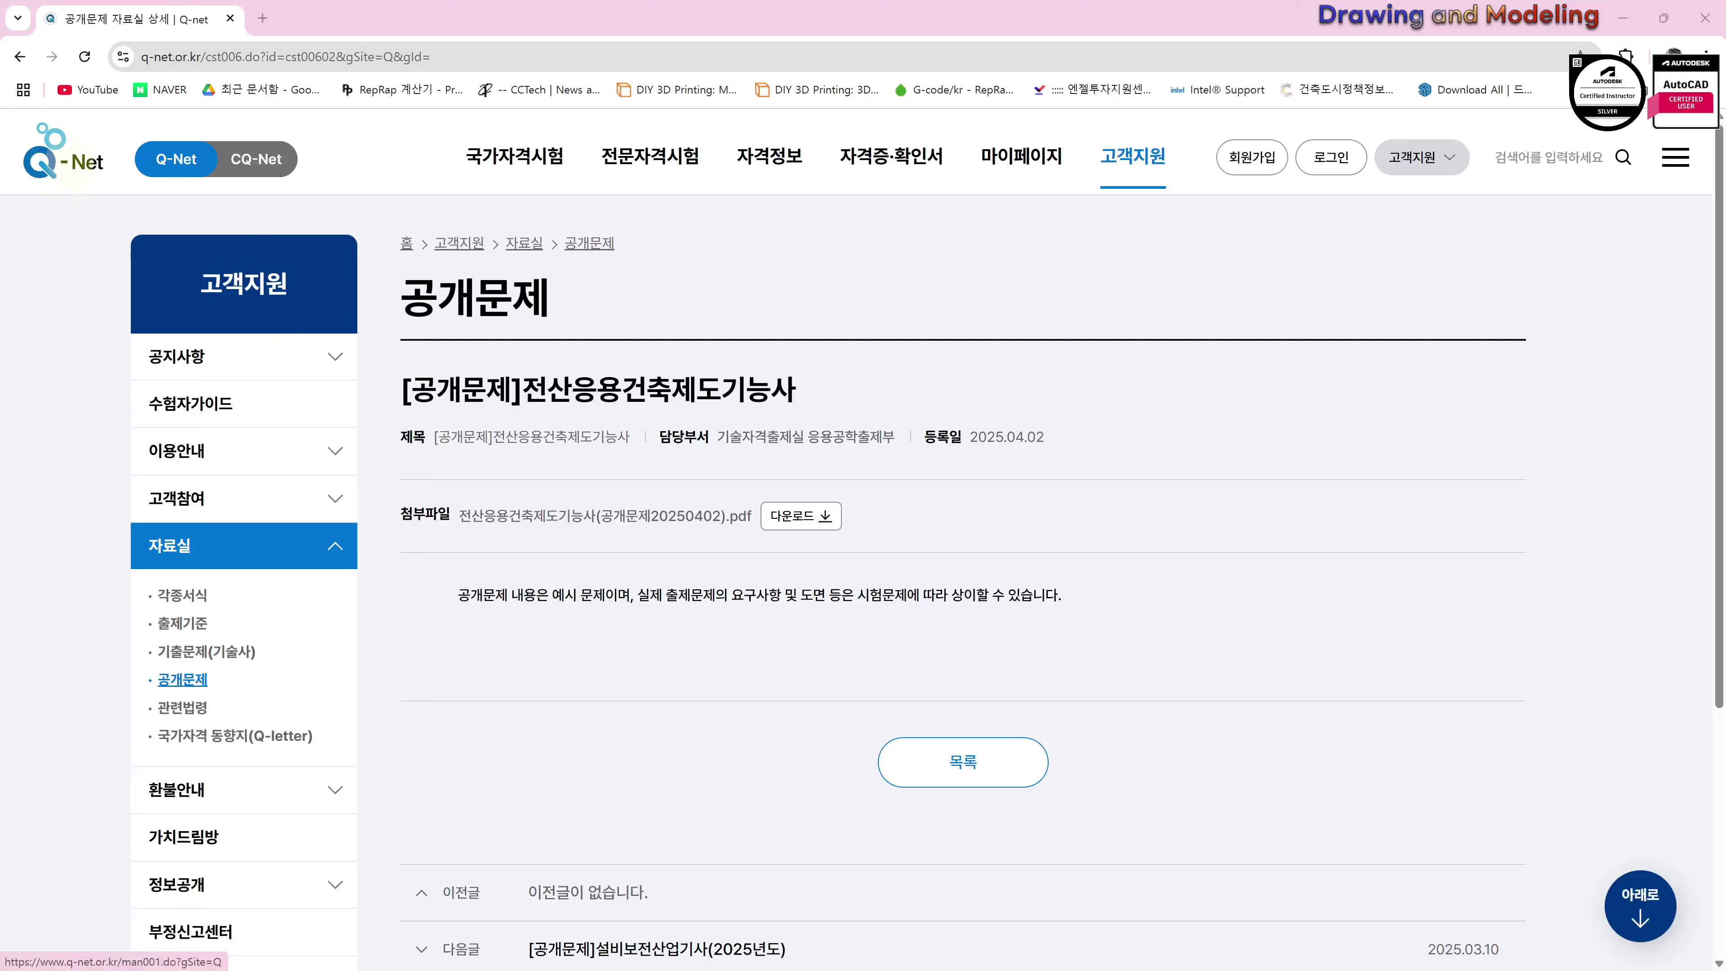
Return to the Q-Net home page and open the 공개문제 list in the 자료실 section of 고객지원
click(62, 163)
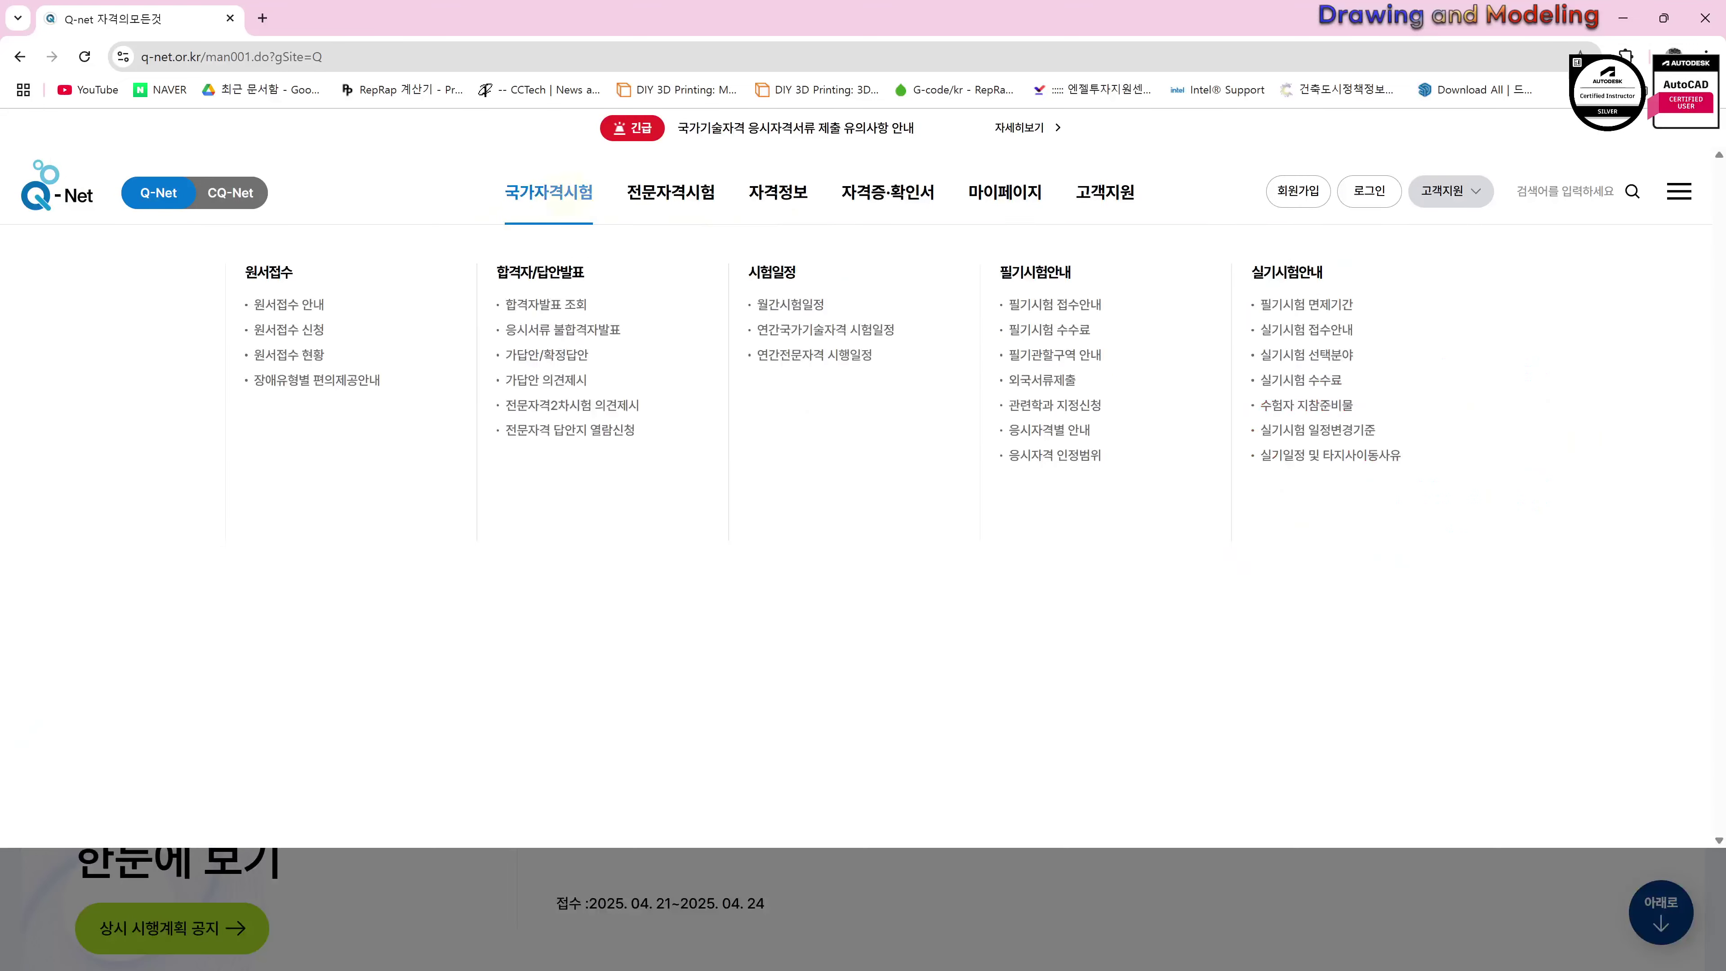
click(1107, 192)
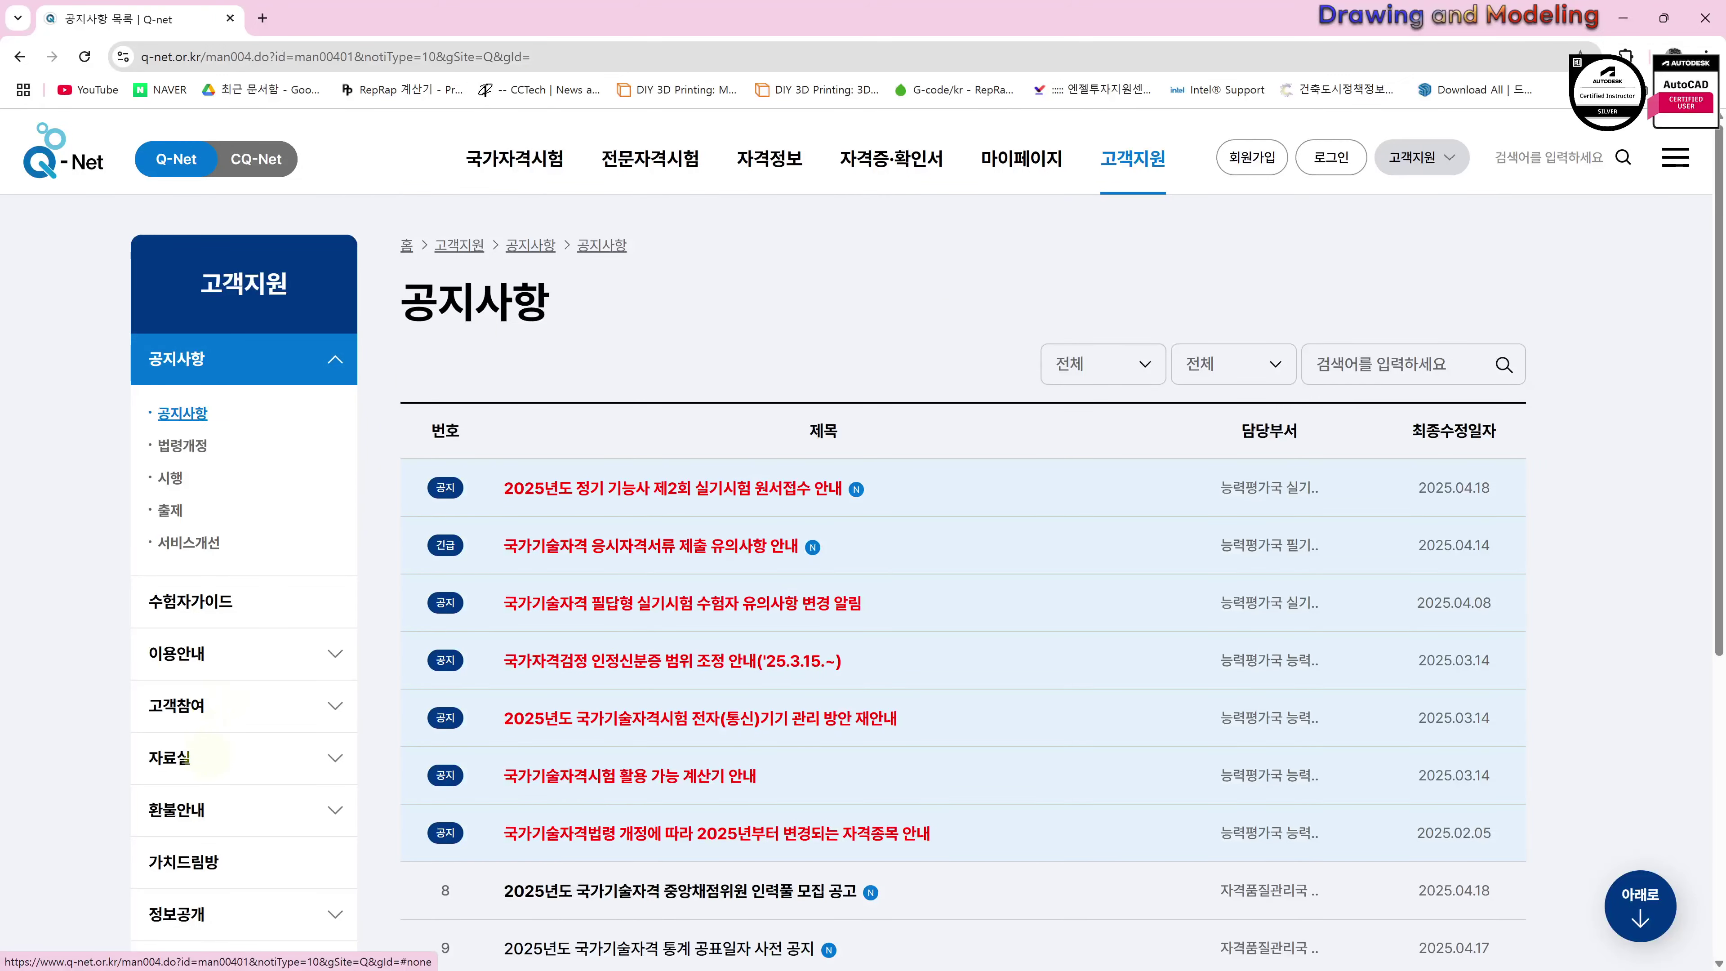
click(204, 756)
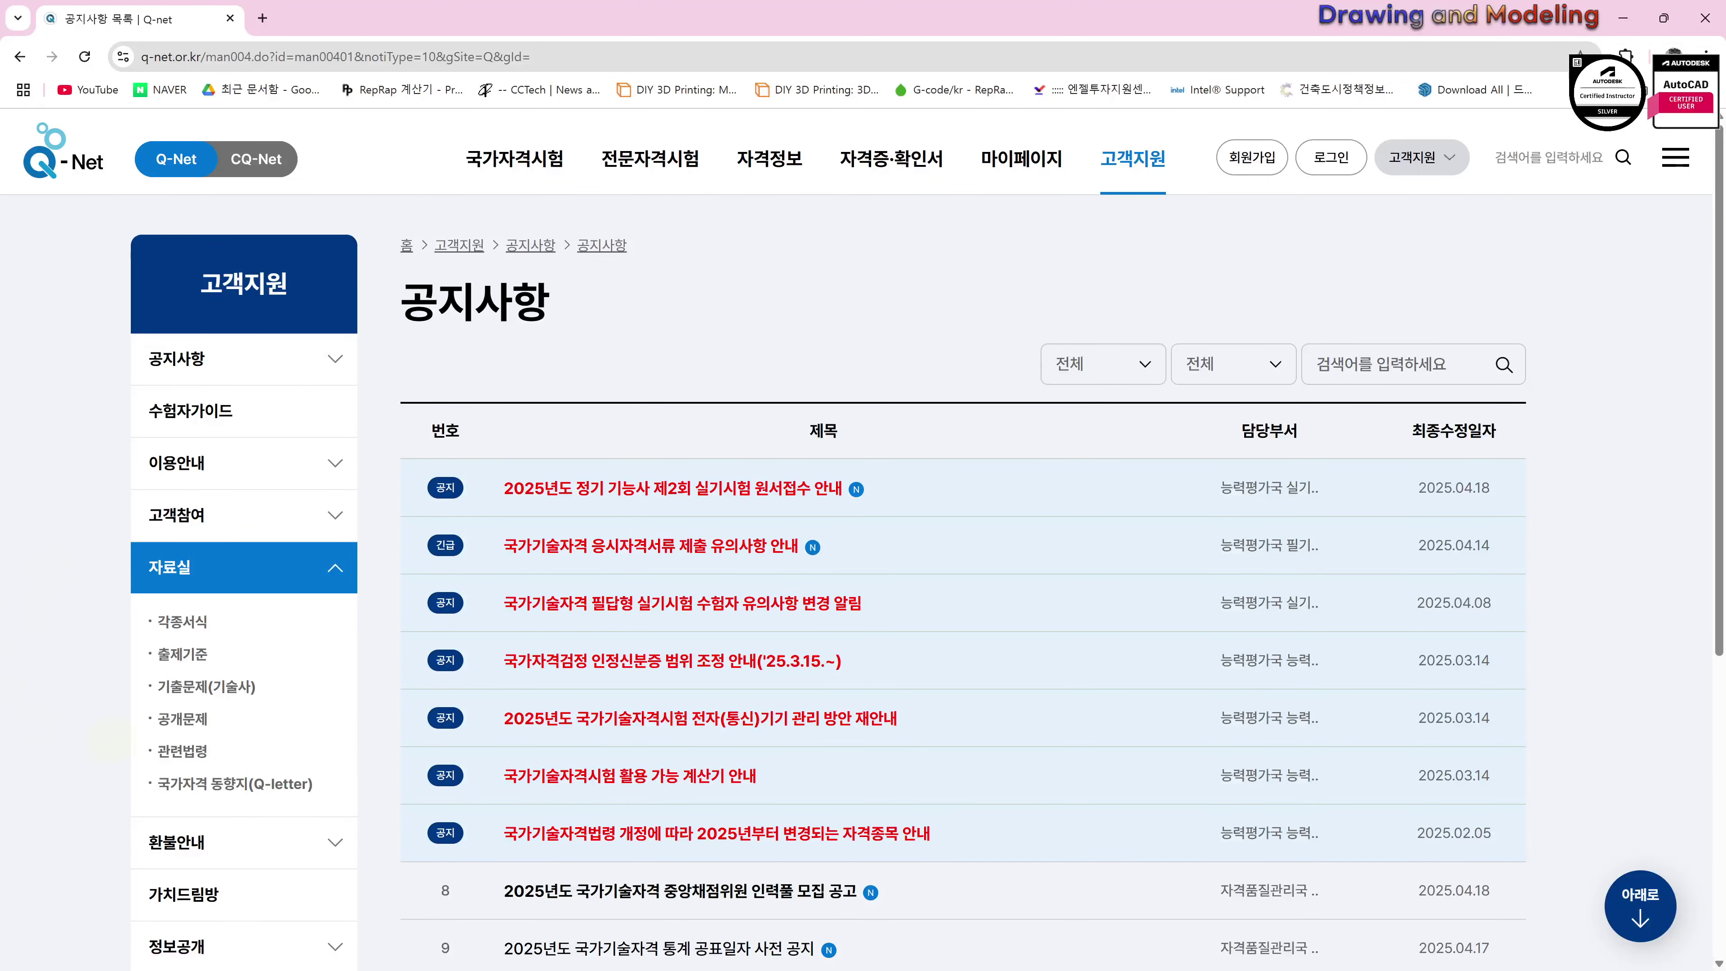
click(204, 720)
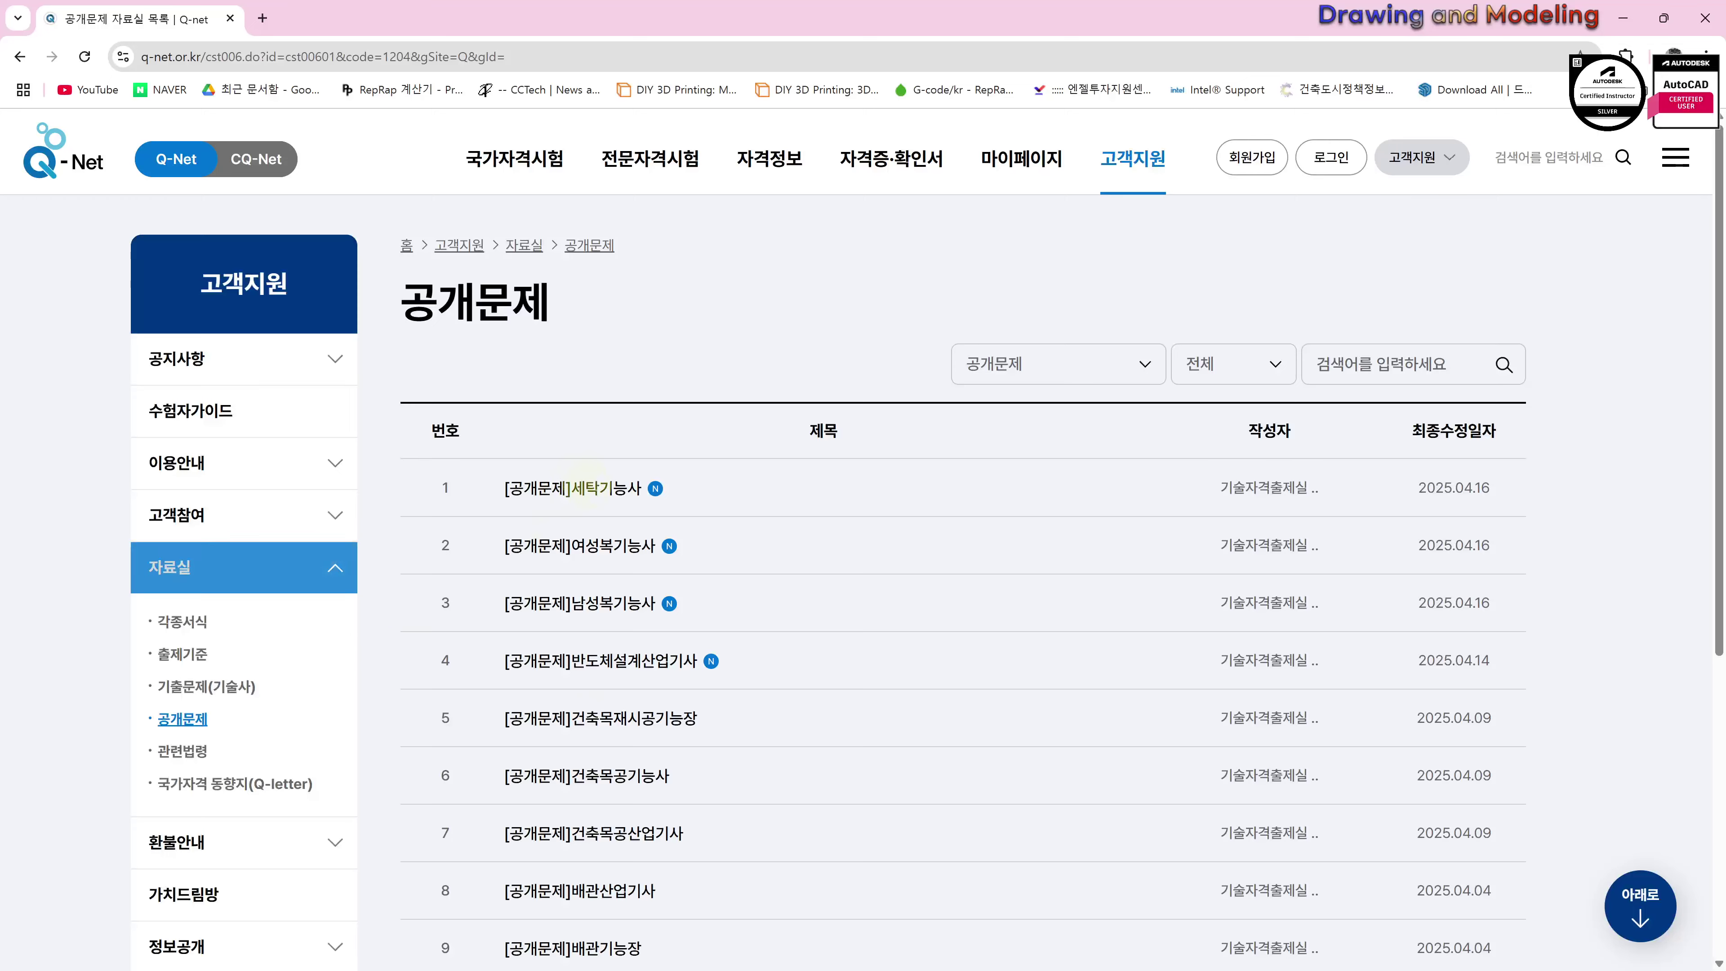
Search the 공개문제 list for 전산
scroll(900, 656, down, 4)
scroll(883, 646, up, 4)
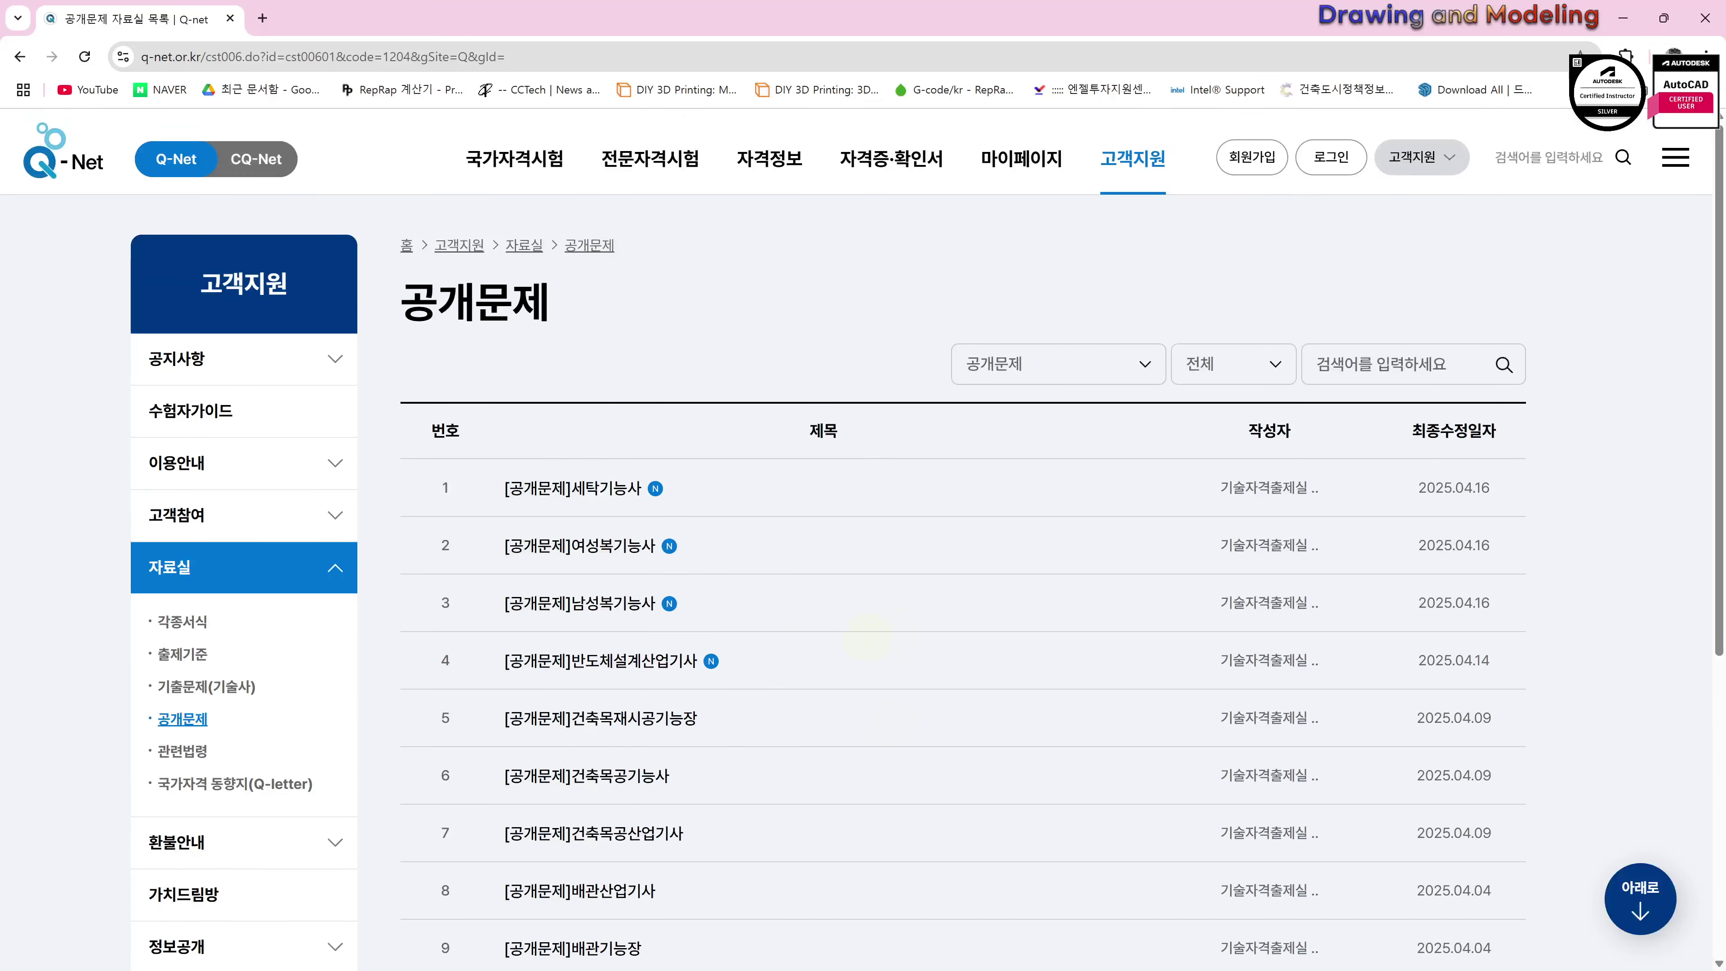
click(1380, 364)
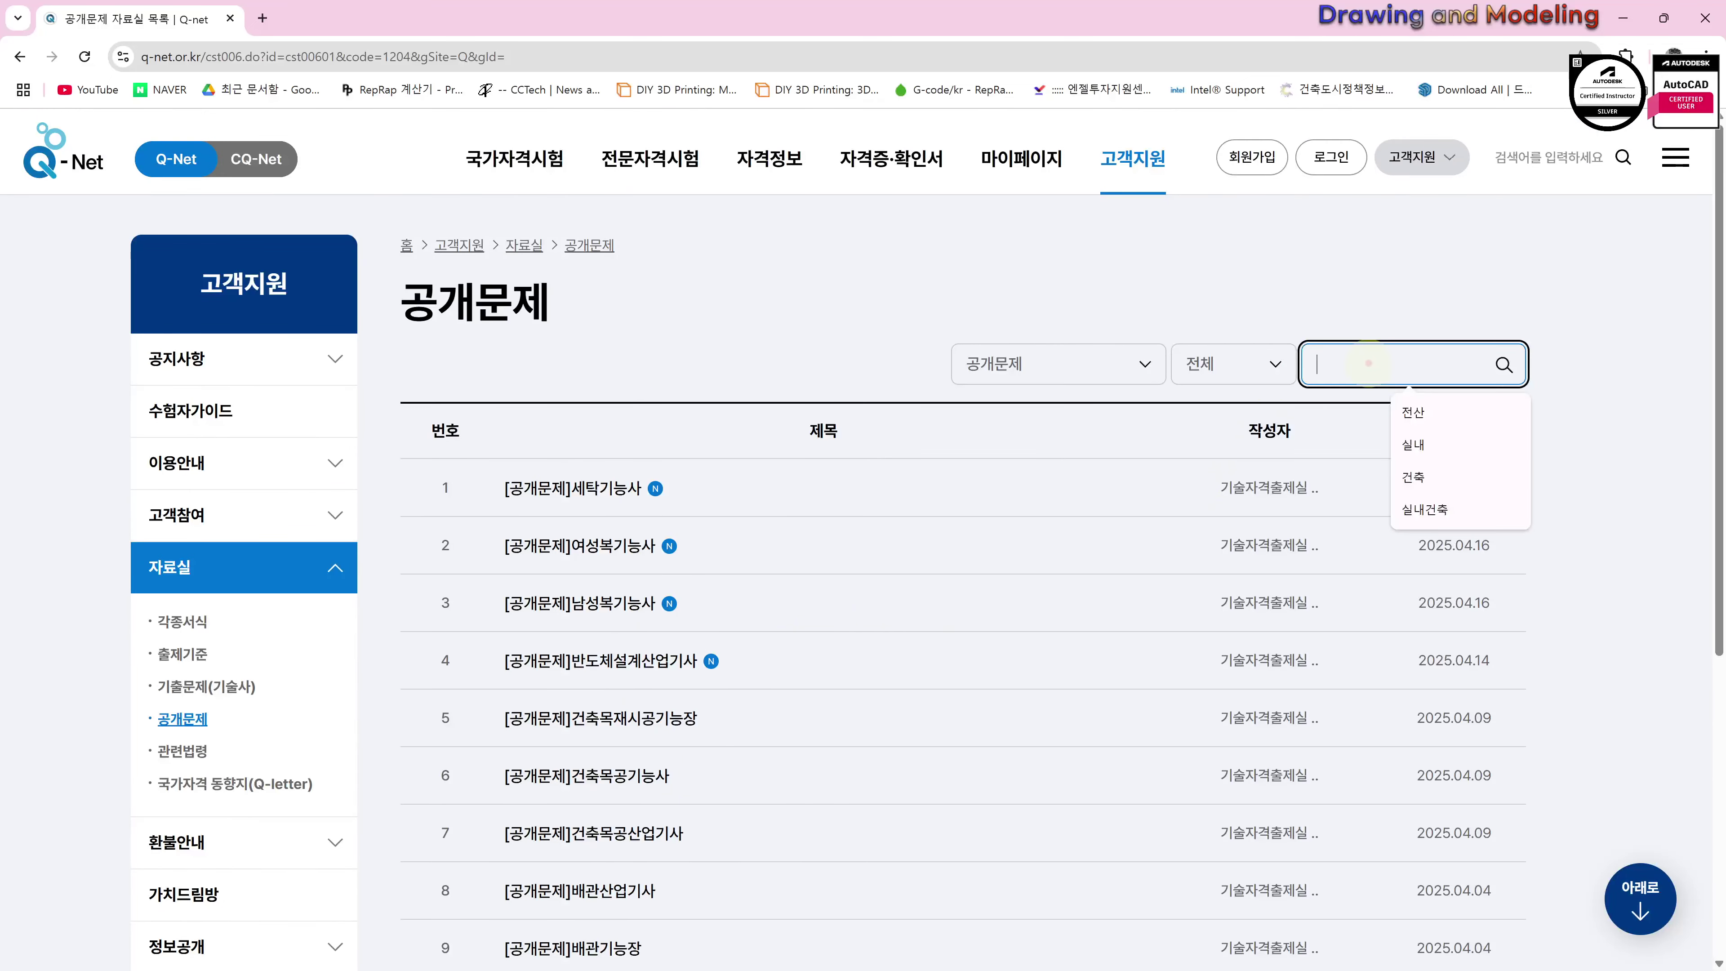
text(전산)
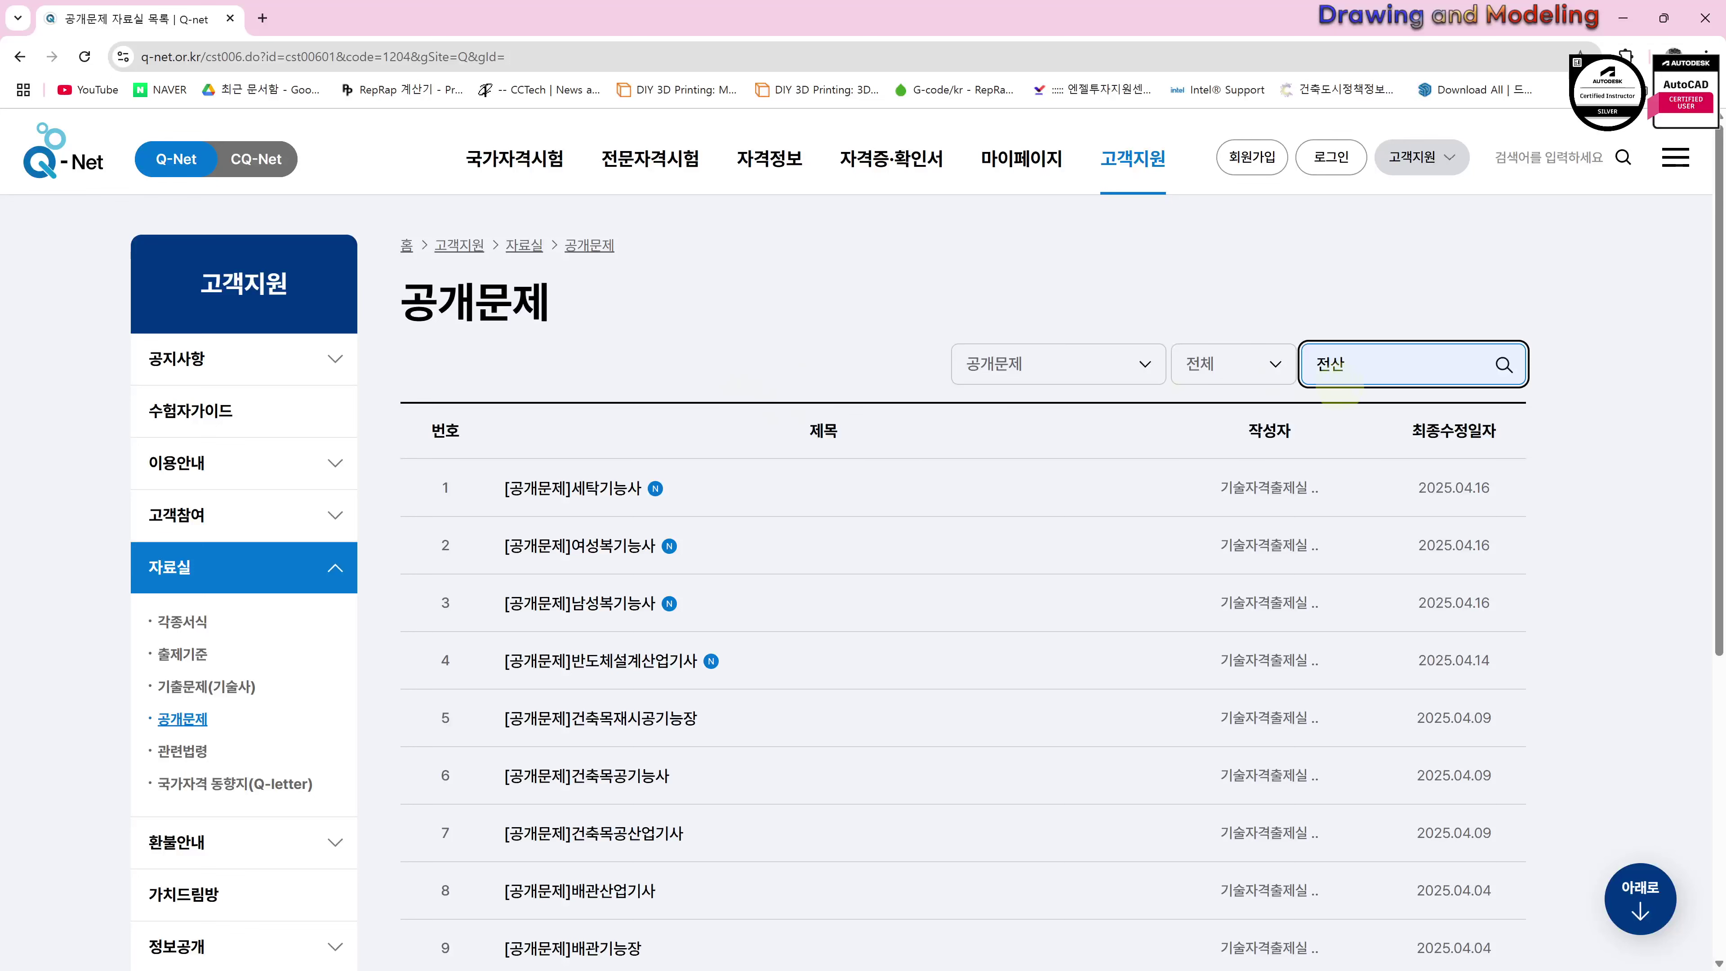
key(Return)
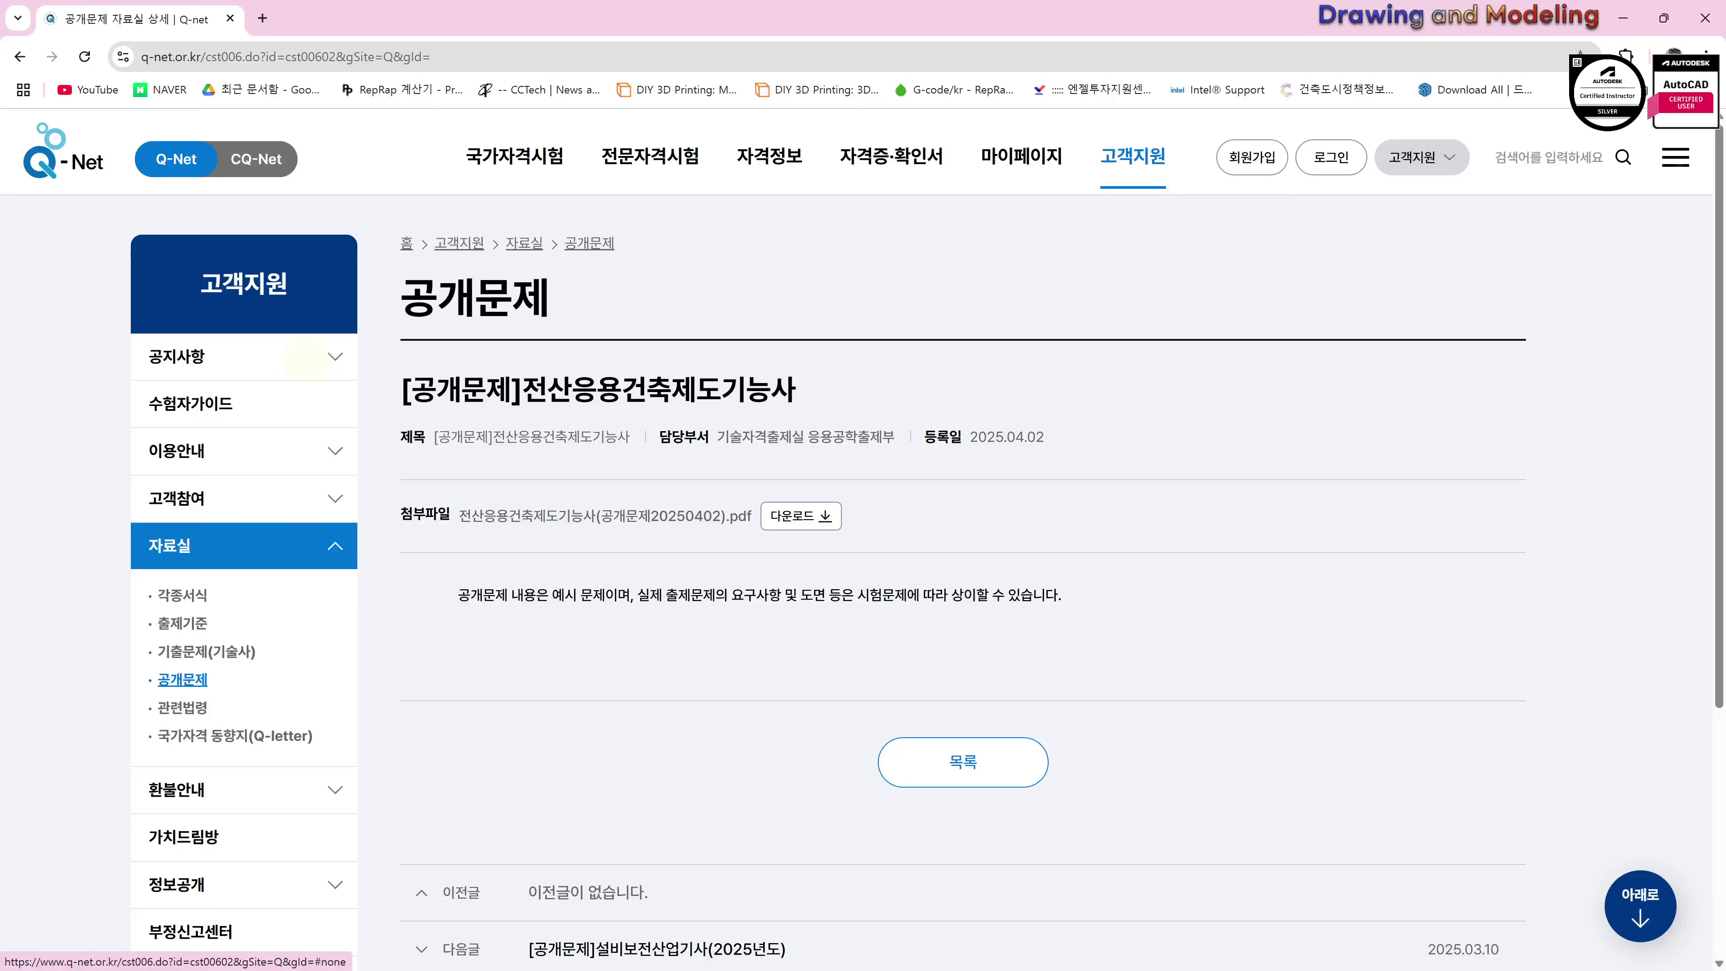
Expand the 공지사항 section of the site and close the browser window to return to the 2026공개 drawing in AutoCAD
click(292, 361)
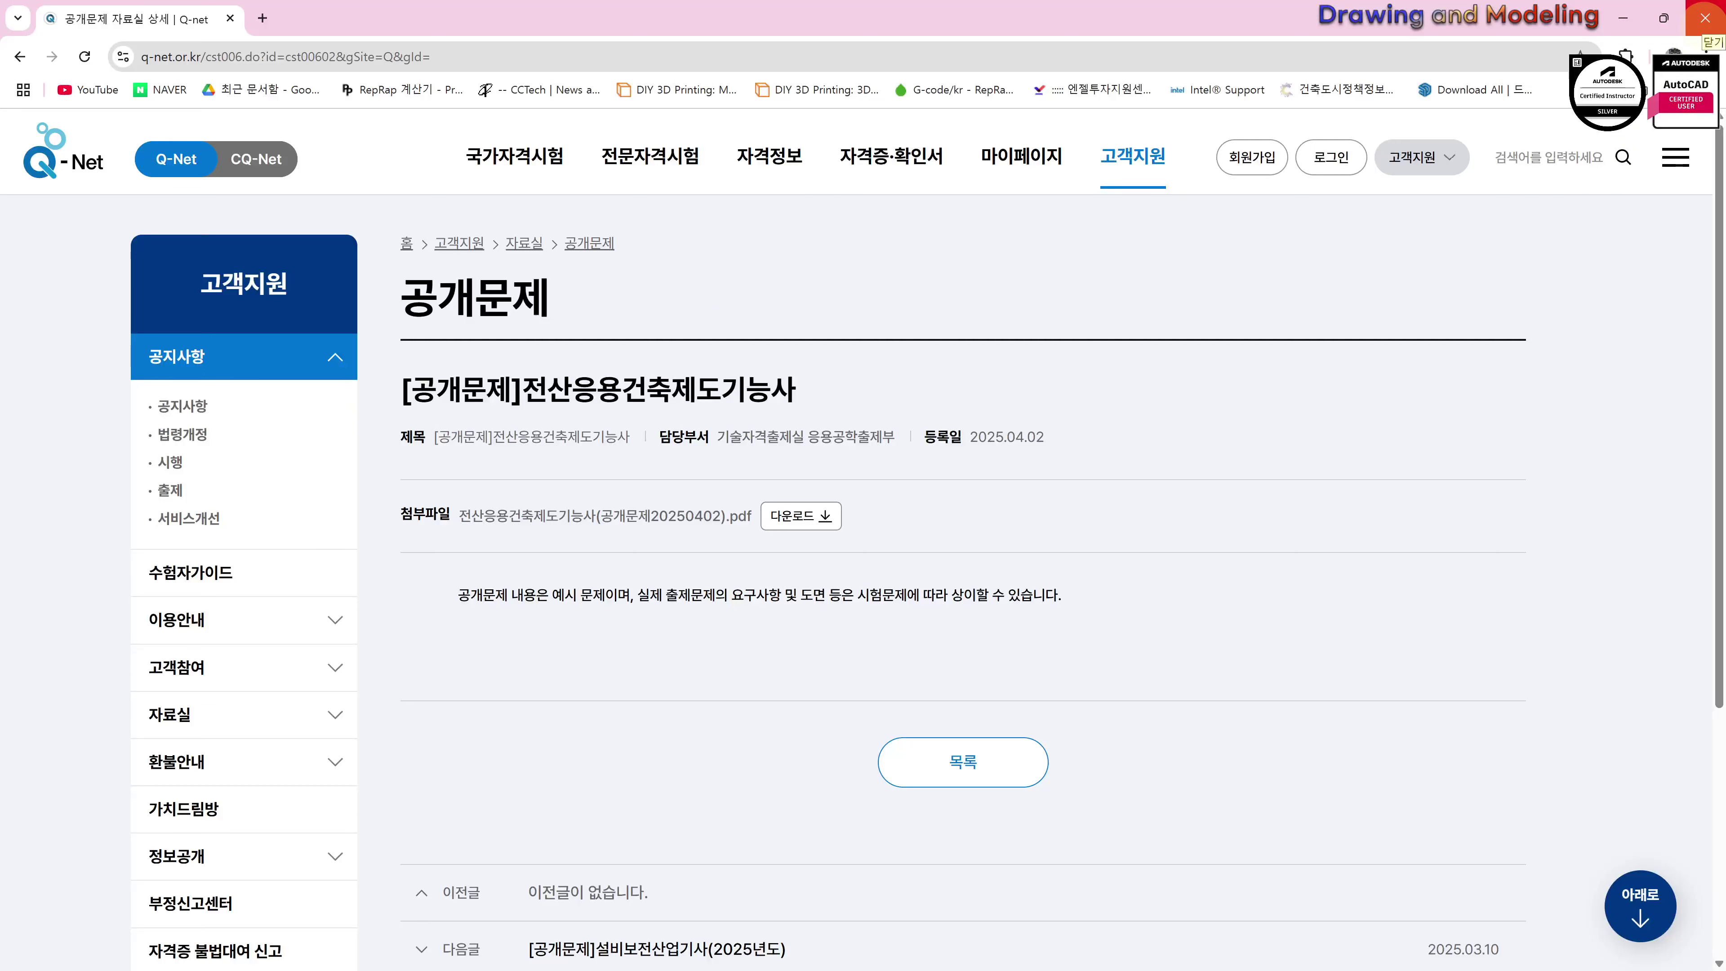
click(1706, 19)
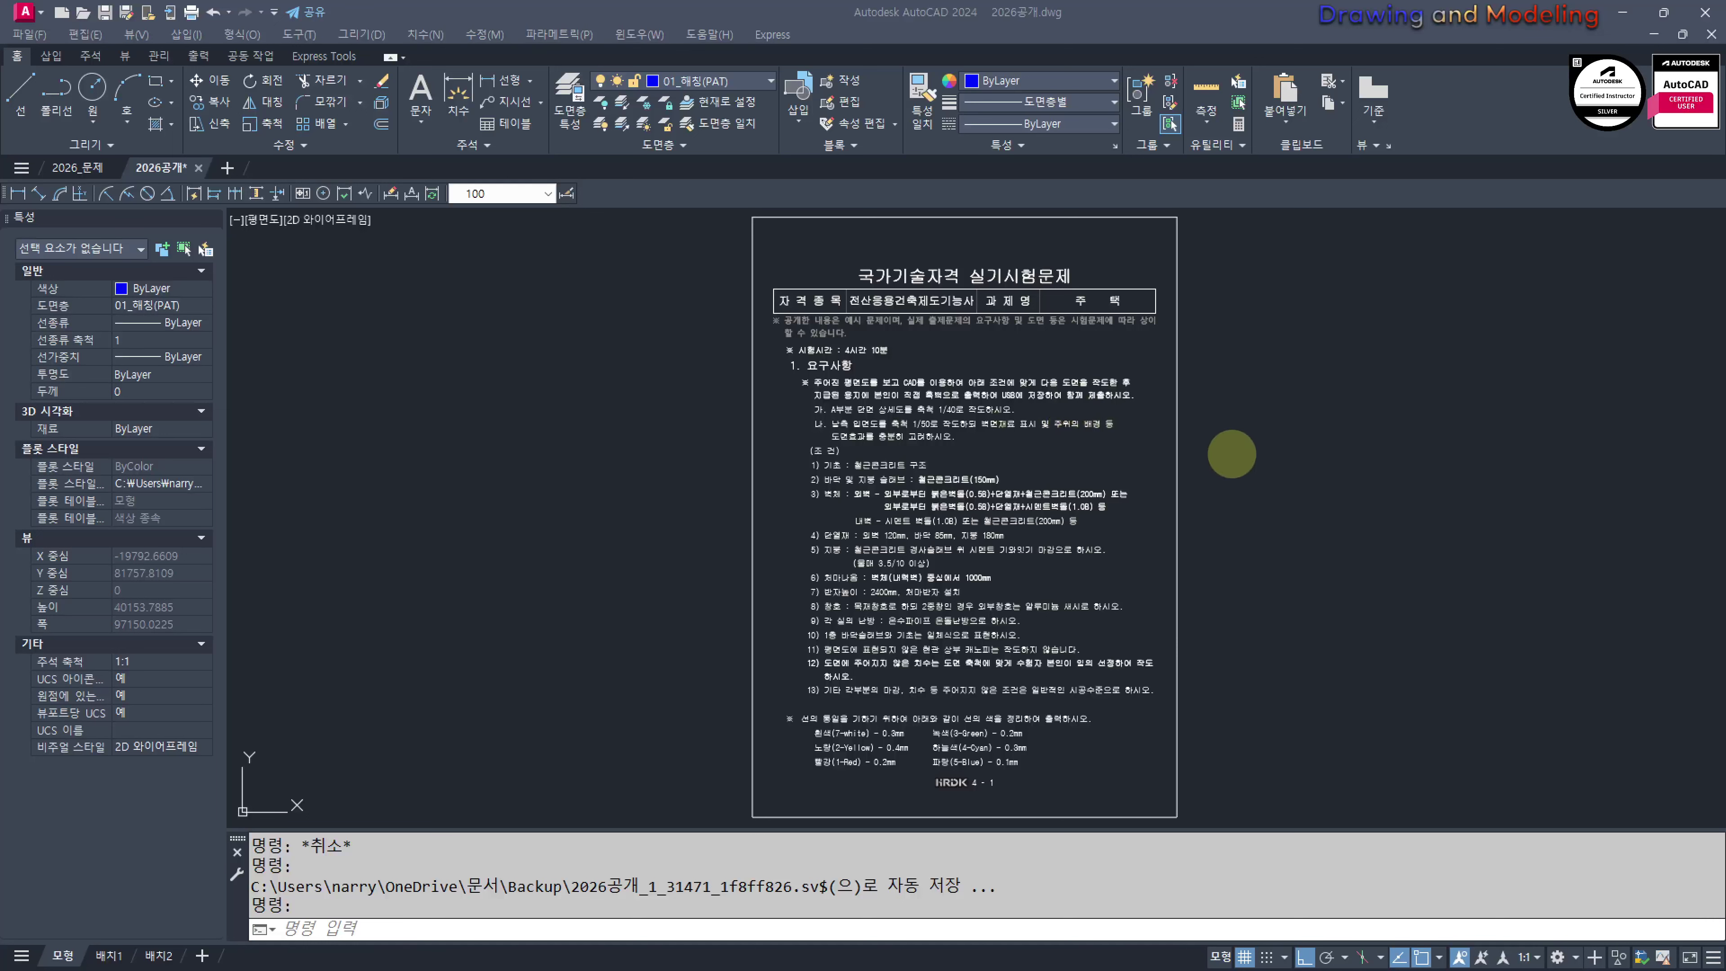
click(1021, 351)
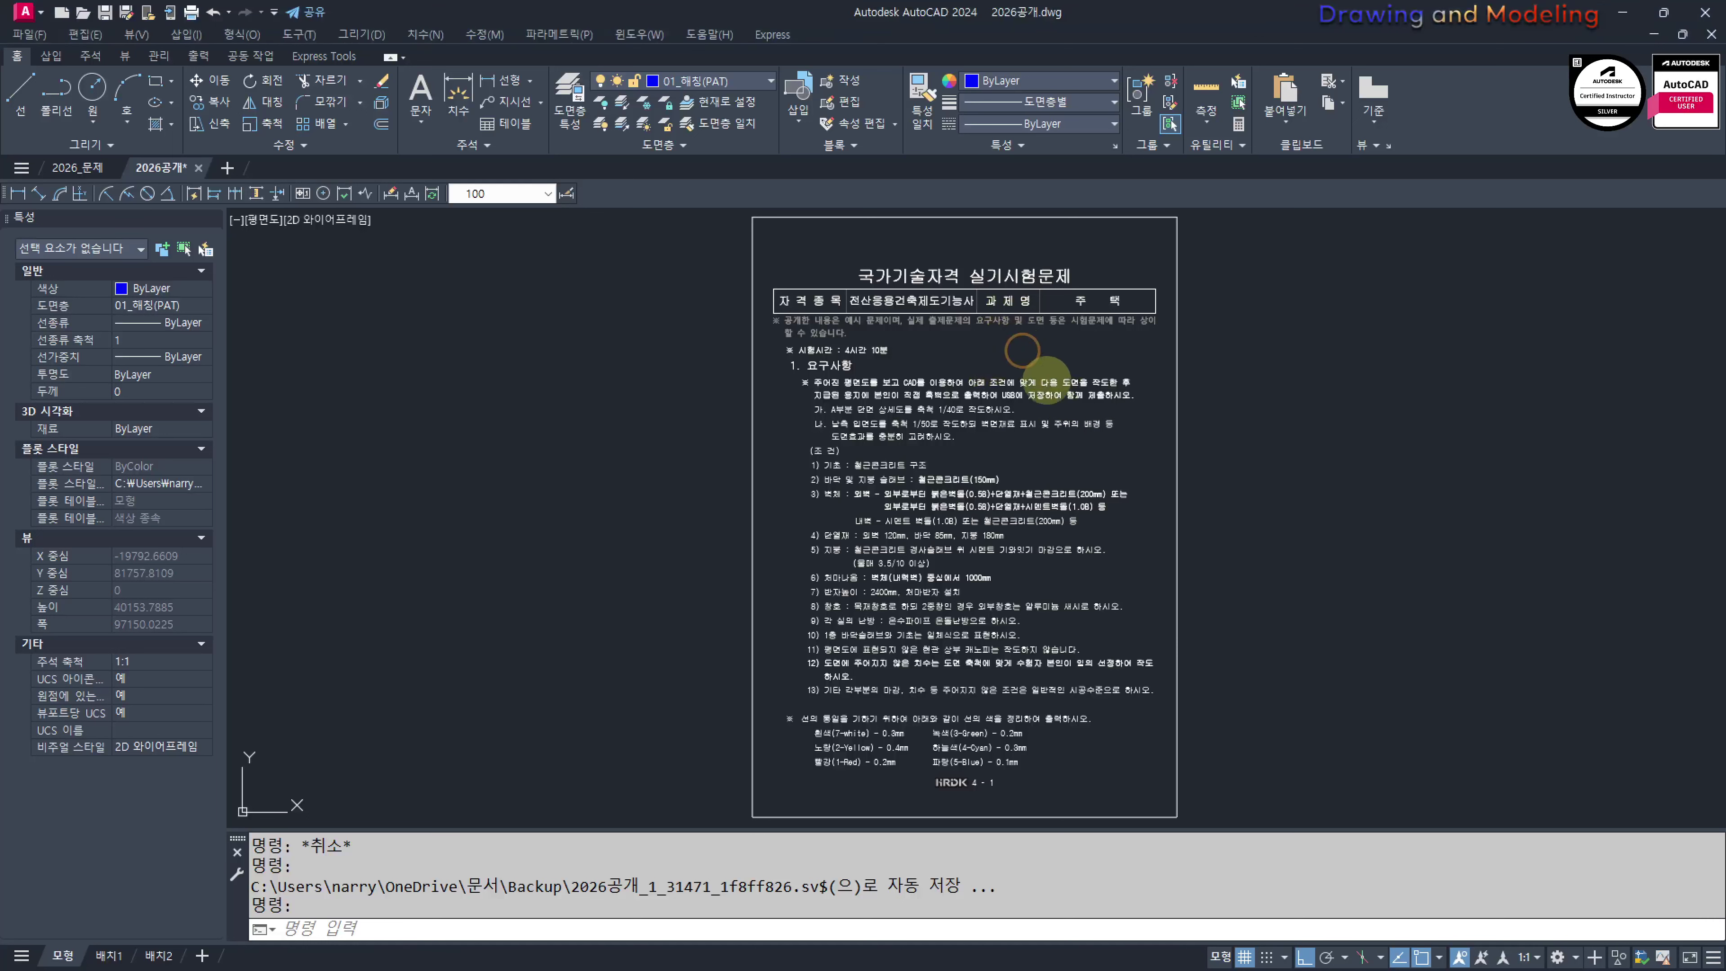
Examine the exam sheet's heading, its requirements (요구사항) and the start of the condition list in the drawing
scroll(971, 379, up, 5)
scroll(971, 379, down, 1)
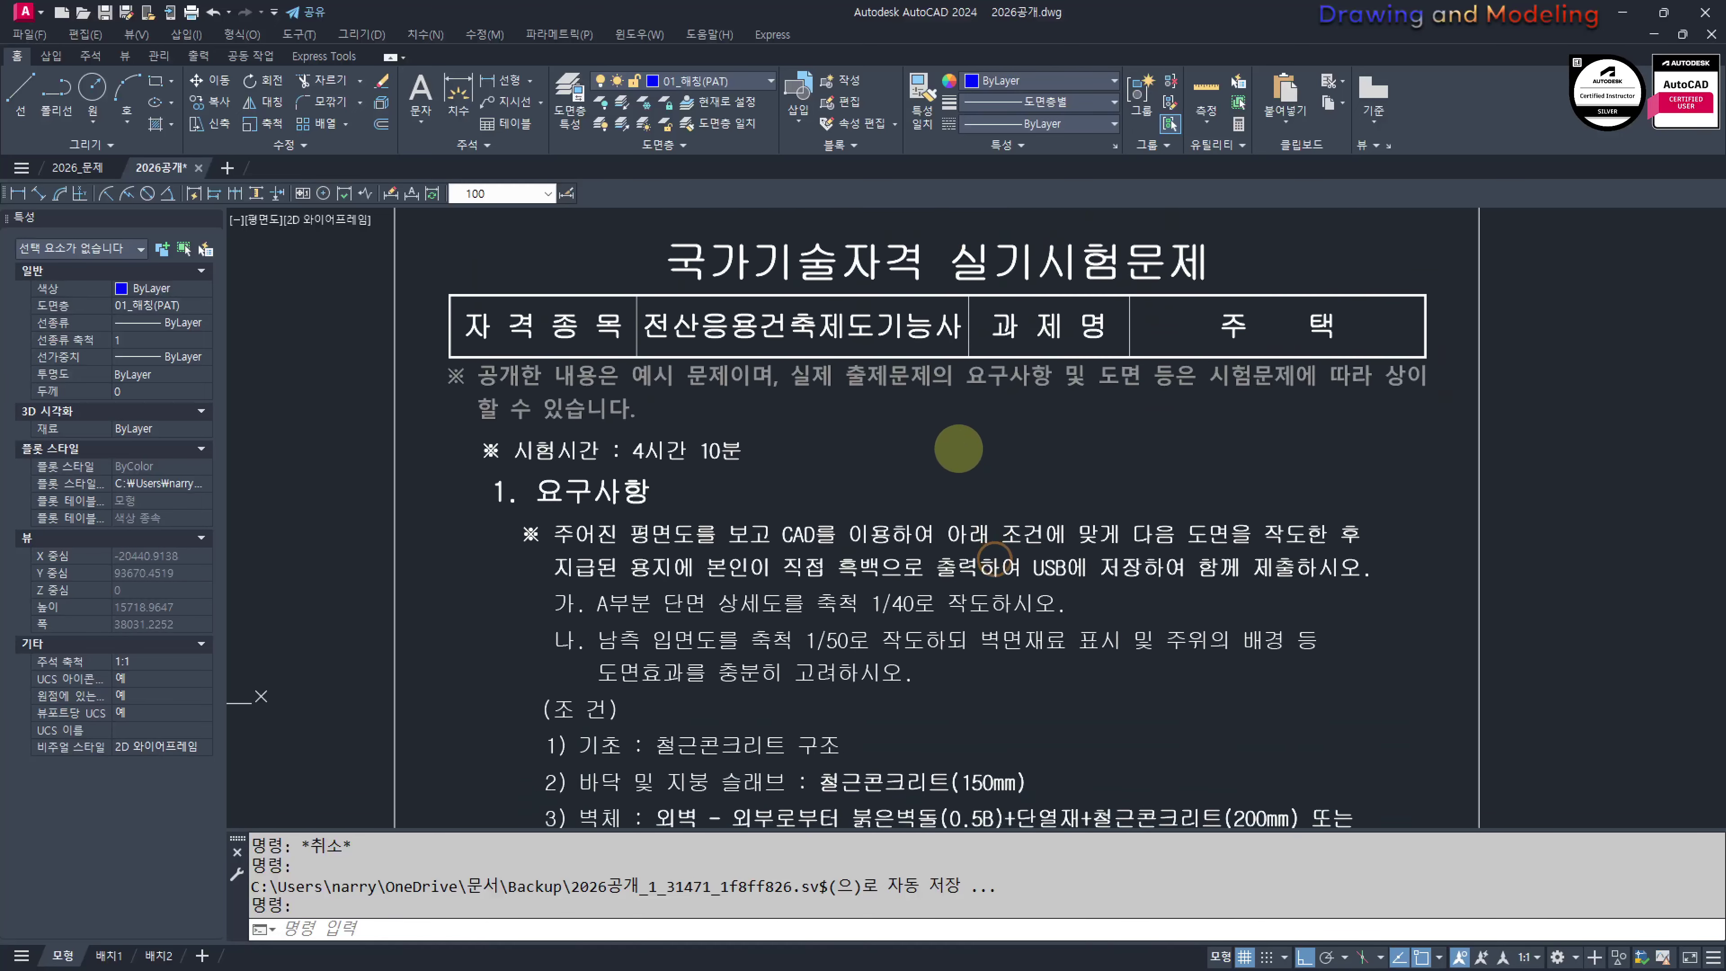
scroll(958, 474, down, 4)
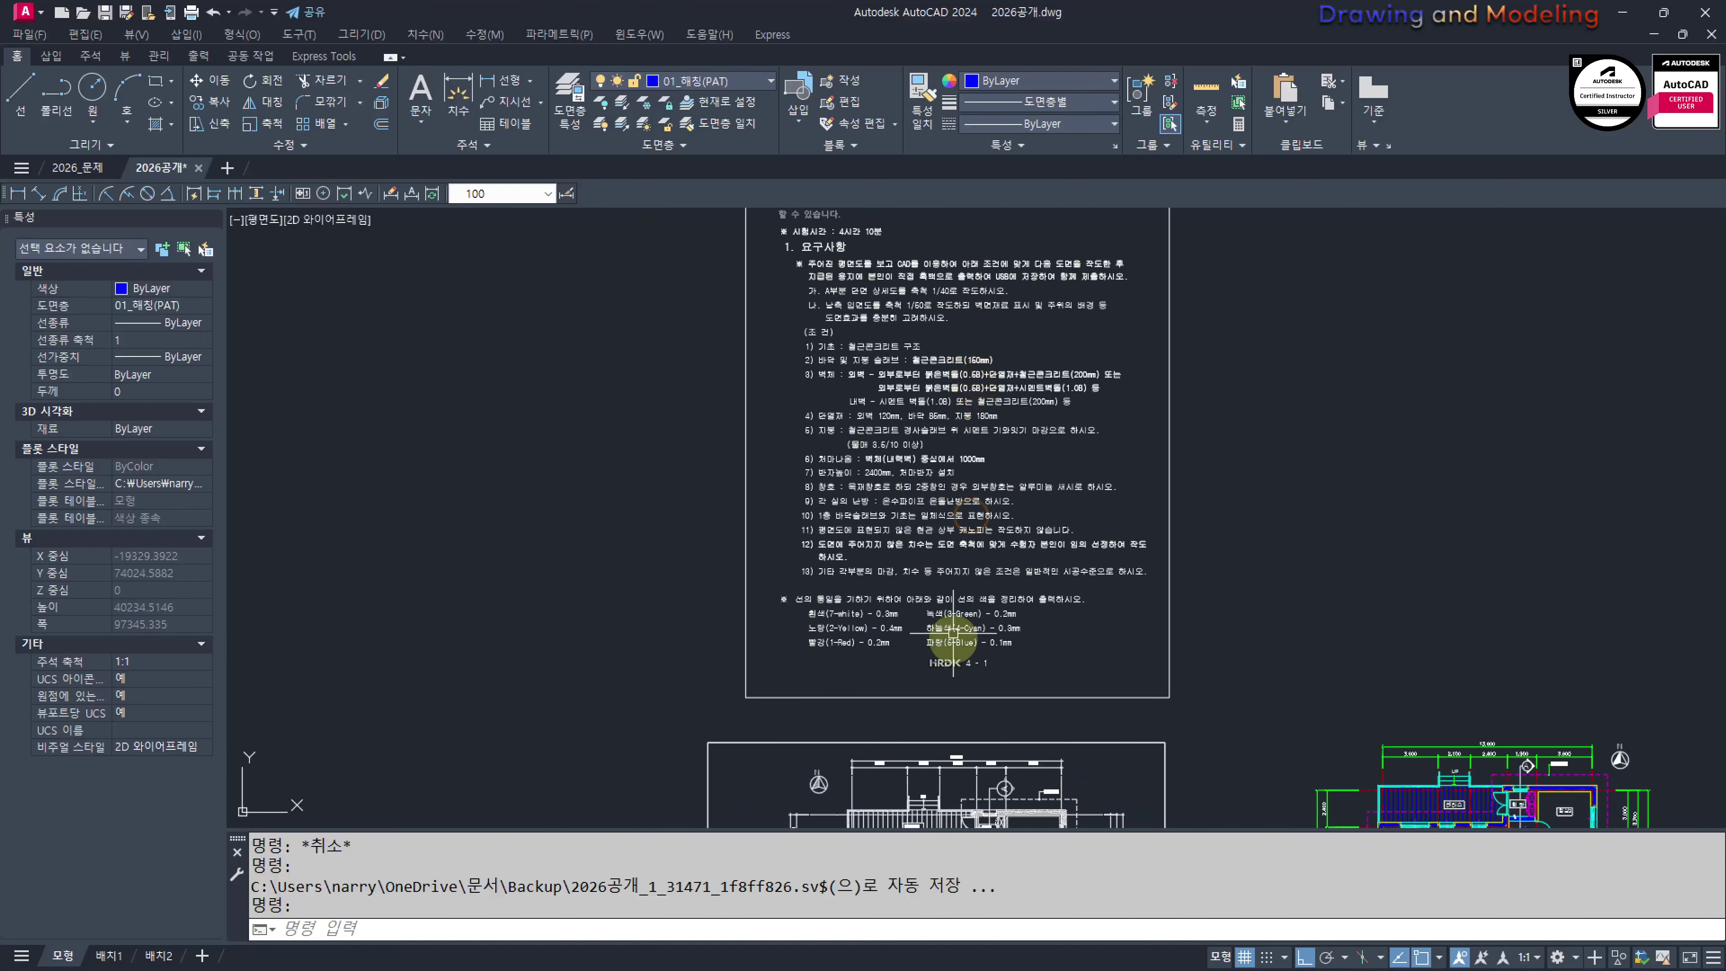
scroll(957, 628, up, 4)
scroll(957, 629, up, 2)
scroll(1102, 585, down, 2)
middle_drag(1126, 561, 1125, 673)
scroll(720, 339, up, 3)
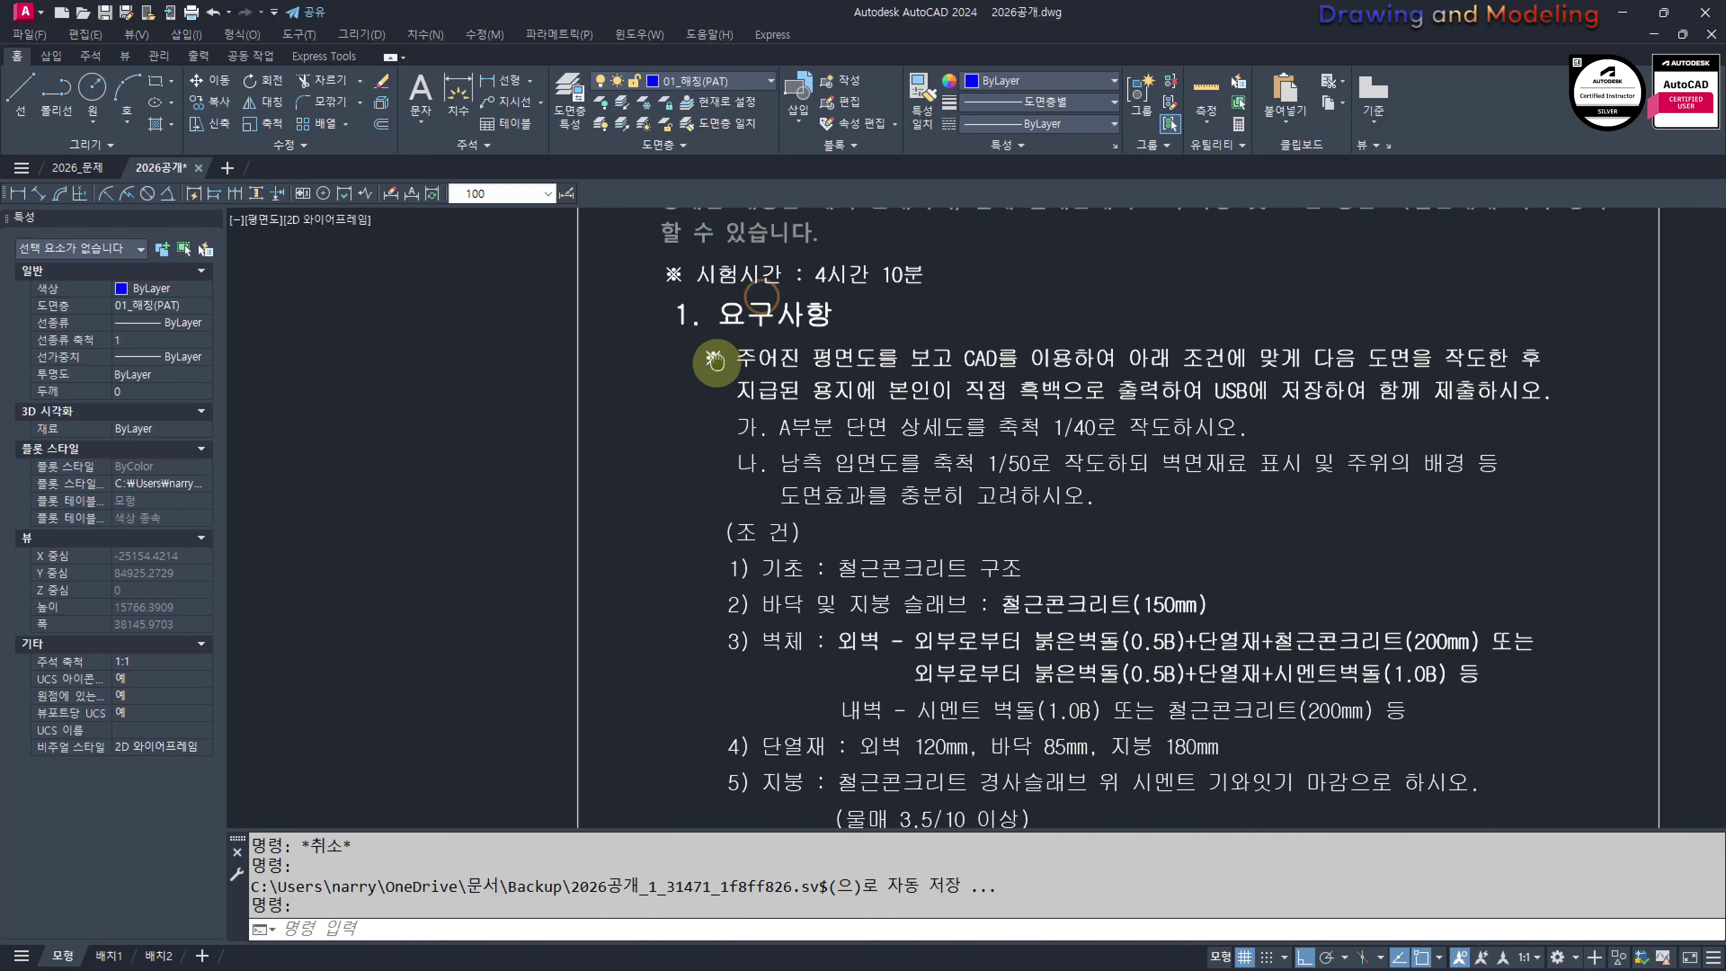
scroll(777, 374, down, 3)
middle_drag(802, 412, 809, 320)
scroll(897, 441, up, 6)
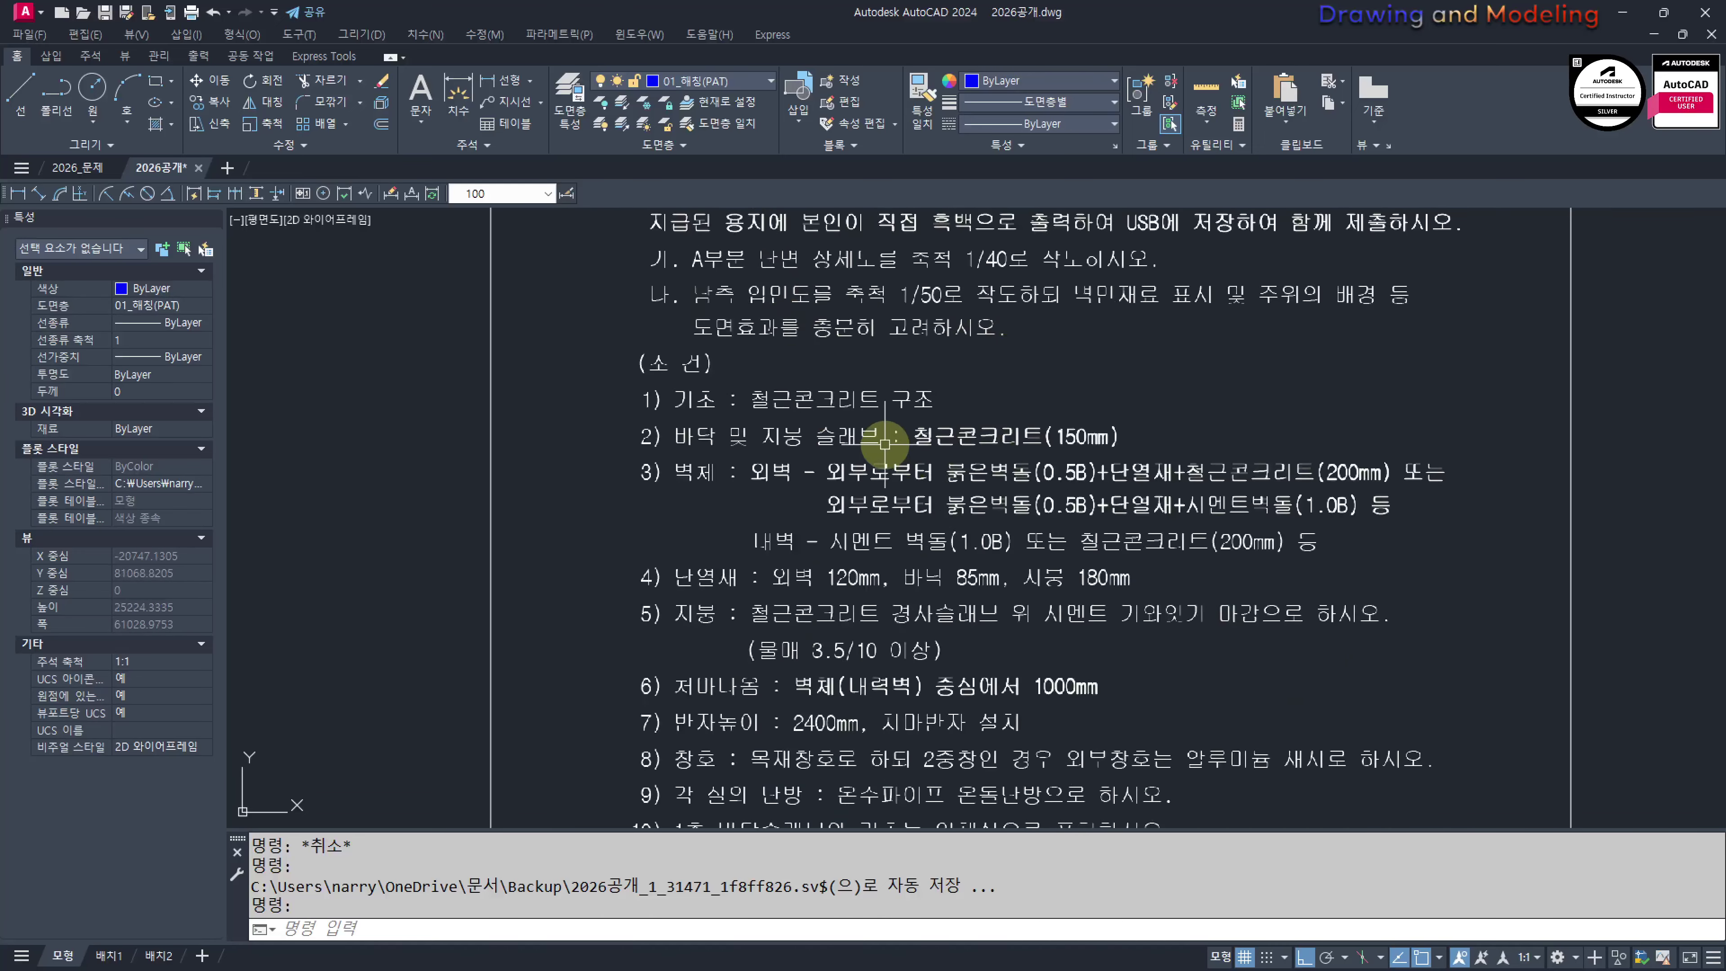
mouse_move(864, 449)
middle_down()
mouse_move(823, 442)
mouse_move(779, 255)
mouse_move(777, 276)
middle_up()
scroll(824, 442, down, 3)
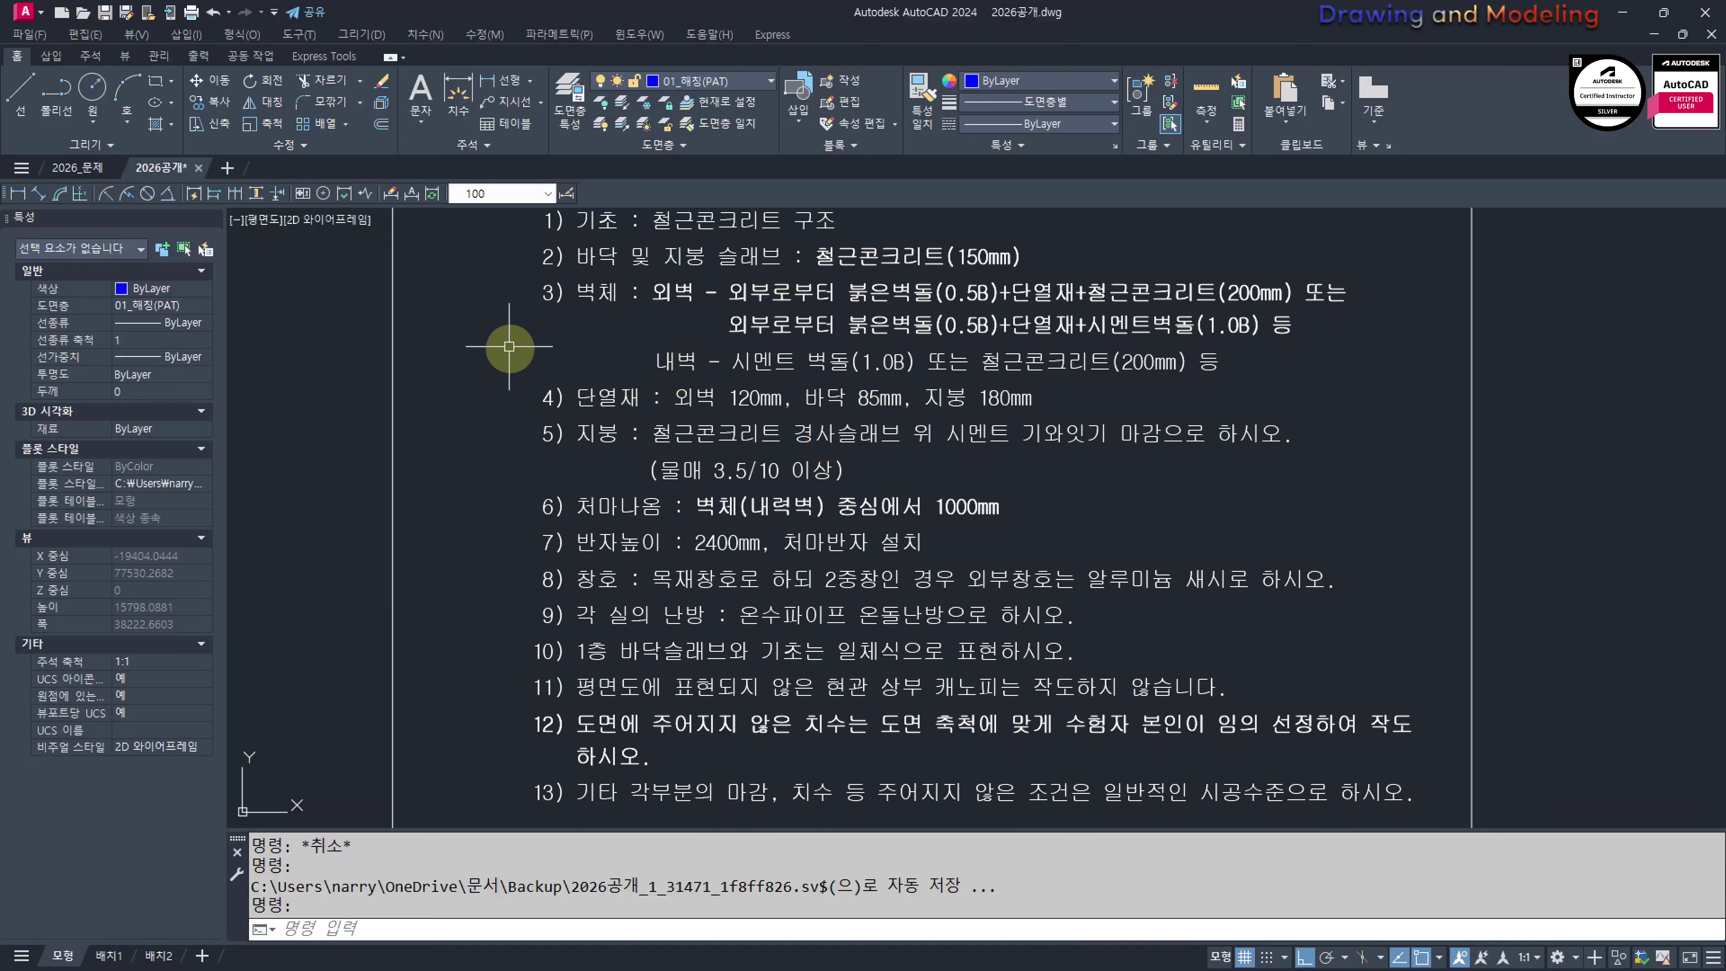
Review conditions 2 and 3 on slabs and walls, temporarily underlining the structural materials of the outer and inner walls
drag(535, 270, 1040, 271)
drag(986, 220, 1039, 197)
key(Escape)
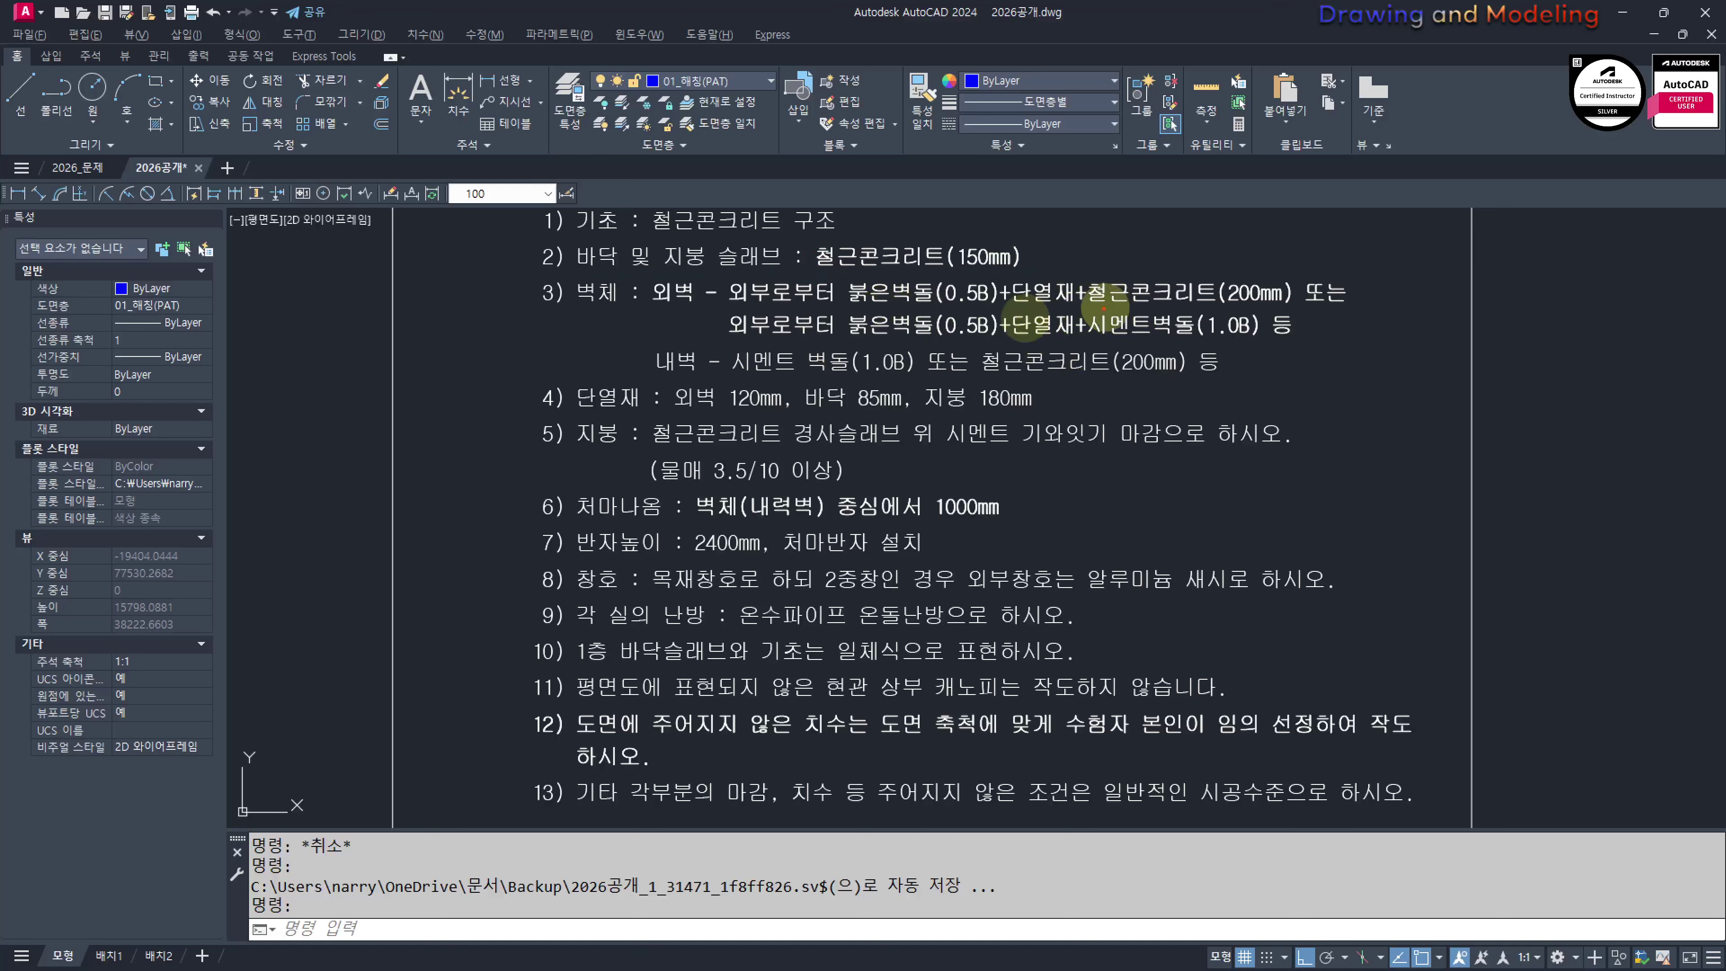
drag(1091, 307, 1250, 306)
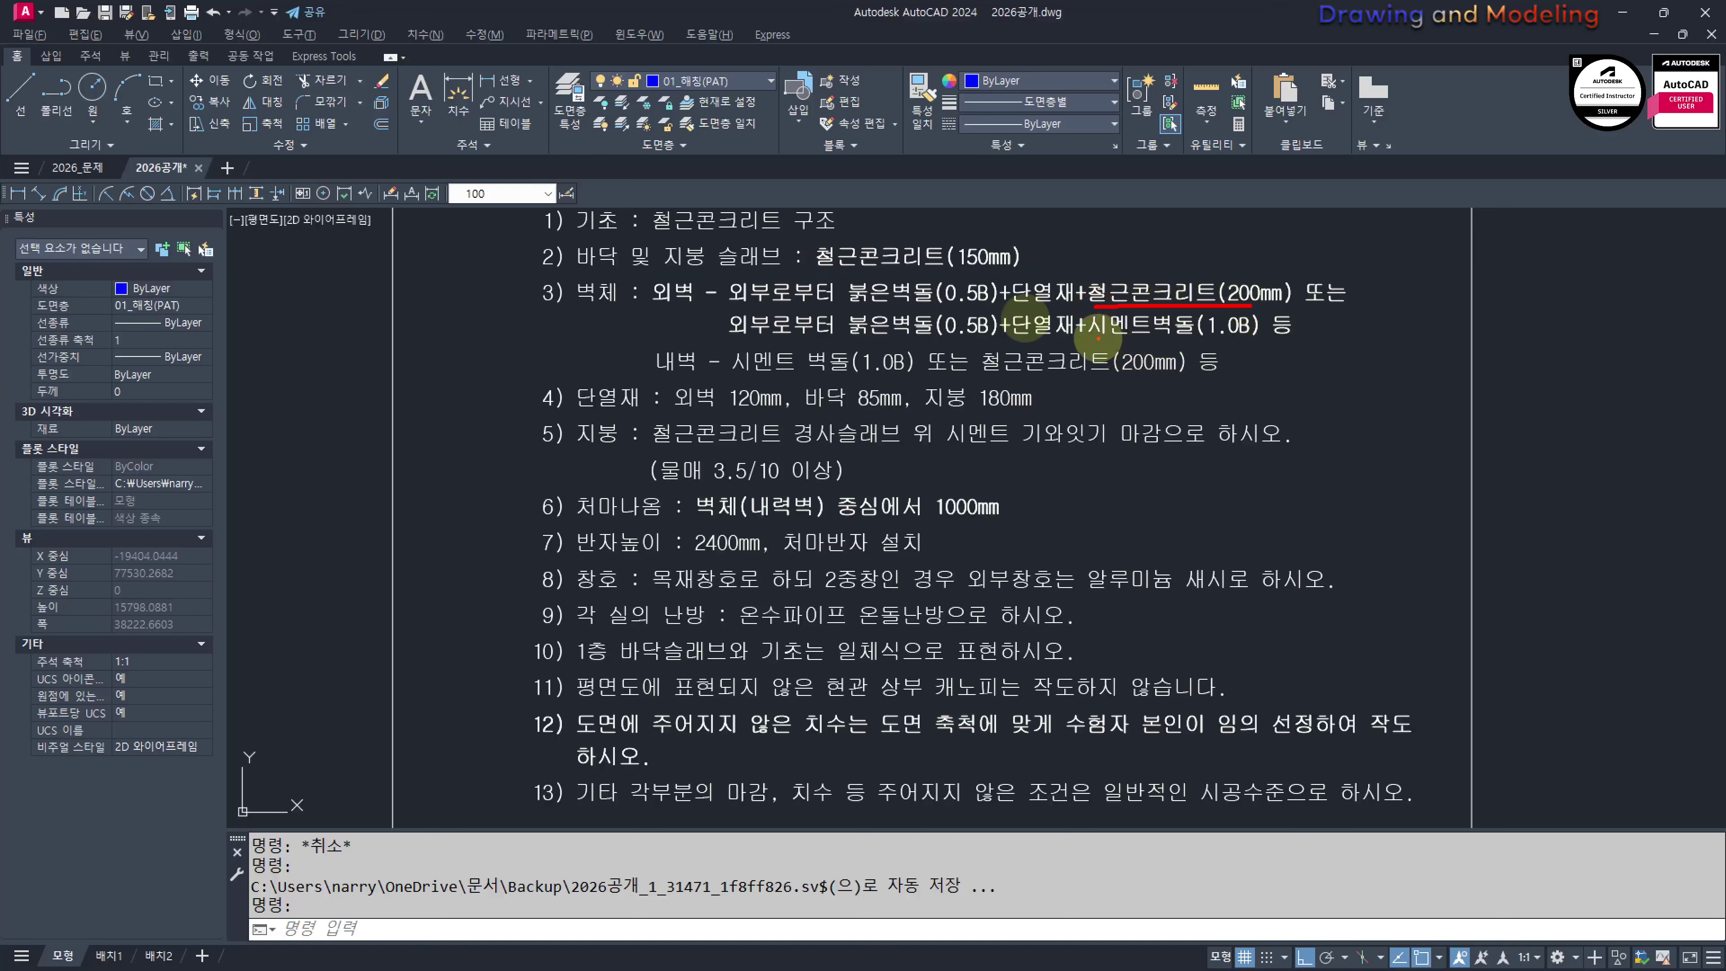
drag(1097, 338, 1241, 337)
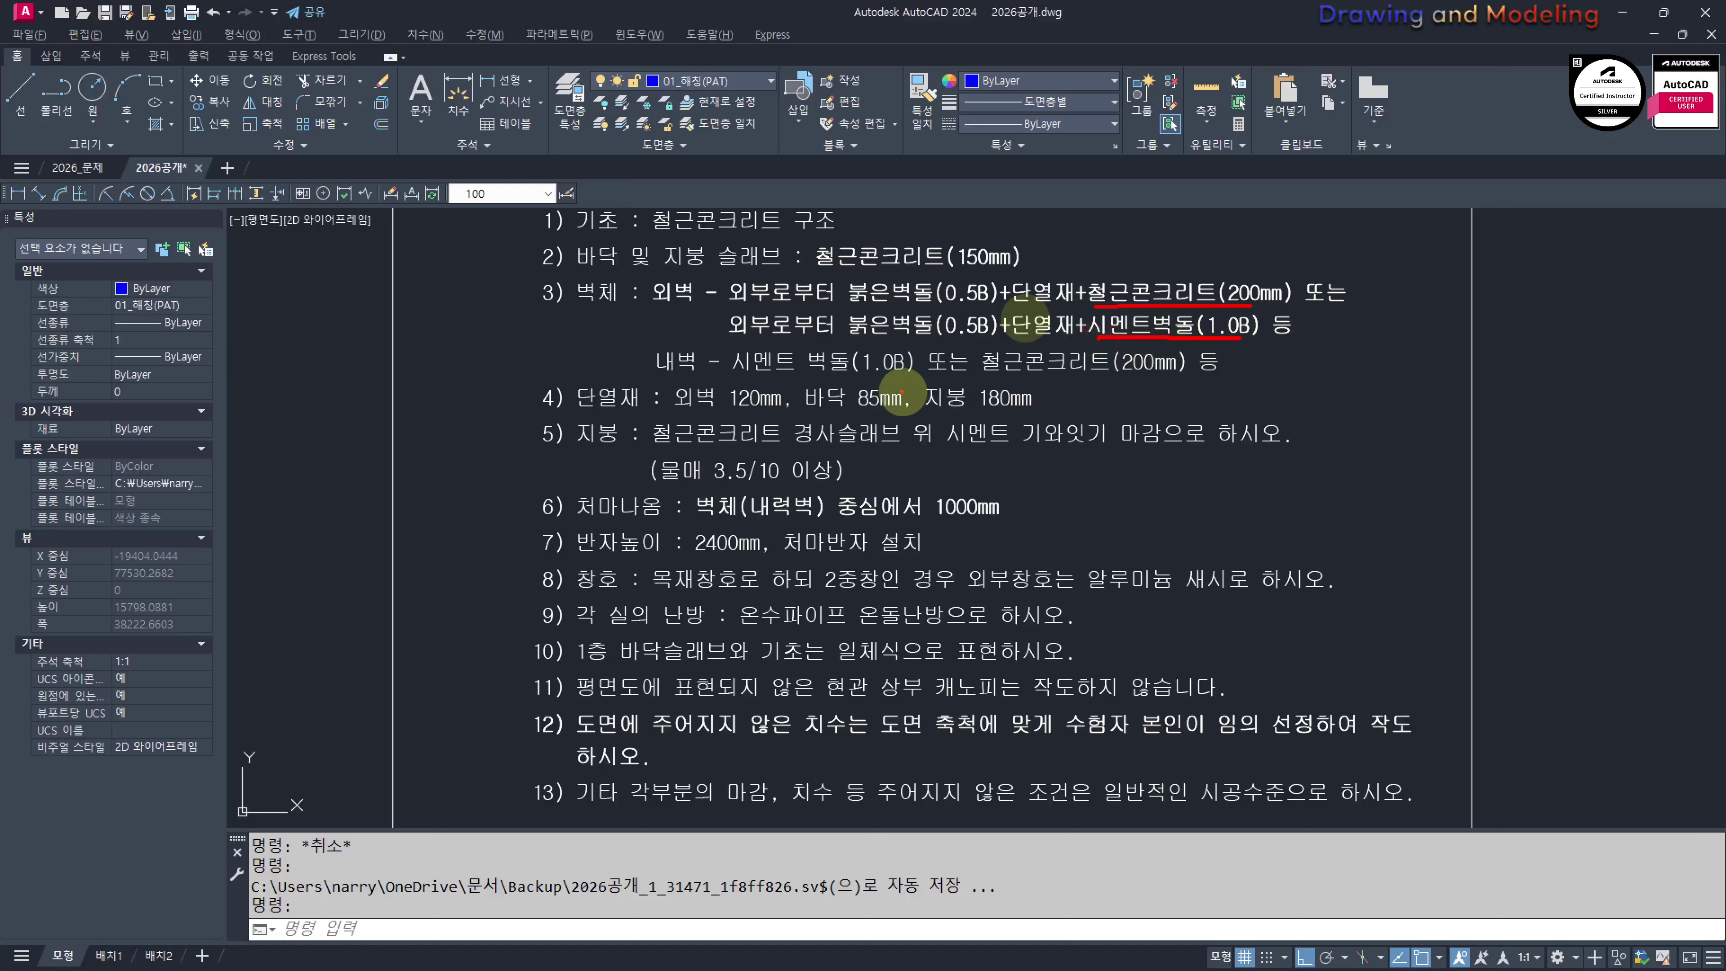
drag(760, 370, 885, 367)
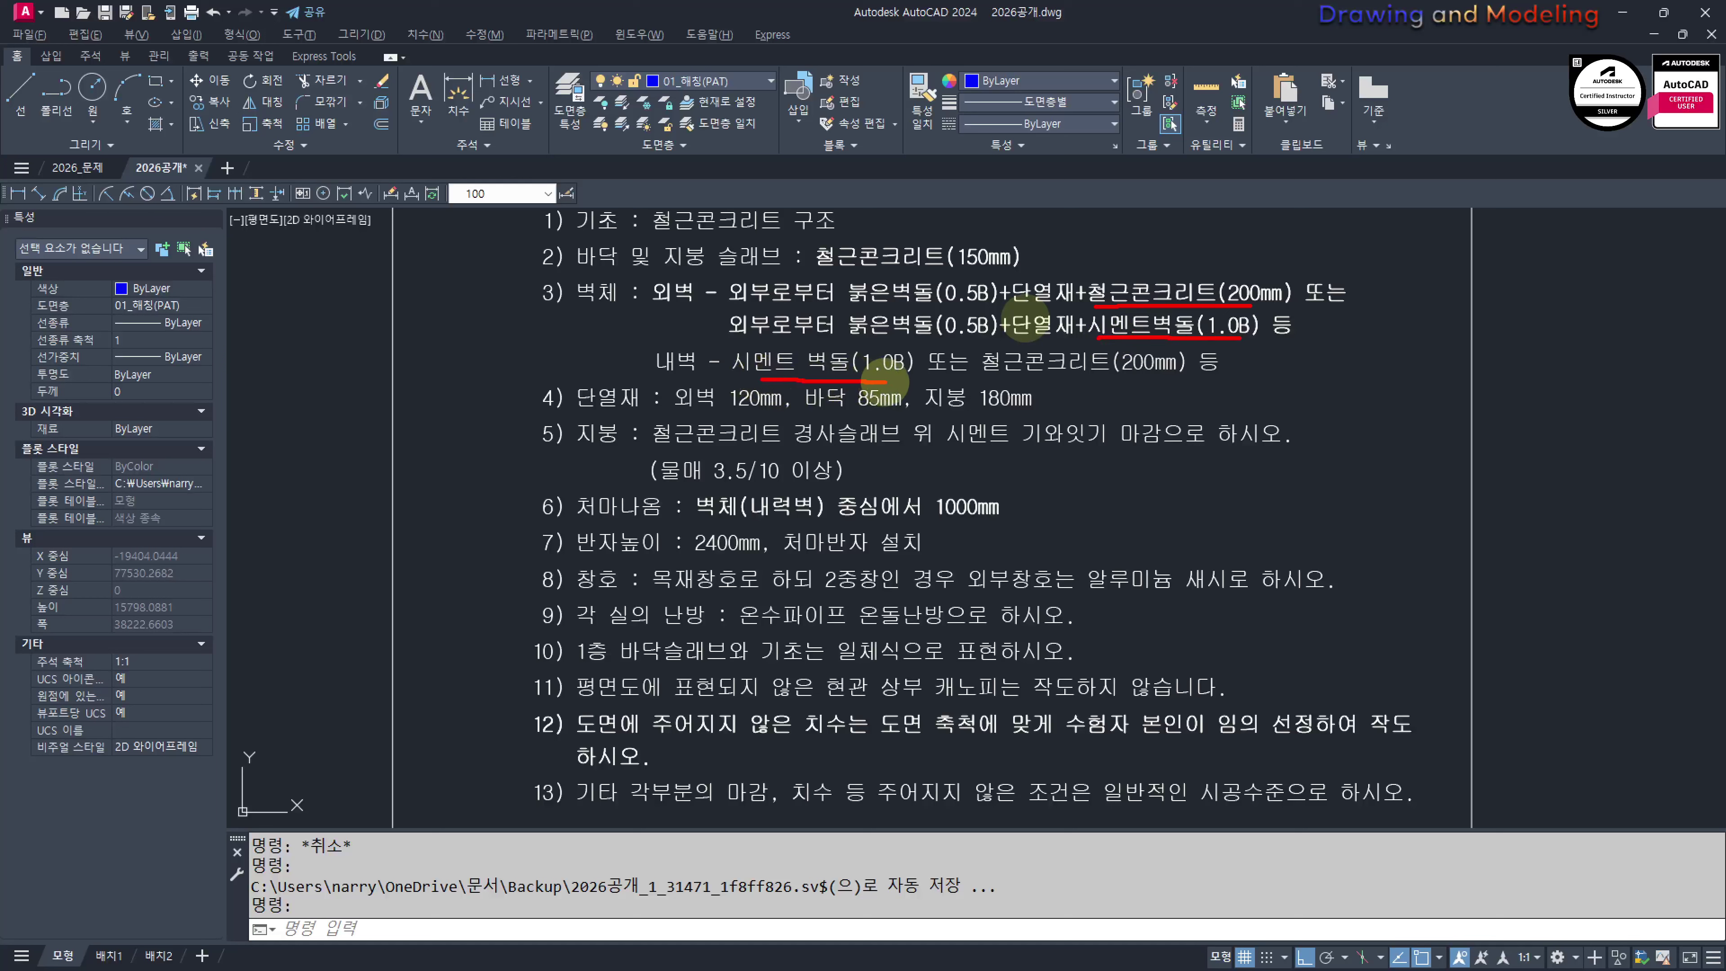
drag(994, 373, 1171, 381)
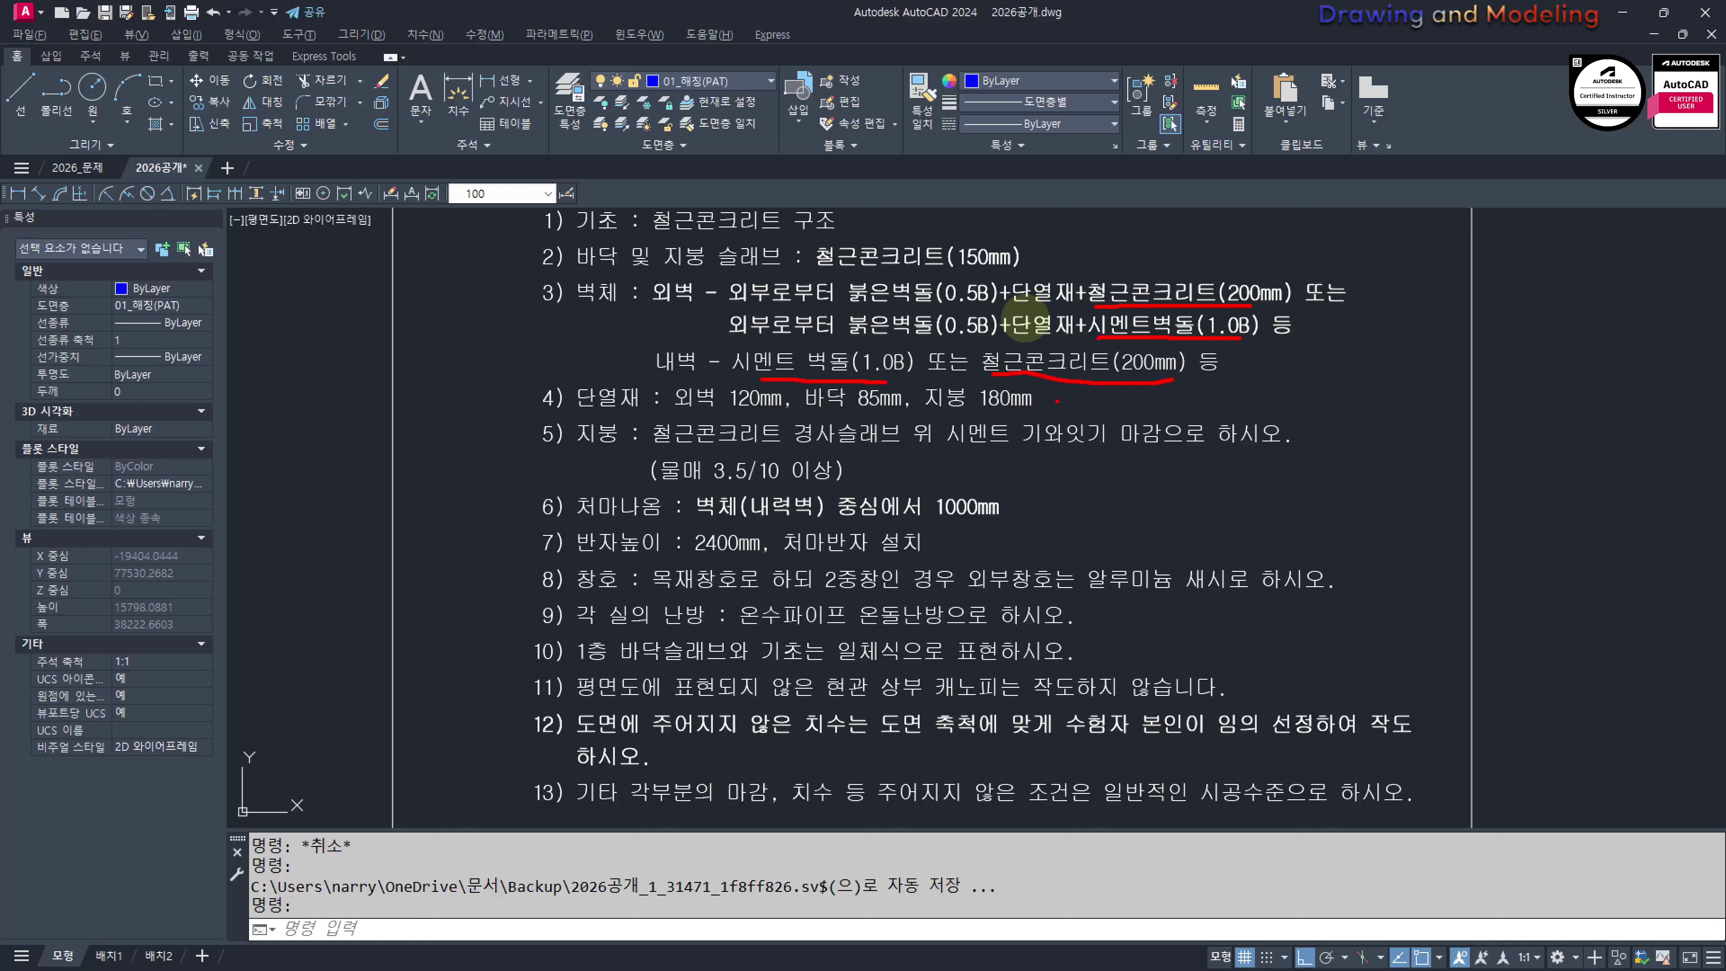
key(Escape)
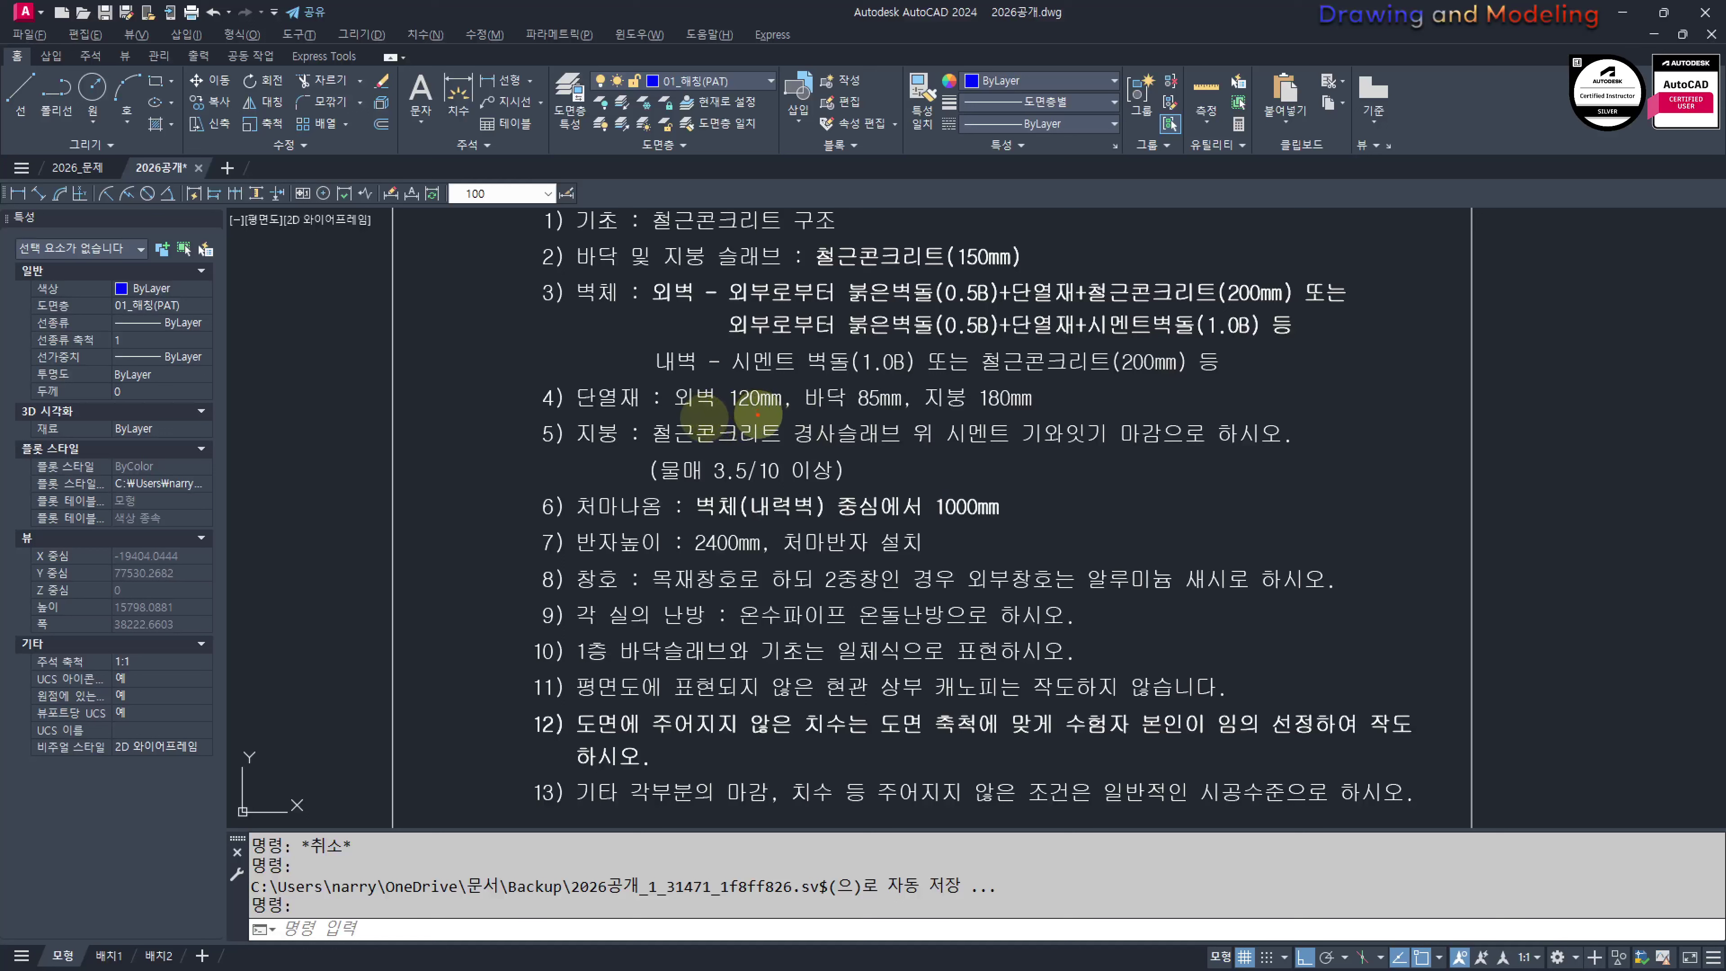
Review conditions 4 to 6, temporarily underlining the insulation thicknesses, roof tile finish, load-bearing wall reference and eaves projection
drag(726, 411, 1019, 412)
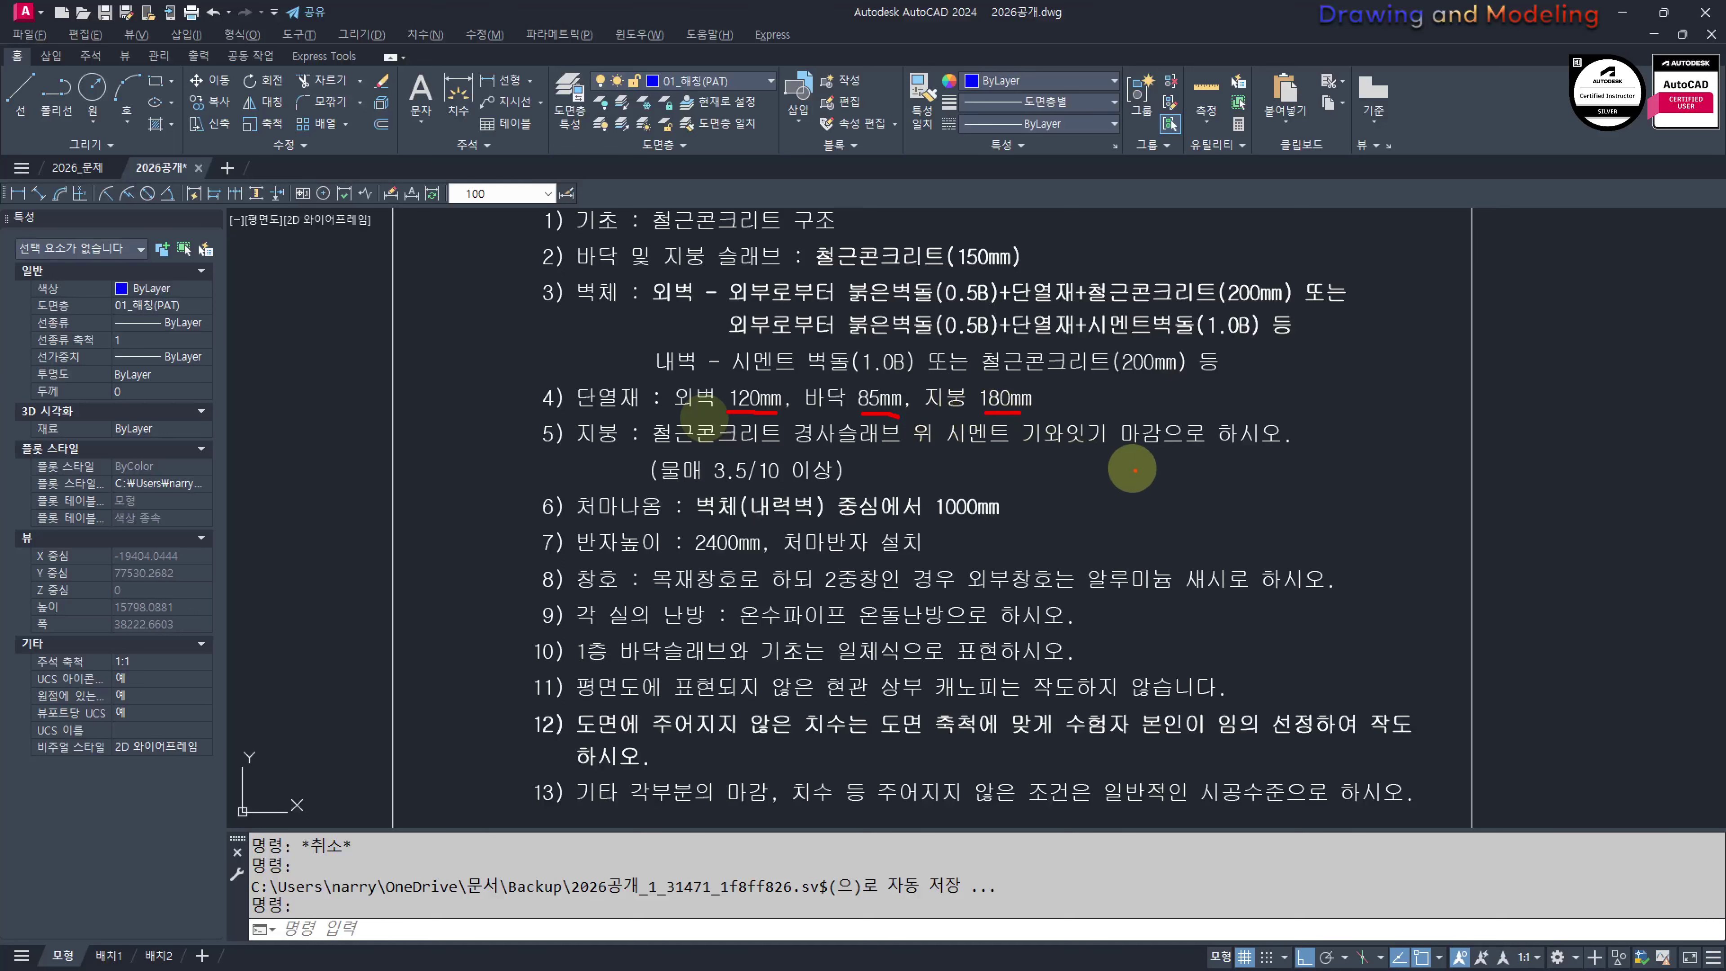
scroll(1390, 433, down, 3)
scroll(1188, 422, up, 3)
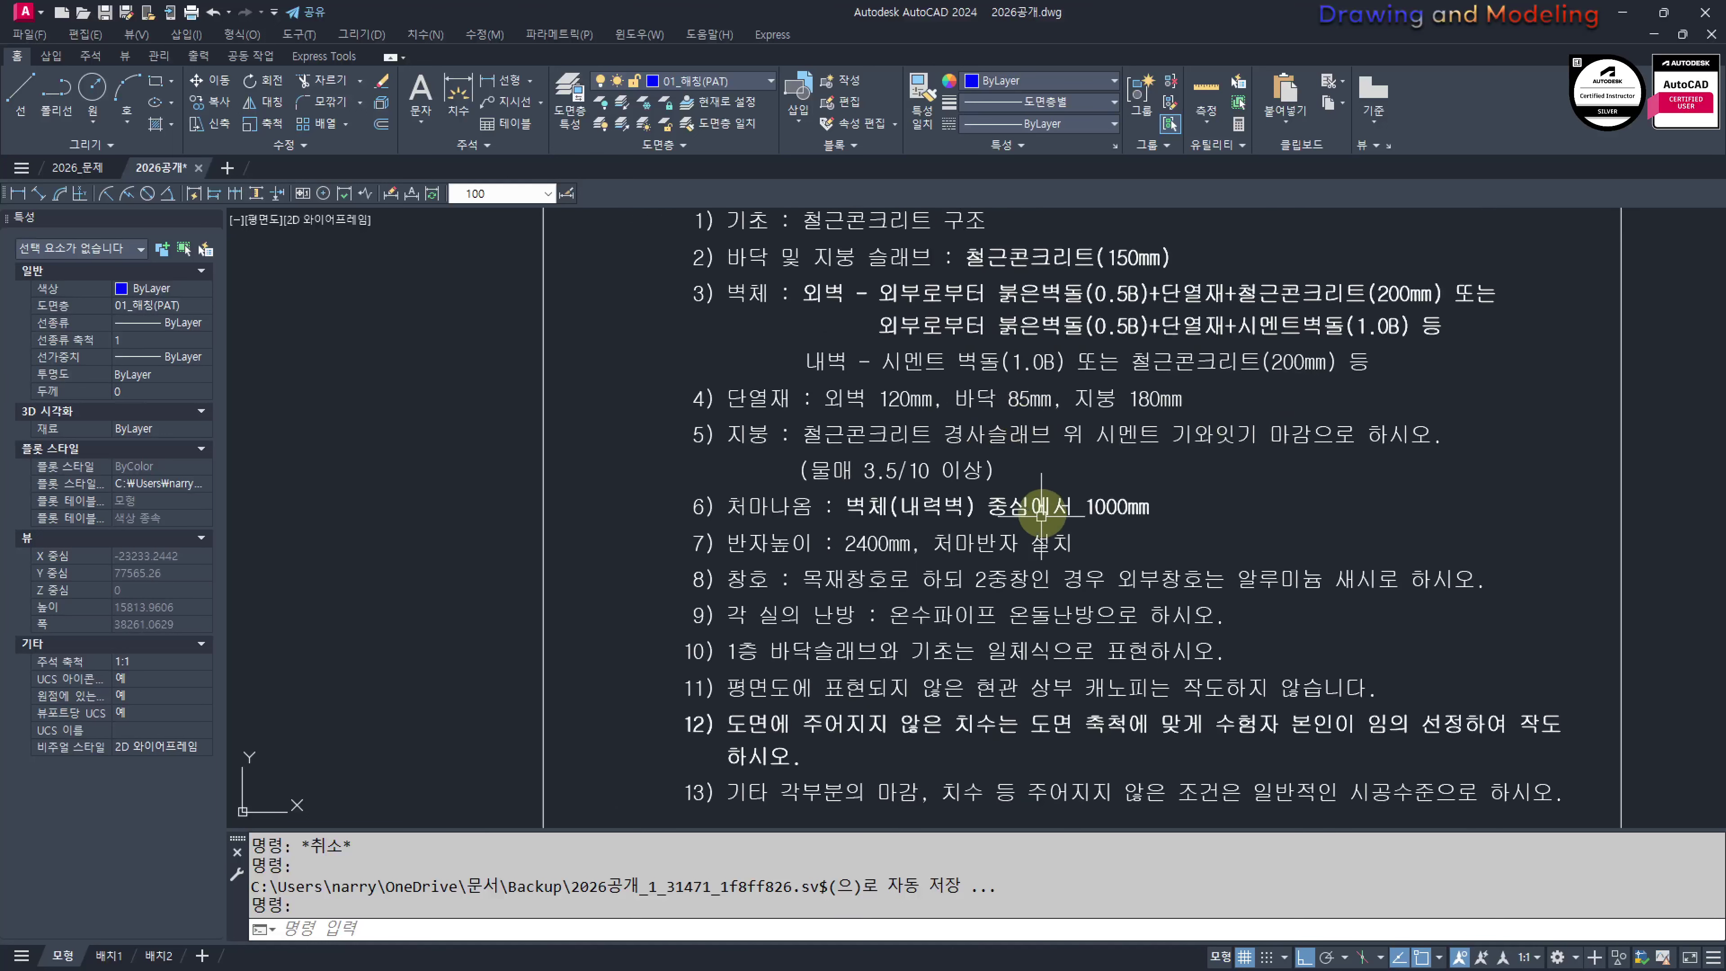
middle_drag(1205, 542, 1080, 488)
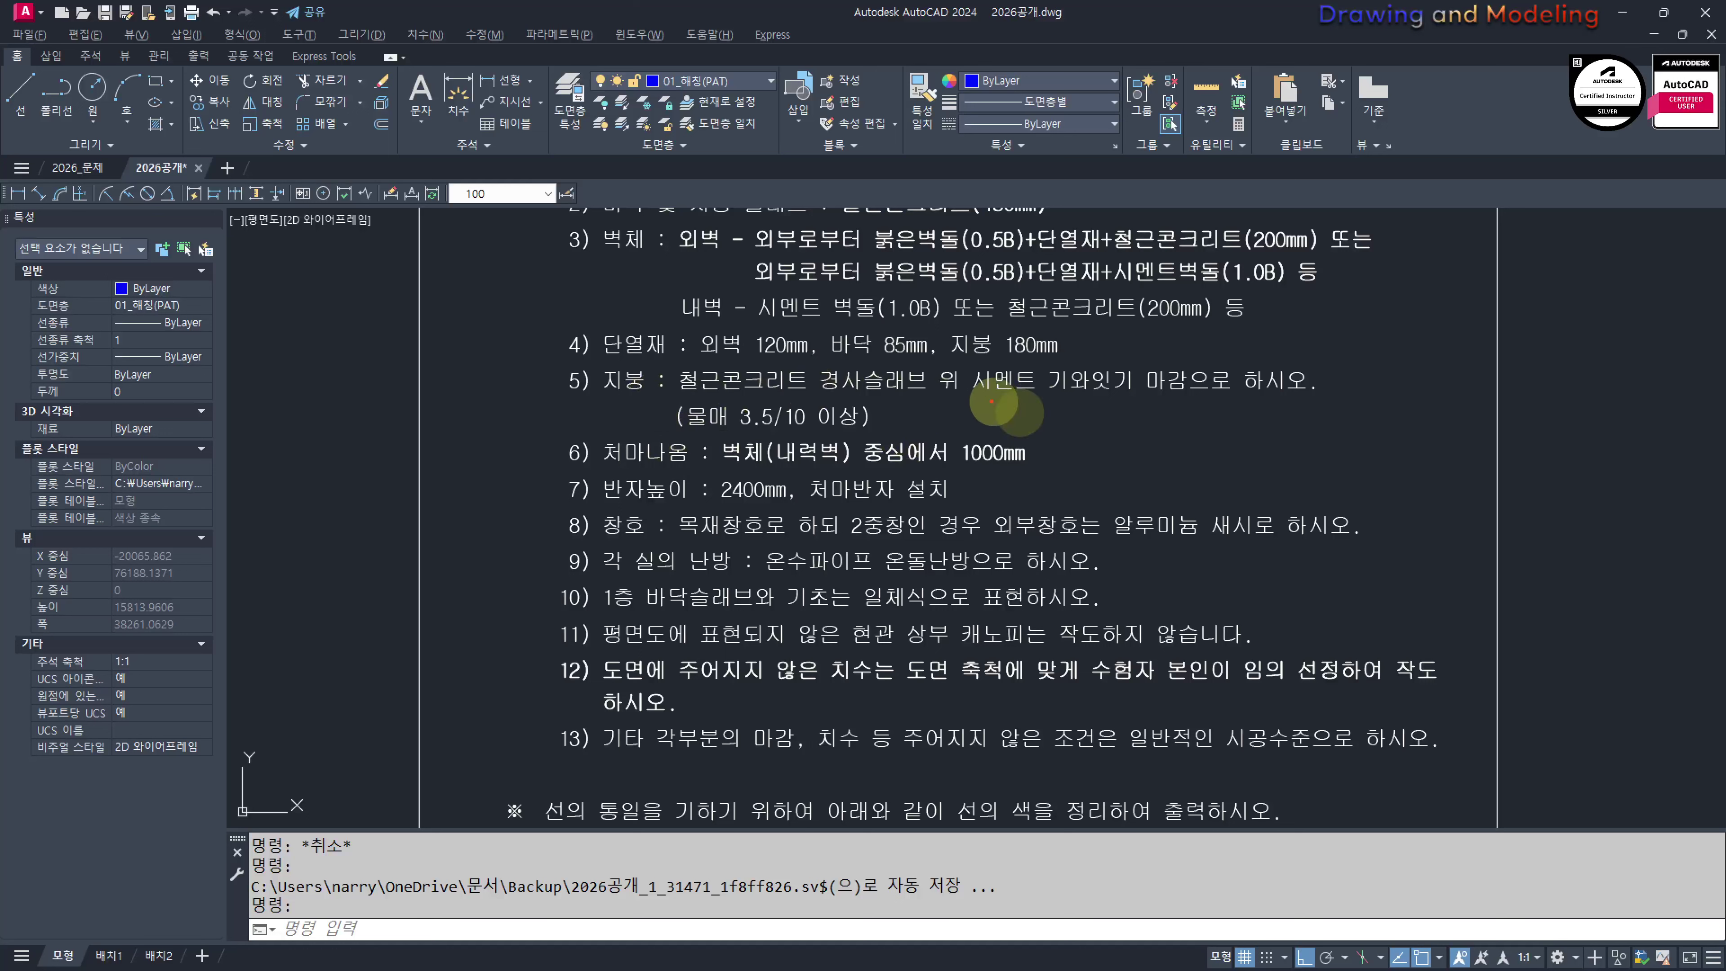
drag(980, 398, 1167, 400)
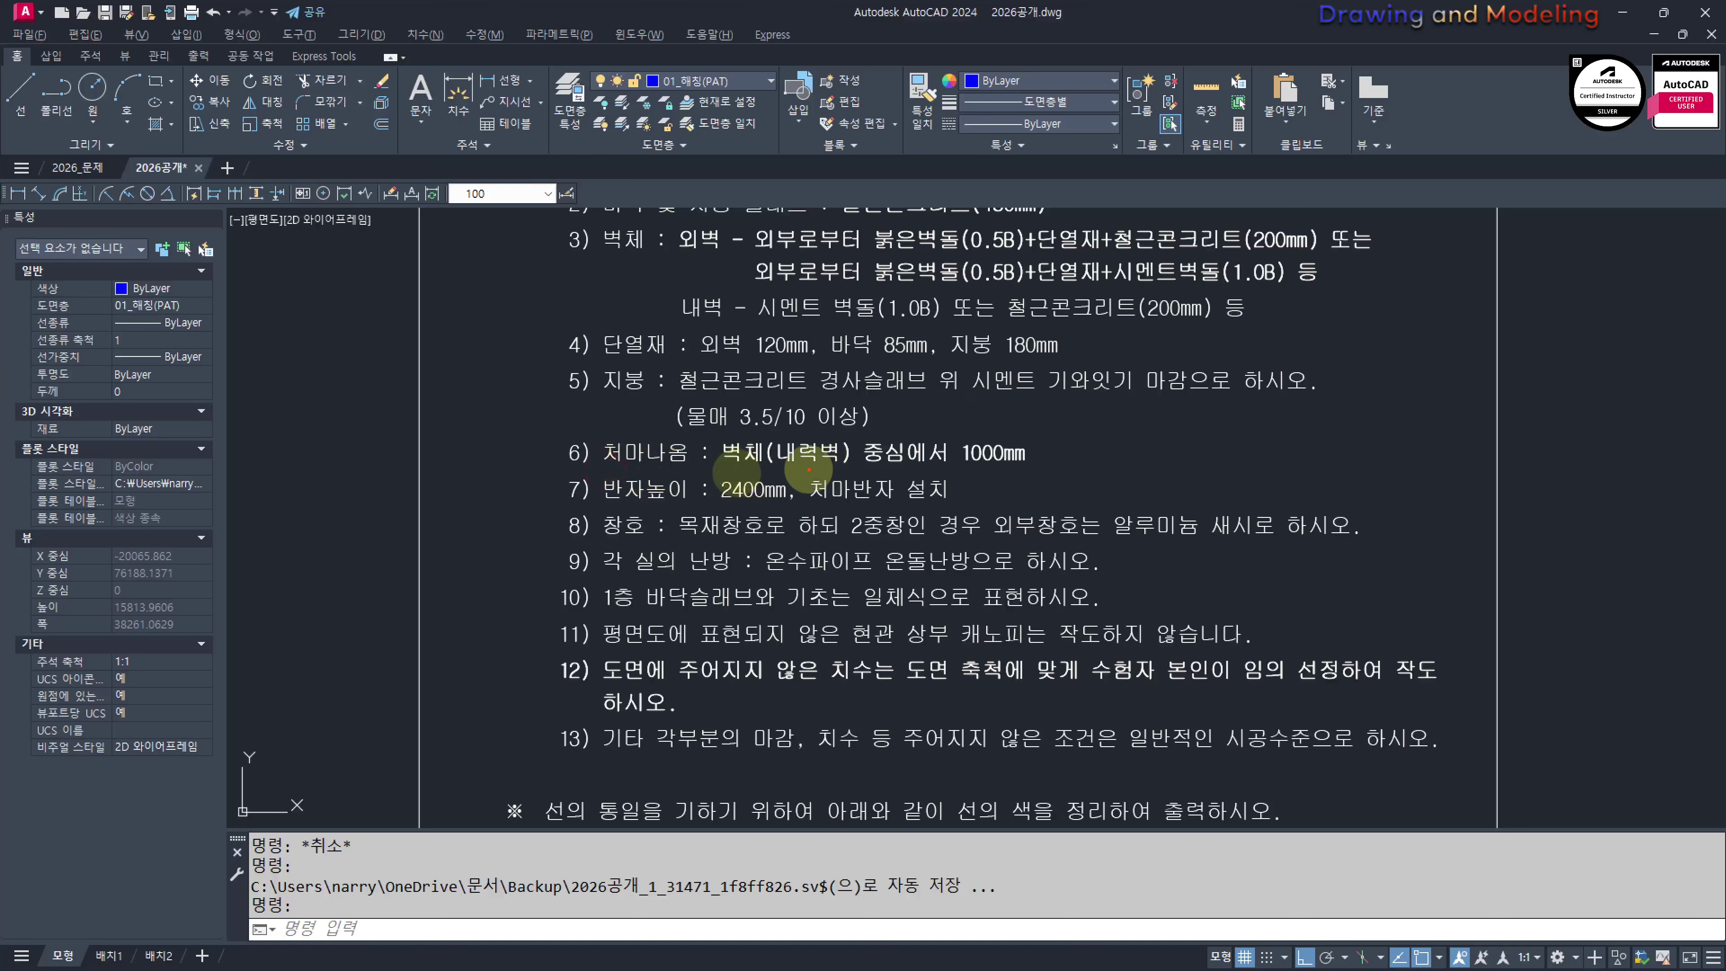
drag(781, 468, 852, 465)
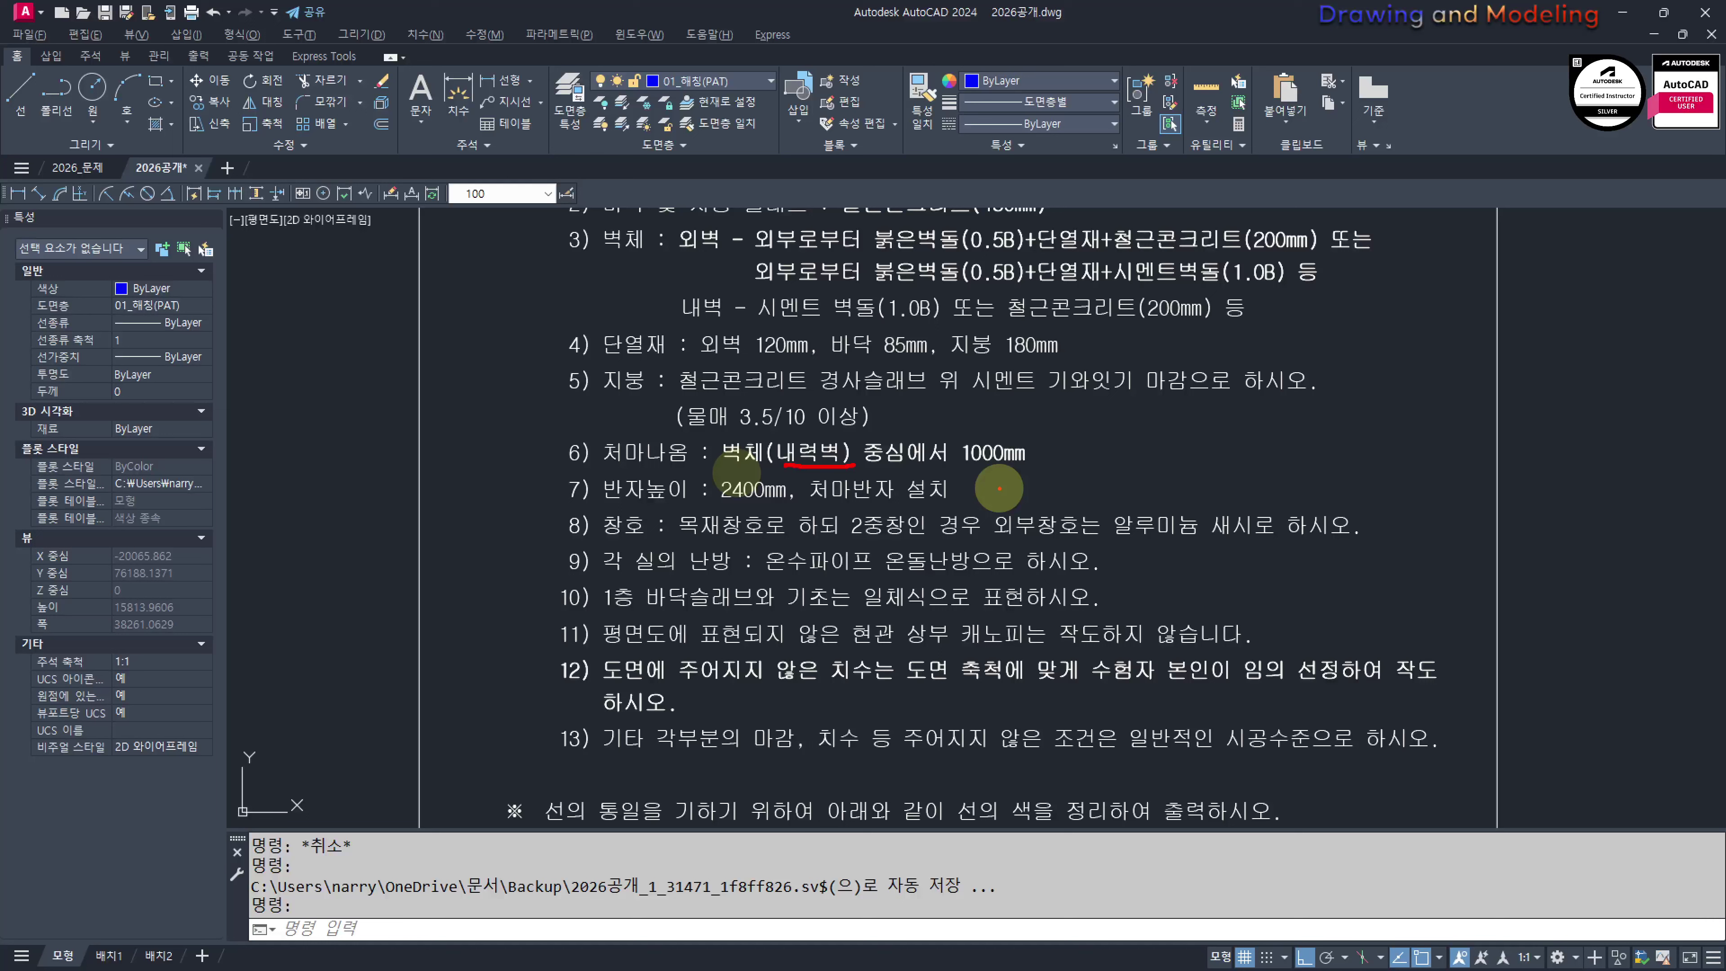
key(Escape)
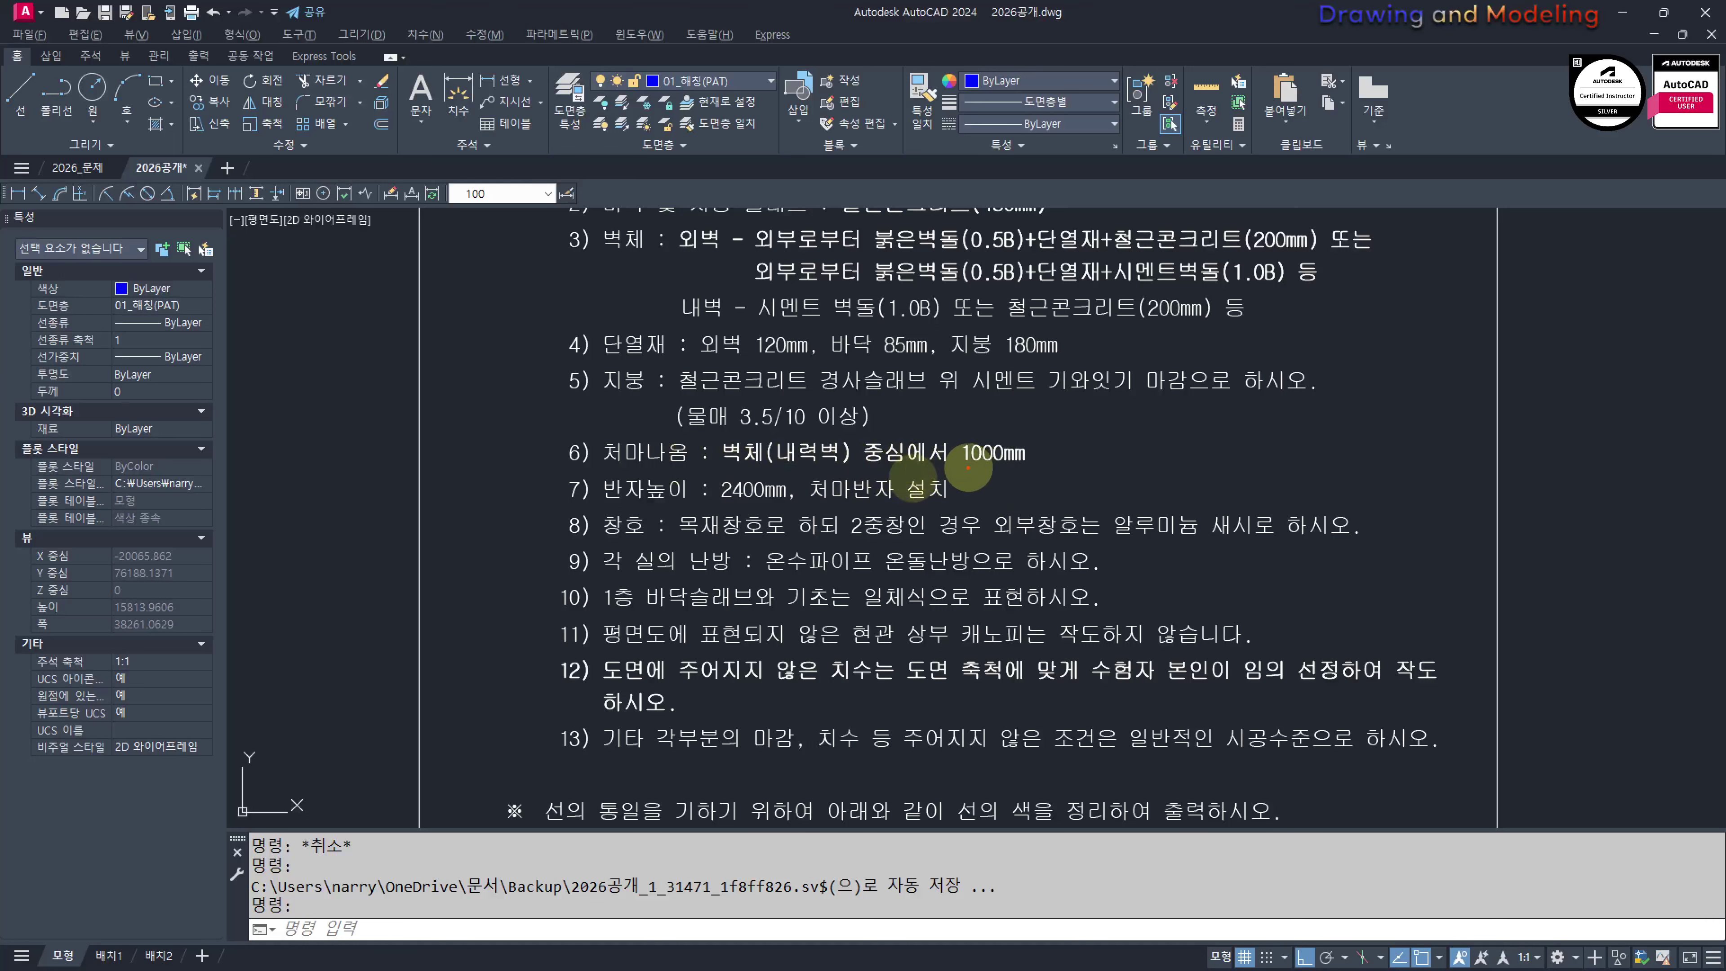
drag(965, 467, 1027, 467)
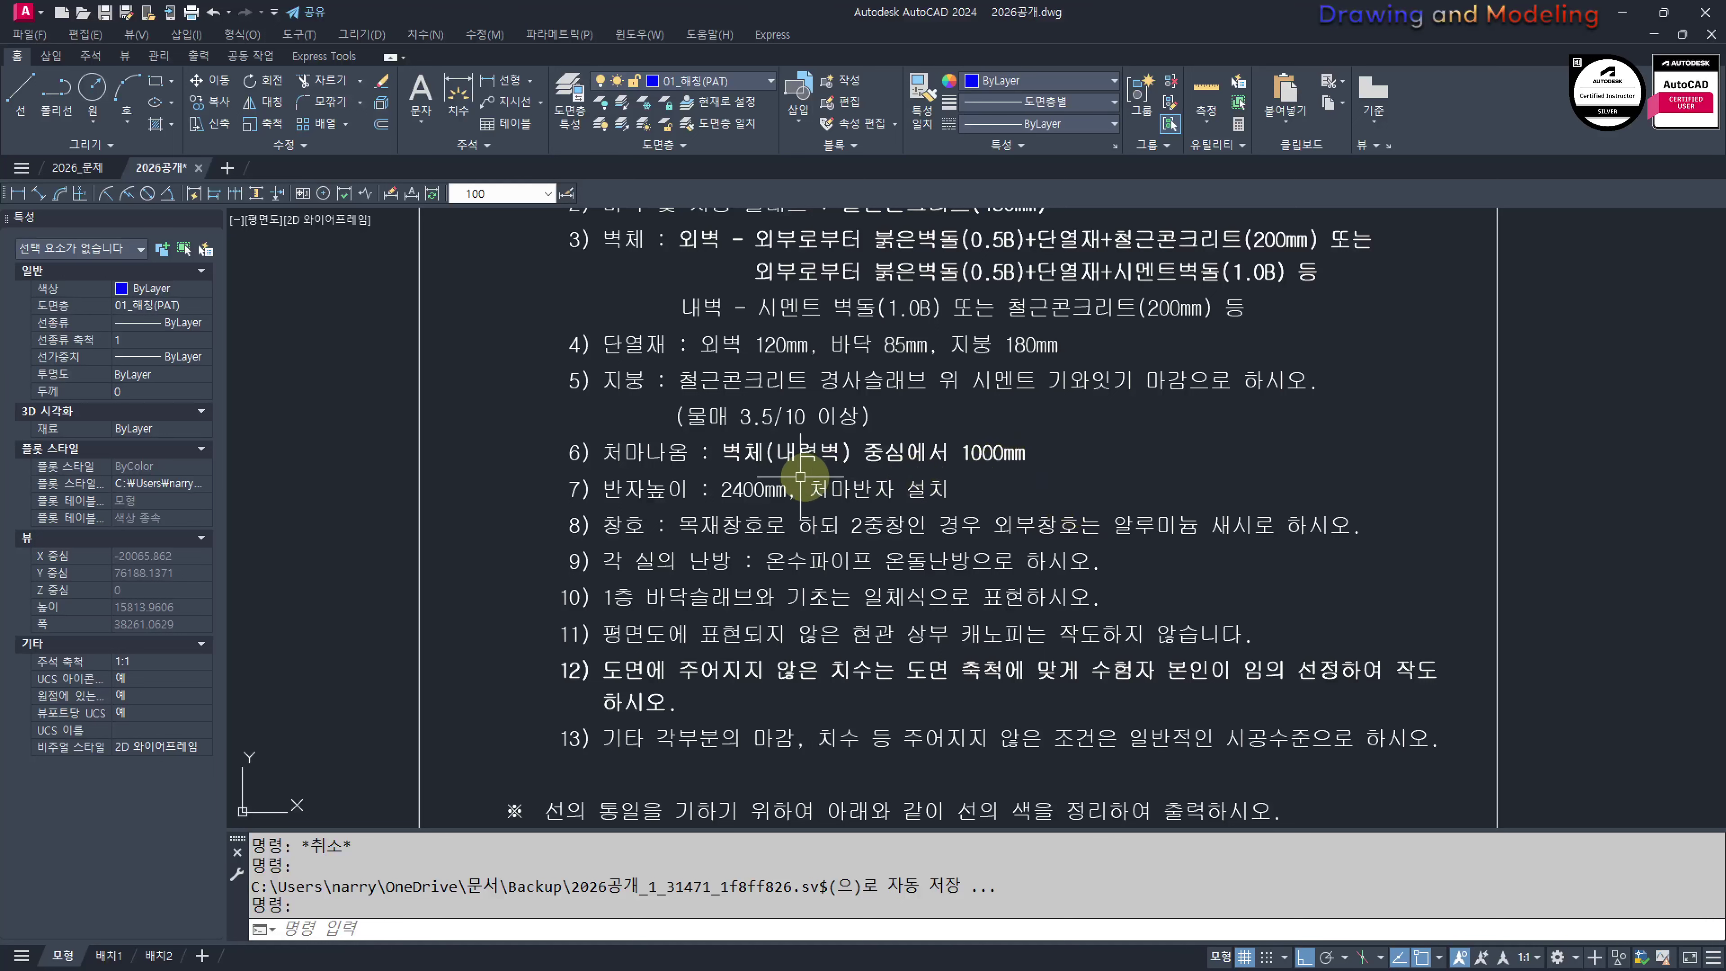
Review condition 12 on freely chosen dimensions, temporarily underlining its key phrases, and the line colour and lineweight notes below the conditions
mouse_move(885, 589)
middle_down()
mouse_move(827, 505)
mouse_move(823, 441)
middle_up()
drag(548, 538, 611, 537)
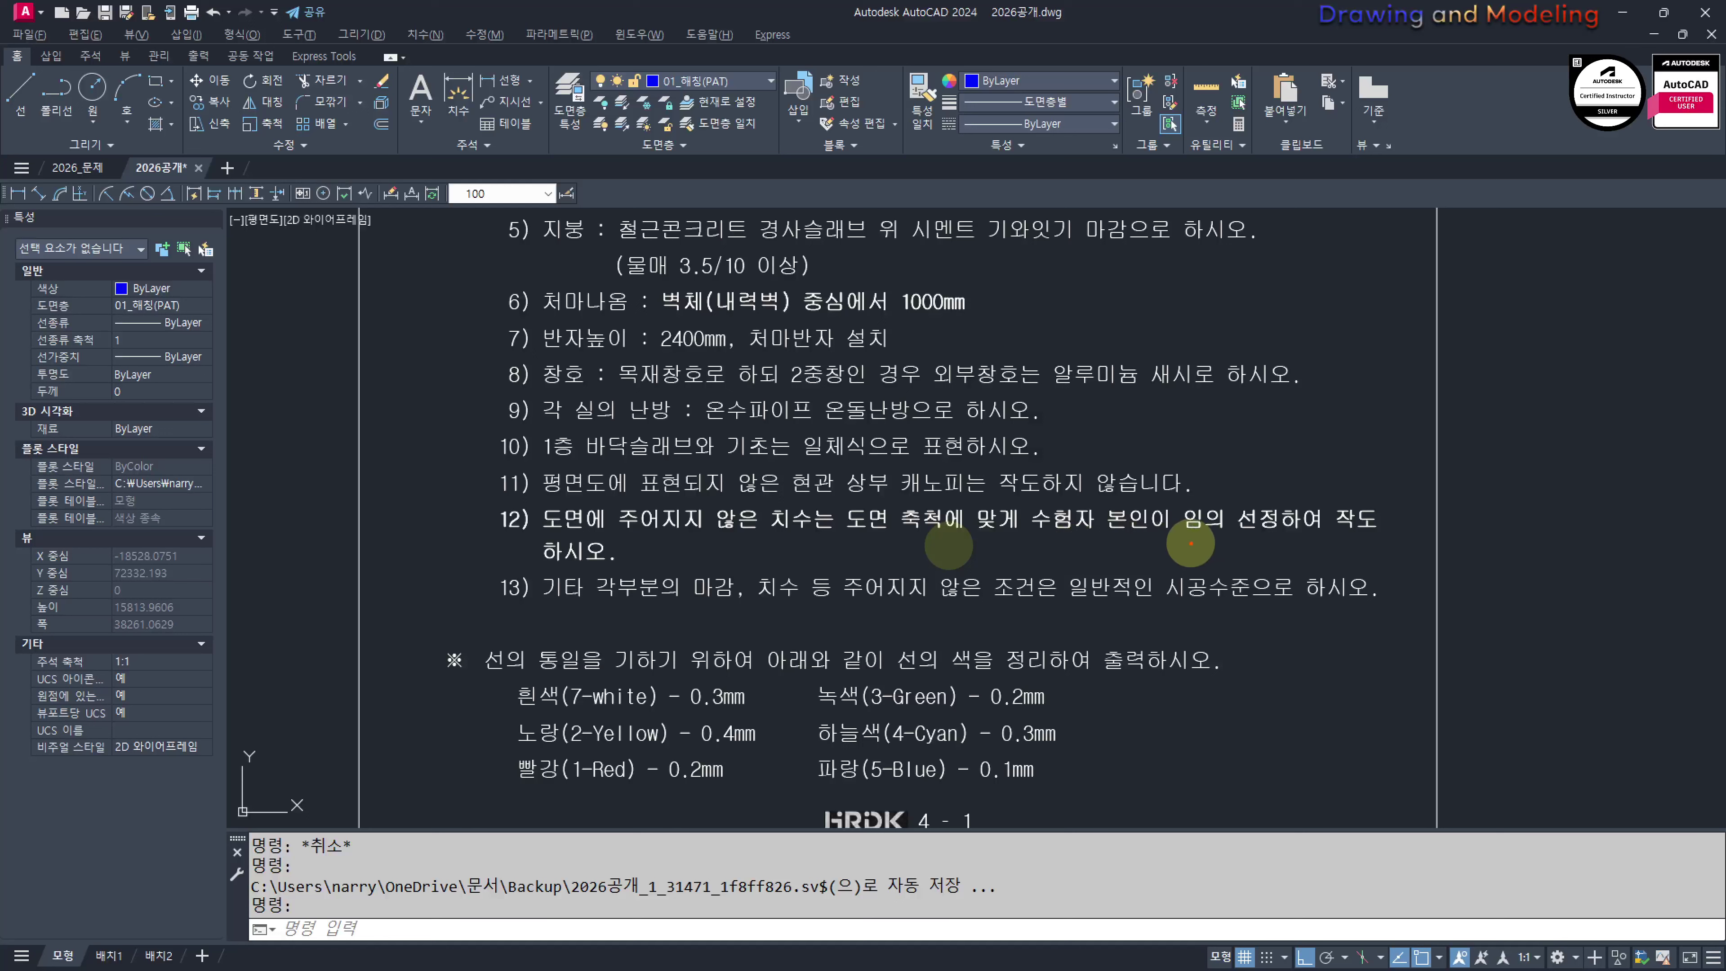
drag(1189, 542, 1304, 538)
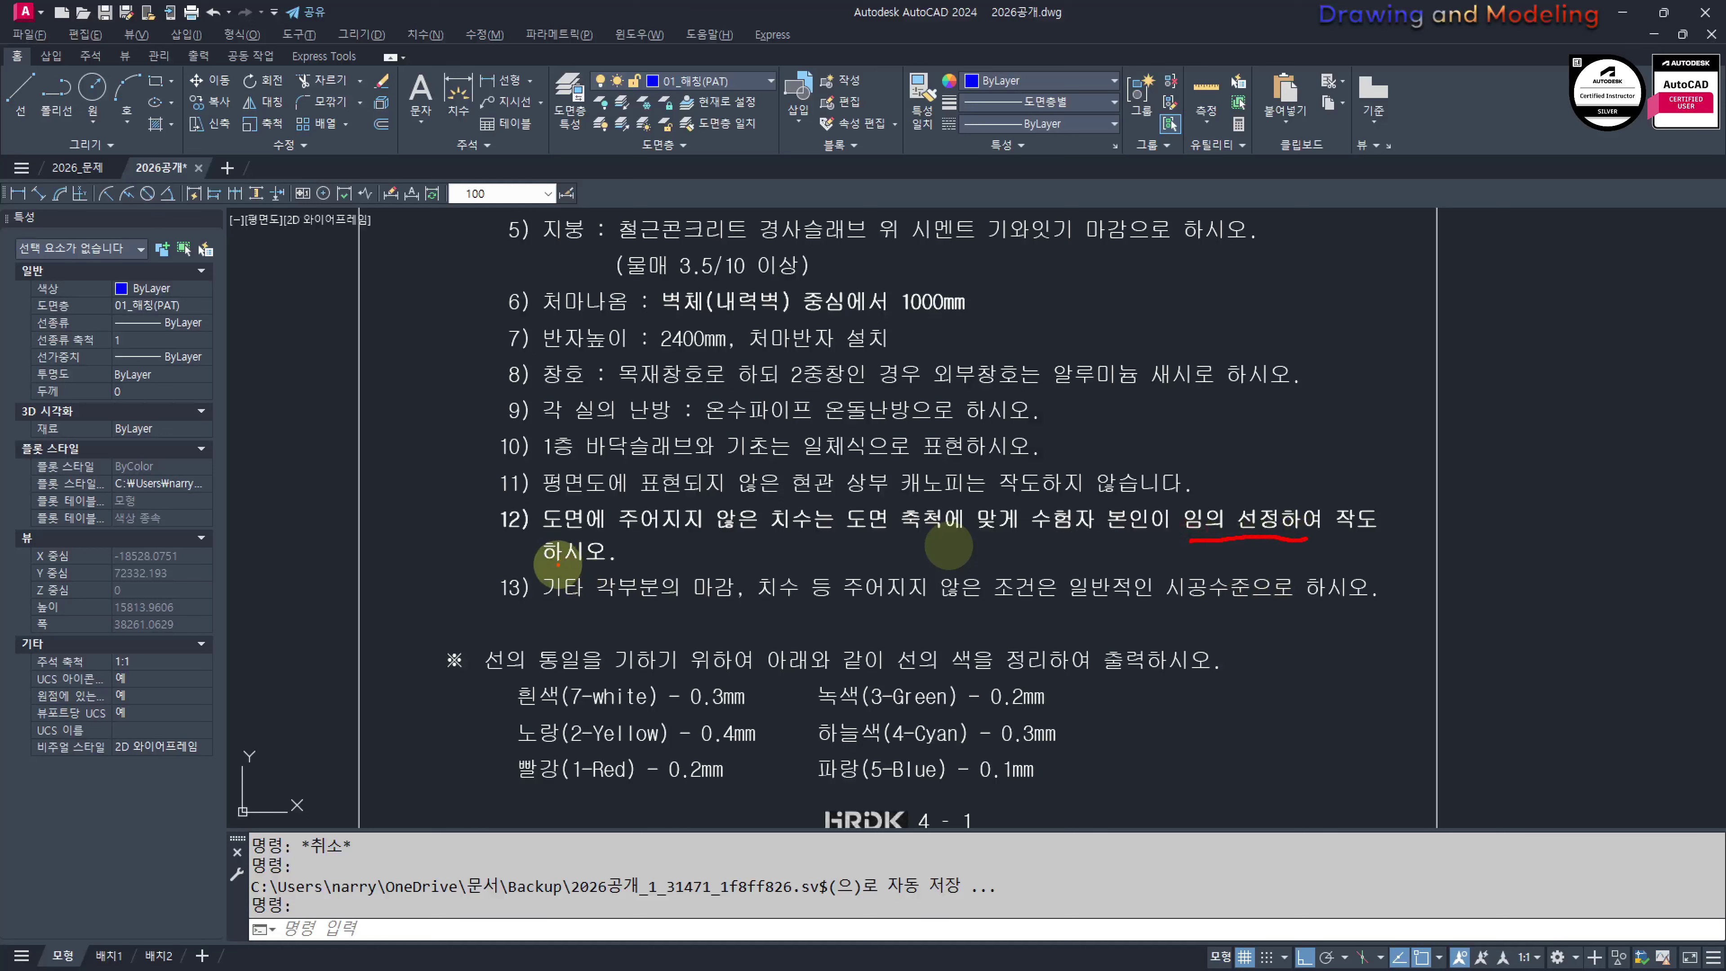
drag(543, 564, 640, 564)
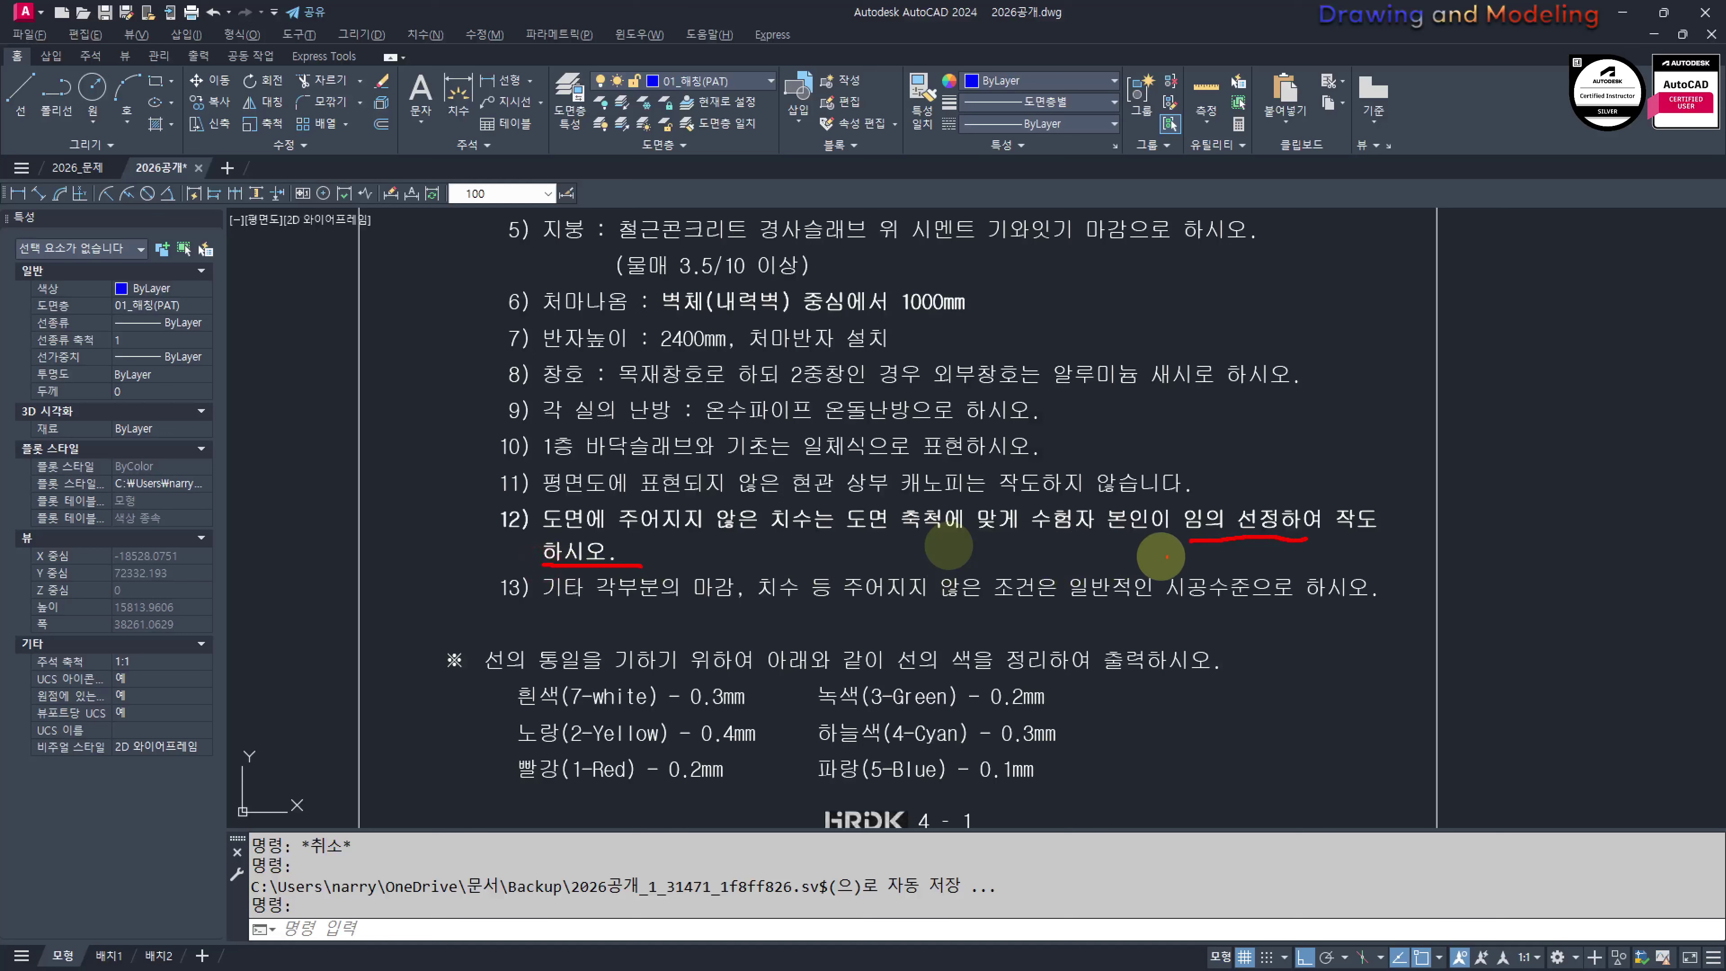
key(Escape)
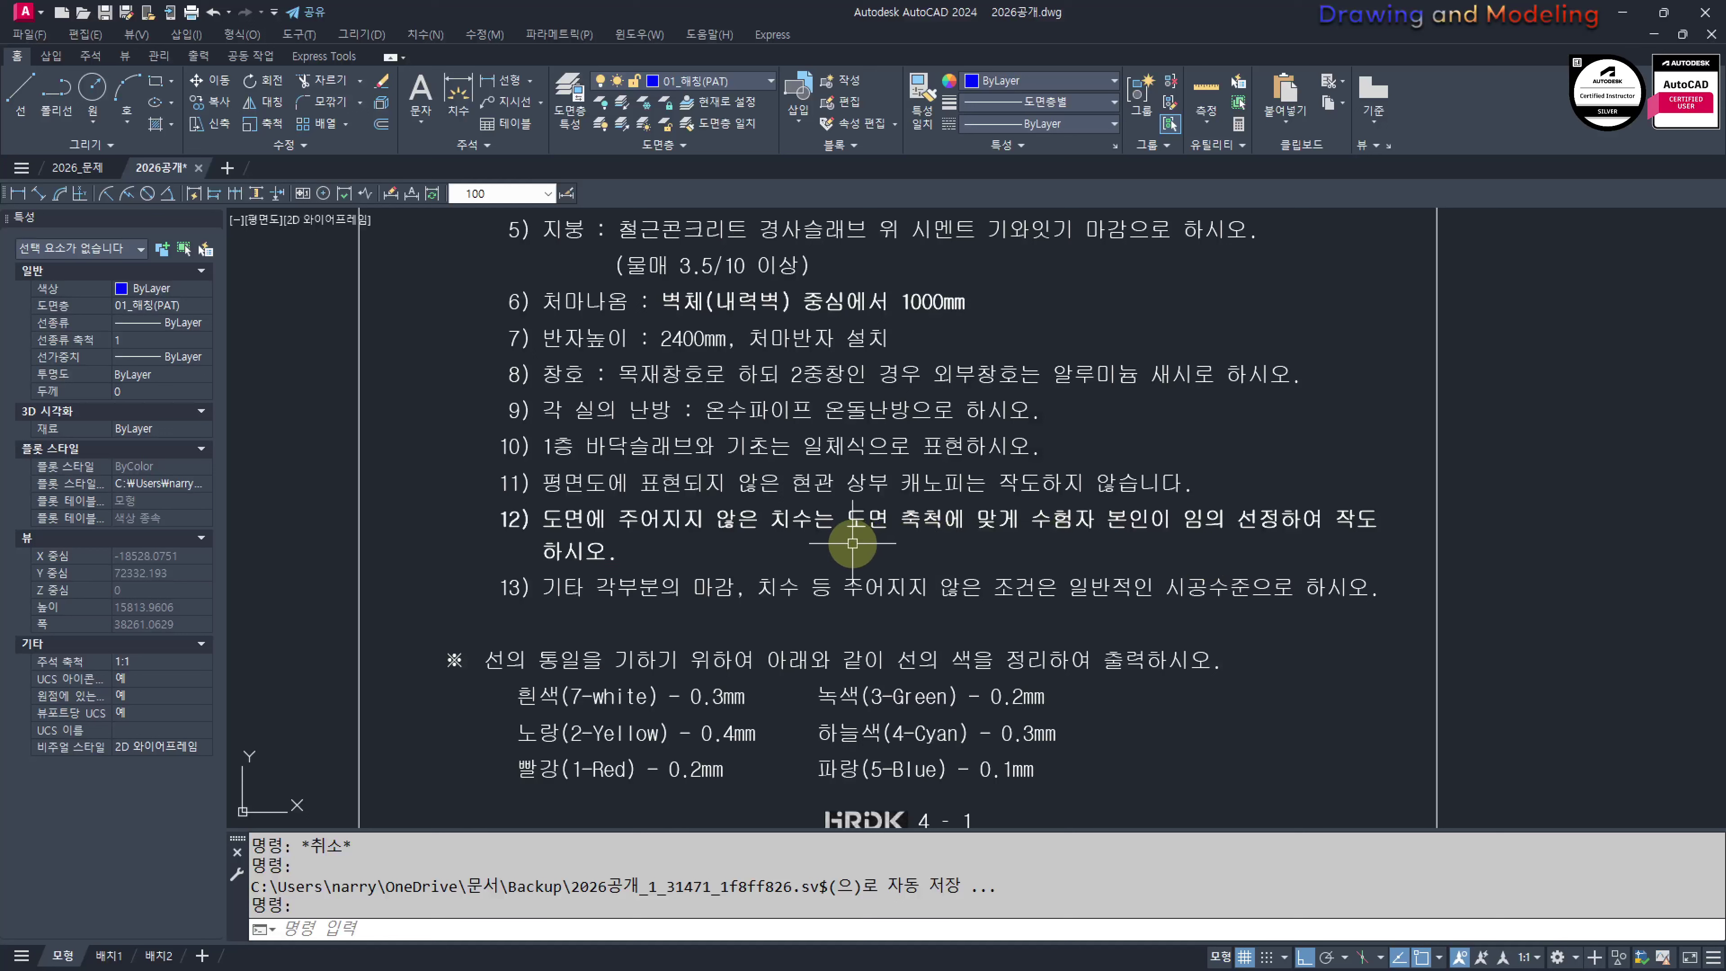
key(ctrl+2)
drag(837, 534, 965, 534)
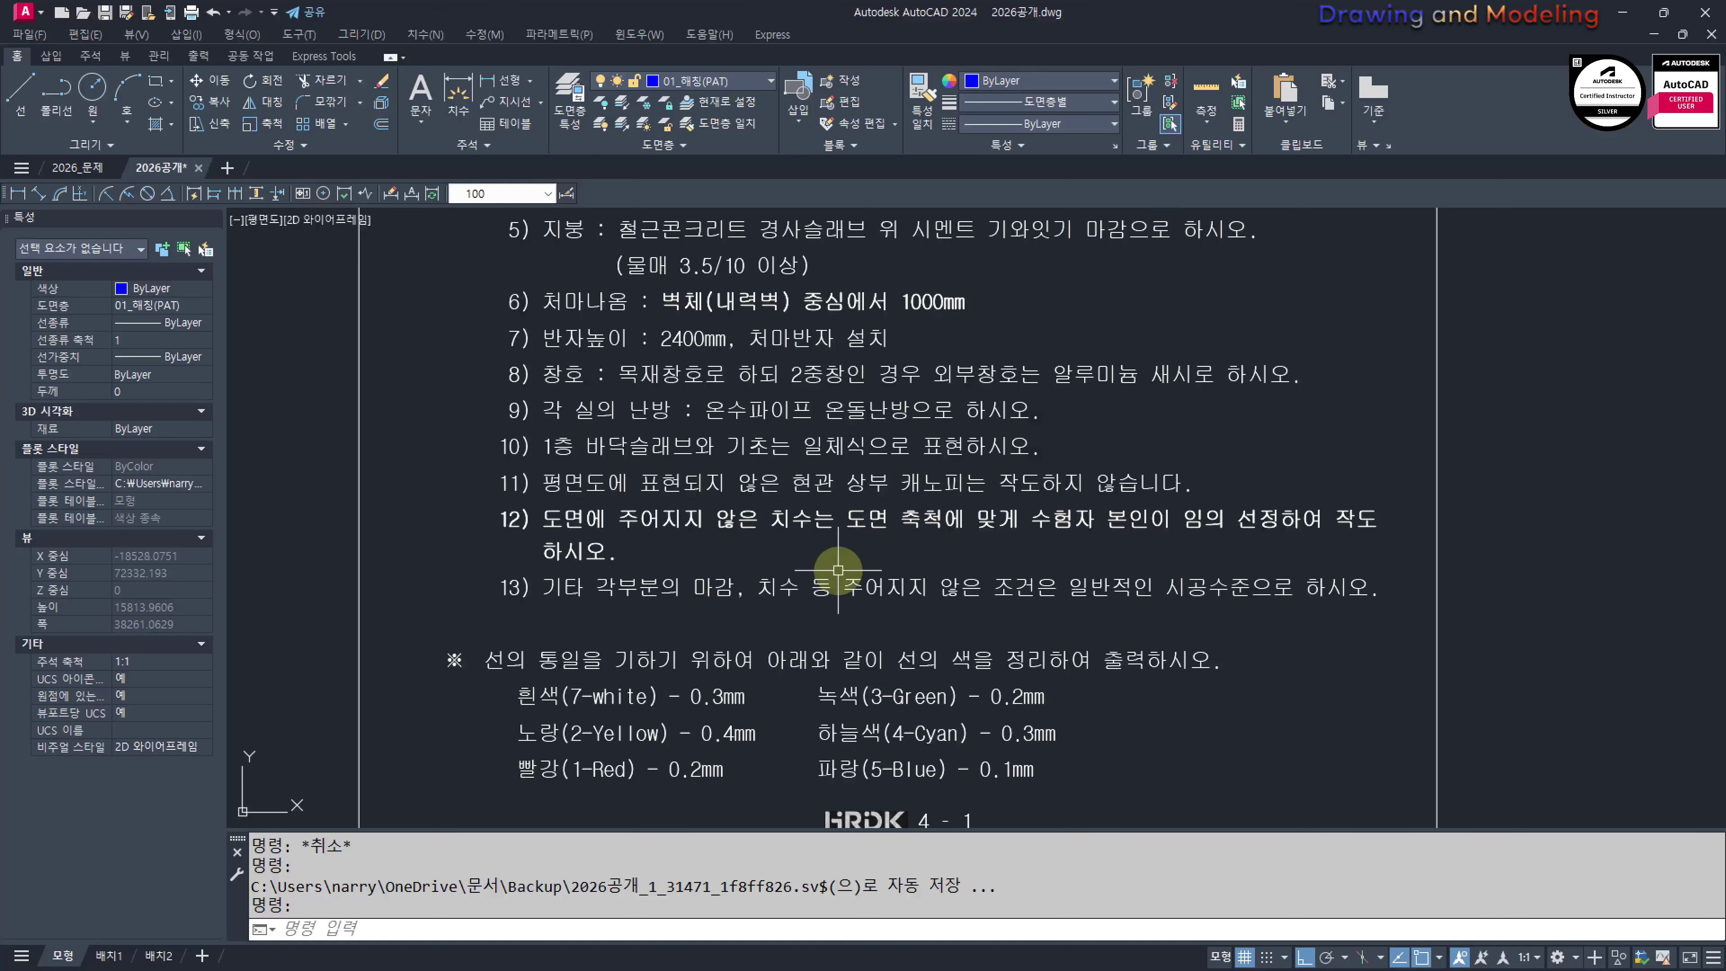
middle_drag(944, 583, 935, 423)
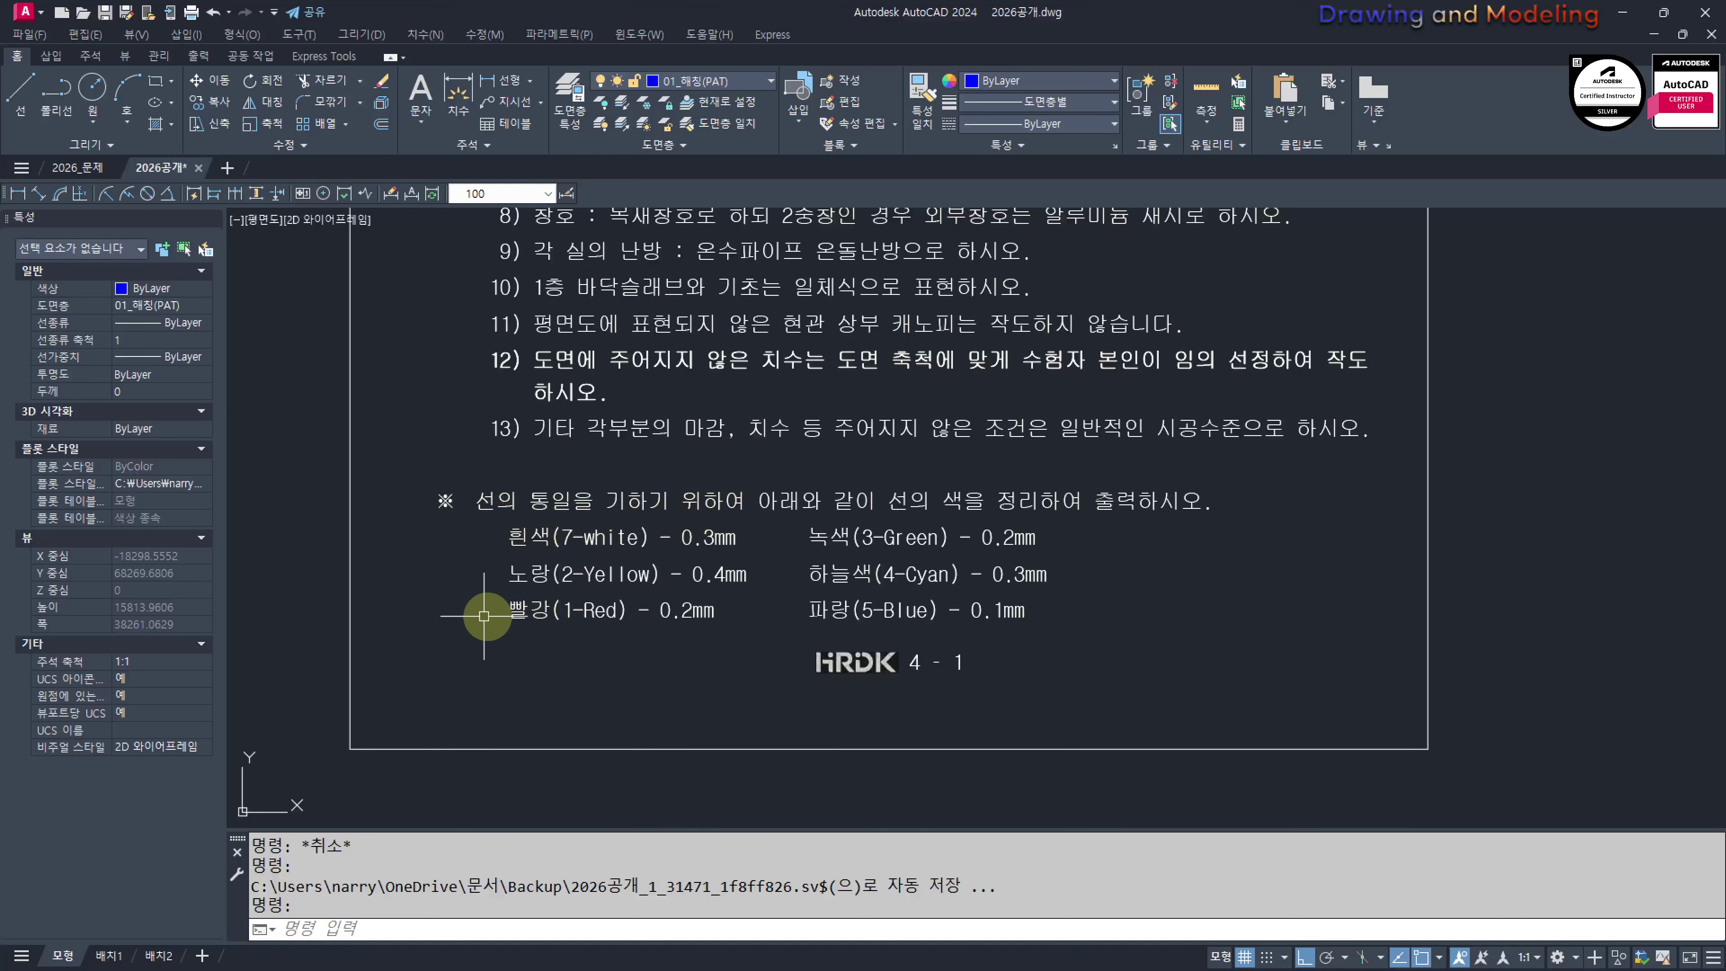
Examine the floor plan (평면도) below the condition sheet and compare it with the coloured version beside it
scroll(864, 482, down, 4)
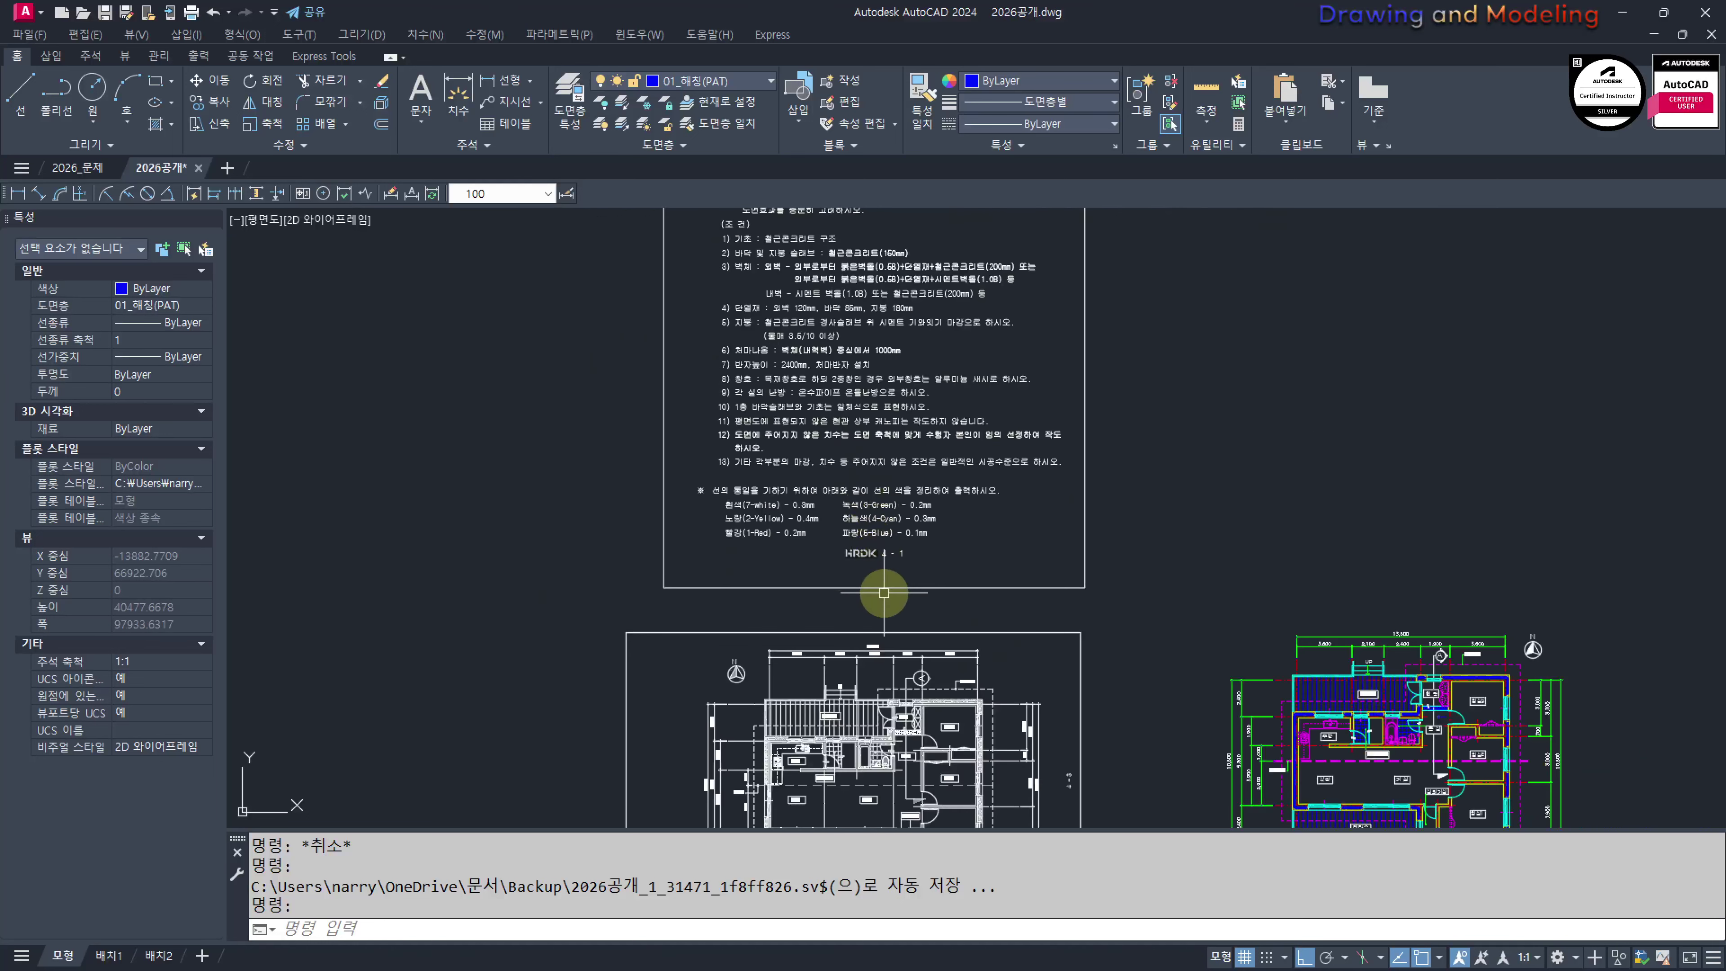
middle_drag(883, 591, 894, 366)
scroll(782, 422, up, 2)
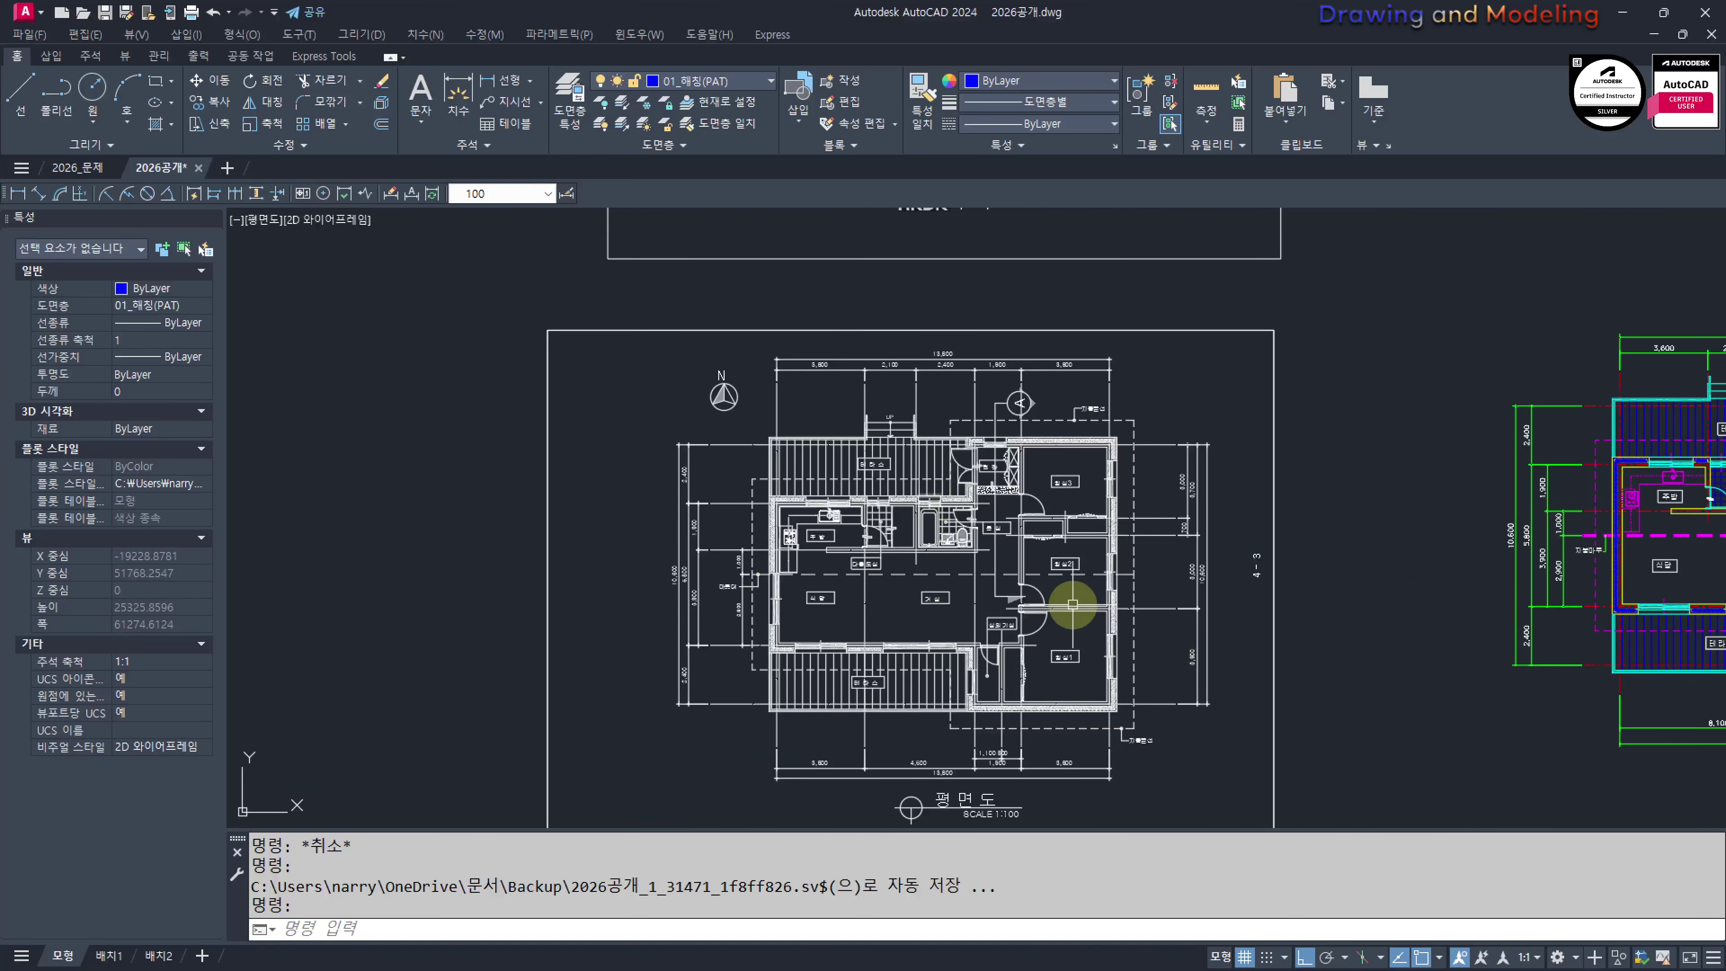
middle_drag(1427, 628, 847, 641)
scroll(847, 641, up, 2)
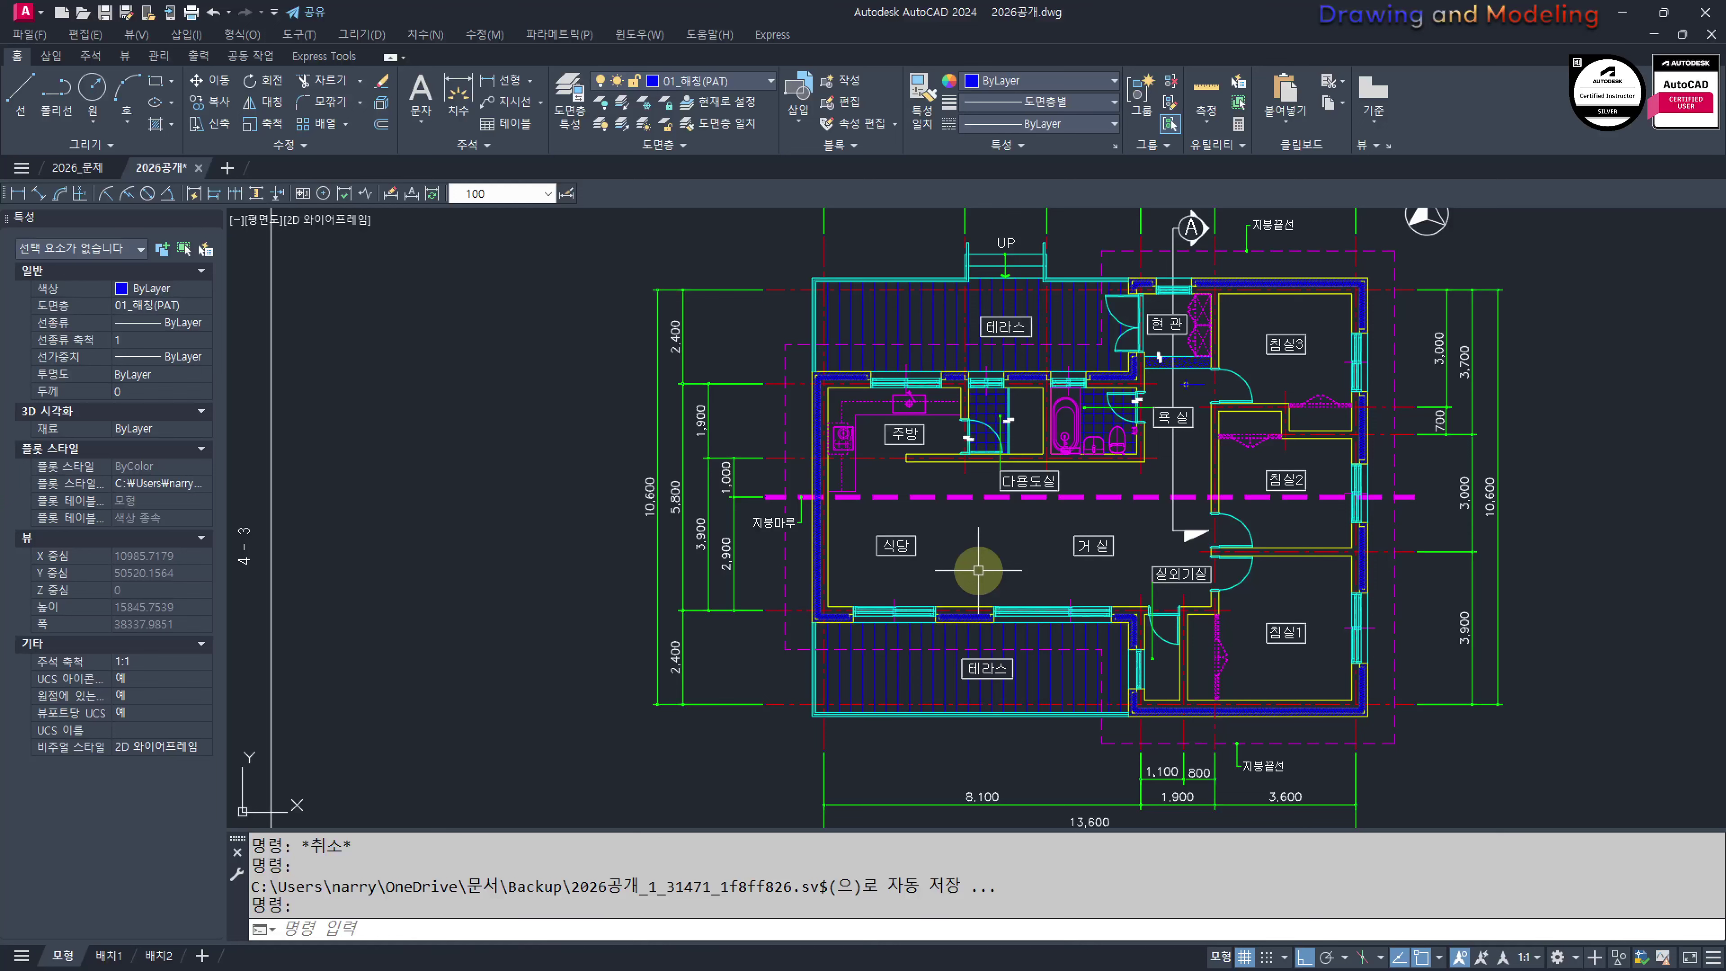
scroll(1061, 524, down, 2)
middle_drag(643, 557, 1102, 551)
scroll(549, 565, up, 2)
middle_drag(665, 582, 759, 585)
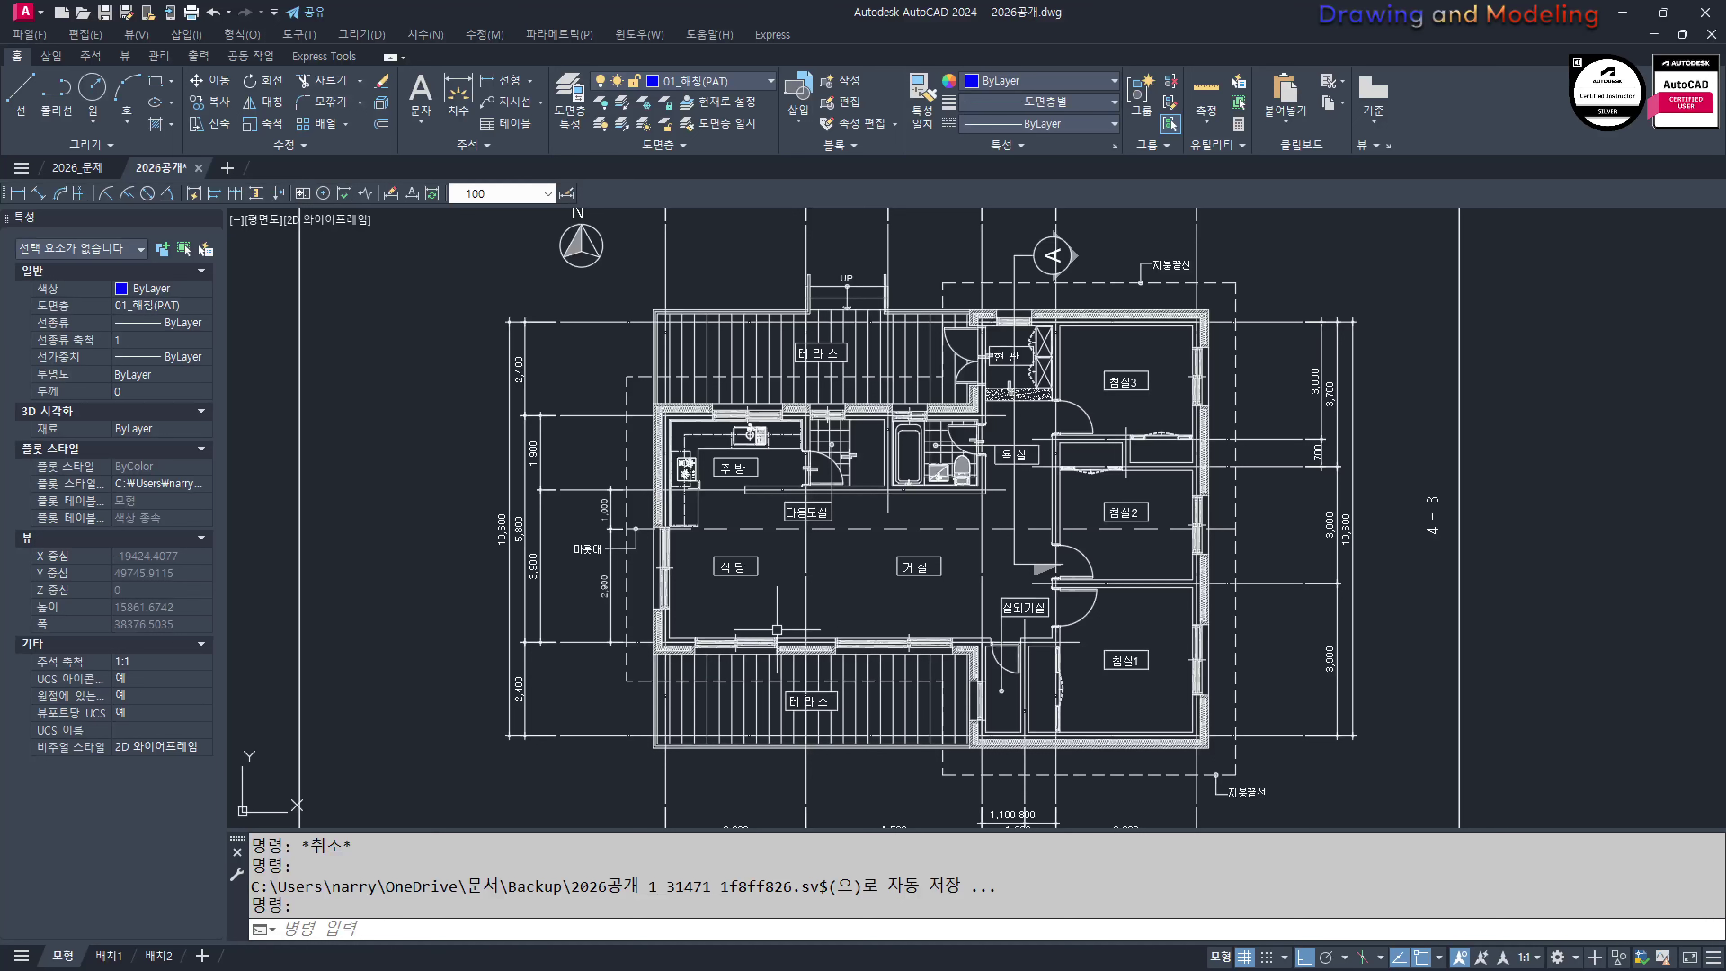
Examine the floor level-change symbols around the entrance (현관) and the bathroom (욕실) door in the monochrome plan
scroll(1087, 591, down, 3)
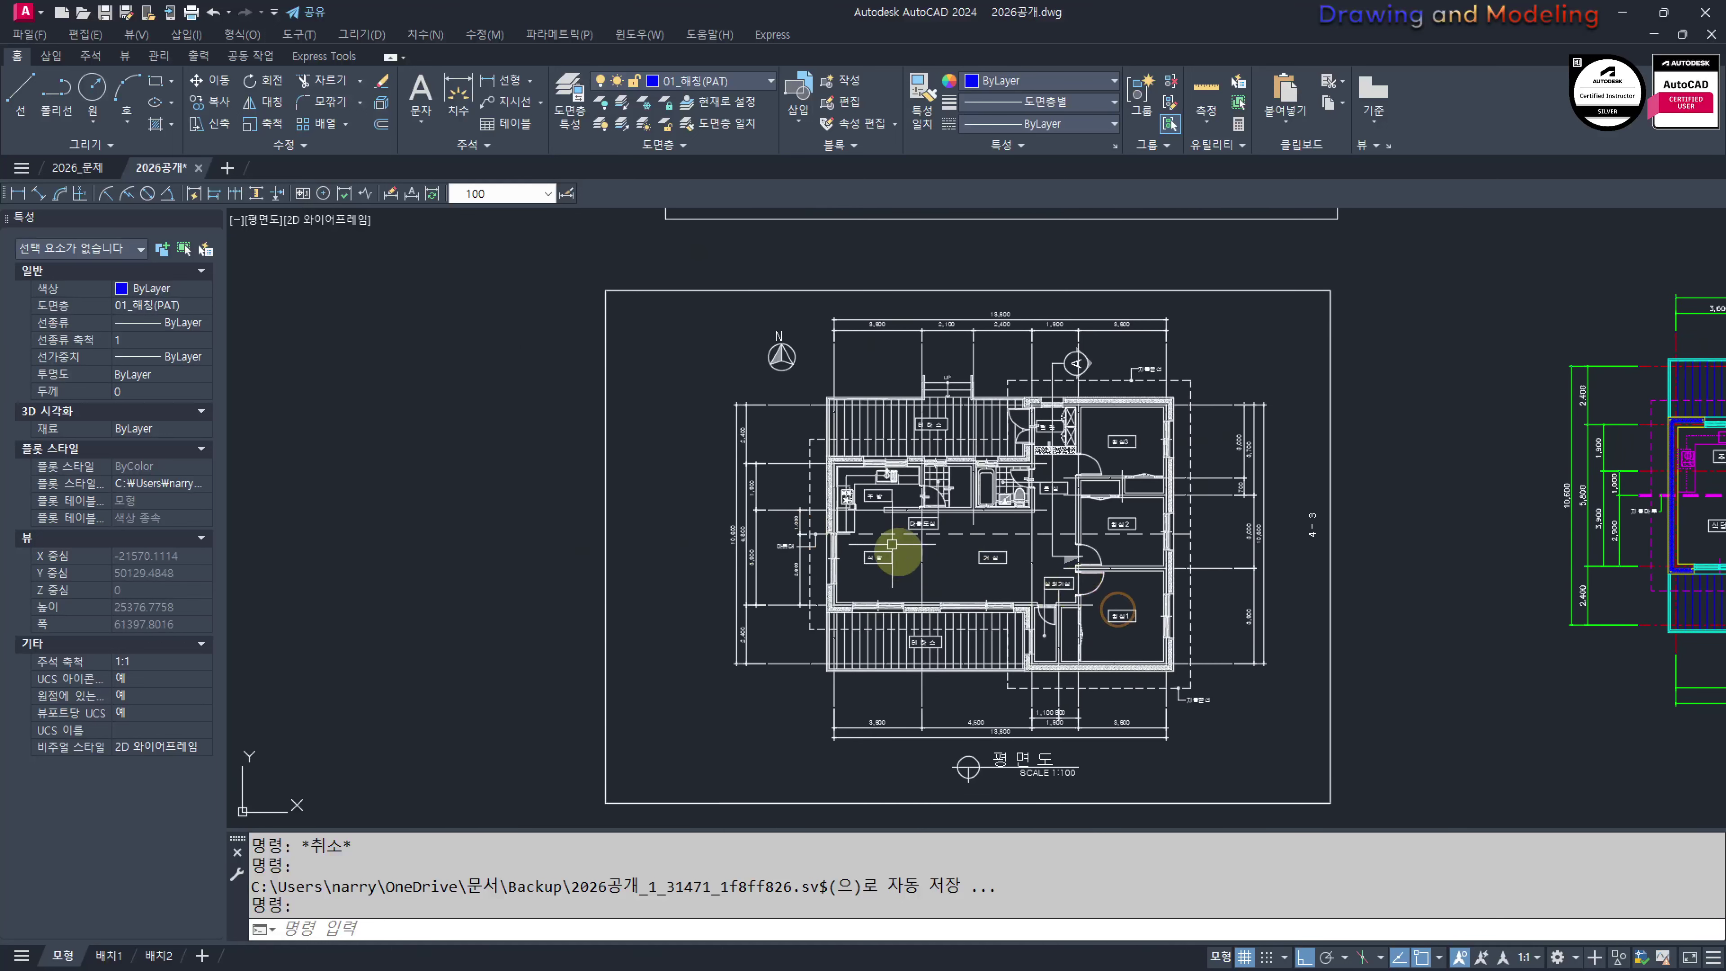
scroll(937, 508, up, 4)
middle_drag(878, 509, 702, 598)
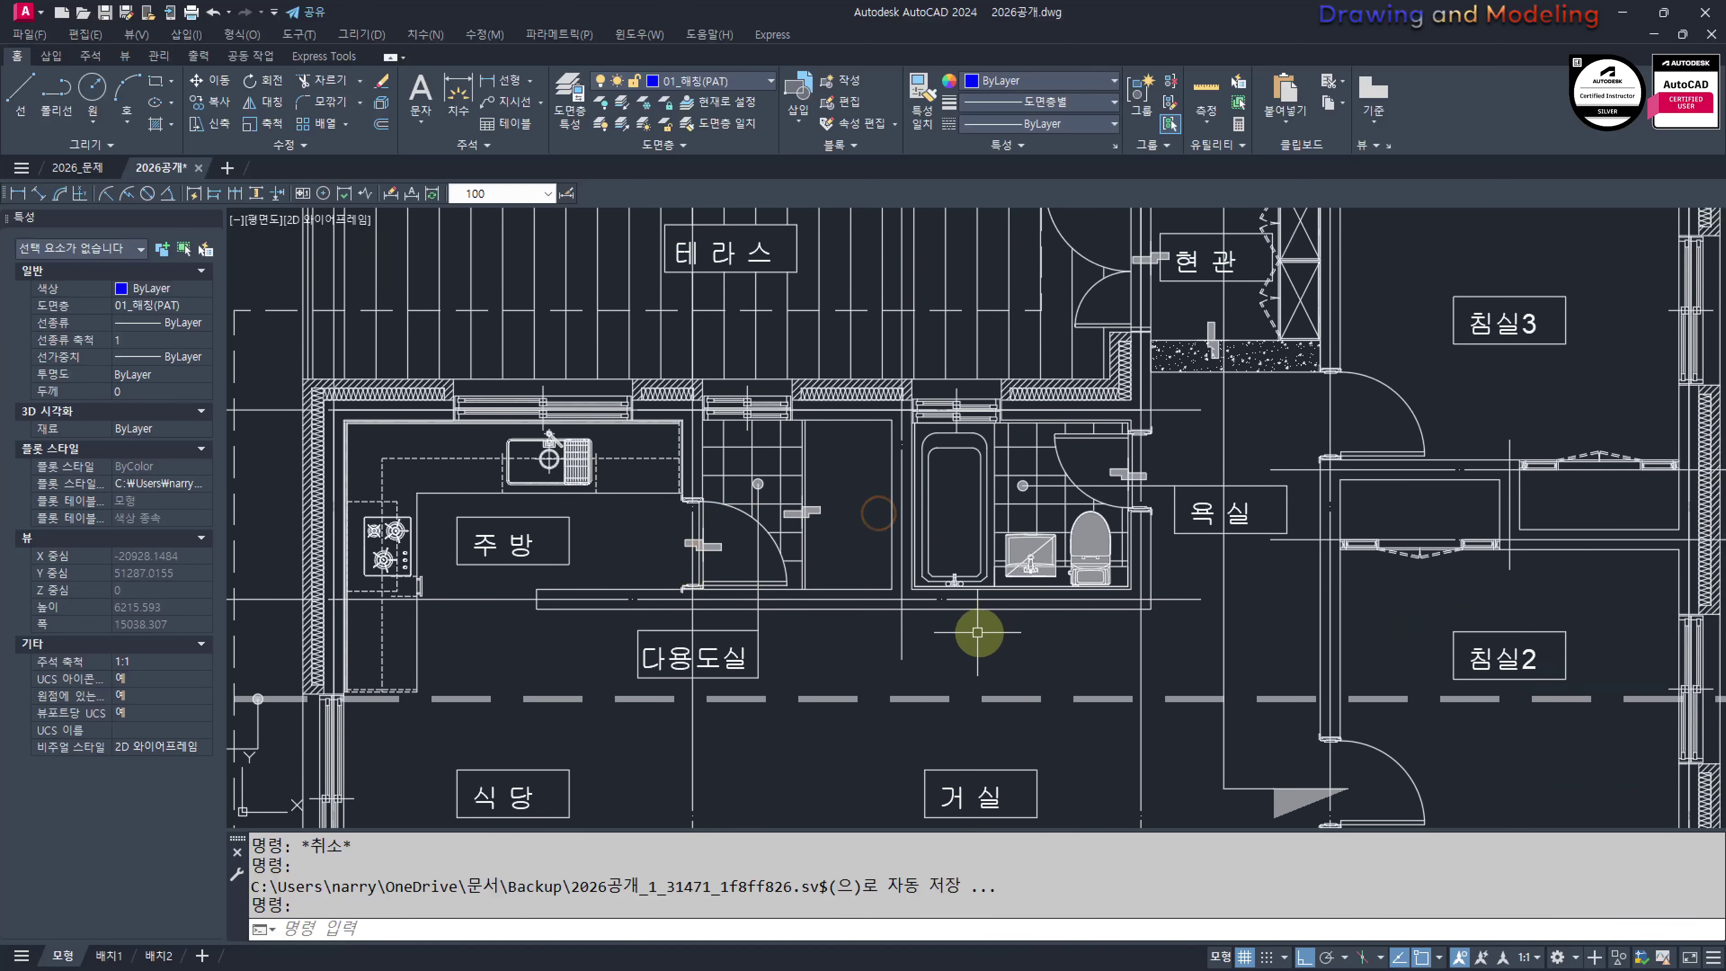
middle_drag(976, 633, 870, 673)
middle_drag(1095, 540, 1066, 613)
middle_drag(1086, 509, 1082, 577)
scroll(1066, 535, up, 4)
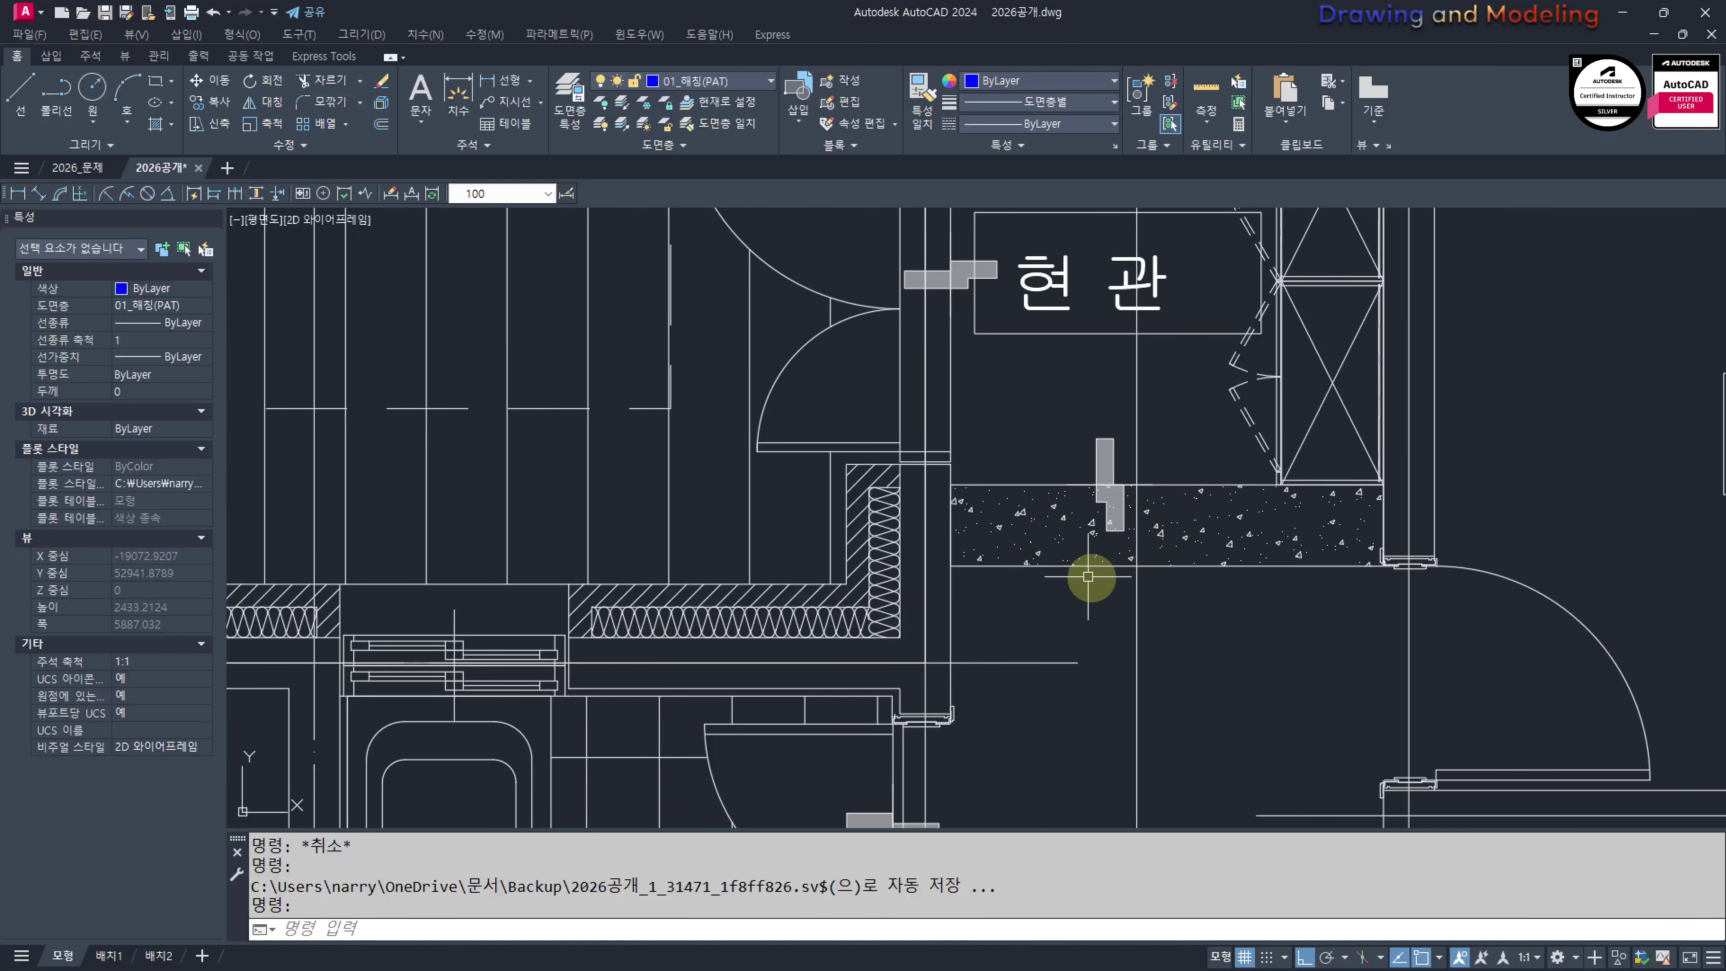
mouse_move(1036, 587)
middle_down()
mouse_move(1100, 685)
mouse_move(1033, 685)
mouse_move(1098, 540)
middle_up()
scroll(1052, 592, down, 2)
scroll(1148, 616, up, 4)
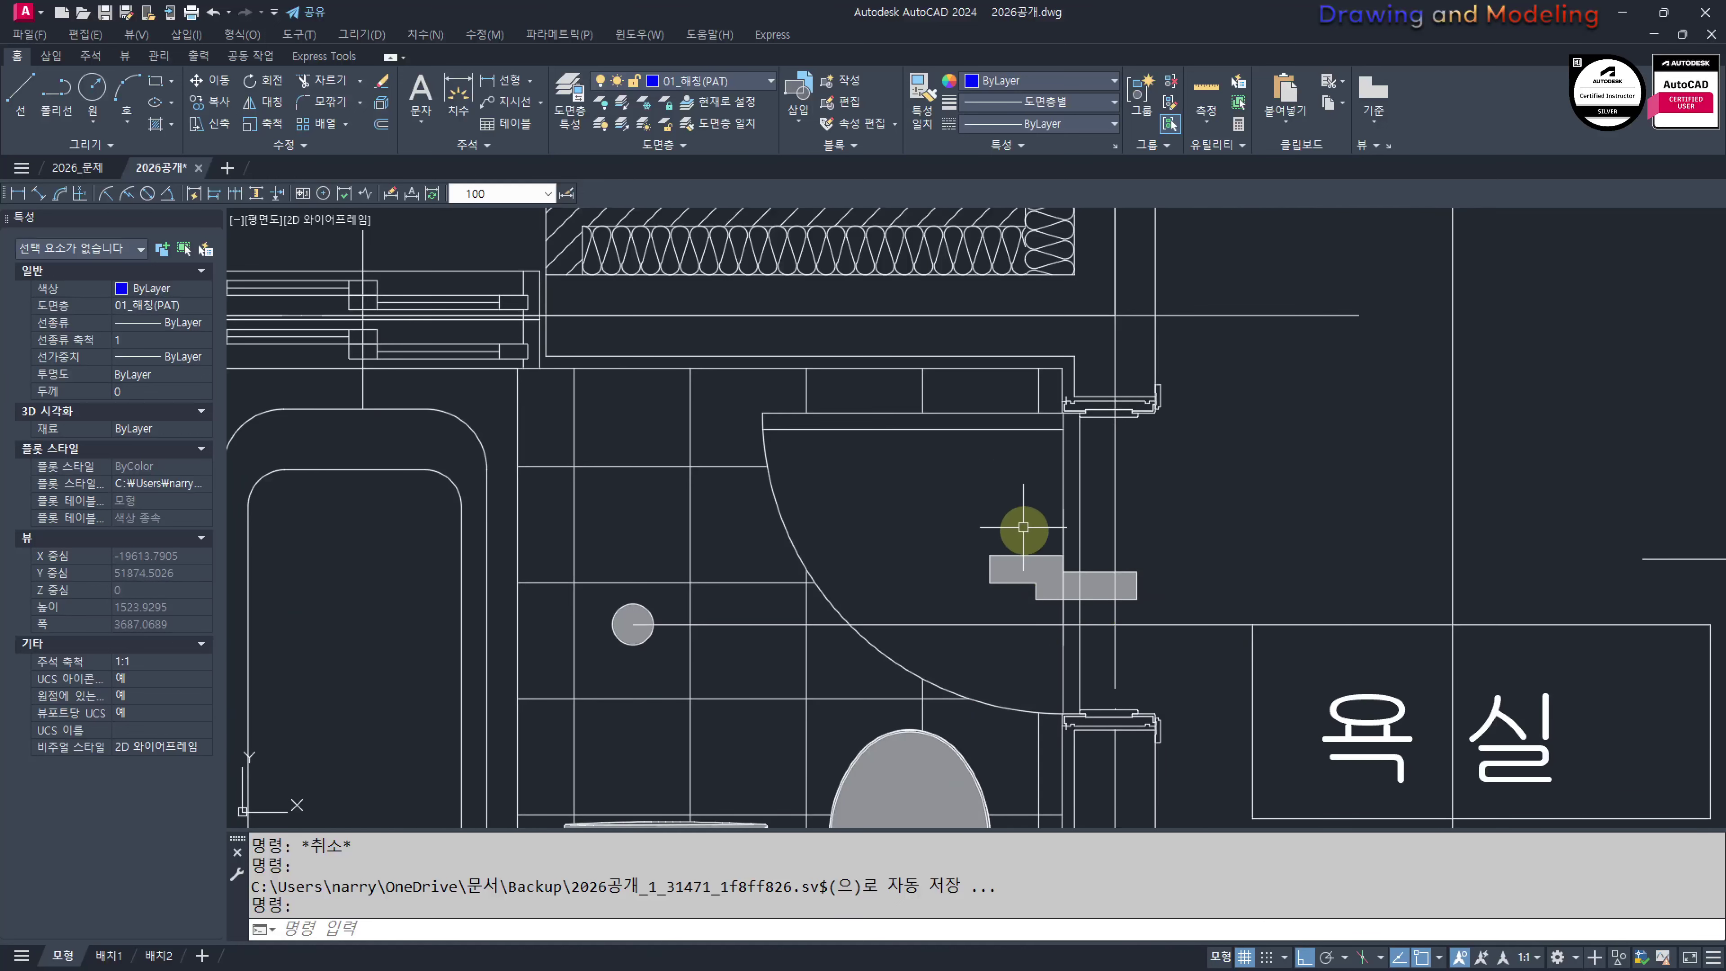
scroll(1028, 542, down, 4)
middle_drag(1137, 568, 1199, 629)
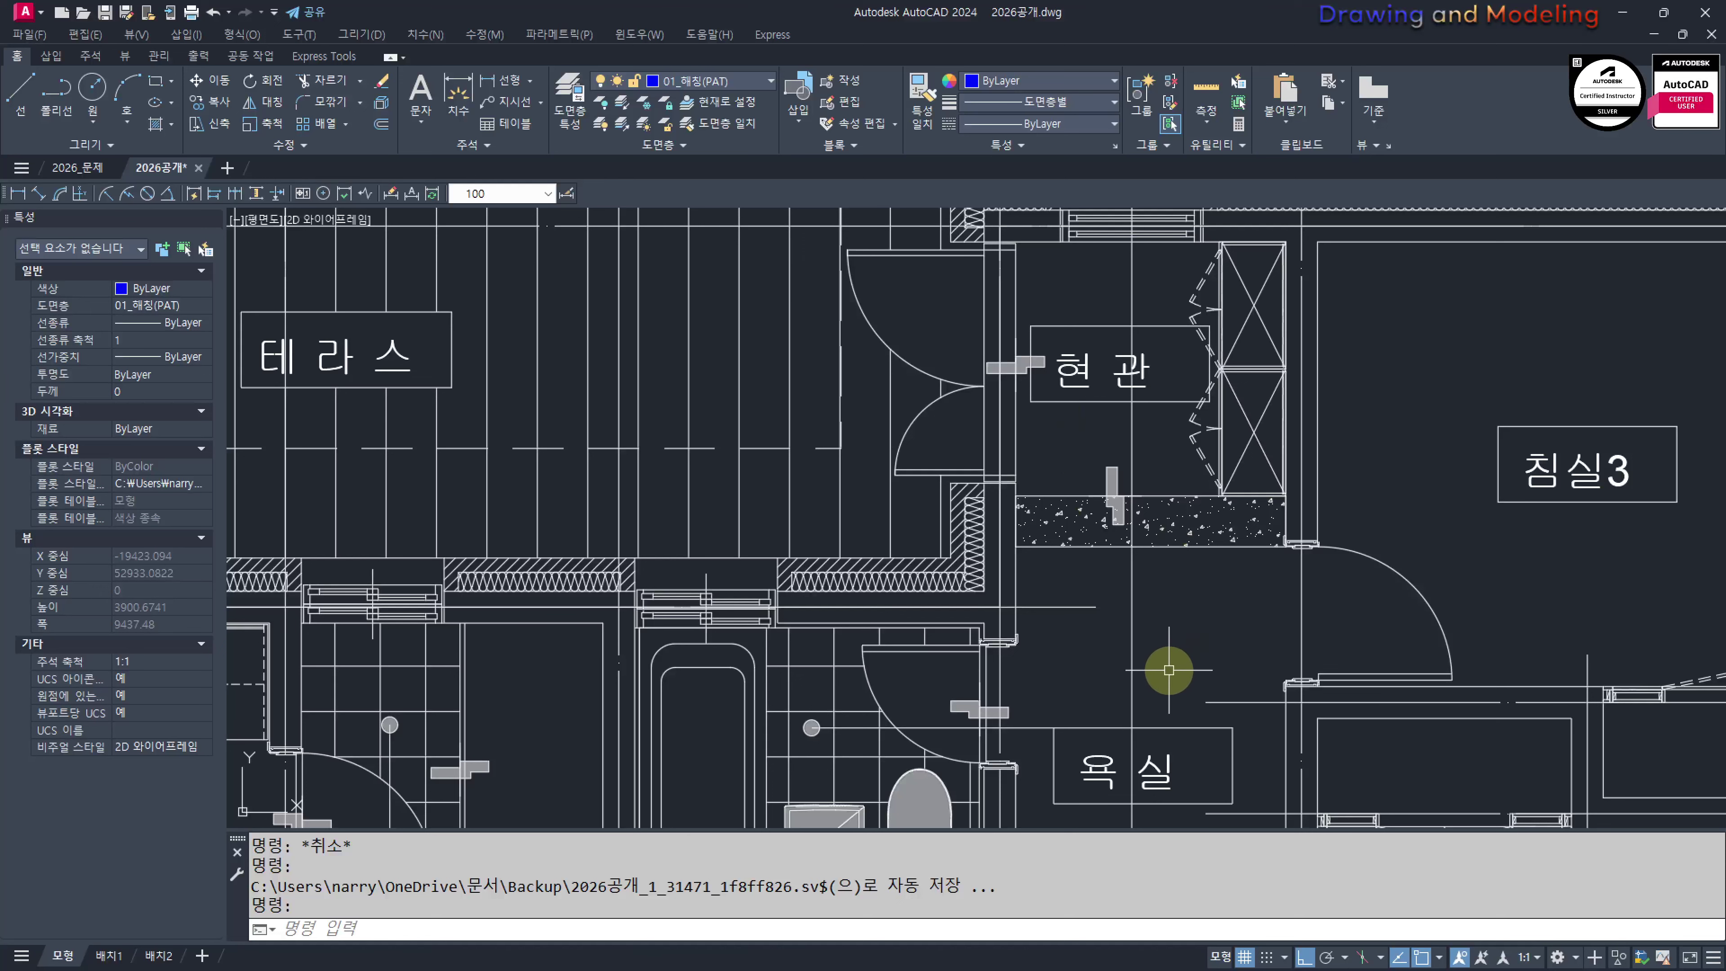
middle_drag(1169, 670, 1190, 614)
middle_drag(1059, 664, 1193, 544)
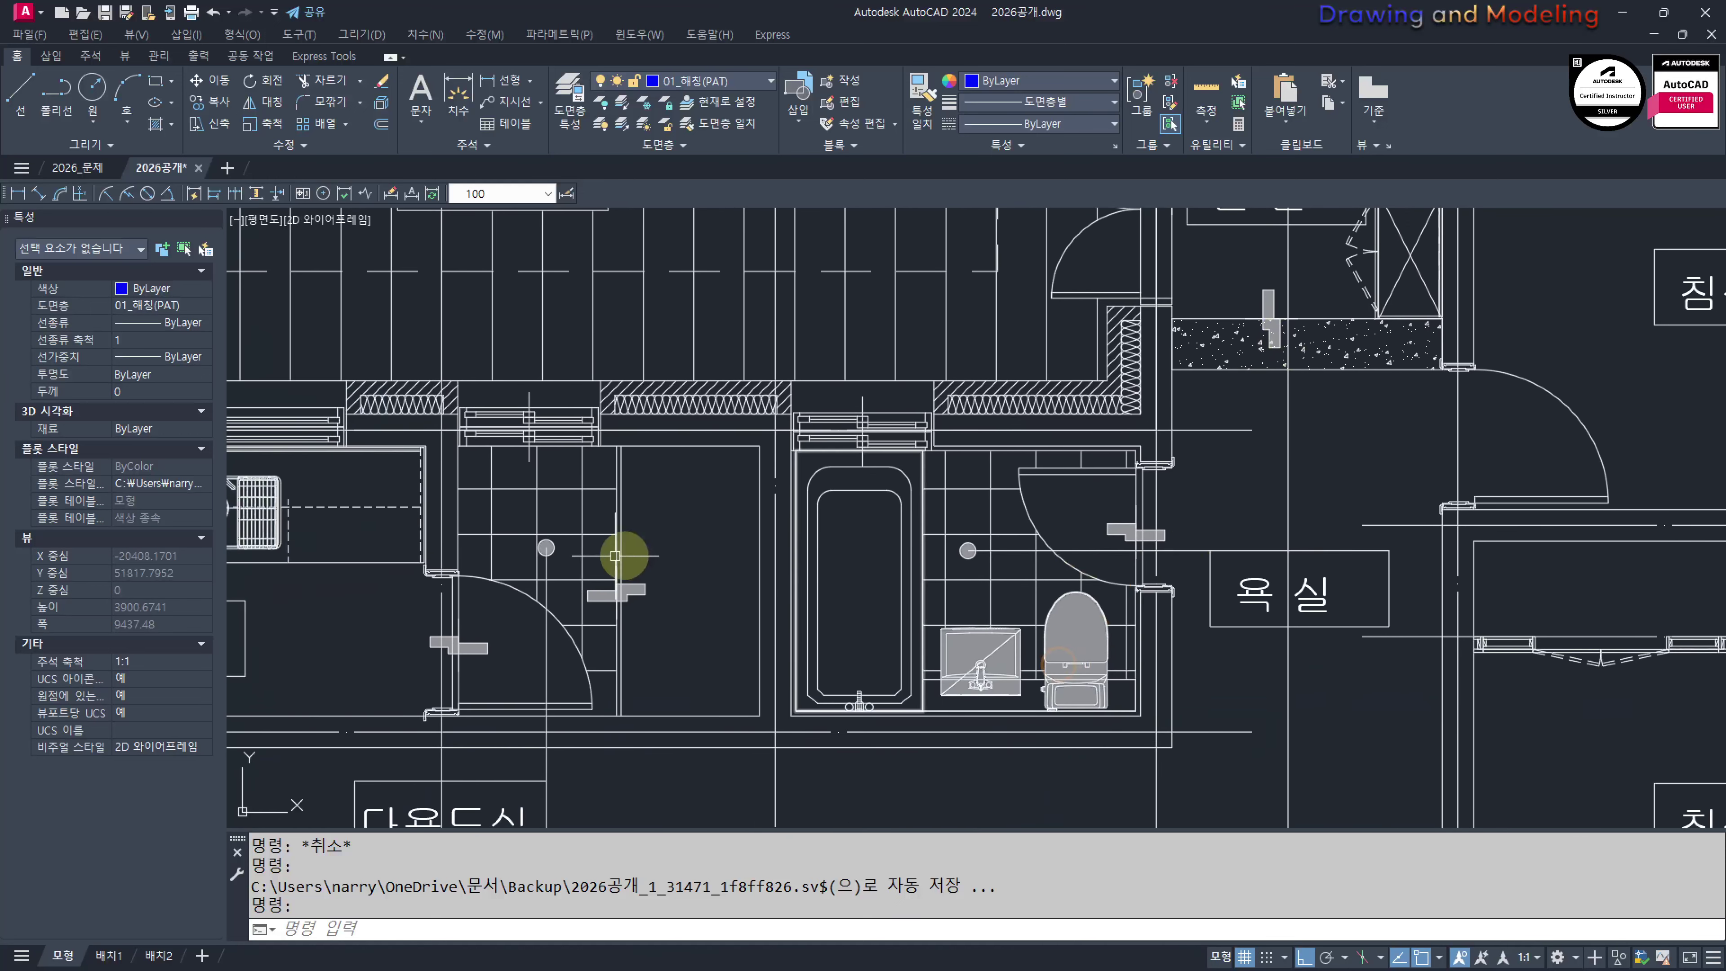
Examine the kitchen (주방), utility room (다용도실) and outdoor-unit room (실외기실) in the floor plan
middle_drag(615, 556, 883, 635)
scroll(785, 669, down, 3)
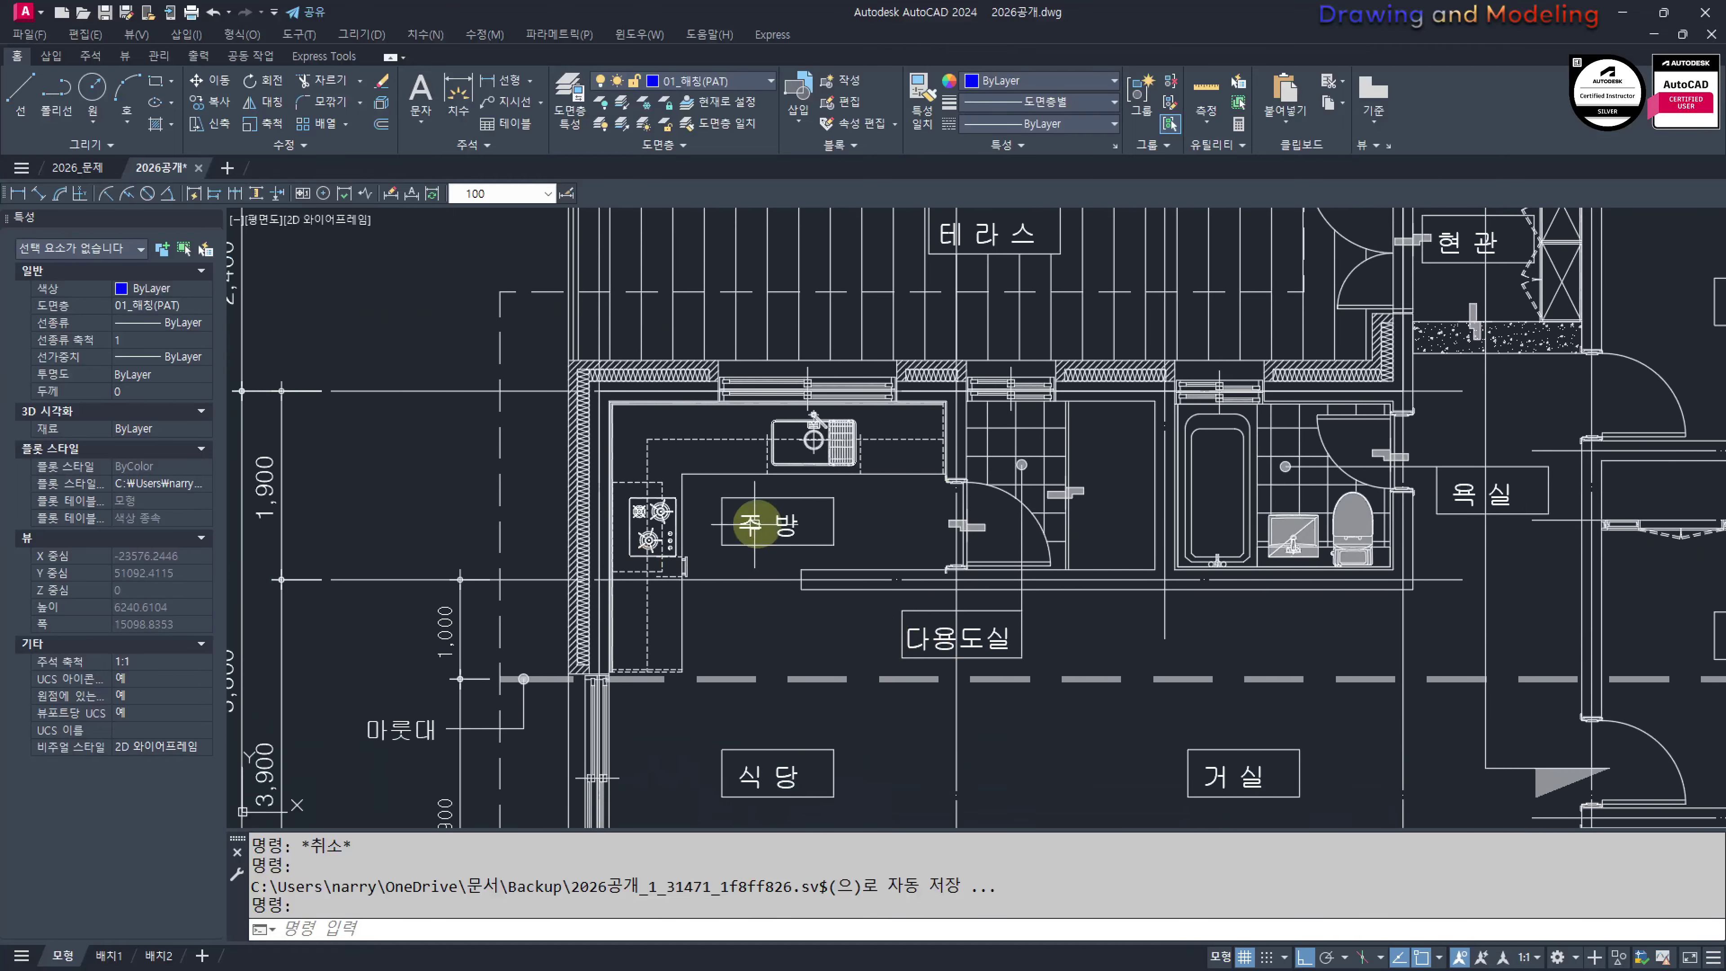
scroll(1202, 672, down, 3)
middle_drag(1029, 727, 992, 565)
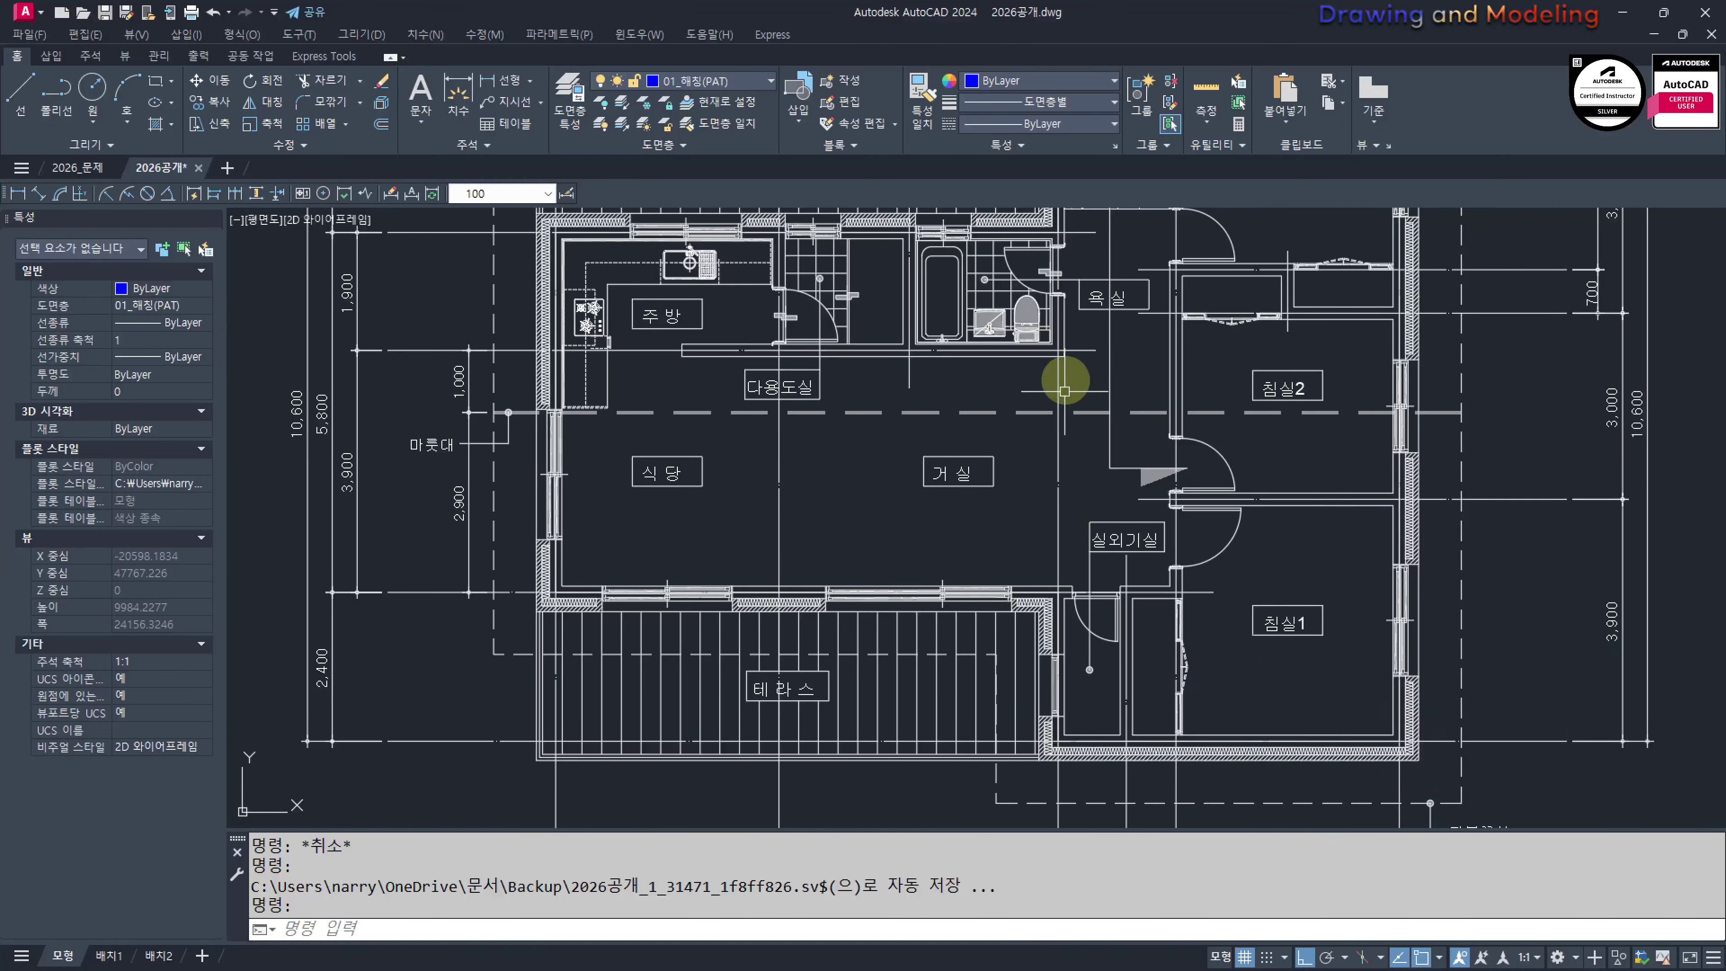
mouse_move(1079, 687)
middle_down()
mouse_move(1036, 655)
mouse_move(1063, 672)
middle_up()
scroll(1065, 642, up, 3)
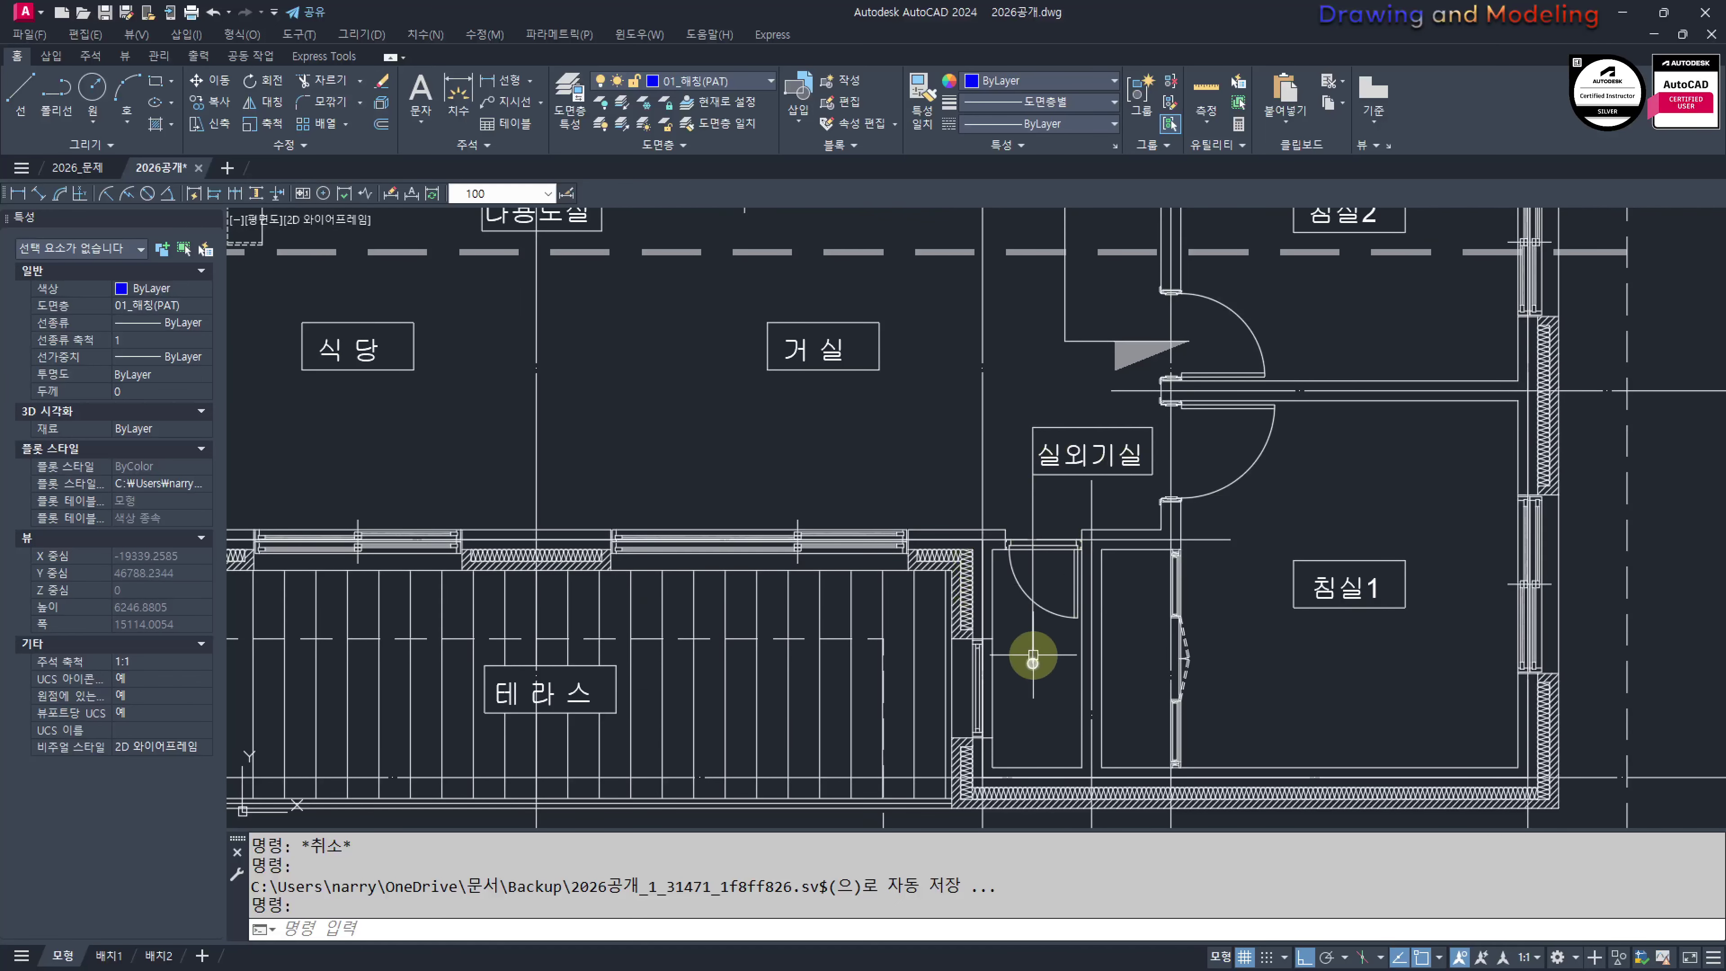
scroll(864, 516, down, 2)
middle_drag(864, 516, 938, 566)
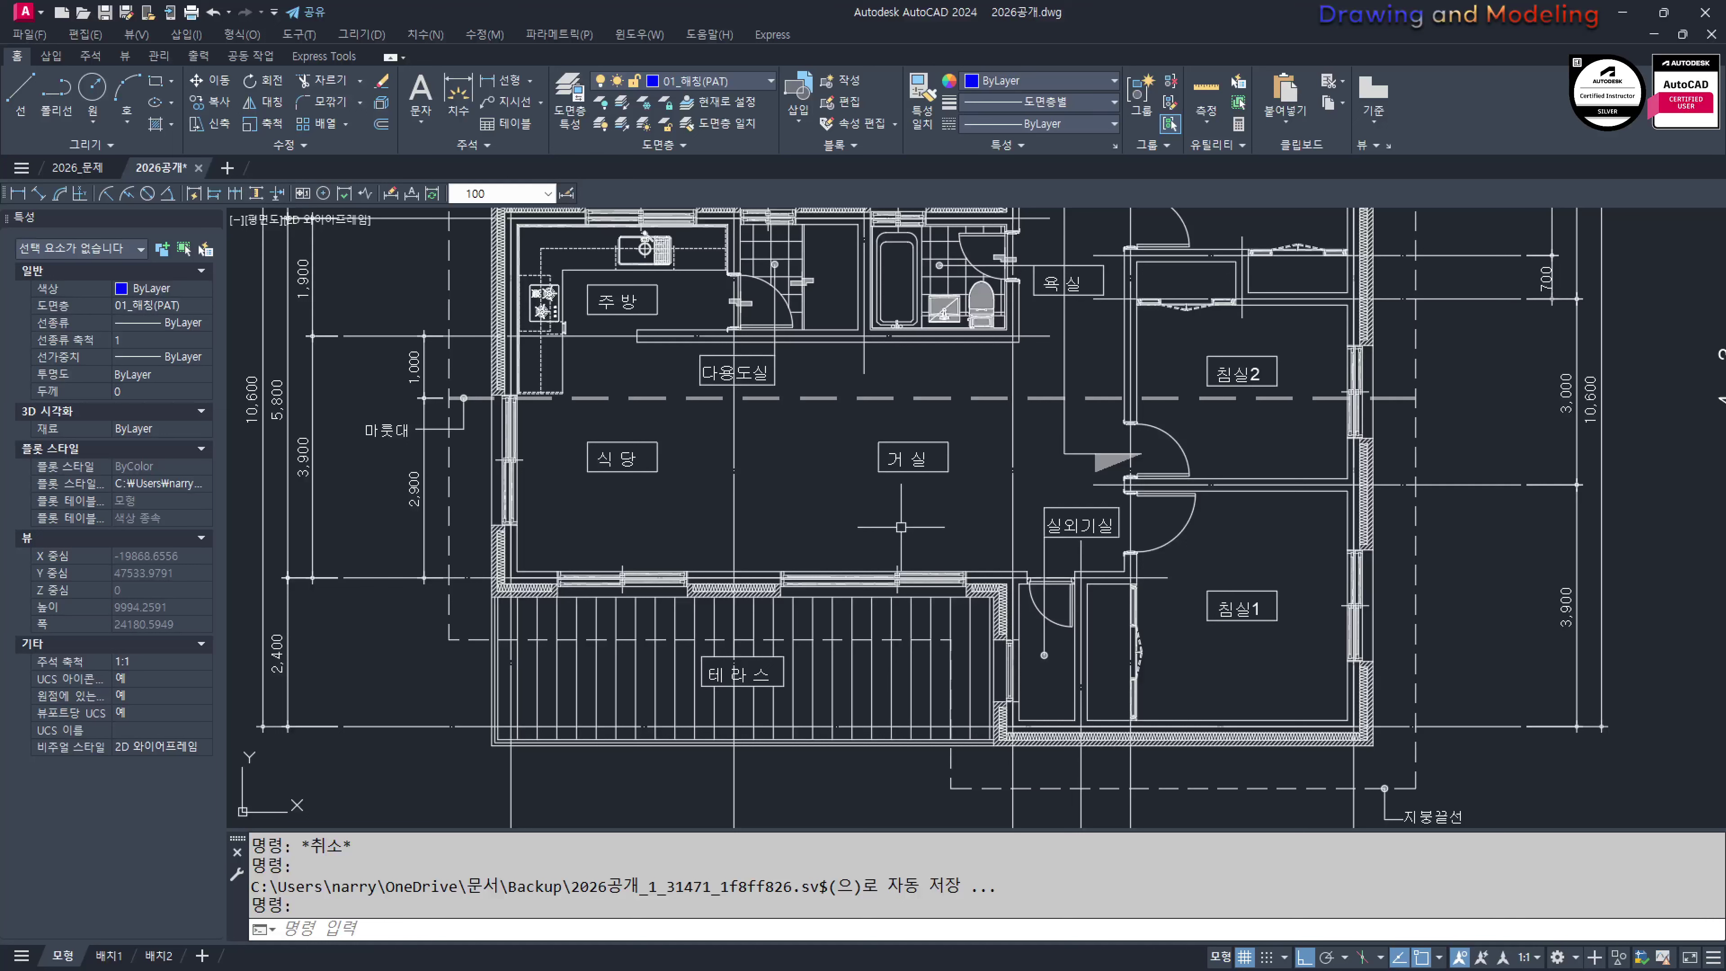
scroll(1029, 682, up, 2)
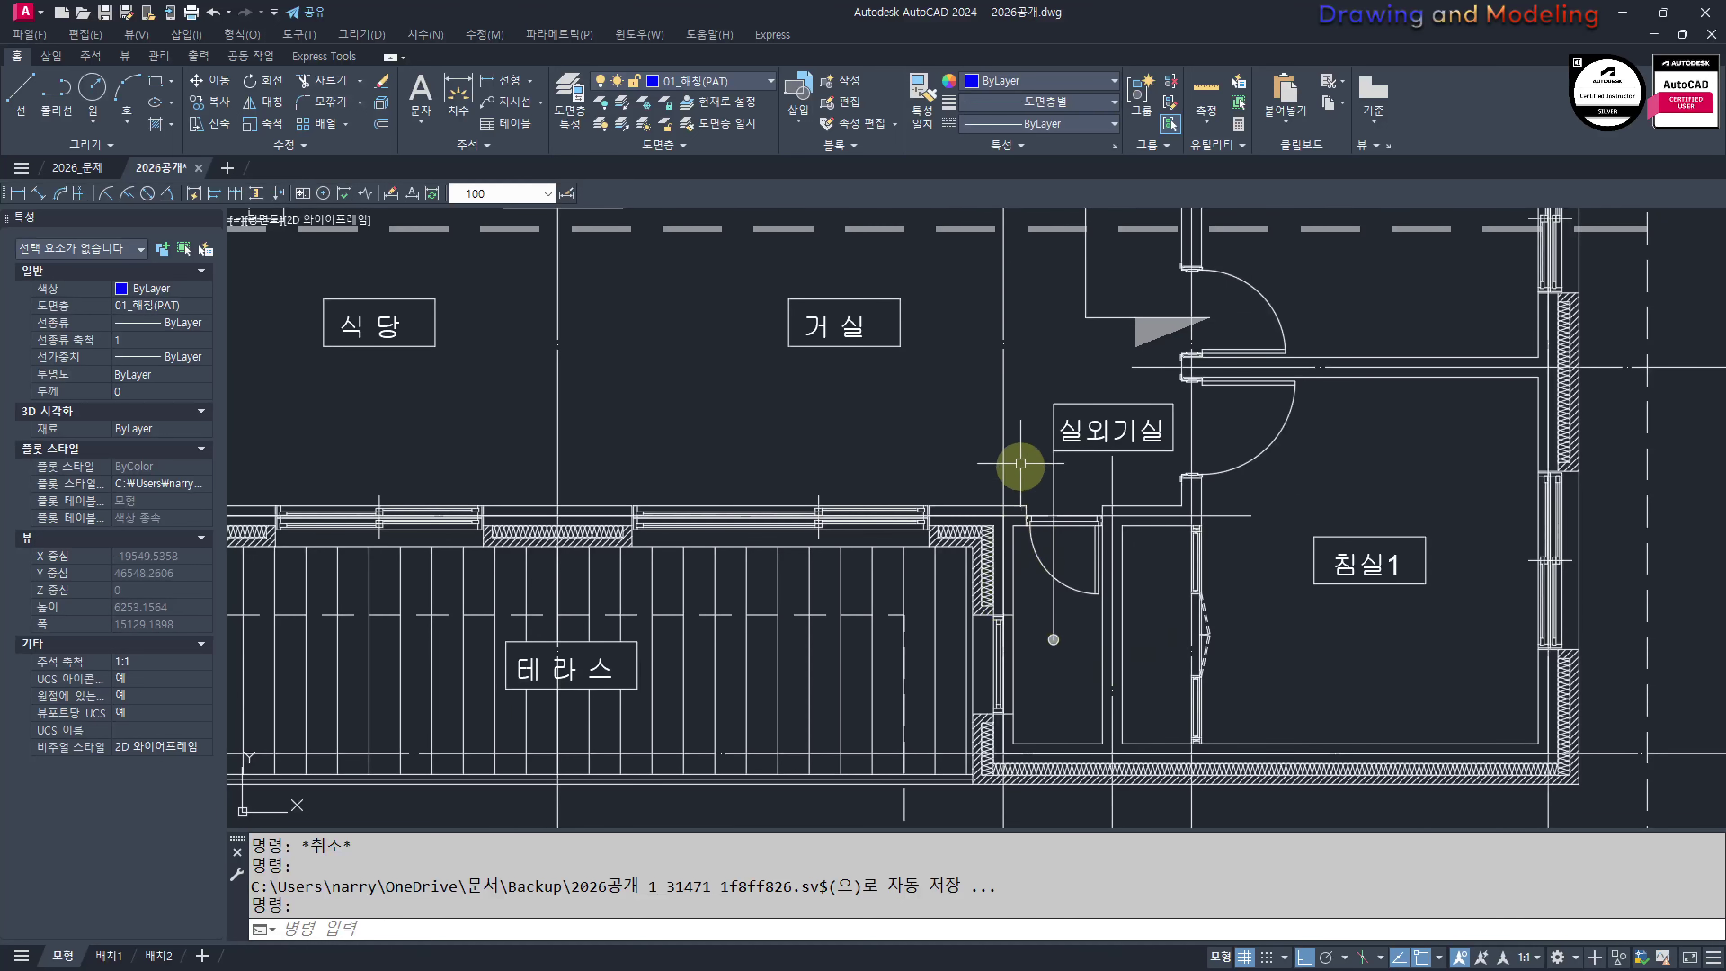
scroll(1165, 529, down, 4)
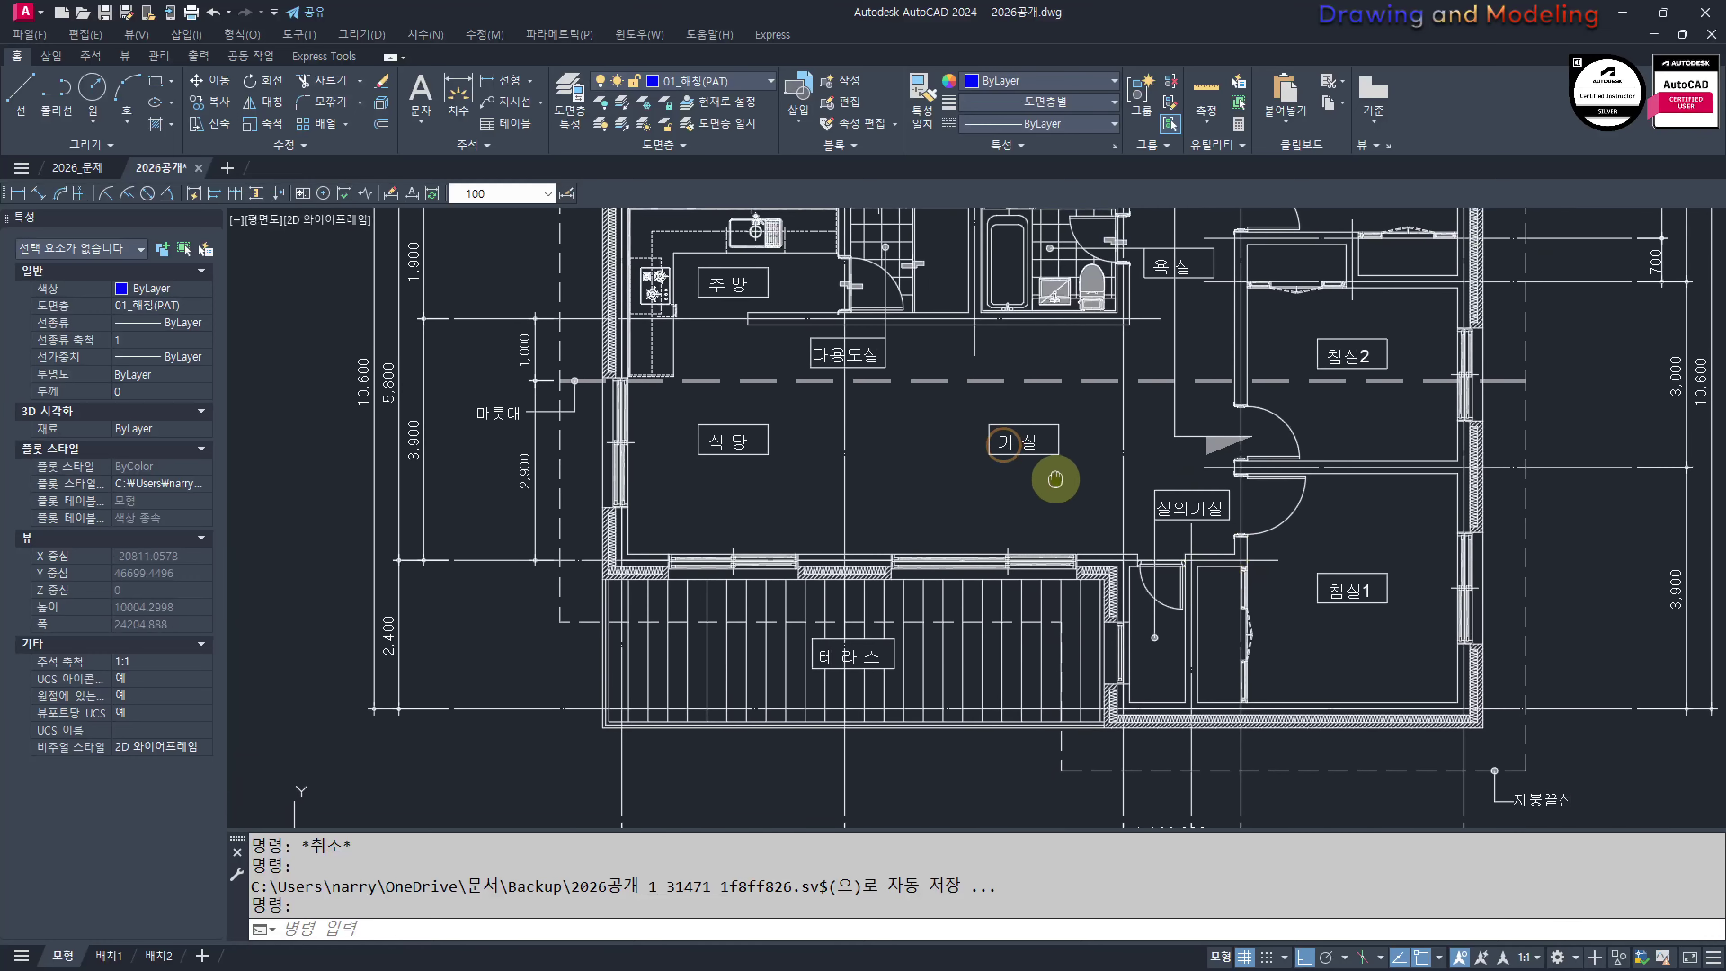
middle_drag(1105, 505, 1034, 490)
middle_drag(1144, 536, 1103, 552)
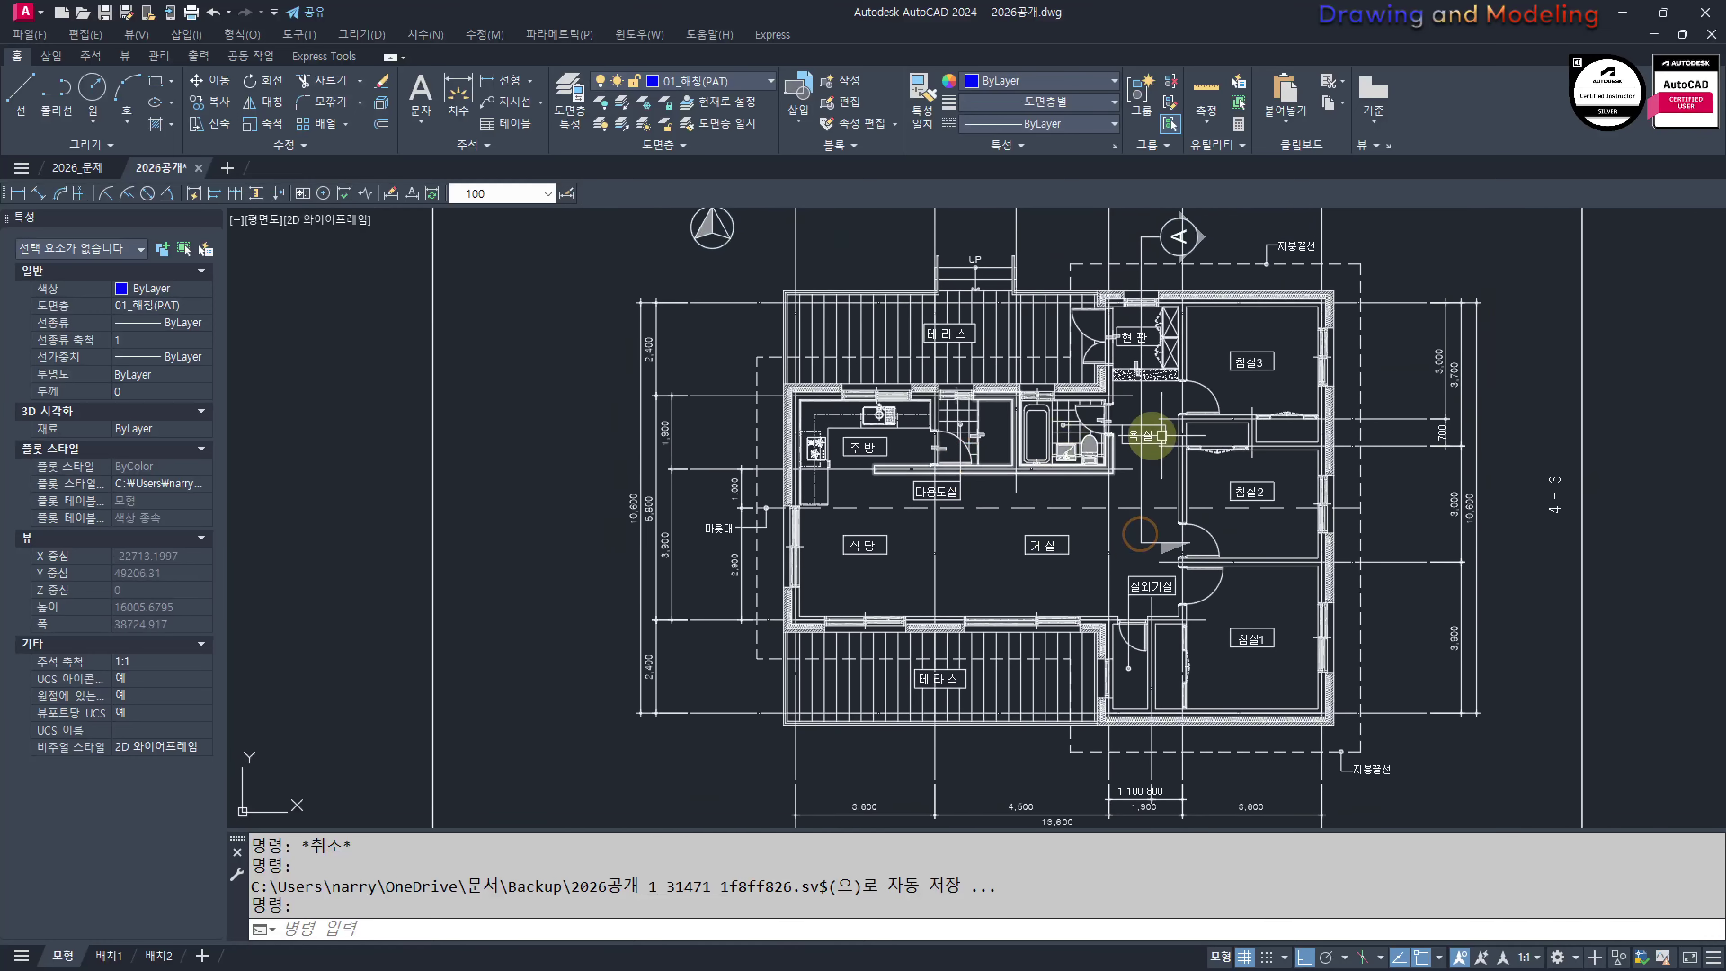
Examine the bathroom's door, level-change symbol, room-name leader and fixtures up close
scroll(1092, 327, up, 6)
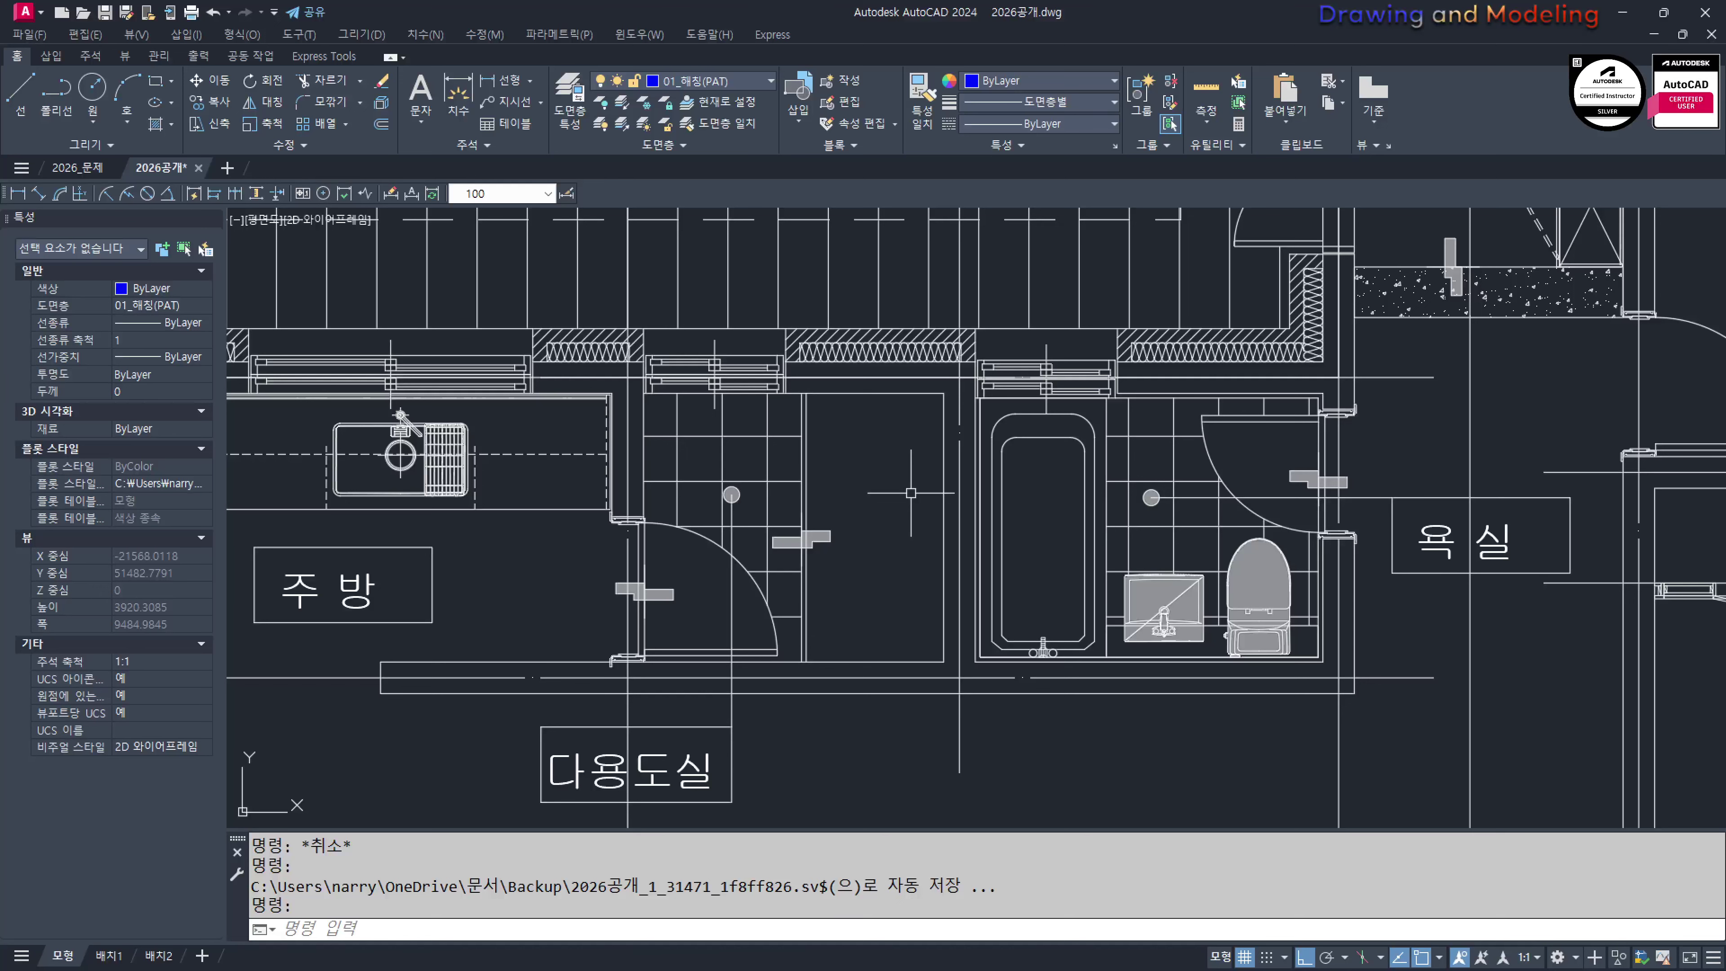
mouse_move(1364, 507)
middle_down()
mouse_move(1241, 520)
mouse_move(1172, 501)
middle_up()
scroll(1240, 519, up, 4)
scroll(1079, 464, up, 3)
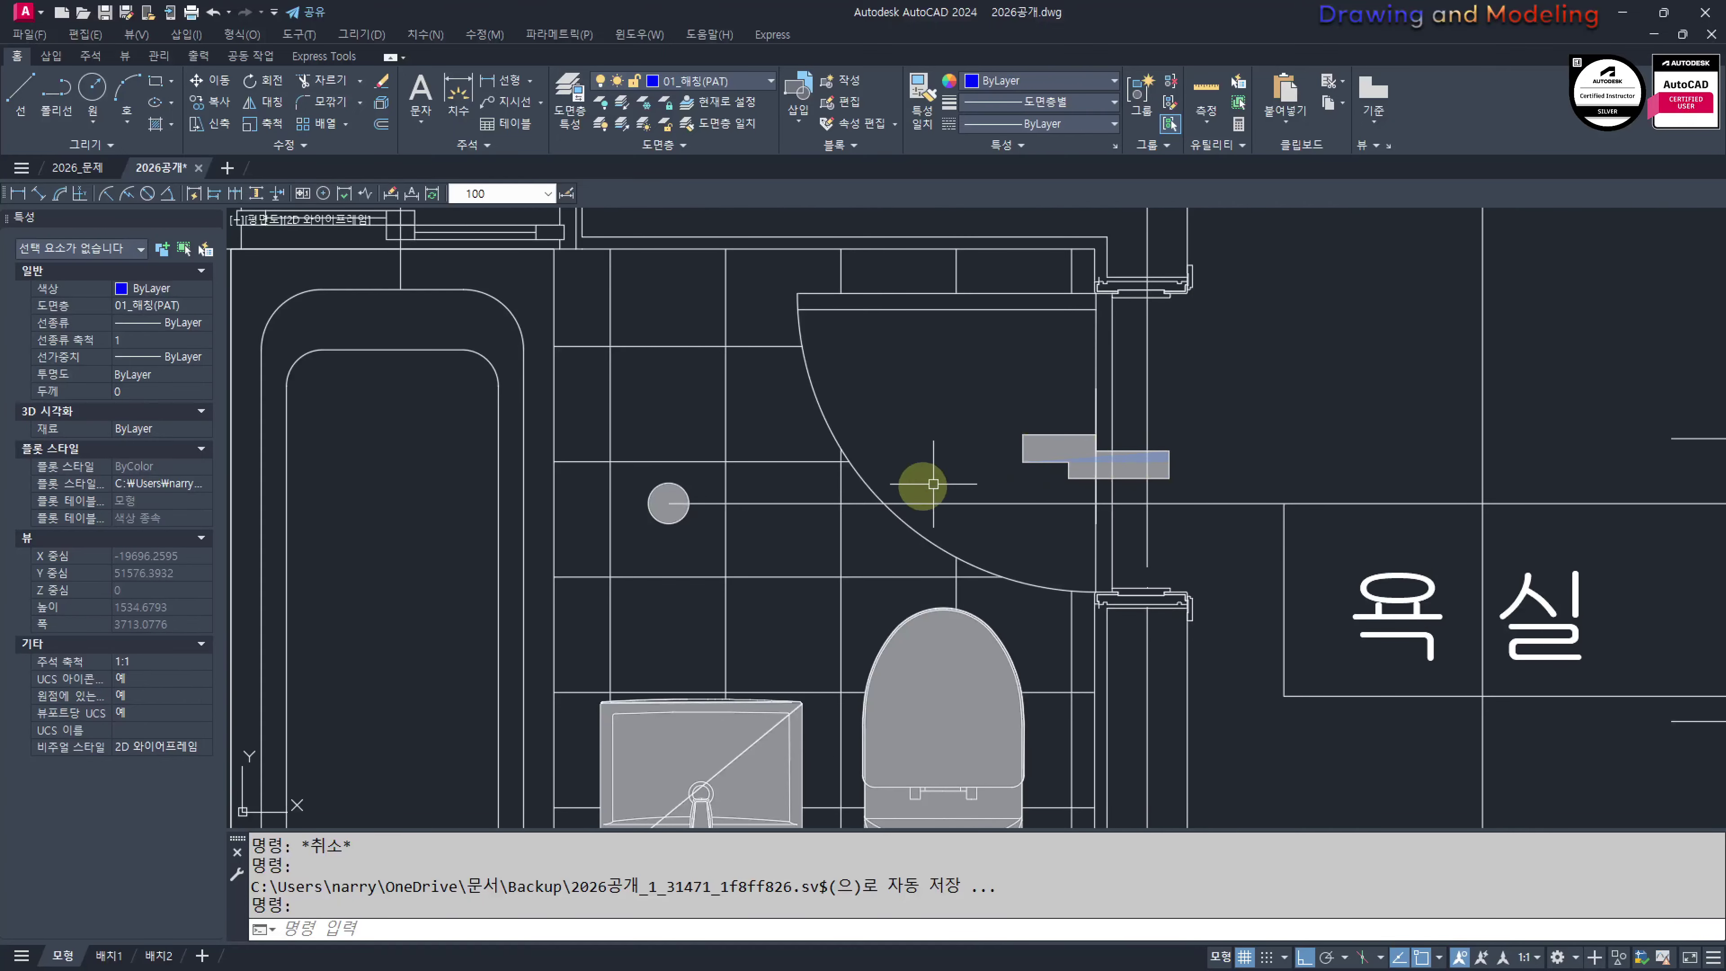
scroll(933, 484, down, 2)
scroll(867, 489, up, 2)
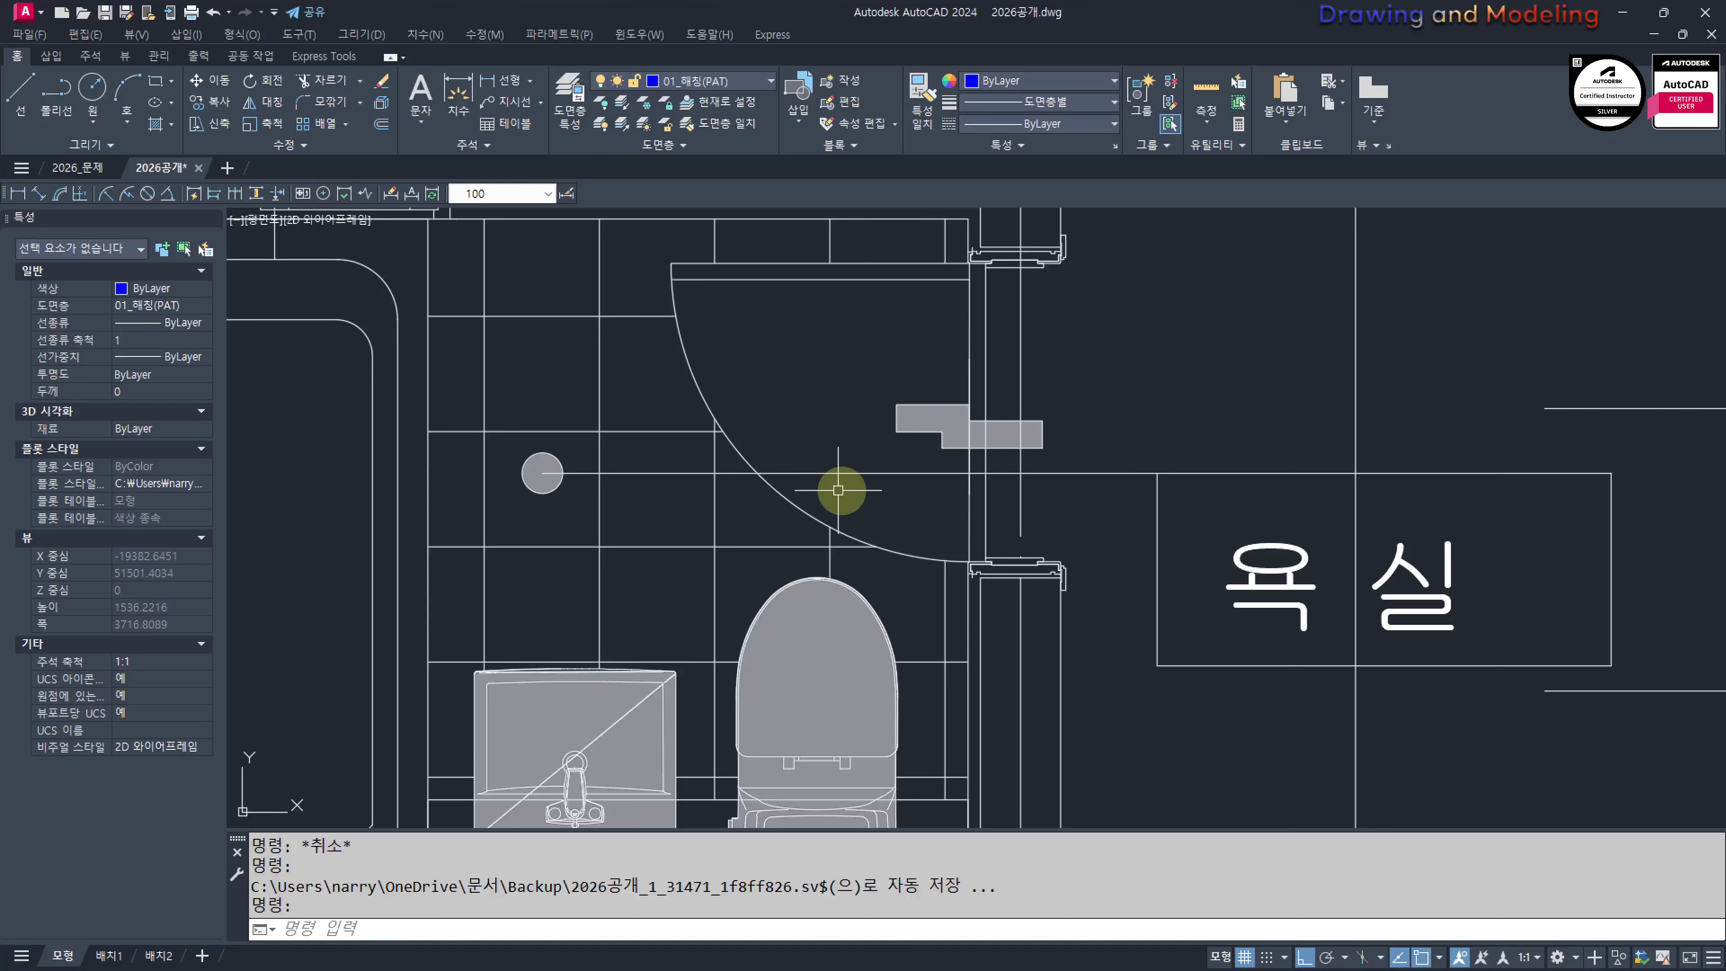
scroll(820, 501, down, 3)
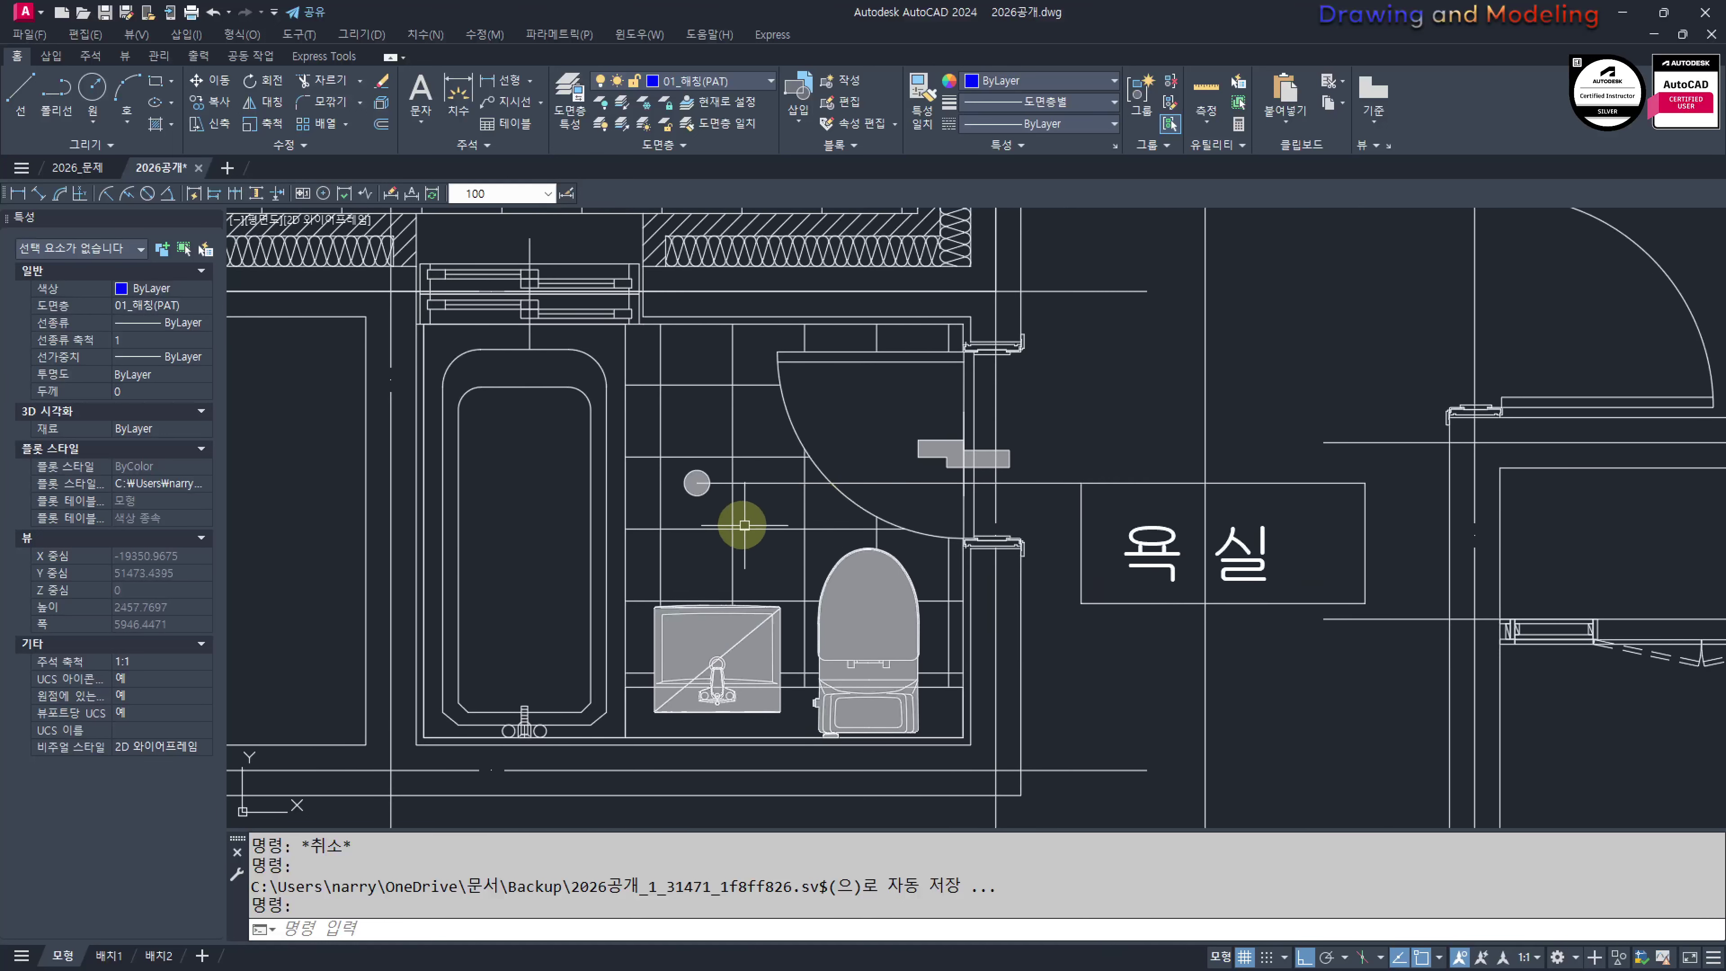
scroll(1140, 512, down, 5)
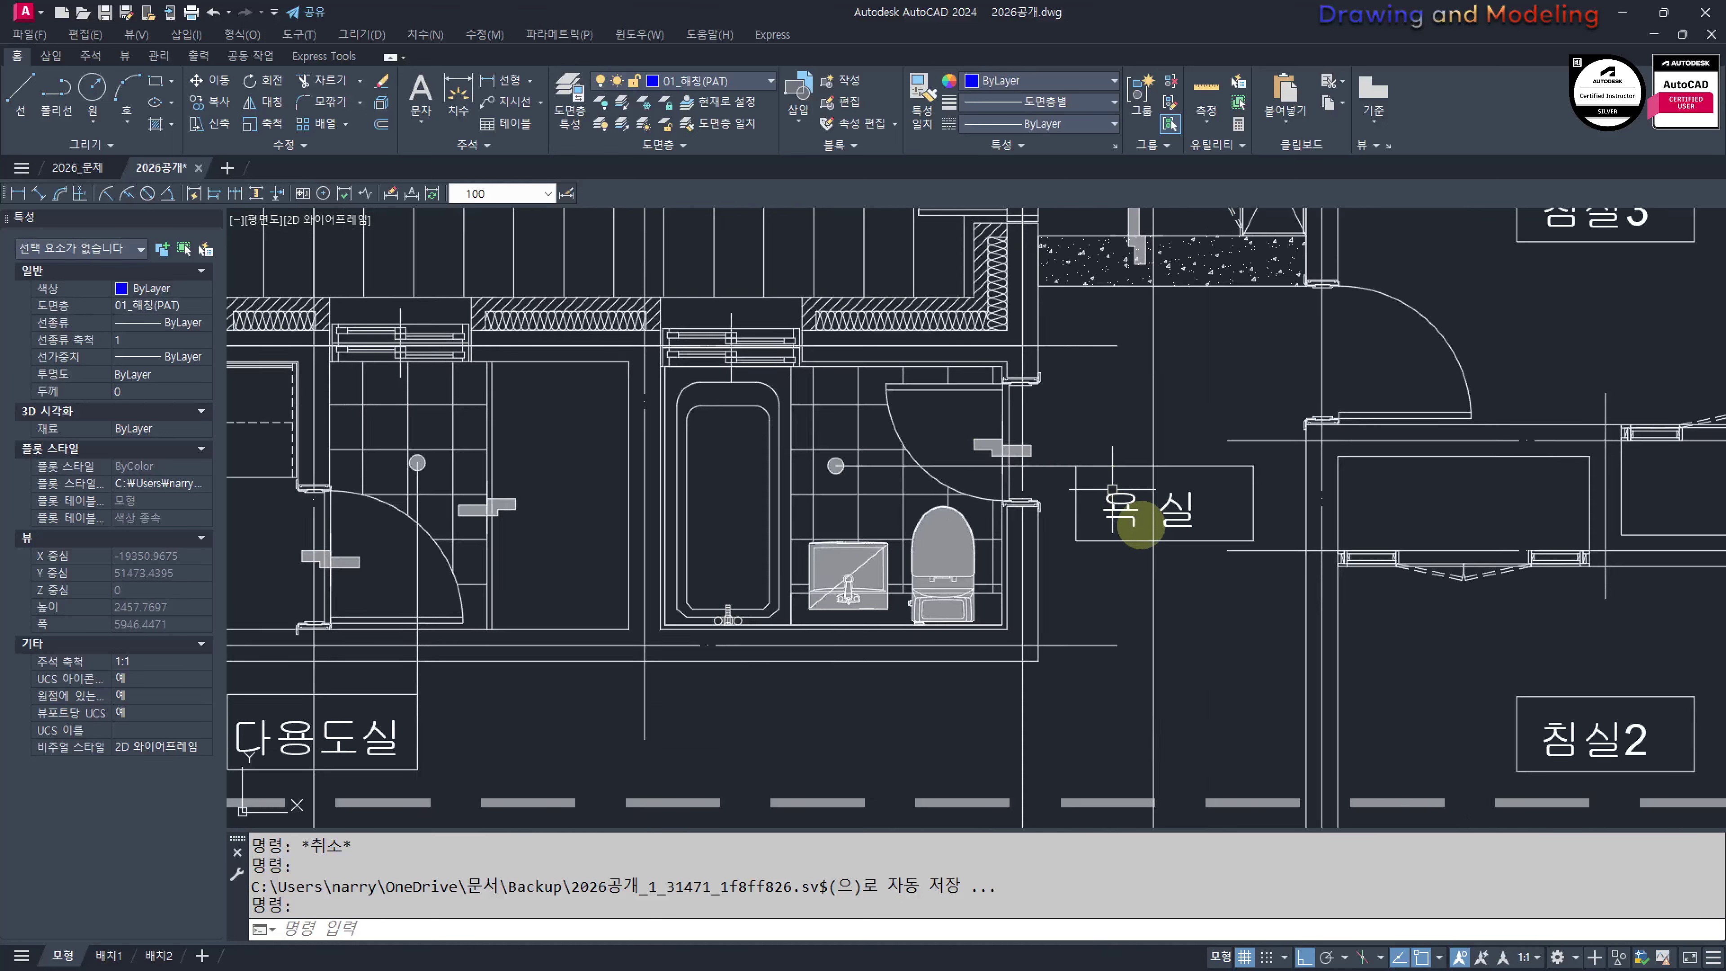
Compare the level-change symbol at the bathroom door with the ones at the entrance door and entrance floor edge
middle_drag(1090, 433, 1096, 508)
scroll(1072, 488, up, 2)
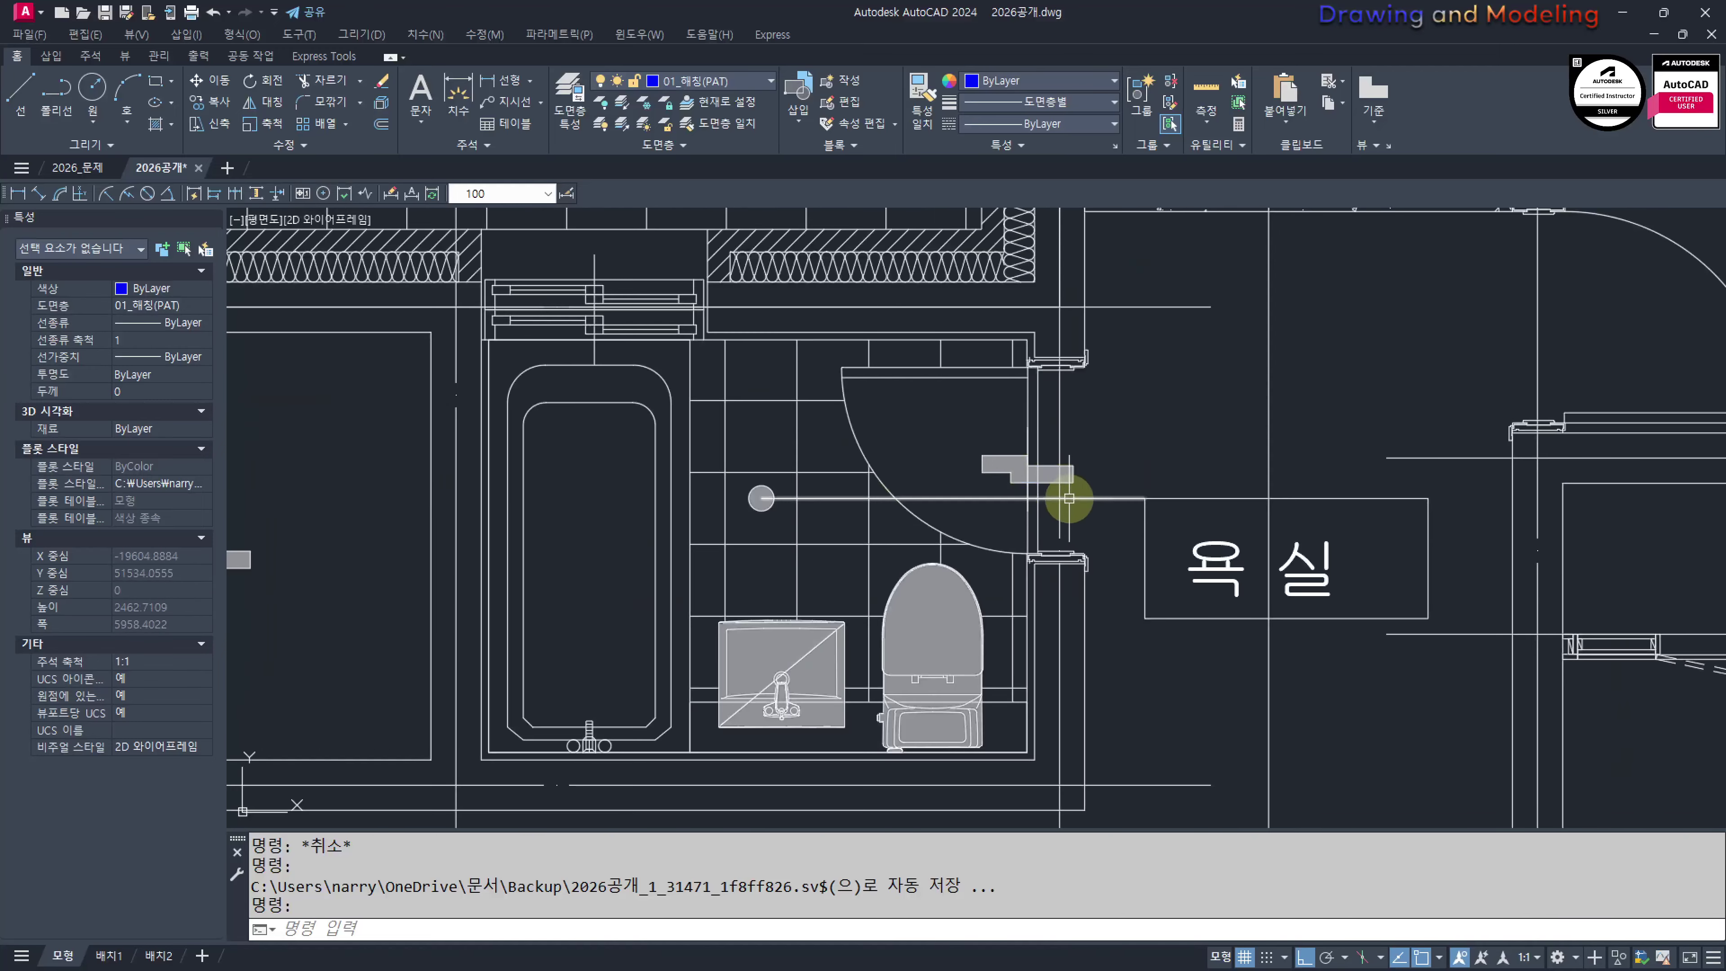
scroll(1067, 501, down, 2)
middle_drag(1095, 401, 1092, 483)
scroll(1091, 479, up, 1)
scroll(1079, 274, up, 2)
middle_drag(1125, 382, 1117, 503)
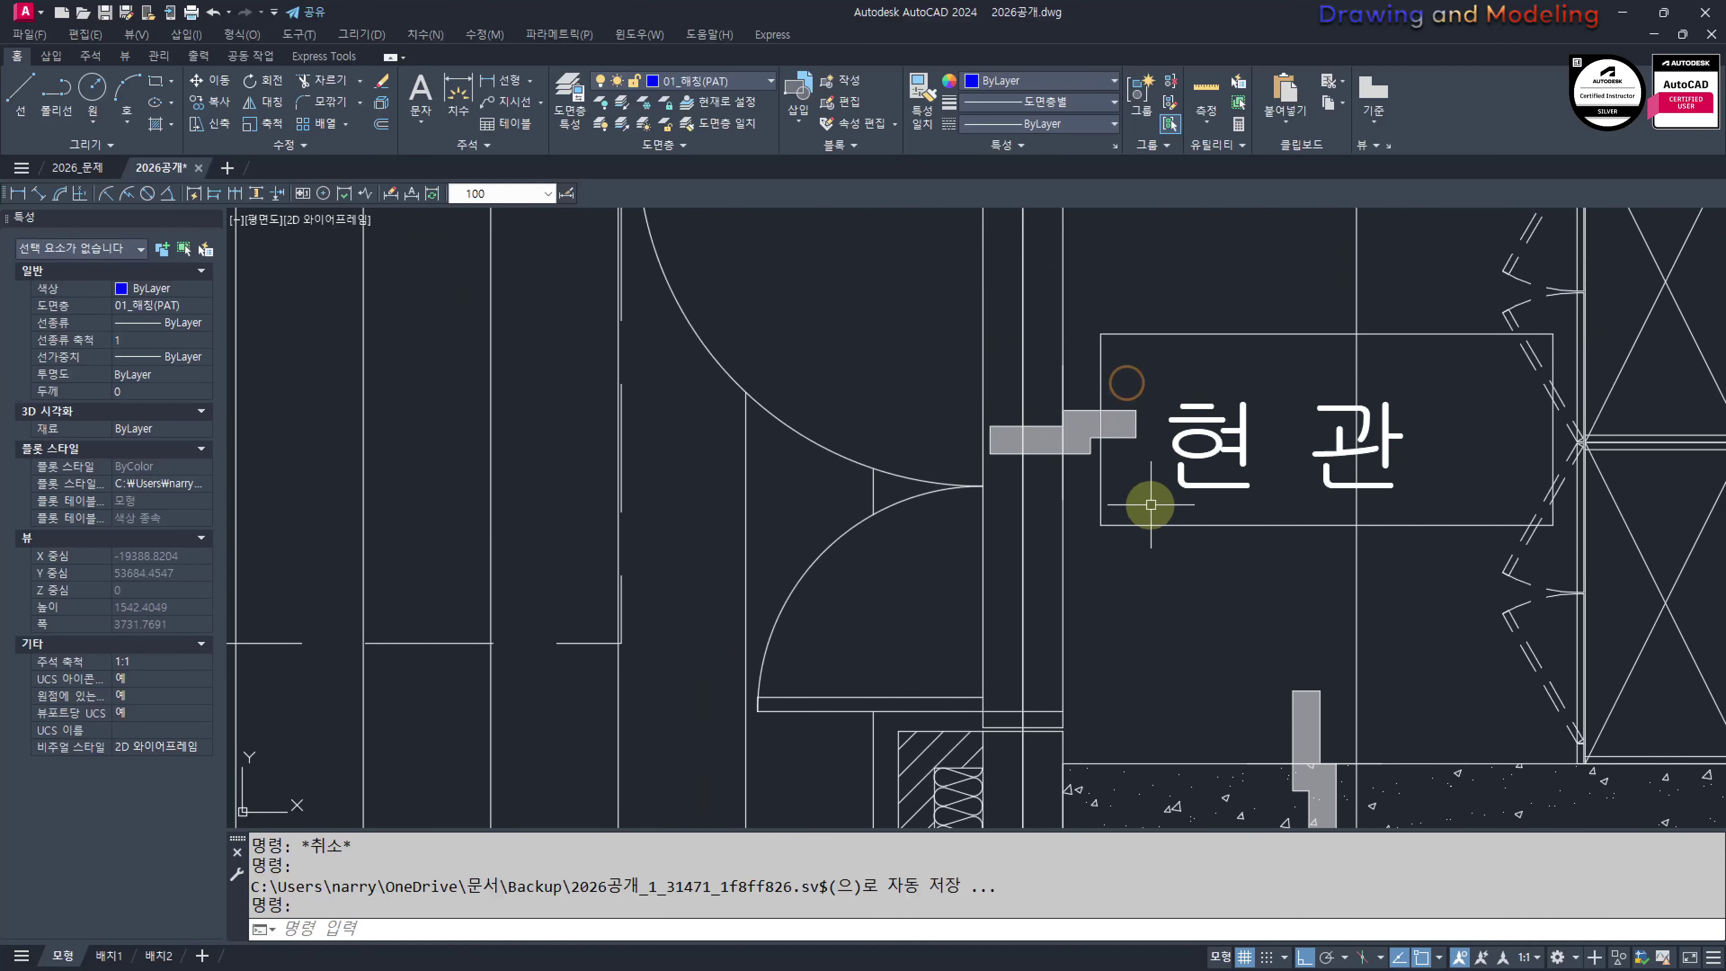
scroll(1031, 464, down, 2)
middle_drag(1024, 475, 1052, 286)
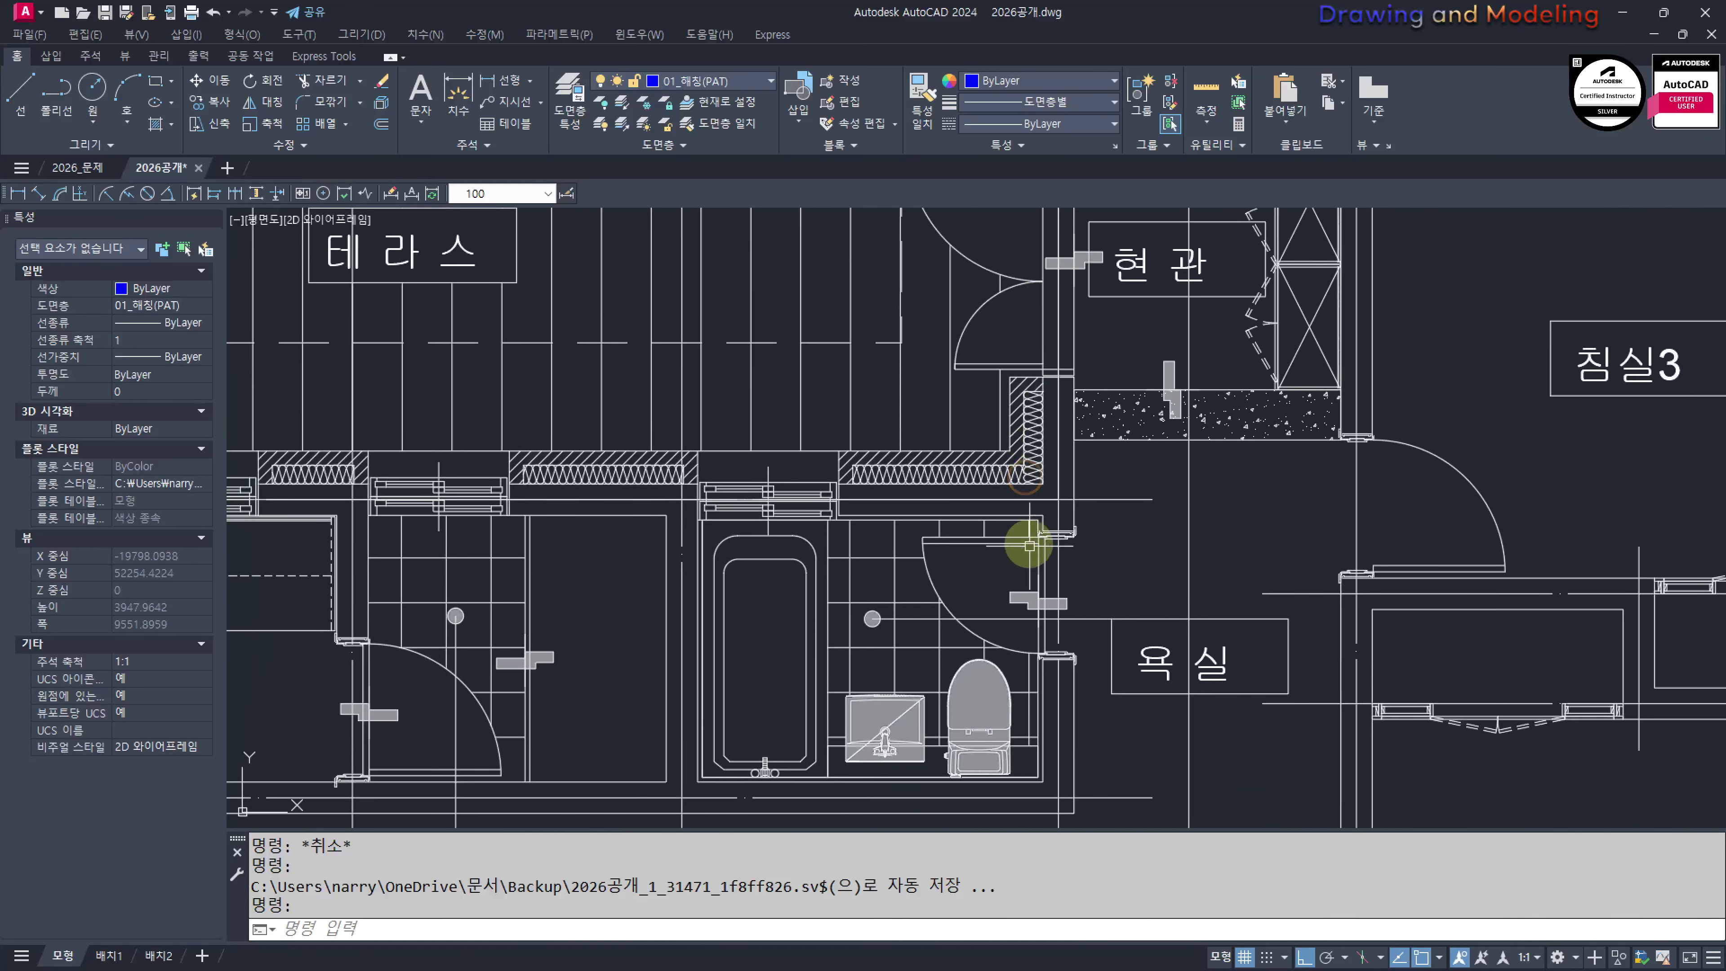
mouse_move(1128, 477)
middle_down()
mouse_move(1148, 586)
mouse_move(1115, 496)
middle_up()
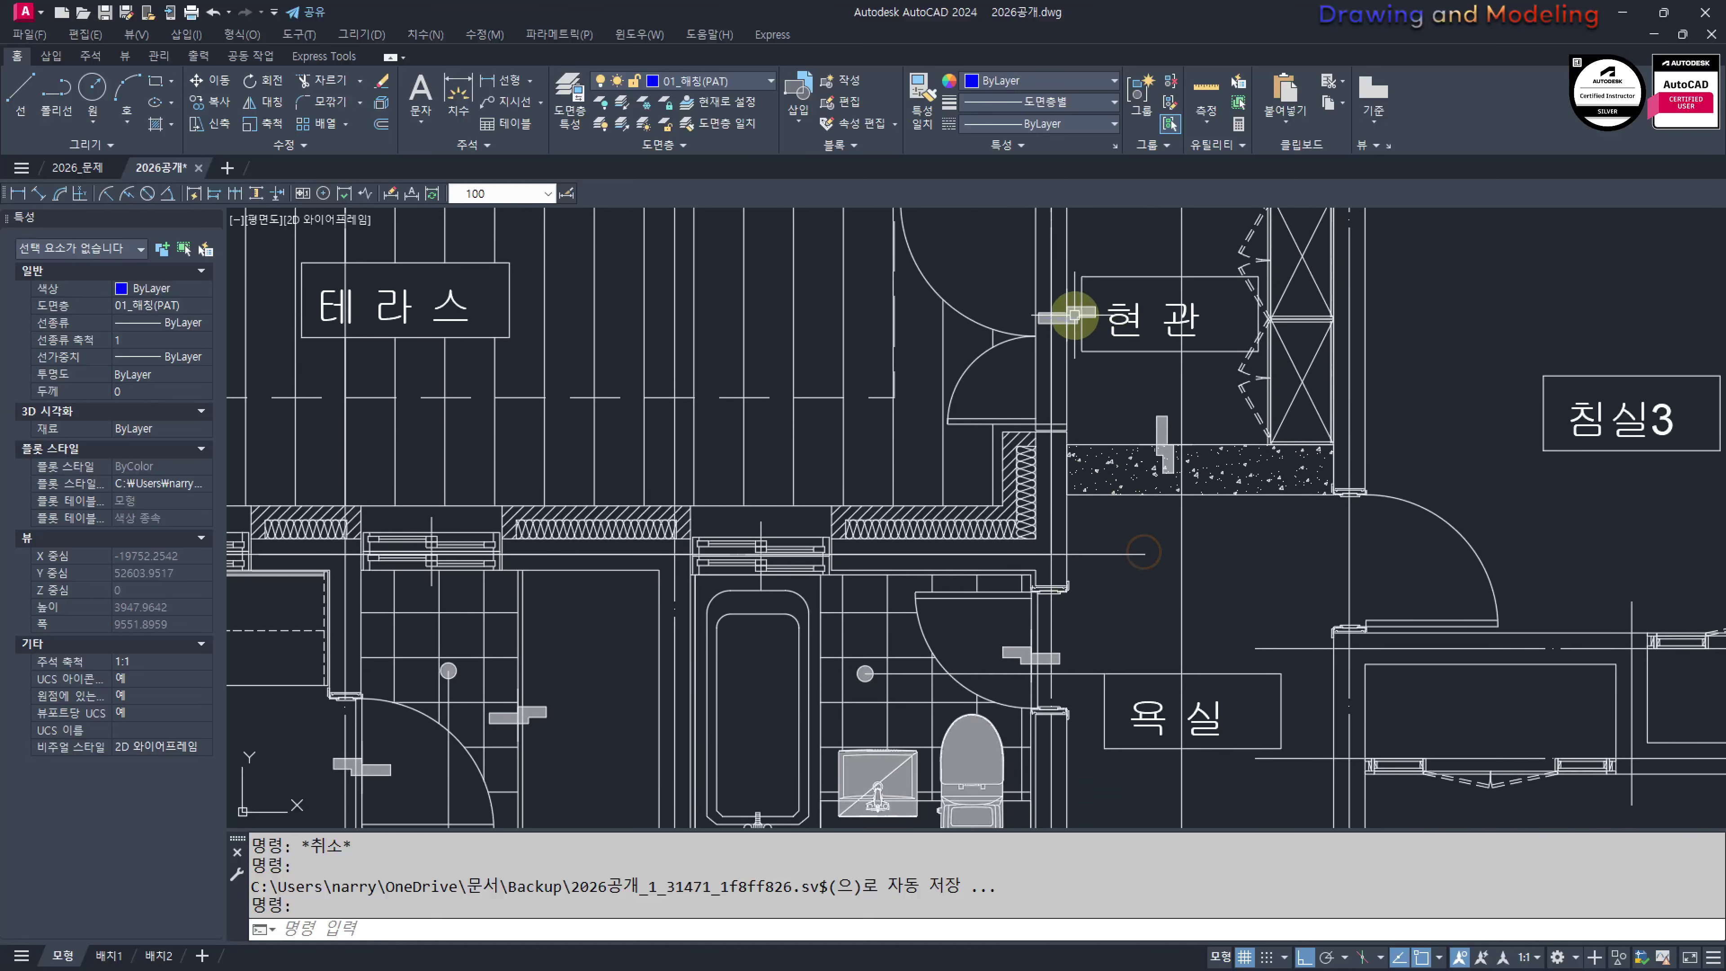
scroll(1081, 605, up, 5)
scroll(1148, 605, down, 5)
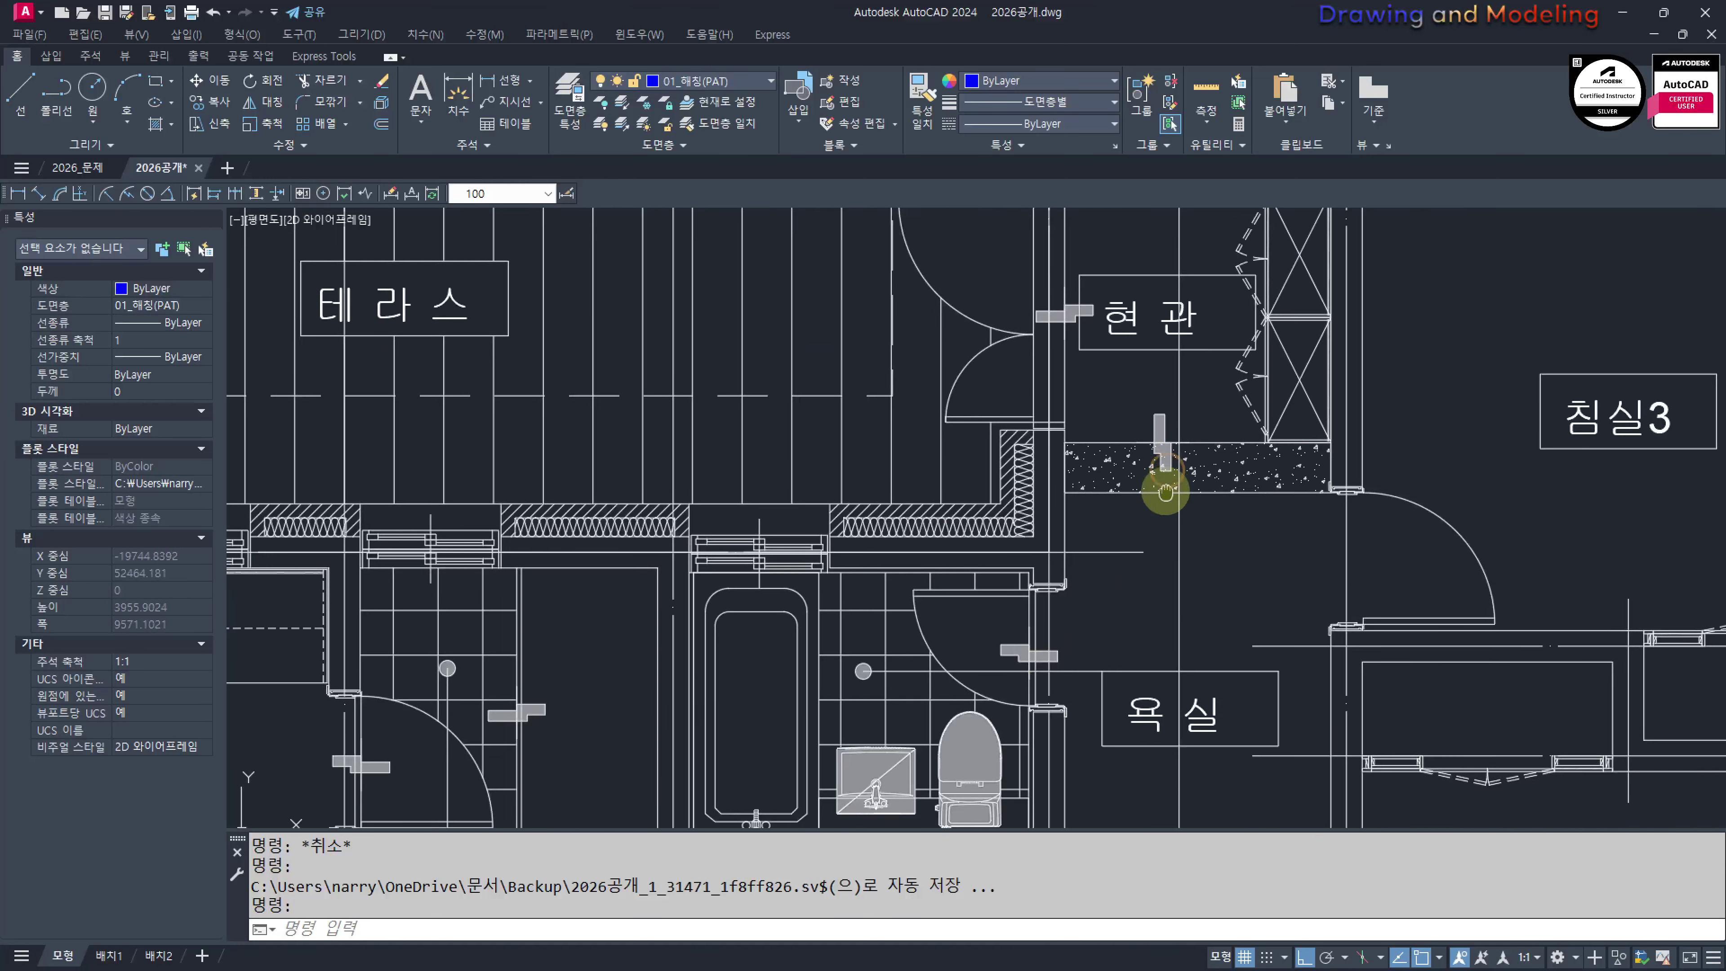
Examine the entrance's double door and level-change symbols together with the adjoining terrace (테라스) and its steps
scroll(1145, 489, up, 2)
middle_drag(1081, 496, 1112, 611)
middle_drag(1004, 486, 1060, 486)
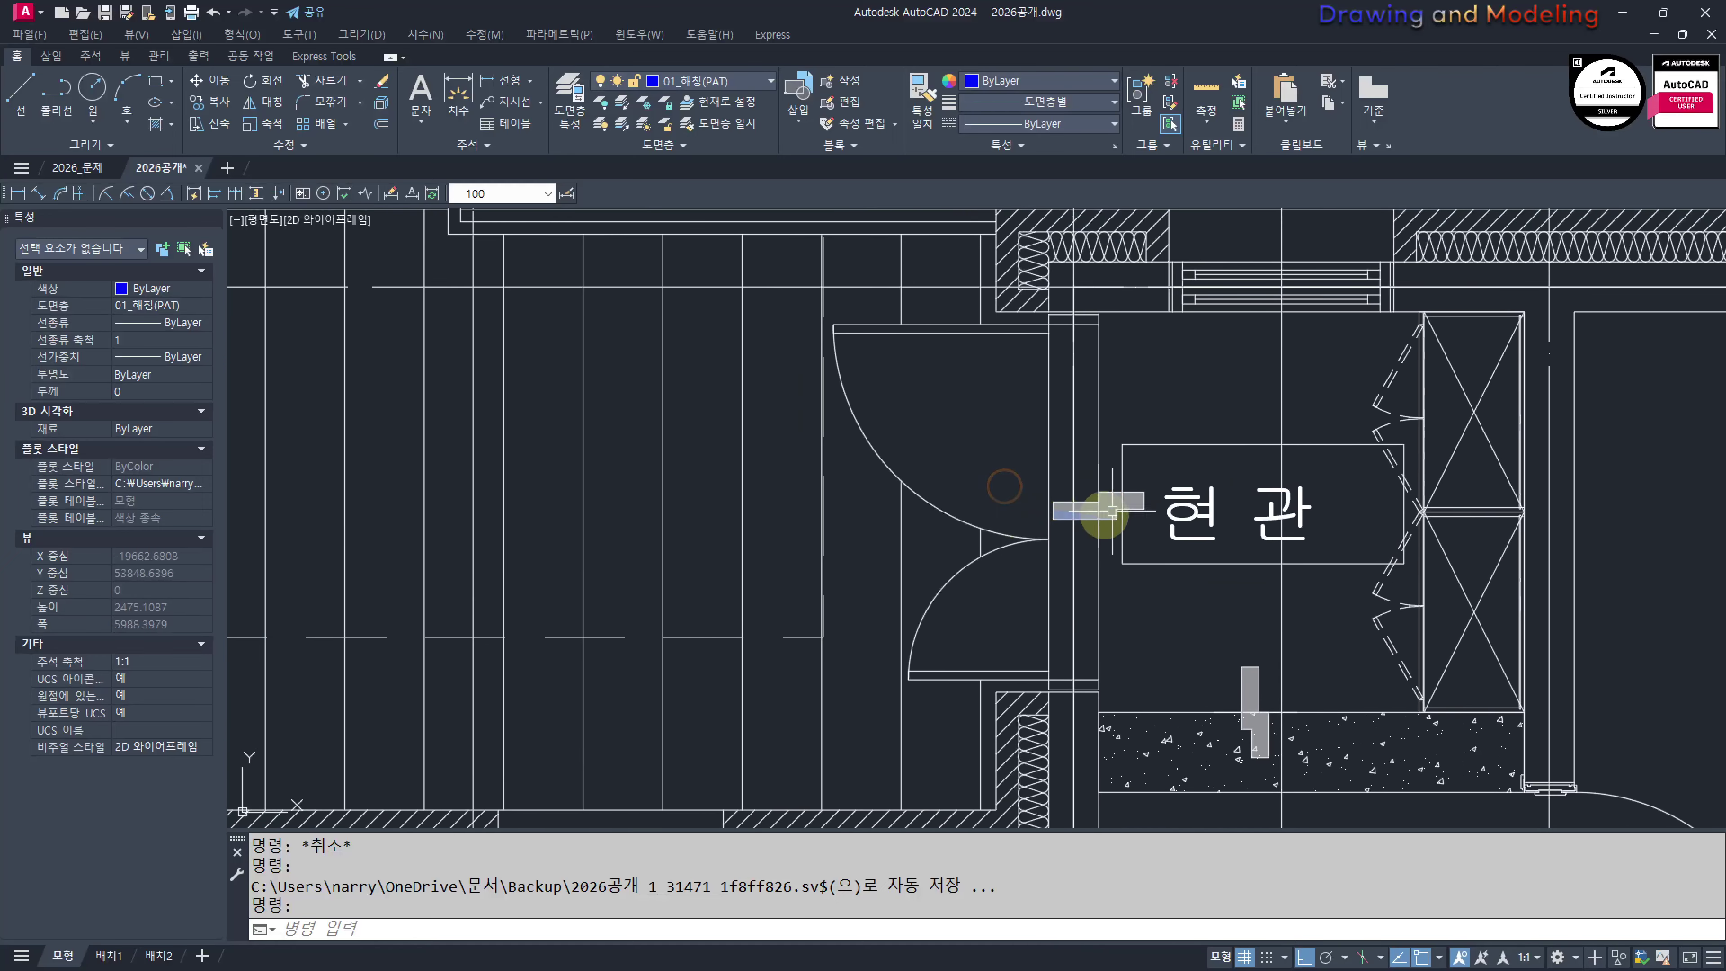
middle_drag(1140, 628, 1177, 630)
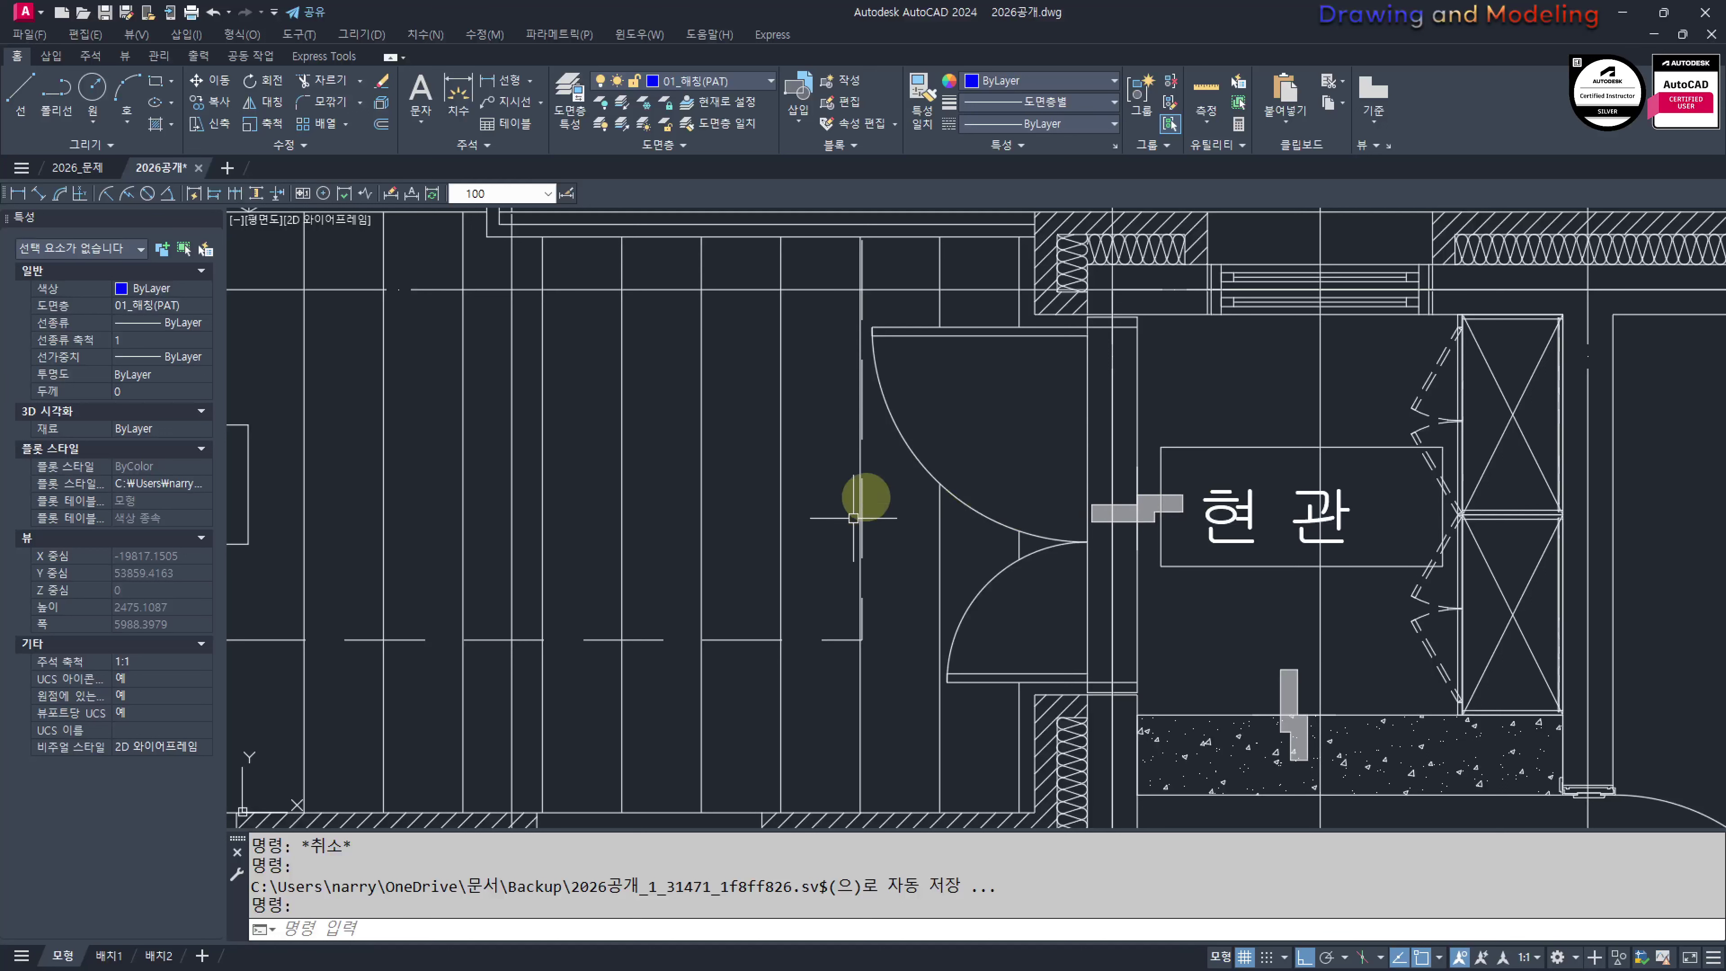
scroll(914, 521, down, 2)
middle_drag(851, 523, 981, 560)
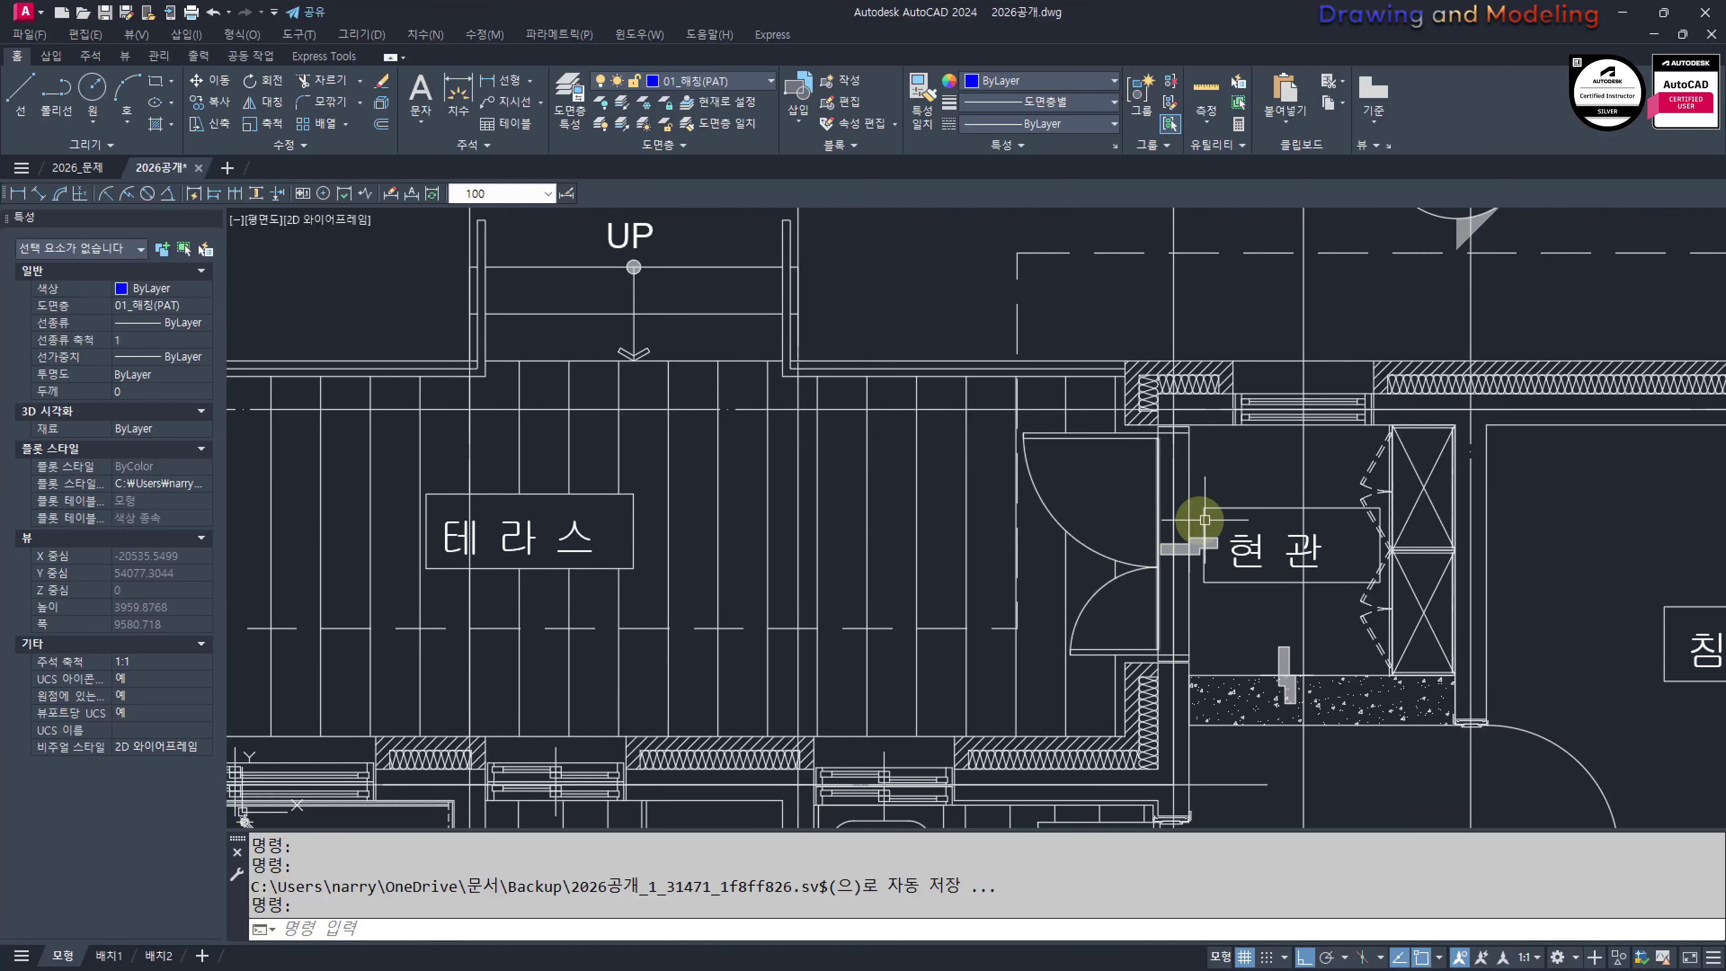
scroll(1219, 574, up, 2)
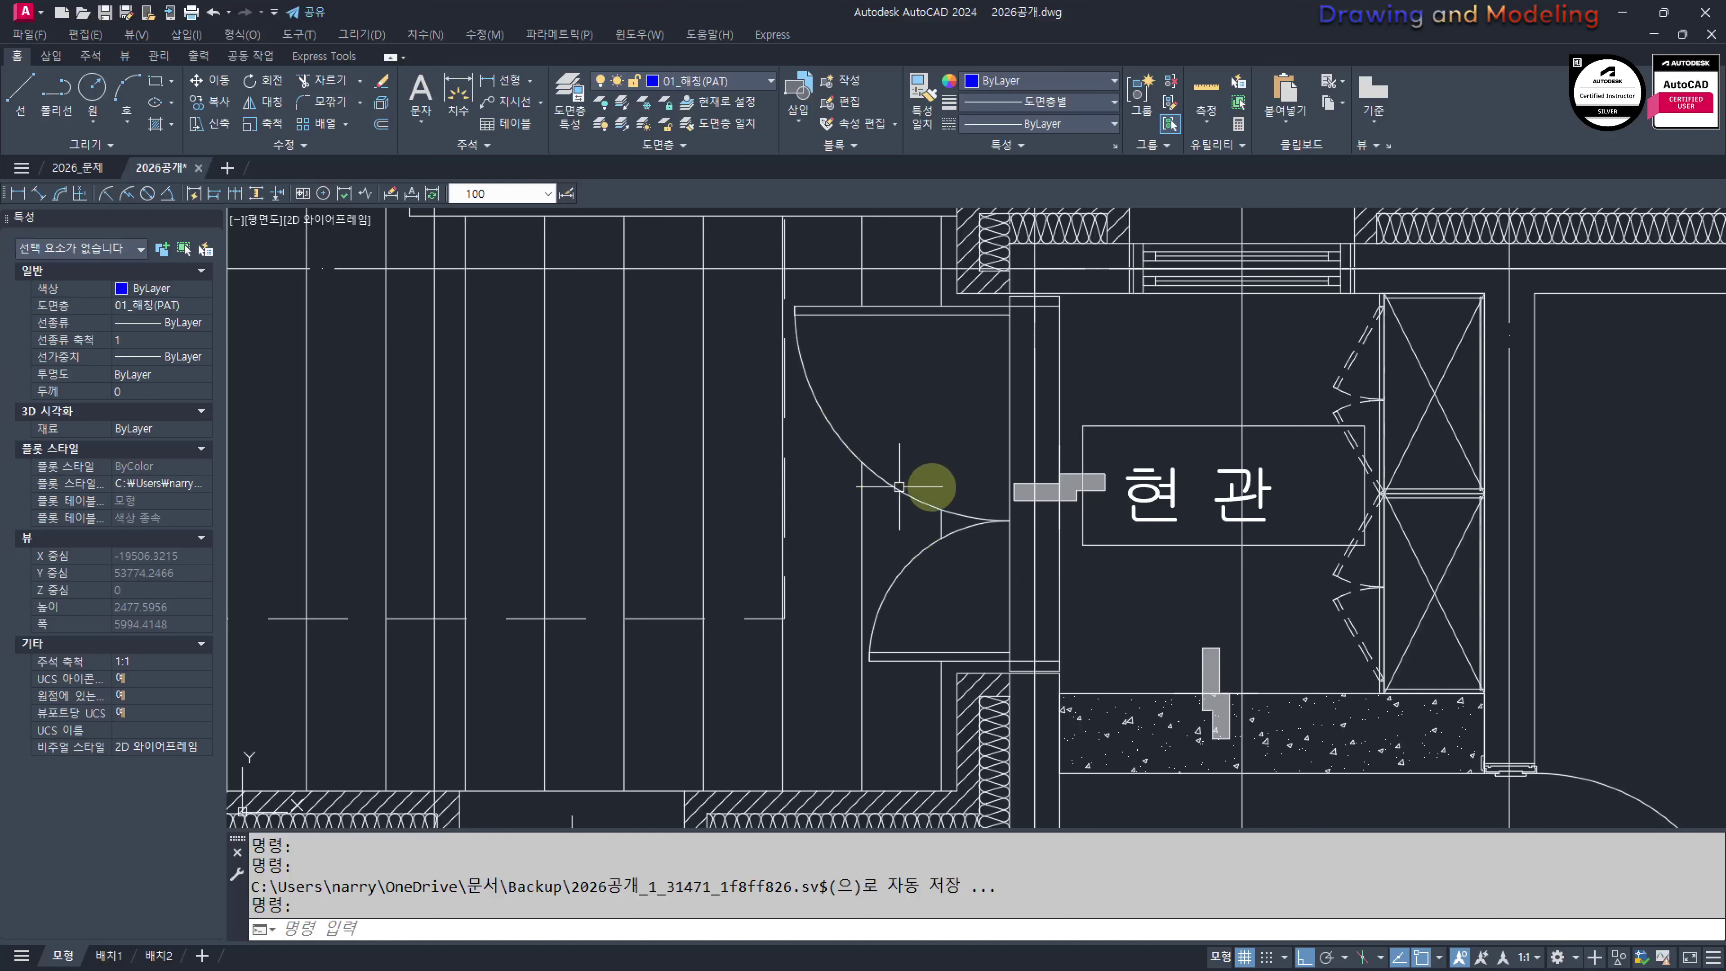
scroll(1077, 547, down, 2)
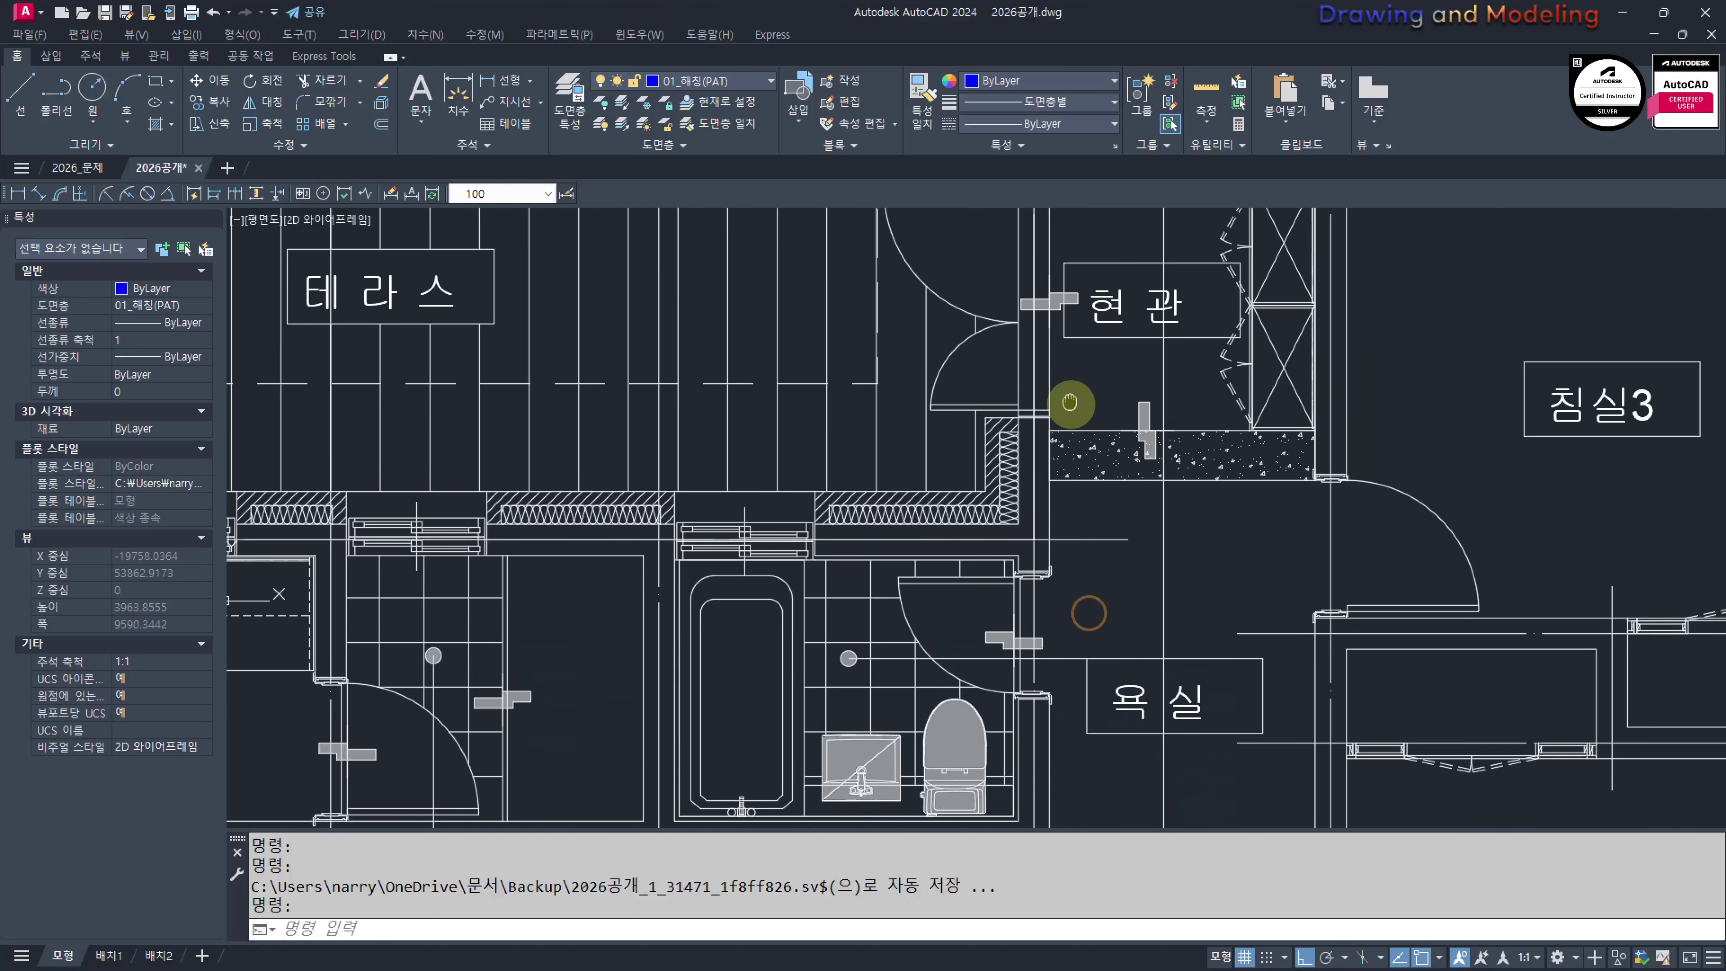
Examine the plan from the bathroom past the living room (거실) to the walls and closets between bedrooms 2 and 3
middle_drag(1182, 570, 1082, 558)
mouse_move(952, 594)
middle_down()
mouse_move(1032, 485)
mouse_move(1055, 377)
middle_up()
scroll(1055, 377, down, 2)
middle_drag(1031, 489, 1079, 586)
mouse_move(1112, 622)
middle_down()
mouse_move(1063, 605)
mouse_move(989, 394)
middle_up()
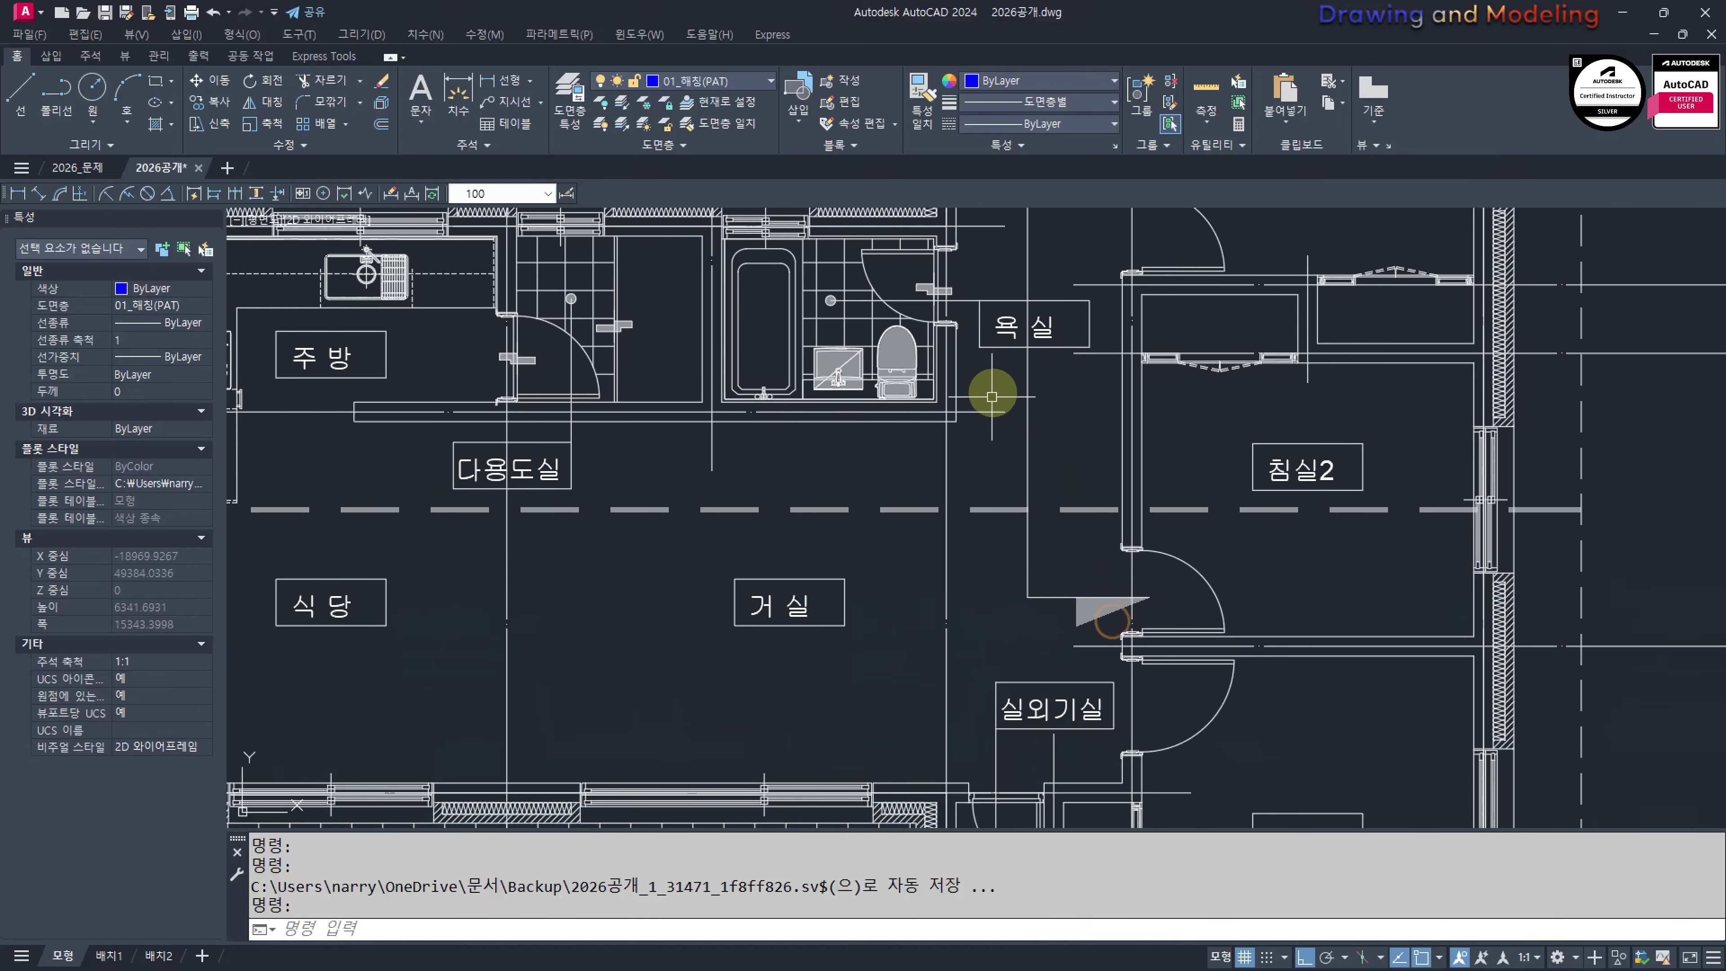
middle_drag(933, 564, 898, 454)
scroll(898, 454, down, 2)
middle_drag(810, 519, 1037, 596)
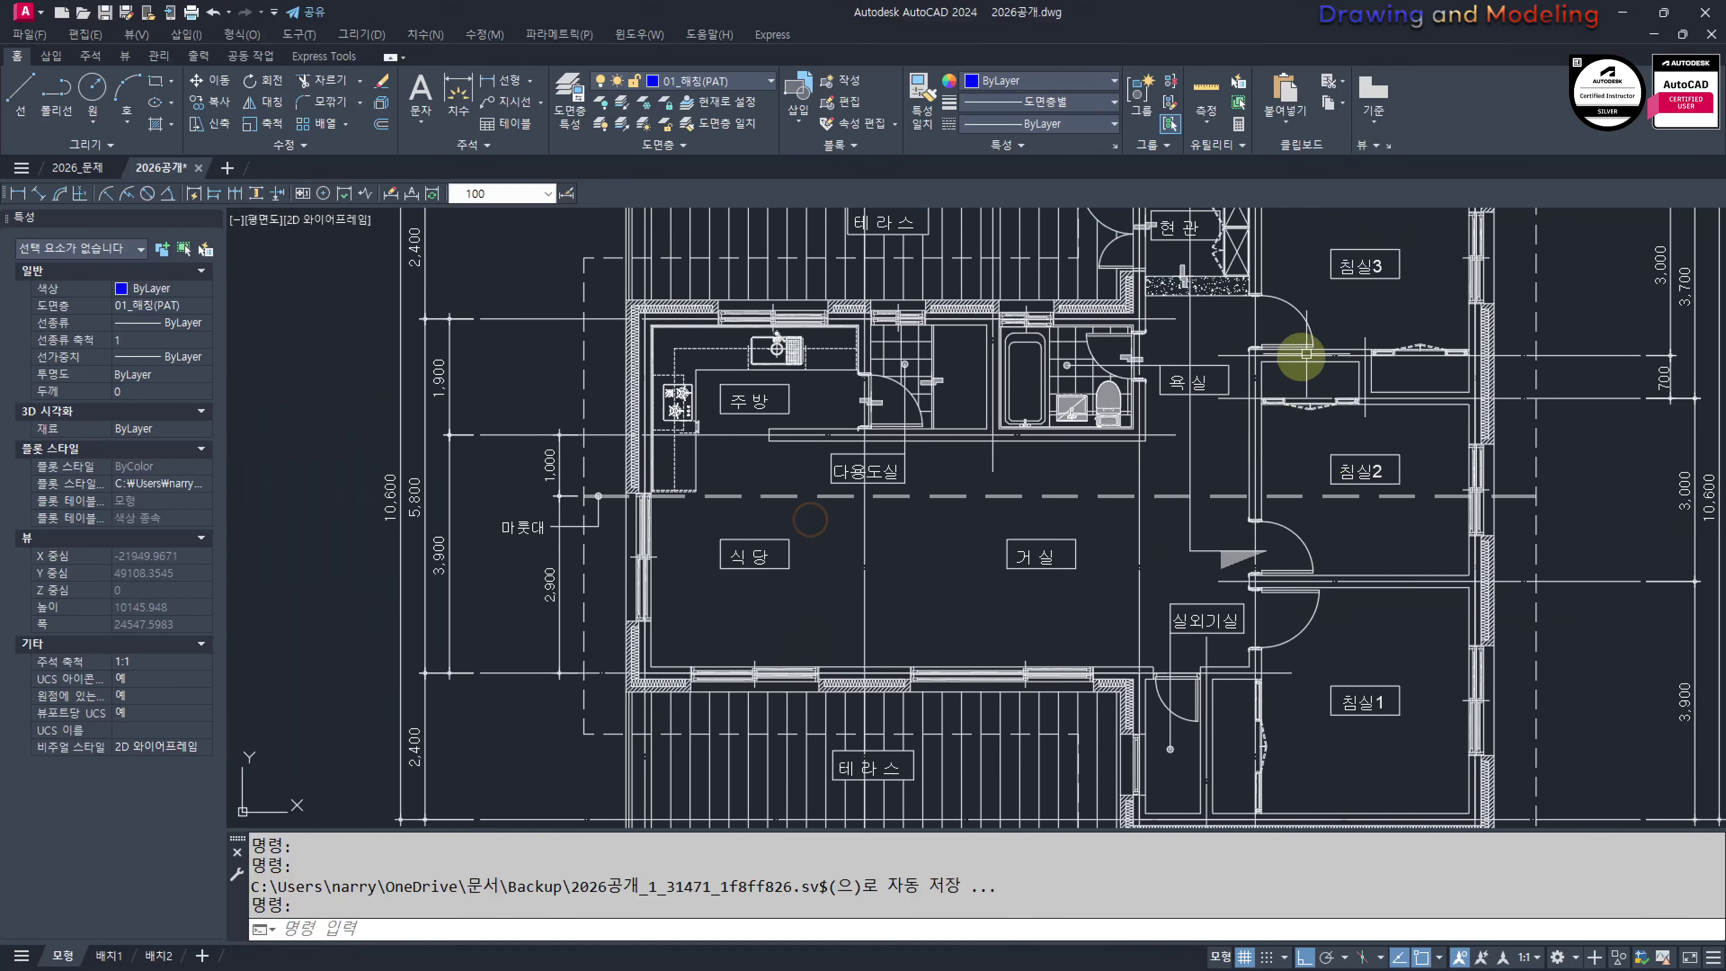
middle_drag(1402, 422, 1242, 590)
scroll(1219, 549, up, 3)
middle_drag(1098, 557, 1094, 563)
scroll(1093, 563, down, 2)
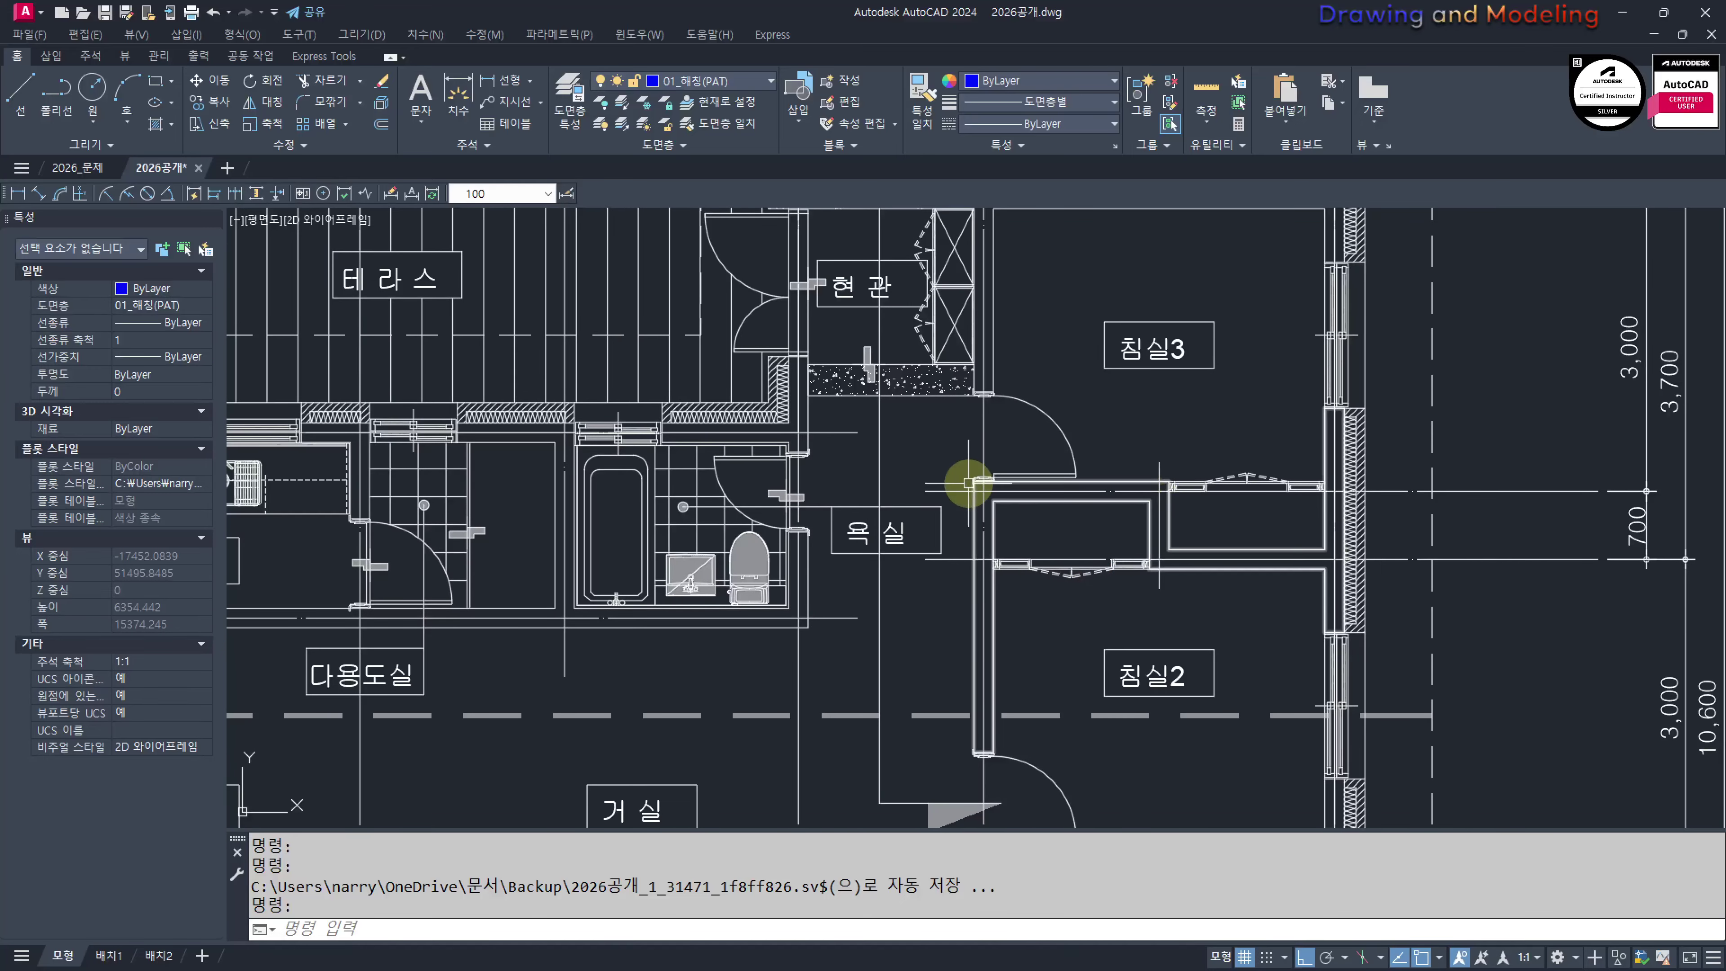
Examine the plan around bedroom 1 (침실1), the outdoor-unit room (실외기실) with its door, and the adjoining terrace (테라스)
scroll(1094, 554, down, 2)
middle_drag(1033, 627, 1196, 336)
middle_drag(1171, 582, 1112, 540)
scroll(1124, 500, up, 2)
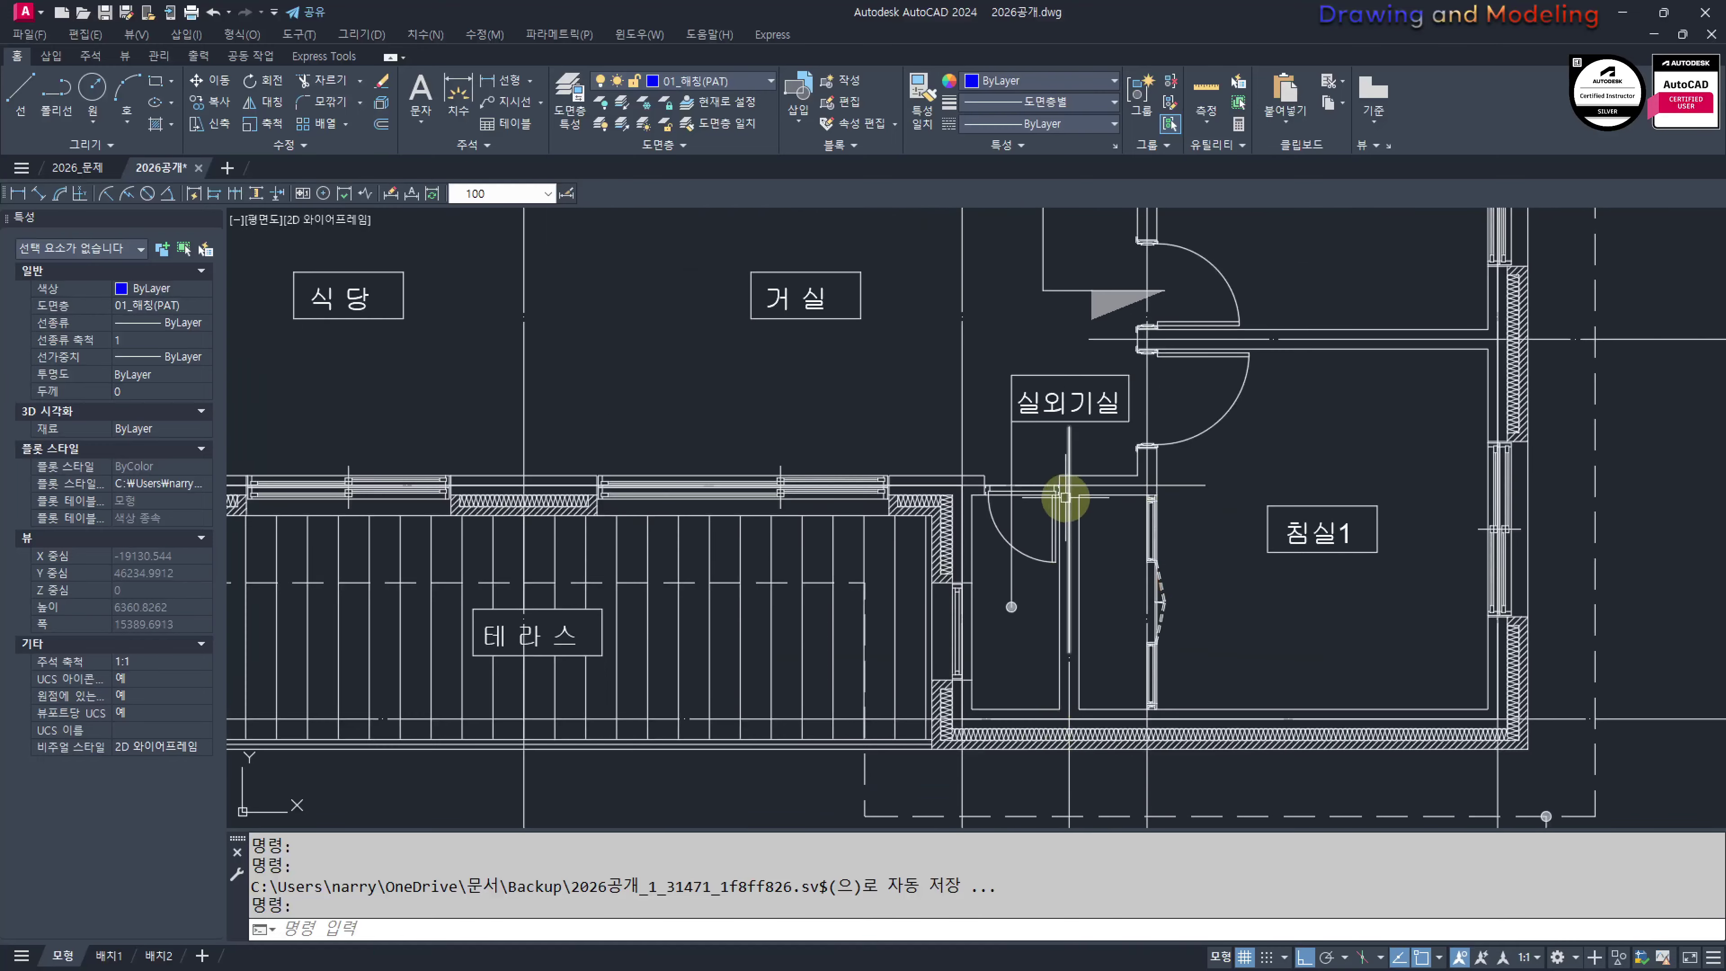
scroll(1250, 527, down, 2)
middle_drag(1234, 508, 1328, 705)
middle_drag(1028, 601, 1221, 611)
middle_drag(1091, 571, 1128, 635)
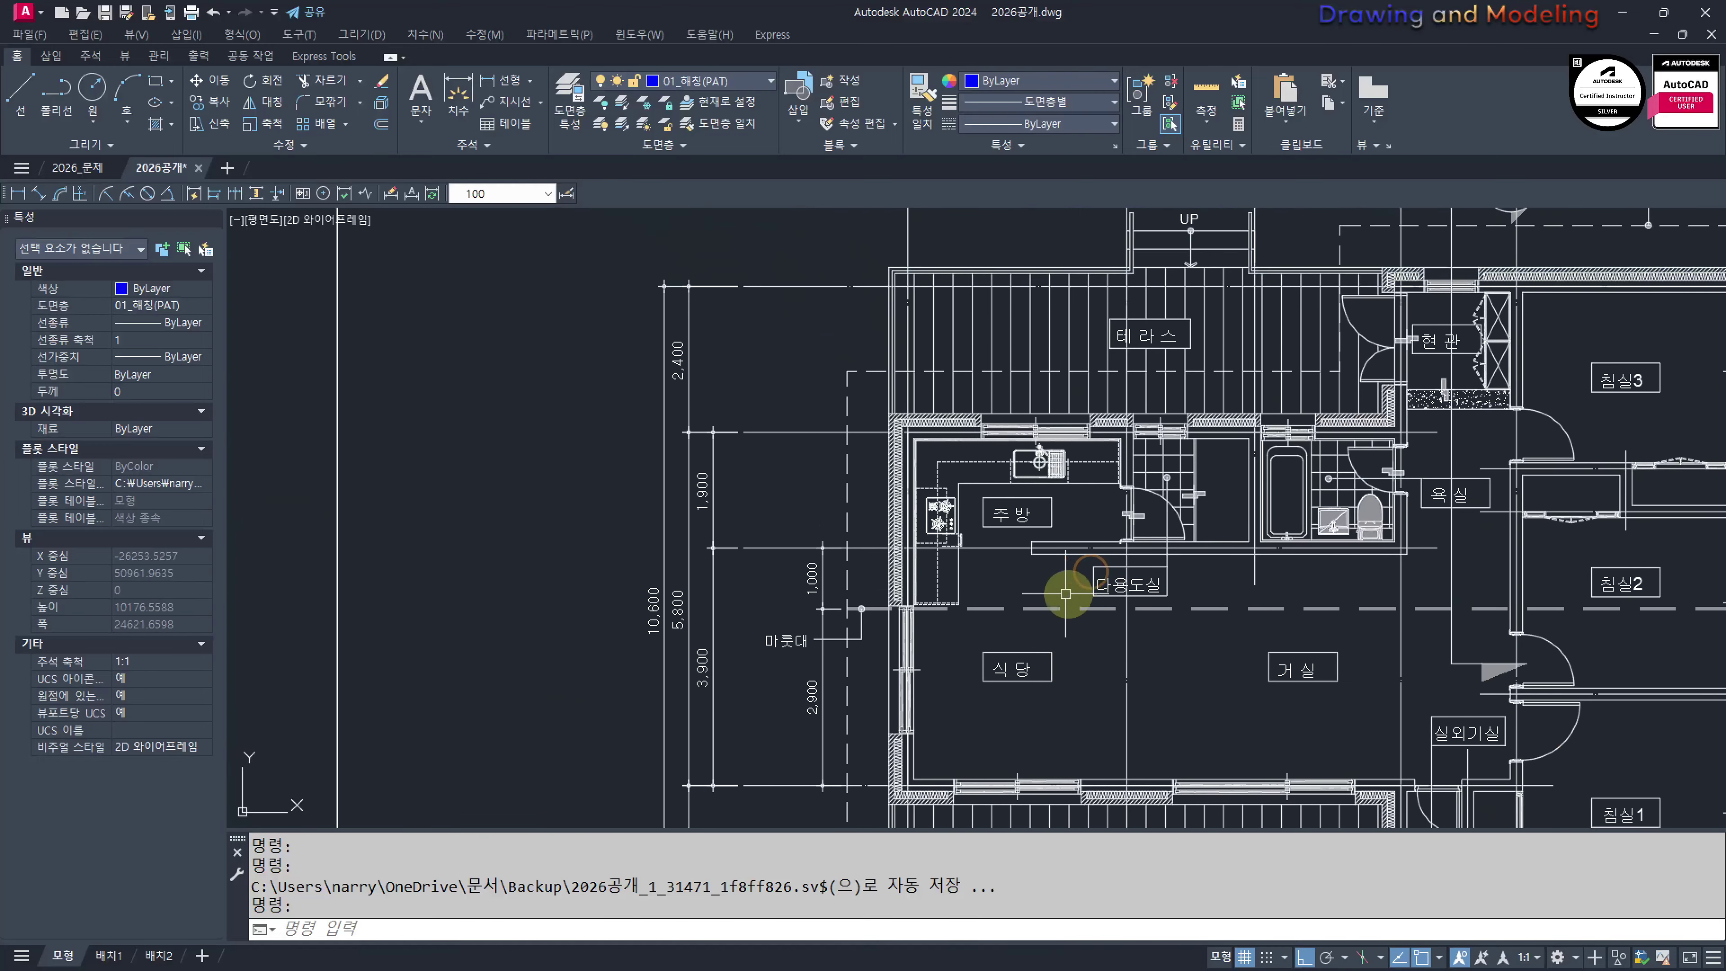
Examine the open area of kitchen (주방), dining room (식당) and living room (거실), including the ridge line (마룻대) crossing it
scroll(971, 525, up, 3)
middle_drag(943, 558, 875, 530)
scroll(1029, 543, down, 4)
scroll(1128, 598, up, 4)
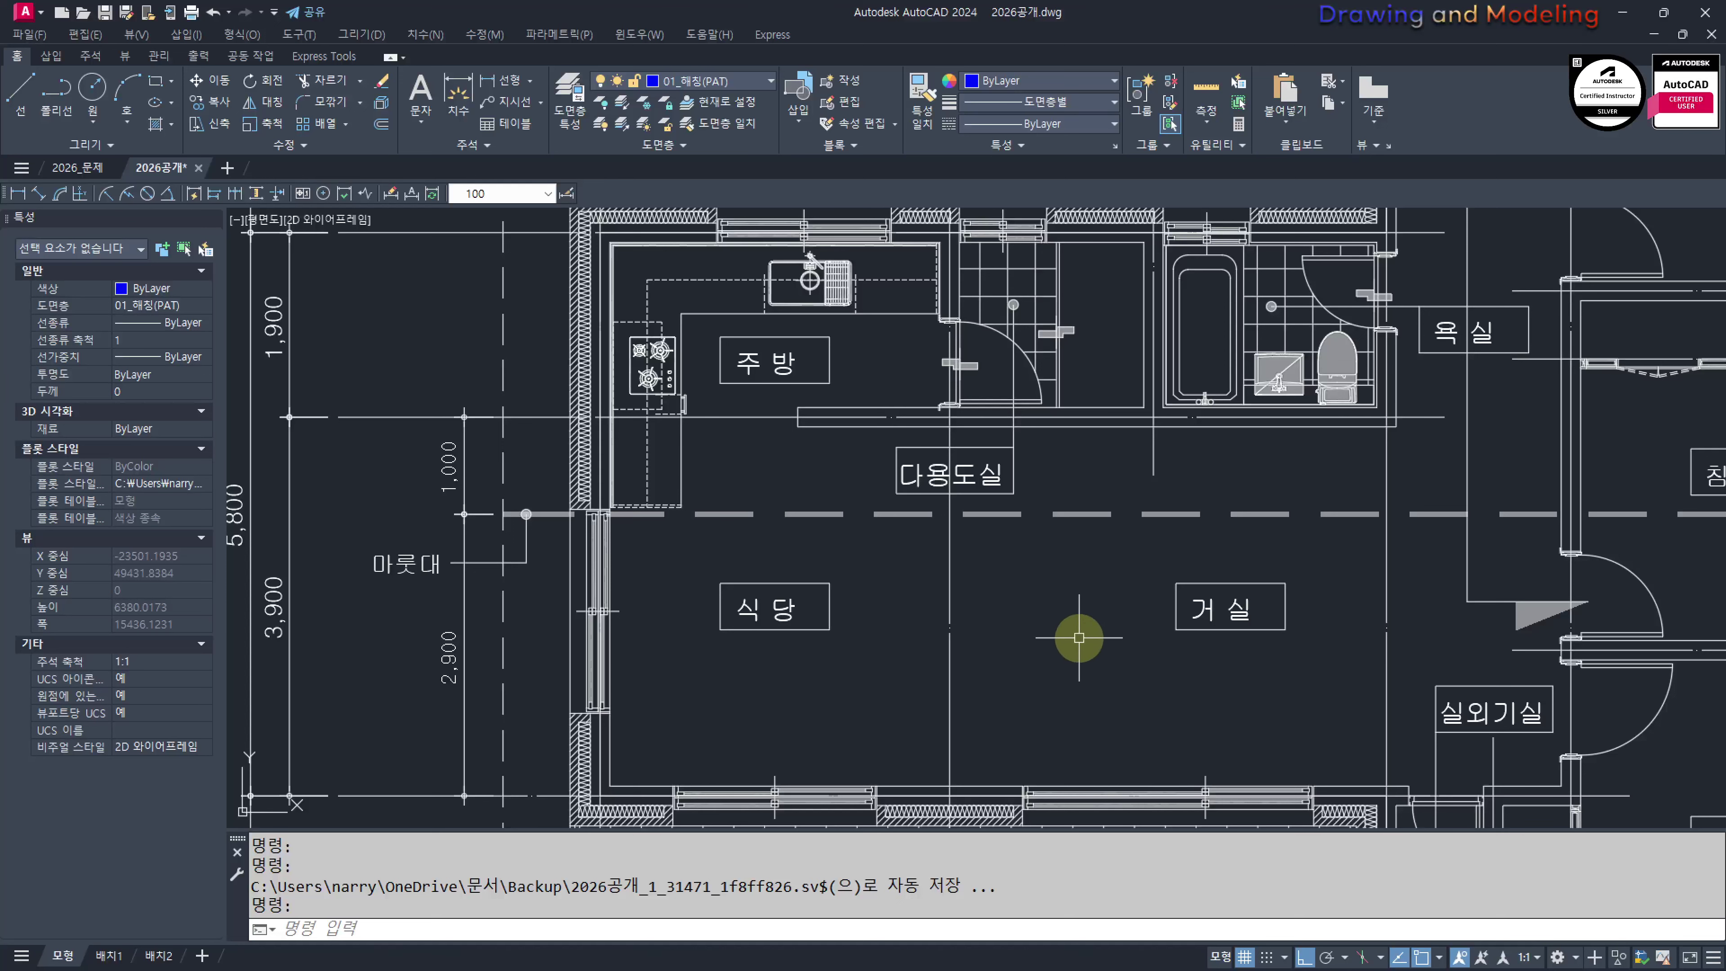
mouse_move(880, 554)
middle_down()
mouse_move(921, 589)
mouse_move(896, 542)
middle_up()
middle_drag(994, 680, 903, 651)
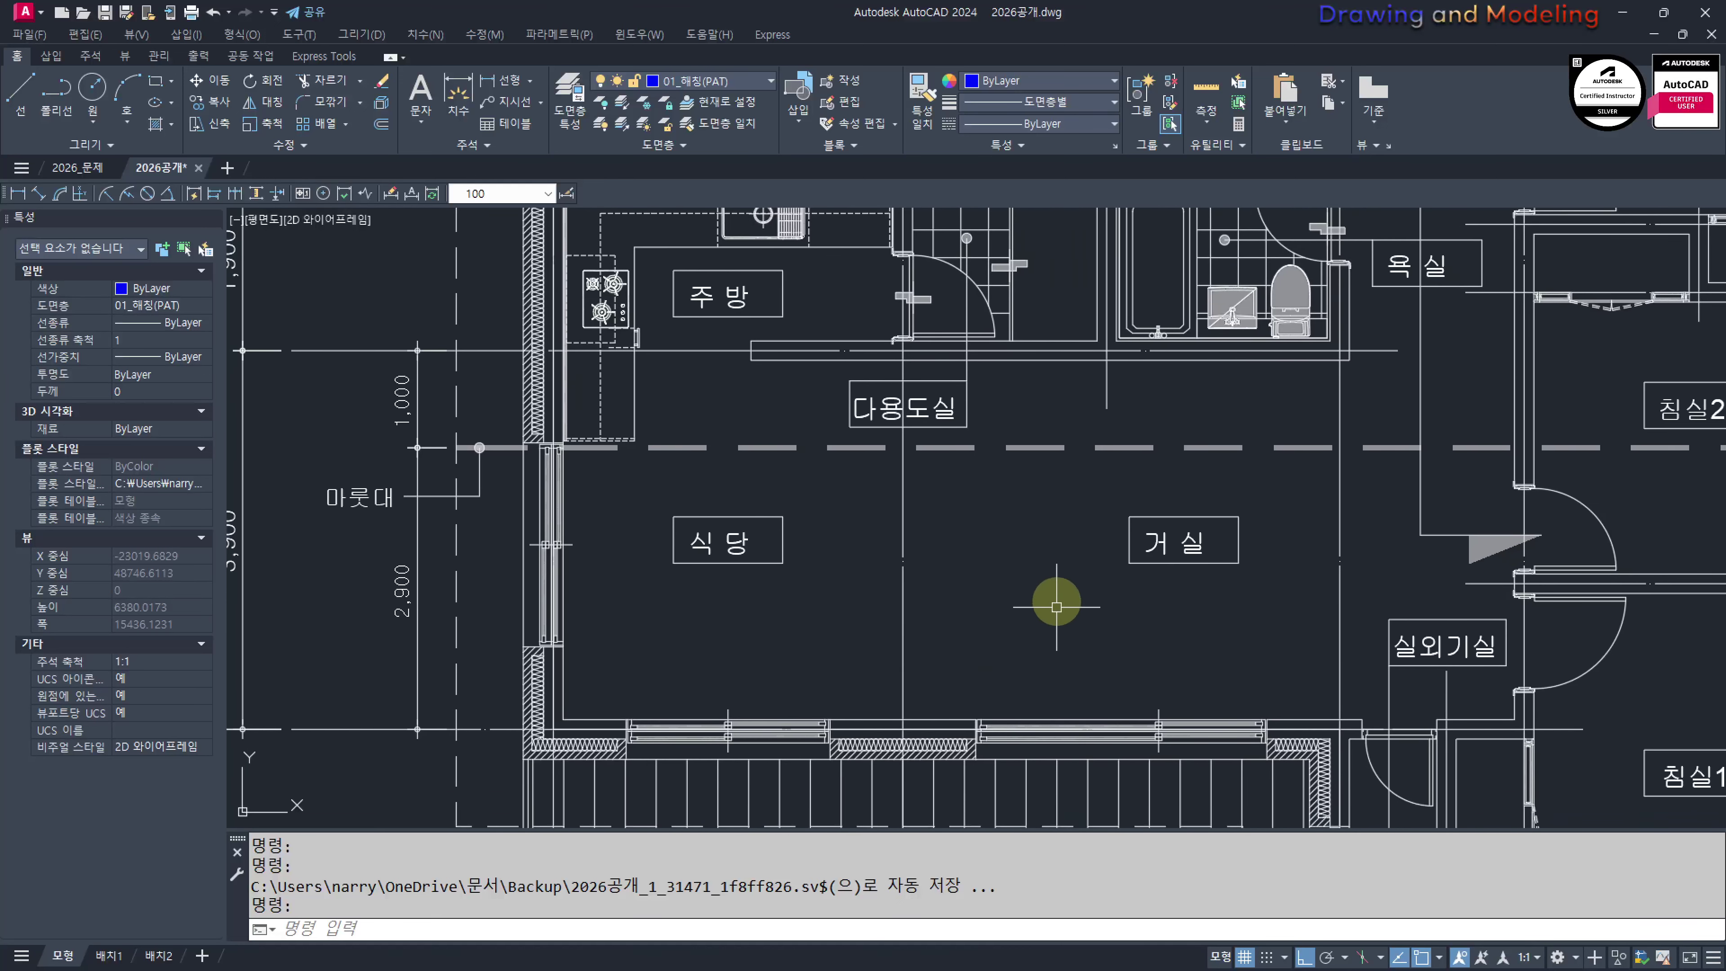
middle_drag(980, 575, 974, 636)
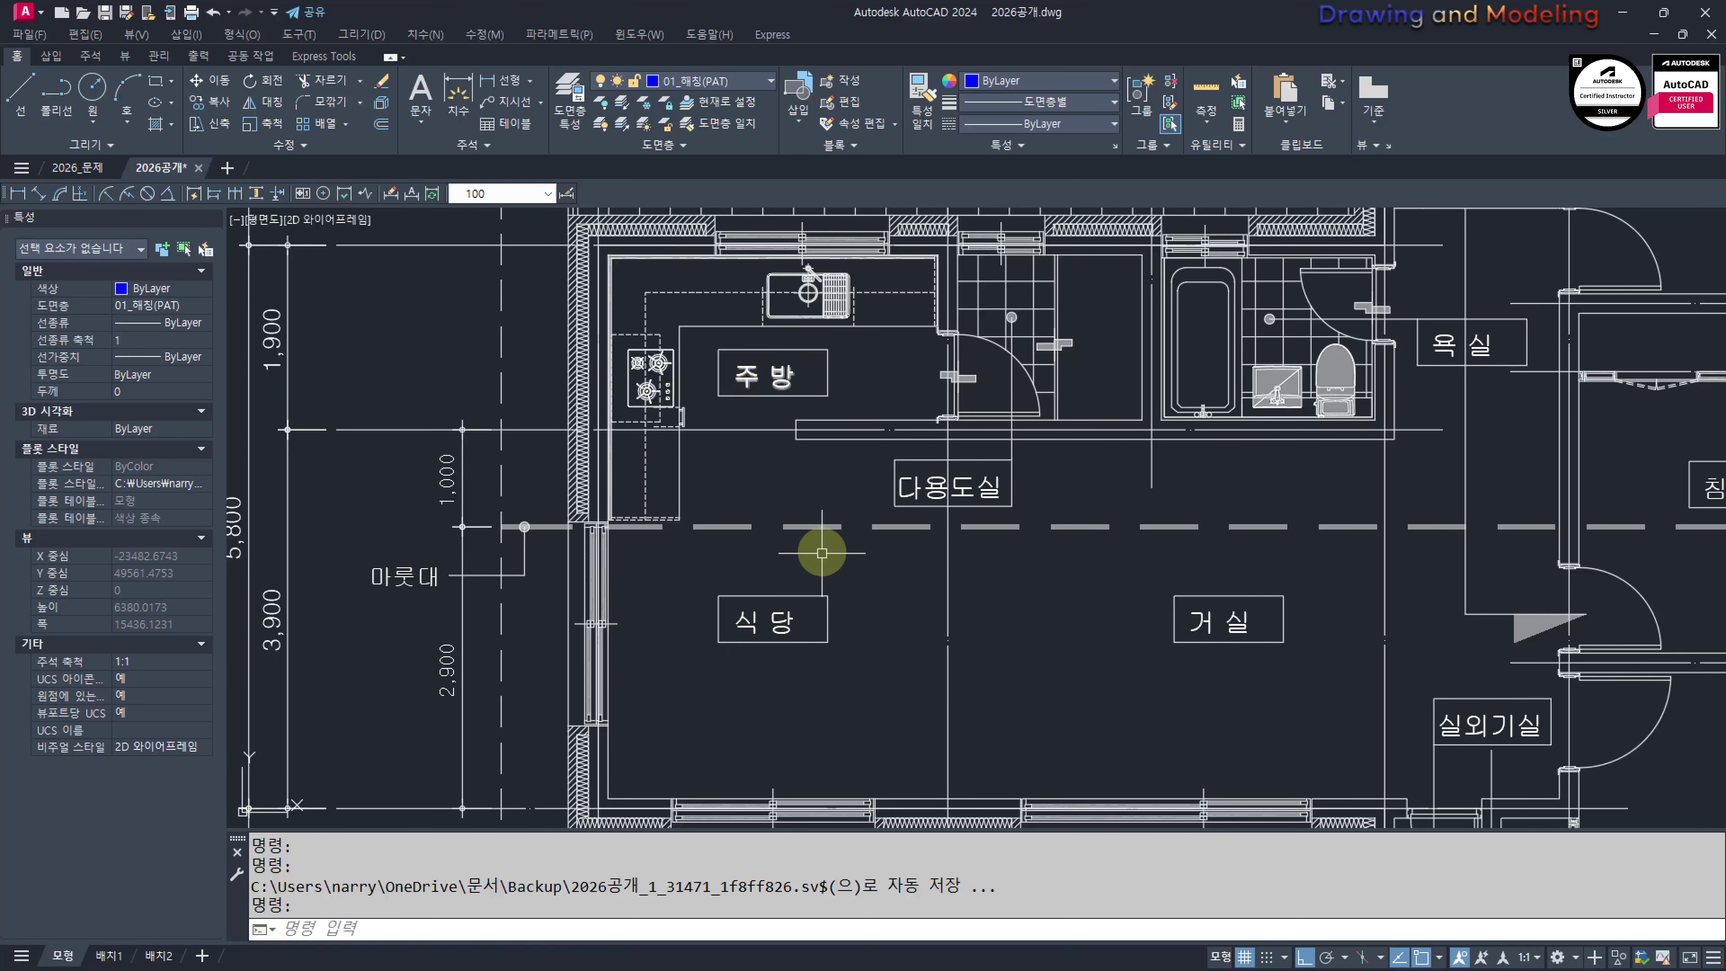
middle_drag(828, 622, 805, 559)
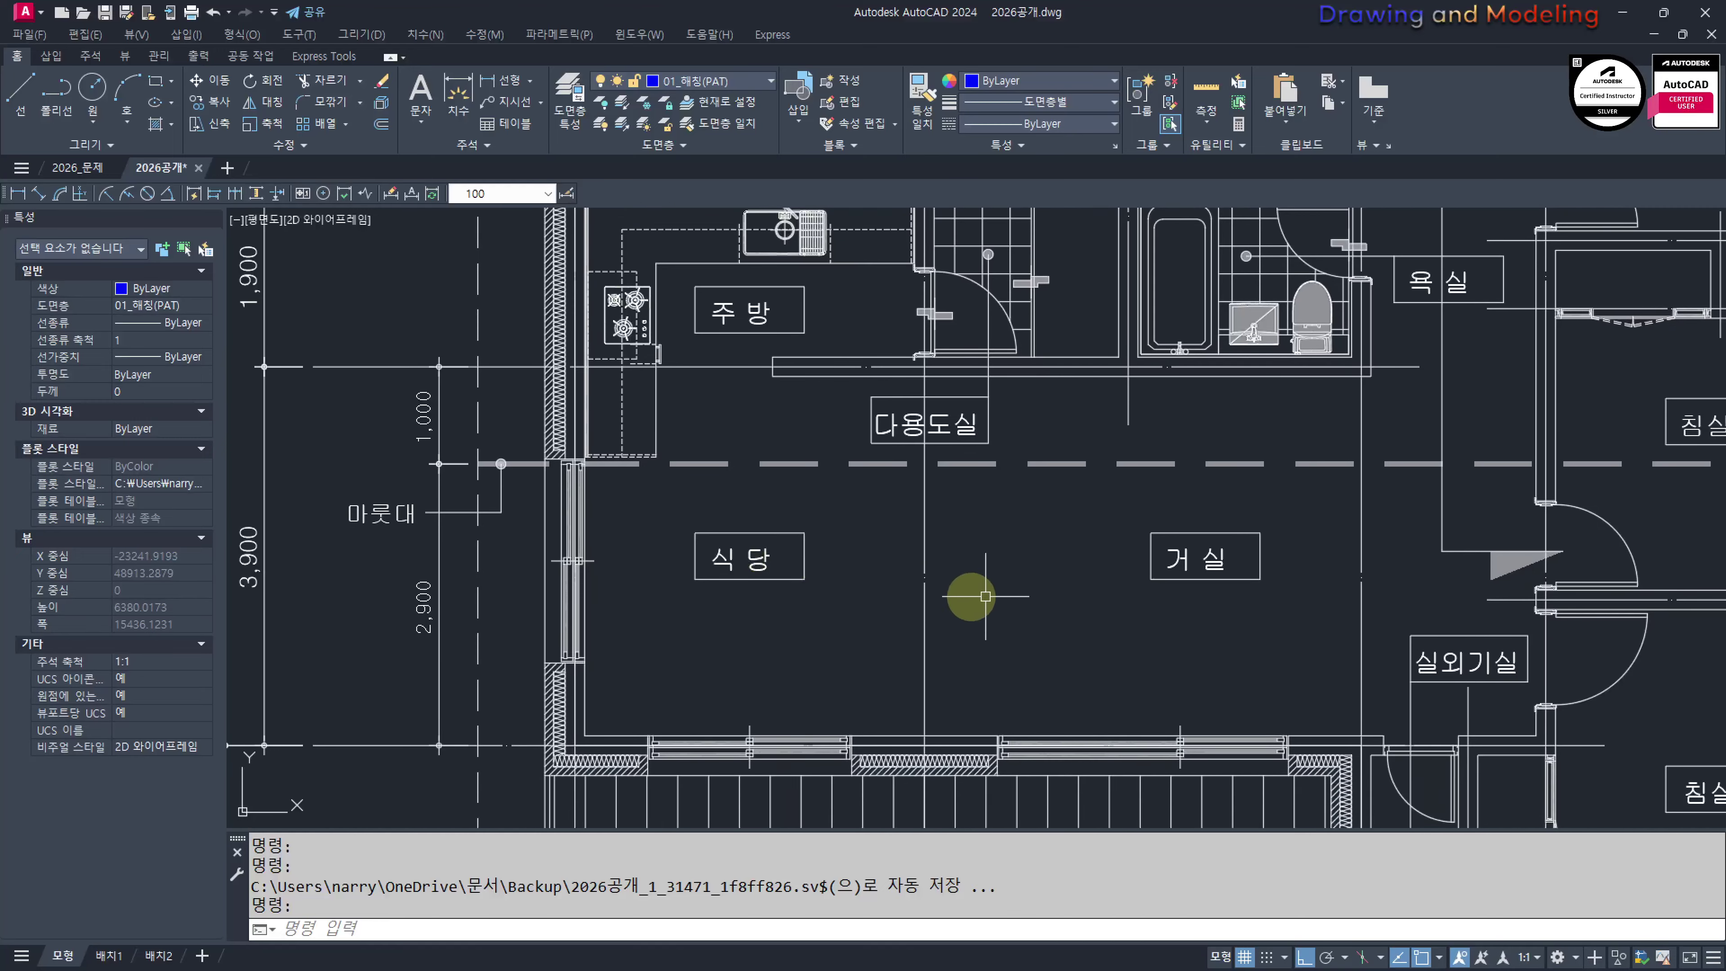
middle_drag(629, 592, 685, 597)
middle_drag(763, 656, 828, 653)
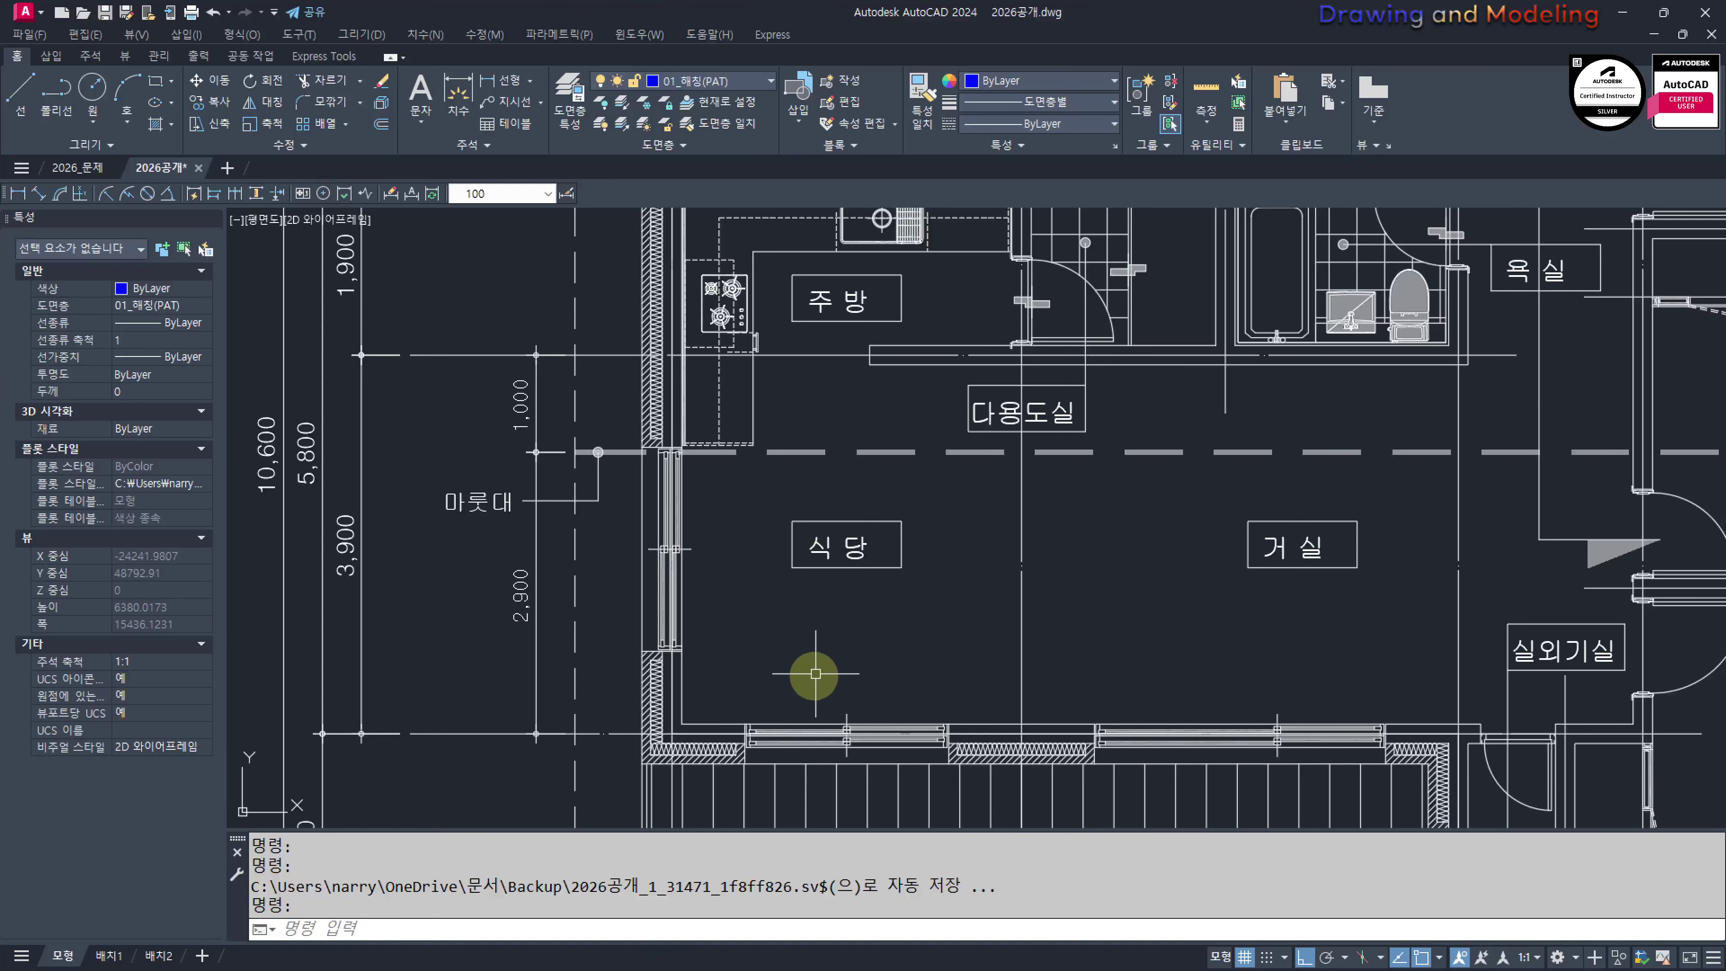
middle_drag(1026, 646, 1016, 644)
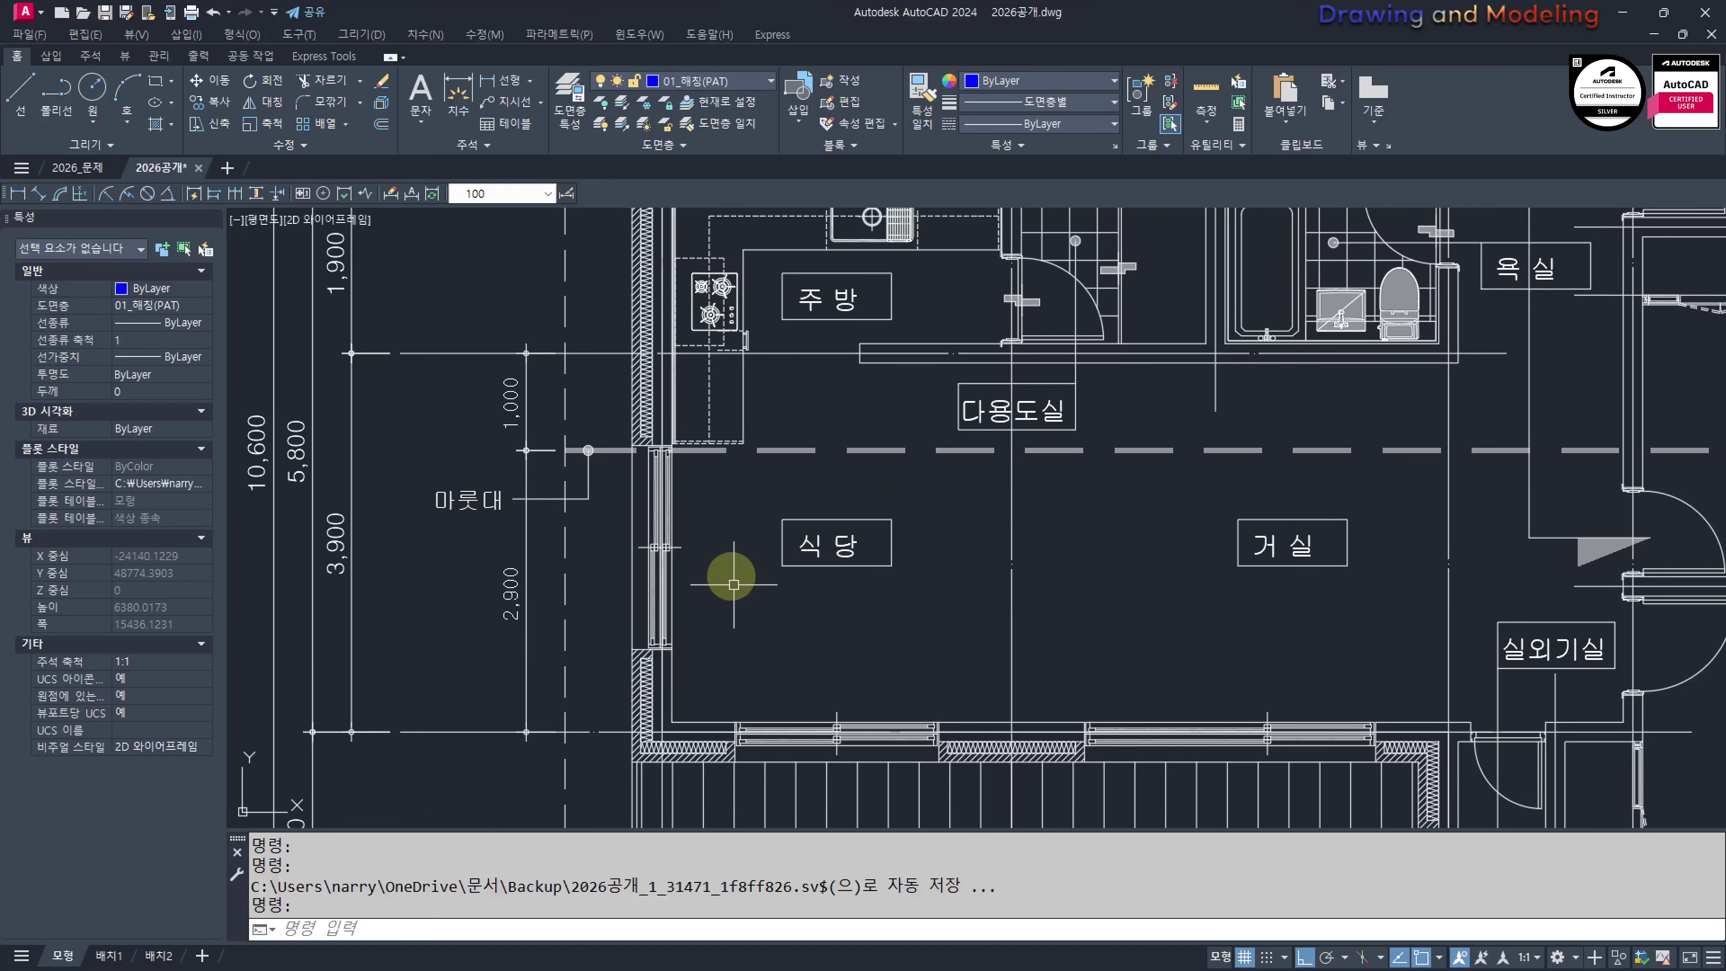
Open the layer properties list and review the drawing's 01_ layers and the imported PDF_ layers
scroll(940, 610, down, 5)
middle_drag(848, 572, 888, 590)
click(581, 122)
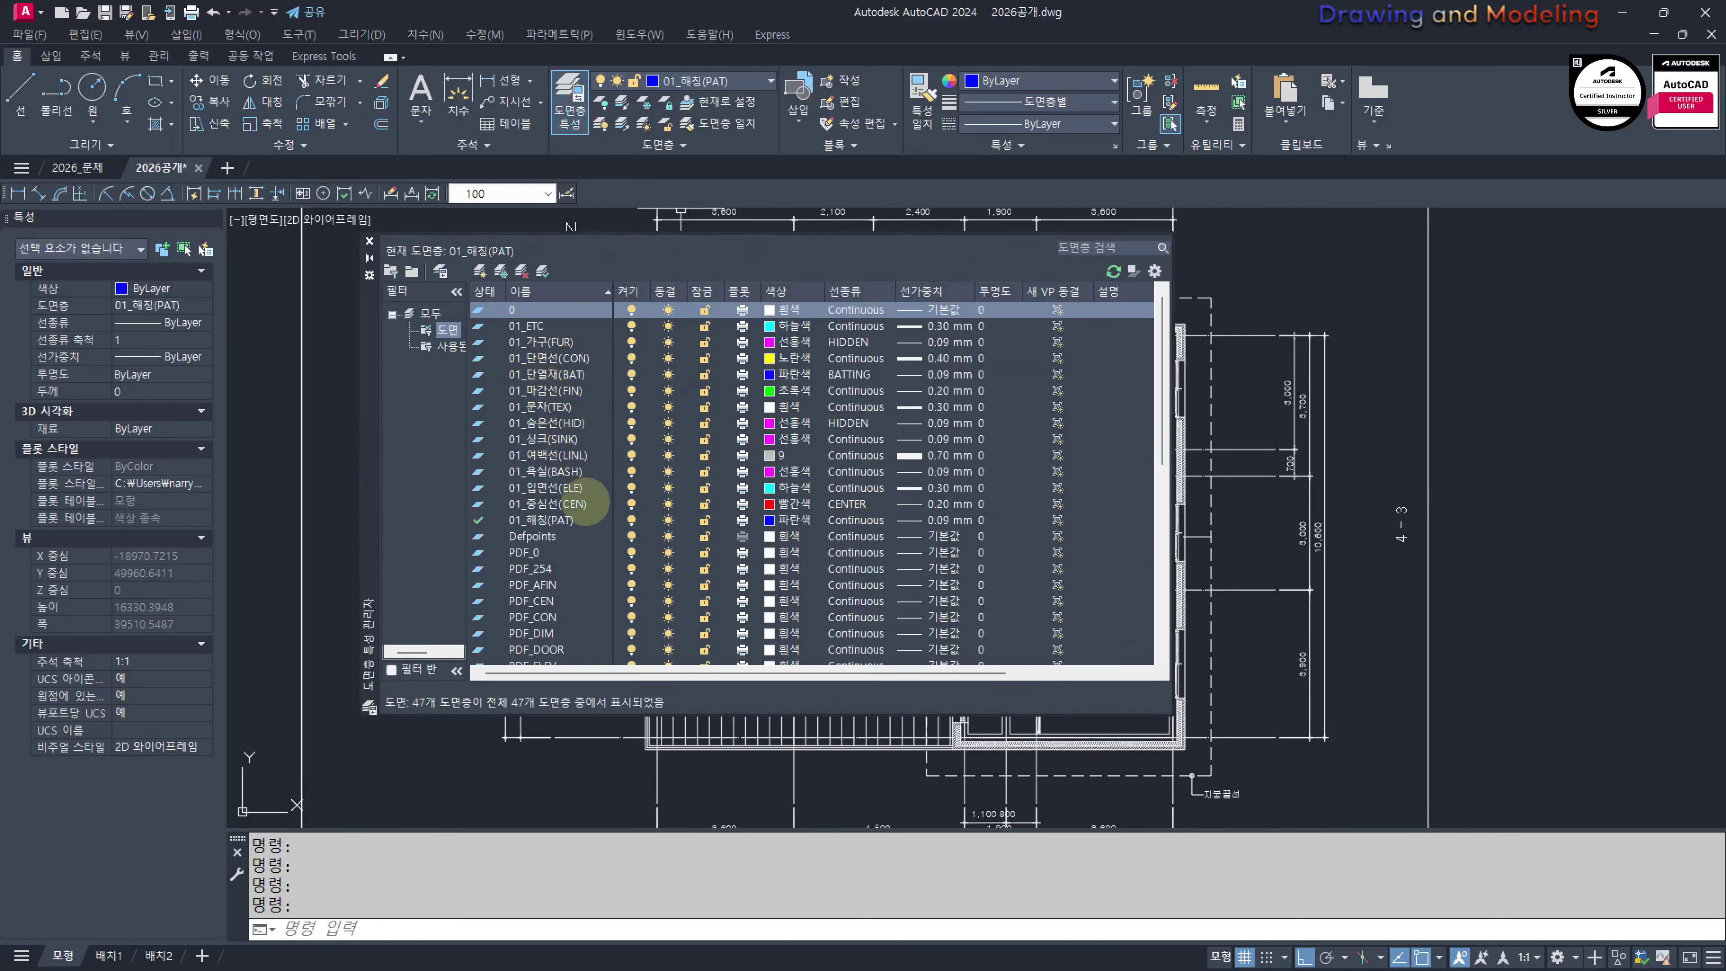
scroll(581, 469, down, 5)
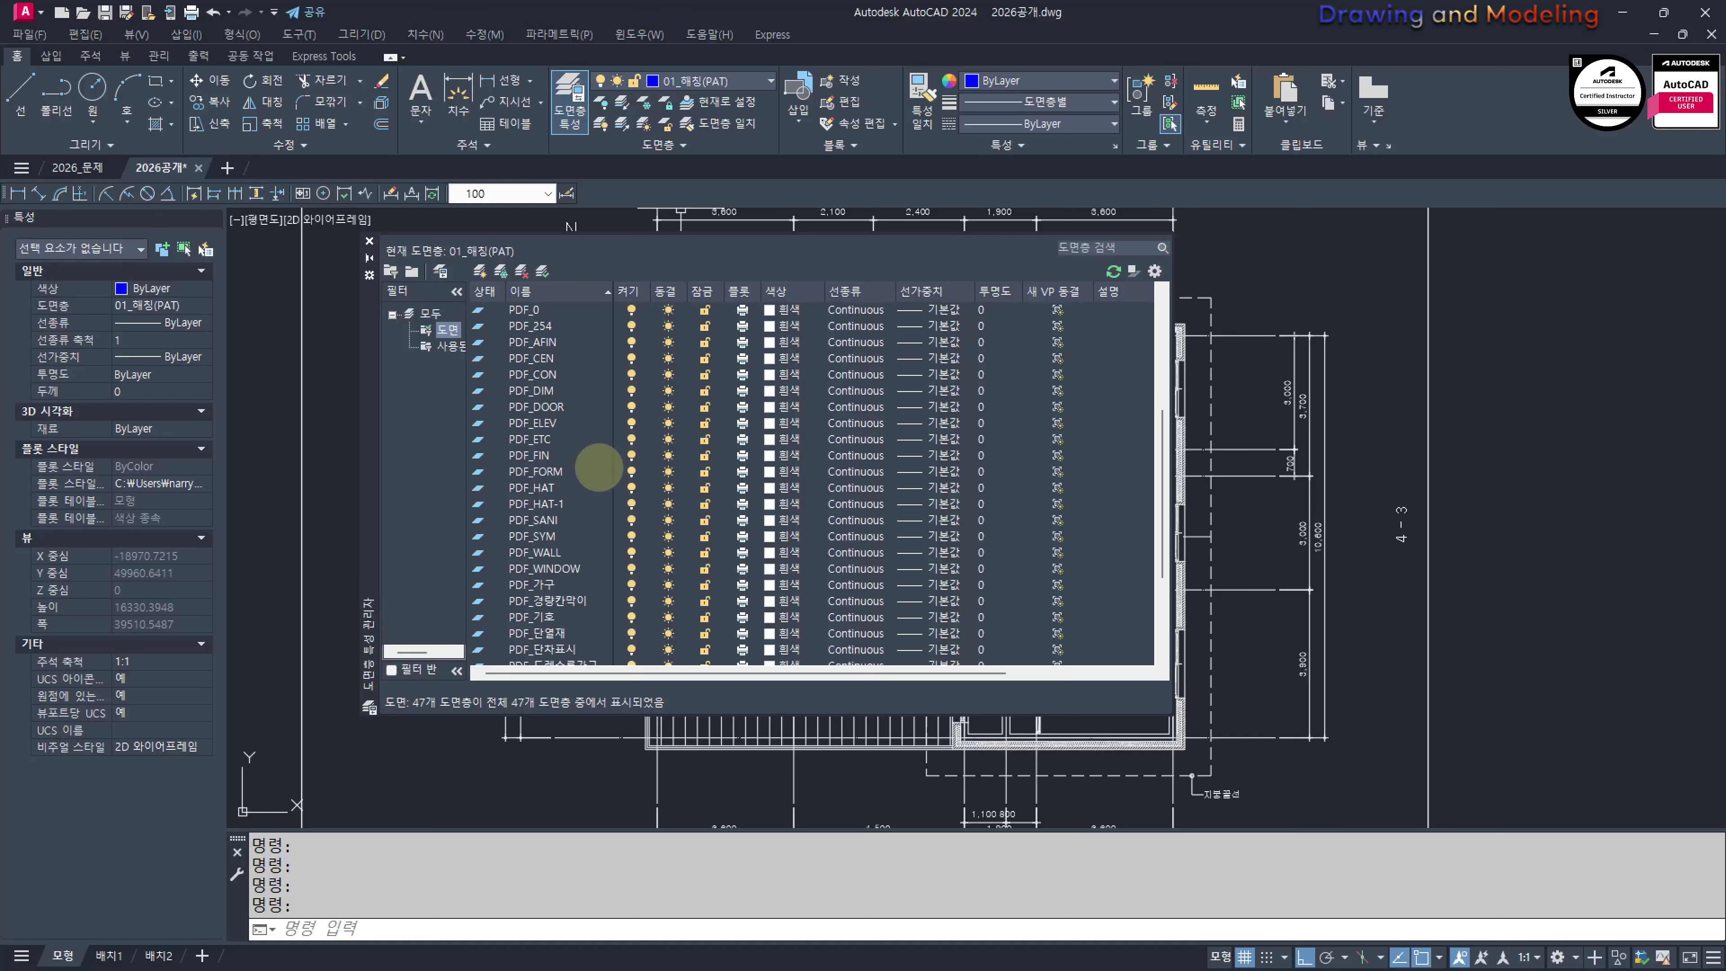
scroll(598, 467, up, 3)
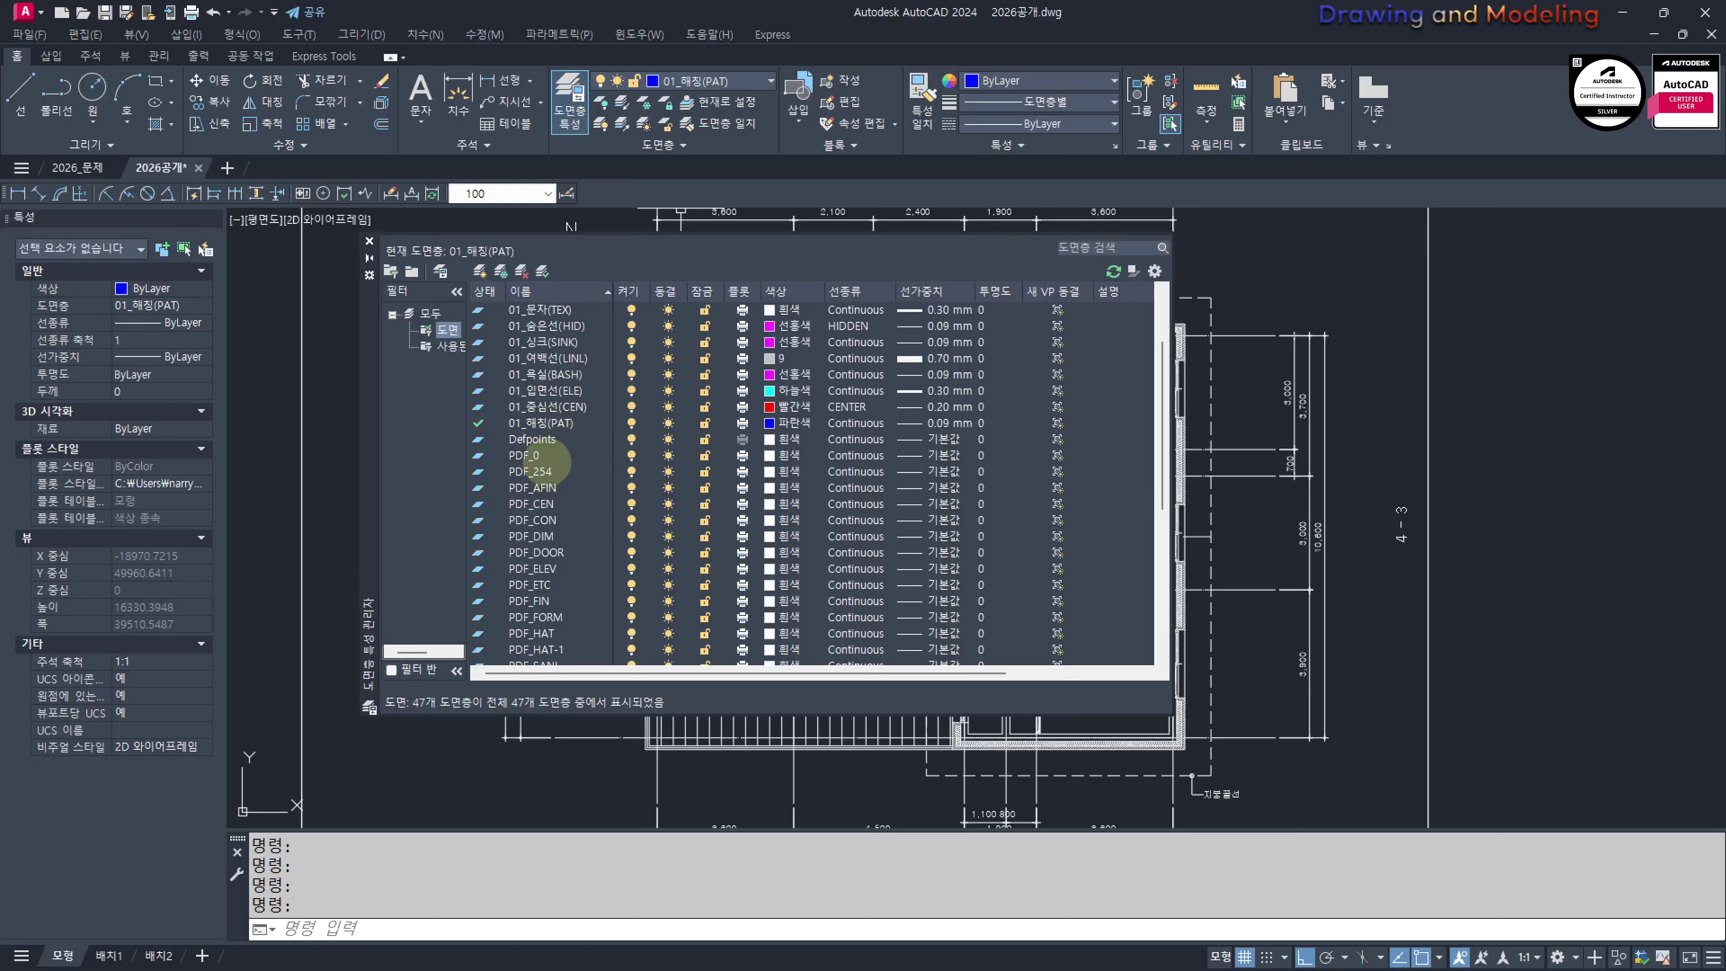
scroll(563, 474, down, 2)
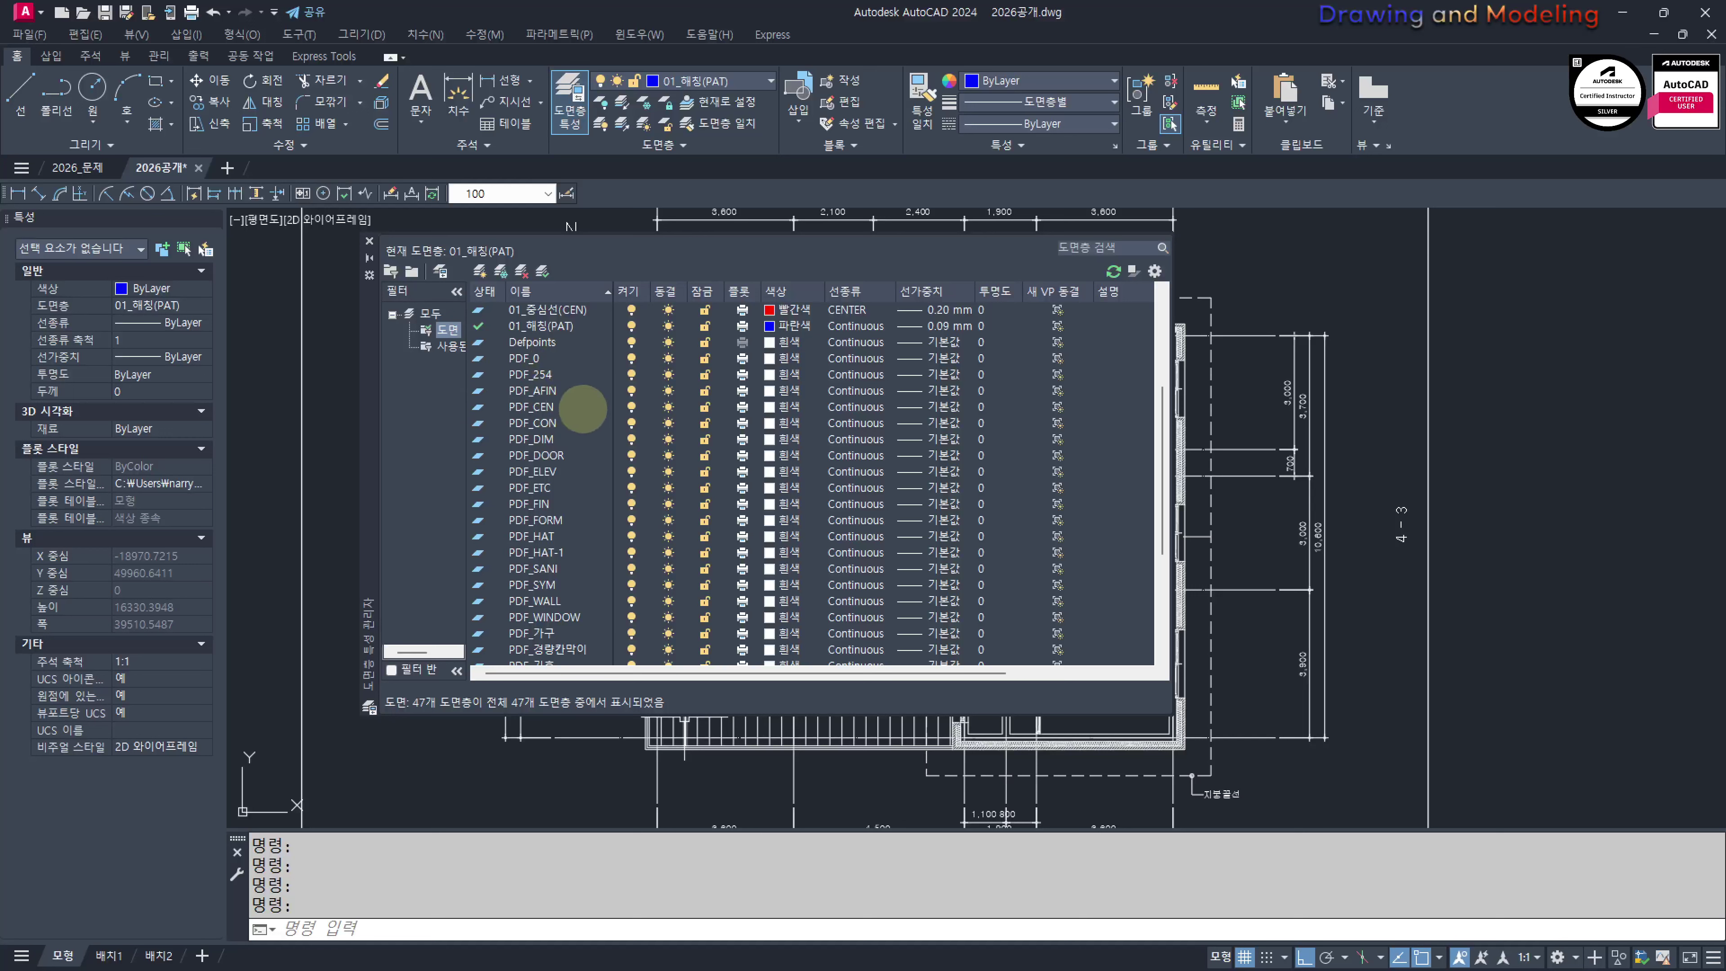
scroll(582, 408, down, 3)
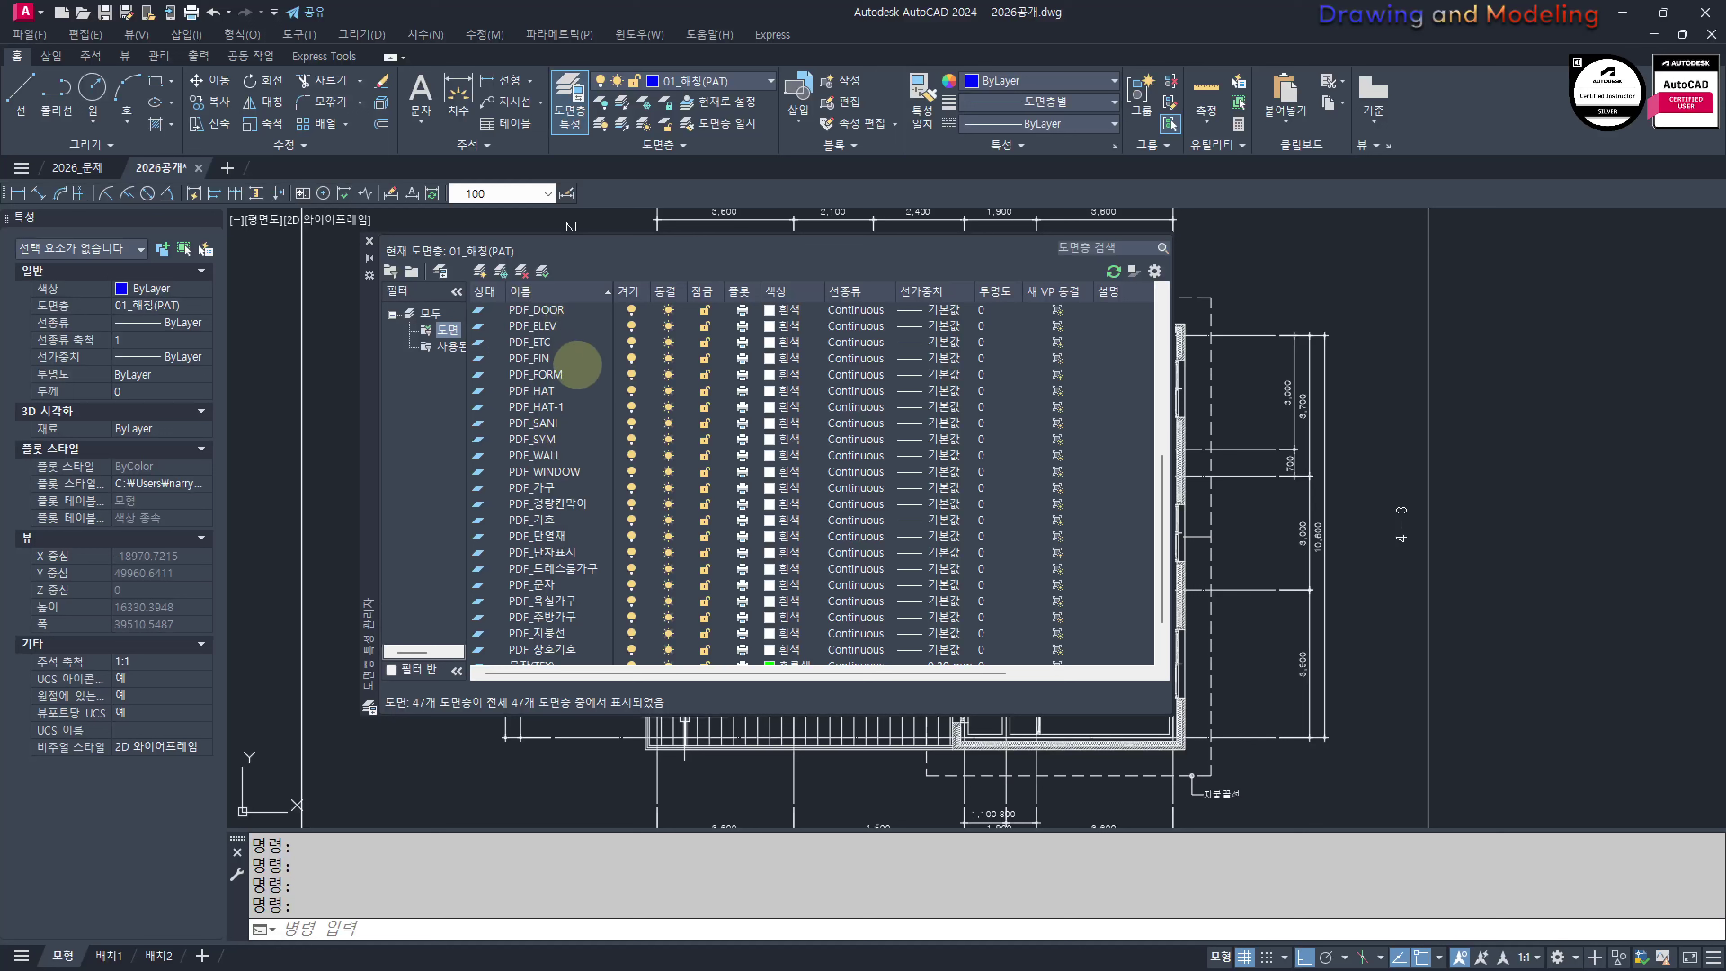
scroll(579, 464, up, 2)
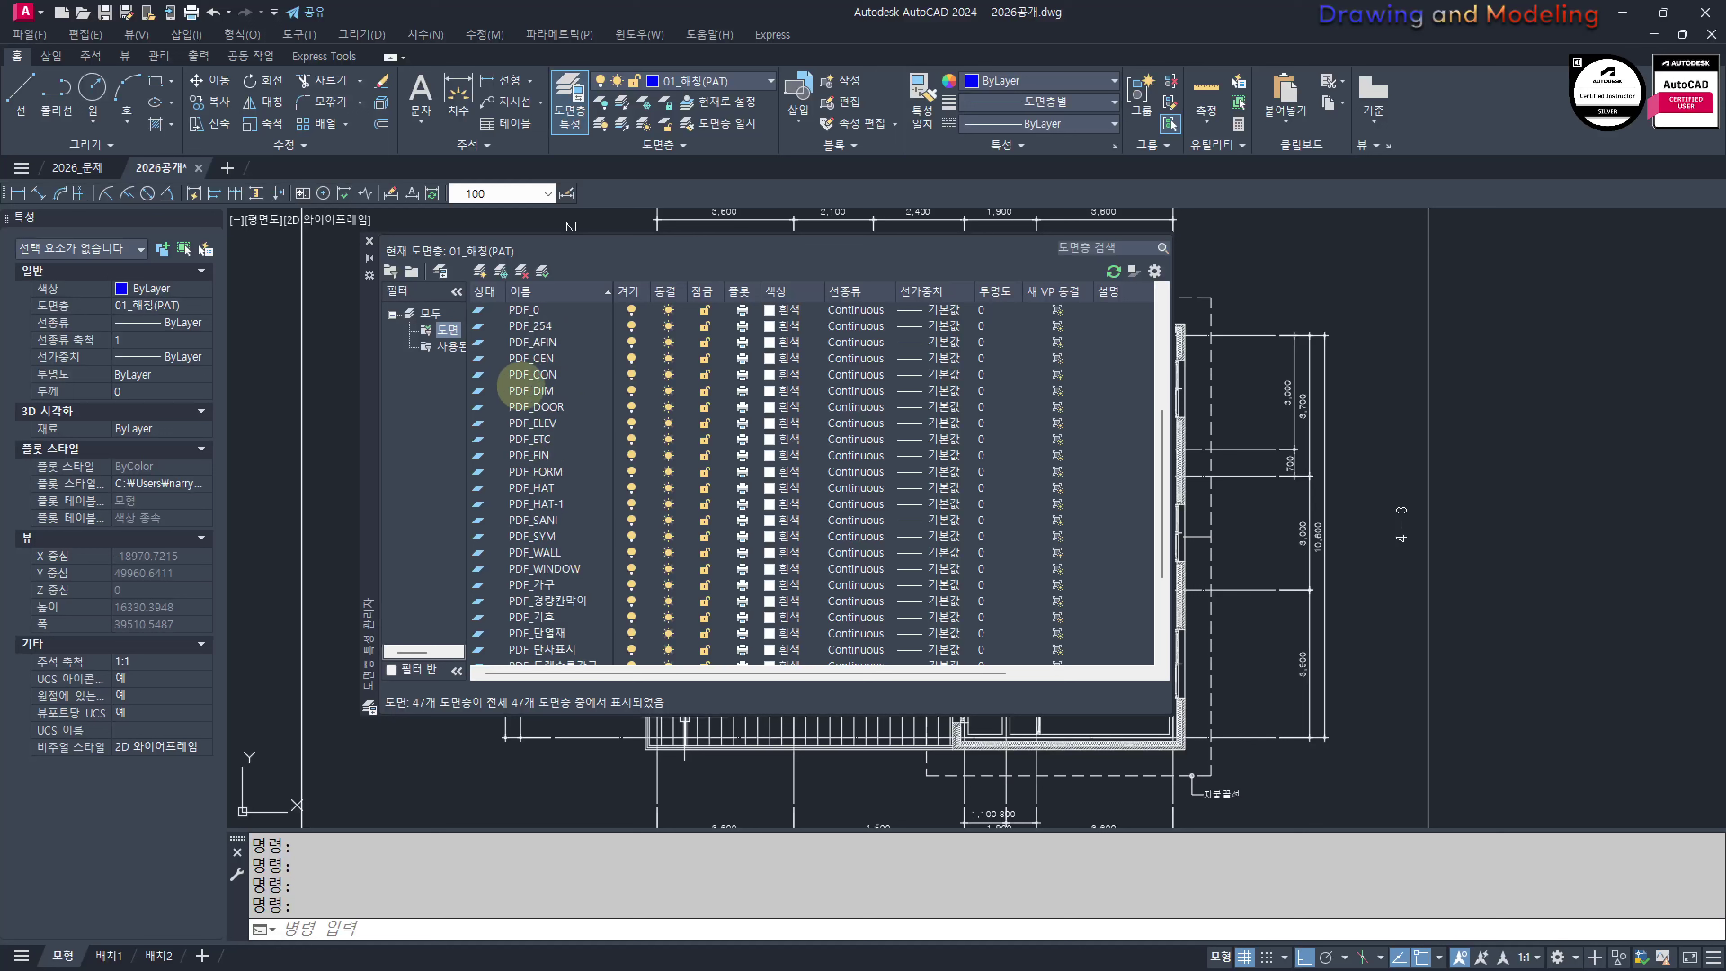
scroll(591, 479, down, 3)
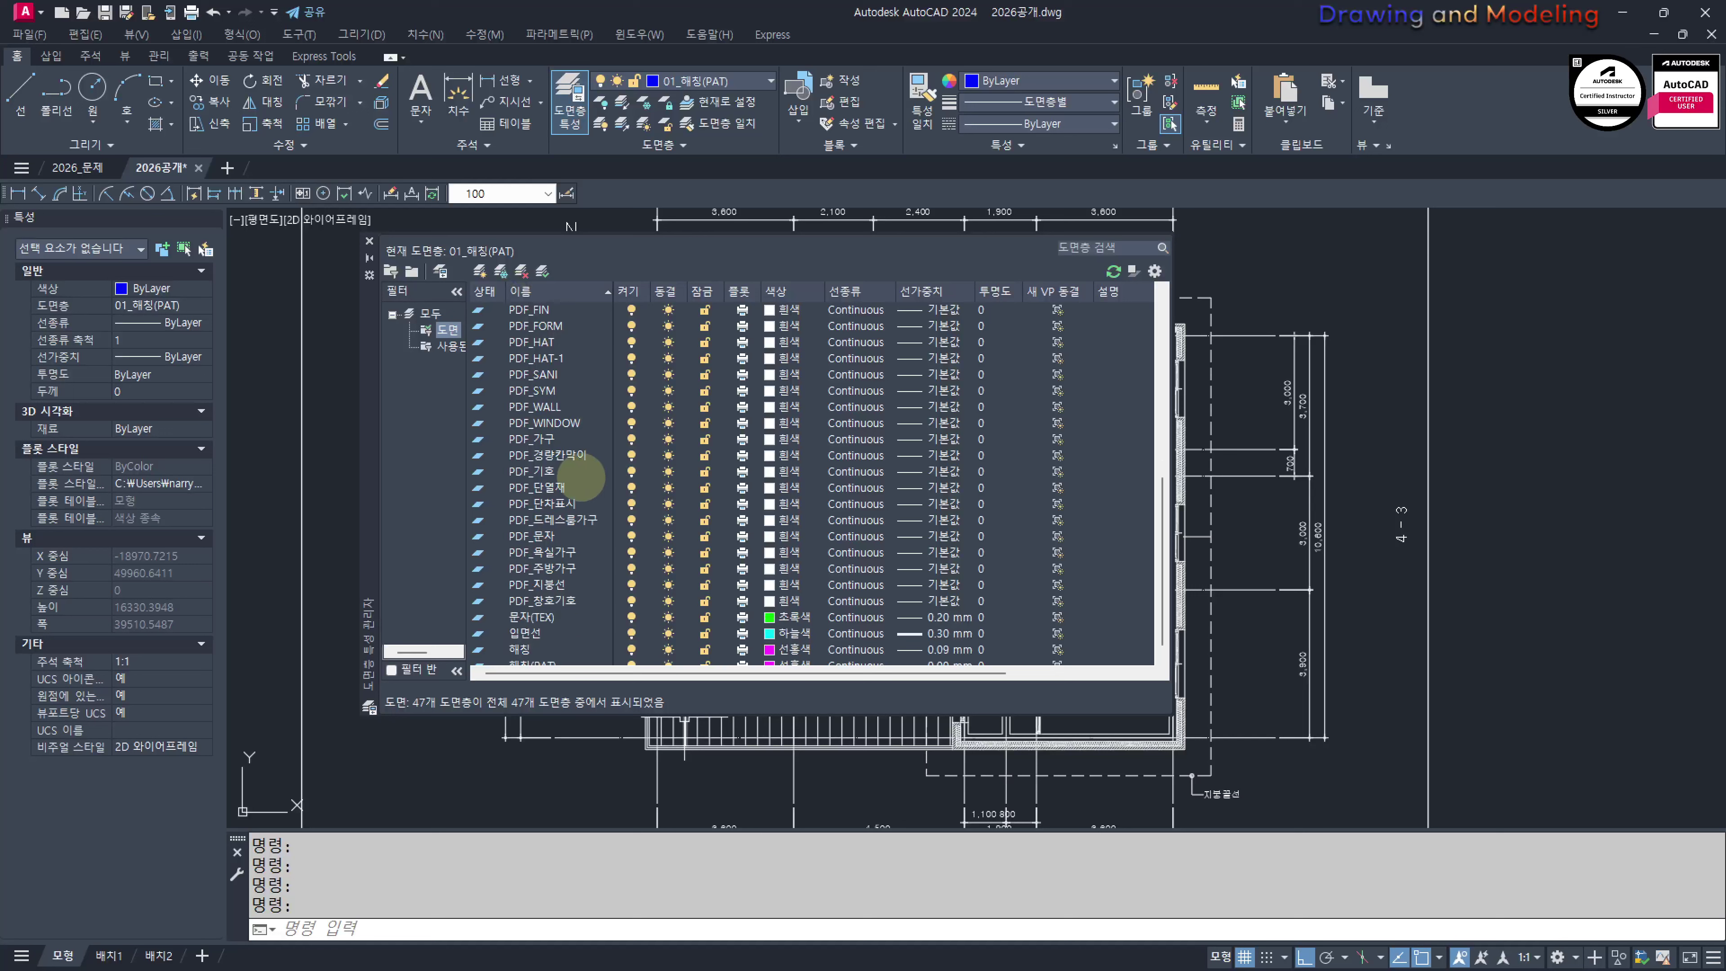
scroll(588, 479, up, 1)
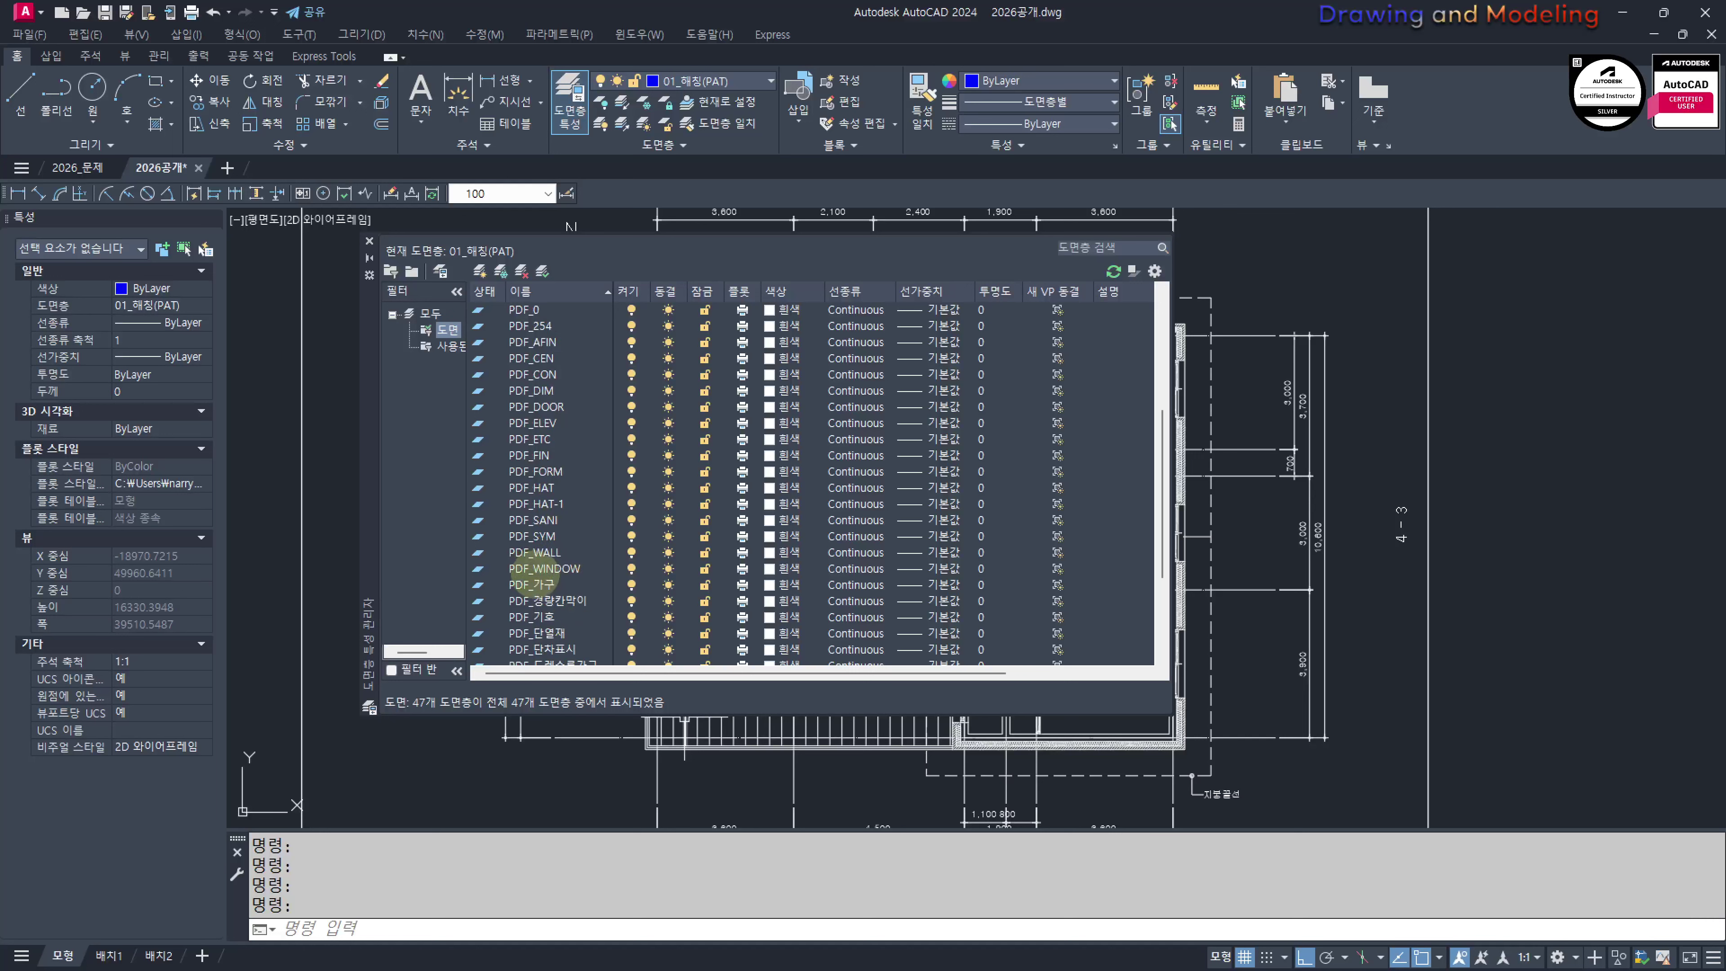
scroll(577, 516, up, 2)
scroll(591, 537, up, 1)
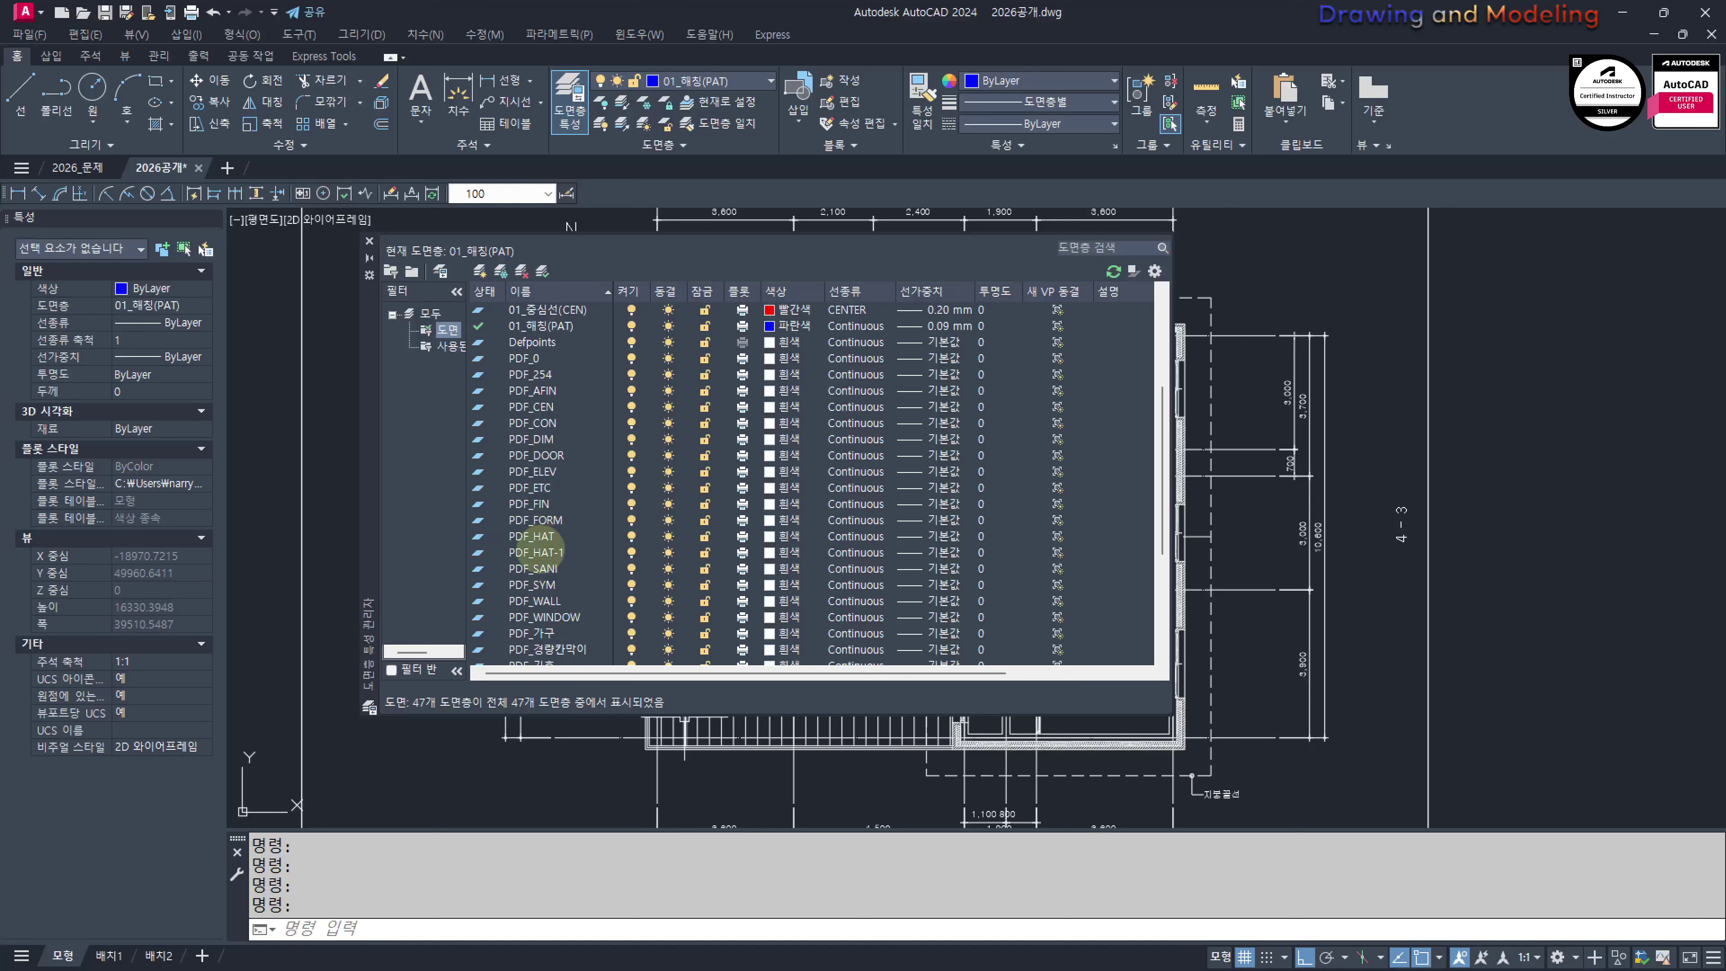
scroll(550, 547, up, 2)
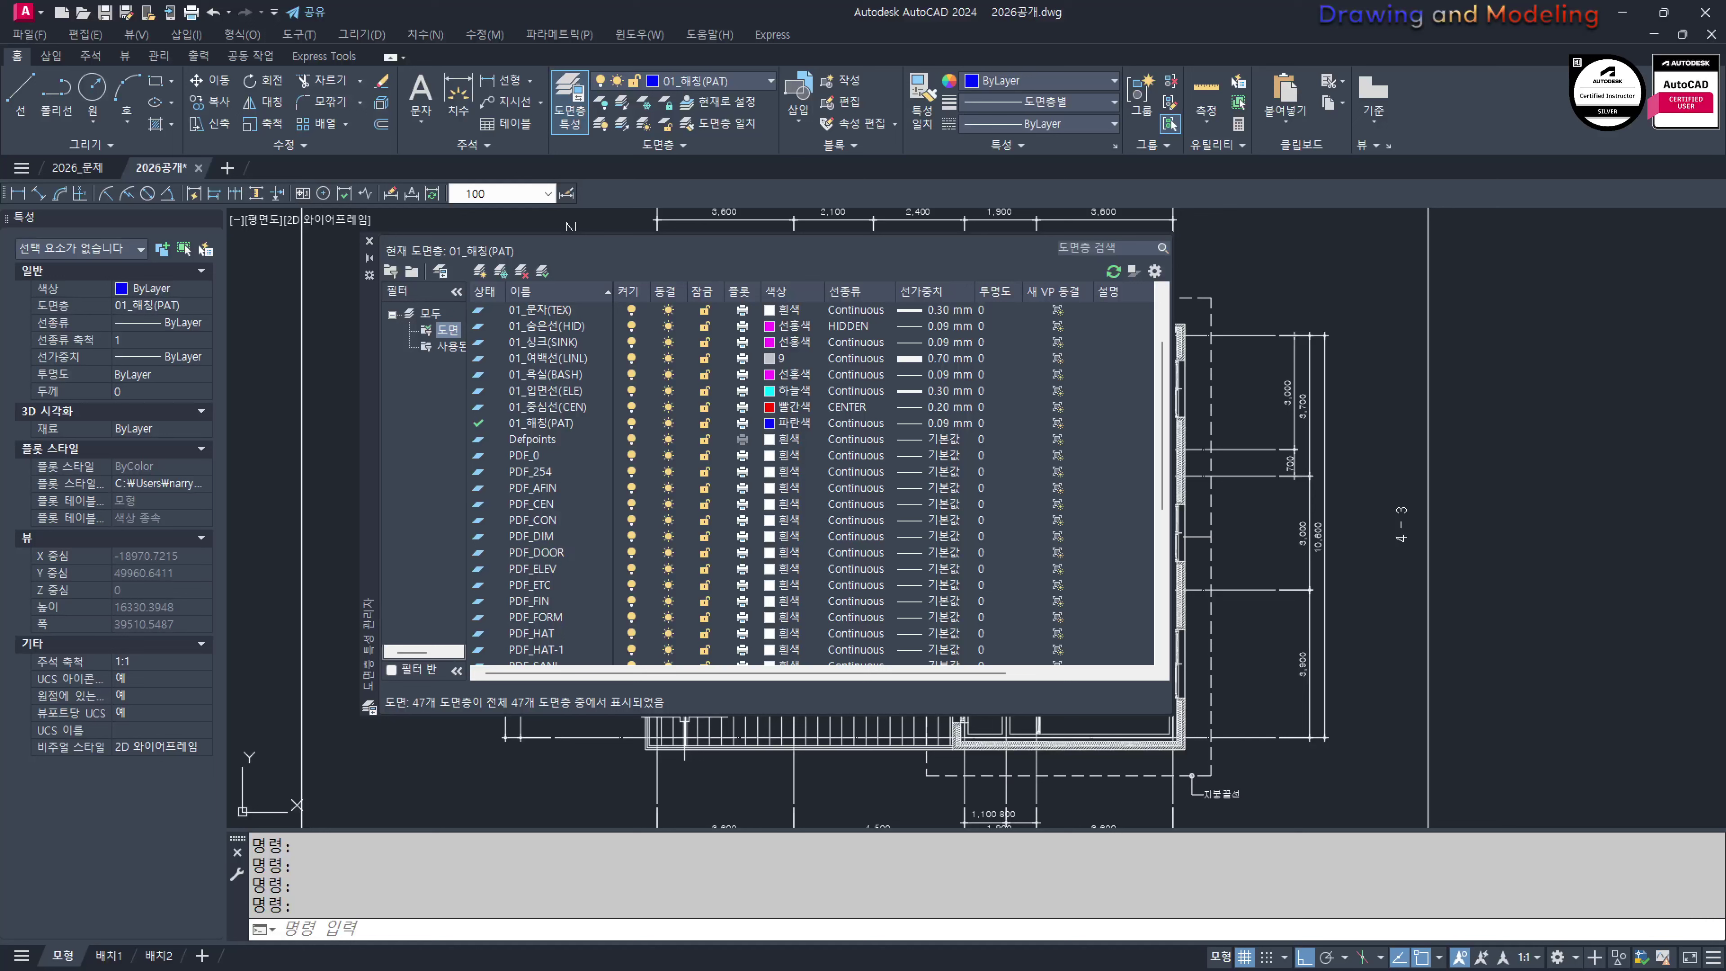
scroll(564, 598, up, 1)
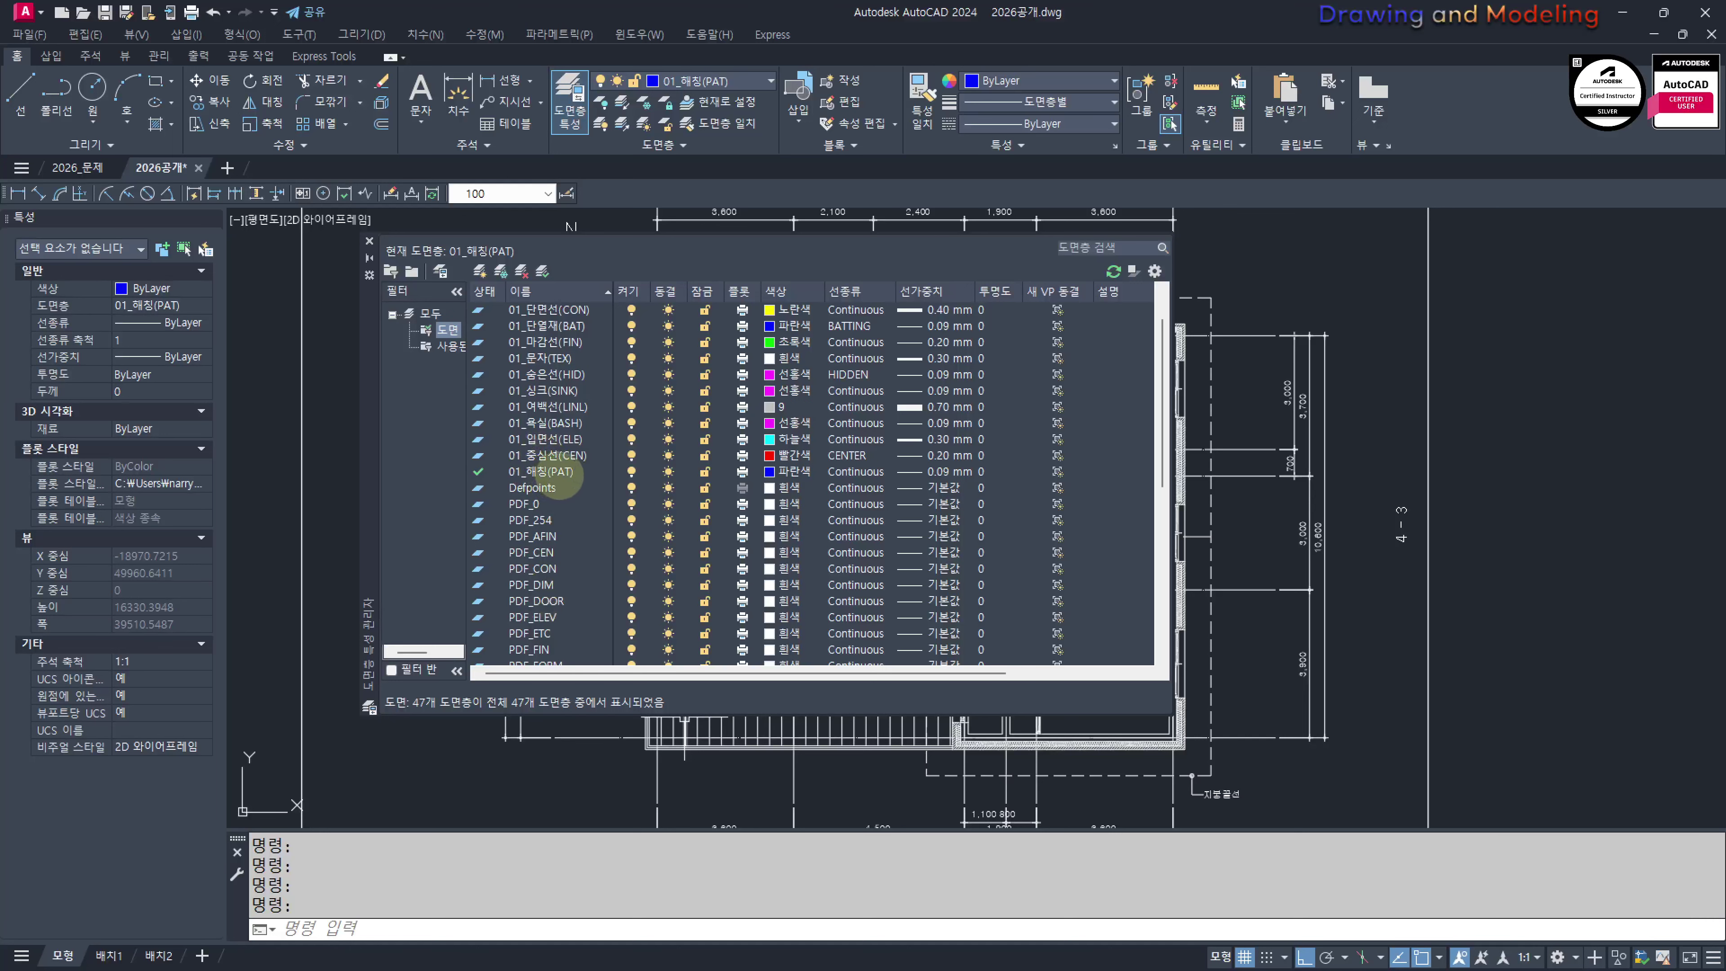
scroll(580, 533, up, 1)
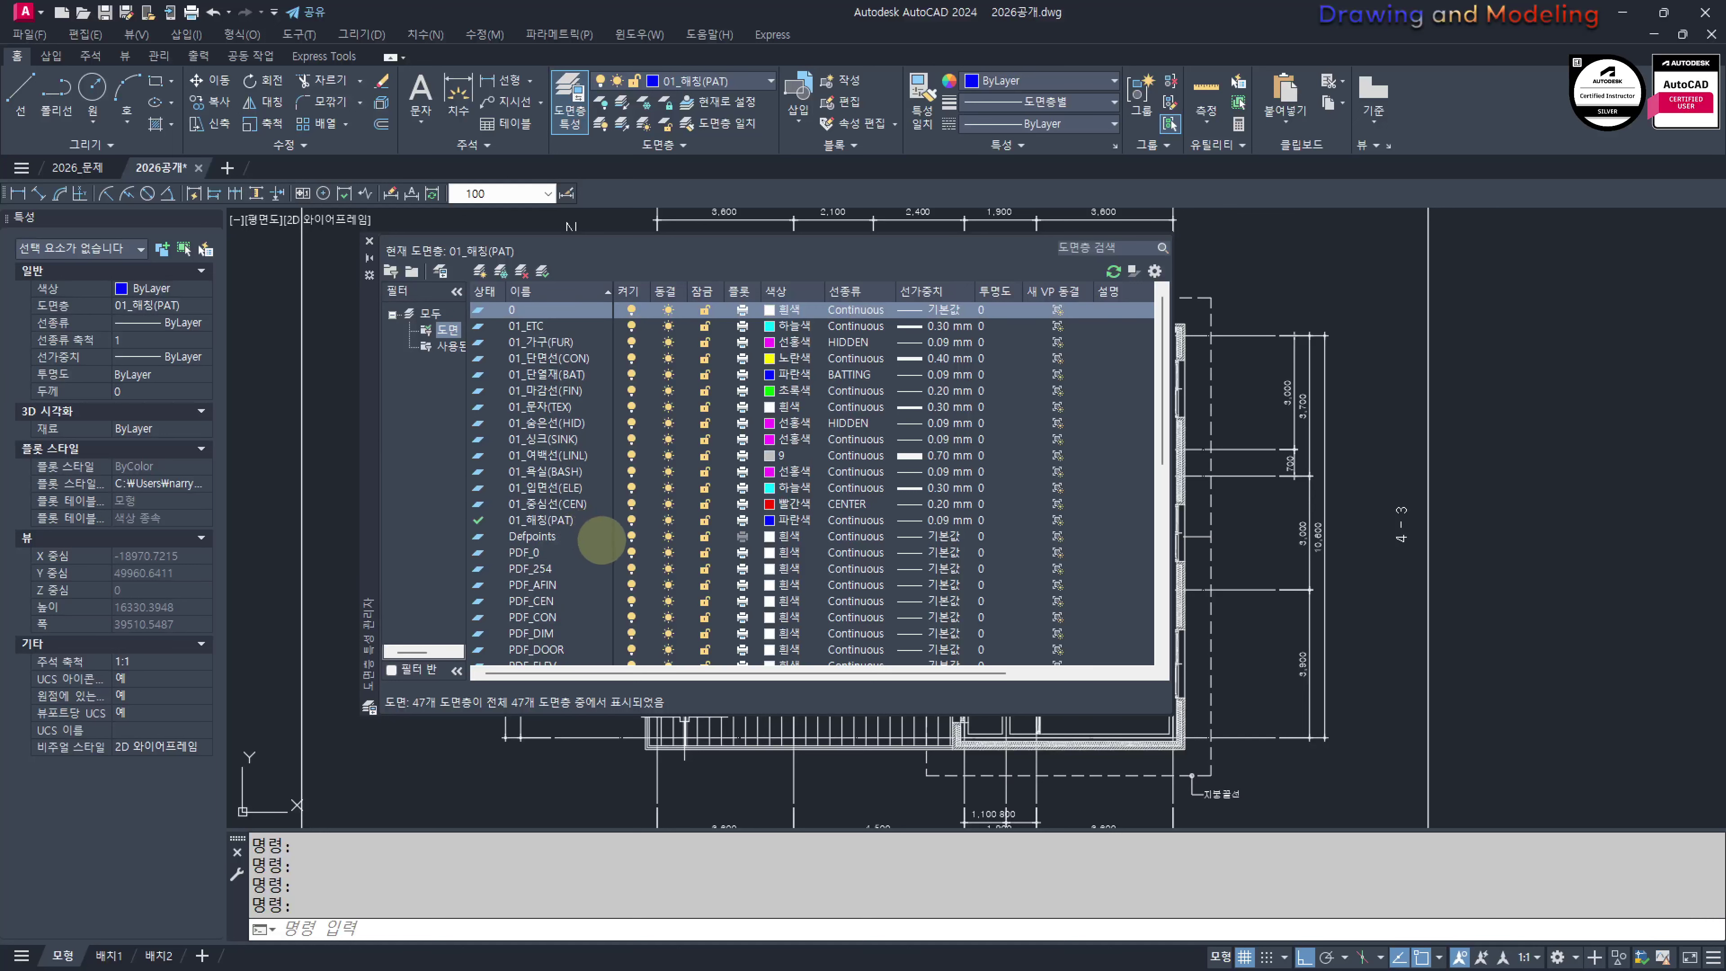
Compare the 01_ layers' colours, linetypes and lineweights with those of the PDF_ layers
scroll(587, 572, down, 5)
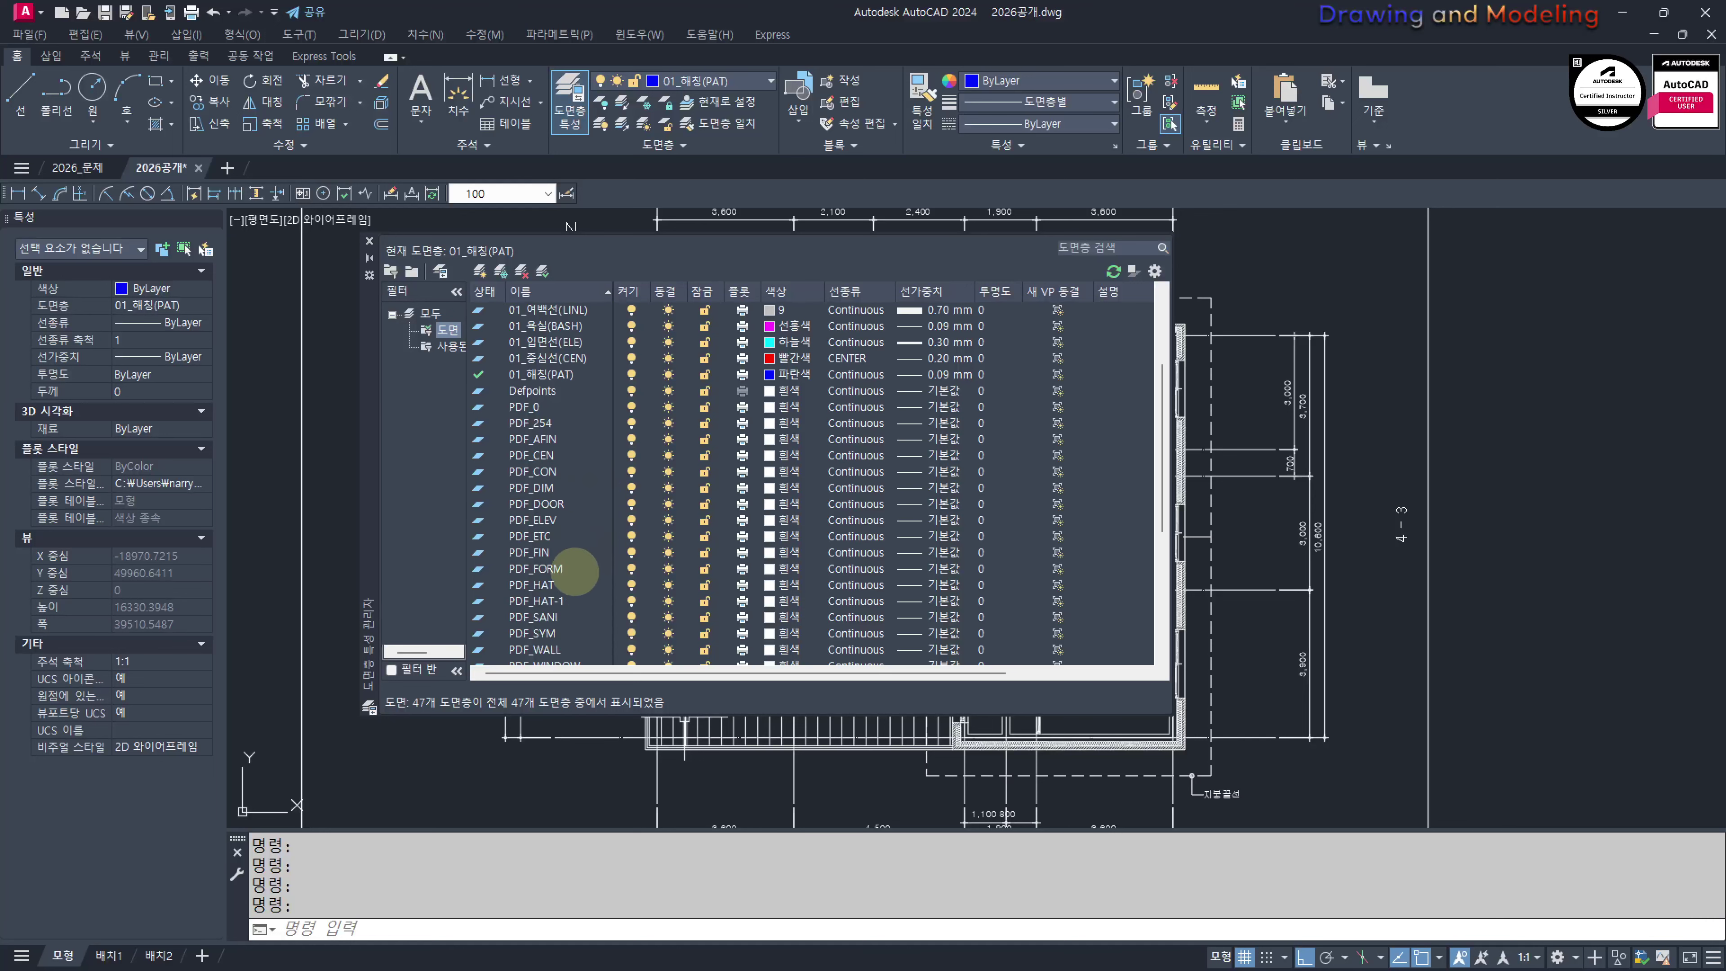
scroll(597, 600, up, 2)
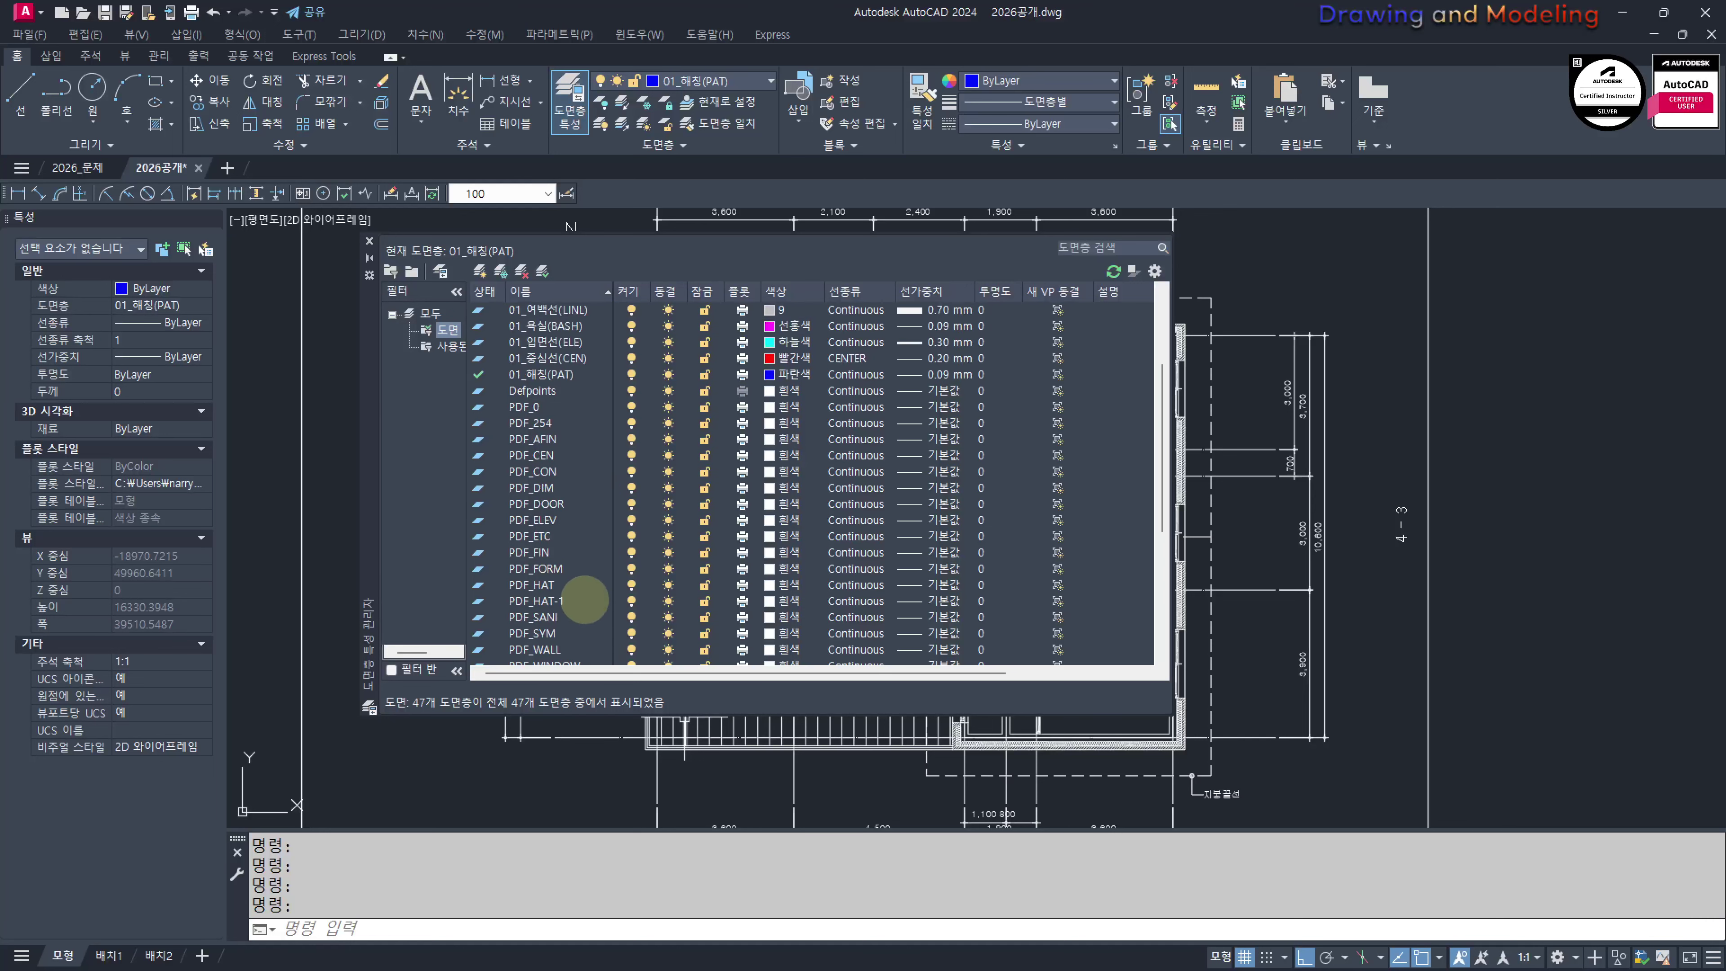
scroll(593, 572, up, 3)
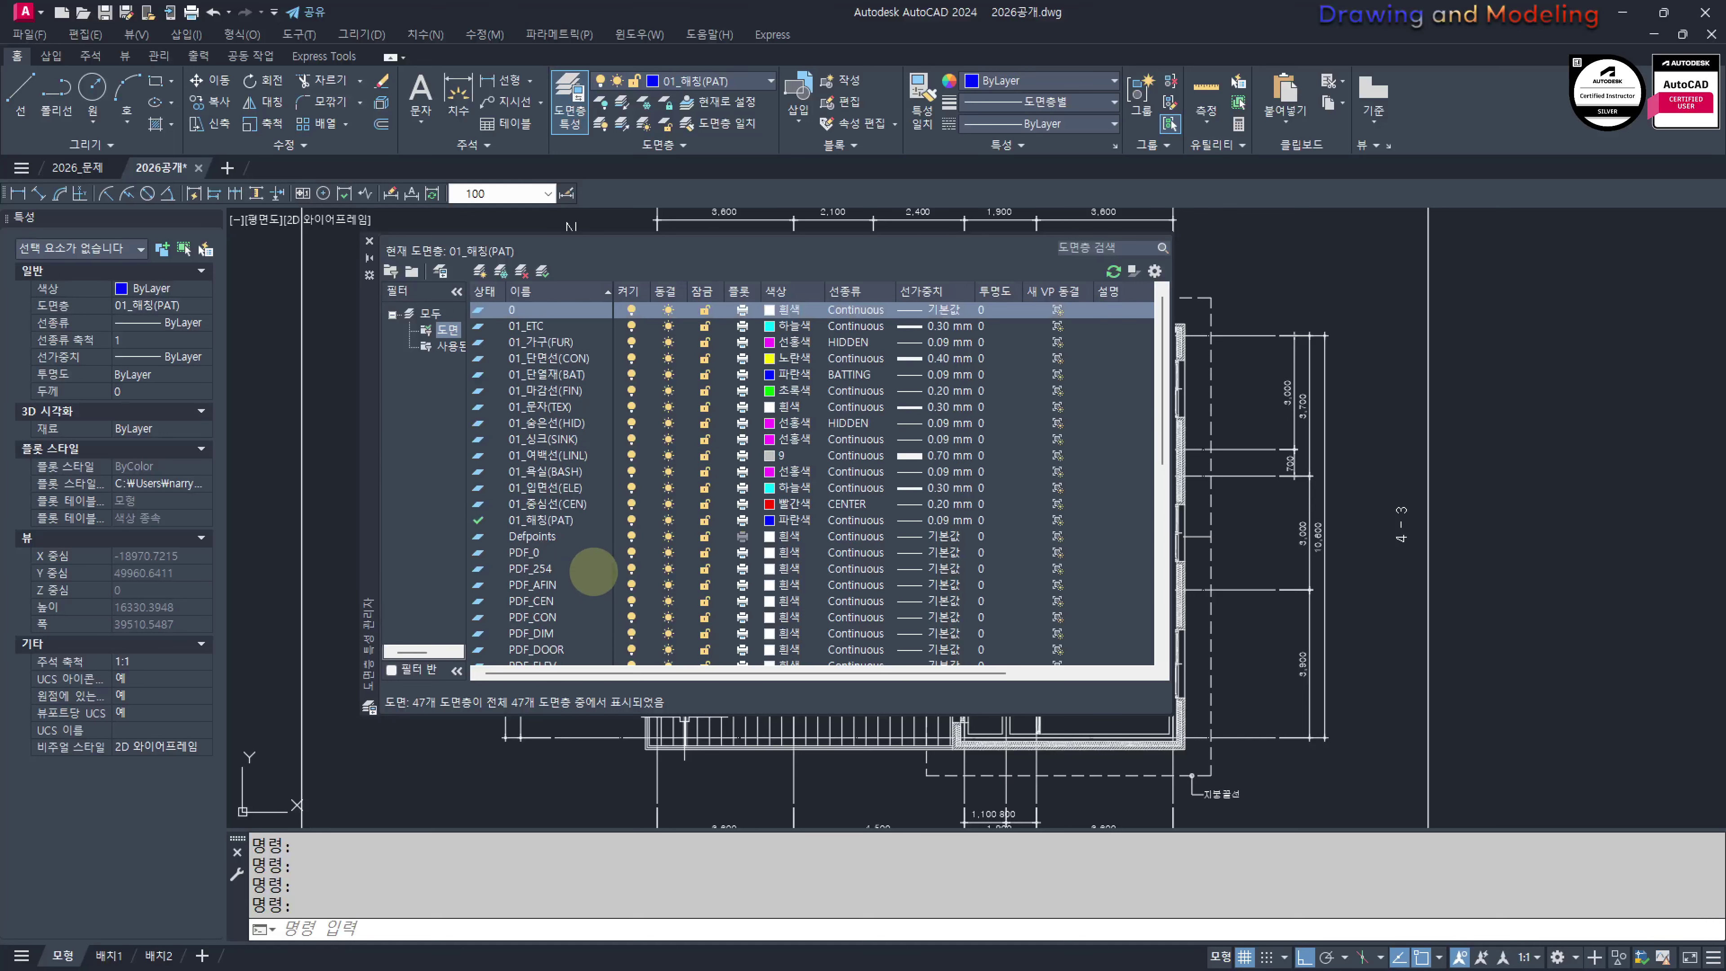
scroll(593, 572, down, 3)
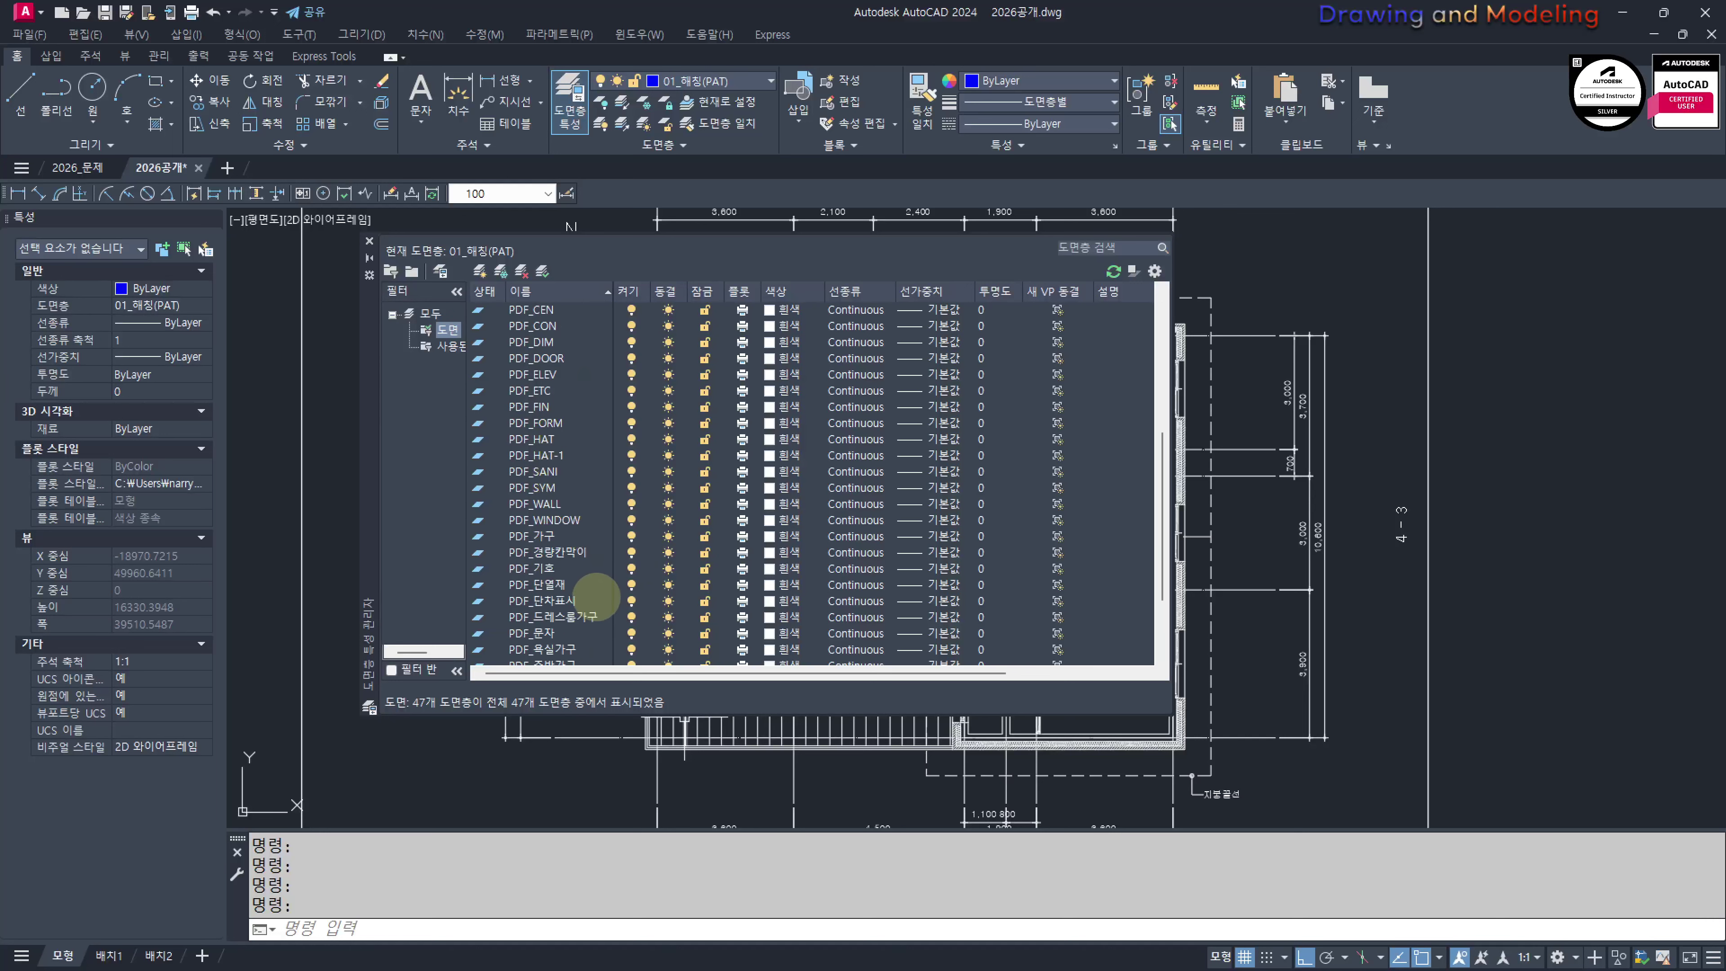
scroll(579, 595, up, 3)
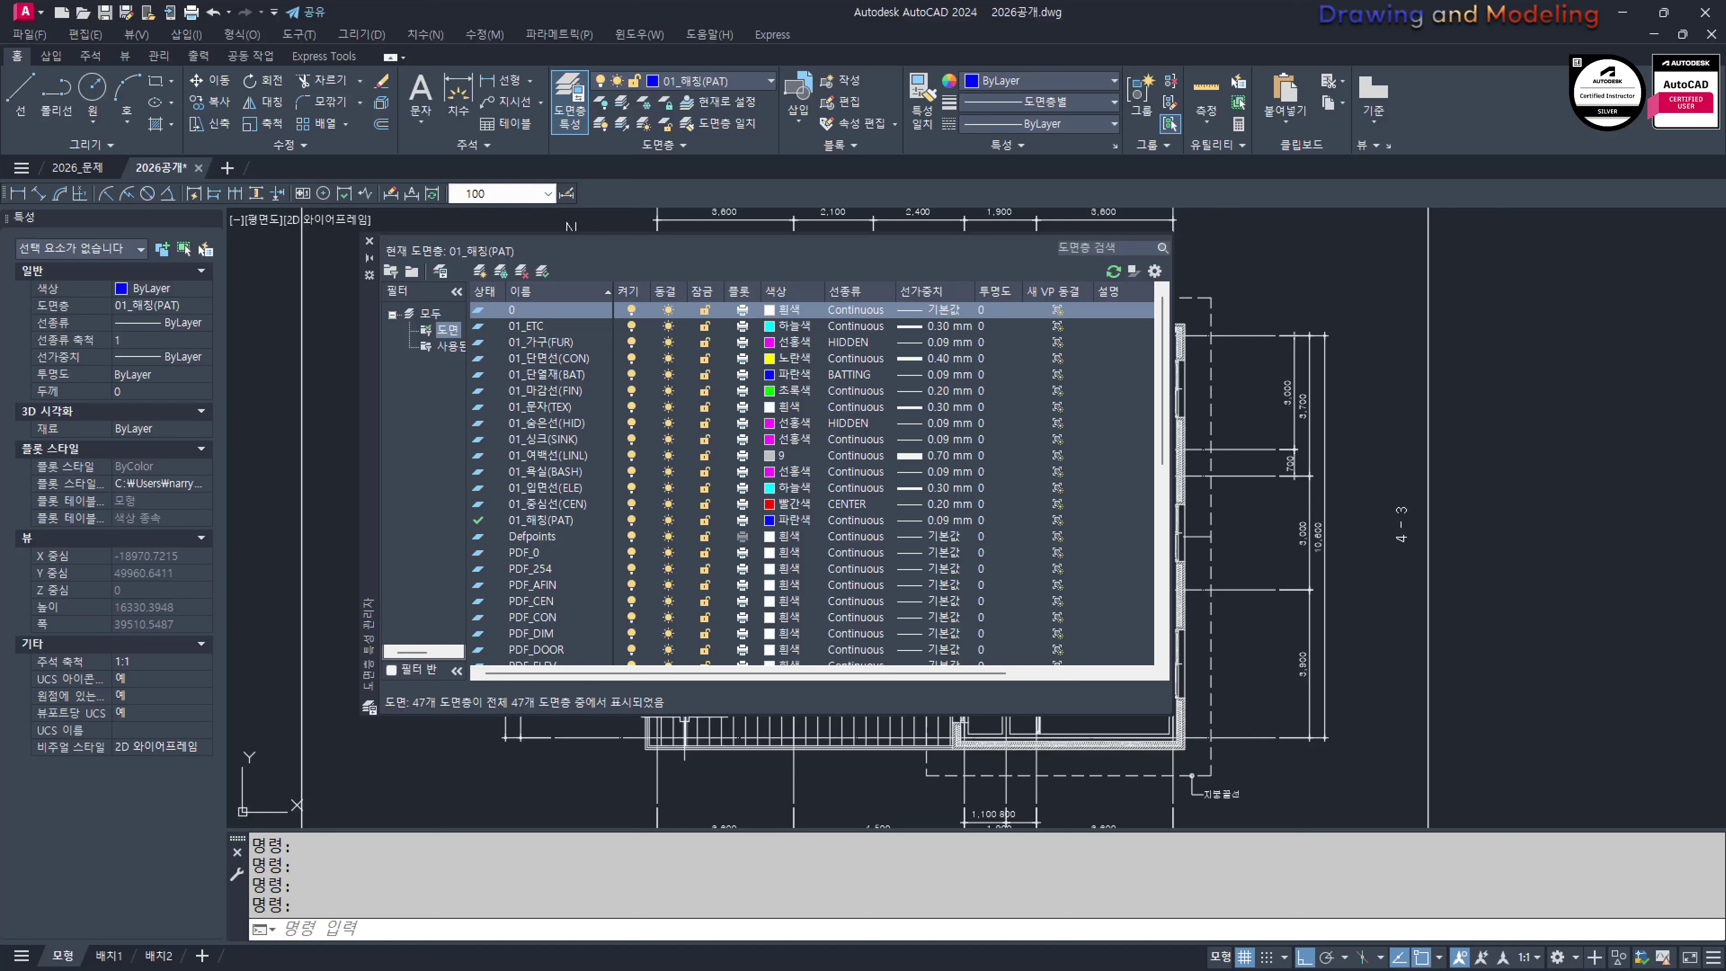
scroll(570, 585, down, 2)
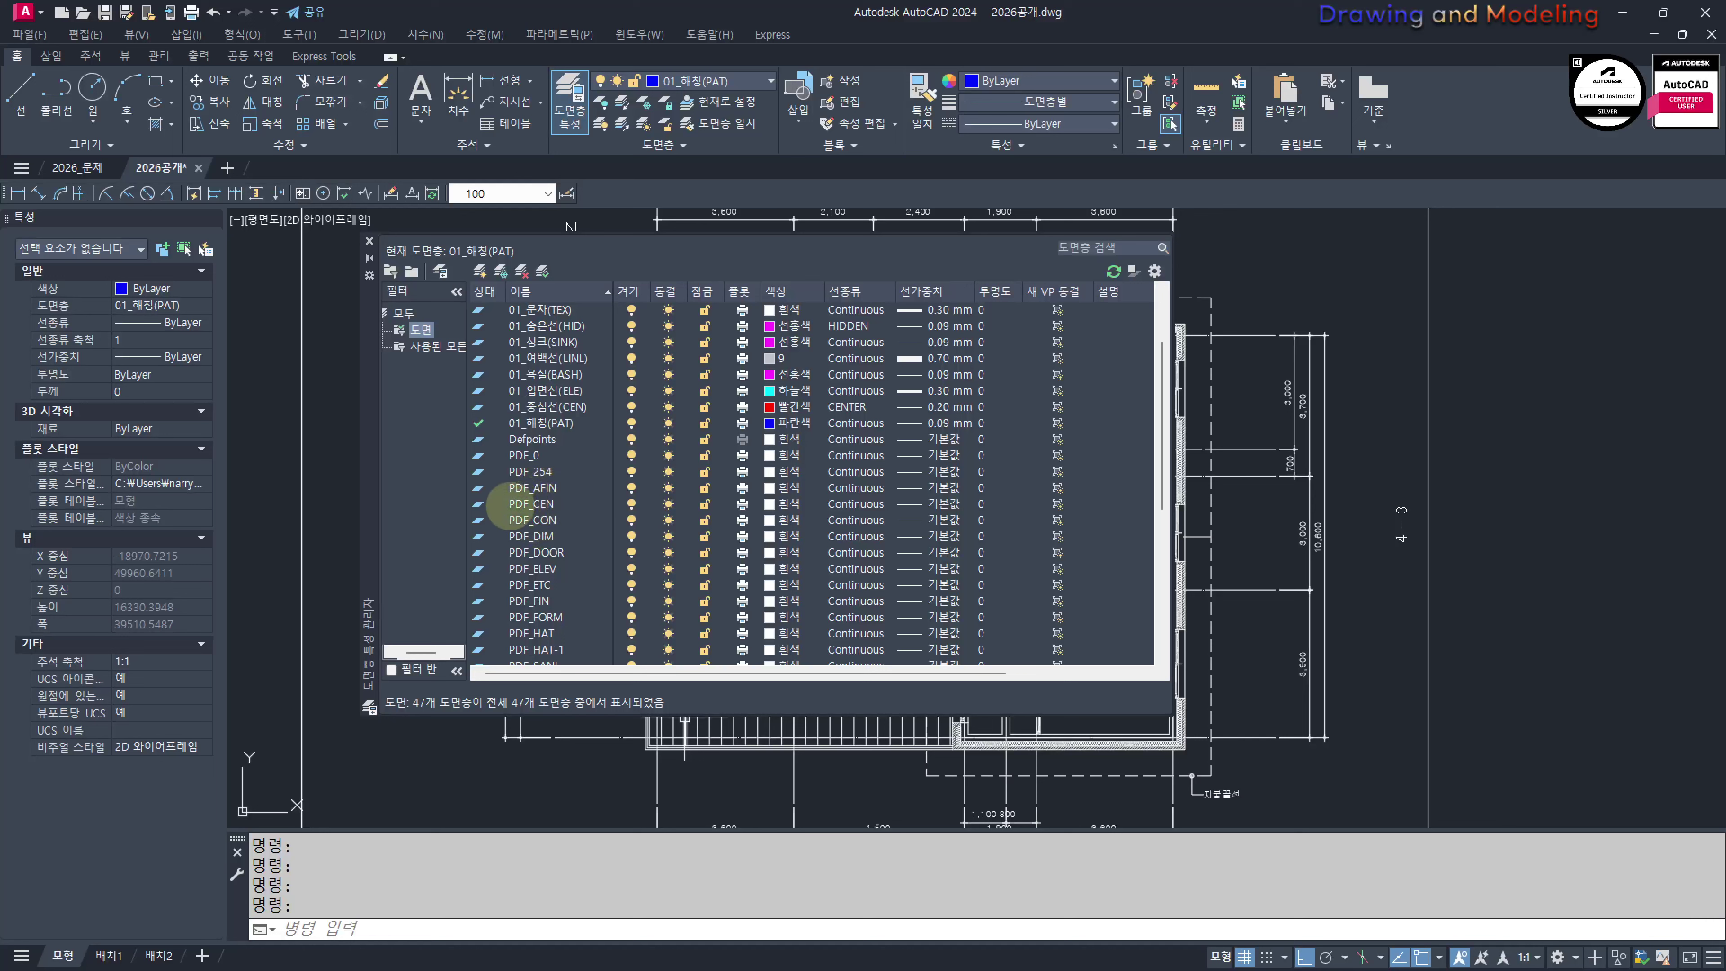
scroll(579, 575, up, 2)
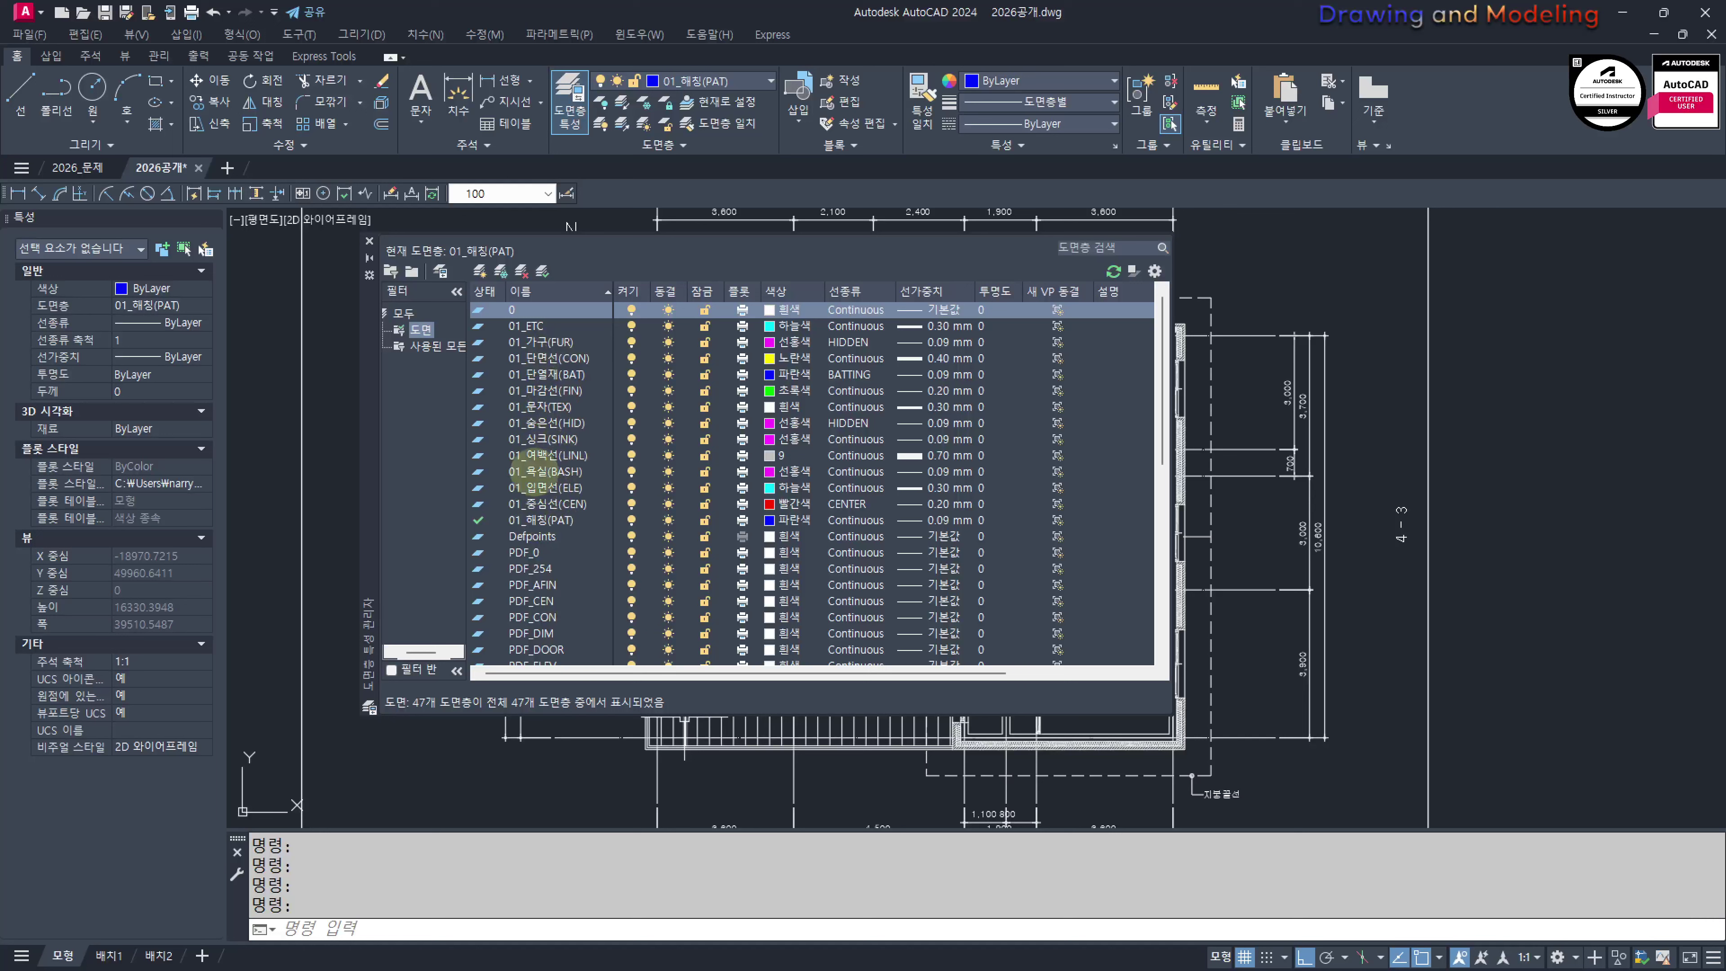
scroll(540, 464, down, 6)
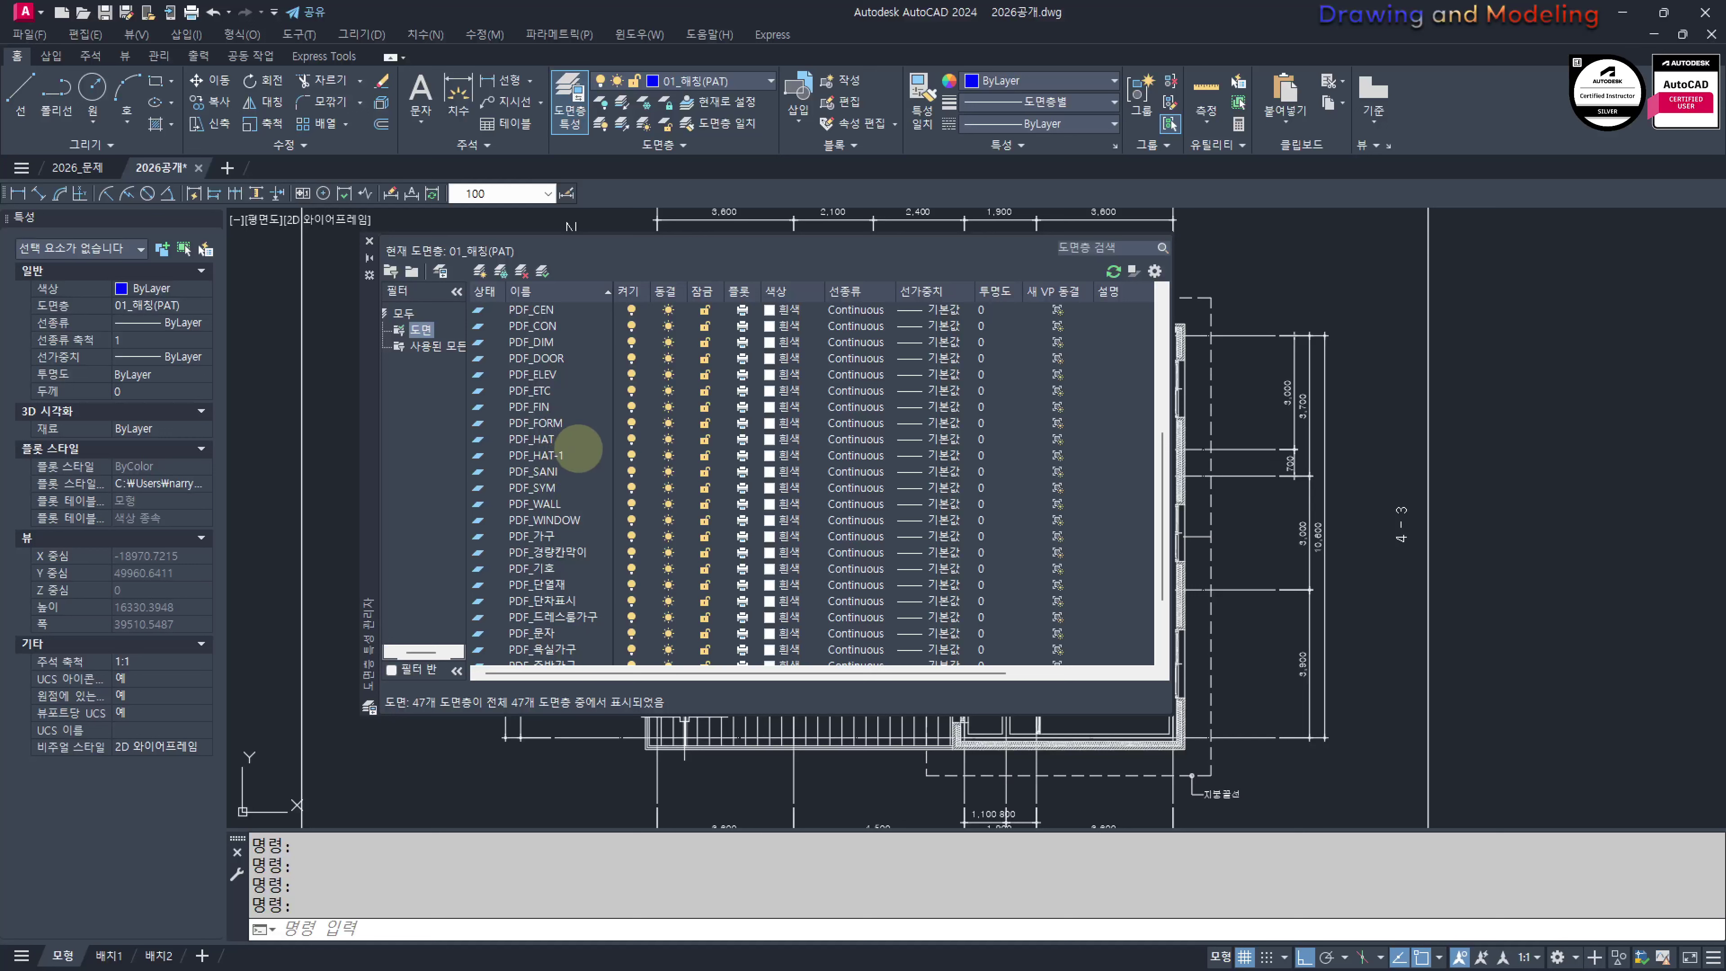
scroll(579, 448, up, 6)
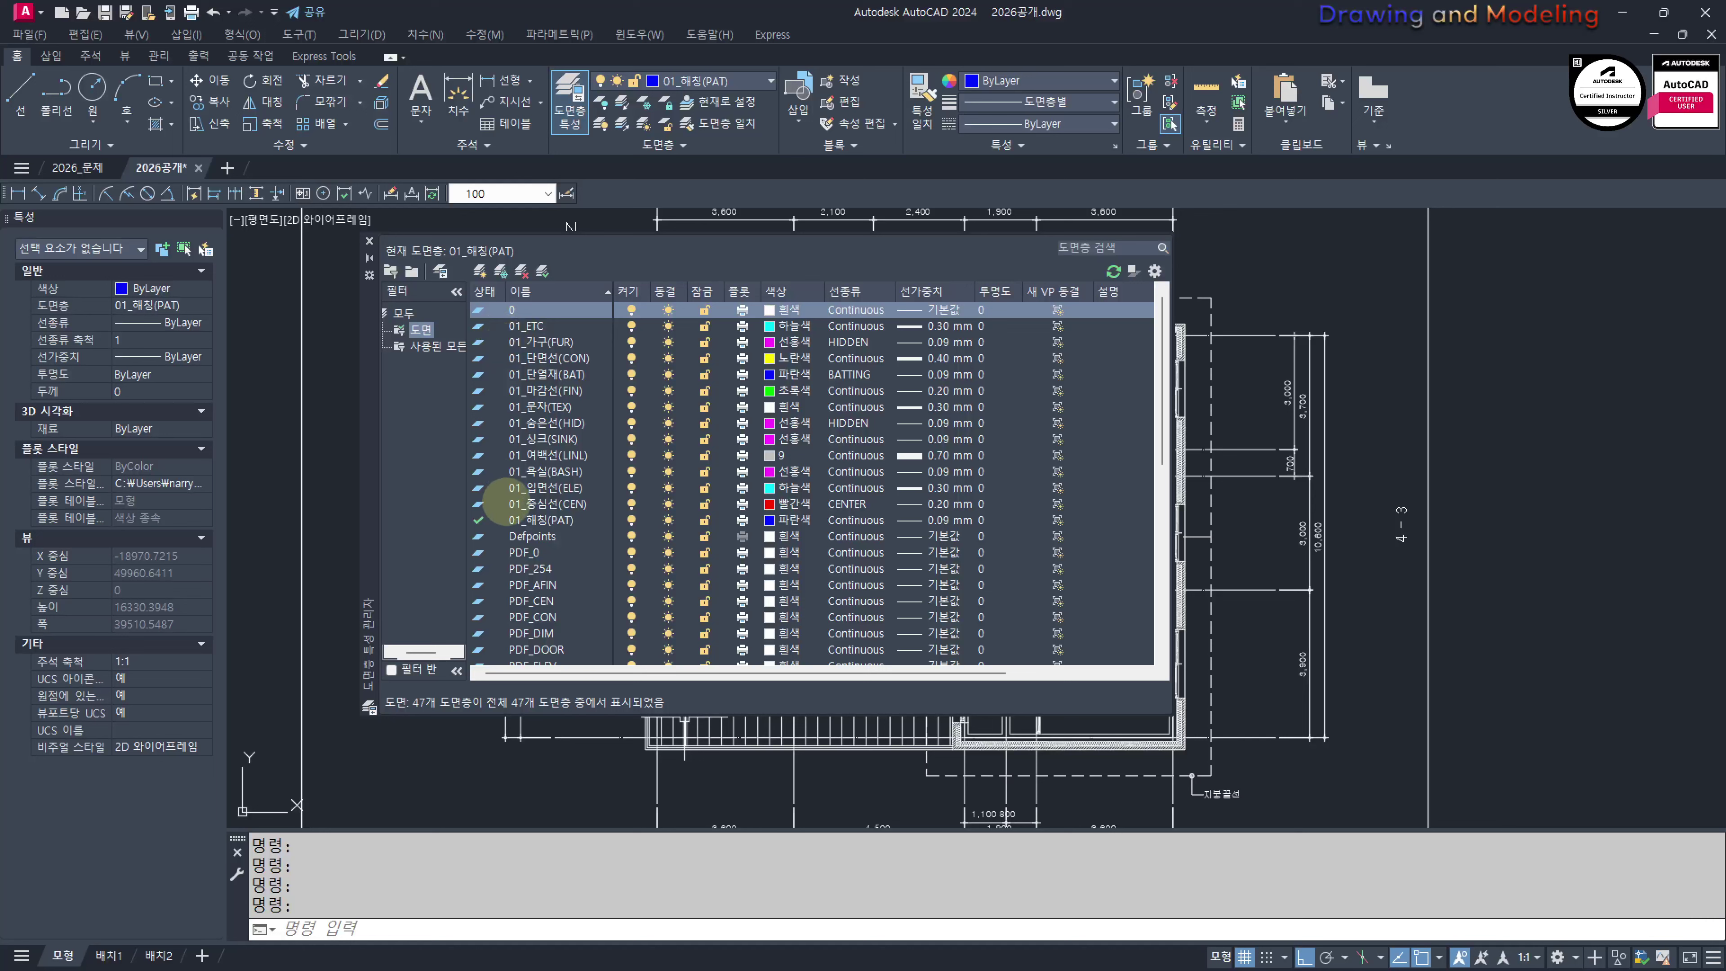
scroll(503, 502, down, 4)
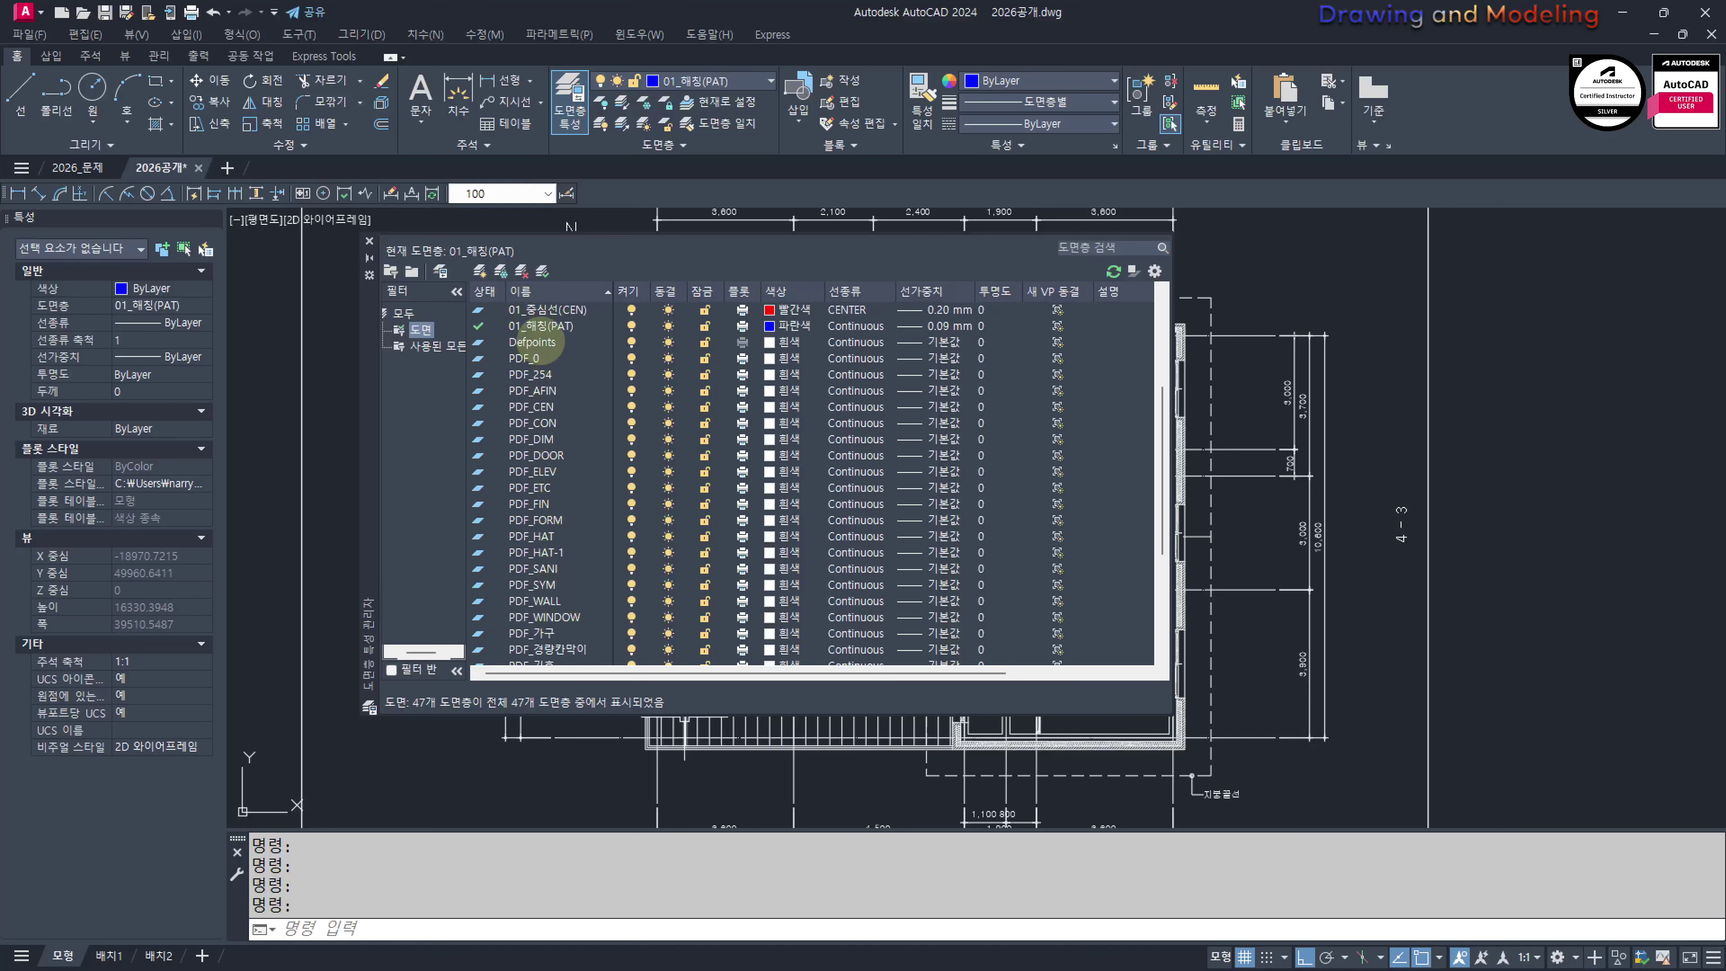
scroll(526, 479, up, 4)
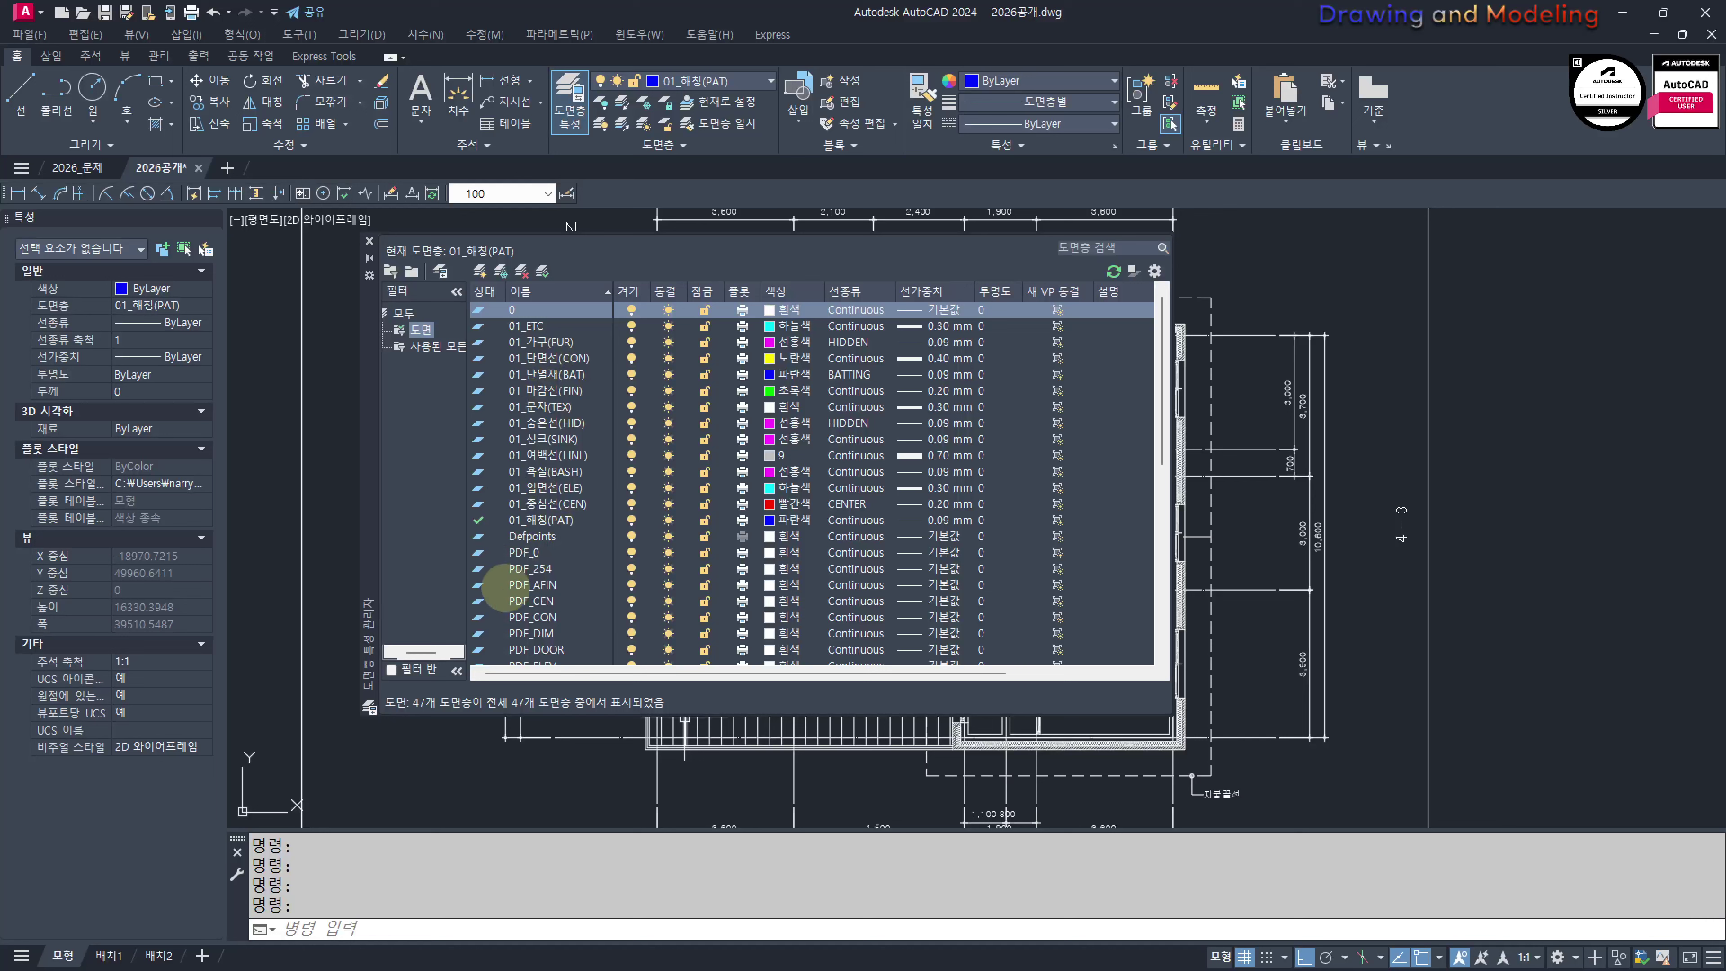
Merge the 문자(TEX) layer into 01_문자(TEX) and confirm the merge
scroll(558, 517, down, 8)
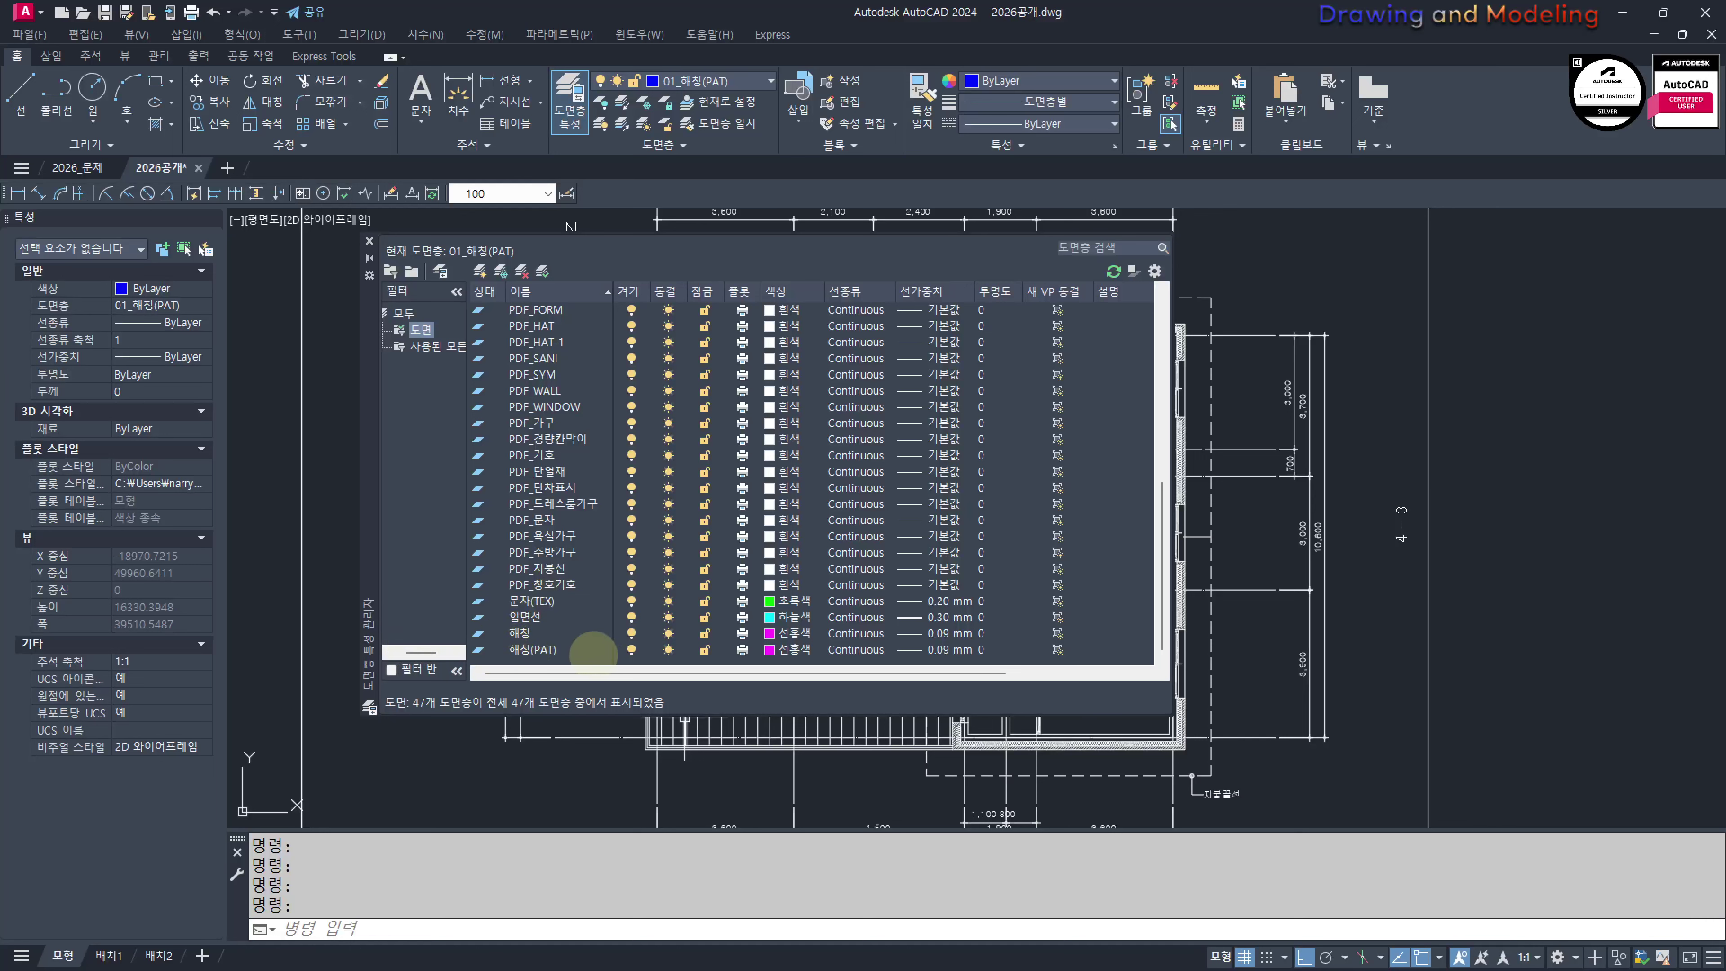
right_click(543, 602)
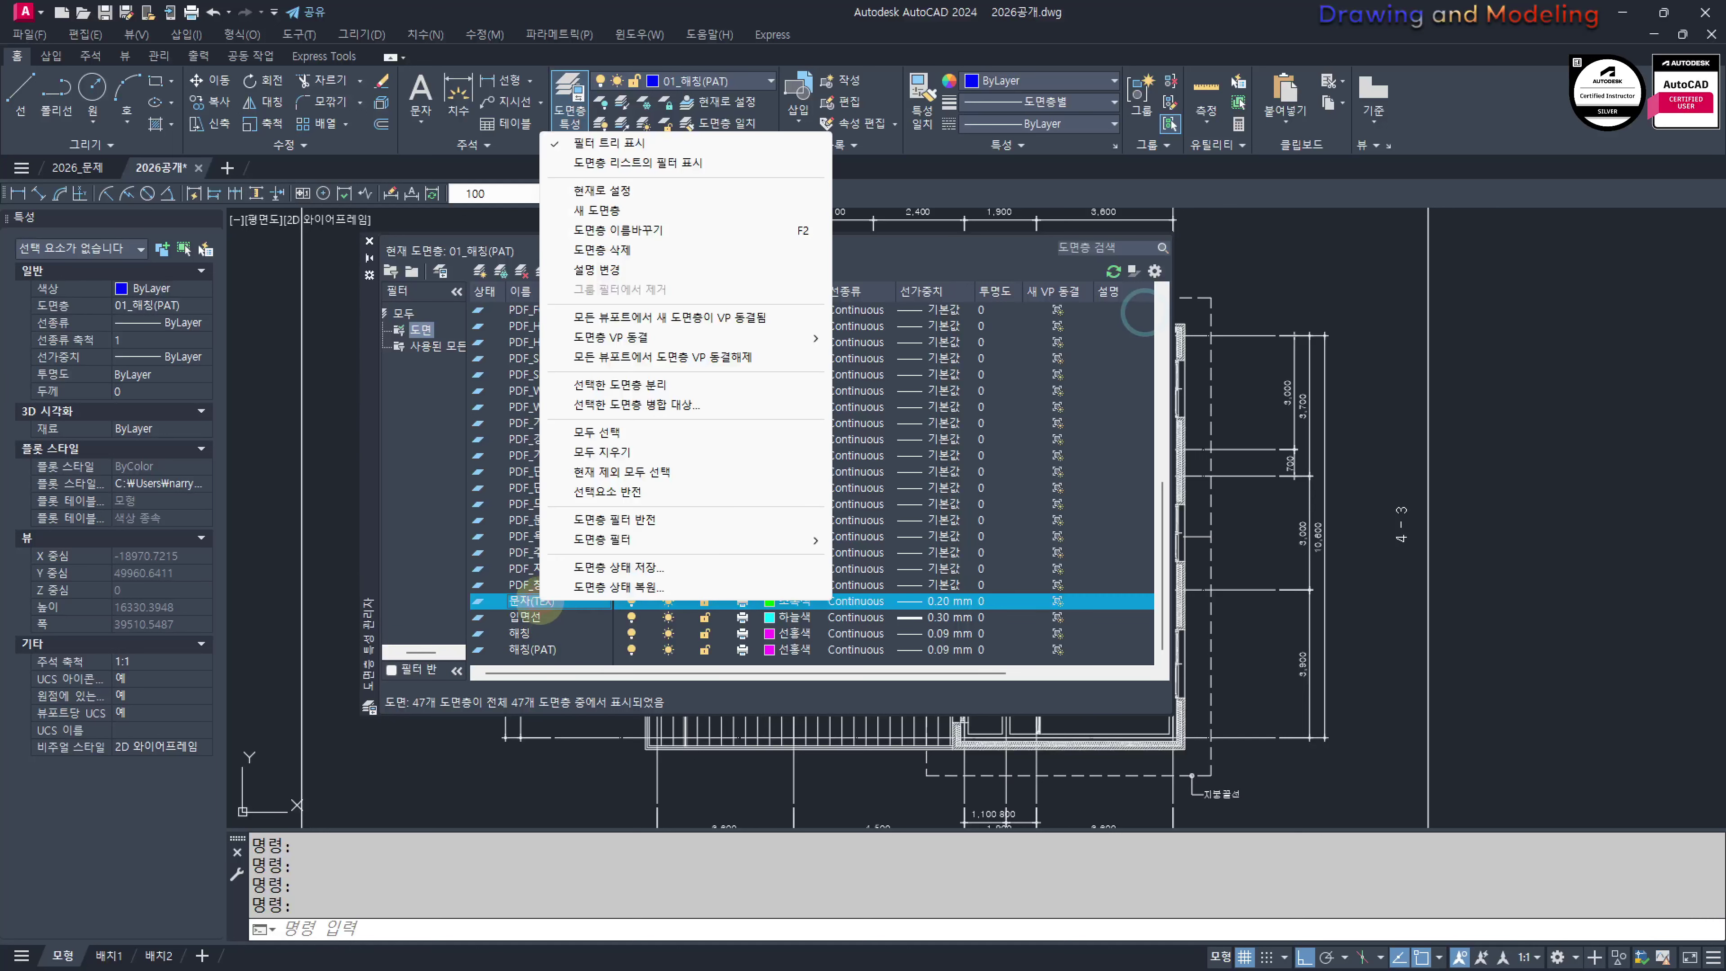
click(598, 405)
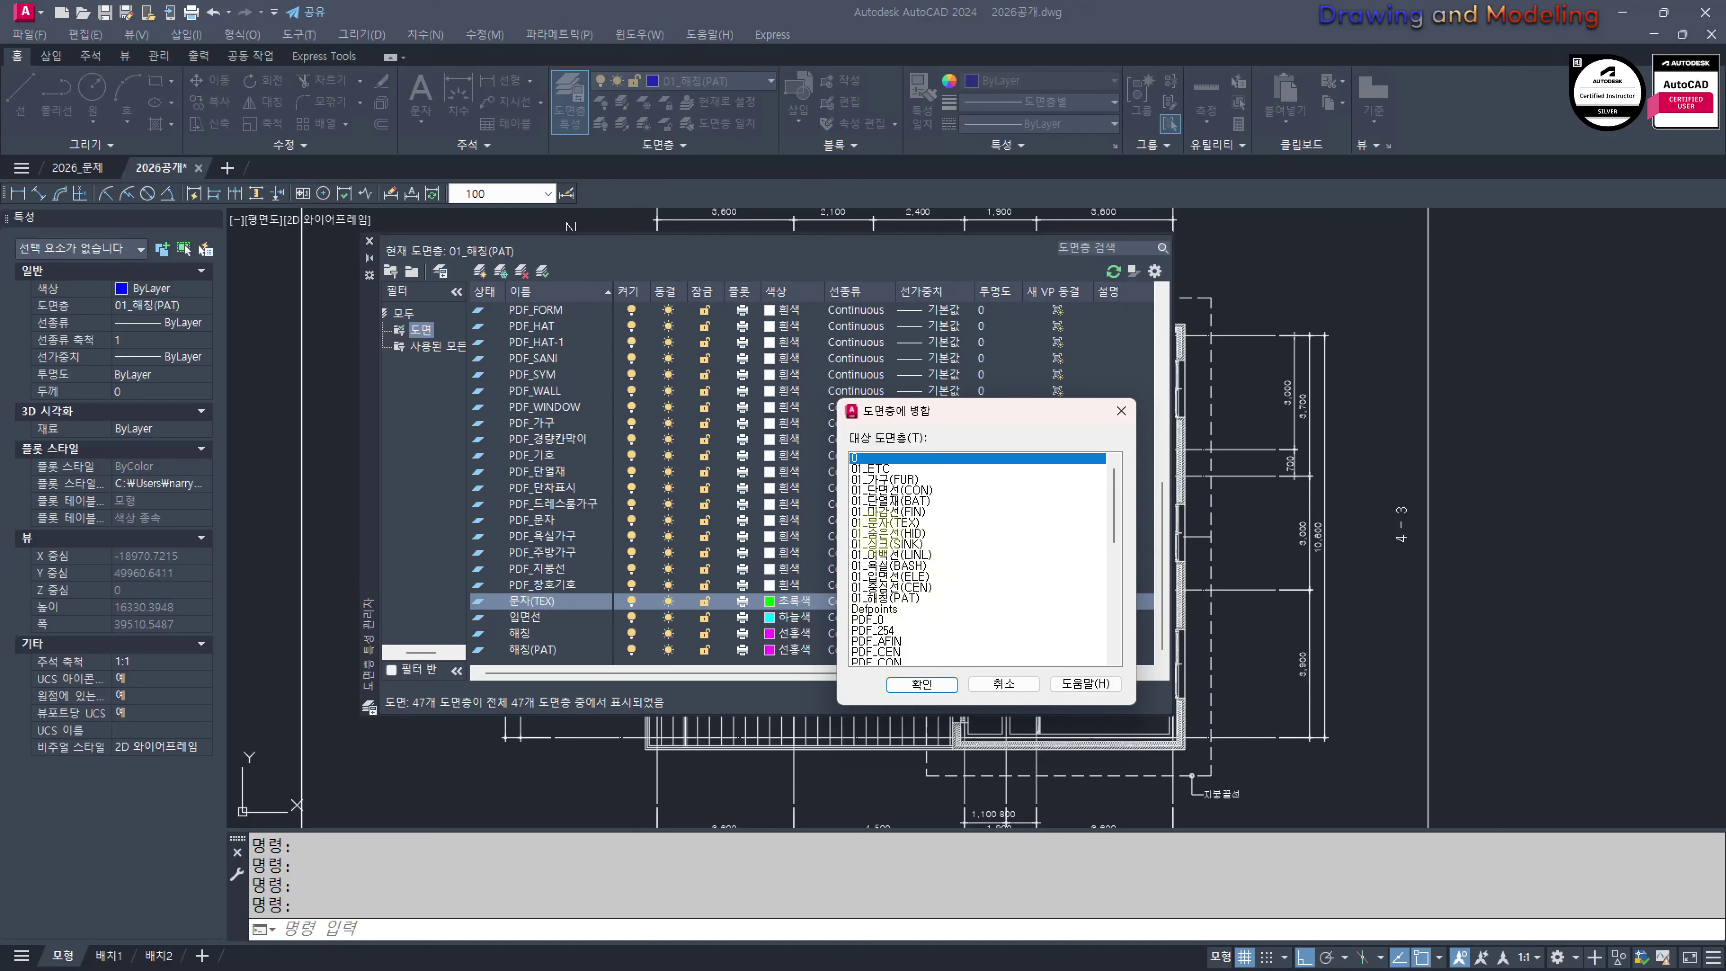
click(886, 523)
click(936, 685)
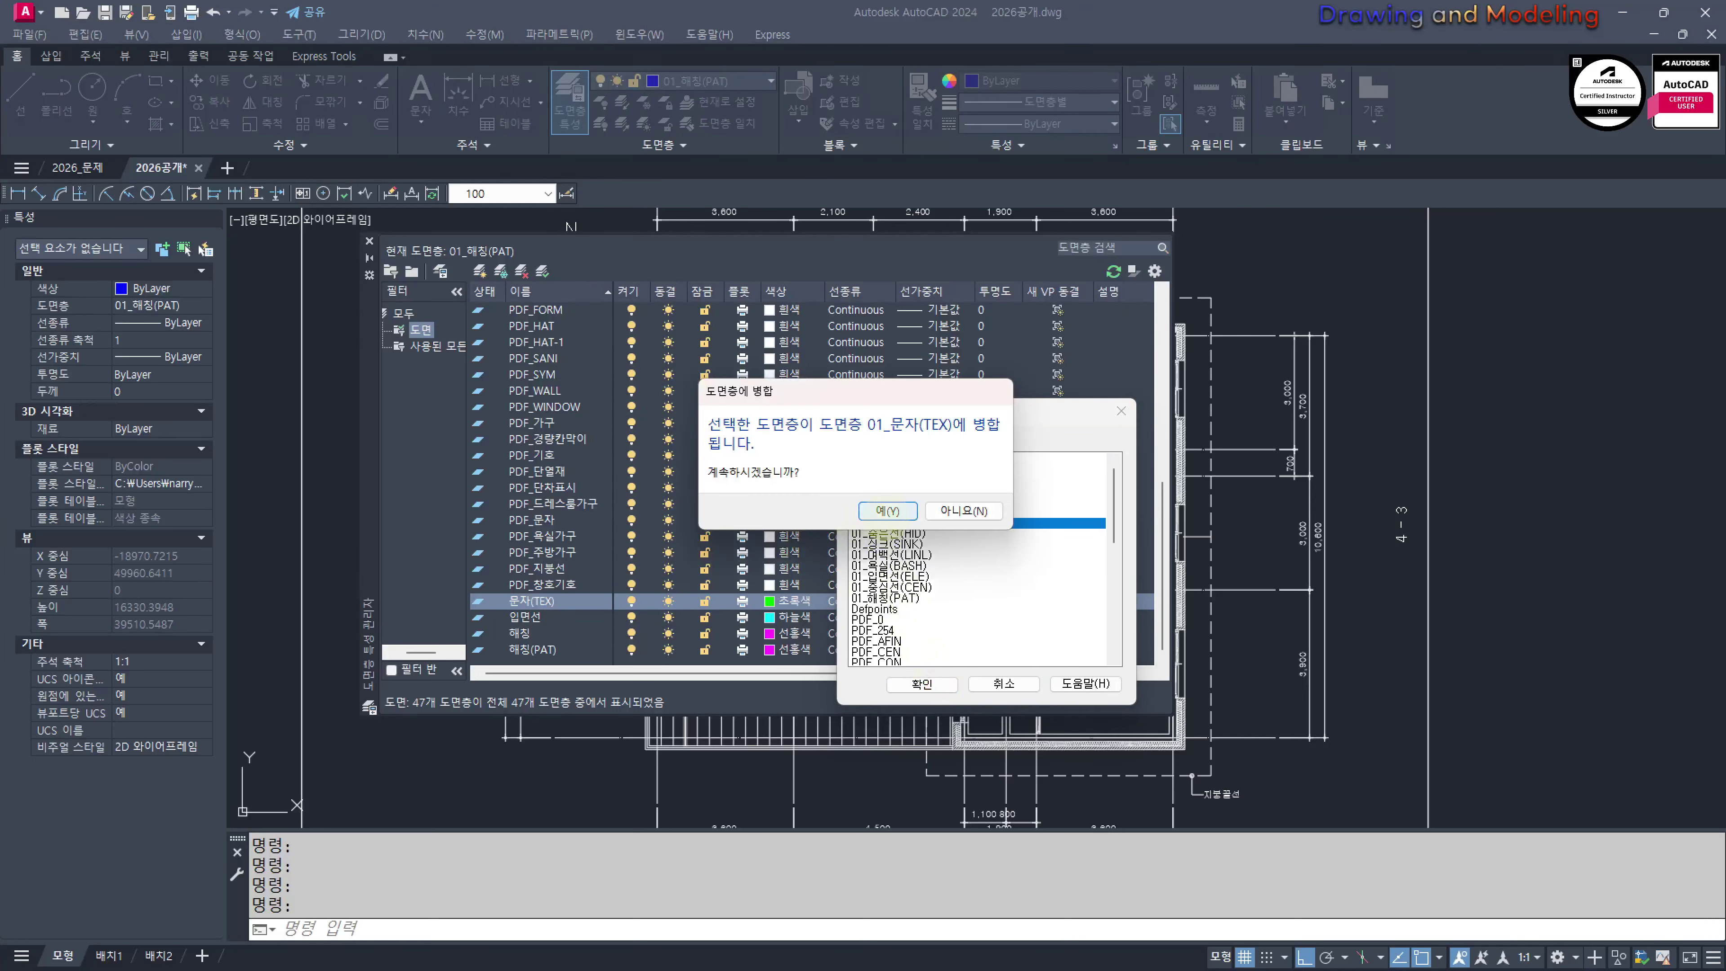
click(886, 510)
Merge the 입면선 layer into 01_입면선(ELE) and confirm the merge
click(540, 617)
right_click(543, 618)
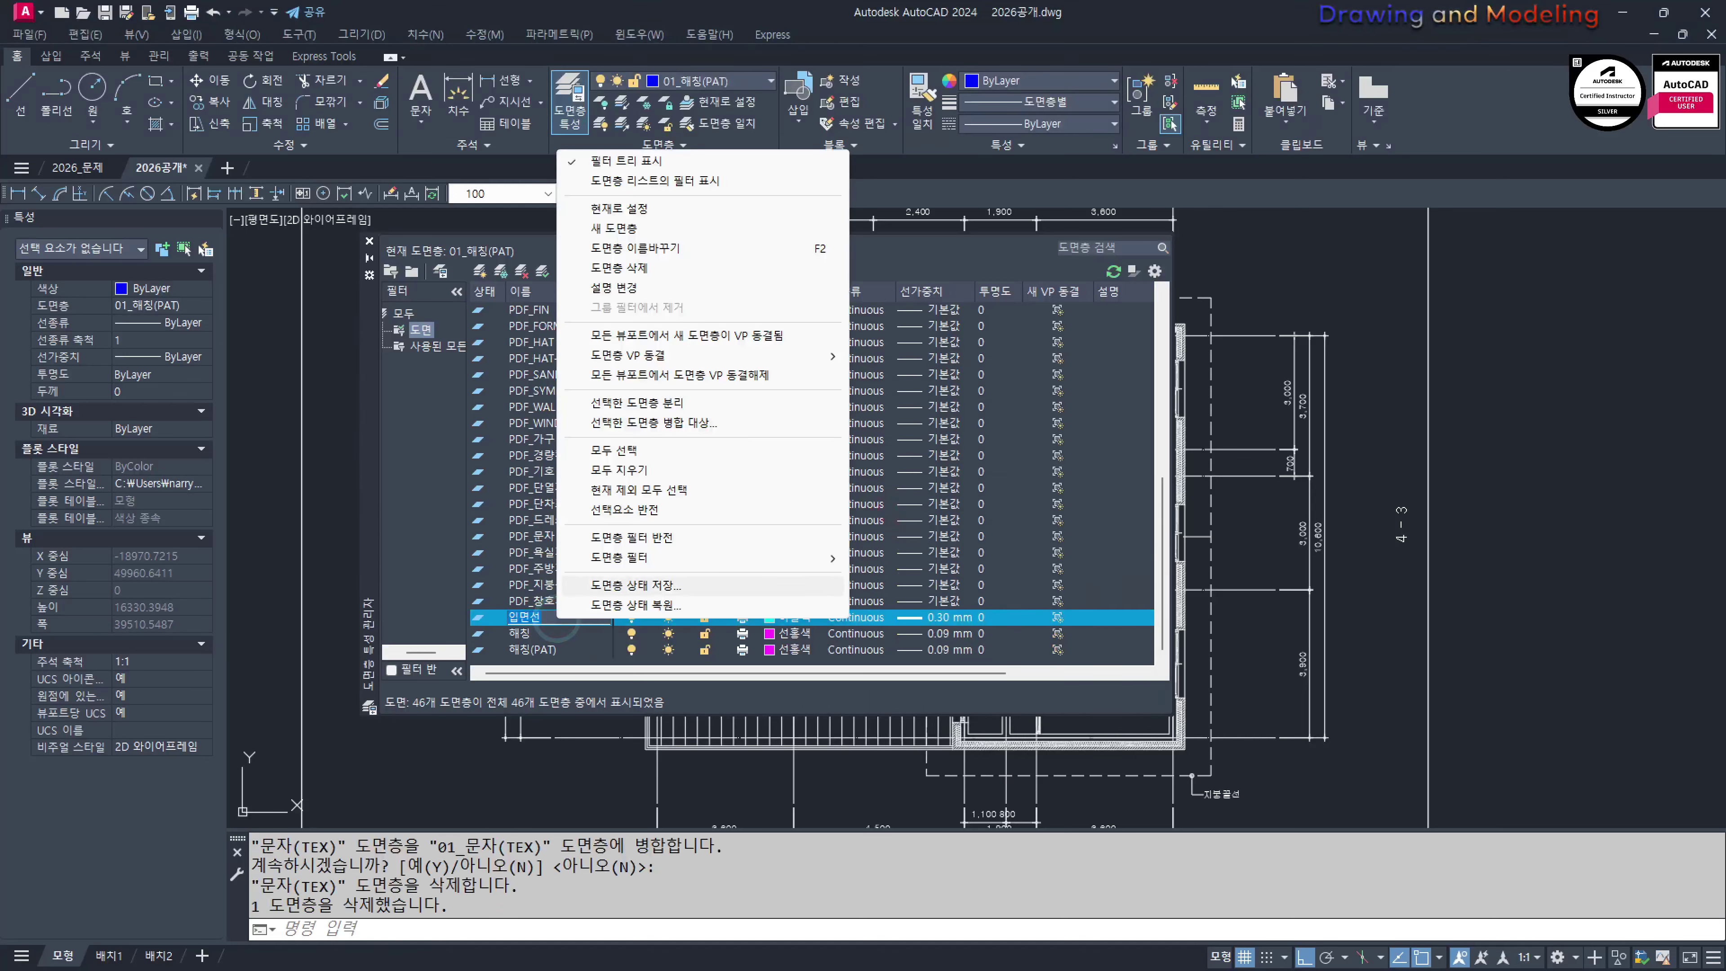
click(652, 422)
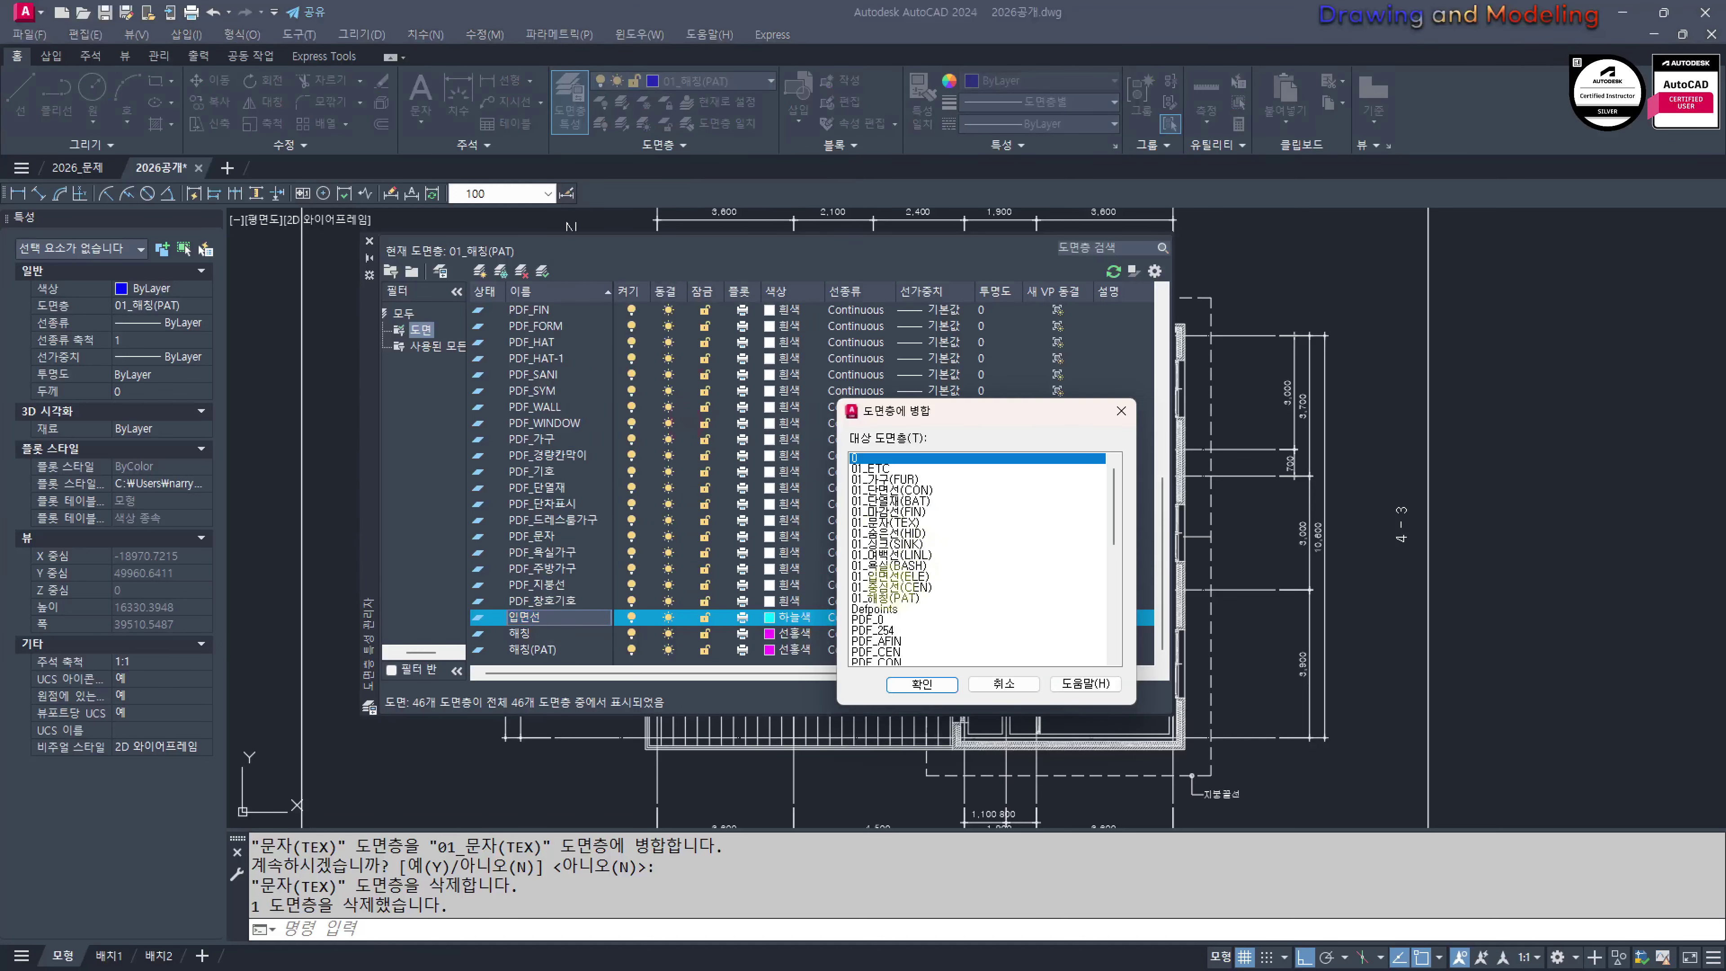
click(894, 578)
click(921, 683)
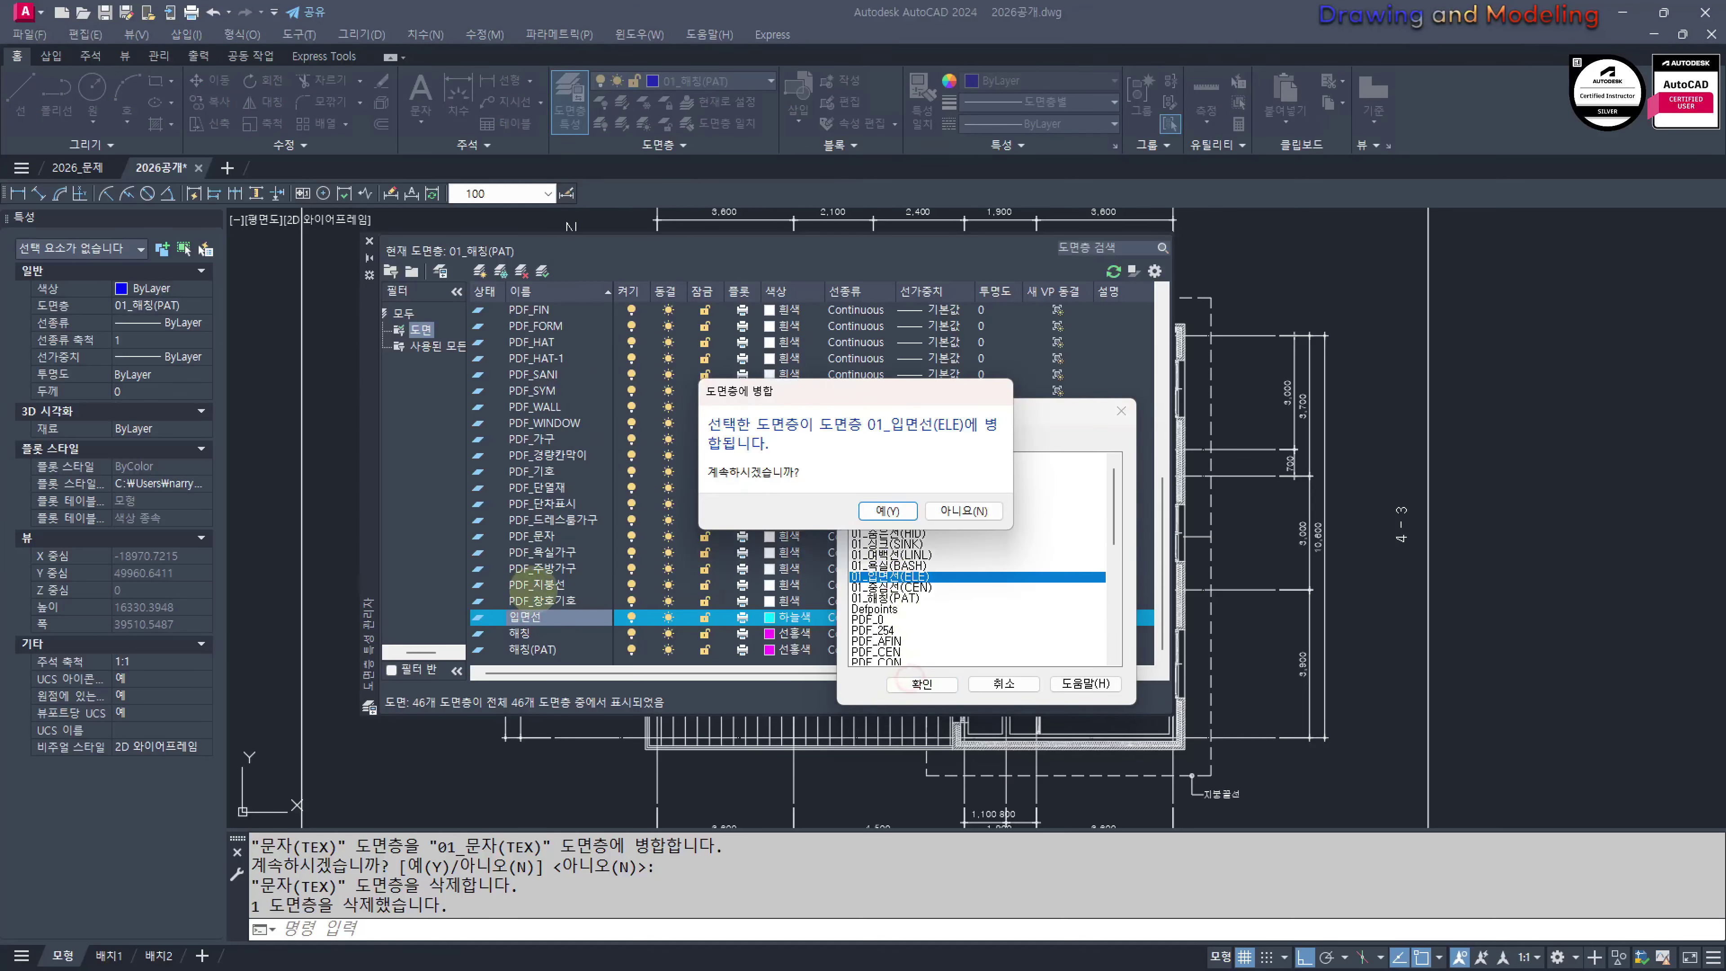
click(876, 537)
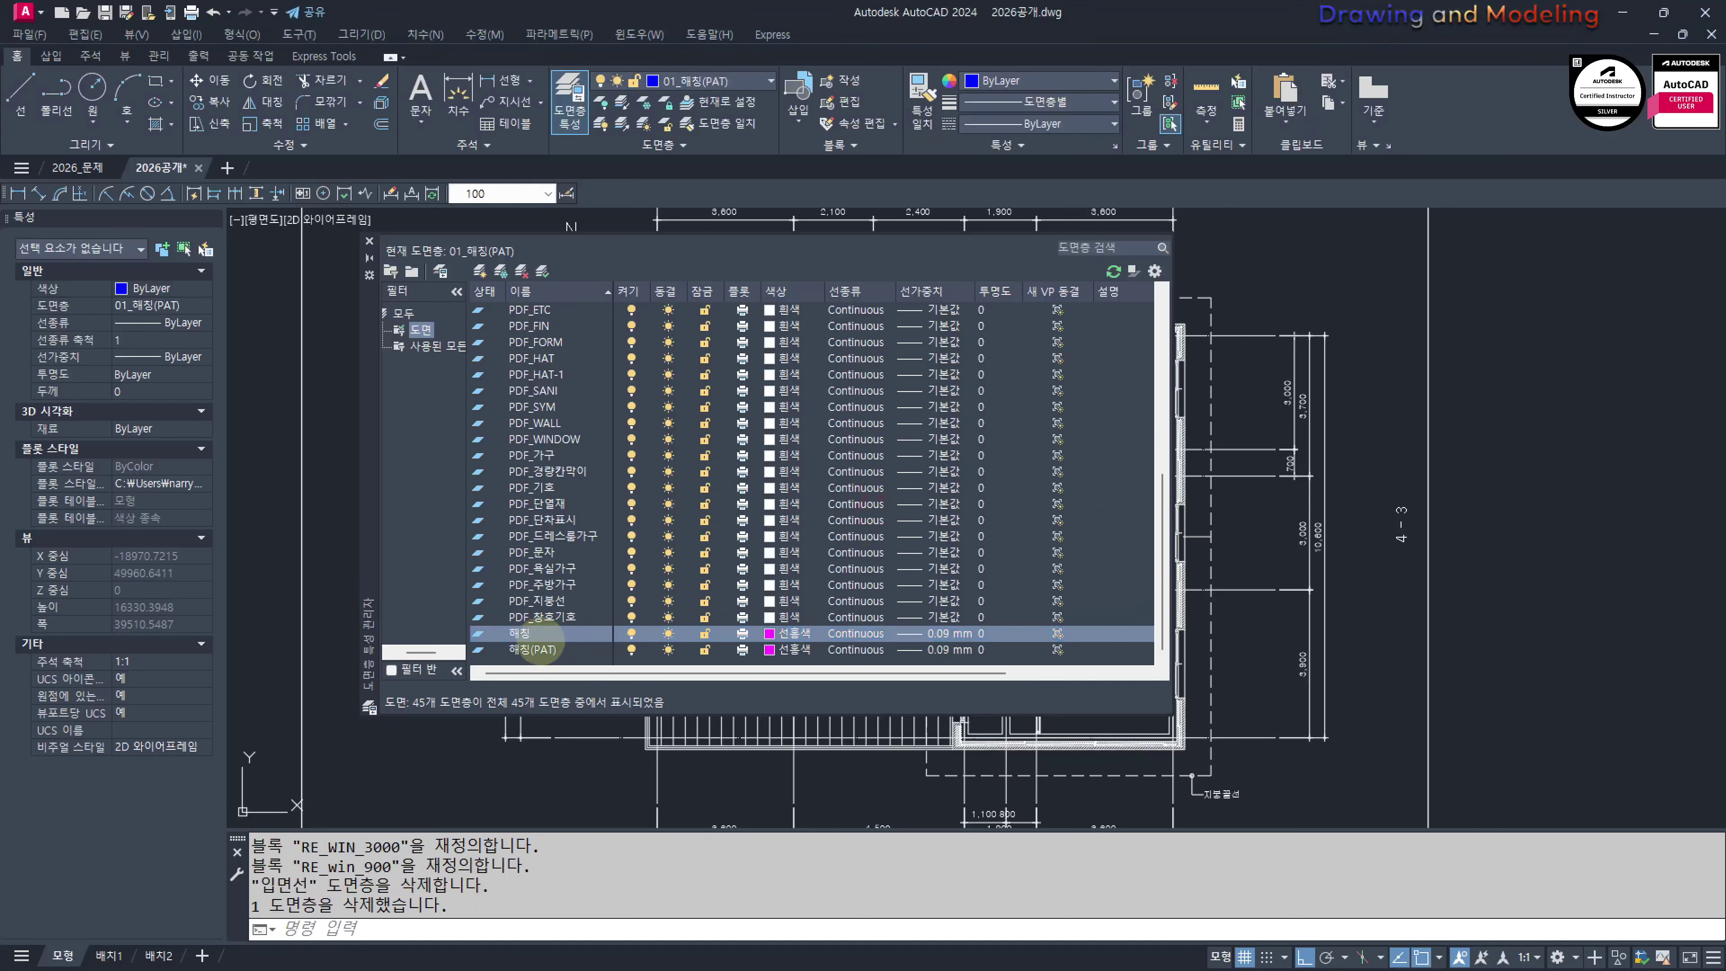
Merge the 해칭 layer into 01_해칭(PAT) and confirm the merge
click(542, 634)
right_click(542, 632)
click(639, 436)
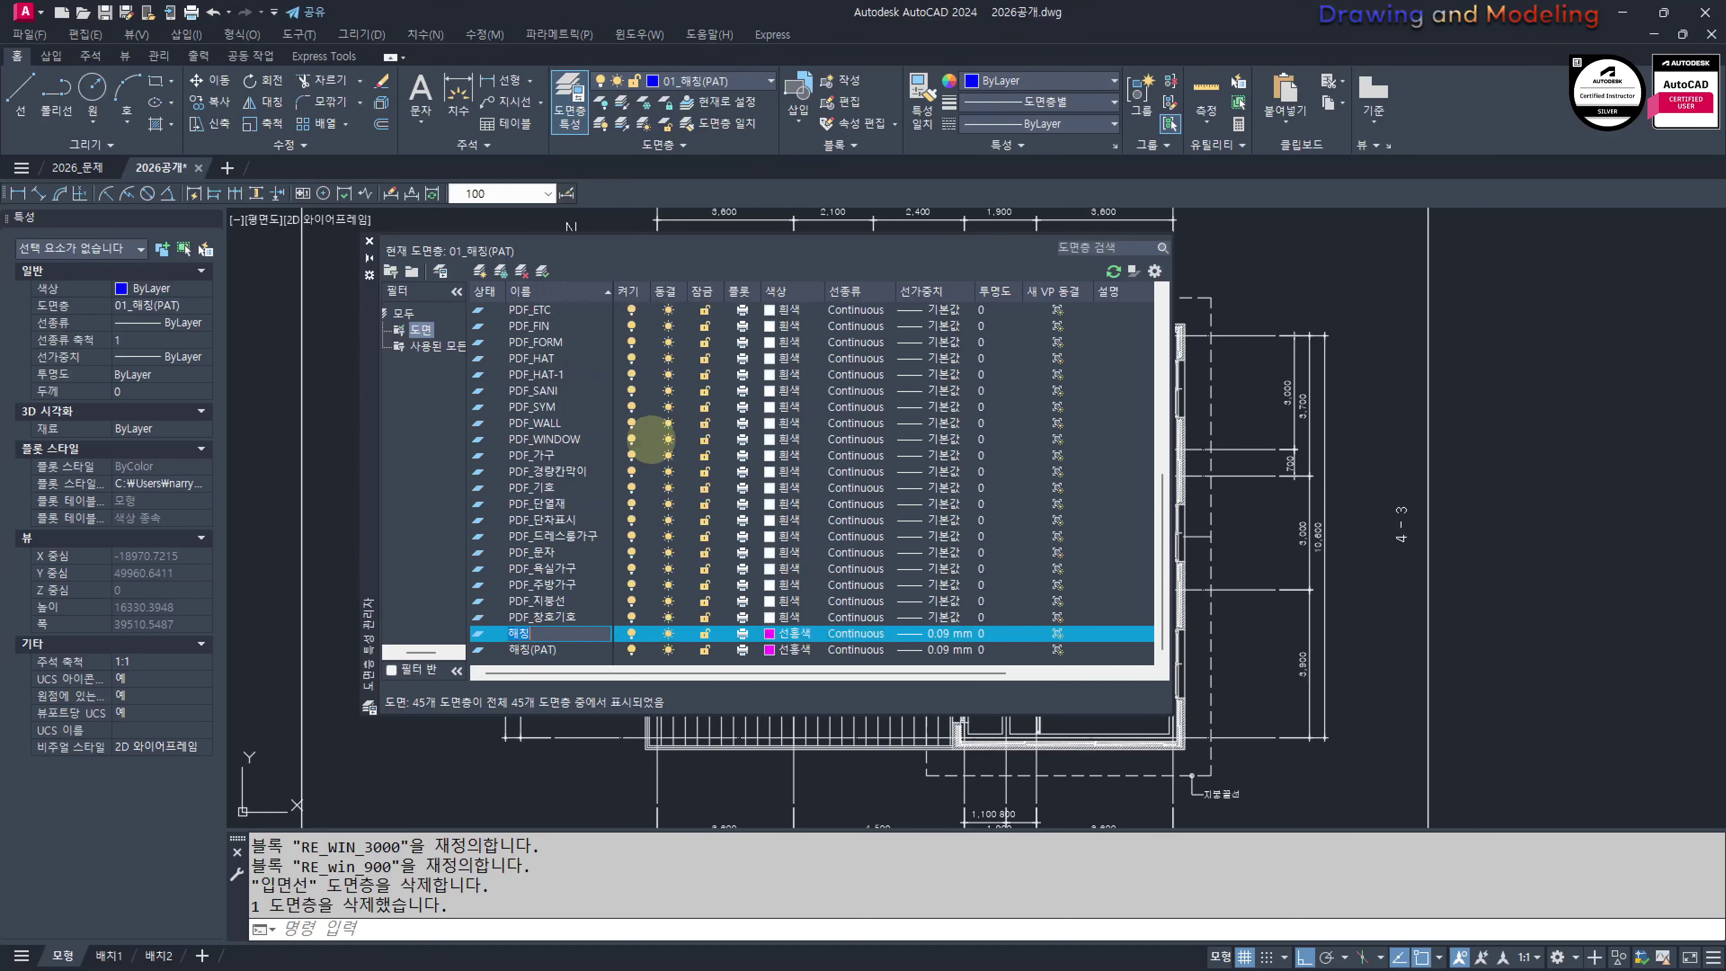
click(883, 598)
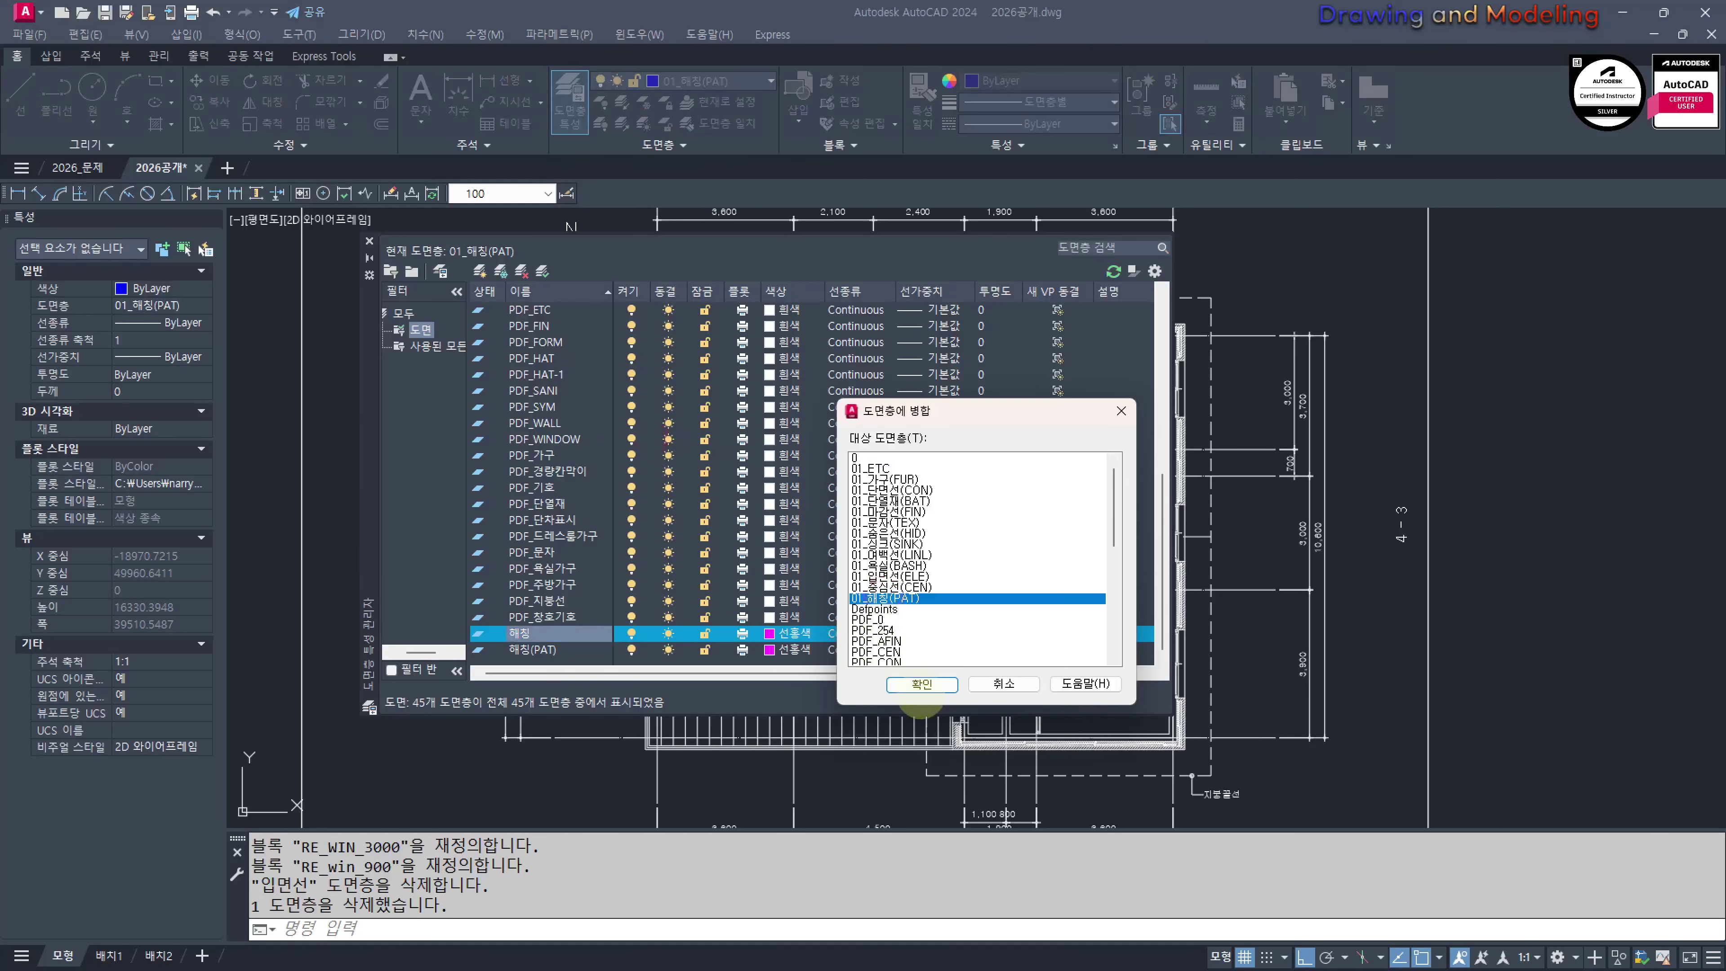
click(921, 683)
click(900, 511)
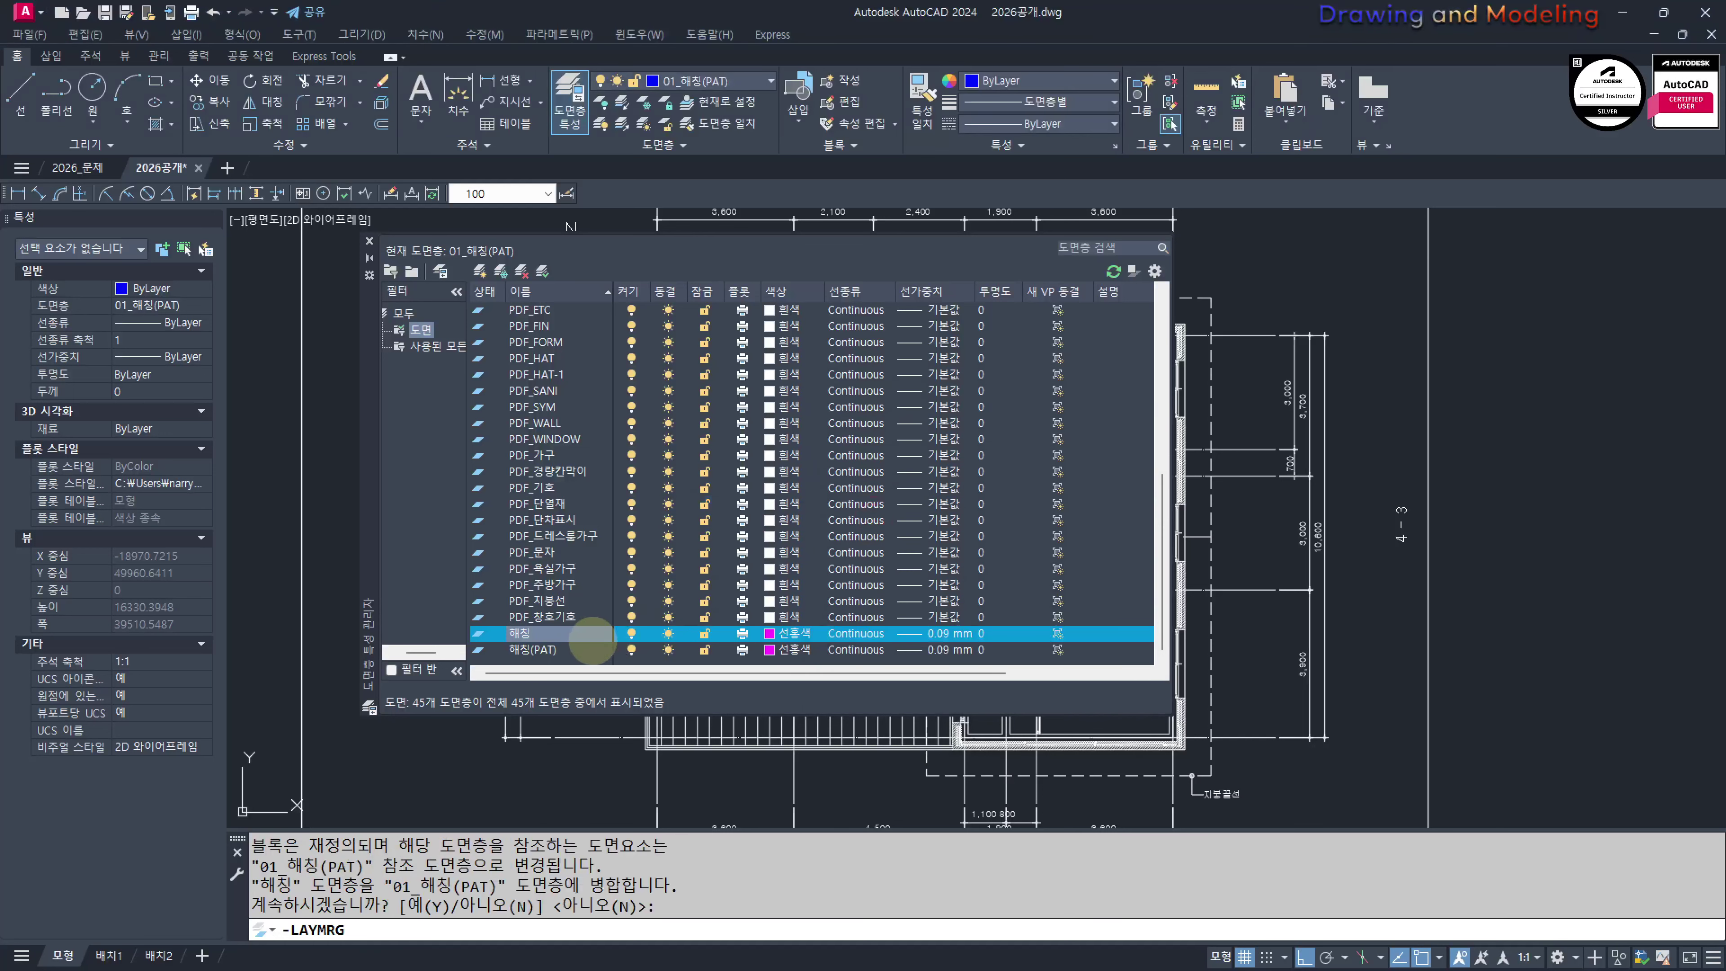
Merge the 해칭(PAT) layer into 01_해칭(PAT), then close the layer properties list
right_click(569, 650)
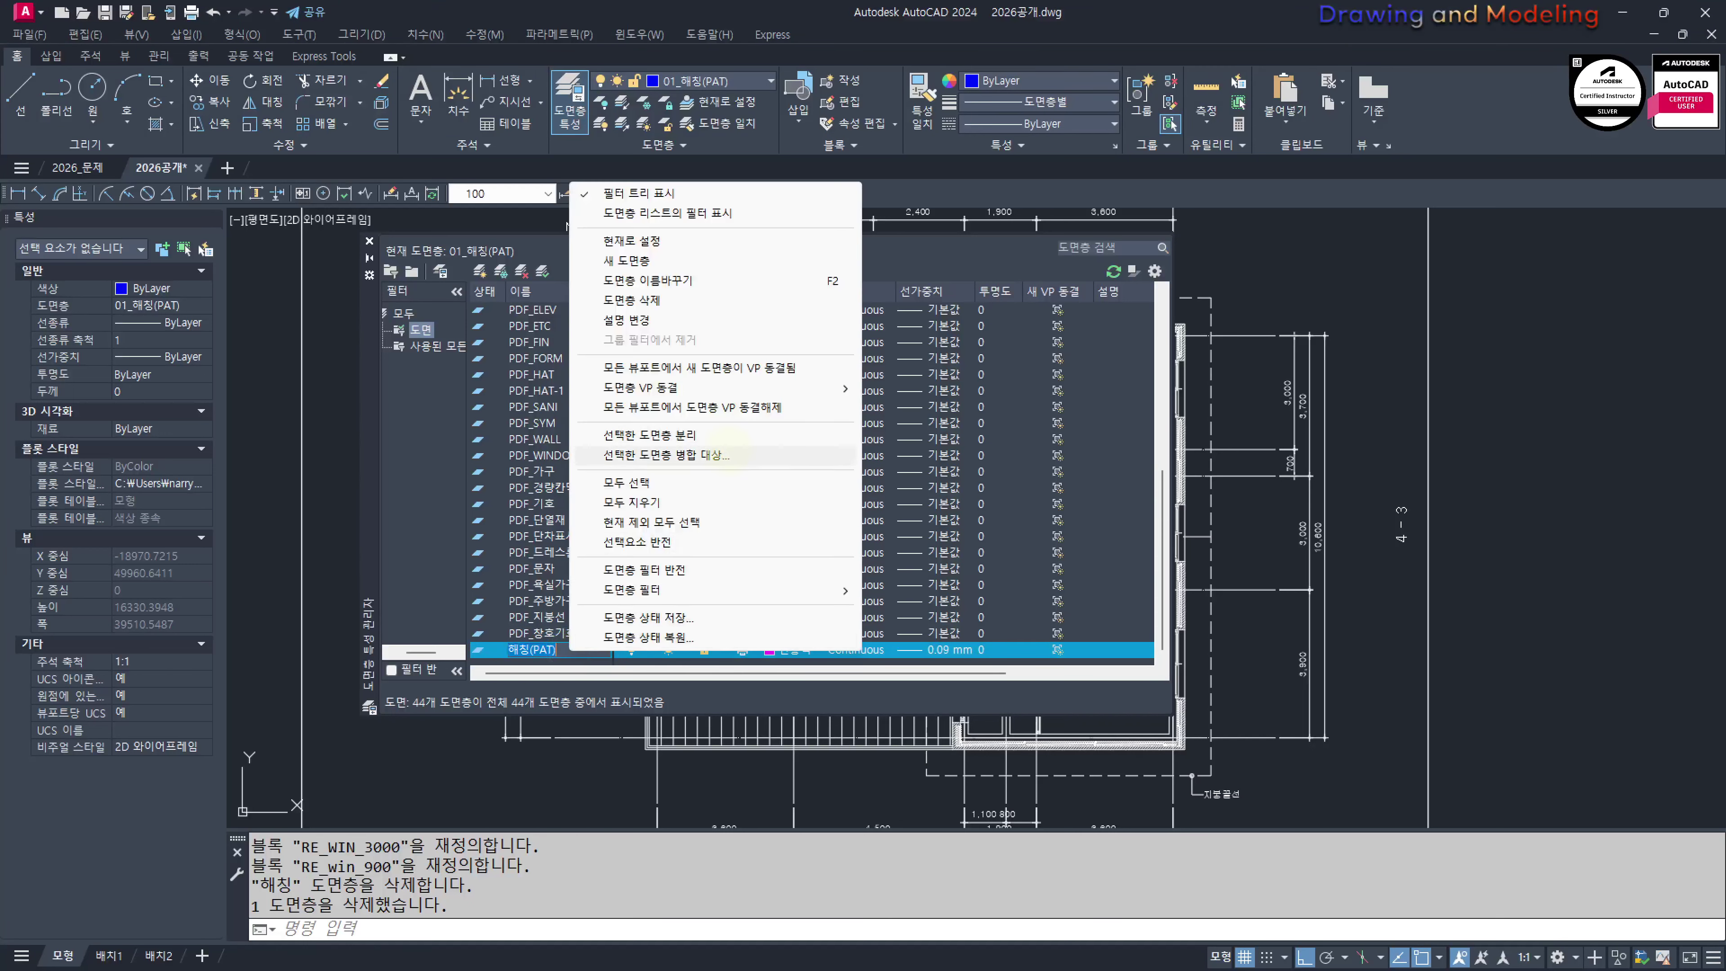
click(731, 454)
click(883, 598)
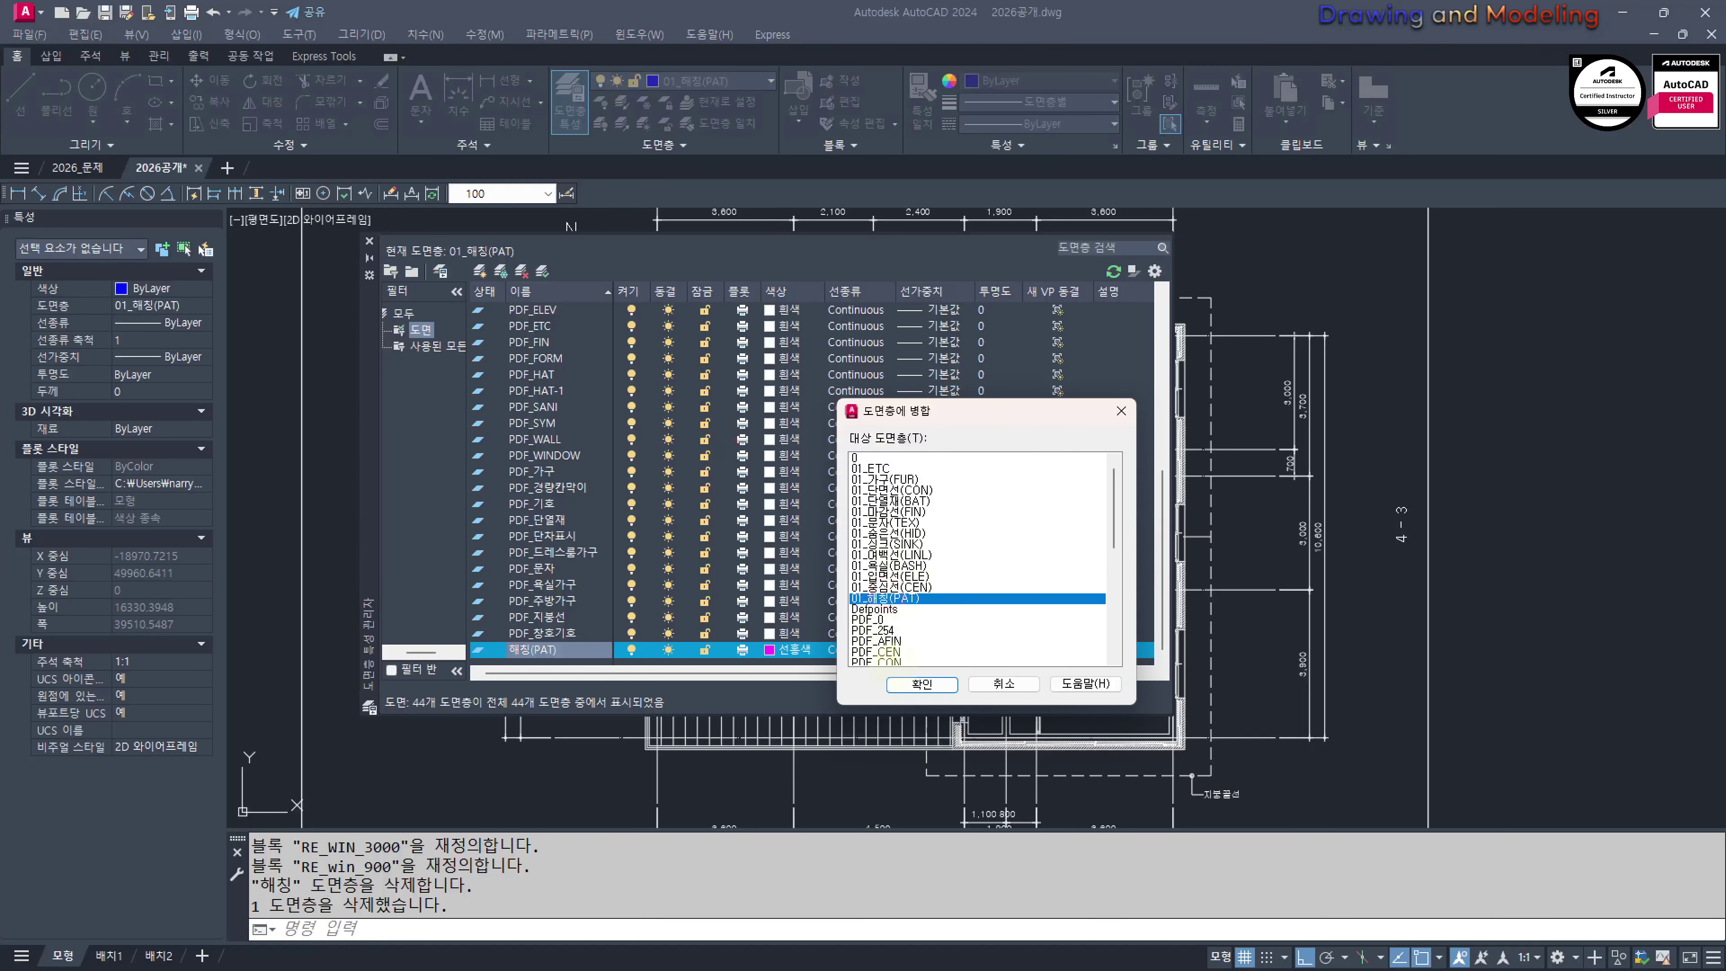
click(921, 683)
click(883, 511)
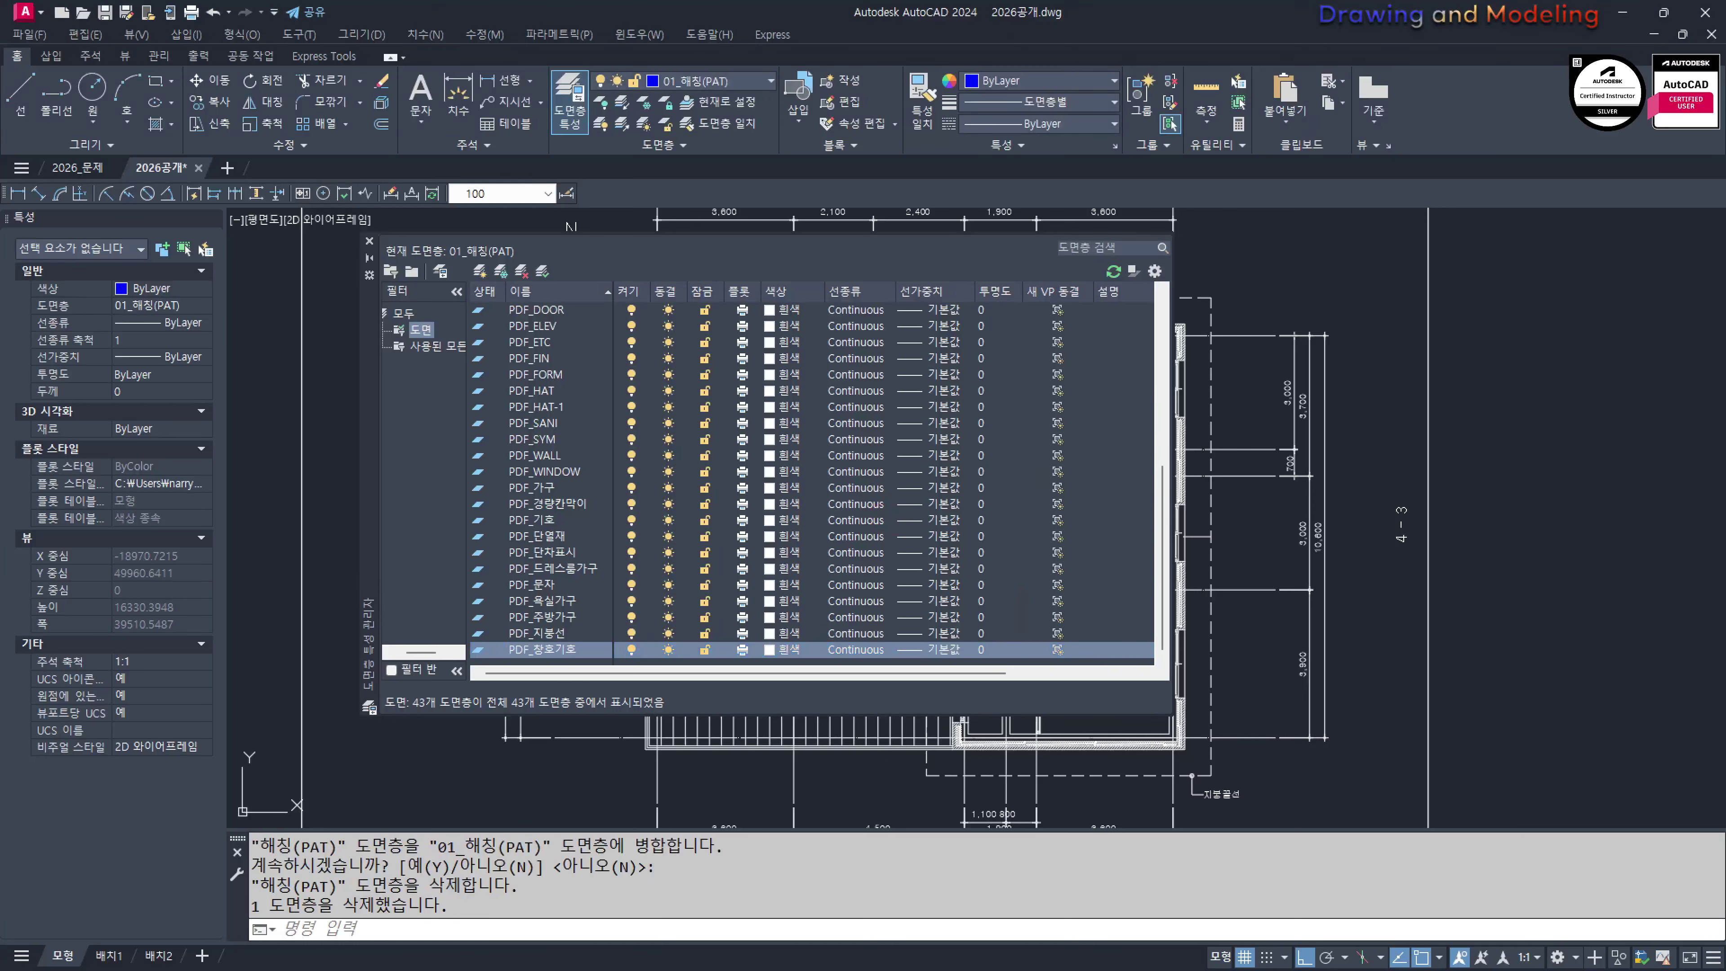
key(F2)
click(1087, 331)
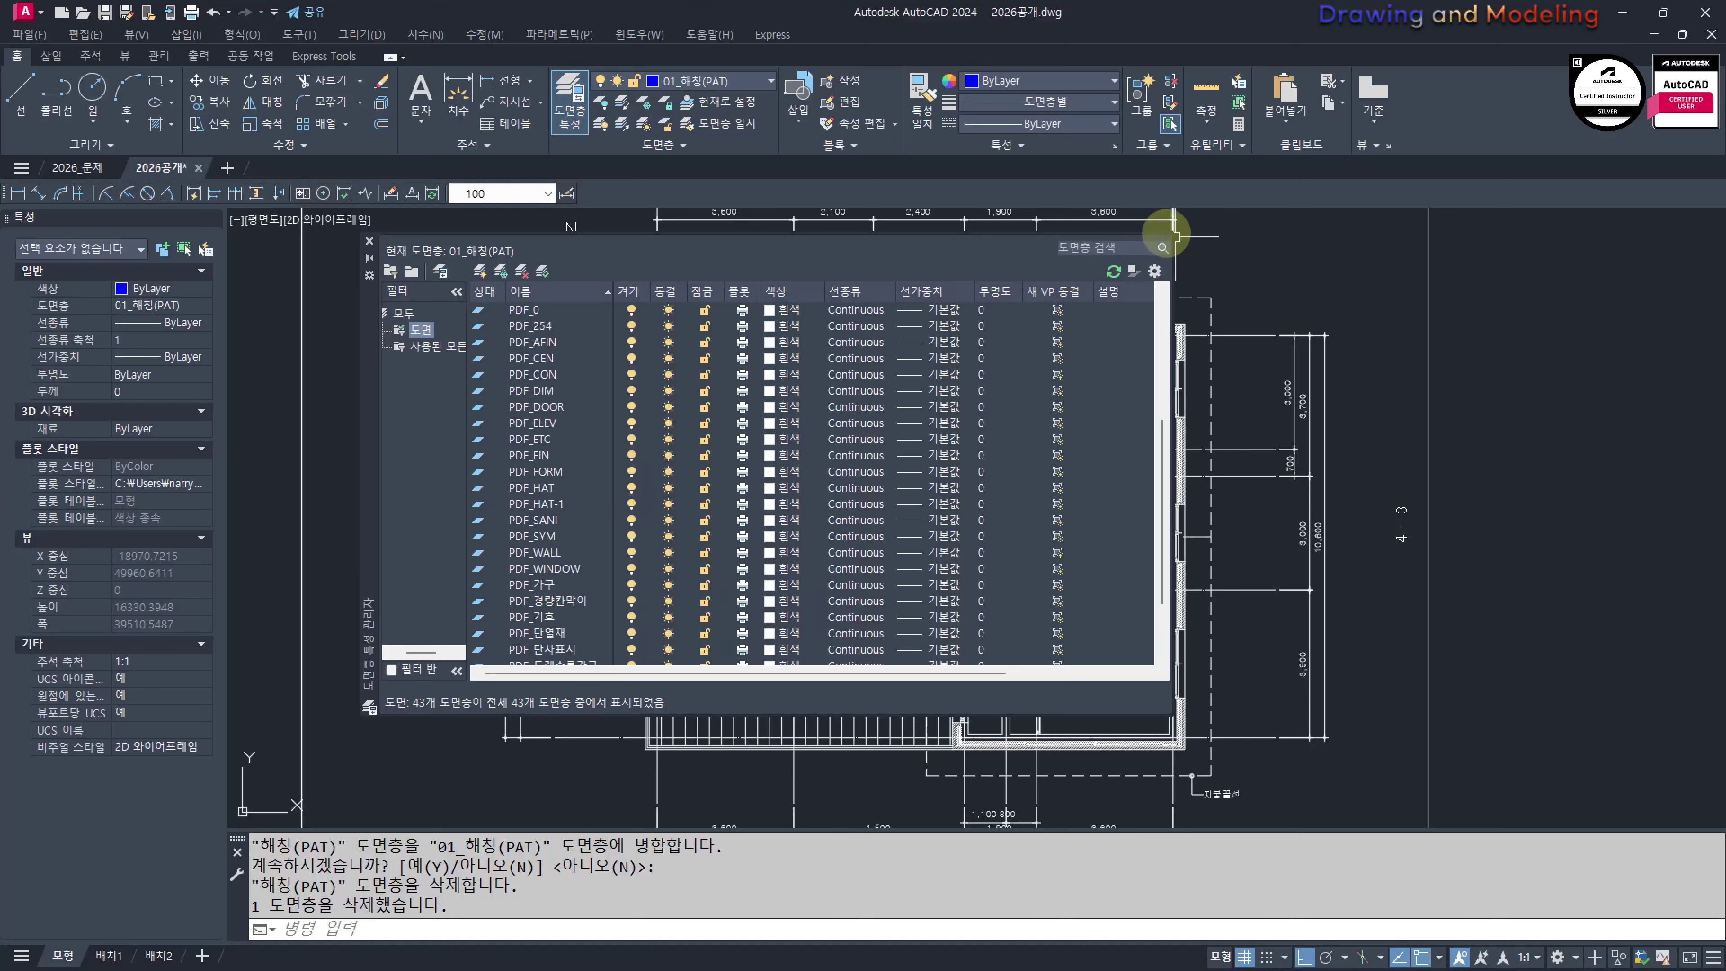
click(368, 241)
Compare the white original exam floor plan with the coloured, layered redrawn plan beside it
scroll(1029, 508, down, 4)
scroll(1029, 509, up, 6)
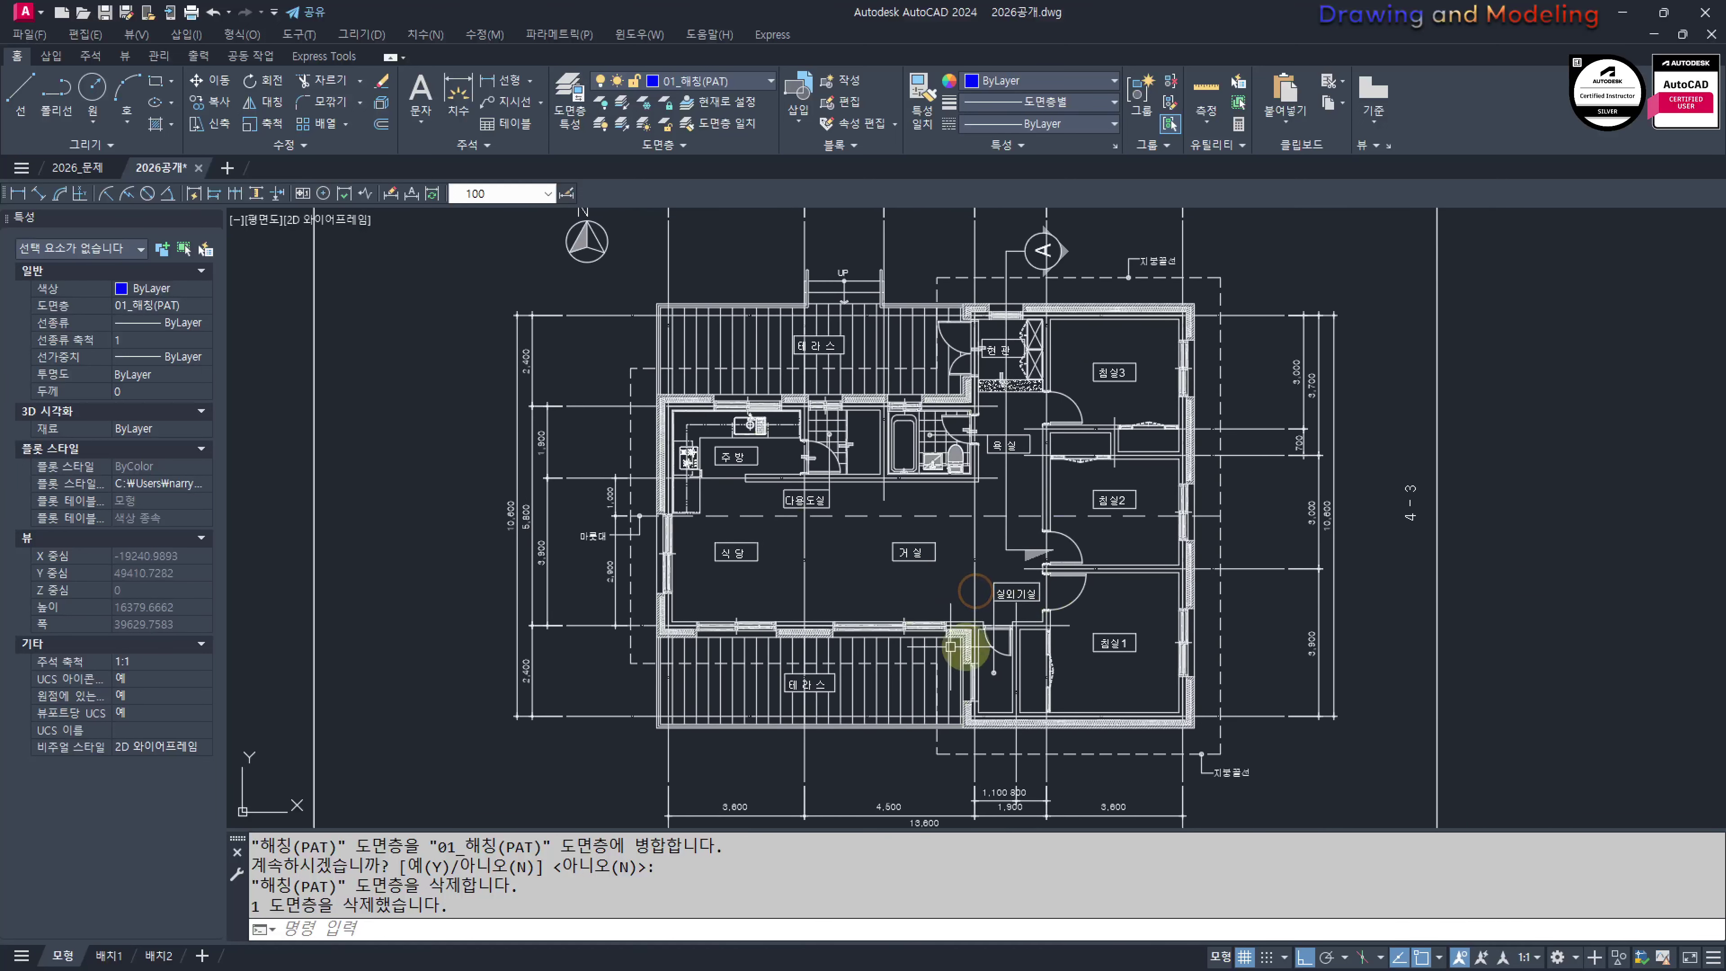
scroll(876, 707, up, 3)
scroll(867, 711, down, 3)
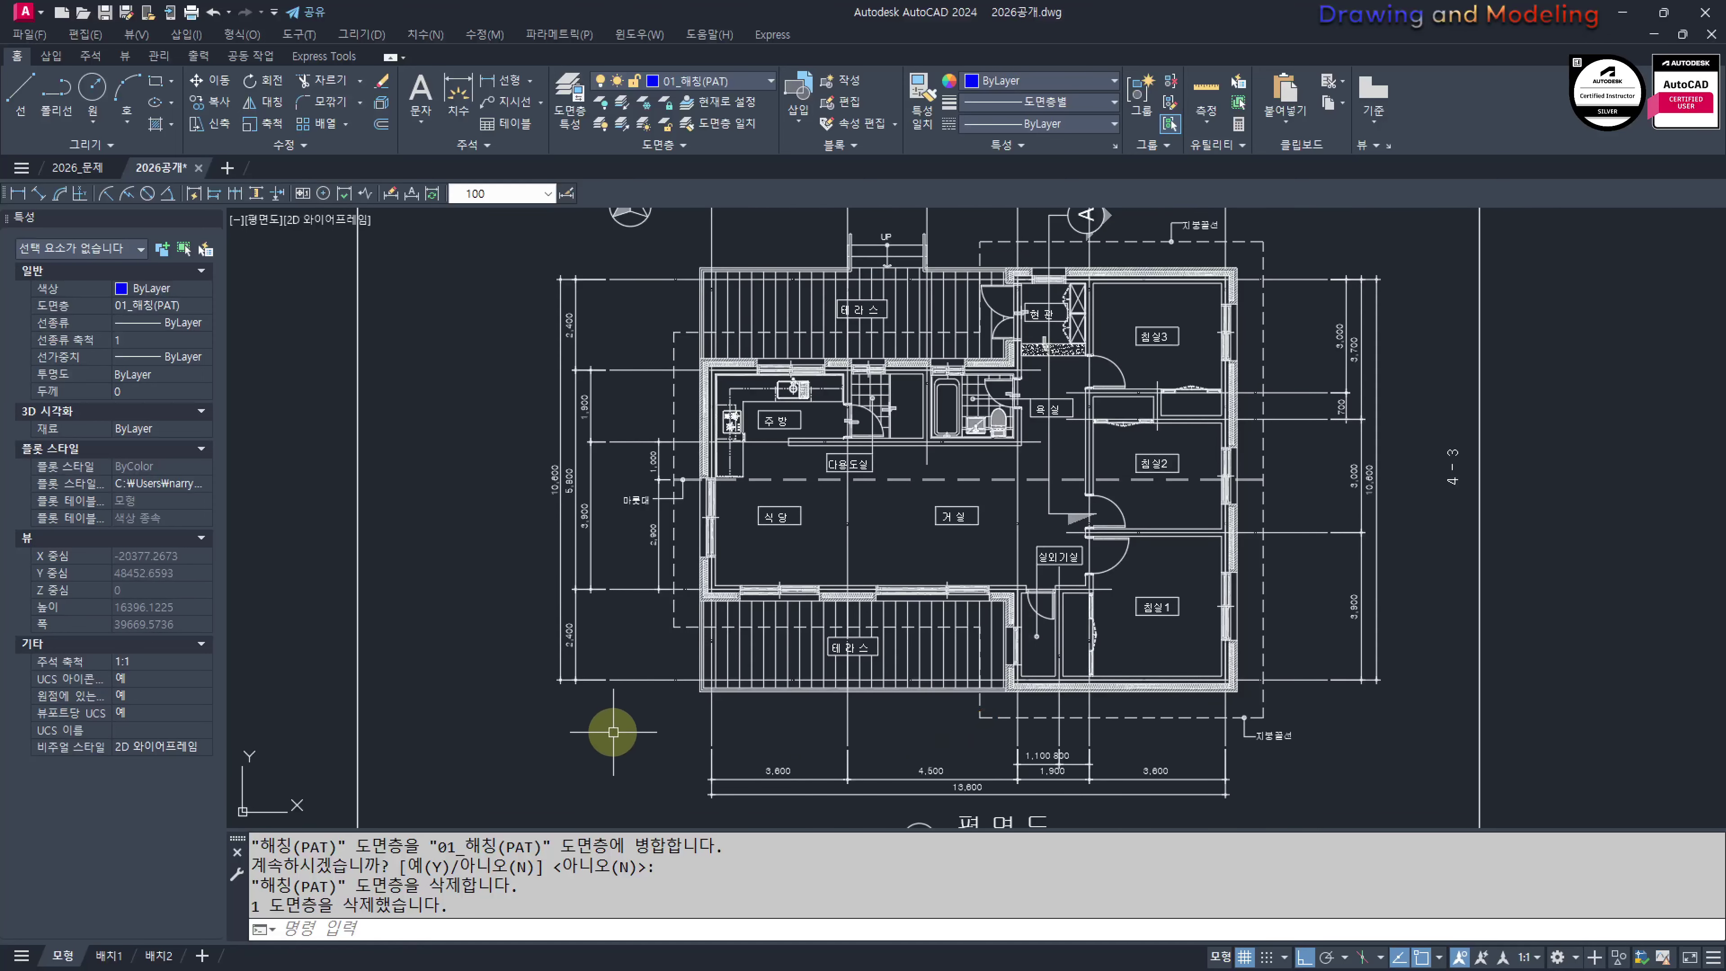
middle_drag(642, 623, 644, 672)
middle_drag(459, 598, 459, 565)
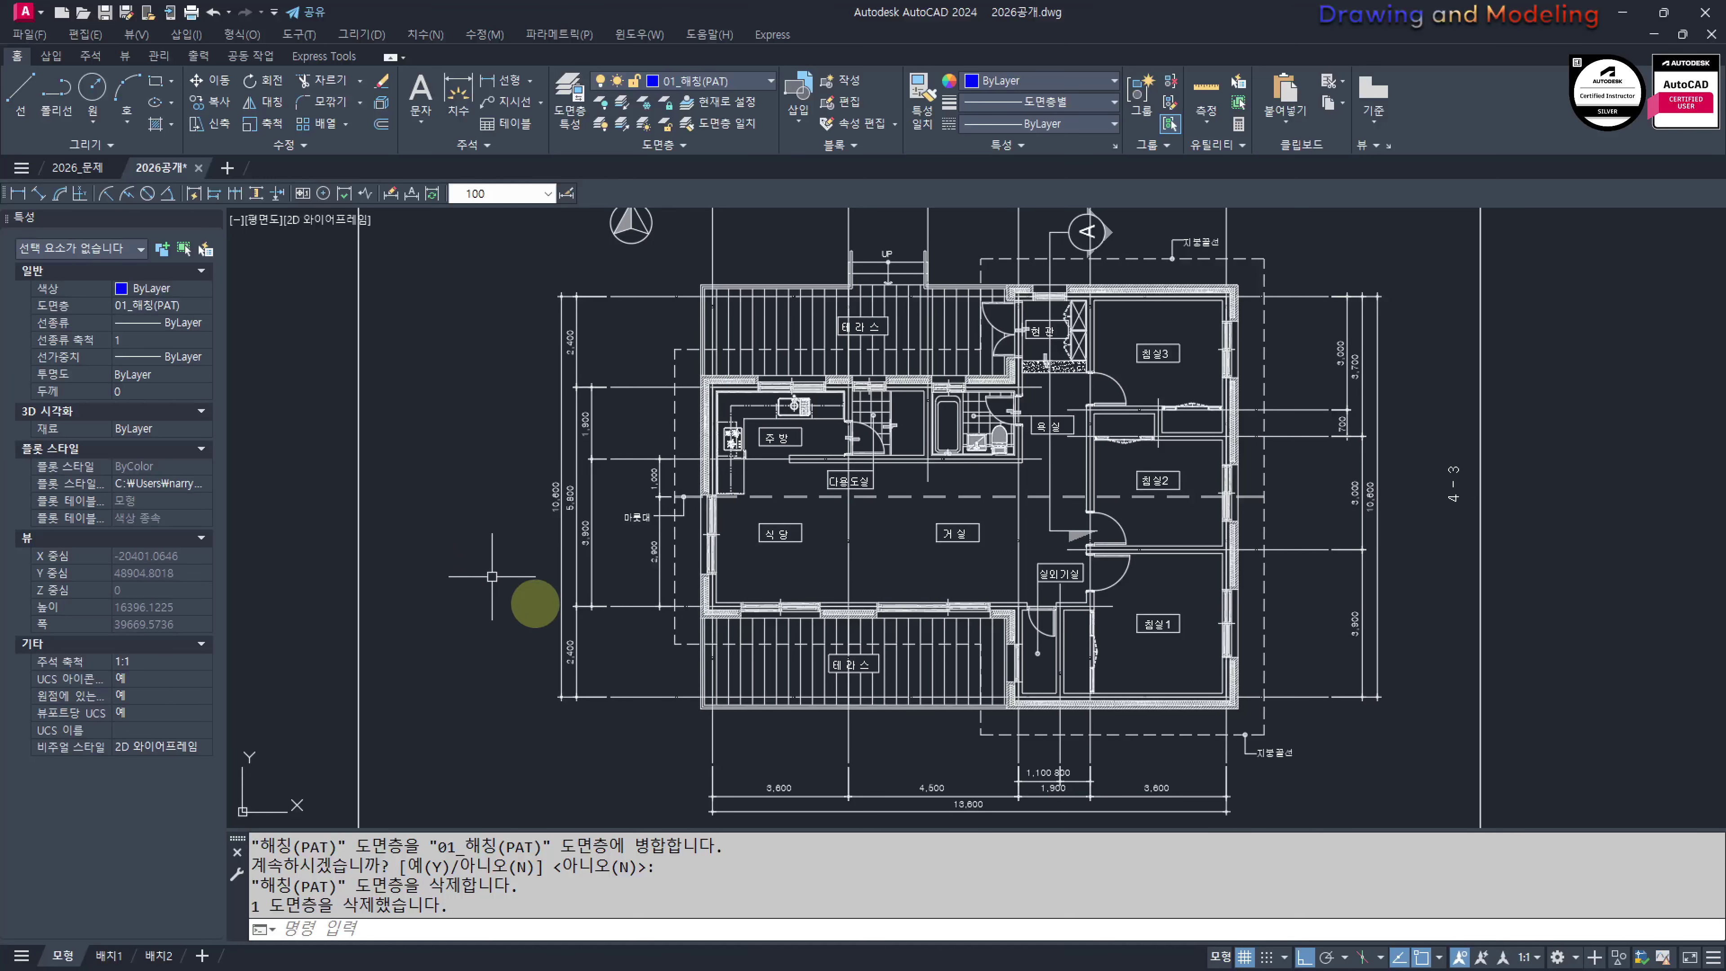
mouse_move(601, 548)
middle_down()
mouse_move(565, 636)
mouse_move(335, 540)
mouse_move(325, 564)
middle_up()
scroll(325, 564, down, 3)
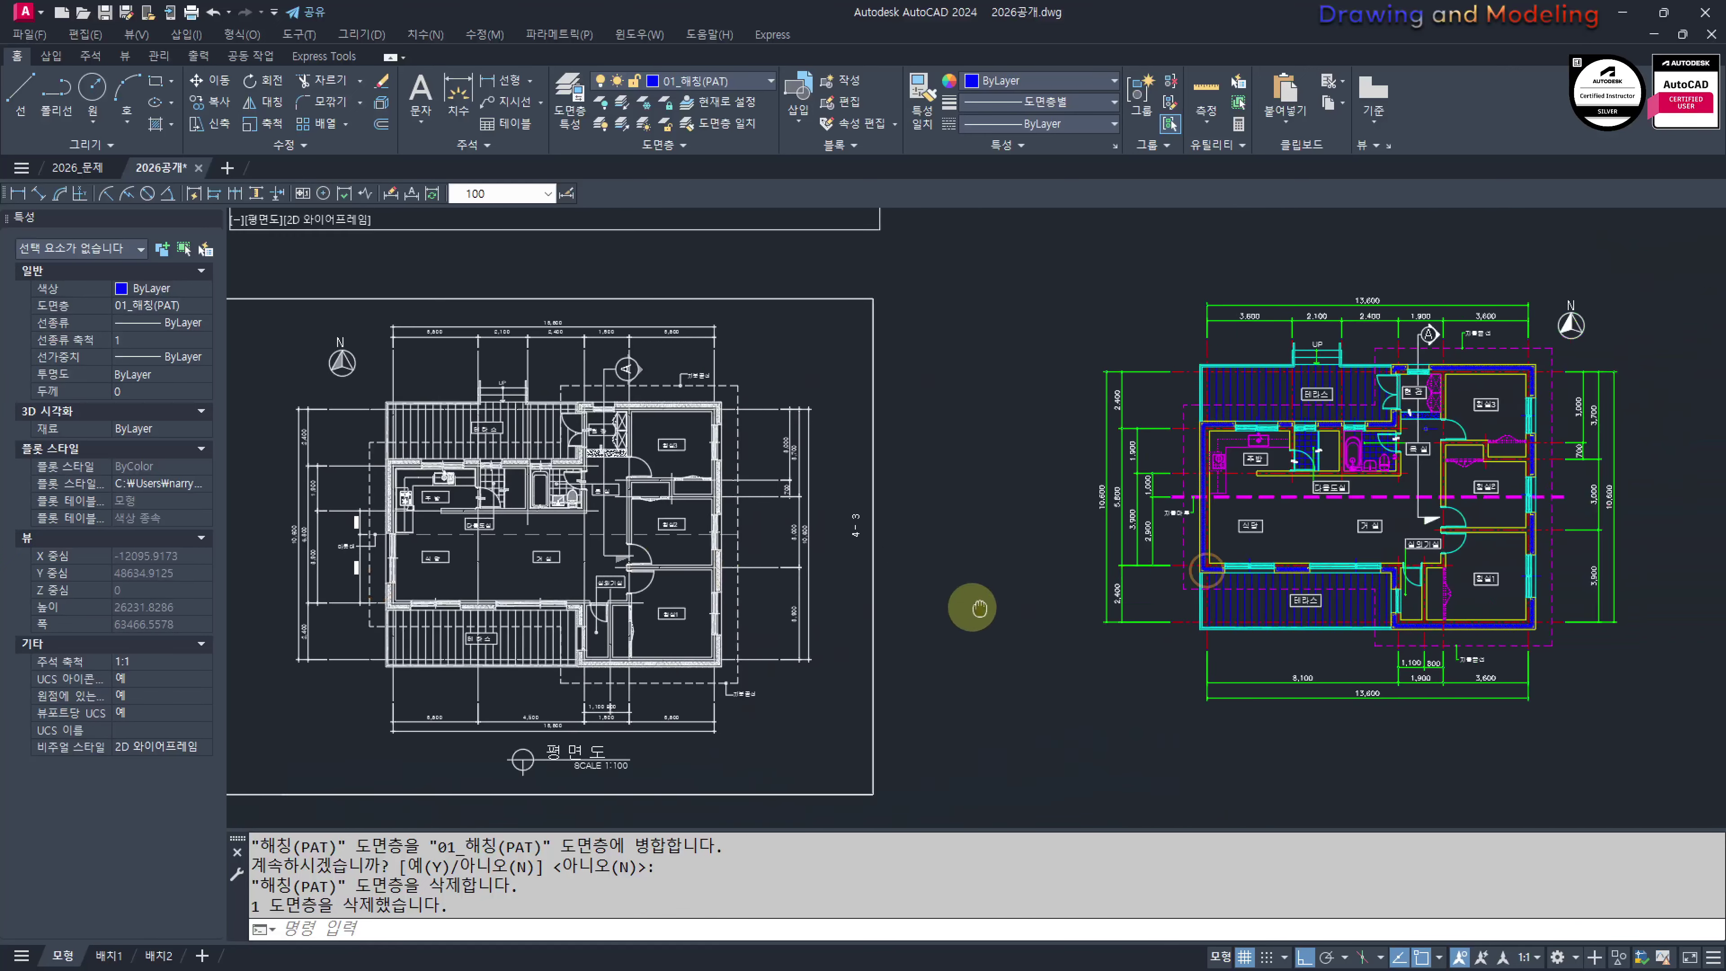
middle_drag(978, 605, 589, 597)
middle_drag(904, 598, 844, 617)
scroll(845, 617, up, 2)
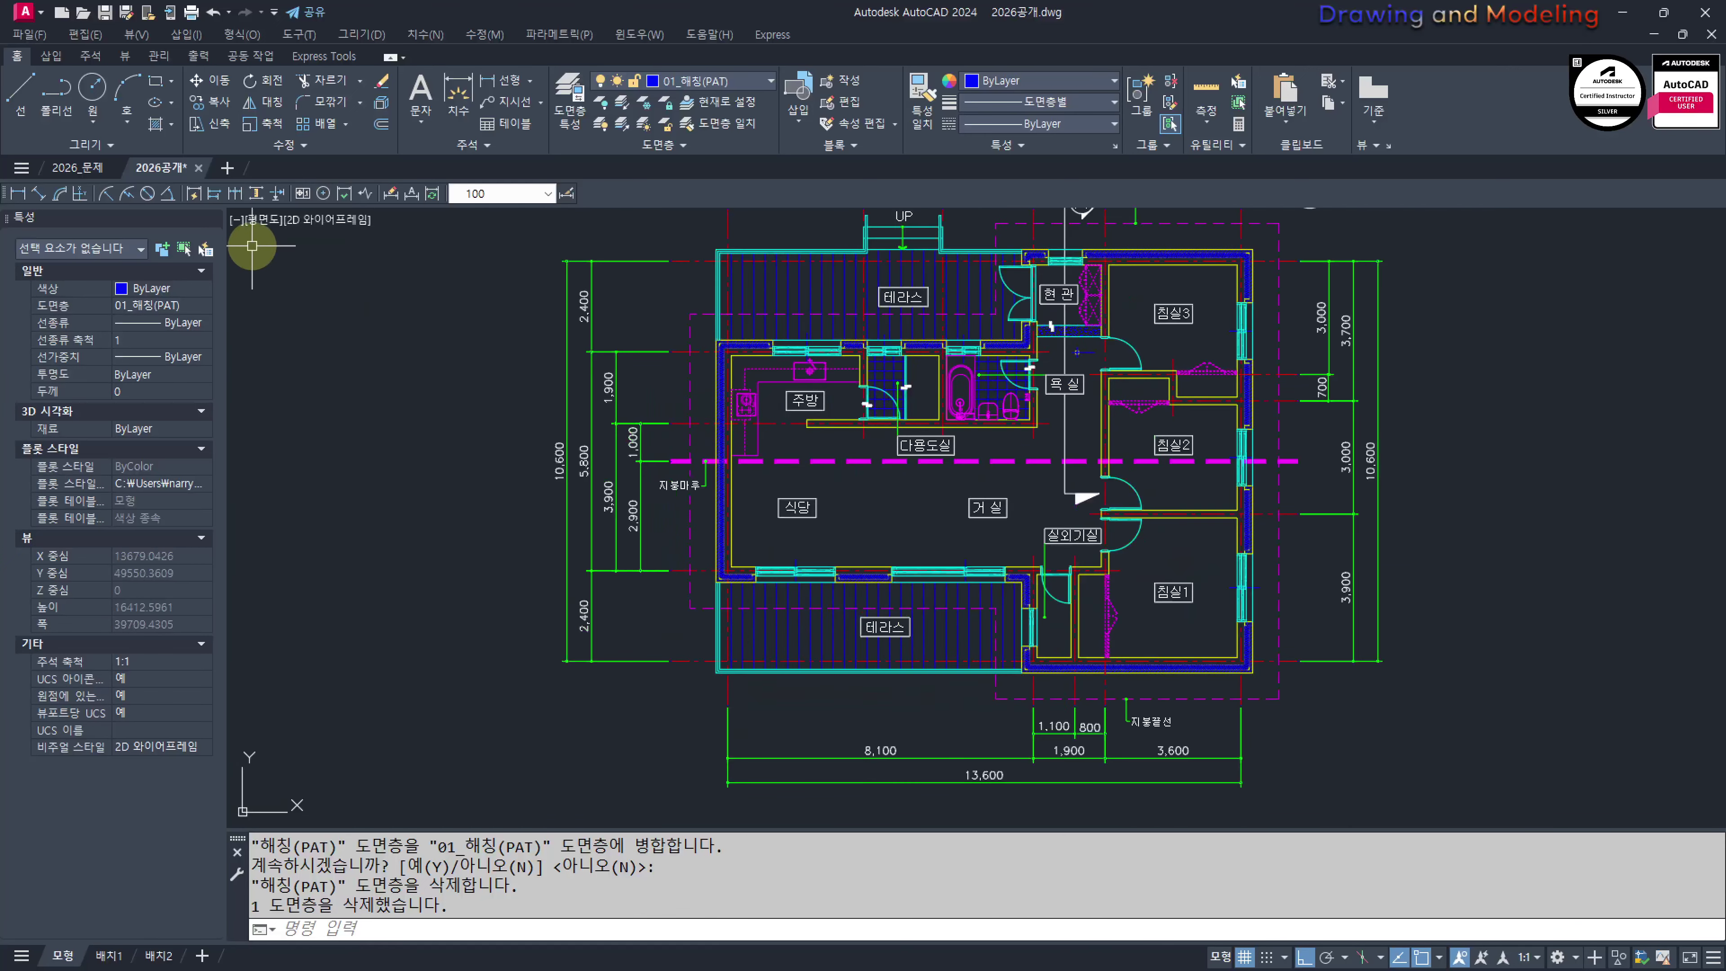
scroll(1116, 570, down, 4)
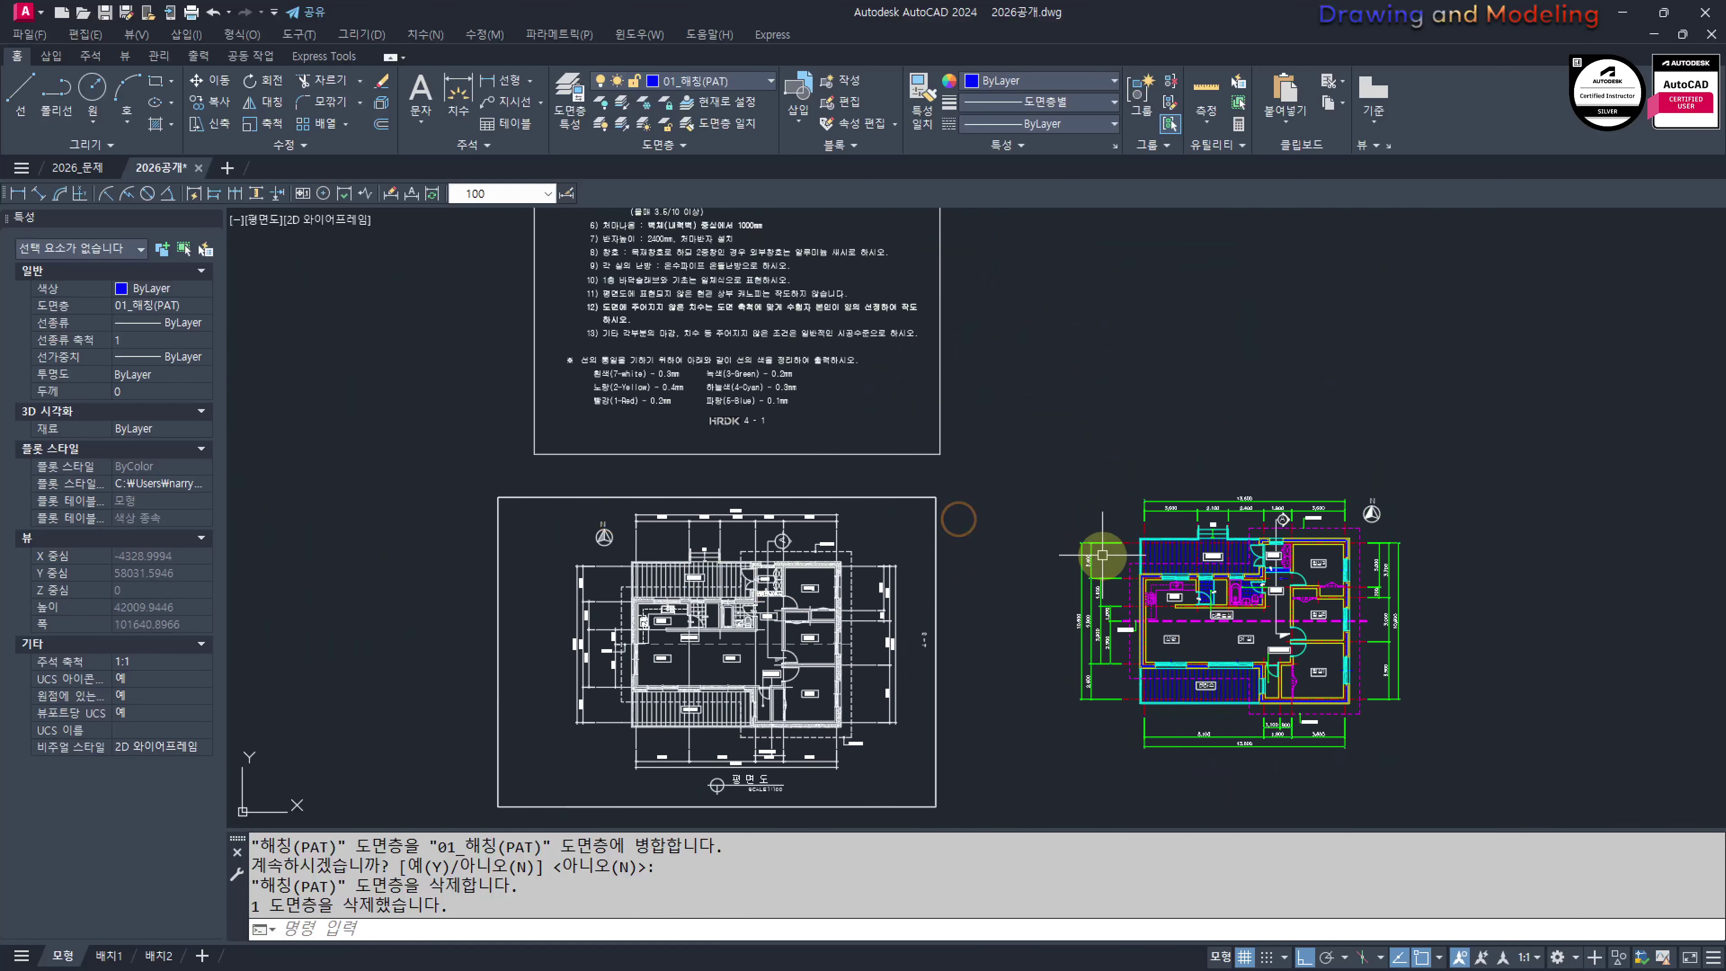
Save the 2026공개 drawing and close it, switching to the 2026_문제 drawing
key(ctrl+s)
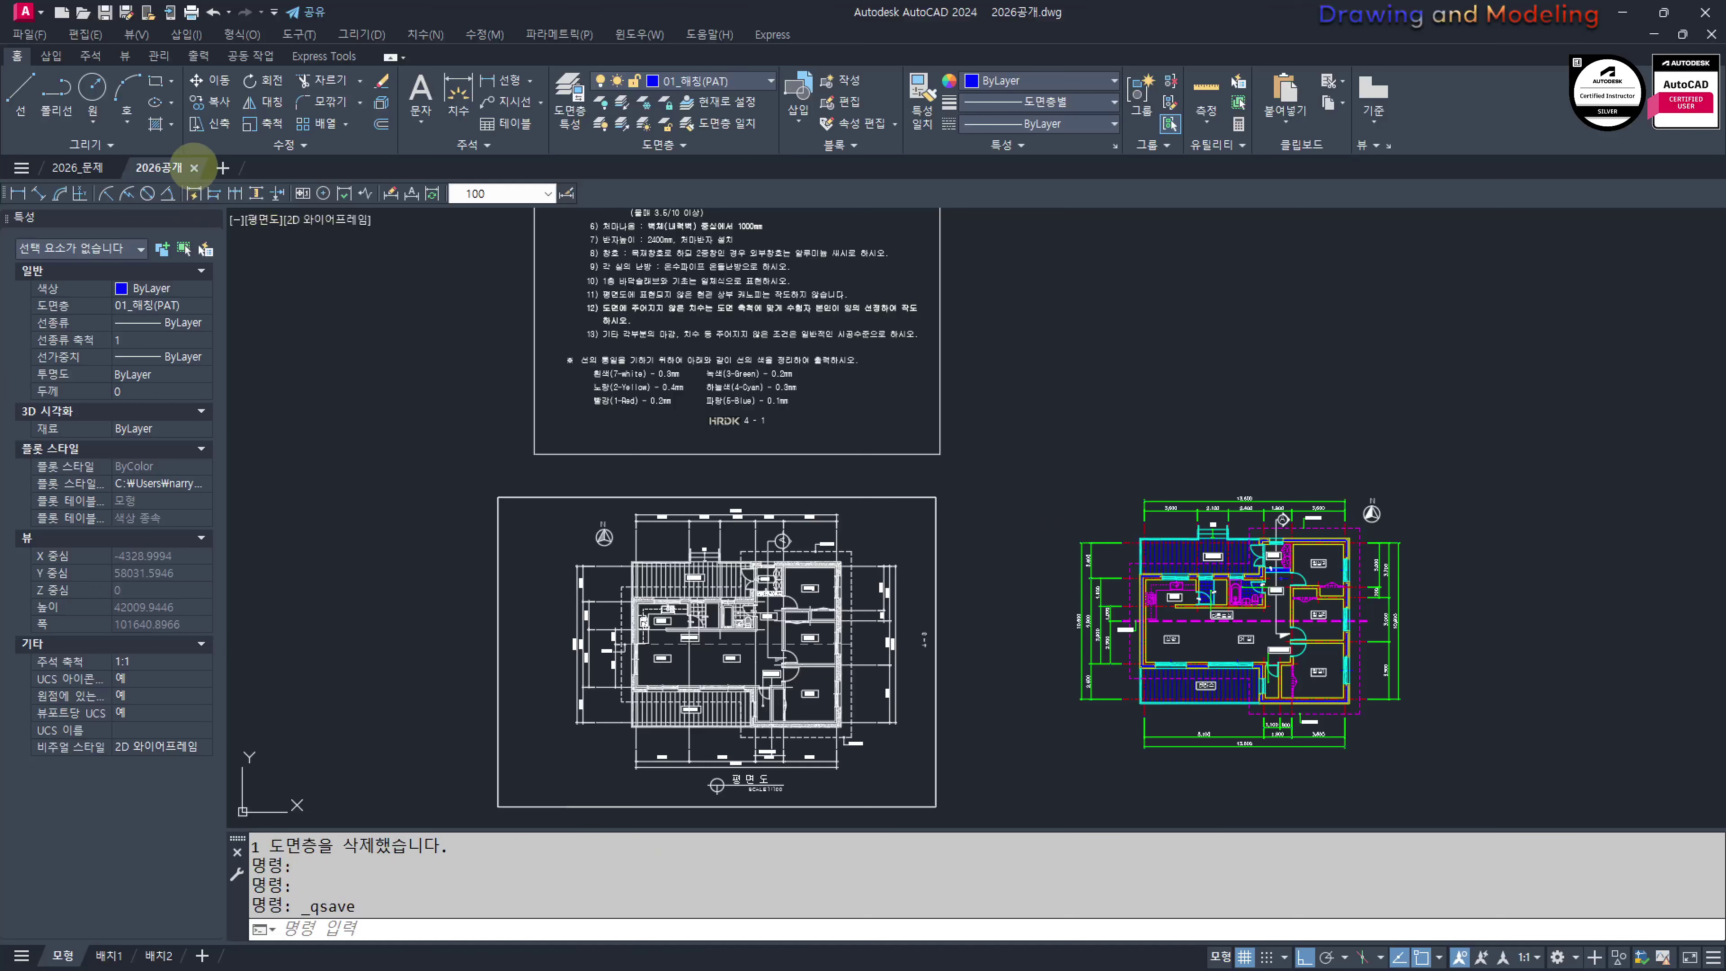
mouse_move(194, 167)
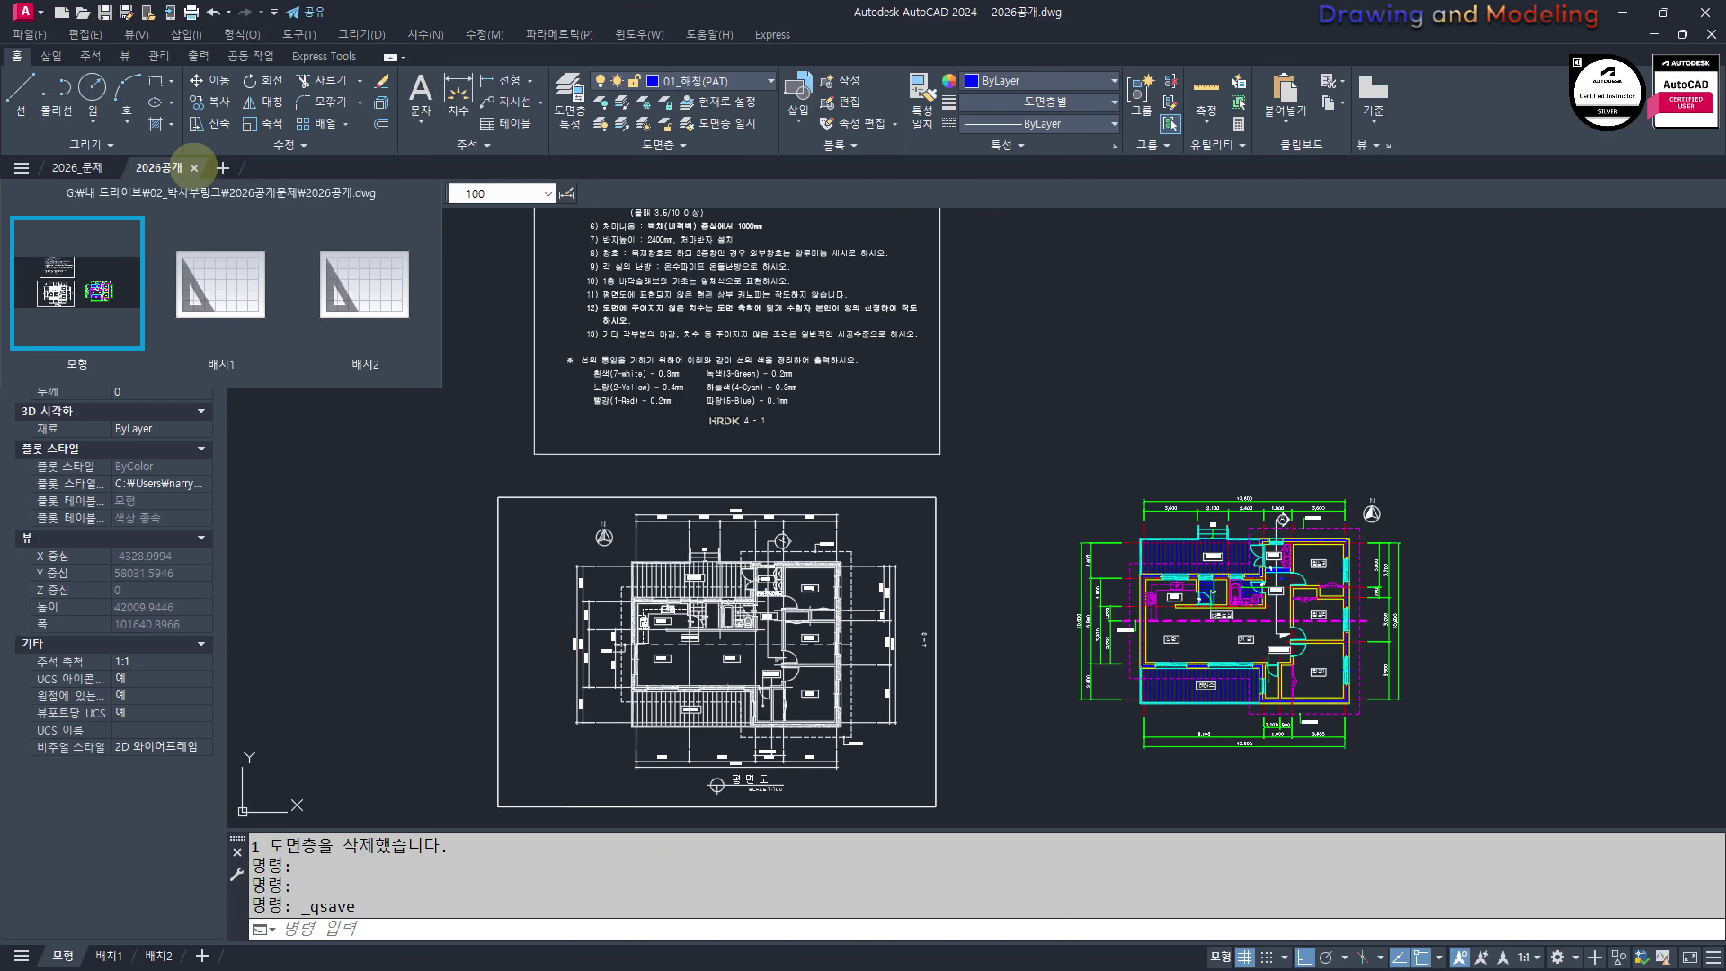
click(194, 167)
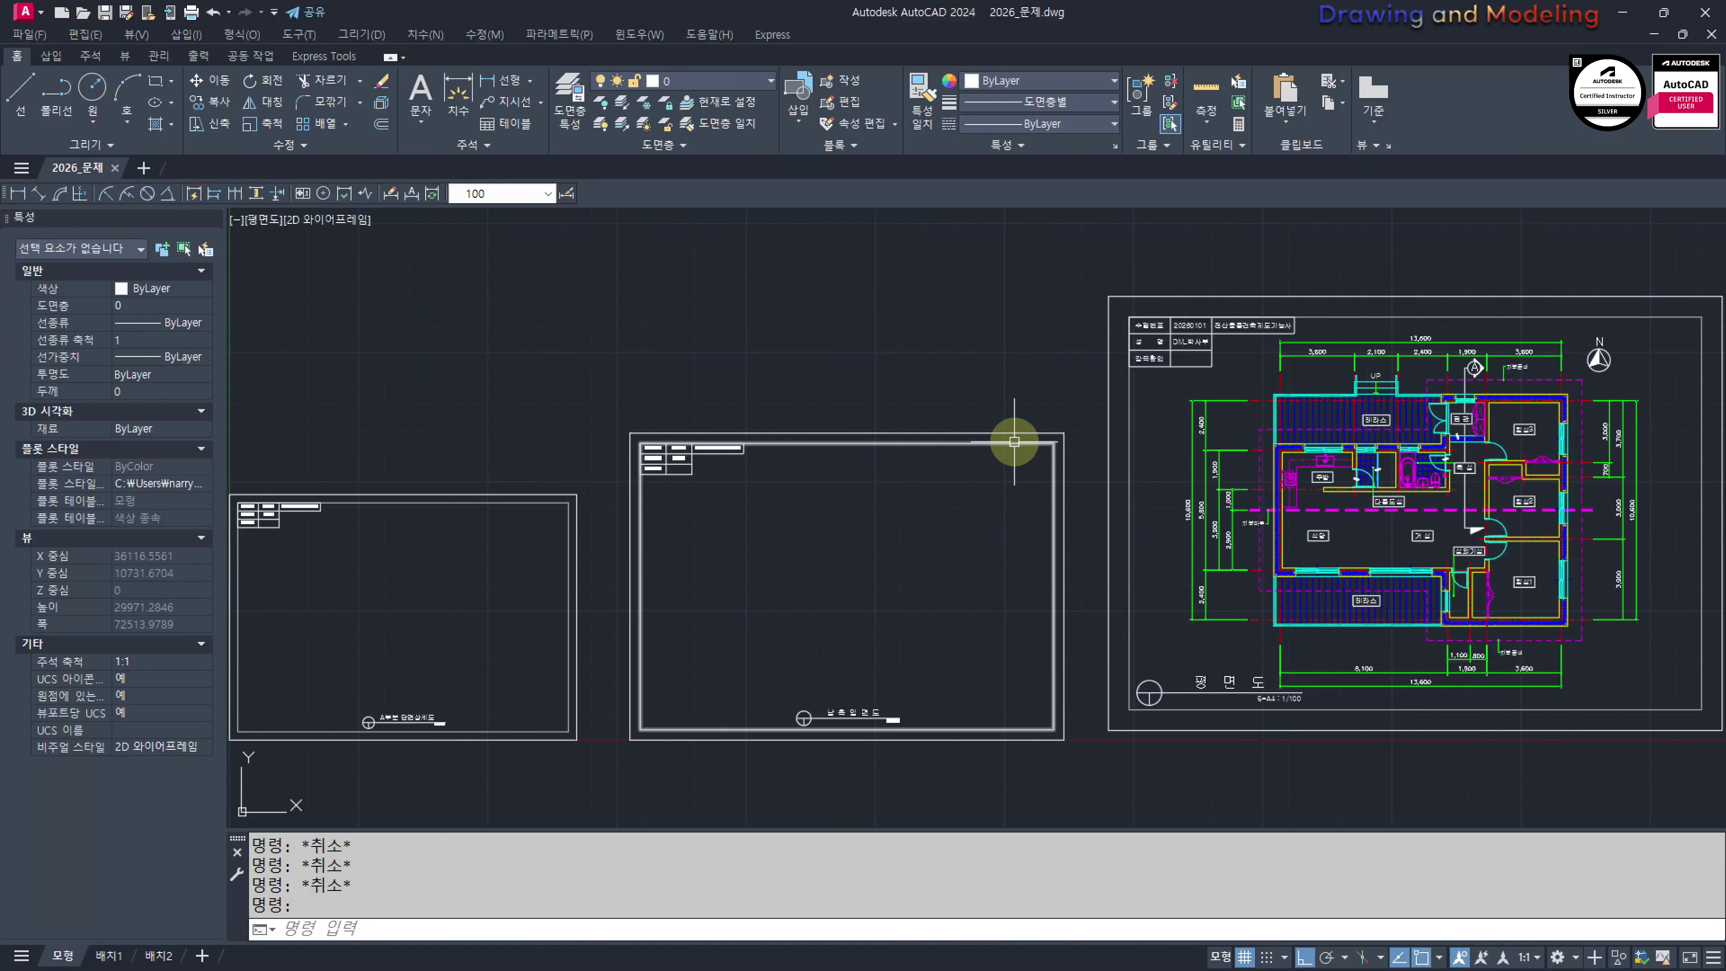
Examine the floor plan sheet in 2026_문제, including its sheet border, title block, dimensions and the 평면도 title with its scale
scroll(1102, 490, down, 3)
scroll(1248, 637, up, 7)
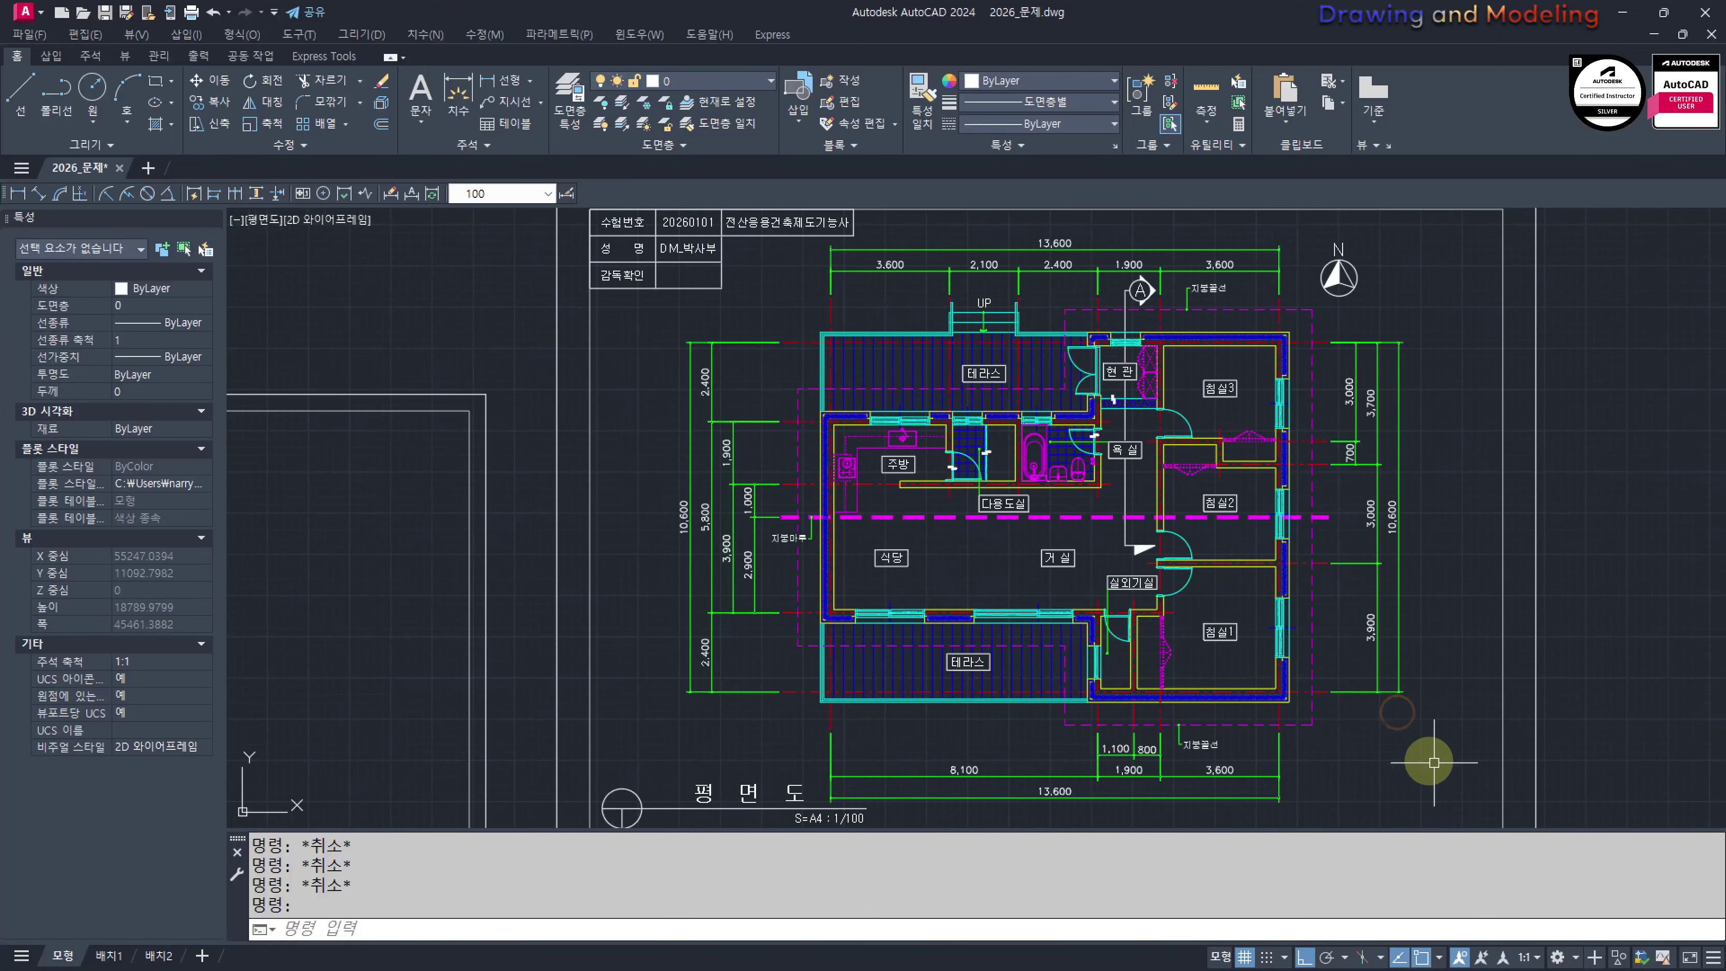
scroll(1225, 713, down, 2)
scroll(852, 602, up, 2)
middle_drag(852, 602, 805, 486)
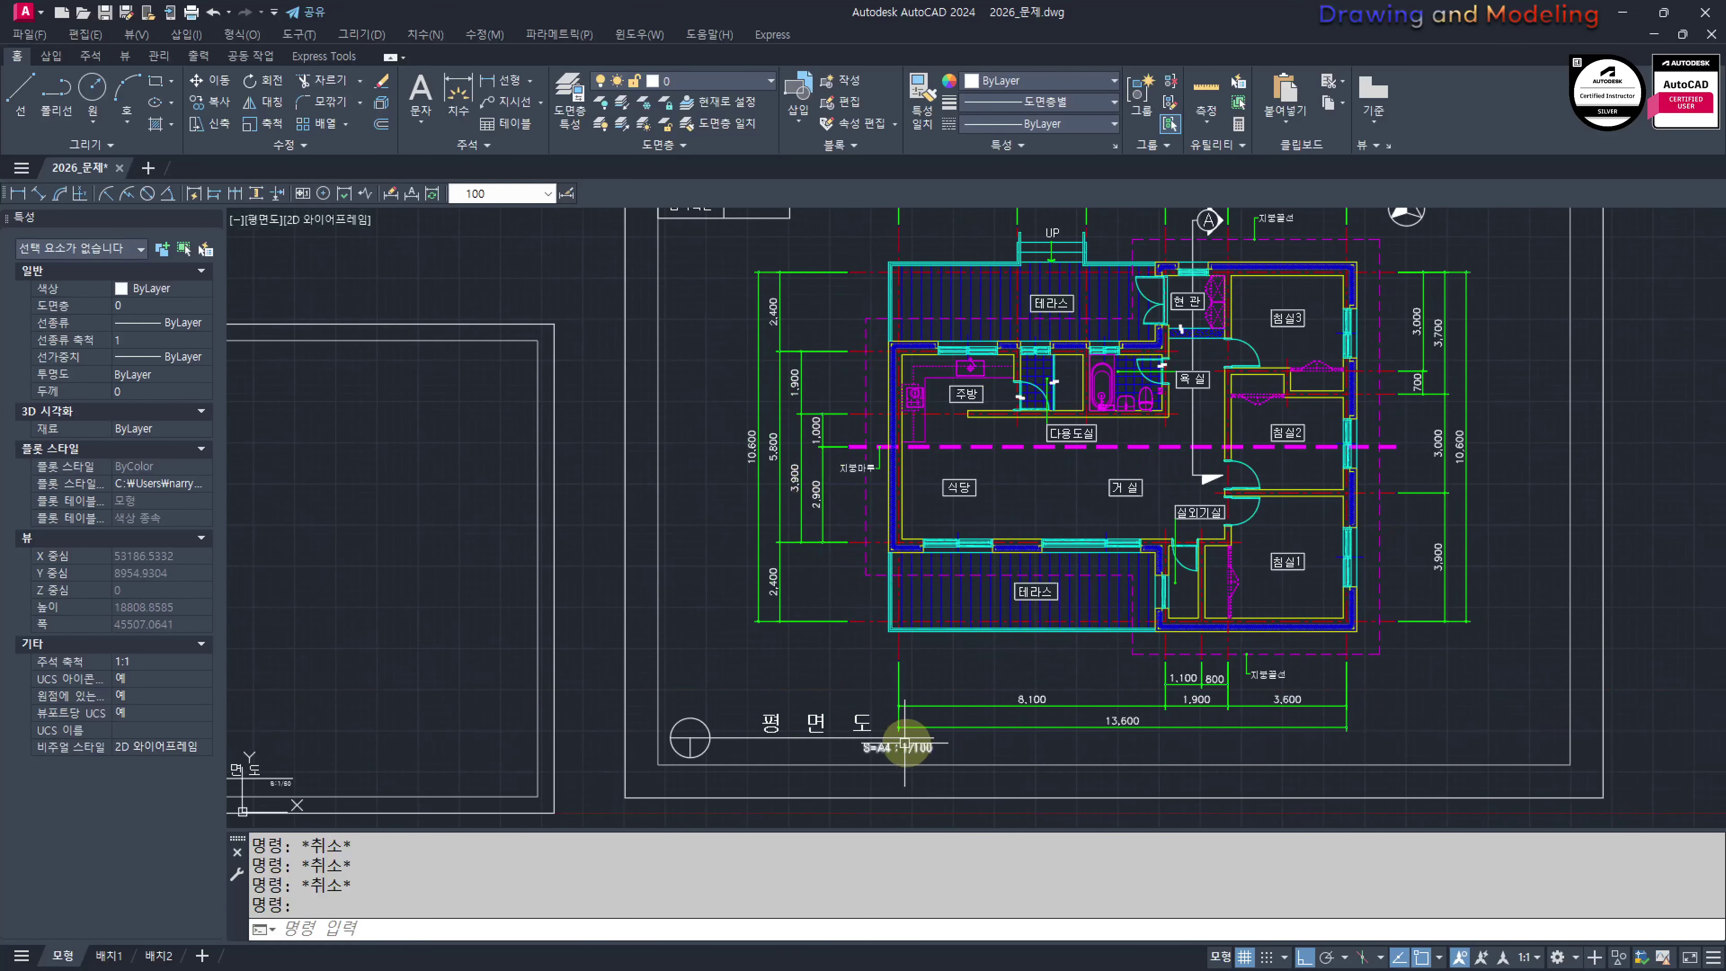
scroll(954, 753, down, 2)
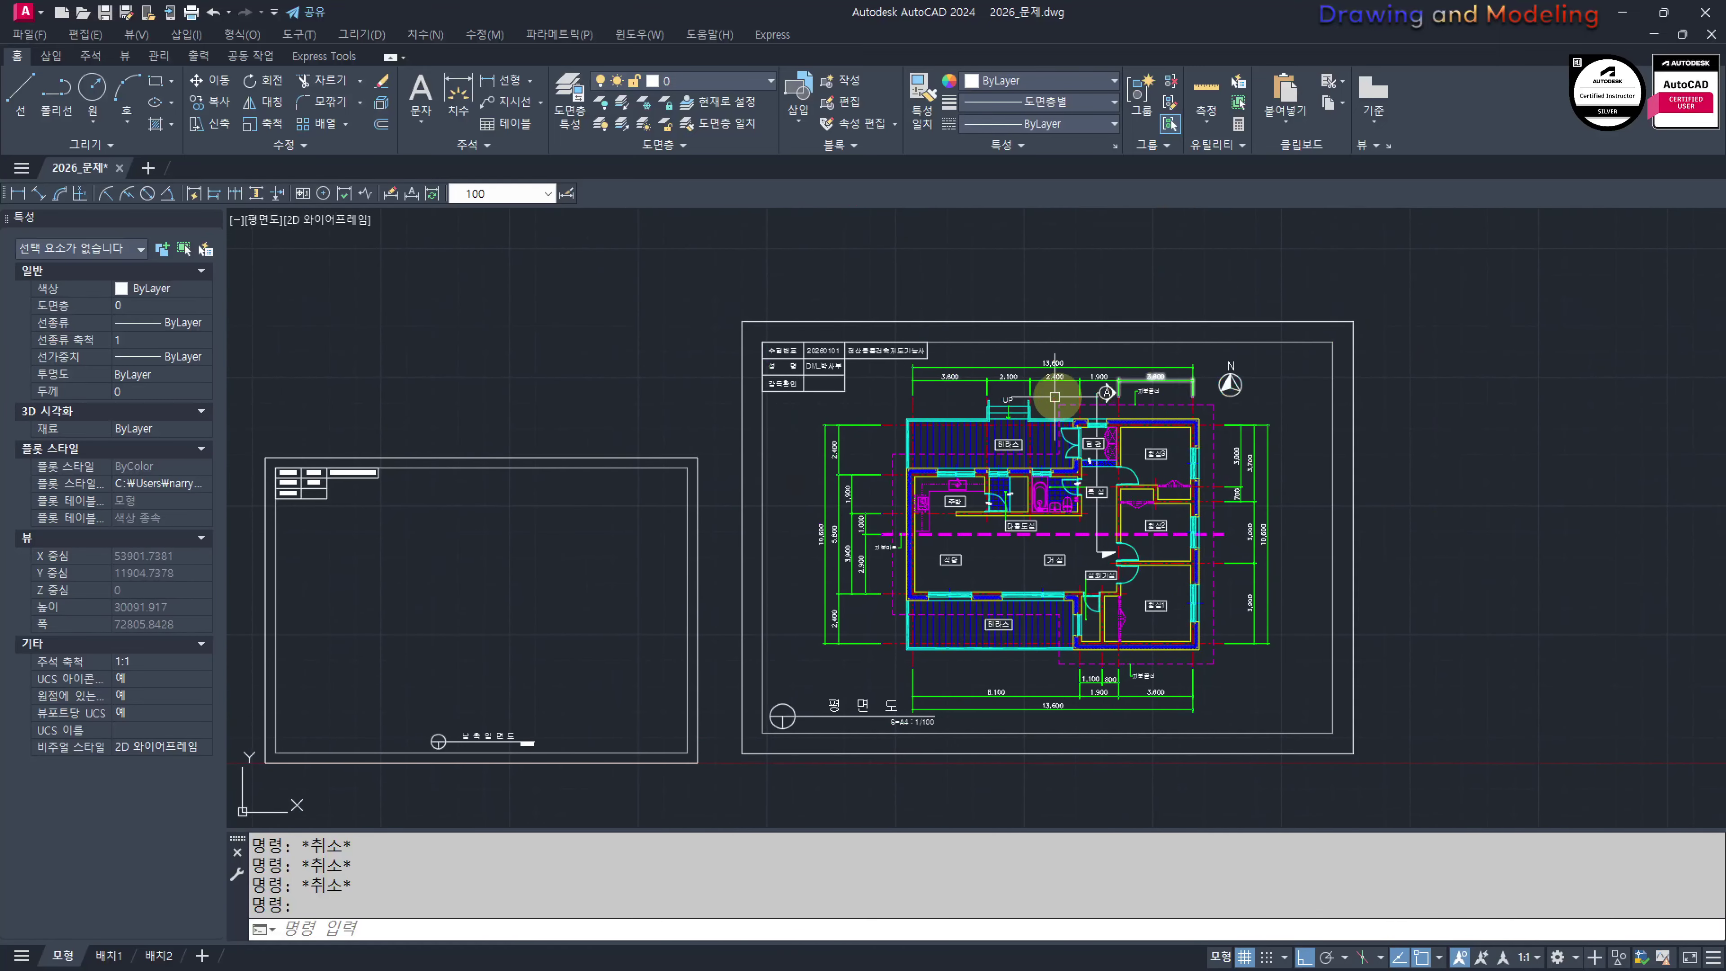
middle_drag(976, 589, 930, 573)
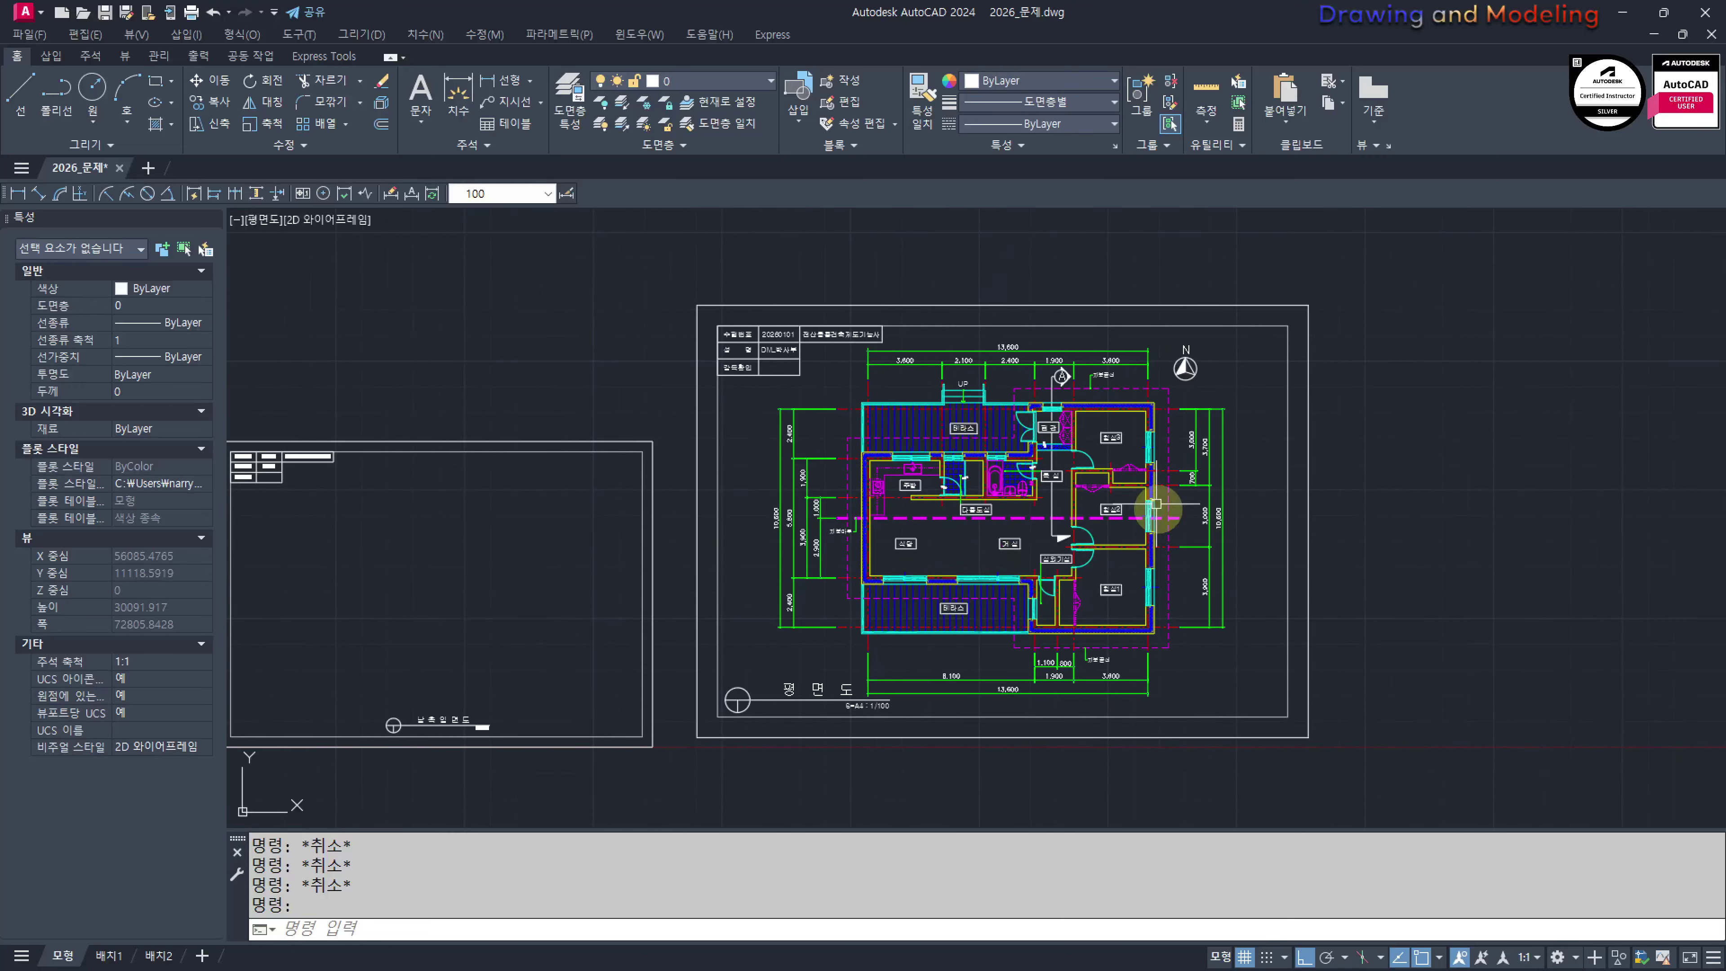
scroll(850, 707, up, 6)
scroll(910, 678, down, 4)
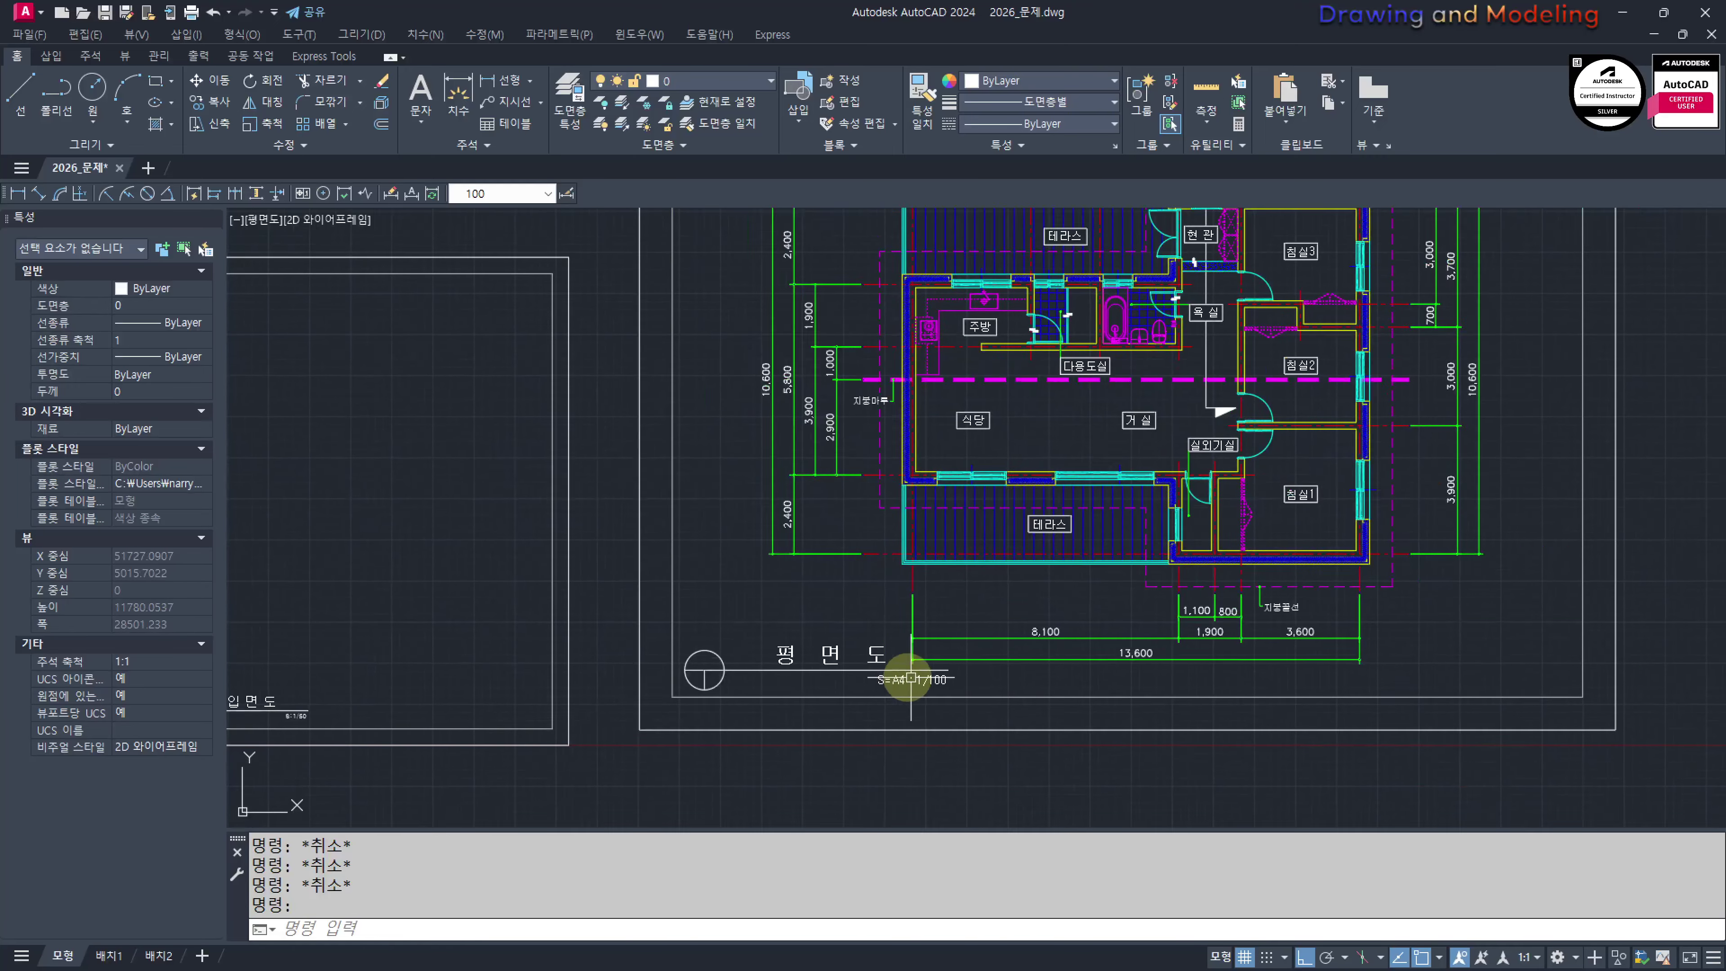
scroll(911, 678, down, 1)
scroll(1159, 750, down, 2)
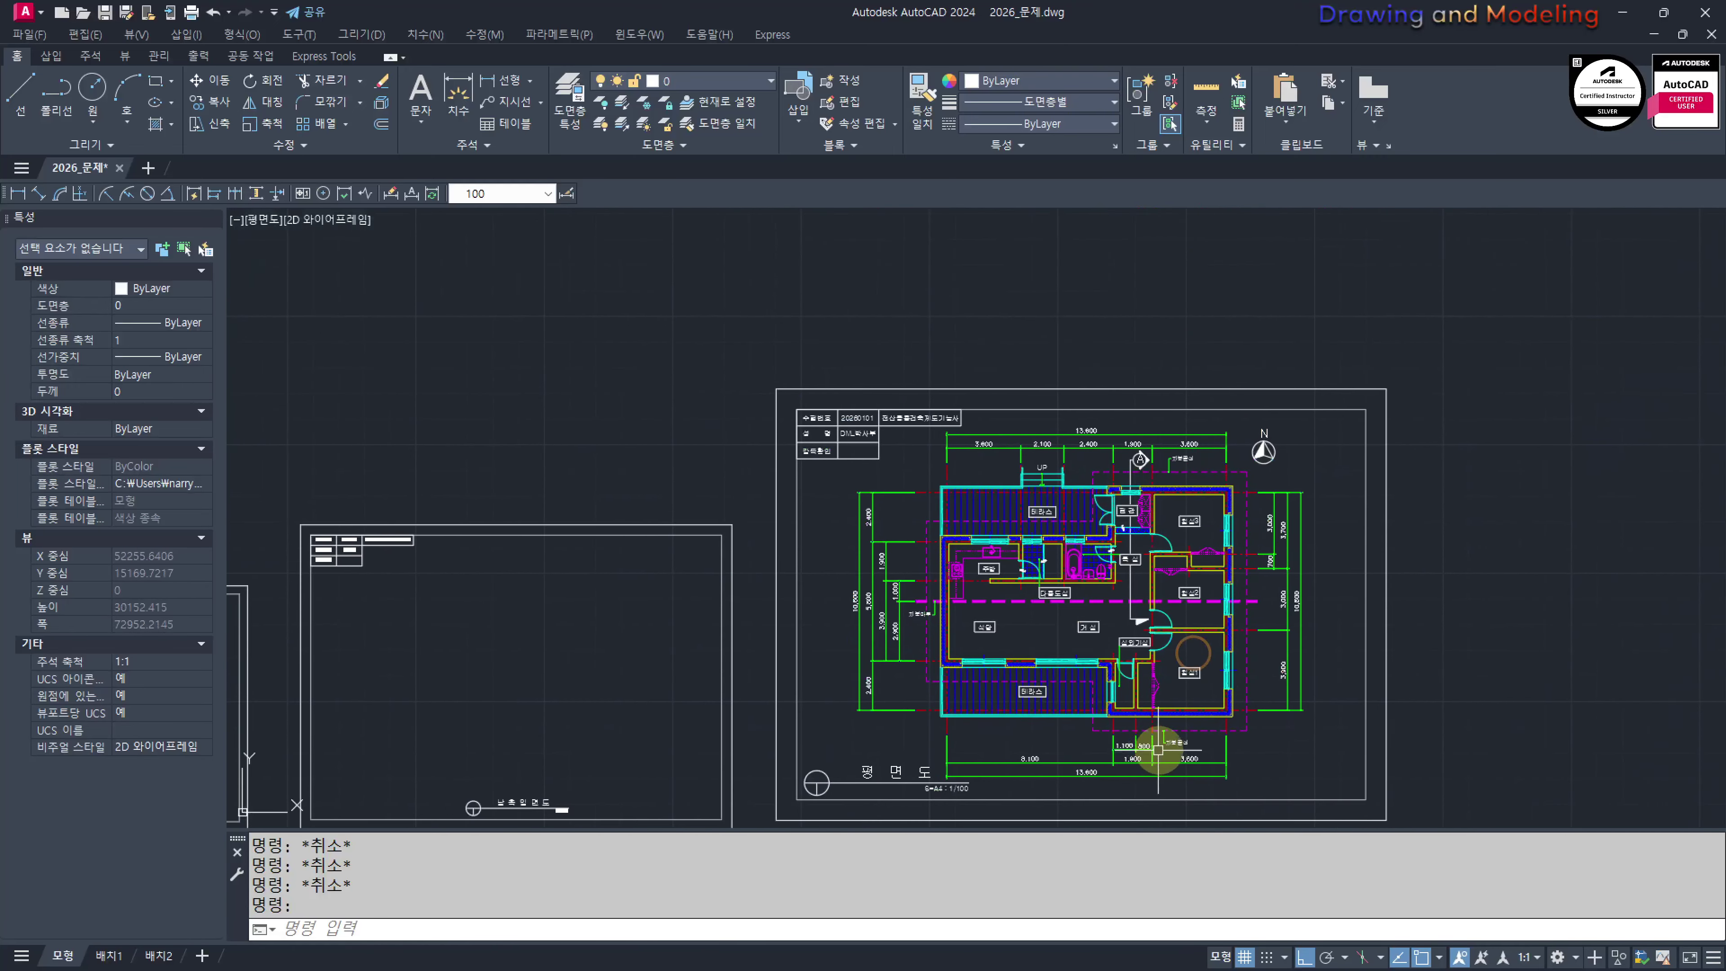
middle_drag(1159, 750, 1092, 727)
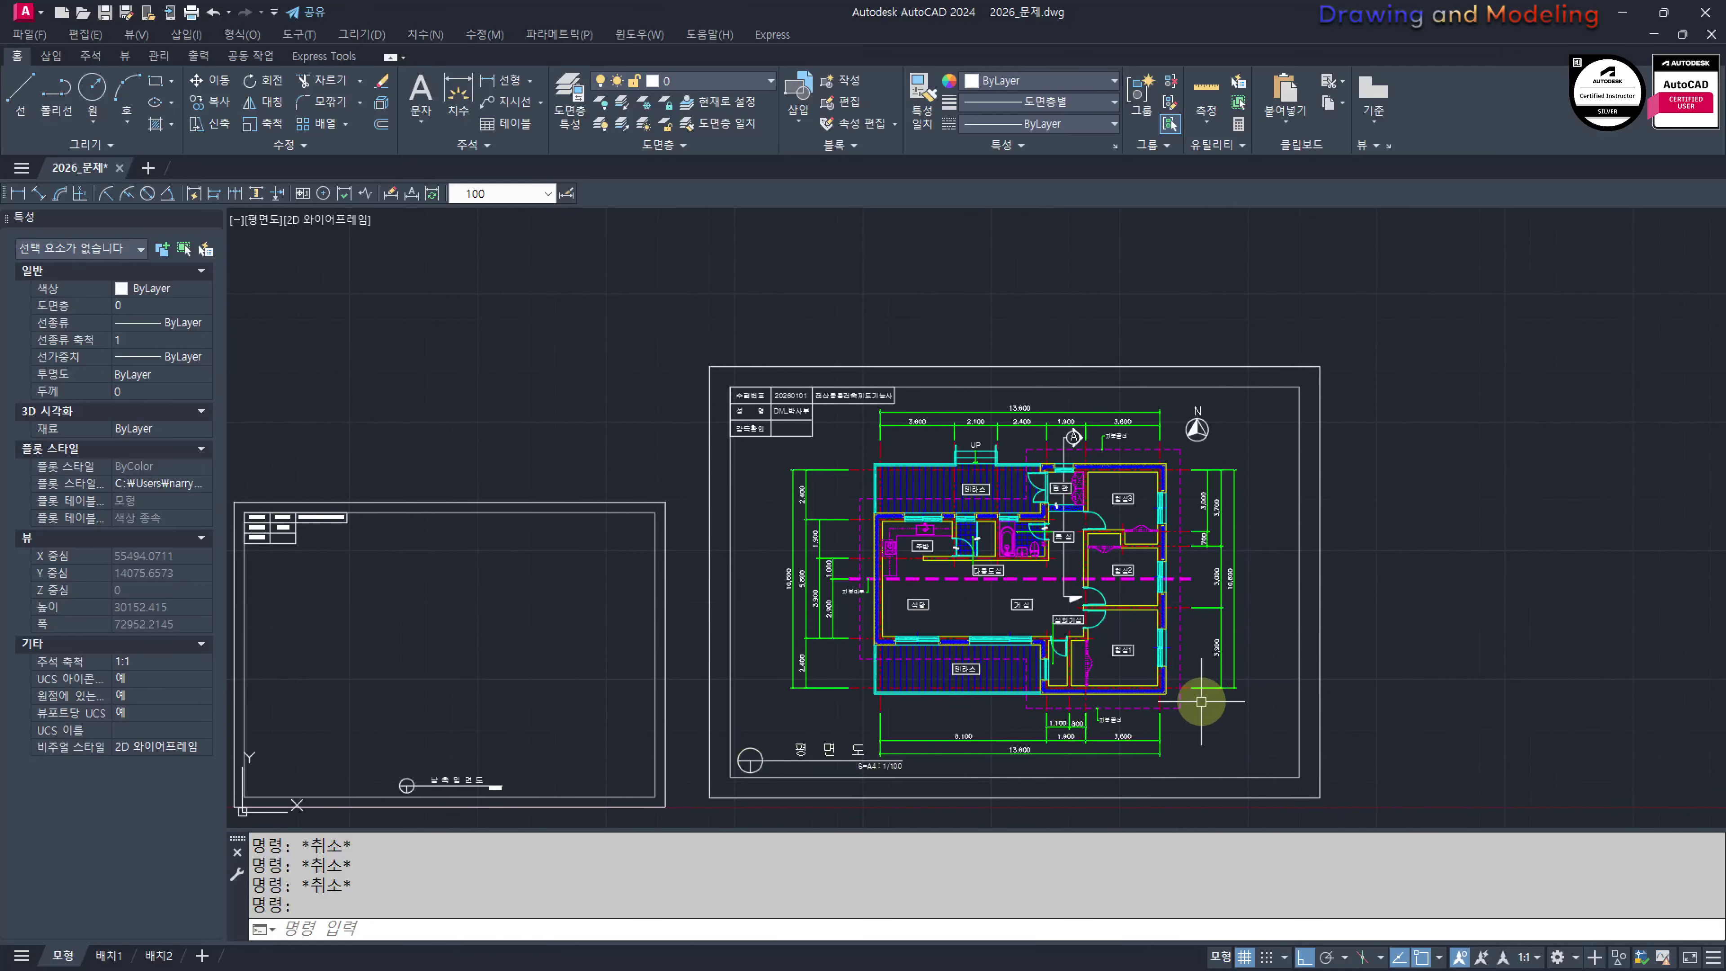
Copy the coloured floor plan with its dimensions and north arrow out of its sheet to the empty area left of the blank sheets, level with the original
click(1277, 713)
click(775, 441)
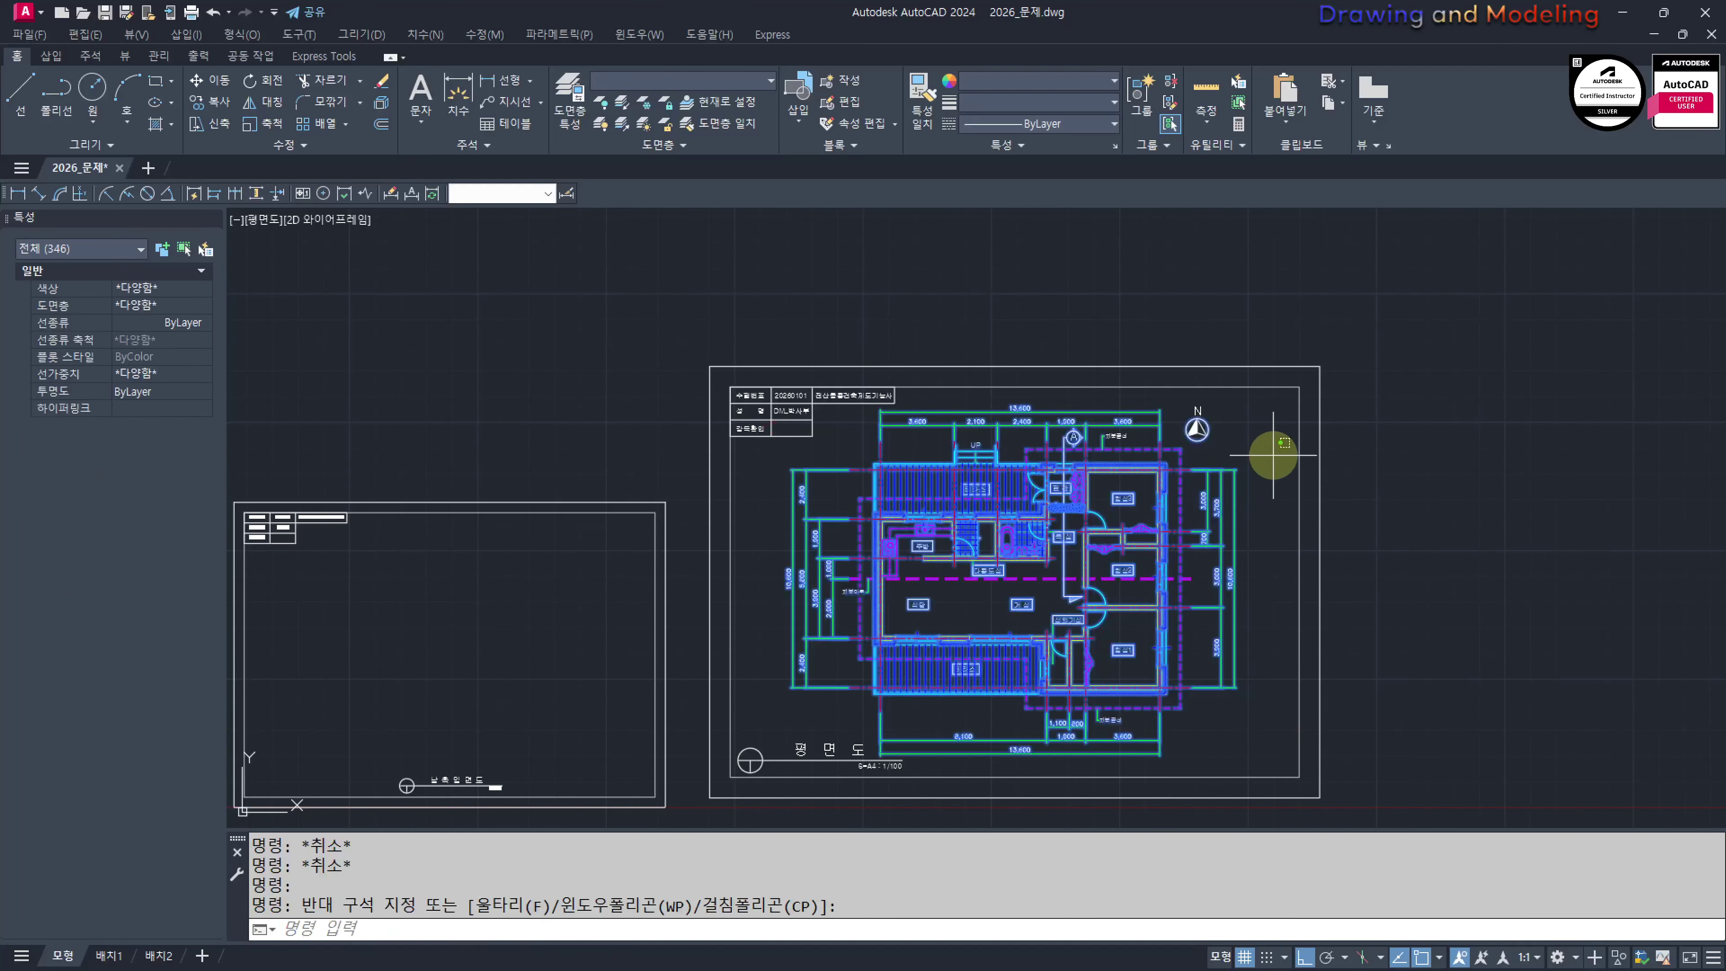
click(998, 395)
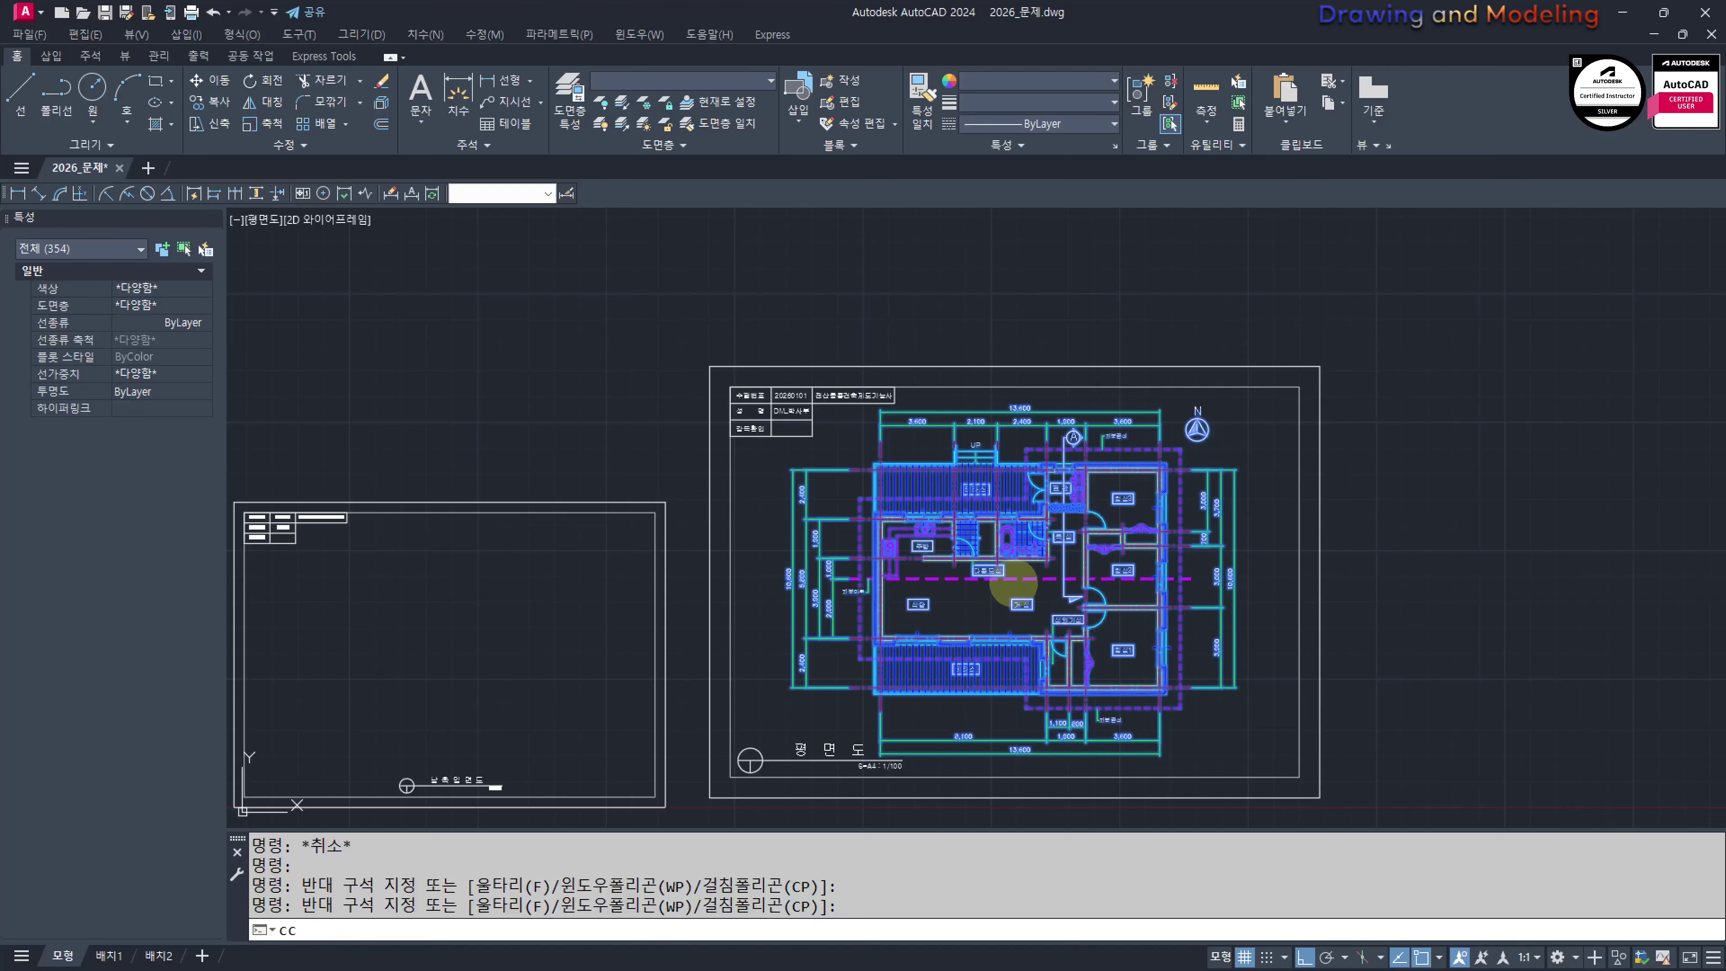
key(space)
click(1010, 574)
scroll(1238, 612, down, 6)
scroll(894, 547, up, 2)
middle_drag(895, 549, 864, 573)
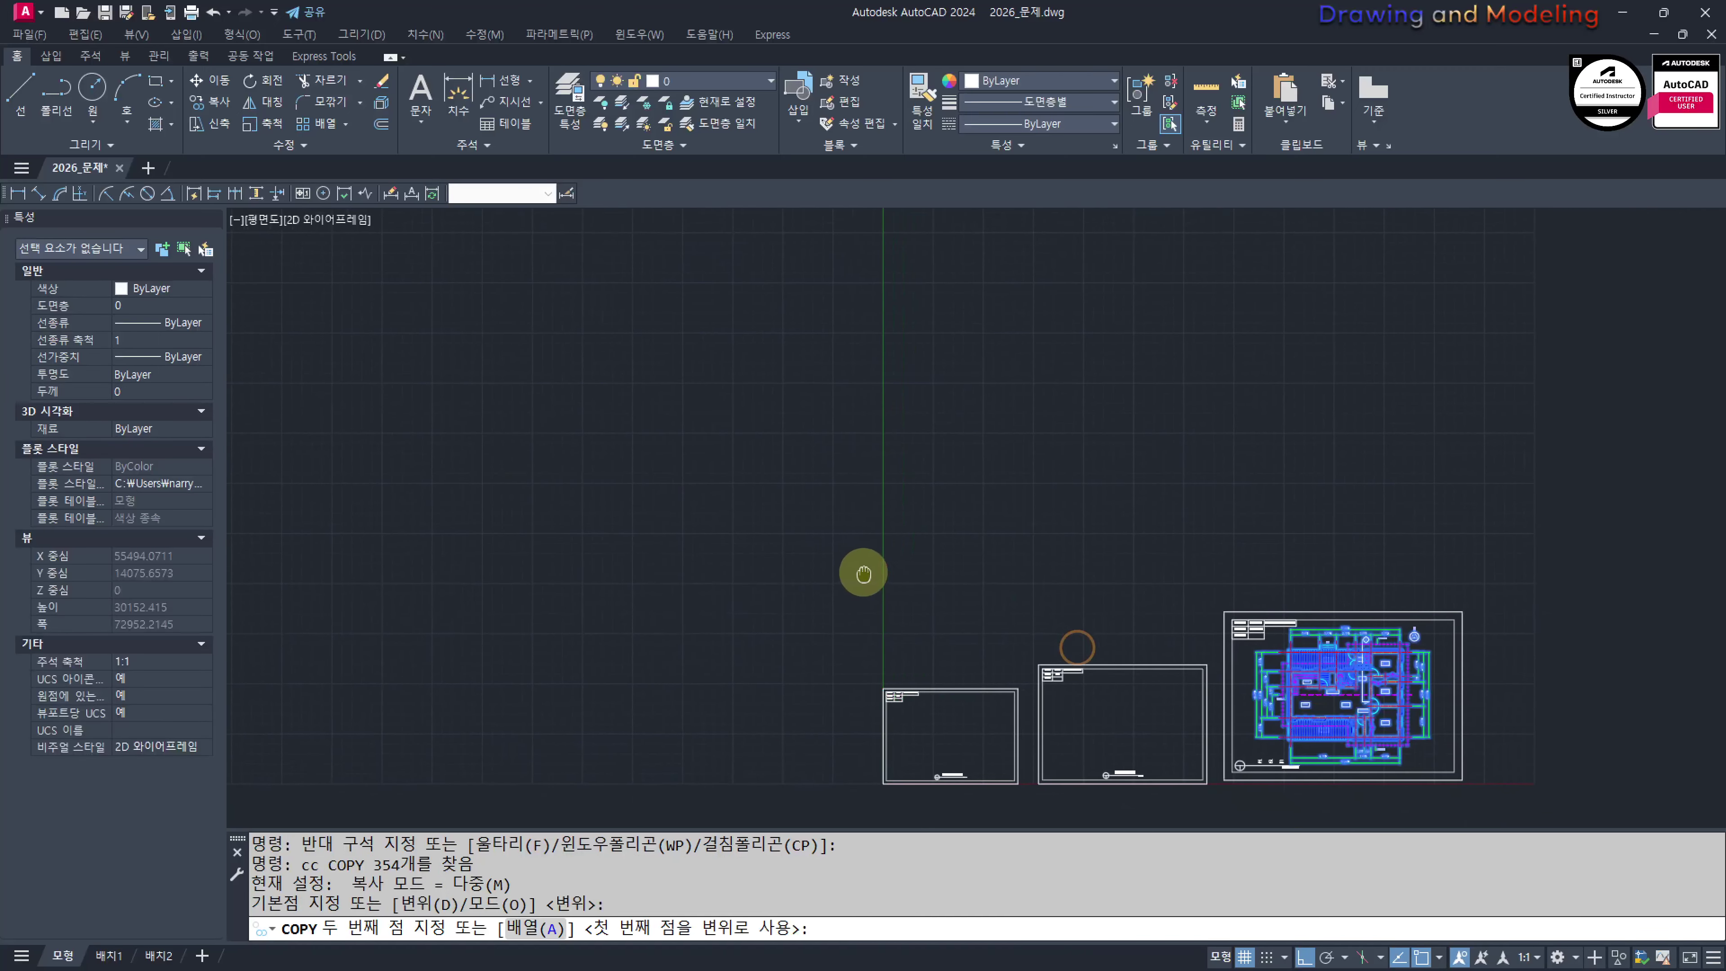
key(F8)
click(775, 444)
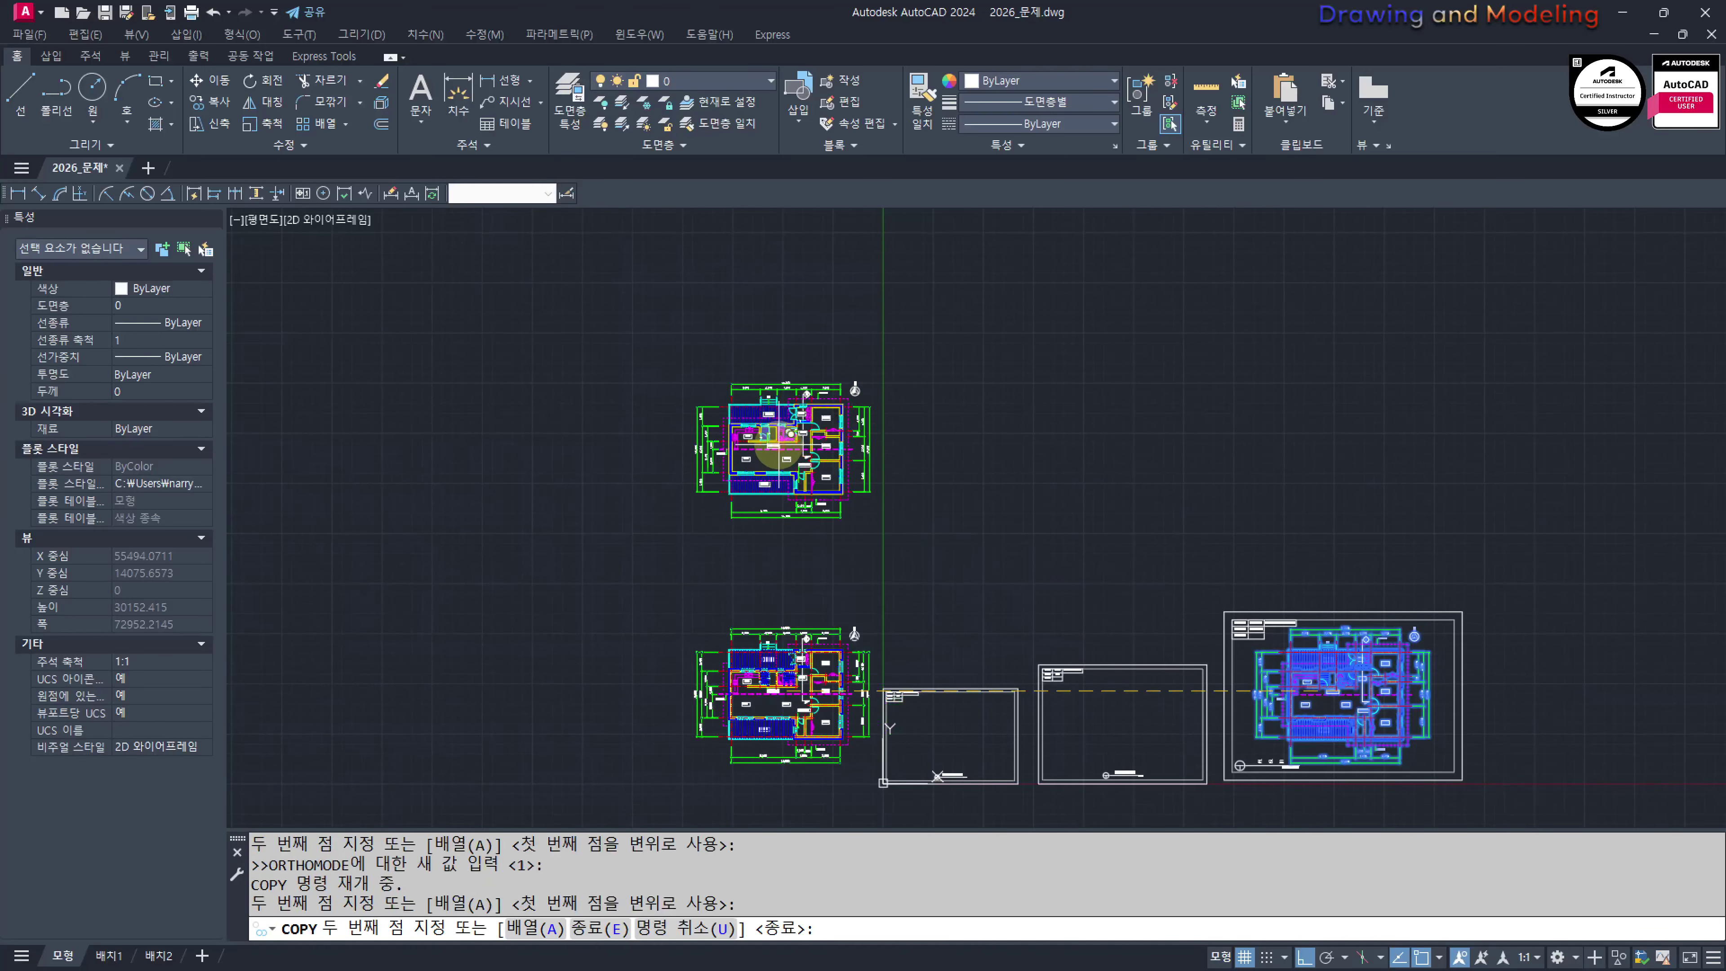
Examine the copied floor plan and its position relative to the two blank sheets and the original plan sheet
key(Escape)
scroll(951, 544, up, 4)
middle_drag(1021, 605, 972, 517)
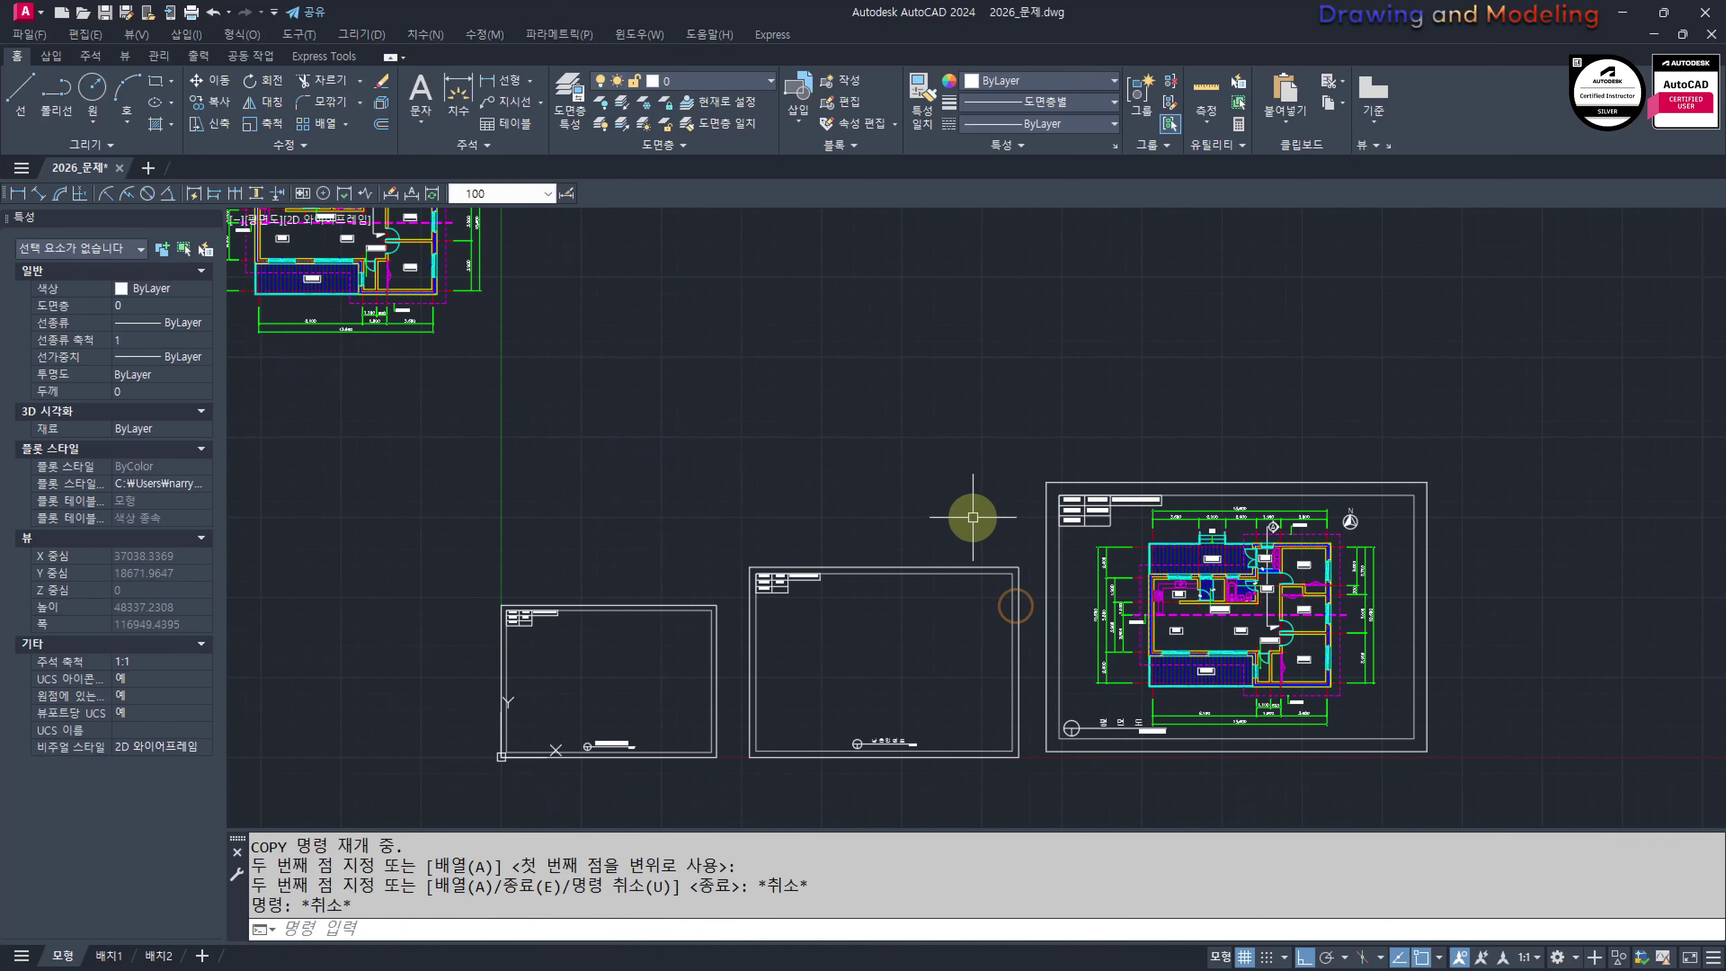
middle_drag(824, 521, 918, 563)
scroll(877, 529, down, 2)
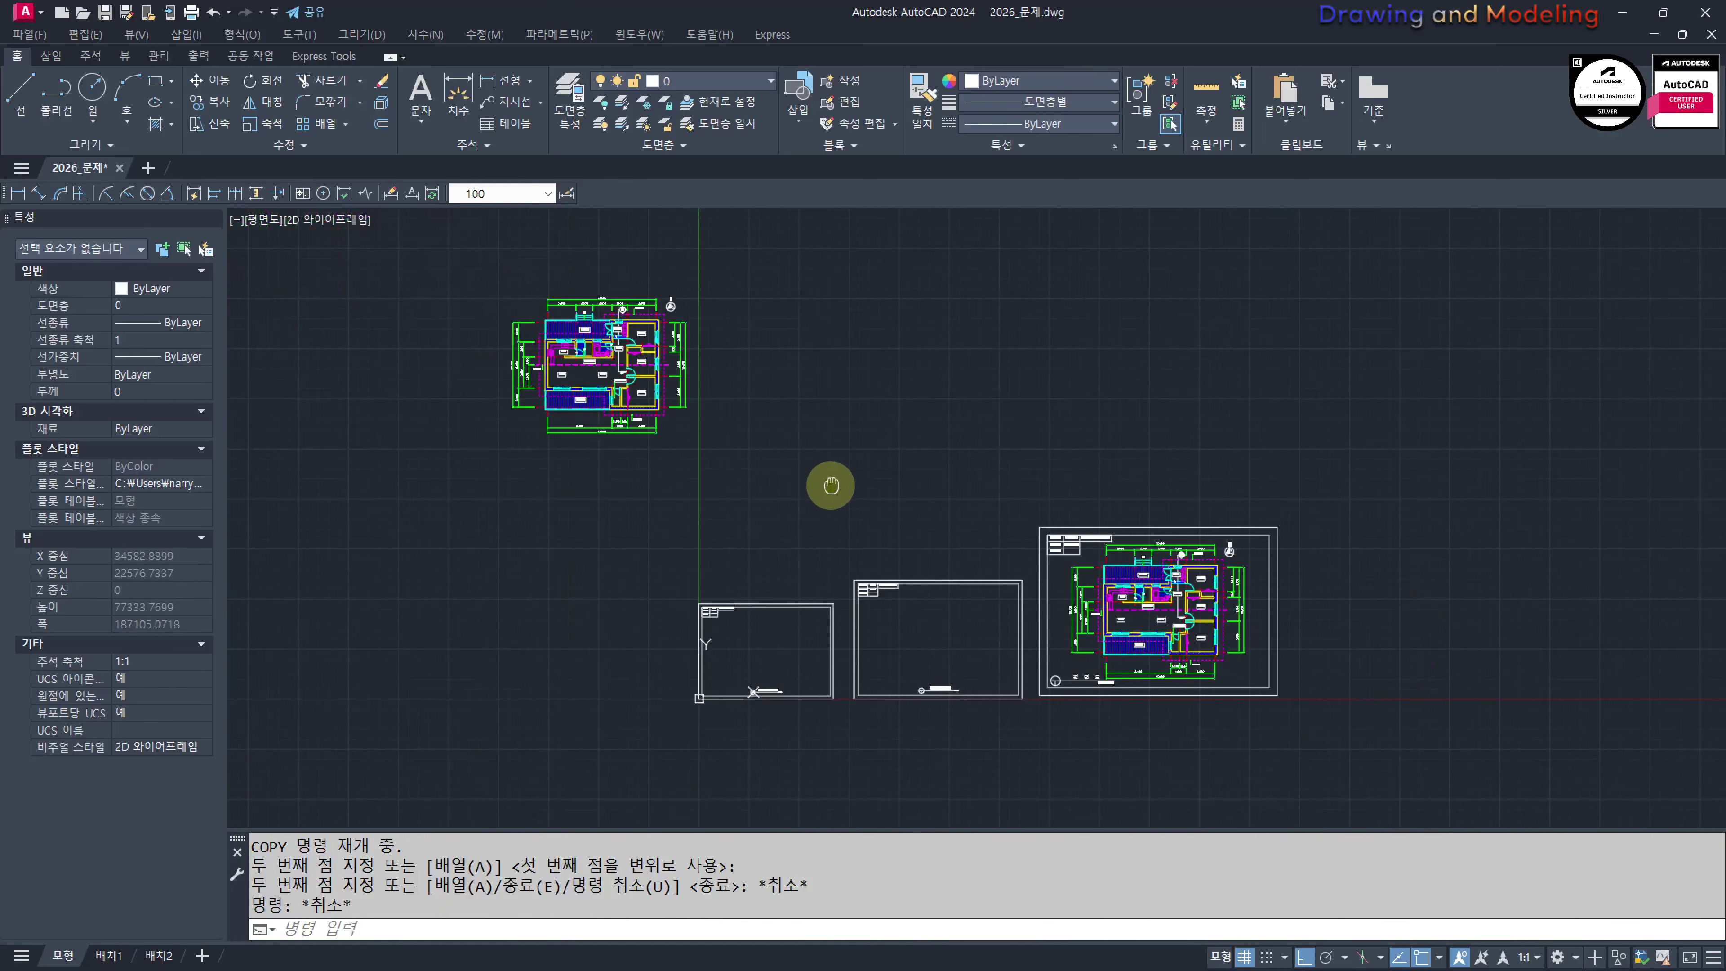
middle_drag(830, 485, 1043, 647)
scroll(759, 493, up, 4)
middle_drag(990, 558, 914, 560)
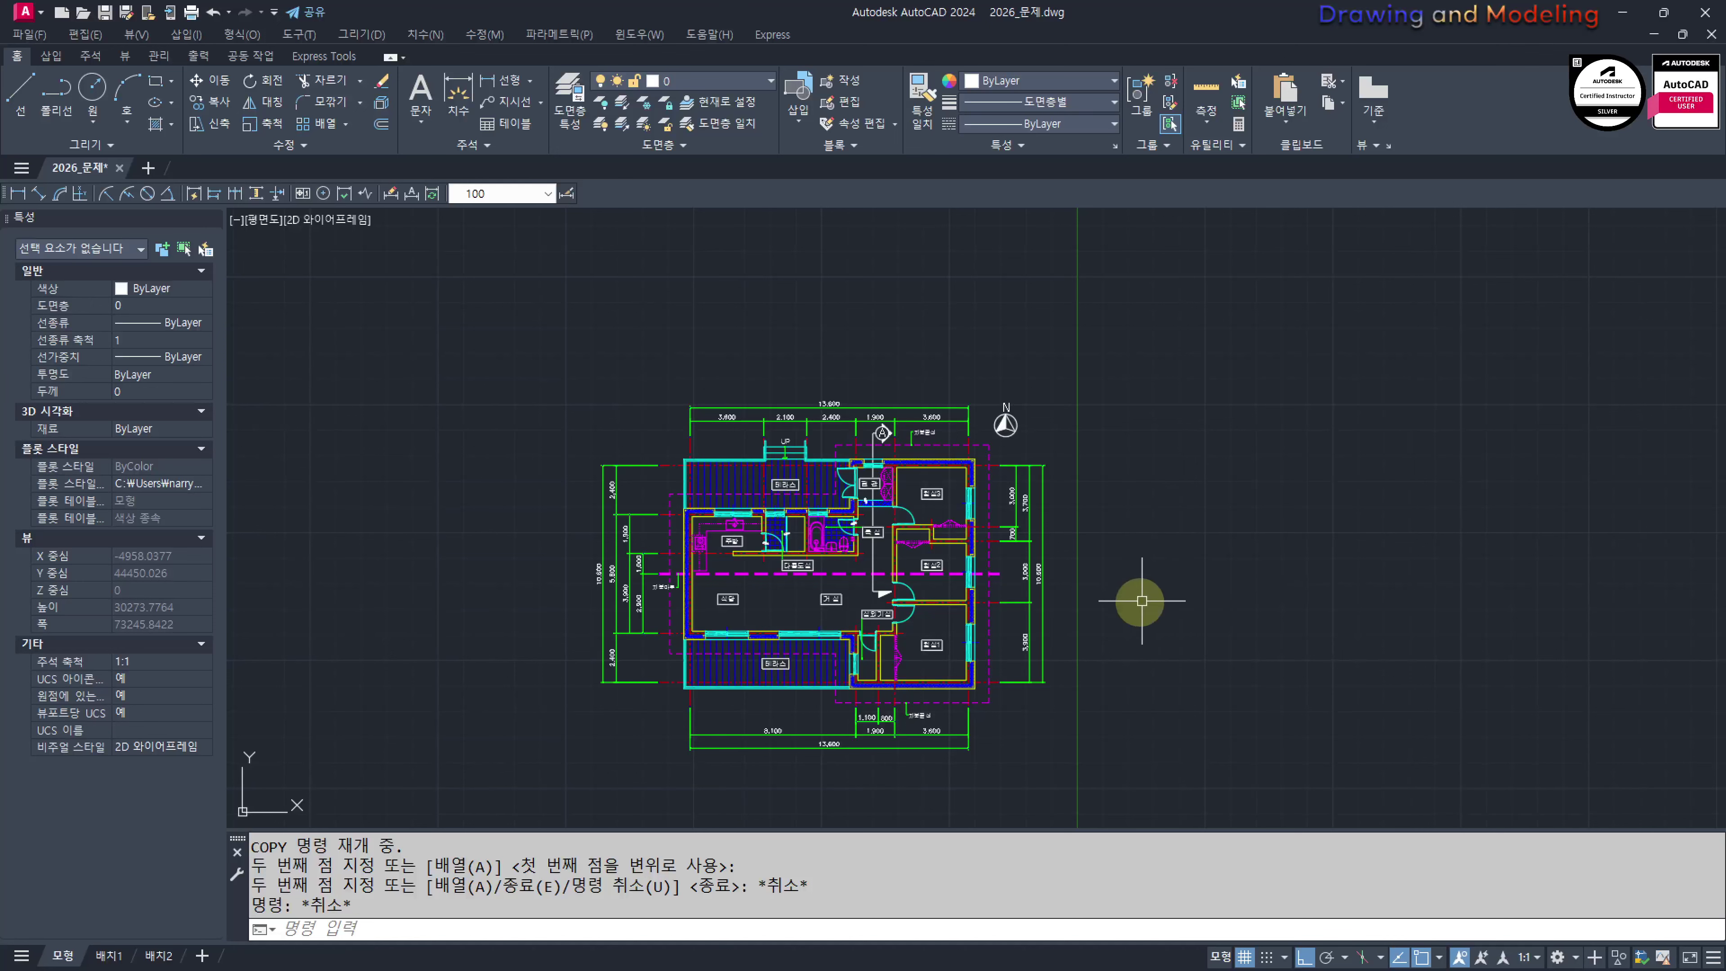
middle_drag(1098, 633, 1232, 566)
scroll(1121, 564, down, 4)
mouse_move(1188, 643)
middle_down()
mouse_move(841, 527)
mouse_move(635, 509)
middle_up()
scroll(631, 508, up, 2)
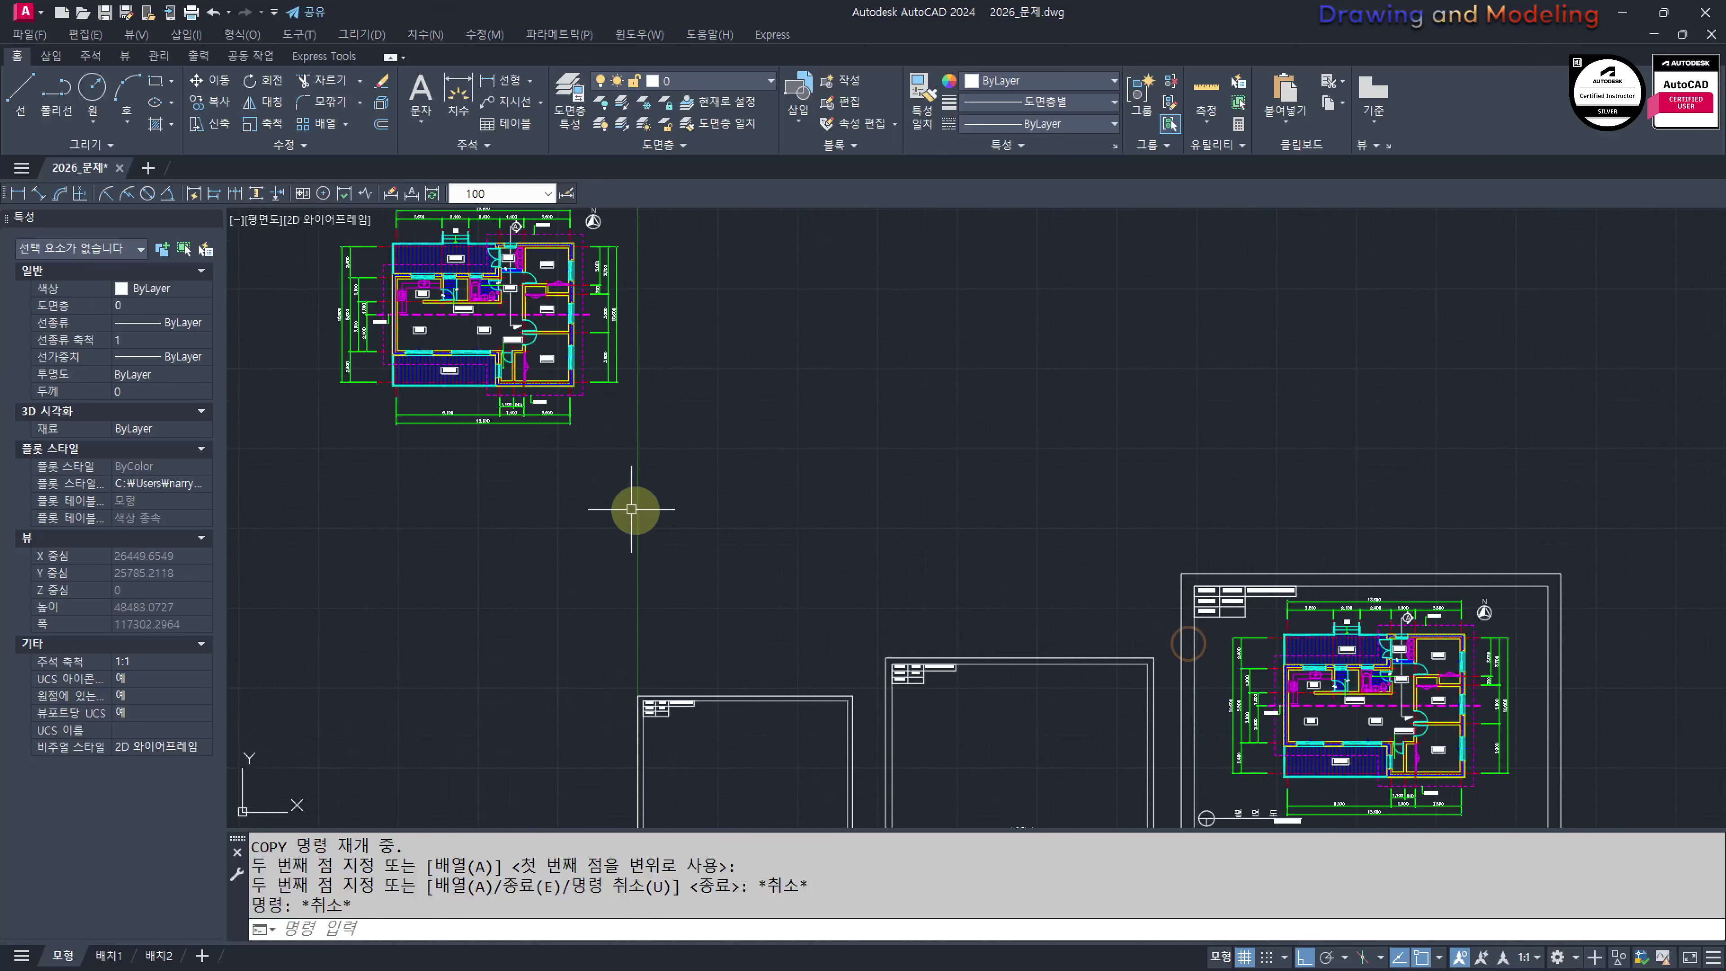
mouse_move(451, 399)
middle_down()
mouse_move(847, 586)
mouse_move(855, 646)
middle_up()
scroll(921, 564, up, 5)
scroll(917, 561, down, 5)
Move the whole copied floor plan with its dimensions and north arrow straight up by about 4,576 units
click(612, 368)
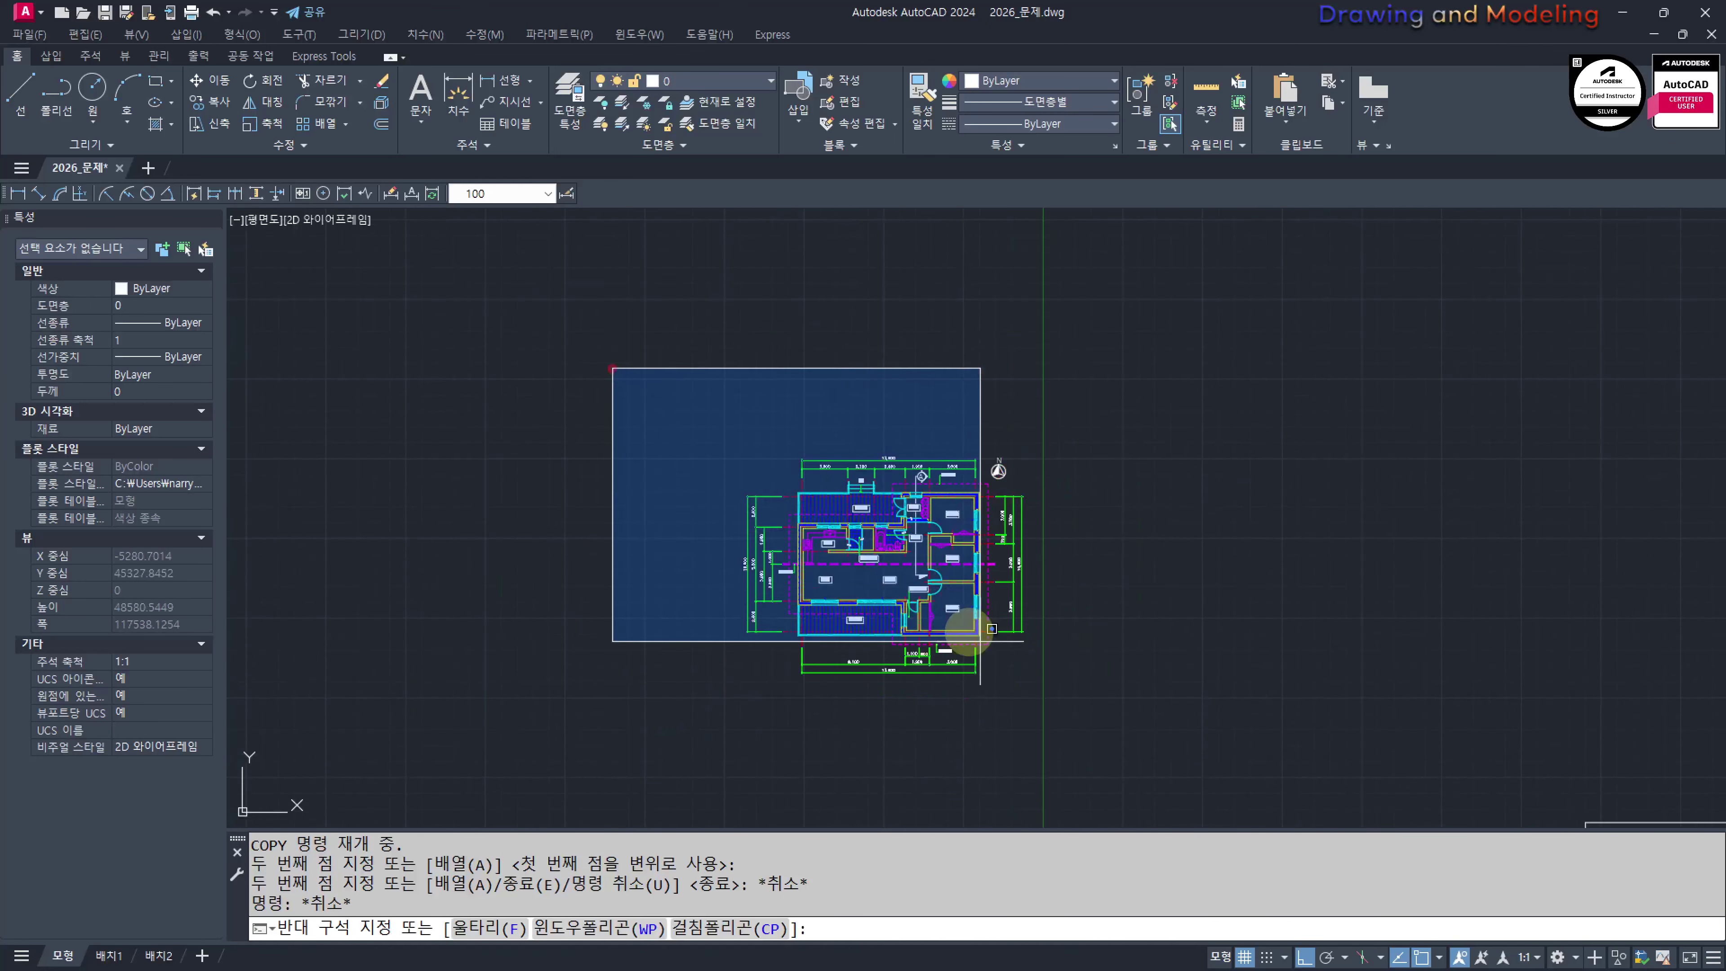
click(980, 640)
middle_drag(1105, 617, 1079, 647)
text(m)
key(Return)
click(1074, 582)
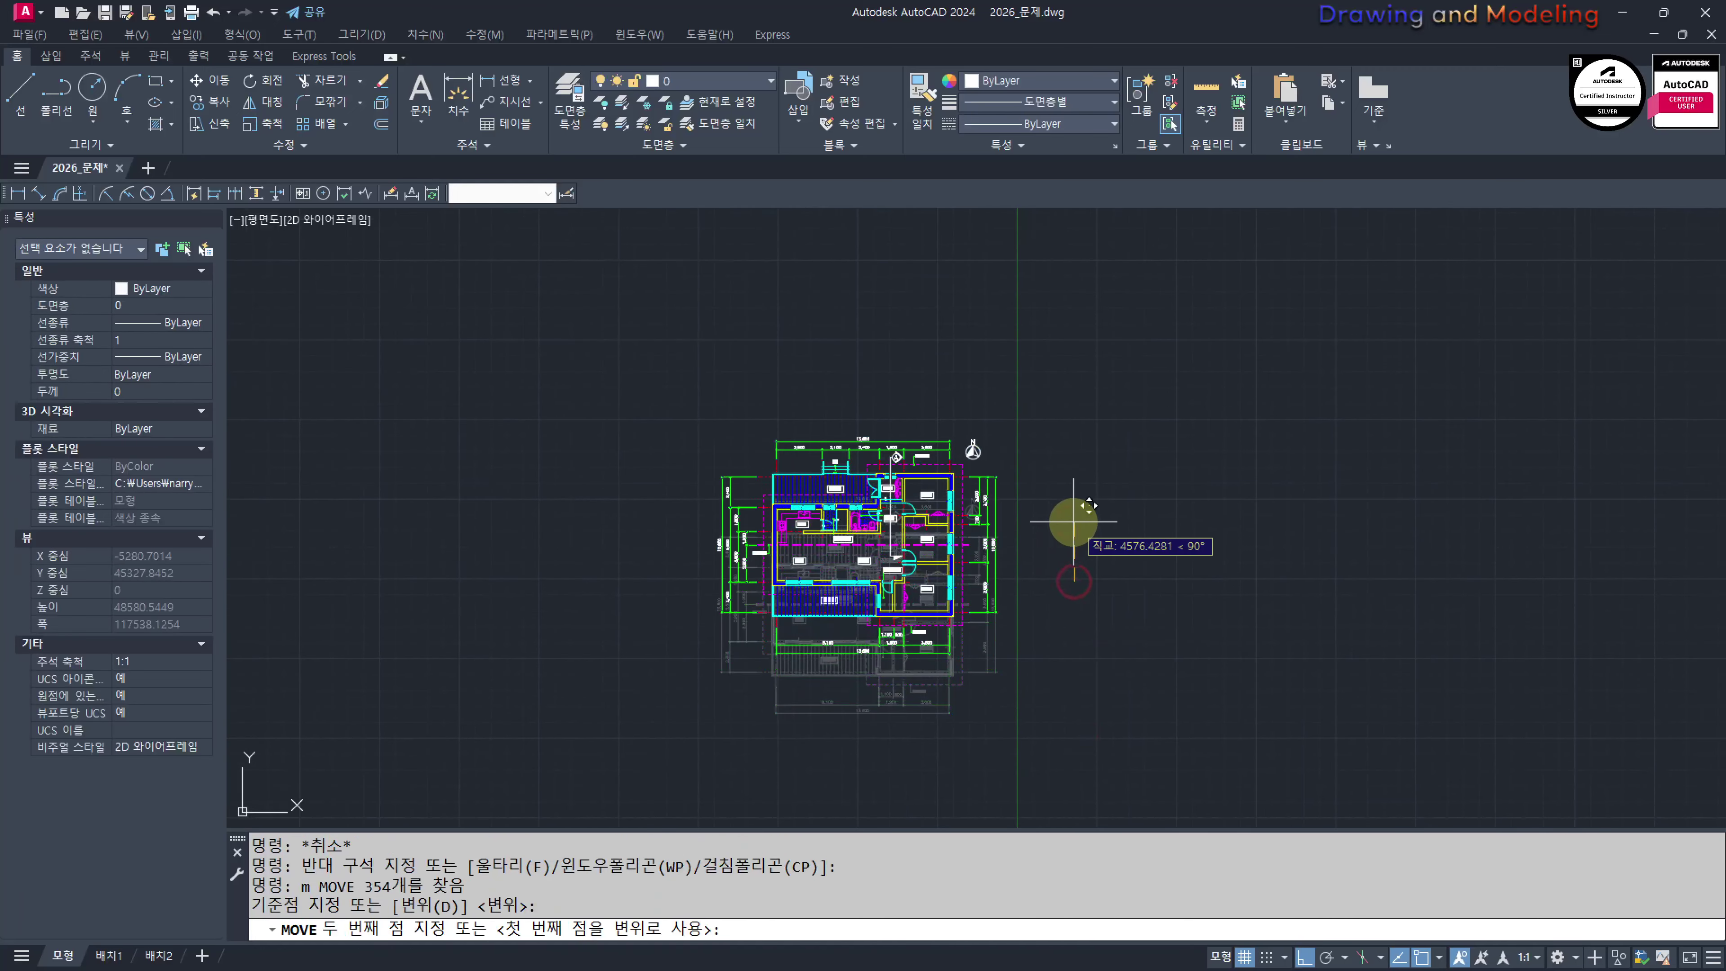
click(1075, 521)
key(Escape)
key(Escape)
Examine the moved floor plan's rooms, walls, red centre lines and overall dimensions
scroll(1088, 537, down, 5)
mouse_move(1140, 586)
middle_down()
mouse_move(1039, 559)
mouse_move(1145, 610)
mouse_move(1067, 590)
middle_up()
scroll(1023, 532, up, 5)
scroll(1060, 588, up, 2)
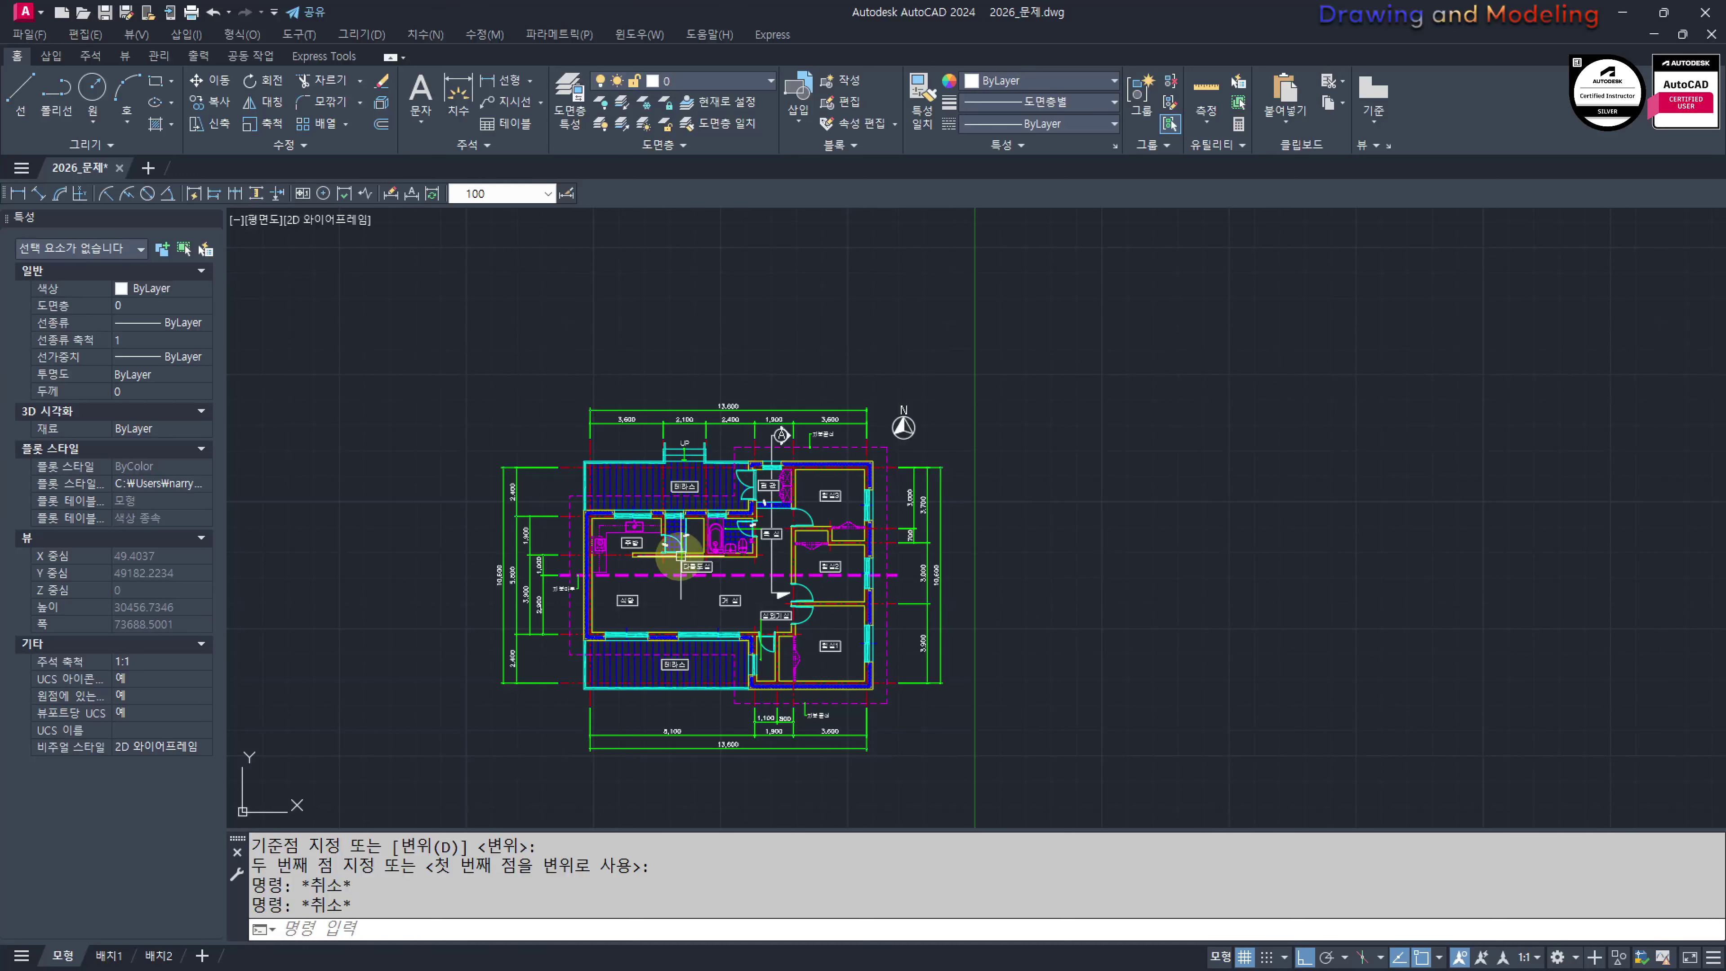
scroll(679, 556, up, 4)
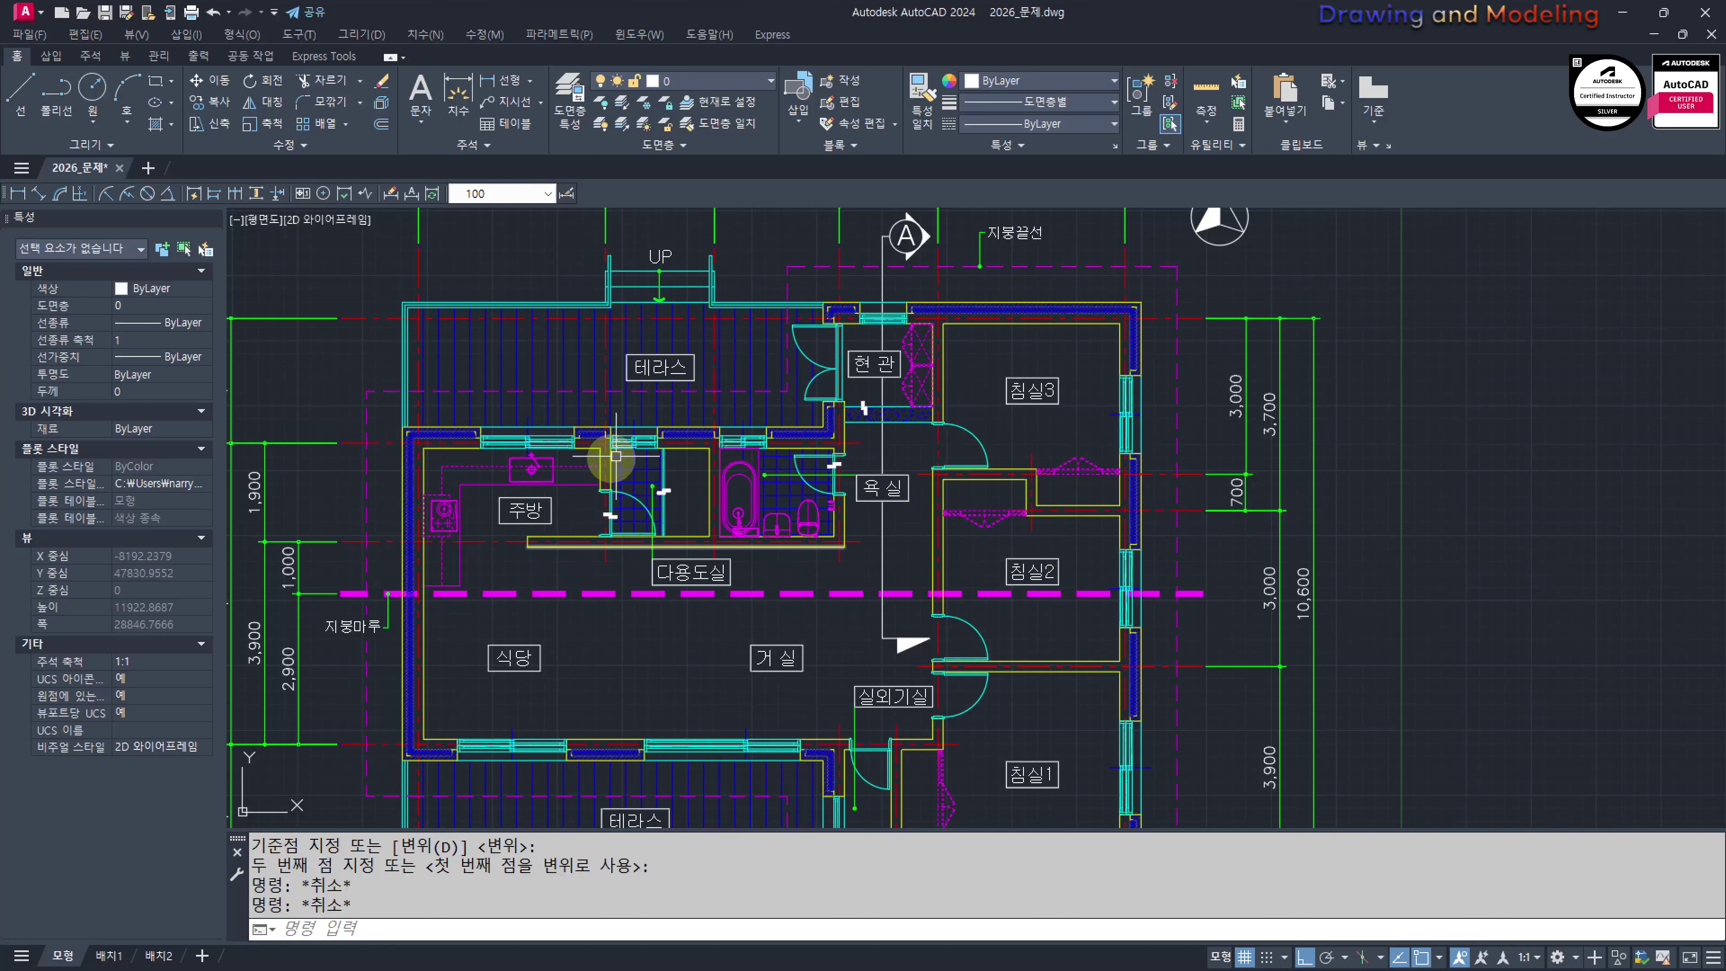
scroll(687, 504, down, 2)
middle_drag(1158, 555, 1047, 551)
mouse_move(813, 547)
middle_down()
mouse_move(983, 543)
mouse_move(890, 500)
middle_up()
middle_drag(826, 402, 830, 414)
middle_drag(773, 580, 764, 588)
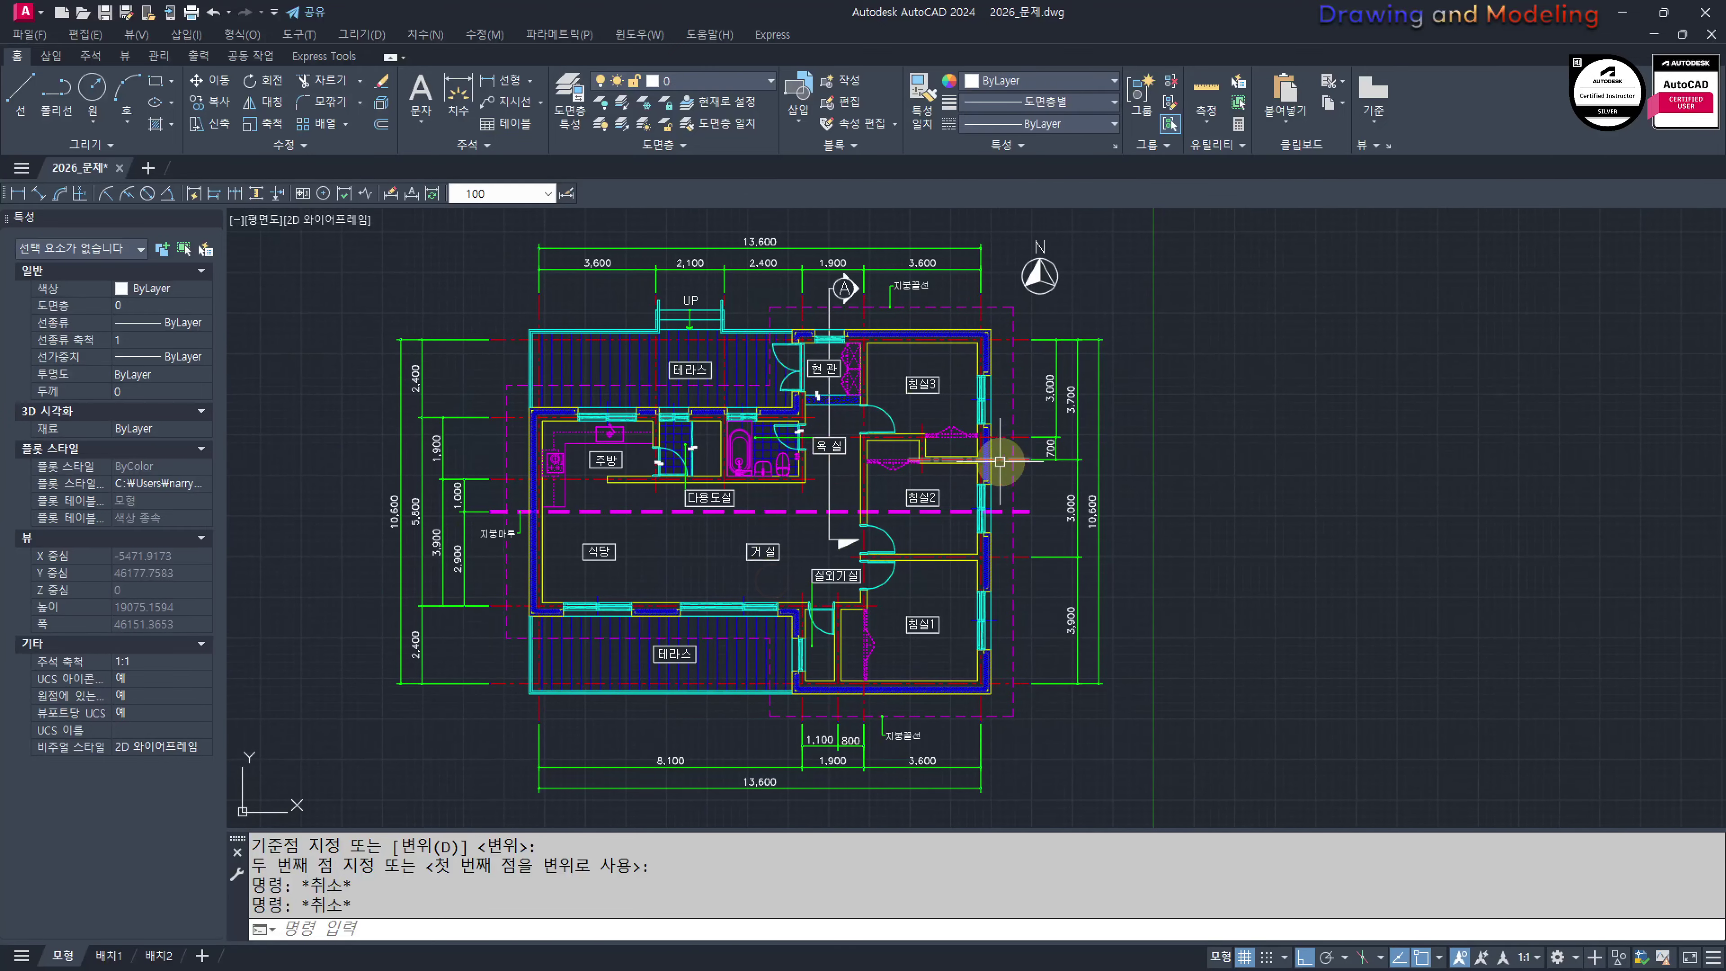
scroll(1115, 524, up, 2)
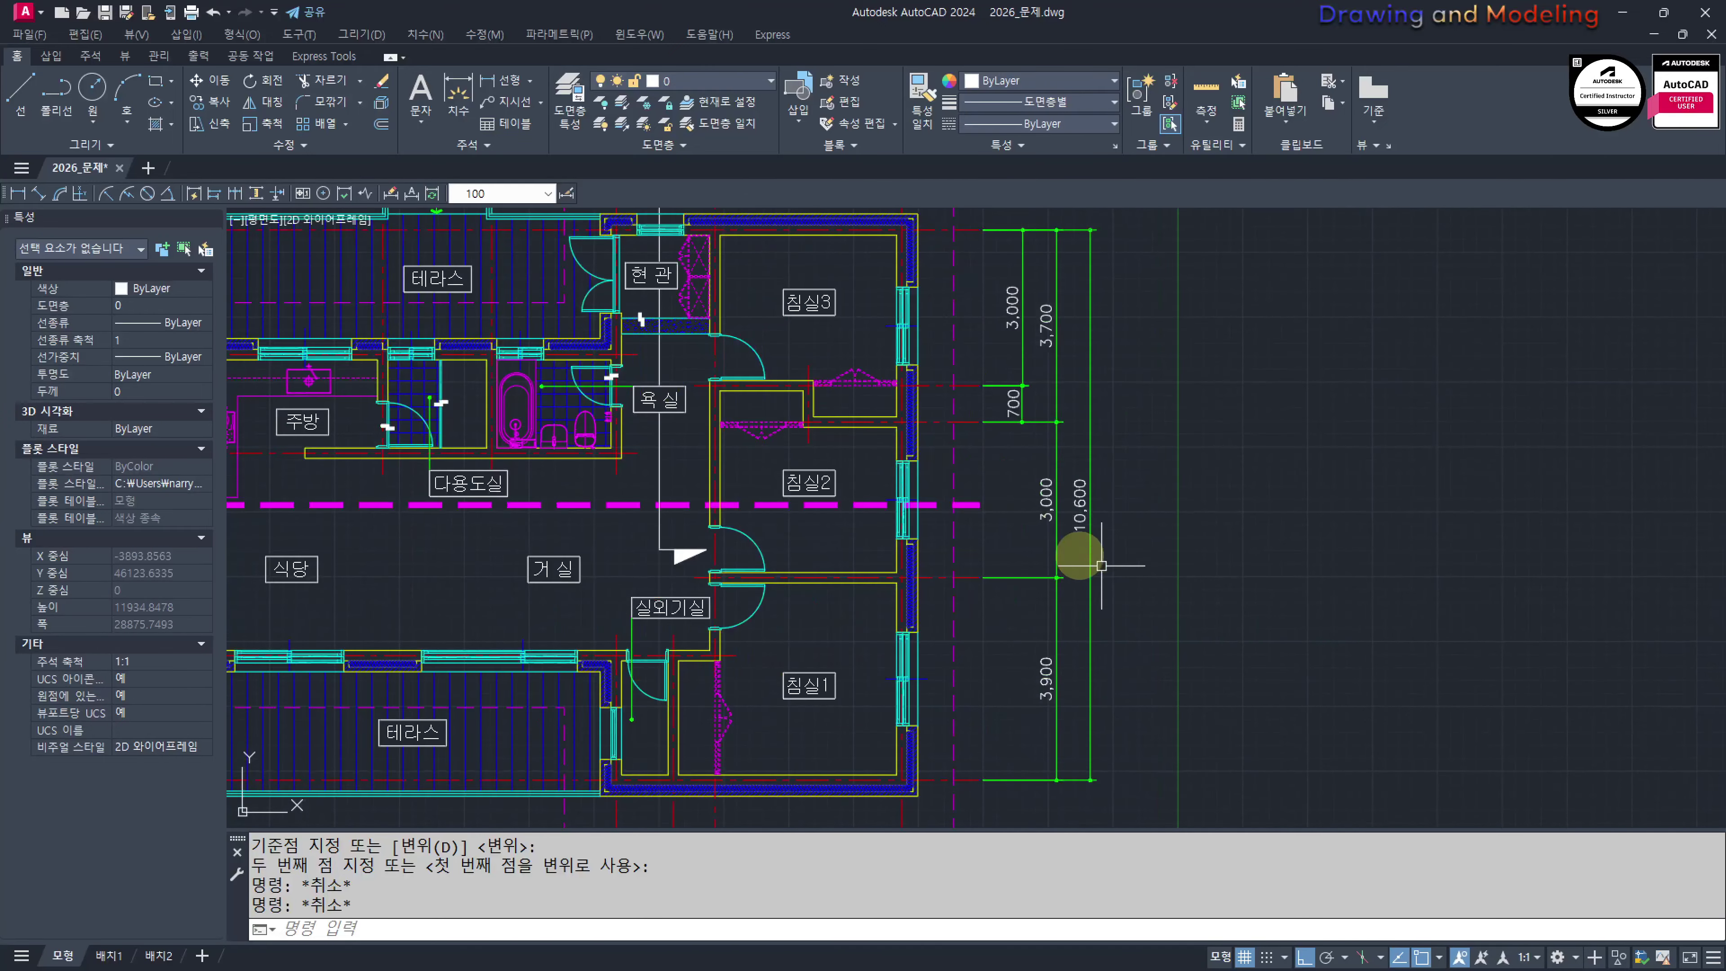
scroll(1134, 541, down, 2)
middle_drag(1298, 567, 1141, 584)
scroll(1171, 583, down, 2)
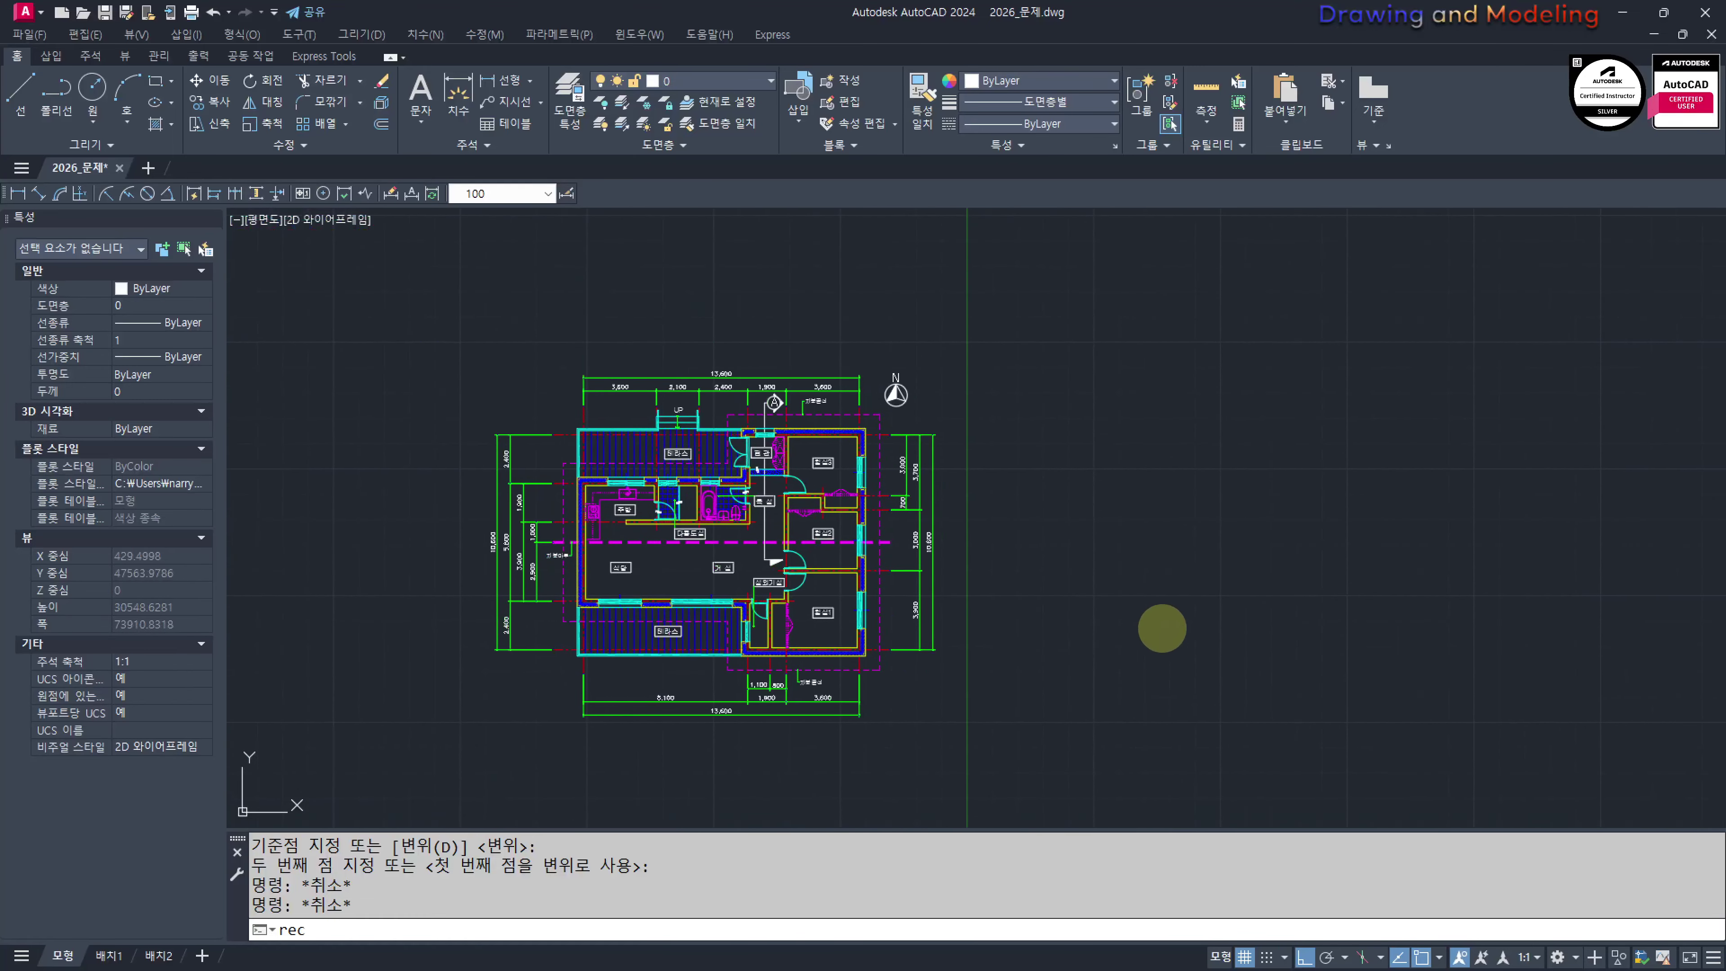
key(Return)
click(1162, 627)
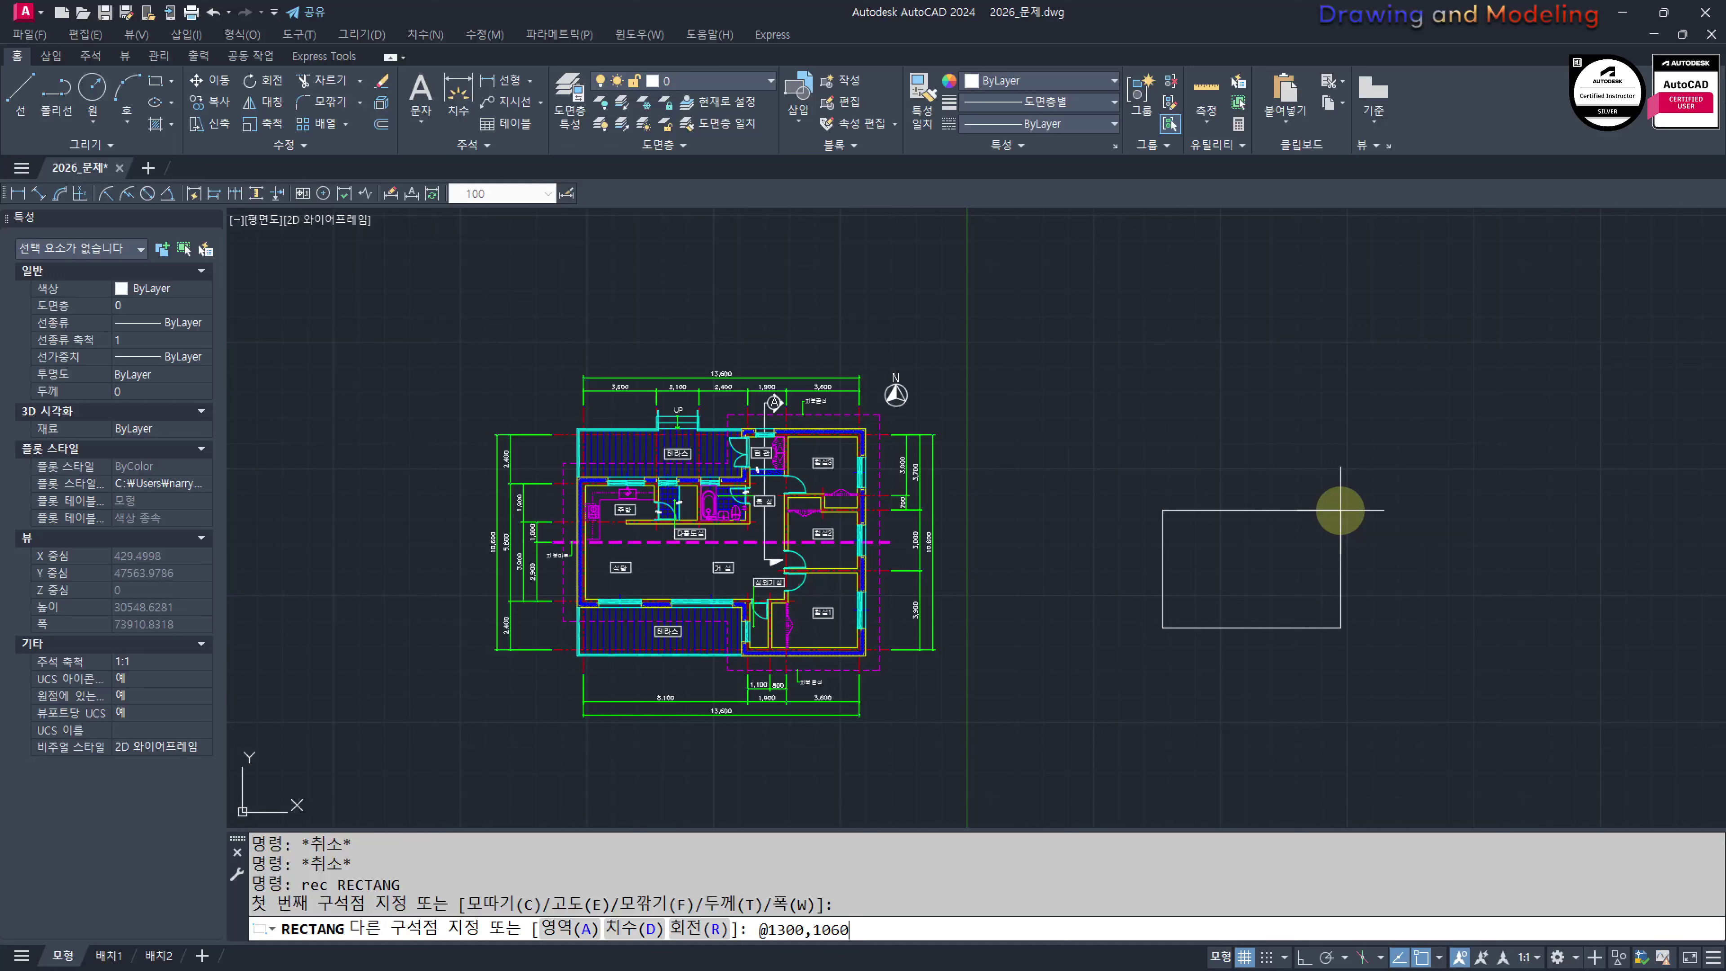
key(Return)
key(Escape)
key(Escape)
click(1286, 377)
click(1107, 511)
text(e)
key(Return)
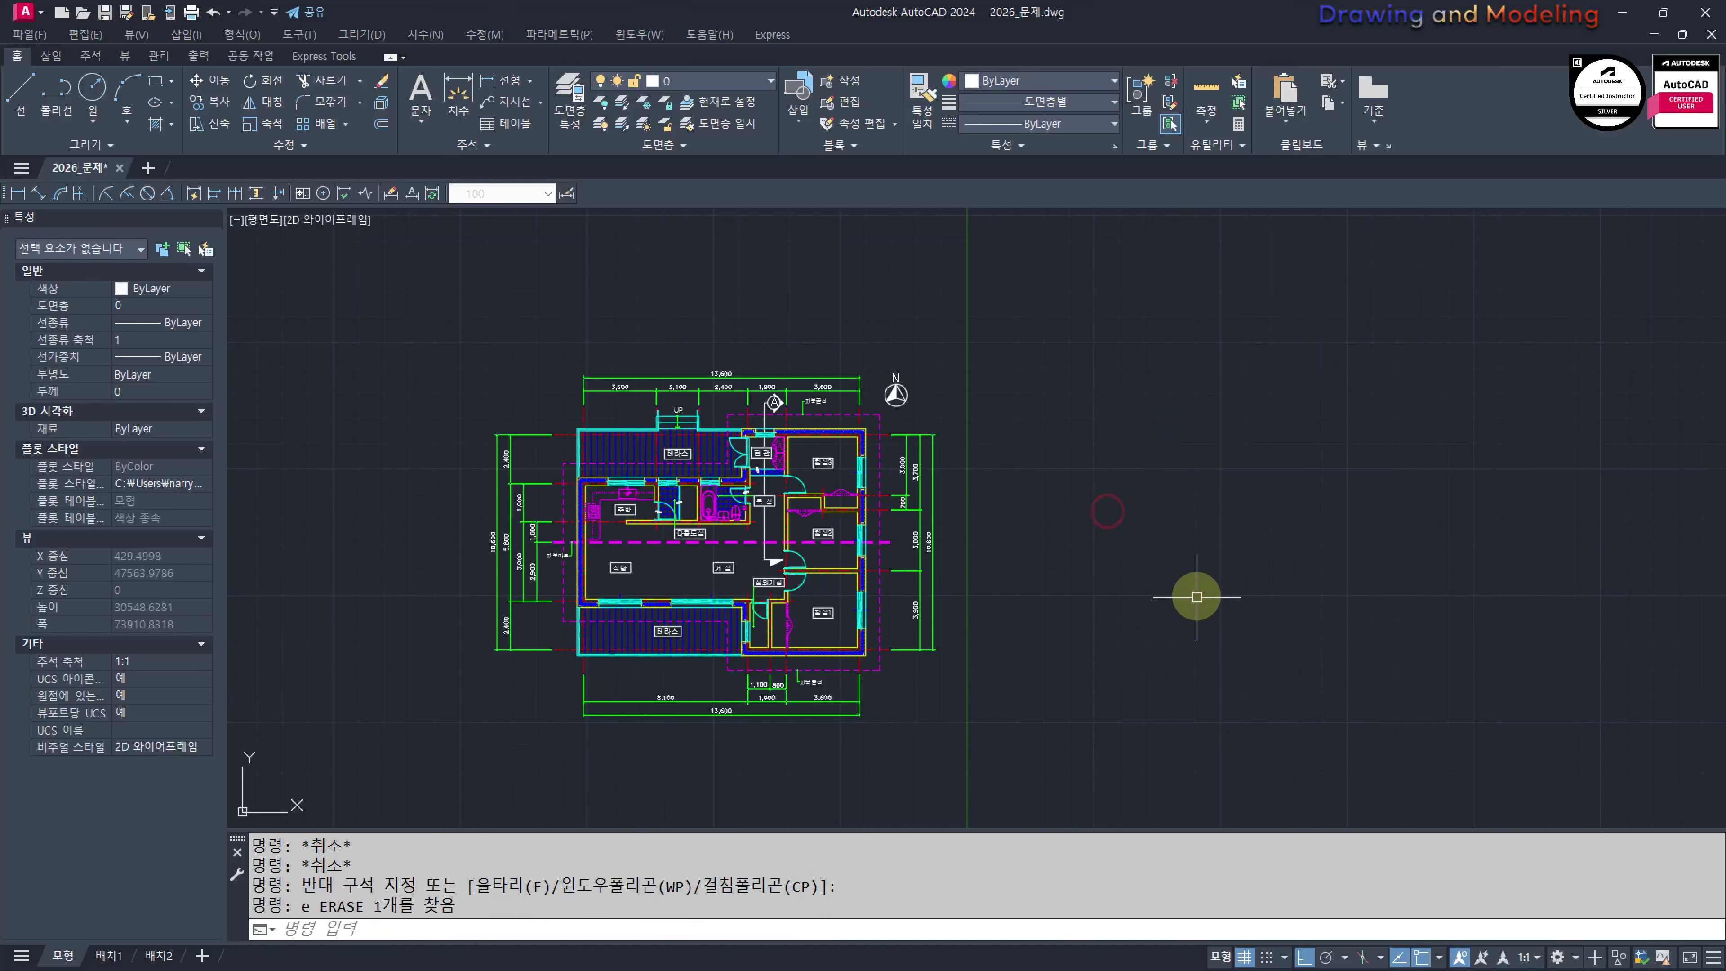
Draw a 13600 by 10600 rectangle in the empty area to the right of the floor plan
text(rec)
key(Return)
click(1120, 608)
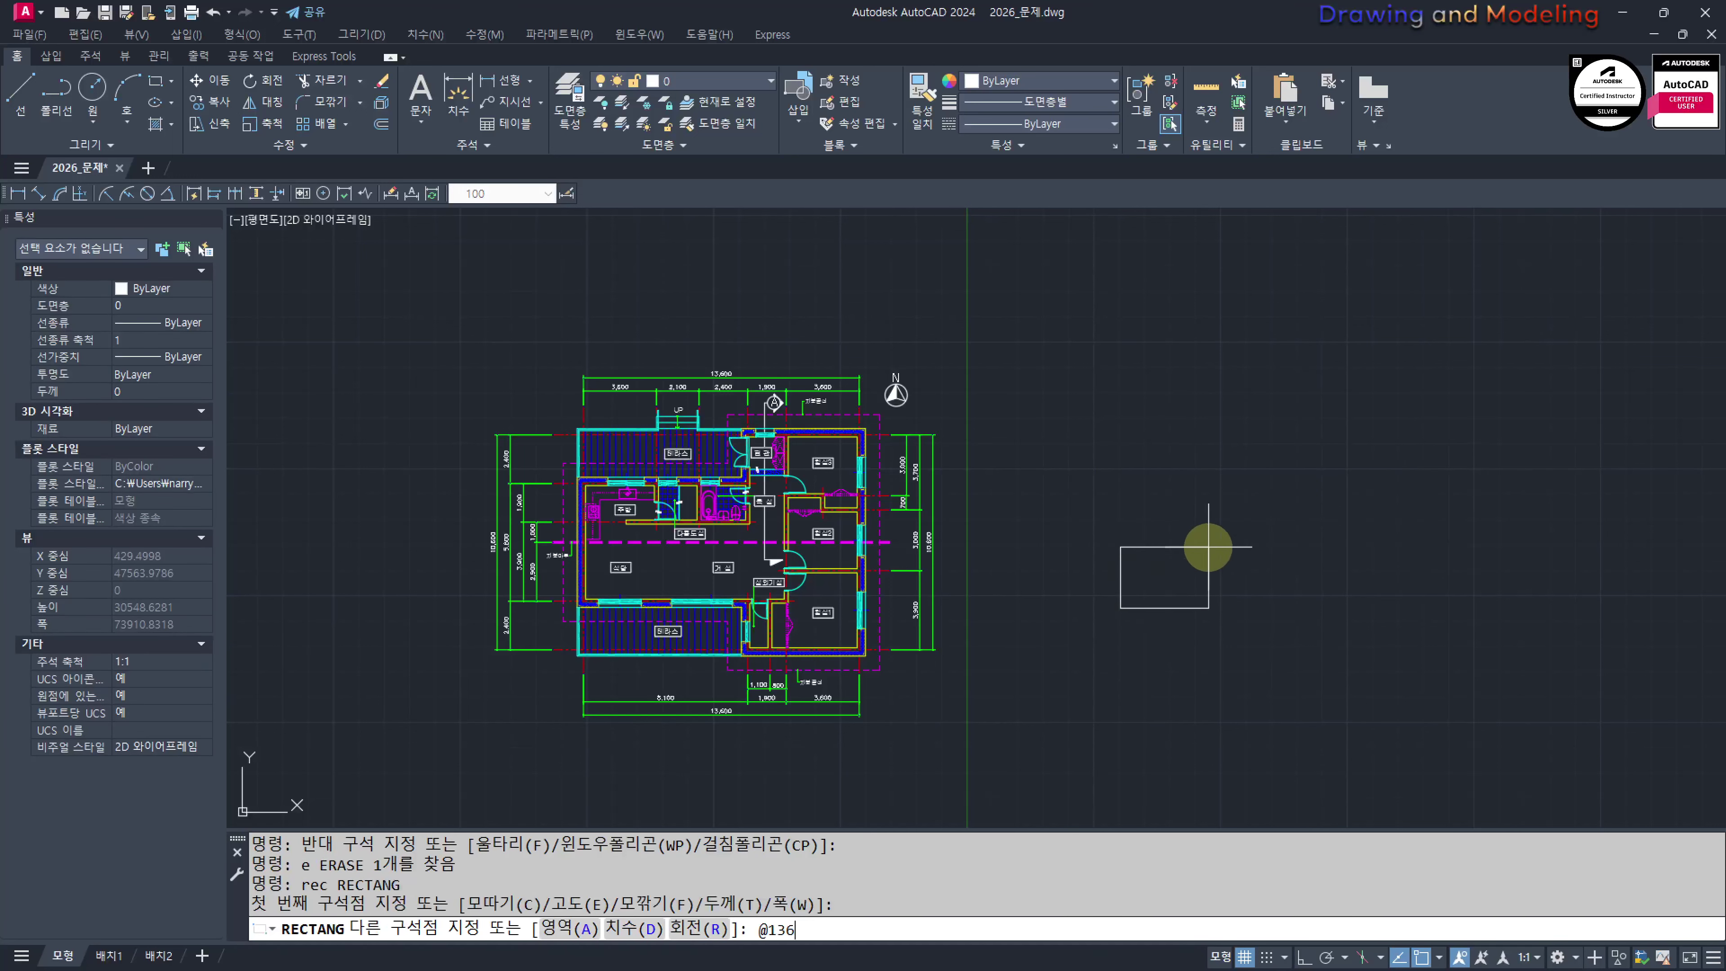
text(@13600,10600)
key(Return)
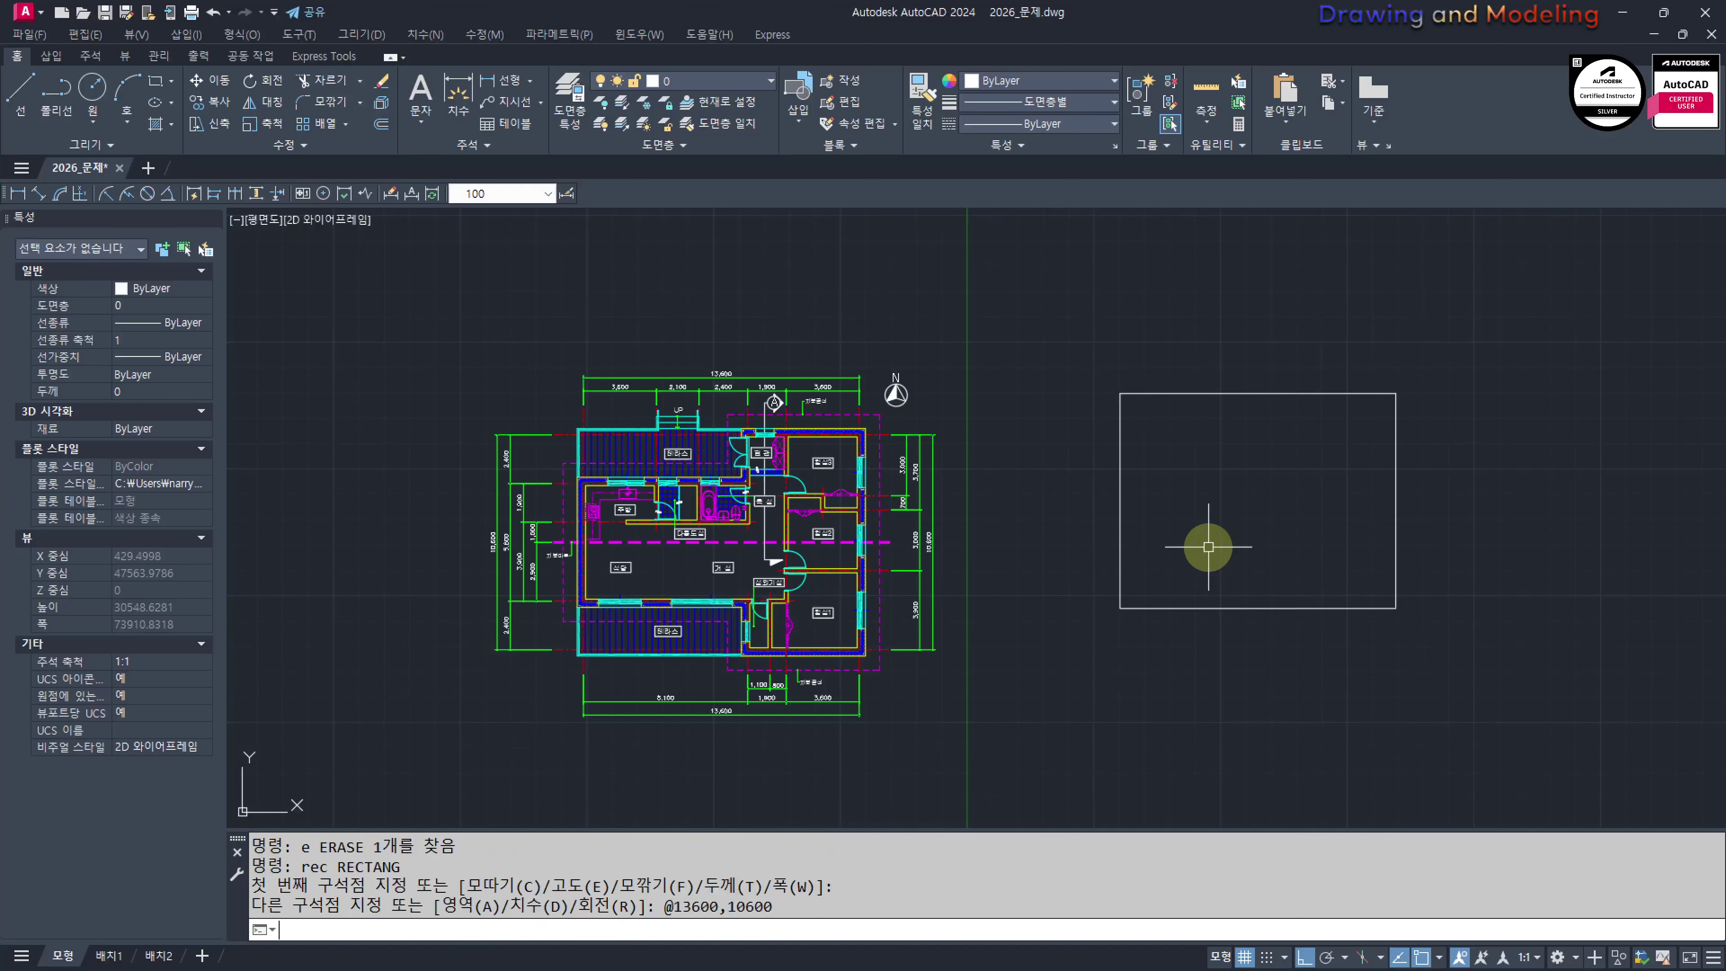
key(Escape)
key(Escape)
Dock the command line above the ribbon and bring the plan and the rectangle into view
mouse_move(237, 837)
mouse_down()
mouse_move(501, 494)
mouse_move(241, 129)
mouse_up()
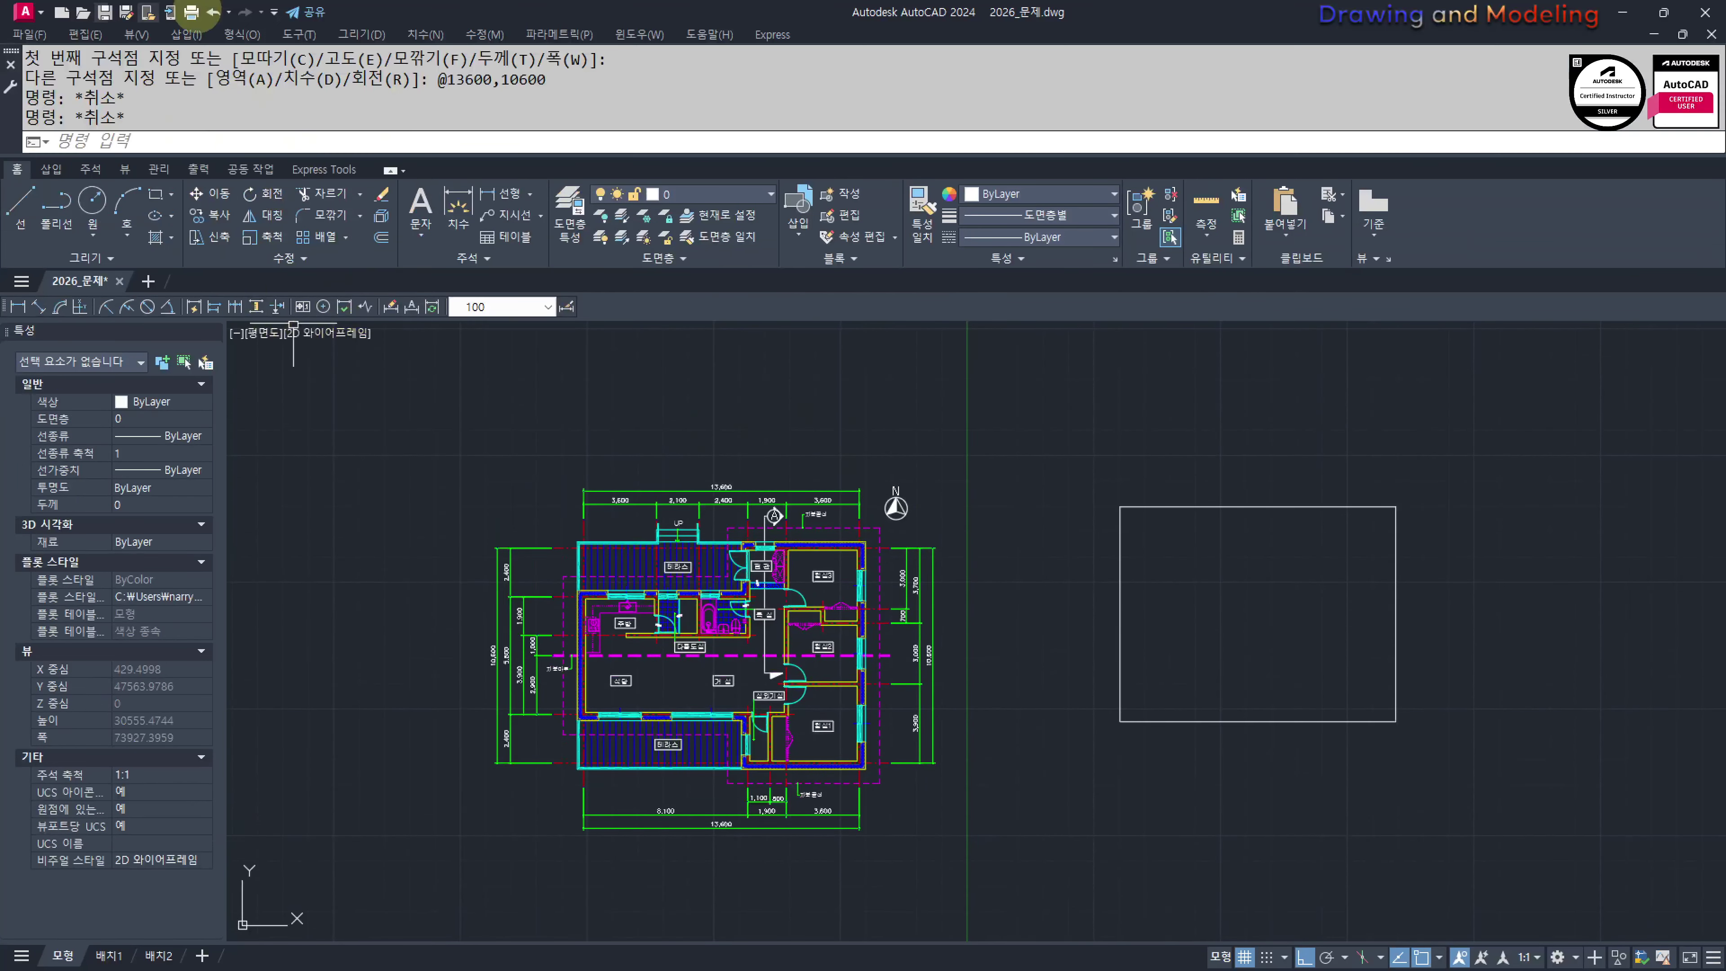
middle_drag(944, 601, 840, 604)
key(Escape)
scroll(808, 578, up, 2)
middle_drag(1029, 597, 876, 508)
scroll(876, 509, down, 2)
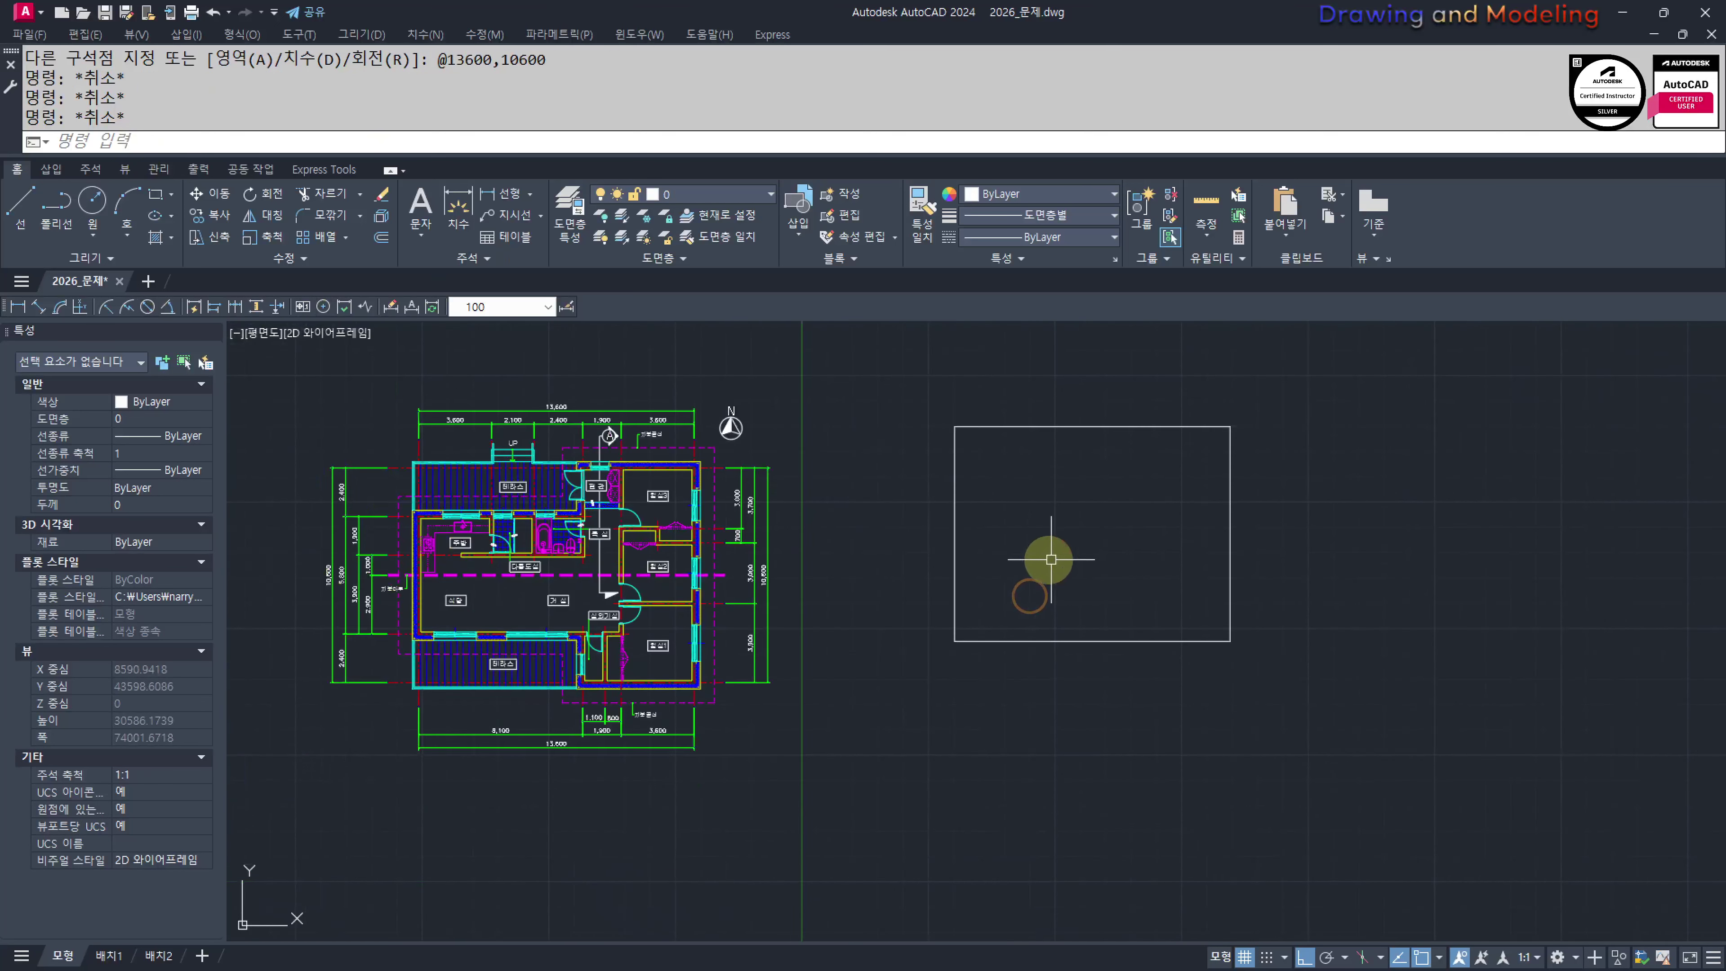
Move the rectangle closer to the floor plan and level with its outer centre lines, with ortho mode off
click(1114, 578)
click(1051, 695)
middle_drag(1176, 654, 1156, 670)
text(m)
key(space)
click(1443, 523)
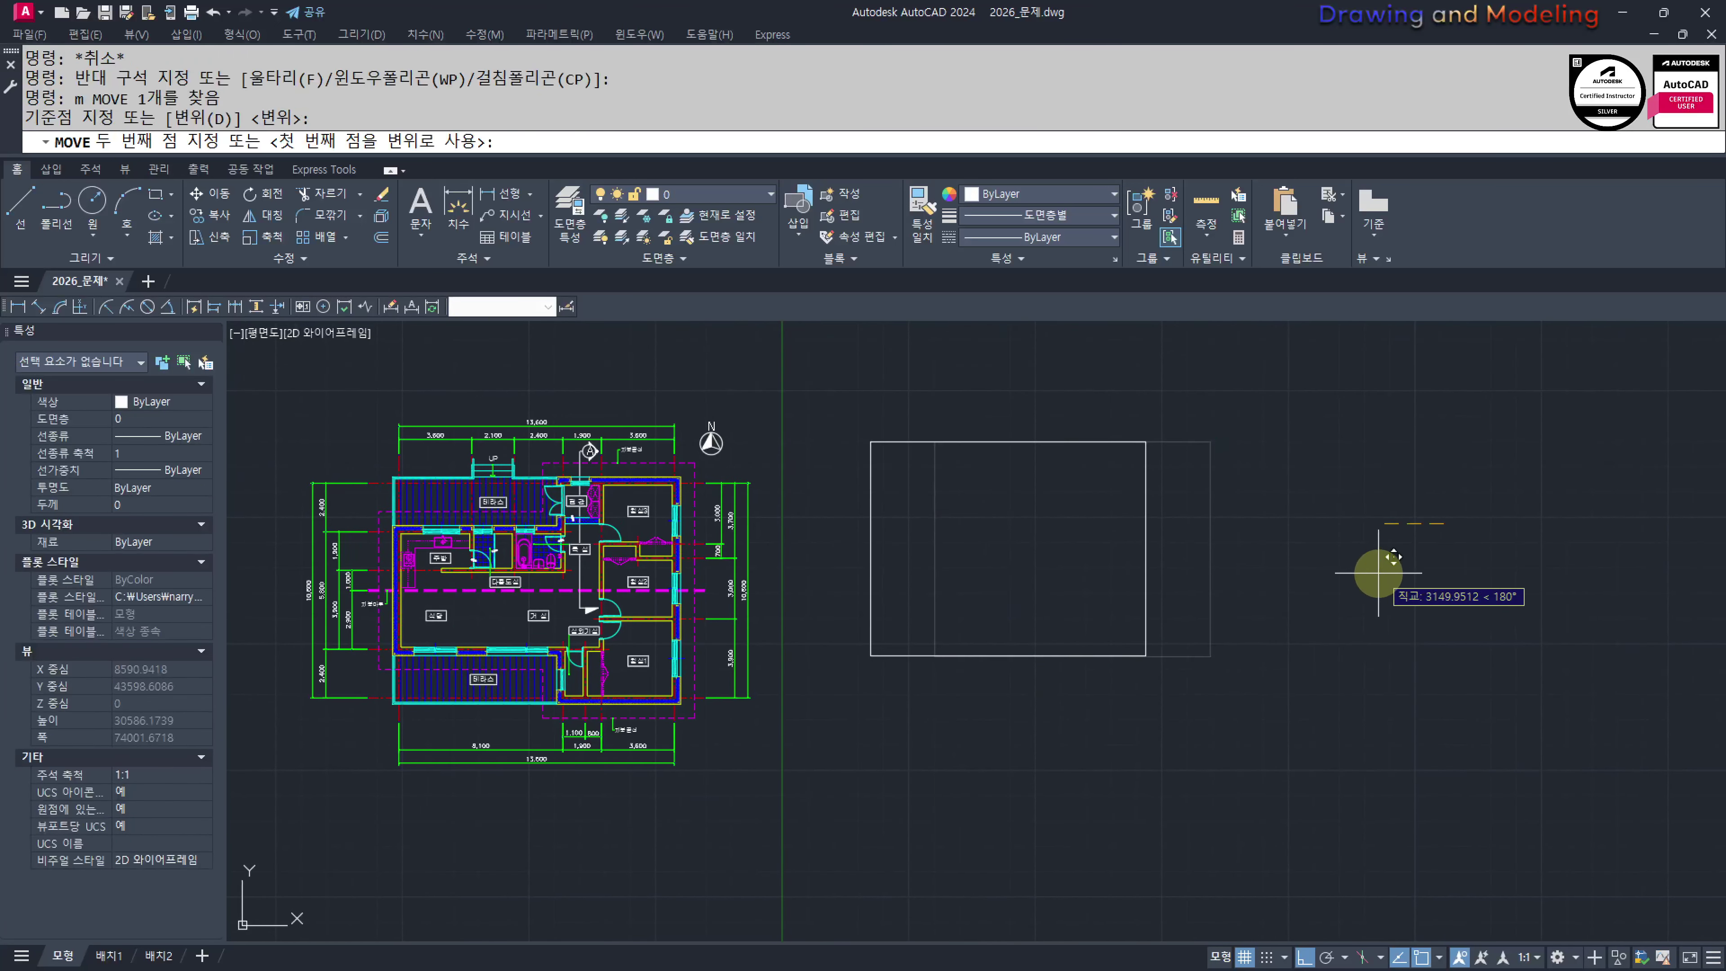
key(F8)
key(Escape)
key(Escape)
Match the rectangle to one of the plan's red centre lines so it takes layer 01_중심선(CEN), and check its properties
scroll(994, 608, up, 4)
text(mm)
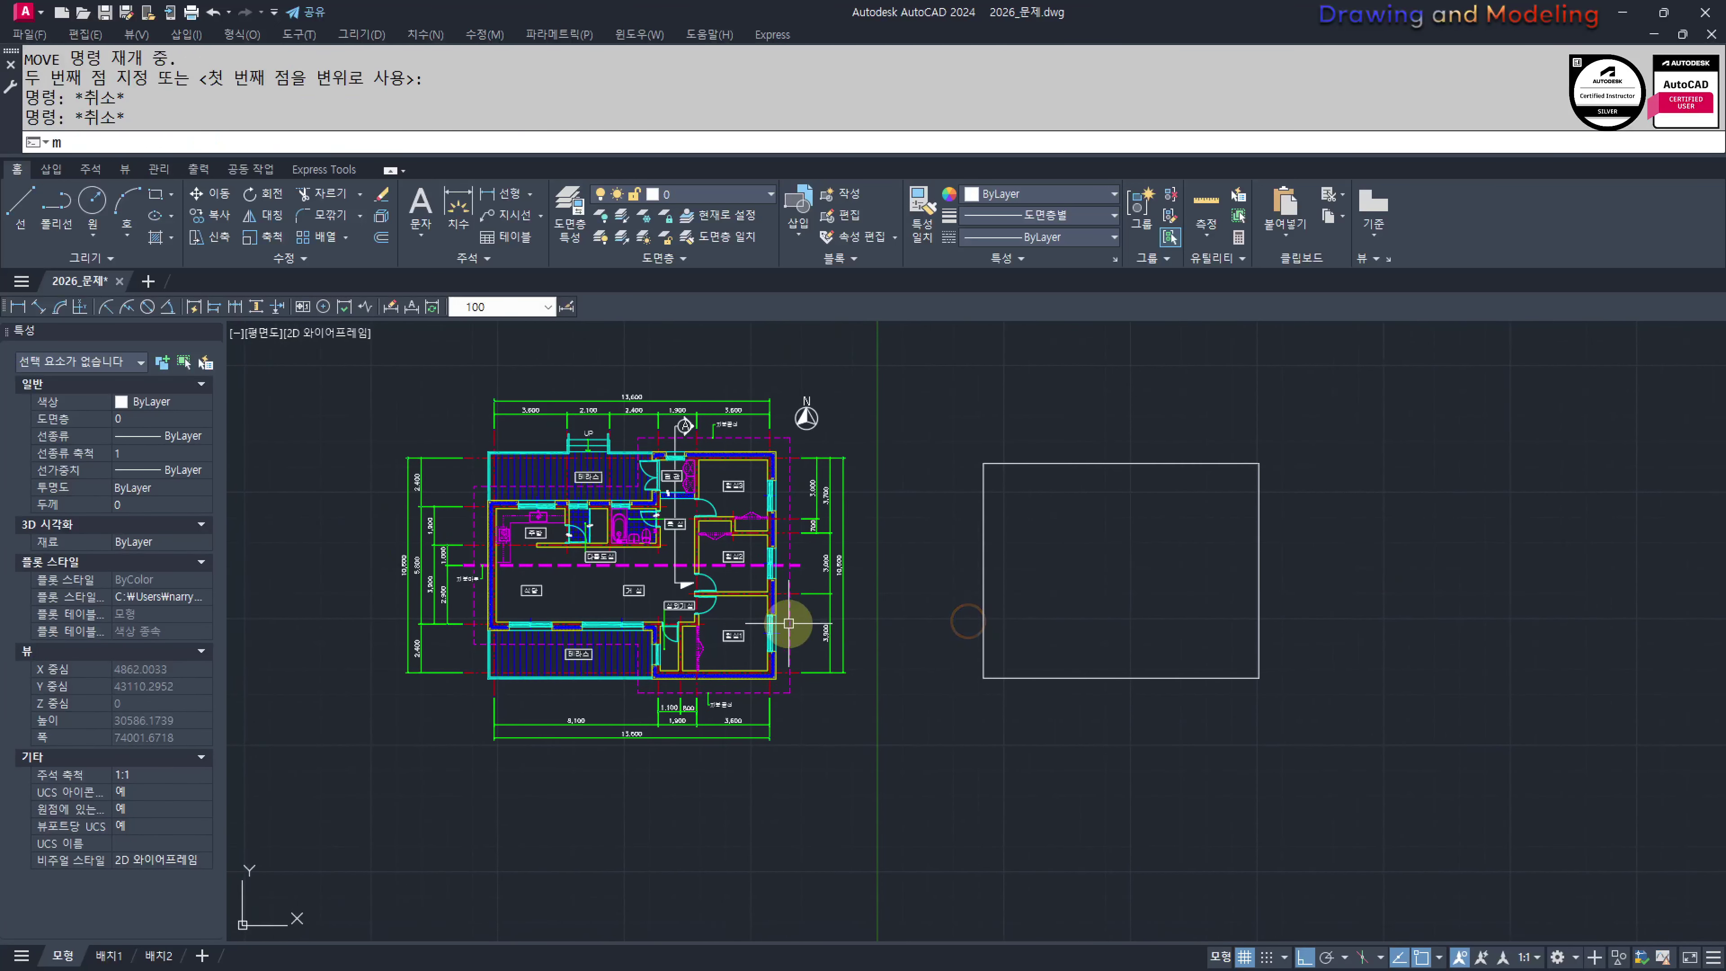
key(Return)
click(840, 565)
scroll(984, 589, down, 4)
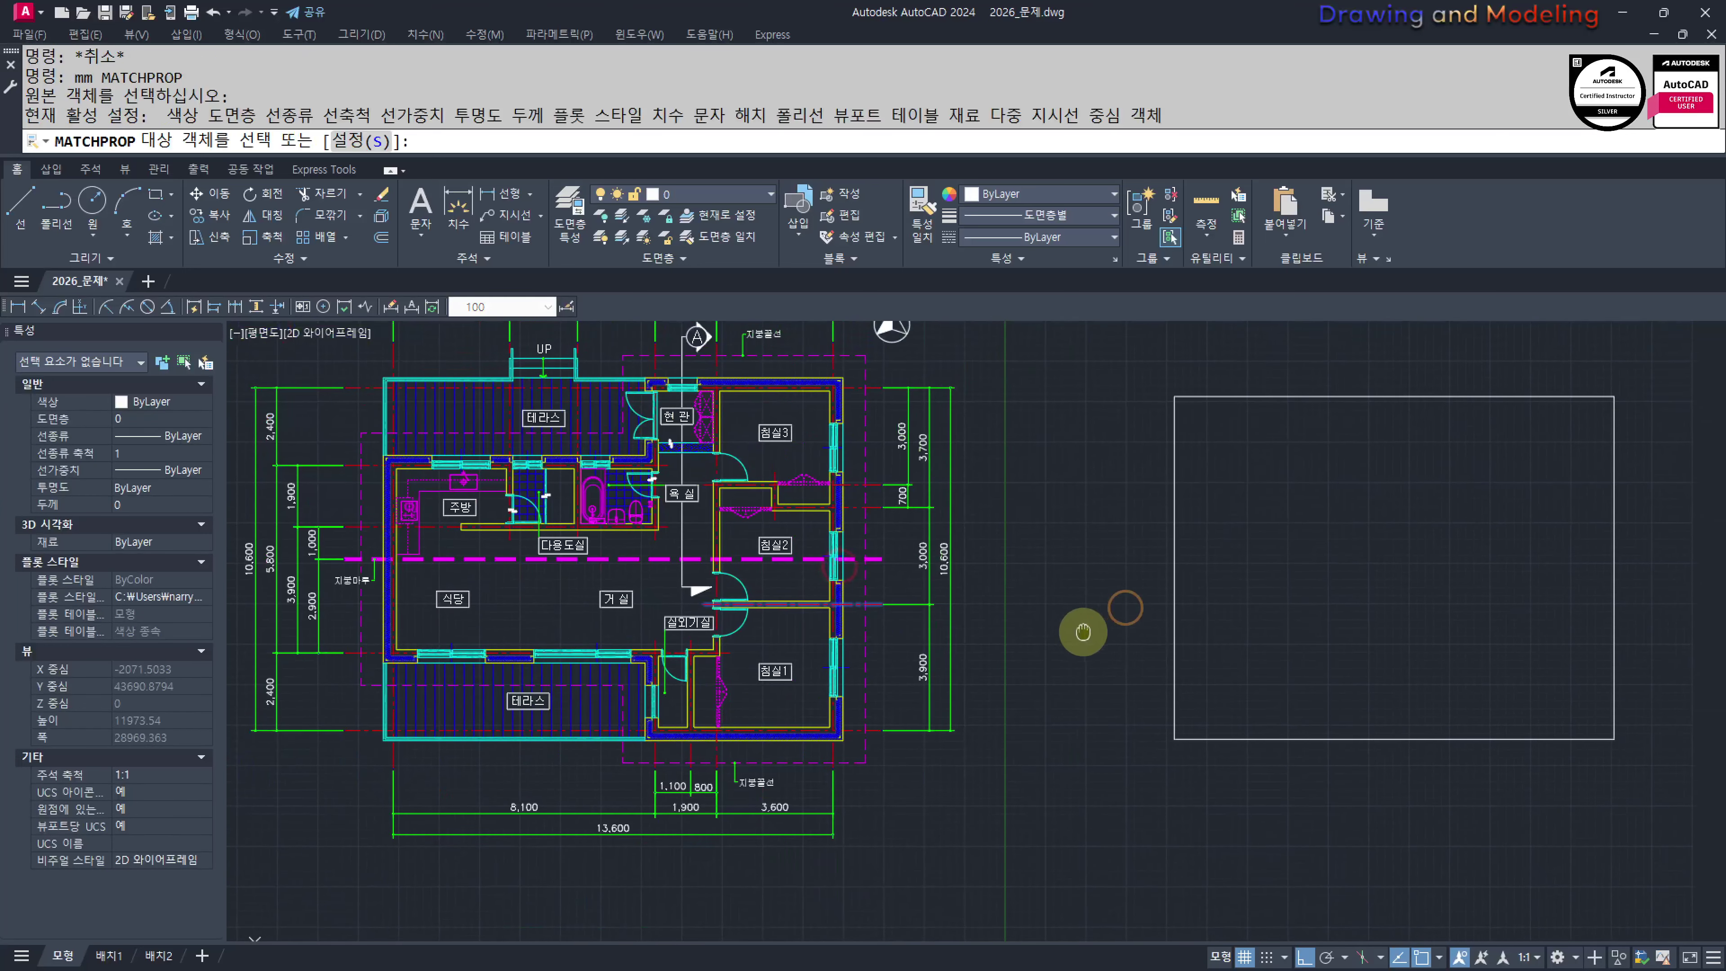
click(1257, 517)
click(1103, 605)
key(Escape)
key(Escape)
middle_drag(1295, 590, 1152, 608)
click(1150, 497)
click(988, 582)
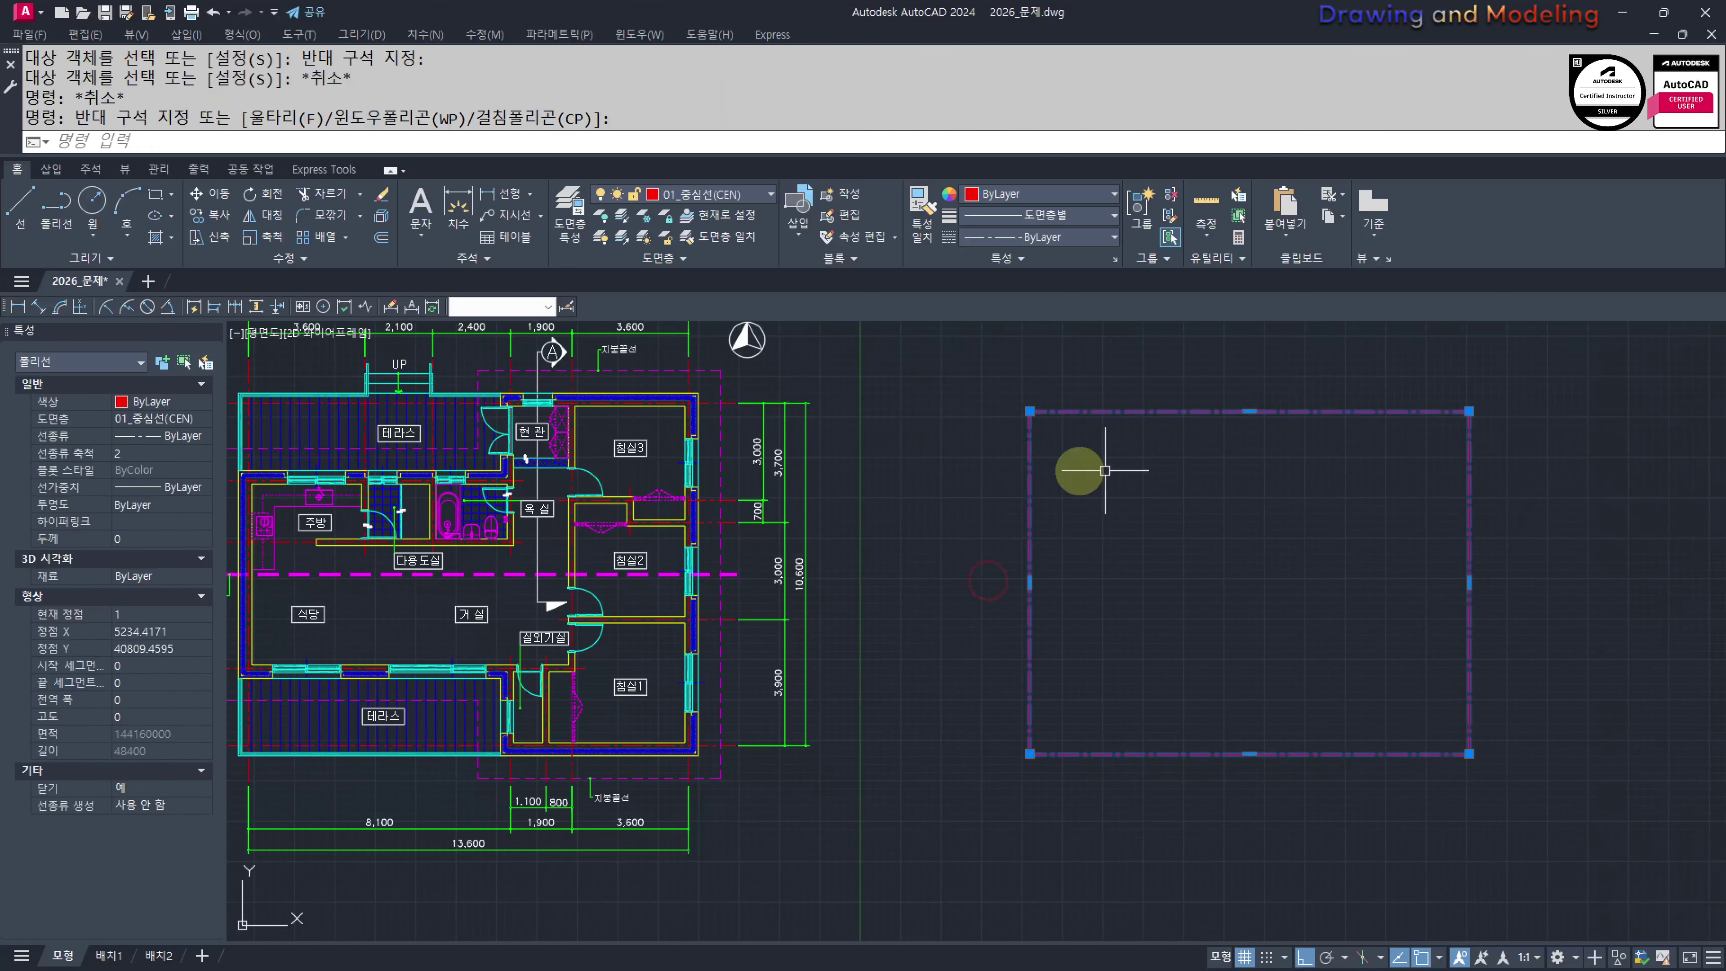
middle_drag(874, 598, 995, 622)
middle_drag(1311, 597, 1248, 559)
key(Escape)
key(Escape)
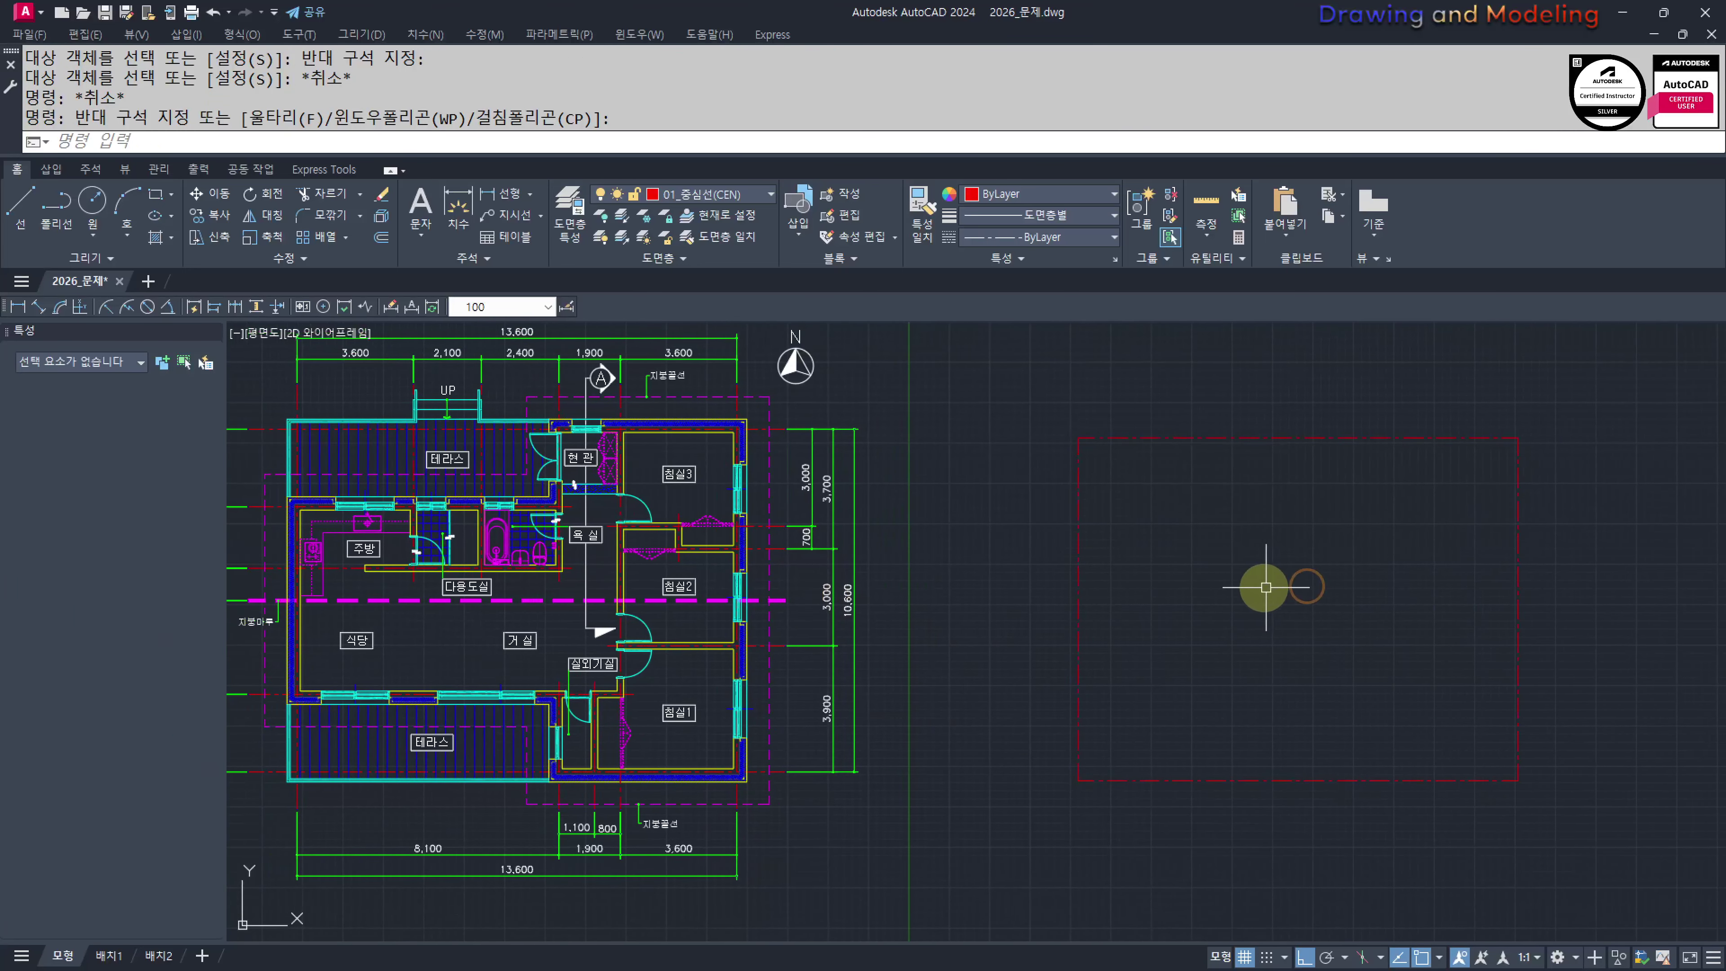
Move the red centre-line rectangle slightly farther to the right of the floor plan
click(1120, 545)
click(1009, 604)
middle_drag(1252, 633, 1205, 632)
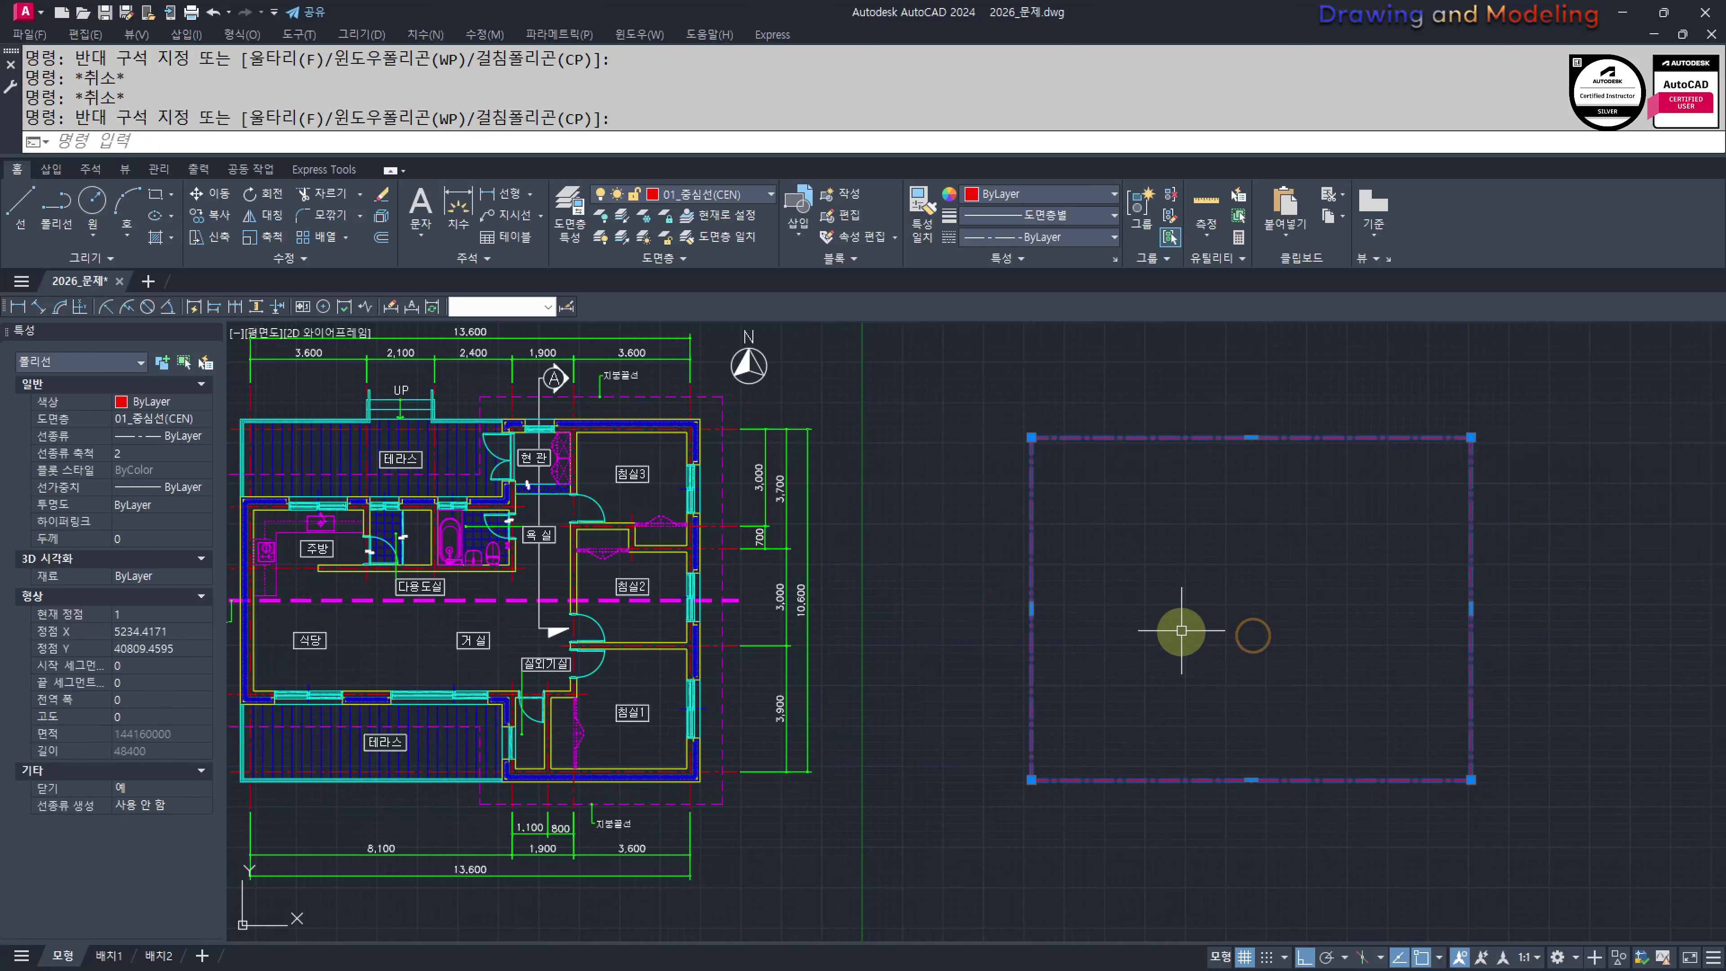
text(m)
click(1160, 588)
click(1183, 582)
key(Escape)
key(Escape)
Explode the red centre-line rectangle into separate lines
click(1095, 516)
click(1051, 558)
key(x)
key(Return)
key(Escape)
key(Escape)
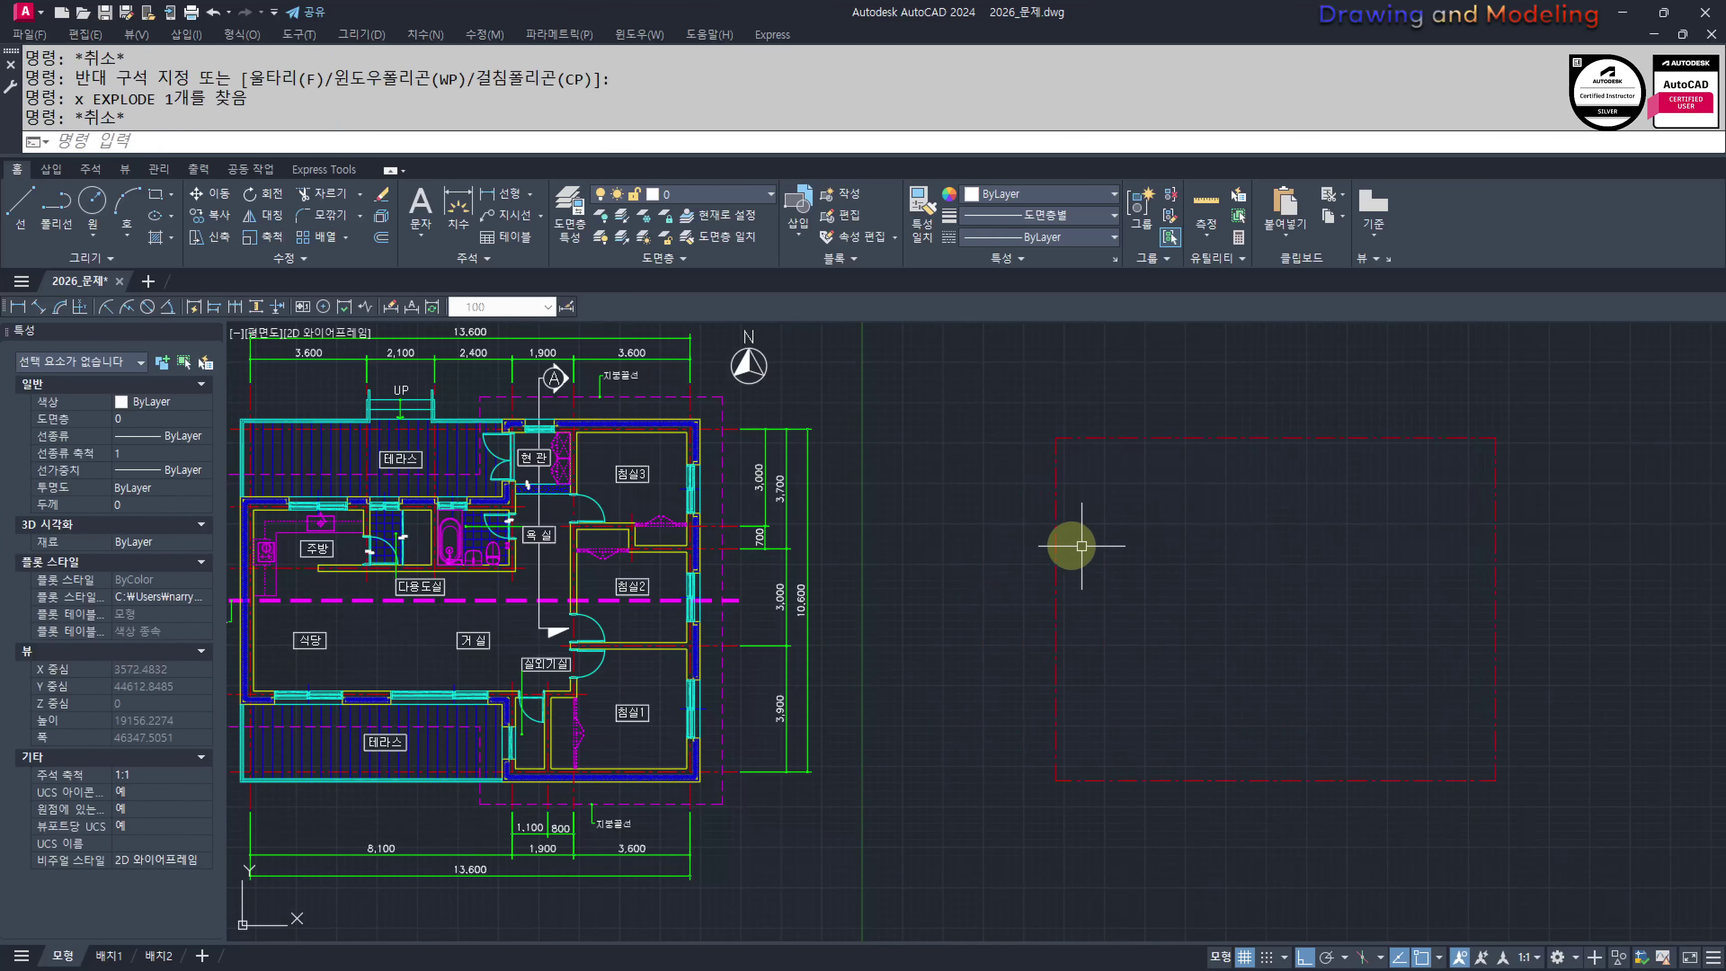
middle_drag(869, 541, 1074, 560)
text(o)
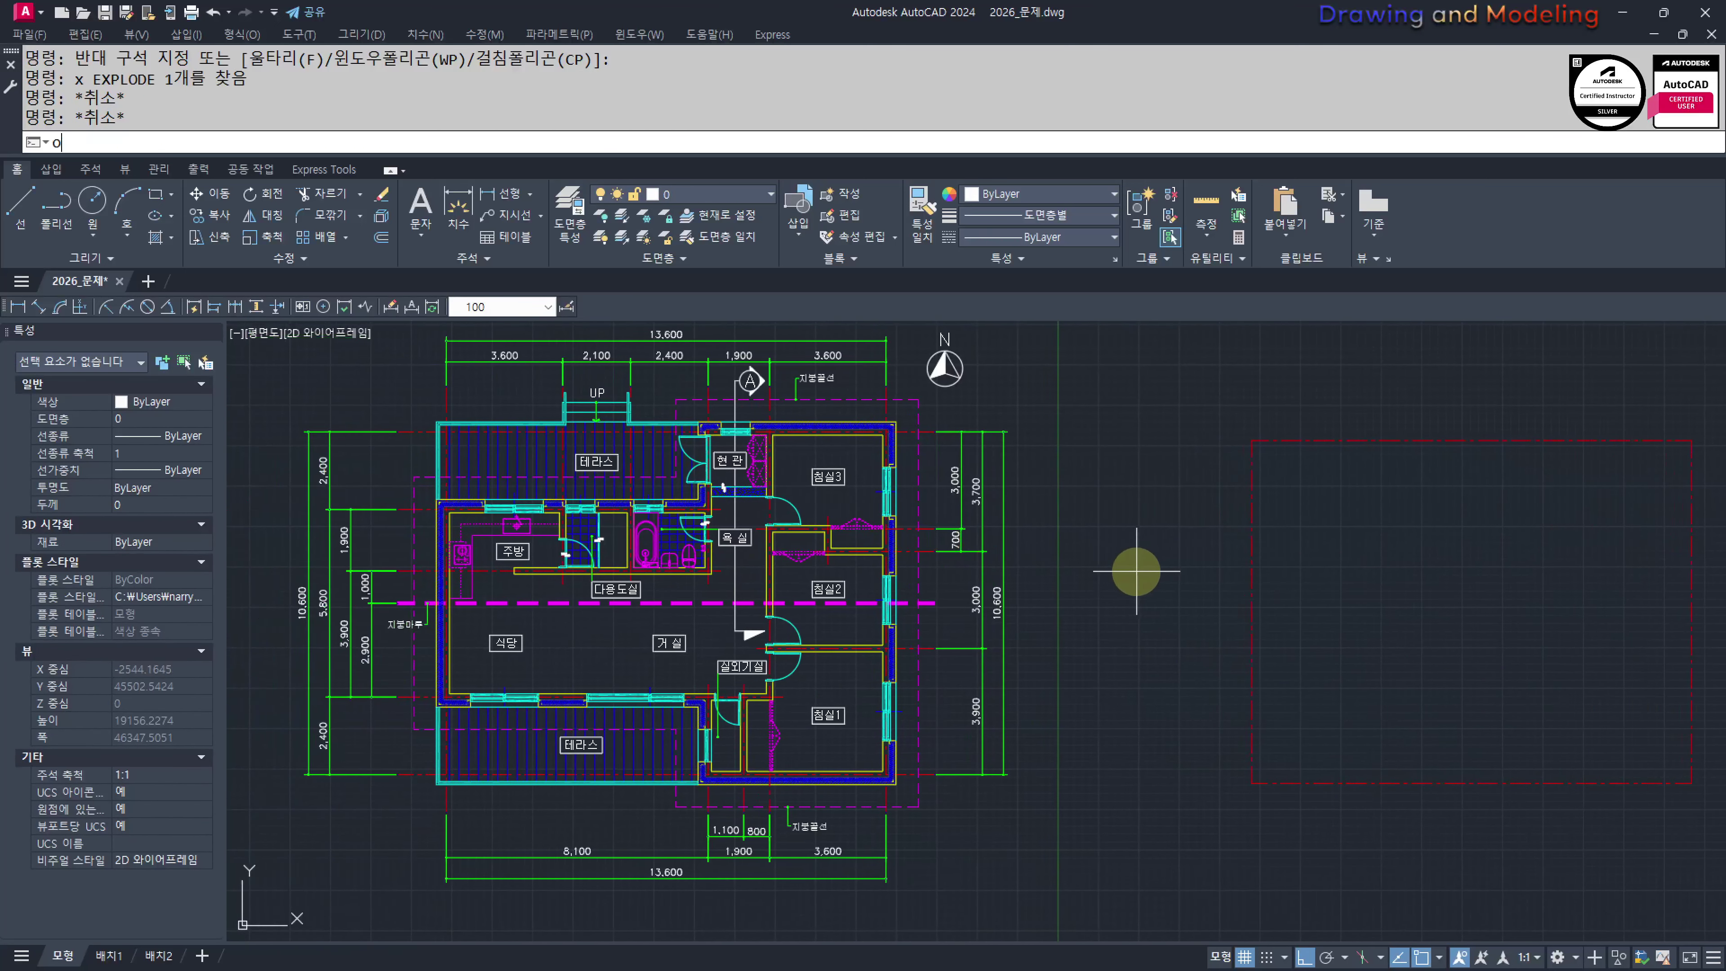
key(Return)
text(24)
key(Return)
click(1326, 437)
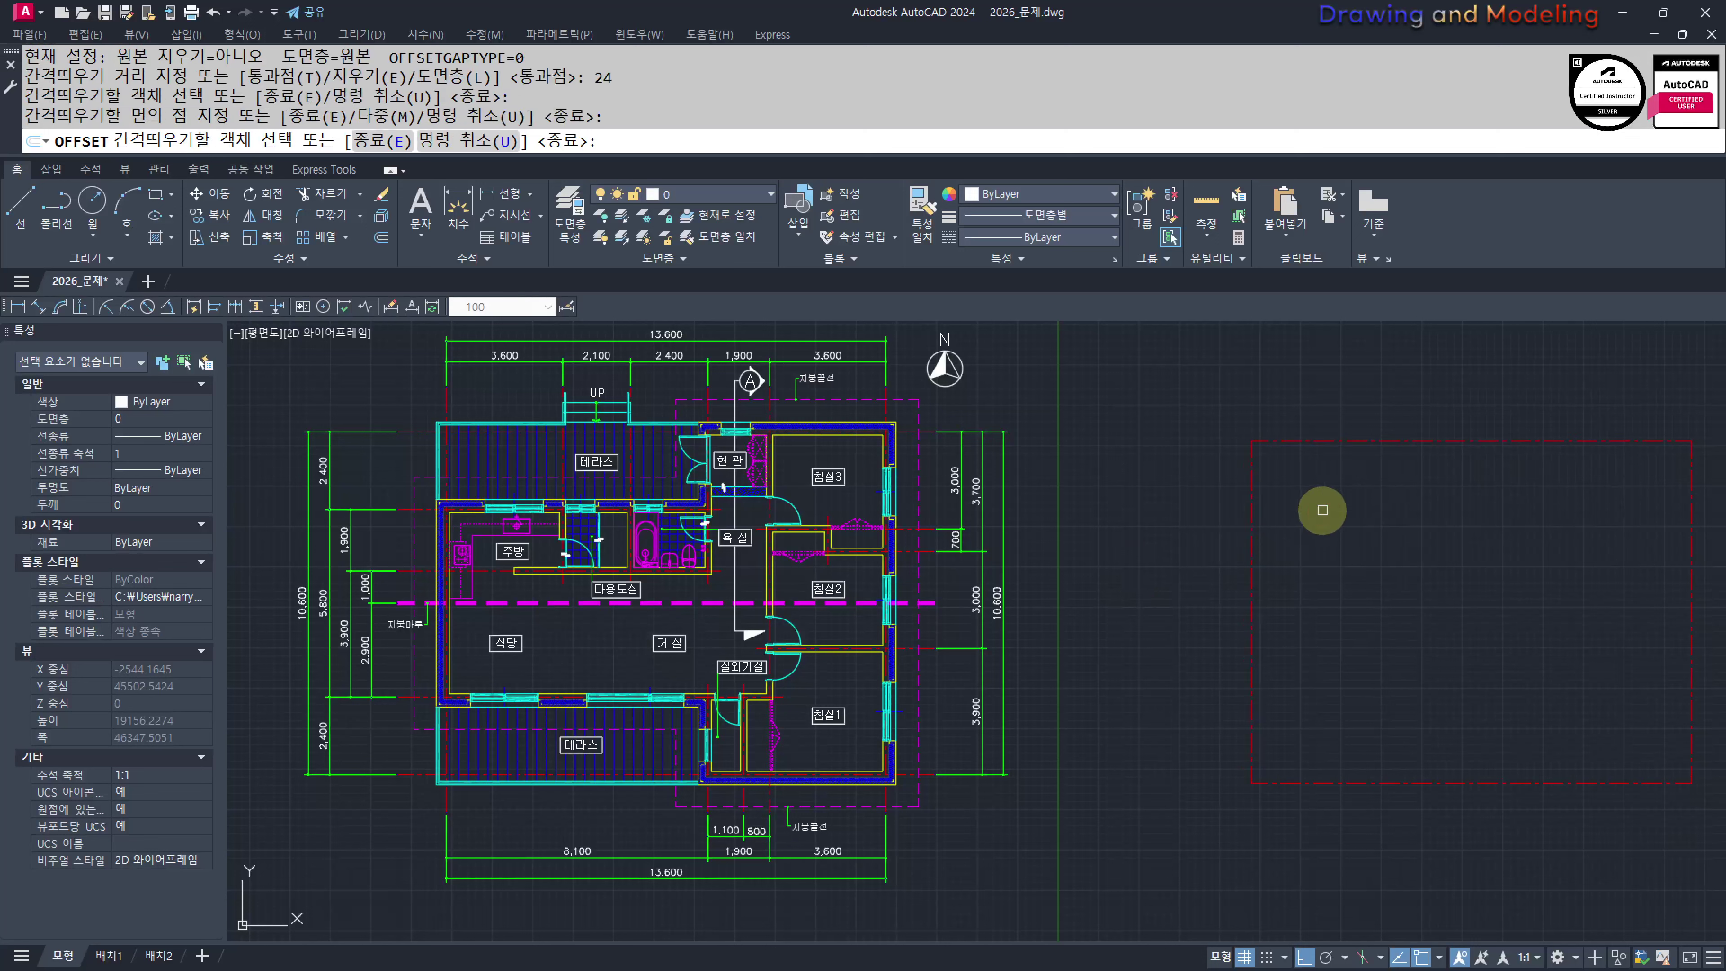
click(1322, 508)
key(Escape)
key(Escape)
key(Escape)
key(Escape)
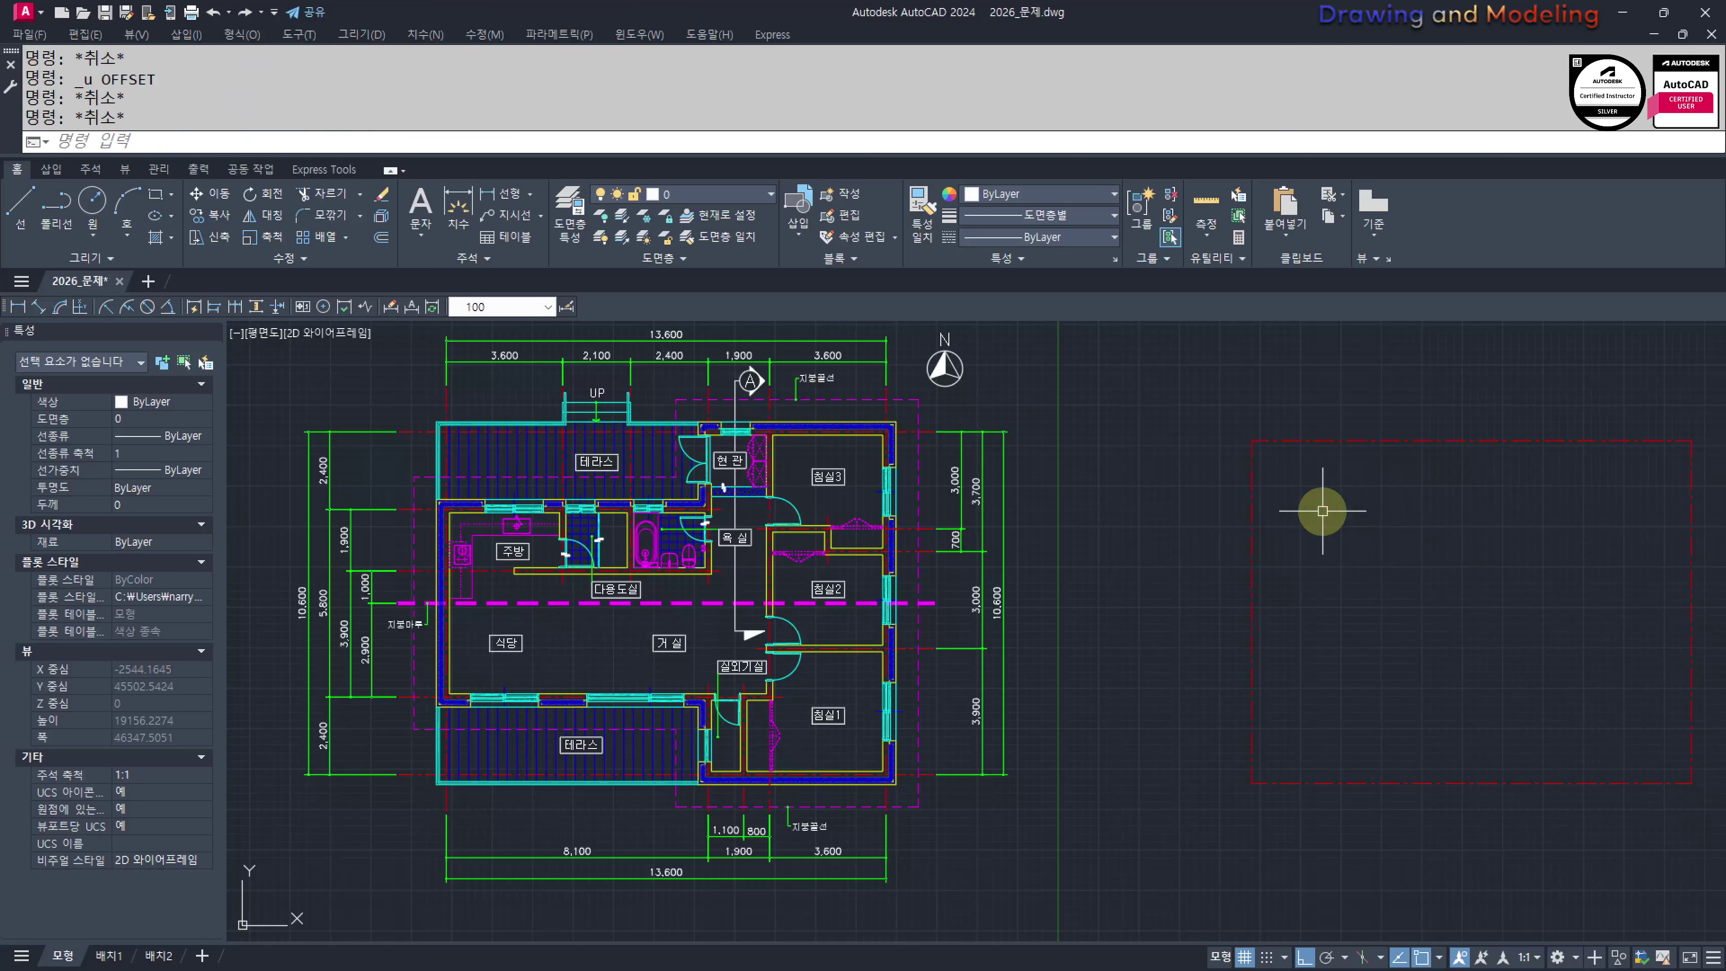
Offset the rectangle's top centre line 2400 downward
text(o)
key(Return)
text(2400)
key(Return)
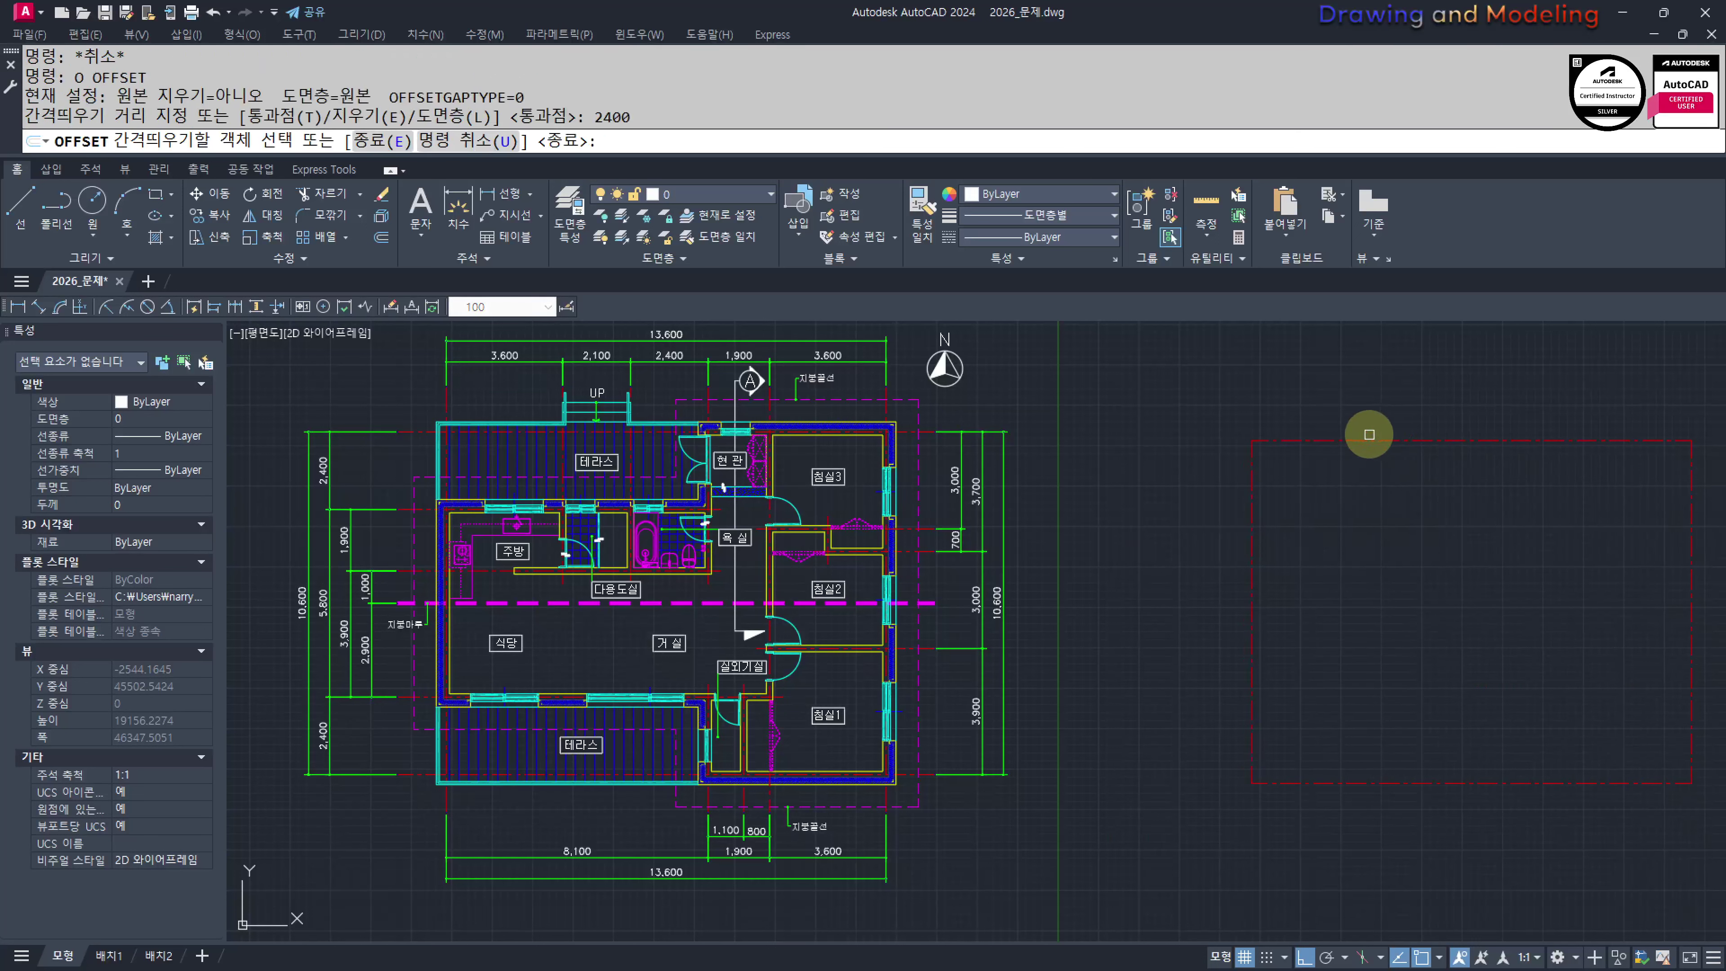
click(1369, 434)
click(1373, 516)
key(Escape)
Offset the rectangle's right centre line 3600 to the left
key(Return)
text(360)
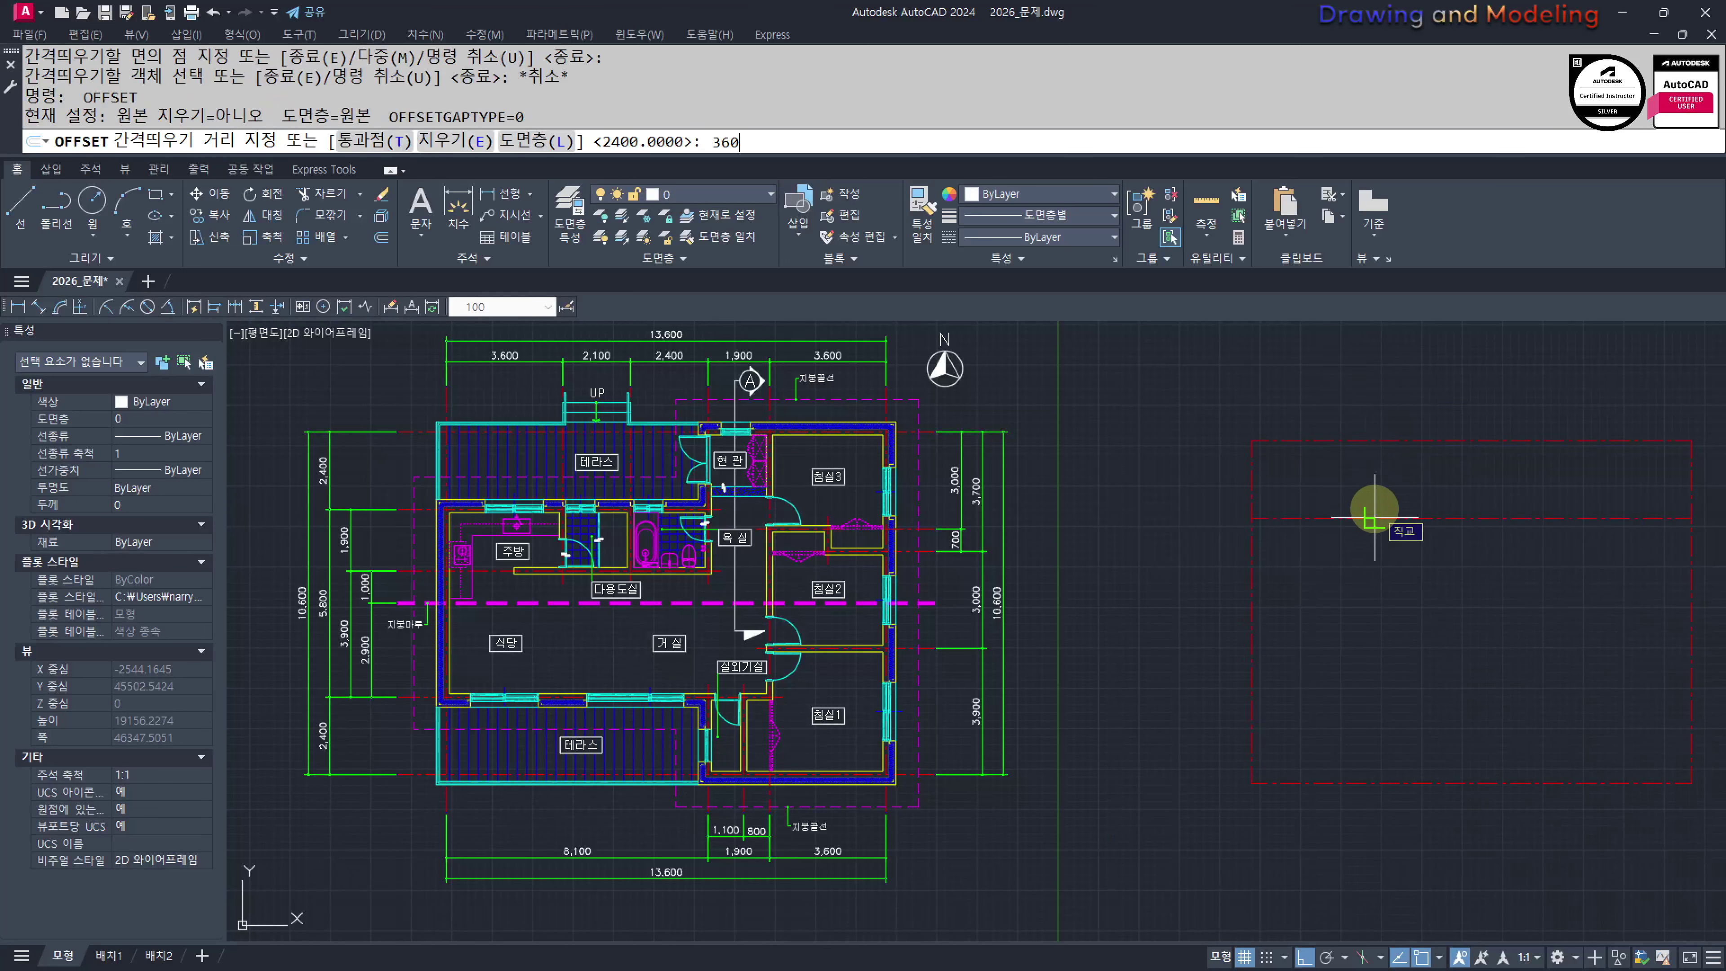
text(0)
key(Return)
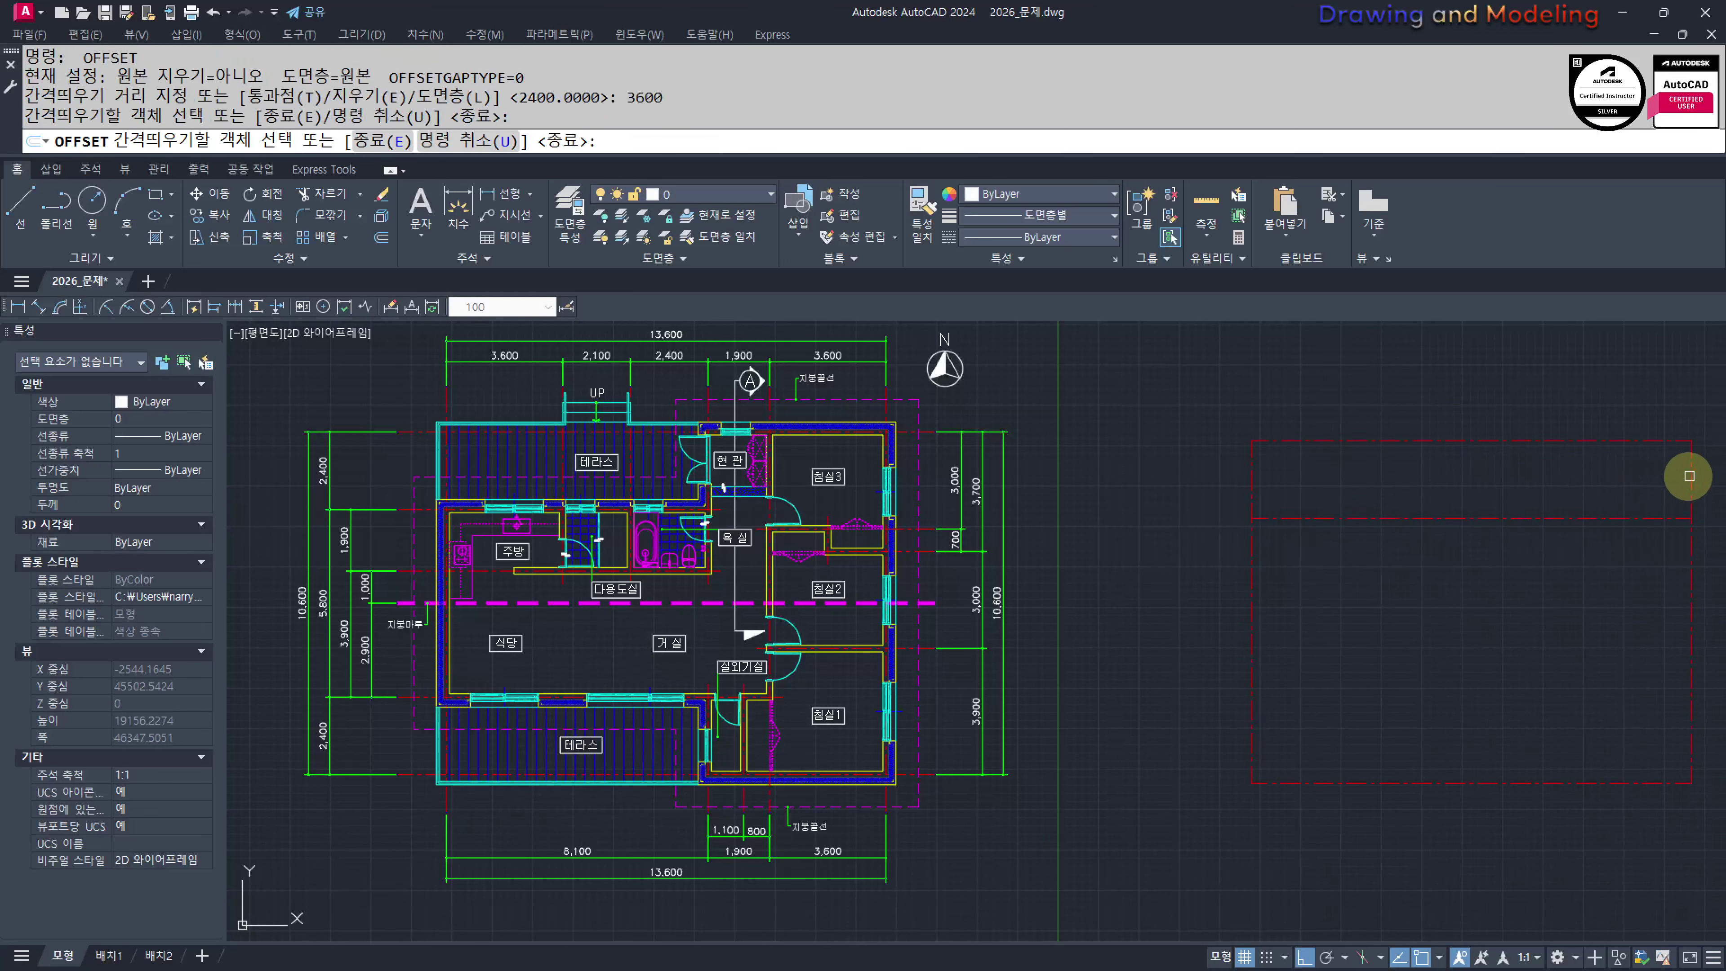
click(1688, 477)
click(1516, 482)
key(Escape)
Offset the rectangle's bottom centre line 2400 upward
mouse_move(1364, 613)
middle_down()
mouse_move(1286, 586)
mouse_move(1371, 597)
middle_up()
key(Return)
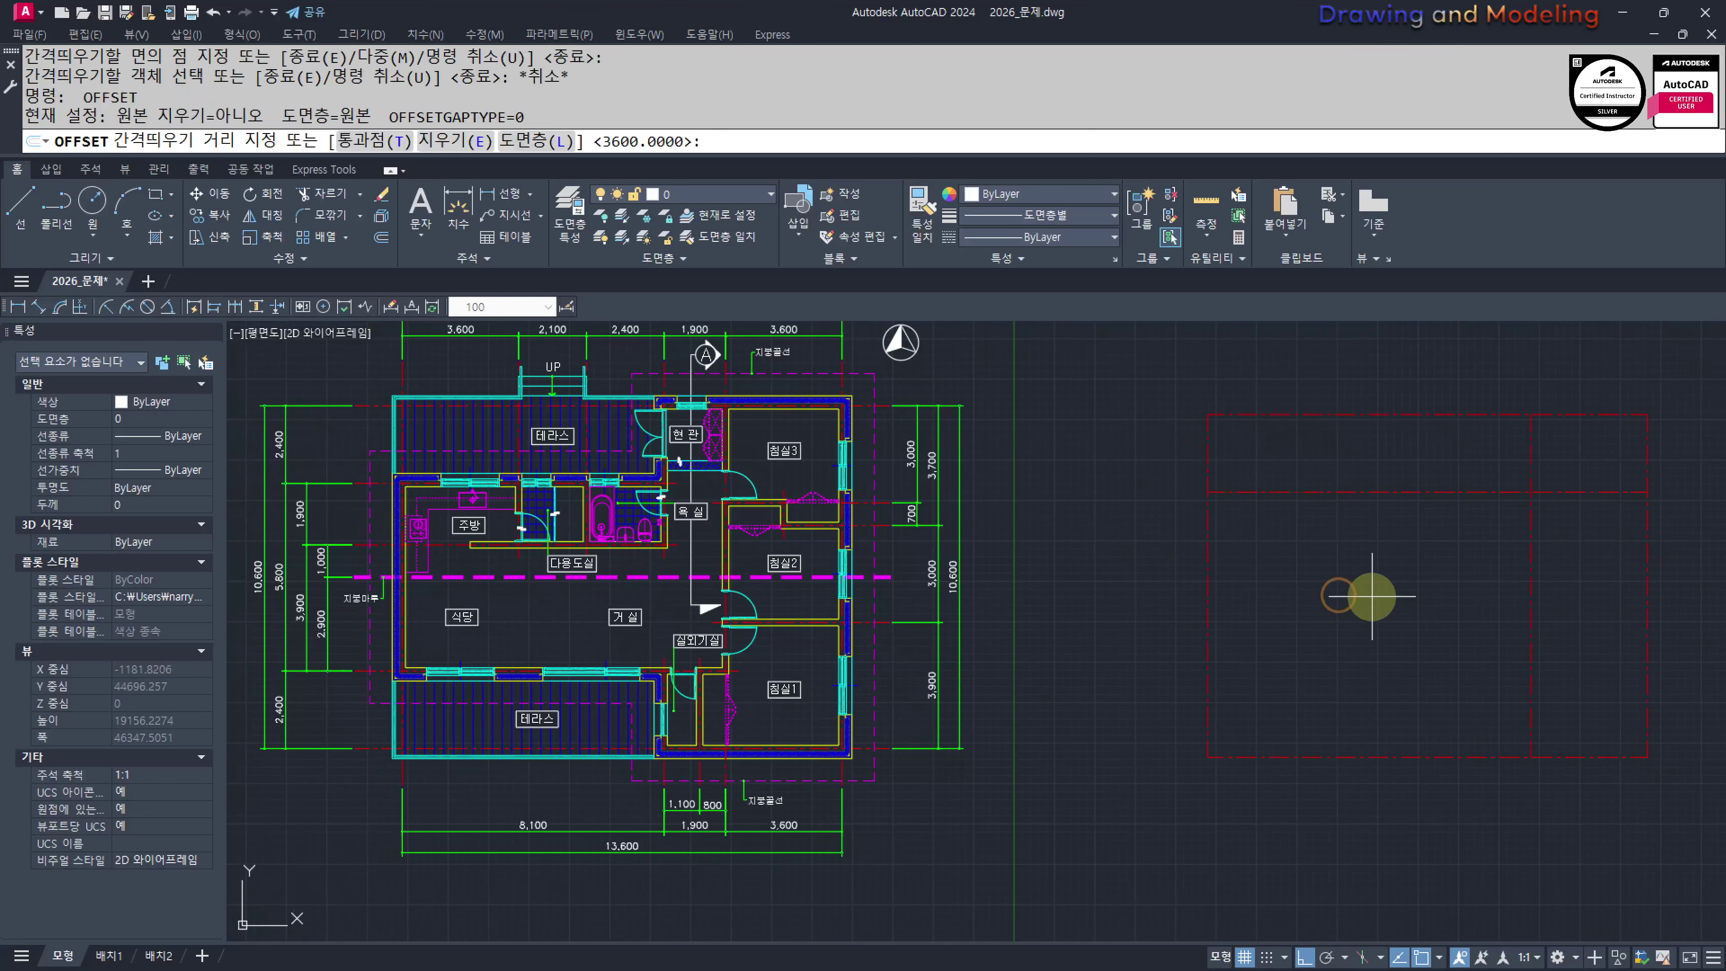
text(2400)
key(Return)
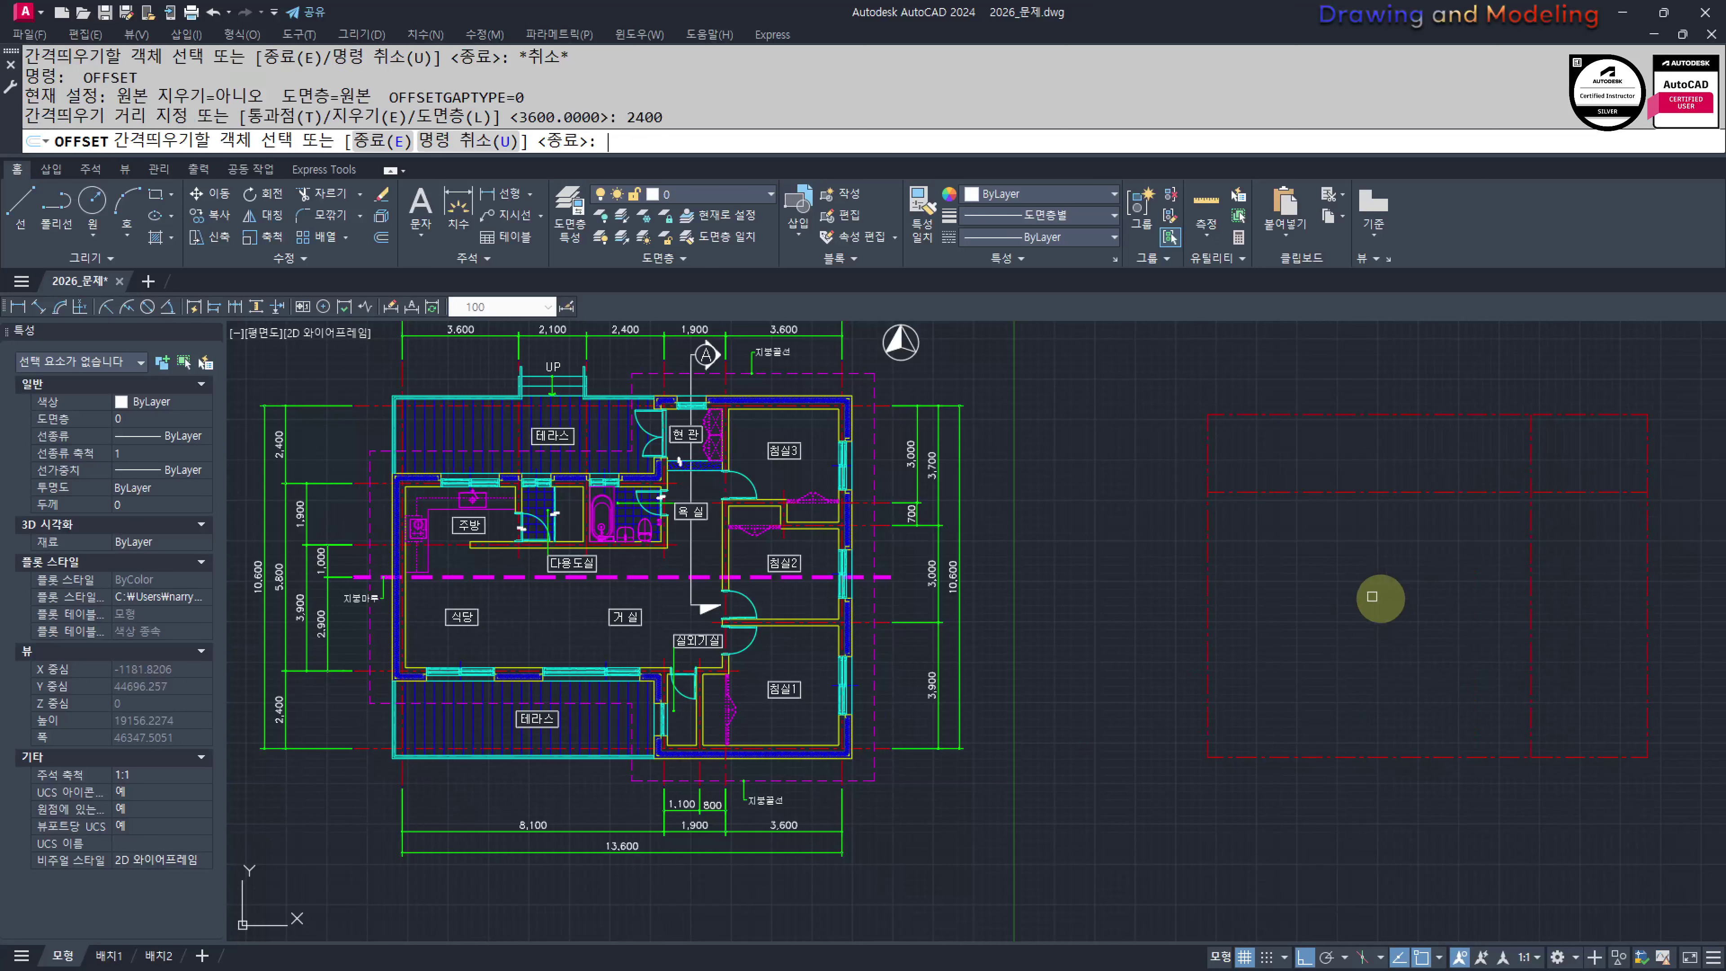
click(1321, 755)
click(1345, 697)
key(Escape)
key(Escape)
Trim away the lower-left and upper-left corners of the centre-line frame where the terraces lie
text(tr)
key(Return)
key(Return)
click(1252, 725)
click(1202, 764)
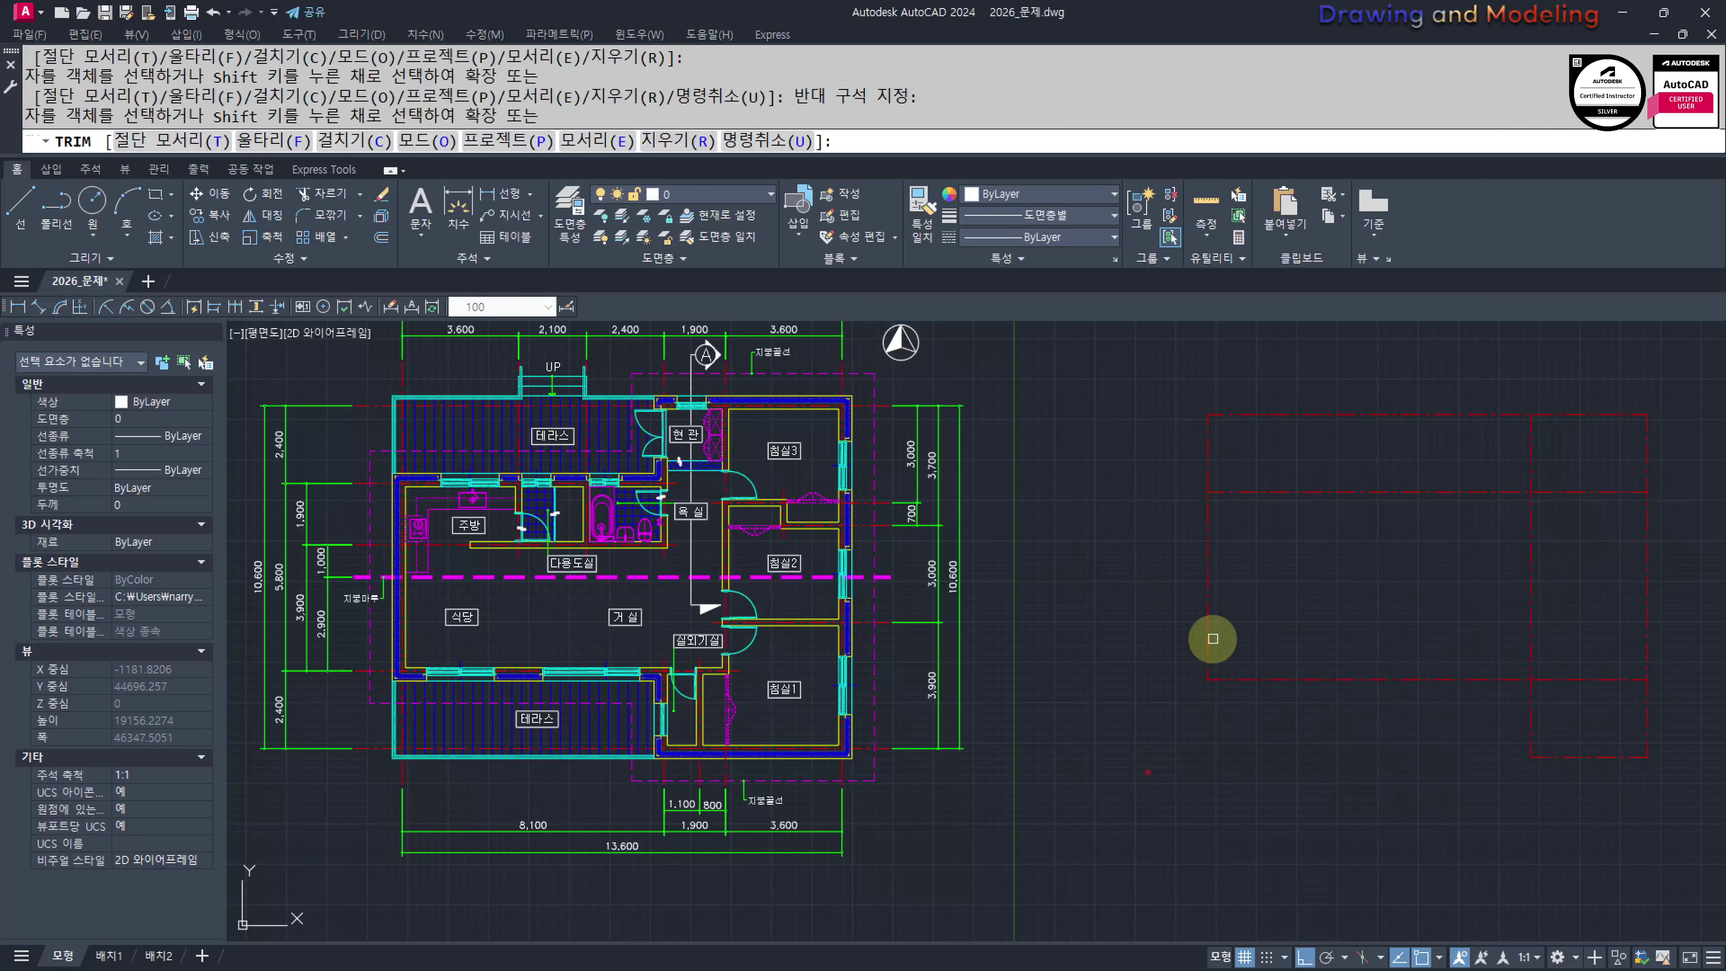
click(1256, 446)
click(1127, 386)
key(Escape)
Trim the leftover centre-line segments inside the frame, leaving only the stepped outer outline
middle_drag(1330, 611, 1266, 609)
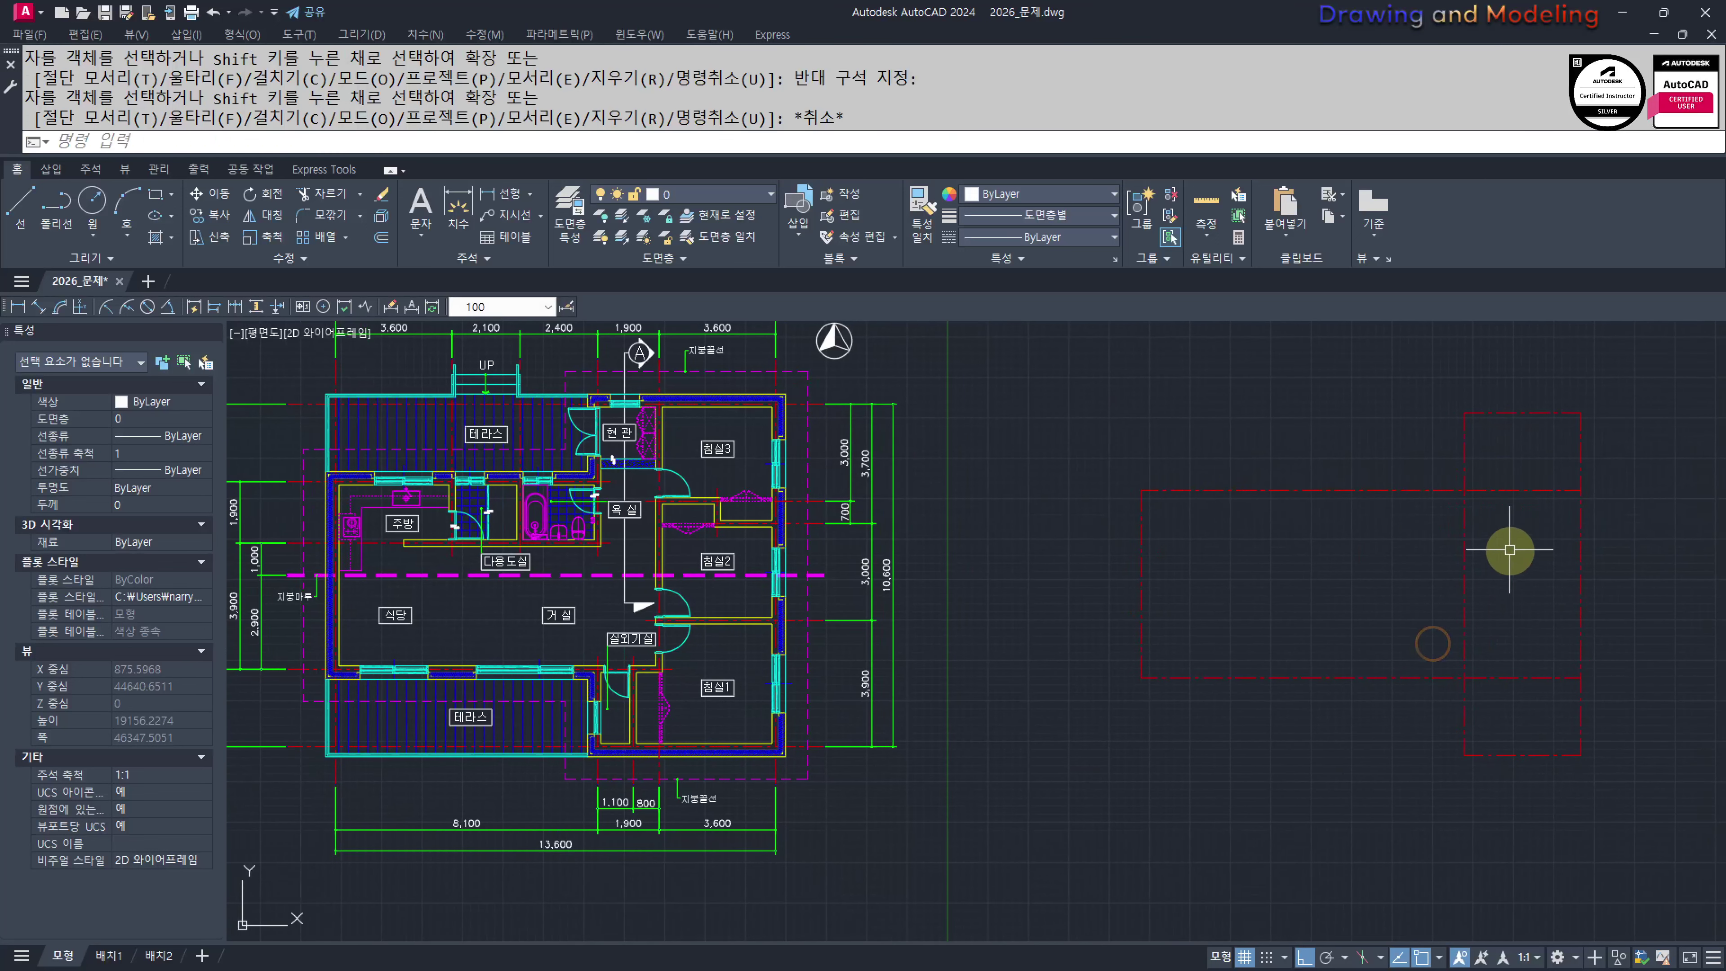
text(tr)
key(Return)
click(1520, 464)
click(1508, 706)
click(1501, 573)
click(1386, 575)
key(Escape)
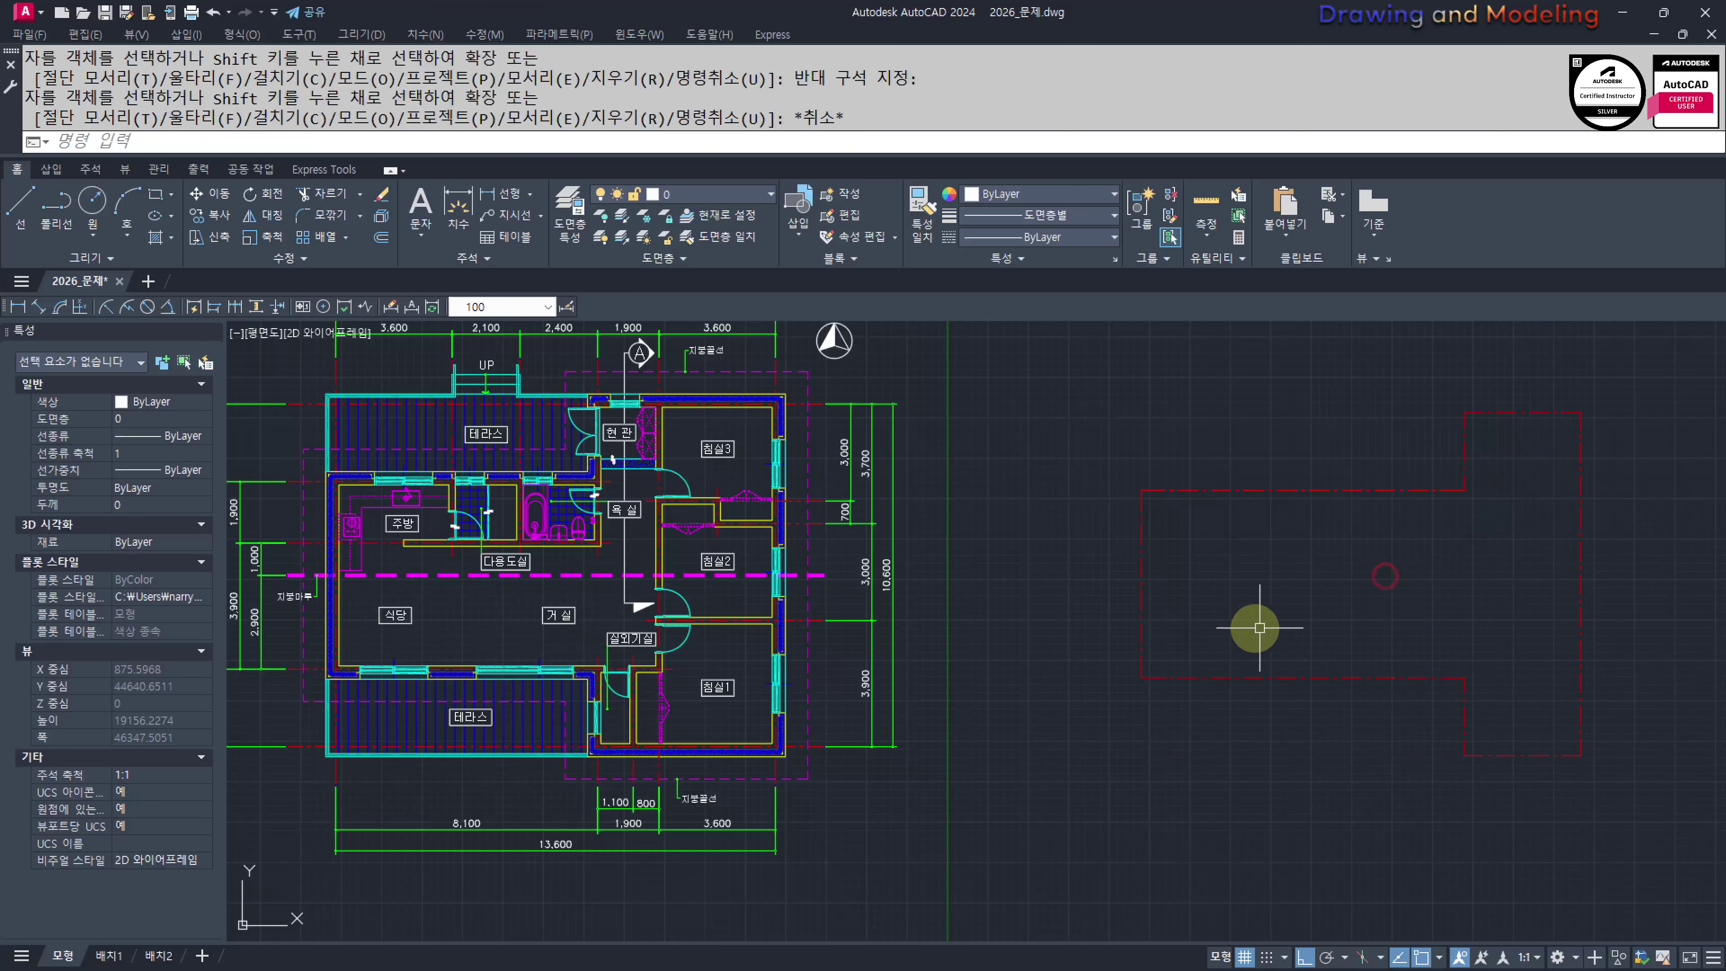
middle_drag(1245, 627, 1298, 625)
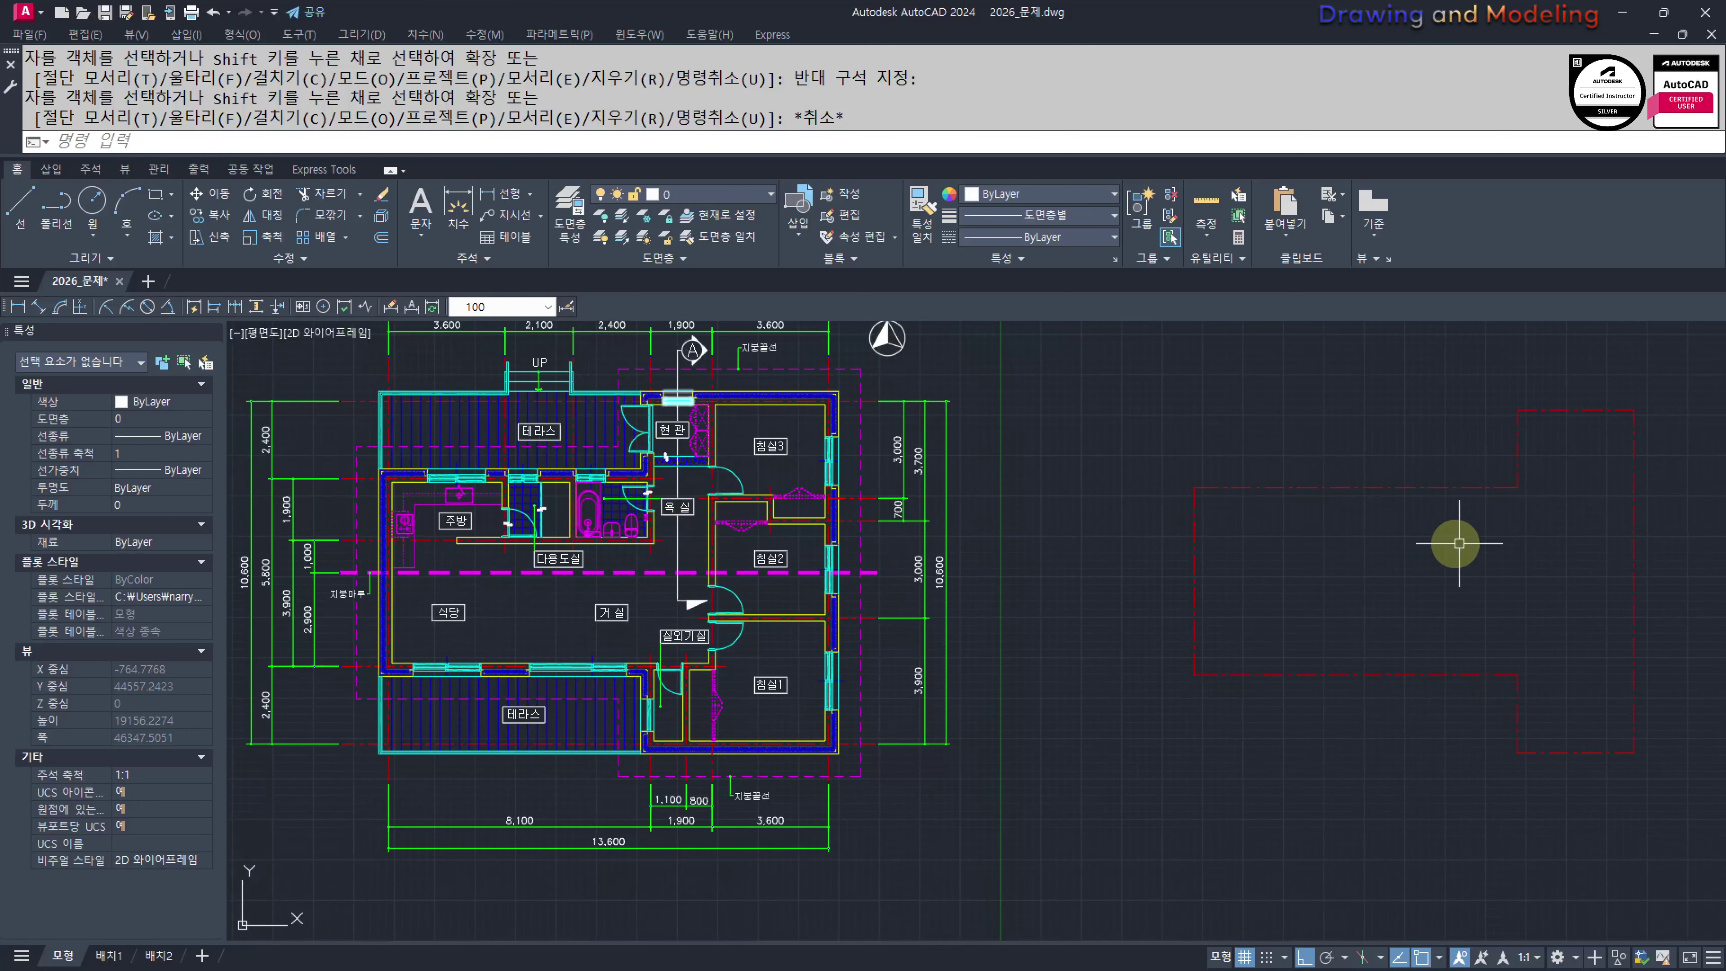
middle_drag(859, 569, 879, 586)
middle_drag(727, 700, 864, 686)
scroll(824, 832, up, 4)
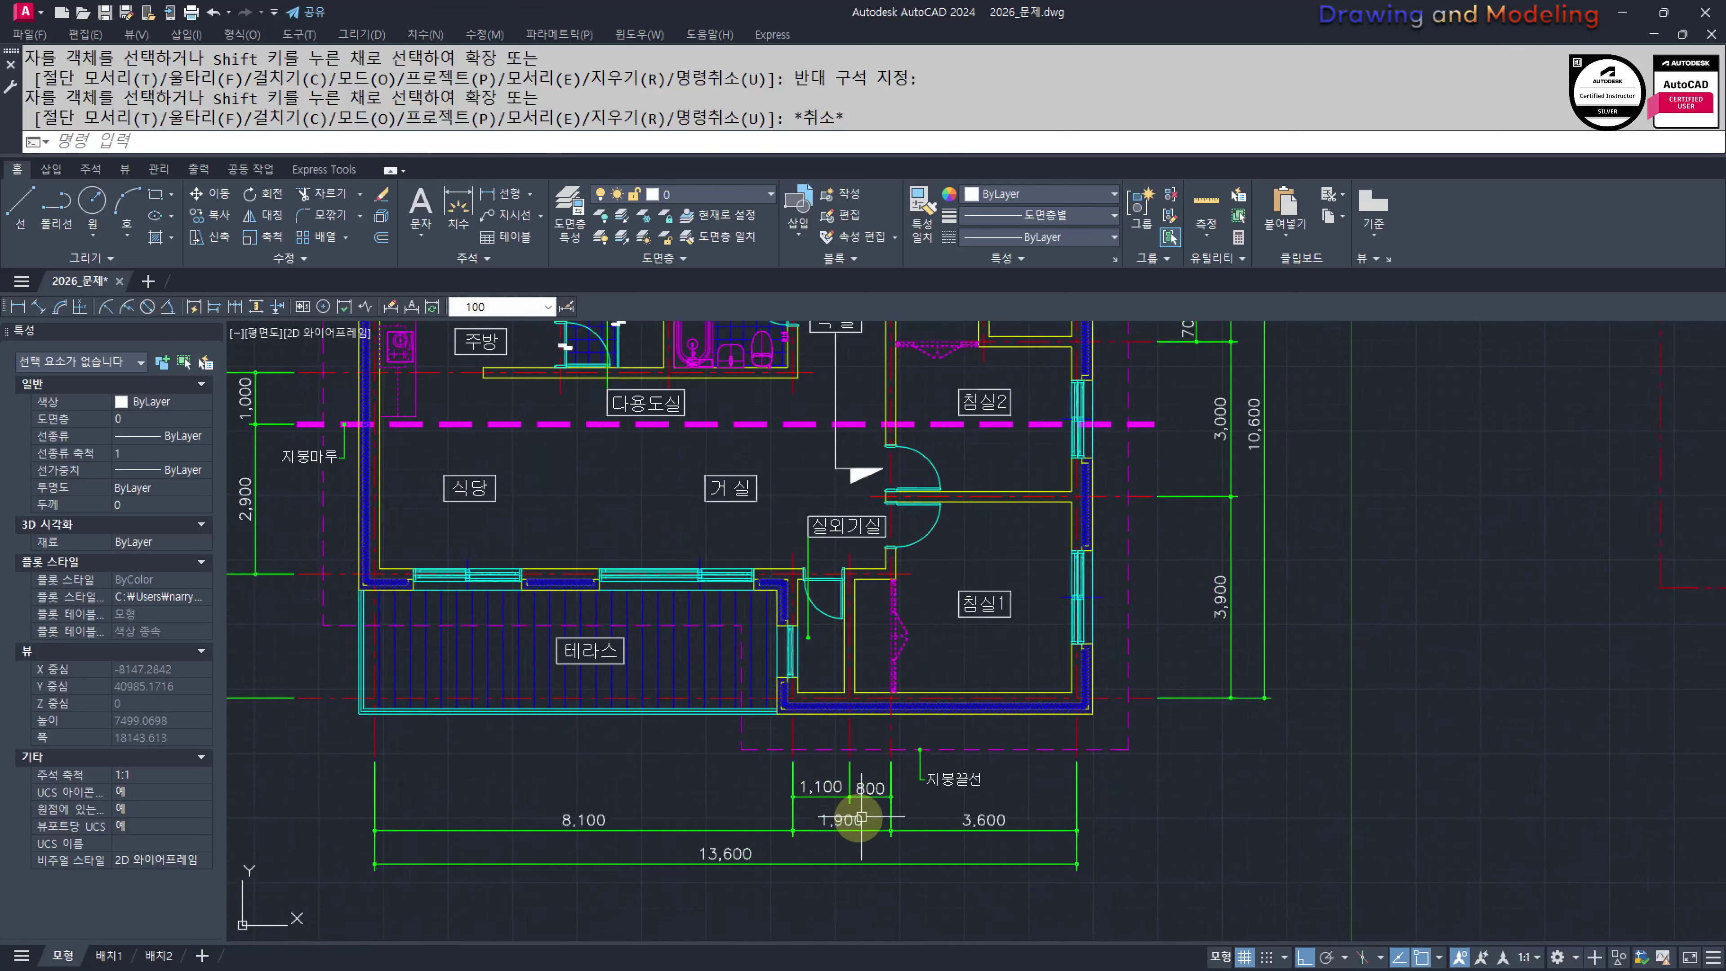
scroll(858, 817, down, 4)
middle_drag(867, 504, 872, 574)
middle_drag(1352, 643, 1175, 593)
text(o)
key(Return)
text(1900.)
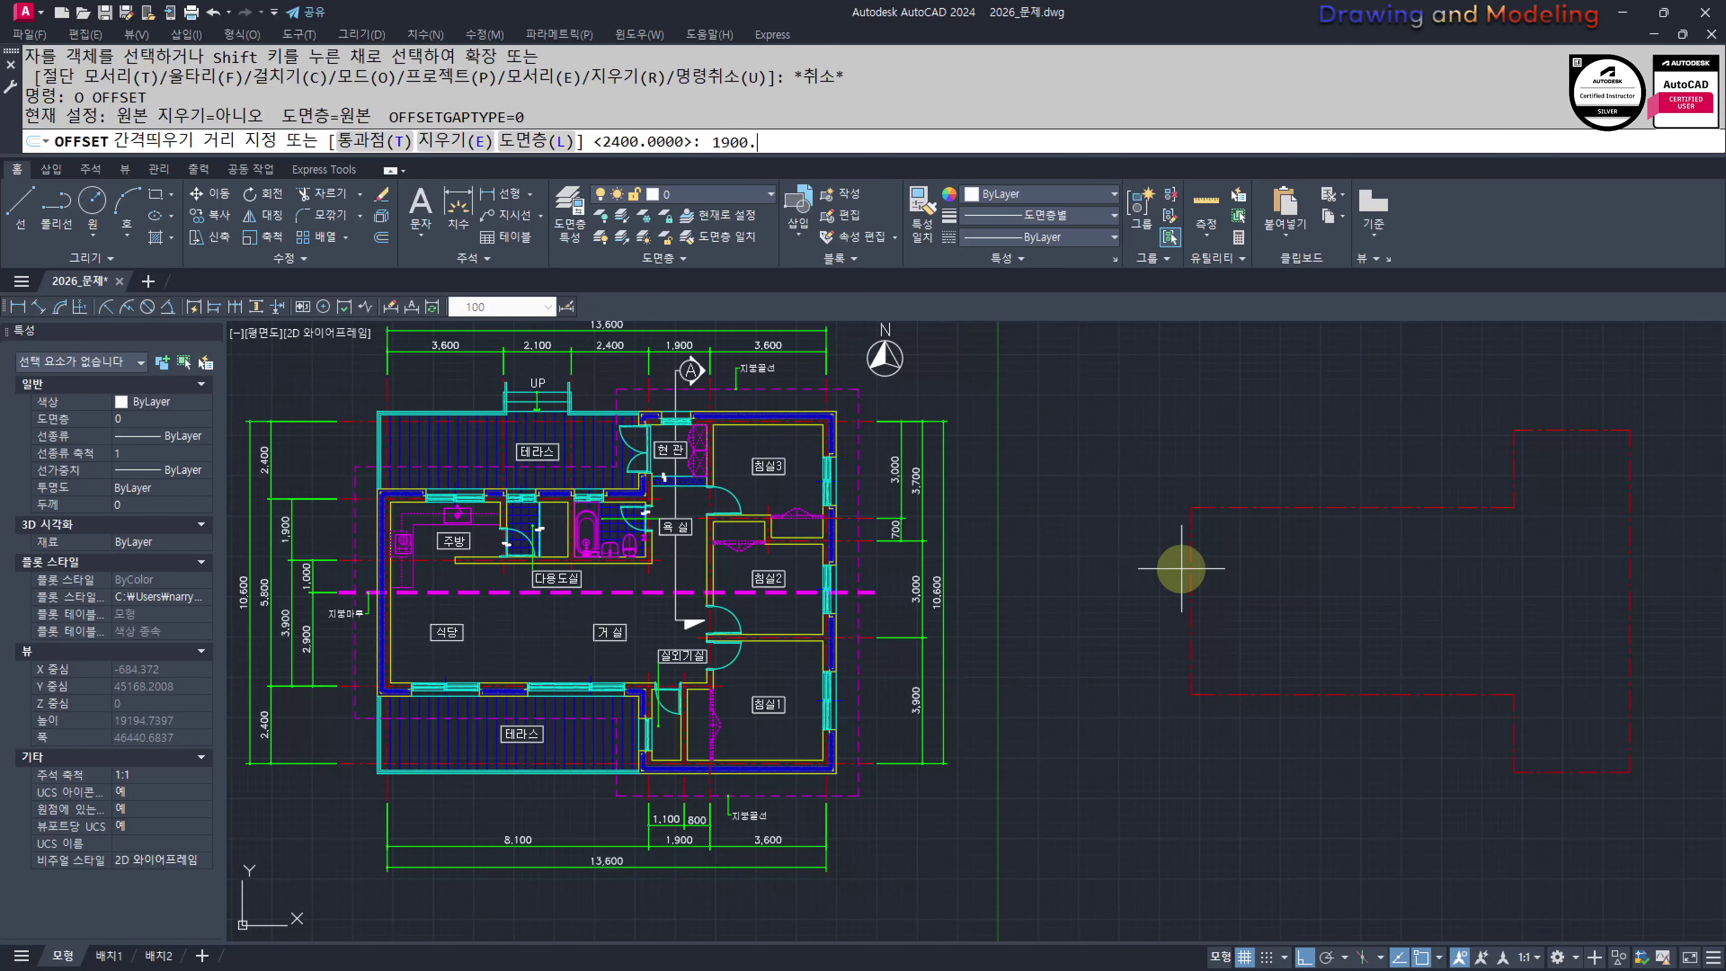
key(Escape)
Stretch the inner vertical sides of the centre-line frame's right wing 1900 to the left
middle_drag(1329, 605, 1203, 604)
text(s)
key(Return)
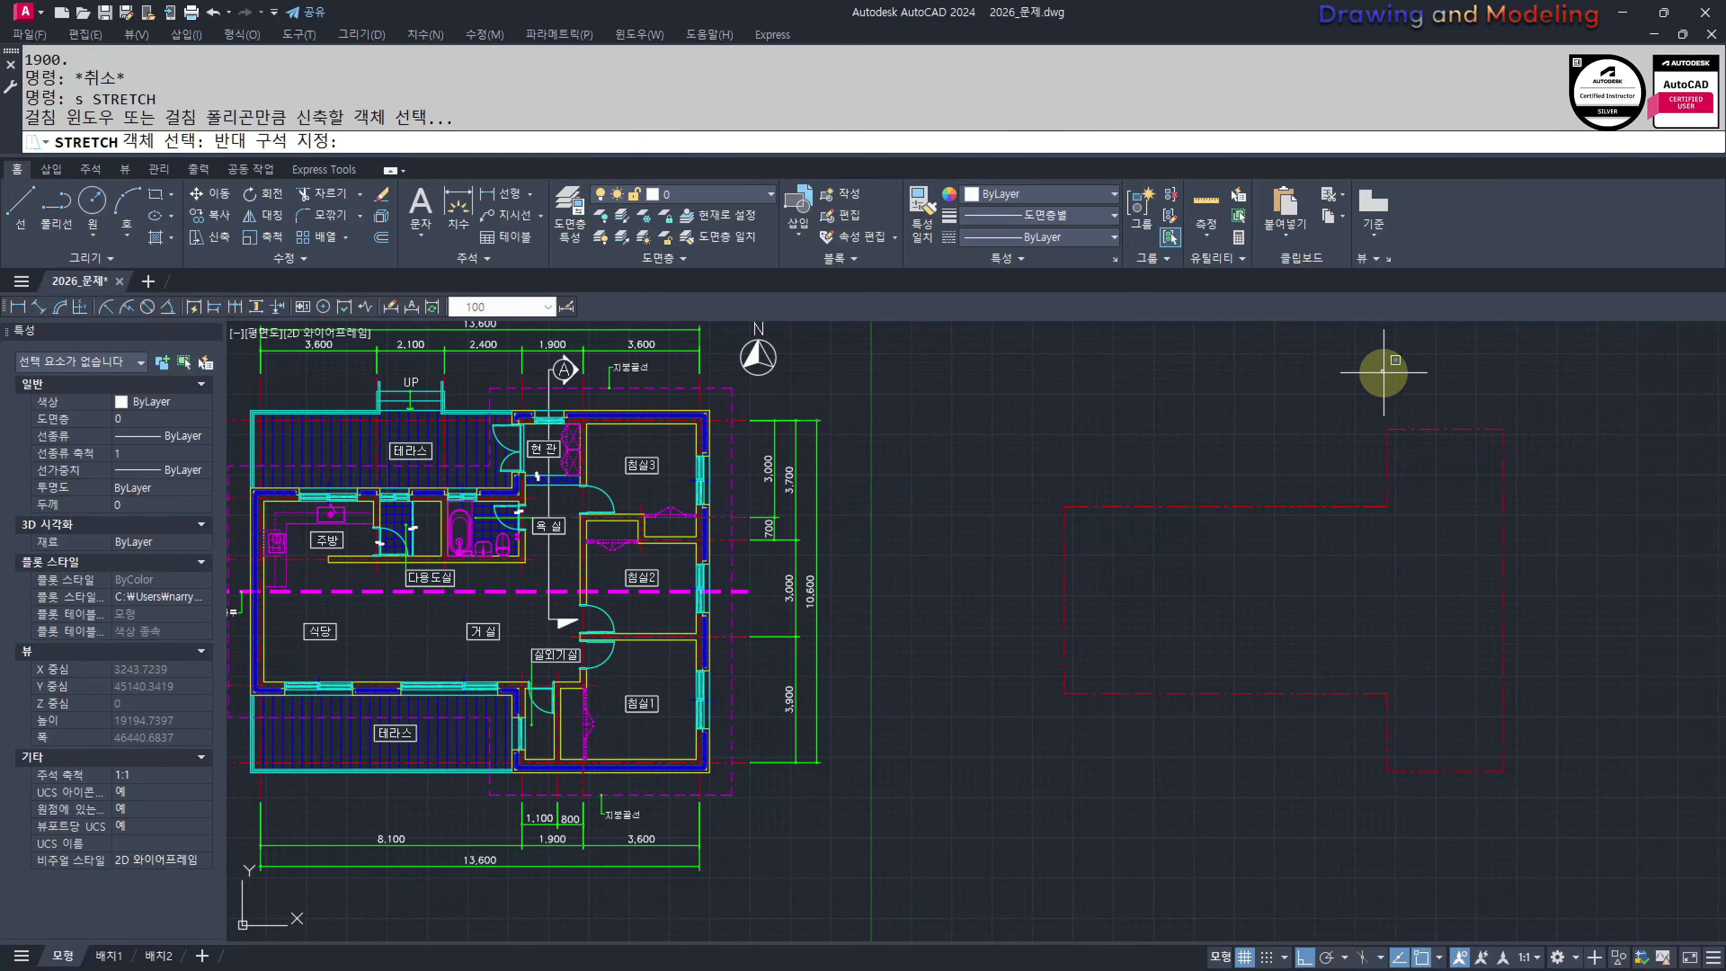
click(1381, 371)
click(1340, 435)
click(1448, 370)
click(1329, 822)
key(Return)
click(1401, 834)
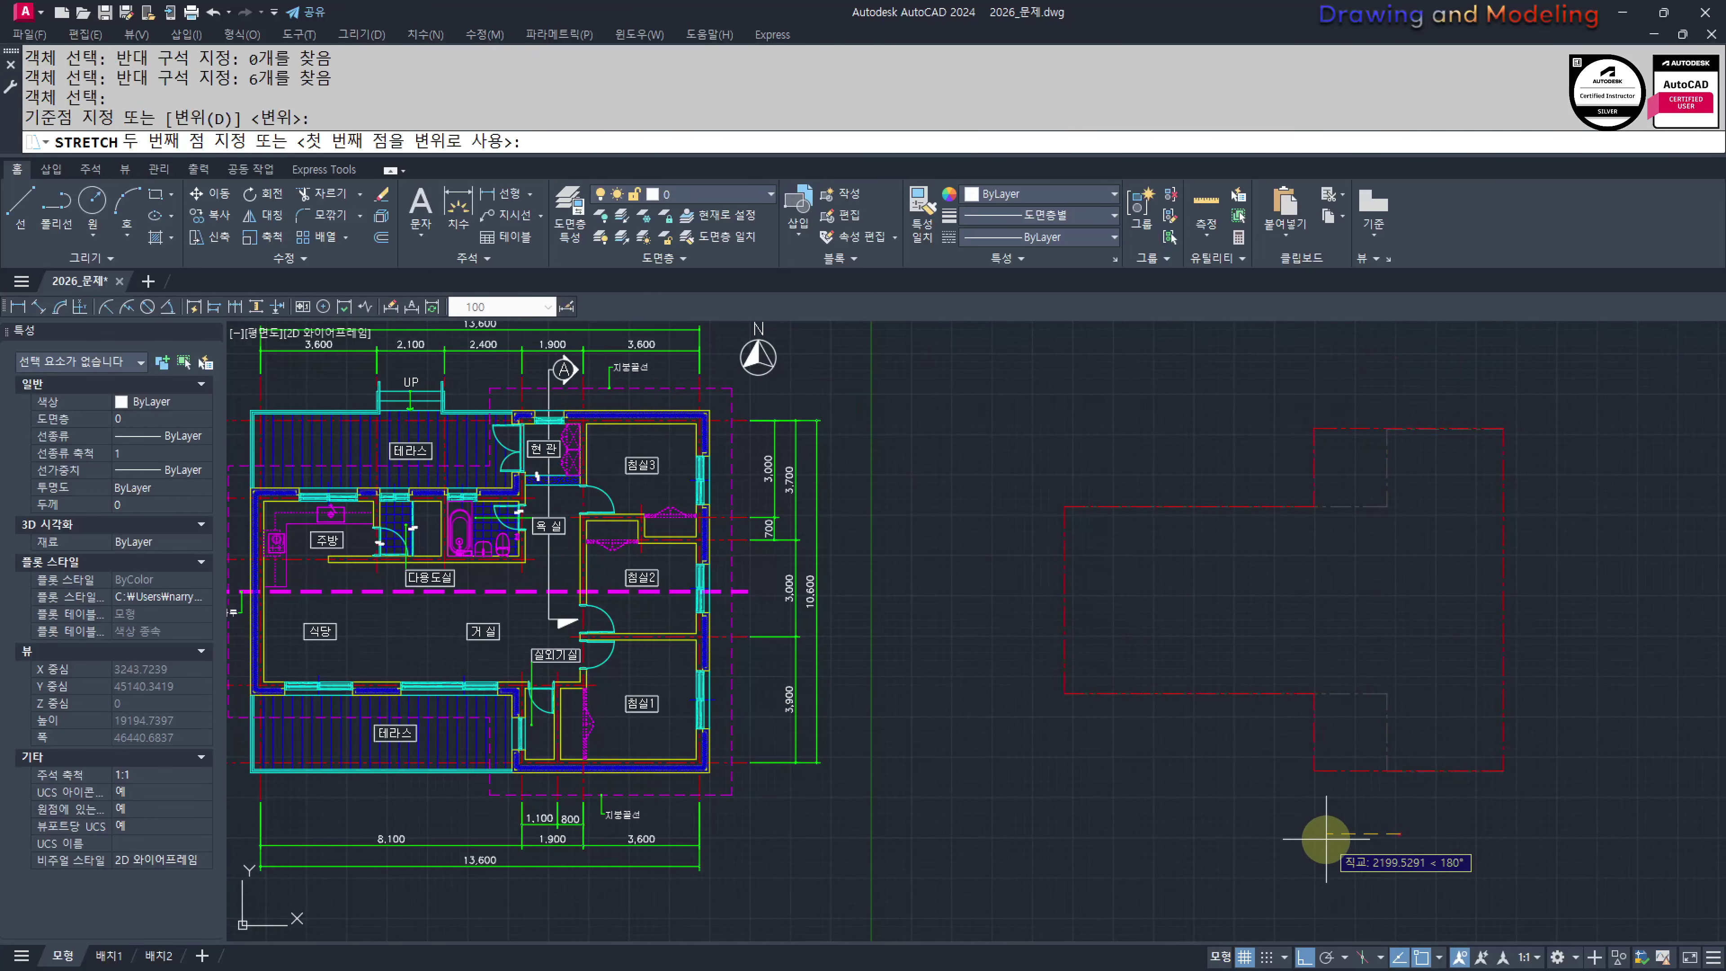
text(1900)
key(Return)
key(Escape)
key(Escape)
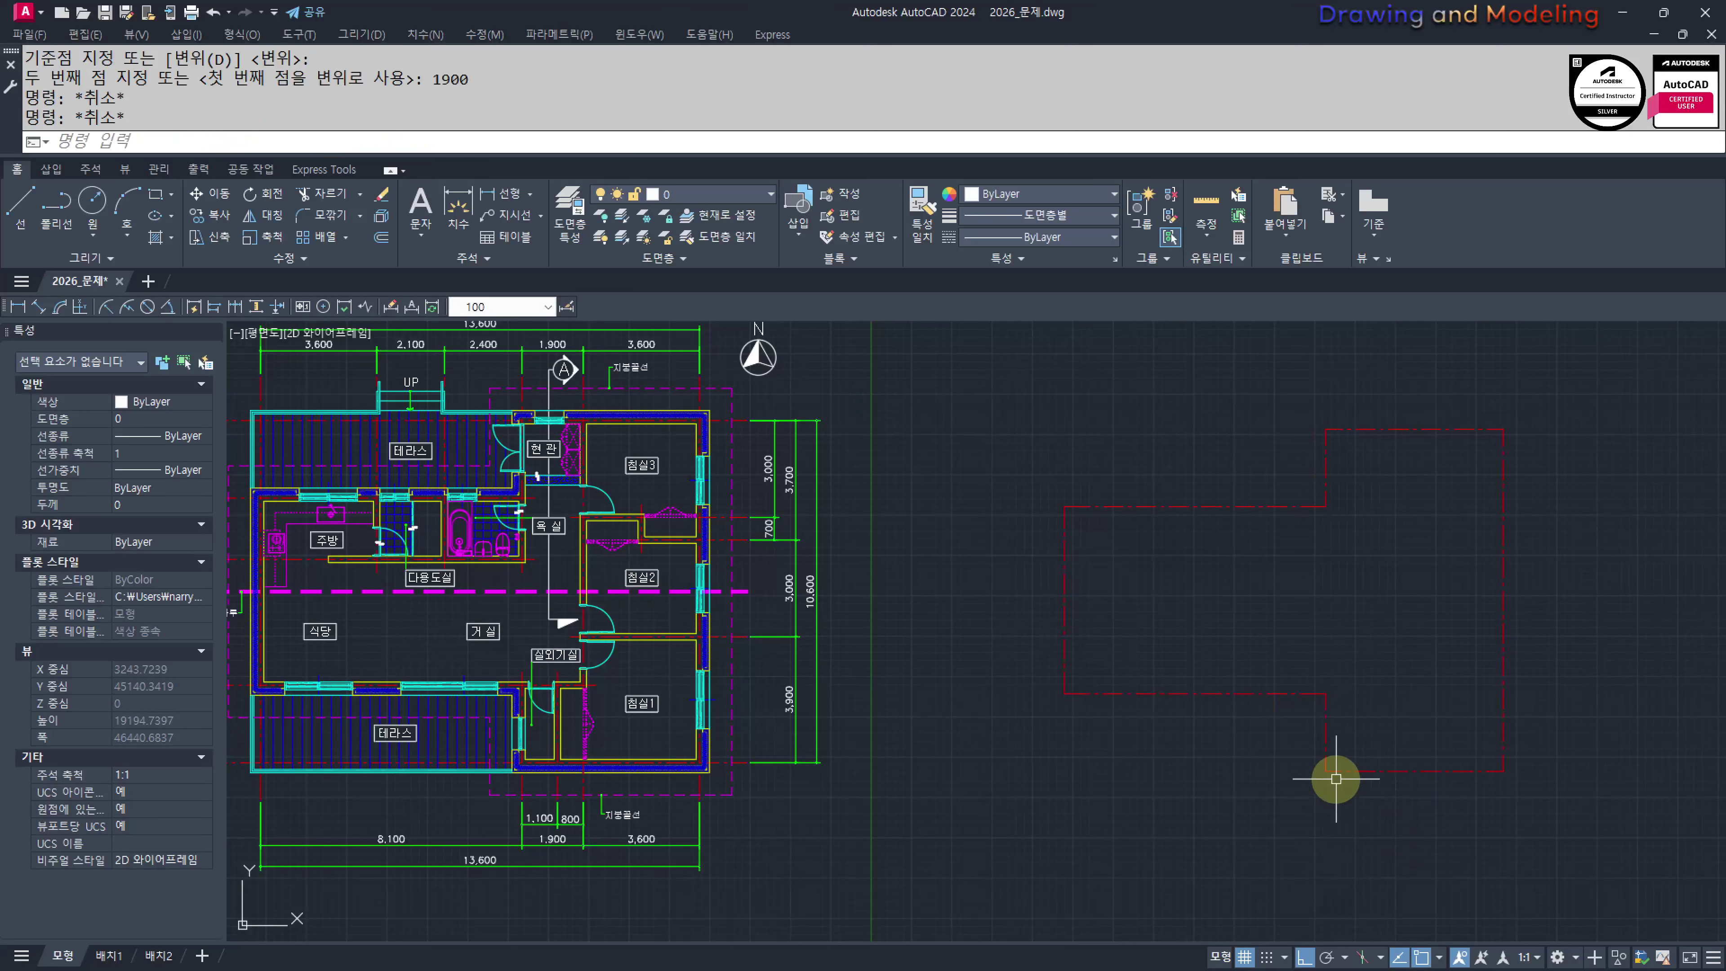
Join all the segments of the stepped centre-line outline into one closed polyline
middle_drag(790, 578, 902, 572)
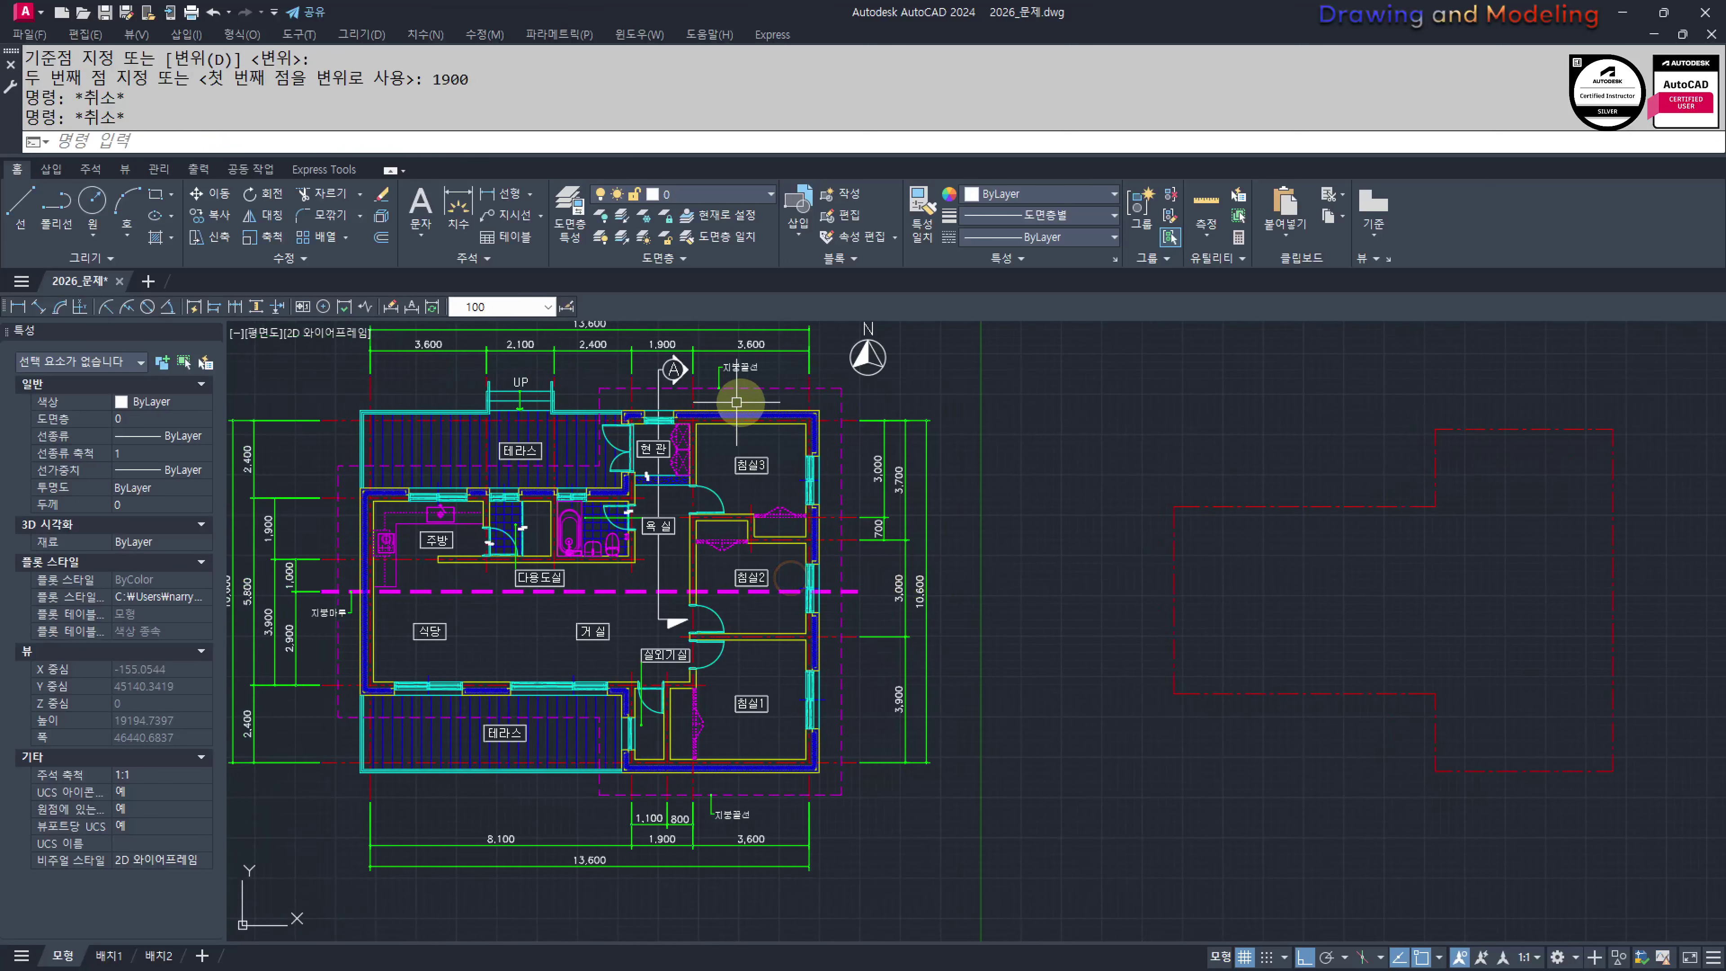
middle_drag(1204, 766, 1123, 753)
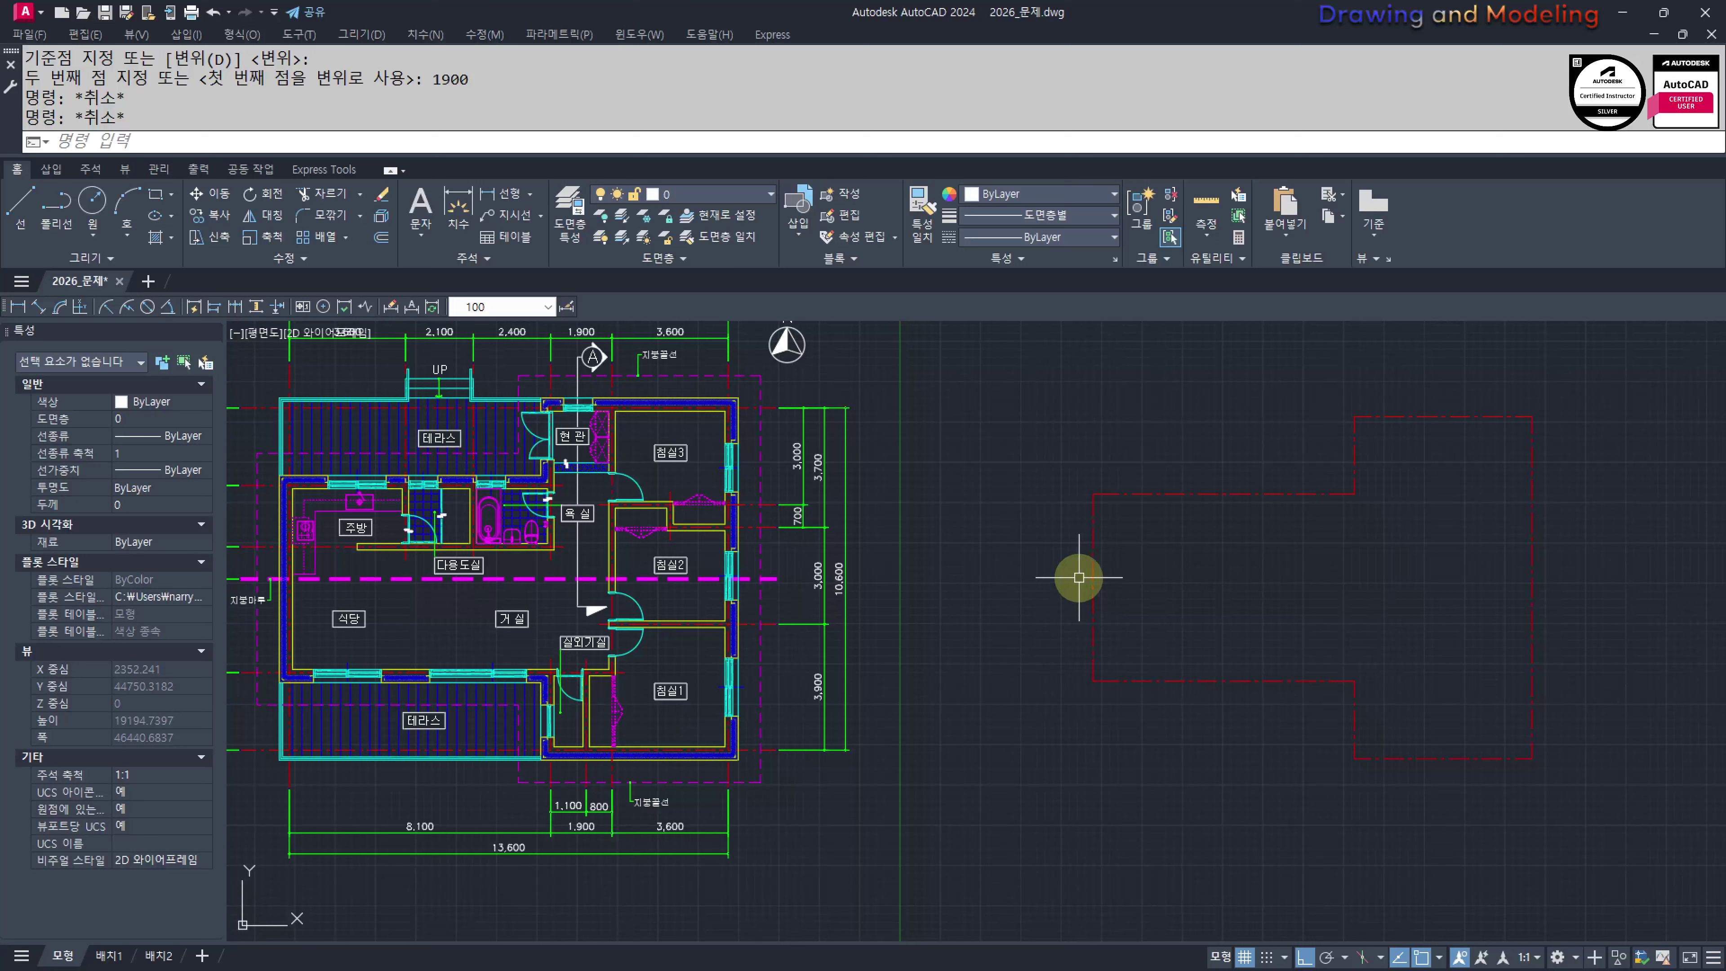
click(1015, 376)
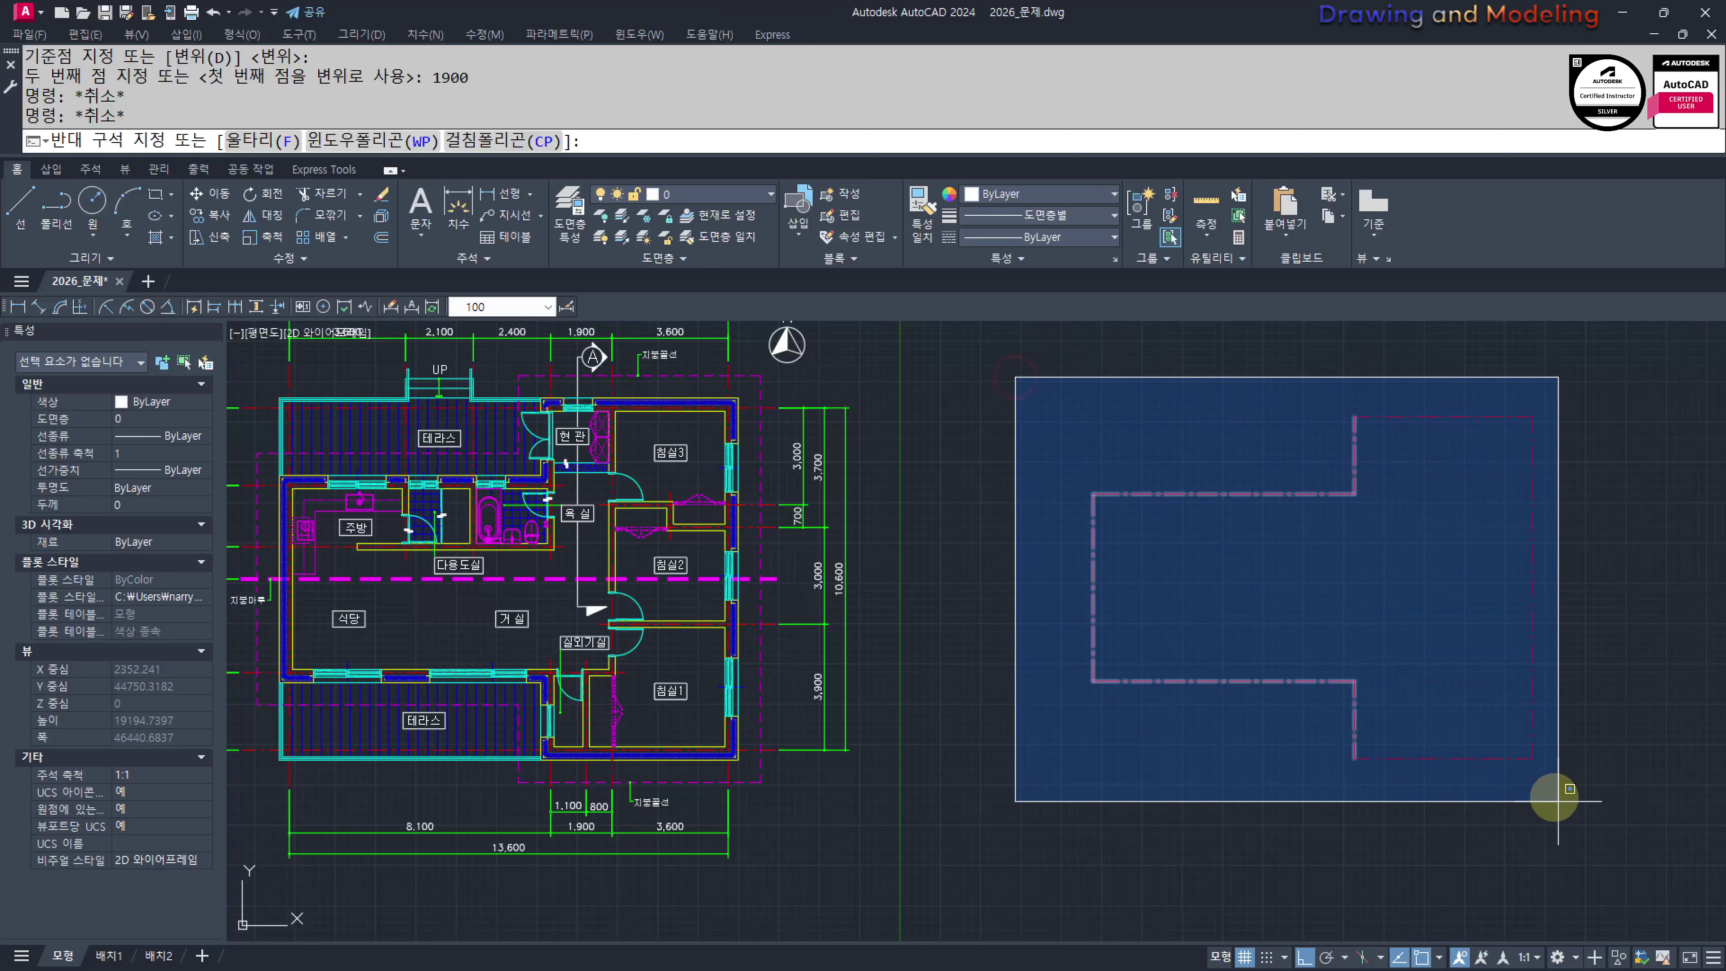
click(1576, 811)
text(j)
key(space)
click(1581, 548)
click(1418, 598)
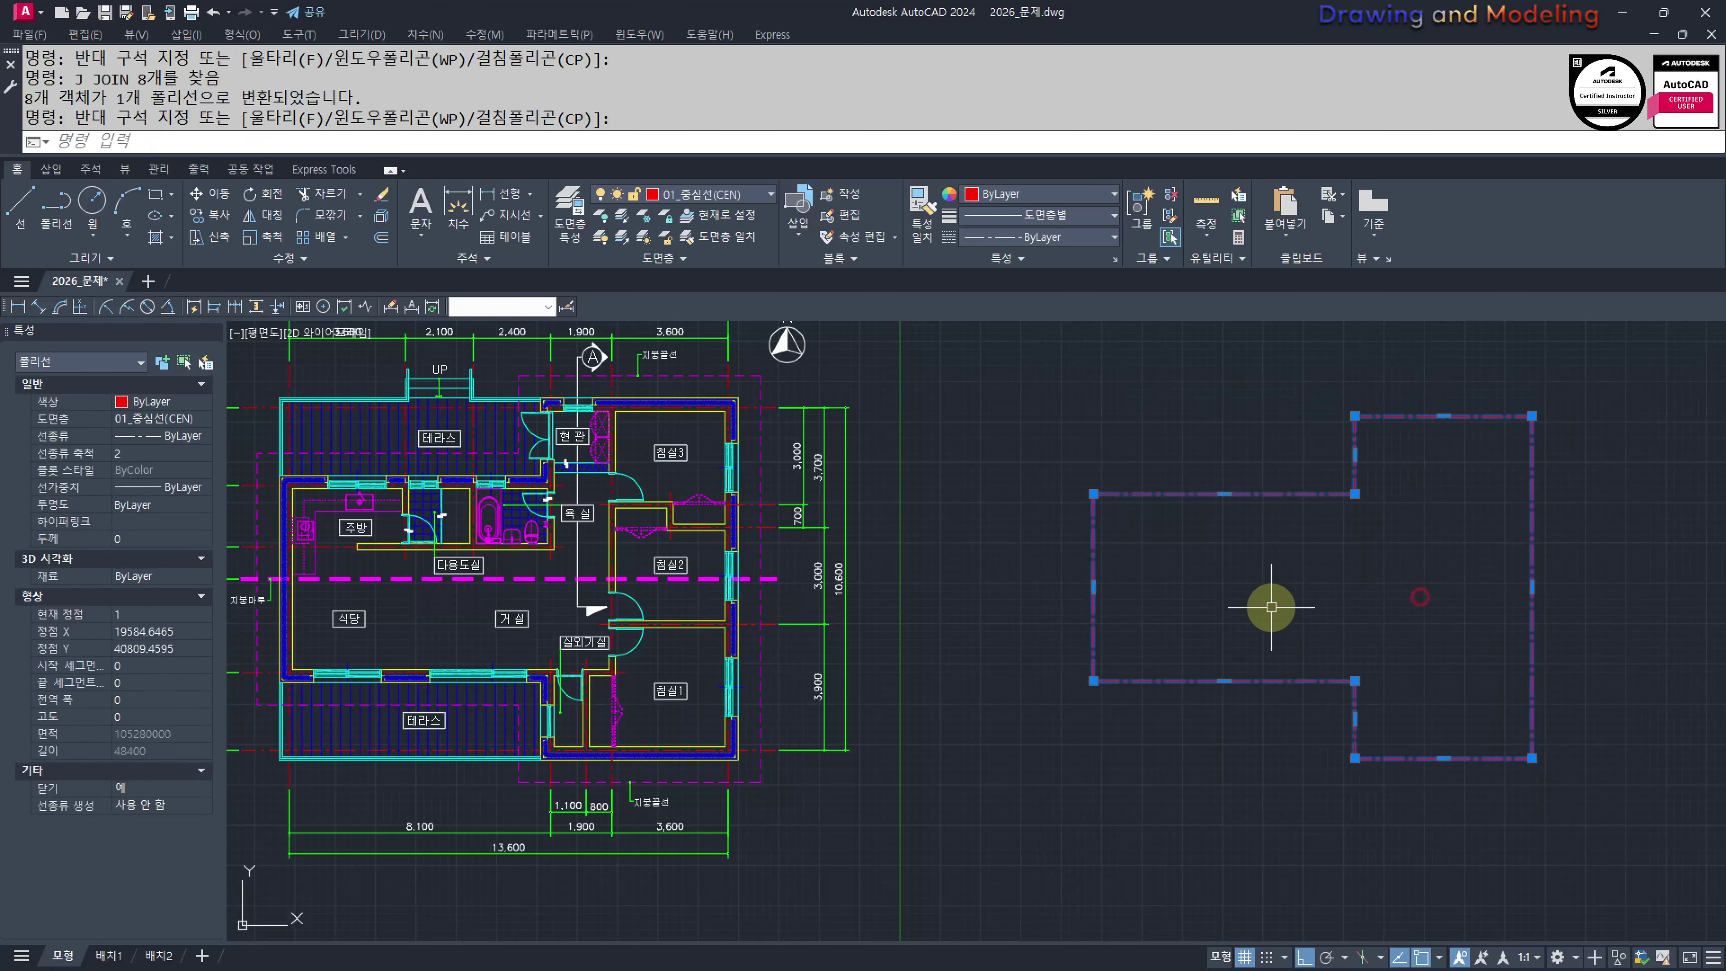
key(Escape)
key(Escape)
Offset the joined centre-line outline 1000 outward for the roof edge line
text(o)
key(space)
text(10)
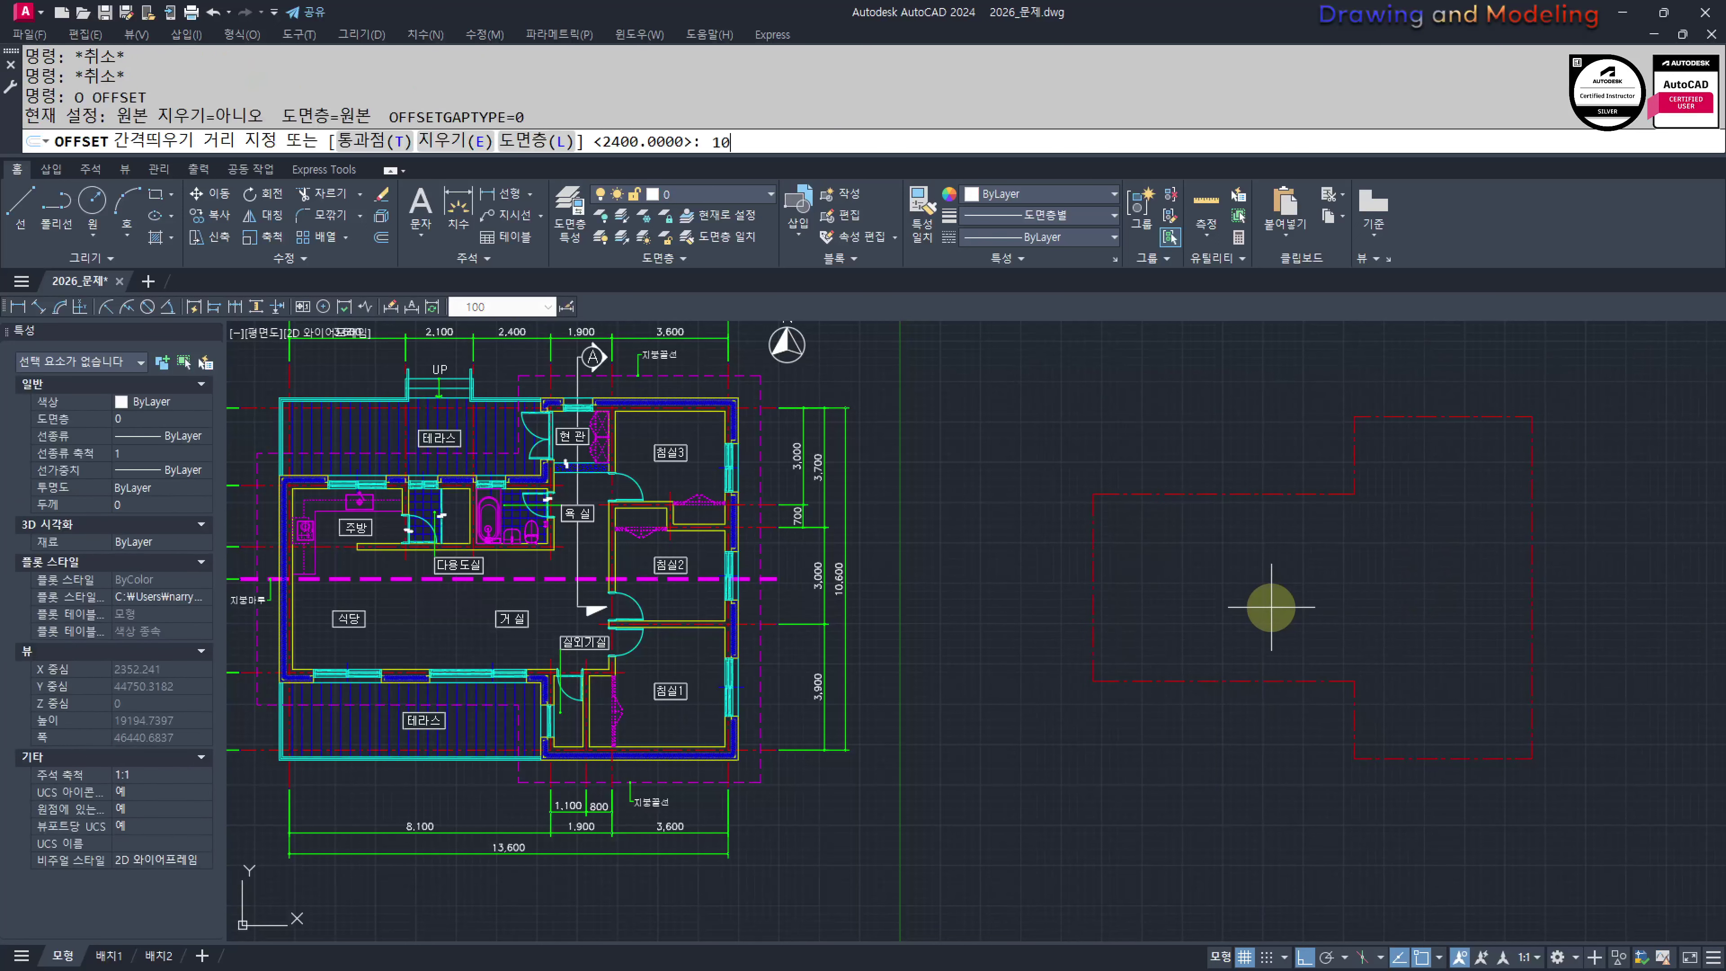
text(00)
key(Return)
click(1265, 493)
click(1240, 408)
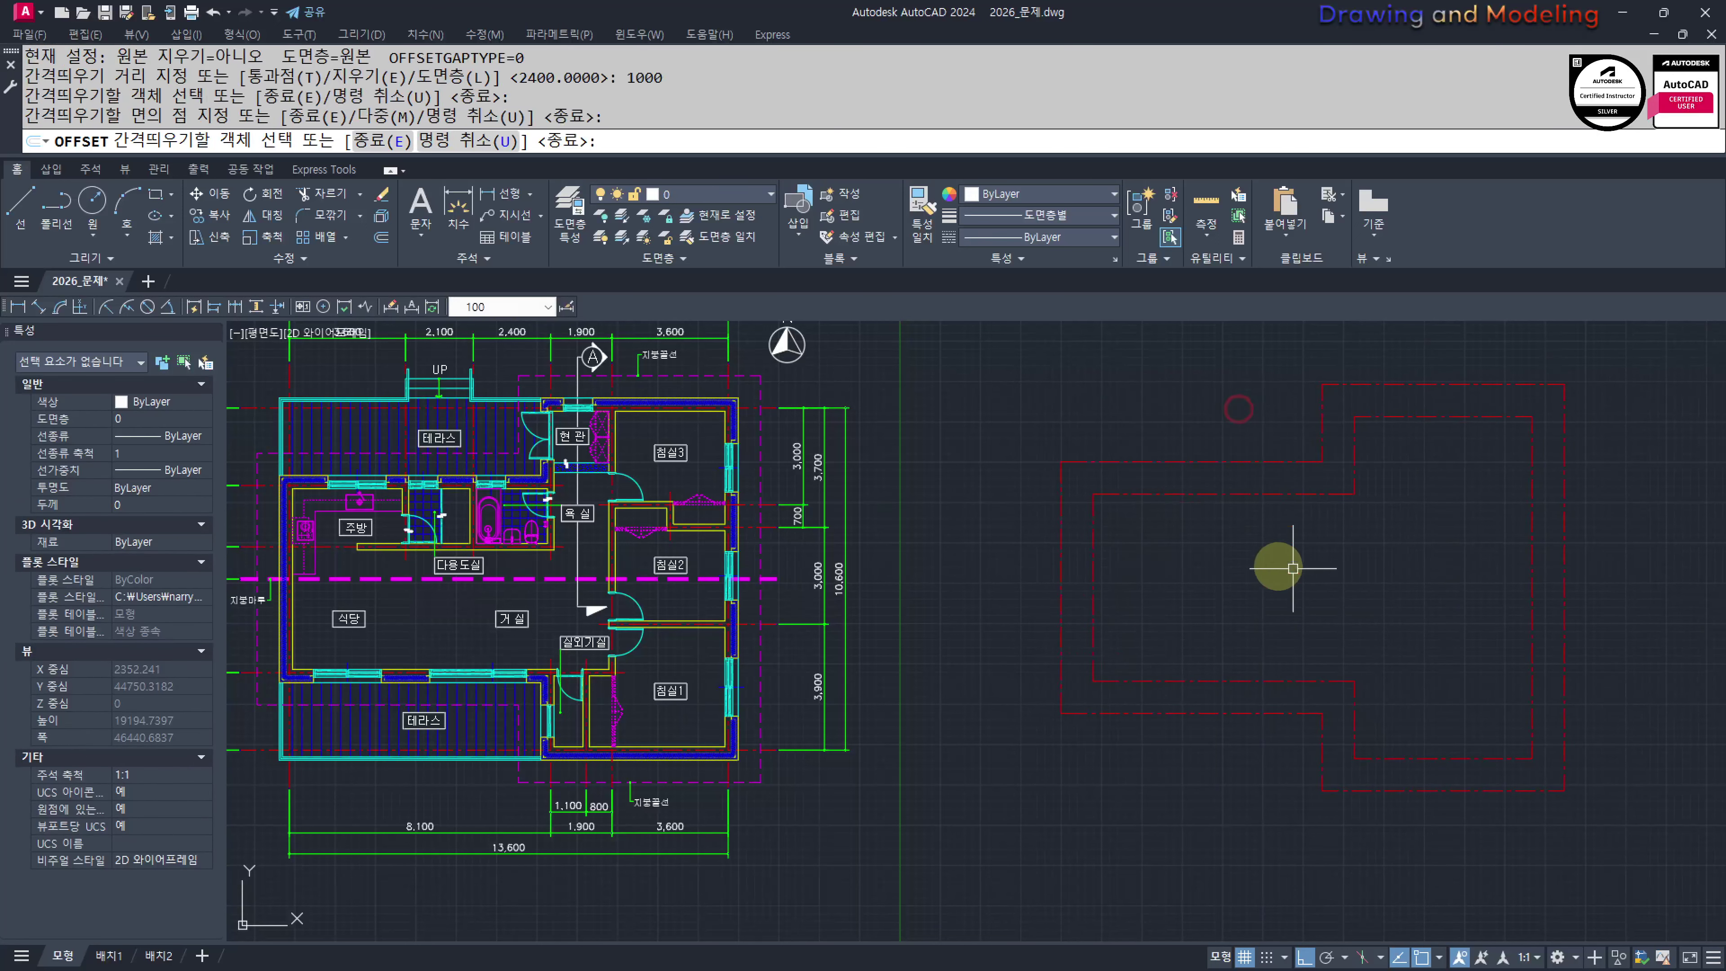
key(Escape)
key(Escape)
Move the outer offset outline to layer 01_숨은선(HID)
scroll(1420, 597, down, 4)
scroll(1468, 656, up, 2)
middle_drag(1387, 653, 1322, 691)
scroll(1267, 493, up, 3)
key(Escape)
click(1313, 585)
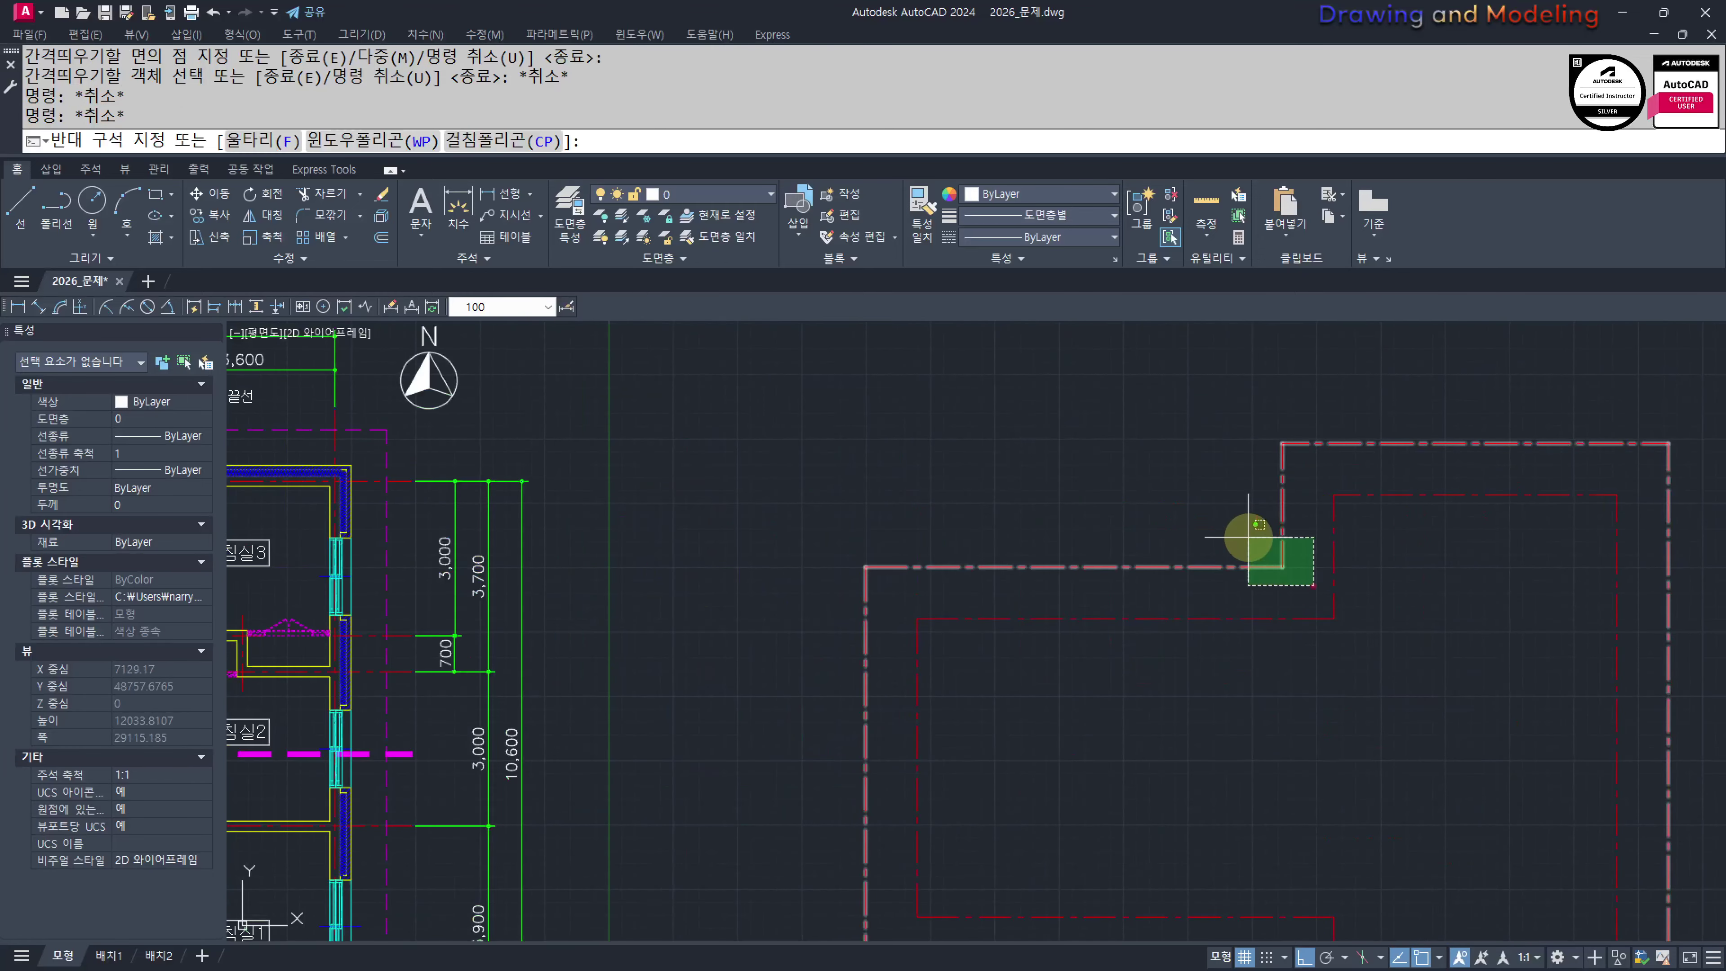
click(1248, 537)
click(703, 194)
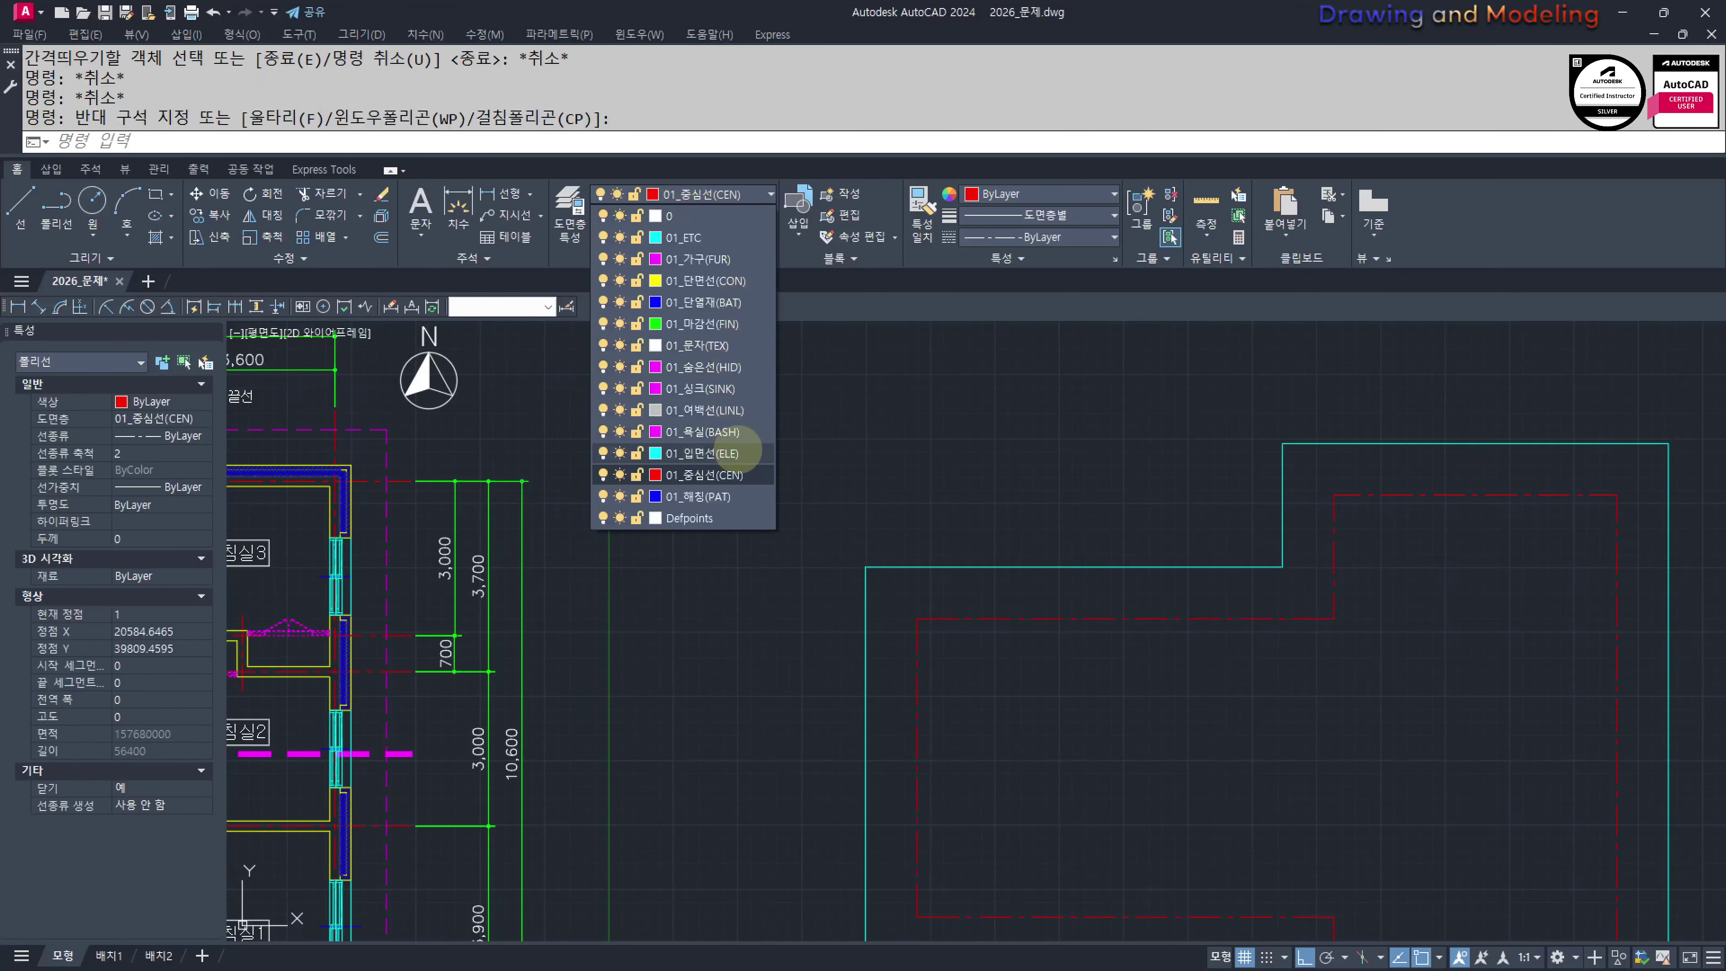
click(734, 369)
Set the roof edge outline's linetype scale to 3 and deselect it
middle_drag(990, 593, 891, 523)
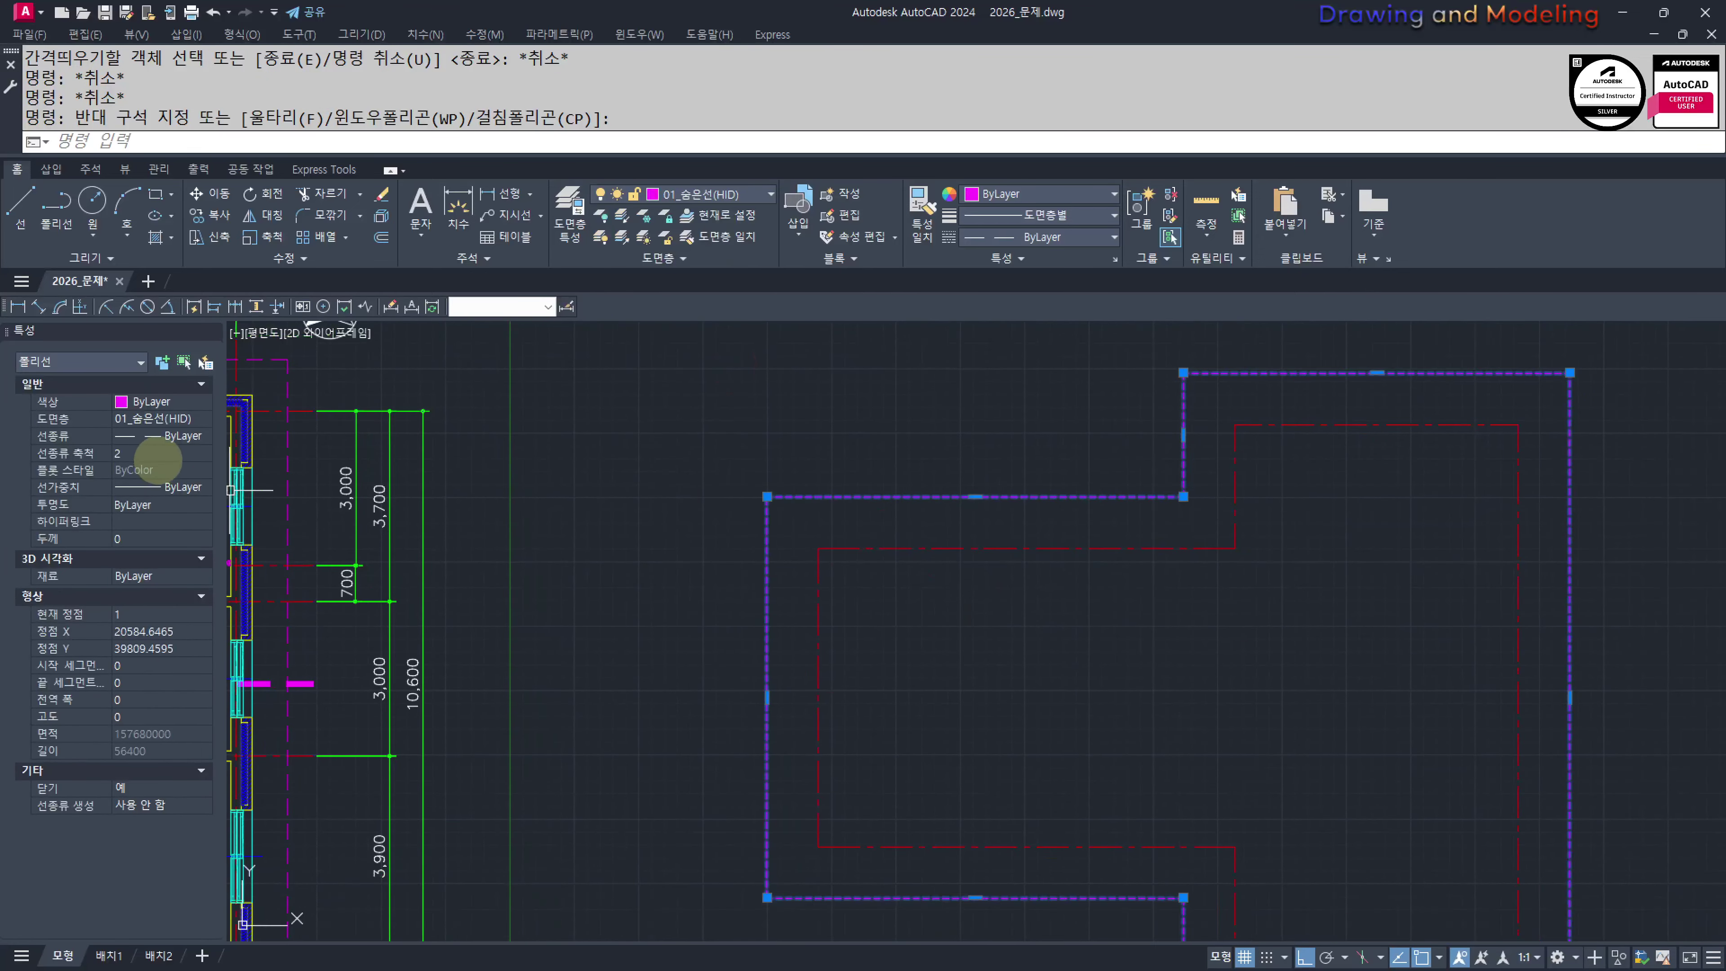
text(3)
key(Return)
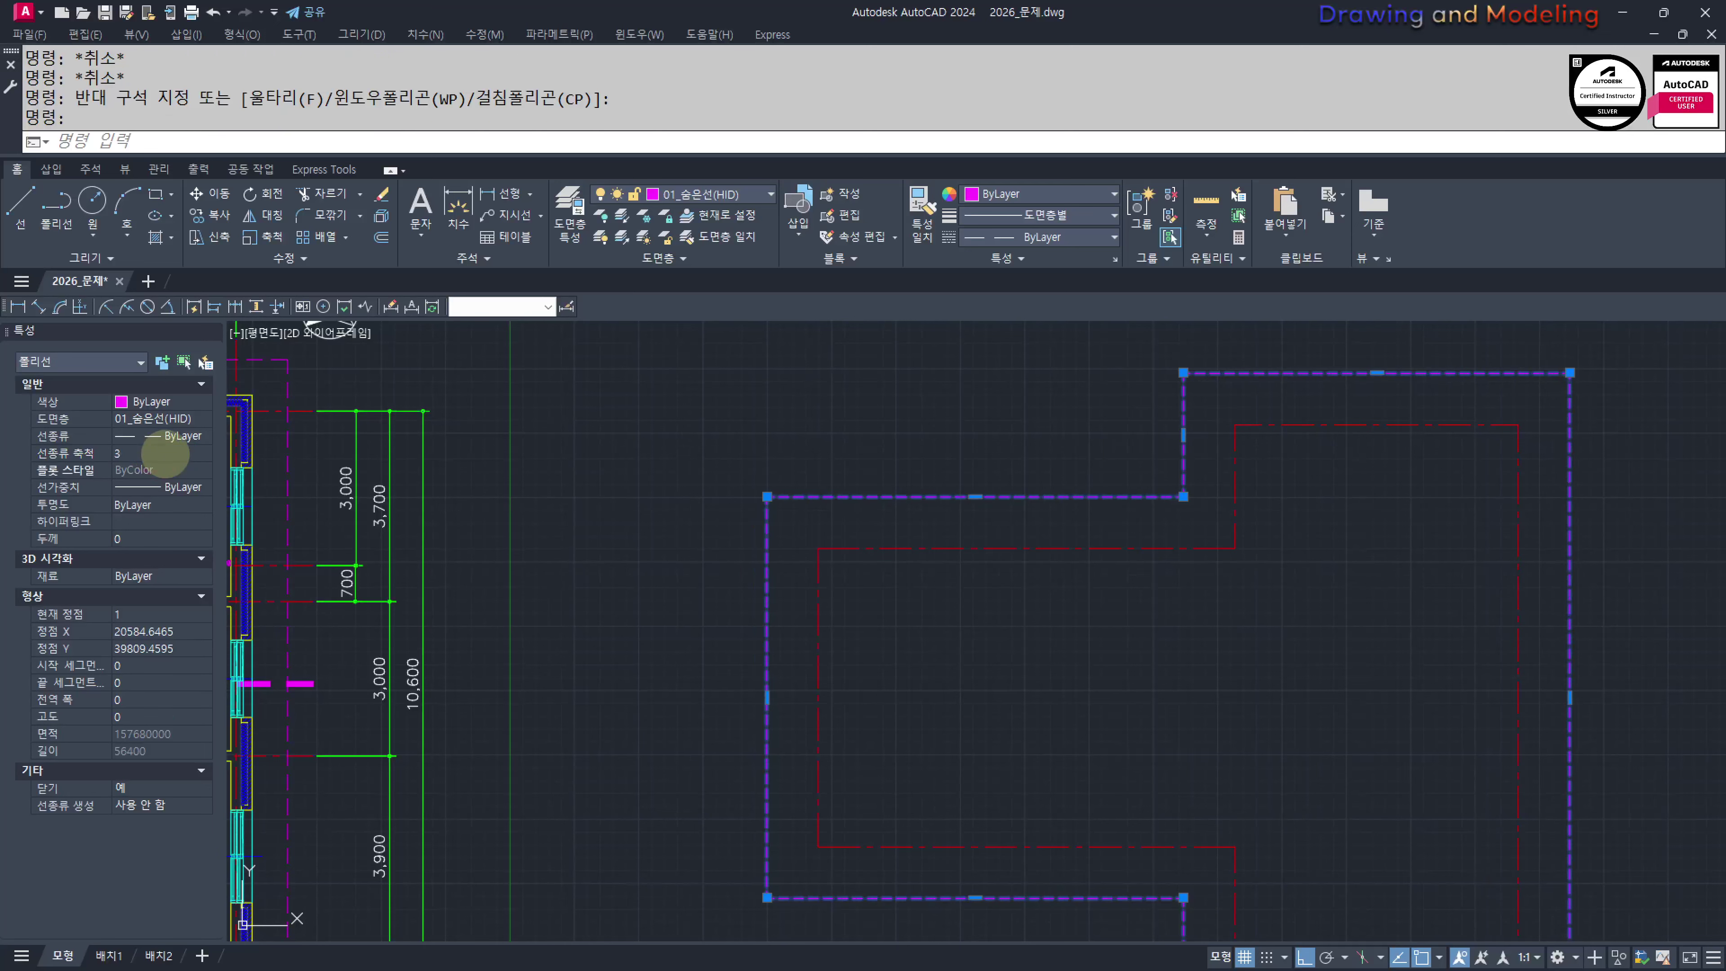
key(Escape)
key(Escape)
key(Escape)
key(Escape)
middle_drag(651, 482, 645, 503)
scroll(883, 554, down, 4)
mouse_move(893, 563)
middle_down()
mouse_move(963, 557)
mouse_move(1040, 601)
mouse_move(1238, 623)
mouse_move(1157, 583)
mouse_move(1095, 581)
middle_up()
scroll(960, 556, up, 2)
click(1140, 514)
key(Escape)
key(Escape)
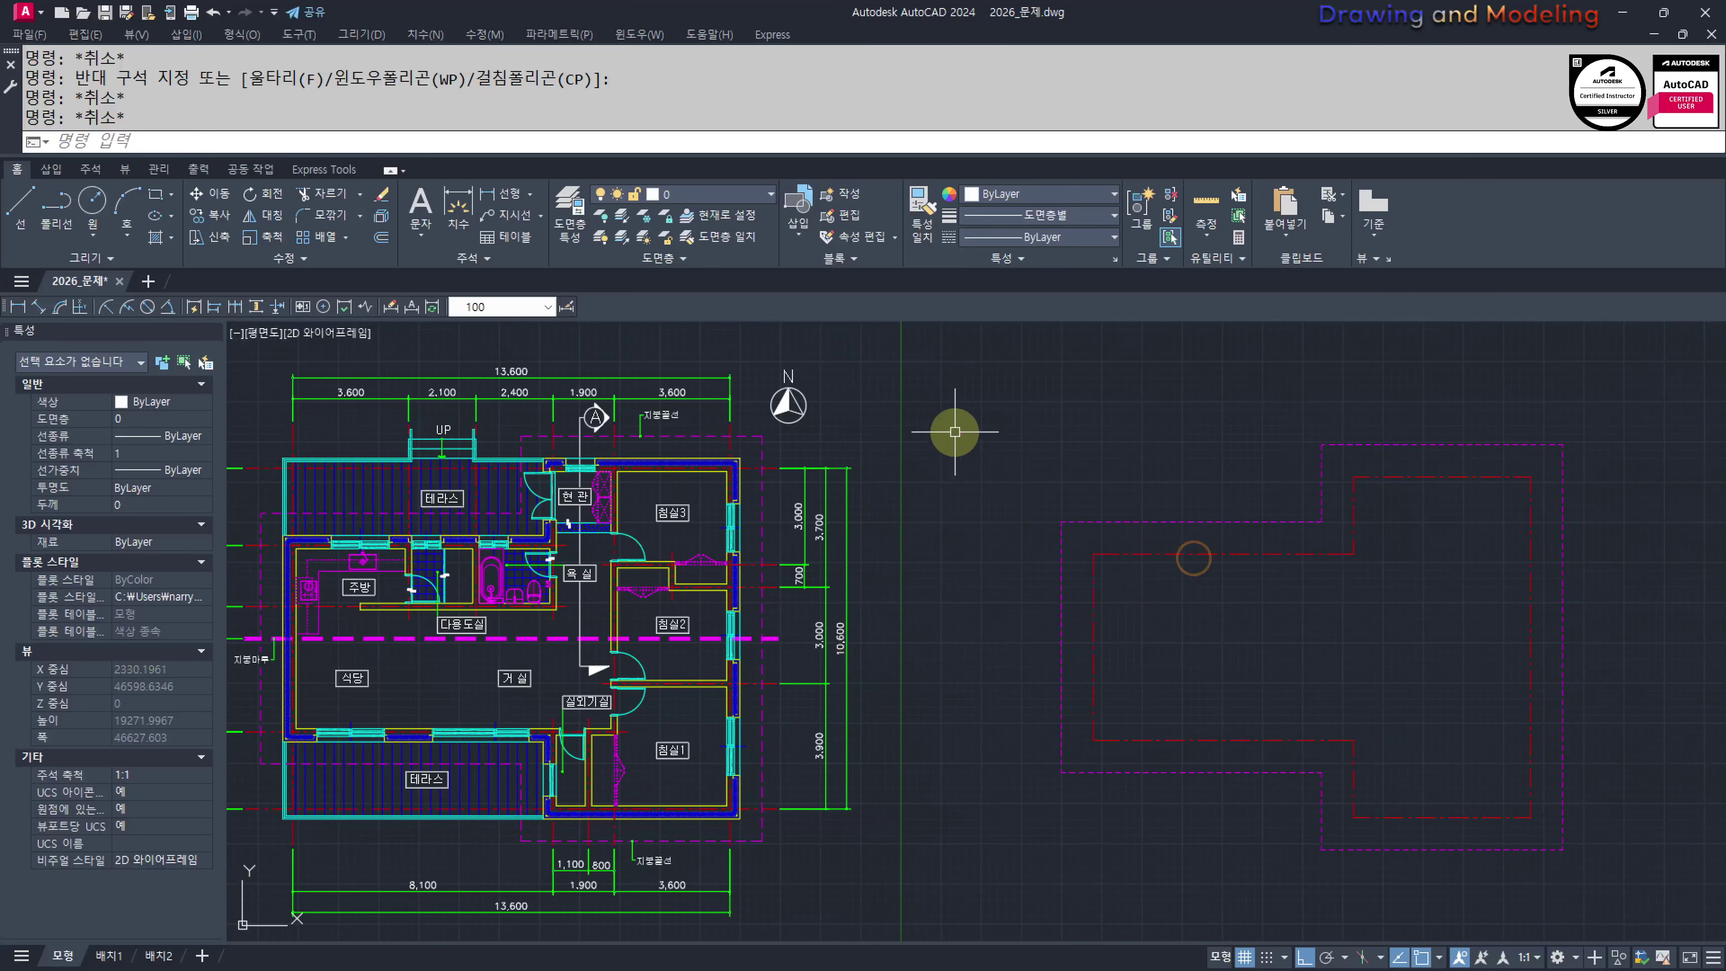
Draw a vertical section line from above the roof edge into the frame's right wing, with a short horizontal foot to the right
middle_drag(1389, 530, 1362, 533)
text(l)
key(Return)
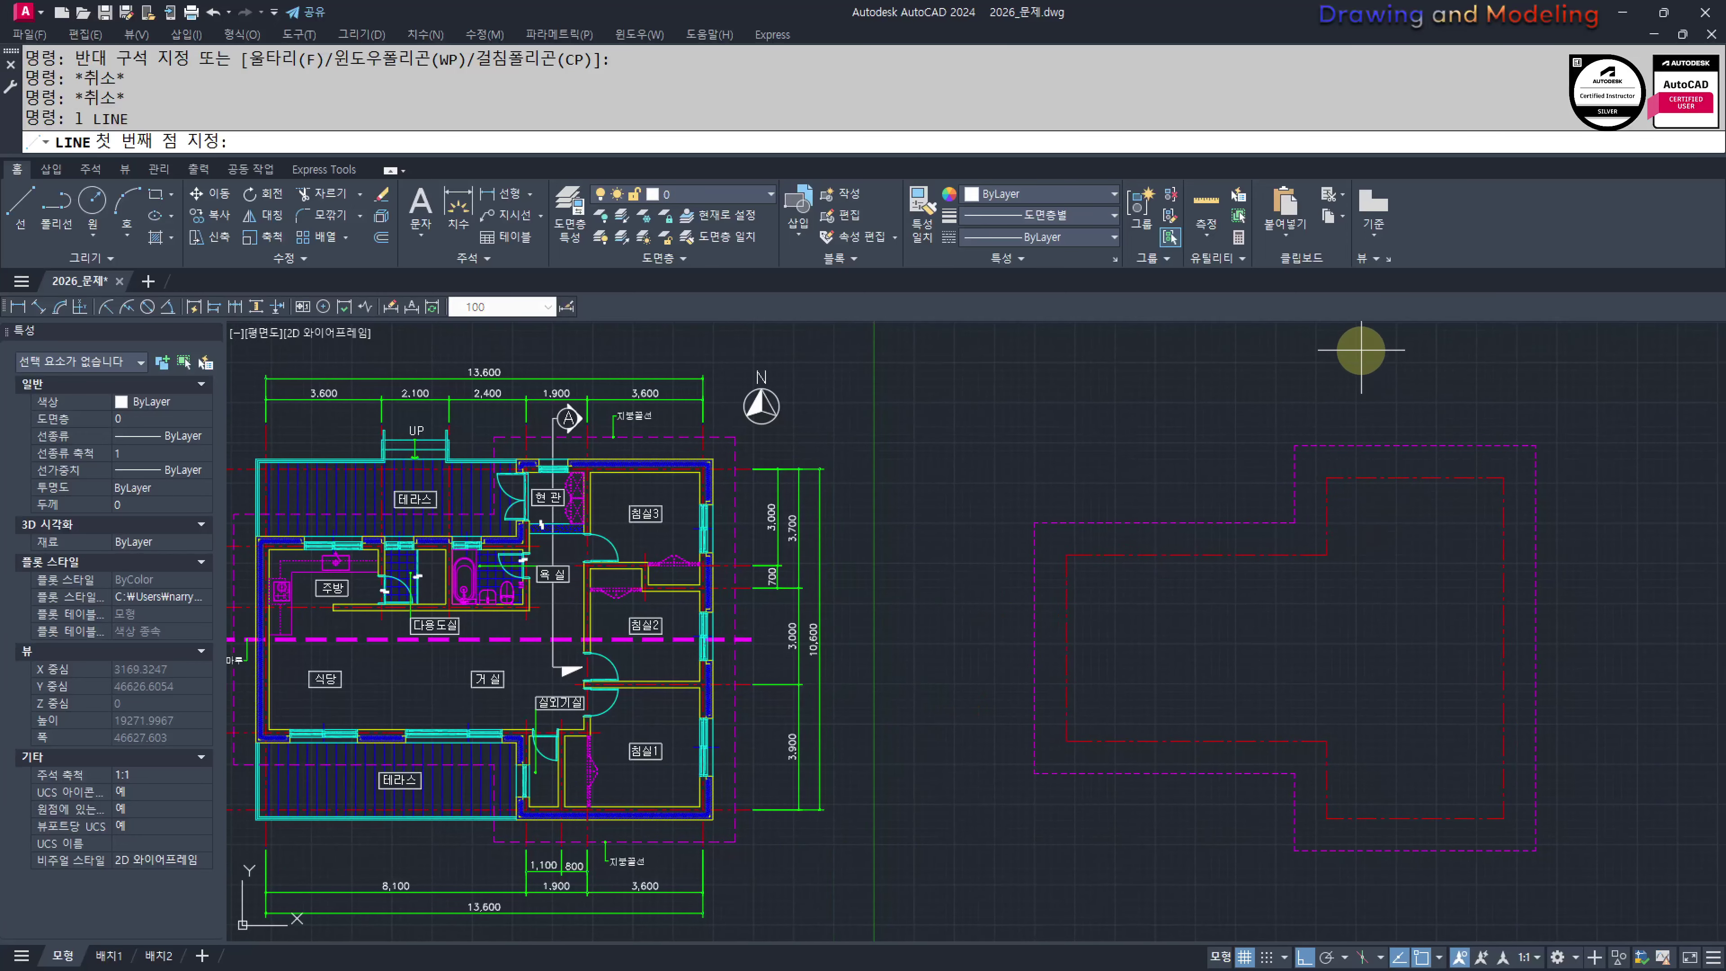
click(1372, 353)
click(1372, 664)
click(1392, 665)
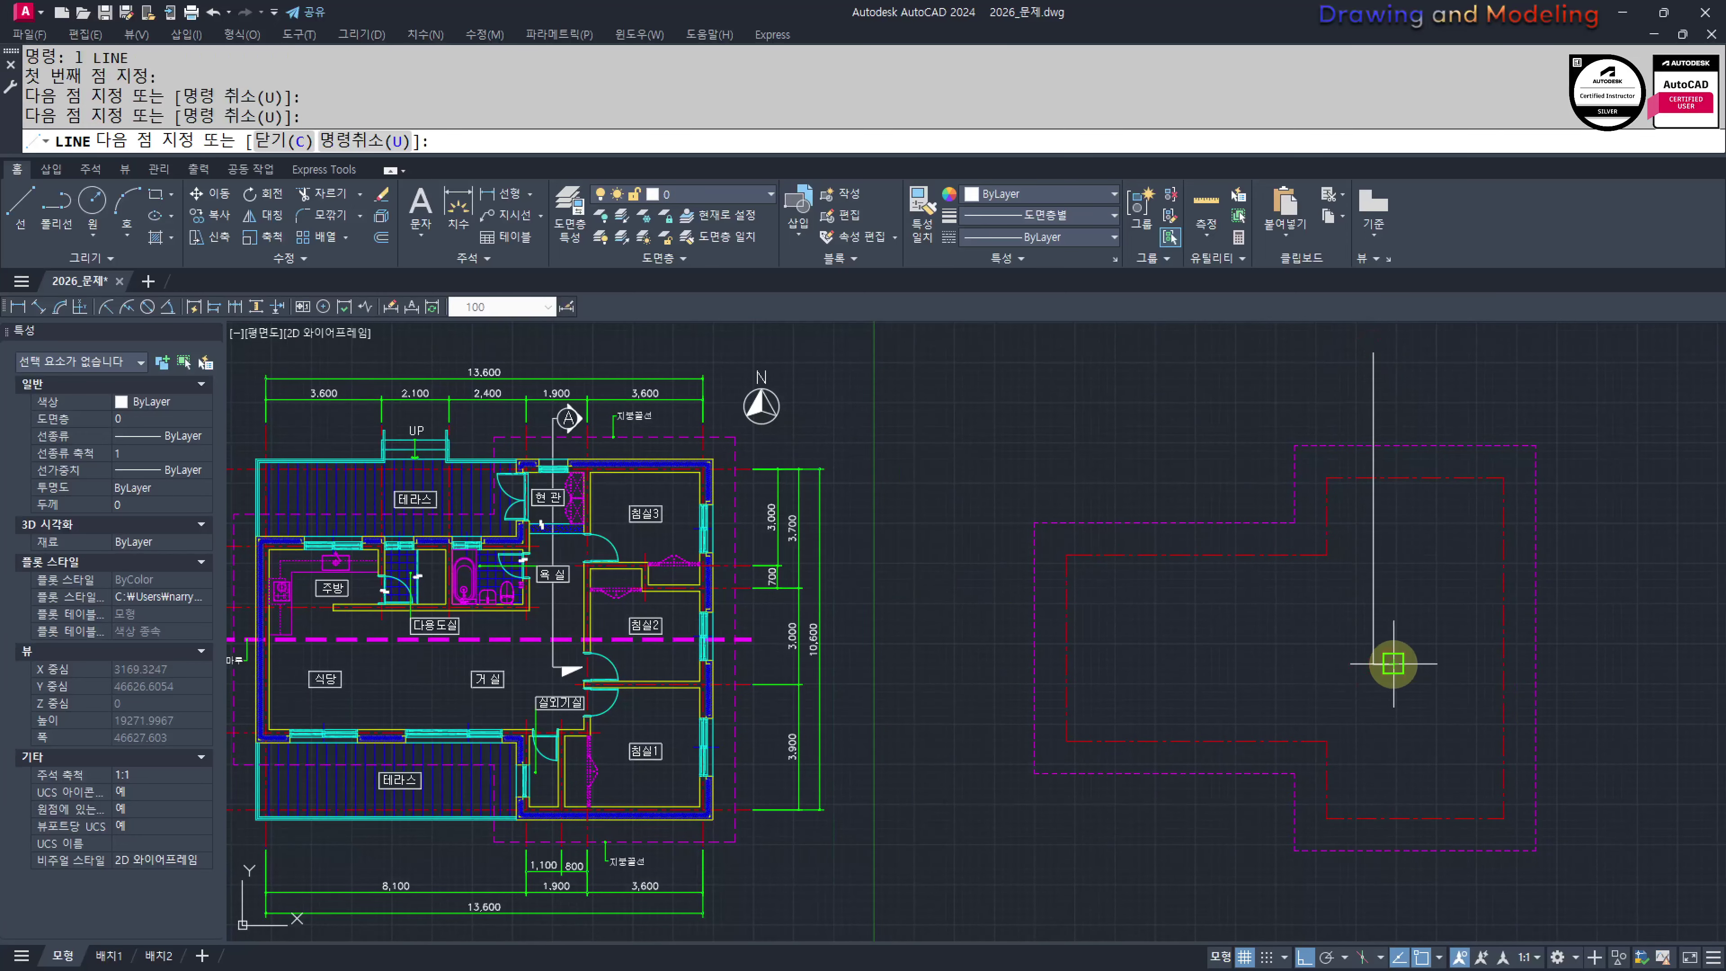
key(Escape)
key(Escape)
Add a half arrow at the section line's upper end: a horizontal line to the right and a slanted line back up-left
middle_drag(1352, 411, 1360, 494)
key(space)
click(1382, 435)
click(1468, 435)
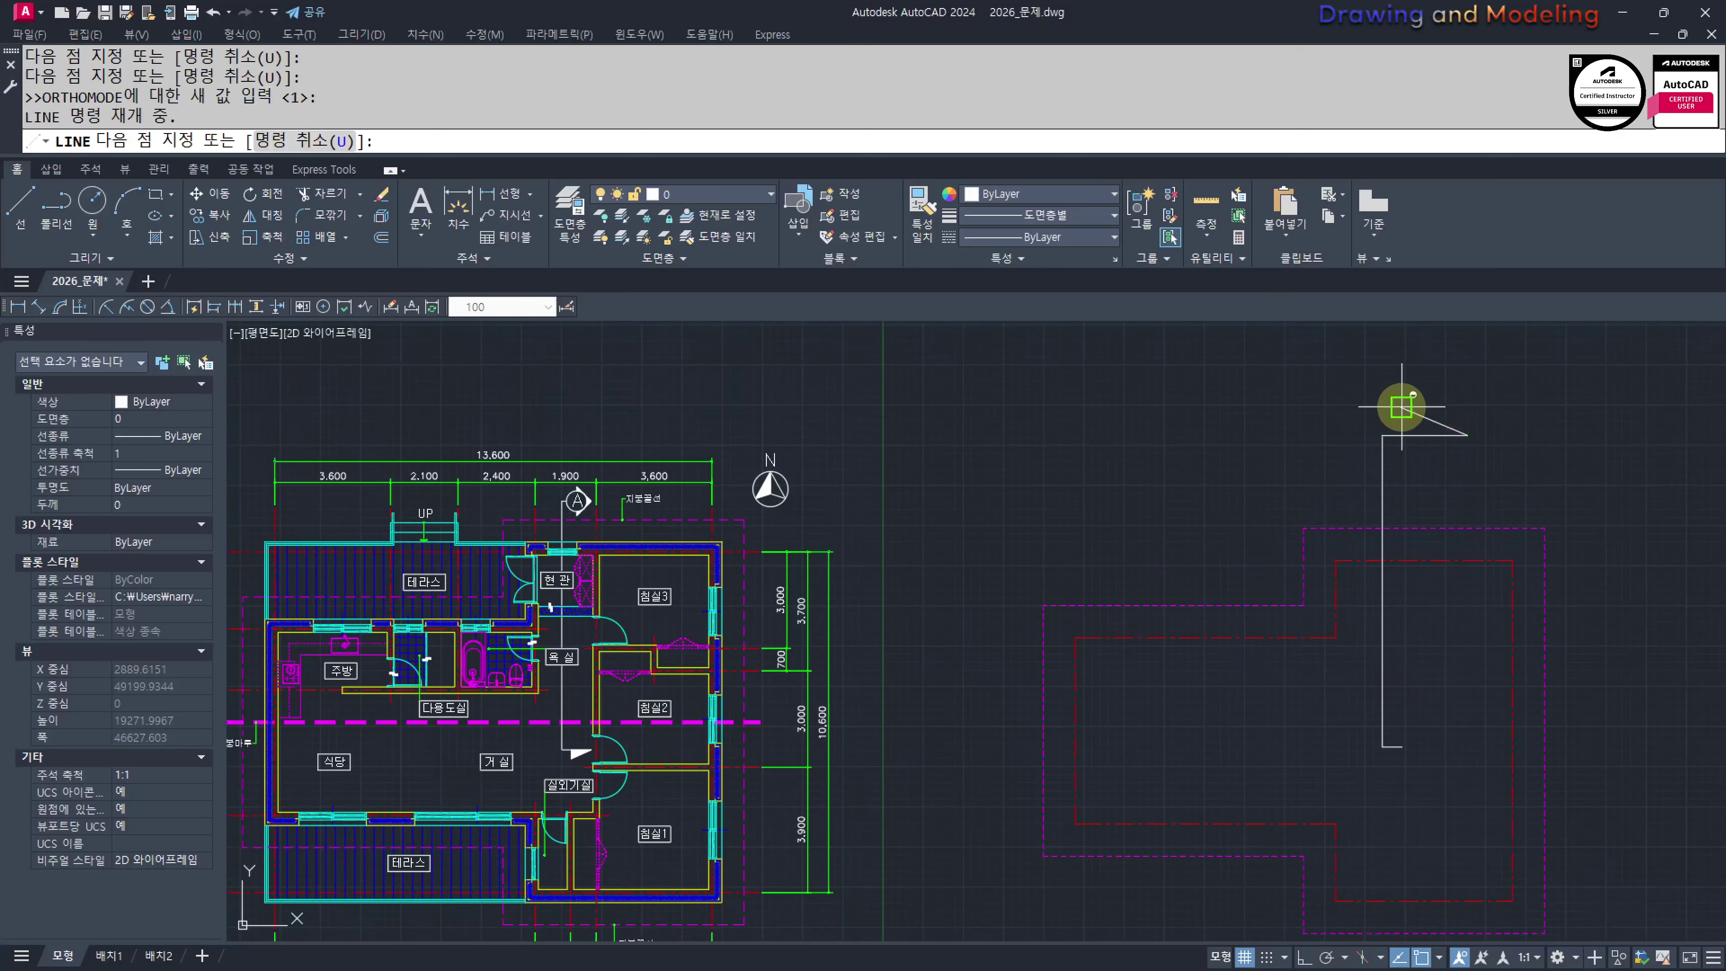
shift+click(1401, 407)
key(Escape)
key(Escape)
Stretch the section line's upper end with its arrow a short distance down toward the roof edge
text(s)
click(1514, 469)
click(1343, 378)
key(space)
click(1209, 408)
click(1205, 449)
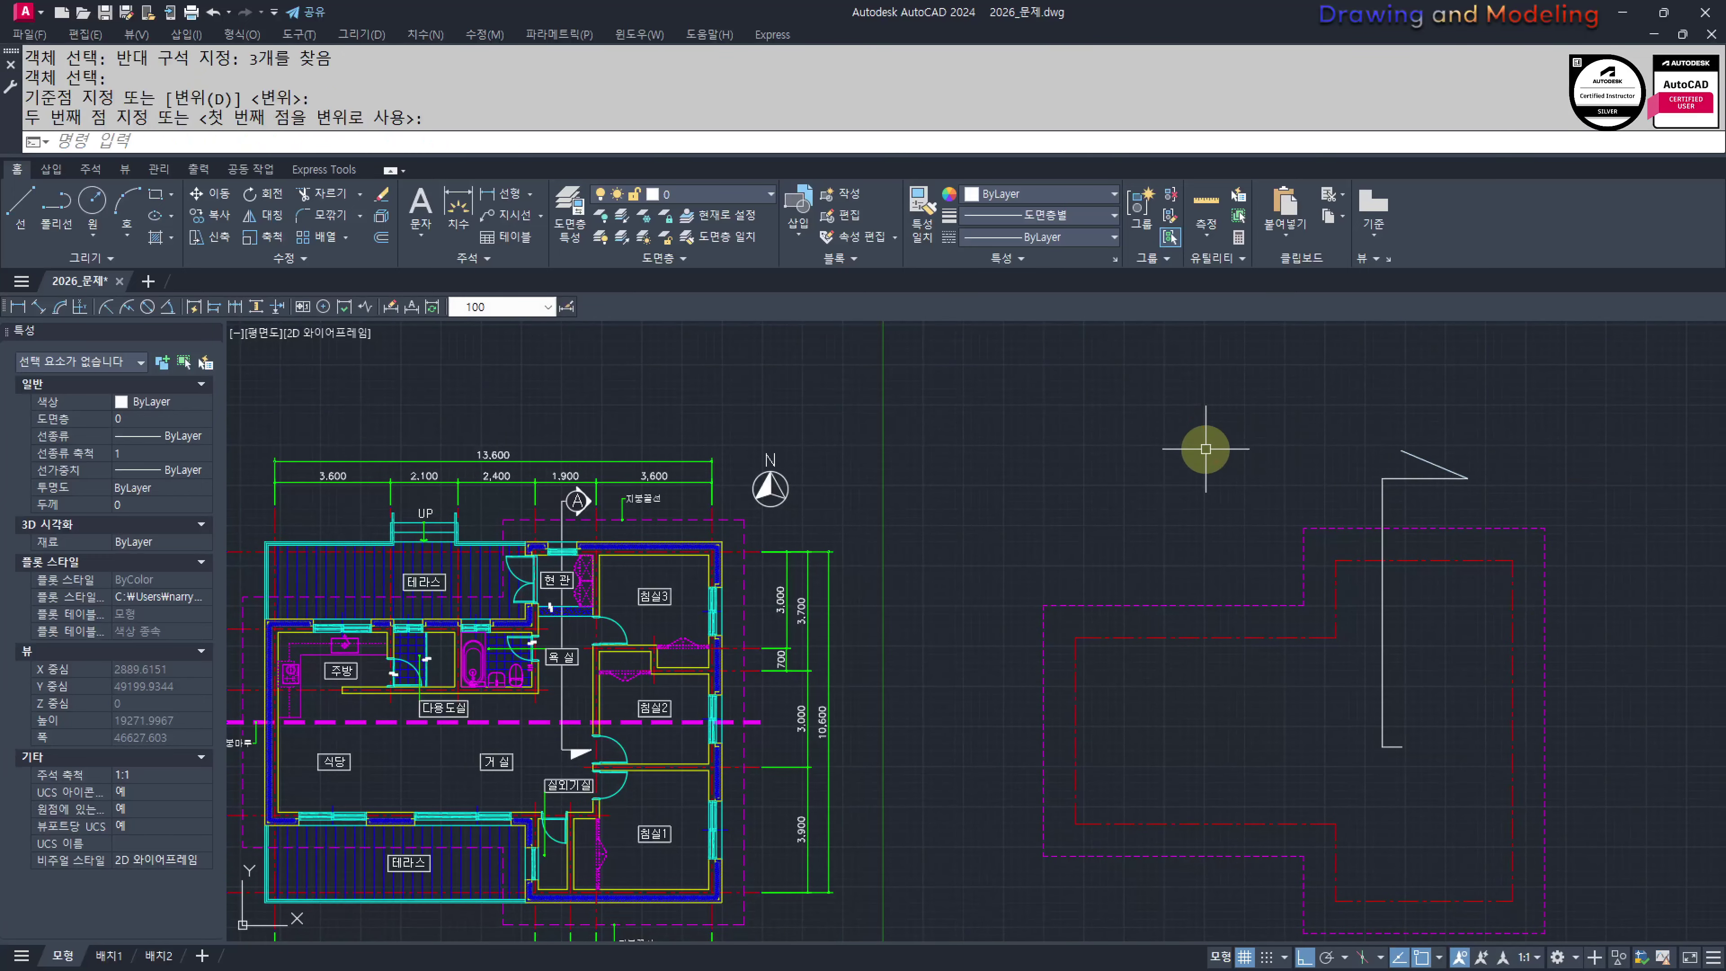
key(Escape)
key(Escape)
Join the section line, its foot and the two arrow lines into one polyline
middle_drag(1387, 588, 1326, 539)
click(1439, 441)
click(1225, 369)
click(1284, 669)
click(1420, 760)
middle_drag(1316, 727, 1350, 736)
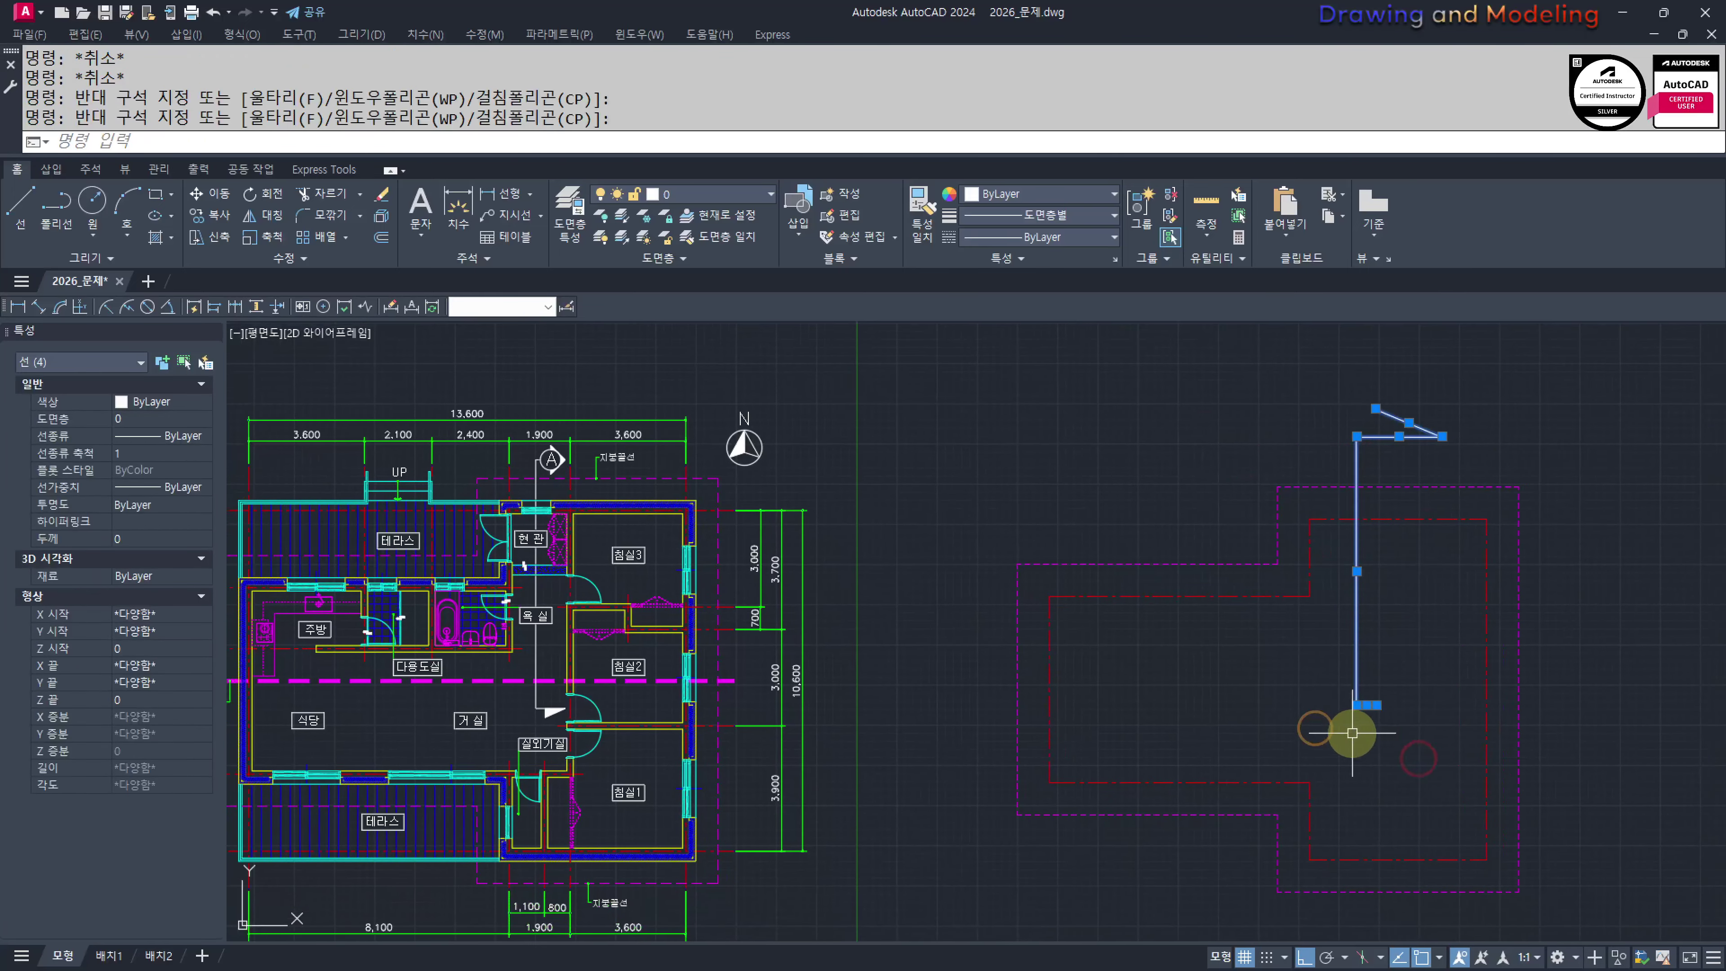
text(j)
Set the section marker polyline's width to 100 for all segments
double_click(1356, 600)
text(w )
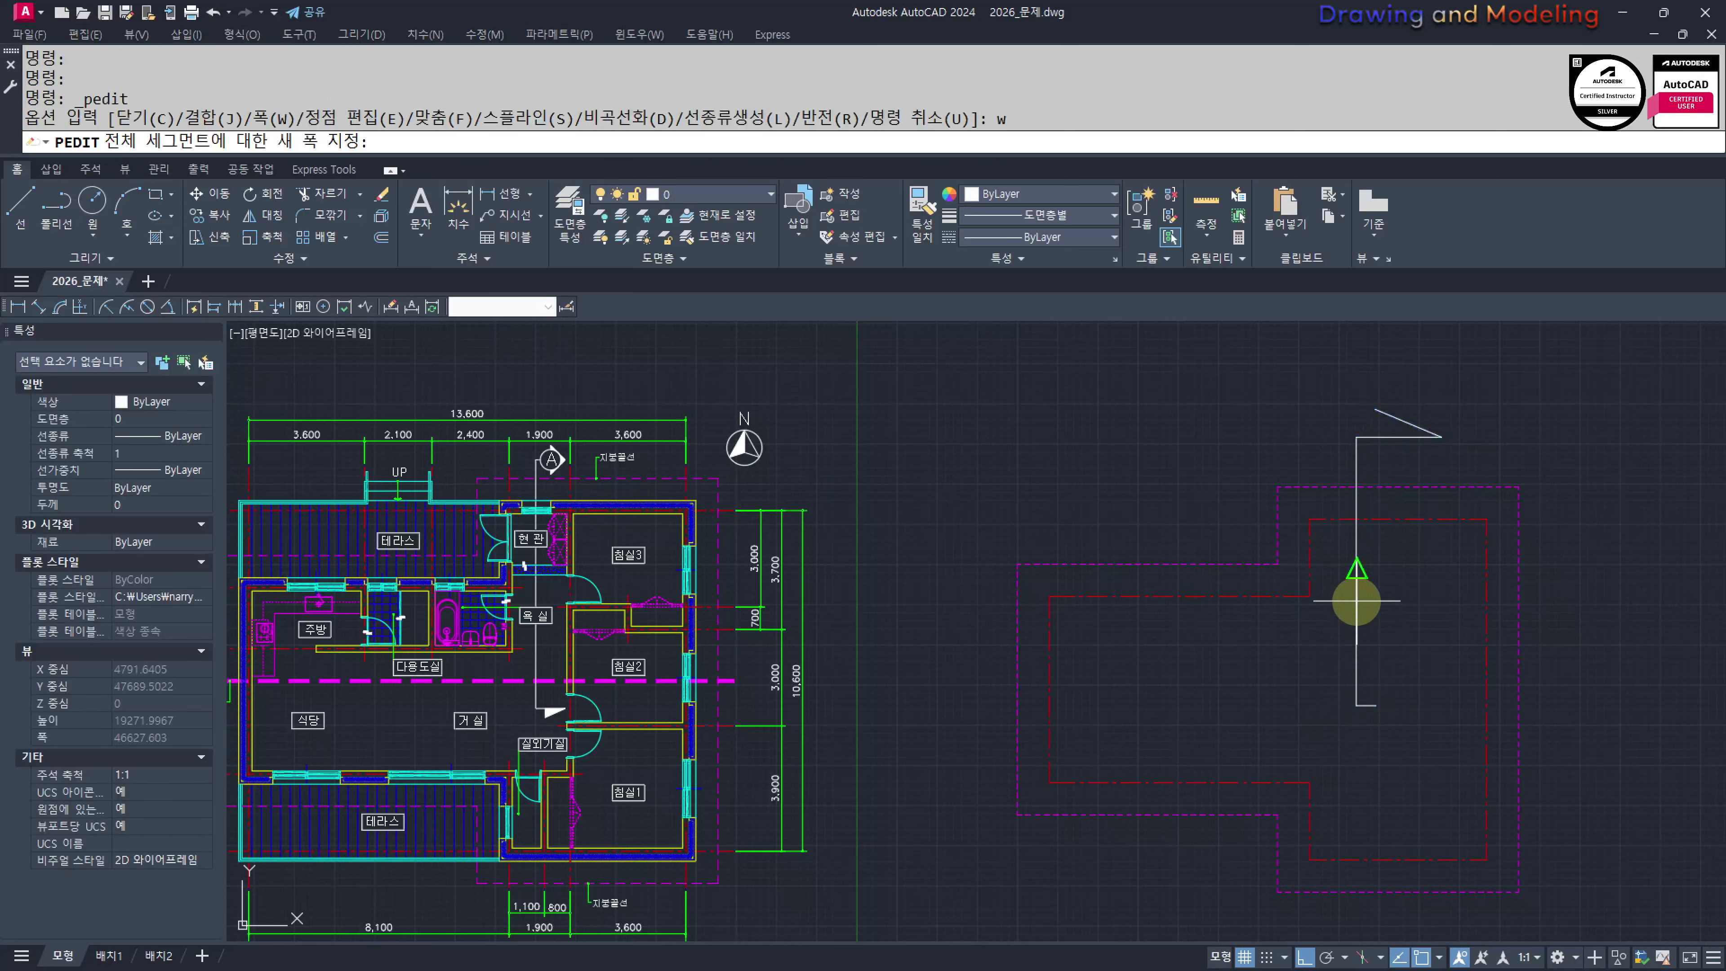
text(100)
key(space)
key(Escape)
key(Escape)
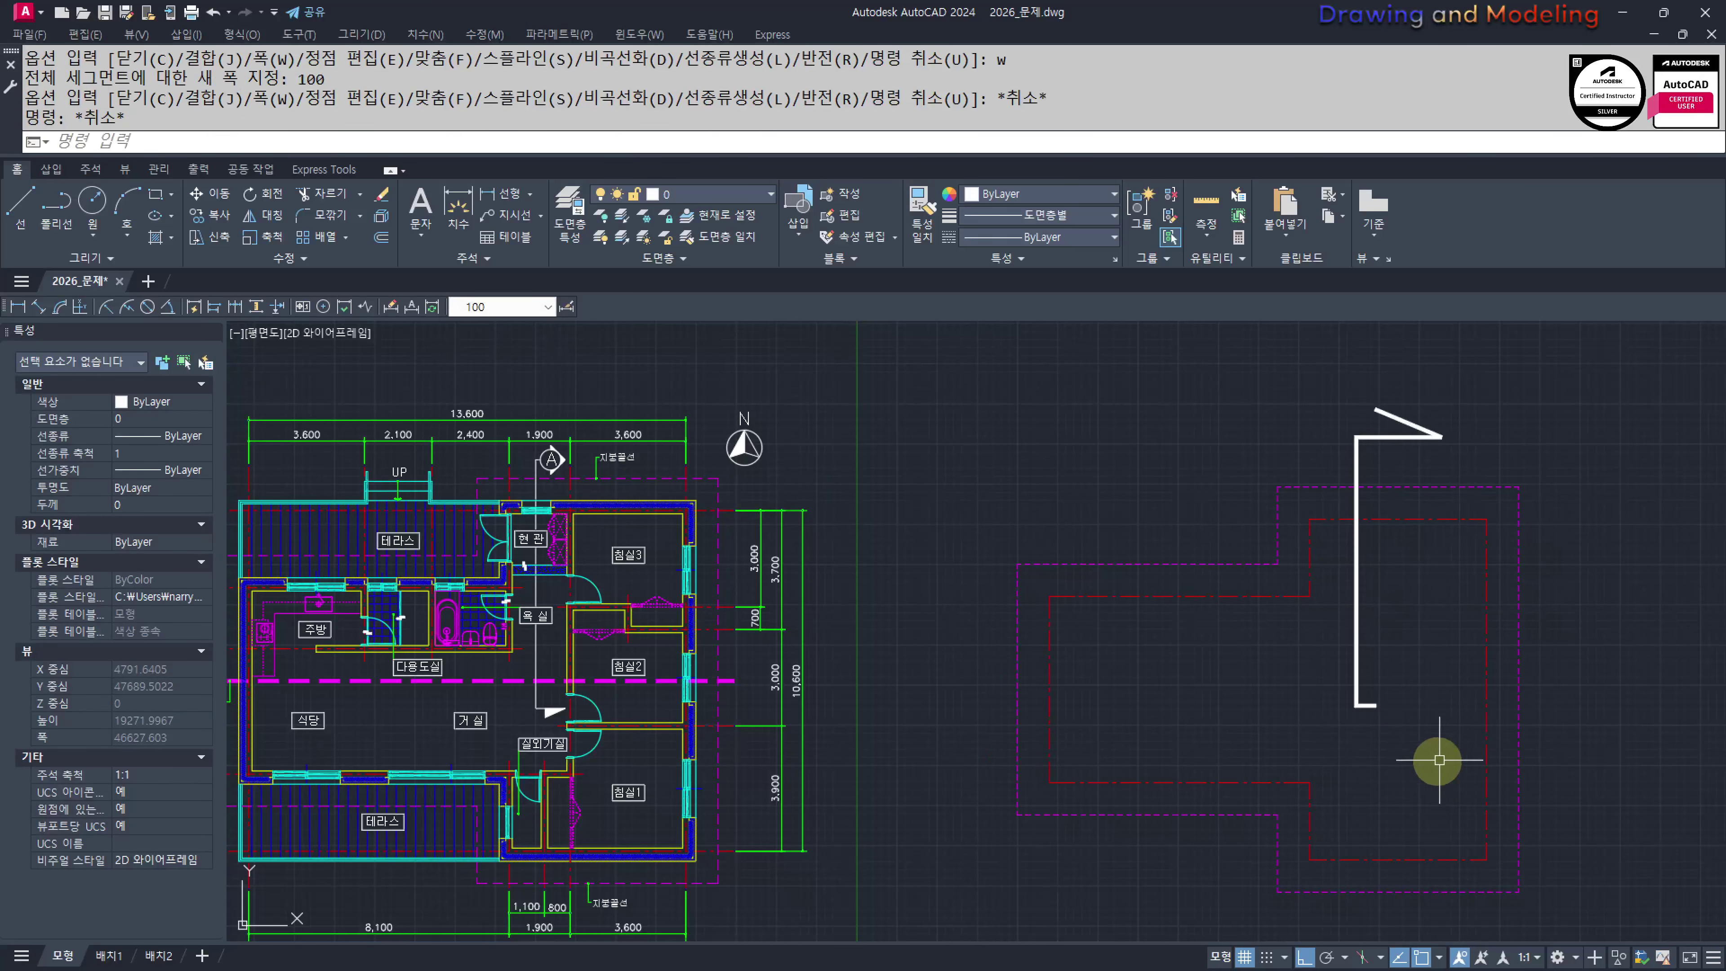
Examine the plan copy's side dimension chains and interior walls for the spacing of the inner centre lines
middle_drag(1108, 706, 1218, 704)
click(1509, 647)
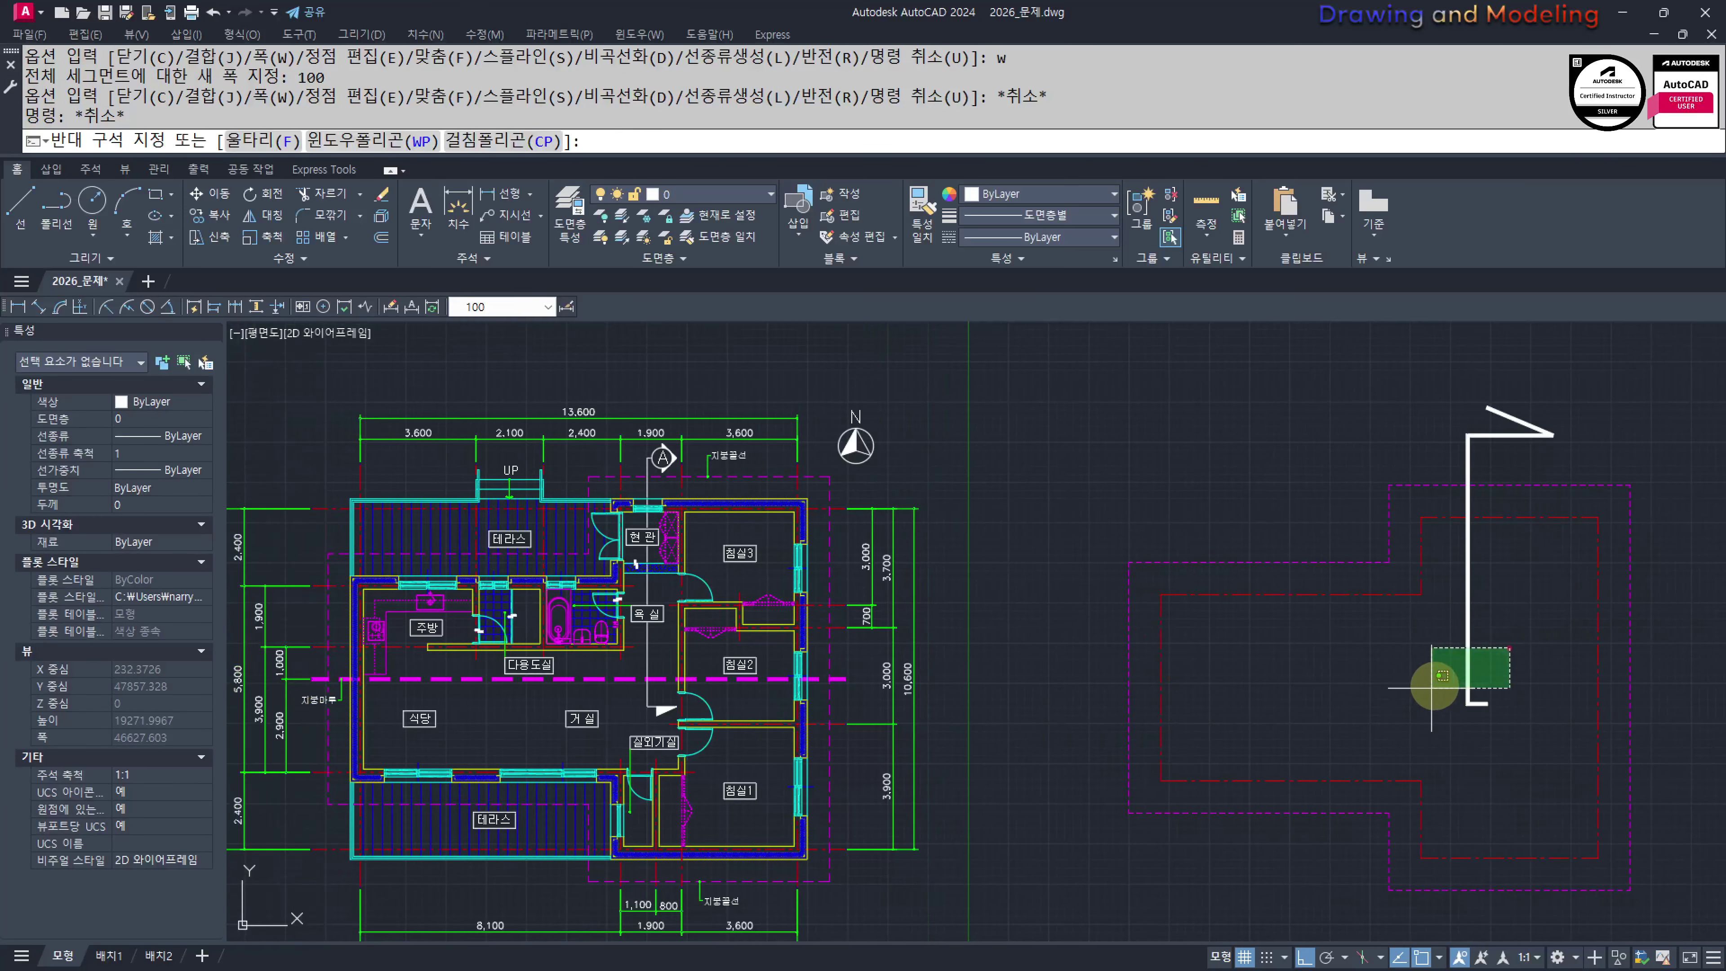
key(Escape)
scroll(733, 557, up, 2)
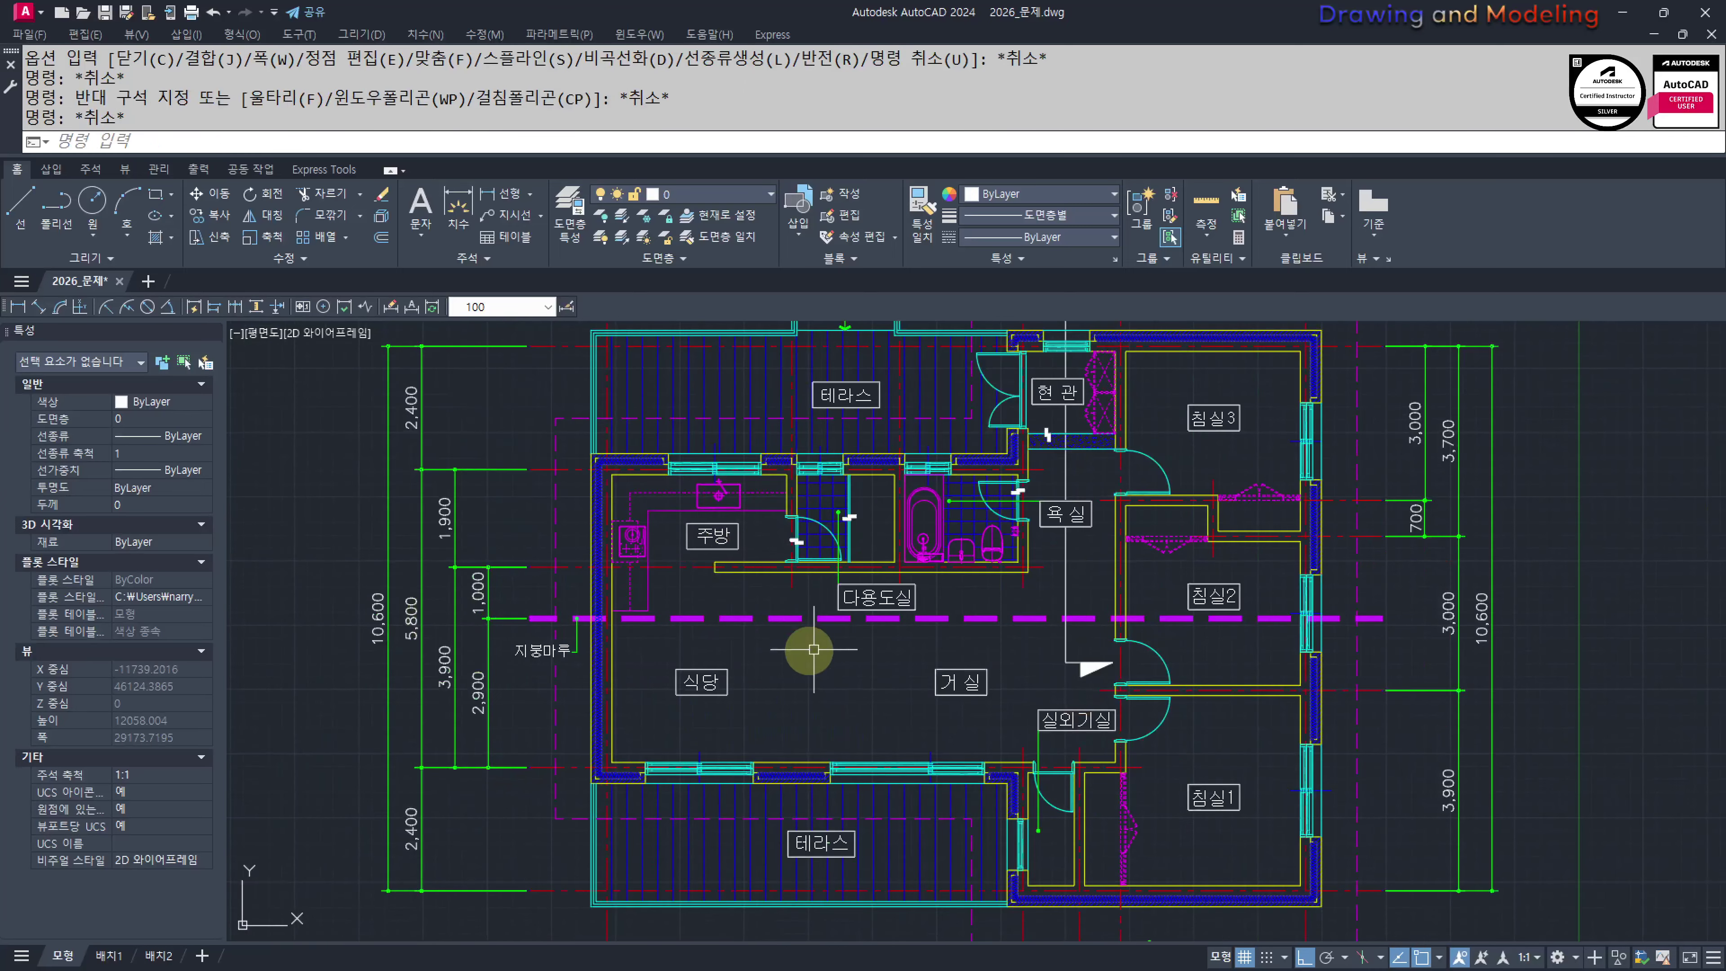
scroll(853, 672, down, 2)
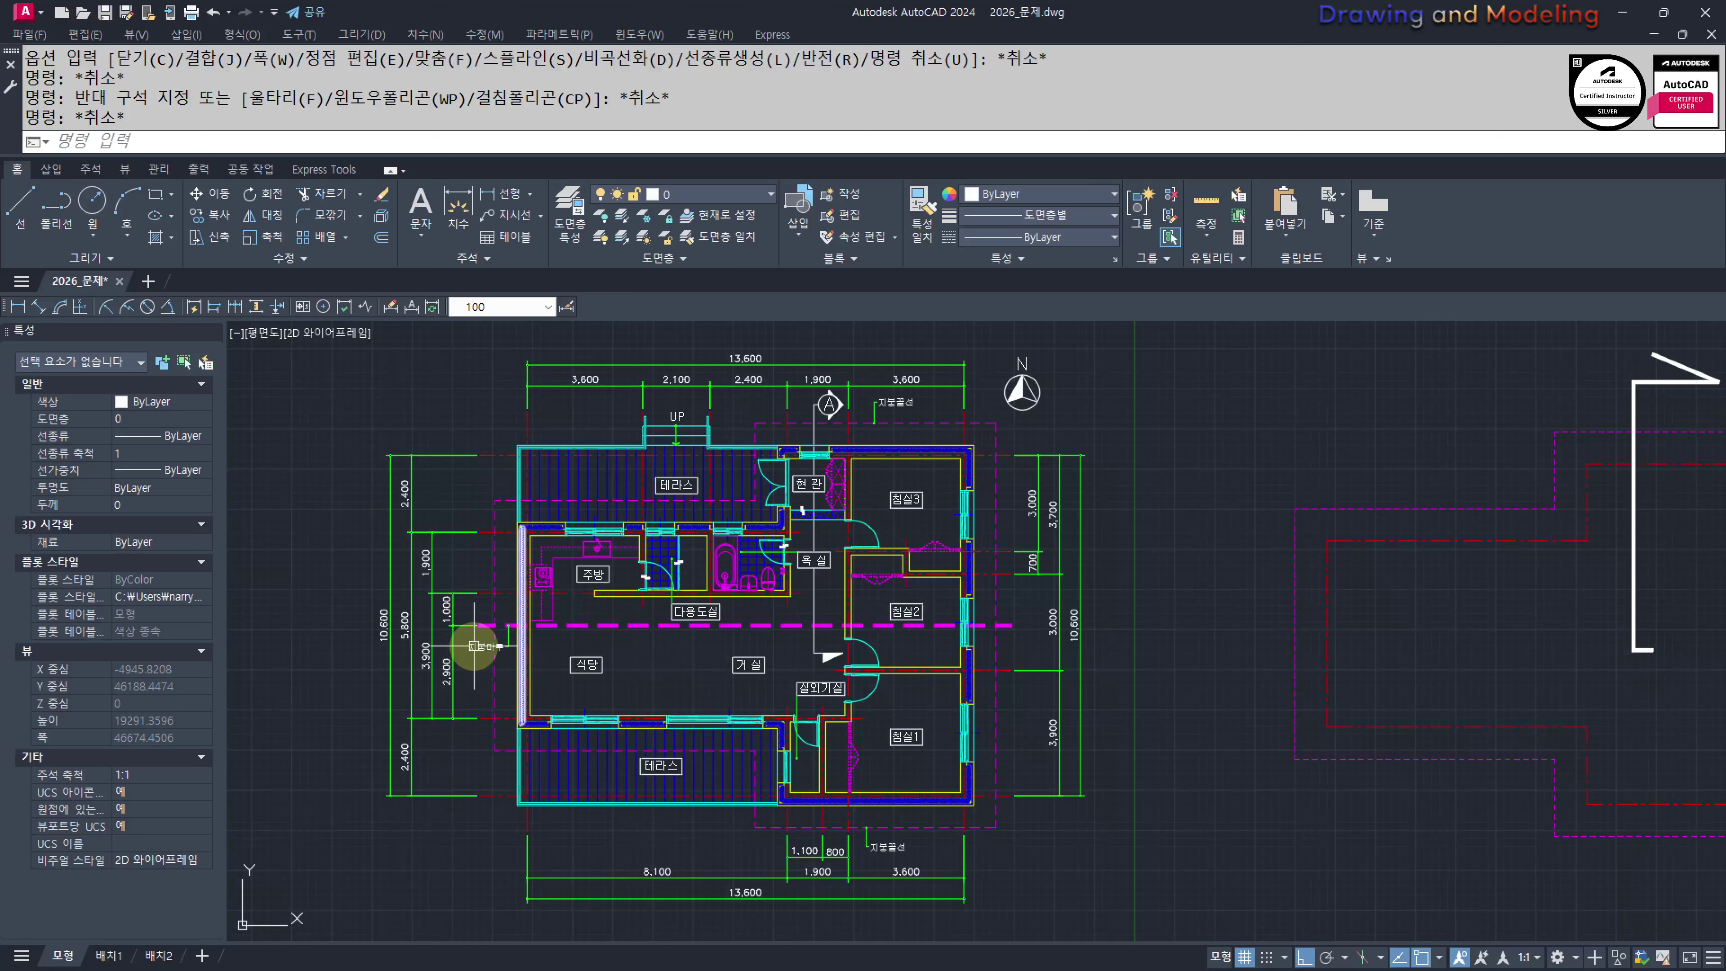
scroll(475, 612, up, 2)
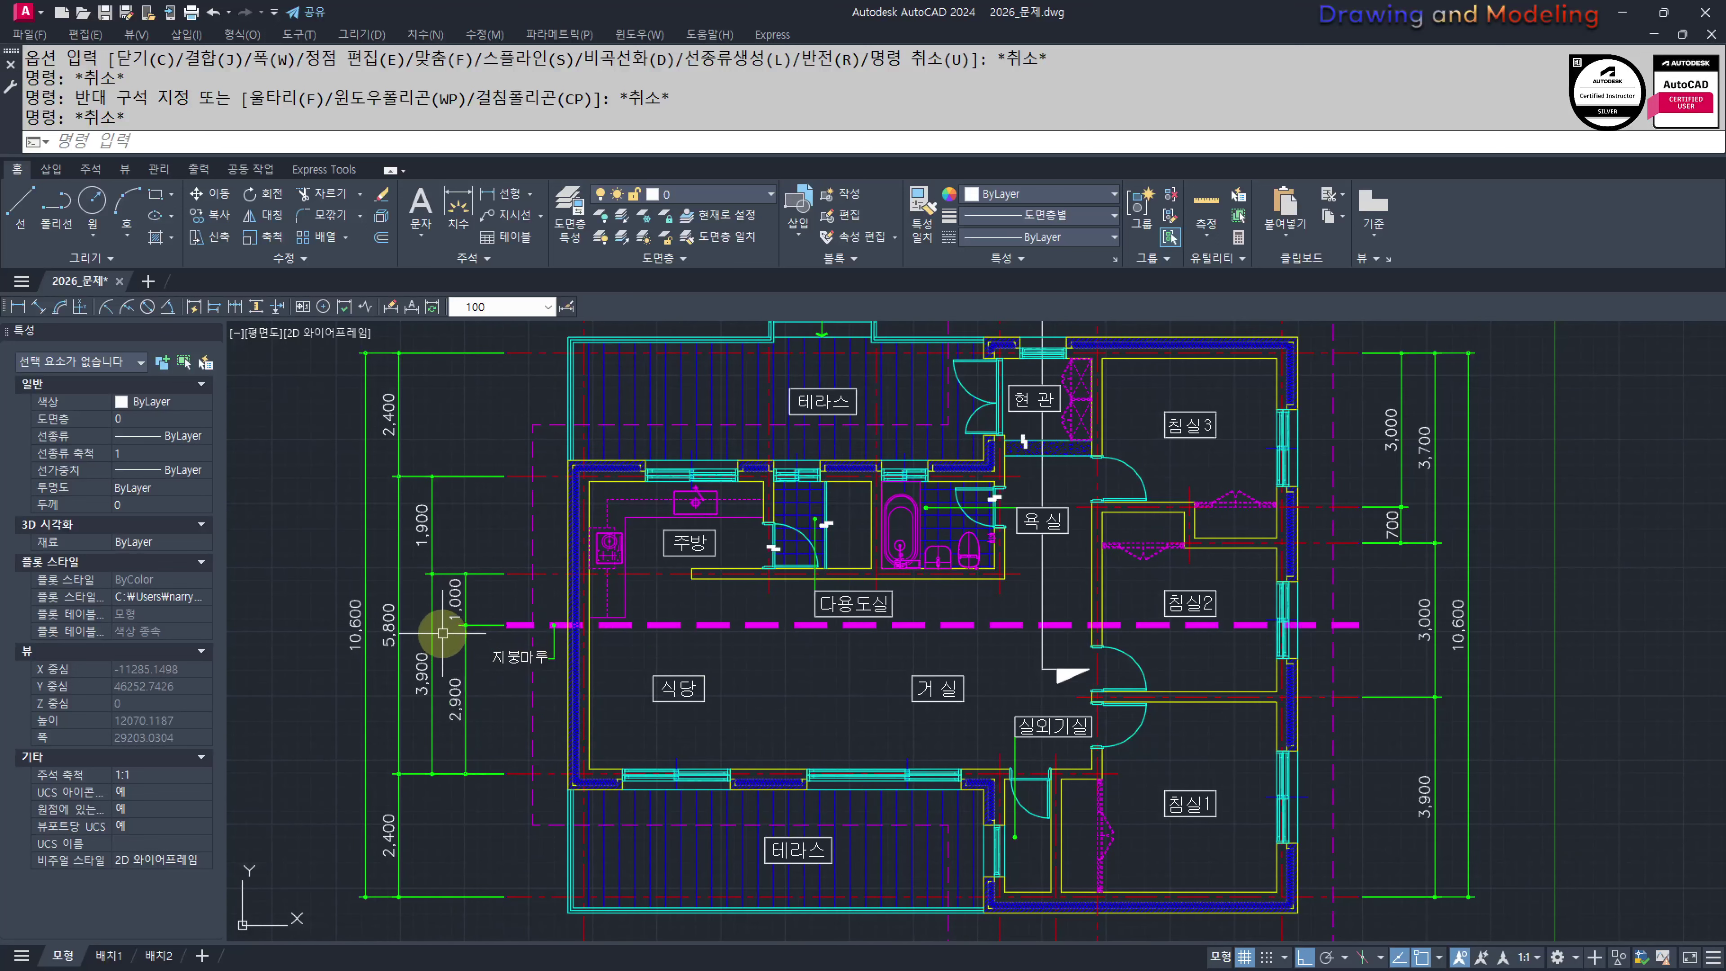
middle_drag(577, 646, 539, 669)
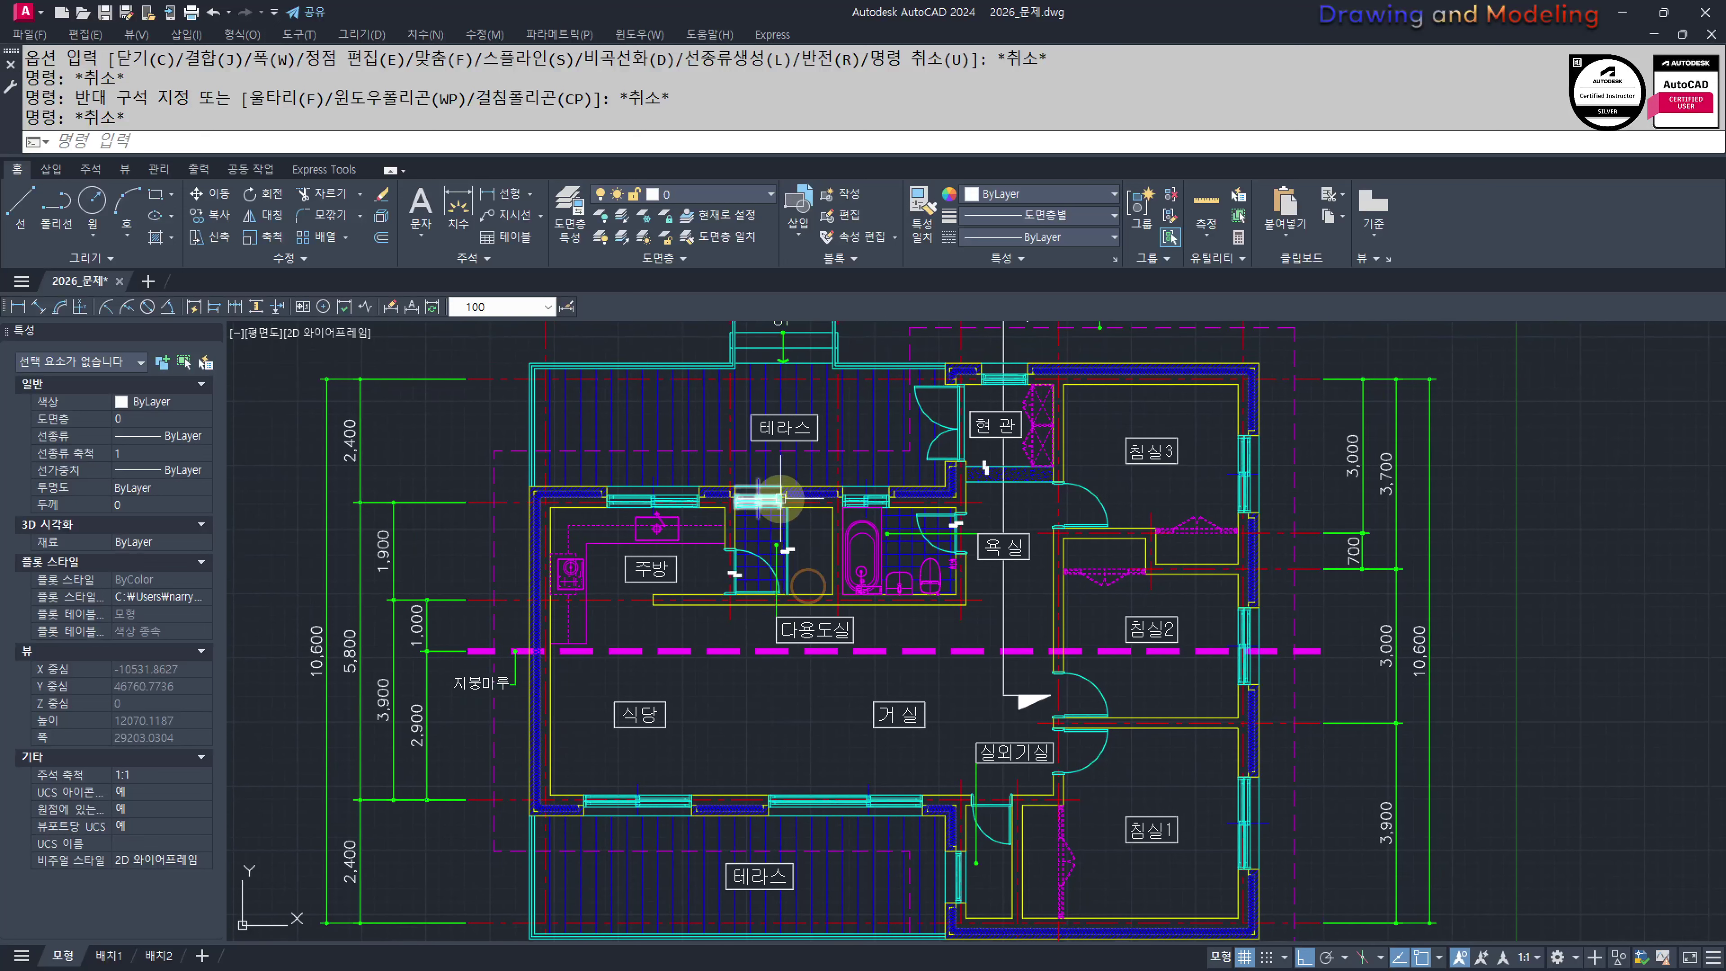
middle_drag(1207, 659, 1057, 693)
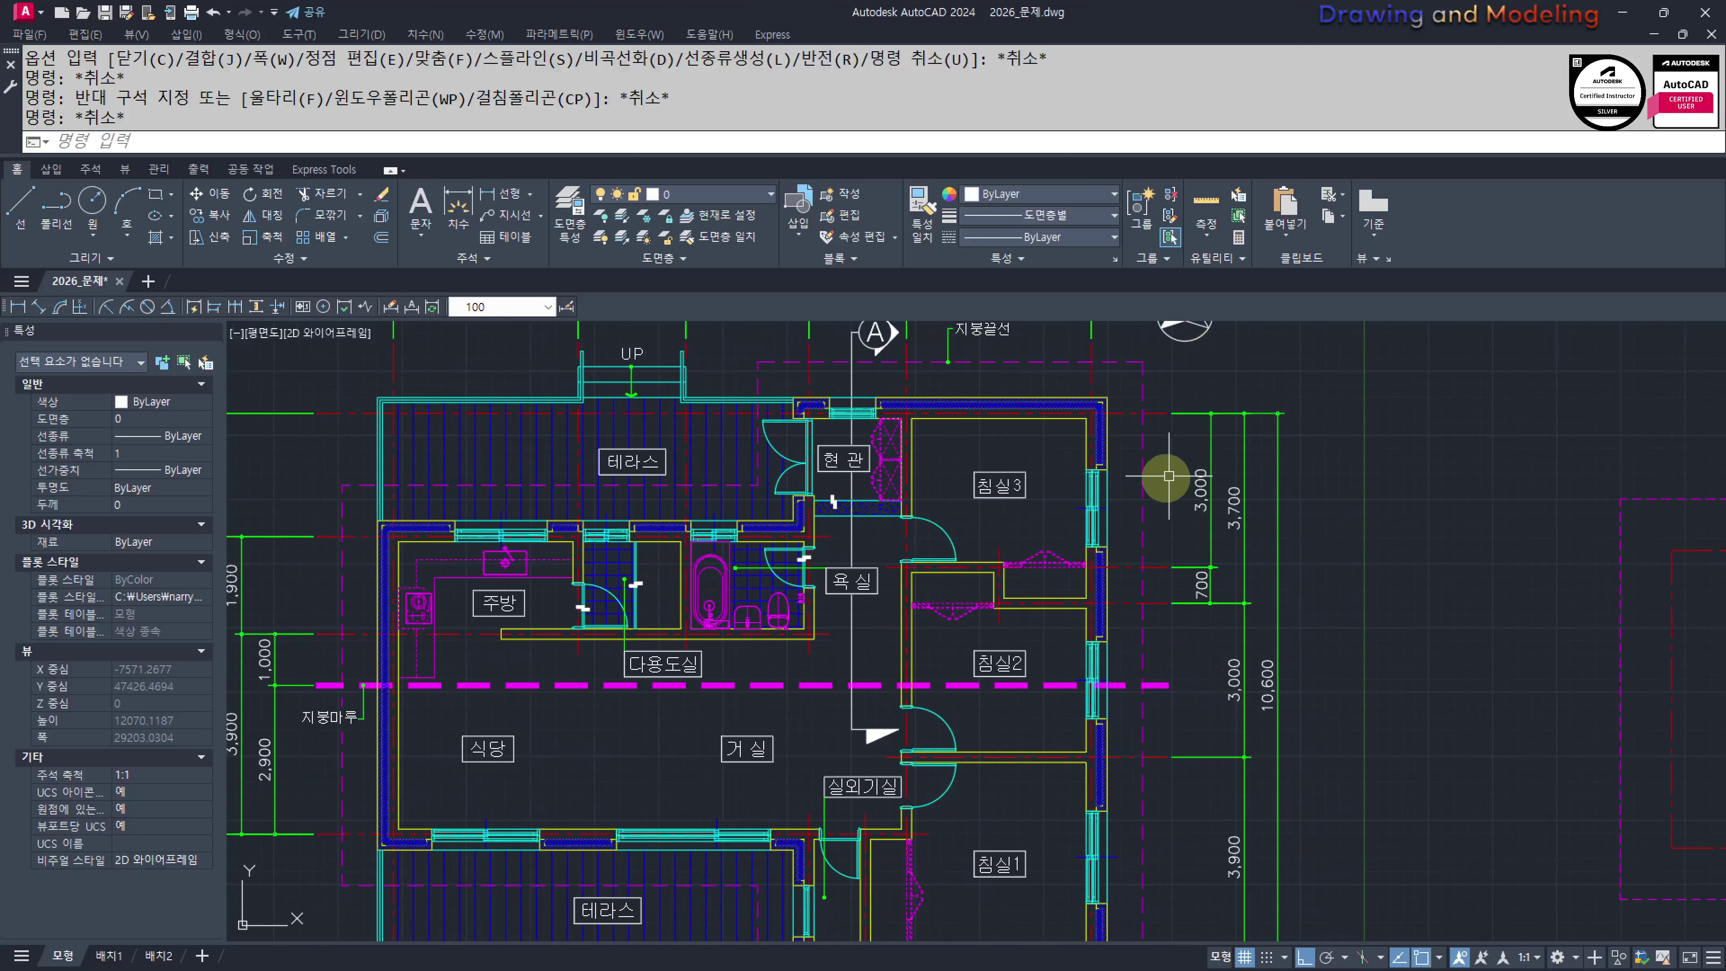
middle_drag(526, 585, 936, 589)
middle_drag(769, 598, 887, 600)
scroll(842, 510, up, 2)
scroll(953, 630, down, 2)
scroll(850, 590, down, 2)
middle_drag(1598, 694, 1144, 652)
Explode the inner centre-line outline and offset the upper edge of its left part 1900 downward
click(1358, 533)
click(1349, 557)
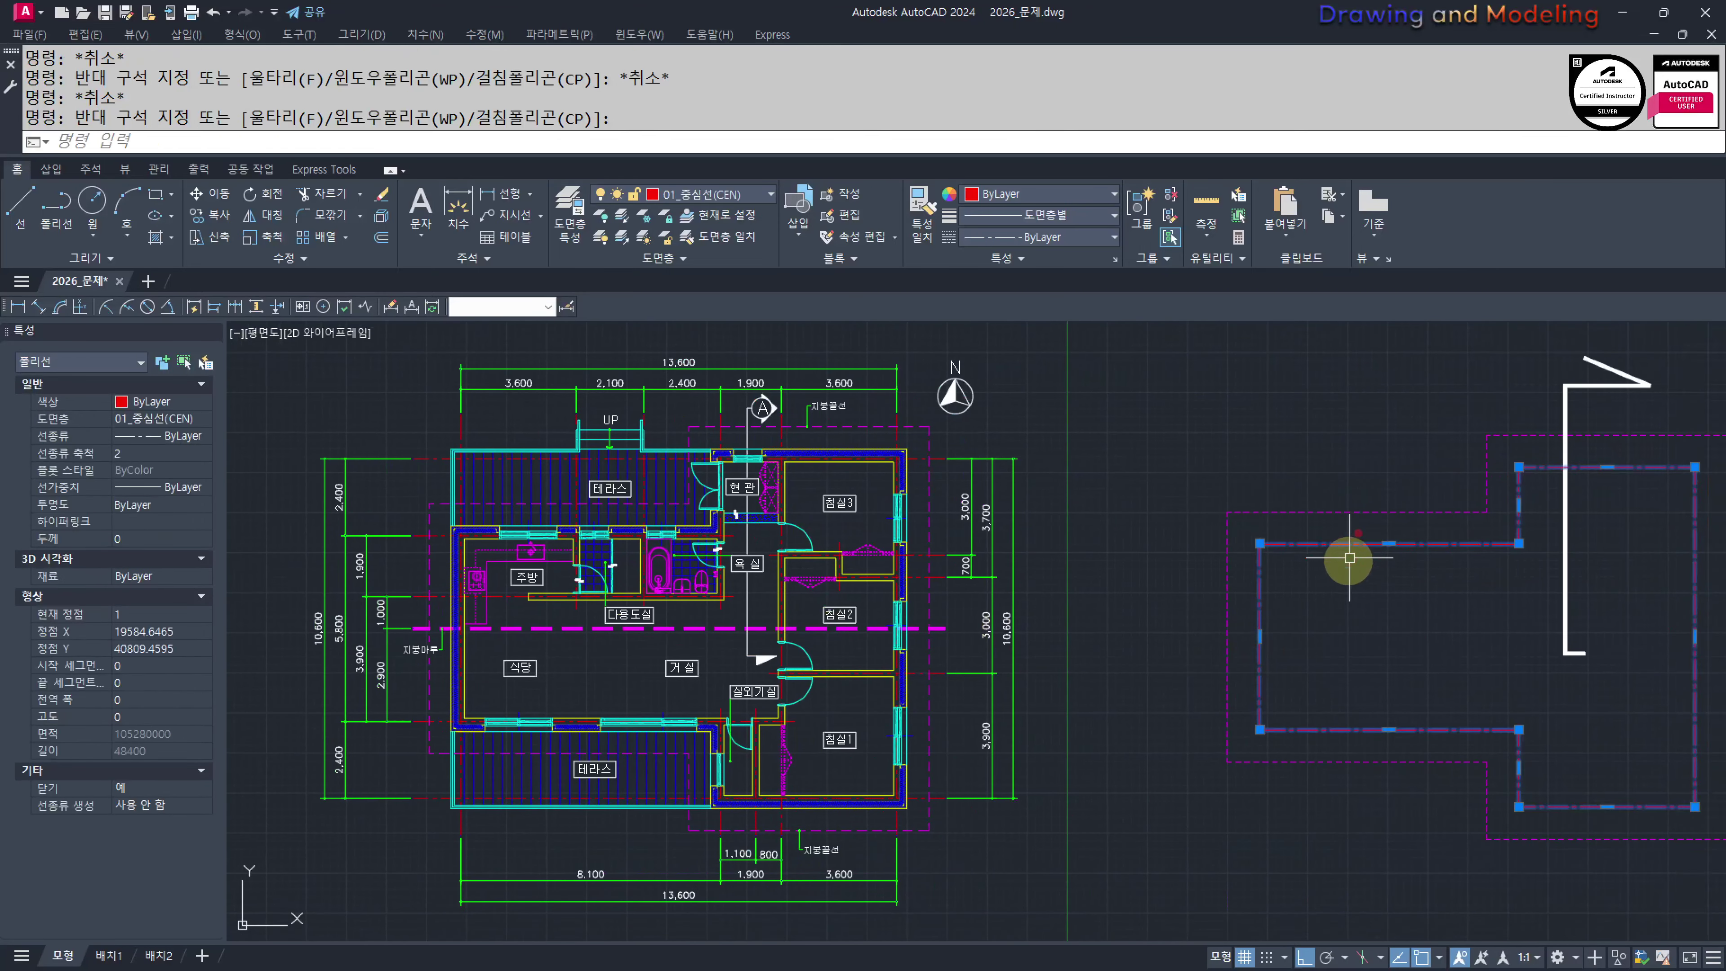
key(Escape)
key(Escape)
key(Escape)
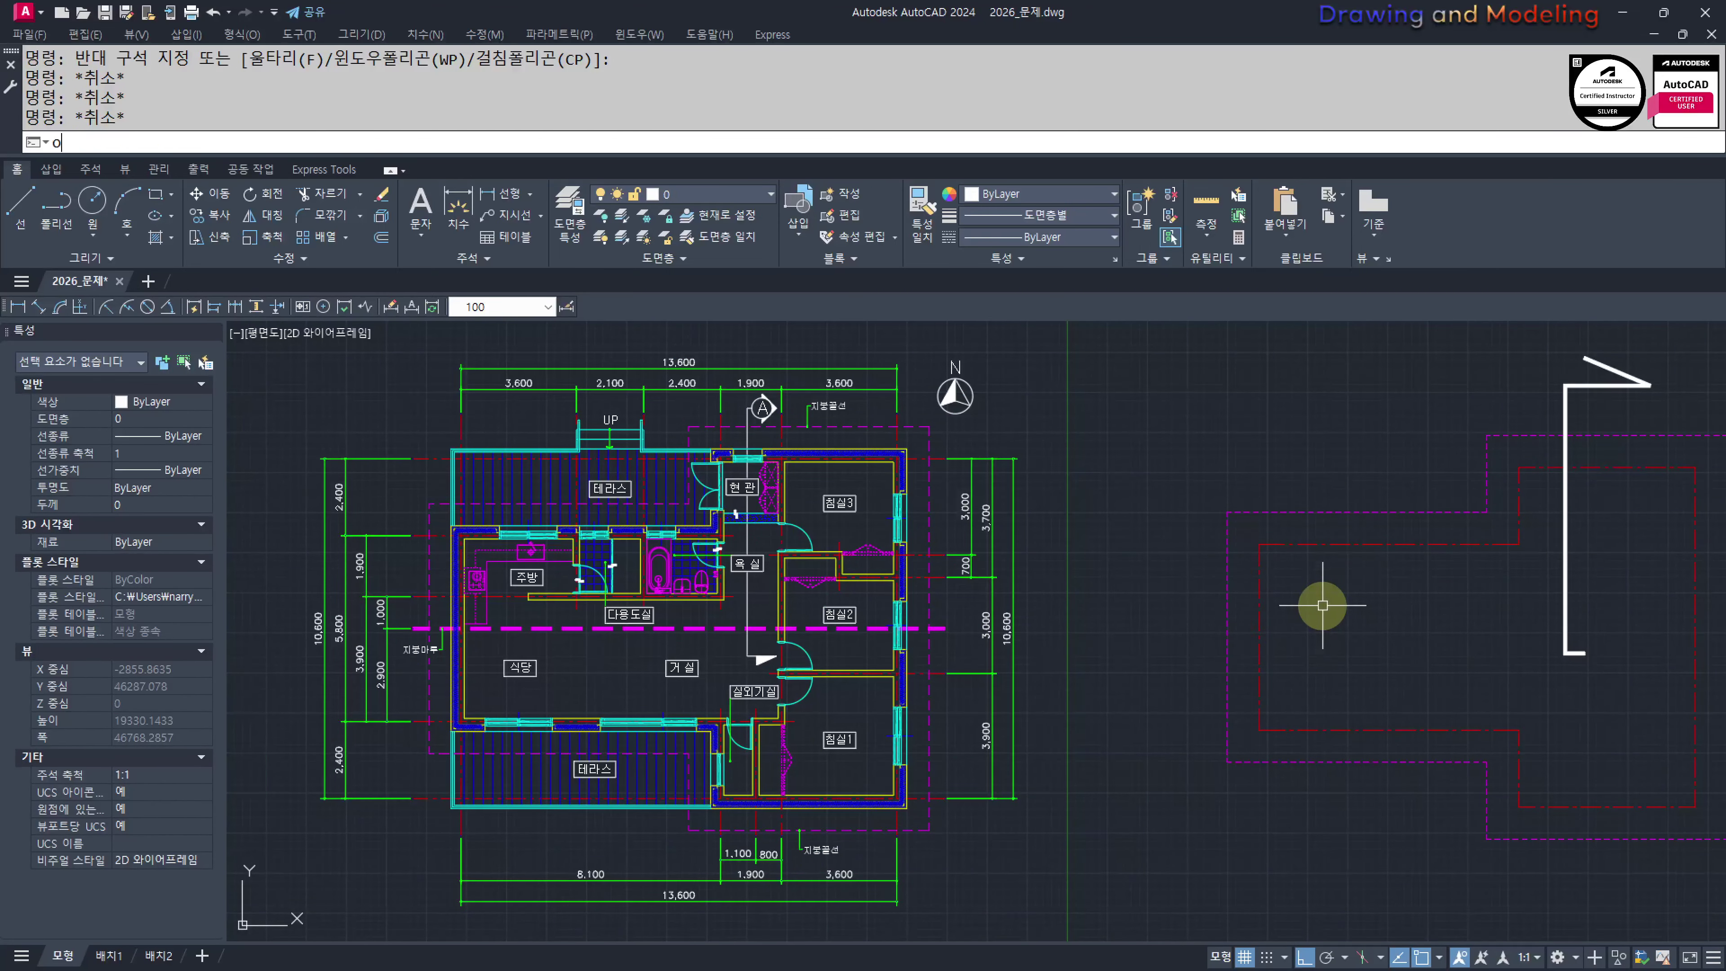
key(Return)
text(1900)
key(Return)
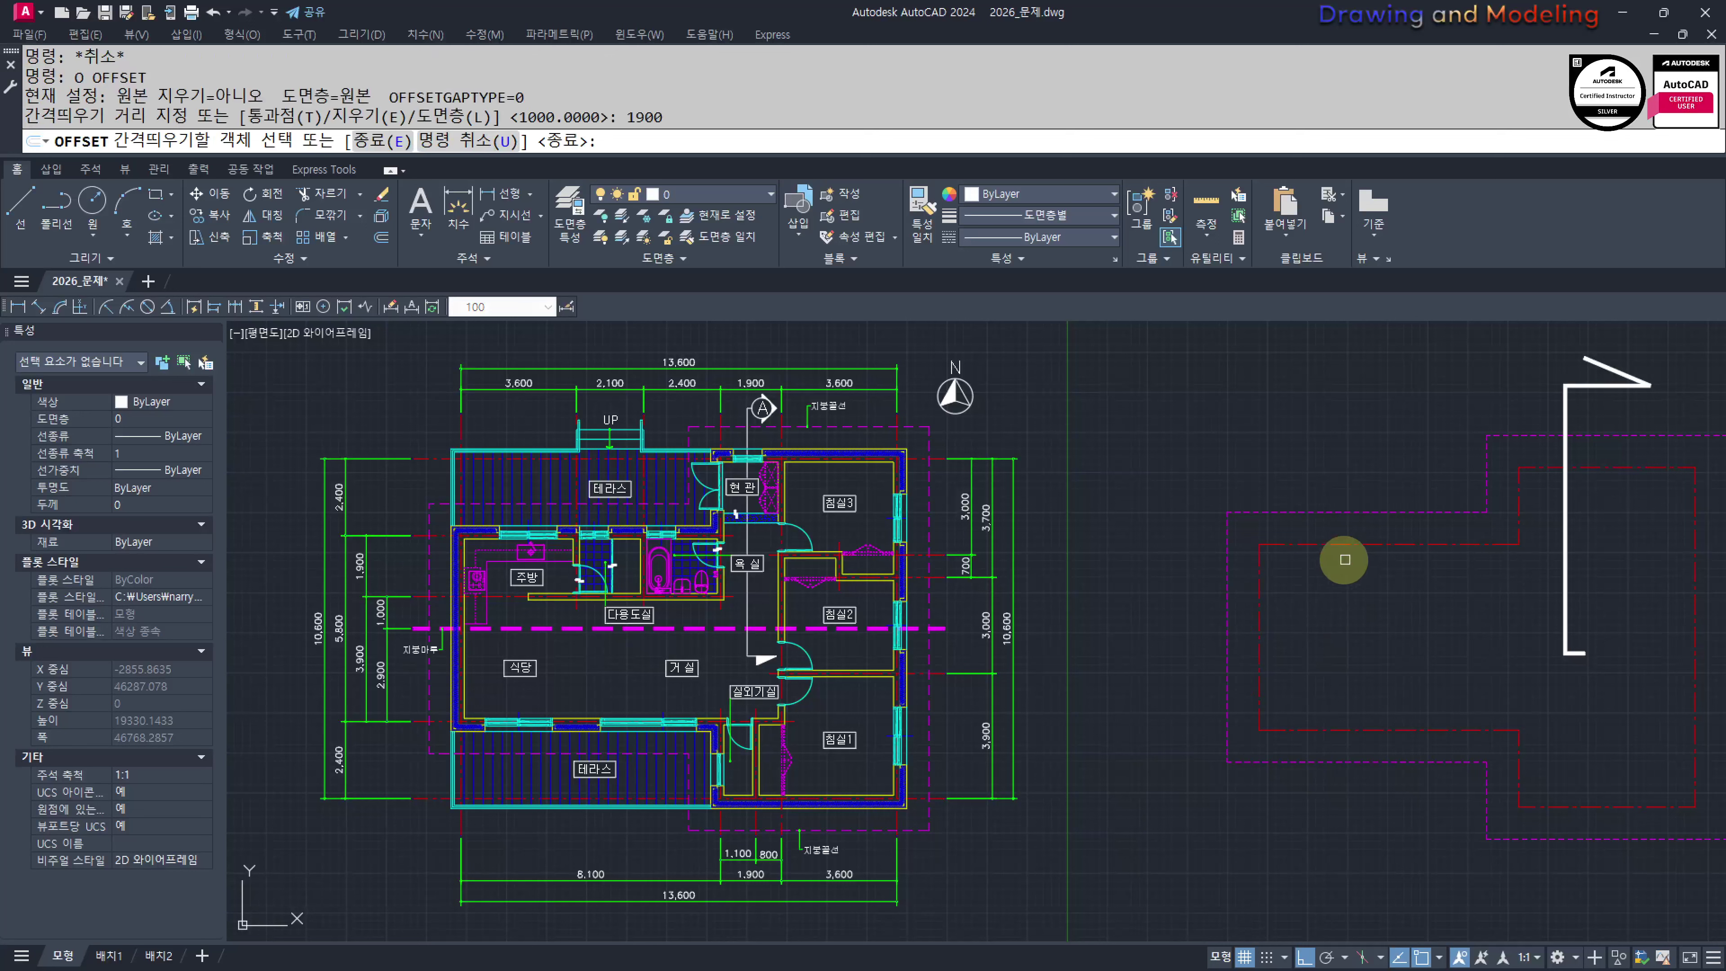
key(Escape)
key(Escape)
Offset the newly offset horizontal centre line 1000 further downward inside the outline
key(Return)
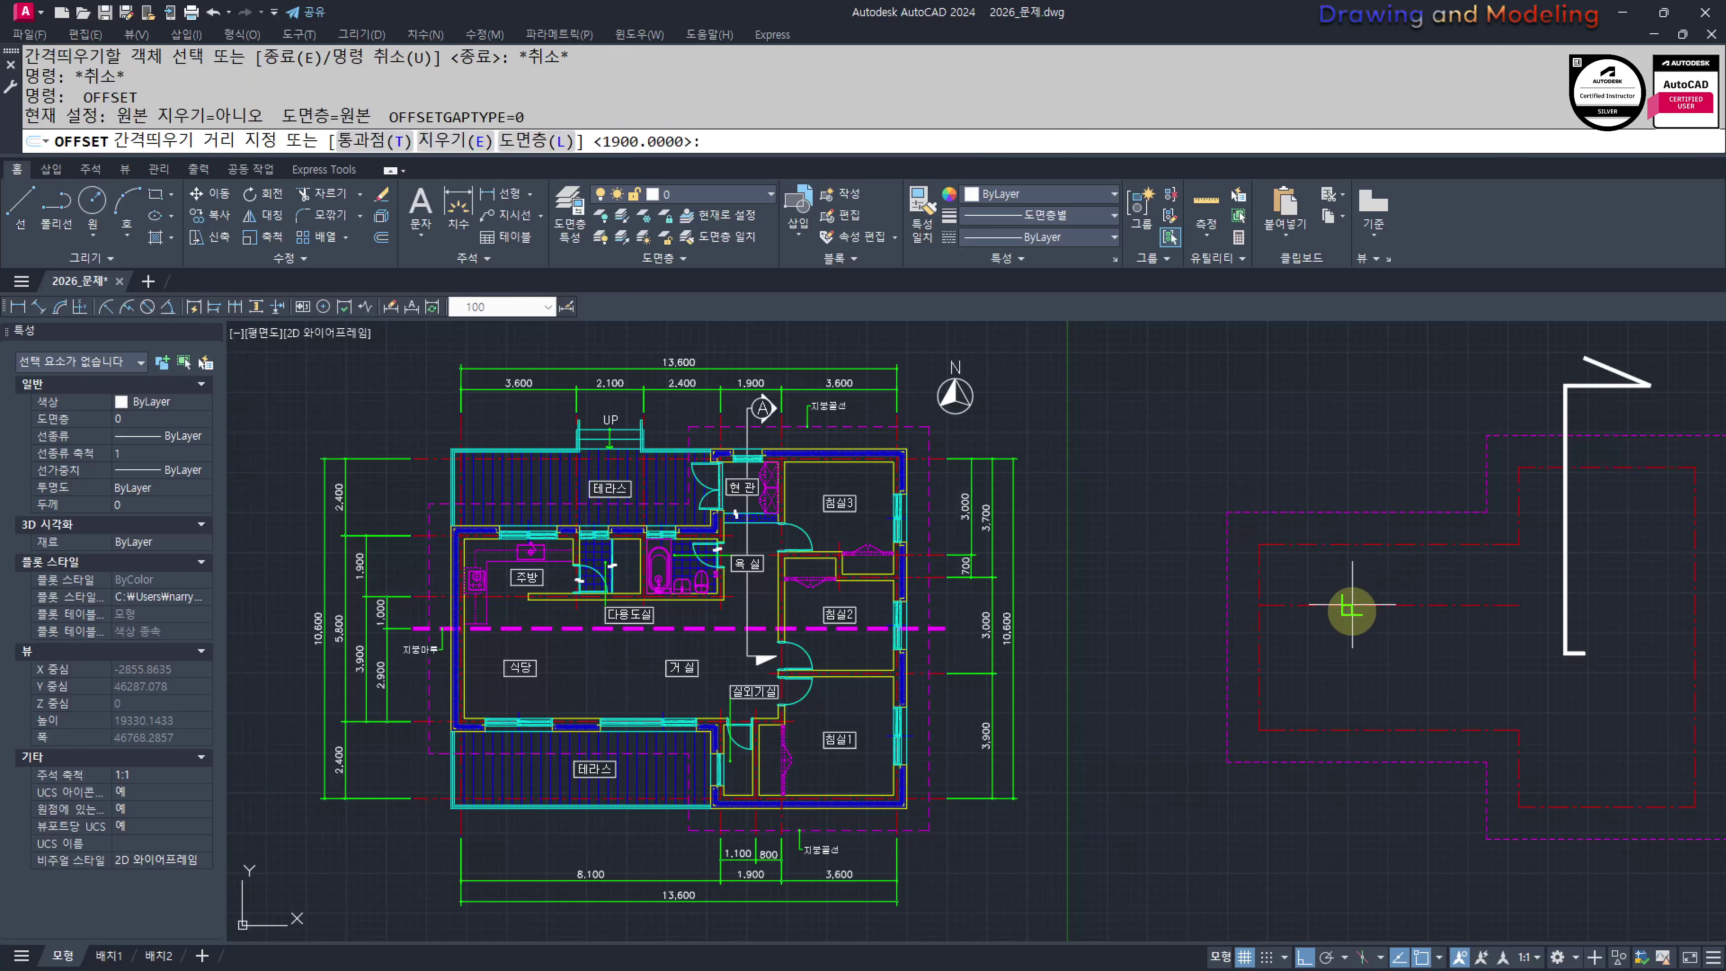
text(1000)
key(Return)
click(1335, 612)
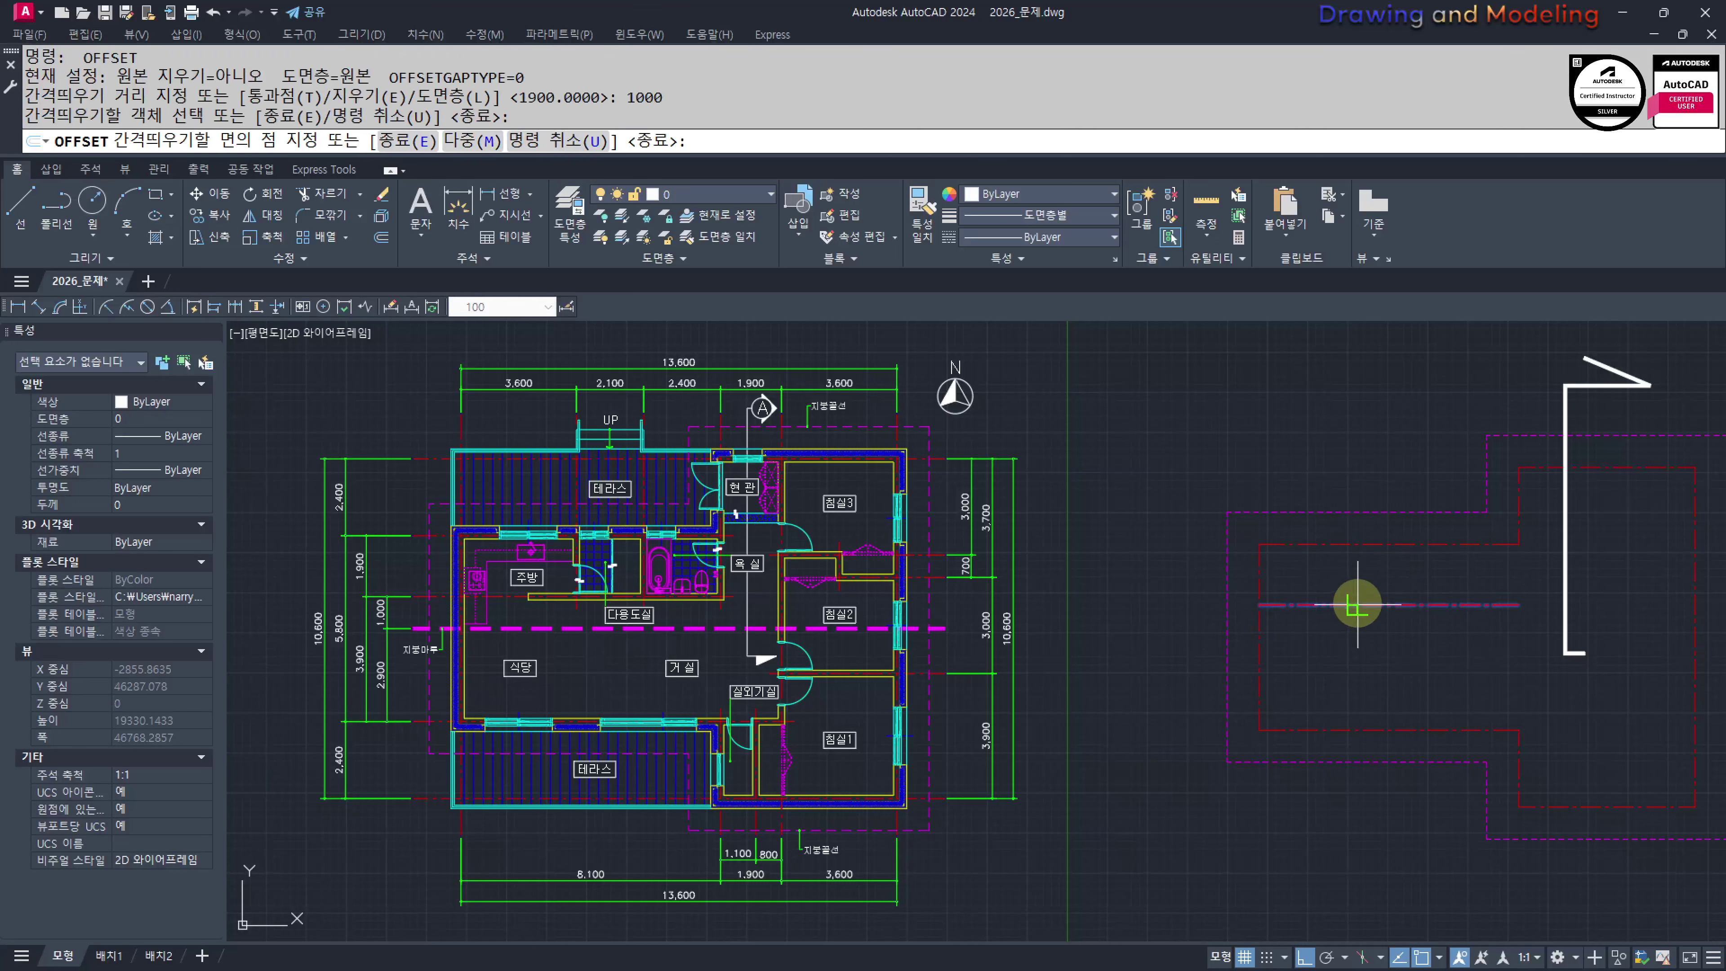
click(1432, 609)
key(Escape)
key(Escape)
text(e)
key(Escape)
key(Escape)
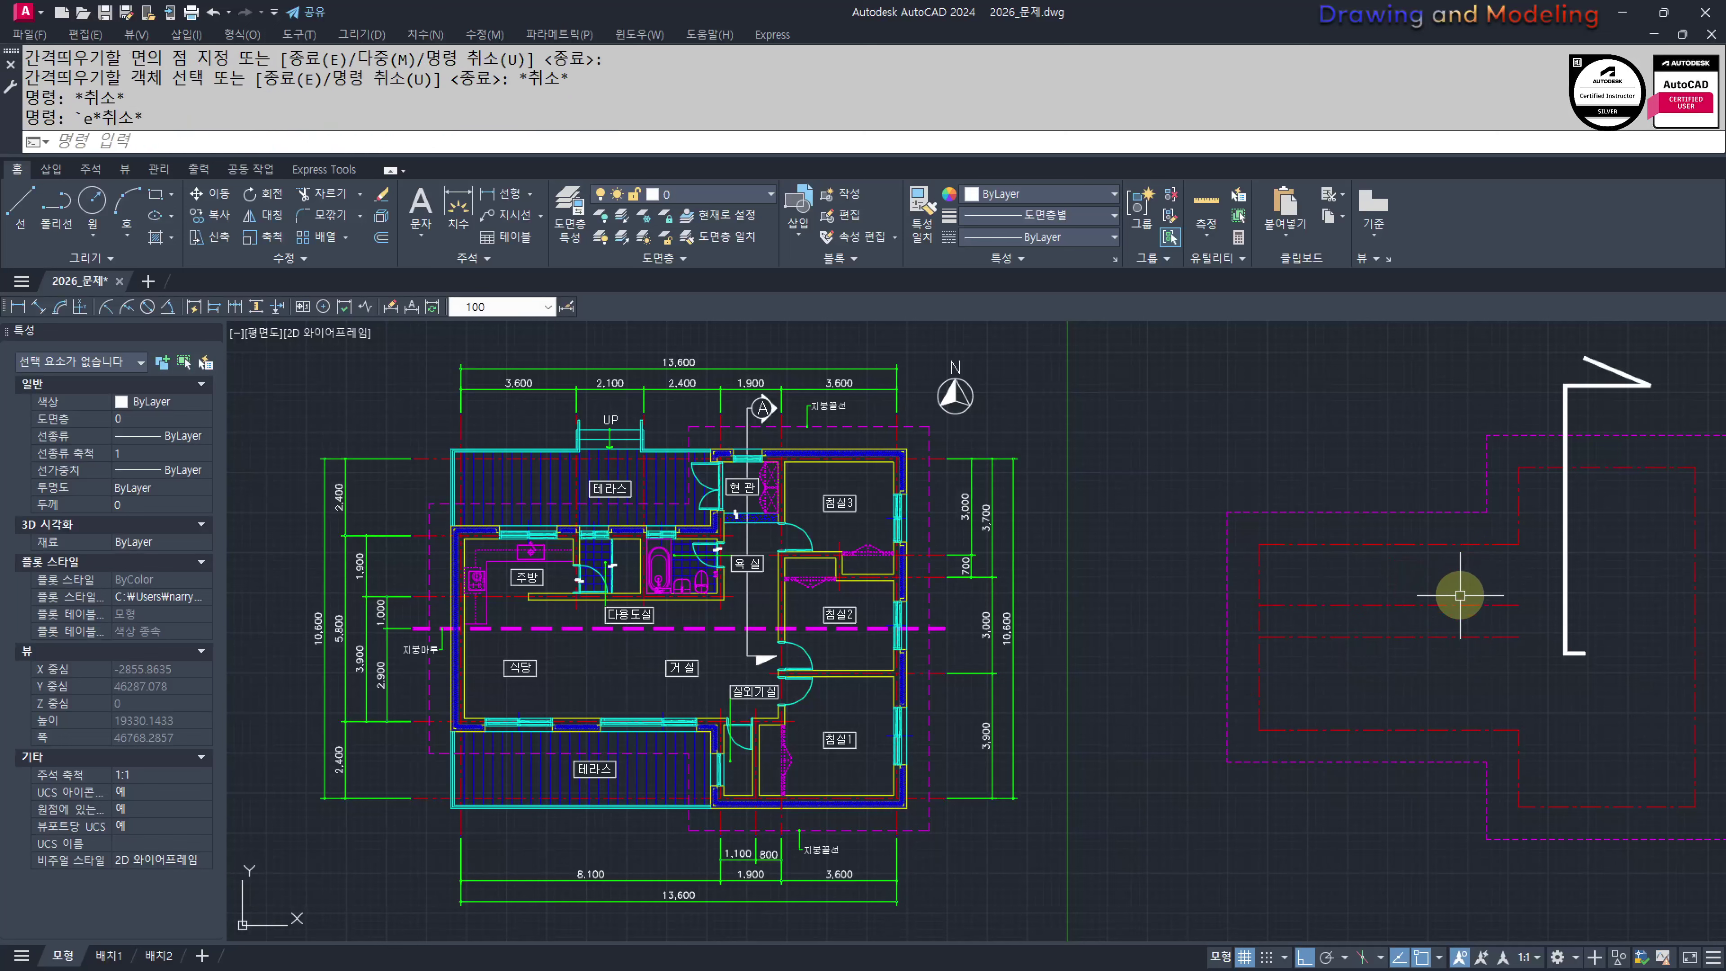
Erase the intermediate centre line 1900 below the outline's upper edge
click(1476, 594)
click(1425, 608)
text(e)
key(Return)
middle_drag(1516, 600, 1380, 605)
text(e)
key(Escape)
key(Escape)
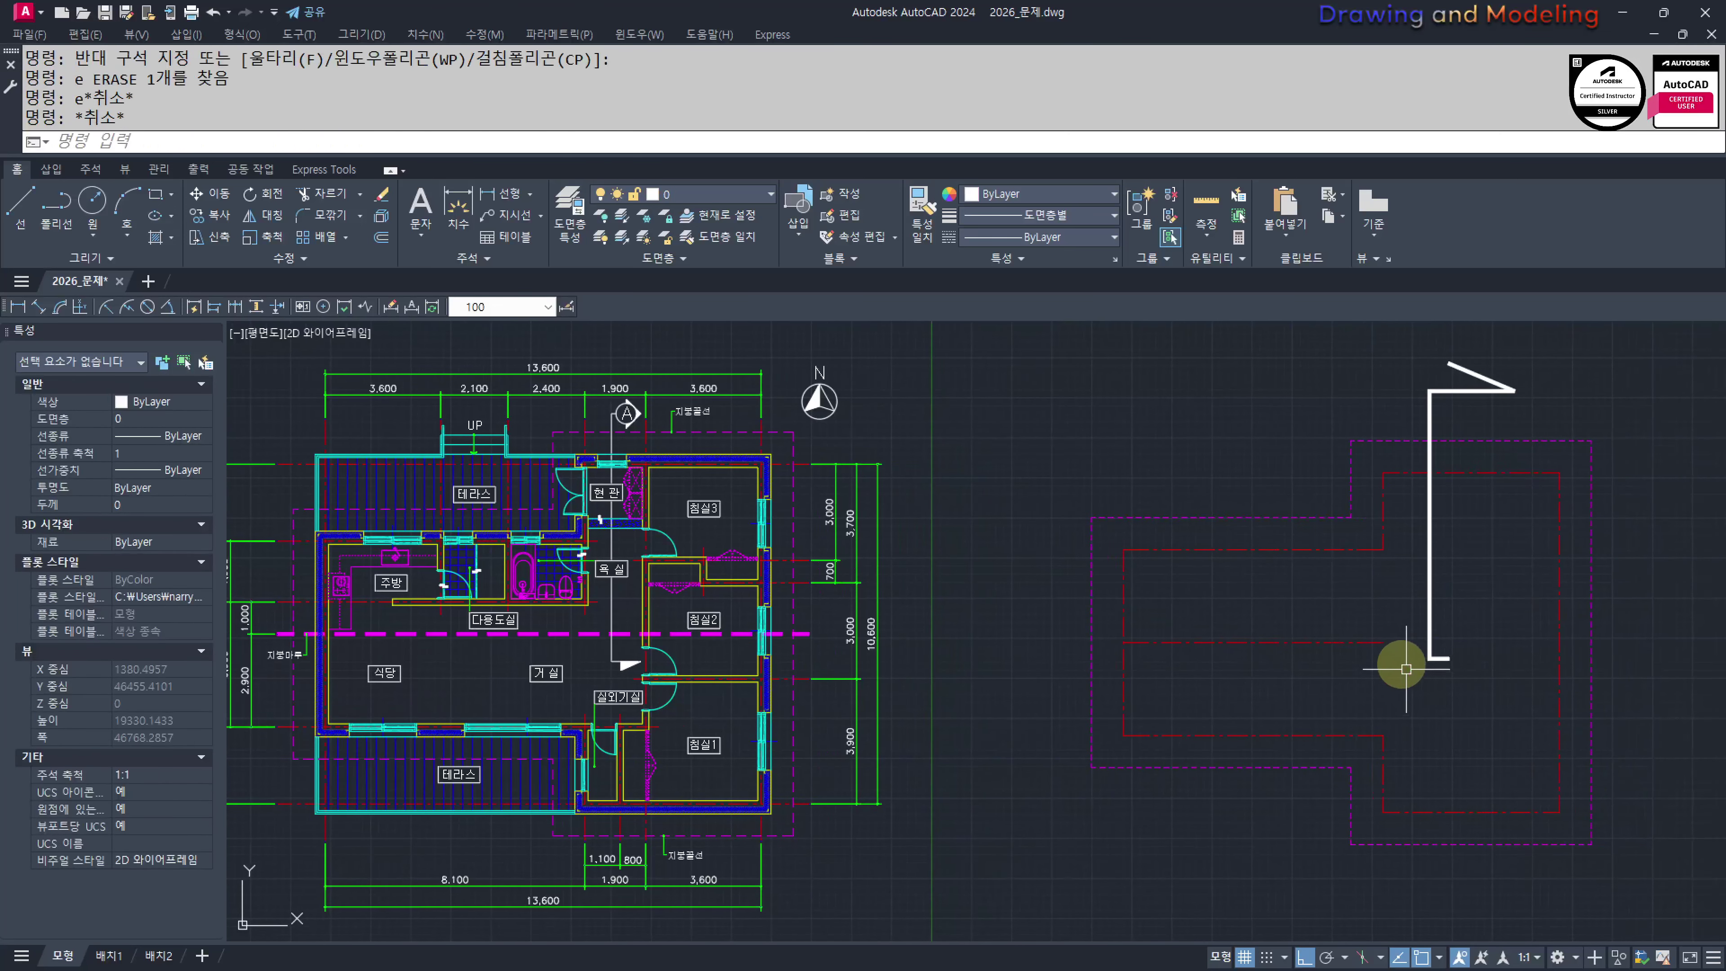
Extend both ends of the remaining horizontal centre line to the dashed roof edge line
key(Escape)
key(Escape)
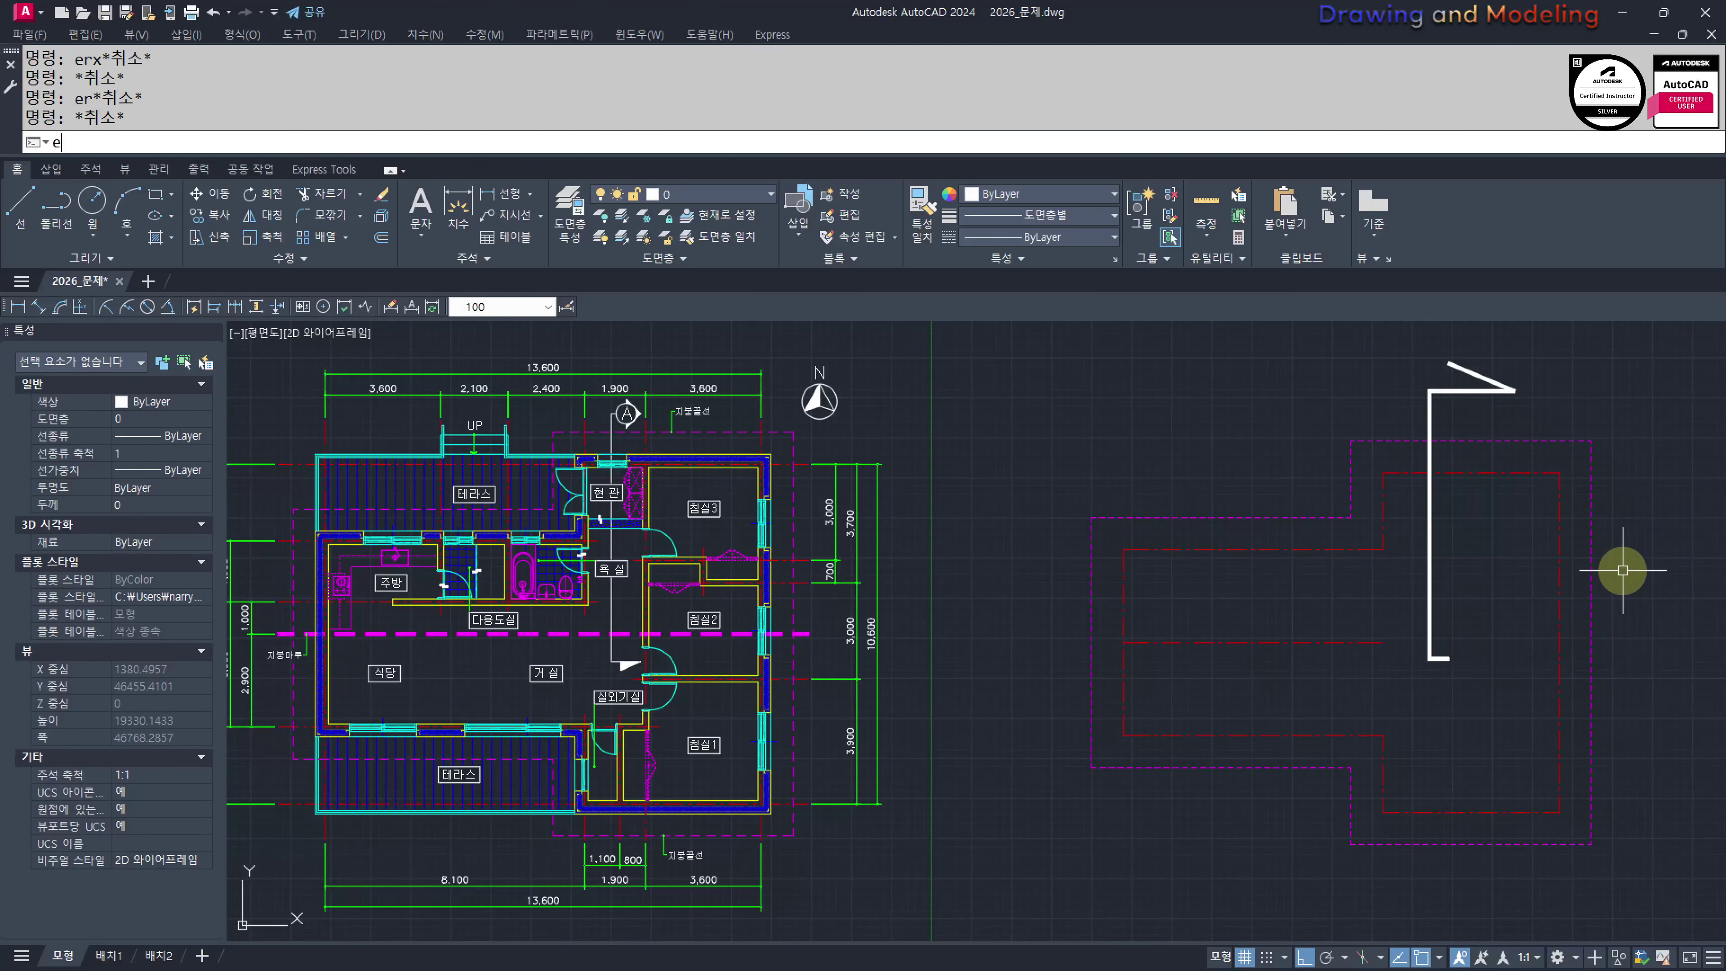
text(x)
click(1621, 570)
click(1578, 606)
key(space)
click(1319, 585)
click(1205, 685)
key(Escape)
key(Escape)
Set the colour of the extended horizontal ridge line to white
click(1316, 622)
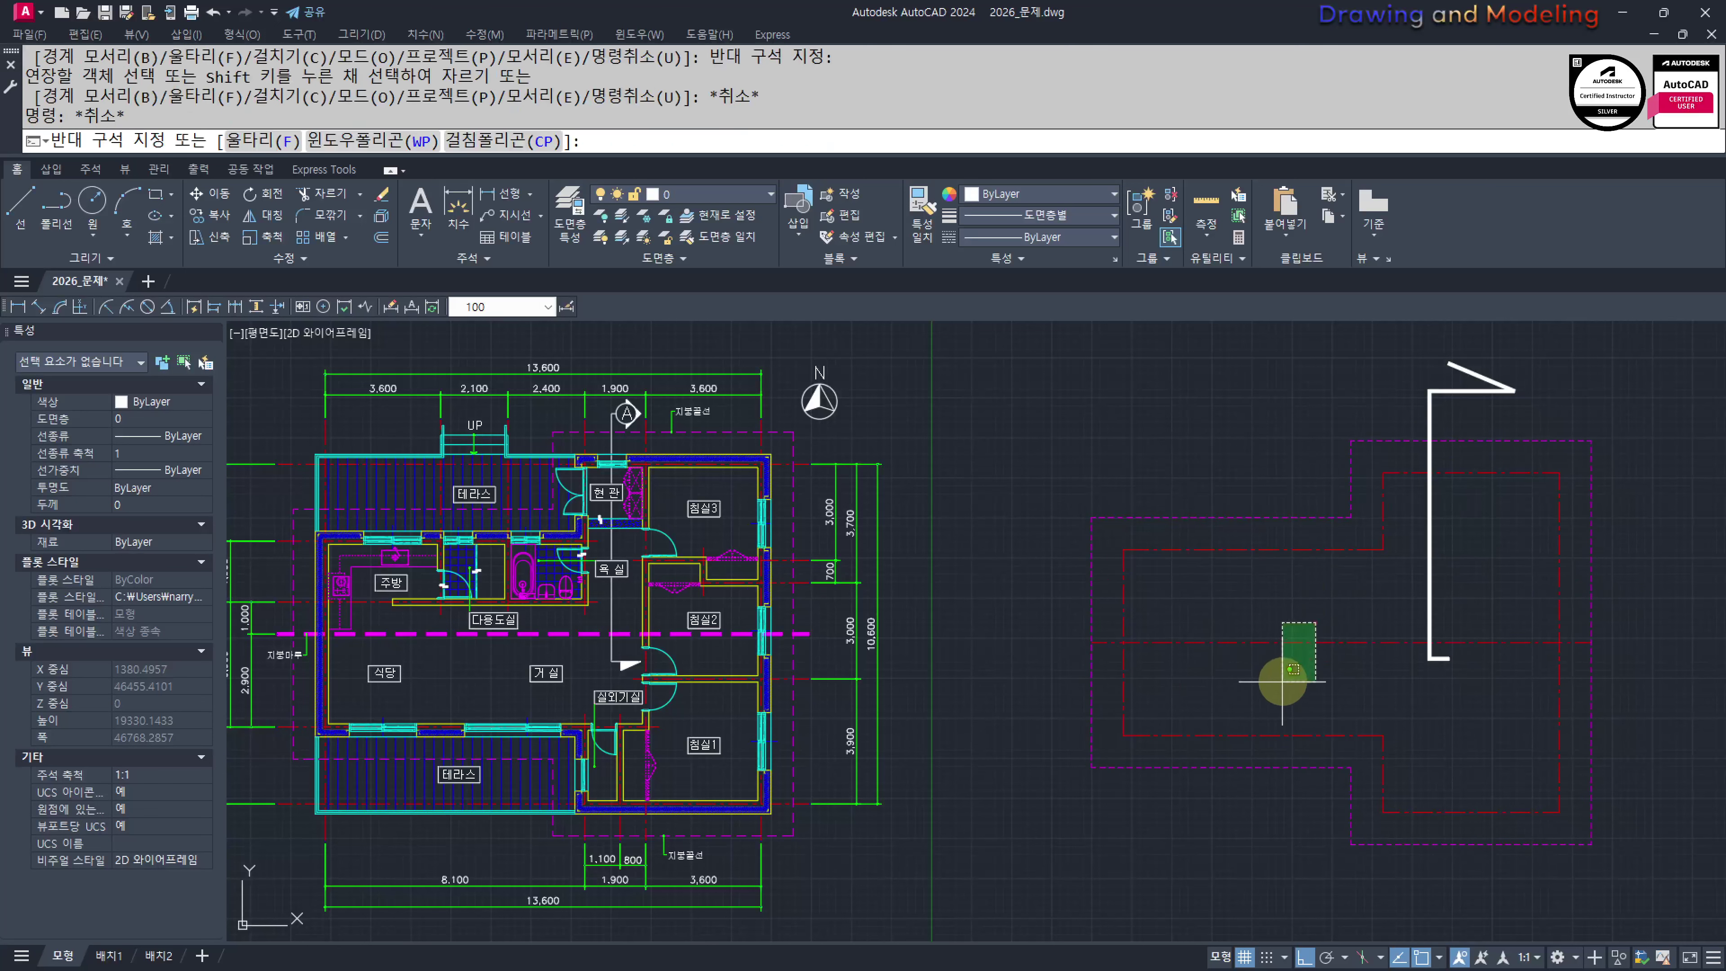
click(1281, 683)
click(1039, 193)
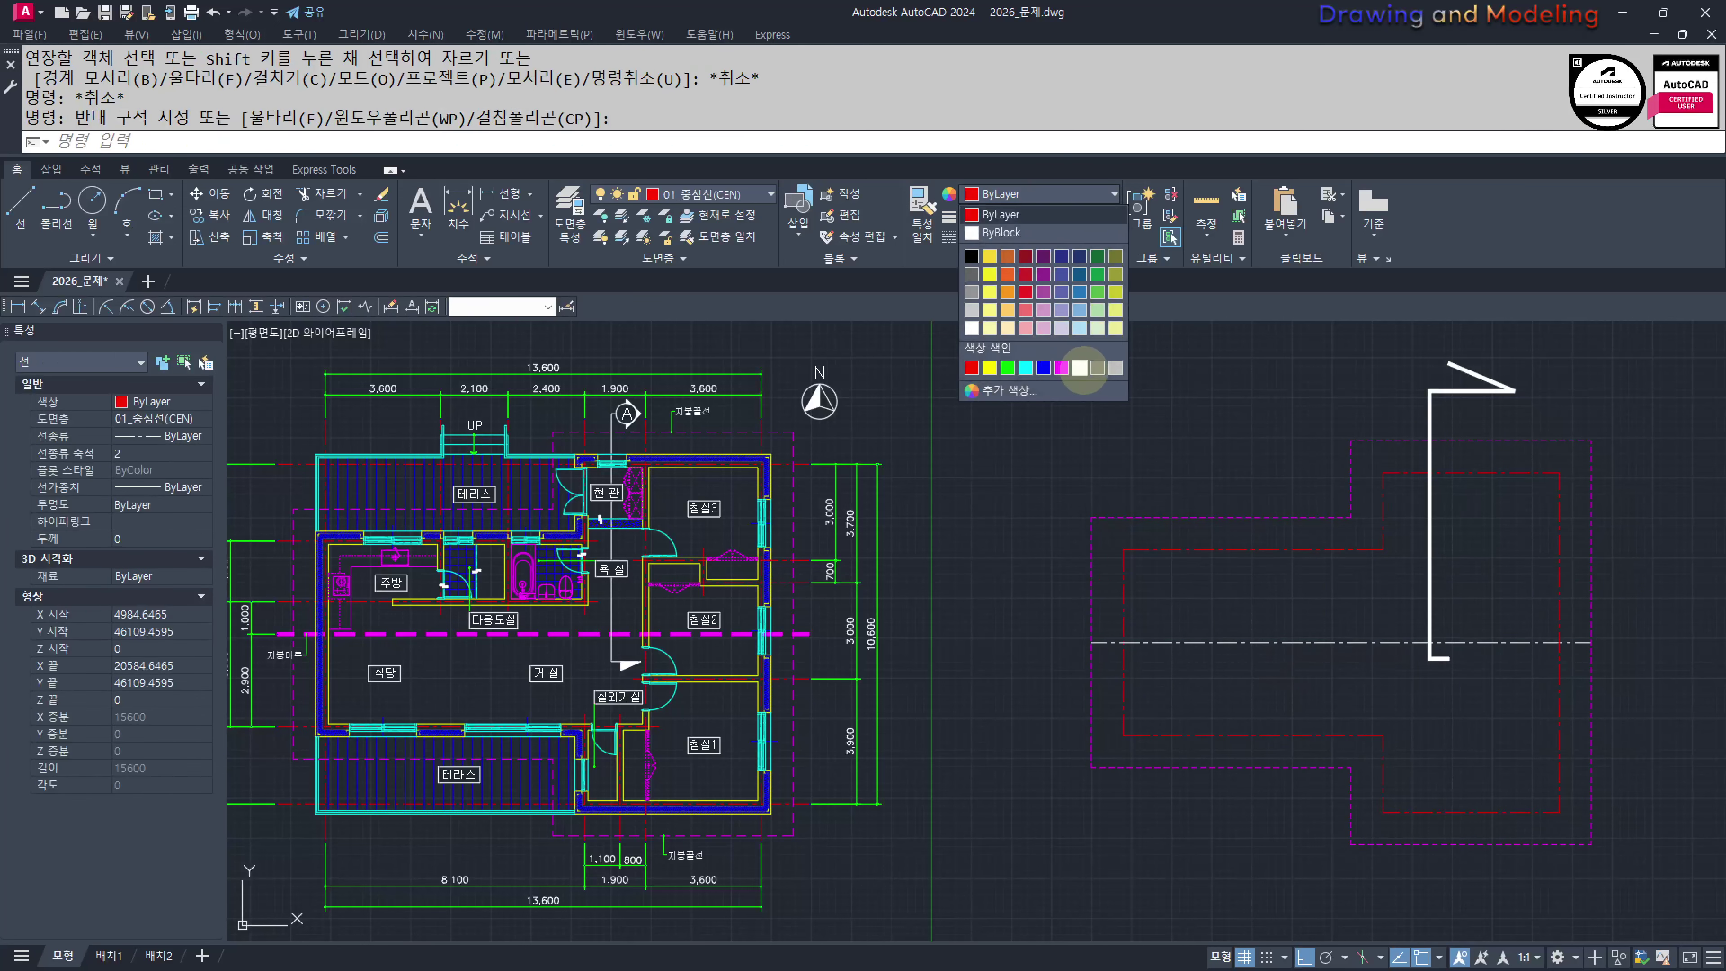
click(1079, 368)
key(Escape)
key(Escape)
middle_drag(1086, 679, 1110, 656)
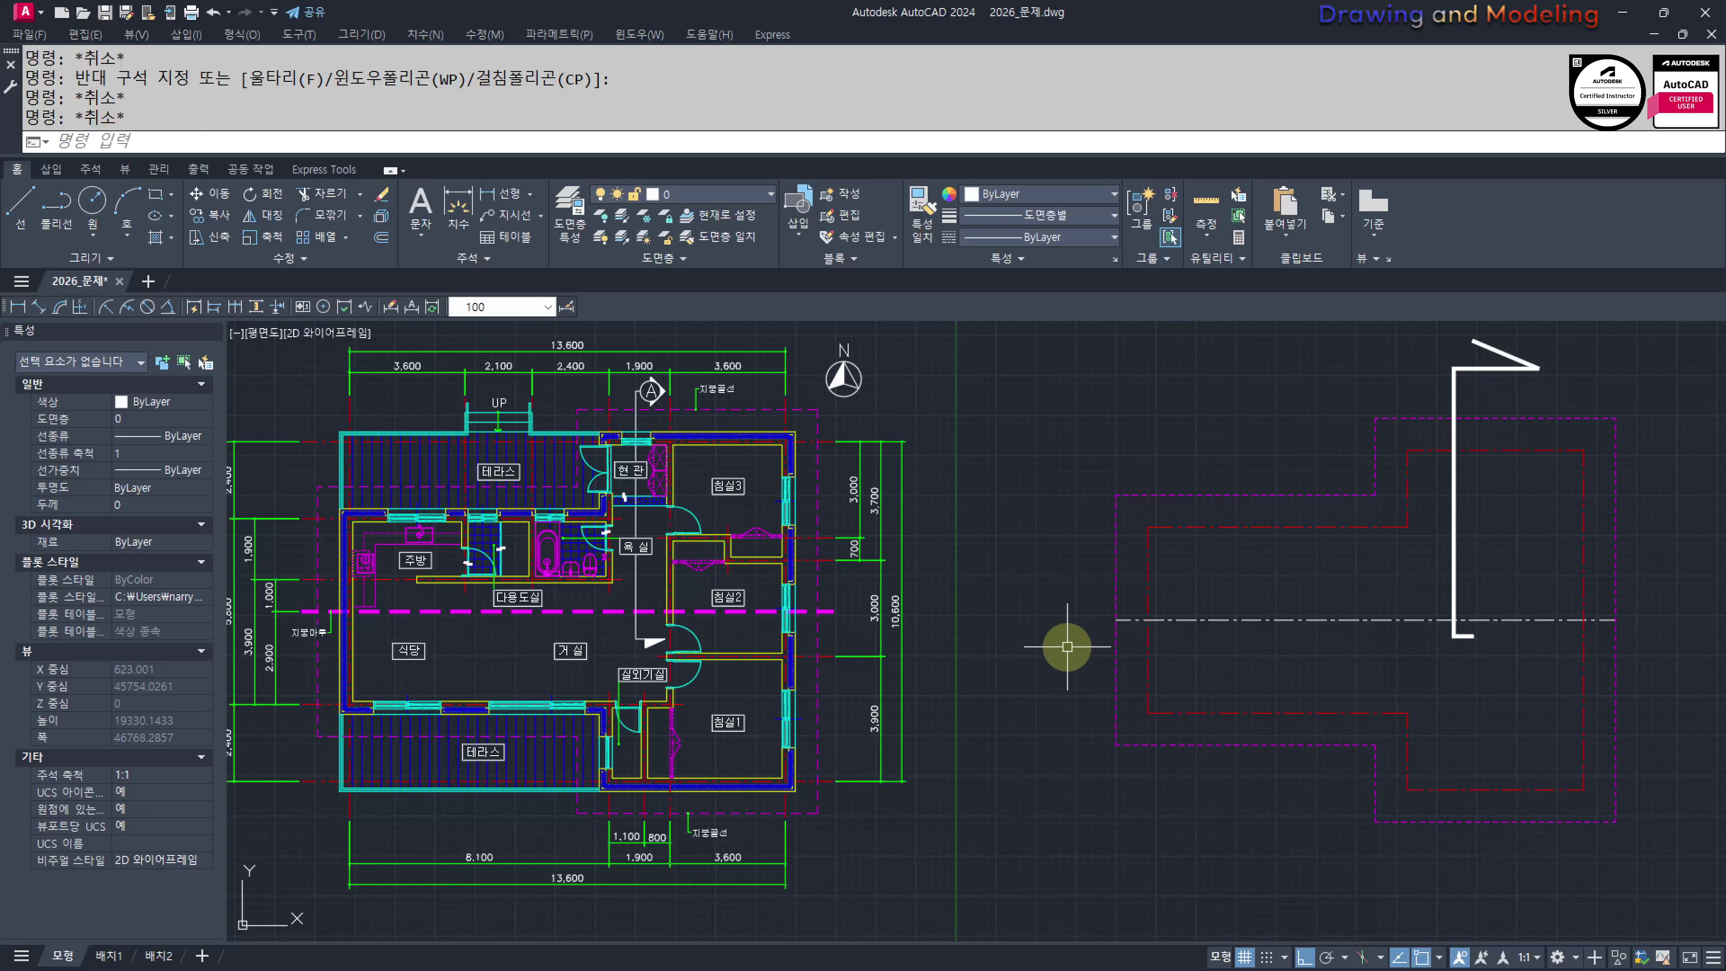
key(Escape)
key(Escape)
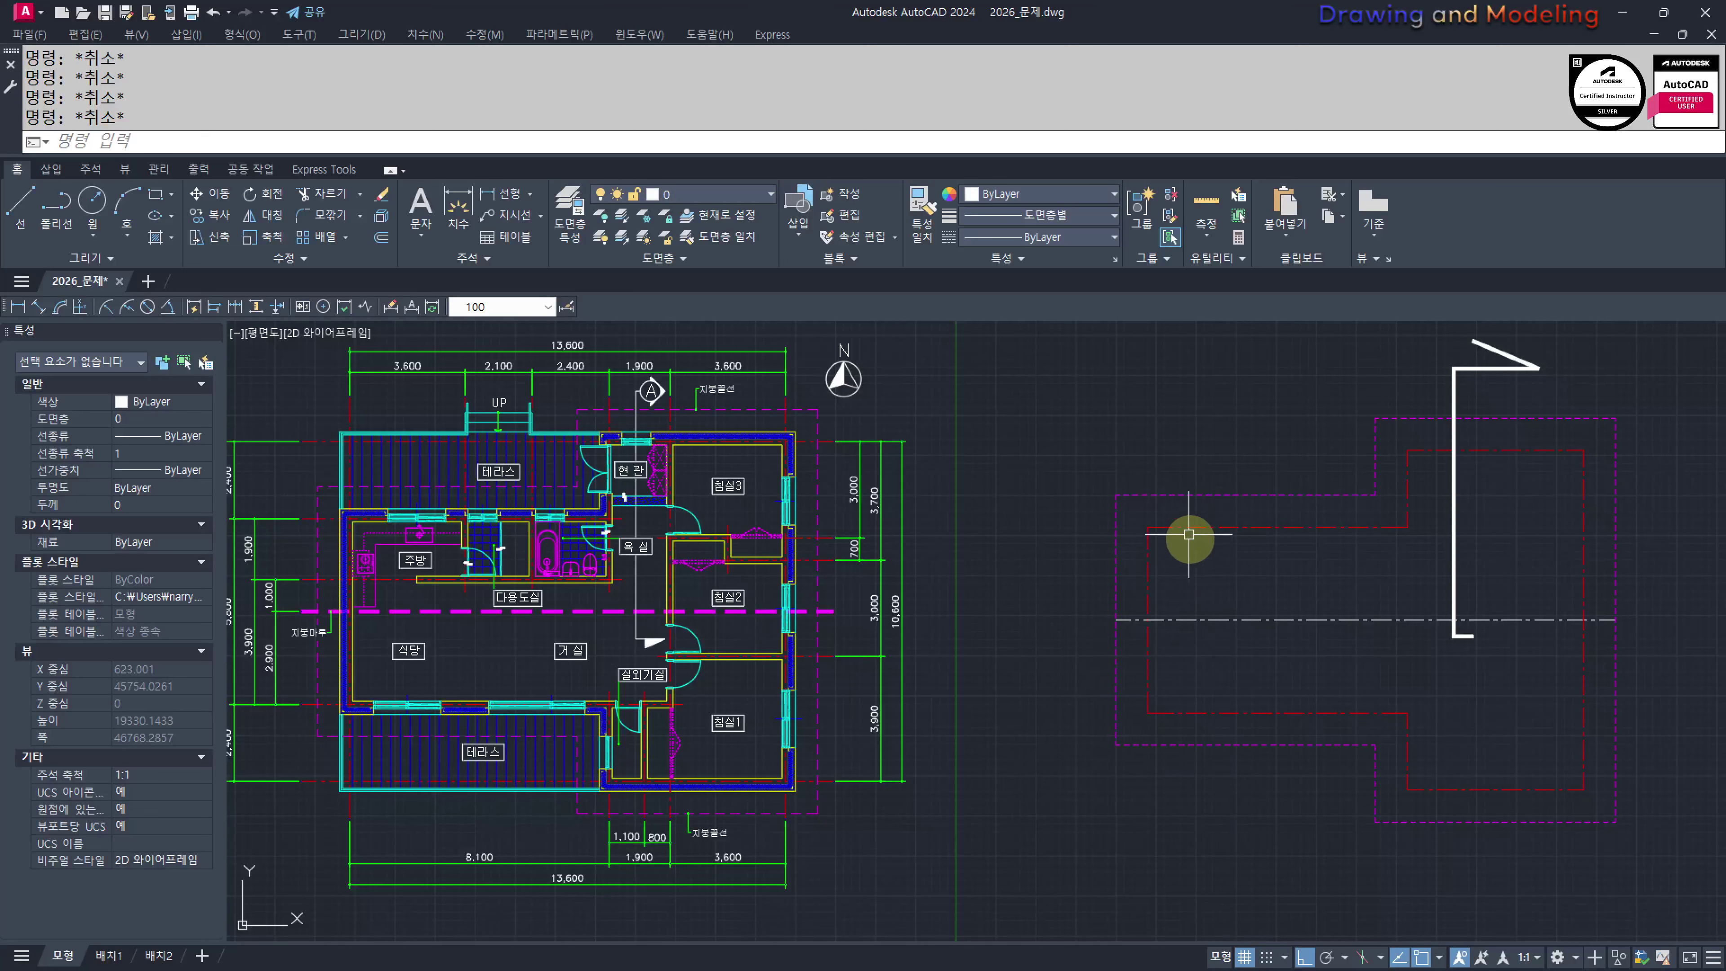
Move the whole new outline with its roof edge, ridge line and section marker farther right from the plan copy
scroll(1188, 534, down, 2)
middle_drag(1217, 532, 1093, 484)
click(986, 365)
click(1481, 780)
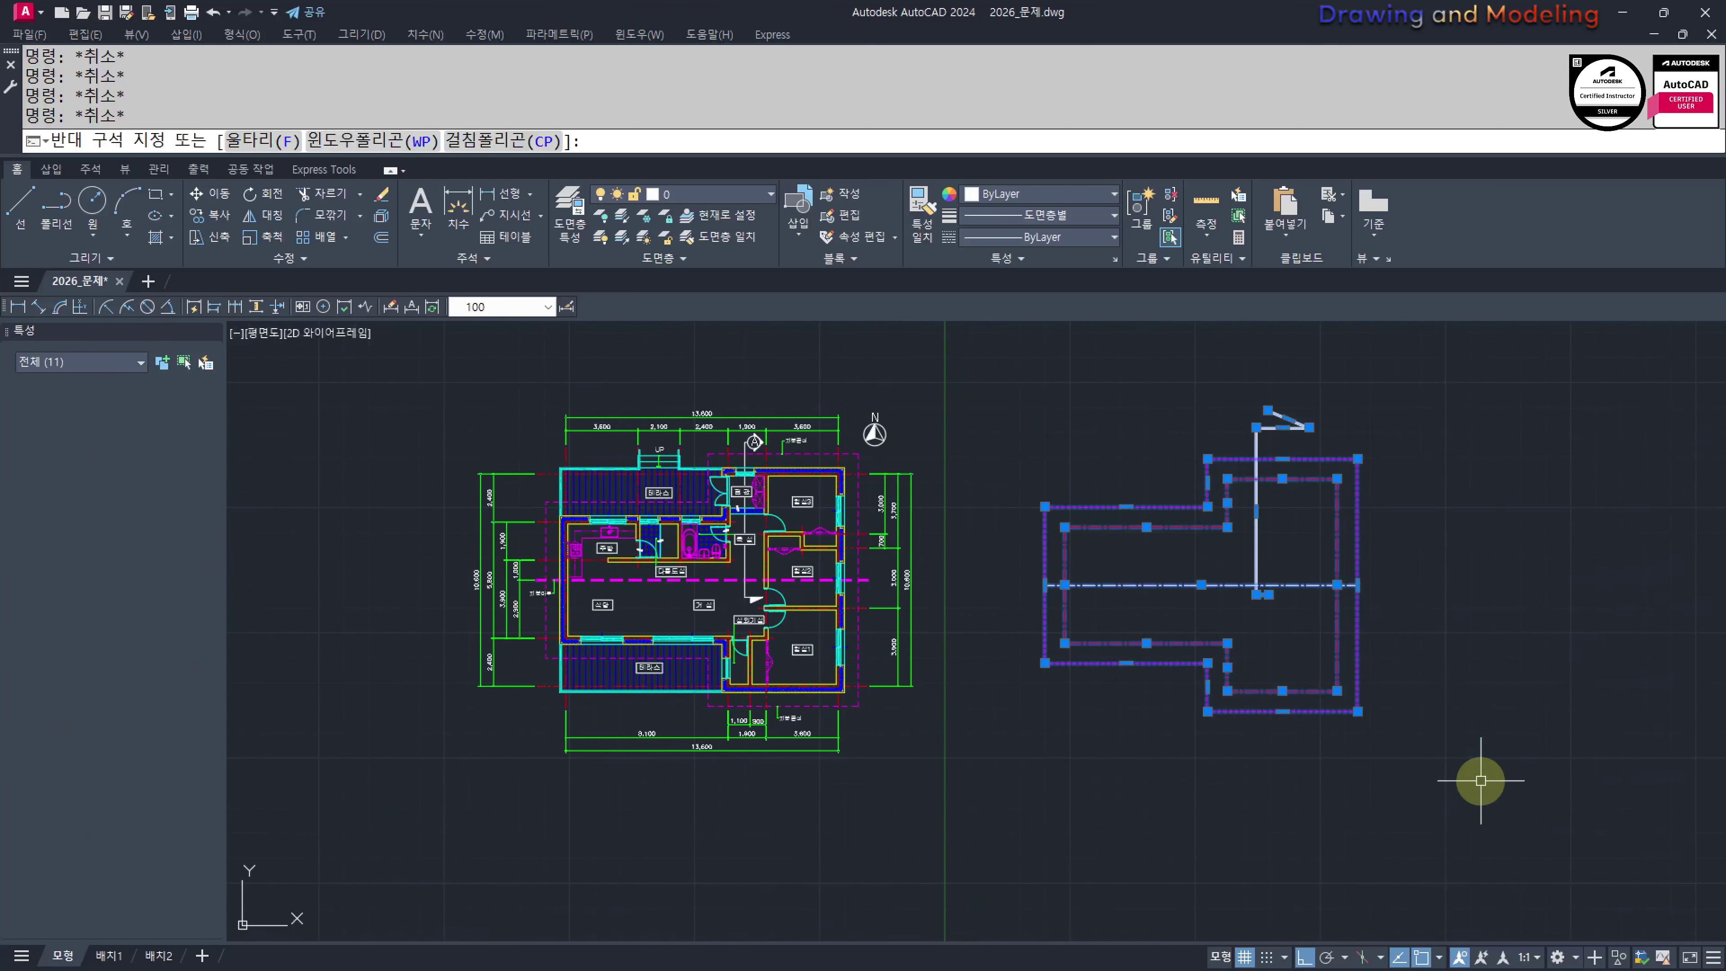
middle_drag(1492, 742, 1220, 726)
text(m)
key(space)
click(1044, 729)
click(1176, 762)
key(Escape)
Copy the complete outline with ridge line and section marker about 28,000 to the right
click(1377, 778)
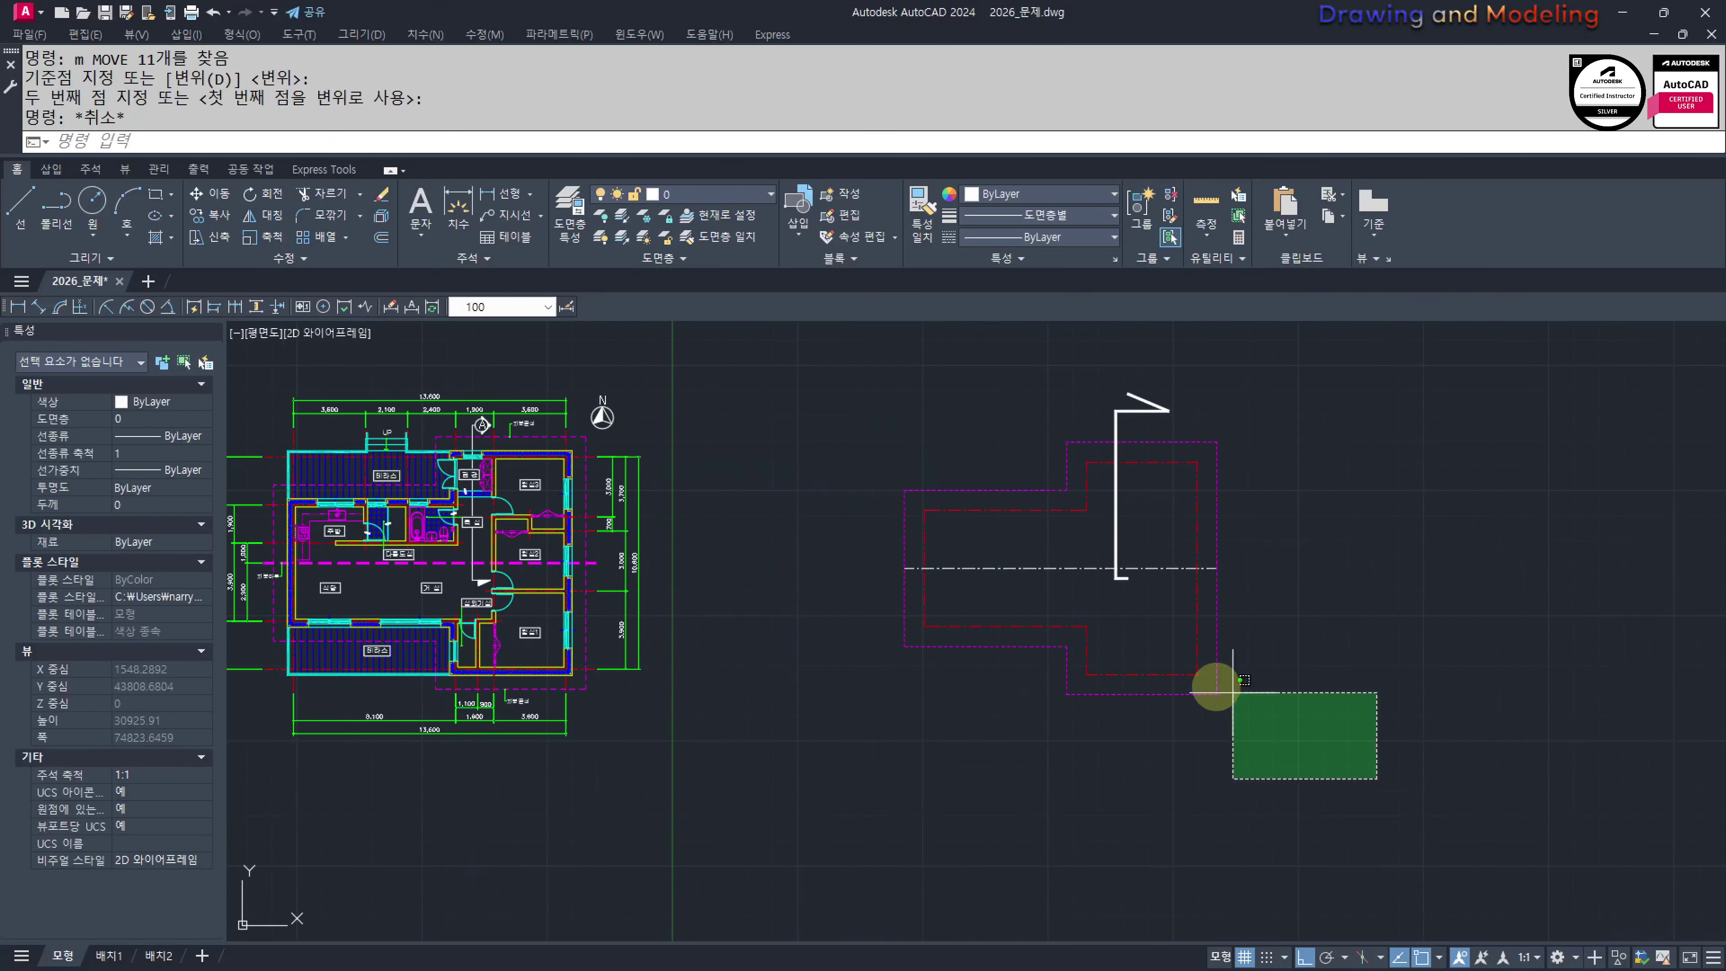
click(839, 386)
middle_drag(1101, 700, 1020, 705)
text(cc)
key(Return)
click(835, 781)
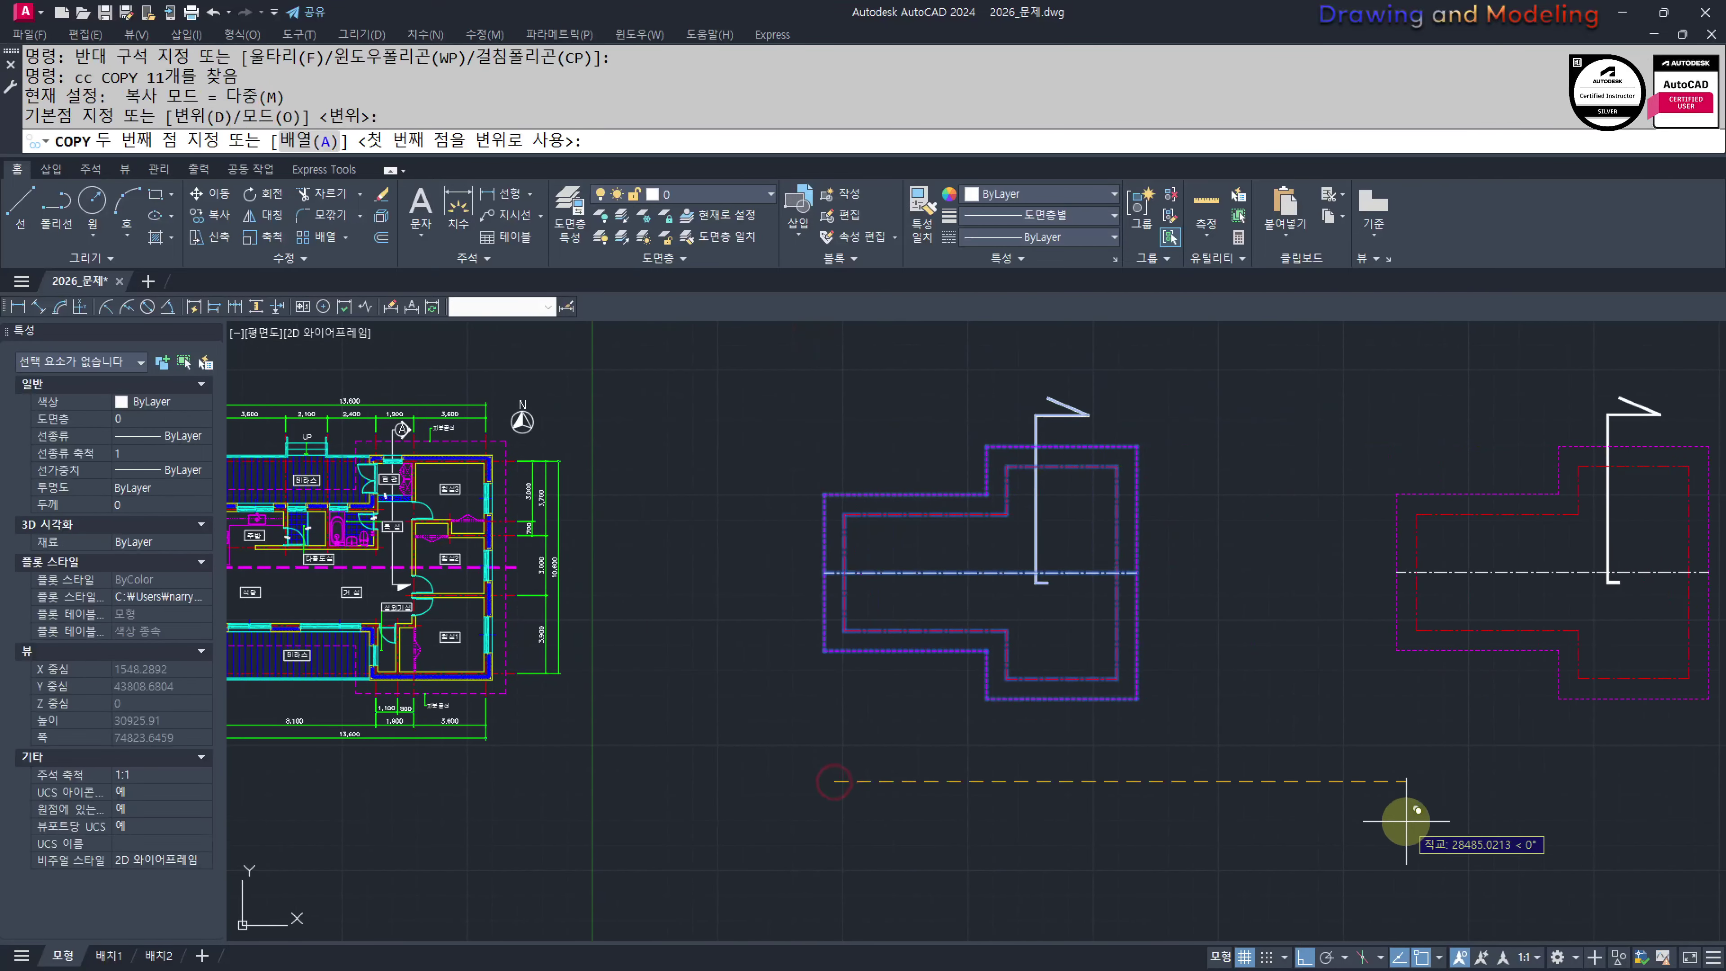
click(1395, 821)
key(Escape)
key(Escape)
Examine the plan copy's roof ridge line and the viewing direction of section A
middle_drag(709, 759, 1212, 754)
middle_drag(944, 768, 1109, 807)
scroll(1005, 768, up, 2)
middle_drag(1008, 769, 1082, 713)
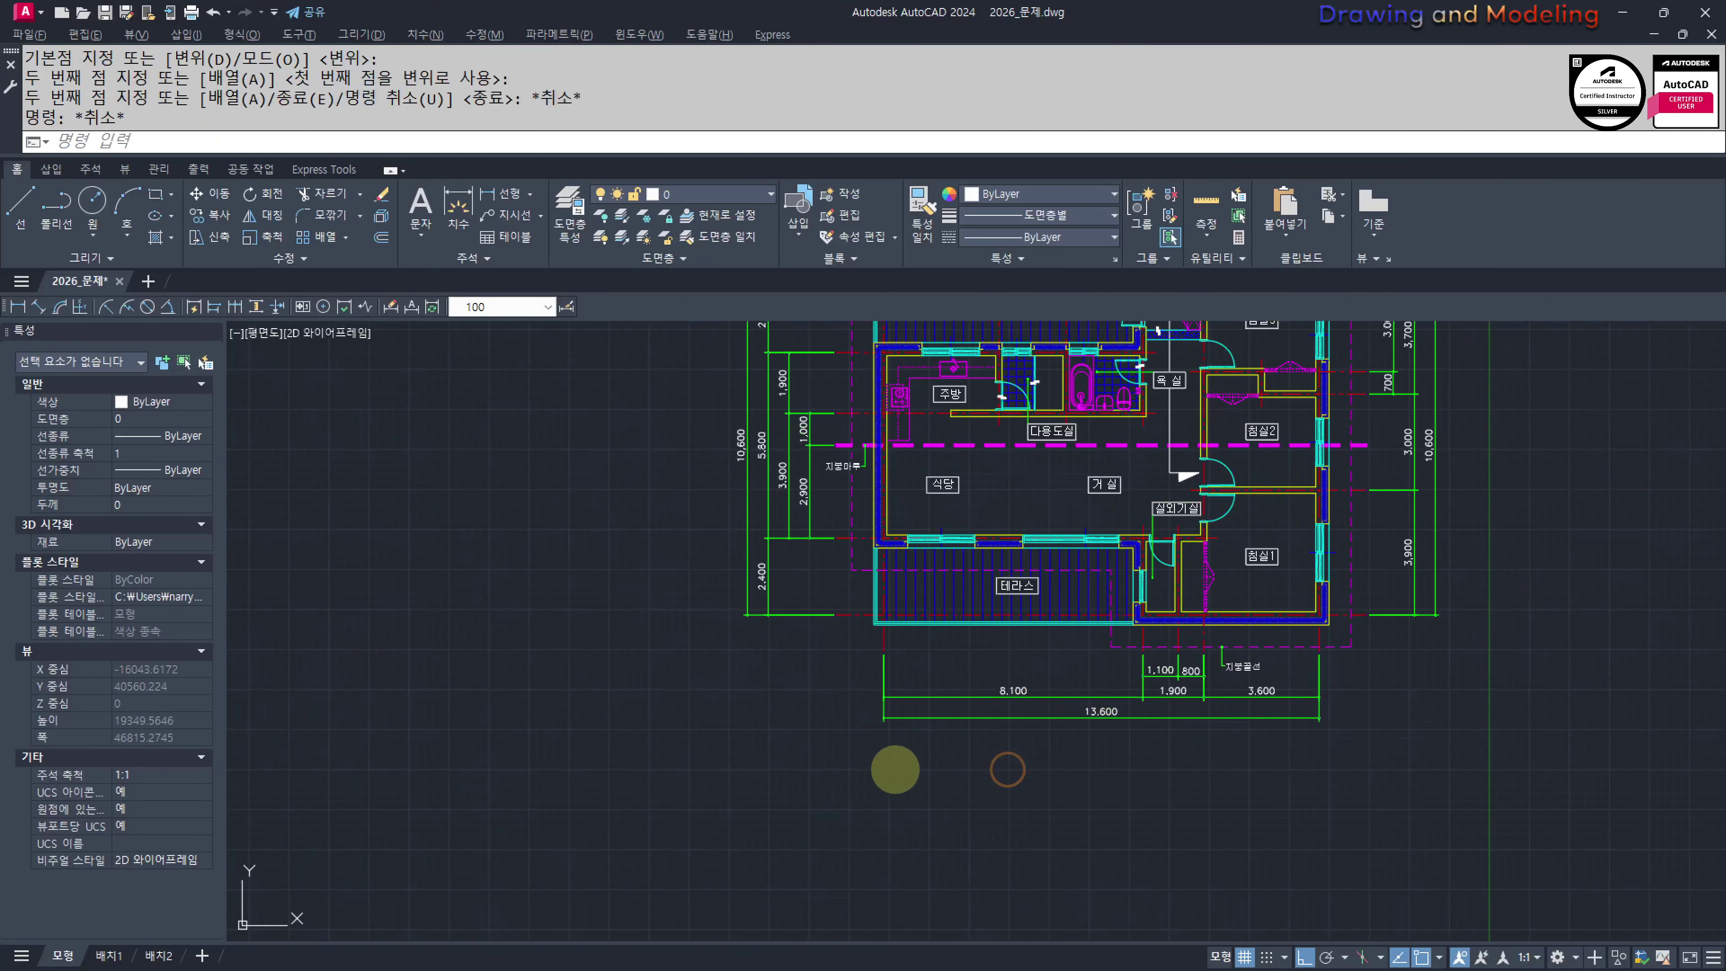
key(Escape)
key(Escape)
middle_drag(1041, 631, 1043, 725)
key(ctrl+2)
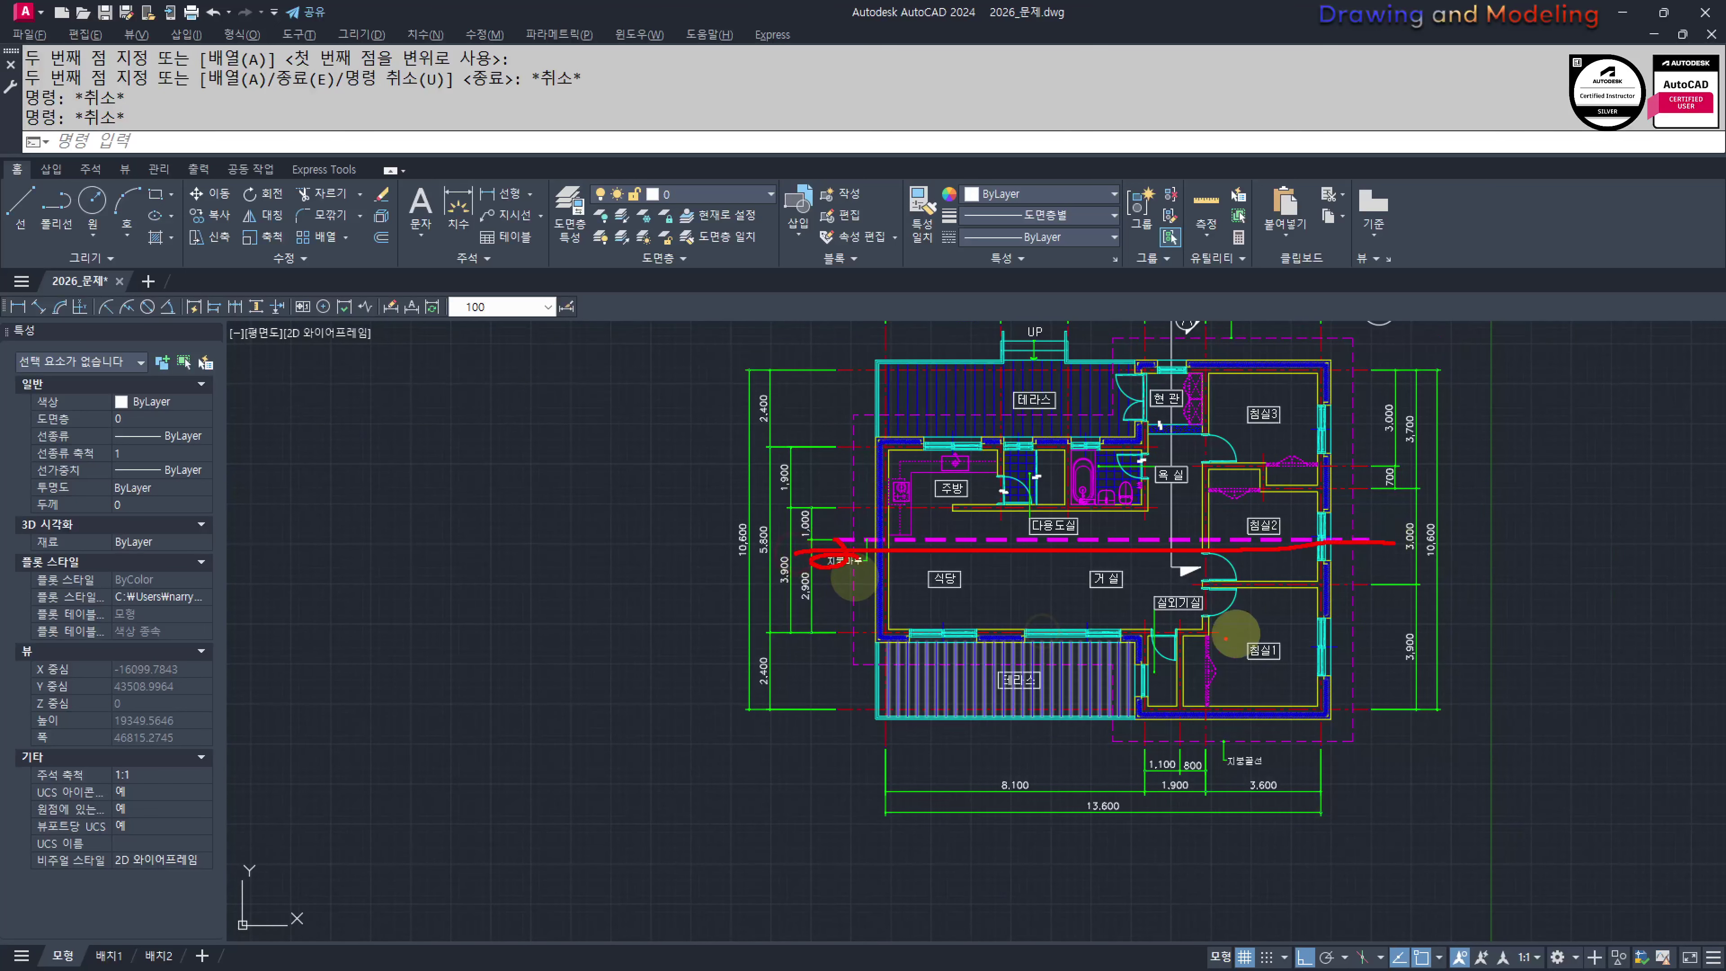
key(Escape)
scroll(1134, 892, down, 5)
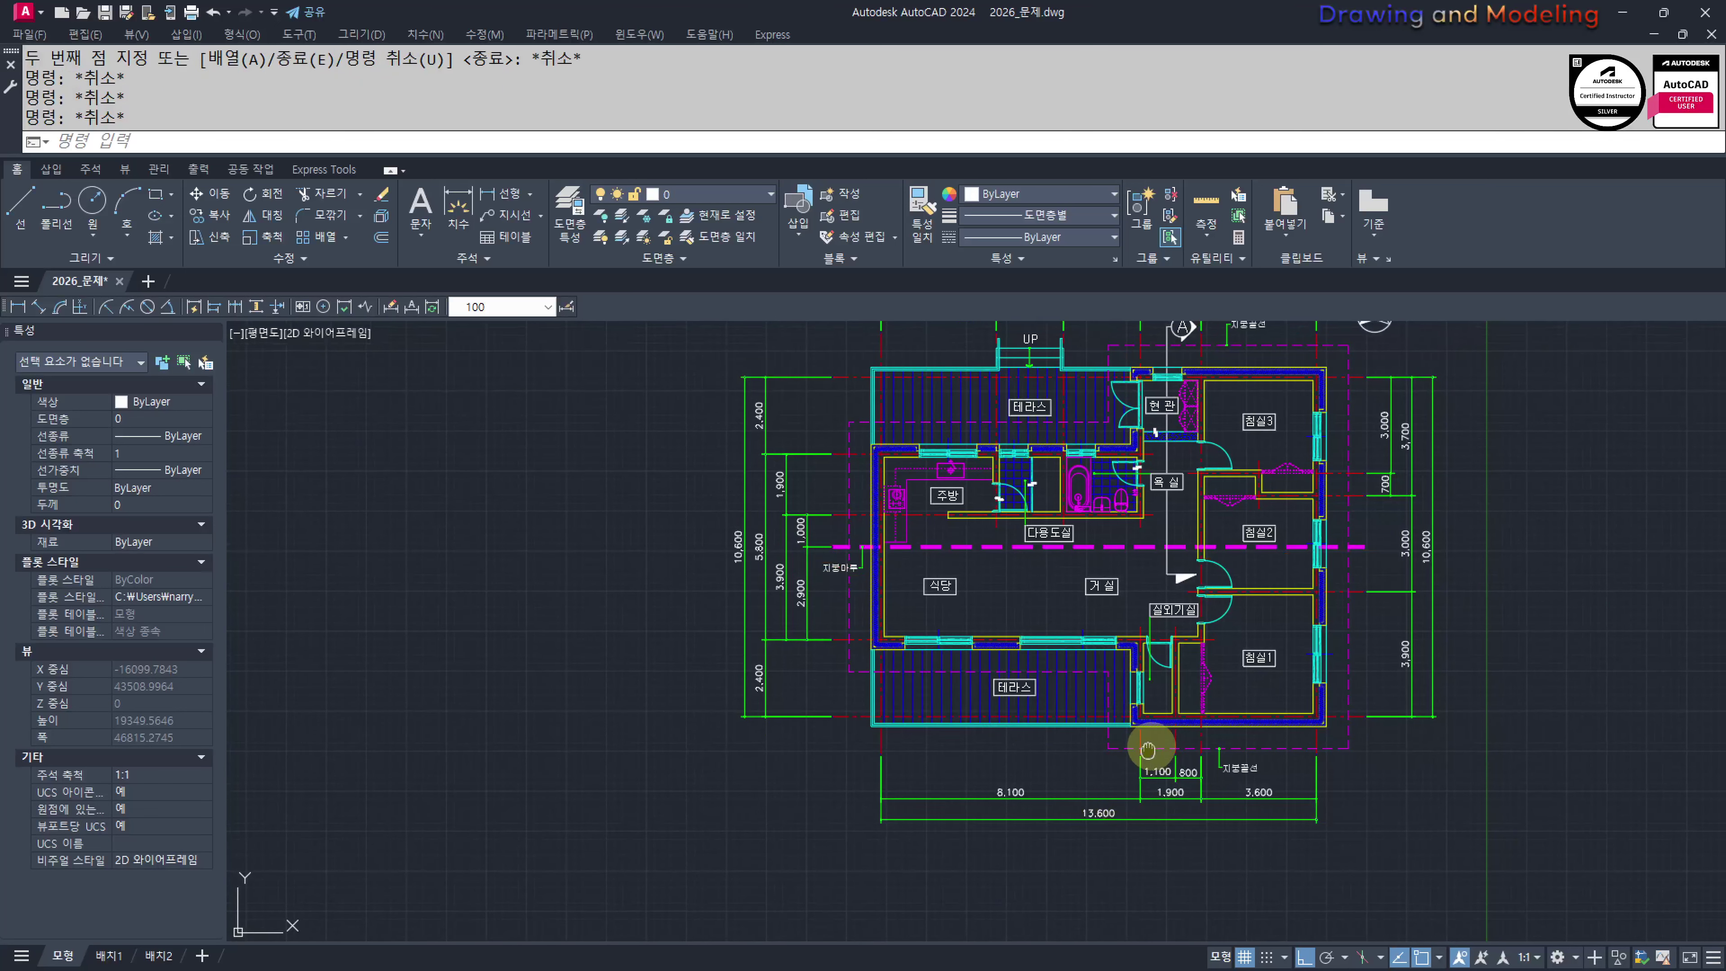
middle_drag(778, 657, 892, 657)
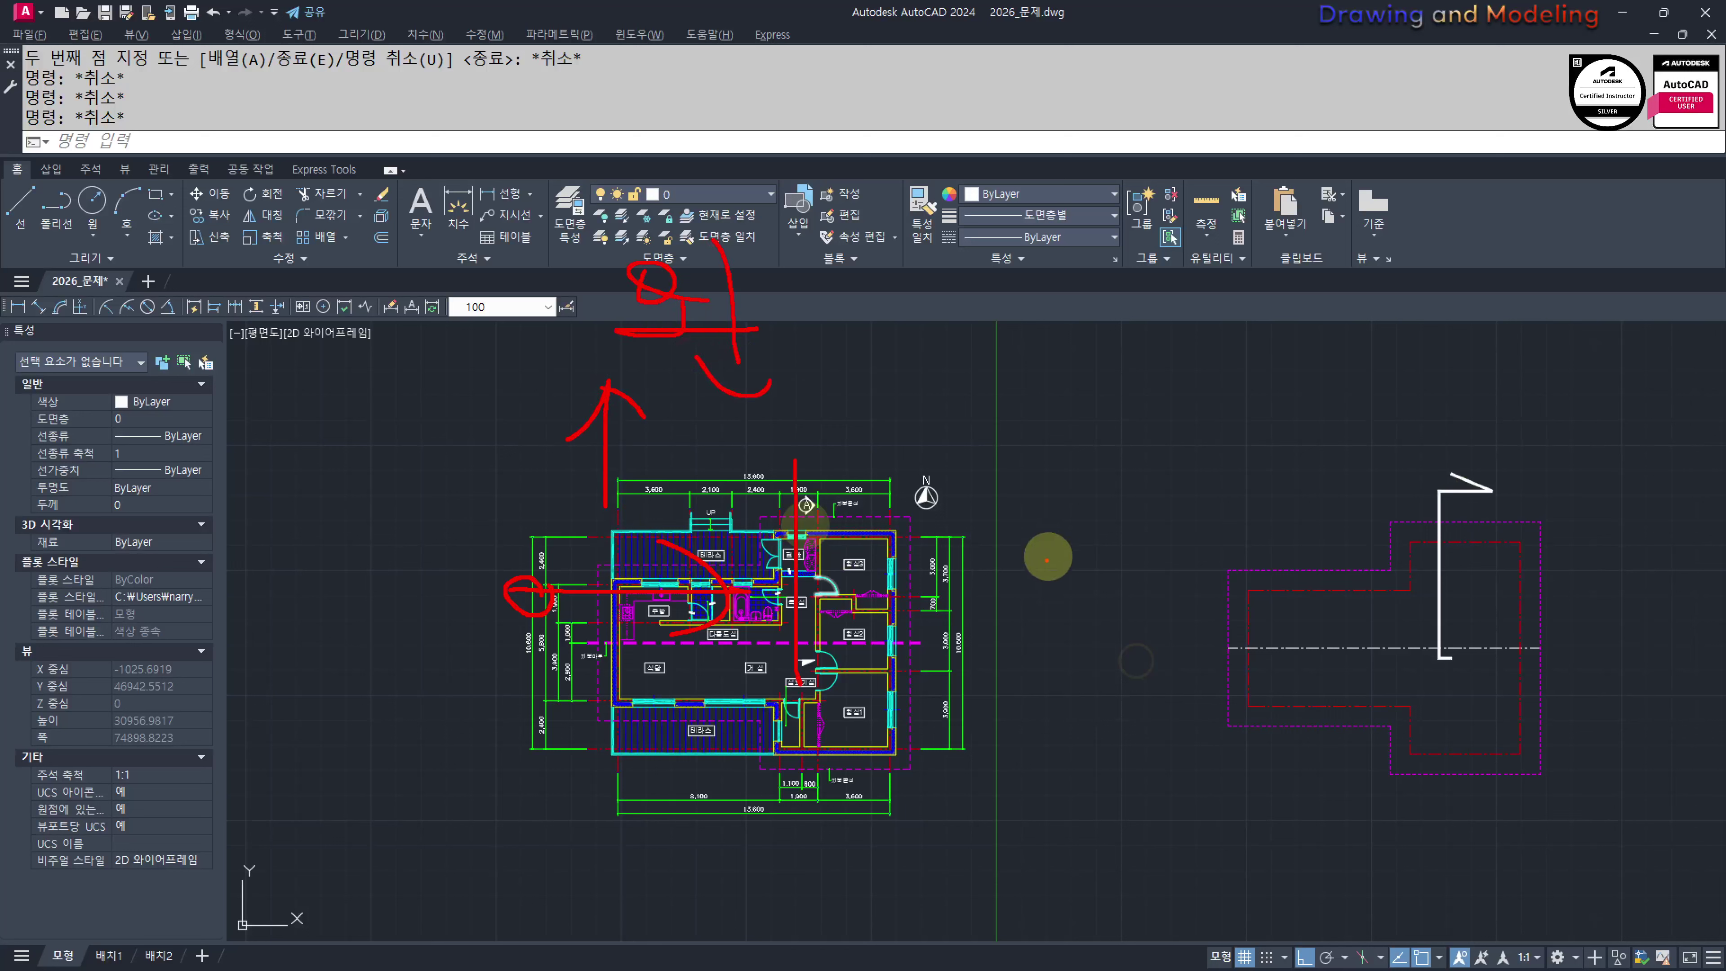
key(Escape)
key(Escape)
Rotate the original outline with its section marker 90° counter-clockwise about the ridge line's midpoint
mouse_move(1342, 693)
middle_down()
mouse_move(1163, 690)
mouse_move(1122, 671)
middle_up()
click(894, 371)
click(1449, 821)
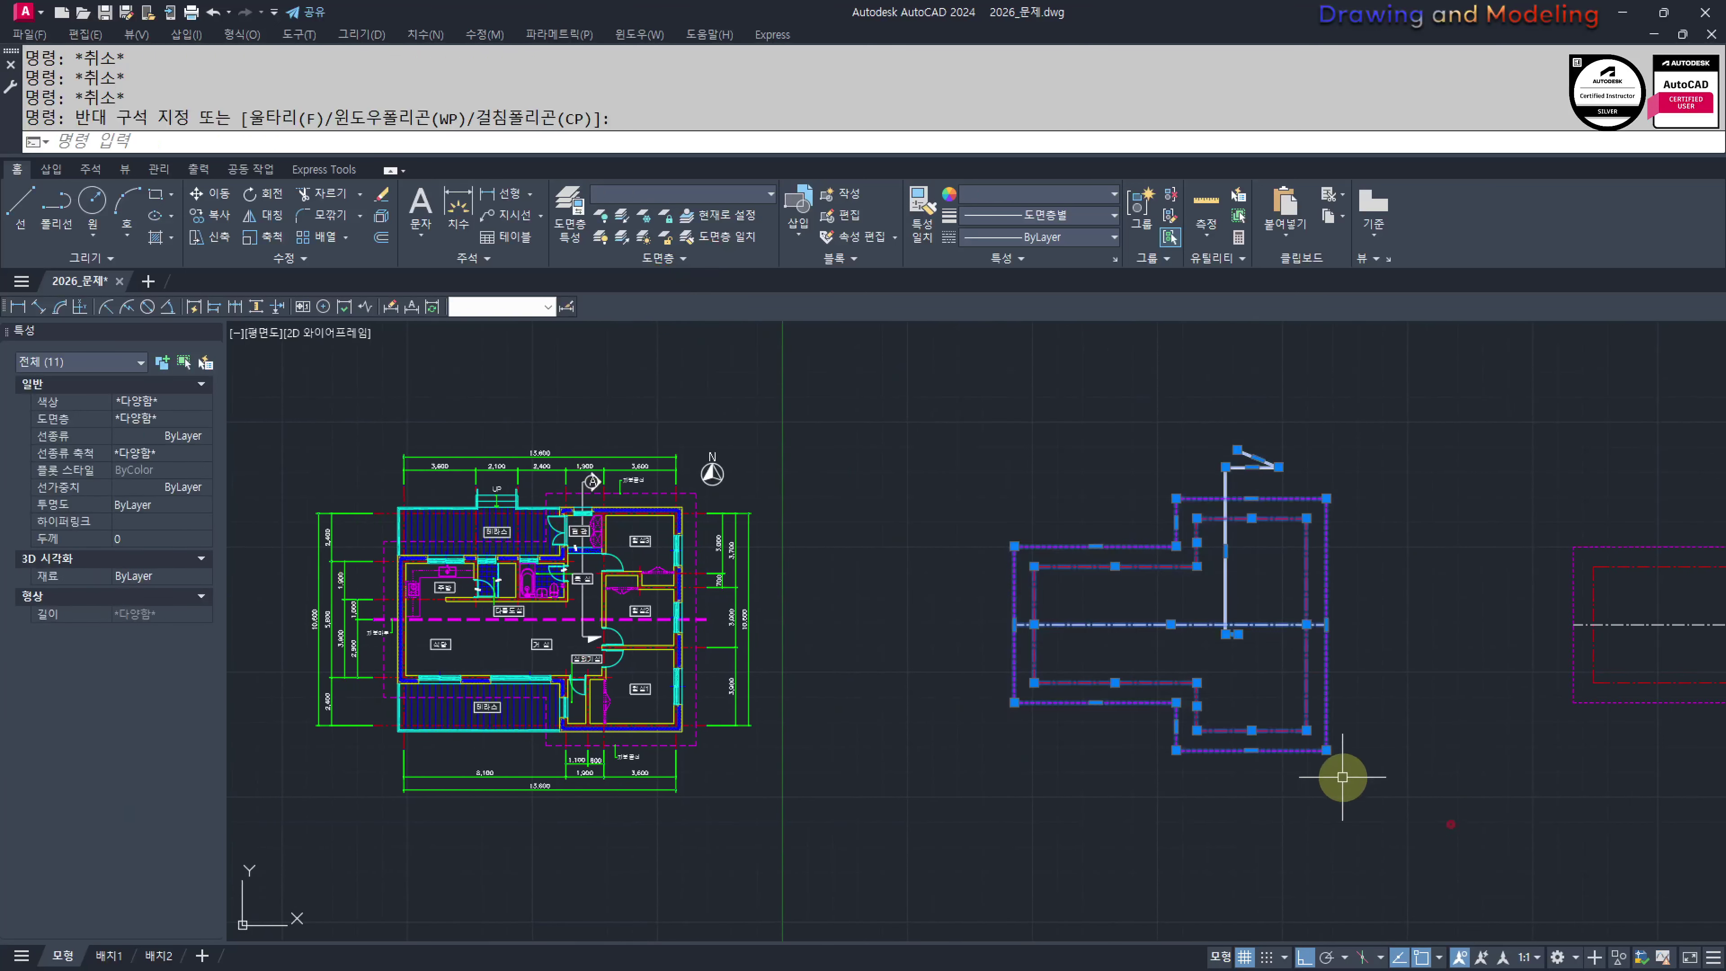
middle_drag(1341, 776, 1349, 774)
text(ro)
key(Return)
click(1179, 625)
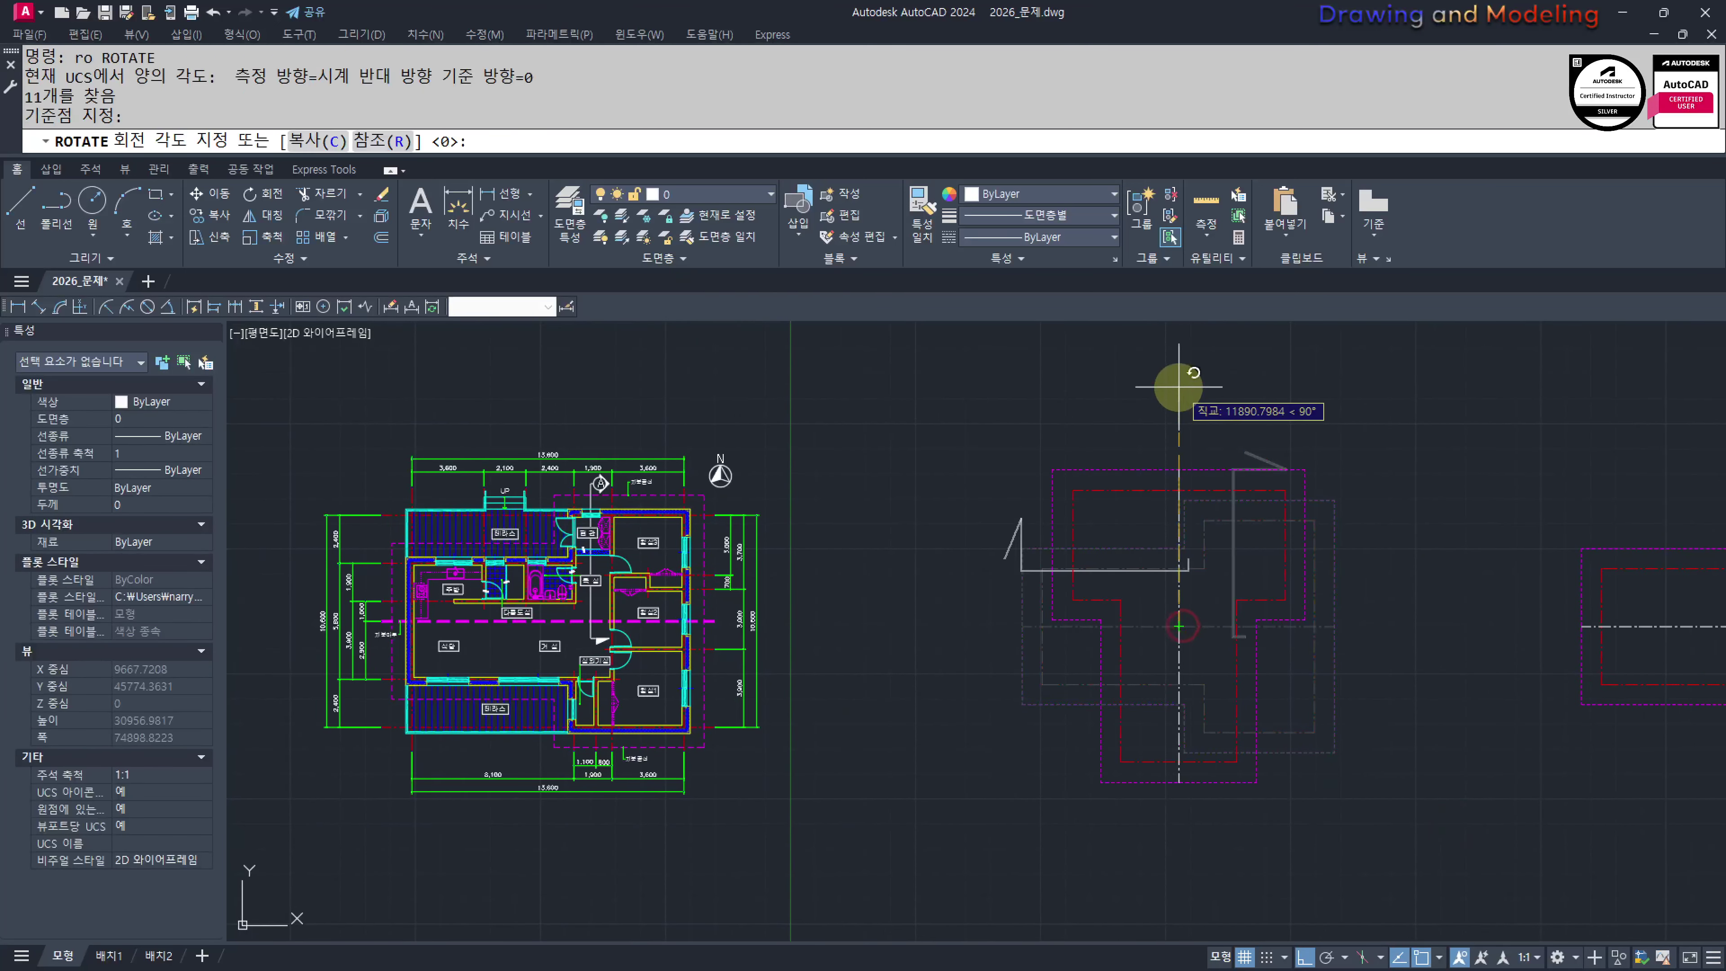
key(Escape)
key(Escape)
Move the rotated outline horizontally to the right, closer to the unrotated copy
click(948, 425)
click(1389, 874)
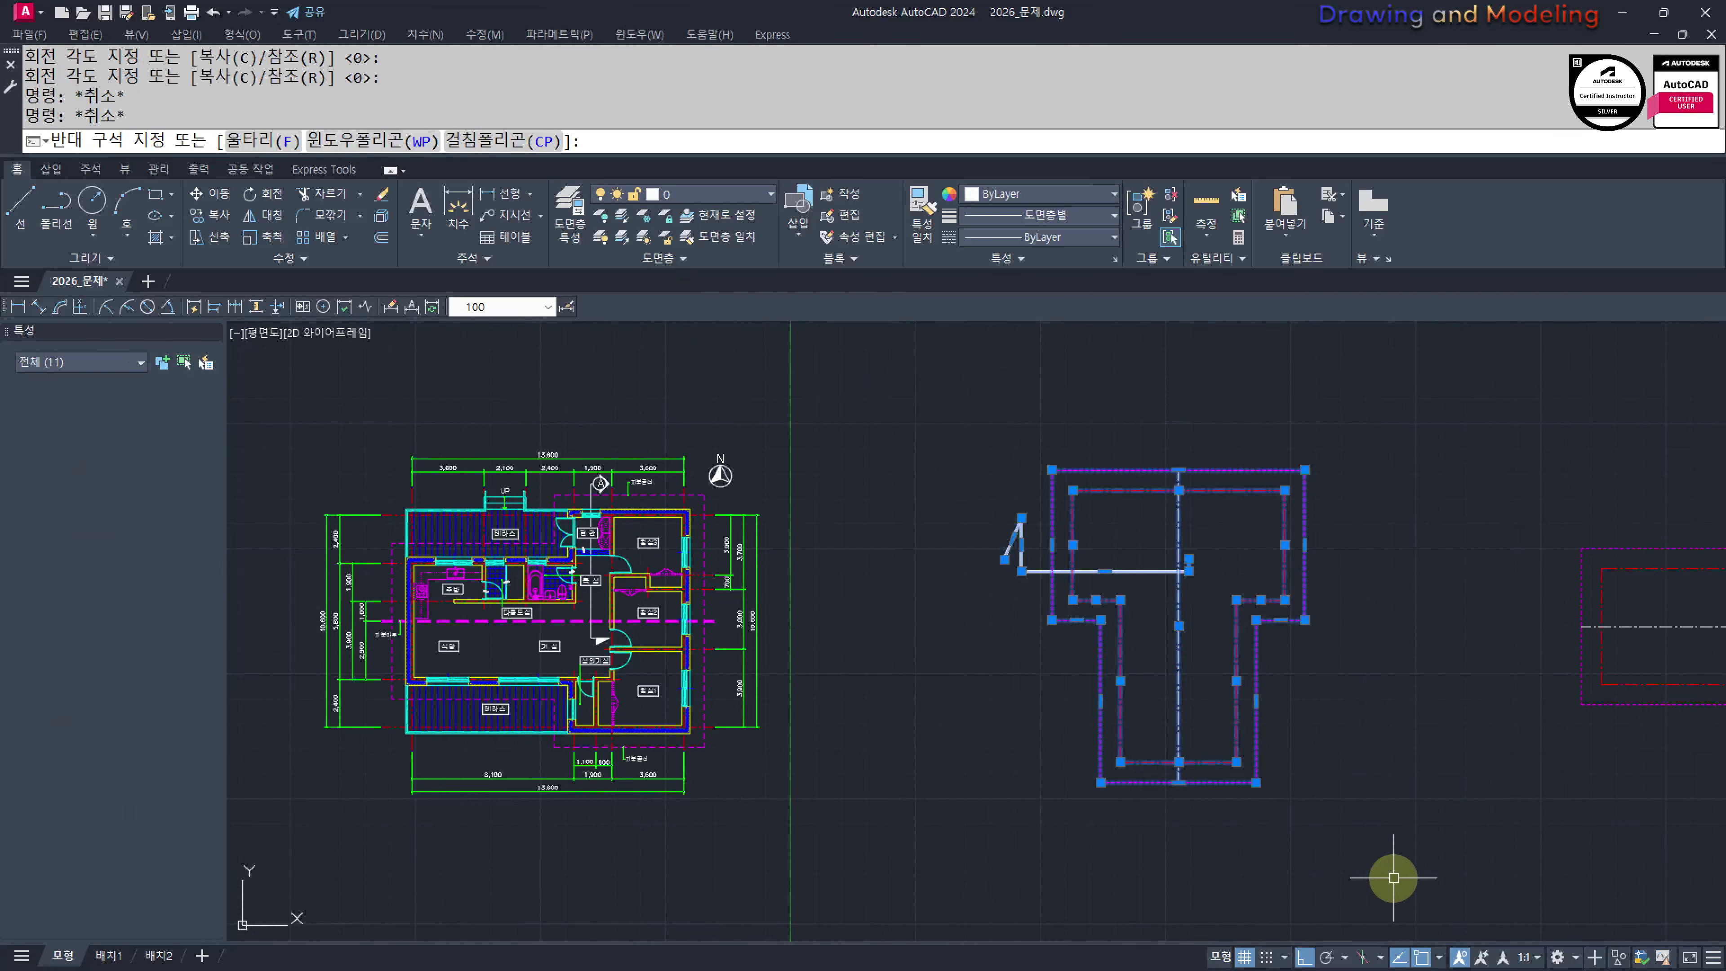
middle_drag(1367, 730, 1285, 742)
text(m)
key(Return)
click(1294, 619)
click(1421, 620)
key(Escape)
key(Escape)
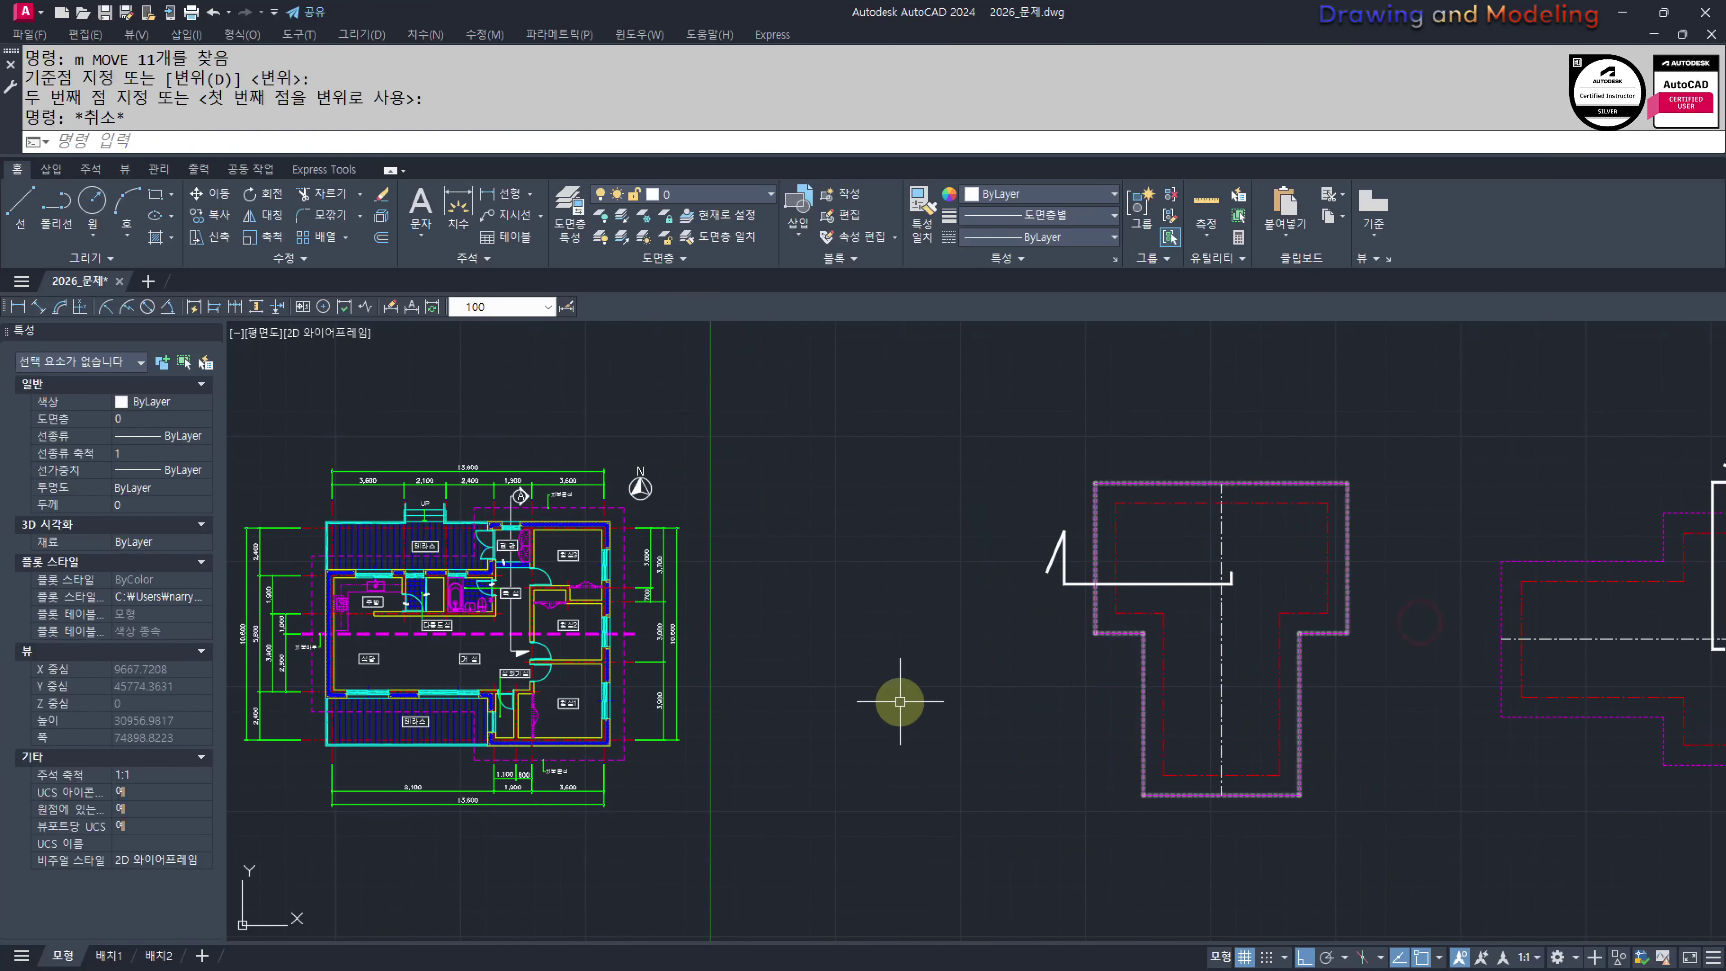
Move the rotated outline and the unrotated copy together straight up to free space below them
middle_drag(900, 702, 1005, 703)
middle_drag(647, 573, 634, 535)
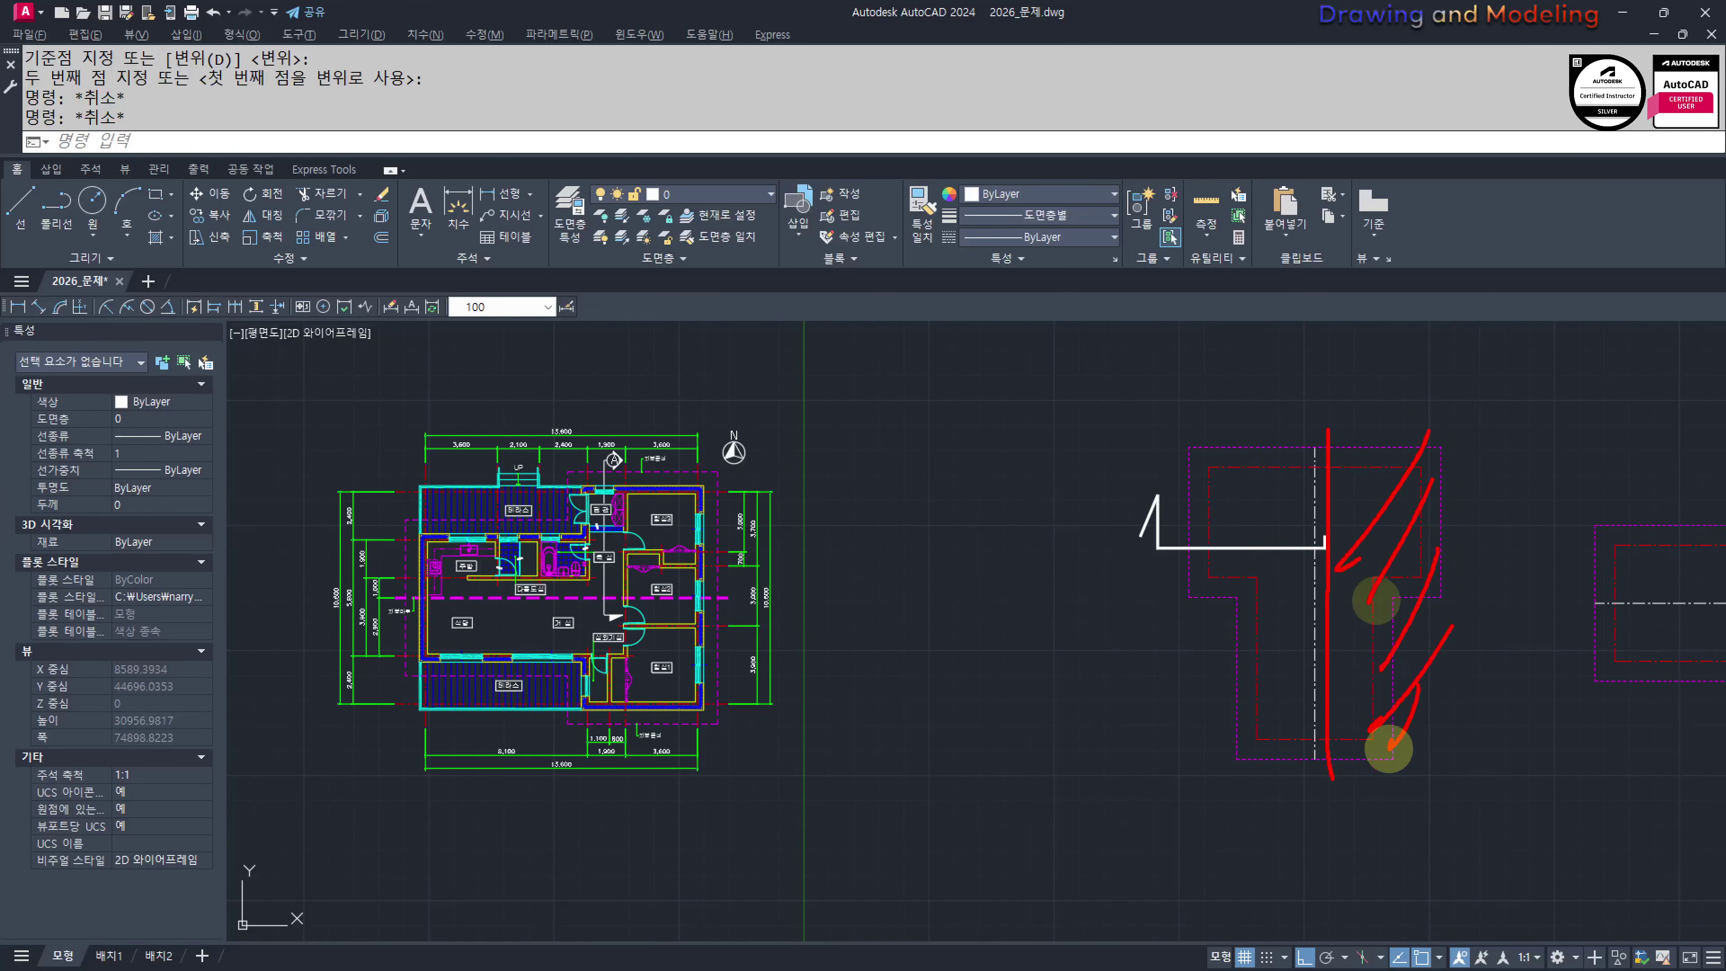
key(Escape)
mouse_move(1429, 720)
middle_down()
mouse_move(1103, 625)
mouse_move(1068, 660)
mouse_move(1091, 593)
mouse_move(1112, 704)
middle_up()
scroll(1118, 620, down, 2)
key(Escape)
click(1449, 792)
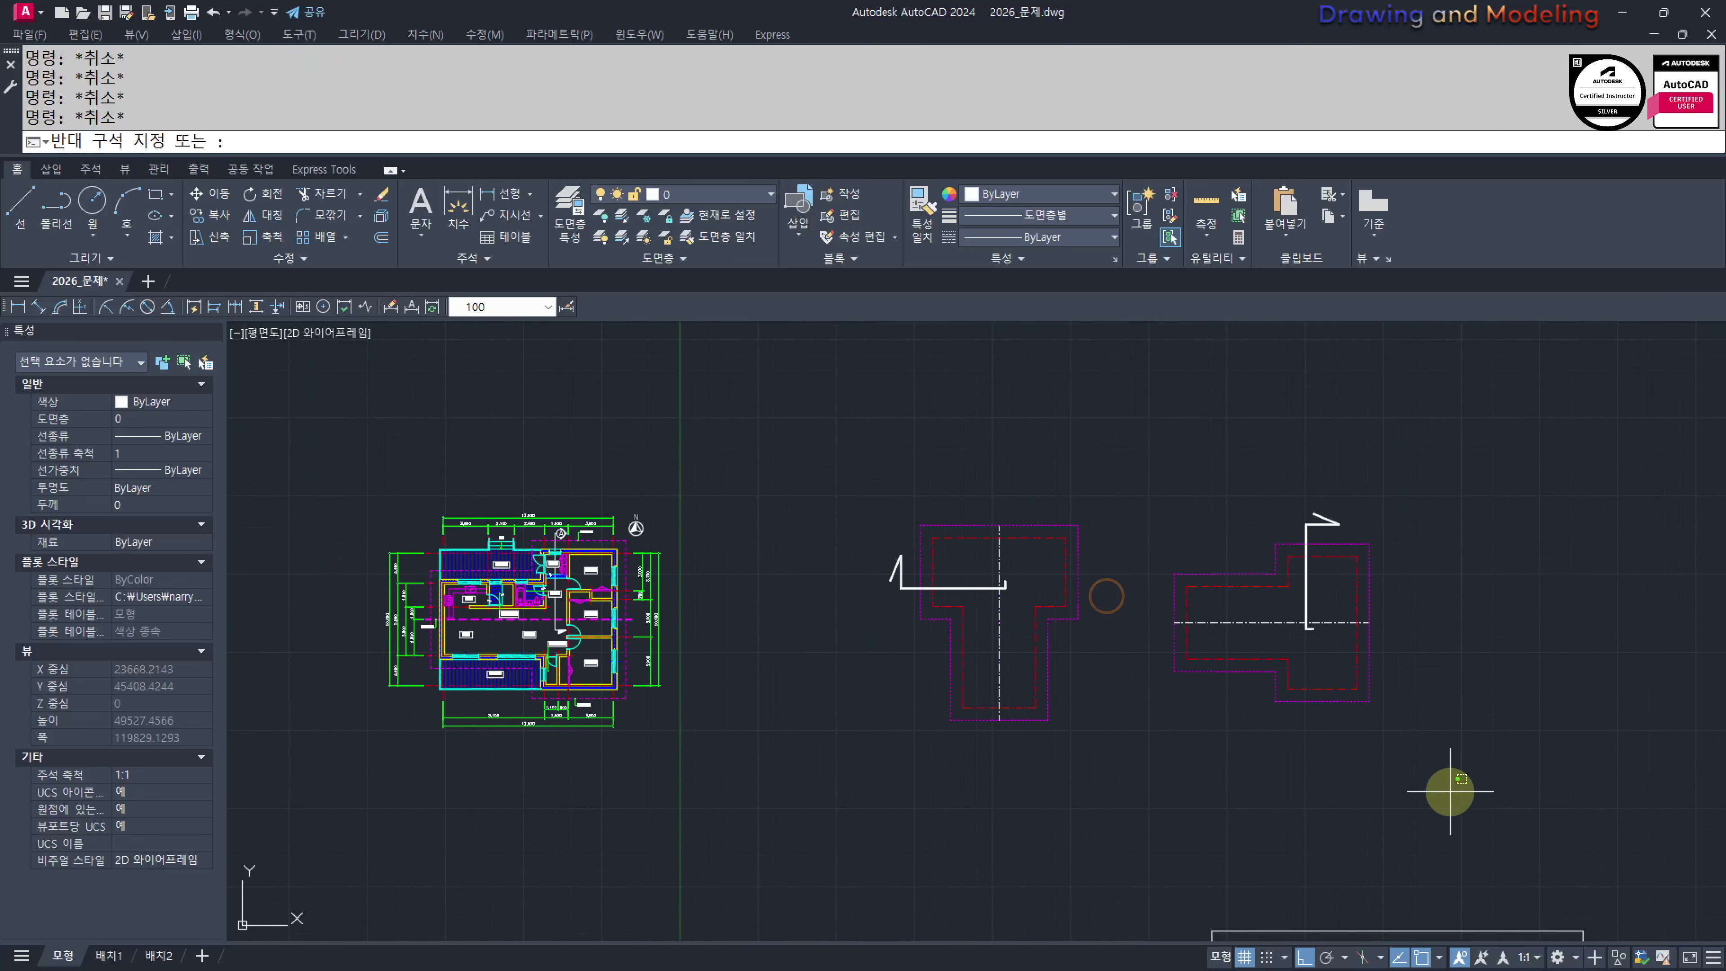
click(834, 442)
middle_drag(928, 520, 898, 497)
text(m)
key(Return)
click(1089, 548)
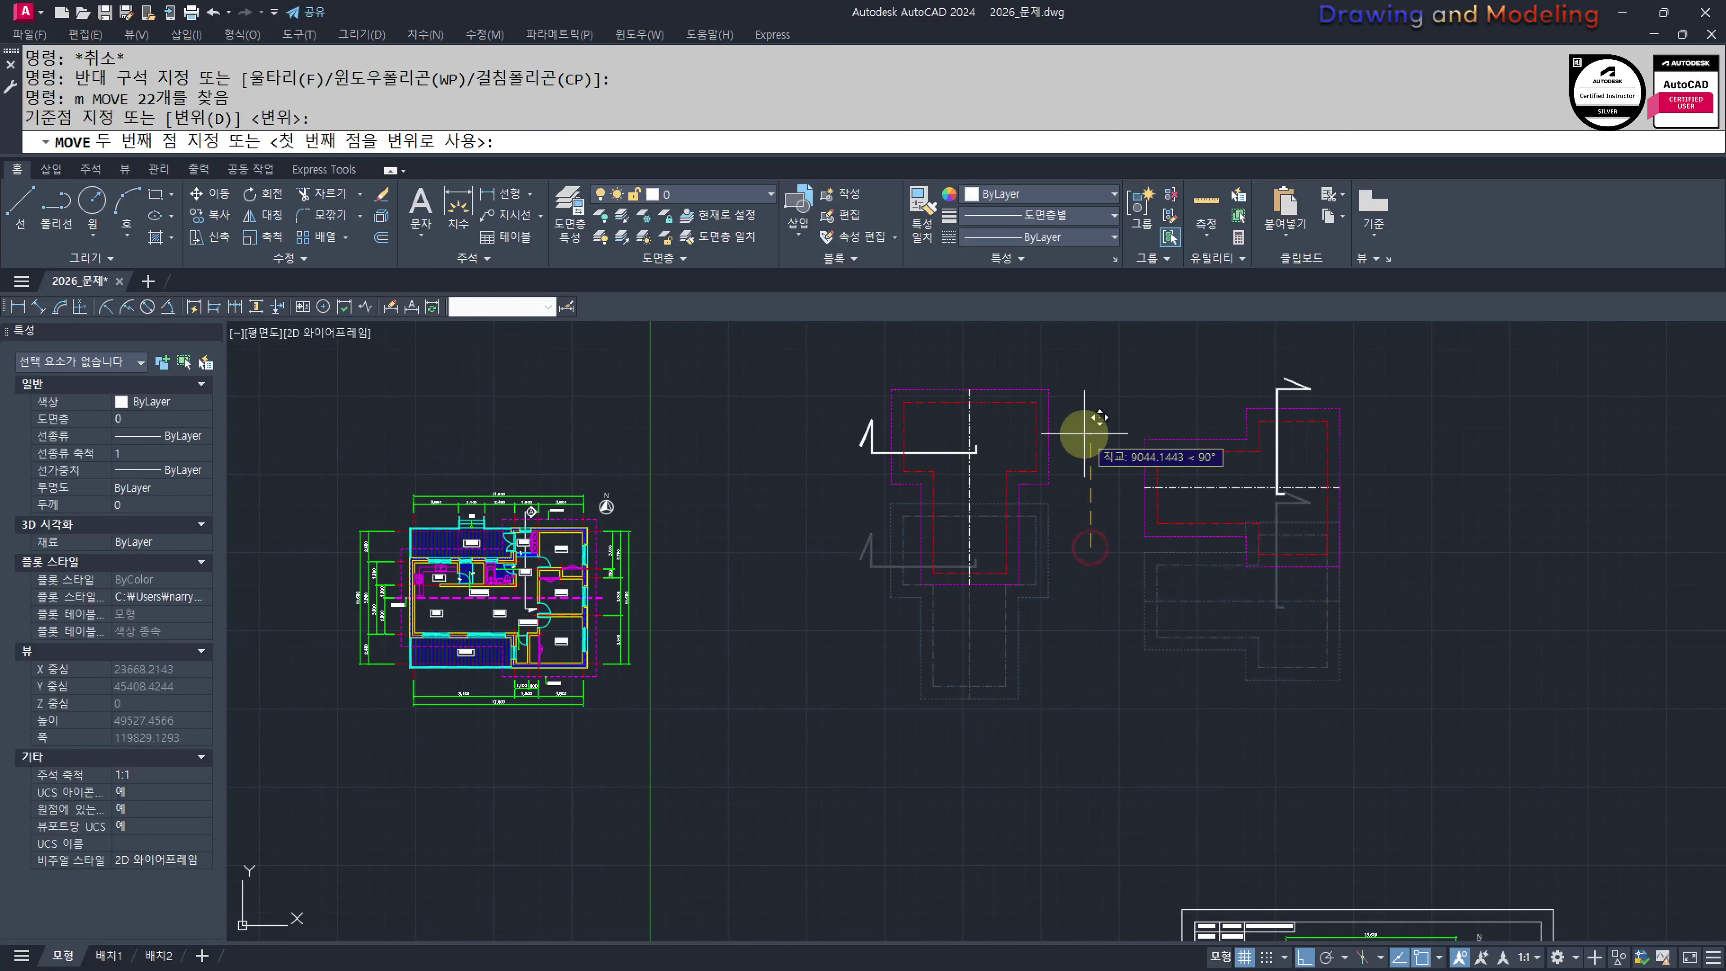
click(1070, 446)
key(Escape)
key(Escape)
mouse_move(1037, 526)
middle_down()
mouse_move(1193, 610)
mouse_move(1291, 624)
middle_up()
scroll(1177, 598, up, 2)
mouse_move(1318, 645)
middle_down()
mouse_move(1136, 578)
mouse_move(1088, 606)
middle_up()
scroll(1086, 608, down, 2)
middle_drag(1054, 616, 1119, 573)
key(ctrl+2)
drag(1207, 627, 940, 531)
key(Escape)
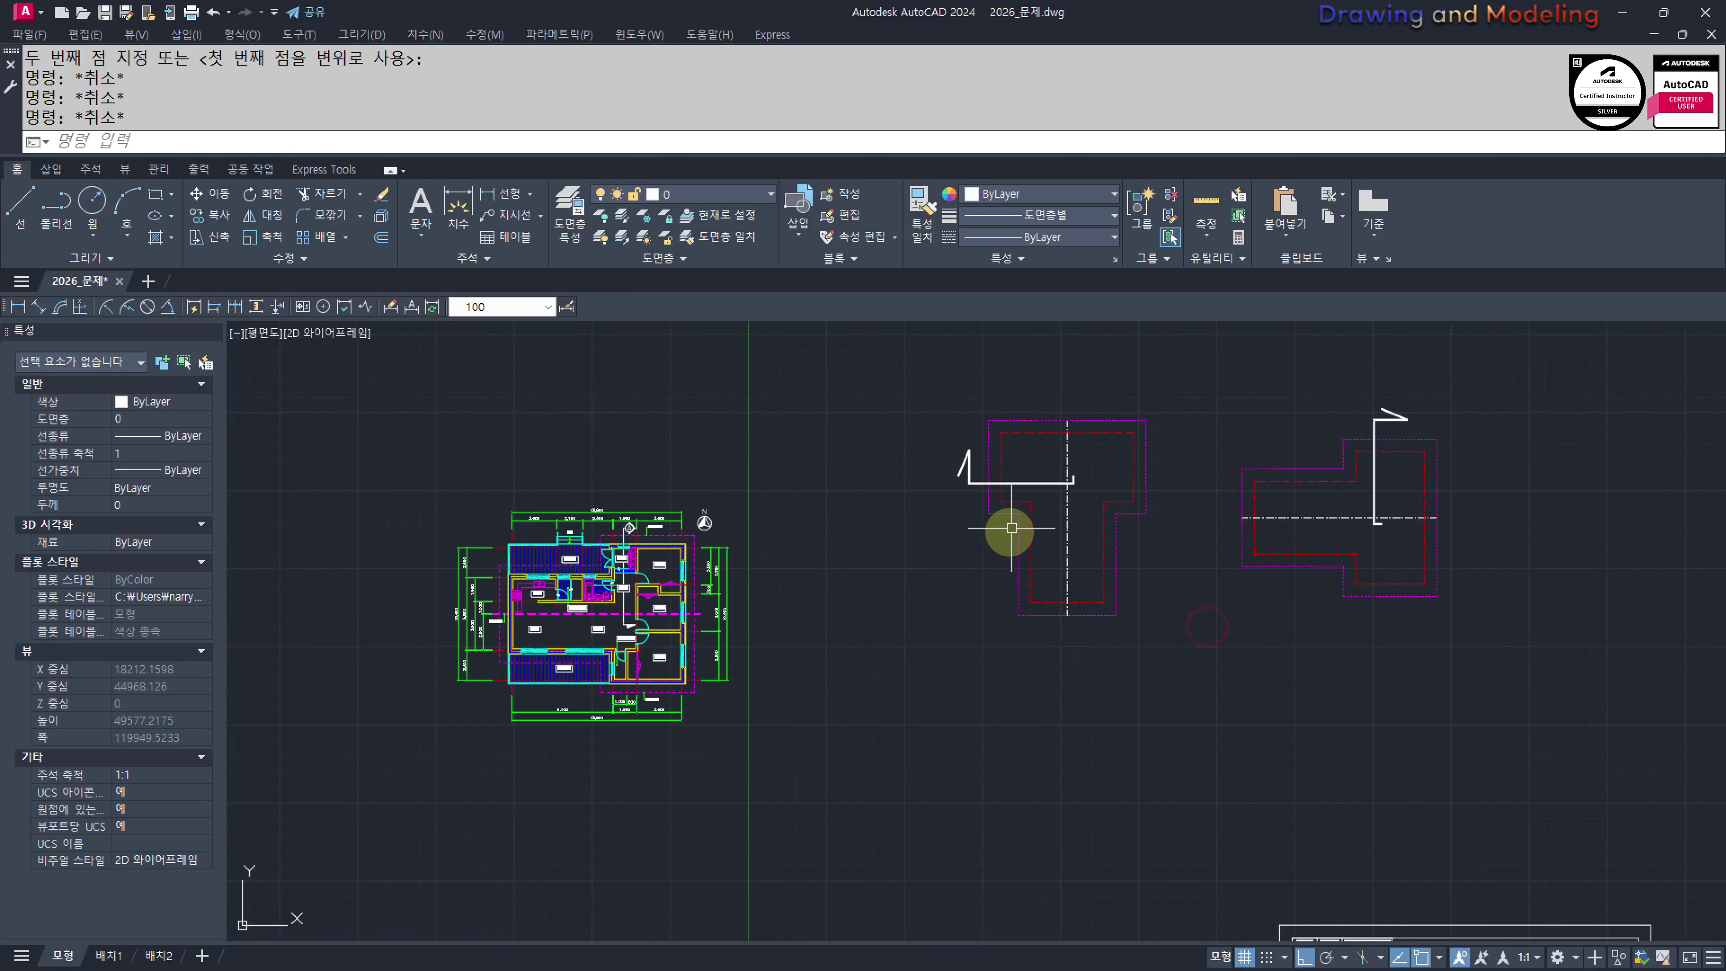
key(Escape)
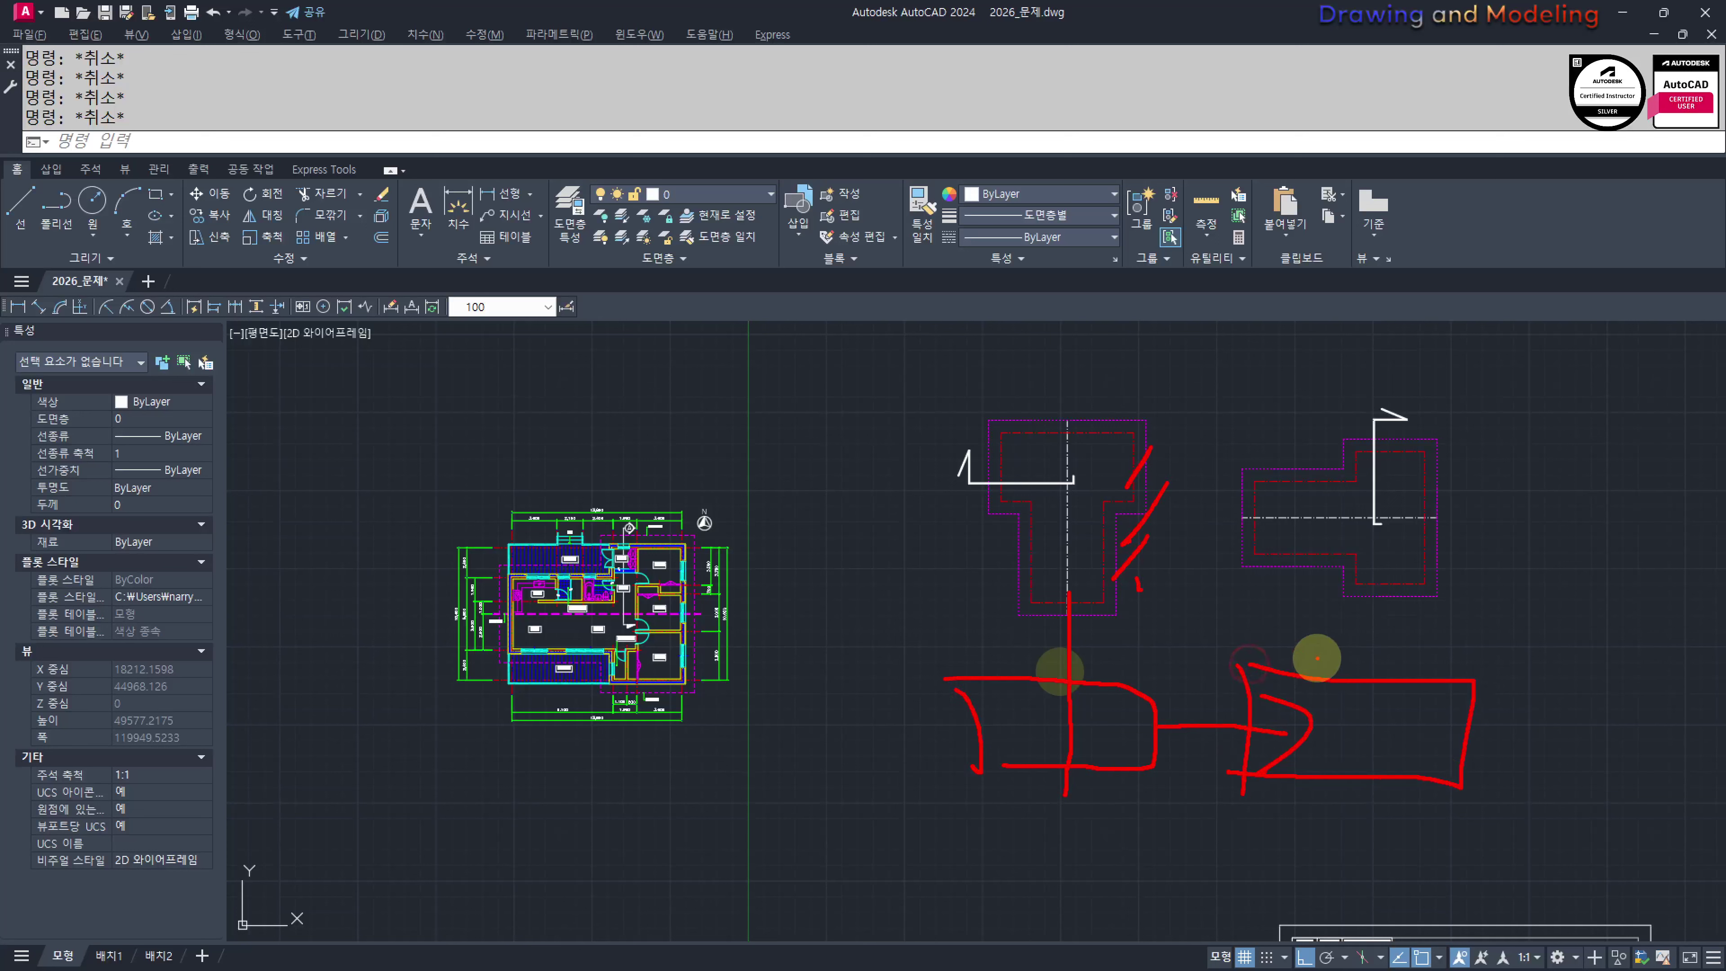
key(Escape)
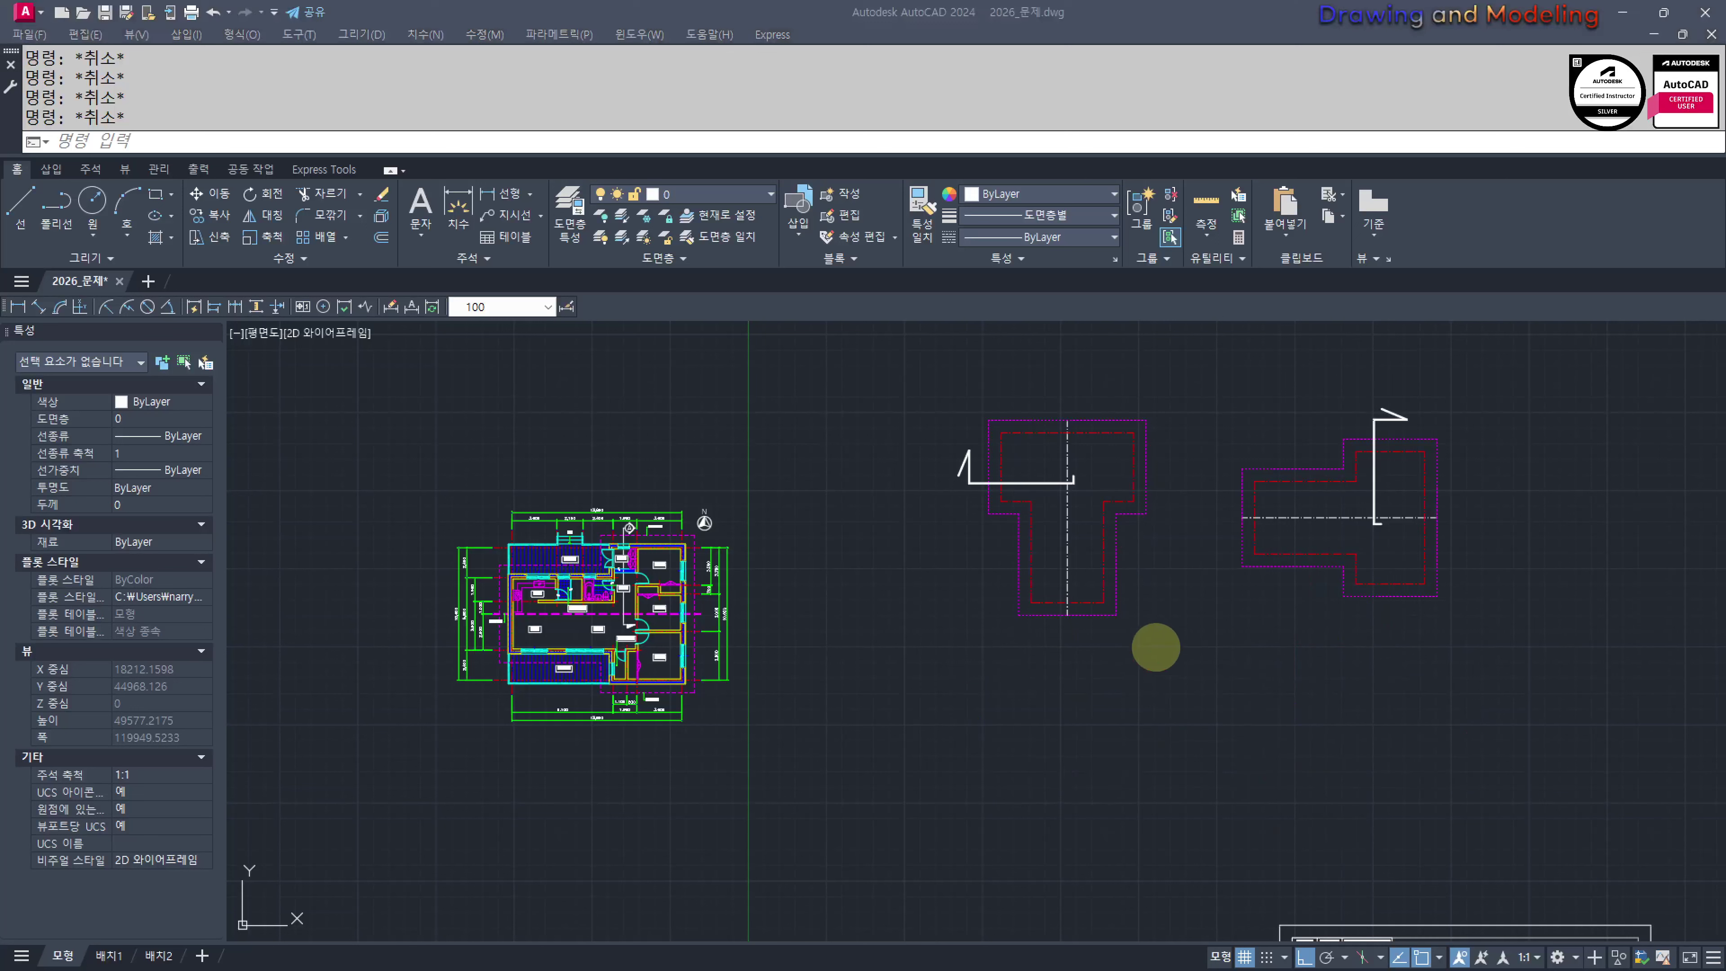
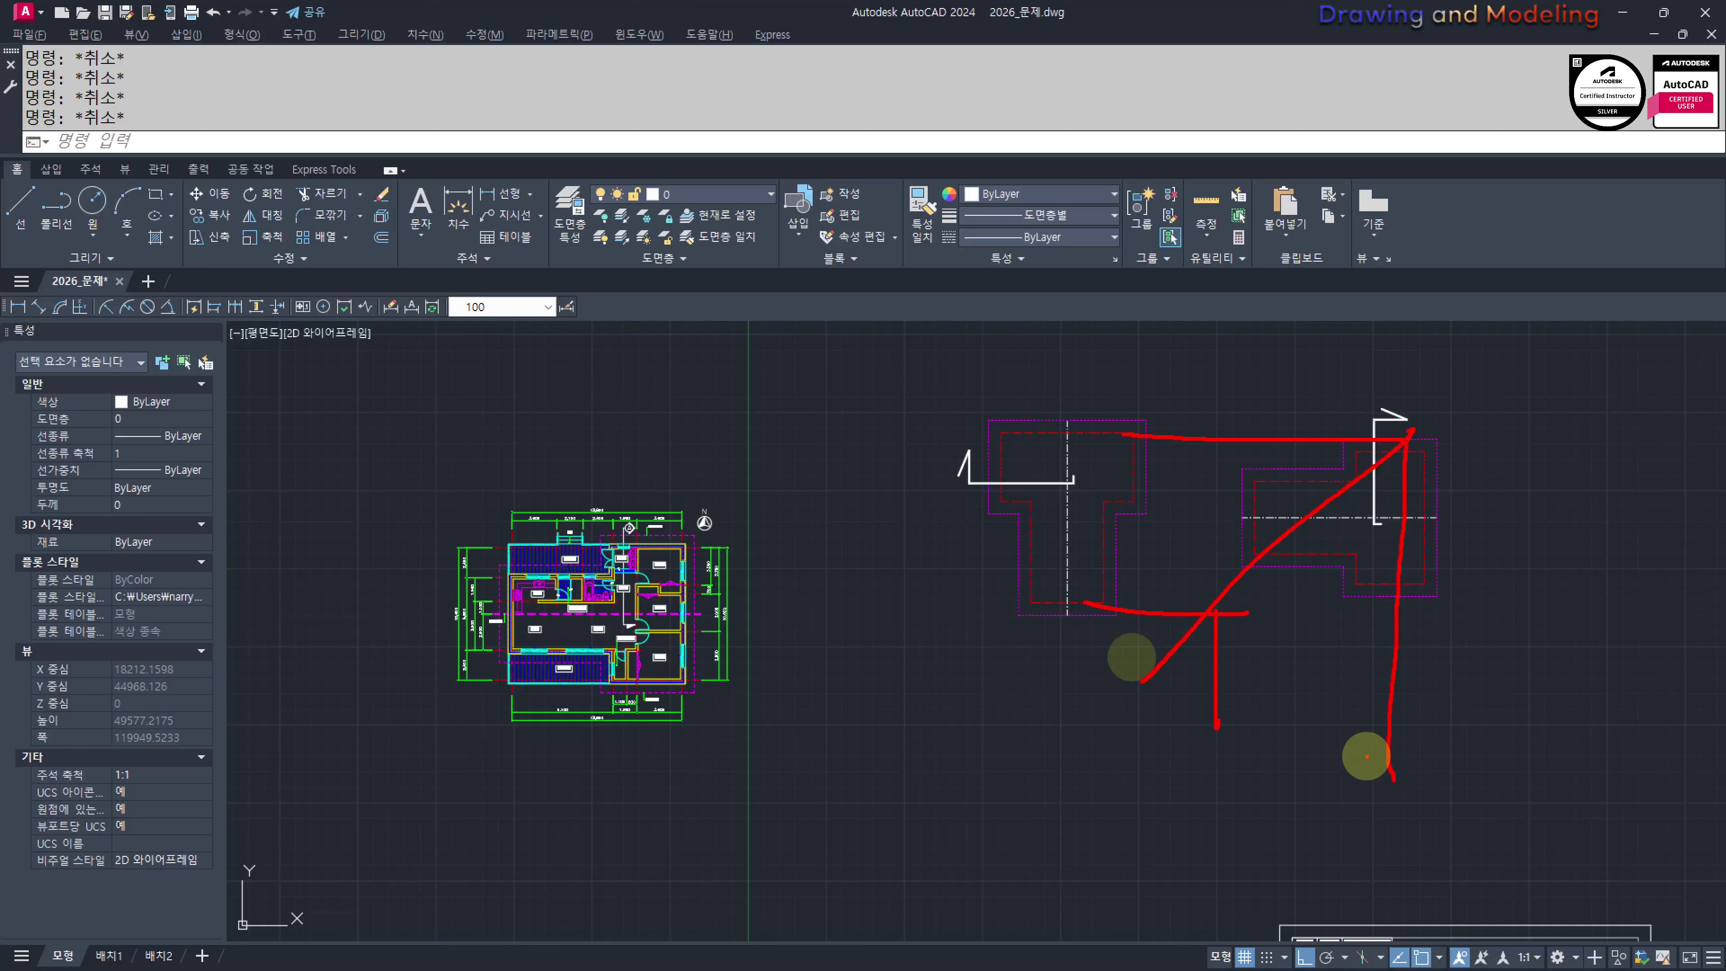
key(Escape)
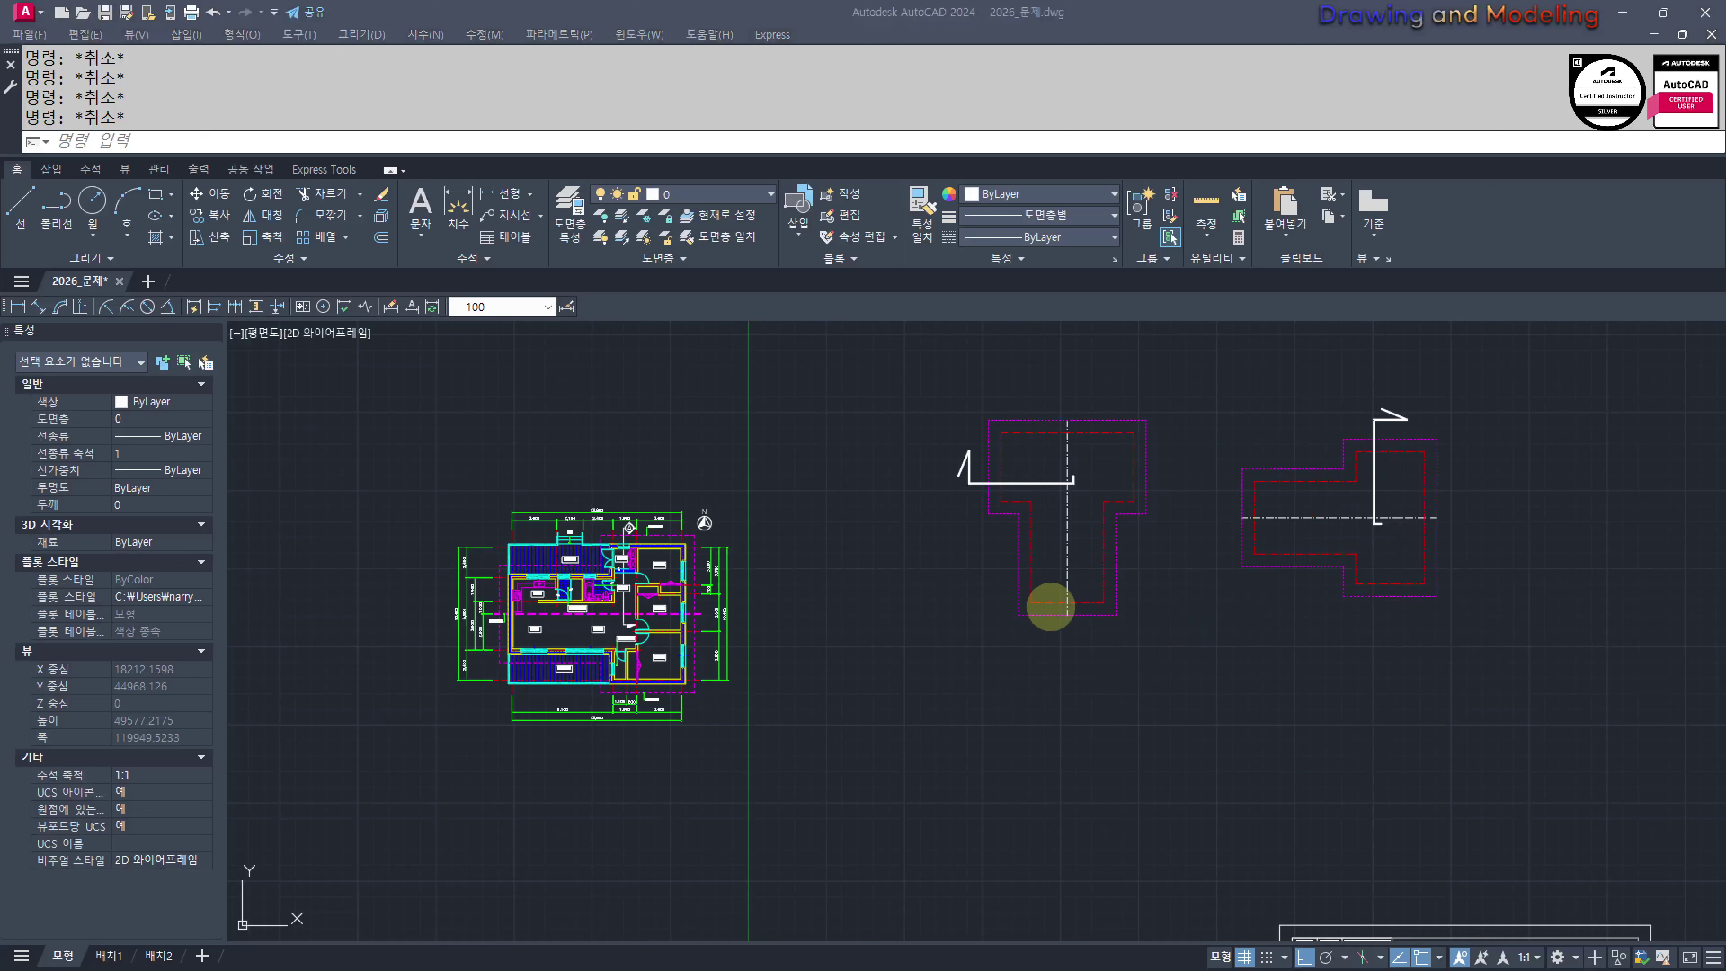
Draw a vertical line down from the rotated ridge line's lower end and a horizontal base line crossing it below the outline
mouse_move(993, 678)
middle_down()
mouse_move(1030, 702)
mouse_move(1057, 665)
middle_up()
text(l)
key(Return)
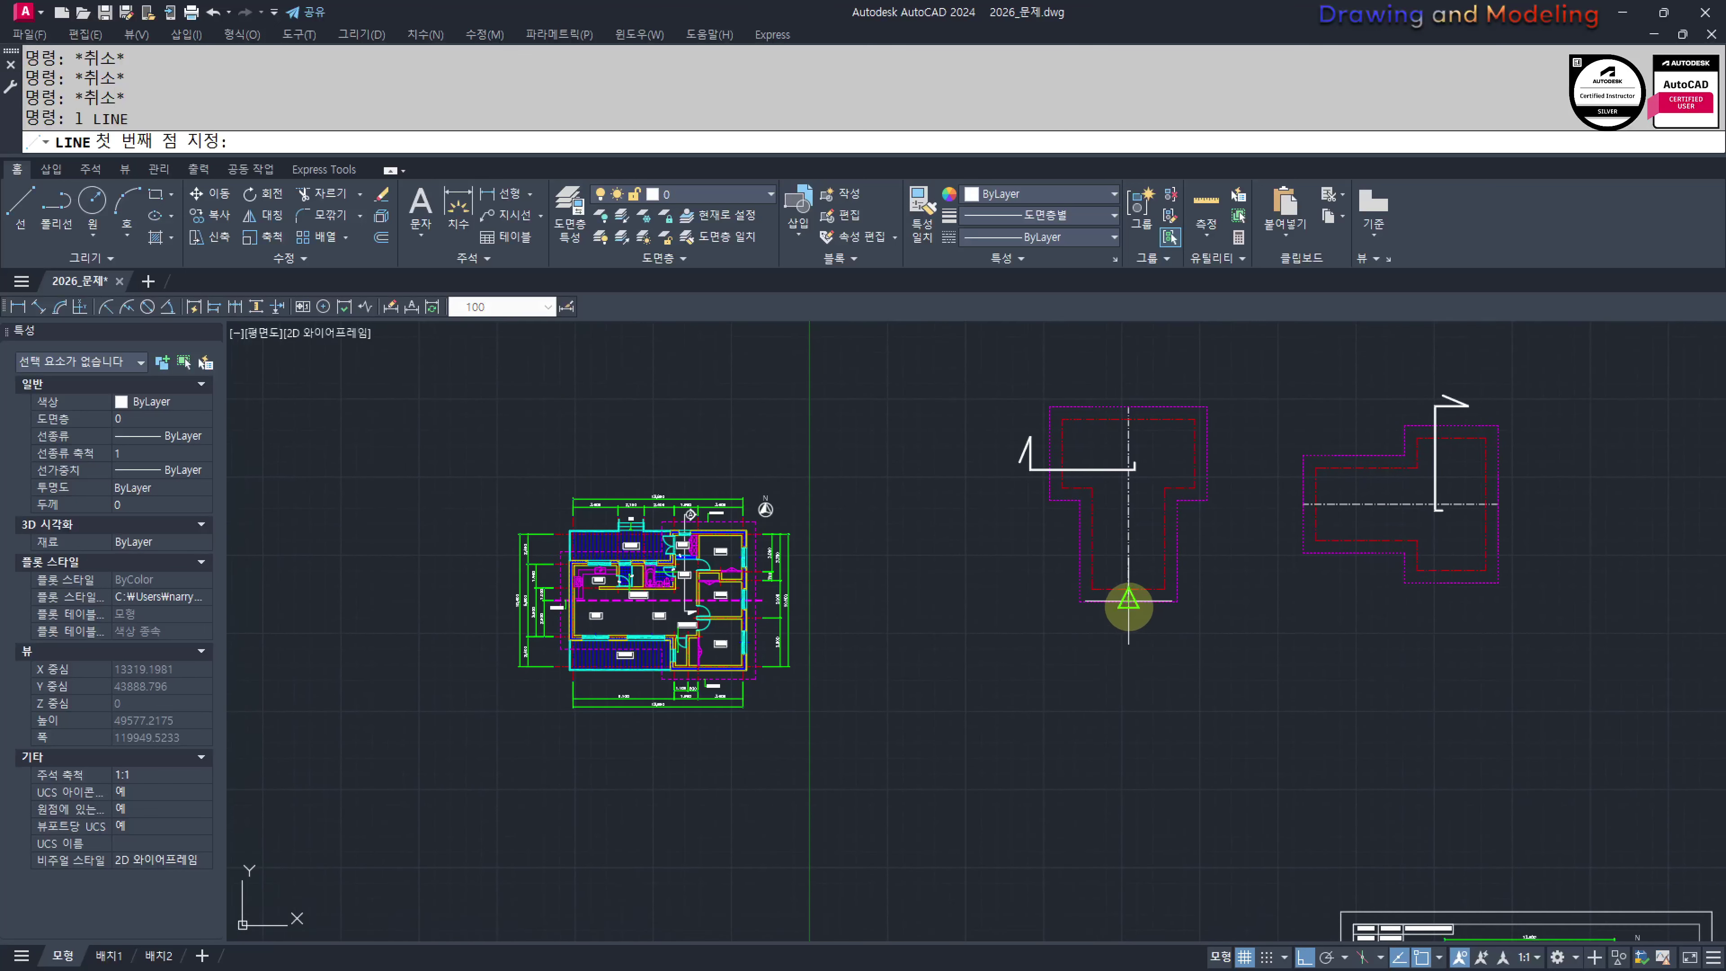
click(1128, 601)
key(Escape)
key(Escape)
key(Return)
click(976, 729)
click(1258, 762)
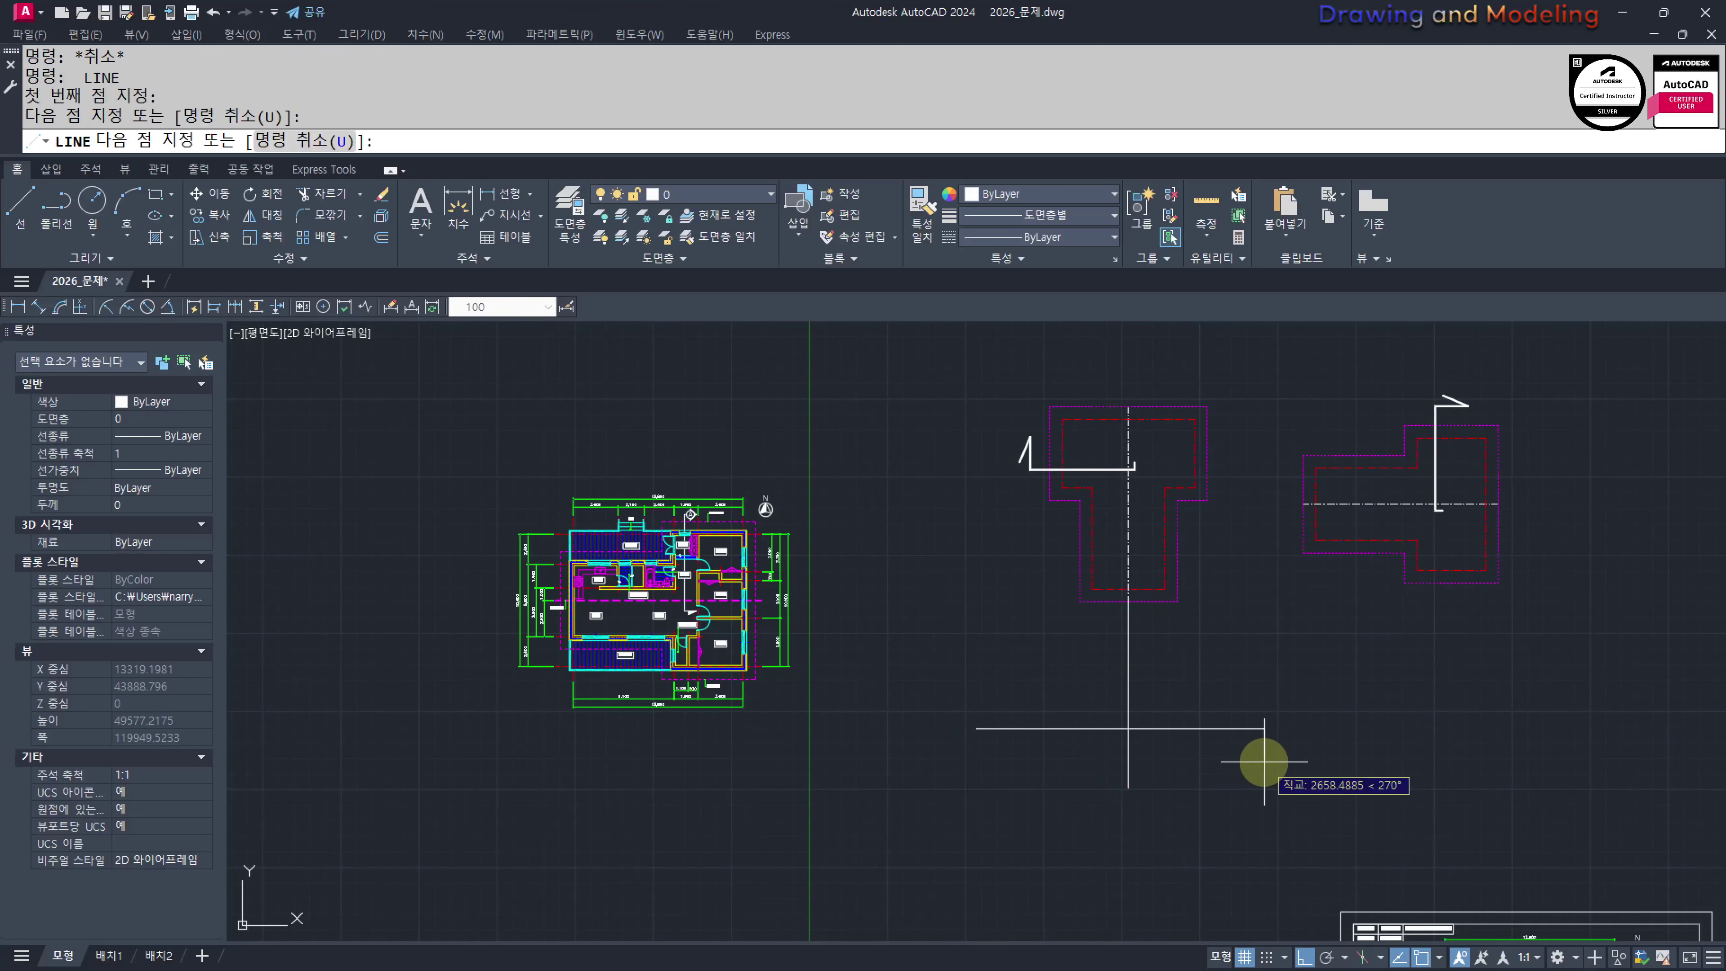
key(Return)
Copy the horizontal base line straight to the right, beneath the unrotated outline
click(1198, 755)
click(1163, 701)
text(cc)
key(Return)
click(969, 823)
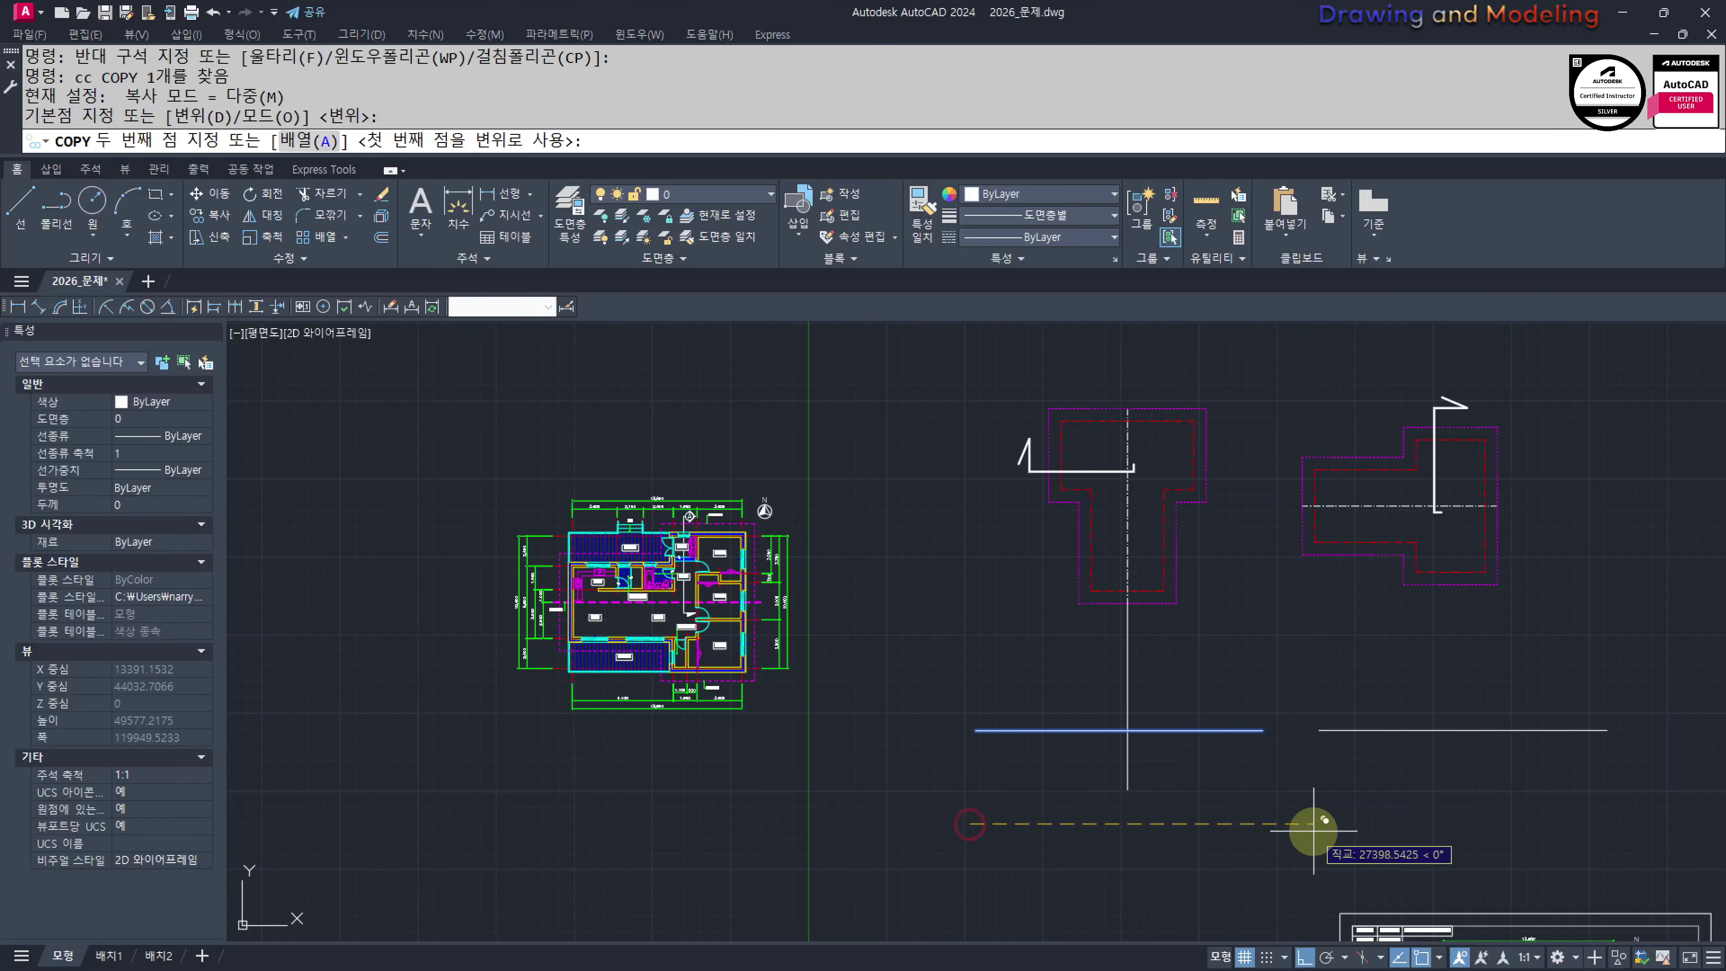
click(1277, 828)
key(Escape)
key(Escape)
Draw a quick-leader line straight down from the unrotated centre-line outline's lower-left corner past the base line
middle_drag(1411, 676, 1405, 670)
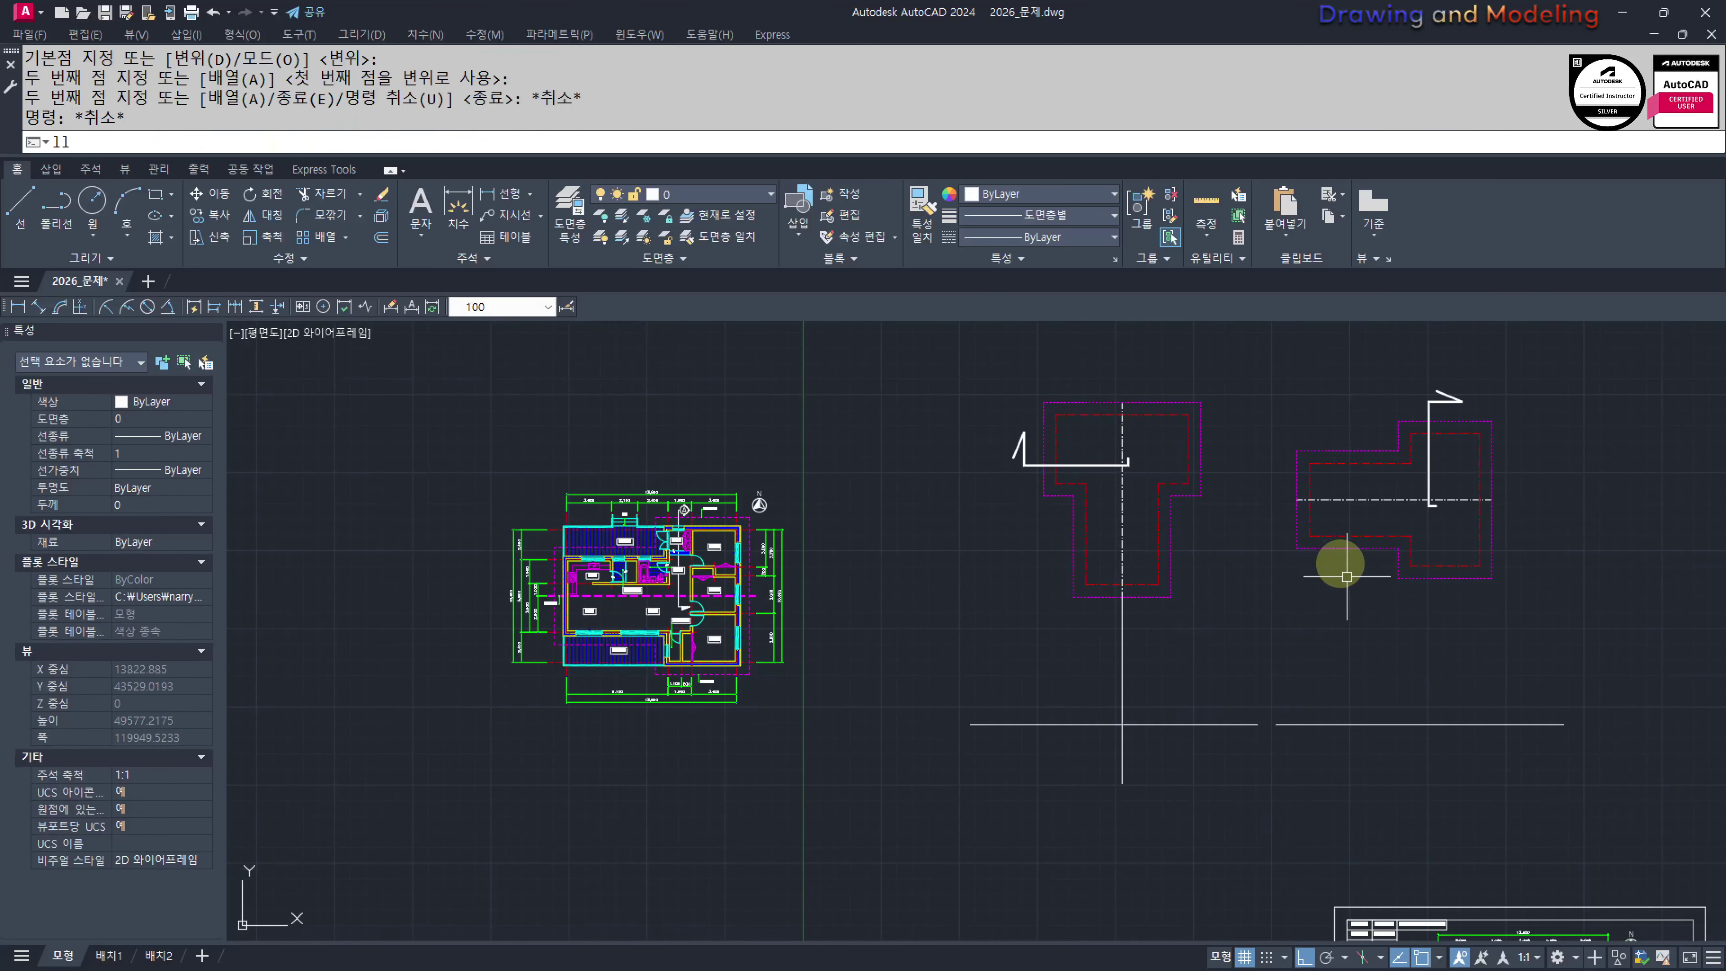
text(ll)
key(Return)
click(1308, 535)
click(1307, 799)
key(Escape)
key(Escape)
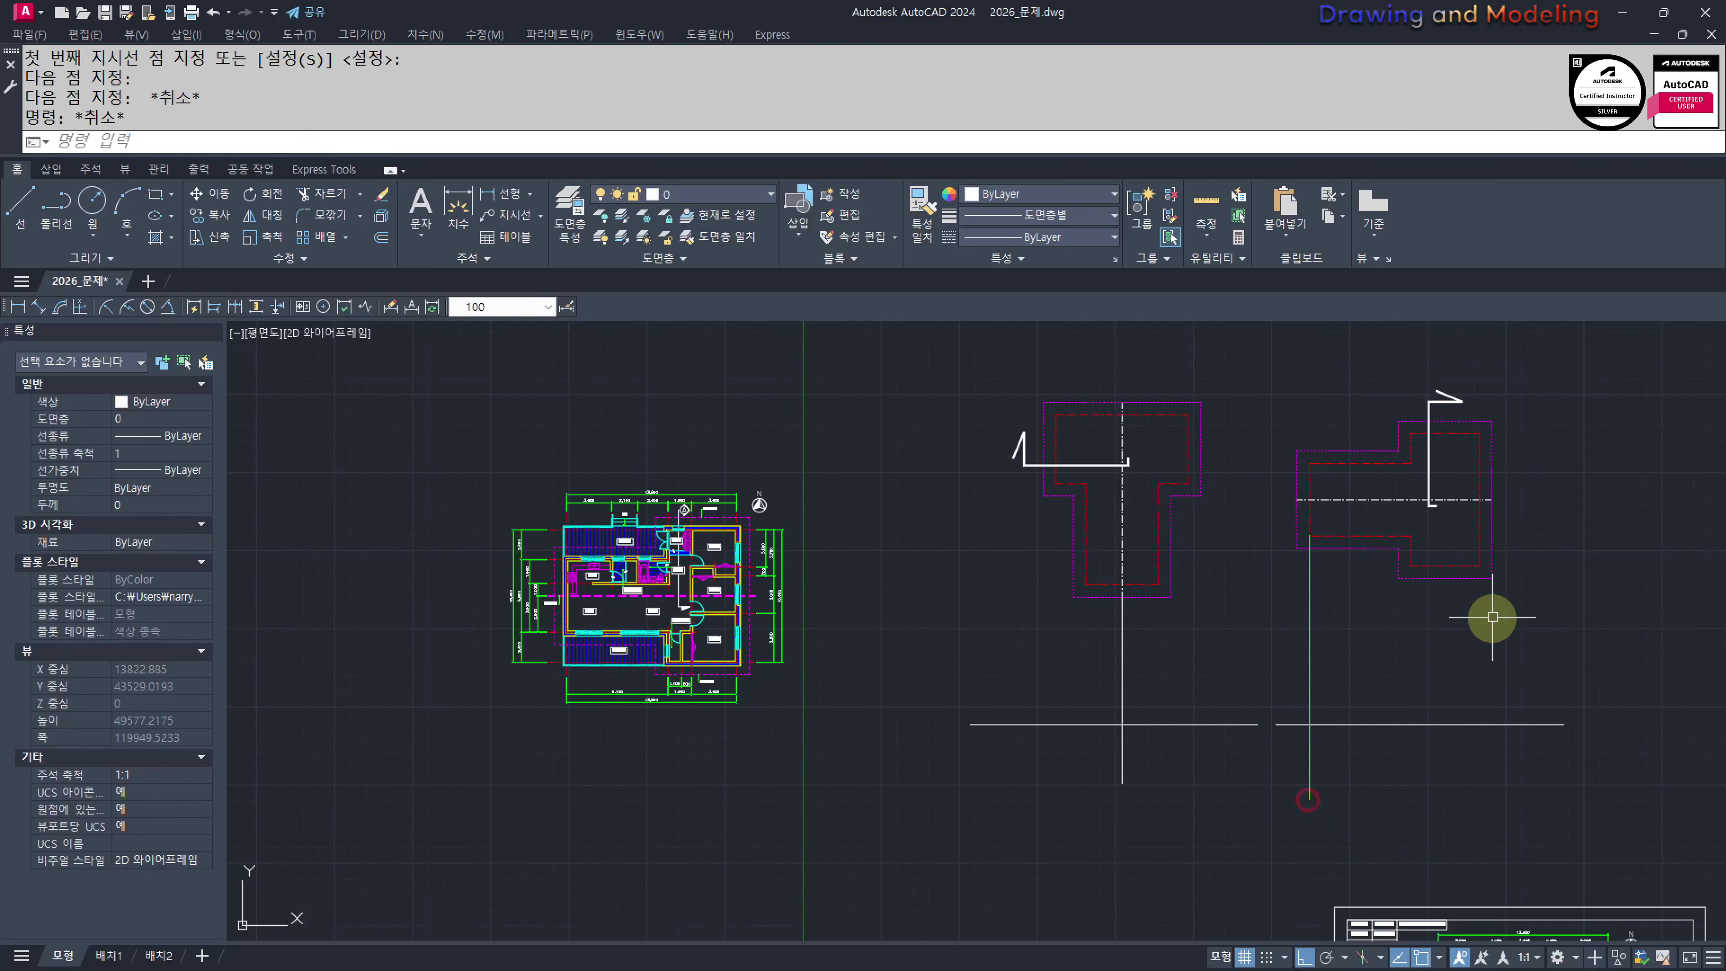
Draw a second quick-leader line down from the unrotated centre-line outline's lower-right corner past the base line
key(Return)
click(1479, 565)
click(1478, 812)
key(Escape)
key(Escape)
middle_drag(1407, 606, 1406, 631)
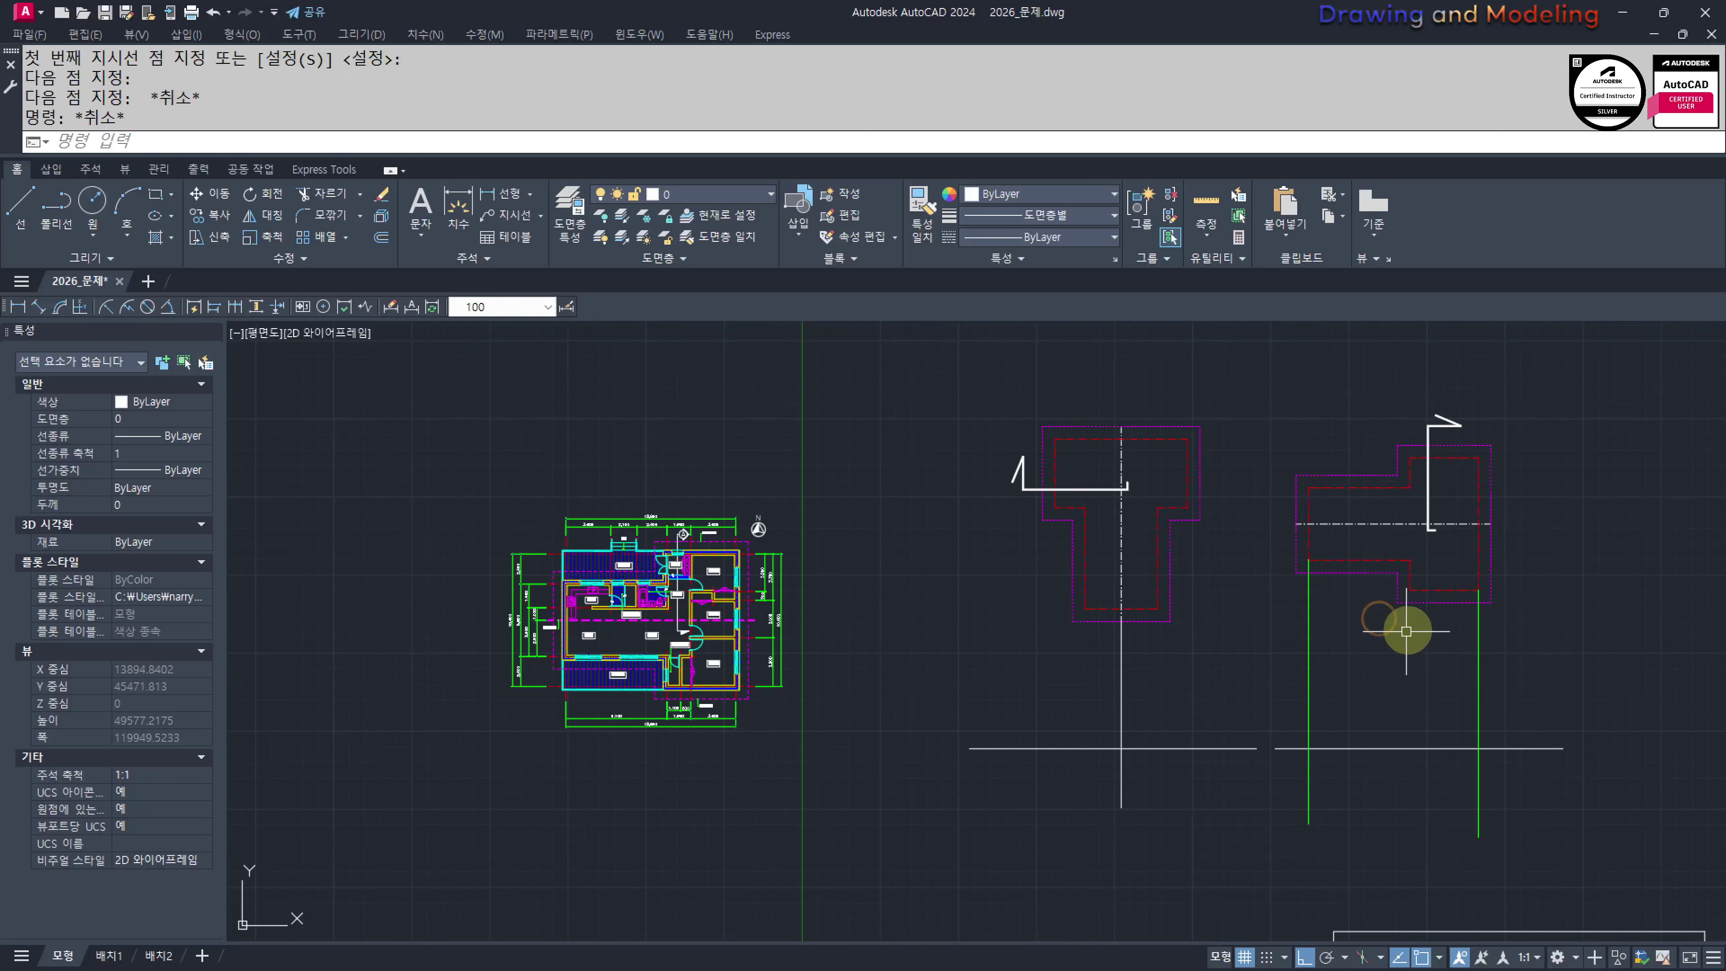
Match the properties of the unrotated centre-line outline onto the two projection leaders below it
text(mm)
key(Return)
click(1456, 636)
click(1447, 590)
click(1558, 654)
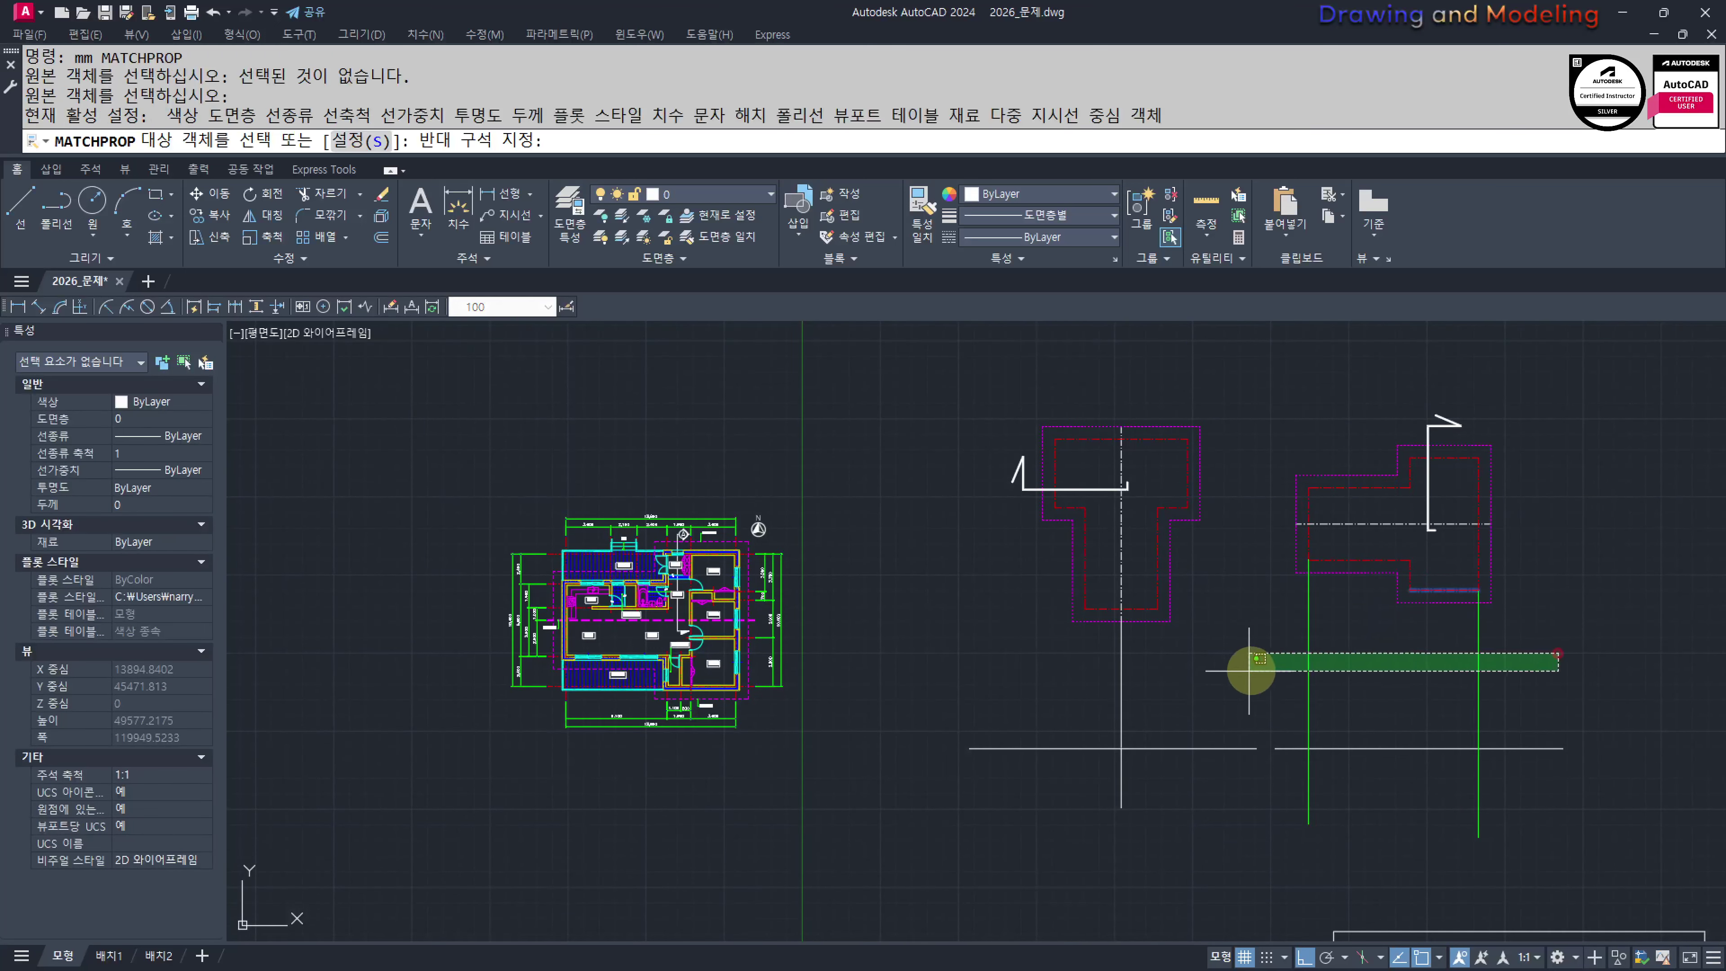
key(Escape)
key(Escape)
Move the unrotated outline with its section mark, projection leaders and base line slightly to the right
middle_drag(1386, 693, 1359, 704)
click(1590, 809)
click(1249, 382)
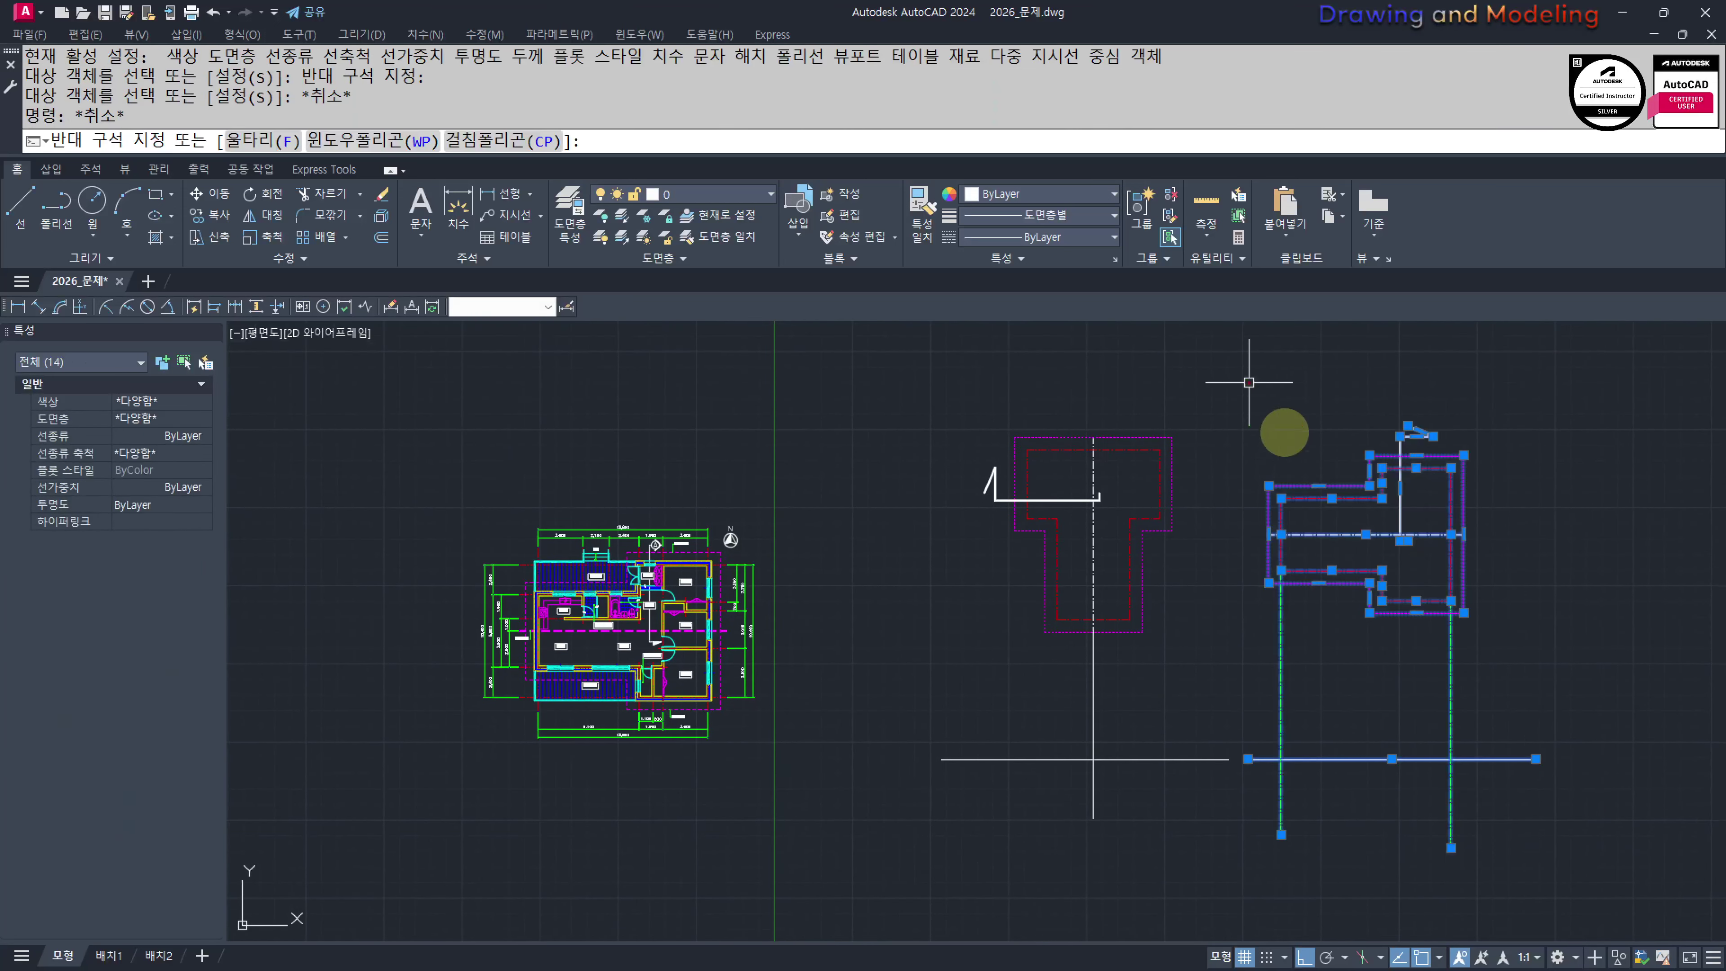
text(m)
key(Return)
click(1544, 634)
click(1580, 635)
key(Escape)
key(Escape)
Try again to match the two green projection leaders to the unrotated centre-line outline's properties
middle_drag(1358, 633, 1399, 634)
text(mm)
key(Return)
key(Escape)
key(Escape)
key(Escape)
key(Escape)
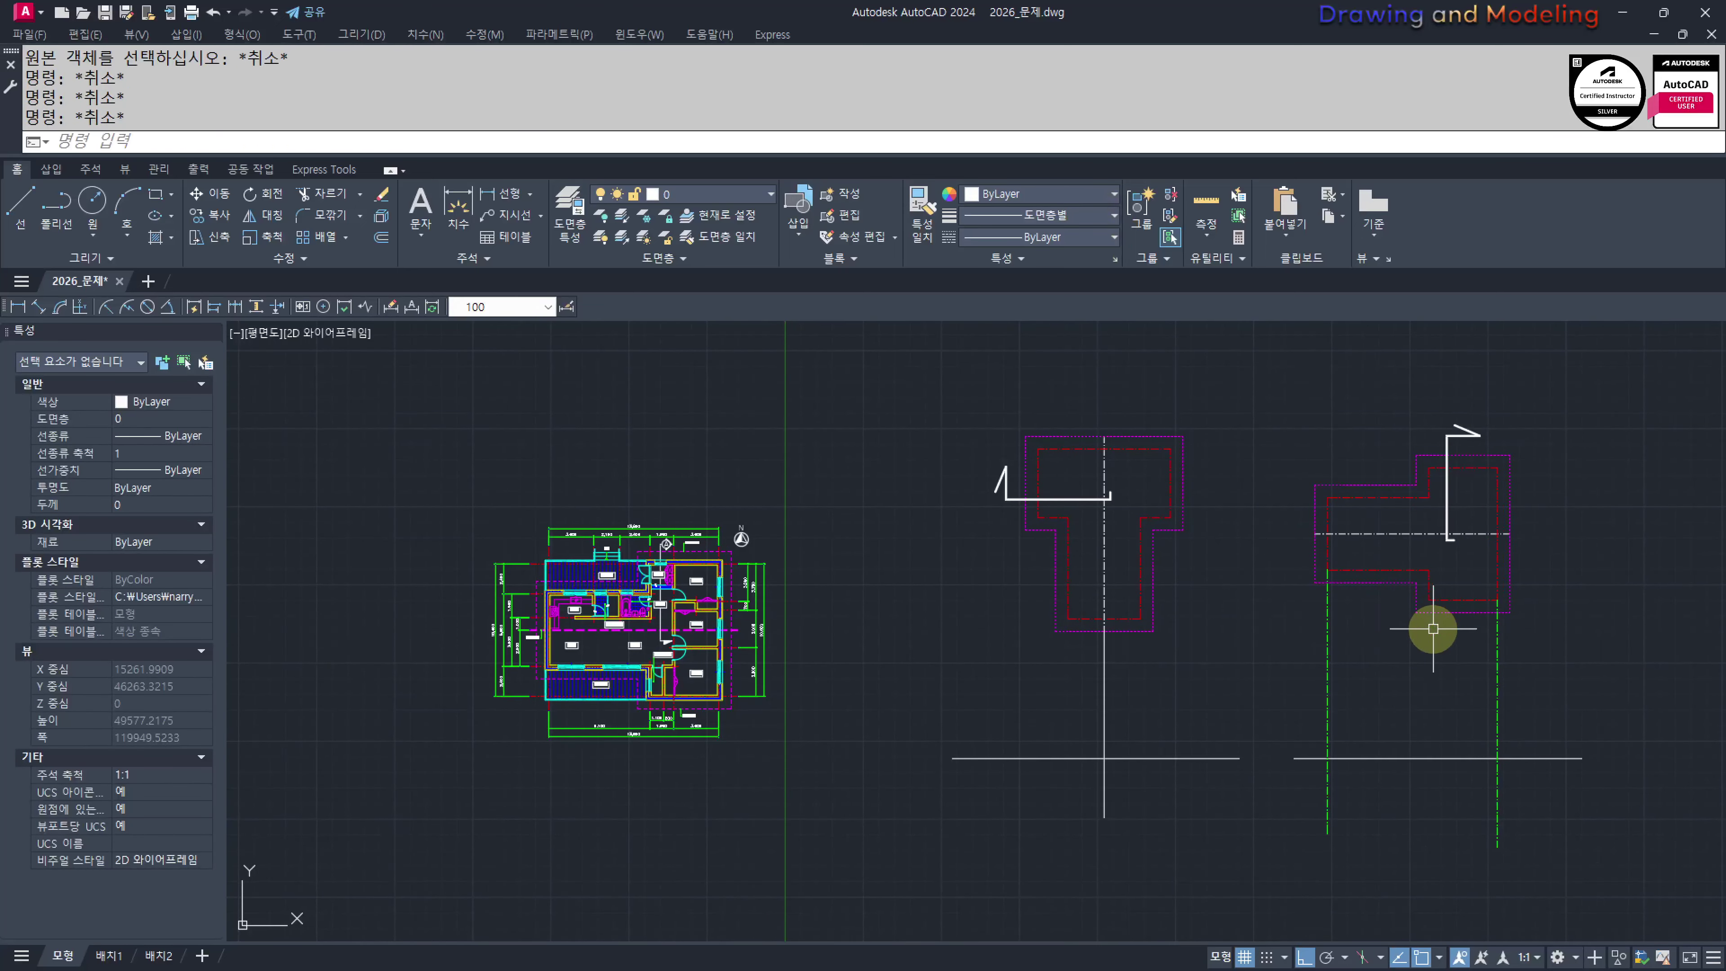
text(mm)
key(Return)
click(1399, 571)
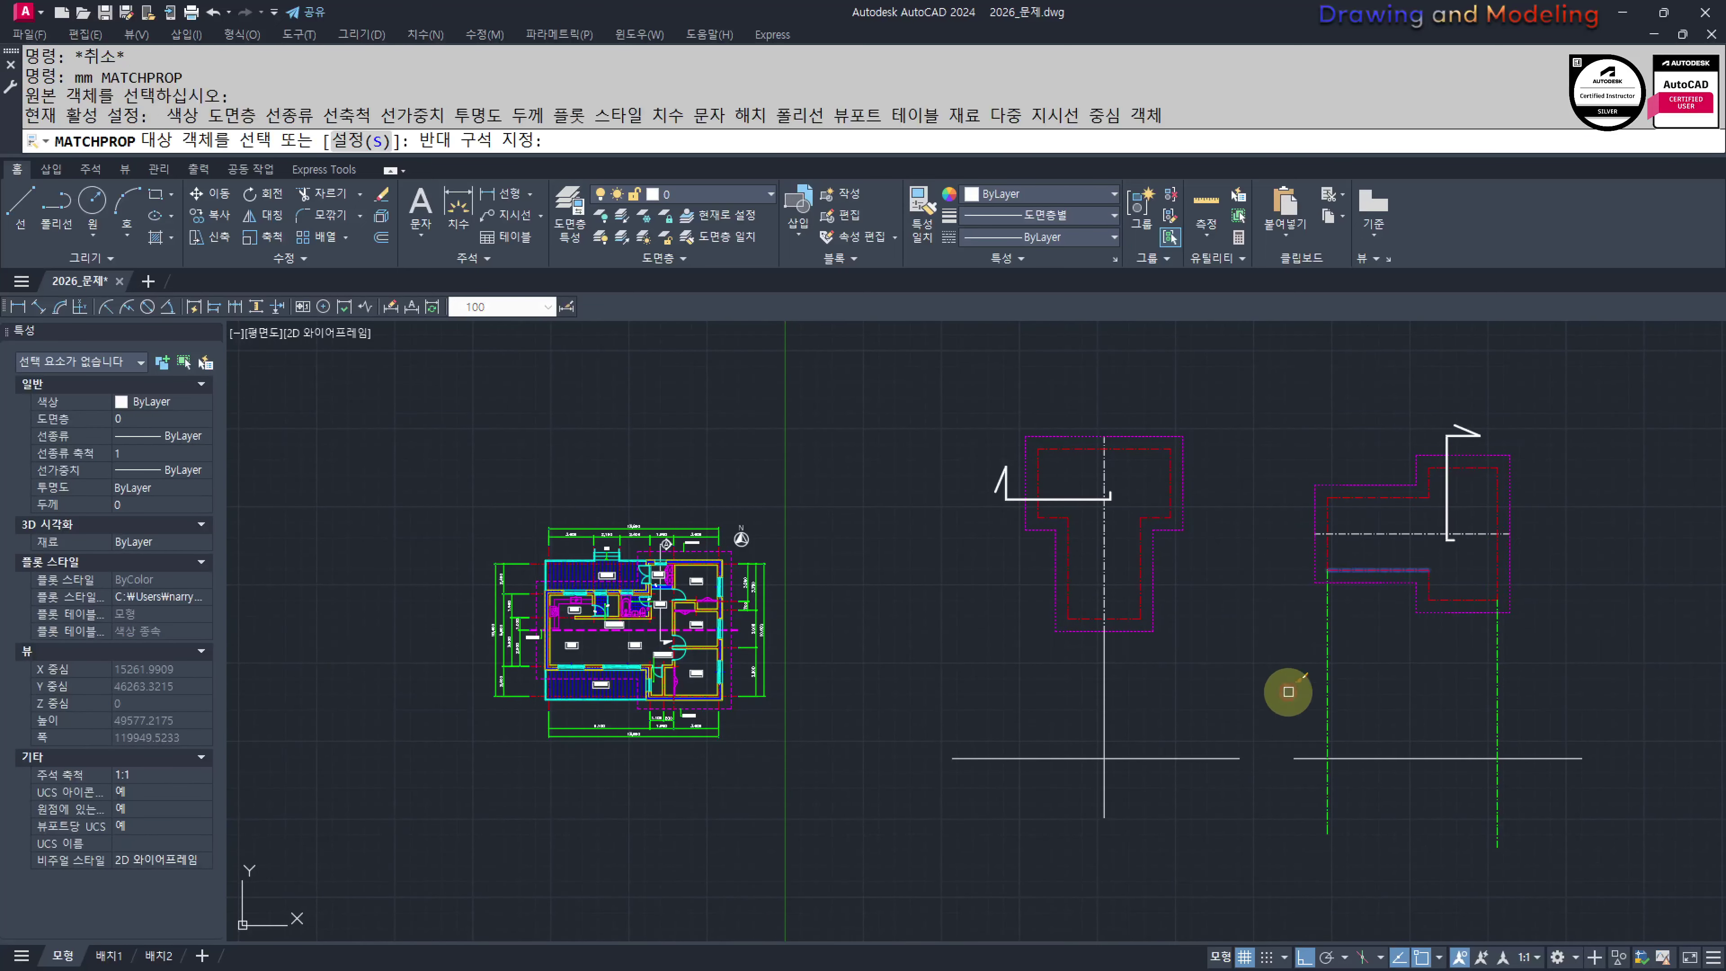
key(Escape)
key(Escape)
Check which layer the unrotated outline's left projection leader is on and regenerate the drawing
click(1379, 630)
click(1264, 671)
key(Escape)
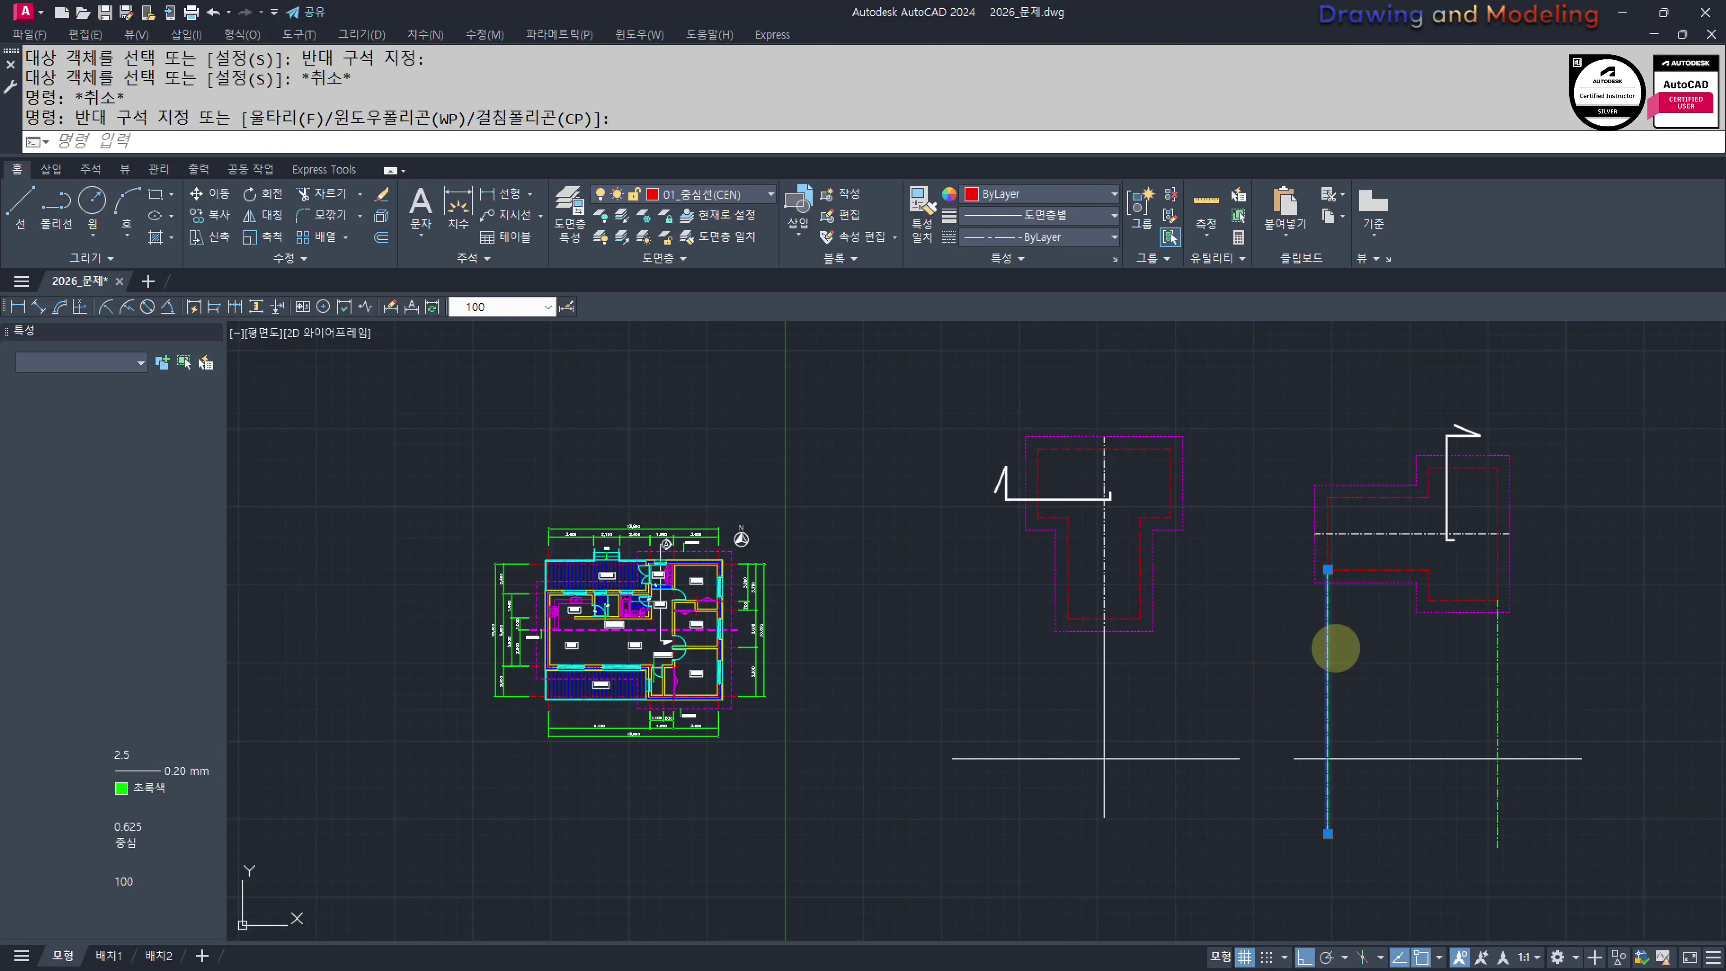
key(Escape)
key(Escape)
key(Escape)
key(Escape)
scroll(1403, 641, up, 2)
middle_drag(1391, 643, 1306, 640)
text(re)
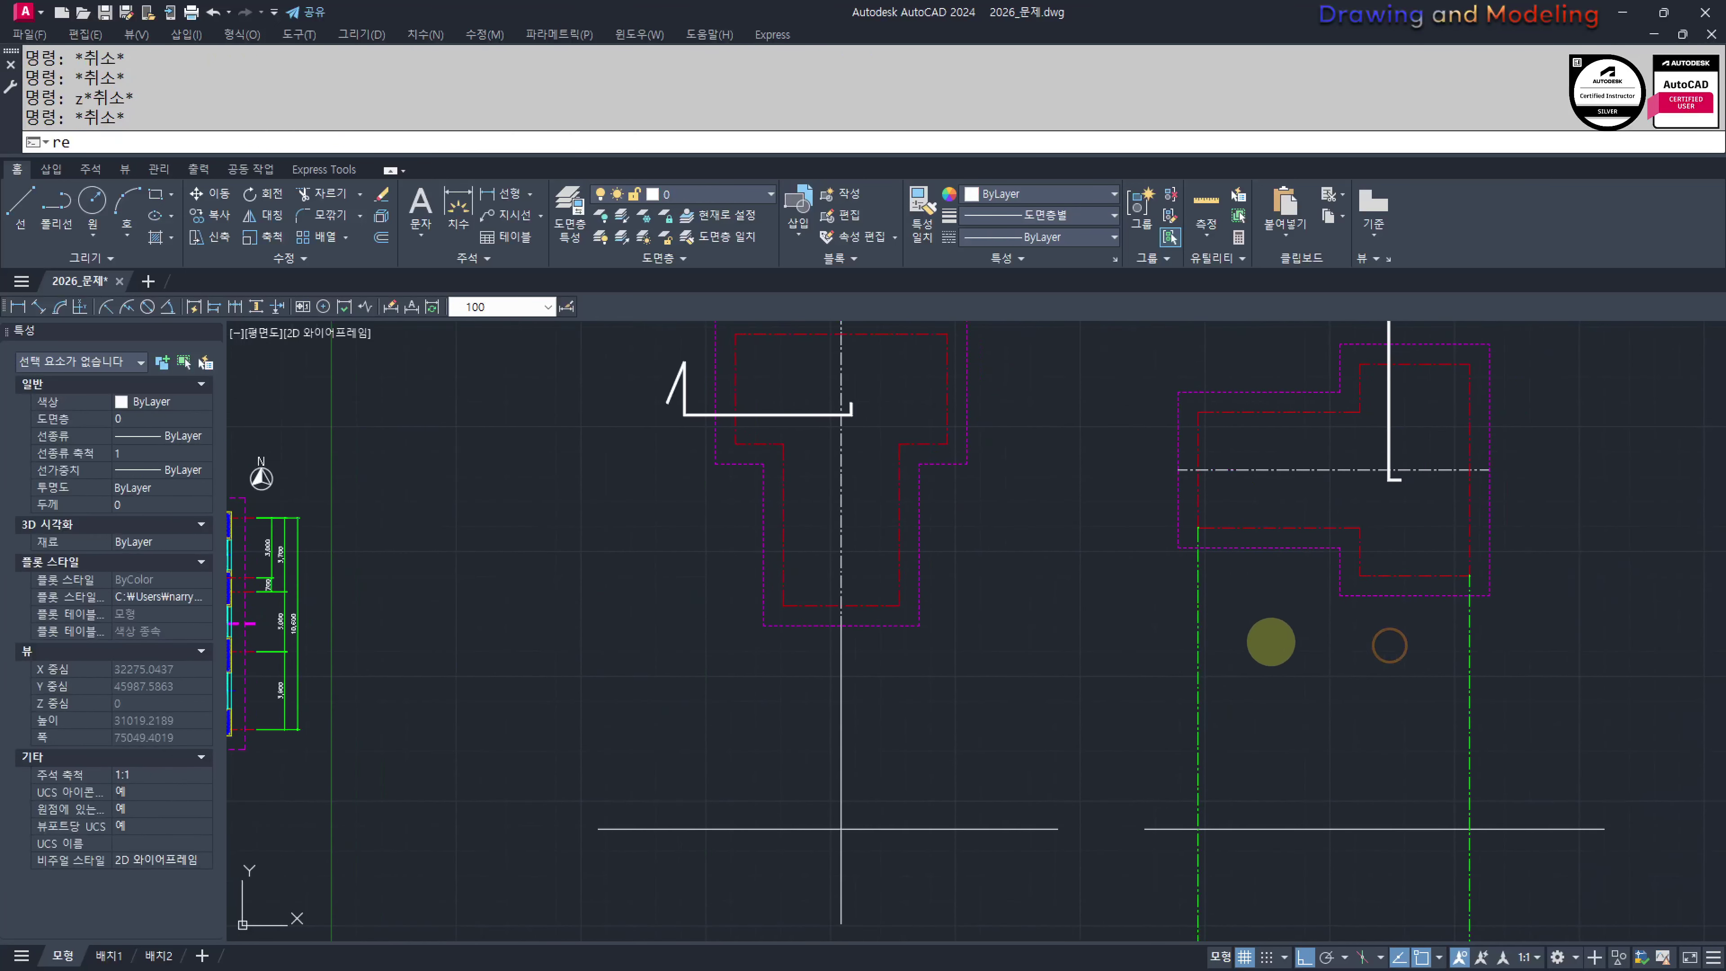
key(Return)
key(Return)
key(Escape)
key(Escape)
Inspect the left projection leader's colour, linetype and leader line properties
click(1259, 587)
click(1127, 671)
click(1119, 708)
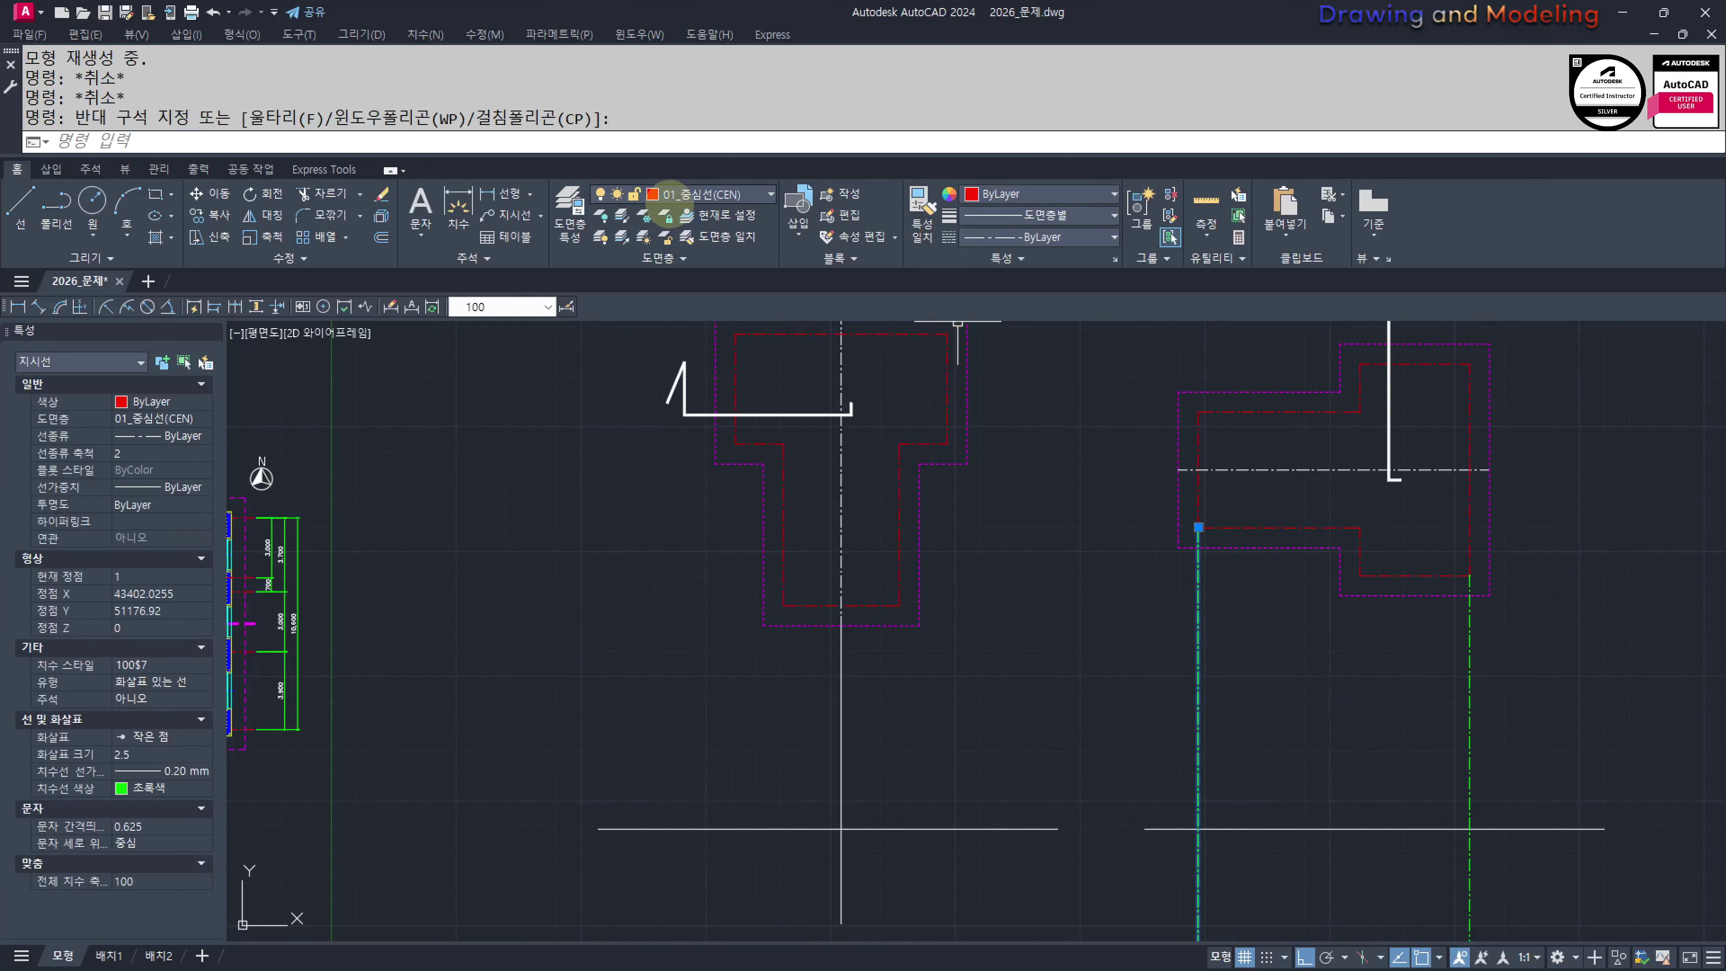
click(1234, 606)
click(1190, 598)
key(Escape)
key(Escape)
Draw a vertical line from the left shoulder corner of the rotated centre-line outline down past the base line
scroll(1097, 581, down, 4)
middle_drag(1075, 489, 1106, 513)
scroll(1156, 769, up, 4)
scroll(1152, 834, down, 2)
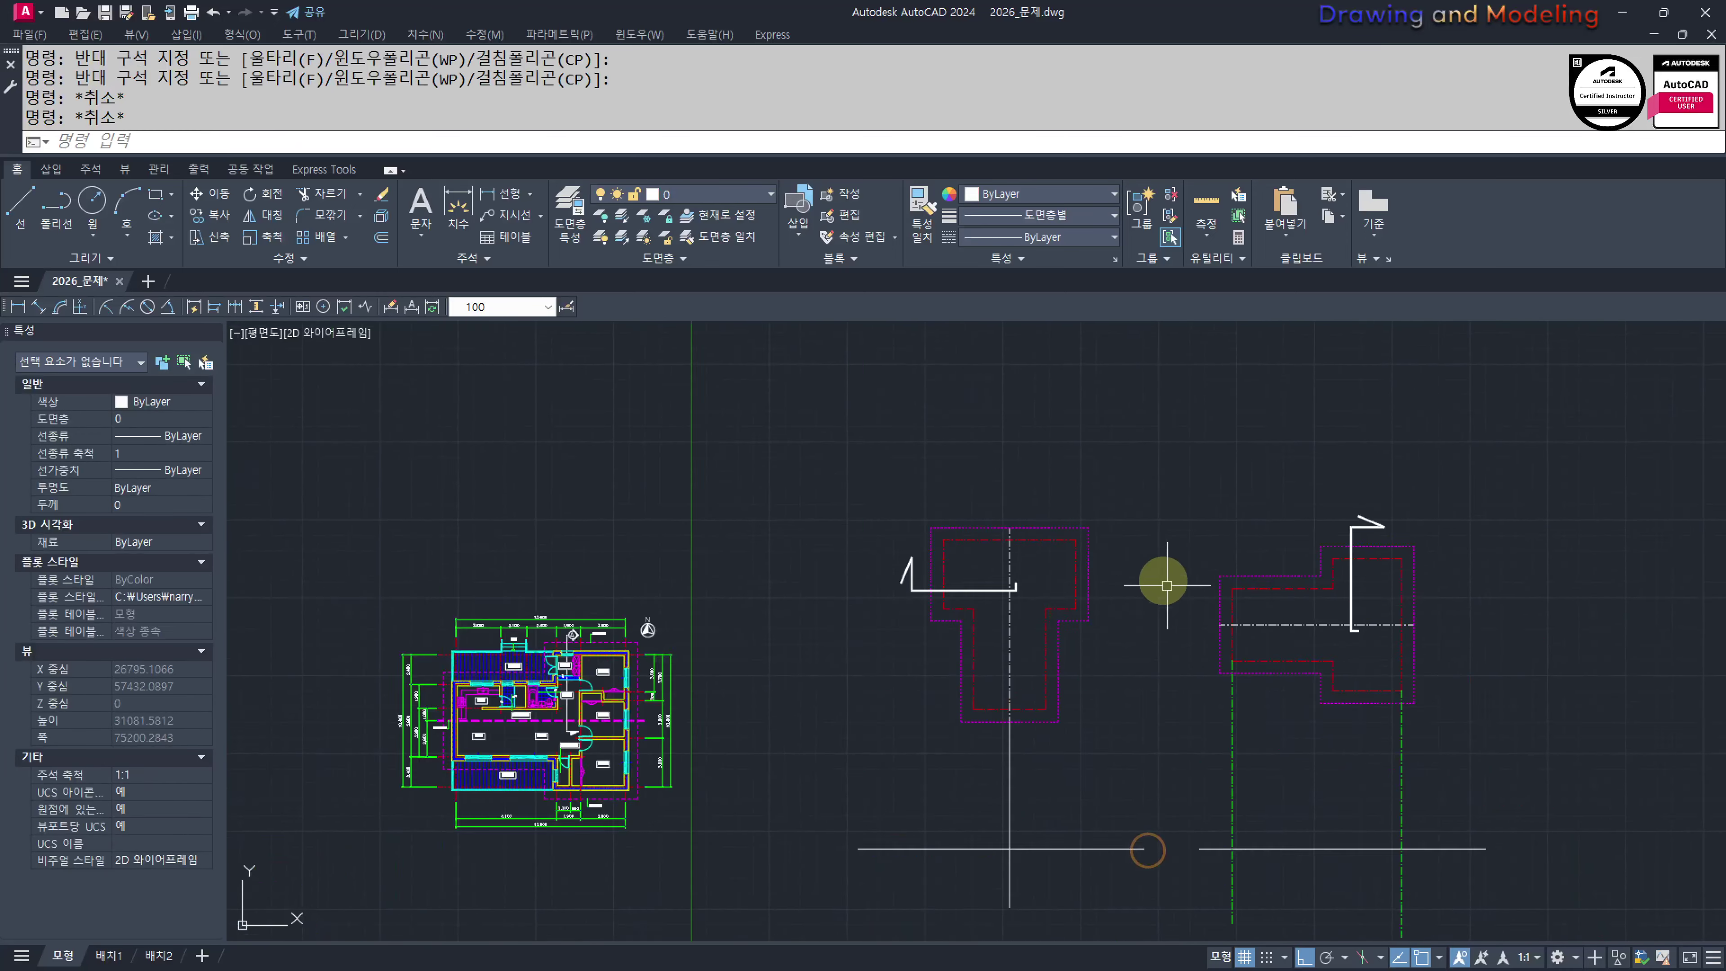
scroll(1169, 641, up, 2)
middle_drag(1171, 644, 1144, 381)
middle_drag(1140, 590, 1197, 679)
scroll(1043, 667, up, 2)
middle_drag(1043, 667, 1126, 654)
text(l)
key(Return)
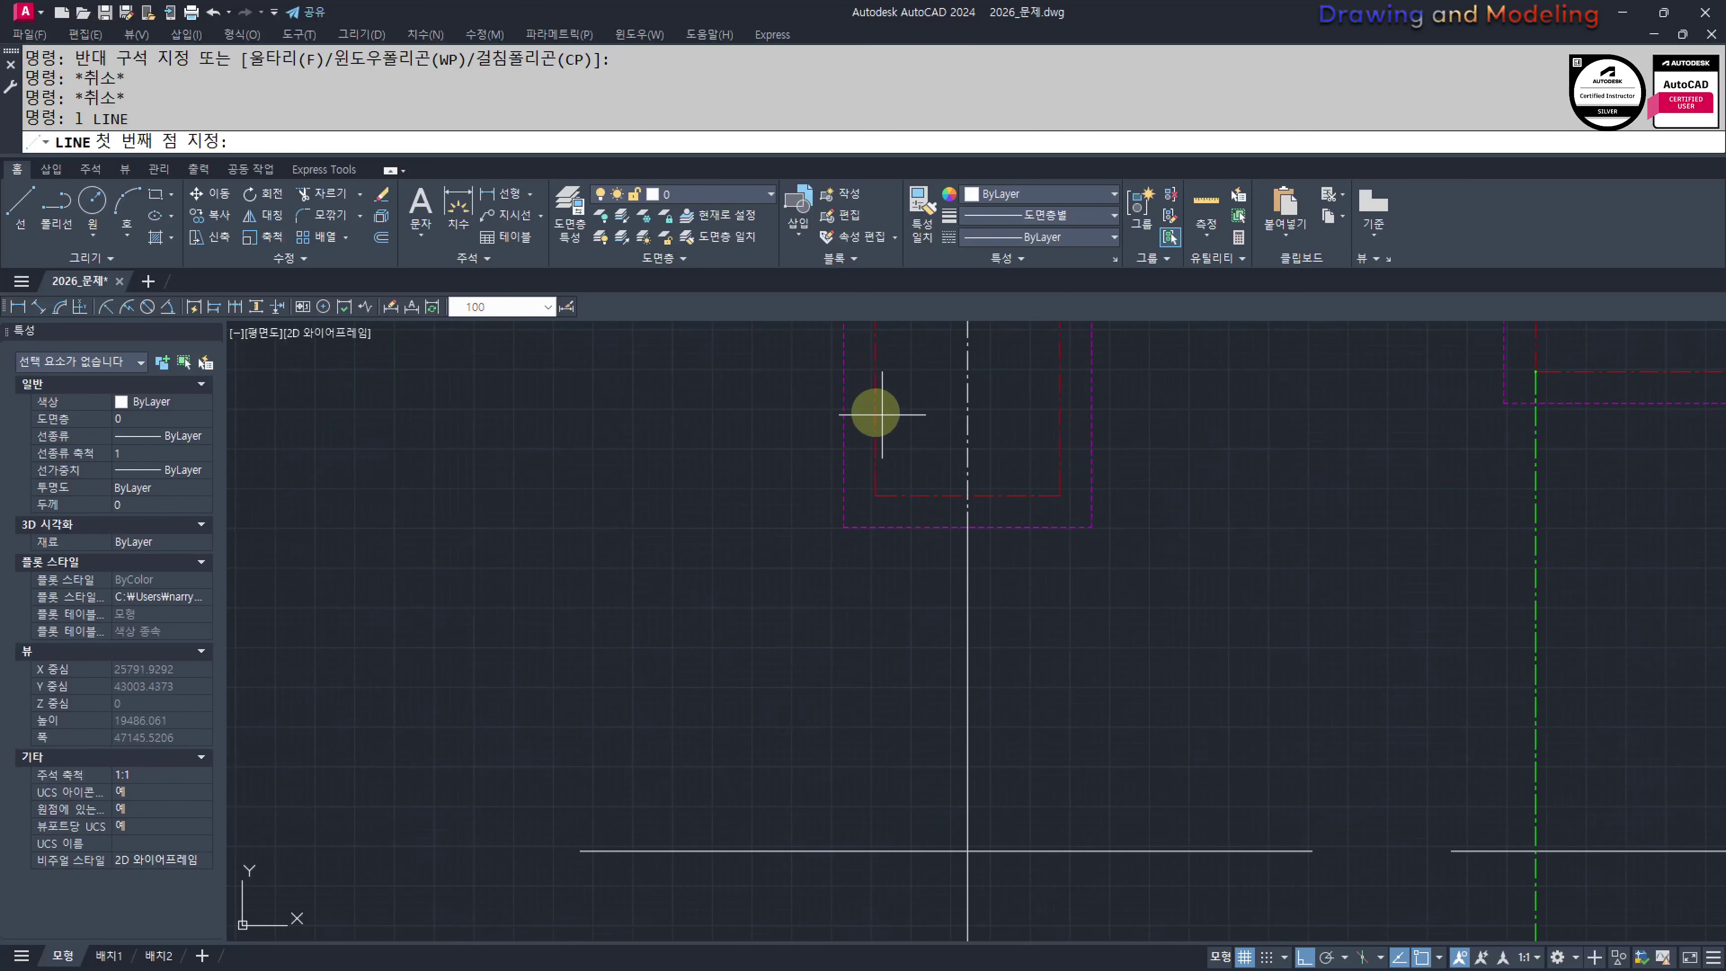
scroll(881, 414, down, 3)
scroll(1026, 598, up, 1)
click(984, 410)
click(952, 854)
key(Escape)
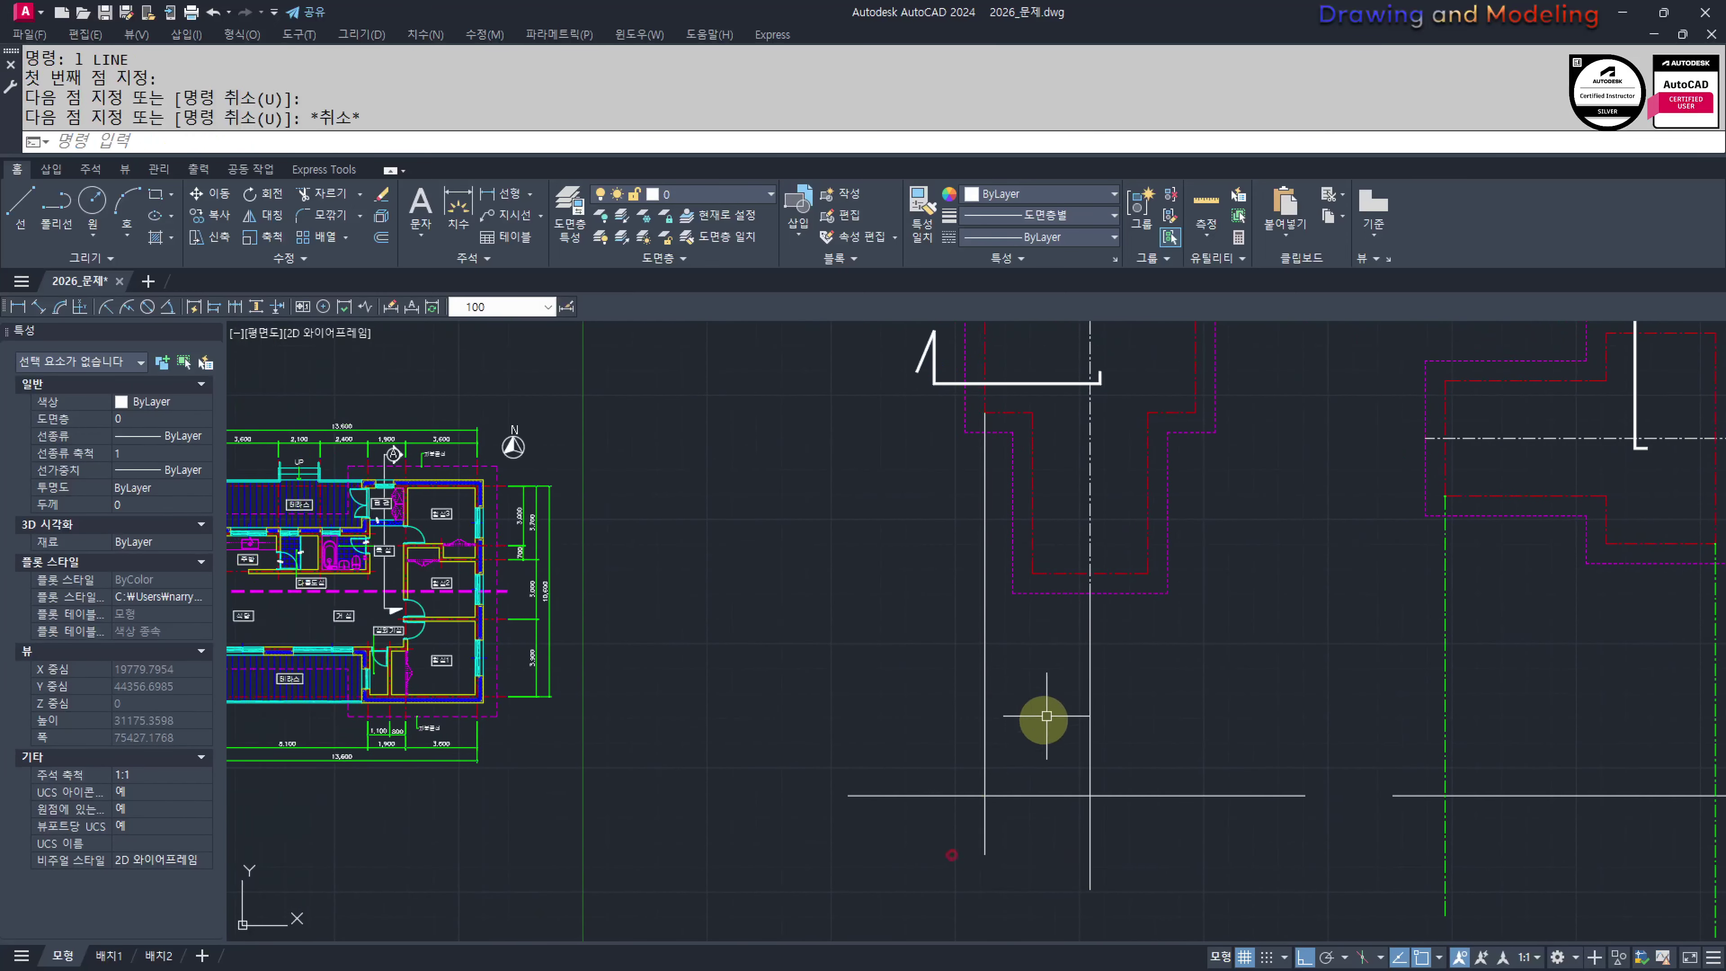
Try a vertical line down from the lower-left corner of the rotated outline's narrow stem and erase it
key(Escape)
key(Return)
click(1031, 574)
click(1032, 855)
key(Escape)
key(Escape)
mouse_move(977, 517)
middle_down()
mouse_move(1015, 648)
mouse_move(1115, 698)
middle_up()
click(1099, 773)
click(1043, 805)
text(e)
key(space)
key(Escape)
scroll(1065, 550, up, 2)
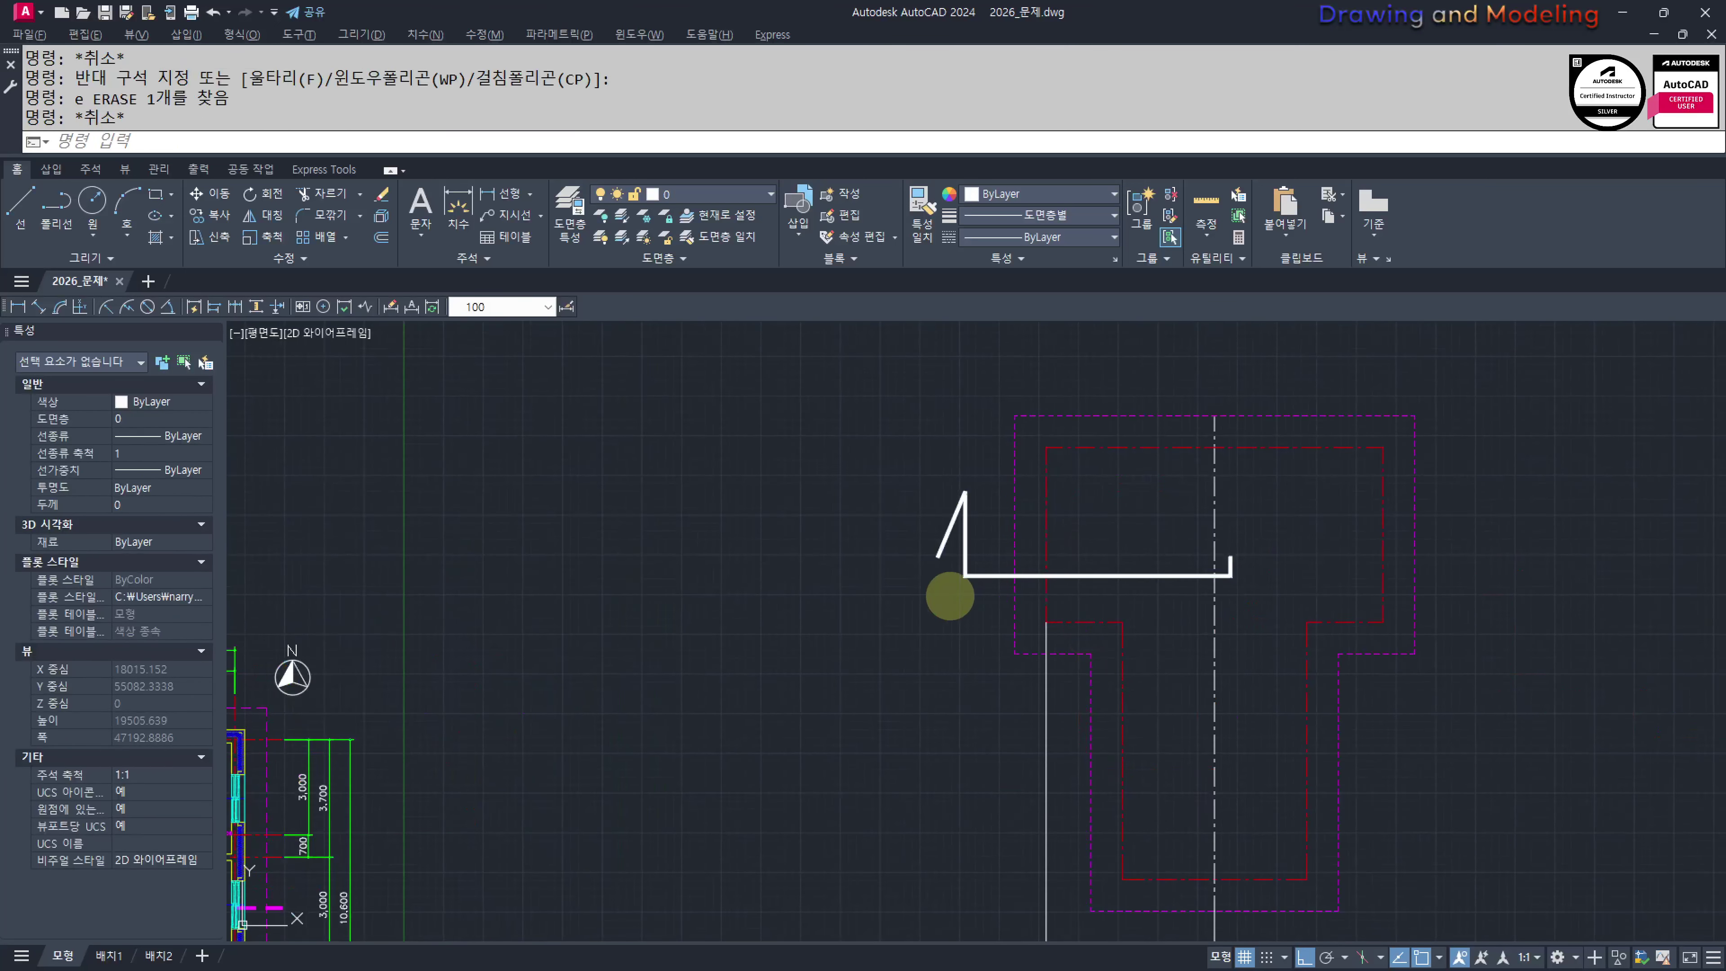
Examine the section line's viewing direction and its extent relative to the ridge line in the floor plan
drag(934, 574, 1127, 569)
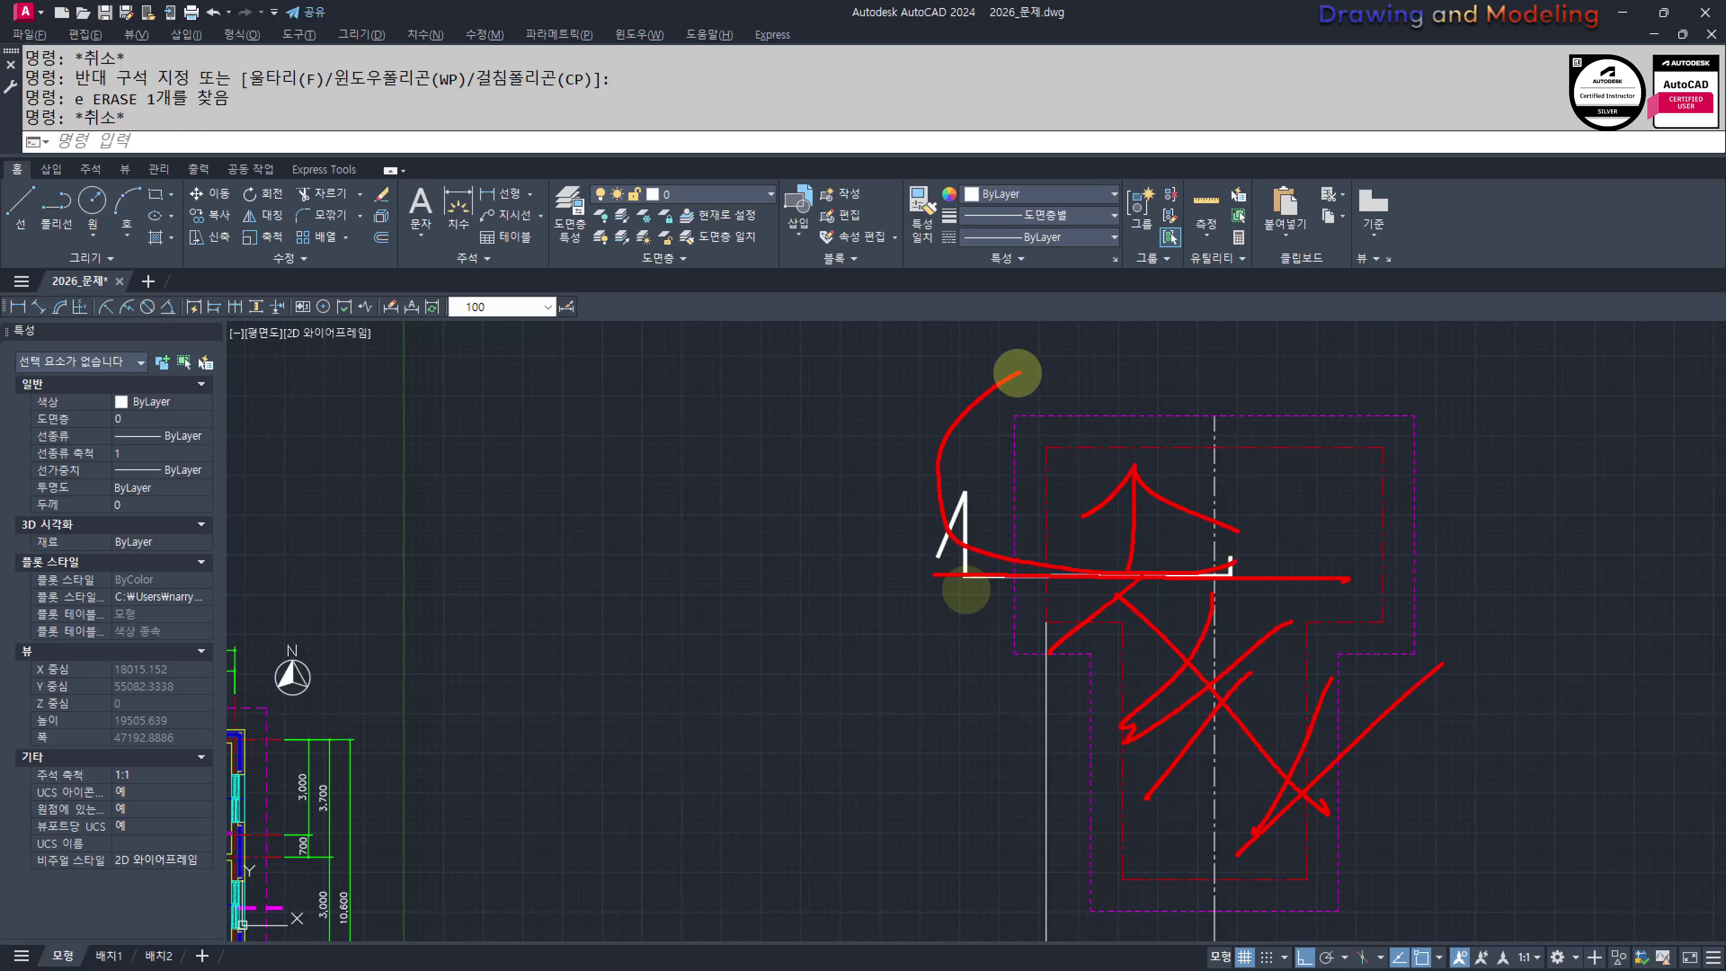
key(Escape)
key(Escape)
scroll(727, 621, down, 4)
middle_drag(720, 625, 1017, 574)
scroll(780, 687, up, 6)
middle_drag(780, 687, 844, 679)
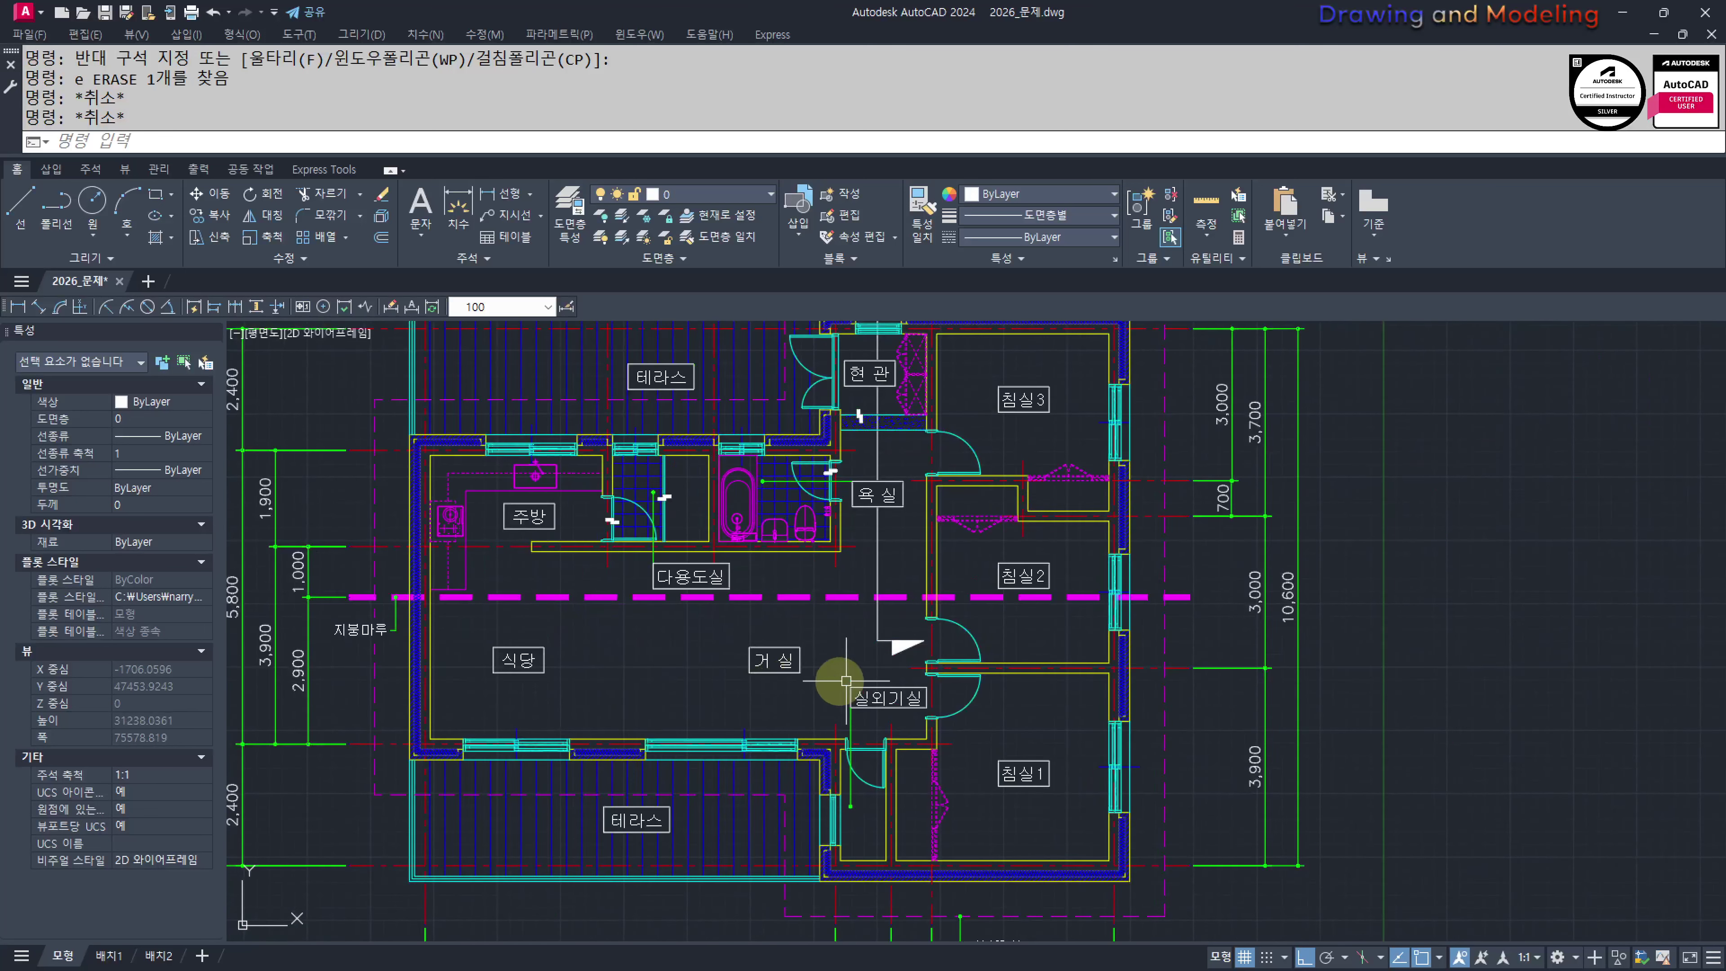
scroll(928, 633, down, 4)
Stretch the short end of the rotated outline's section mark further past the ridge line
middle_drag(1434, 641, 1132, 730)
scroll(1267, 474, up, 6)
text(s)
key(Return)
click(1148, 501)
click(1048, 663)
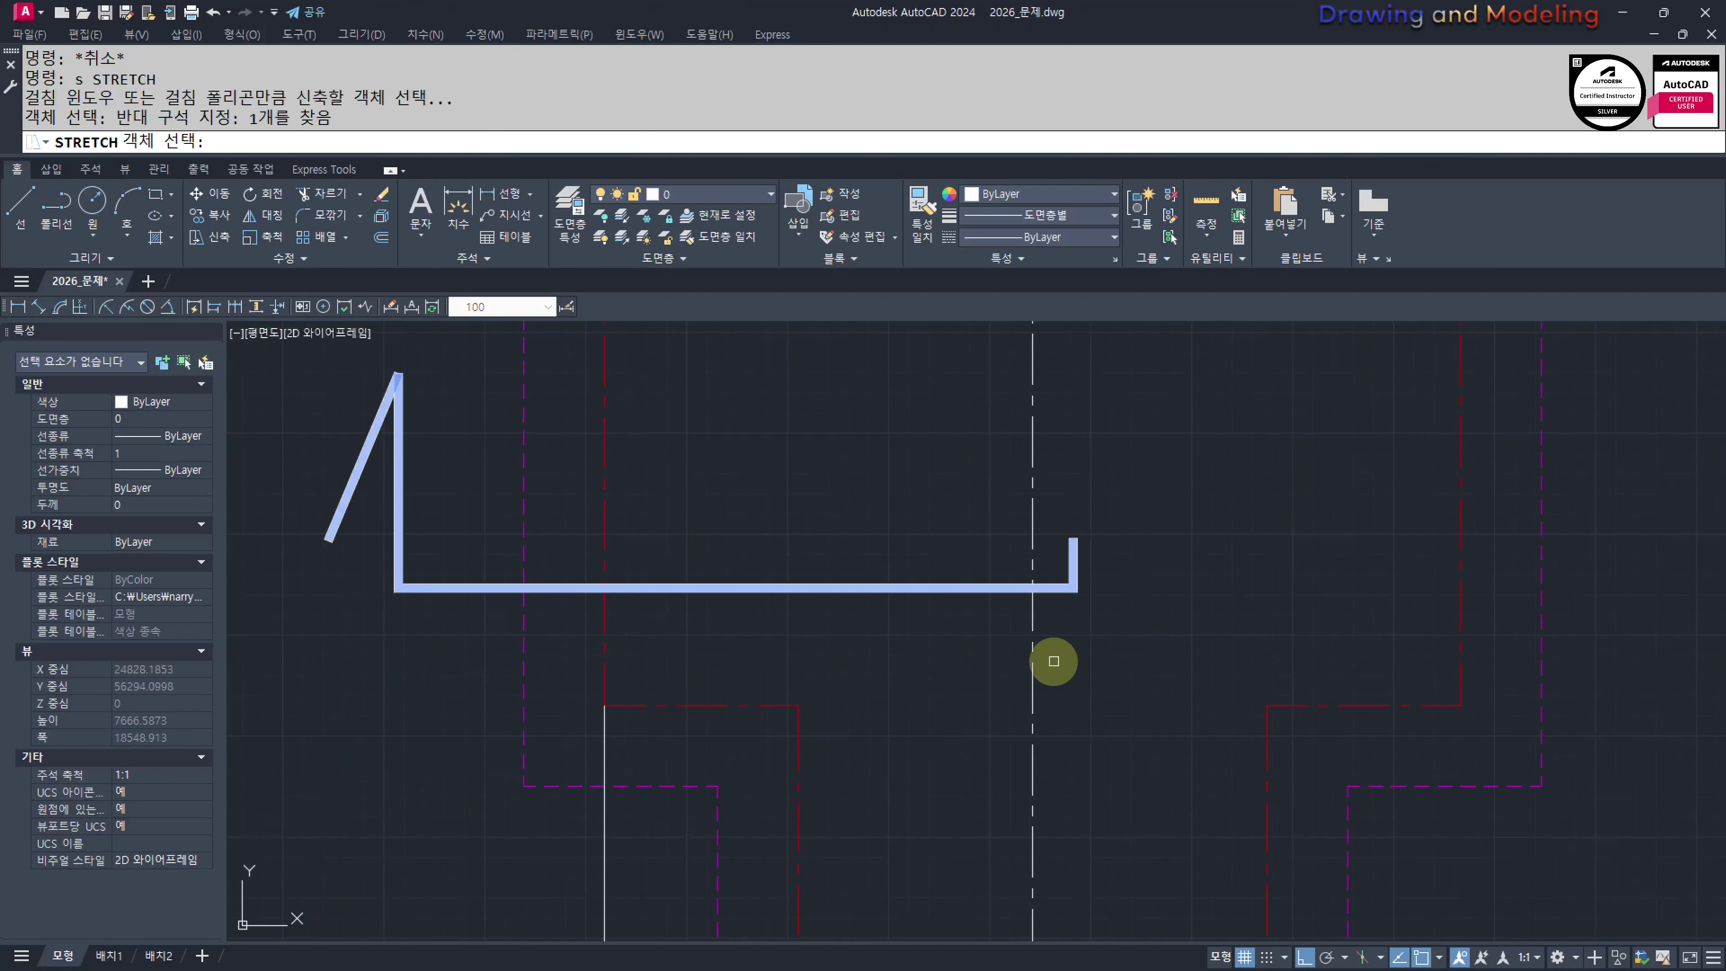
key(Return)
click(1102, 618)
key(Escape)
key(Escape)
Draw a vertical line from the right shoulder corner of the rotated centre-line outline down past the base line
scroll(1048, 551, down, 5)
middle_drag(1048, 551, 1198, 562)
scroll(1209, 584, down, 3)
scroll(1226, 544, up, 3)
text(l)
key(Return)
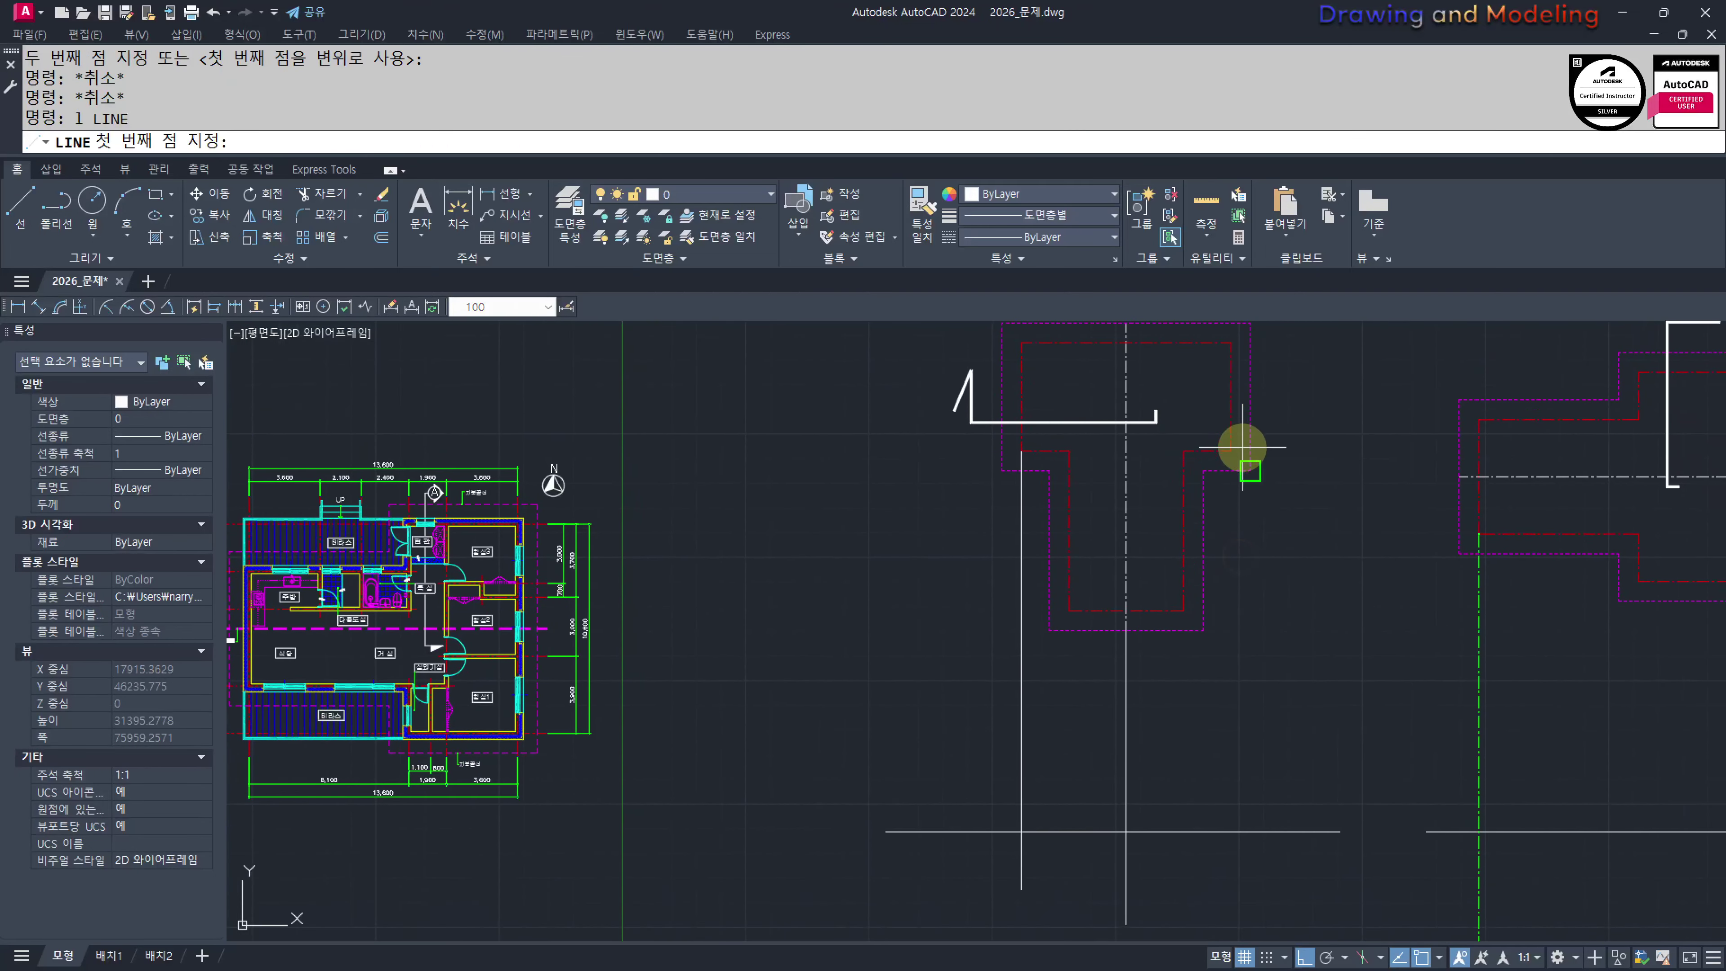
click(1232, 450)
click(1227, 888)
key(Escape)
key(Escape)
Match the rotated centre-line outline's properties onto the two new vertical lines beneath its shoulder corners
middle_drag(1195, 709, 1266, 657)
text(mm)
key(Return)
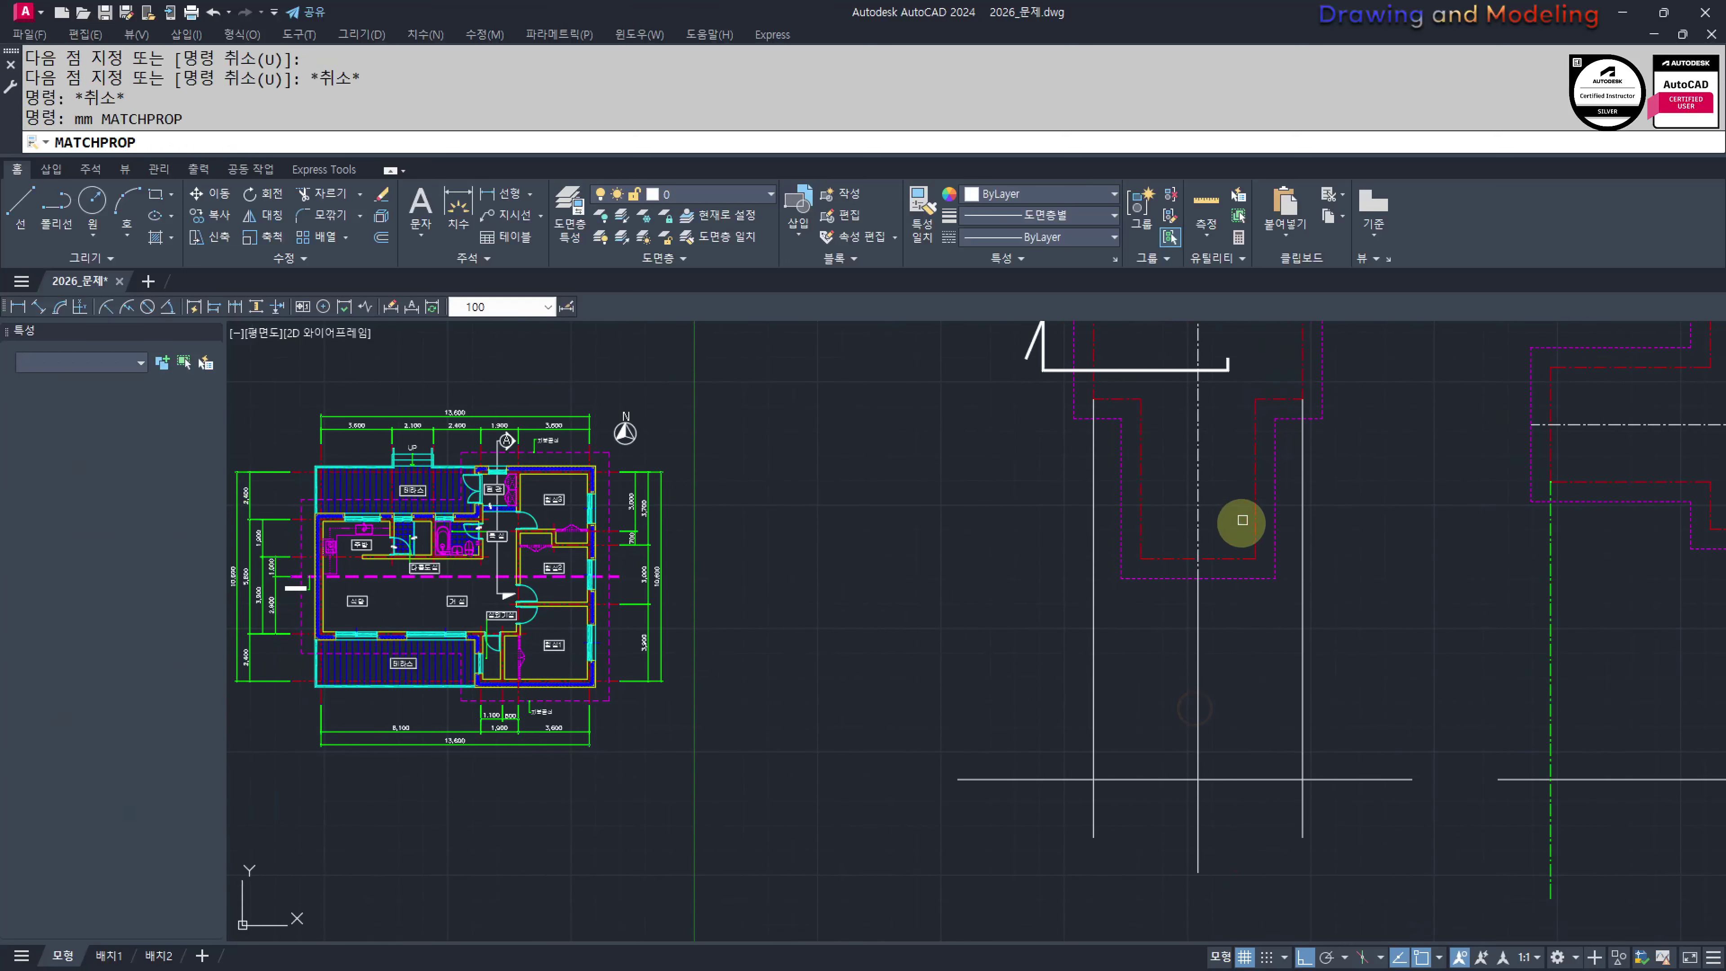
click(1240, 558)
click(1370, 638)
click(1247, 685)
click(1094, 638)
click(975, 694)
click(1148, 684)
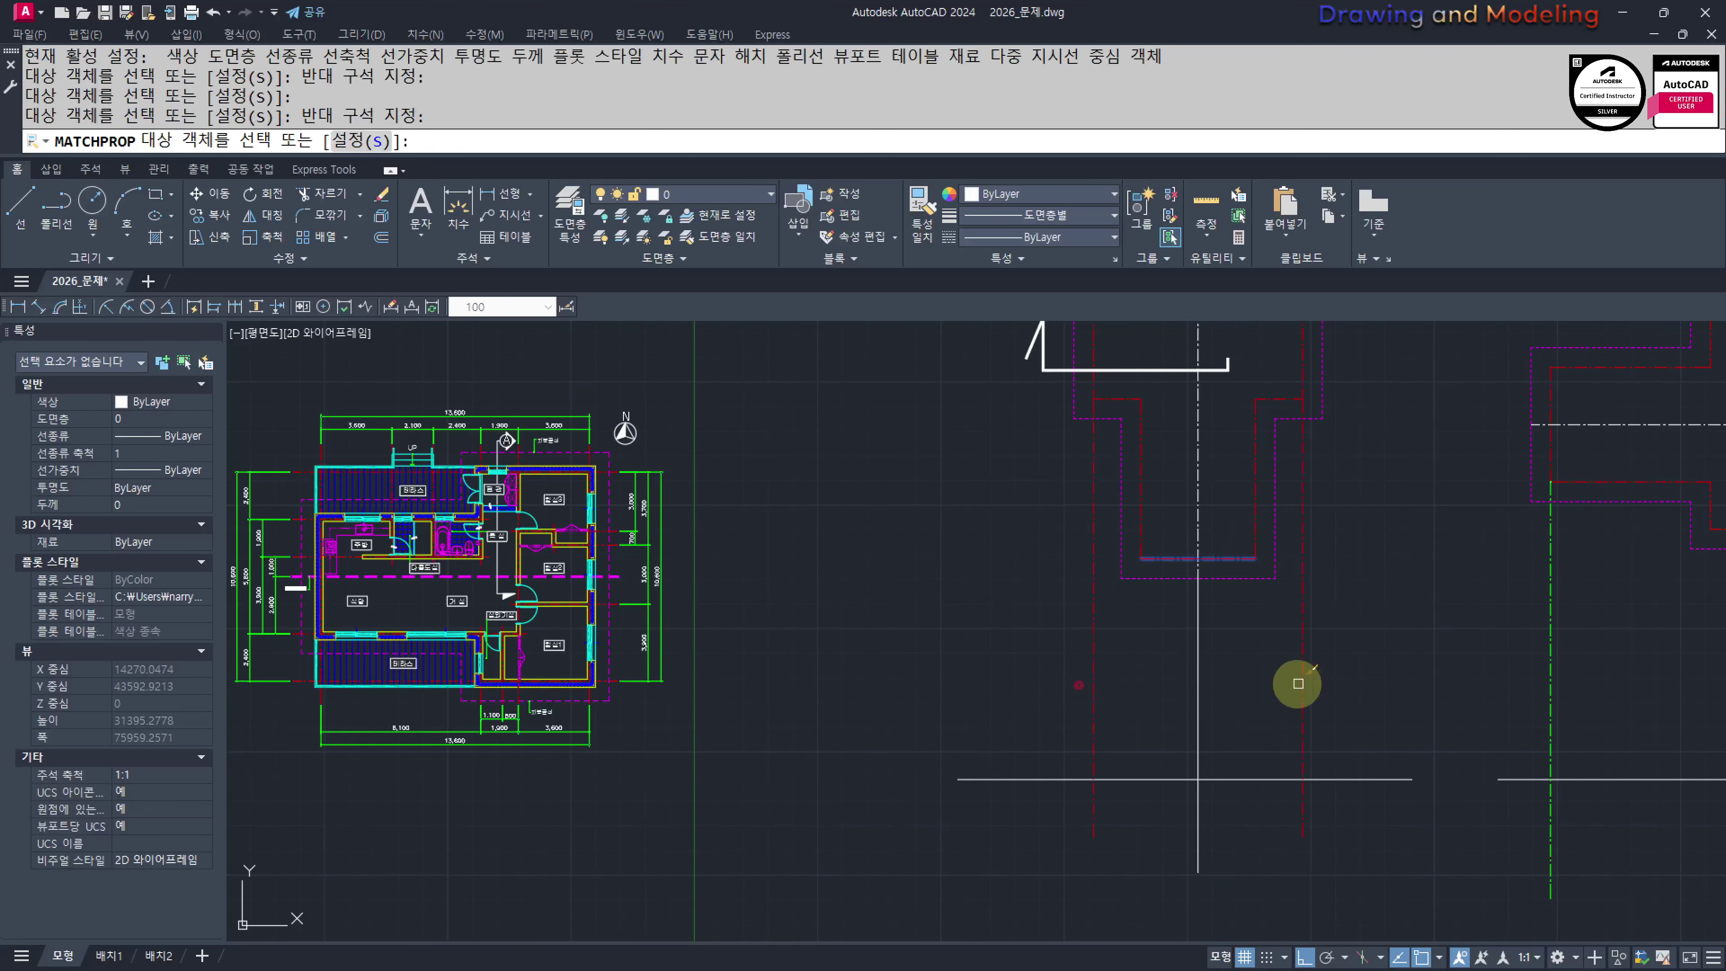
Try to match the same centre-line properties onto the two green leaders beneath the unrotated outline
middle_drag(1470, 699, 1014, 694)
click(1473, 679)
click(1013, 707)
key(Escape)
key(Escape)
click(1136, 558)
click(1051, 655)
key(Escape)
key(Escape)
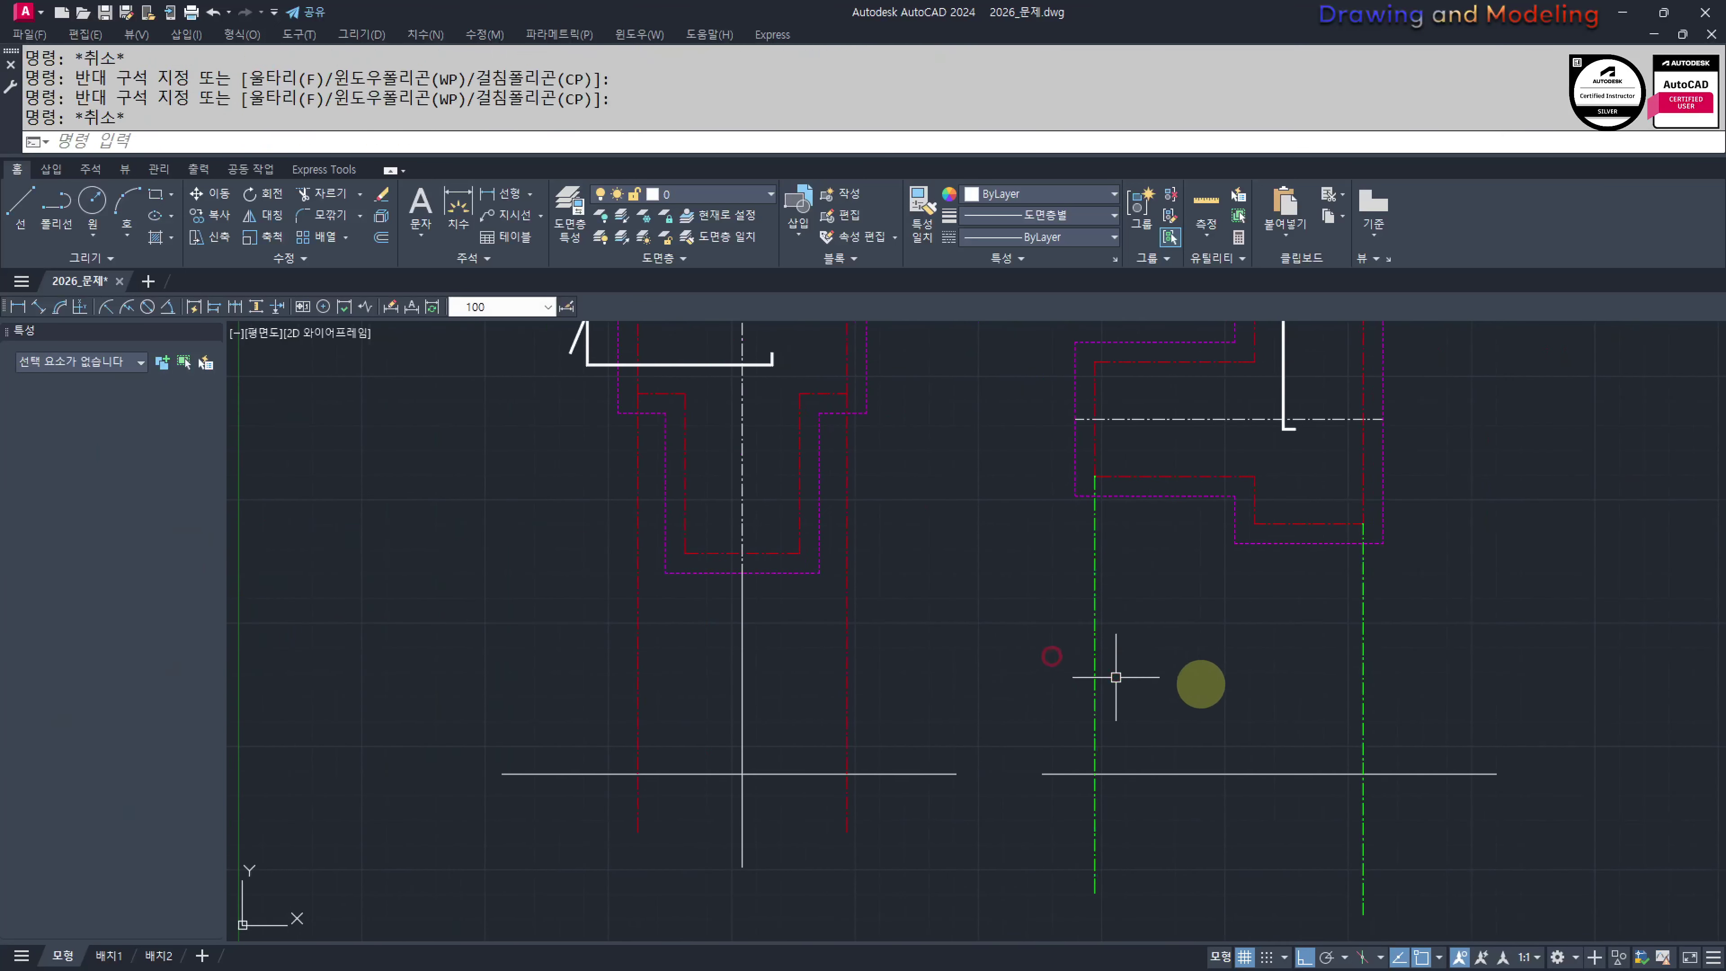
Erase the two green projection leaders beneath the unrotated outline
click(1434, 687)
click(1026, 680)
text(e)
key(Return)
Draw a vertical line from the unrotated centre-line outline's lower-left corner down past its base line
middle_drag(1244, 635, 1229, 640)
text(l)
key(Return)
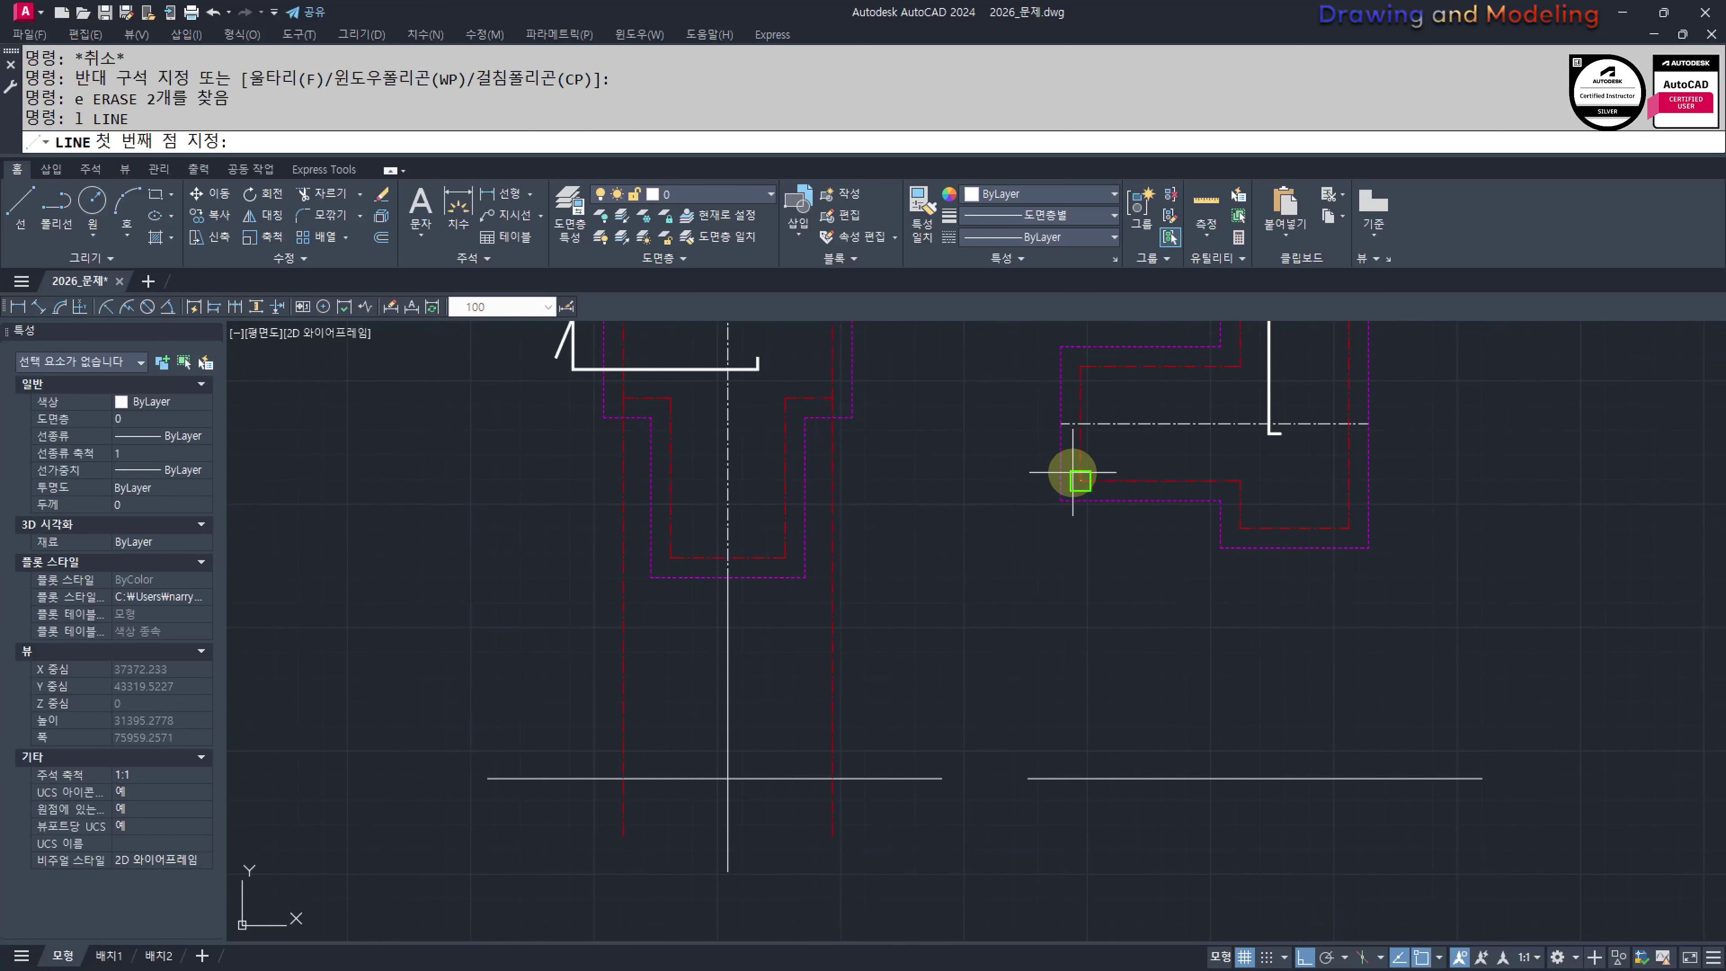
click(1080, 481)
click(1079, 865)
key(Escape)
key(Escape)
Draw a second vertical line from the unrotated centre-line outline's lower-right corner down past the base line
text(l)
key(Return)
click(1348, 528)
click(1348, 865)
key(Escape)
key(Escape)
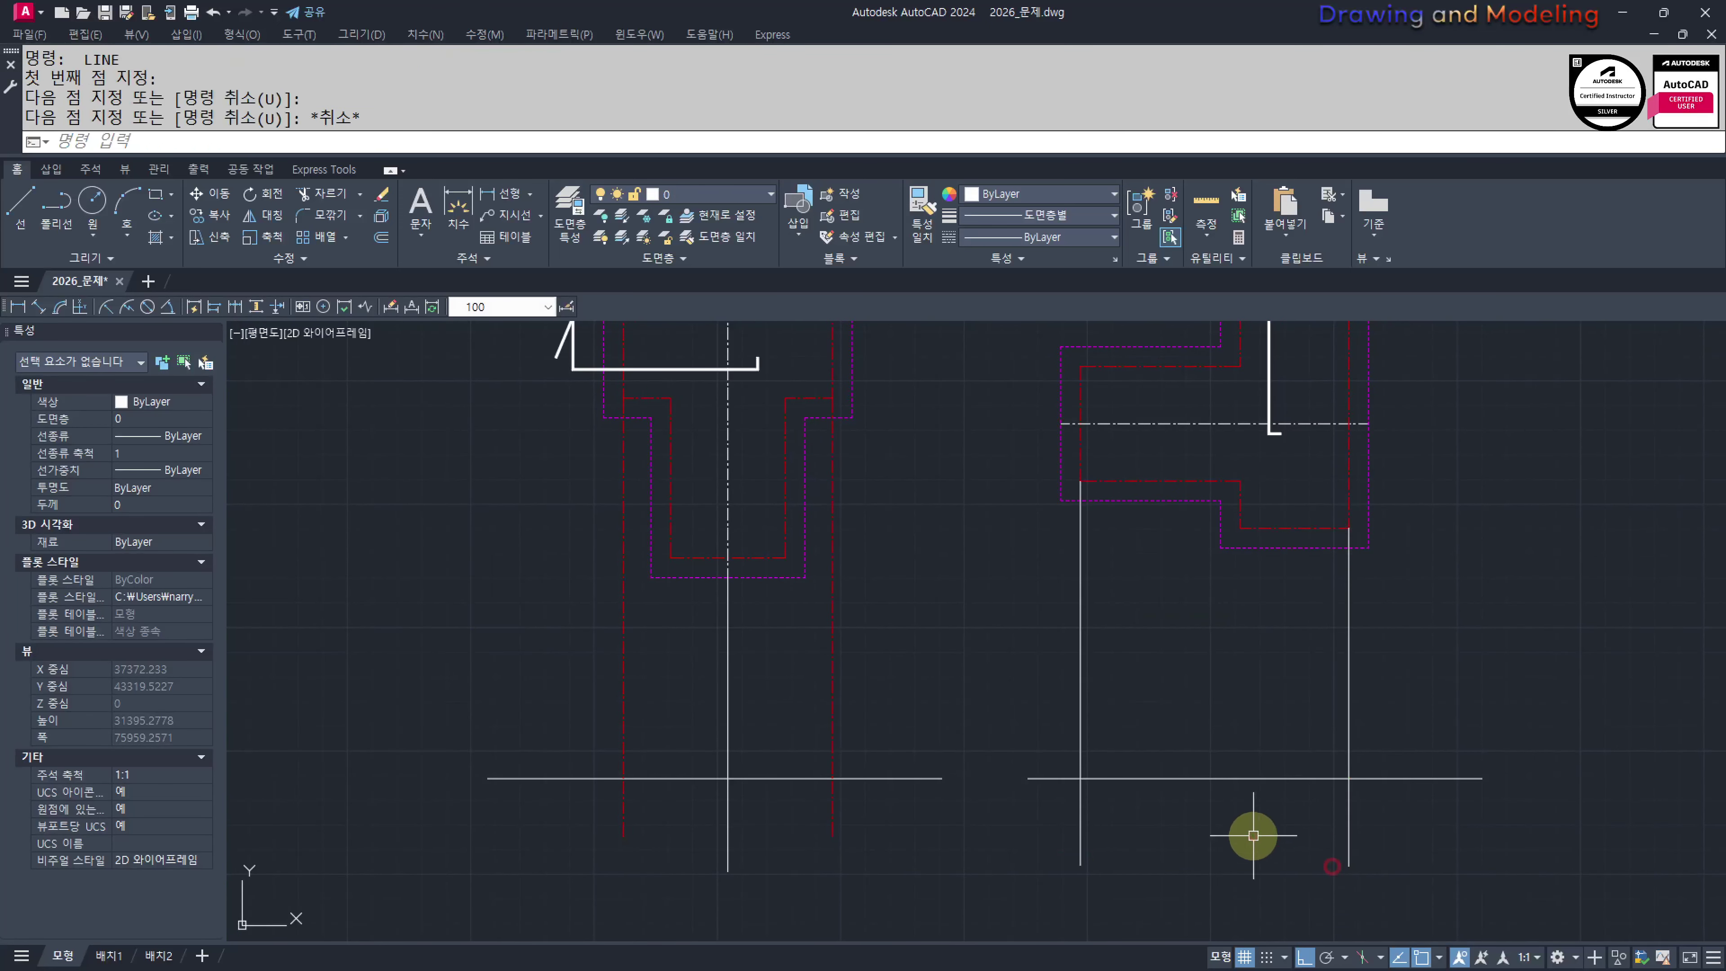
Match the properties of a red projected centre line onto the two vertical lines beneath the unrotated outline
text(mm)
key(Return)
click(831, 616)
click(1425, 648)
key(Escape)
key(Escape)
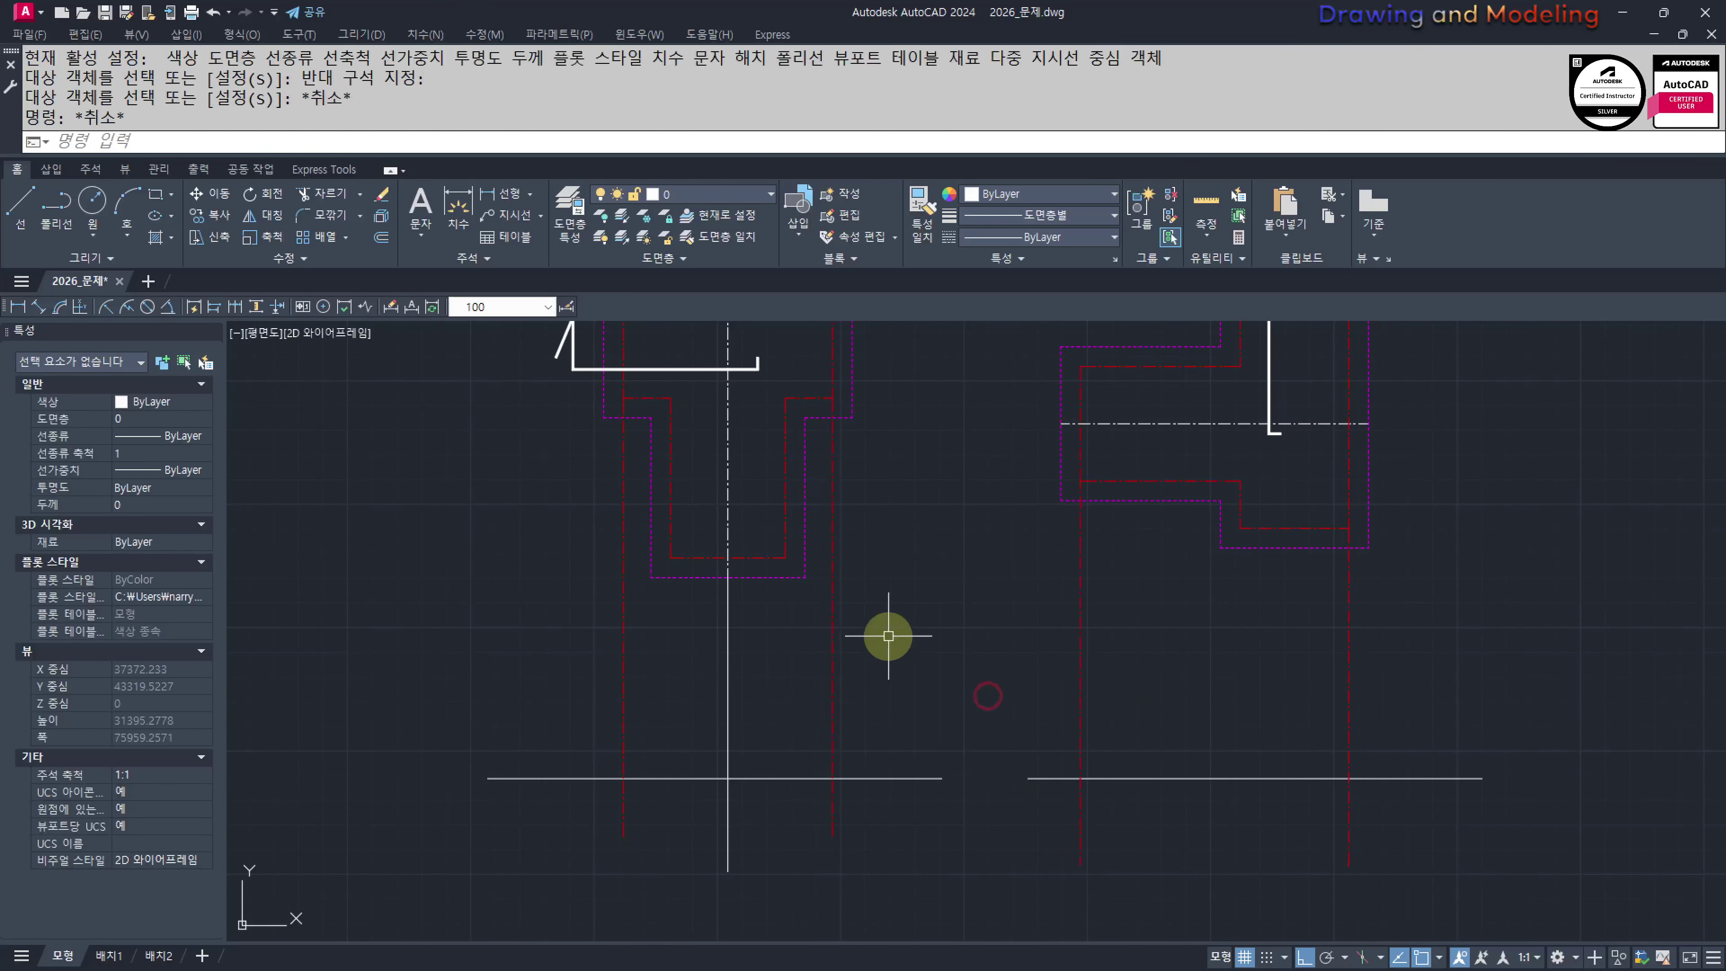
Assign the horizontal base line beneath the rotated outline to layer 01_단면선(CON)
middle_drag(890, 629, 1063, 682)
mouse_move(990, 559)
middle_down()
mouse_move(1029, 665)
mouse_move(994, 643)
mouse_move(1013, 611)
middle_up()
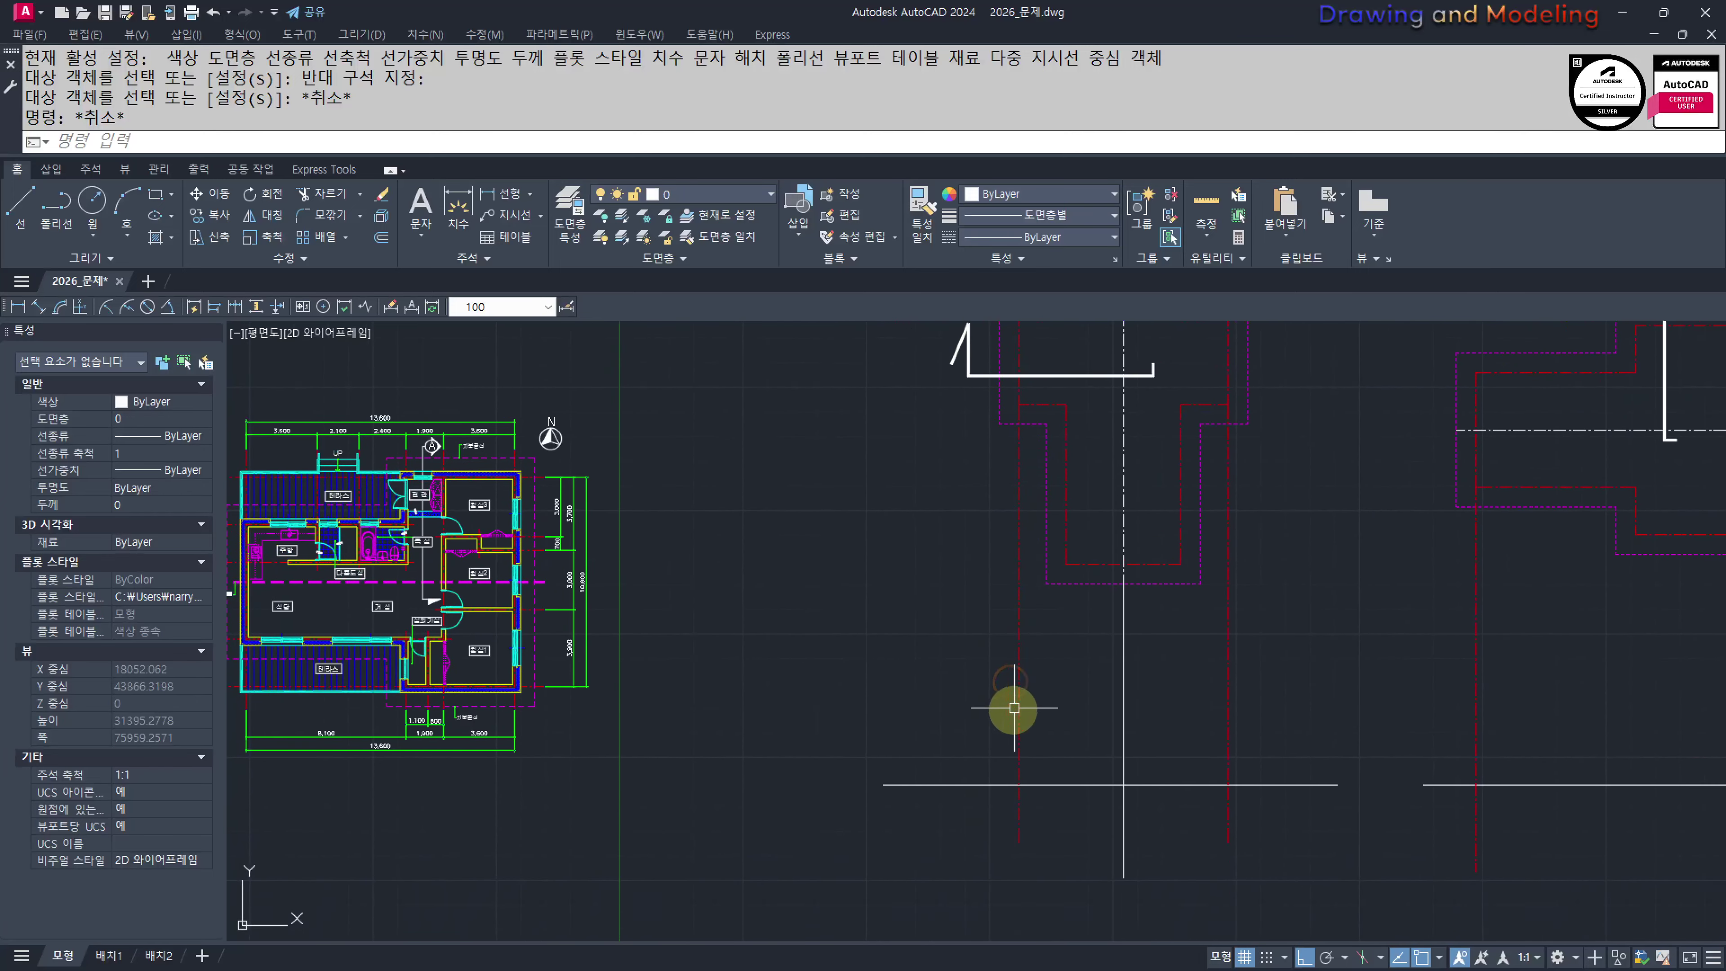
middle_drag(1019, 693, 1013, 700)
key(Escape)
key(Escape)
key(Escape)
middle_drag(594, 639, 924, 666)
middle_drag(1290, 833, 1090, 754)
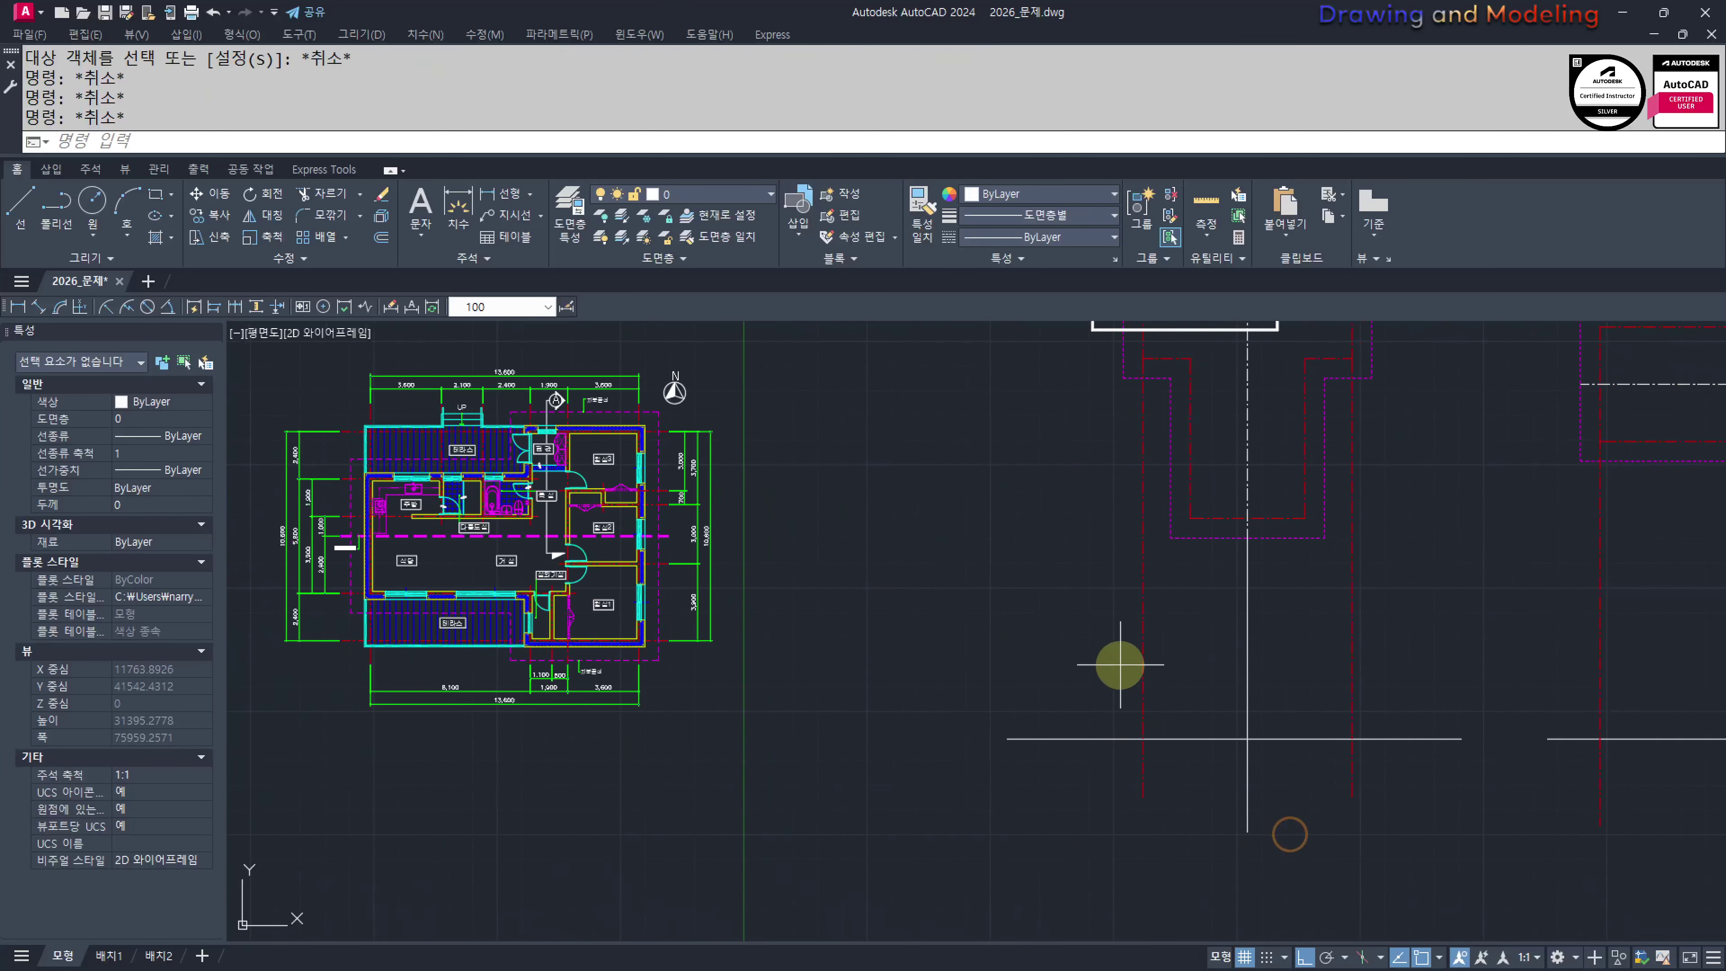
click(1116, 662)
click(1020, 789)
click(712, 193)
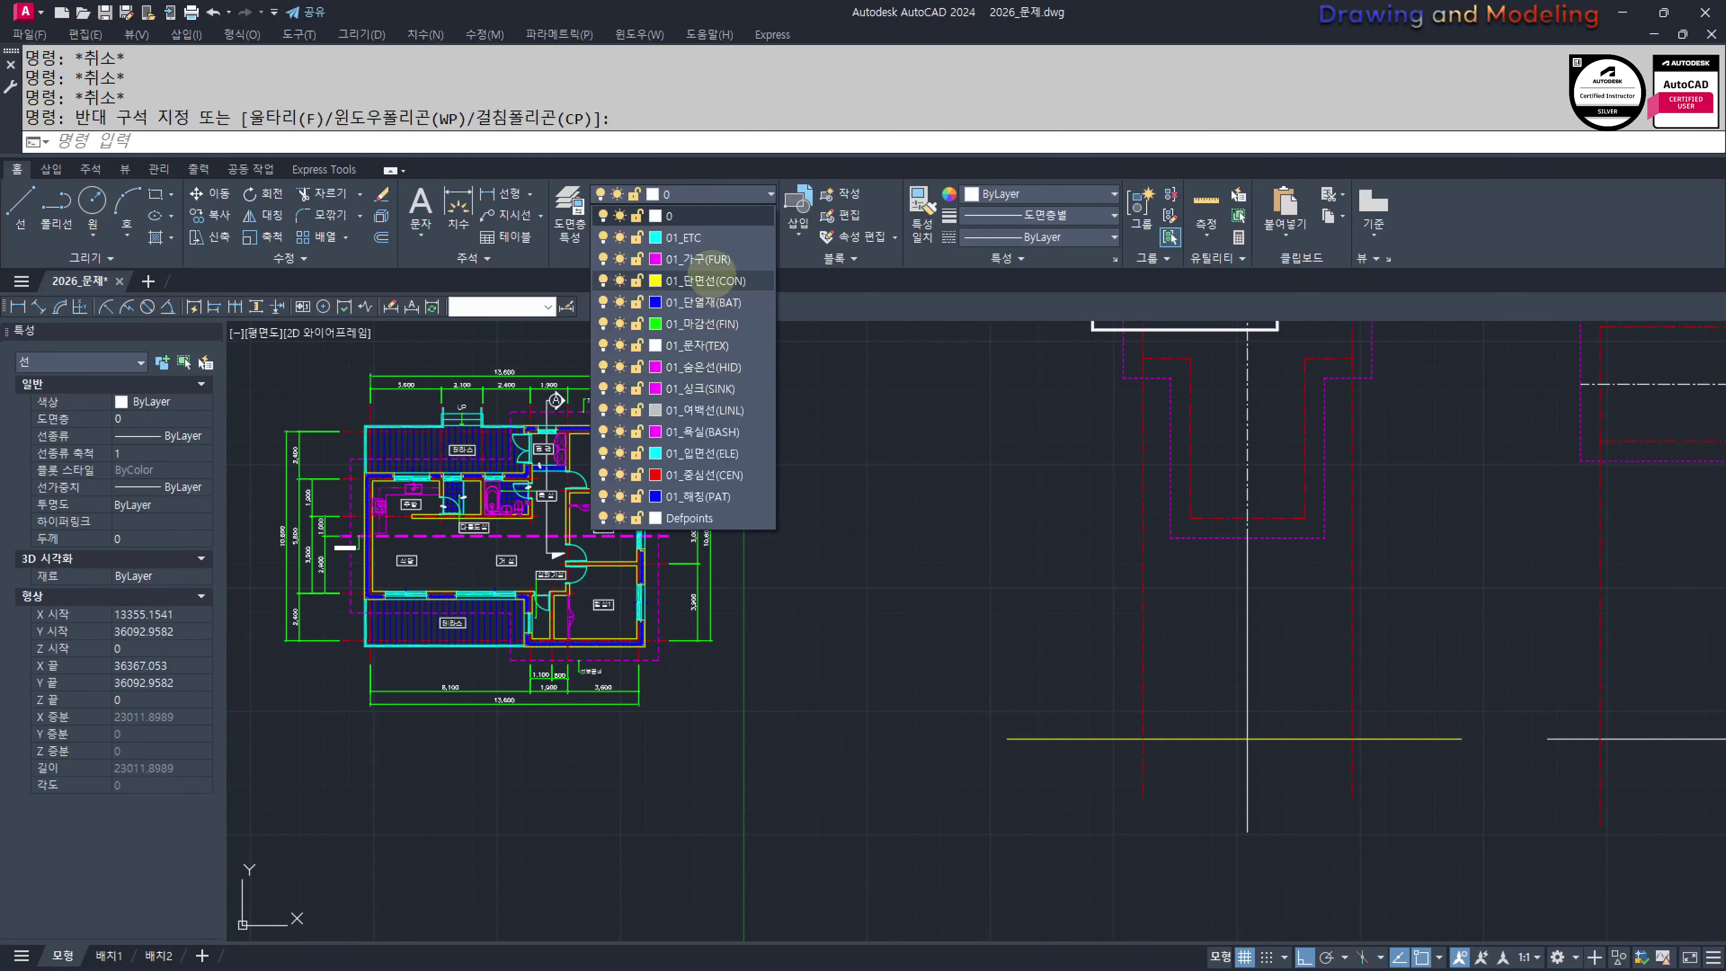
click(675, 380)
key(Escape)
key(Escape)
Match the properties of the yellow base line onto the horizontal base line beneath the unrotated outline
mouse_move(1390, 725)
middle_down()
mouse_move(1278, 726)
mouse_move(1159, 695)
middle_up()
text(m,m)
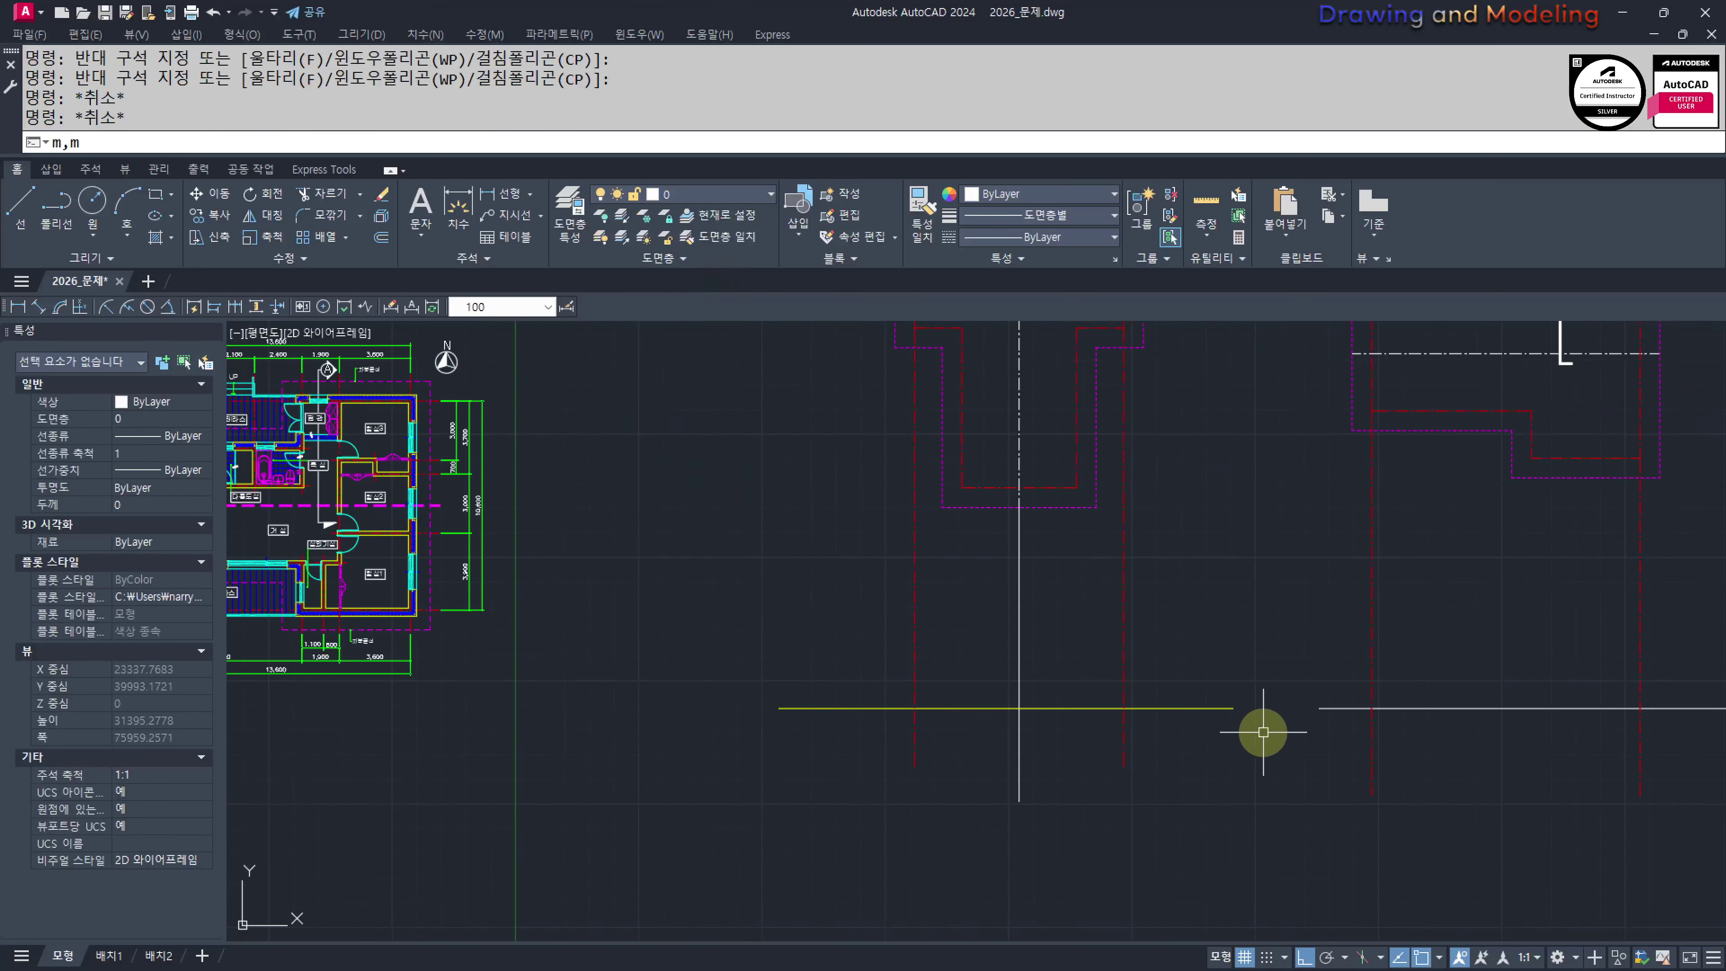
key(Escape)
key(Escape)
text(mm)
key(space)
click(1221, 709)
click(1495, 687)
click(1411, 791)
key(Escape)
Match the properties of a red projected centre line onto the middle vertical line beneath the rotated outline
key(space)
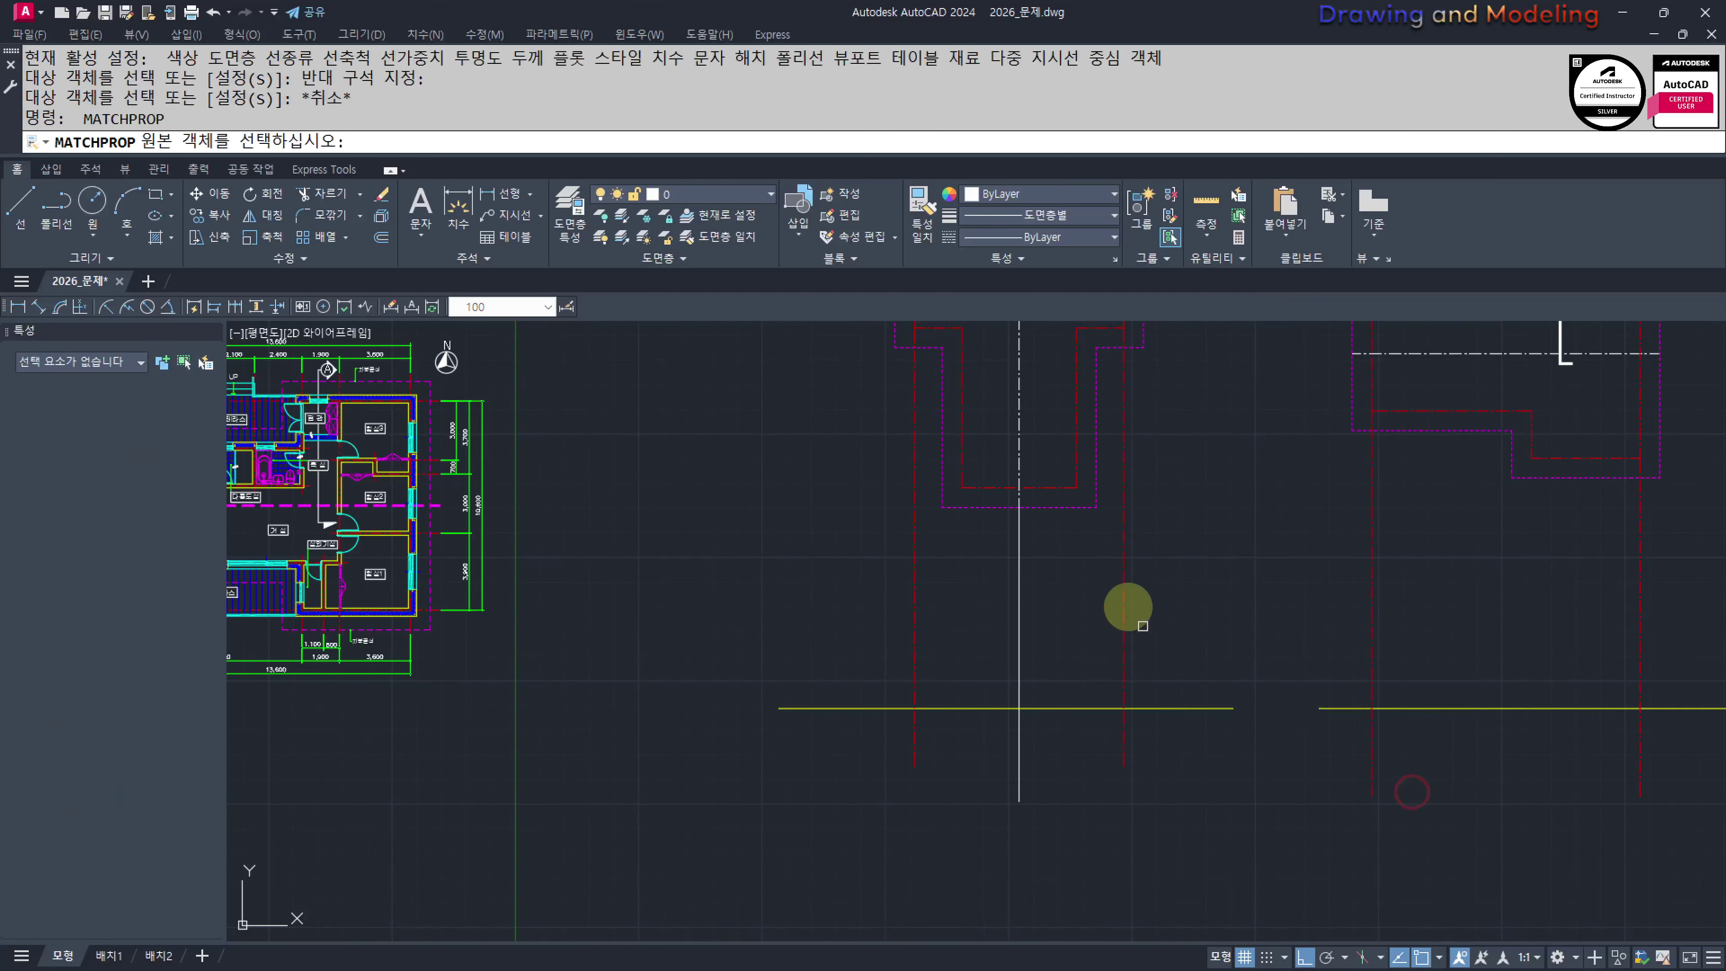
click(1125, 604)
click(1061, 541)
click(939, 594)
key(Escape)
key(Escape)
middle_drag(990, 619, 1003, 643)
text(o)
key(space)
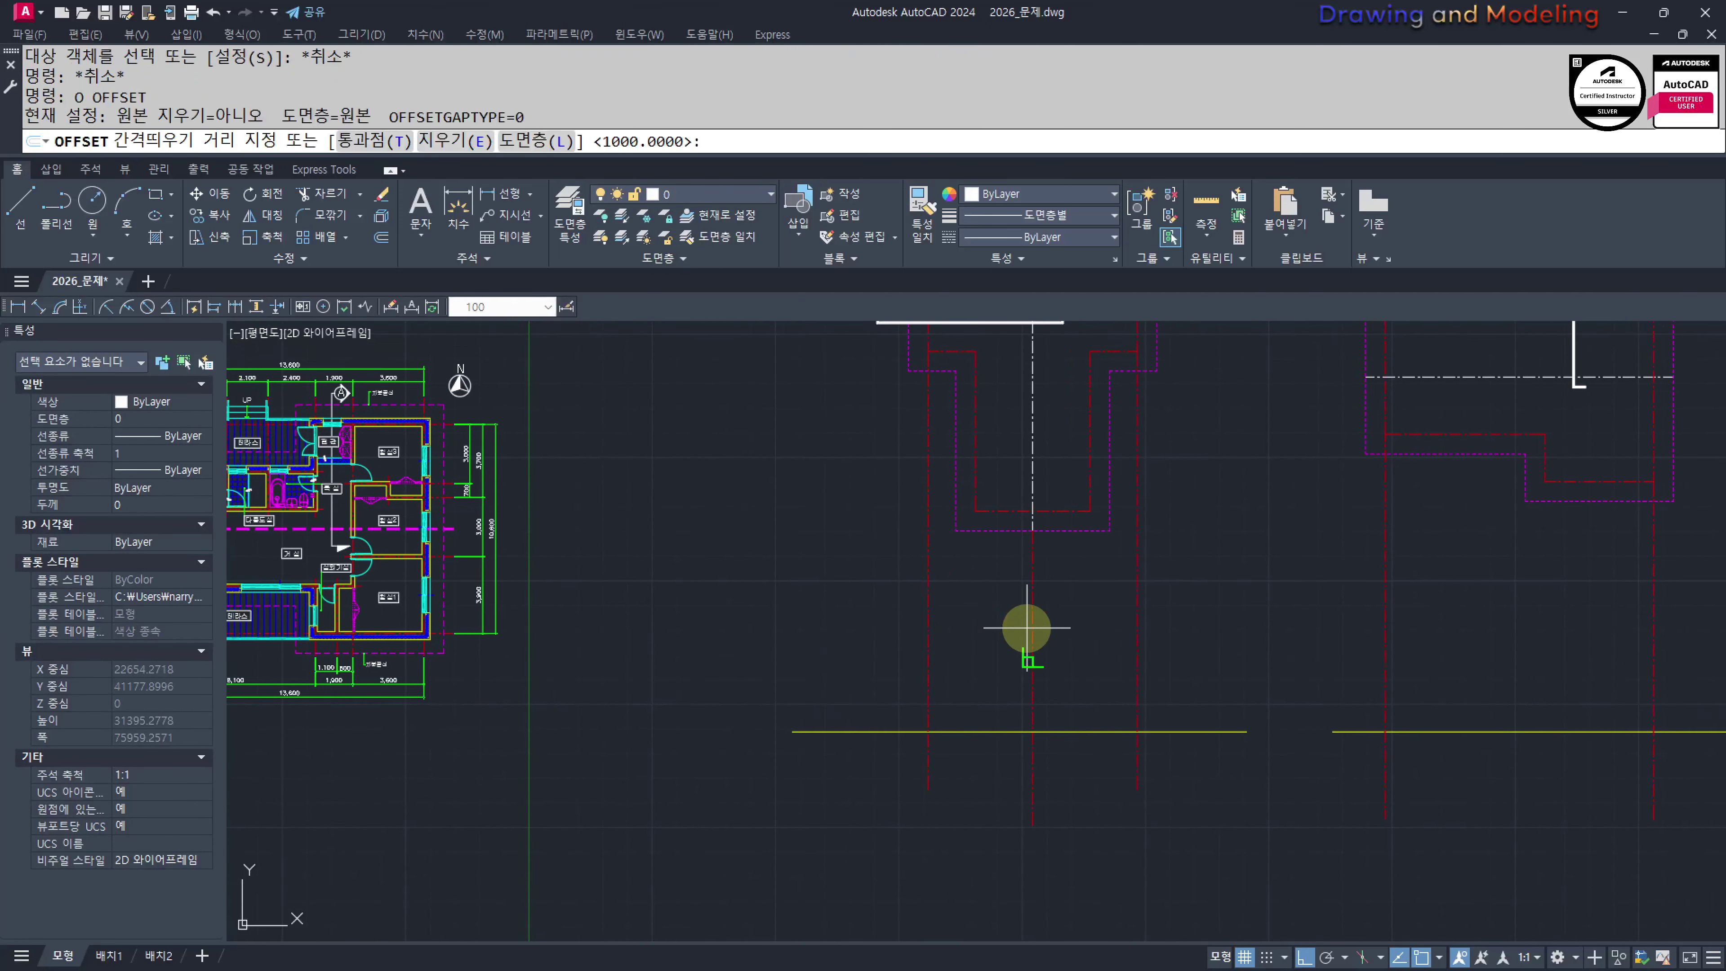
key(Escape)
key(Escape)
key(Escape)
Examine the terrace, its UP steps and the entrance area in the floor plan
middle_drag(421, 470, 728, 520)
scroll(534, 455, up, 6)
middle_drag(413, 467, 606, 483)
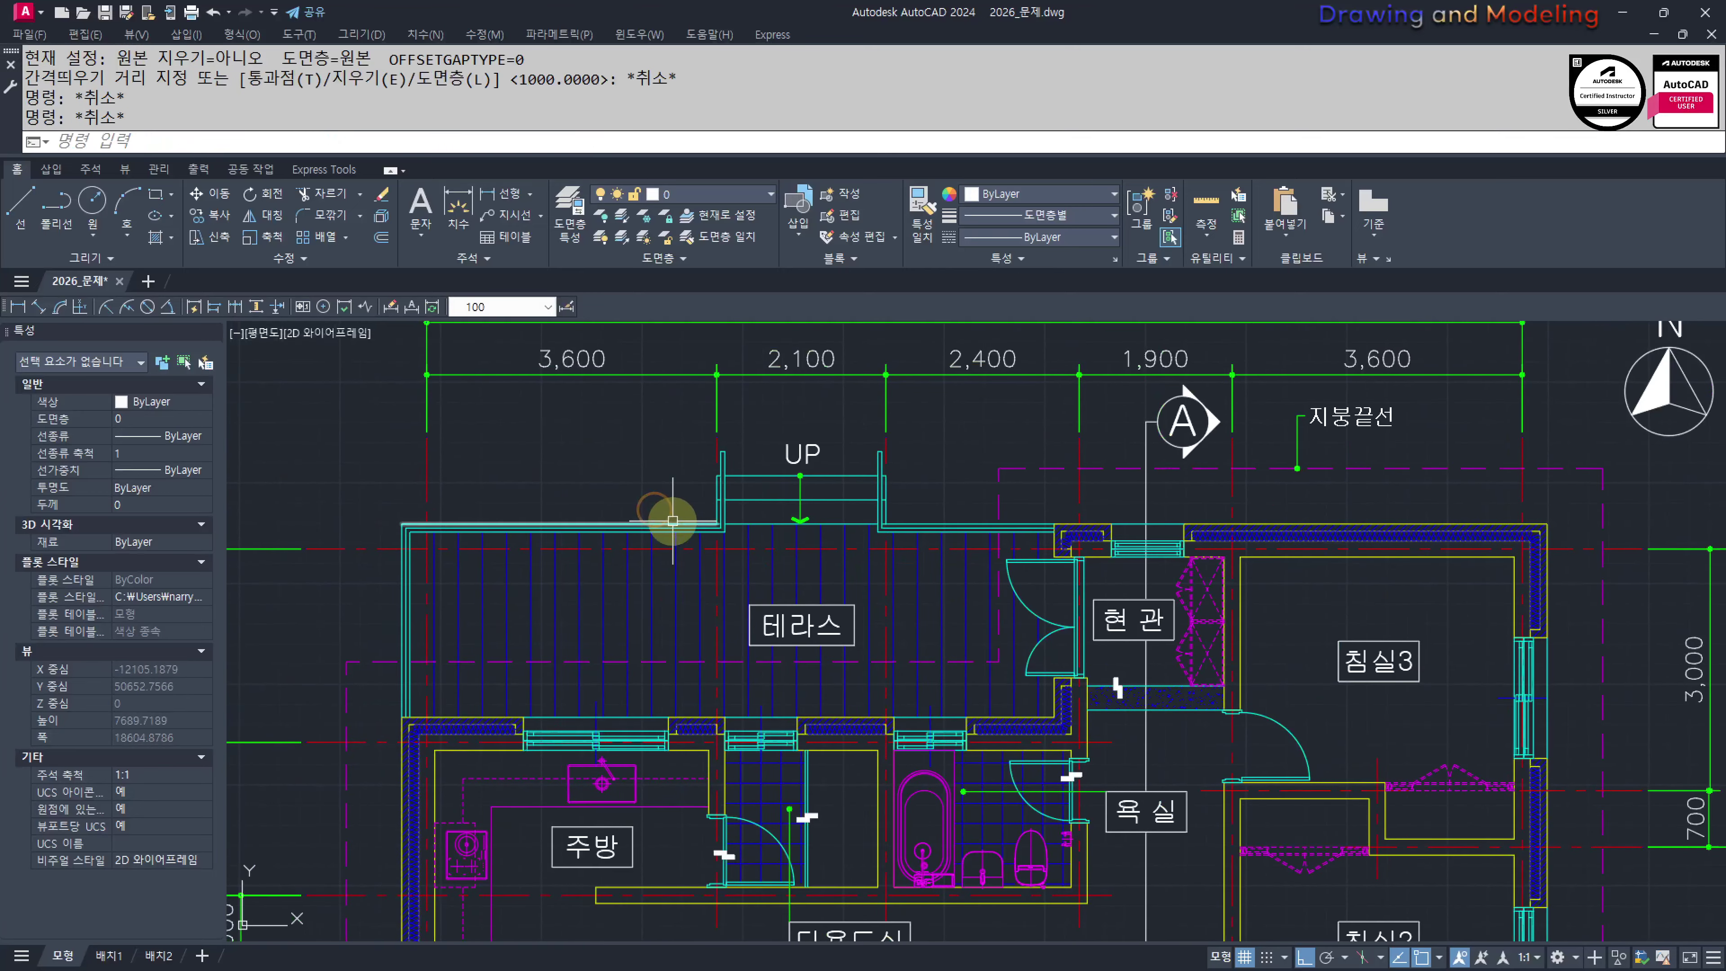
scroll(820, 464, up, 4)
scroll(857, 469, down, 6)
middle_drag(1063, 632, 1020, 494)
middle_drag(835, 752, 974, 614)
middle_drag(1086, 452, 1057, 699)
scroll(897, 447, up, 4)
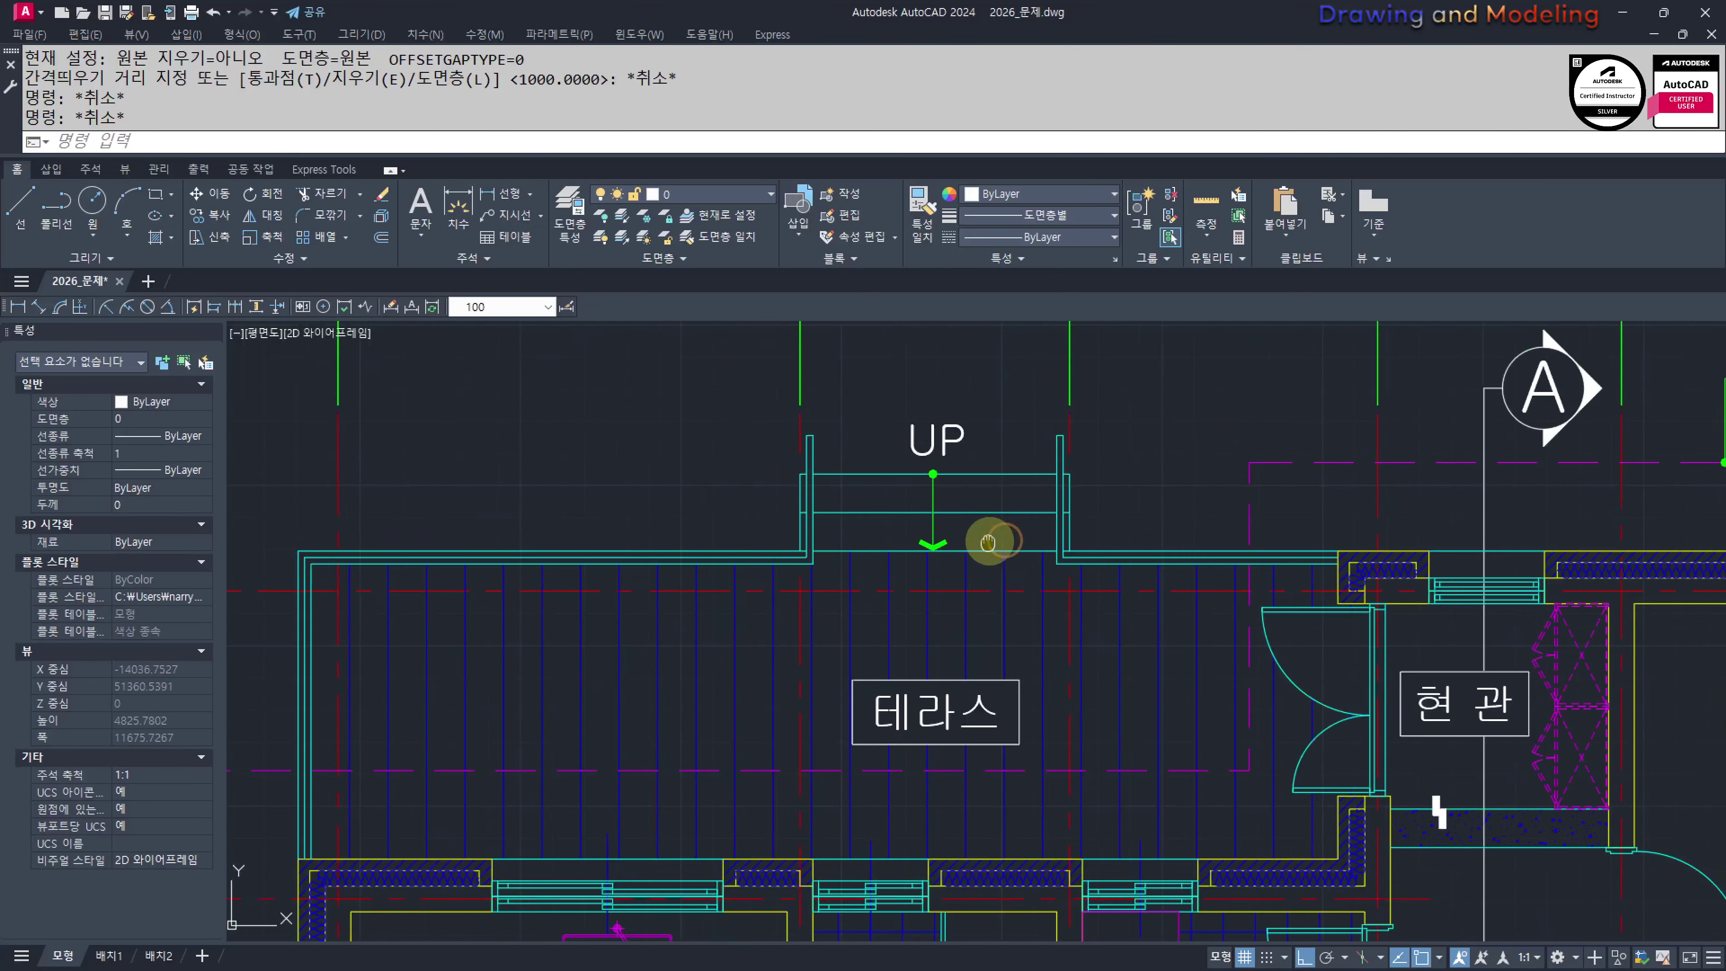
middle_drag(922, 639, 987, 638)
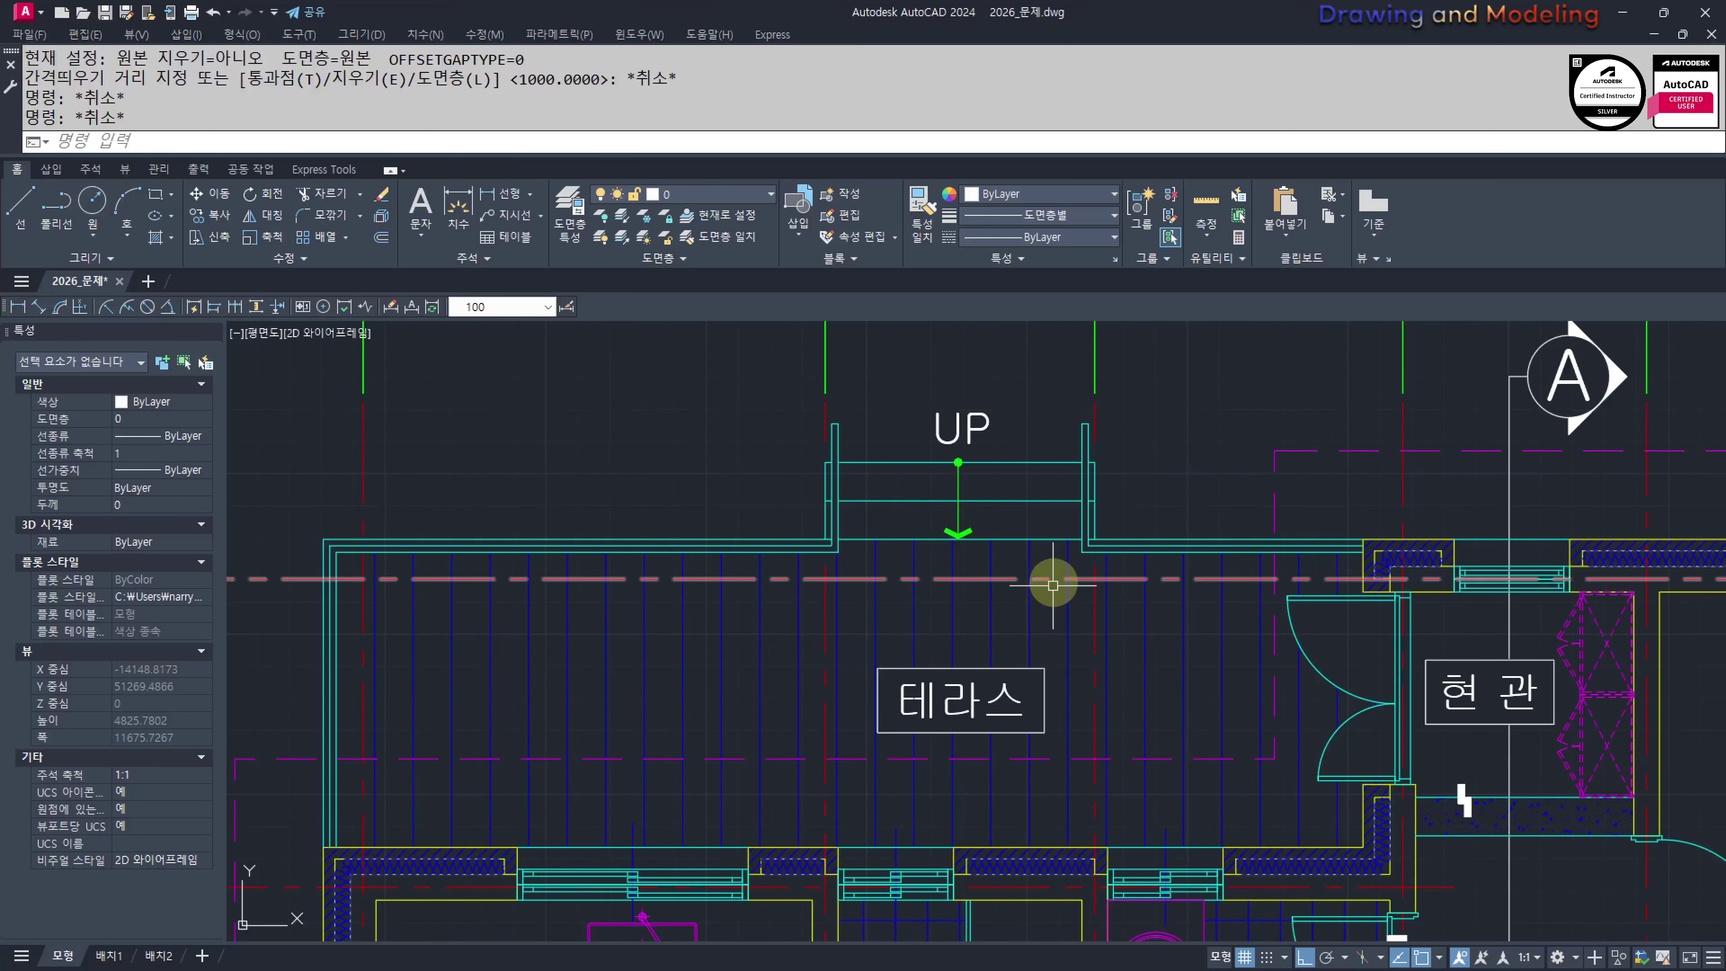
scroll(1001, 605, down, 5)
scroll(962, 592, up, 3)
middle_drag(962, 593, 824, 554)
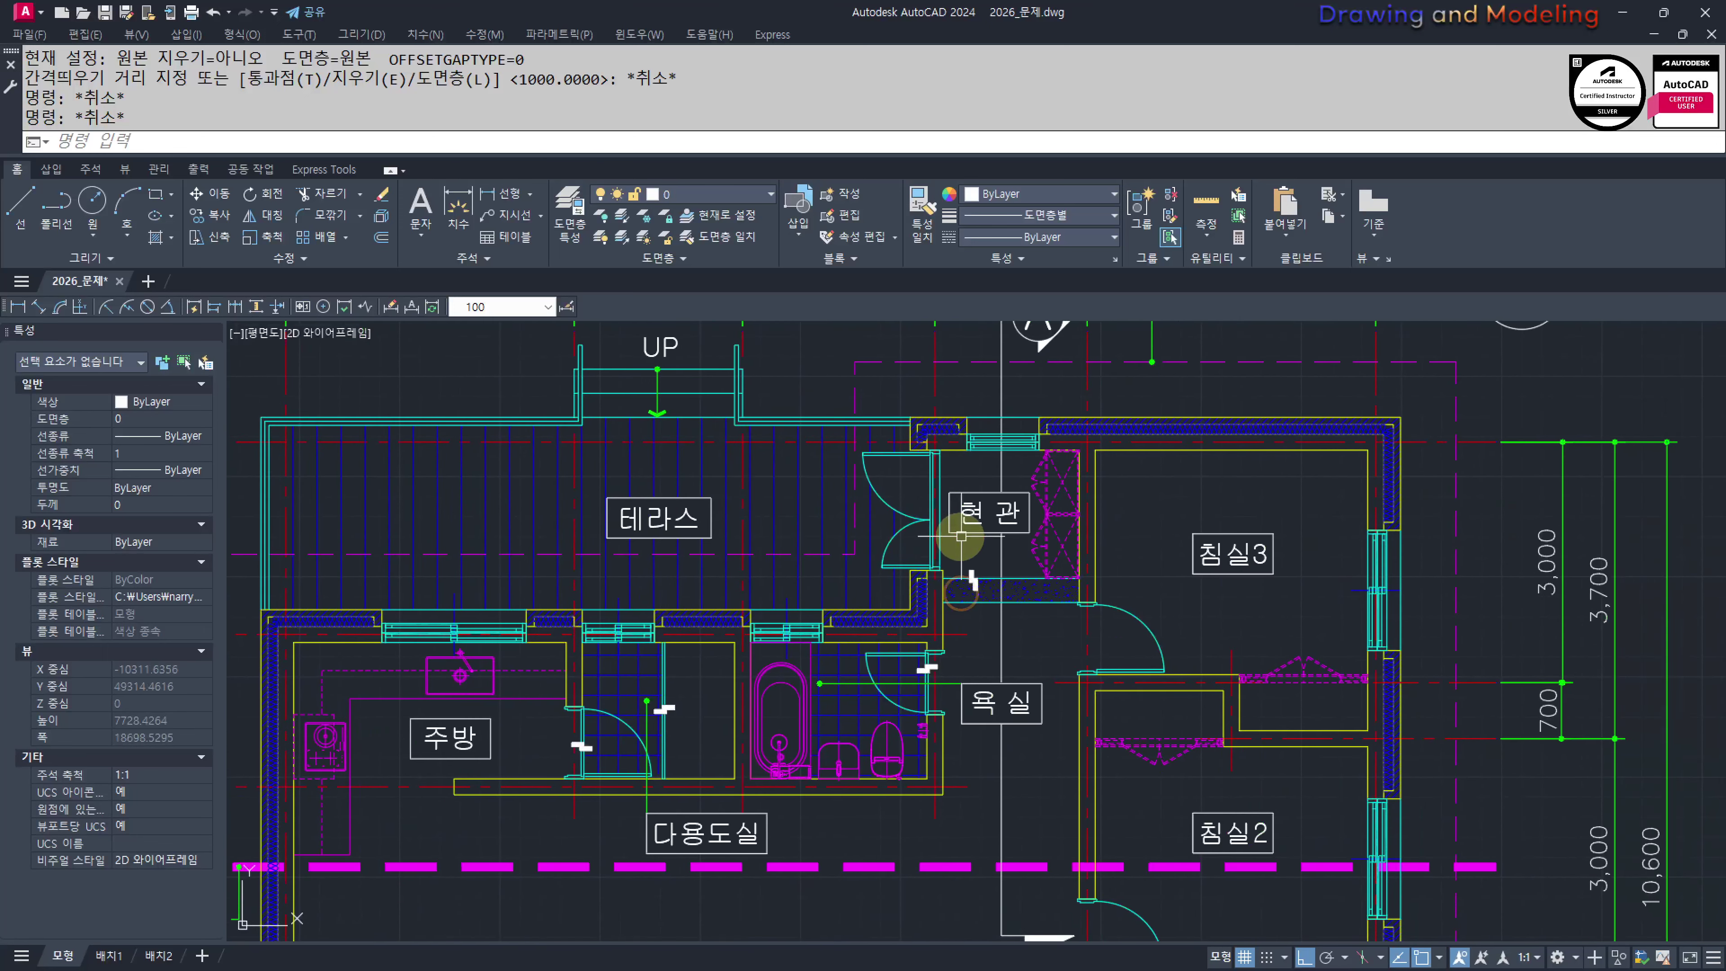
scroll(747, 562, down, 2)
scroll(740, 558, down, 2)
Offset the yellow base line beneath the rotated outline 600 upward
mouse_move(1225, 697)
middle_down()
mouse_move(774, 558)
mouse_move(765, 530)
middle_up()
middle_drag(959, 648, 687, 555)
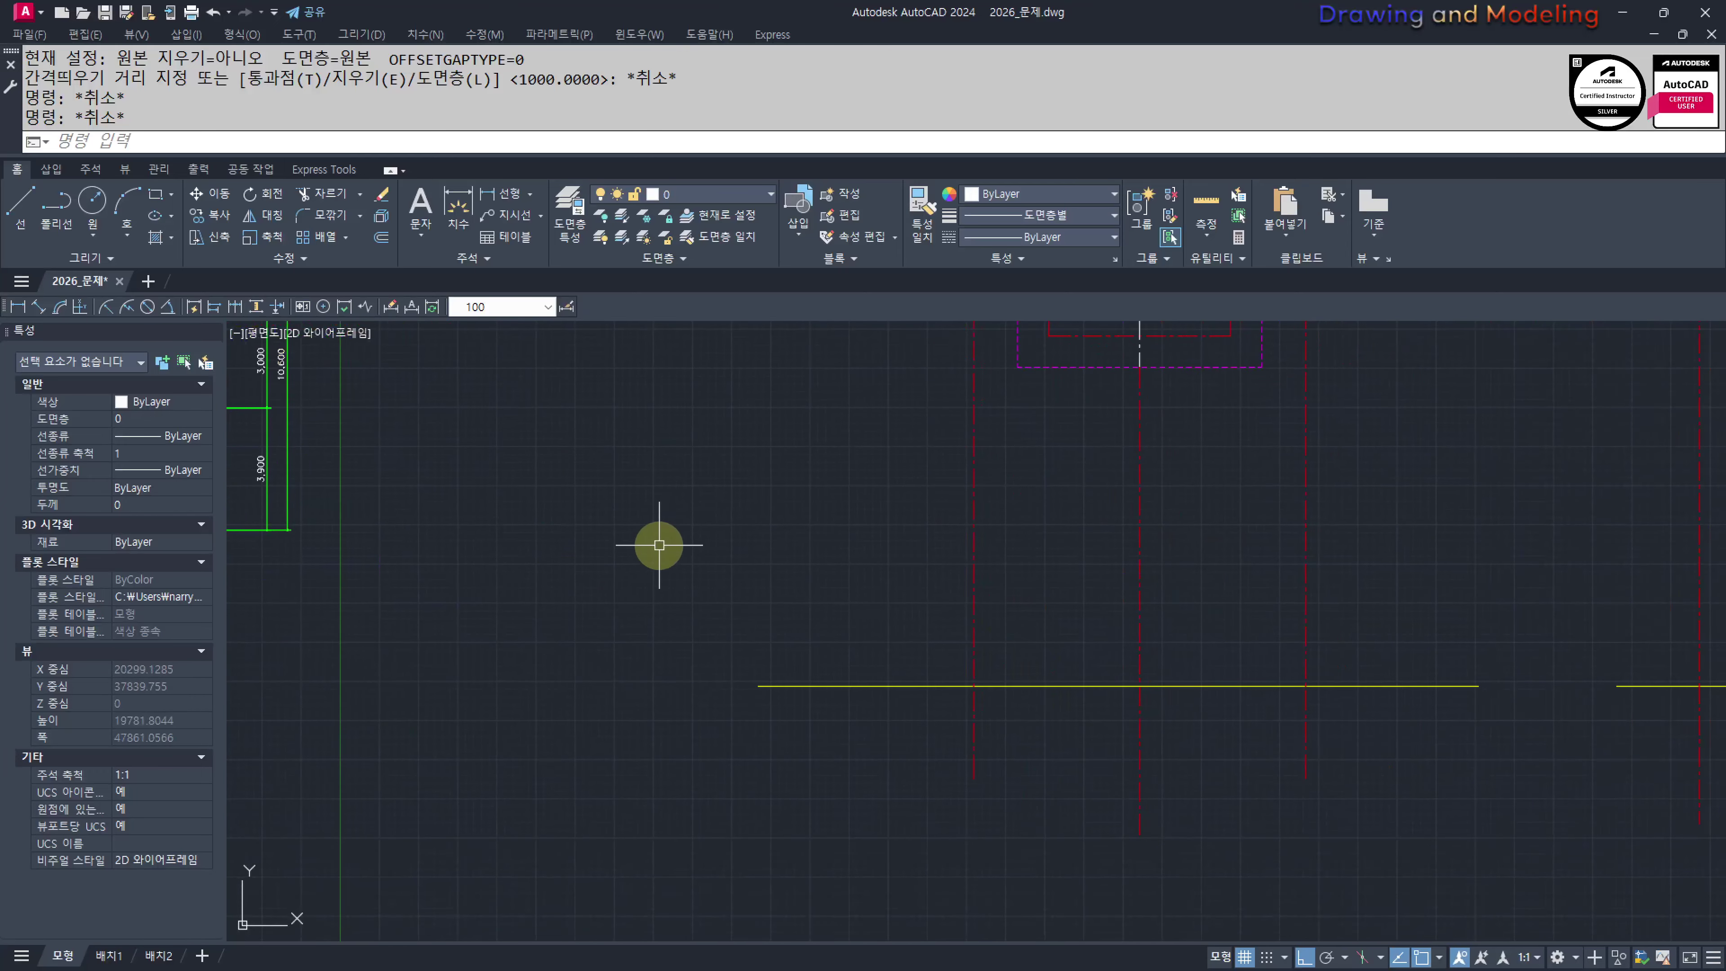
text(o)
key(Return)
key(Return)
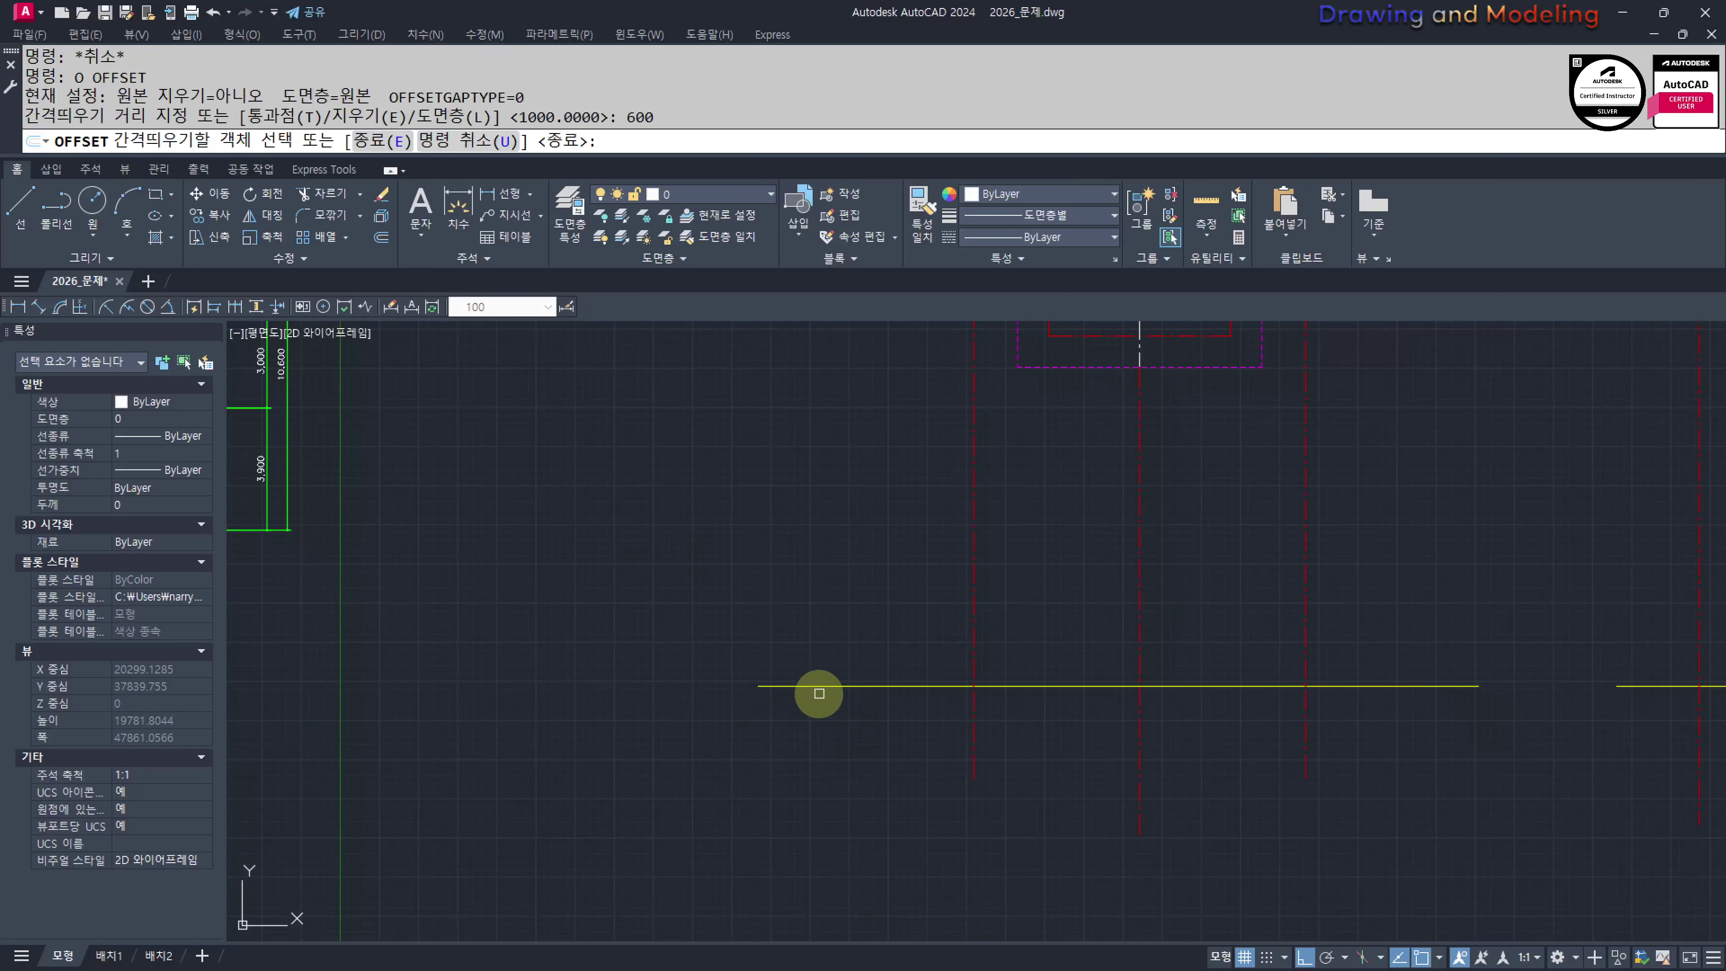
click(820, 690)
click(840, 608)
key(Escape)
Offset the upper of the two yellow horizontal lines 2400 upward
scroll(1032, 639, up, 4)
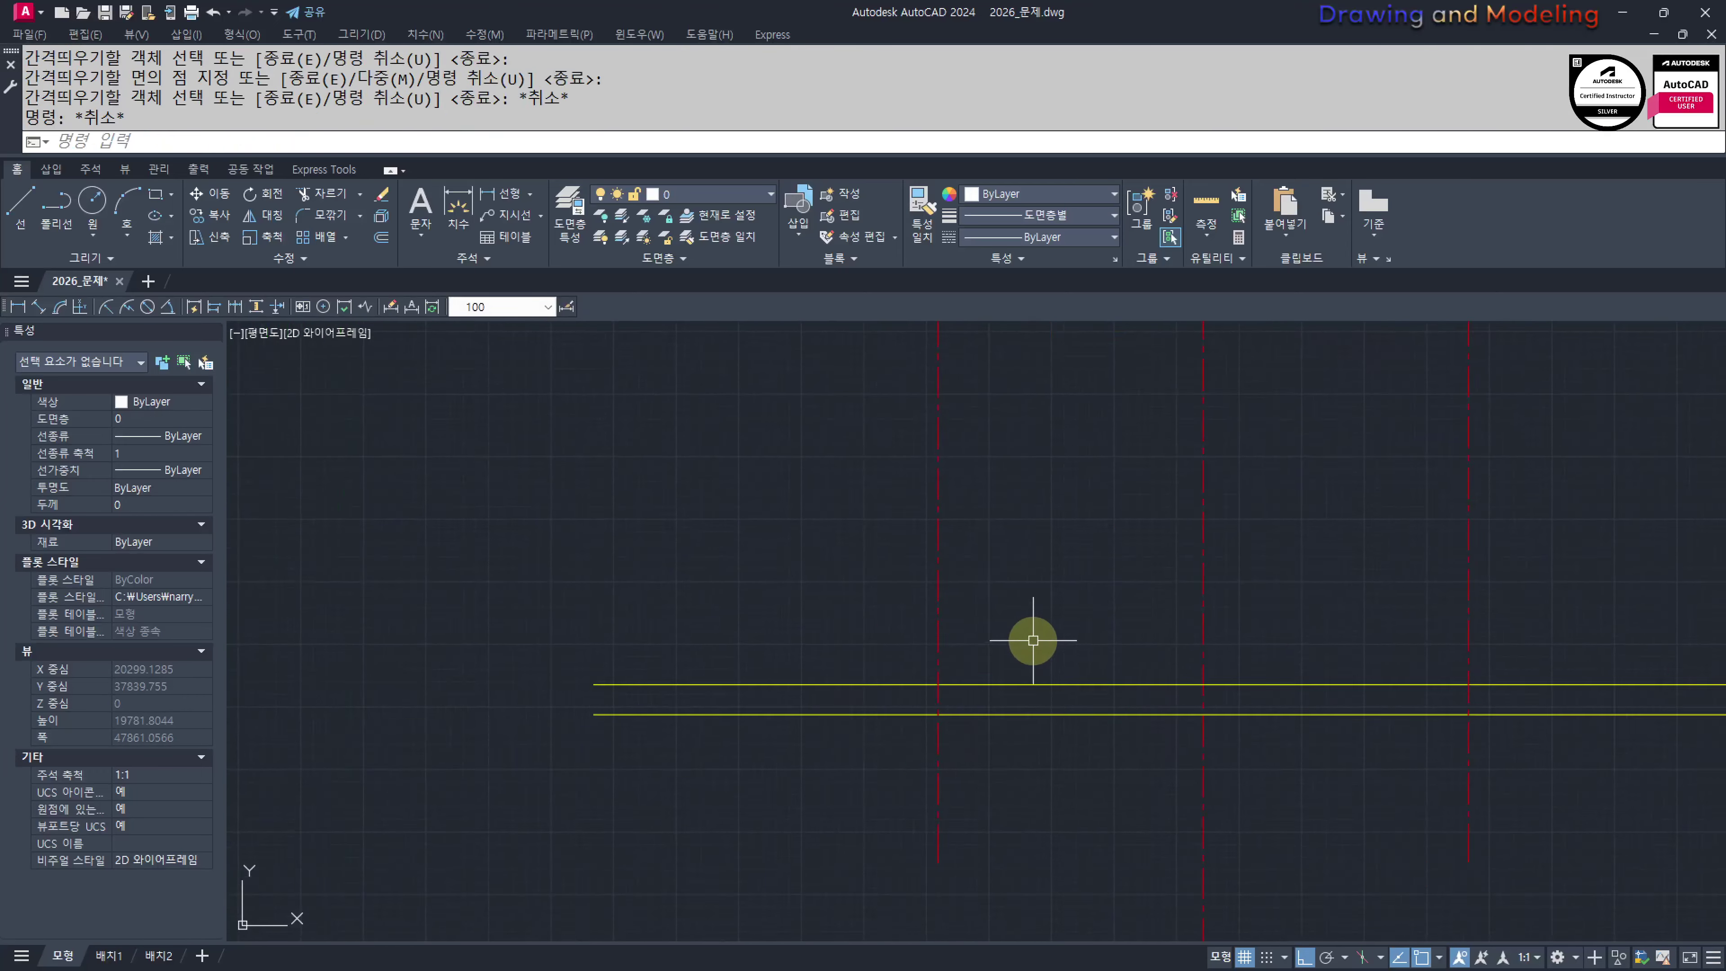
middle_drag(1032, 640, 743, 605)
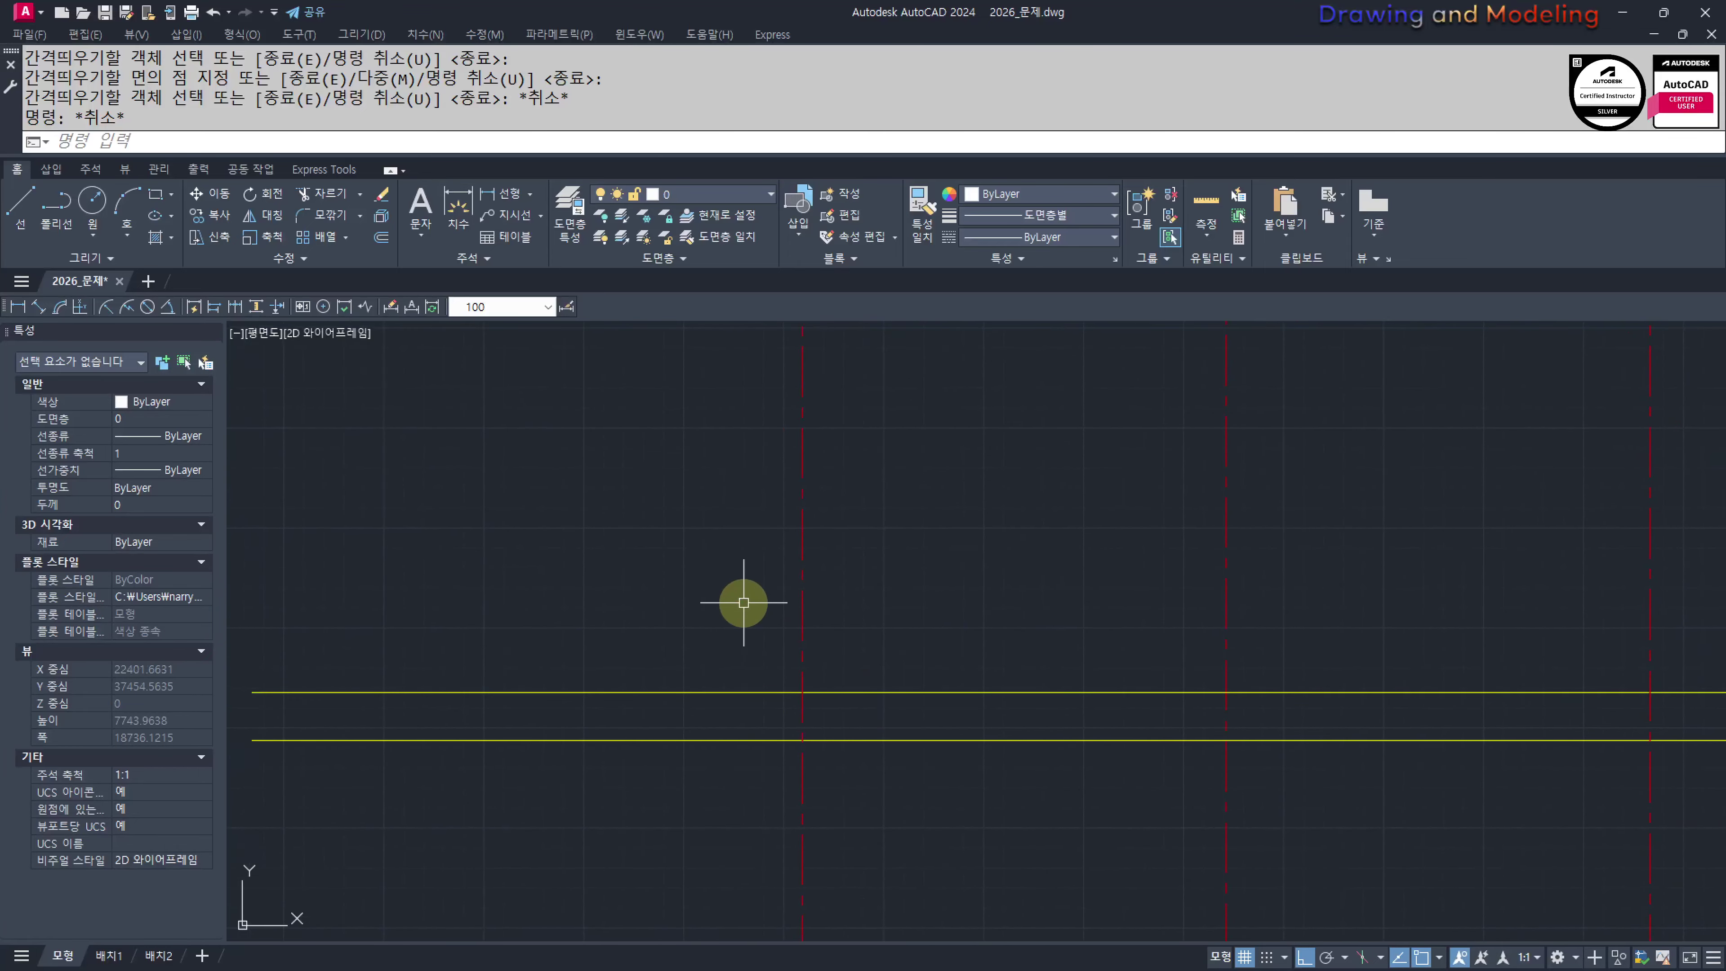
text(o)
key(Return)
key(Escape)
text(o)
key(Return)
text(2400)
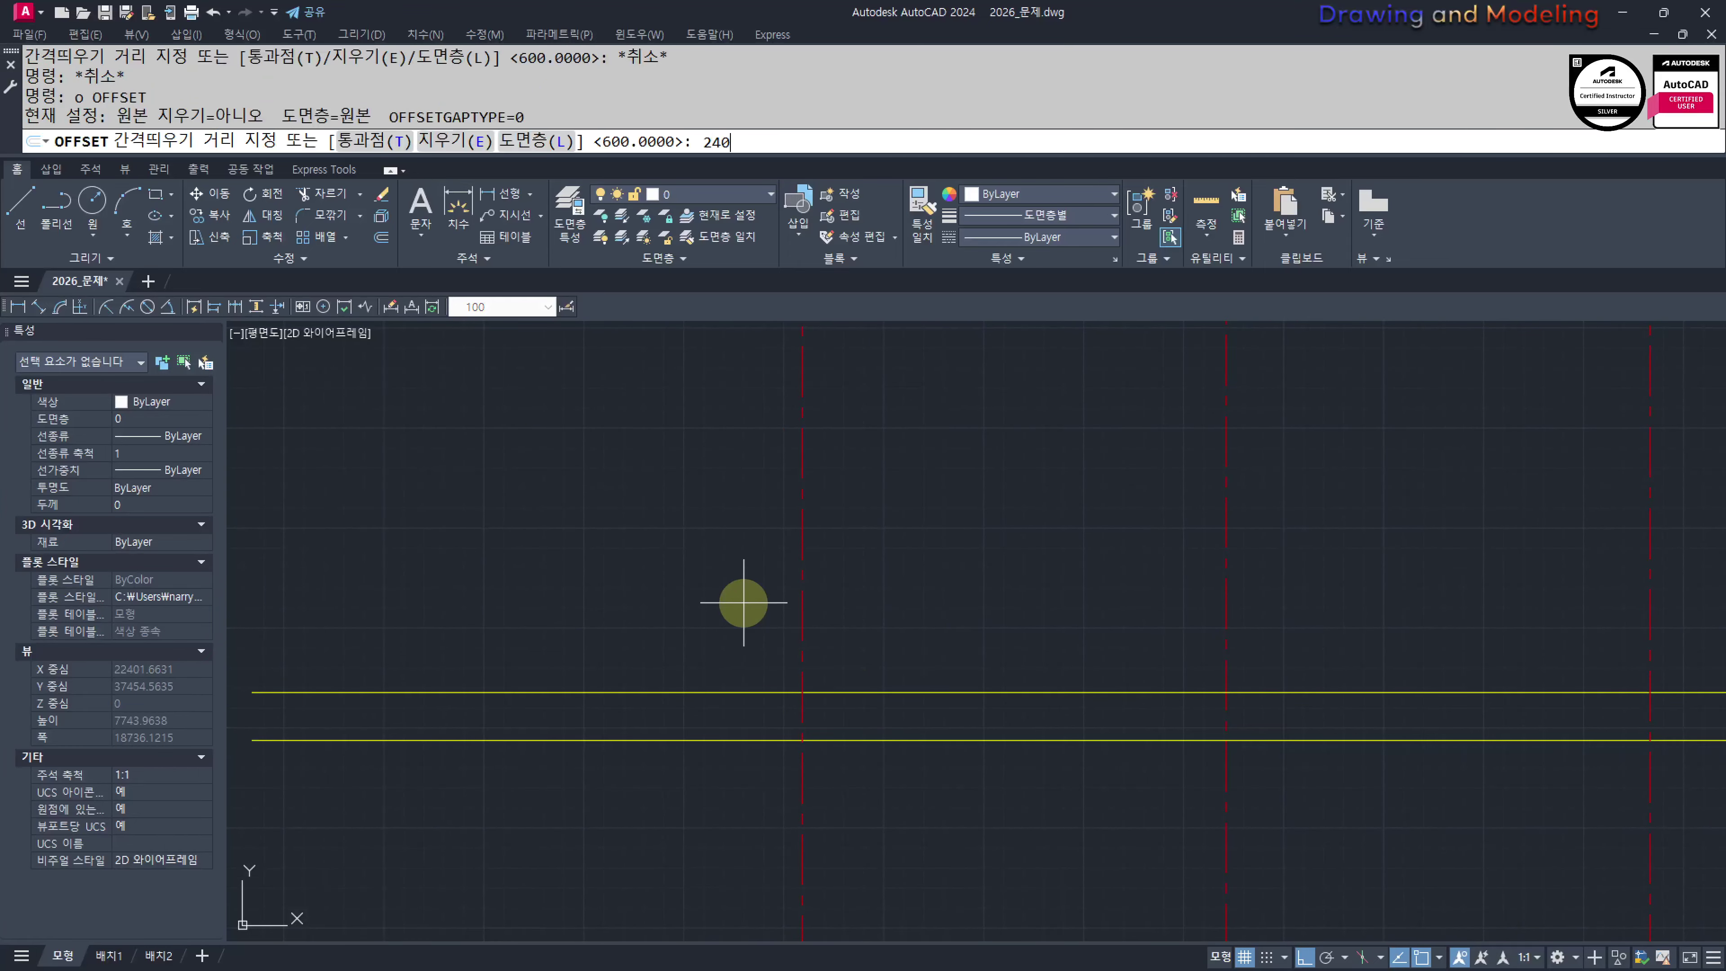
key(Return)
click(730, 691)
click(731, 490)
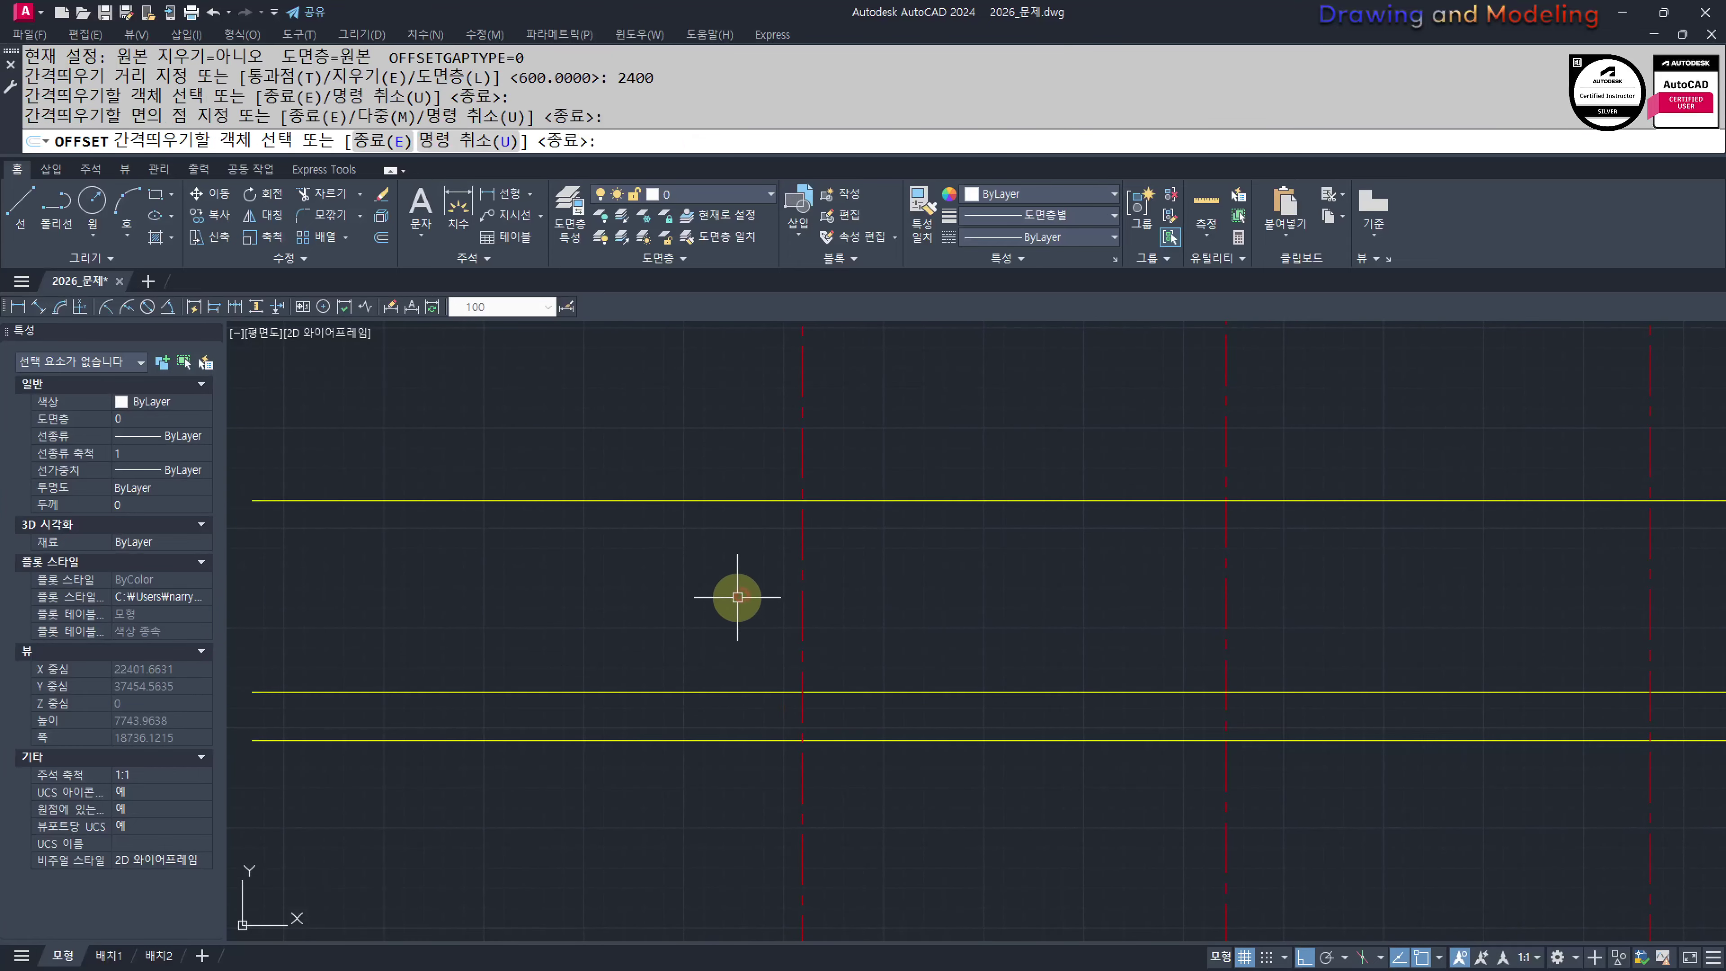
key(Escape)
Offset the topmost yellow horizontal line 600 upward
text(o)
key(Return)
text(600)
key(Return)
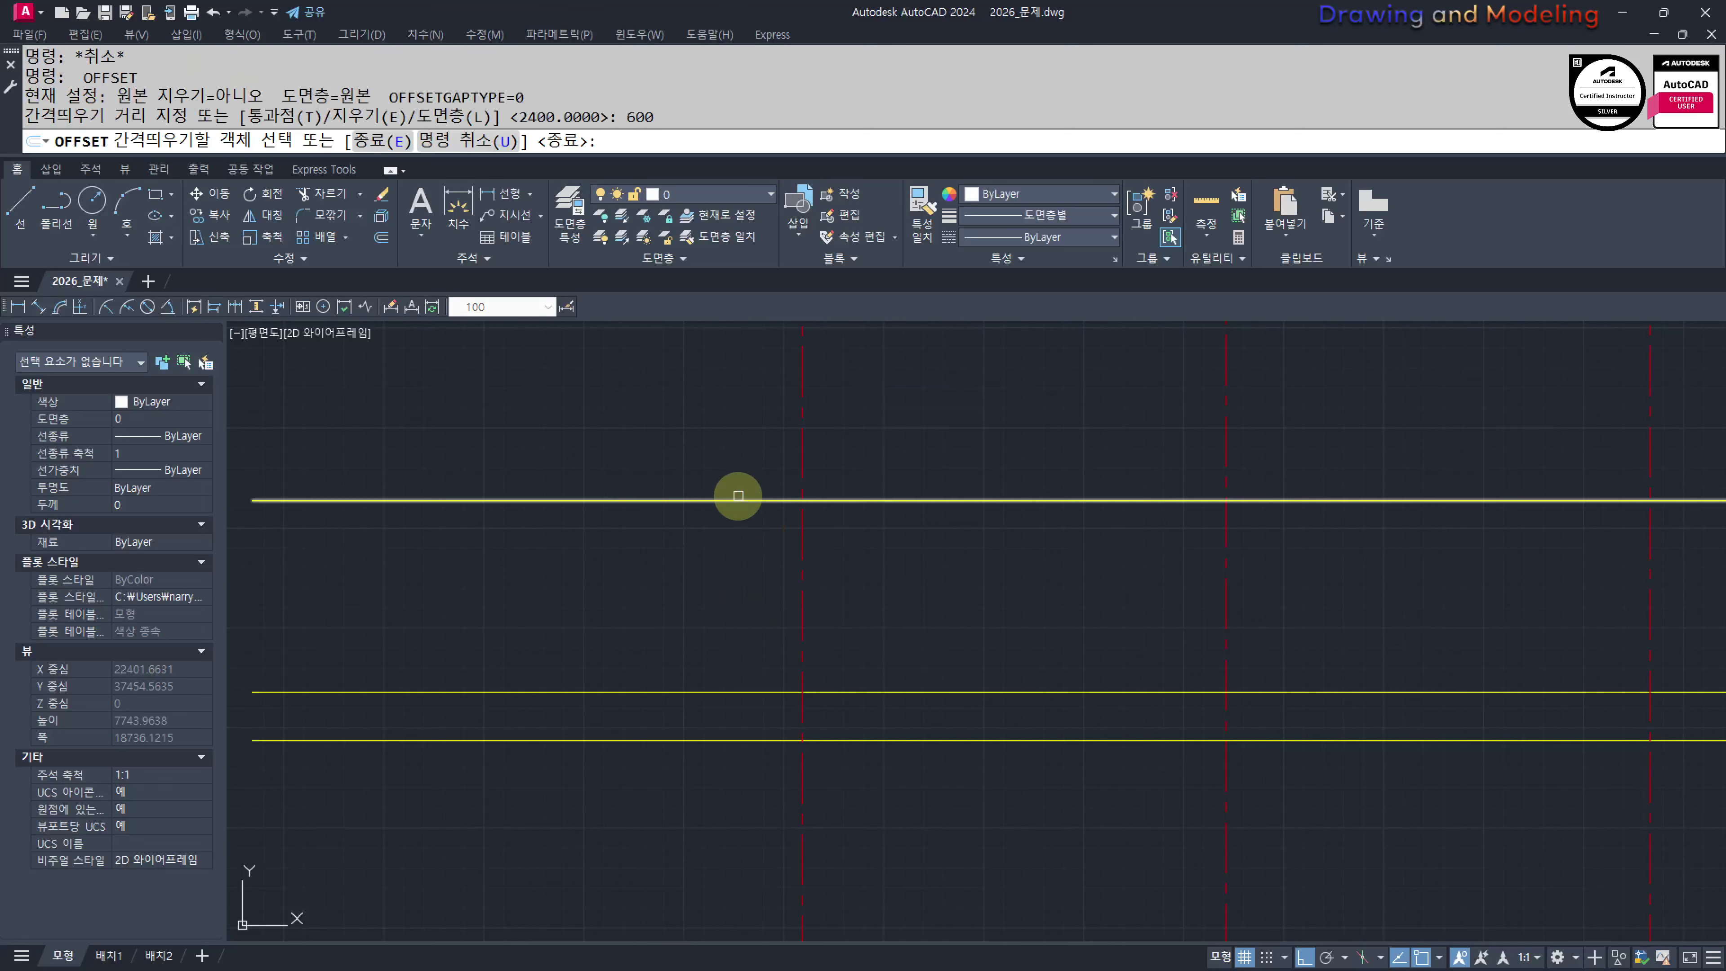
click(732, 499)
click(708, 380)
key(Escape)
Draw a 1000 by 350 rectangle in the free space above the left part of the topmost yellow line
middle_drag(735, 442, 946, 645)
key(Return)
key(Escape)
key(Escape)
text(rec)
key(Return)
click(786, 584)
text(@100)
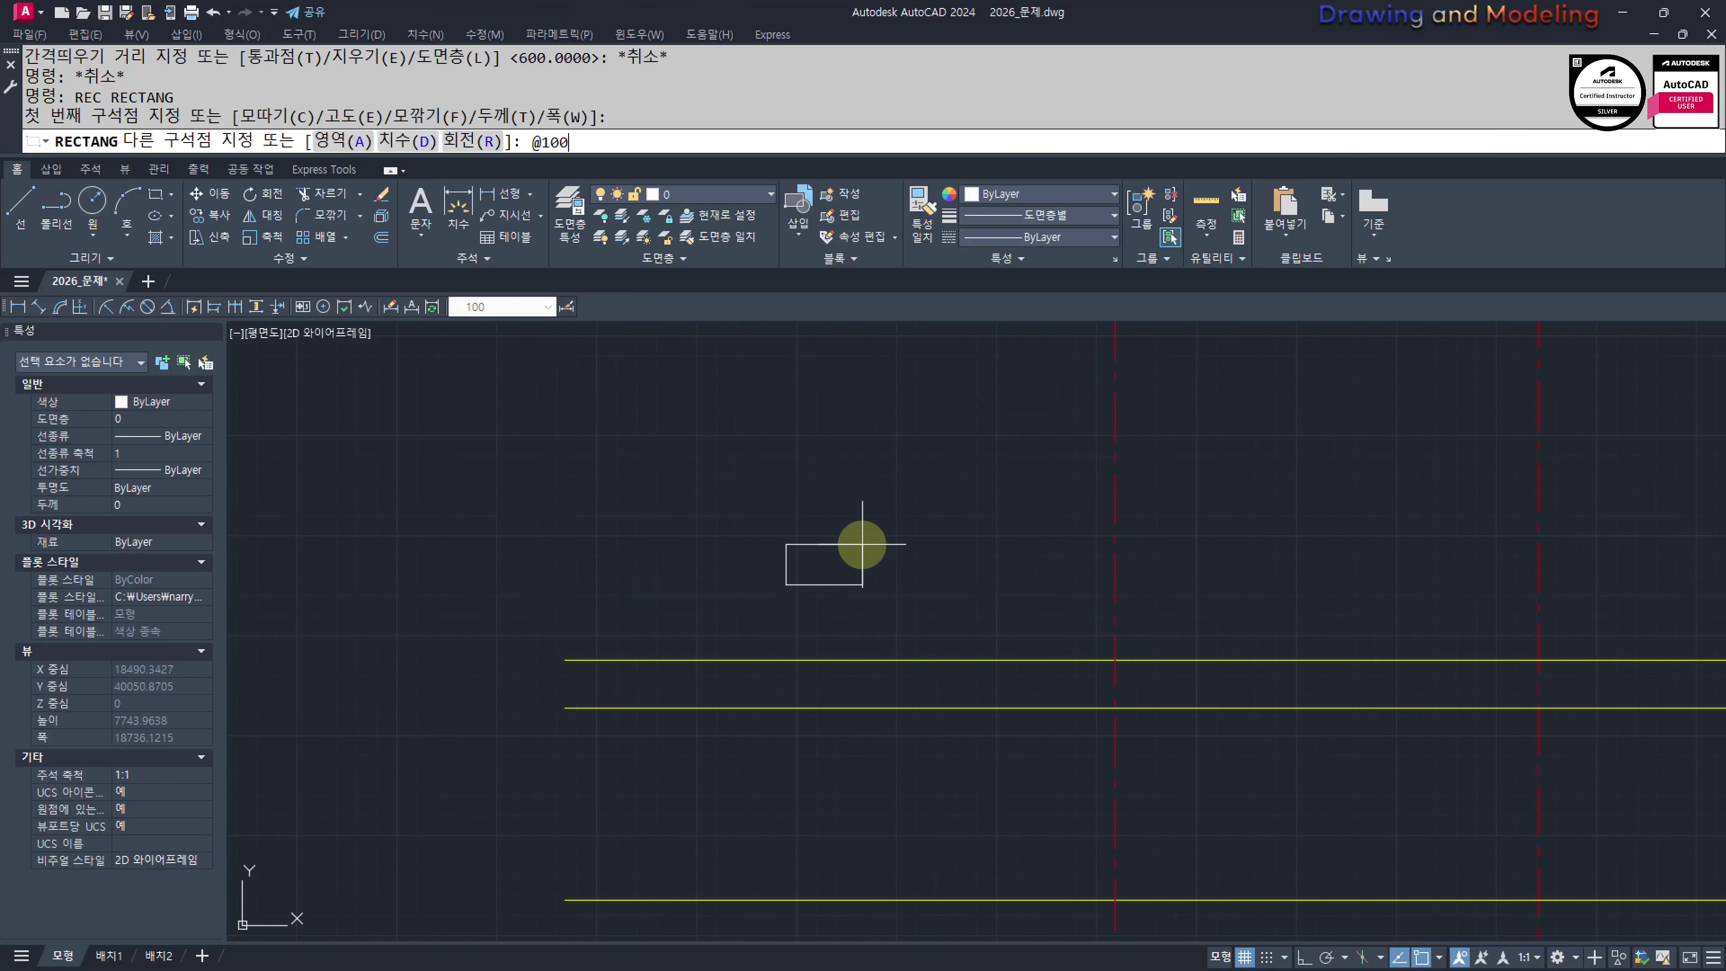
text(0,350)
key(Return)
key(Escape)
key(Escape)
middle_drag(993, 539, 1078, 553)
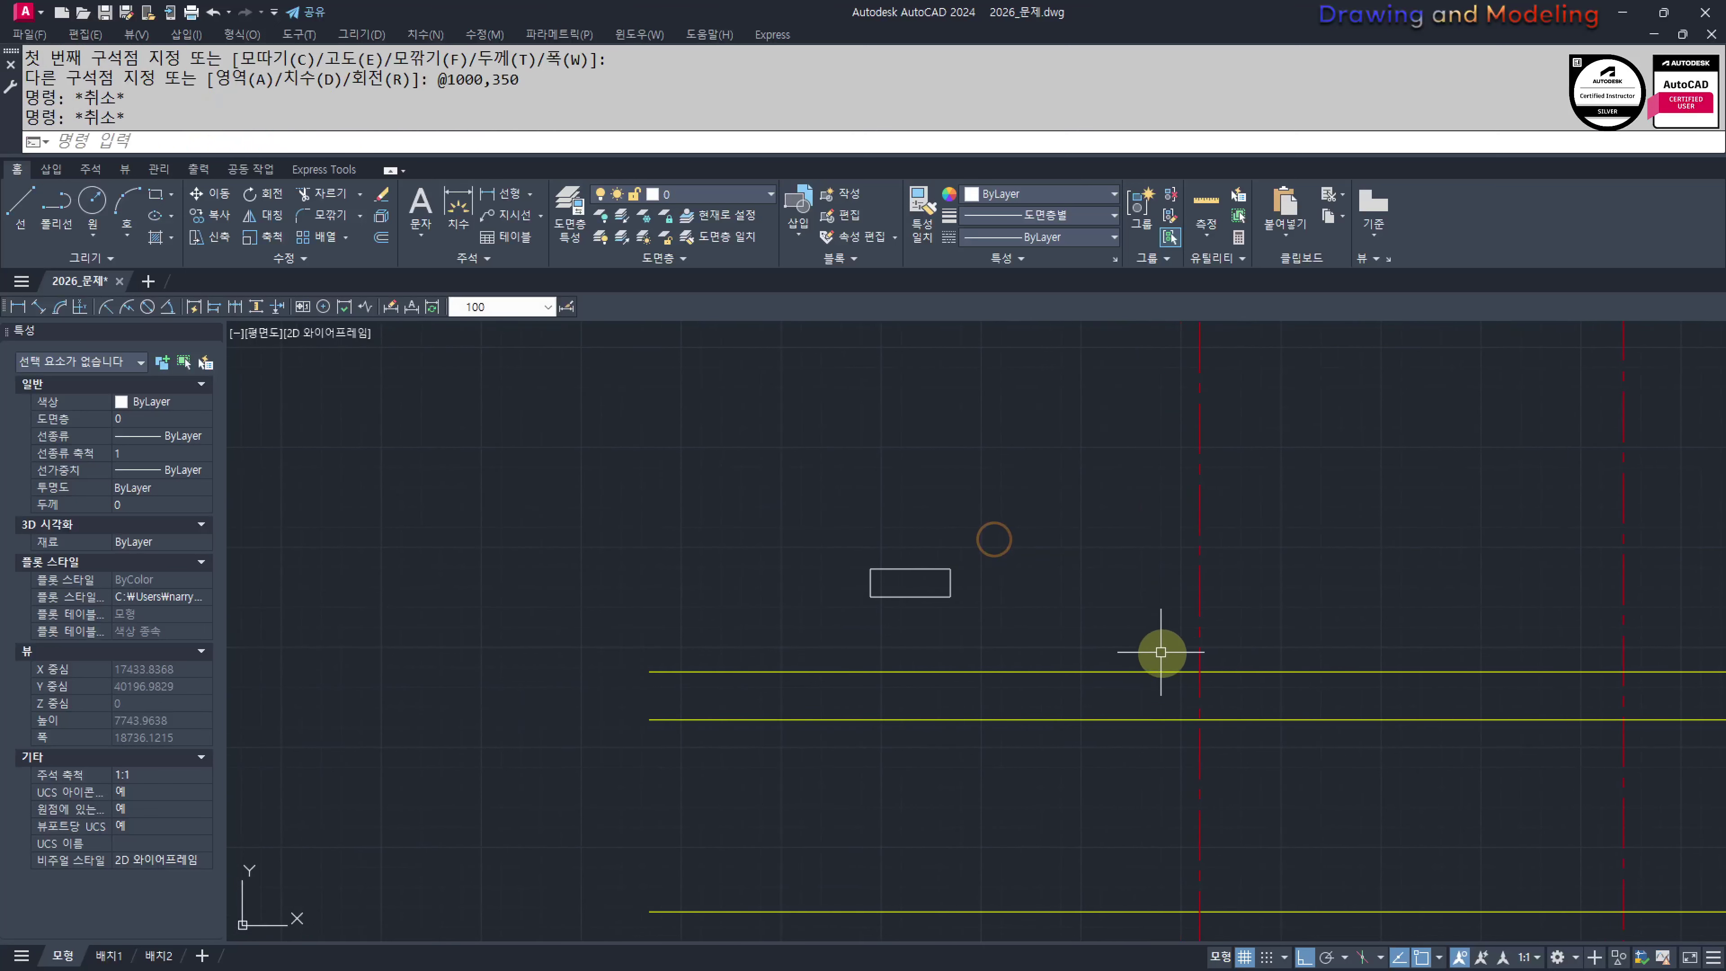
text(,)
key(Return)
click(982, 663)
key(Escape)
key(Escape)
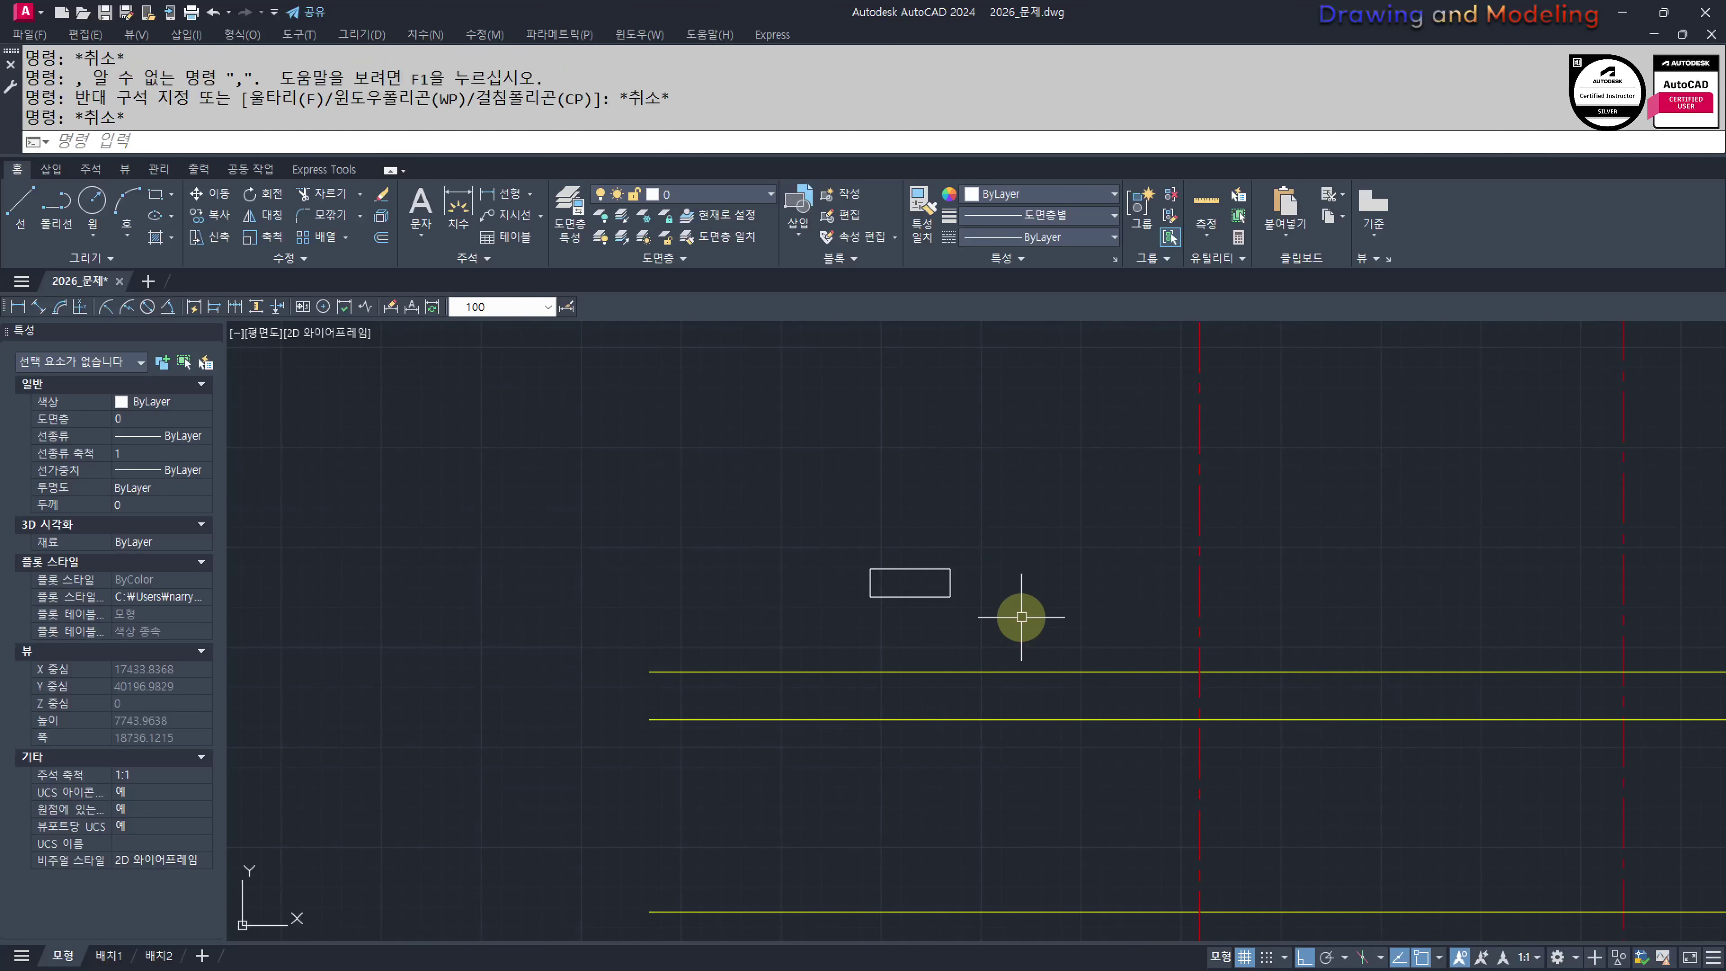
text(mm)
key(Return)
key(Escape)
key(Escape)
Draw a diagonal line across the small rectangle from its lower-left corner to its upper-right corner
scroll(910, 611, up, 2)
text(l)
key(Return)
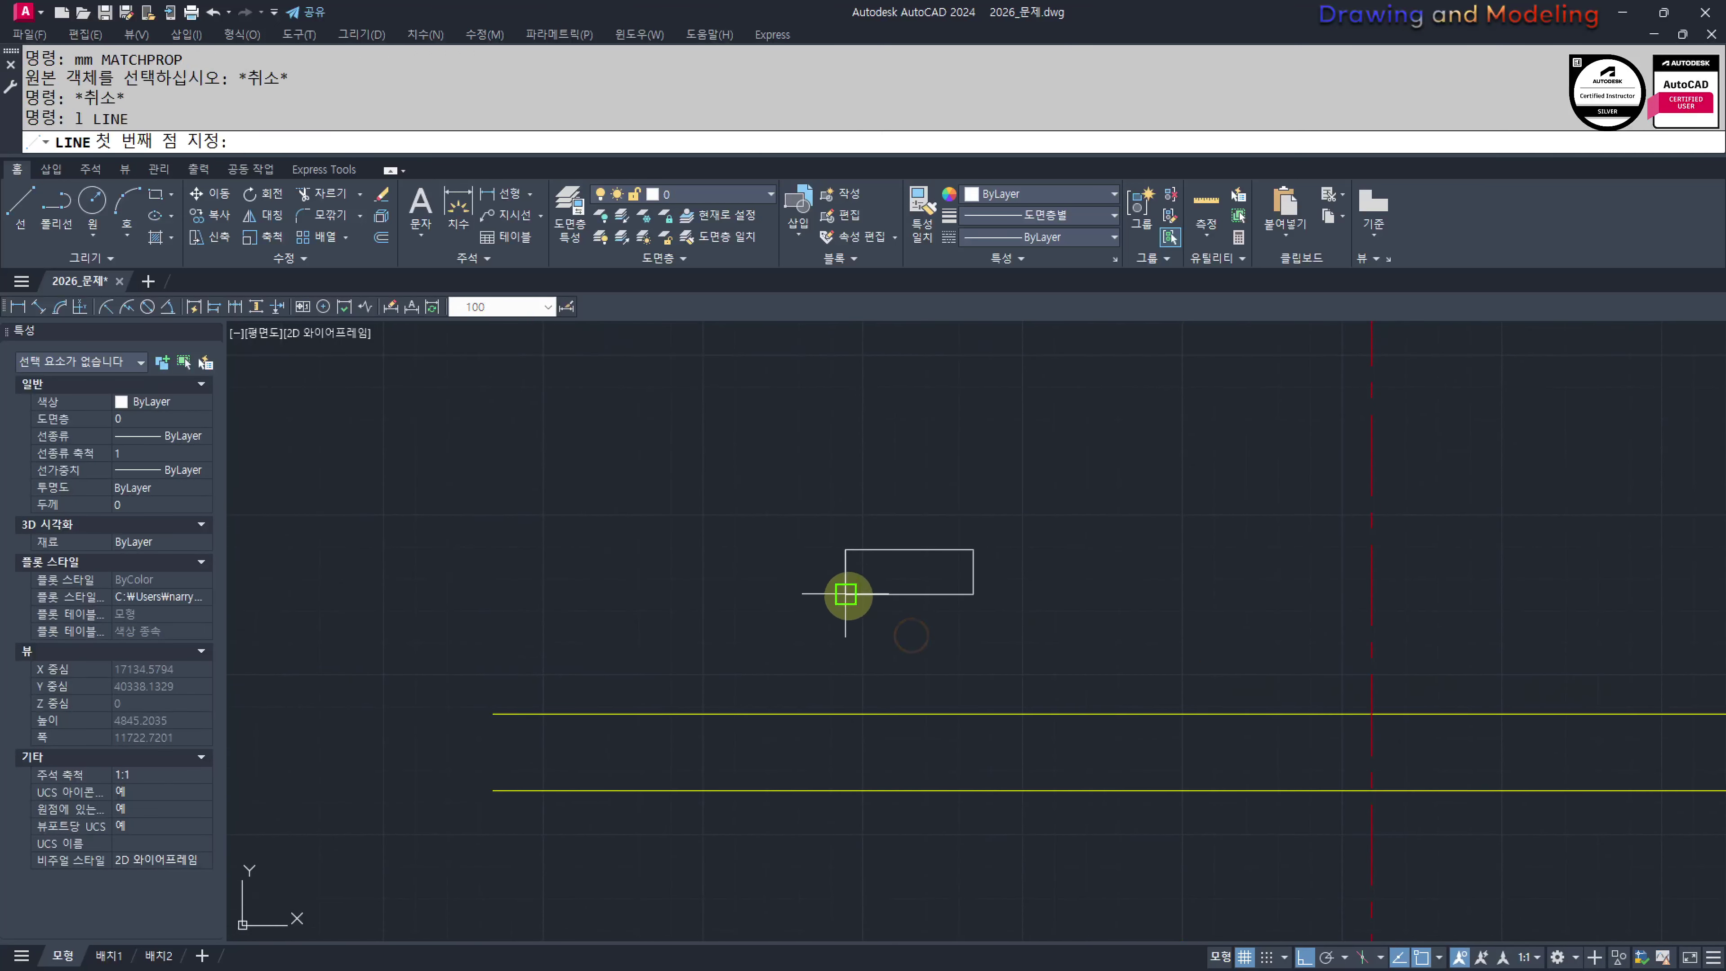
click(846, 592)
click(973, 548)
key(Escape)
key(Escape)
Trim away the rectangle's lower and right sides so a slope triangle above the diagonal is left
scroll(1028, 625, down, 2)
scroll(1028, 632, up, 4)
text(tr)
key(Return)
key(Return)
click(987, 525)
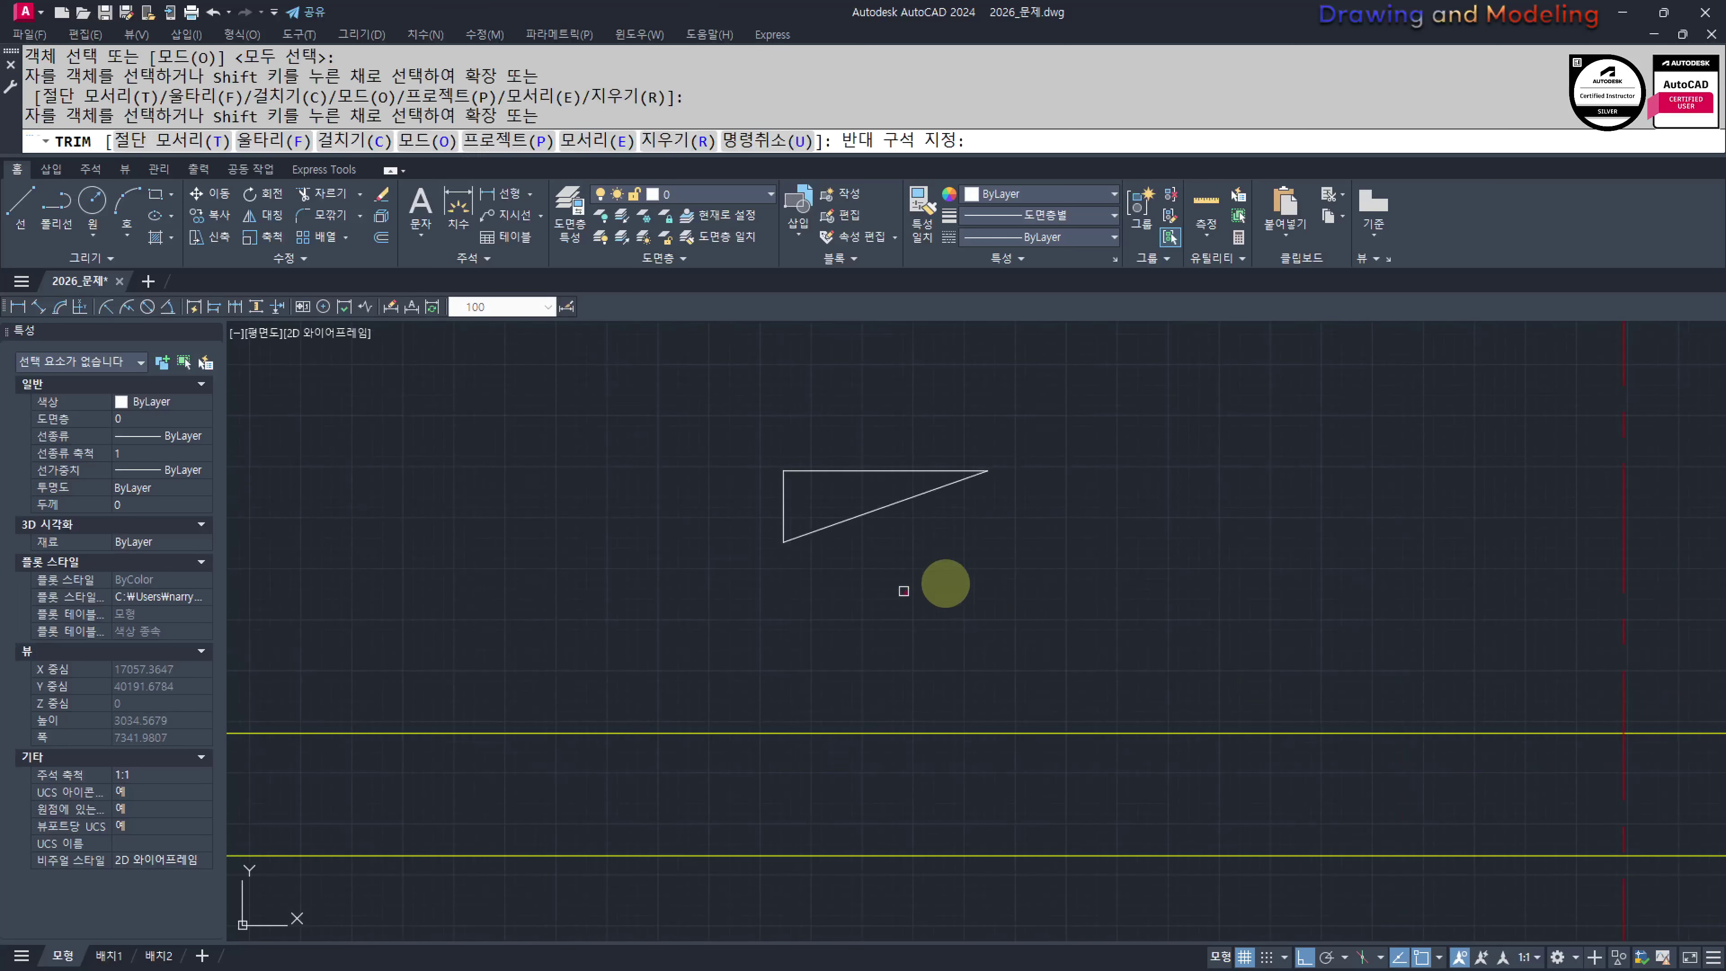
key(Escape)
key(Escape)
Match the properties of a yellow horizontal line onto the slope triangle's diagonal
text(mm)
key(Return)
click(900, 710)
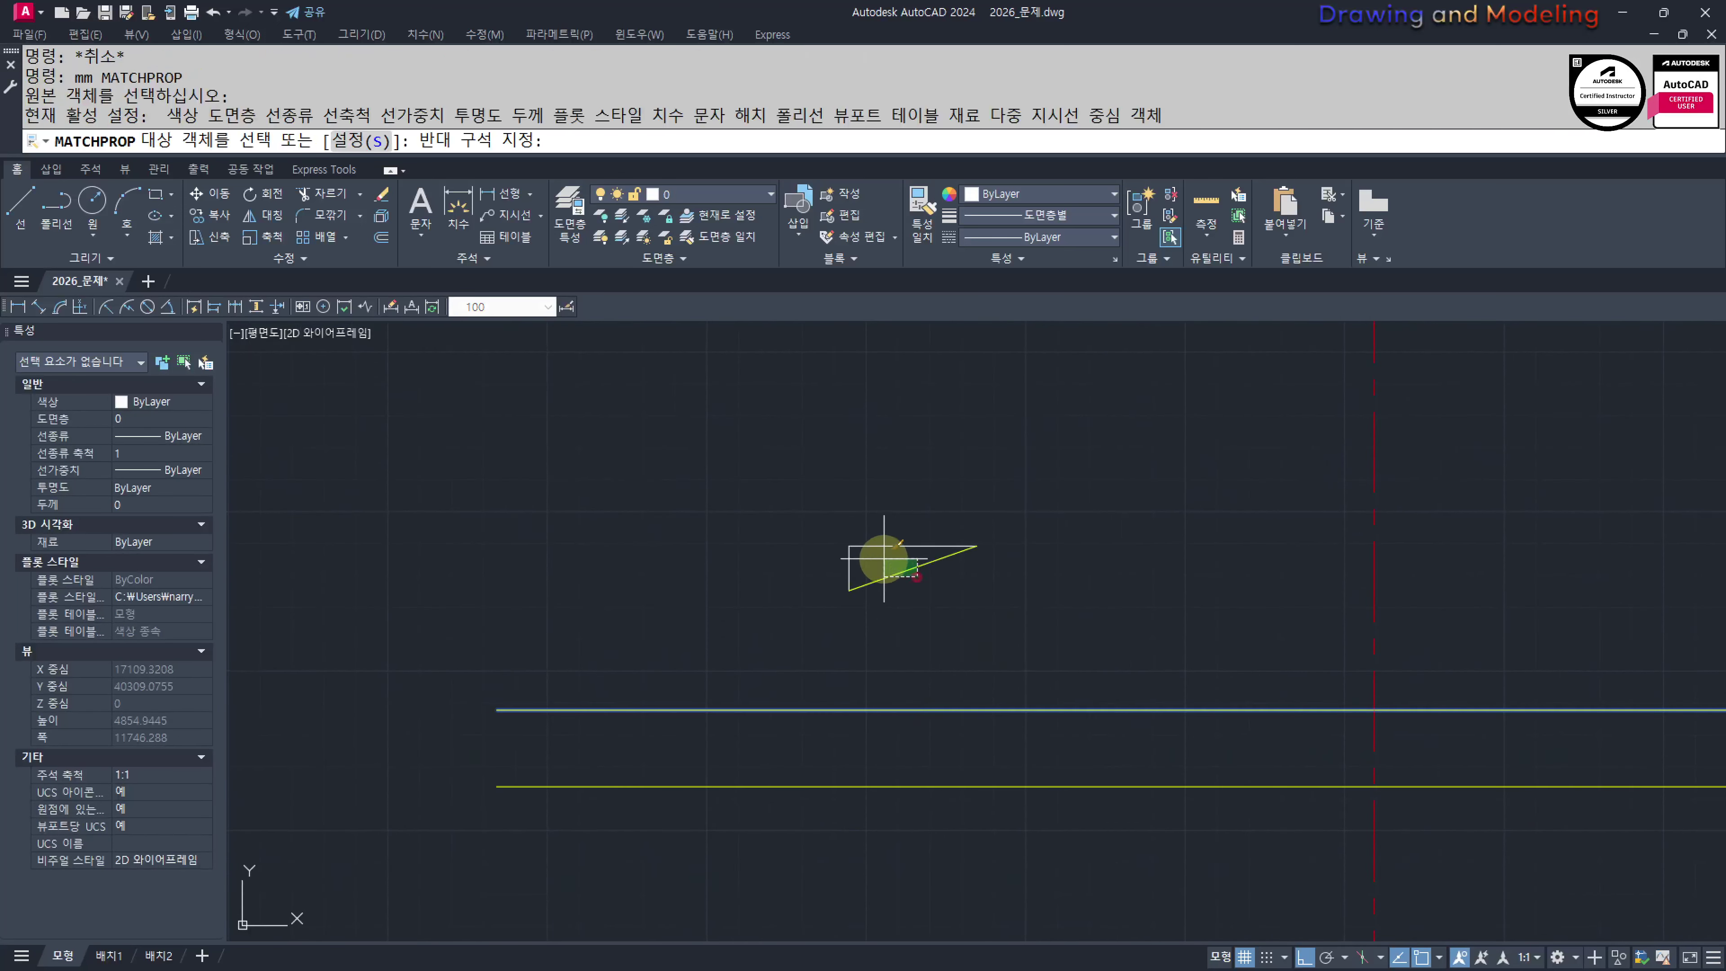
key(Escape)
key(Escape)
Make 01_해칭(PAT) the current layer and assign the slope triangle's horizontal and vertical legs to it
click(744, 196)
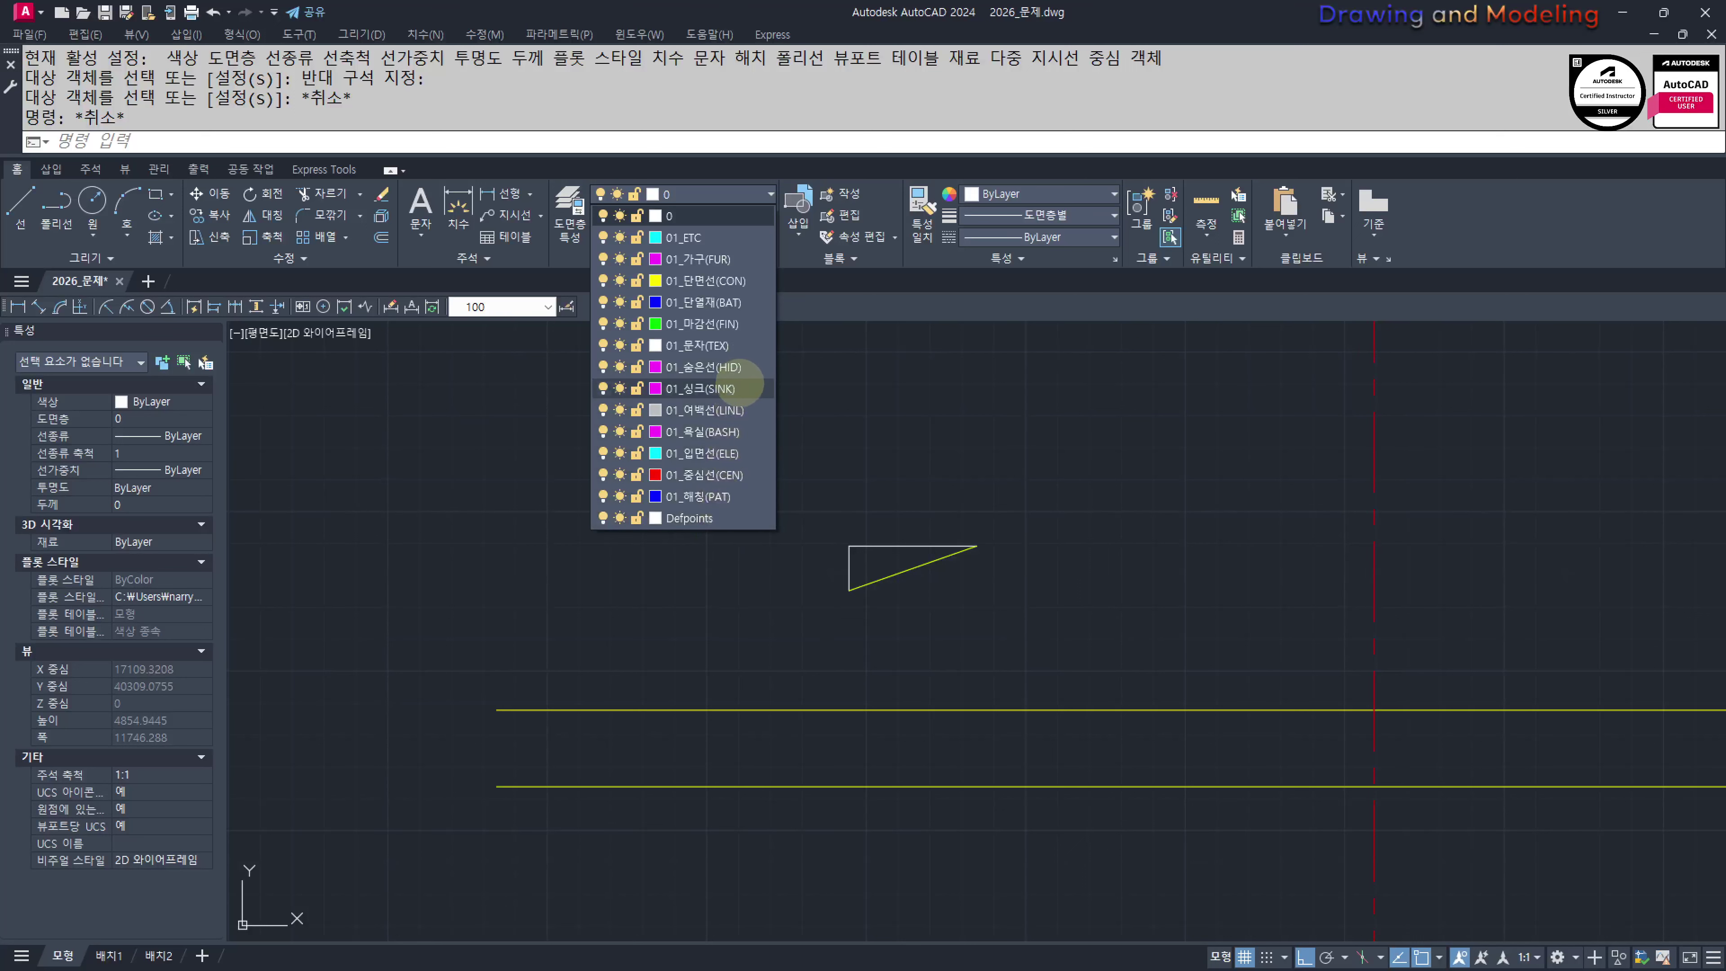
click(735, 489)
key(Escape)
key(Escape)
mouse_move(997, 604)
middle_down()
mouse_move(895, 586)
mouse_move(873, 603)
middle_up()
key(Escape)
drag(741, 533, 671, 490)
click(711, 193)
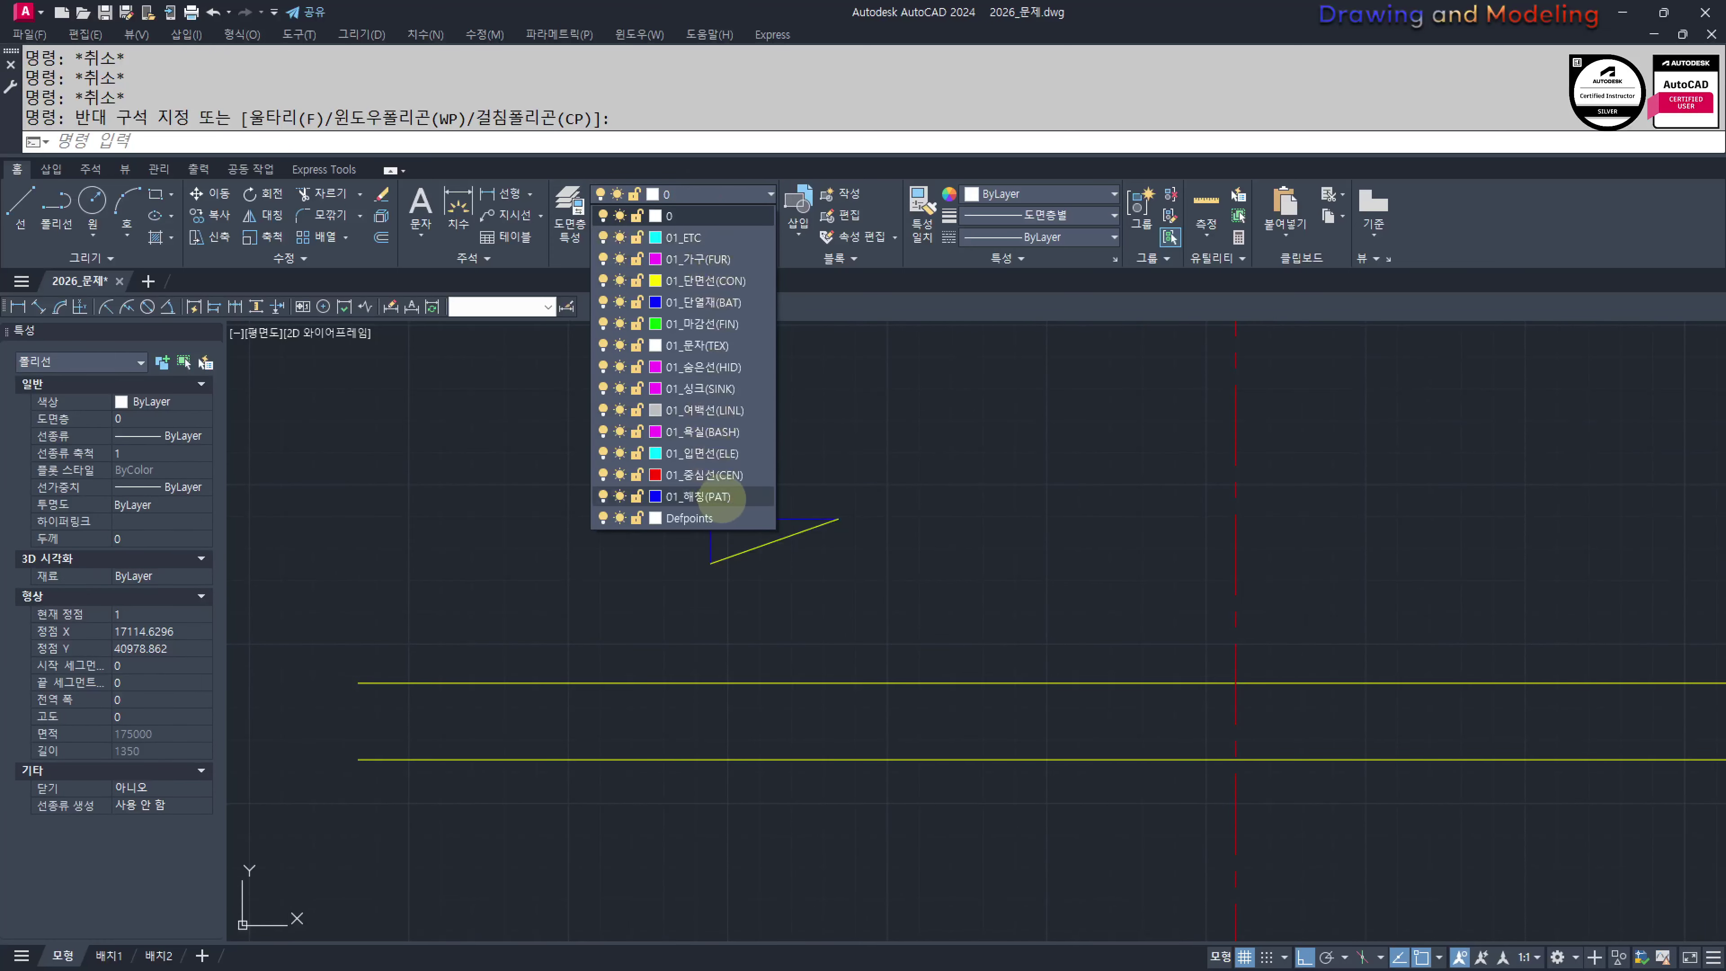
click(724, 498)
key(Escape)
key(Escape)
Move the whole slope triangle horizontally to the right, closer to the first vertical centre line
scroll(744, 564, down, 2)
middle_drag(900, 573, 808, 571)
drag(743, 565, 646, 497)
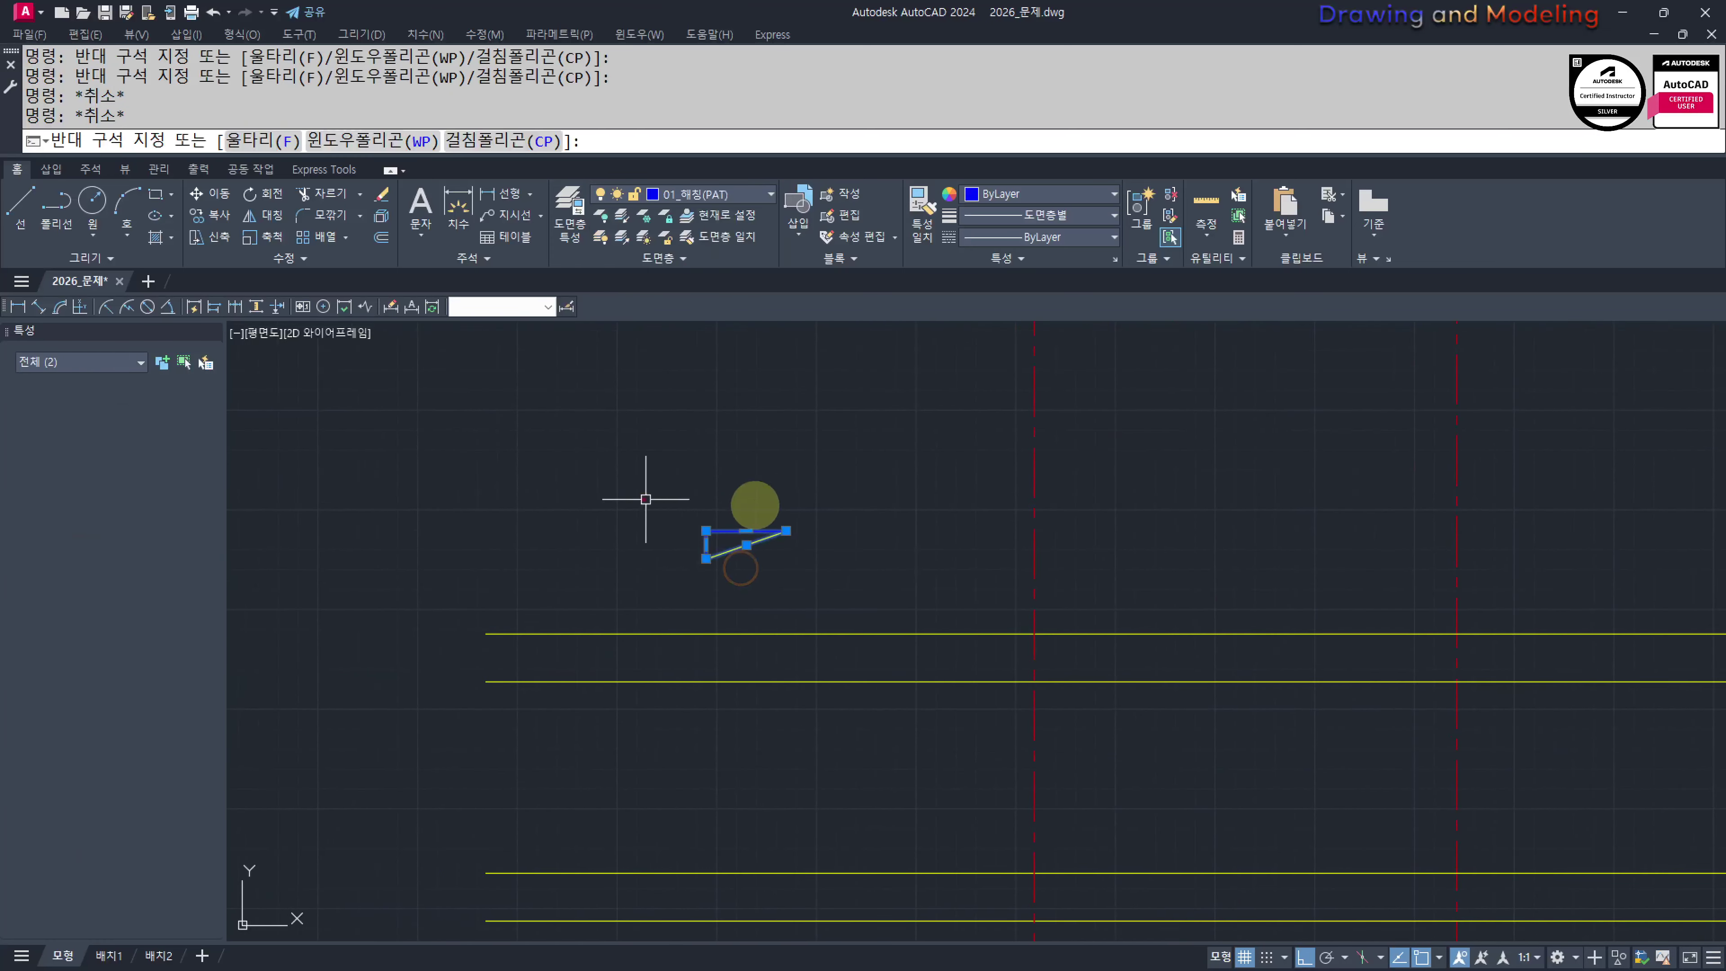
middle_drag(808, 498, 745, 487)
text(m)
key(space)
click(758, 485)
click(860, 485)
key(Escape)
key(Escape)
scroll(1021, 563, down, 2)
mouse_move(1175, 602)
middle_down()
mouse_move(951, 643)
mouse_move(951, 681)
mouse_move(932, 660)
middle_up()
middle_drag(952, 600, 949, 650)
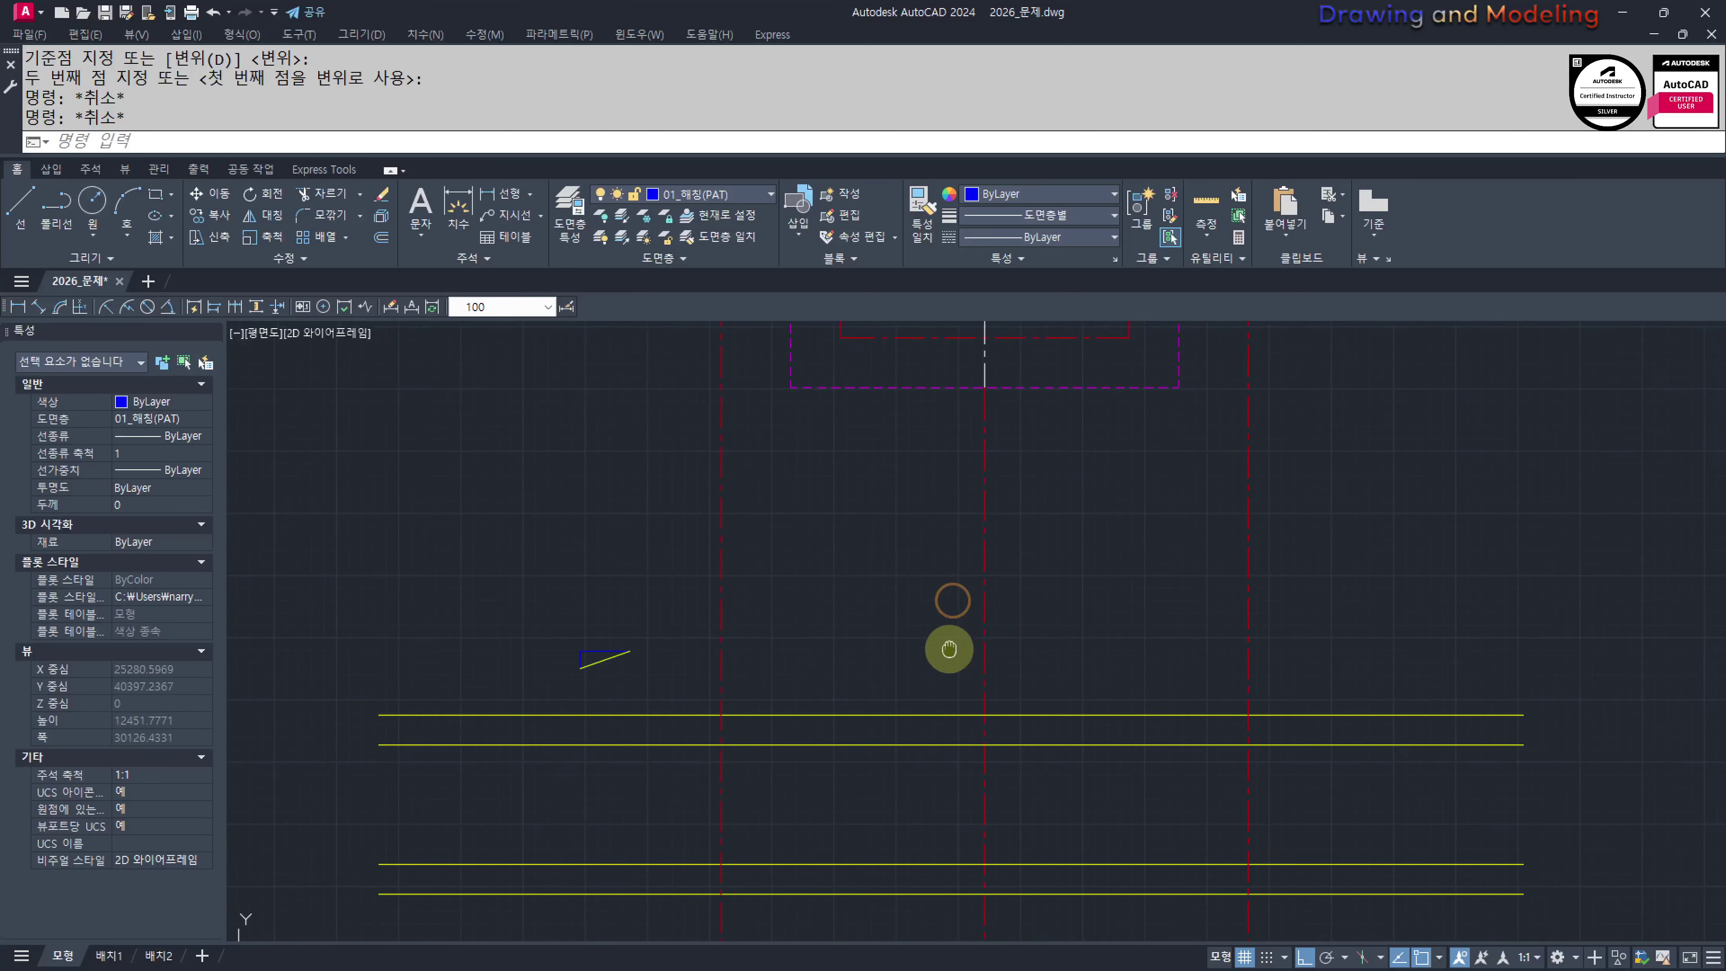
key(space)
key(Escape)
key(Escape)
text(q)
key(space)
click(1296, 575)
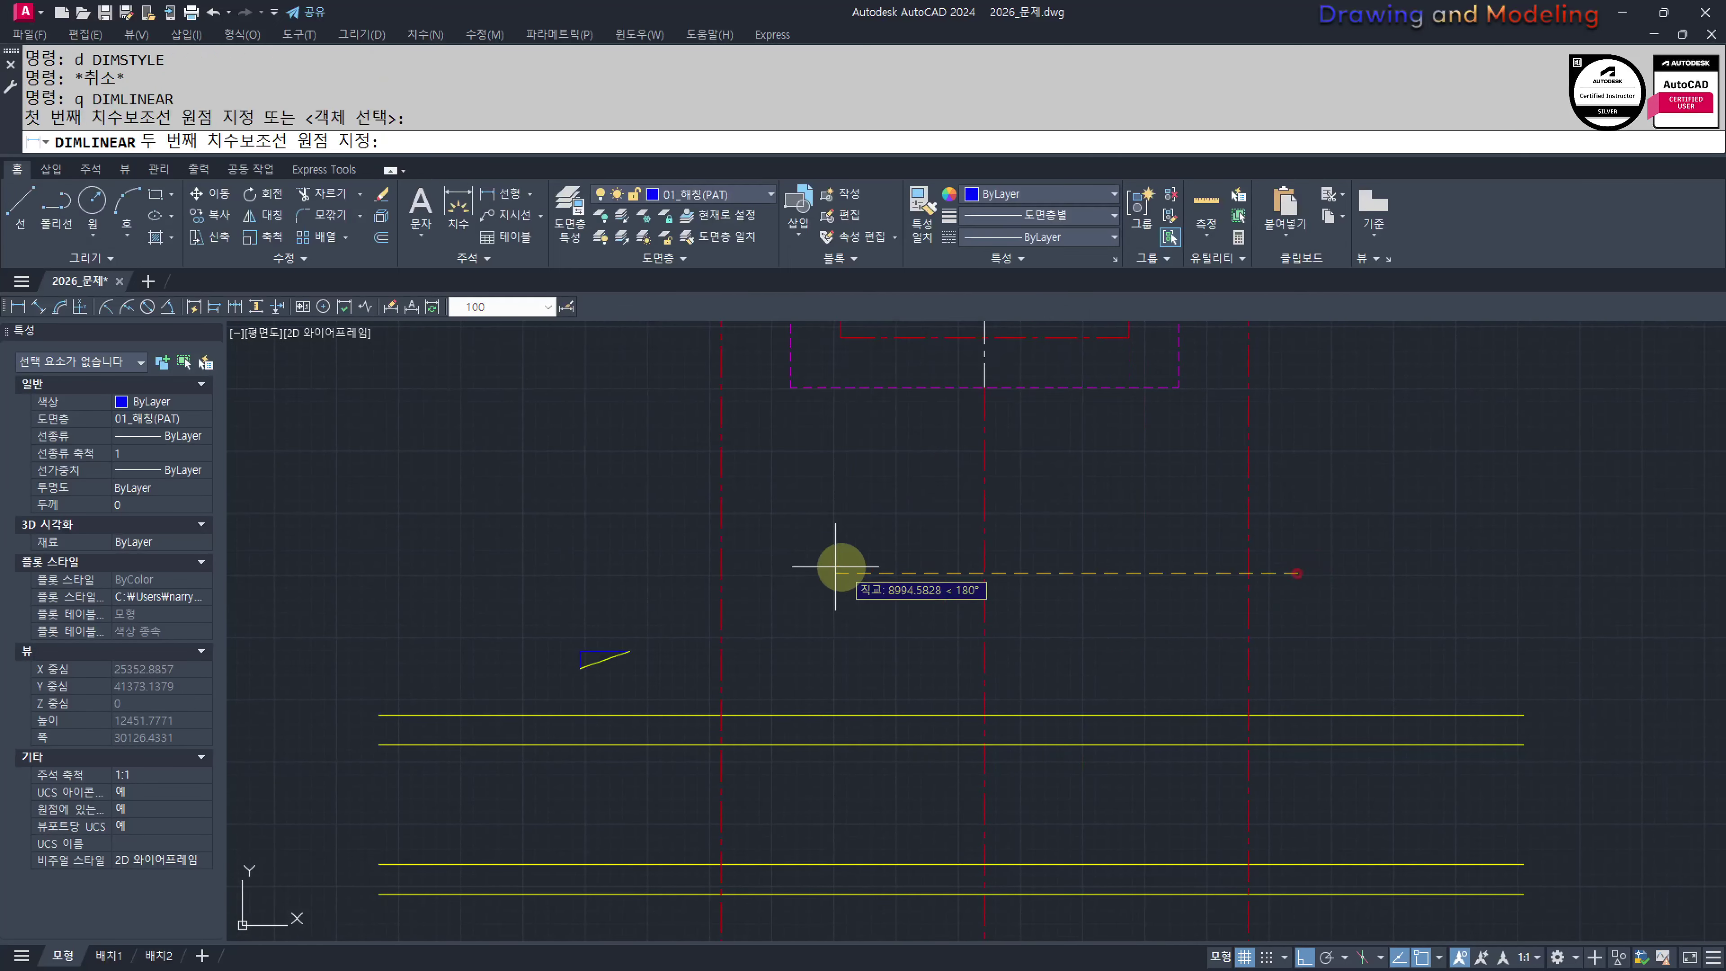
click(677, 598)
key(Escape)
key(Escape)
Add quick dimensions between the three vertical centre lines, placing the dimension row above the yellow horizontal lines
text(qd)
key(Return)
click(1330, 529)
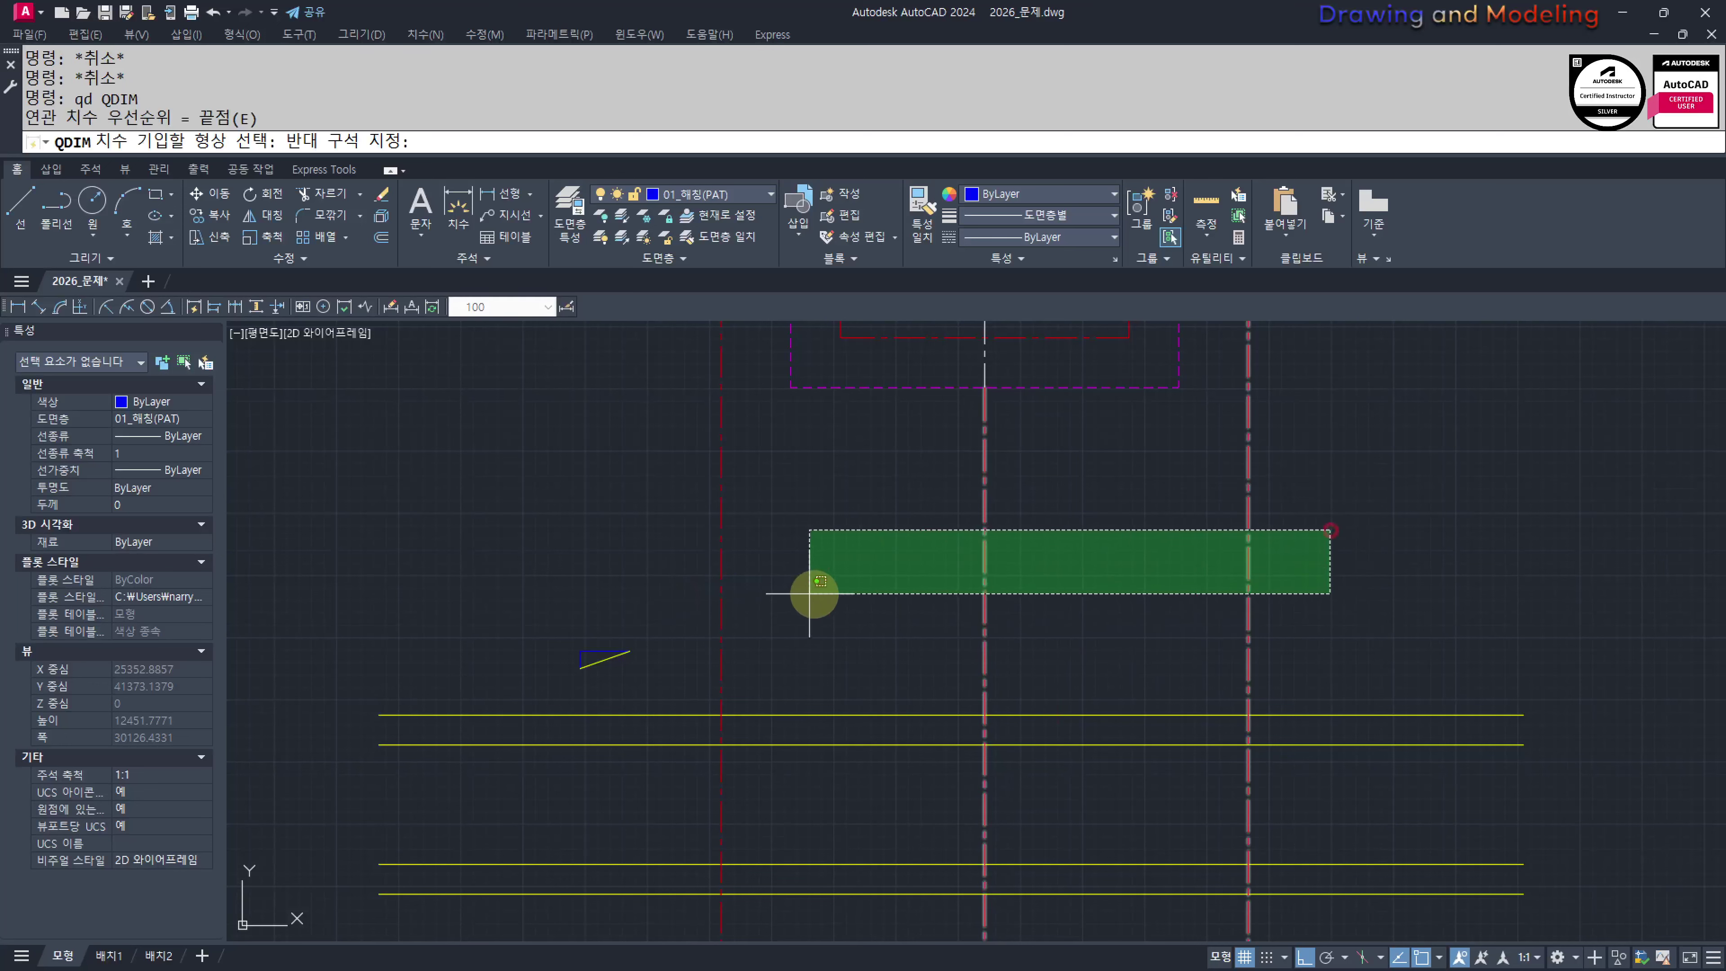
click(710, 590)
key(Return)
click(904, 530)
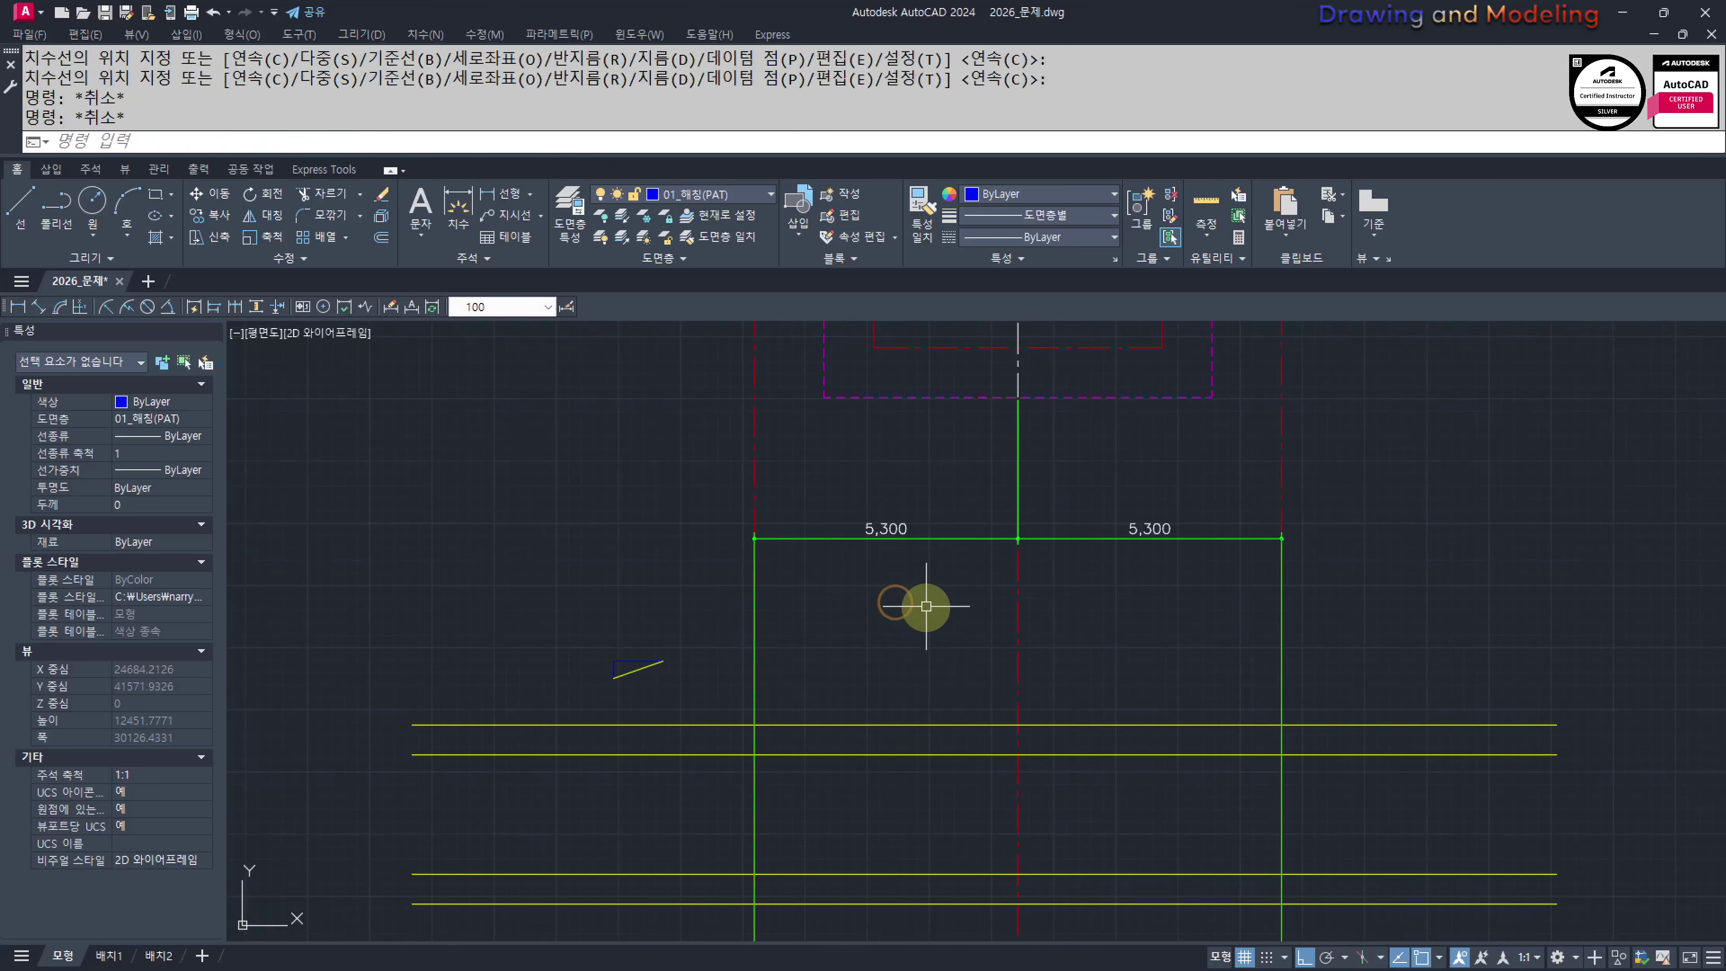
Erase the two 5,300 dimensions placed between the three vertical centre lines
scroll(924, 605, down, 5)
scroll(1005, 680, up, 4)
scroll(951, 748, down, 4)
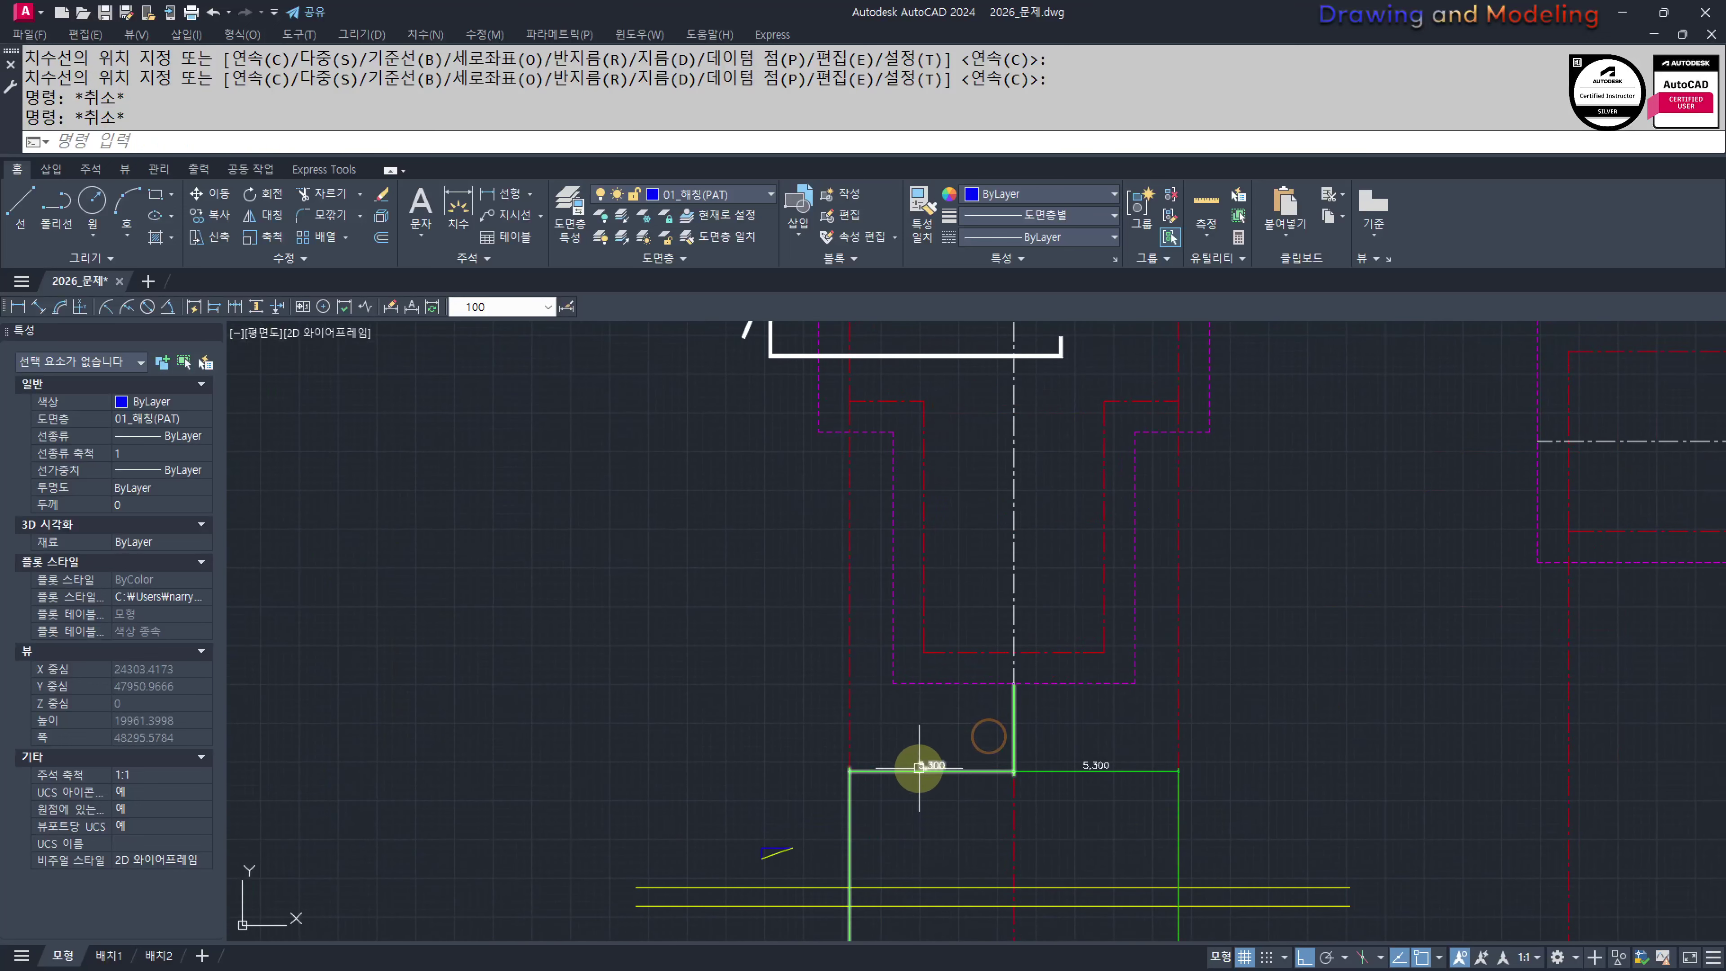
scroll(570, 678, up, 3)
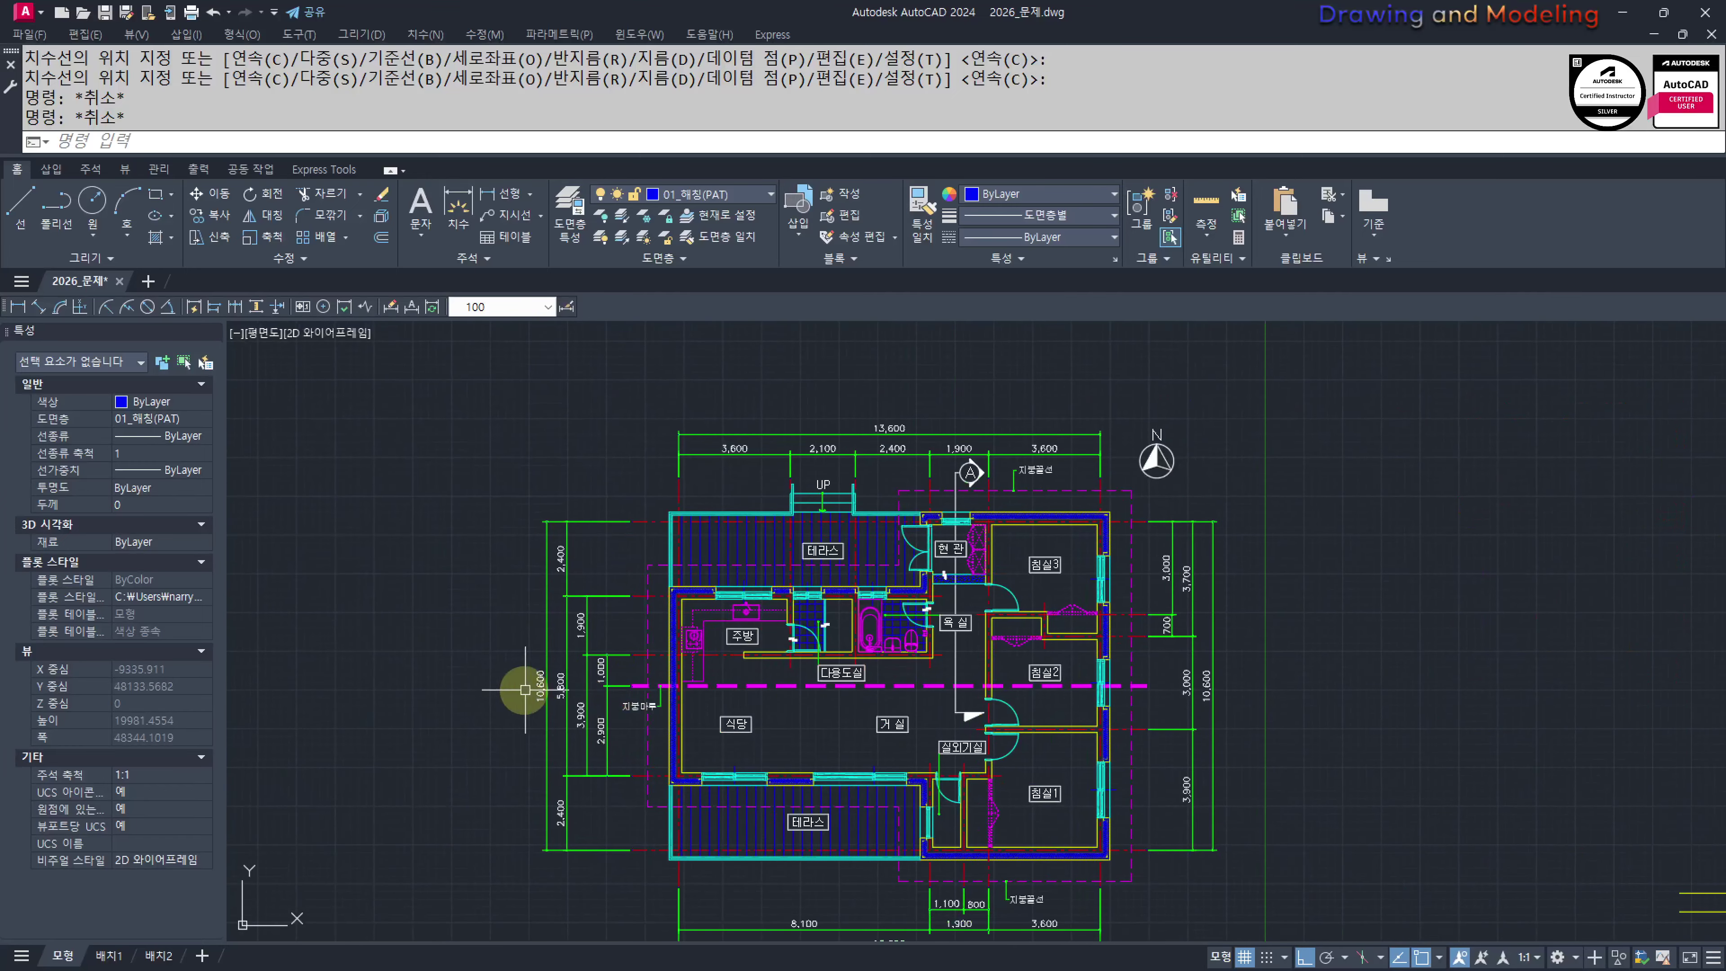
scroll(1588, 720, down, 2)
middle_drag(1589, 720, 941, 579)
scroll(1161, 626, up, 2)
middle_drag(1161, 625, 952, 619)
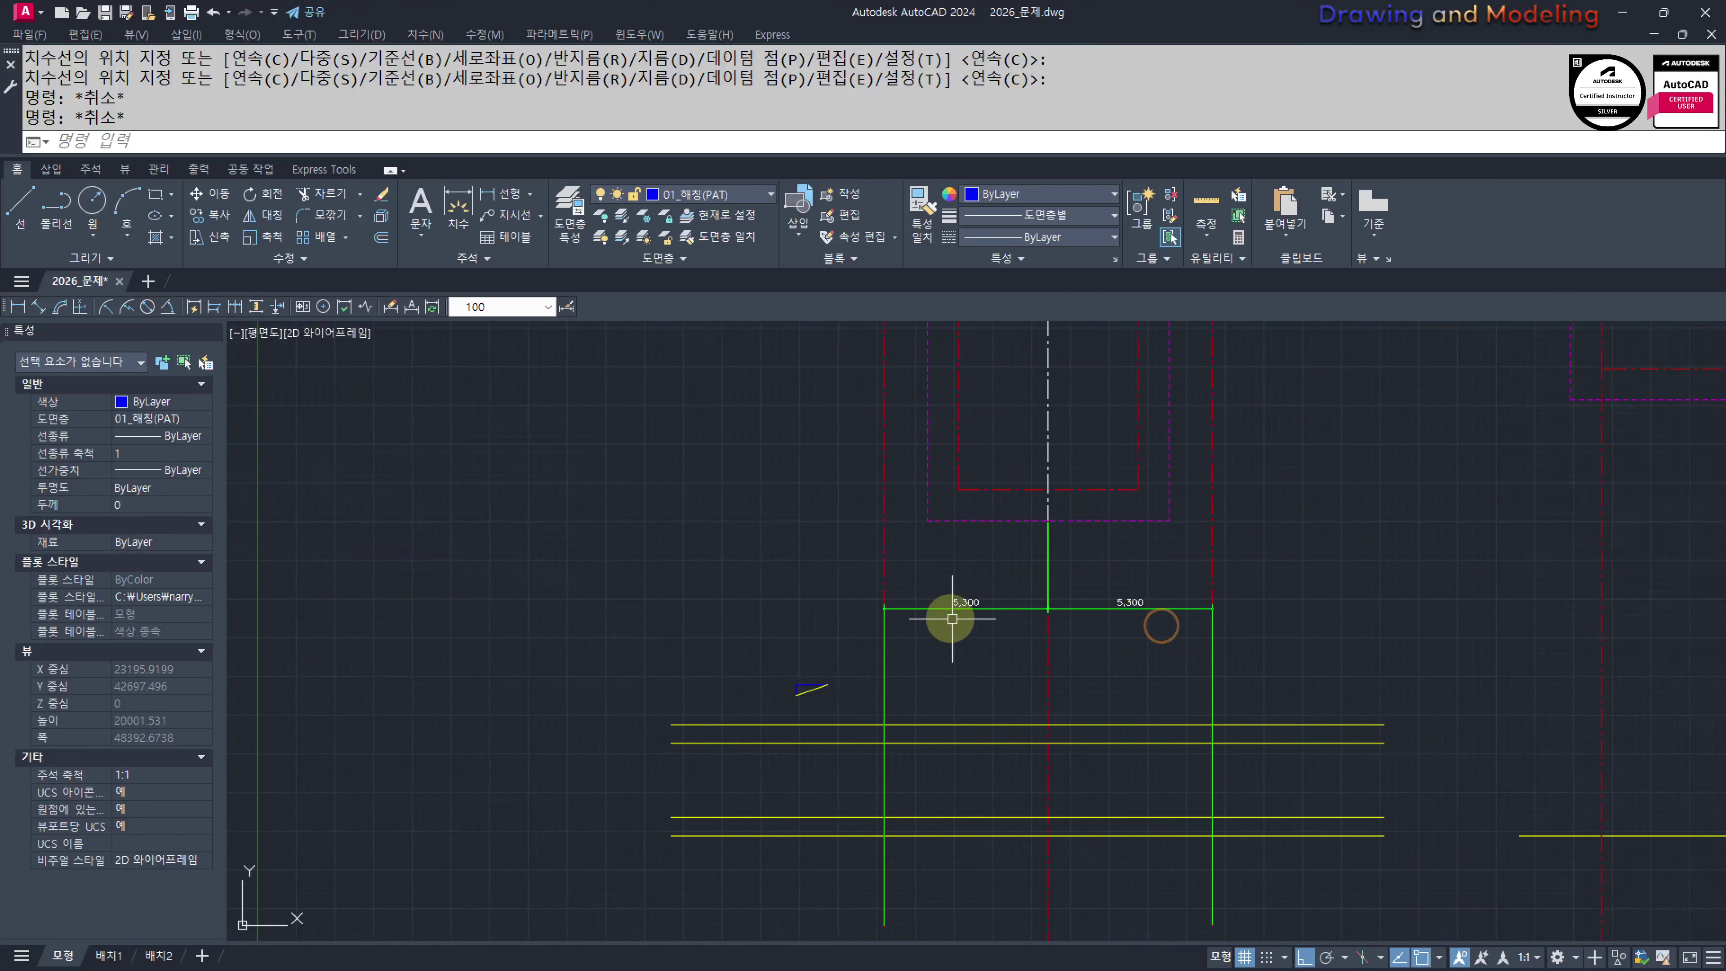
click(923, 607)
click(1114, 605)
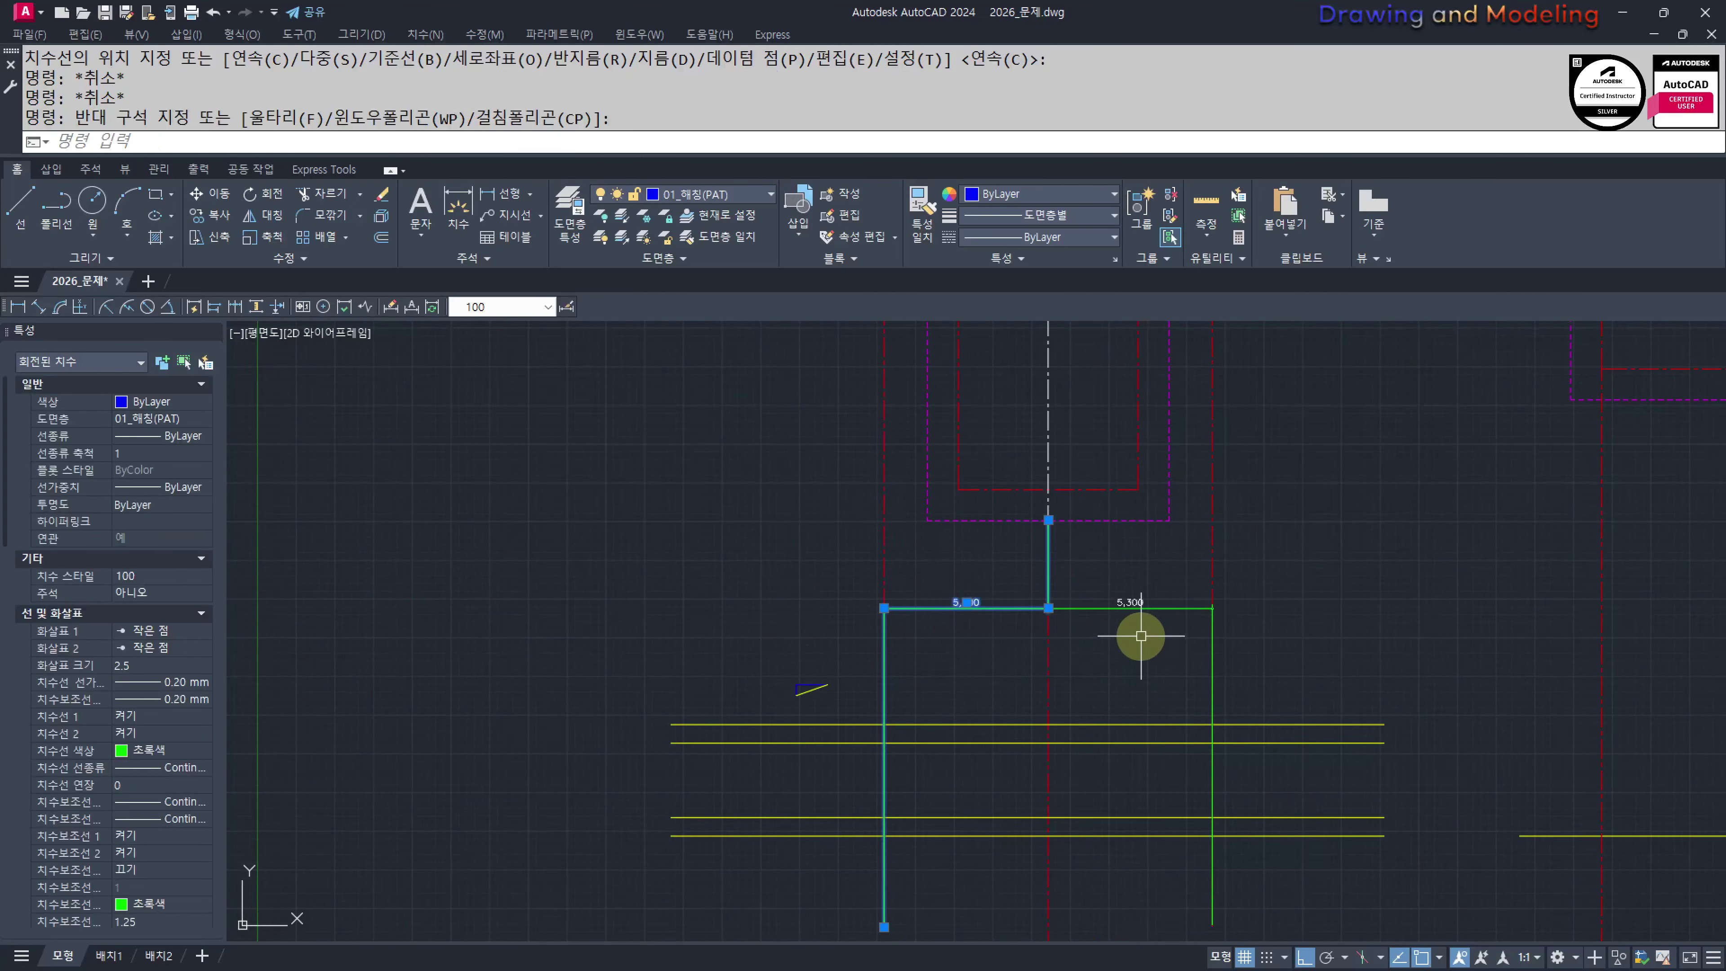
click(1069, 568)
text(e)
key(Return)
Copy the slope triangle's diagonal to the intersection of the first vertical centre line and the uppermost yellow horizontal line
scroll(965, 713, down, 2)
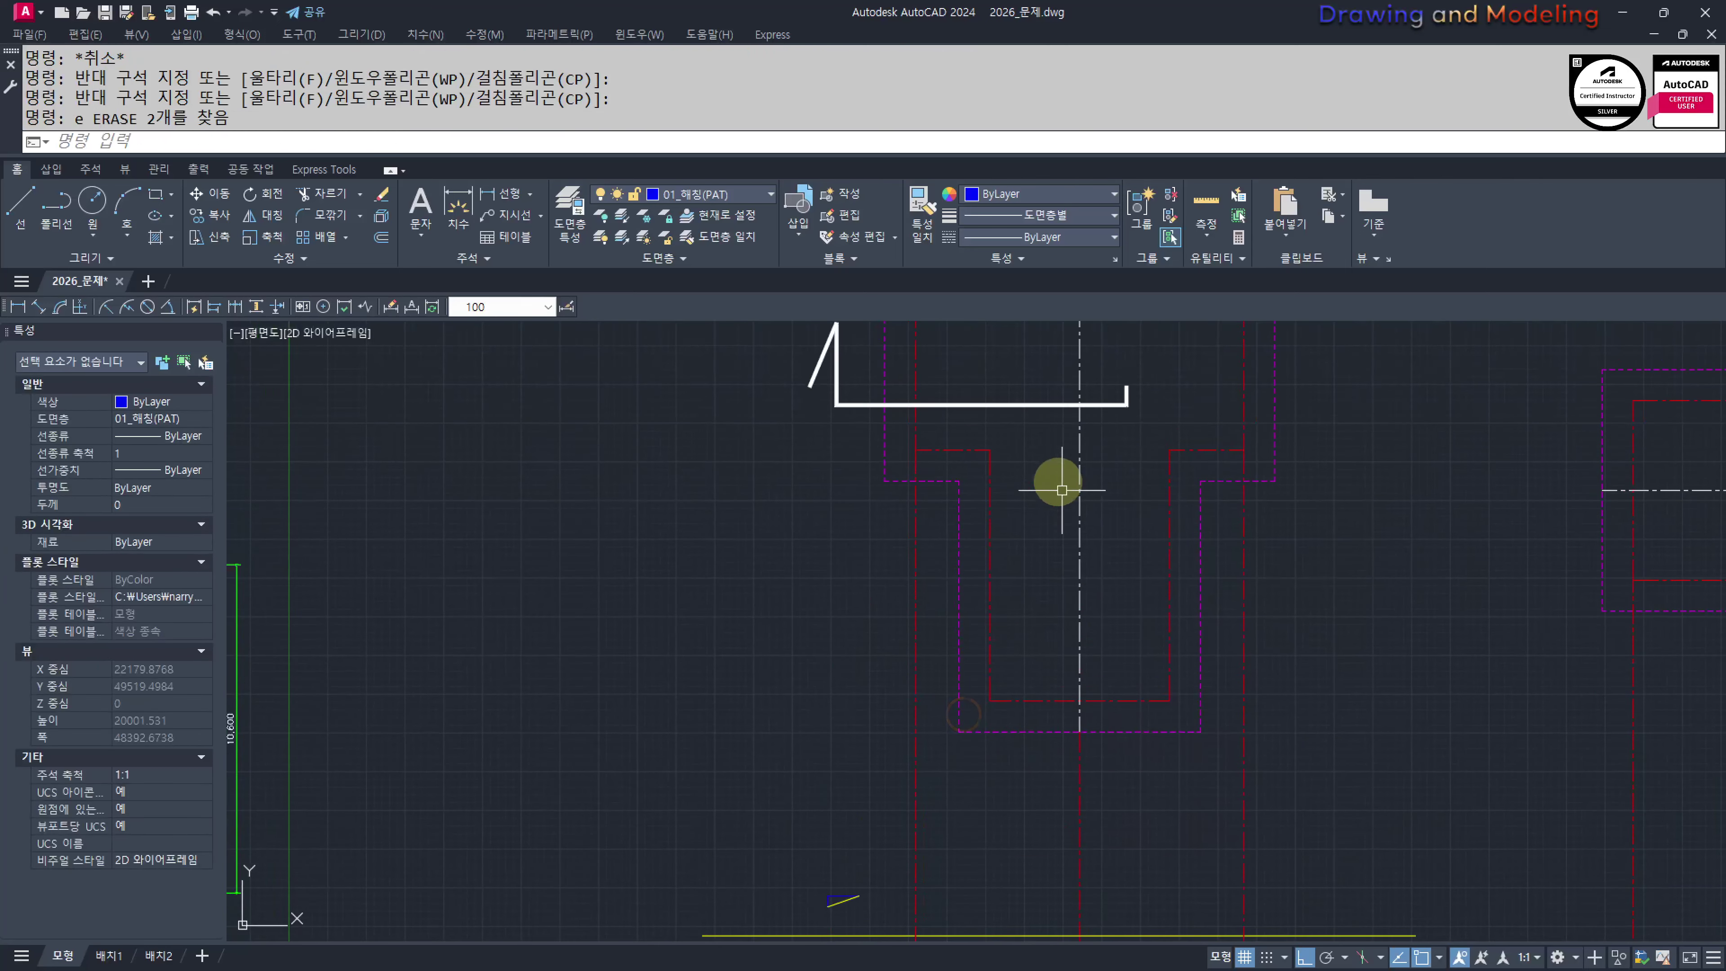
scroll(854, 737, down, 1)
middle_drag(854, 737, 925, 603)
scroll(932, 698, up, 6)
click(892, 722)
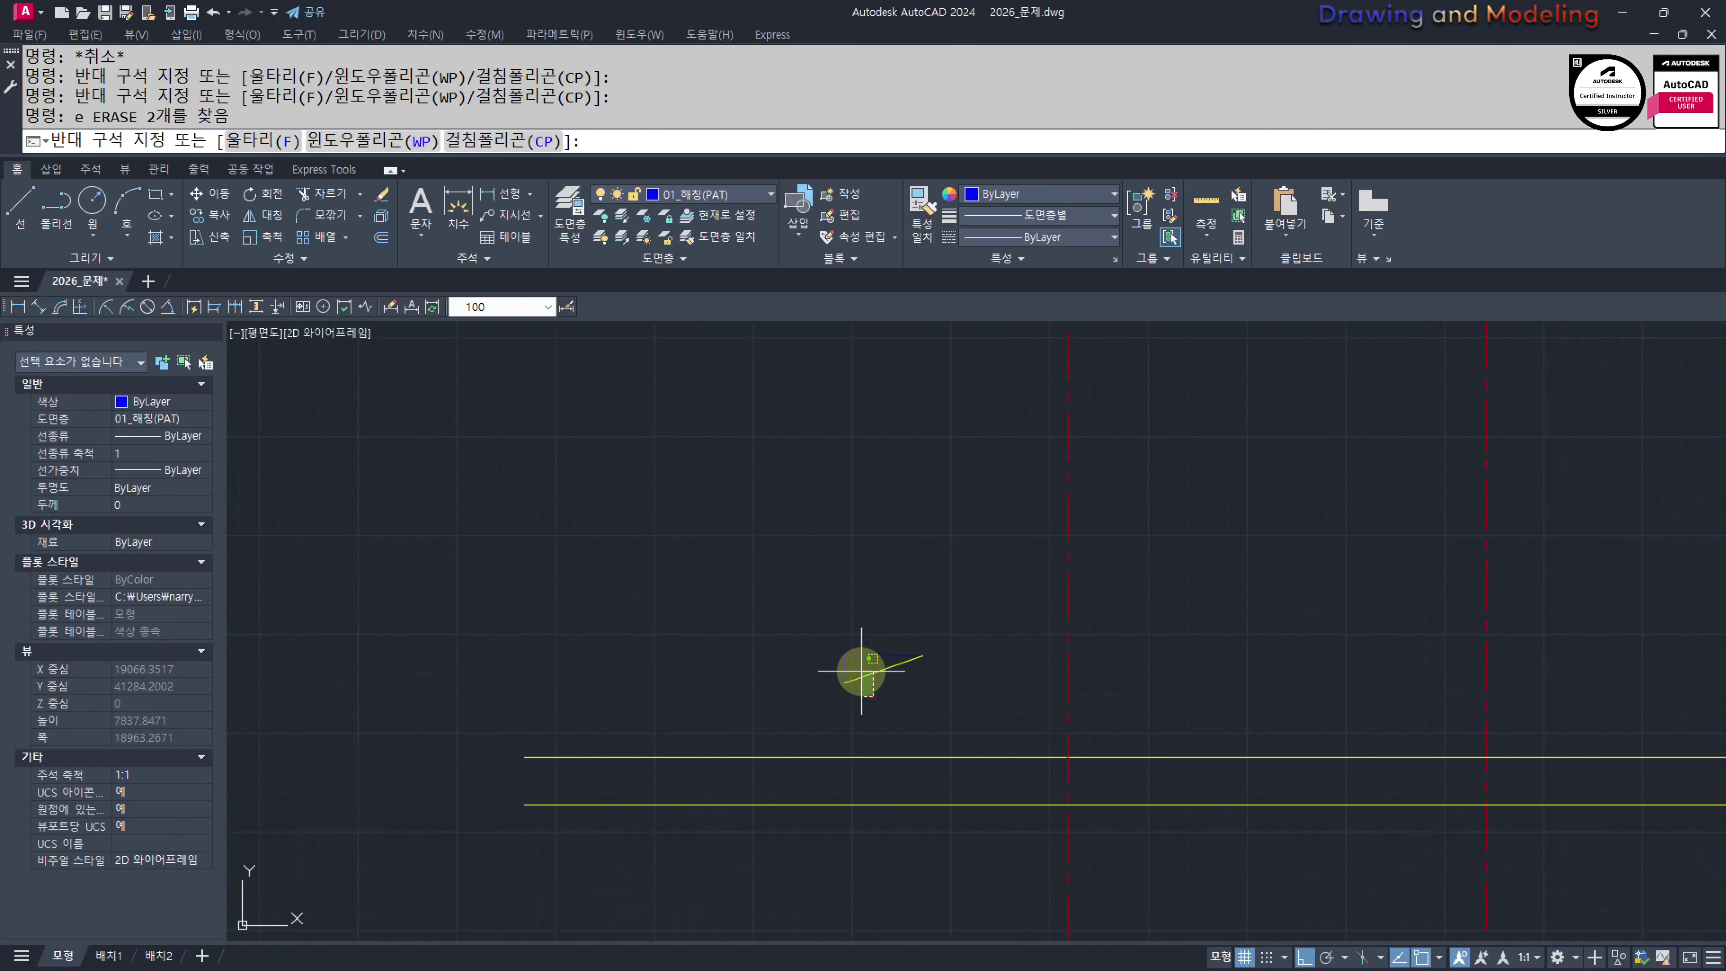
click(860, 668)
middle_drag(897, 751, 879, 616)
text(cc)
key(Return)
click(839, 596)
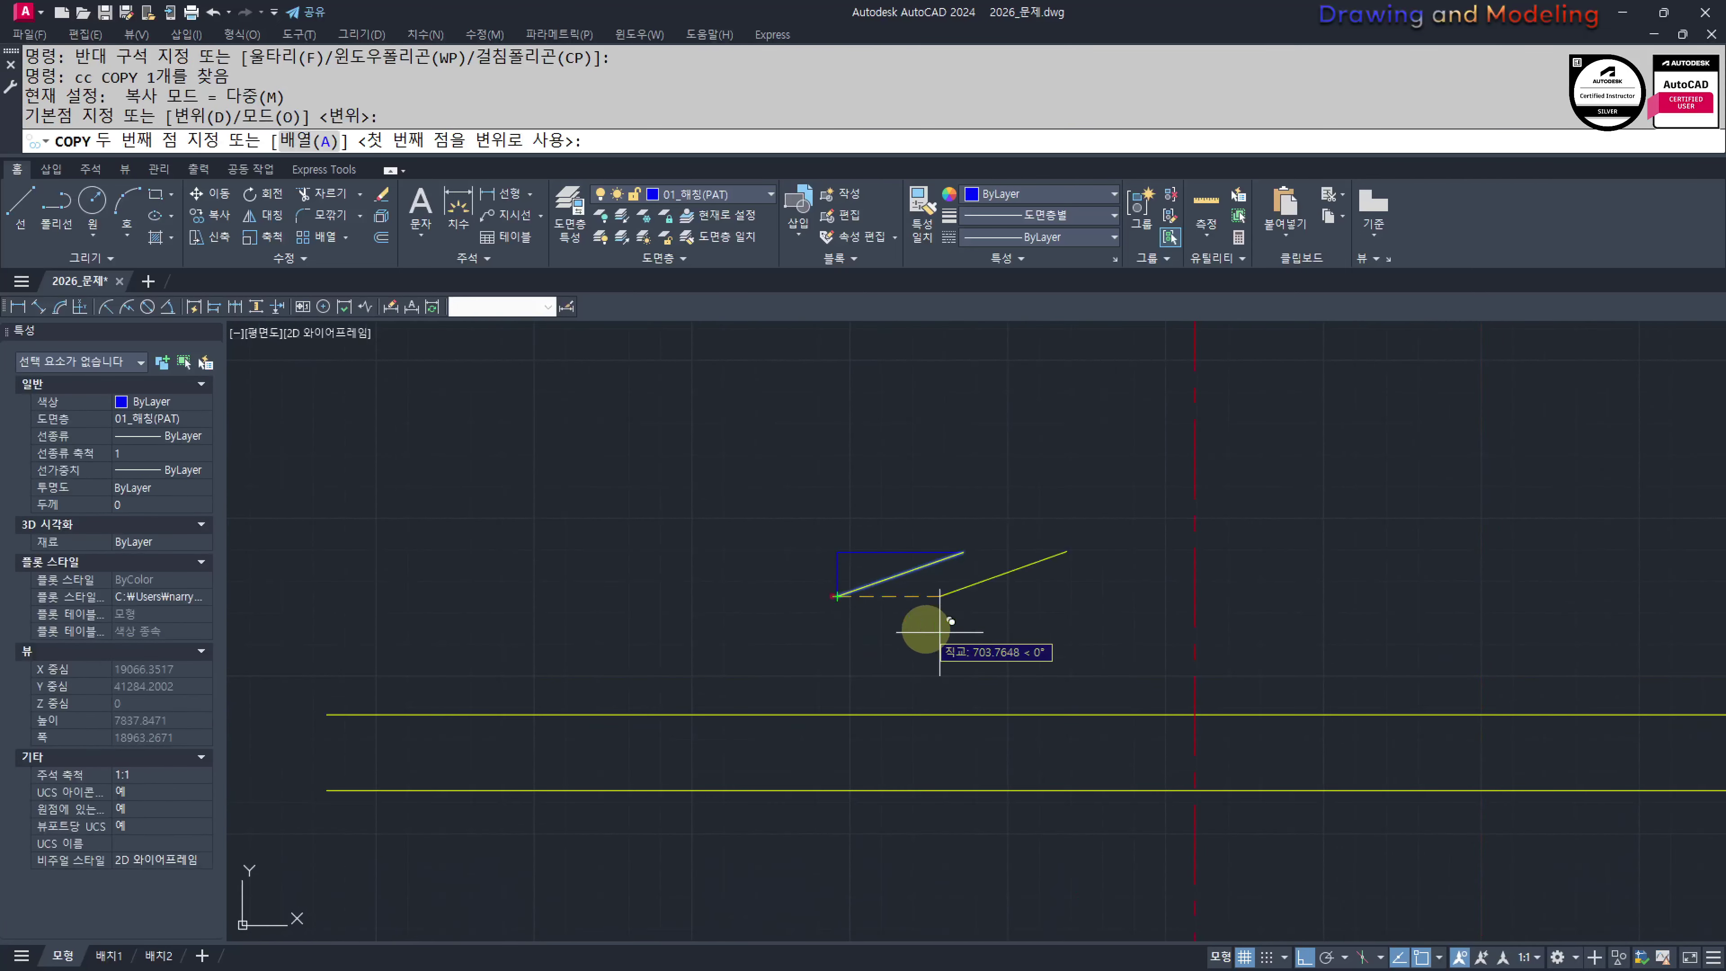
click(1207, 714)
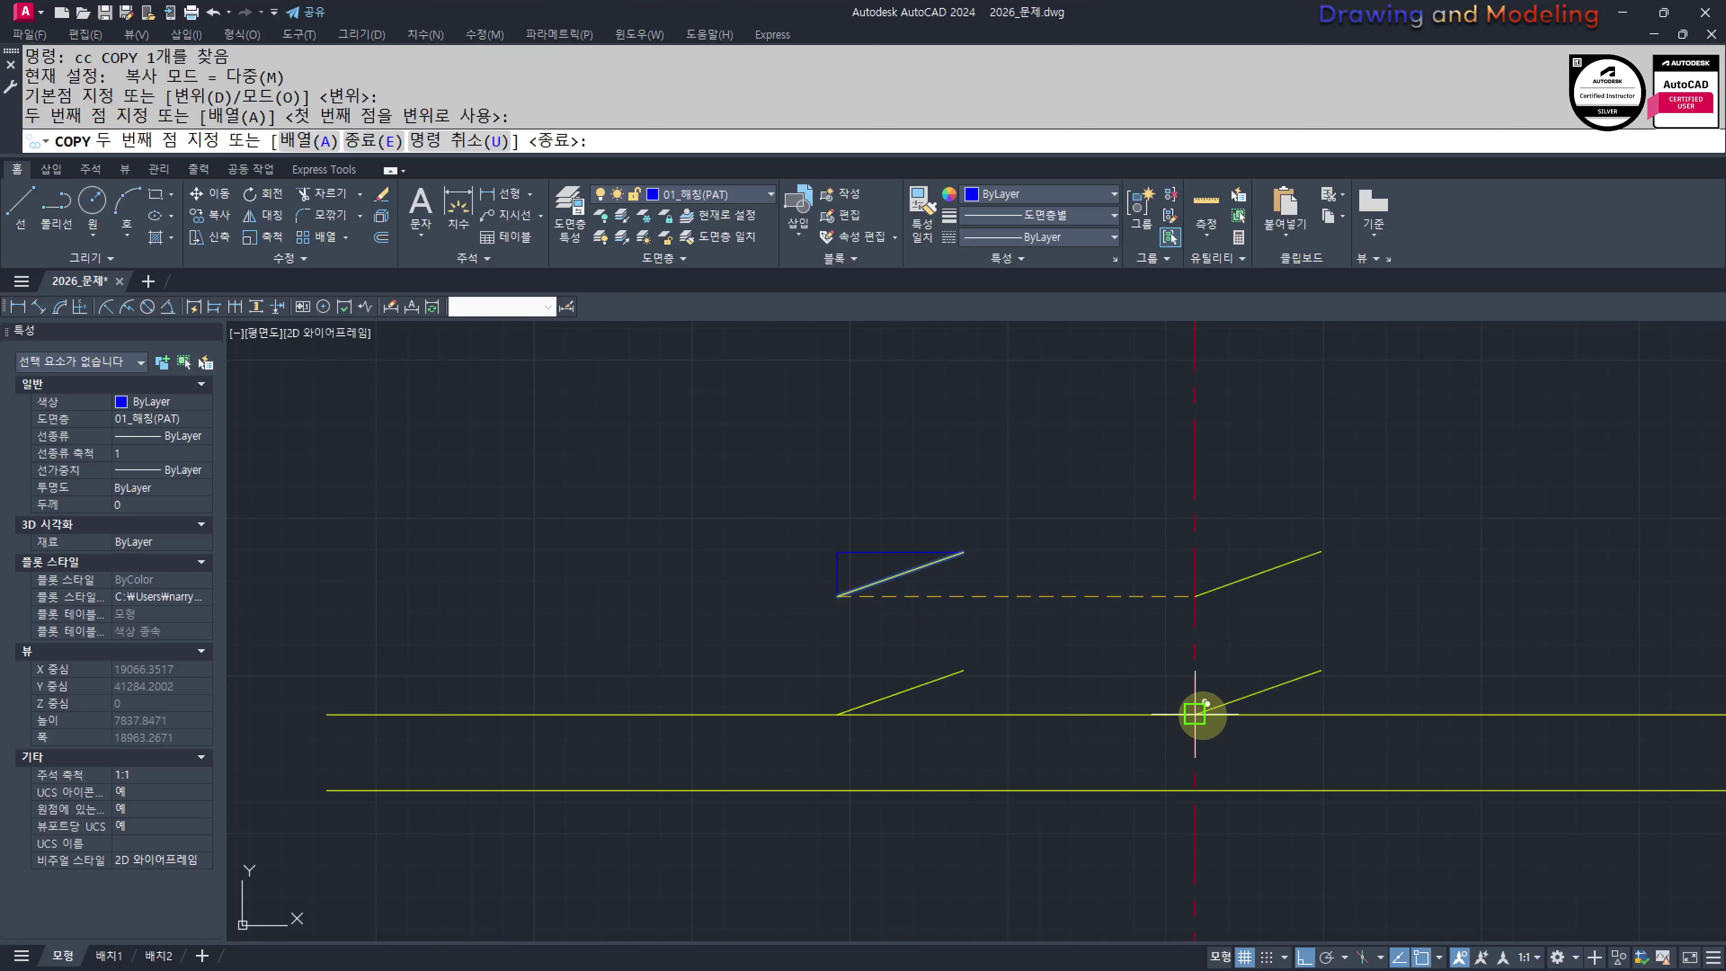
key(Escape)
key(Escape)
Erase the stray slope copy below the triangle and the uppermost yellow horizontal line
click(1013, 689)
click(858, 659)
text(e)
key(Return)
scroll(1251, 709, up, 3)
click(1329, 755)
click(1224, 679)
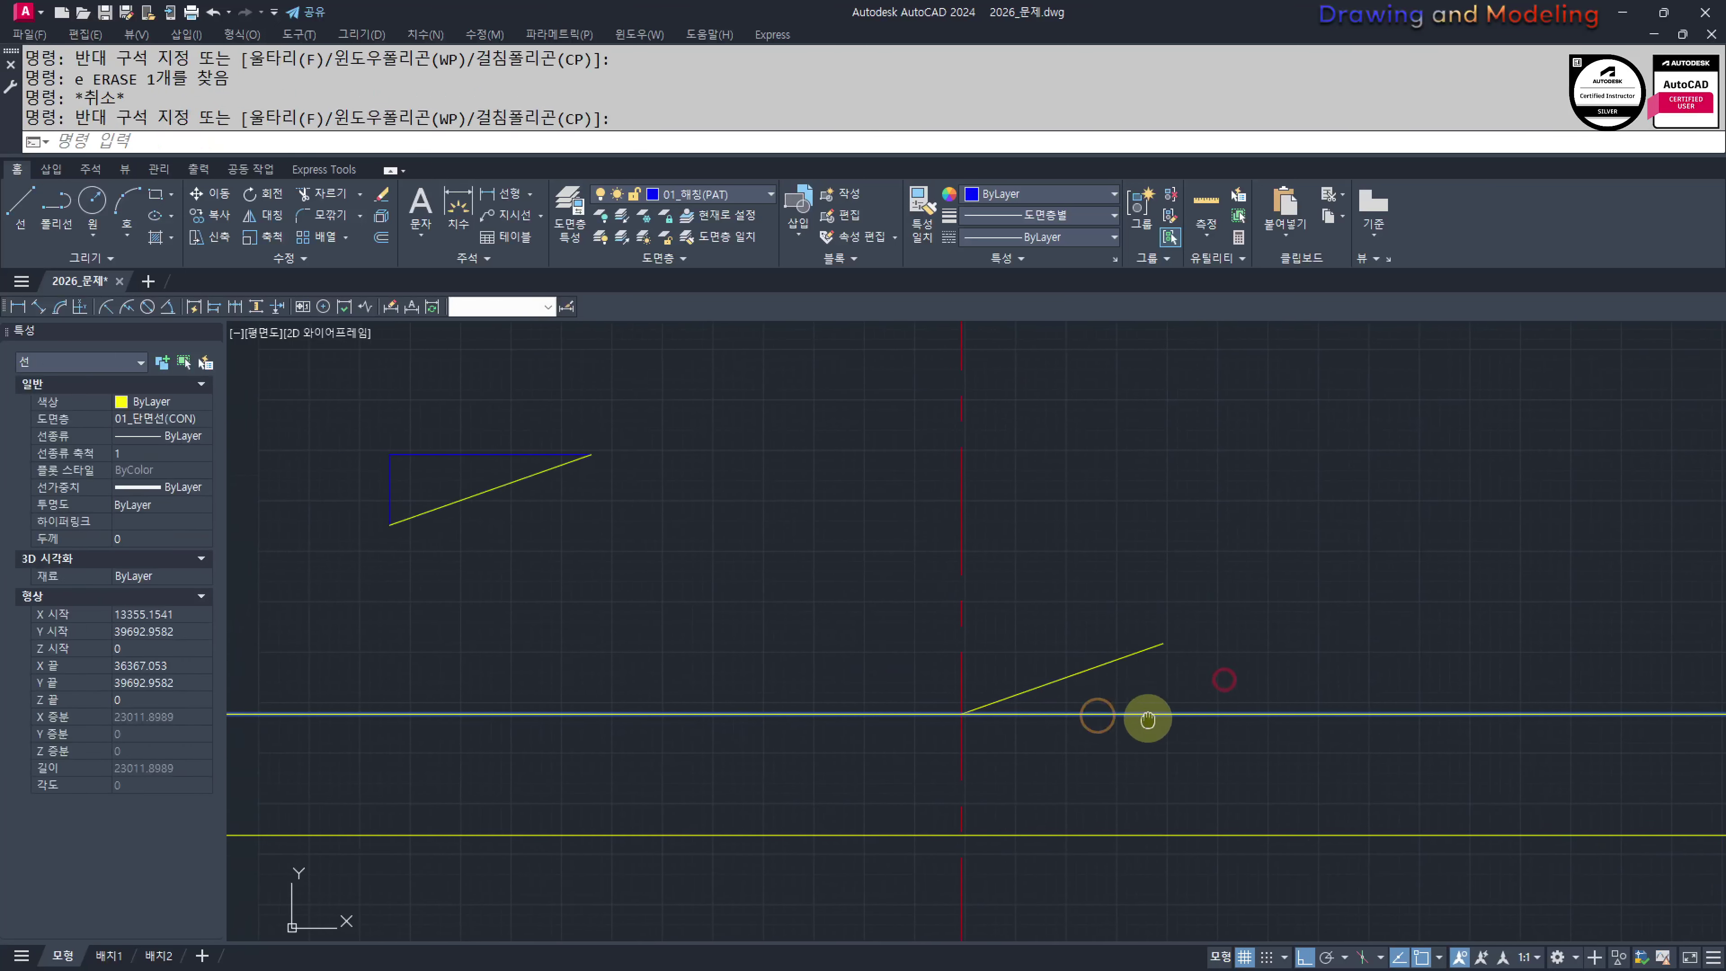
middle_drag(1147, 719, 1163, 720)
key(Escape)
Offset the slope line at the first centre line upward by 150
text(o)
key(Return)
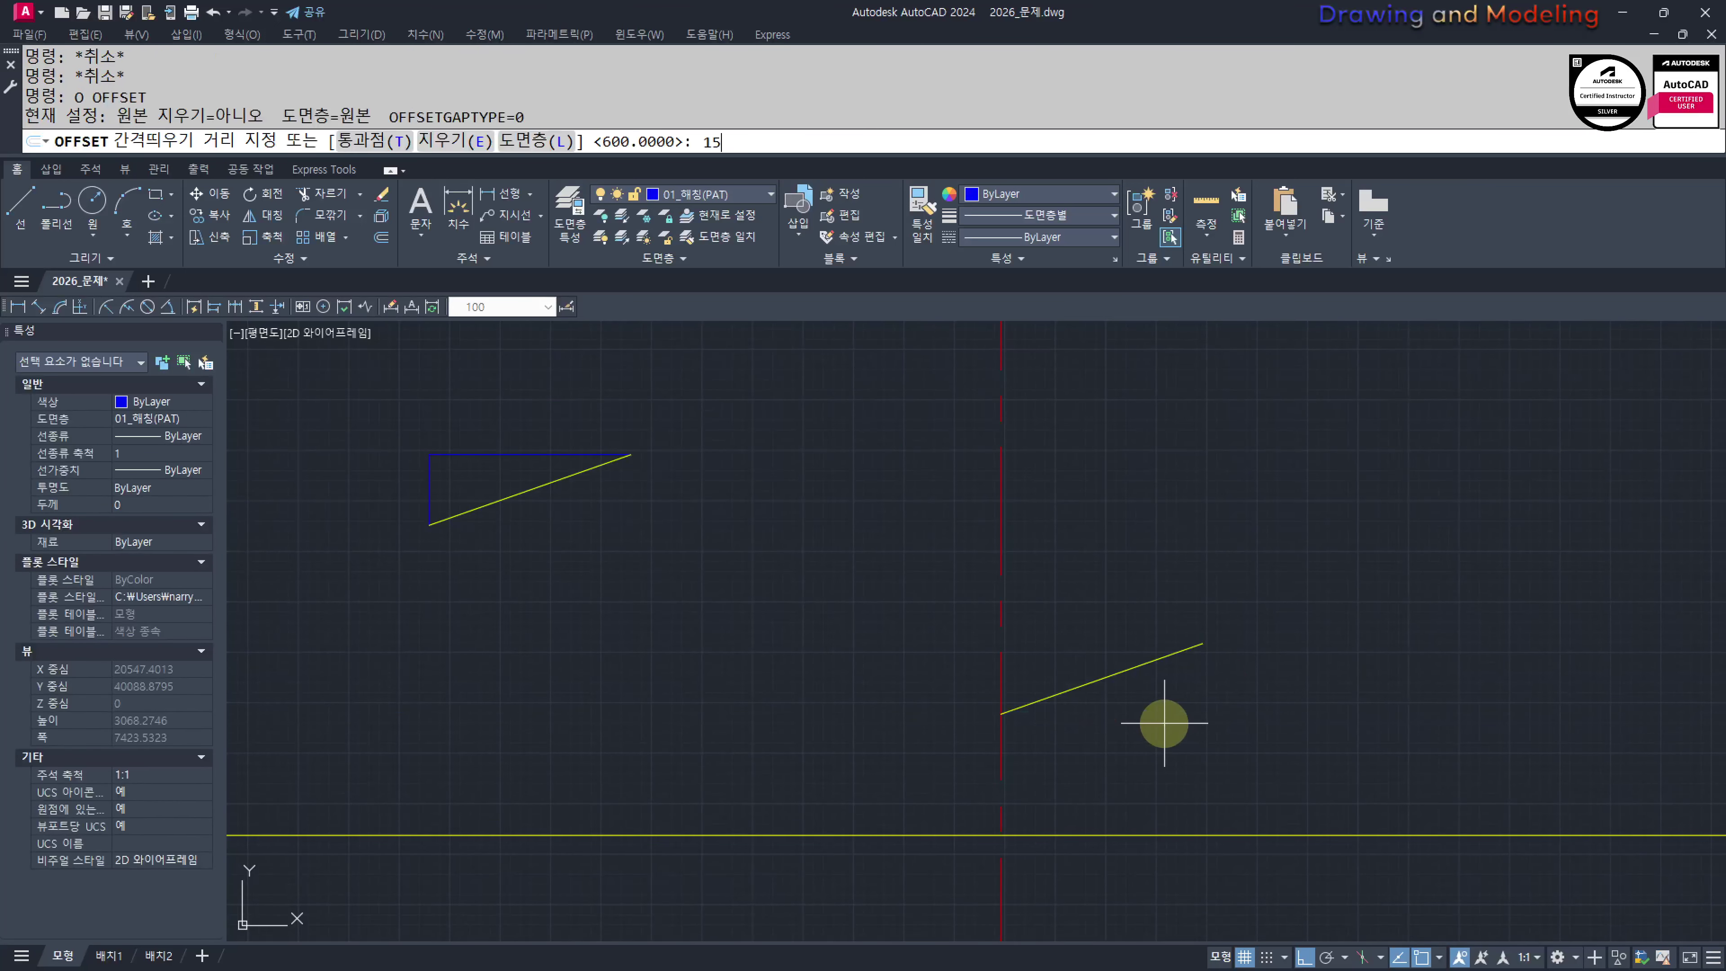
text(150)
key(Return)
scroll(1090, 697, up, 2)
click(1080, 680)
key(Escape)
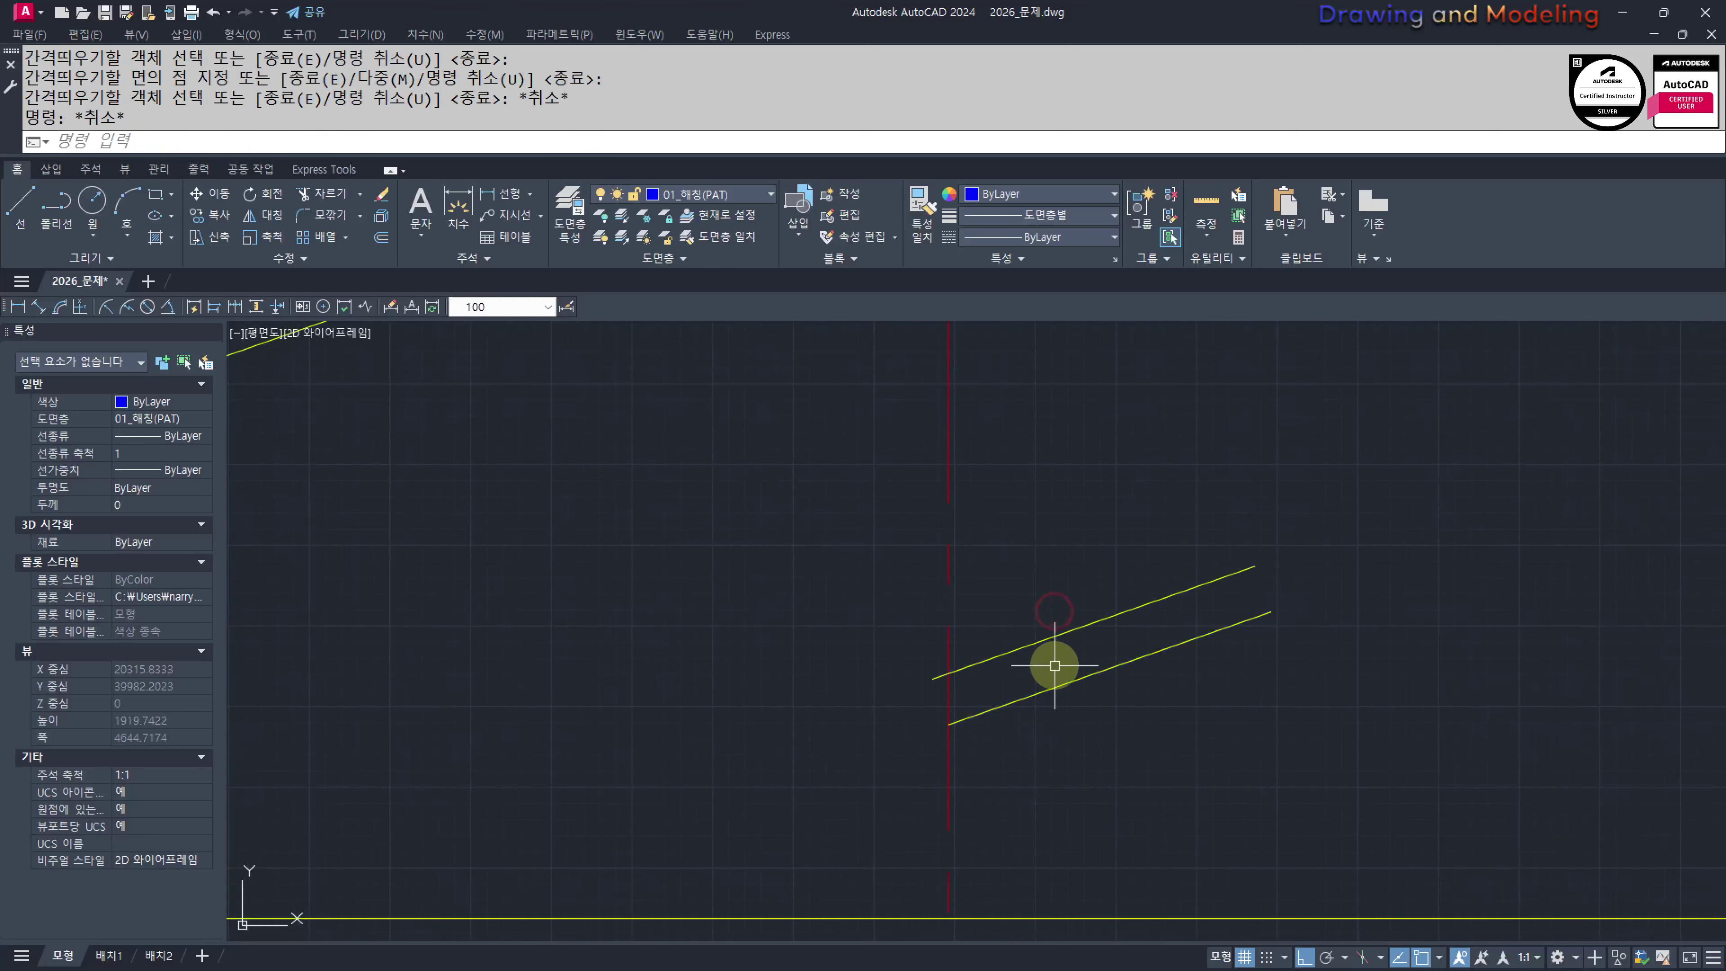
key(Return)
text(10)
key(Return)
scroll(1027, 663, up, 2)
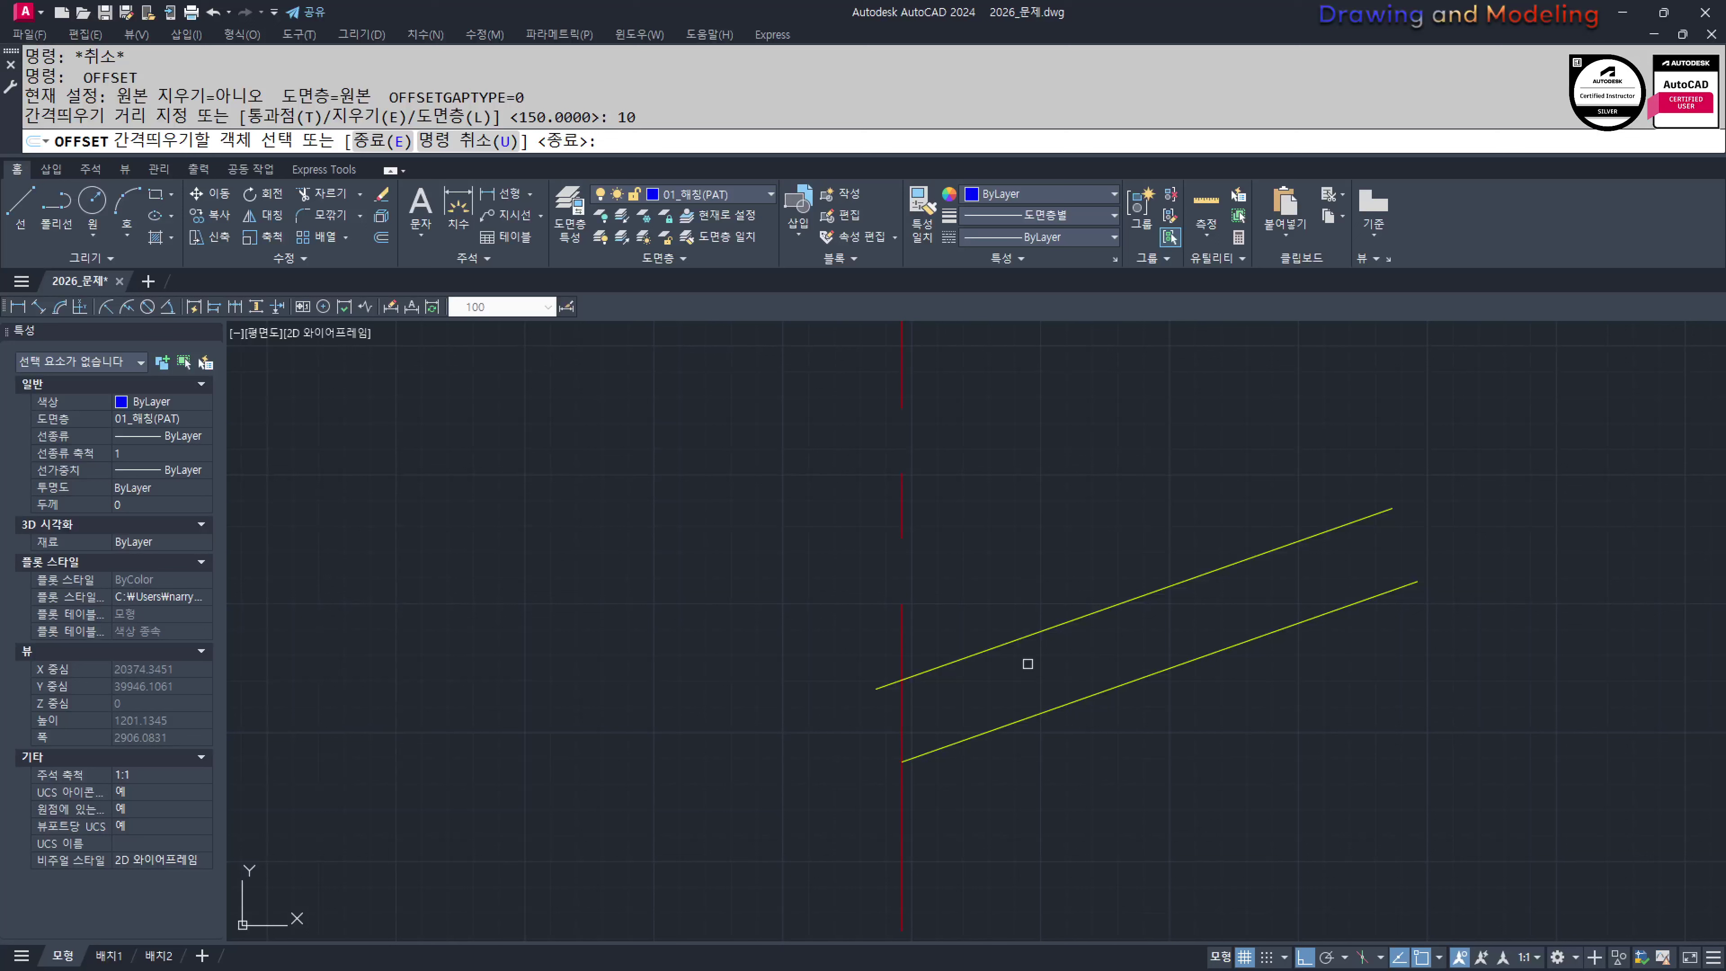
key(Escape)
text(oi)
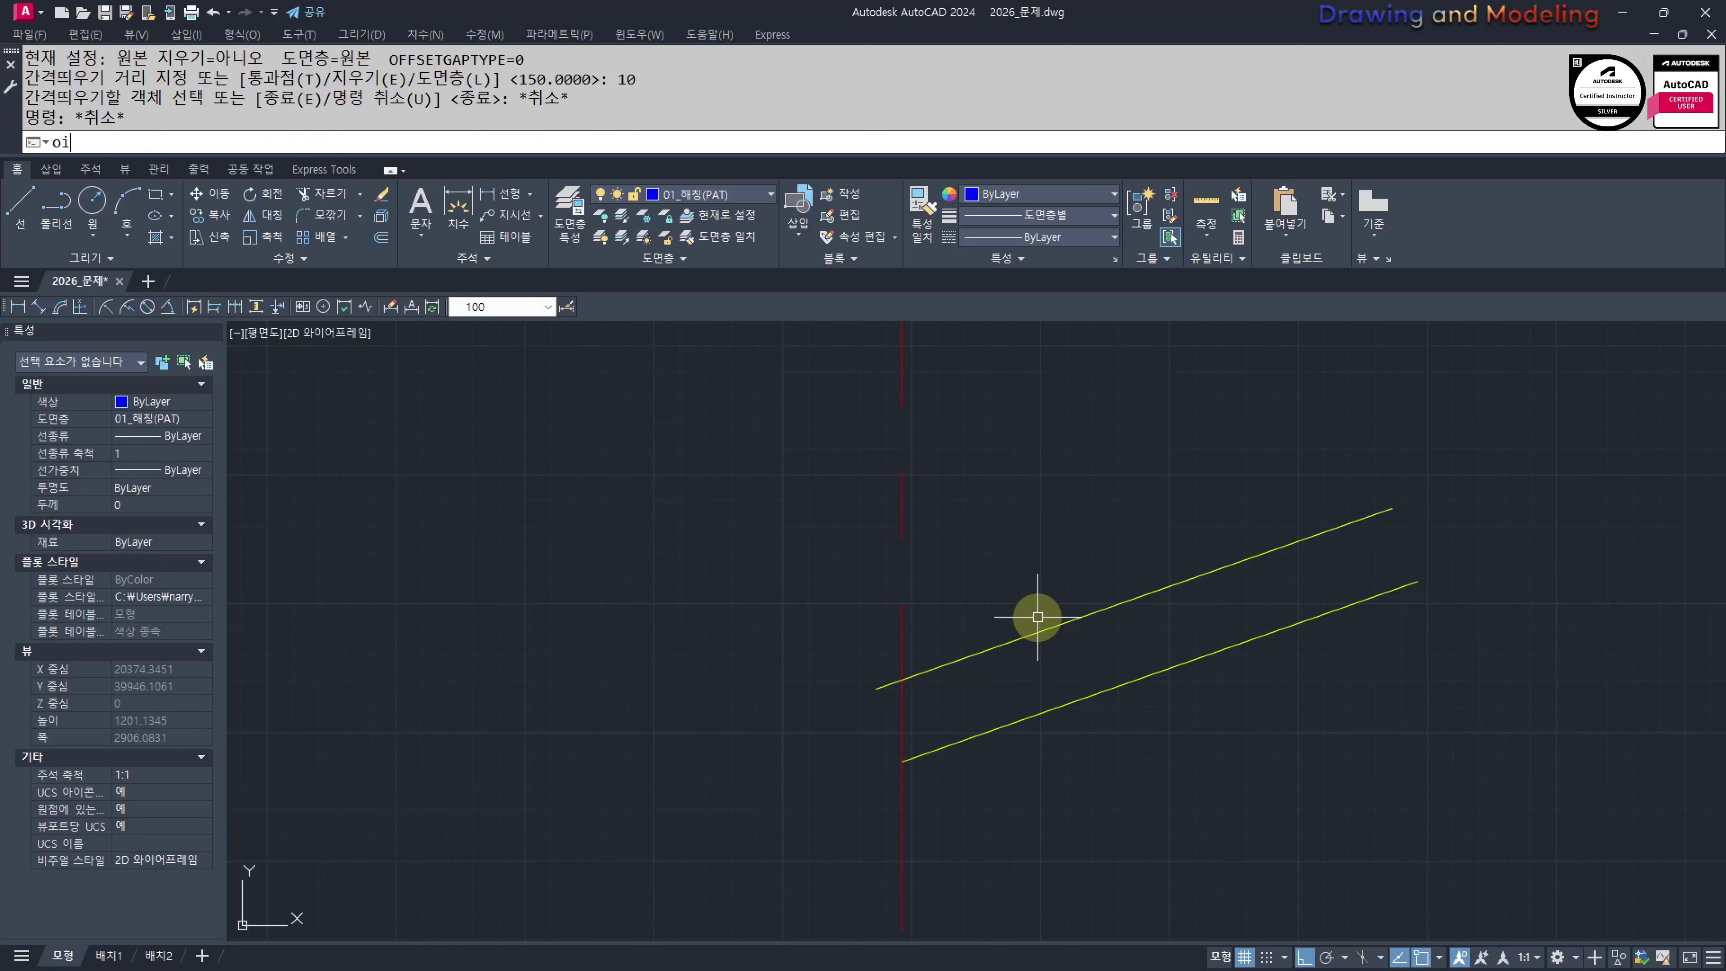
key(Return)
key(Escape)
key(Escape)
Offset the upper slope line upward by 10
text(o)
key(Return)
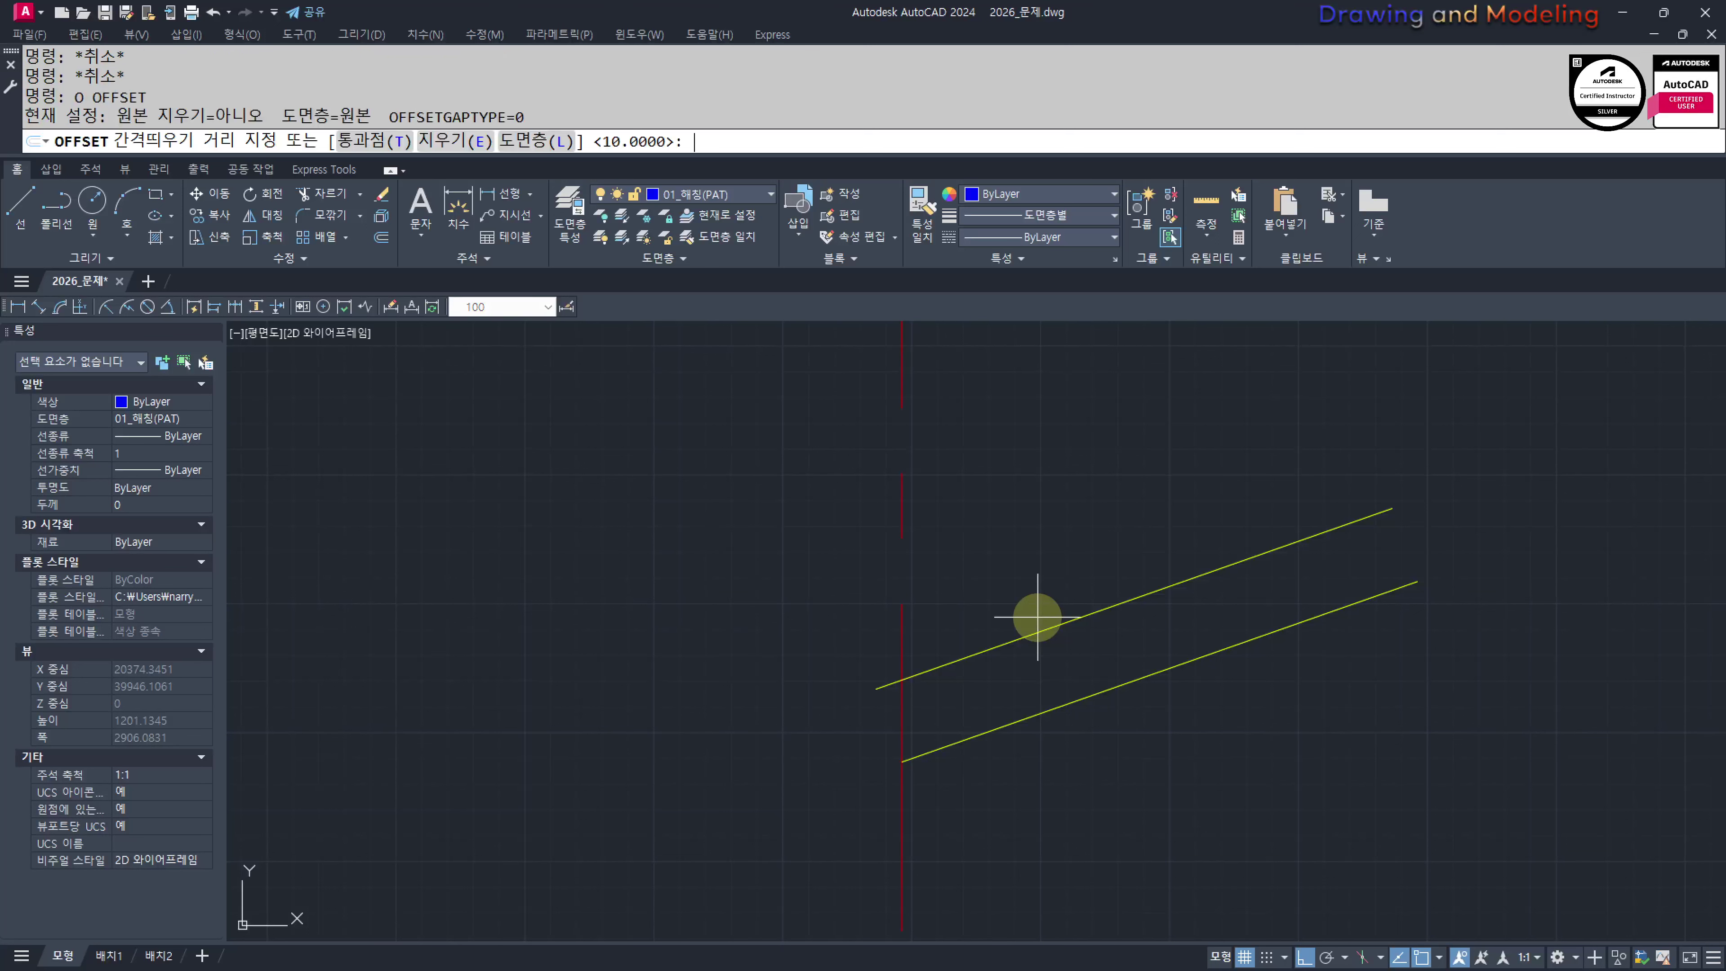
text(10)
key(Return)
click(1107, 624)
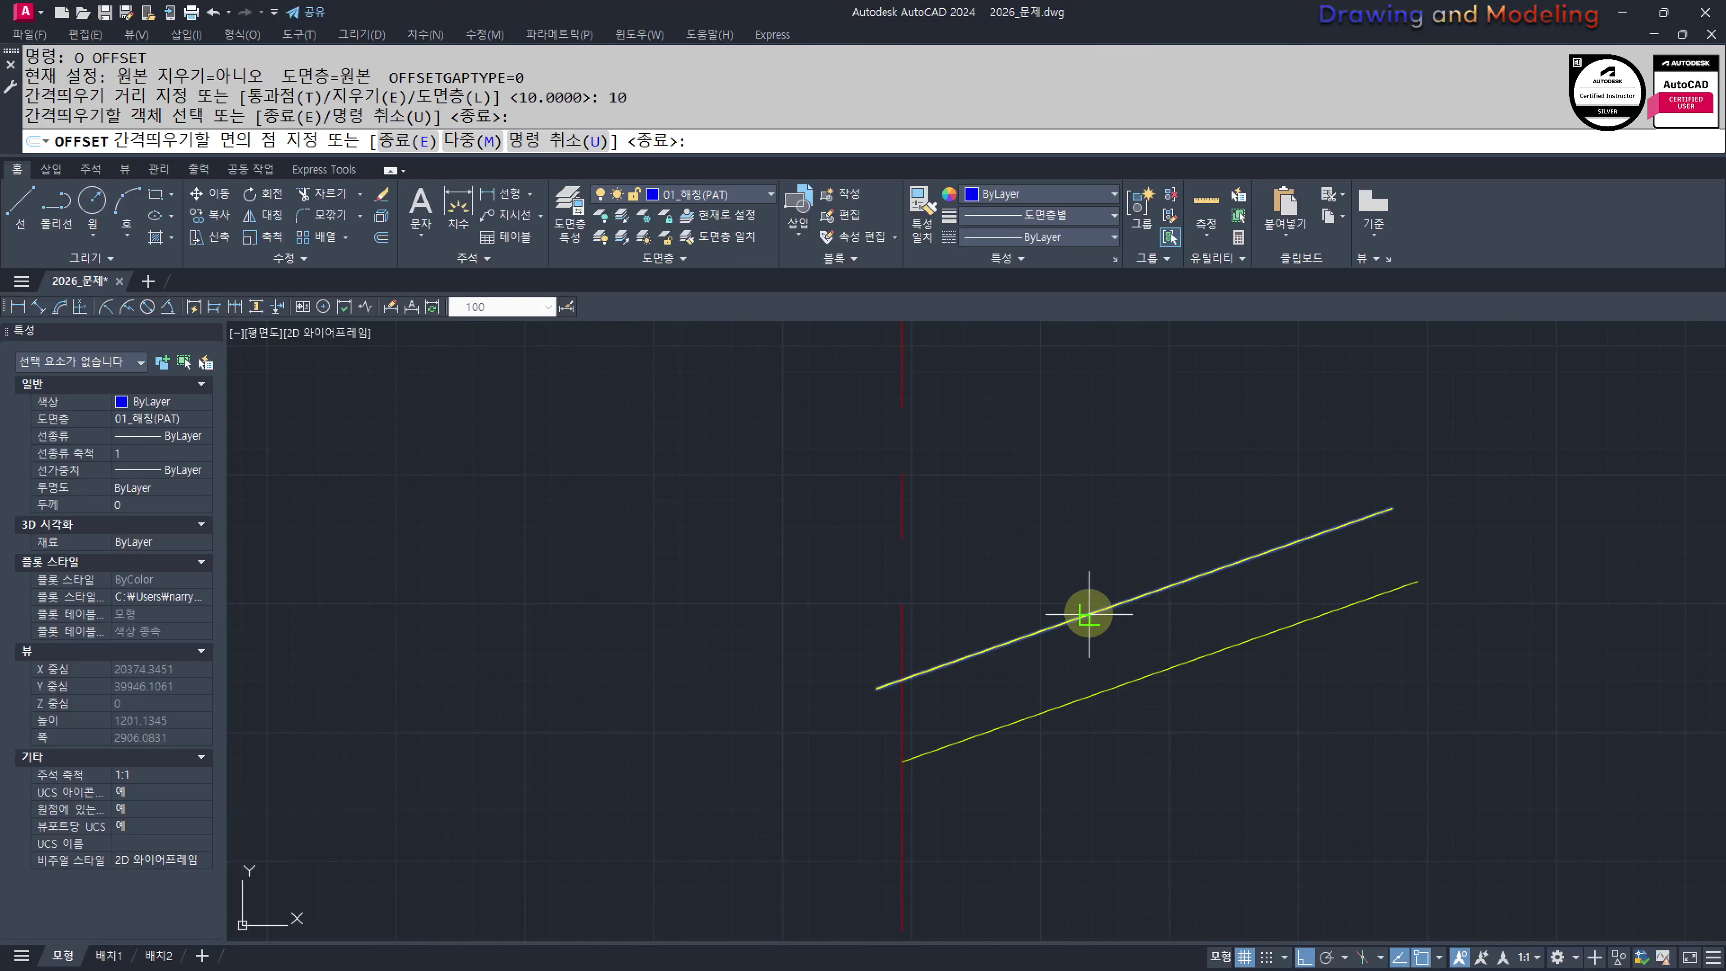
click(1102, 608)
scroll(1080, 611, up, 4)
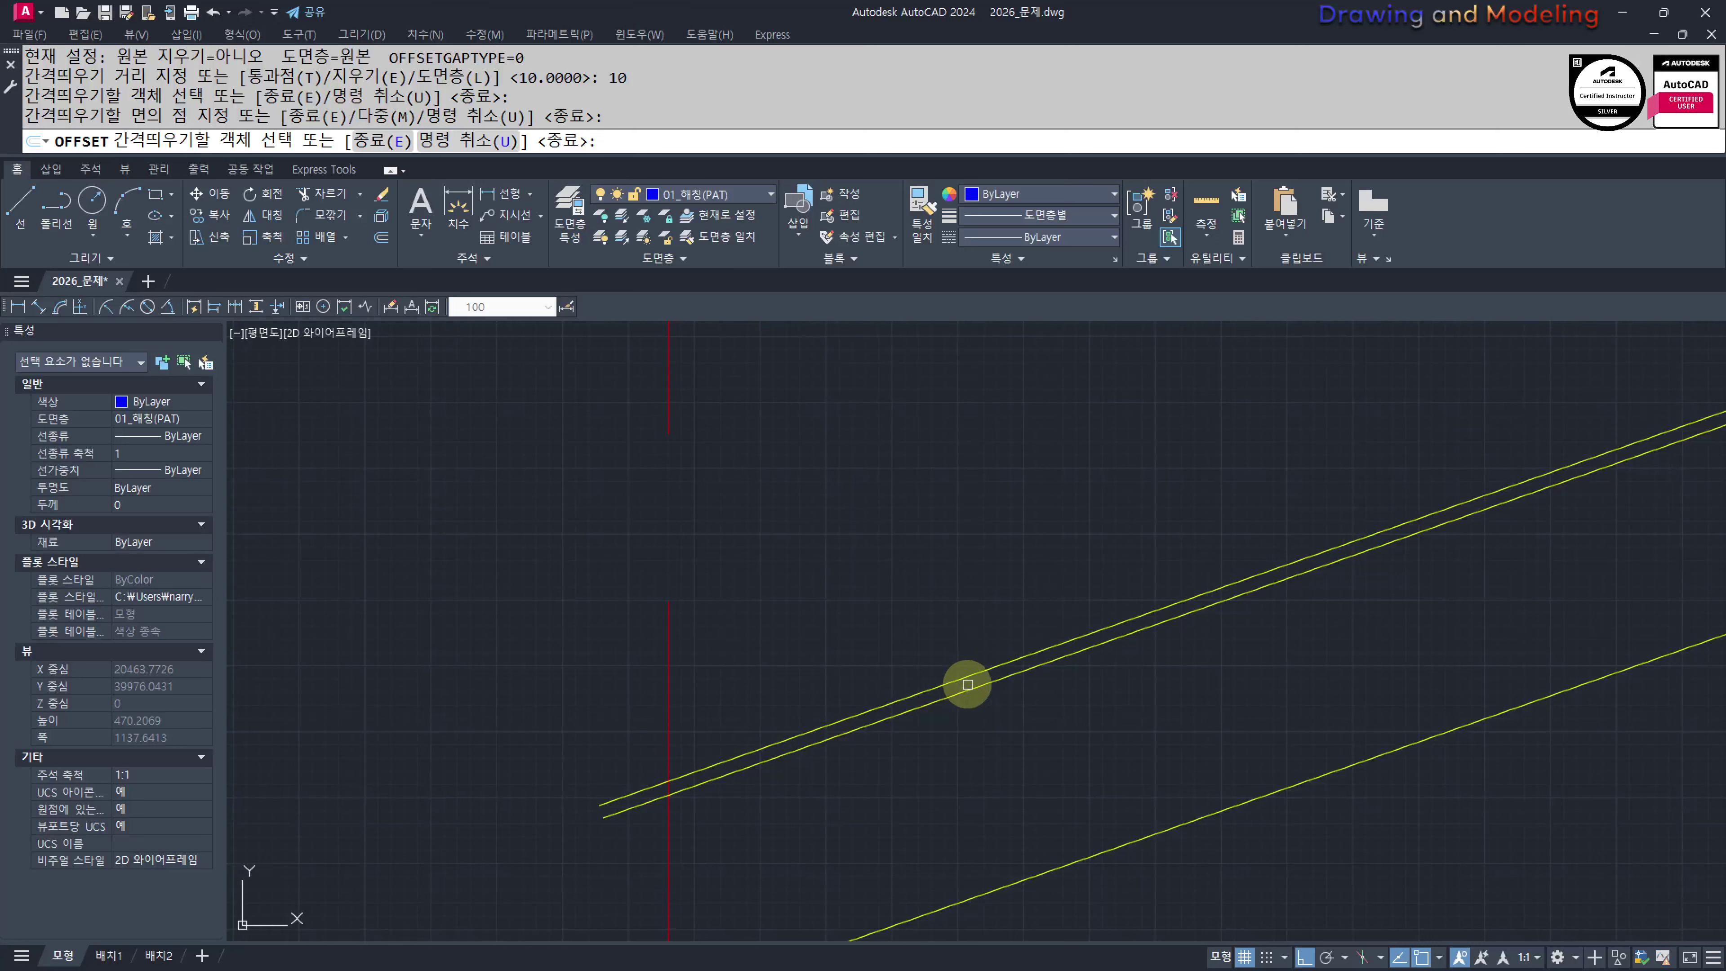
key(Escape)
key(Escape)
Offset the topmost slope line upward by 20
key(space)
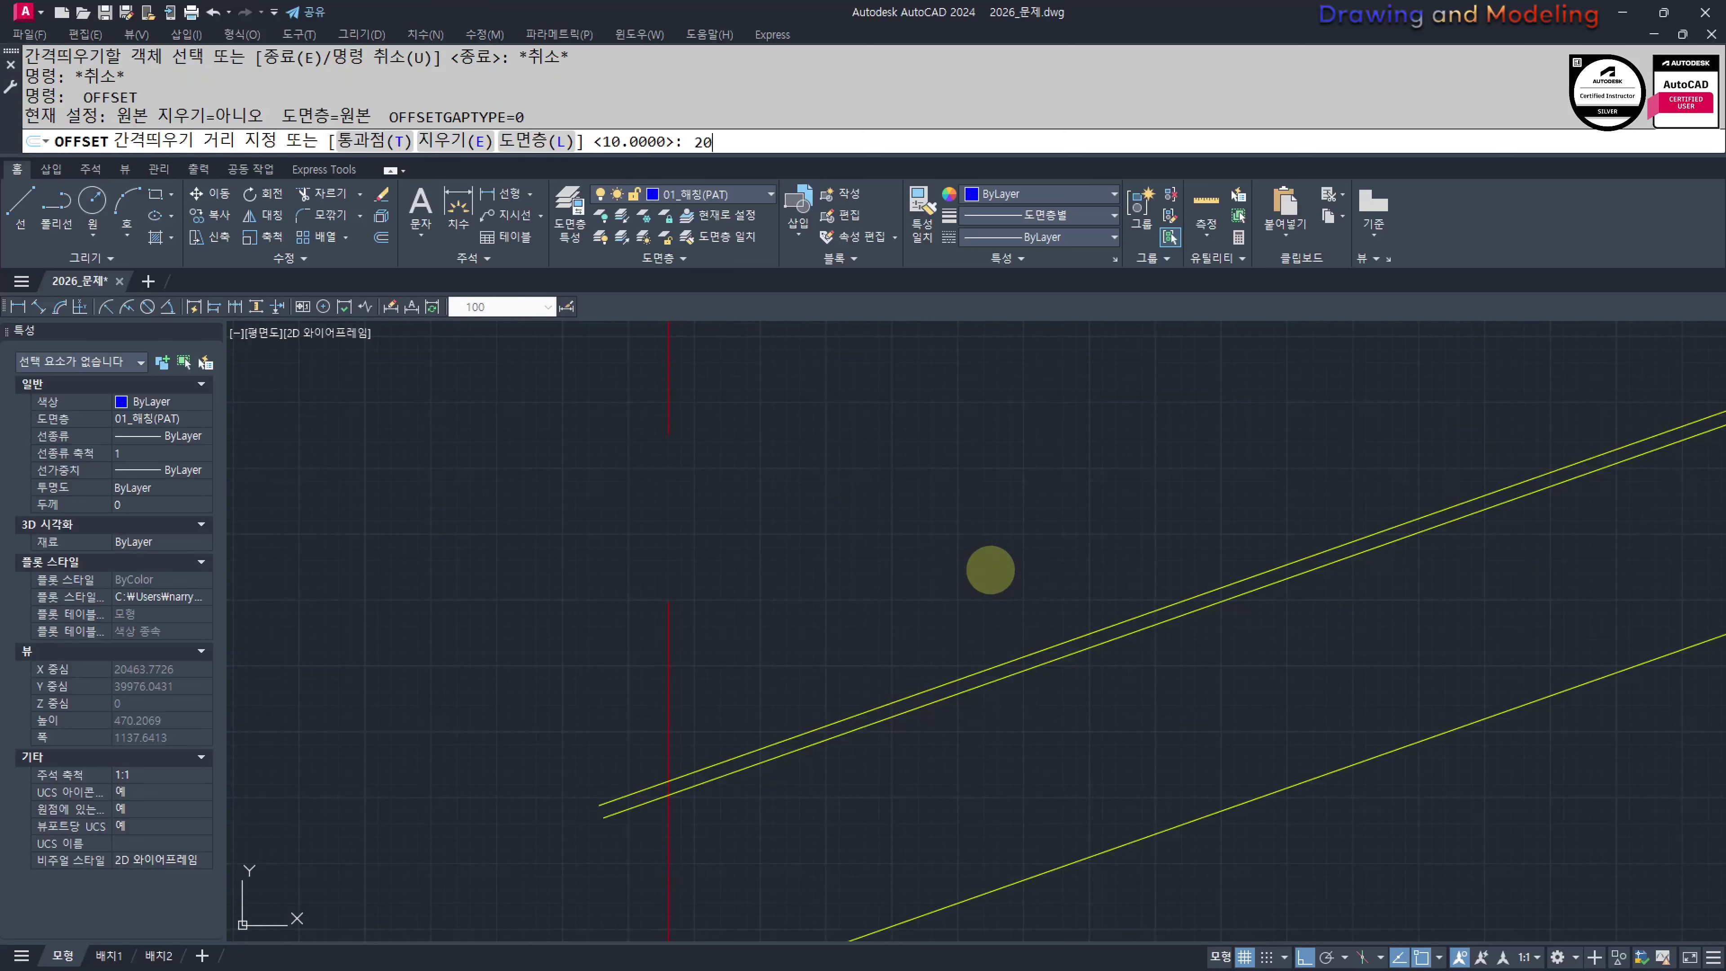
text(20)
key(Return)
click(1104, 626)
click(1097, 577)
key(Escape)
key(Escape)
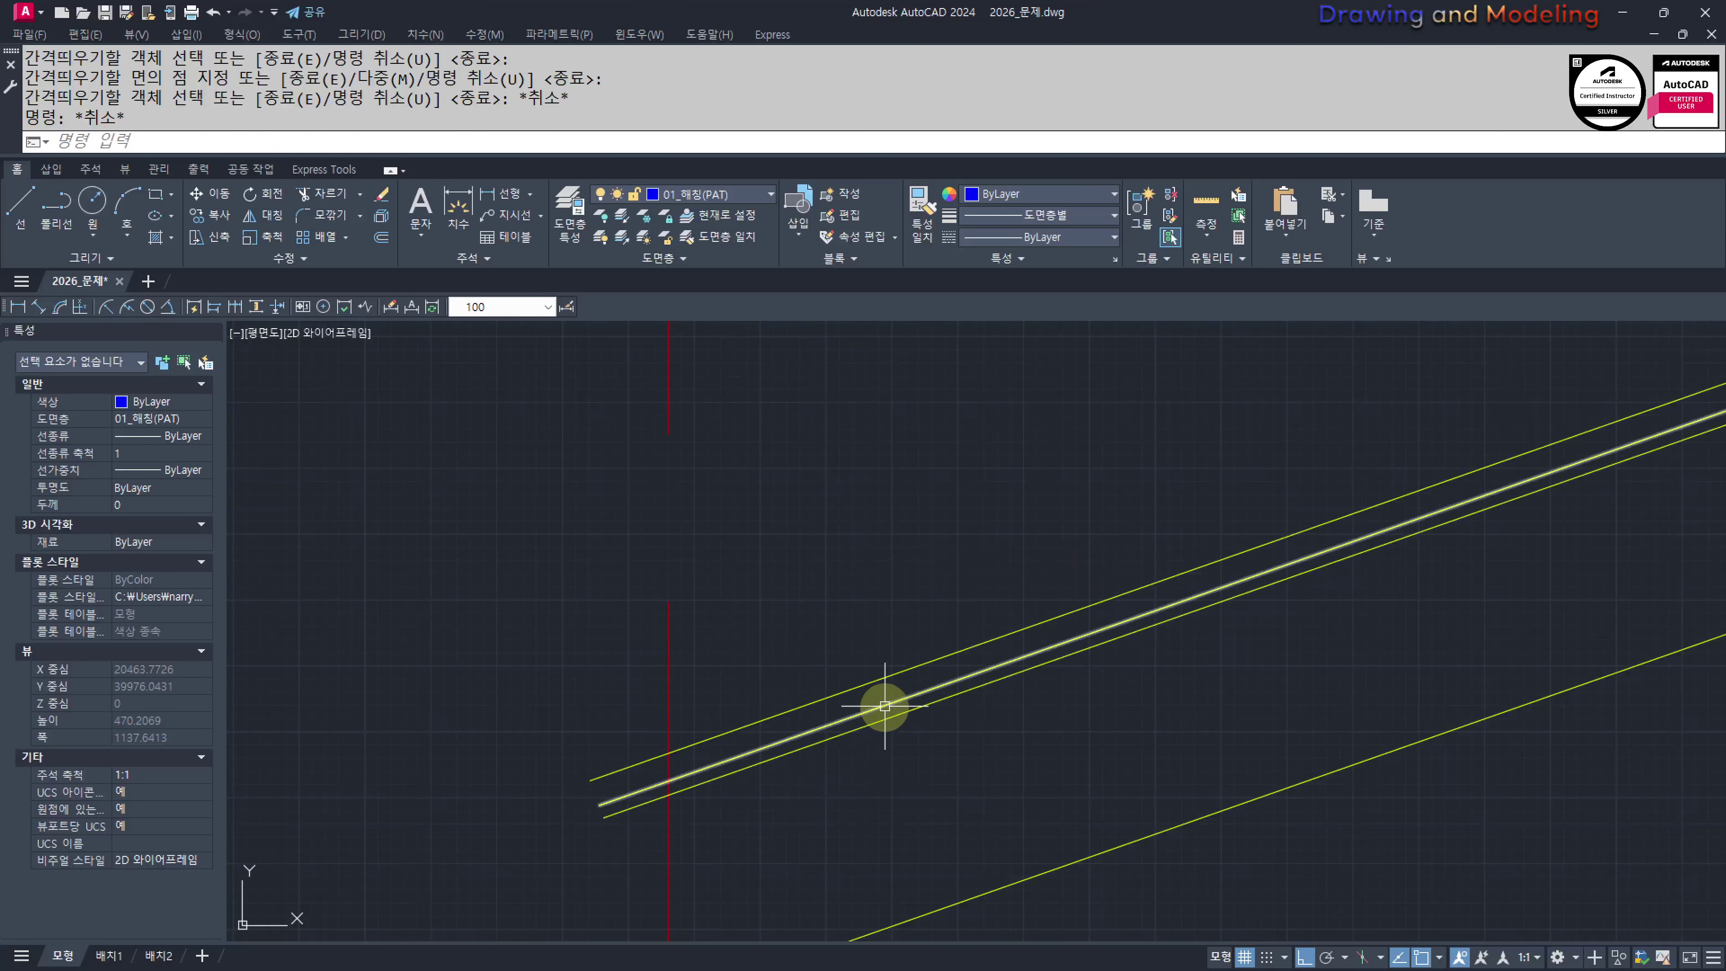
Assign the topmost slope line to the layer 01_마감선(FIN)
click(901, 675)
click(724, 193)
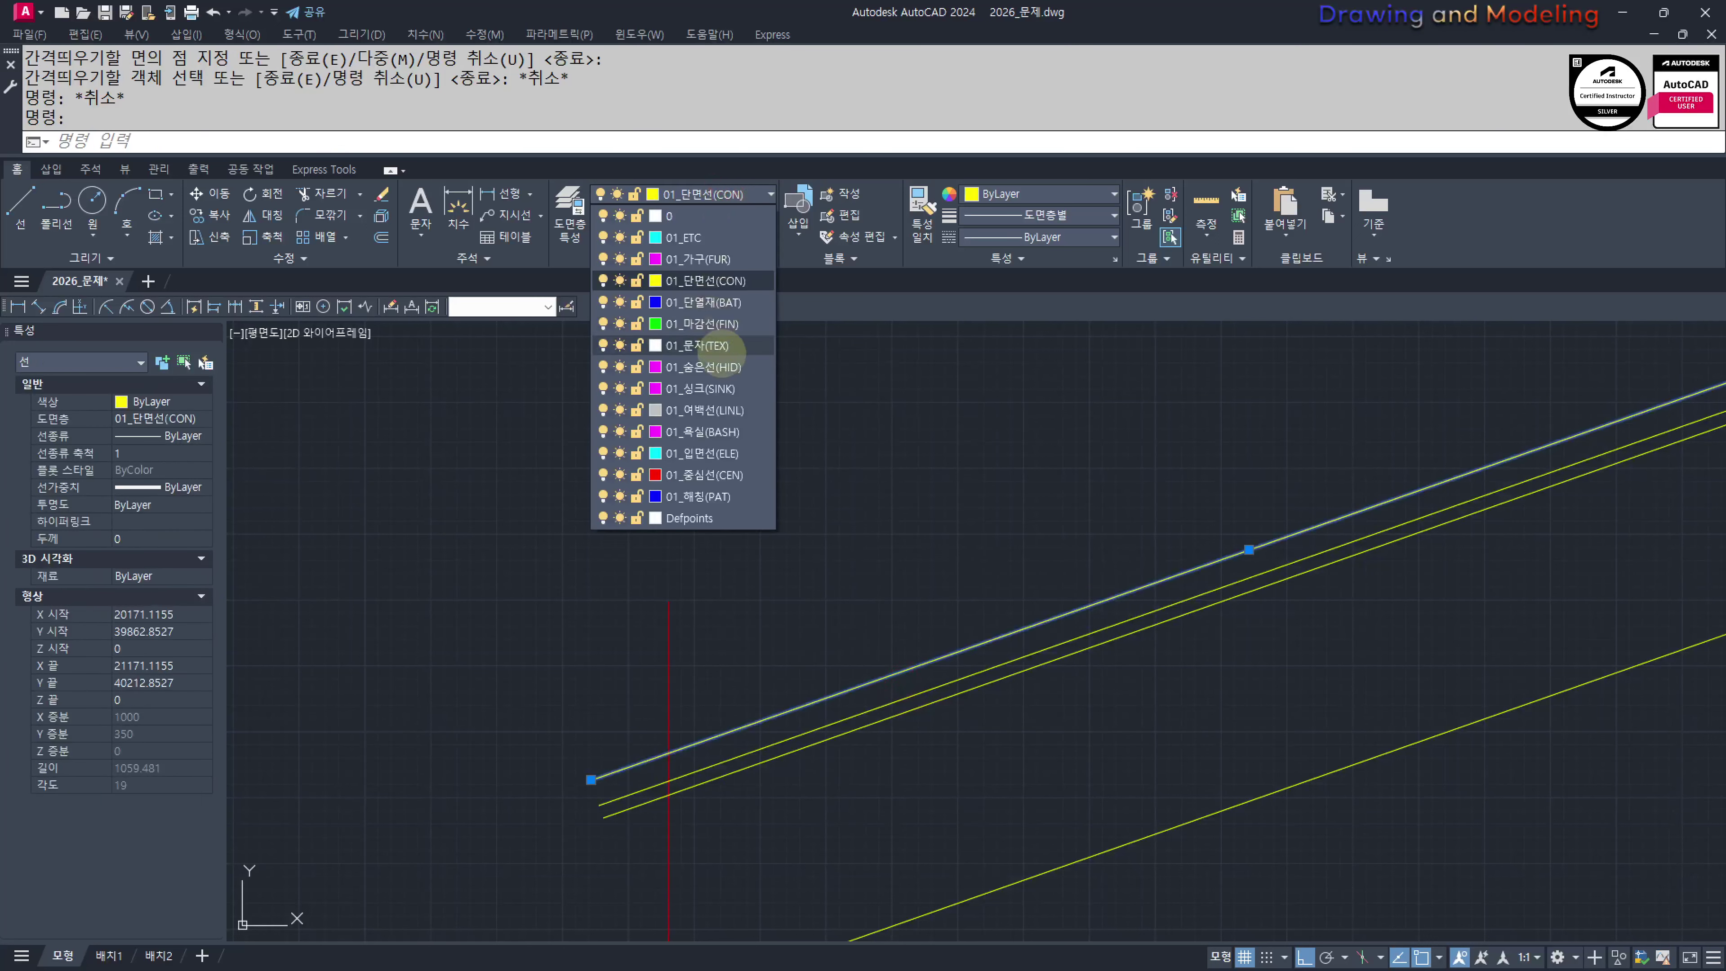
click(742, 322)
key(Escape)
key(Escape)
Assign the slope line directly beneath the green one to the layer 01_숨은선(HID)
click(1069, 637)
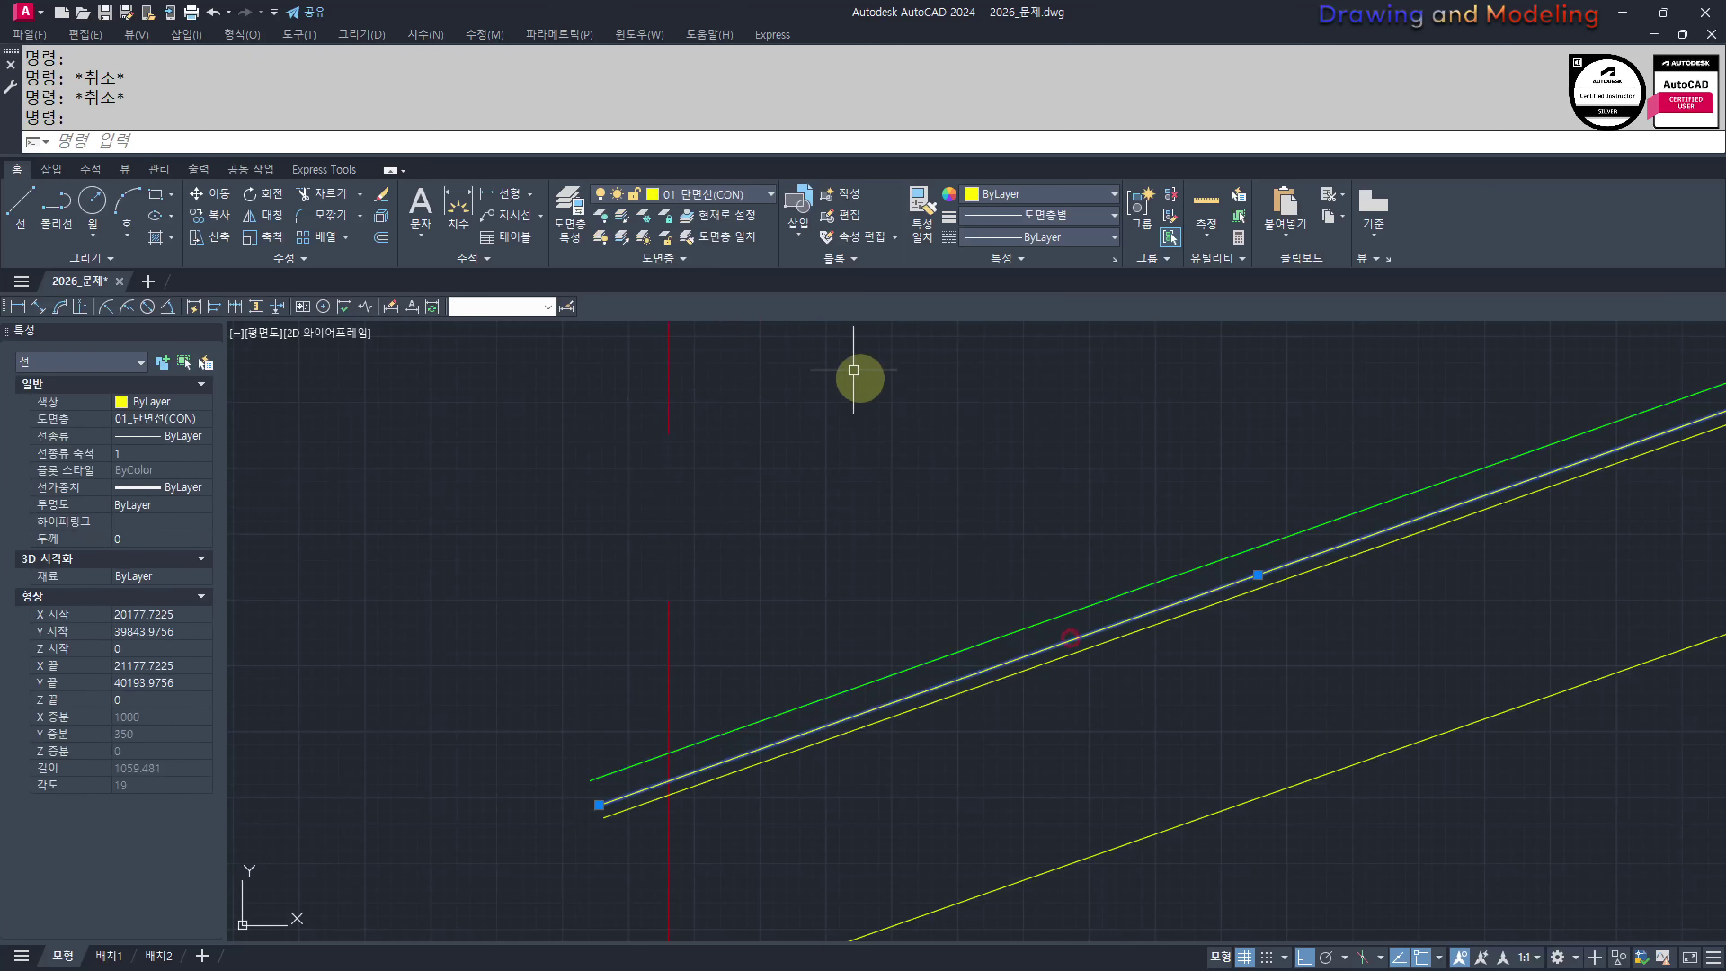
click(727, 192)
click(721, 388)
key(Escape)
key(Escape)
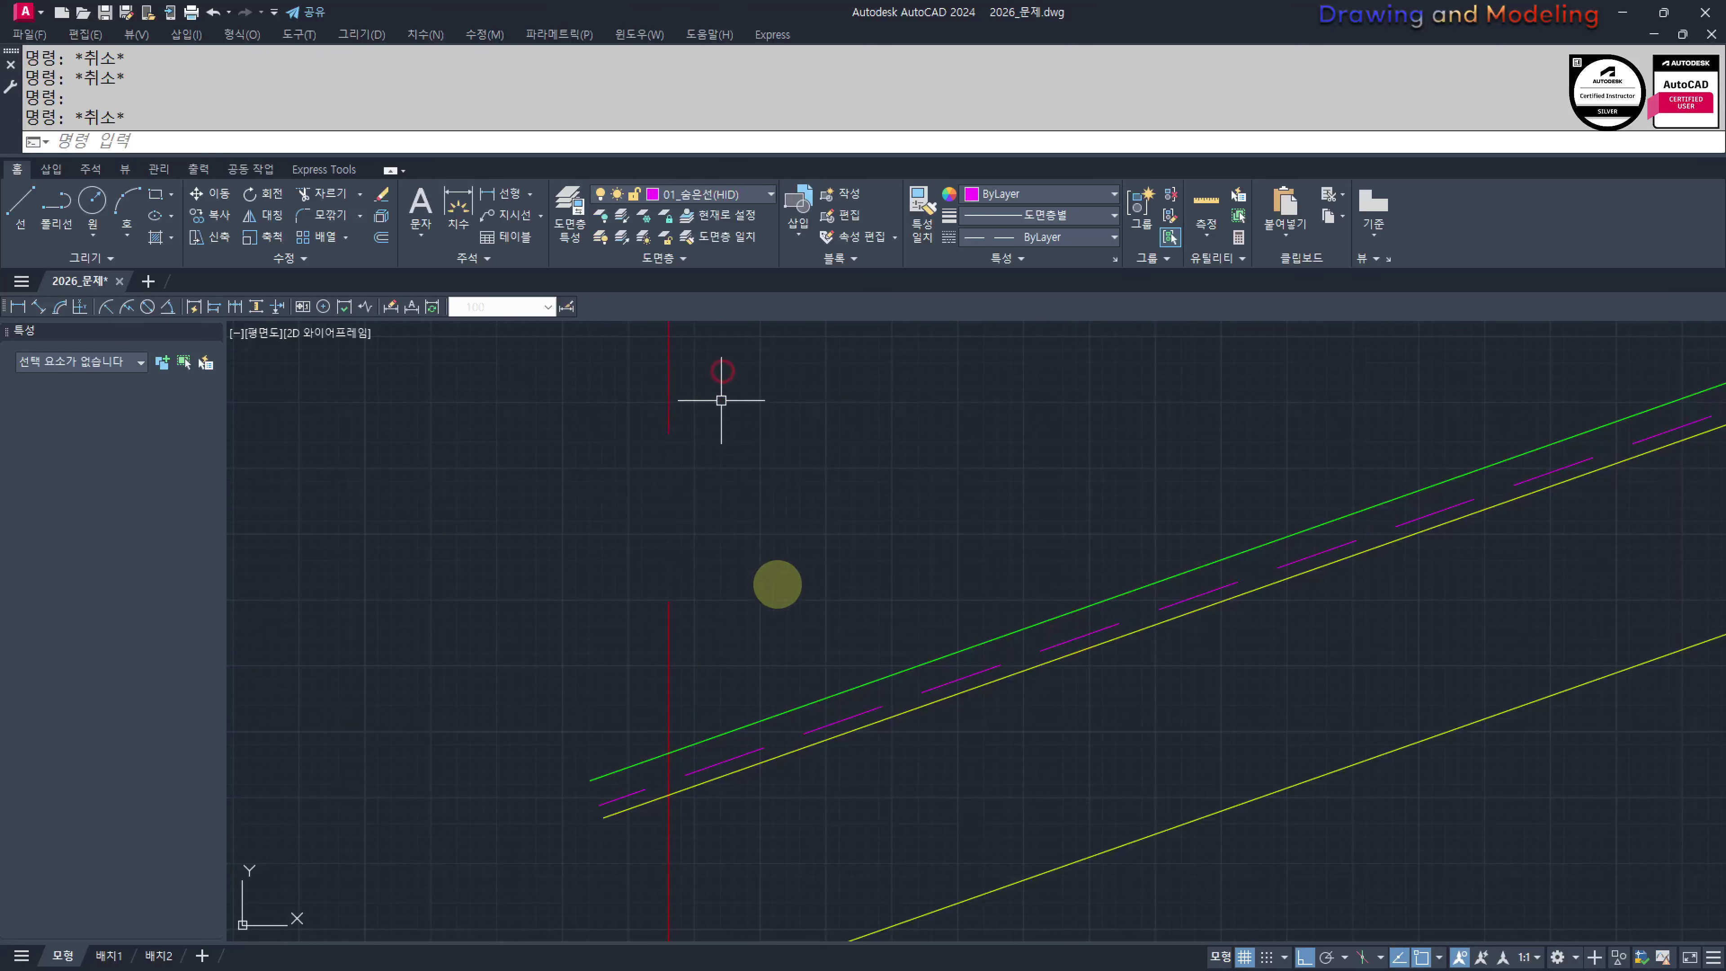
Extend the four roof slope lines to the middle vertical centre line
scroll(830, 673, down, 6)
middle_drag(1128, 680, 951, 751)
text(ex)
key(Return)
scroll(1174, 609, down, 1)
click(1282, 537)
key(Return)
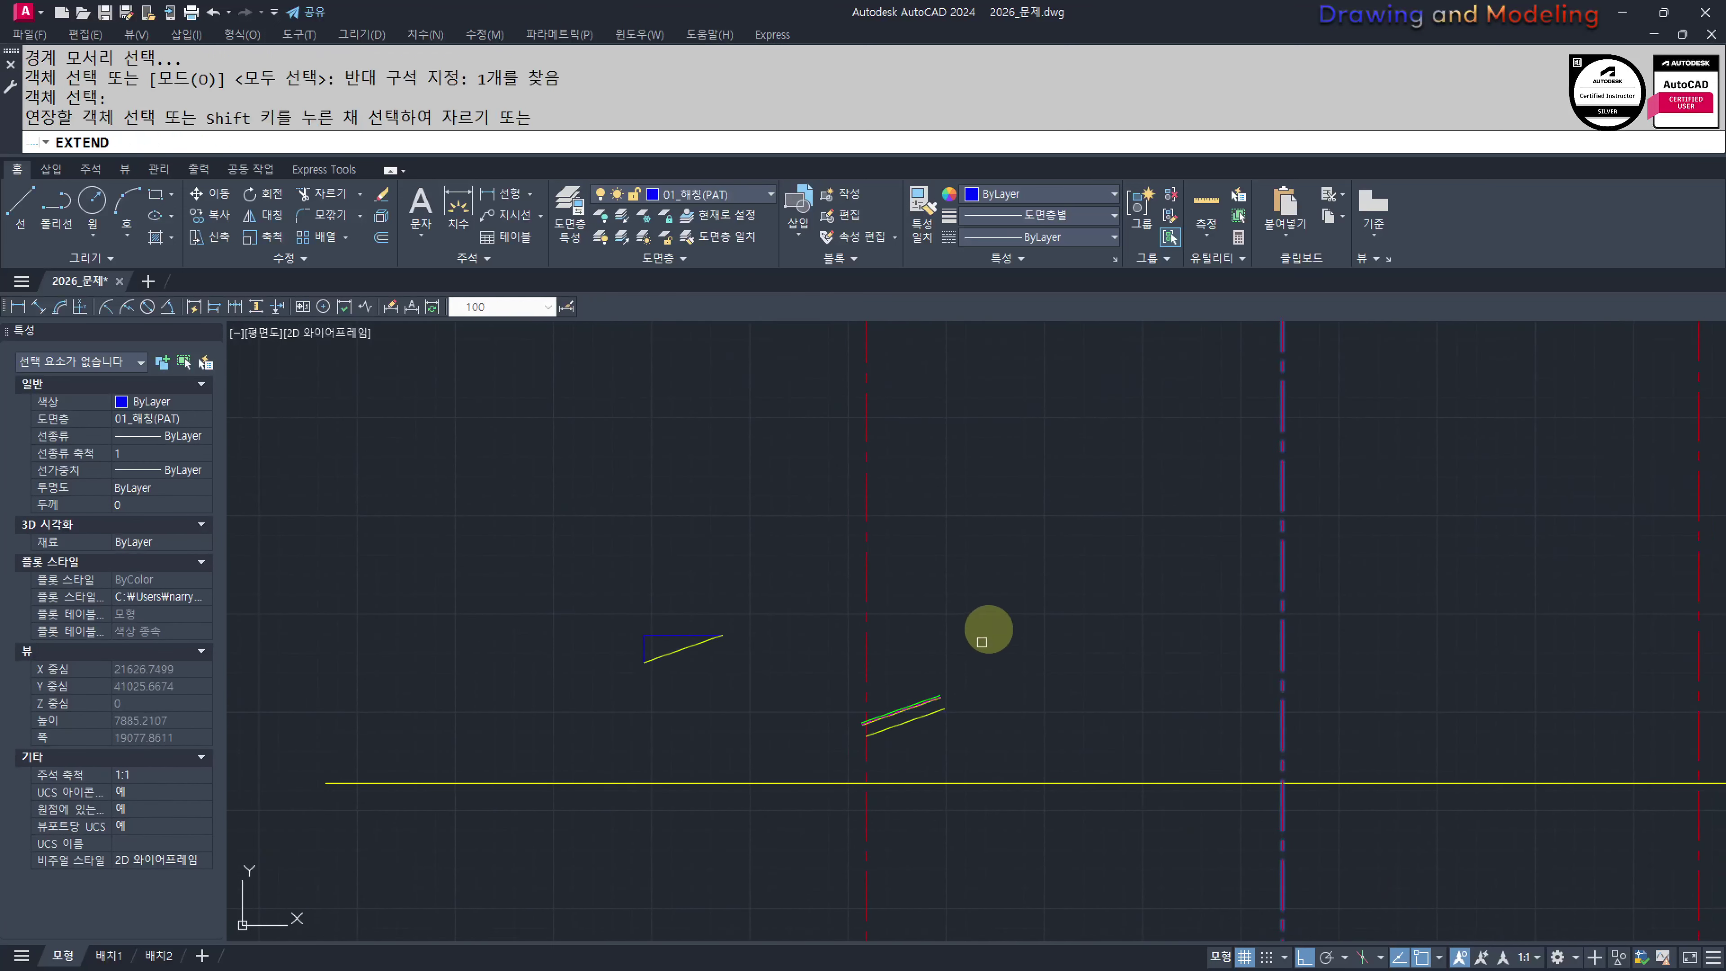
click(990, 628)
click(923, 732)
key(Escape)
Mirror the four roof slope lines about the middle vertical centre line, keeping the originals
middle_drag(1168, 702, 1085, 688)
key(Return)
click(1143, 660)
click(1114, 500)
key(Return)
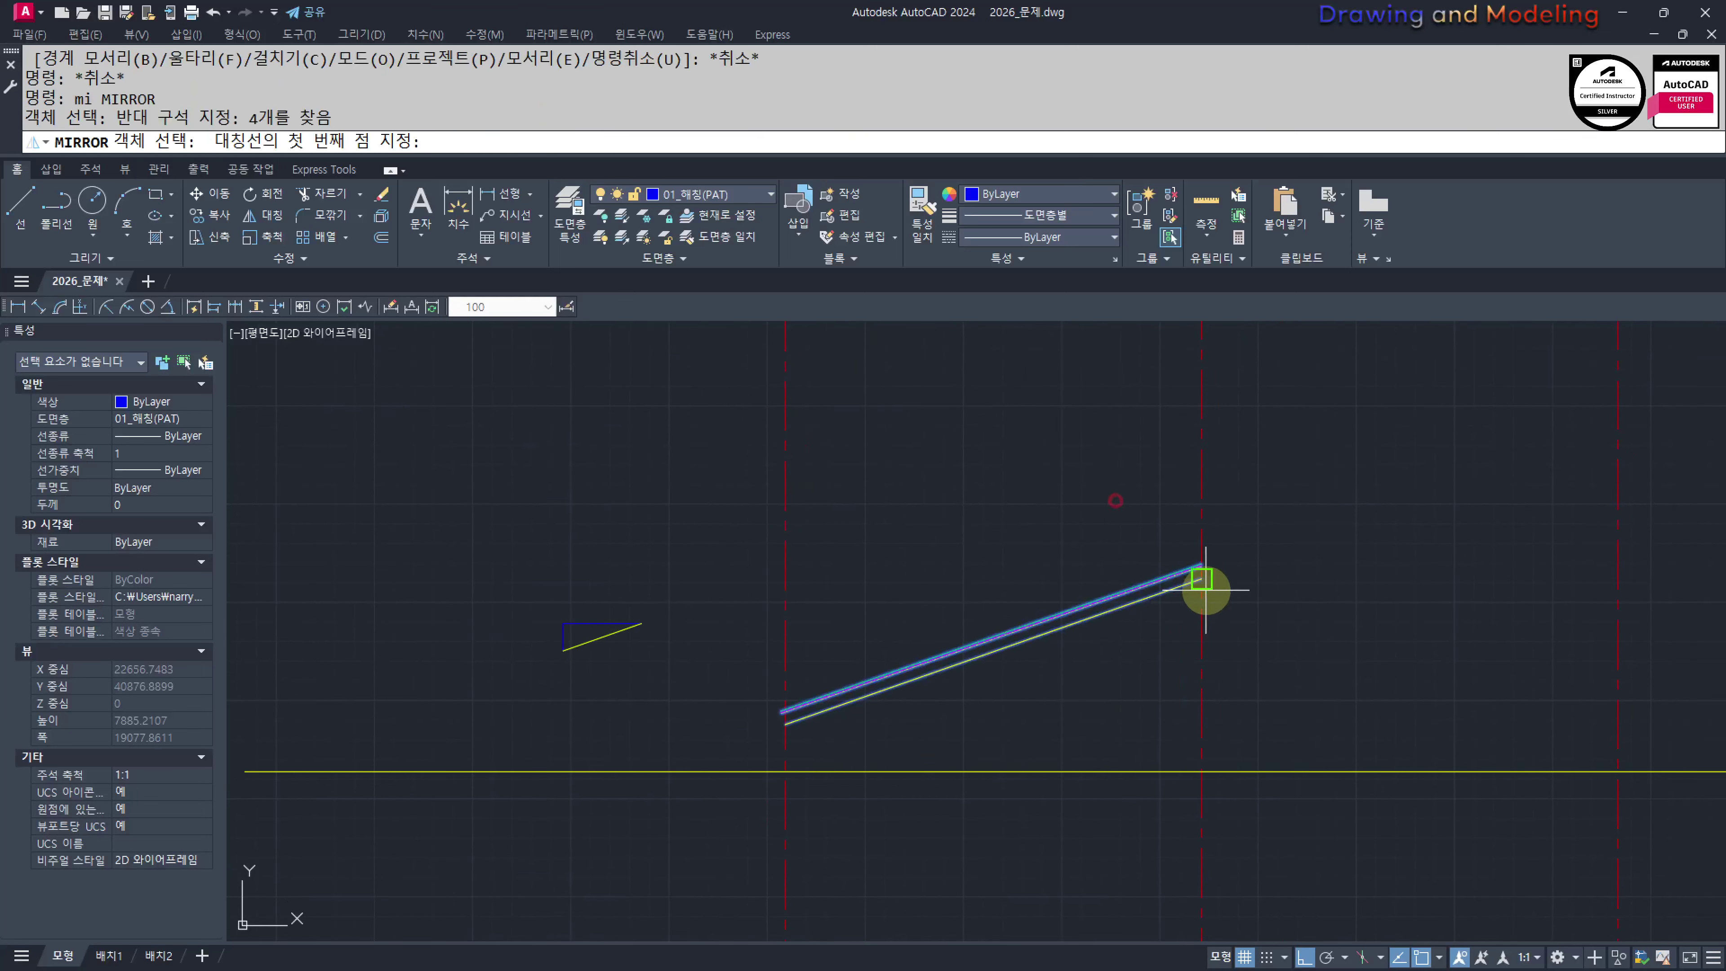
click(1202, 579)
click(1144, 701)
key(Return)
key(Escape)
Draw a vertical line from the plan's magenta roof-edge corner beside the first centre line down past the level lines
middle_drag(984, 670, 1119, 580)
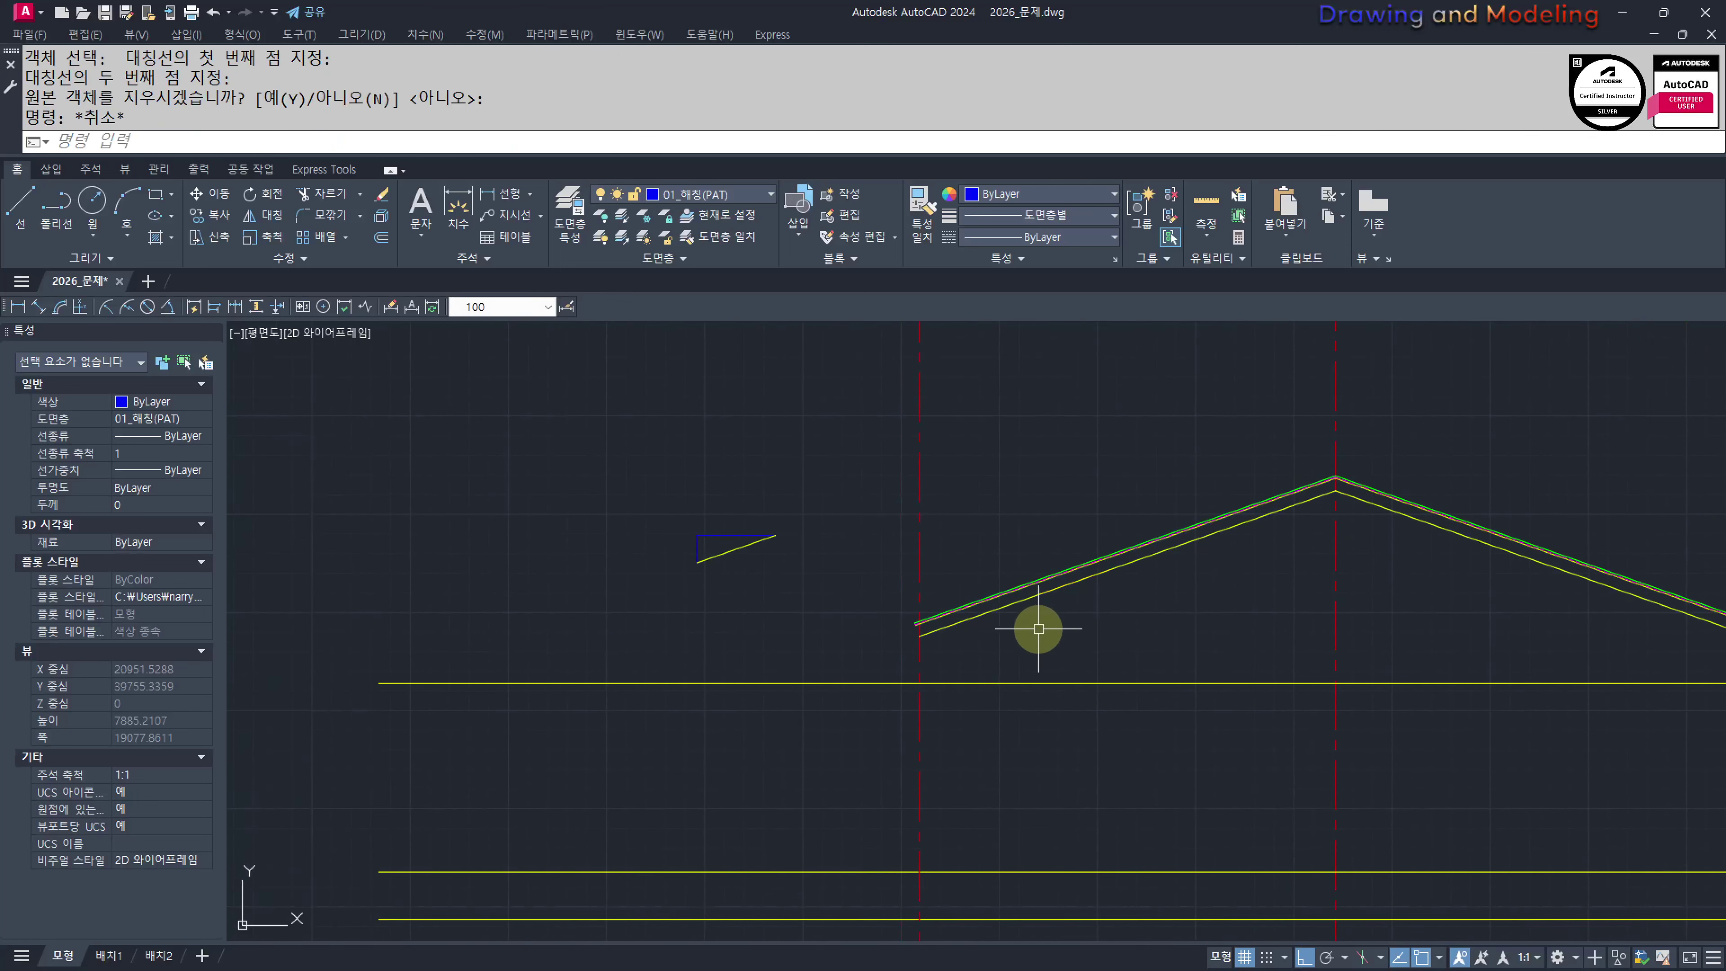
scroll(936, 696, down, 3)
mouse_move(1144, 655)
middle_down()
mouse_move(936, 696)
mouse_move(996, 789)
middle_up()
mouse_move(1025, 674)
middle_down()
mouse_move(1013, 717)
mouse_move(1070, 808)
middle_up()
middle_drag(938, 621, 1025, 694)
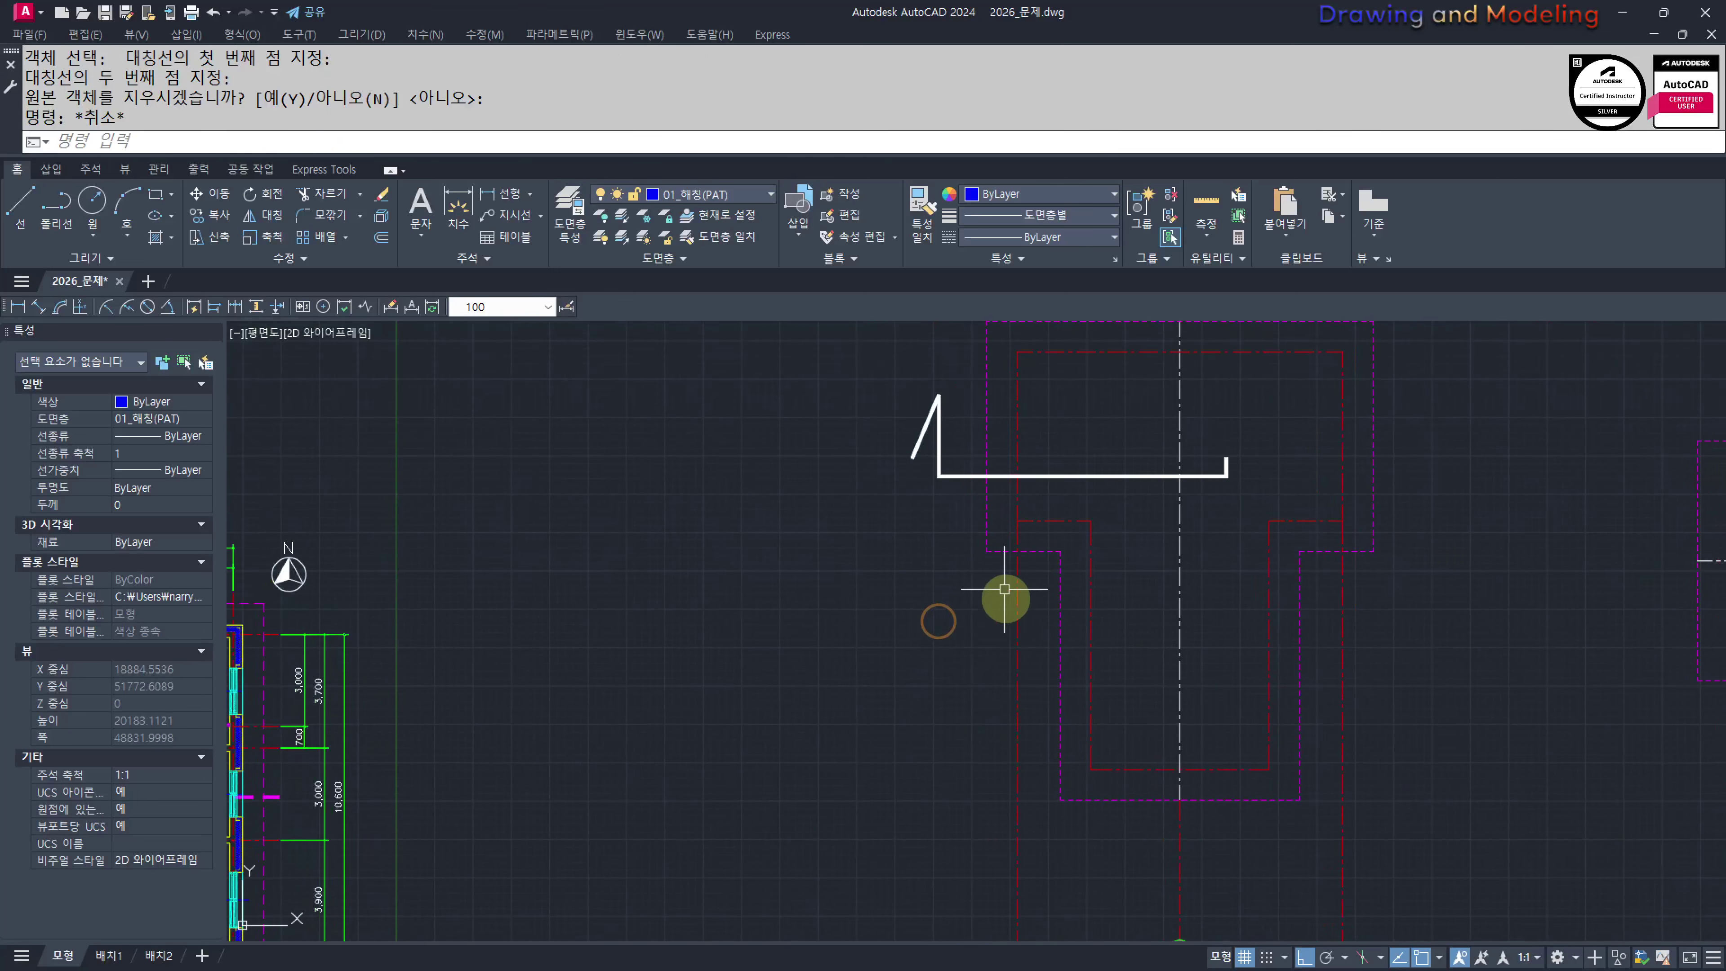
mouse_move(971, 524)
middle_down()
mouse_move(987, 465)
mouse_move(997, 544)
middle_up()
text(l)
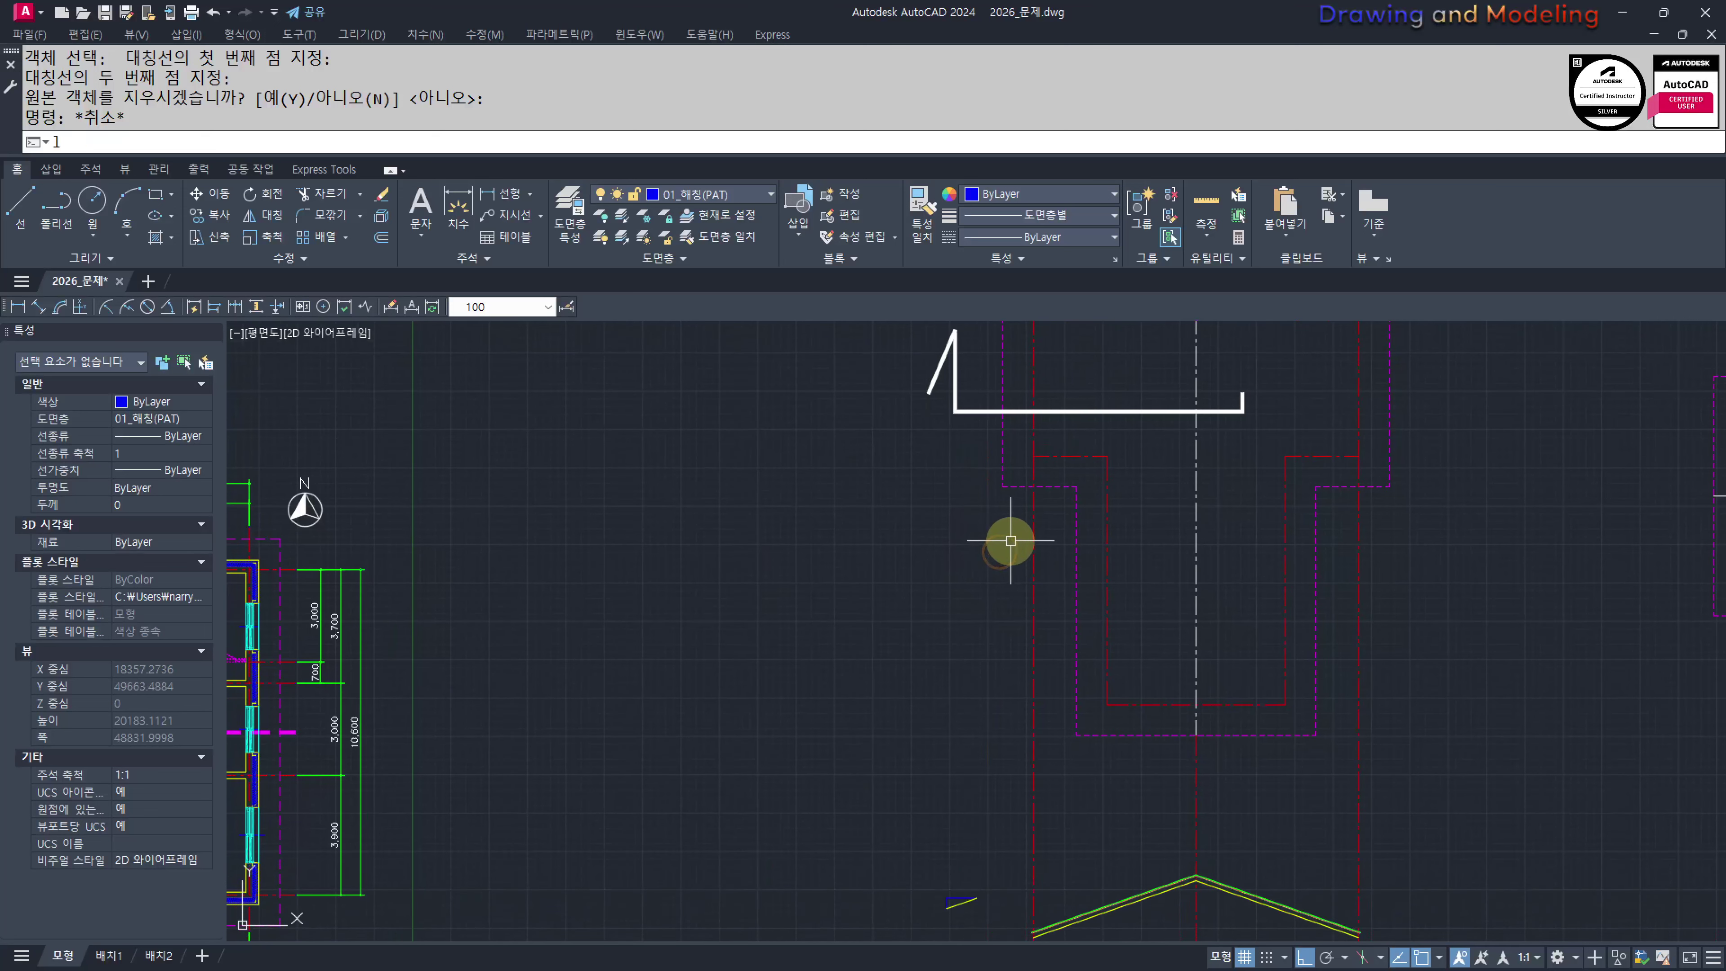
key(Return)
click(1004, 493)
scroll(986, 624, down, 2)
middle_drag(944, 717, 972, 533)
click(939, 767)
key(Escape)
key(Escape)
Extend the lower ends of the first roof slope's four lines outward to the blue vertical roof-edge line
scroll(1015, 652, up, 3)
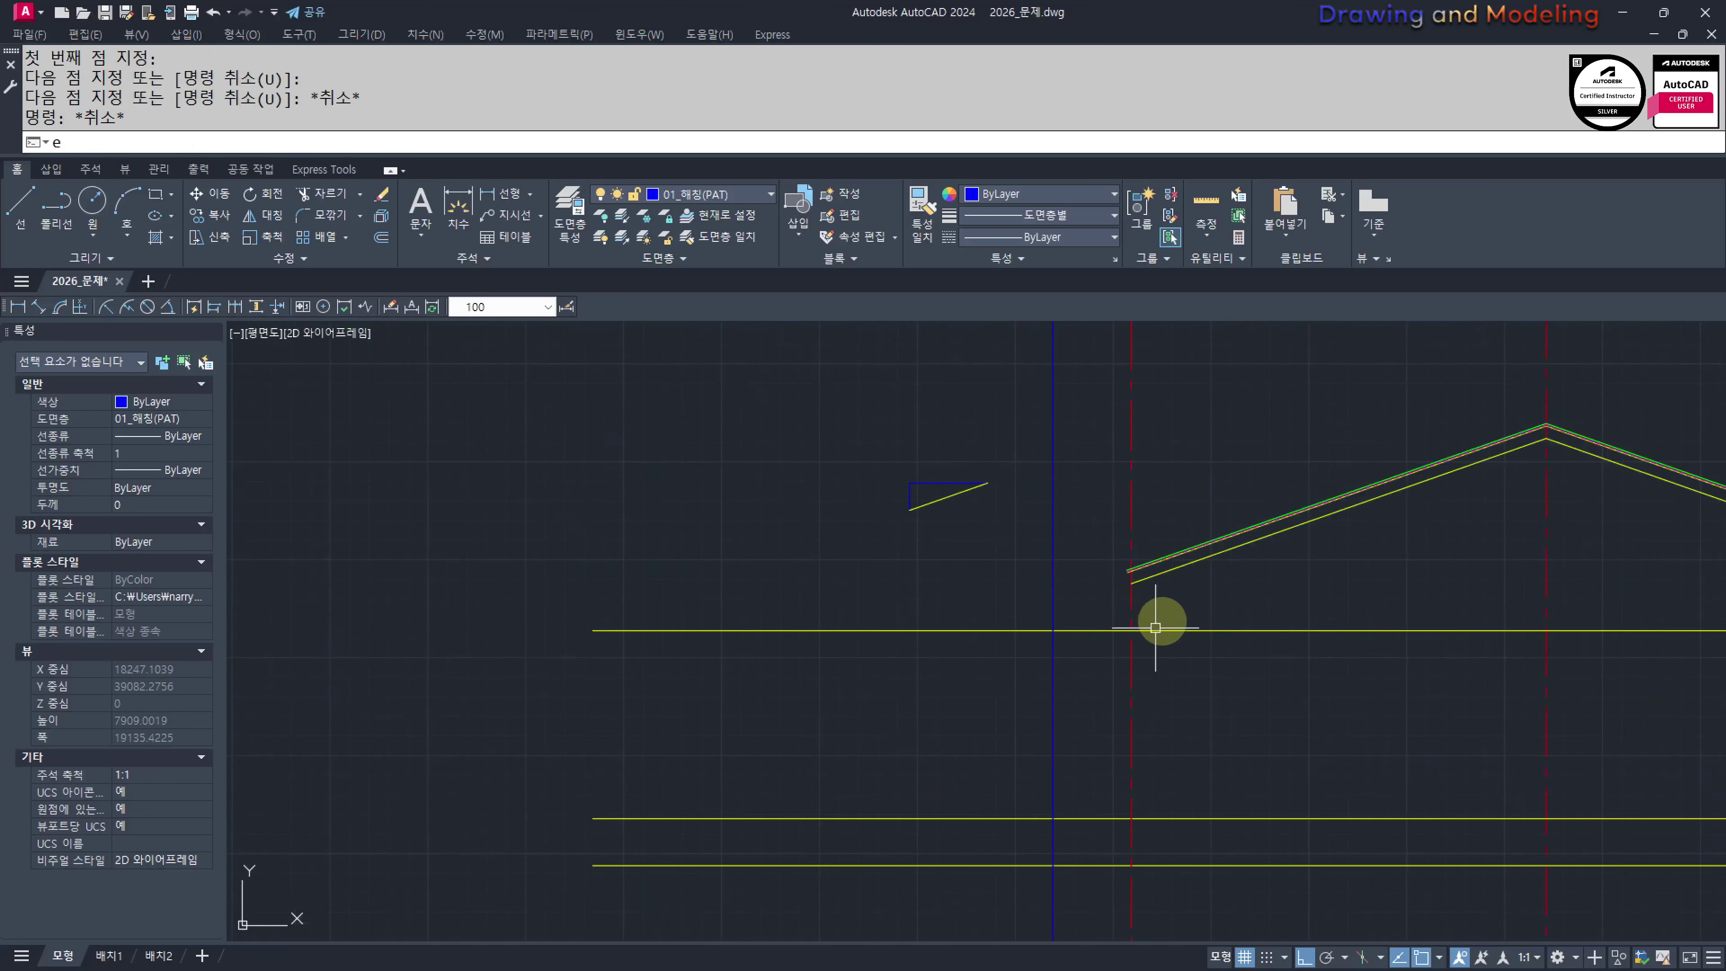
text(ex)
key(Return)
key(Return)
click(1190, 589)
click(1176, 498)
key(Escape)
Match the properties of the lower yellow slope line onto the blue vertical roof-edge line
scroll(1019, 571, up, 2)
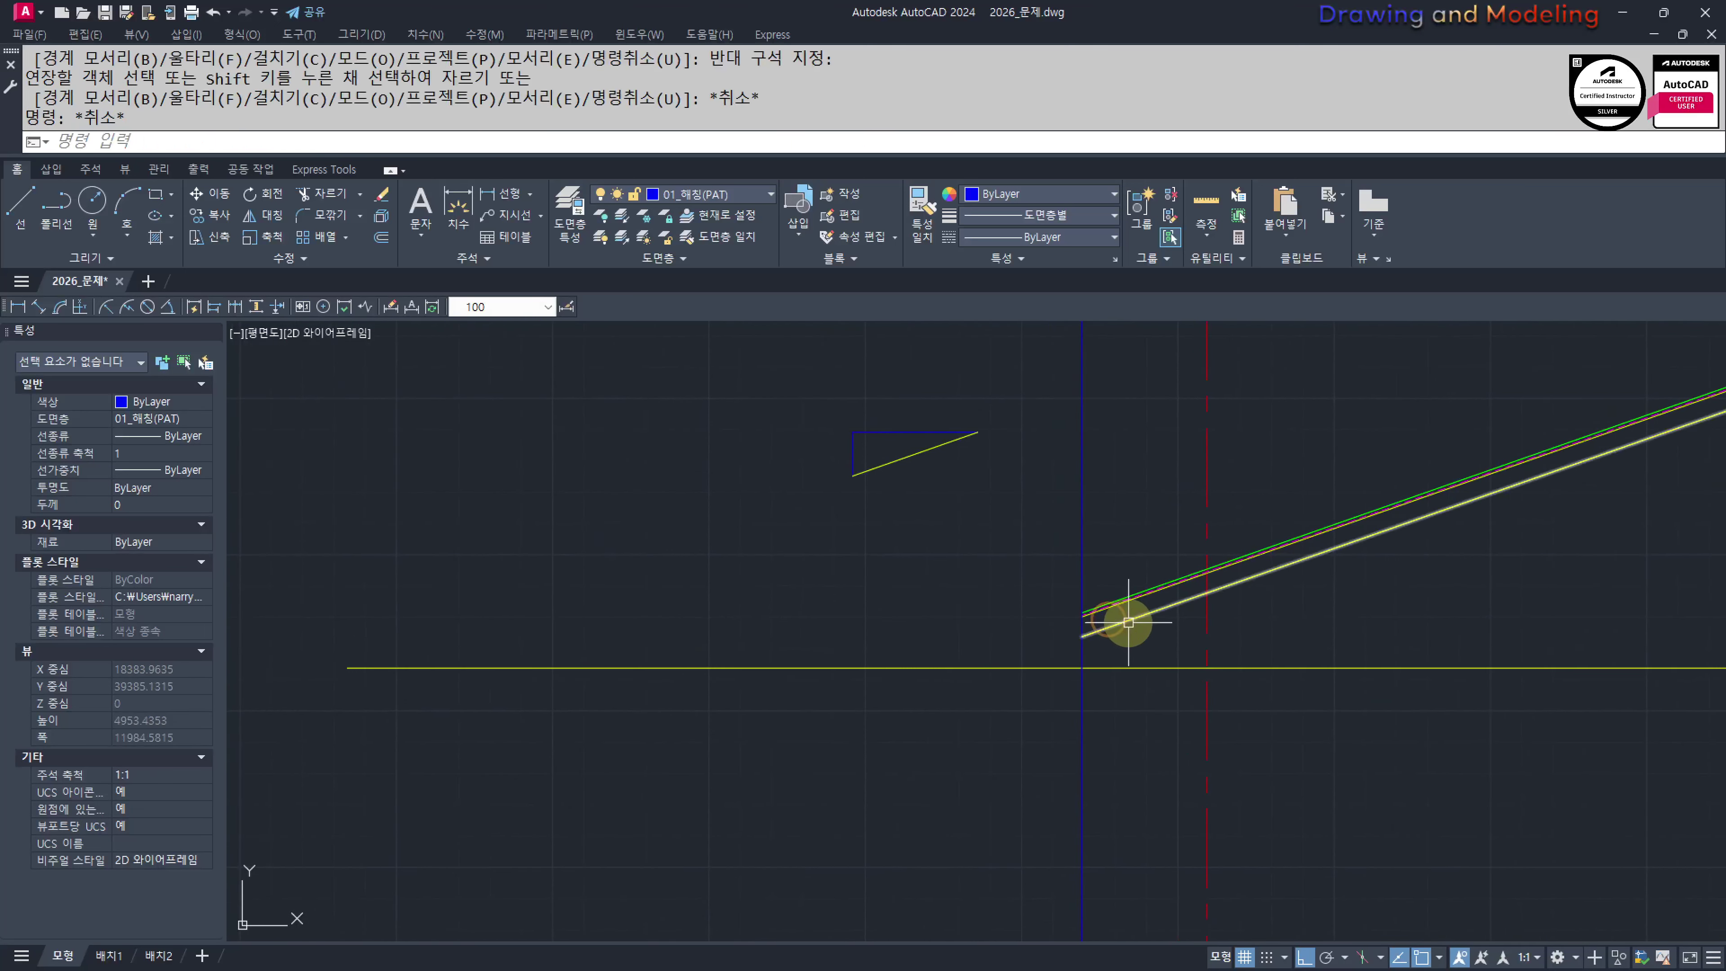
text(mm)
key(Return)
click(1075, 570)
key(Escape)
key(Escape)
Examine the floor plan around section mark A, the 현관 and 테라스 areas and the 지붕끝선, and compare with the roof section
scroll(1075, 570, down, 4)
middle_drag(665, 507, 1201, 753)
scroll(1087, 613, up, 3)
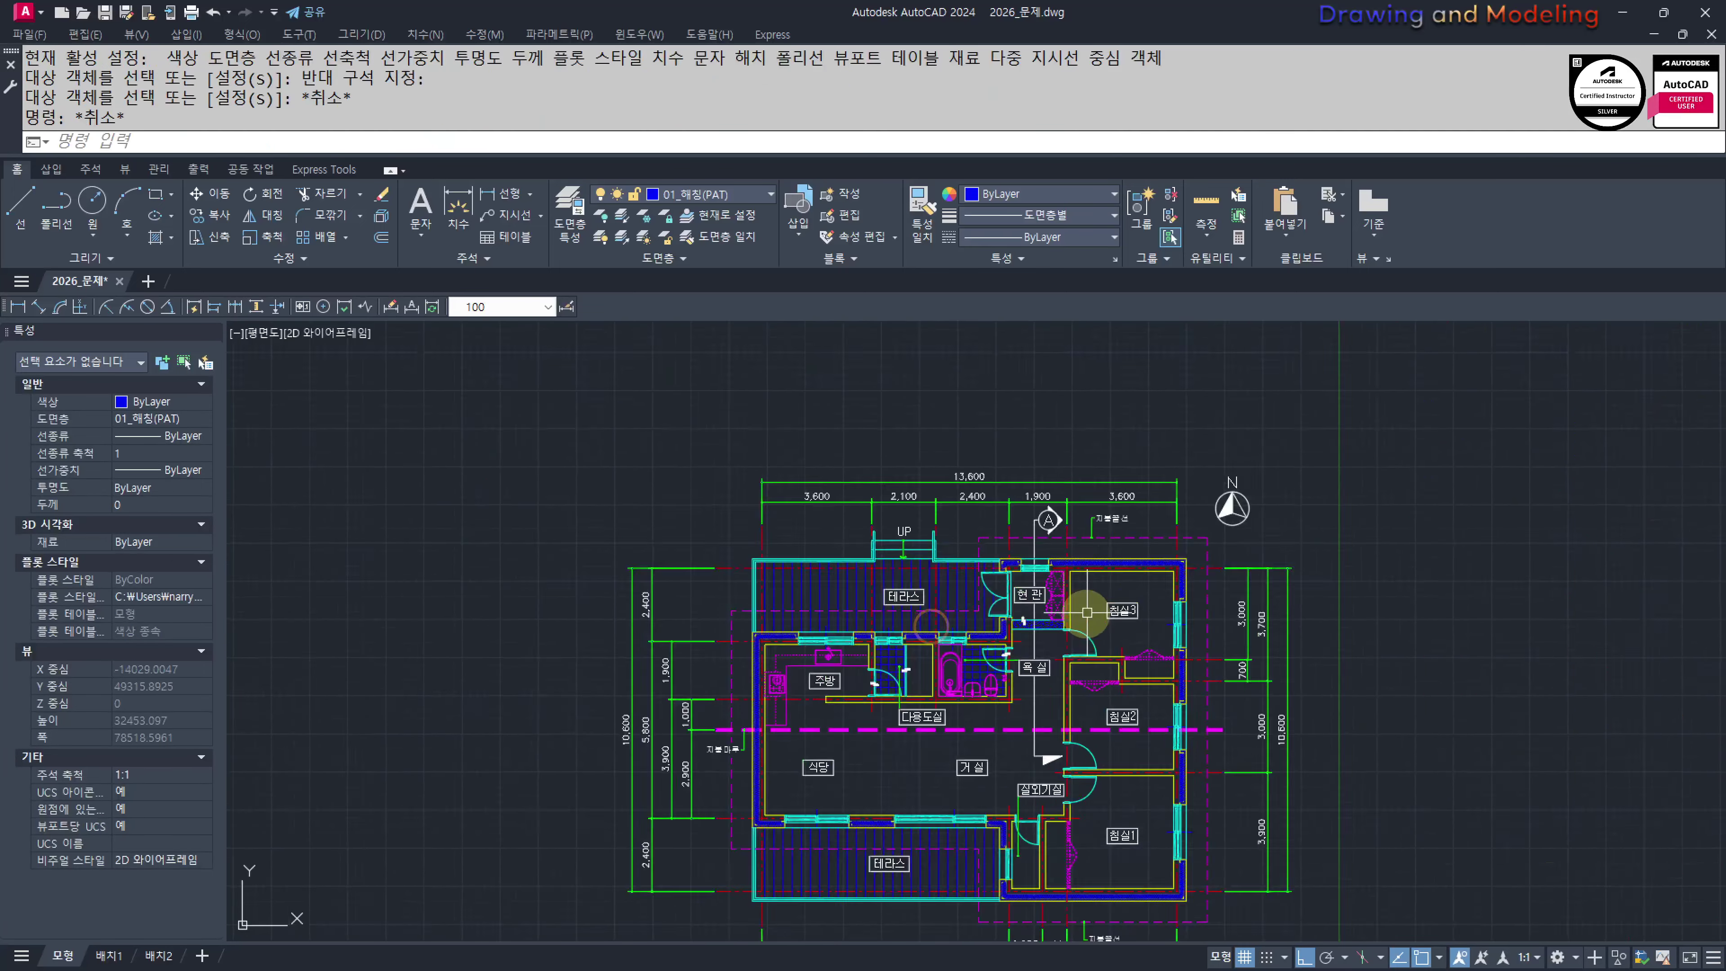
middle_drag(1041, 599, 1106, 698)
middle_drag(958, 633, 1004, 604)
scroll(1004, 603, up, 2)
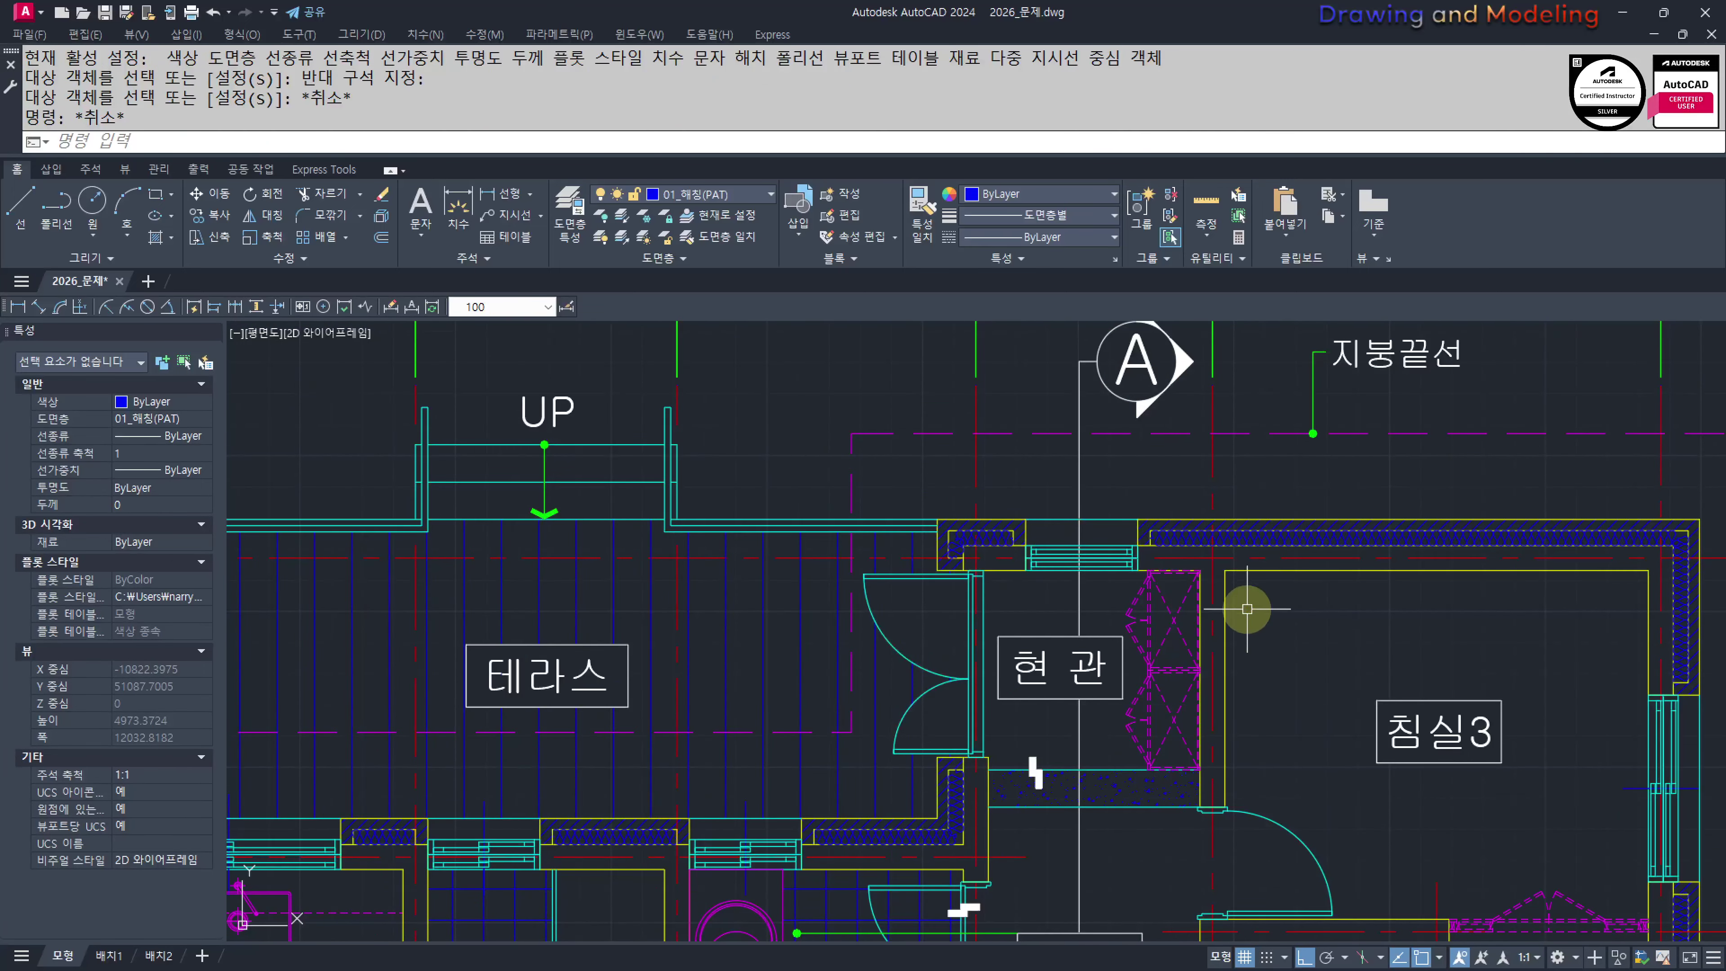
middle_drag(1017, 687, 1079, 678)
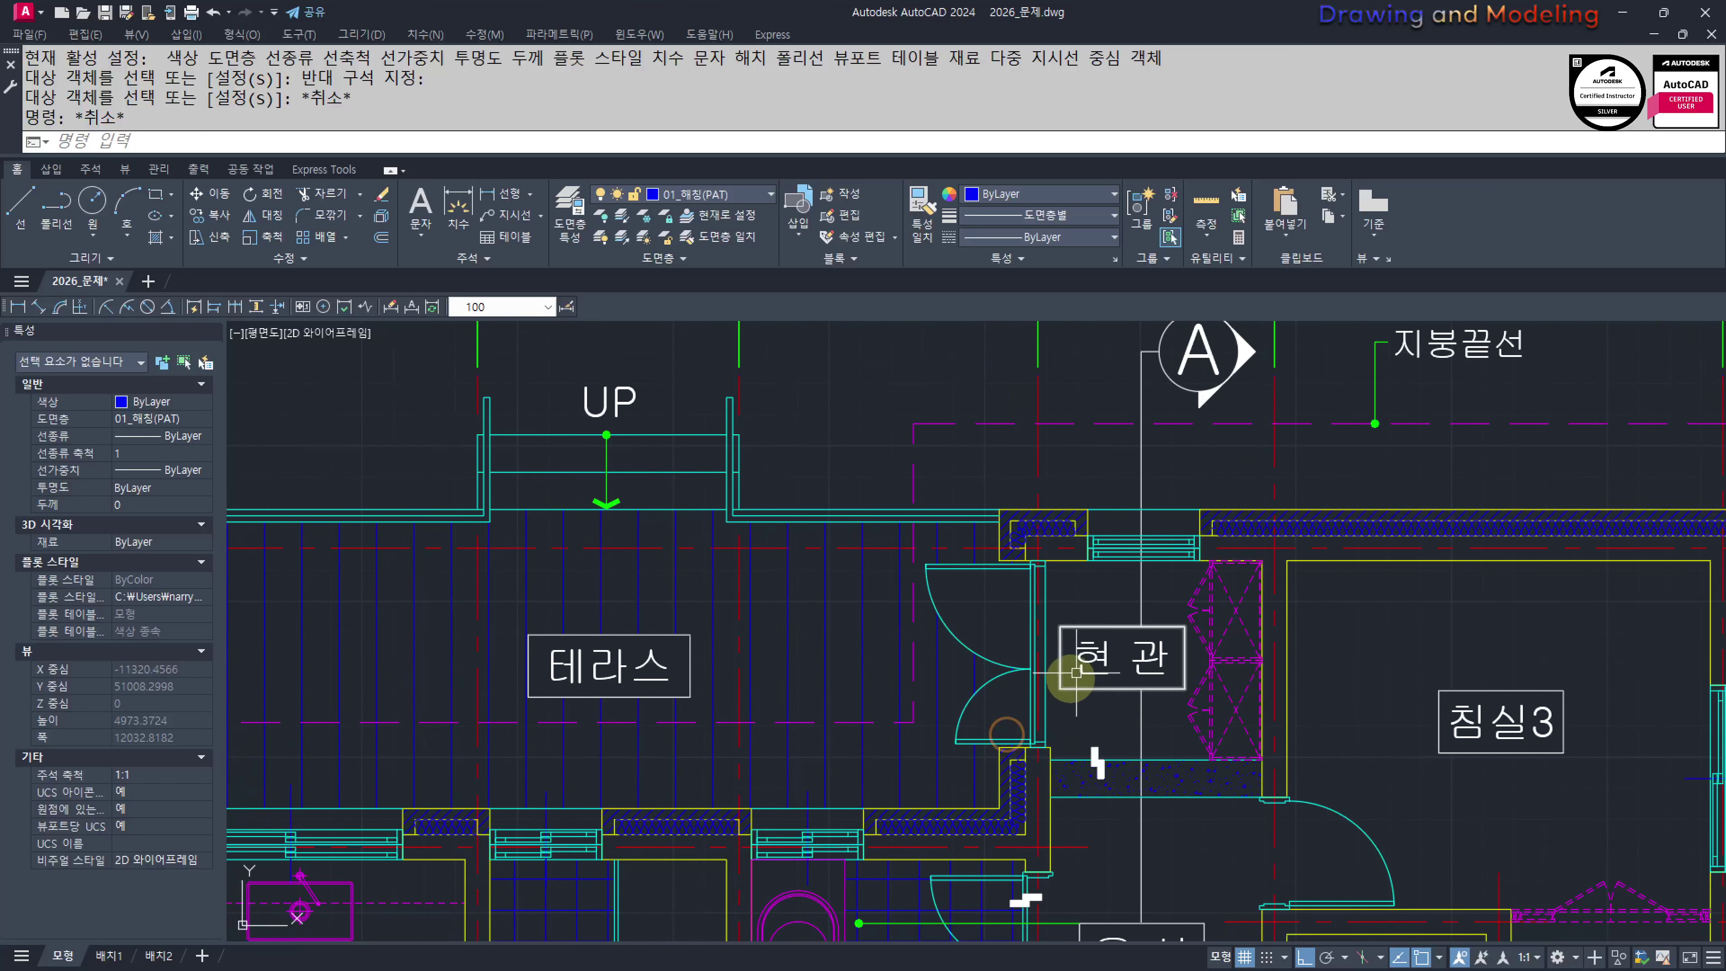
mouse_move(1418, 614)
middle_down()
mouse_move(1293, 675)
mouse_move(1178, 523)
mouse_move(1117, 613)
middle_up()
scroll(1233, 667, down, 4)
scroll(1089, 609, up, 2)
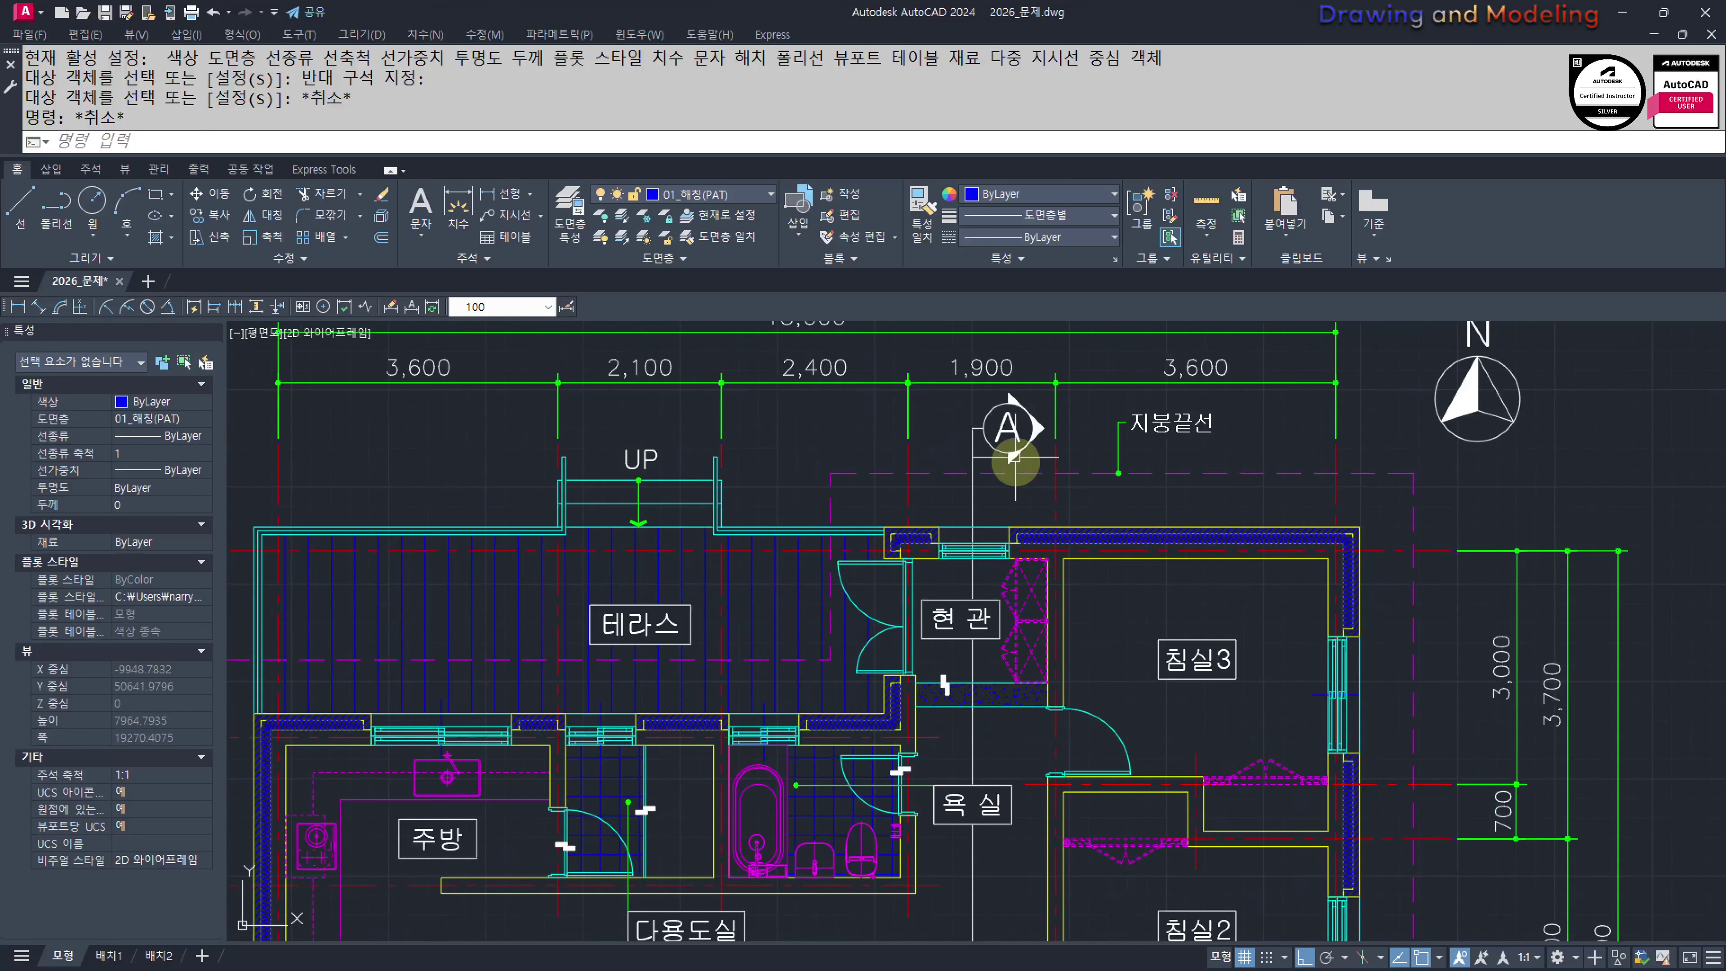
scroll(973, 462, down, 4)
middle_drag(1350, 632, 871, 520)
middle_drag(1282, 586, 778, 559)
scroll(965, 781, up, 4)
middle_drag(820, 762, 974, 688)
middle_drag(1129, 740, 1048, 798)
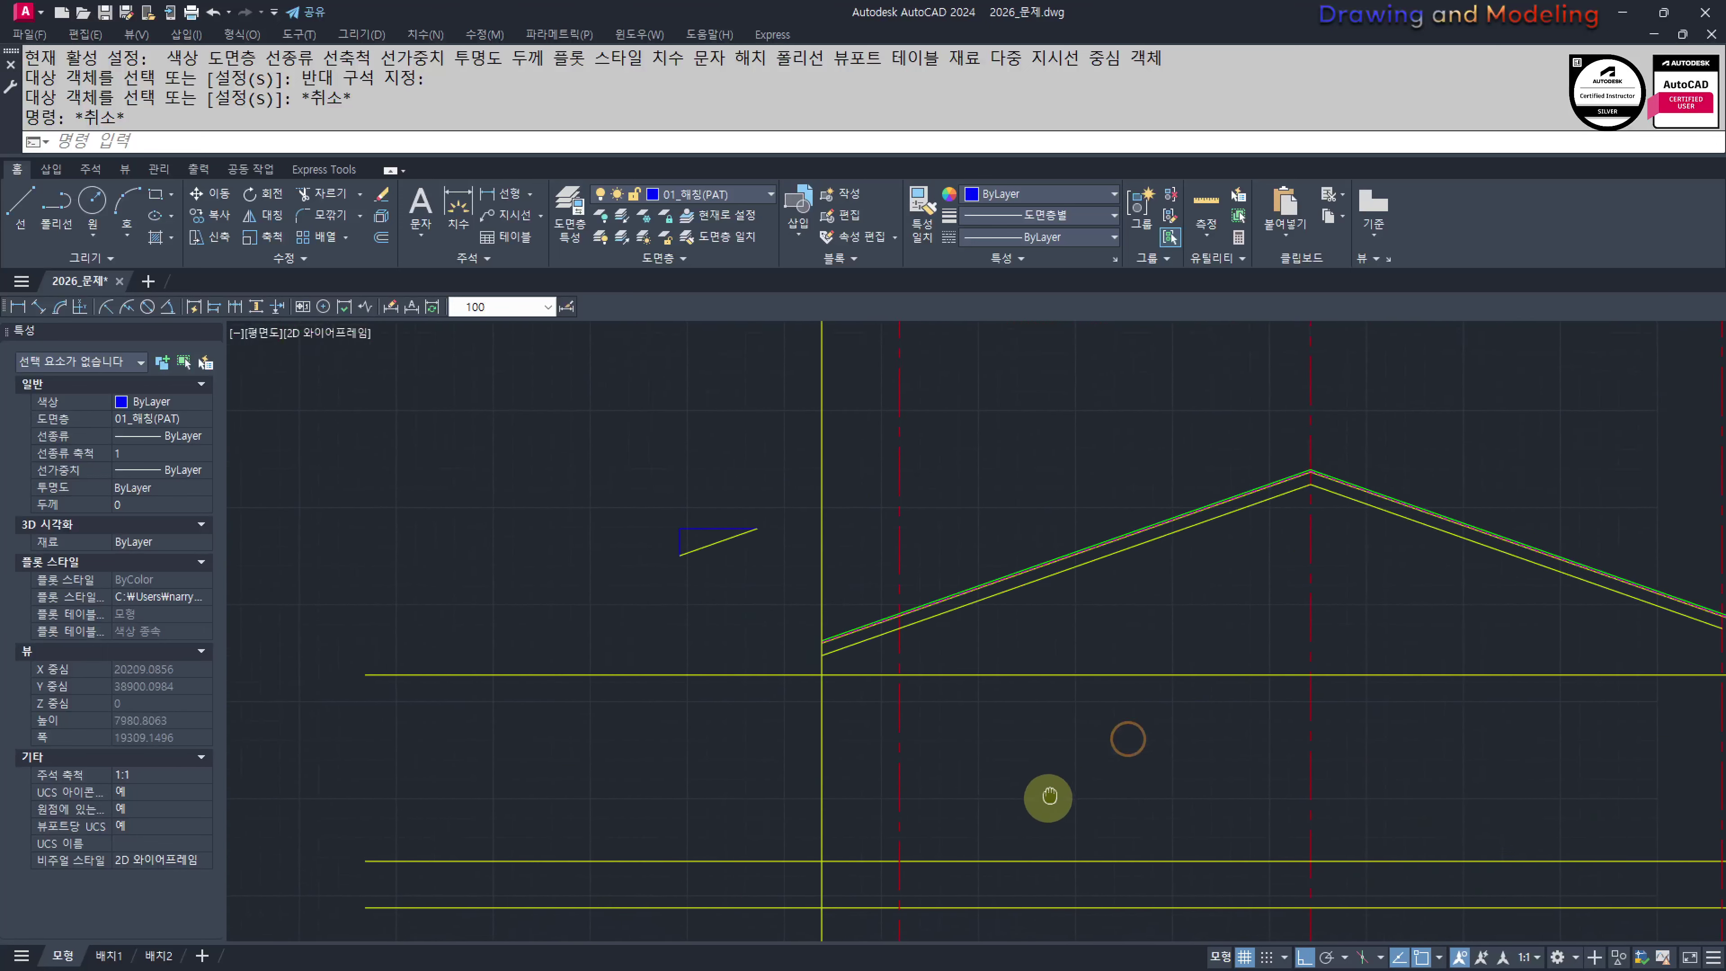
Draw a vertical line from the far end of the white section cut line down through the roof and past the level lines
scroll(1073, 779, down, 4)
middle_drag(1163, 657, 1169, 702)
middle_drag(1221, 593, 1184, 693)
scroll(1201, 675, down, 2)
text(l)
key(space)
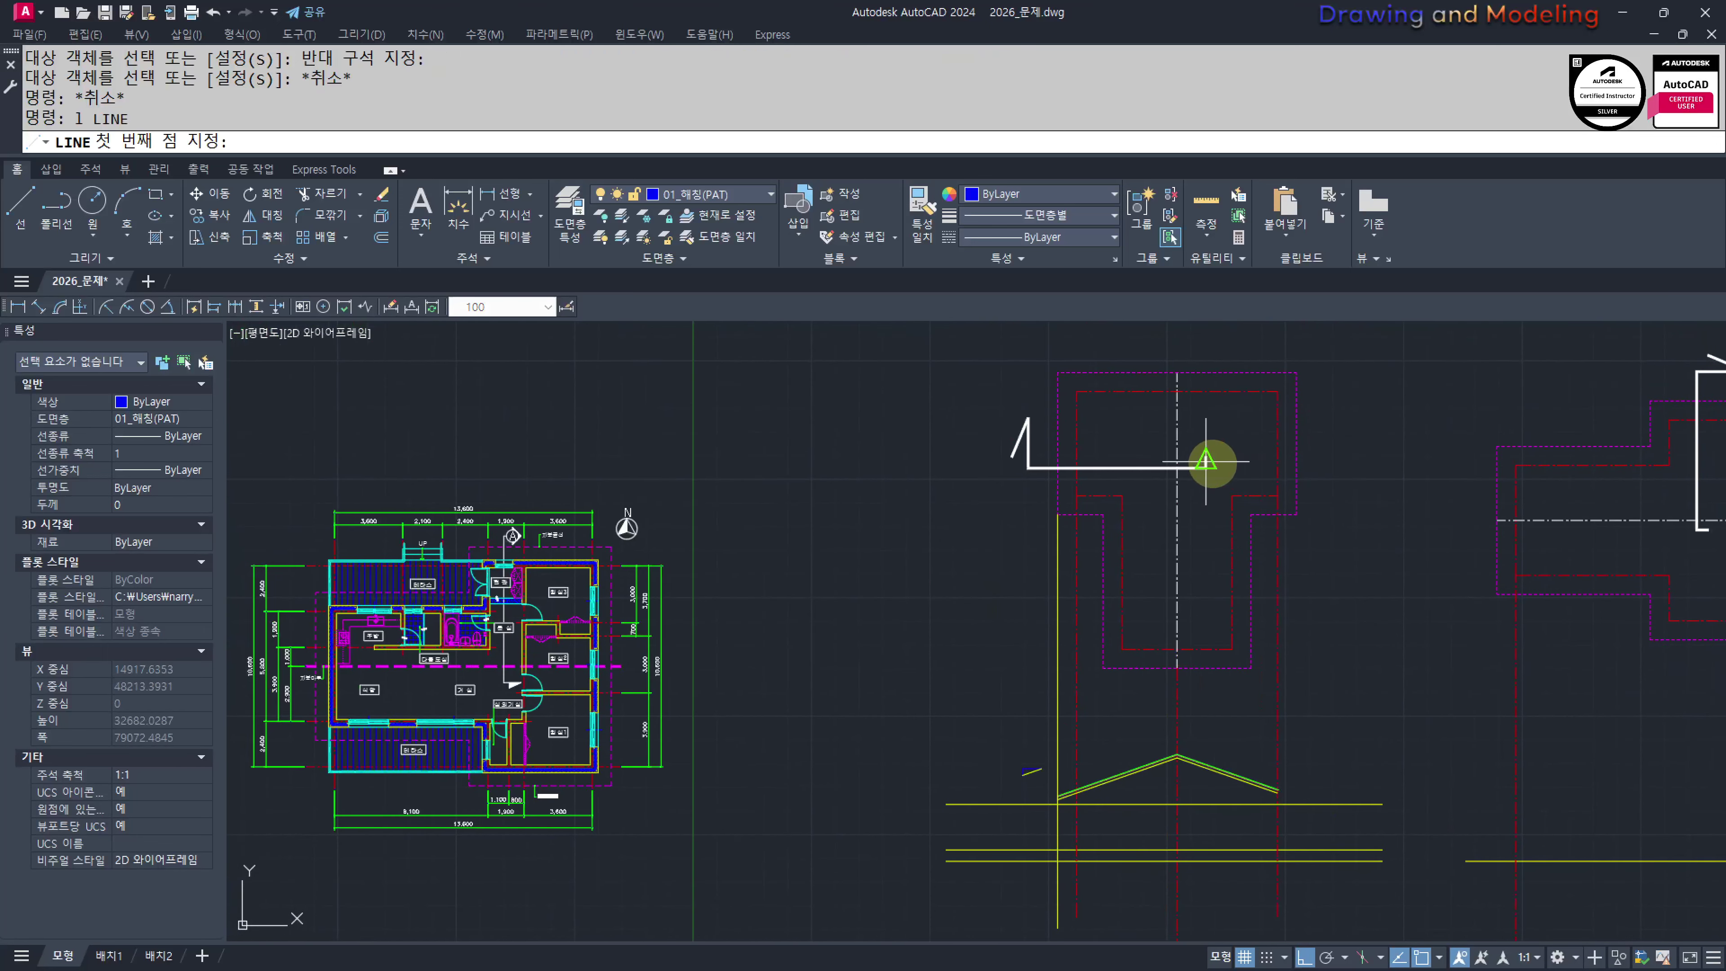
click(1213, 465)
middle_drag(1212, 770, 1234, 574)
click(1268, 819)
key(Escape)
key(Escape)
scroll(1128, 627, up, 4)
middle_drag(1194, 628, 1124, 729)
middle_drag(1085, 709, 1037, 696)
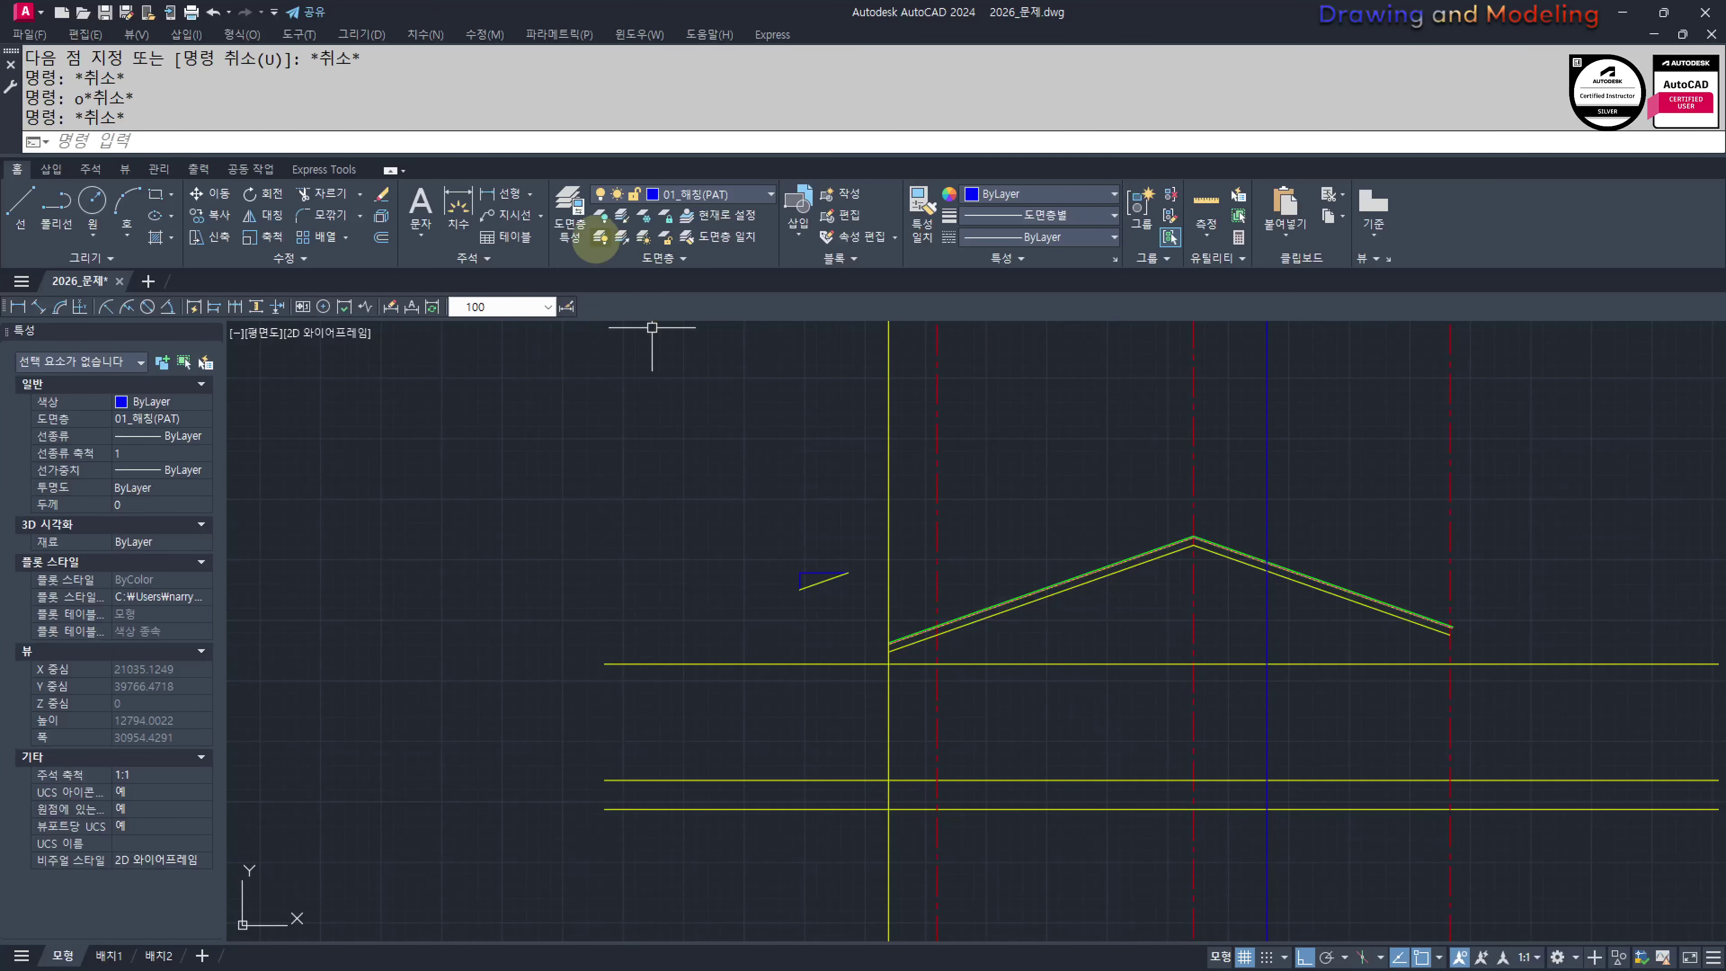
Change the colour of the 01_해칭(PAT) layer to magenta (선홍색) and close the layer properties
click(570, 211)
click(771, 519)
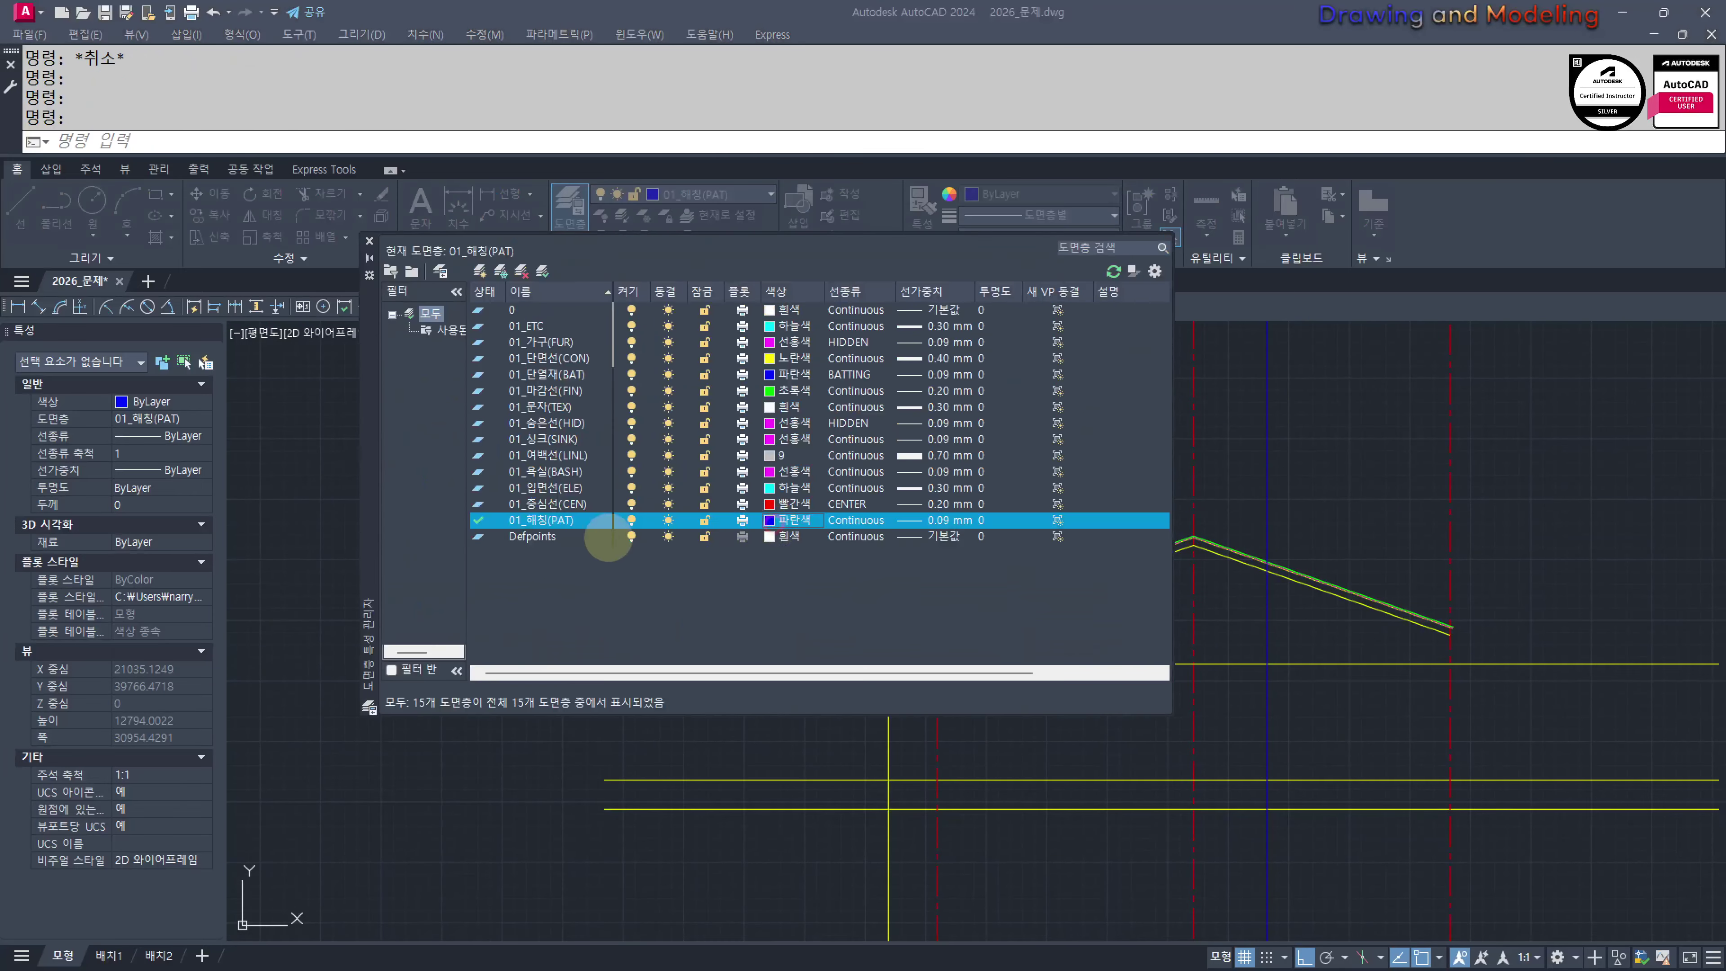
click(849, 603)
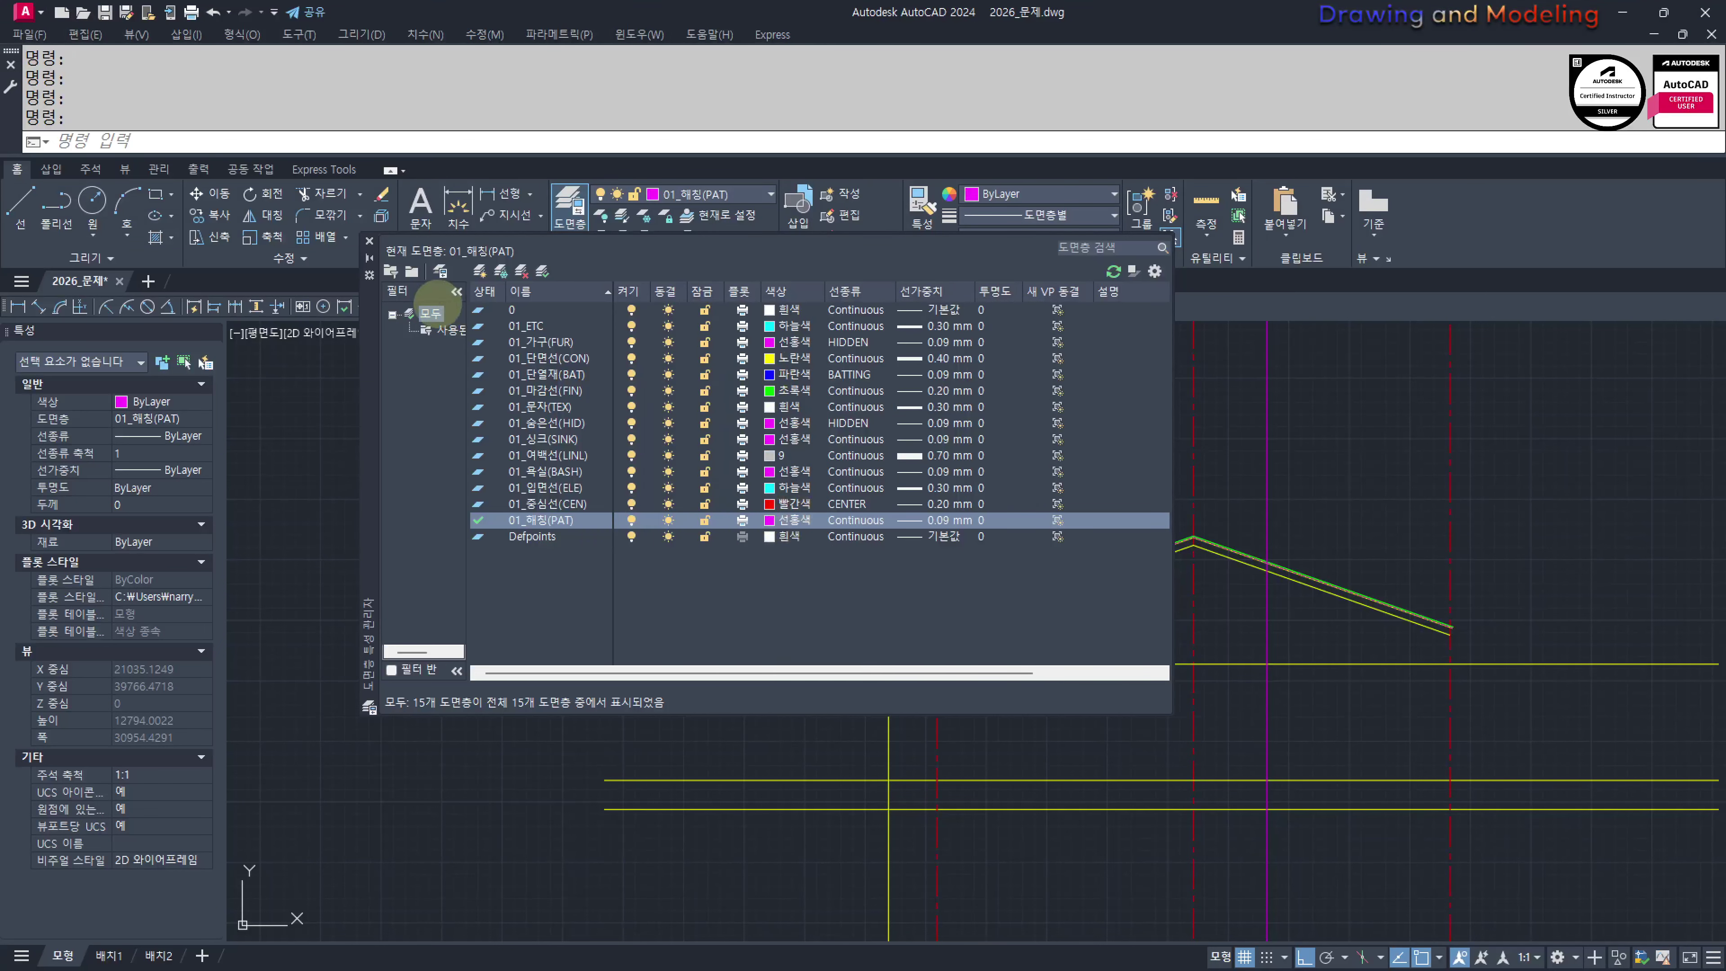
click(368, 242)
key(Escape)
key(Escape)
Draw a 150 by 200 rectangle in the empty space outside the lower end of the first roof slope
scroll(1373, 710, up, 4)
mouse_move(936, 663)
middle_down()
mouse_move(1163, 739)
mouse_move(1347, 762)
middle_up()
mouse_move(1347, 762)
middle_down()
mouse_move(1168, 765)
mouse_move(1234, 700)
middle_up()
scroll(1234, 700, down, 2)
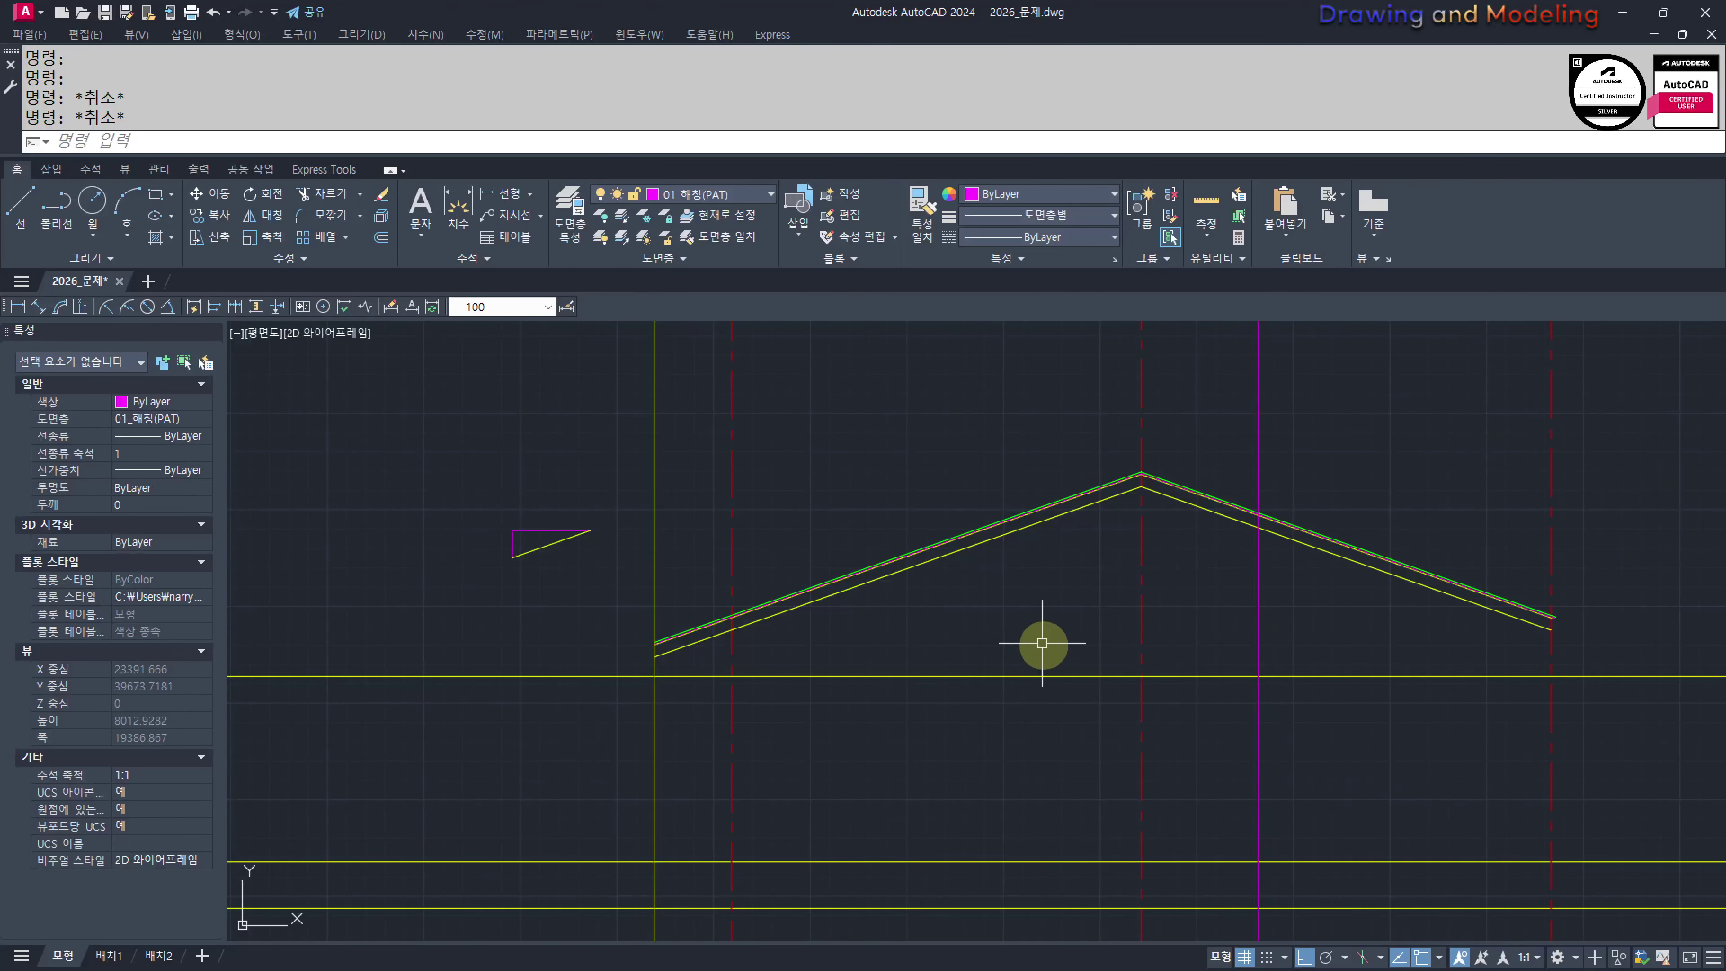
scroll(775, 683, up, 4)
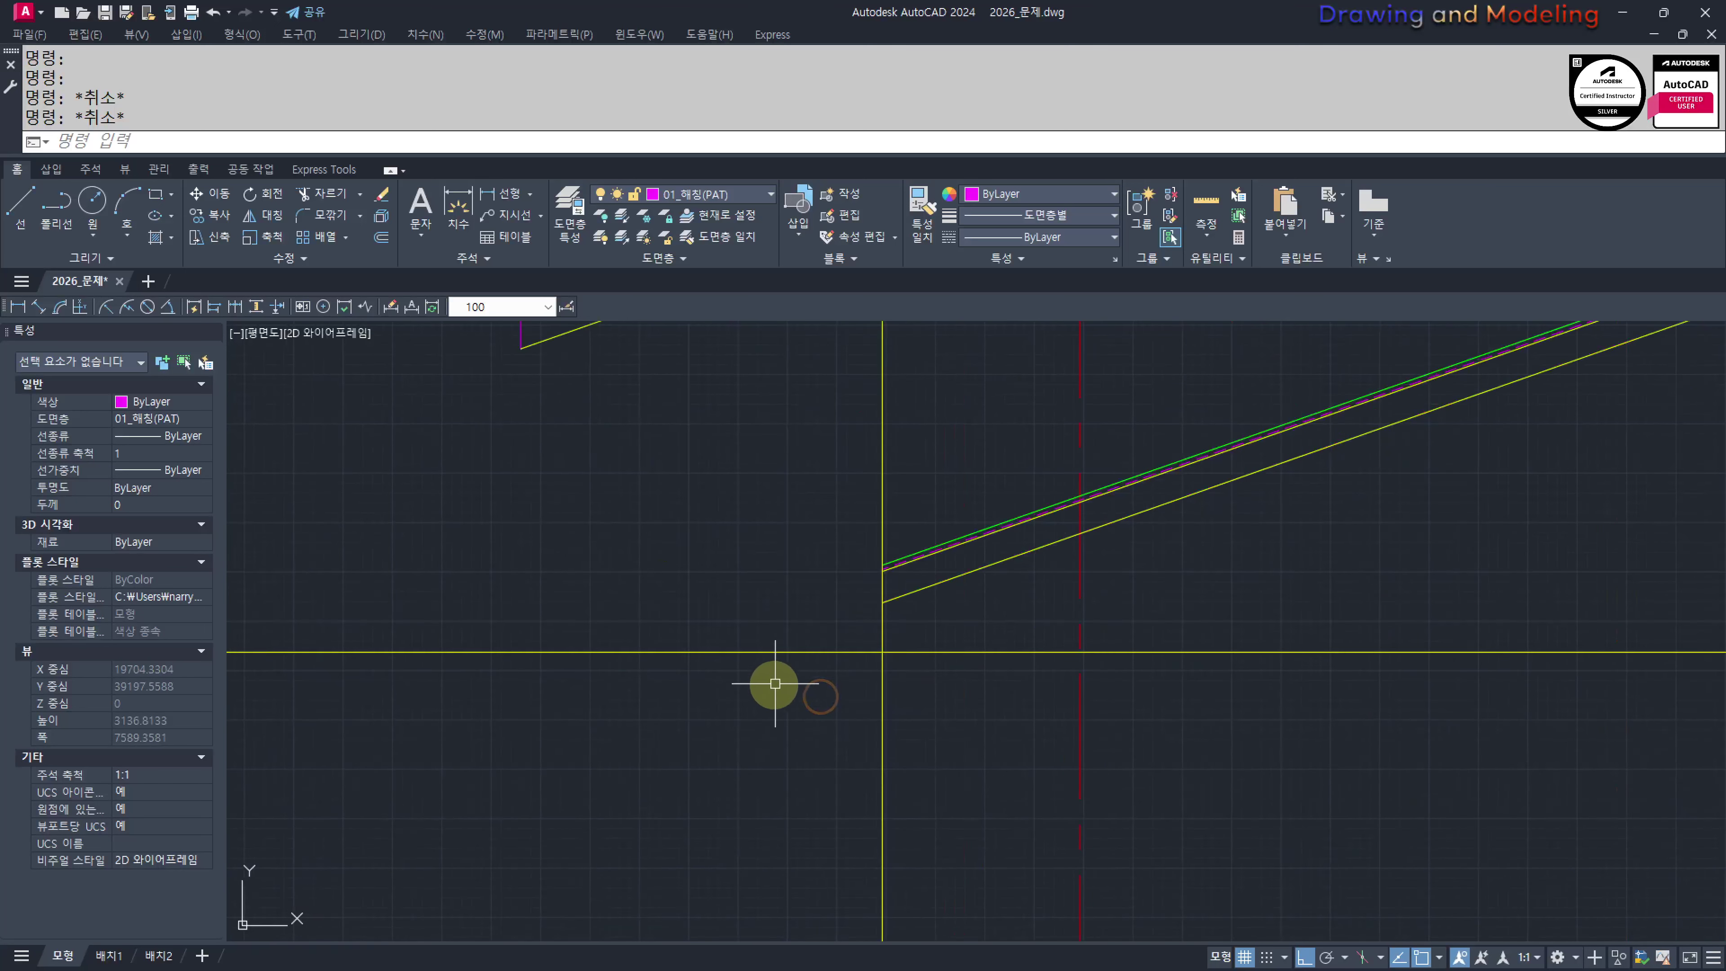
scroll(774, 683, up, 2)
key(Escape)
middle_drag(922, 633, 852, 738)
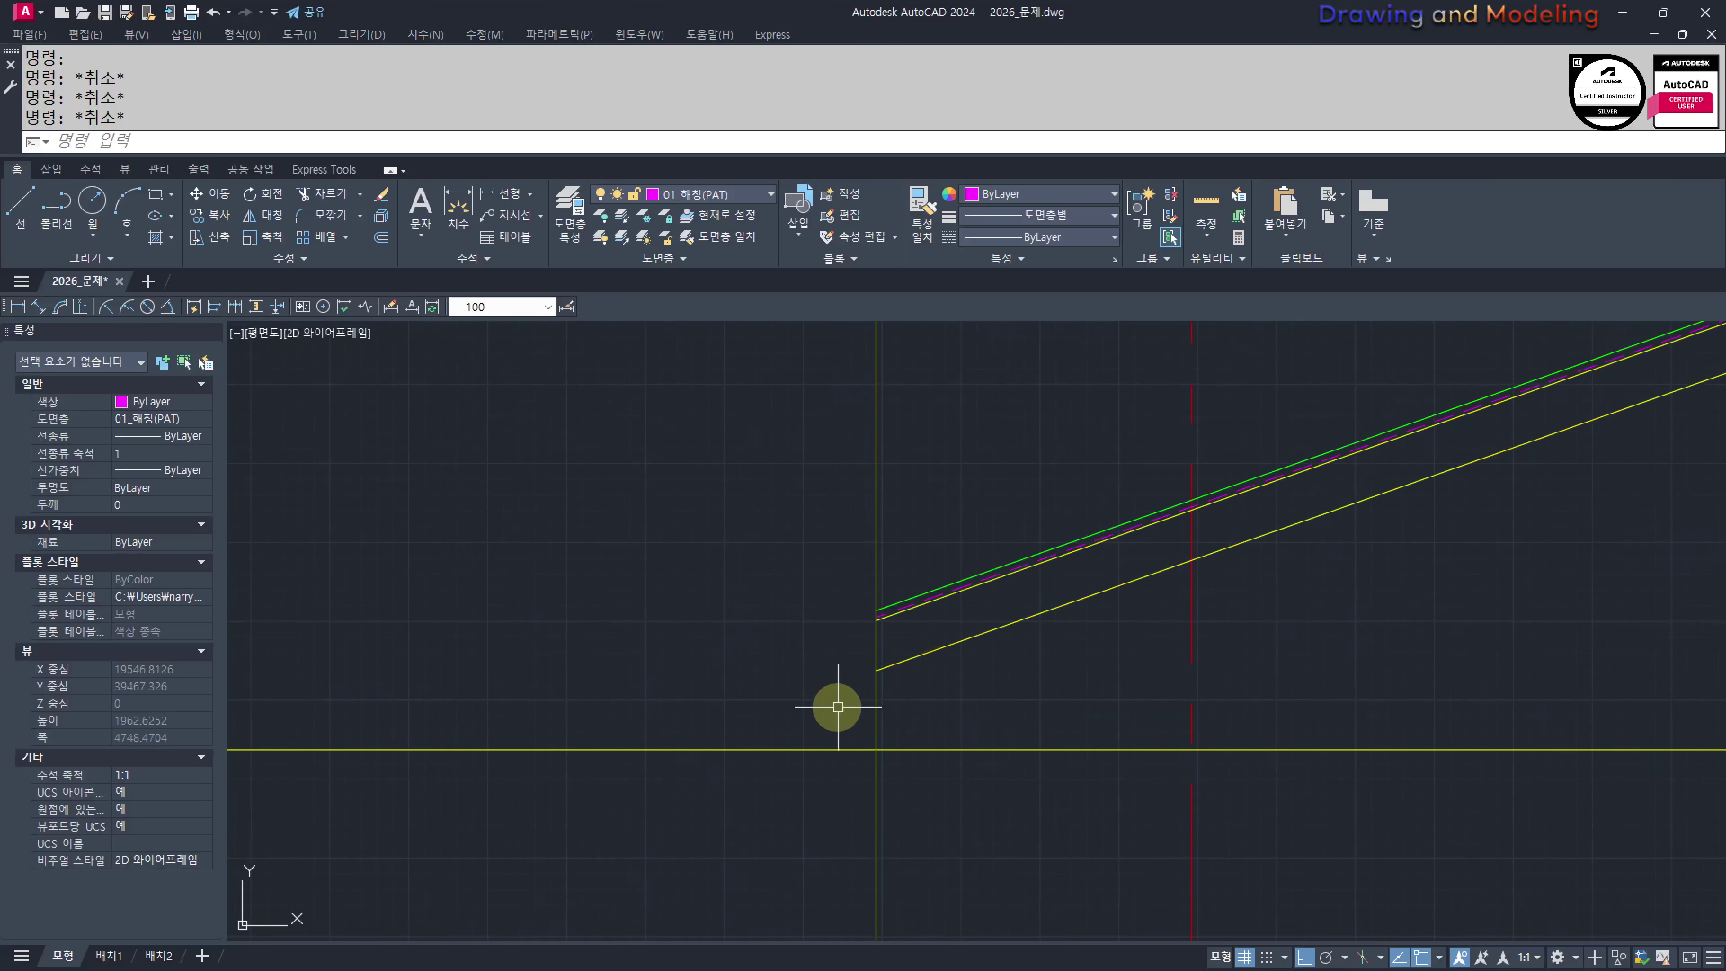
click(691, 698)
text(@150,2)
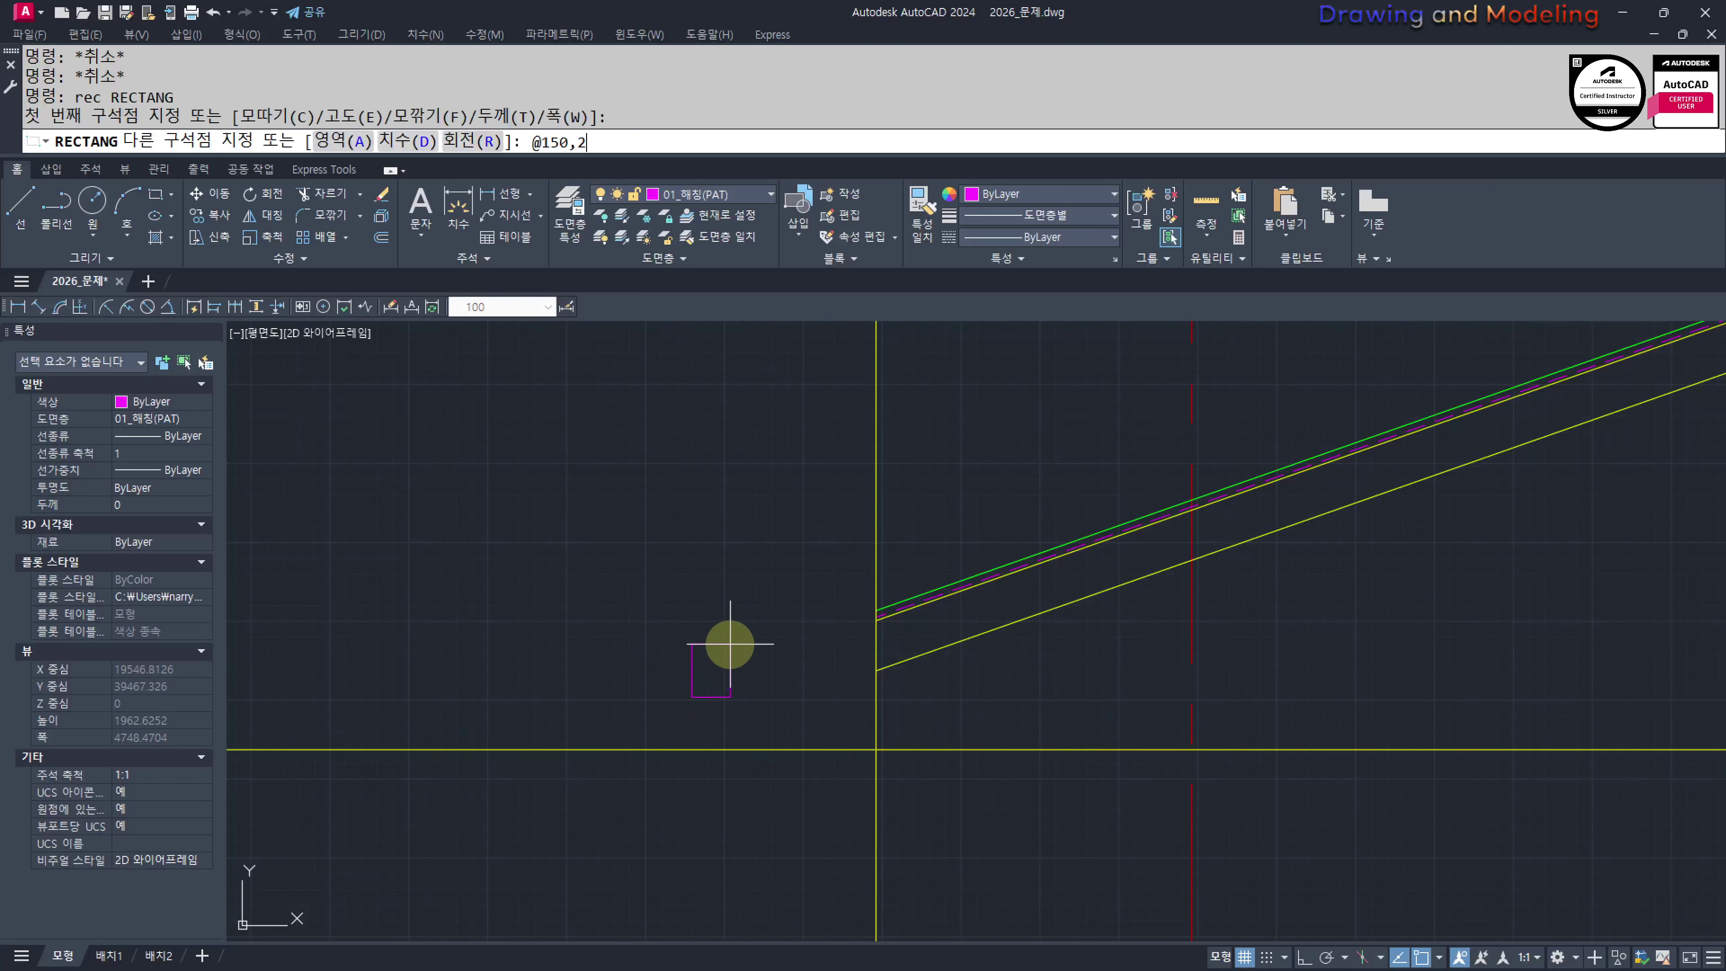
text(00)
key(Return)
key(Escape)
key(Escape)
Match the properties of the yellow horizontal level line onto the new rectangle
middle_drag(740, 720, 894, 720)
text(mm)
key(Return)
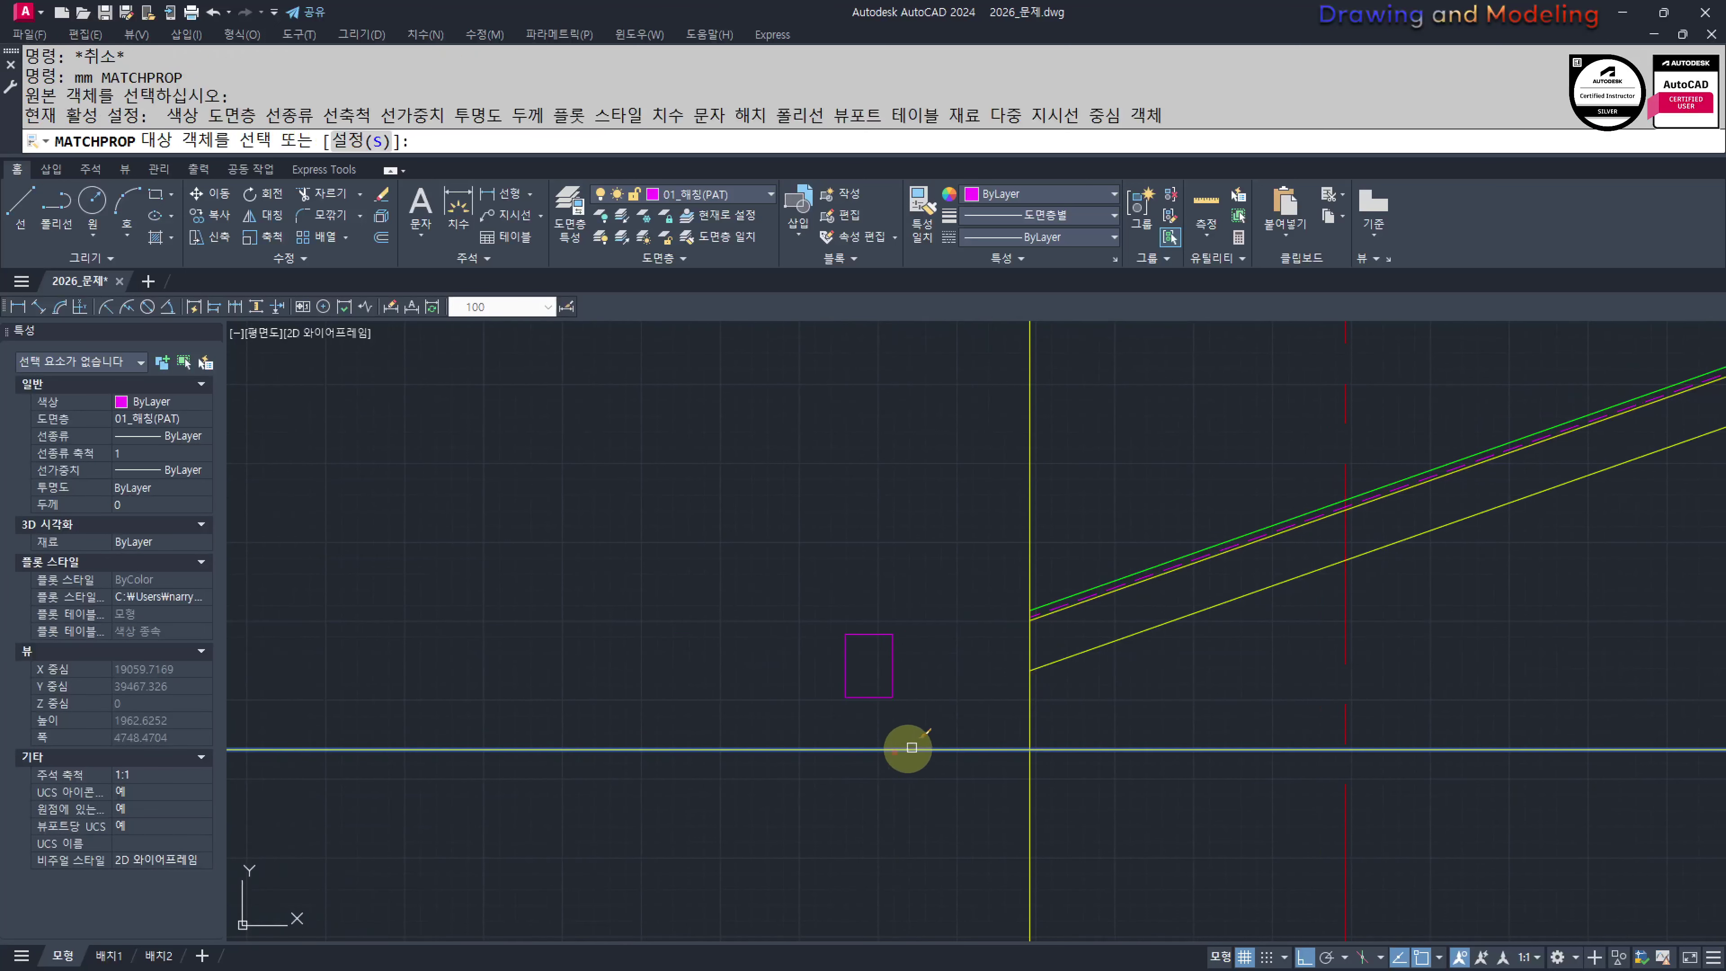
click(892, 698)
key(Escape)
Offset the rectangle outward by 30
scroll(957, 697, up, 2)
text(o)
key(Return)
text(30)
key(Return)
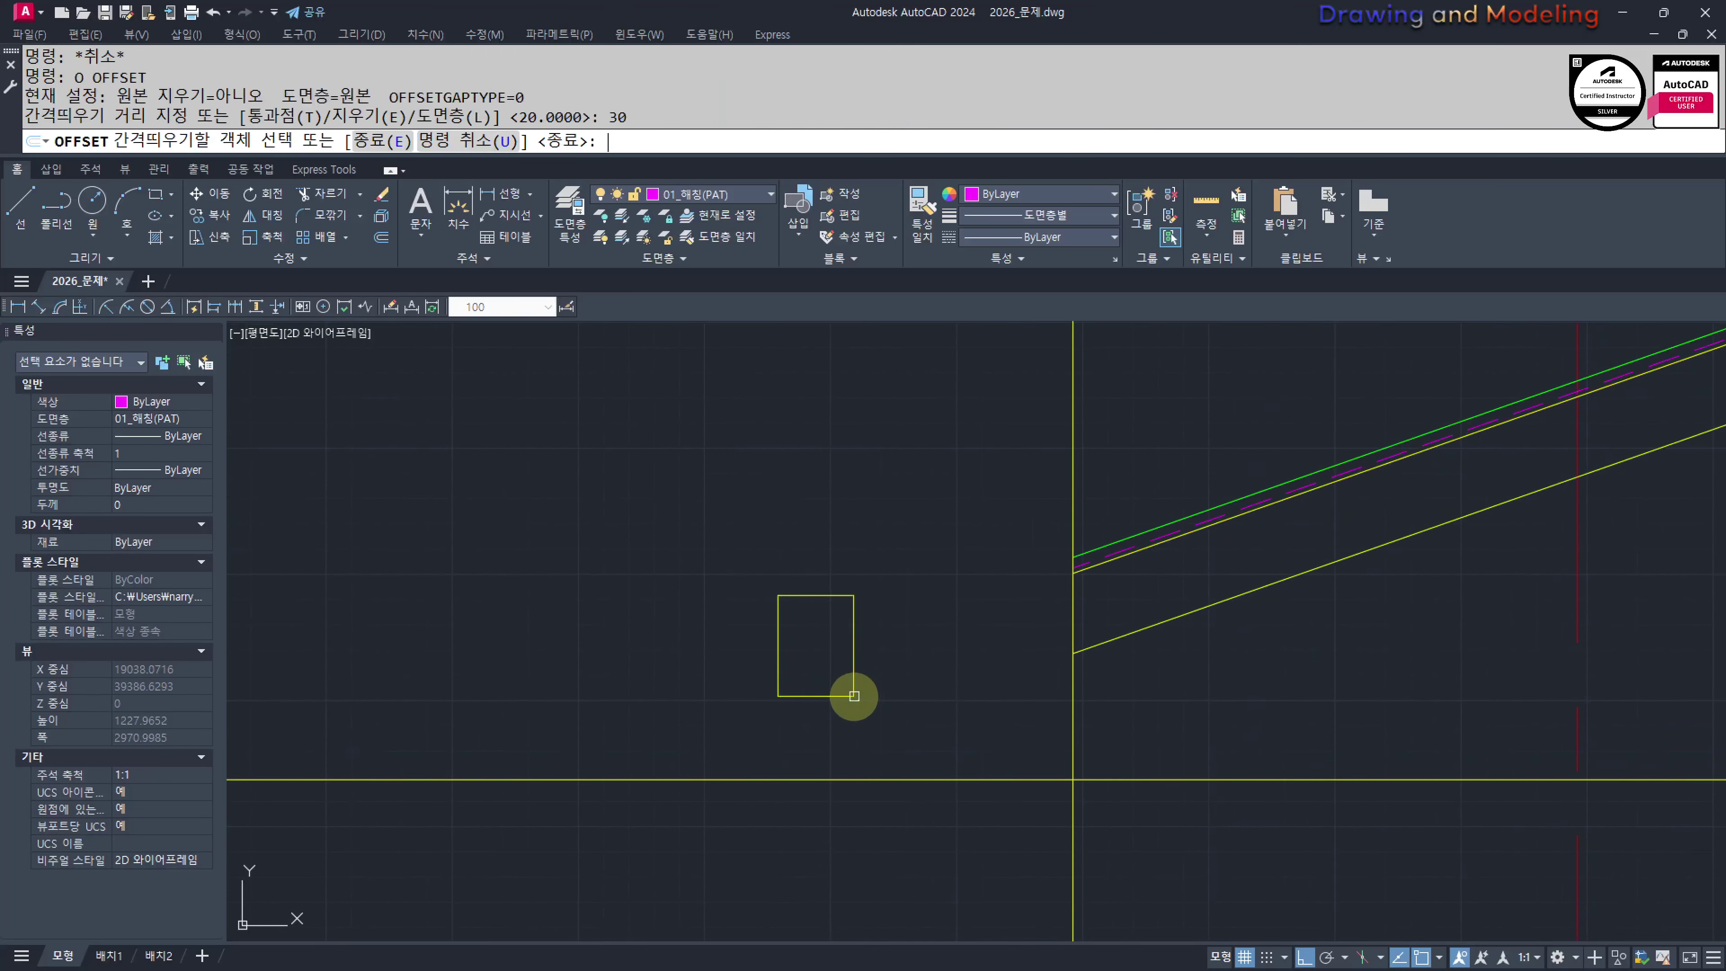
click(855, 682)
click(936, 706)
key(Escape)
key(Escape)
Match the properties of the green roof slope line onto the outer rectangle
middle_drag(914, 690, 944, 697)
text(mm)
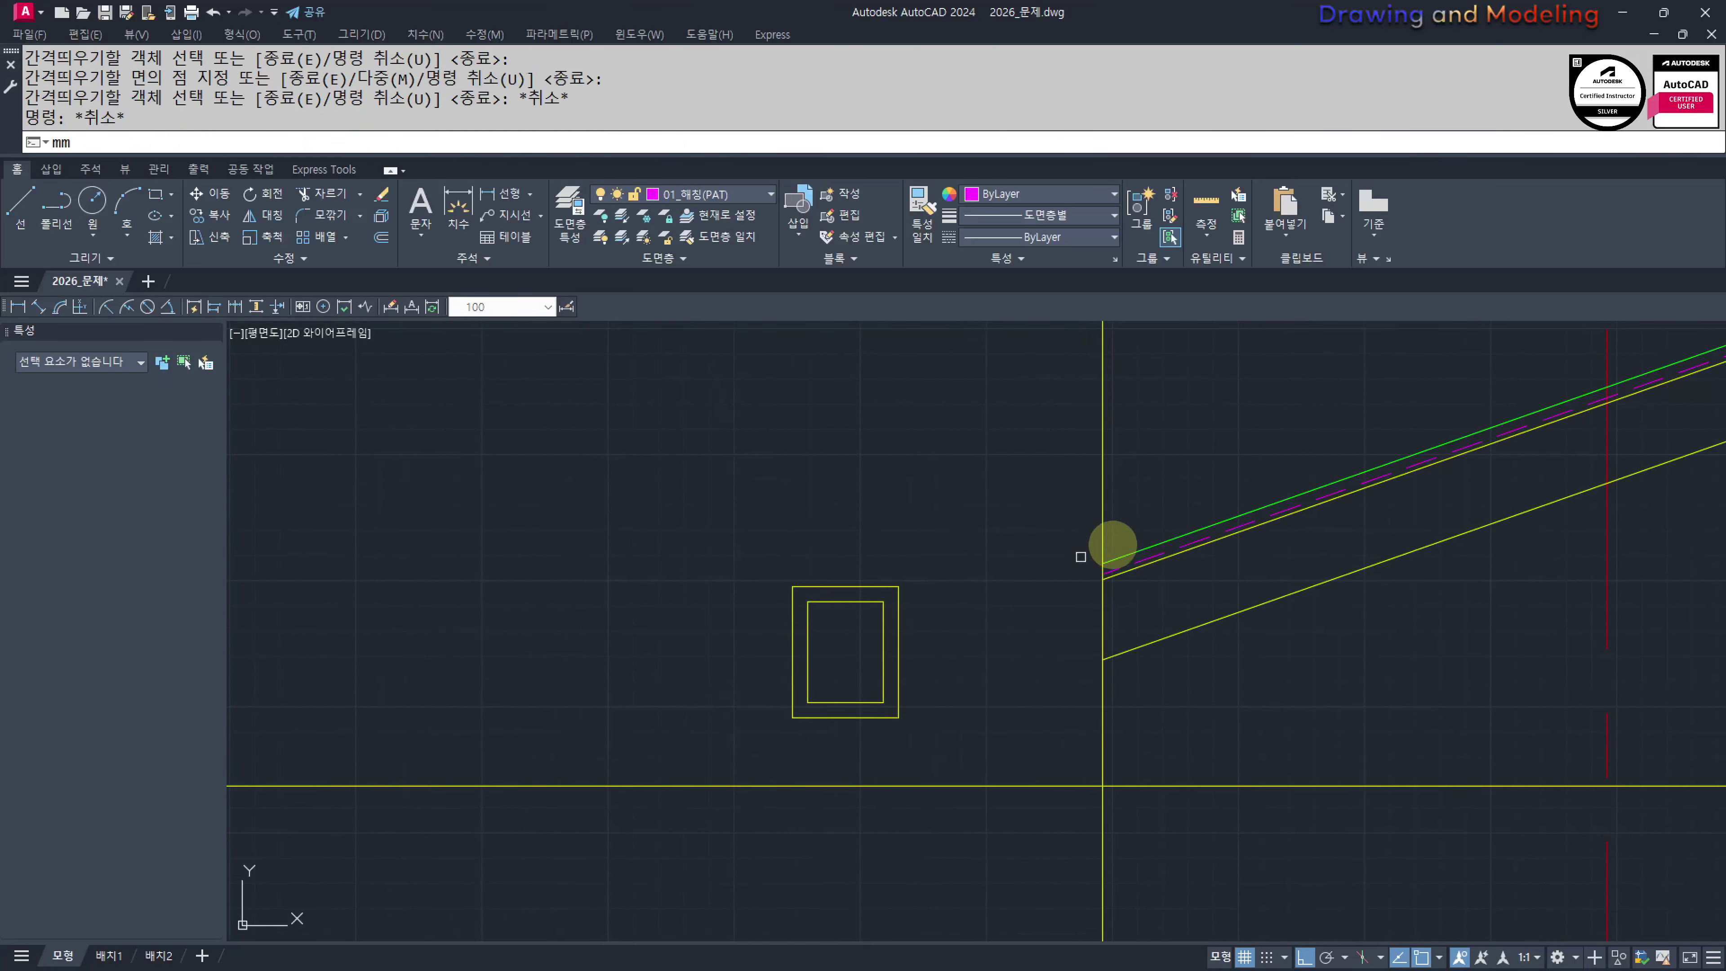
key(Return)
click(1118, 542)
click(1141, 546)
key(Escape)
key(Return)
click(1140, 549)
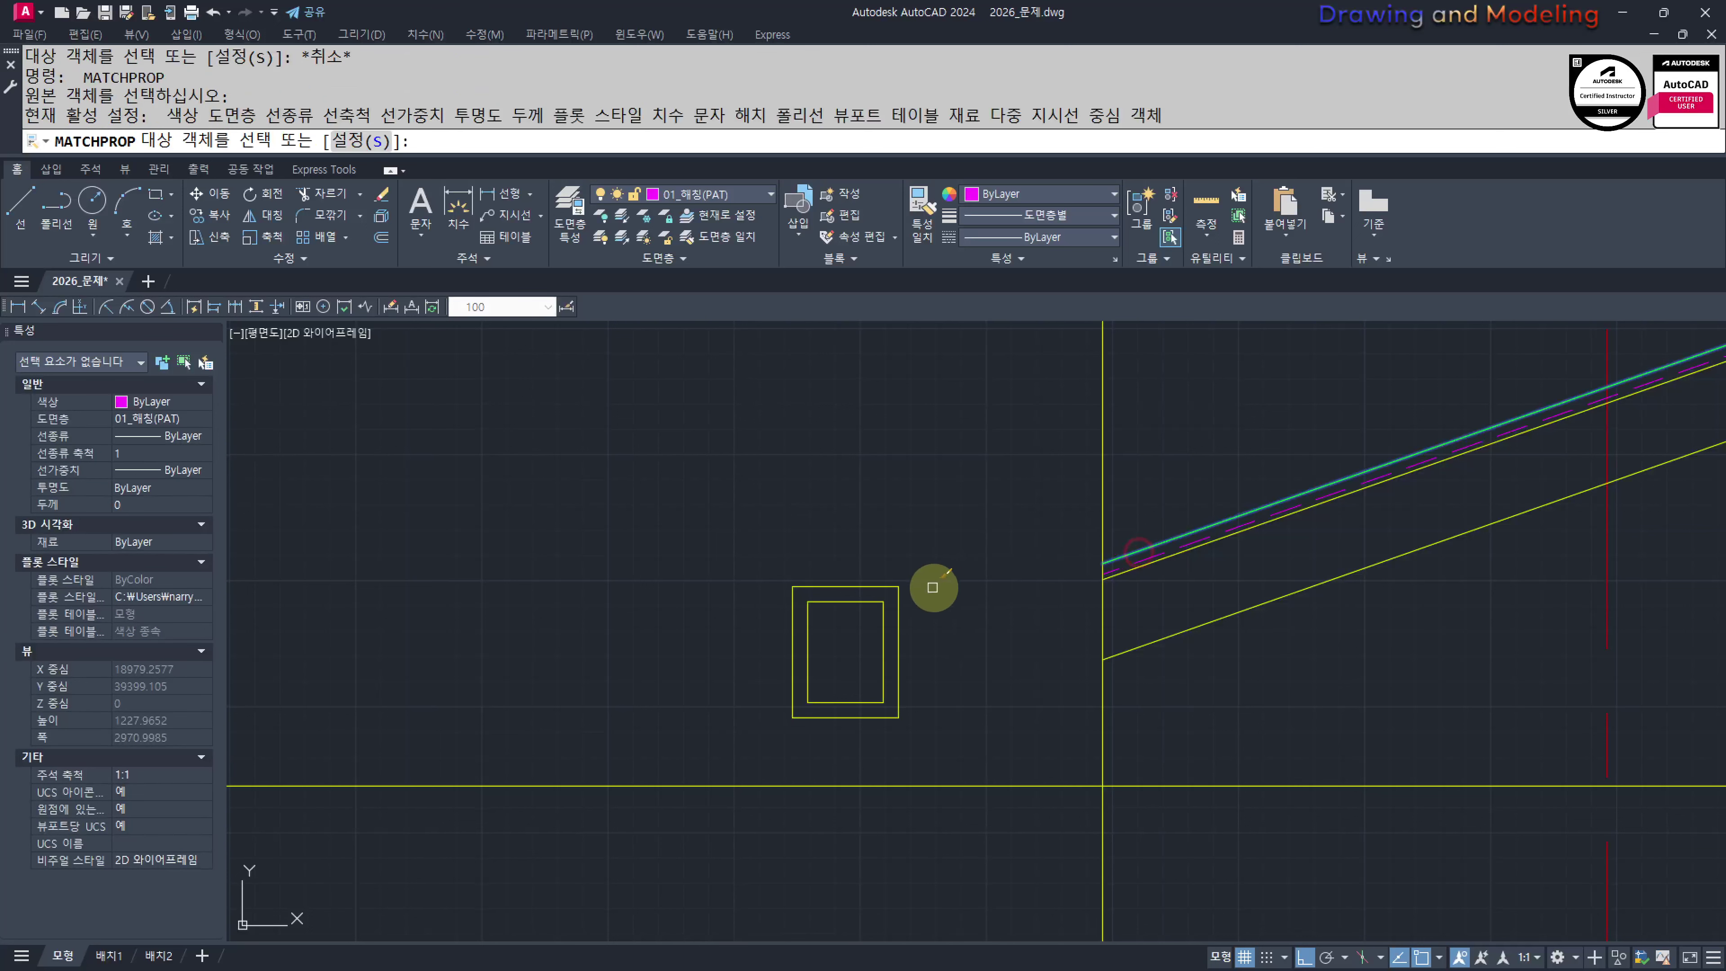
key(Escape)
click(883, 587)
key(Escape)
key(Escape)
key(Return)
click(1124, 555)
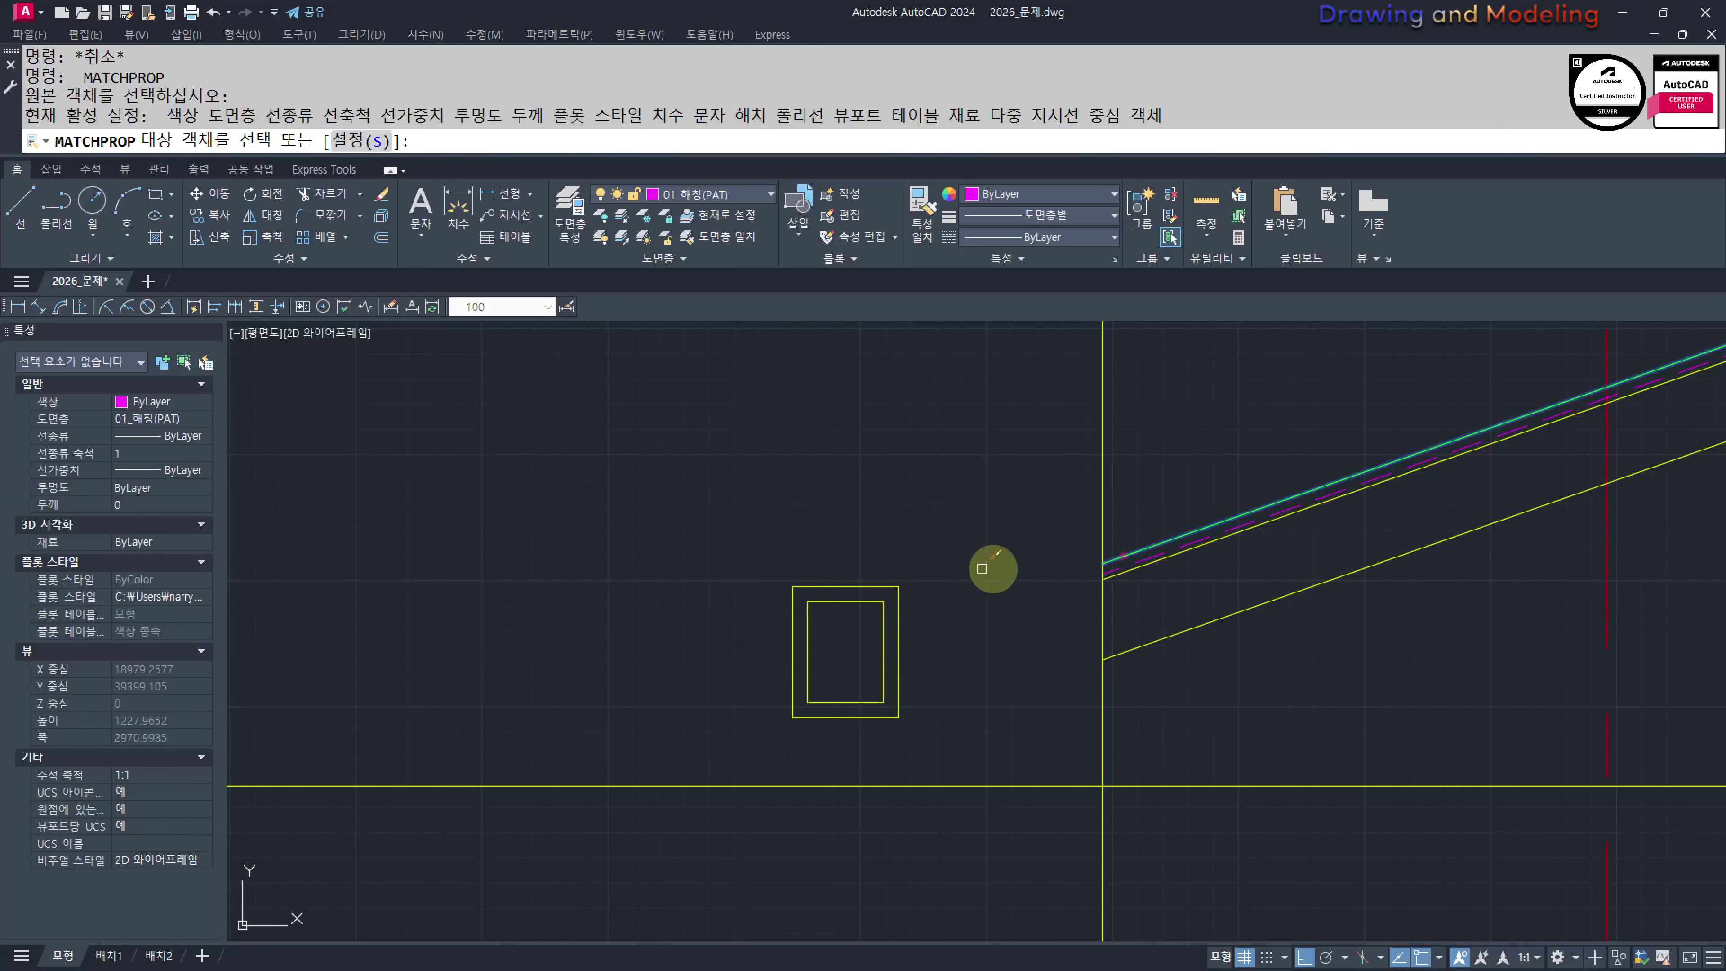
click(867, 591)
key(Escape)
key(Escape)
Move both rectangles so the inner one's upper outside corner meets the lower end of the upper yellow slope line
key(Return)
click(899, 529)
click(818, 659)
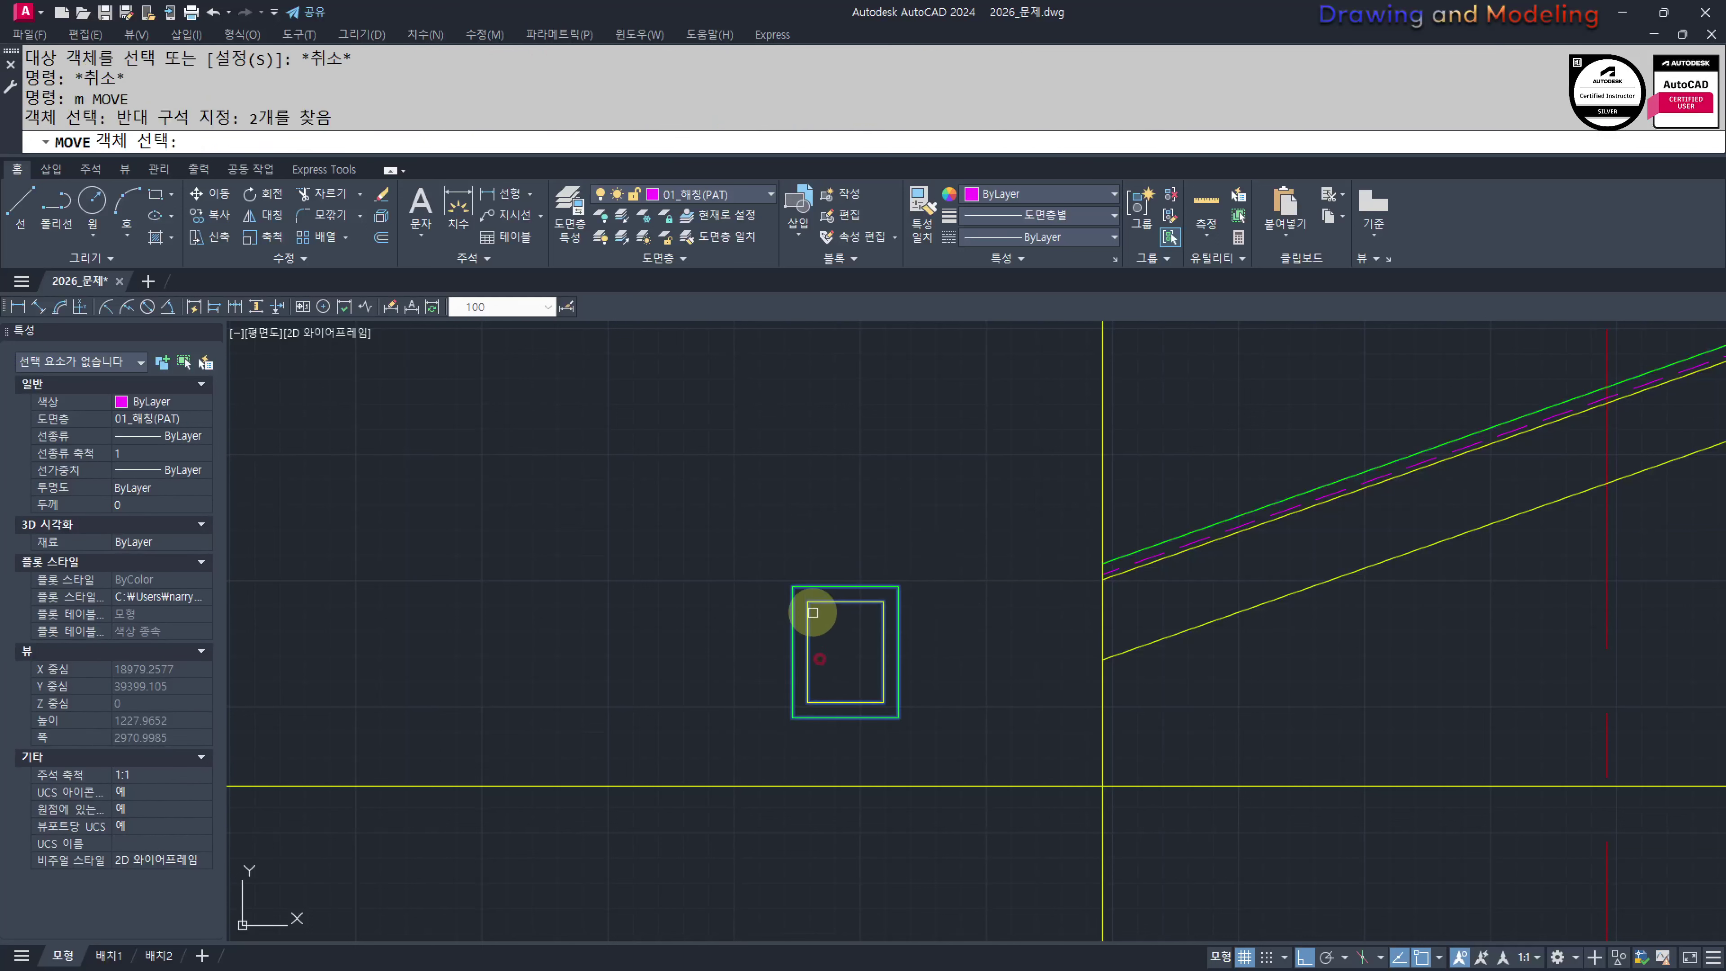
key(Return)
click(807, 600)
click(1118, 582)
key(Escape)
key(Escape)
Explode the two rectangles at the eave into separate lines
scroll(1131, 583, up, 2)
click(1353, 547)
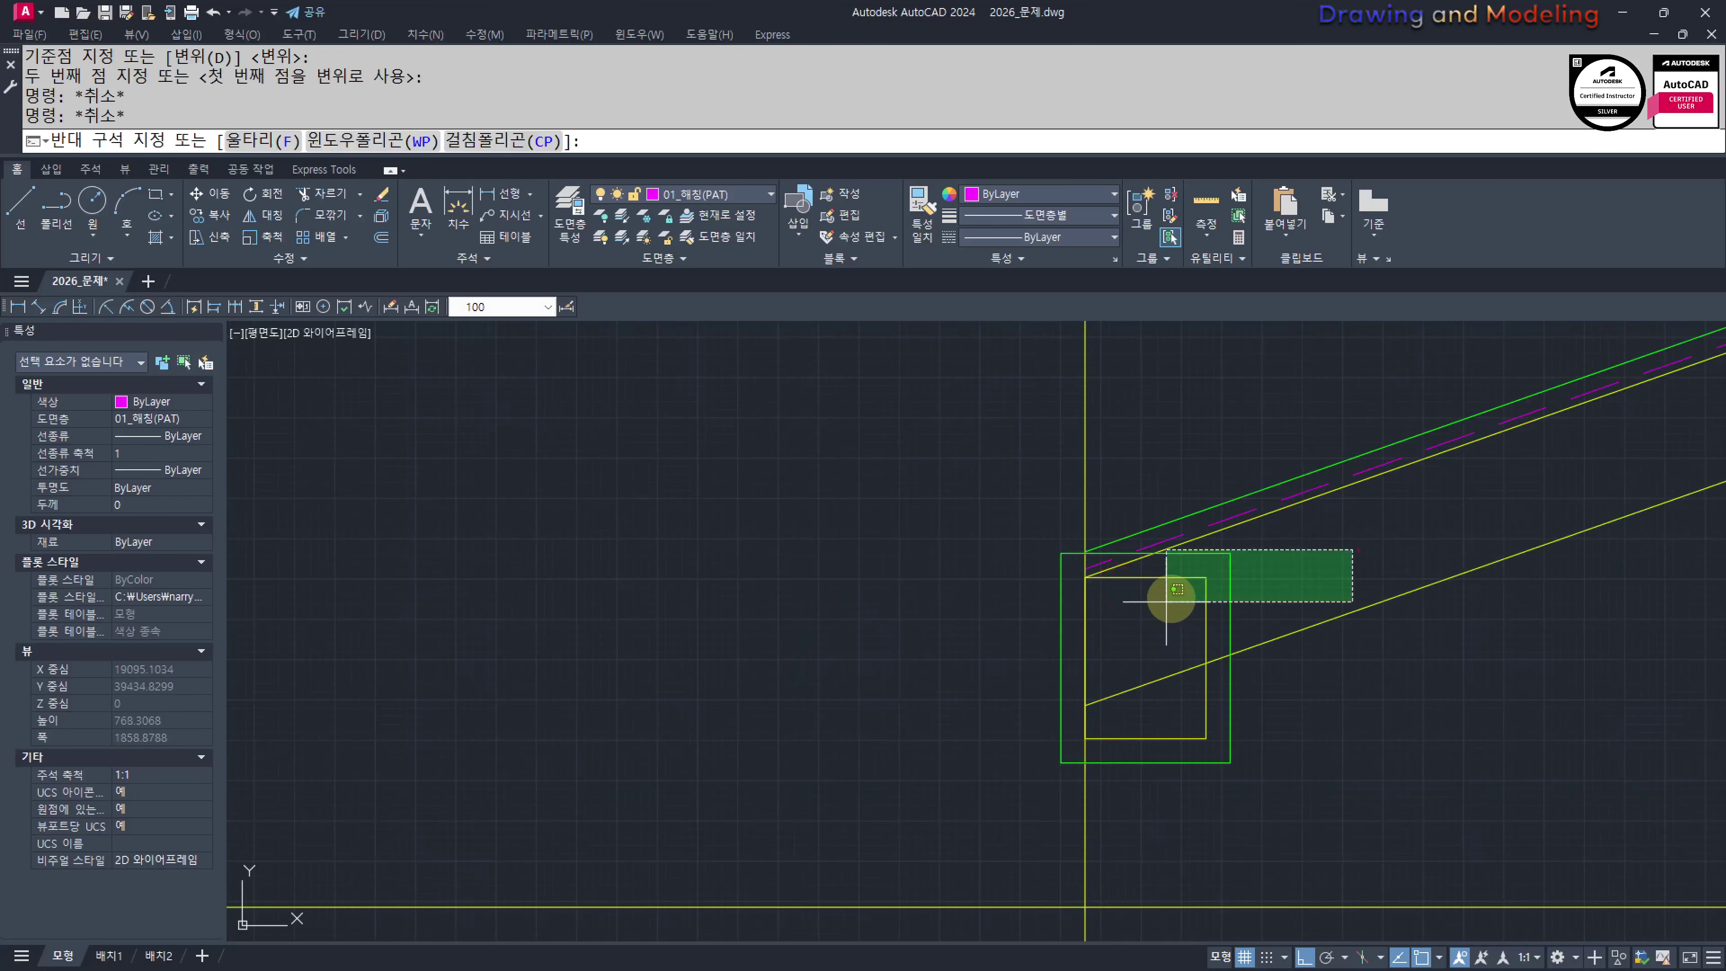
click(1155, 608)
key(x)
key(Return)
key(Escape)
Erase the yellow vertical roof-edge line and the top edges of both exploded rectangles
click(1000, 468)
key(e)
key(Return)
scroll(1156, 556, up, 2)
key(Escape)
key(Escape)
click(1247, 645)
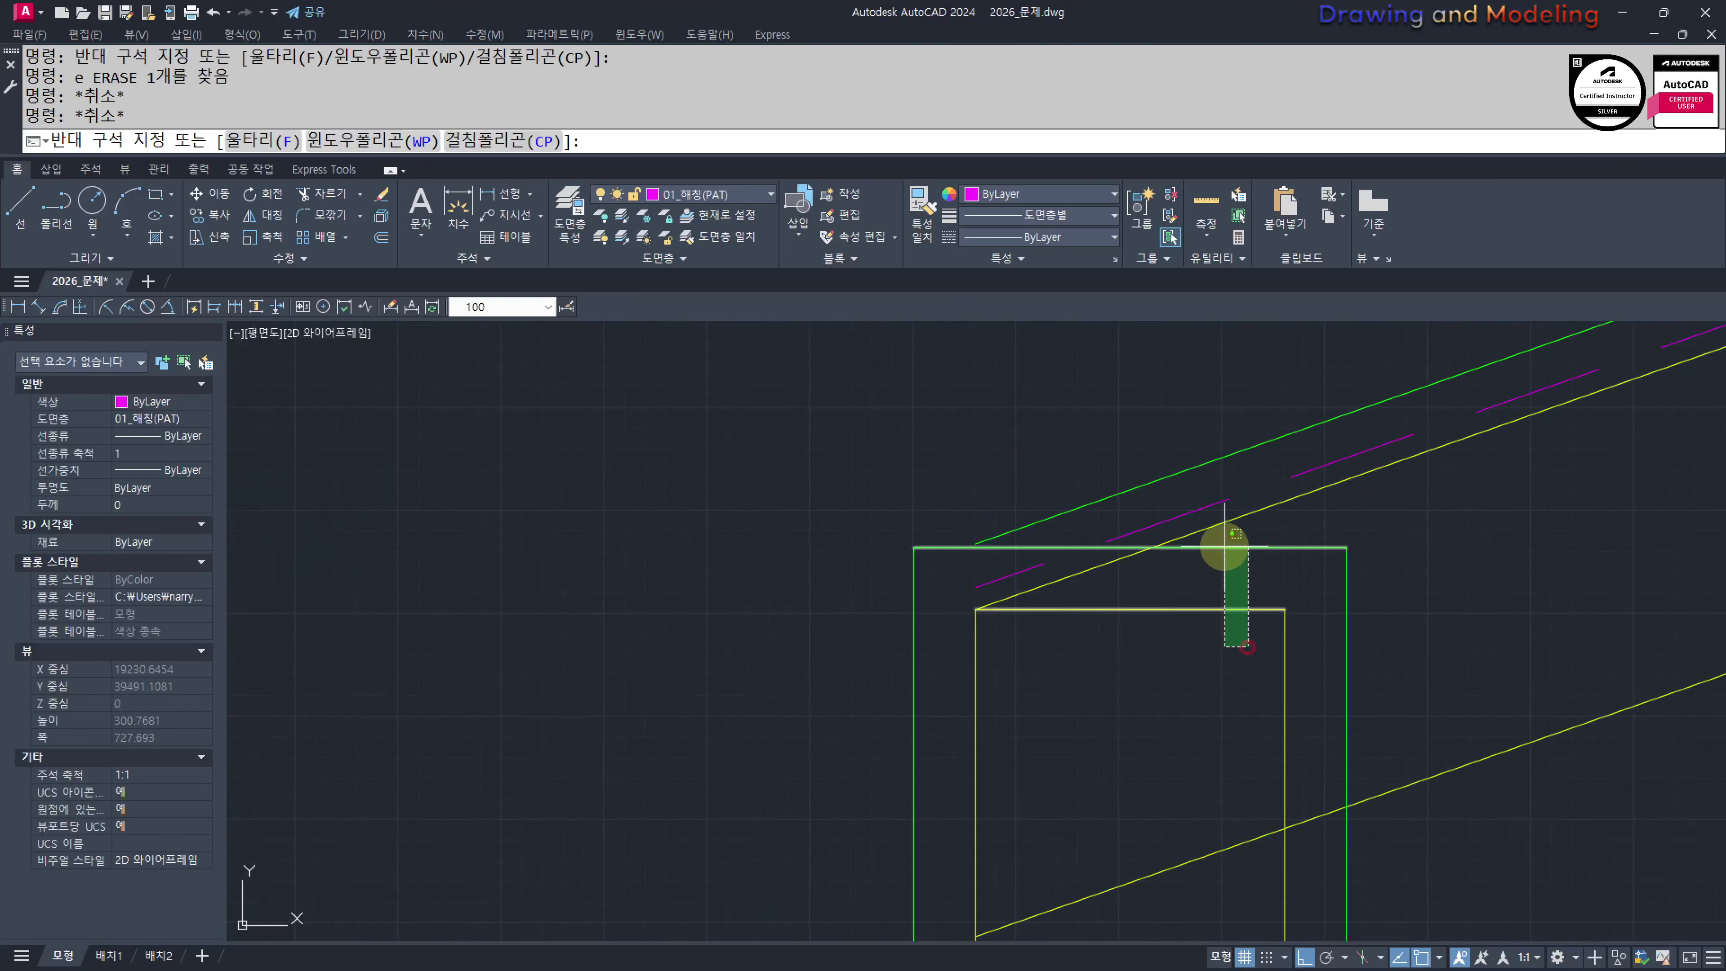
click(1225, 546)
key(e)
key(Return)
Fillet the green slope line with the outer green vertical edge so they meet in a corner at the eave
key(f)
key(Return)
click(1001, 539)
click(916, 677)
key(Escape)
key(Escape)
middle_drag(1221, 771, 1083, 700)
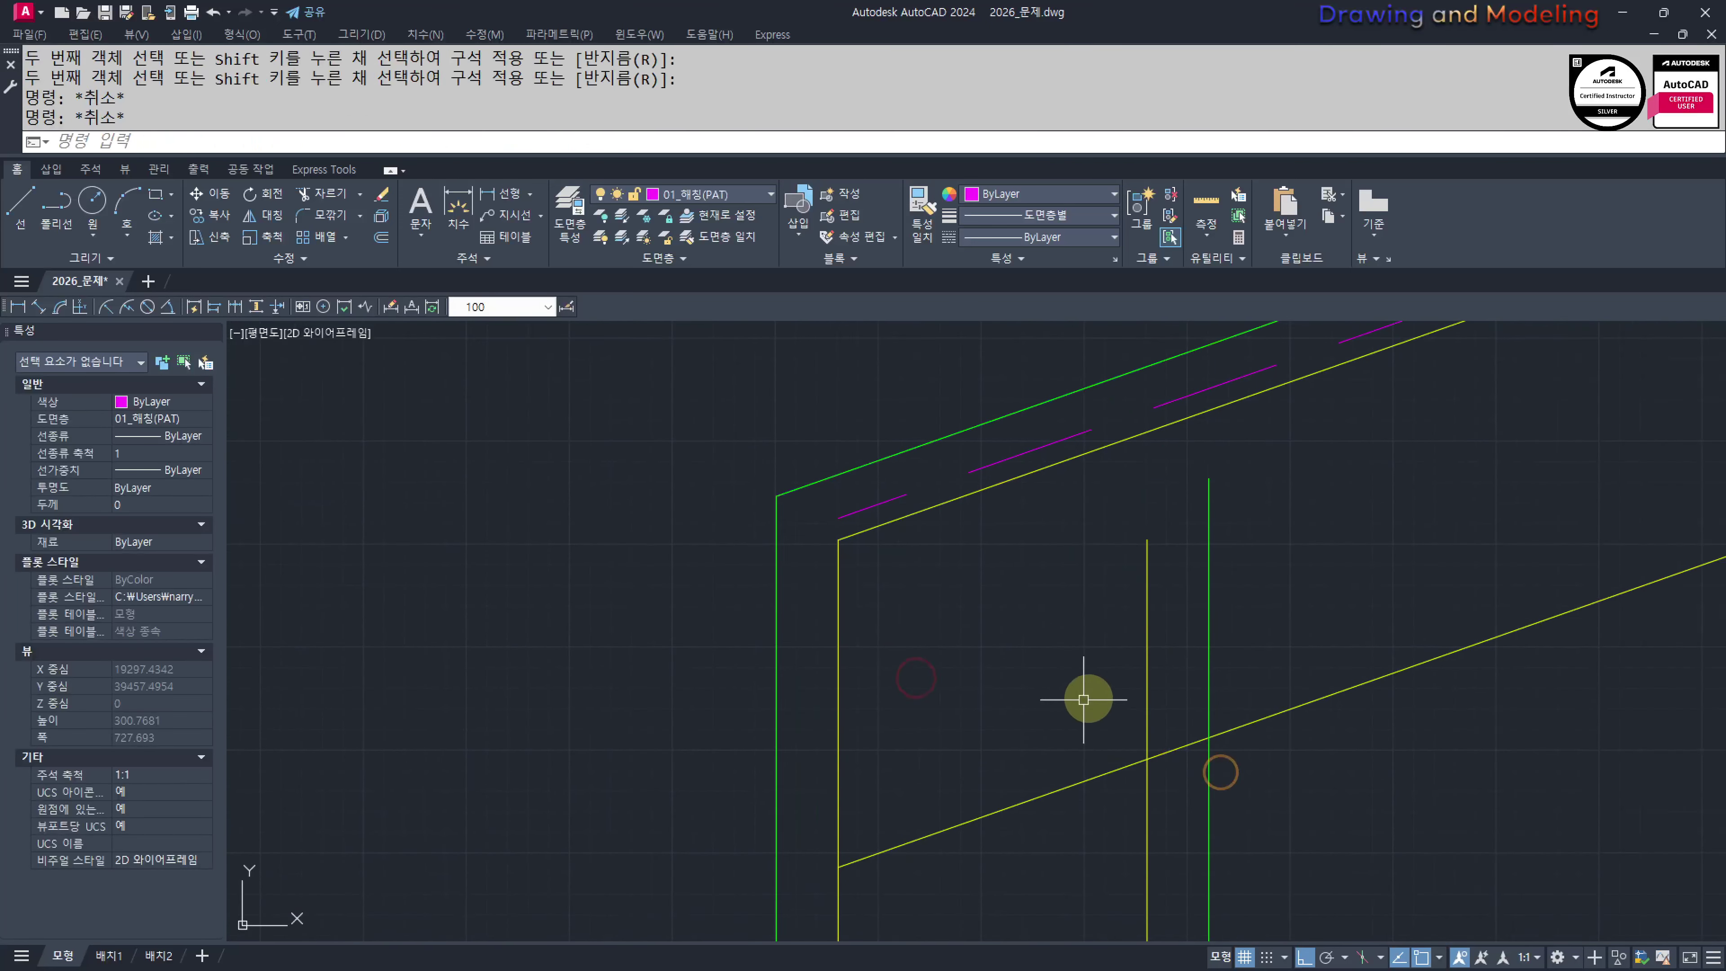
Trim the eave's two inner-side verticals above the lower yellow slope line, and that slope line's portion inside the eave outline
key(t)
key(r)
key(Return)
key(Return)
click(1207, 601)
drag(1163, 615, 1125, 632)
middle_drag(994, 783, 1040, 657)
click(1019, 688)
key(Escape)
key(Escape)
scroll(1024, 762, down, 5)
middle_drag(1085, 774, 1078, 700)
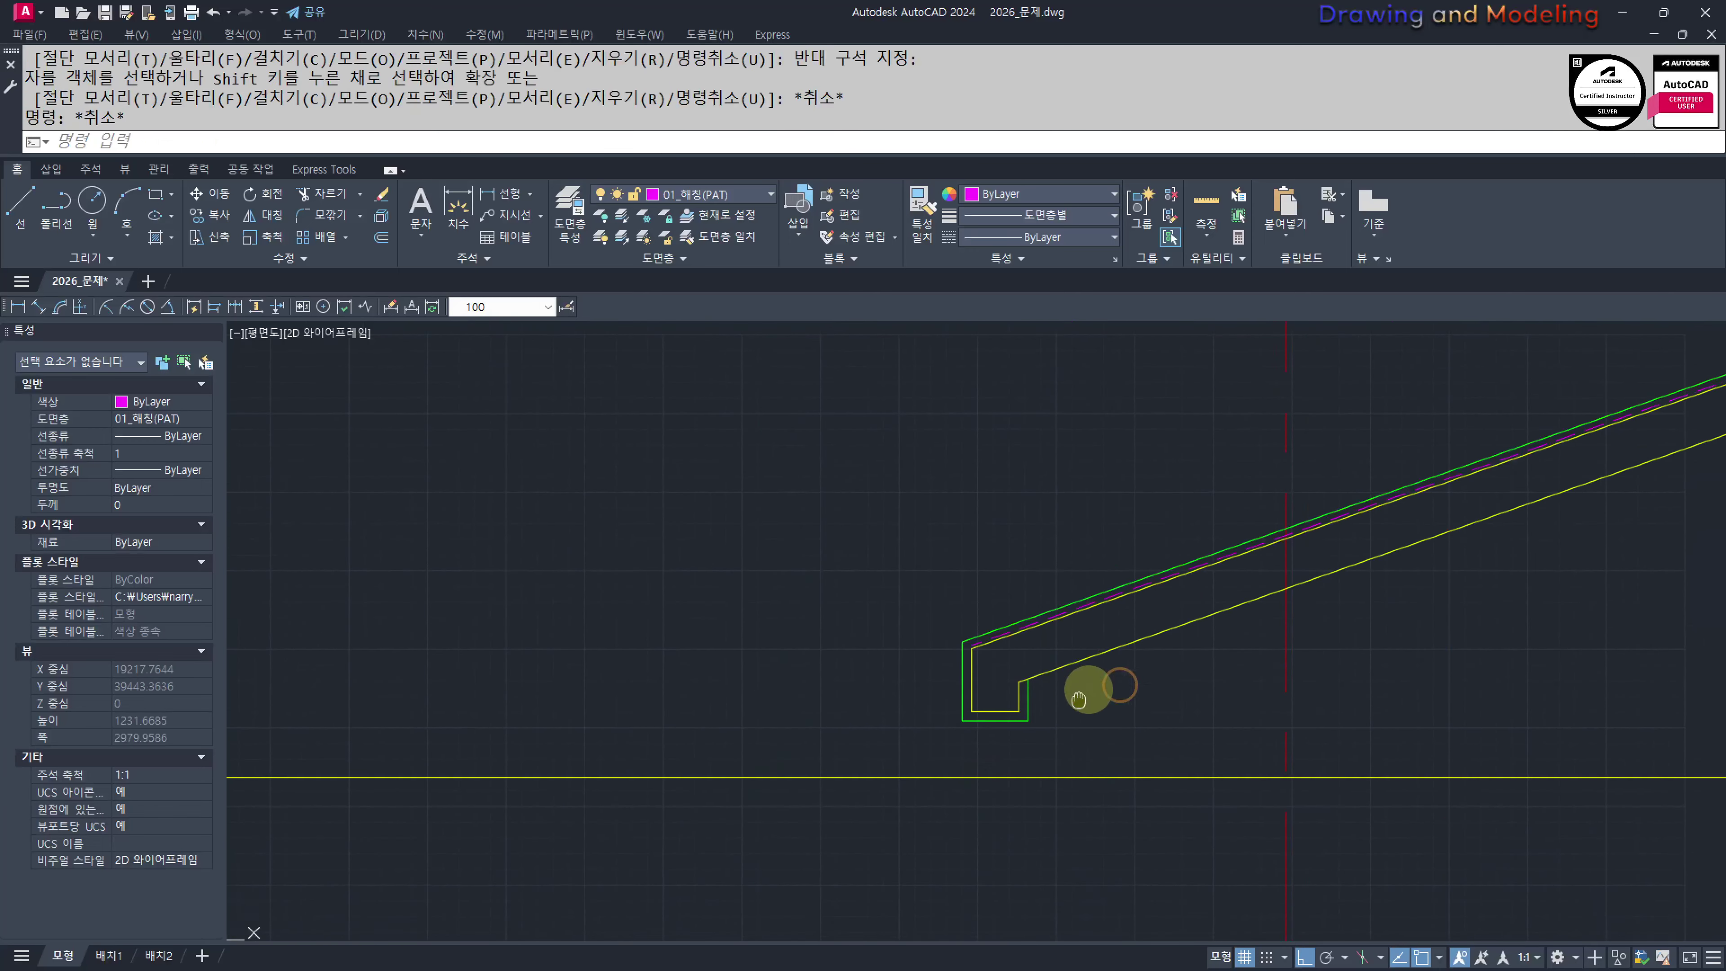
Examine the floor plan and the roof section to see where the exterior wall meets the eave
click(902, 586)
click(1112, 749)
key(Escape)
key(Escape)
scroll(951, 673, down, 3)
middle_drag(1310, 685, 732, 692)
scroll(732, 692, down, 1)
mouse_move(663, 646)
middle_down()
mouse_move(741, 672)
mouse_move(1141, 685)
middle_up()
scroll(900, 732, up, 2)
scroll(985, 760, down, 2)
mouse_move(986, 760)
middle_down()
mouse_move(875, 700)
mouse_move(913, 628)
middle_up()
scroll(989, 719, down, 3)
scroll(972, 556, up, 4)
scroll(943, 678, down, 3)
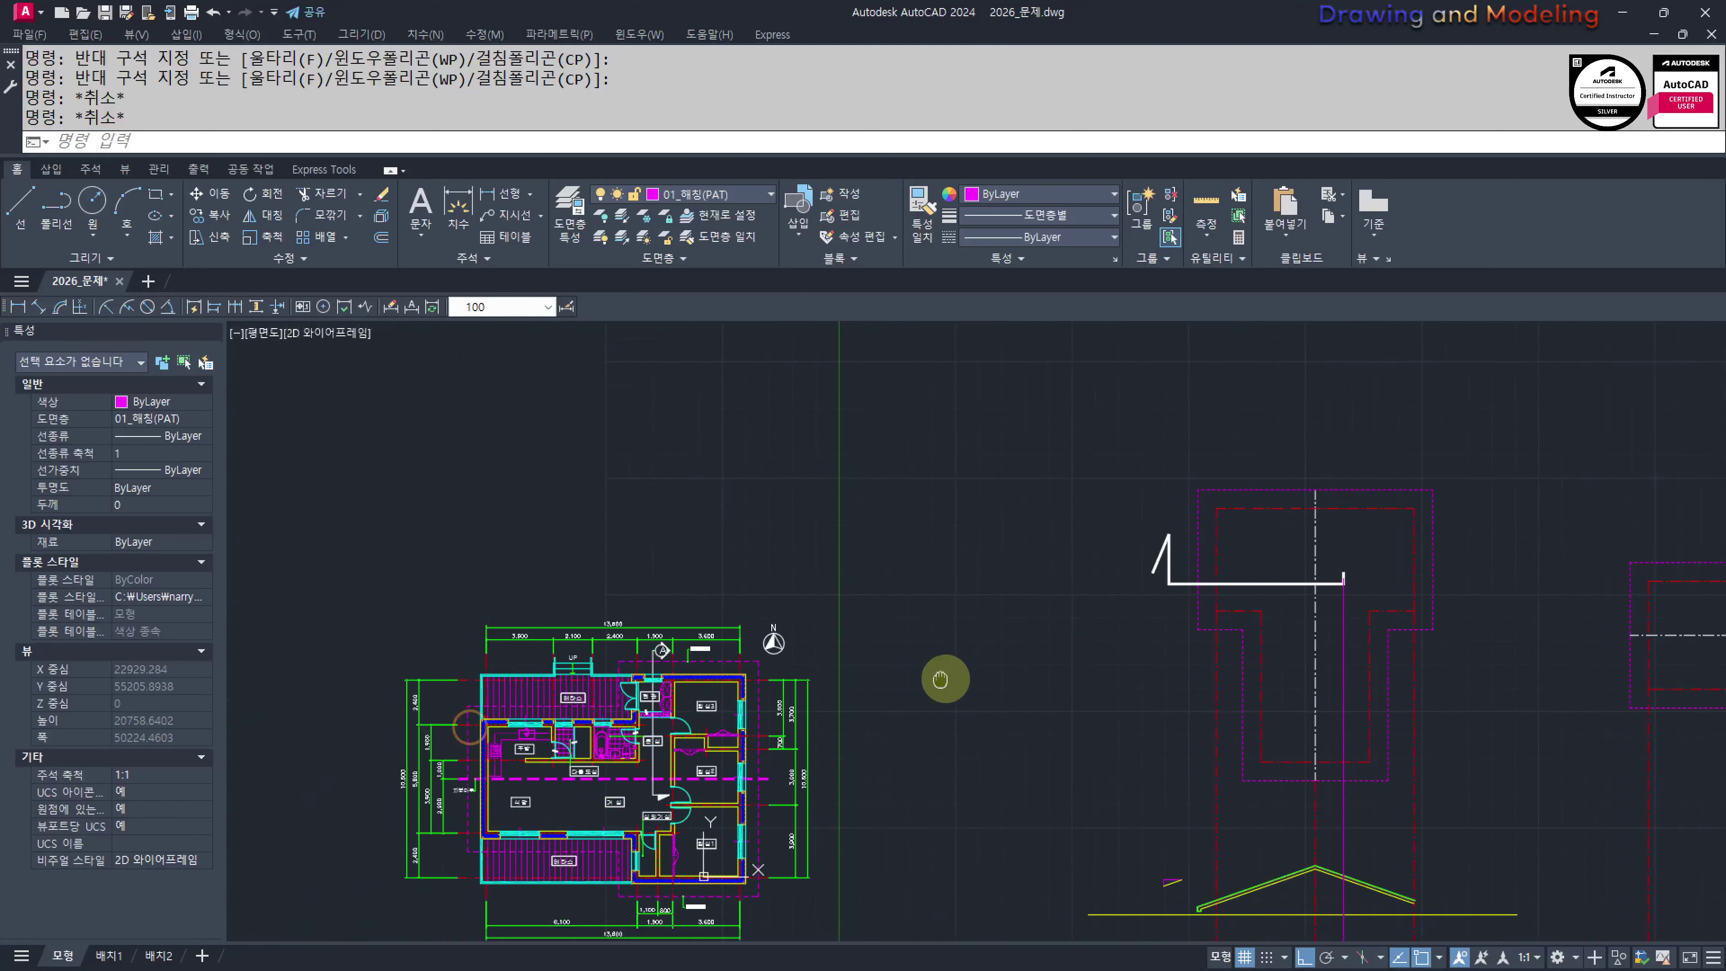
scroll(686, 681, up, 5)
scroll(909, 605, down, 3)
middle_drag(1267, 709, 1078, 613)
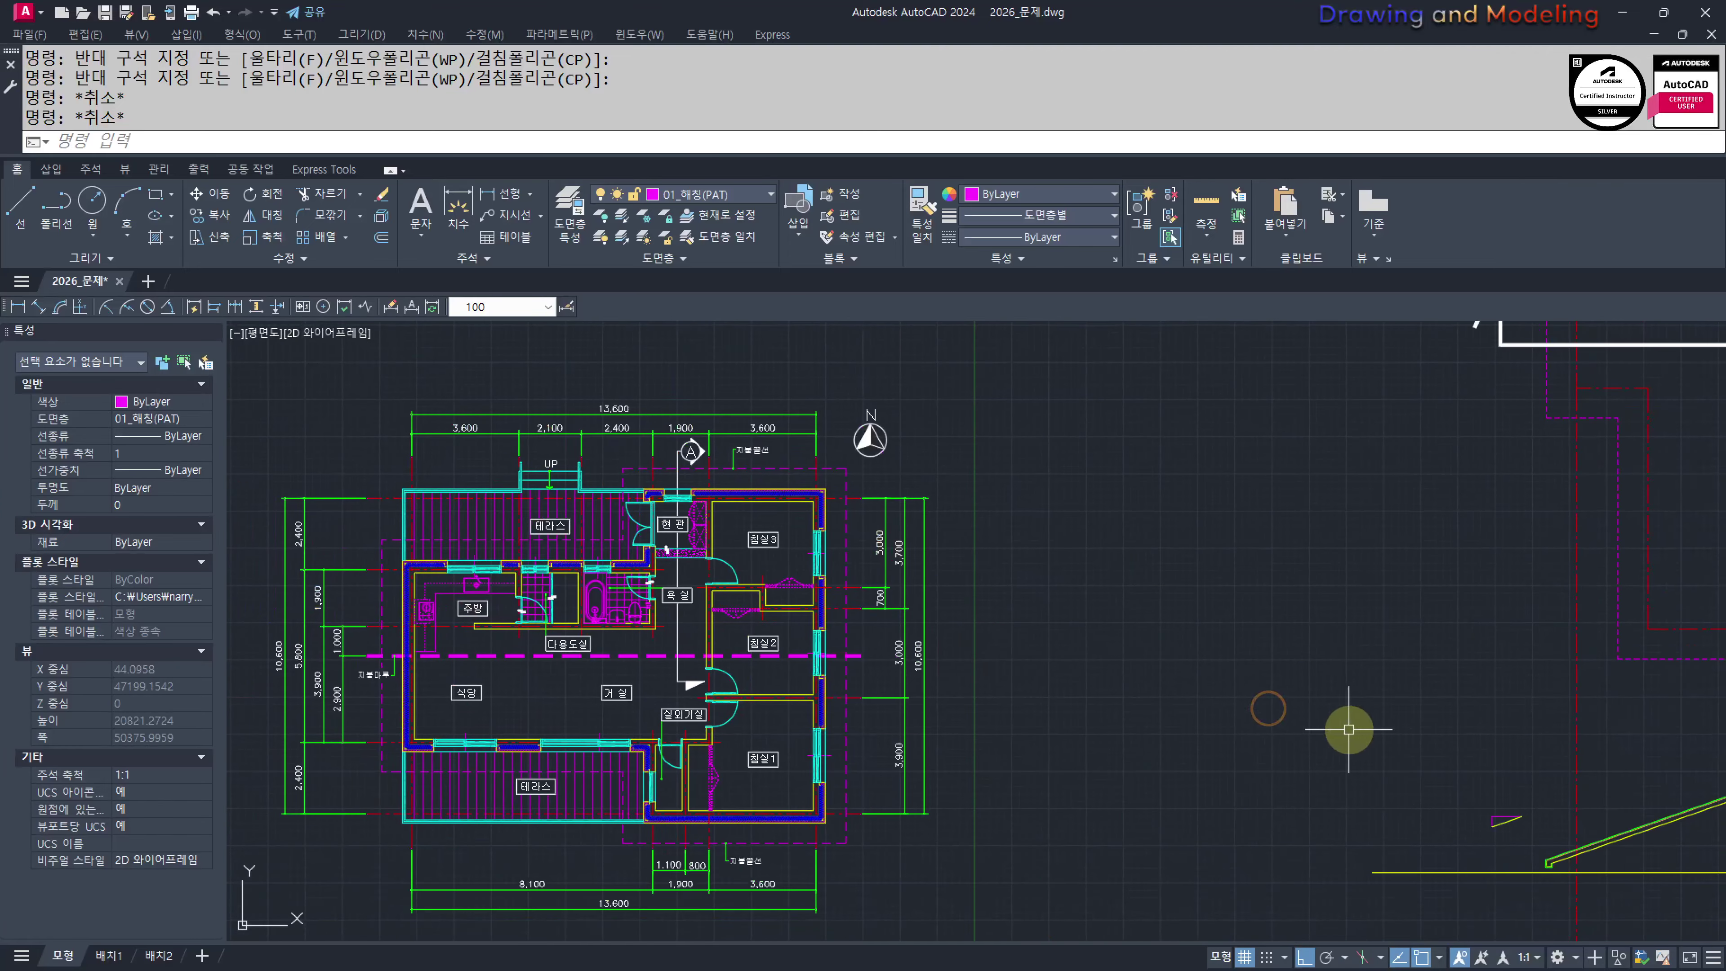
middle_drag(1328, 730, 1021, 594)
middle_drag(543, 600, 1073, 738)
scroll(883, 550, up, 2)
middle_drag(937, 578, 1017, 291)
middle_drag(989, 504, 987, 597)
scroll(968, 881, down, 4)
middle_drag(1123, 850, 565, 604)
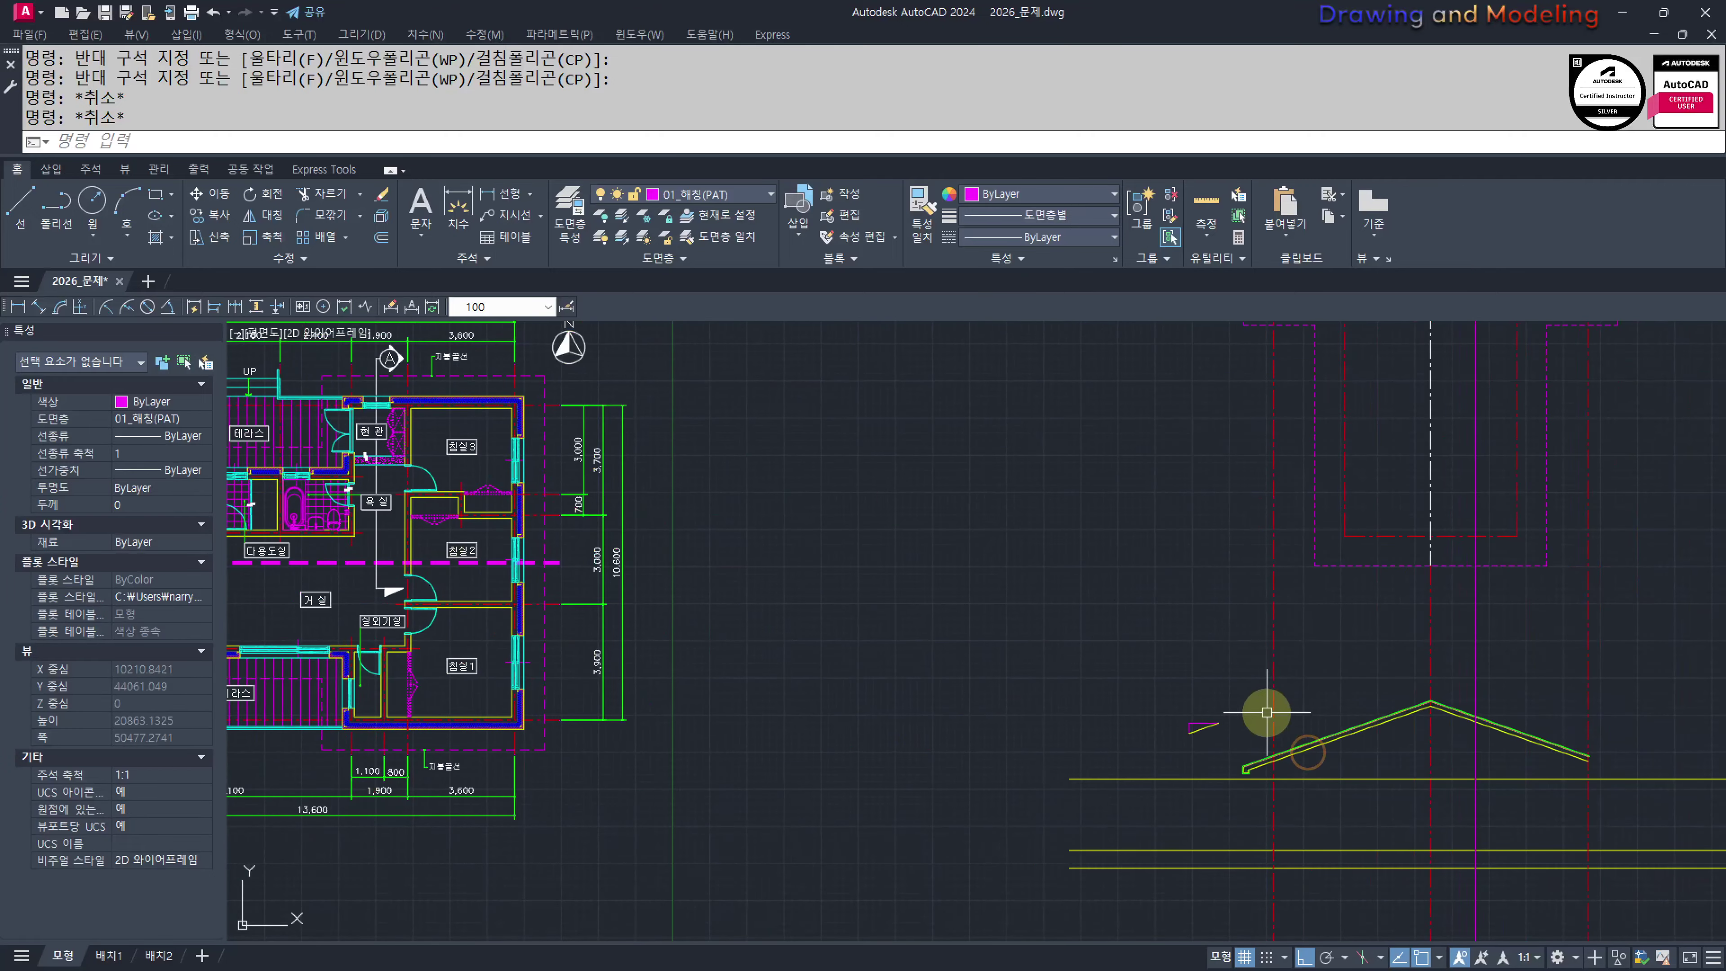
middle_drag(1268, 709, 1230, 611)
scroll(1195, 713, up, 4)
middle_drag(1248, 713, 936, 713)
middle_drag(958, 705, 946, 719)
key(Return)
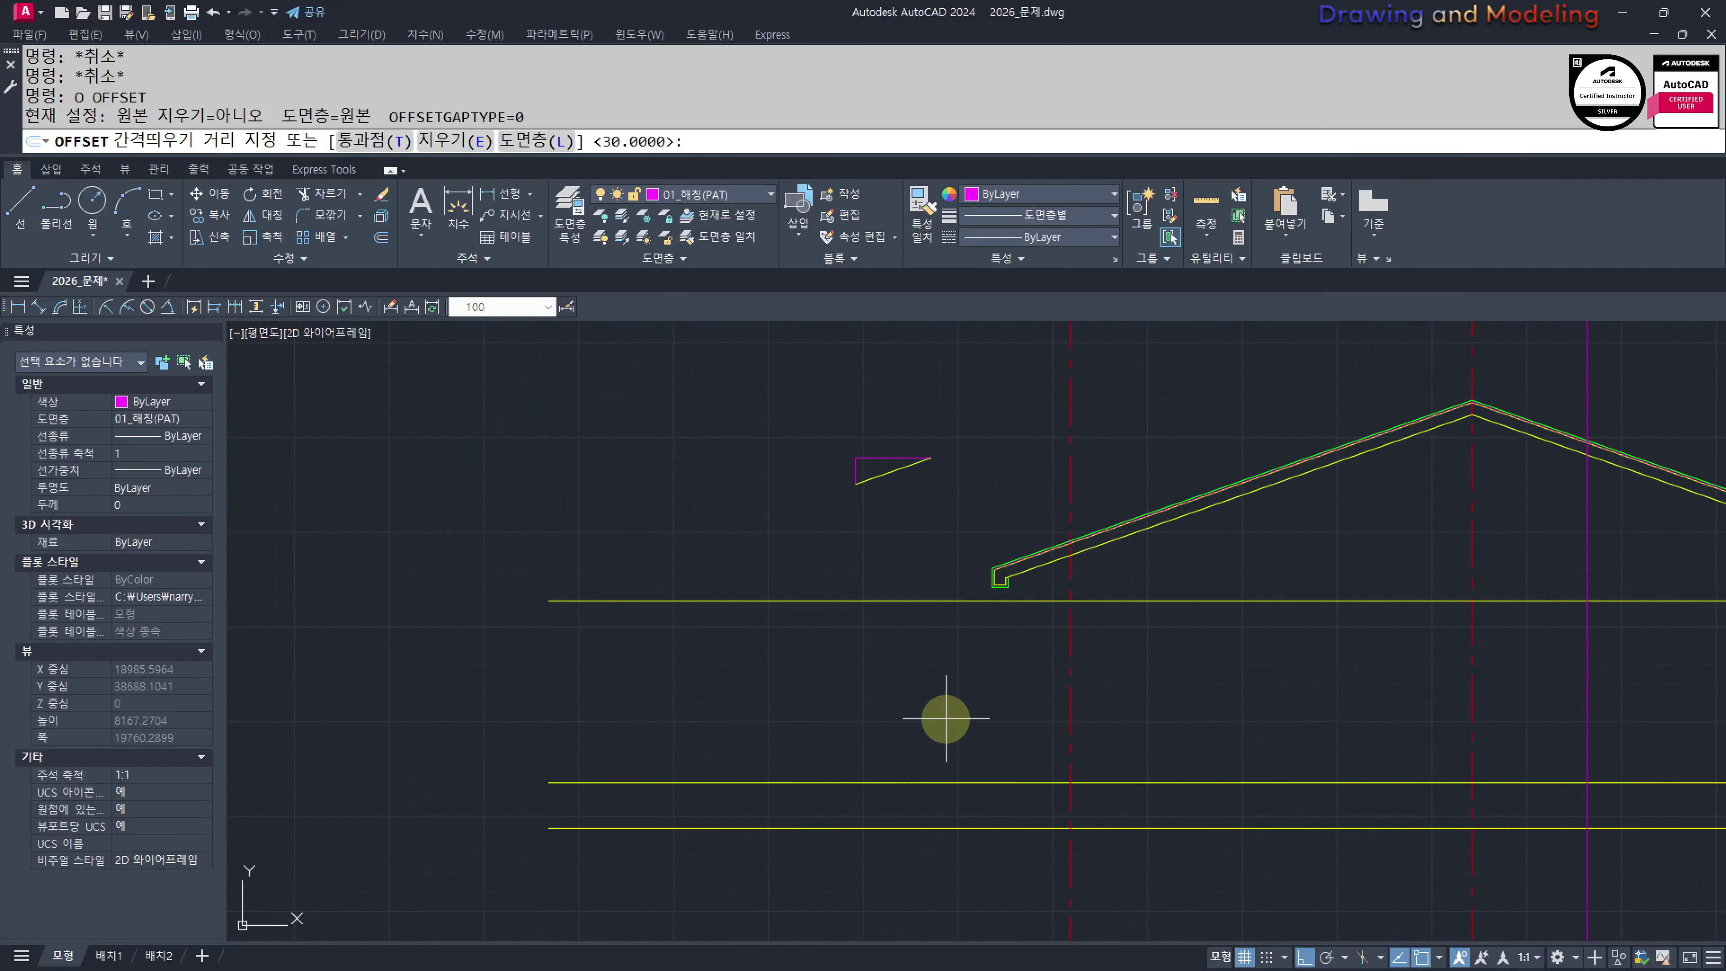
key(Escape)
scroll(945, 718, down, 3)
middle_drag(1025, 578, 1044, 658)
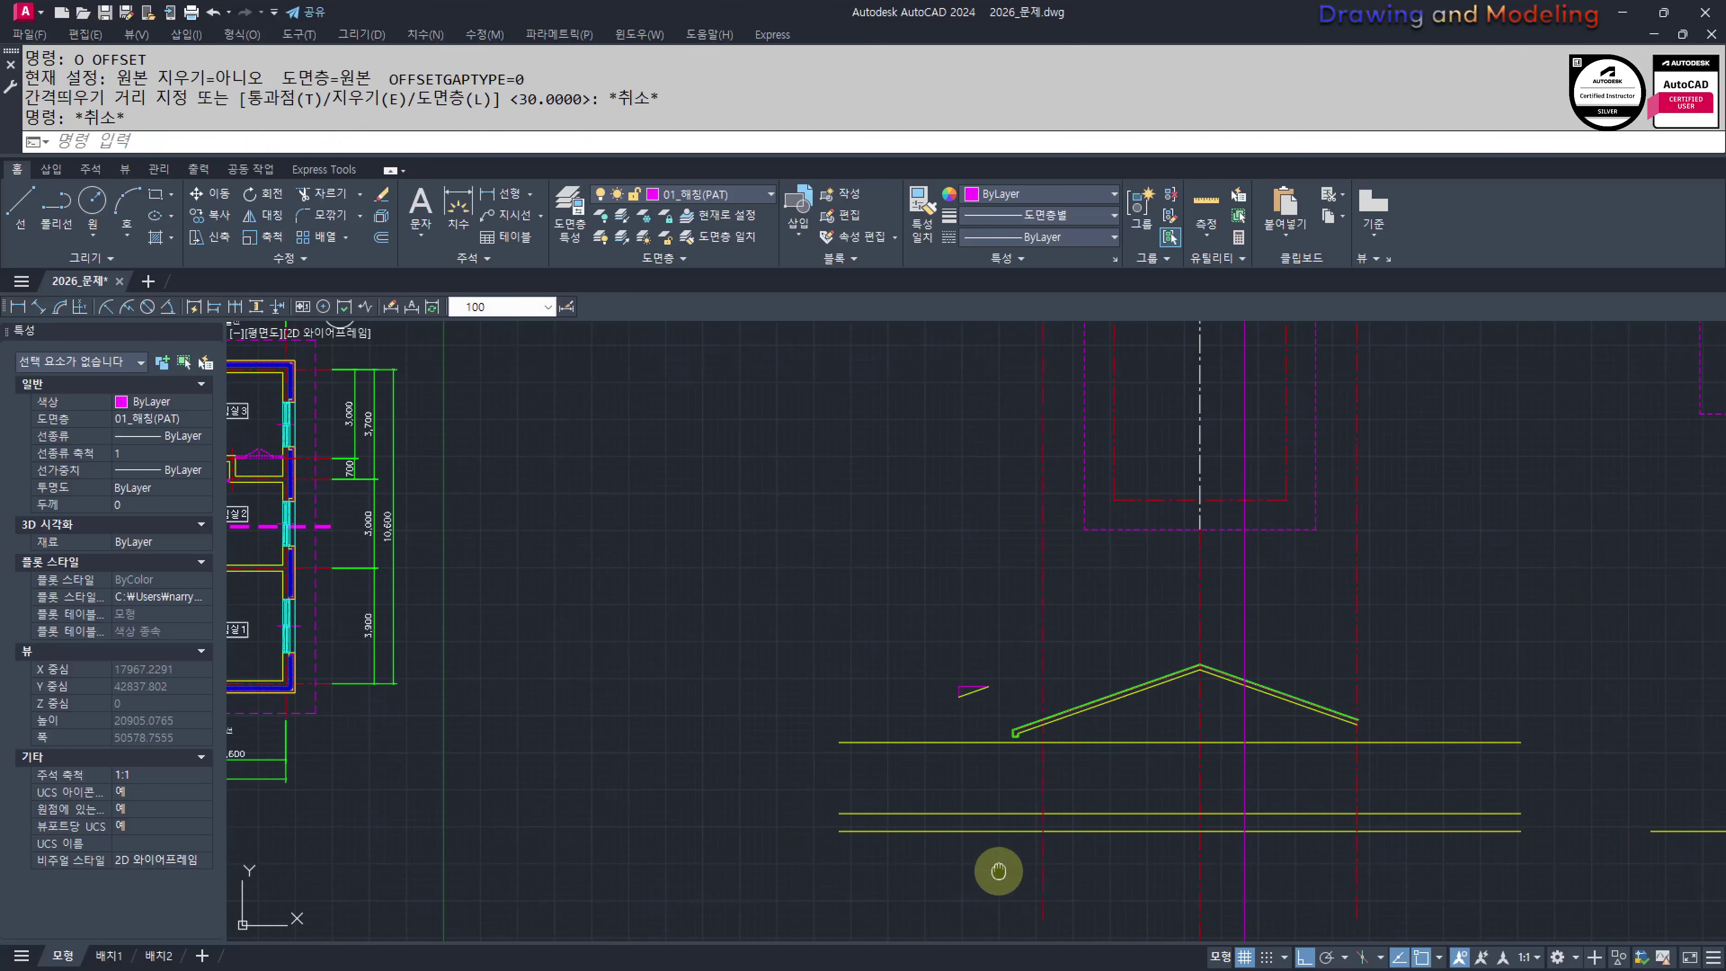
scroll(998, 870, up, 4)
mouse_move(1066, 589)
middle_down()
mouse_move(1087, 663)
mouse_move(1009, 700)
middle_up()
key(Escape)
scroll(1006, 670, up, 2)
key(Escape)
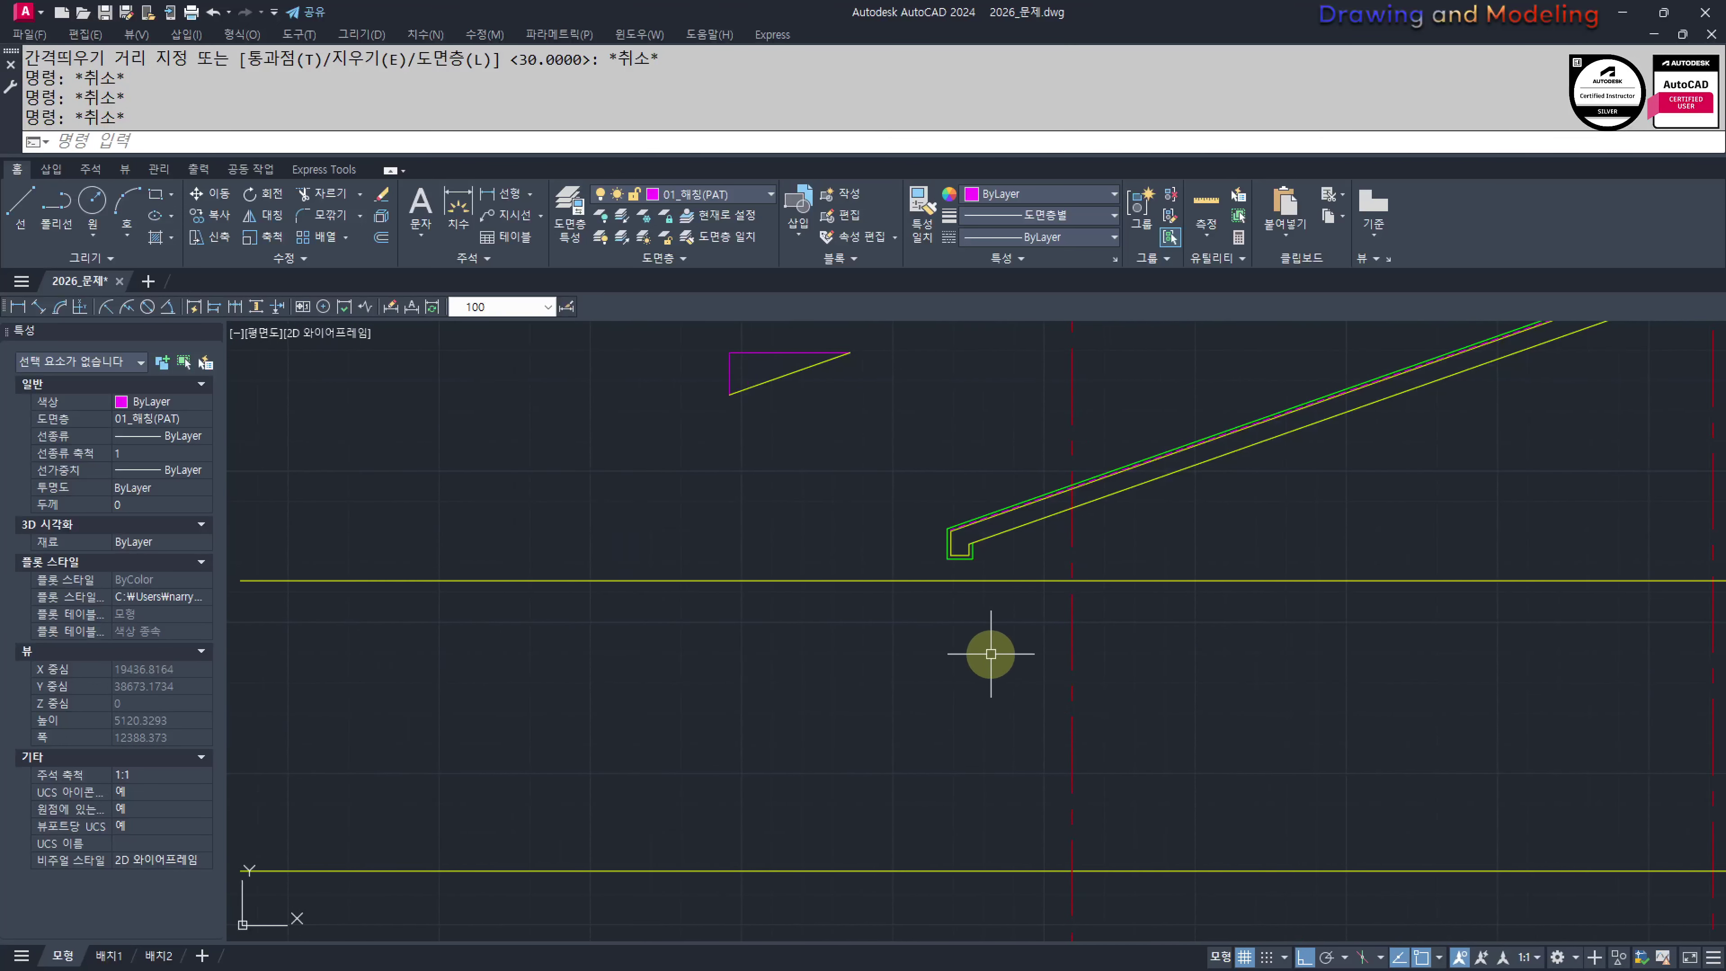
Offset the red wall centreline beneath the eave by 100 to both sides
right_click(925, 615)
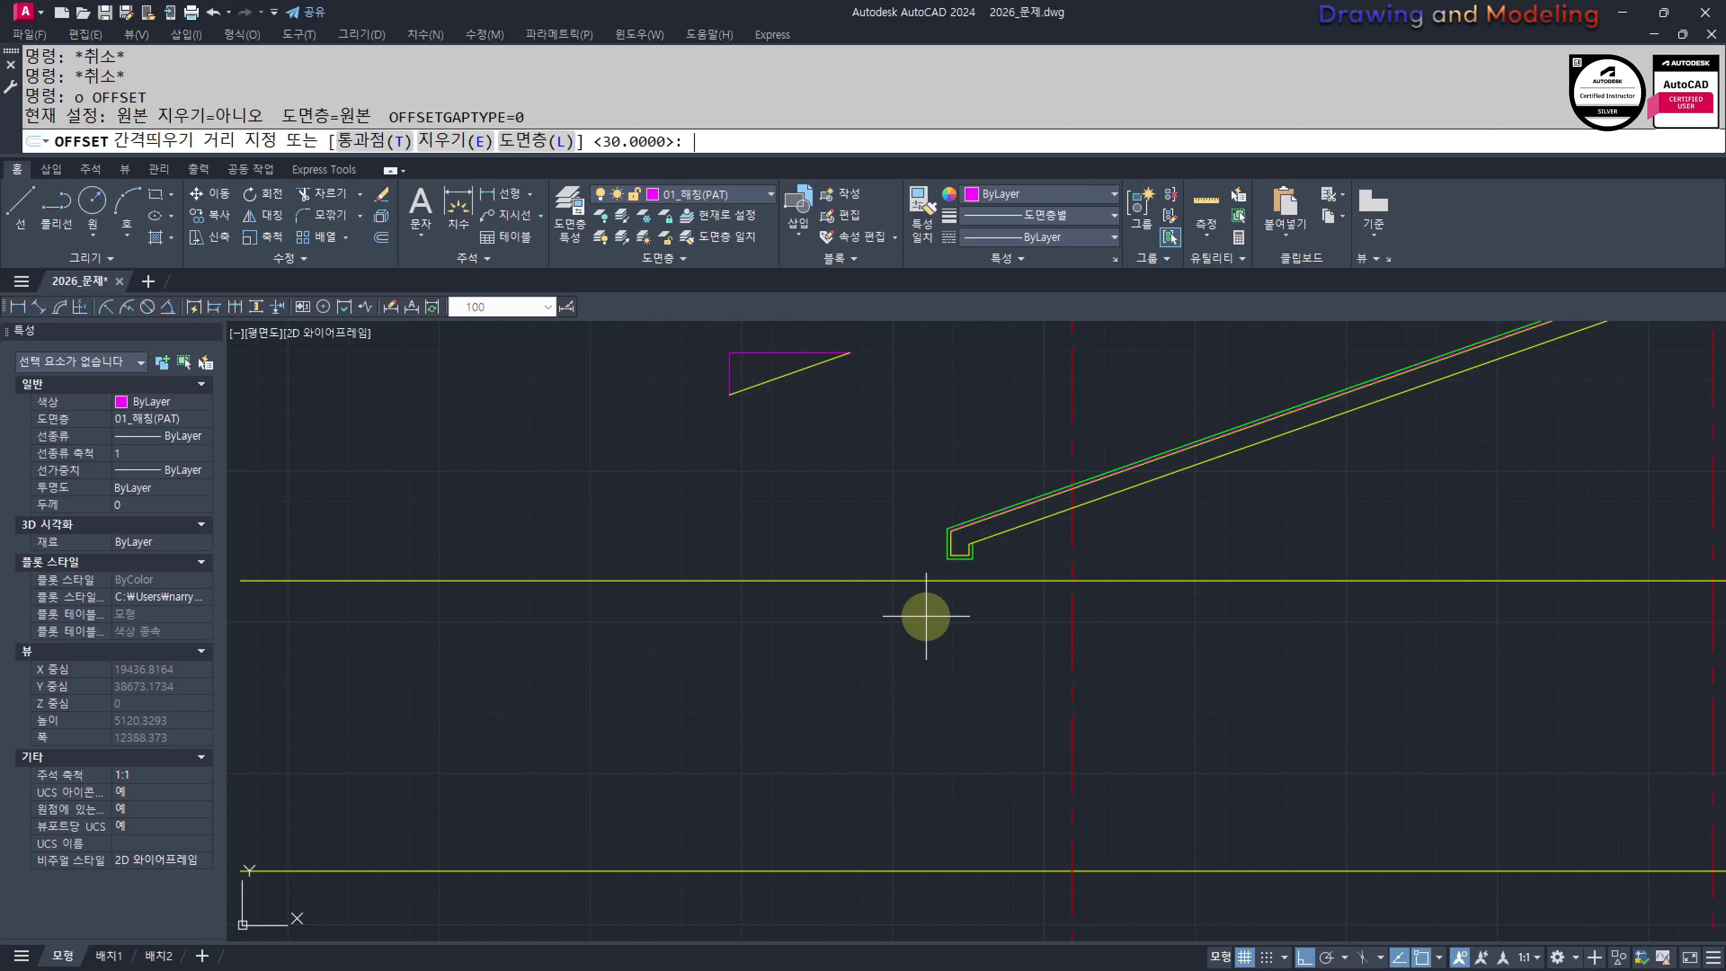
text(100)
key(Return)
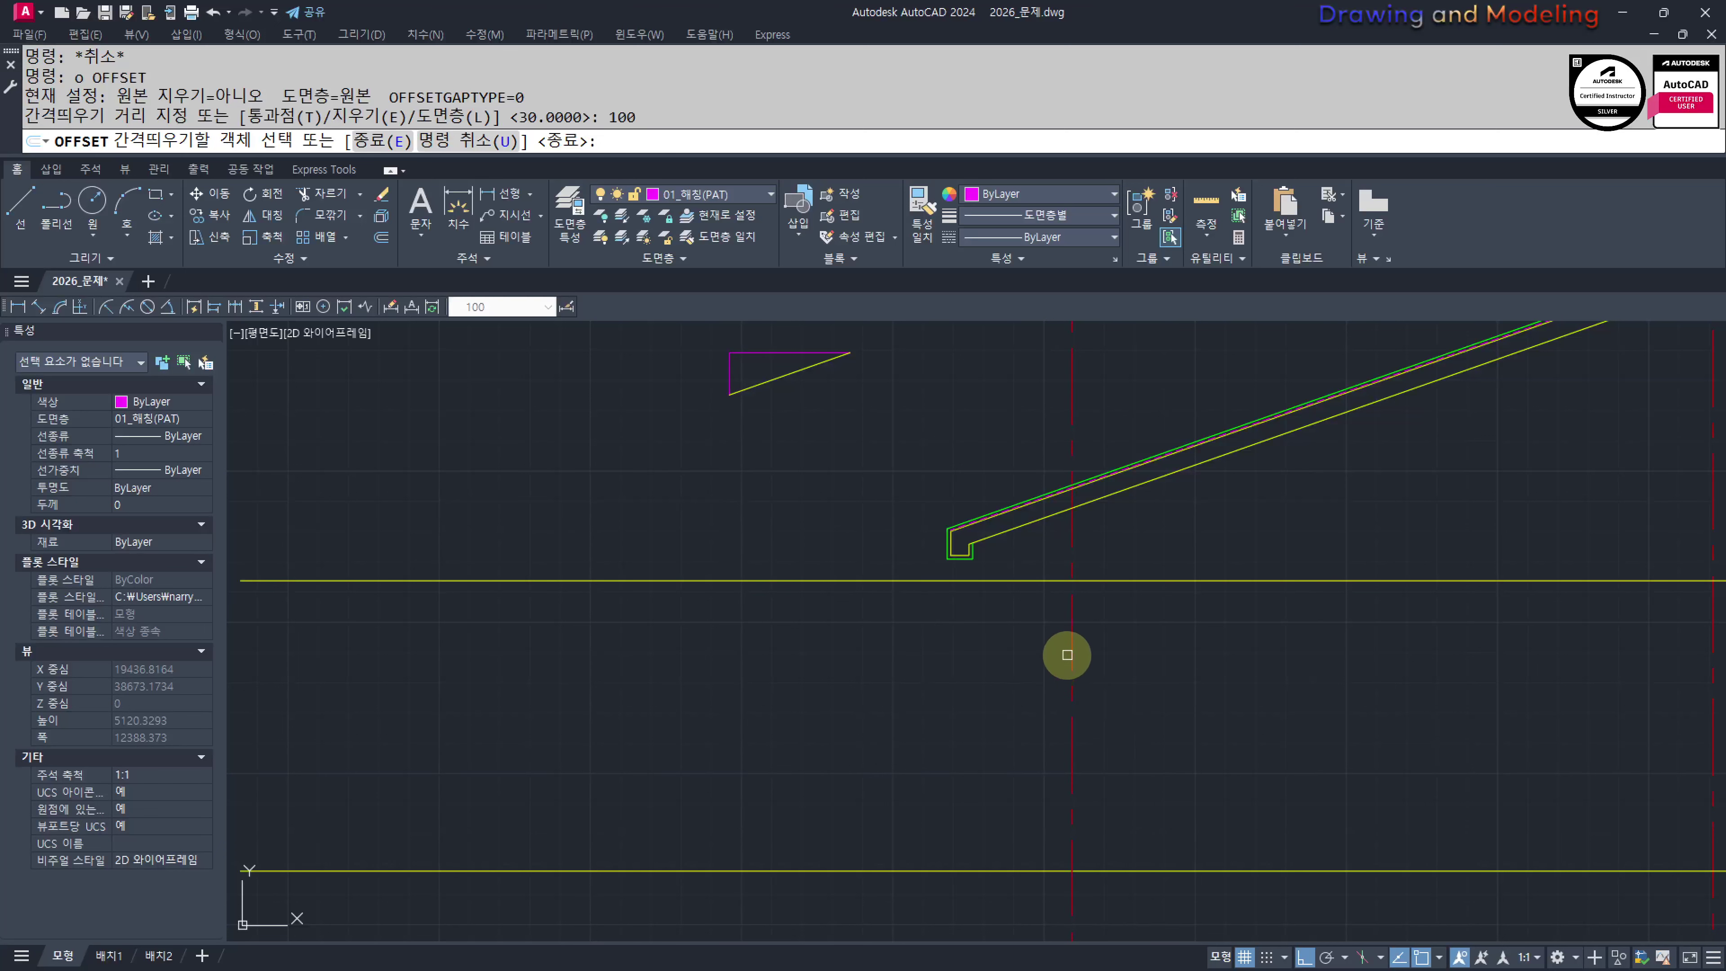
click(1072, 649)
click(1080, 647)
key(Escape)
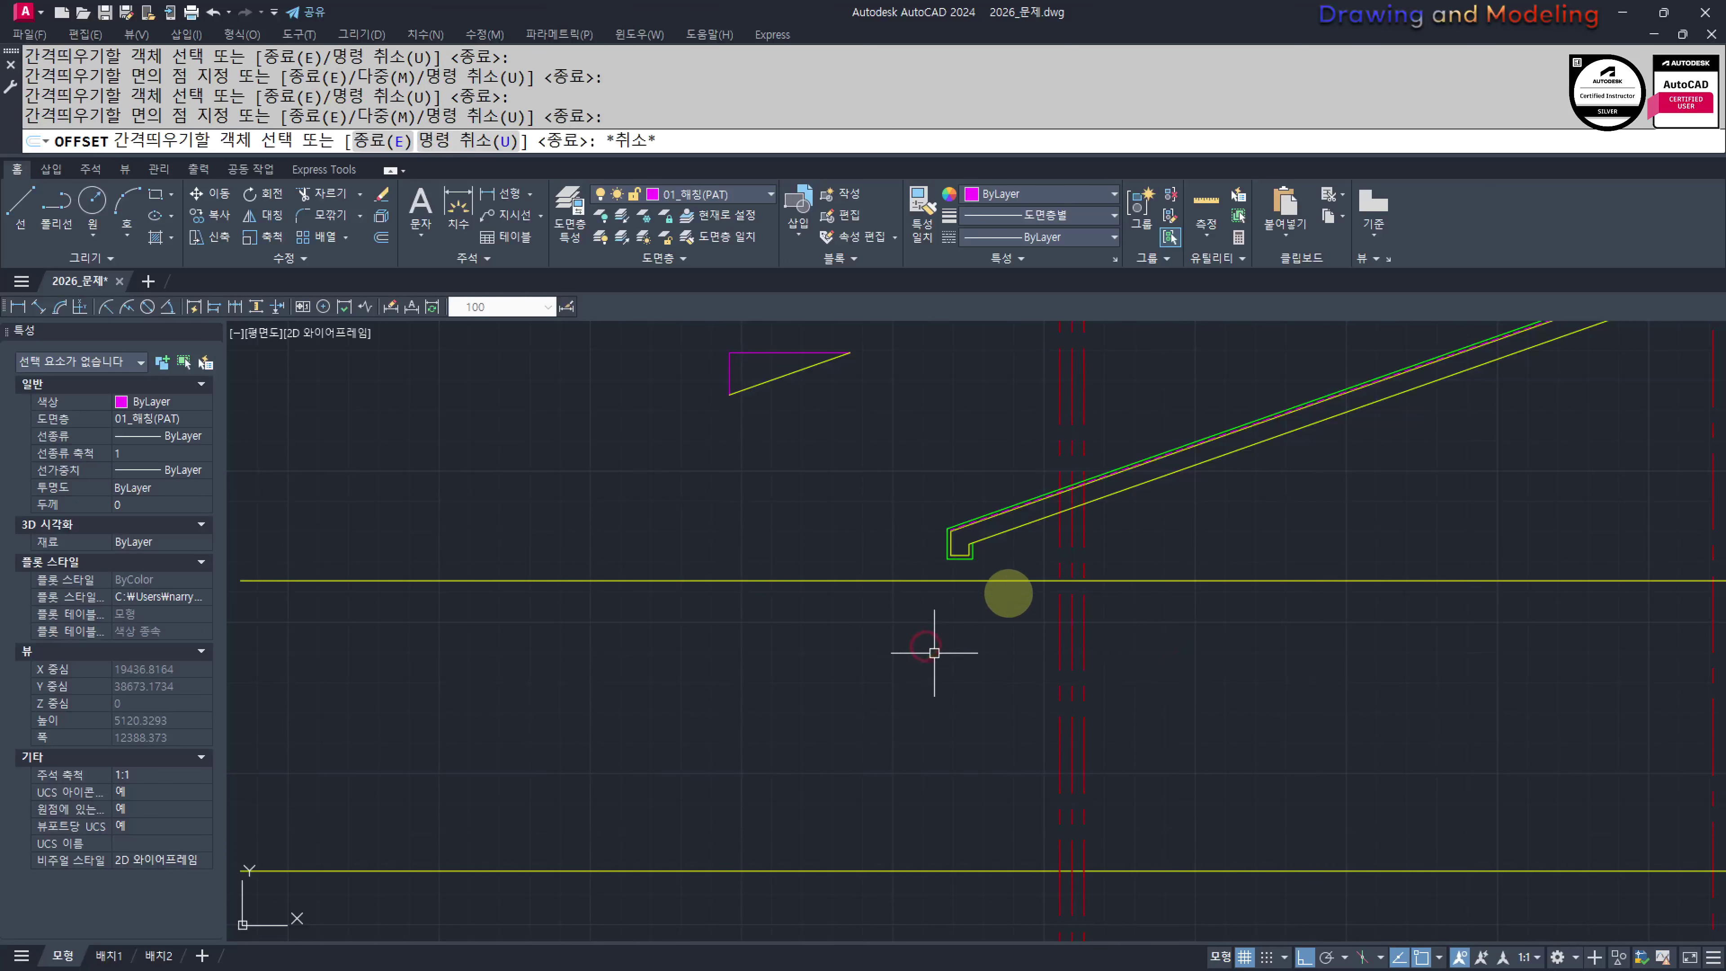
Match the two offset wall lines to the properties of the yellow section line
scroll(1005, 598, up, 4)
text(mm)
key(Return)
click(1118, 636)
click(1147, 630)
click(1113, 635)
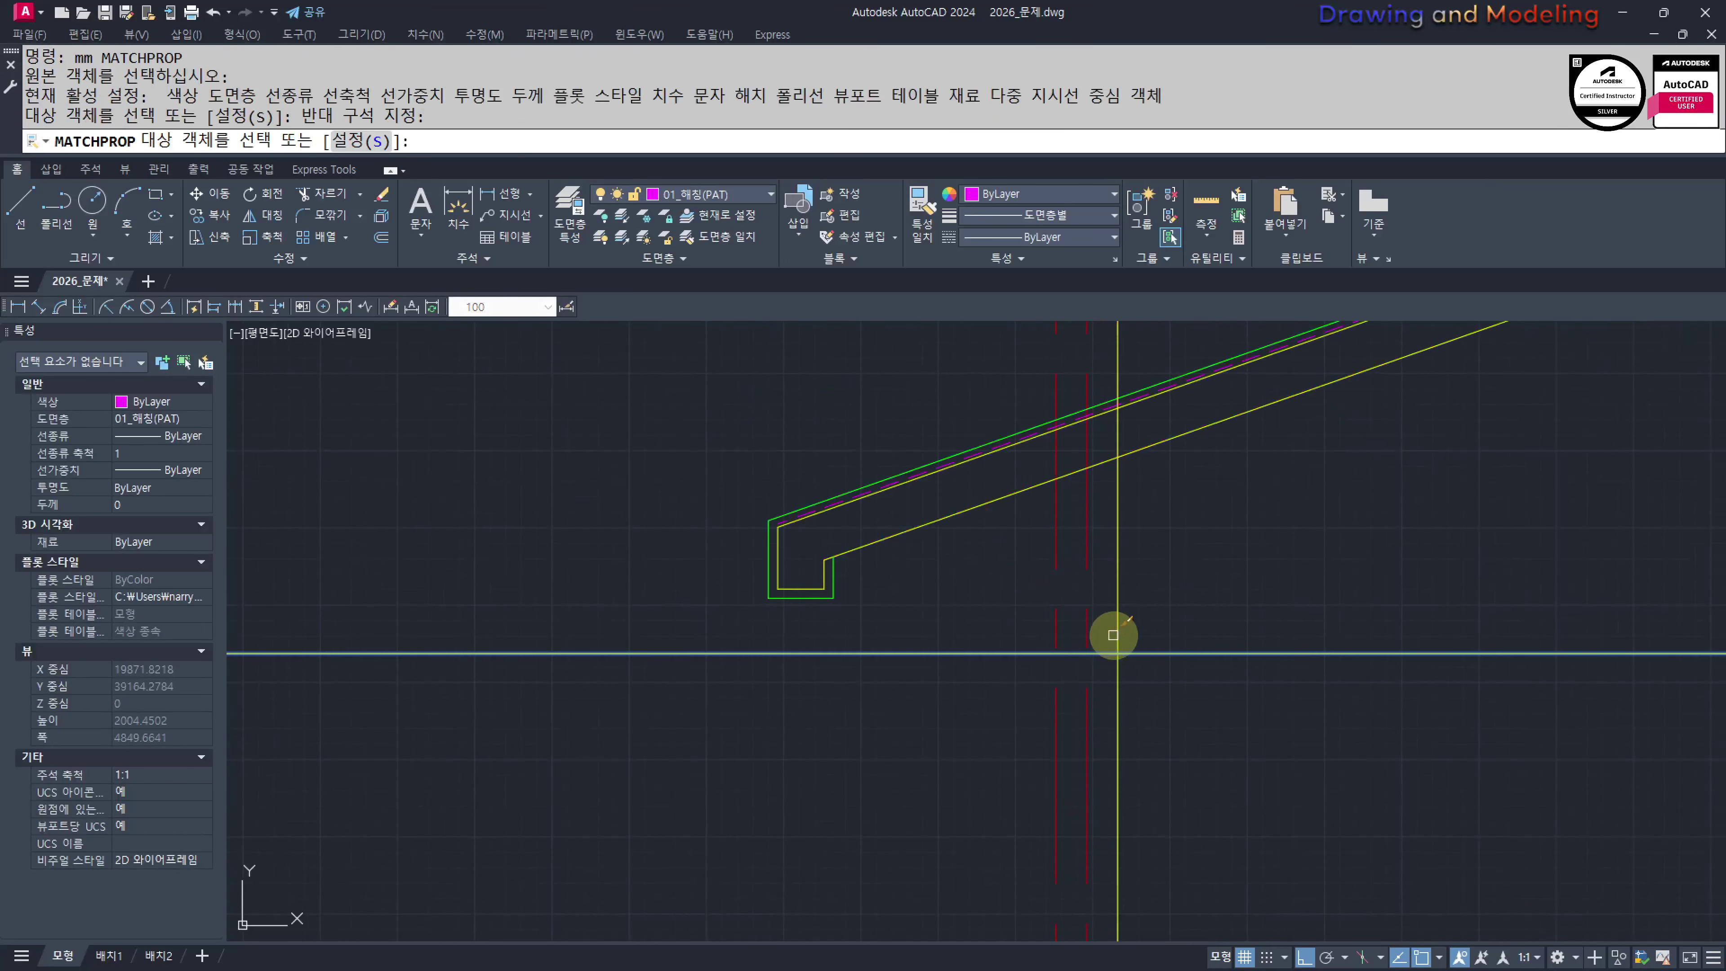
click(1106, 616)
click(1075, 625)
click(1040, 637)
key(Escape)
key(Escape)
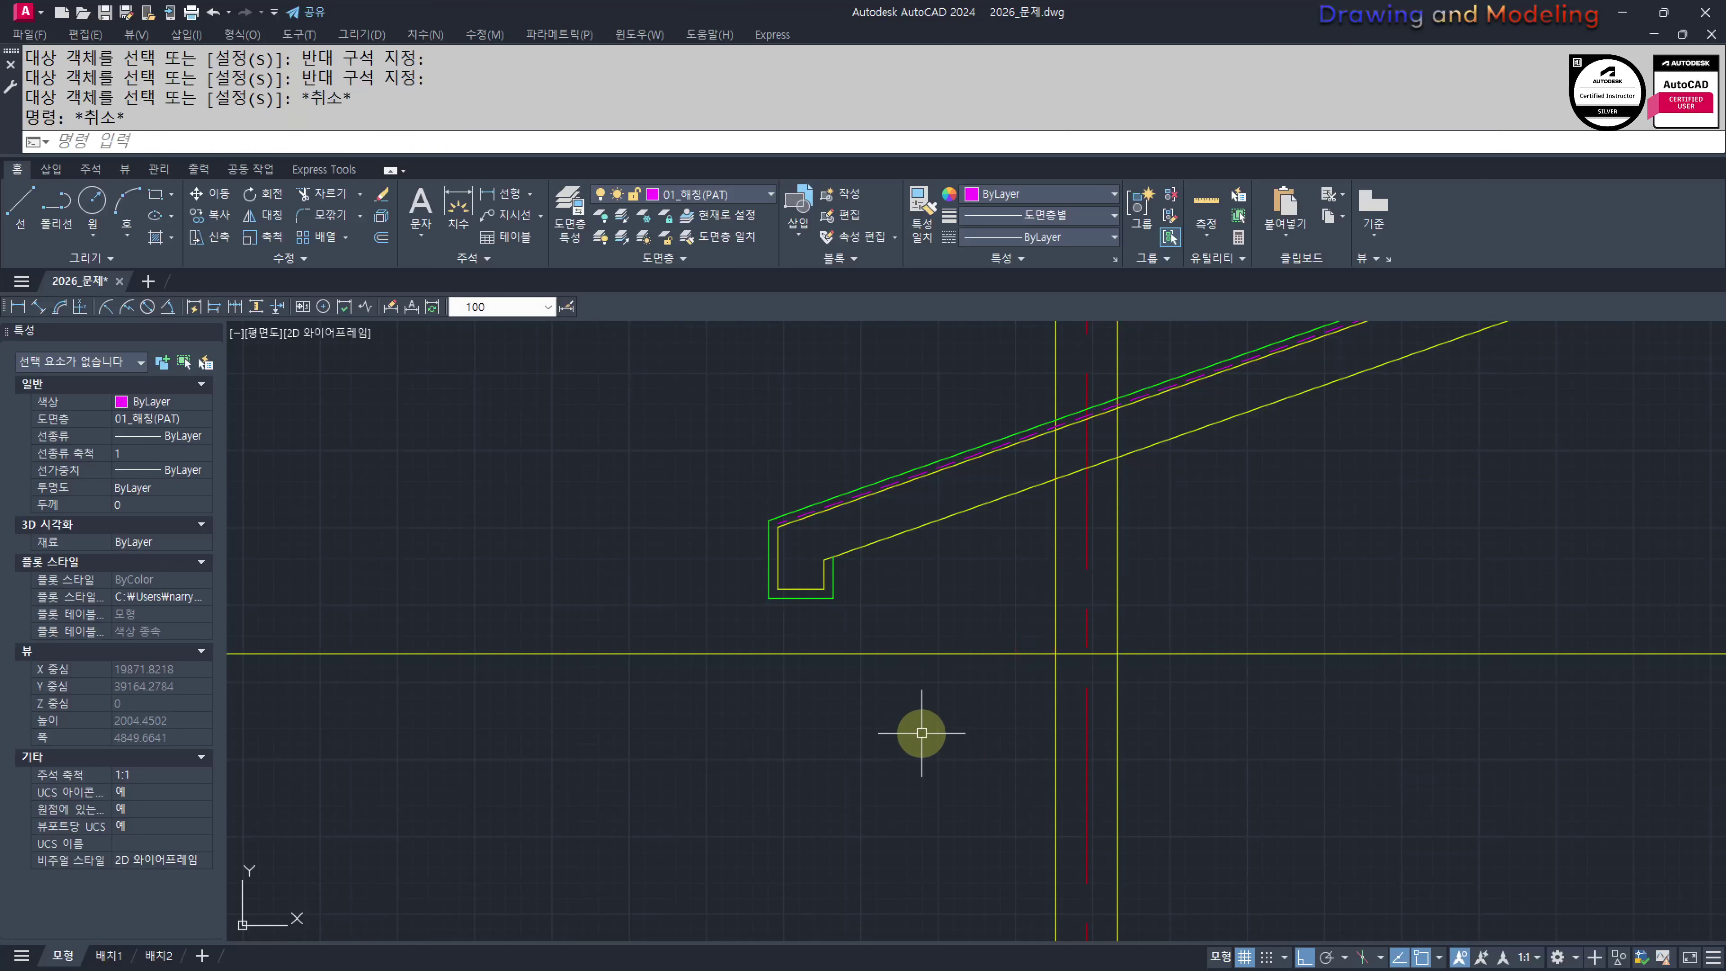
Offset the outer yellow wall line by 120 toward the exterior
text(o)
key(Return)
text(120)
key(Return)
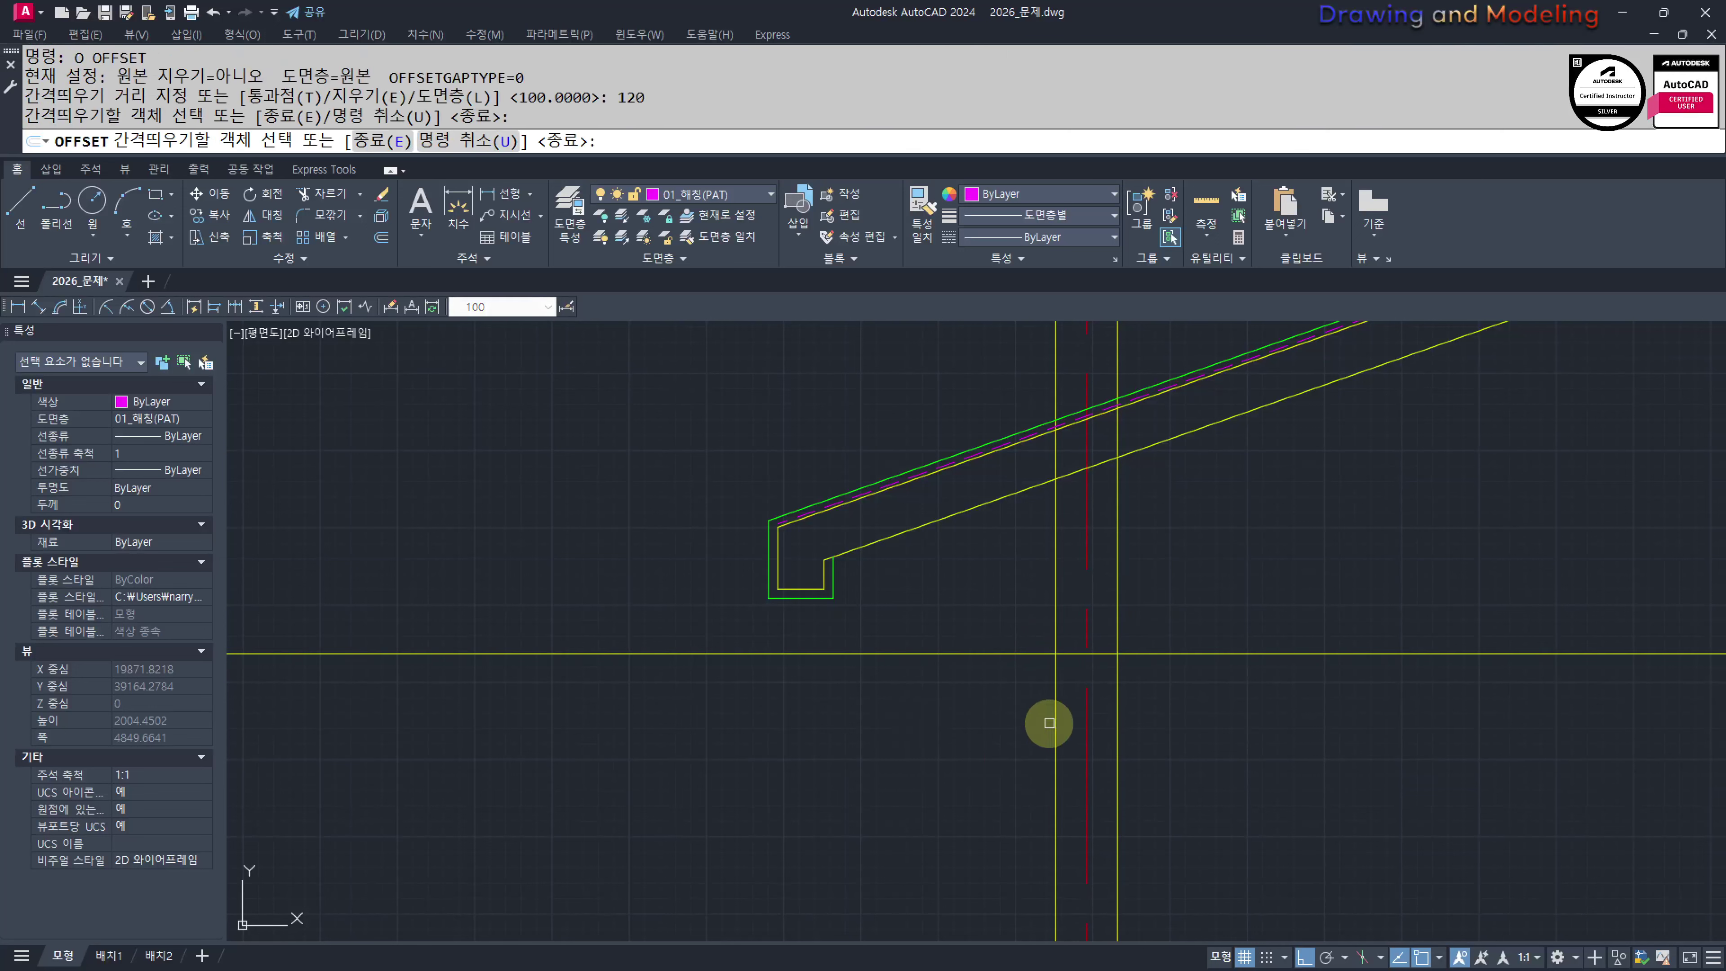
click(1054, 714)
key(Escape)
Offset the new outermost wall line by a further 90 toward the exterior
key(Return)
text(90)
key(Return)
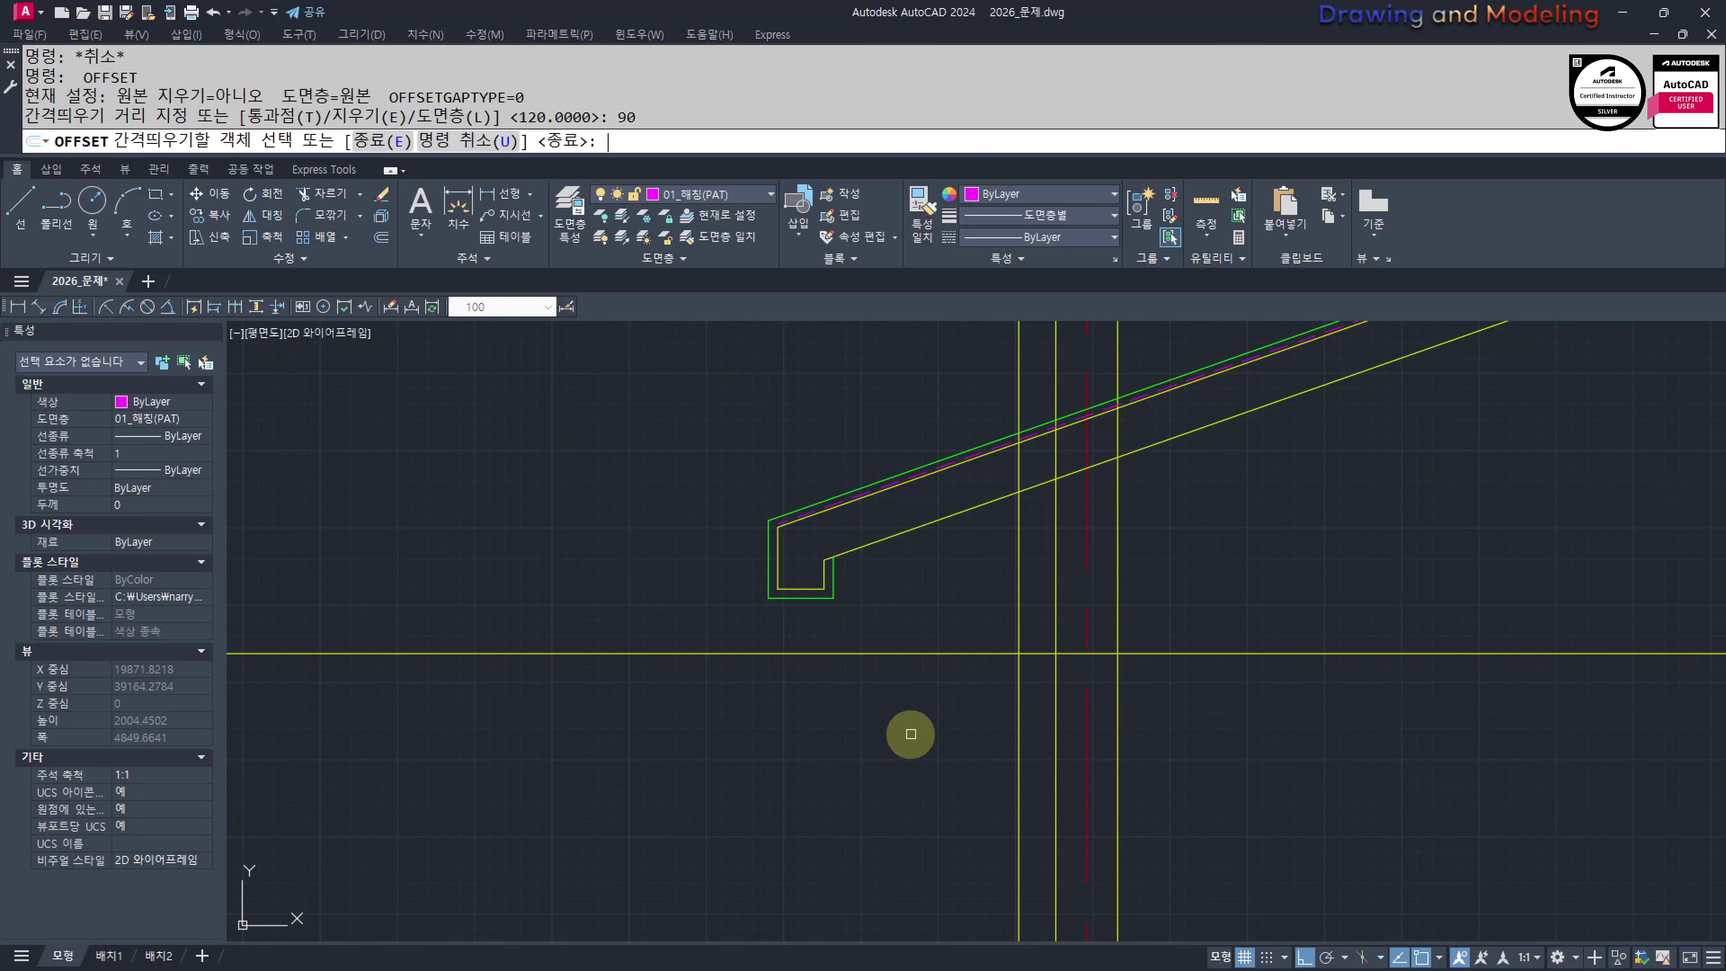
click(1023, 690)
click(905, 693)
key(Escape)
key(Escape)
Add a linear dimension from the wall centreline to the outermost wall line along the horizontal section line
scroll(994, 654, up, 3)
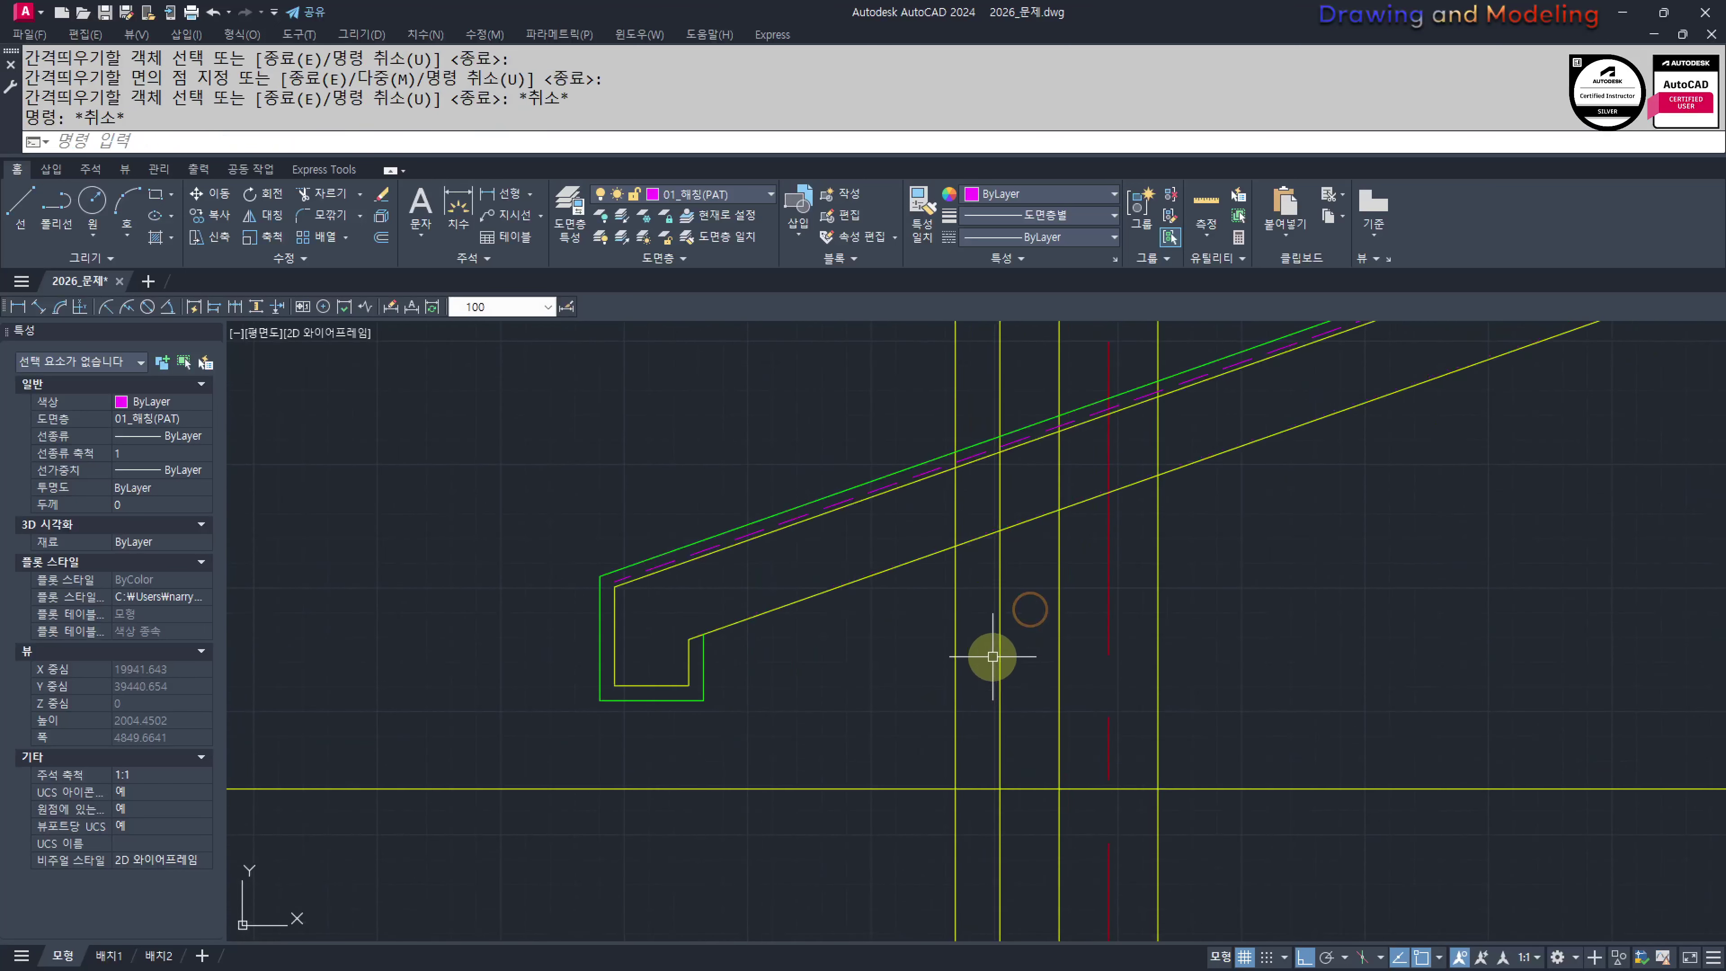
text(dli)
key(Return)
click(1088, 659)
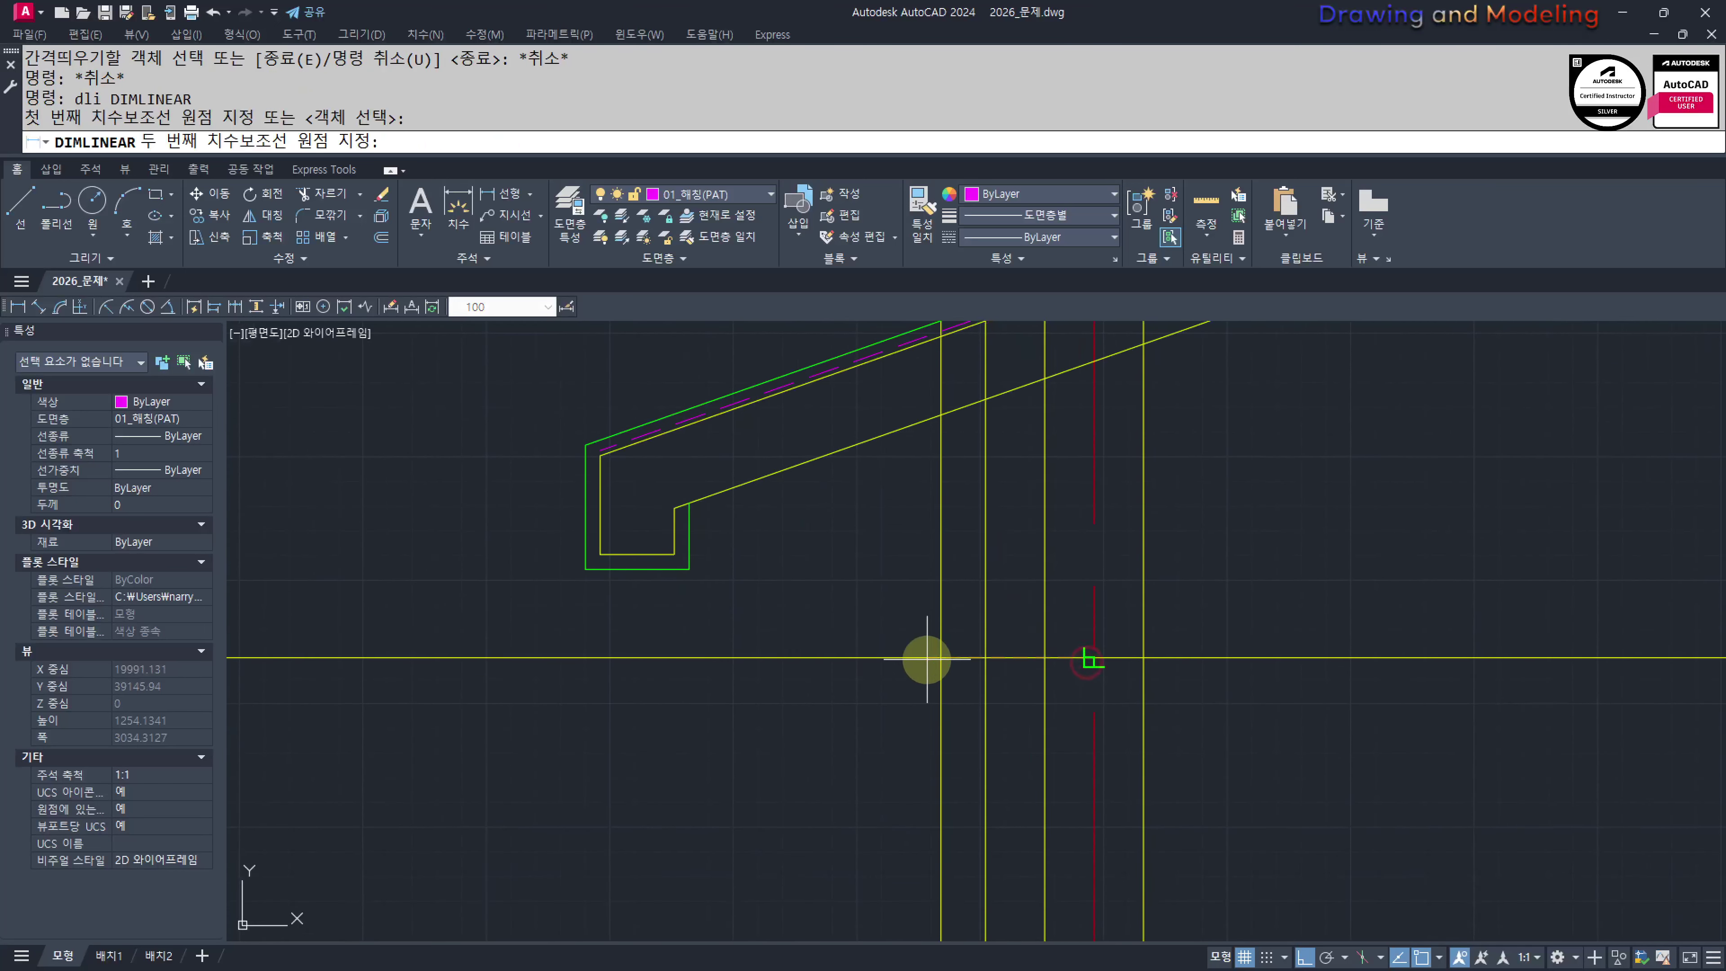
click(940, 658)
click(867, 773)
key(Escape)
key(Escape)
Erase the linear dimension placed between the wall centreline and the outermost wall line
click(665, 739)
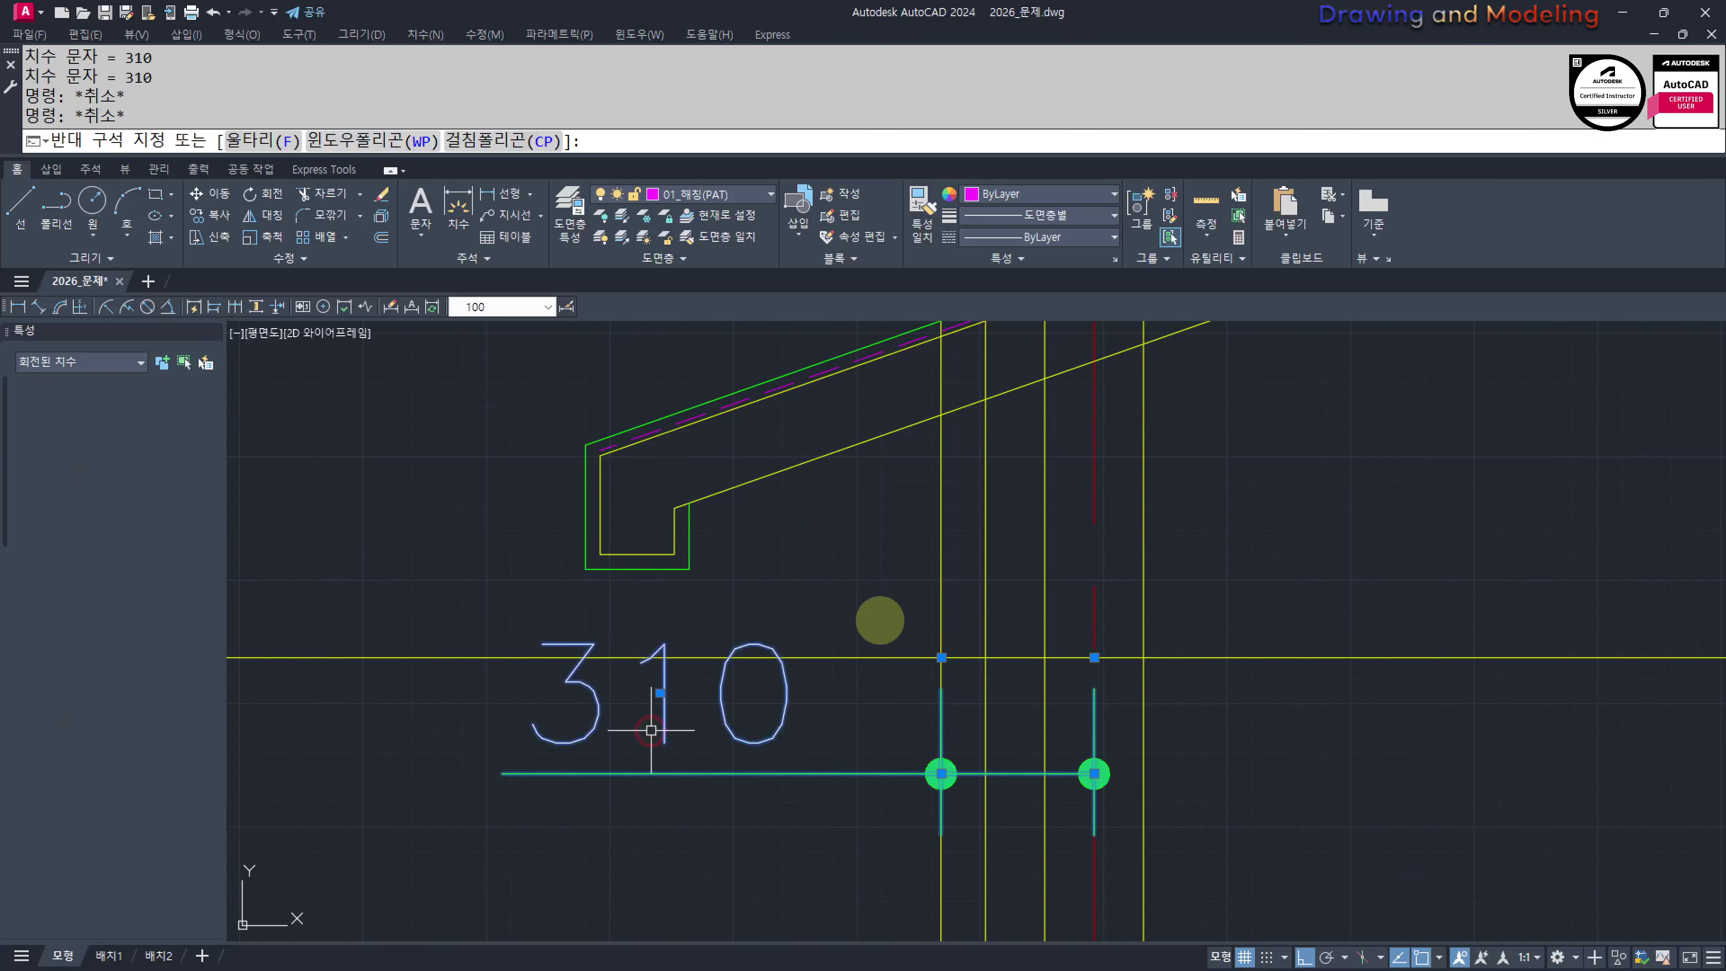
key(Escape)
text(e)
key(Escape)
middle_drag(912, 541, 922, 693)
key(Escape)
key(Escape)
scroll(820, 840, down, 2)
middle_drag(820, 840, 897, 737)
click(895, 740)
click(820, 844)
text(e)
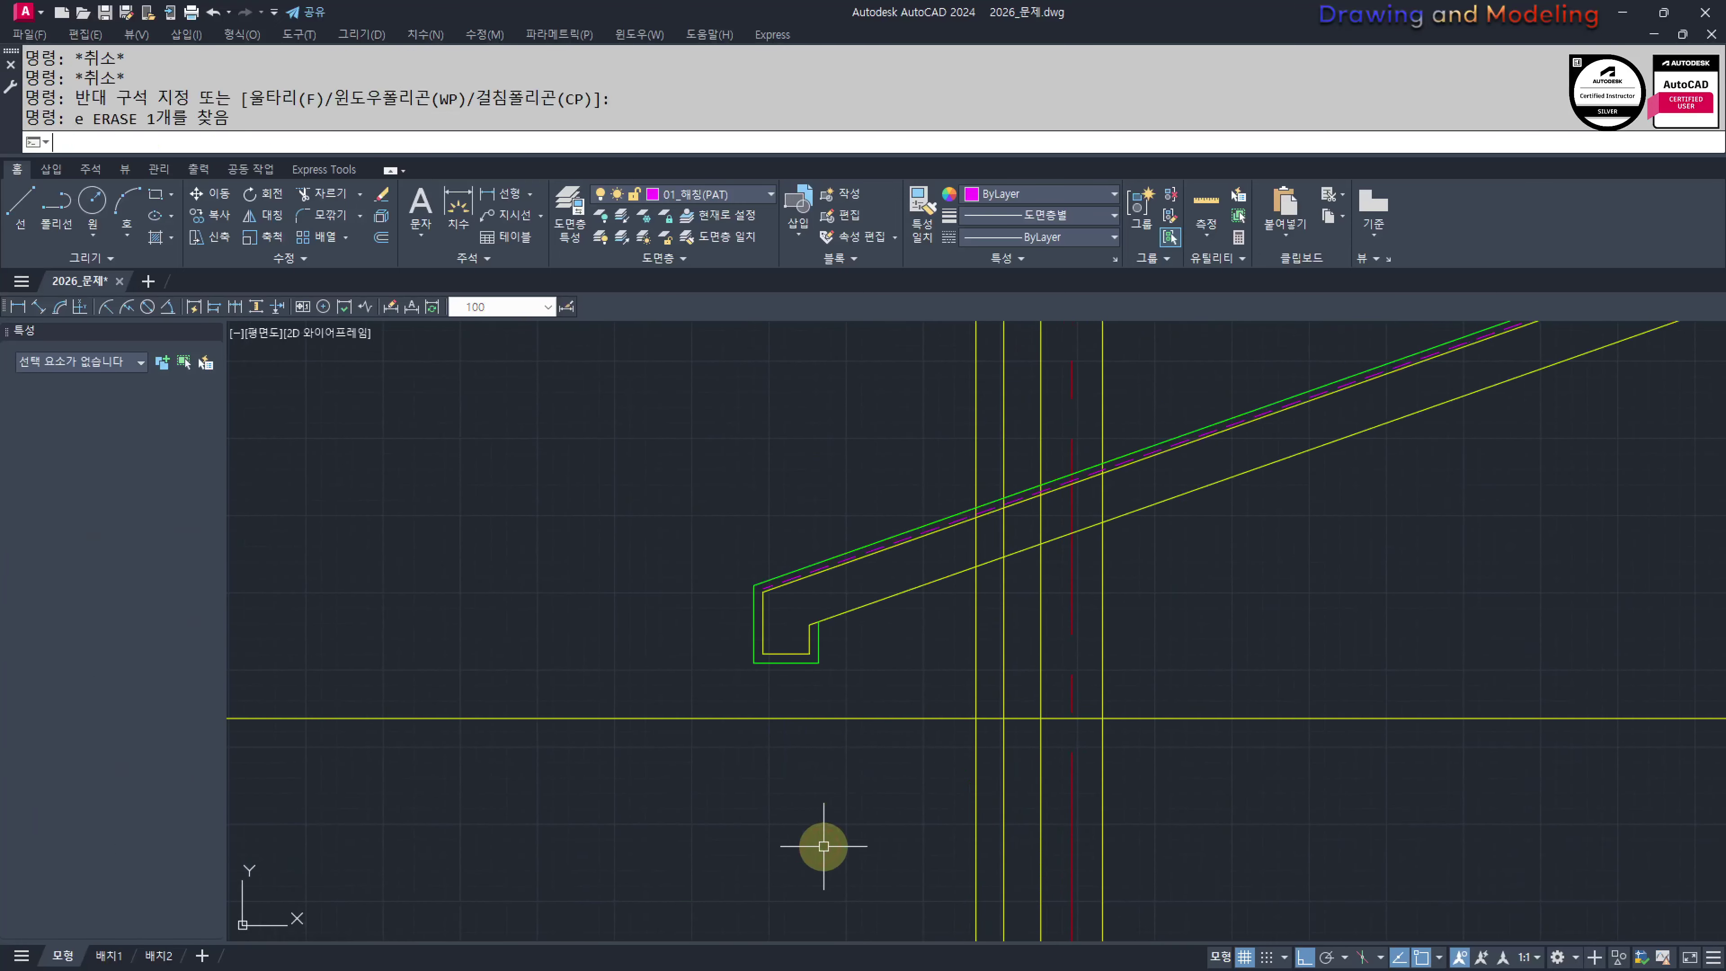
key(Escape)
key(Escape)
Trim the four vertical wall lines where they extend above the underside of the sloped roof slab
middle_drag(947, 635, 910, 721)
scroll(913, 752, up, 2)
text(tr)
click(948, 725)
click(863, 628)
middle_drag(1001, 497, 970, 602)
key(space)
click(1059, 513)
click(794, 517)
key(Escape)
key(Escape)
scroll(916, 550, down, 3)
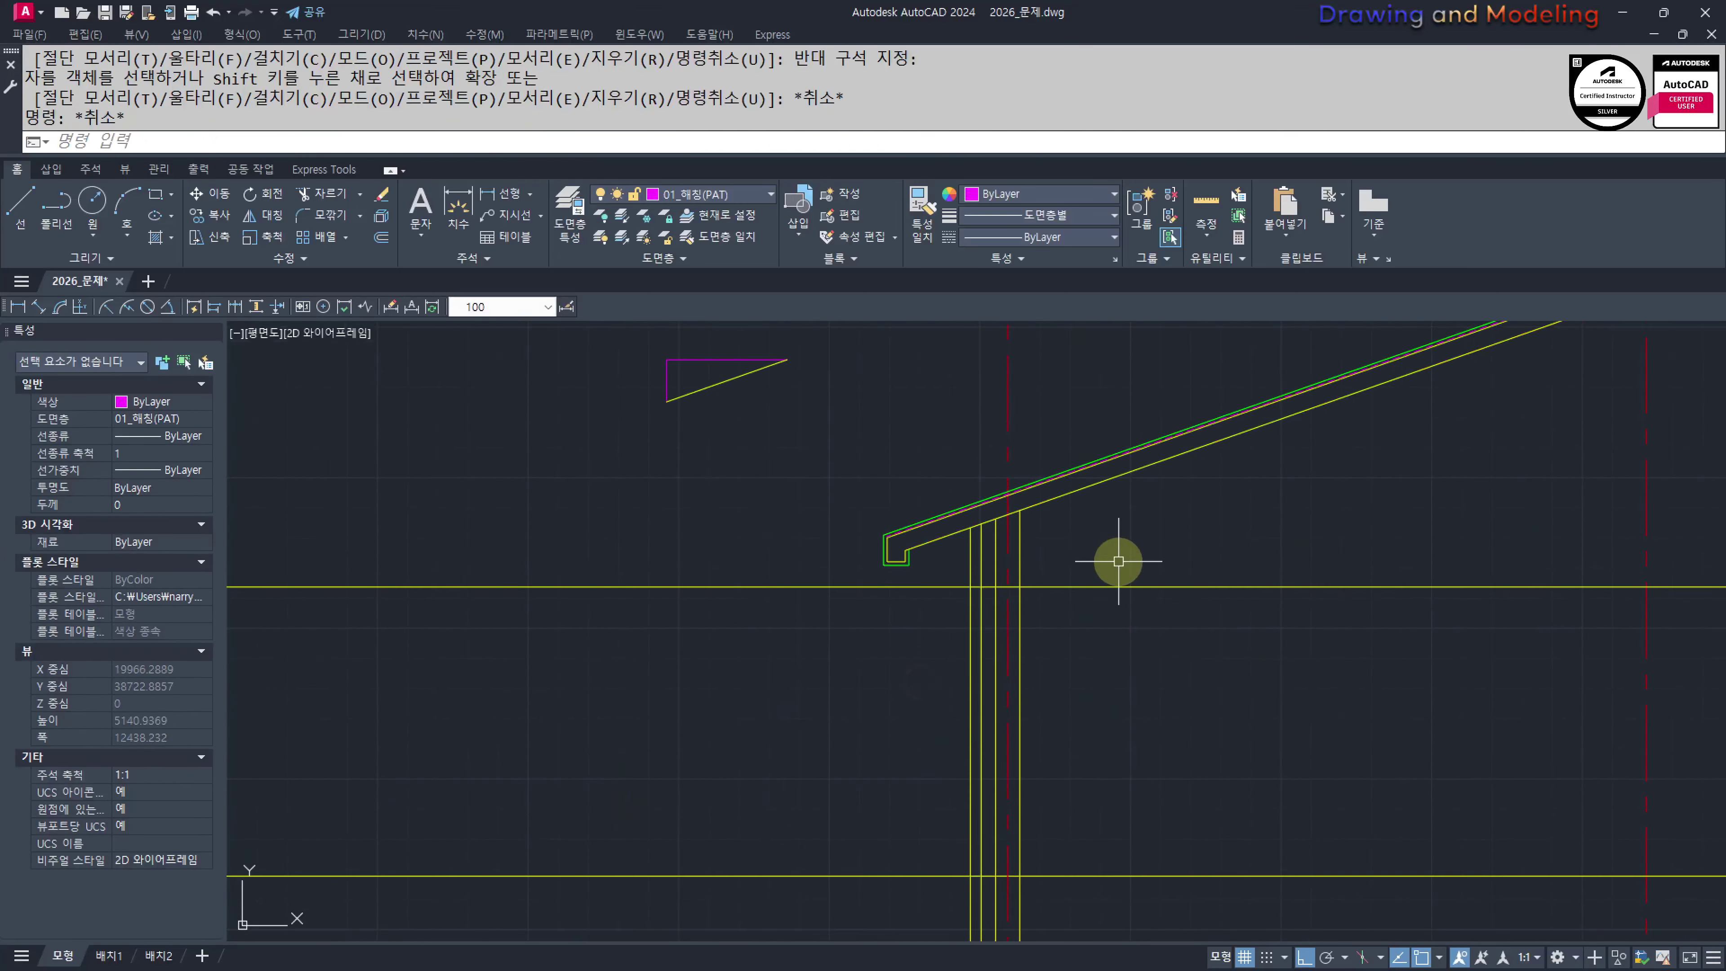
middle_drag(1116, 562, 1110, 680)
scroll(895, 669, up, 2)
middle_drag(906, 666, 944, 745)
middle_drag(875, 635, 1023, 652)
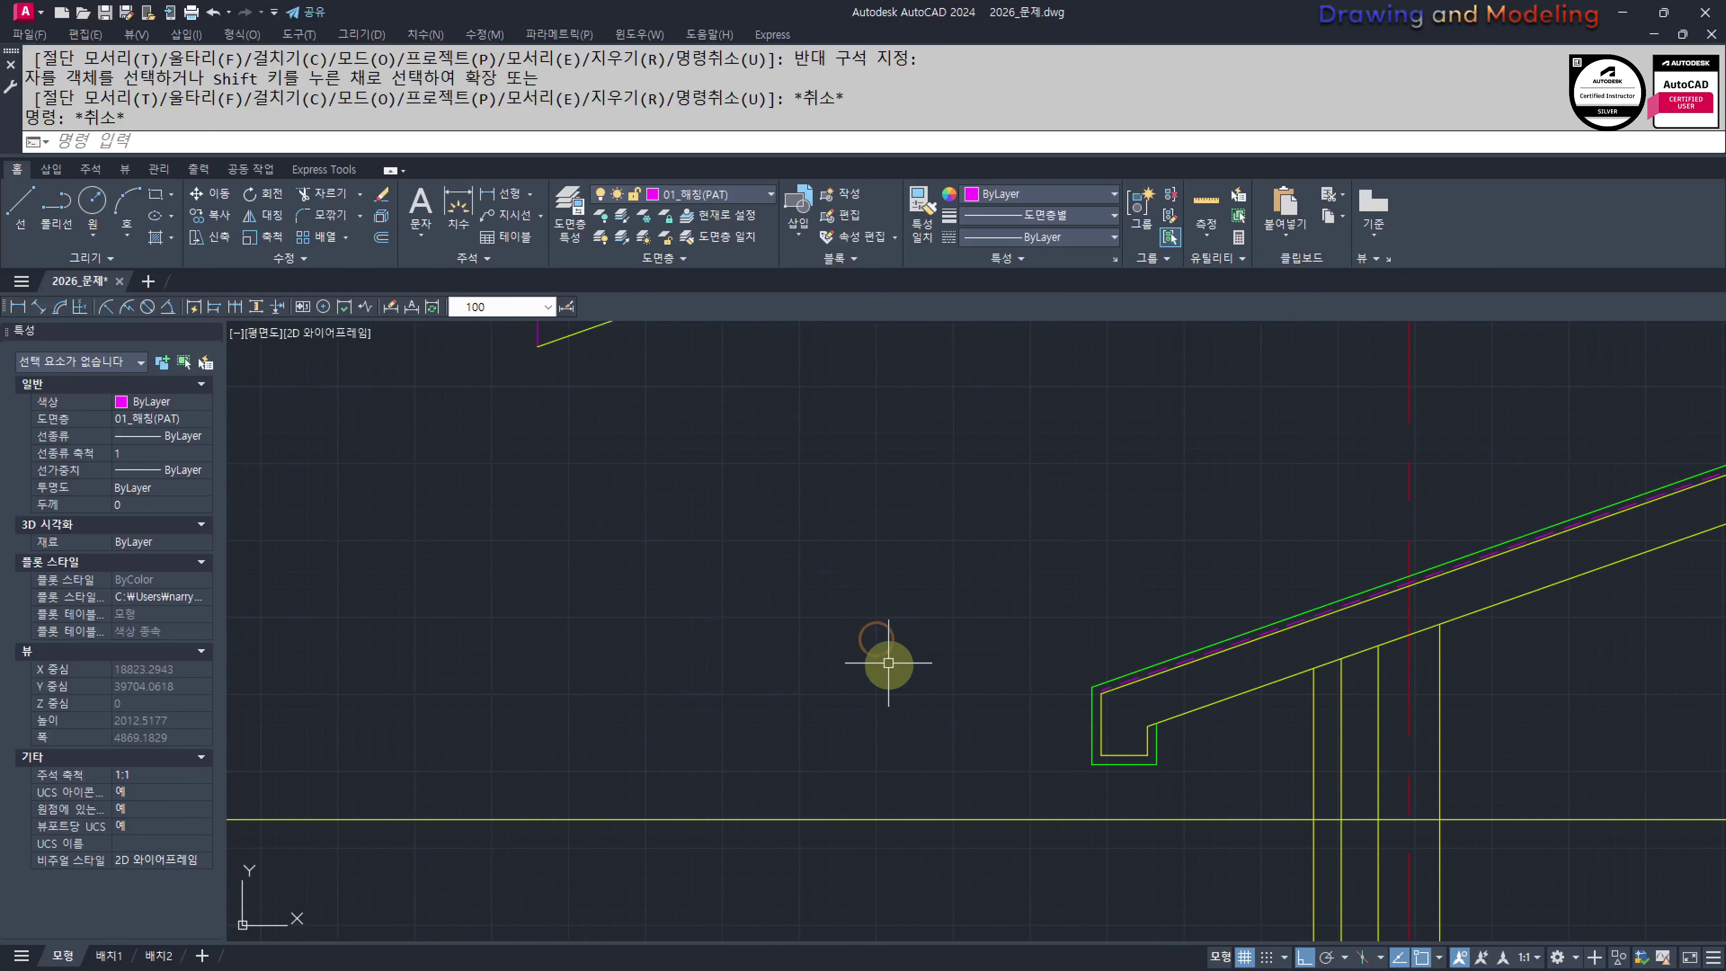
text(rec)
click(784, 638)
text(@)
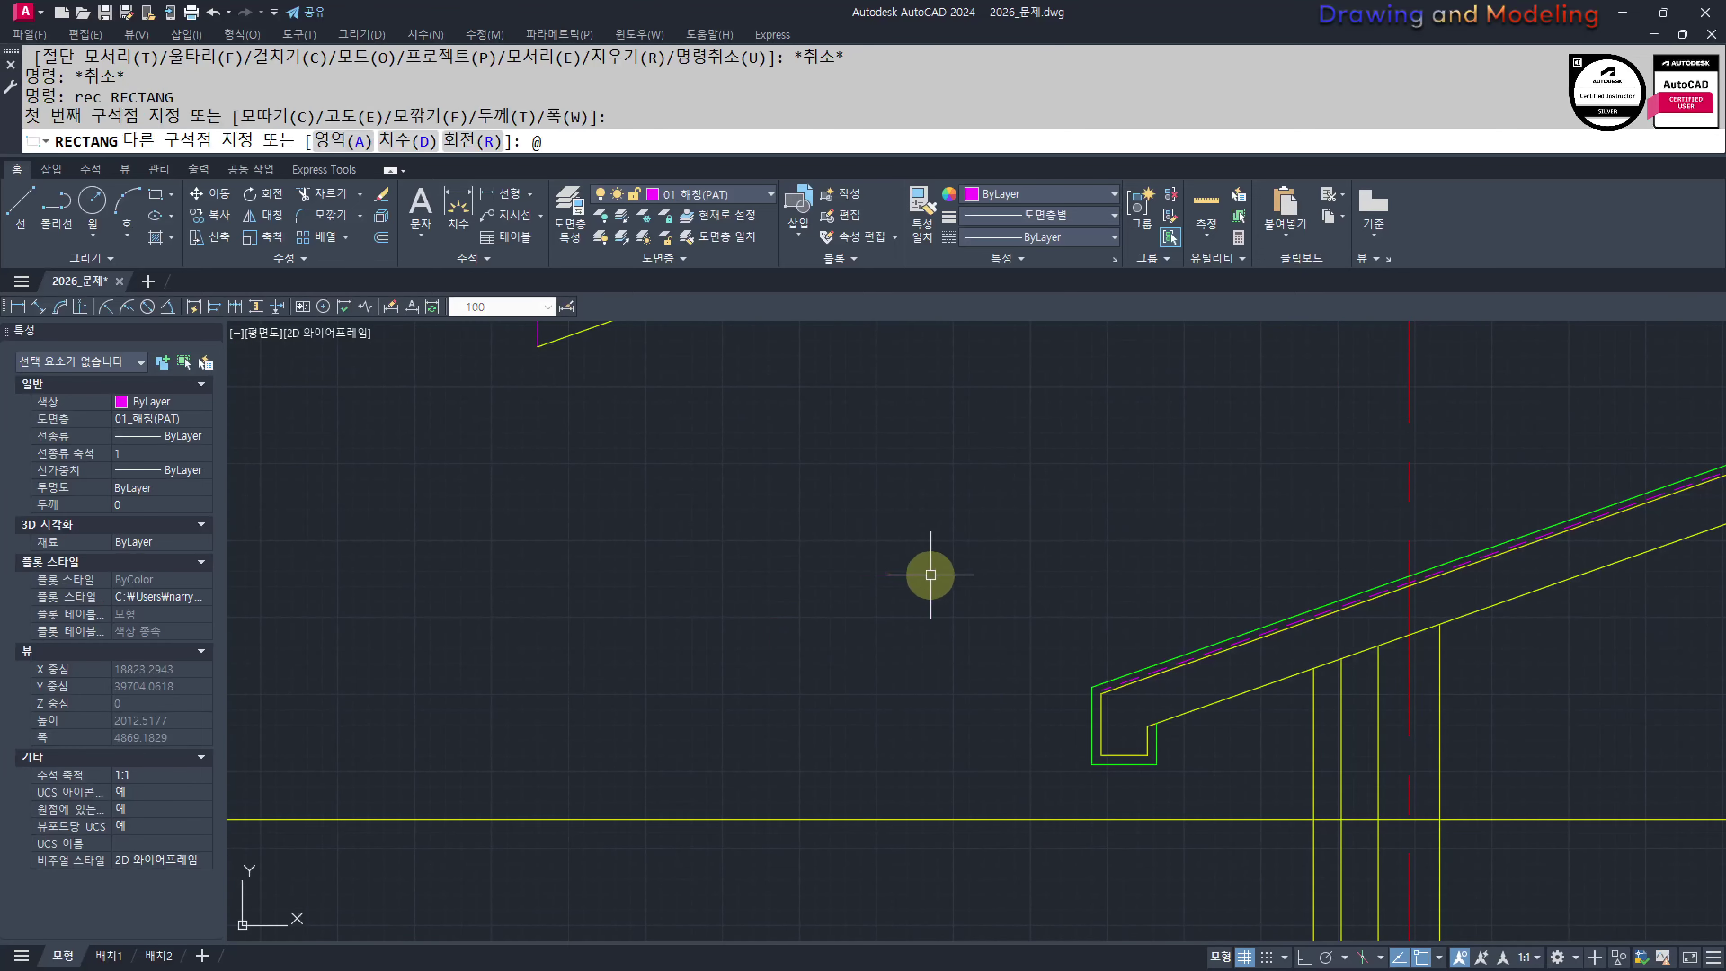
key(Escape)
key(Escape)
Draw a 340 by 40 rectangle in the empty space beside the eave
scroll(918, 635, up, 2)
middle_drag(990, 651, 1071, 616)
text(rec)
click(765, 631)
text(@340,)
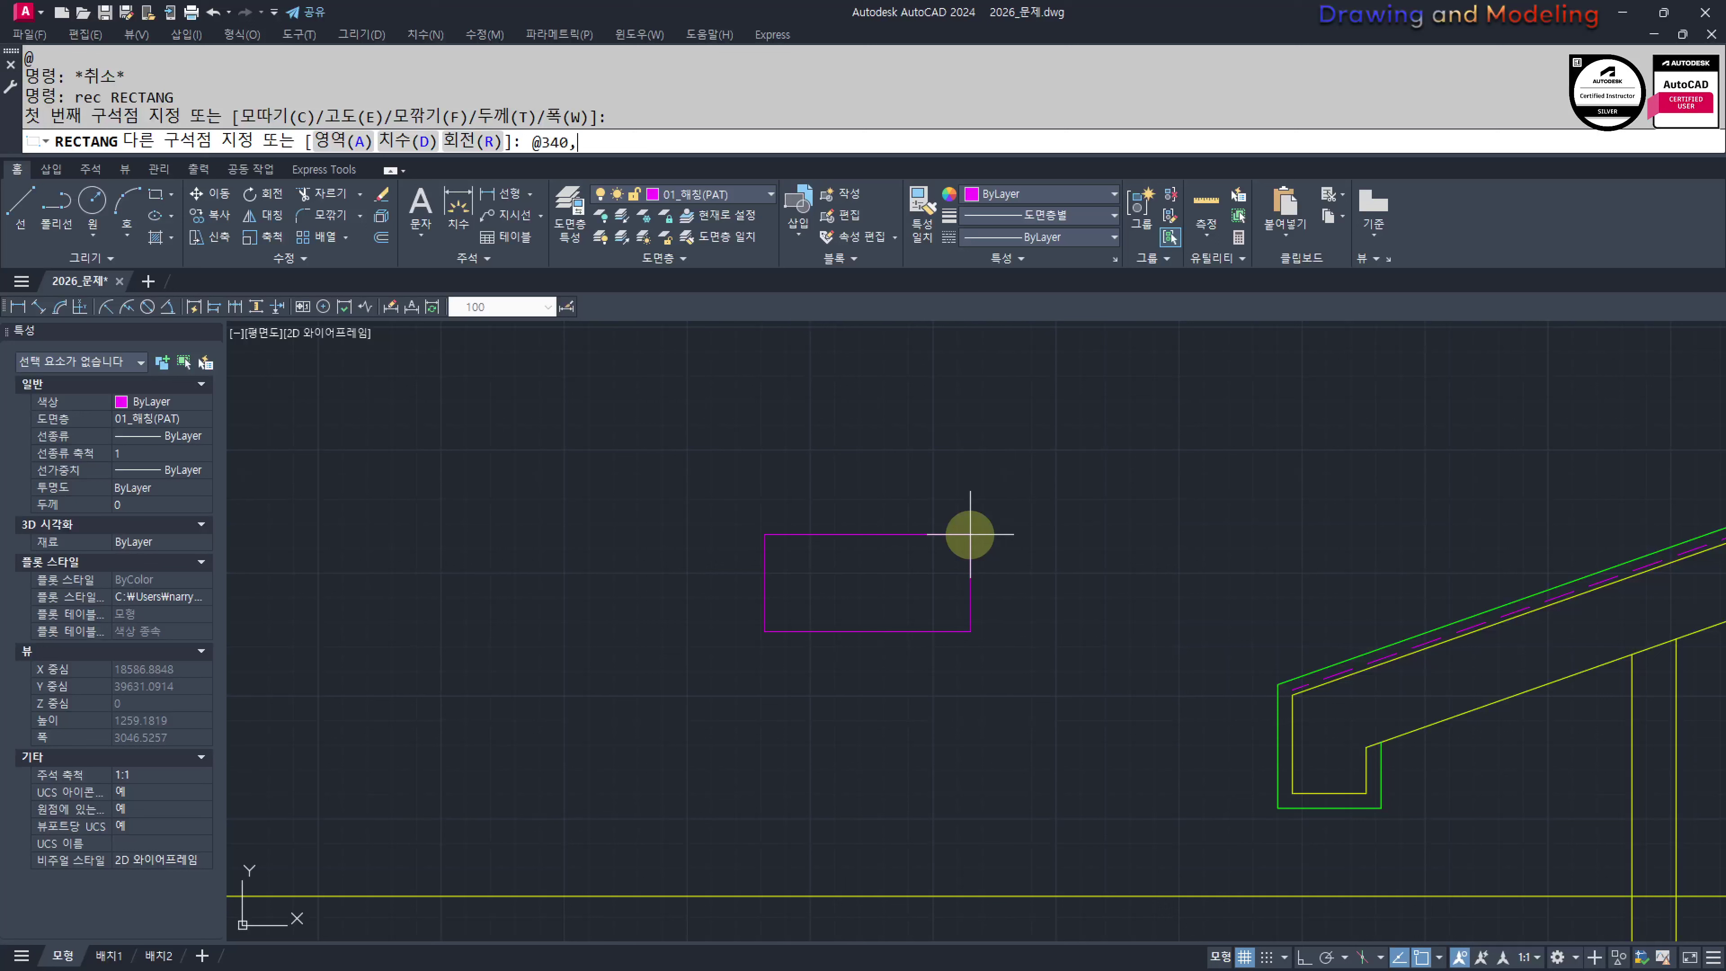
text(40)
key(Return)
key(Escape)
key(Escape)
Match the 340 by 40 rectangle to the properties of the green finish line around the eave
text(ma)
key(Return)
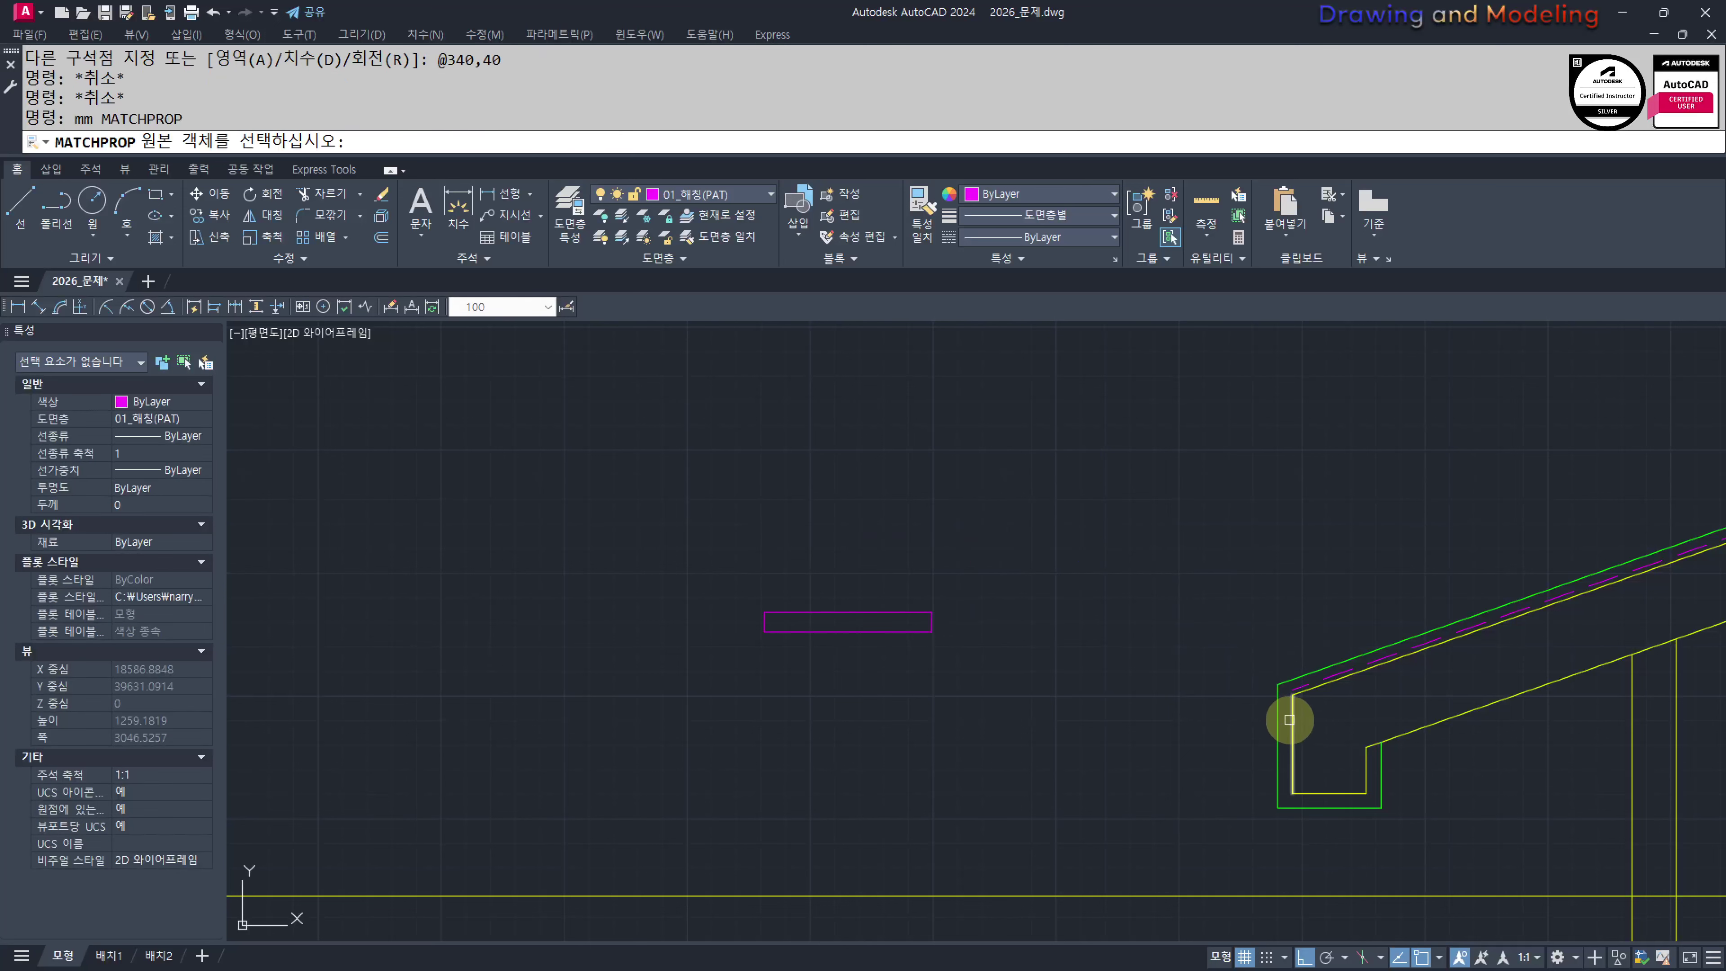
click(1278, 724)
click(1029, 575)
click(836, 703)
key(Escape)
key(Escape)
Explode the green rectangle into separate lines
middle_drag(782, 626, 938, 662)
scroll(938, 662, up, 3)
click(1167, 635)
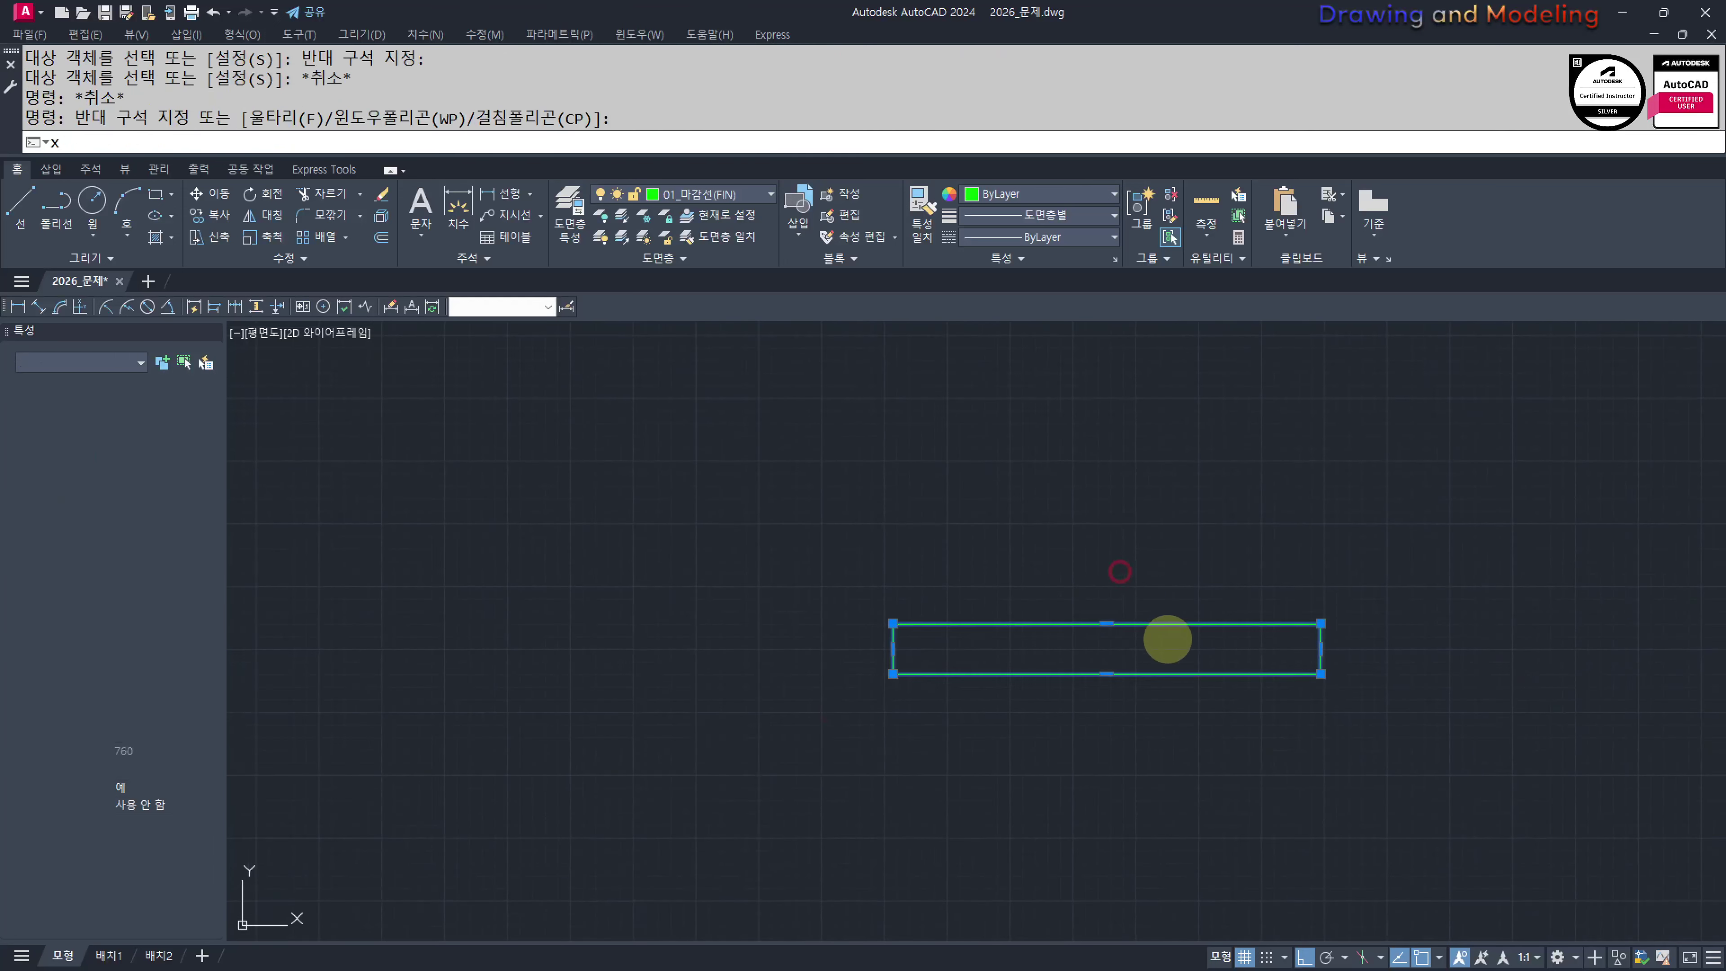
key(Escape)
Offset both short end lines and the upper long line of the exploded rectangle inward by 20
text(o)
key(Return)
text(20)
key(Return)
click(1319, 645)
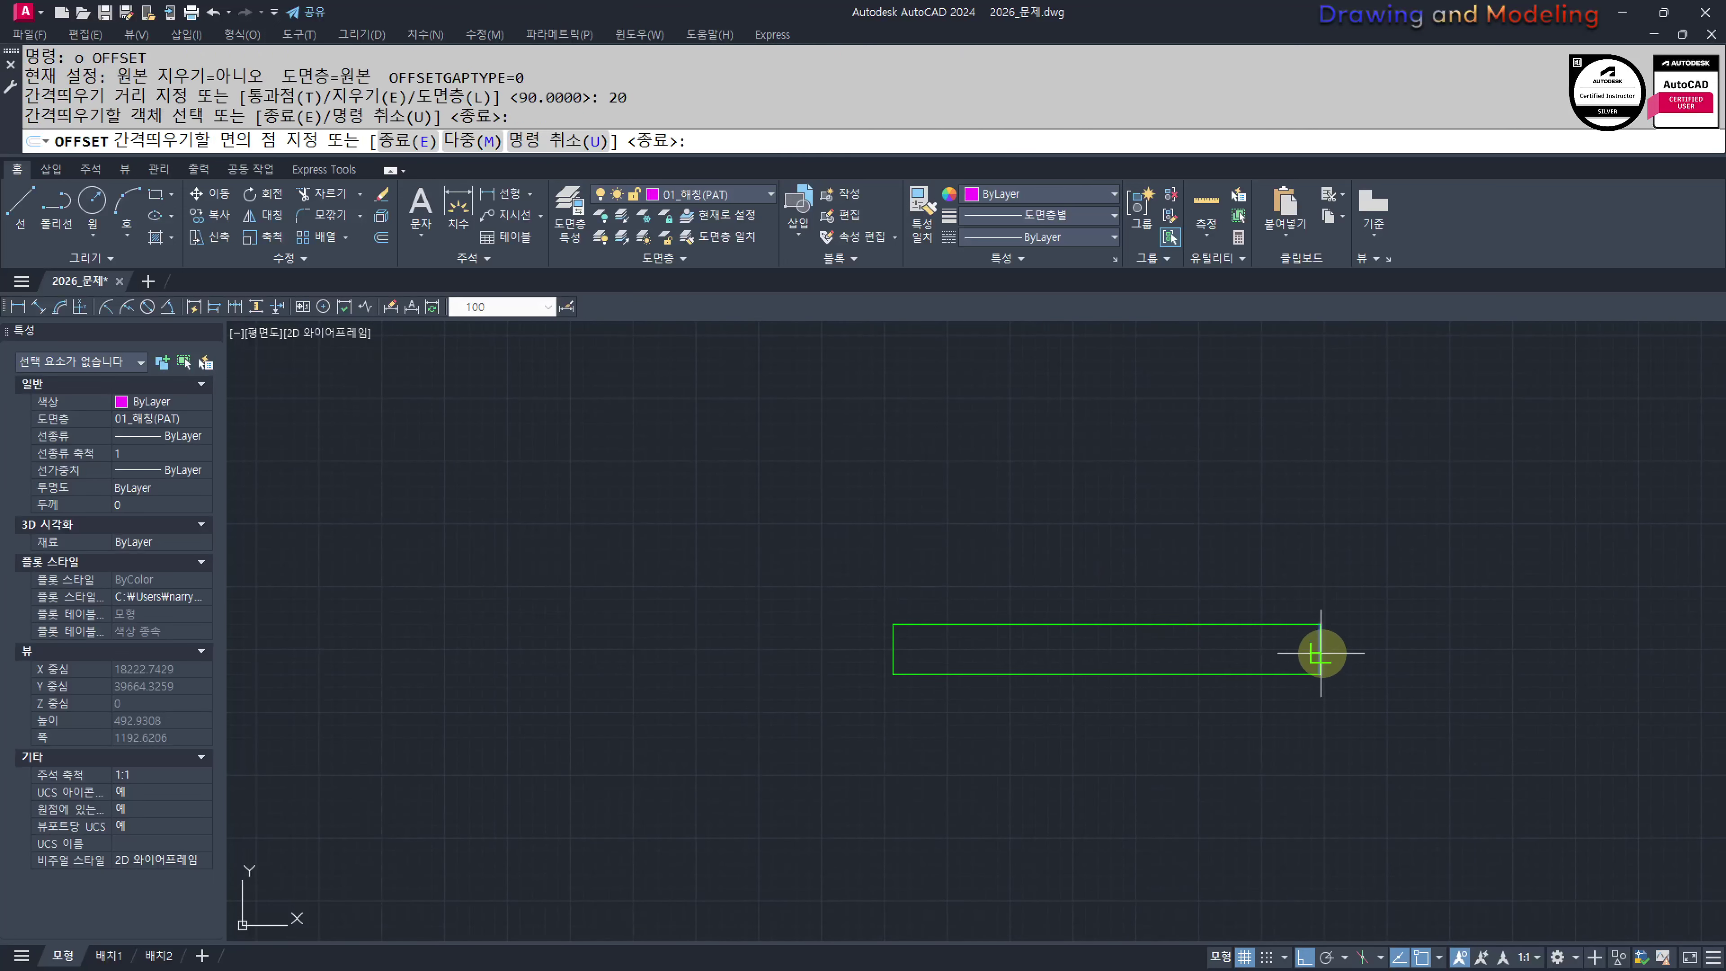
click(1107, 708)
click(892, 642)
click(1005, 652)
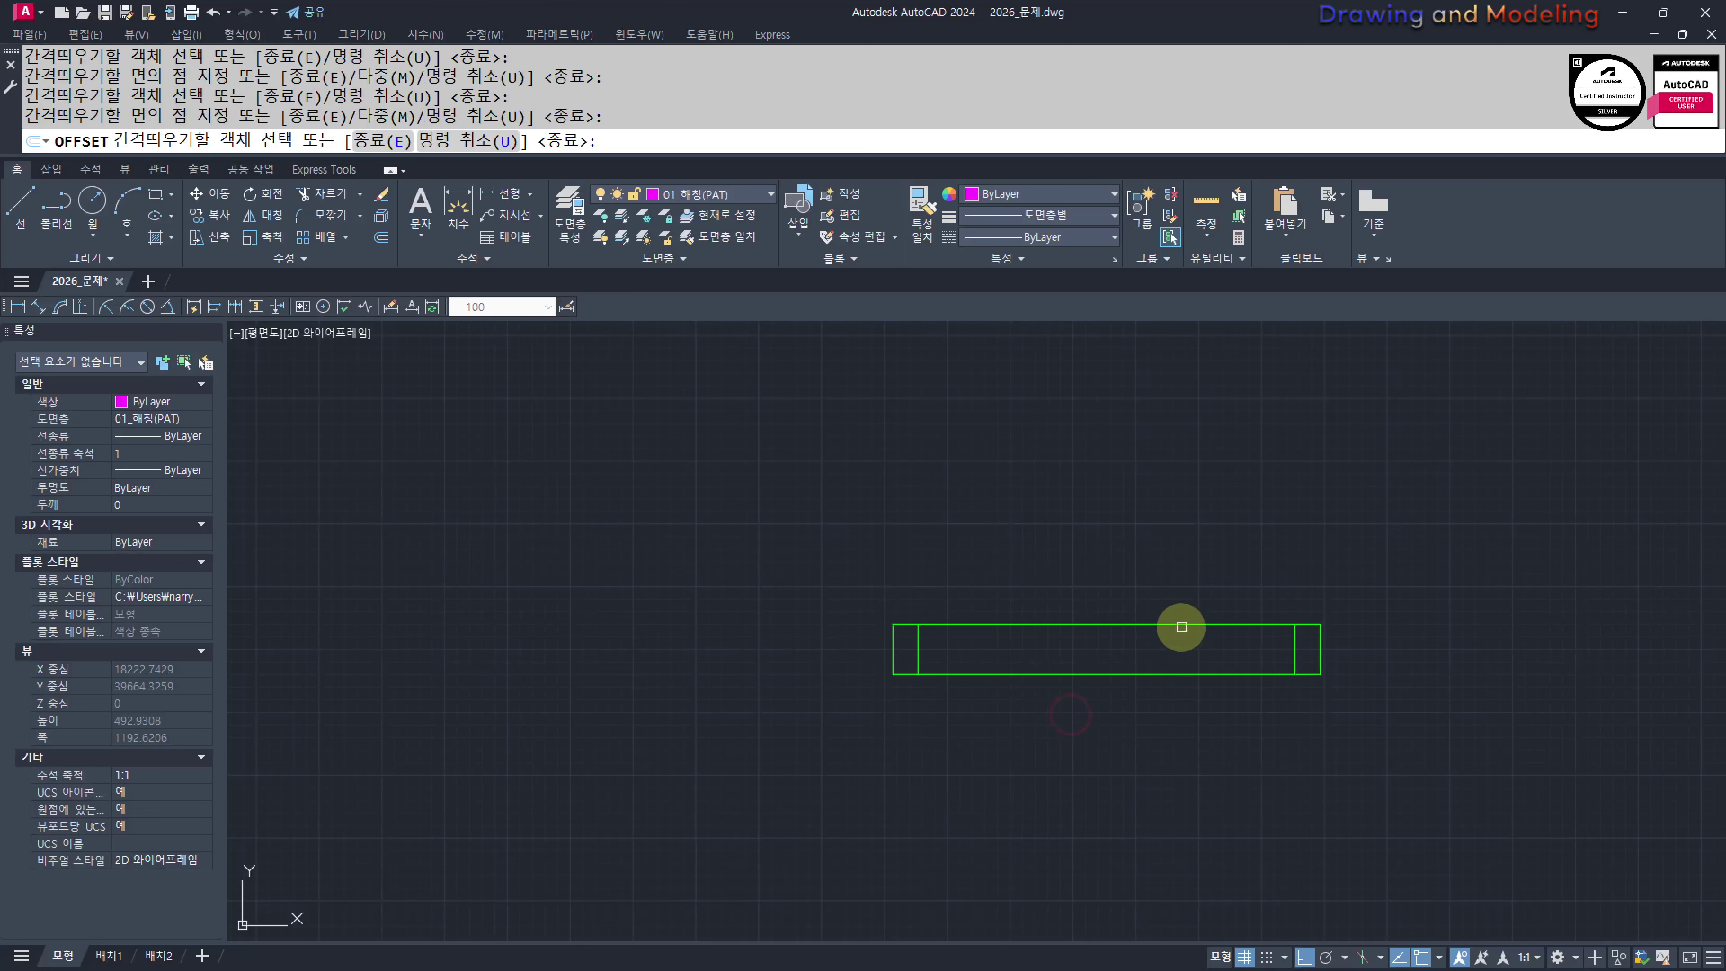
click(1179, 625)
click(1201, 710)
key(Escape)
Trim the excess inner lines and the lower edge to leave a channel profile with a leg at each end
scroll(1230, 672, up, 4)
text(tr)
key(Return)
key(space)
click(1439, 638)
click(1423, 593)
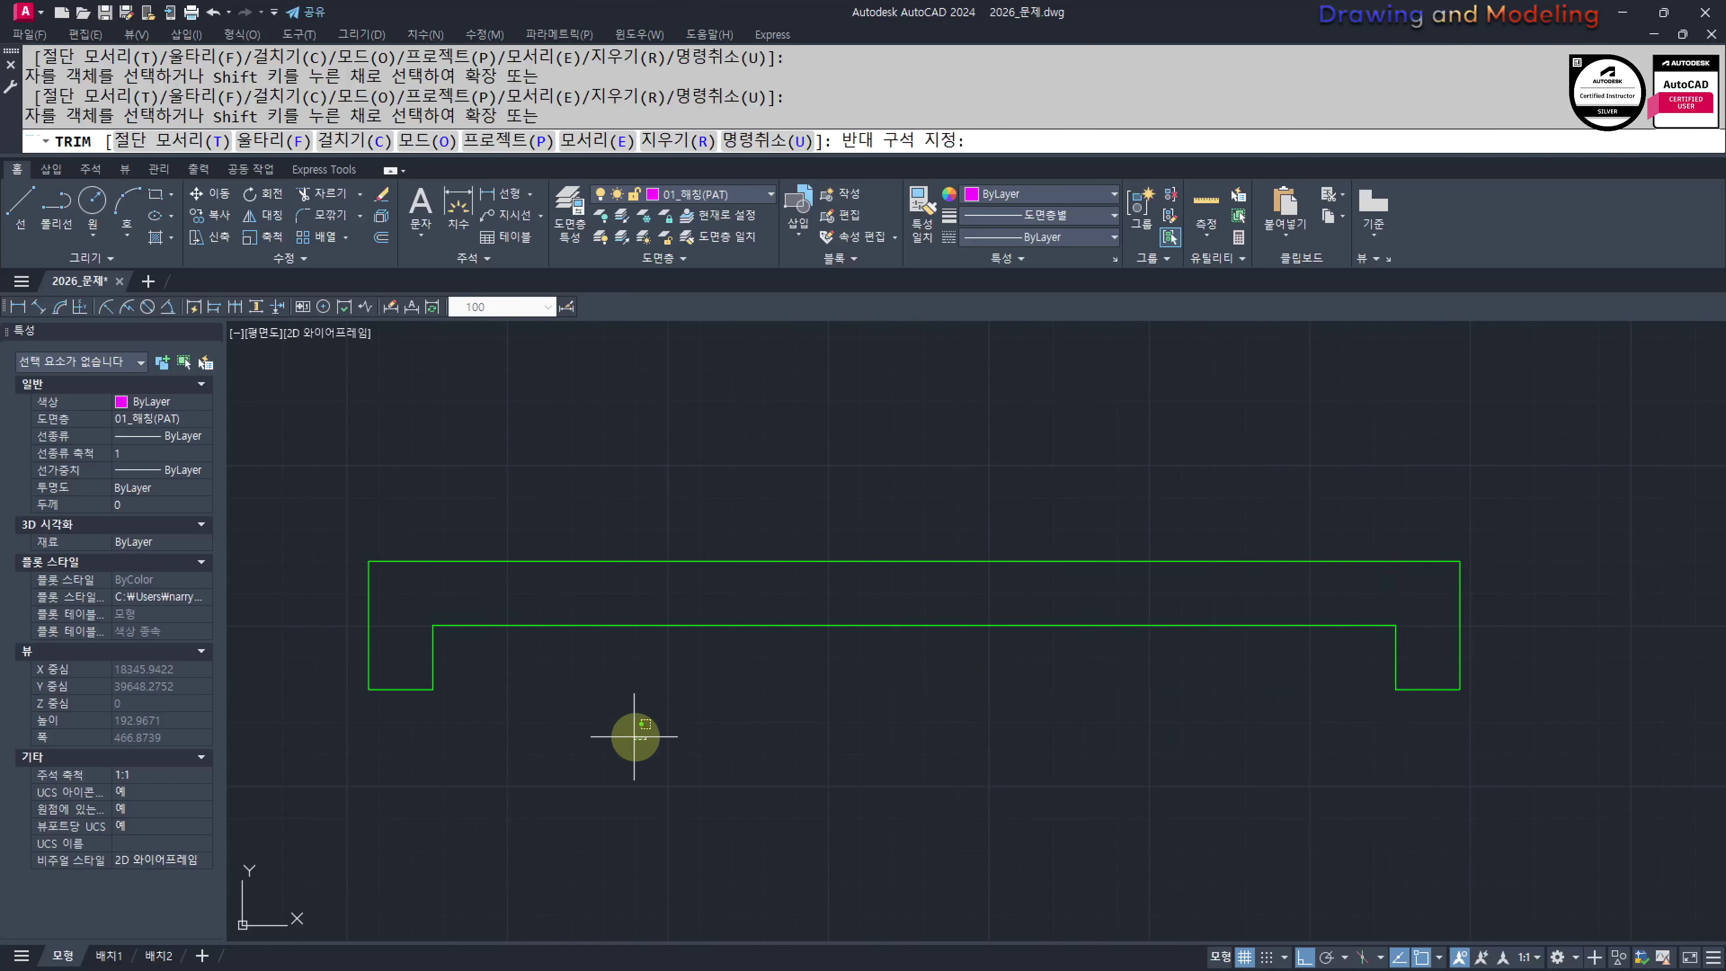
key(Escape)
key(Escape)
Draw a 20 by 20 square just below the channel profile's left leg
middle_drag(542, 792, 797, 739)
text(rec)
key(Return)
click(688, 766)
text(@20)
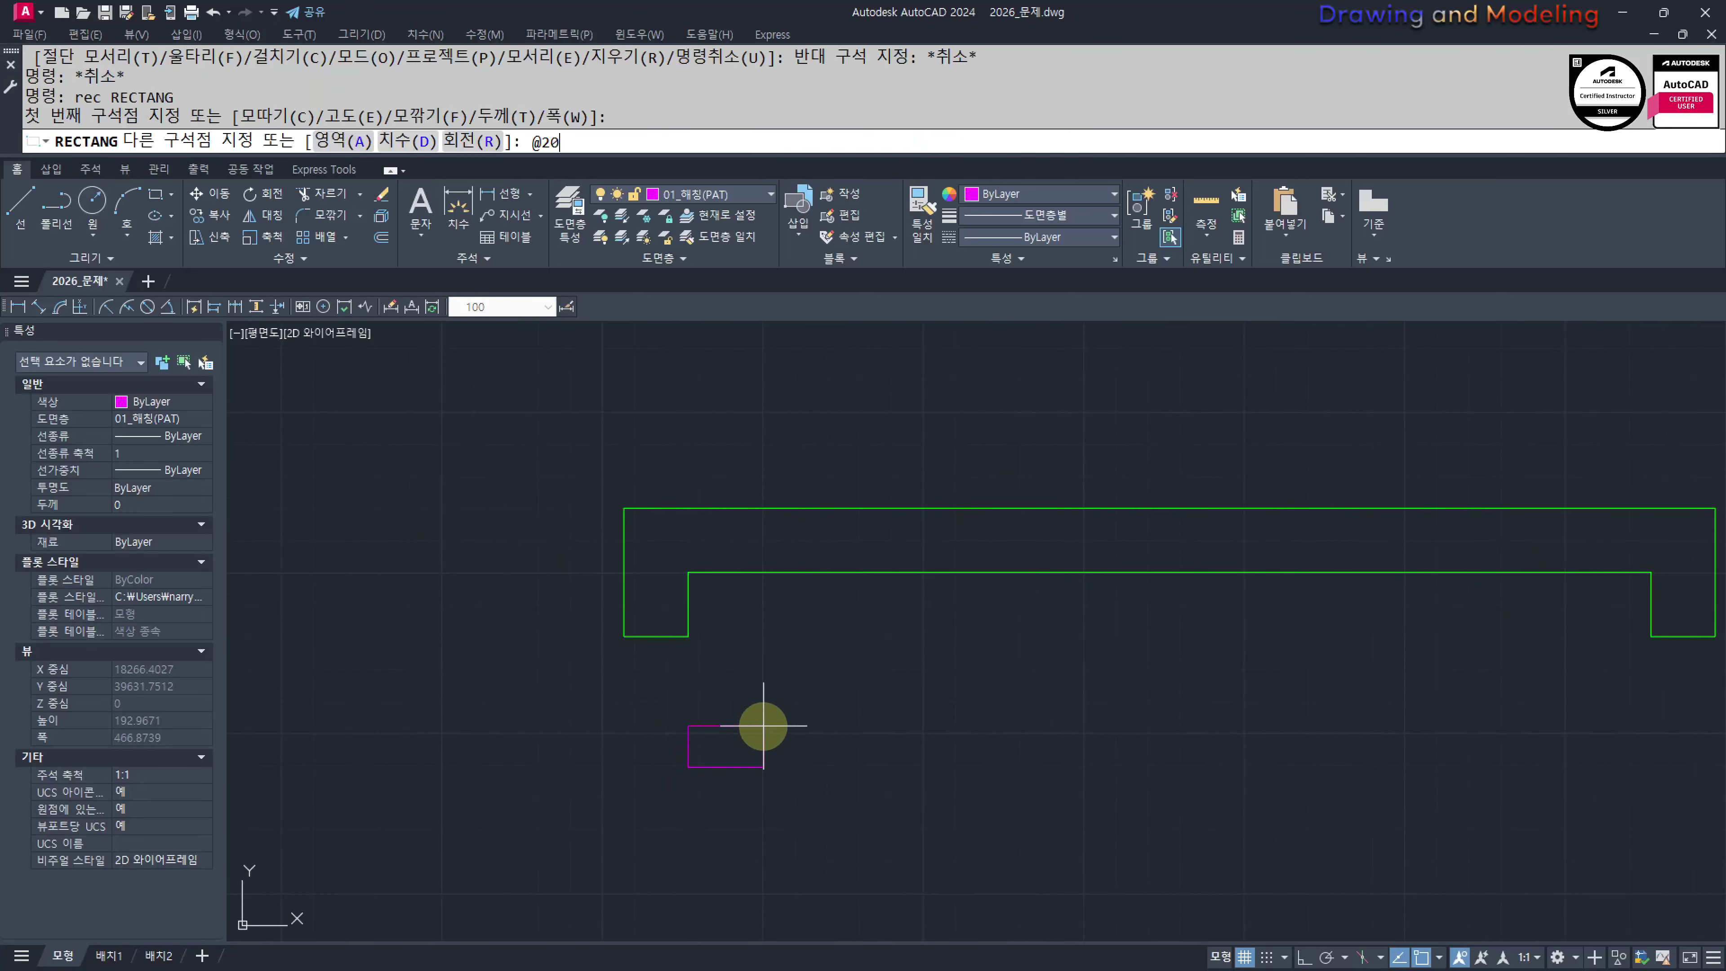
text(,20)
key(Return)
key(Escape)
key(Escape)
middle_drag(803, 721, 807, 720)
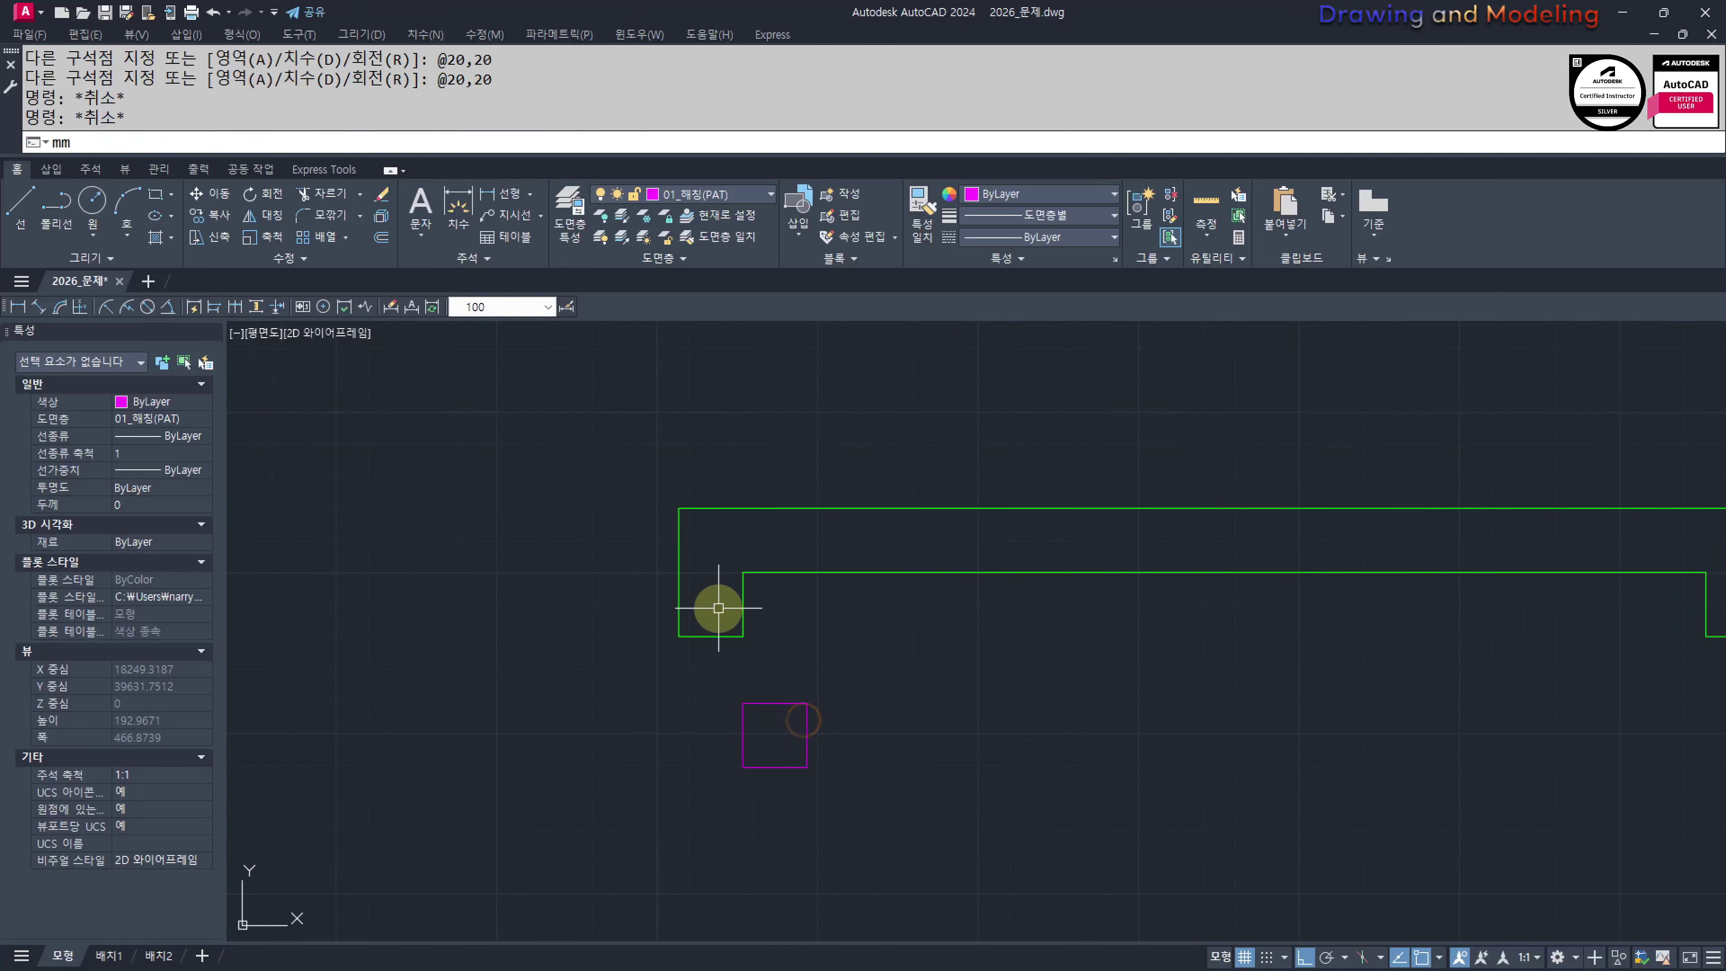
Match the 20 by 20 square's properties to those of the green channel profile
click(736, 636)
click(845, 667)
click(697, 850)
key(Escape)
key(Escape)
Join all the lines of the channel profile into a single polyline
scroll(669, 735, down, 2)
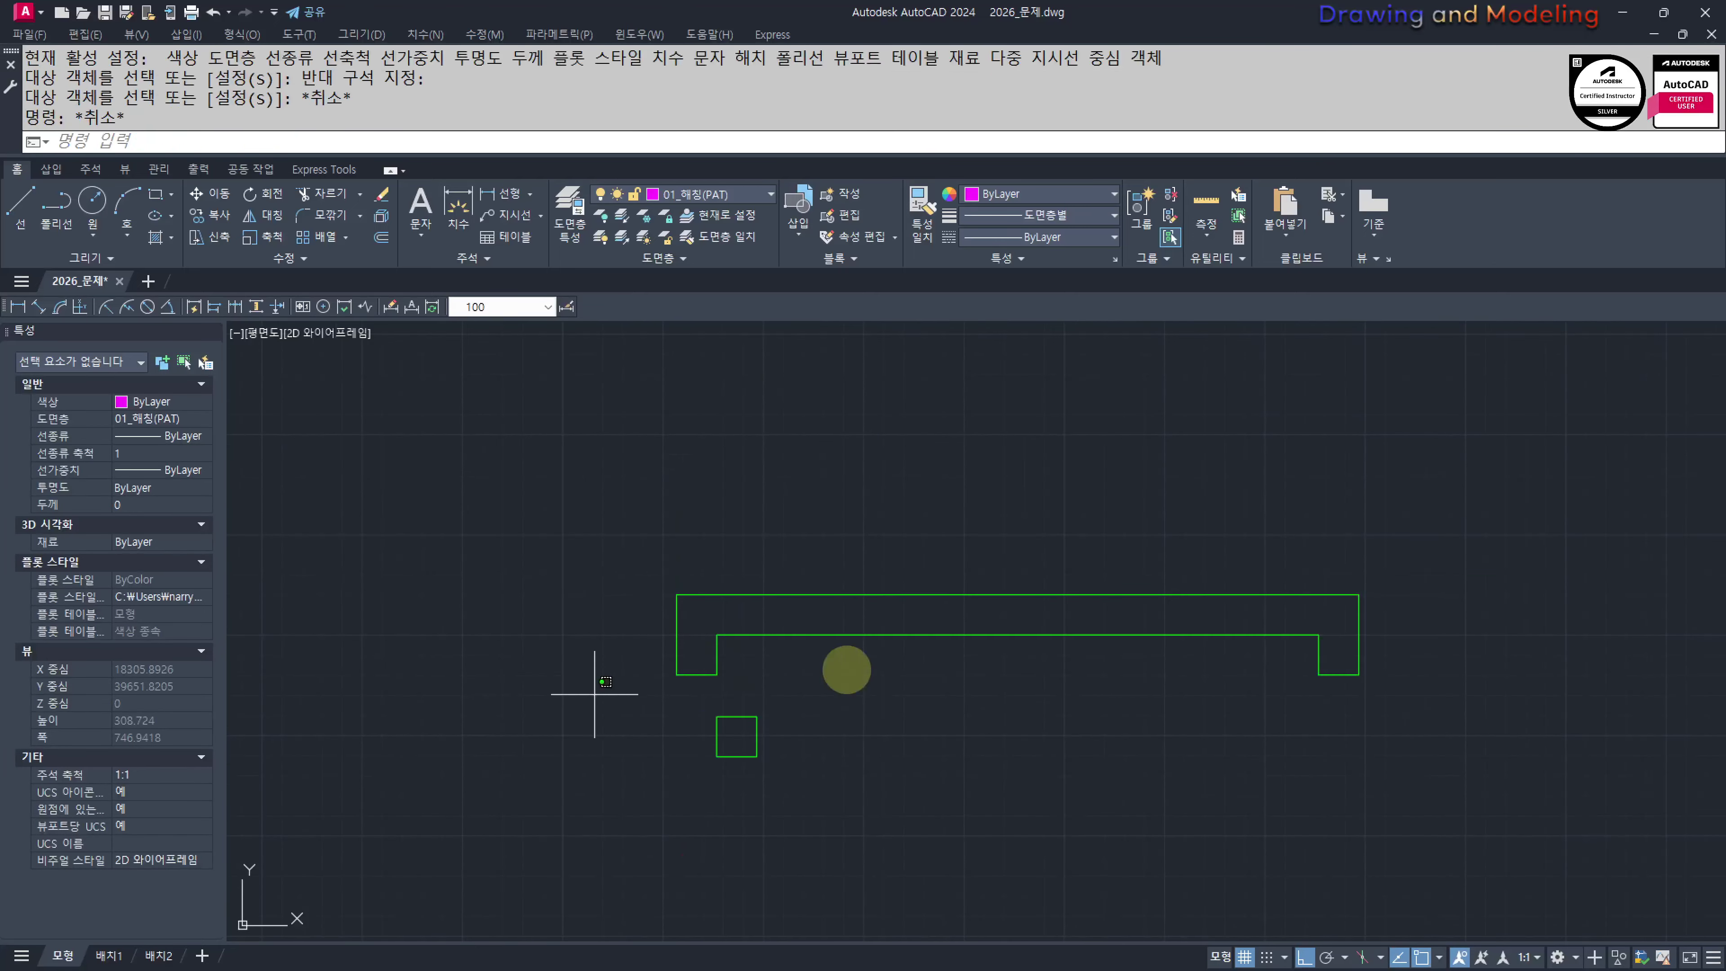
click(593, 693)
click(1532, 480)
middle_drag(998, 738, 1123, 689)
text(j)
key(Return)
key(Escape)
key(Escape)
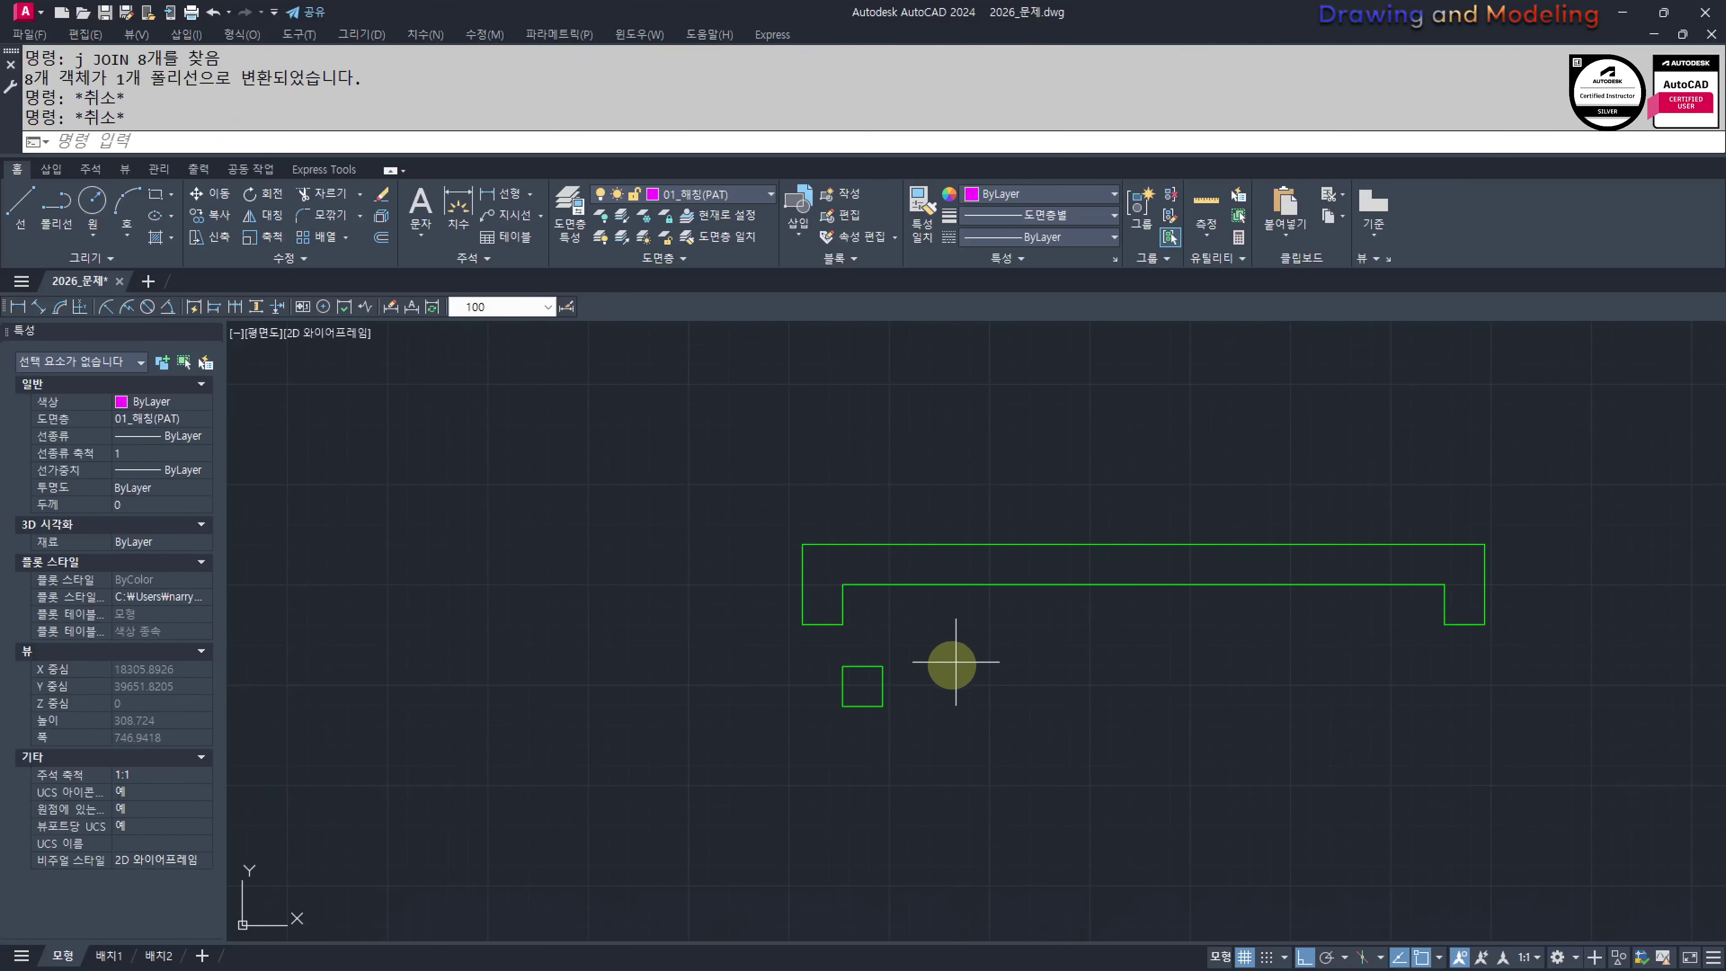
click(954, 659)
click(847, 740)
scroll(864, 684, up, 2)
text(m)
key(Return)
click(821, 645)
key(Escape)
key(Escape)
Move the small square into the inner corner beside the channel profile's left leg
key(space)
click(940, 630)
click(847, 666)
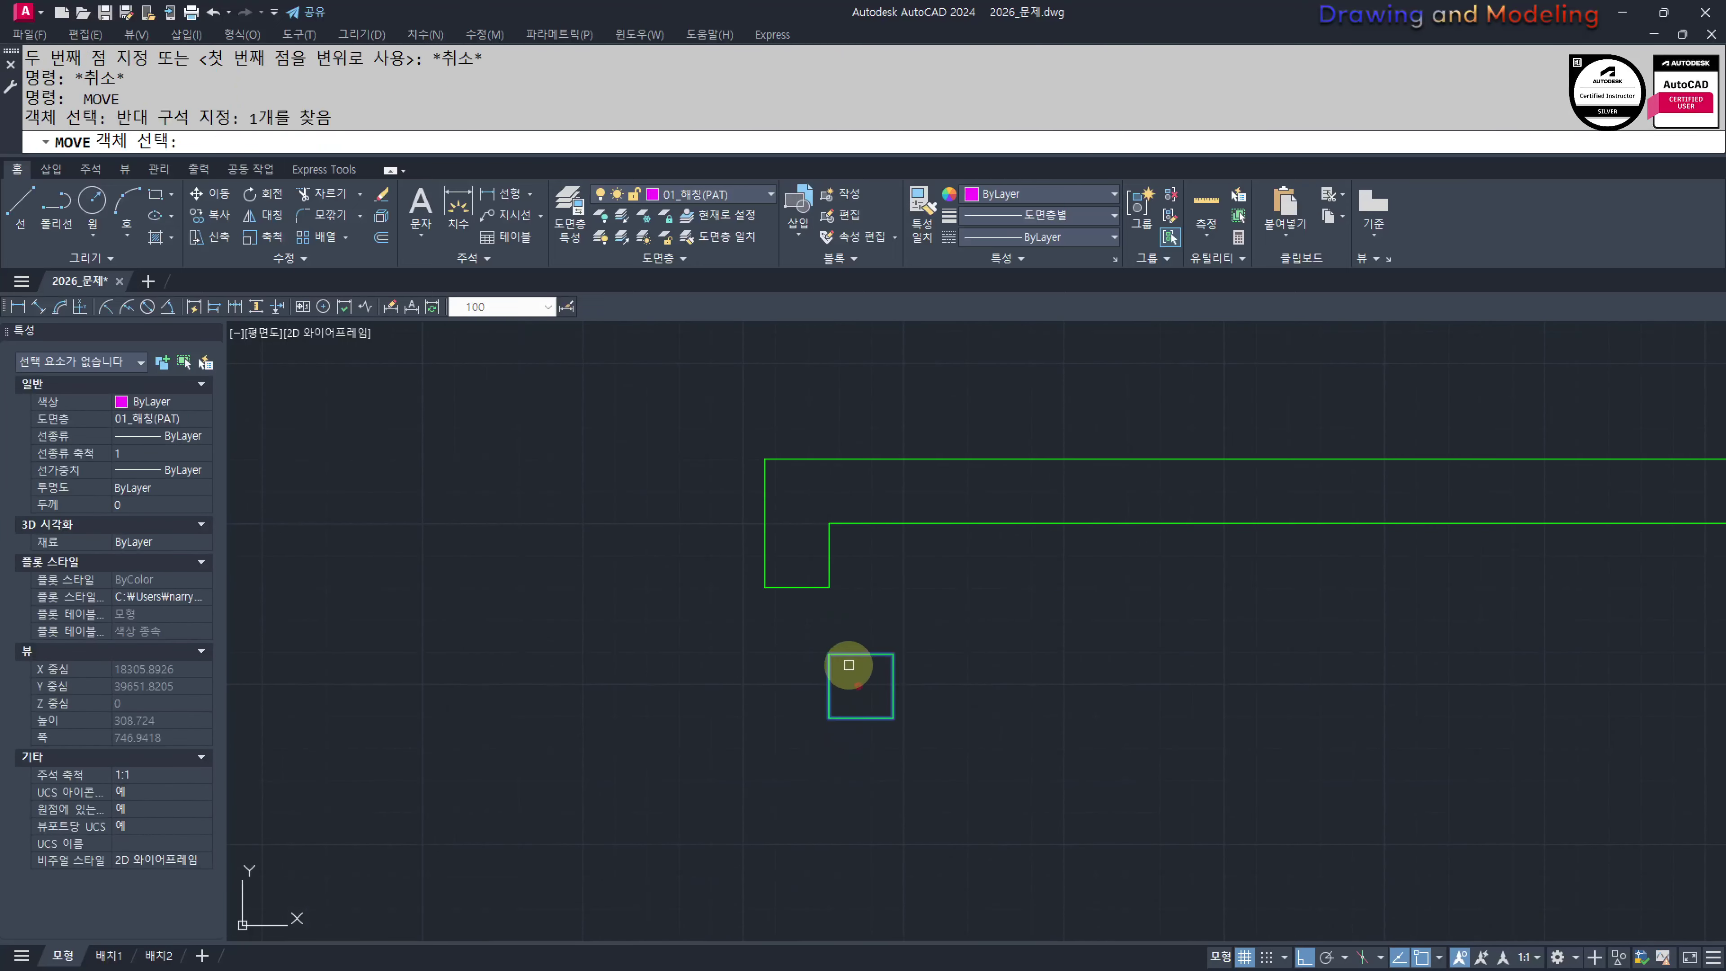
key(space)
click(834, 655)
click(840, 525)
key(Escape)
key(Escape)
Draw a diagonal line across the small square from its upper-right to its lower-left corner
middle_drag(858, 568, 848, 663)
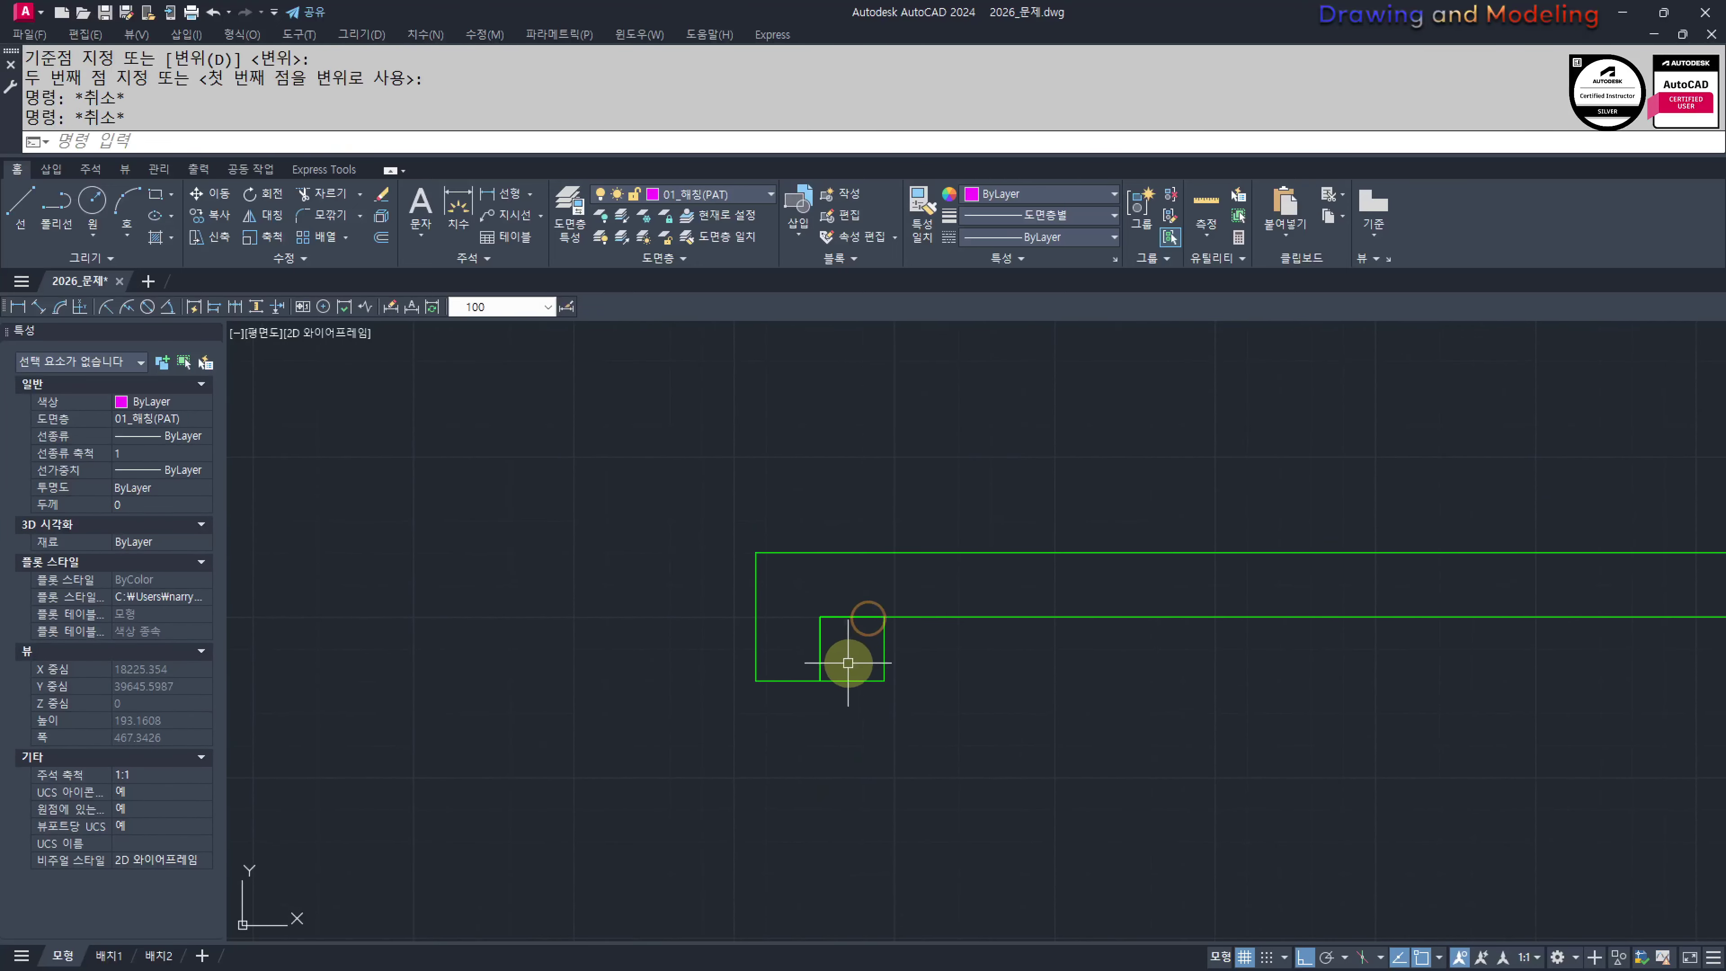
click(820, 679)
key(Escape)
key(Escape)
scroll(1191, 677, down, 2)
middle_drag(1179, 687, 1014, 709)
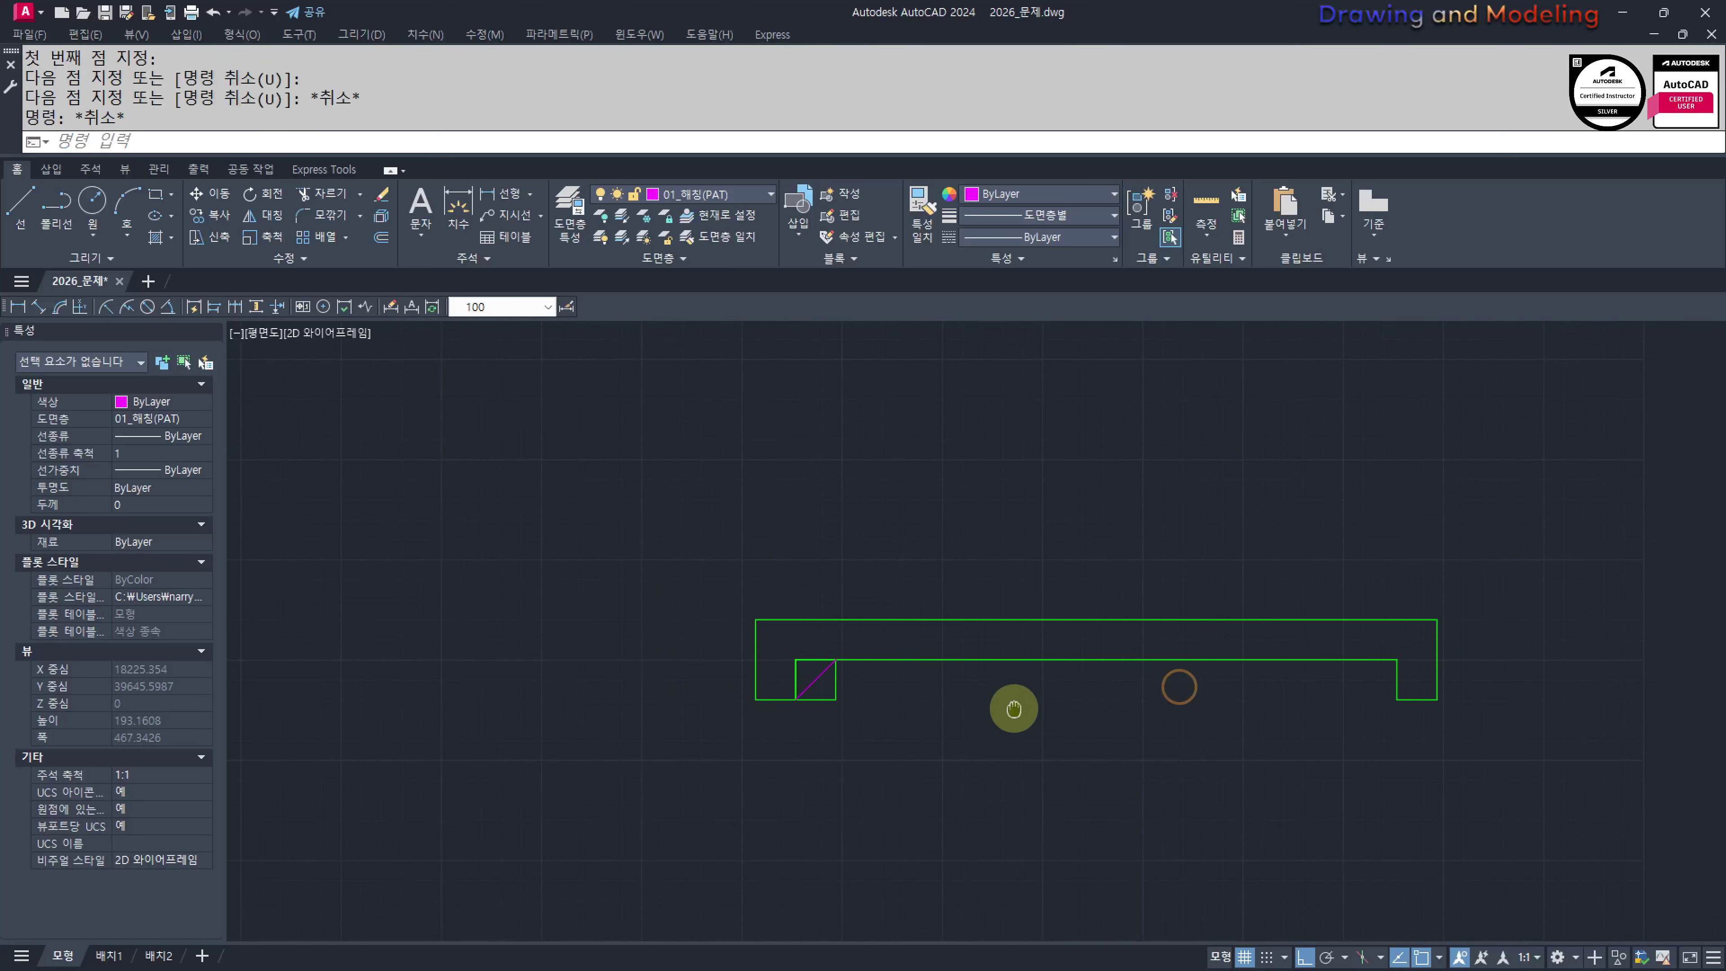
text(ro)
key(Return)
click(1188, 725)
click(766, 654)
click(755, 699)
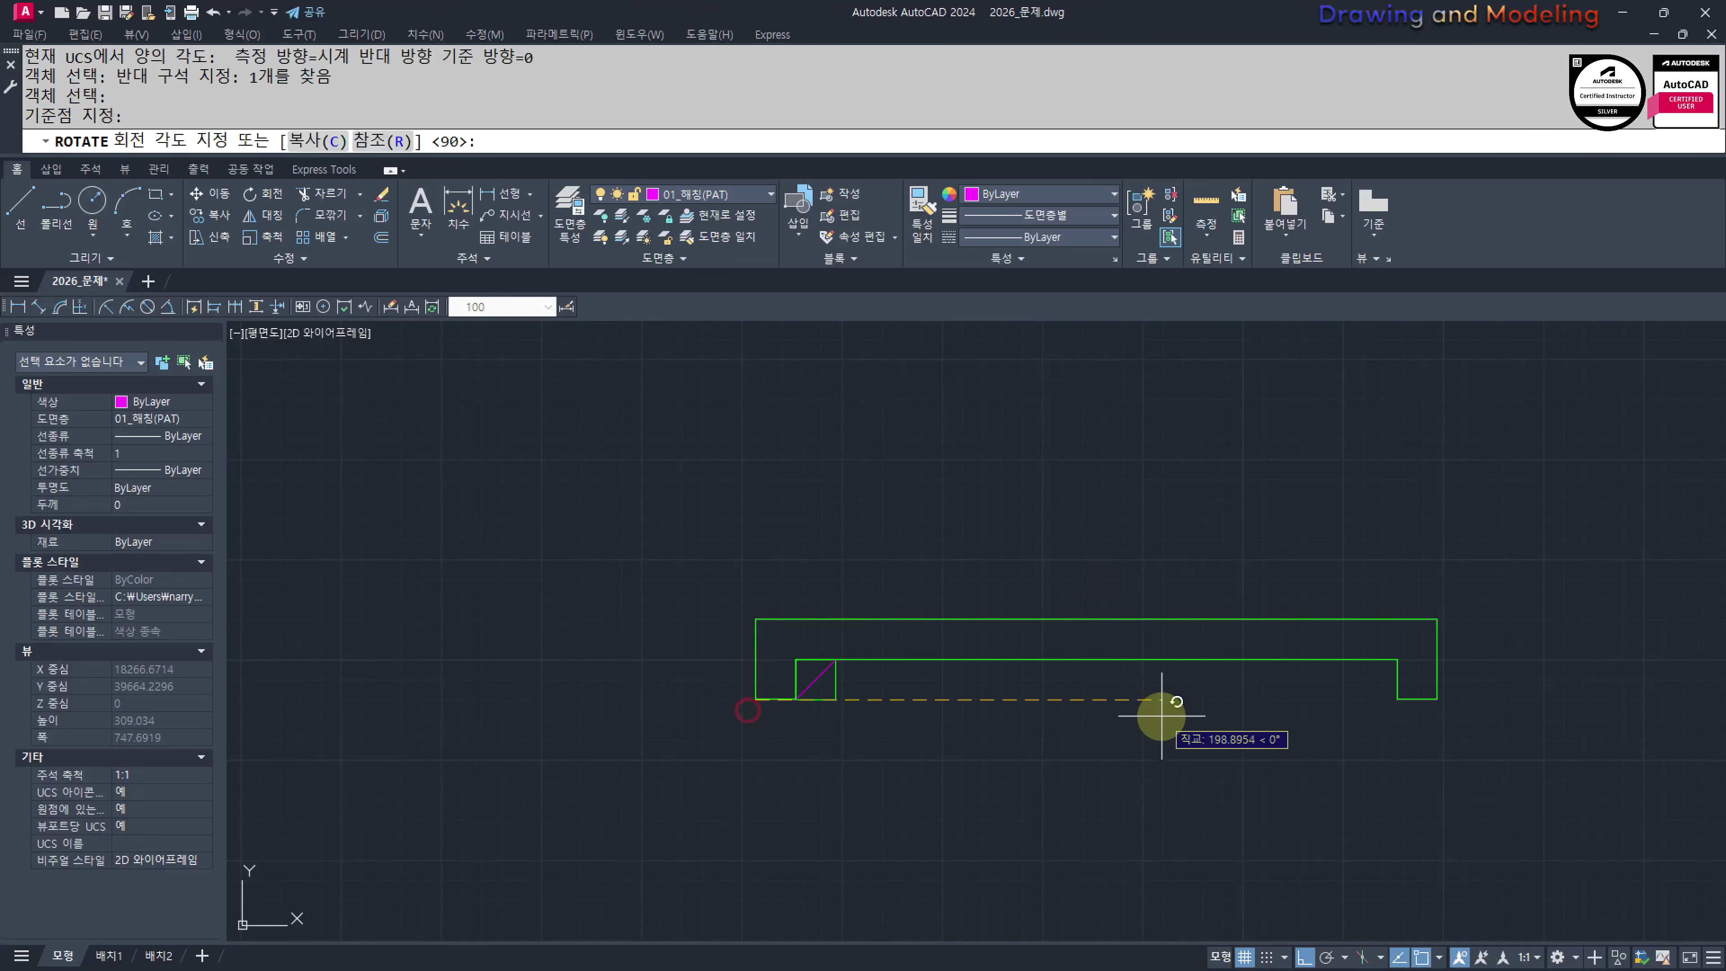
key(Escape)
key(Return)
click(844, 720)
click(790, 667)
key(Escape)
key(Escape)
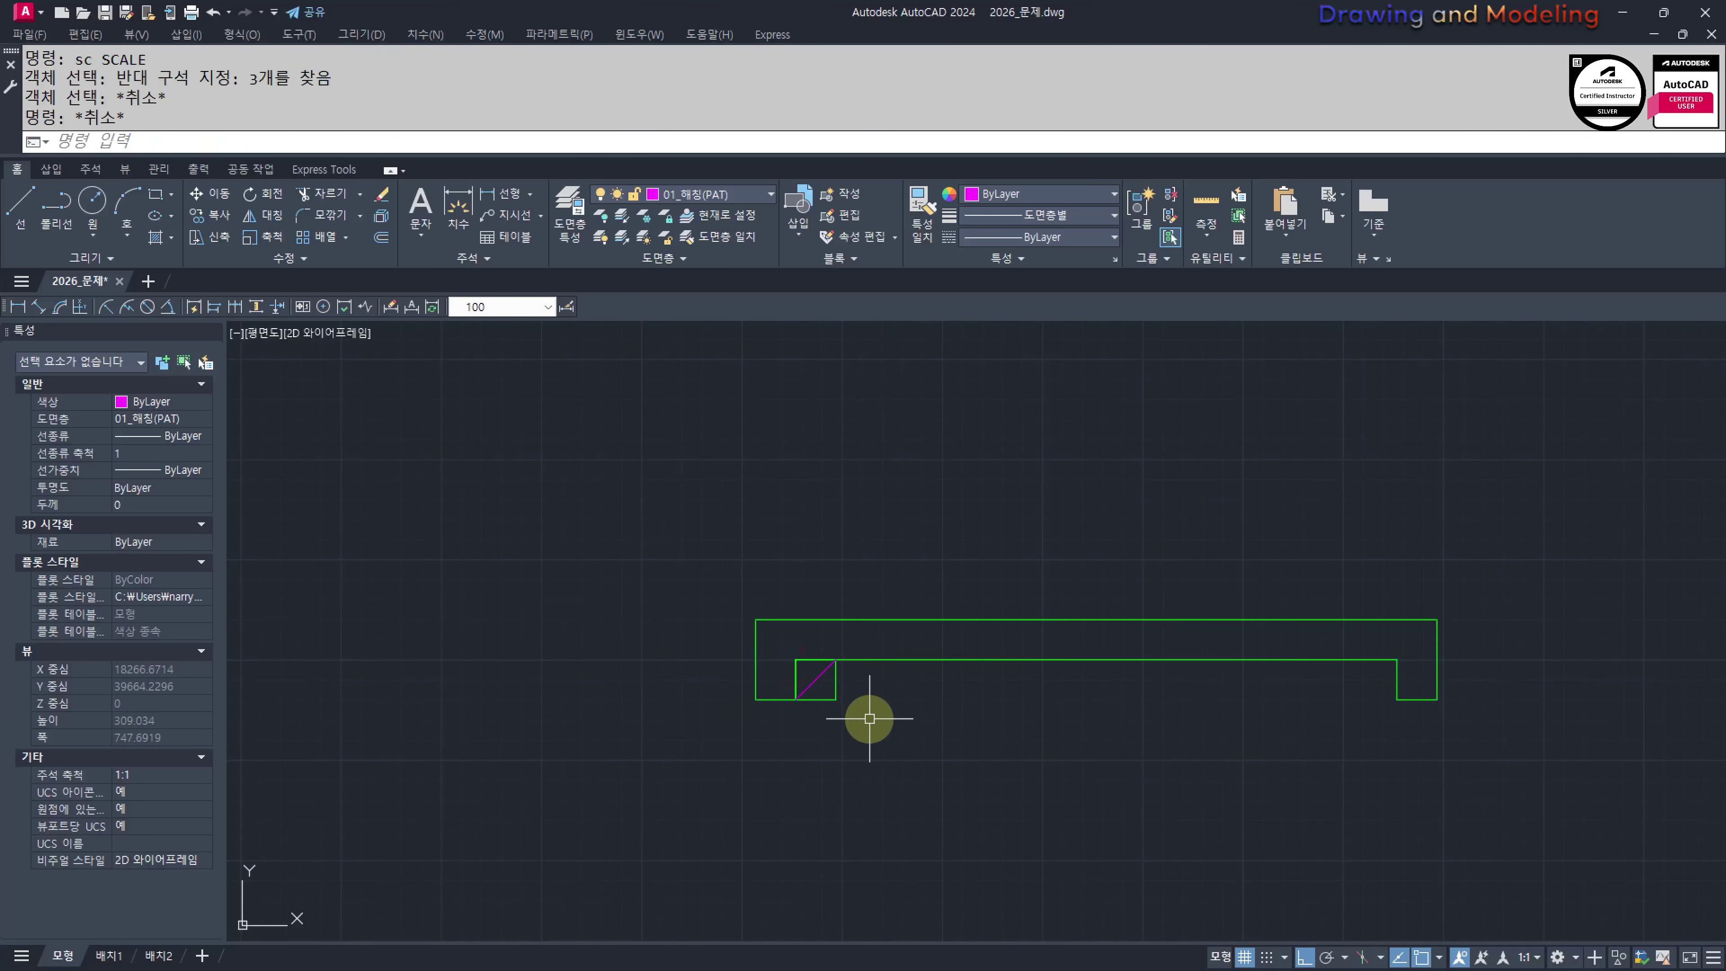
click(762, 757)
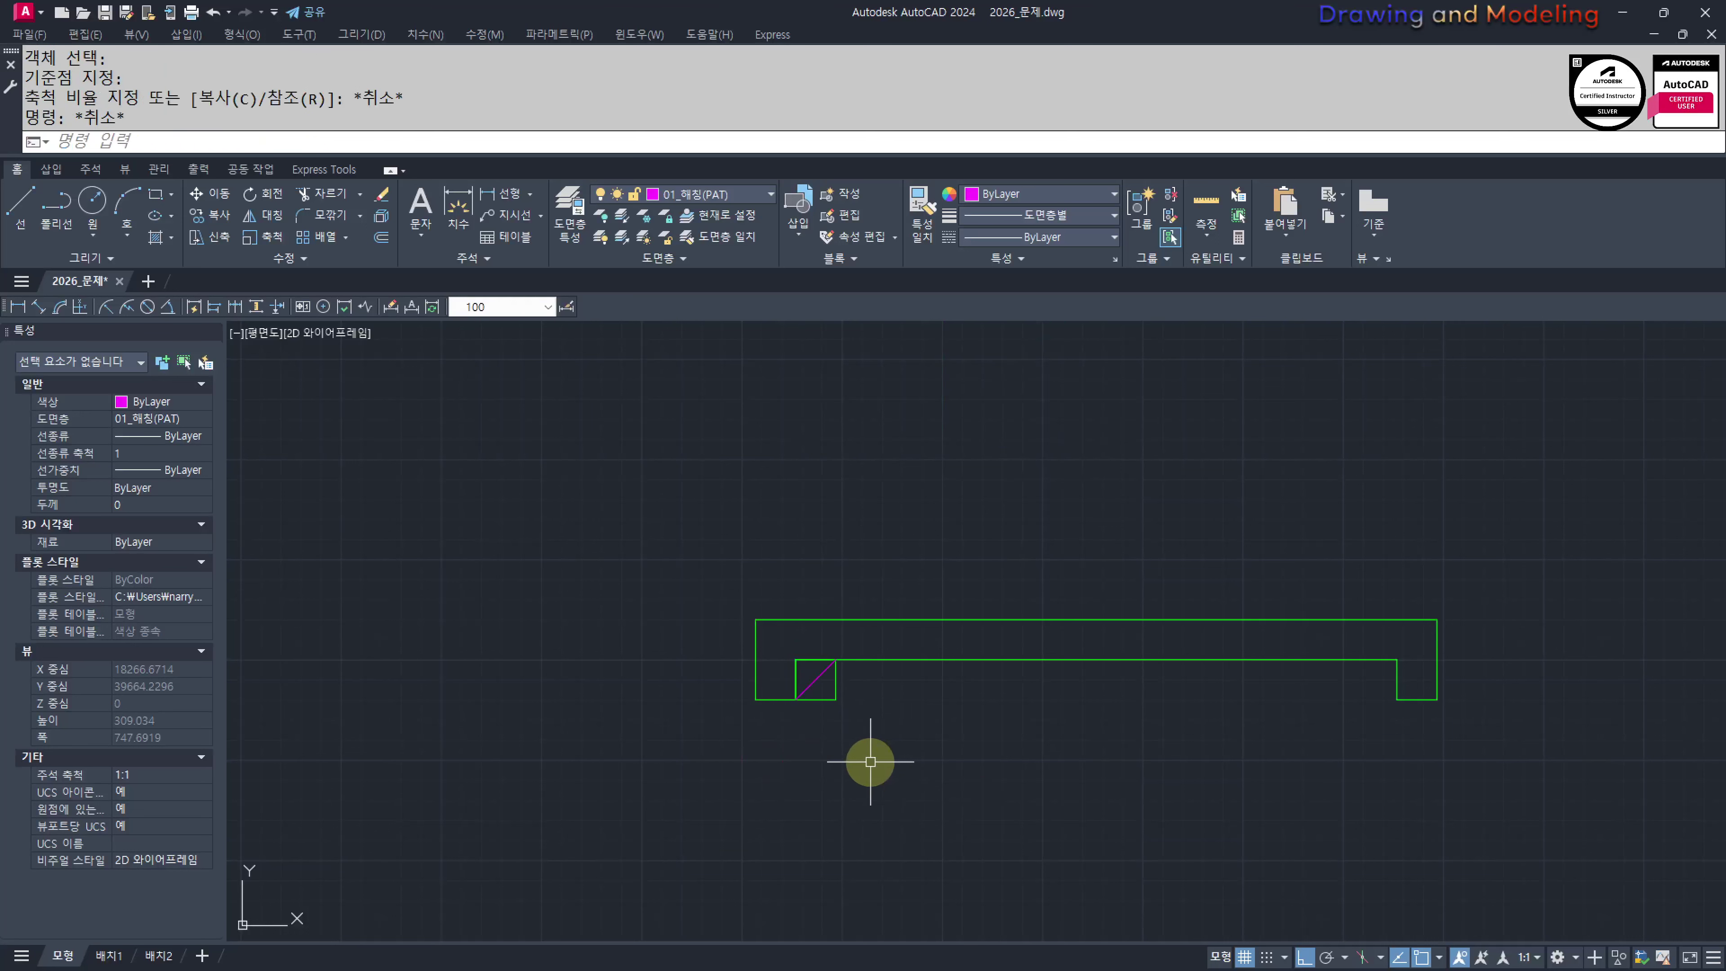
Copy the square with its diagonal 250 to the right beneath the channel profile
scroll(885, 760, up, 2)
middle_drag(893, 766, 985, 768)
text(cc)
key(space)
click(912, 680)
click(864, 634)
key(space)
click(796, 795)
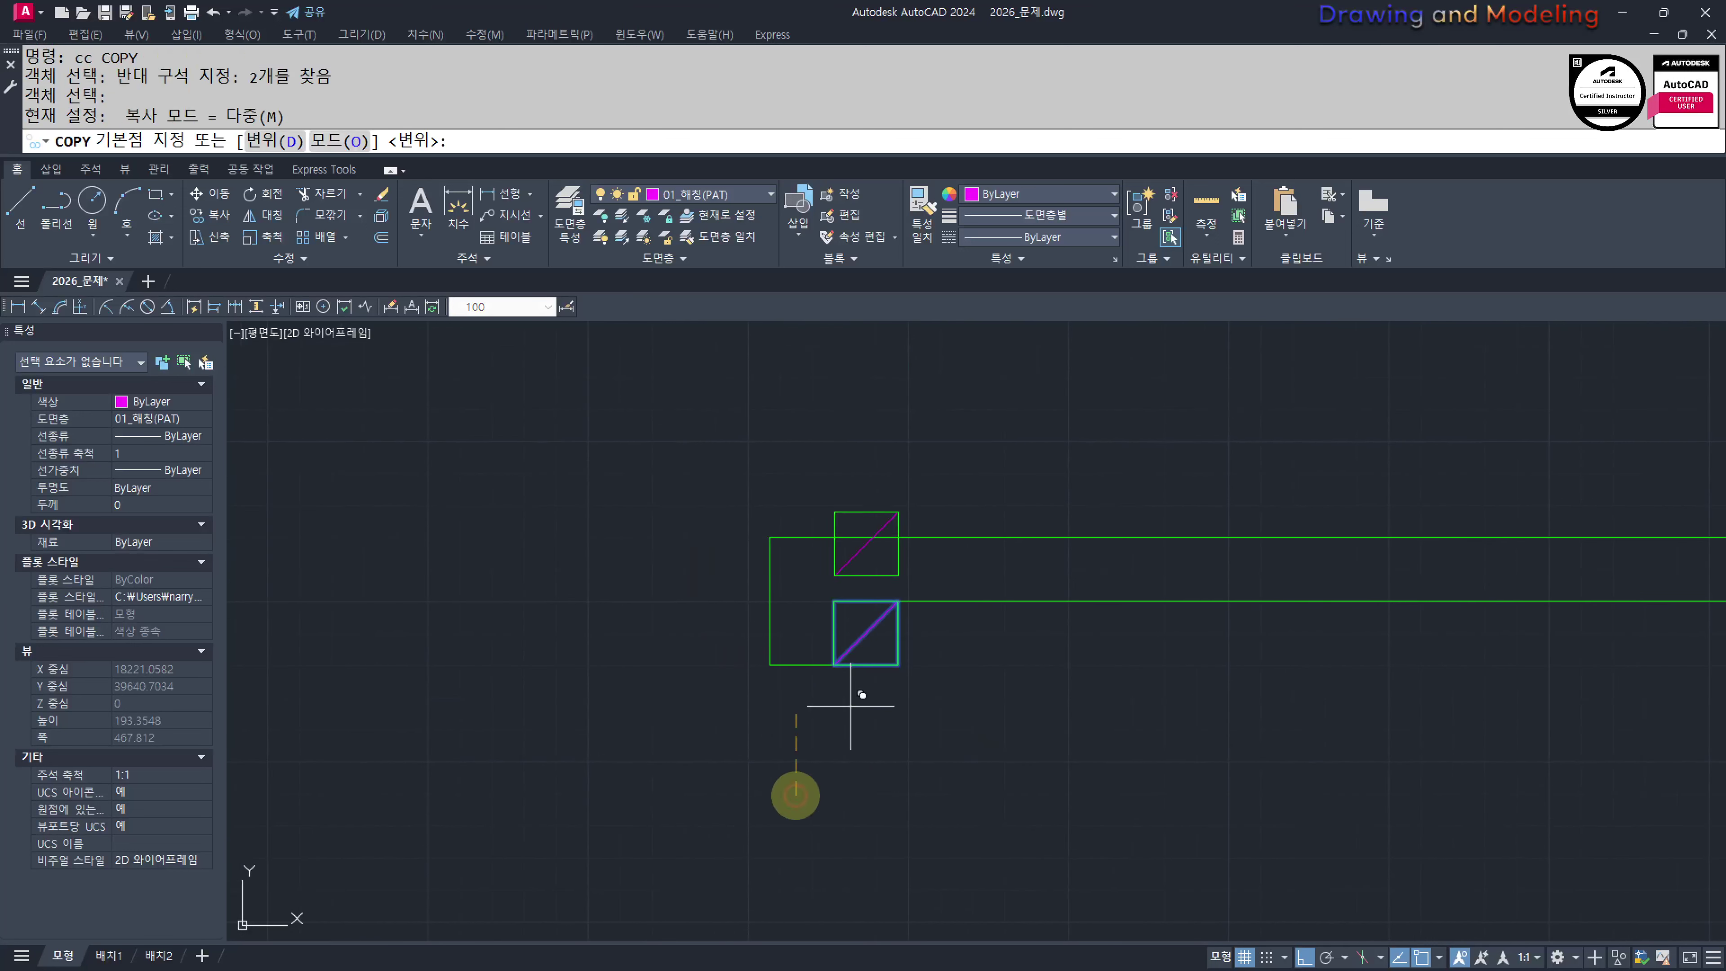
click(795, 794)
text(250)
key(Escape)
key(Escape)
Stretch the top of the right-hand square and its diagonal upward by 20
scroll(1329, 759, down, 2)
middle_drag(1329, 759, 942, 766)
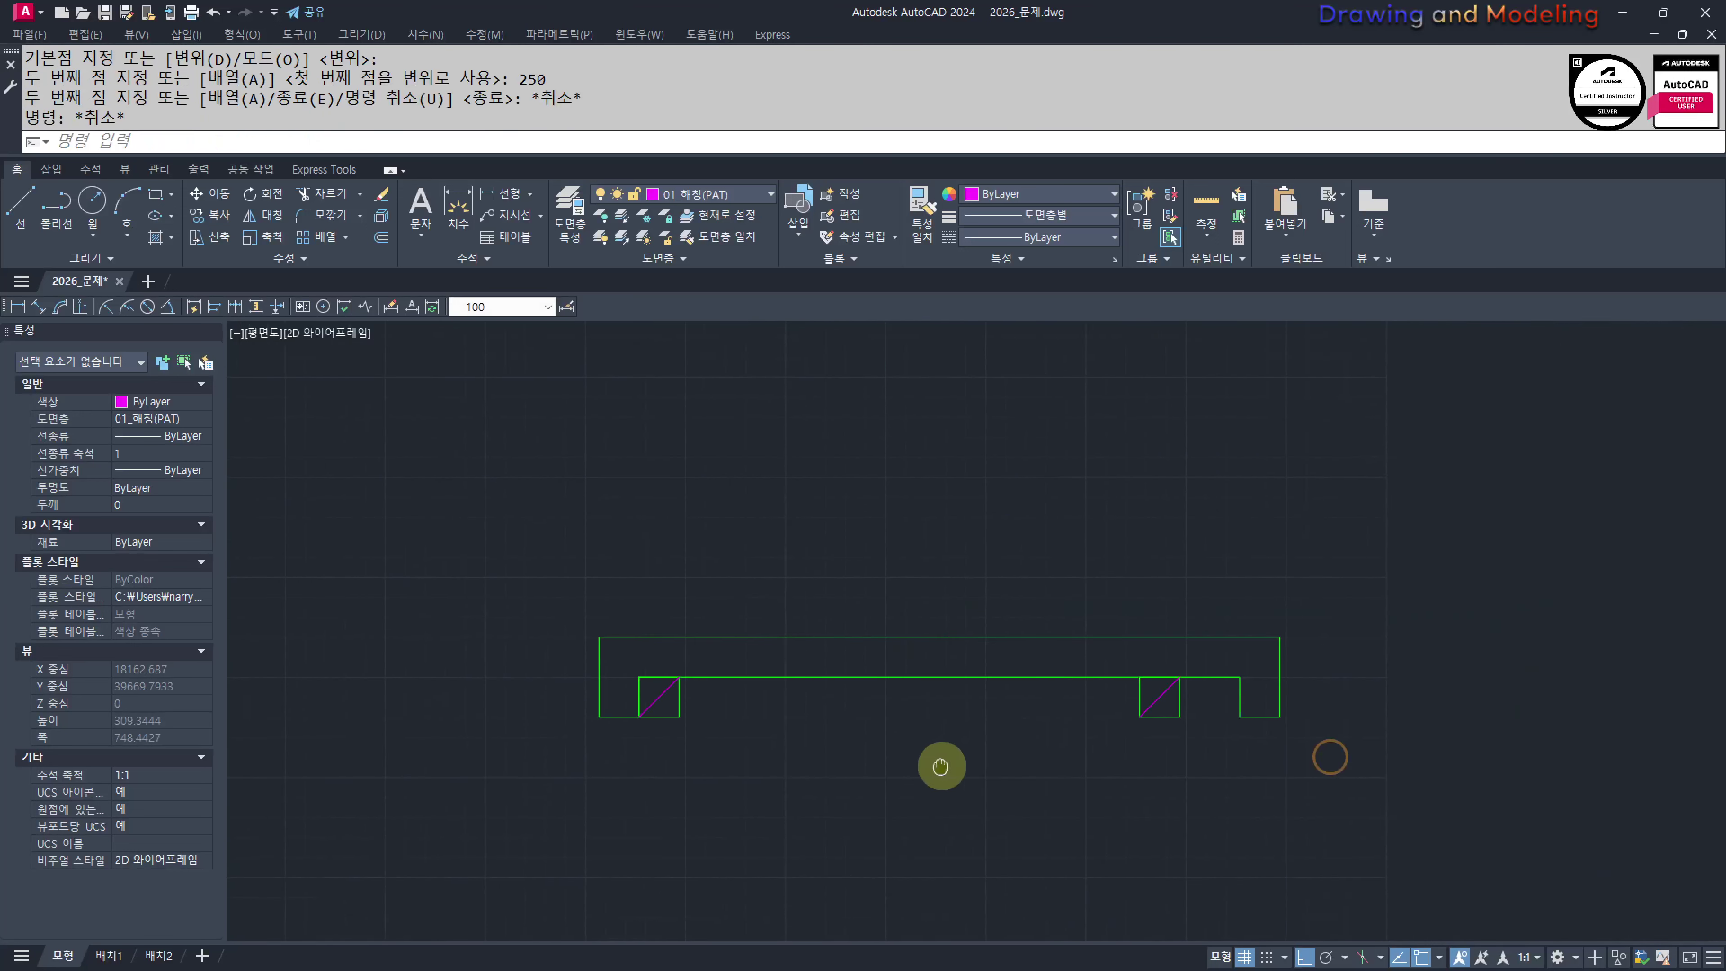
scroll(1148, 684, up, 4)
text(s)
click(1321, 710)
click(1091, 643)
key(Return)
click(982, 798)
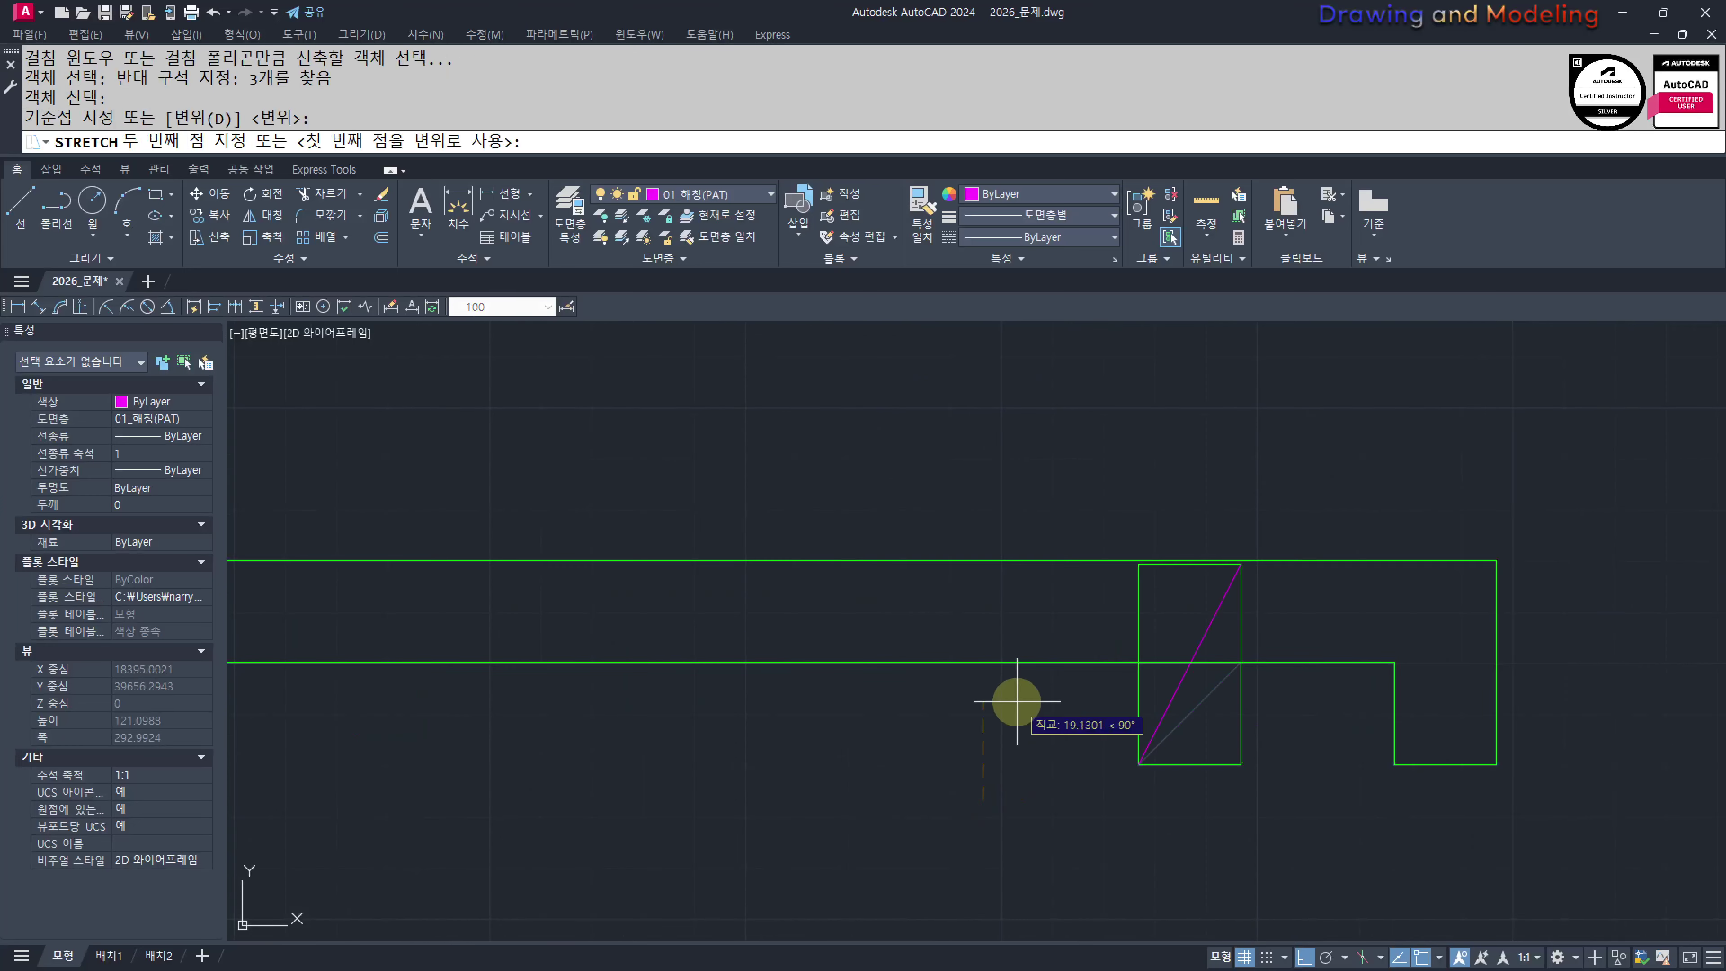
text(20)
key(Escape)
key(Escape)
Stretch the end of the channel profile's right leg downward by 20
middle_drag(1287, 721, 1146, 636)
text(s)
click(1430, 731)
click(1144, 620)
key(space)
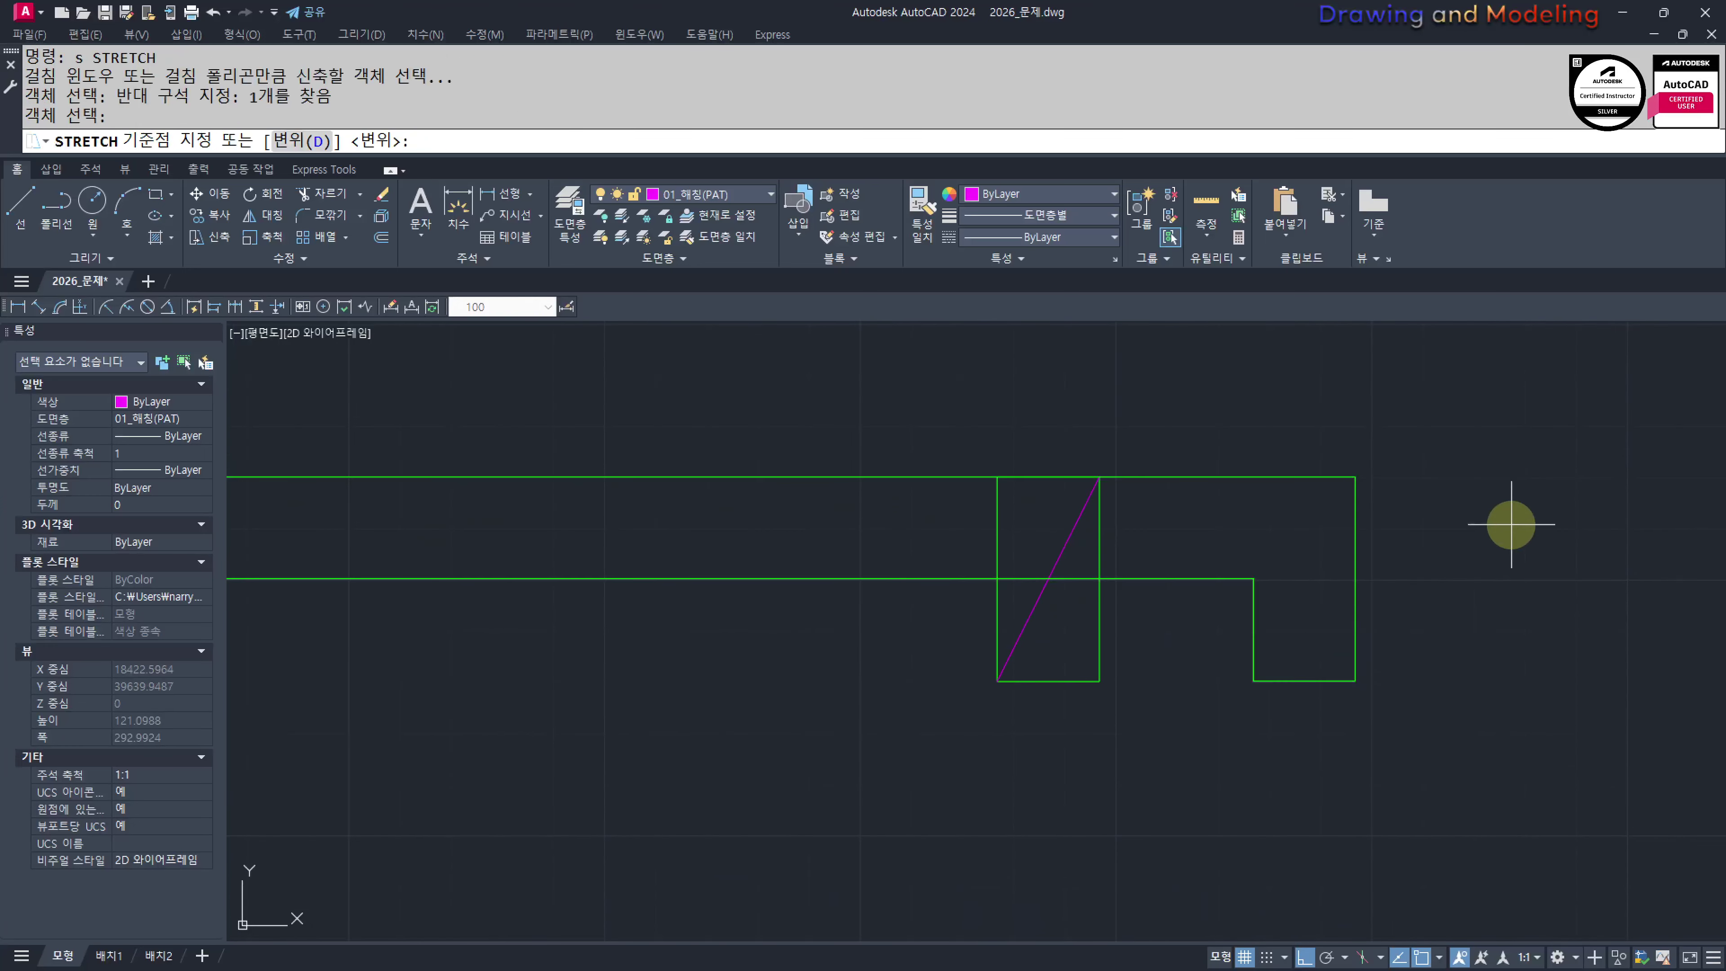
click(1510, 524)
text(20)
key(Escape)
key(Escape)
Rotate the channel profile about its lower-left corner, taking the angle from the midpoint of the taller block's left edge
scroll(1473, 630, down, 1)
middle_drag(1280, 657, 1299, 659)
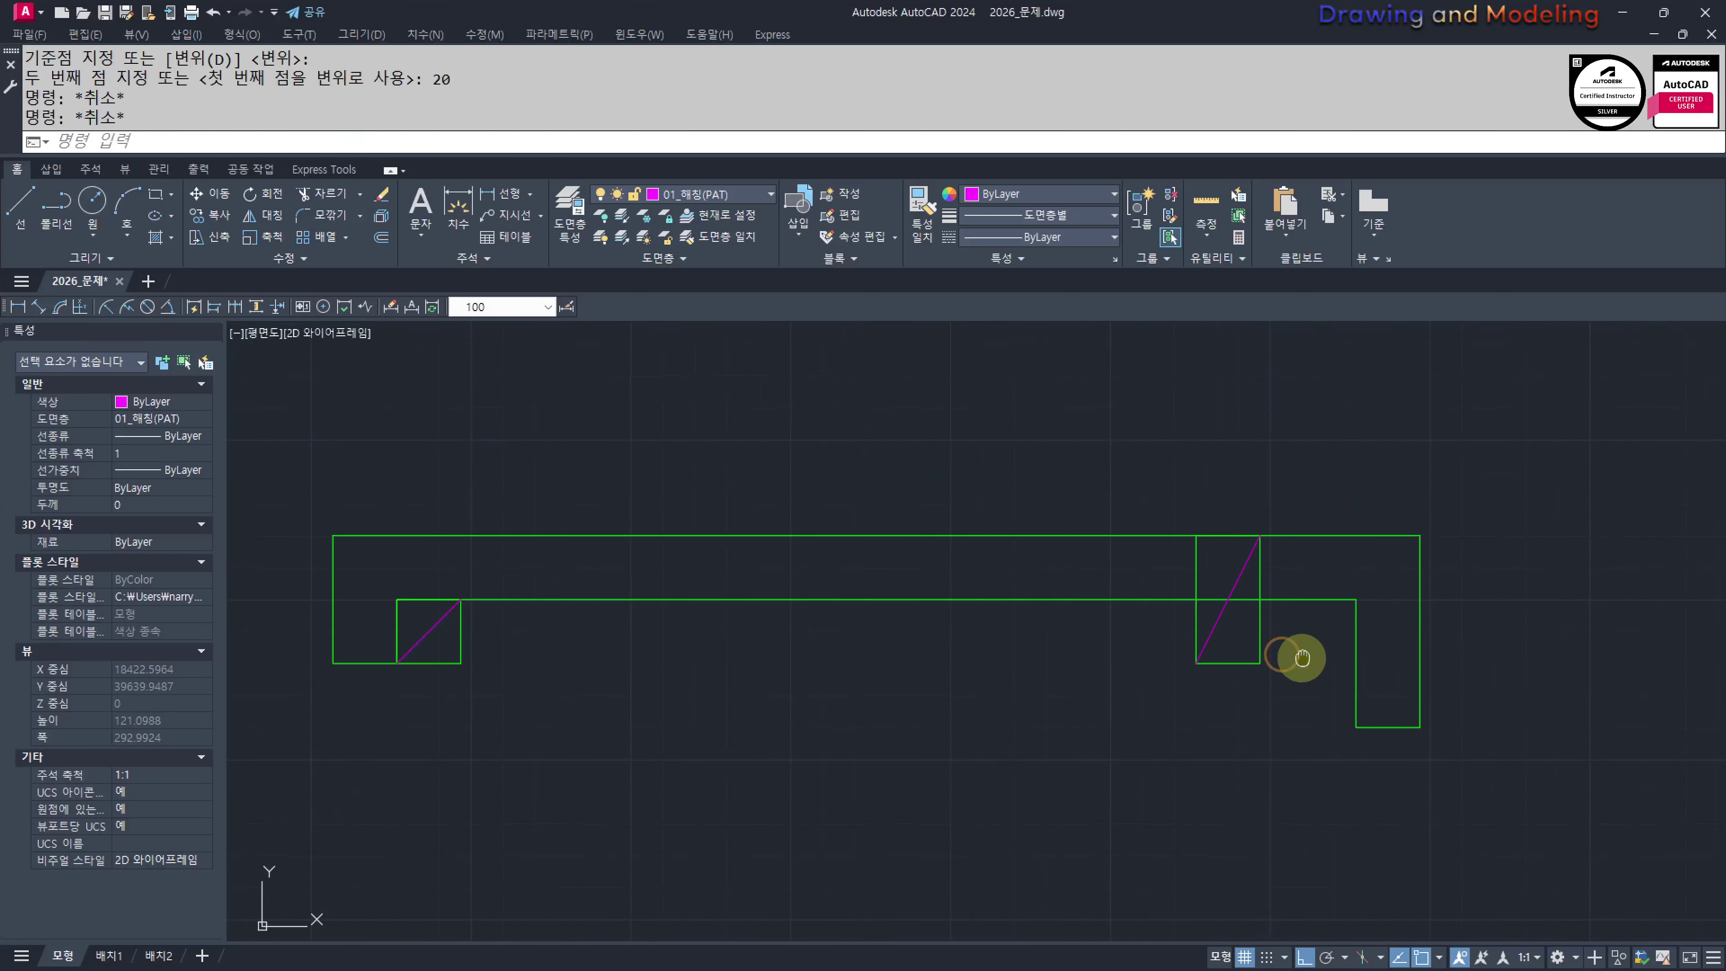
middle_drag(924, 732, 1098, 732)
text(ro)
click(1204, 699)
click(938, 468)
key(Return)
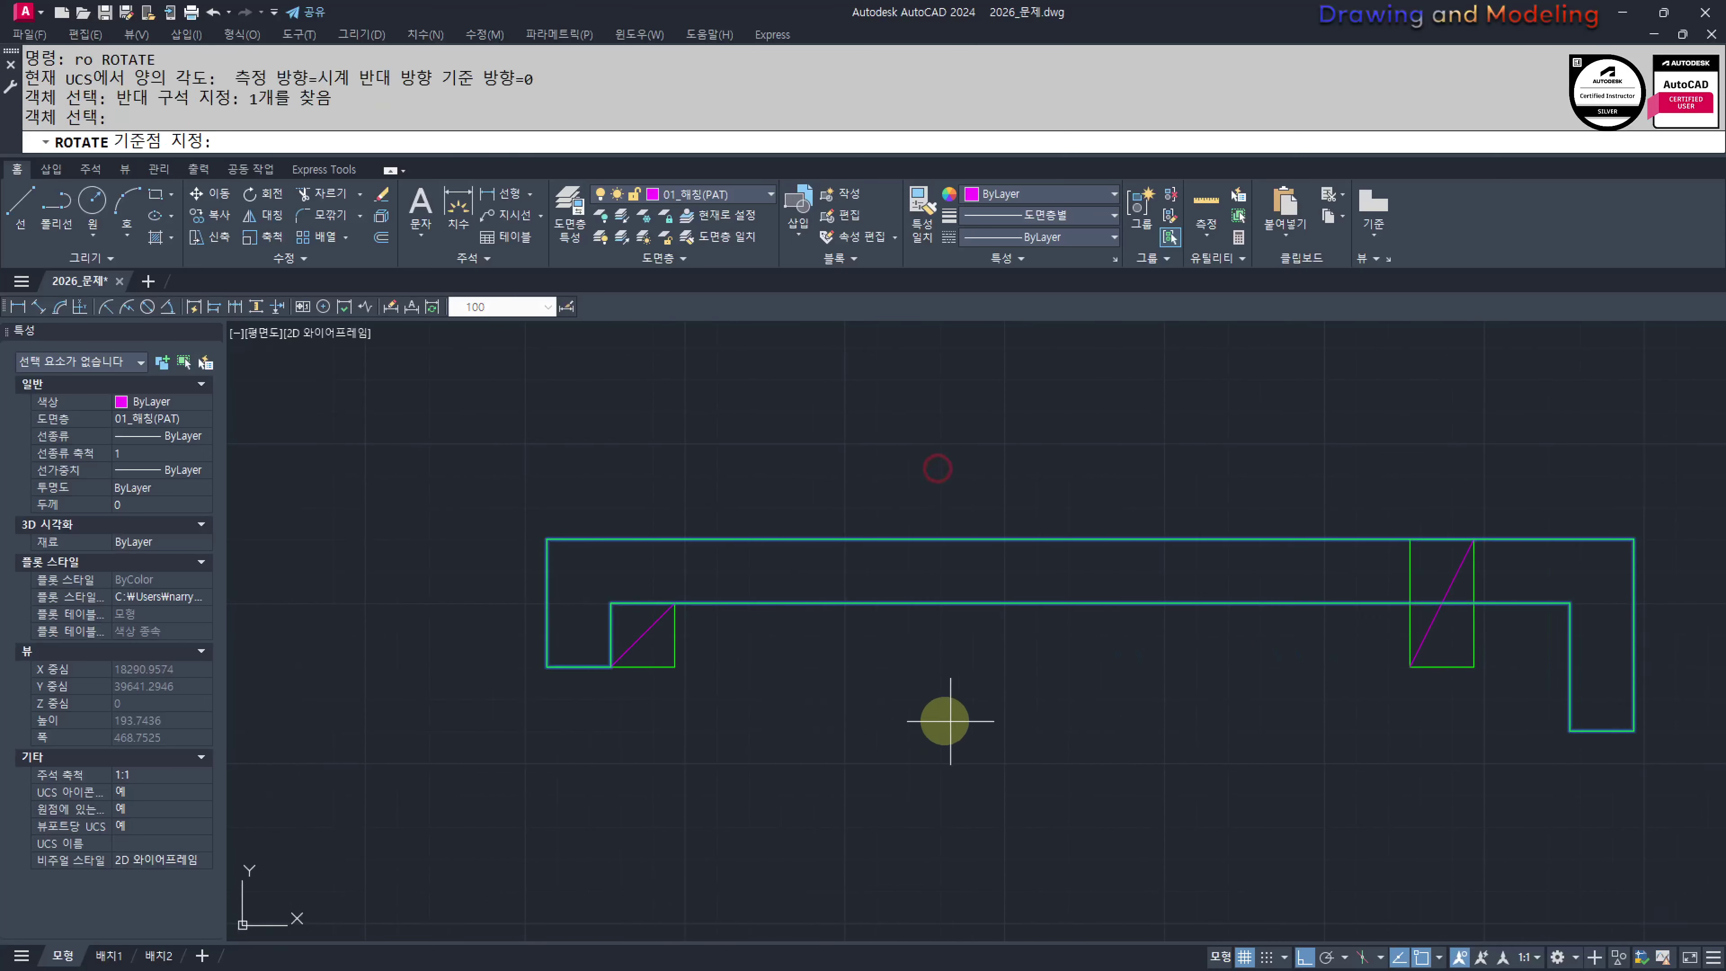
click(546, 665)
click(1410, 601)
key(Escape)
key(Escape)
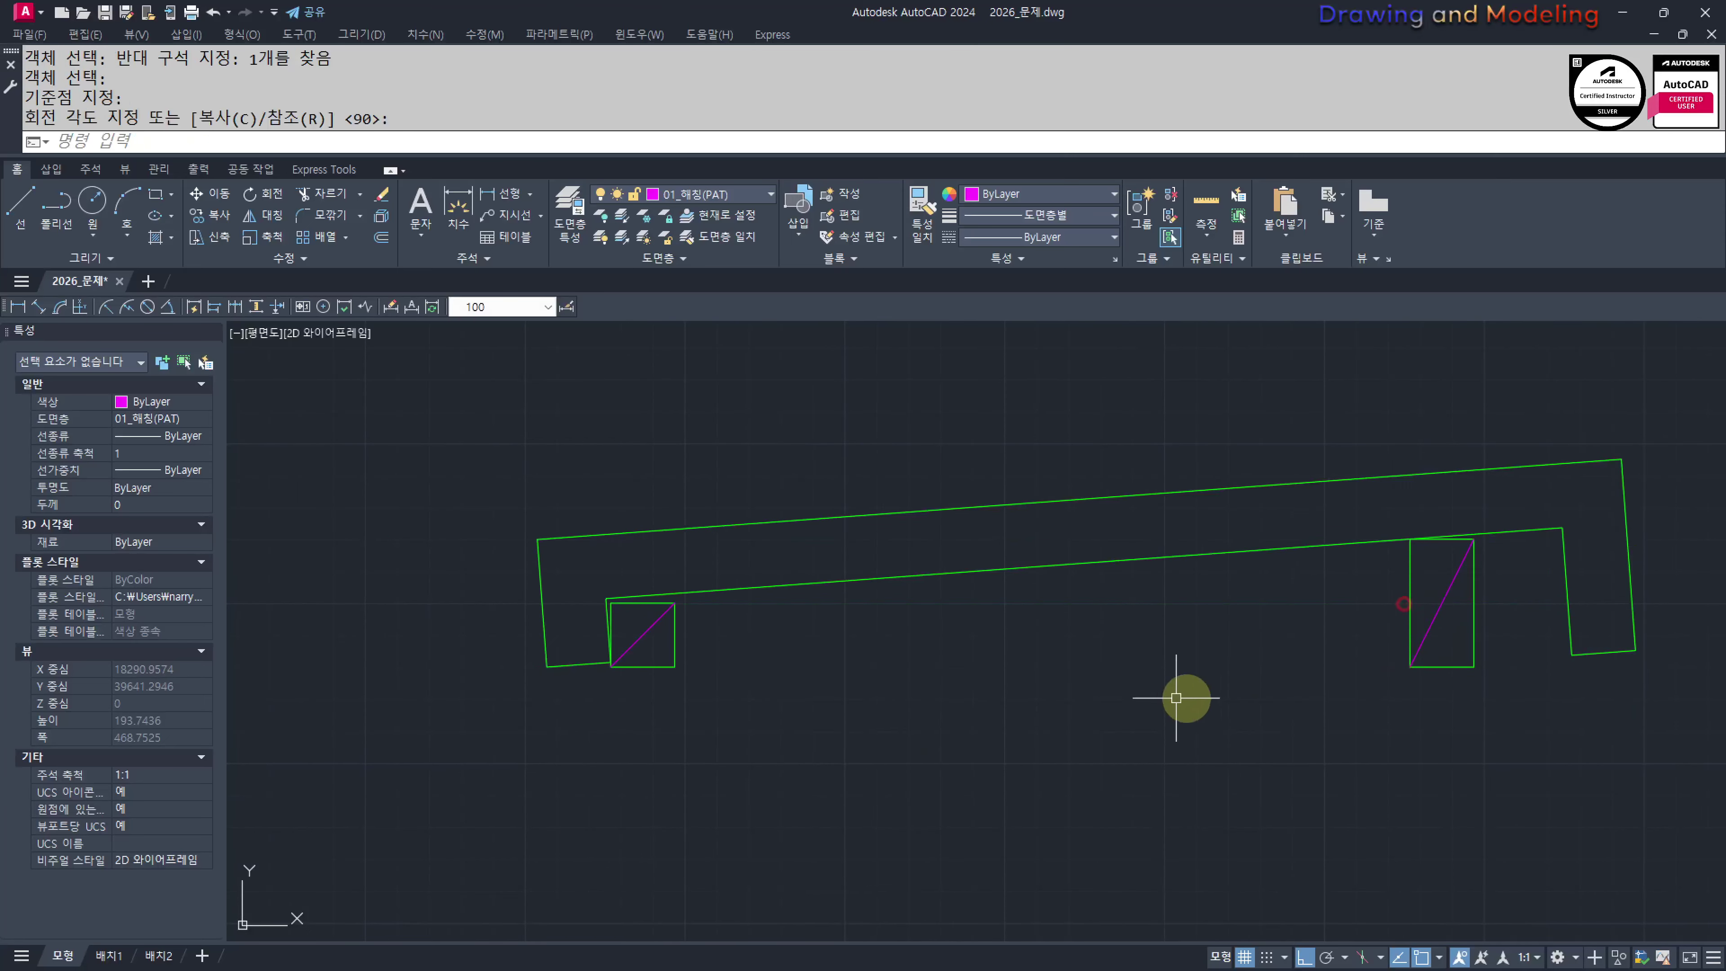
Draw a circle of radius 20 centred on the outer upper corner of the house section's eave
middle_drag(1332, 643, 1150, 685)
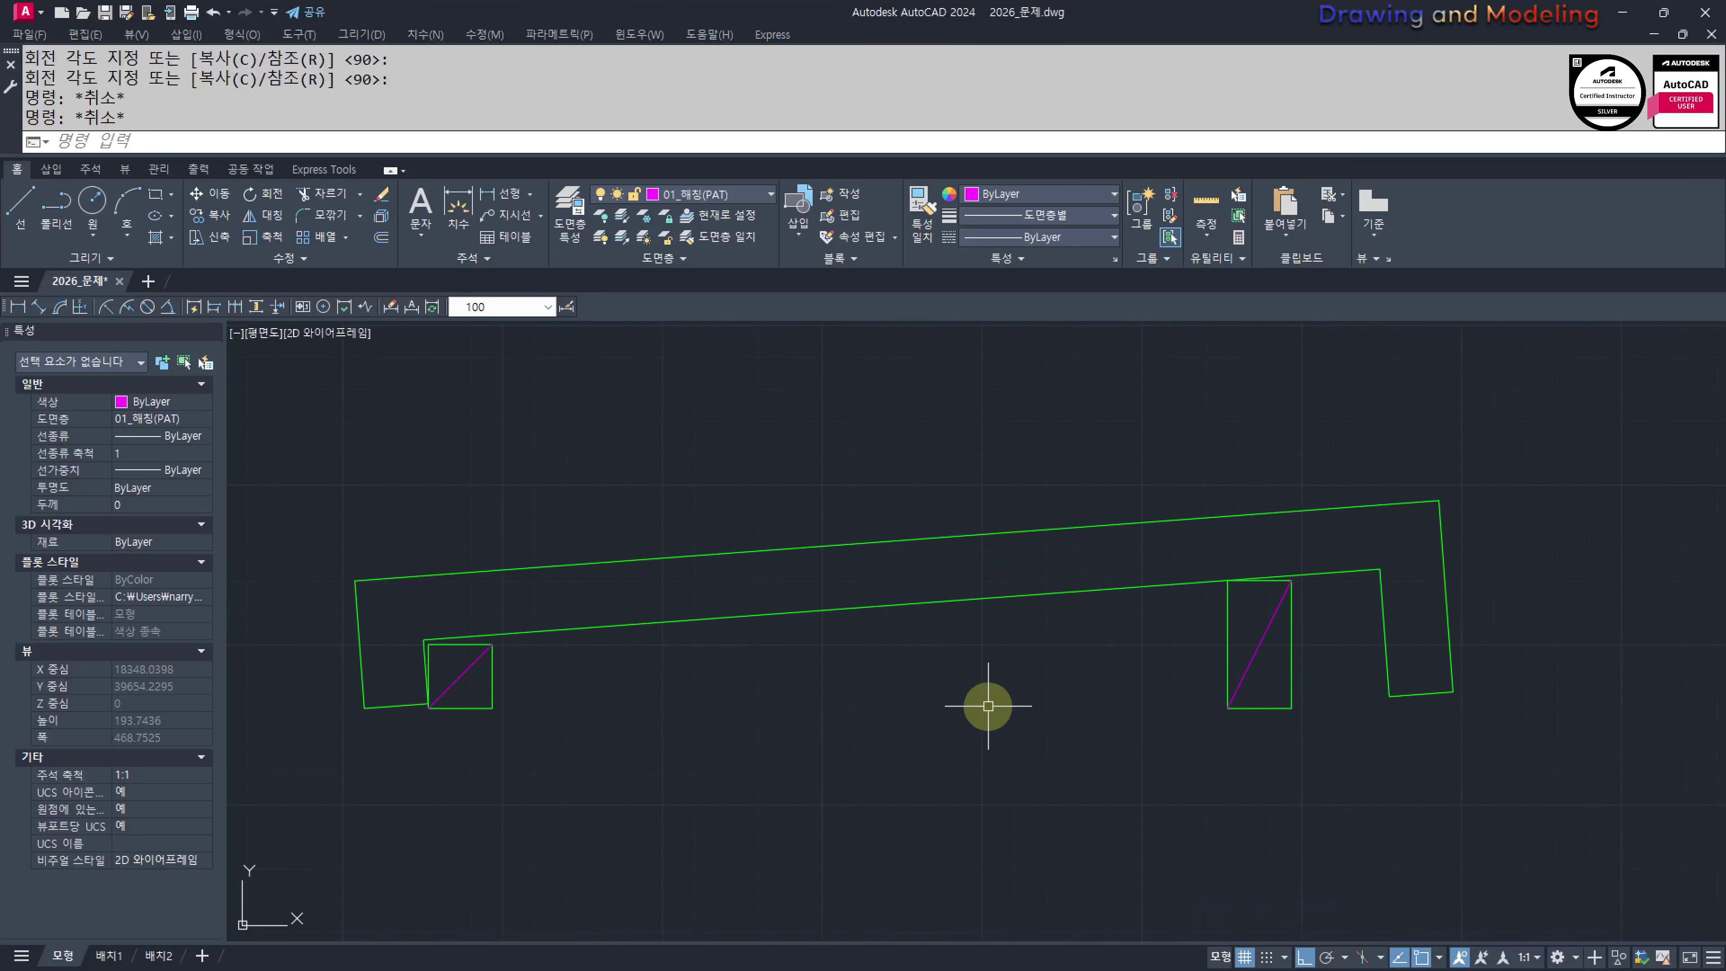
mouse_move(868, 712)
middle_down()
mouse_move(879, 729)
mouse_move(1137, 745)
middle_up()
scroll(1131, 748, down, 2)
middle_drag(1080, 736, 990, 705)
scroll(985, 680, up, 1)
middle_drag(1174, 726, 715, 724)
scroll(815, 723, down, 2)
middle_drag(1379, 733, 838, 721)
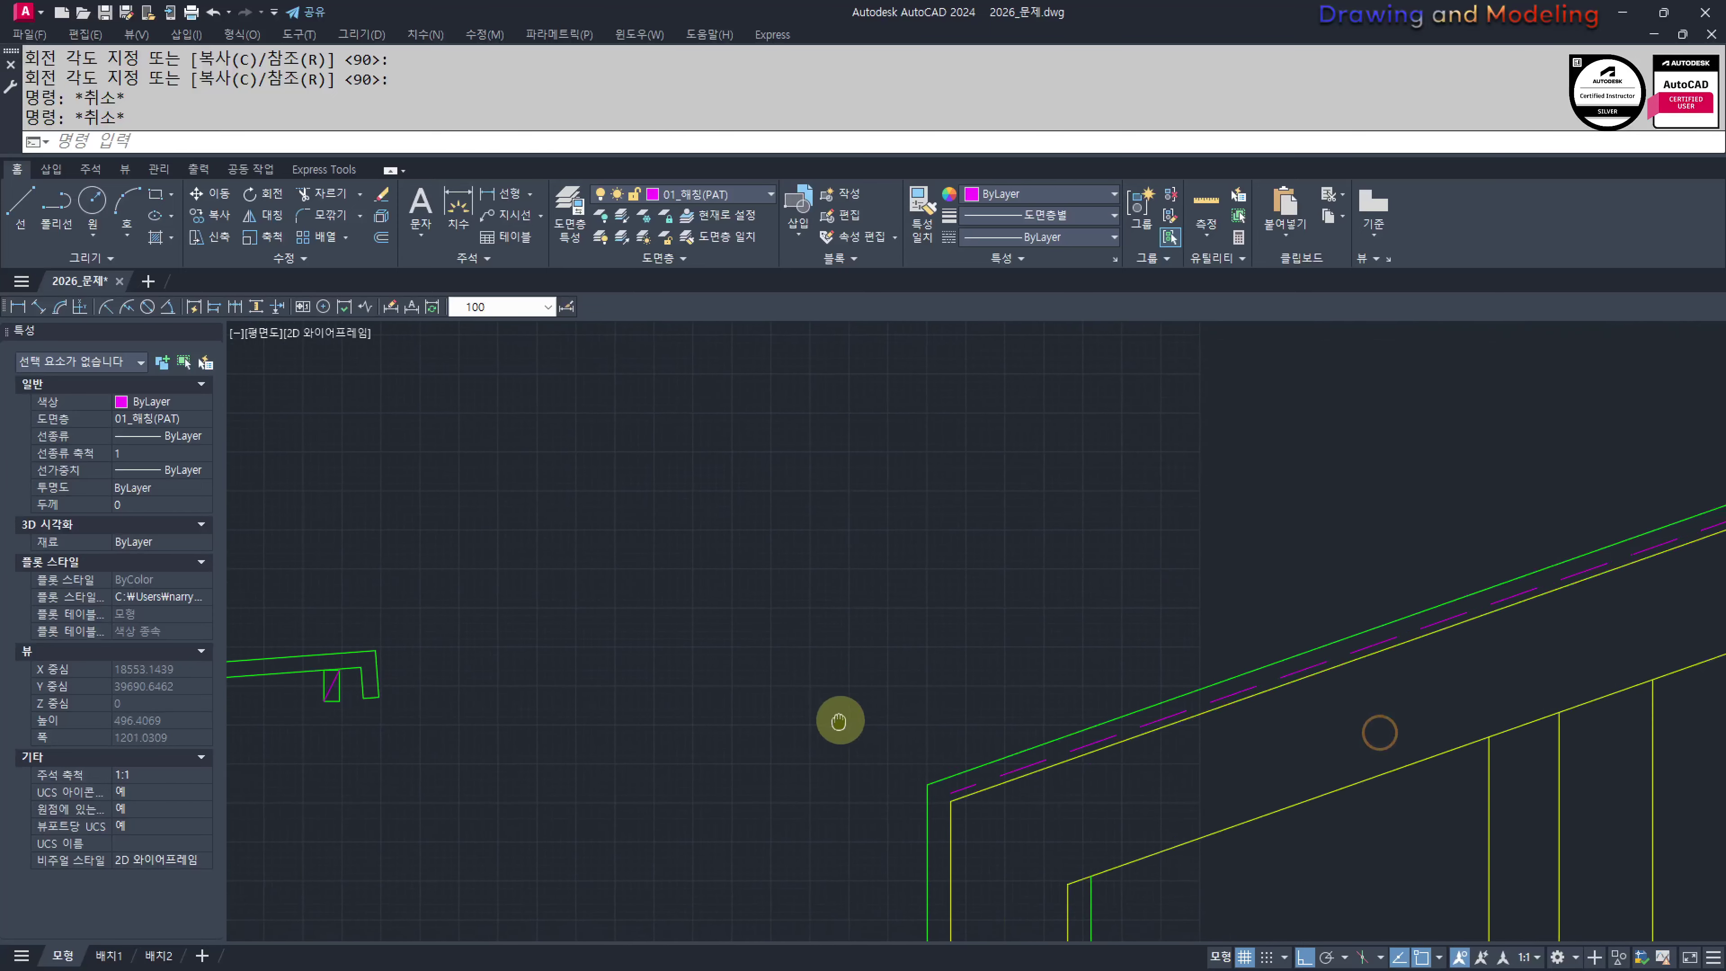
scroll(875, 814, up, 3)
text(c)
key(space)
click(1075, 685)
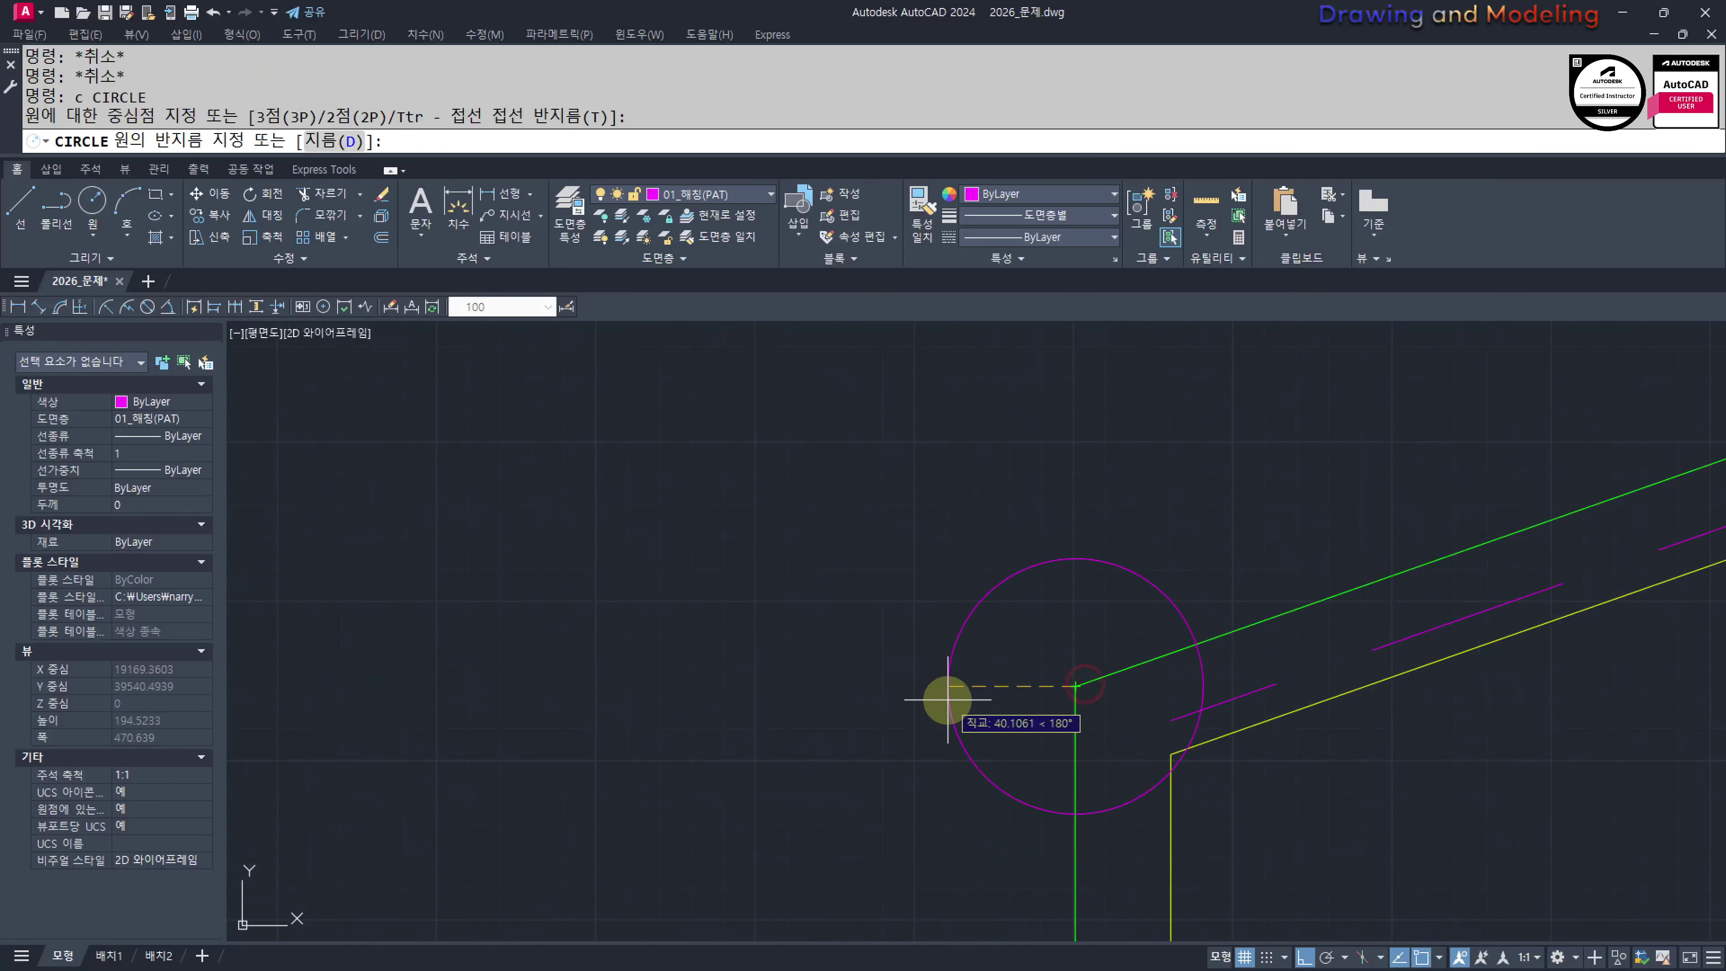
key(space)
key(Escape)
key(Escape)
scroll(1128, 665, down, 5)
middle_drag(944, 653, 1117, 694)
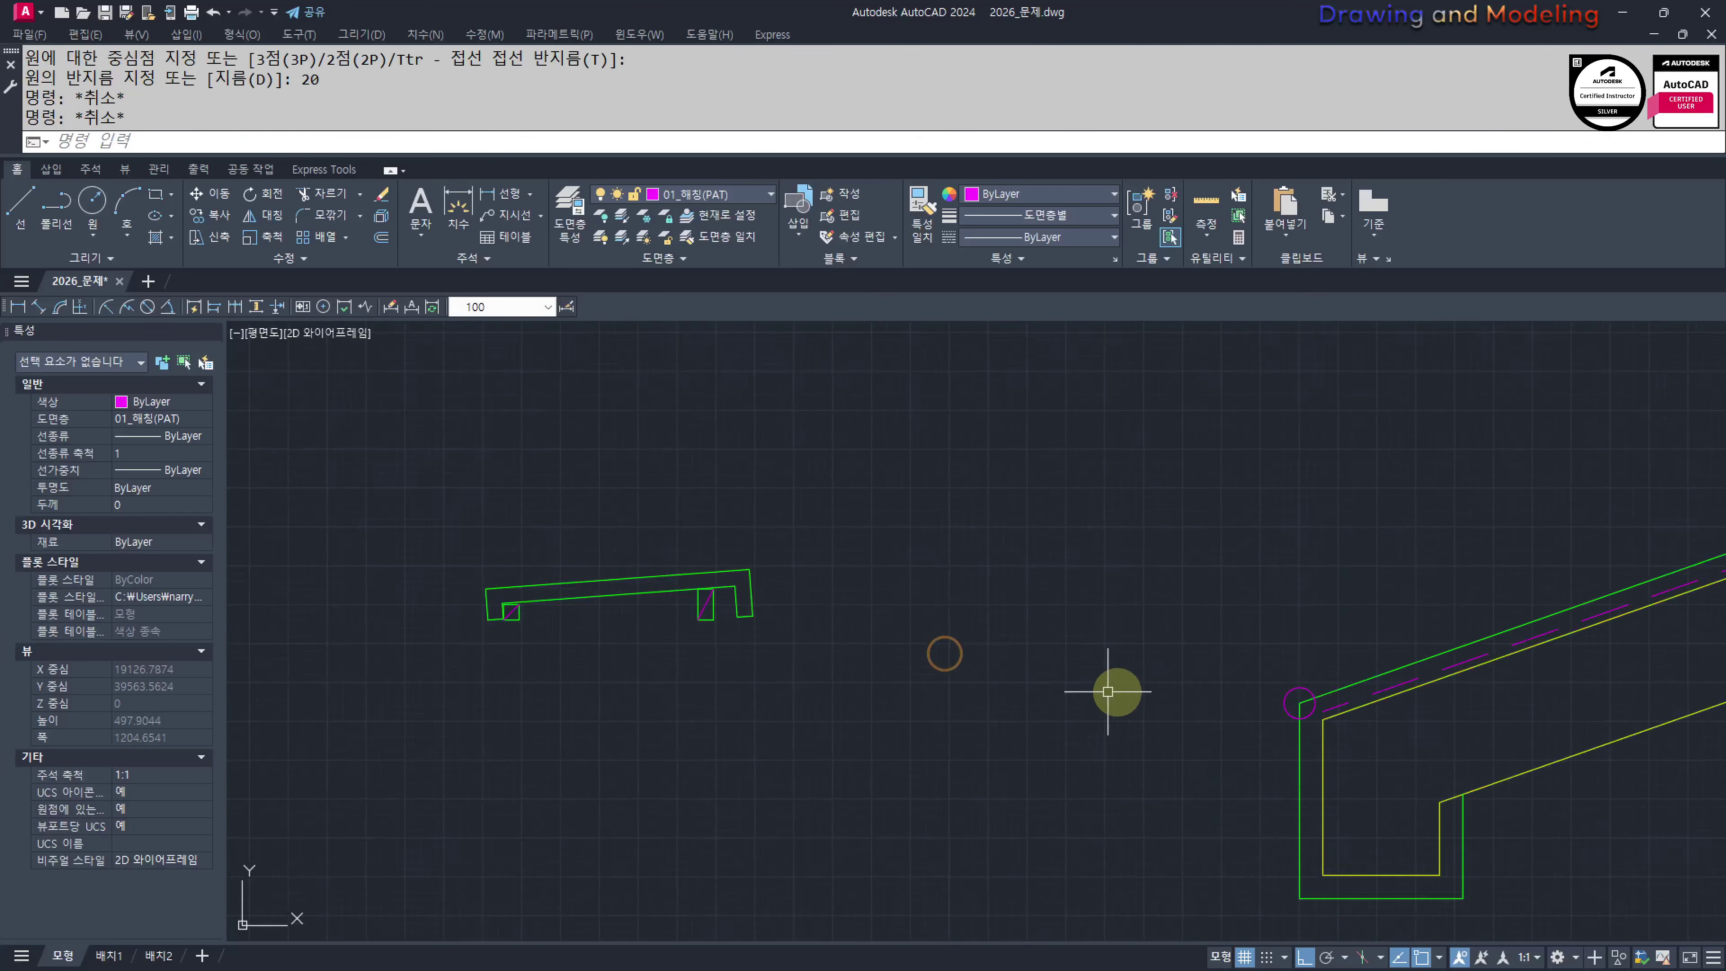
scroll(743, 655, down, 2)
mouse_move(740, 655)
middle_down()
mouse_move(1117, 704)
mouse_move(1094, 706)
middle_up()
click(1202, 747)
click(843, 572)
text(mi)
key(Return)
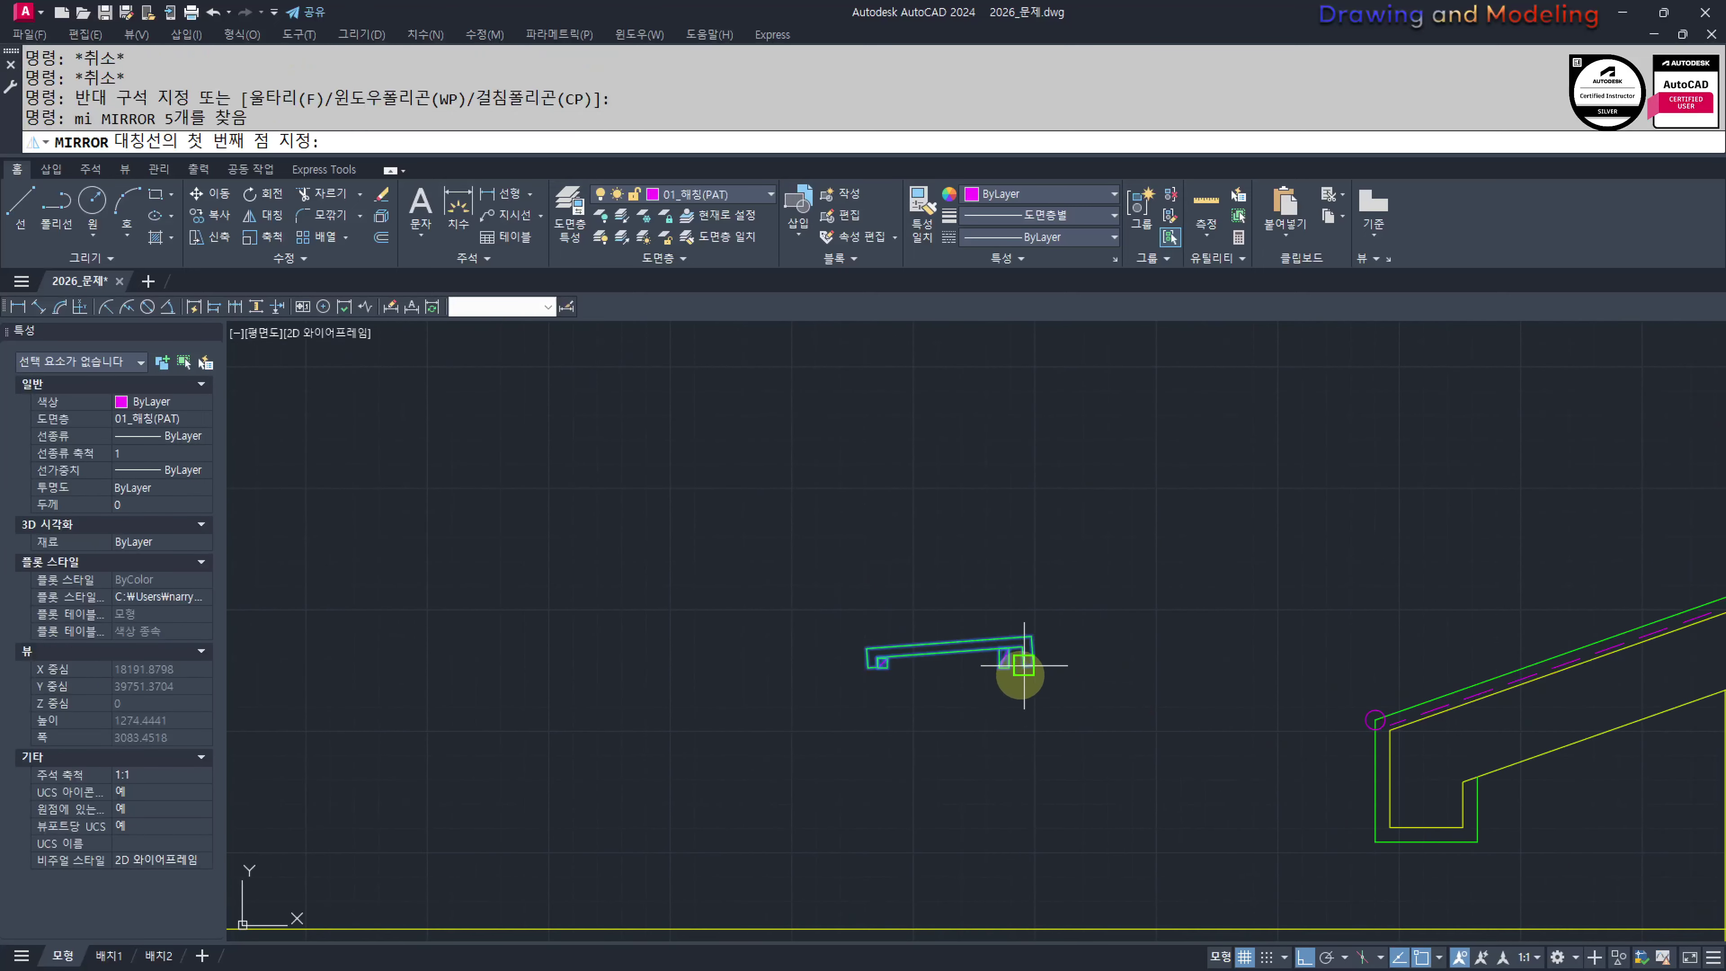
key(Escape)
key(Escape)
Copy the tilted channel profile with its small square and diagonal 300 to the left
middle_drag(870, 700, 1060, 684)
text(cc)
key(space)
click(1185, 724)
click(1096, 654)
key(space)
click(1250, 730)
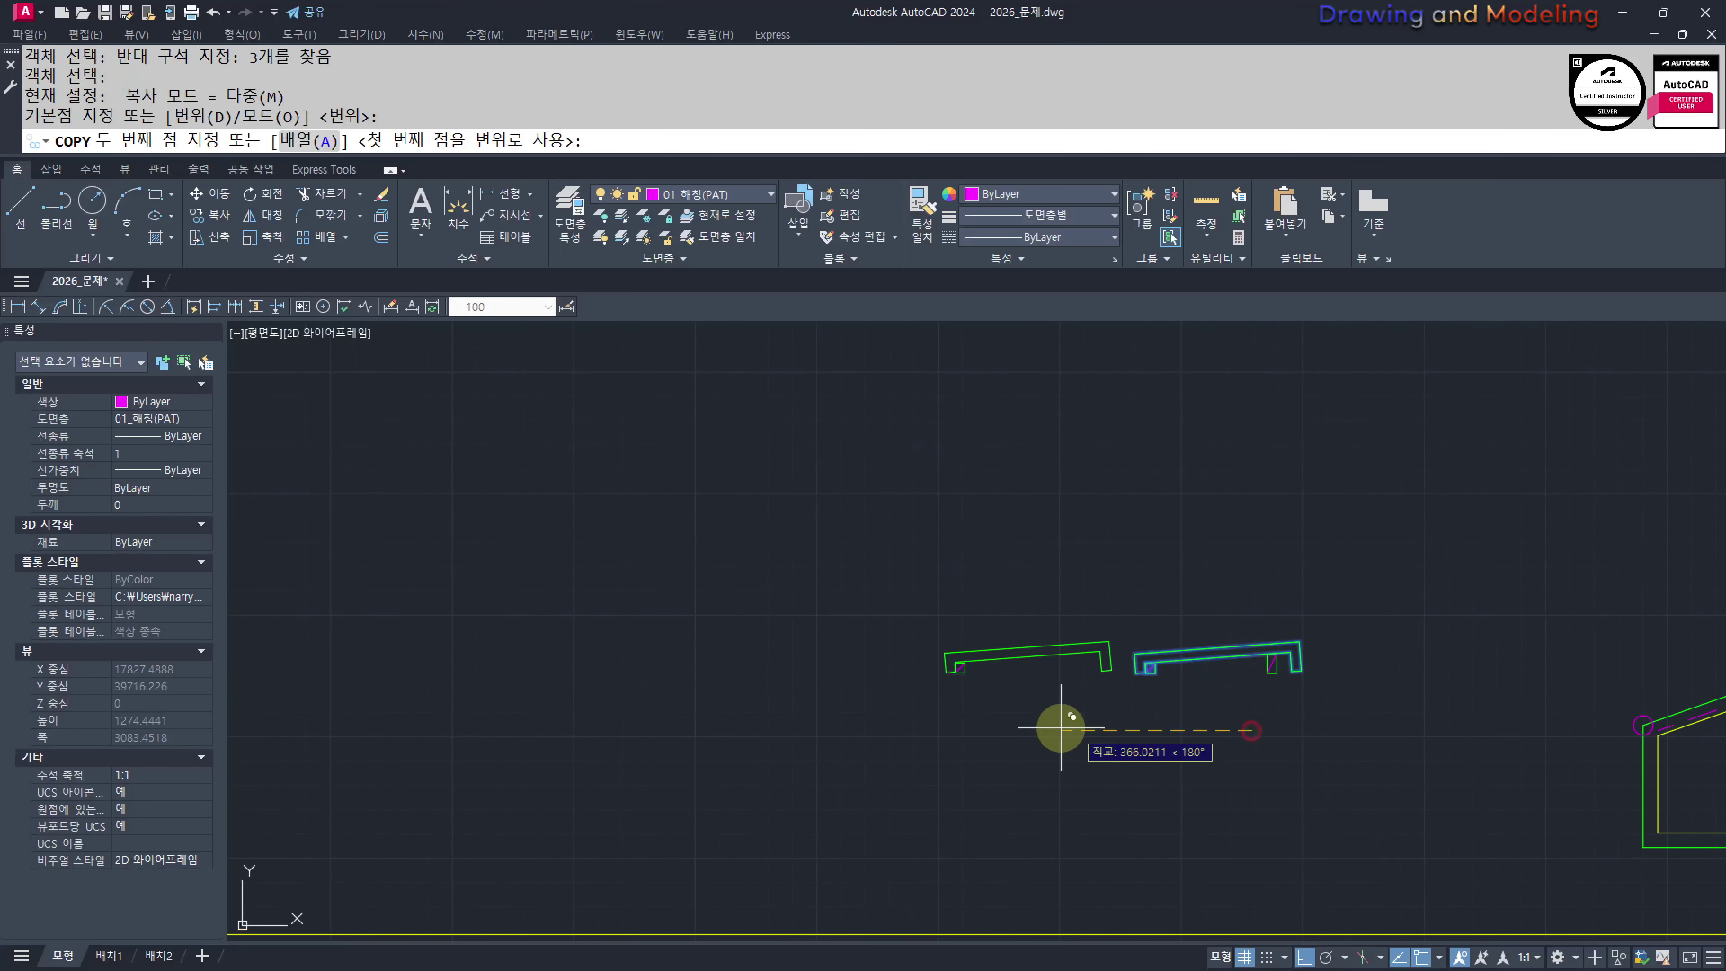
key(Return)
key(Escape)
key(Escape)
Explode the left channel copy and fillet its upper and lower long lines to the right leg's inner line with radius 0
scroll(1064, 720, up, 5)
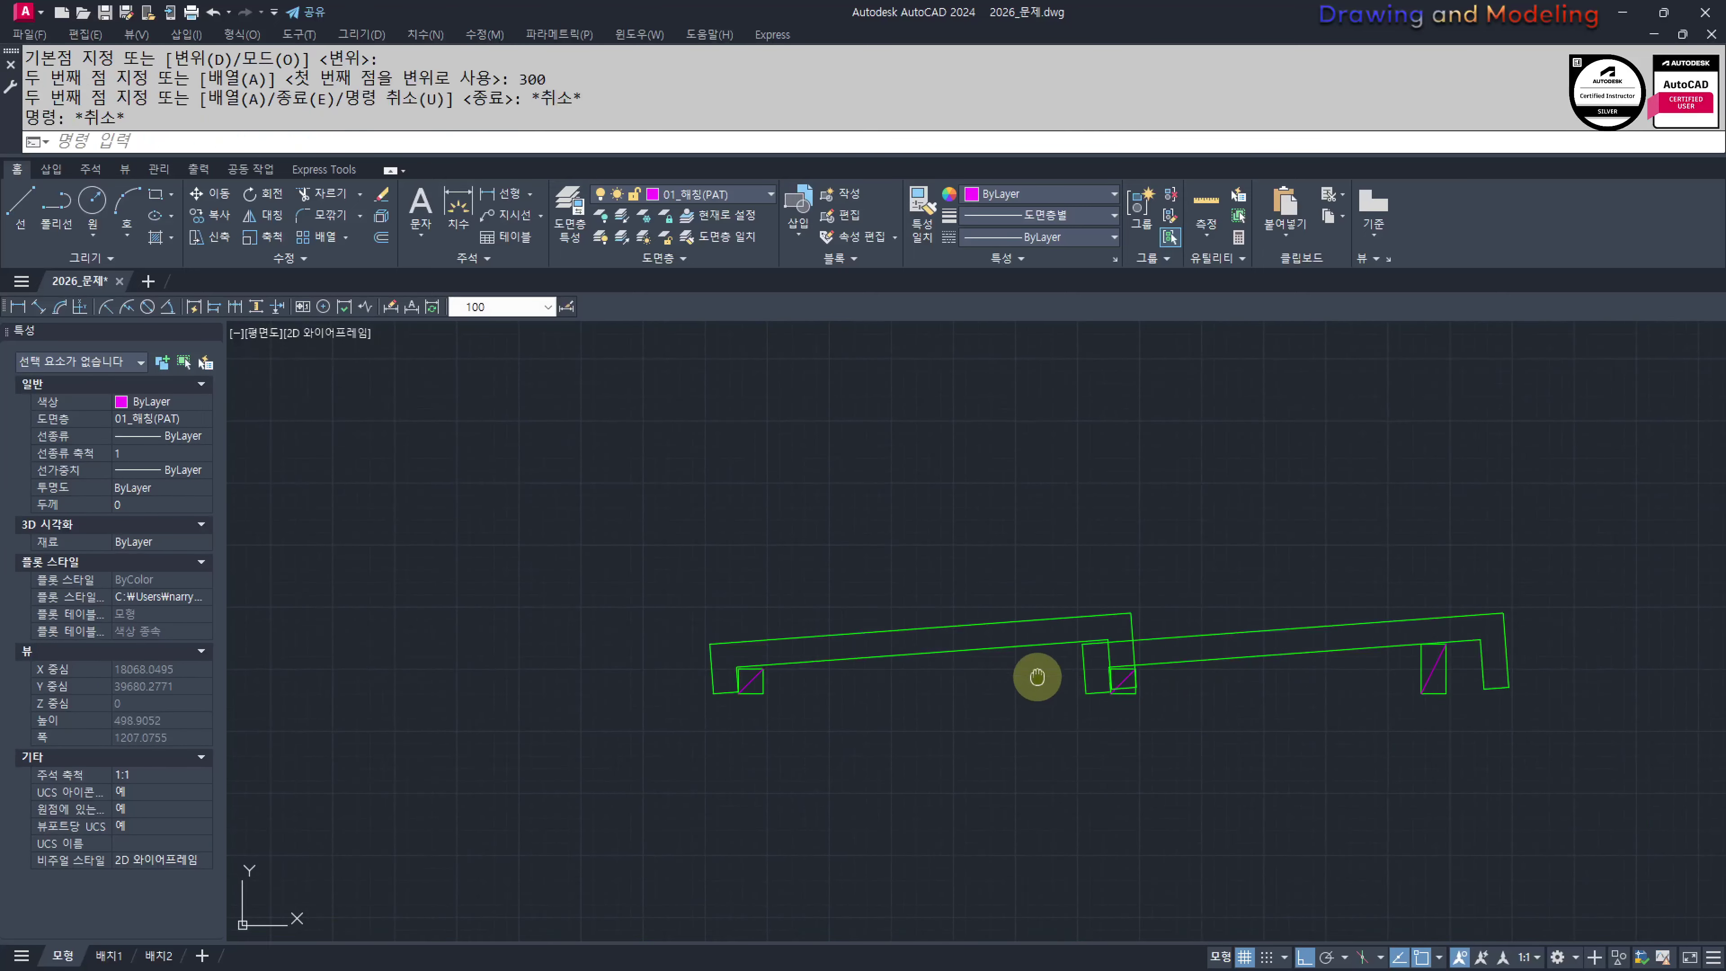
text(f)
key(Return)
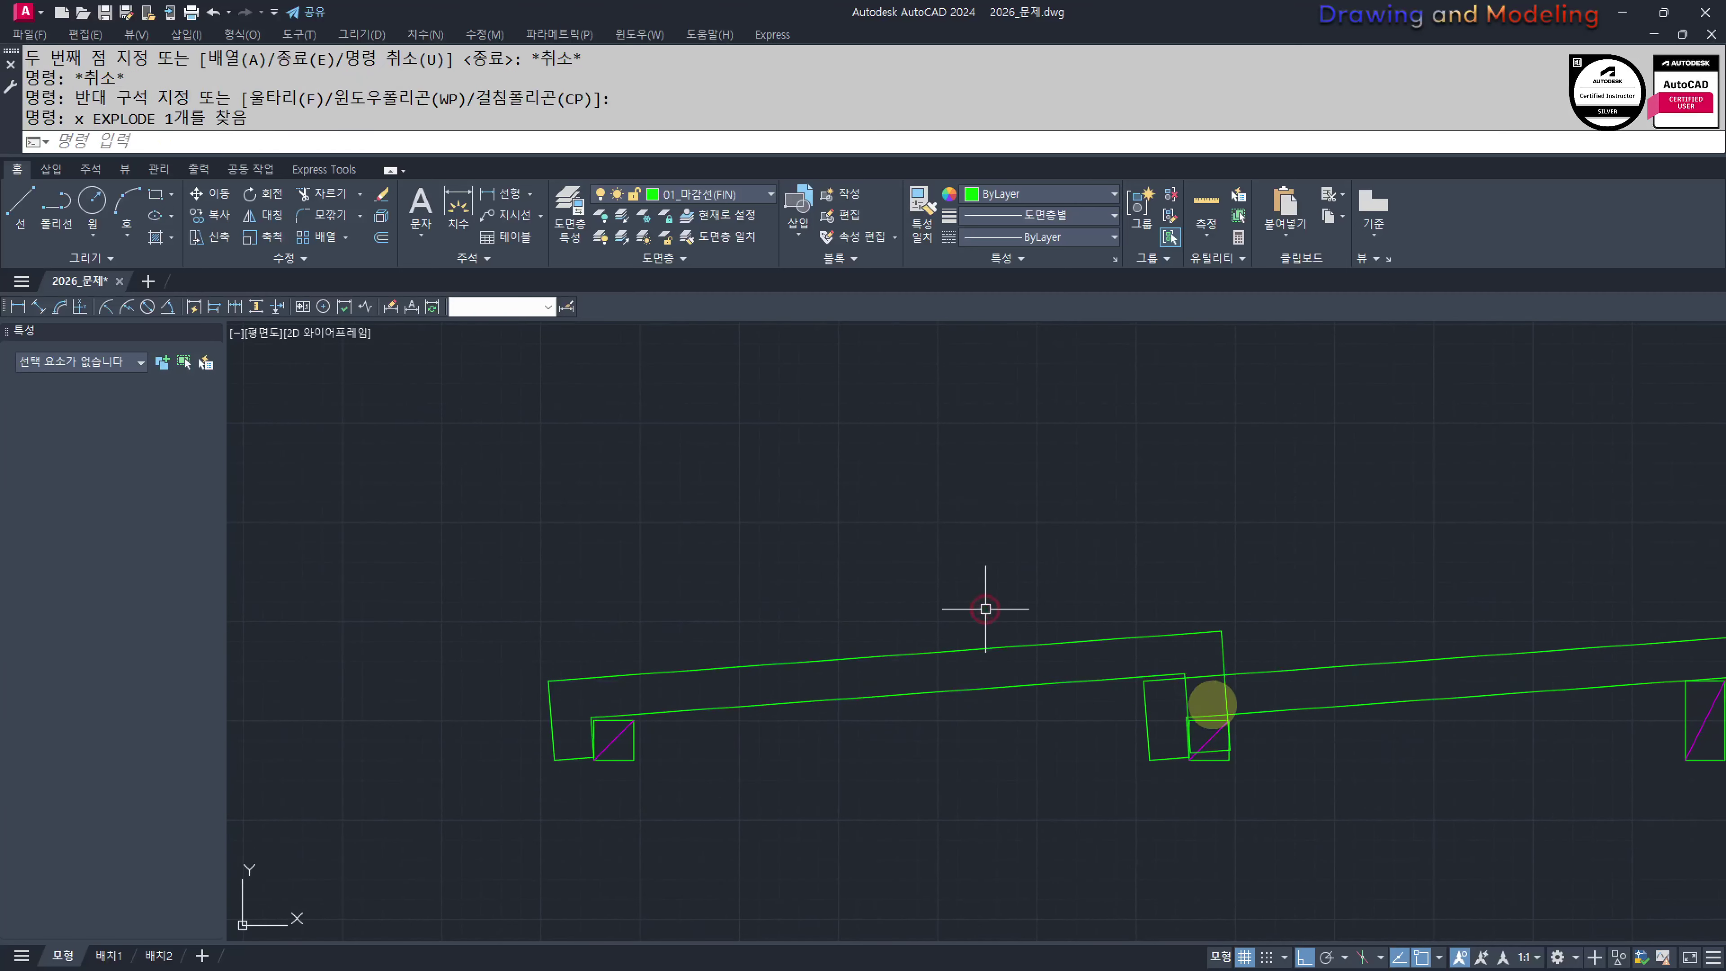
scroll(1195, 701, up, 2)
click(1196, 691)
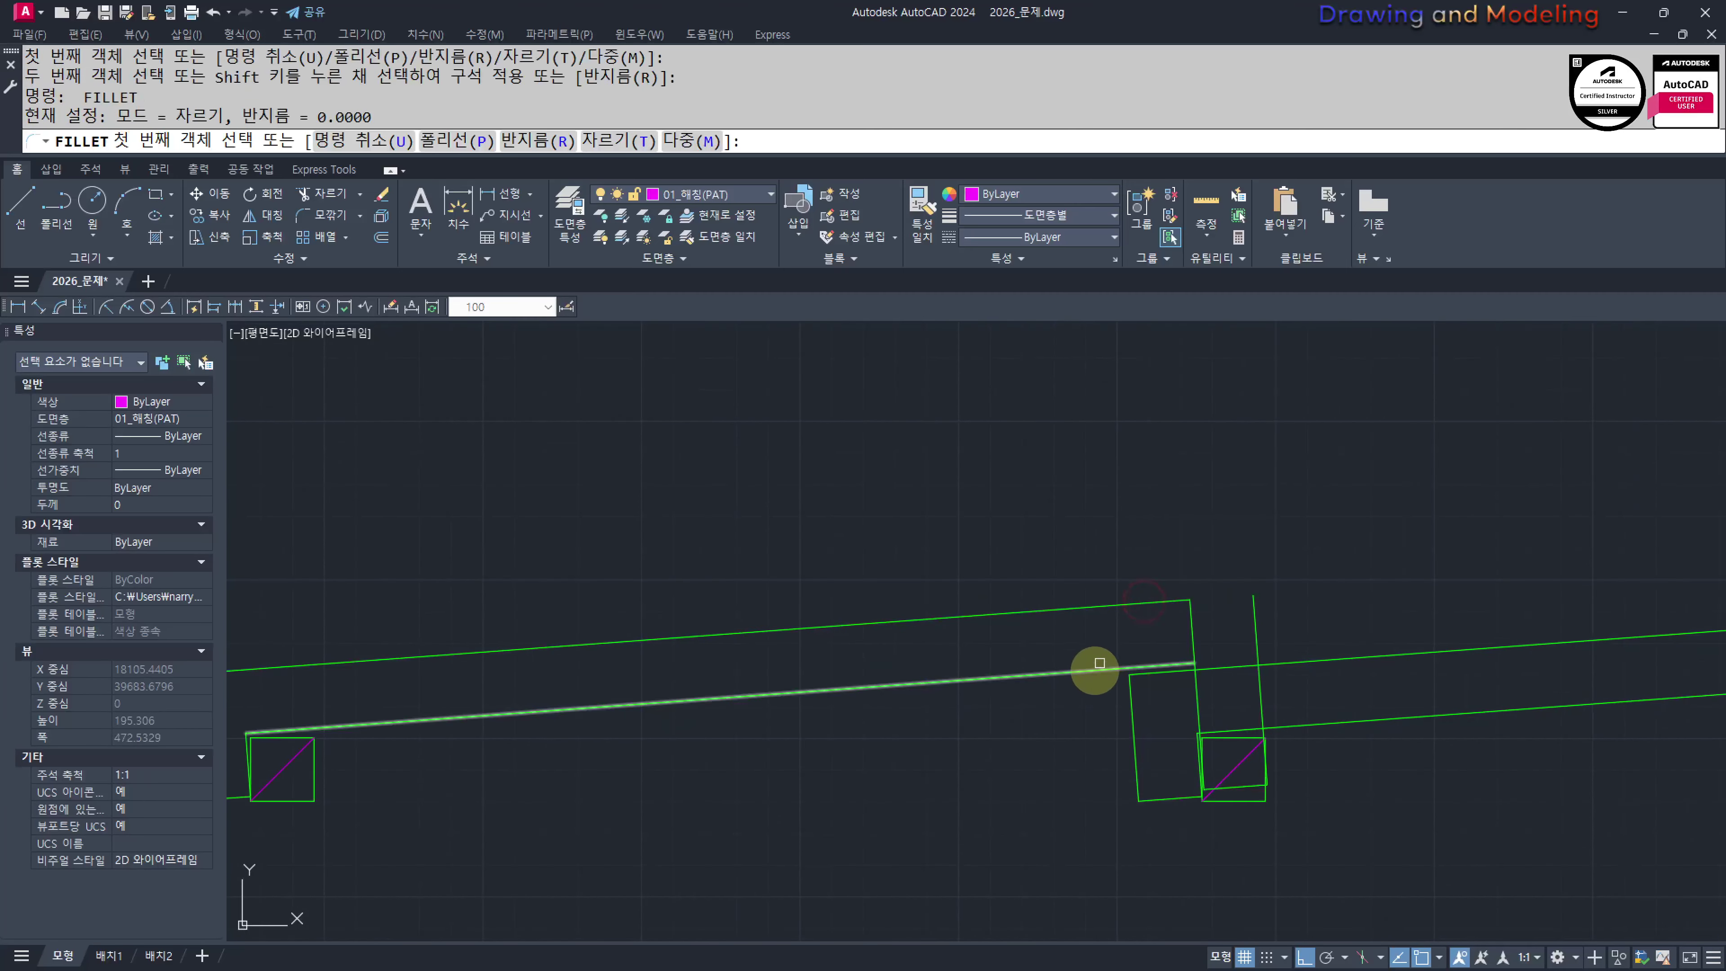
key(Escape)
key(Escape)
Erase the leftover outer and bottom lines of the left channel copy's right leg
scroll(1290, 598, up, 2)
click(1330, 580)
click(1229, 622)
text(e)
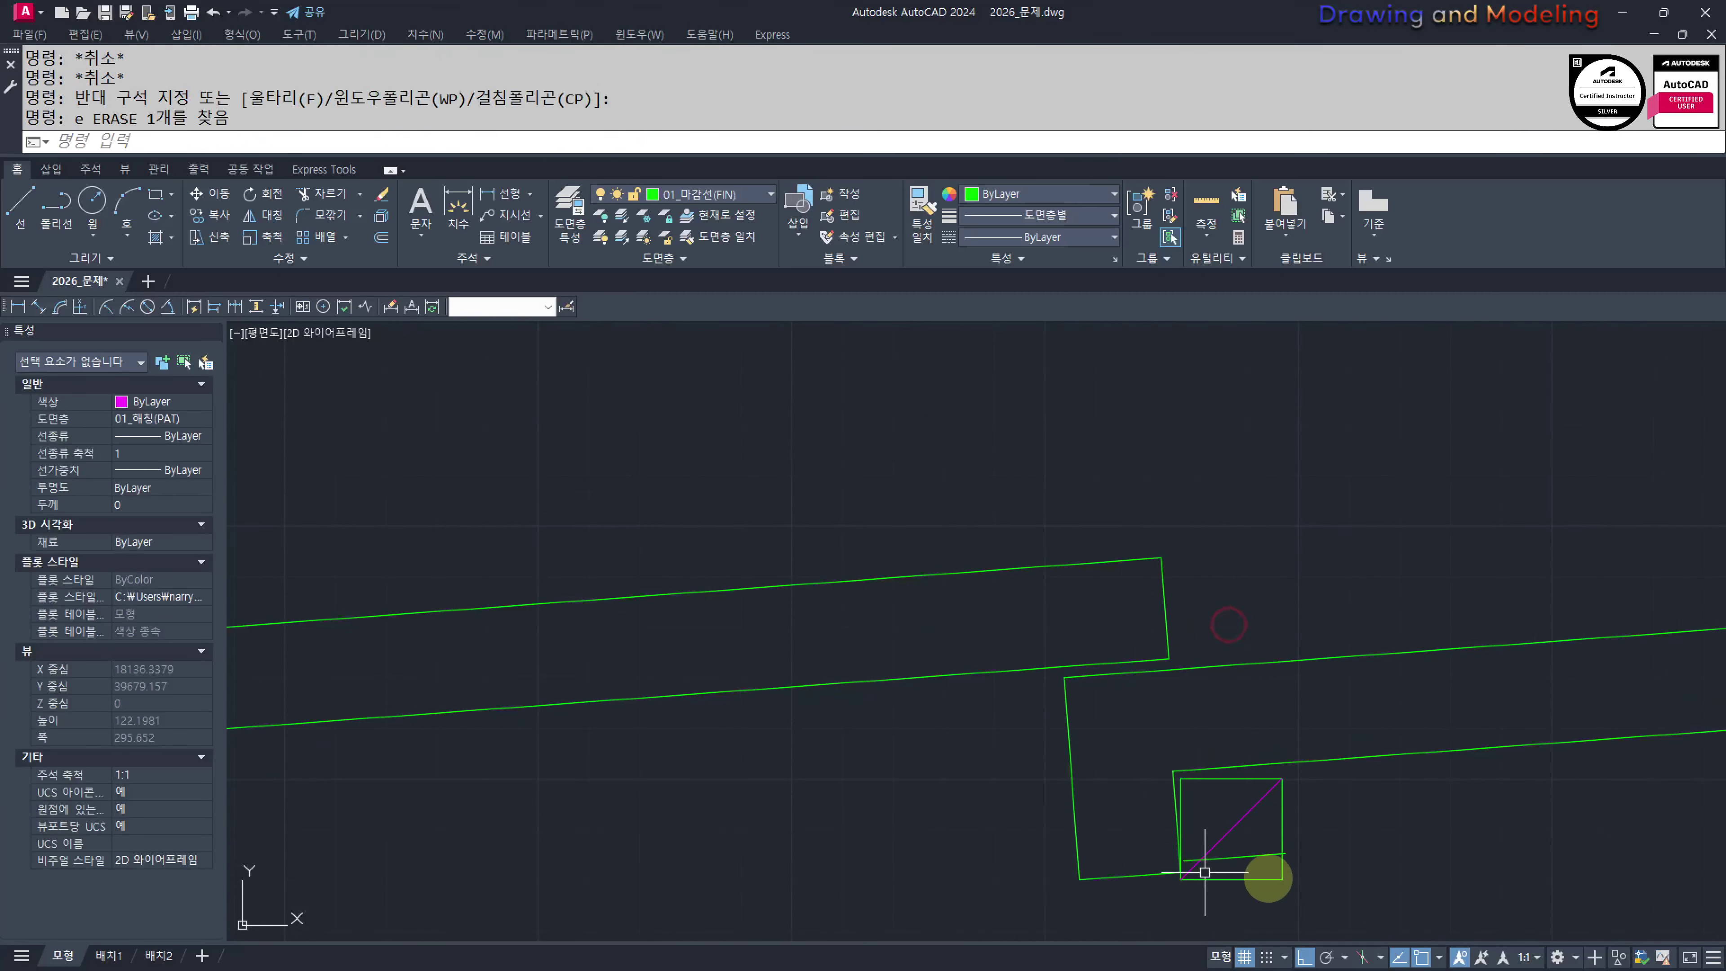
click(1275, 849)
text(e)
key(Escape)
key(Escape)
click(1252, 854)
text(e)
key(Escape)
key(Escape)
scroll(1082, 748, down, 2)
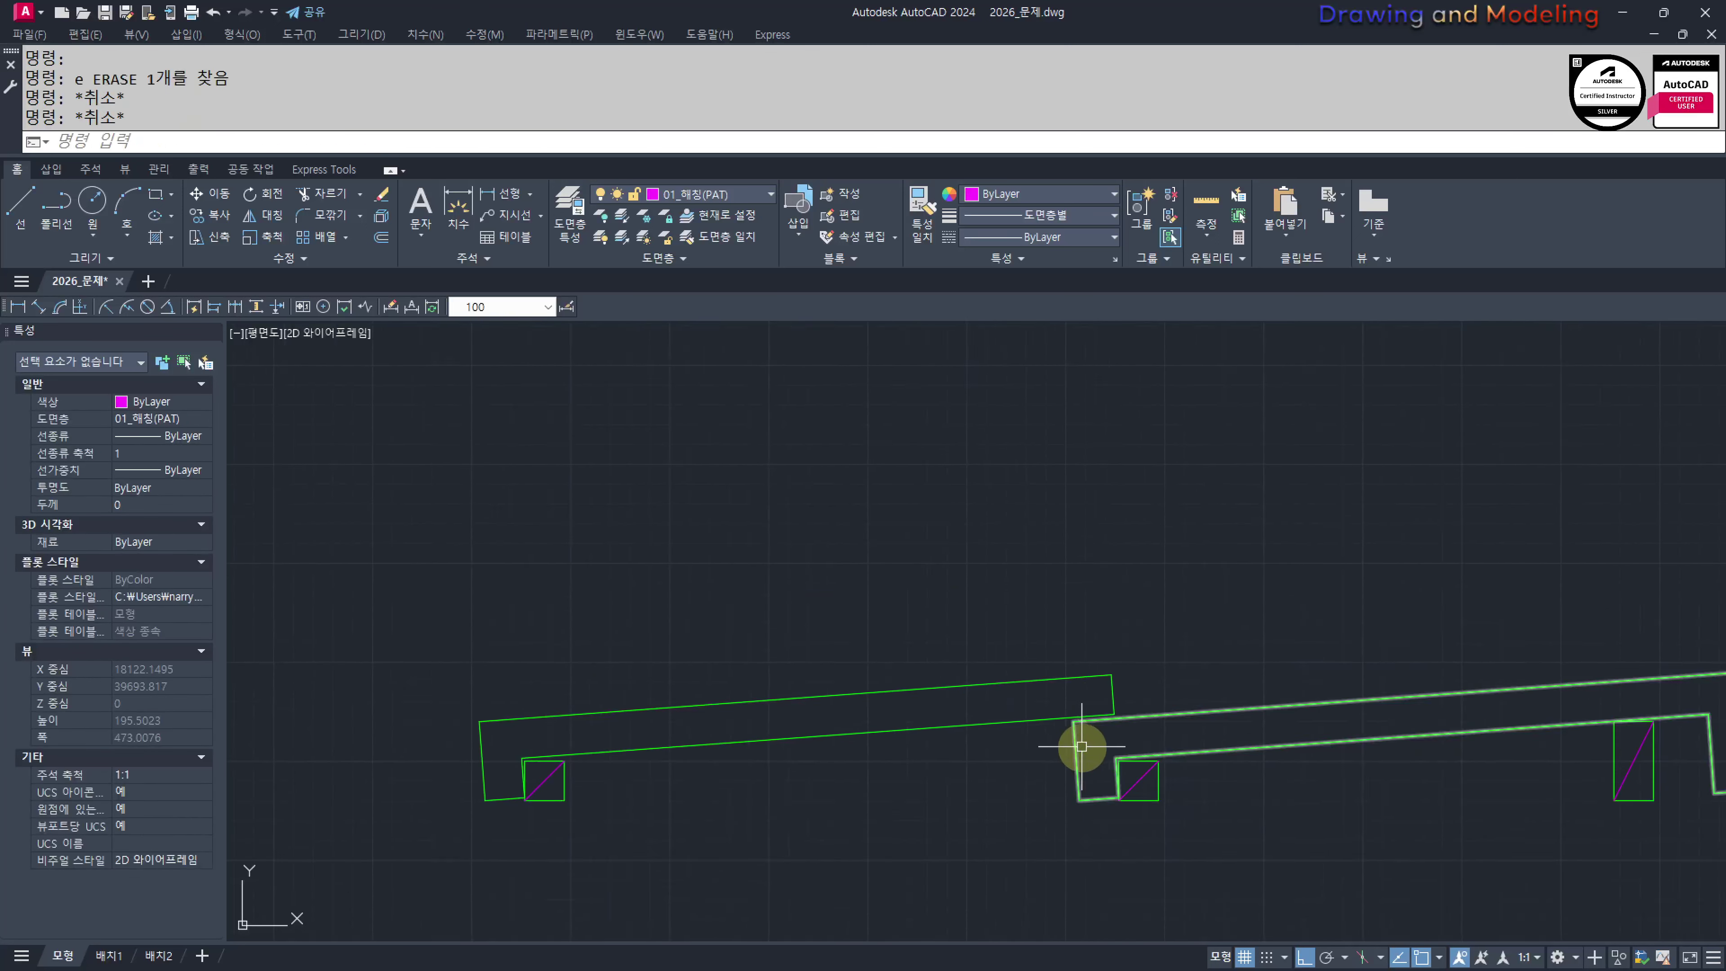
Join the six lines of the left tile profile into one polyline
middle_drag(1082, 748, 1176, 765)
click(1152, 607)
click(1306, 763)
middle_drag(921, 747, 1181, 735)
click(1013, 616)
click(1143, 817)
click(791, 651)
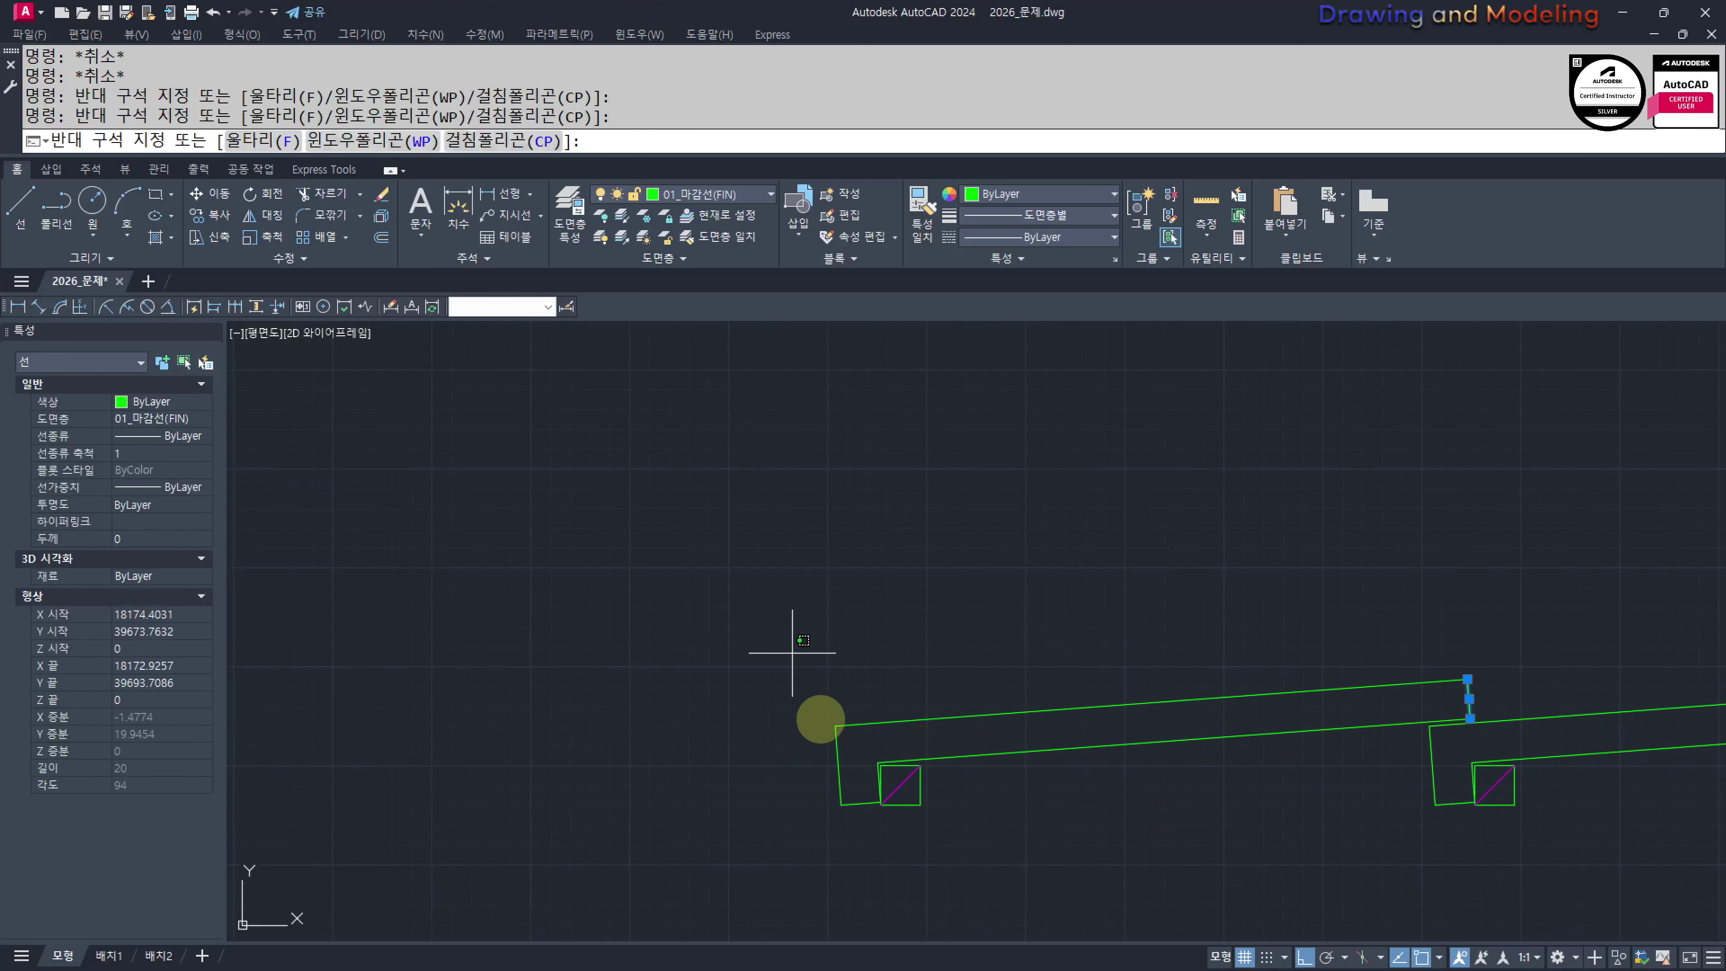
click(897, 847)
click(1207, 815)
click(1126, 613)
middle_drag(1286, 788, 1117, 735)
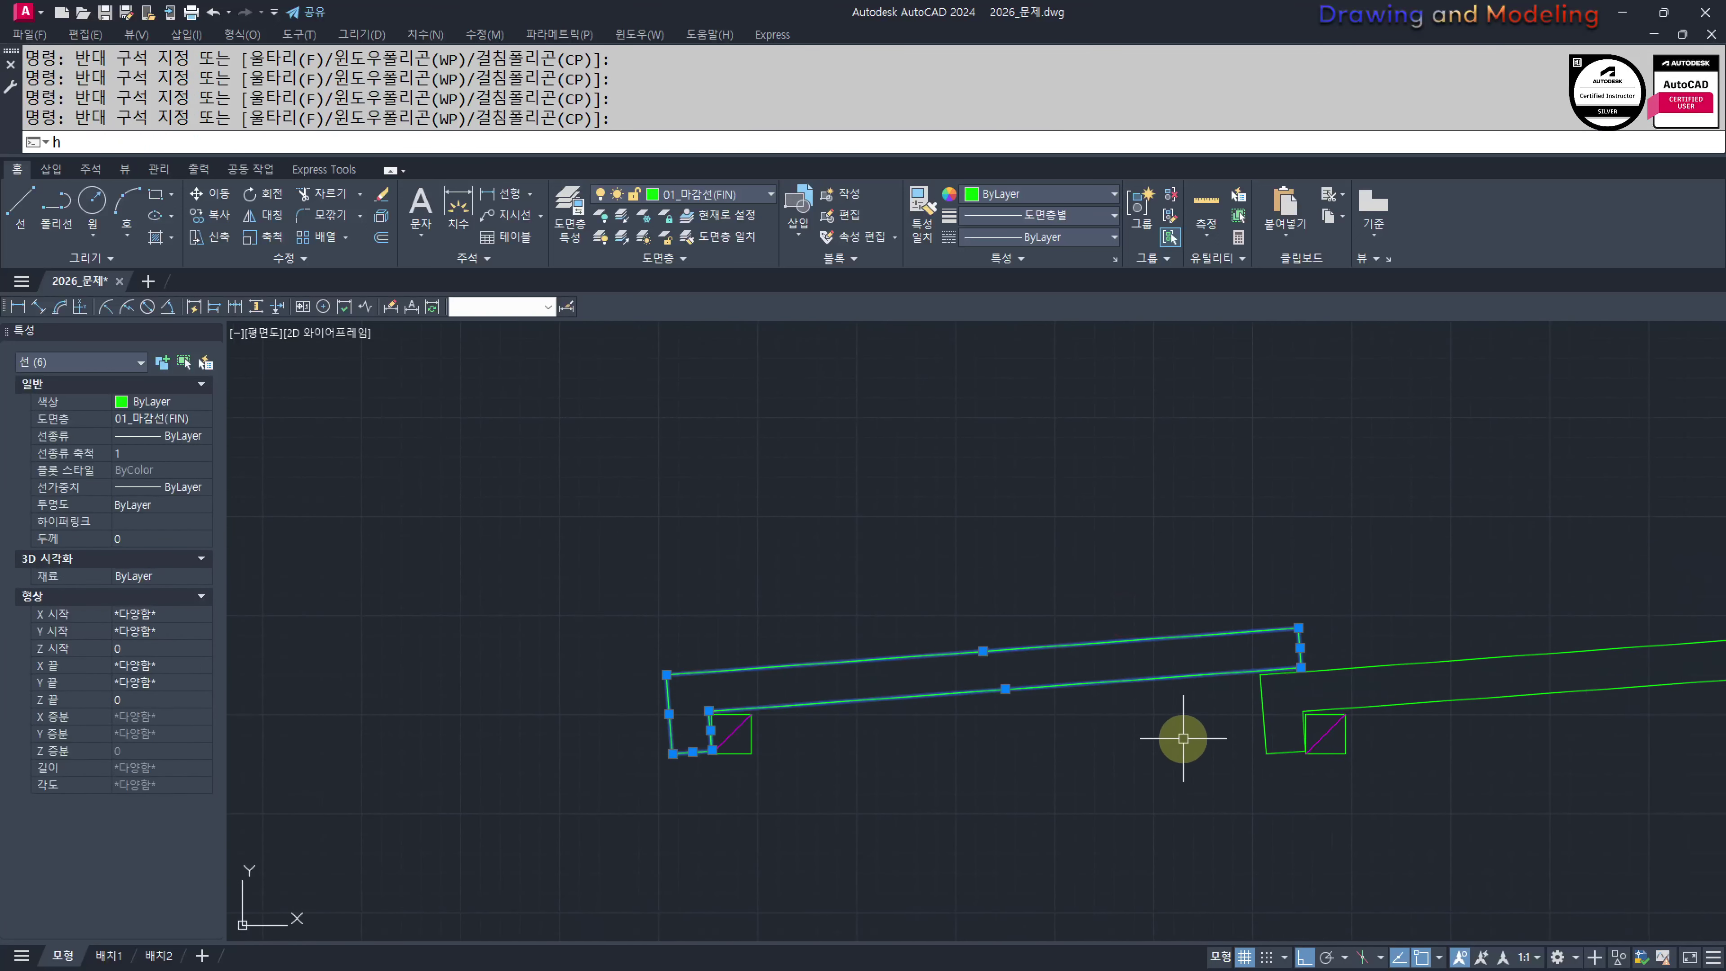
text(j)
key(Return)
key(Escape)
key(Escape)
scroll(1179, 732, up, 4)
middle_drag(1225, 609, 1207, 541)
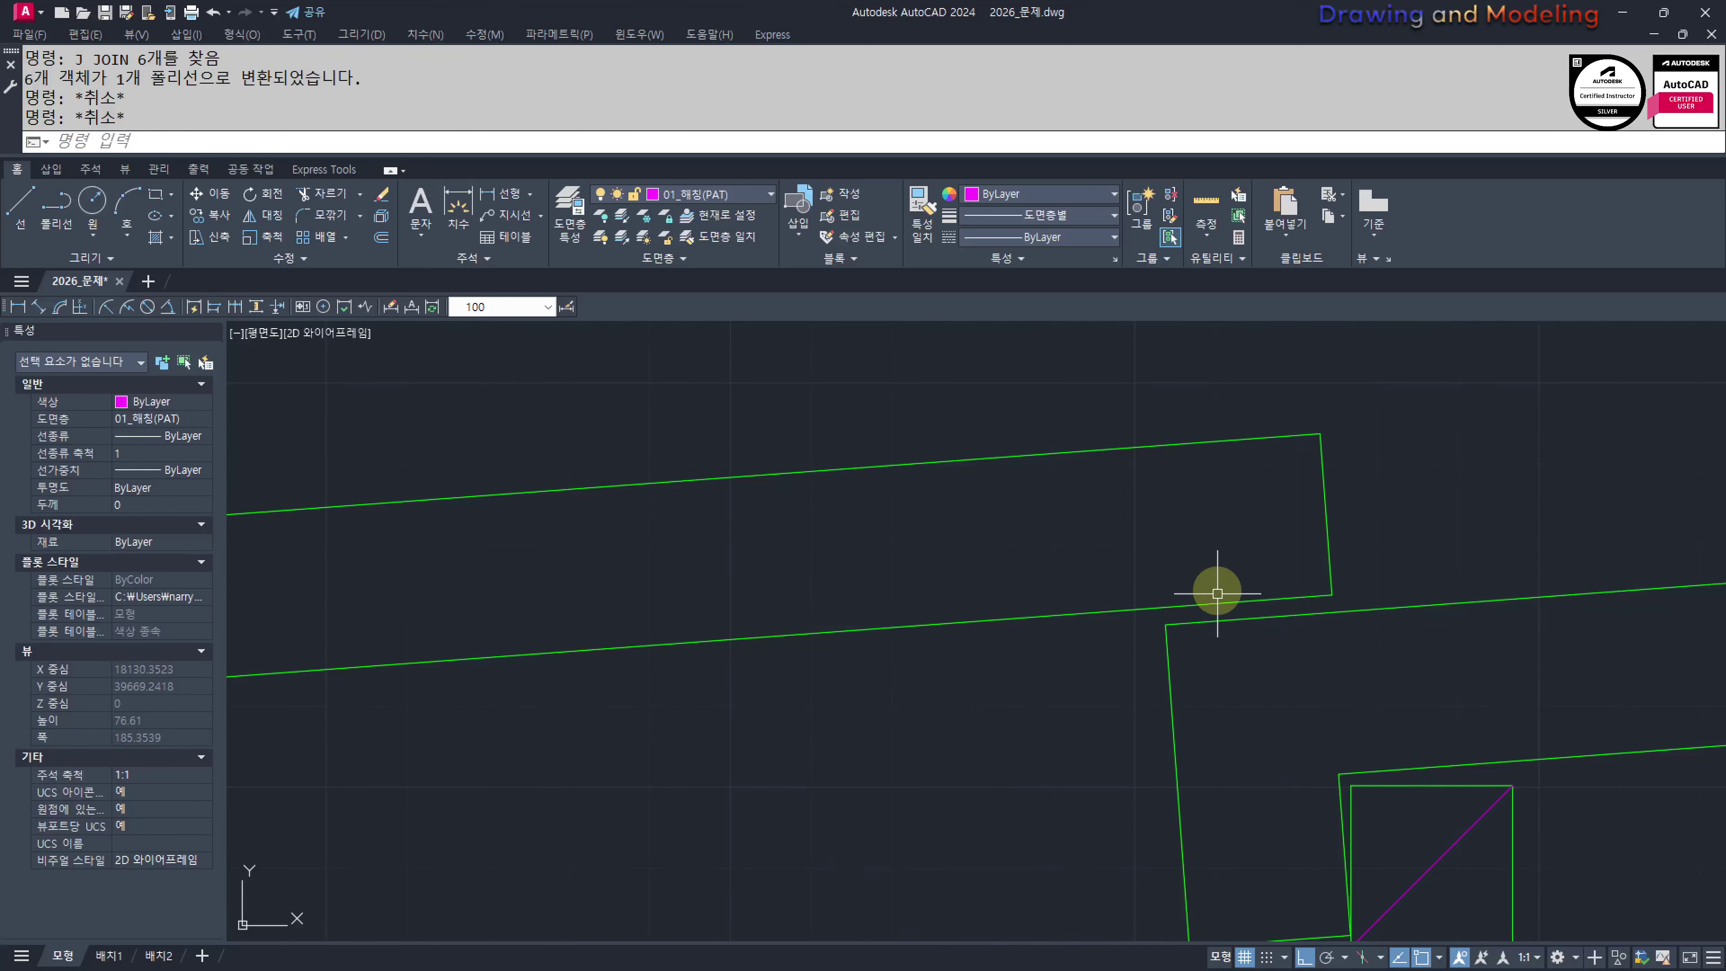
Mirror both overlapping tile profiles and their battens about a vertical axis beside them, keeping the originals
scroll(1032, 653, down, 5)
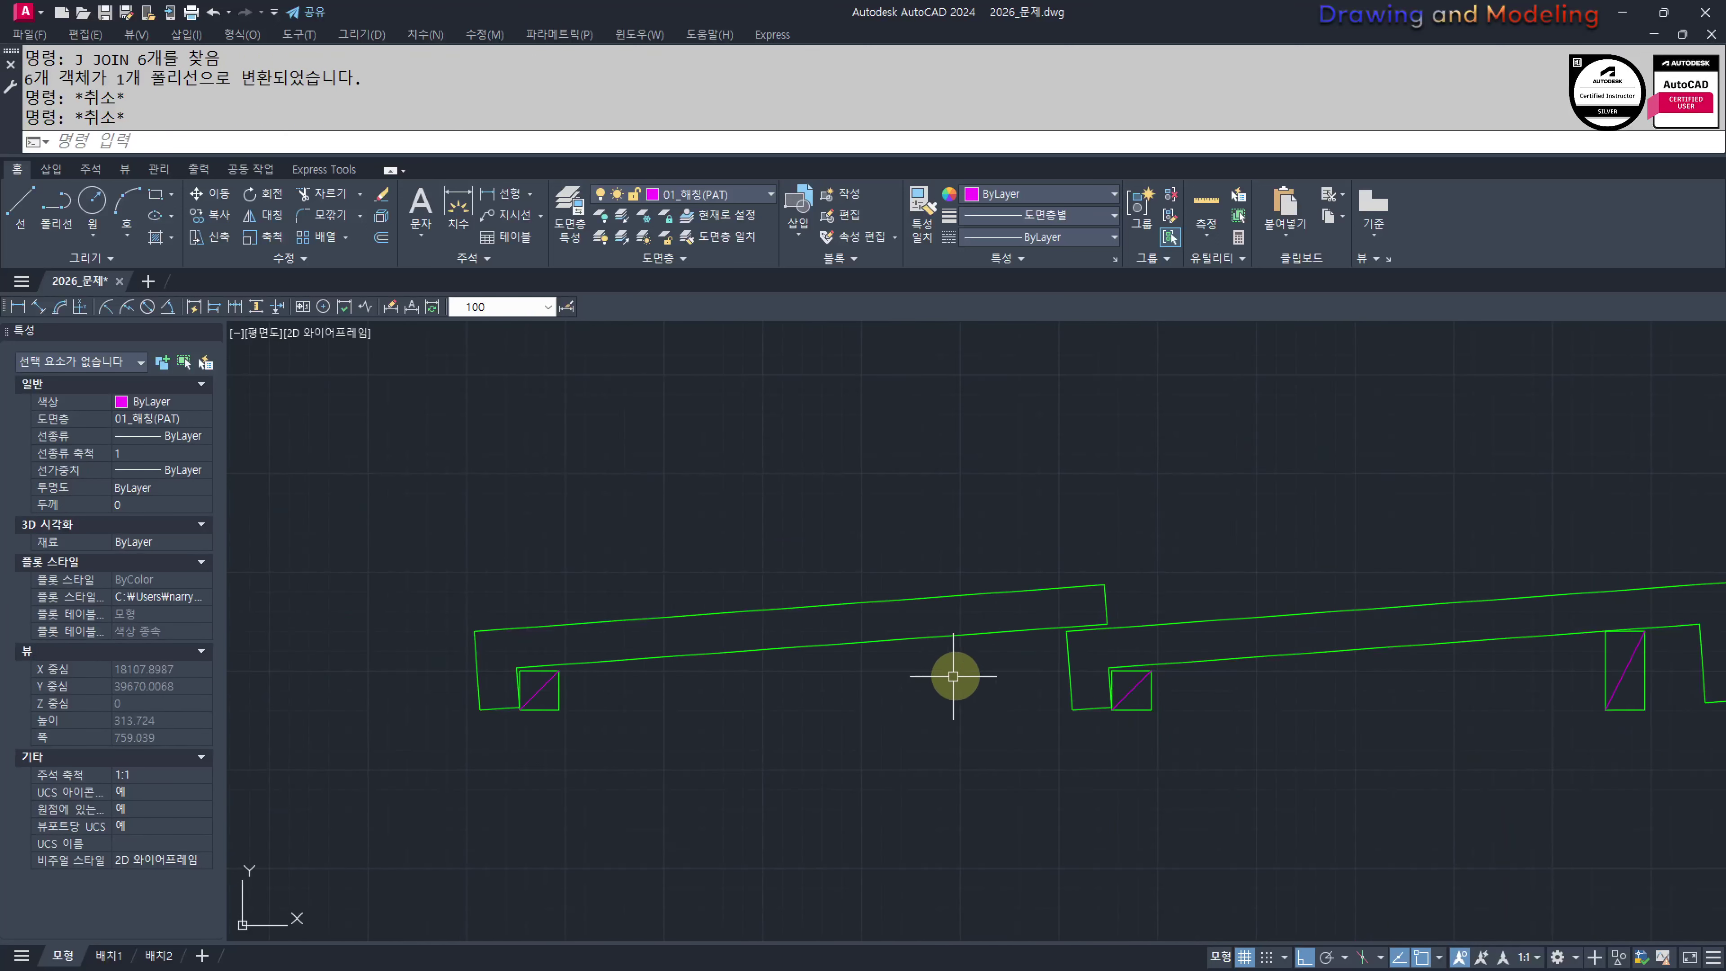
scroll(1077, 654, down, 2)
middle_drag(1059, 667, 1012, 680)
click(1311, 741)
click(670, 570)
middle_drag(1232, 586, 1080, 605)
scroll(1100, 601, down, 1)
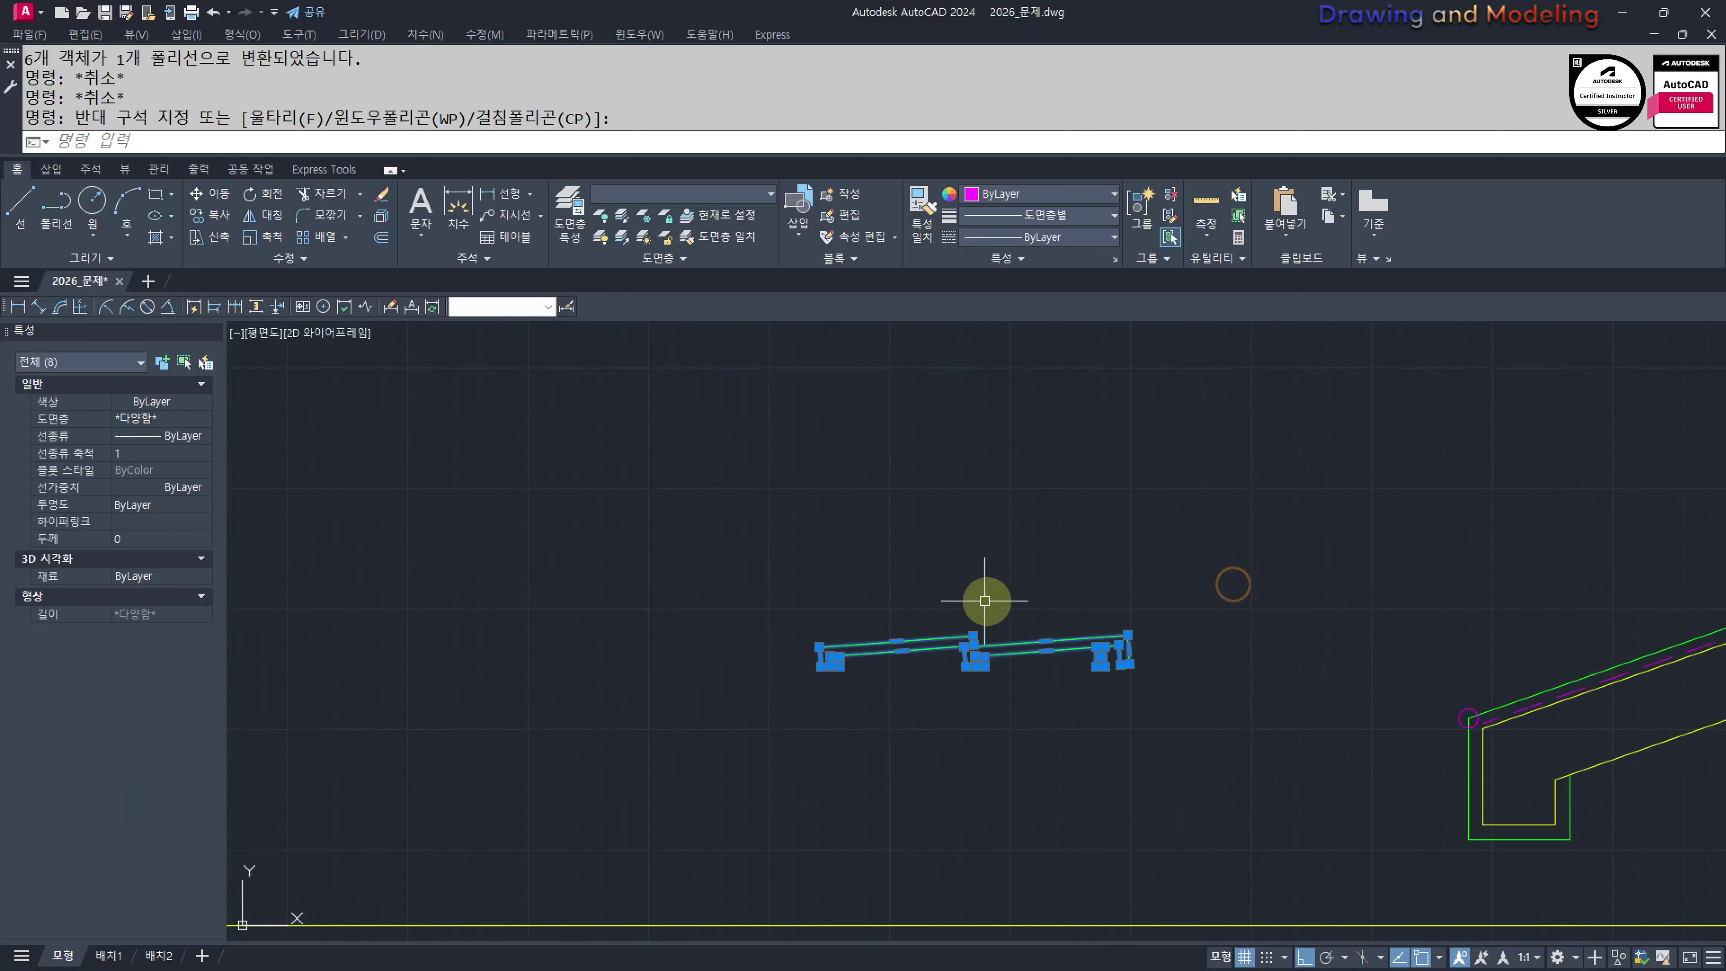
middle_drag(963, 601, 866, 610)
text(mi)
key(space)
click(1048, 626)
click(1057, 519)
key(space)
key(Escape)
Erase the original tile profiles and battens, leaving only the mirrored set
click(1025, 535)
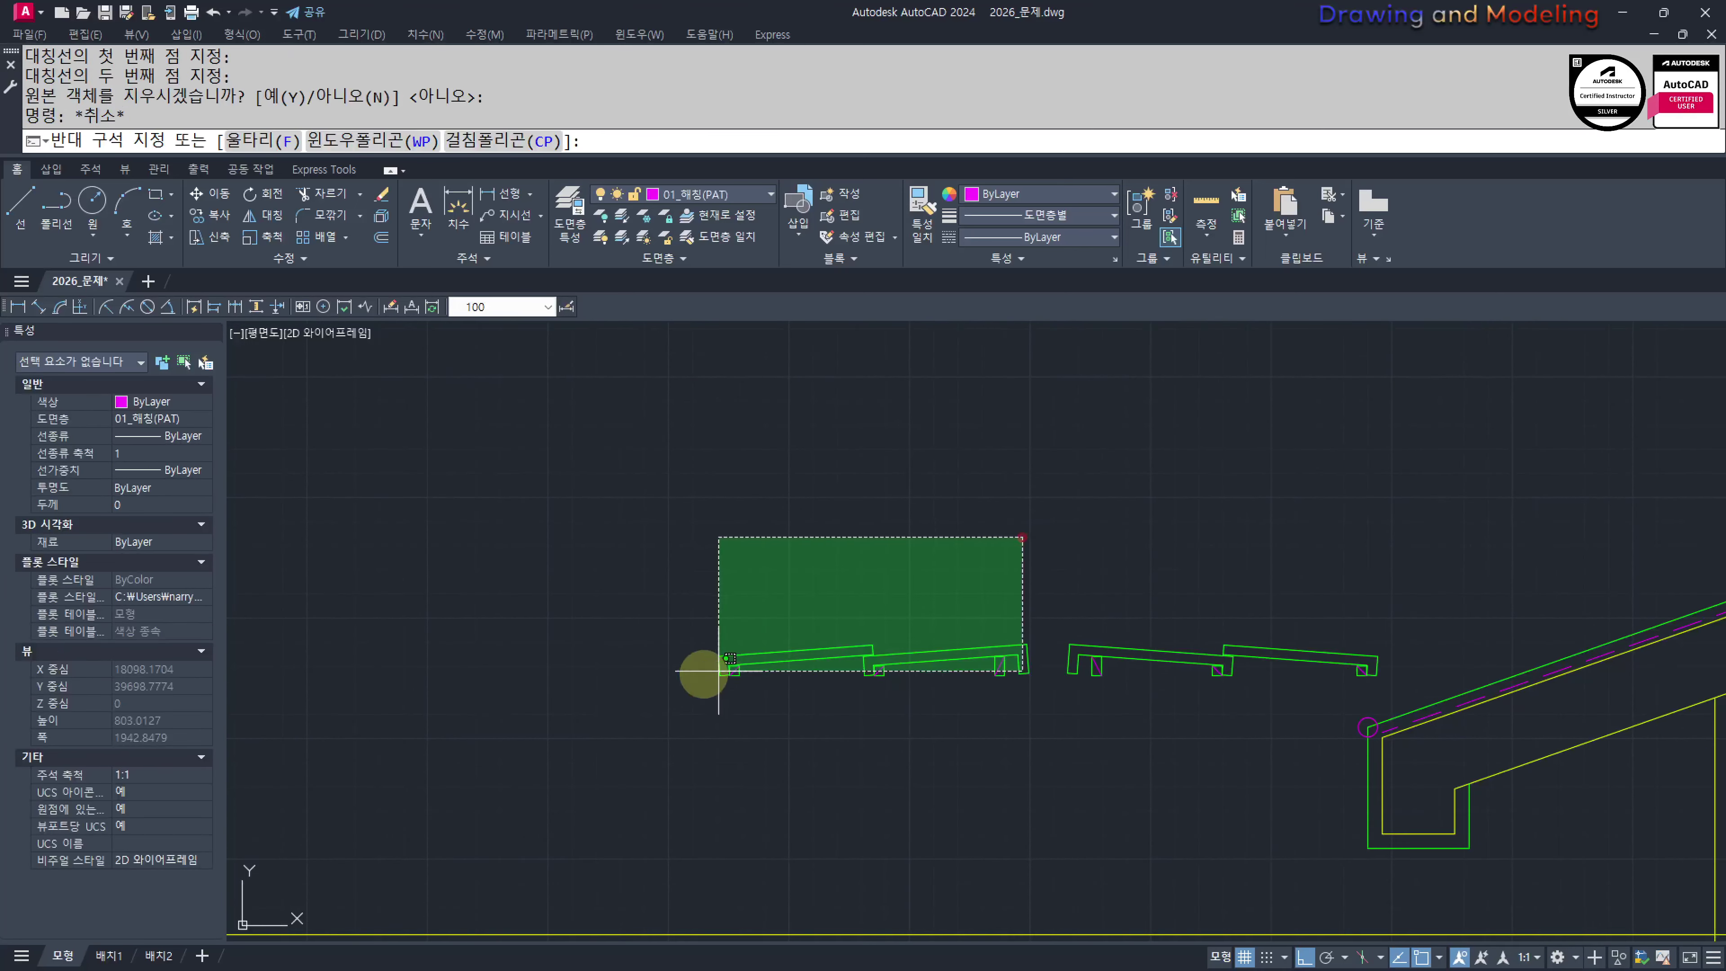
click(556, 726)
key(Delete)
key(Escape)
Move the mirrored tile profiles and battens to just above the eave of the roof slope
middle_drag(1273, 721, 1098, 717)
click(1114, 690)
click(800, 601)
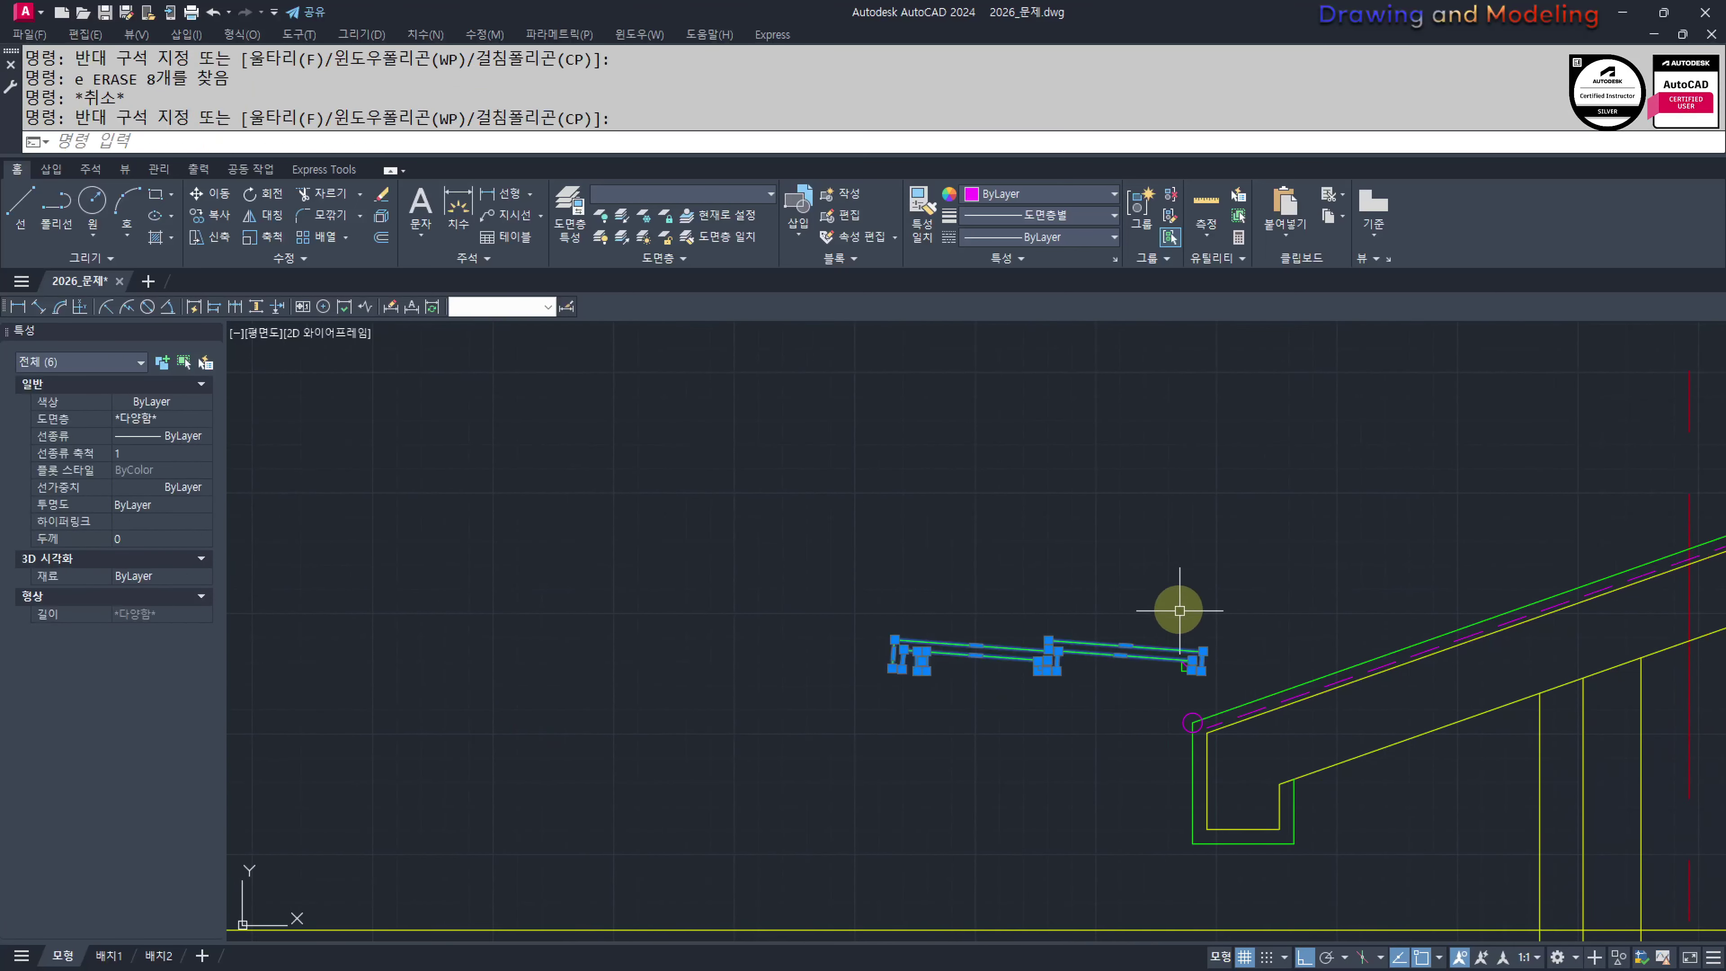
click(1114, 694)
click(828, 717)
click(1024, 617)
middle_drag(1101, 594, 1079, 609)
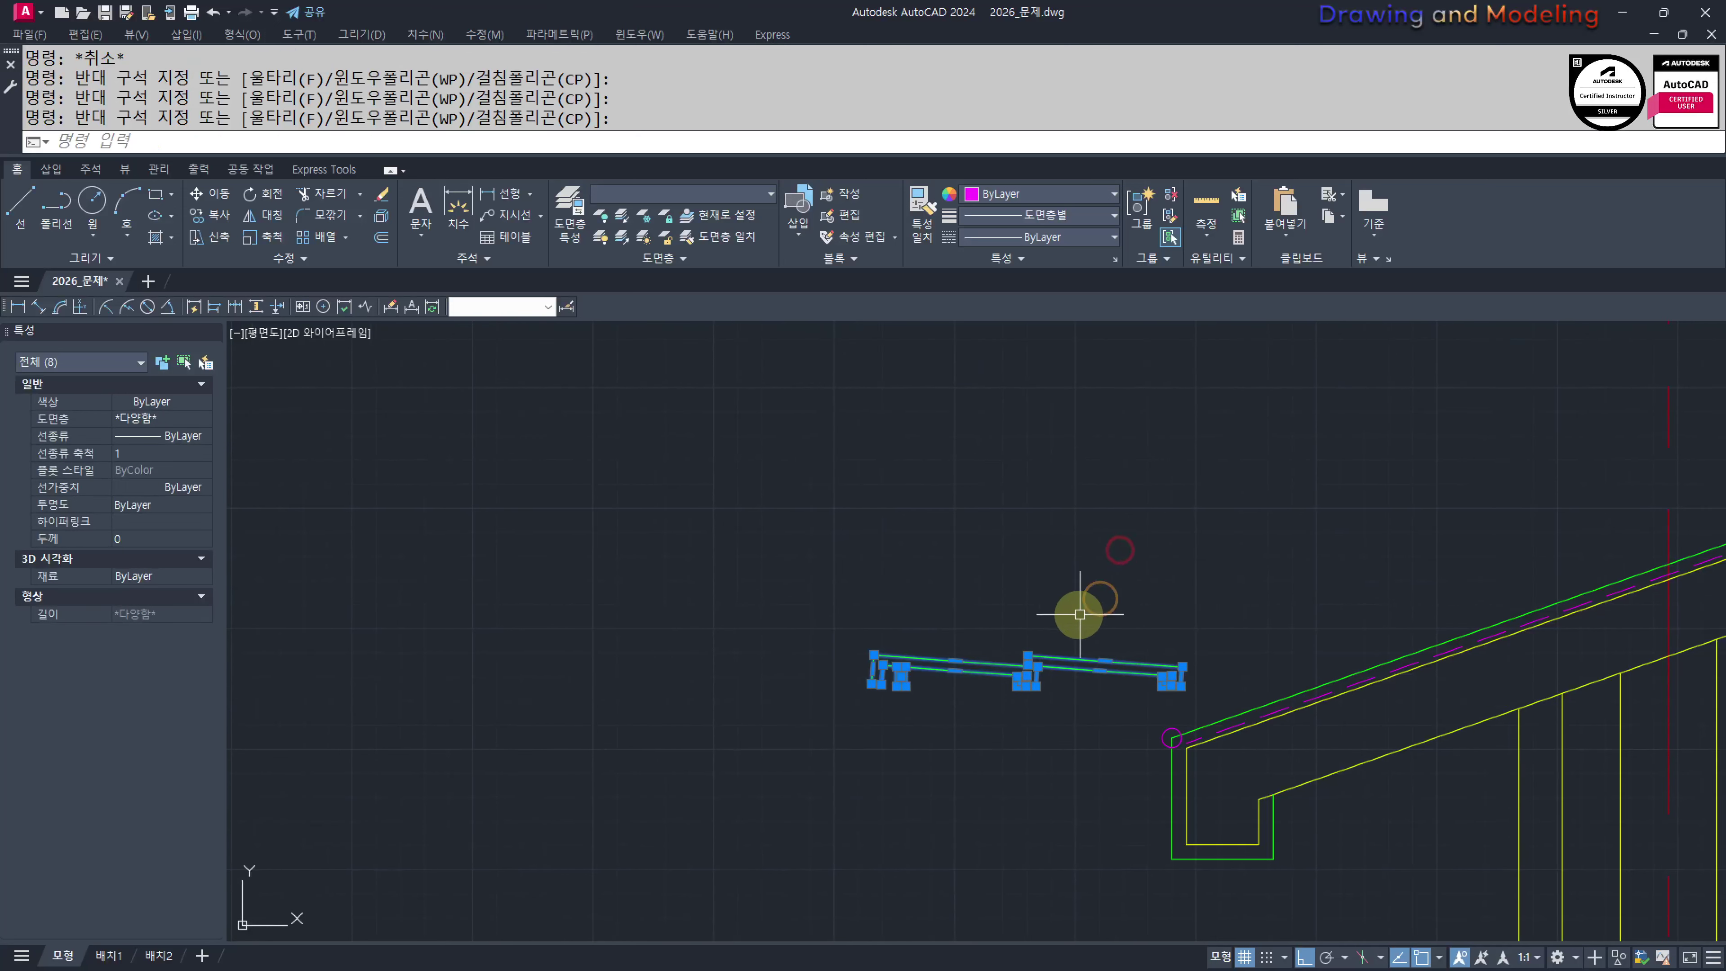
text(m)
key(Return)
click(965, 623)
key(F8)
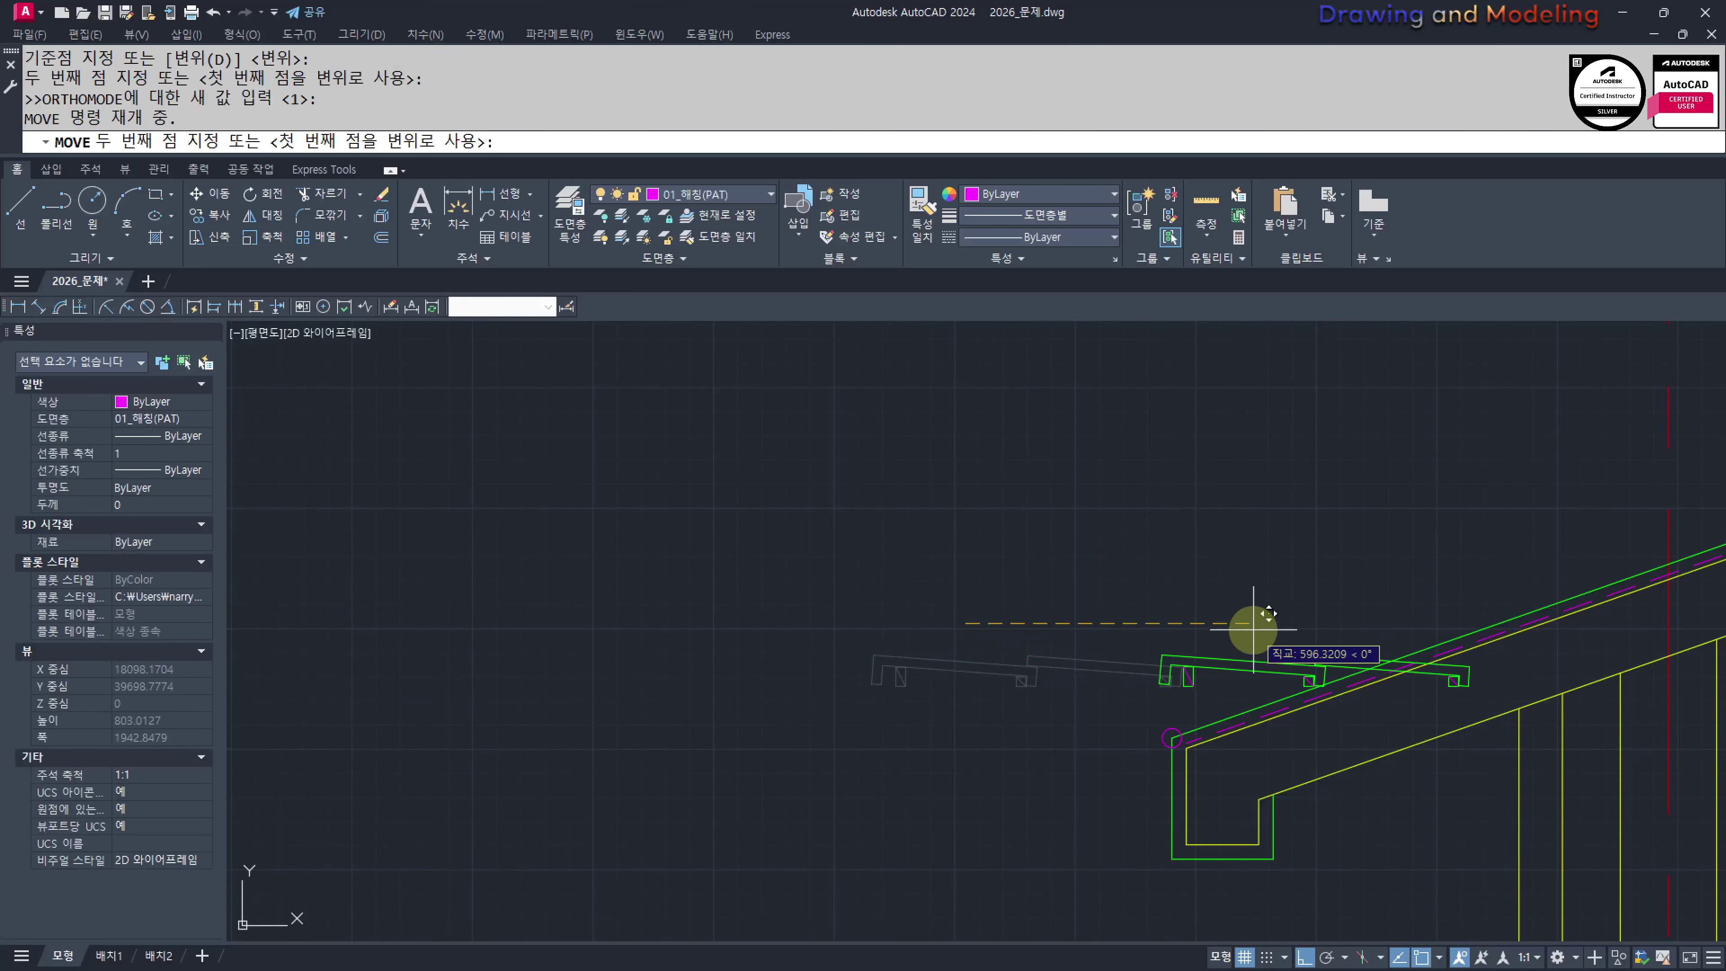
shift+click(1225, 505)
key(Escape)
key(Escape)
middle_drag(1165, 695, 1136, 645)
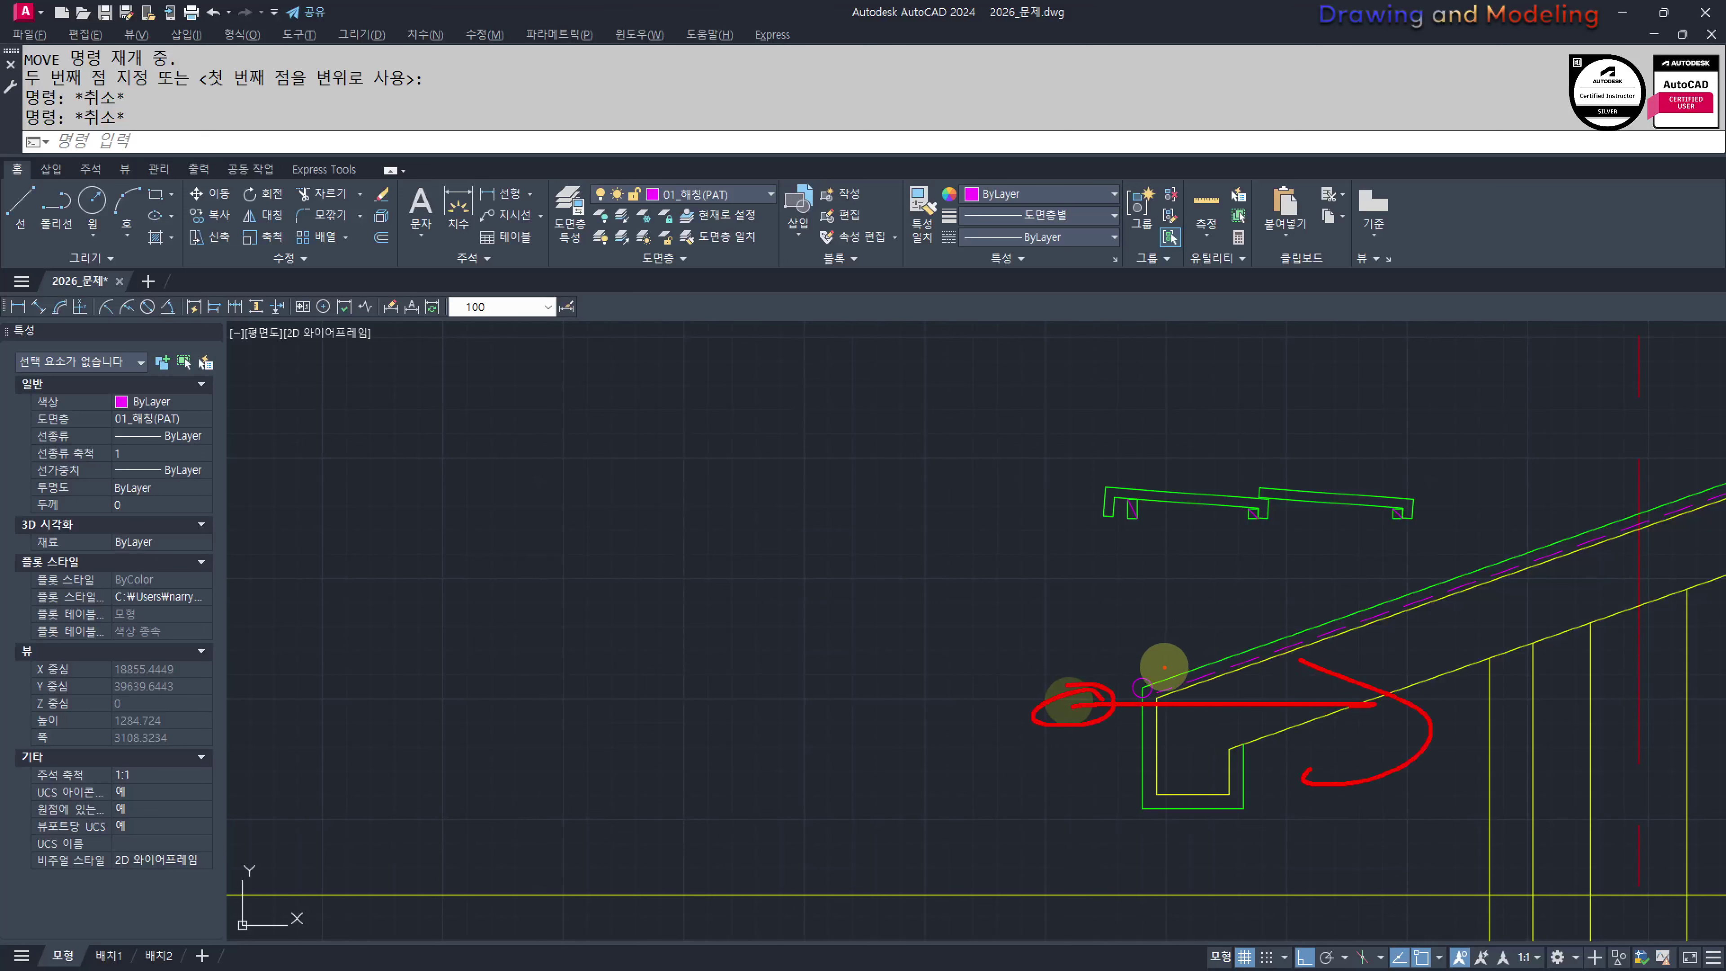
key(Escape)
key(Escape)
Align the tile set to the outer roof line without scaling, placing the tall batten's lower corner where the guide circle crosses that line
middle_drag(1290, 579, 1288, 627)
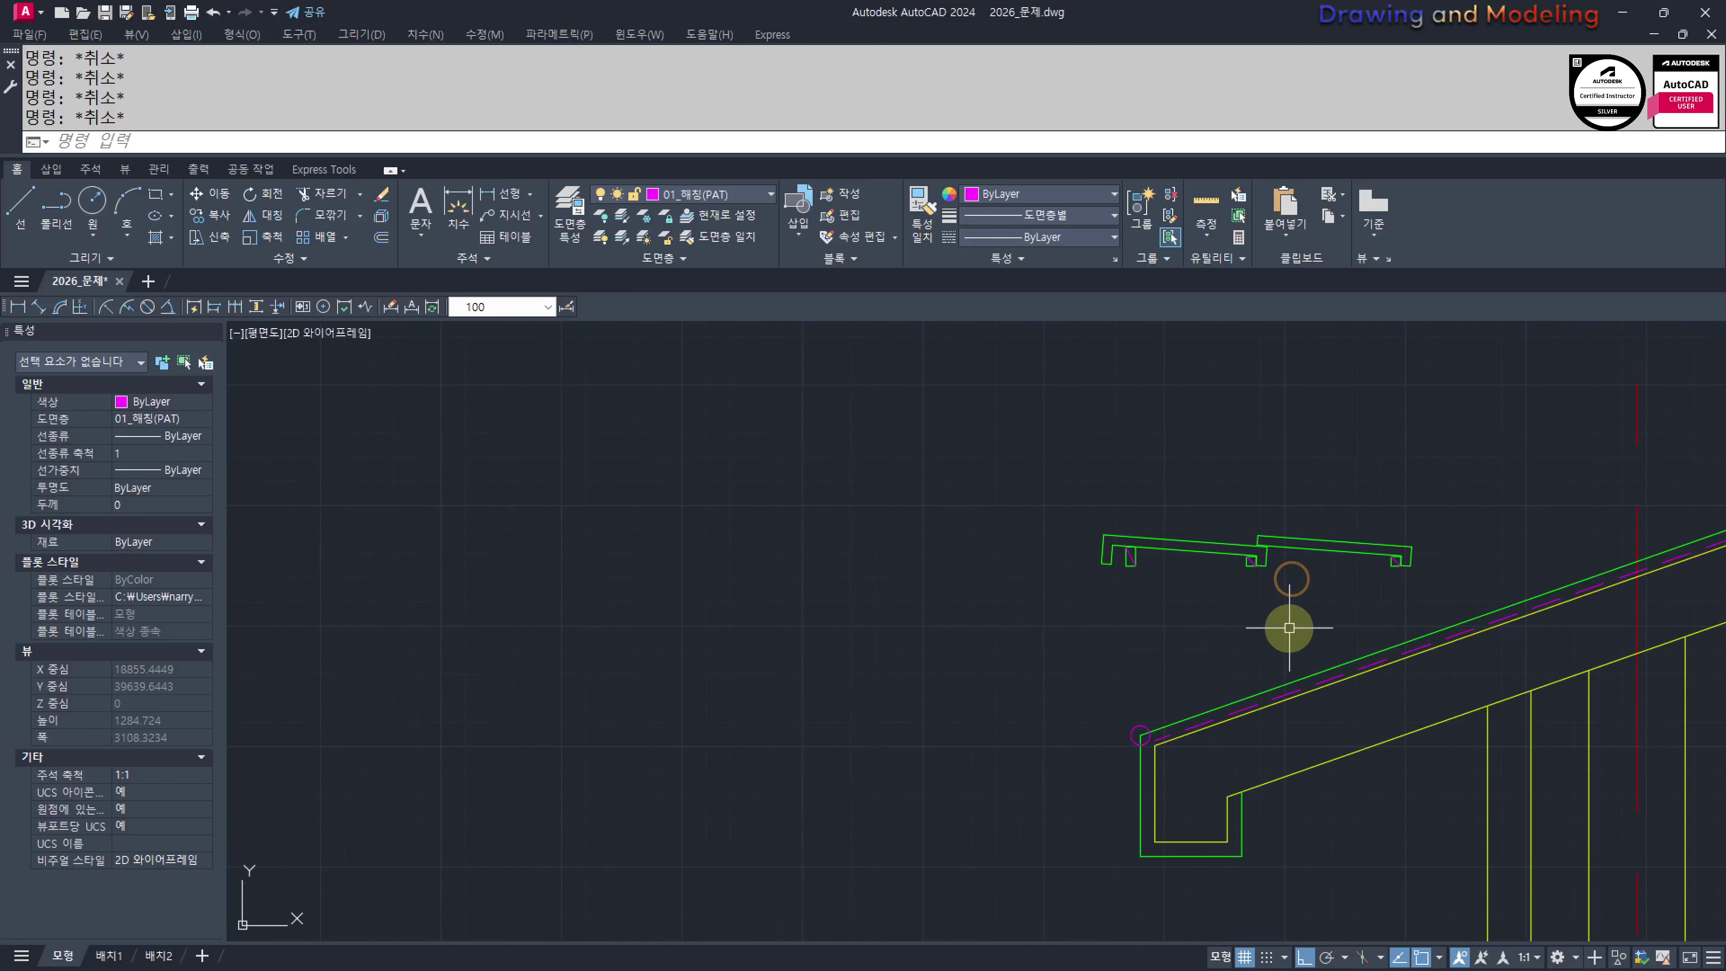
click(1452, 598)
click(1028, 485)
middle_drag(1206, 579, 1158, 583)
text(a)
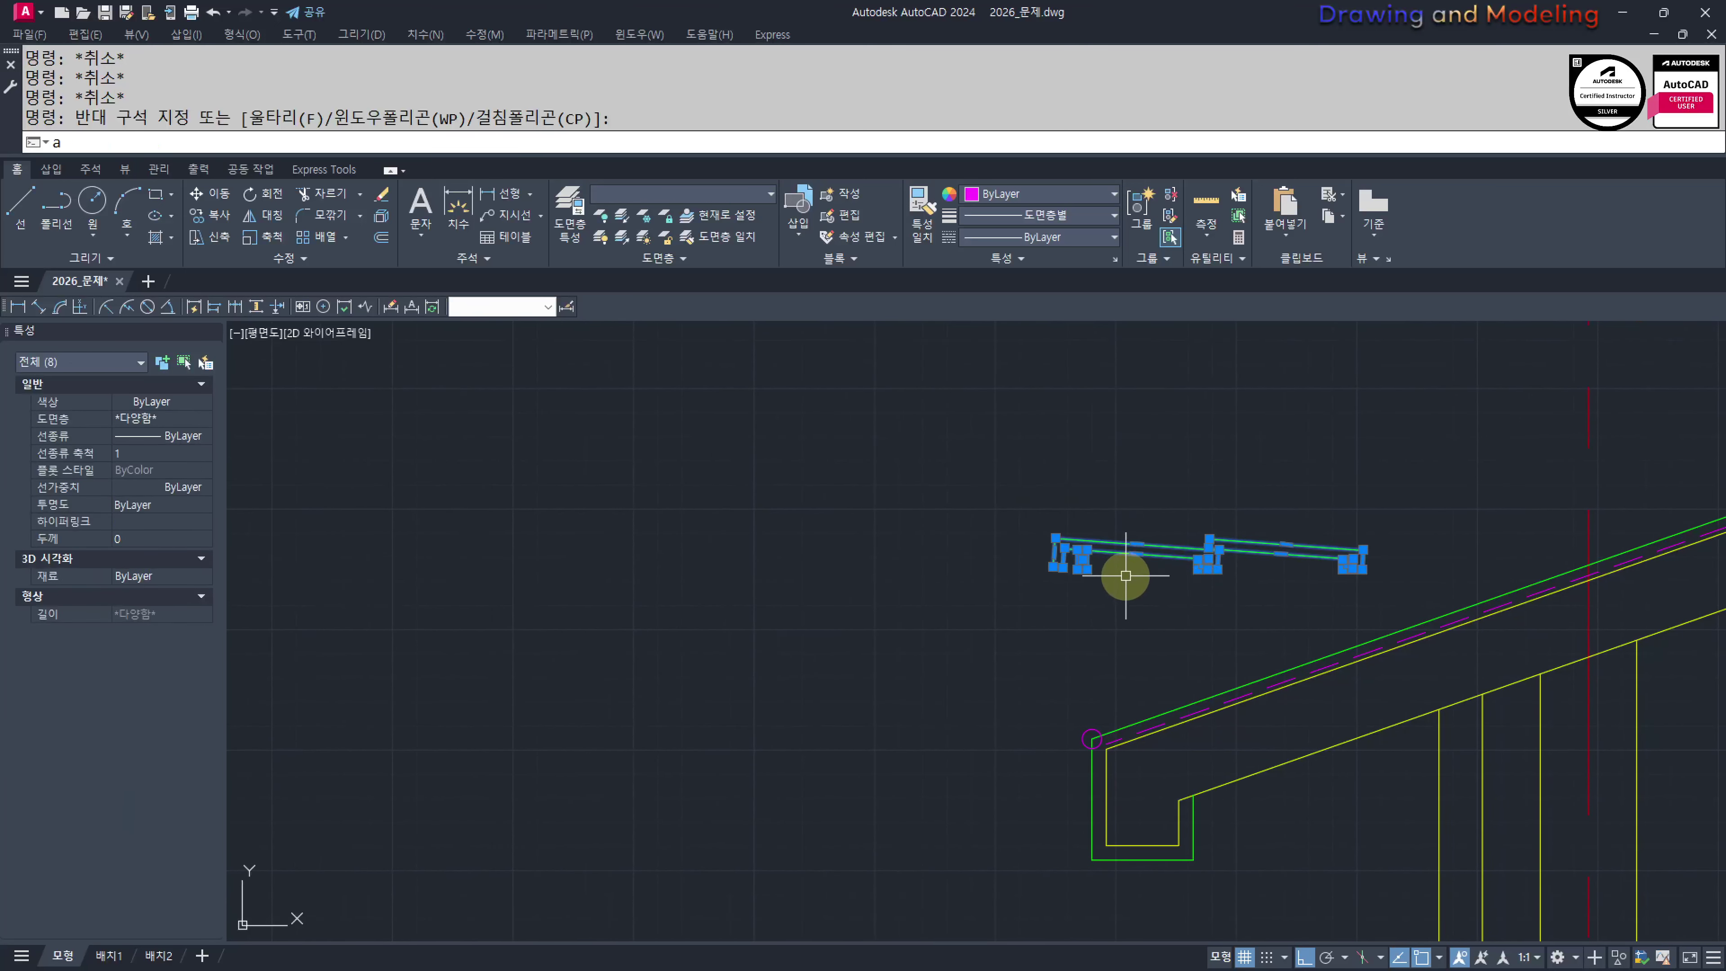
text(l)
key(space)
scroll(1078, 567, up, 2)
click(1074, 572)
scroll(1111, 616, down, 1)
middle_drag(1116, 677, 1135, 471)
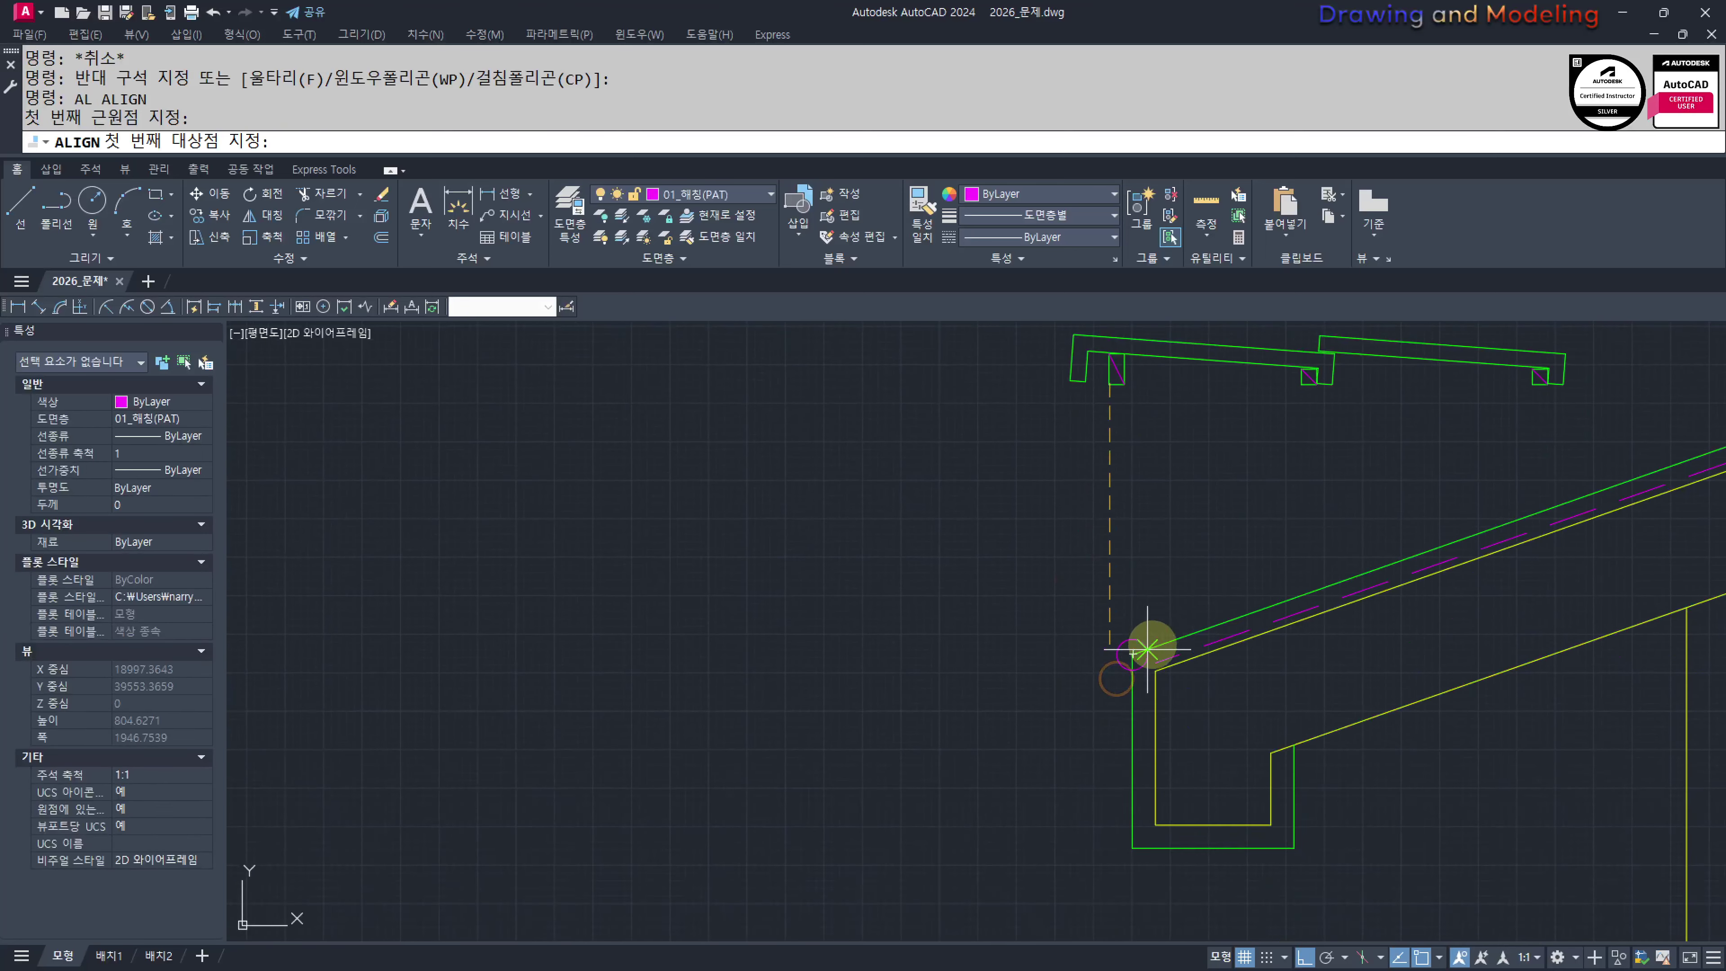
scroll(1147, 649, up, 4)
click(1185, 658)
scroll(1155, 660, down, 4)
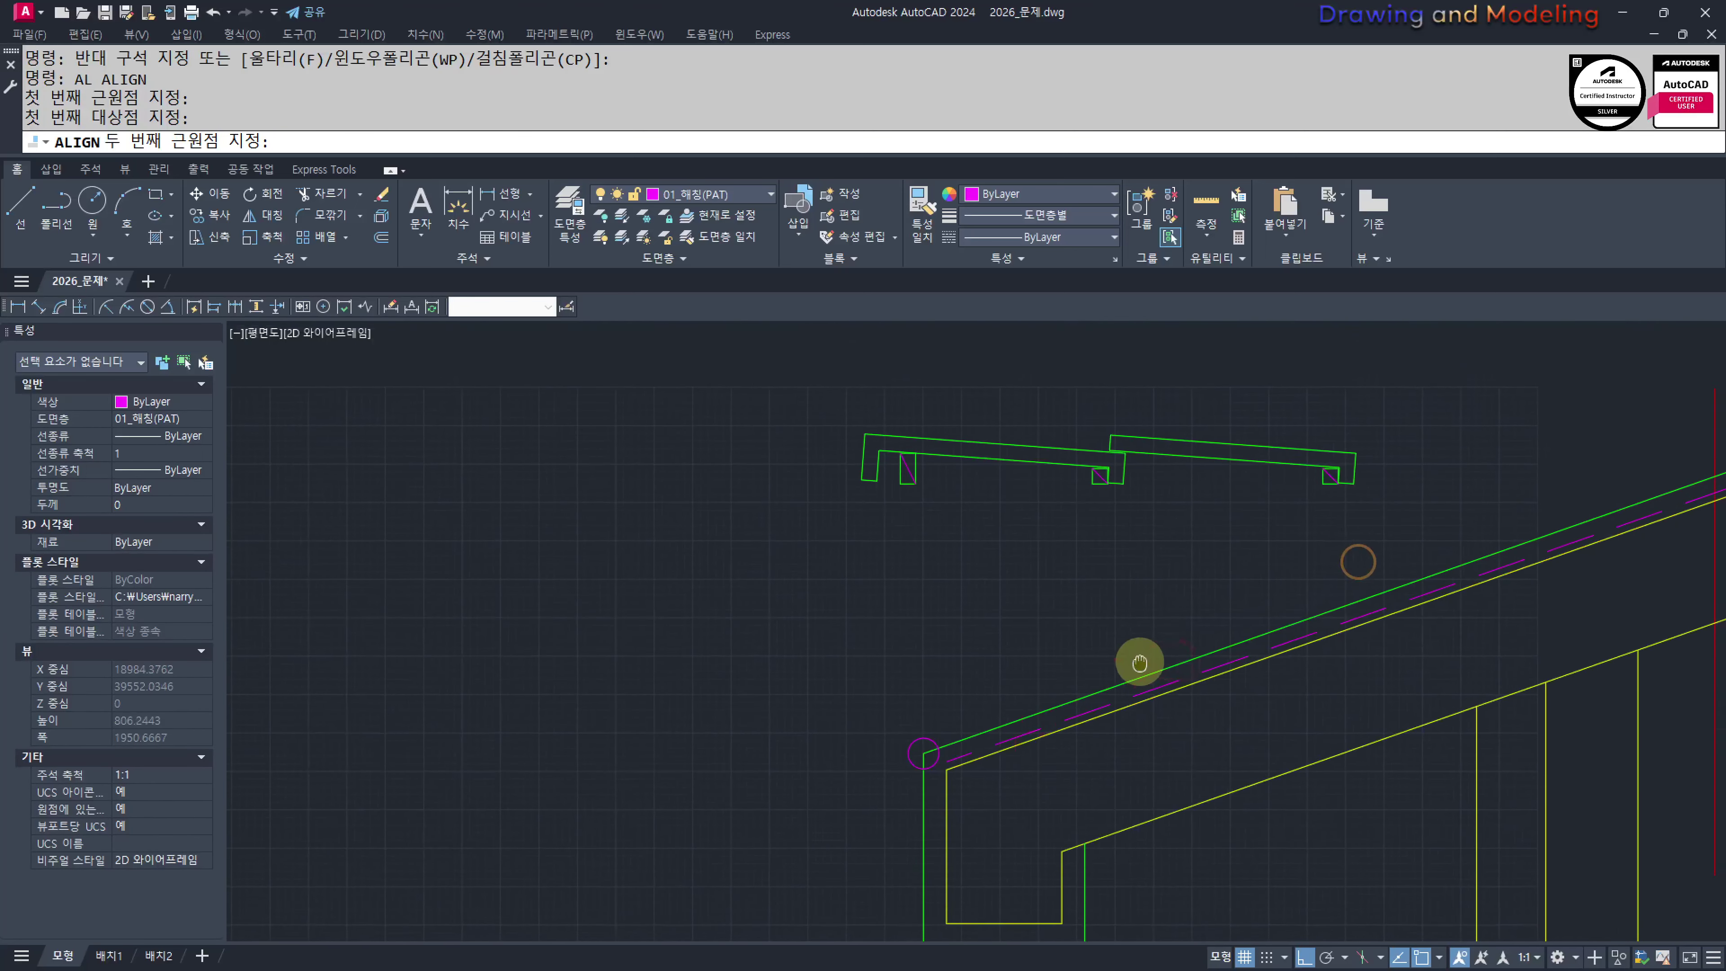
shift+right_click(1319, 589)
key(r)
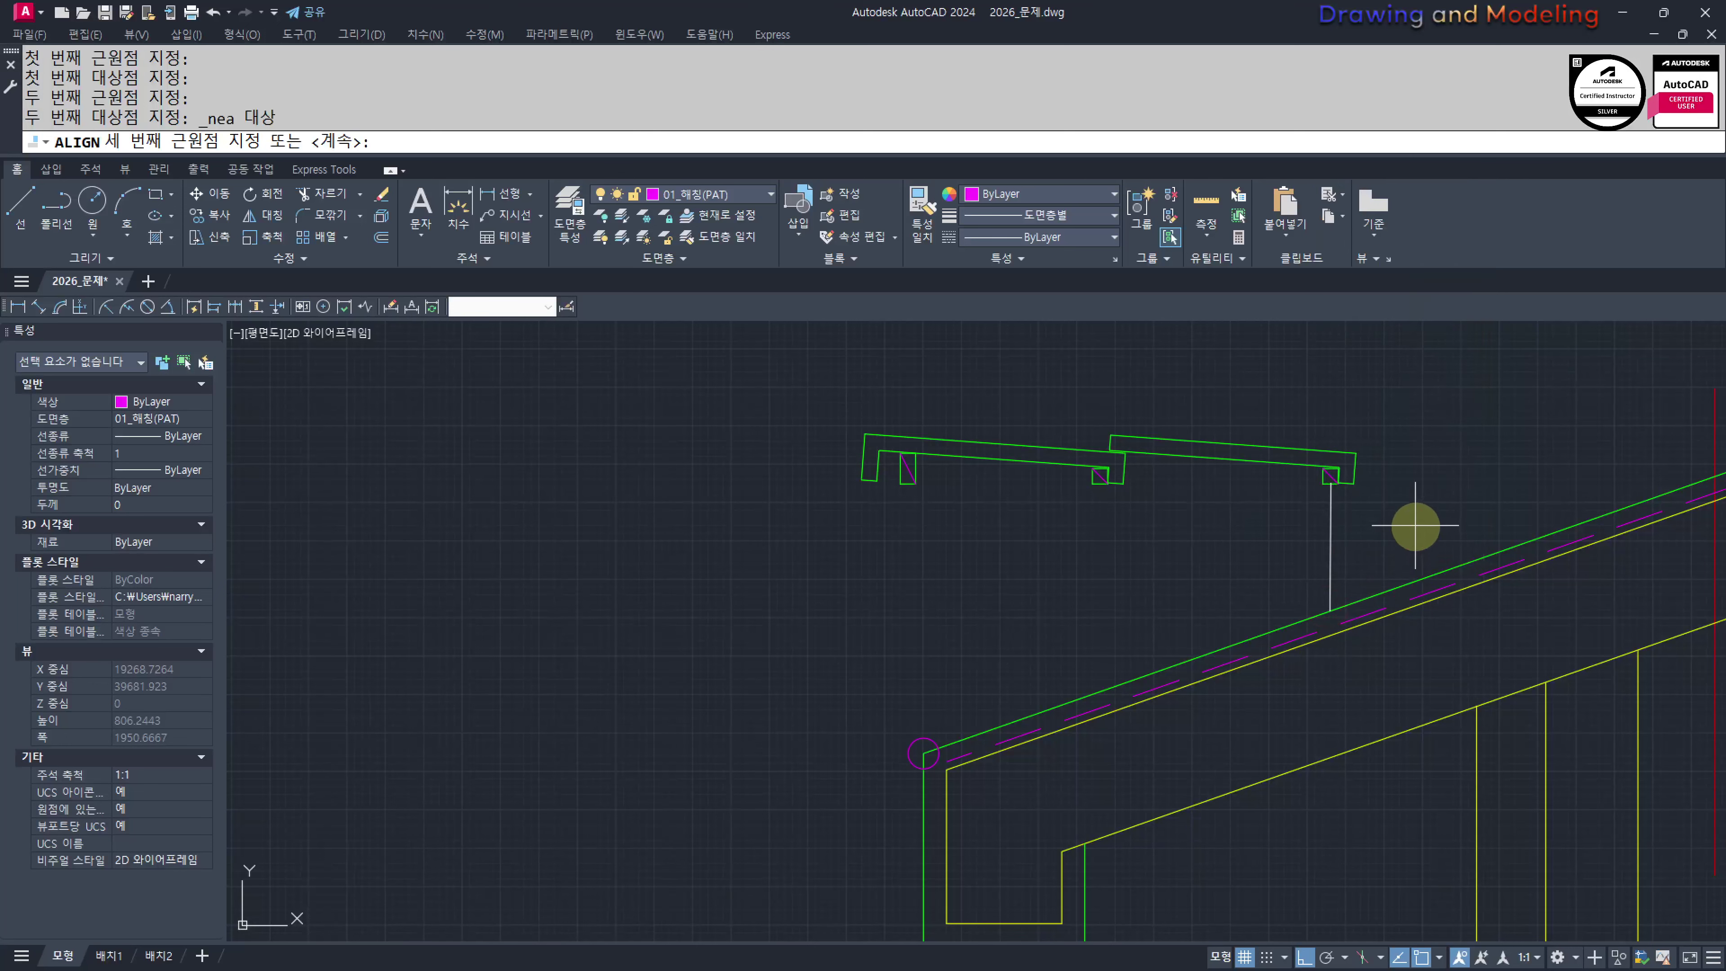
key(Return)
key(Return)
middle_drag(998, 563, 1113, 505)
key(Escape)
key(Escape)
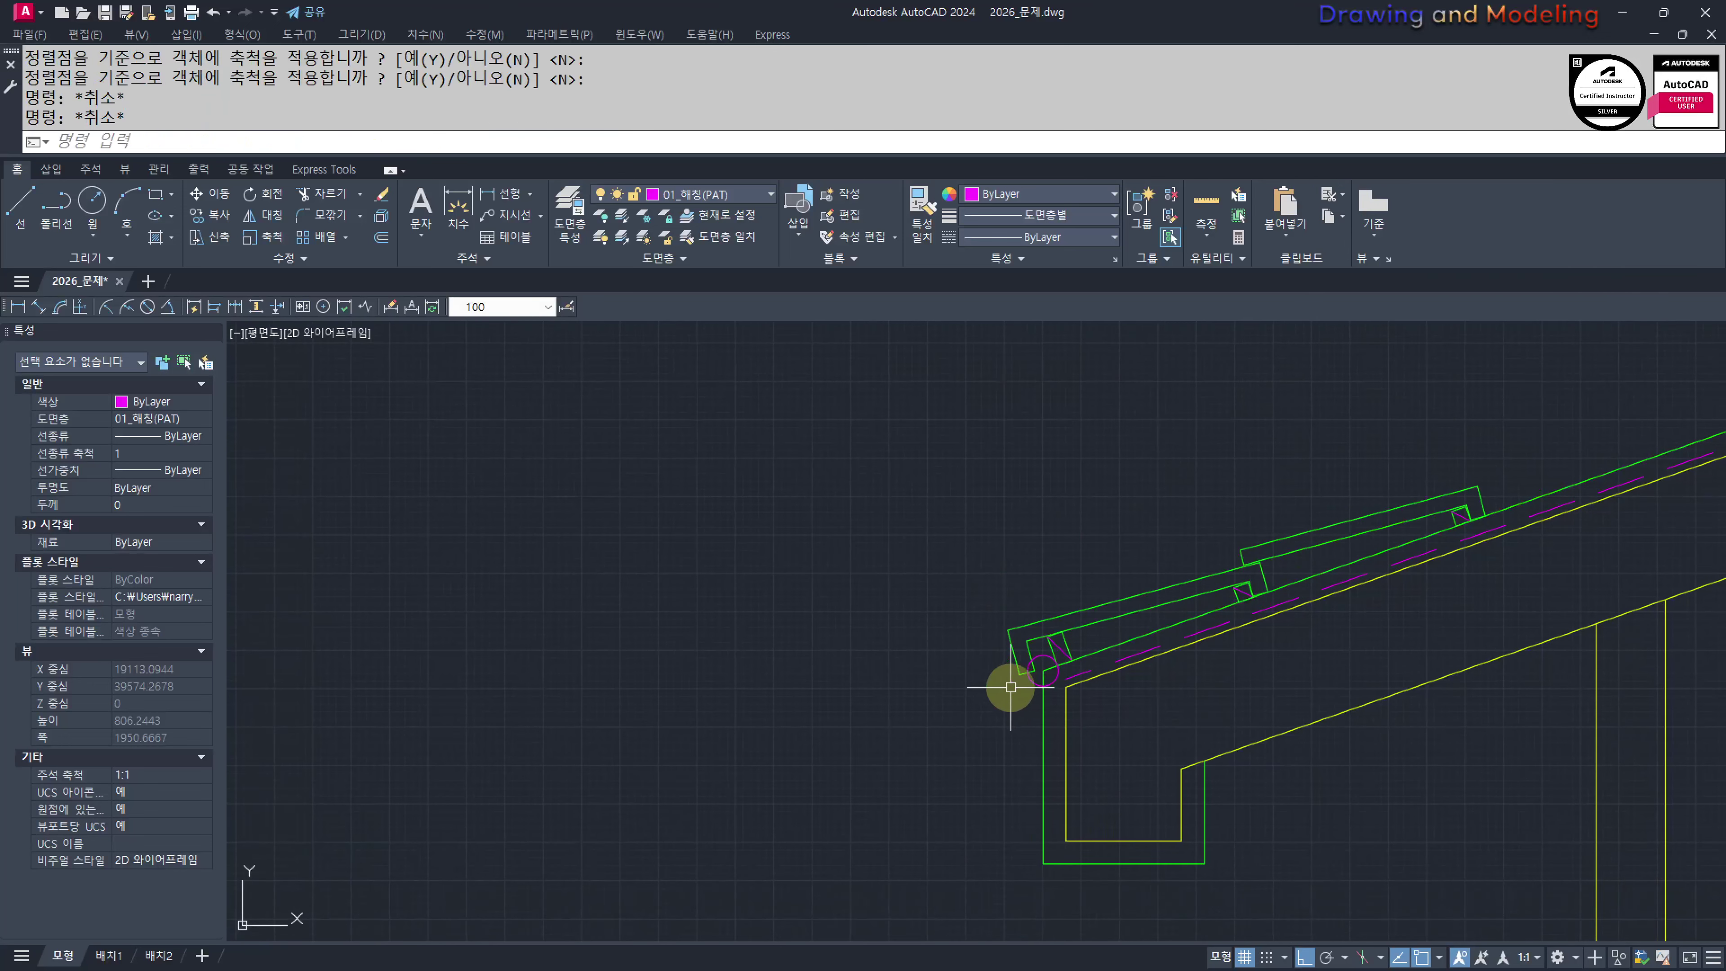
Erase the guide circle at the eave's outer upper corner
scroll(1010, 686, up, 2)
click(1086, 670)
click(1029, 709)
text(e)
key(Escape)
key(Escape)
scroll(1117, 707, down, 1)
middle_drag(1125, 728, 1040, 770)
scroll(901, 726, up, 2)
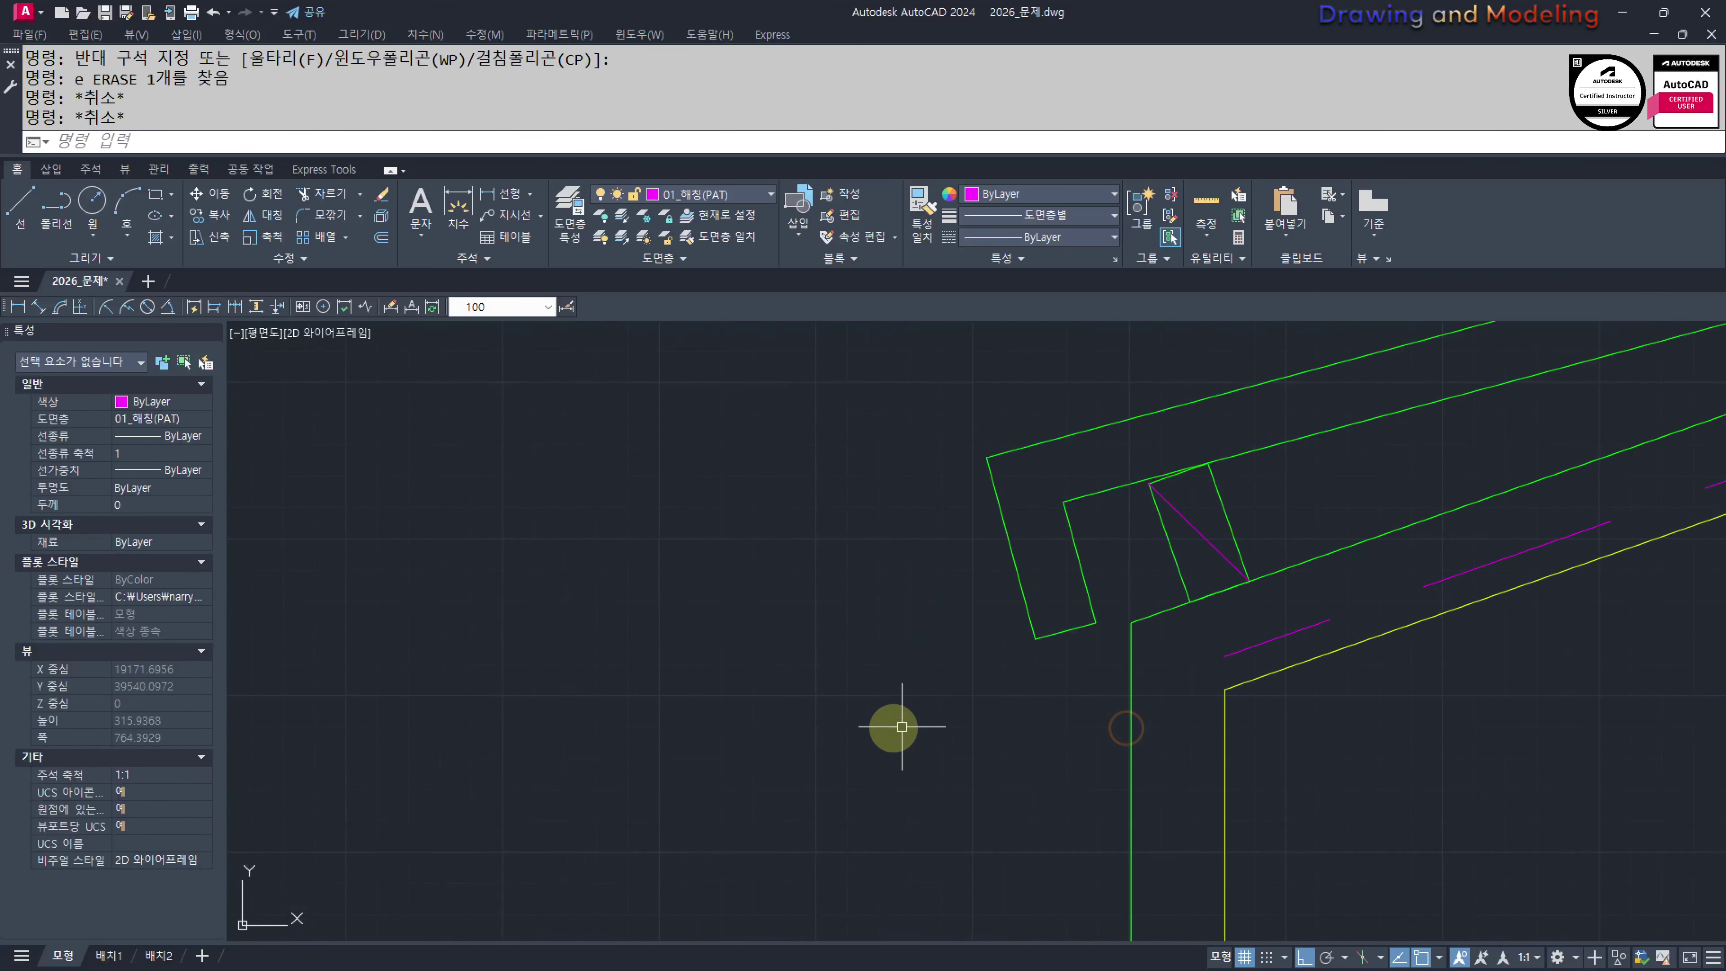
Draw a vertical line from the midpoint of the eave's inner bottom edge down past the outer finish line
scroll(1183, 666, down, 2)
middle_drag(1197, 712, 1026, 658)
scroll(1025, 694, down, 1)
scroll(1112, 782, up, 2)
middle_drag(1113, 782, 1172, 591)
middle_drag(1108, 738, 1149, 626)
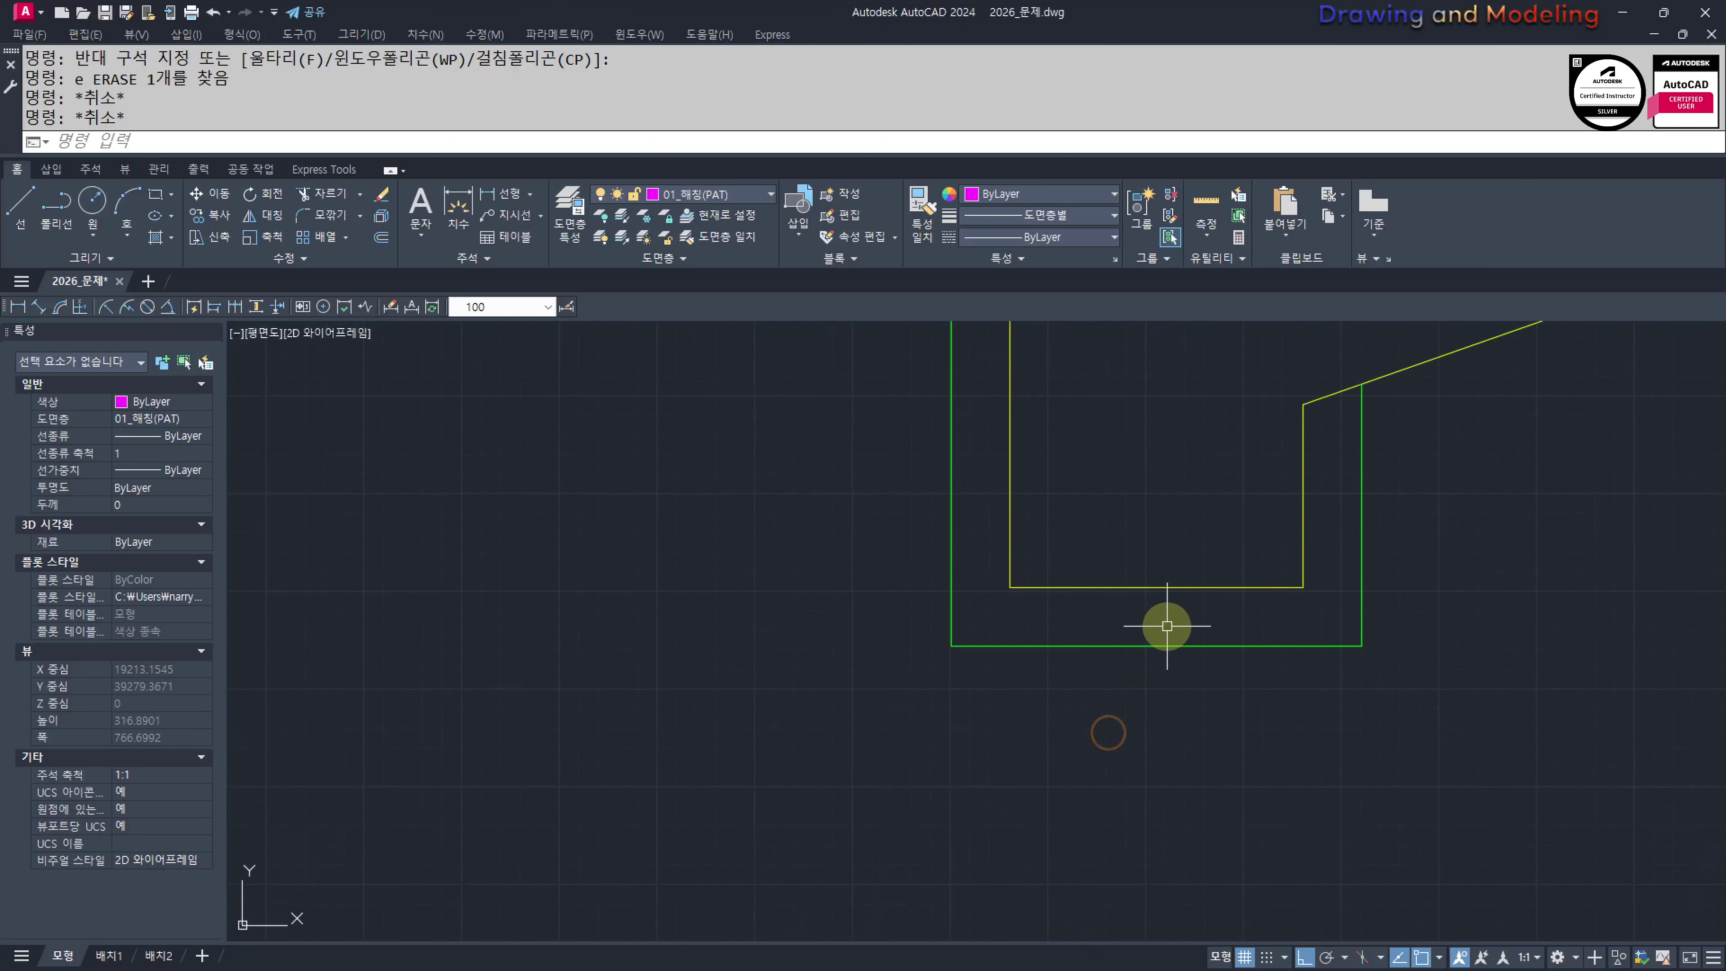
text(l)
click(1156, 586)
click(1139, 781)
key(Escape)
key(Escape)
Offset the vertical line by 20 to both sides and erase the centre line
text(o)
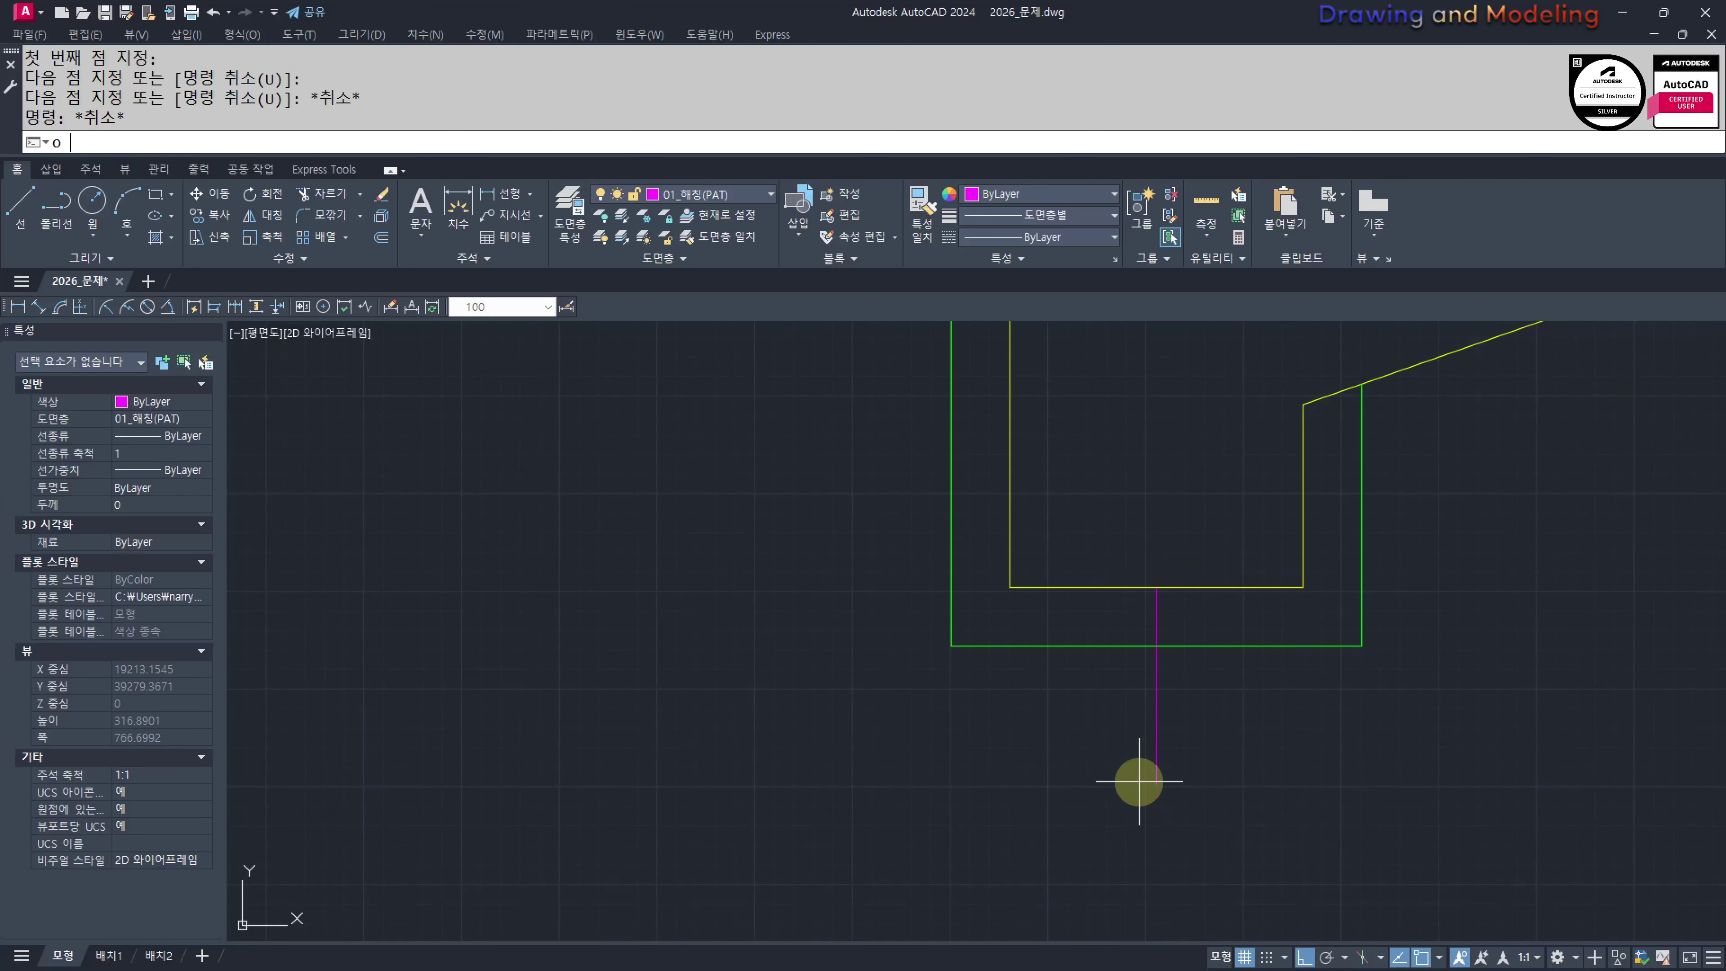
key(space)
text(20)
key(Return)
click(1155, 680)
click(1087, 710)
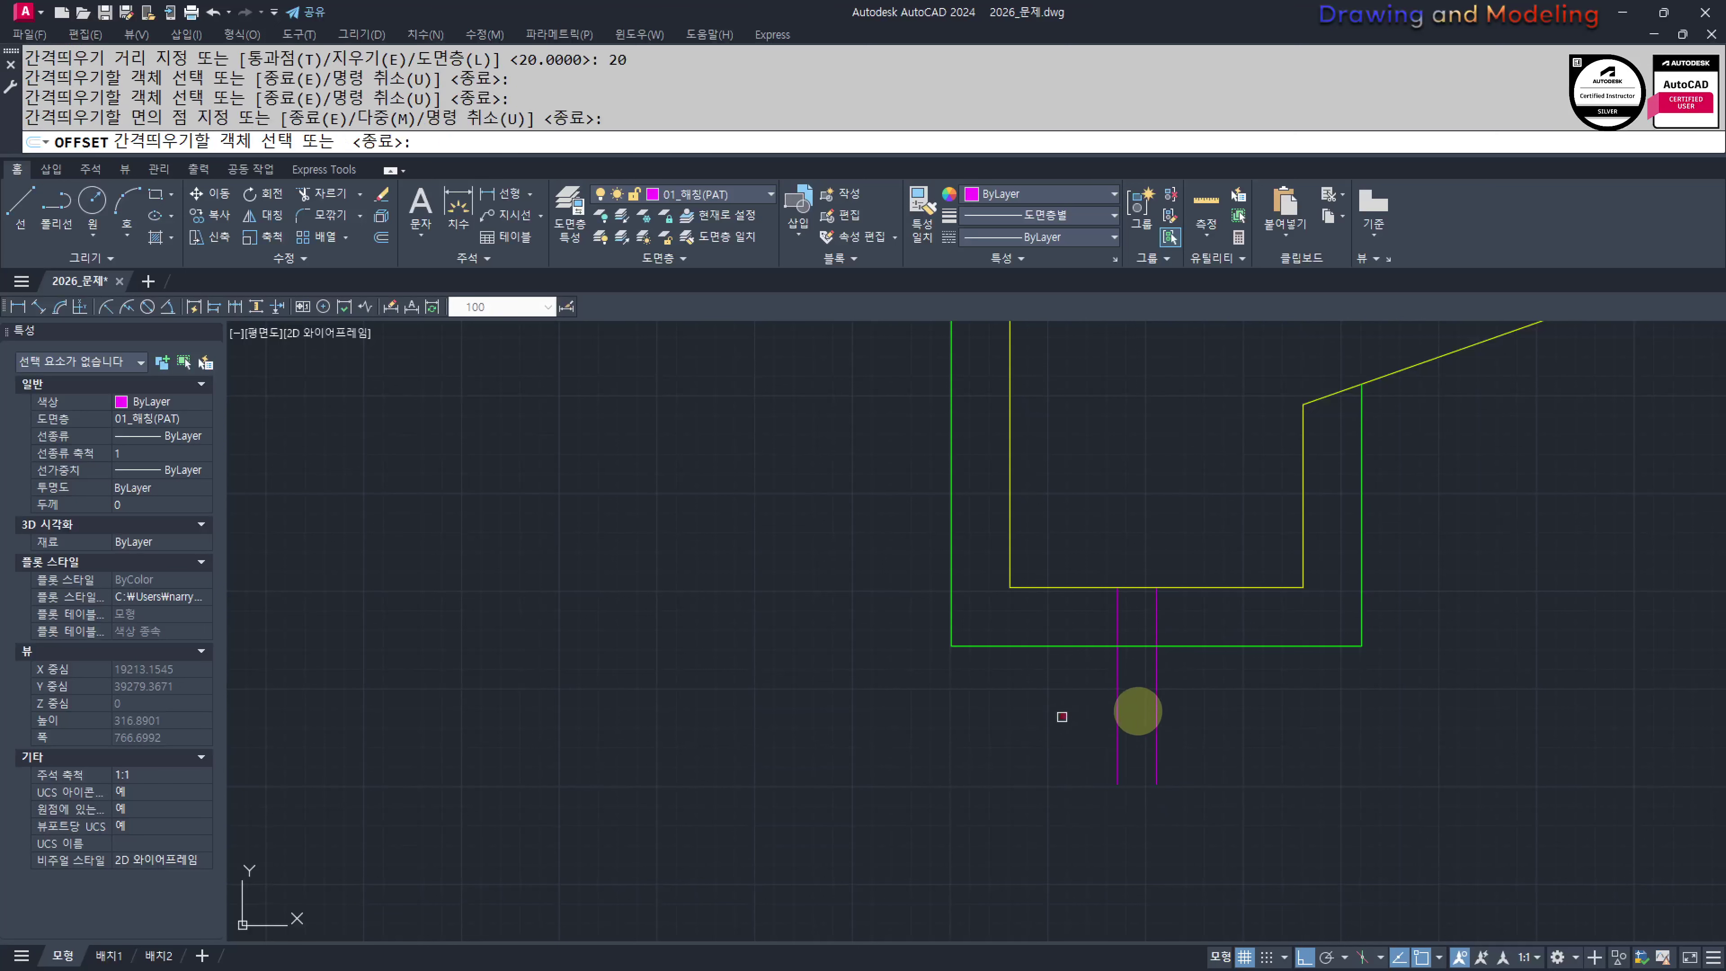
click(1156, 680)
click(1252, 703)
key(Escape)
key(Escape)
click(1163, 672)
click(1145, 689)
text(e tr)
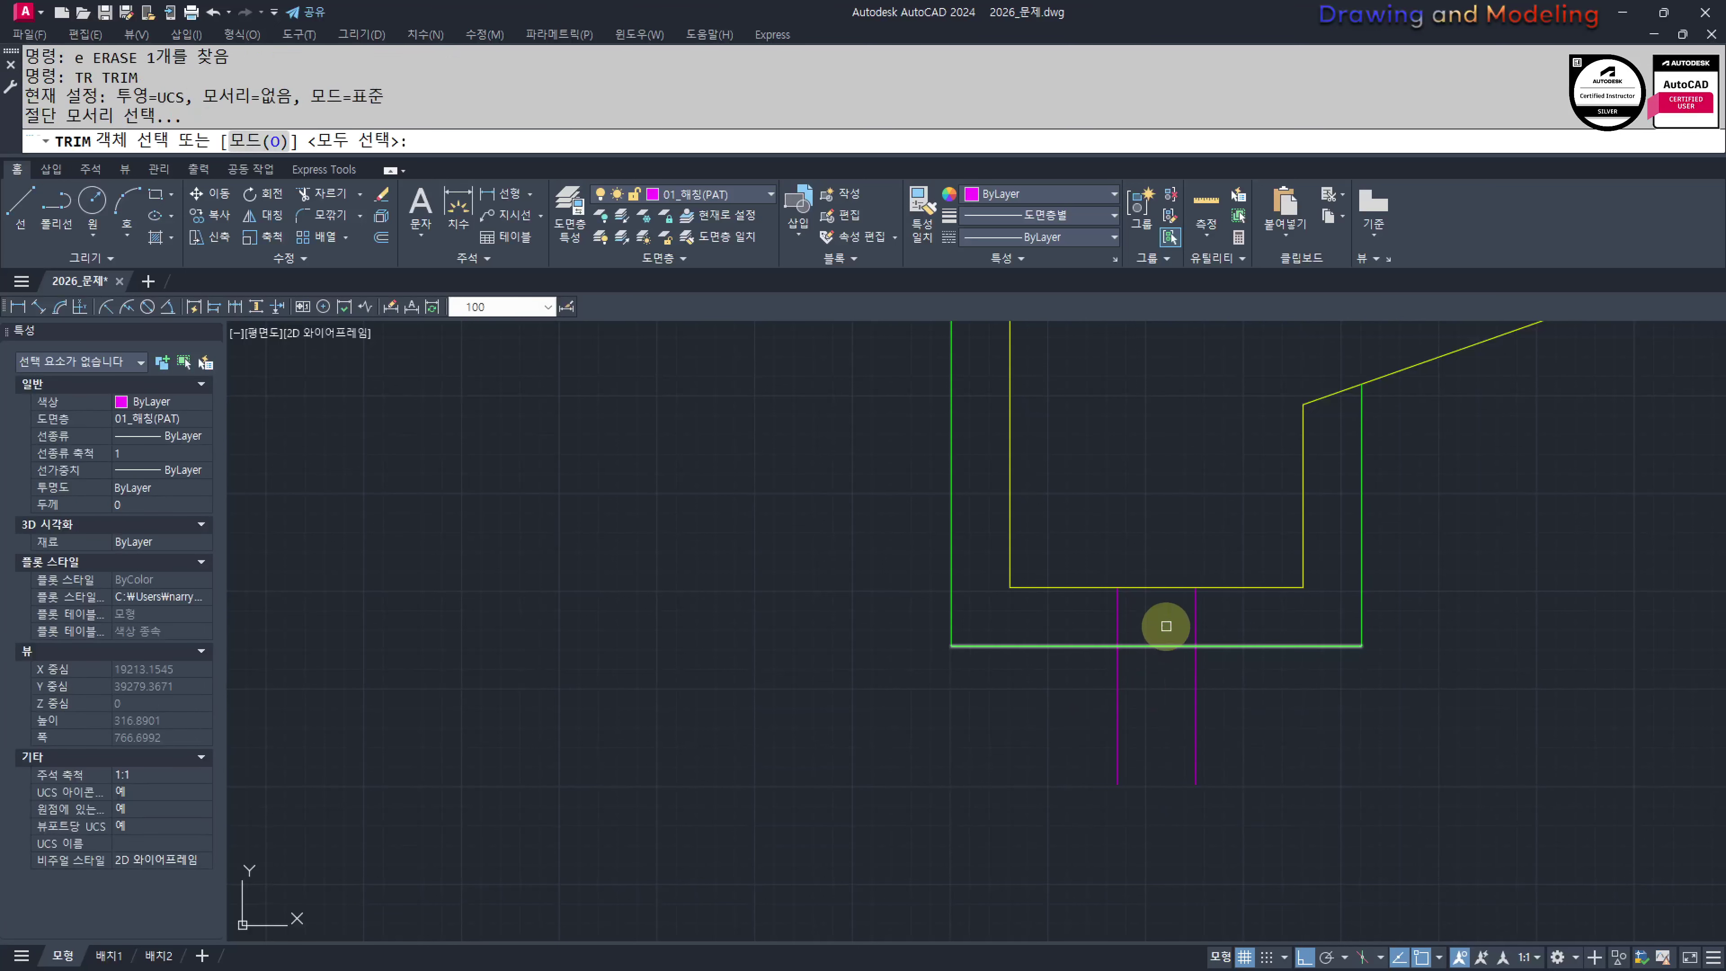
Trim the eave's outer bottom line between the two offset lines and cut off the line ends below it
click(1166, 627)
click(1151, 658)
click(1209, 702)
click(1047, 715)
key(Escape)
key(Escape)
middle_drag(1120, 696, 1123, 737)
Match the two short lines at the eave's bottom gap to the green finish line's properties
text(ma)
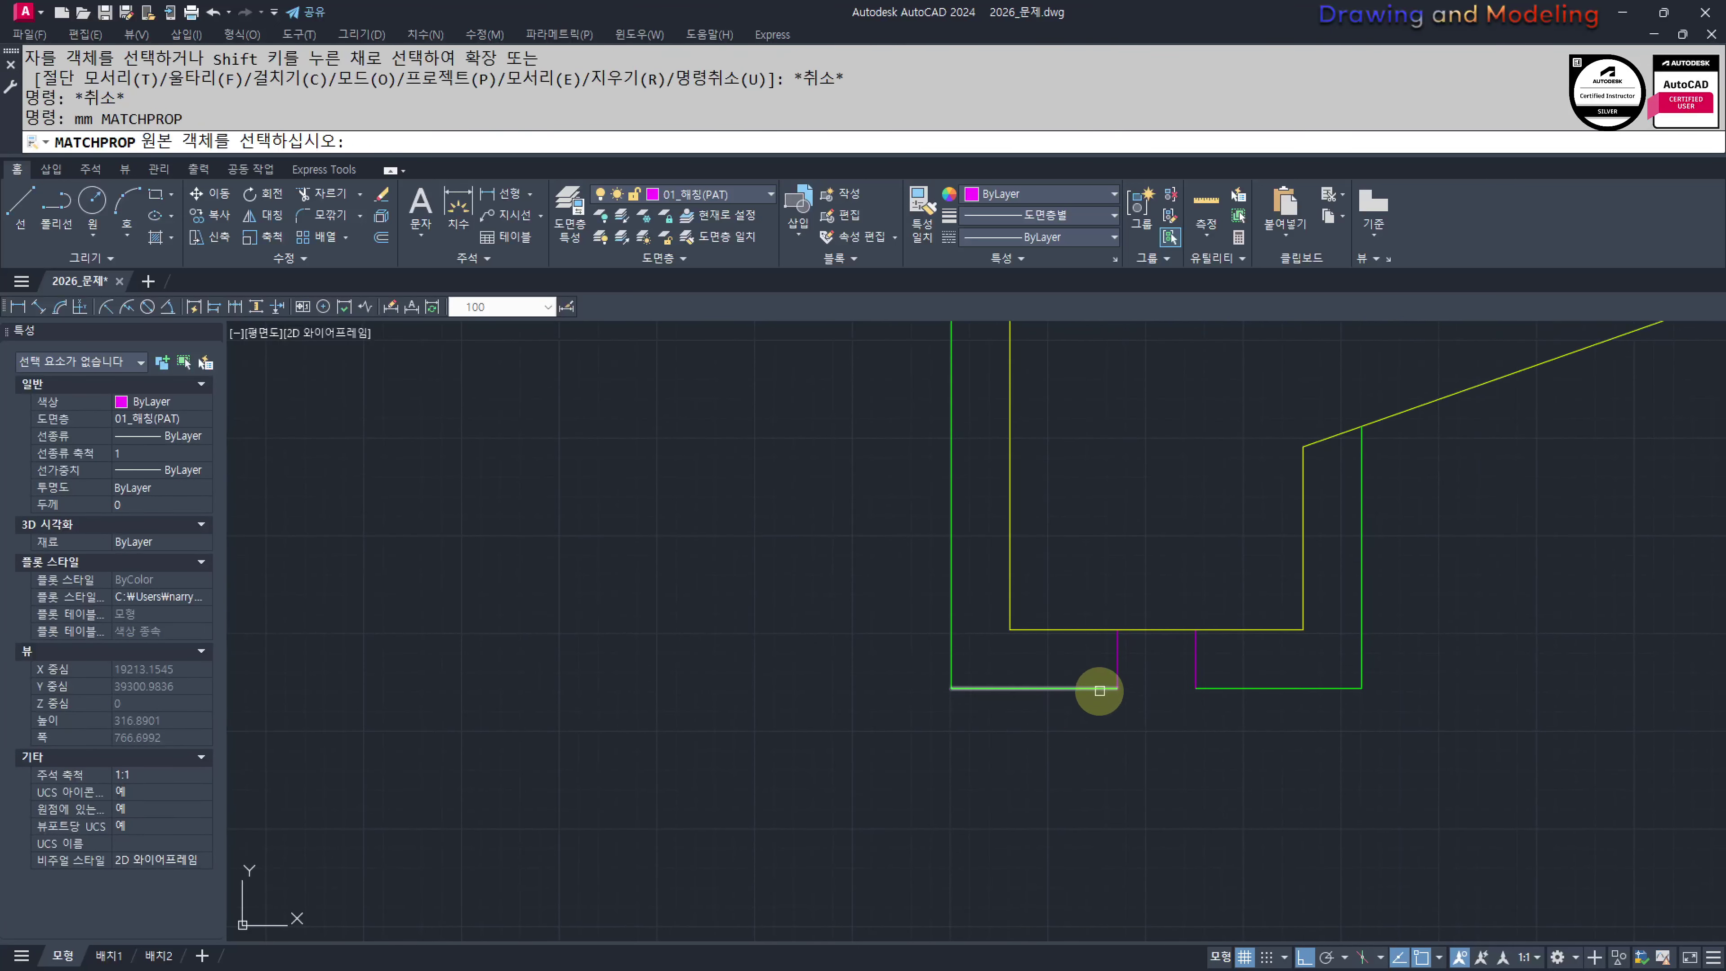
click(1099, 689)
click(1310, 717)
click(1077, 678)
key(Escape)
key(Escape)
Draw a horizontal line from the midpoint of the eave's inner vertical edge to the nearest wall line
scroll(1077, 754, down, 5)
middle_drag(1227, 664, 1046, 726)
scroll(1040, 755, down, 2)
middle_drag(1017, 783, 936, 751)
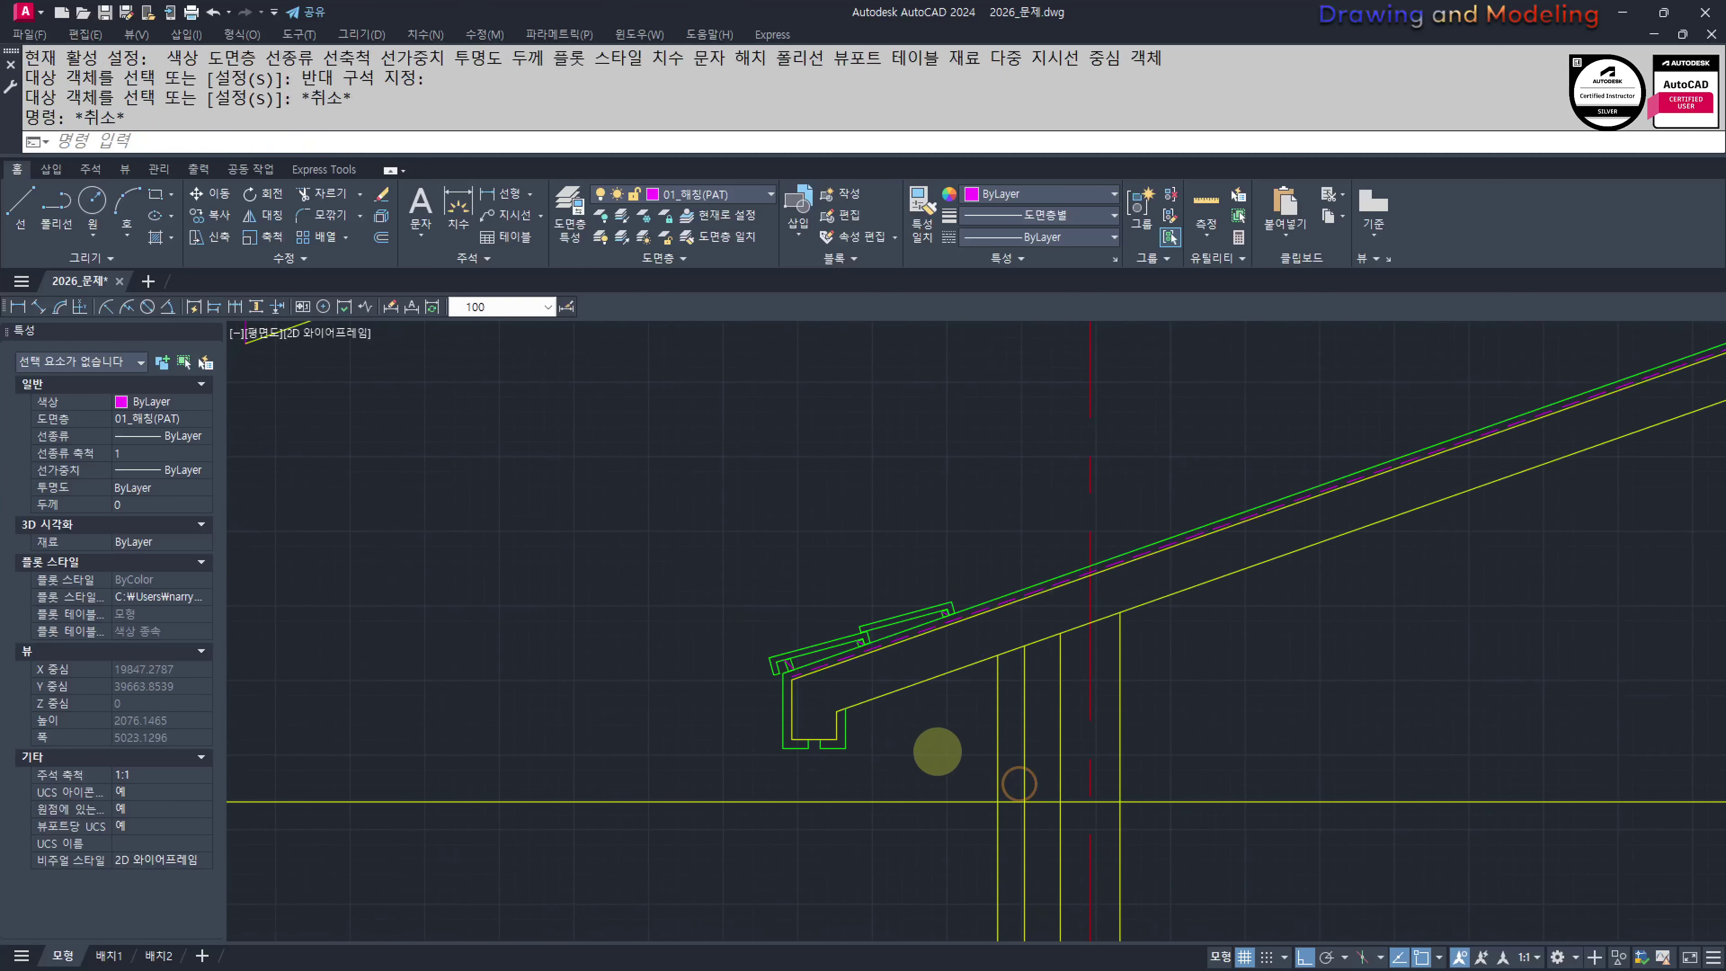
scroll(936, 750, up, 4)
text(l)
click(674, 686)
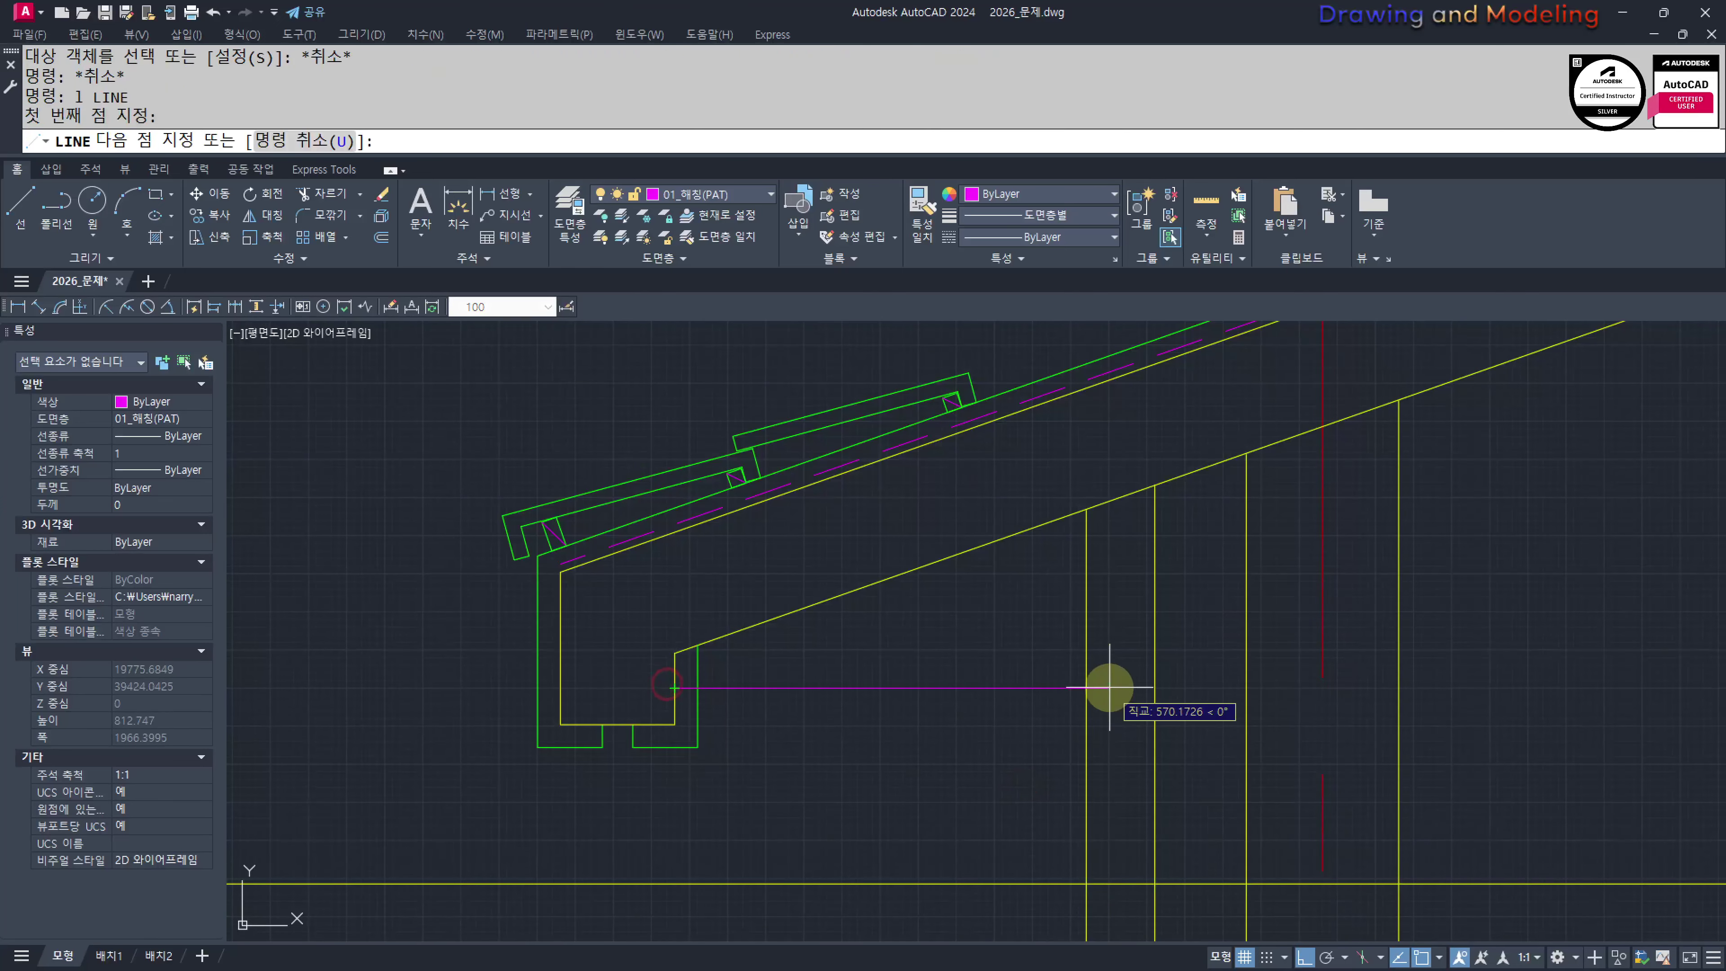
click(1086, 687)
key(Escape)
key(Escape)
middle_drag(829, 696, 1030, 682)
Match the new horizontal line to the properties of the yellow sloped underside line of the roof
text(mm)
click(1041, 613)
click(1119, 657)
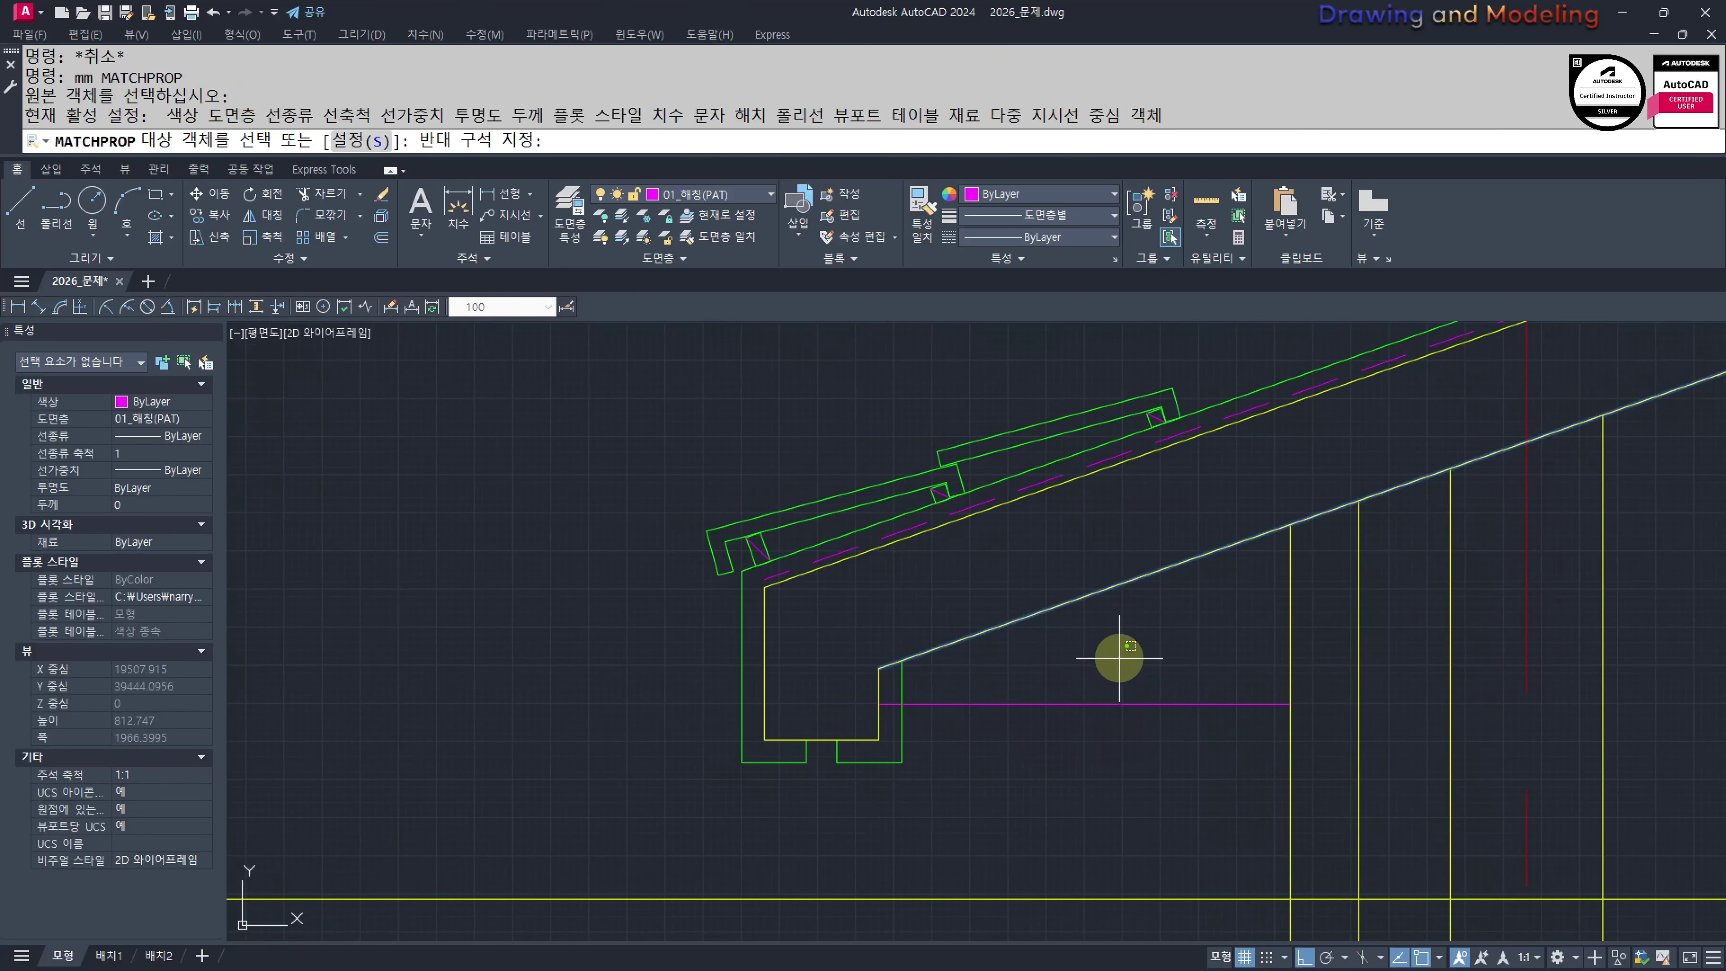
click(1037, 766)
key(Escape)
key(Escape)
Trim the green finish line on the eave's inner side above the horizontal line
scroll(902, 715, up, 4)
text(tr)
key(space)
click(950, 614)
click(913, 642)
key(Escape)
key(Escape)
key(space)
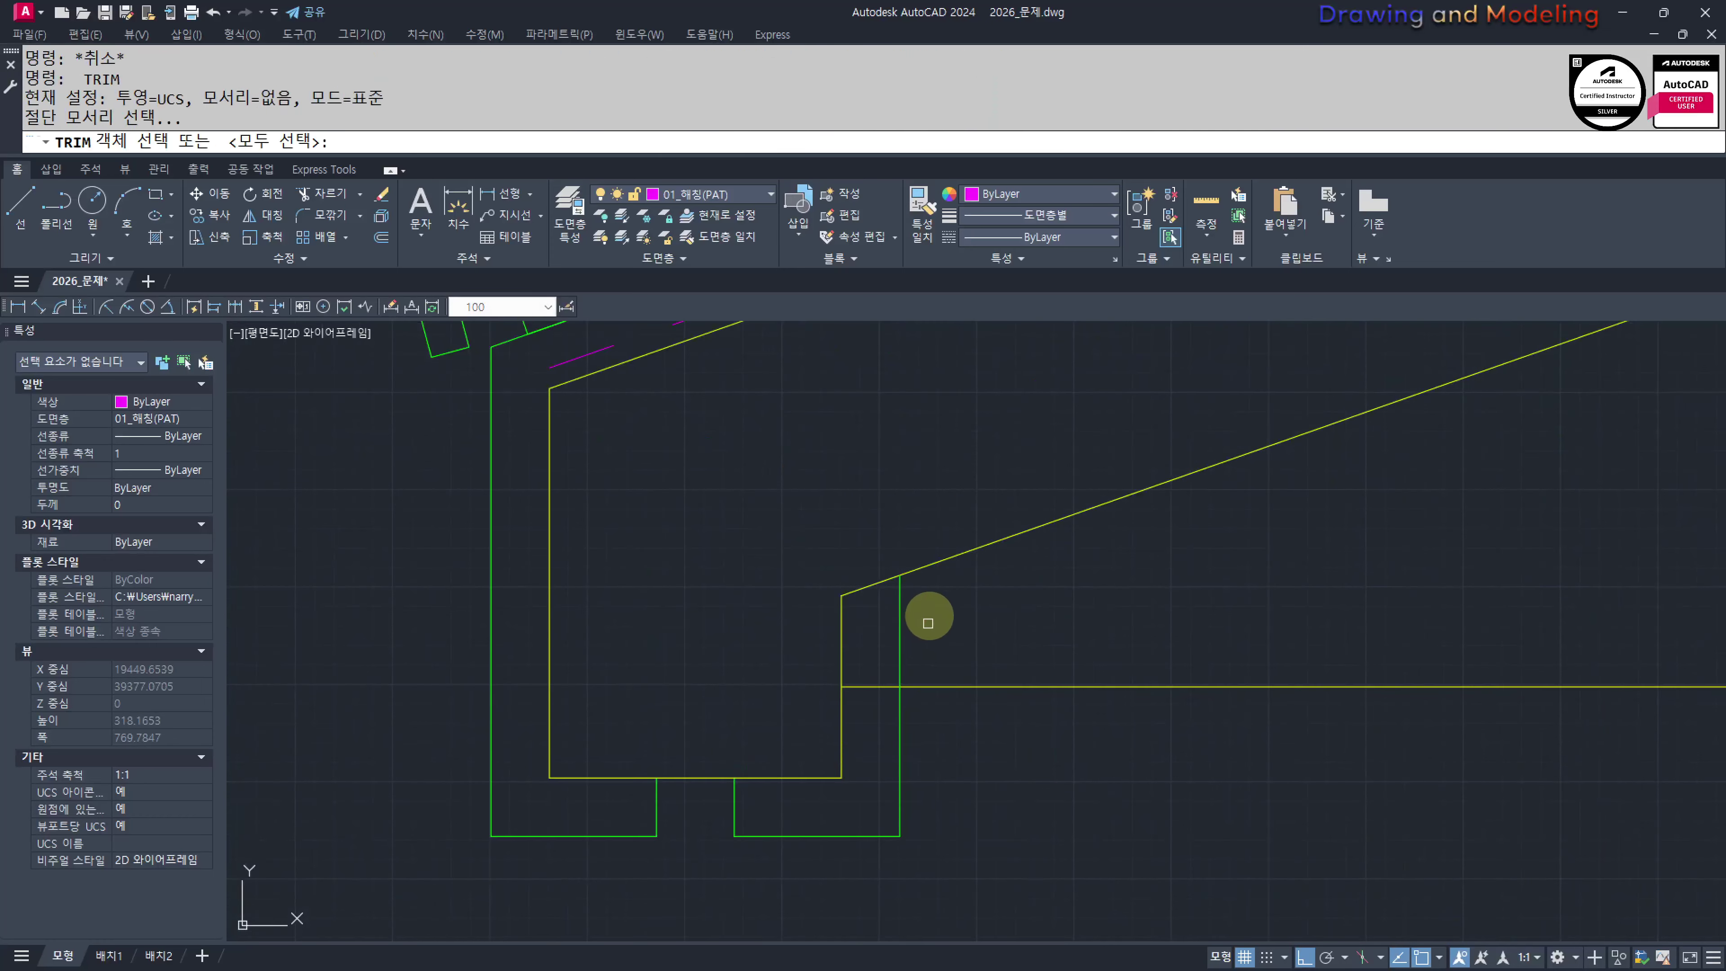
key(space)
click(926, 619)
click(887, 635)
key(Escape)
key(Escape)
Try to path-array the upper roof tile profile alone along the green roof slope line at 300 spacing
scroll(900, 645, down, 6)
scroll(985, 607, up, 4)
text(aq)
click(1012, 589)
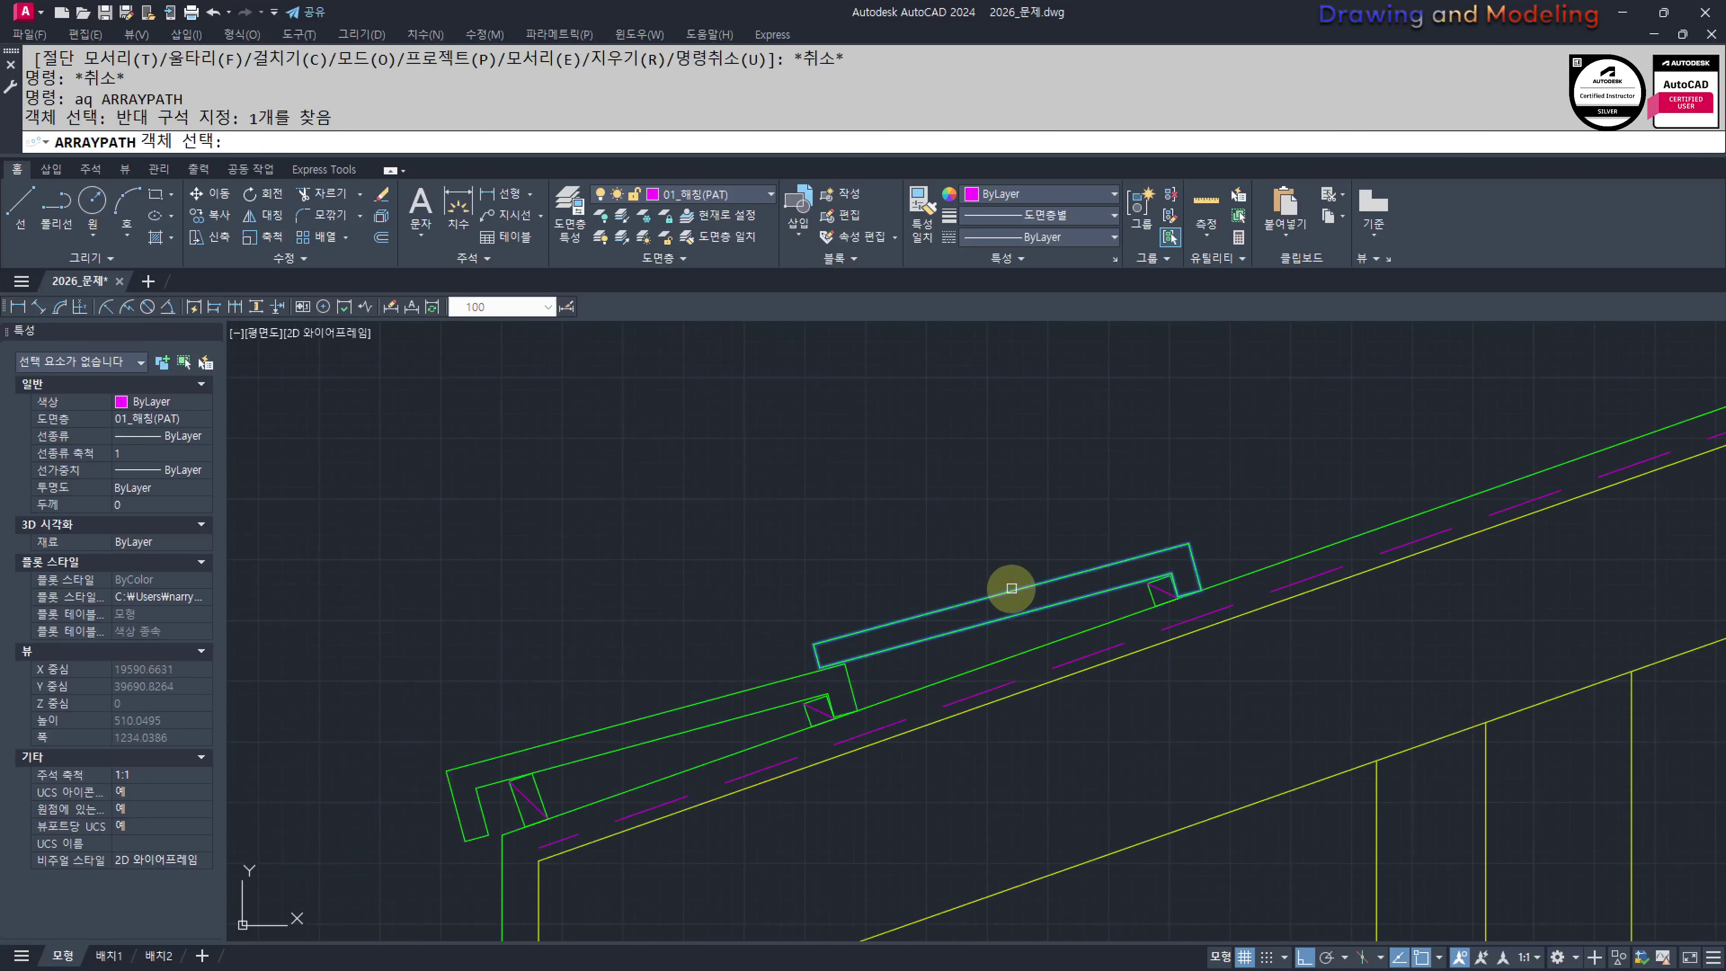
right_click(1011, 588)
click(999, 664)
scroll(790, 725, down, 5)
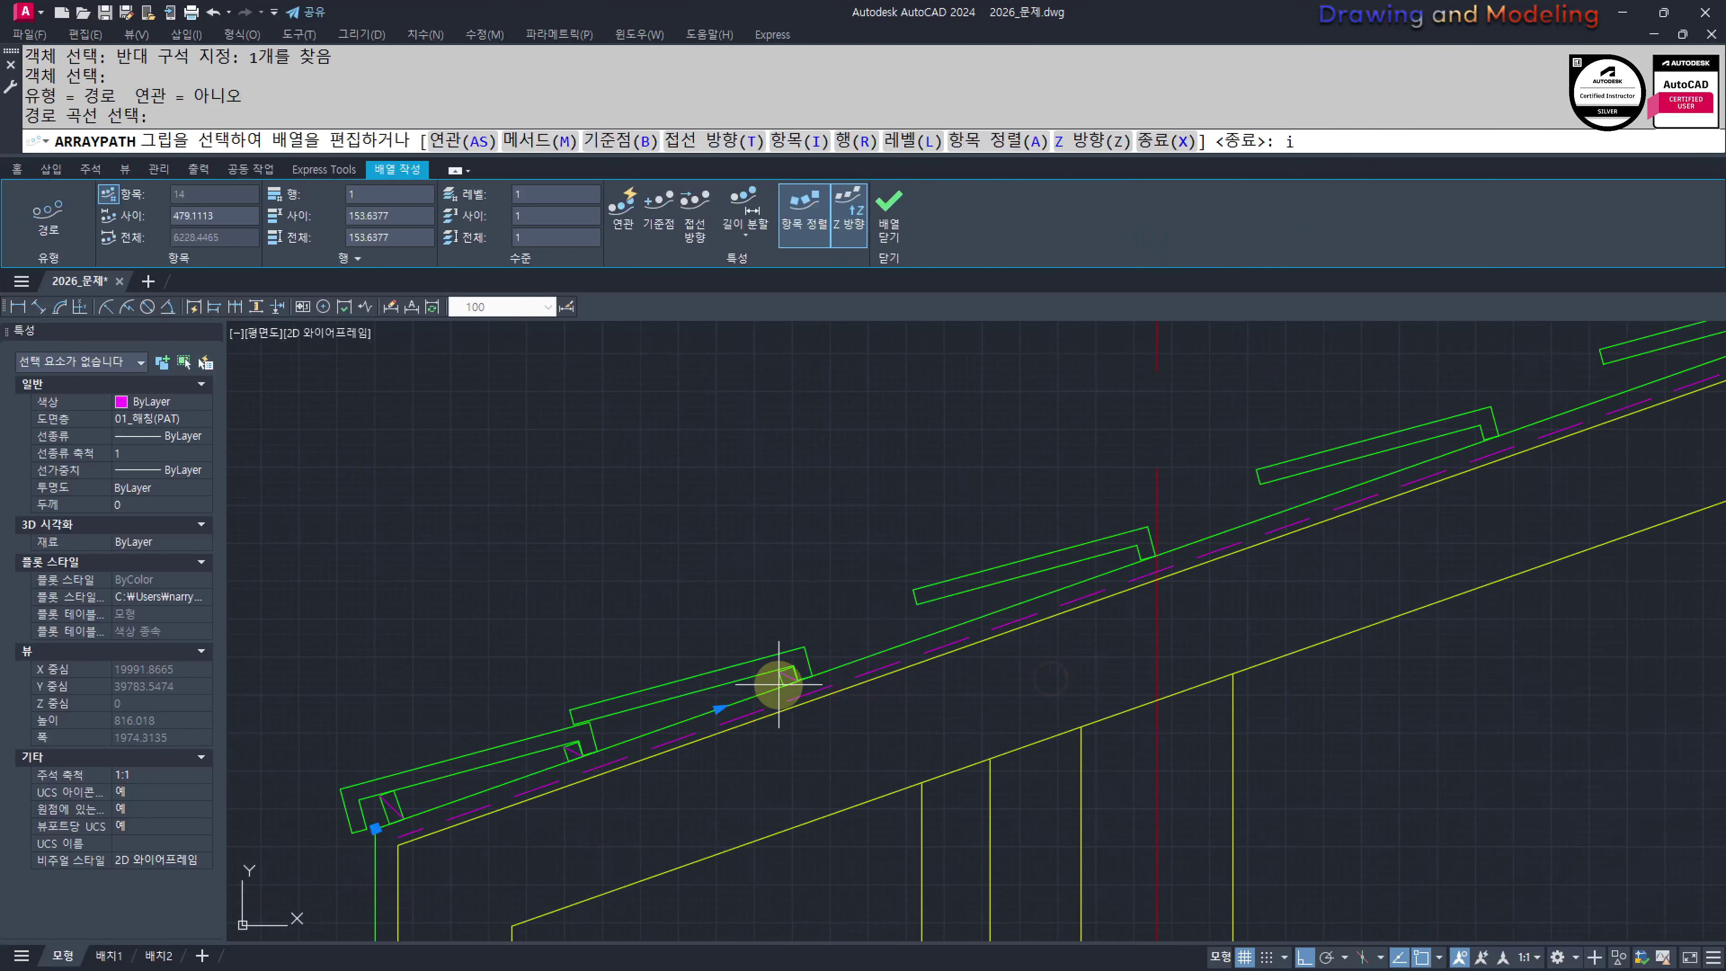
text(i)
key(Return)
text(300)
key(Return)
key(Escape)
key(Escape)
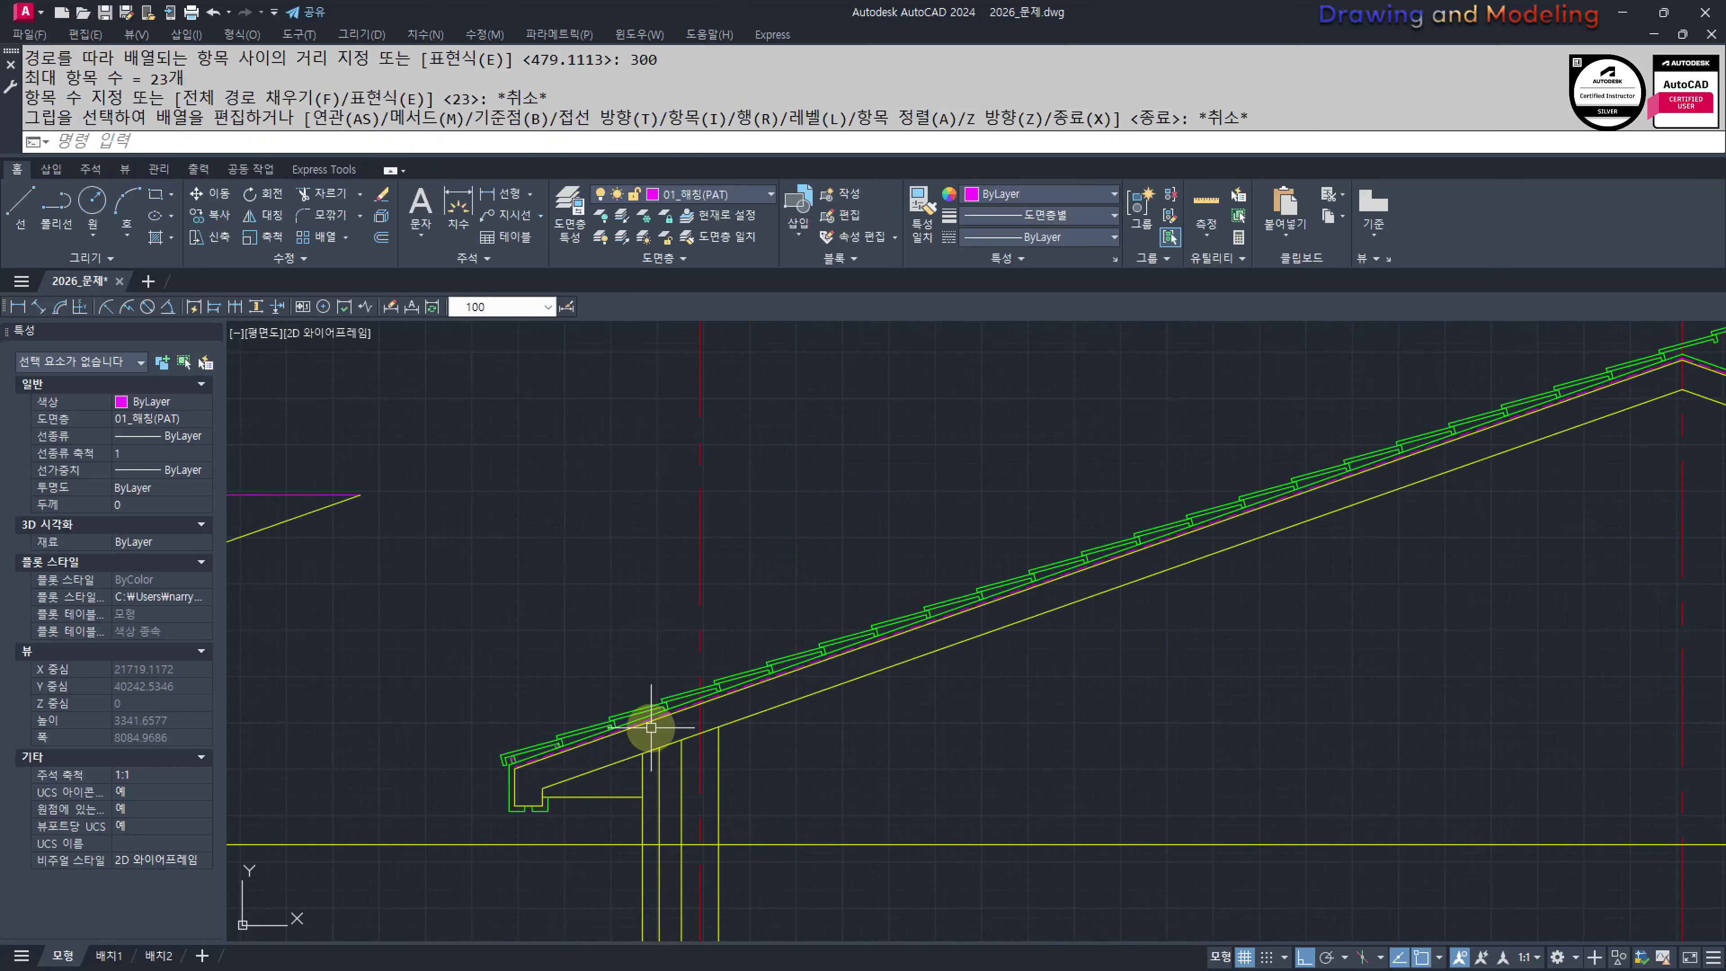
scroll(878, 743, up, 5)
key(Escape)
key(Escape)
Group the upper roof tile profile with the batten under its upper end
click(949, 484)
click(928, 636)
click(1137, 437)
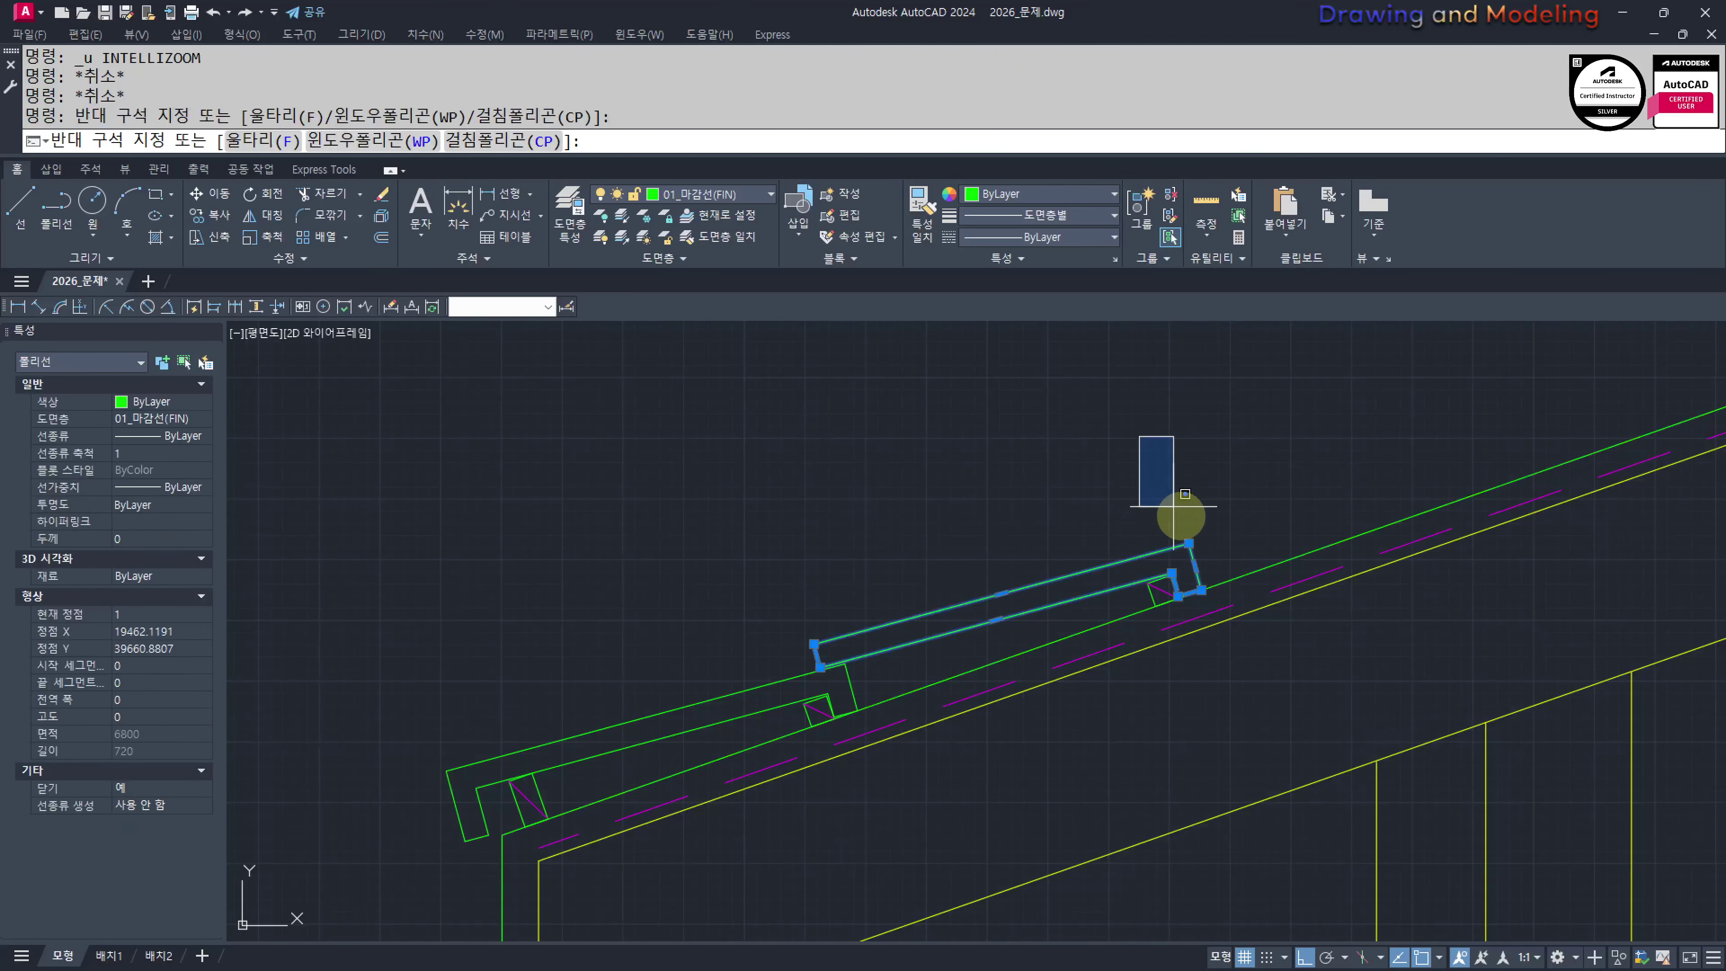
click(1283, 663)
middle_drag(1086, 676, 1120, 675)
text(h)
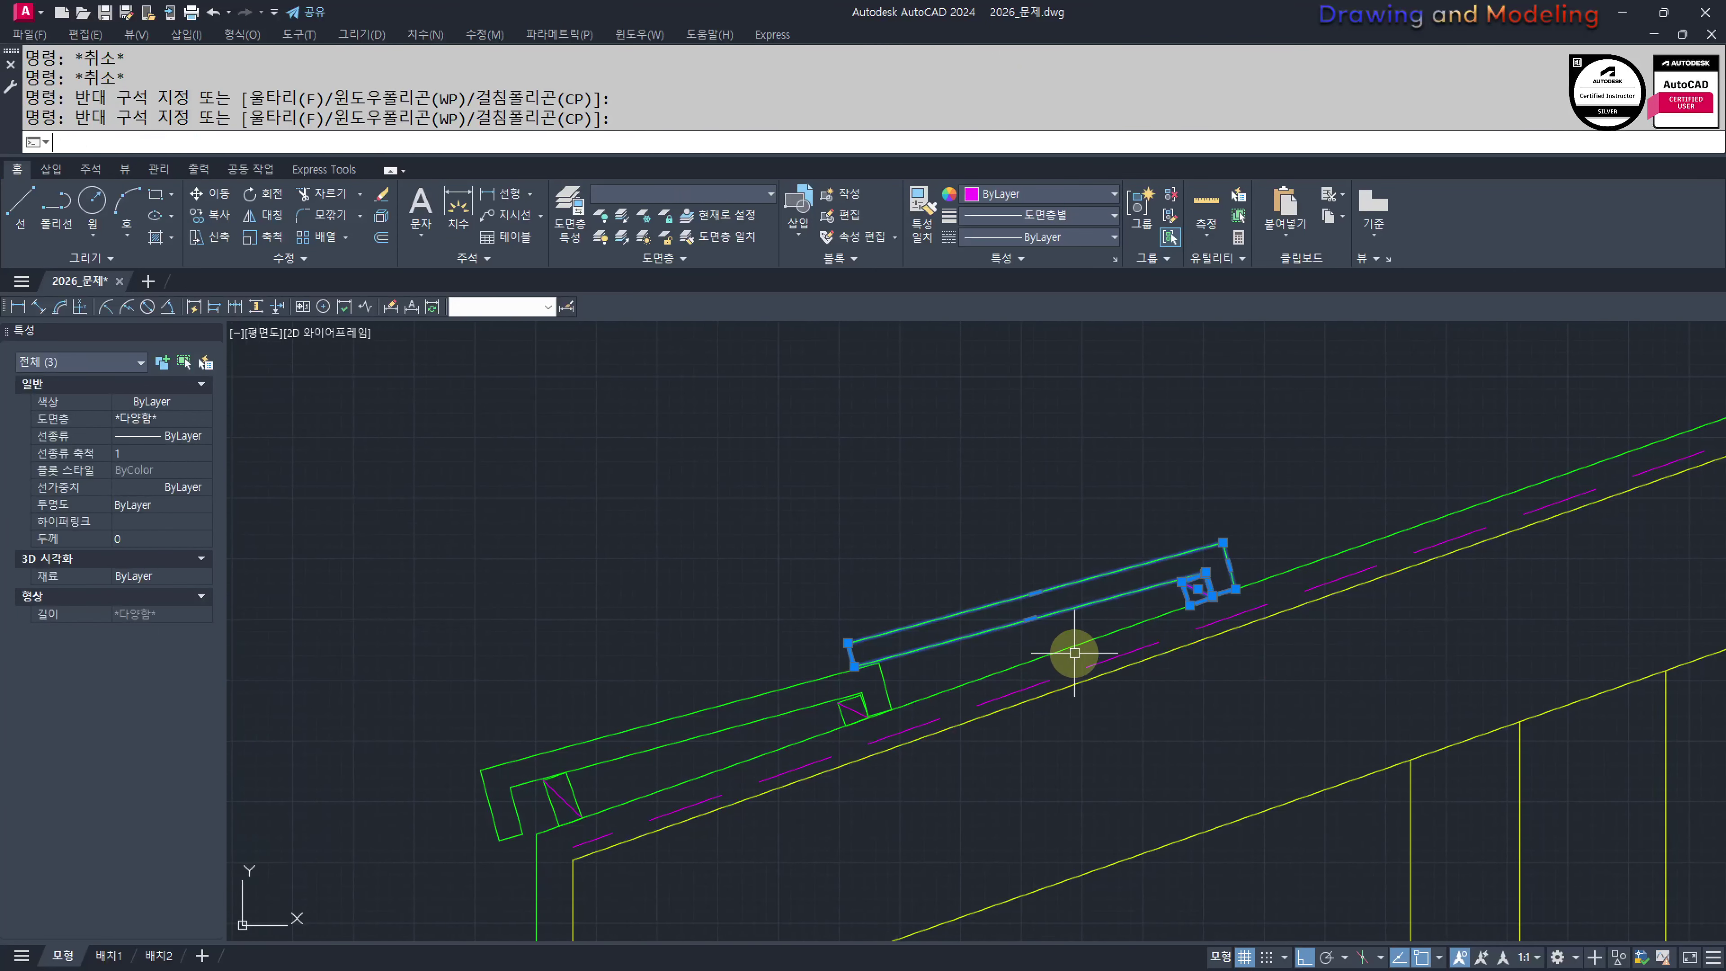
key(Return)
key(Escape)
key(Escape)
middle_drag(769, 696, 885, 677)
Group the eave tile profile with its two battens
click(626, 647)
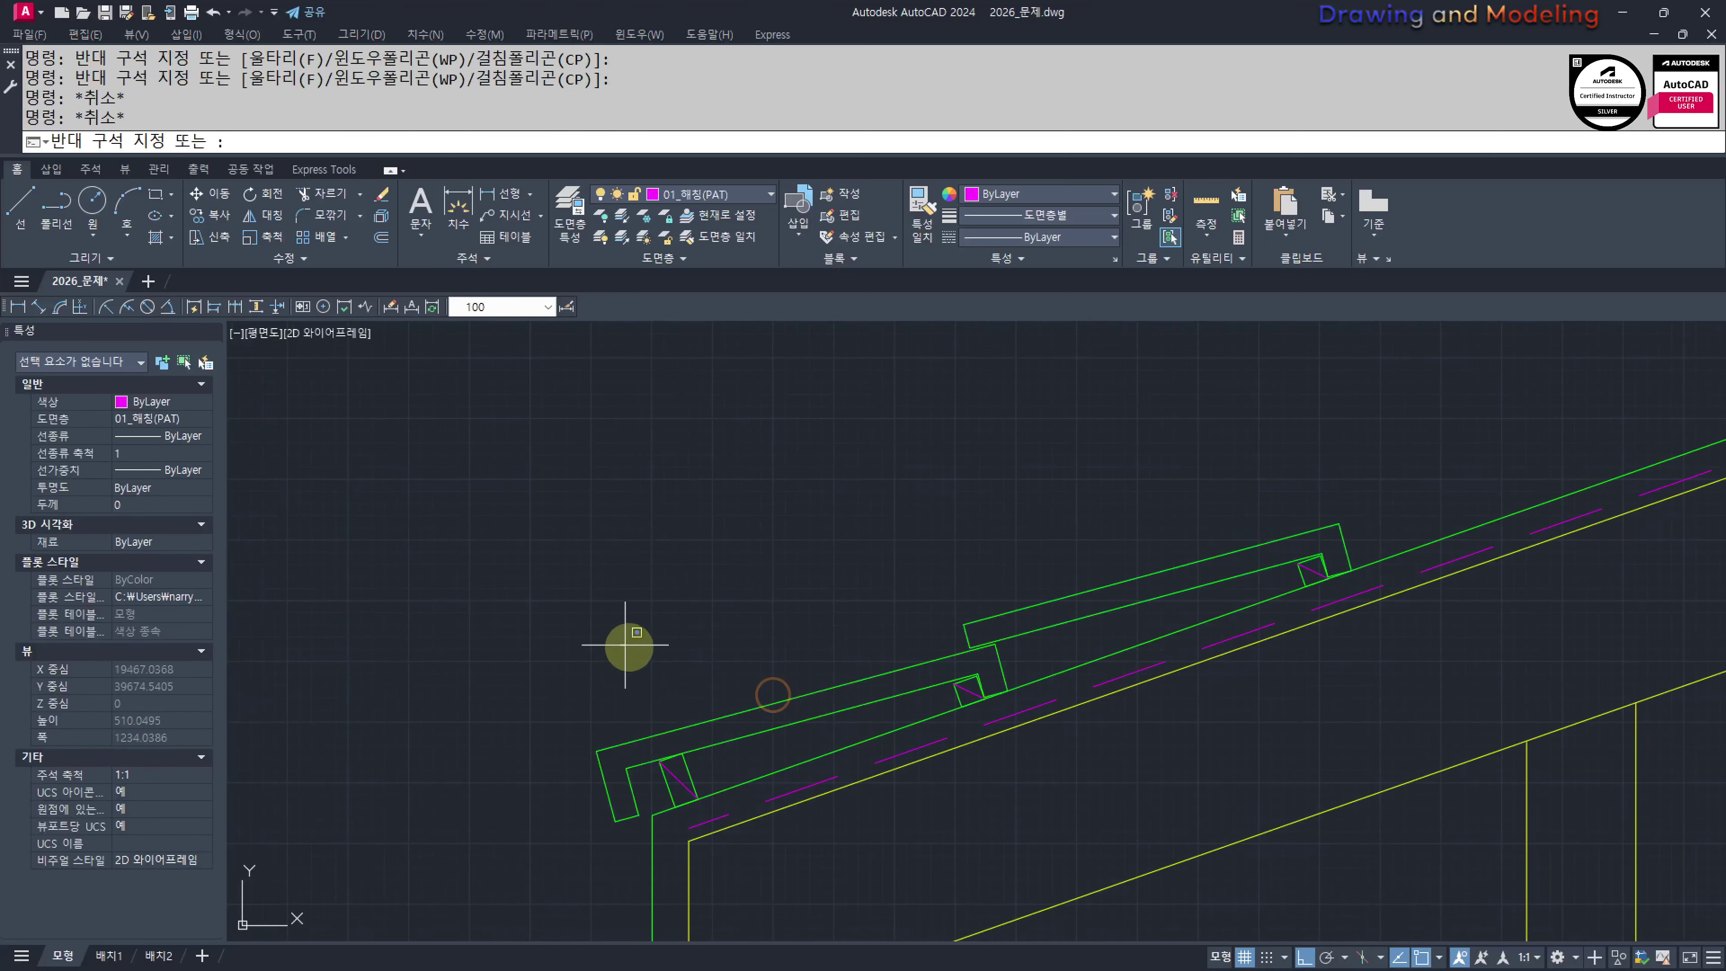
click(612, 763)
key(Escape)
click(509, 553)
click(1029, 830)
key(Escape)
key(Escape)
click(759, 663)
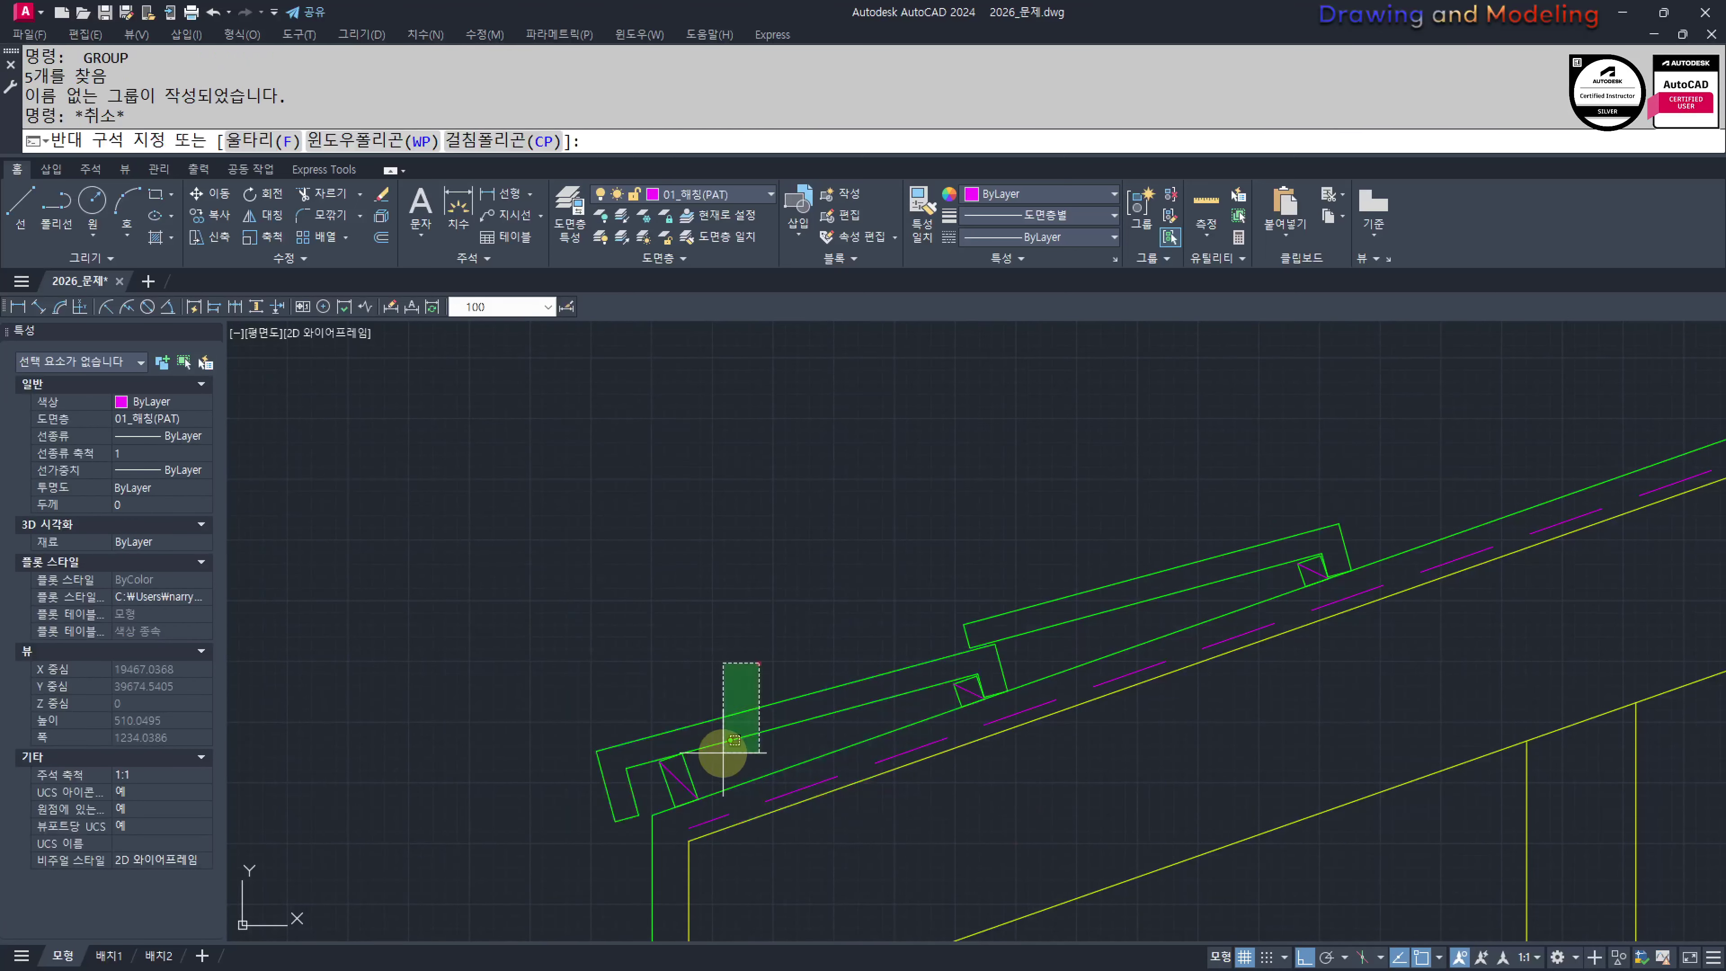
click(720, 754)
key(Escape)
Path-array the upper tile and batten group along the green roof slope line up to the ridge at 300 spacing
click(1220, 572)
click(1213, 598)
middle_drag(1247, 608, 999, 636)
text(aq)
key(Return)
click(1167, 608)
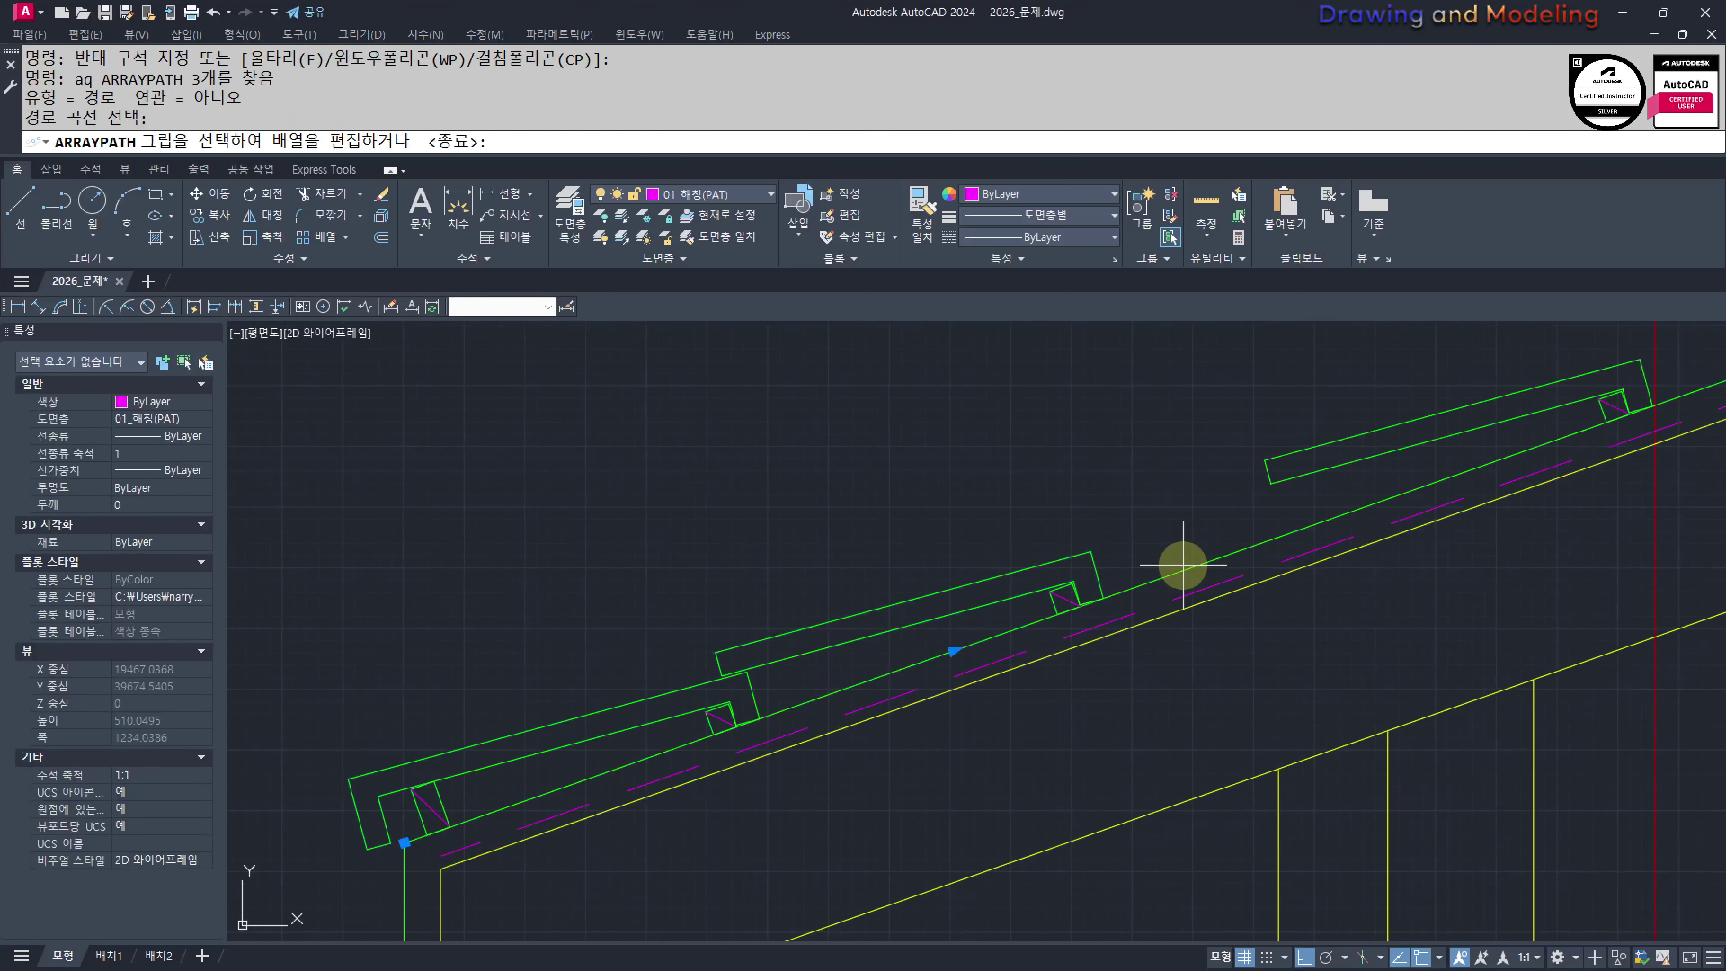
text(i)
key(Return)
text(300)
key(Return)
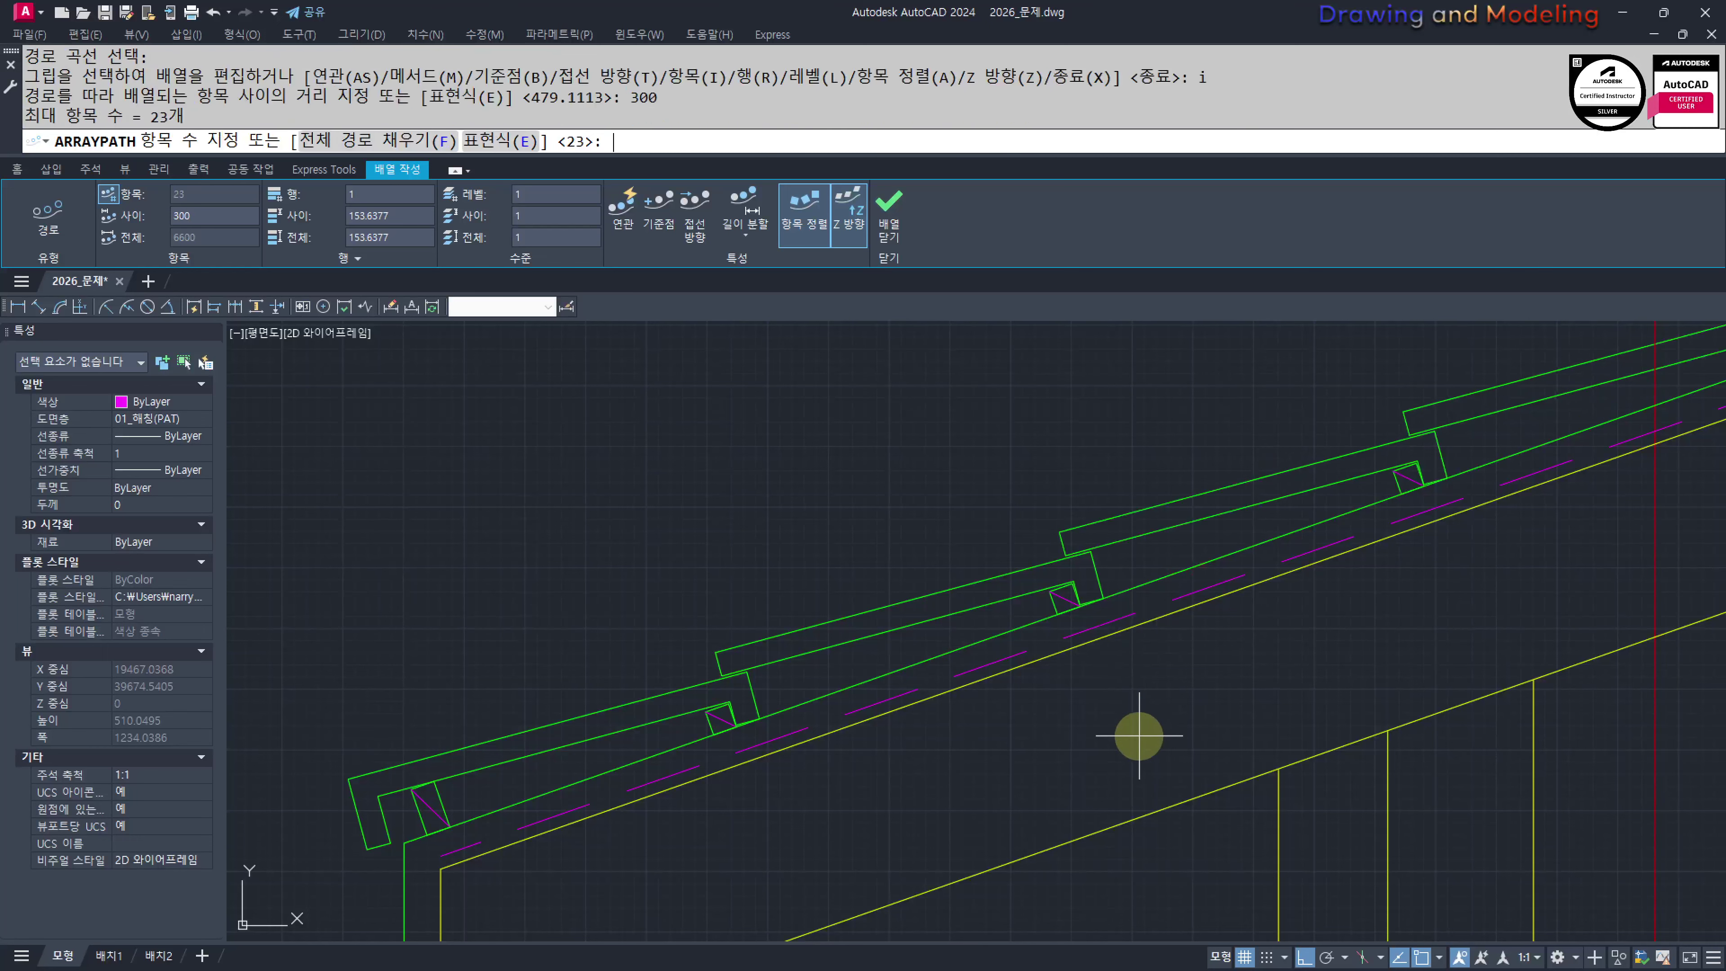
scroll(1394, 586, down, 8)
middle_drag(1259, 471, 973, 628)
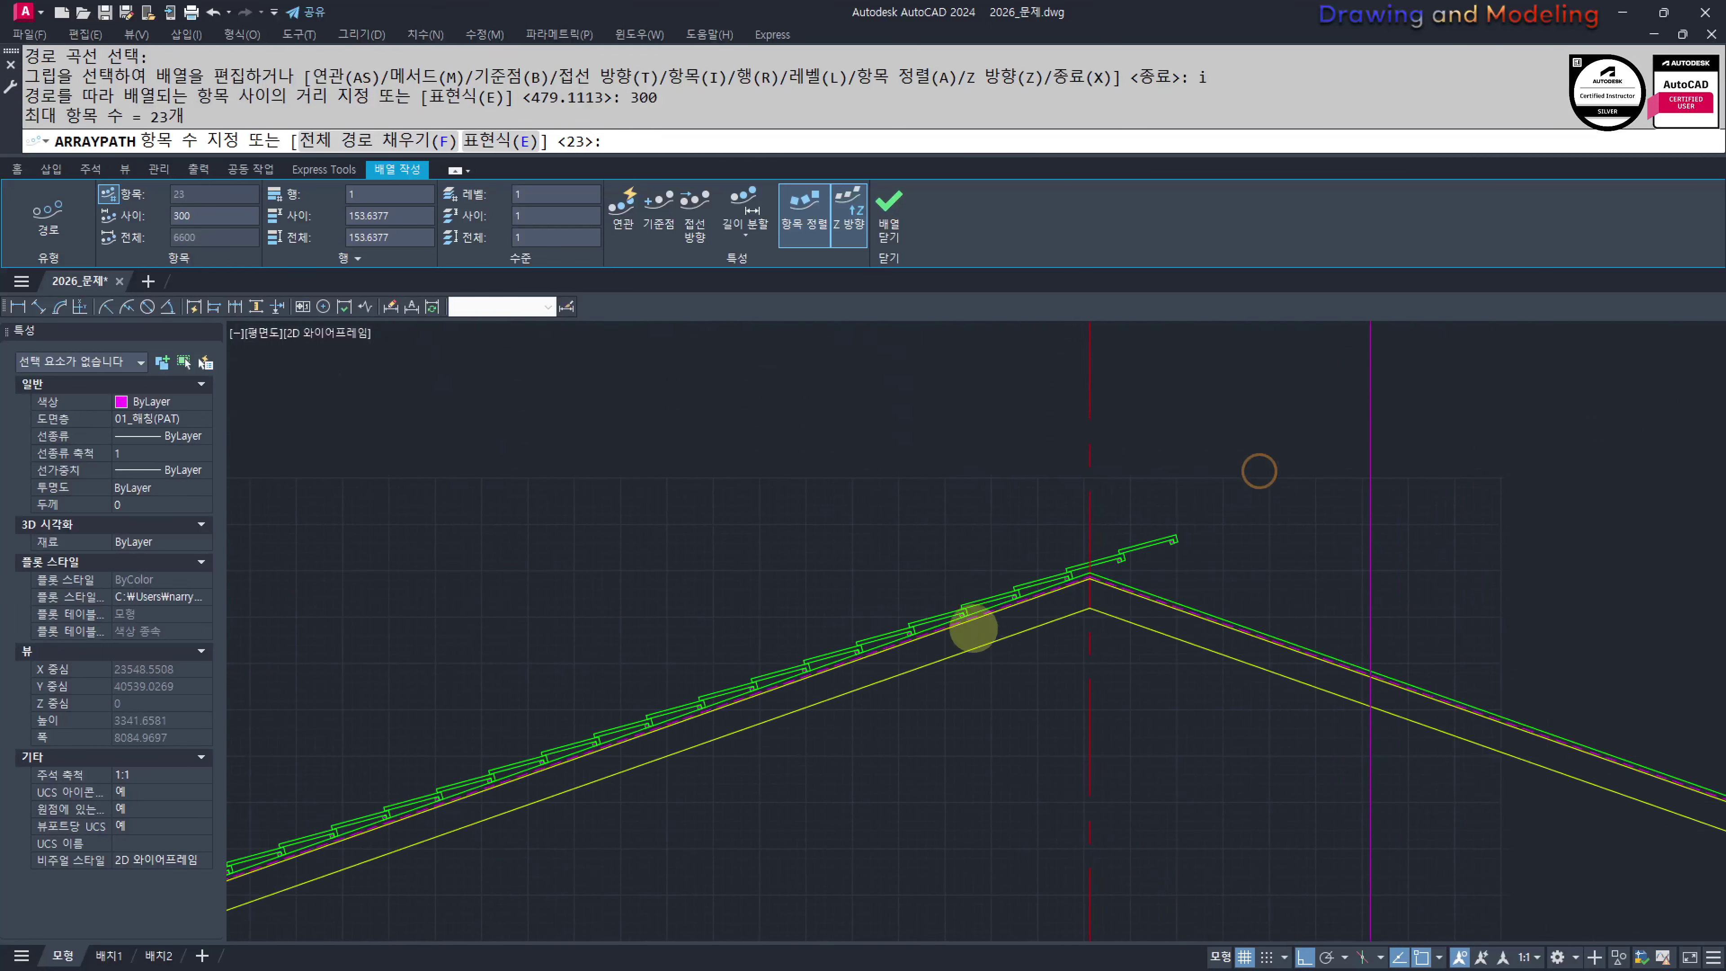
middle_drag(1114, 535, 1068, 548)
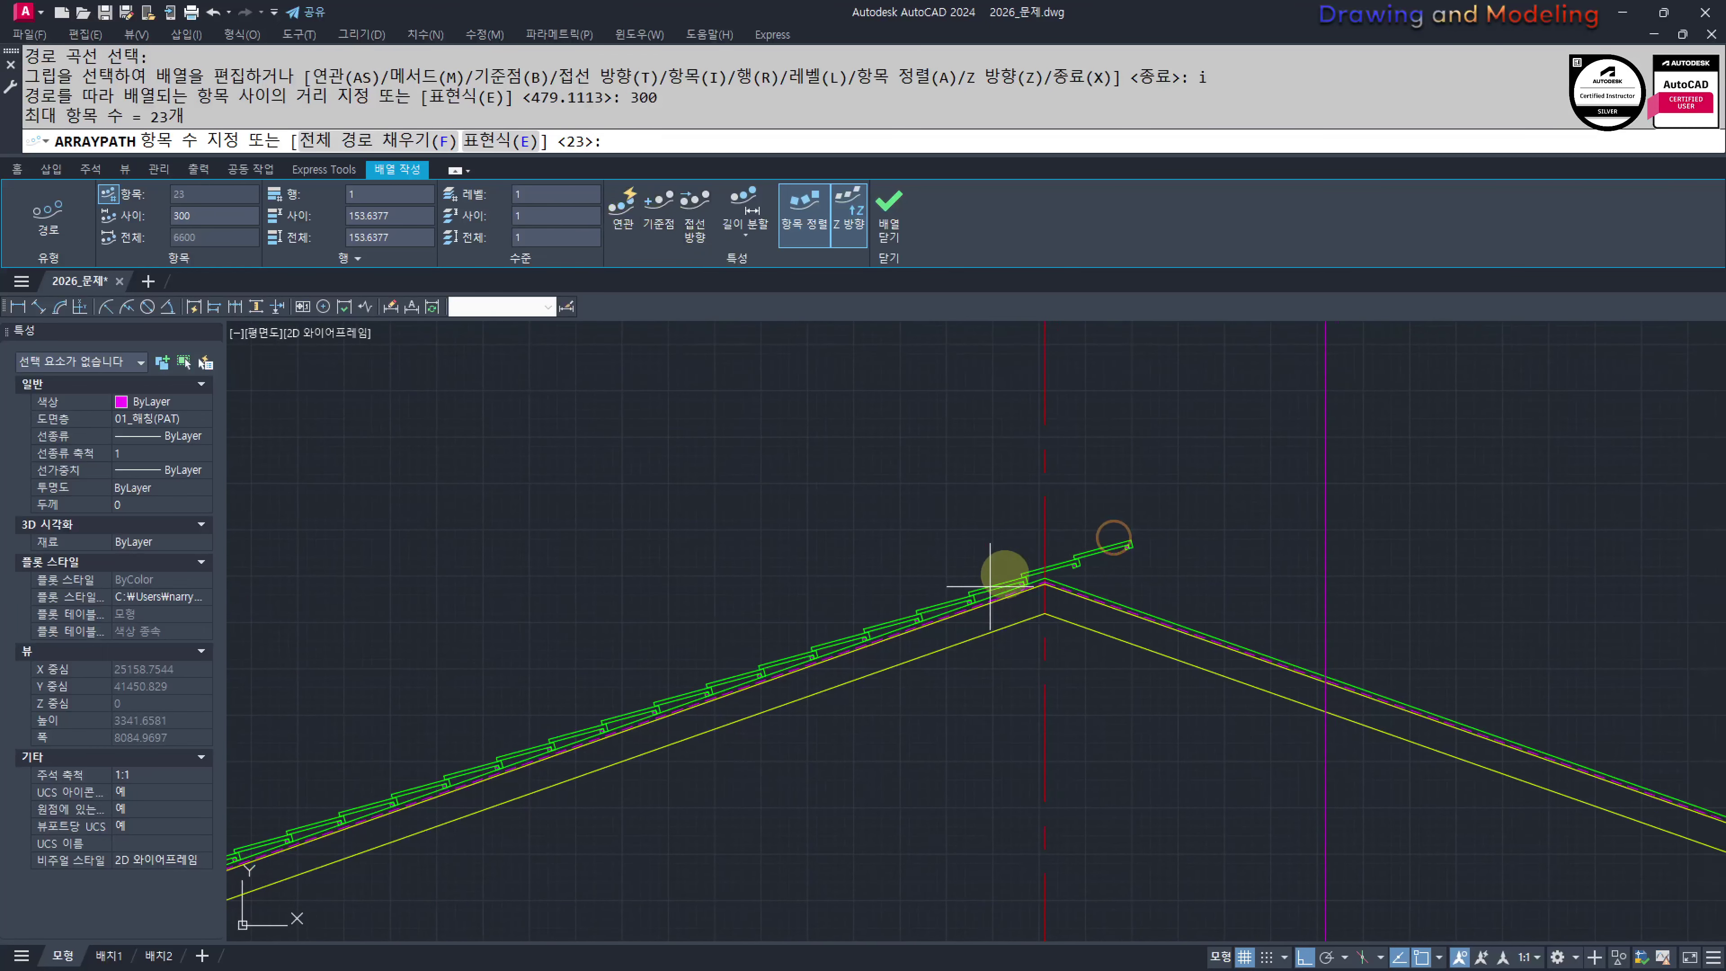
scroll(920, 616, up, 5)
middle_drag(1231, 515, 1096, 597)
middle_drag(742, 485, 688, 502)
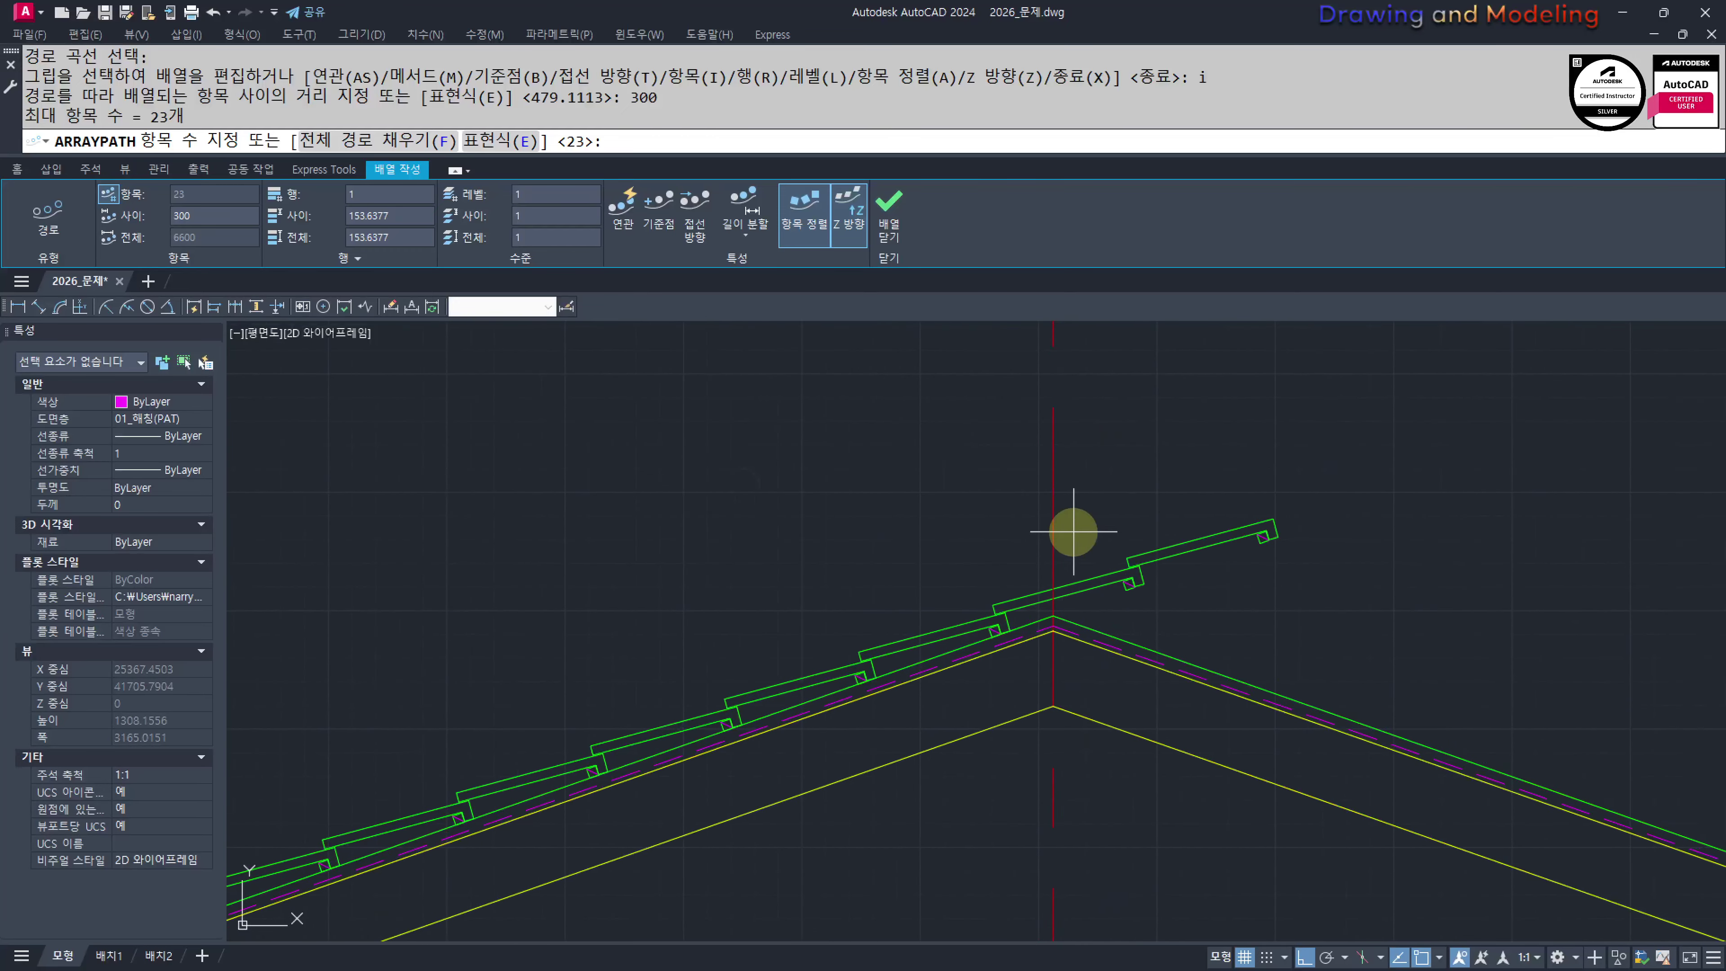
key(Escape)
key(Escape)
Erase the last two arrayed tile and batten groups that extend past the ridge
click(1159, 597)
click(1105, 552)
text(e)
key(space)
key(Escape)
key(Escape)
scroll(719, 581, down, 7)
middle_drag(669, 612, 1074, 593)
Mirror the tiles on the upper part of the roof slope about the ridge centreline, keeping the originals
click(829, 509)
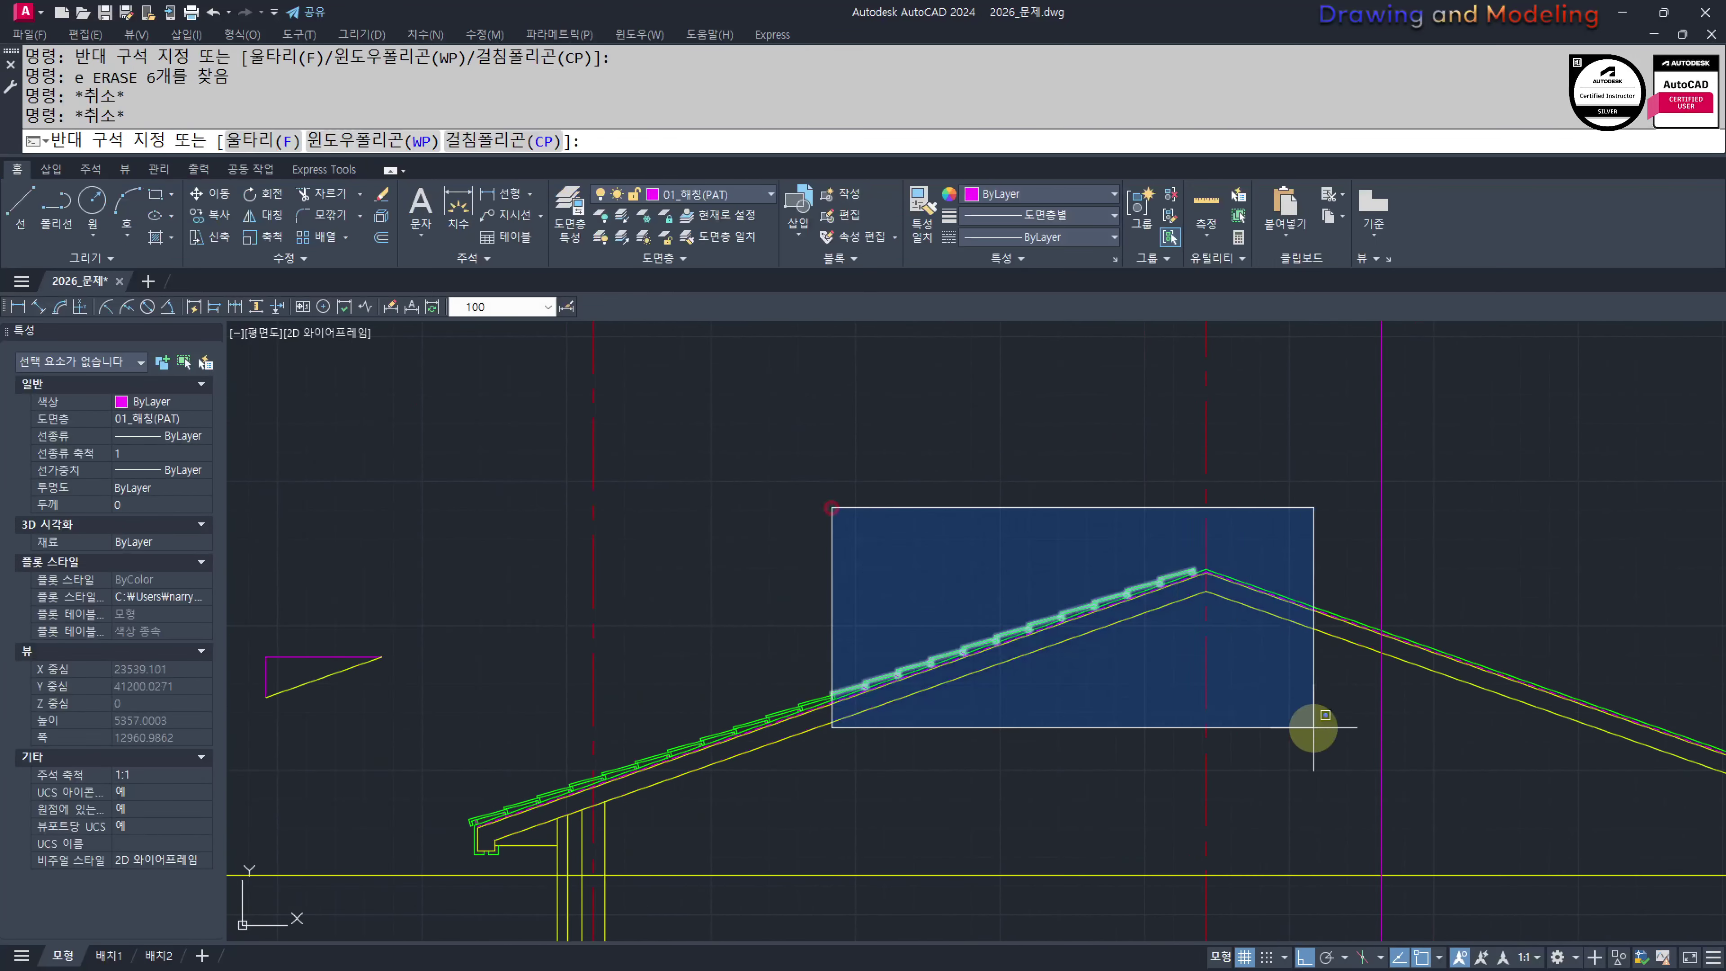
click(1311, 724)
middle_drag(1219, 712, 1138, 671)
text(mi)
key(Return)
click(1132, 552)
click(1187, 653)
key(Escape)
key(Escape)
Offset the ridge centreline by 150 to both sides
text(o)
key(Return)
text(150)
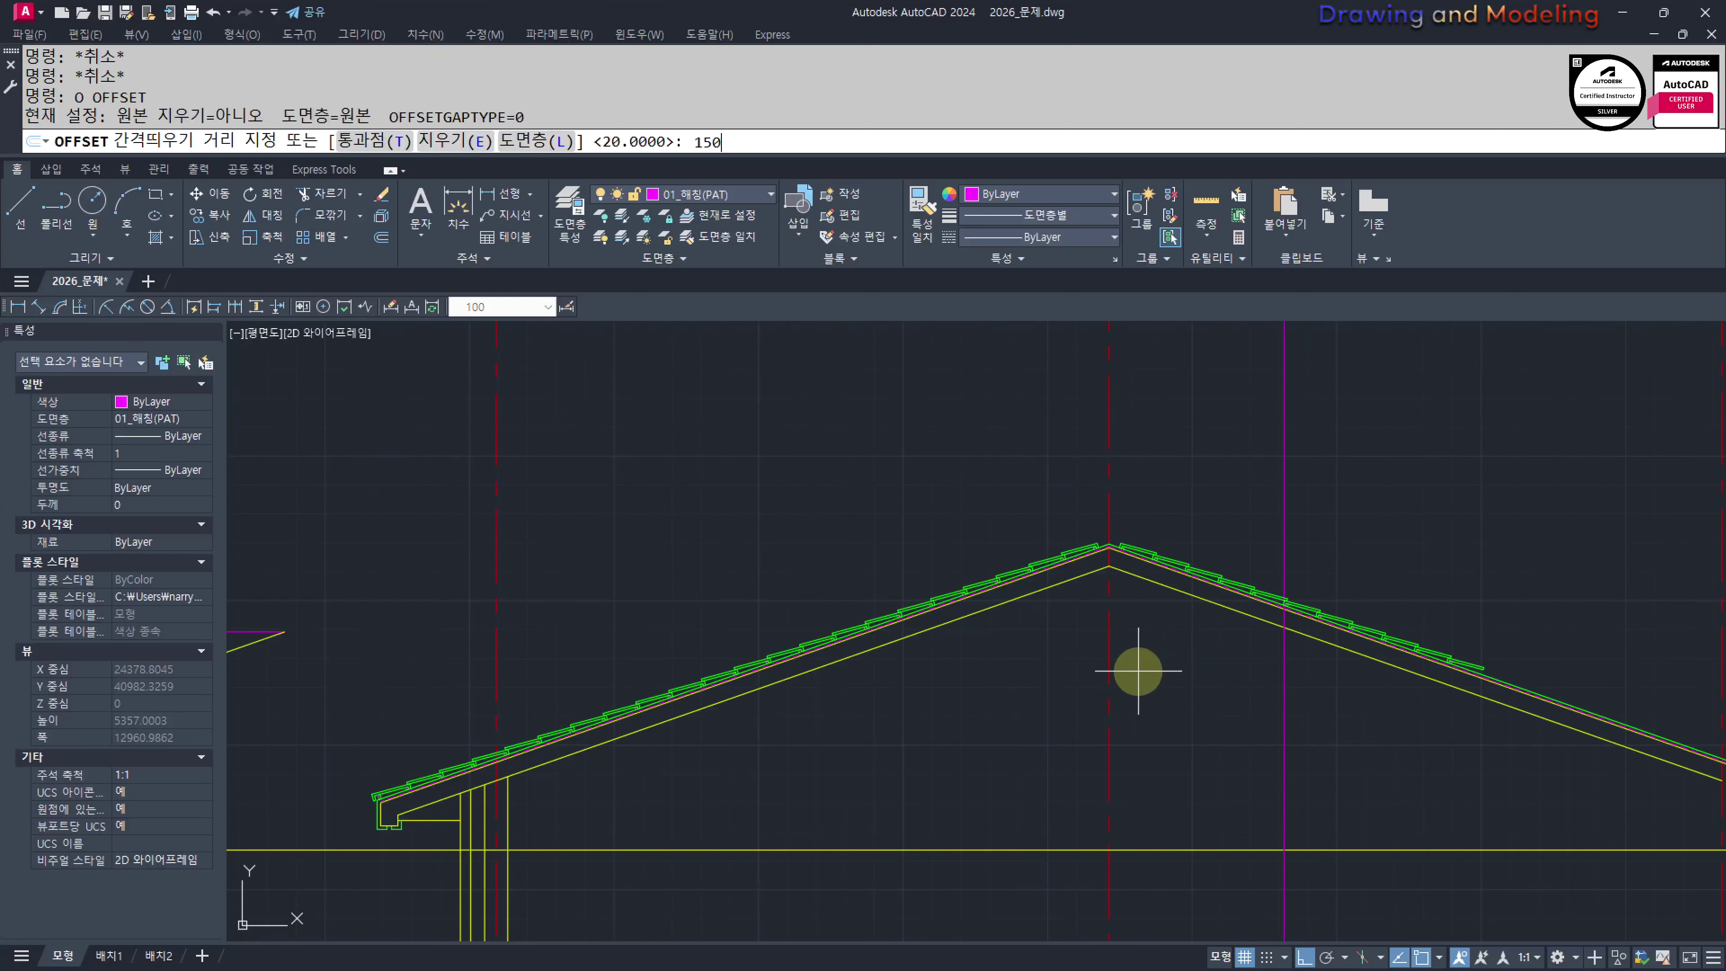
key(Return)
click(1110, 643)
click(1038, 660)
scroll(1120, 574, up, 2)
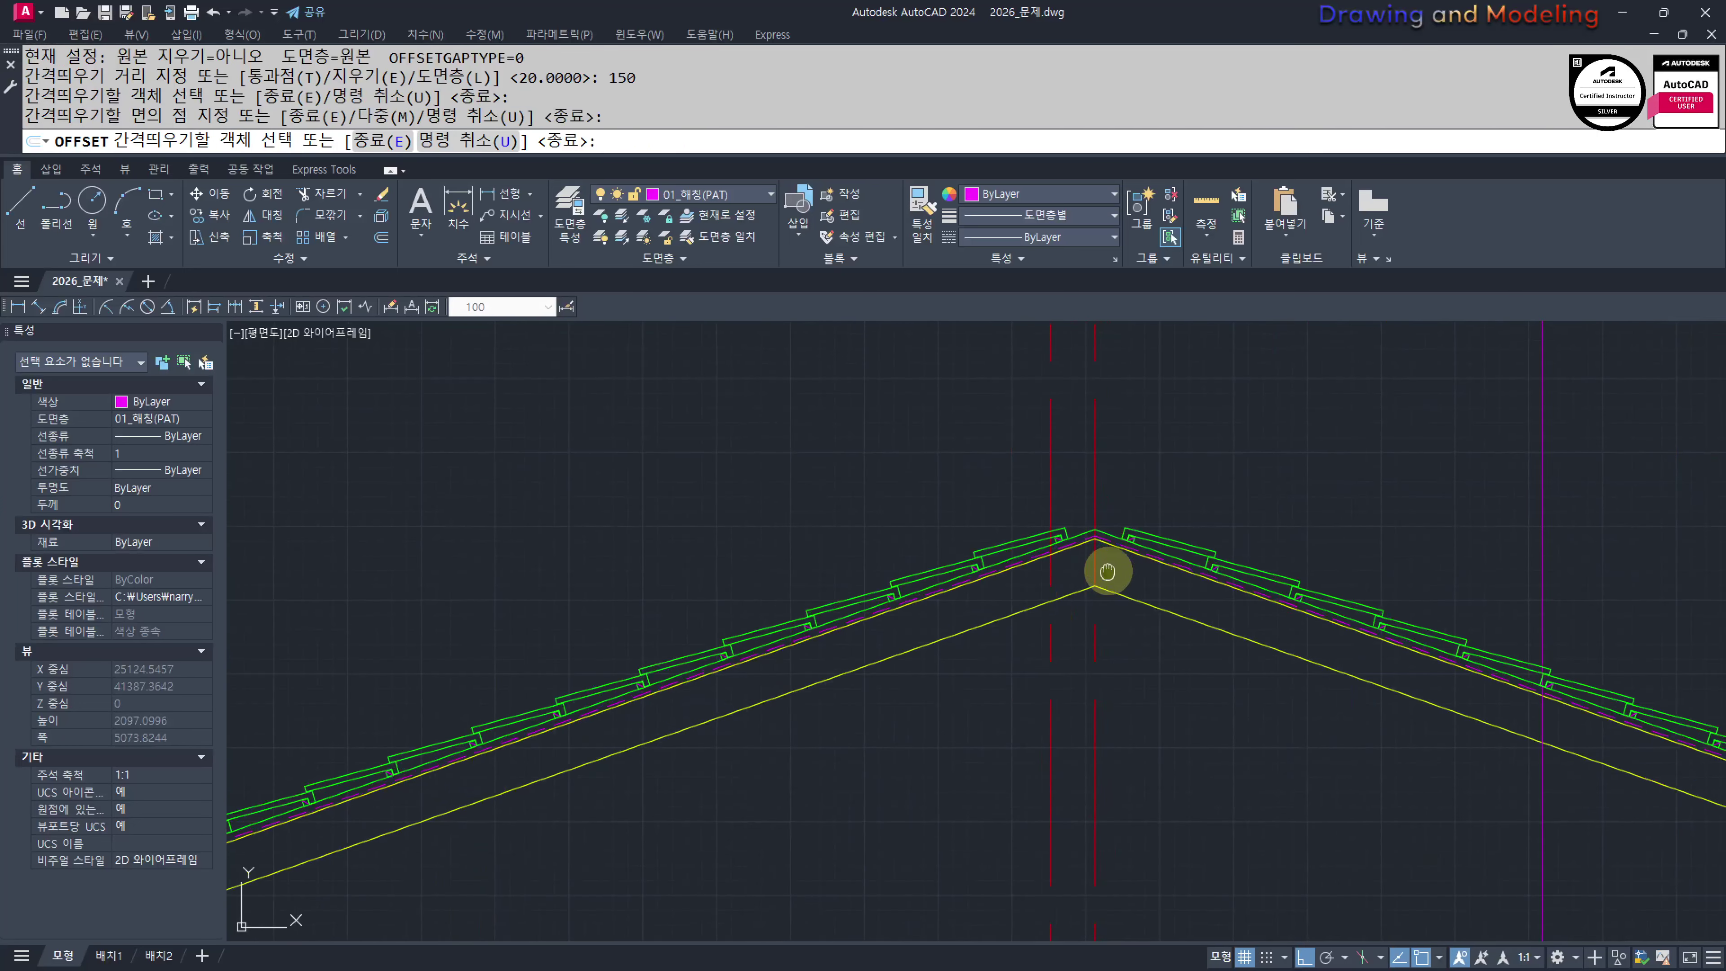
middle_drag(1110, 566, 1067, 666)
key(Escape)
key(Escape)
Draw a circle of radius 50 centred on the apex of the green roof finish line
scroll(1038, 617, up, 2)
scroll(1038, 617, up, 2)
text(c)
key(Return)
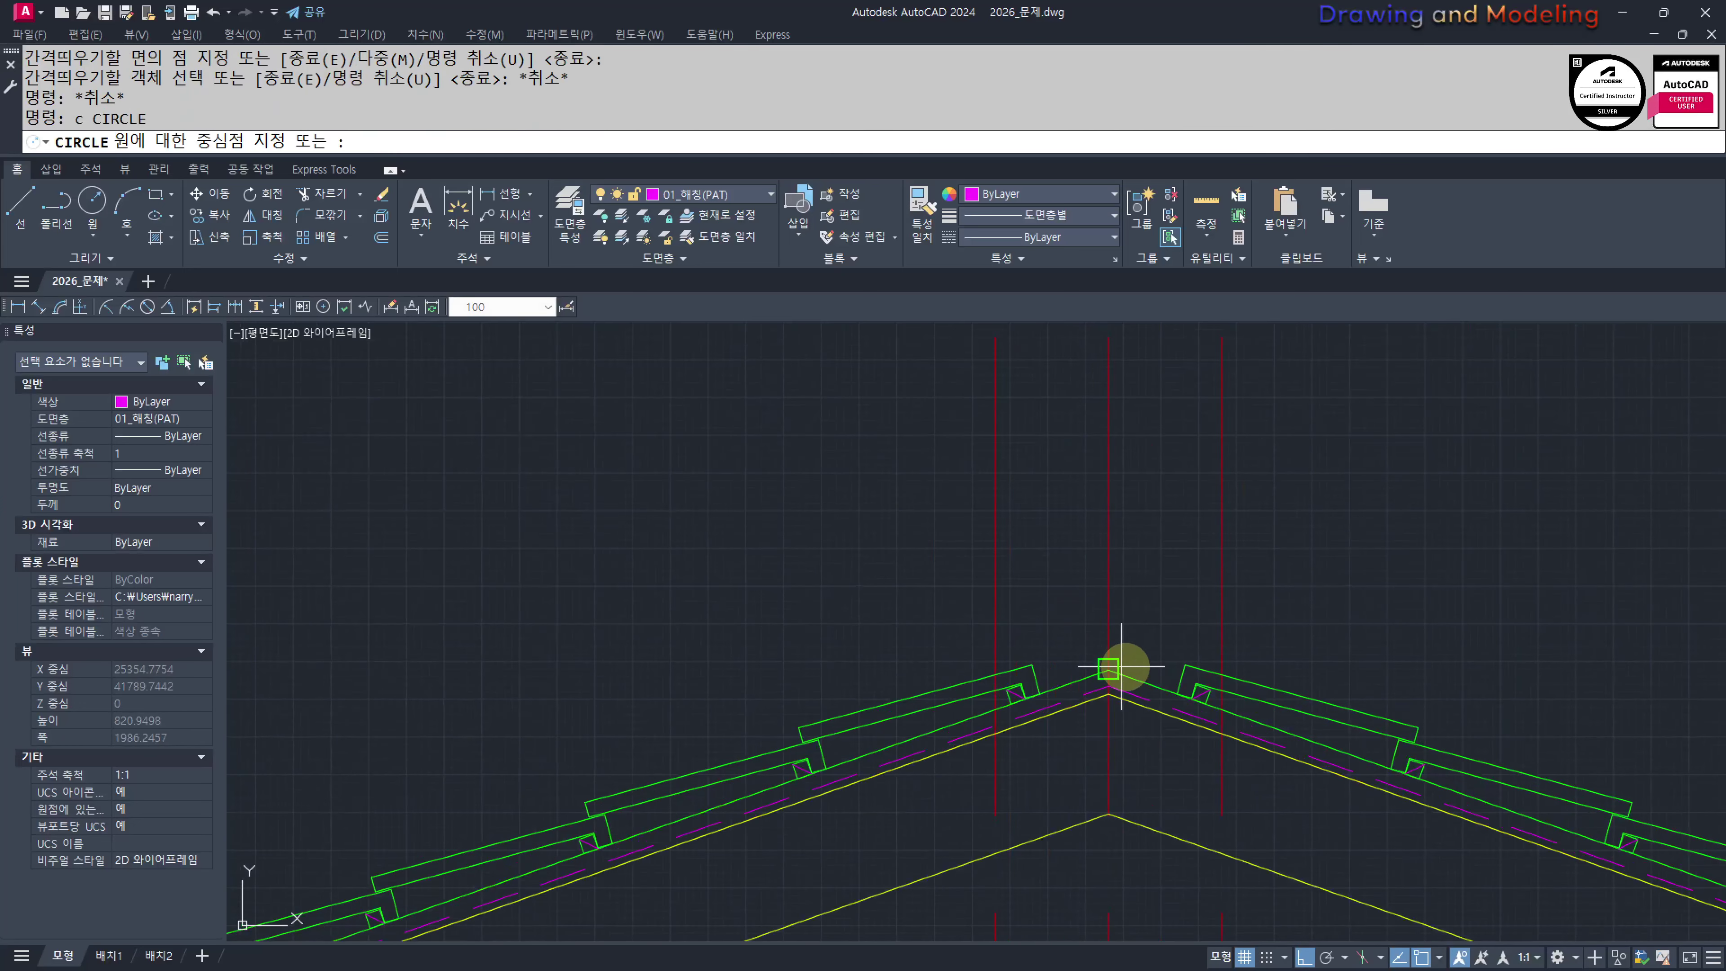
click(1108, 671)
text(50)
key(Return)
key(Escape)
key(Escape)
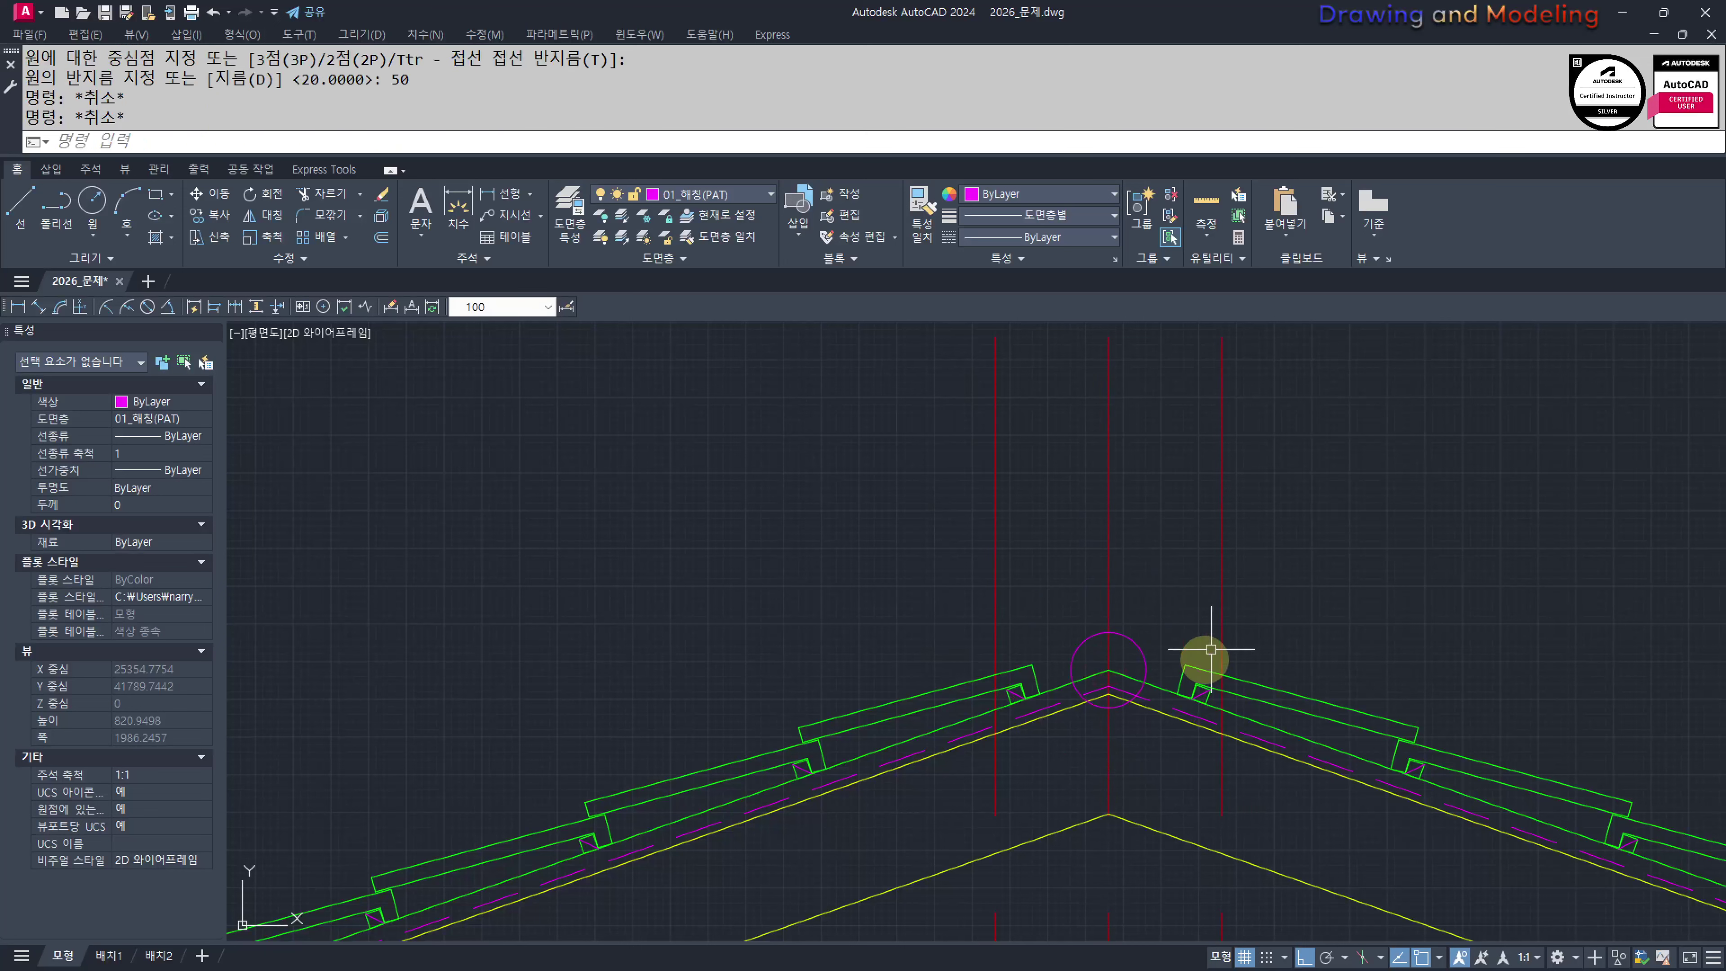
Match the two offset vertical lines beside the ridge to the green finish line's properties
scroll(1182, 673, up, 2)
text(ma)
key(Return)
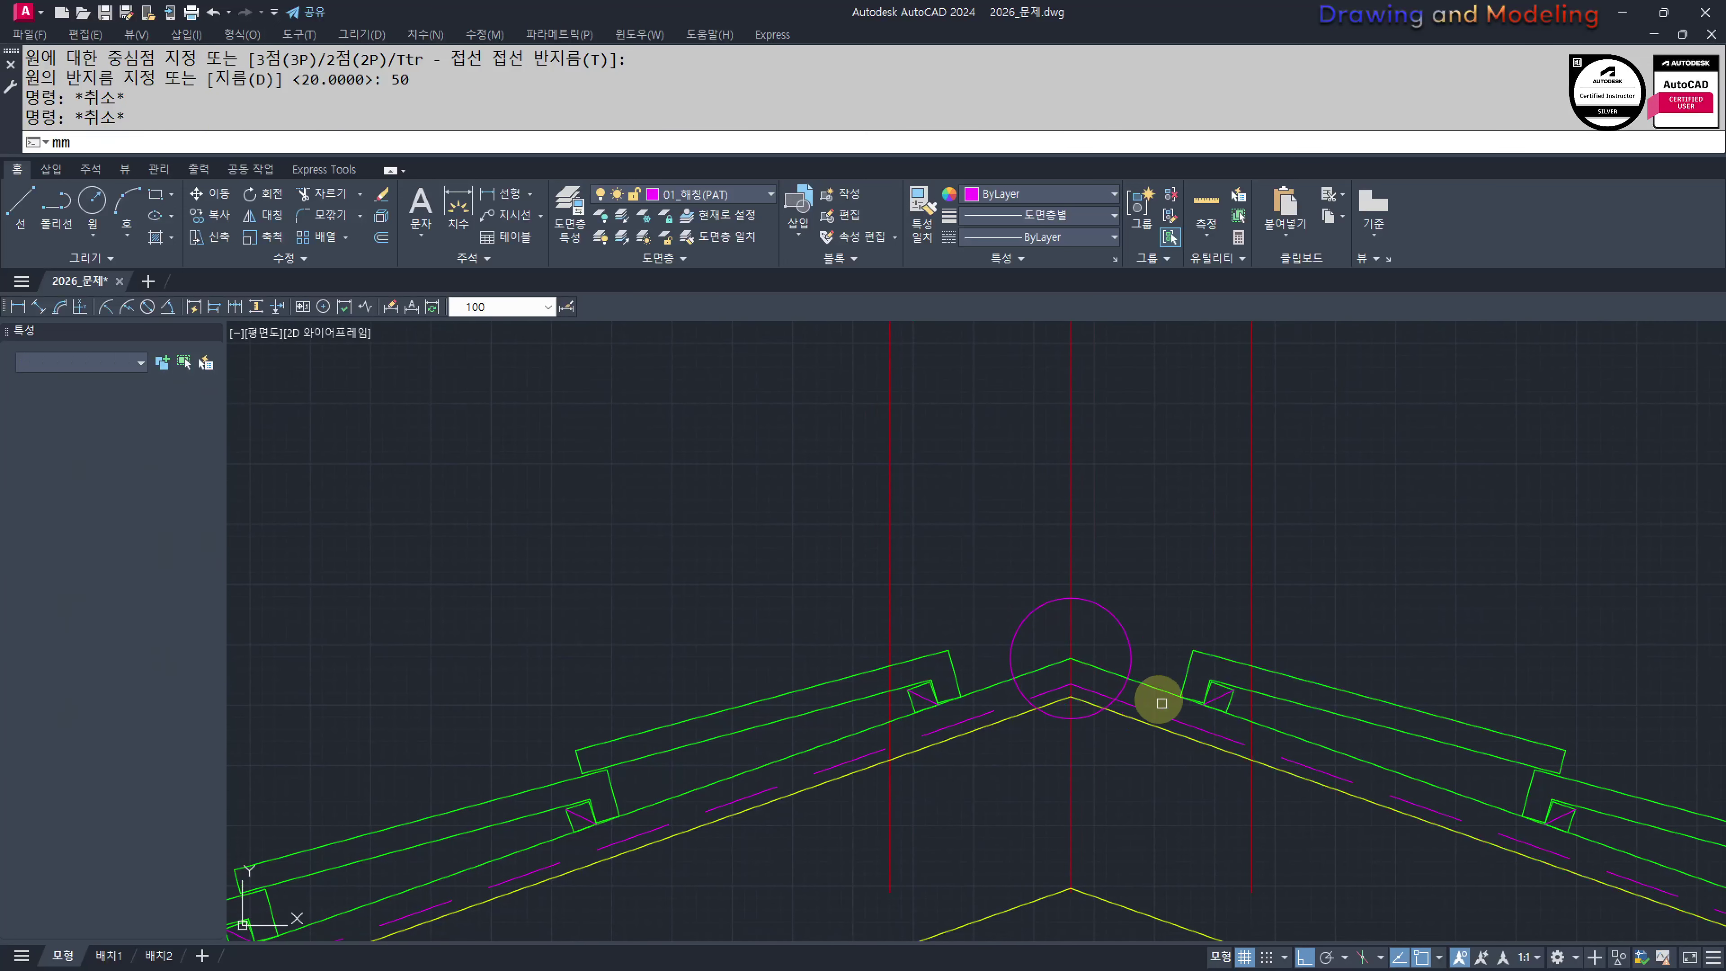
click(1148, 684)
click(1348, 454)
click(1178, 534)
click(978, 489)
click(824, 567)
key(Escape)
key(Escape)
key(Escape)
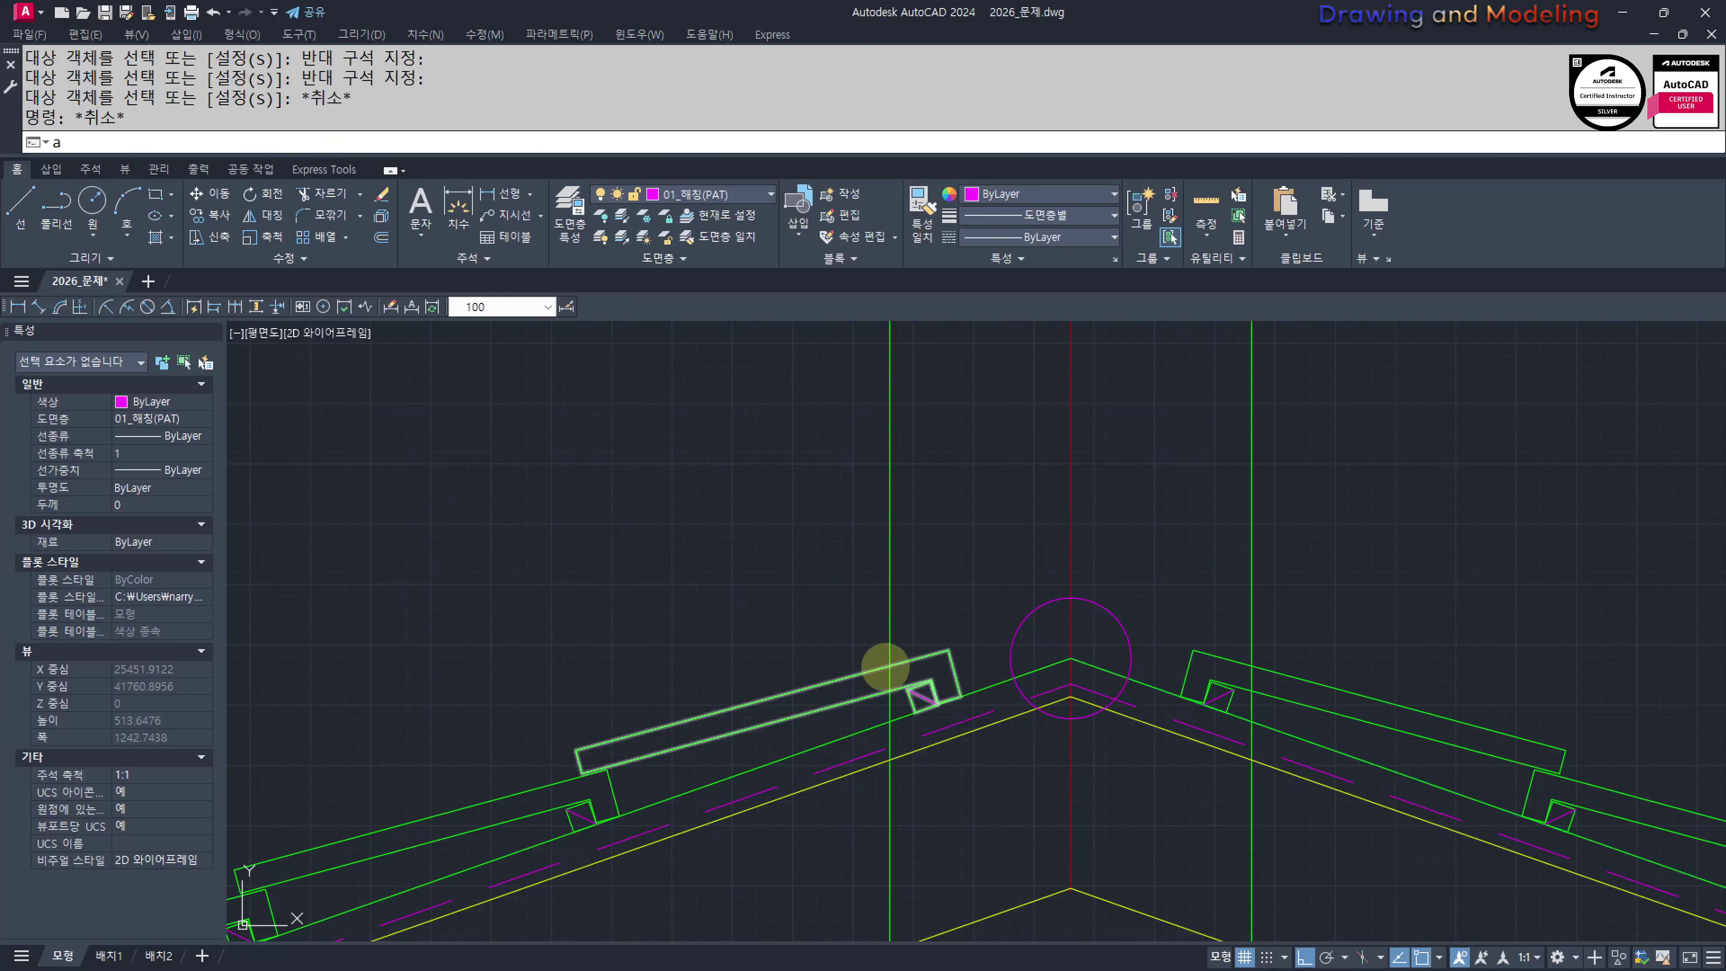
Draw a three-point arc between the vertical lines' intersections with the tile tops, passing through the circle's top
text(a)
key(Return)
click(885, 664)
click(1071, 598)
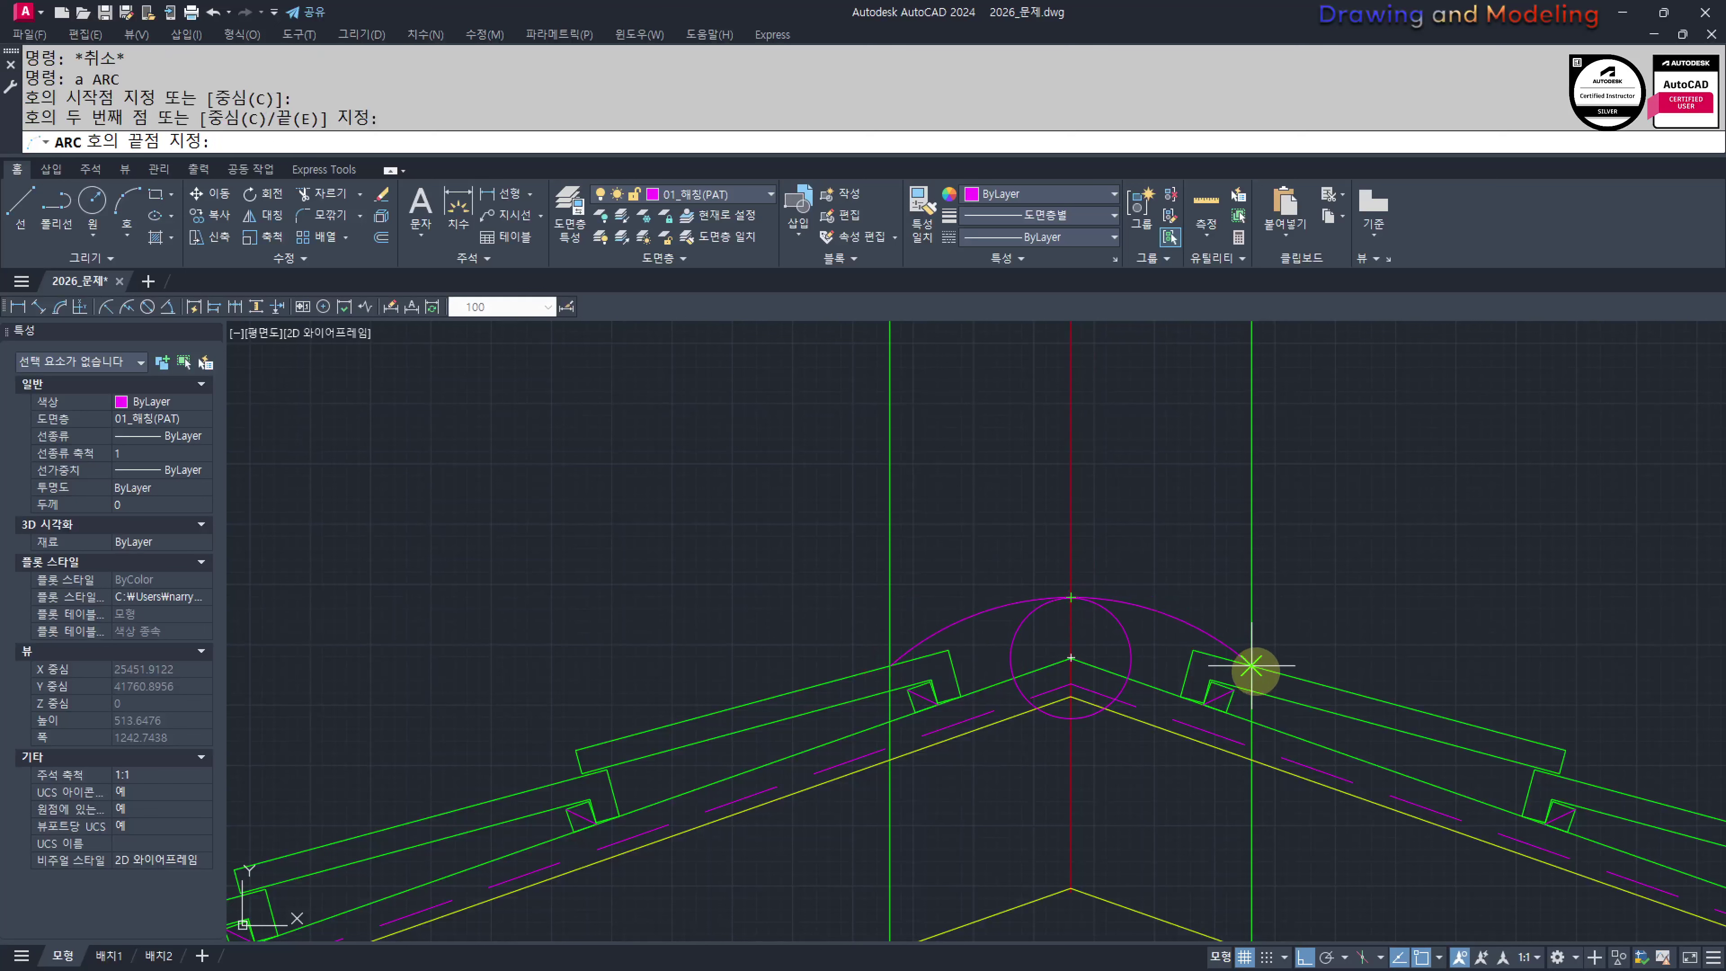
click(1255, 671)
key(Escape)
key(Escape)
Erase the helper circle at the ridge apex
click(1152, 633)
click(1097, 653)
text(e)
key(Return)
middle_drag(1148, 646, 1148, 672)
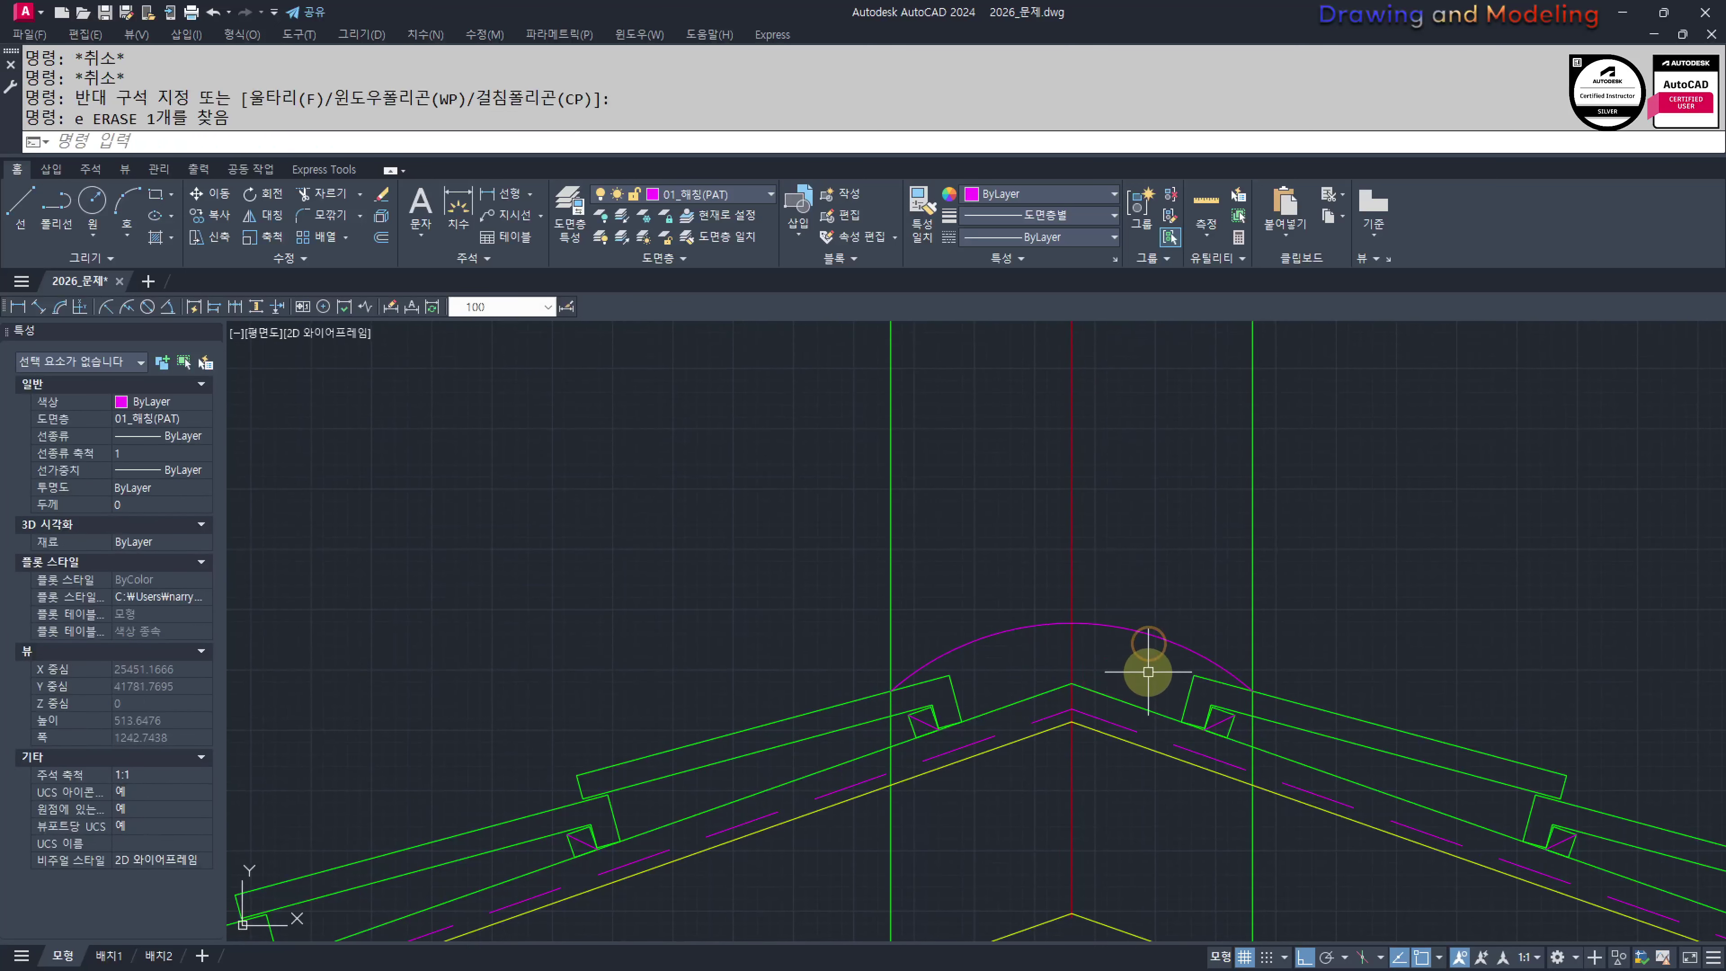
Match the ridge arc to the green finish line's properties
text(ma)
key(Return)
click(1118, 700)
click(1158, 569)
click(1110, 657)
key(Escape)
key(Escape)
middle_drag(1118, 607, 1120, 632)
Offset the ridge arc upward three times in succession at 20 spacing
text(o)
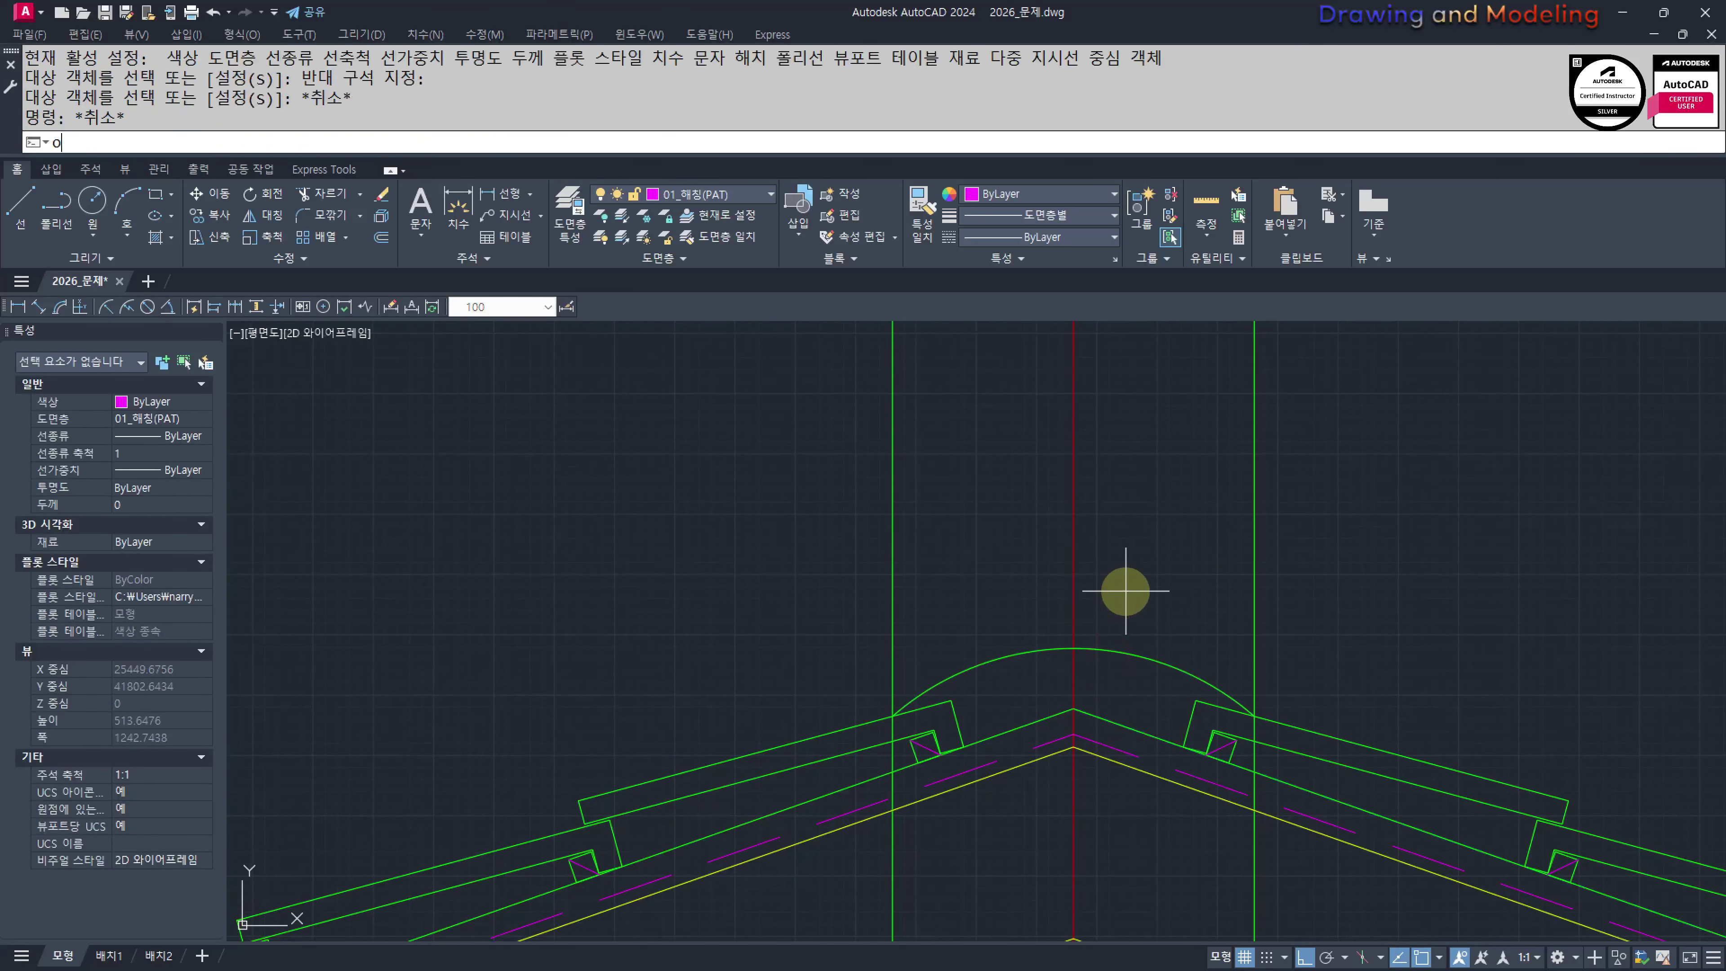
key(Return)
text(20)
key(Return)
click(1102, 641)
click(1101, 651)
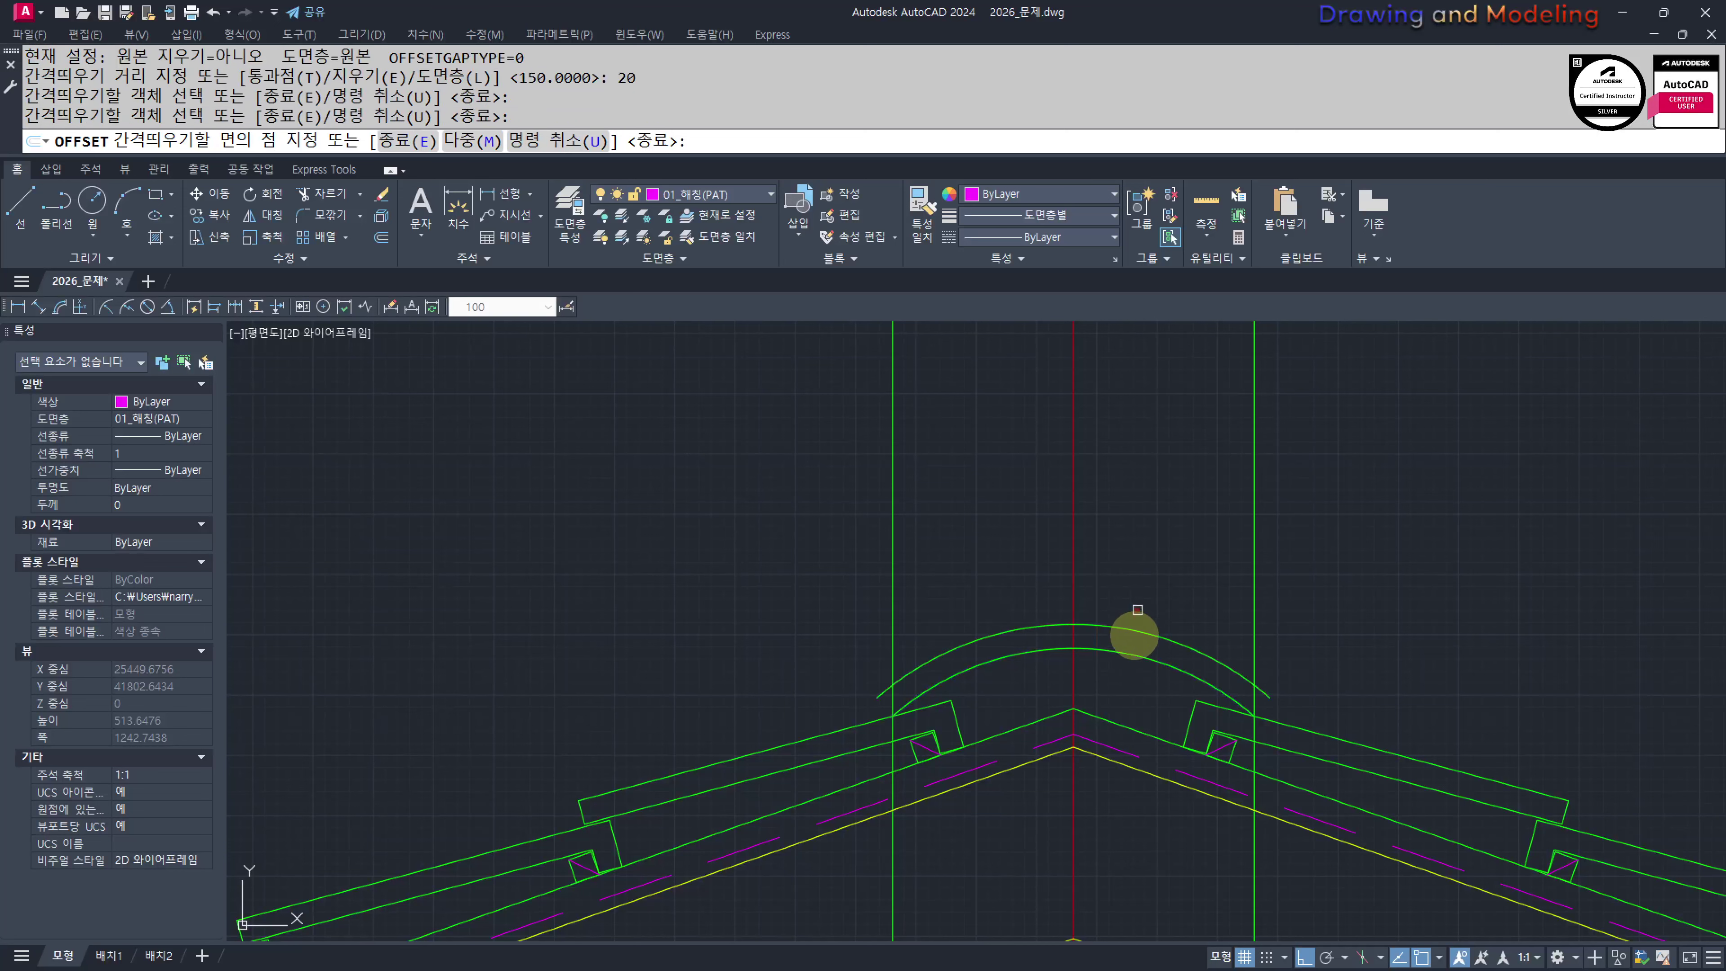
click(1139, 592)
click(1133, 629)
click(1143, 586)
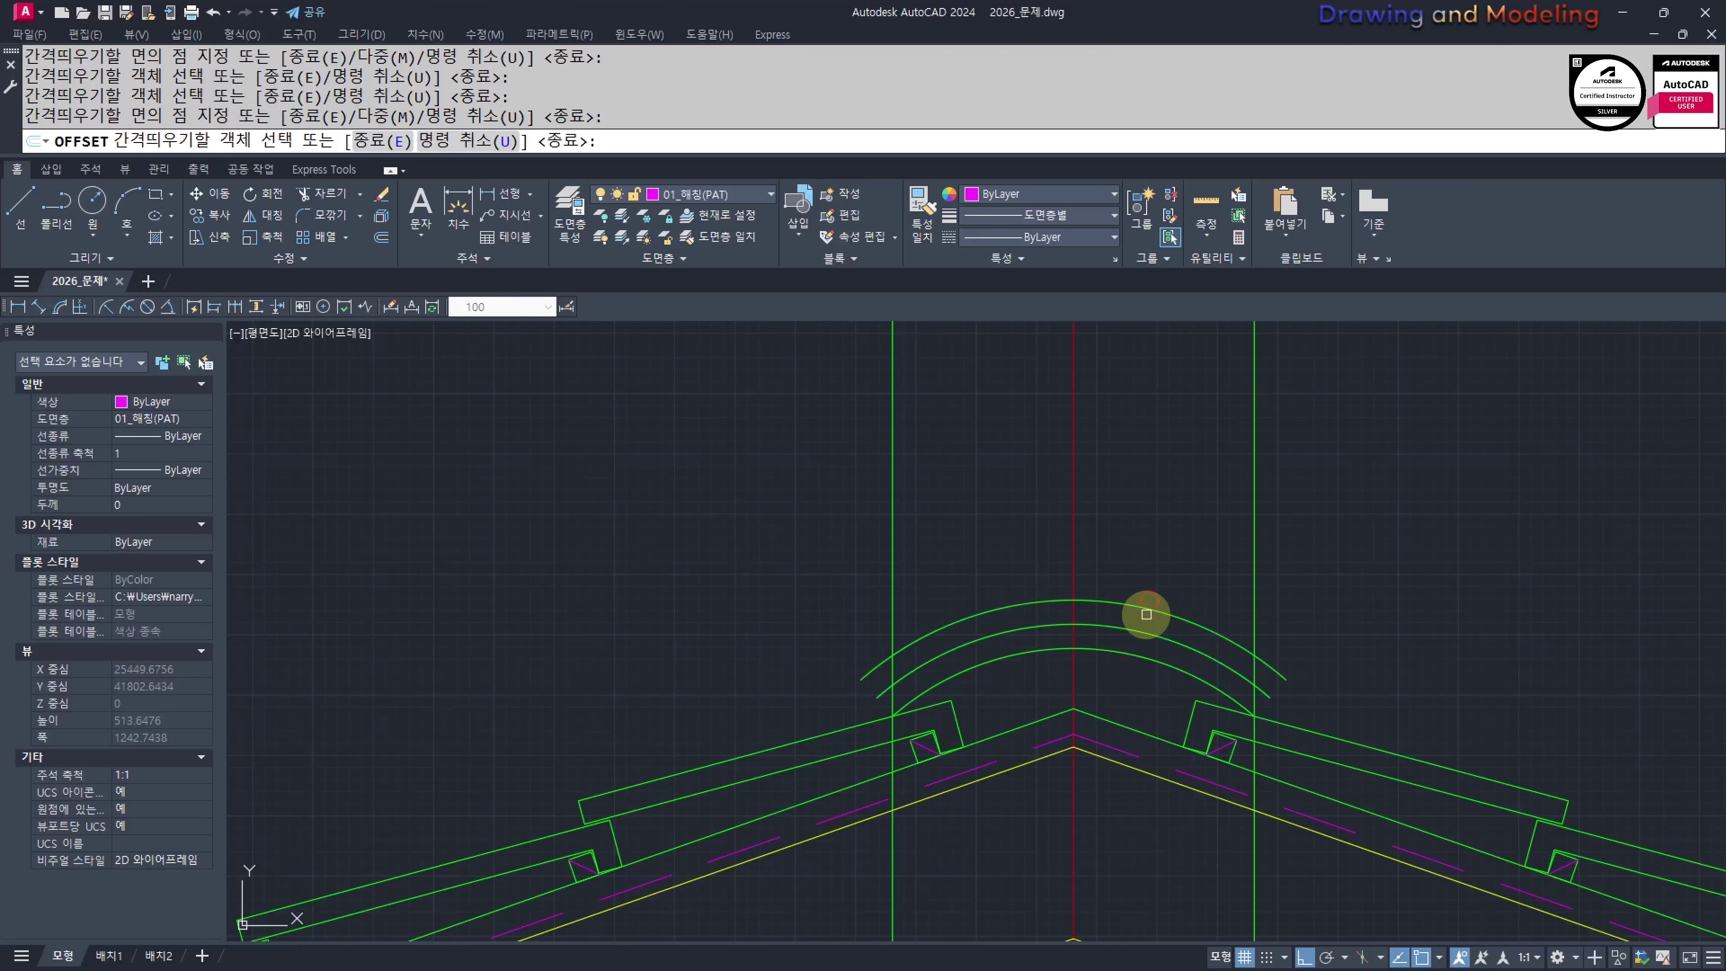
click(1144, 607)
click(1156, 563)
key(Escape)
Trim the ends of the offset ridge arcs that project beyond the two green vertical lines
scroll(1291, 680, up, 2)
text(tr)
key(Return)
key(Return)
click(1340, 548)
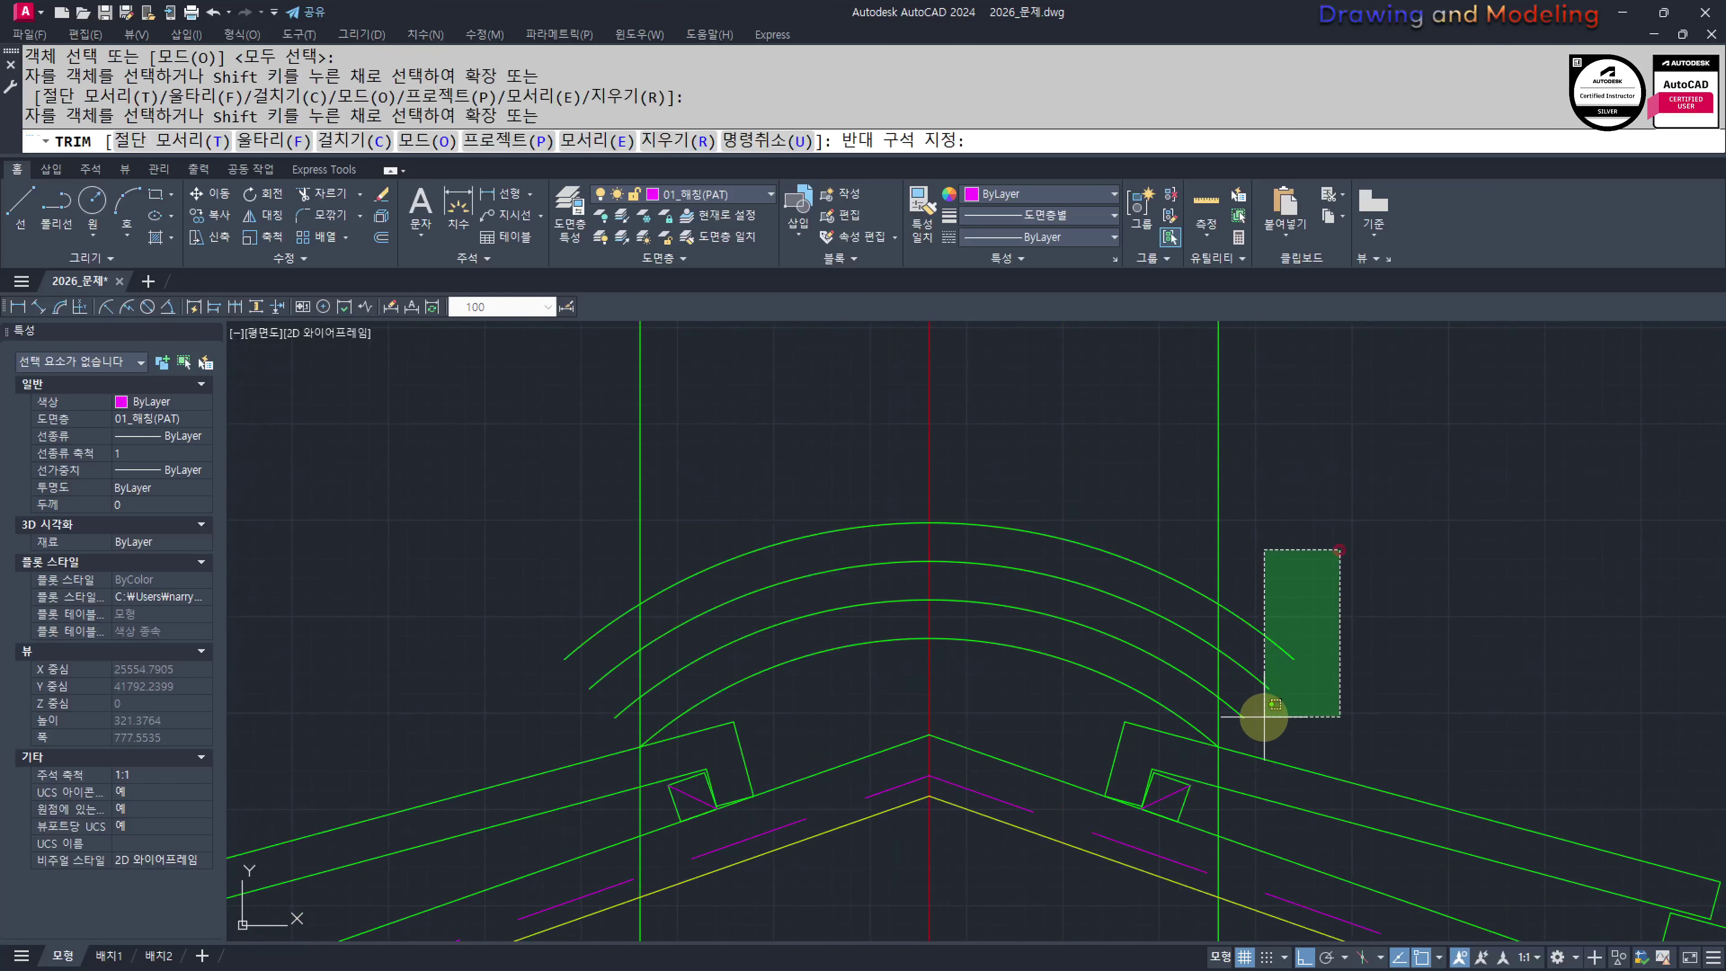
click(1227, 745)
middle_drag(600, 556, 739, 595)
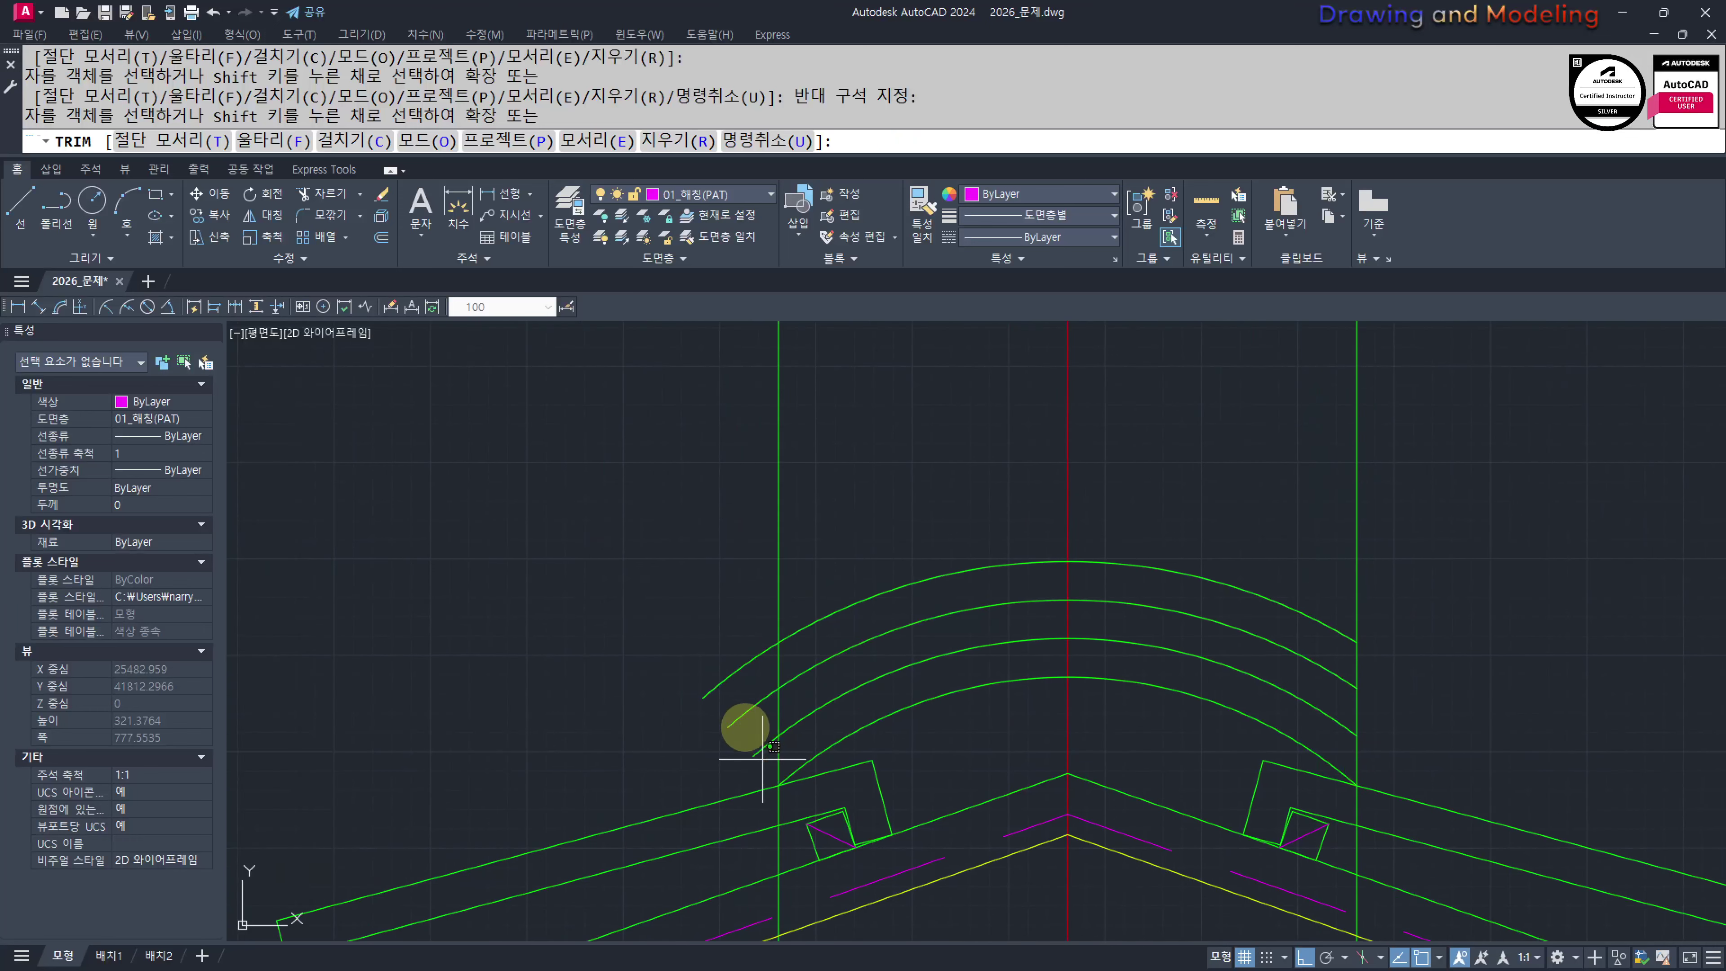
click(678, 601)
scroll(818, 794, down, 2)
middle_drag(817, 805, 876, 628)
key(Escape)
key(Escape)
Trim both green vertical lines below the ridge cap's lowest arc
text(tr)
key(Return)
click(993, 536)
click(968, 558)
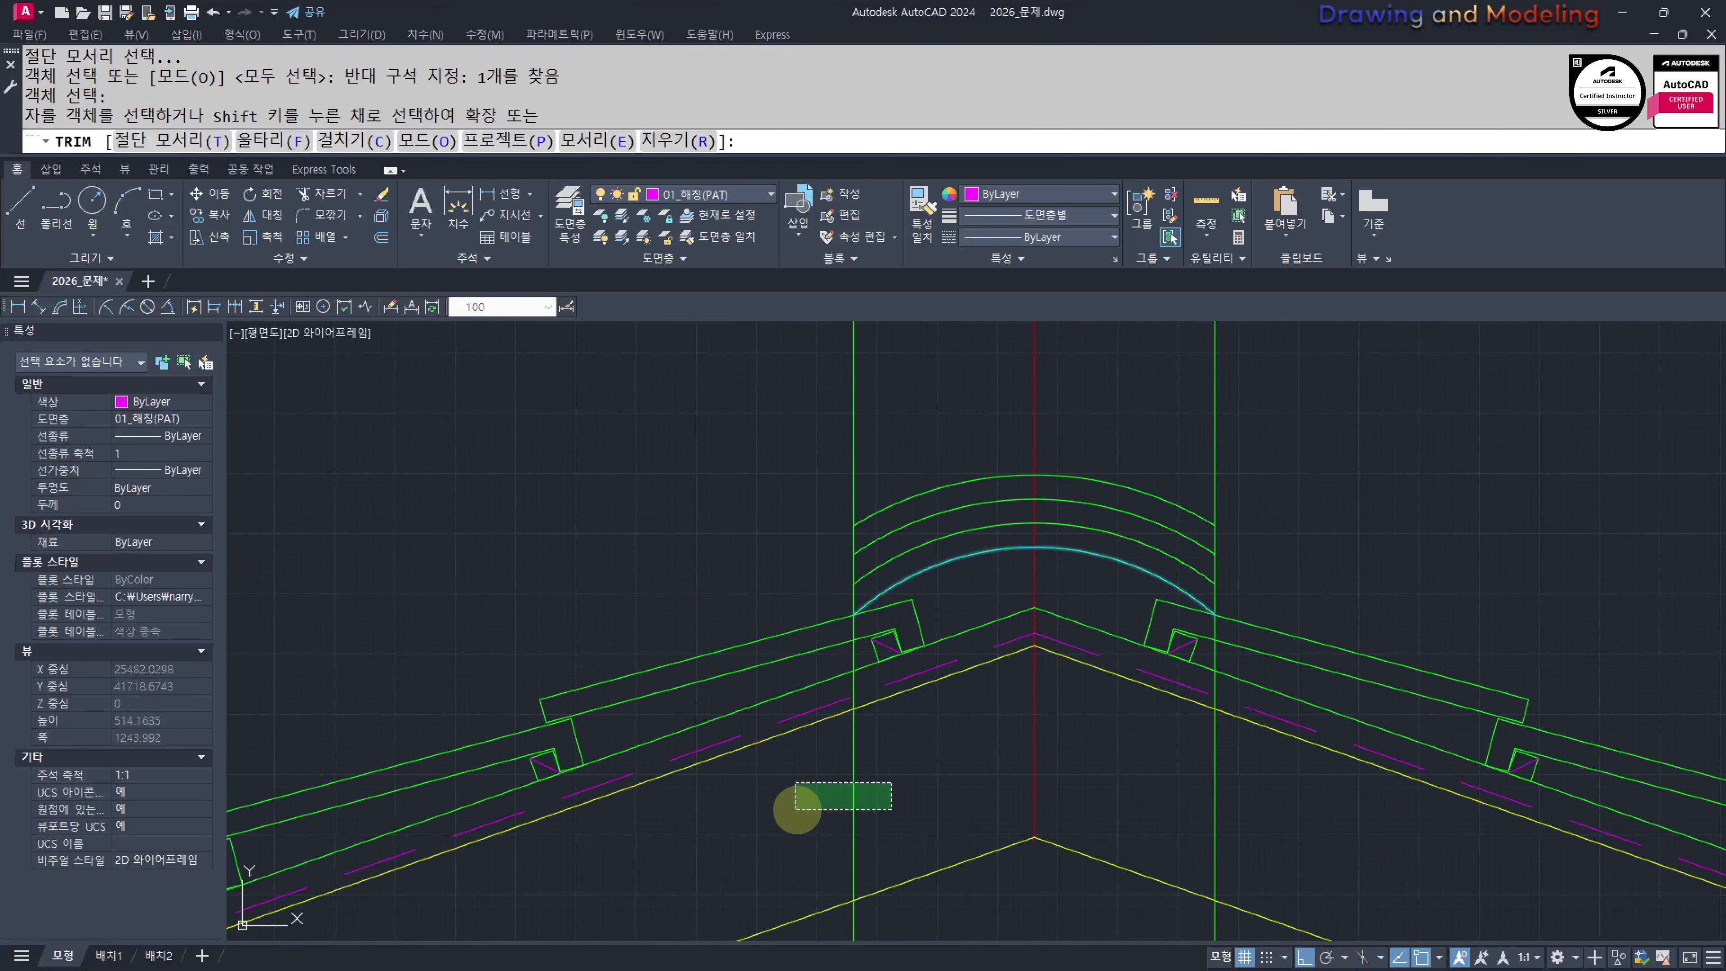
click(796, 810)
click(1291, 781)
click(1170, 827)
key(Escape)
key(Escape)
Place a horizontal construction line through the crown of the topmost ridge arc
middle_drag(1091, 577, 1095, 700)
text(xl)
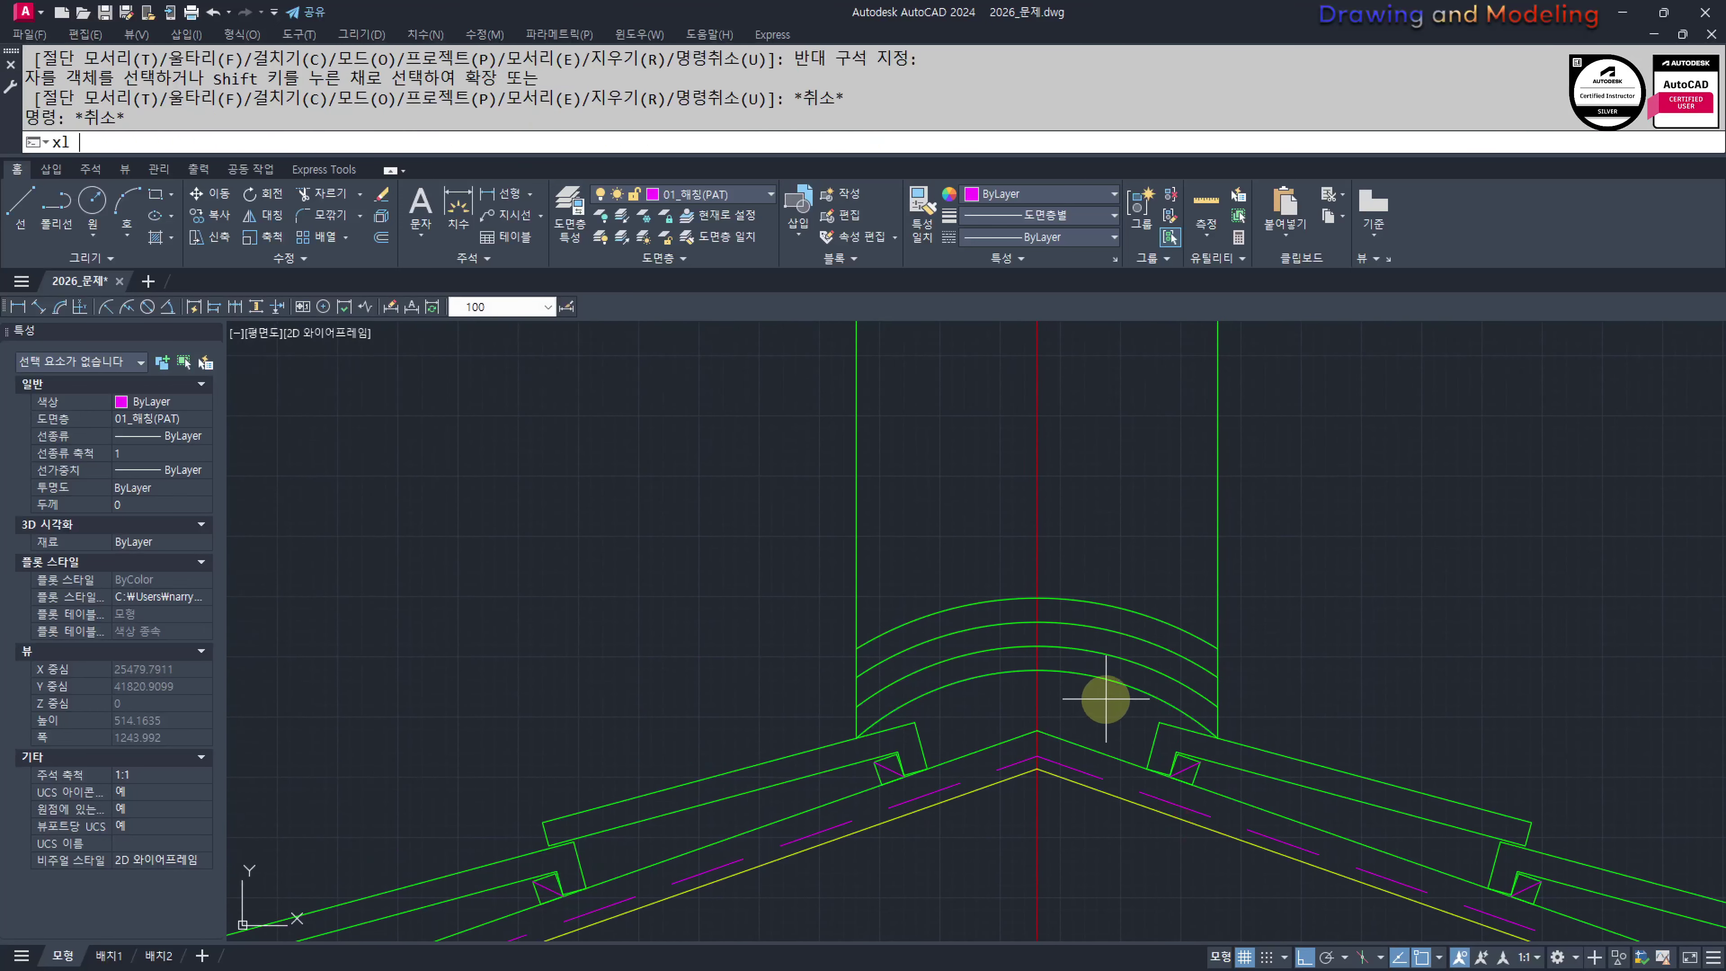
key(Return)
text(h)
key(Return)
click(1037, 597)
middle_drag(1108, 511, 1082, 635)
key(Escape)
key(Escape)
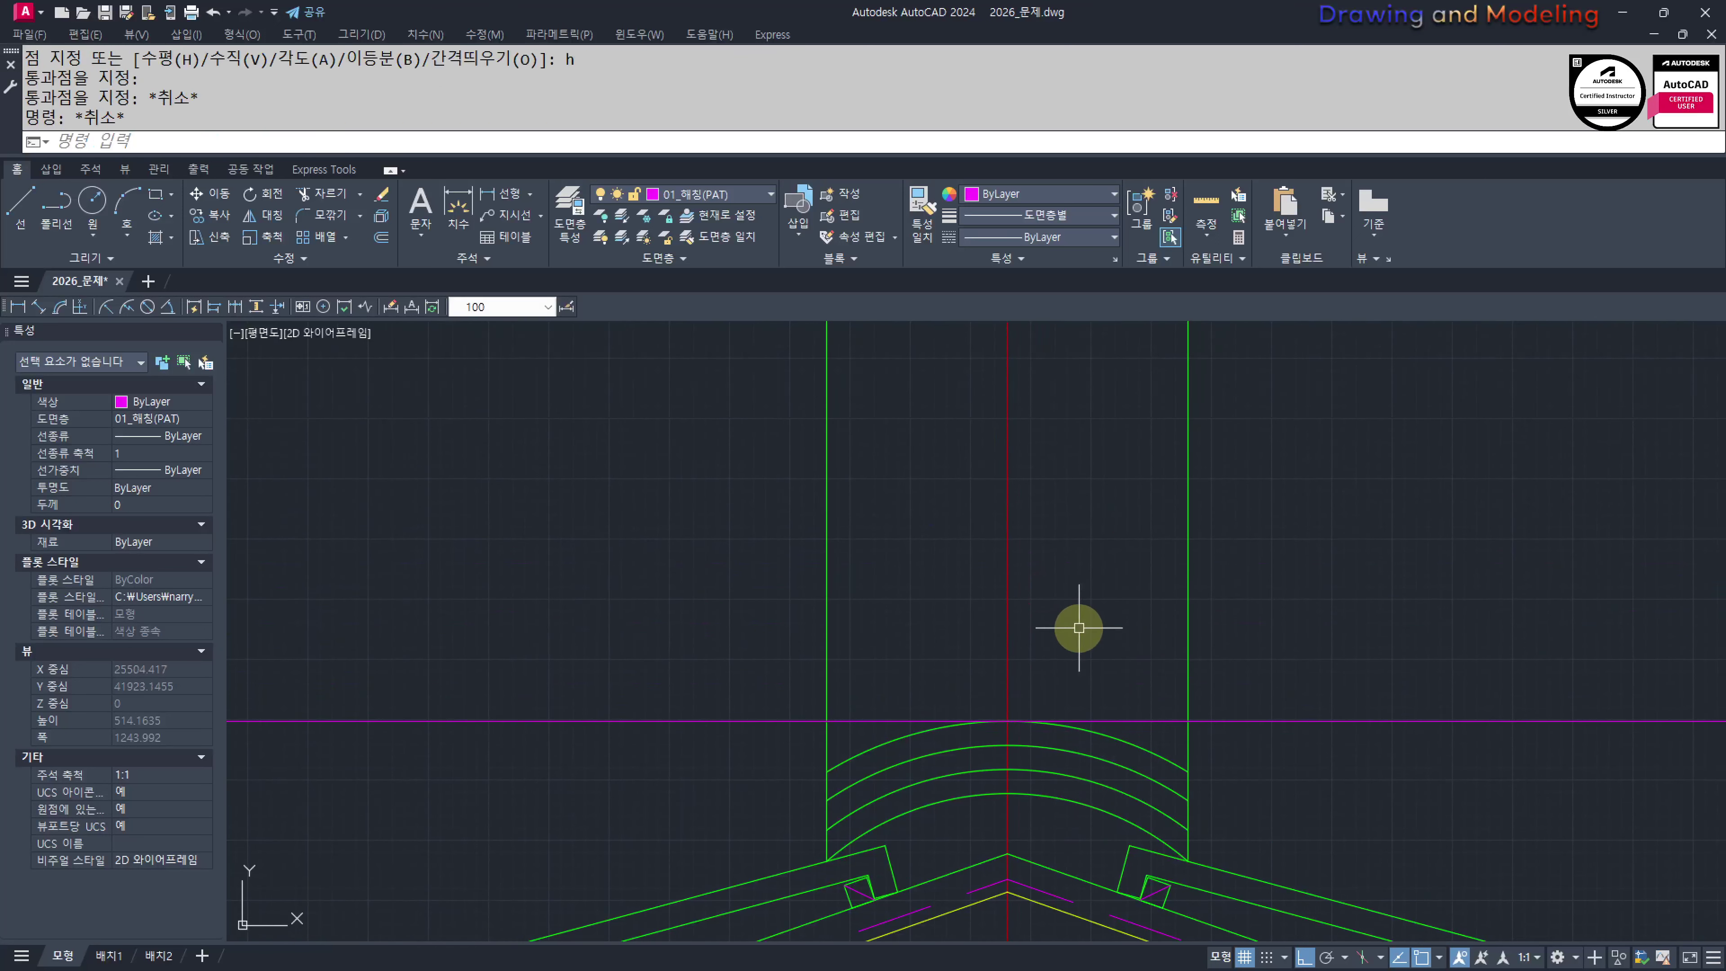
Offset the horizontal construction line at the ridge arc's crown upward by 200
text(o)
key(Return)
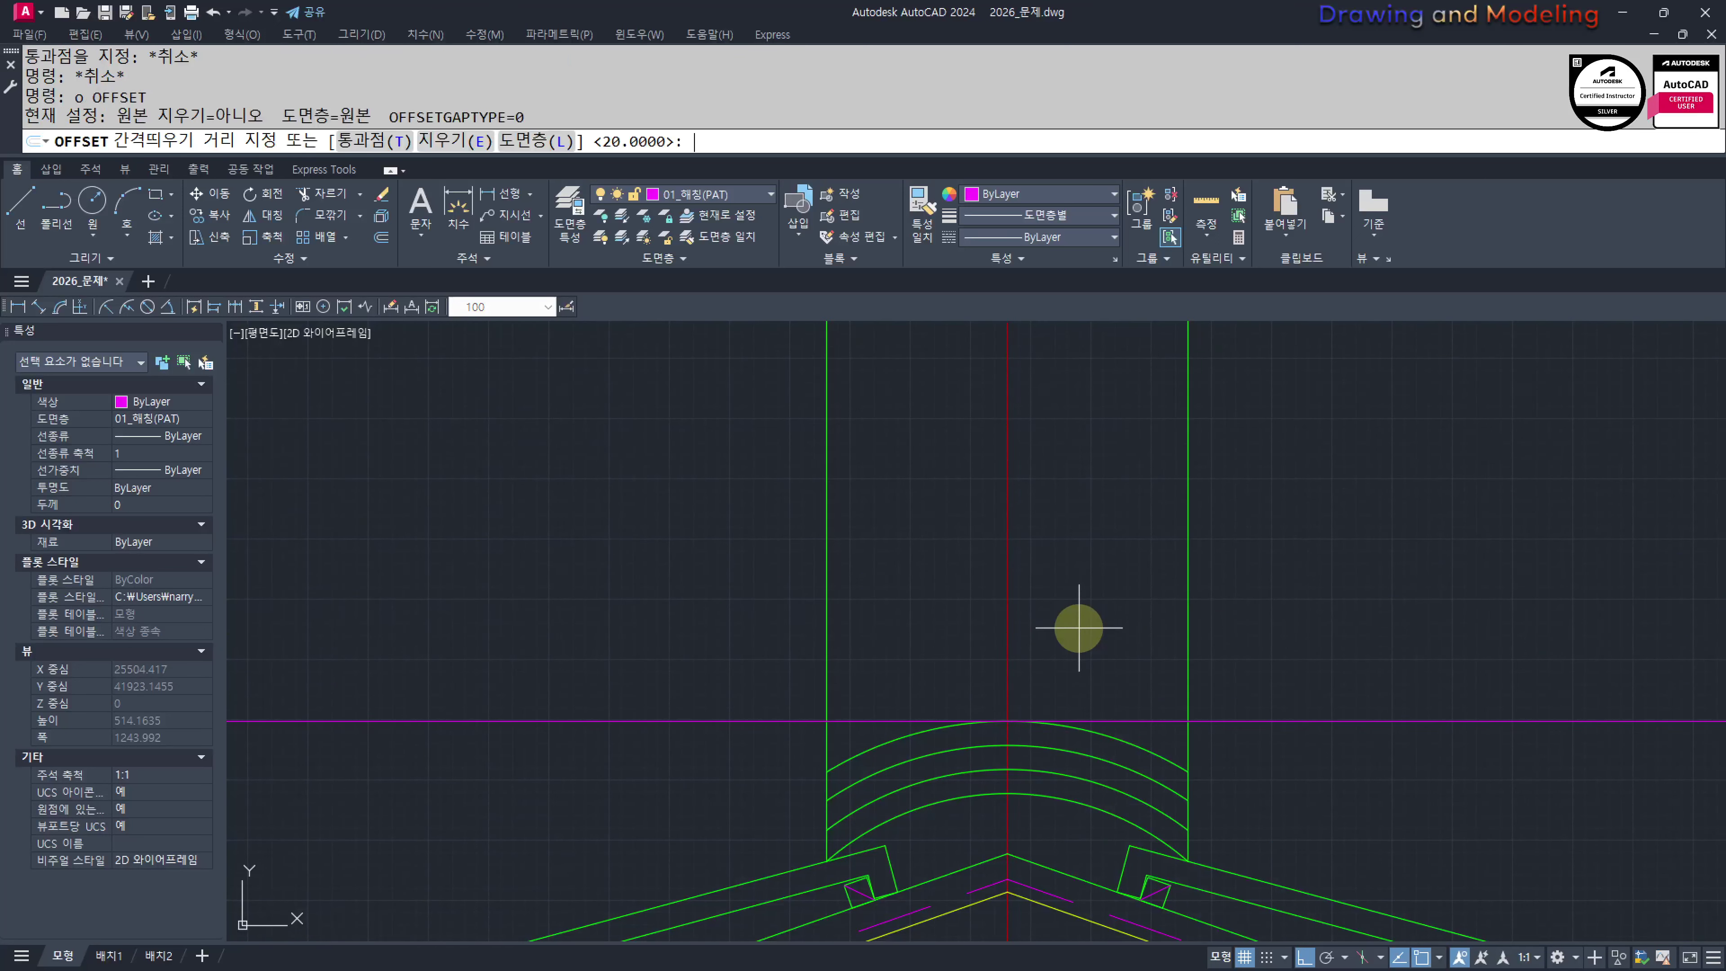
key(Return)
click(1328, 721)
click(1321, 636)
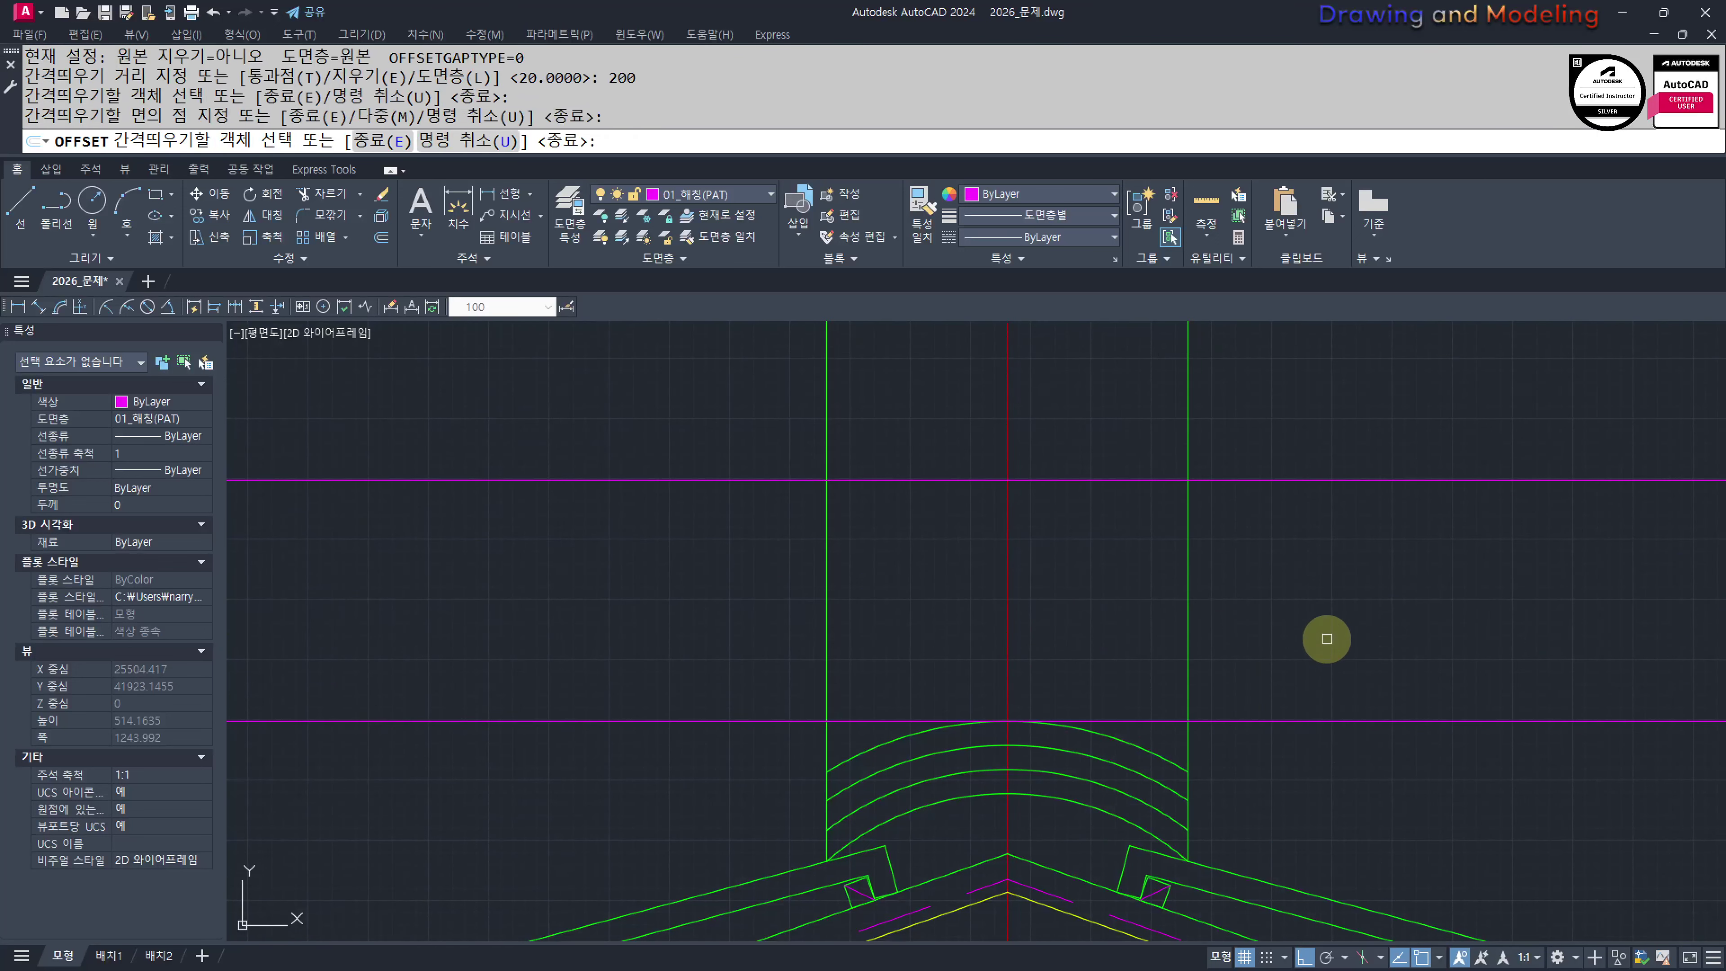
key(Escape)
Offset the construction line at the ridge arc's crown upward by 125
text(o)
key(Return)
text(125)
key(Return)
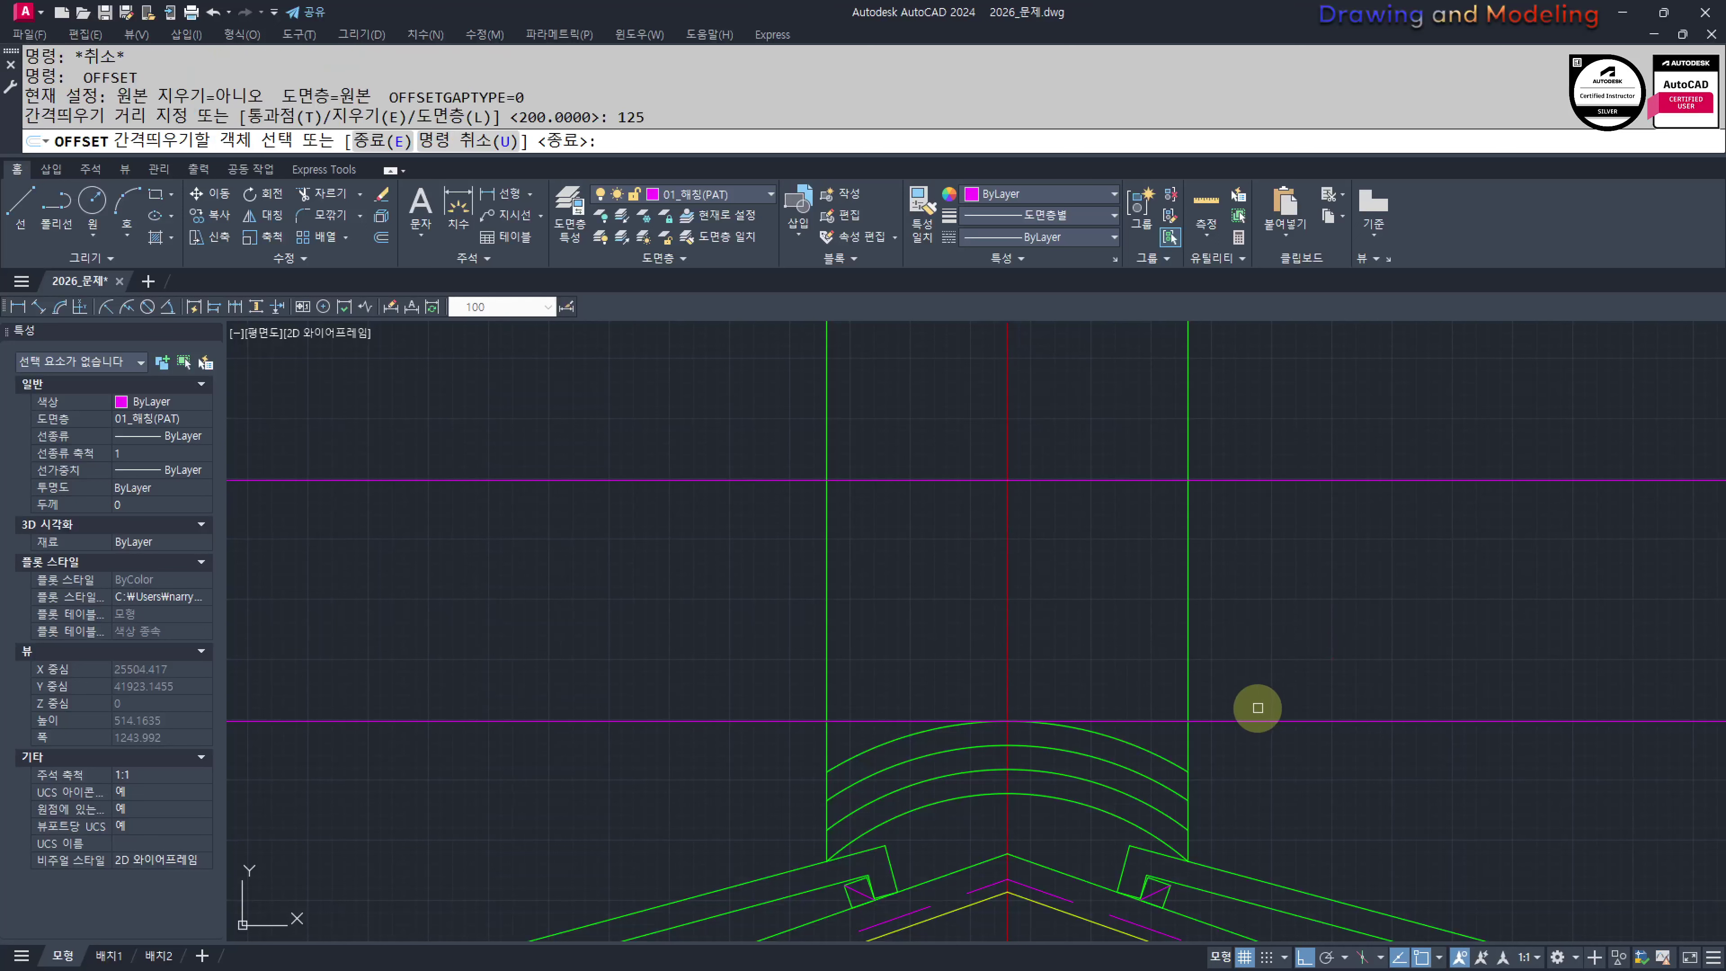
click(1262, 722)
click(1272, 669)
key(Escape)
key(Escape)
Offset the ridge centre line 110 to the right
text(o)
key(Return)
text(1)
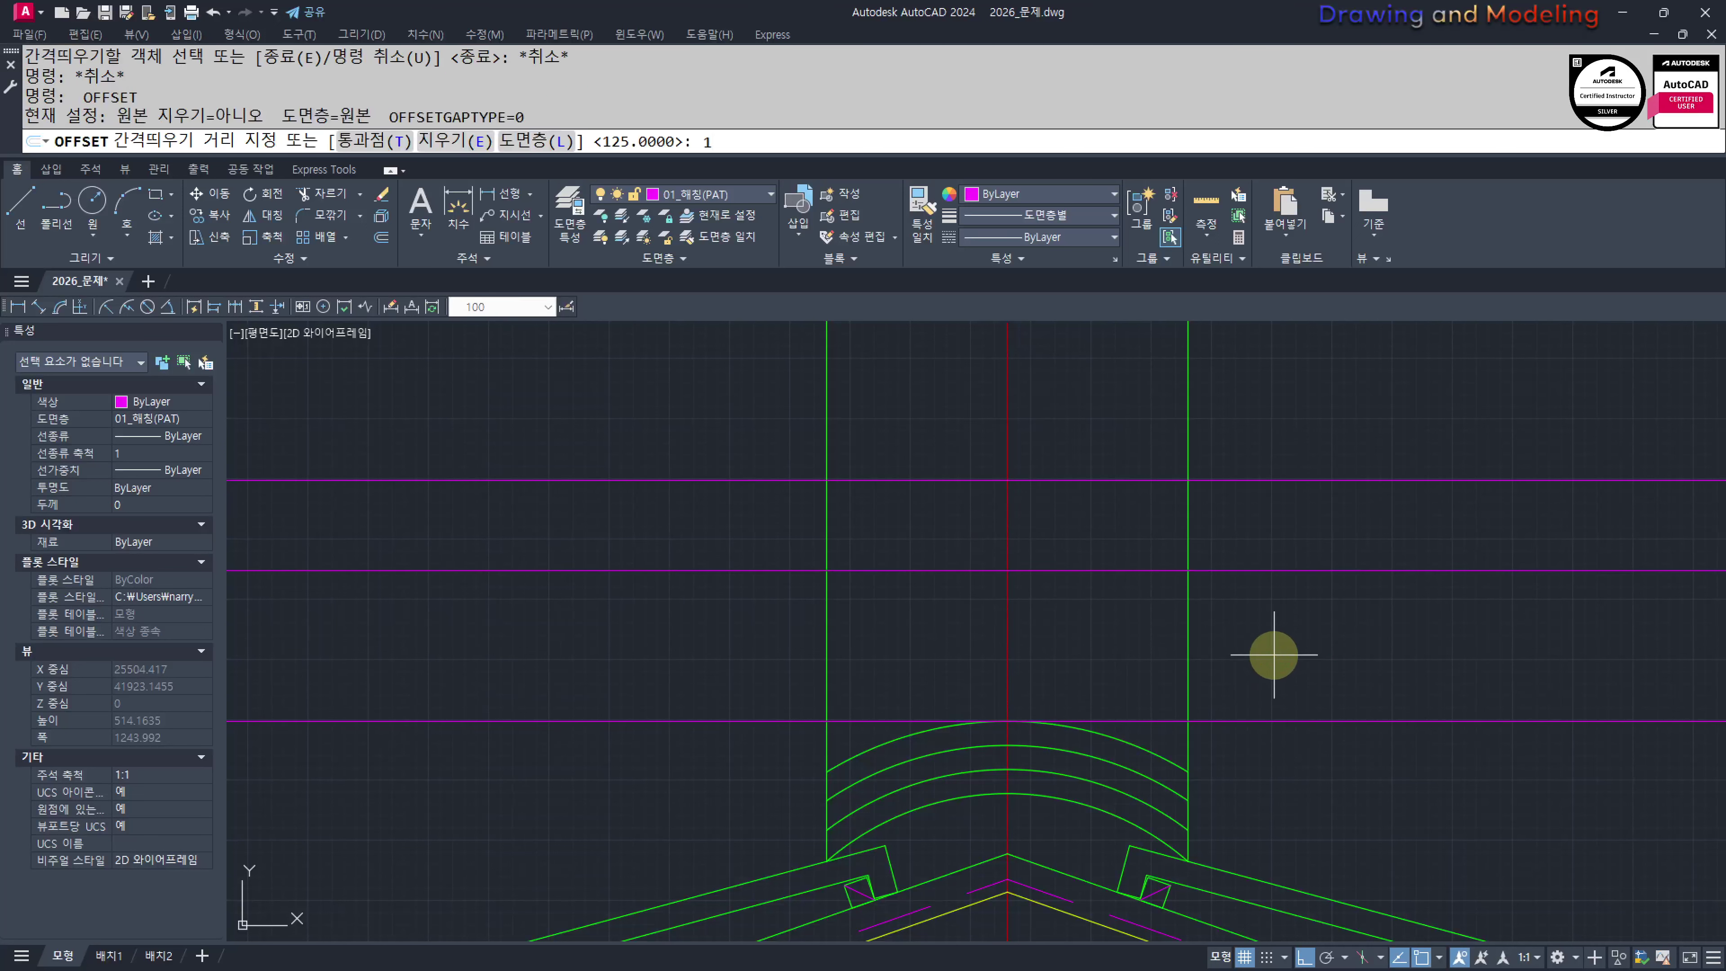
text(10)
key(Return)
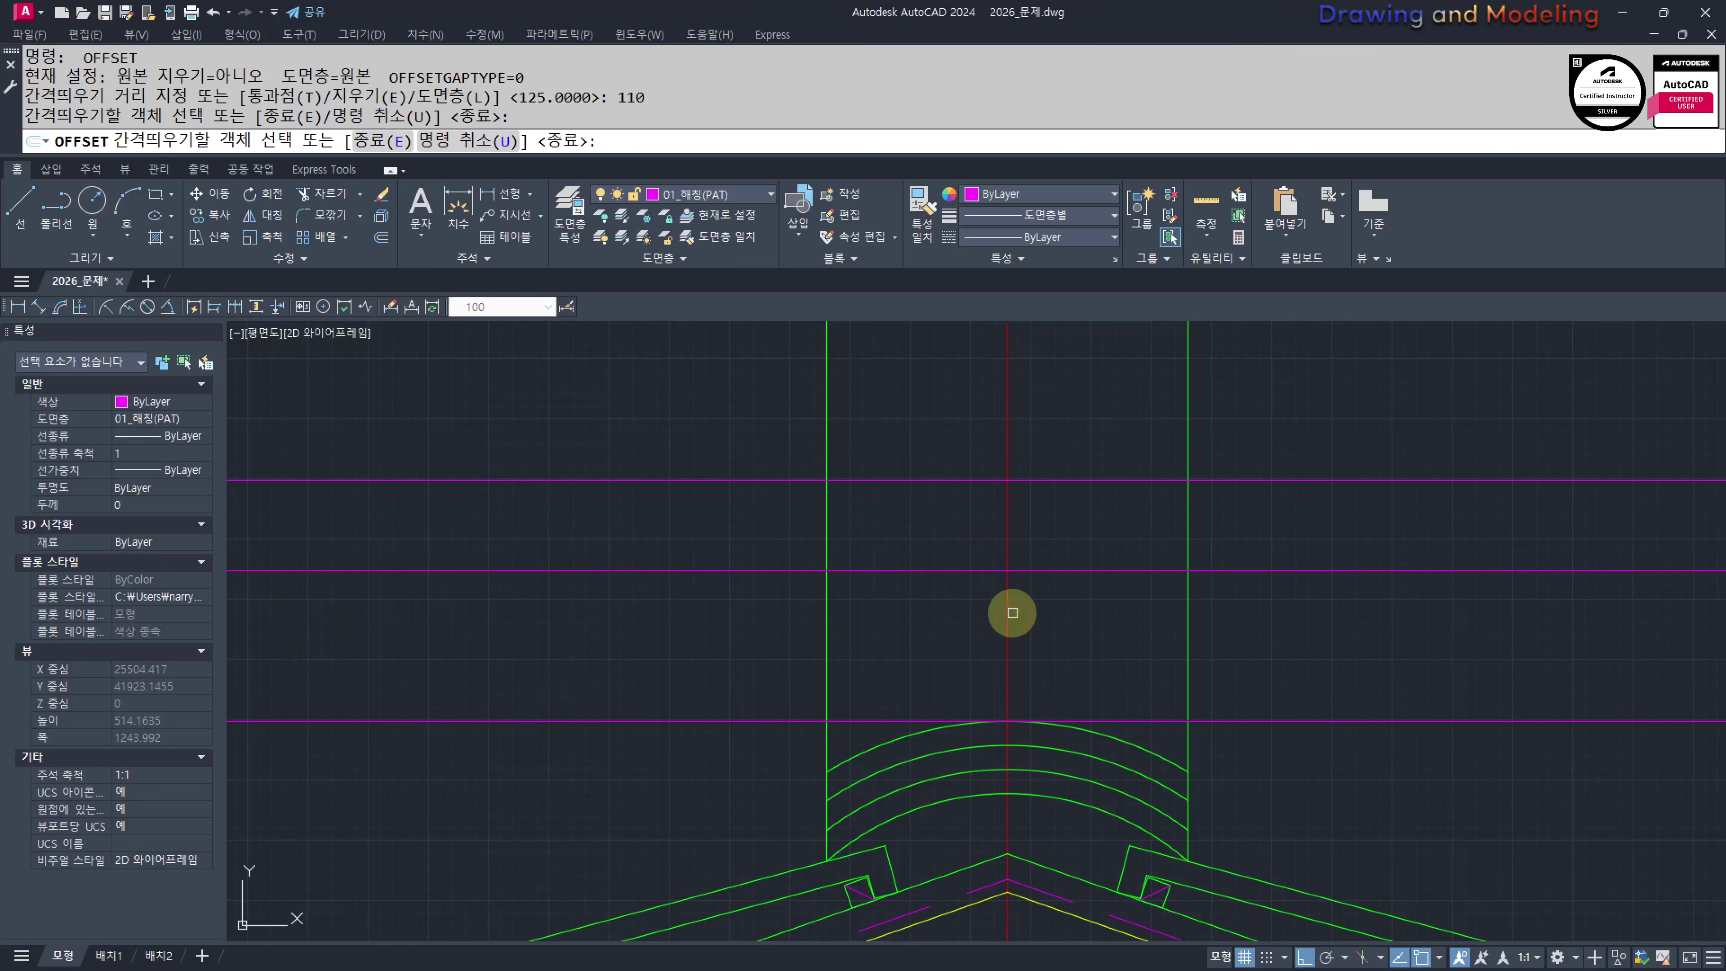
click(1011, 613)
click(1009, 603)
click(1109, 609)
key(Escape)
key(Escape)
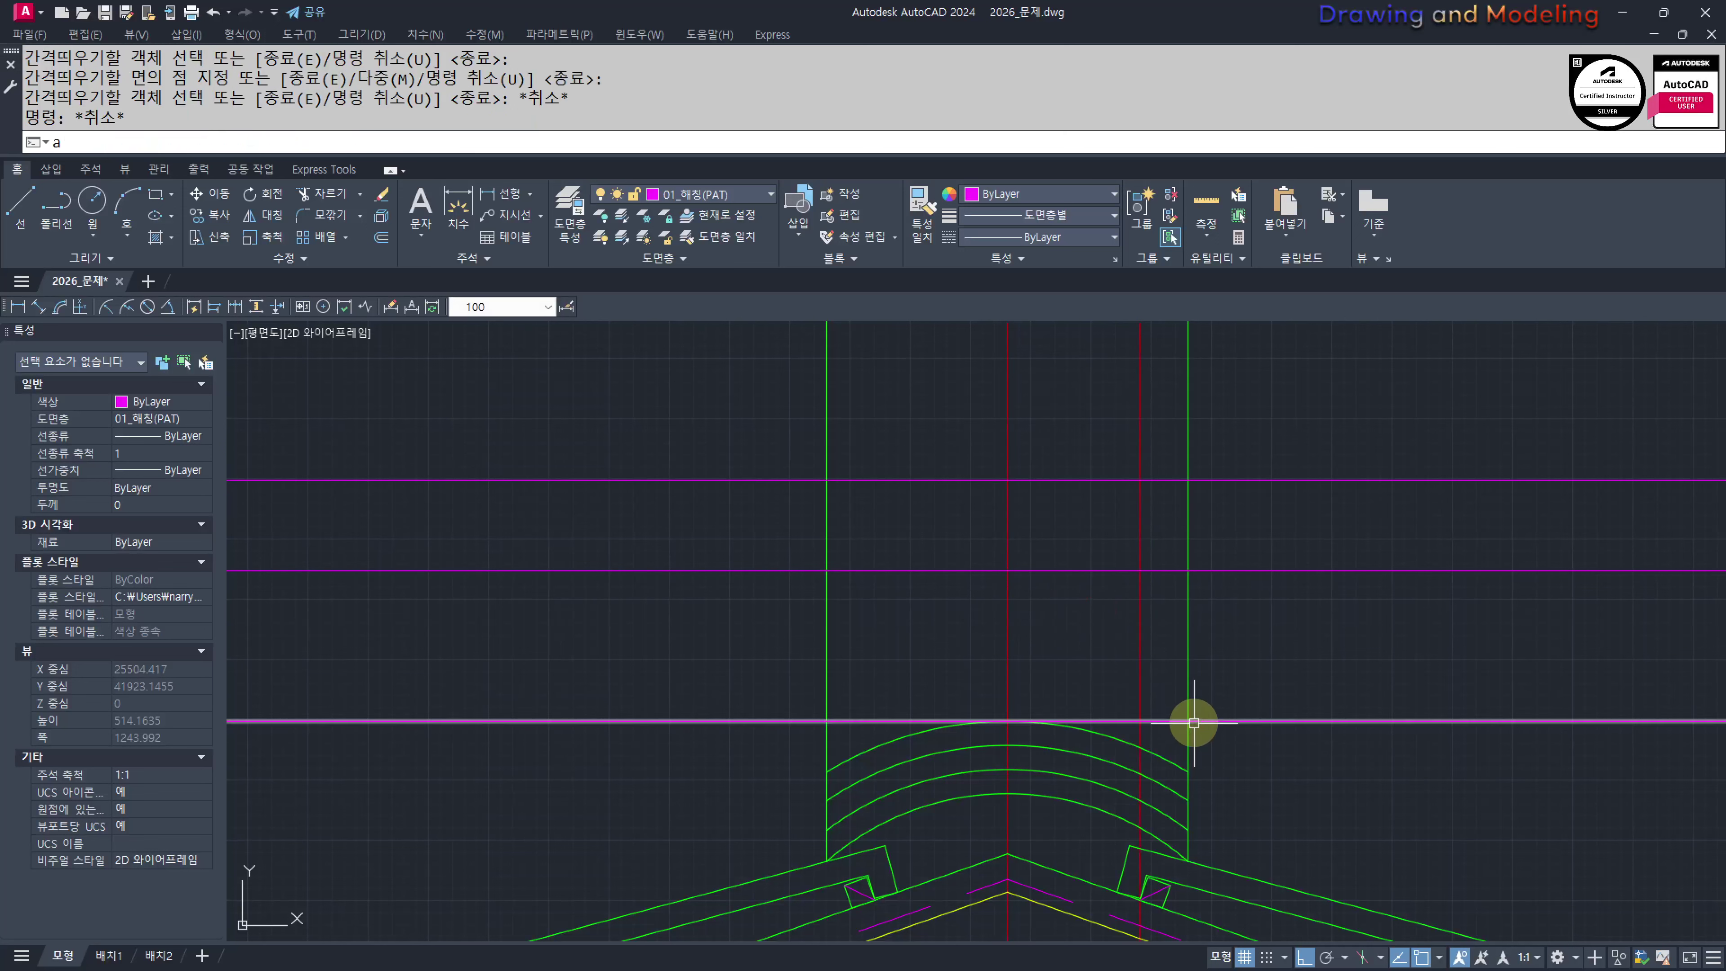
Draw a three-point arc from the right vertical at crown level, through the 125/110 guide intersection, to the centre line at the 200 guide
text(a)
key(Return)
click(1188, 720)
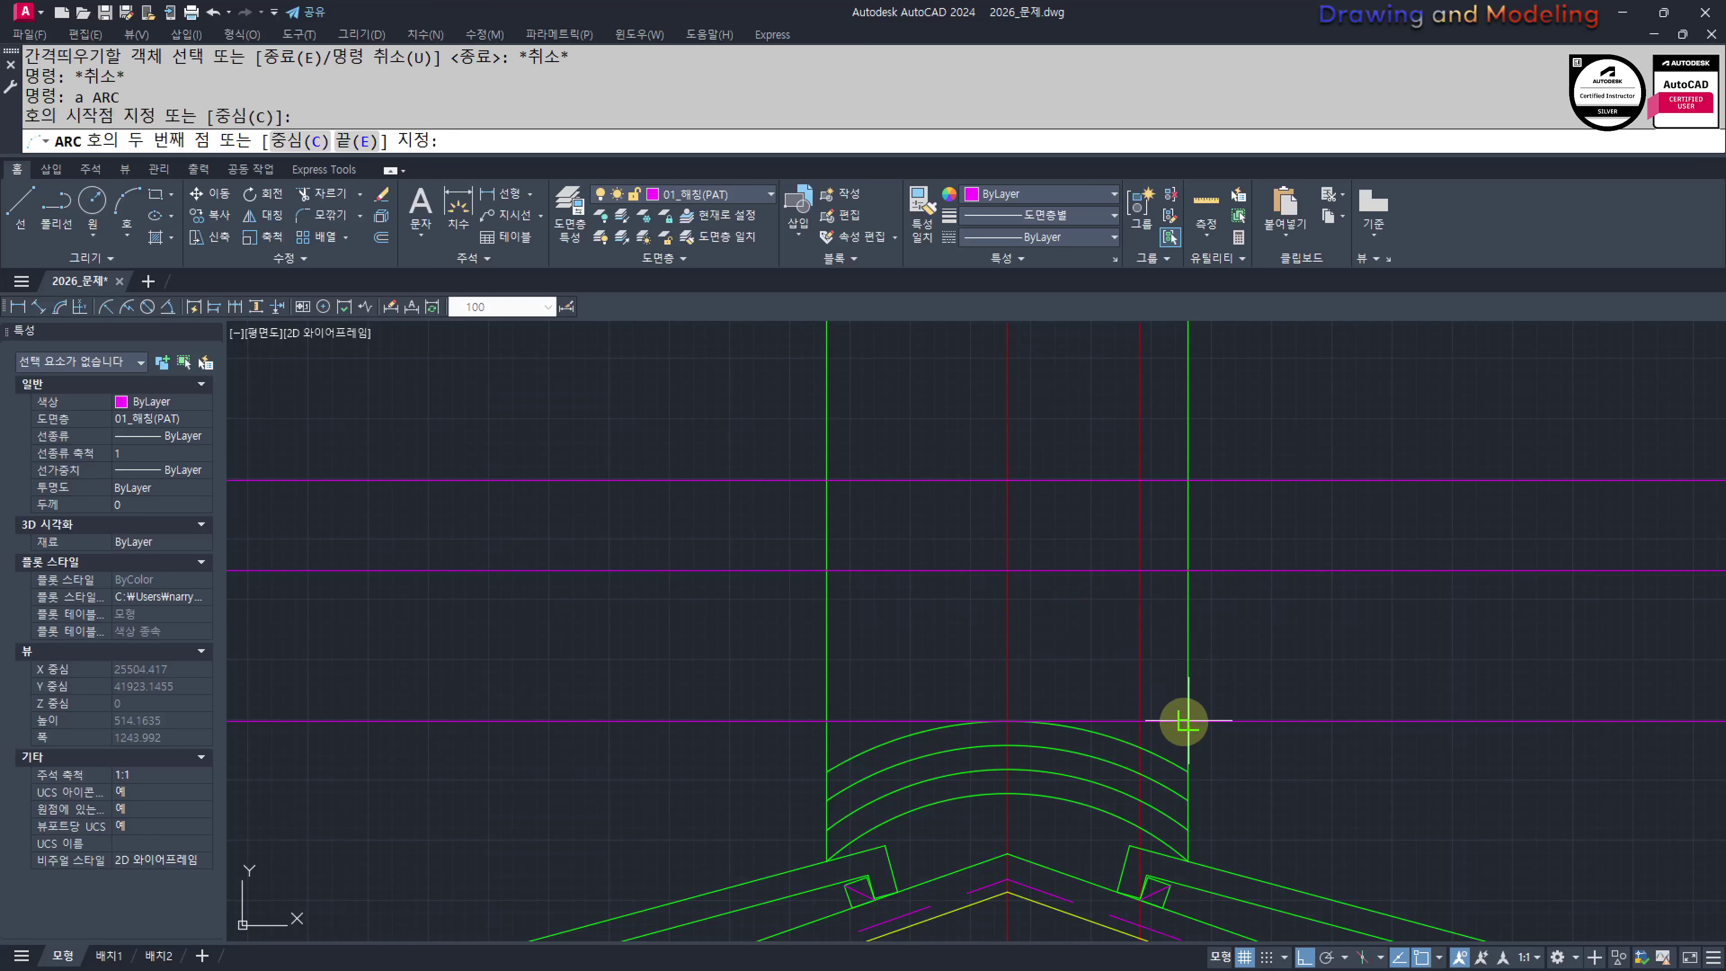
click(1140, 570)
click(1007, 479)
Erase the two upper horizontal construction lines crossing the new arc
click(1321, 628)
click(1271, 432)
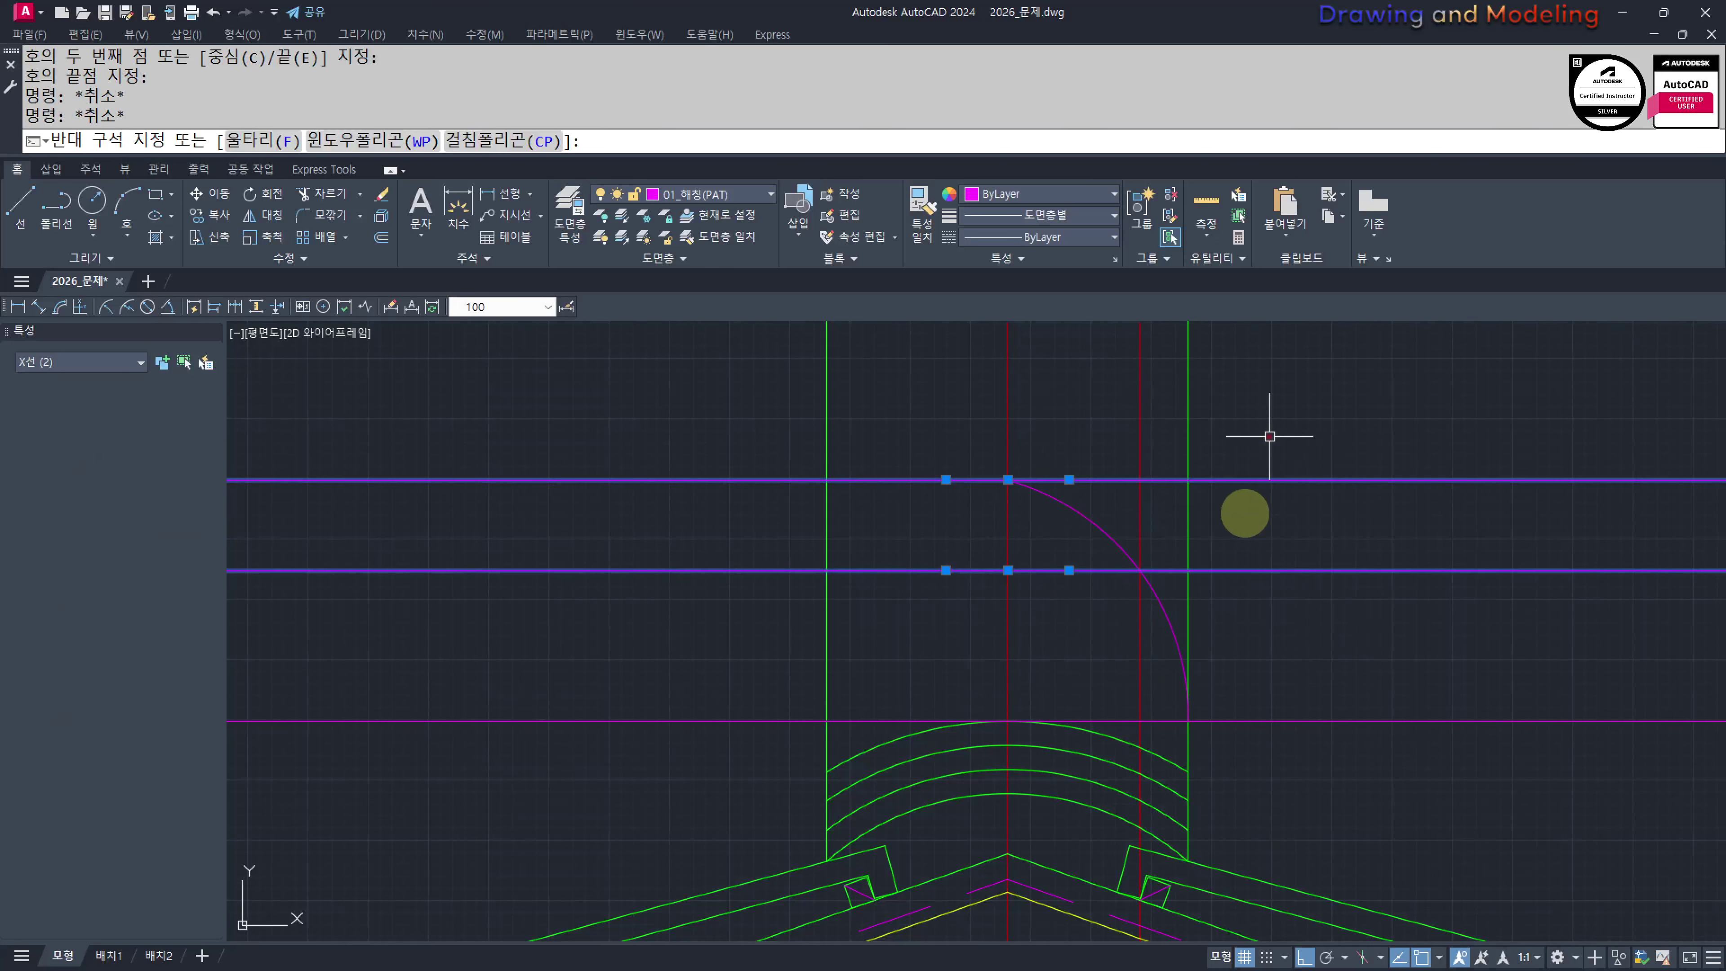
text(e)
key(Return)
Join the right vertical line to the new arc with a fillet, removing the line's excess above
text(f)
key(Return)
click(1179, 654)
click(1187, 752)
key(Escape)
key(Escape)
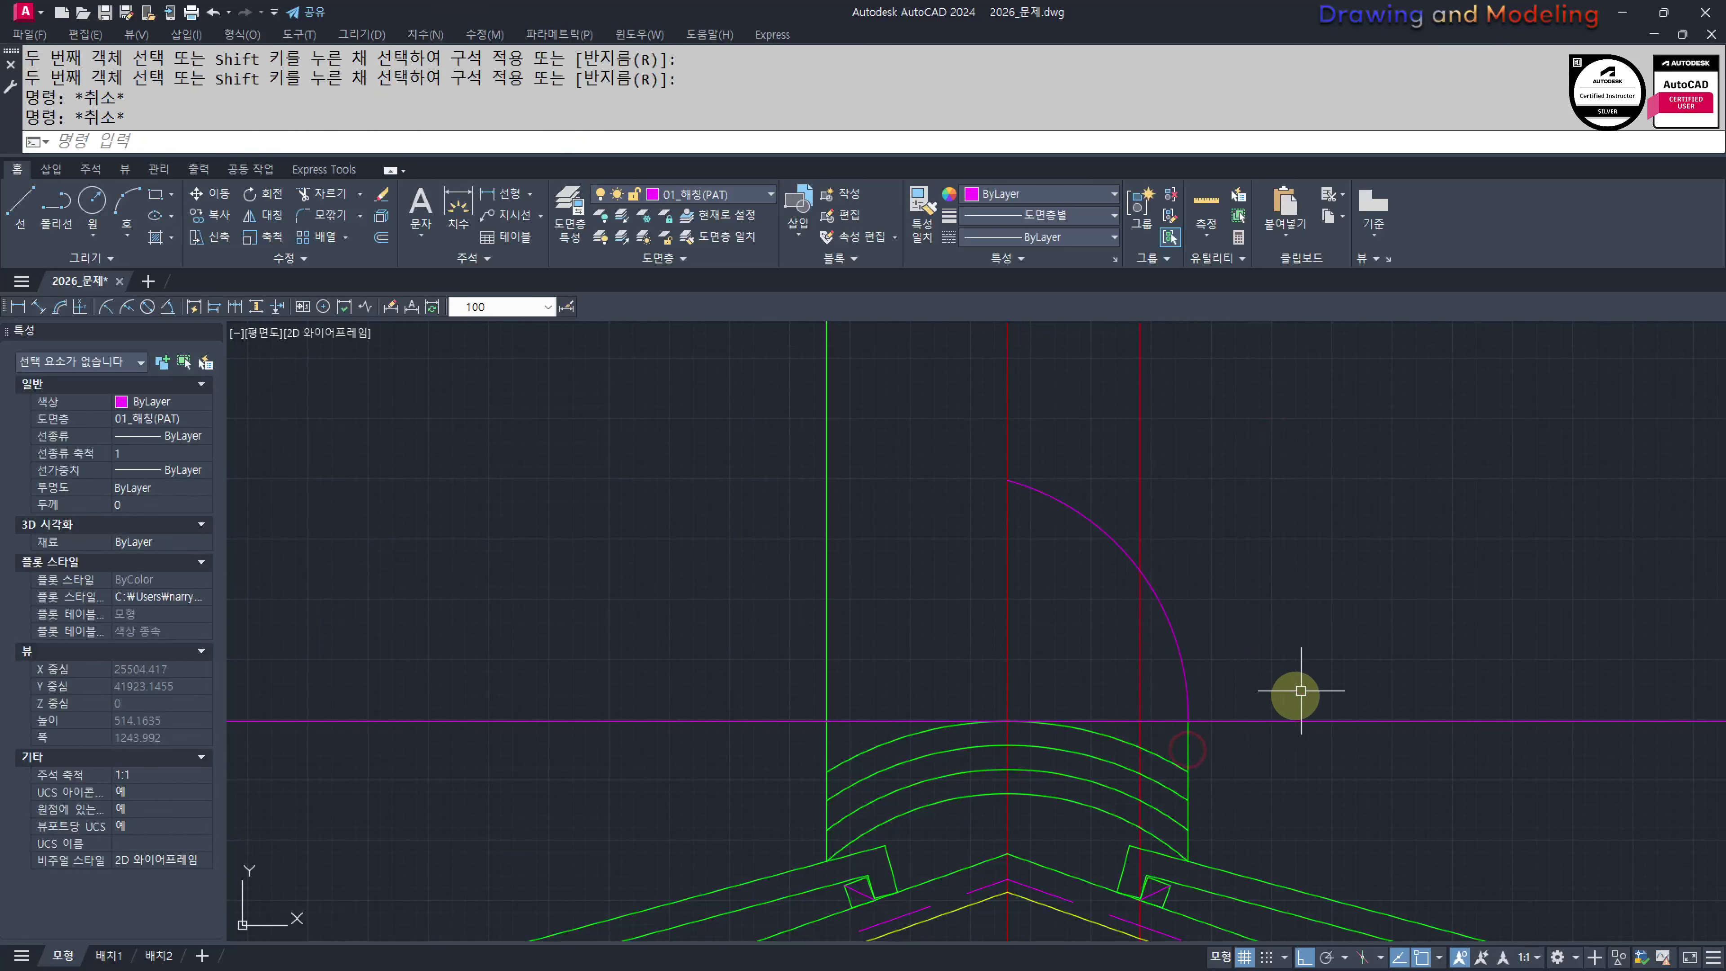
Erase the remaining horizontal construction line at the ridge arc's crown
click(1339, 666)
click(1282, 763)
text(e)
key(space)
Mirror the ridge ornament's arc about the ridge centre line, keeping the original
middle_drag(1097, 675, 1170, 678)
key(space)
click(1187, 505)
click(1125, 570)
key(space)
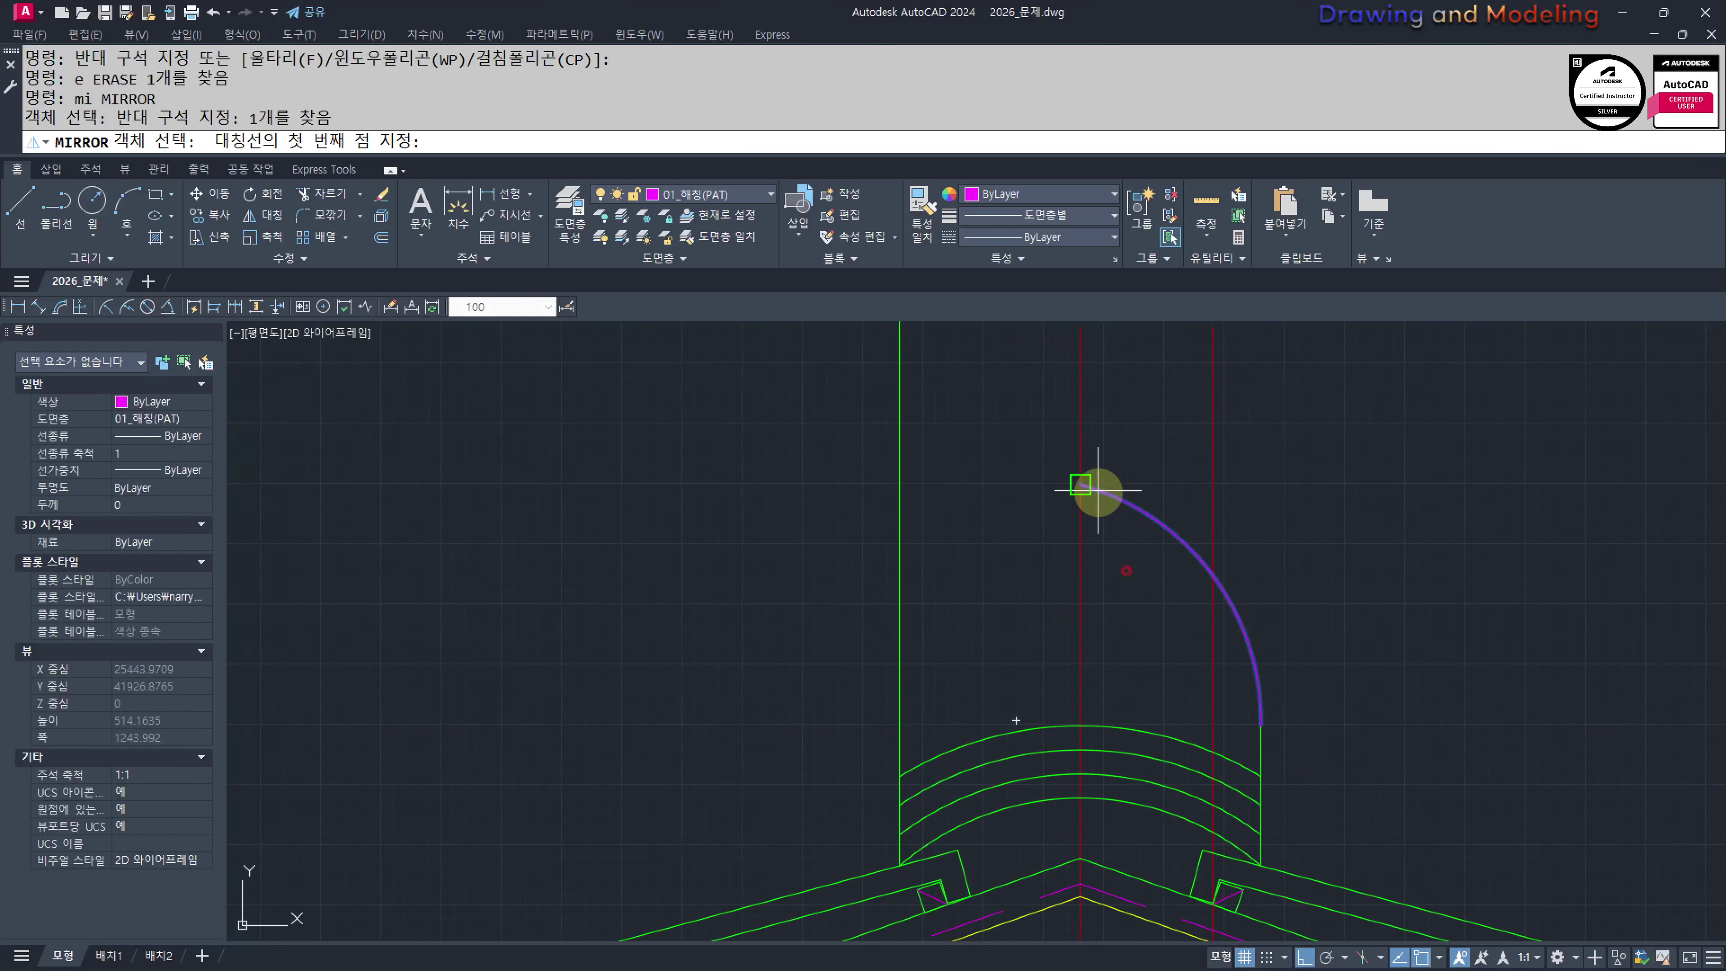
click(1097, 489)
click(1128, 644)
key(space)
Join the left vertical line to the mirrored arc with a zero-radius fillet
key(Escape)
key(Escape)
text(f)
click(899, 748)
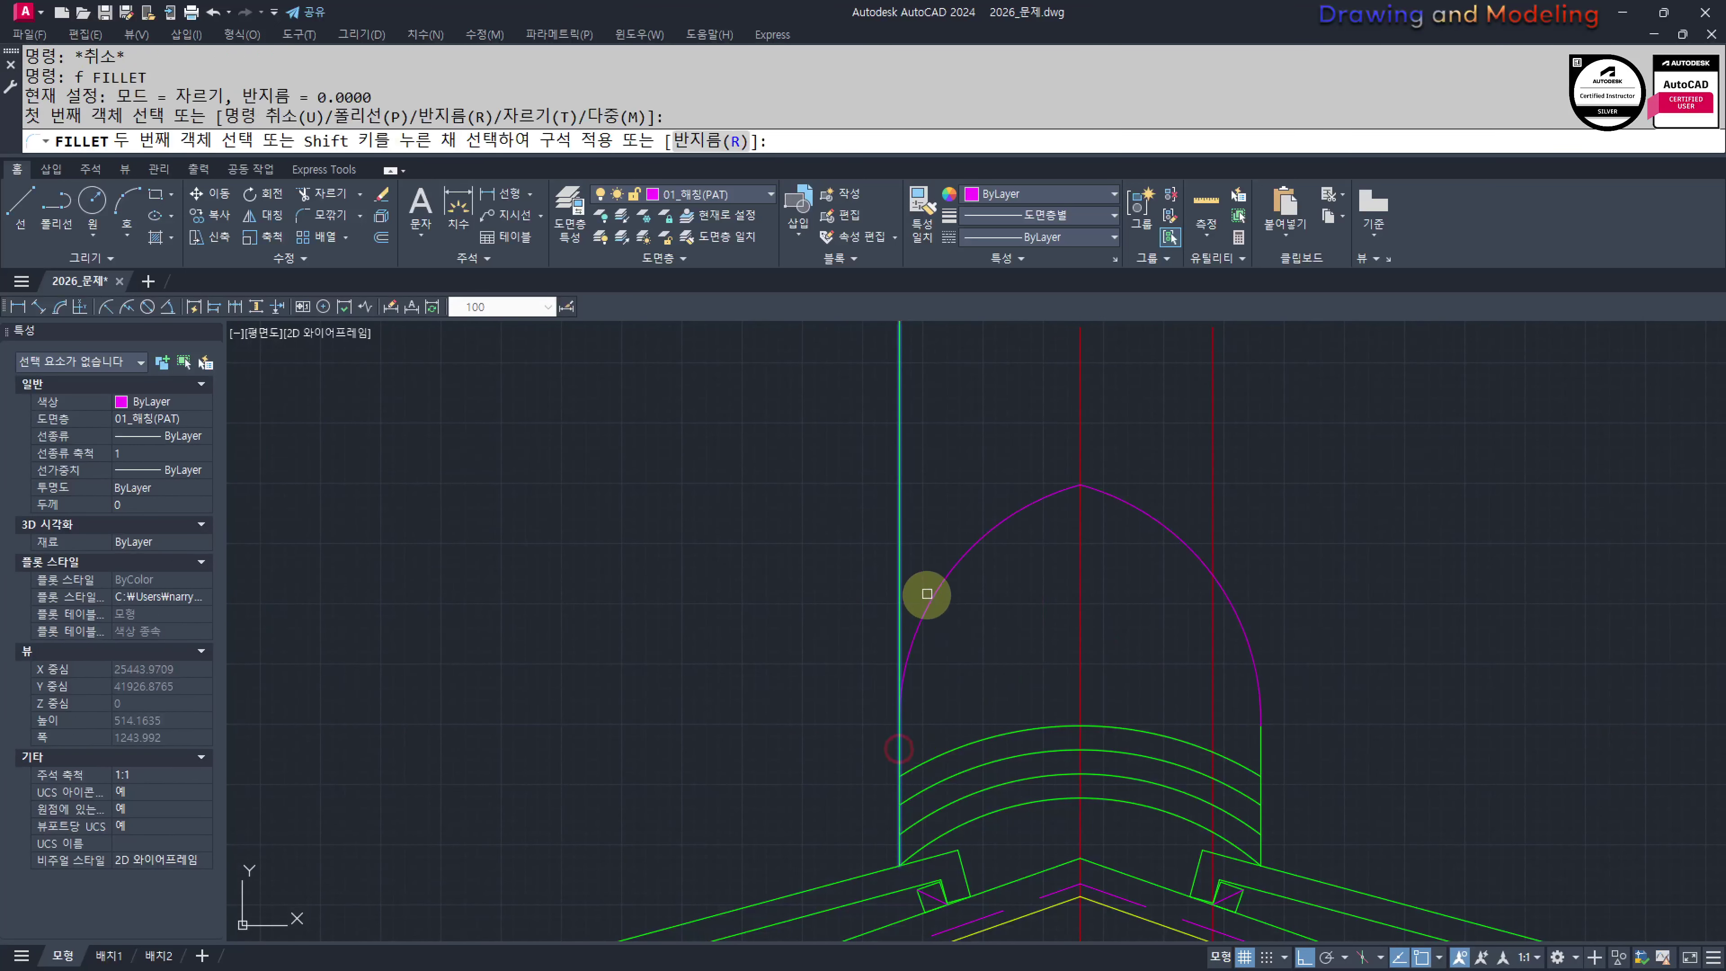
click(932, 604)
key(Escape)
key(Escape)
Match both magenta ornament arcs to the properties of the green vertical line
middle_drag(978, 674, 971, 641)
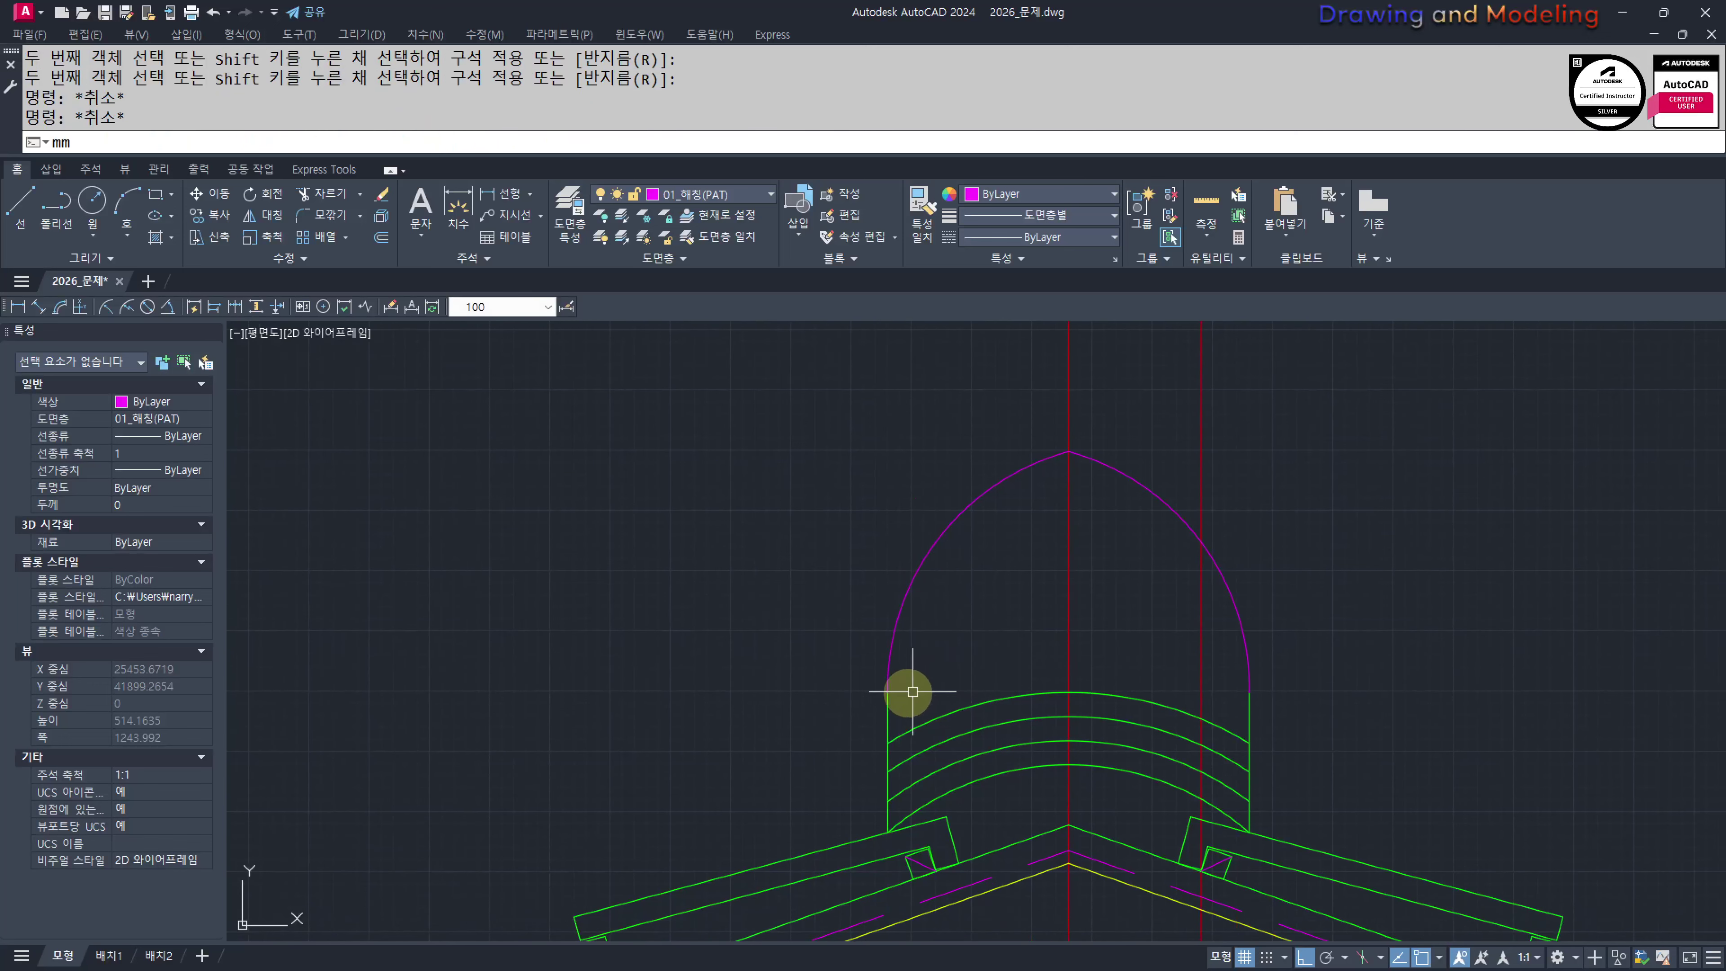
key(Return)
click(888, 707)
click(921, 639)
click(849, 565)
click(1144, 426)
click(1098, 518)
key(Escape)
key(Escape)
Erase the helper line offset to the right of the ridge centre line
click(1248, 444)
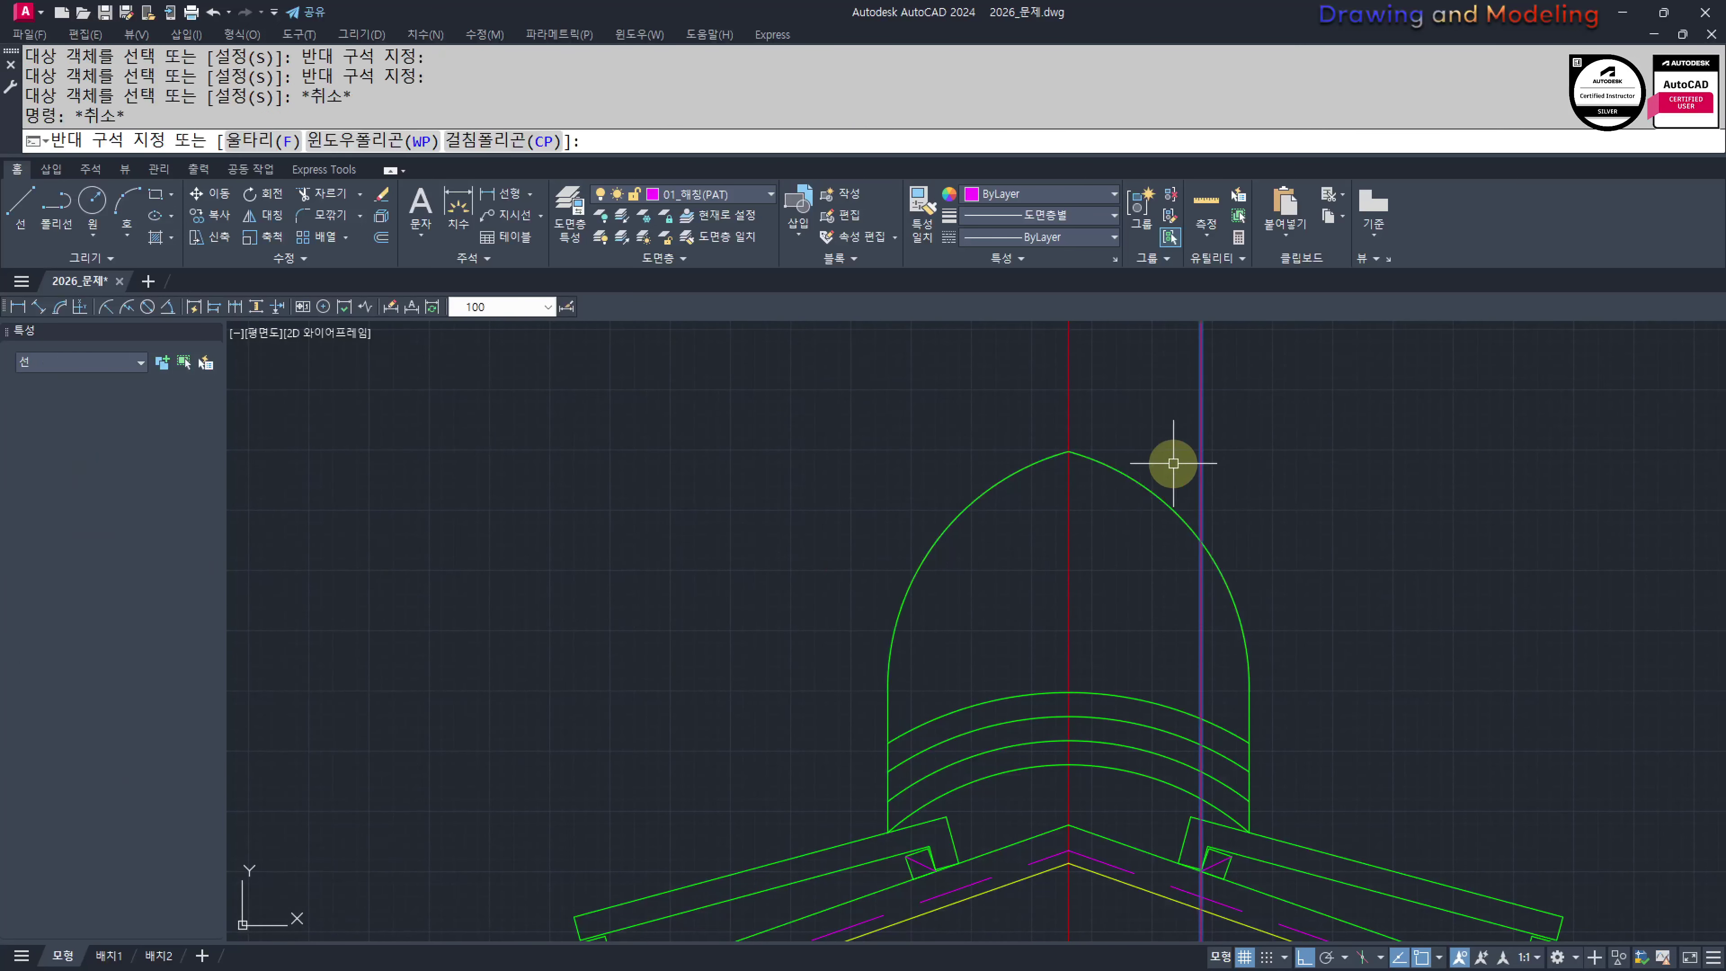
click(1173, 463)
text(e)
key(Return)
key(Escape)
key(Escape)
scroll(1110, 547, down, 4)
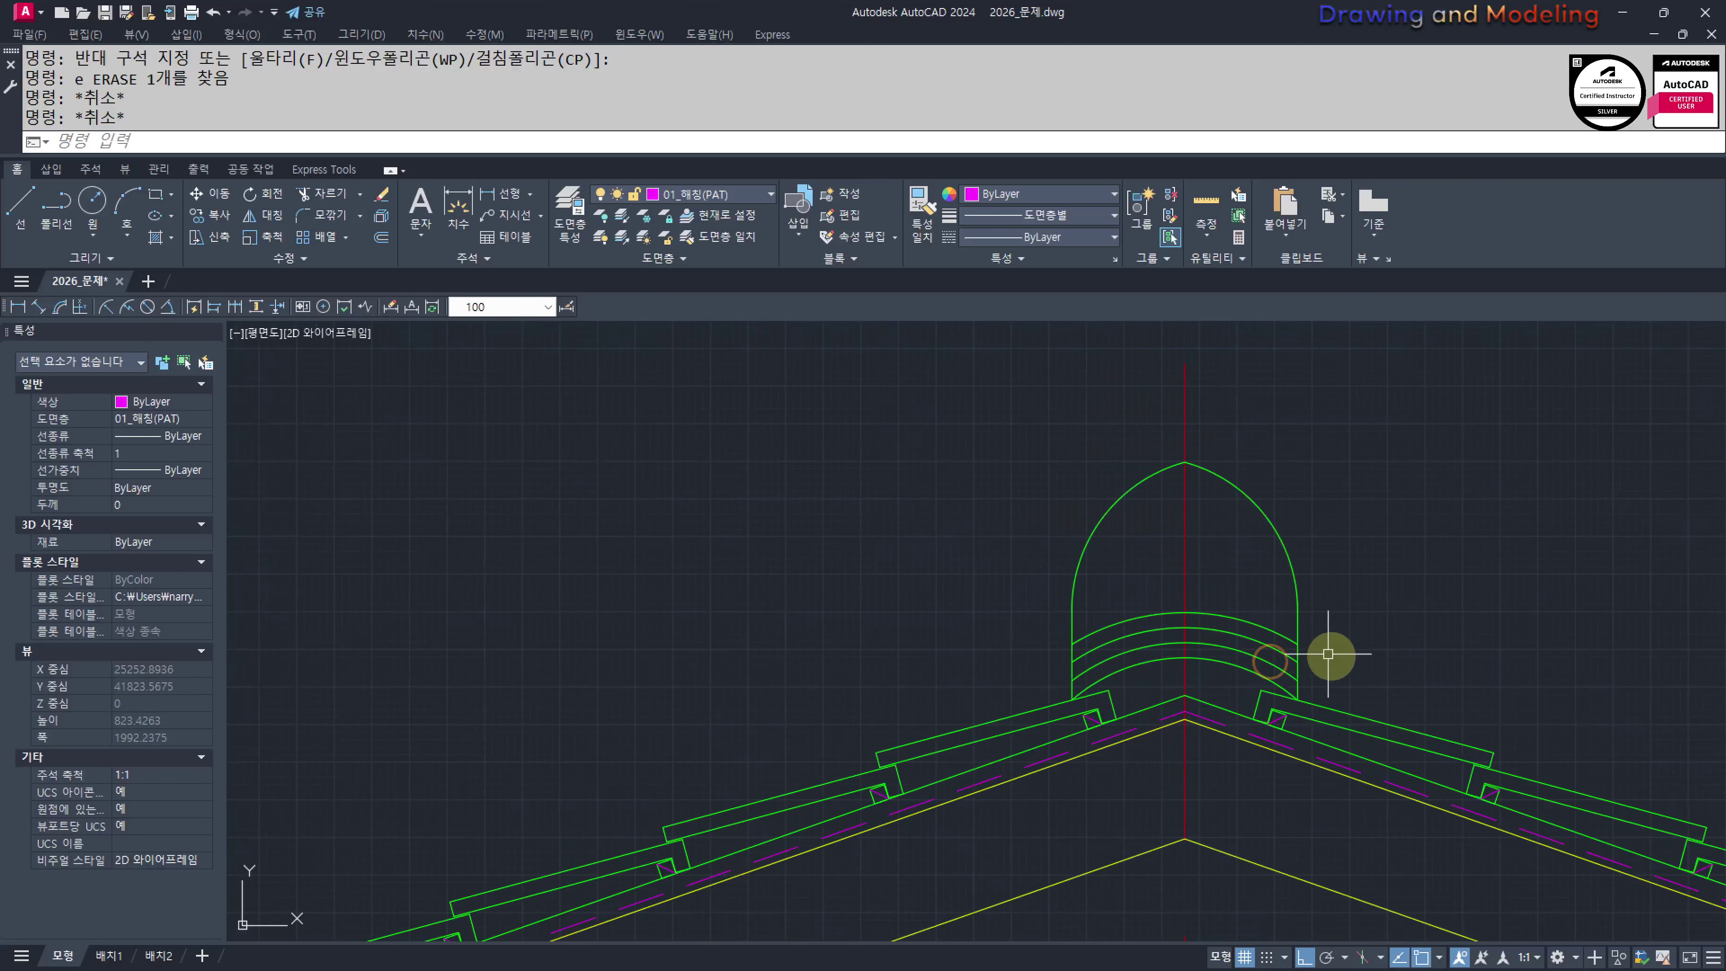
scroll(1159, 638, up, 2)
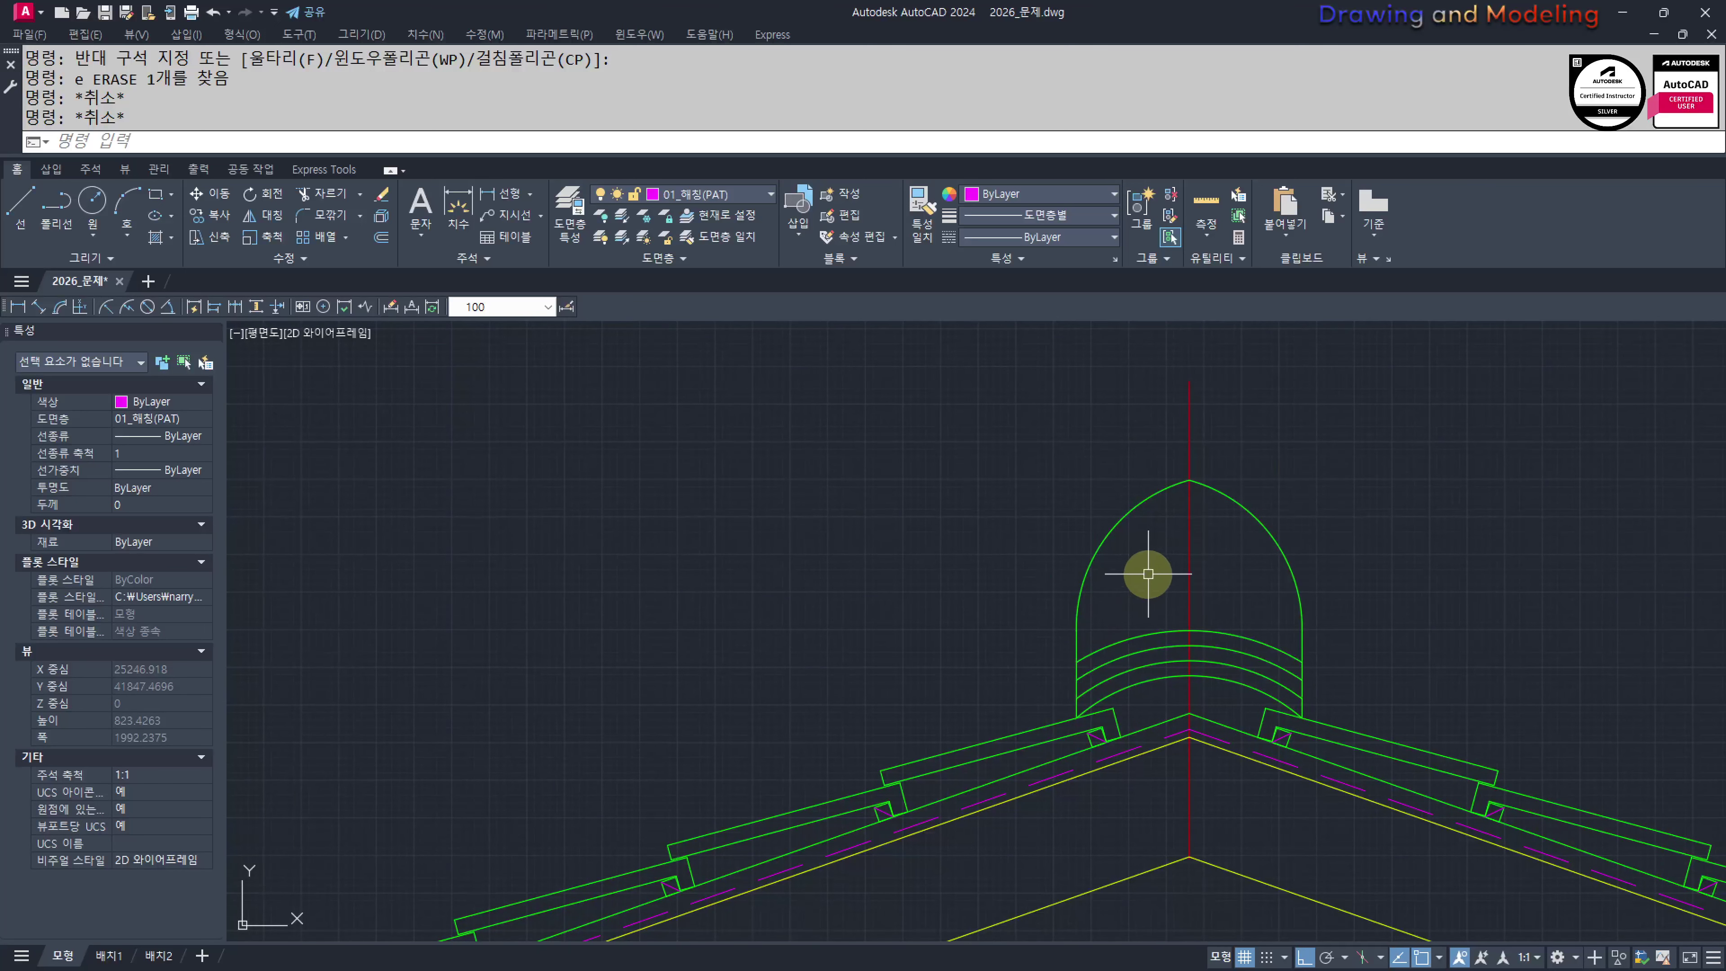
scroll(1165, 563, down, 5)
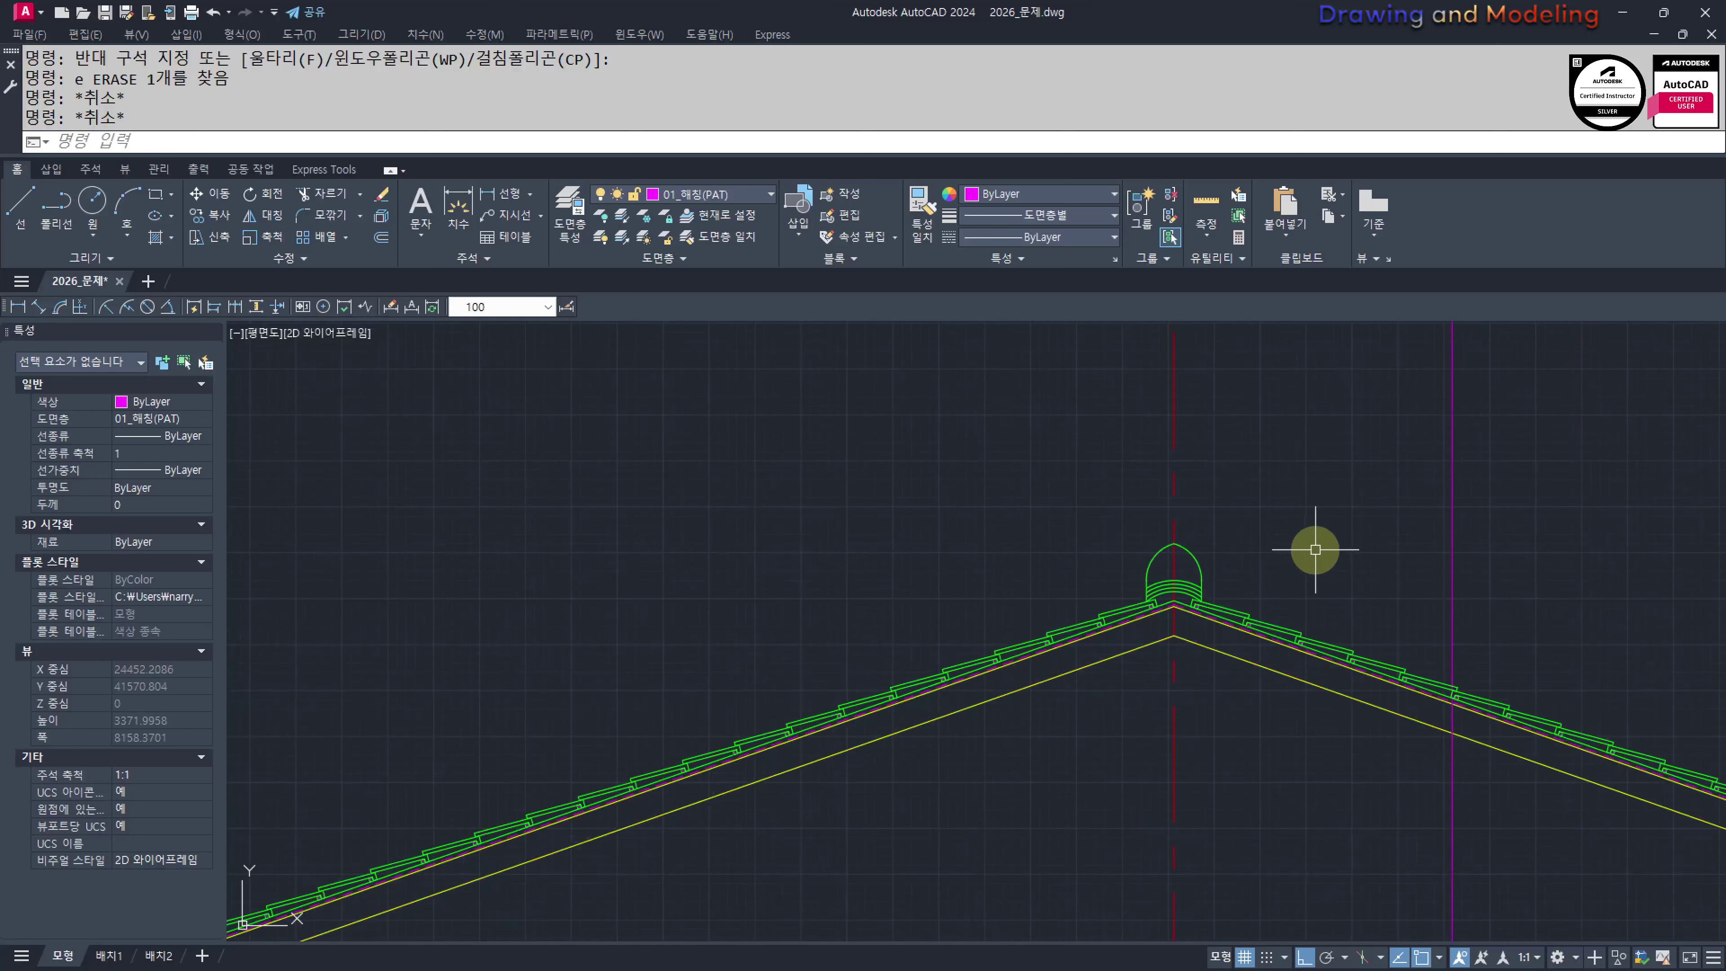
scroll(1136, 563, up, 5)
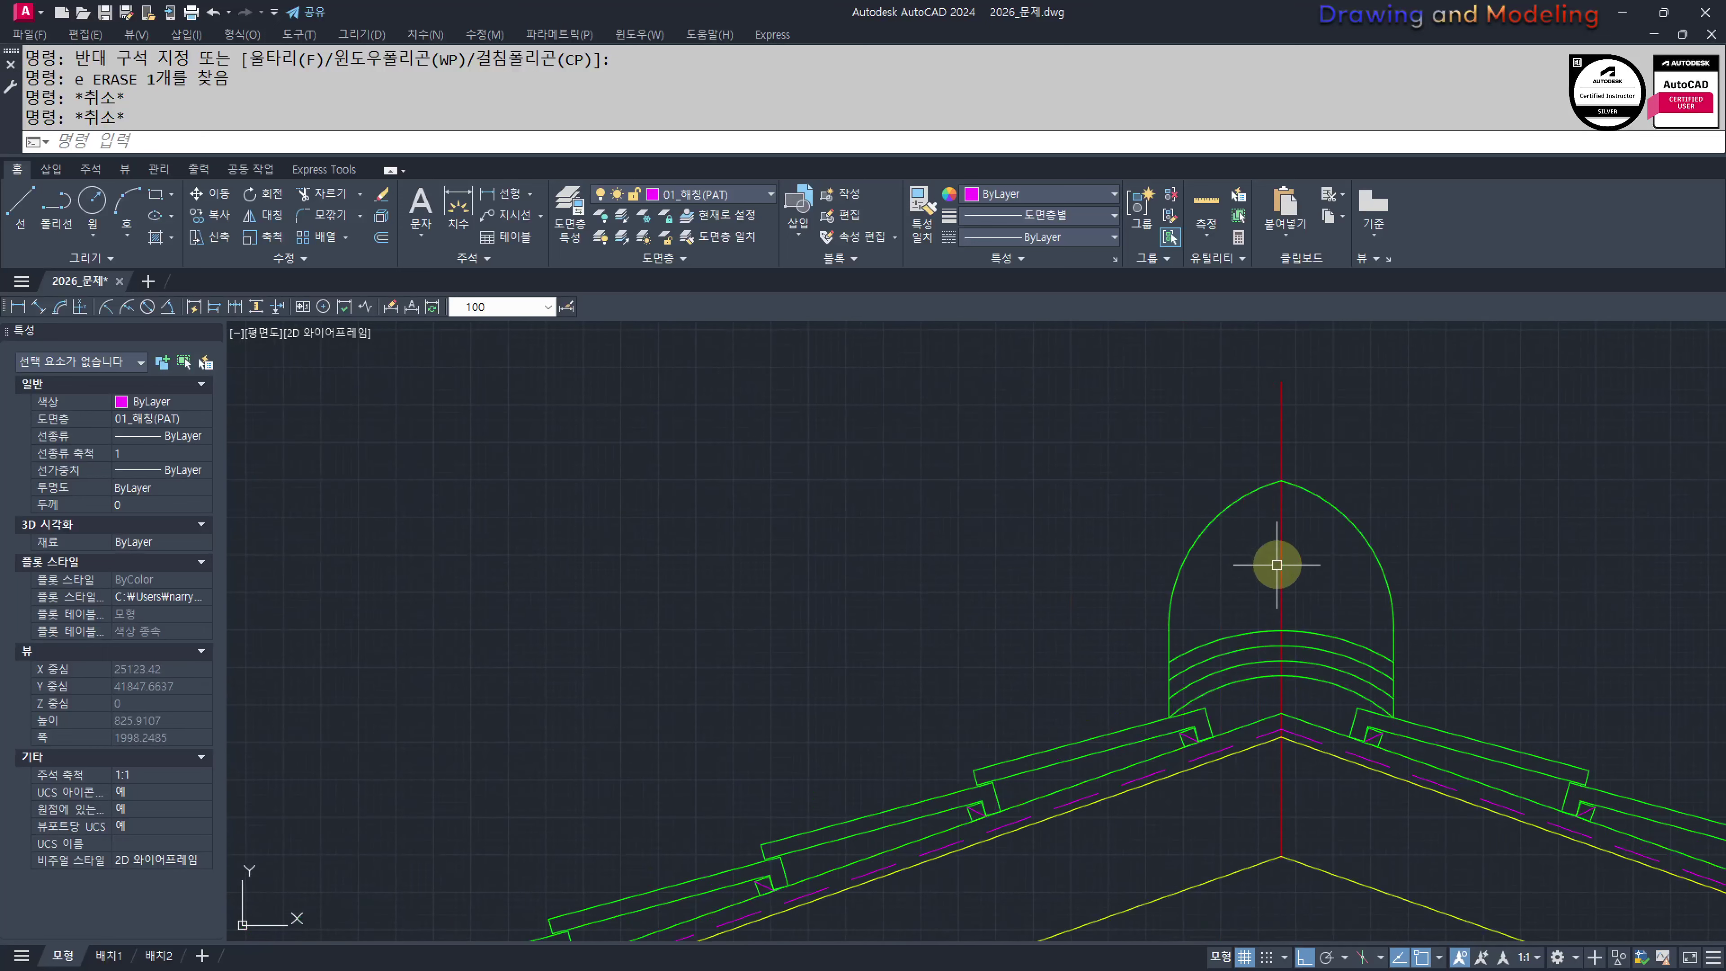
Offset the ridge centre line 300 to the left
scroll(1277, 564, down, 6)
scroll(1031, 616, up, 3)
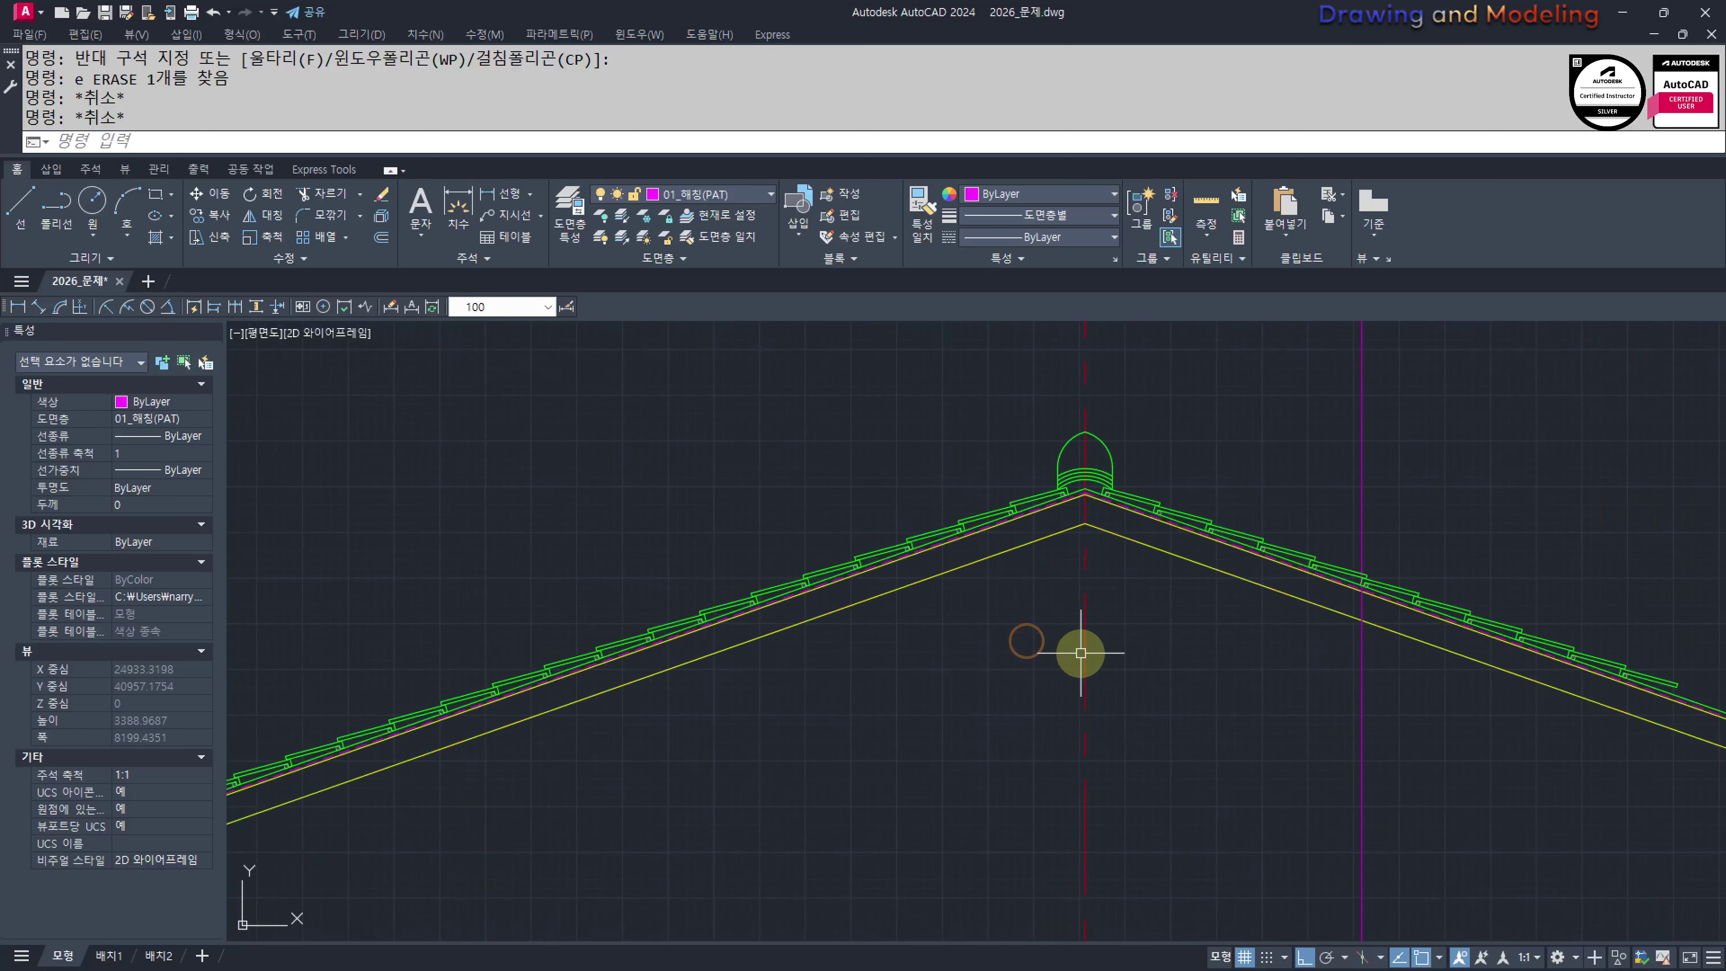
key(Return)
text(300)
key(Return)
click(1081, 653)
click(1029, 656)
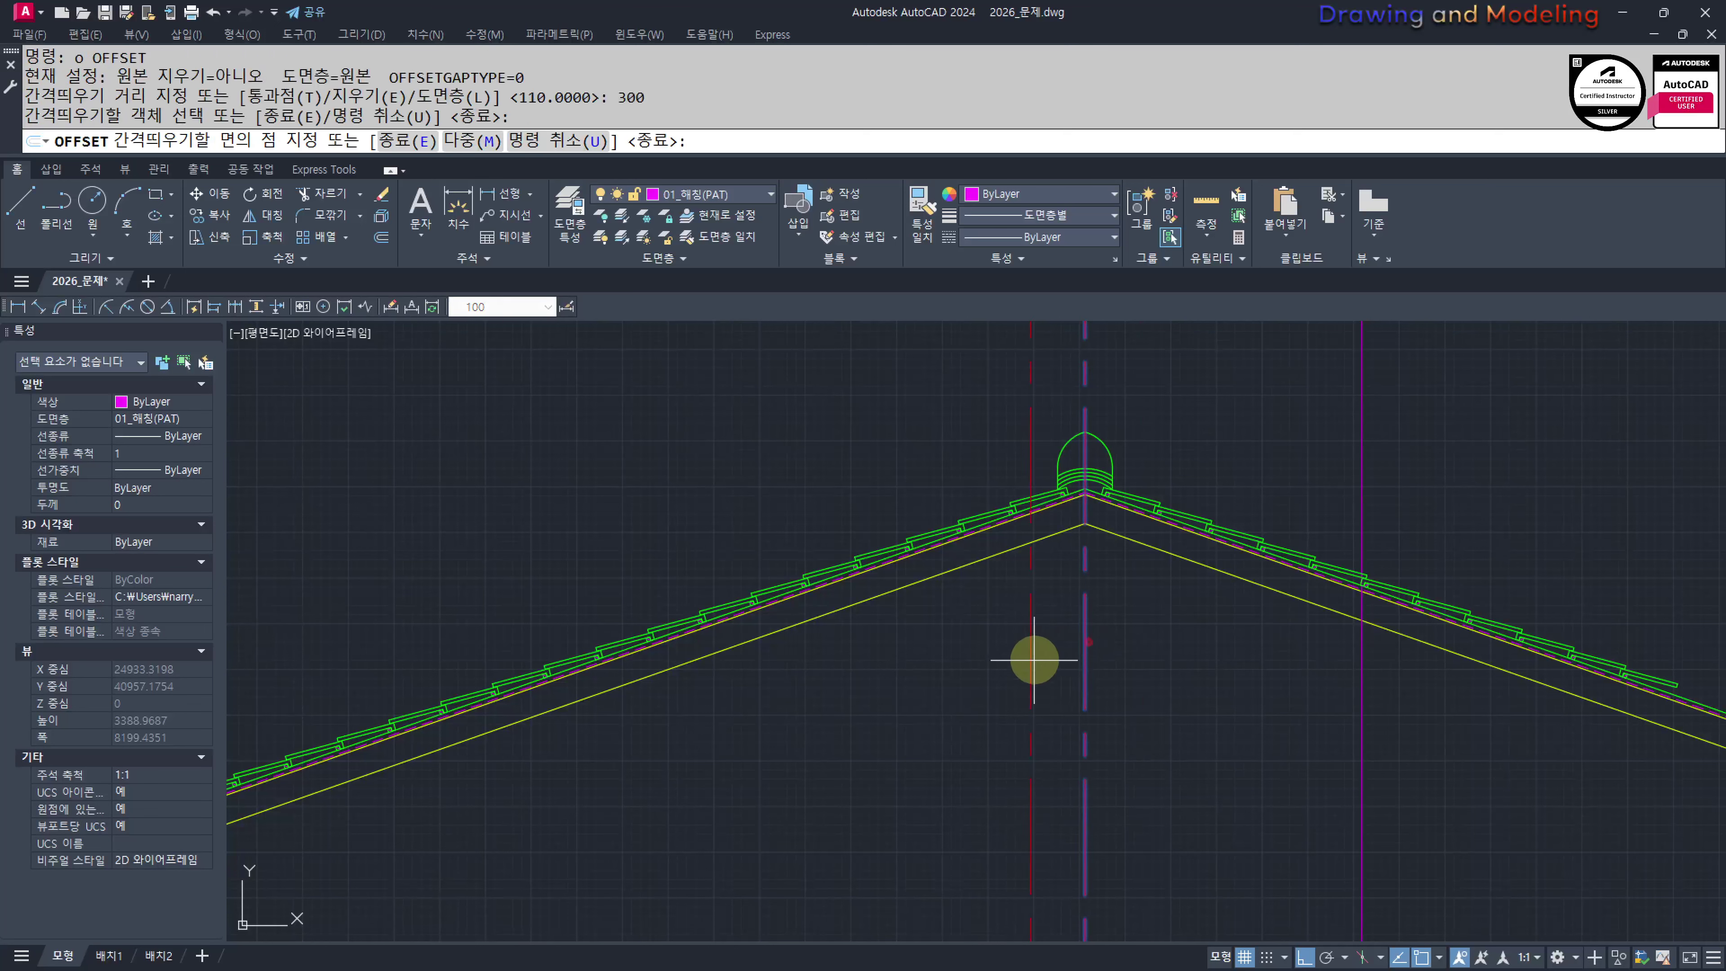
key(Escape)
key(Escape)
scroll(1036, 656, up, 2)
text(l)
key(Return)
click(994, 680)
click(1081, 650)
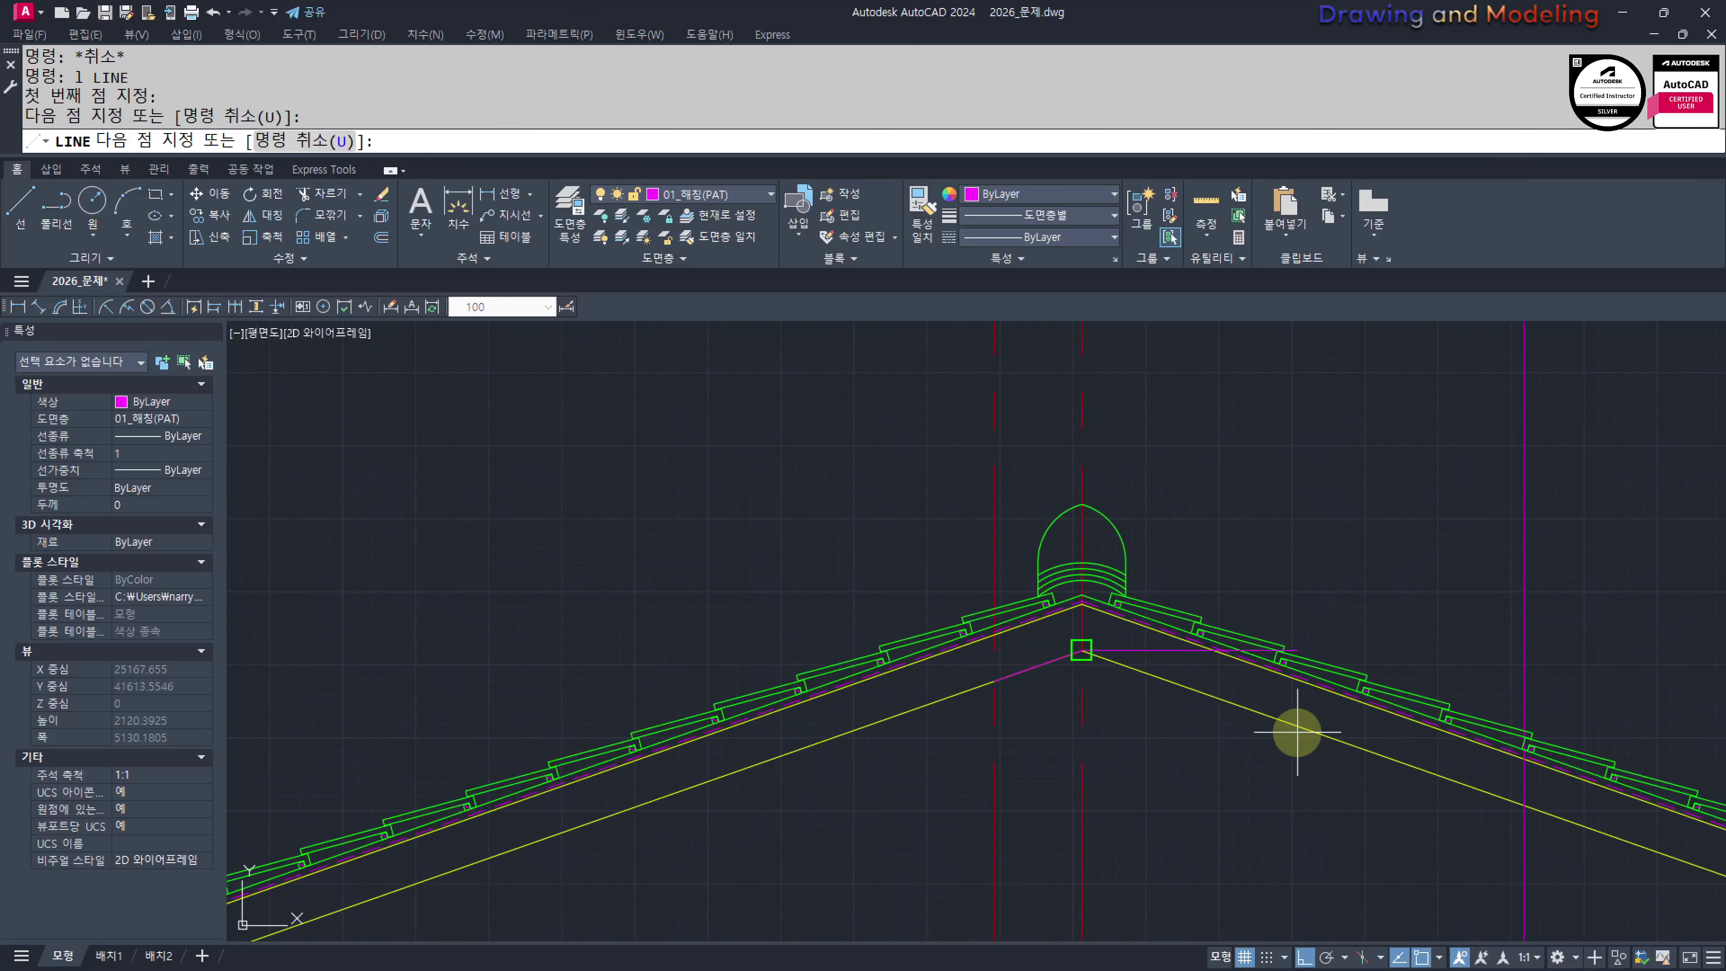
key(Escape)
Draw a horizontal line from where the offset centre line meets the slab's left underside to beyond its right underside
scroll(1022, 747, up, 2)
text(l)
key(Return)
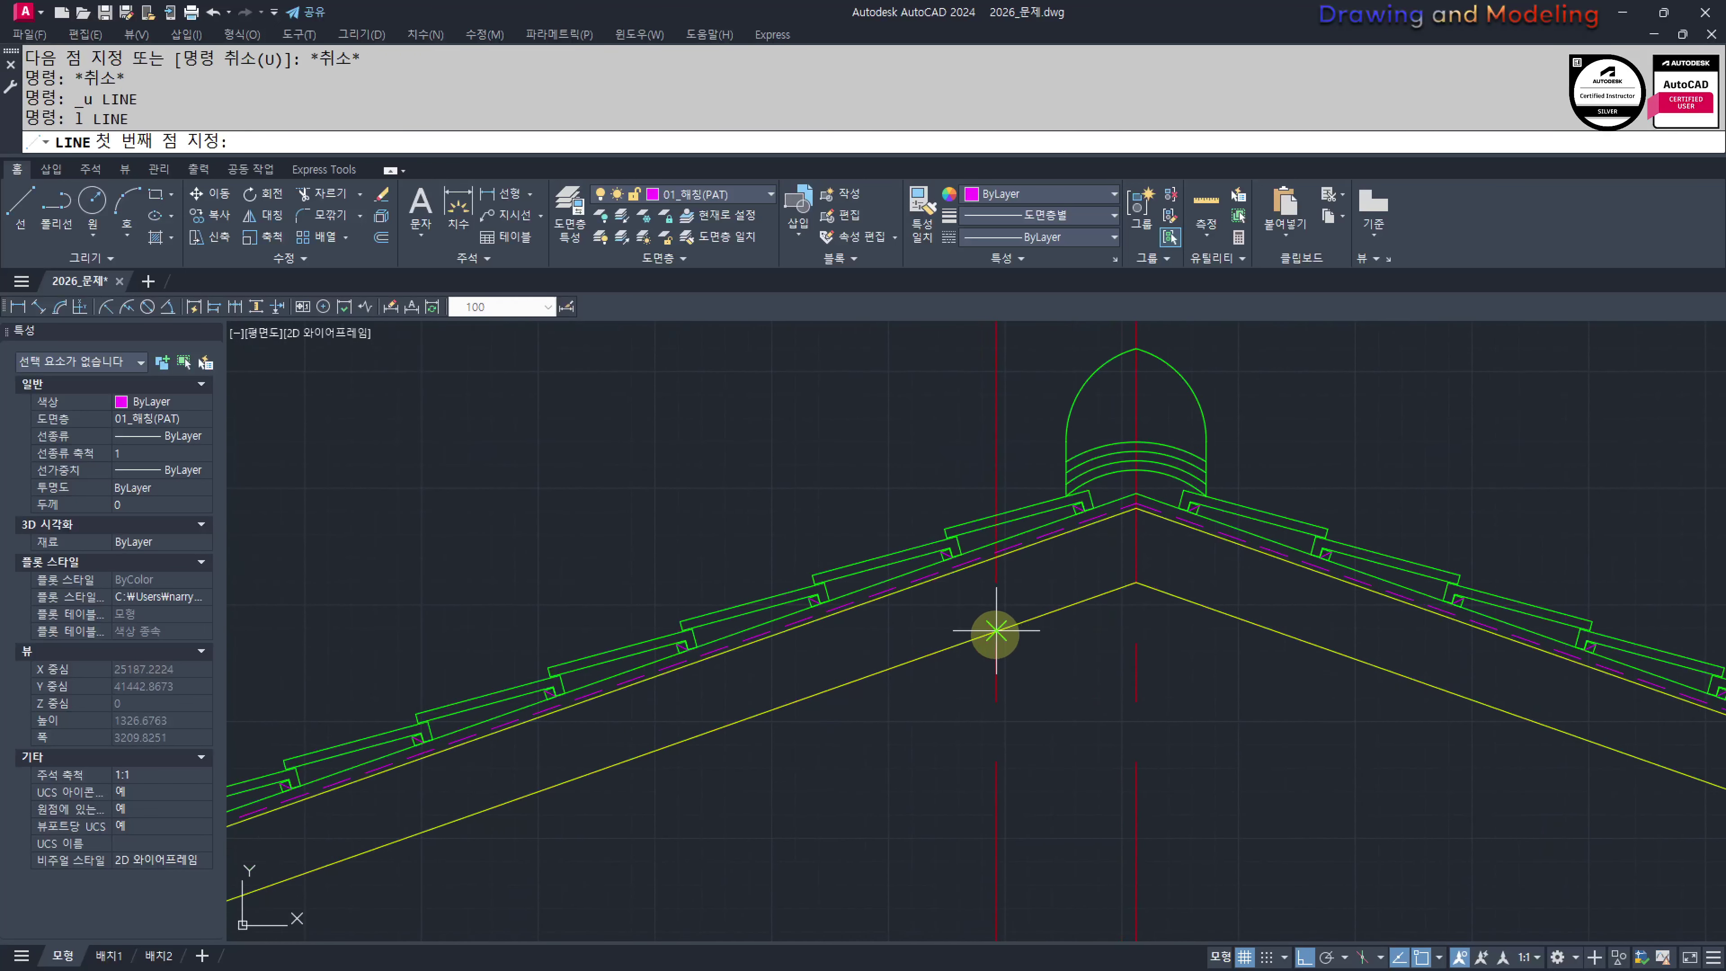
click(996, 631)
click(1342, 732)
key(Escape)
Erase the helper centre line offset to the left of the ridge
click(1090, 726)
click(917, 809)
middle_drag(1136, 736, 1114, 819)
text(e tr)
Trim the slab undersides' peak above the horizontal line and the line's excess past the right slope
click(1061, 763)
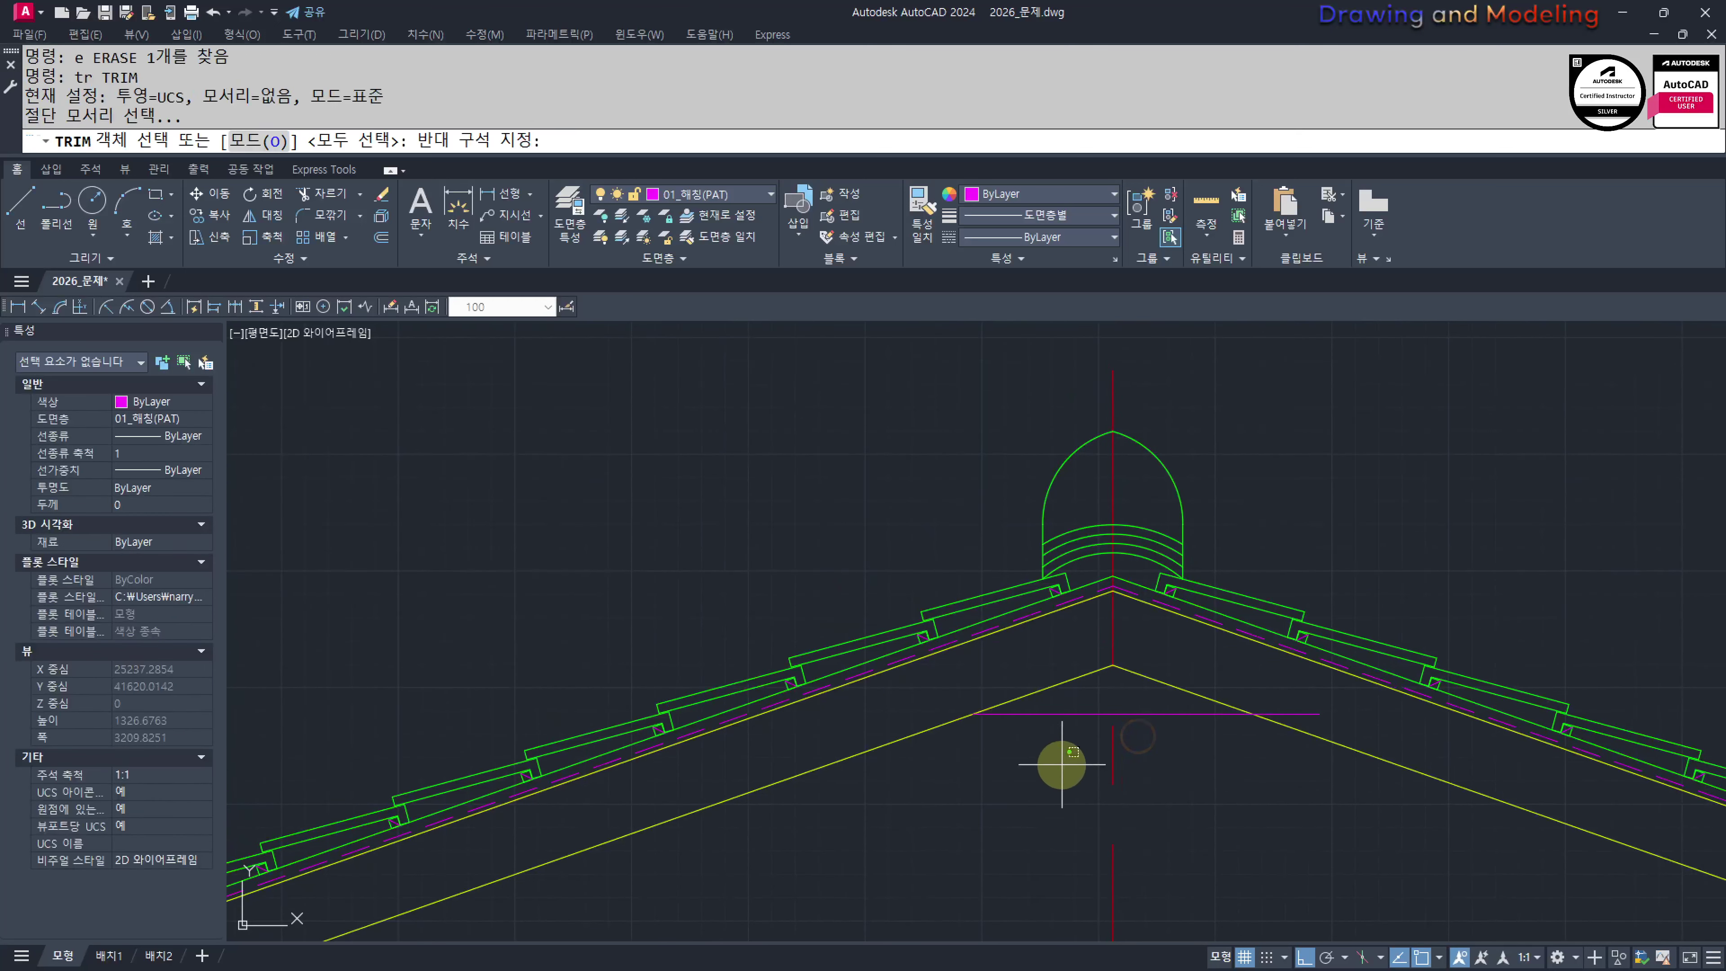
click(1030, 727)
click(1058, 694)
key(space)
click(1067, 694)
click(1047, 682)
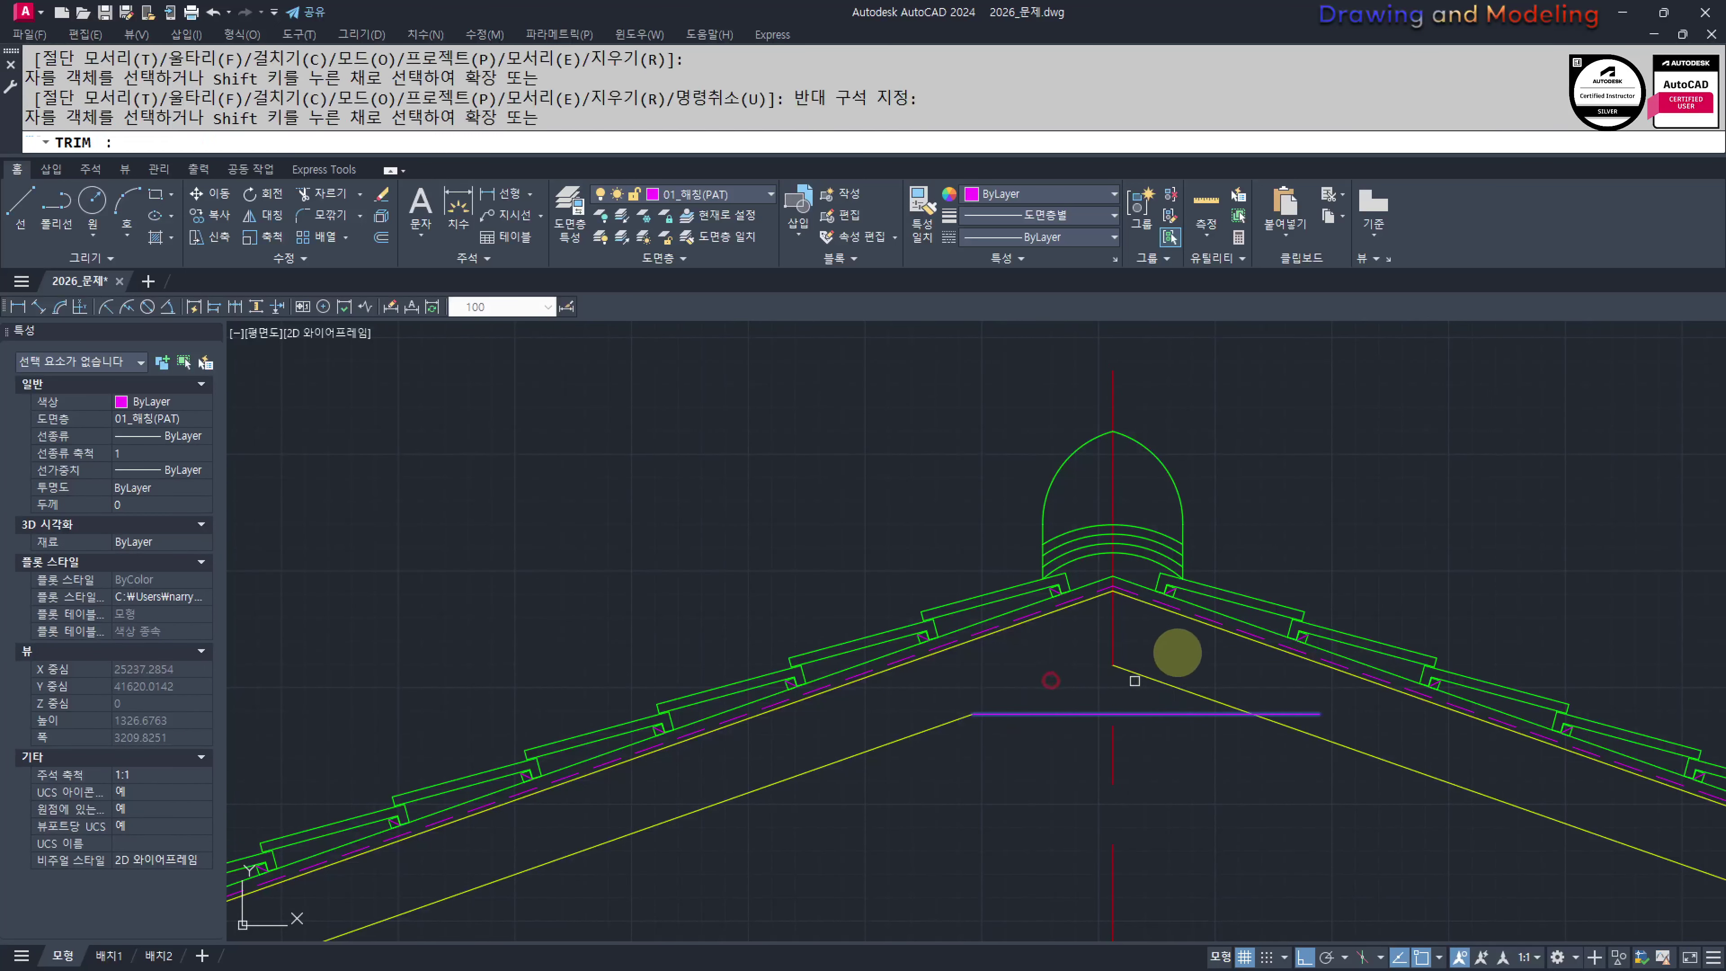
click(1176, 651)
click(1136, 686)
key(space)
key(space)
key(space)
key(Escape)
Match the horizontal line under the ridge to the yellow slab line's properties
scroll(1270, 748, up, 2)
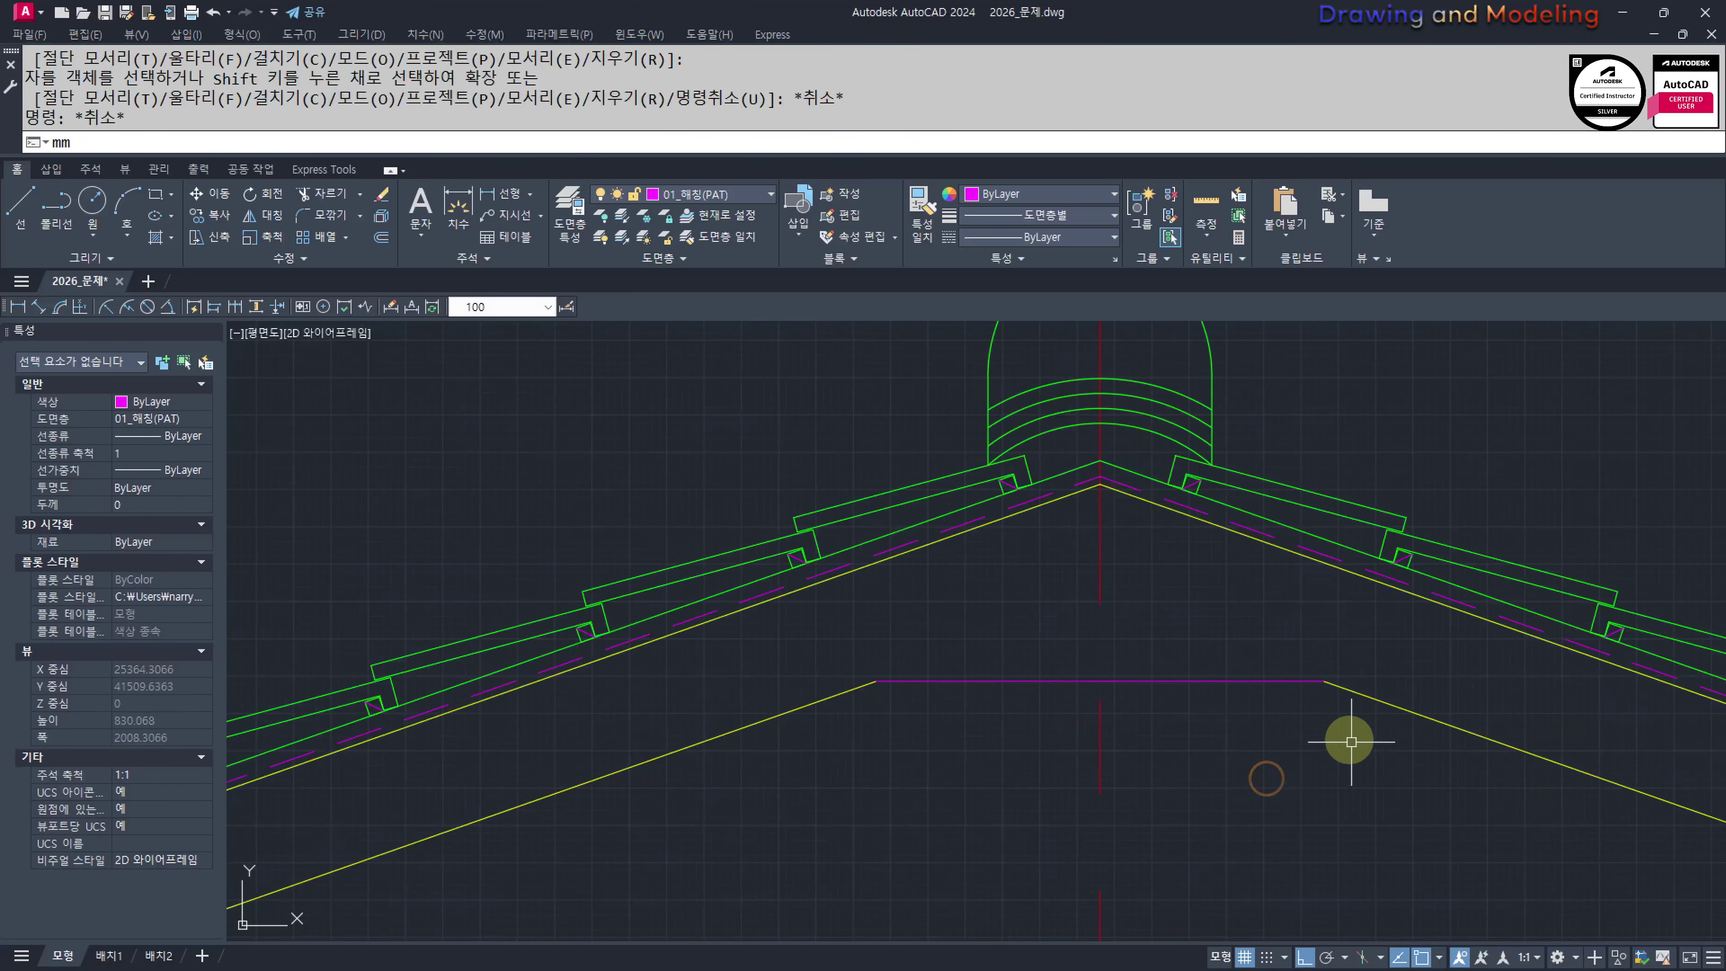
text(mm)
key(space)
click(1329, 687)
click(1270, 661)
key(Escape)
key(Escape)
Move the long magenta vertical line right of the ridge to layer 0
middle_drag(862, 692, 955, 693)
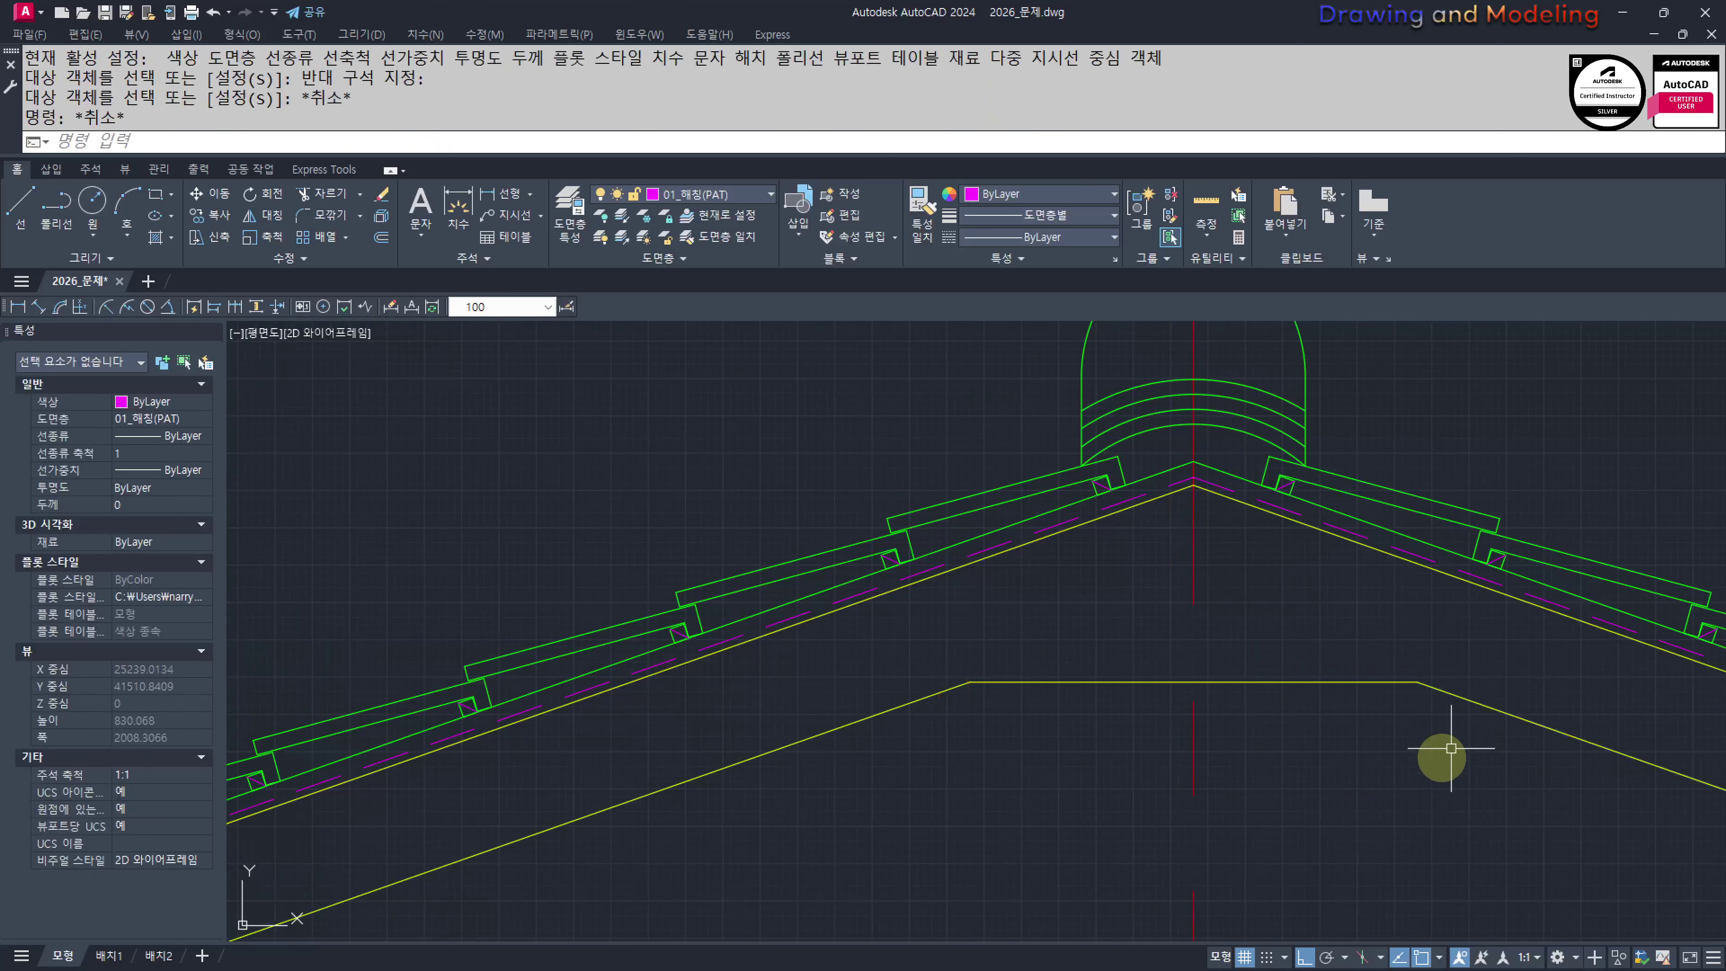
scroll(1165, 719, down, 3)
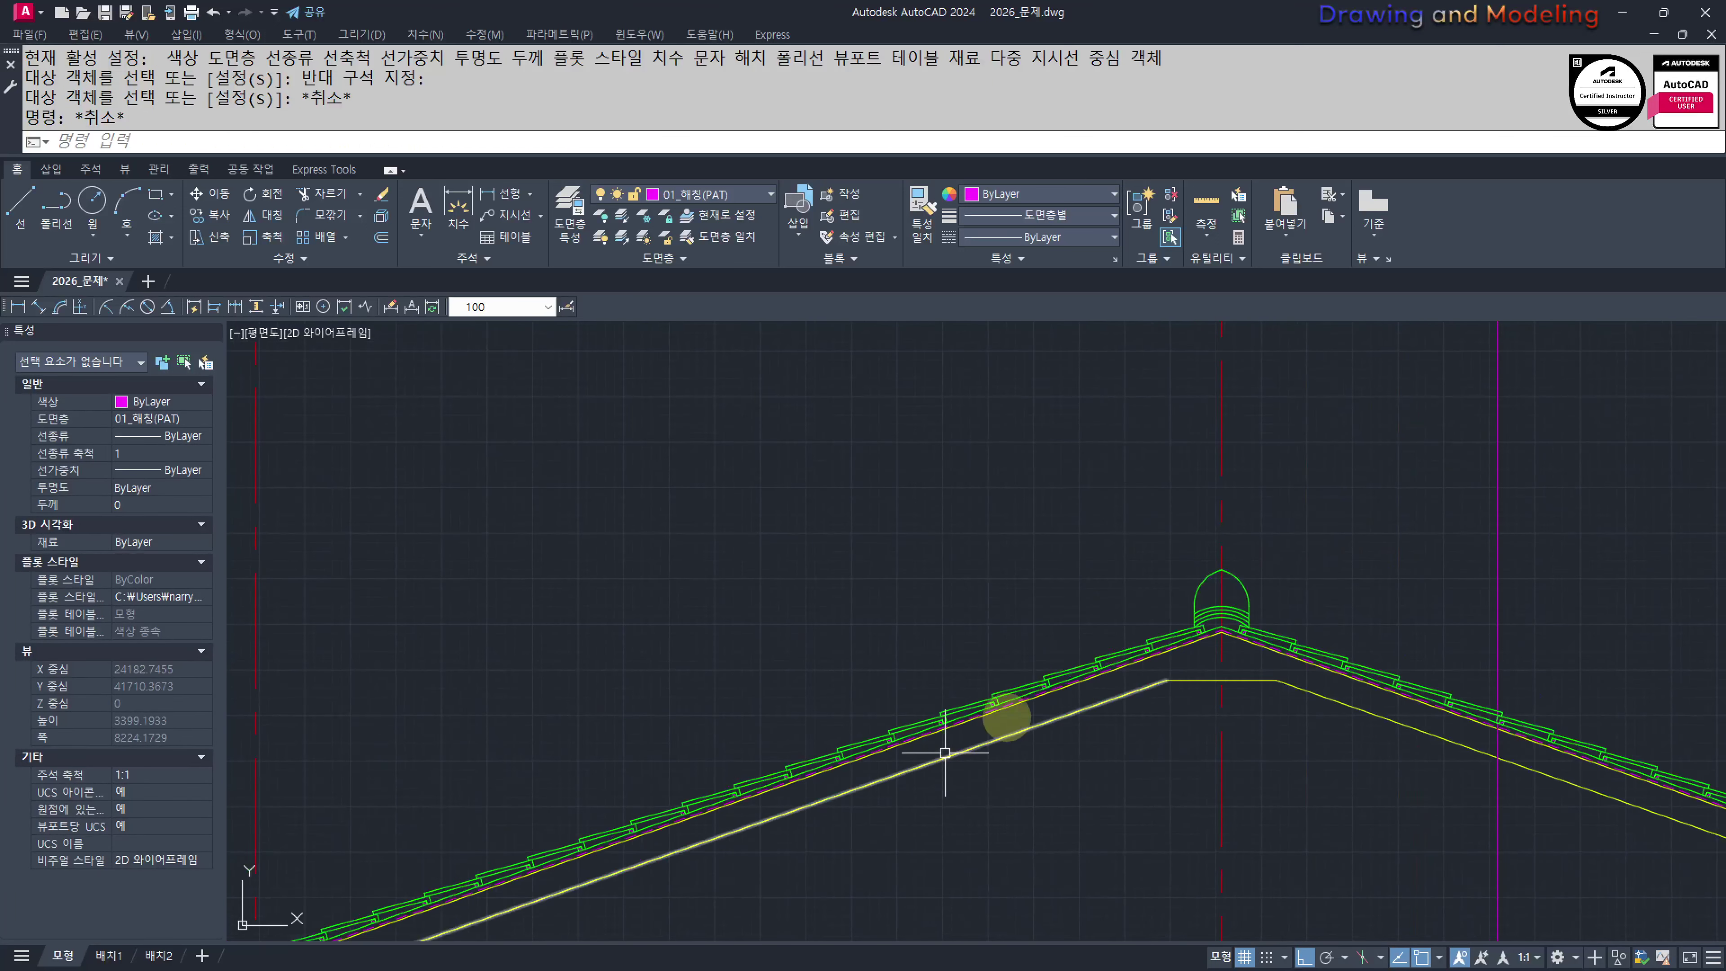
scroll(1234, 678, down, 8)
middle_drag(1054, 702, 1072, 708)
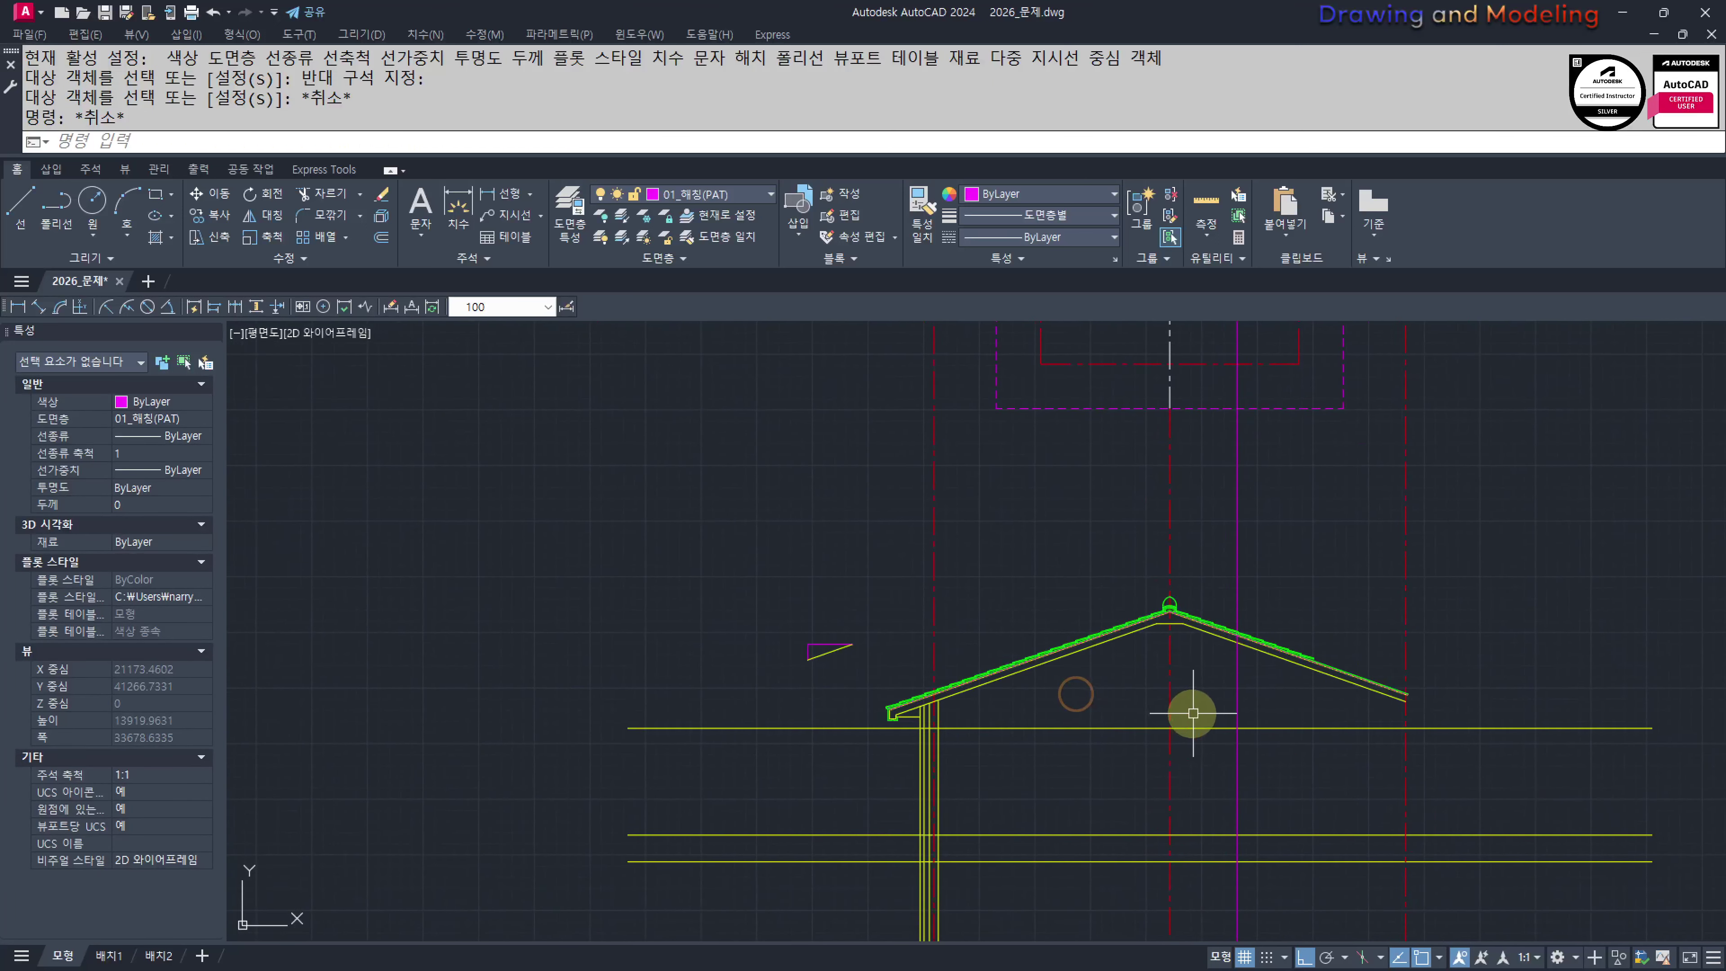
click(1255, 608)
click(1194, 513)
click(753, 187)
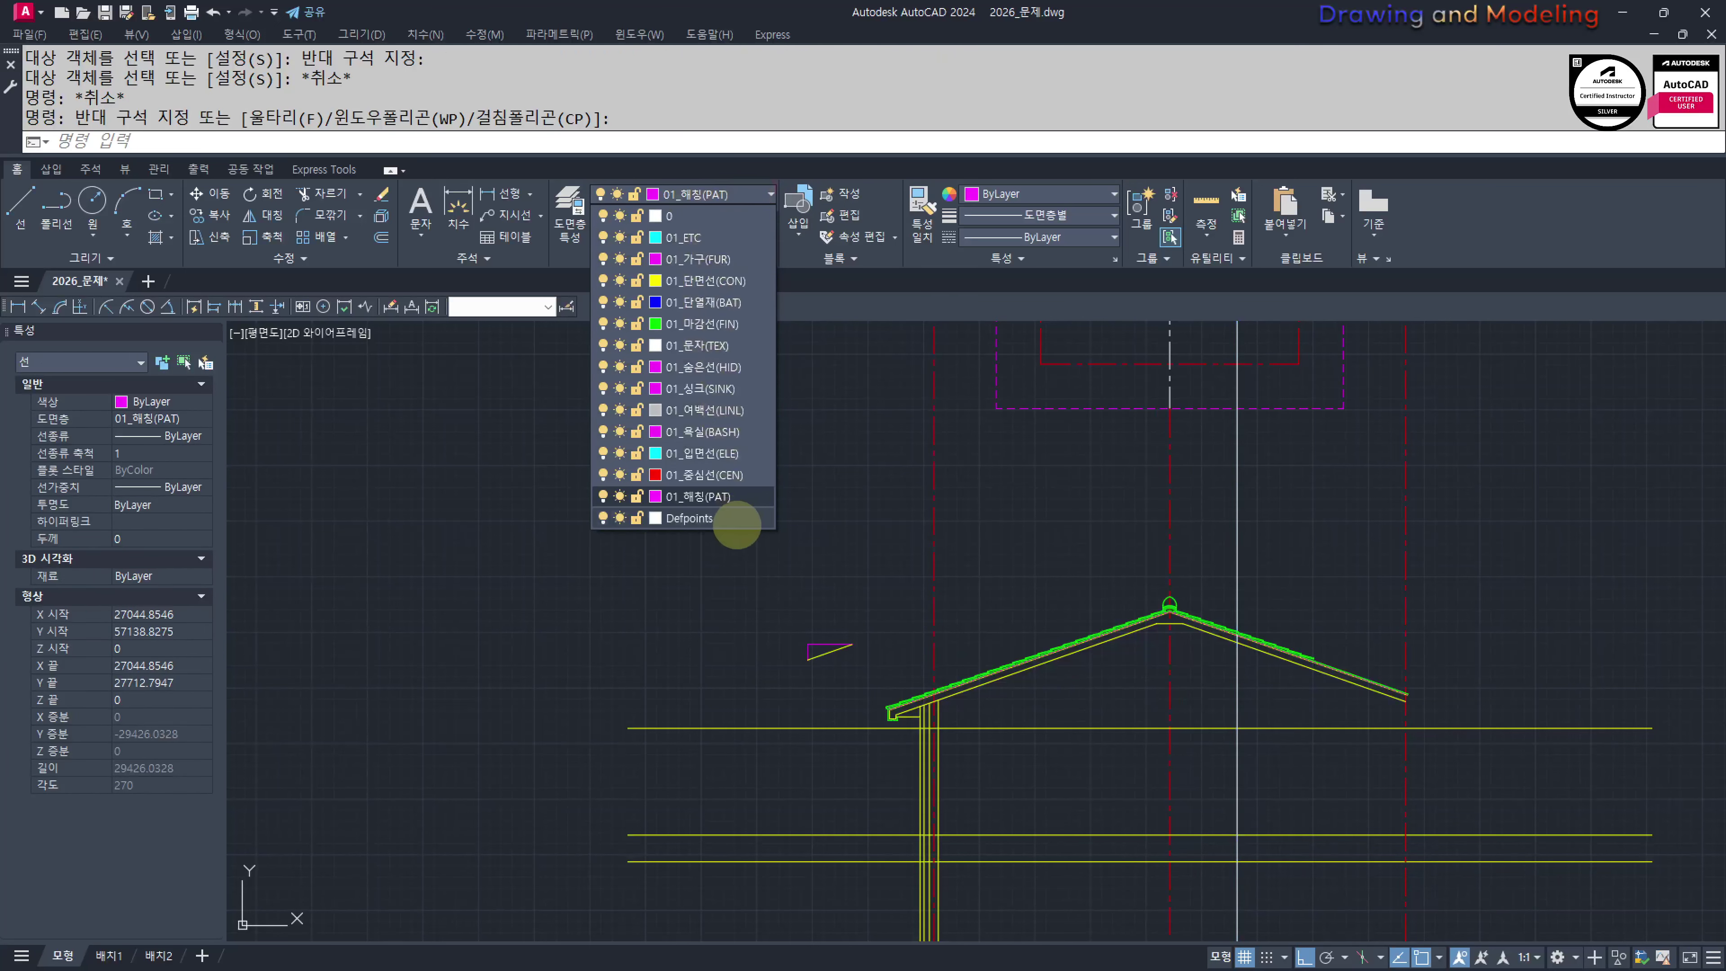
click(712, 212)
key(Escape)
key(Escape)
middle_drag(1431, 602, 1371, 569)
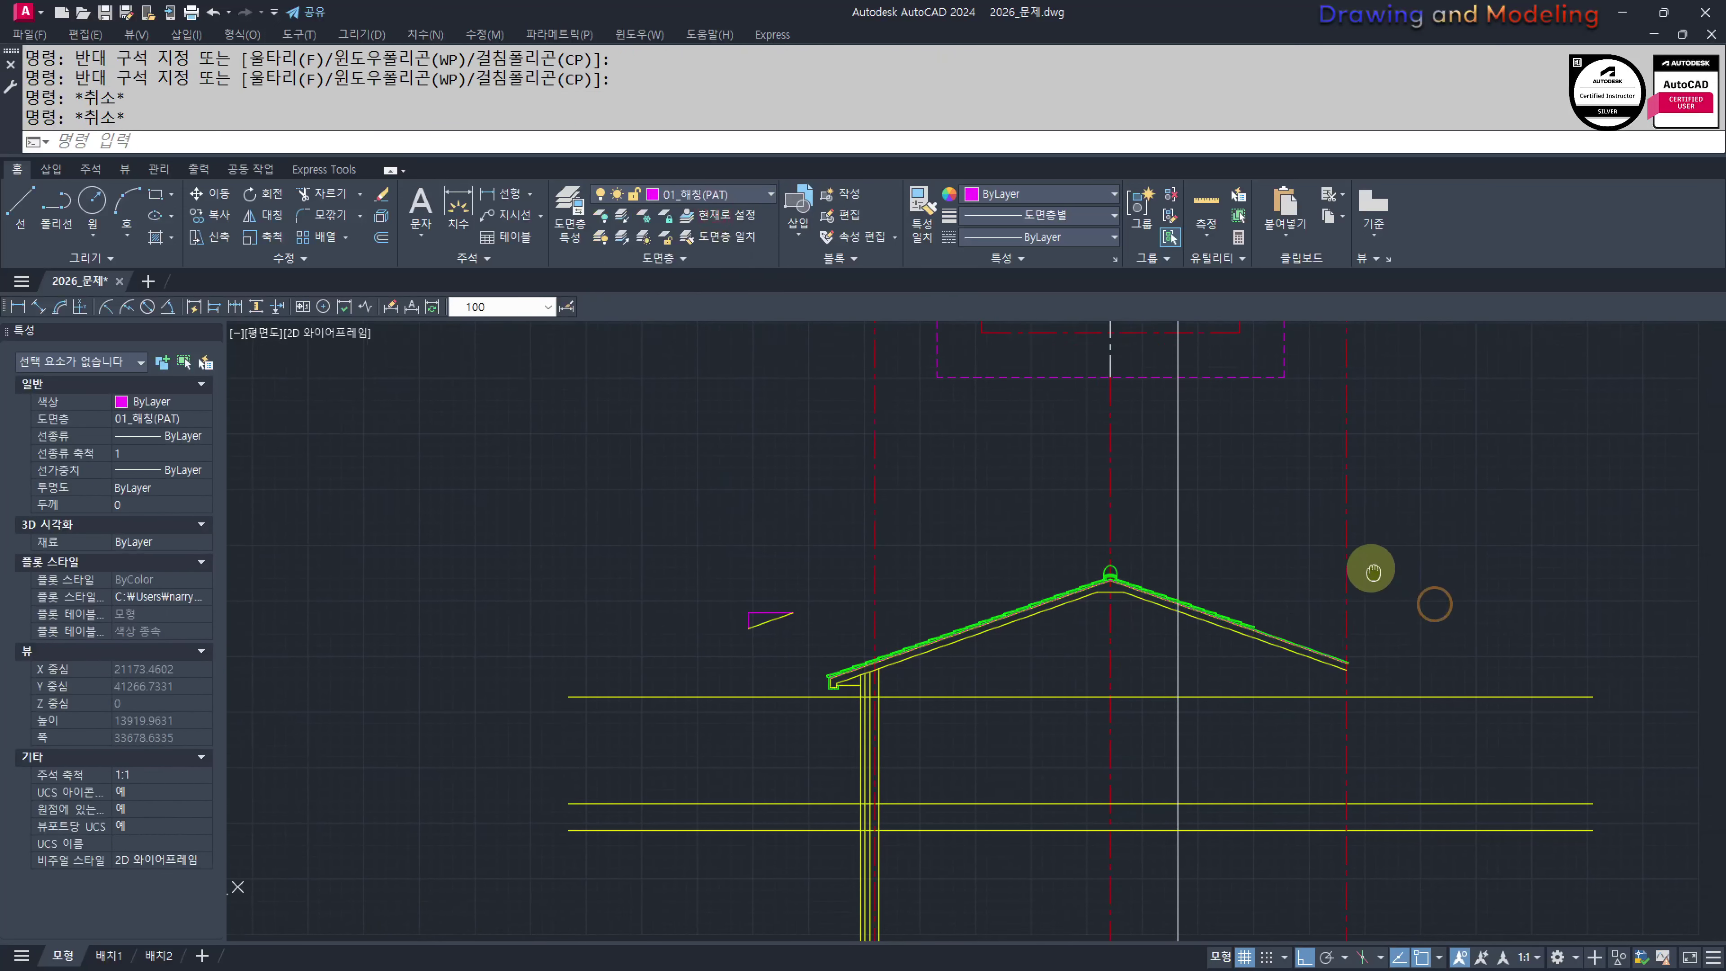
scroll(1142, 534, up, 2)
scroll(1142, 534, up, 3)
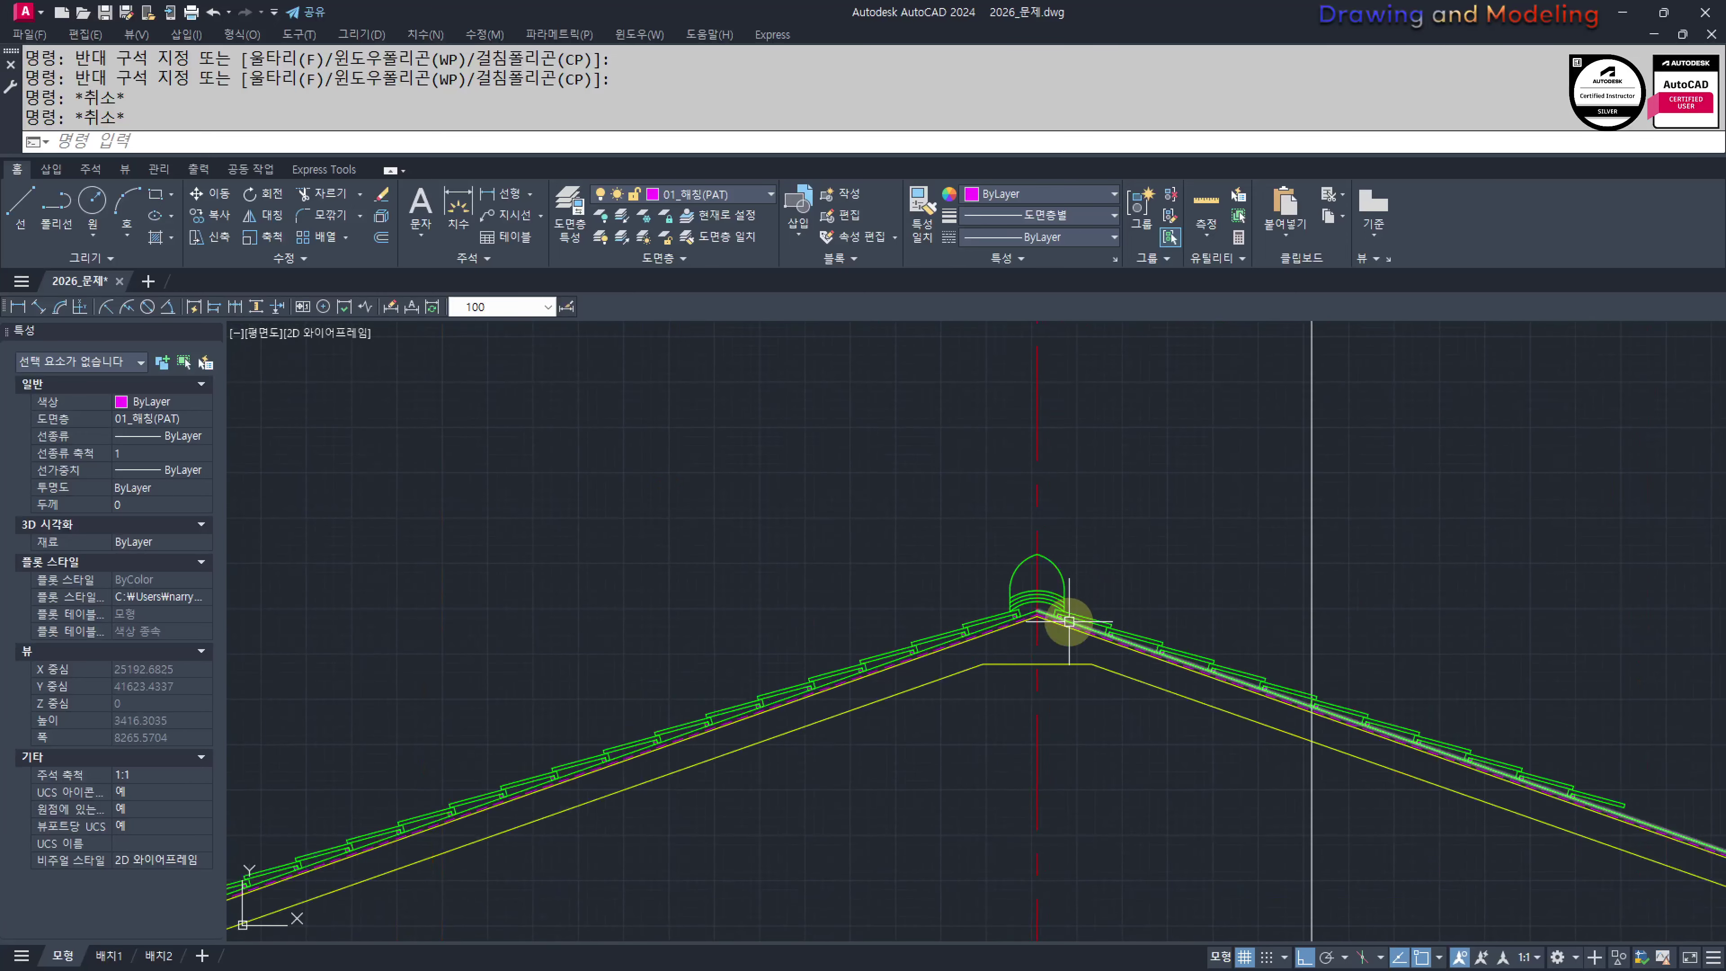
scroll(1068, 620, down, 6)
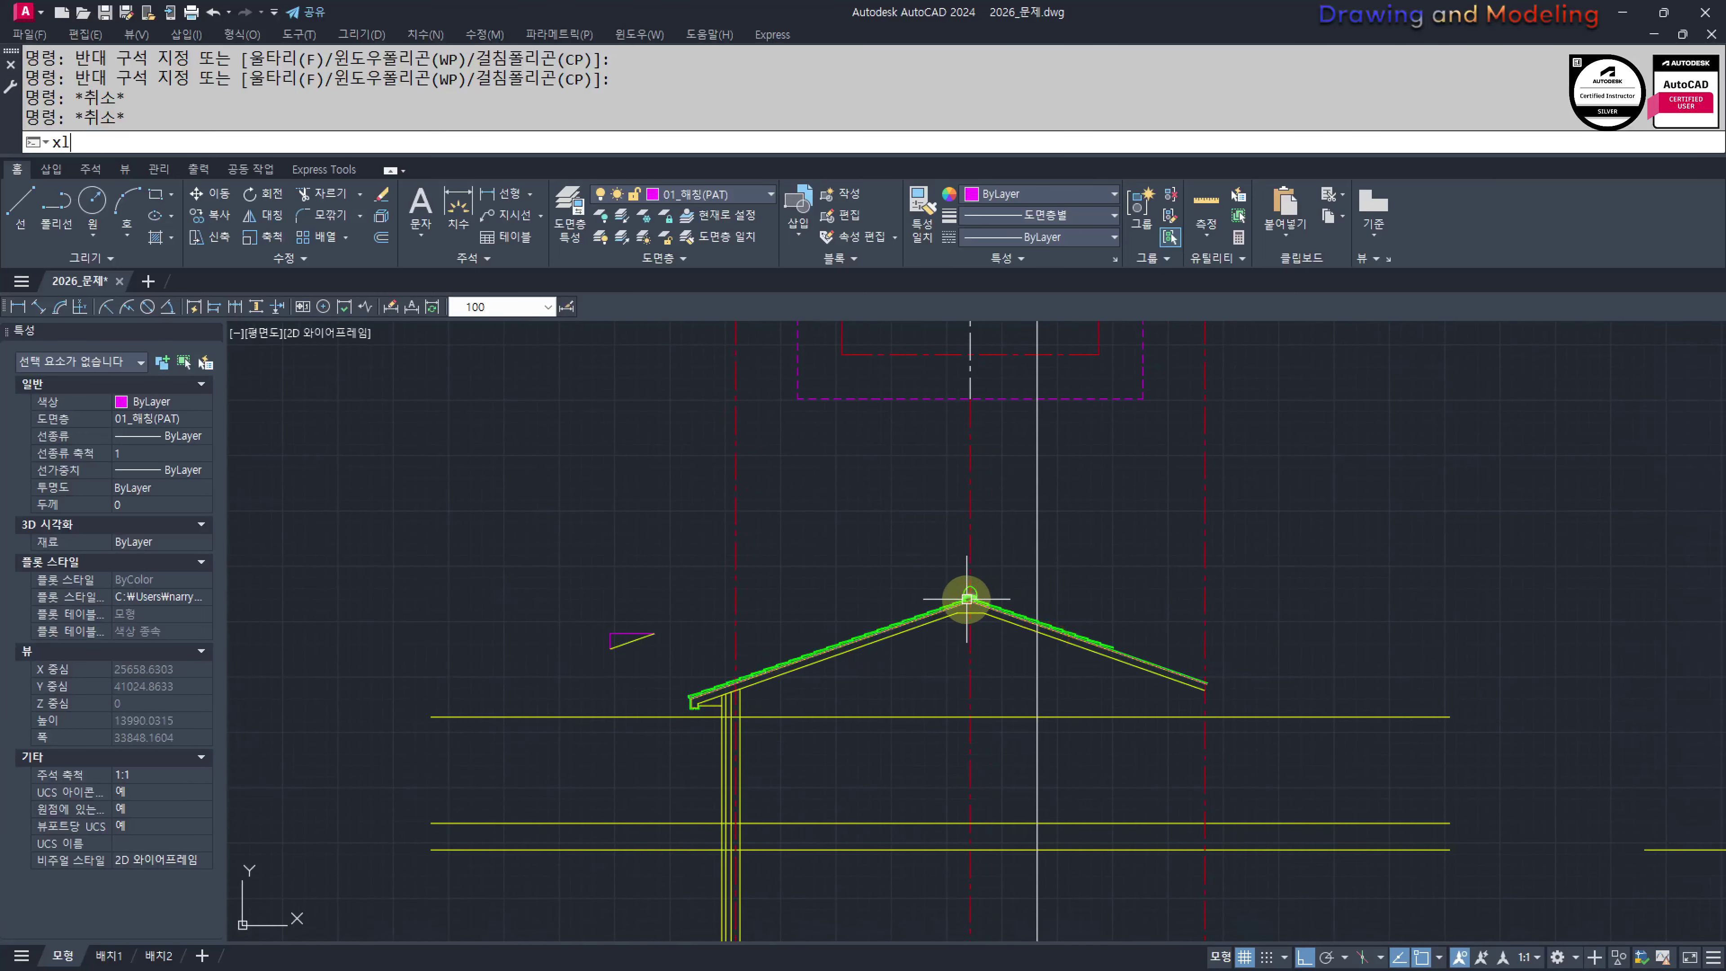
Add horizontal construction lines through the right ends of the ridge cap's stacked arcs
key(Return)
text(h)
key(Return)
scroll(966, 598, up, 4)
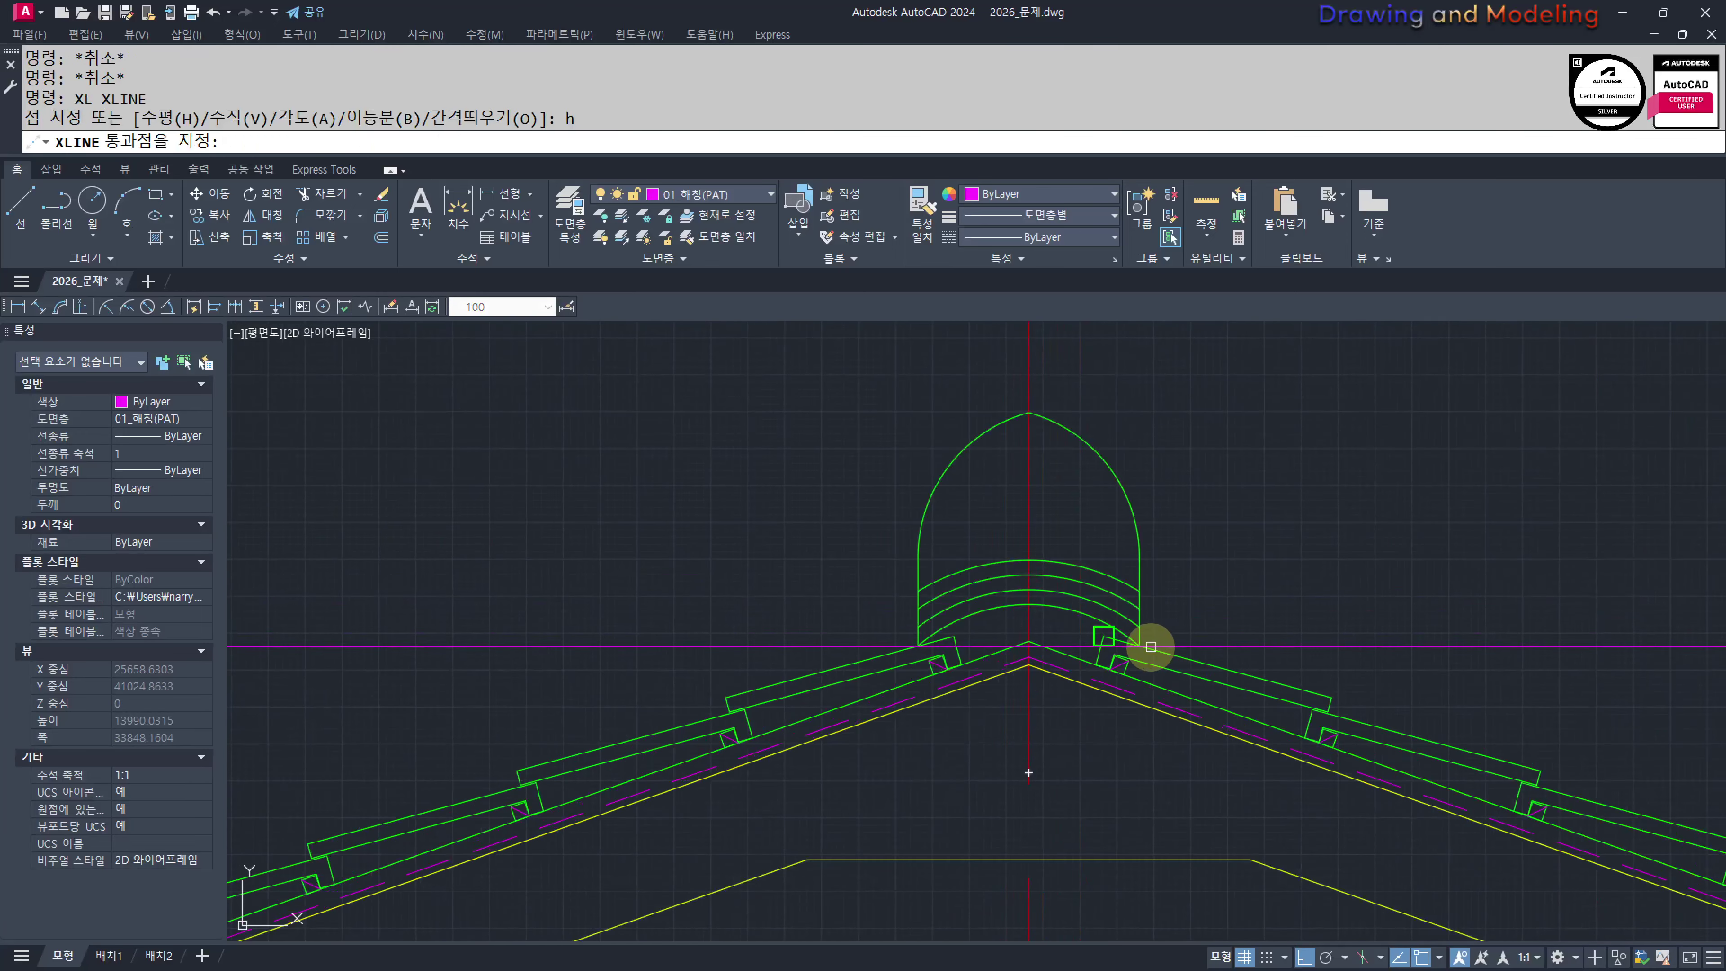
click(1150, 646)
scroll(1143, 632, up, 6)
click(1139, 626)
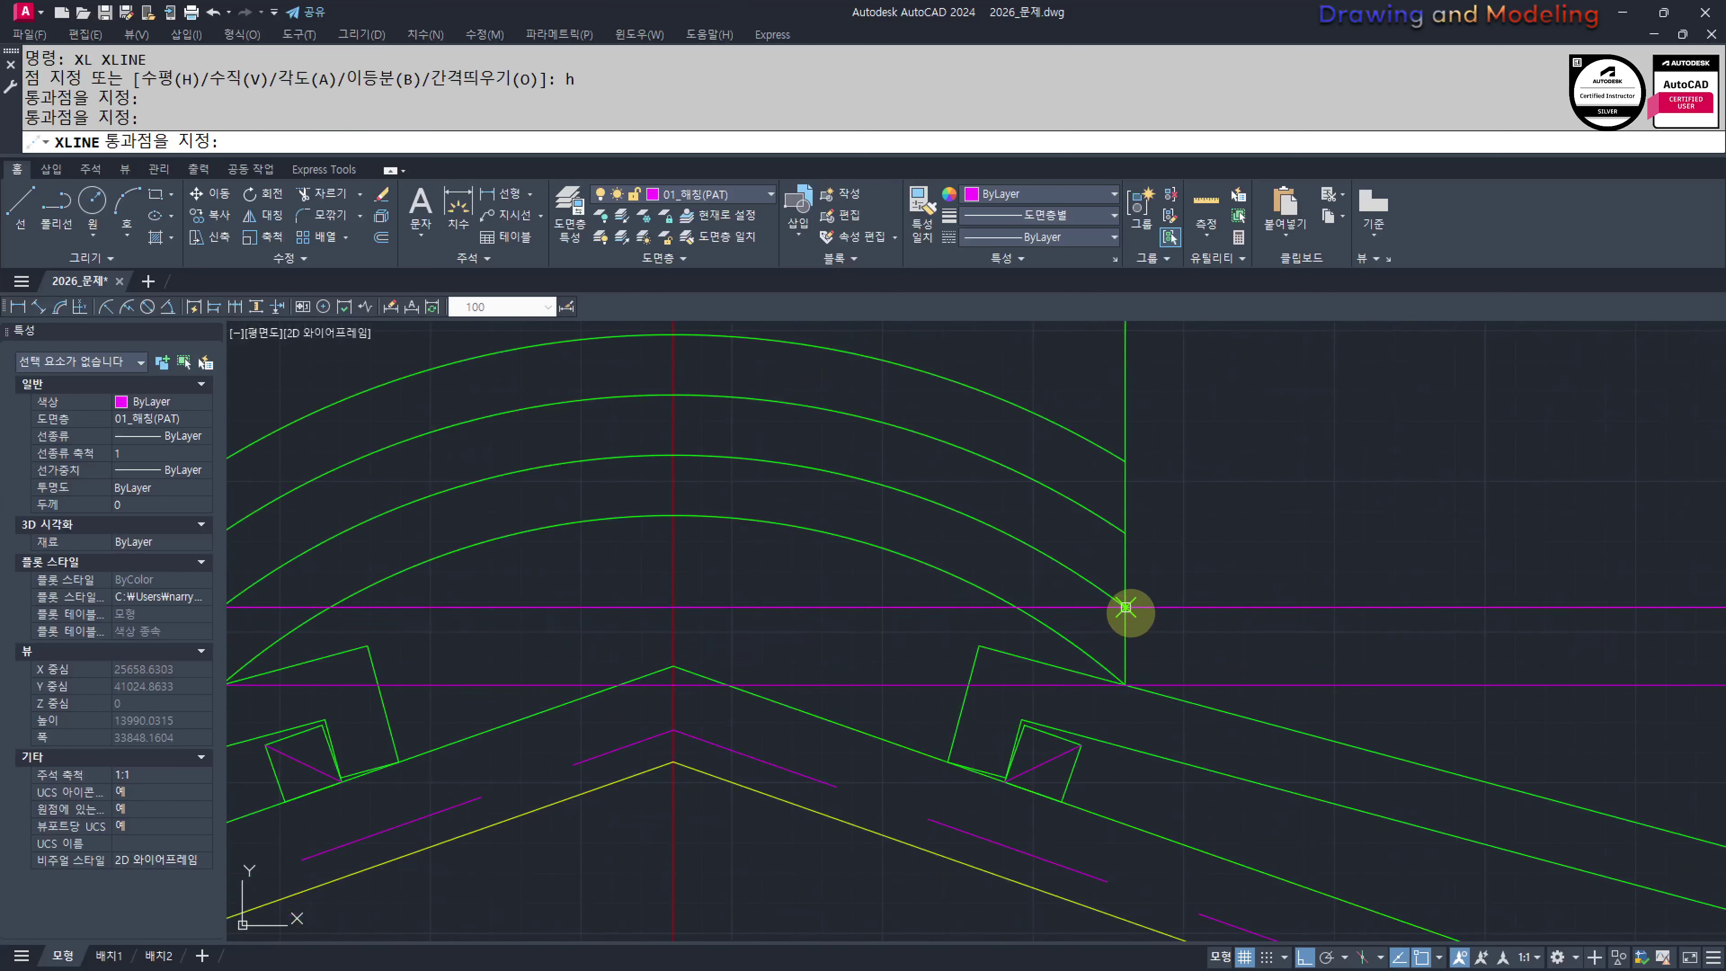
click(1136, 529)
click(1136, 462)
scroll(1079, 493, down, 3)
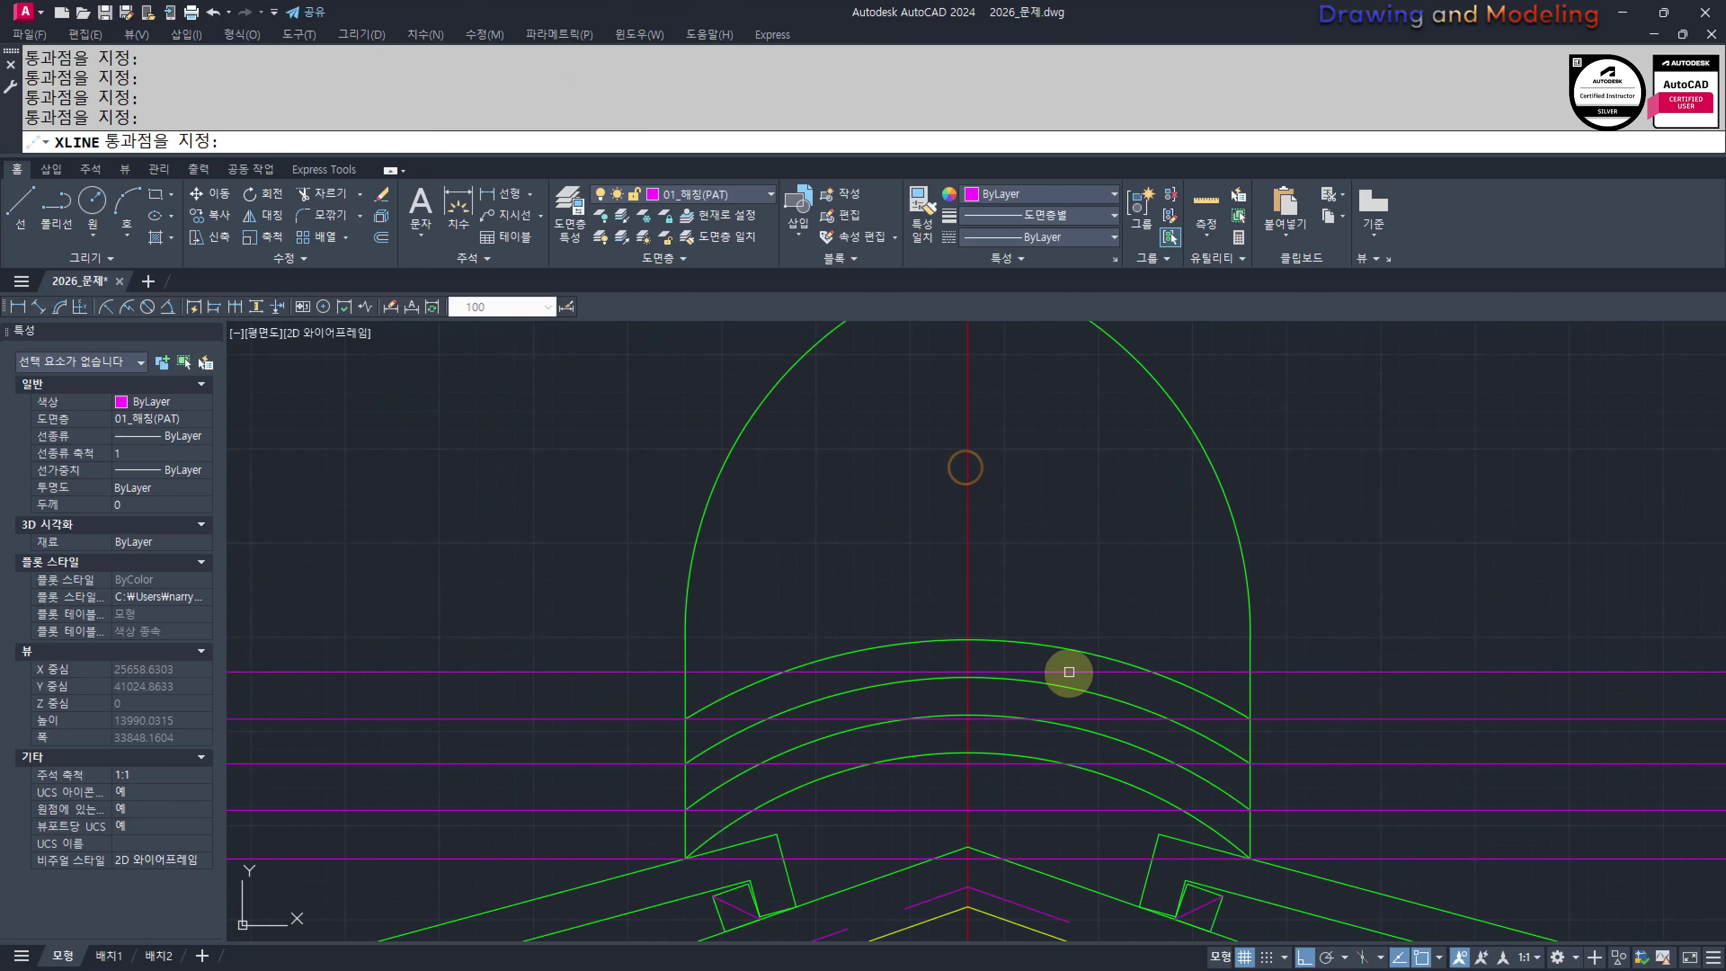
key(Escape)
key(Escape)
text(c)
key(Return)
click(967, 640)
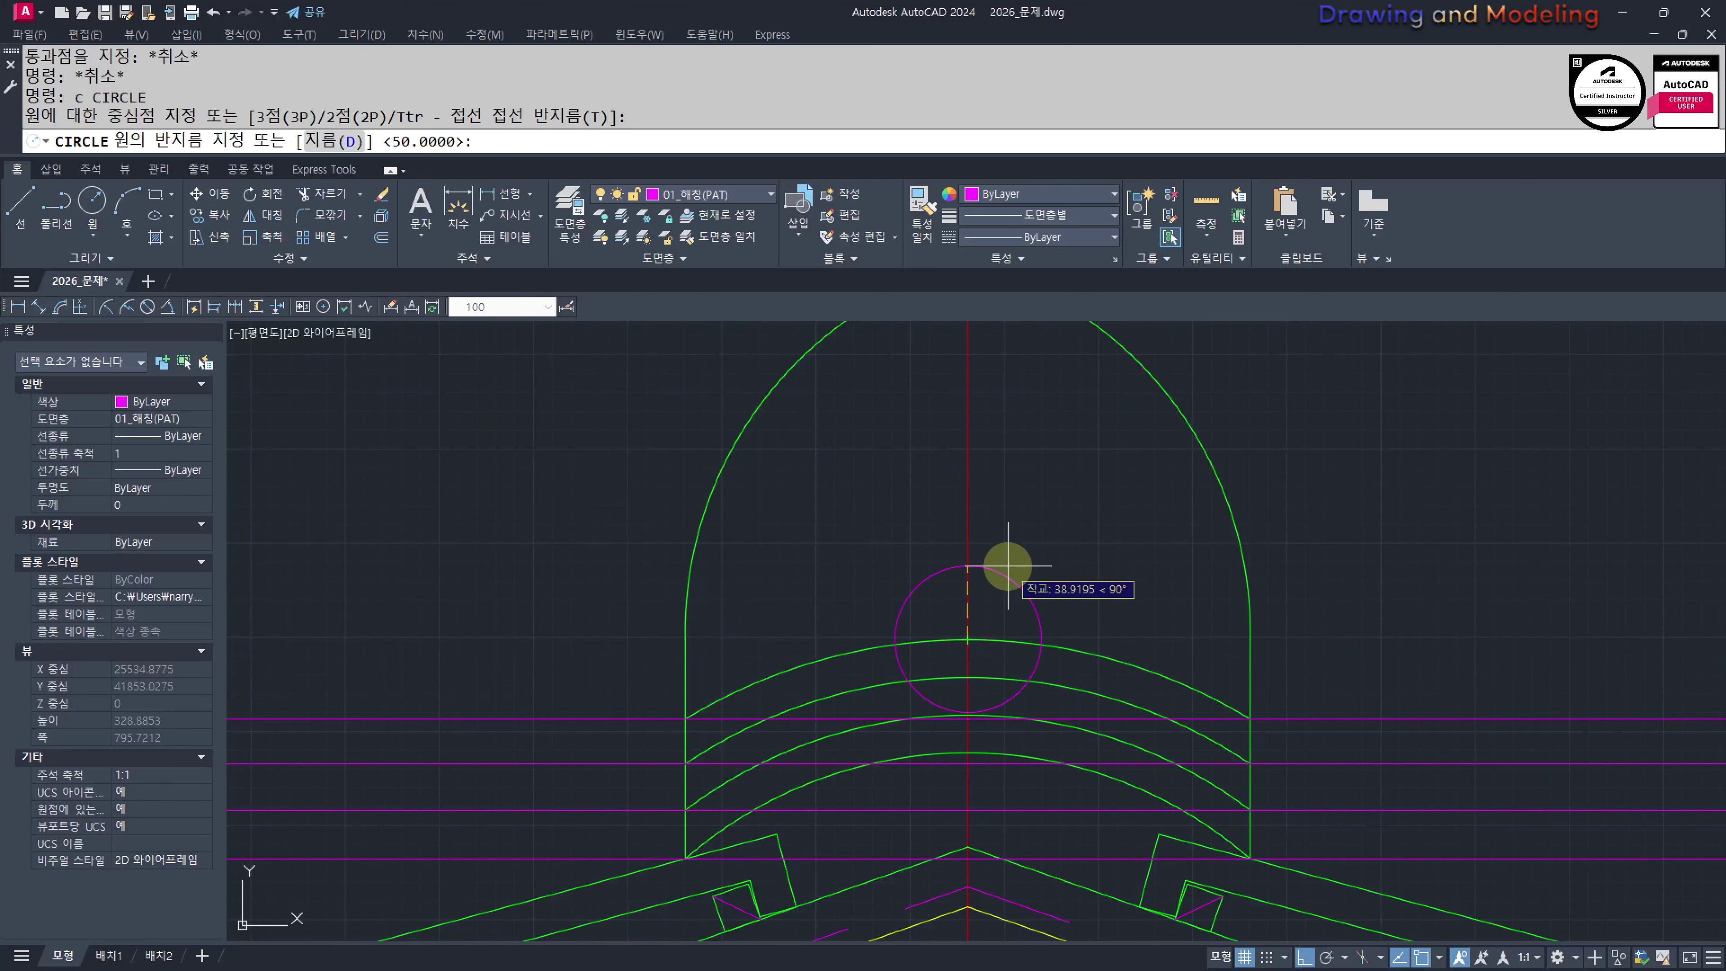
key(Escape)
key(Escape)
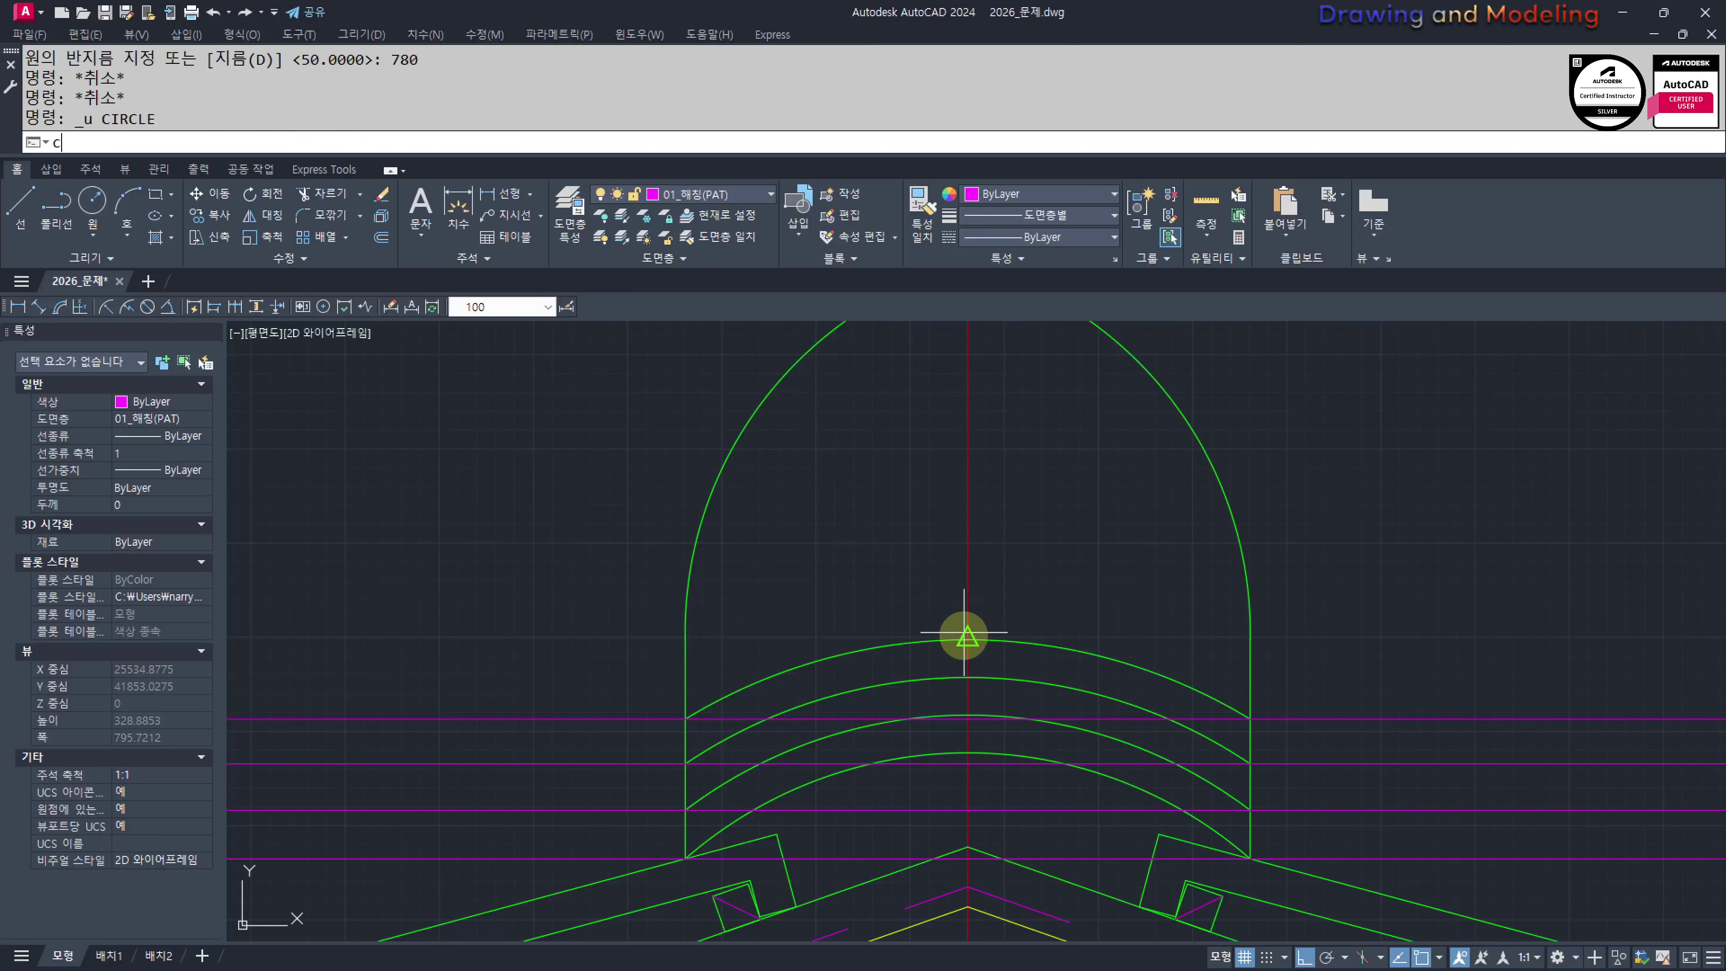
Draw a circle of radius 70 centred where the ridge cap's topmost stacked arc crosses the centre line
text(c)
key(Return)
click(964, 634)
text(70)
key(Return)
Offset the radius 70 circle inward by 20
text(o)
key(Return)
text(20)
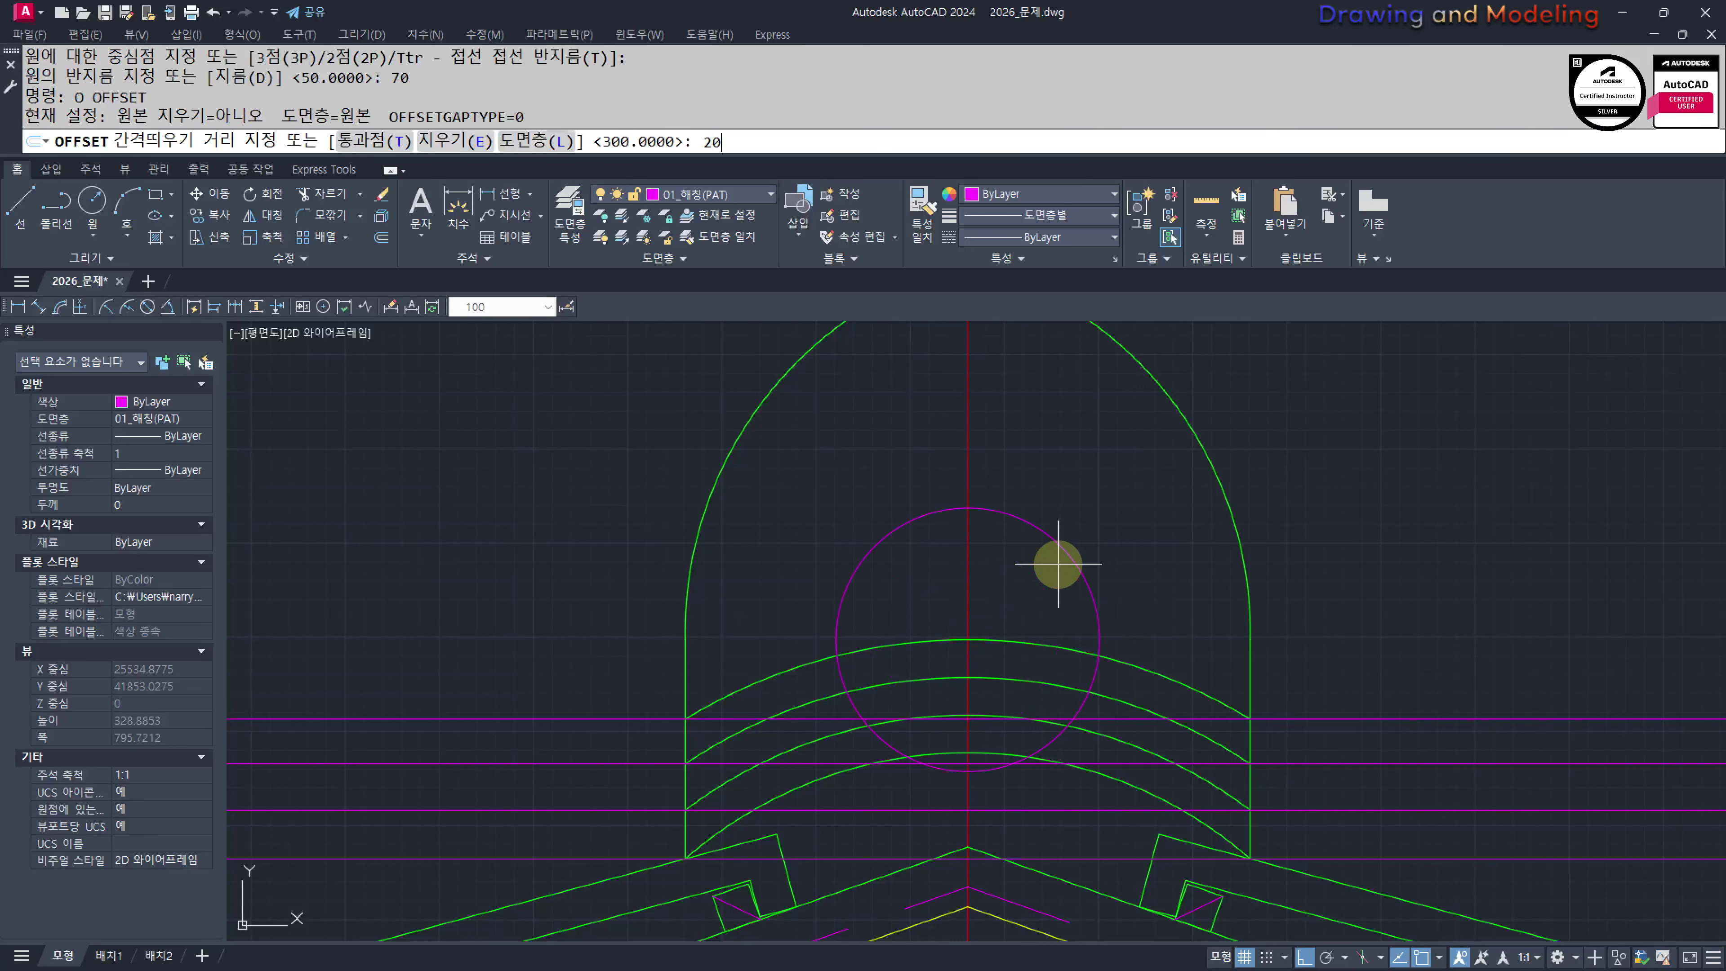
key(Return)
click(1038, 526)
click(1005, 599)
key(Escape)
key(Escape)
Trim both concentric circles below the ridge cap's topmost stacked arc
scroll(1009, 651, up, 5)
text(tr)
key(Return)
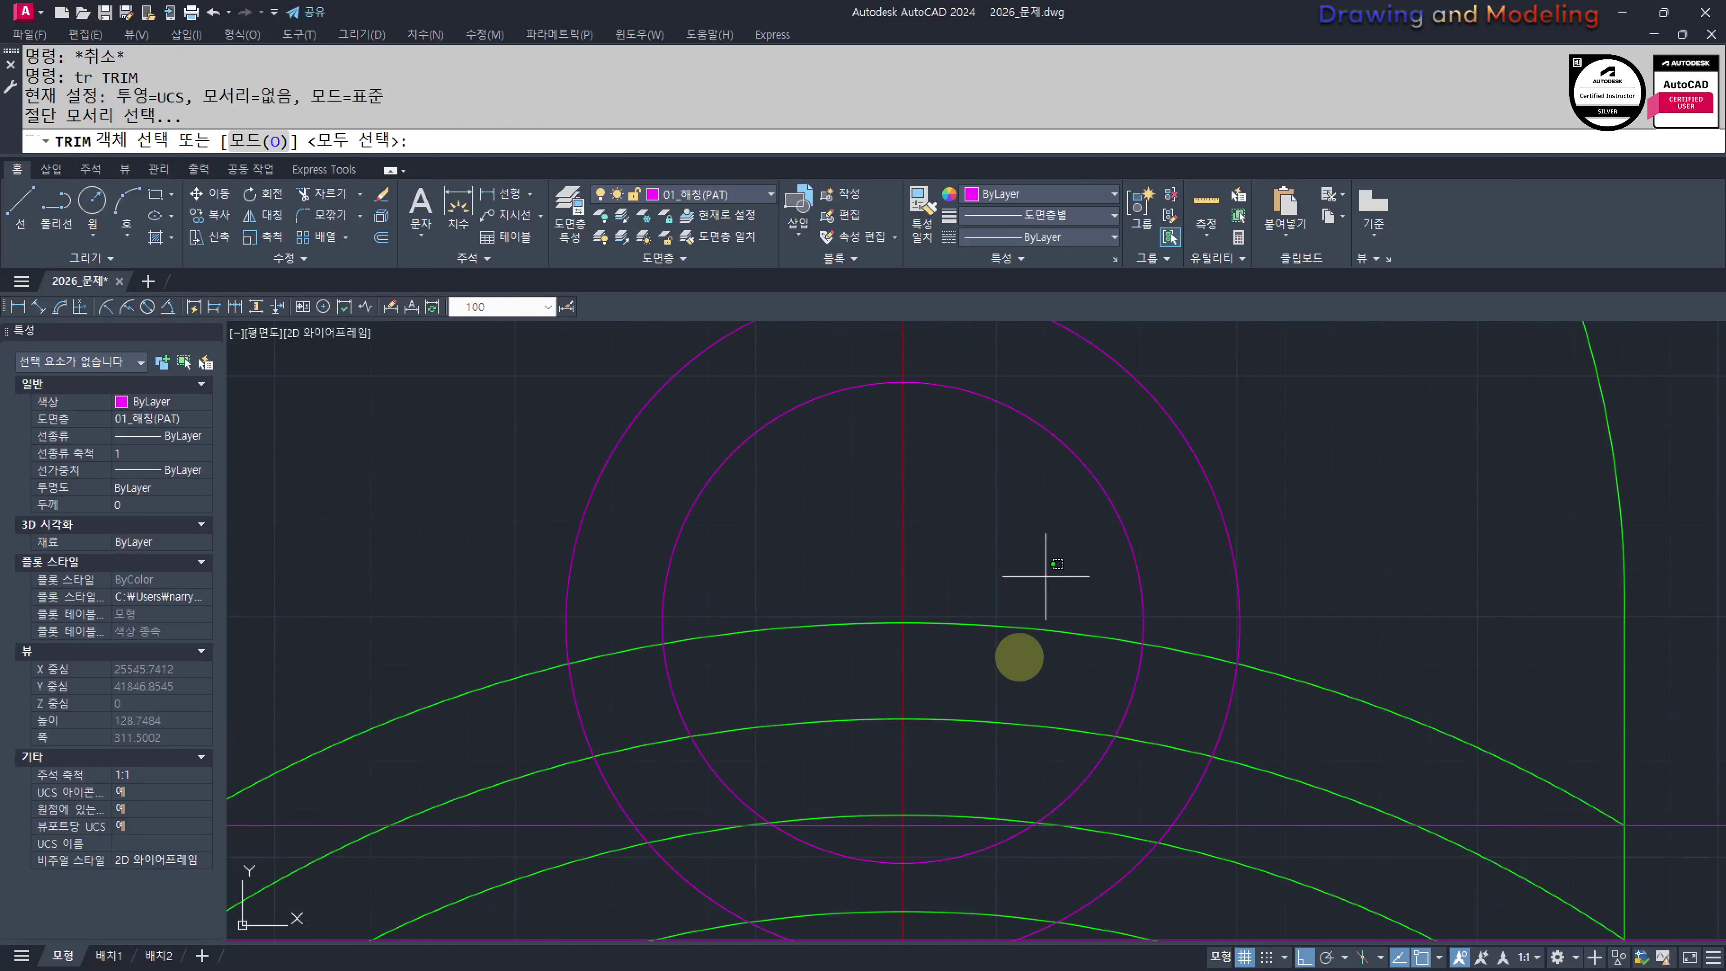
click(1044, 577)
click(1021, 657)
key(Return)
key(Escape)
key(Escape)
scroll(1135, 700, down, 4)
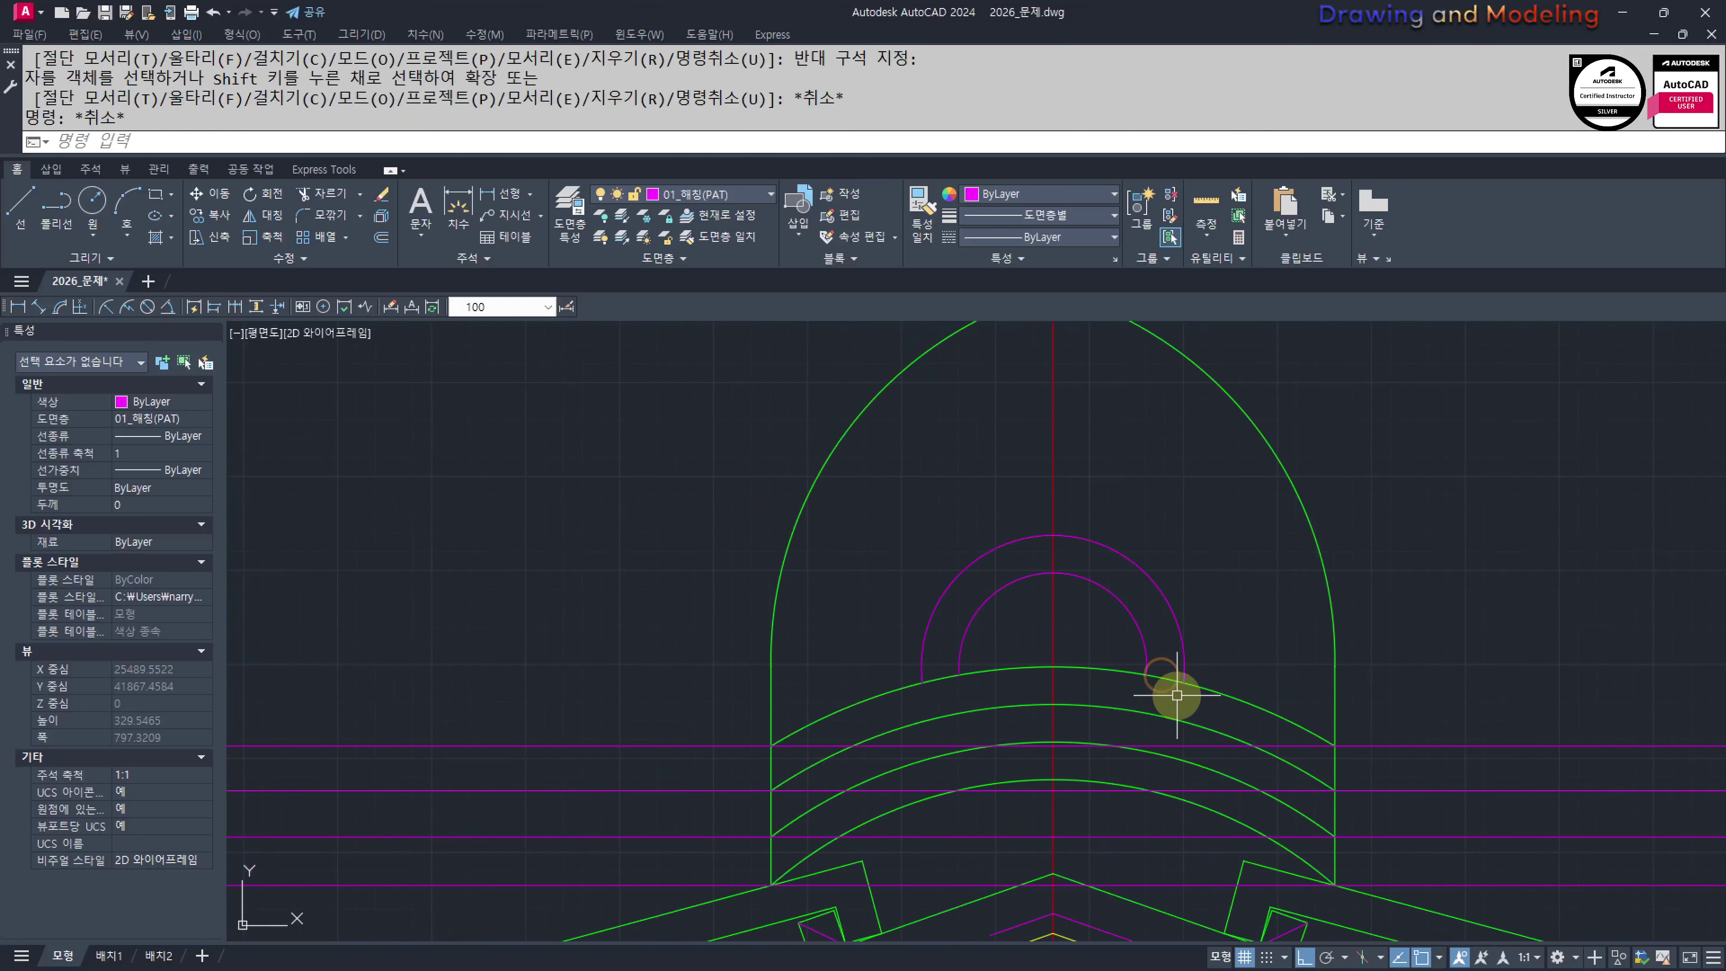
Match the two trimmed arcs to the properties of the green ridge tile linework
text(mm)
key(Return)
click(1206, 691)
click(1204, 541)
click(1119, 621)
key(Escape)
key(Escape)
middle_drag(1138, 597, 1130, 603)
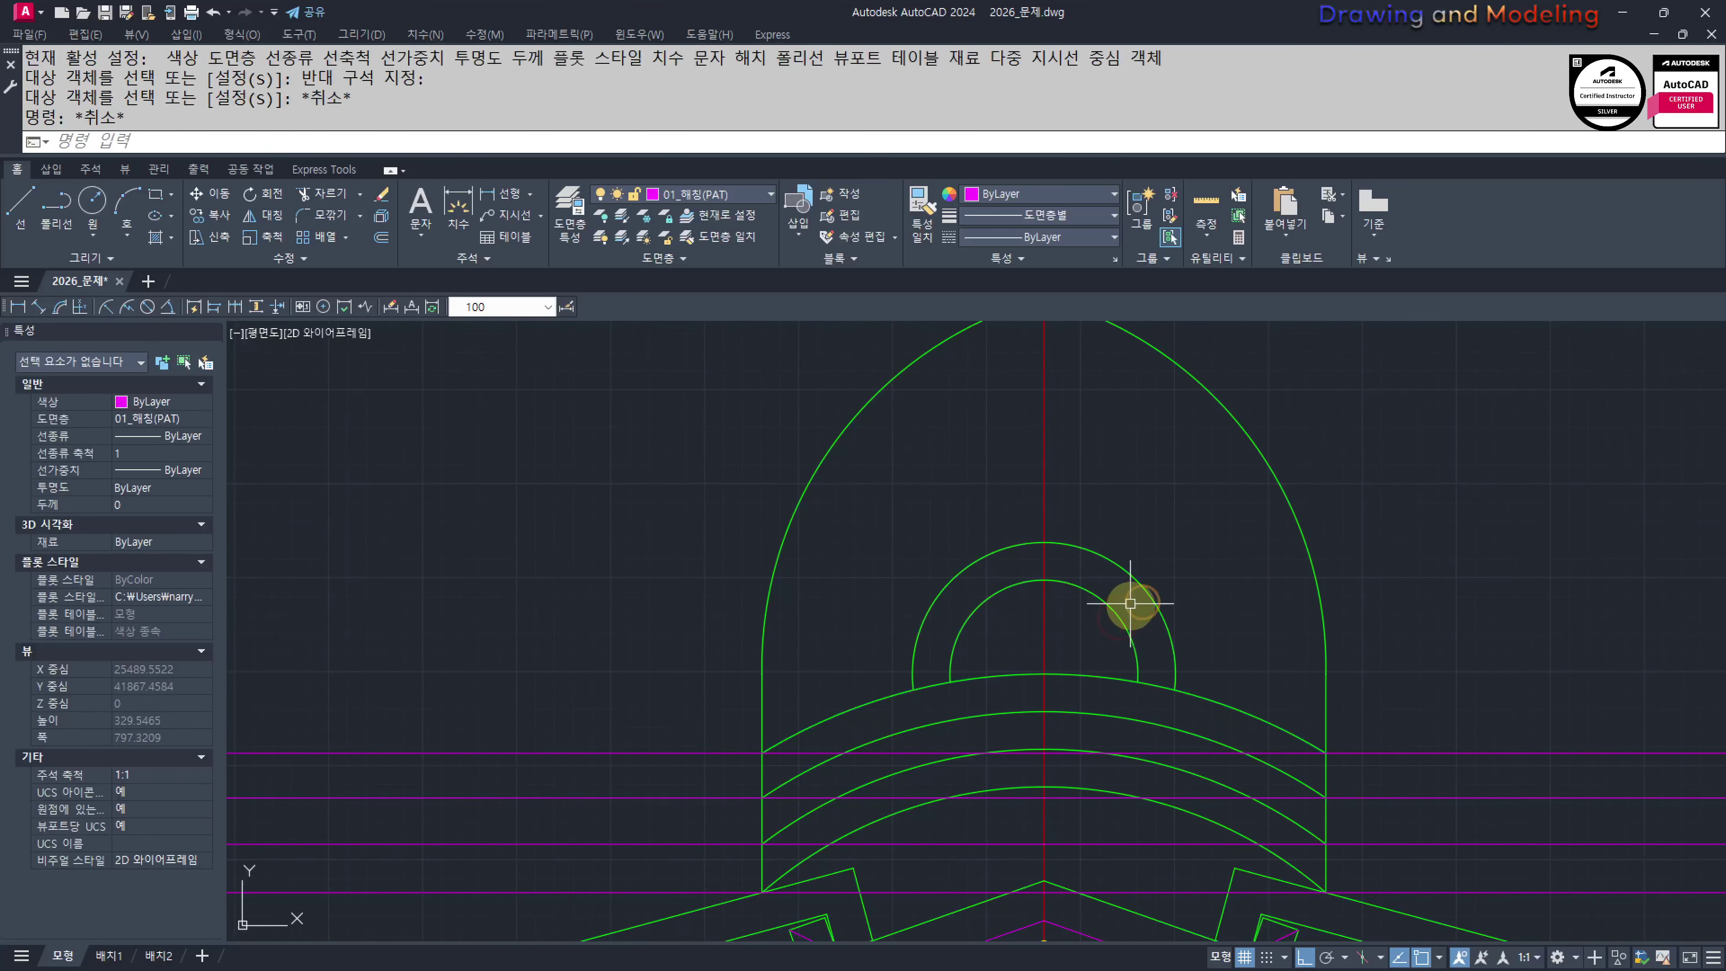
Add horizontal construction lines through the outer ornament arc's right end and its top point
text(xl)
key(Return)
text(h)
key(Return)
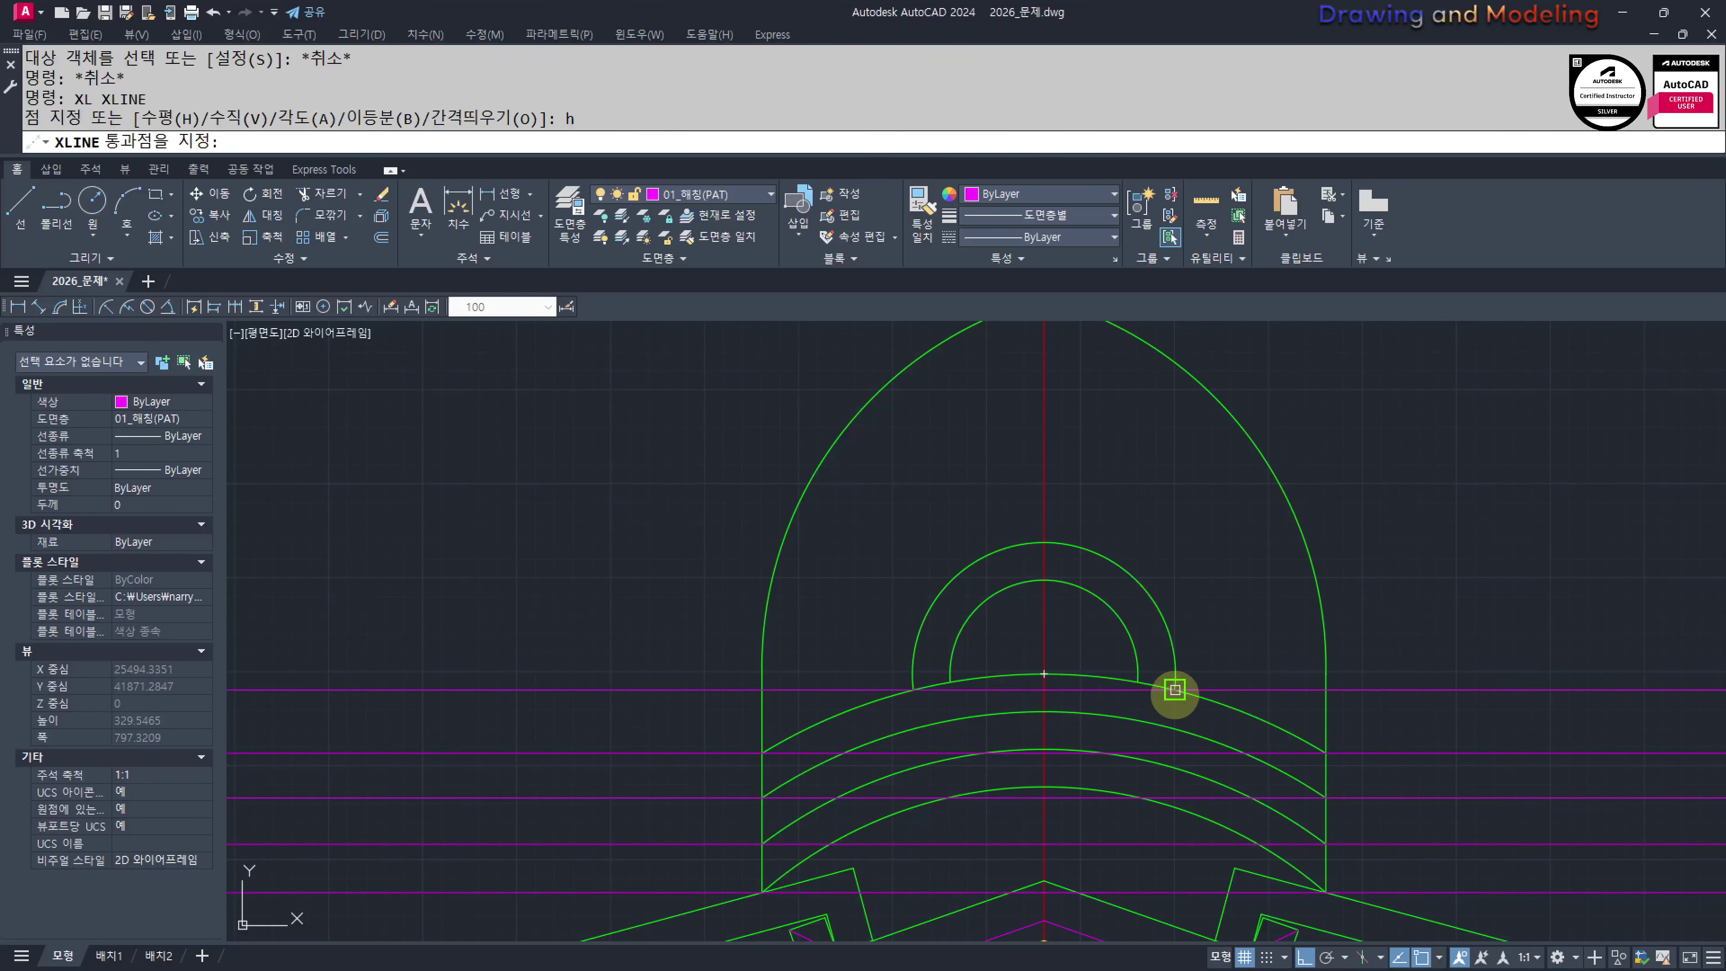
click(1174, 690)
click(1040, 541)
key(Escape)
key(Escape)
scroll(1160, 616, down, 8)
middle_drag(1160, 616, 1015, 638)
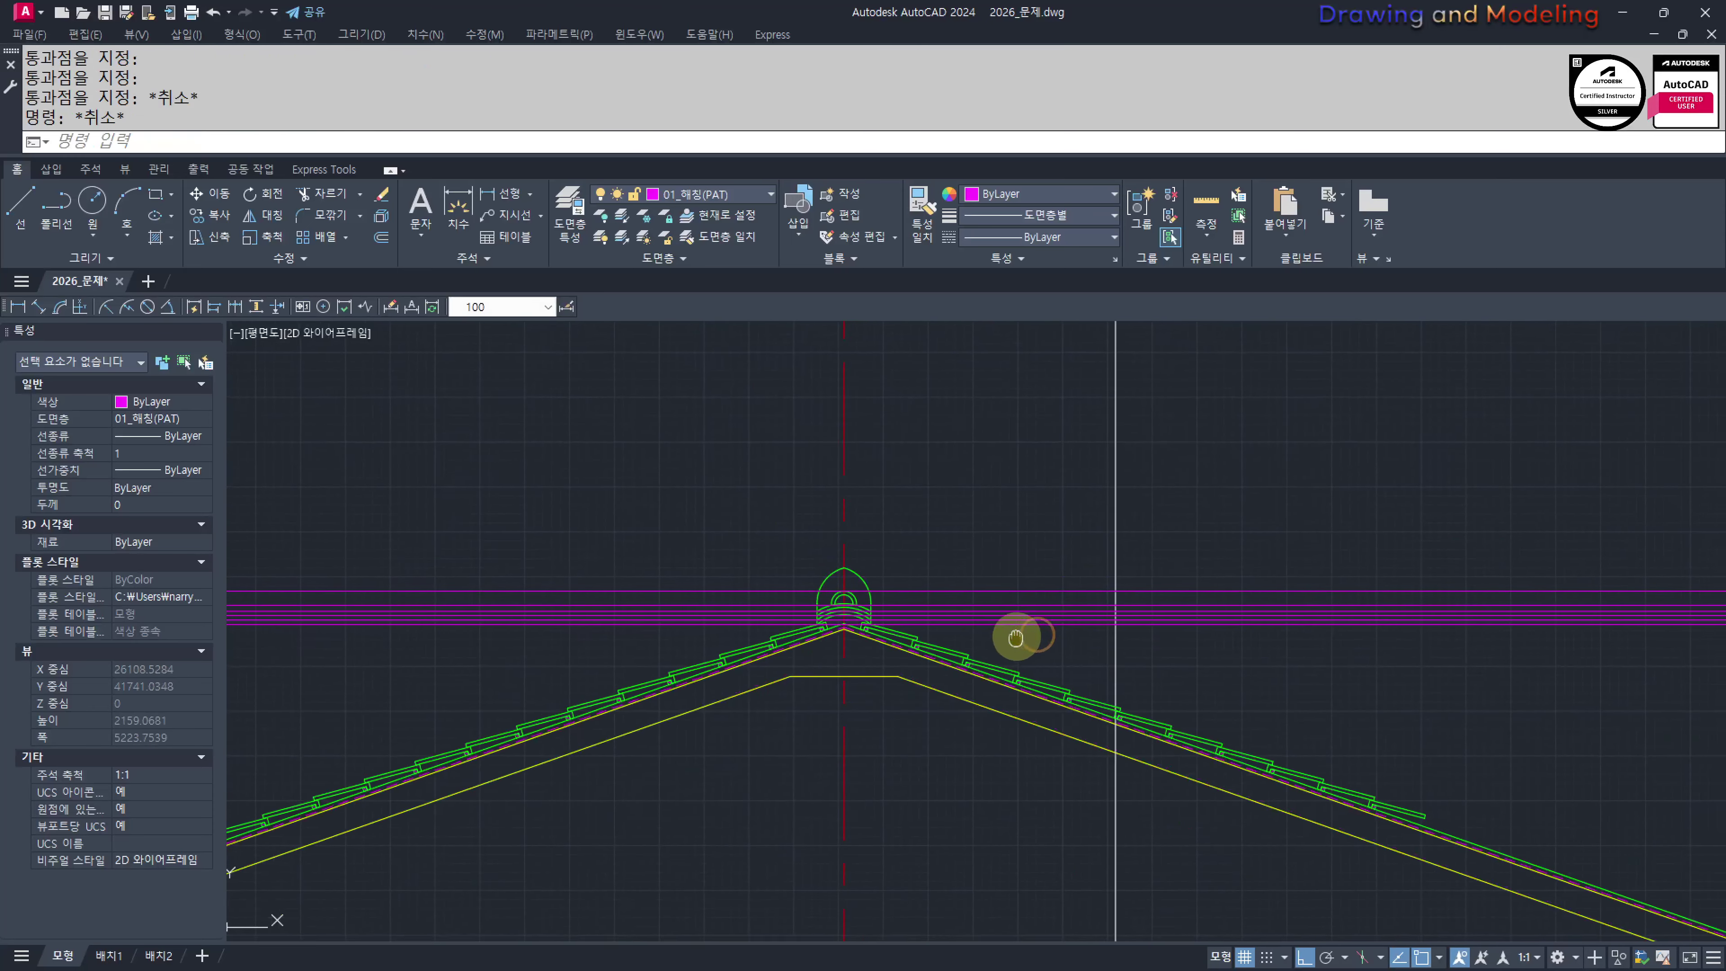
Match the lowest horizontal construction line to the yellow slab line's properties
scroll(1026, 650, up, 4)
text(mm)
key(Return)
scroll(851, 647, up, 4)
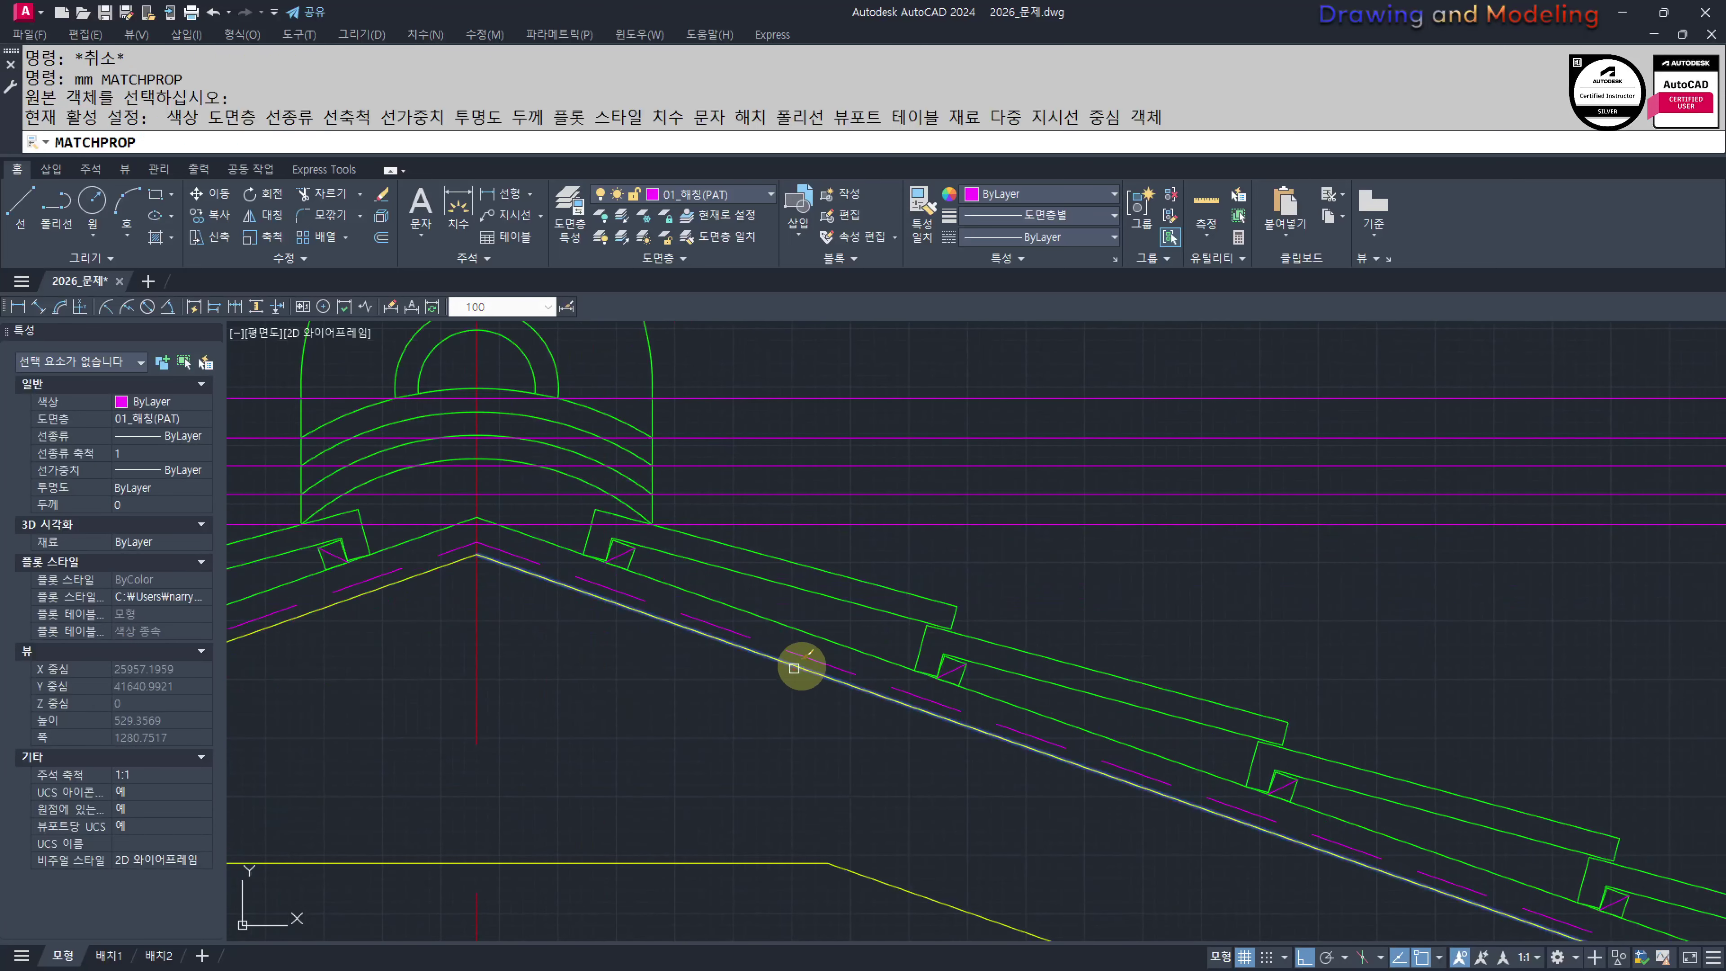
click(1147, 535)
click(1079, 508)
key(Escape)
key(Escape)
Match the remaining horizontal construction lines above it to the green ridge ornament outline's properties
middle_drag(671, 453, 745, 615)
key(Return)
click(718, 485)
click(1134, 401)
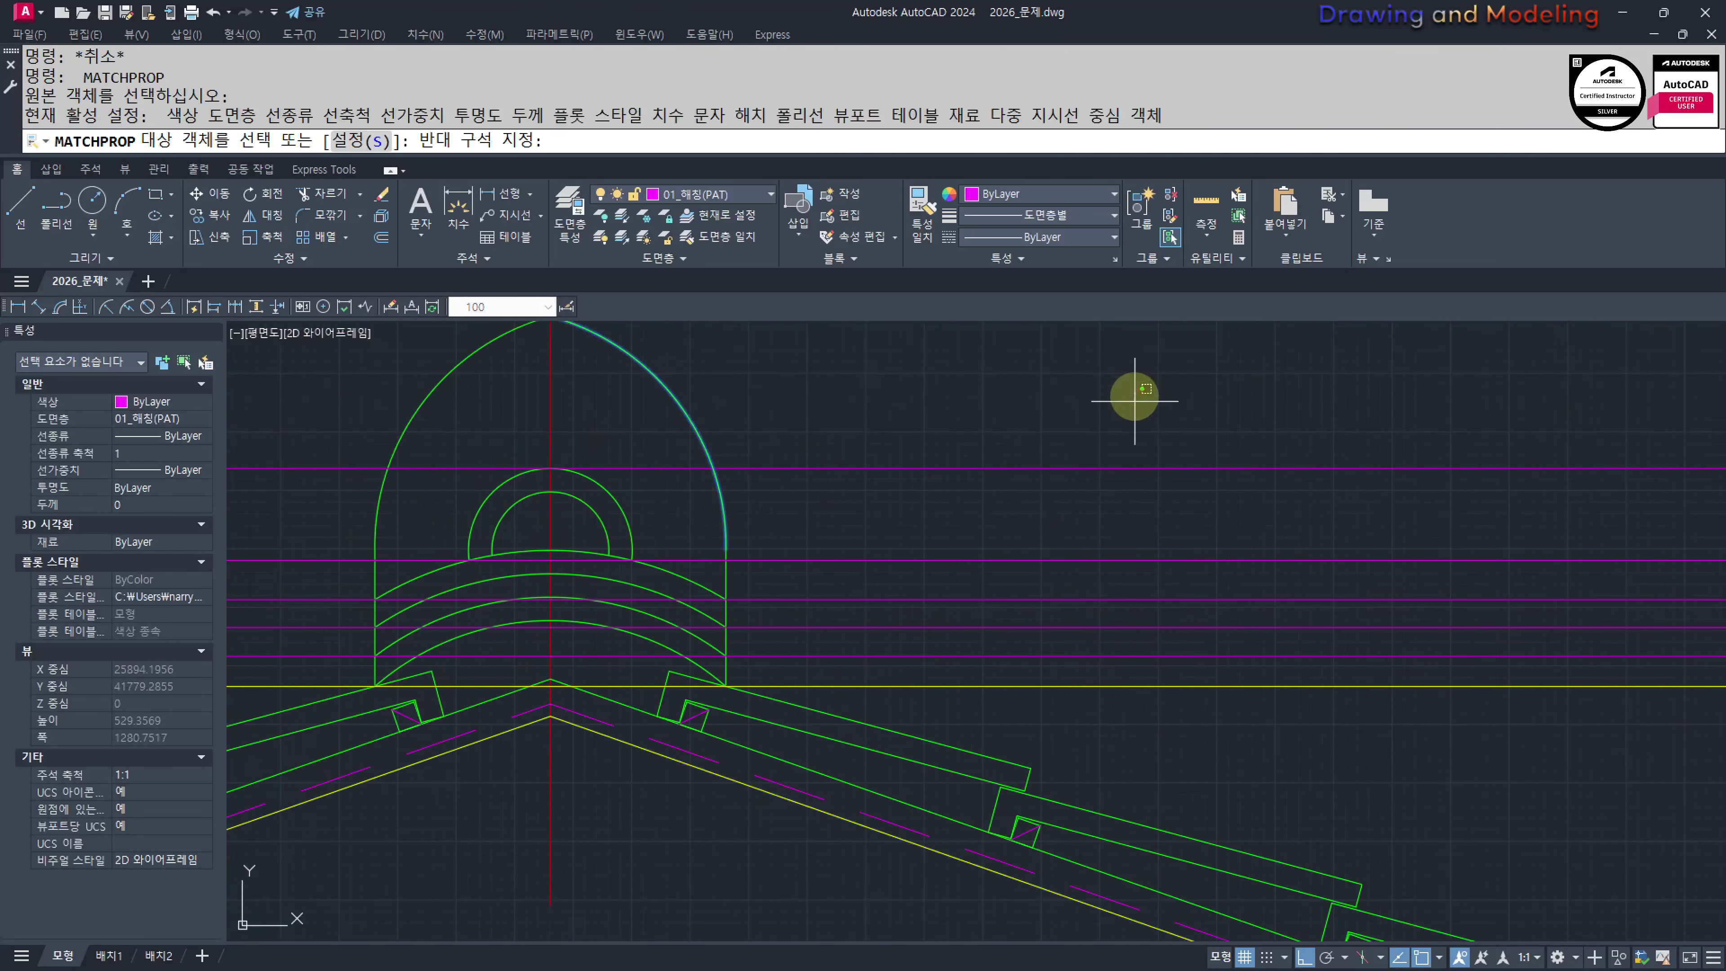
click(1027, 617)
key(Escape)
key(Escape)
Draw a vertical line from the left corner of the neighbouring plan's dashed roof outline down past the projected ridge lines
scroll(717, 532, down, 10)
middle_drag(1456, 586, 525, 642)
middle_drag(1104, 644, 1067, 692)
text(l)
key(space)
middle_drag(825, 484, 960, 671)
scroll(927, 577, down, 2)
click(907, 520)
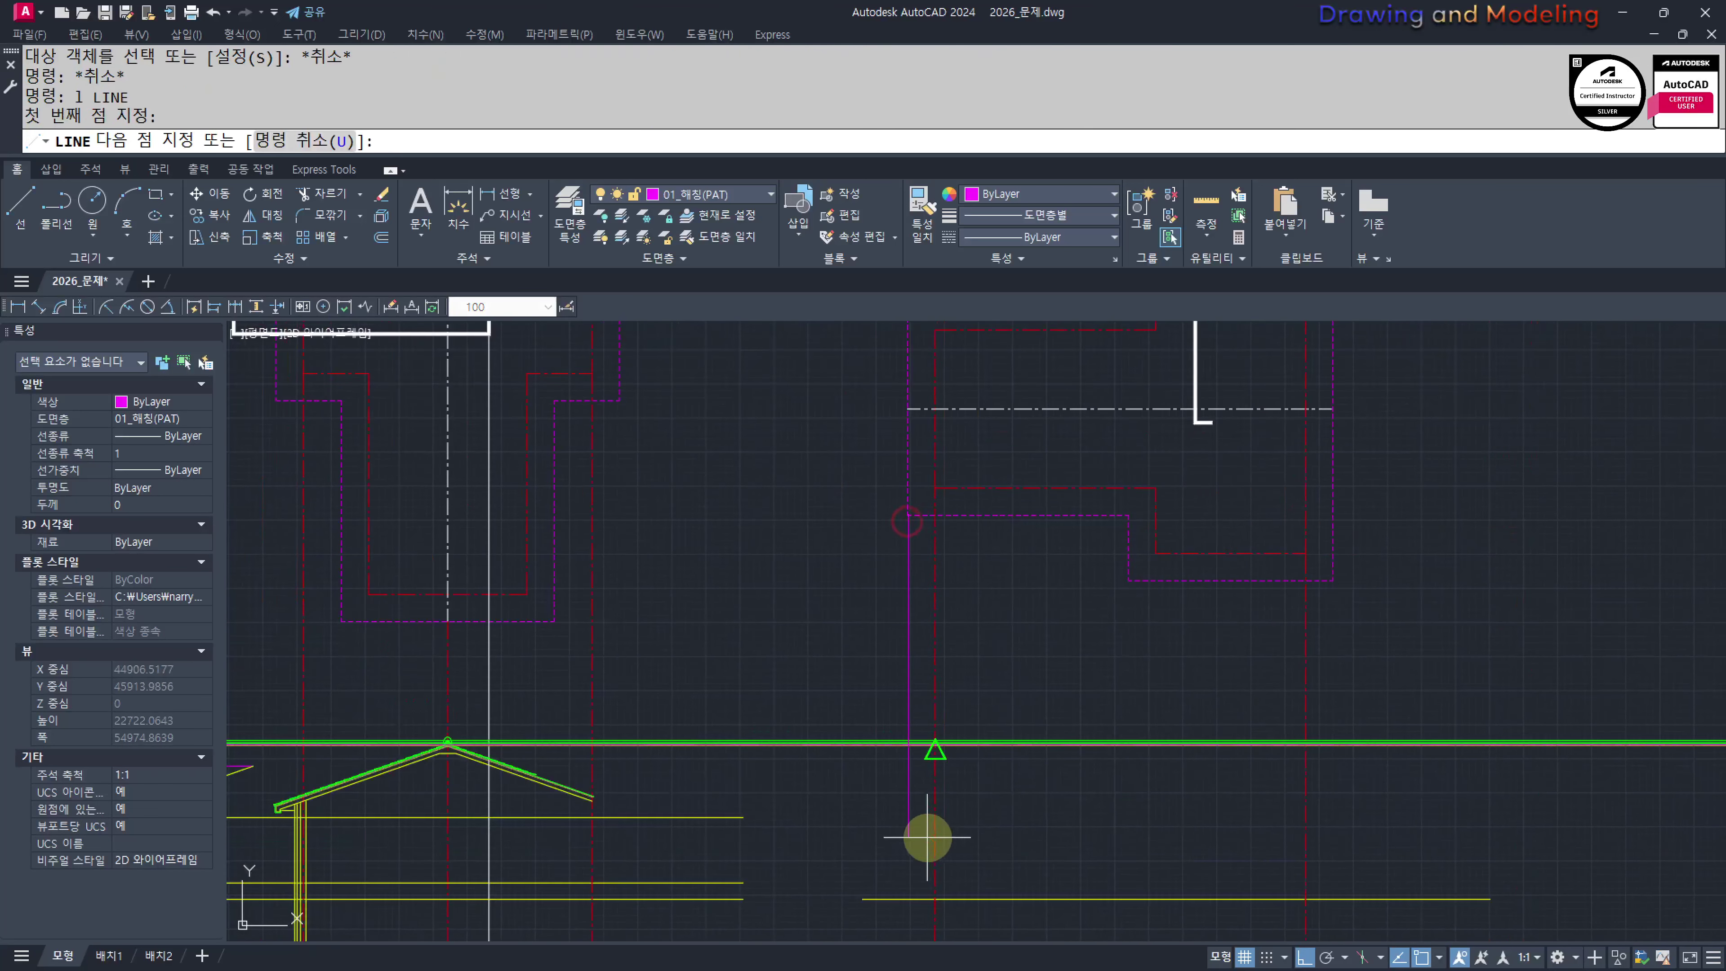
key(Escape)
key(Escape)
Draw a vertical line from the plan roof outline's lower right corner down past the projected ridge lines
text(l)
click(1333, 580)
click(1360, 841)
key(Escape)
key(Escape)
scroll(1171, 807, up, 2)
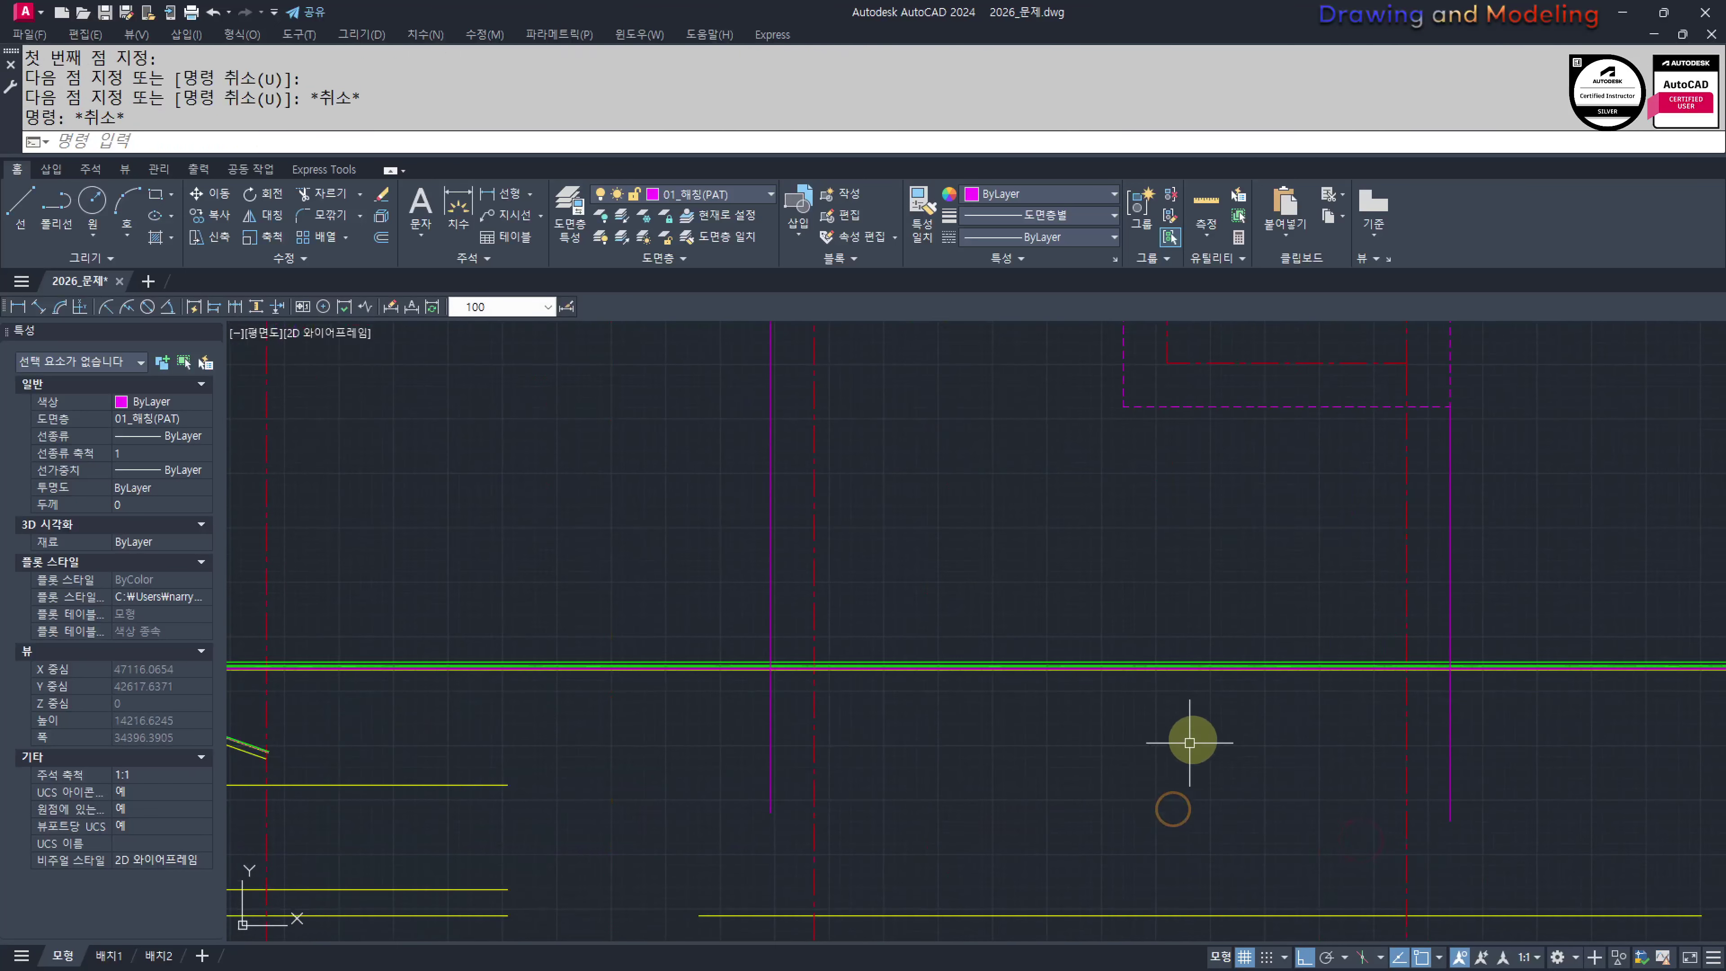
Trim the projected horizontal ridge lines outside the two vertical roof edge lines
text(tr)
click(1575, 735)
click(710, 630)
key(space)
click(670, 725)
click(625, 607)
click(1653, 728)
click(1578, 590)
key(Escape)
key(Escape)
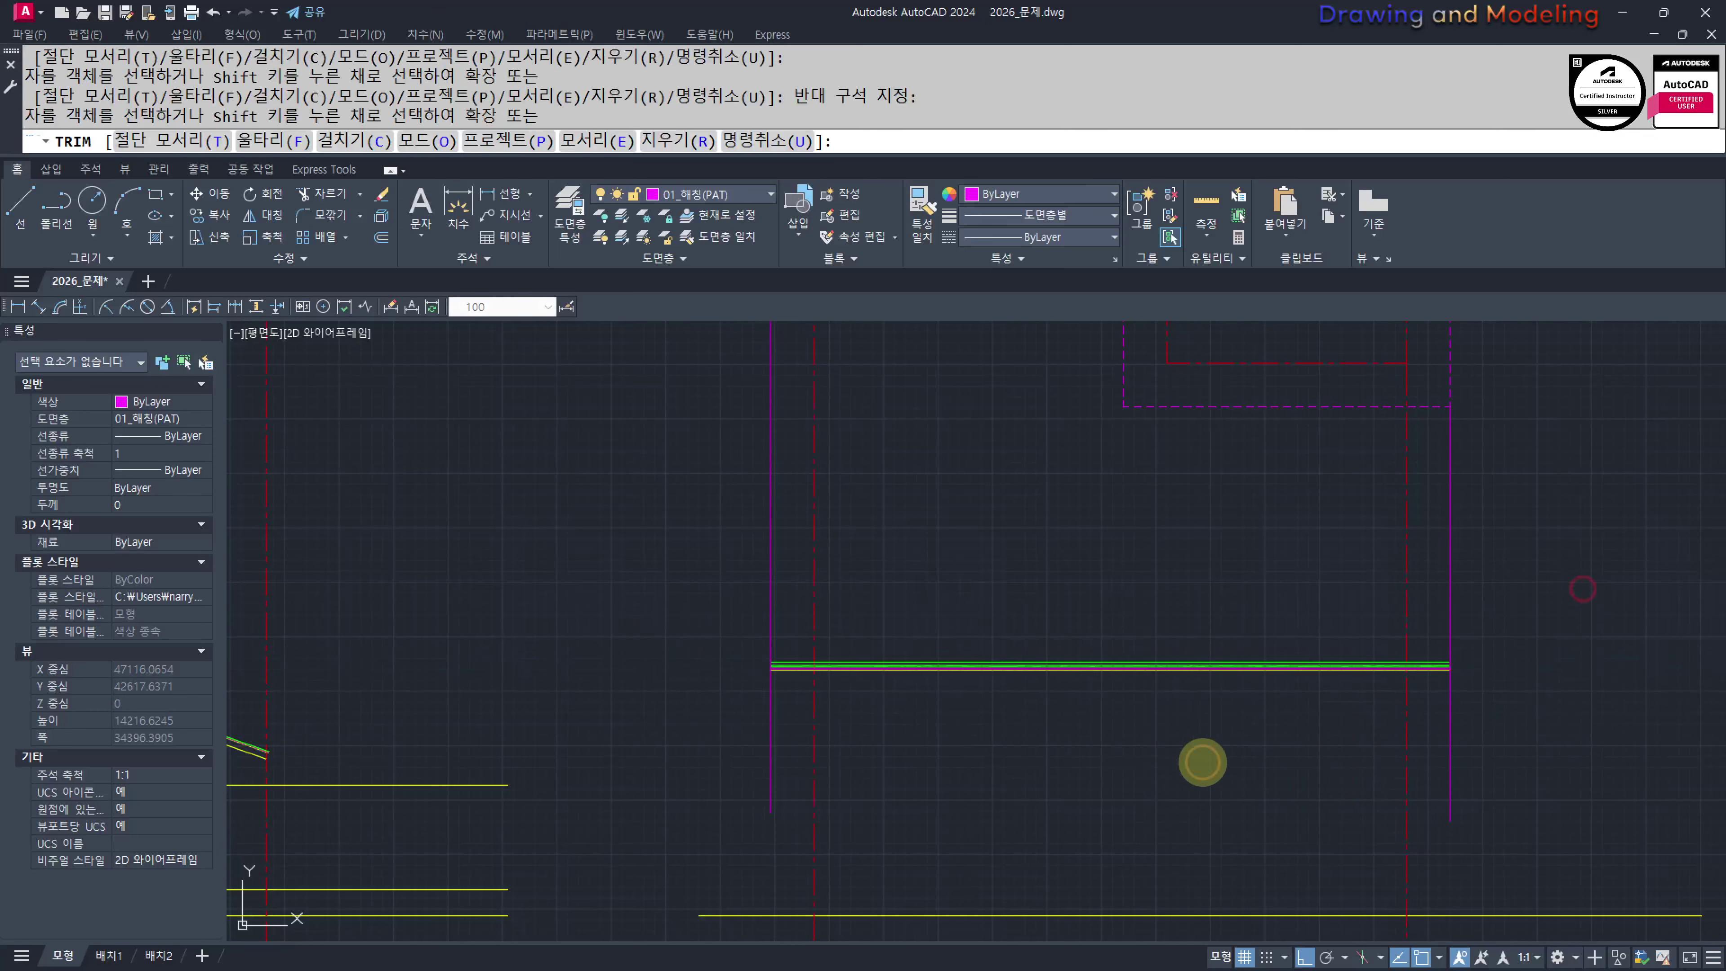
Match both vertical roof edge lines to the yellow ground line's properties
middle_drag(1080, 849, 1219, 736)
click(986, 799)
text(mm)
key(Return)
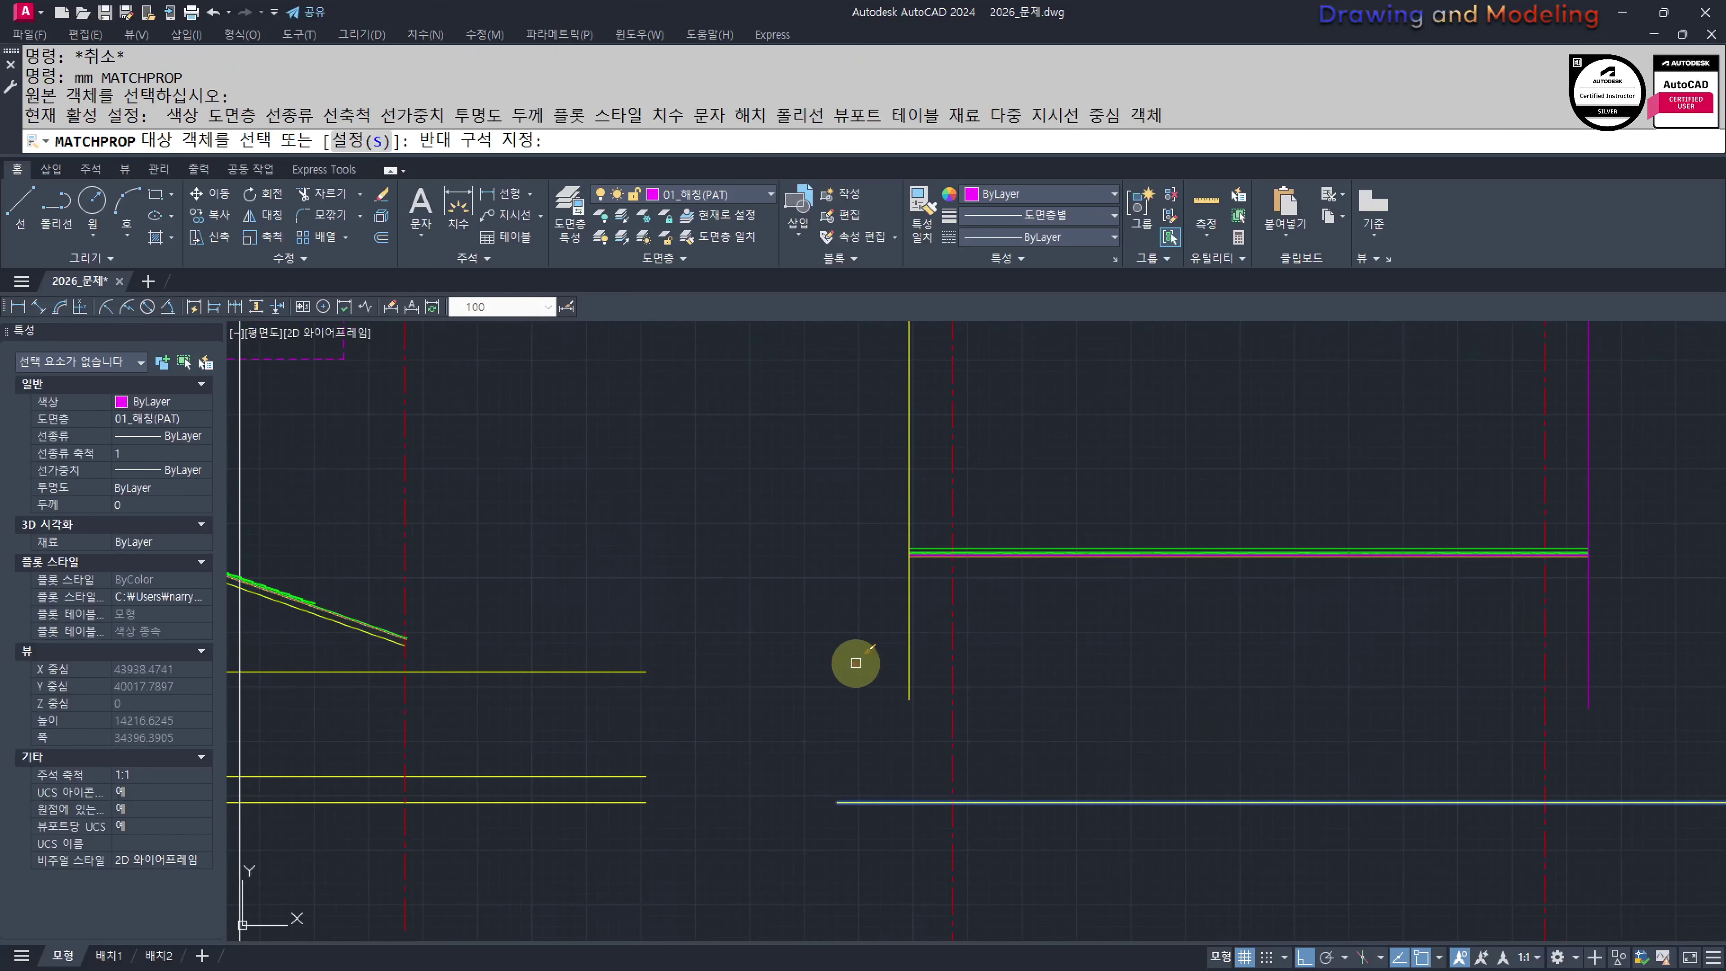
click(1381, 668)
middle_drag(1523, 654, 1253, 670)
click(1305, 642)
key(Escape)
key(Escape)
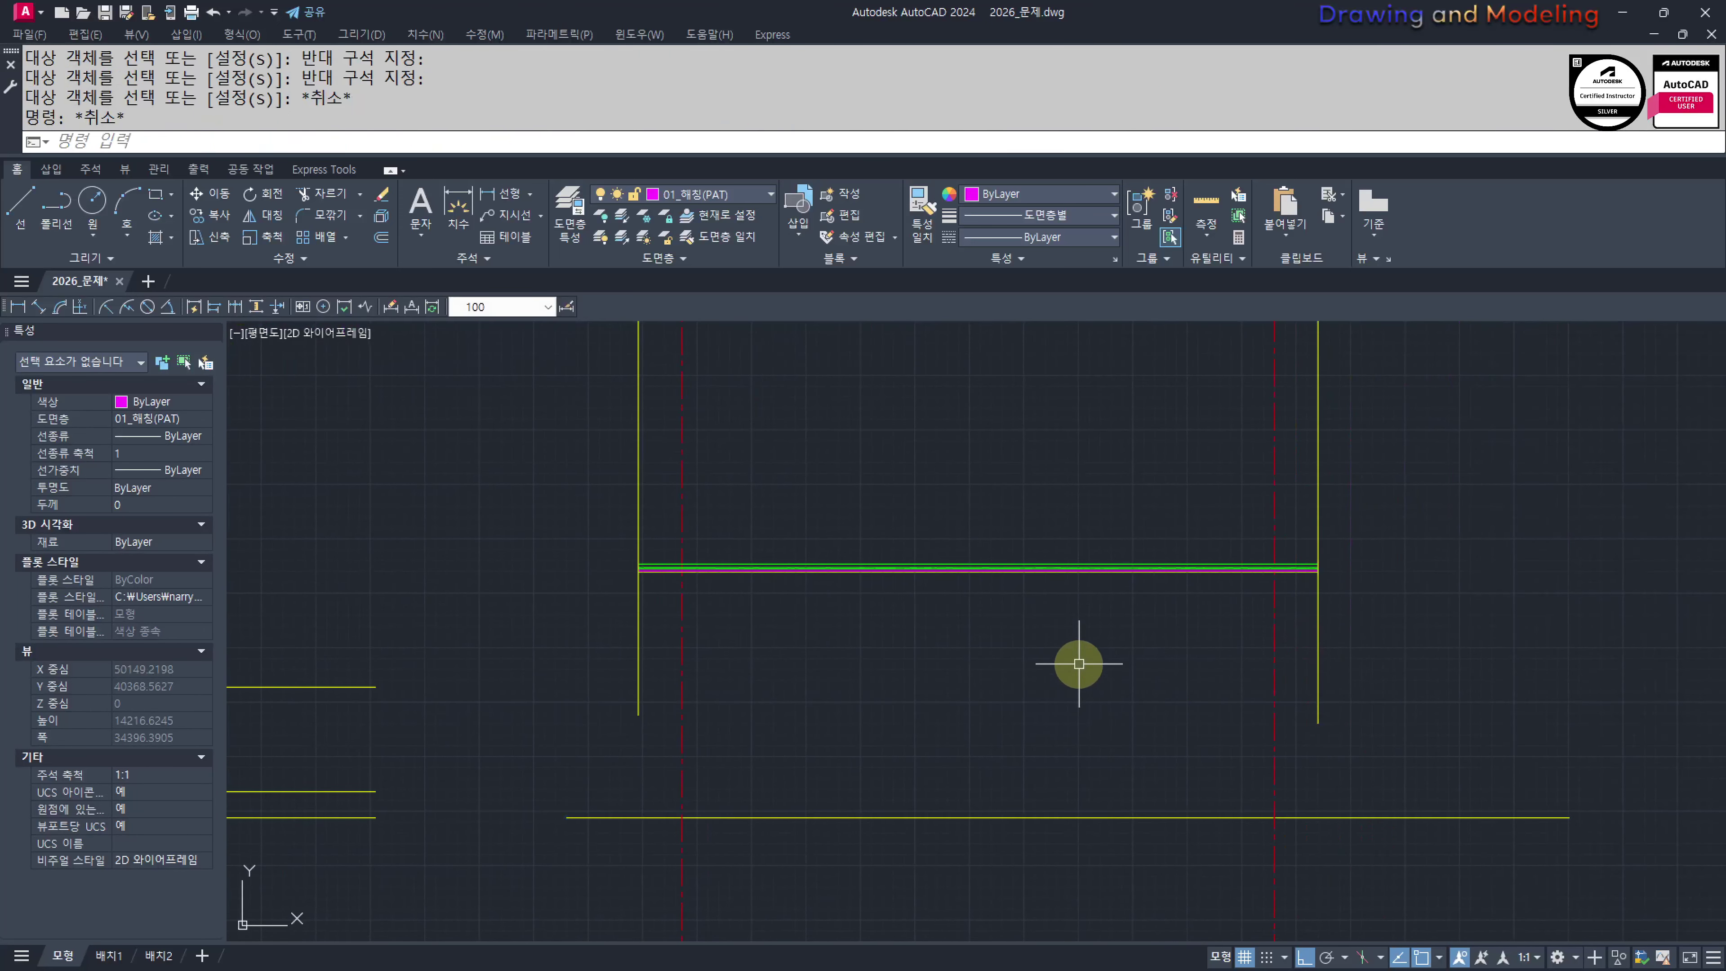
Offset the left vertical roof edge line 300 inward
middle_drag(961, 643, 1083, 645)
key(Escape)
key(Escape)
scroll(643, 570, up, 4)
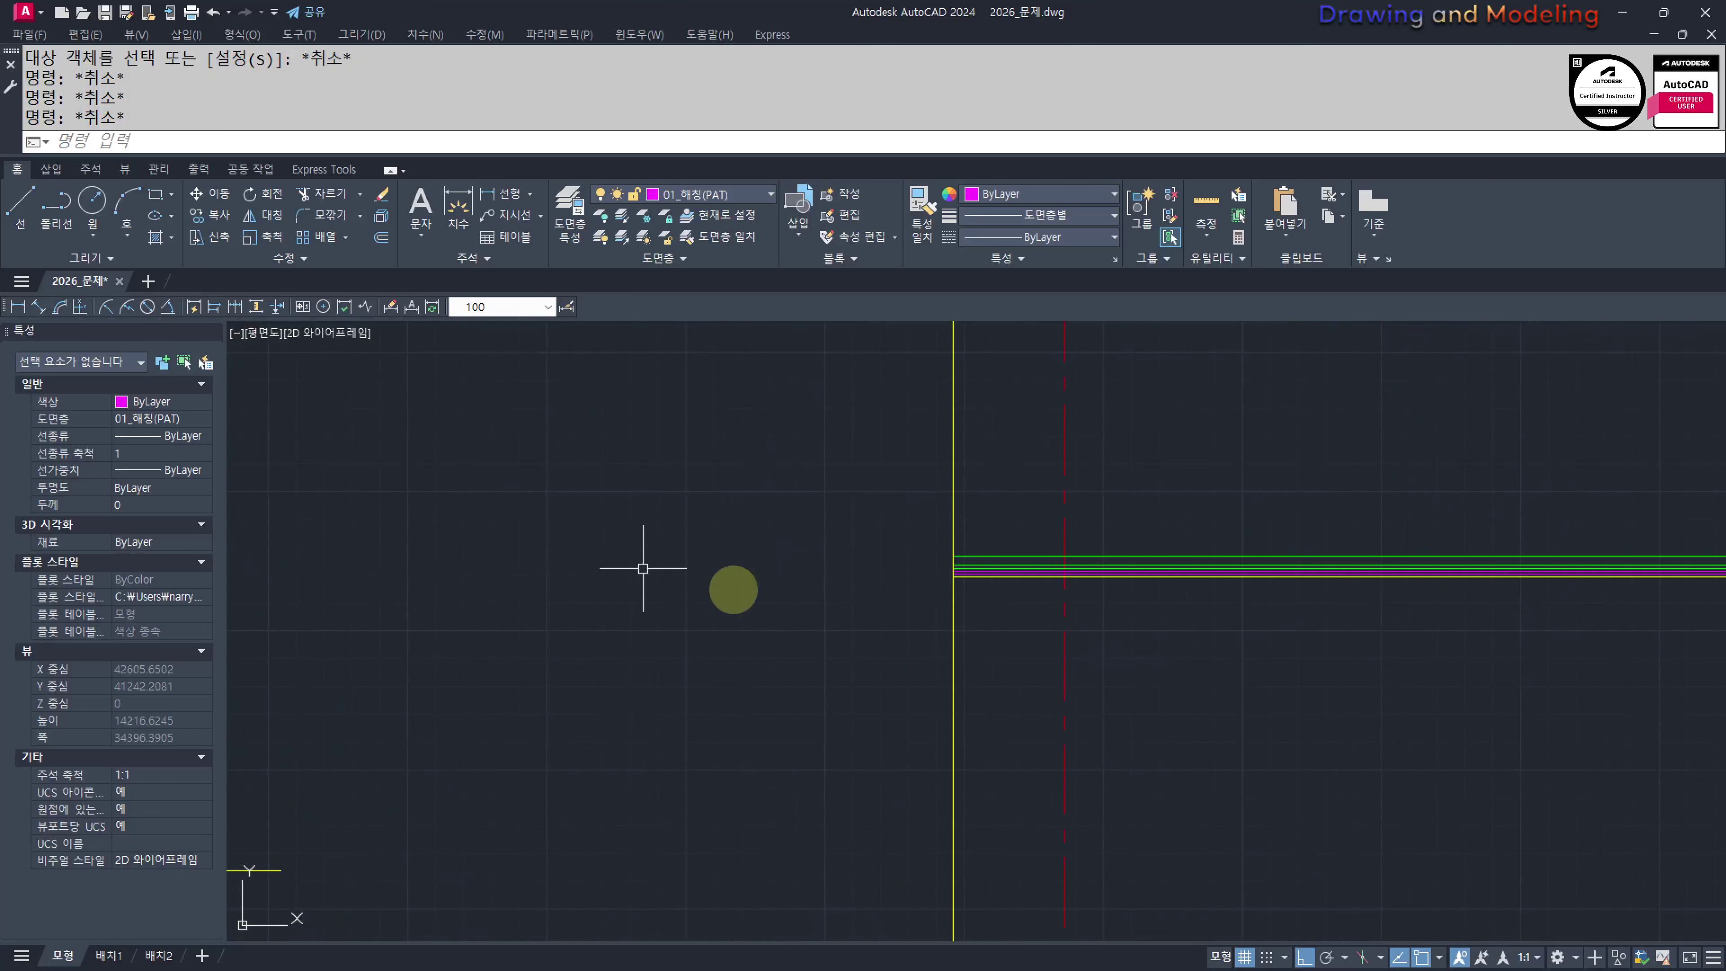
middle_drag(939, 615, 999, 687)
scroll(986, 701, up, 2)
text(o)
key(Return)
text(30)
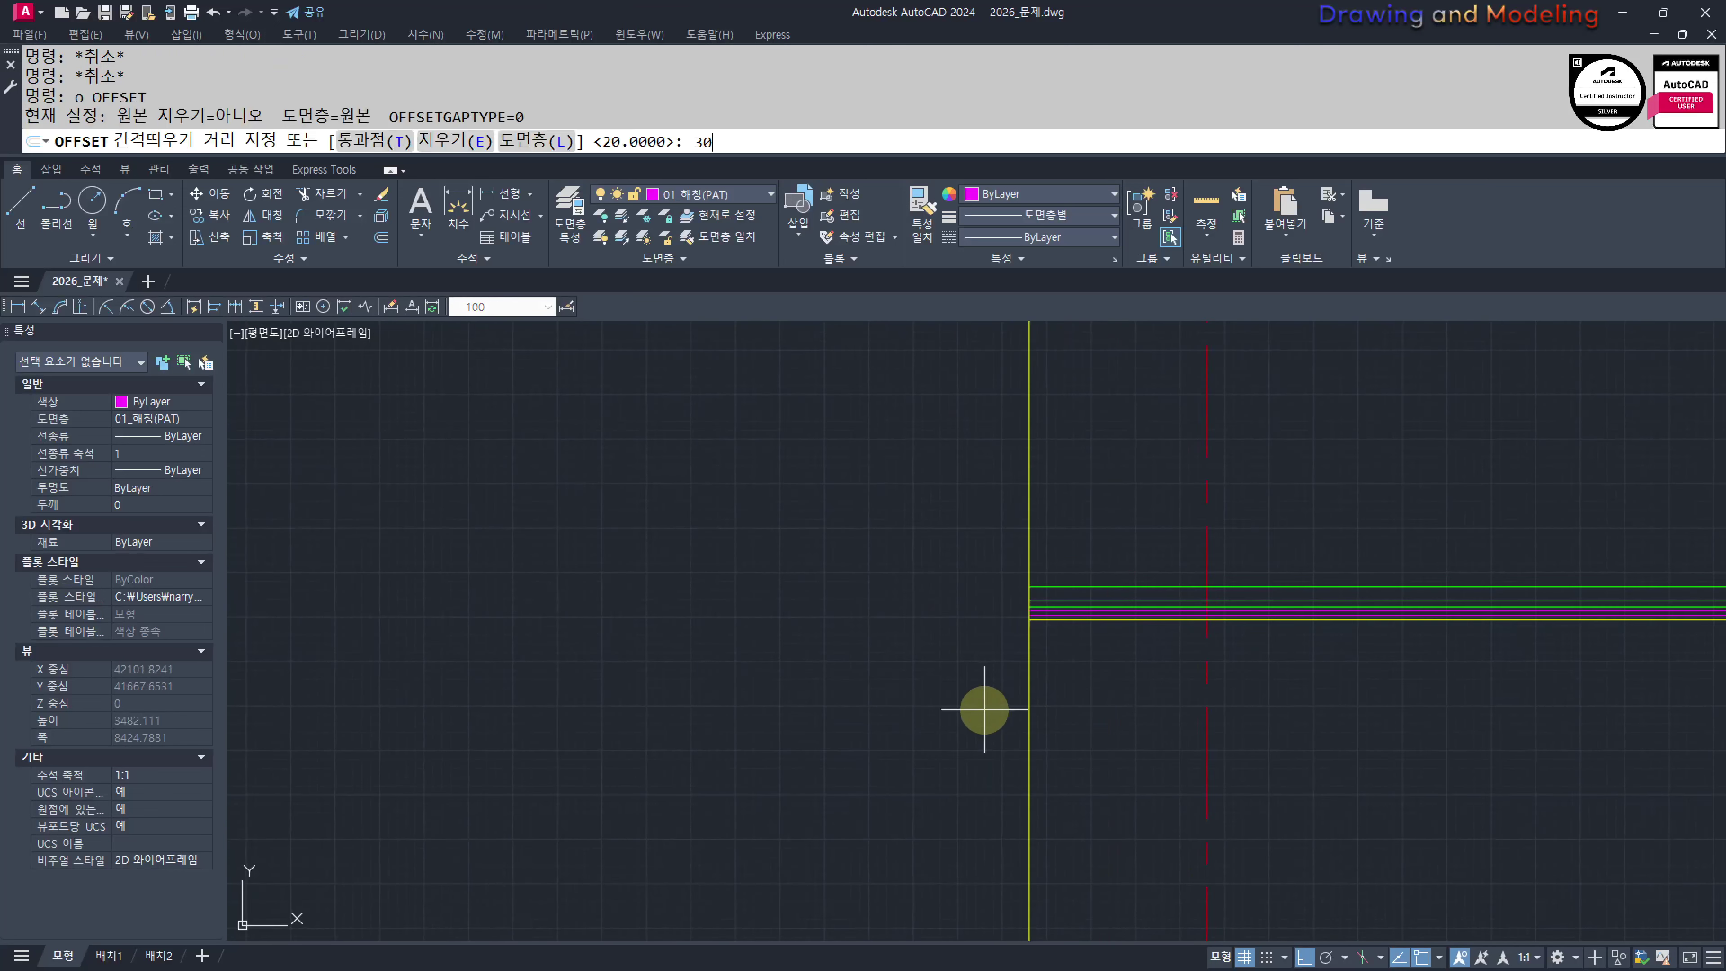
text(0)
key(Return)
key(Escape)
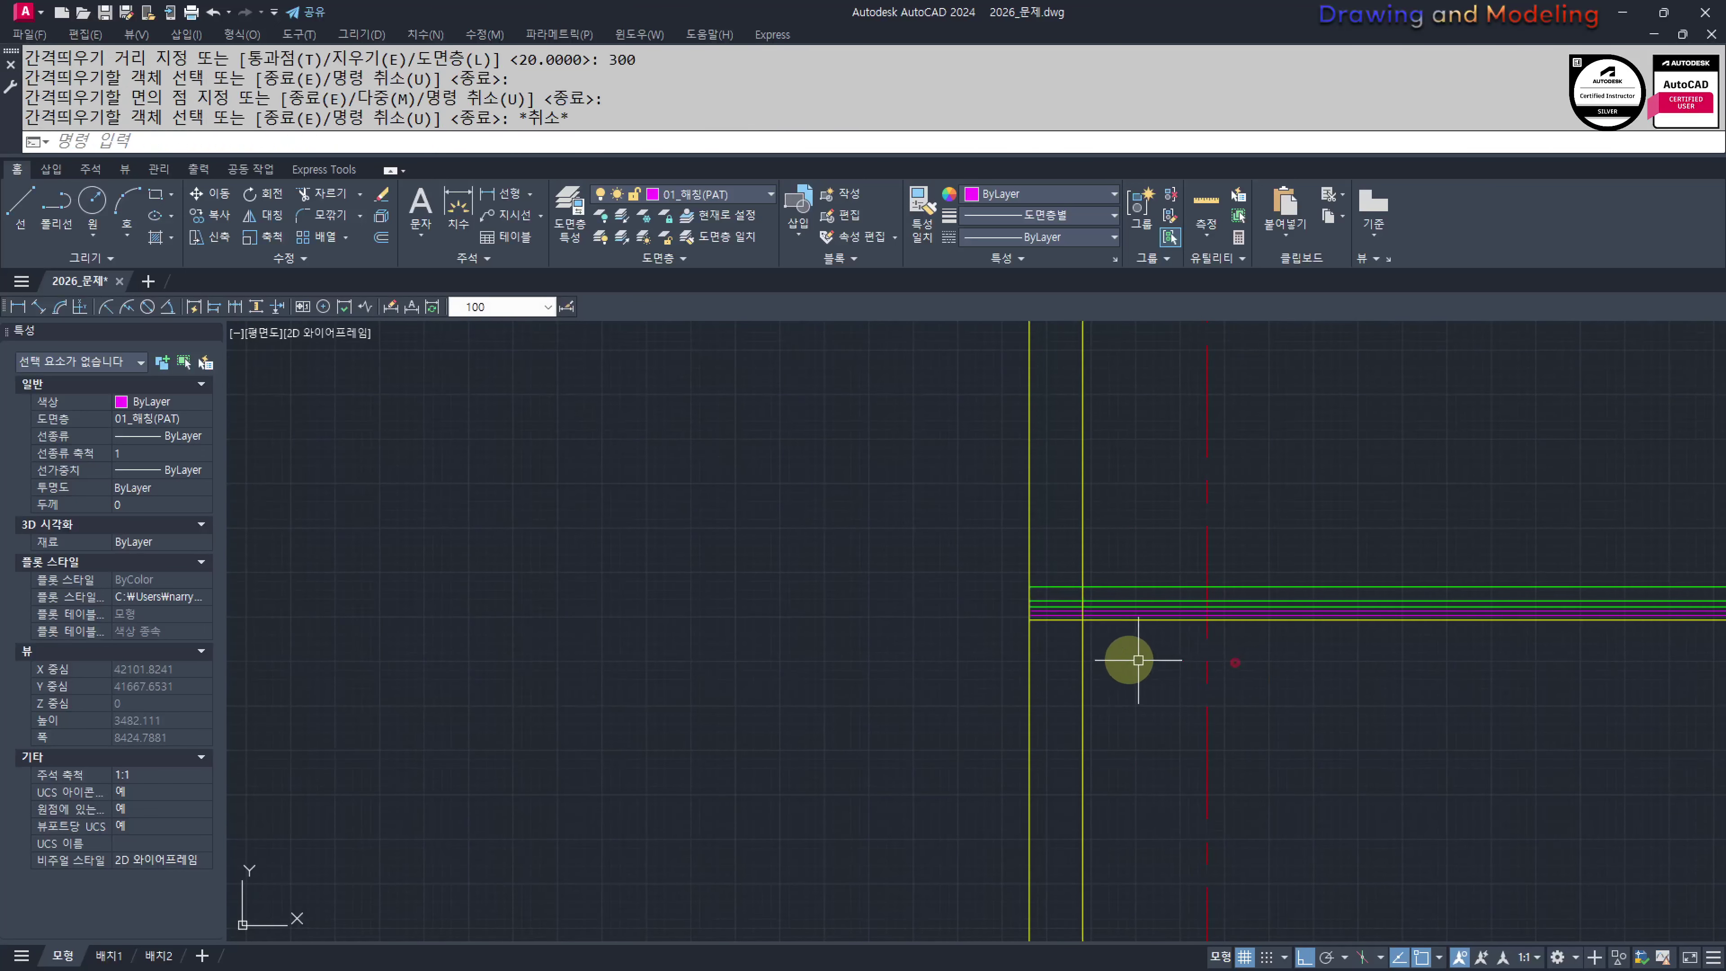
scroll(1244, 713, up, 4)
text(tr)
key(Return)
scroll(1196, 720, up, 4)
middle_drag(1277, 758, 1277, 759)
click(1305, 763)
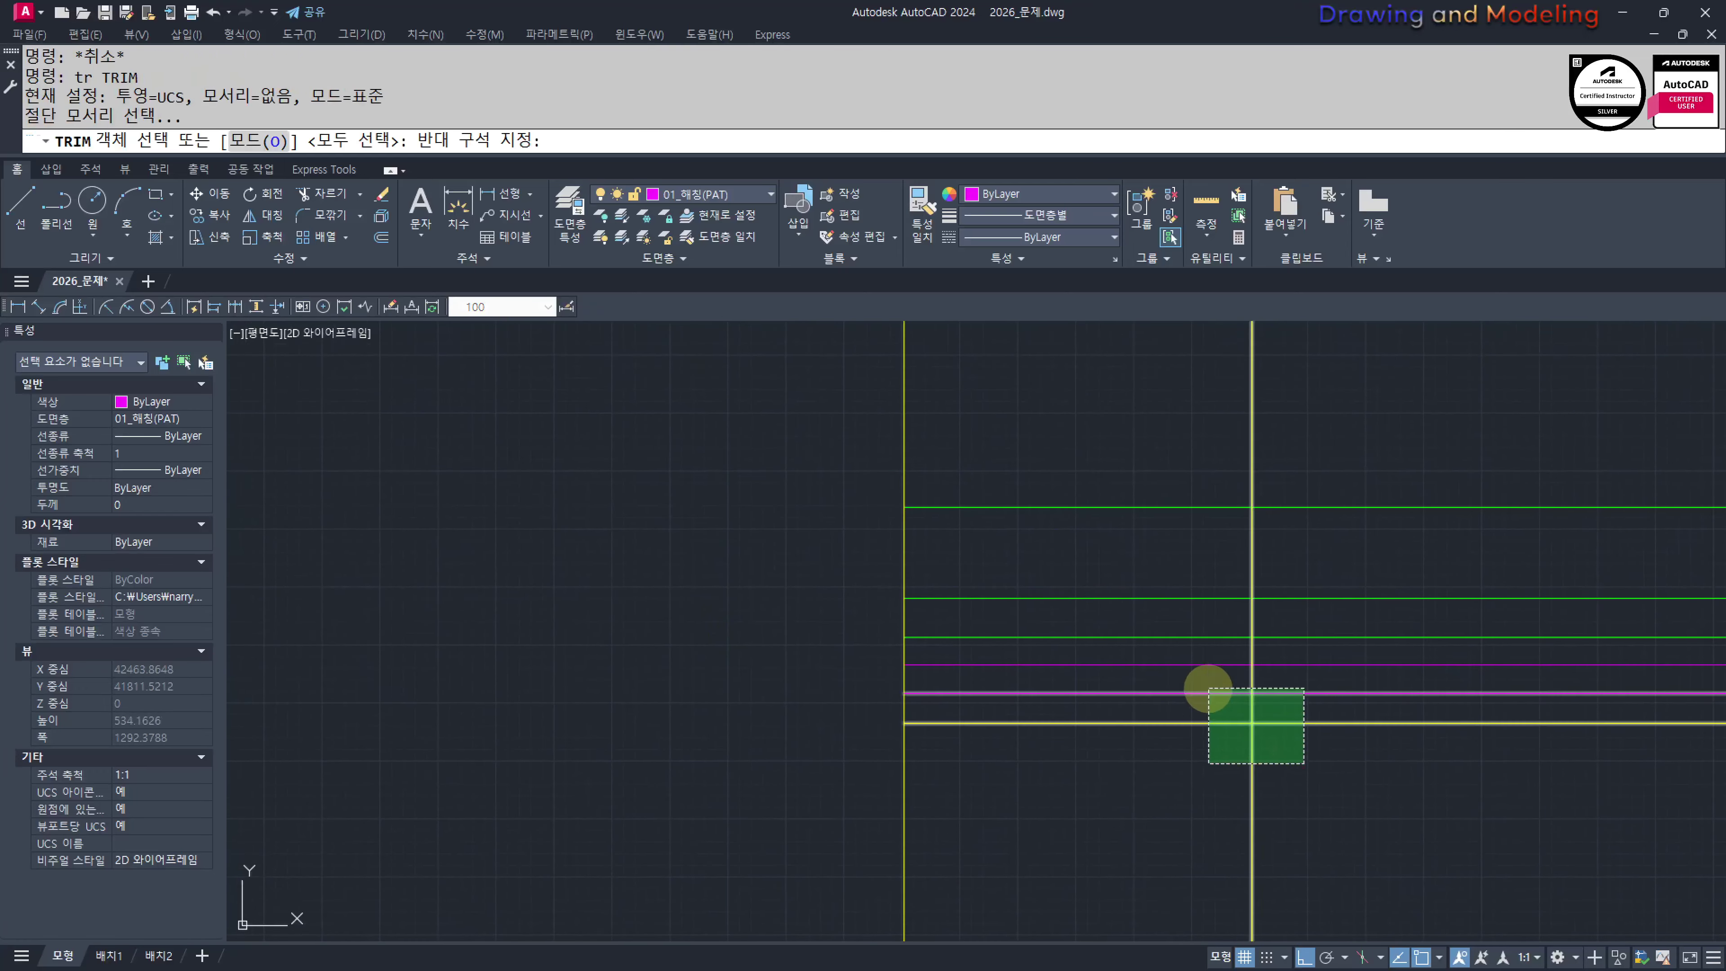
click(1205, 690)
key(space)
key(Escape)
key(Escape)
Trim the left roof edge into a stepped corner, using the yellow horizontal line and the 300 offset line as cutting edges
key(space)
click(1278, 753)
click(1228, 713)
click(1163, 744)
key(Return)
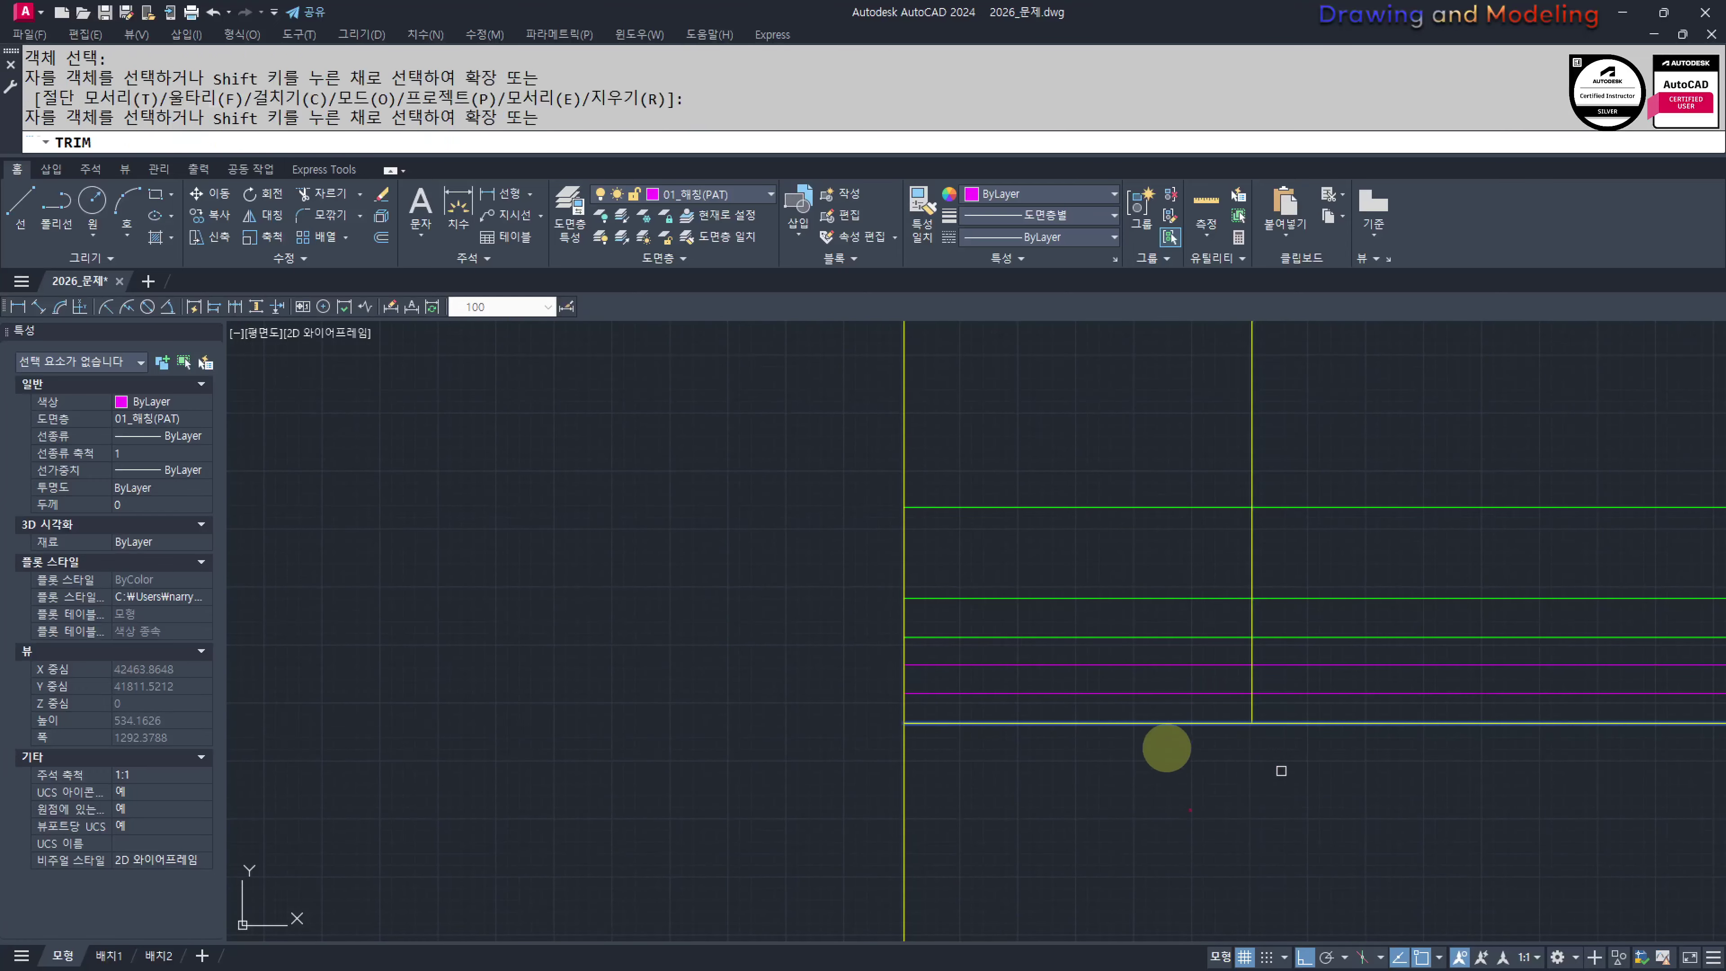
click(1056, 442)
click(841, 714)
key(Escape)
Offset the stepped corner's inner vertical, horizontal and outer vertical lines outward by 50
middle_drag(1038, 635, 1180, 668)
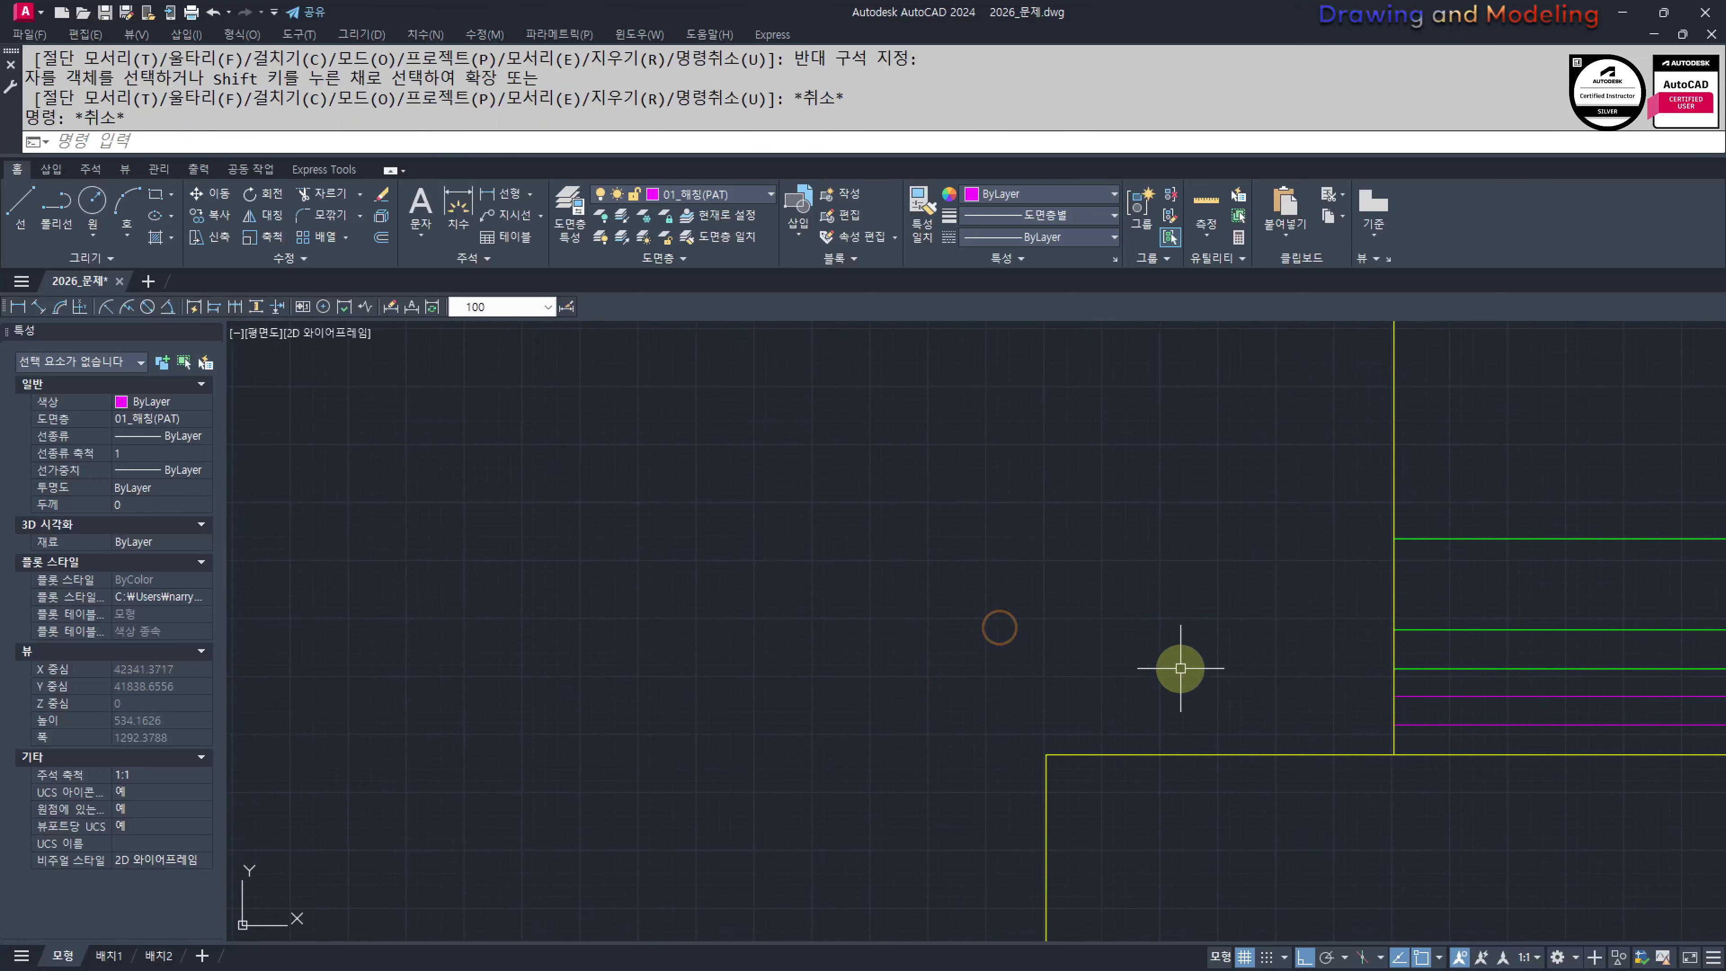
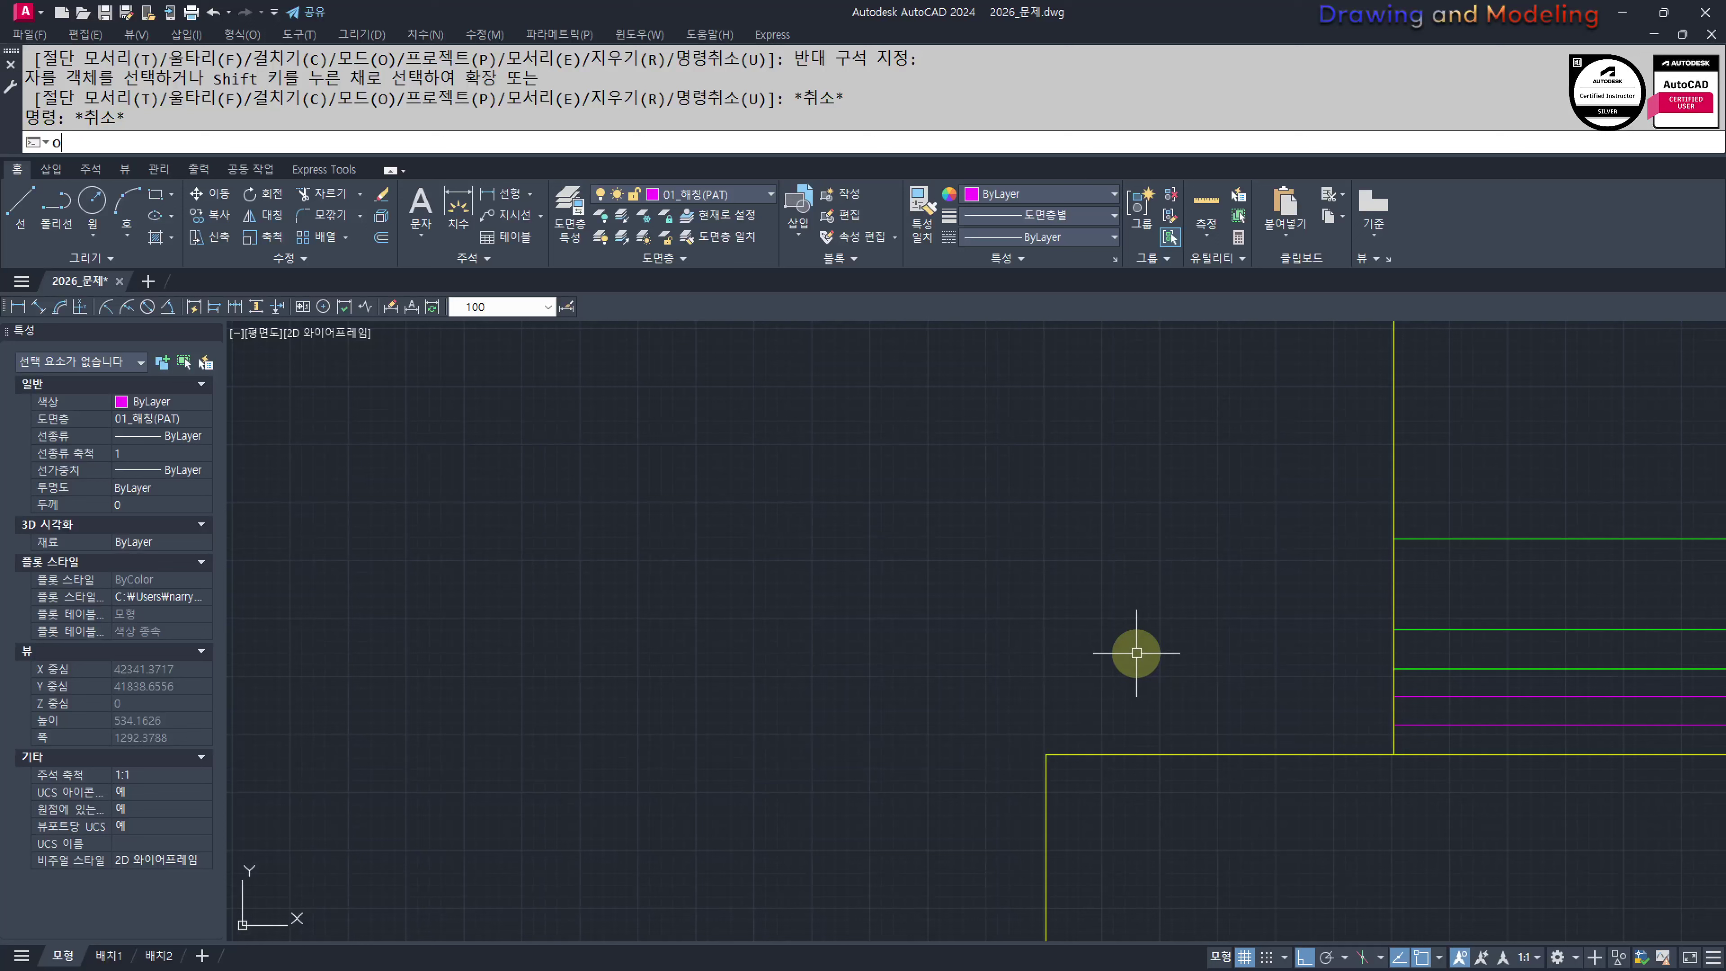
key(Return)
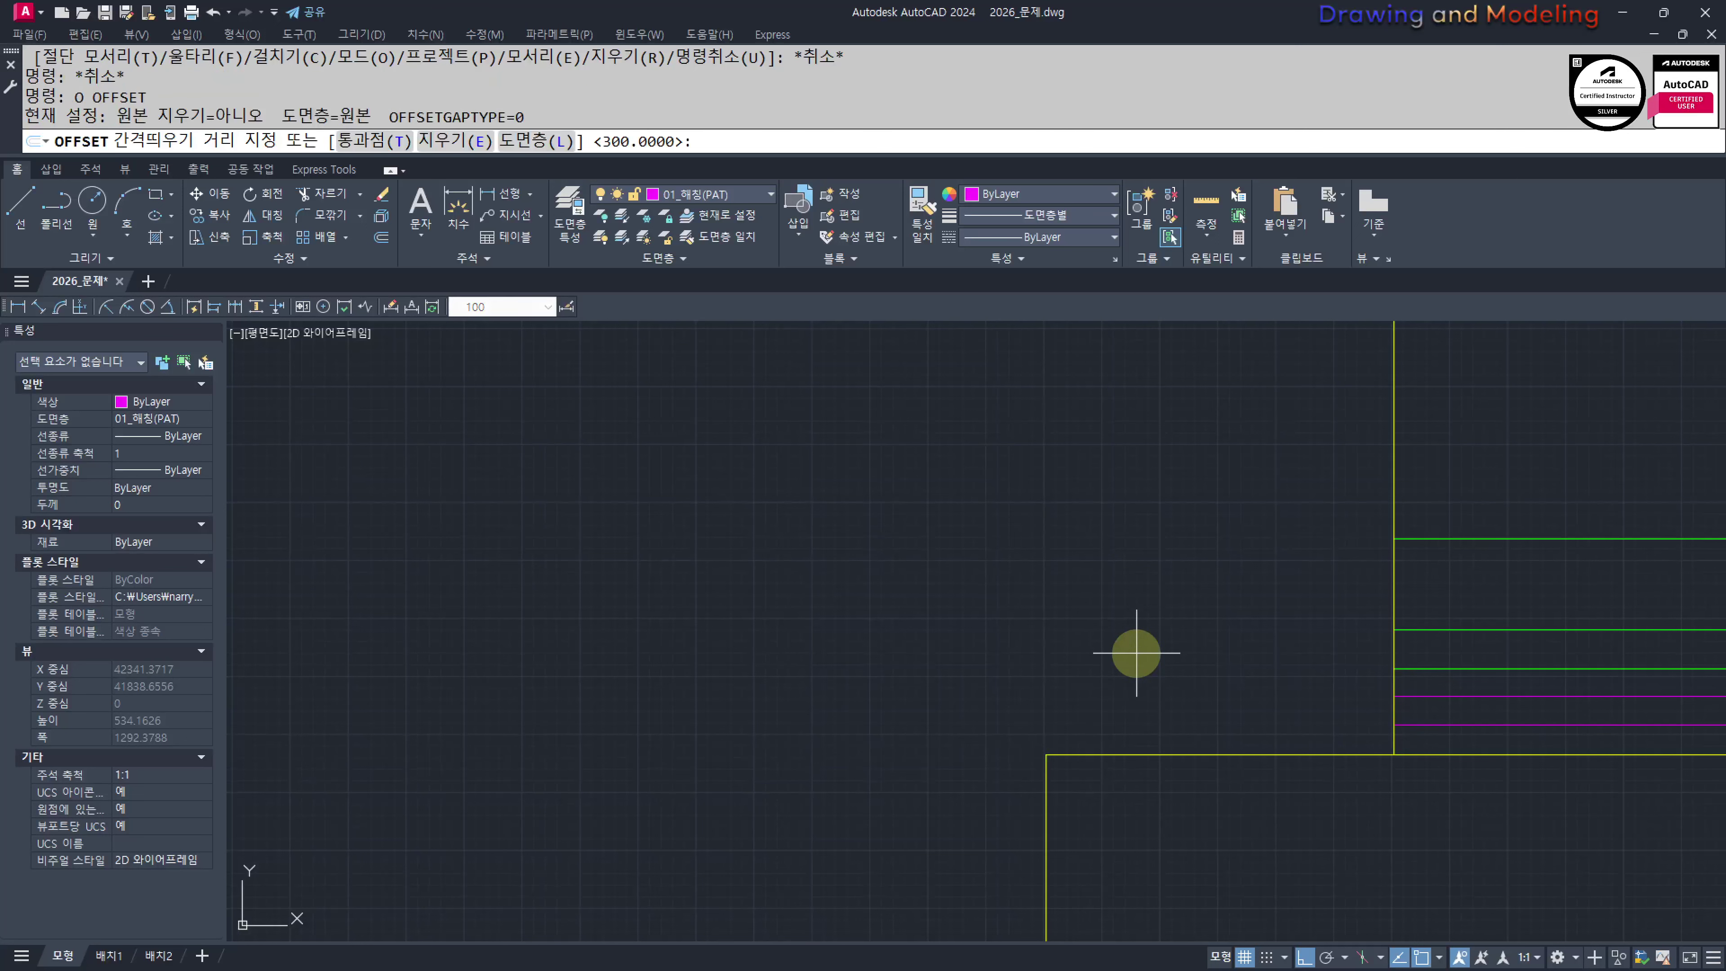
text(50)
key(Return)
click(1394, 481)
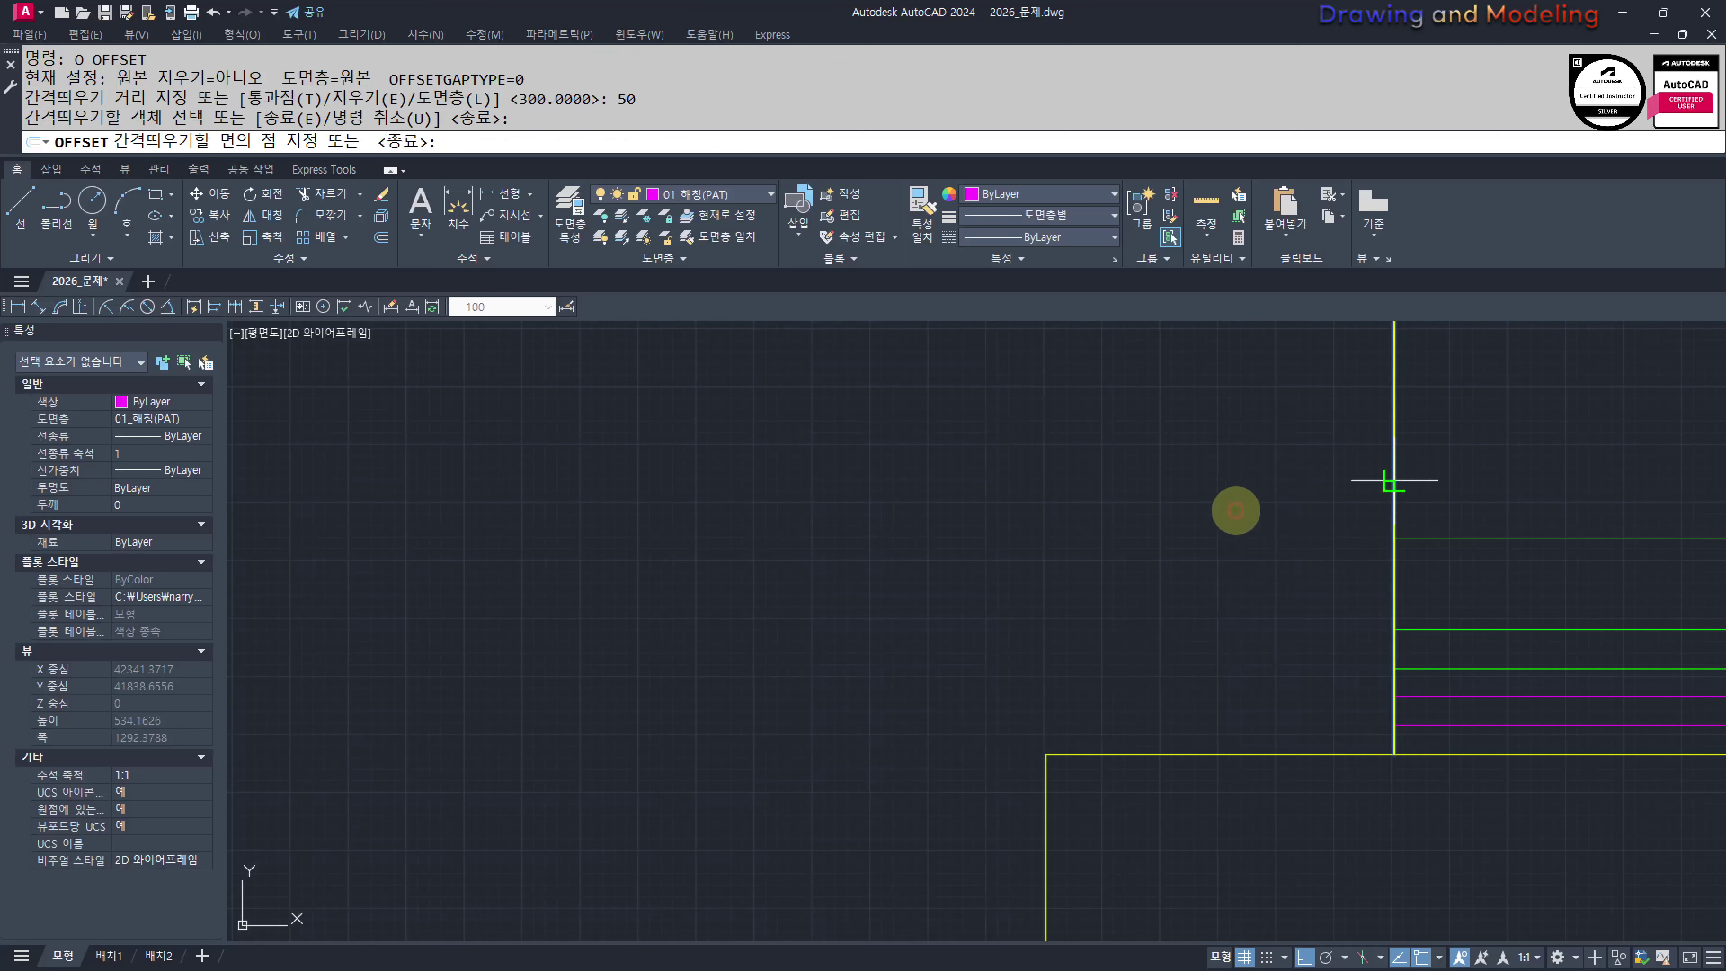
click(1236, 504)
click(1105, 754)
click(1106, 674)
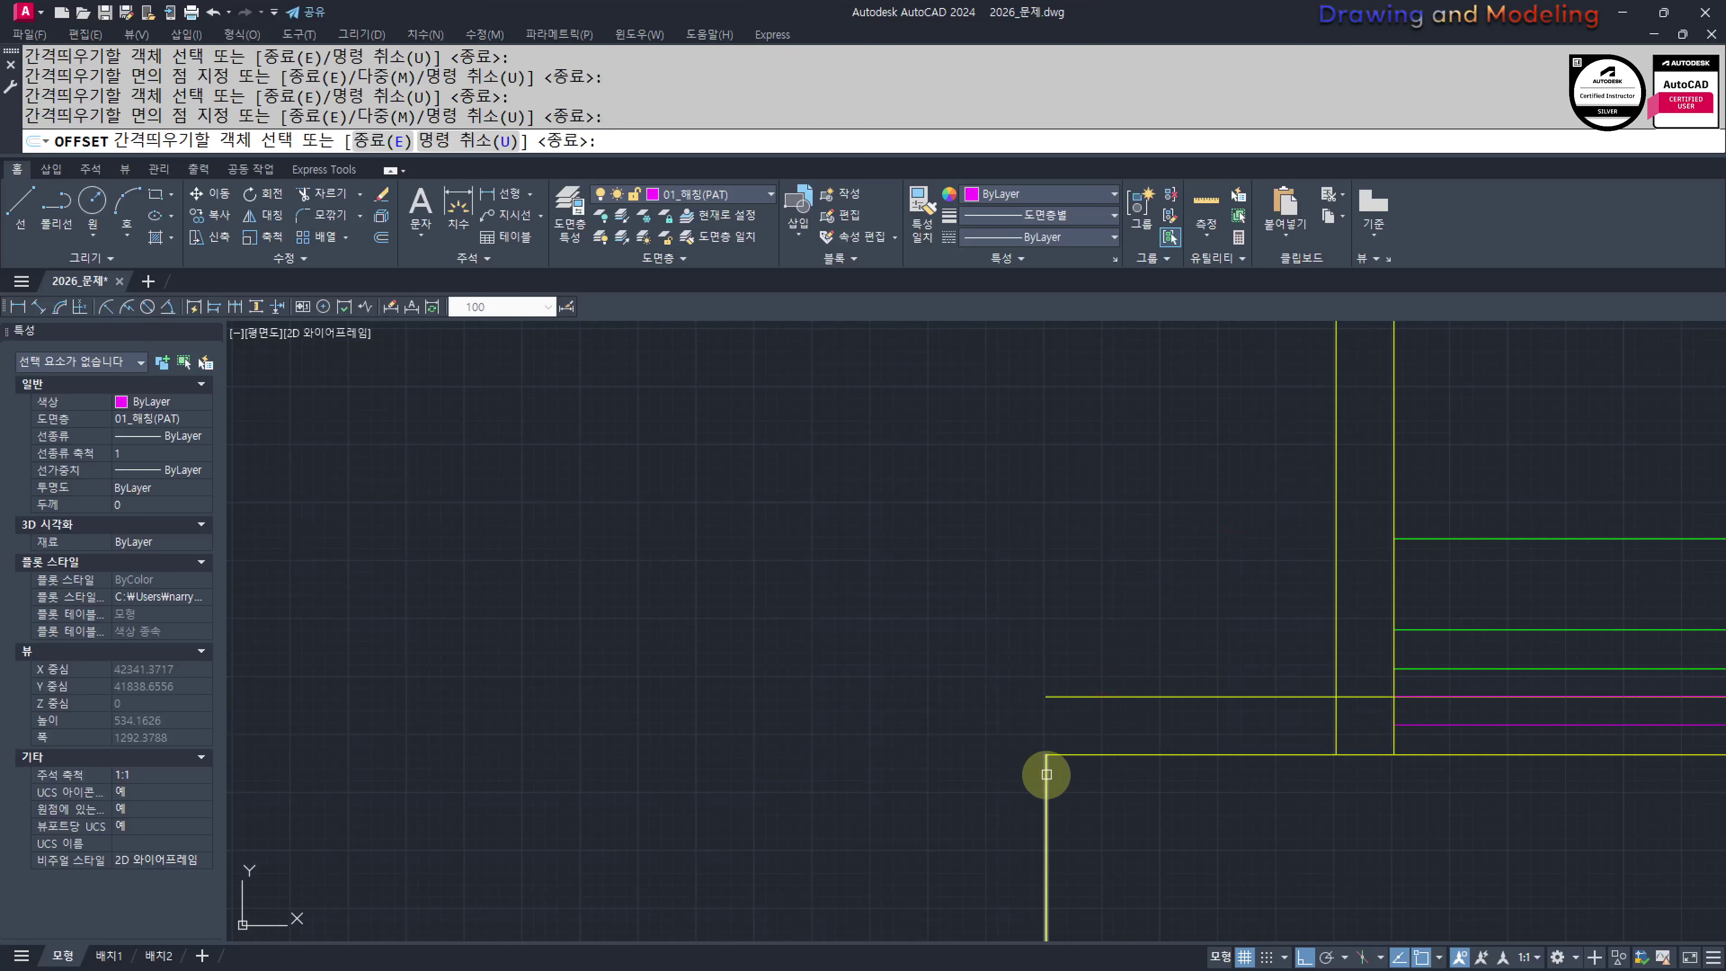
click(1046, 774)
click(964, 773)
key(Escape)
Fillet the outward 50 offset lines with radius 0 to close both corners of the stepped left roof edge
text(f)
key(Return)
click(987, 755)
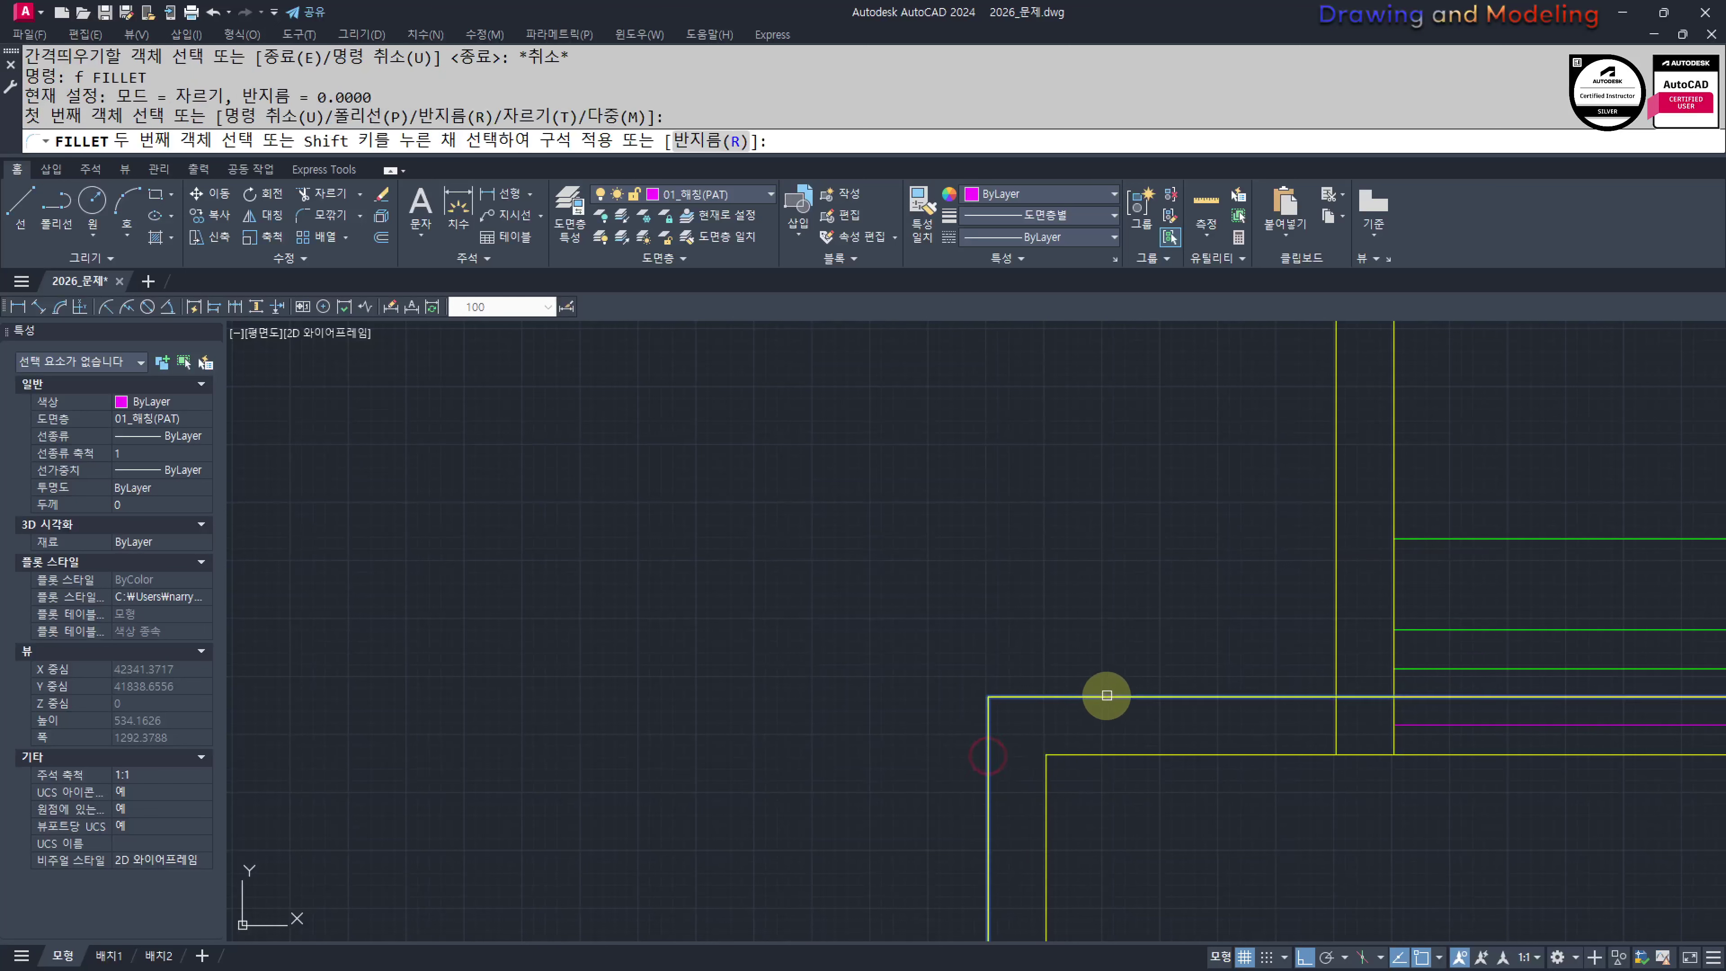
key(Escape)
key(Return)
click(1321, 694)
click(1336, 678)
key(Escape)
key(Escape)
middle_drag(1340, 673, 1342, 681)
middle_drag(1060, 651, 1251, 596)
key(Escape)
key(Escape)
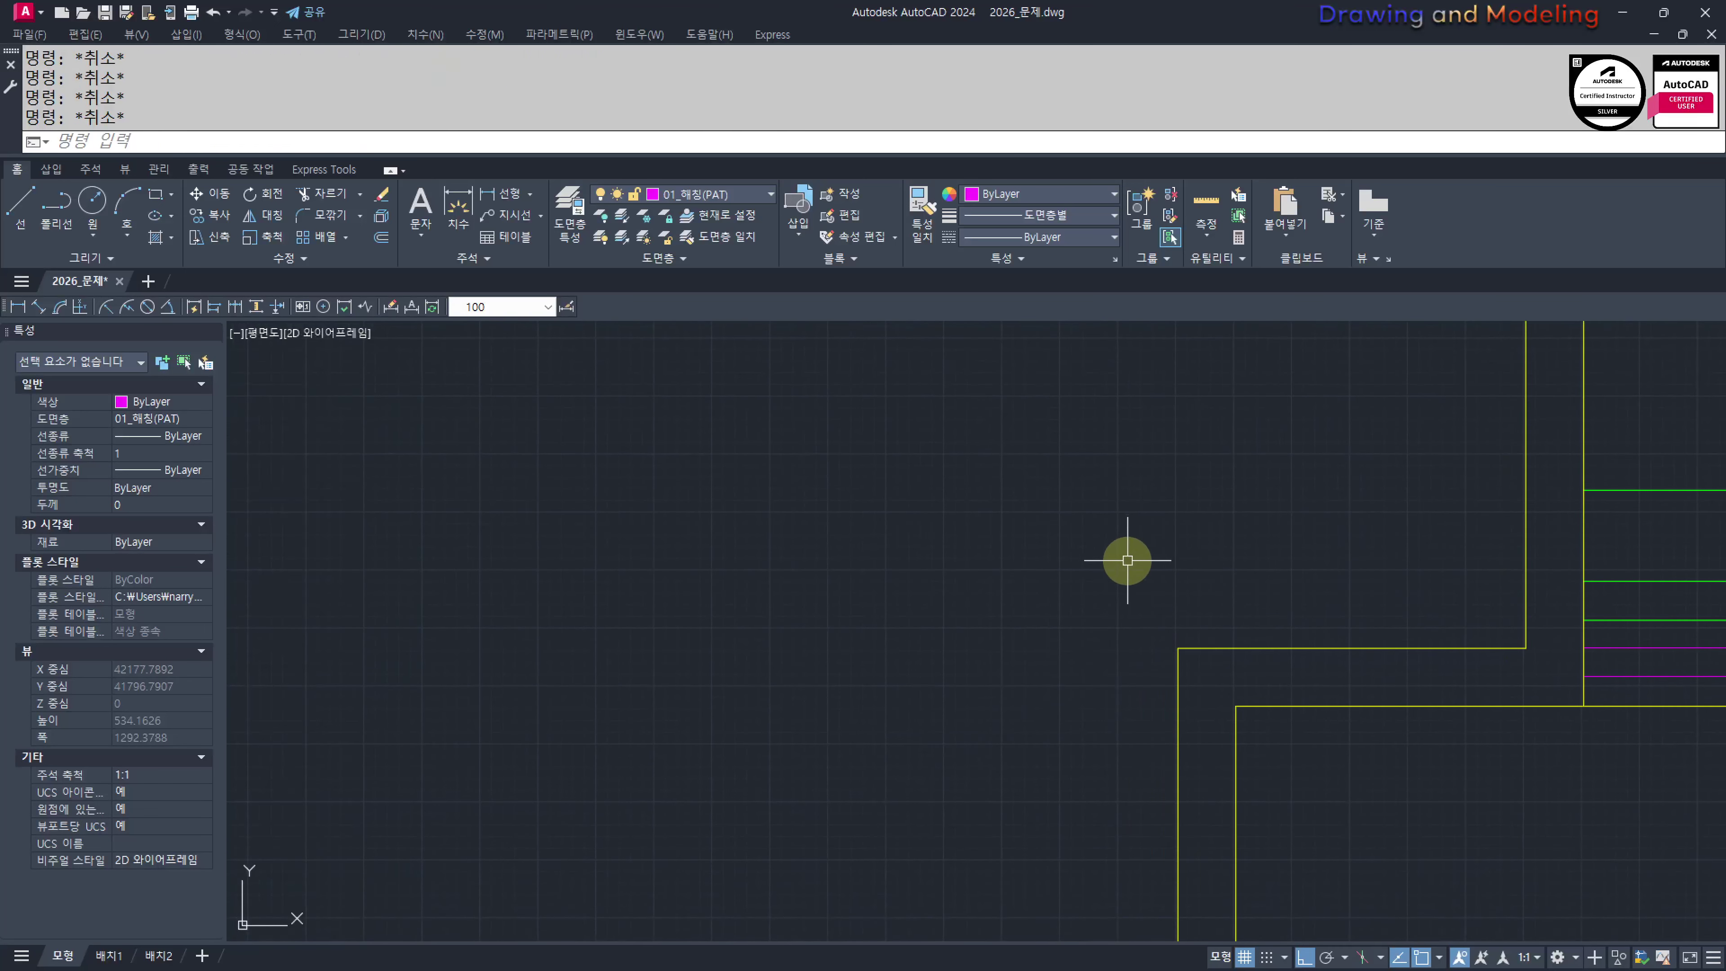
Offset the stepped roof edge's upper horizontal line 150 downward
text(o)
key(Return)
text(150)
key(Return)
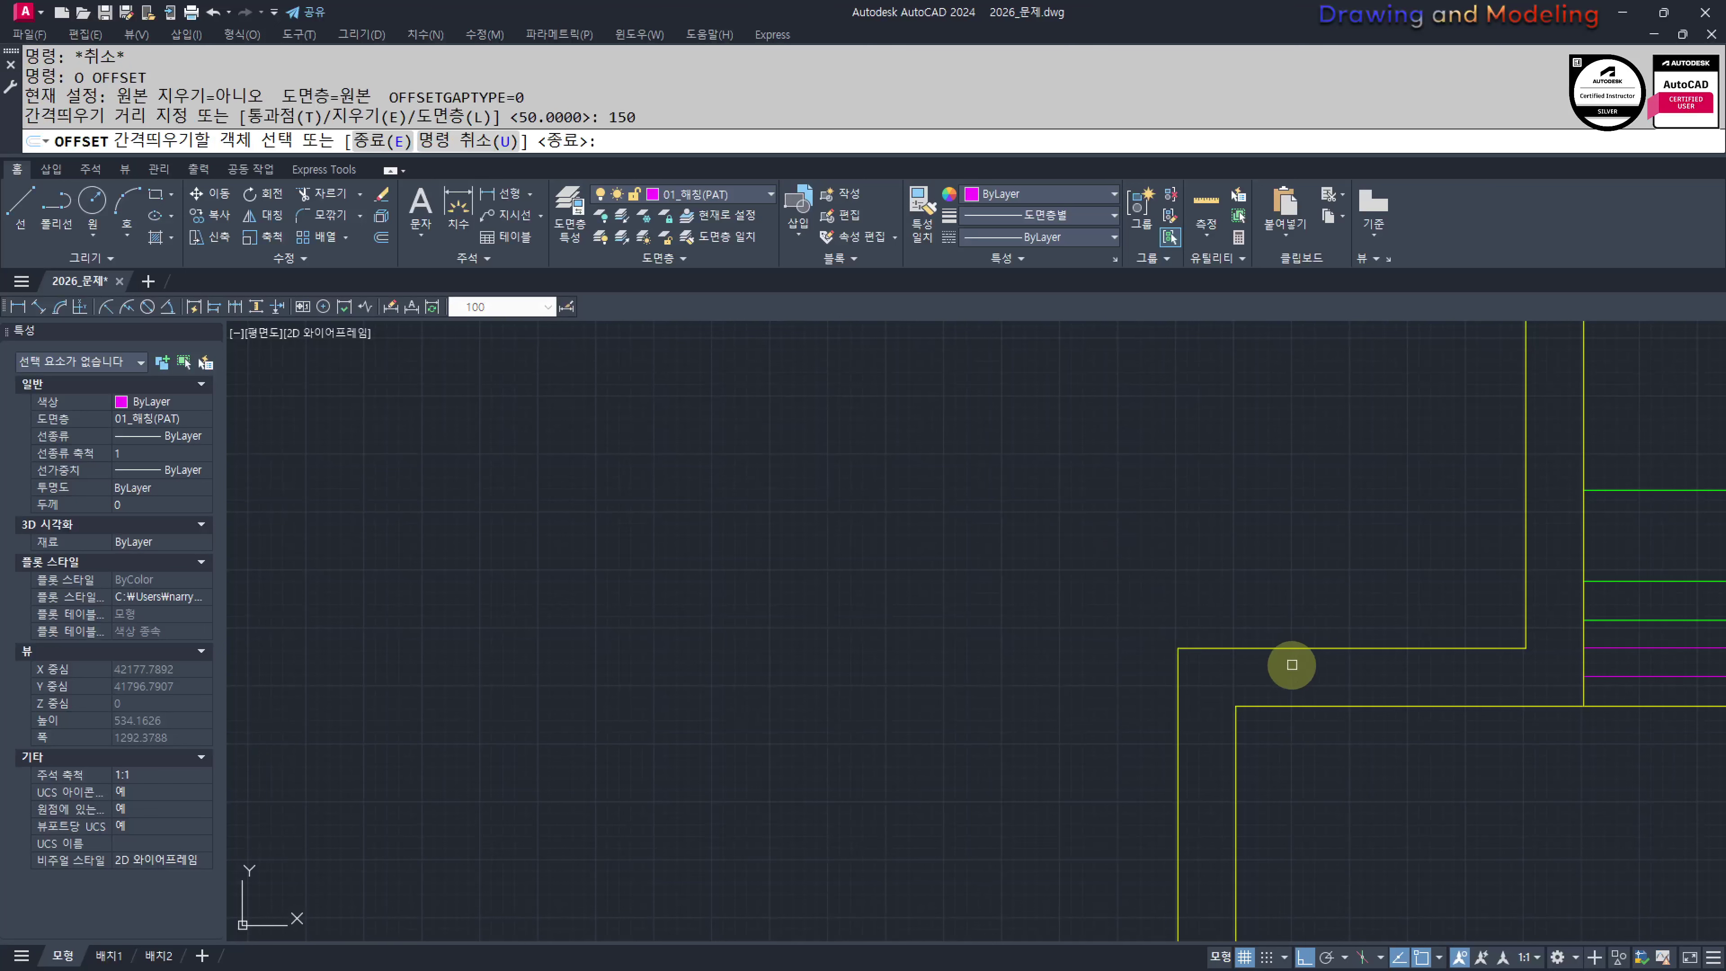
click(1290, 646)
click(1301, 800)
click(1249, 648)
click(1271, 744)
key(Escape)
key(Escape)
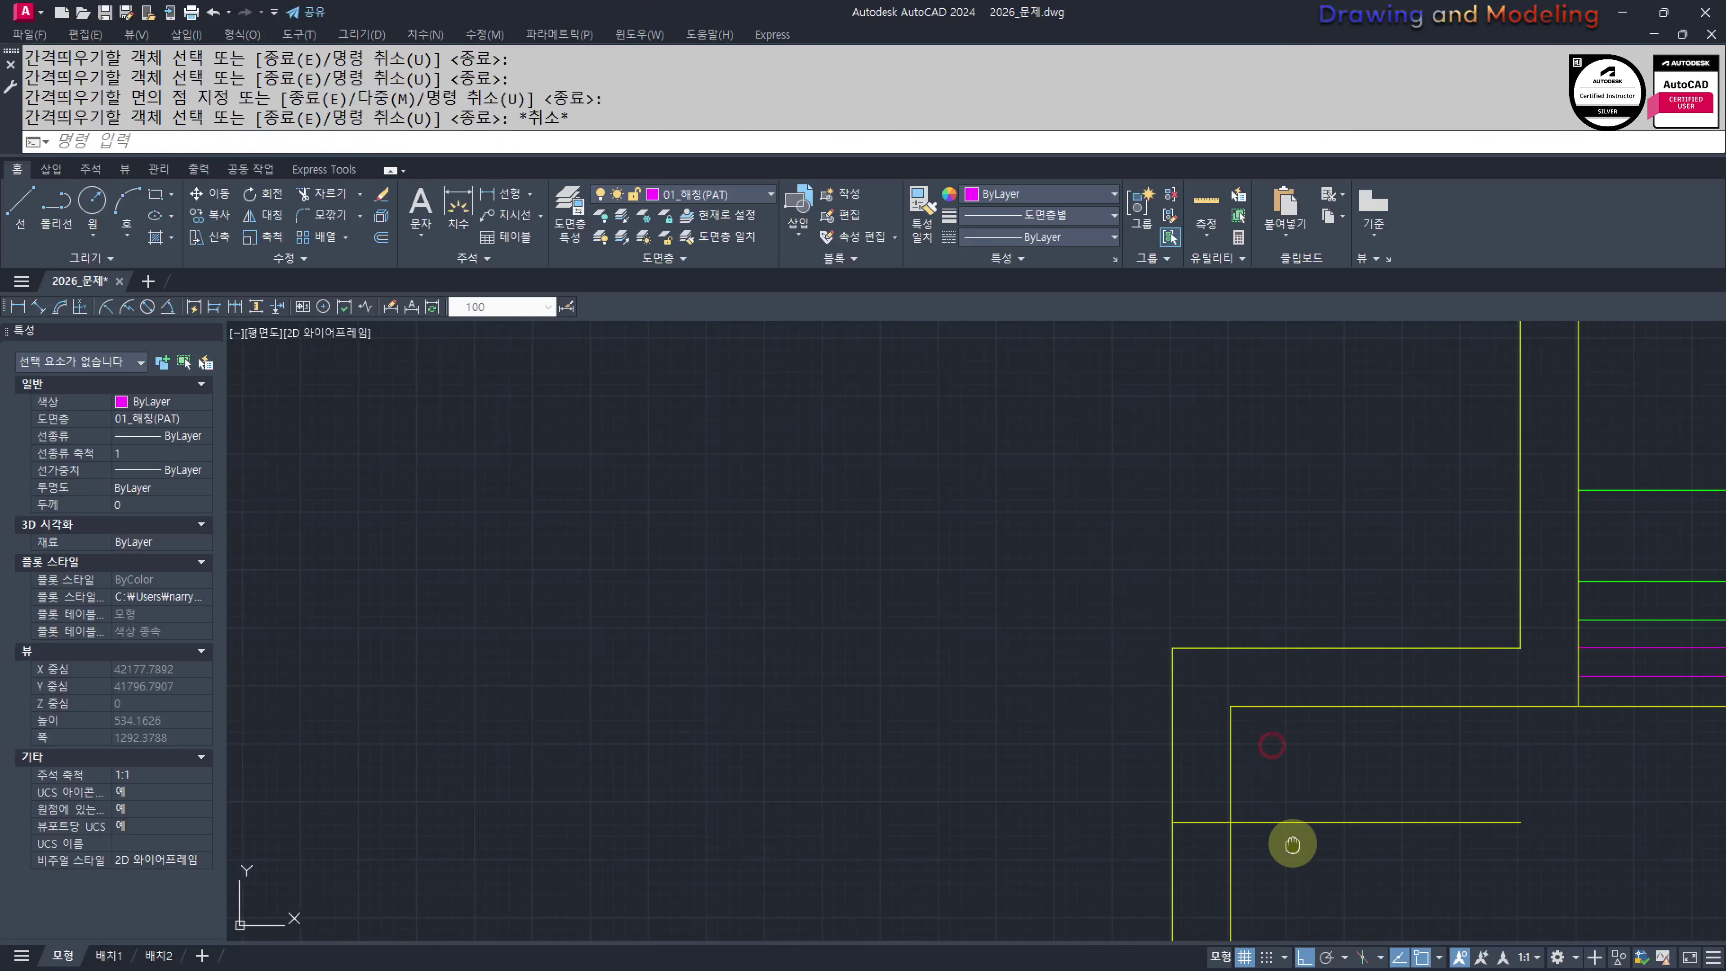
text(tr)
key(Return)
middle_drag(1297, 840, 1260, 790)
key(Escape)
key(Escape)
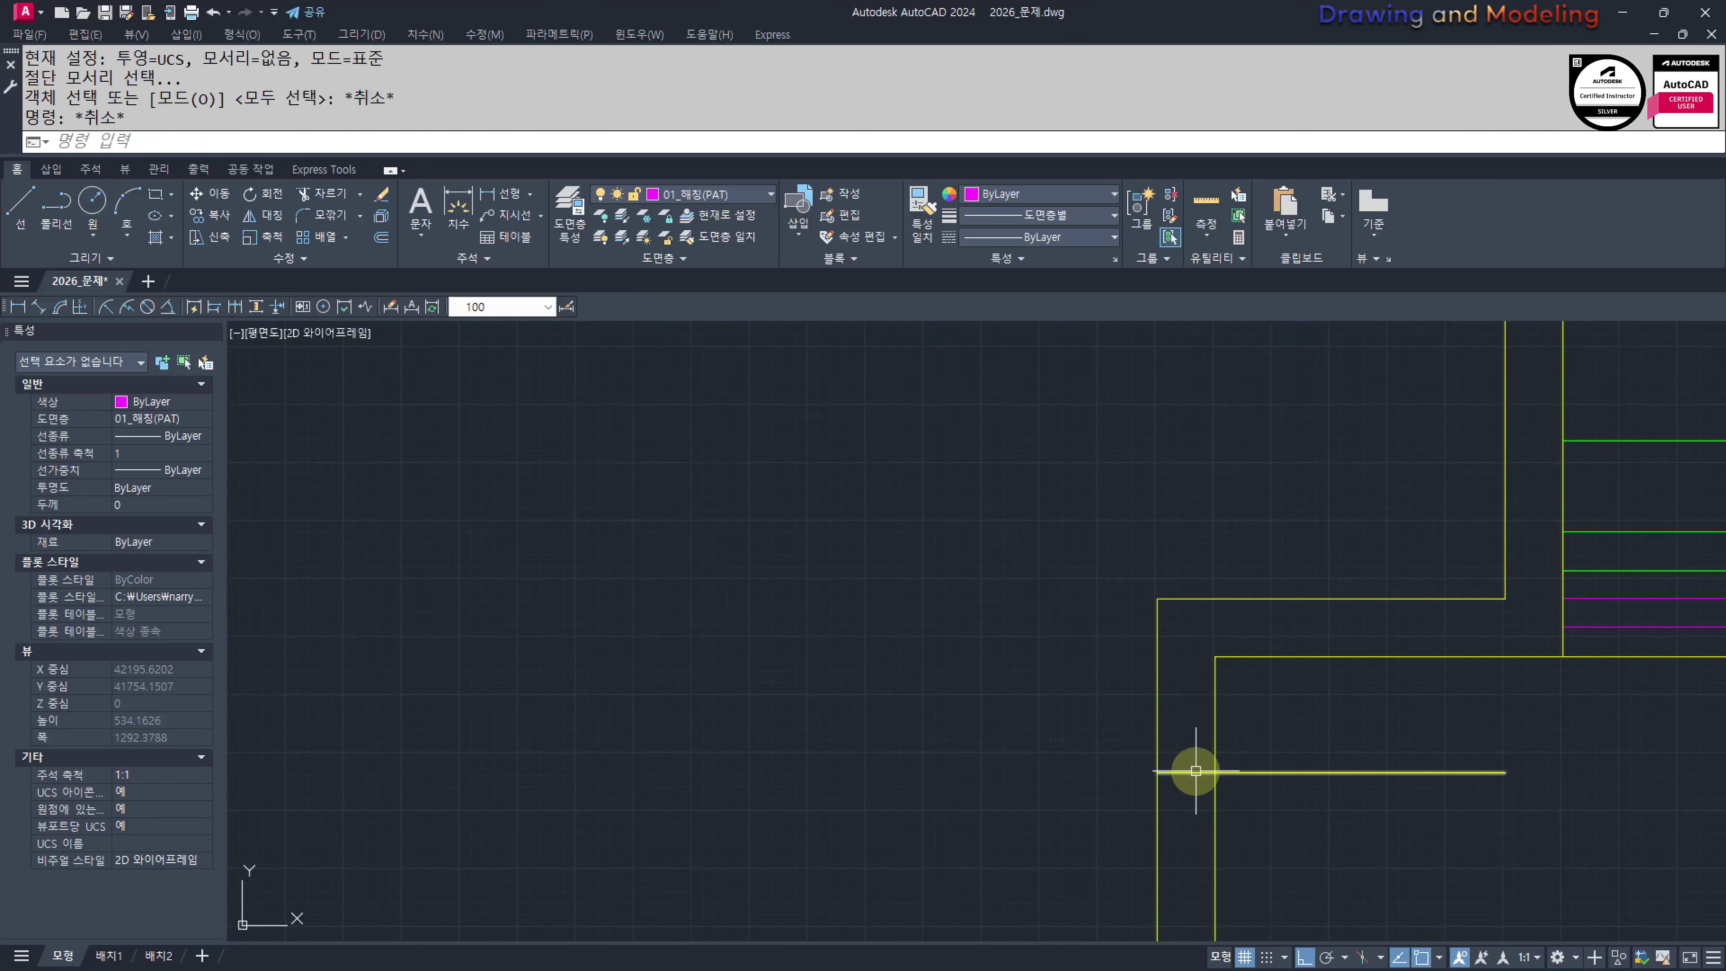
middle_drag(1429, 656, 1352, 740)
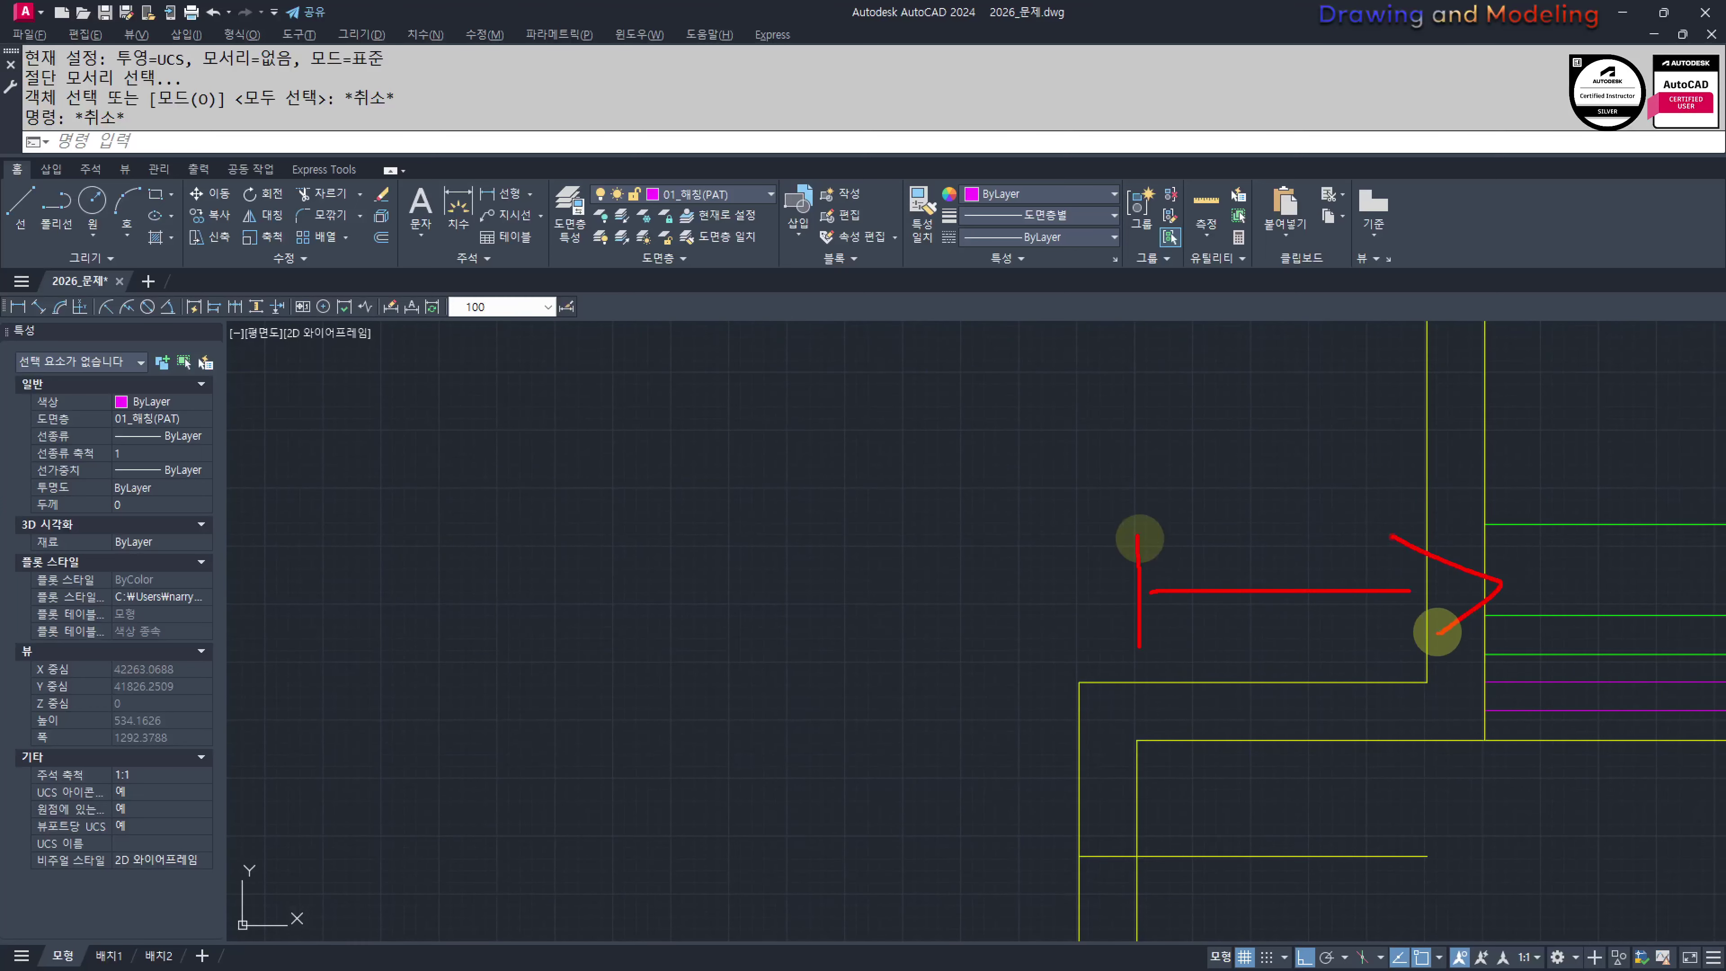
key(Escape)
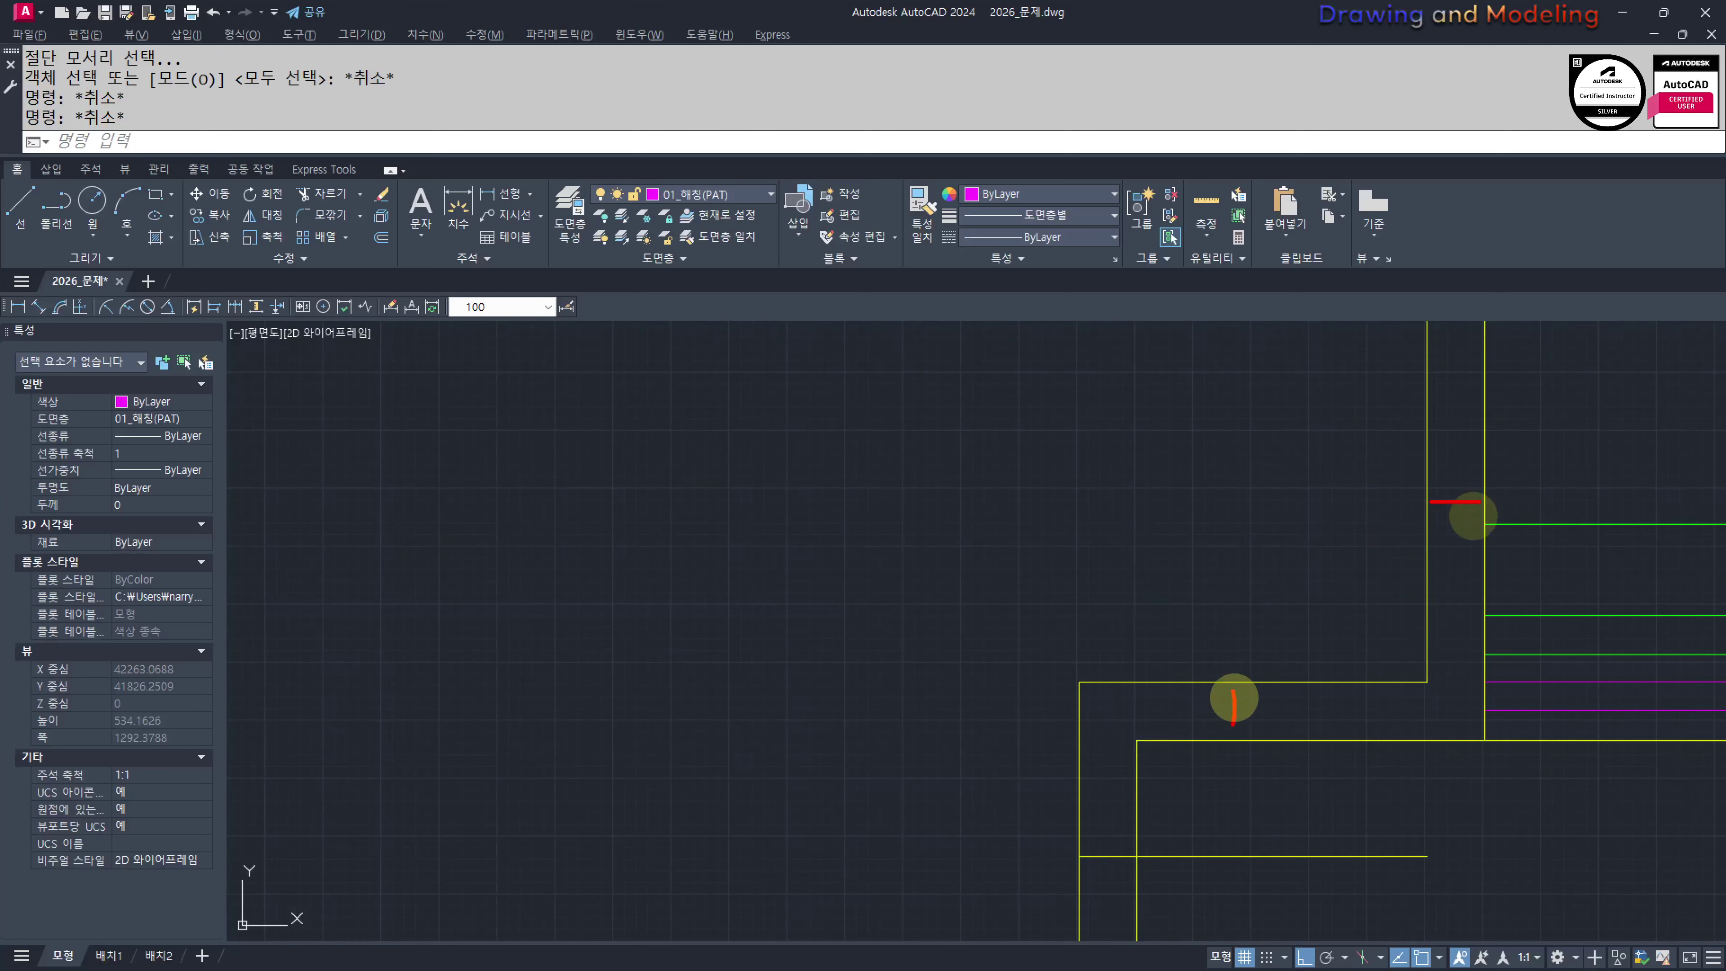
key(Escape)
Trim the outer vertical edge below the 150 offset line and that line's excess, closing the stepped edge's lower end
mouse_move(1176, 843)
middle_down()
mouse_move(1318, 697)
mouse_move(1289, 744)
middle_up()
key(Escape)
text(tr)
click(1310, 748)
click(1142, 686)
key(space)
click(1194, 736)
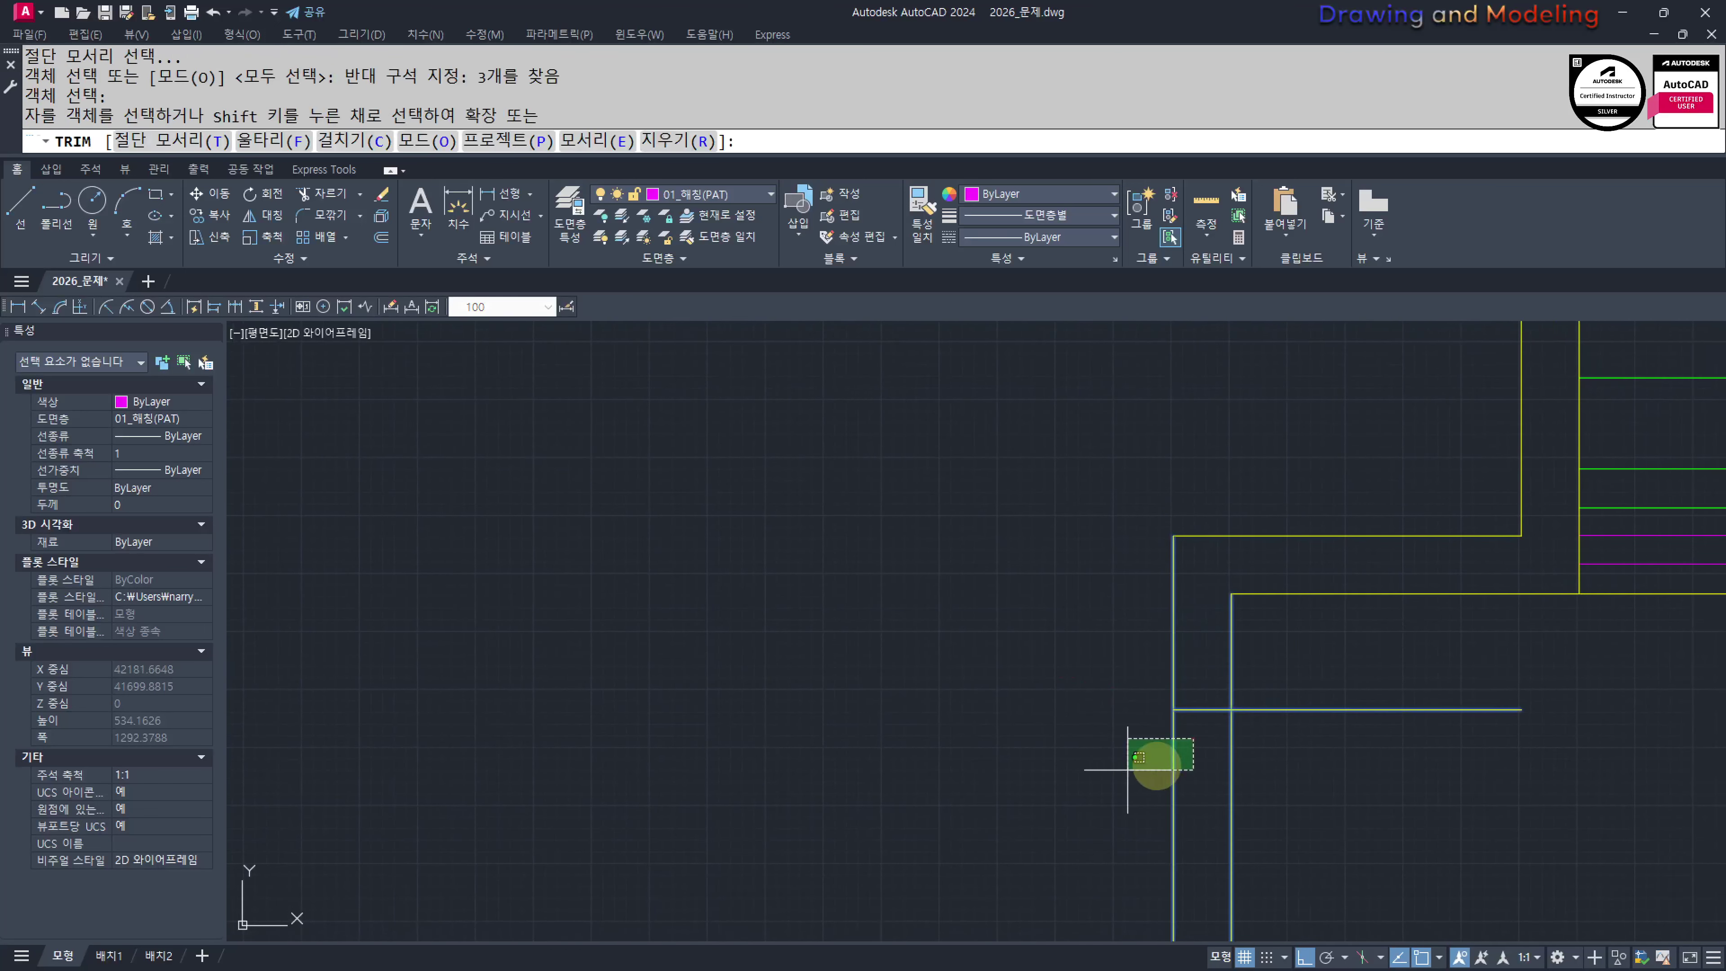
click(1130, 768)
key(Escape)
Match the left stepped edge's outline lines to the properties of the green horizontal roof line
scroll(1290, 673, down, 5)
text(mm)
key(Return)
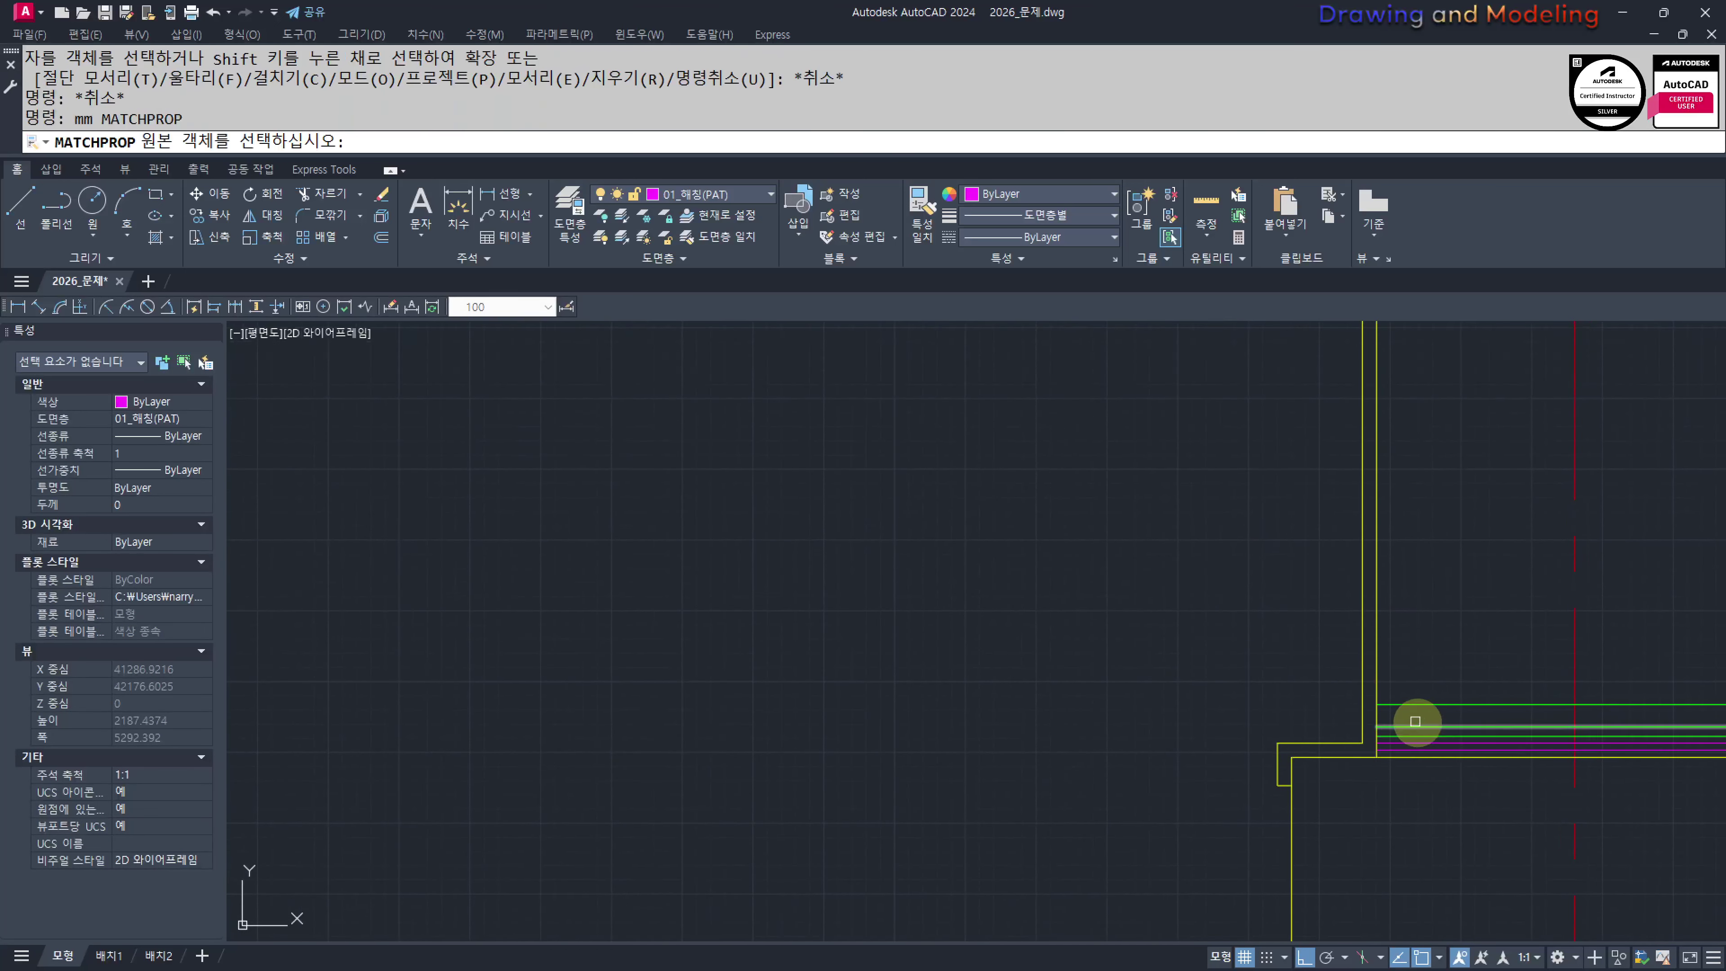
click(1404, 700)
click(1167, 662)
click(1329, 761)
key(Escape)
key(Escape)
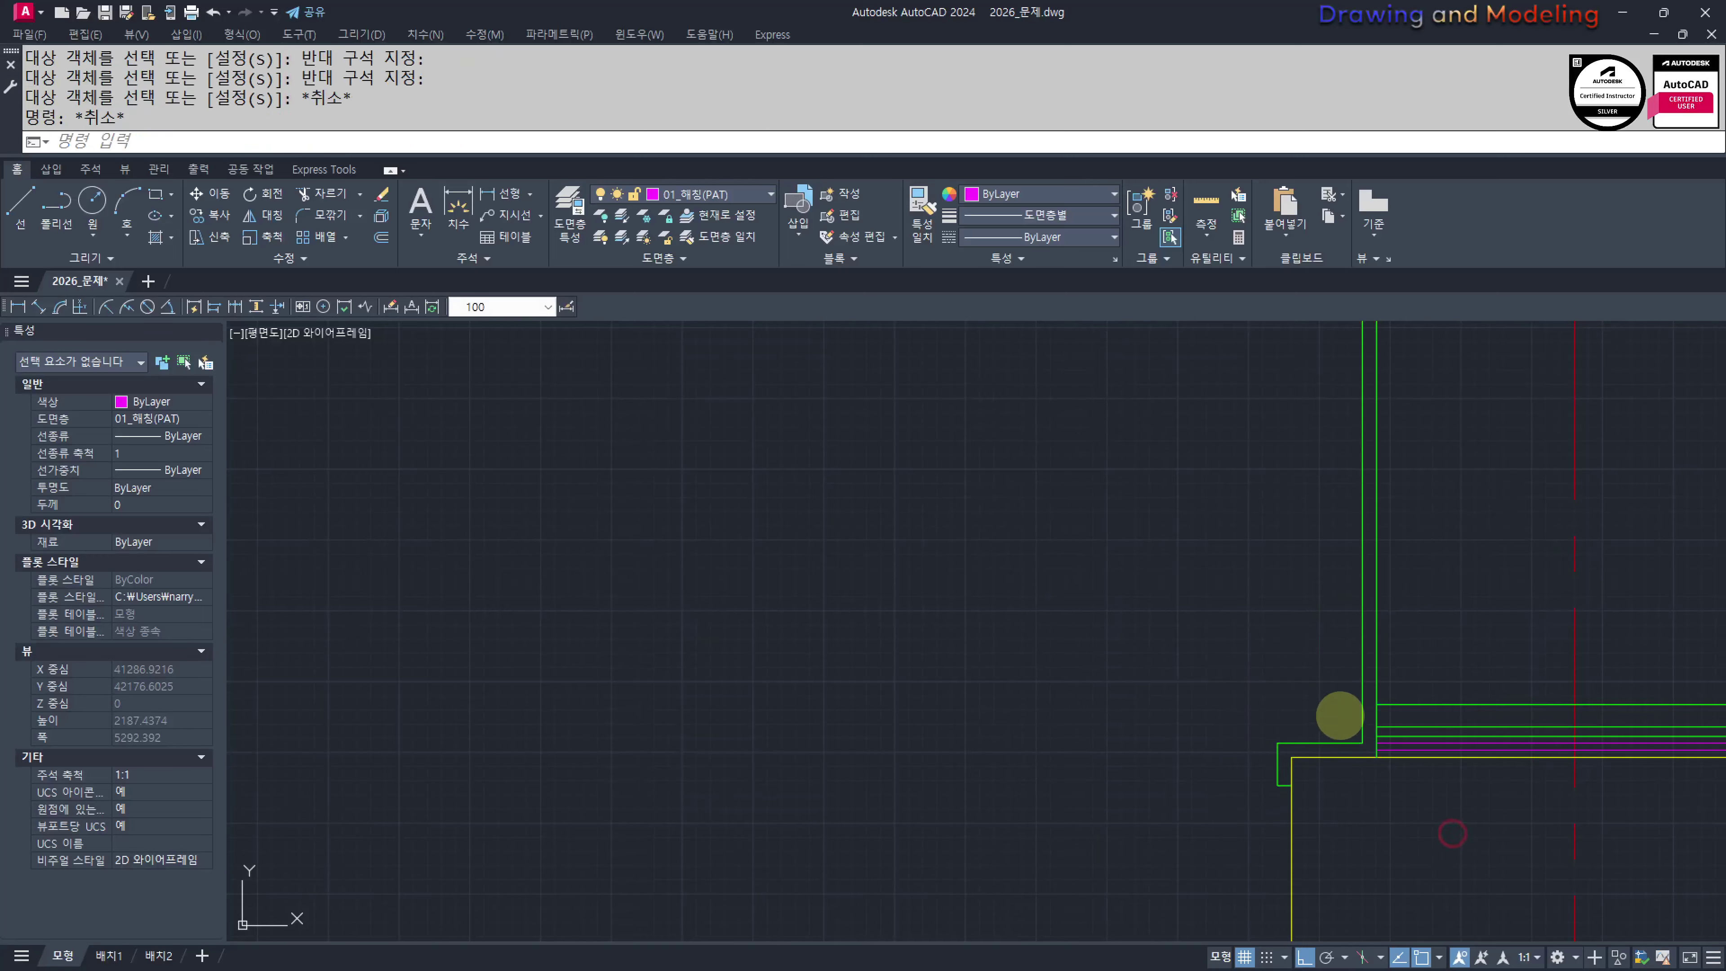
Draw a horizontal construction line through the top of the section's ridge cap ornament across to the elevation
scroll(1216, 711, down, 8)
middle_drag(1196, 708, 1332, 686)
text(xl)
key(Return)
text(h)
key(Return)
scroll(1087, 685, up, 5)
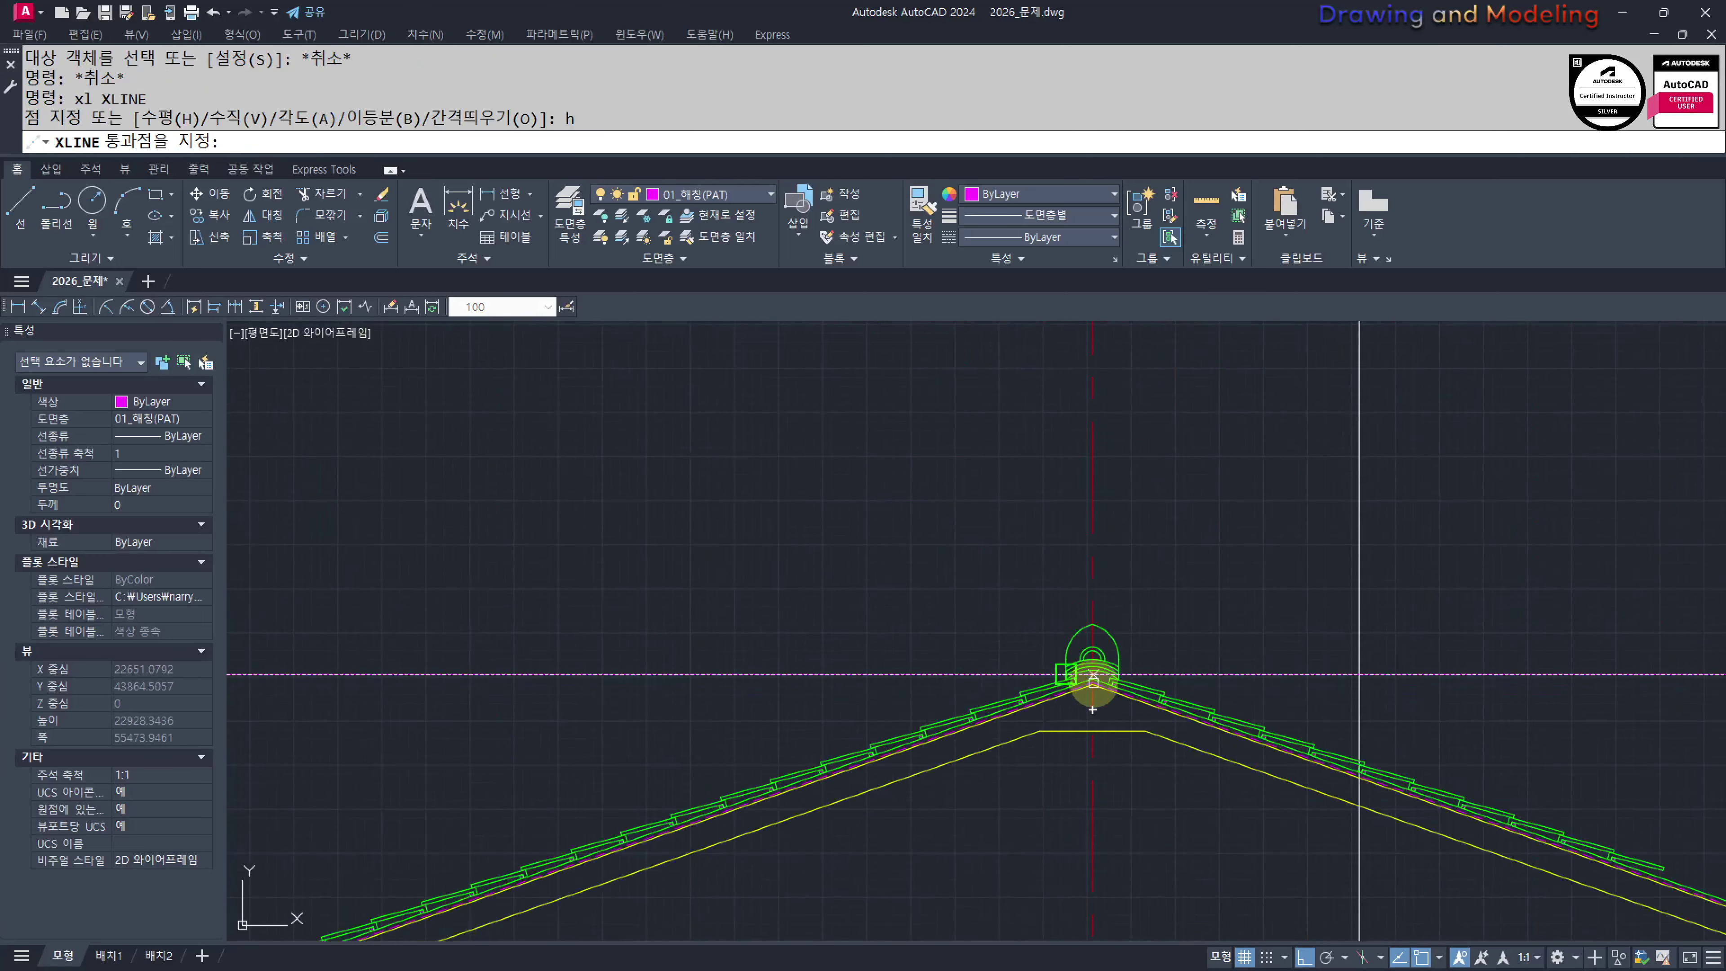
click(1069, 596)
key(Escape)
Trim the left edge's two vertical lines and the horizontal construction line against each other to cap the upright edge
scroll(1140, 681, down, 5)
scroll(1321, 635, up, 6)
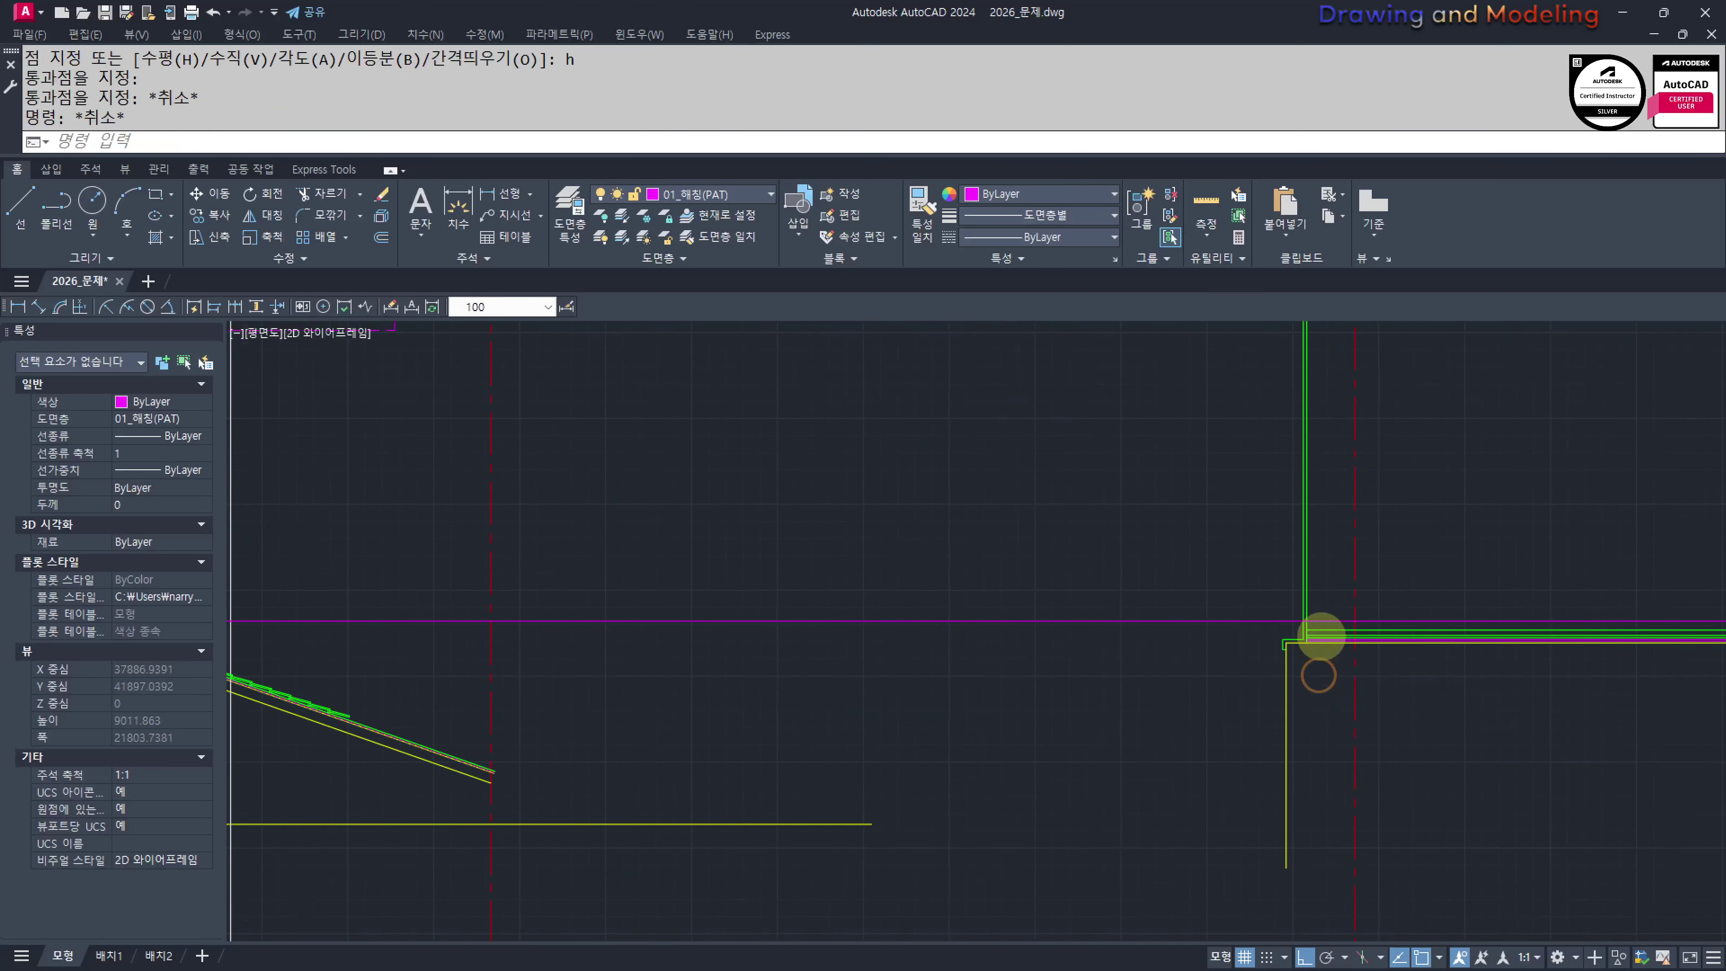
text(tr)
key(Return)
click(1417, 659)
click(1278, 574)
key(Return)
click(1485, 494)
click(1248, 529)
click(1245, 544)
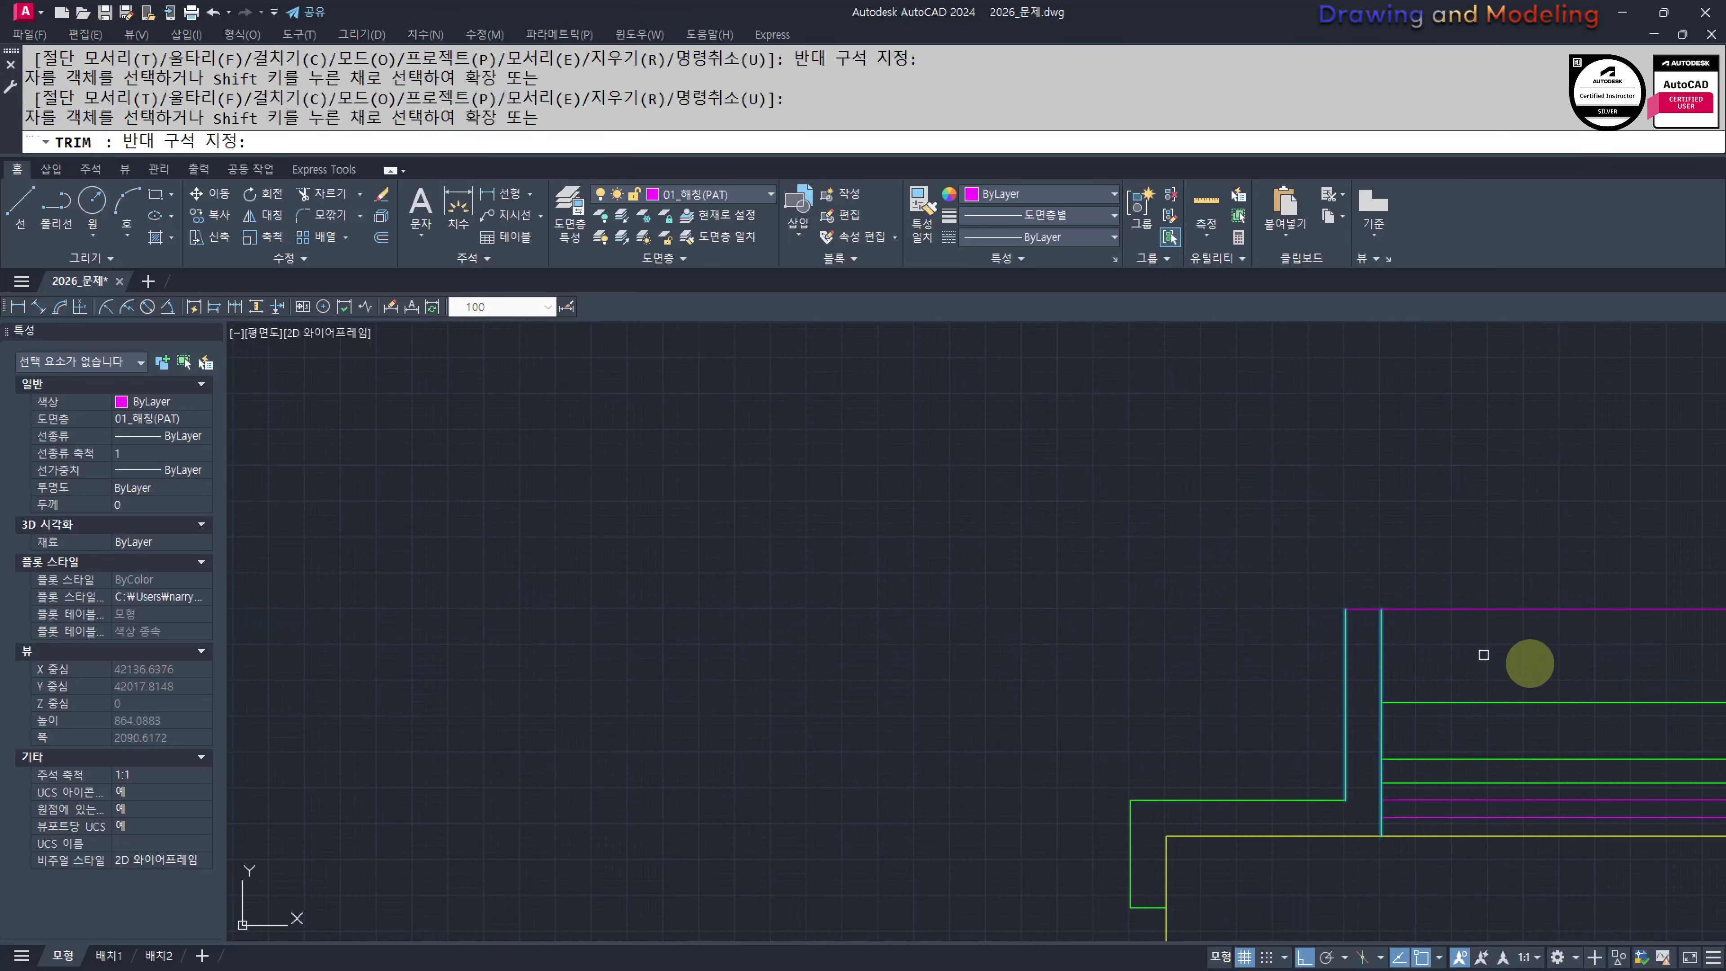
key(Escape)
key(Escape)
Match the upright edge's magenta top line to the properties of the green vertical line
middle_drag(1381, 665, 1298, 630)
text(ma)
key(Return)
click(1300, 620)
click(1368, 610)
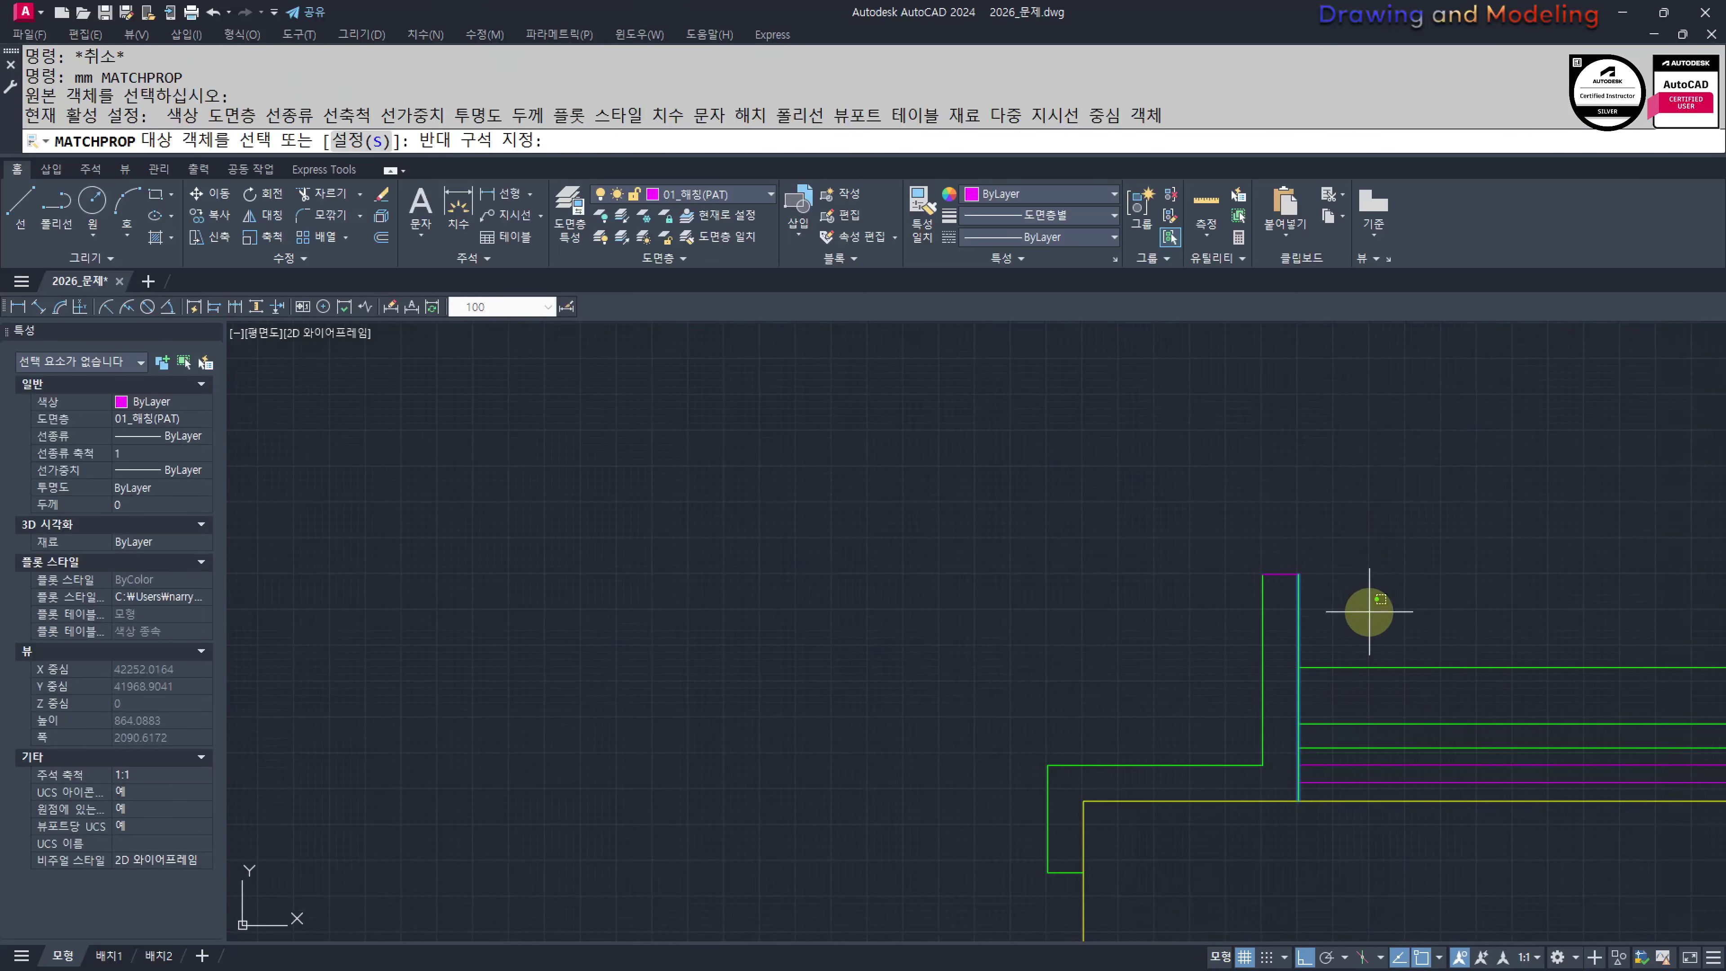
click(1164, 522)
key(Escape)
key(Escape)
scroll(1371, 746, down, 10)
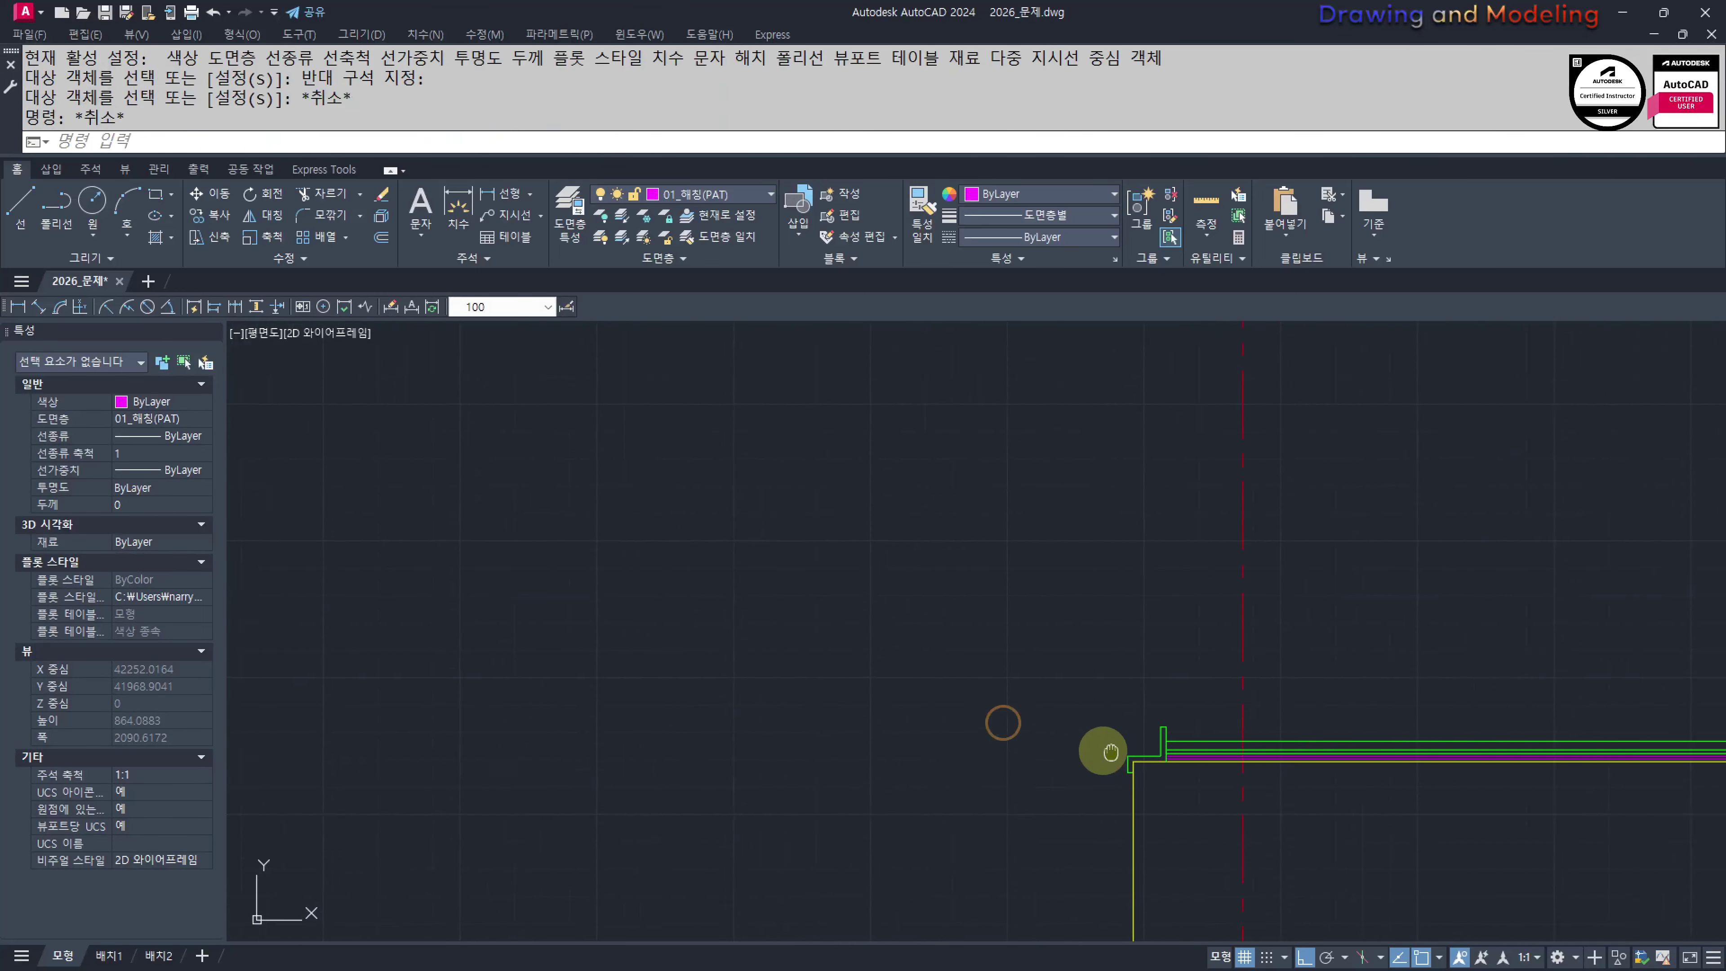
scroll(1336, 746, up, 10)
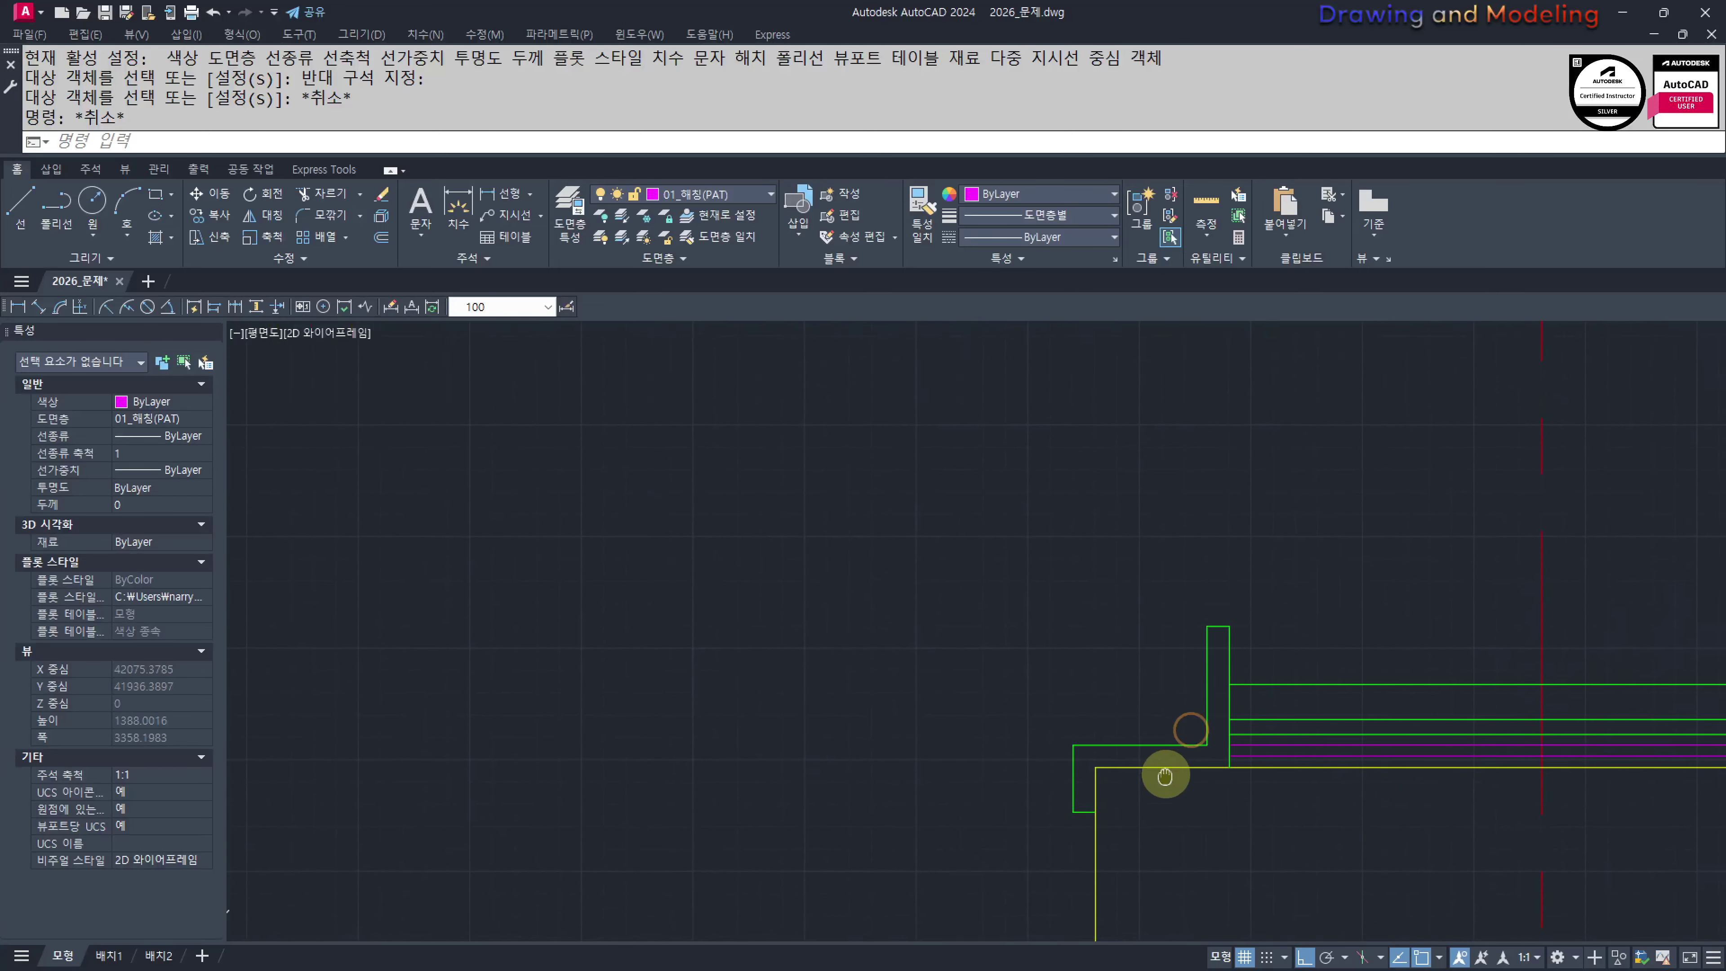
middle_drag(1156, 771, 1210, 825)
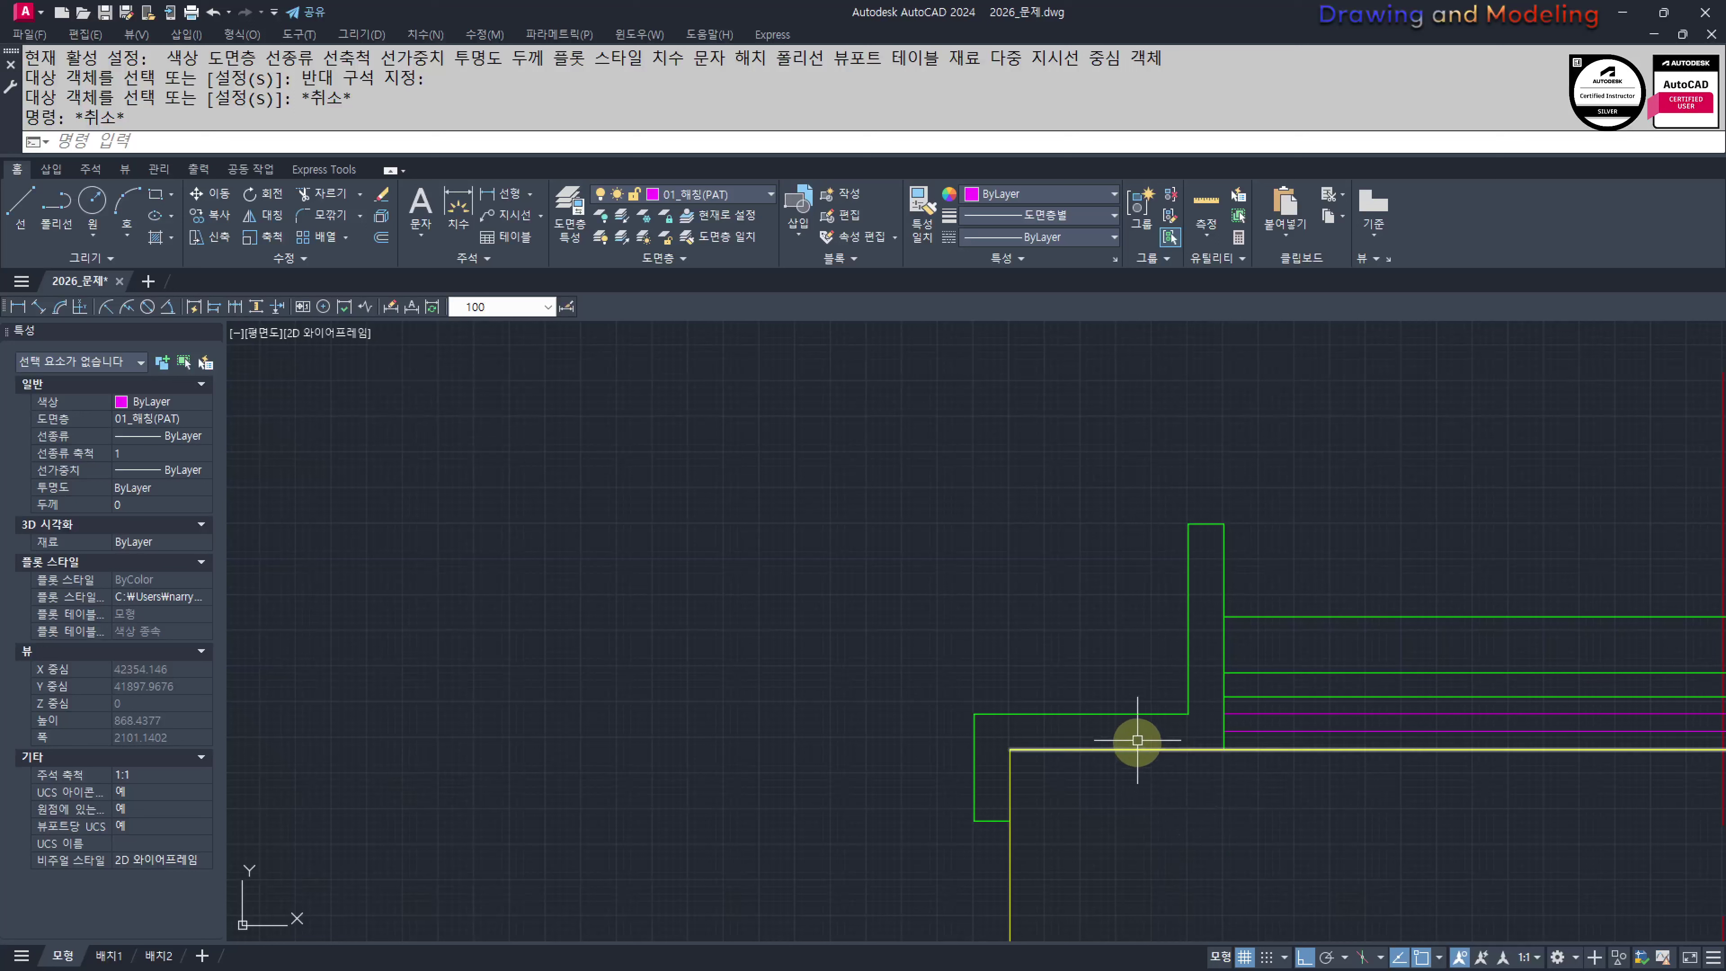
middle_drag(1017, 751, 1161, 722)
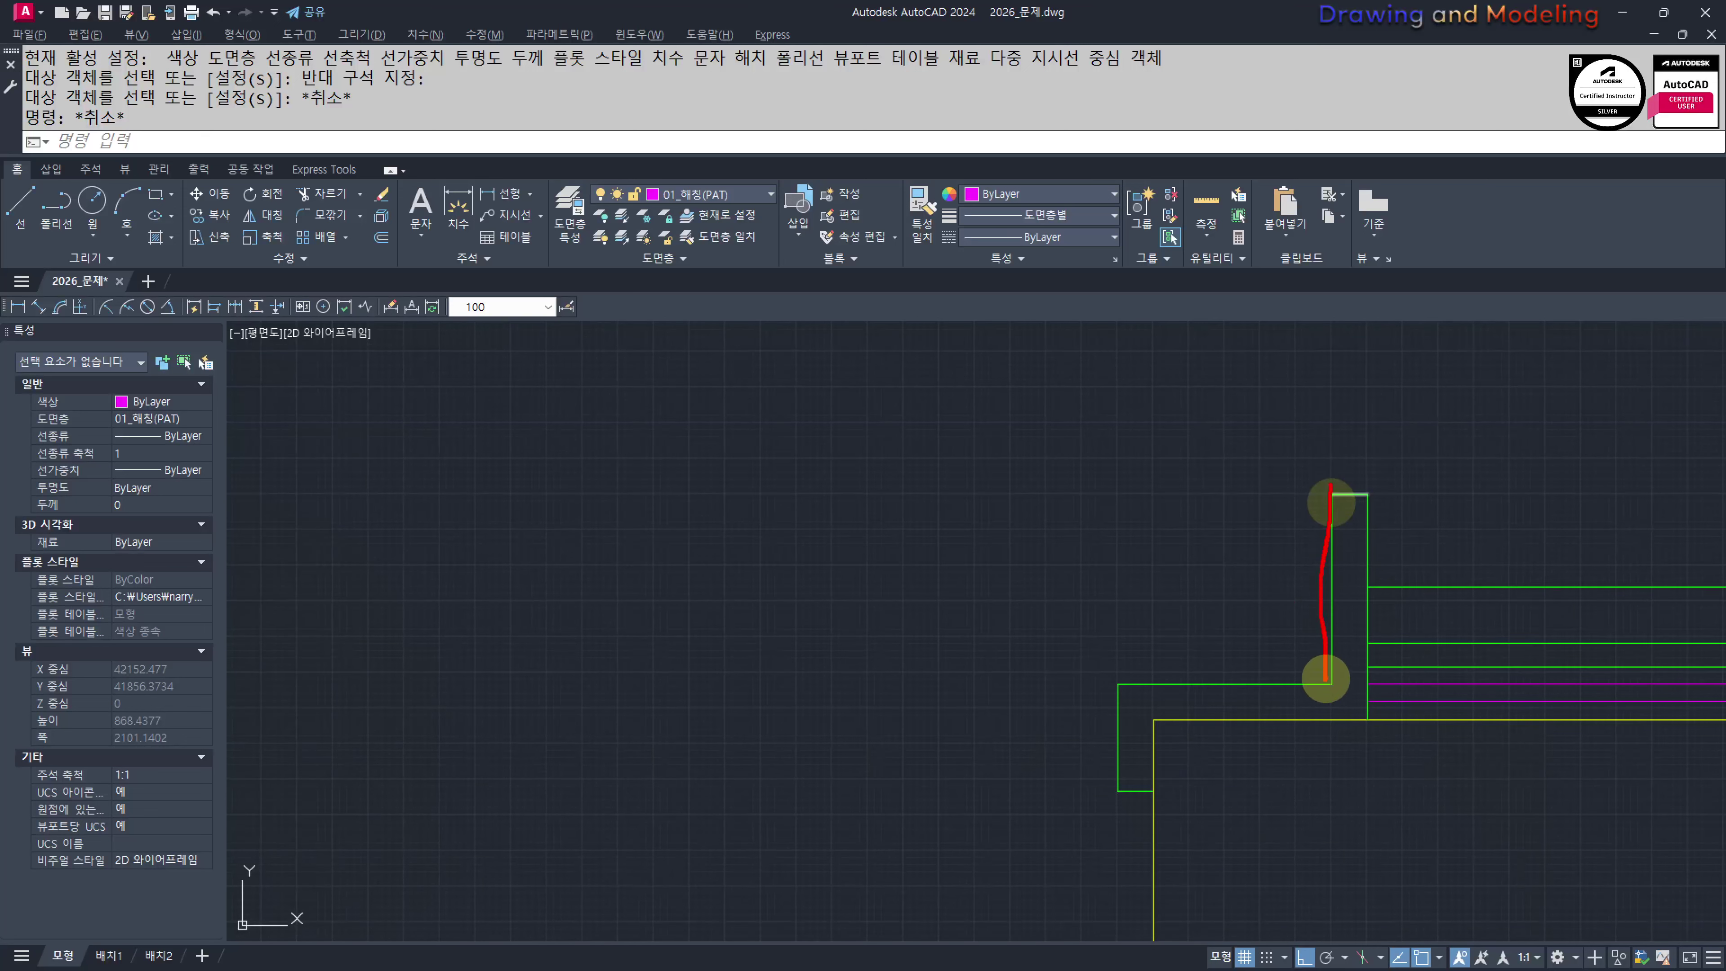
key(Escape)
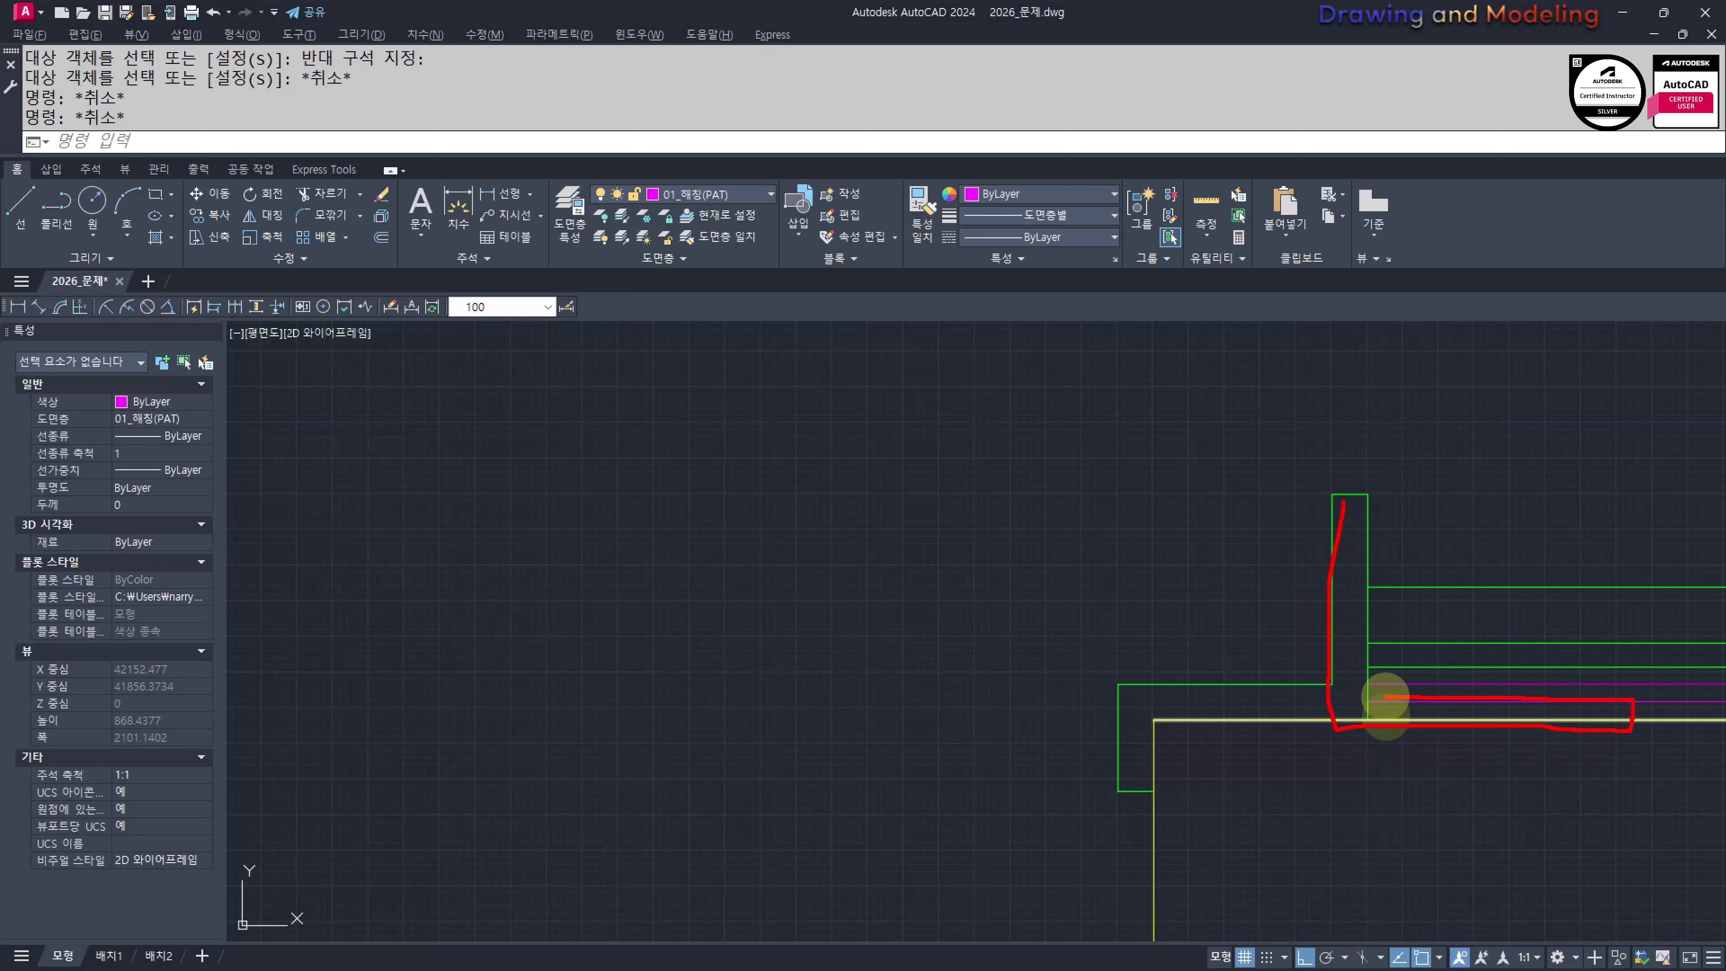
key(Escape)
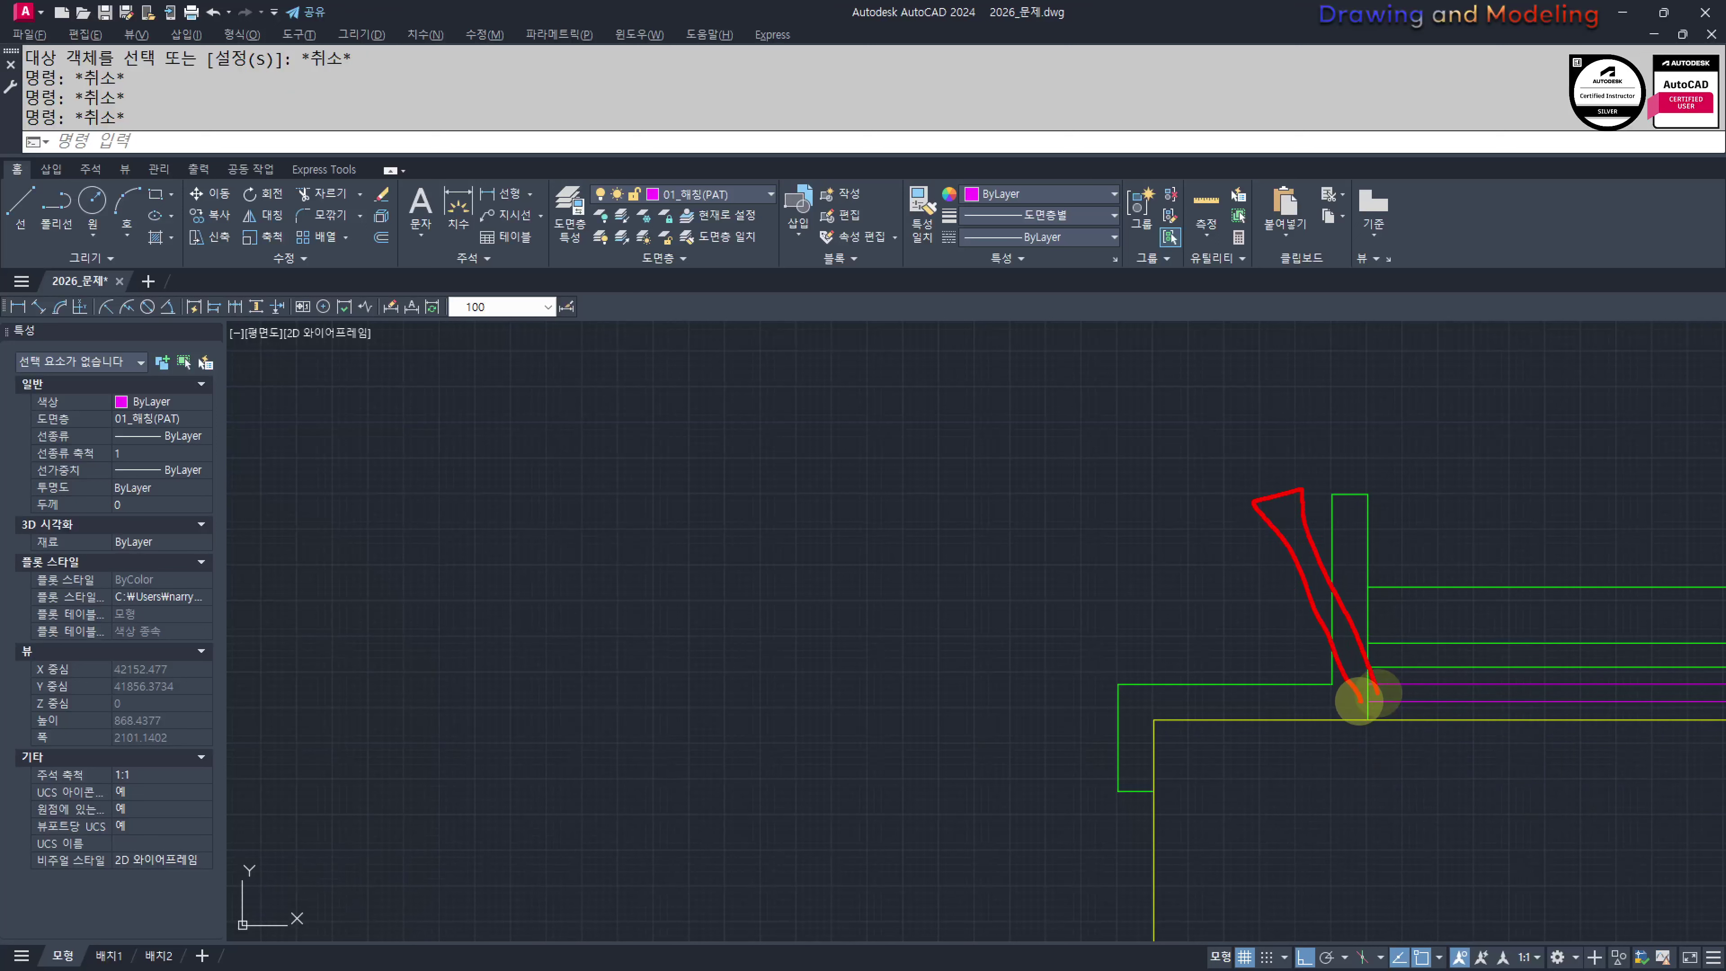
key(Escape)
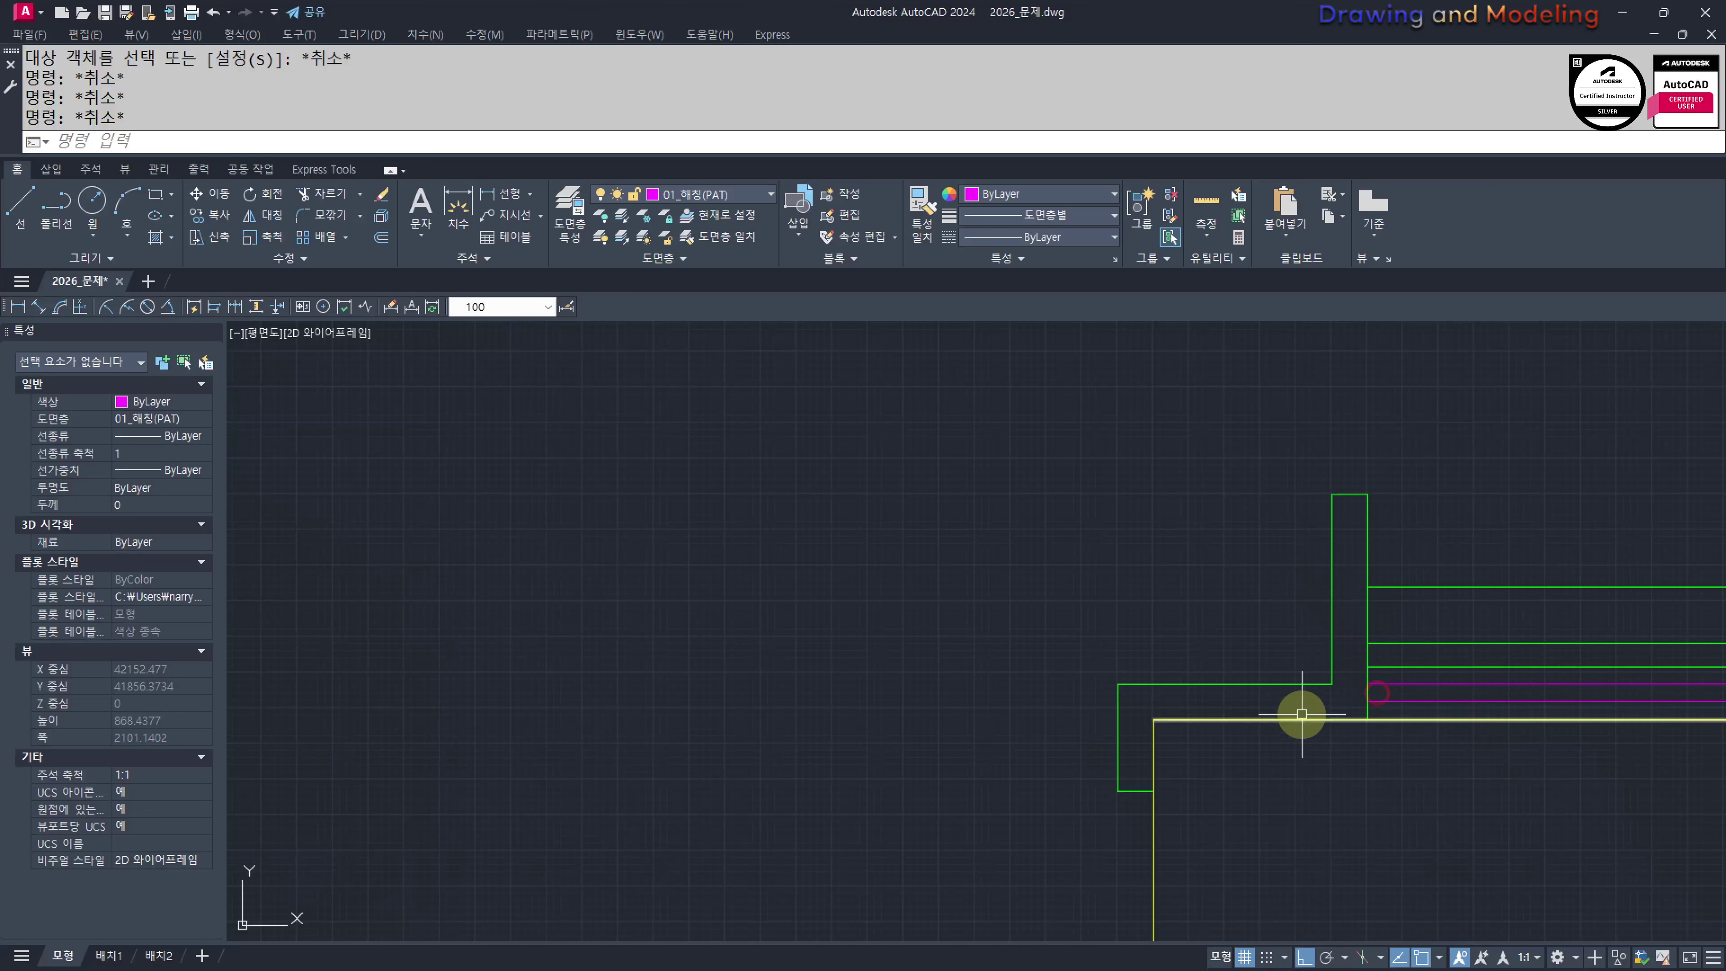
middle_drag(1283, 737, 1365, 740)
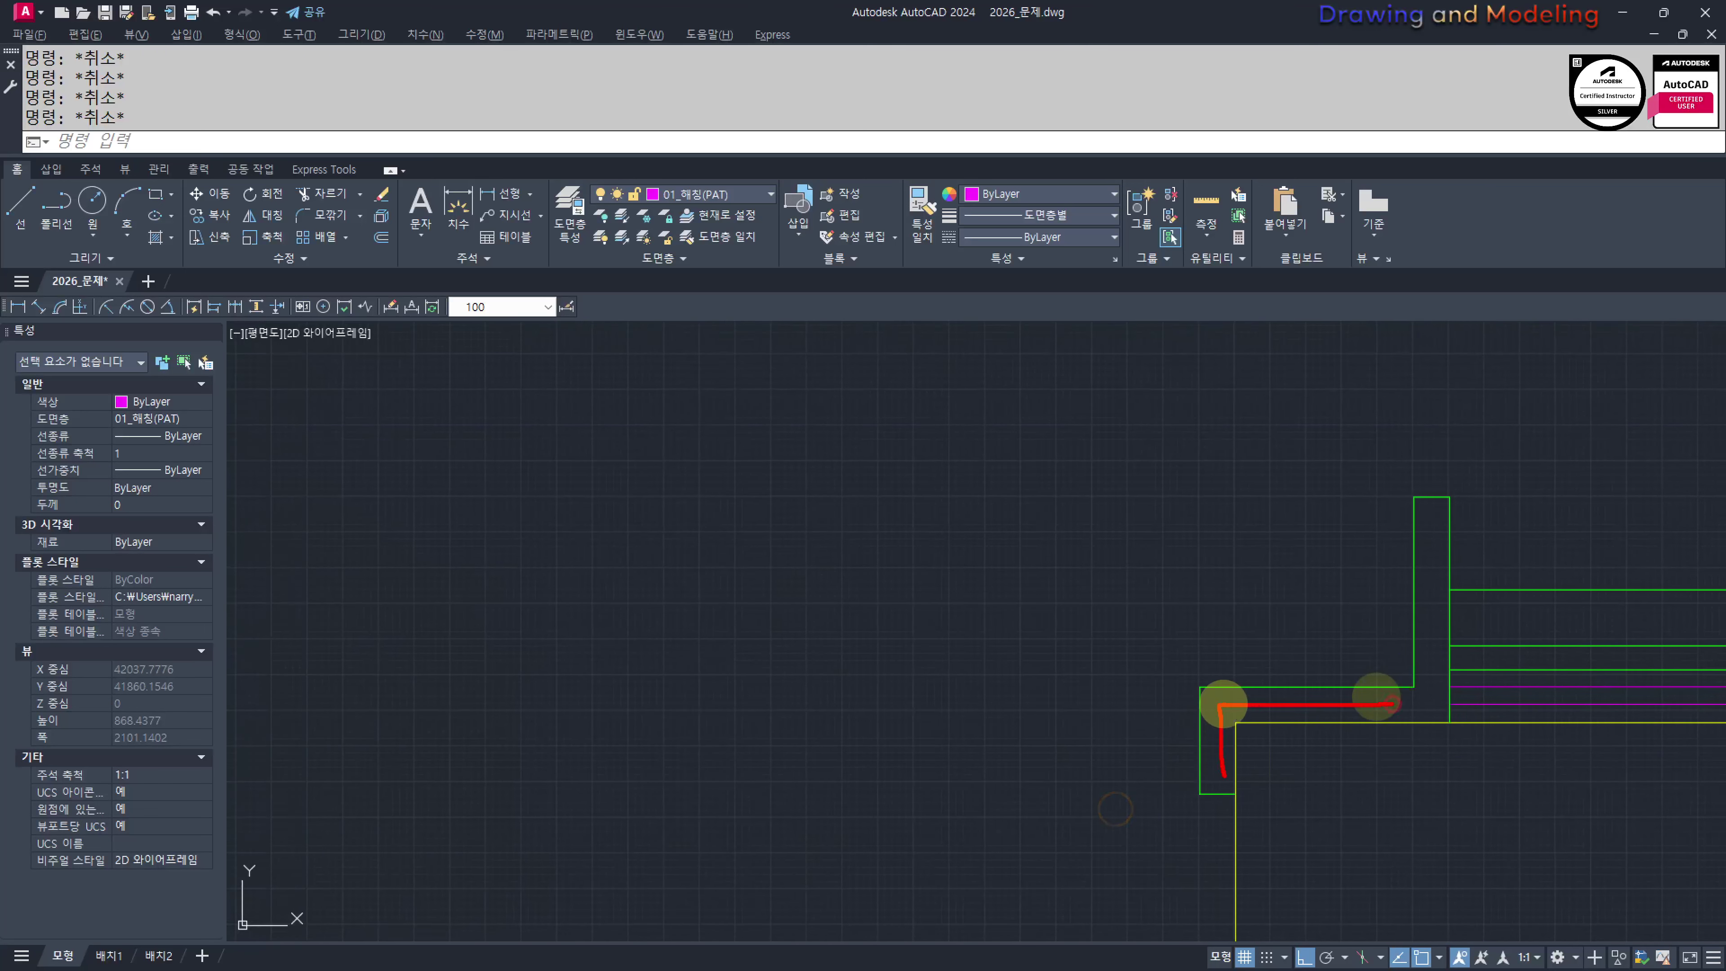
Mirror the left stepped roof edge about a vertical axis through the roof line's midpoint, keeping the original
scroll(1066, 692, down, 5)
scroll(1002, 682, down, 3)
middle_drag(1241, 717, 827, 667)
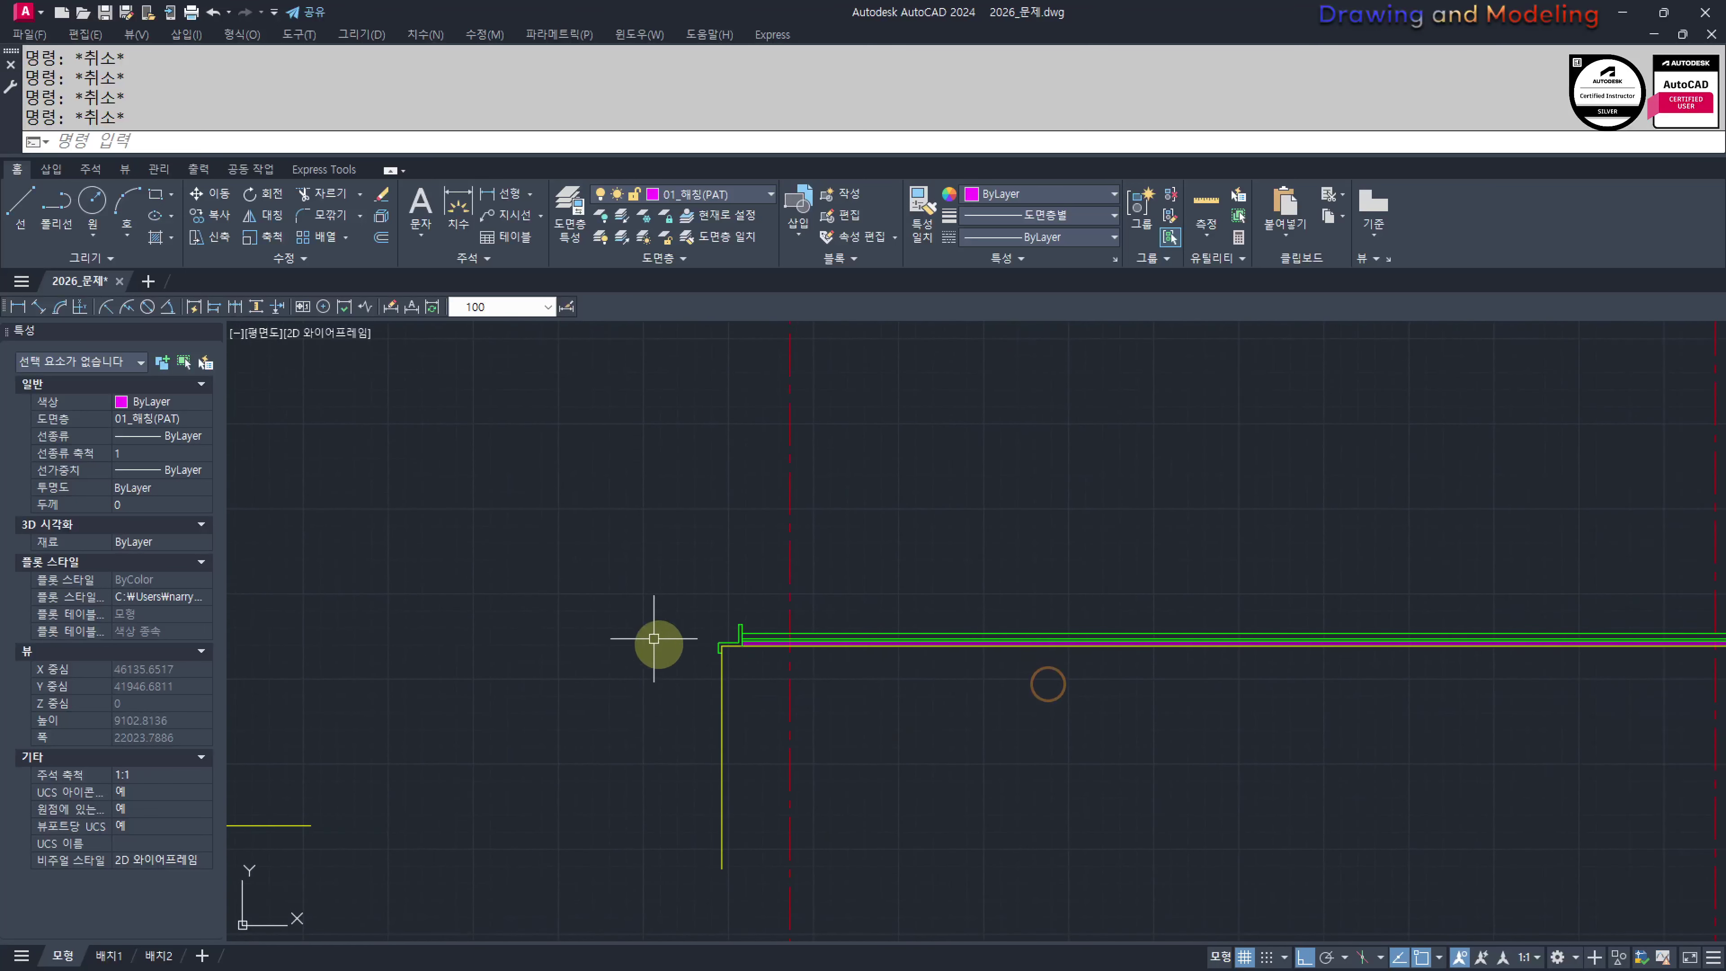
click(613, 524)
click(840, 690)
scroll(840, 689, down, 2)
text(mi)
key(Return)
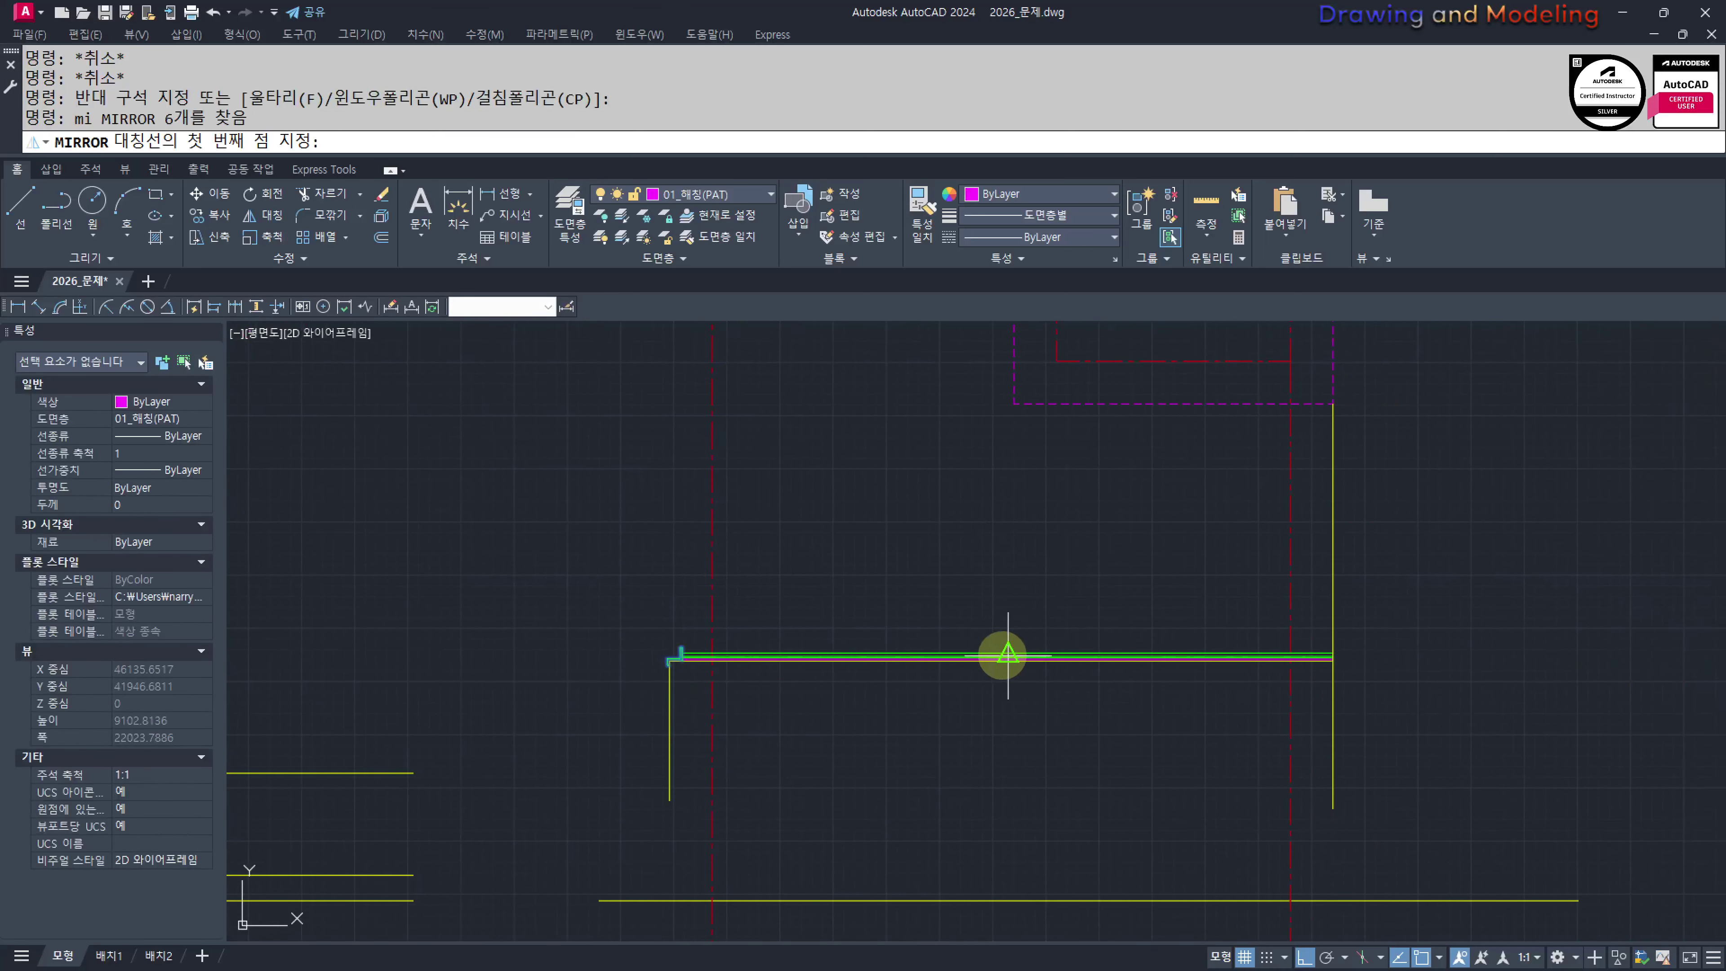
scroll(1005, 663, up, 4)
click(997, 635)
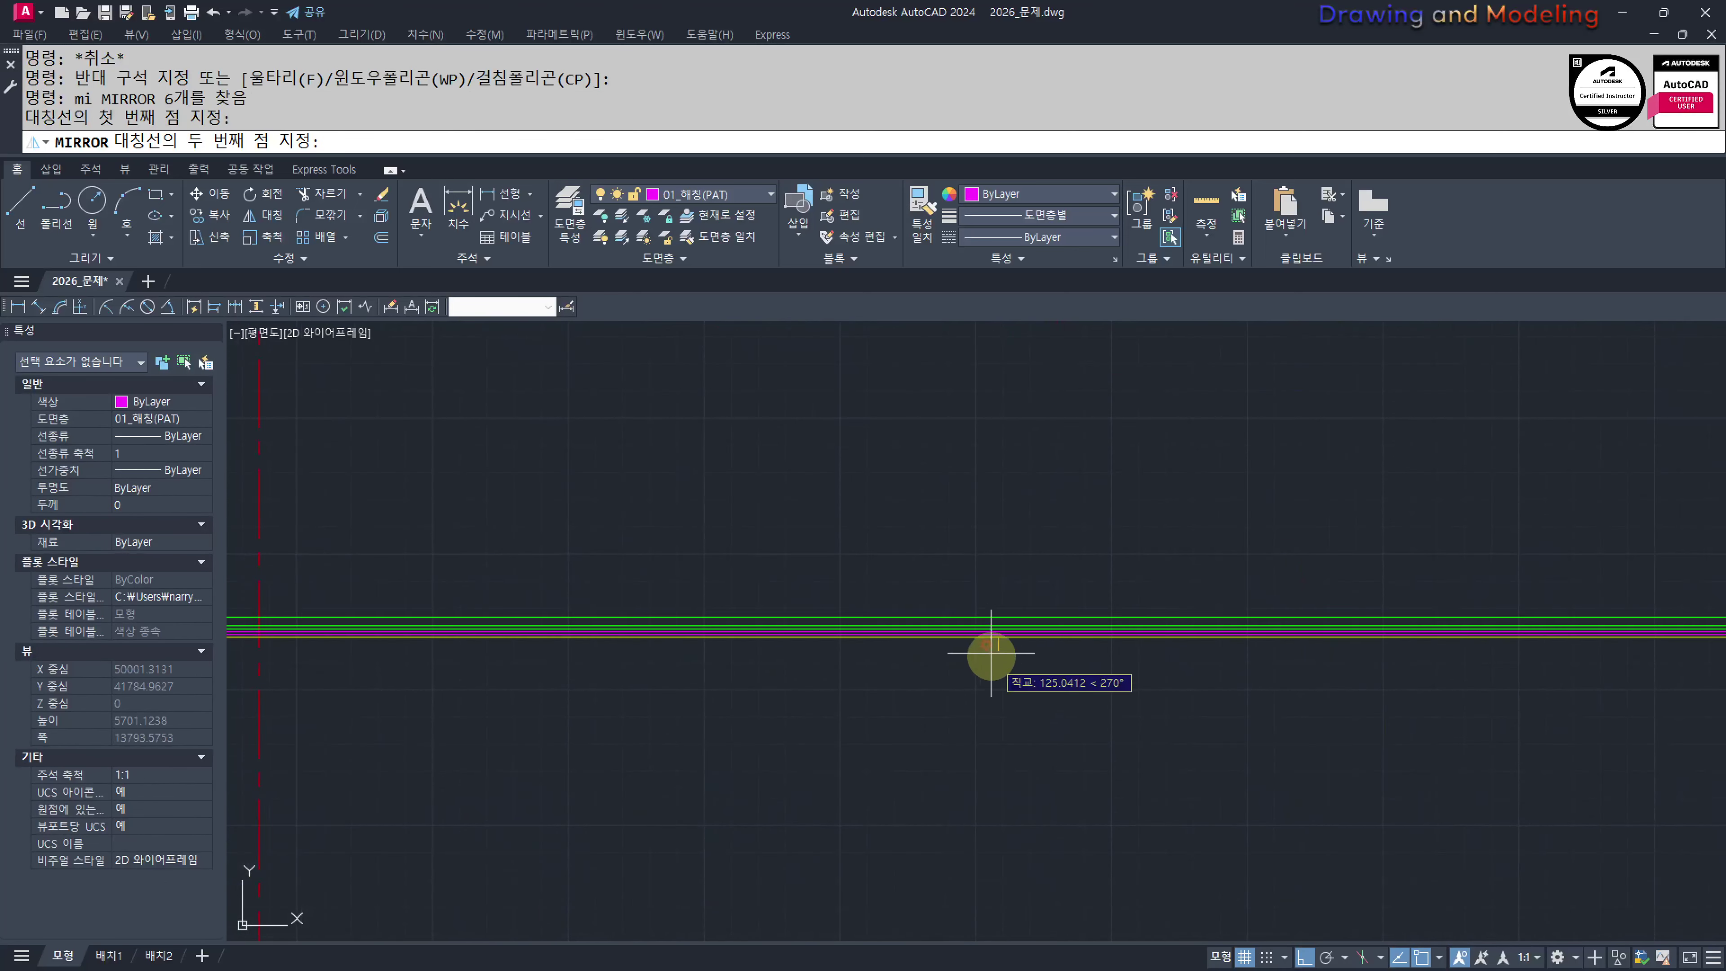
scroll(994, 632, down, 3)
click(1001, 586)
key(Escape)
key(Escape)
Trim the green and magenta horizontal roof lines beyond the mirrored right edge's inner vertical line
scroll(1305, 660, up, 2)
scroll(1312, 722, up, 5)
middle_drag(1321, 790, 1140, 705)
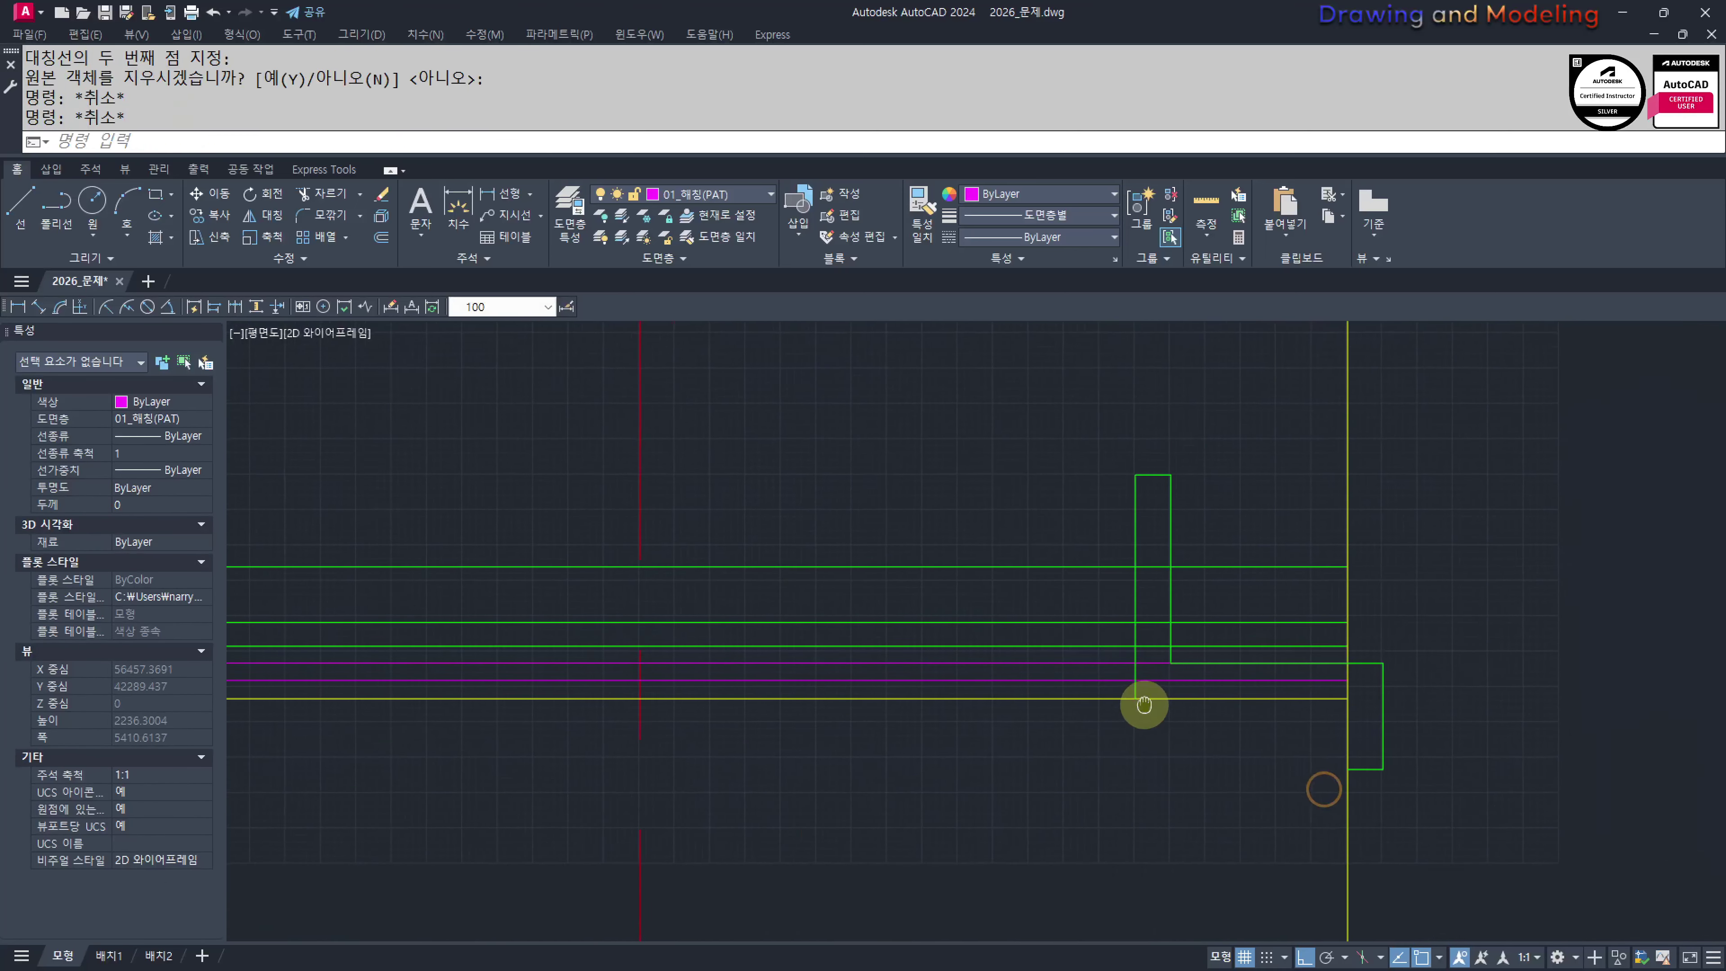
scroll(1152, 631, up, 2)
text(tr)
key(Return)
drag(1140, 574, 1067, 600)
key(Return)
click(1278, 723)
click(1225, 427)
key(Escape)
key(Escape)
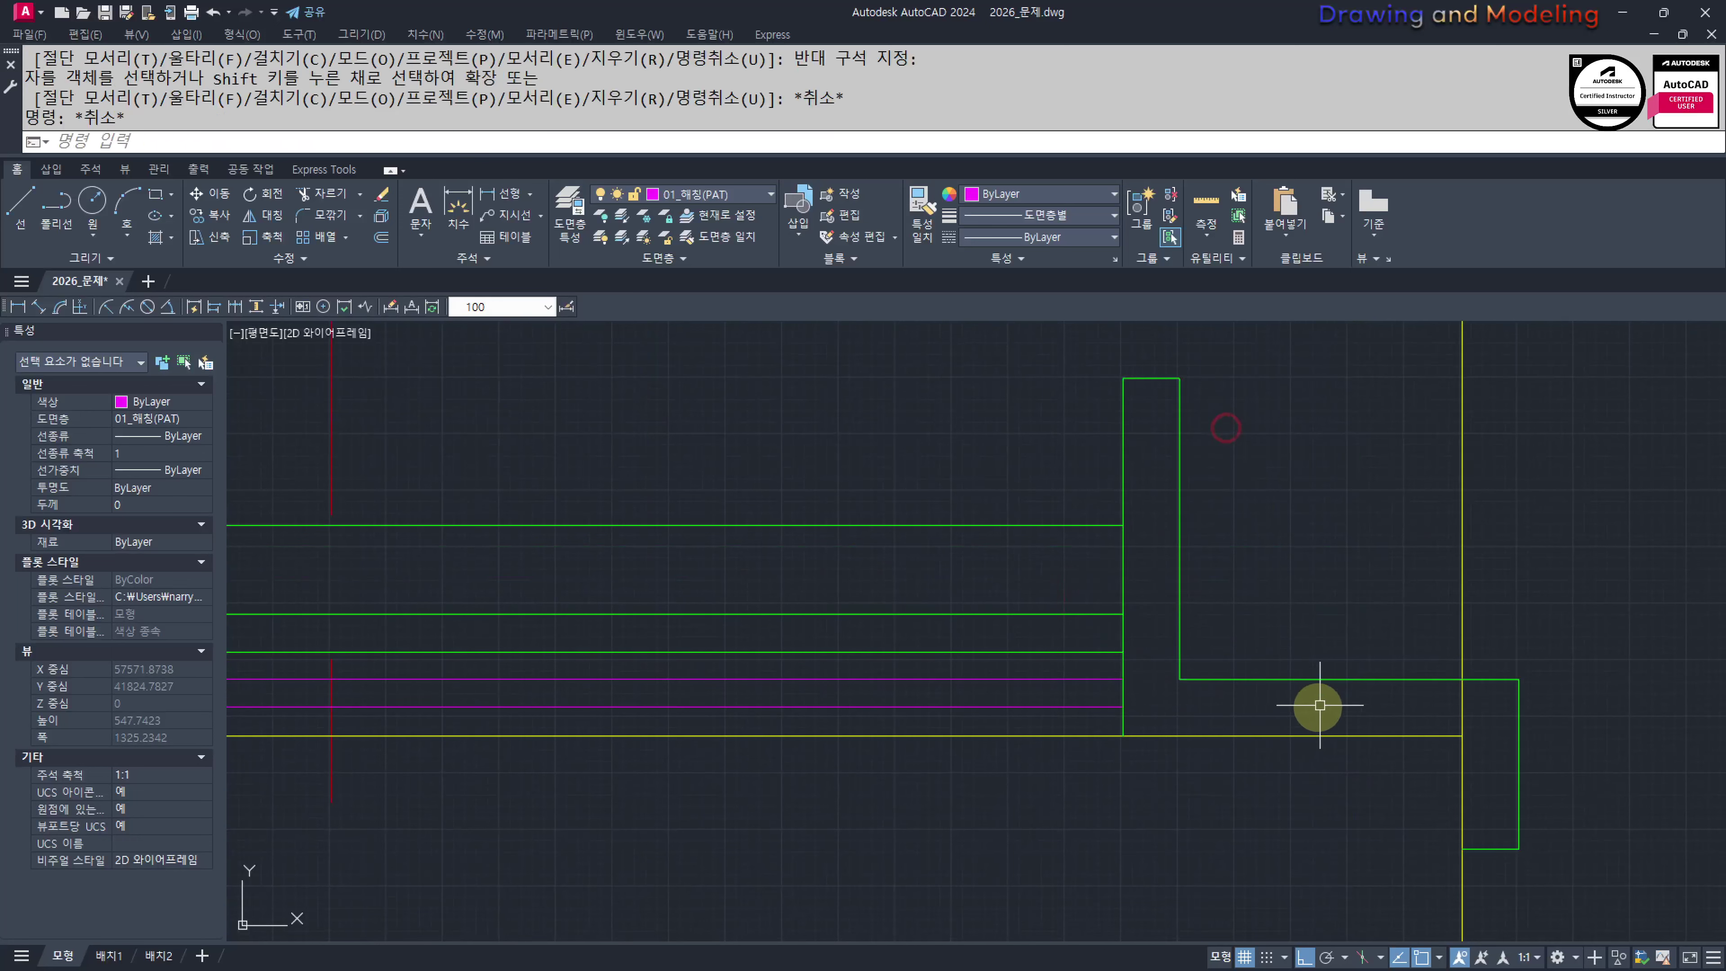
key(Return)
click(1318, 707)
click(1294, 786)
key(Return)
key(Escape)
key(Escape)
Trim the elevation's right vertical yellow line above the horizontal yellow roof line
scroll(1222, 650, down, 2)
scroll(1303, 680, up, 3)
key(Return)
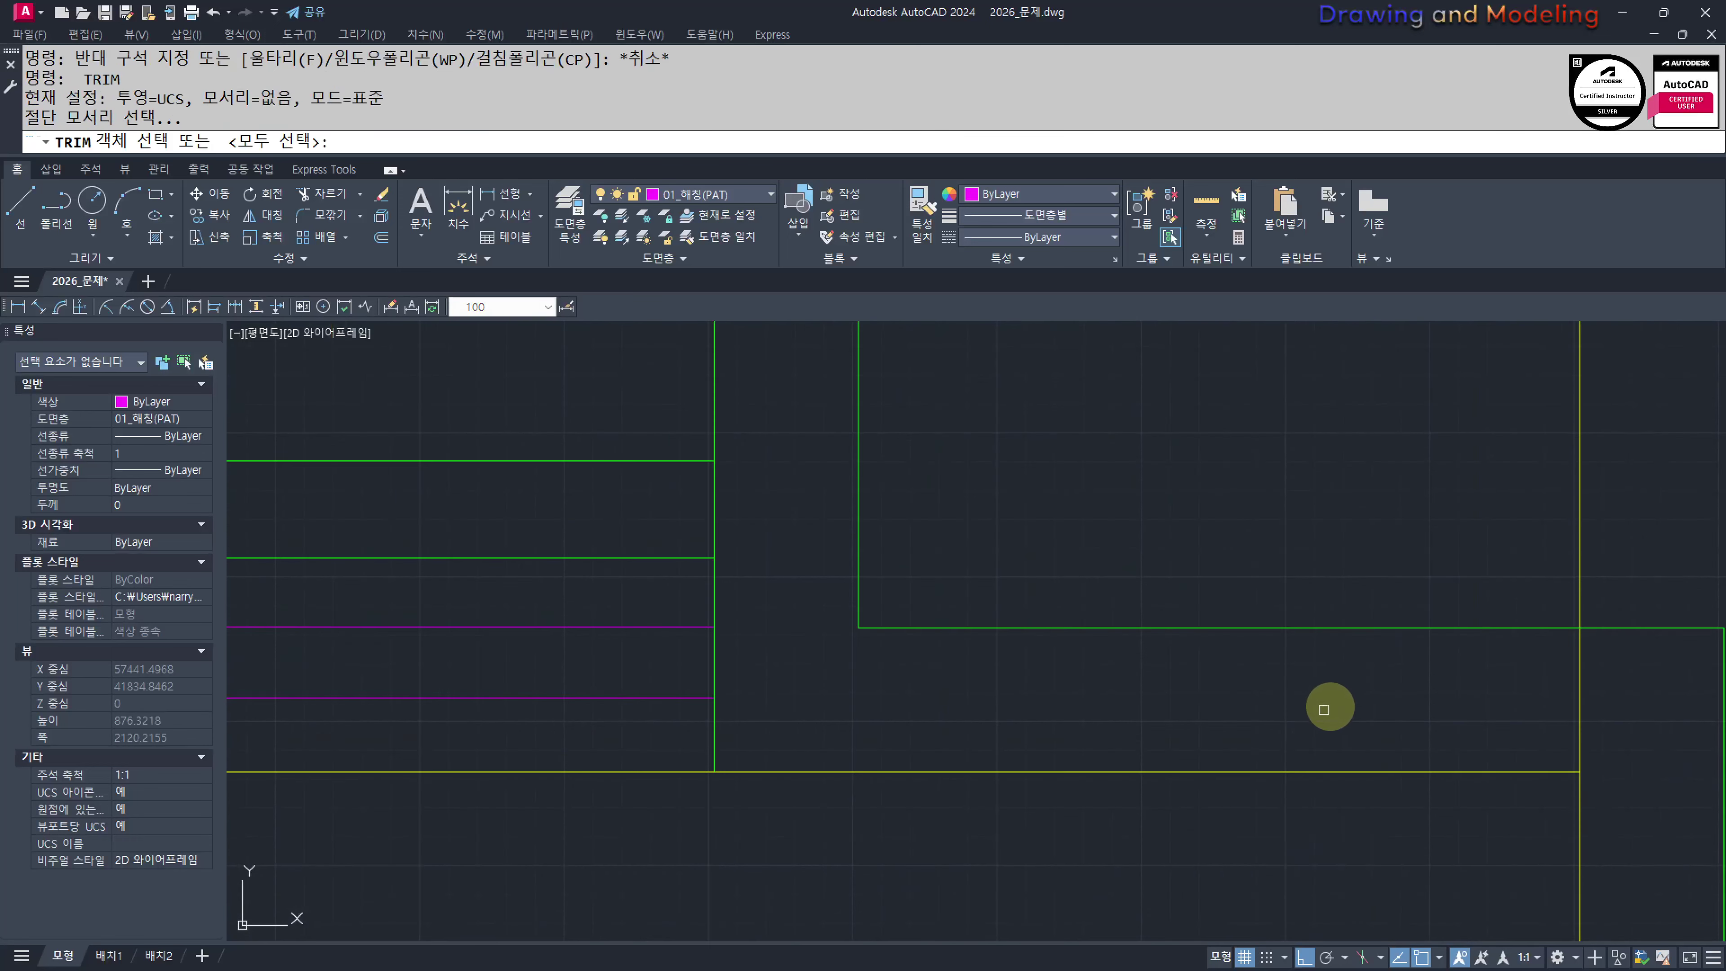
drag(1329, 709, 1252, 855)
scroll(1330, 775, down, 3)
key(Return)
drag(1493, 474, 1311, 584)
key(Escape)
key(Escape)
Review the elevation's roof edges and compare the section and elevation with the roof plans above them
scroll(1232, 650, down, 3)
scroll(1074, 687, down, 6)
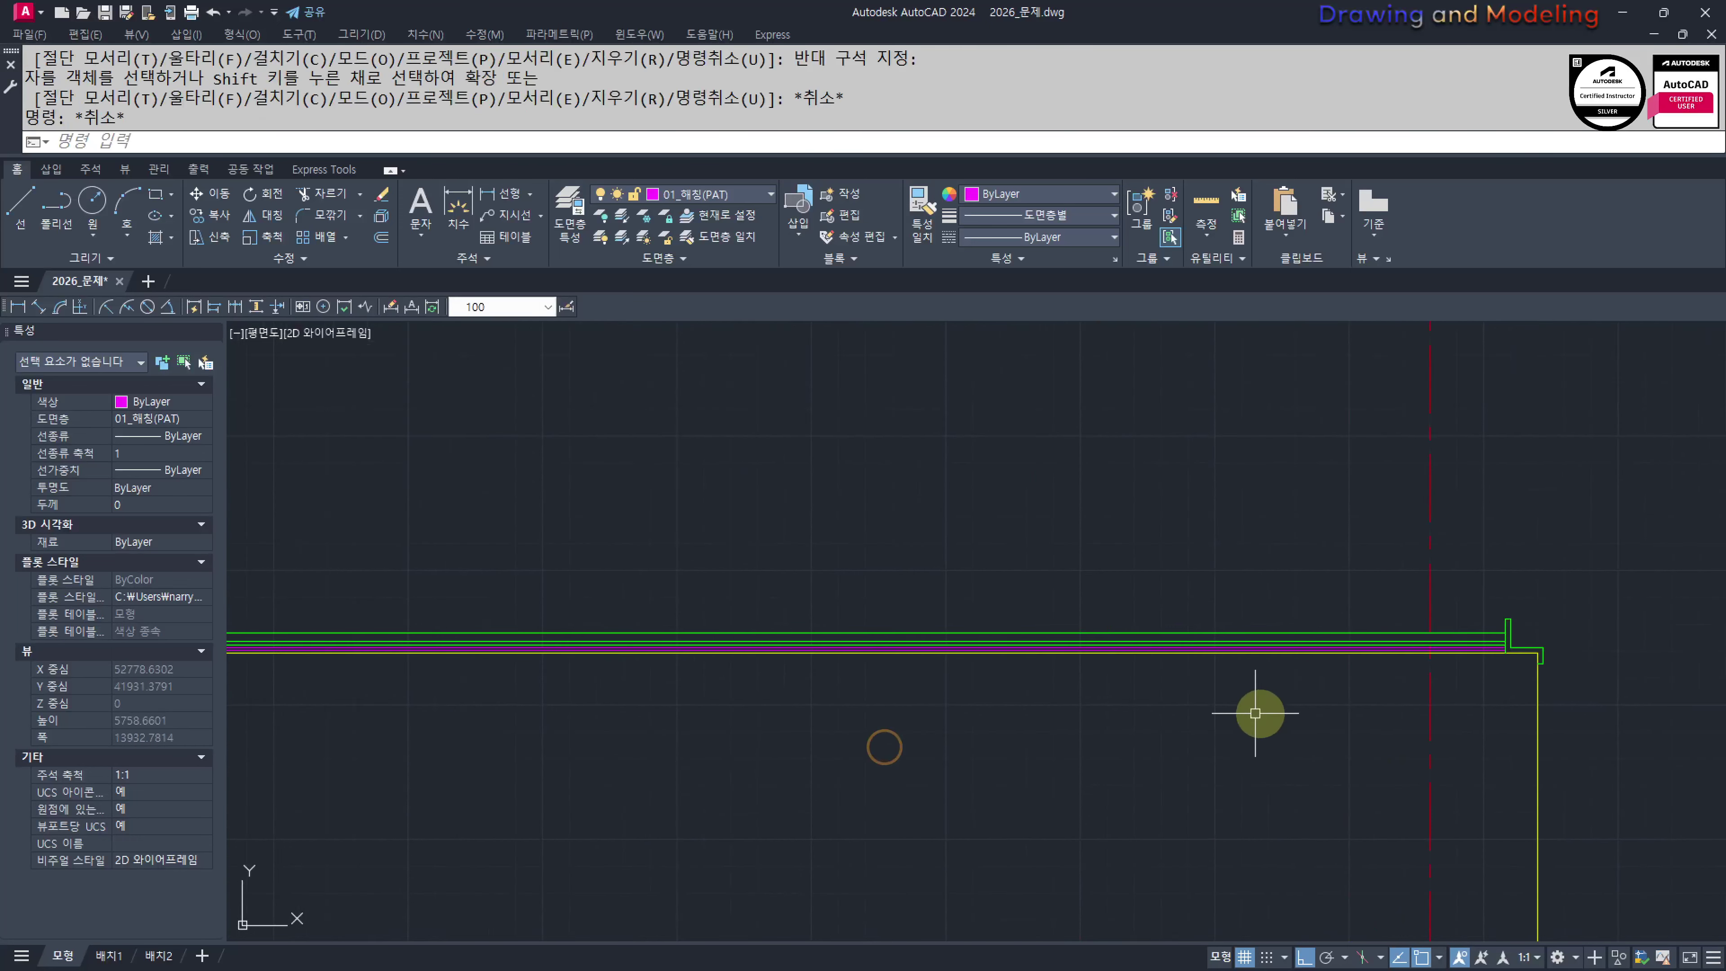
scroll(790, 705, down, 2)
middle_drag(496, 703, 835, 737)
middle_drag(794, 693, 981, 755)
middle_drag(1301, 788, 1137, 720)
middle_drag(1084, 670, 1246, 668)
middle_drag(1359, 631, 1318, 668)
click(1350, 521)
click(1407, 546)
key(Escape)
key(Escape)
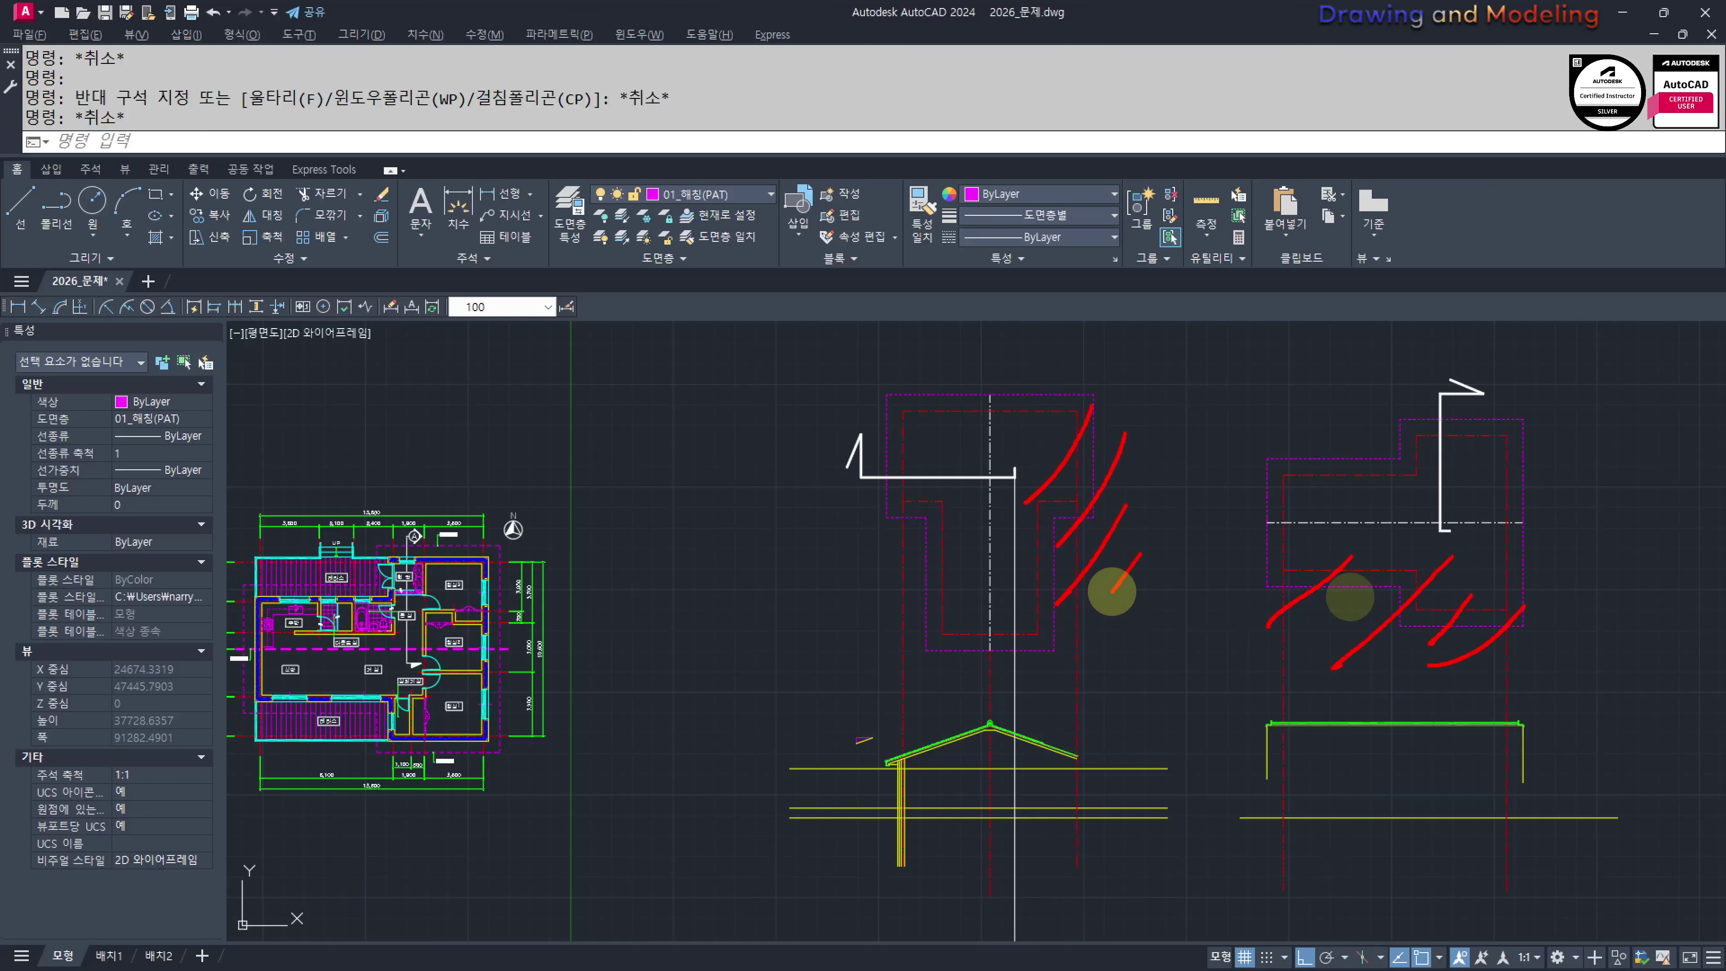
key(Escape)
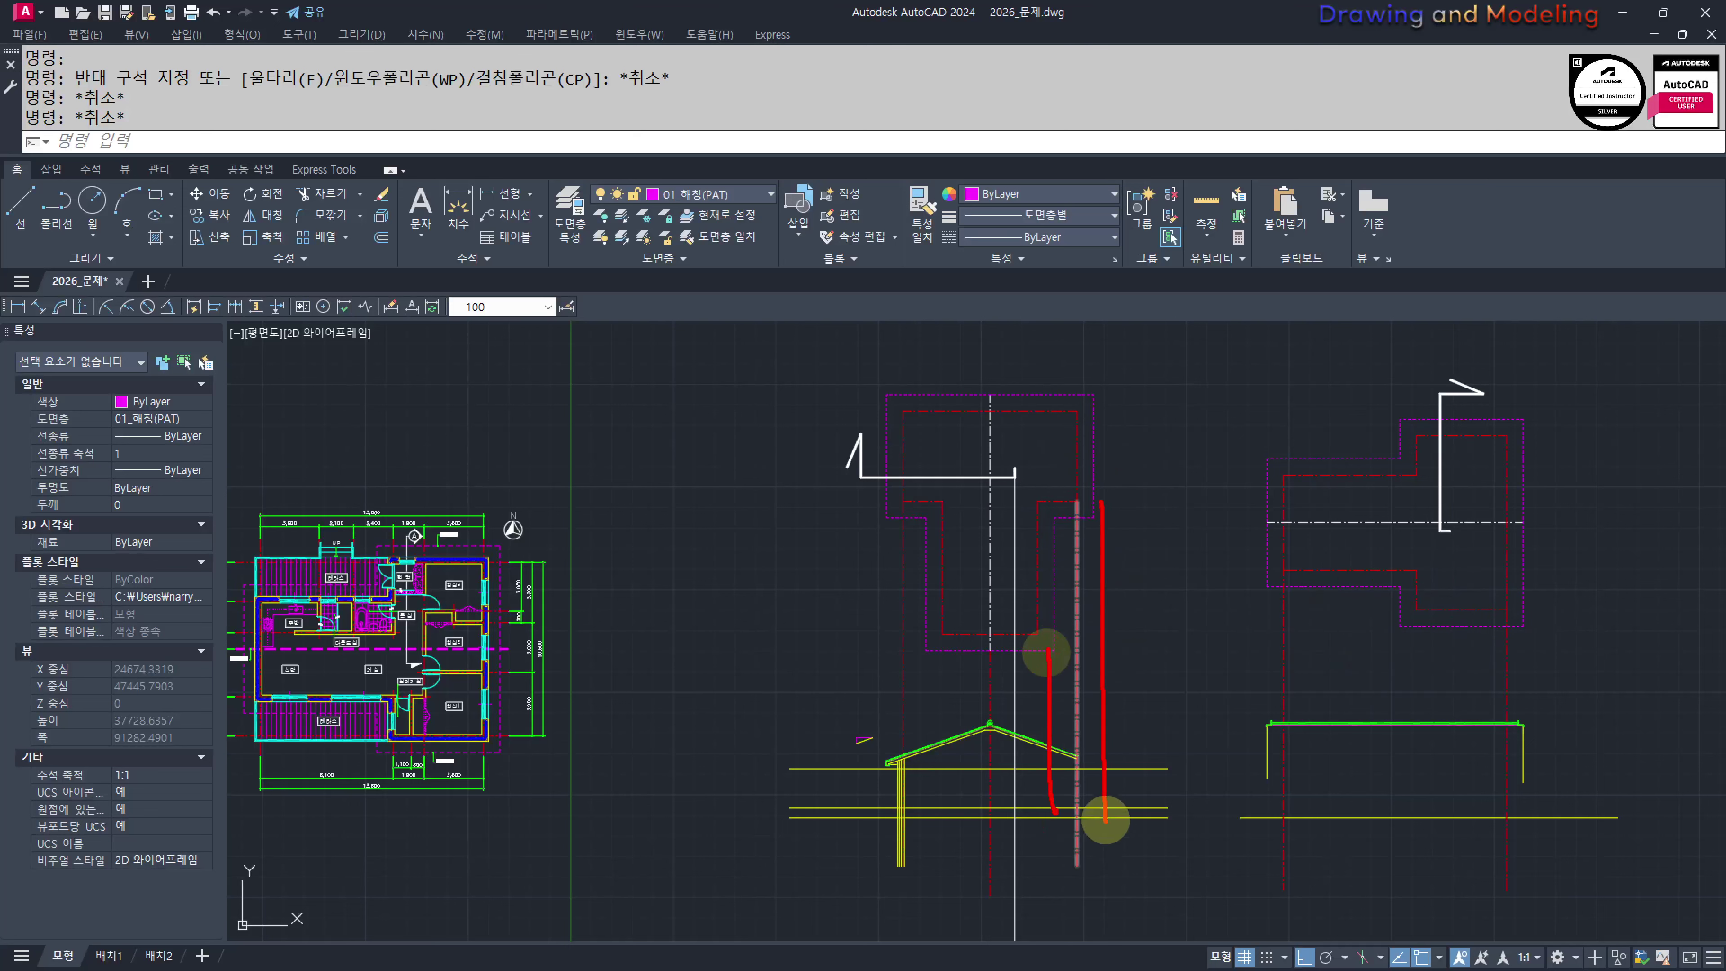
Draw vertical projection lines from the roof plan's inner and outer right eave corners down through the section
middle_drag(1155, 697, 1216, 670)
text(l)
key(Return)
click(1114, 620)
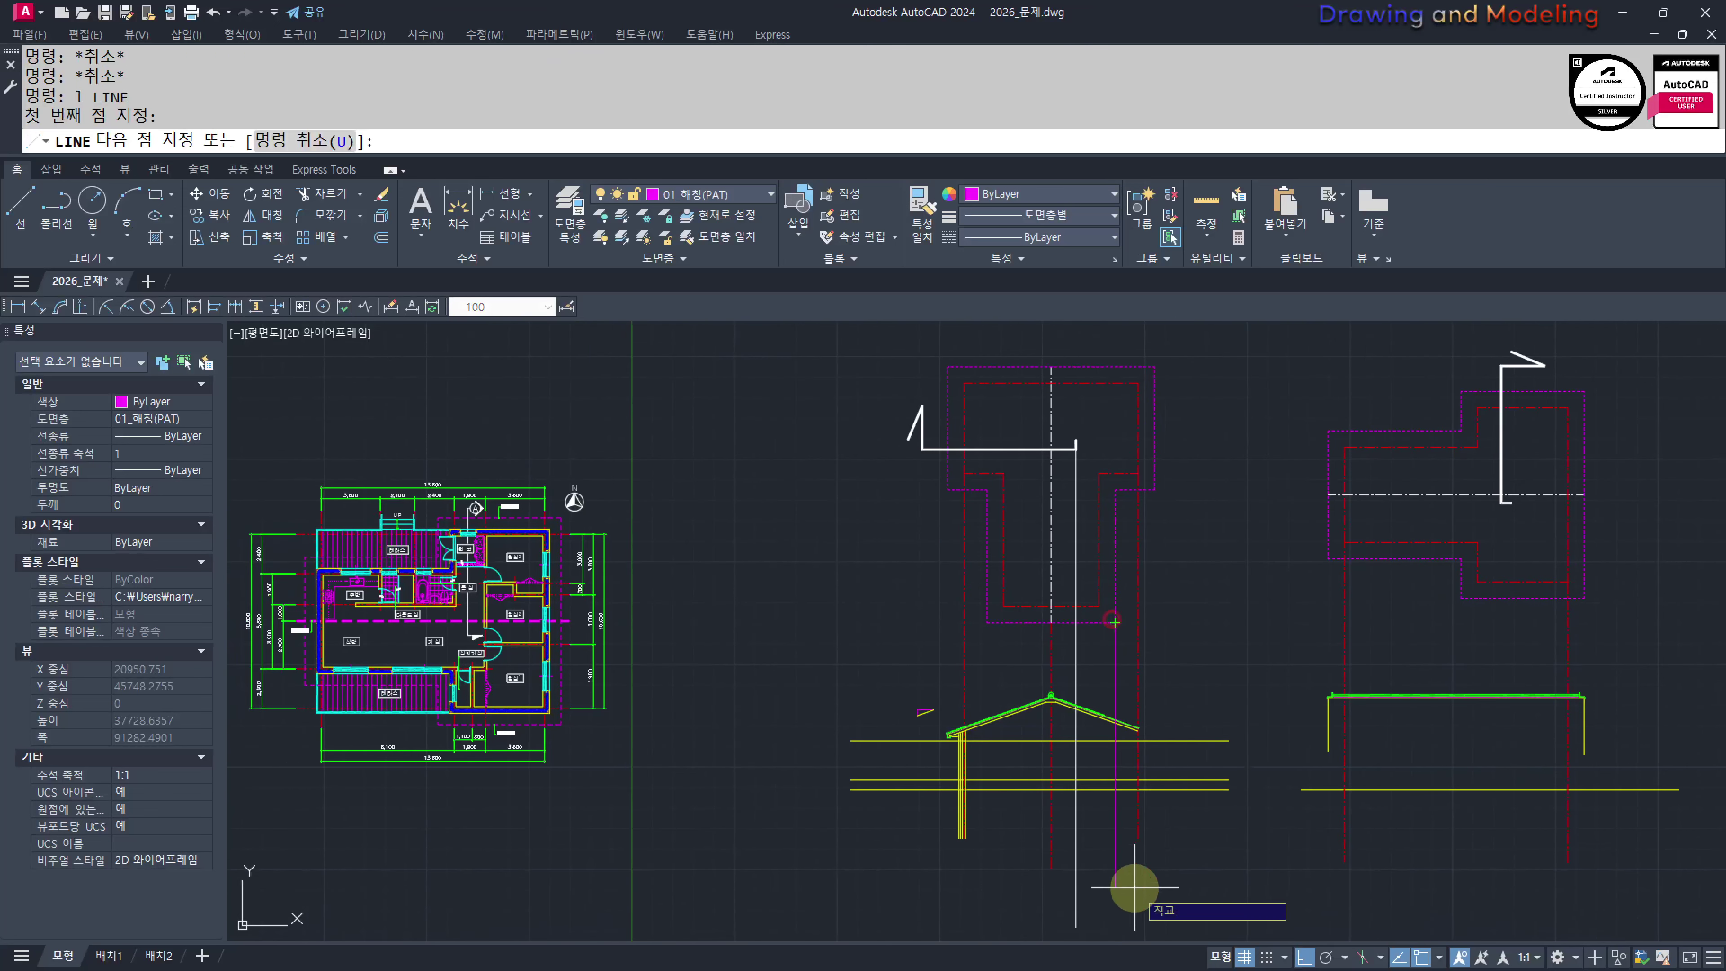
key(Escape)
key(Escape)
scroll(1257, 680, up, 4)
key(Return)
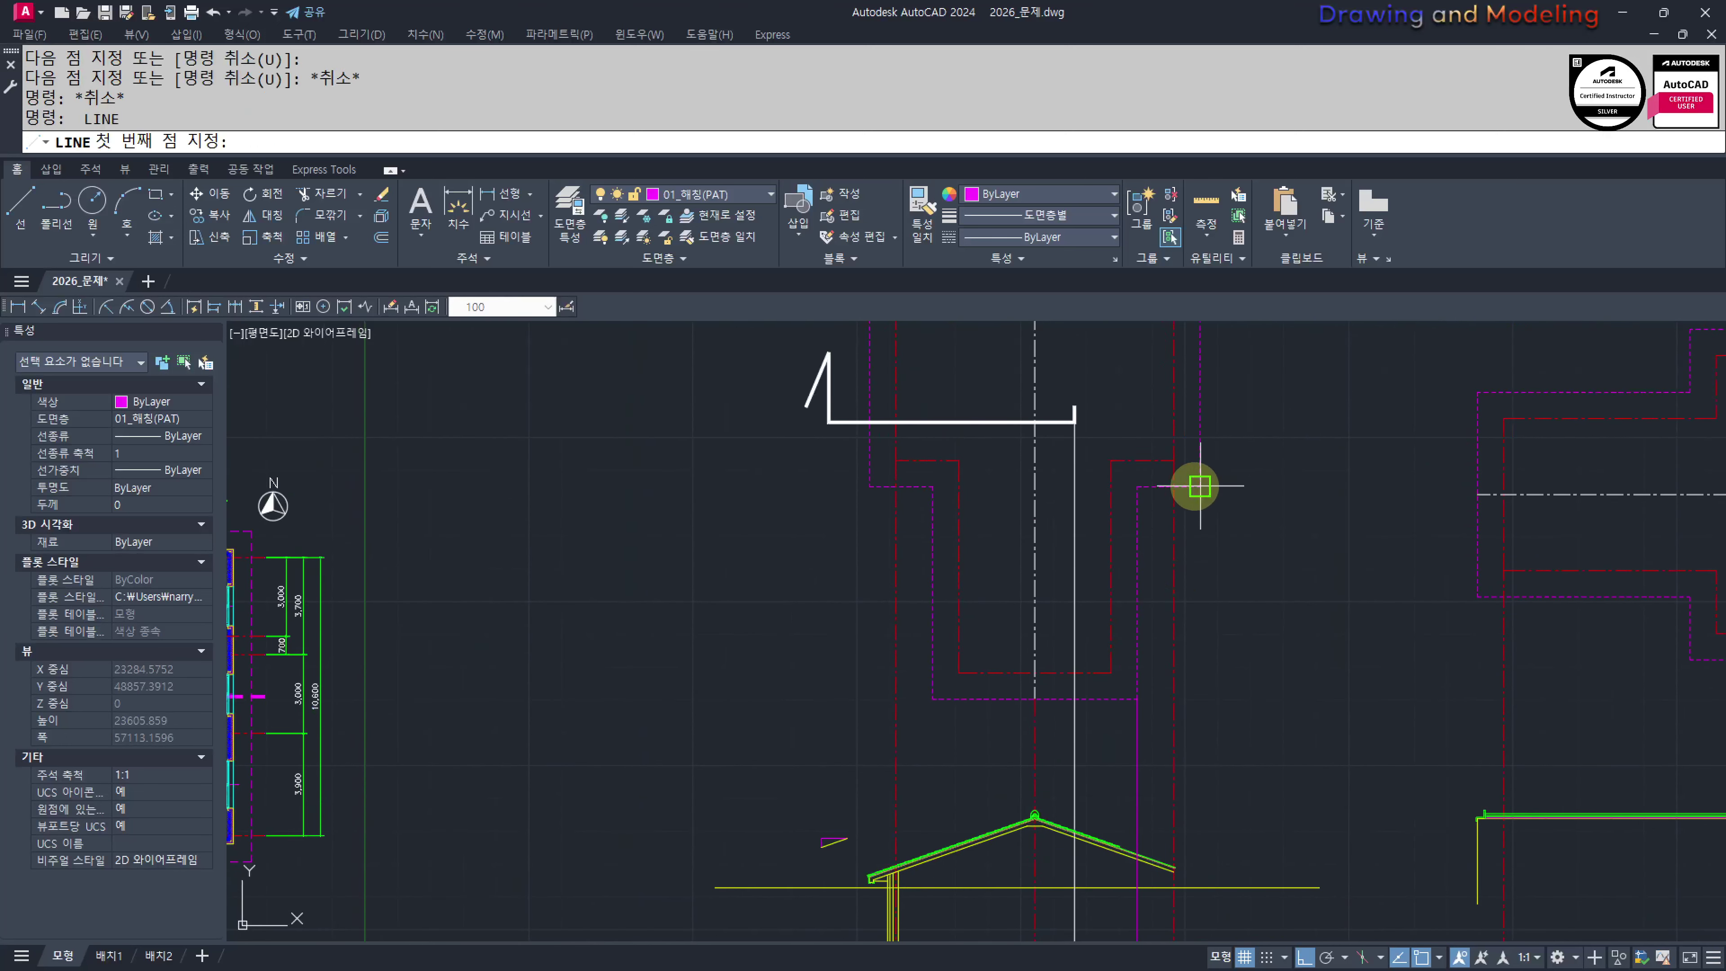
scroll(1193, 686, up, 6)
key(Escape)
key(Escape)
Extend the section's yellow right roof slope line to the outer eave projection line
text(ex)
key(Return)
click(1272, 668)
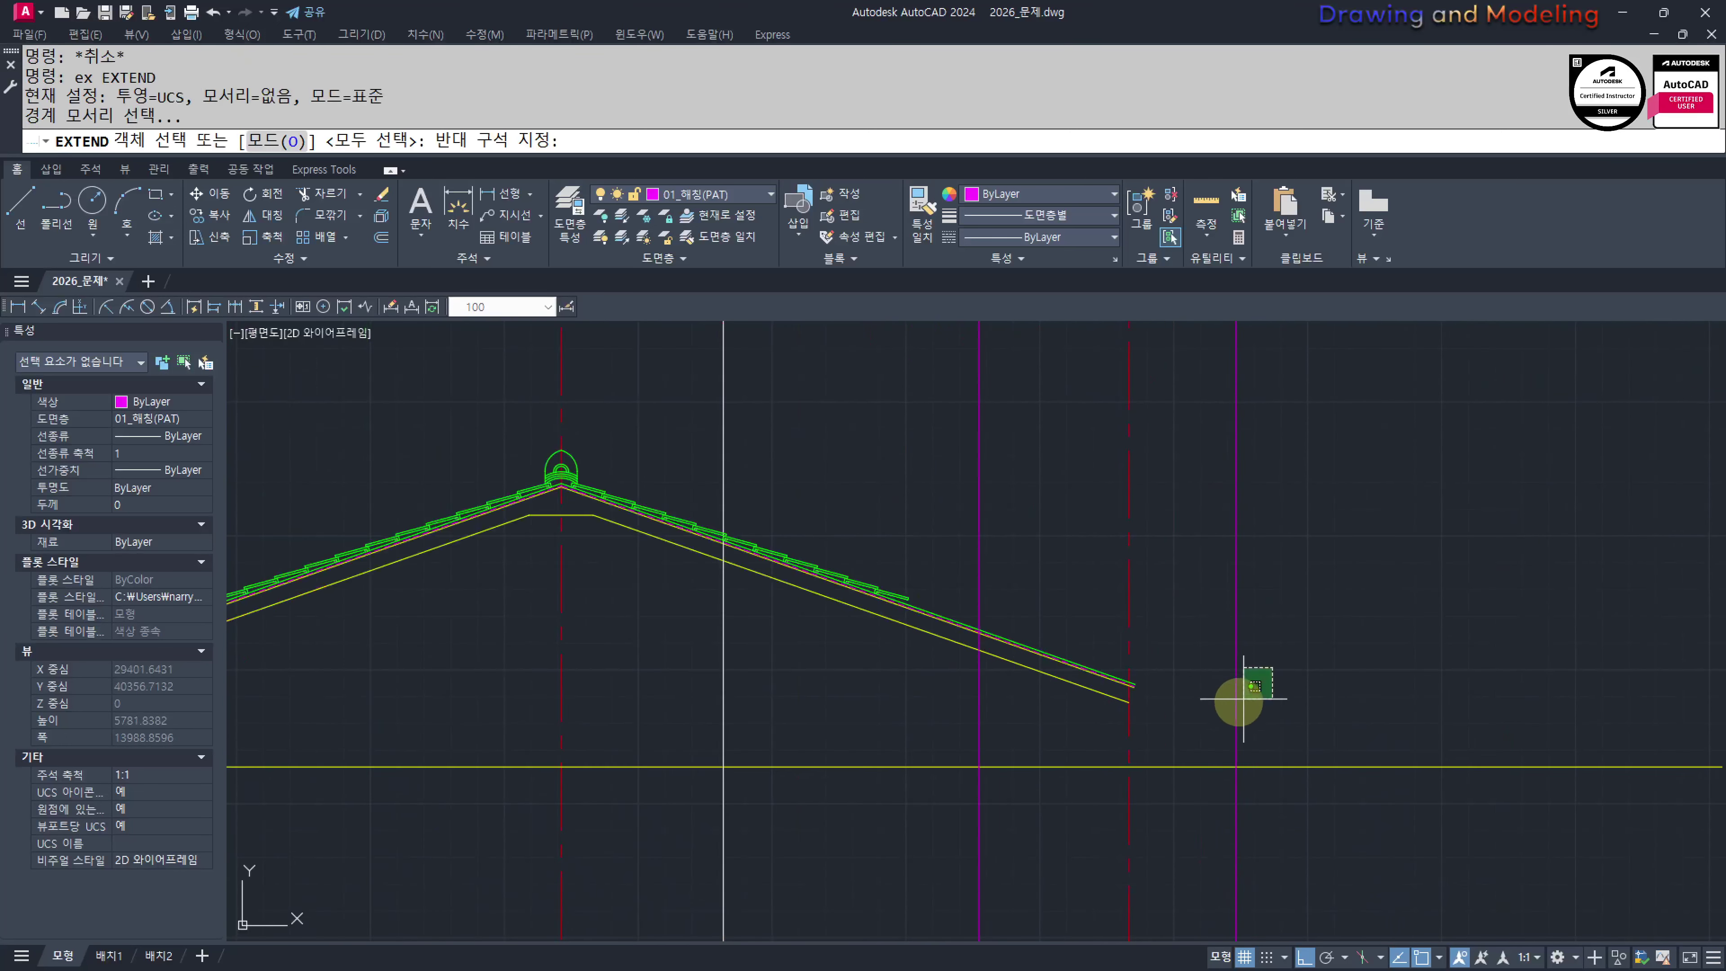
click(1241, 701)
key(Return)
scroll(1103, 695, up, 4)
click(1159, 670)
key(Escape)
scroll(1155, 694, down, 3)
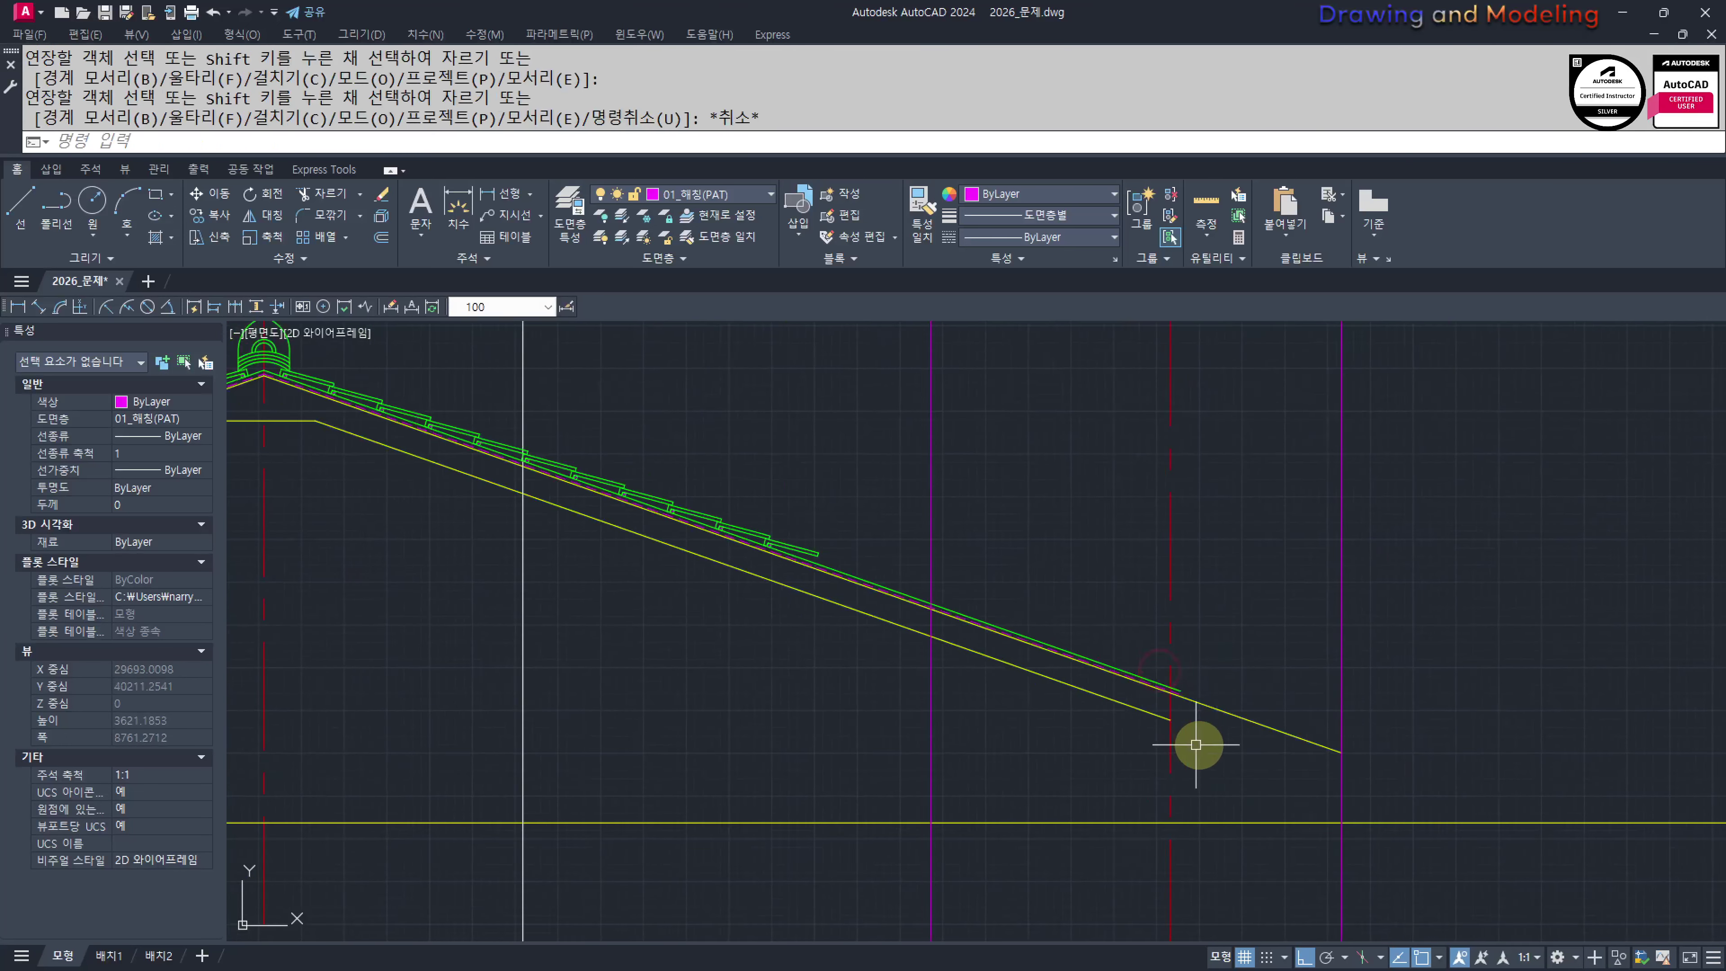
Draw horizontal construction lines through the right roof slope's intersections with the outer and inner eave projection lines
text(xl)
key(Return)
text(h)
key(Return)
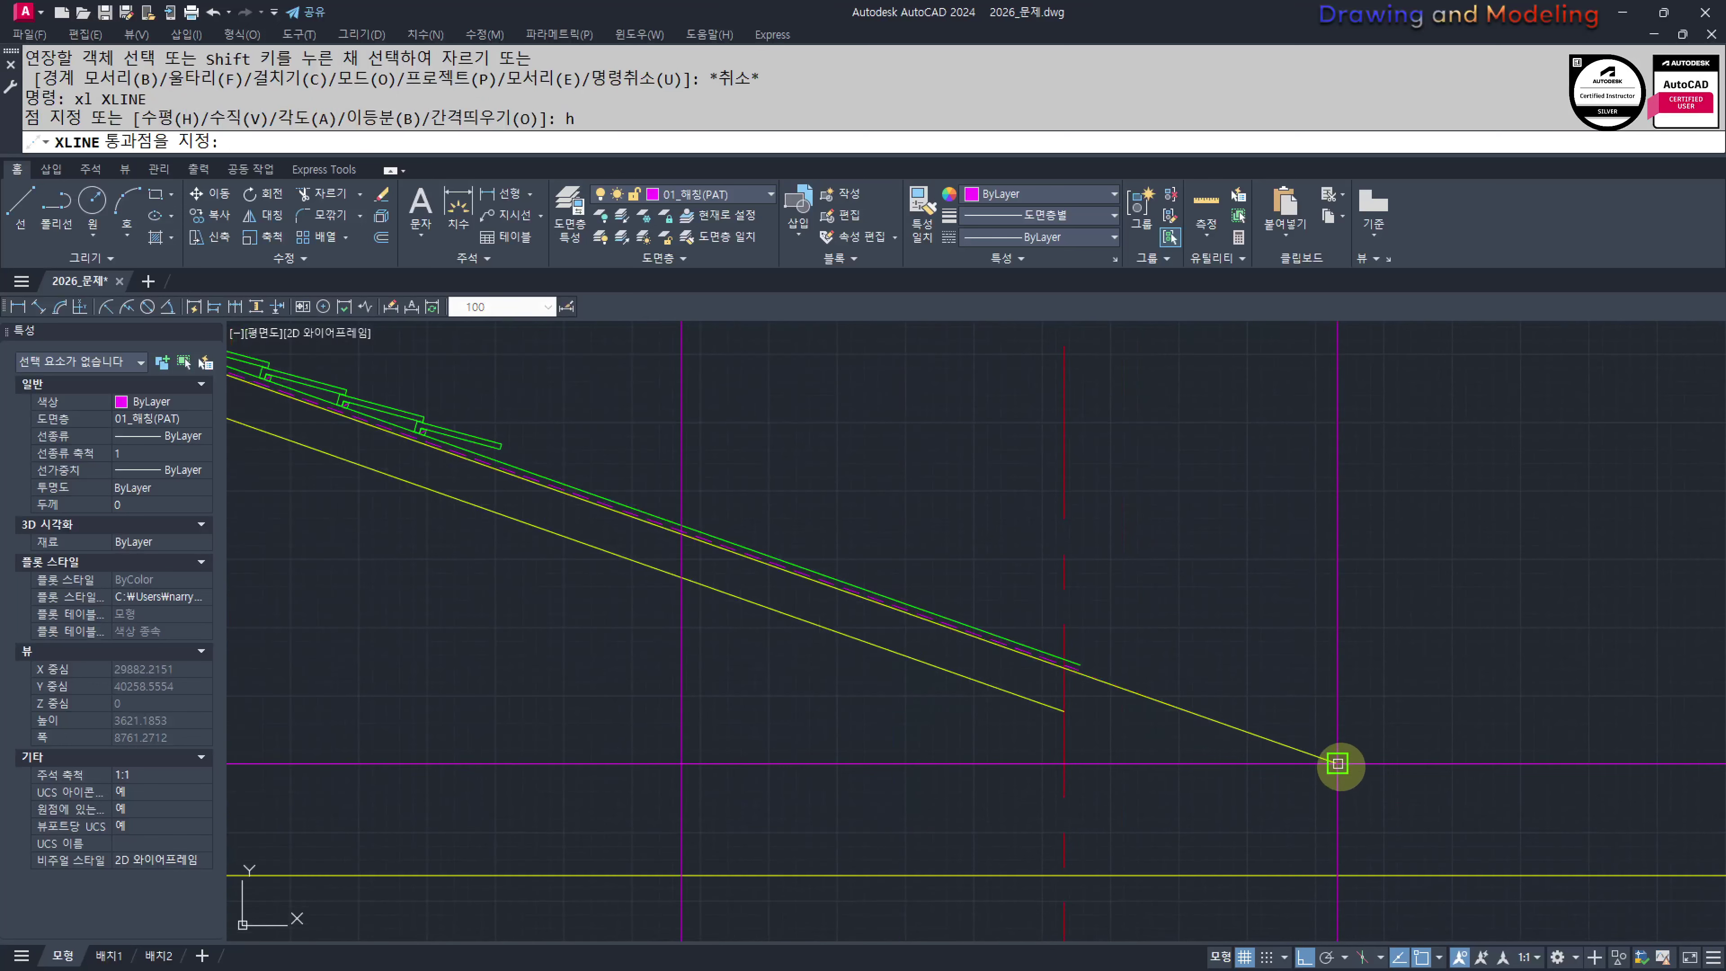
scroll(936, 751, up, 5)
click(863, 652)
key(Escape)
key(Escape)
Match both horizontal eave construction lines to the properties of the yellow section lines
scroll(1128, 819, down, 3)
middle_drag(1102, 798, 934, 741)
text(mm)
click(896, 714)
click(1275, 586)
click(1178, 778)
key(Escape)
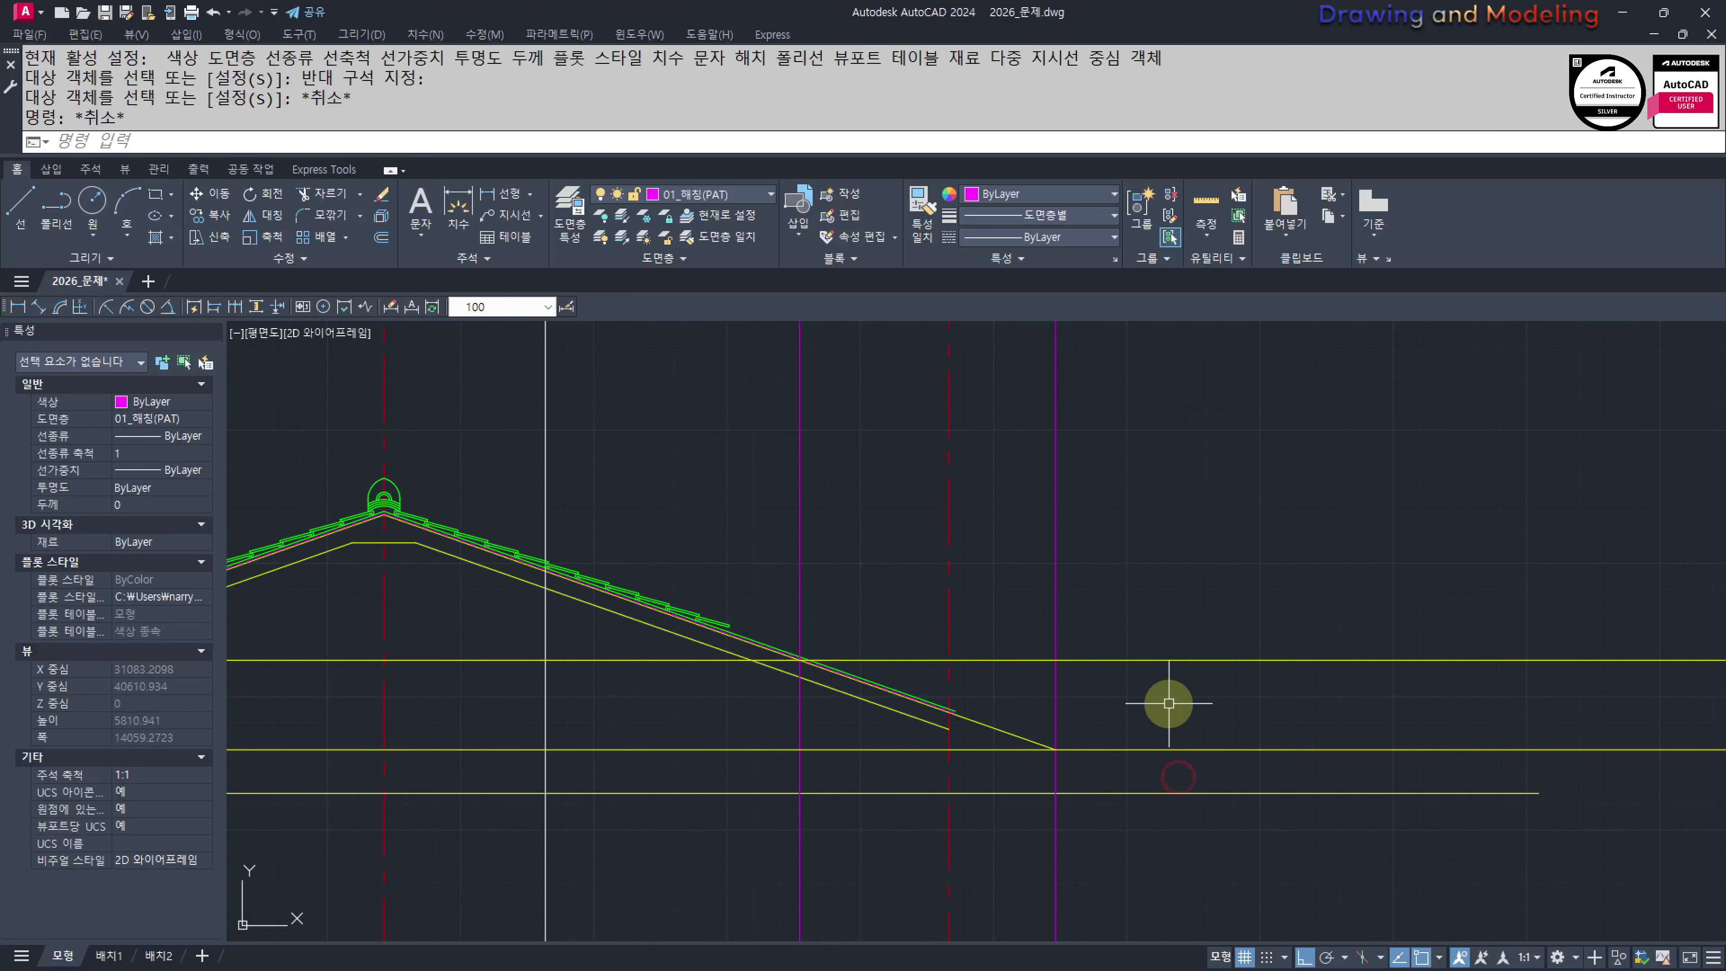
Offset both yellow horizontal eave lines 200 downward
text(op)
key(BackSpace)
key(Return)
text(200)
key(Return)
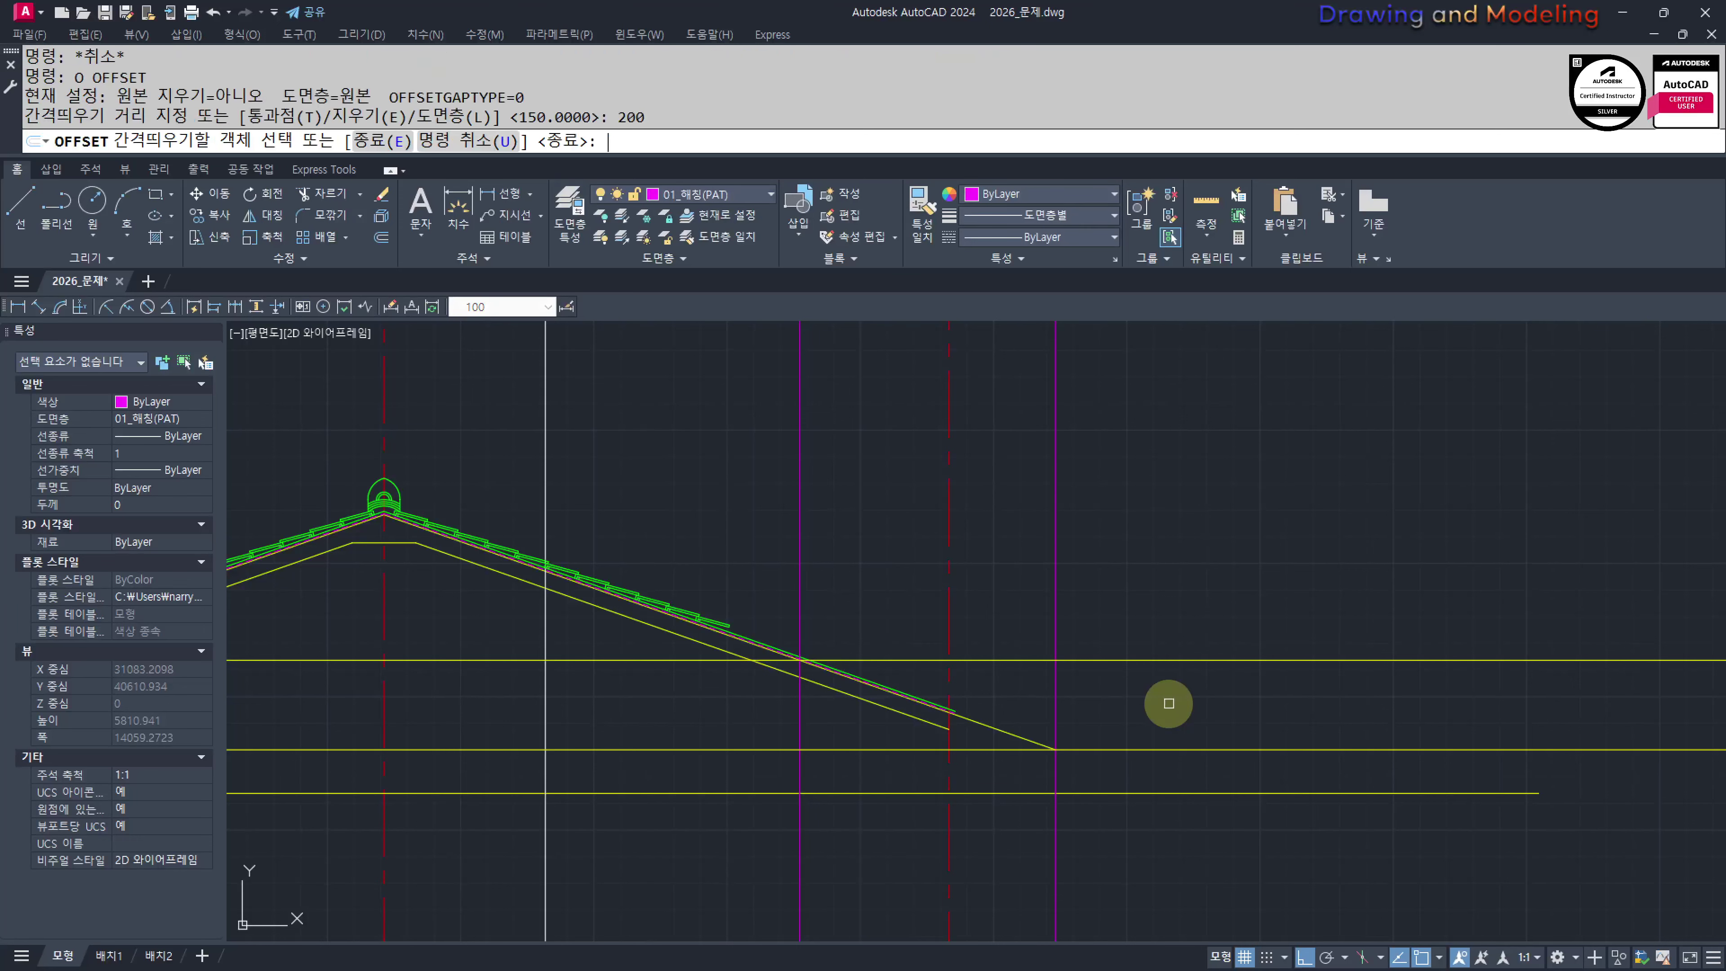
click(1228, 659)
click(1226, 710)
click(1225, 749)
click(1221, 778)
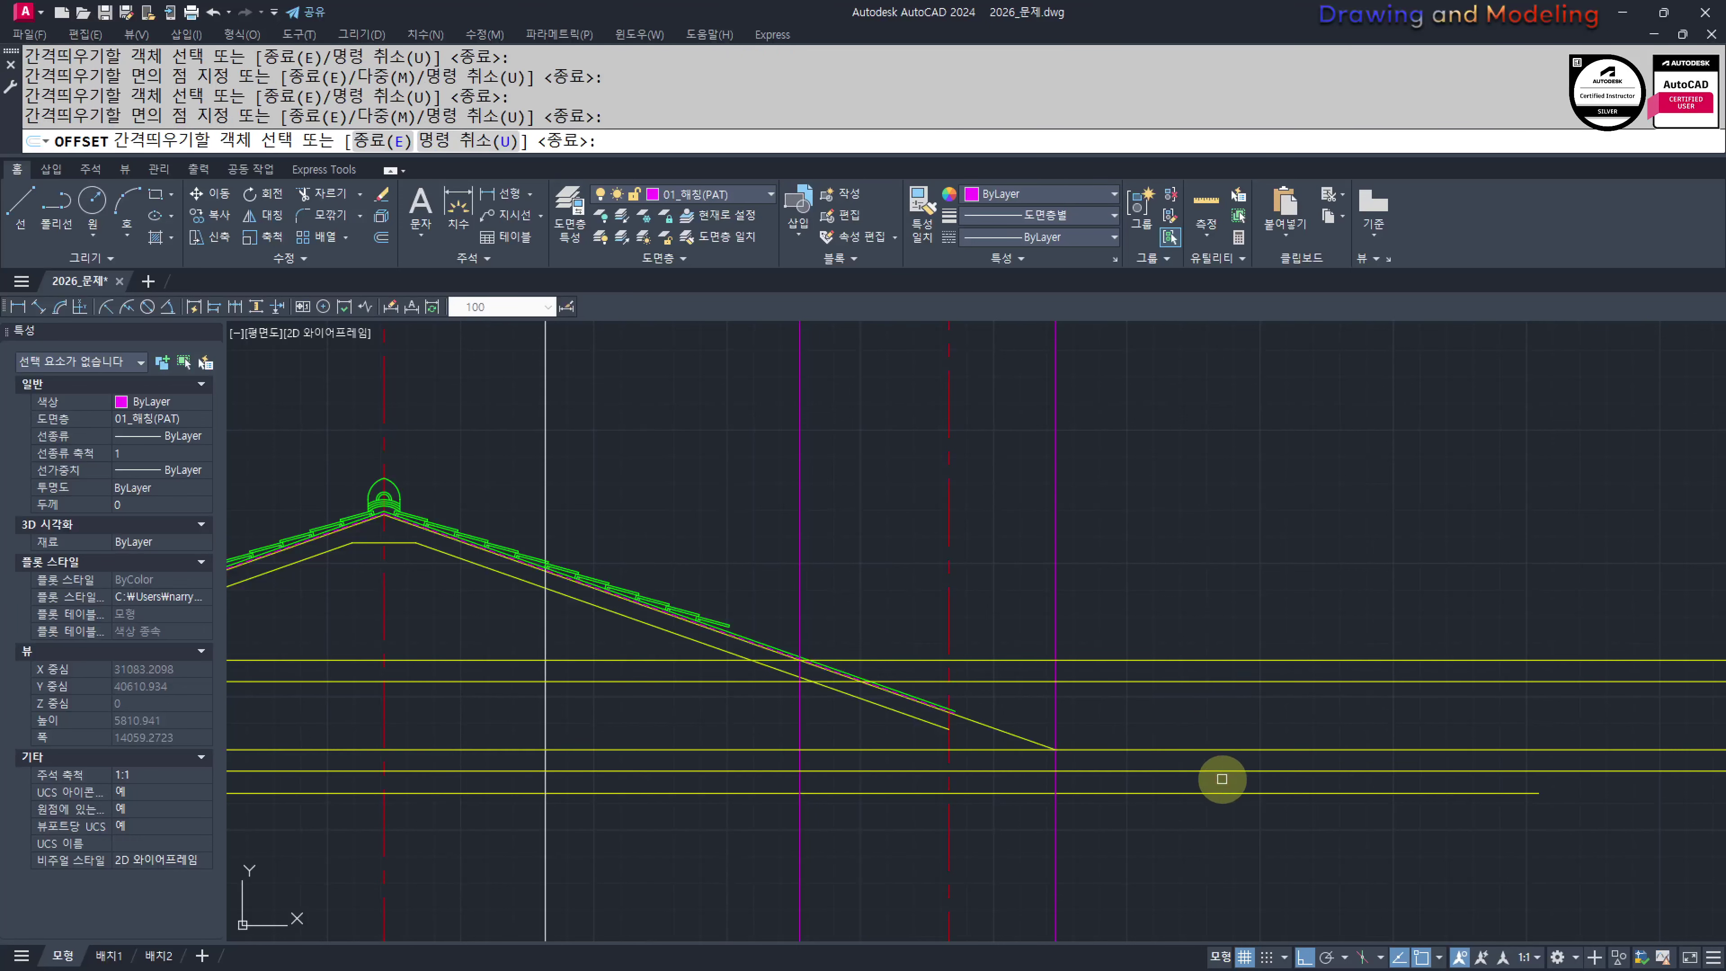
key(Escape)
key(Escape)
Draw a vertical projection line from the right roof plan's stepped outer eave corner down through the elevation
scroll(1094, 756, down, 2)
middle_drag(1498, 776, 978, 775)
scroll(1258, 775, down, 2)
middle_drag(1228, 724, 1212, 763)
text(l)
key(Return)
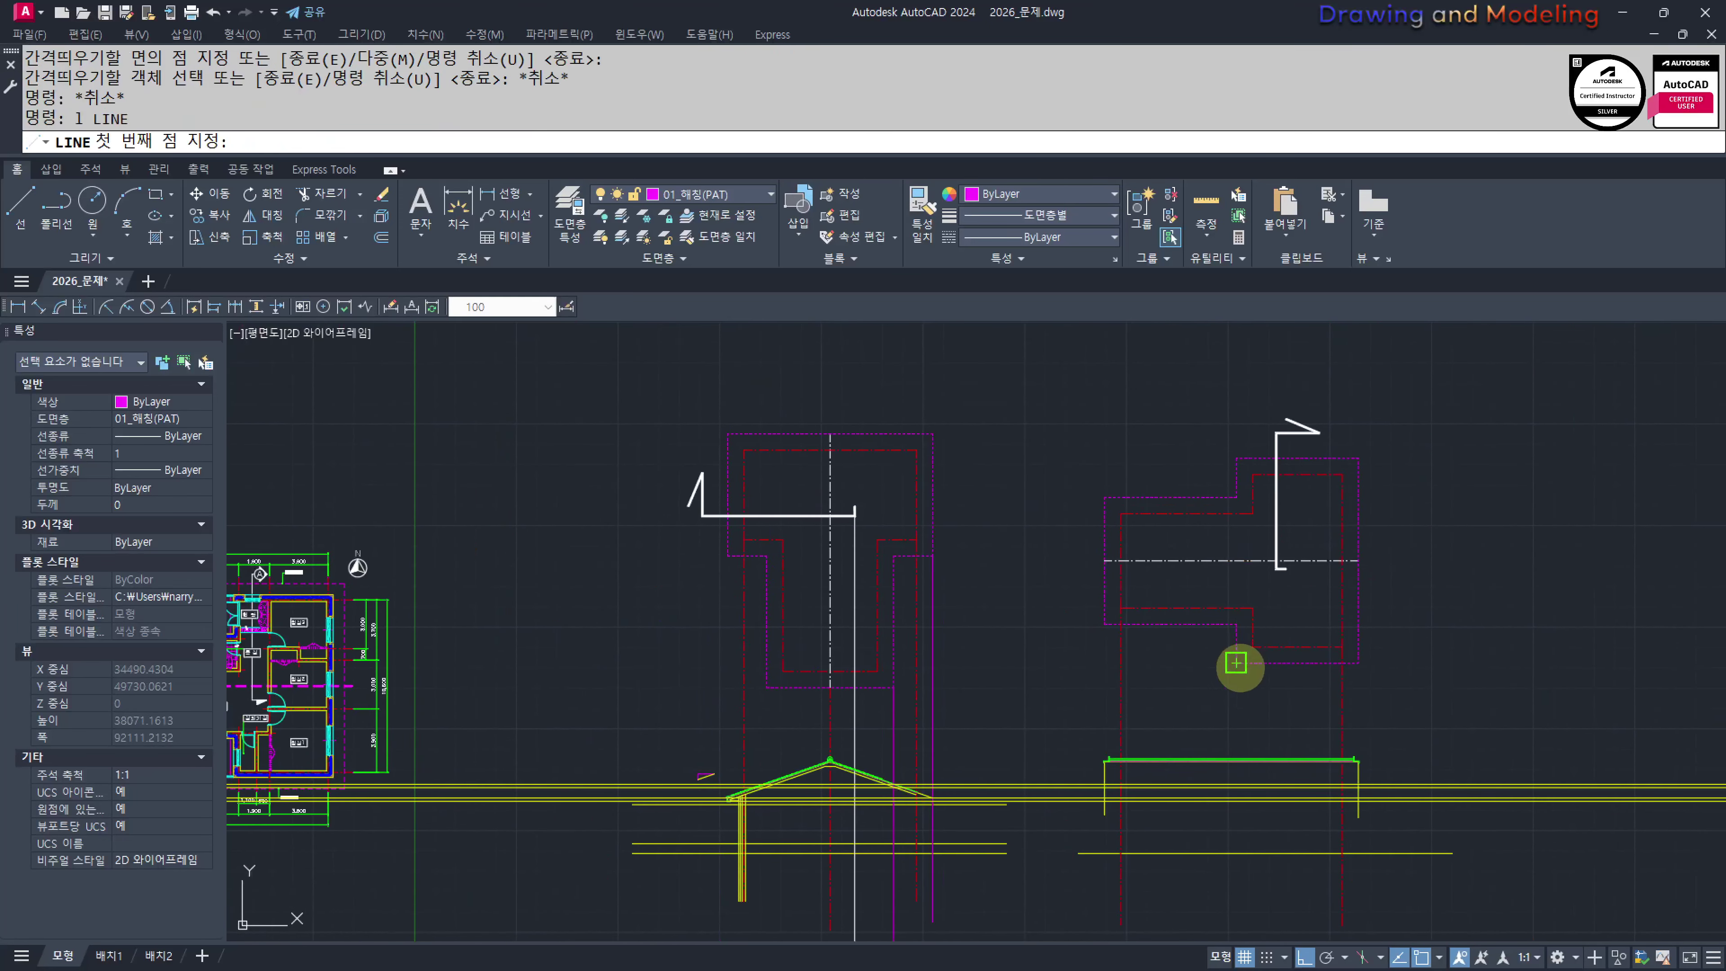
click(1236, 663)
click(1245, 904)
key(Escape)
key(Escape)
middle_drag(1073, 701, 1124, 714)
Draw a vertical projection line from the right roof plan's inner red dashed corner down through the elevation
scroll(1154, 741, up, 2)
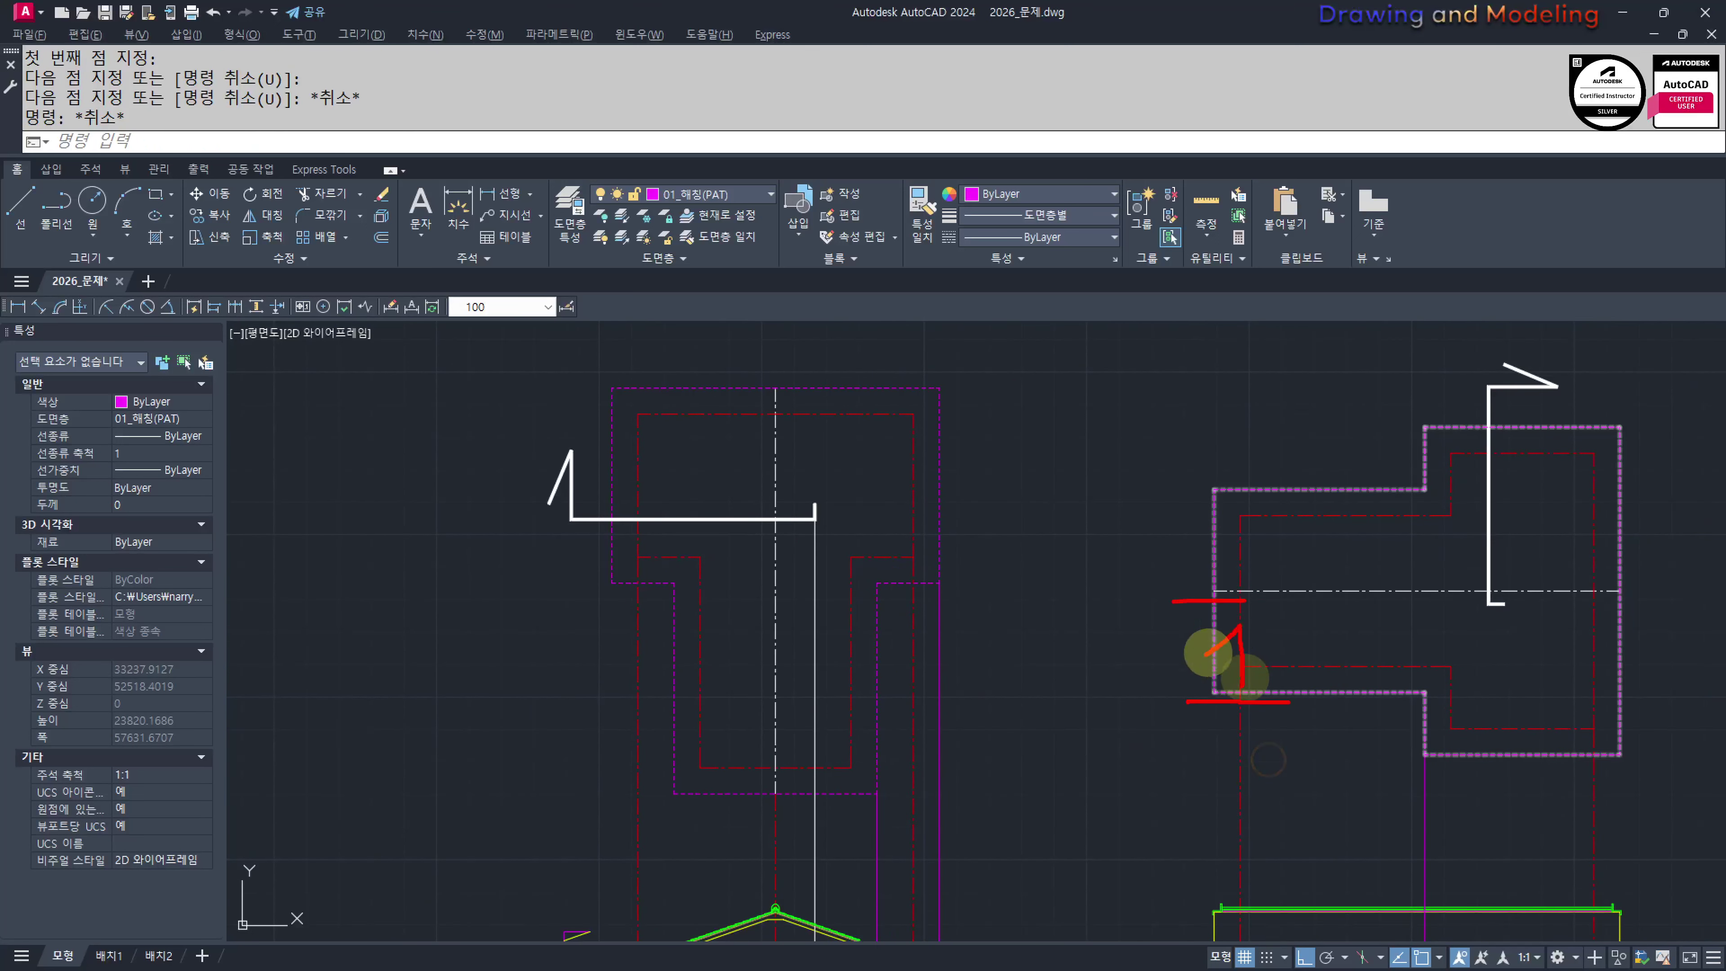
middle_drag(1310, 850, 1275, 725)
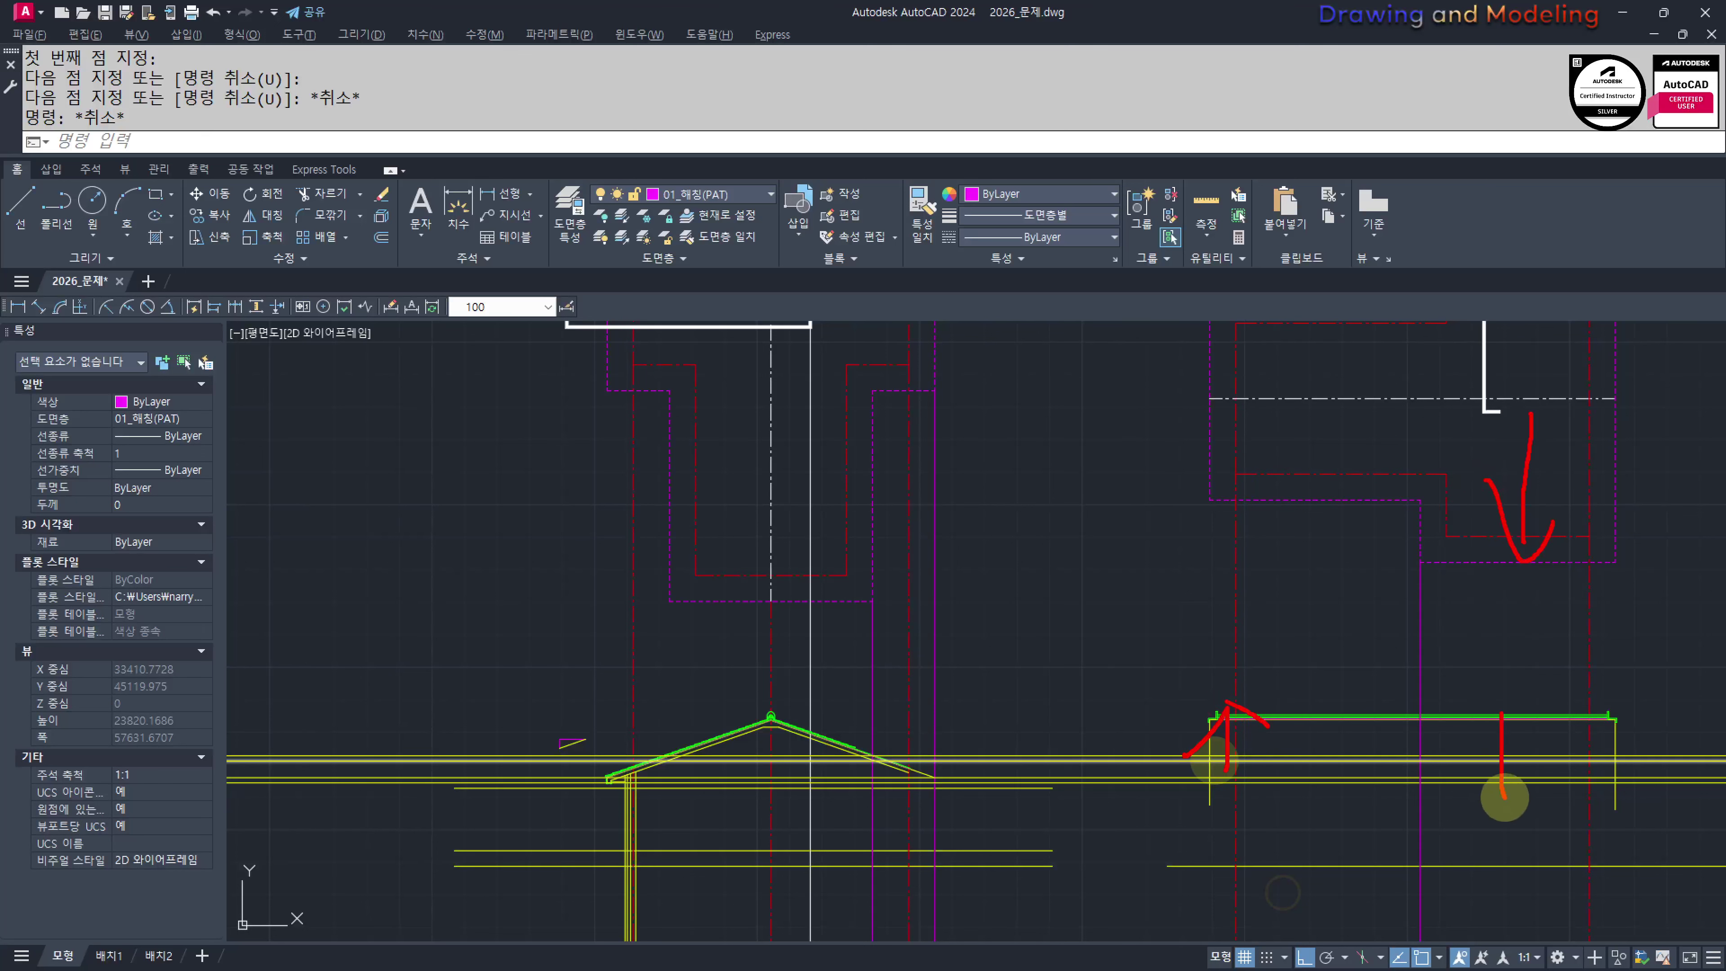
key(Escape)
middle_drag(1468, 720, 1445, 773)
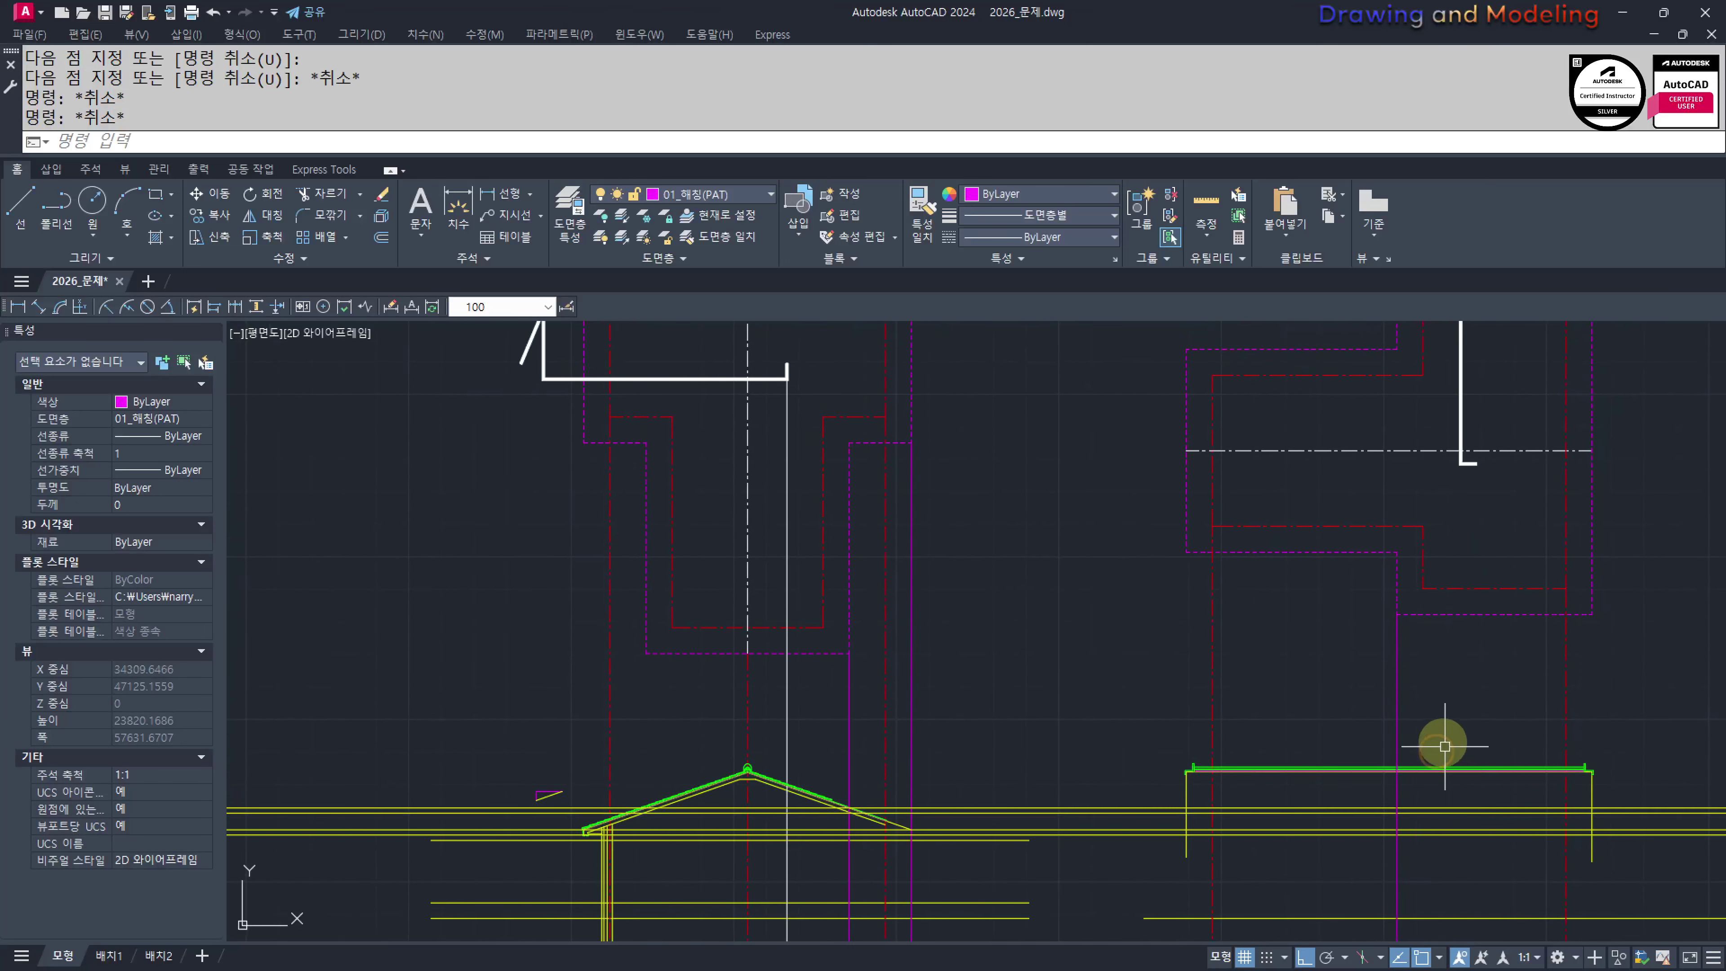
text(l)
key(Return)
click(1423, 587)
mouse_move(1406, 915)
middle_down()
mouse_move(1428, 751)
mouse_move(1470, 797)
middle_up()
click(1498, 849)
key(Escape)
key(Escape)
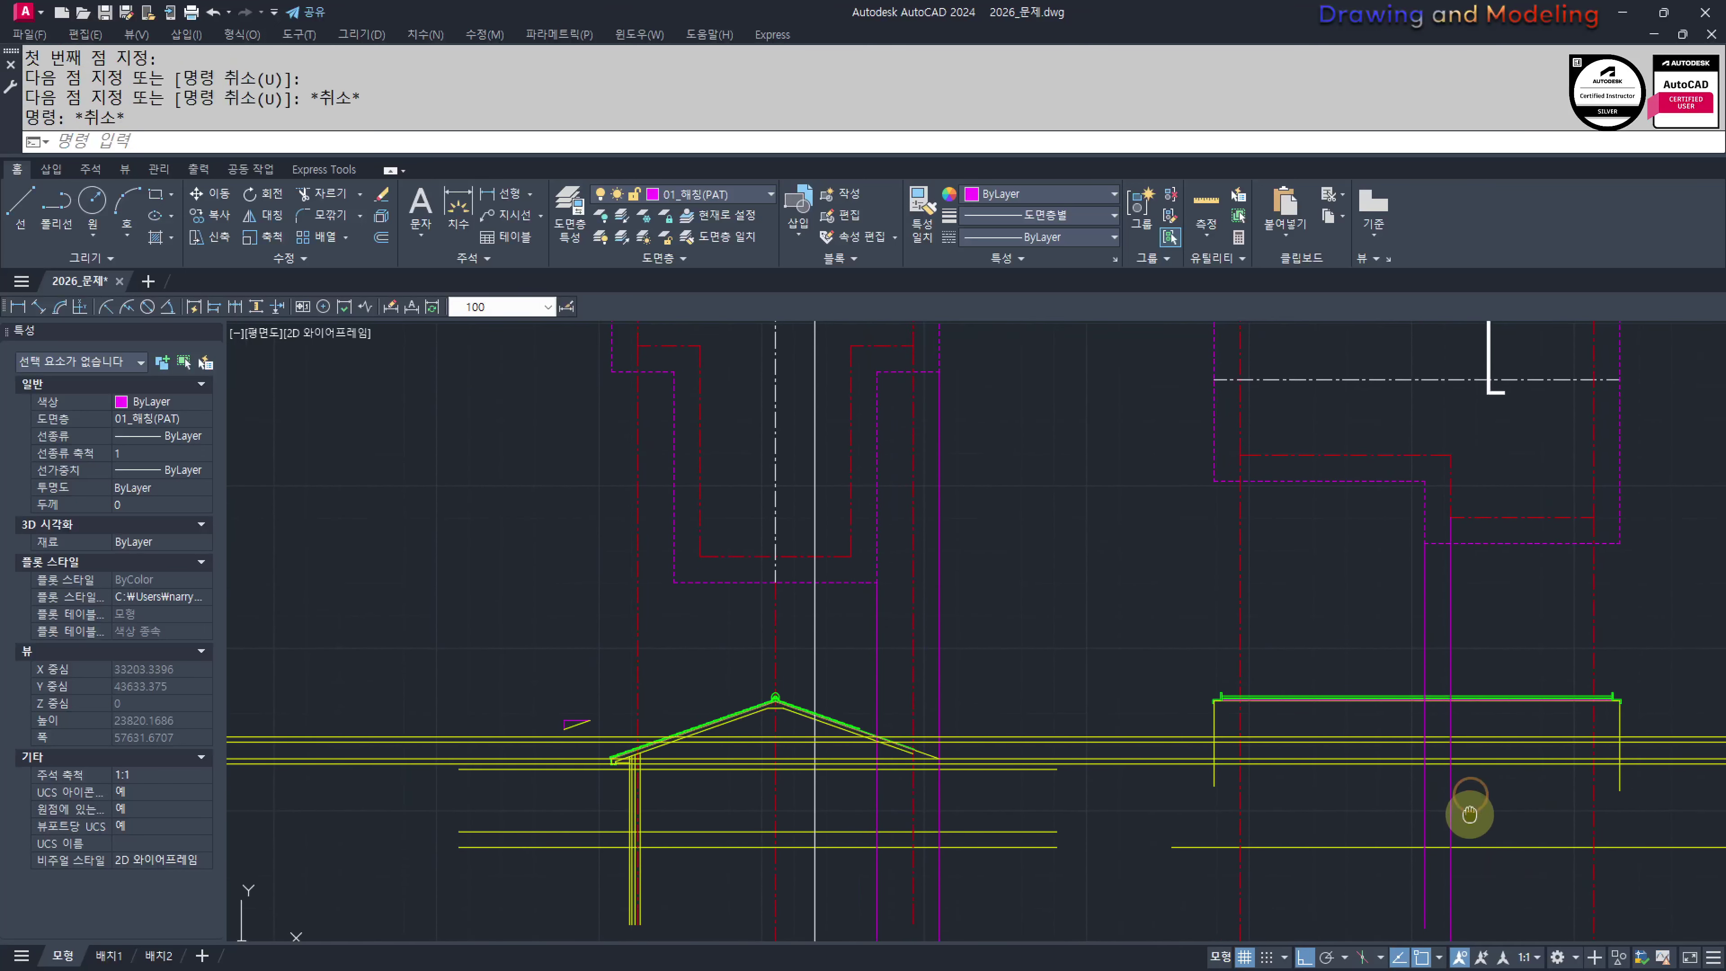
Match the inner corner's projection line to the elevation's red dashed centerline
text(mm)
key(Return)
click(1604, 794)
click(1576, 786)
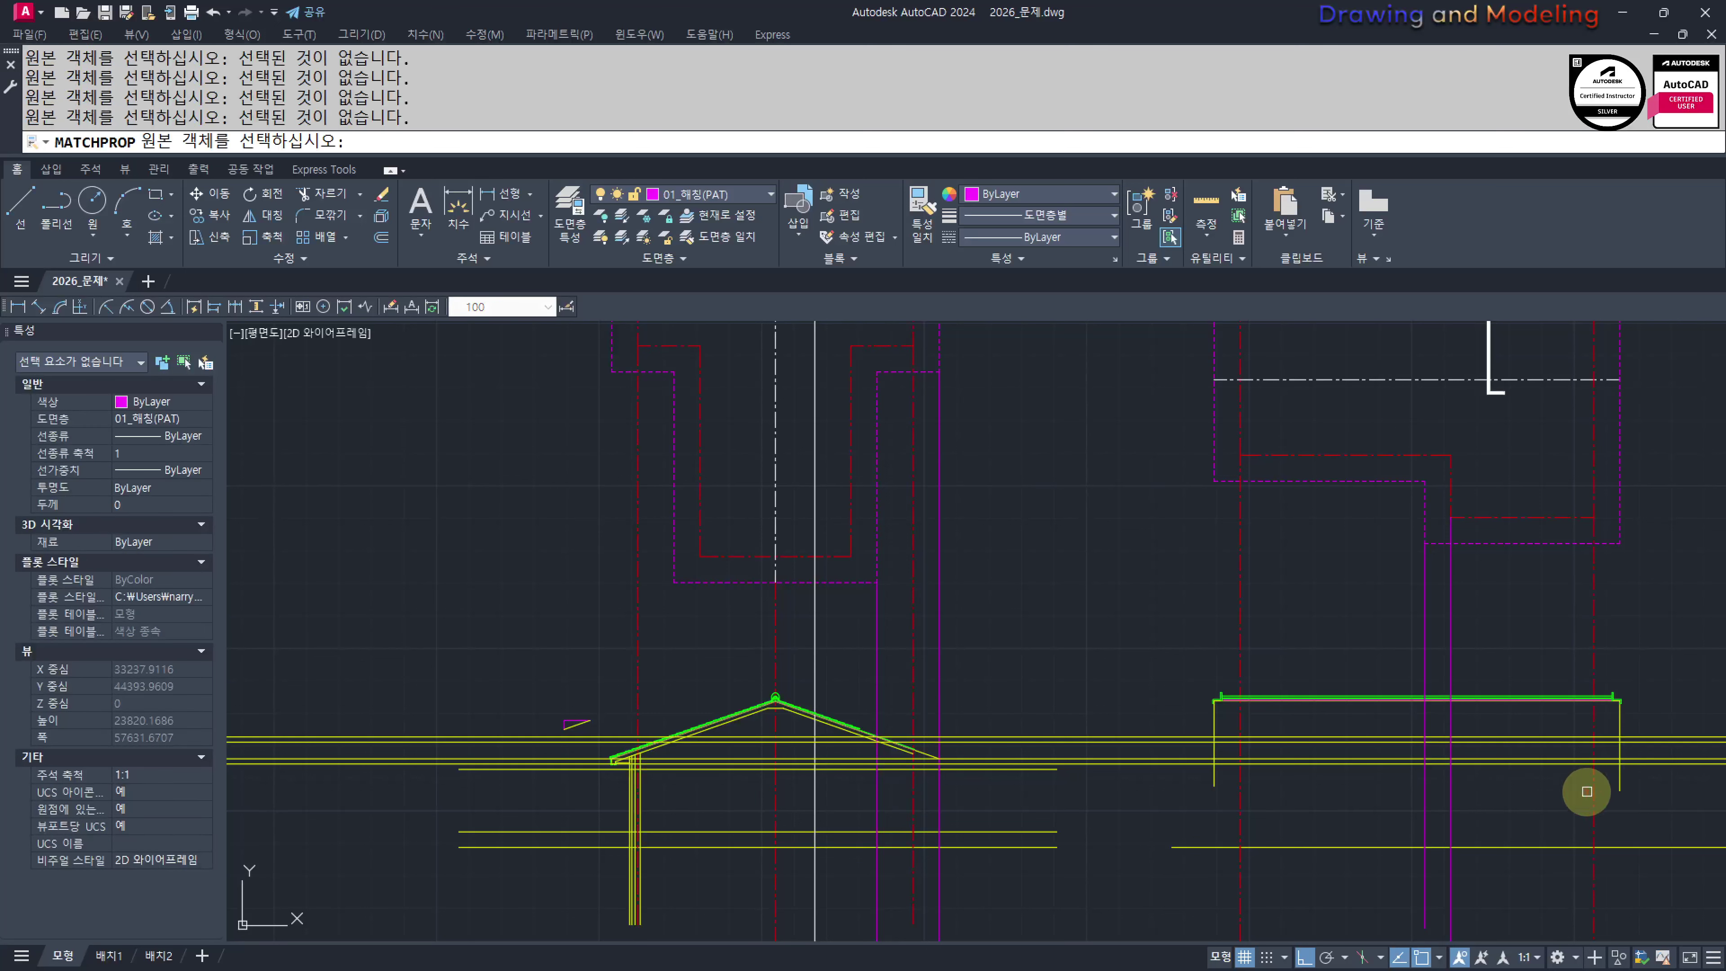
click(1590, 790)
click(1441, 639)
key(Escape)
key(Escape)
Match the outer eave corner's projection line to the yellow horizontal eave lines
key(space)
click(1494, 749)
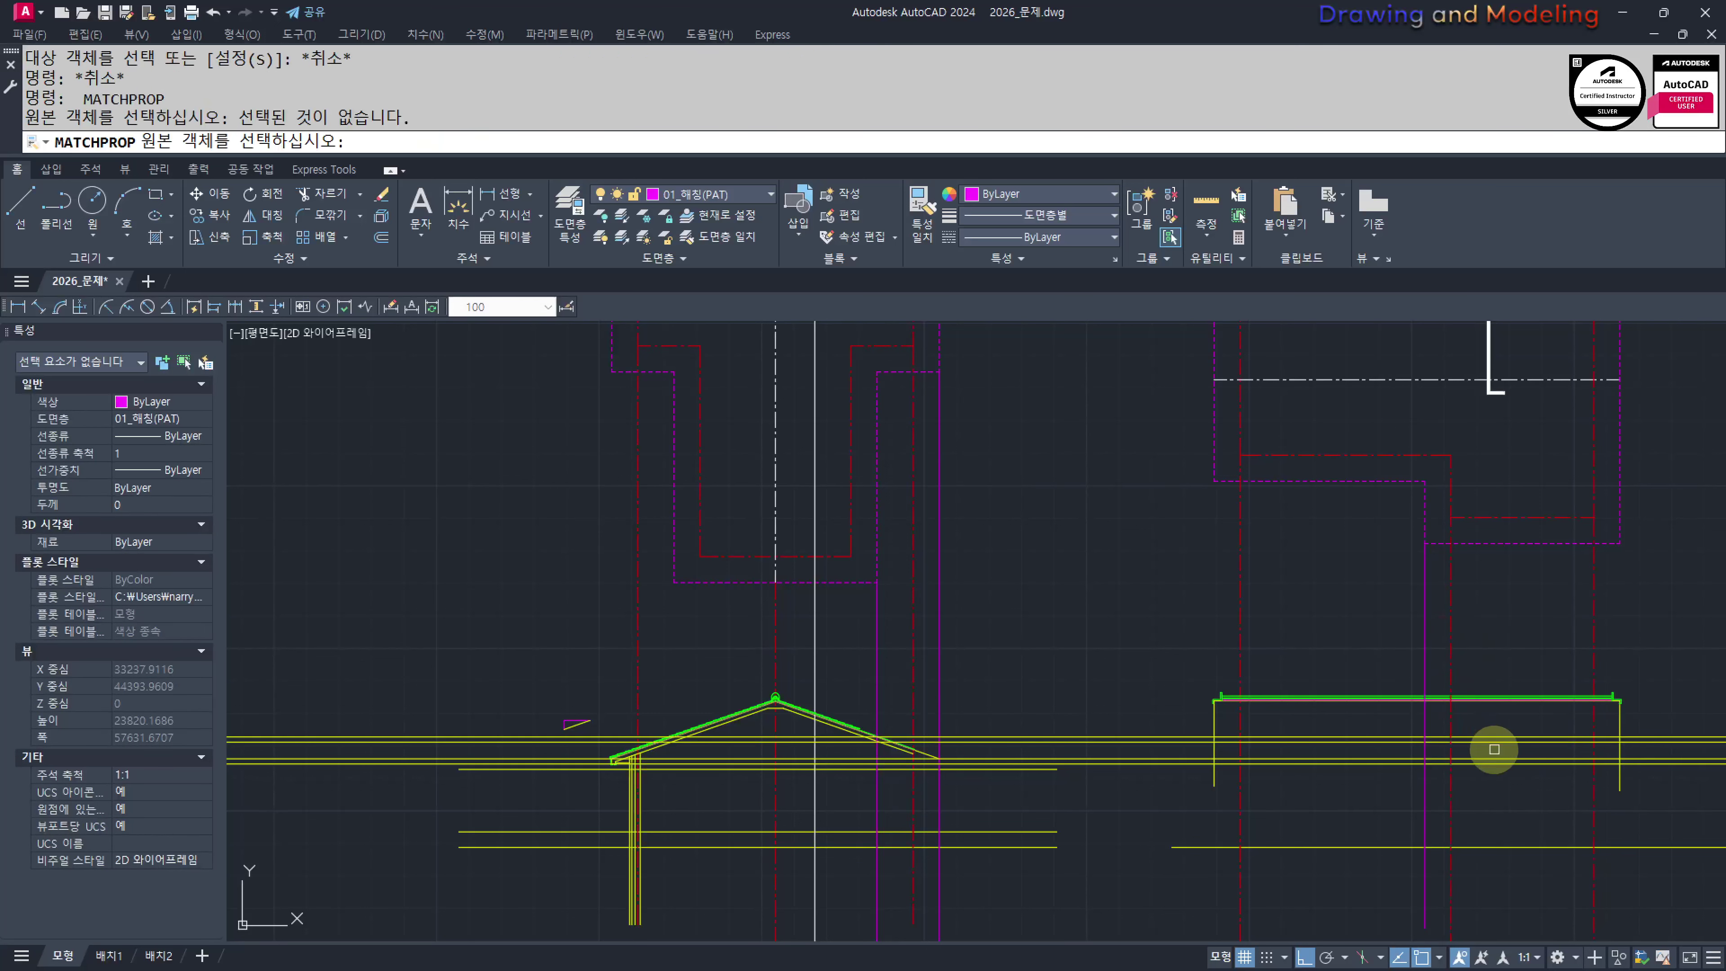
click(1493, 742)
click(1441, 641)
click(1401, 663)
key(Escape)
key(Escape)
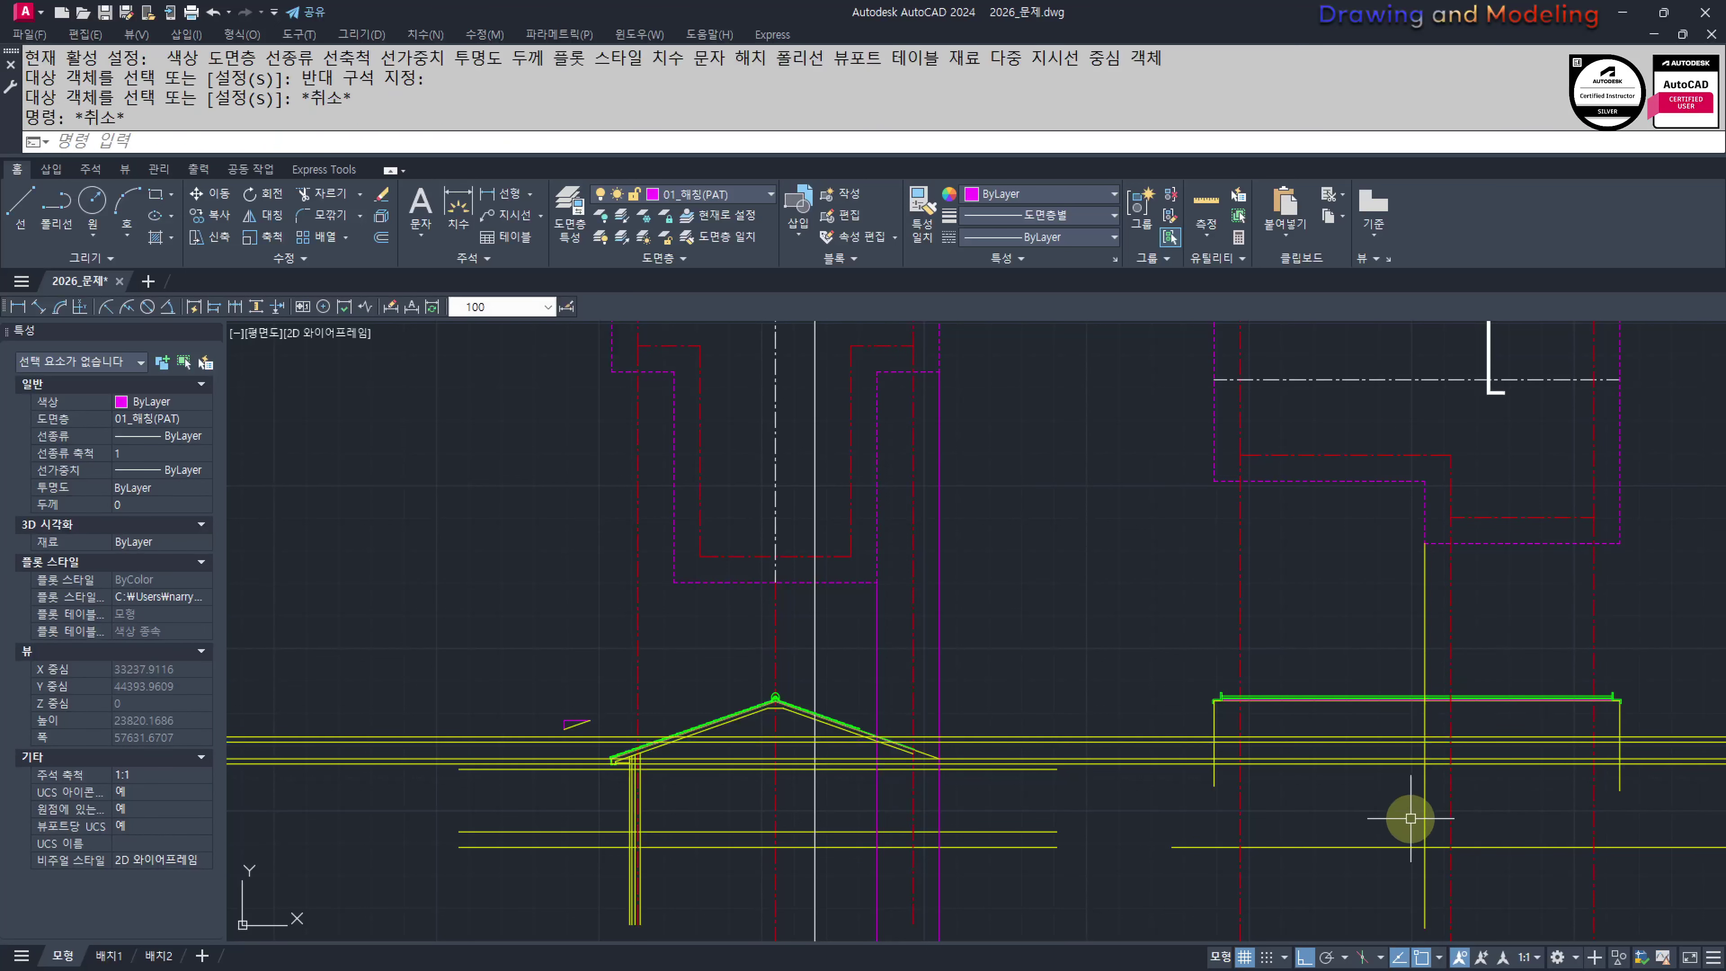
text(tr)
key(space)
scroll(1411, 789, up, 4)
click(1512, 745)
key(Escape)
key(Escape)
Trim the elevation's upper pair of eave lines beyond the vertical step line and the lower pair before it
key(space)
click(1483, 762)
click(1391, 604)
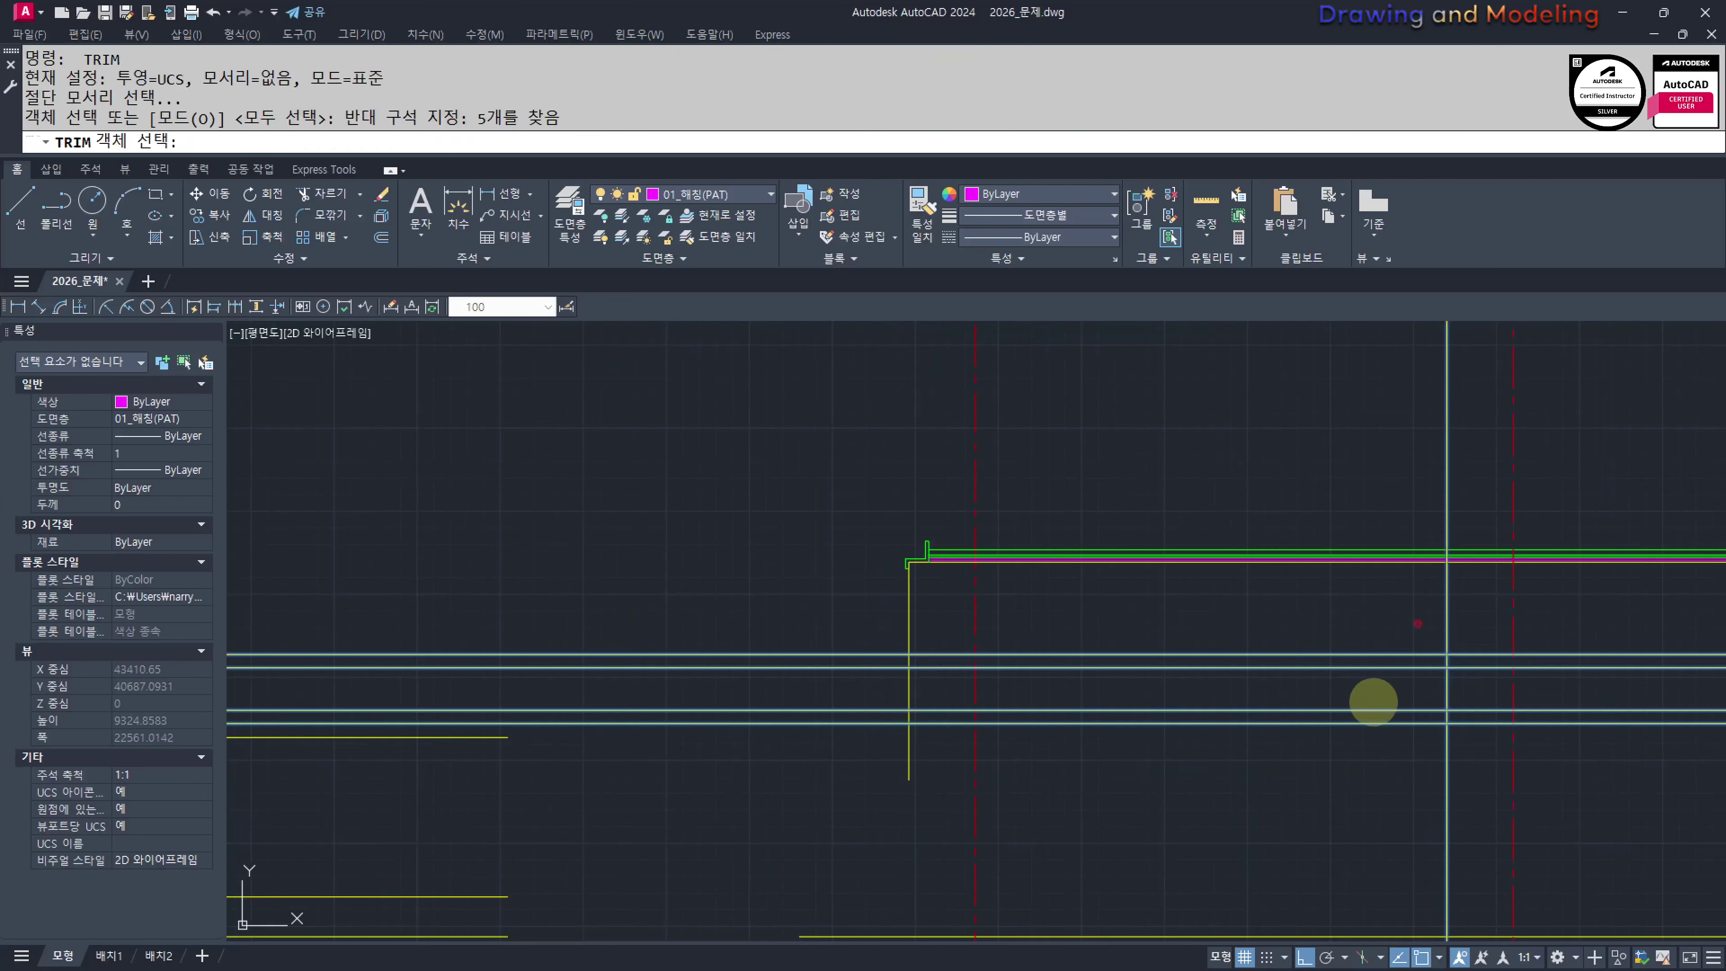
key(space)
click(1417, 685)
click(1348, 776)
click(1552, 630)
click(1538, 691)
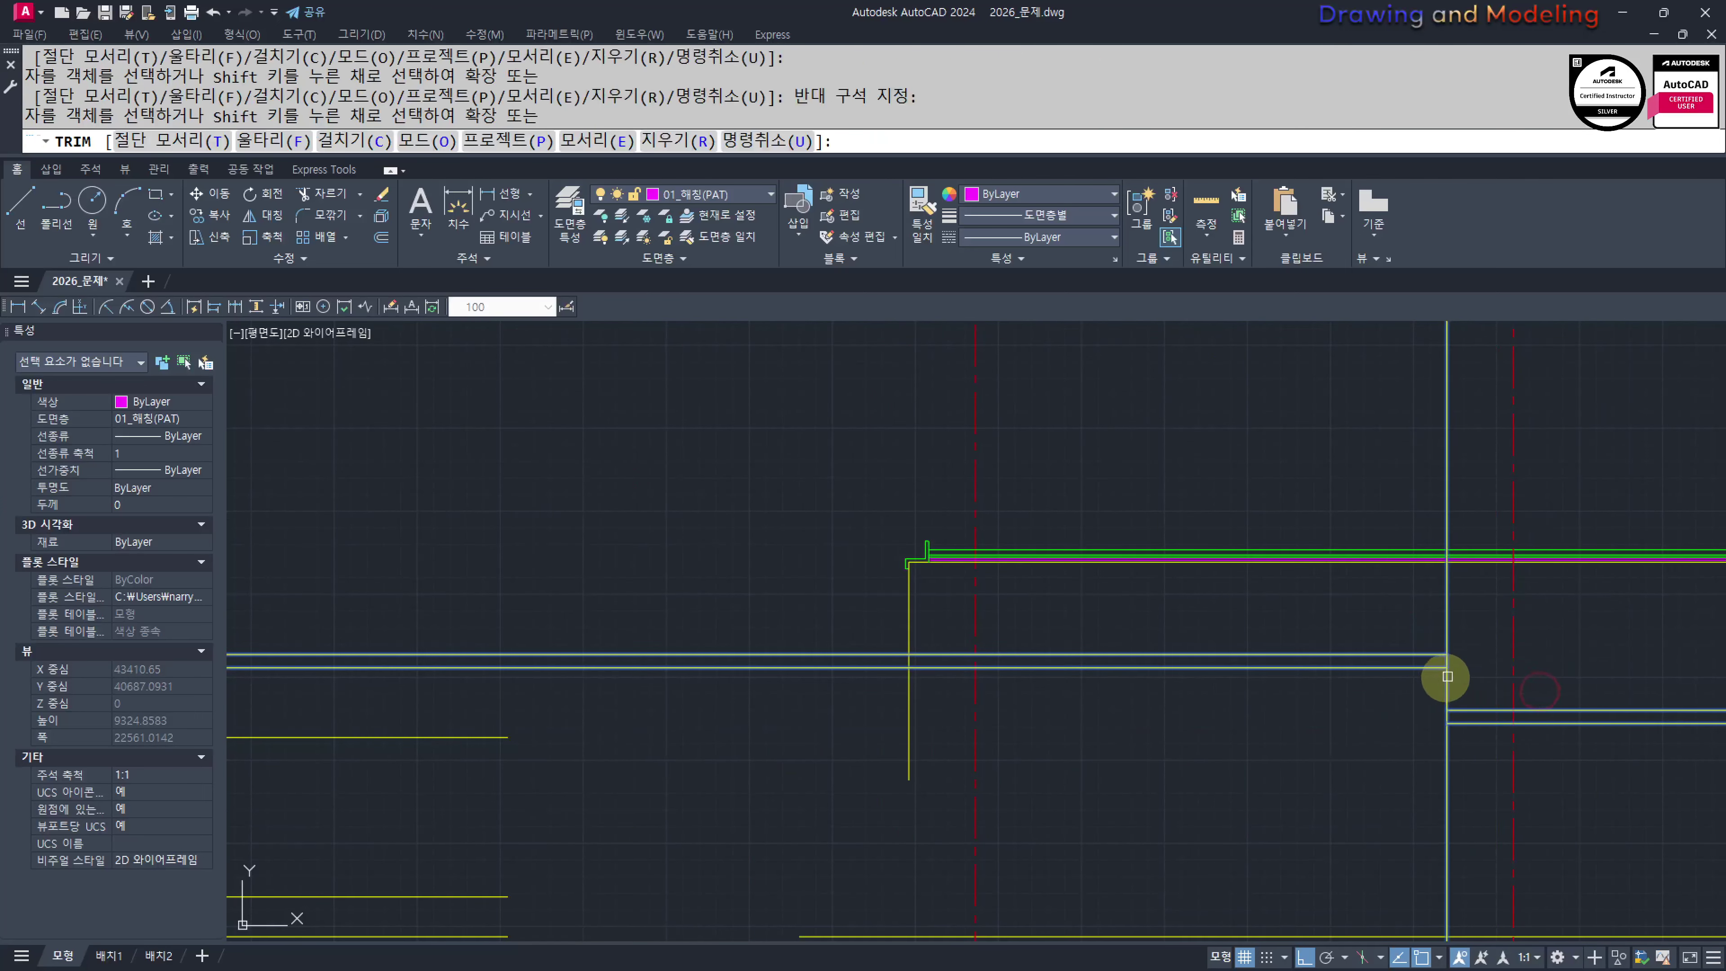
Trim the vertical step line above the upper eave pair and below the lower one
click(1479, 624)
click(1398, 617)
click(1473, 767)
click(1391, 801)
key(Escape)
key(Escape)
Trim the elevation's left edge line below the eave and the two upper eave lines outside that edge
key(space)
click(939, 683)
click(875, 633)
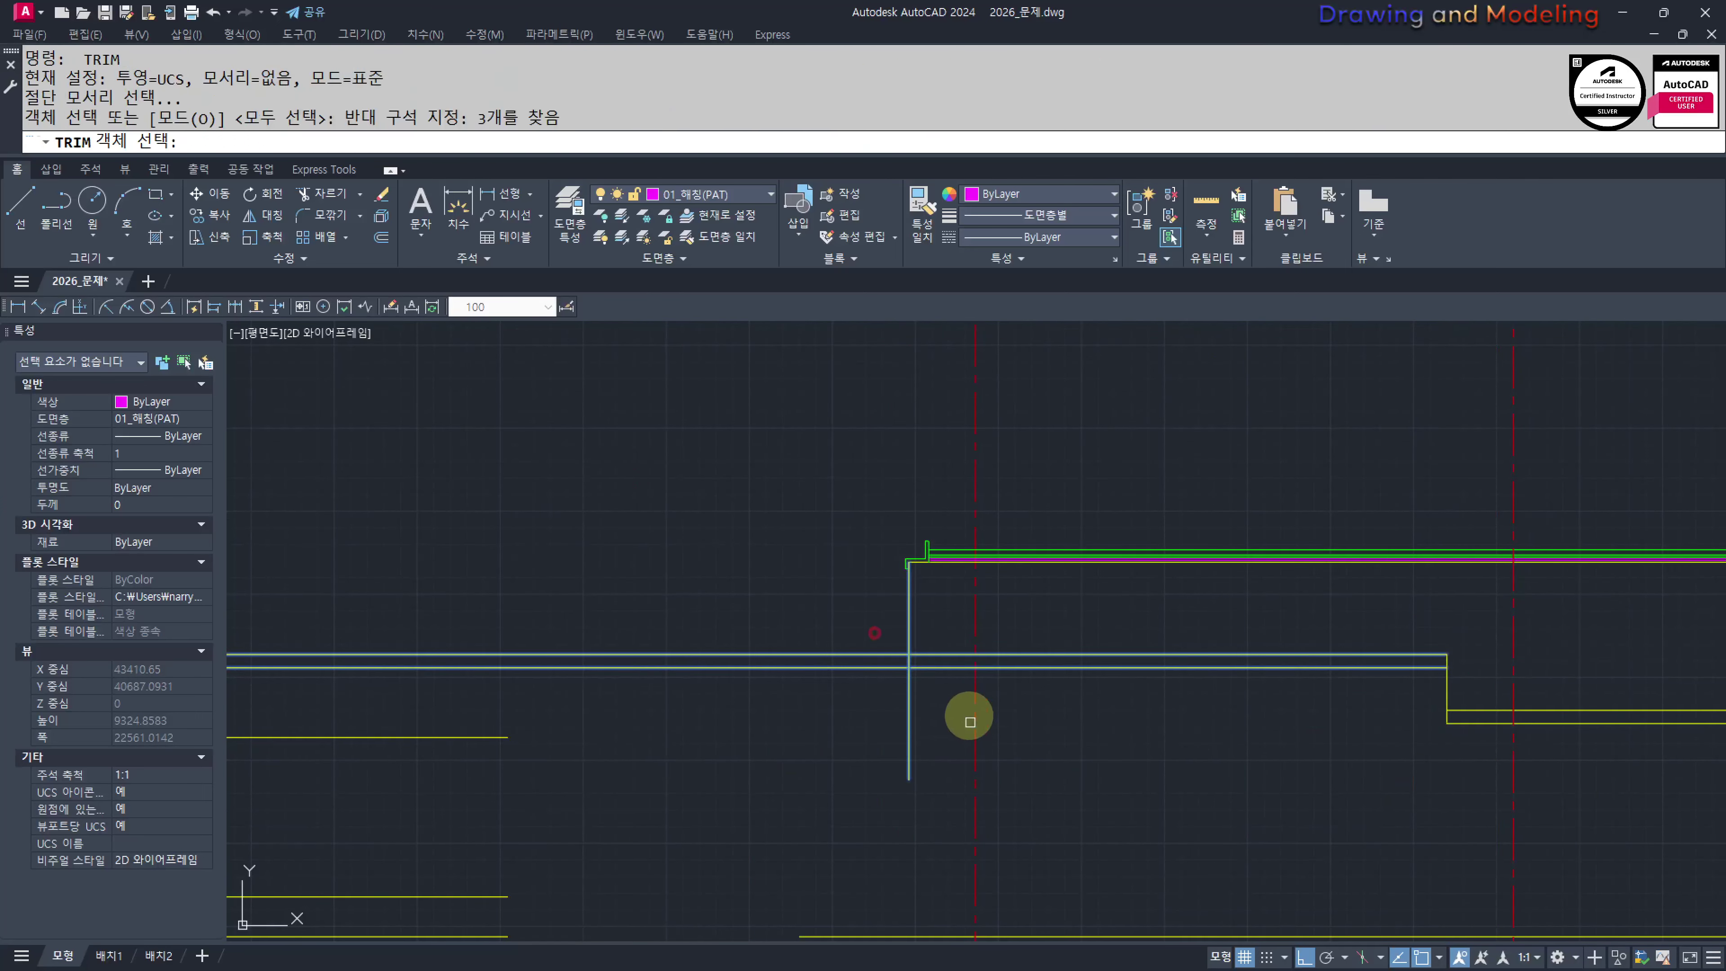
key(space)
click(908, 727)
click(813, 667)
click(757, 595)
click(654, 678)
click(739, 605)
click(668, 704)
scroll(836, 681, down, 2)
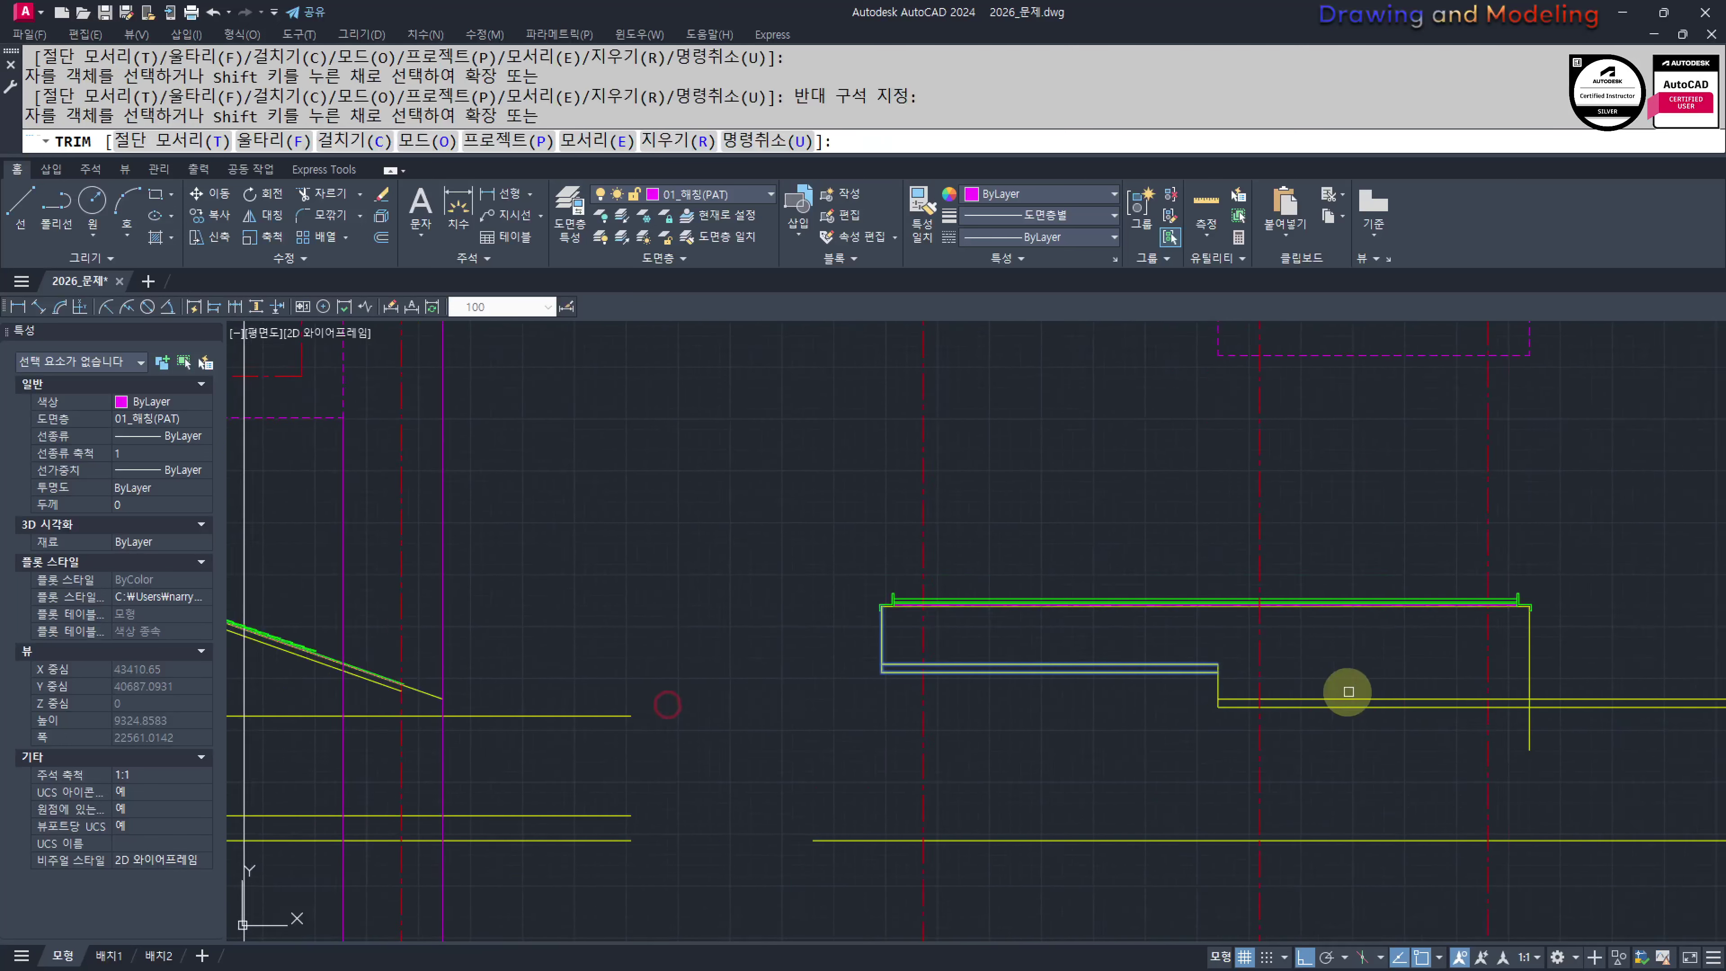
middle_drag(1297, 693, 896, 693)
key(Escape)
key(Escape)
Trim the two lower eave lines outside the elevation's right edge and that edge line below the eave
scroll(1193, 729, up, 2)
key(space)
click(1123, 677)
click(1080, 585)
click(985, 691)
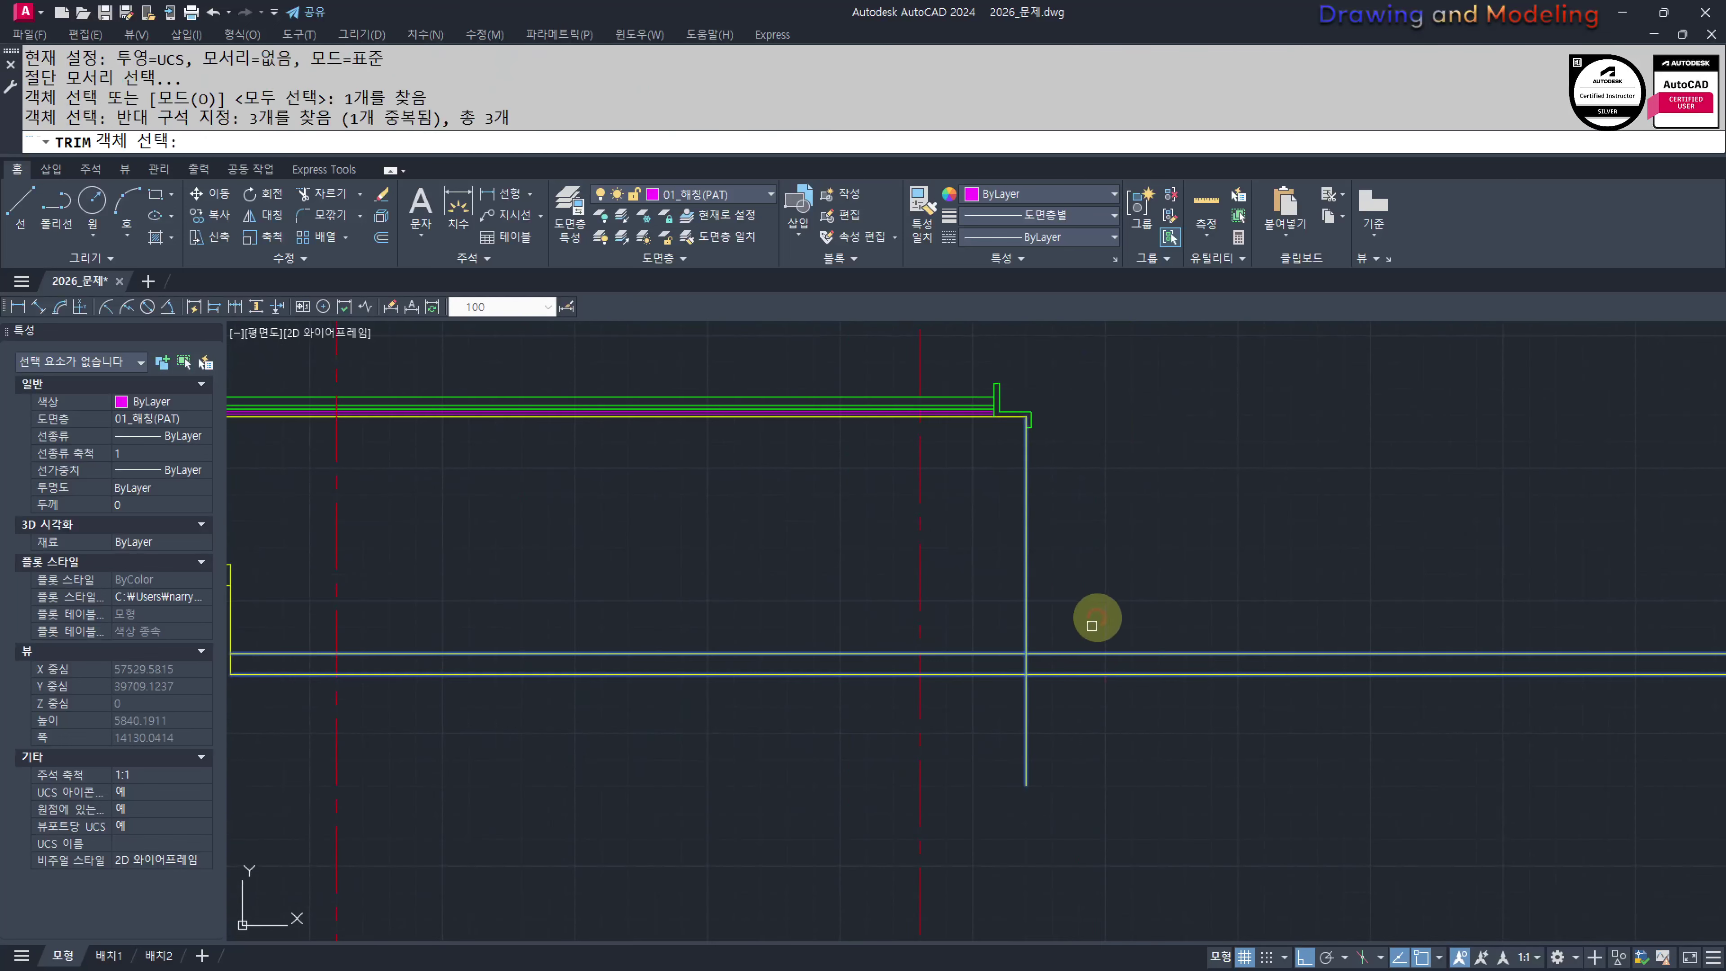
key(space)
click(1097, 617)
click(1076, 696)
click(1063, 728)
click(1001, 752)
key(Escape)
key(Escape)
scroll(1067, 708, down, 2)
middle_drag(632, 825, 1055, 817)
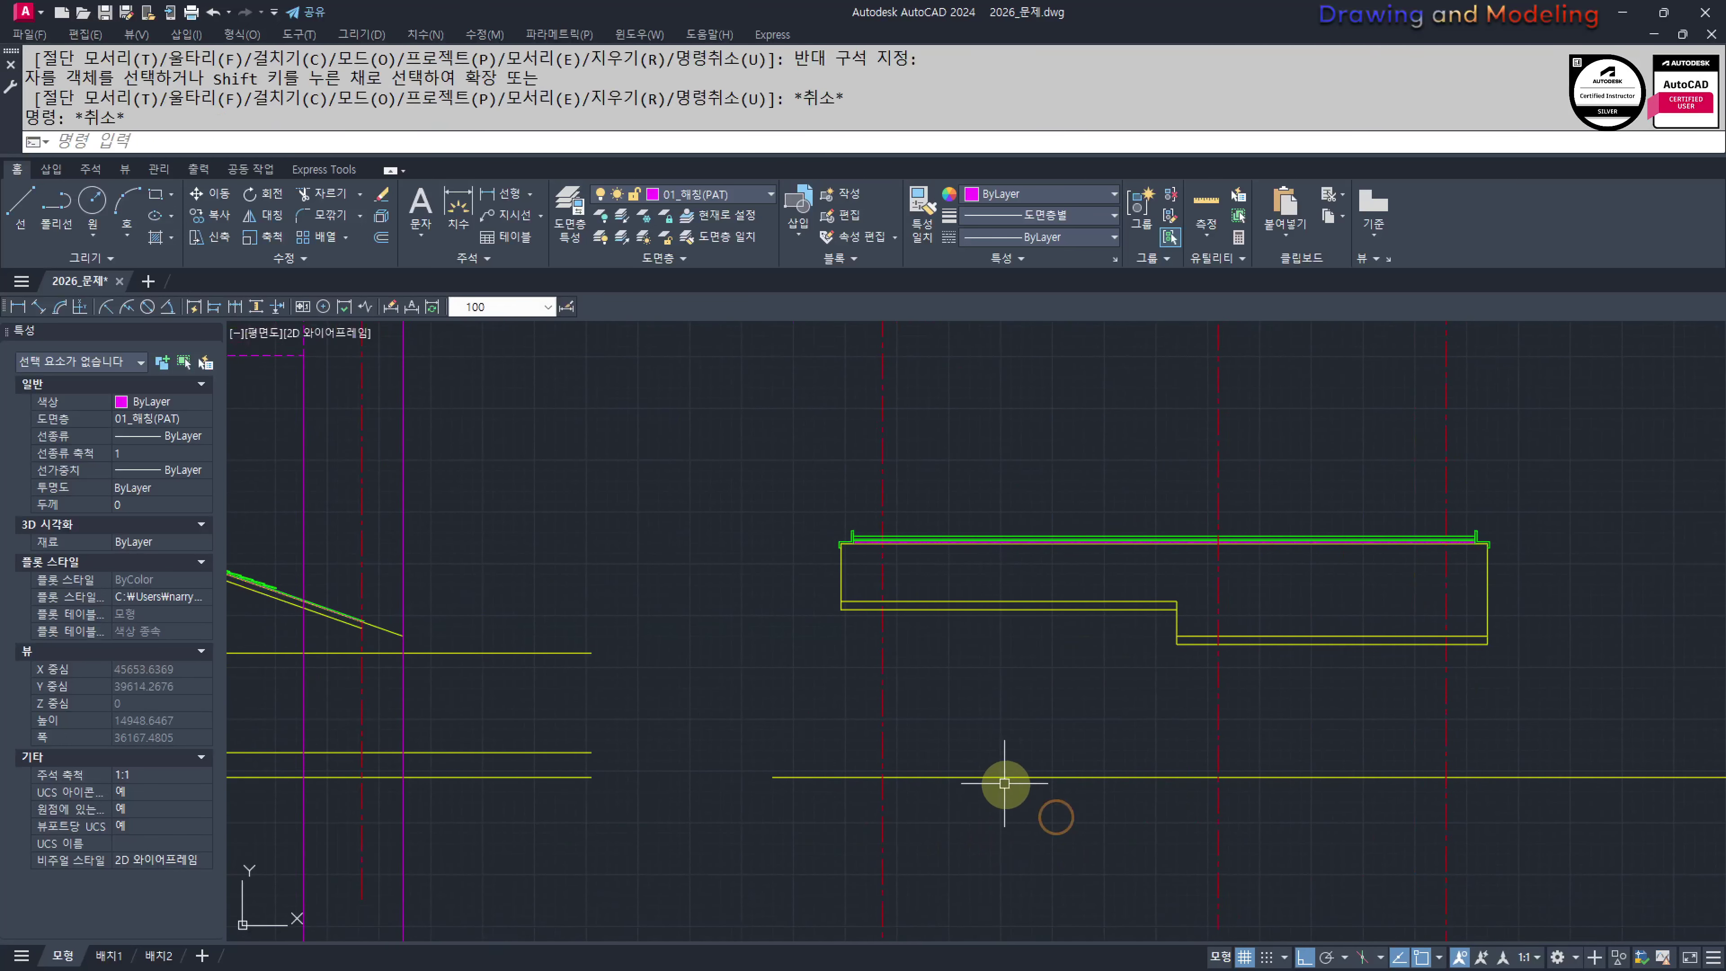
key(Return)
key(Escape)
key(Escape)
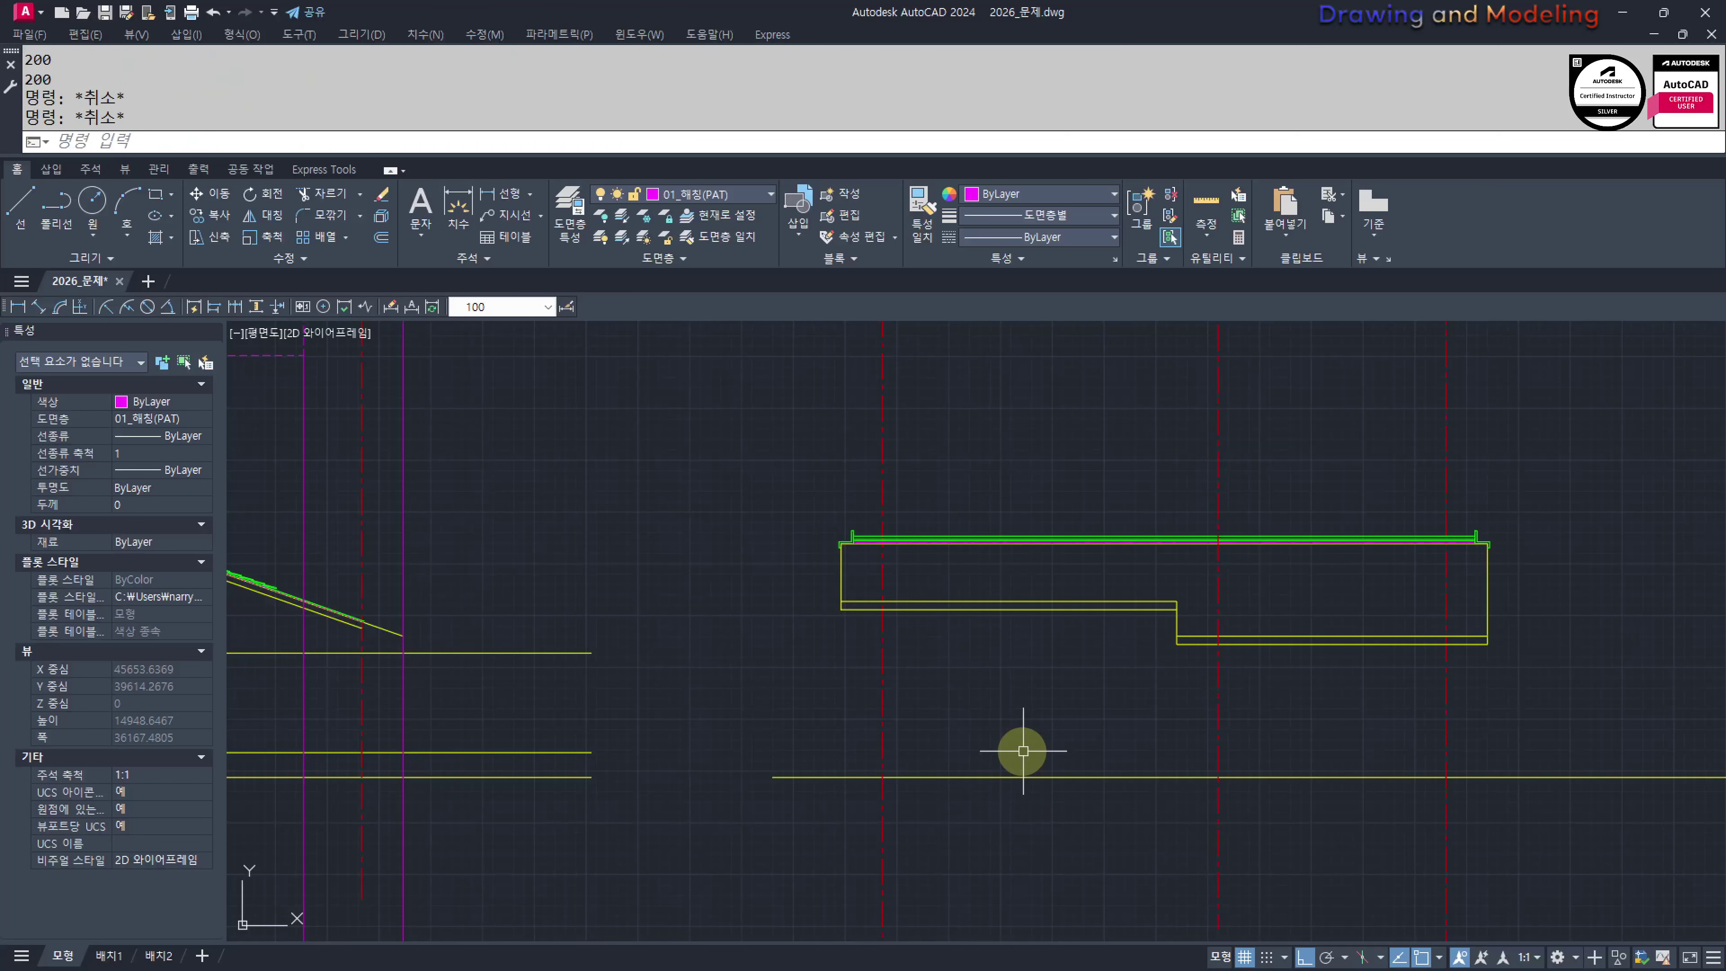
Examine the section's left eave and wall and compare them with the elevation's roof outline
scroll(992, 711, down, 2)
middle_drag(897, 652, 1143, 764)
middle_drag(881, 767, 1205, 752)
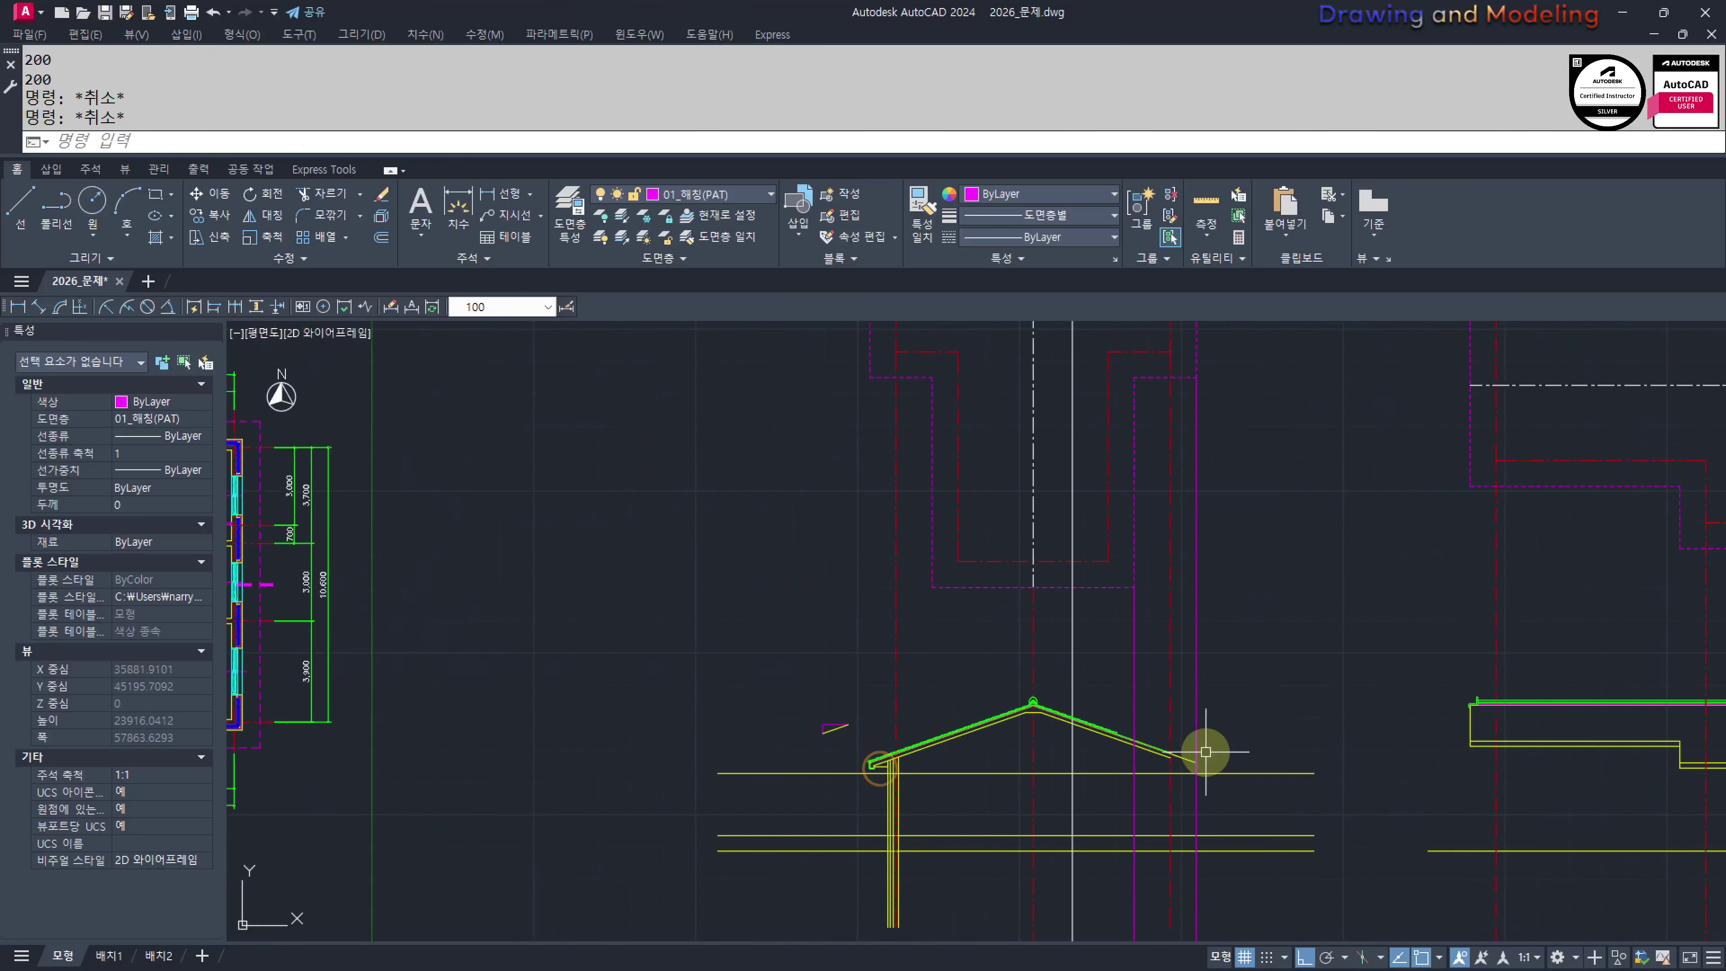
scroll(1220, 805, up, 4)
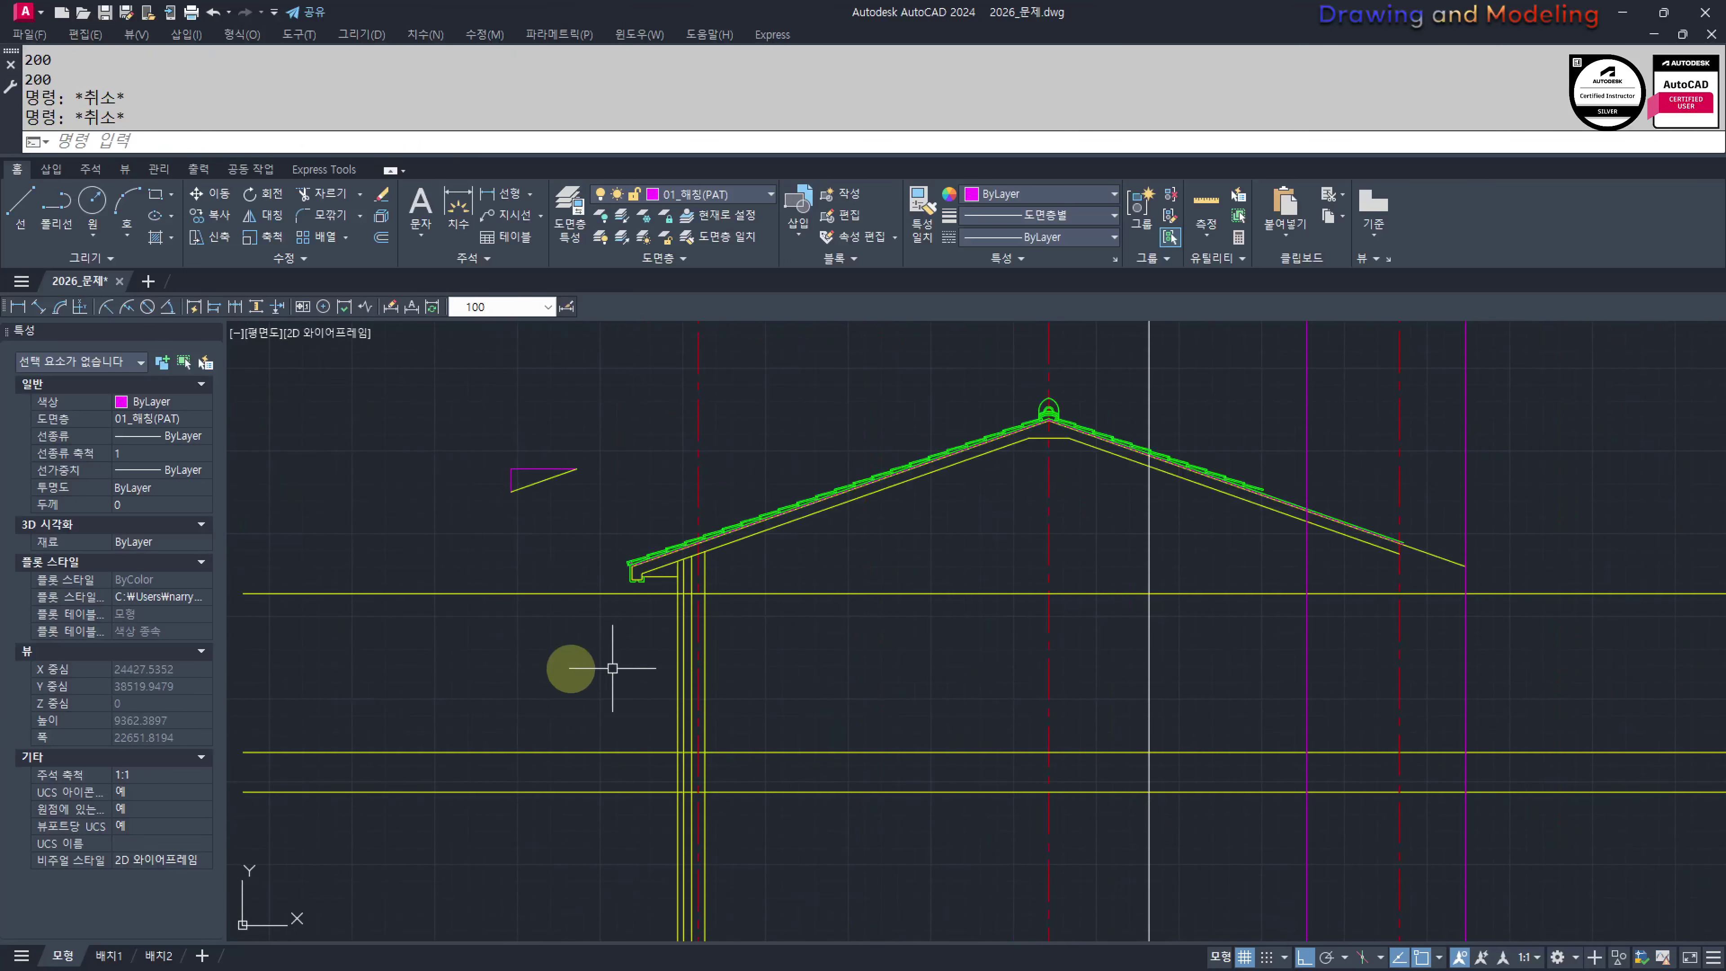
scroll(602, 583, up, 2)
mouse_move(732, 598)
middle_down()
mouse_move(794, 710)
mouse_move(837, 725)
middle_up()
scroll(814, 686, down, 2)
middle_drag(812, 686, 1098, 724)
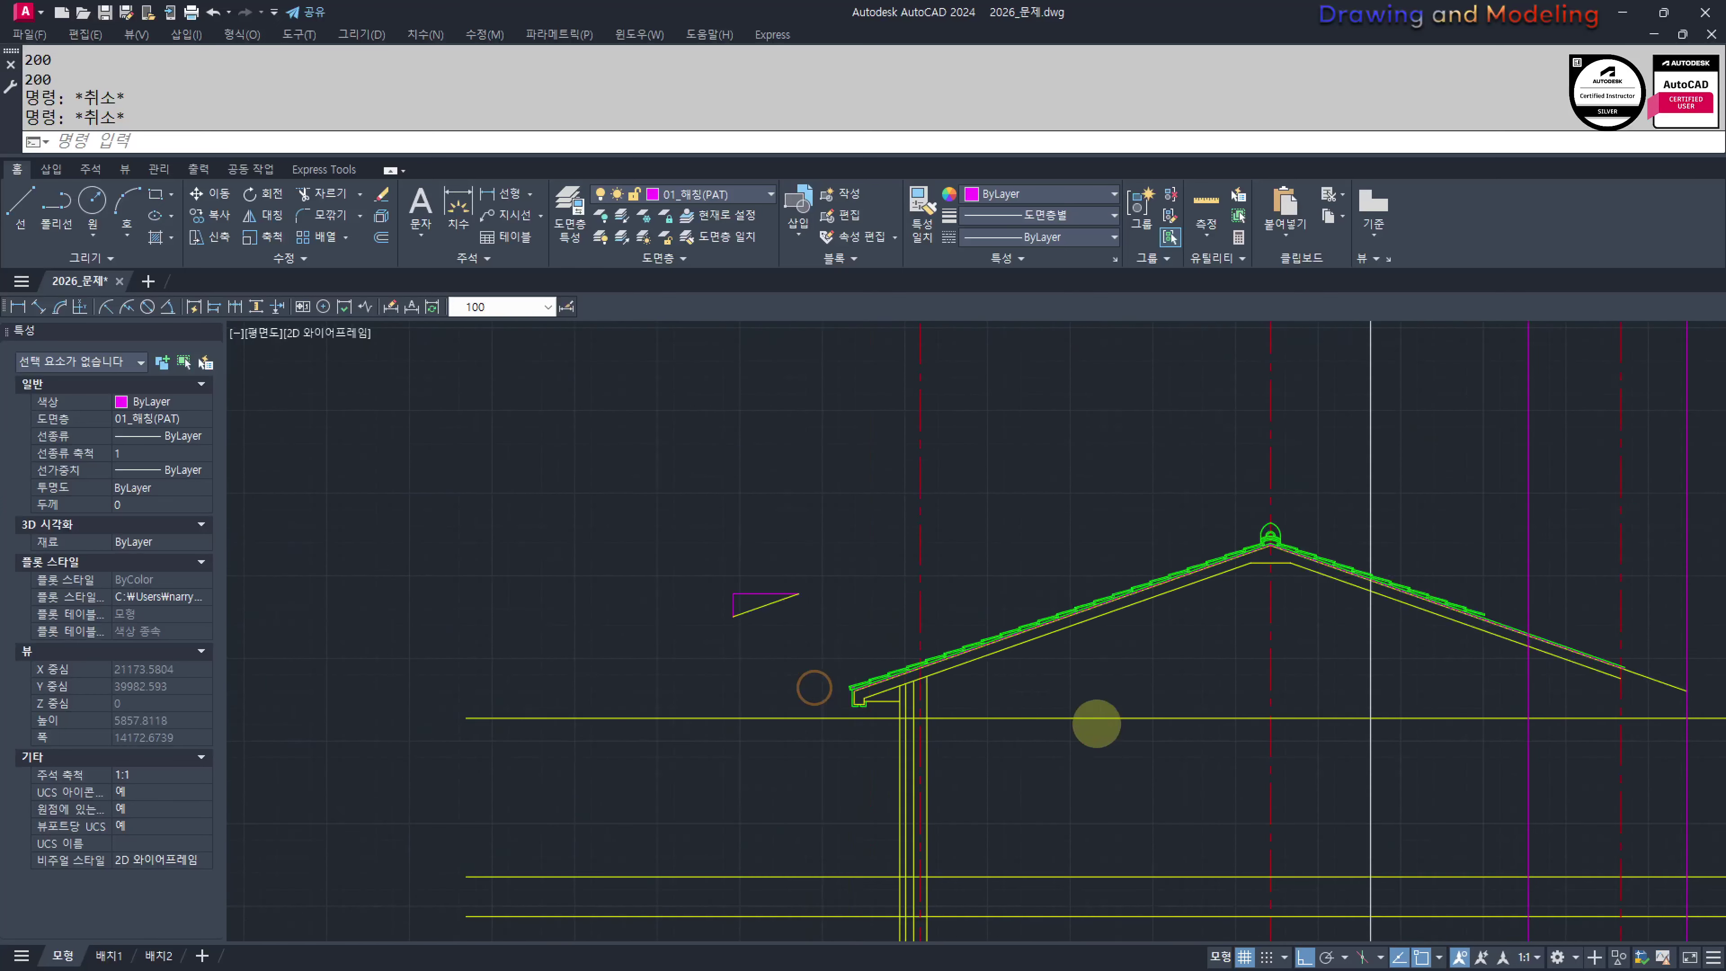
scroll(1321, 784, down, 2)
middle_drag(1321, 784, 632, 707)
scroll(1263, 685, up, 2)
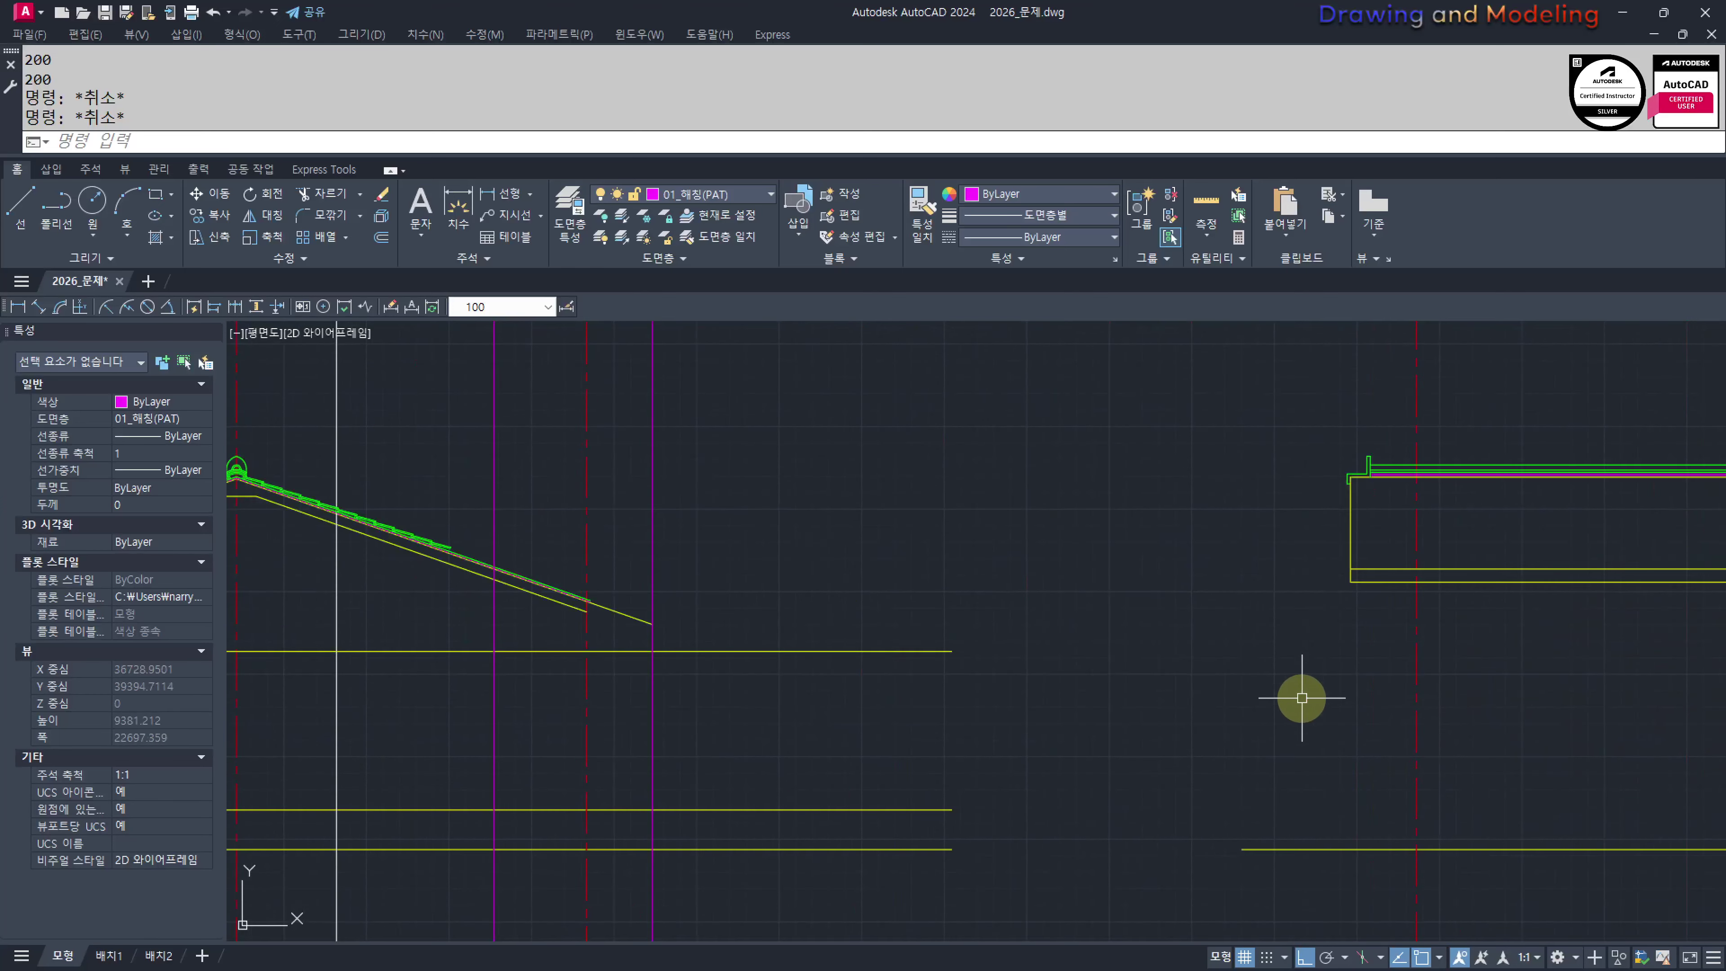
Offset the elevation's red wall centerlines by 310, the left and middle ones leftward and the right one rightward
text(o)
key(Return)
text(3)
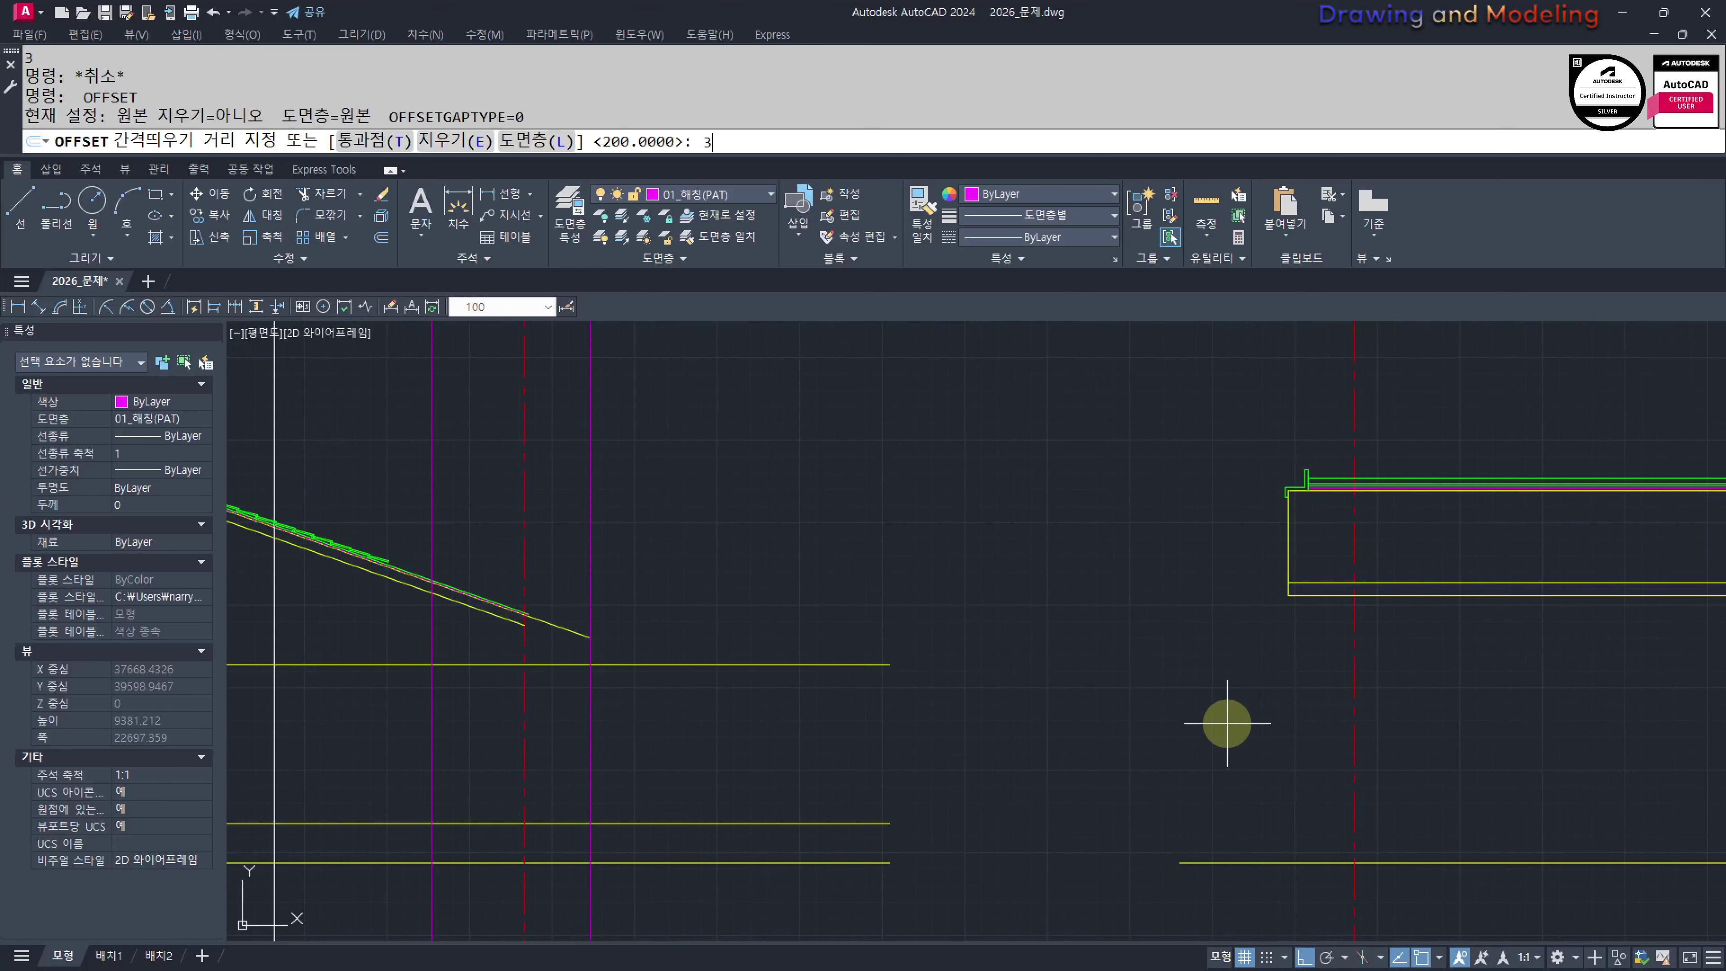
text(10)
key(Return)
click(1355, 716)
click(1222, 732)
scroll(1561, 732, down, 2)
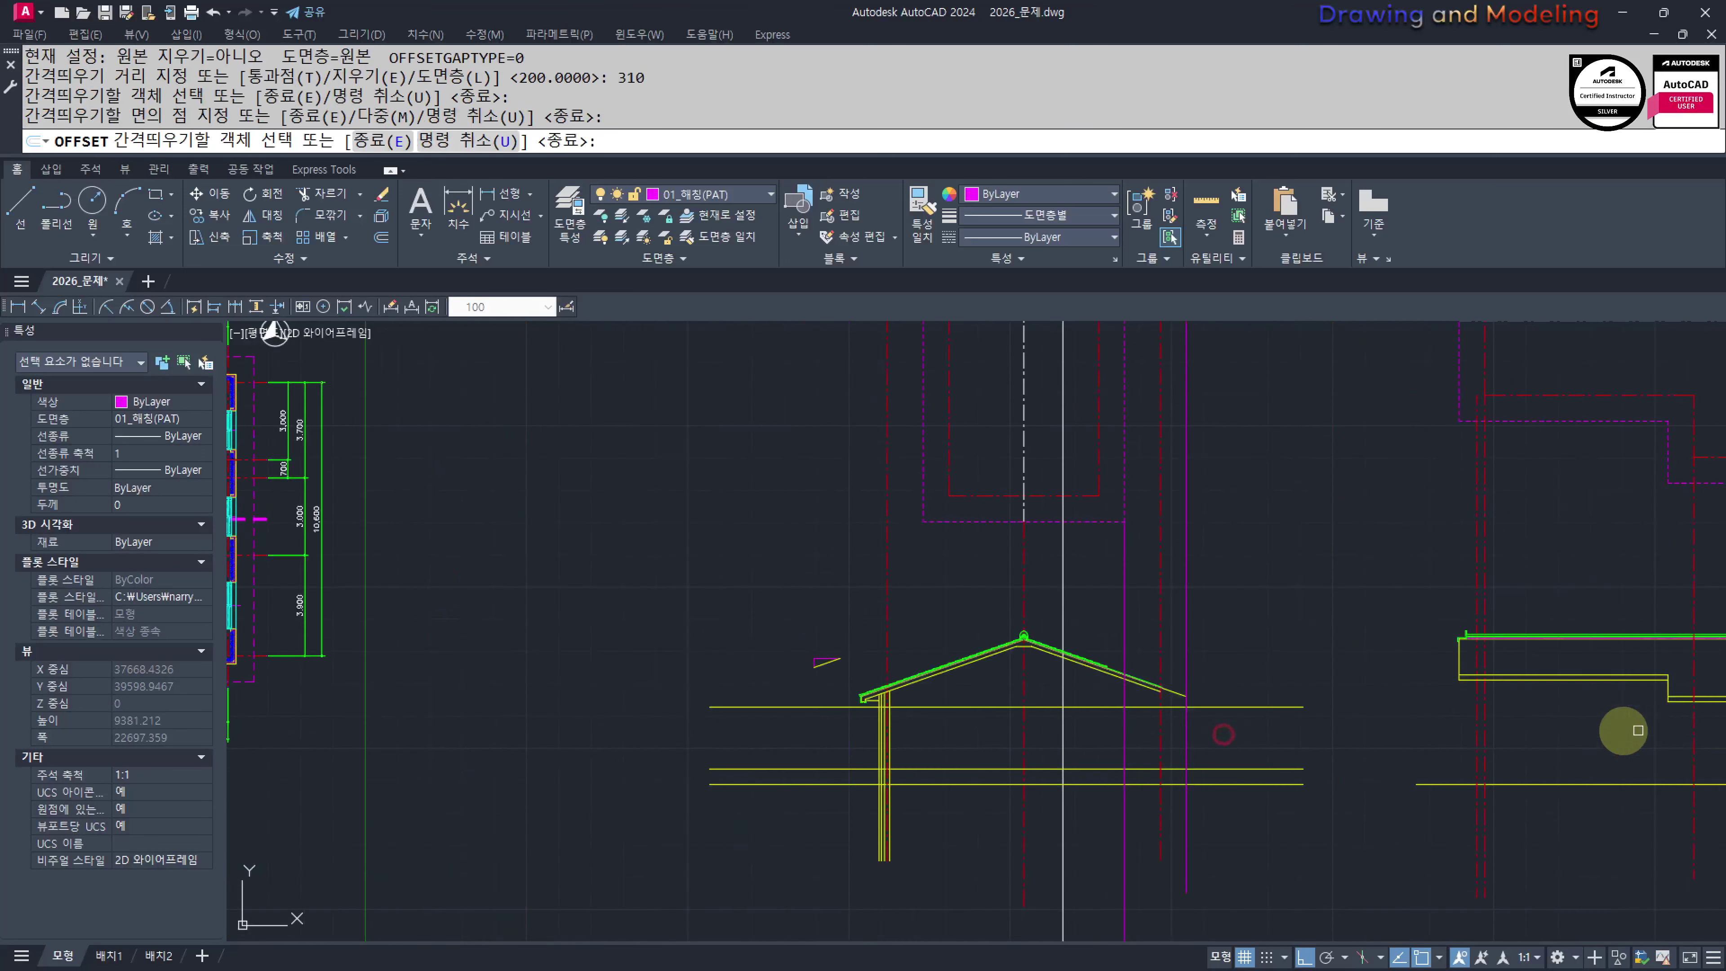
scroll(1017, 721, up, 1)
middle_drag(1669, 741, 1201, 723)
key(Escape)
key(Escape)
Match the three offset wall lines to the elevation's yellow eave line
text(mm)
key(Return)
click(1191, 683)
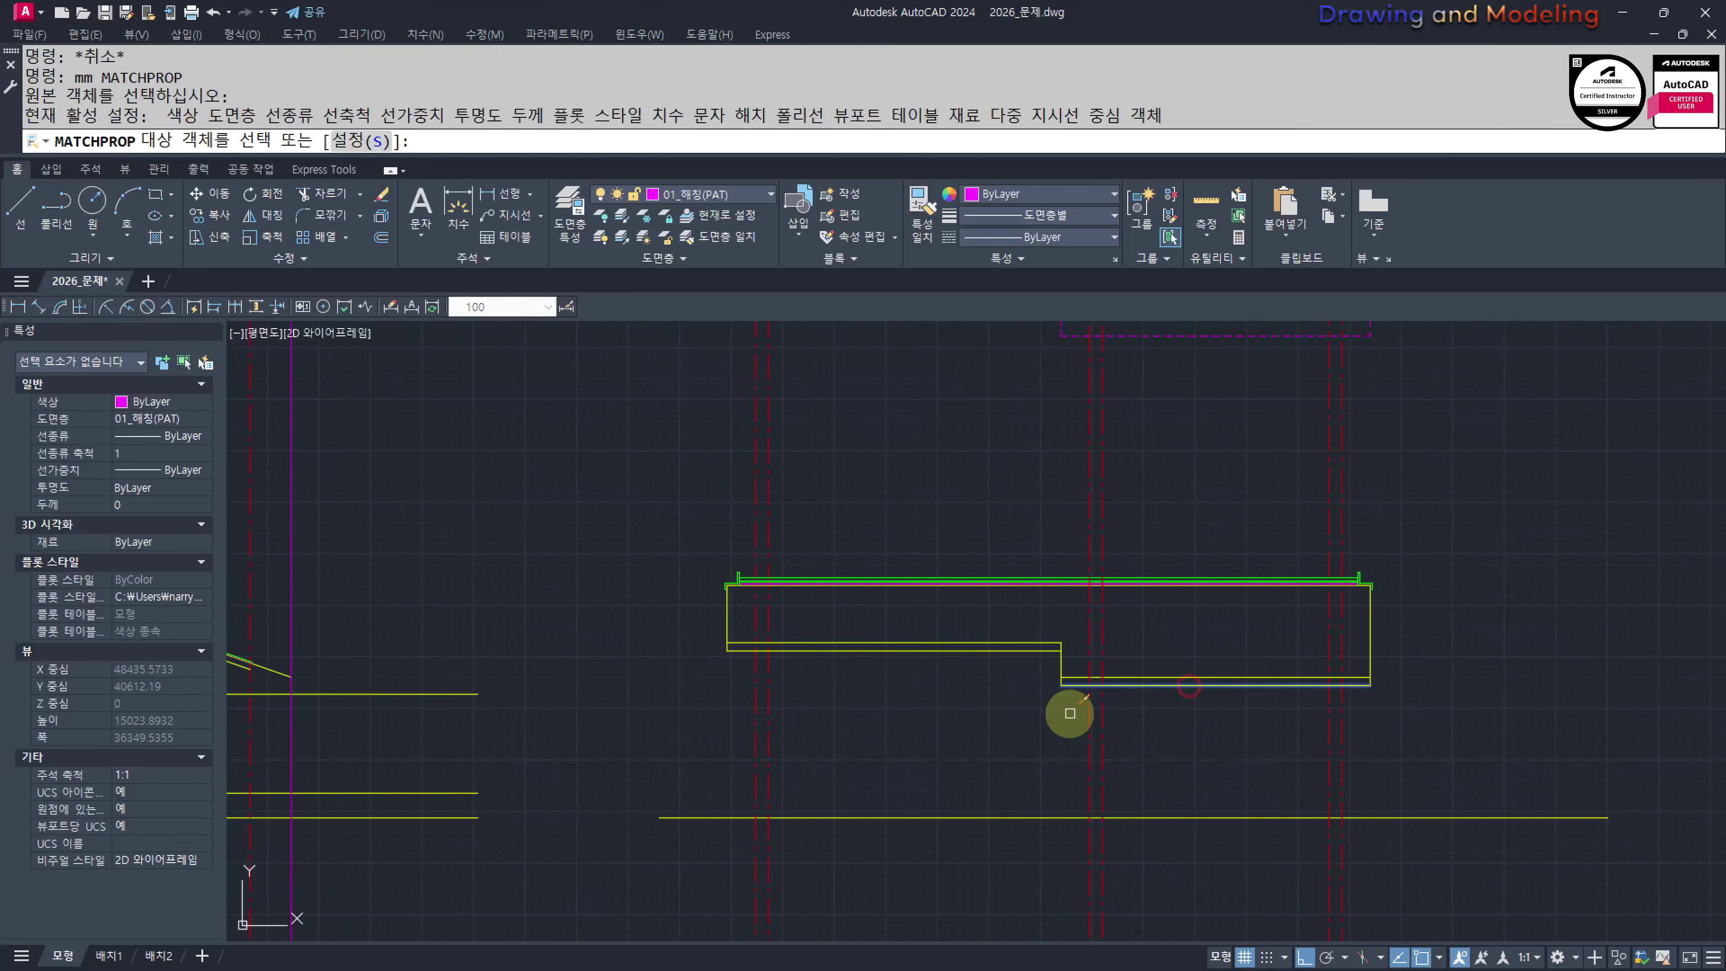
click(1088, 717)
click(786, 727)
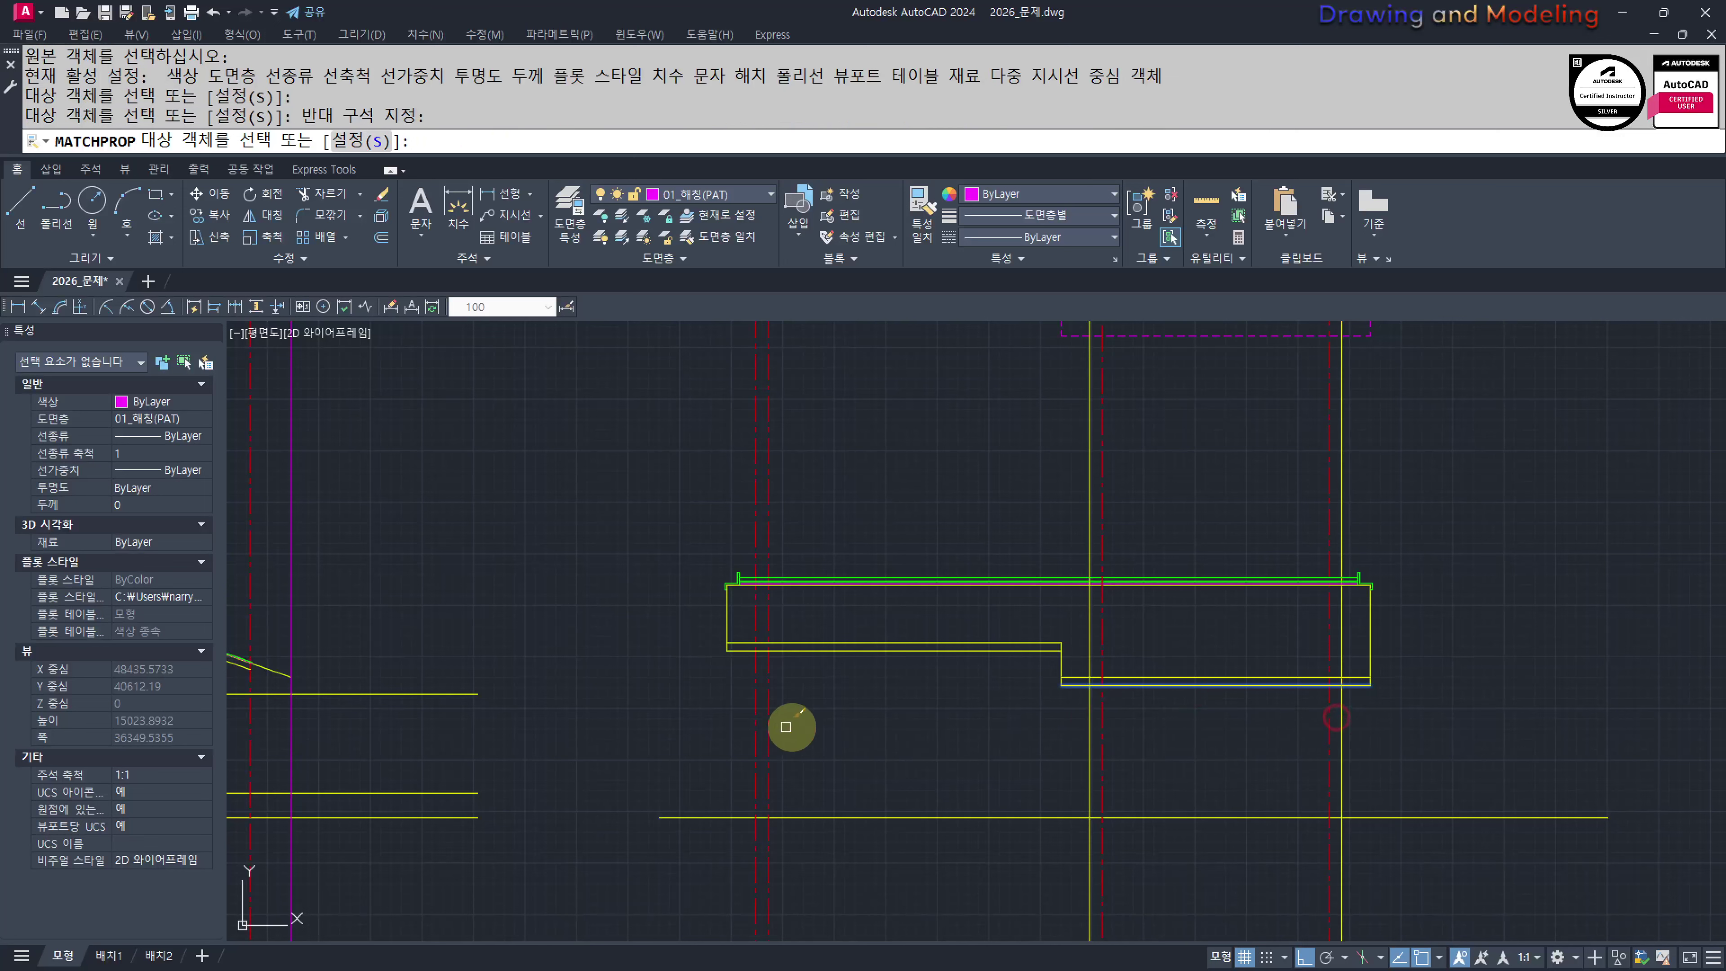
key(Escape)
key(Escape)
Trim the elevation's left wall line above the underside of the higher eave
middle_drag(708, 628, 788, 683)
scroll(842, 710, up, 4)
text(tr)
key(Return)
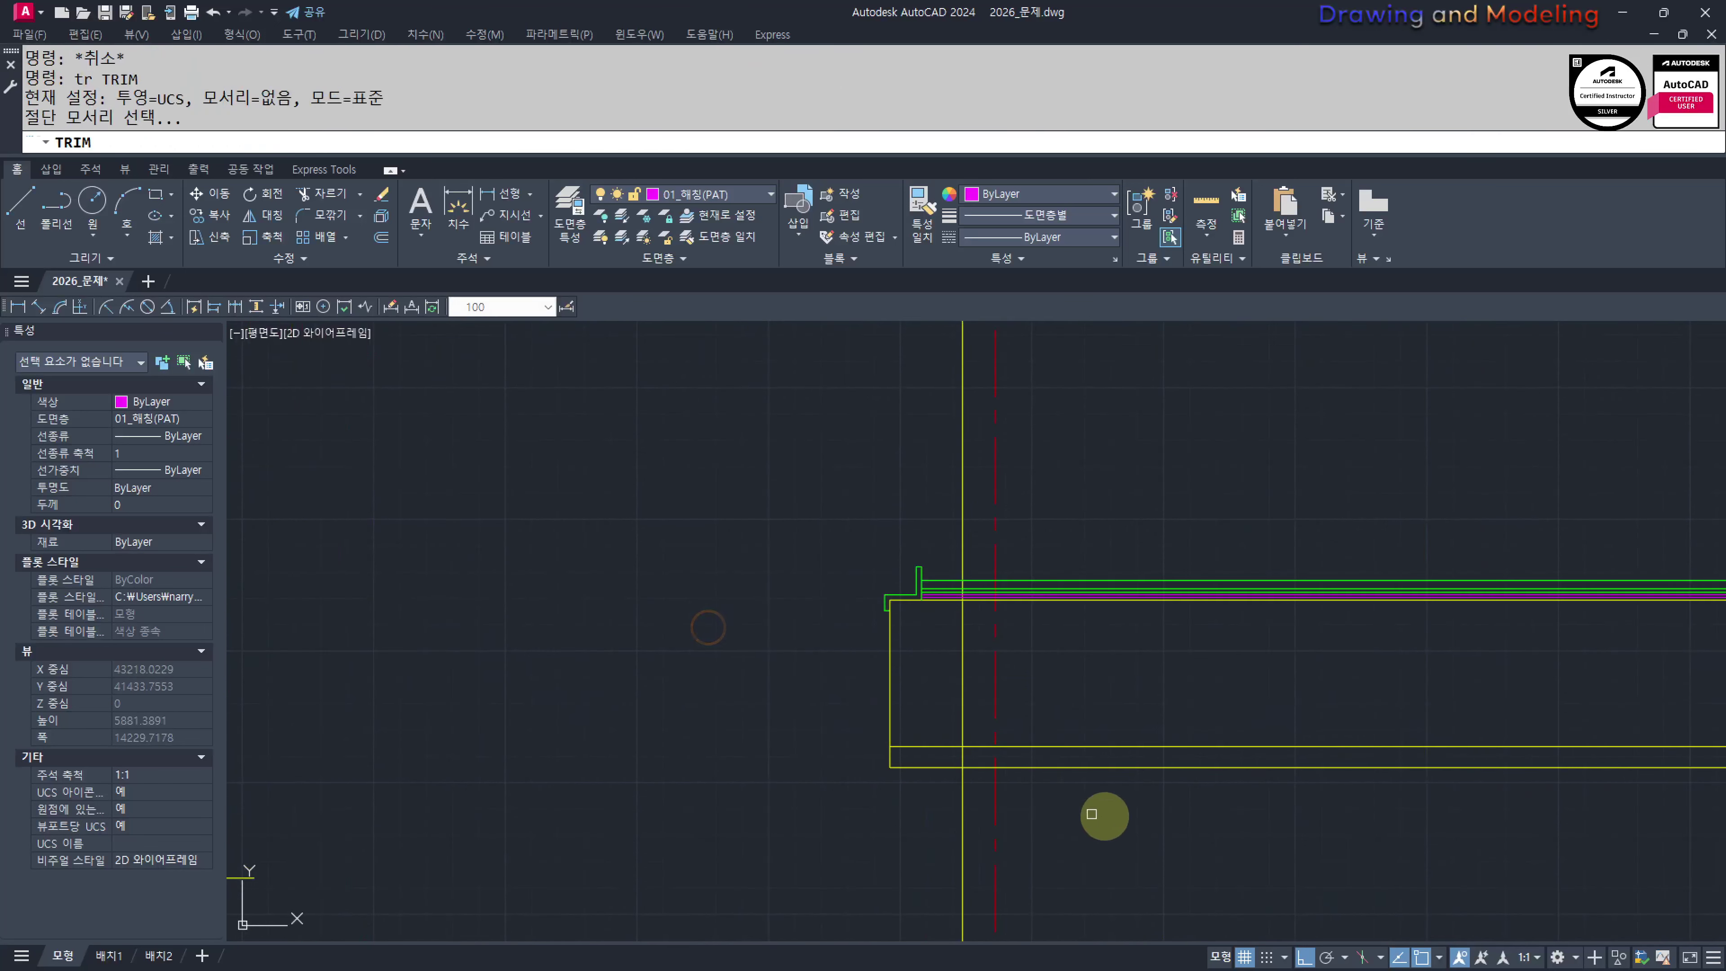
click(1101, 785)
click(1092, 762)
key(Return)
click(913, 720)
key(Escape)
key(Escape)
Trim the elevation's middle wall line above the underside of the lower eave
scroll(1357, 747, down, 2)
middle_drag(1356, 748, 943, 702)
middle_drag(1325, 740, 802, 709)
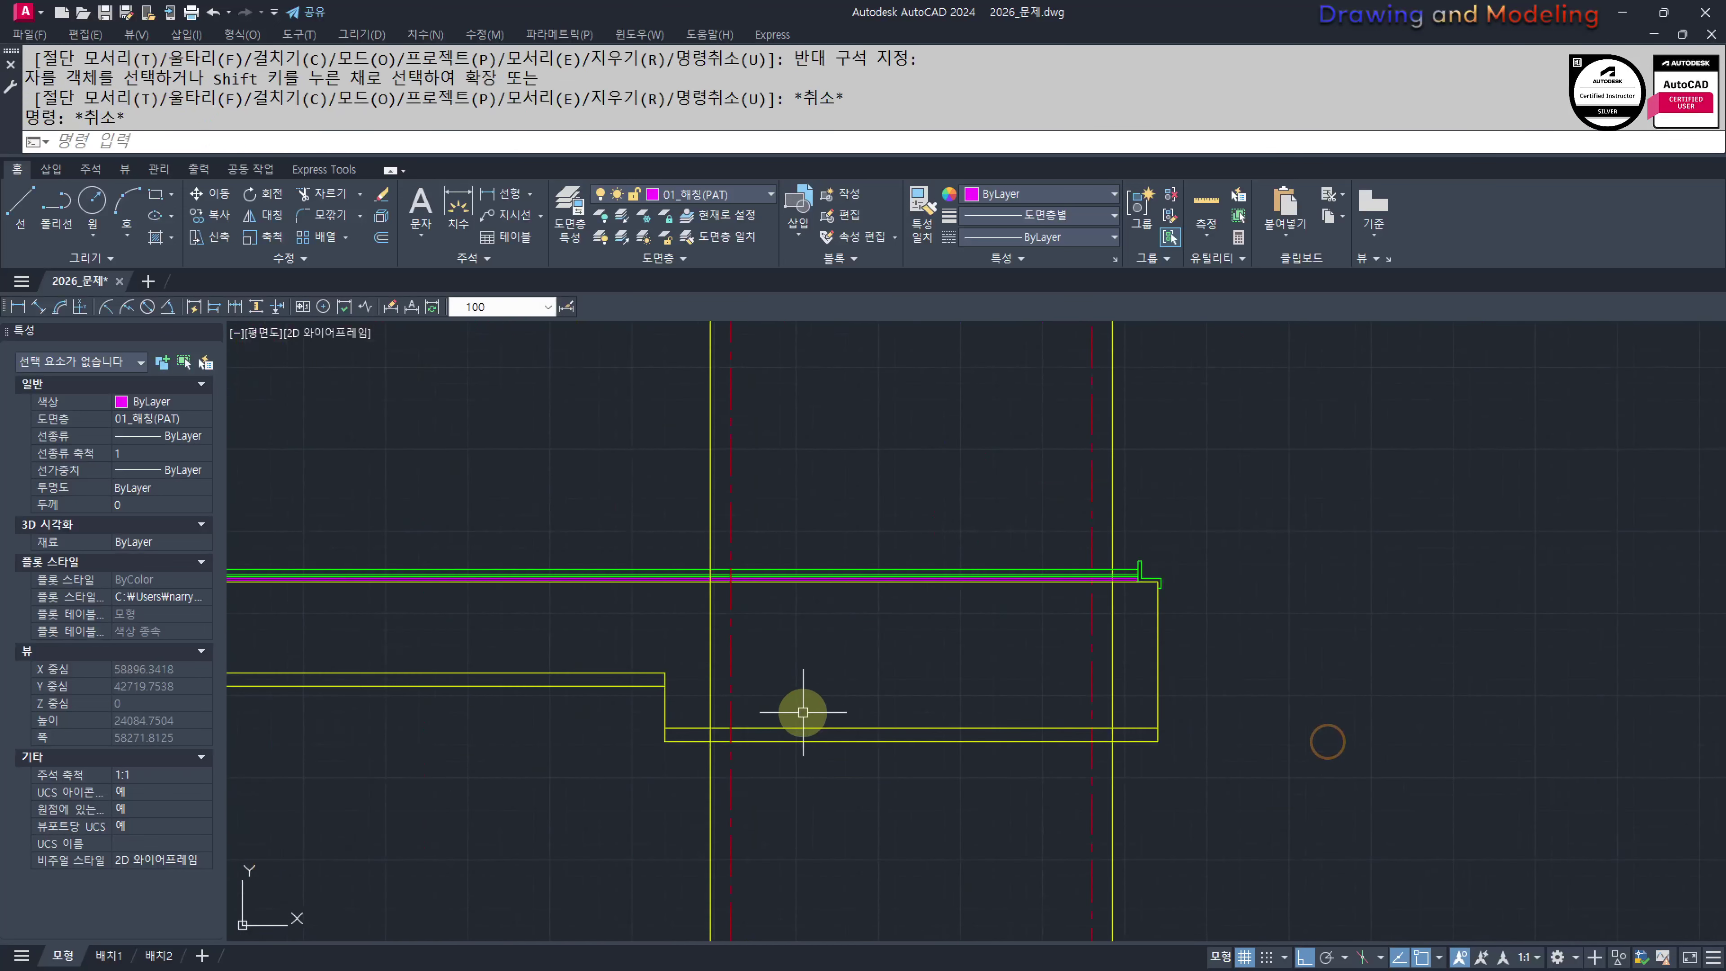
scroll(802, 710, up, 2)
key(Return)
click(613, 753)
key(Return)
click(659, 672)
key(Escape)
key(Escape)
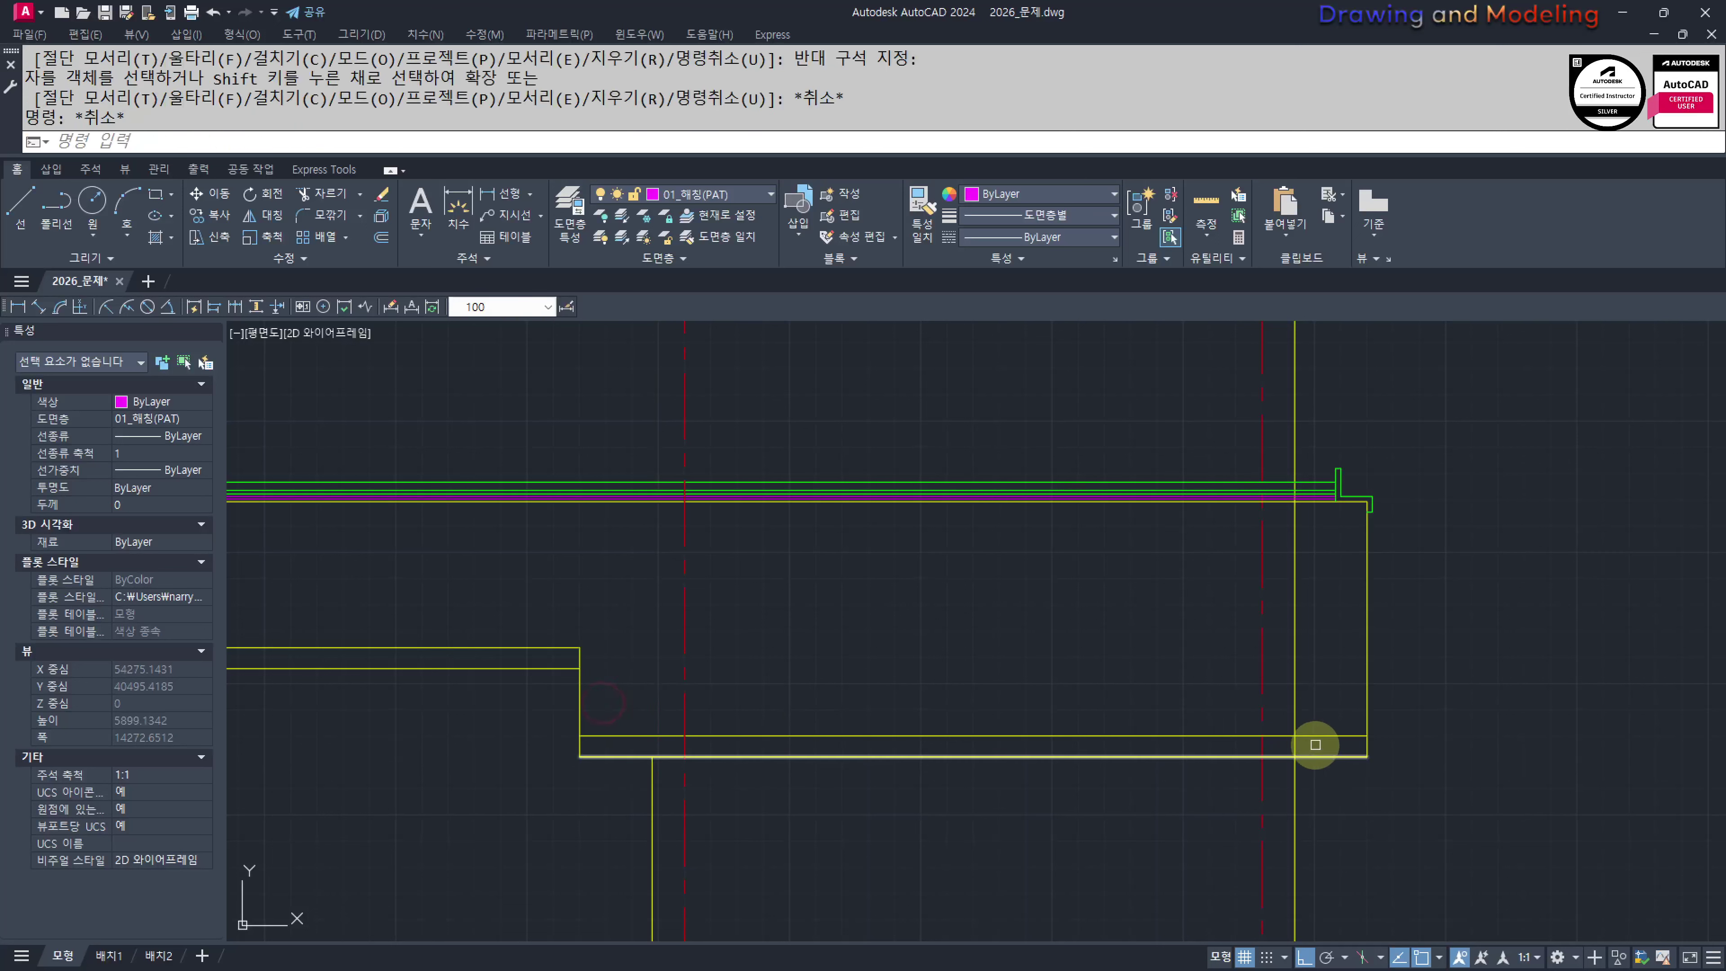
Trim the elevation's right wall line above the underside of the lower eave
key(Return)
click(1314, 733)
click(1278, 773)
key(Return)
click(1299, 676)
click(1191, 687)
key(Escape)
Turn off the layer of the red centerlines
scroll(1117, 732, down, 5)
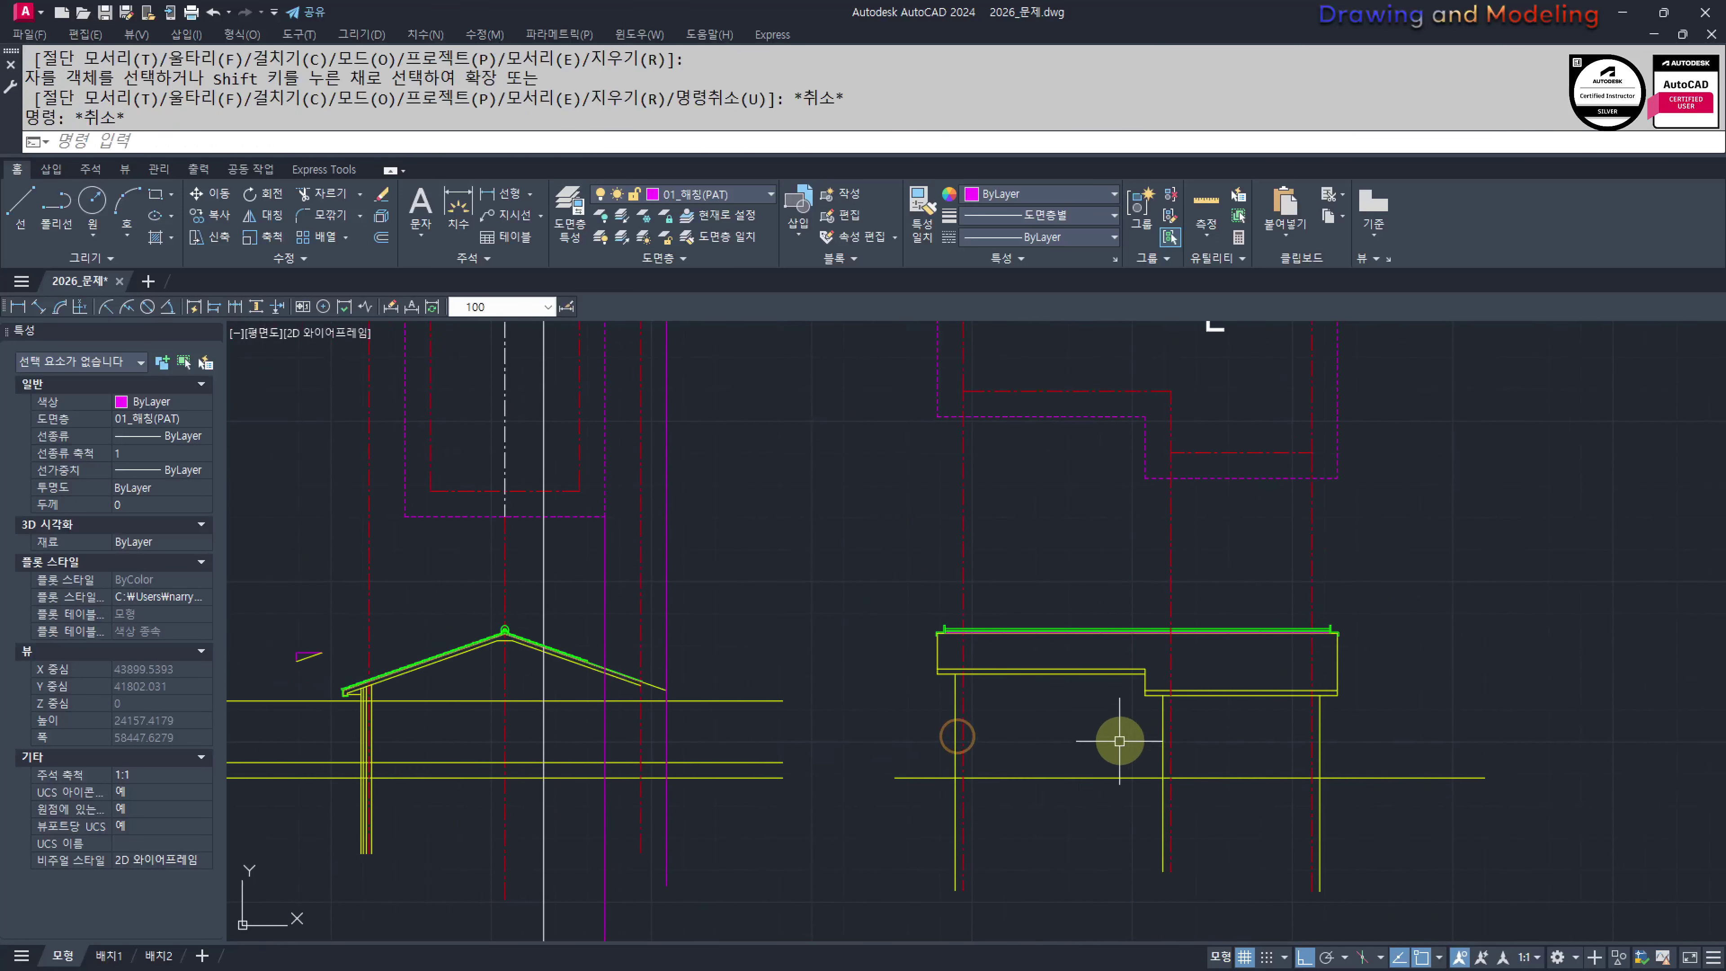
key(Return)
click(1205, 653)
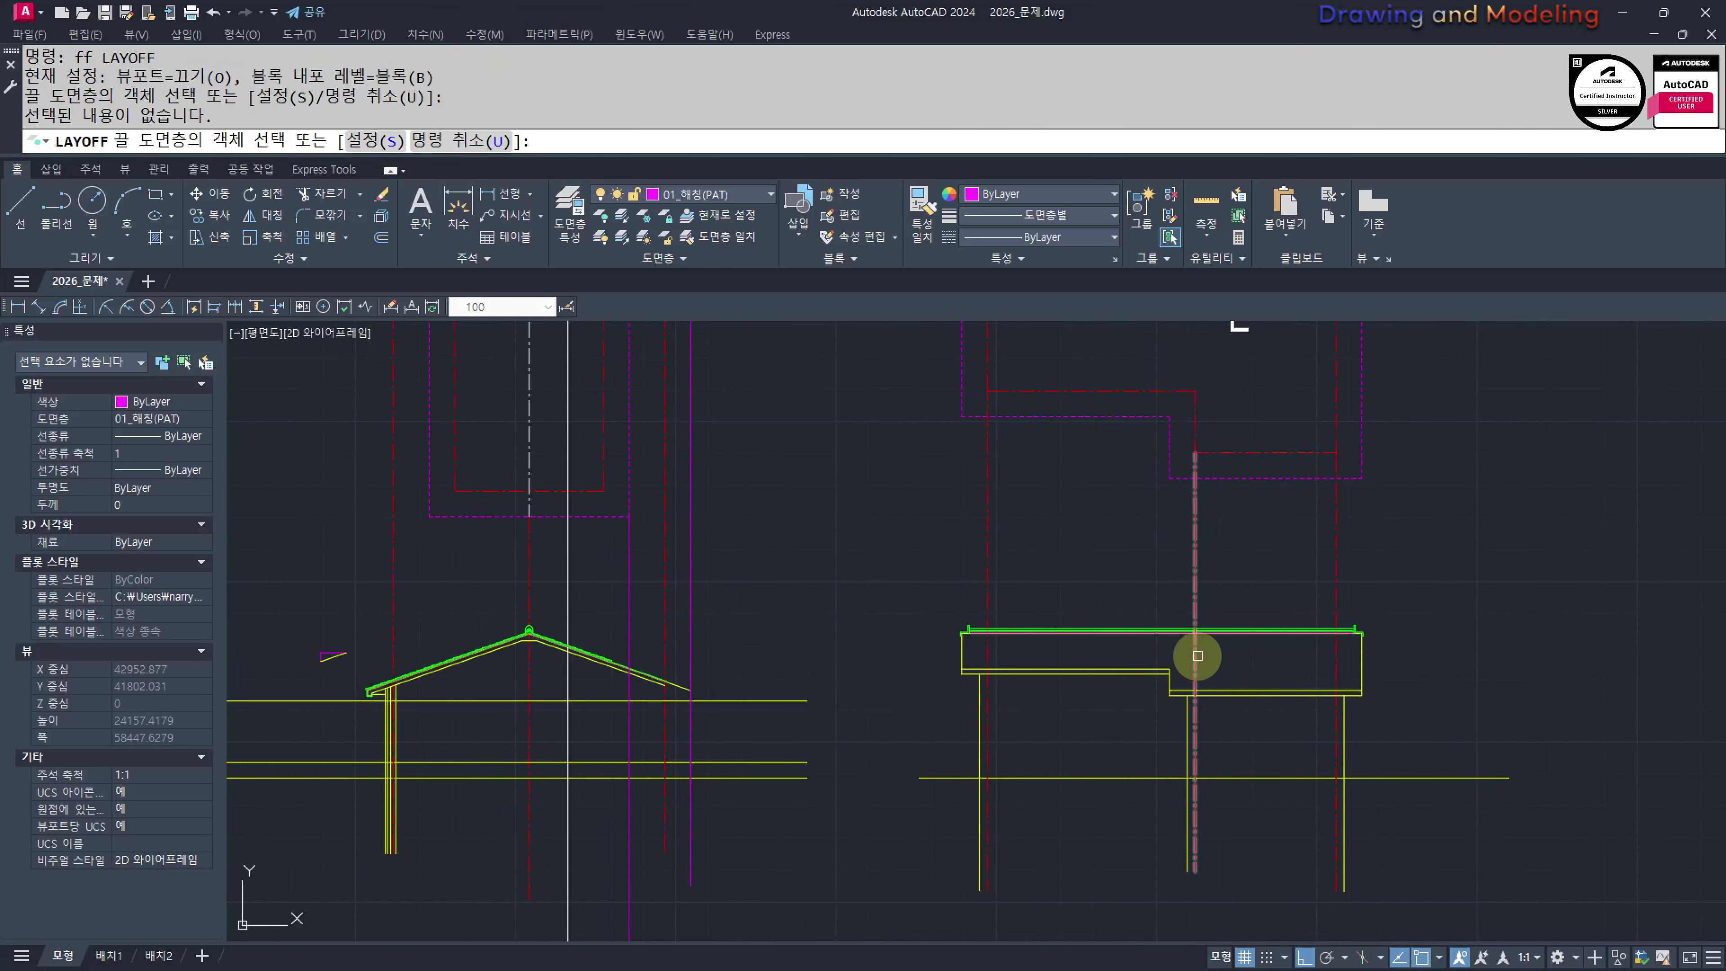
click(1196, 655)
key(Escape)
key(Escape)
Trim the elevation's three wall lines below the ground line
text(tr)
key(Return)
key(Return)
click(1441, 837)
key(Escape)
key(Escape)
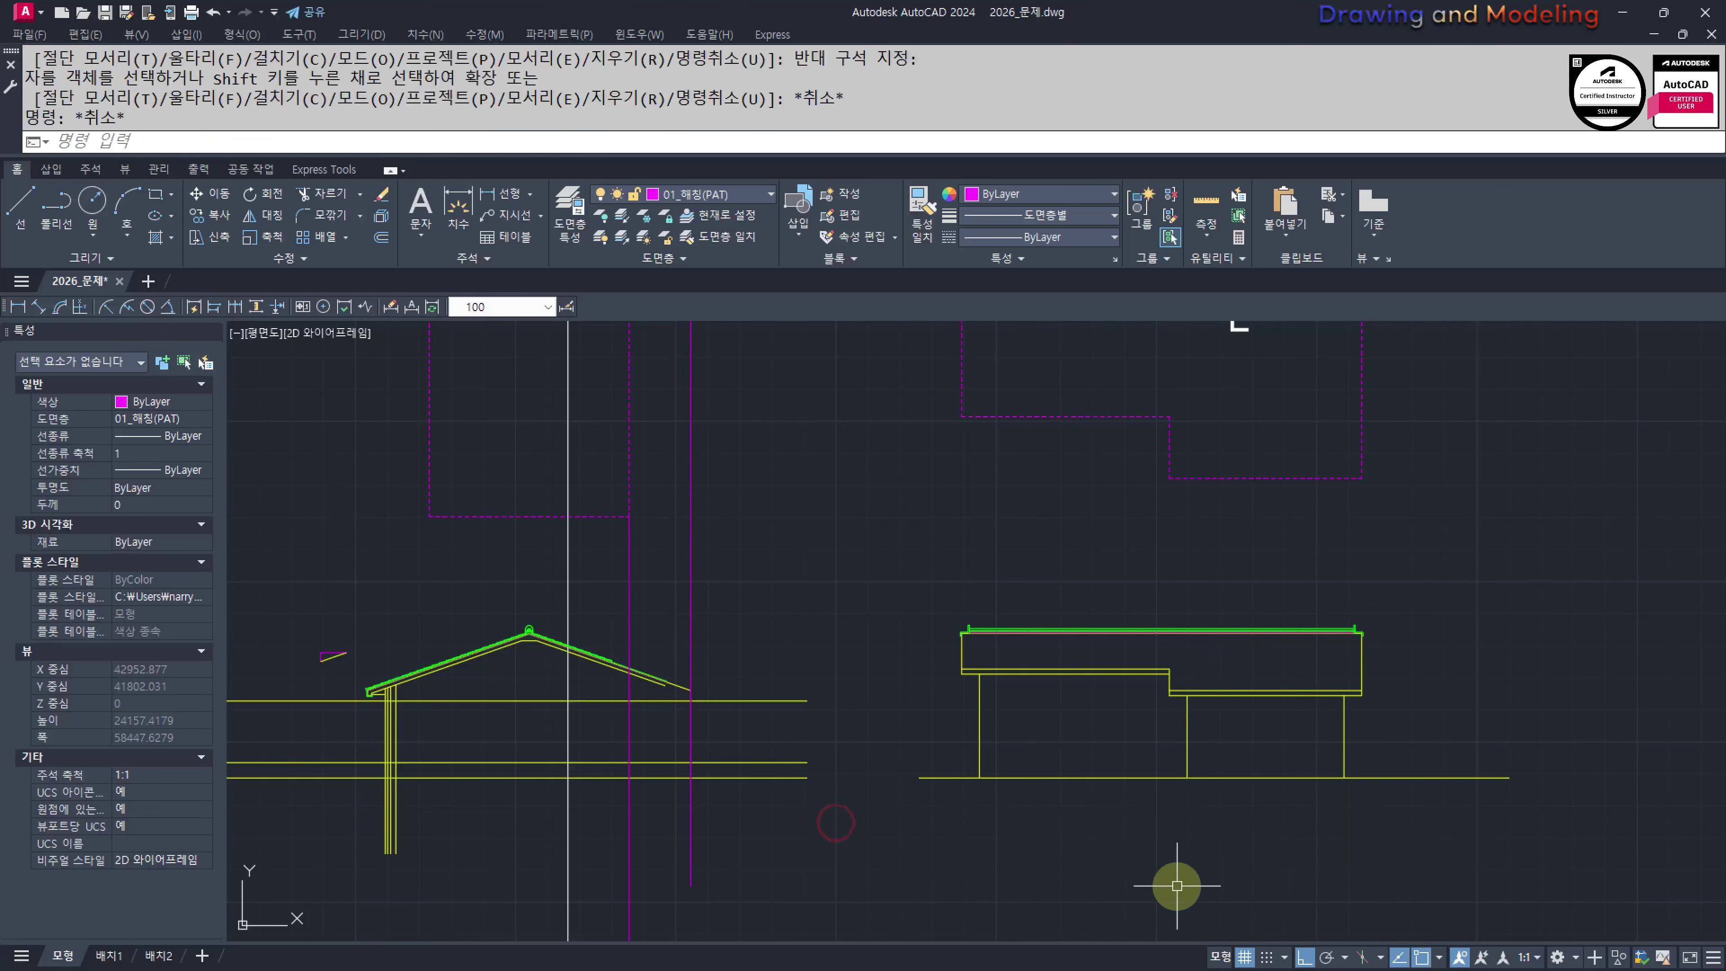
Turn all layers back on
middle_drag(1174, 886, 1200, 885)
text(oo)
key(Return)
key(Escape)
key(Escape)
middle_drag(1176, 797, 1189, 857)
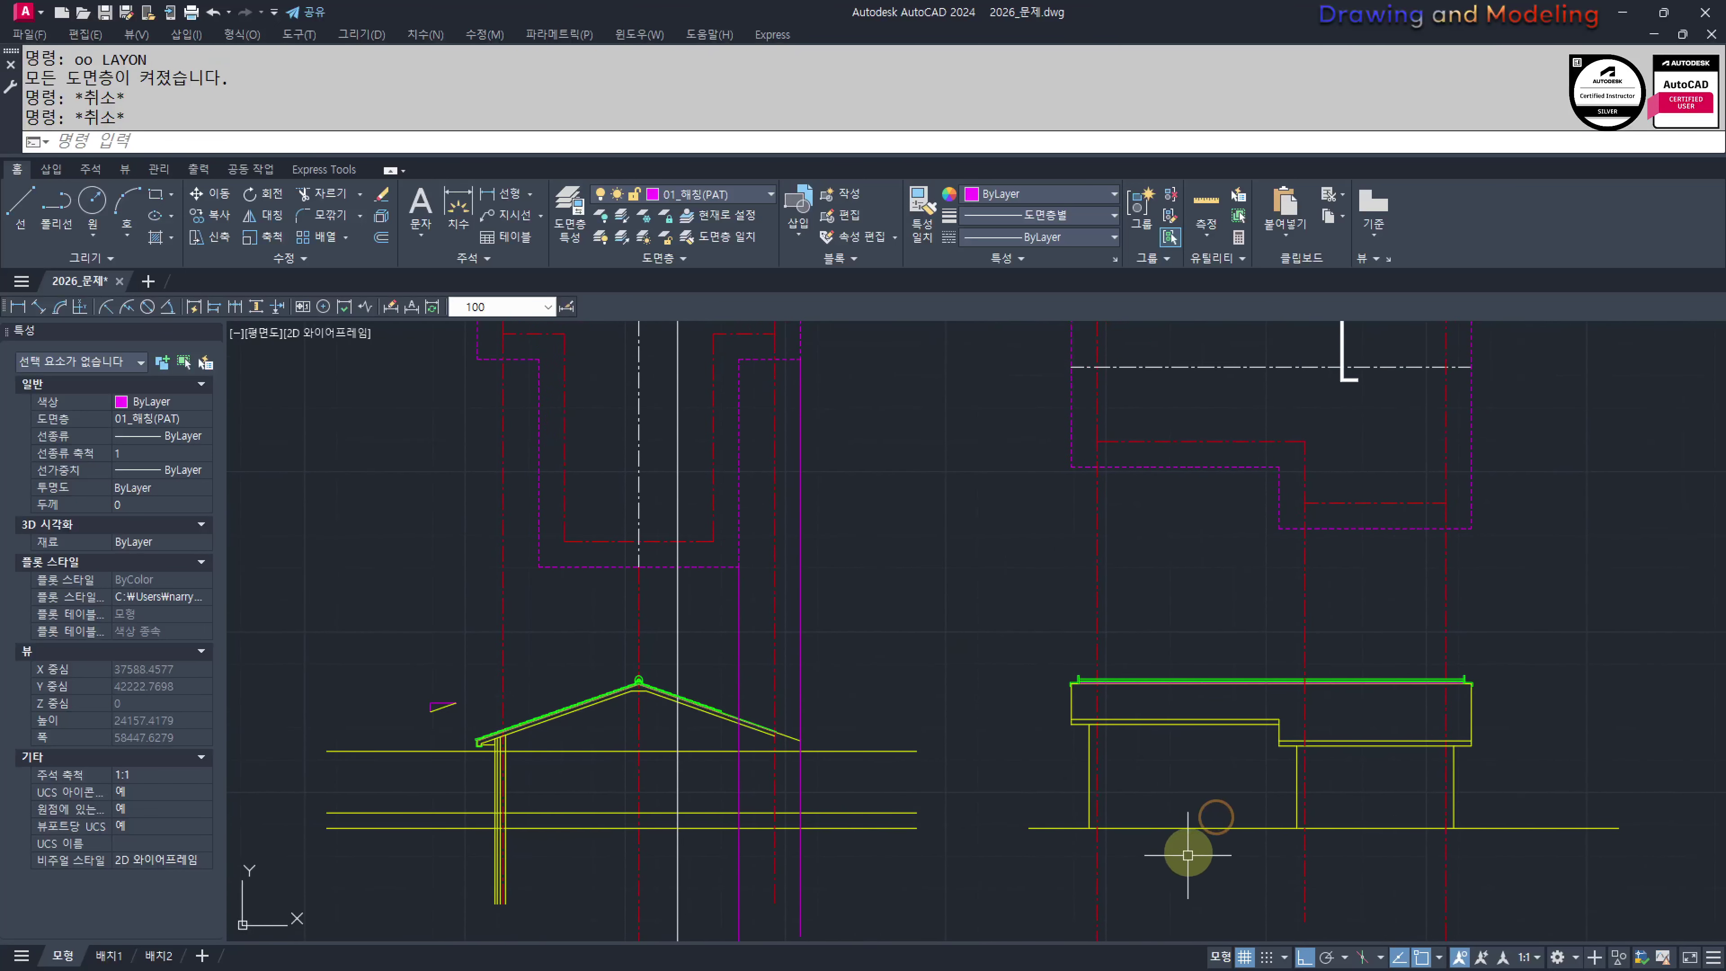
Stretch the right end of the elevation's ground line inward, closer to the right wall
text(s)
key(Return)
click(1633, 854)
click(1557, 793)
key(Return)
click(1648, 894)
key(Escape)
key(Escape)
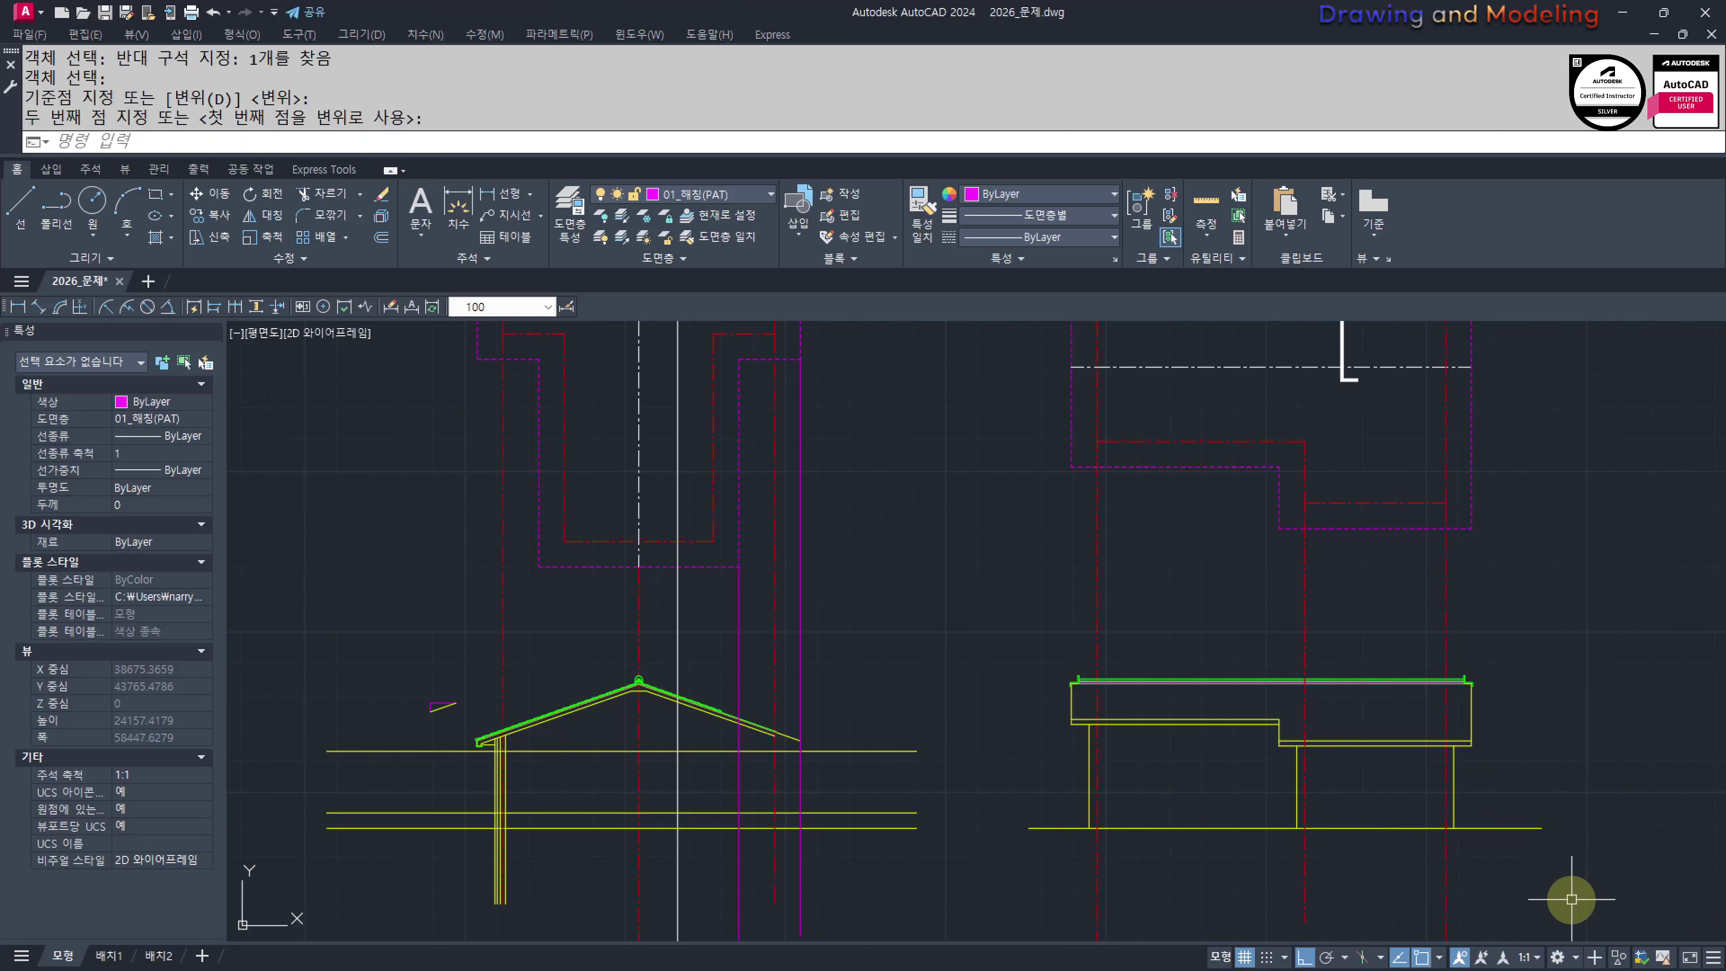
scroll(1263, 837, up, 2)
scroll(1250, 836, up, 2)
scroll(870, 775, down, 4)
scroll(864, 773, up, 2)
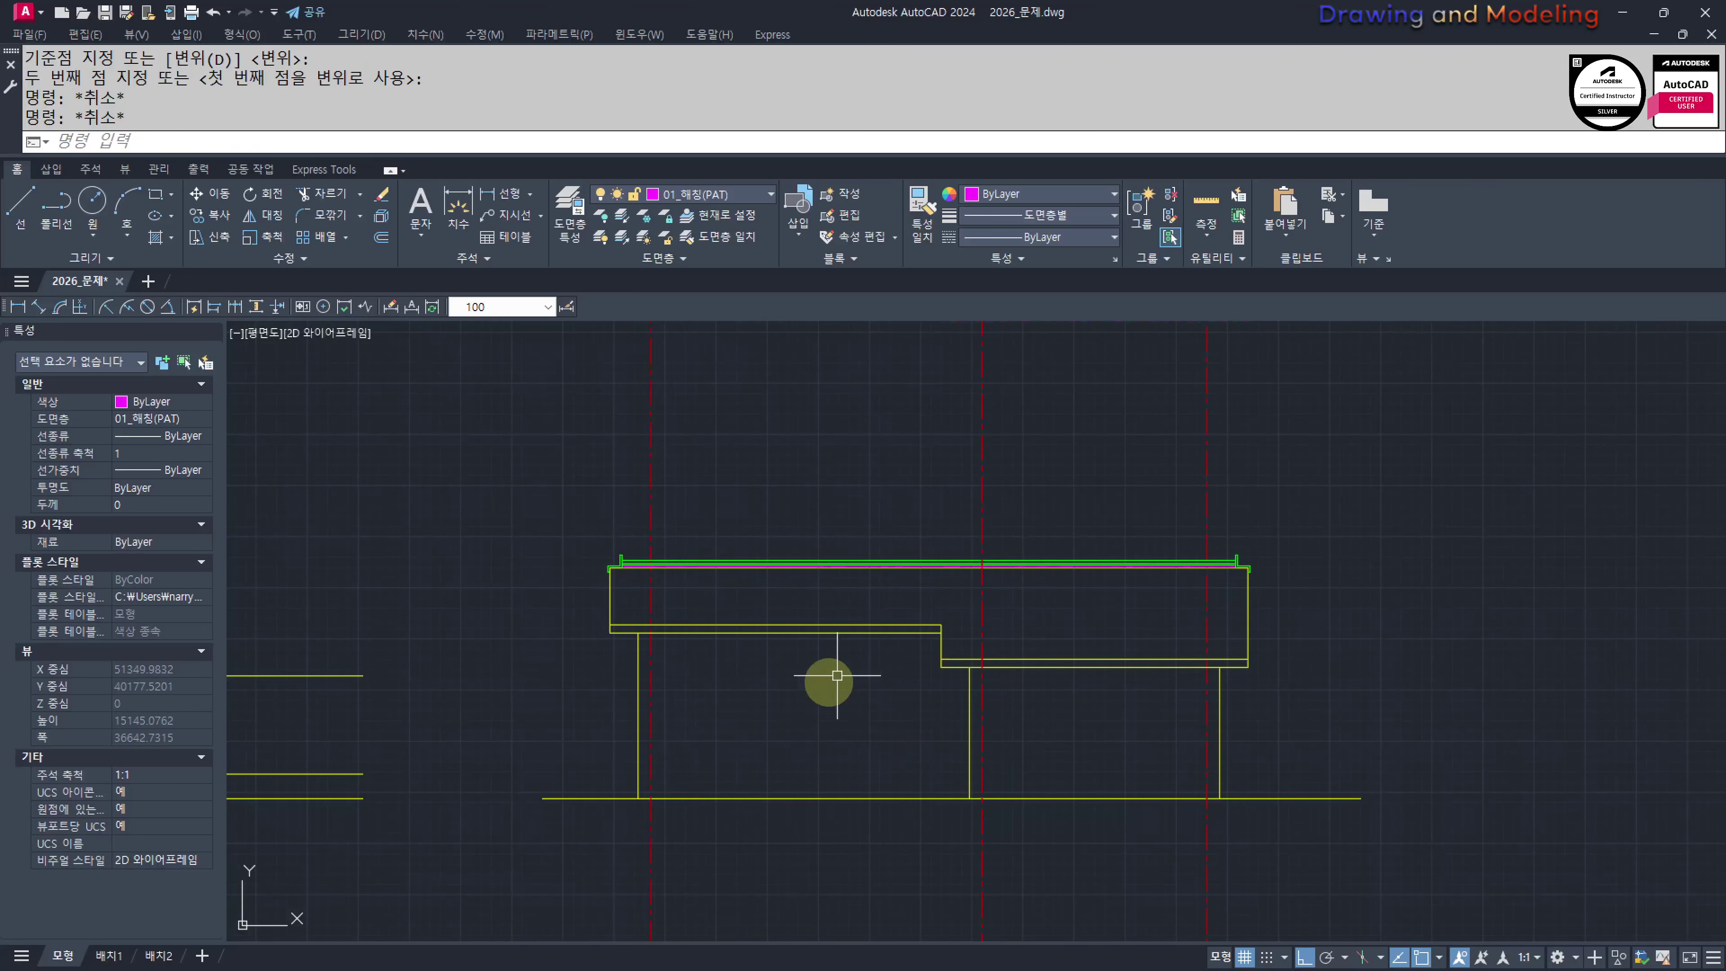
scroll(717, 761, down, 2)
middle_drag(714, 773, 963, 773)
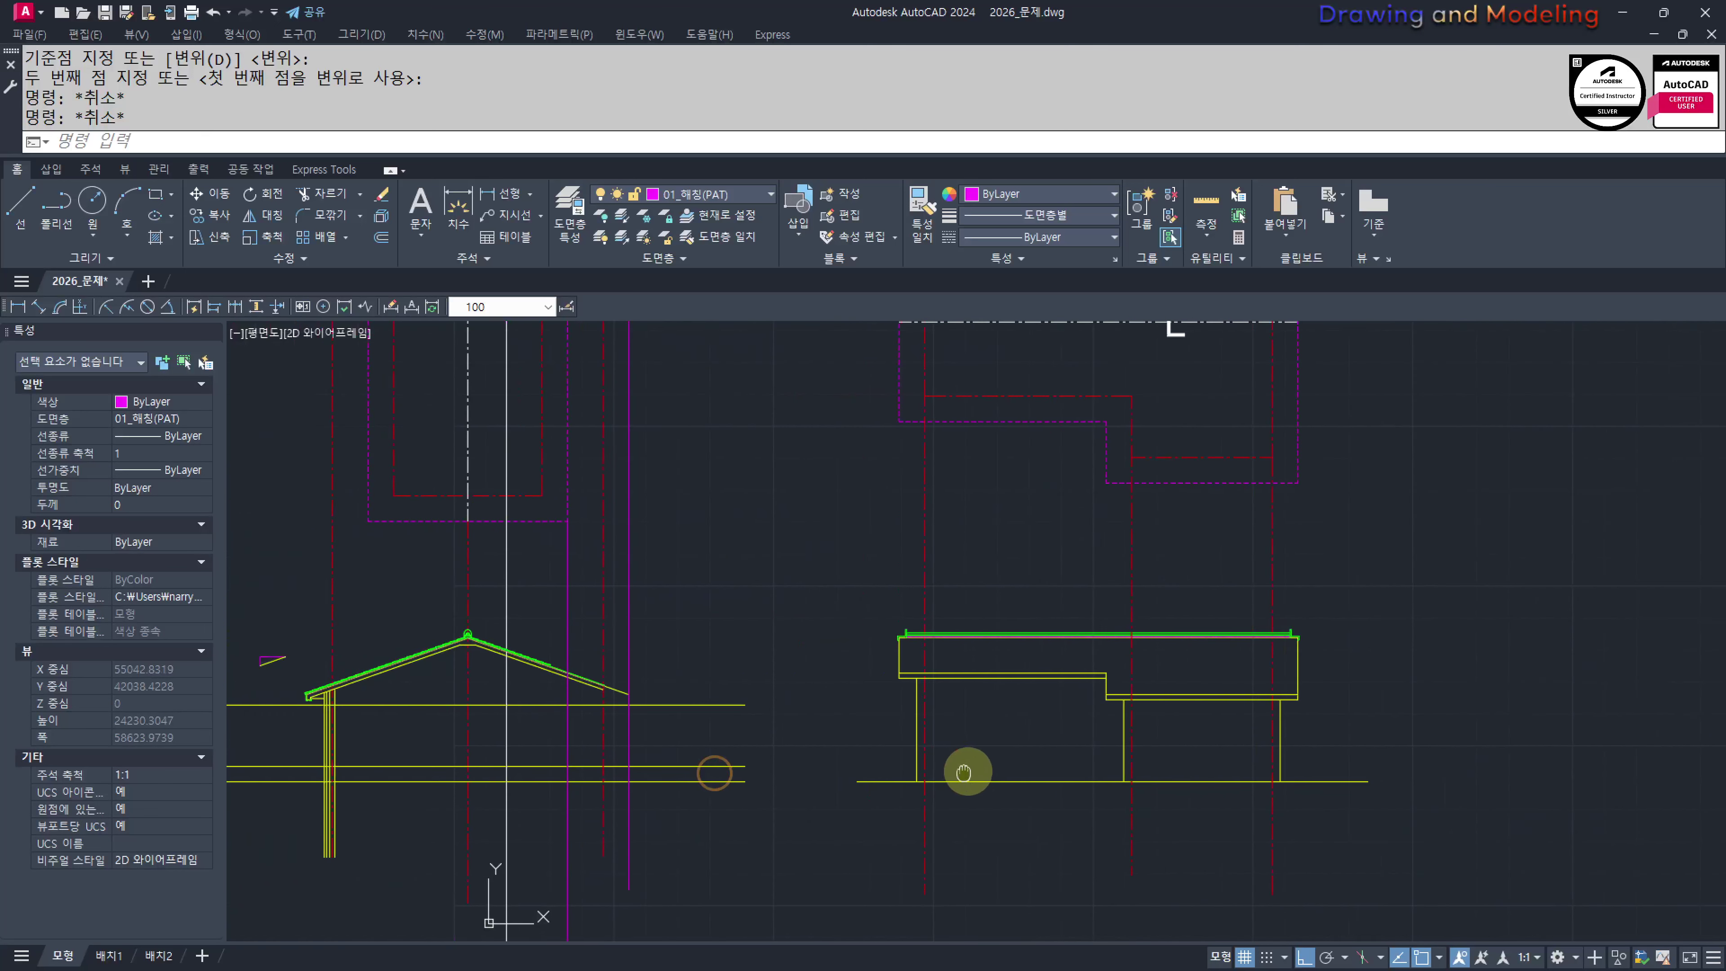
middle_drag(1355, 808, 1394, 837)
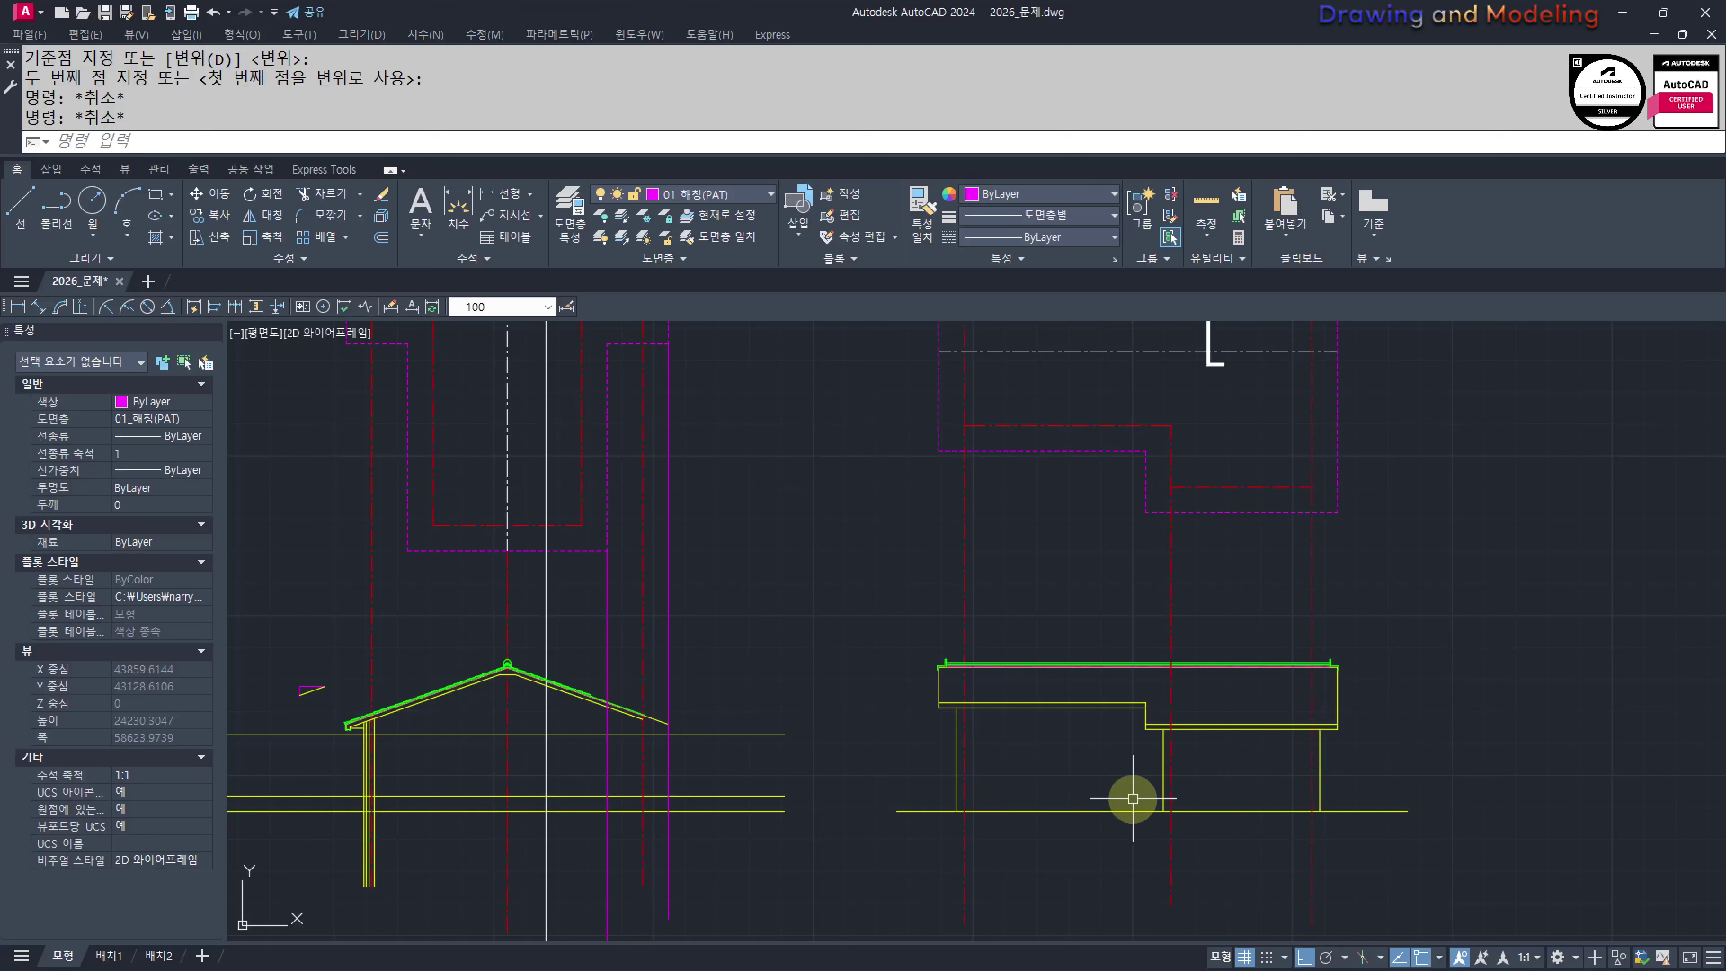
Stretch the left end of the elevation's ground line slightly outward
scroll(1002, 815, up, 2)
middle_drag(1003, 815, 1133, 801)
text(s)
drag(980, 826, 911, 765)
key(space)
click(980, 835)
click(950, 837)
scroll(981, 834, down, 2)
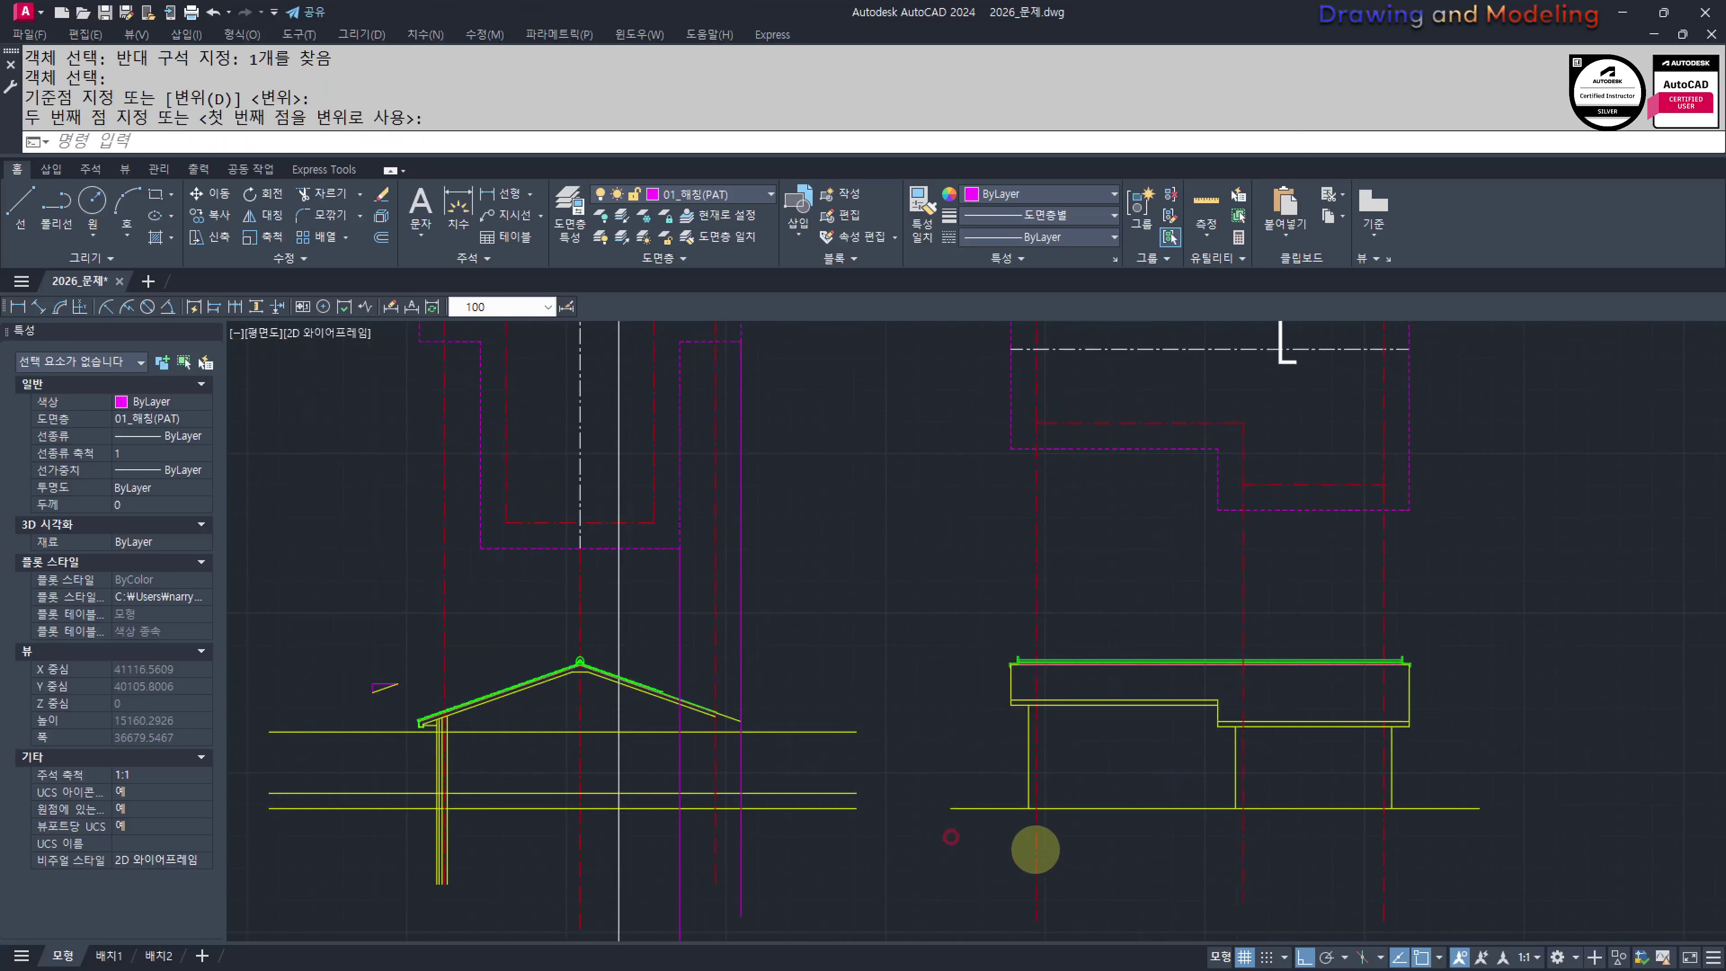
Move the elevation together with the roof plan above it farther right, away from the section
scroll(1035, 849, down, 2)
click(1410, 877)
click(921, 358)
text(m)
key(space)
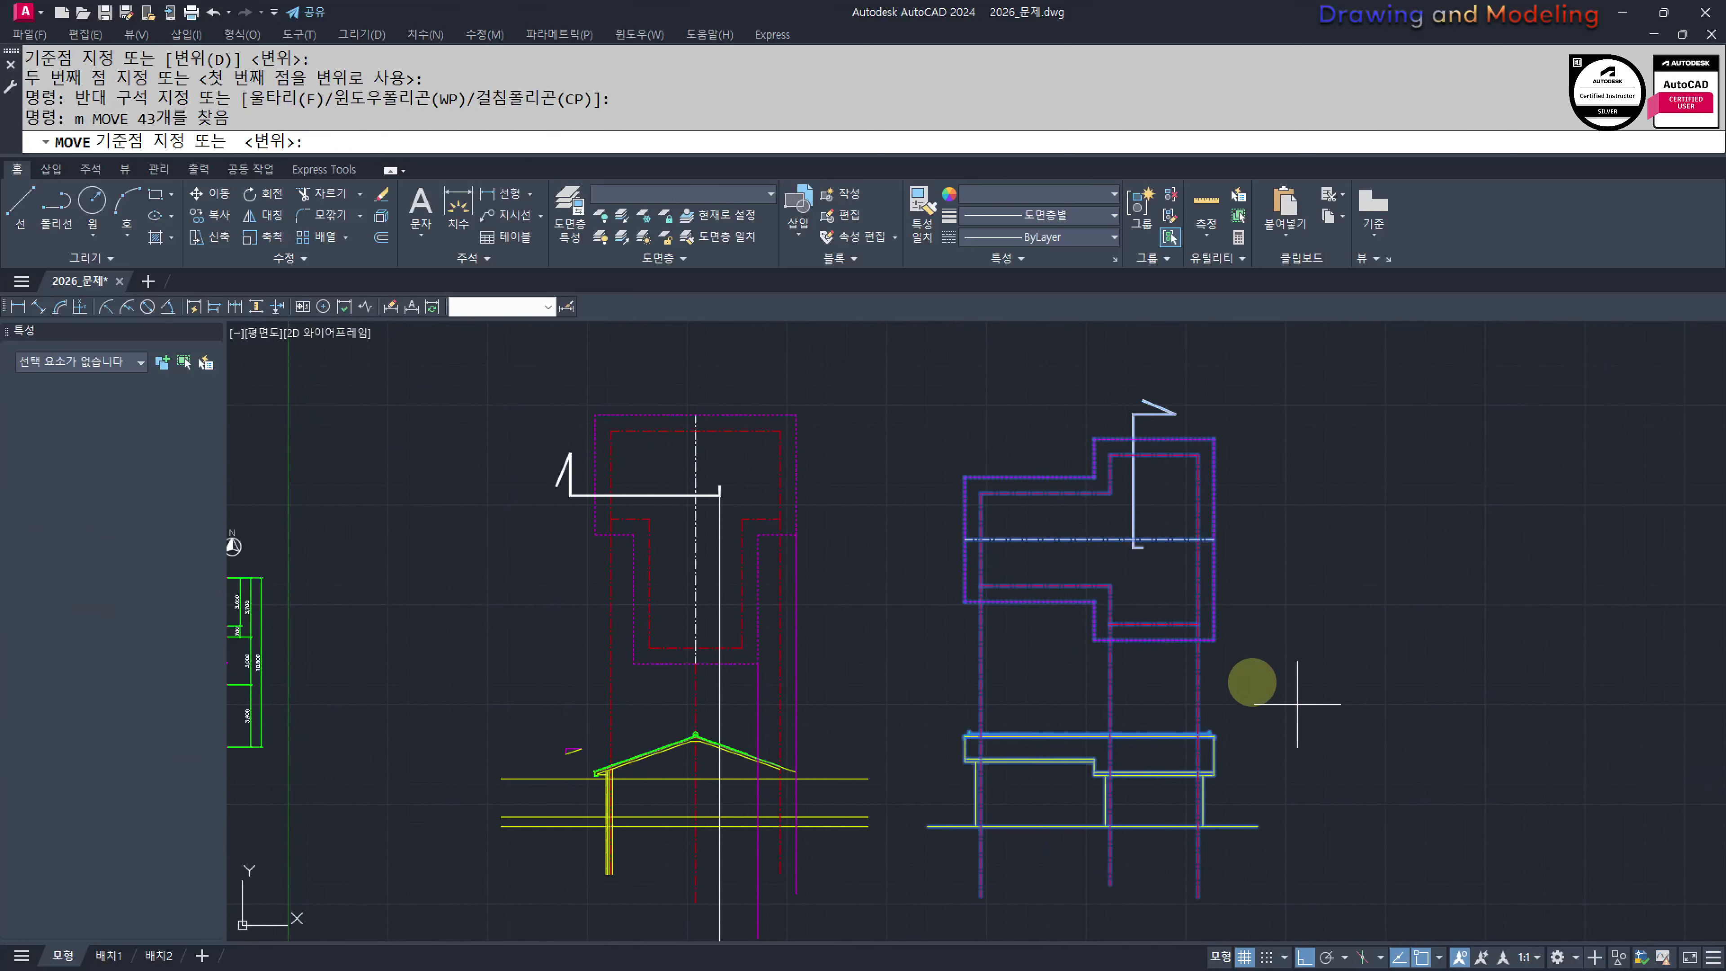
click(1242, 682)
click(1286, 699)
key(Escape)
key(Escape)
Trim the section's red ridge centerline below the short flat slab line under the ridge
middle_drag(829, 713, 1241, 705)
scroll(1032, 809, up, 3)
middle_drag(1064, 741, 938, 660)
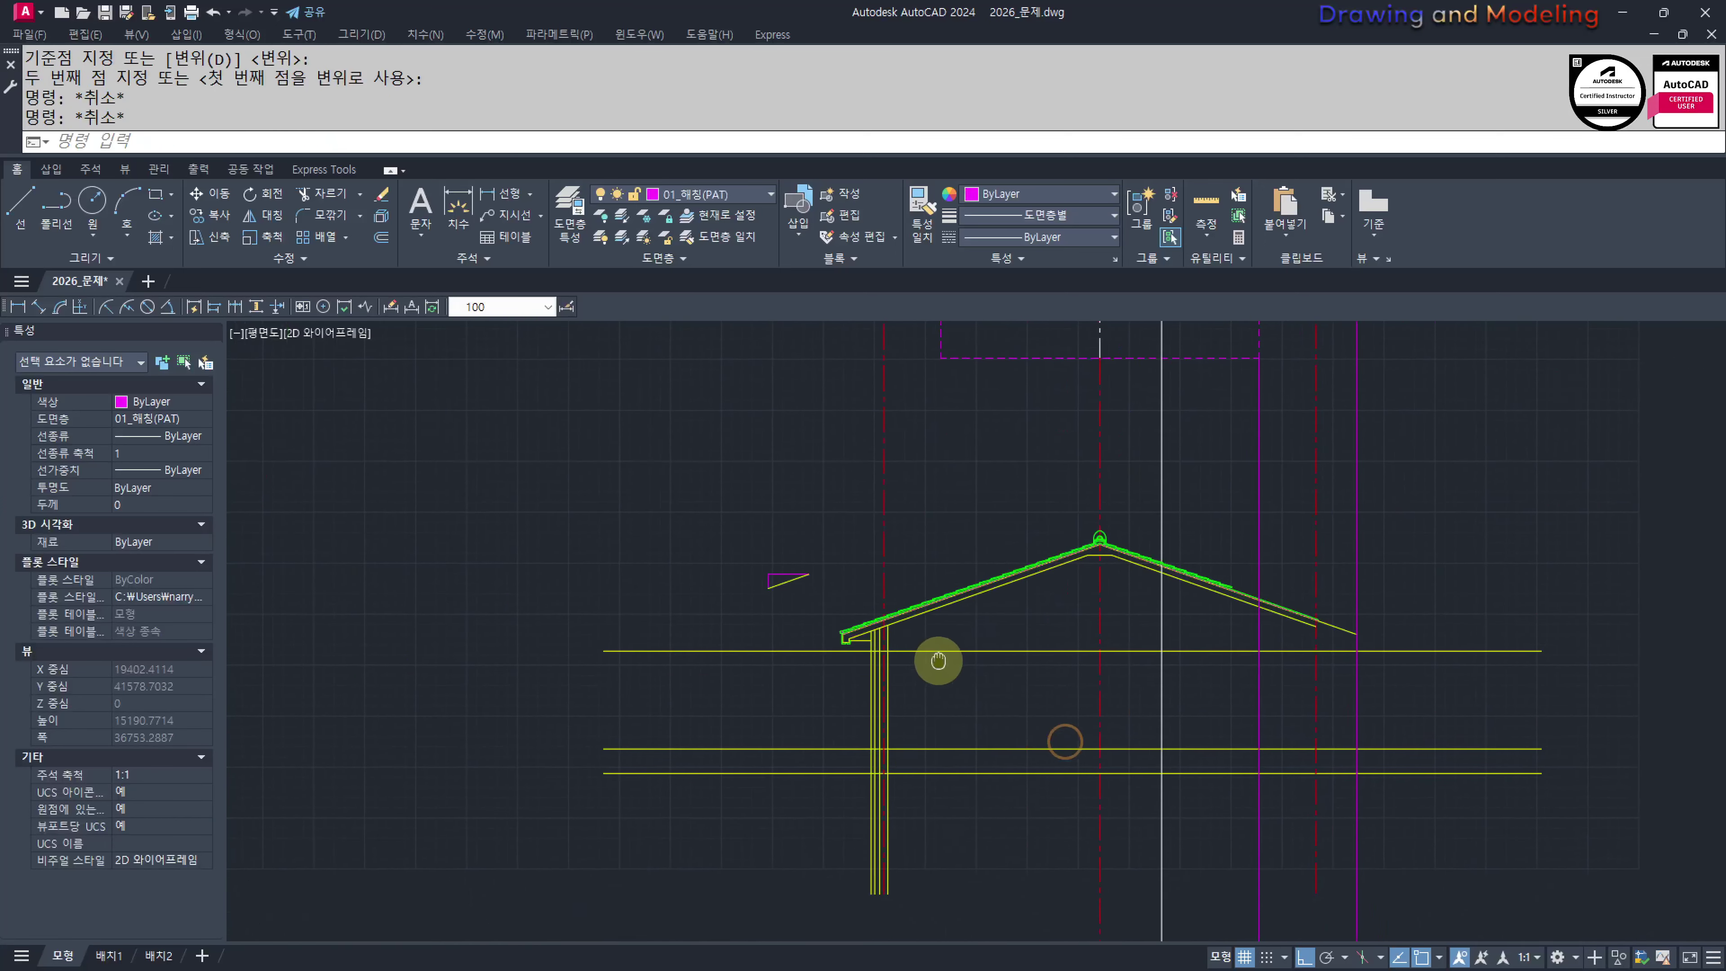
key(Escape)
key(Escape)
scroll(941, 744, up, 2)
scroll(1148, 742, down, 2)
middle_drag(944, 760, 1057, 755)
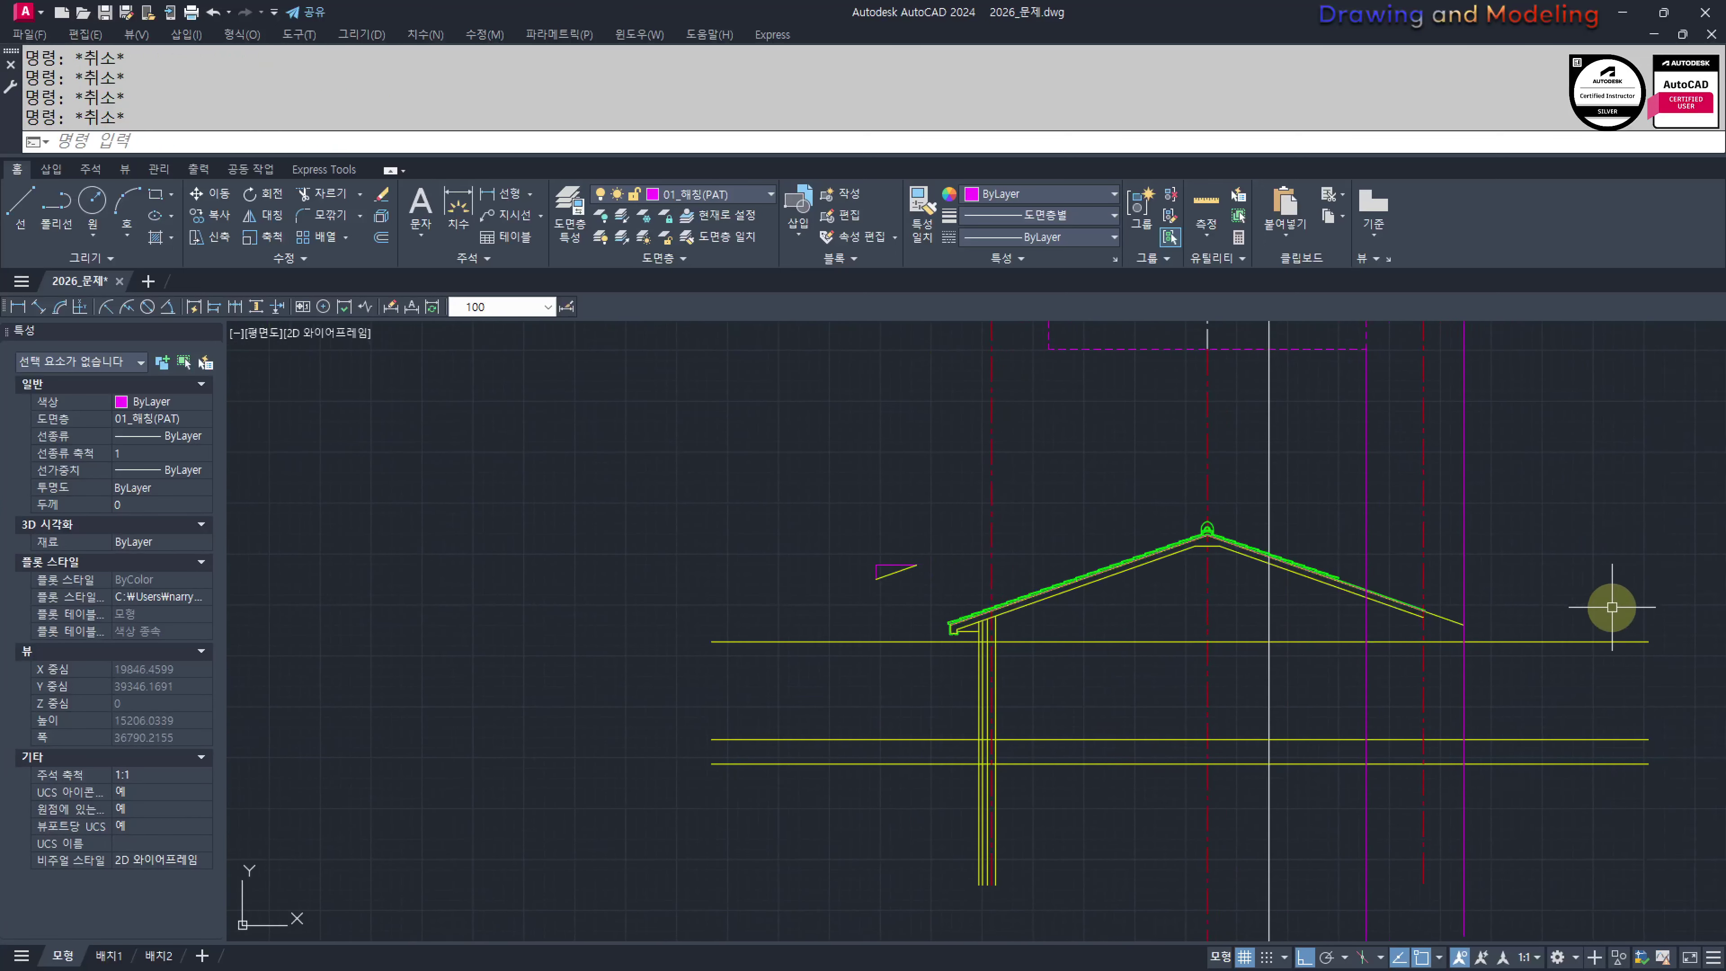
middle_drag(1227, 567, 1171, 640)
scroll(1164, 617, up, 4)
text(tr TRIM)
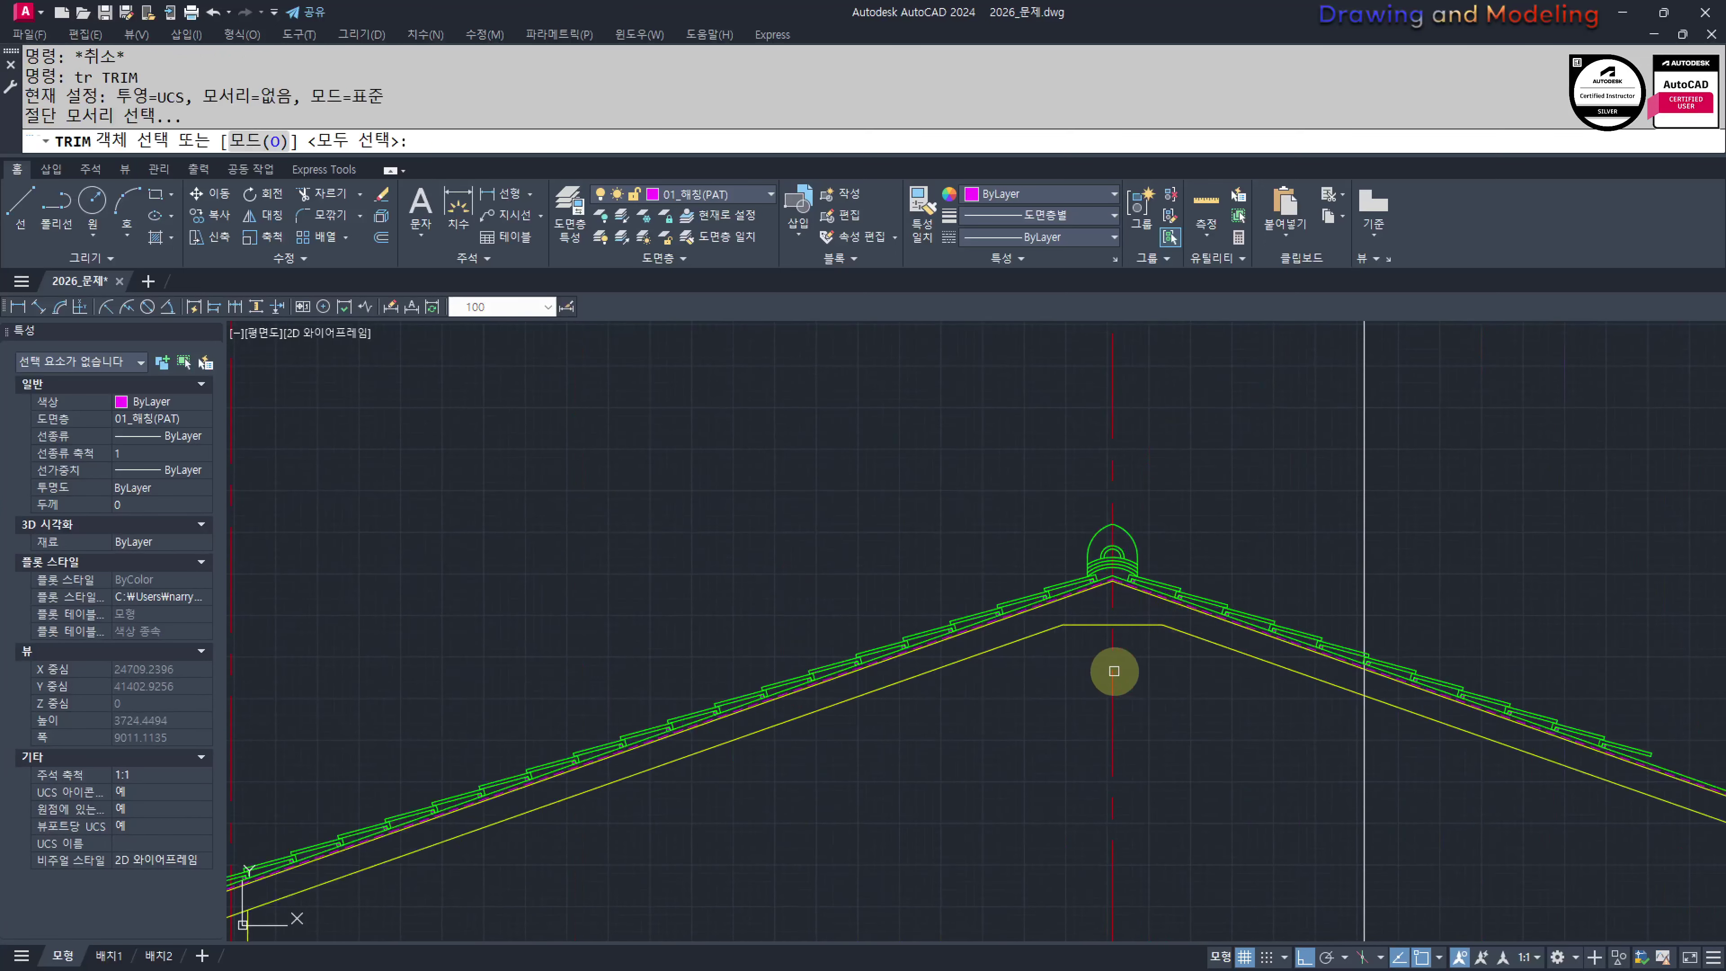
click(1114, 670)
click(1102, 616)
key(space)
click(1128, 685)
click(1047, 728)
Stretch the lower end of the section's ridge centerline down slightly past the flat slab line
scroll(1115, 656, up, 3)
text(s)
click(1123, 556)
click(1055, 645)
key(space)
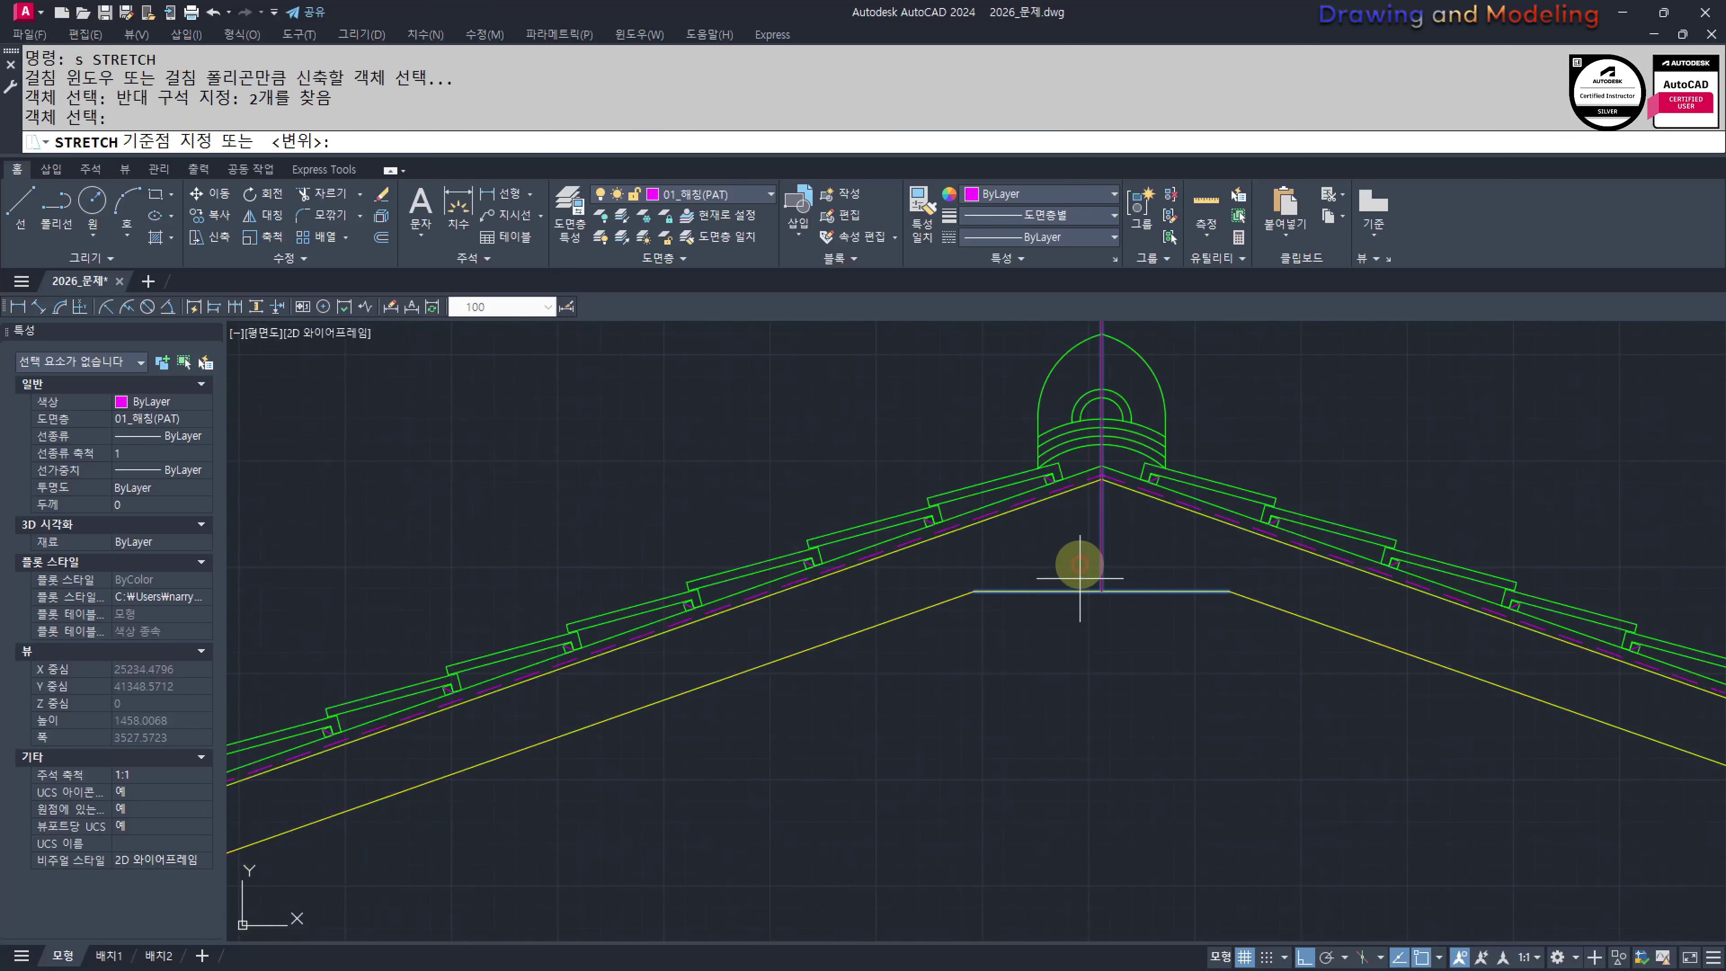
click(1079, 580)
click(1047, 703)
key(Escape)
key(Escape)
middle_drag(928, 763, 1103, 684)
middle_drag(1053, 810, 918, 692)
scroll(1114, 704, up, 2)
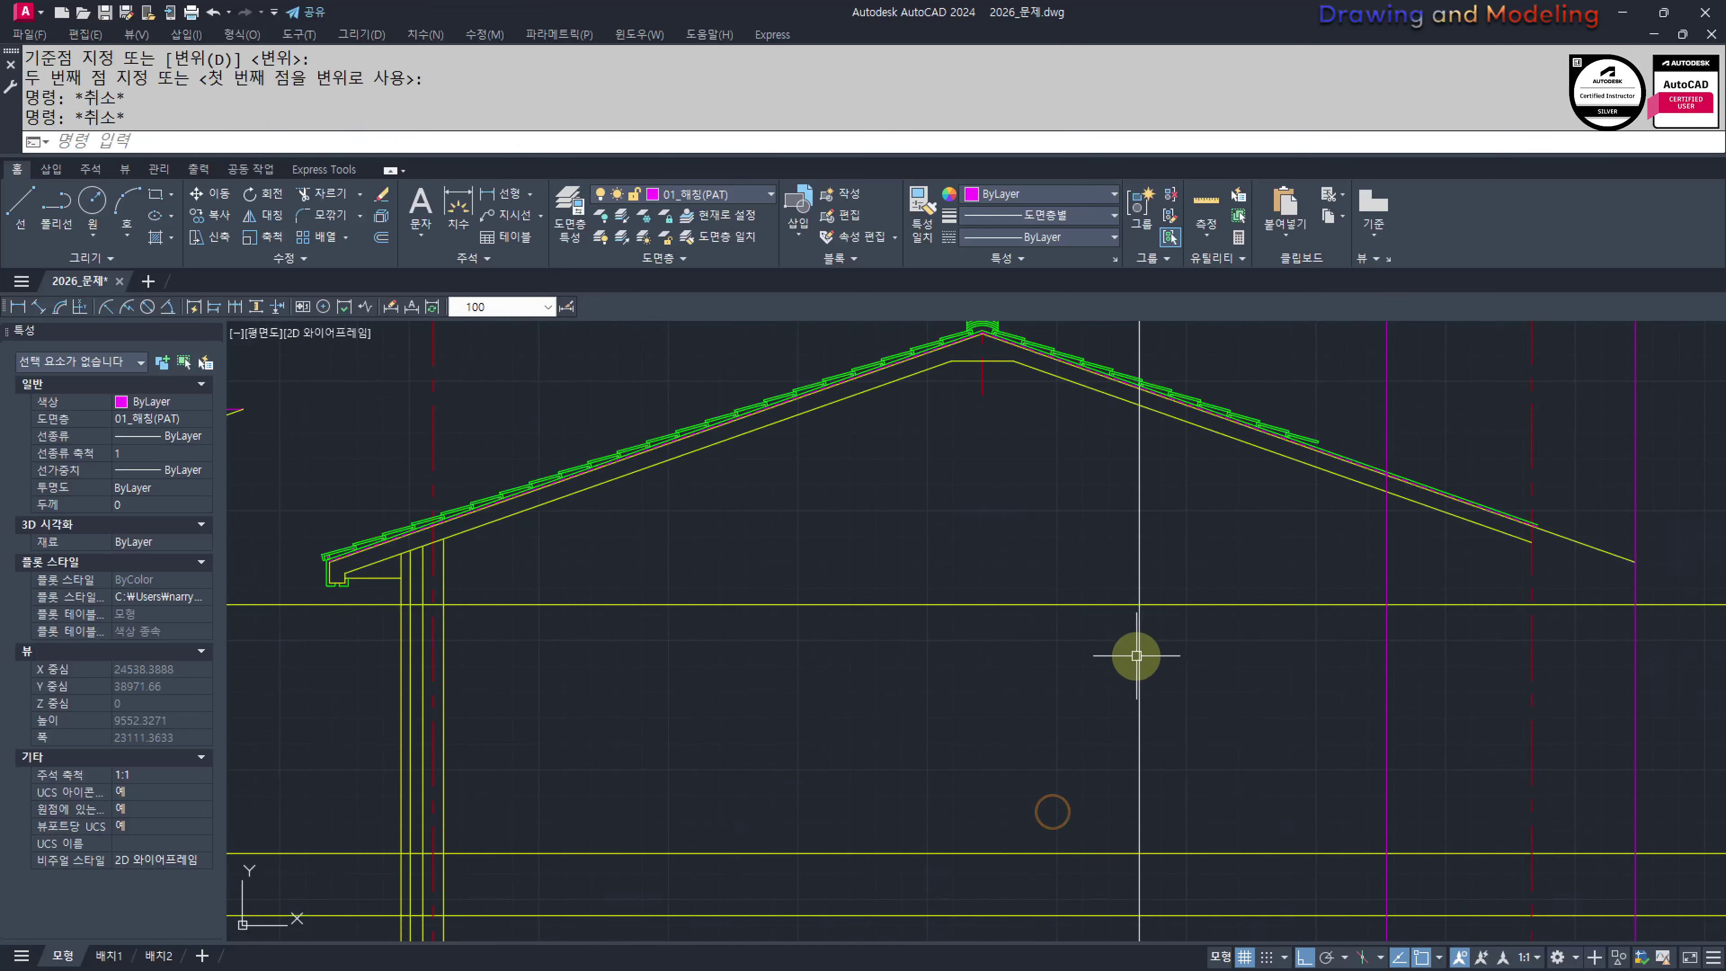
text(tr)
key(Escape)
key(Escape)
Offset the section's lowest horizontal line downward by 700 for the top of the footing
scroll(708, 714, down, 4)
middle_drag(707, 756, 1011, 734)
scroll(988, 775, up, 4)
middle_drag(855, 810, 1107, 720)
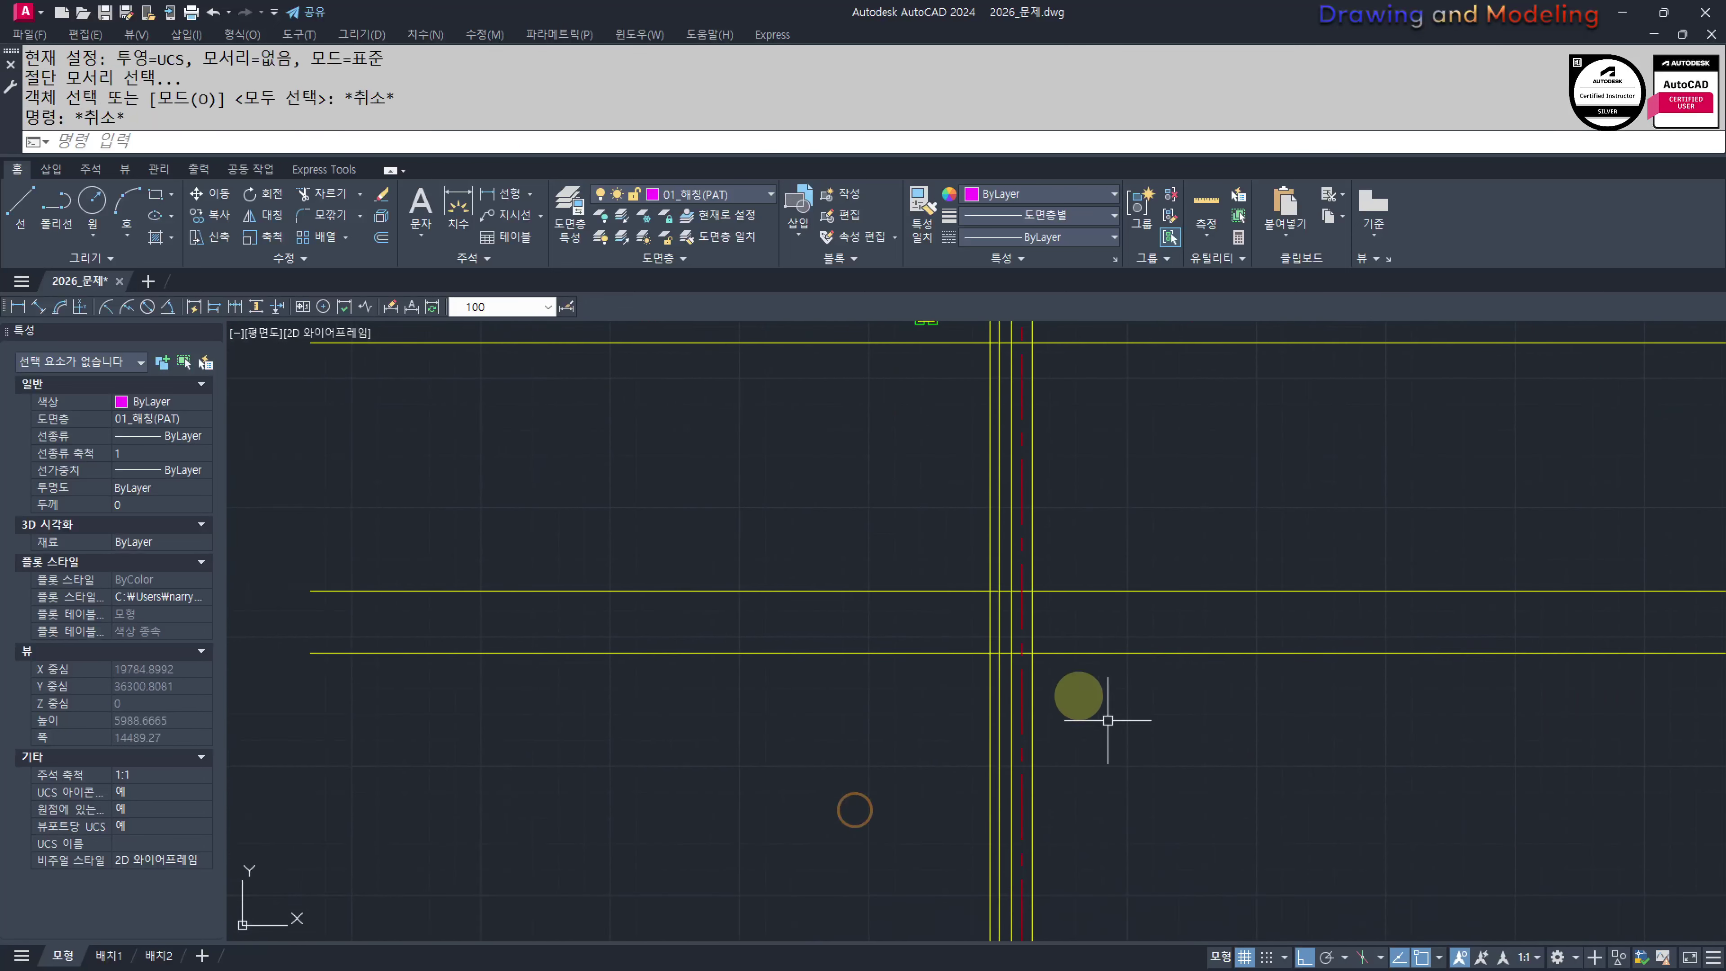
mouse_move(958, 838)
middle_down()
mouse_move(901, 836)
mouse_move(951, 771)
mouse_move(1009, 779)
middle_up()
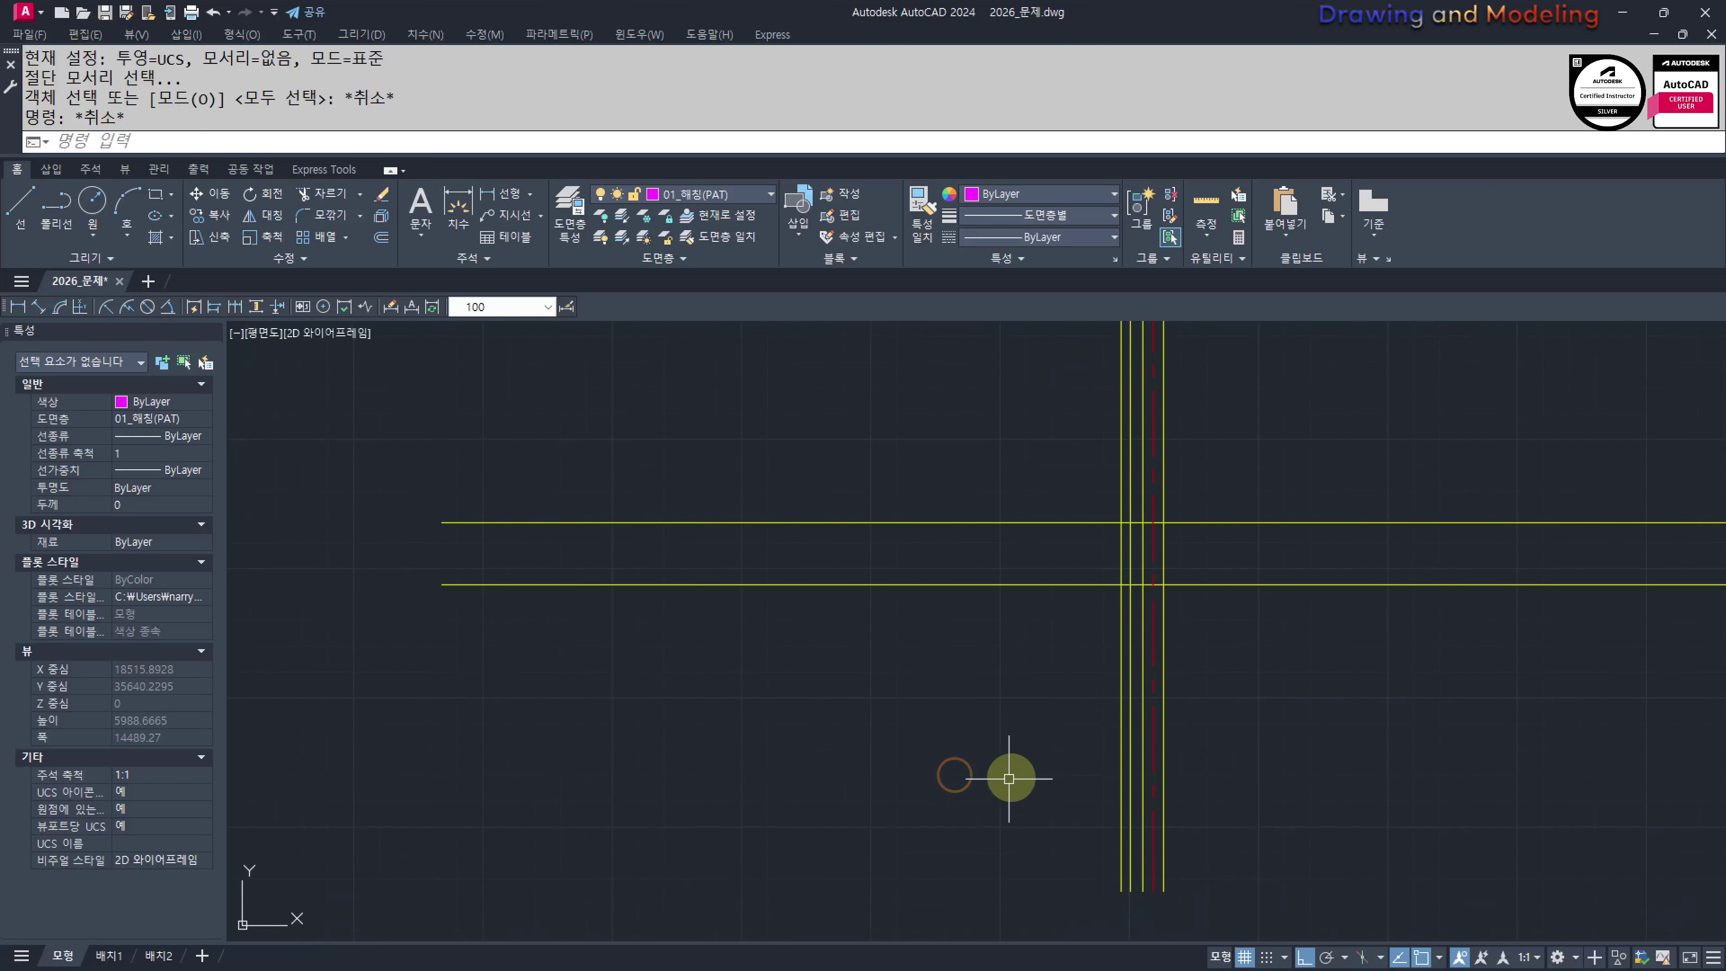
key(Return)
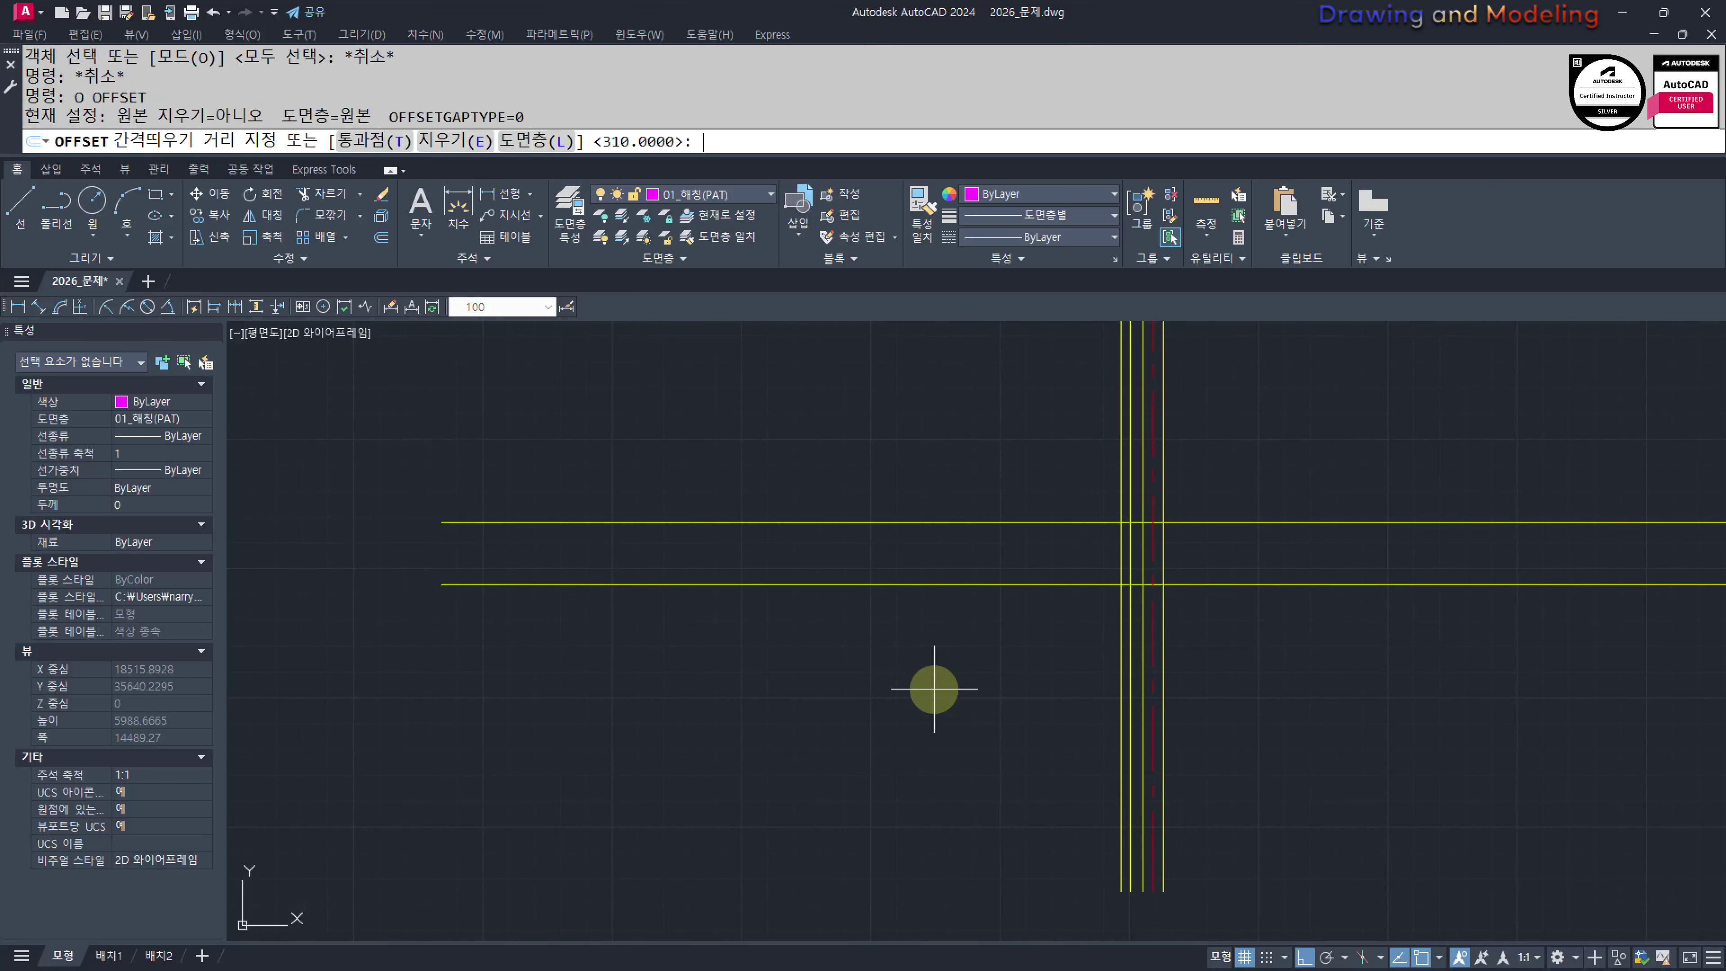
text(700)
key(Return)
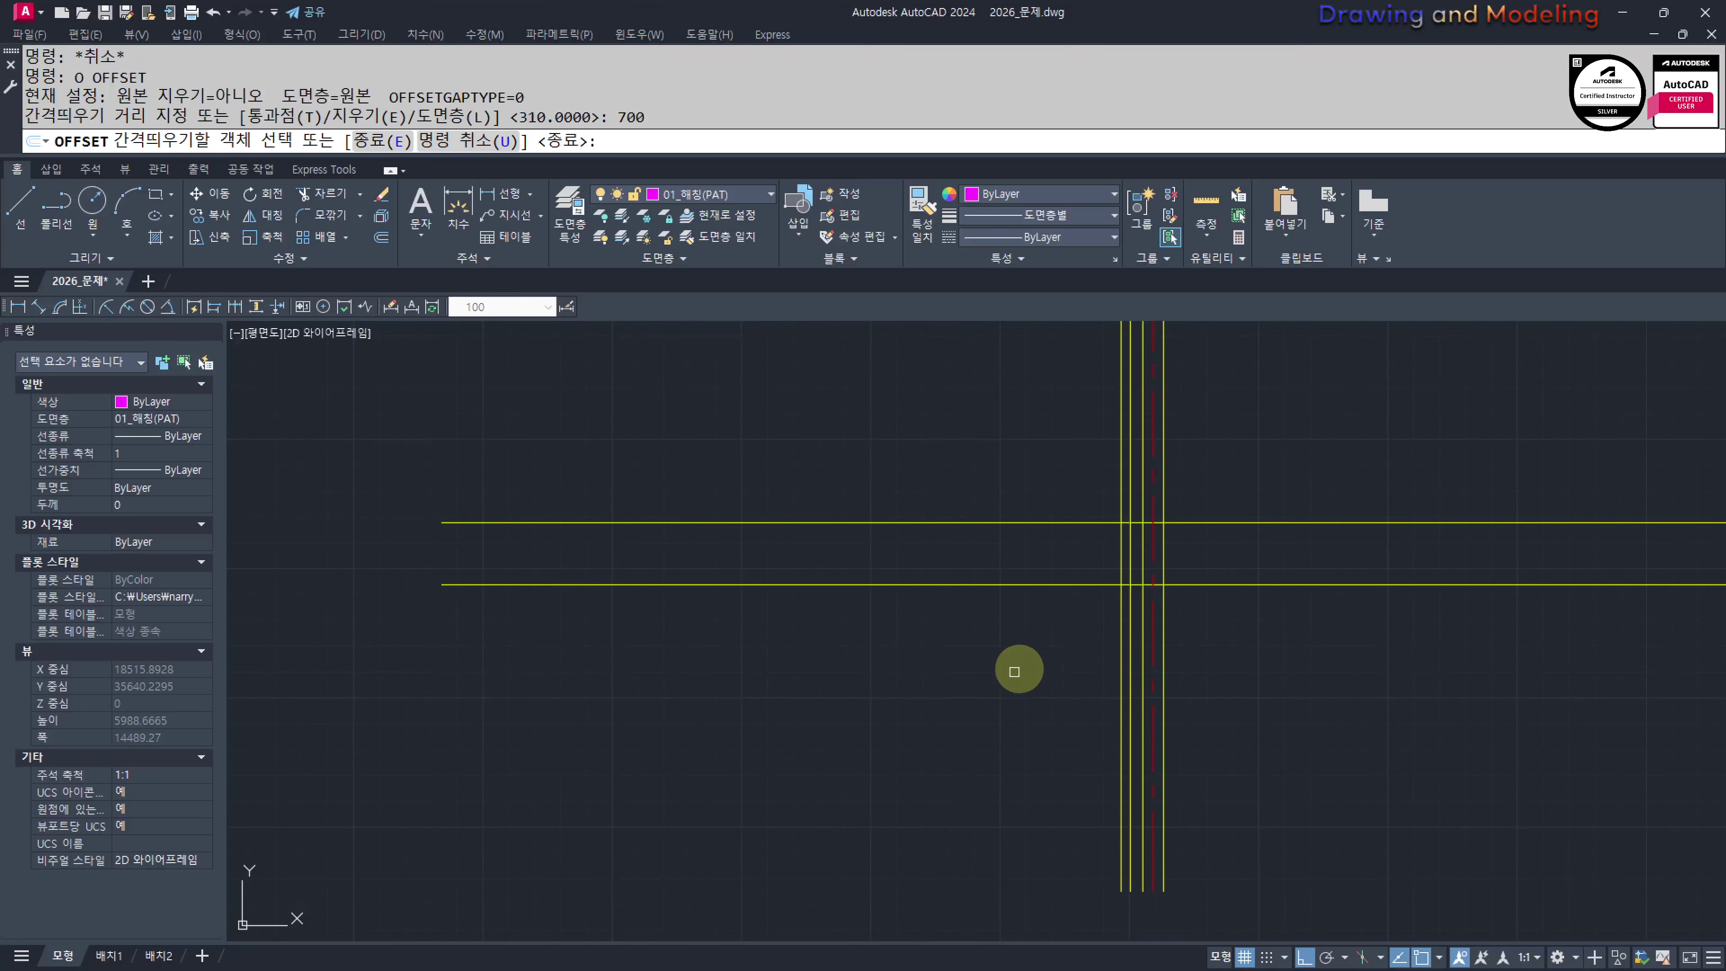
click(1083, 585)
click(1033, 693)
key(Escape)
Offset the footing's top line downward by 300
scroll(1010, 697, up, 2)
text(o)
key(Return)
text(3)
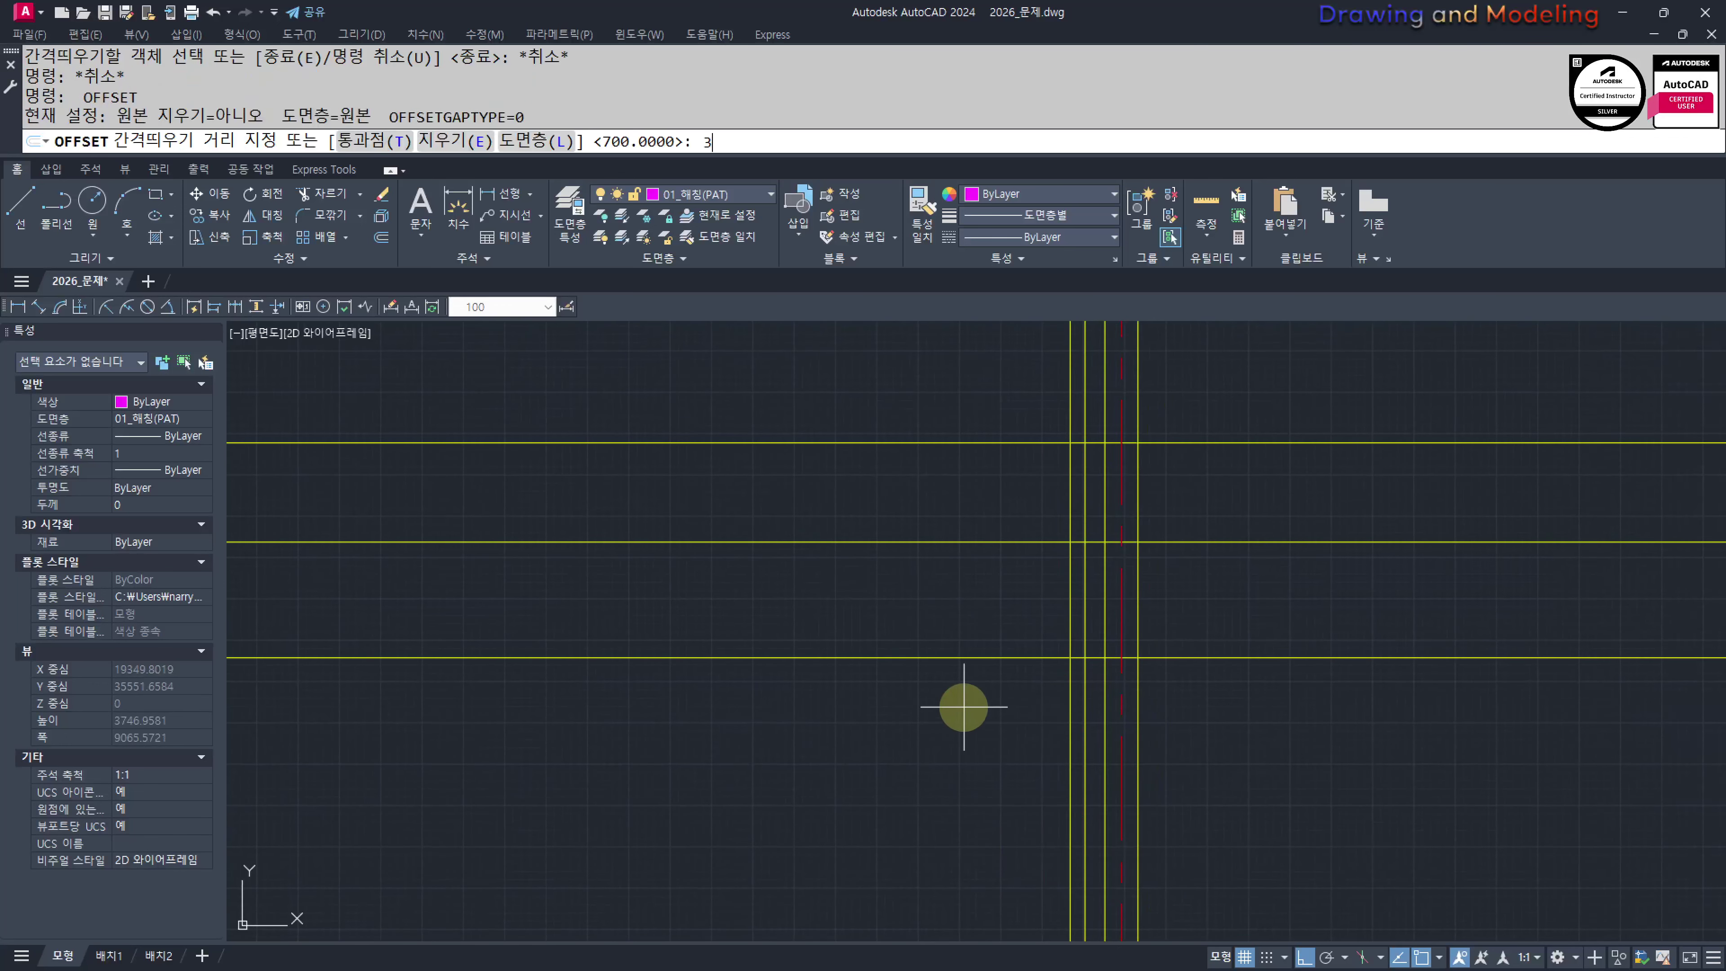
text(00)
key(Return)
click(1011, 659)
click(999, 741)
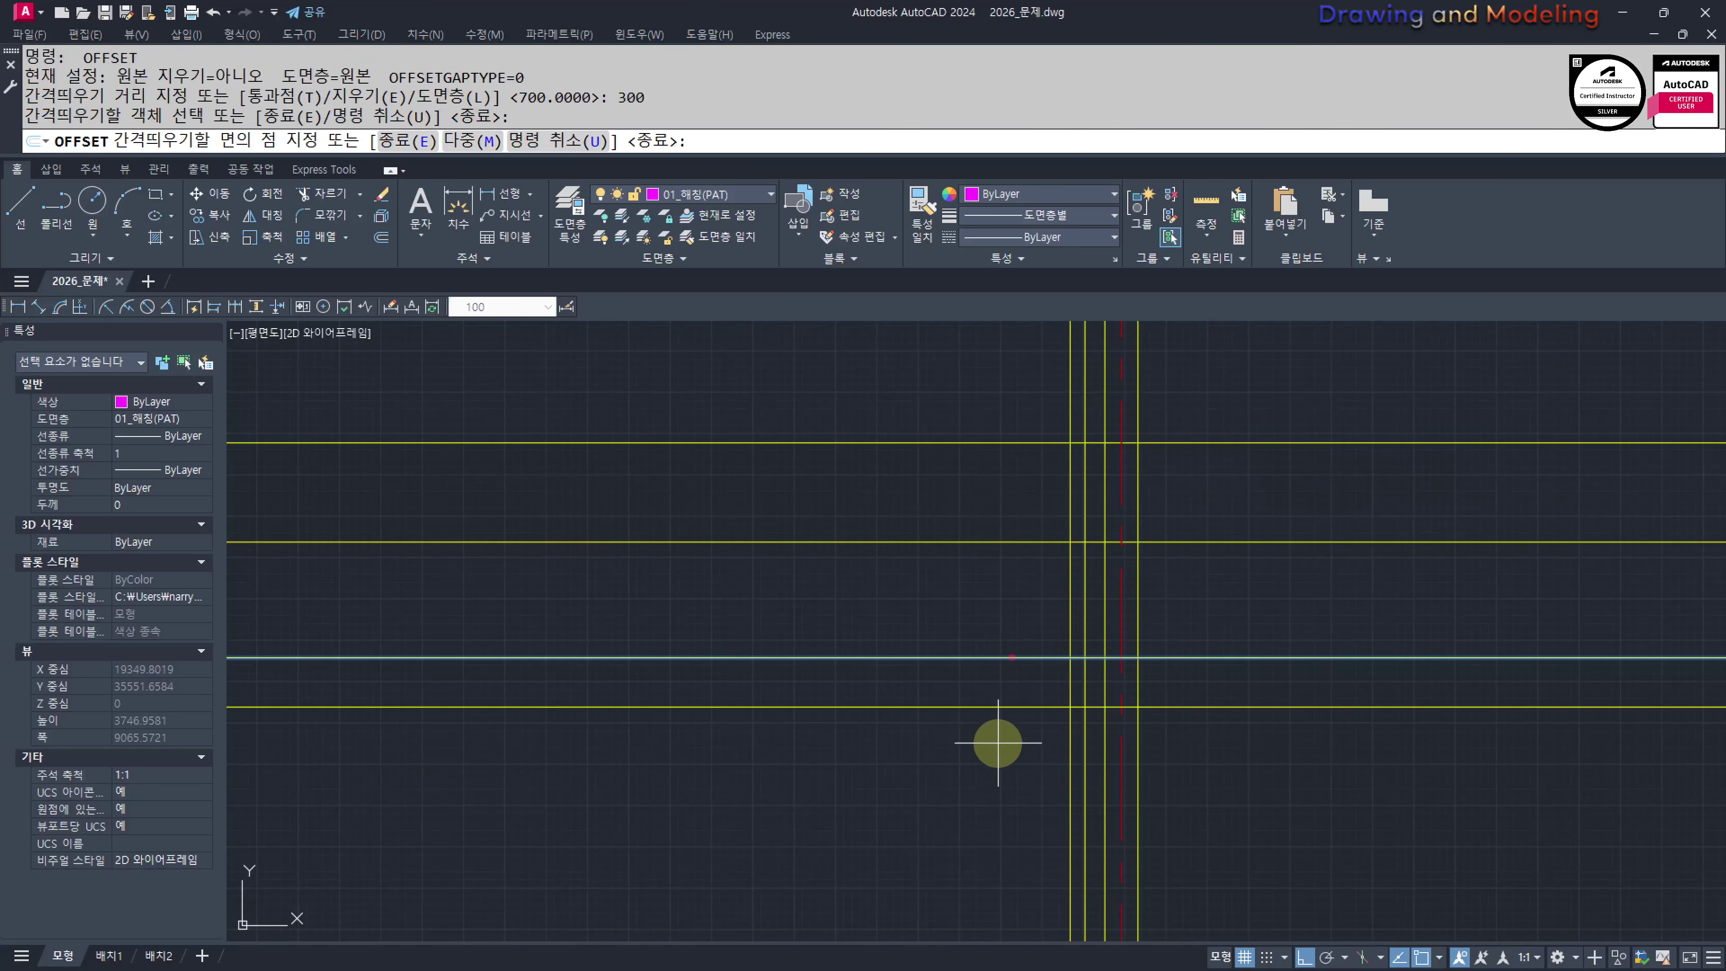
key(Escape)
key(Escape)
Offset the lowest footing line downward by 250
text(o)
key(Return)
text(25)
click(1013, 706)
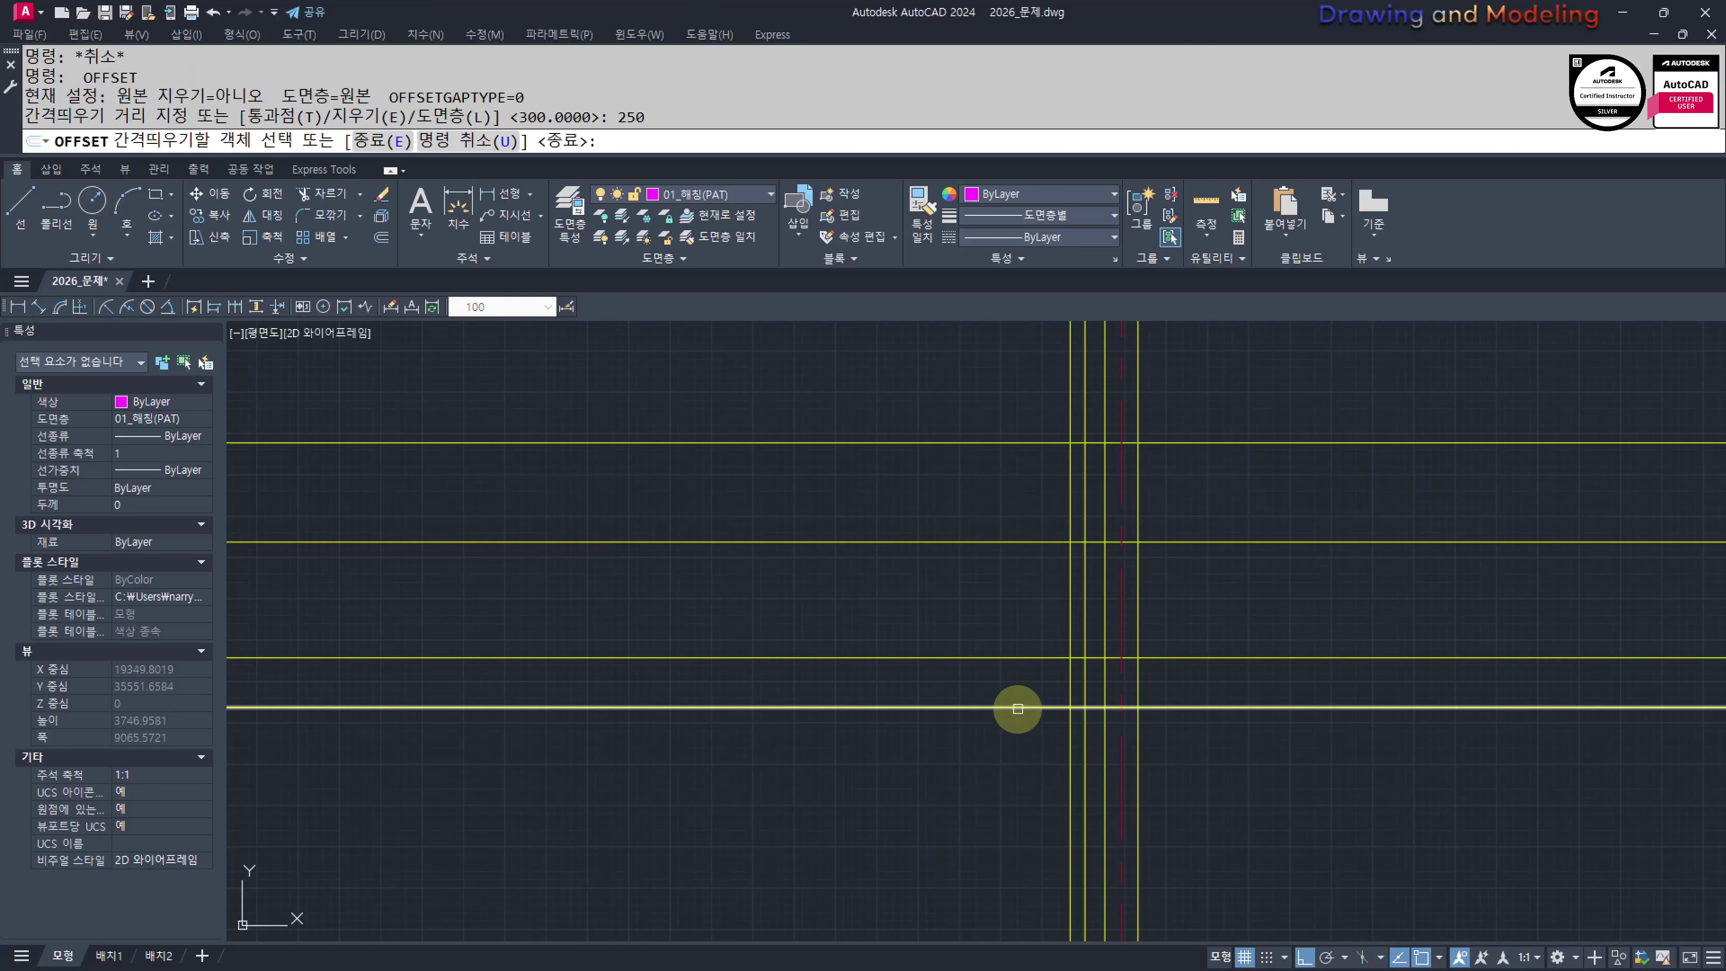
click(1005, 782)
key(Escape)
key(Escape)
Offset the section's outermost left wall line by 200 outward for the side of the footing
key(space)
text(200)
key(Return)
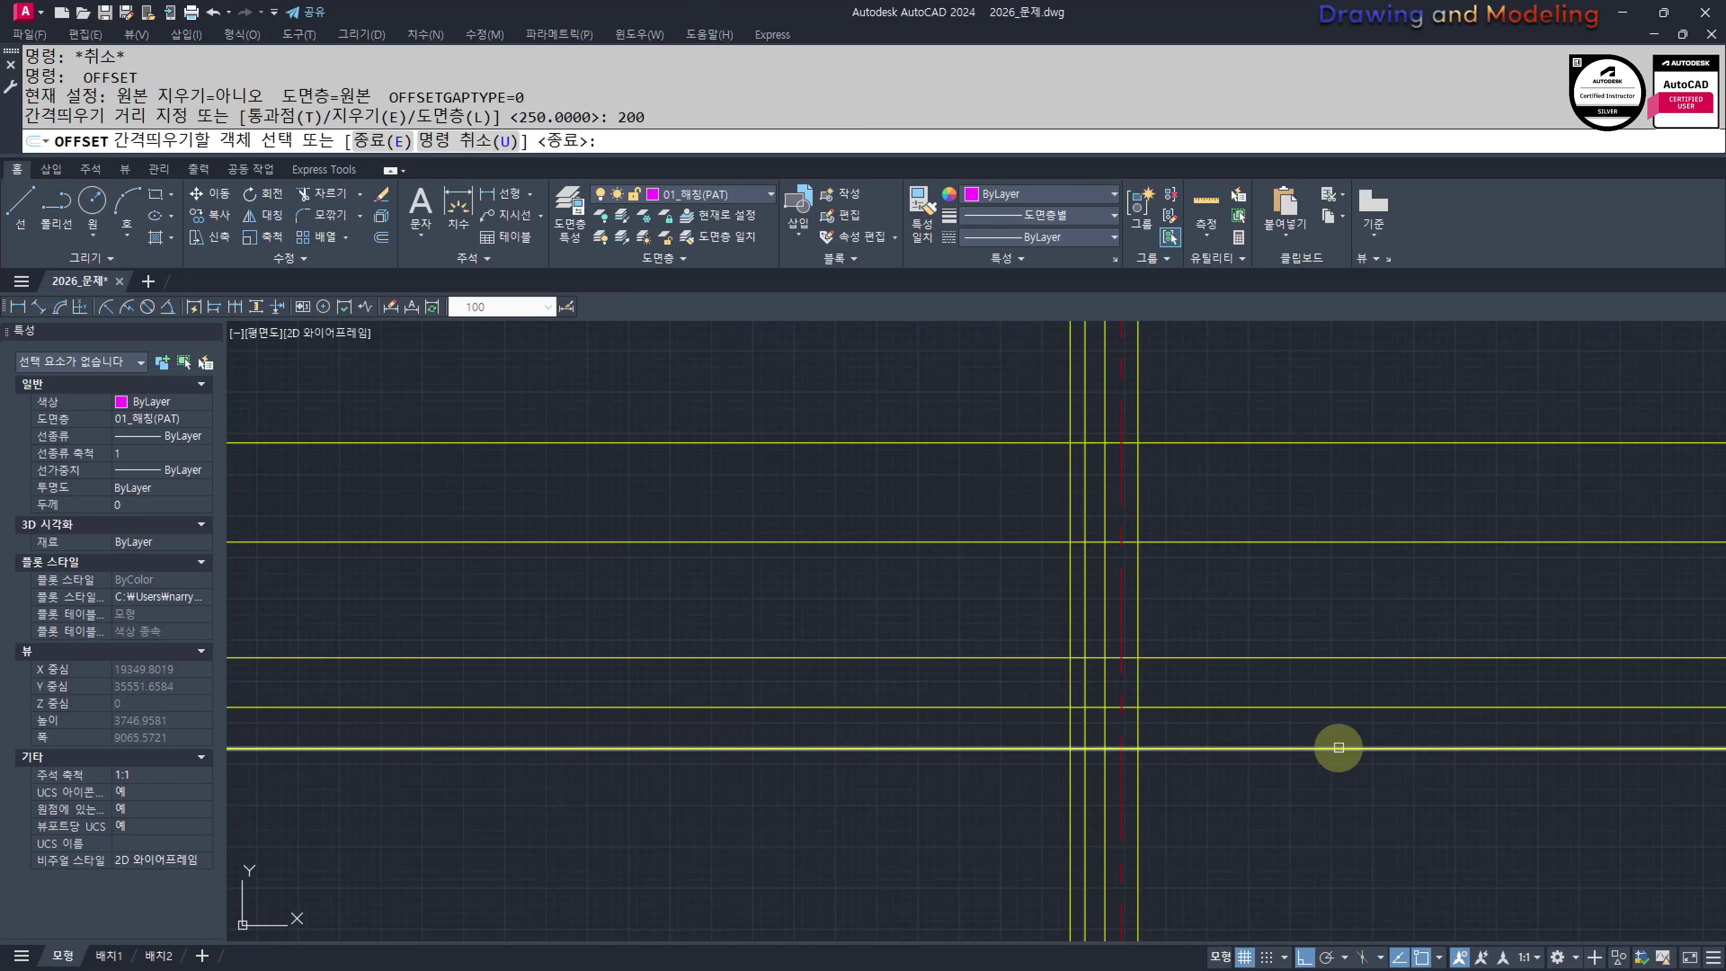
scroll(1067, 643, up, 2)
click(1069, 643)
scroll(1046, 688, up, 2)
key(Escape)
key(Escape)
Trim the footing's outer side line where it extends above the footing's top line
text(tr TRIM)
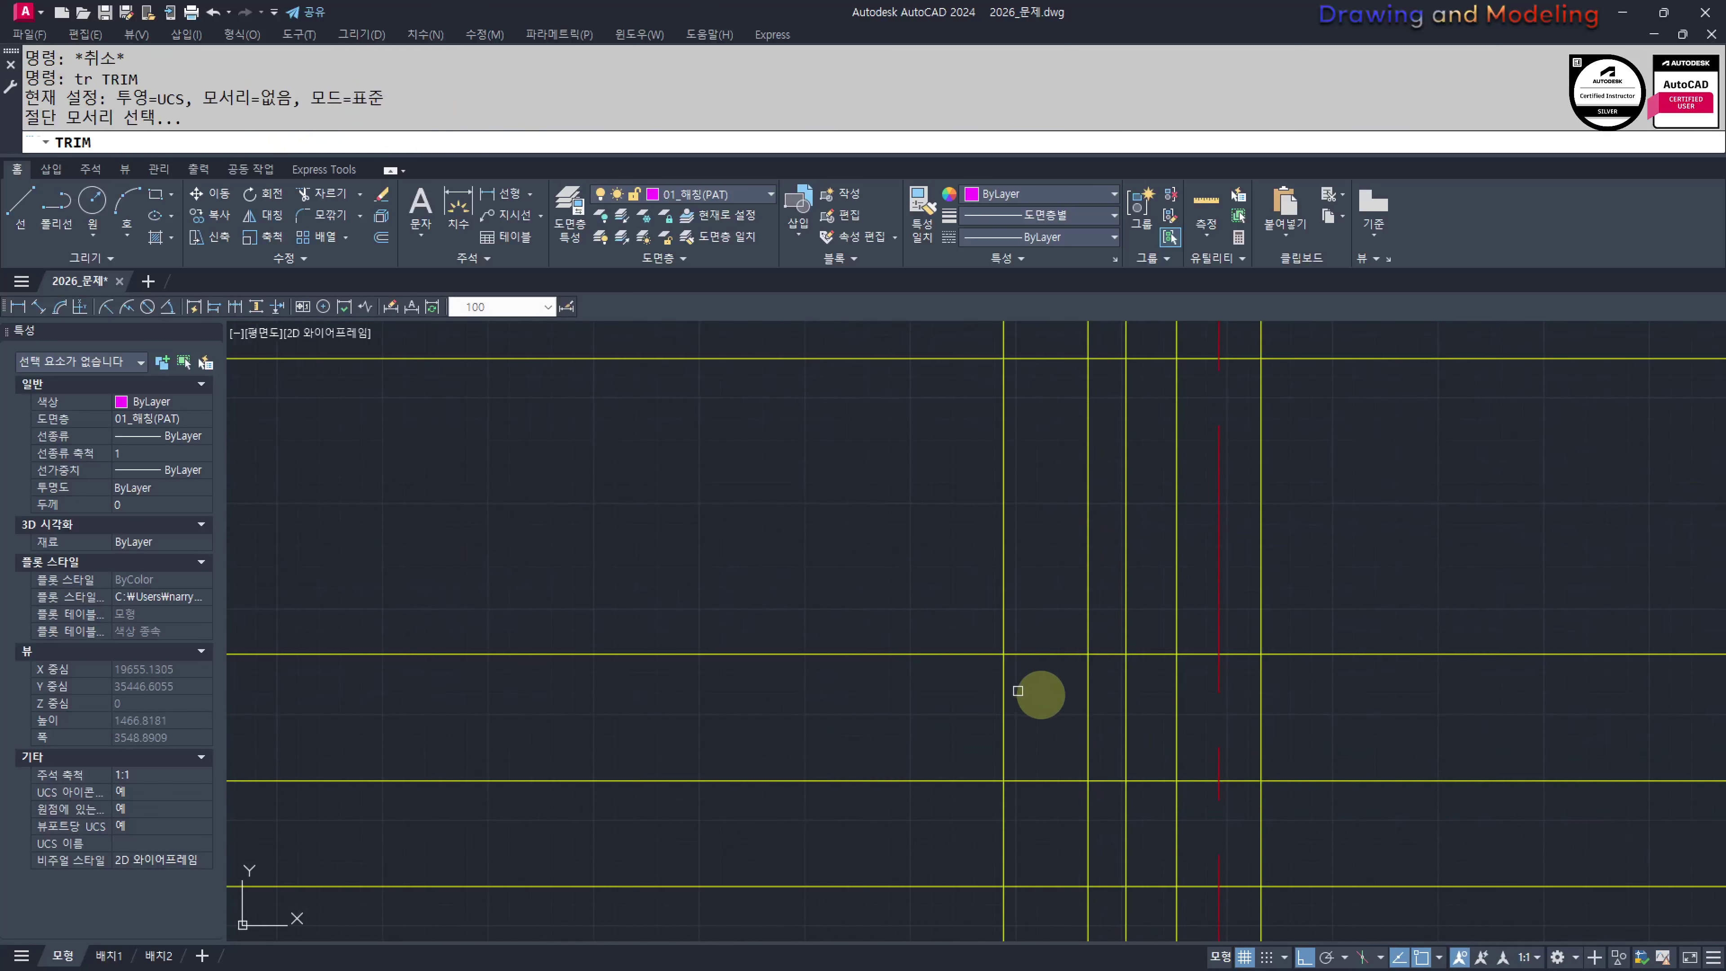
click(1036, 694)
click(932, 624)
key(space)
click(1064, 563)
click(933, 580)
key(Escape)
key(Escape)
Trim the left wall's vertical lines below the footing's top line
key(space)
click(1035, 690)
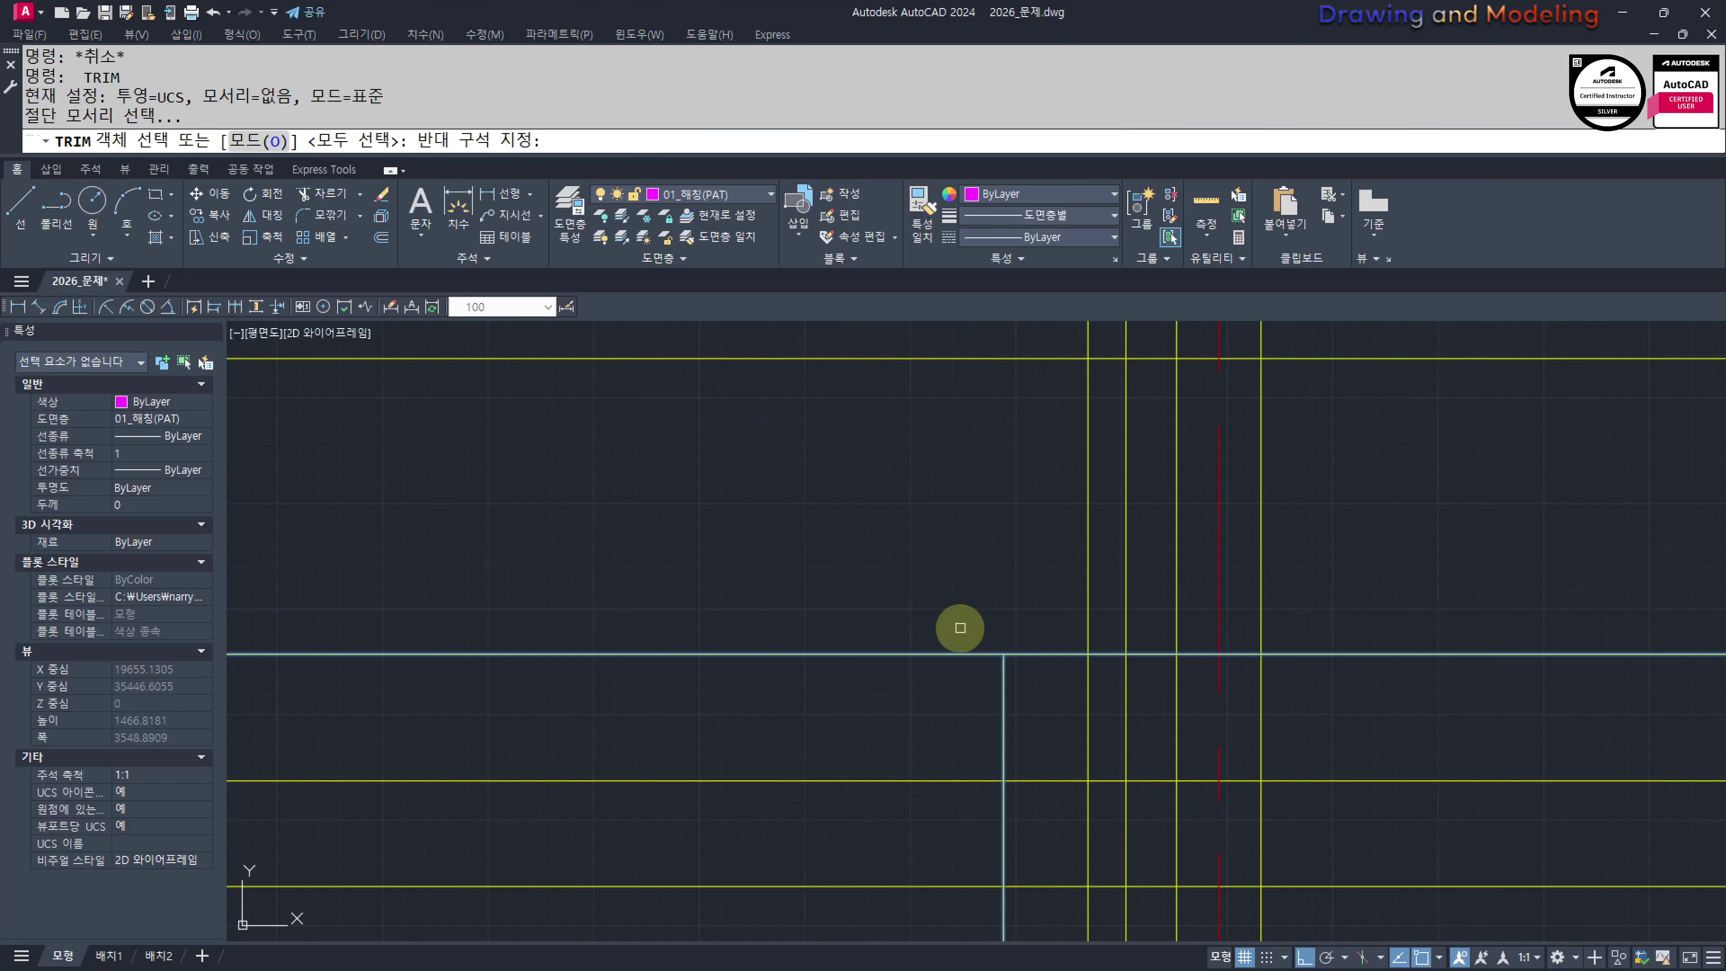
click(959, 628)
click(1108, 737)
click(1051, 713)
key(space)
click(1346, 706)
click(1243, 713)
click(1229, 702)
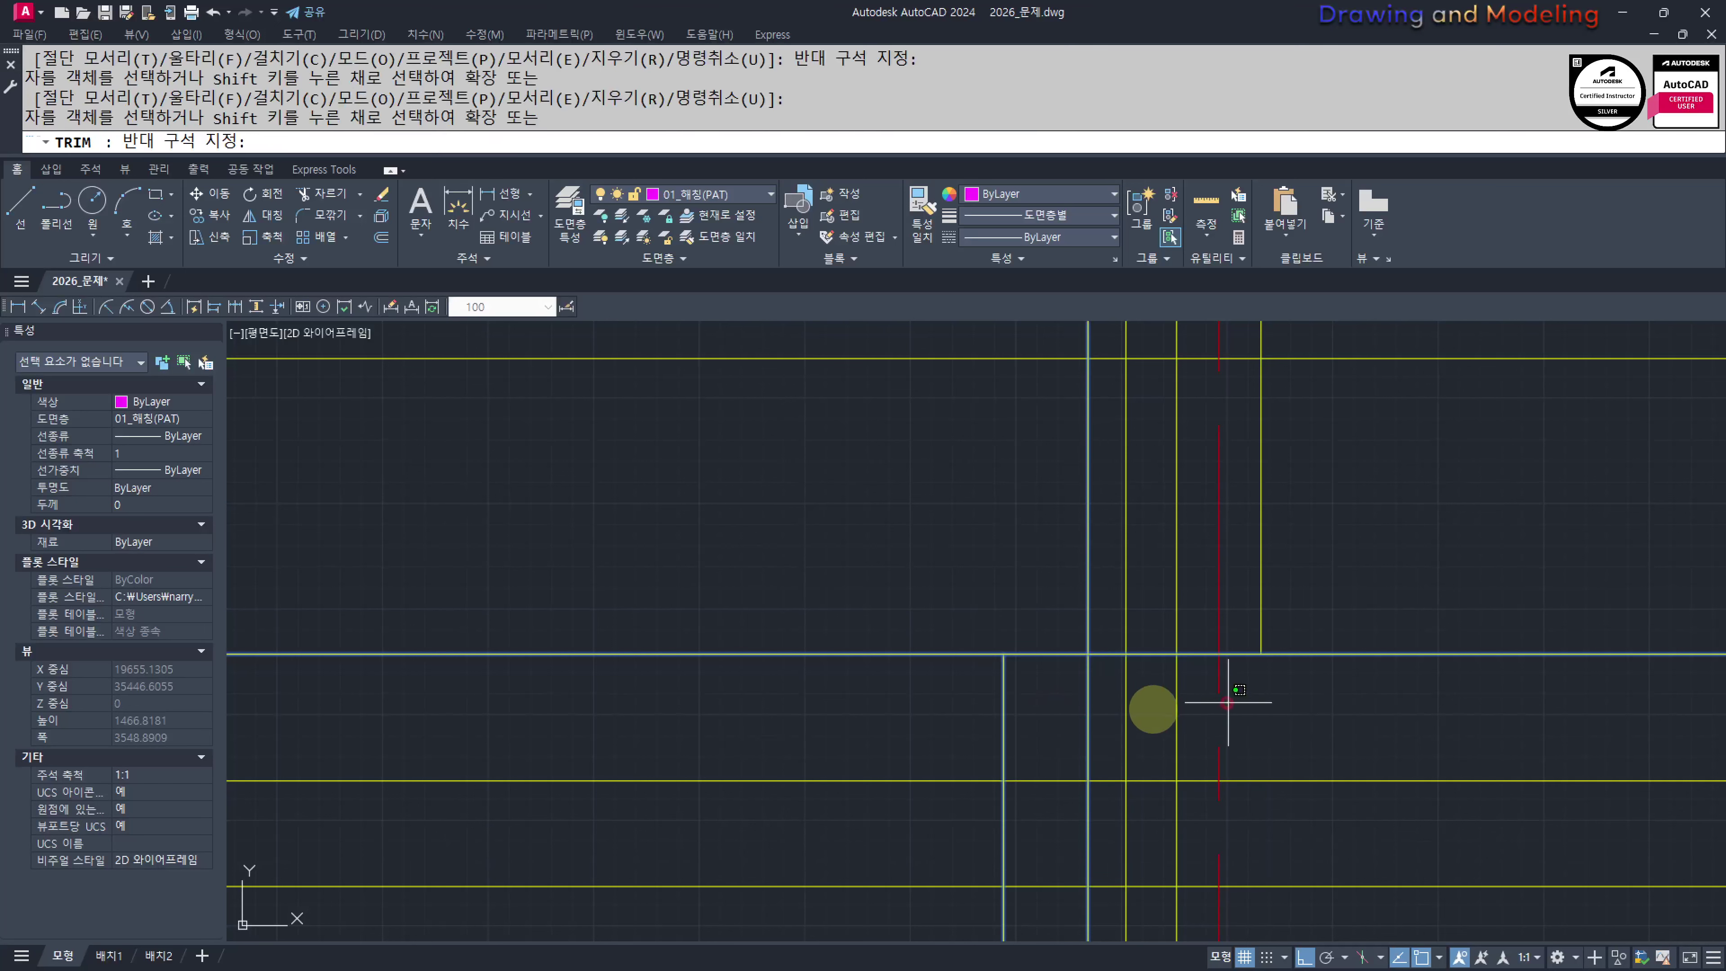
click(1266, 704)
click(1205, 697)
click(1058, 705)
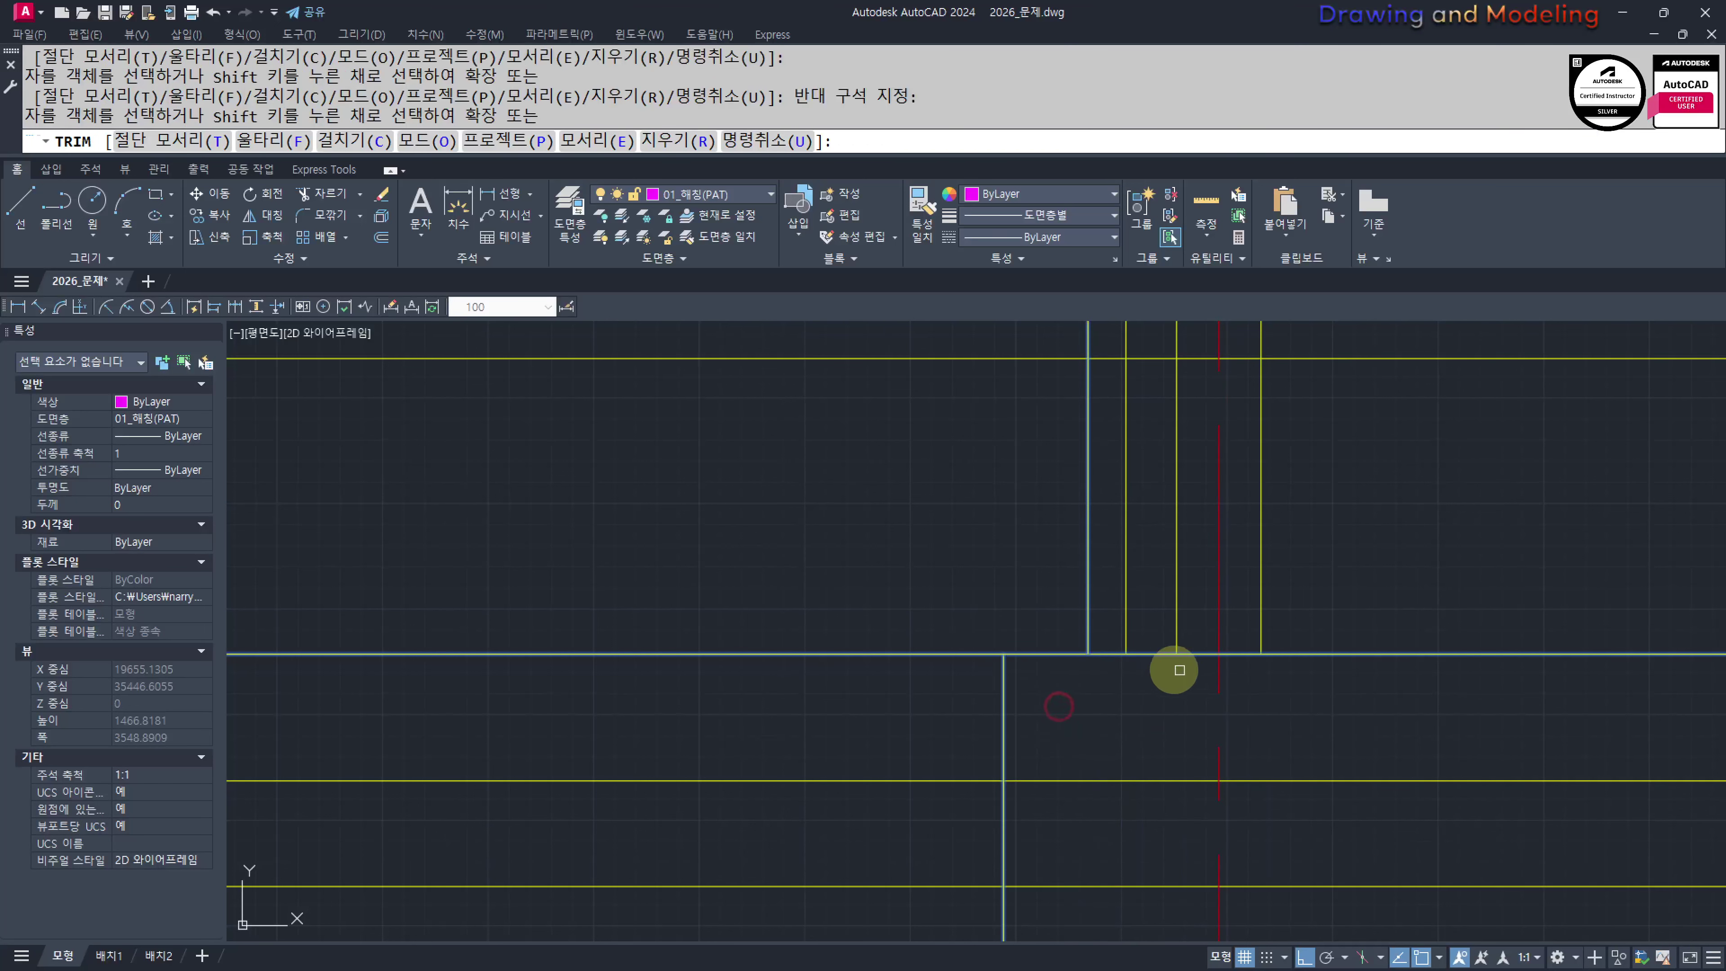
Trim the footing's top line so only the ledge between the outermost wall line and the footing side is left
click(1371, 614)
click(1337, 702)
click(973, 590)
key(Escape)
key(Escape)
scroll(1039, 732, down, 2)
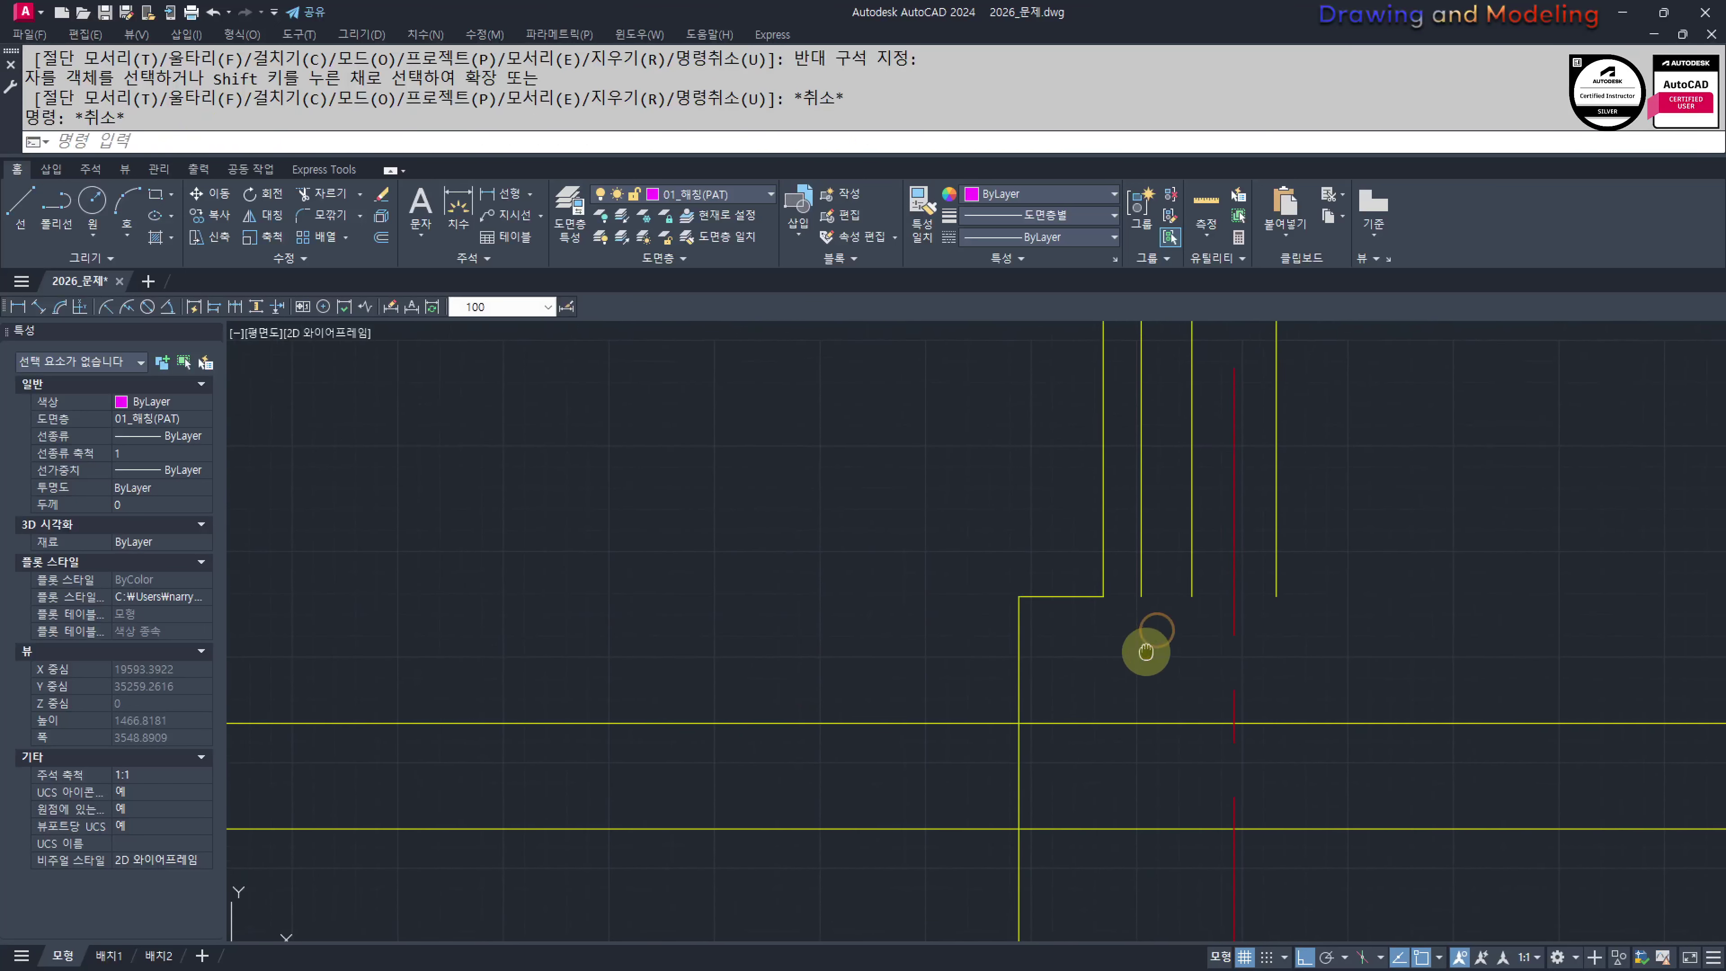
Offset the footing's side line outward by 100 for the edge of the base slab
text(o)
key(space)
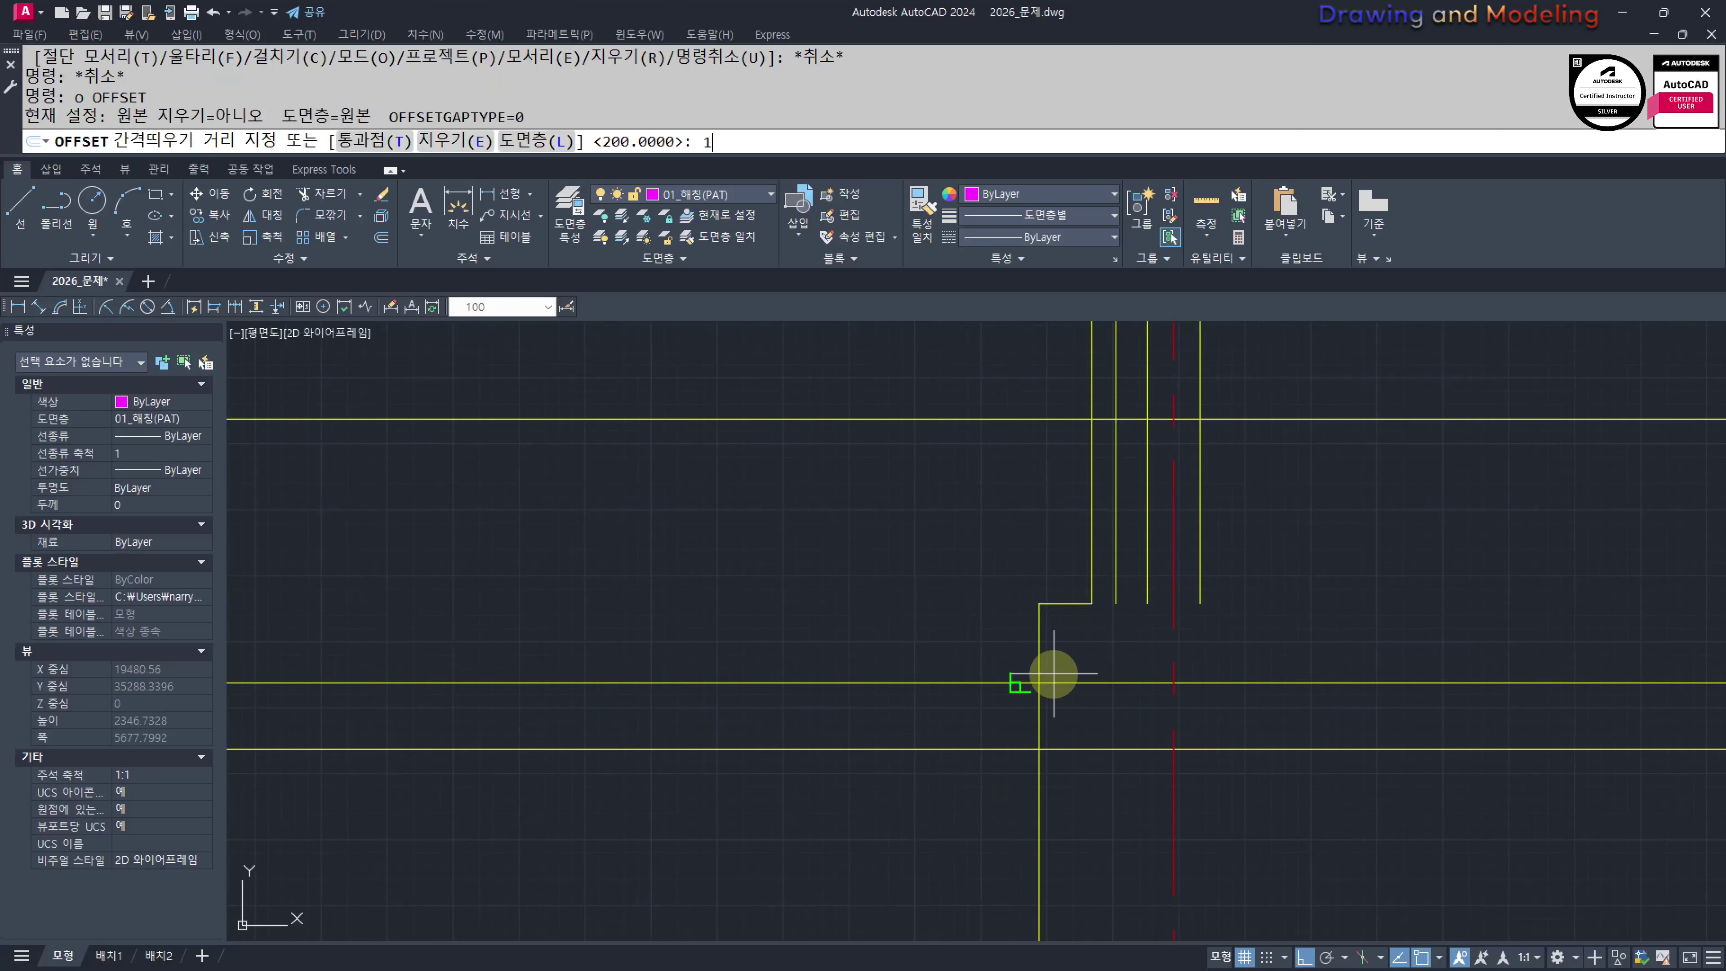
text(100)
key(Return)
click(1039, 641)
click(967, 655)
key(Escape)
key(Escape)
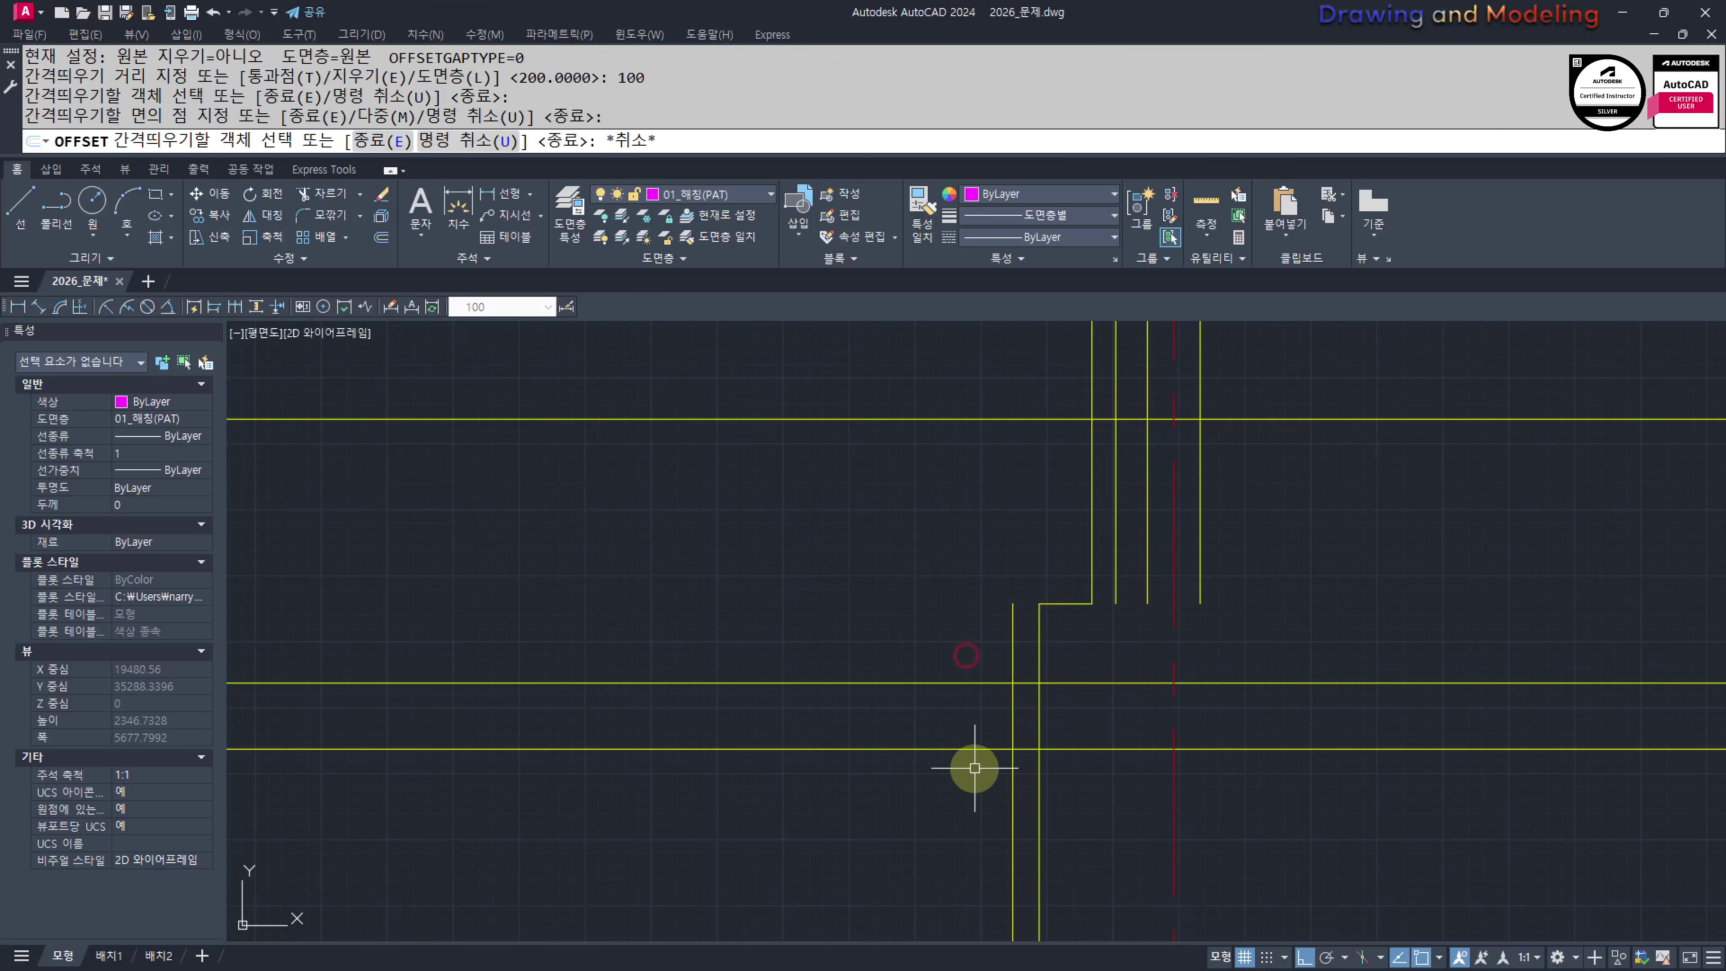
Trim the base slab's horizontal lines outside its left edge and the side lines below its lowest line
scroll(976, 766, up, 2)
text(tr)
click(1178, 799)
click(904, 585)
key(space)
click(934, 501)
click(906, 825)
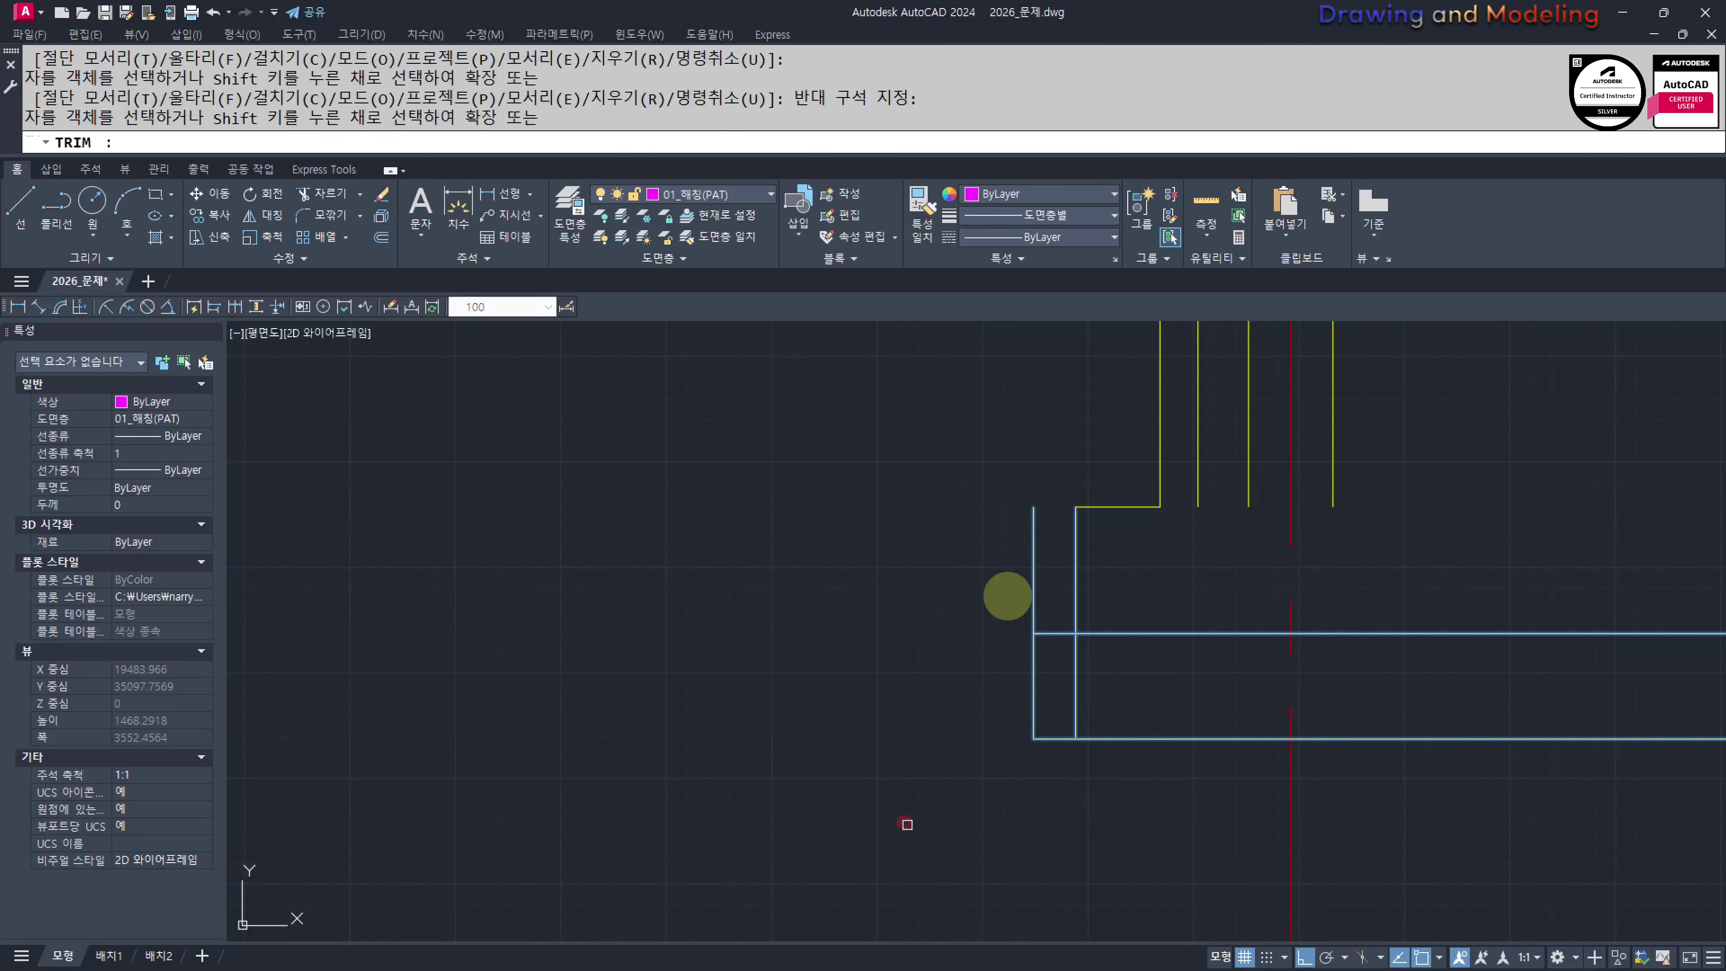
Trim the outer side line above the base slab and the inner side line within the slab
click(1047, 530)
click(948, 598)
click(1107, 695)
click(956, 698)
key(Escape)
click(965, 409)
click(1216, 770)
middle_drag(1216, 769, 1061, 737)
text(mi)
key(space)
shift+right_click(1090, 536)
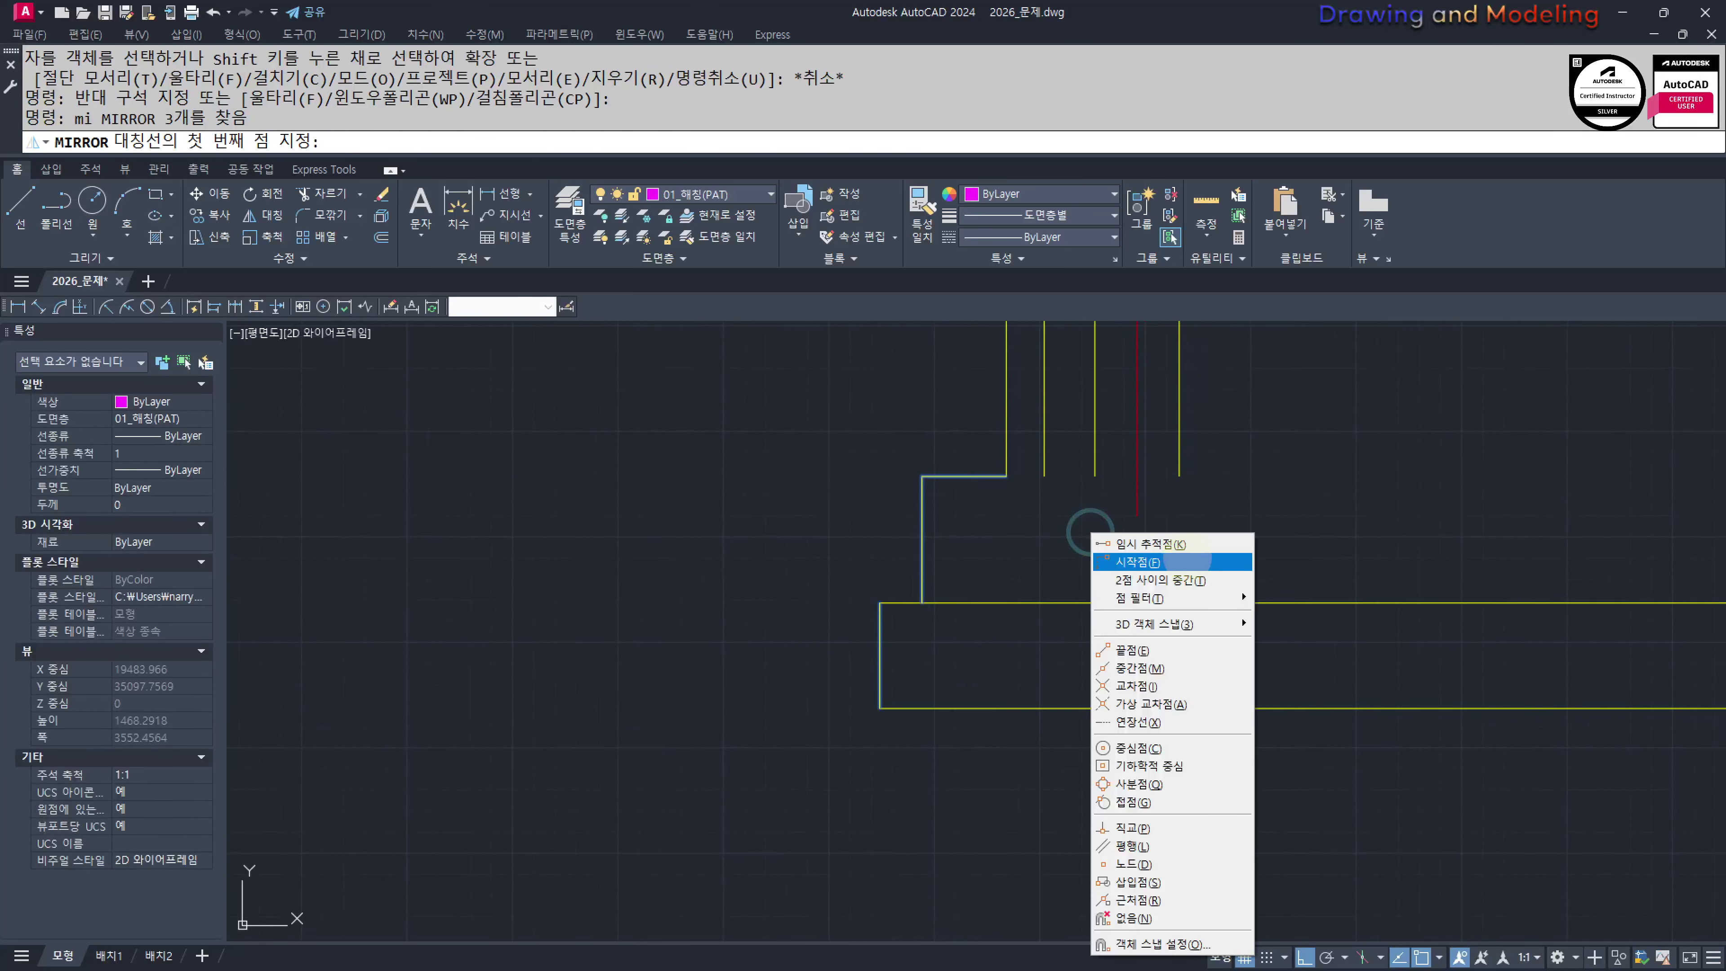
click(1198, 577)
key(Escape)
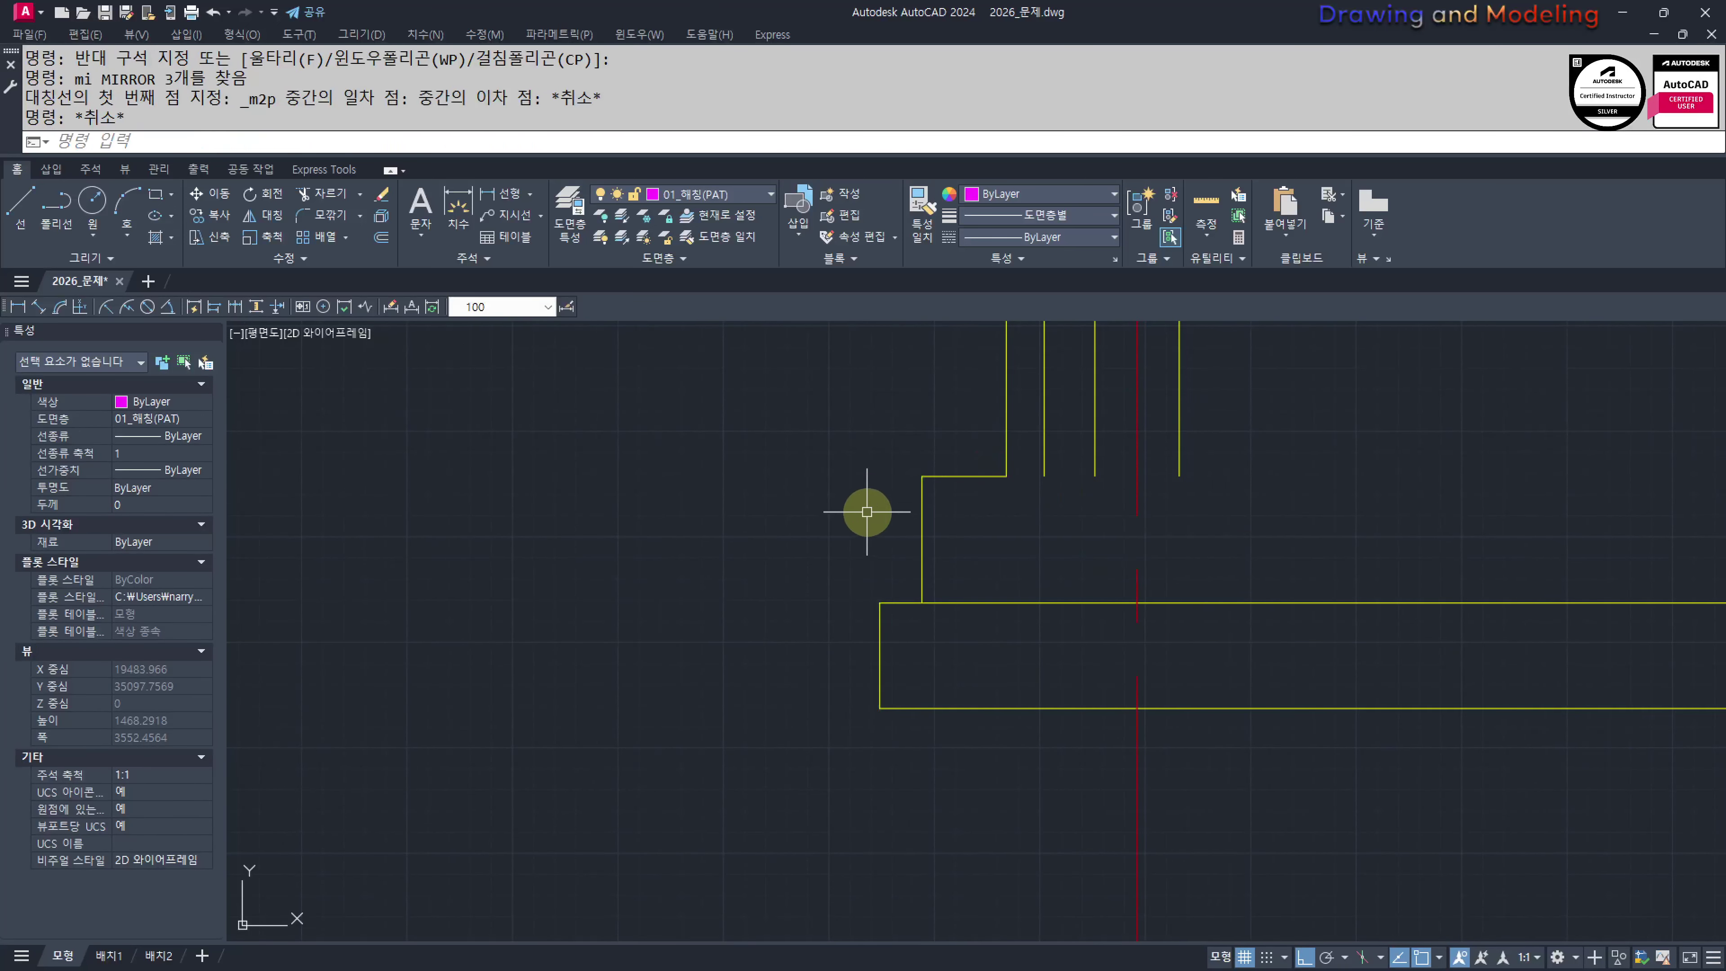
Mirror the footing's ledge and two side lines about a vertical axis midway between the wall's outermost lines, keeping the originals
key(space)
click(753, 366)
click(978, 719)
key(space)
shift+right_click(1024, 741)
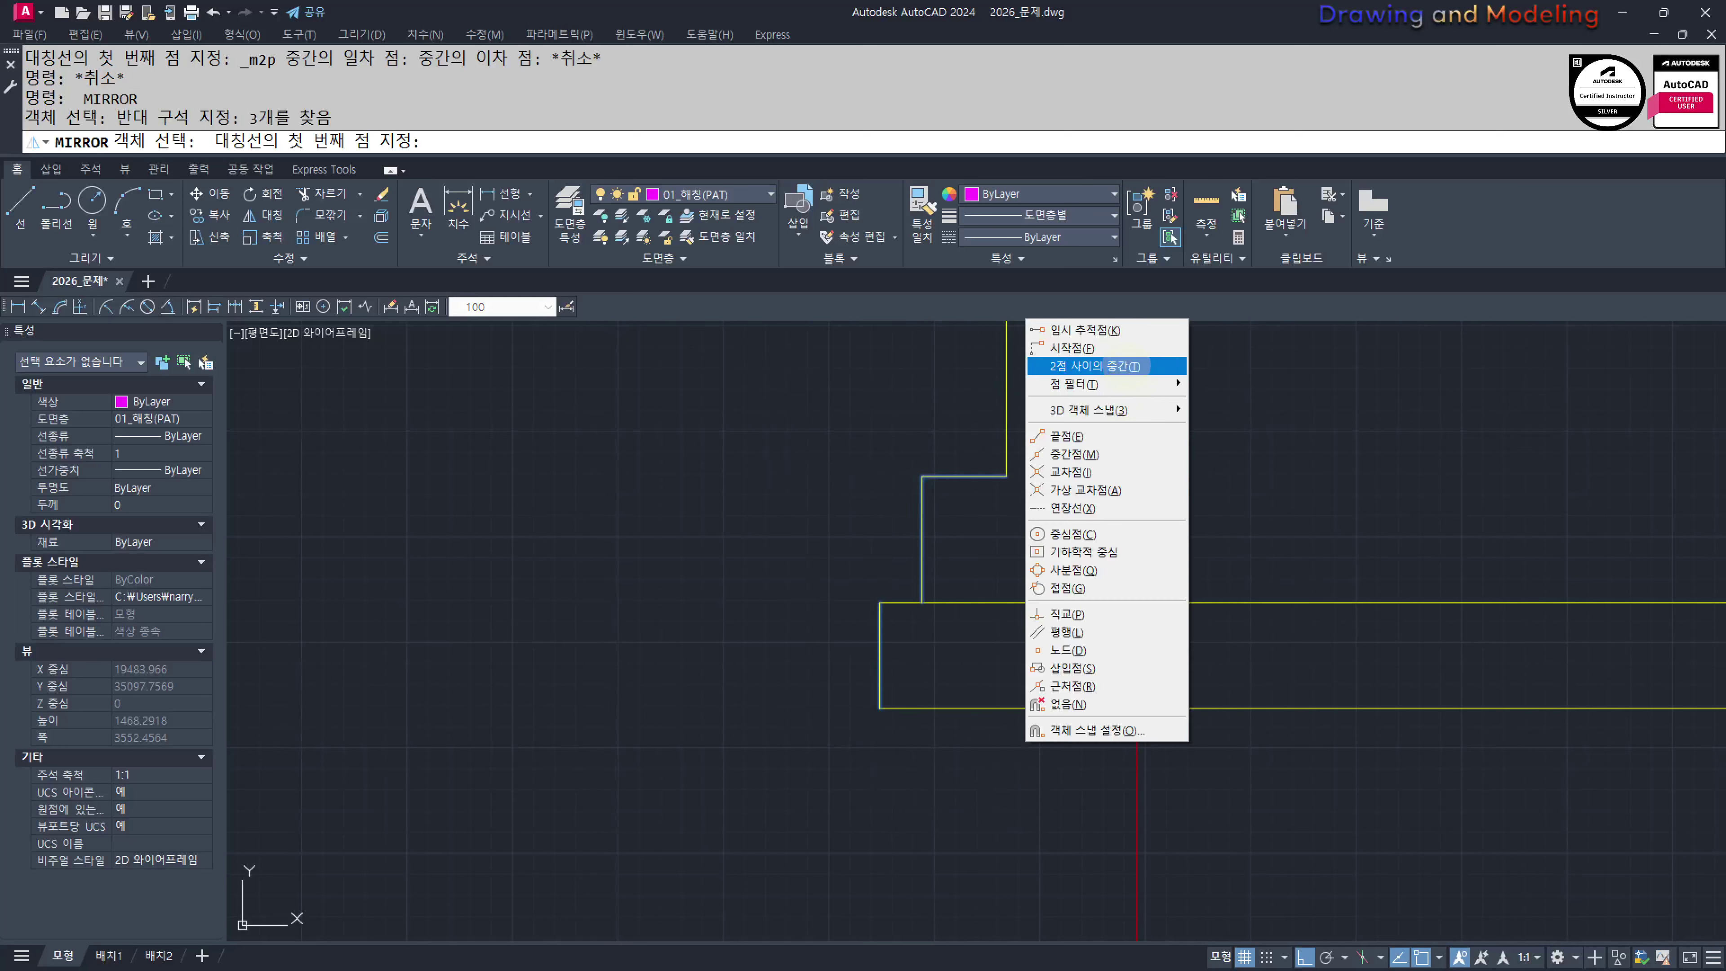
click(1094, 365)
click(1003, 477)
click(1178, 476)
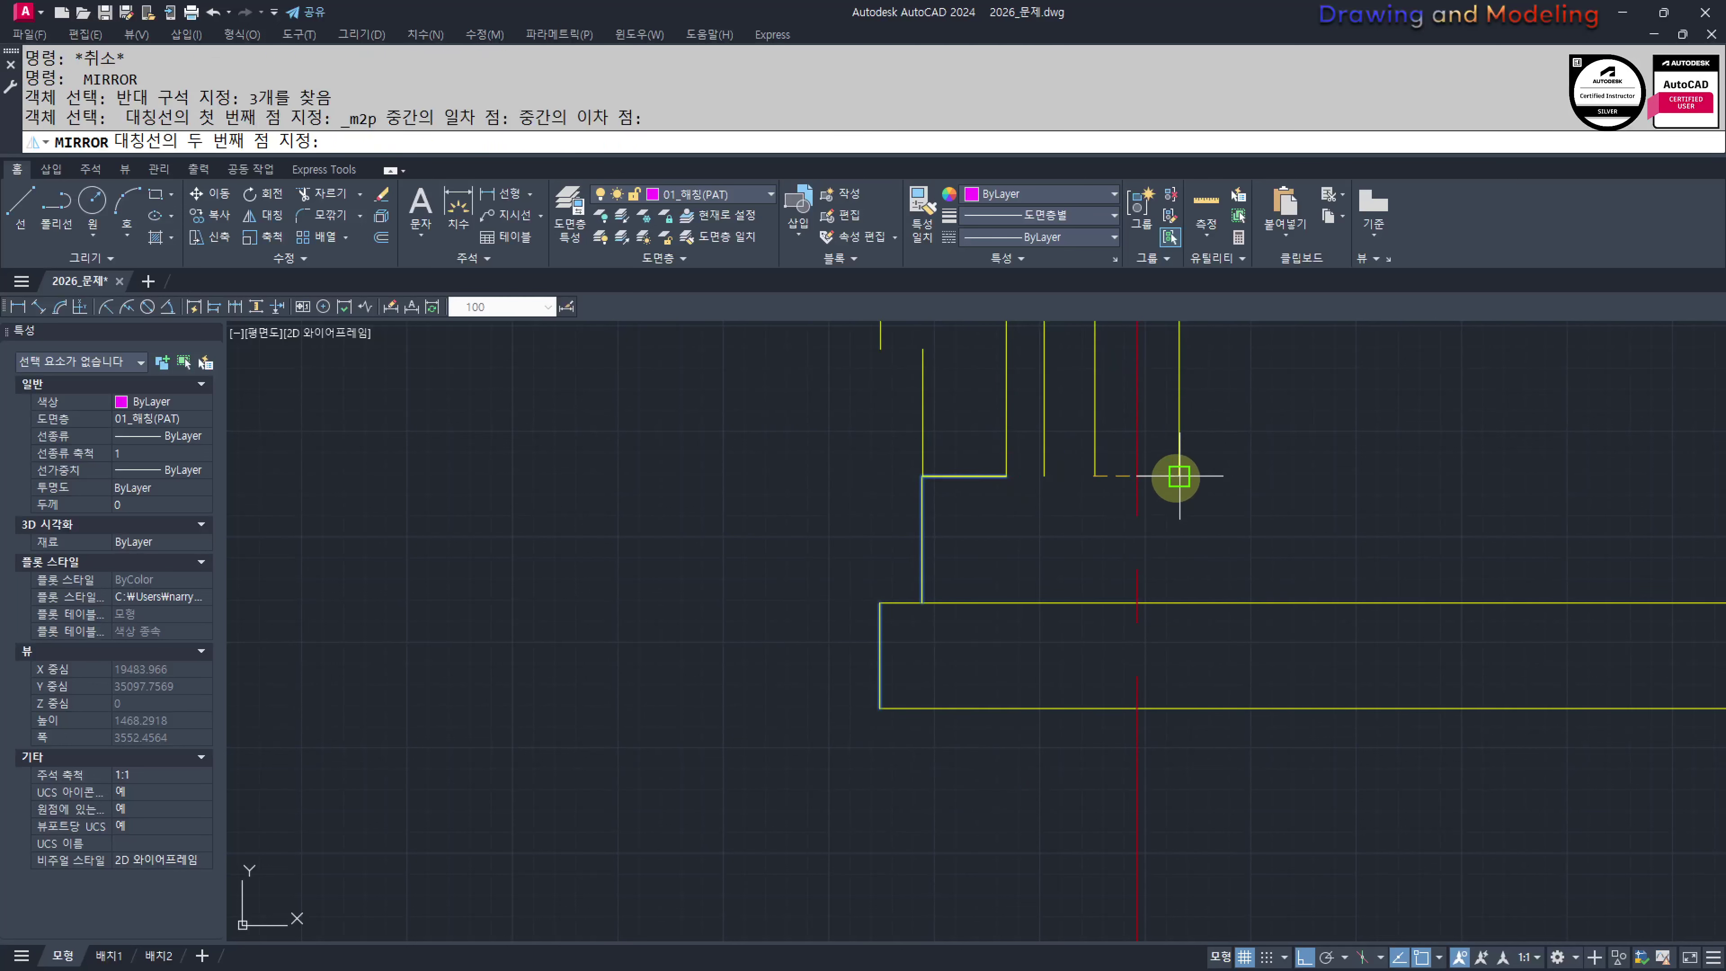
click(1037, 807)
key(space)
key(Escape)
Trim the base slab's horizontal lines beyond the mirrored right edge
middle_drag(1293, 678, 1140, 722)
text(tr)
key(space)
click(1248, 813)
click(1070, 592)
key(space)
click(1333, 588)
click(1298, 837)
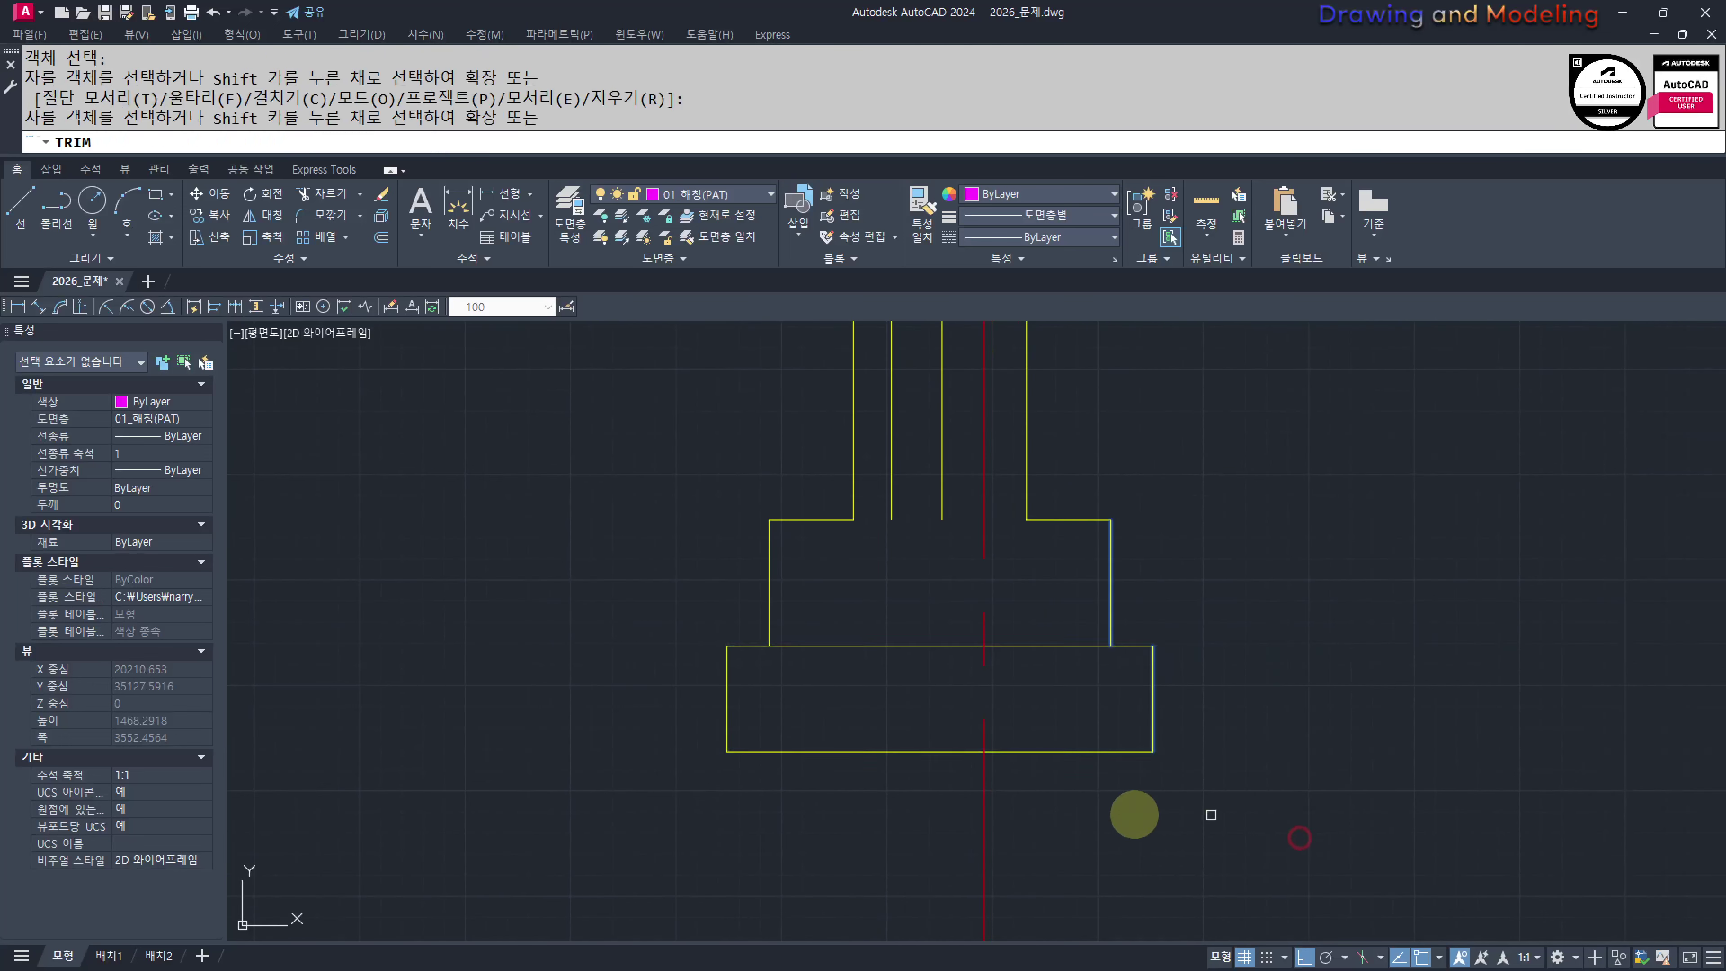
key(Escape)
Offset the base slab's top line downward by 50
middle_drag(1133, 814, 1224, 848)
text(o)
key(space)
text(50)
key(space)
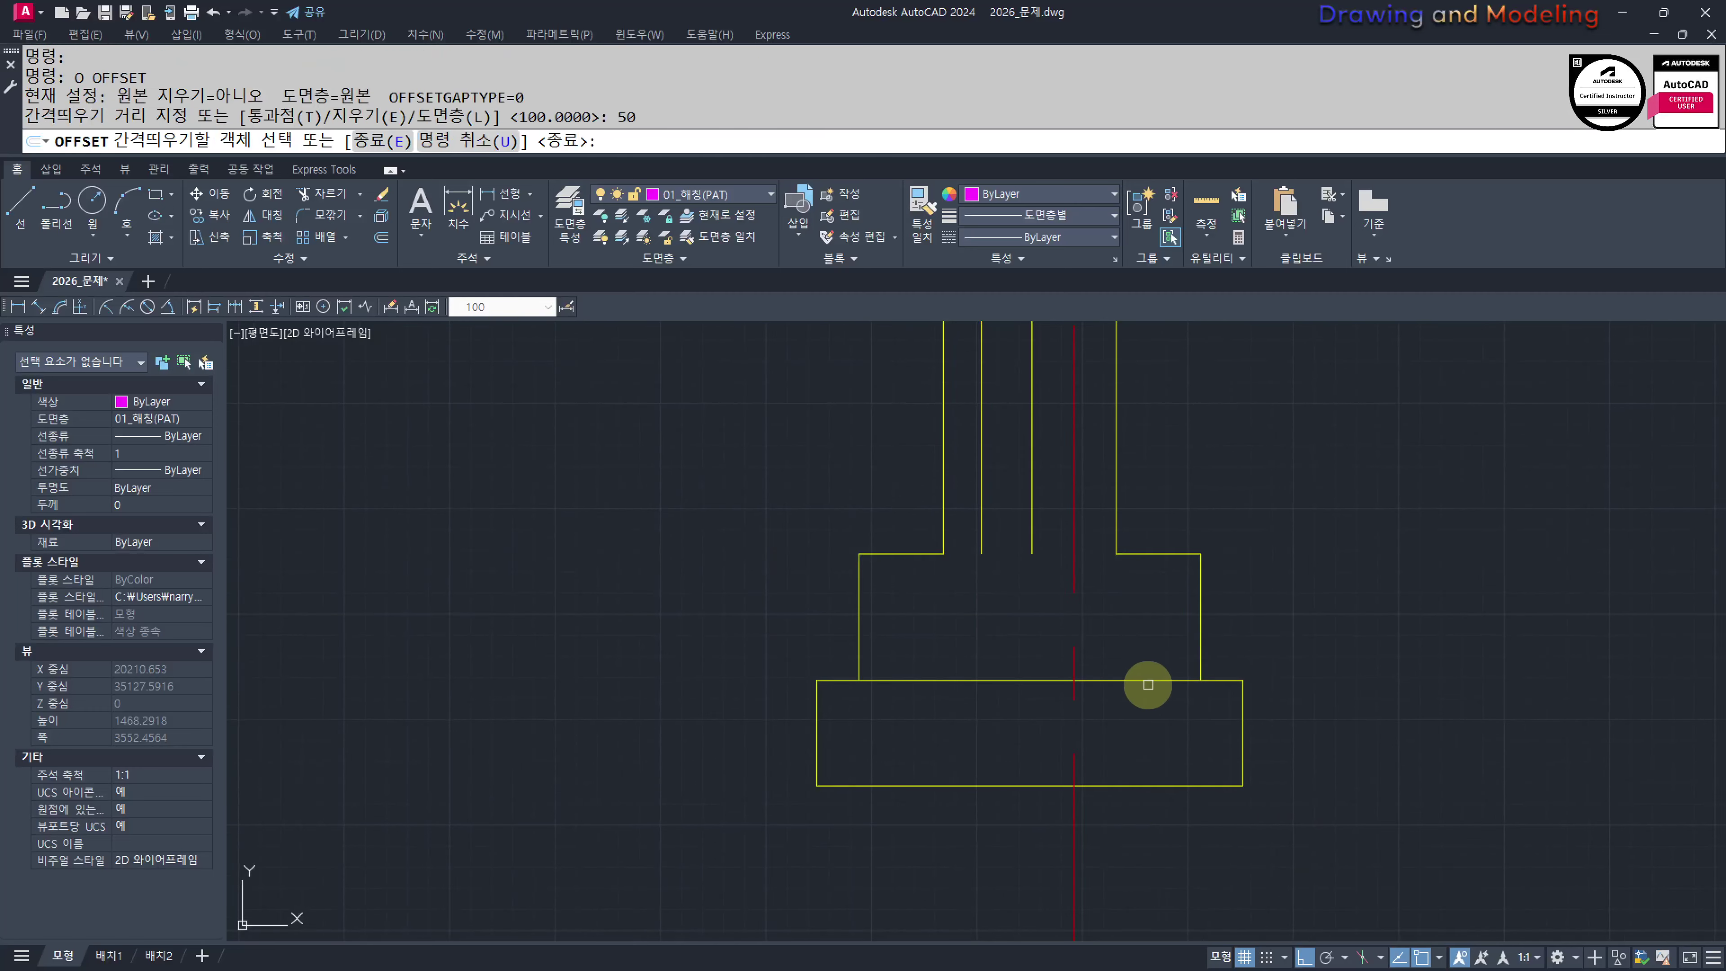
click(1148, 683)
click(1155, 705)
key(Escape)
key(Escape)
Examine the entrance wall and window along the section cut in the floor plan and compare them with the section drawing
scroll(1292, 731, down, 4)
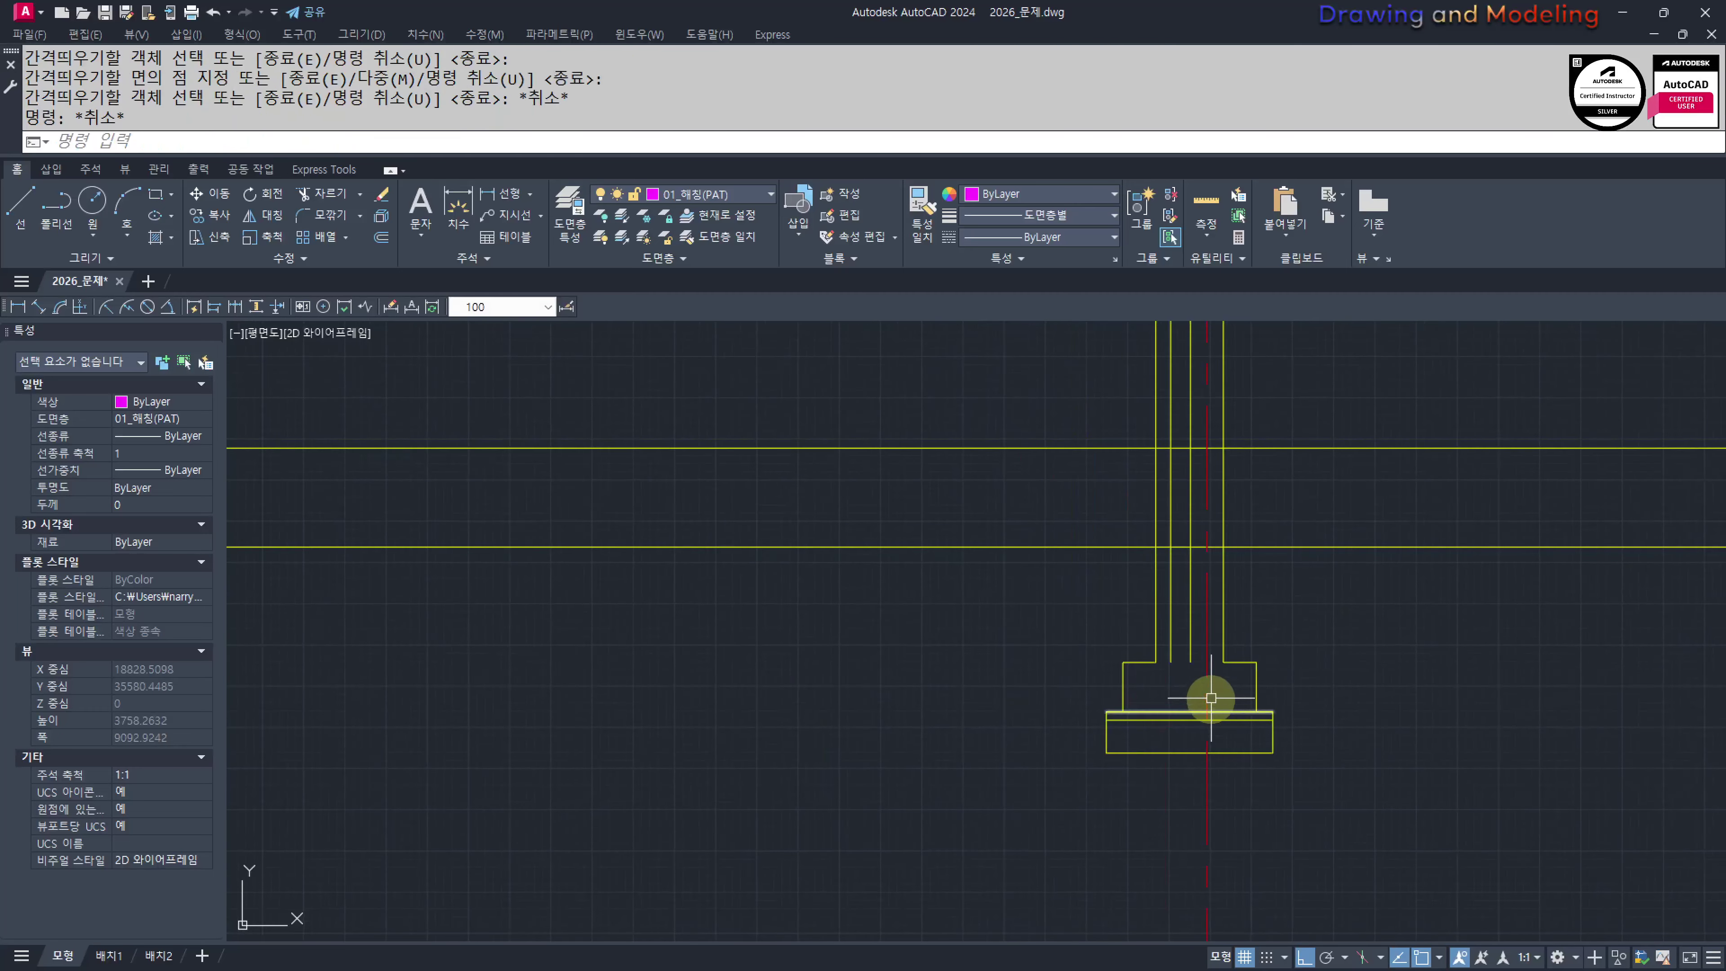
scroll(1210, 697, up, 4)
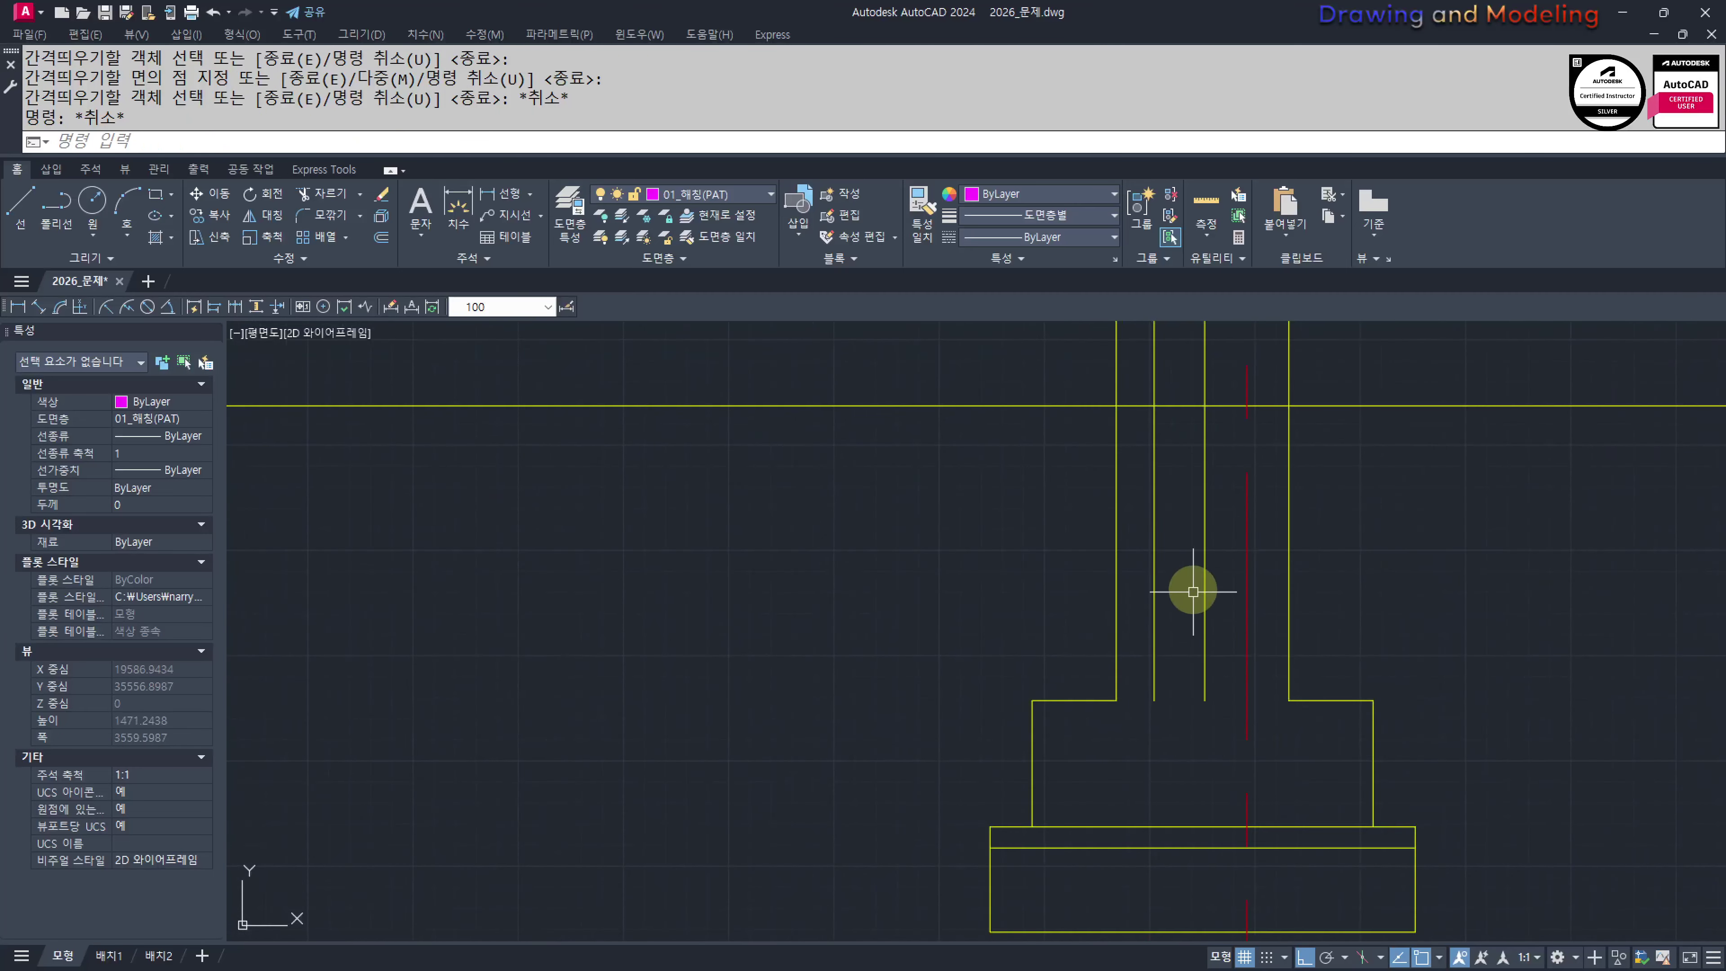
scroll(1193, 591, down, 4)
middle_drag(1223, 671, 1039, 690)
key(Escape)
key(Escape)
scroll(1106, 633, down, 8)
middle_drag(748, 640, 1461, 808)
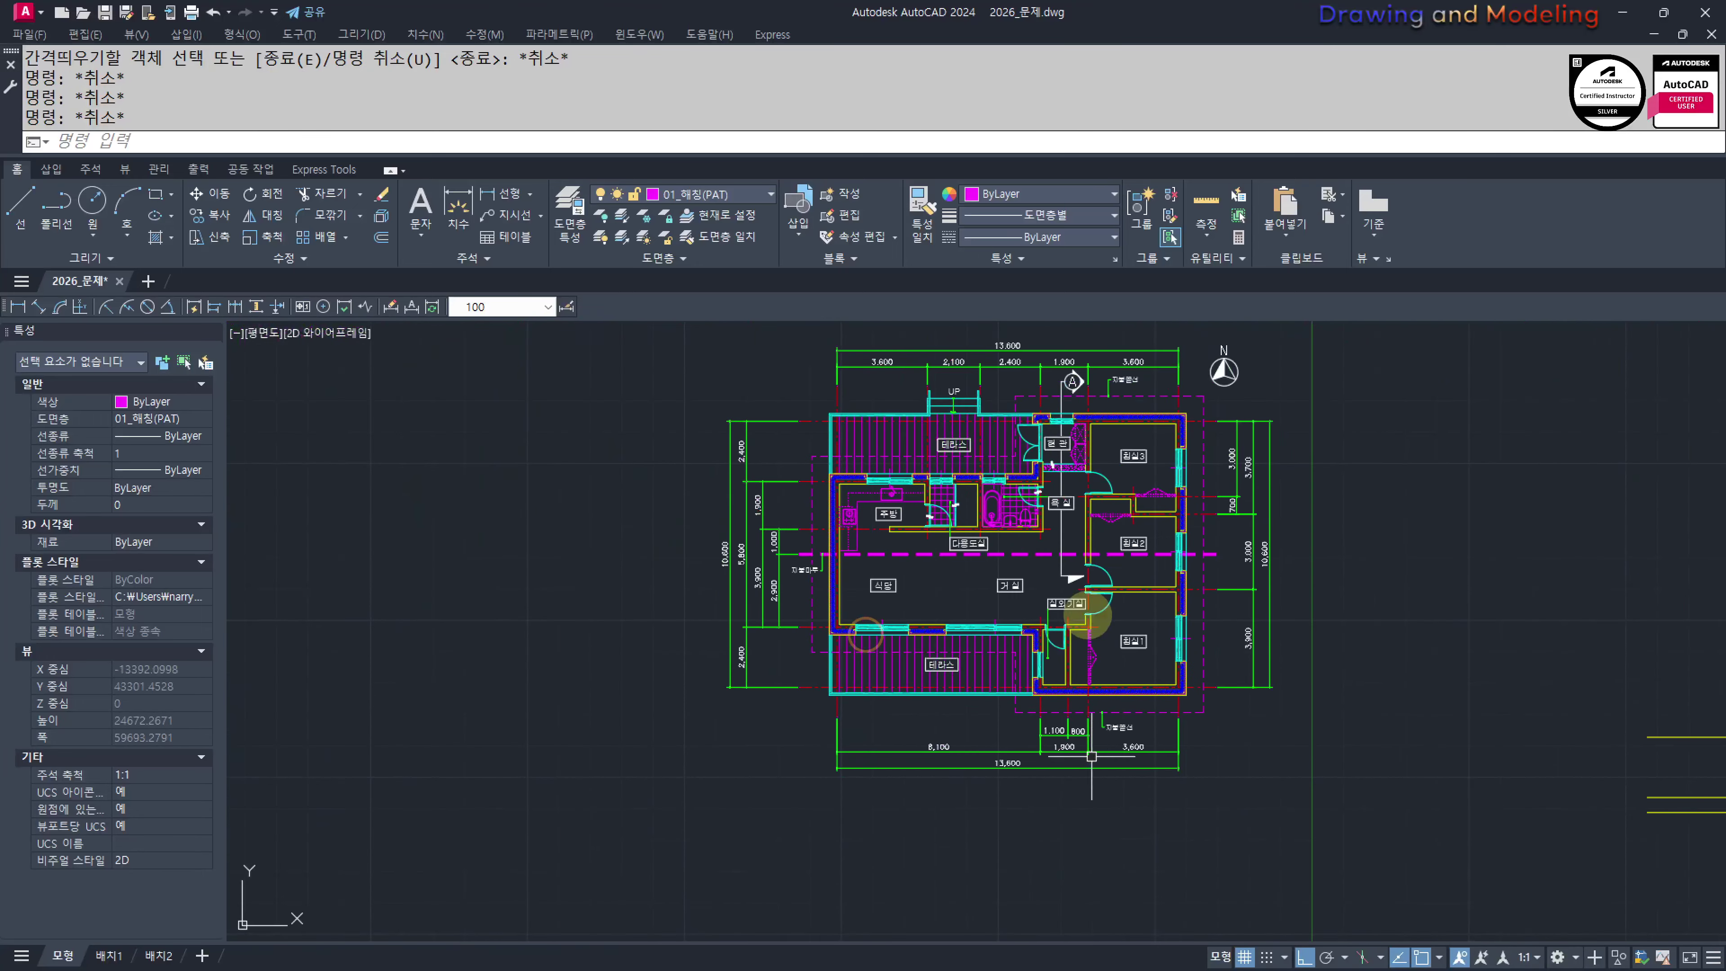
middle_drag(1086, 602, 1079, 717)
scroll(1030, 540, up, 6)
middle_drag(1147, 577, 1064, 609)
scroll(1059, 605, up, 4)
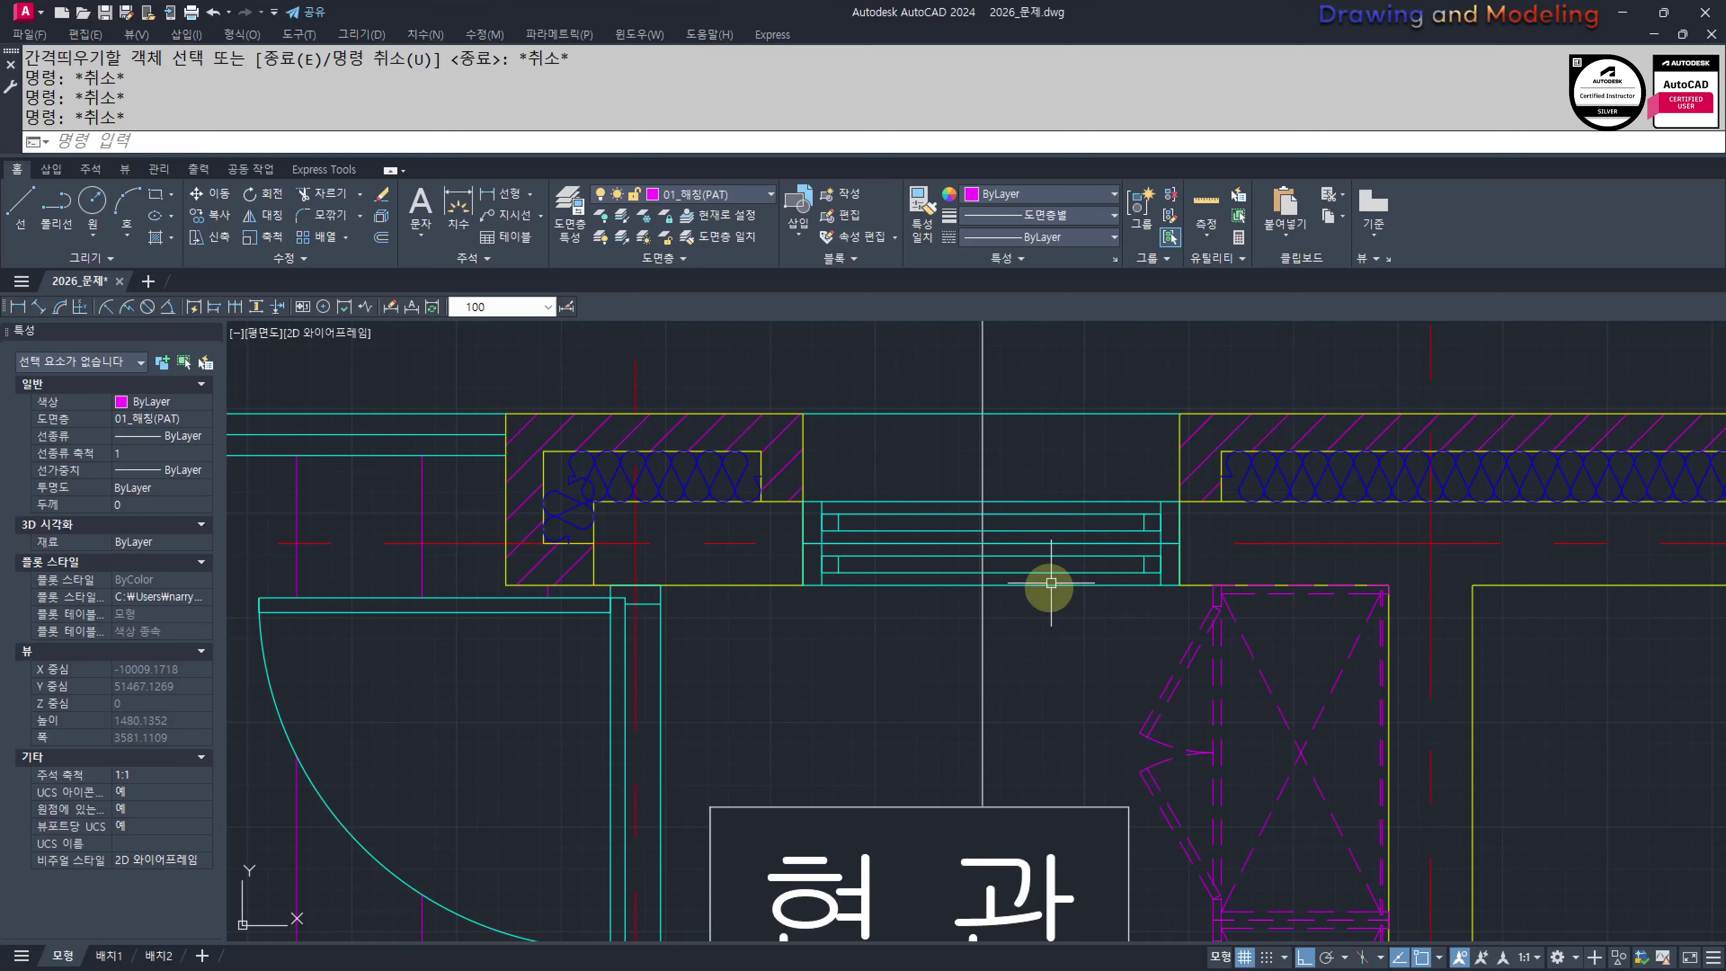
scroll(1051, 582, down, 10)
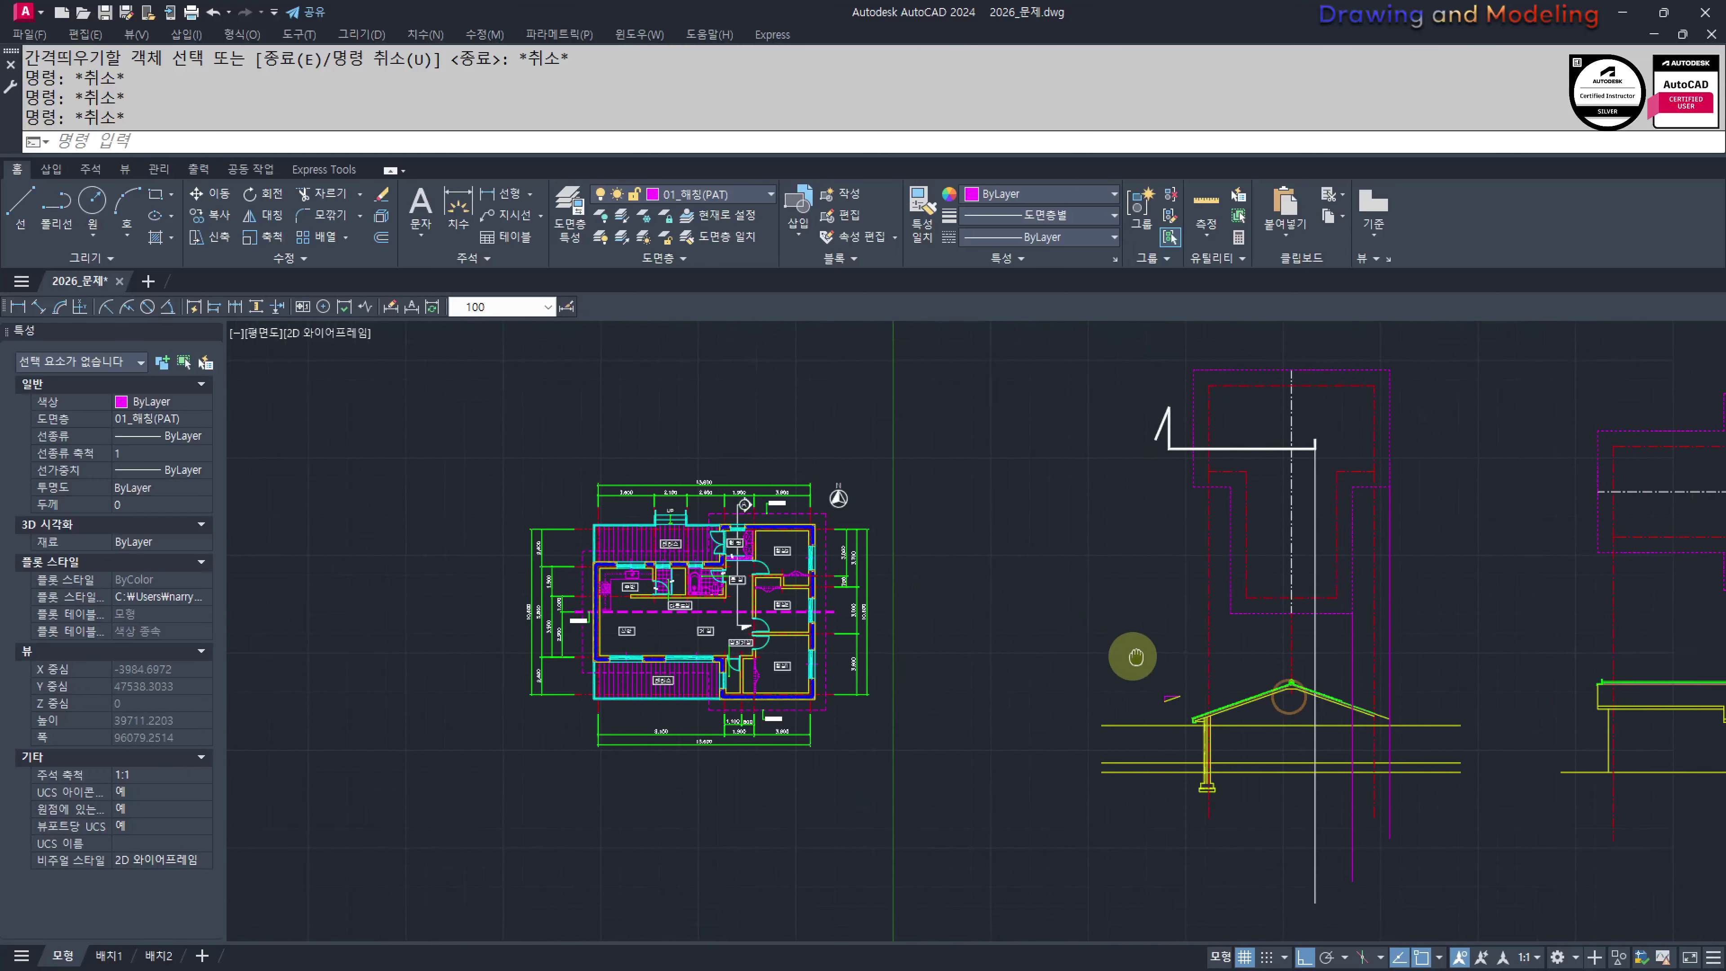
scroll(1114, 707, up, 8)
scroll(991, 773, down, 3)
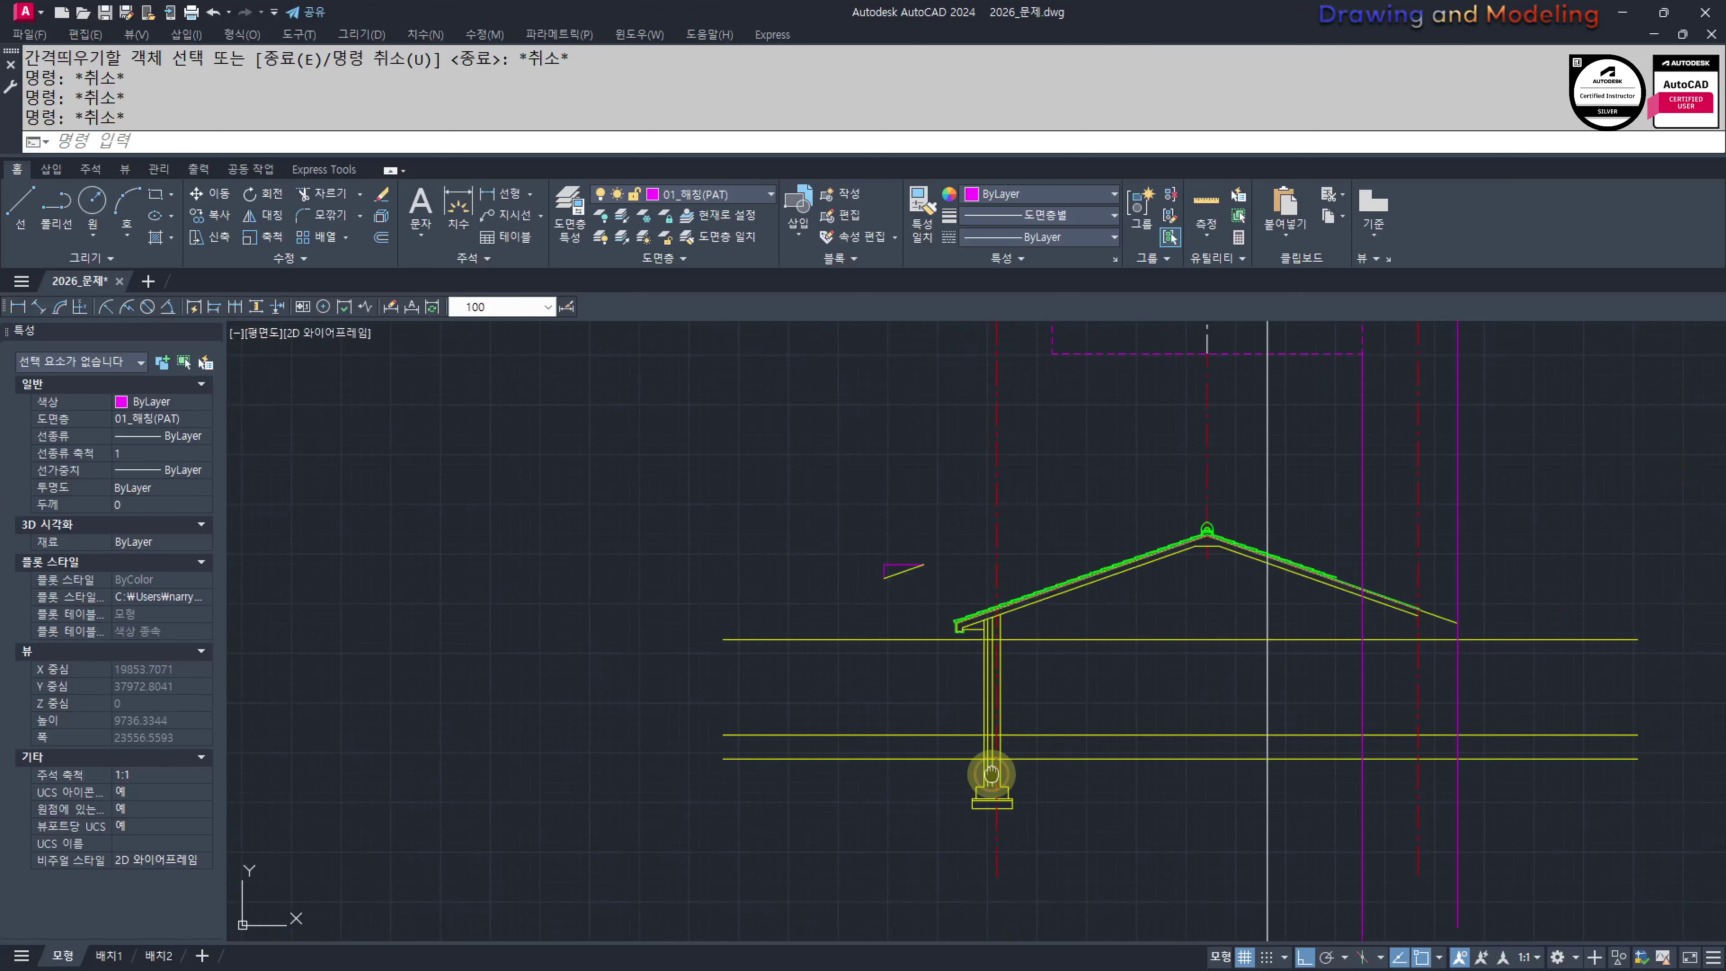
scroll(965, 715, up, 2)
mouse_move(992, 773)
middle_down()
mouse_move(913, 761)
mouse_move(829, 713)
middle_up()
middle_drag(824, 786, 932, 750)
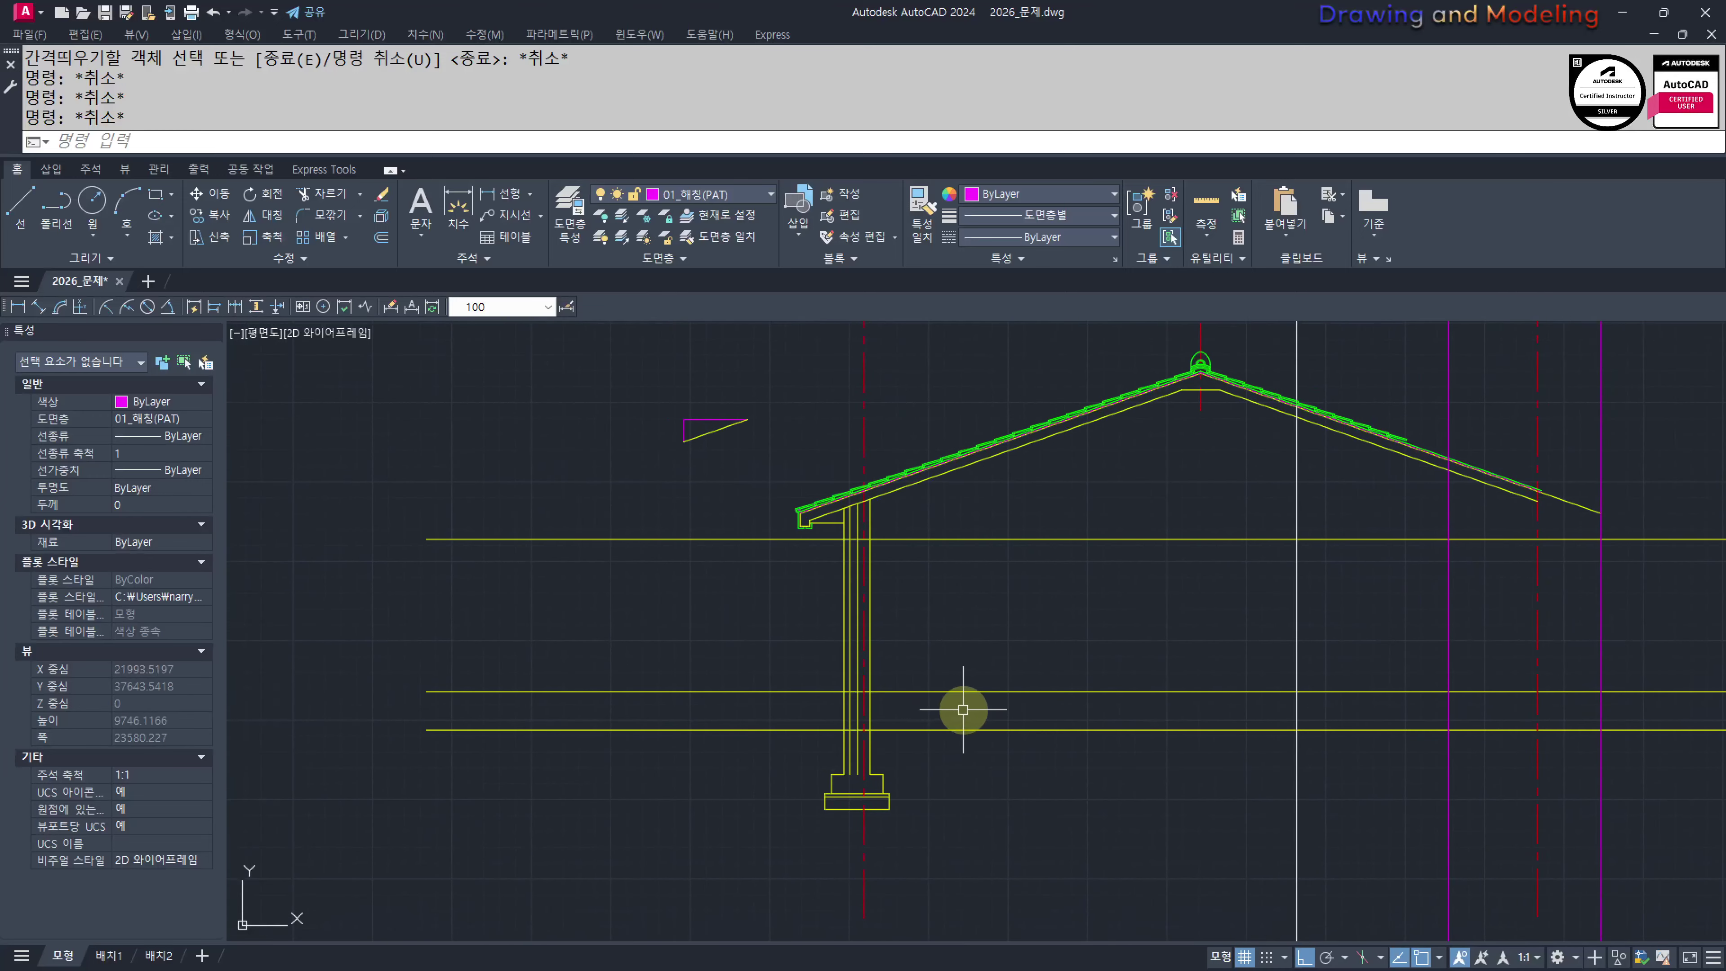
scroll(970, 693, down, 6)
mouse_move(532, 574)
middle_down()
mouse_move(821, 647)
mouse_move(790, 690)
mouse_move(837, 592)
middle_up()
scroll(771, 574, up, 6)
scroll(847, 675, down, 6)
middle_drag(1294, 773, 962, 670)
scroll(926, 717, up, 6)
scroll(945, 670, up, 2)
middle_drag(1030, 604, 1024, 616)
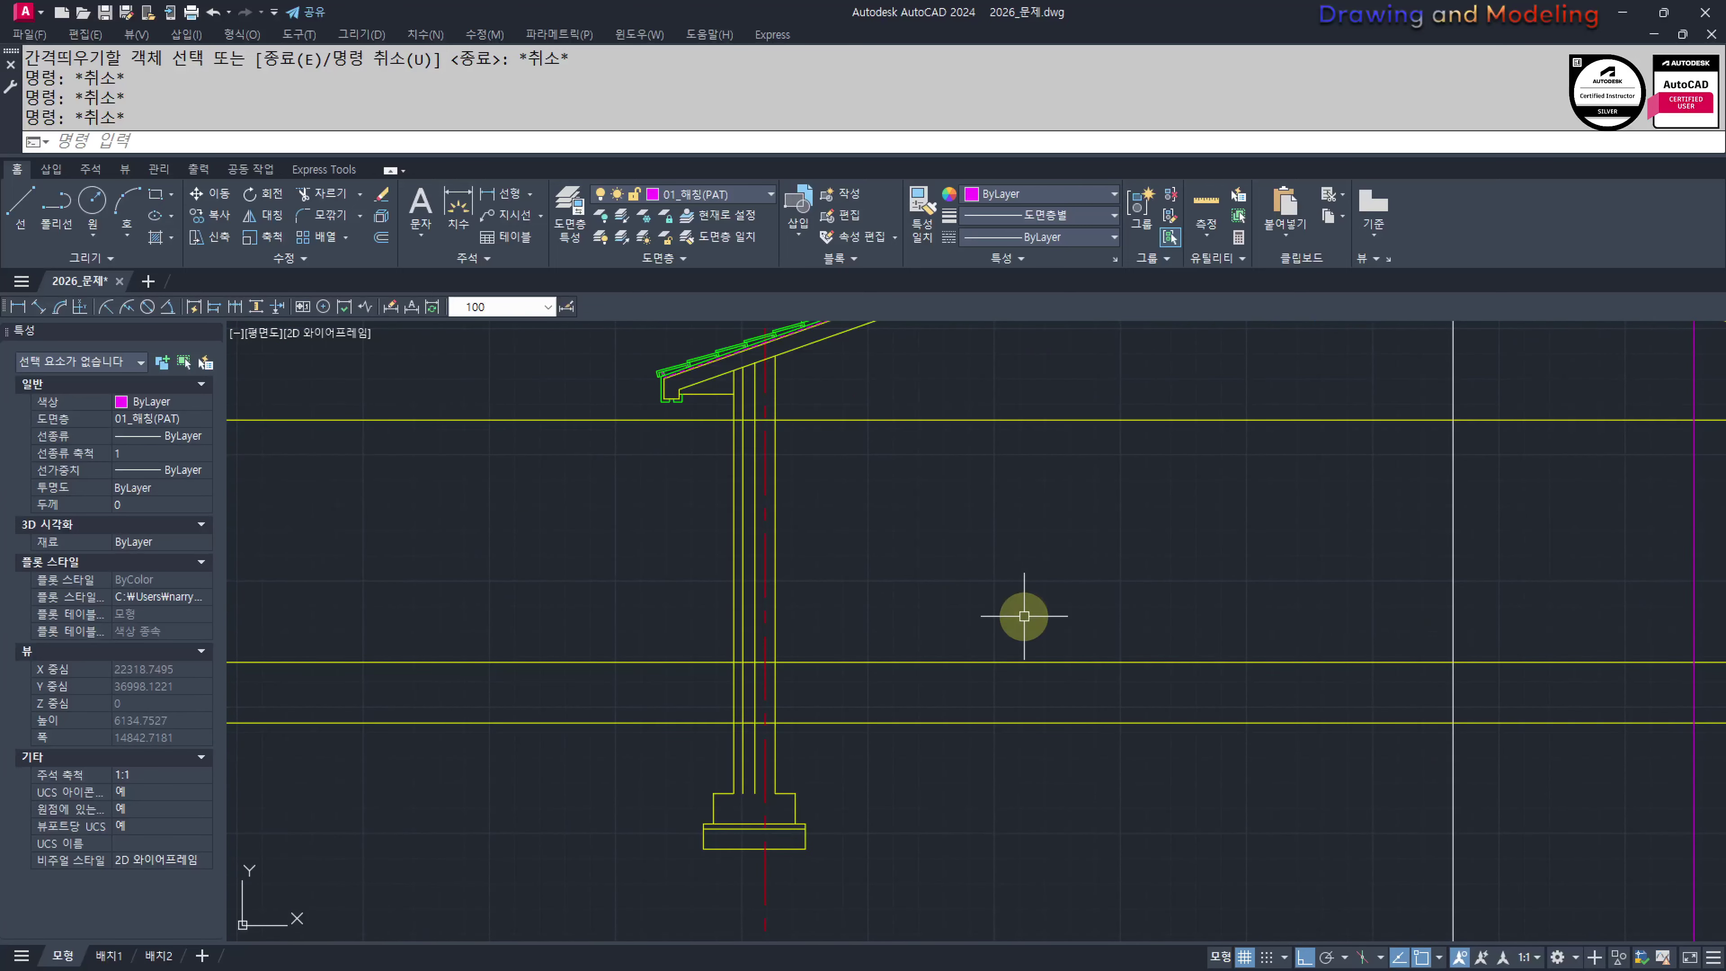
Offset the section's floor level line, the upper of the two lower horizontals, downward by 40
text(o)
key(Return)
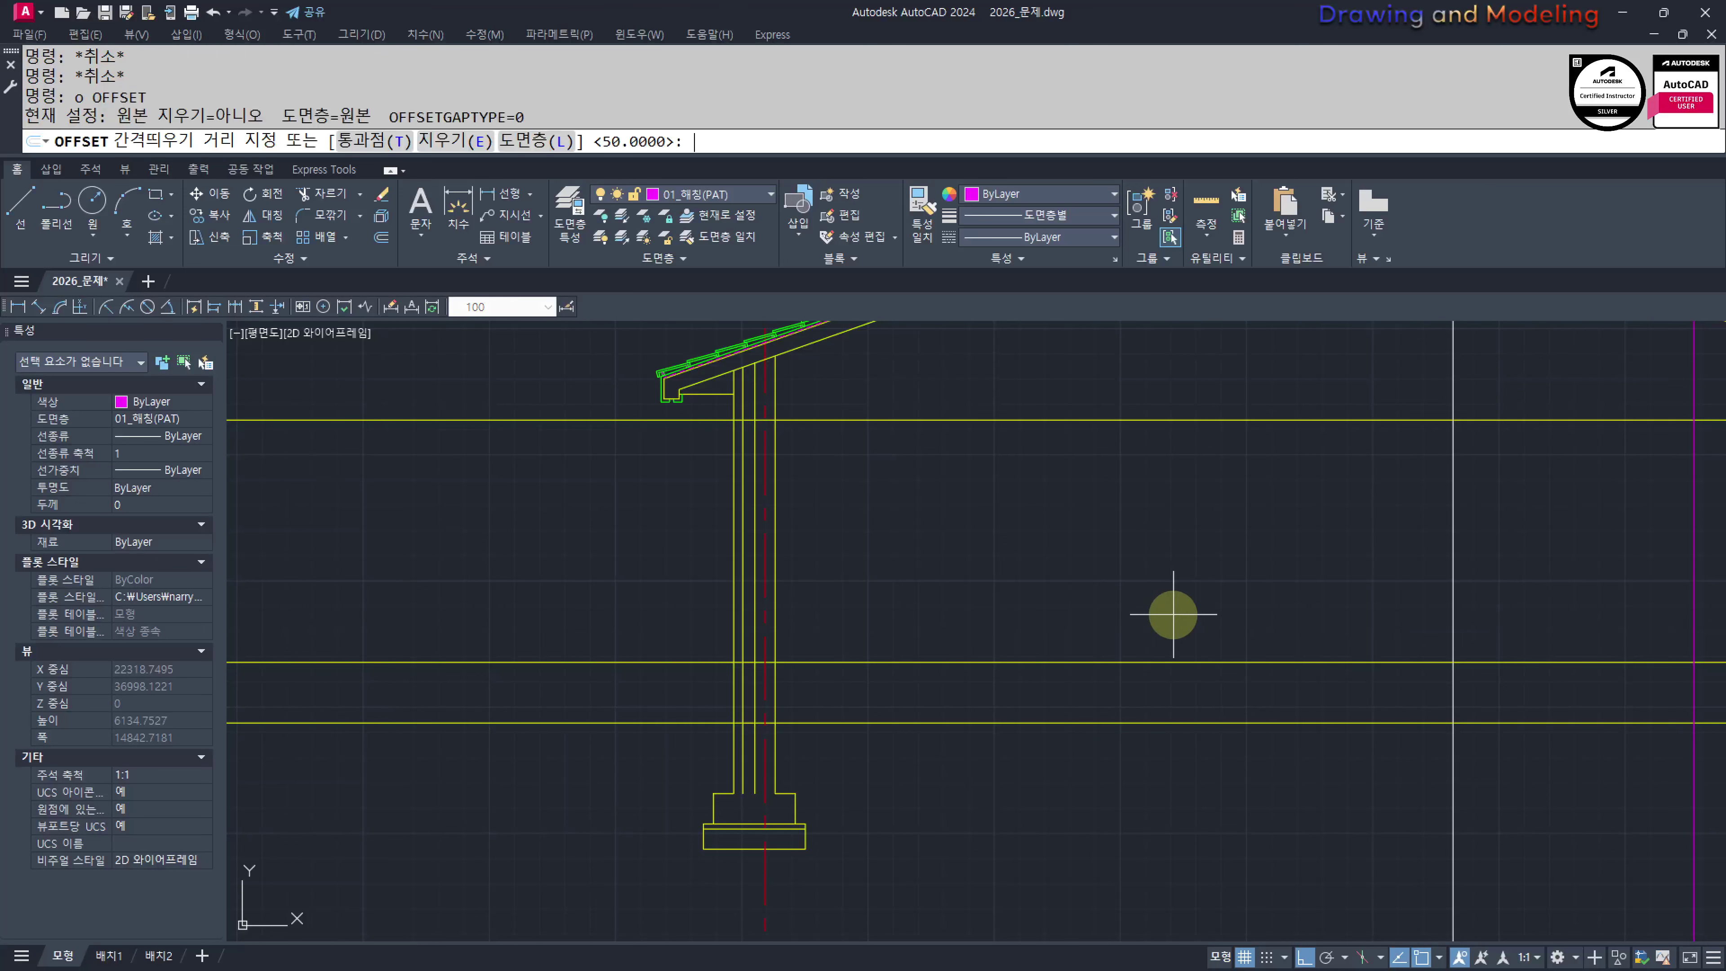
text(40)
key(Return)
scroll(1079, 684, up, 4)
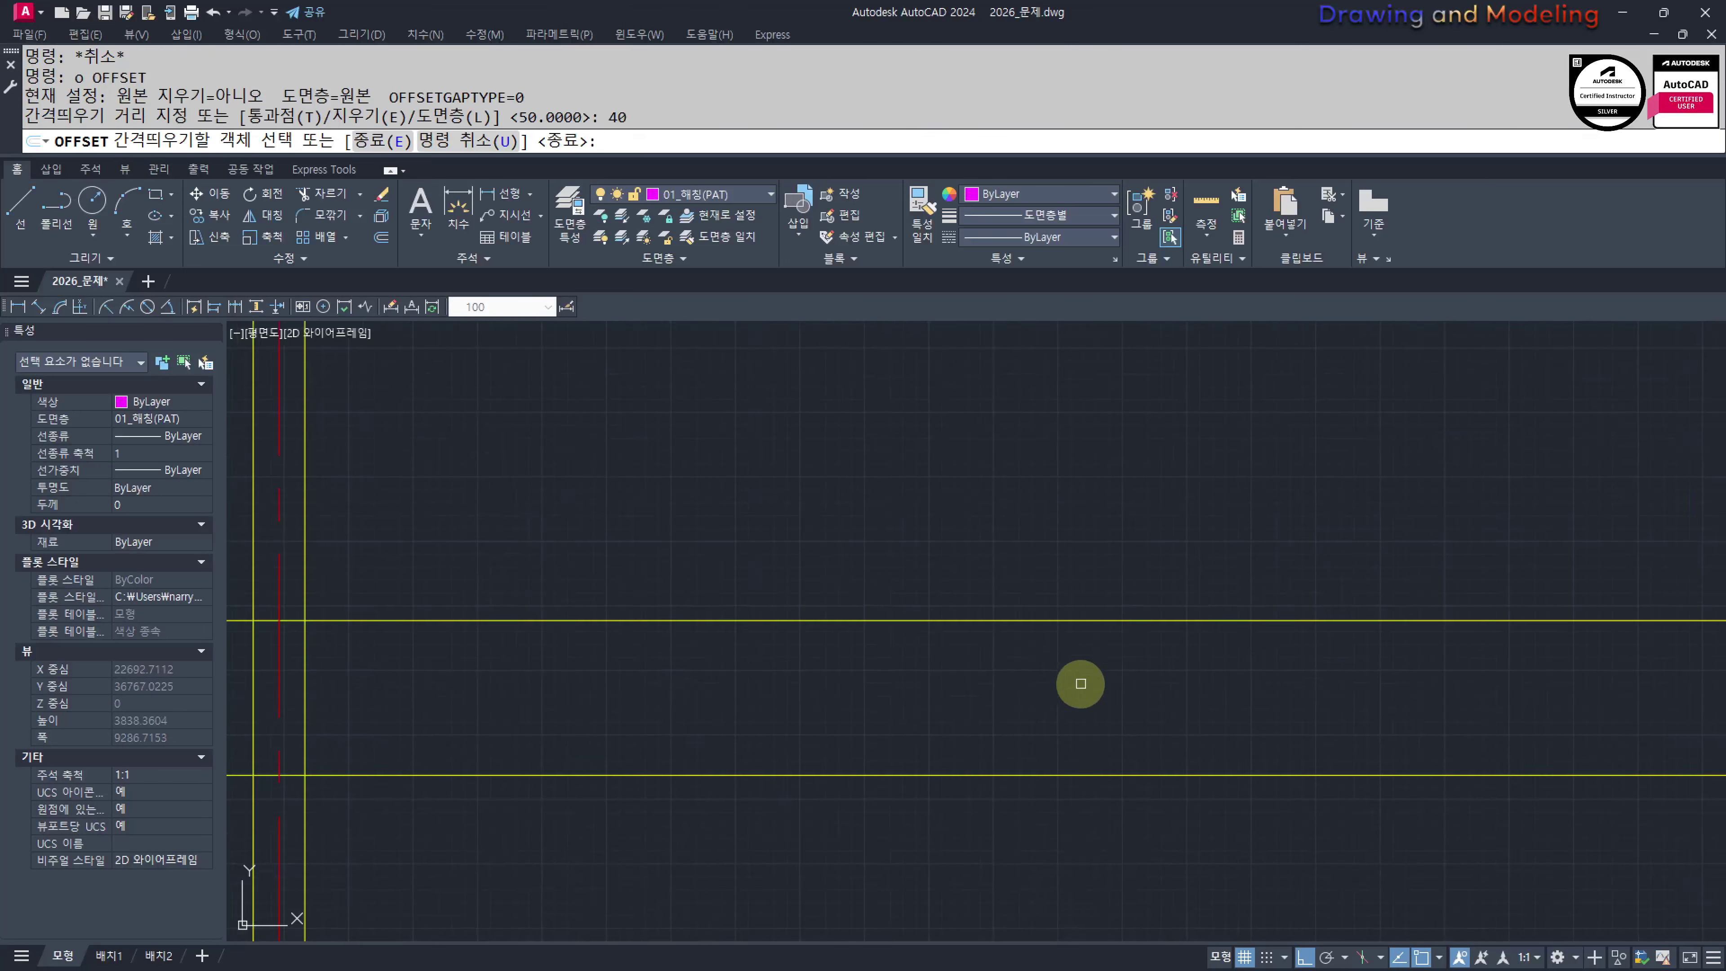
click(1063, 623)
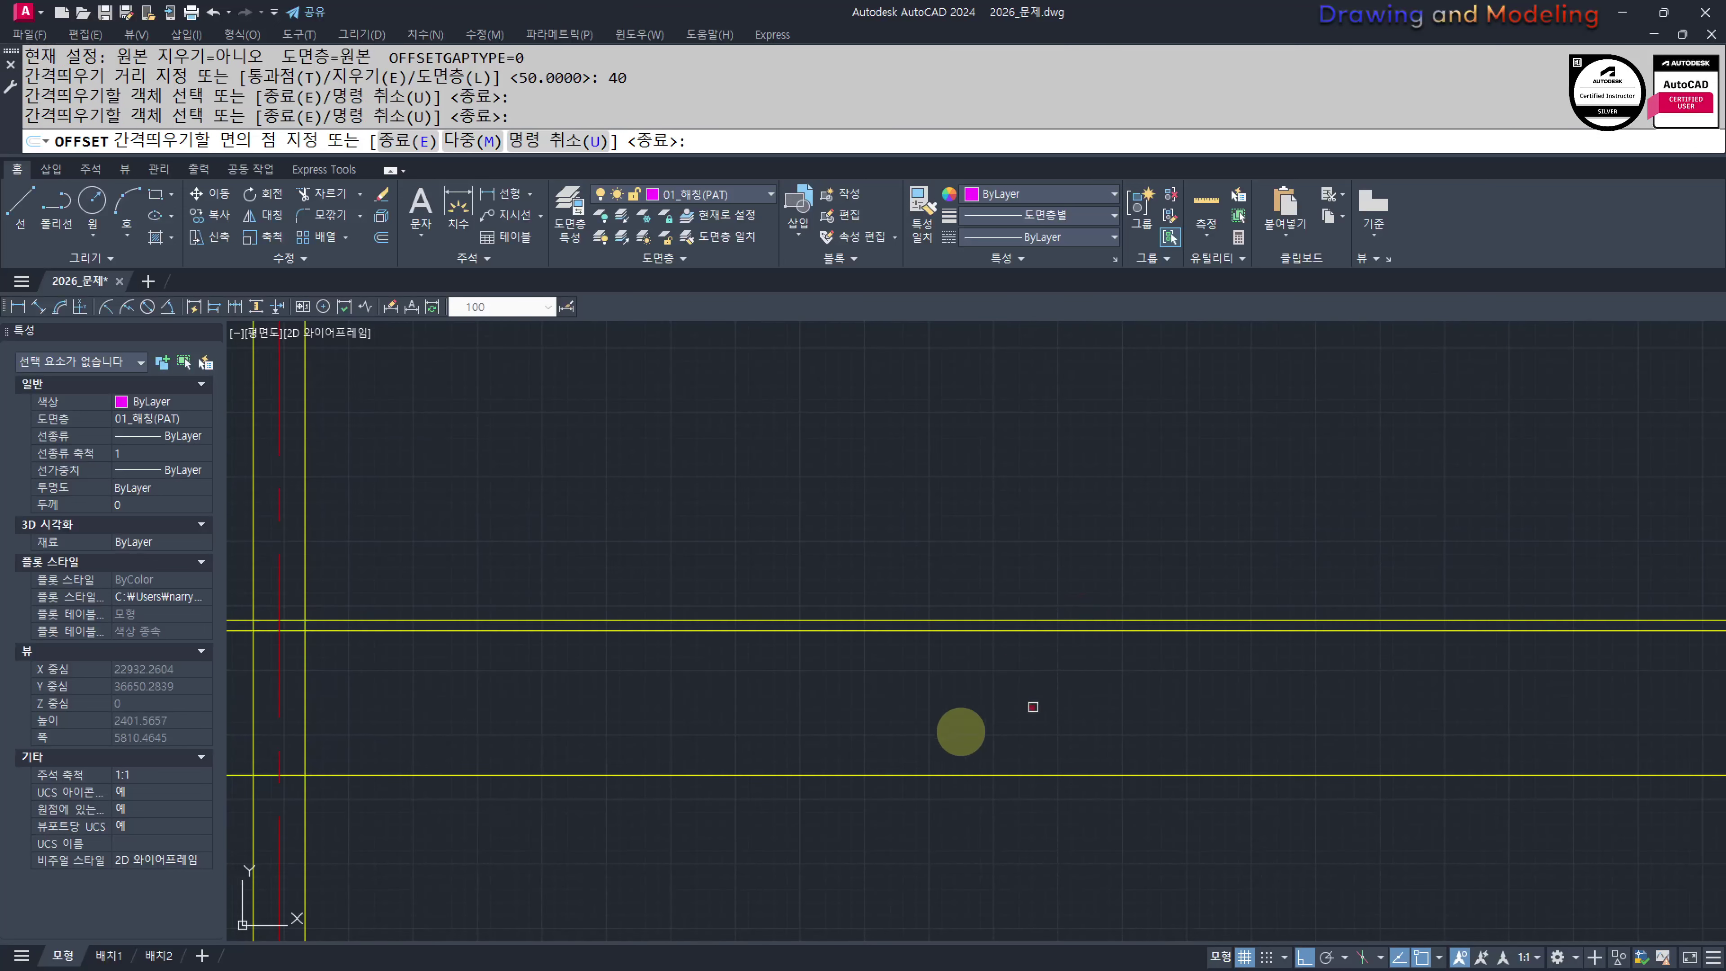
middle_drag(958, 724, 1275, 738)
click(1086, 700)
key(Escape)
key(Escape)
Offset the line just below the floor level line downward by 80 for the next floor layer
scroll(1134, 631, up, 4)
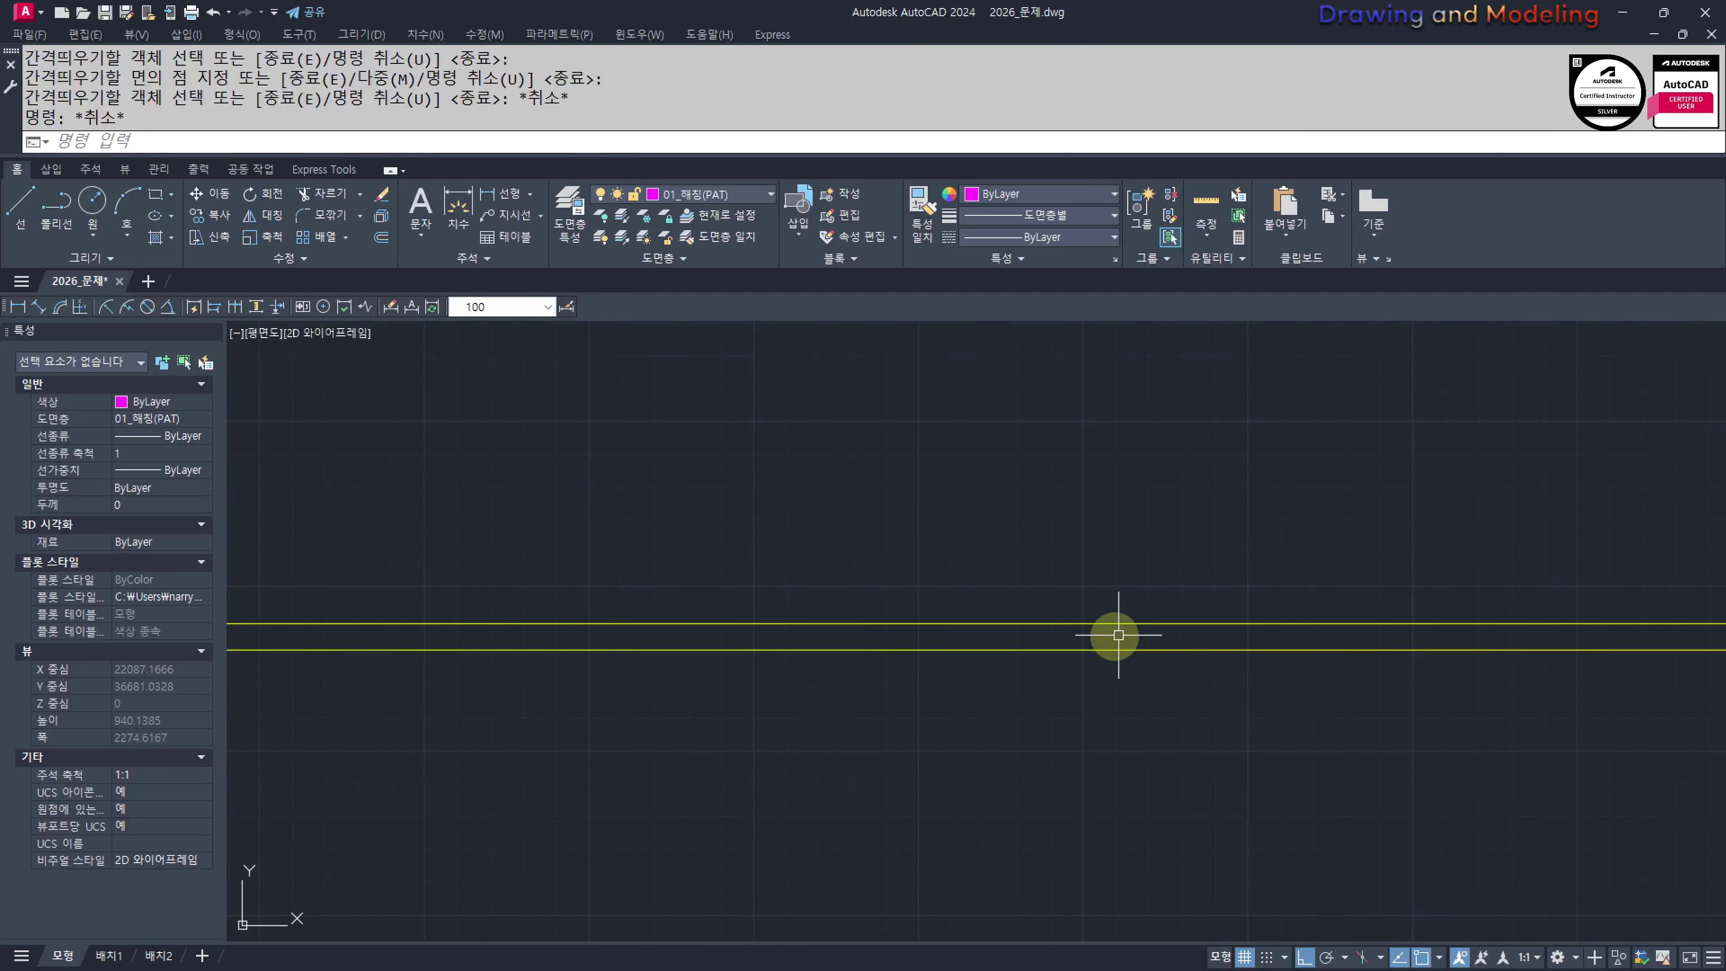
middle_drag(1162, 728, 1153, 708)
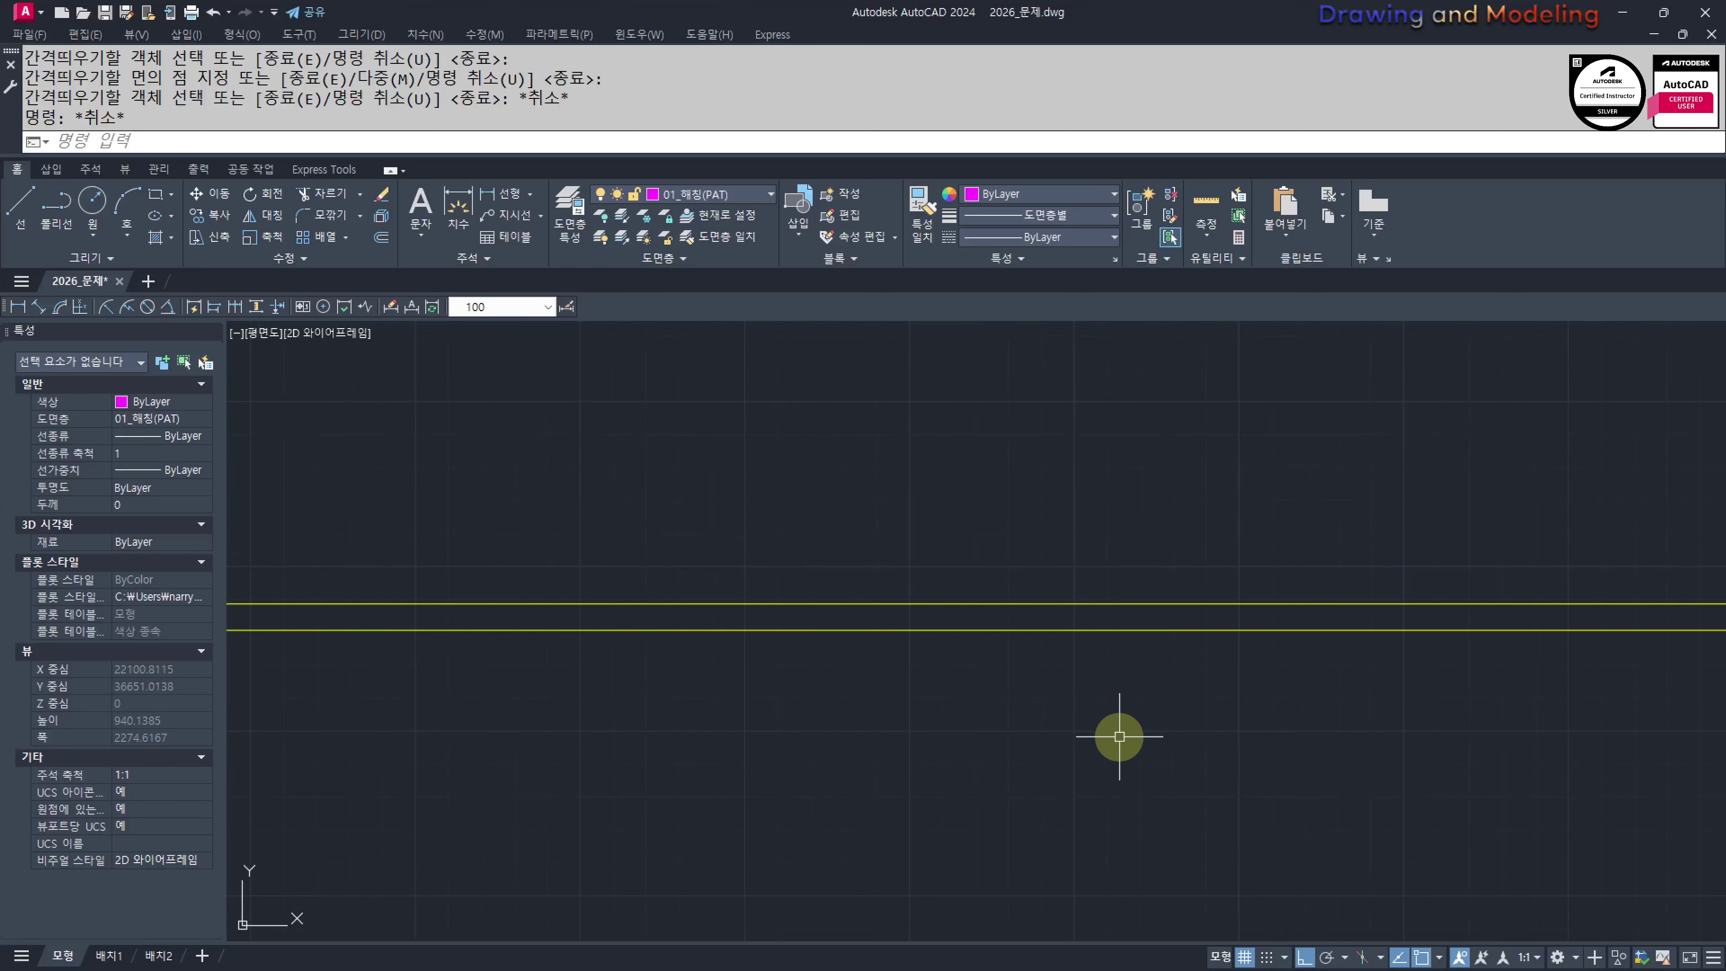
key(Return)
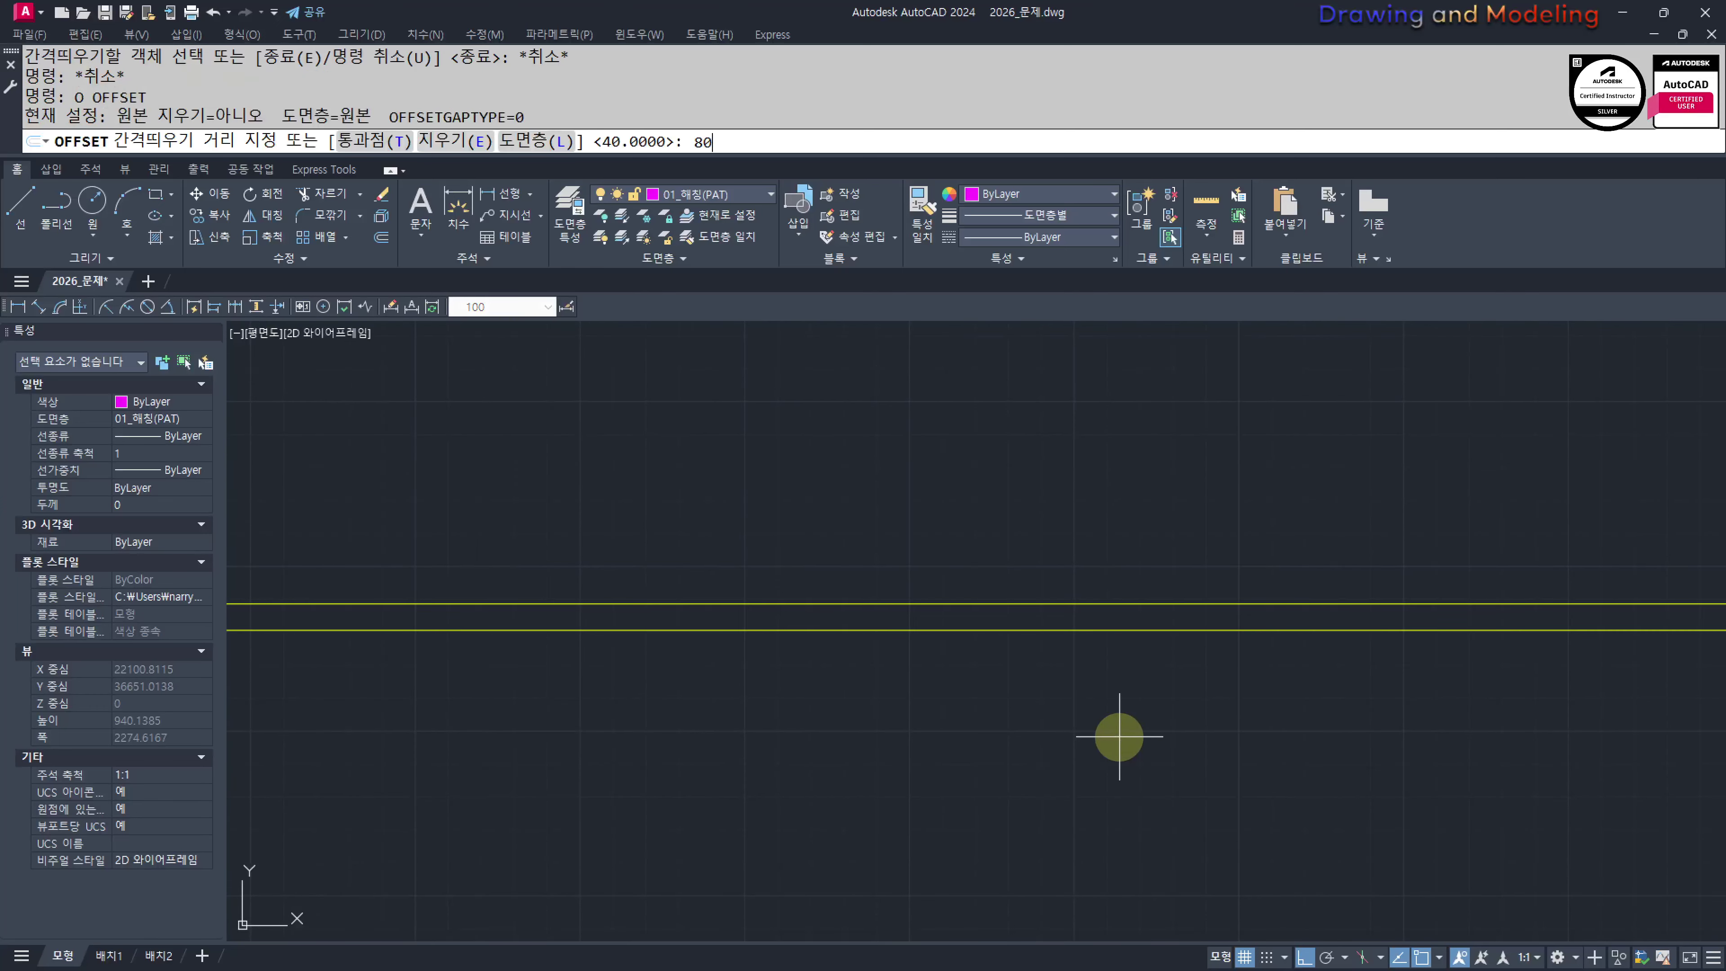
key(Return)
click(1096, 629)
click(1096, 663)
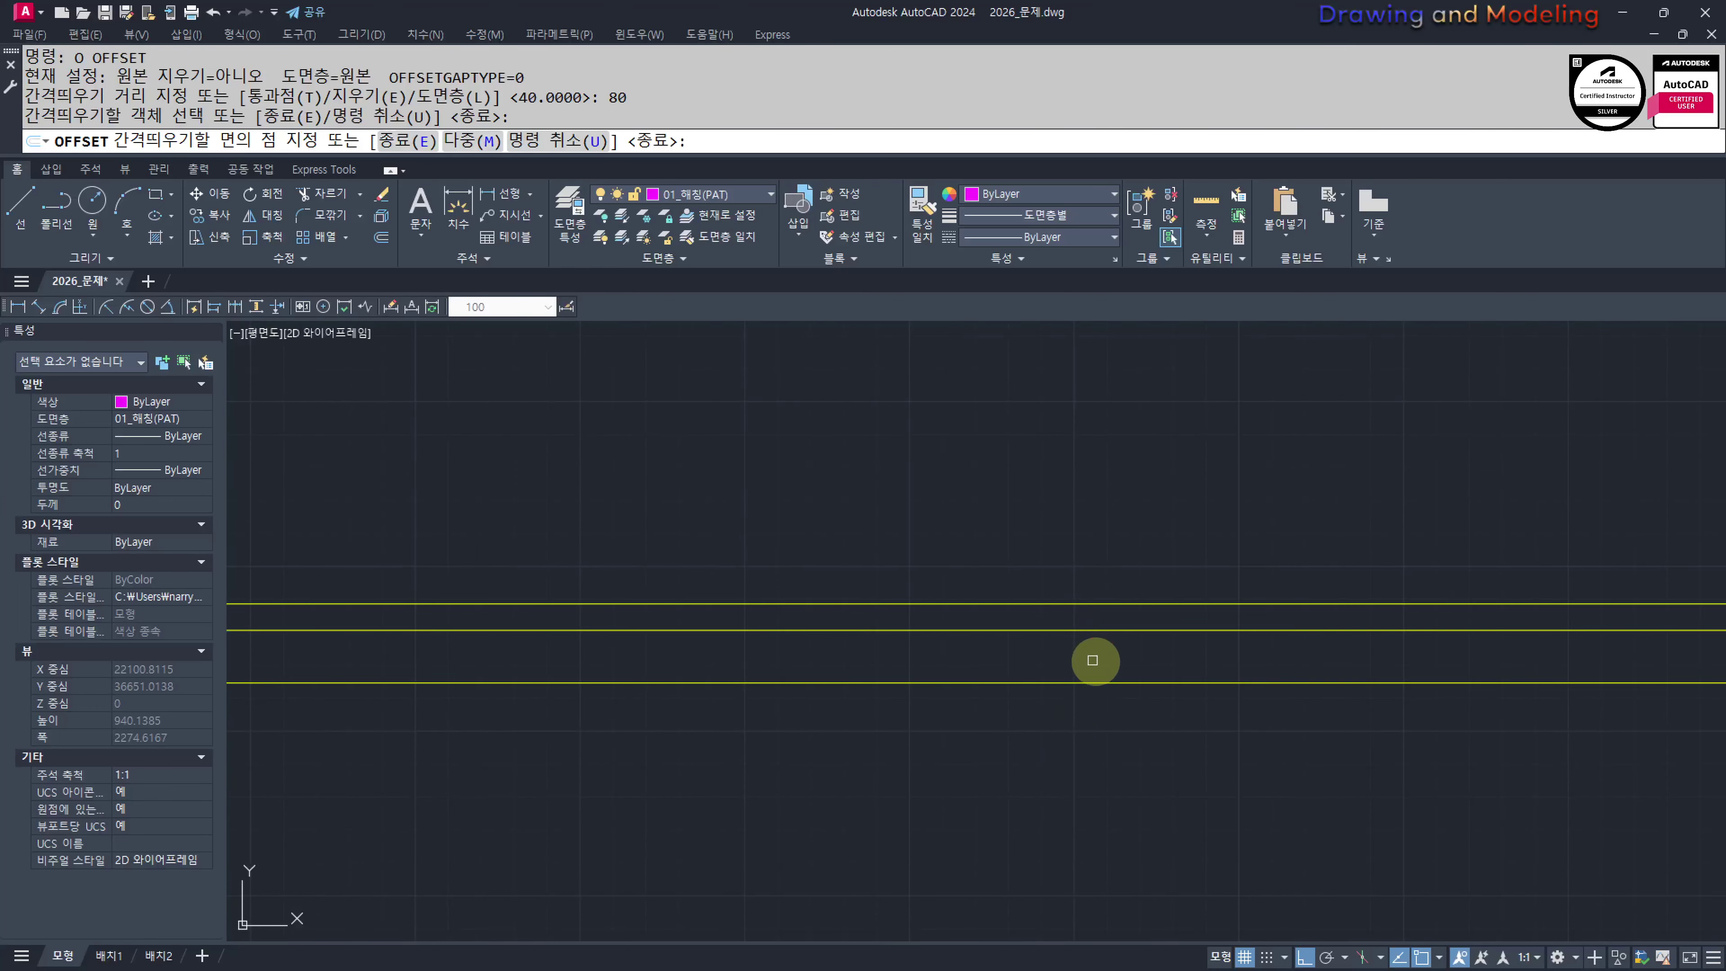
key(Escape)
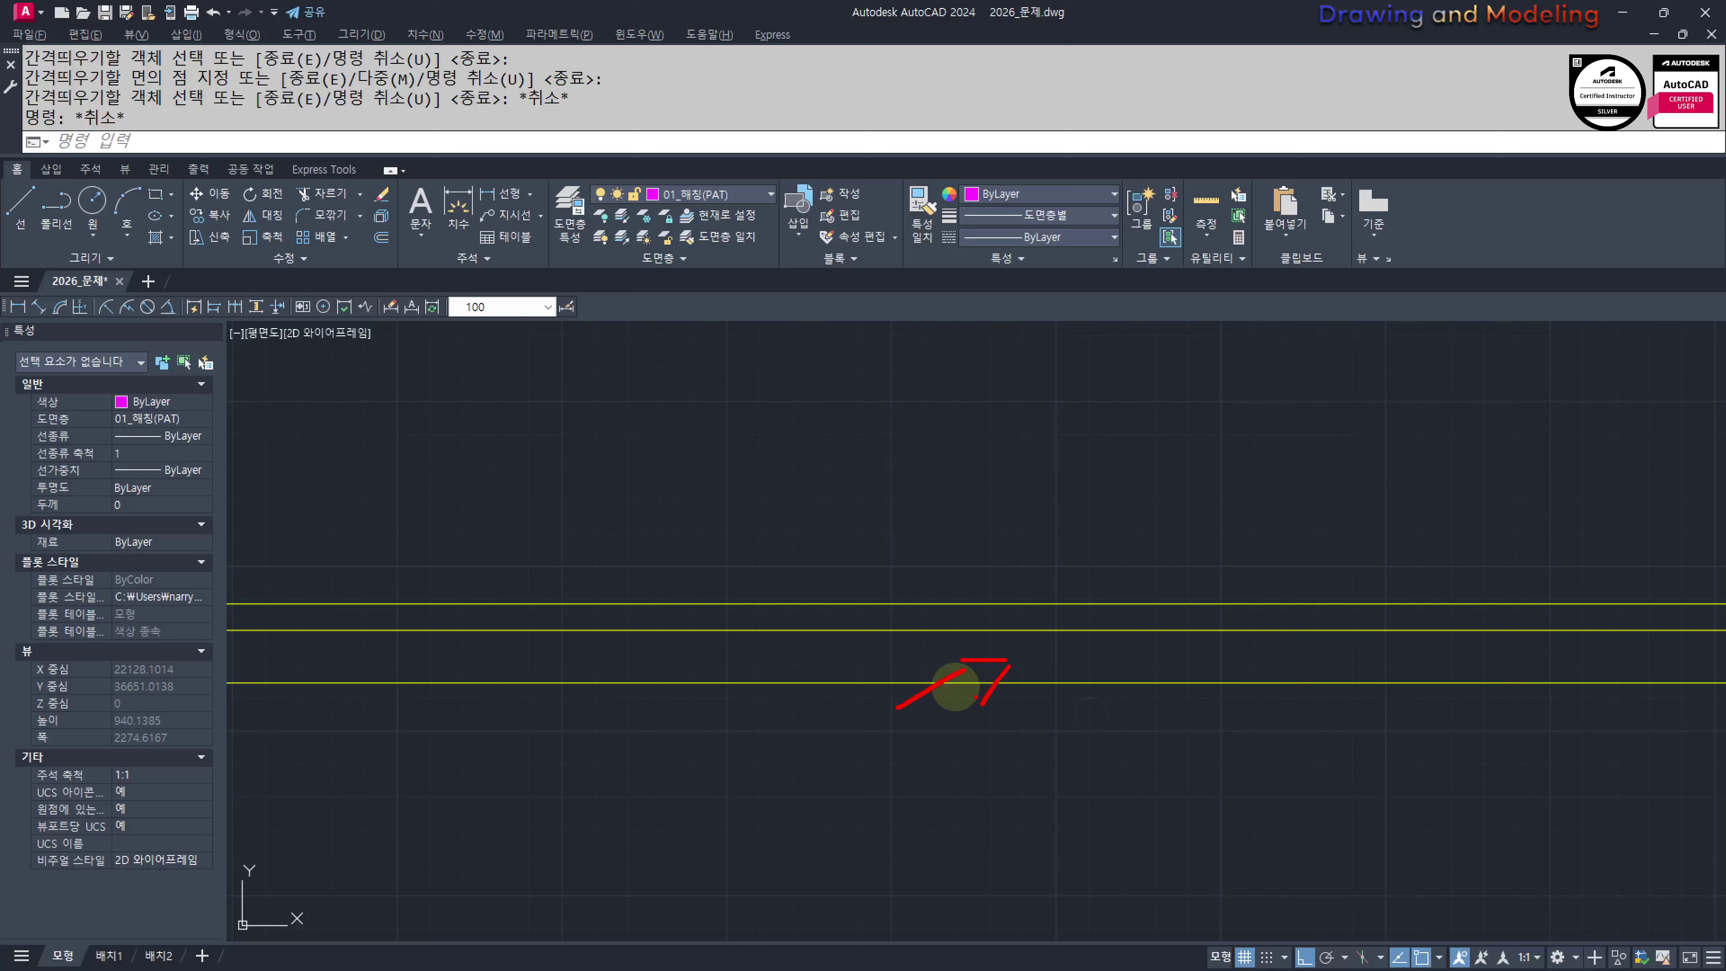
key(Escape)
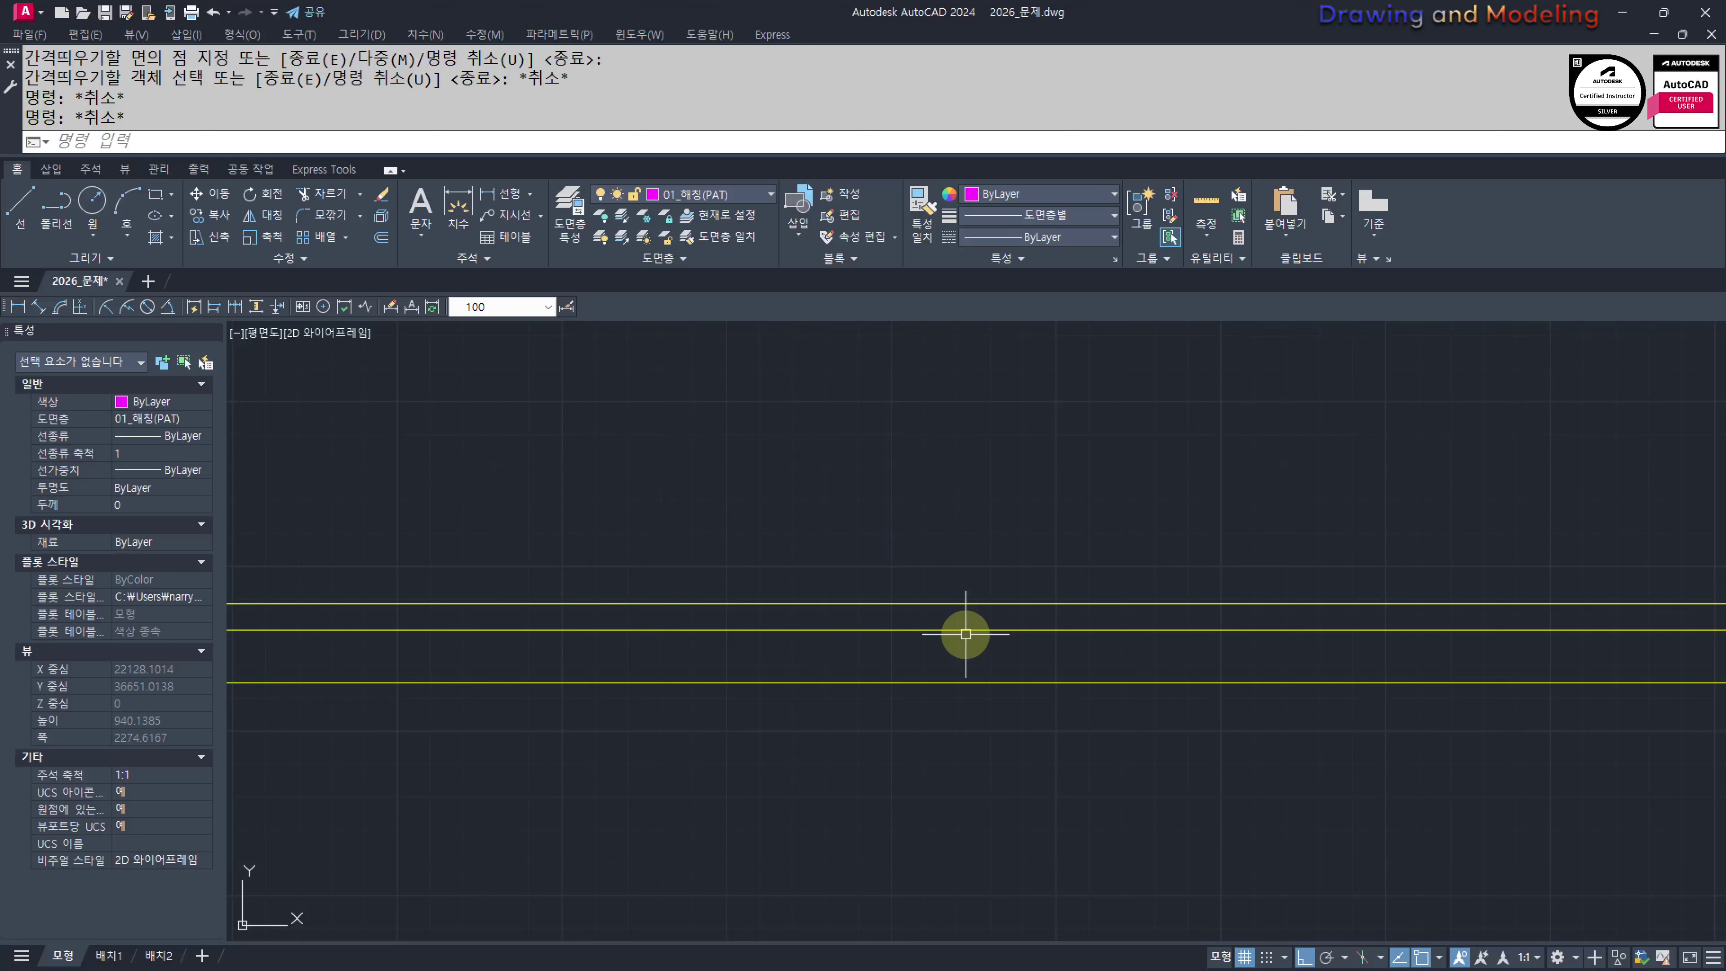
Offset the lowest of the three closely spaced floor layer lines downward by 35
scroll(815, 608, down, 4)
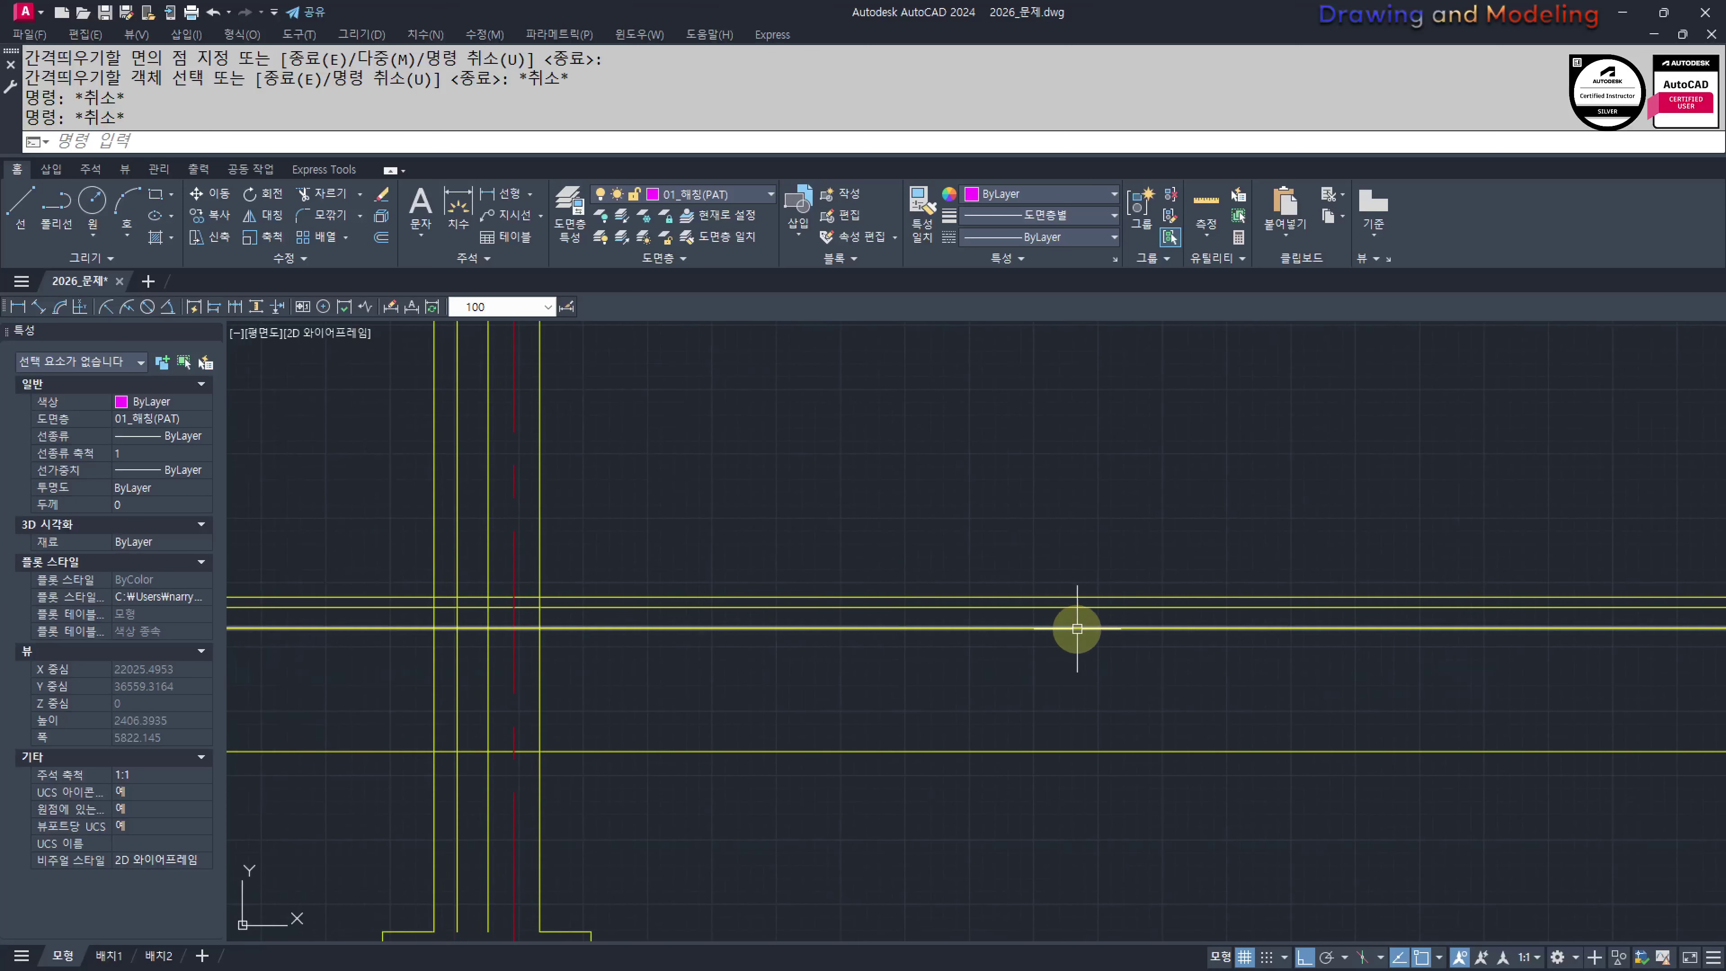
scroll(1077, 628, up, 2)
mouse_move(1020, 679)
middle_down()
mouse_move(1172, 687)
mouse_move(1047, 700)
middle_up()
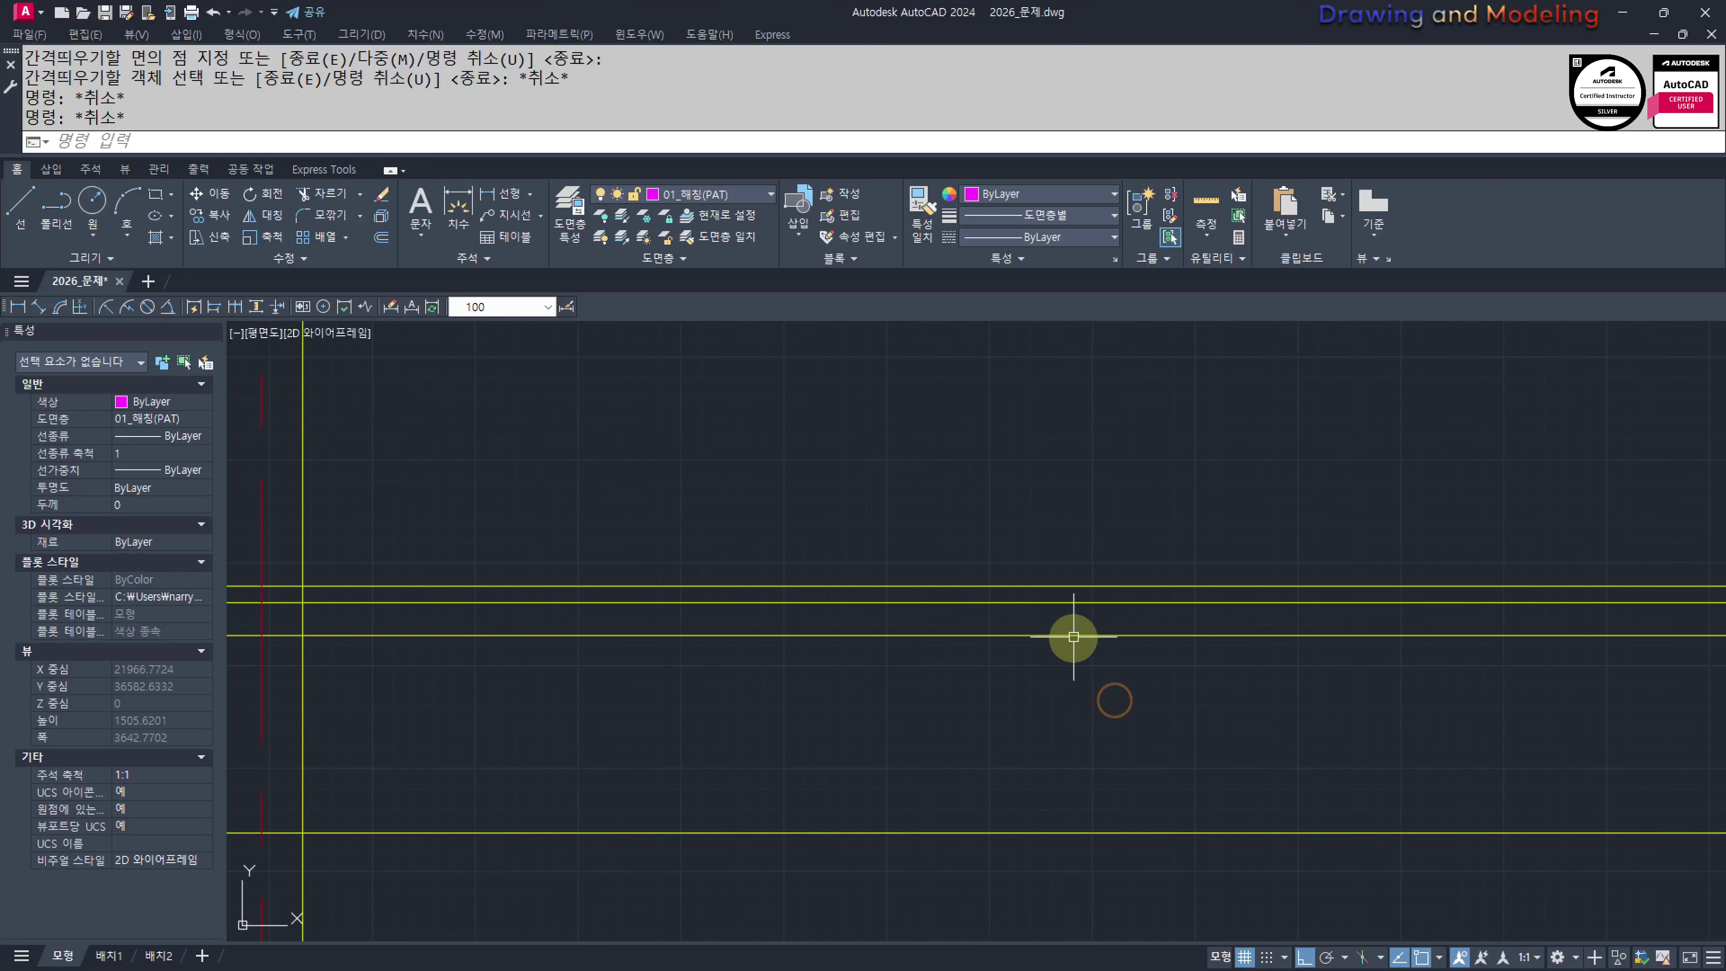
scroll(1143, 694, up, 2)
text(o)
key(Return)
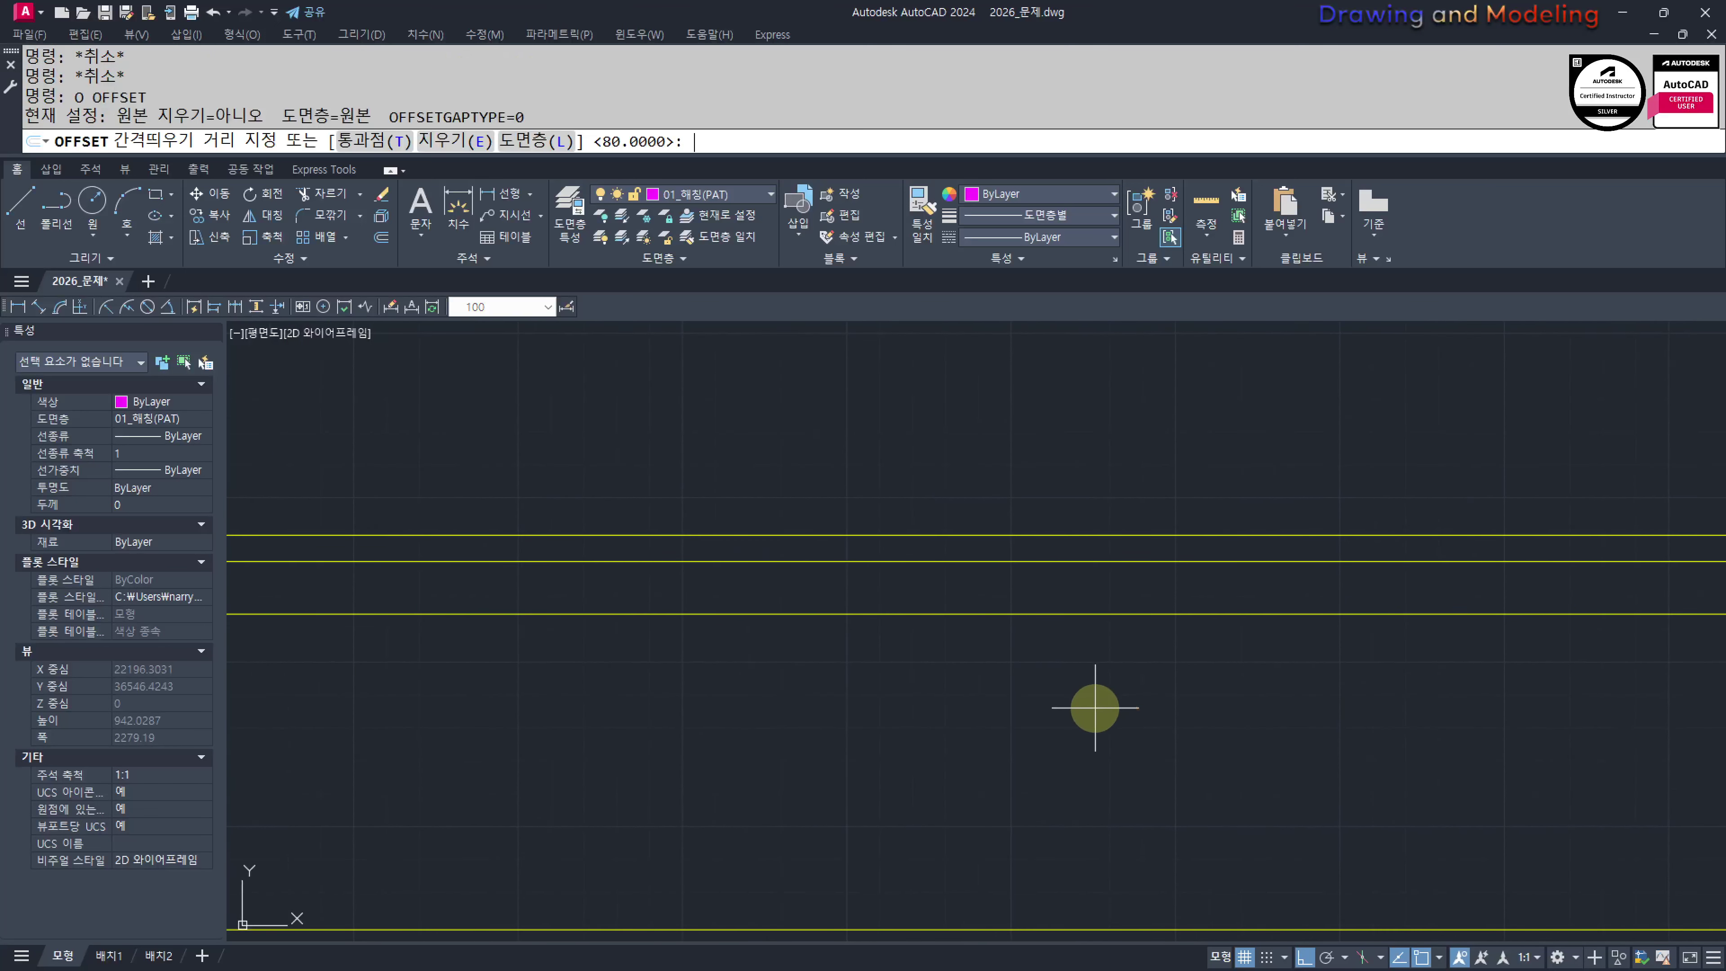
text(35)
key(Return)
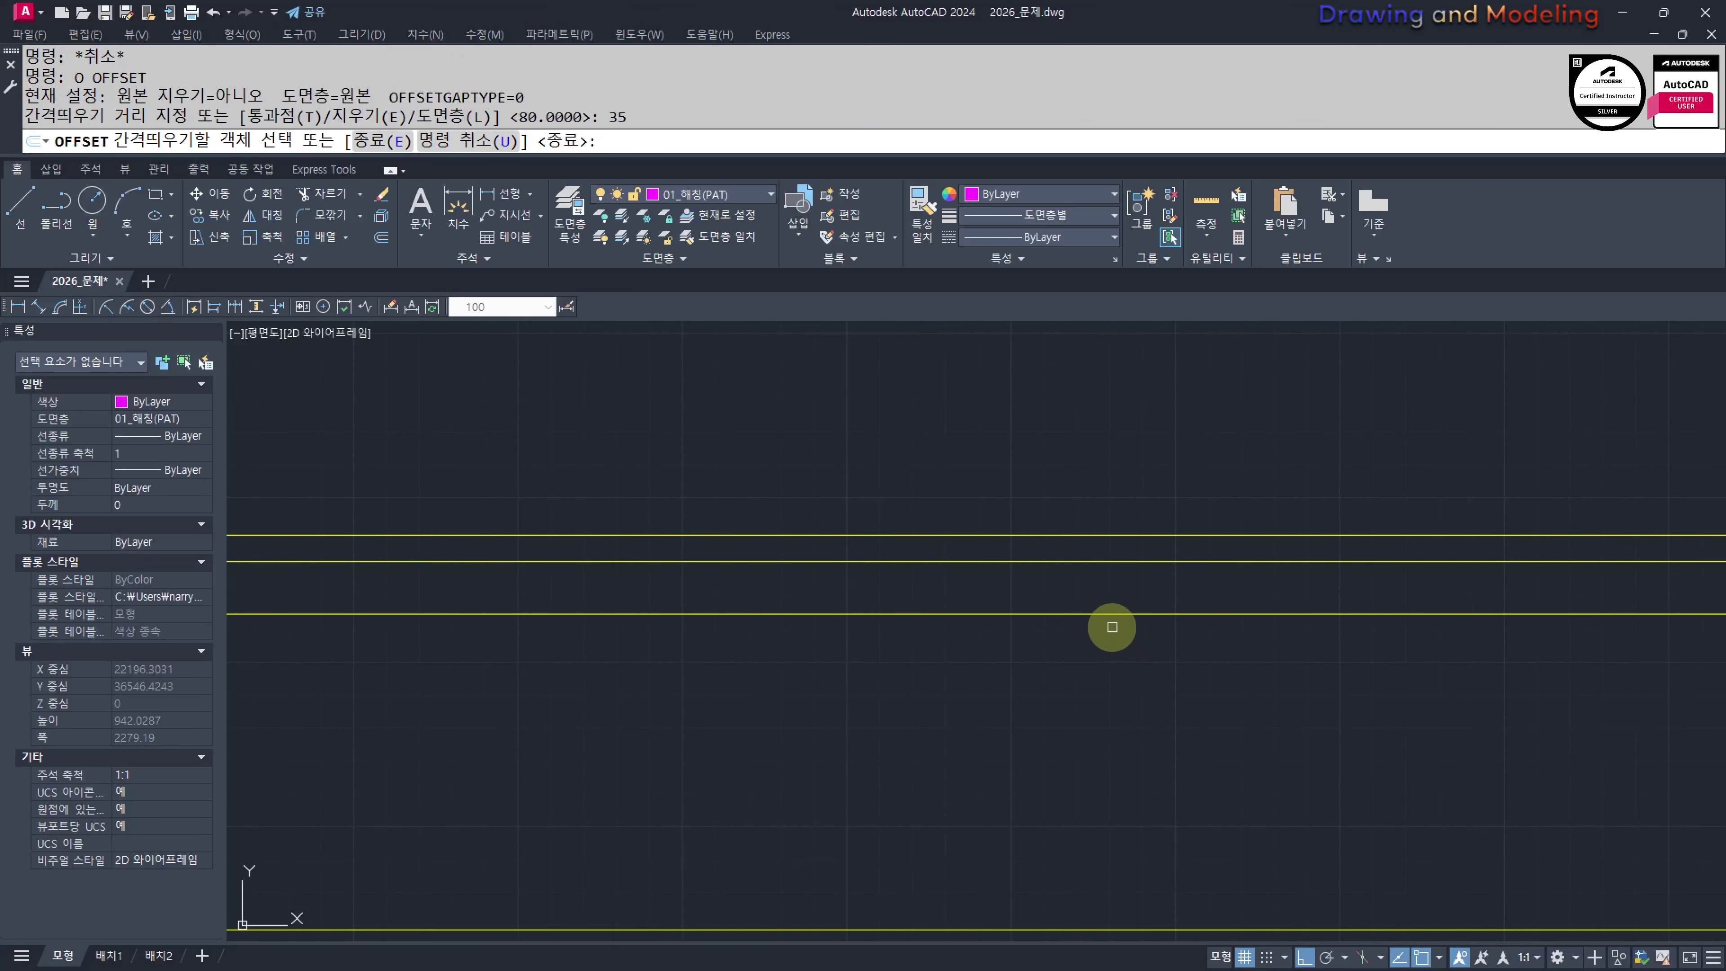
click(1112, 614)
click(1106, 642)
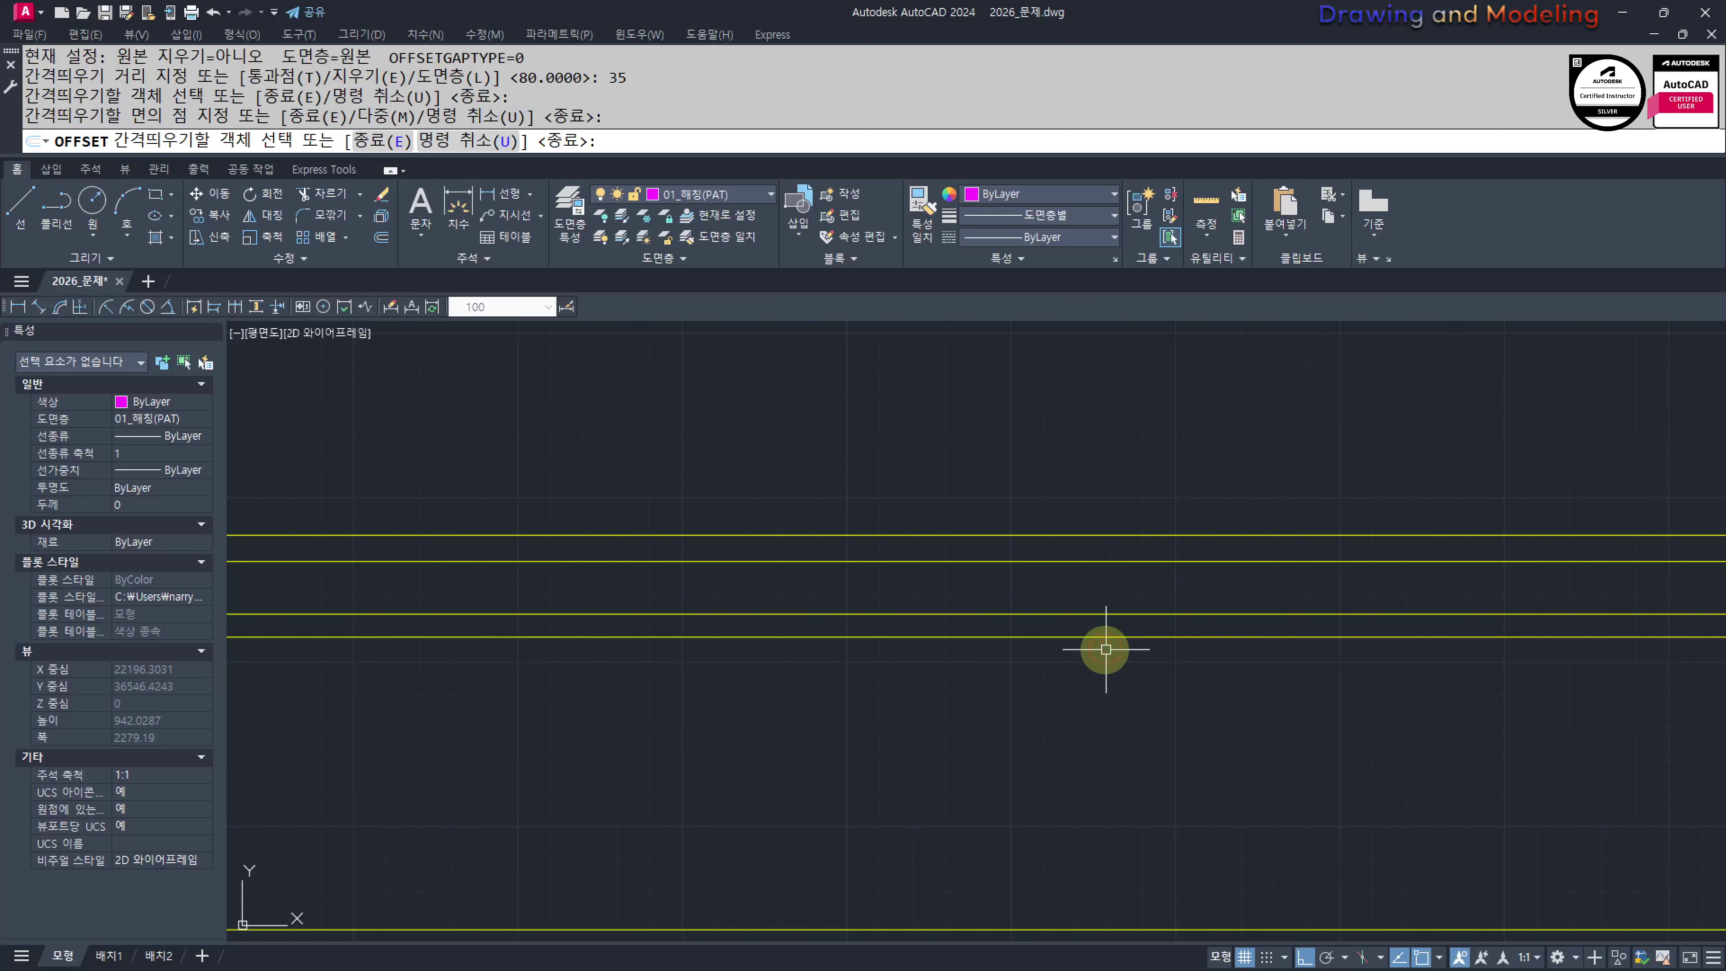
key(Escape)
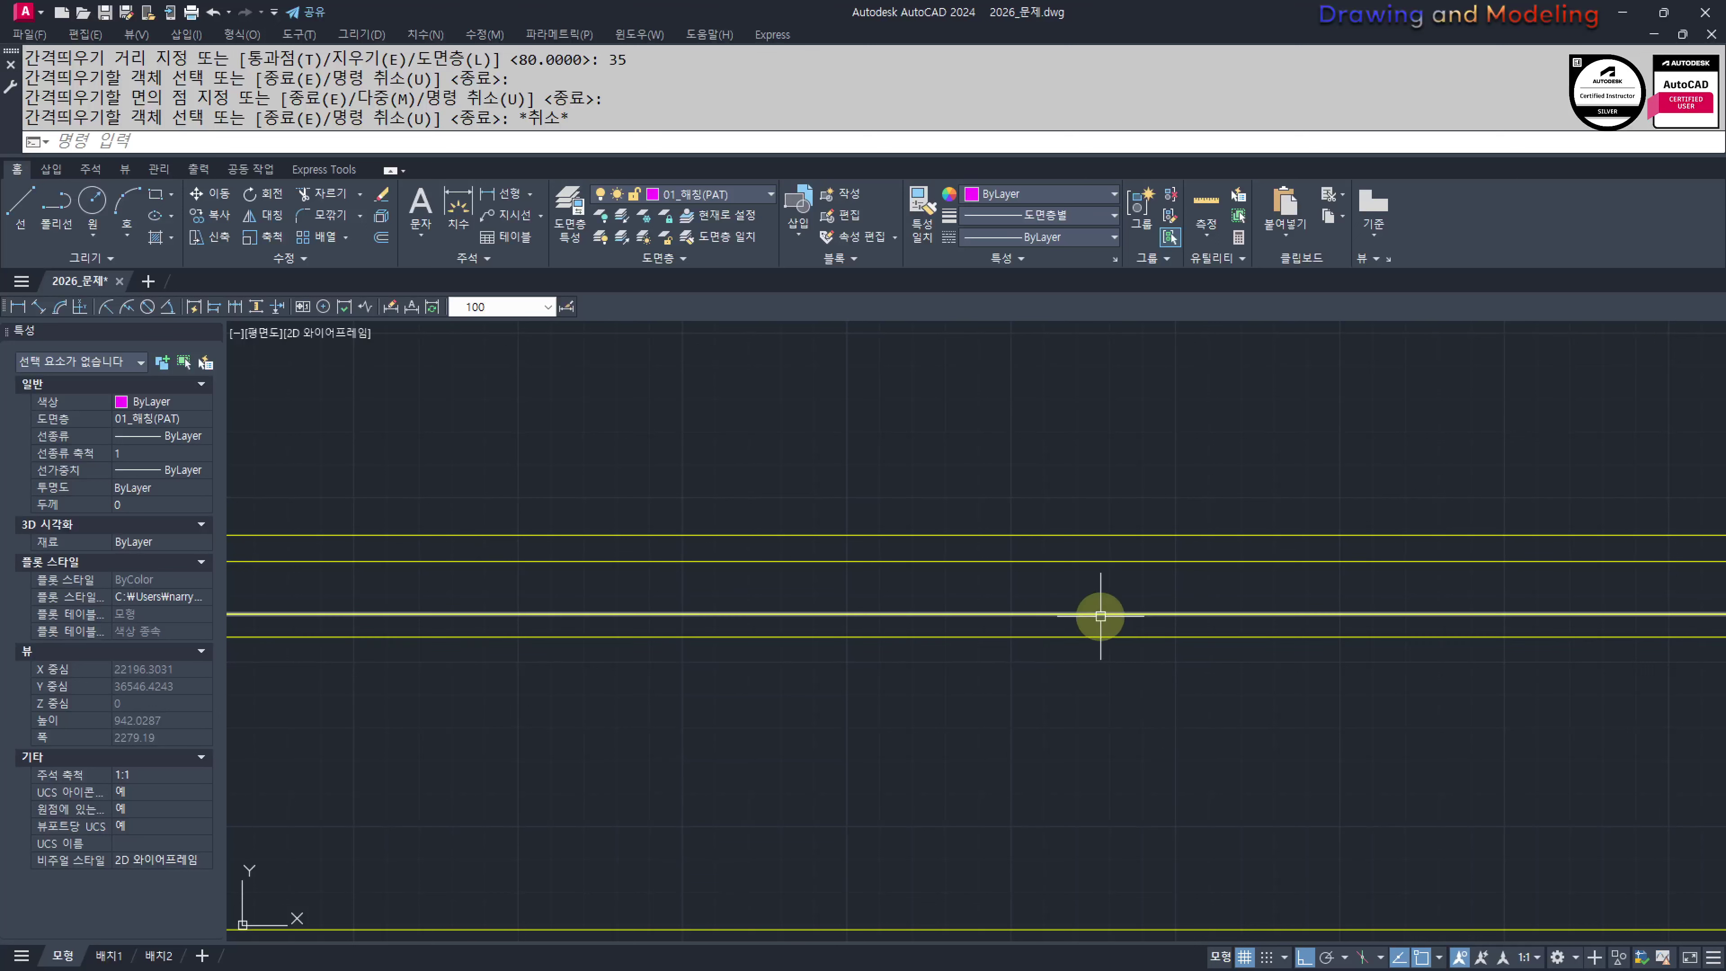
Offset the lowest floor layer line downward by 150 for the slab thickness
scroll(1127, 623, down, 3)
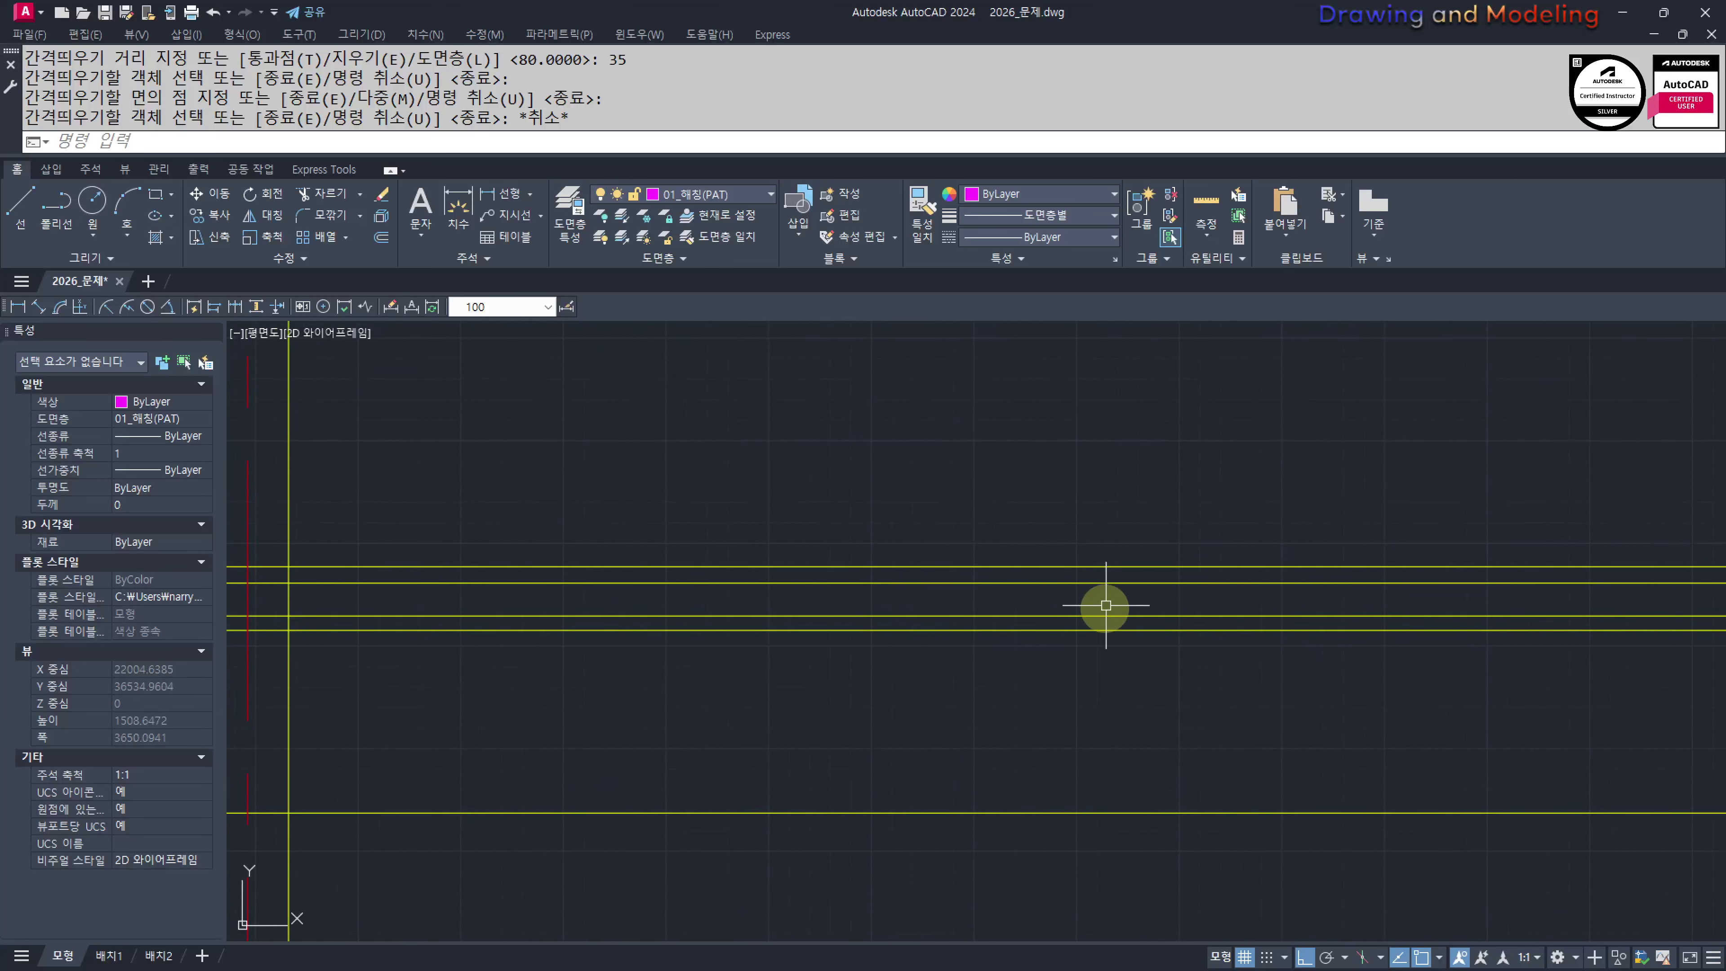
mouse_move(1120, 708)
middle_down()
mouse_move(1491, 708)
mouse_move(1053, 680)
middle_up()
text(o)
key(Return)
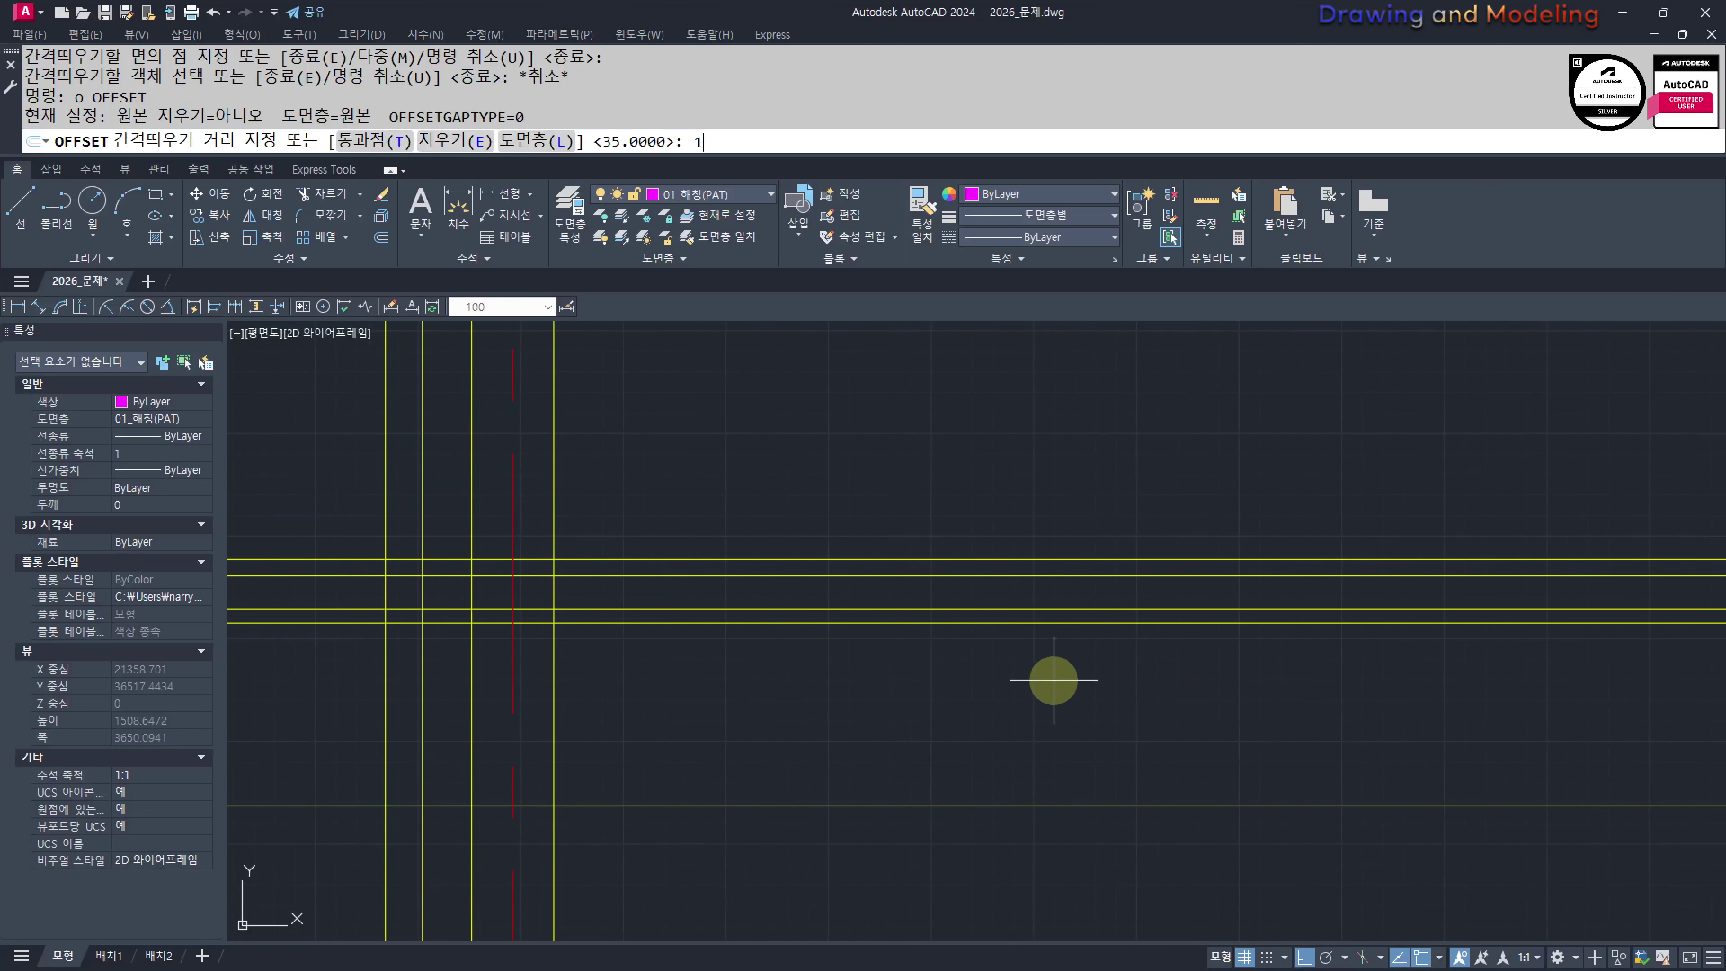
text(150)
key(Return)
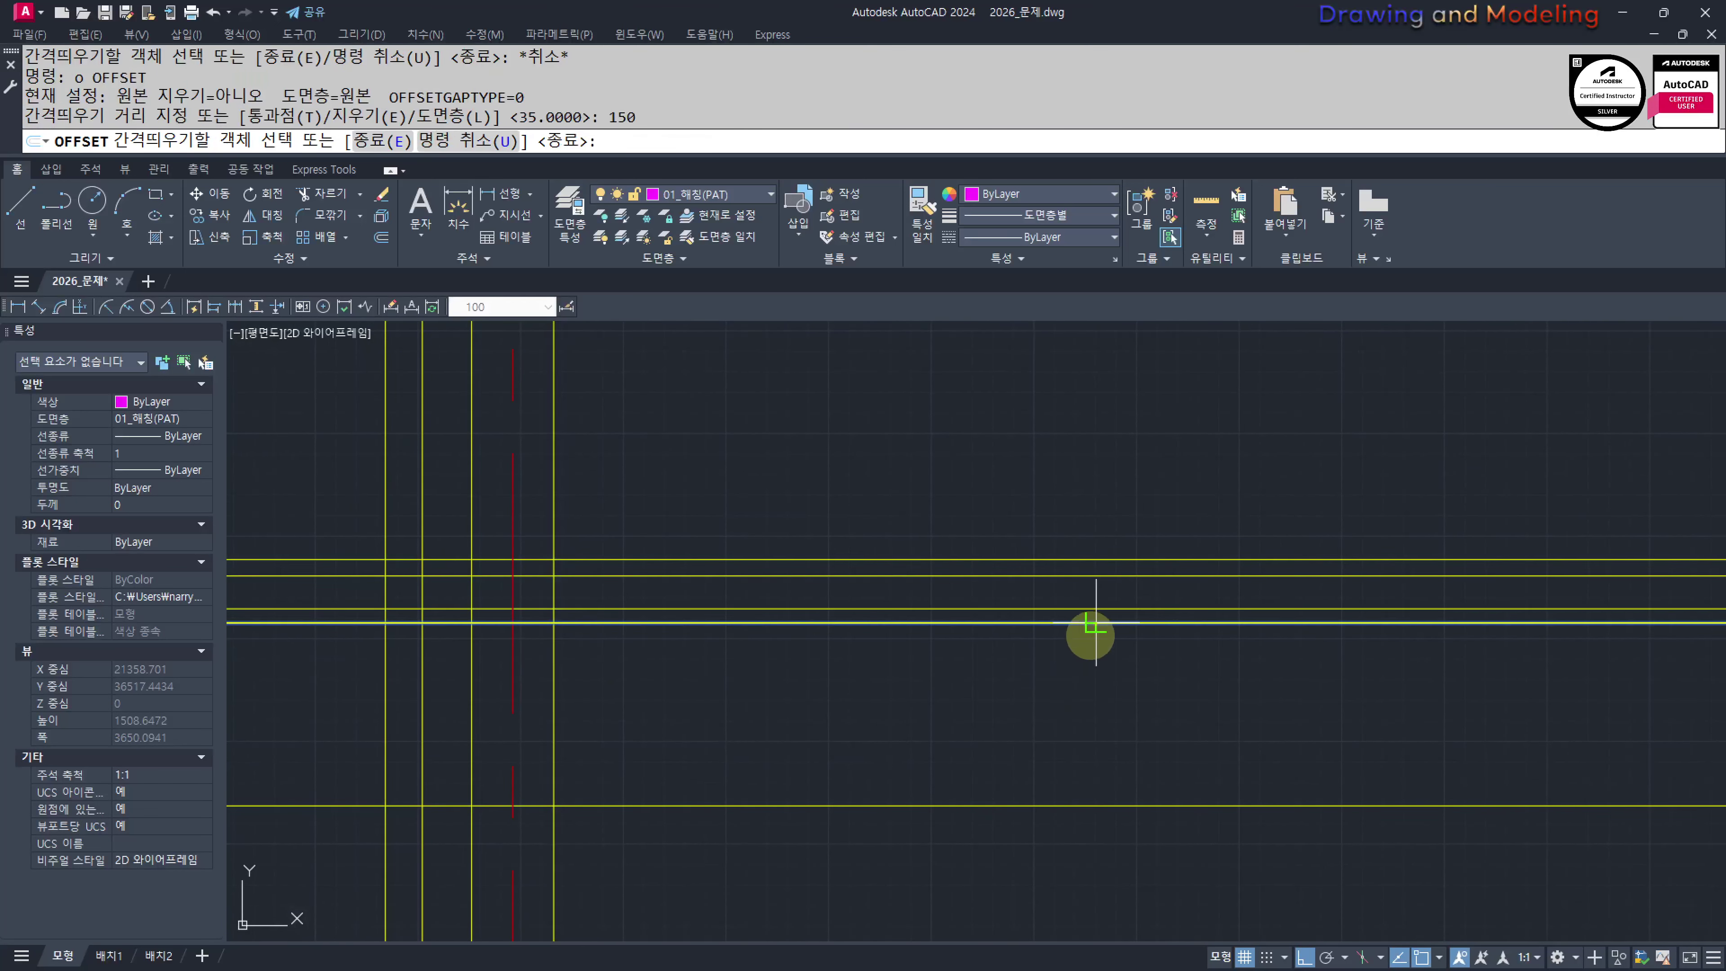
key(Escape)
key(Escape)
middle_drag(1073, 722, 1171, 649)
Offset the slab's bottom line downward by 85
key(Return)
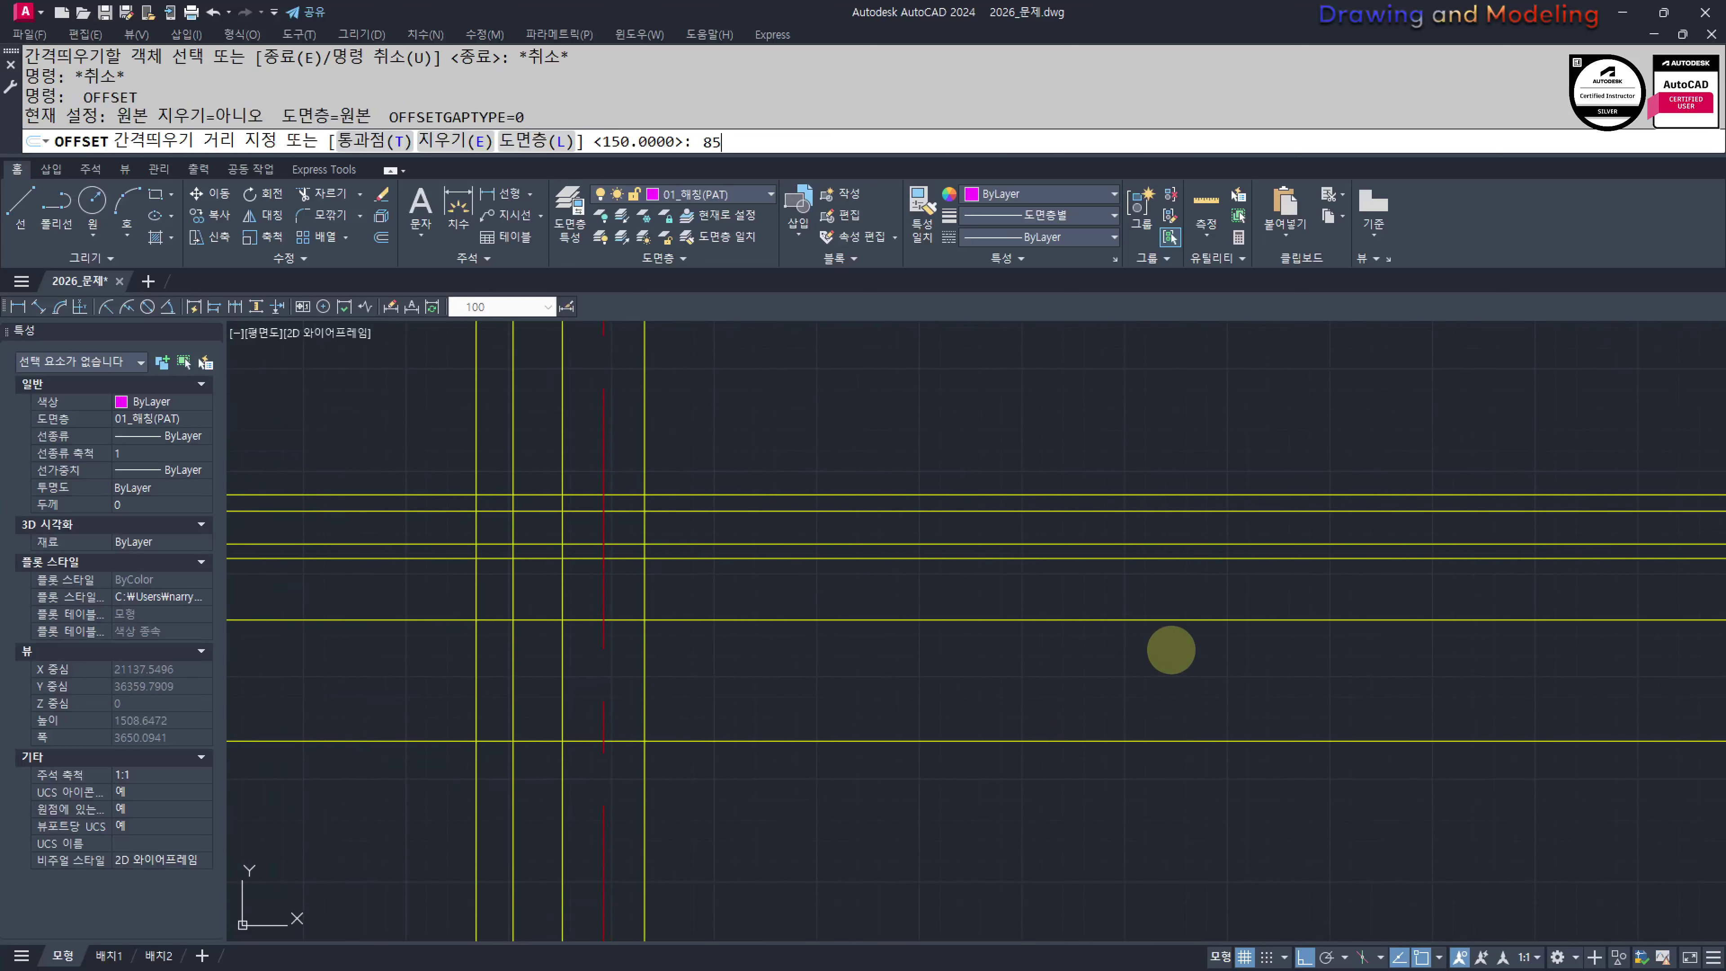
text(85)
key(Return)
click(1047, 619)
click(1010, 683)
key(Escape)
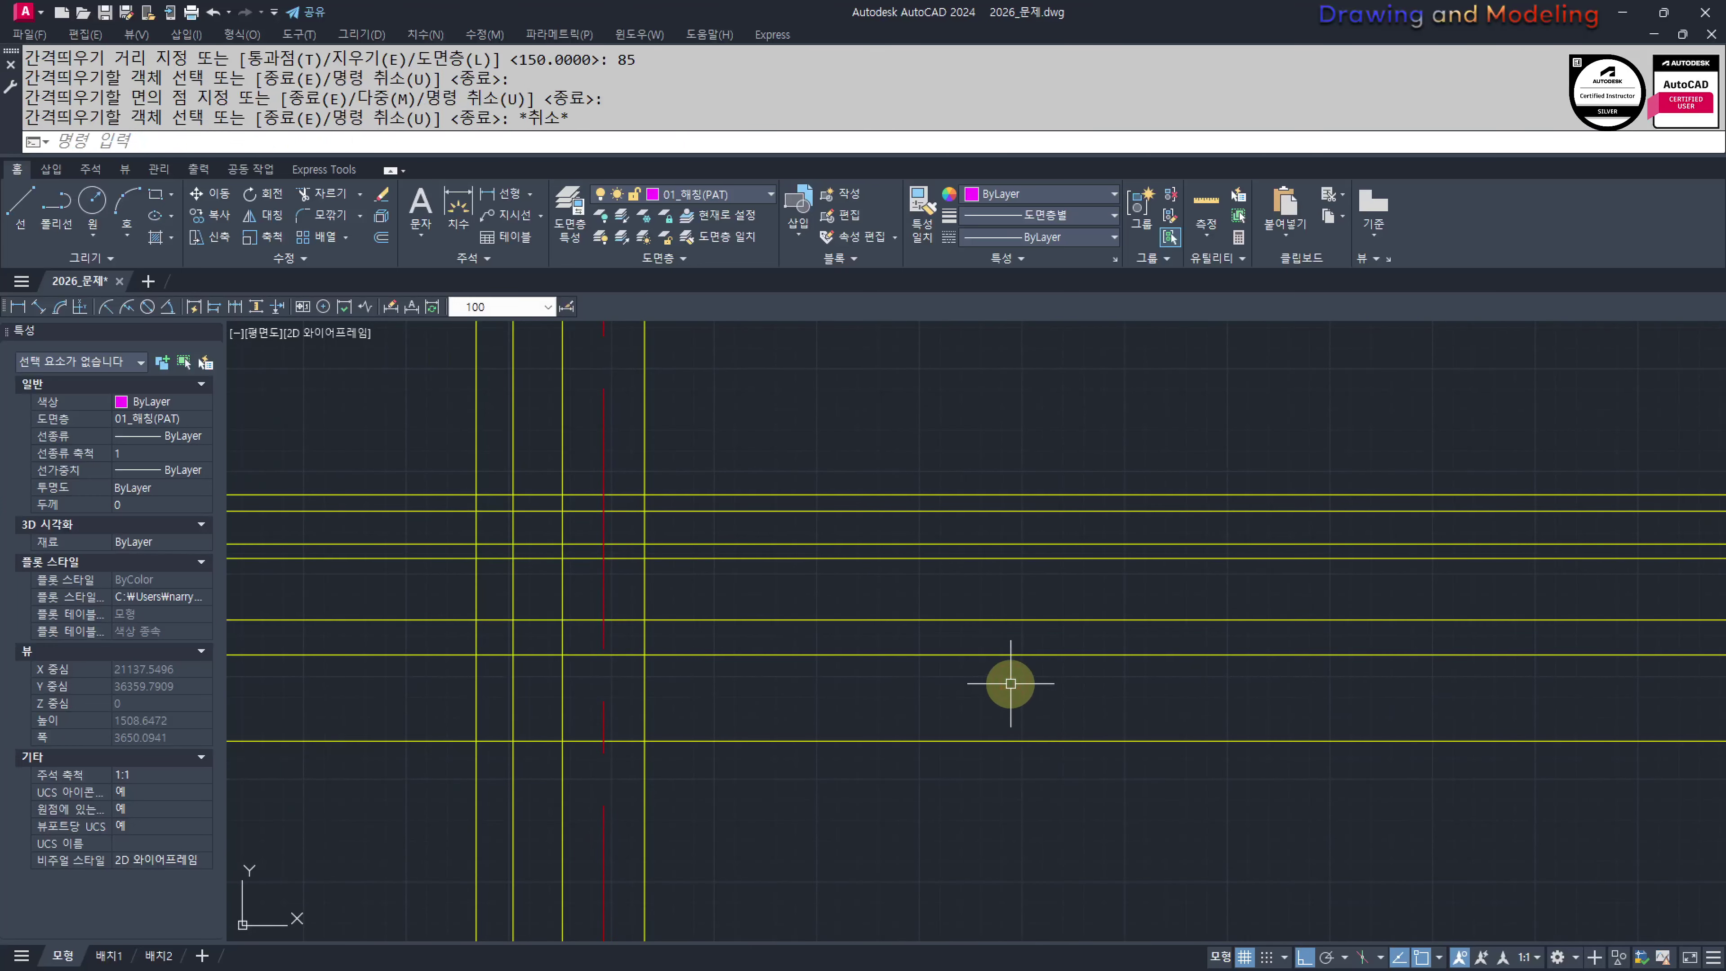
Trim all floor layer lines and slab lines back to the inner face of the left wall
scroll(561, 629, up, 3)
middle_drag(562, 630, 836, 633)
text(tr)
key(Return)
click(974, 567)
click(959, 560)
key(Return)
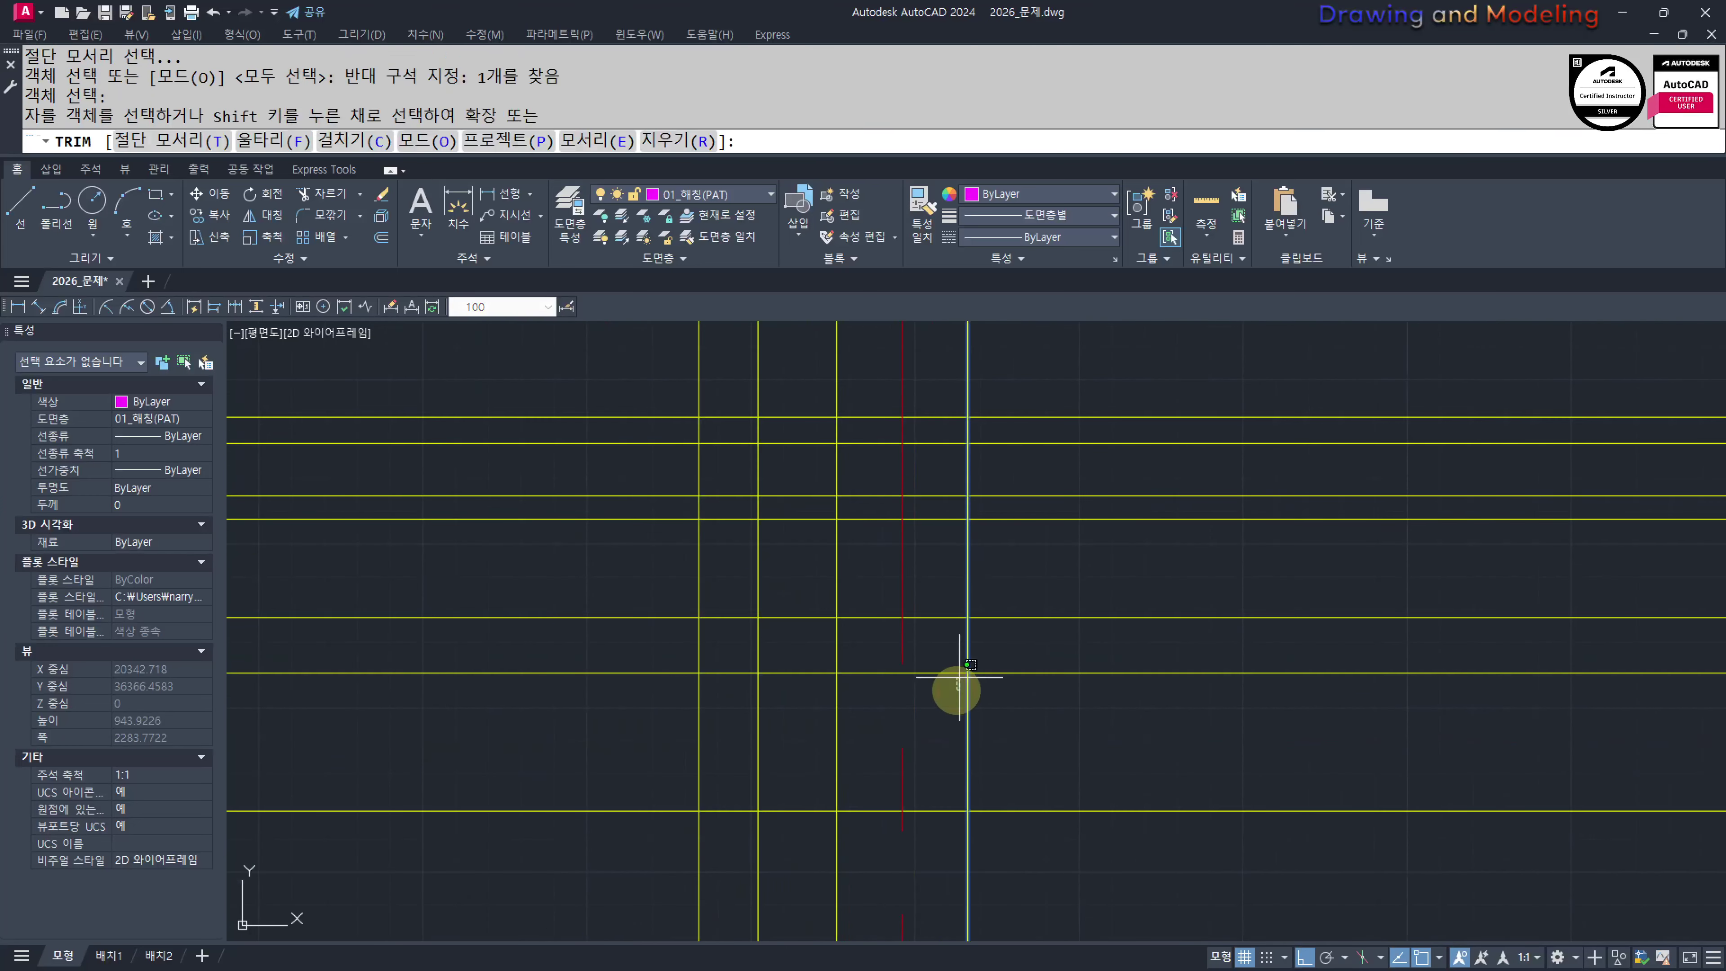
drag(959, 680, 922, 371)
key(Escape)
key(Escape)
Trim the left wall's inner face line out between the slab's top and bottom lines
middle_drag(870, 540, 938, 592)
key(Return)
key(Return)
click(1071, 603)
click(1000, 618)
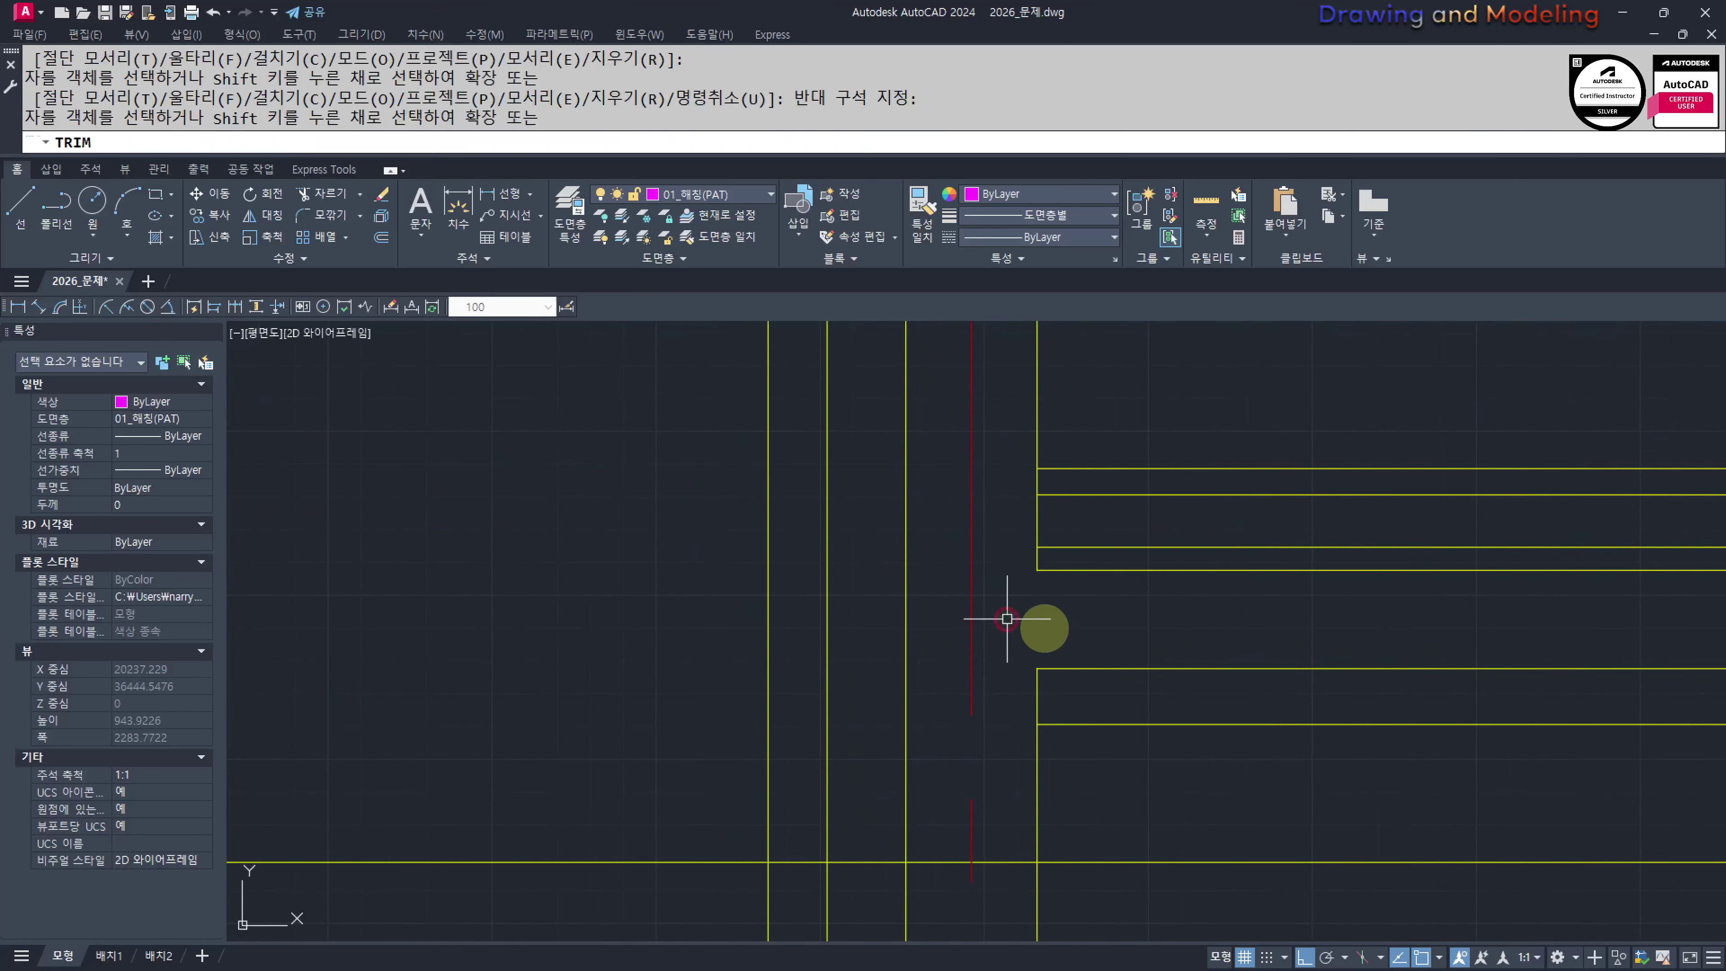
key(Escape)
Put the topmost floor line on the layer 01_마감선(FIN)
scroll(1131, 636, down, 2)
middle_drag(1163, 640, 873, 642)
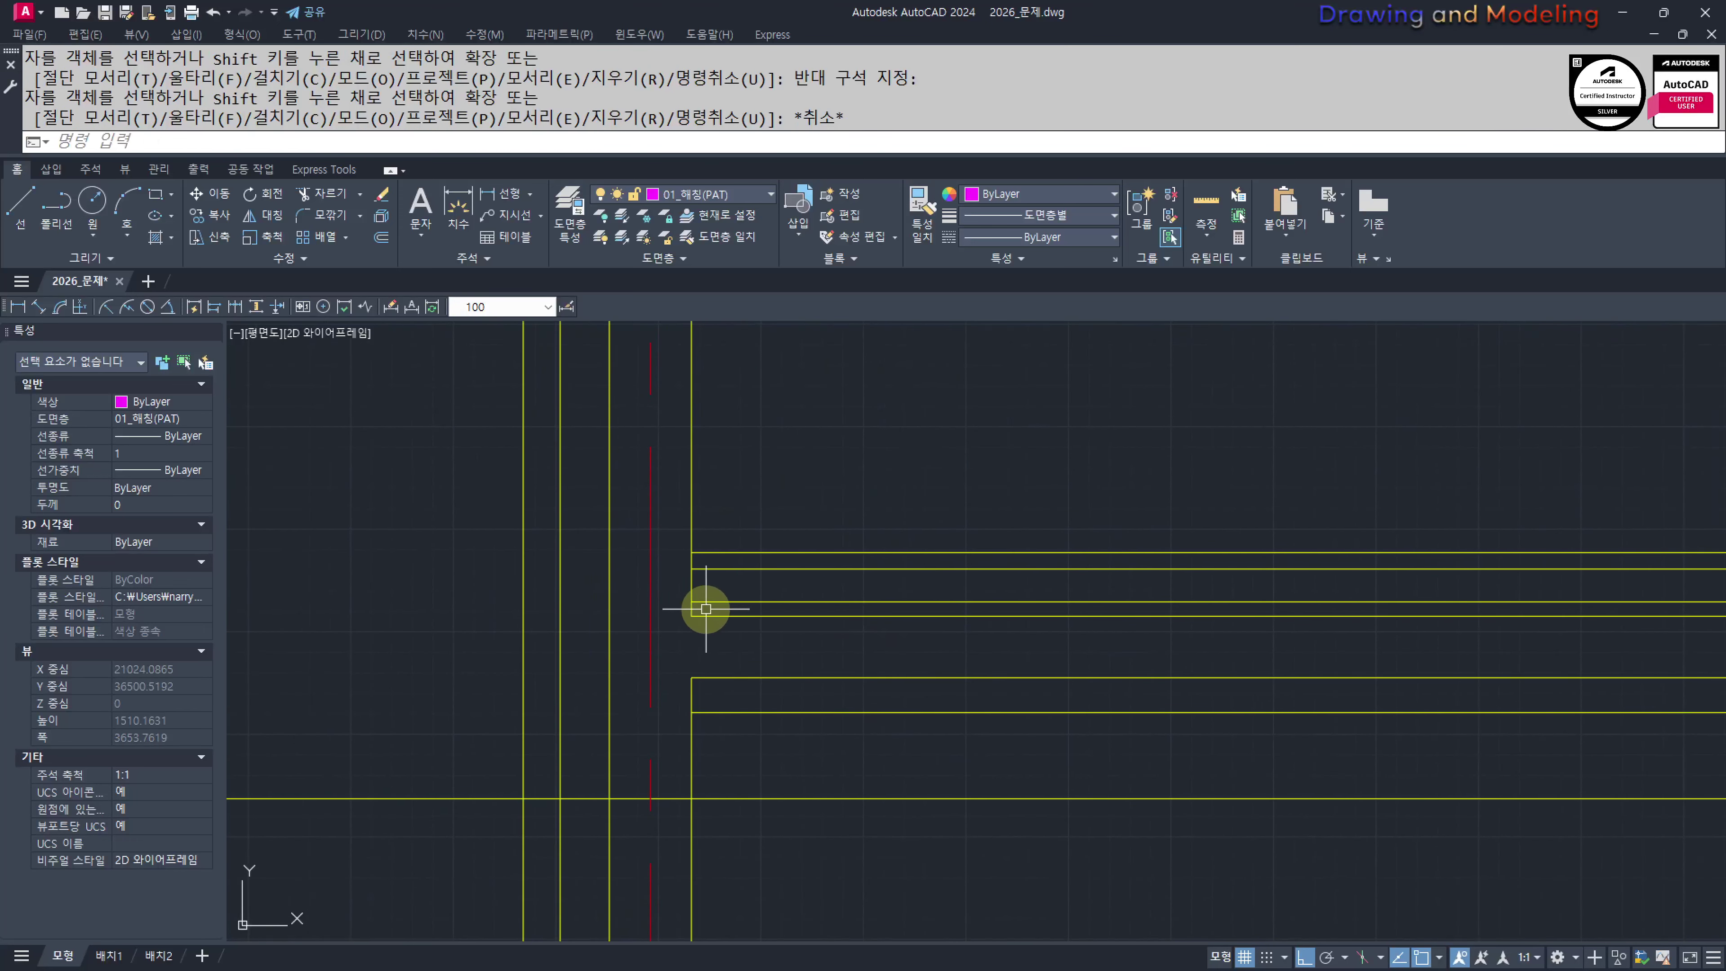
scroll(848, 696, down, 1)
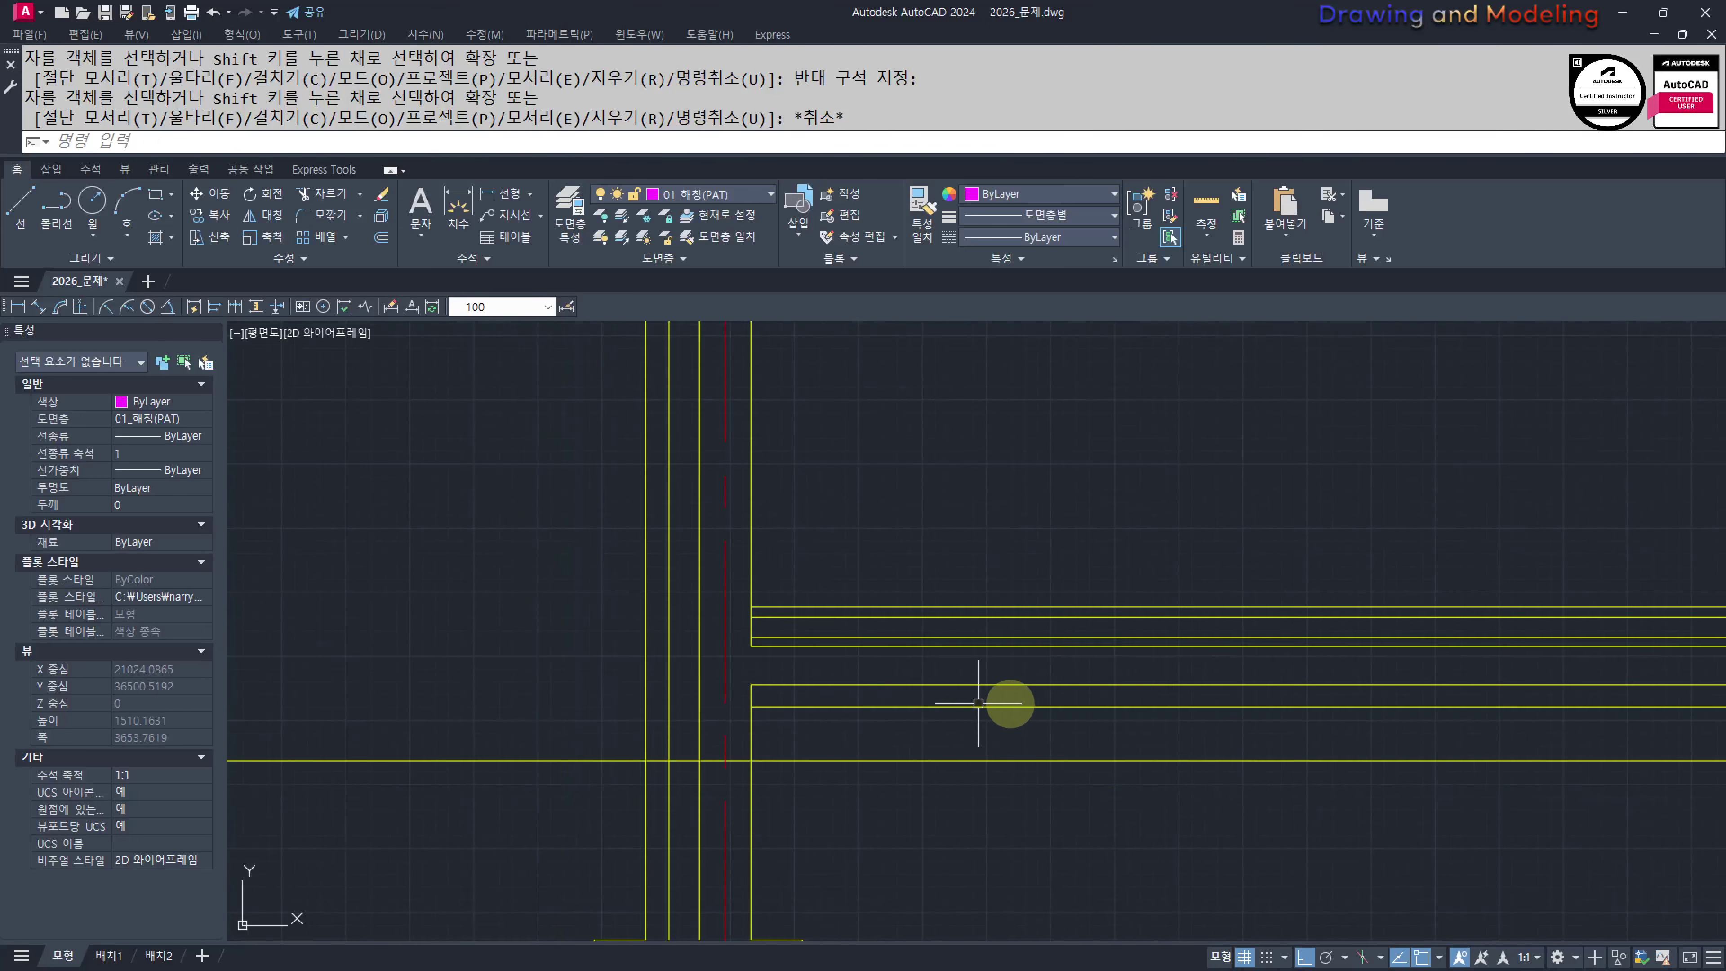
middle_drag(1063, 705, 574, 690)
scroll(978, 687, down, 1)
middle_drag(916, 716, 1010, 719)
scroll(1149, 723, down, 1)
scroll(894, 675, down, 1)
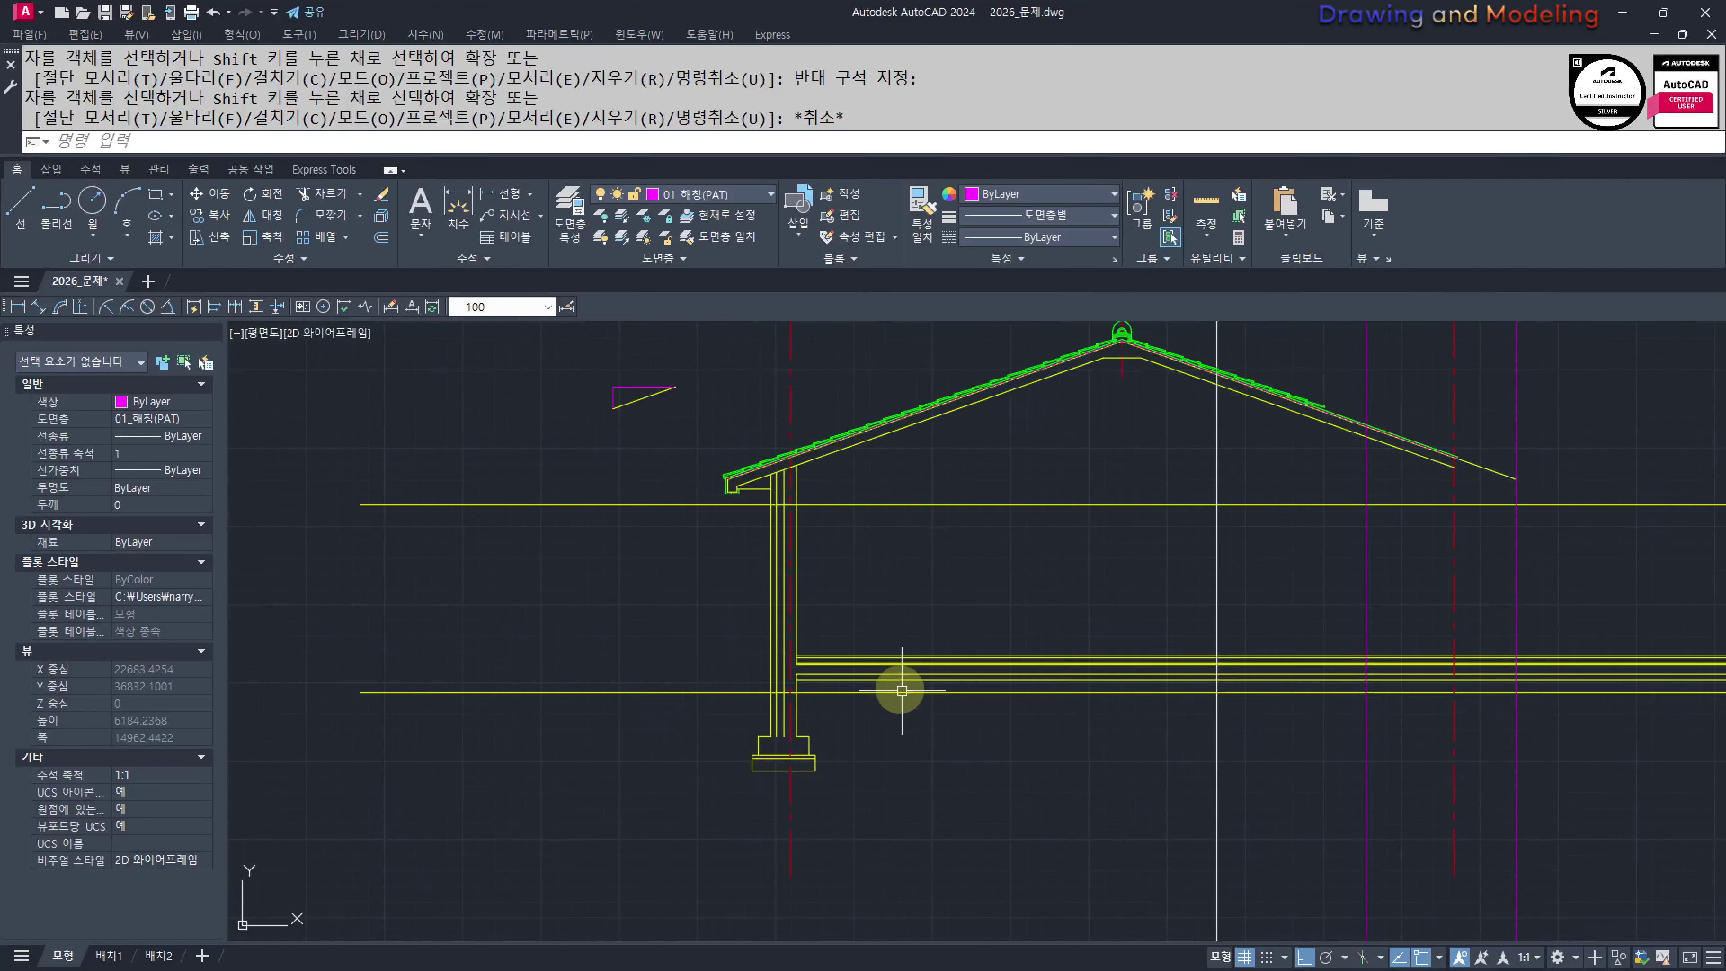
middle_drag(901, 690, 1049, 763)
scroll(960, 775, up, 5)
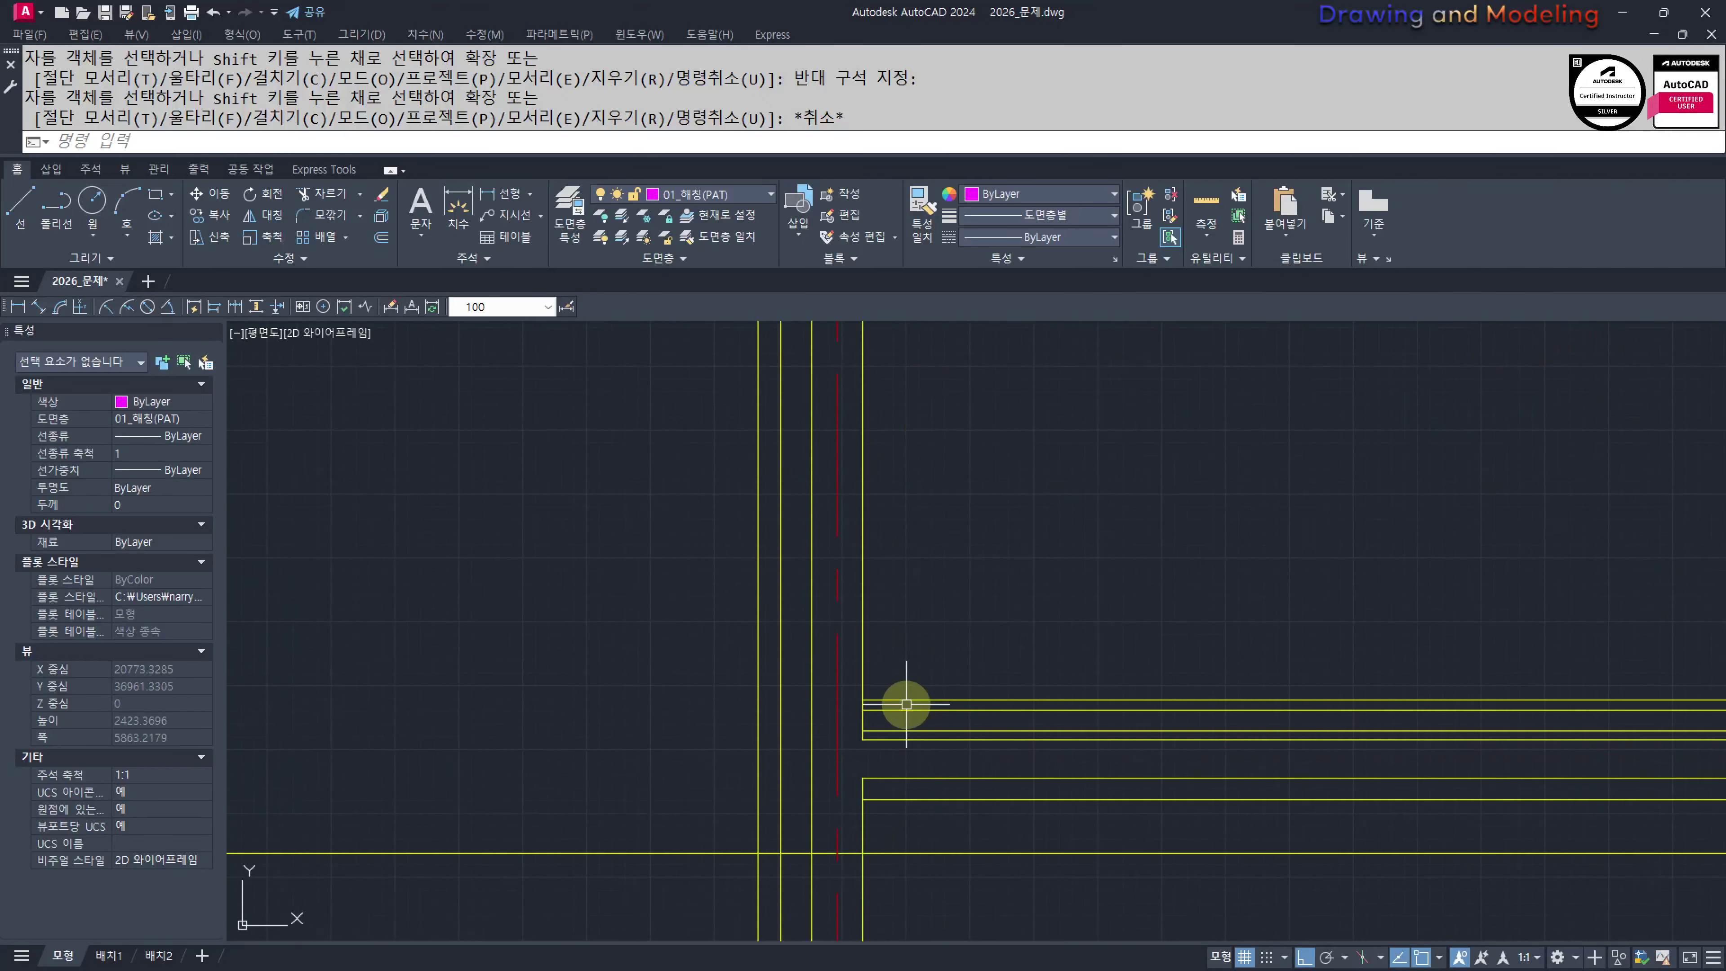
click(905, 703)
click(724, 196)
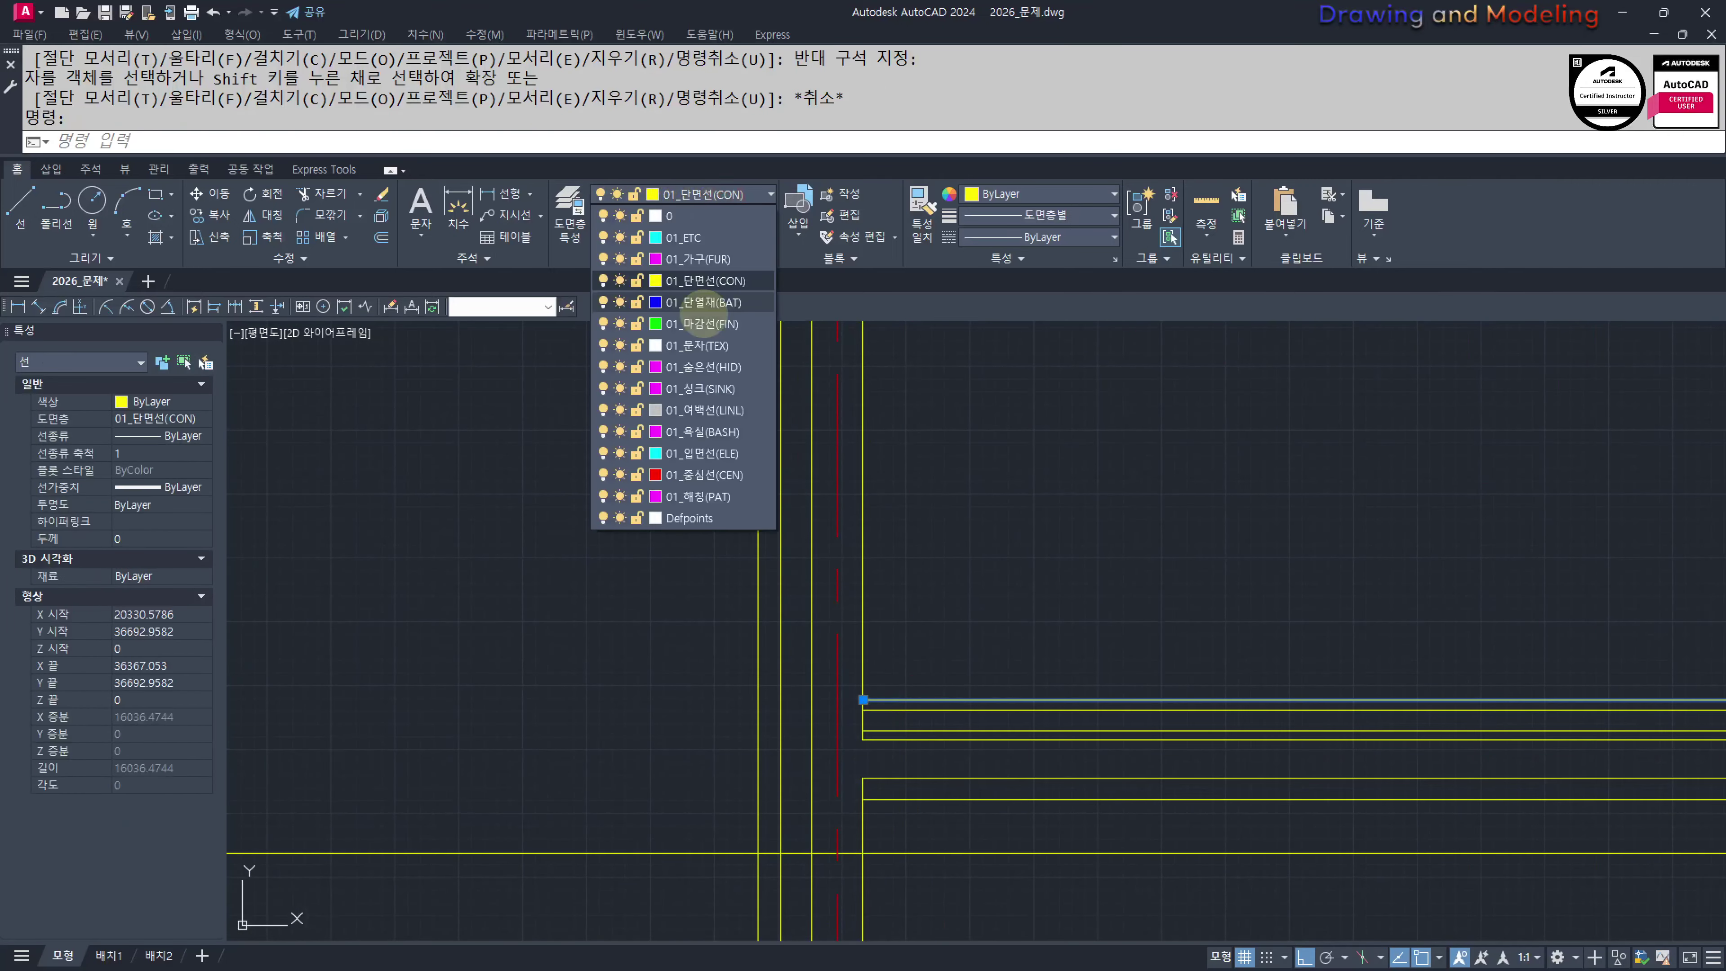
click(705, 319)
key(Escape)
key(Escape)
scroll(994, 601, down, 2)
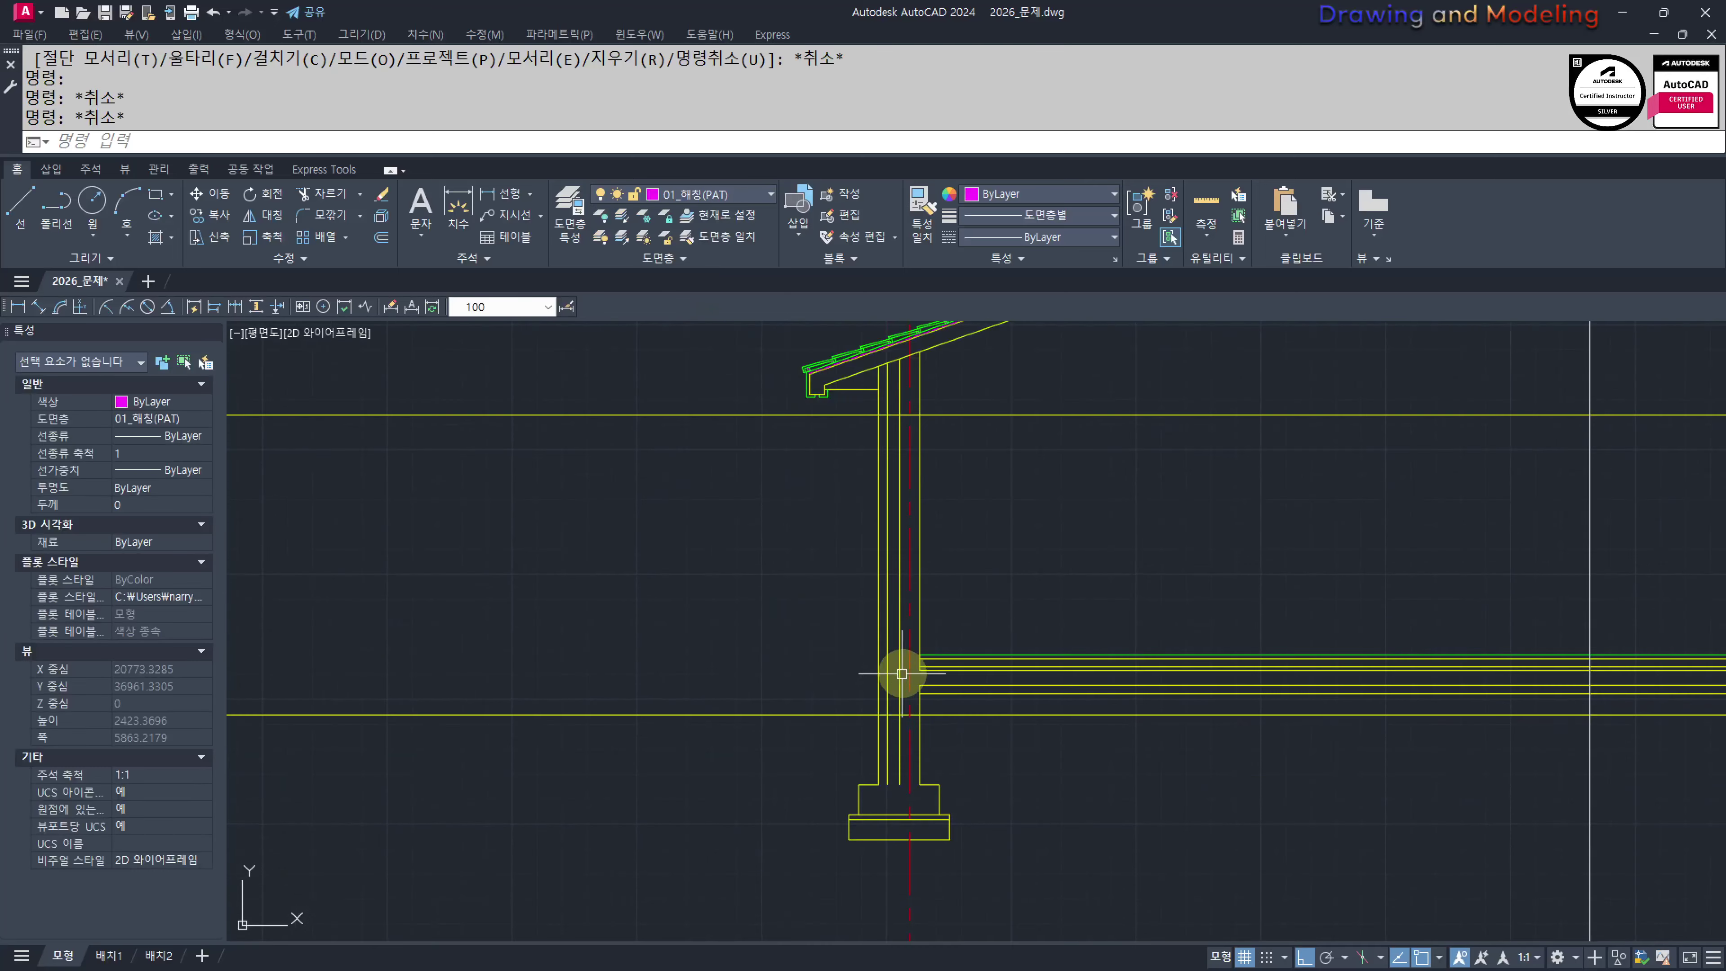
scroll(936, 686, up, 4)
text(tr)
key(Return)
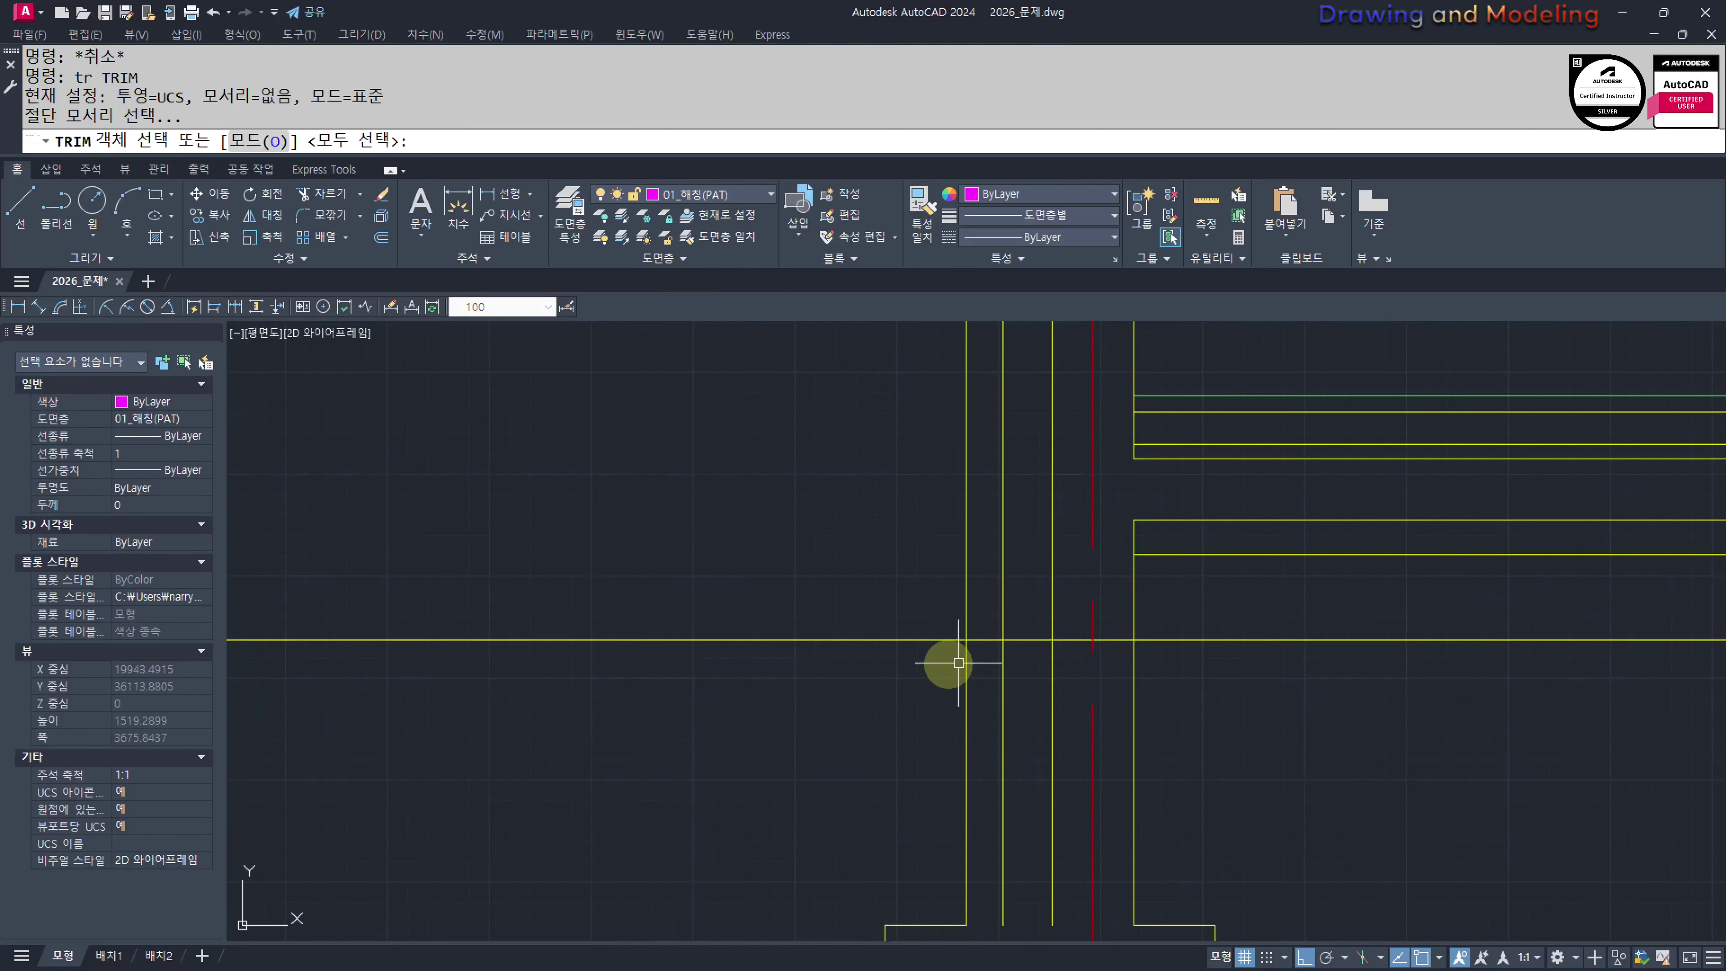
key(Escape)
Examine the entrance and its outer wall along section cut A in the floor plan
scroll(1175, 712, down, 8)
scroll(994, 608, up, 5)
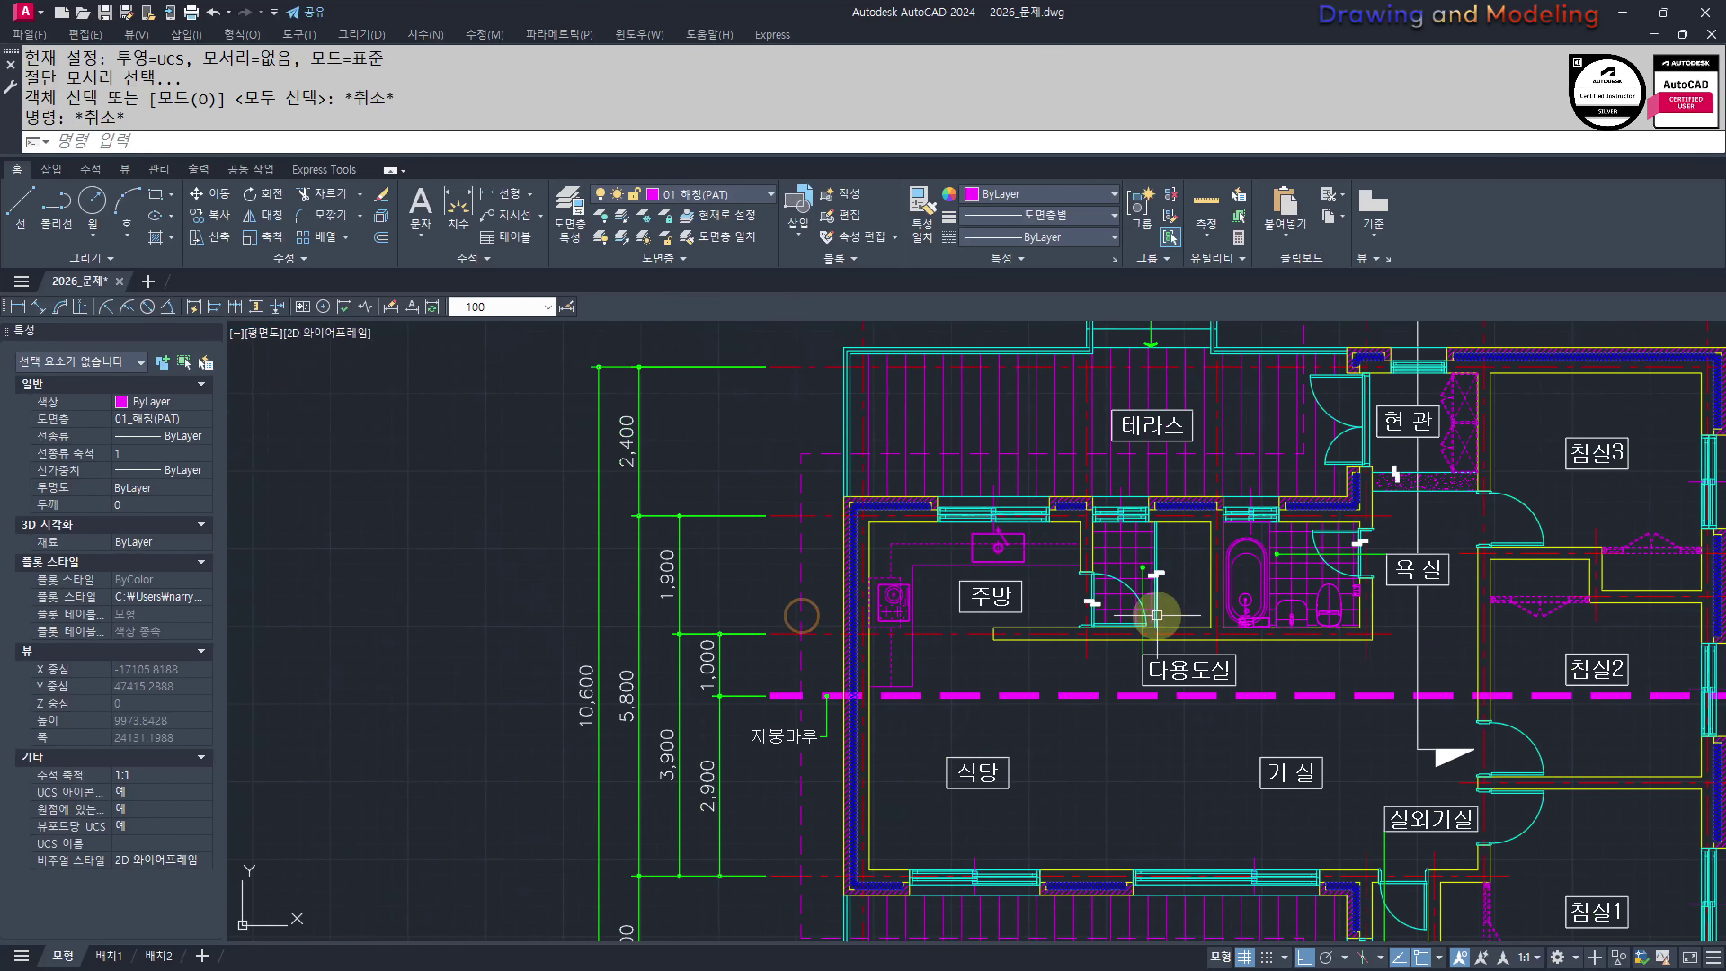
middle_drag(1157, 615, 1072, 745)
middle_drag(1189, 654, 1128, 721)
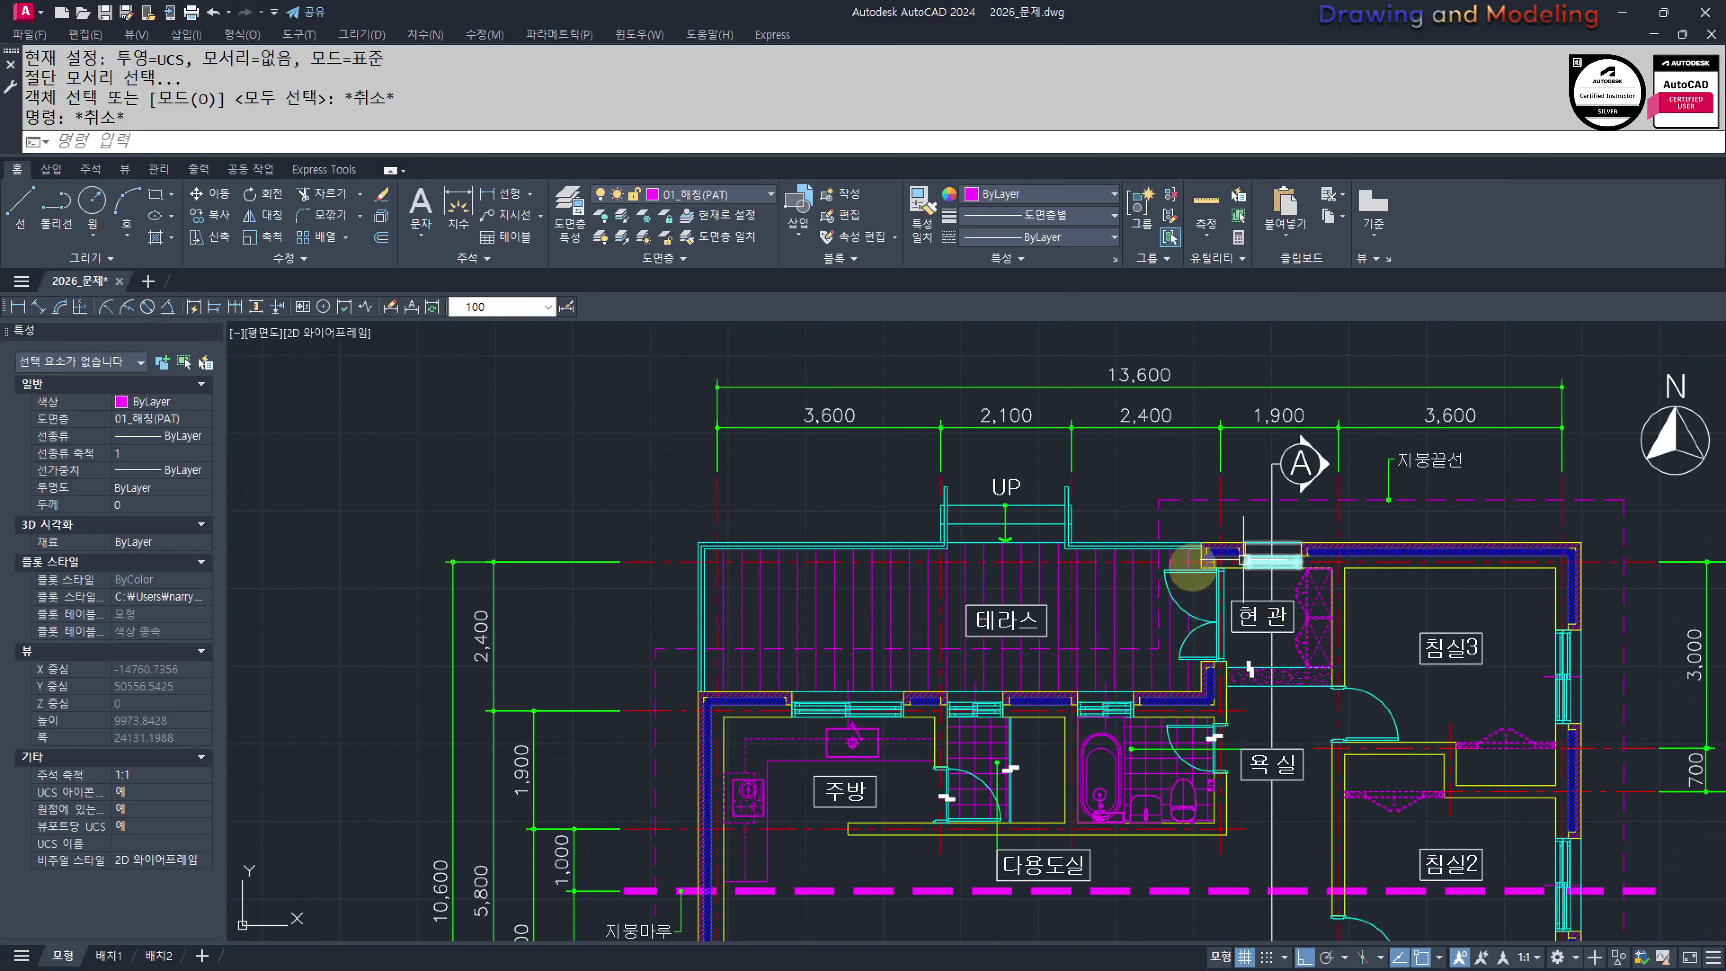
scroll(985, 544, down, 4)
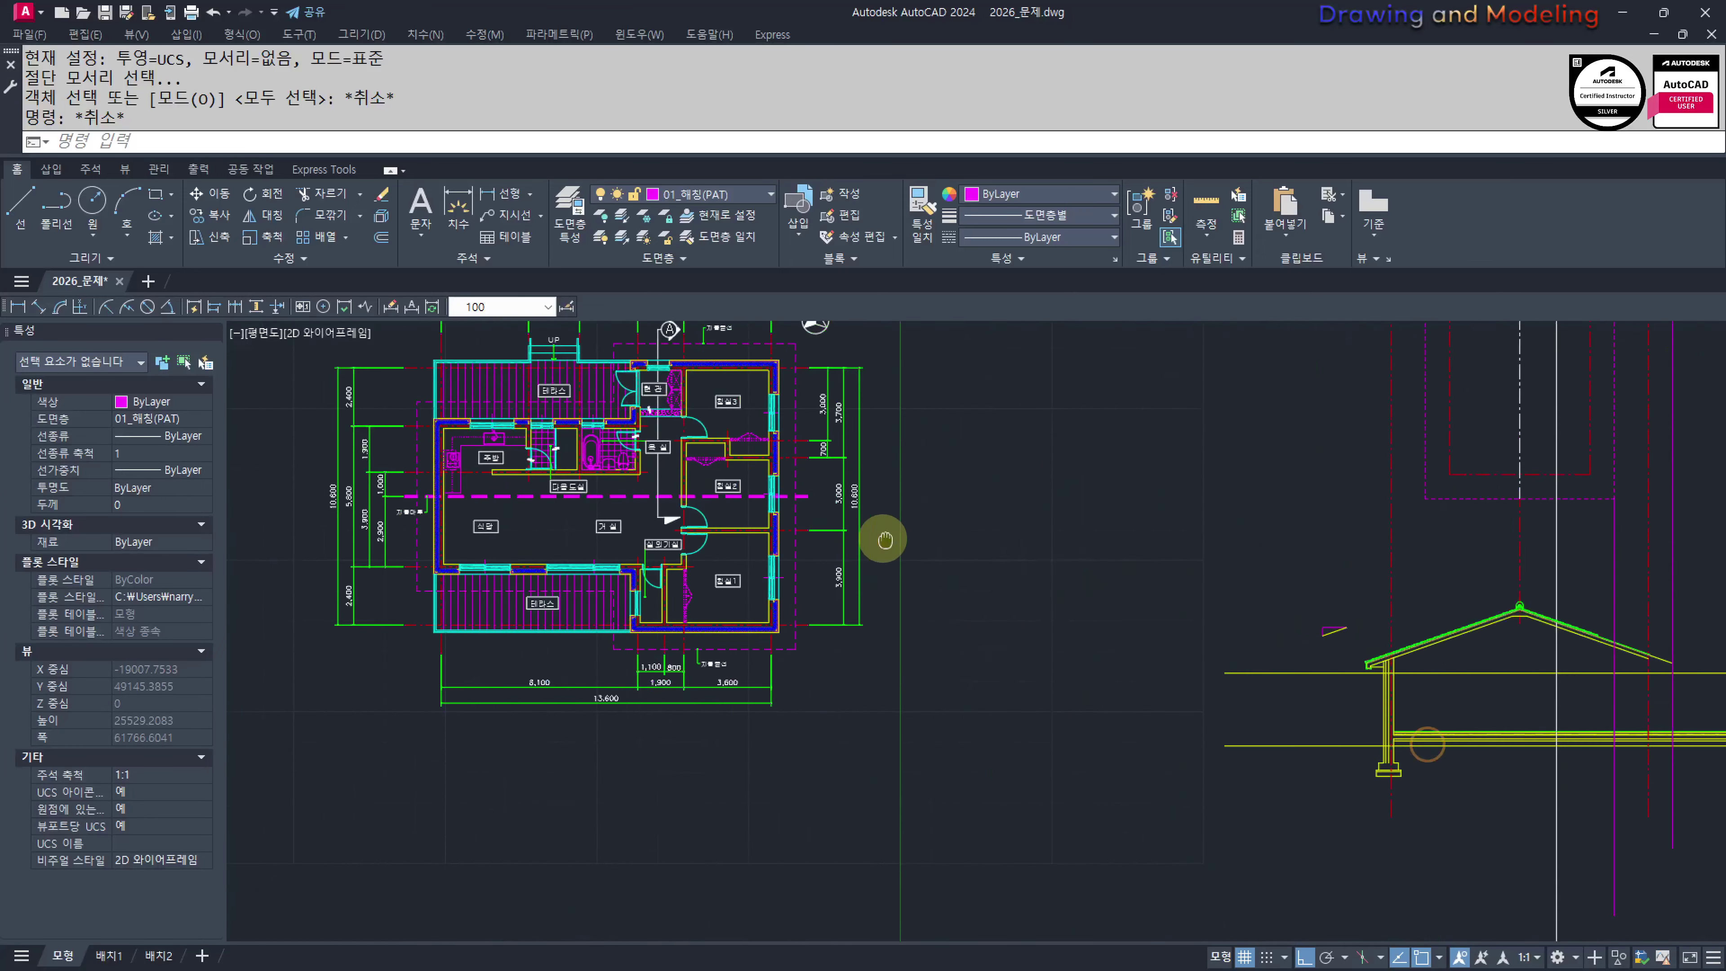
Trim the ground line back to the outer face of the left wall, removing its part inside the building
scroll(1240, 705, up, 3)
scroll(1128, 652, up, 4)
scroll(1131, 659, up, 2)
text(tr)
key(Return)
click(1132, 676)
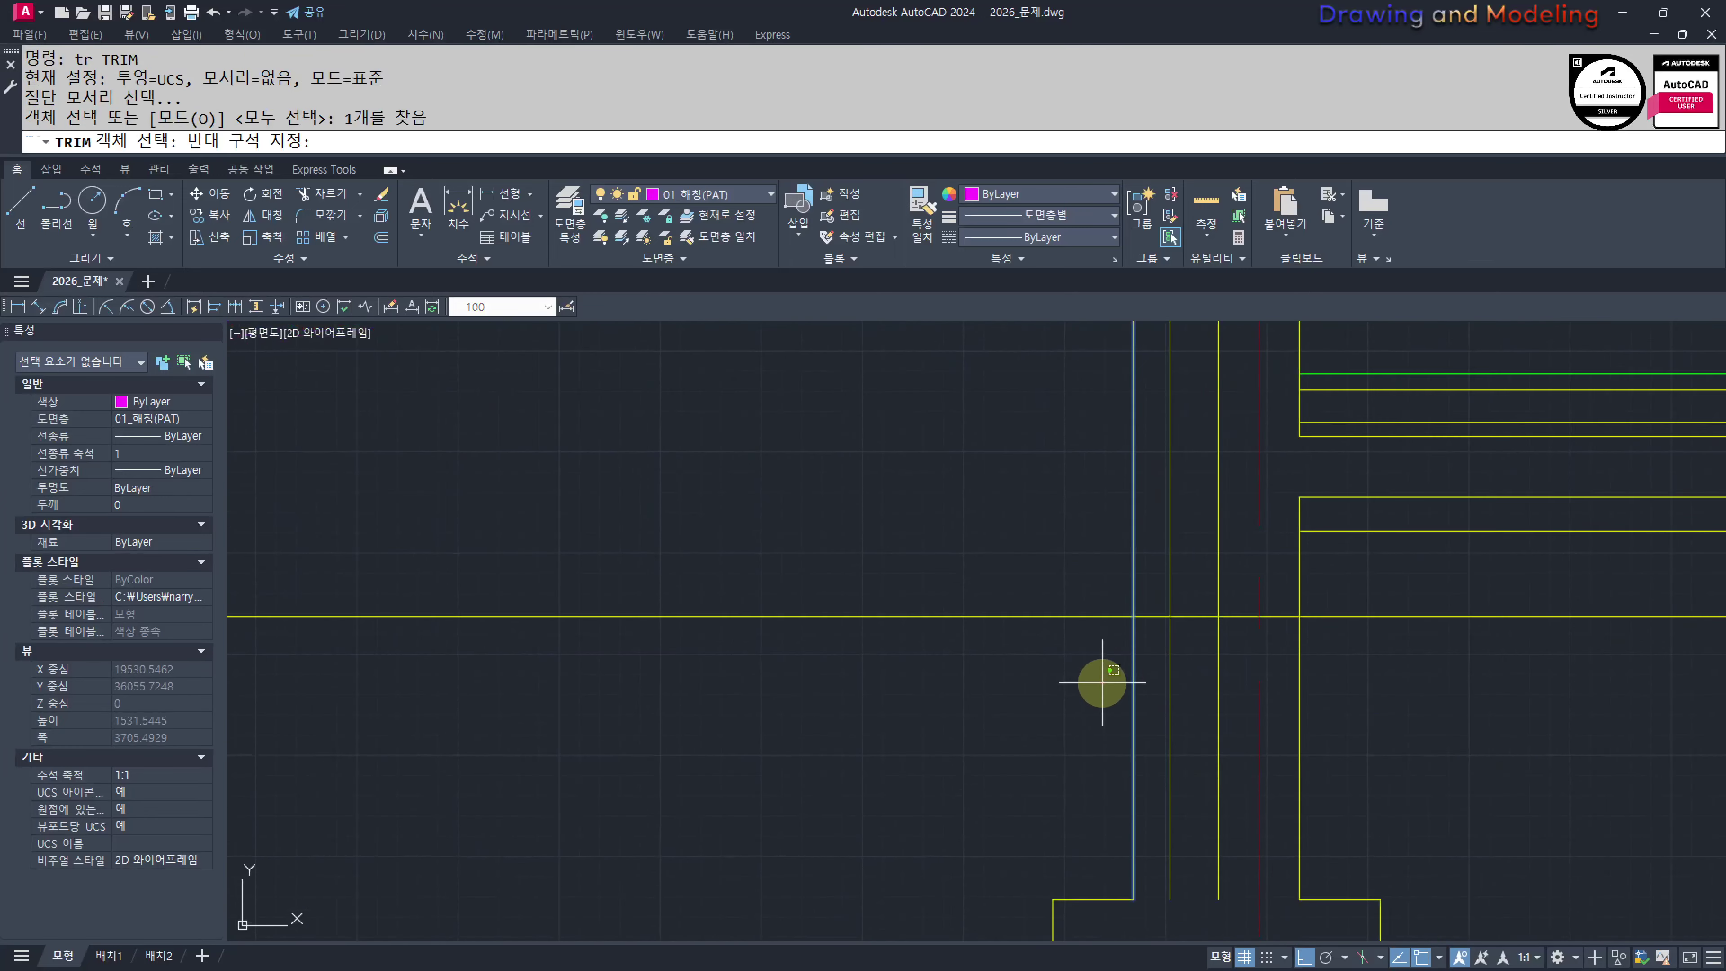
key(Return)
click(1240, 655)
click(1386, 577)
key(Escape)
key(Escape)
Draw a horizontal line from the floor finish line's wall end across the wall to its outer face
scroll(1009, 617, down, 3)
scroll(1075, 586, up, 3)
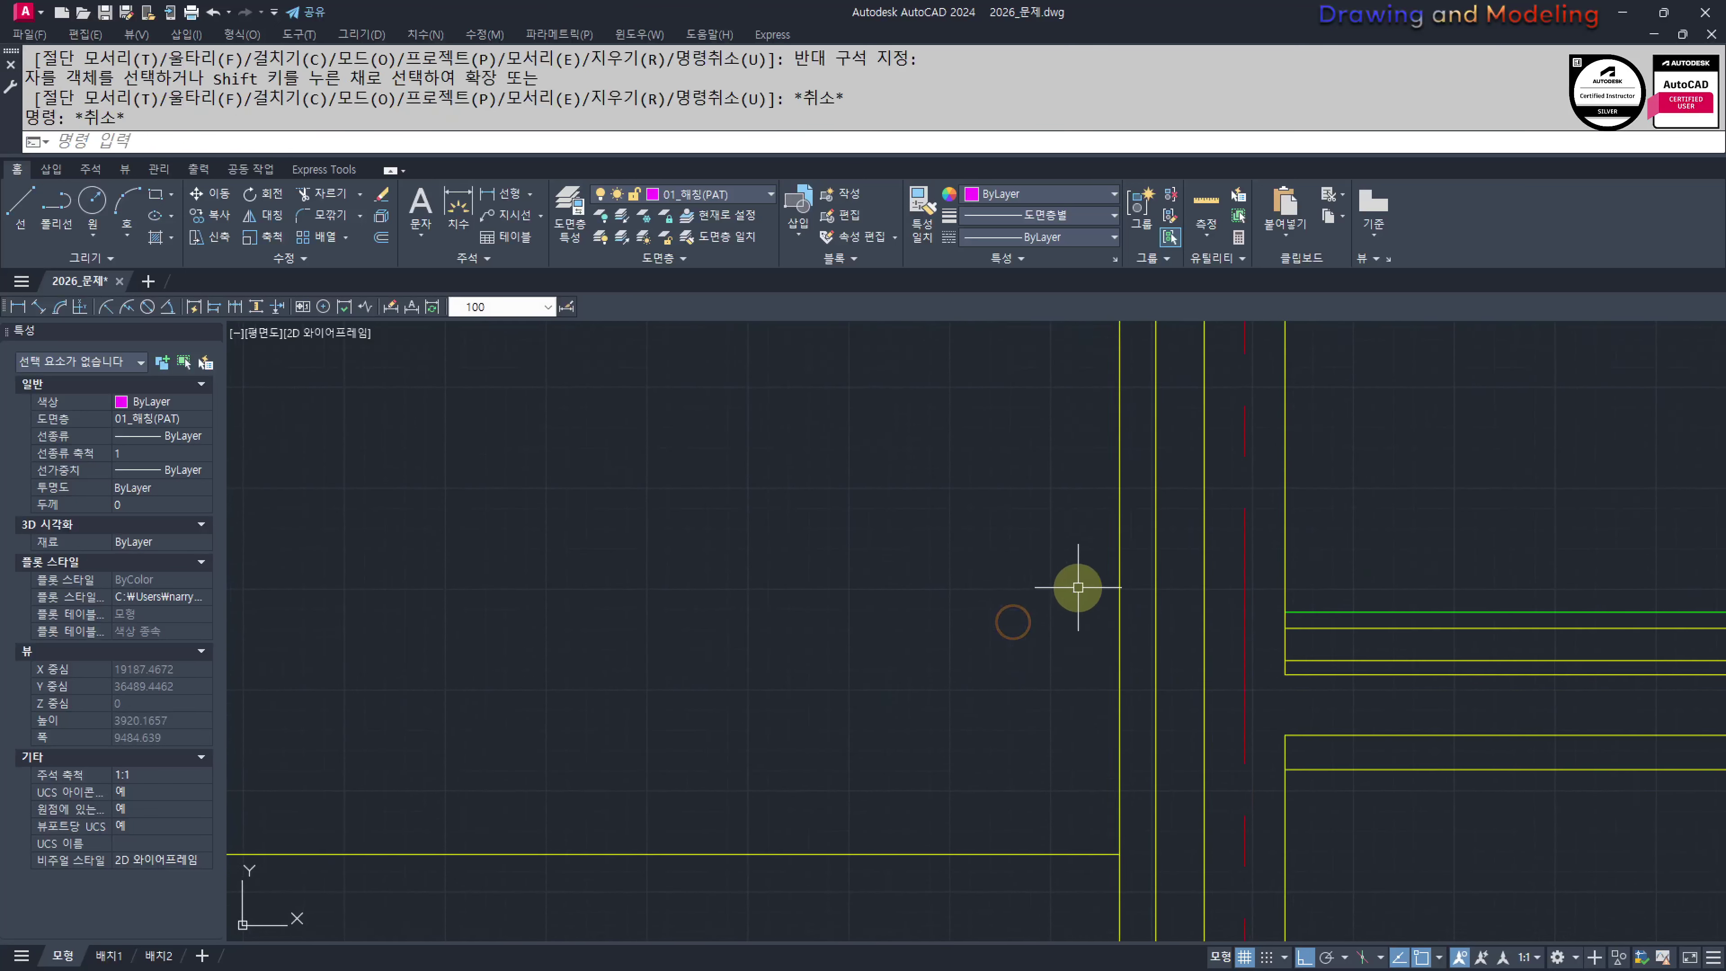
text(l)
key(Return)
click(1237, 661)
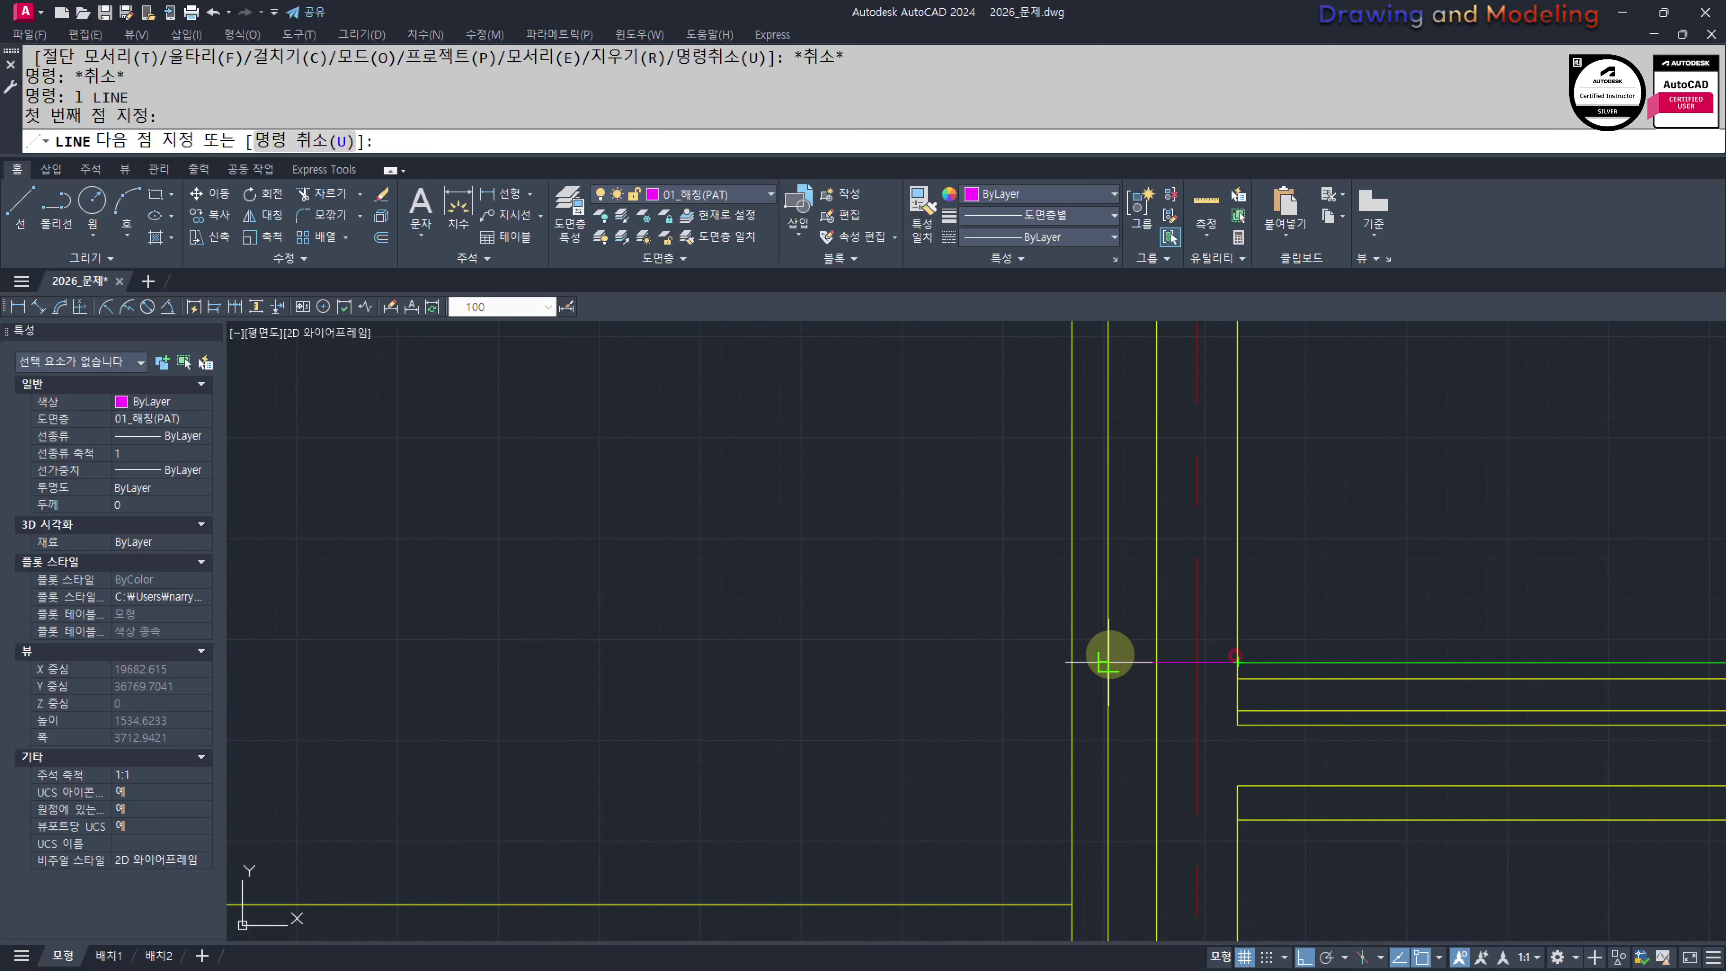
click(1072, 660)
key(Escape)
key(Escape)
key(Escape)
key(Escape)
Erase the horizontal line drawn across the wall at floor finish level
scroll(1172, 670, up, 2)
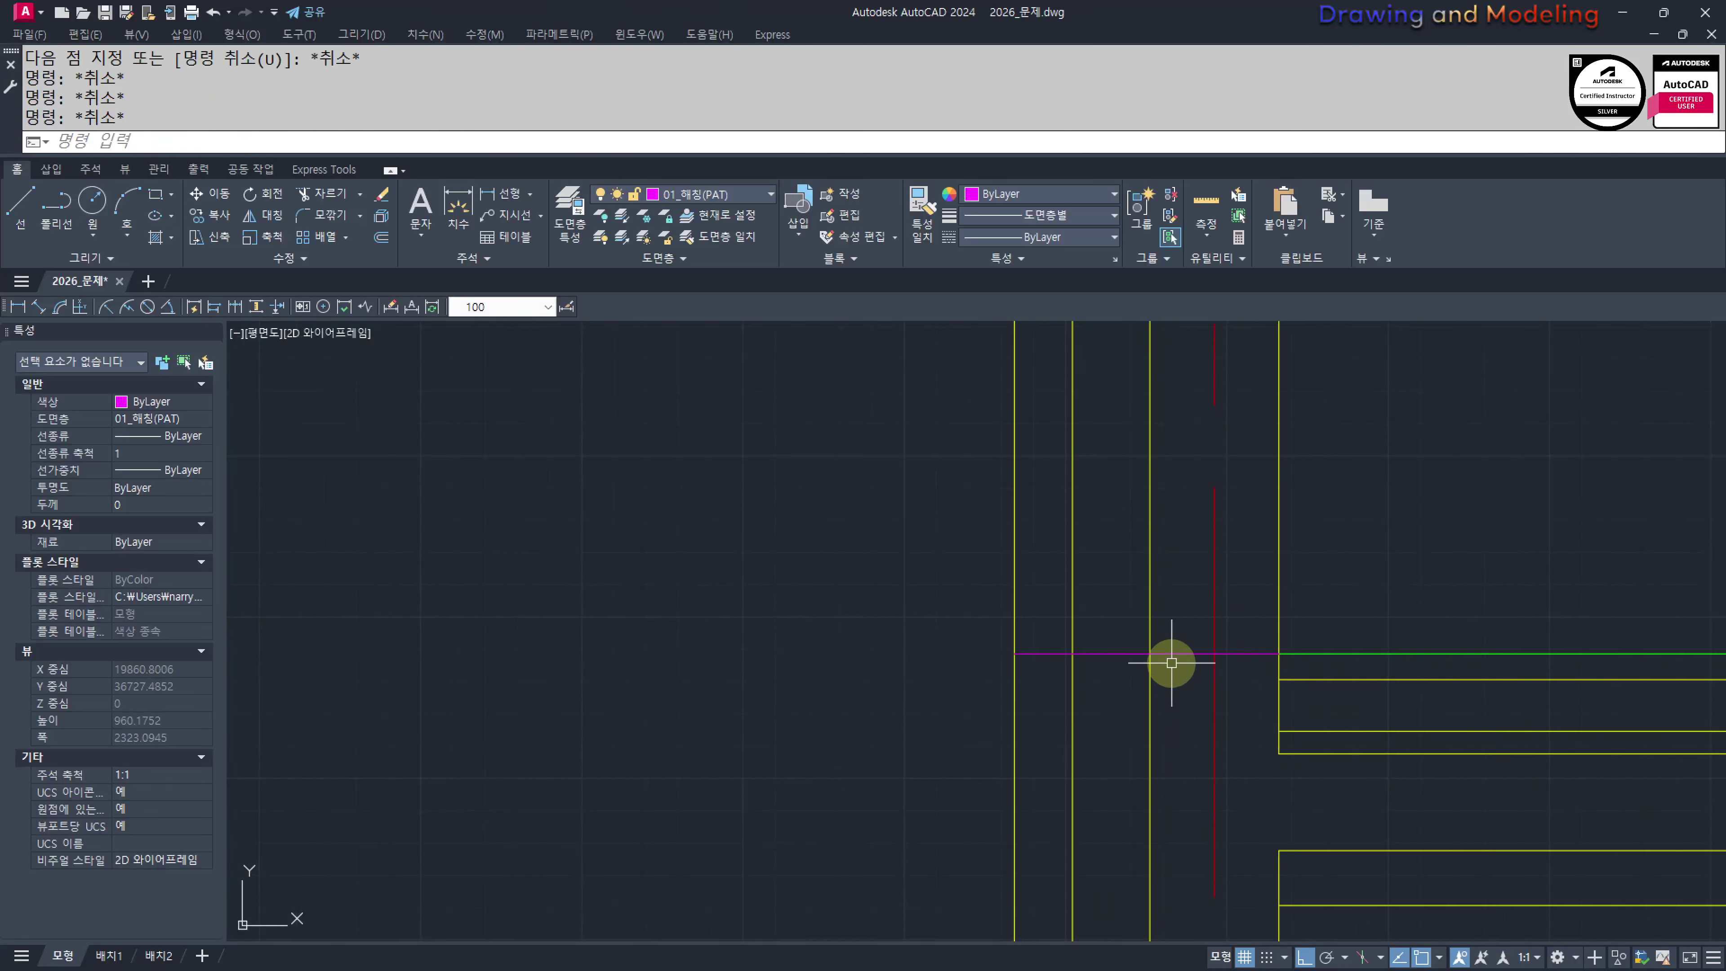
scroll(1114, 655, down, 3)
middle_drag(1105, 729, 1129, 675)
scroll(1147, 607, up, 2)
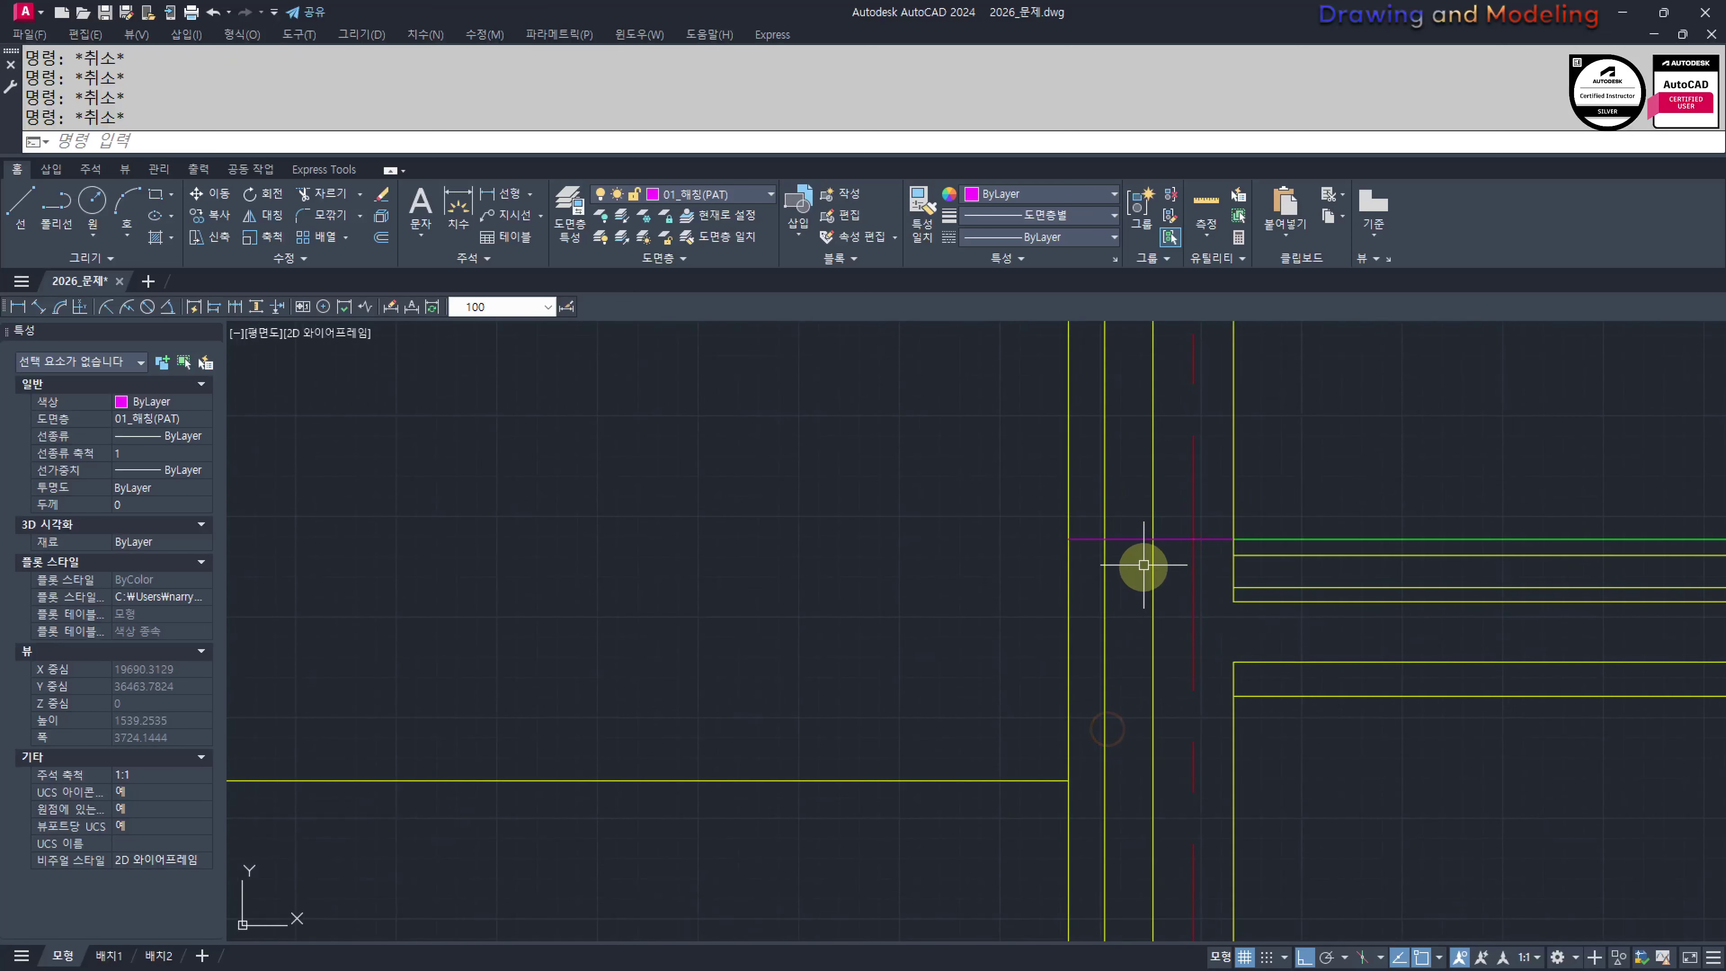
click(1128, 518)
click(1113, 567)
text(e)
key(Escape)
Draw a horizontal line from the ground line's end at the outer wall face to the wall's third vertical line
middle_drag(1018, 764, 1023, 705)
text(l LINE)
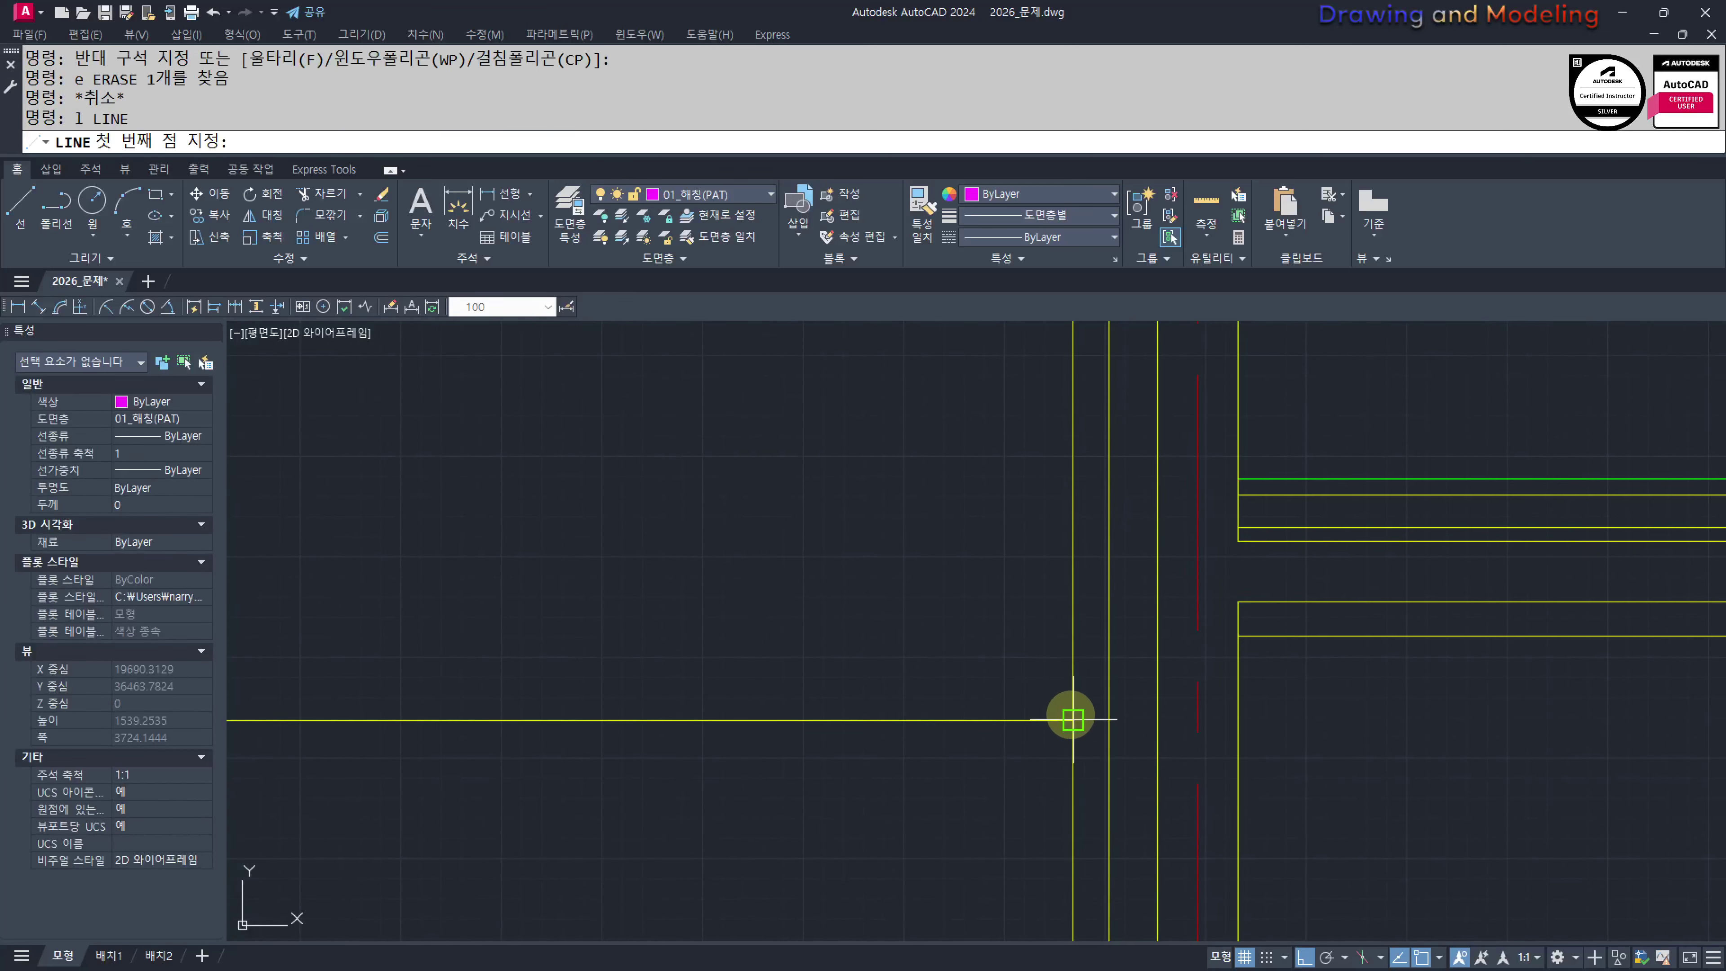
click(1074, 719)
click(1164, 726)
key(Escape)
key(Escape)
Trim the wall's second vertical line below the new short horizontal line
scroll(1125, 746, up, 2)
text(tr)
key(space)
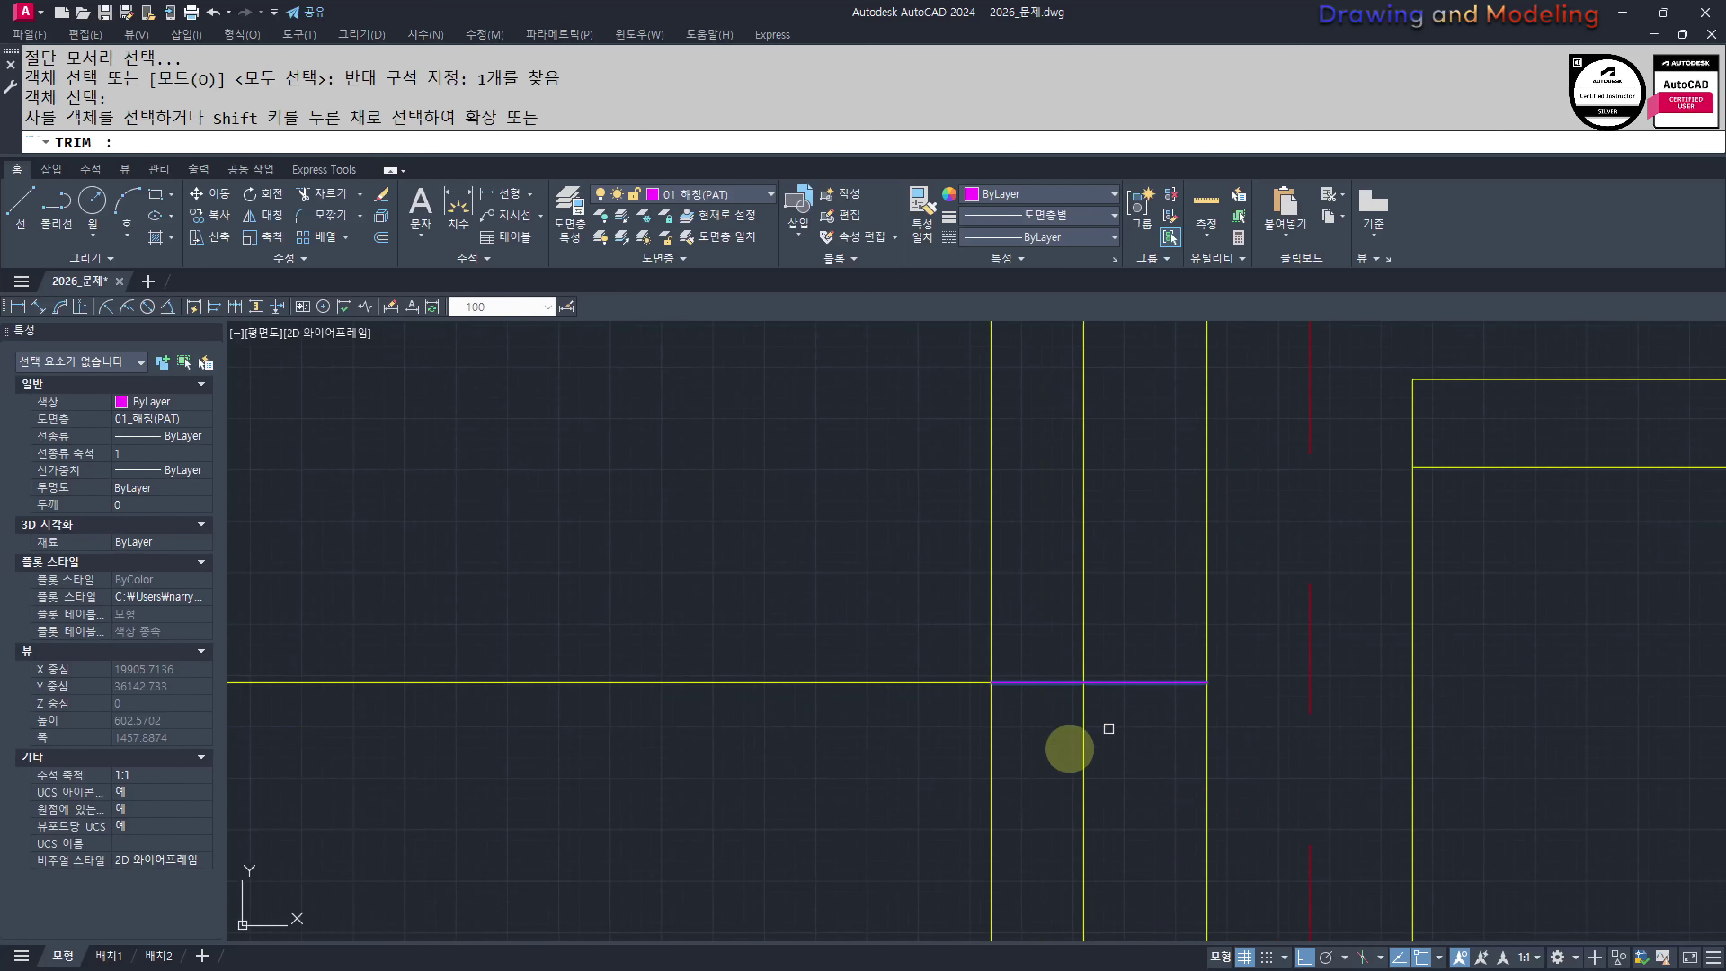
click(1028, 767)
key(Escape)
key(Escape)
middle_drag(1084, 721, 1094, 757)
text(mm)
click(1050, 717)
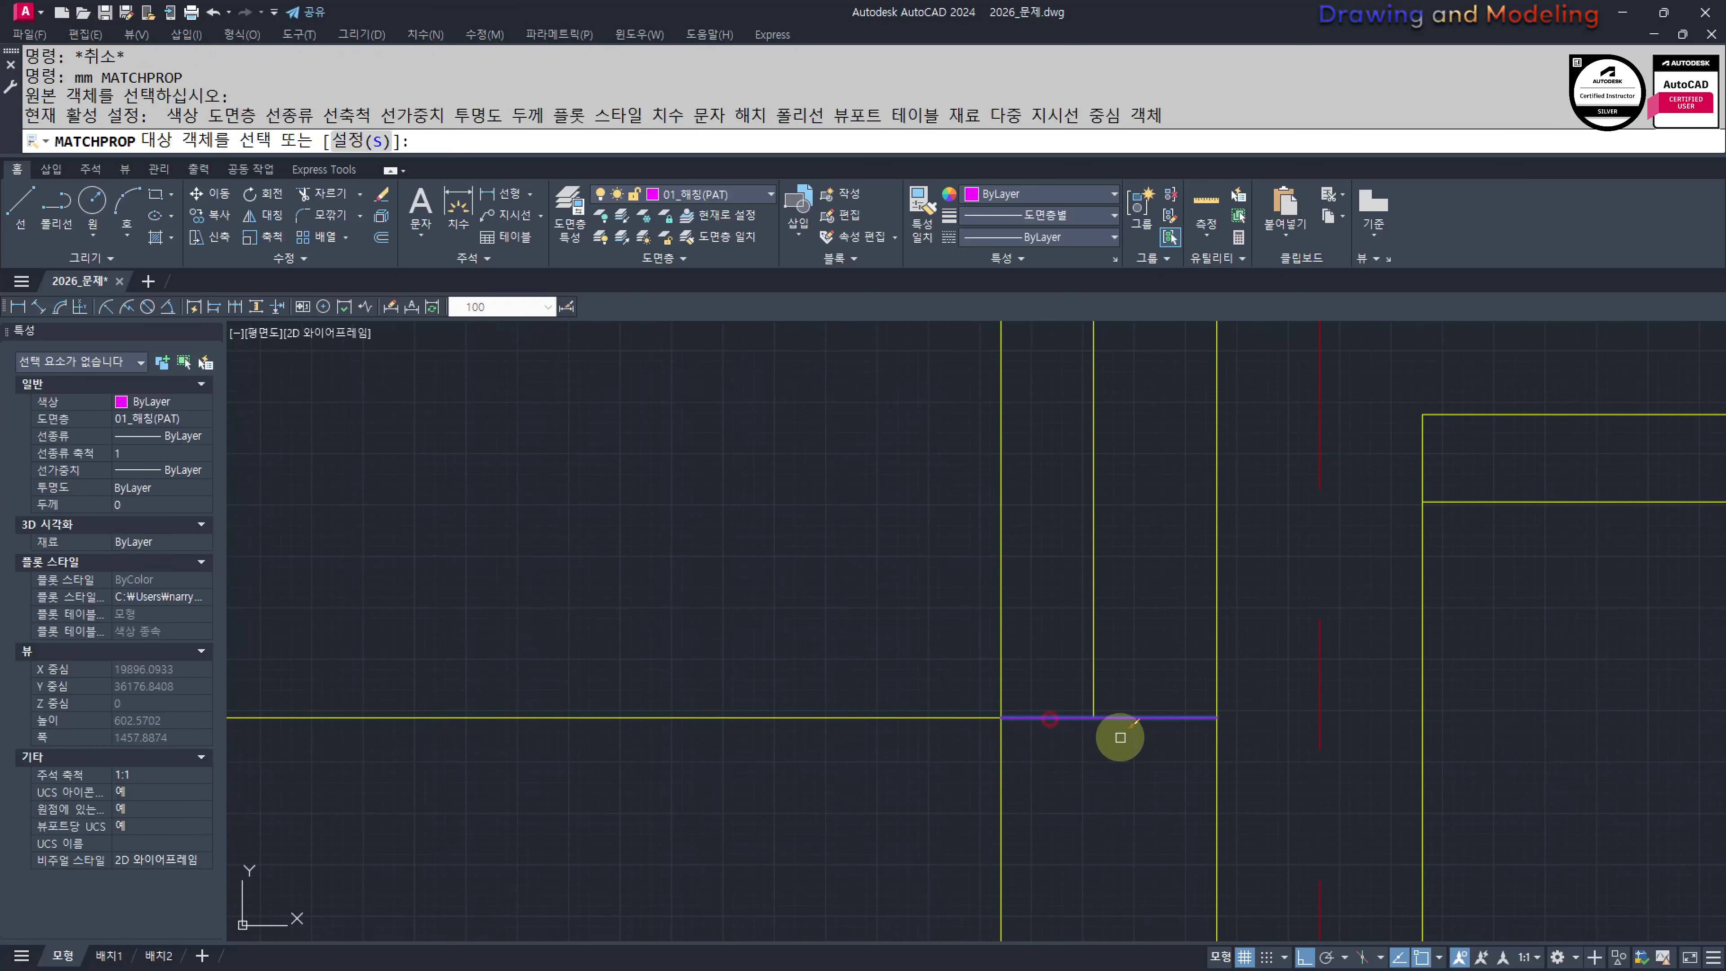
key(Escape)
key(Escape)
Match the short horizontal line in the wall to the properties of the wall's second vertical line
key(space)
click(1094, 661)
click(1148, 647)
click(1059, 762)
key(Escape)
key(Escape)
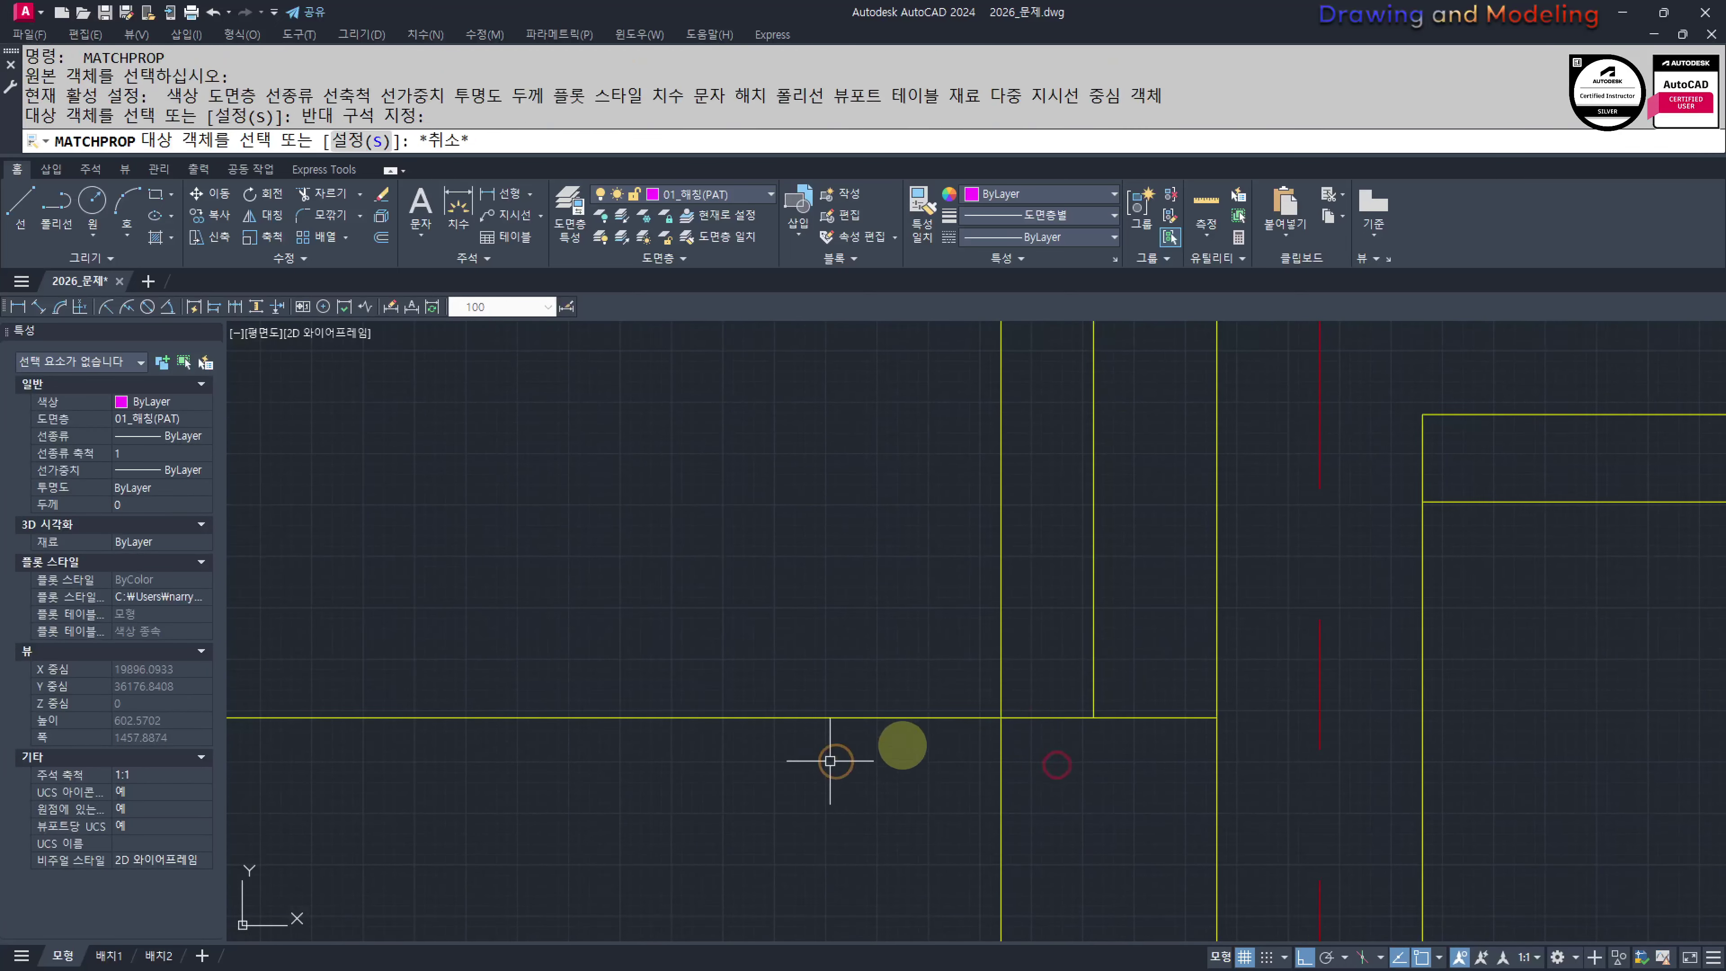
Fillet the short horizontal line with the wall's third vertical line into a corner, removing the vertical's part below it
middle_drag(674, 743, 832, 683)
scroll(1155, 700, down, 2)
middle_drag(1210, 753, 1155, 863)
middle_drag(1205, 816, 1137, 622)
text(t)
key(Escape)
key(Escape)
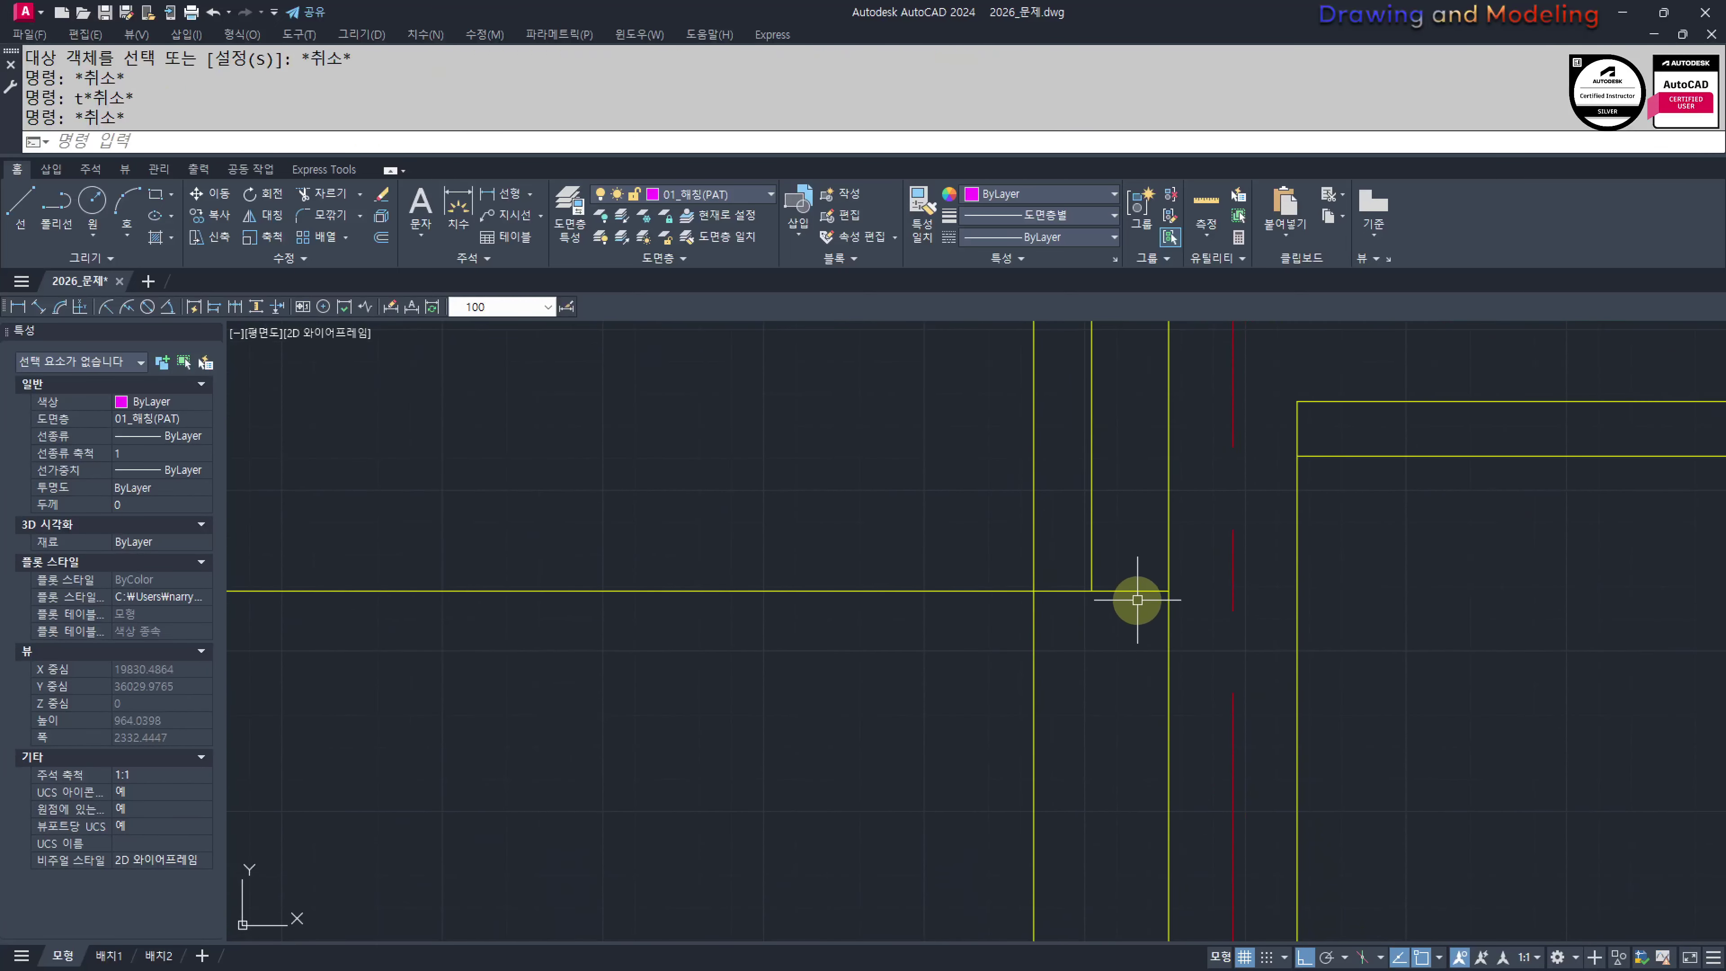
text(f FILLET)
click(1154, 592)
click(1169, 571)
key(Escape)
scroll(1136, 606, down, 2)
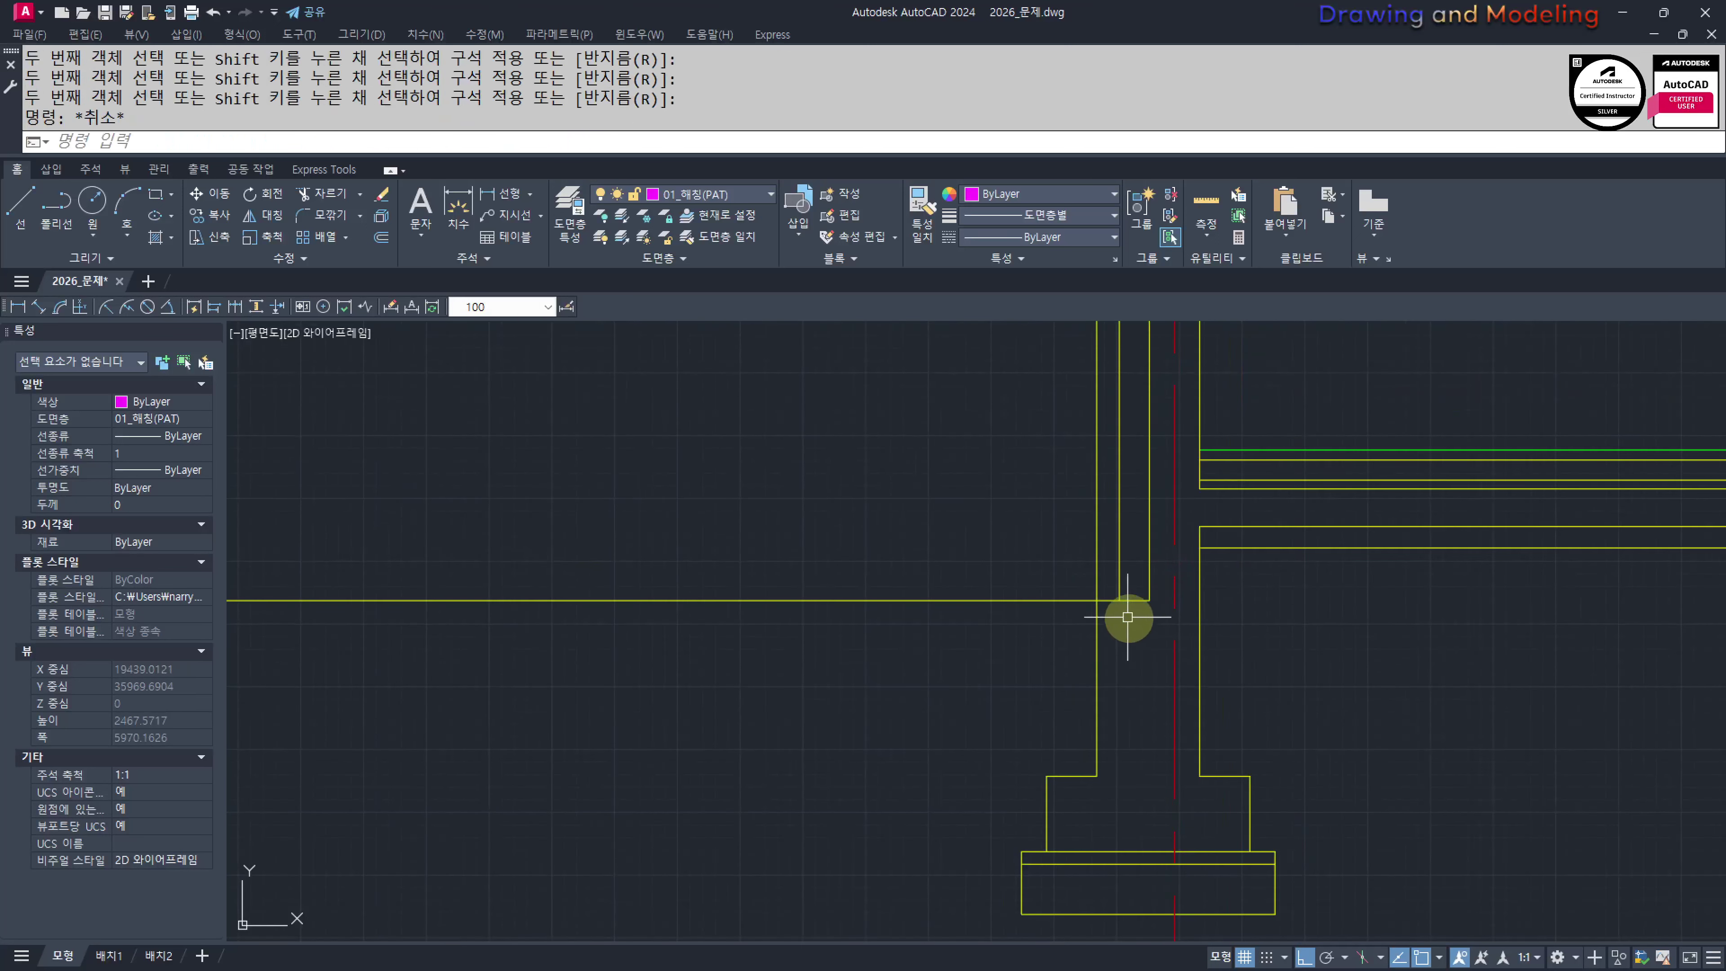
middle_drag(1080, 577, 1078, 666)
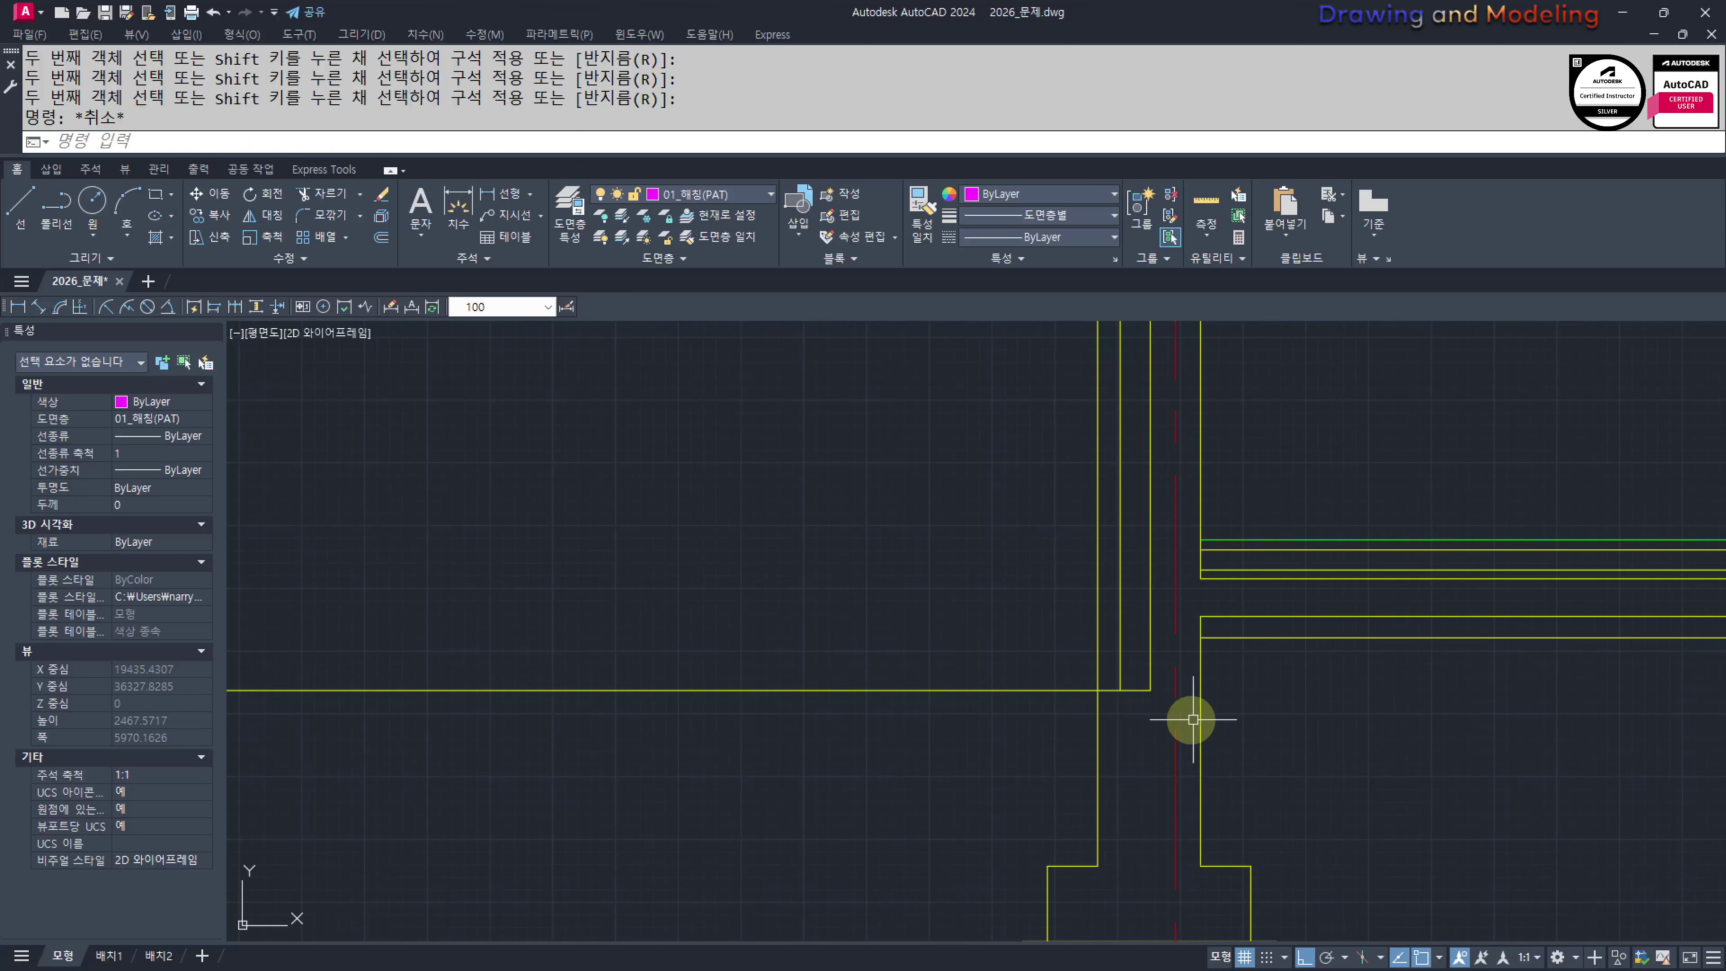
Offset the wall's third vertical line 60 toward the wall's outer side to form the insulation centreline
middle_drag(1104, 662, 1117, 798)
key(Escape)
text(o)
key(Return)
text(60)
key(Return)
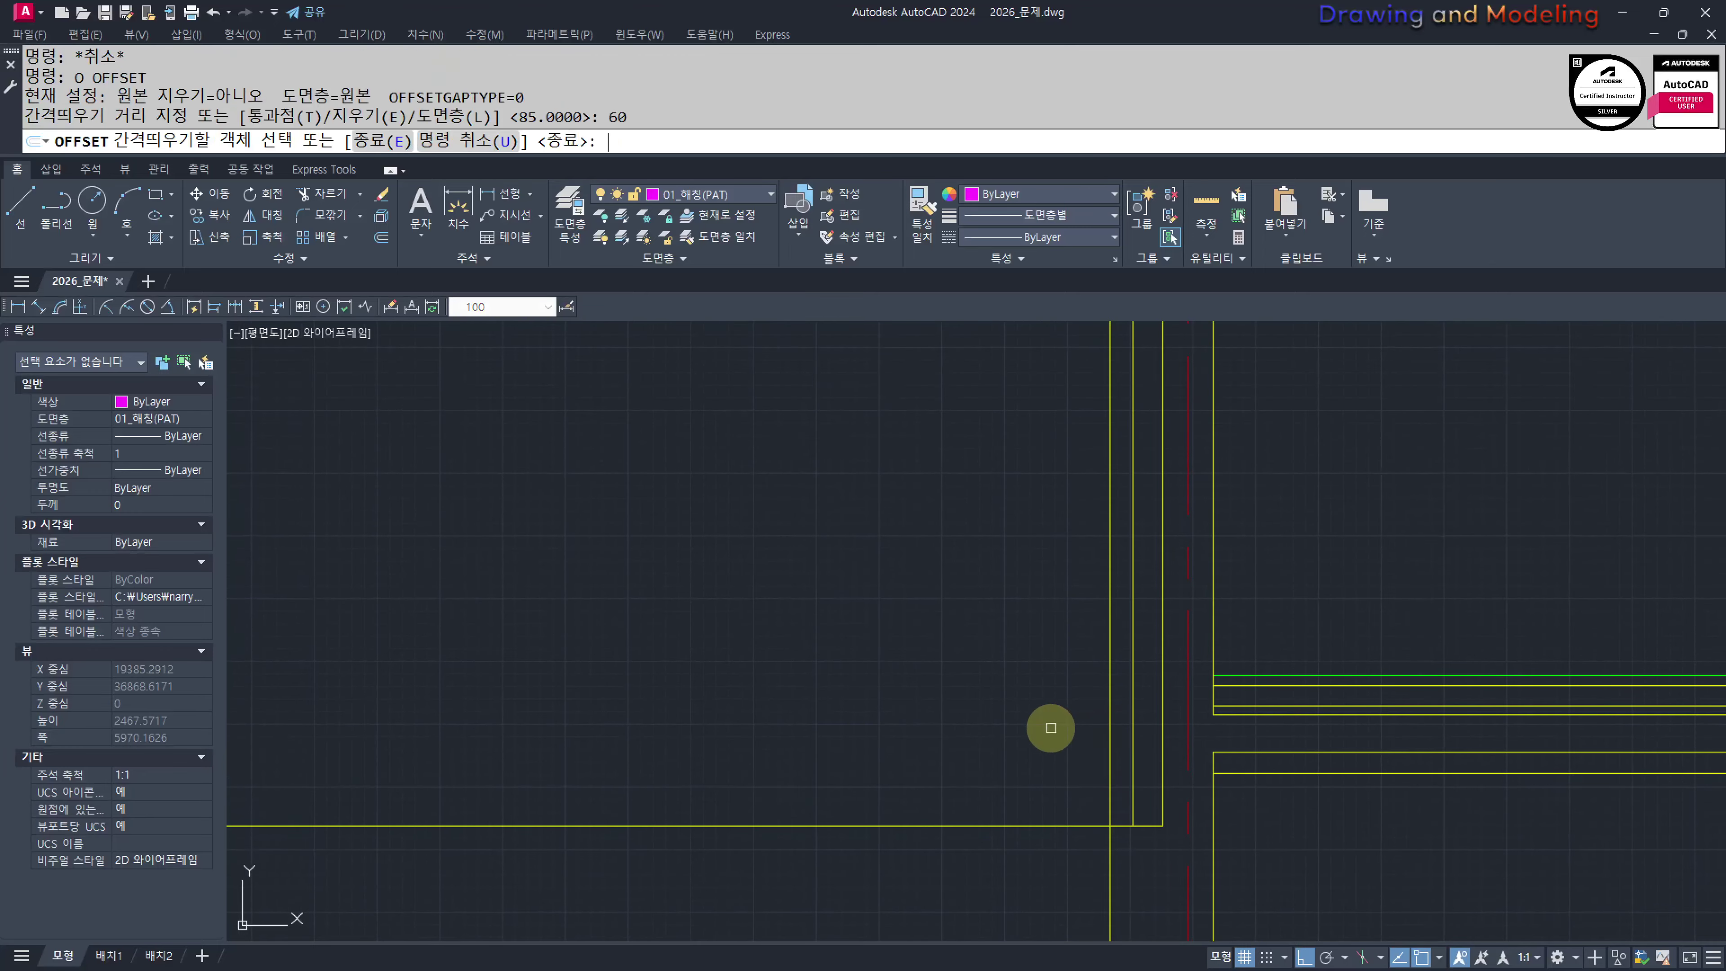
click(1167, 744)
click(1164, 731)
click(1051, 751)
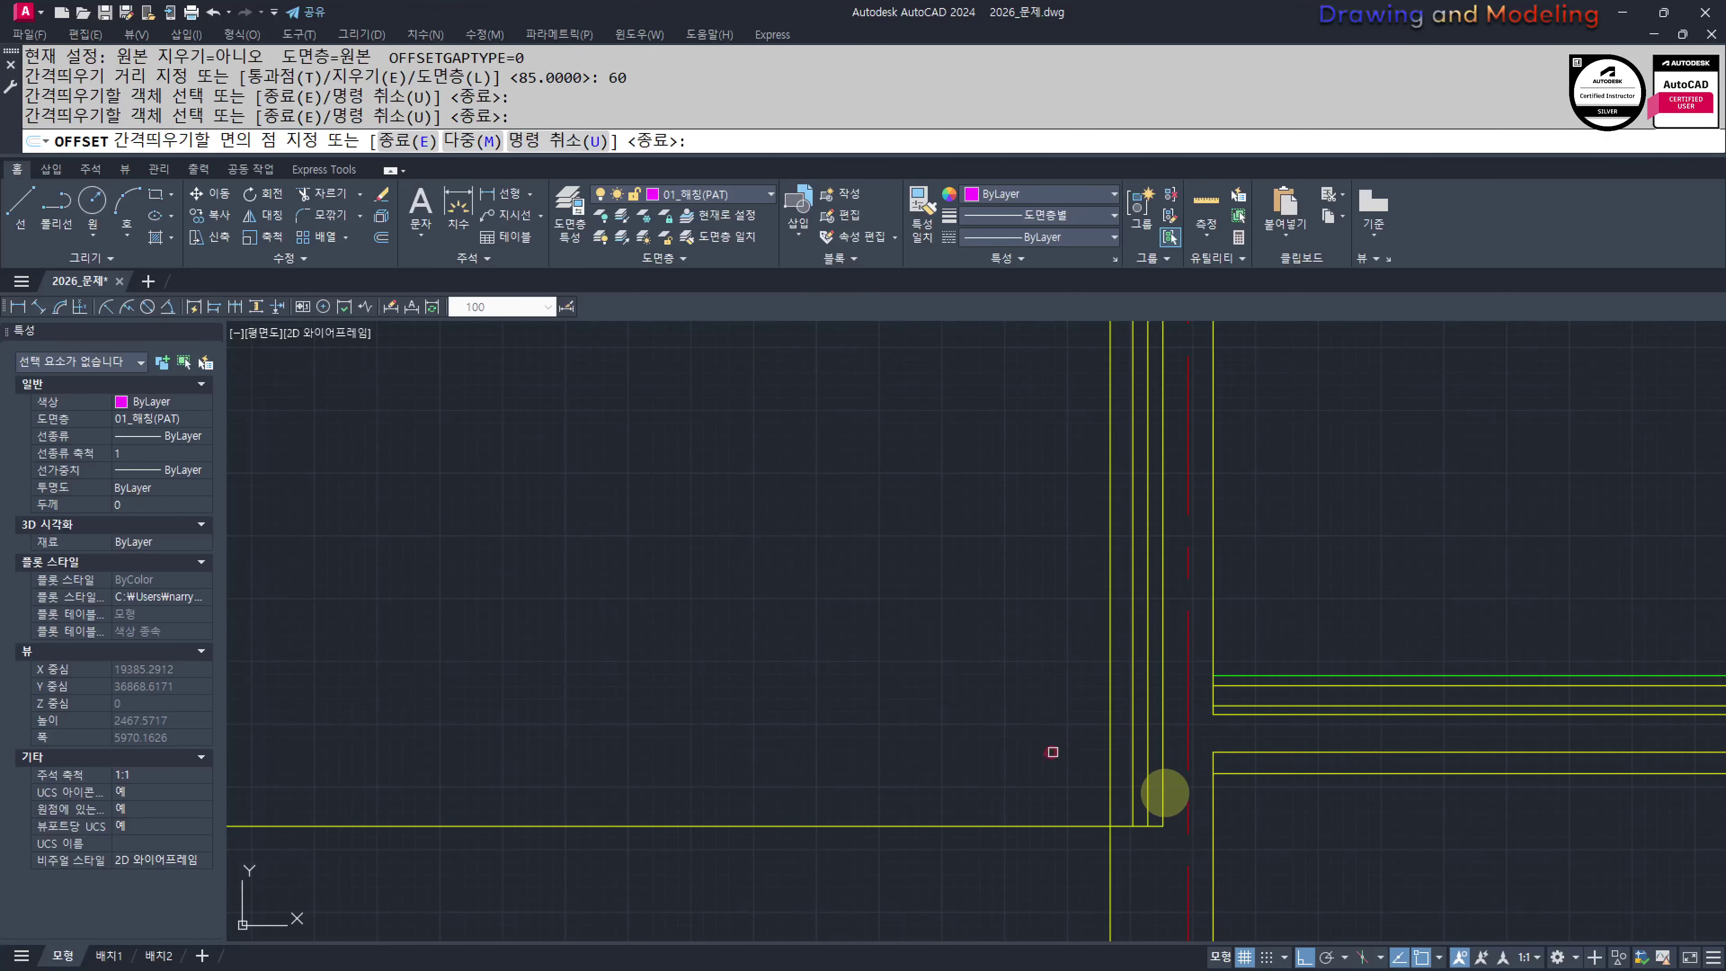
key(Escape)
key(Escape)
Move the offset line between the wall's second and third verticals to the layer 01_단열재(BAT)
scroll(1156, 783, up, 3)
click(1148, 721)
click(1105, 755)
click(710, 194)
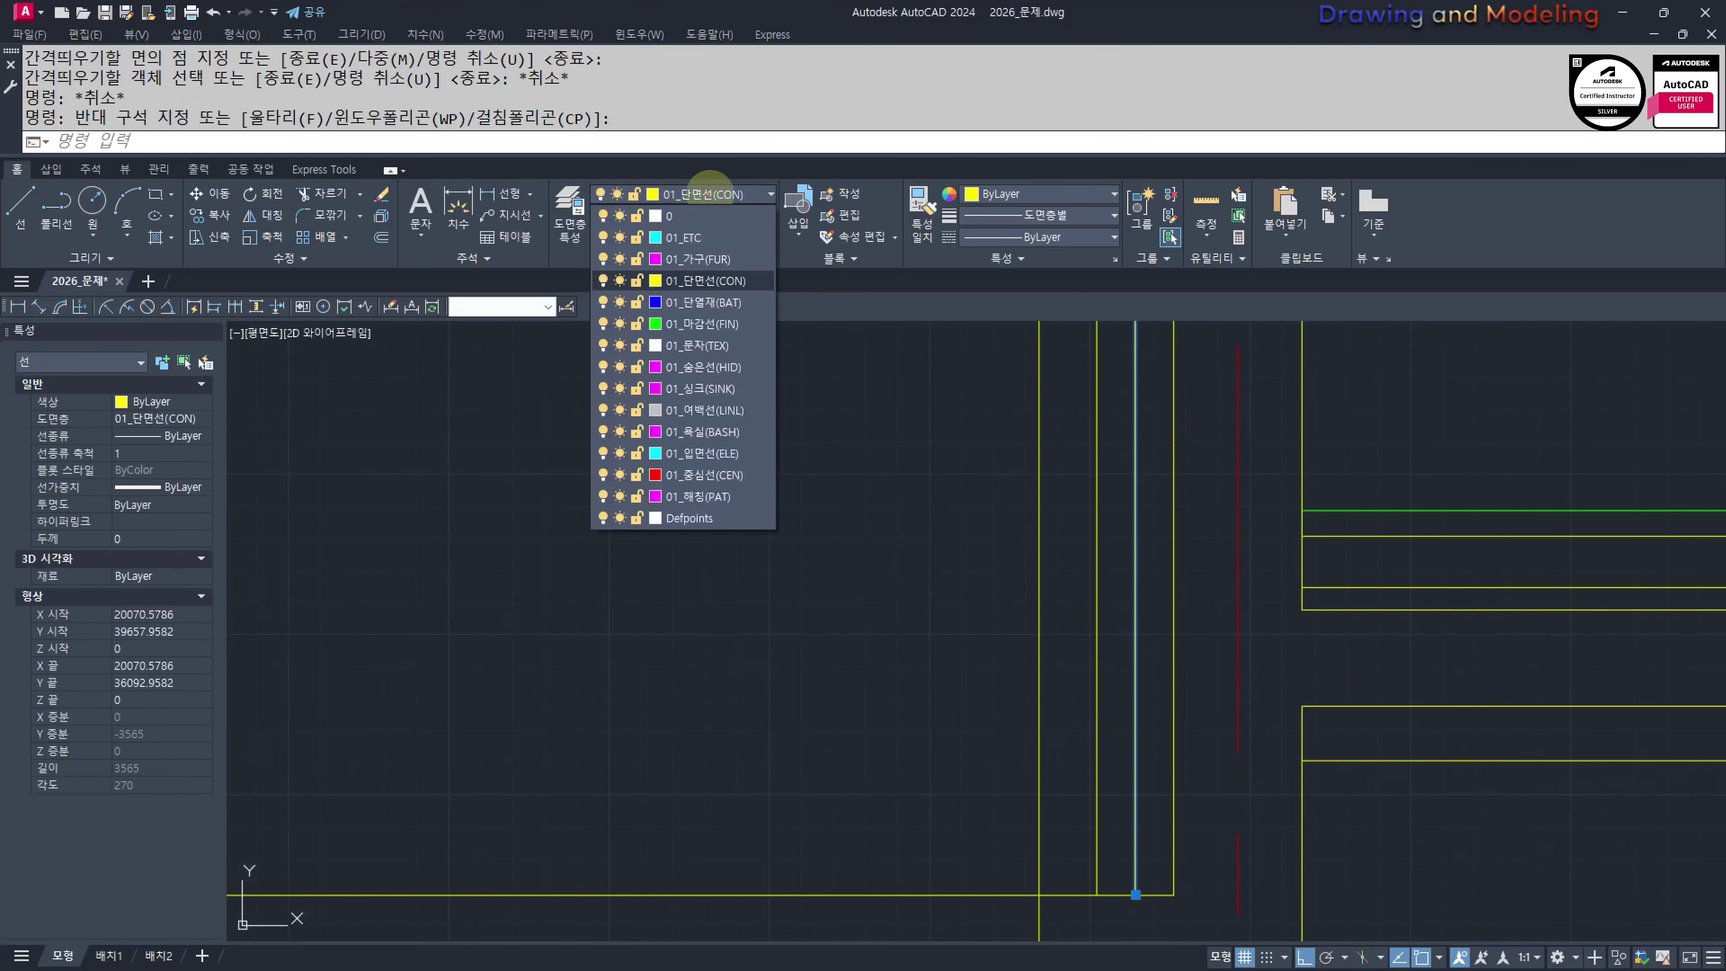
click(712, 194)
click(714, 192)
click(706, 302)
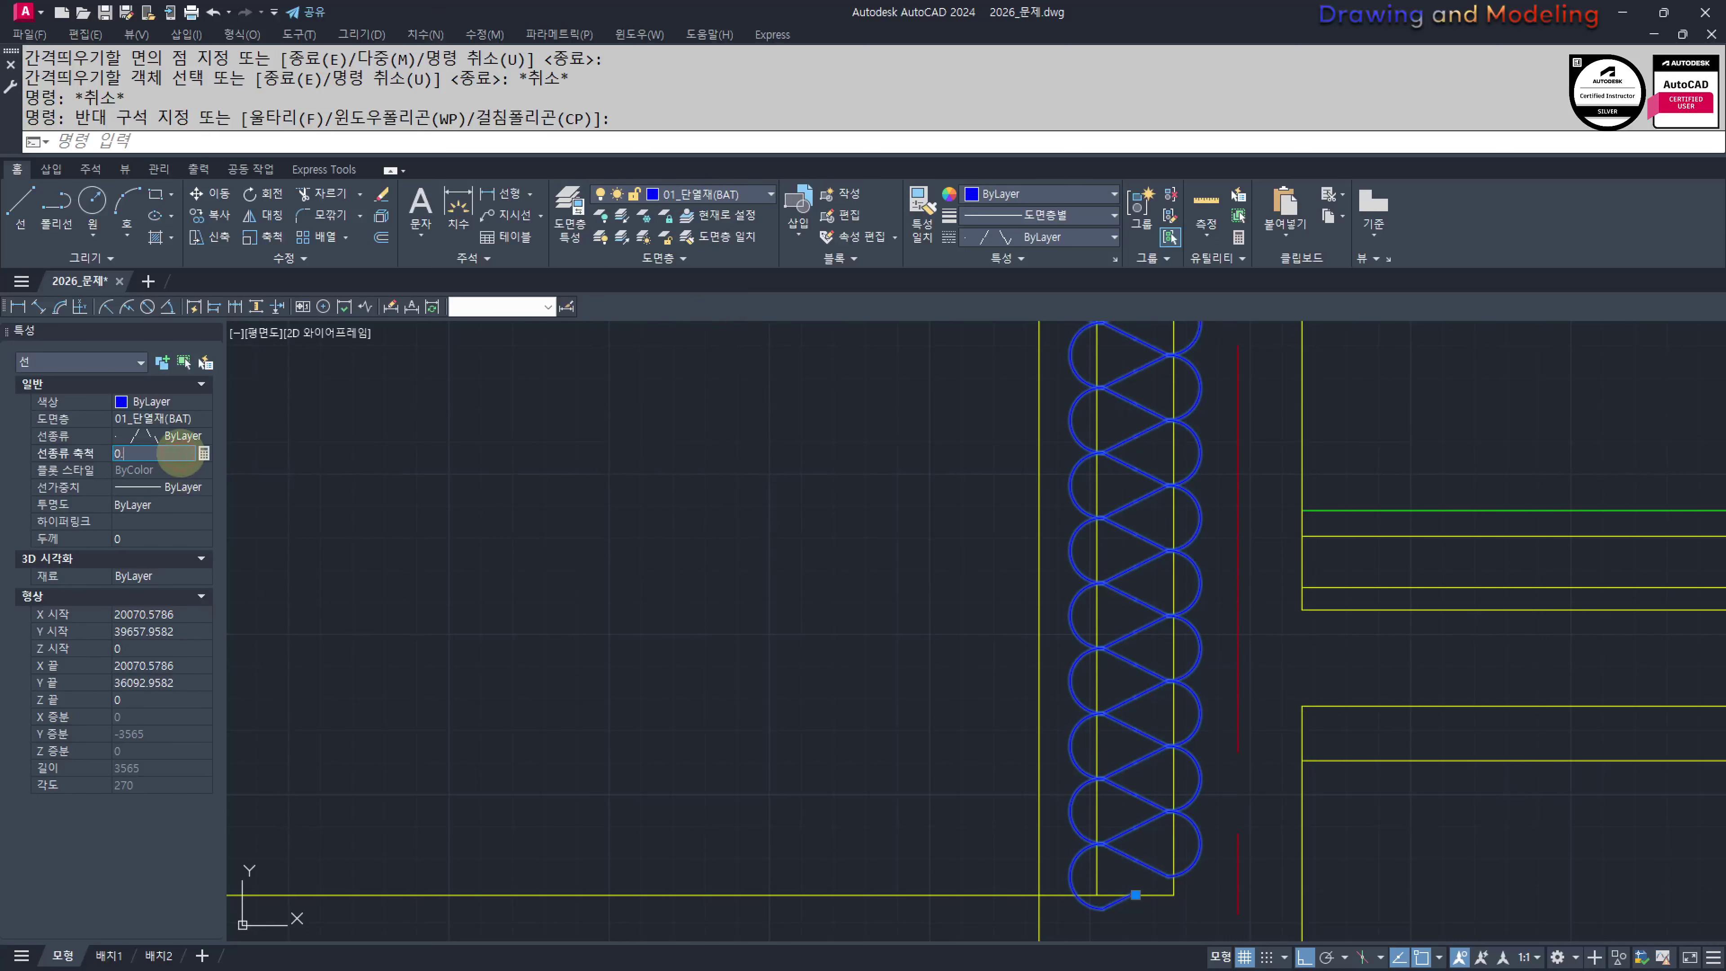
Set the insulation line's linetype scale to 0.6
text(6)
key(Return)
key(Escape)
key(Escape)
key(Escape)
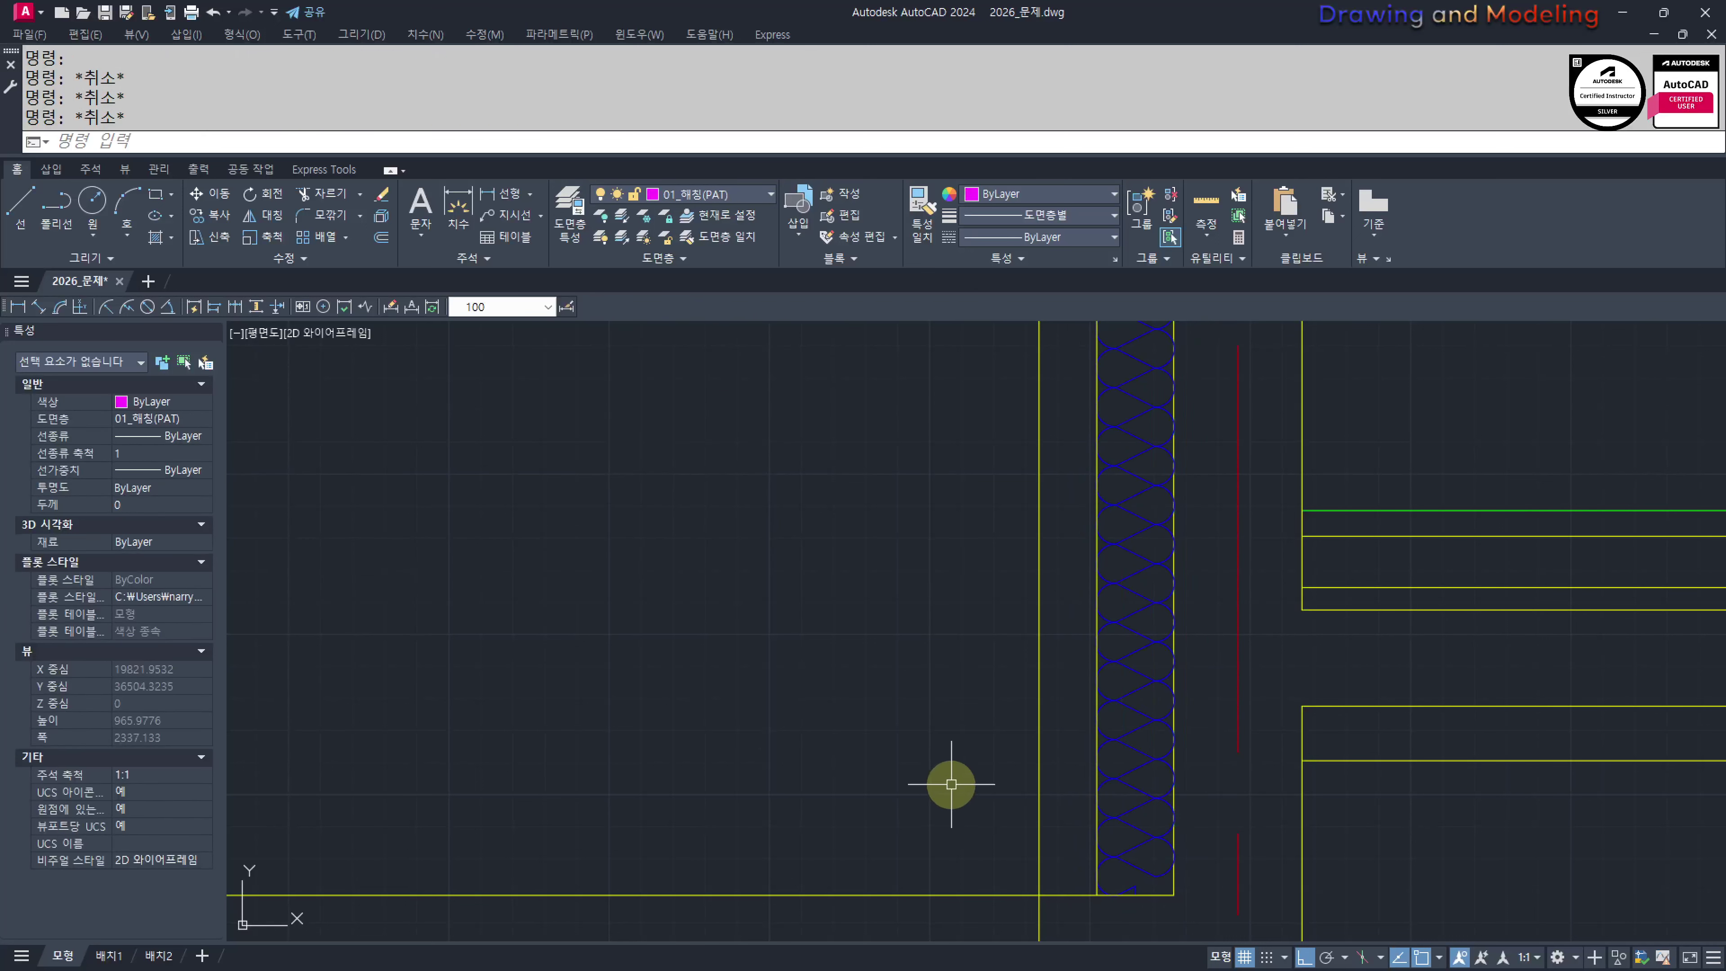
Offset the long horizontal line crossing the wall just below the eaves 100 downward
scroll(952, 784, down, 8)
middle_drag(912, 648, 1001, 709)
scroll(1063, 566, up, 8)
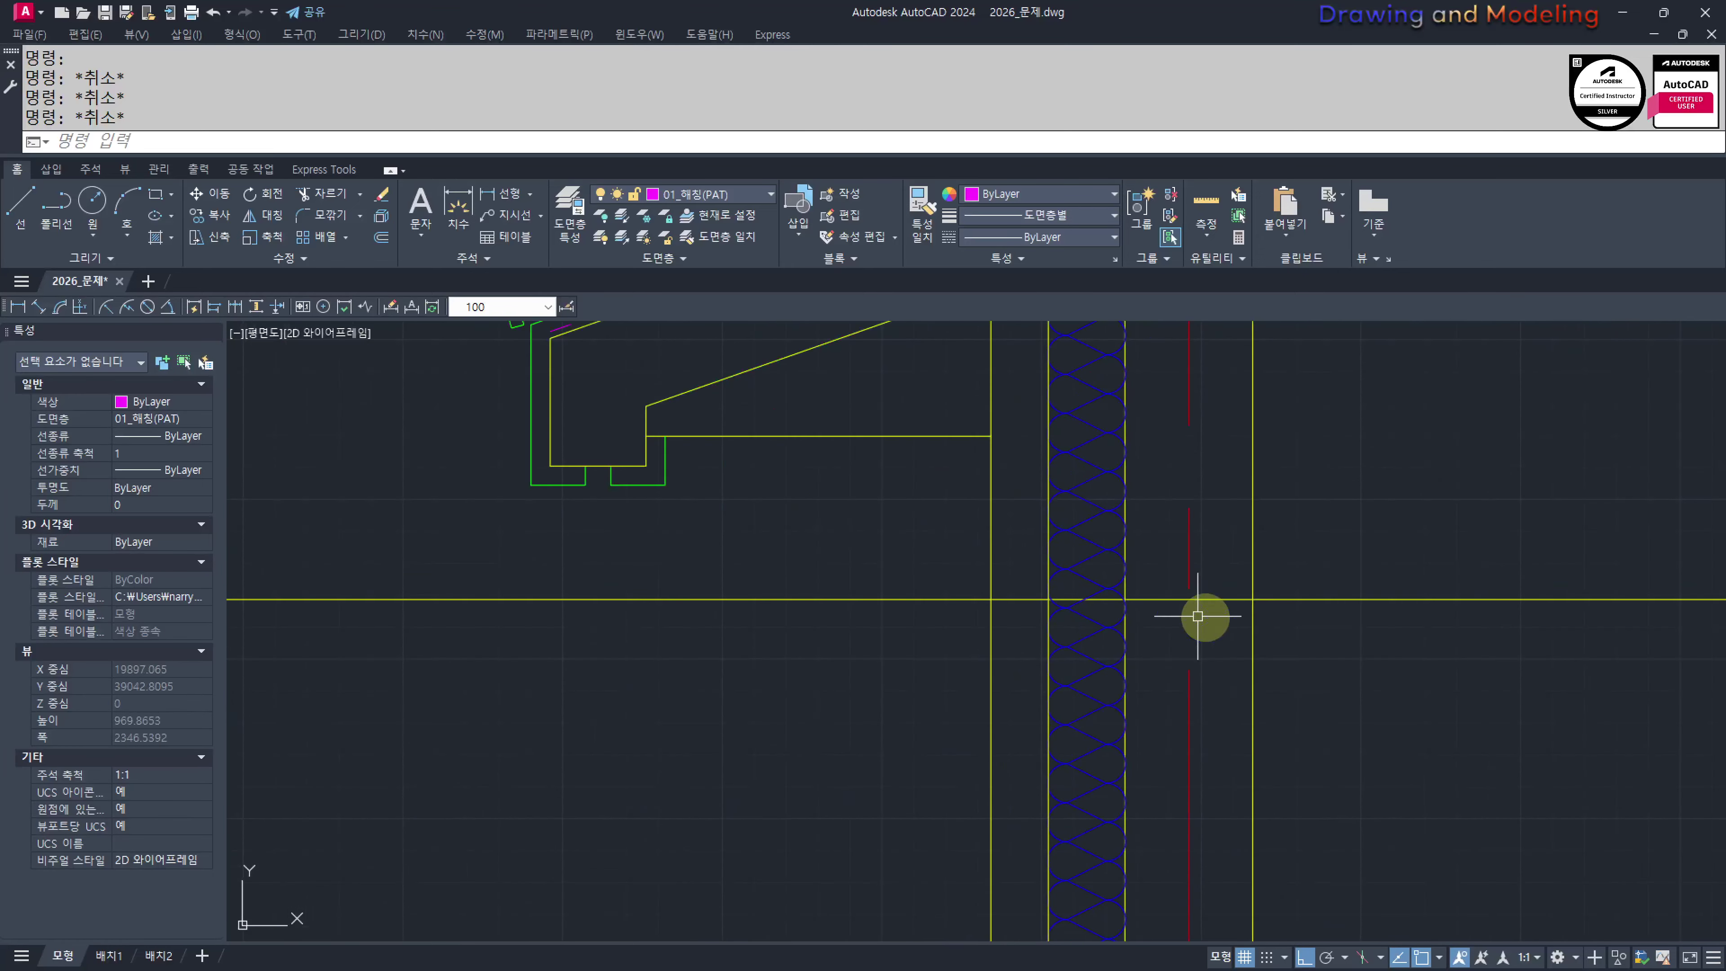
middle_drag(1197, 616, 1010, 663)
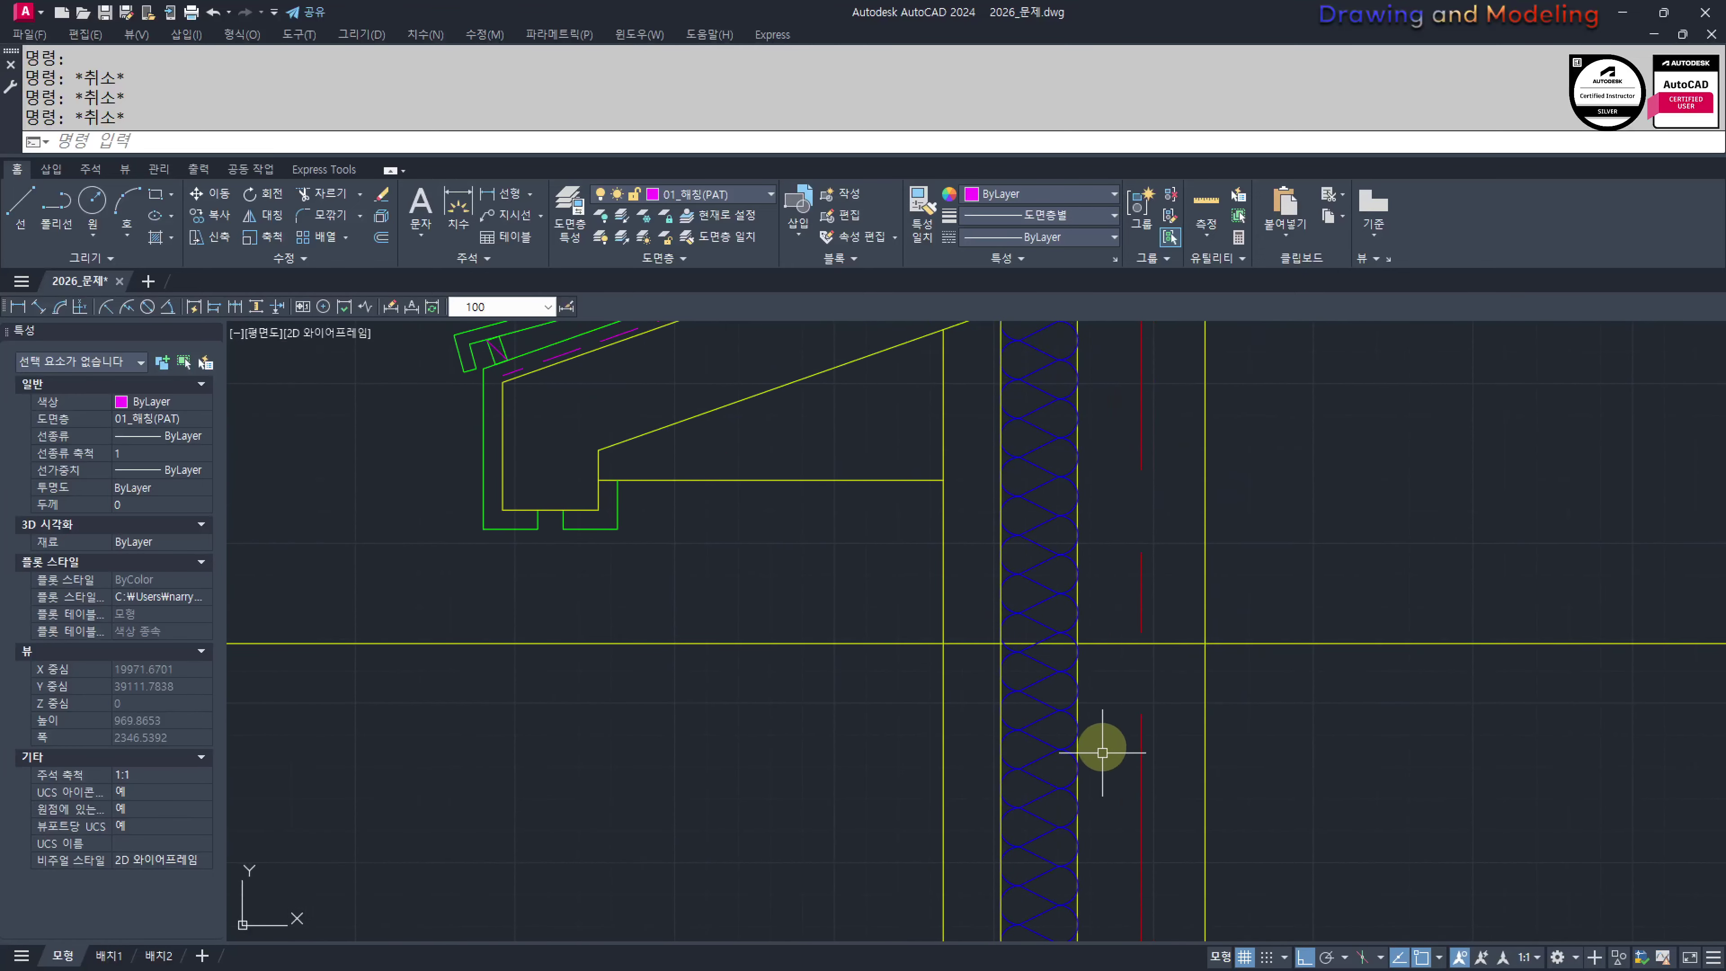
middle_drag(1185, 723, 1135, 673)
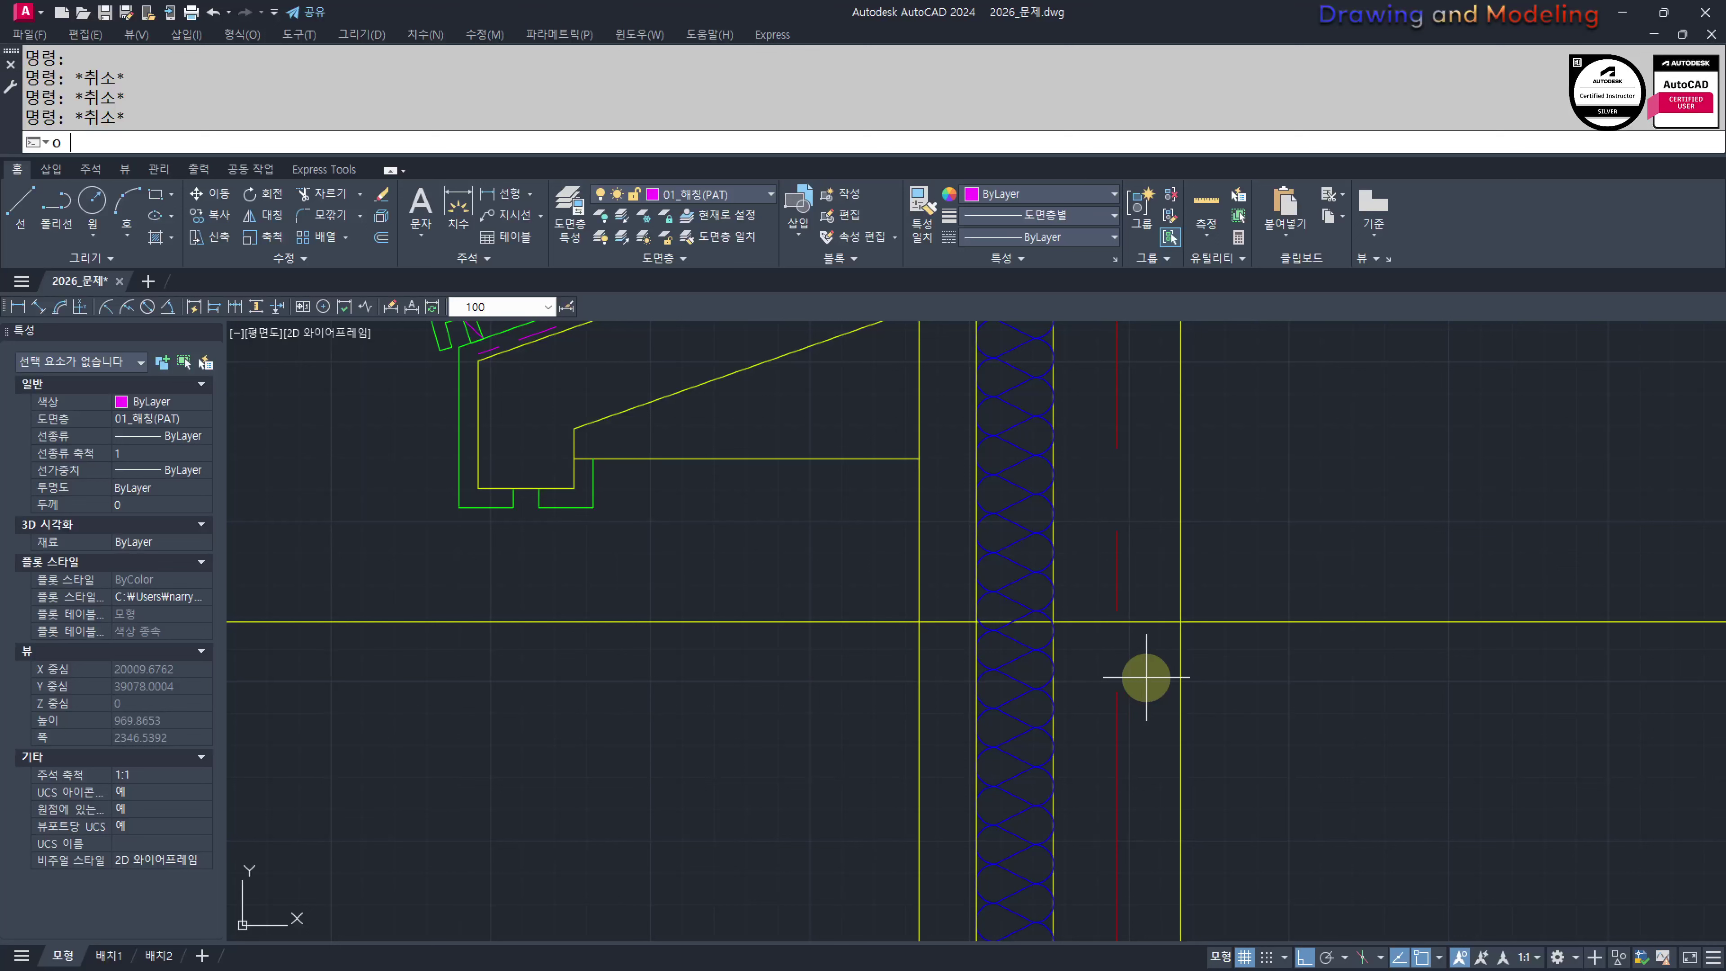
key(Return)
text(100)
key(Return)
click(1254, 623)
click(1233, 696)
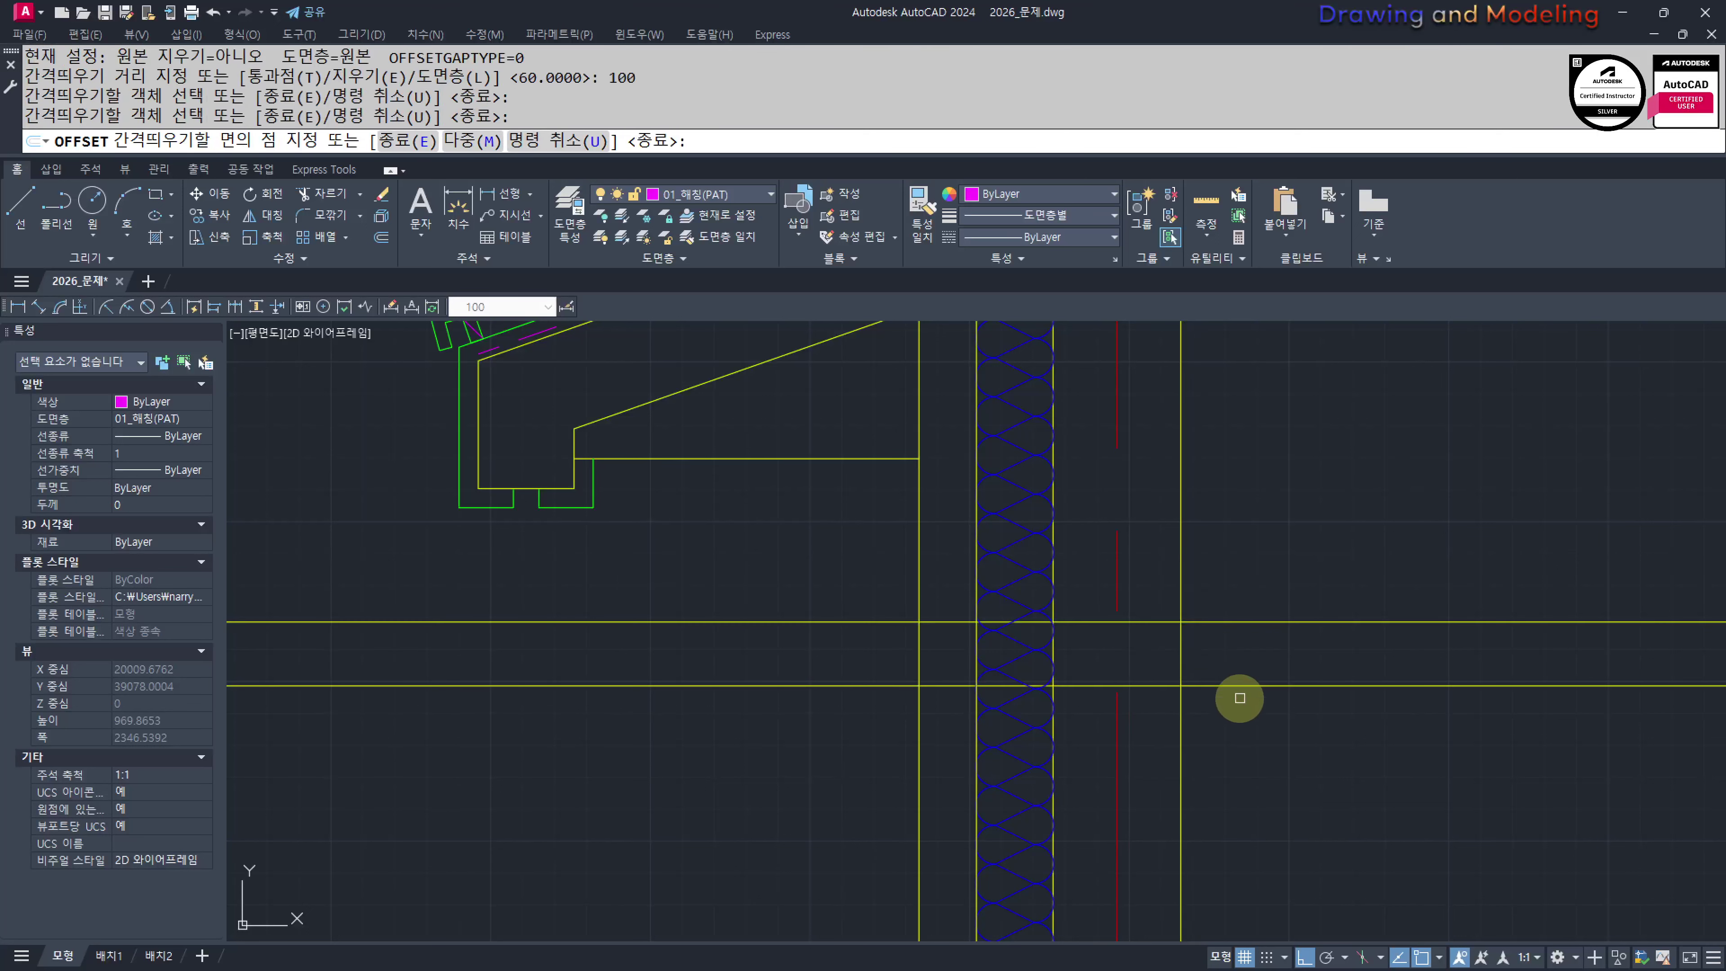
key(Escape)
Trim the lower of the two horizontal lines on the room side of the wall's inner face
scroll(1155, 654, up, 2)
text(tr)
key(Return)
key(space)
click(1316, 666)
click(1251, 751)
key(Escape)
key(Escape)
Trim the lower horizontal line on the outer side of the wall's third vertical line, beside the insulation
key(space)
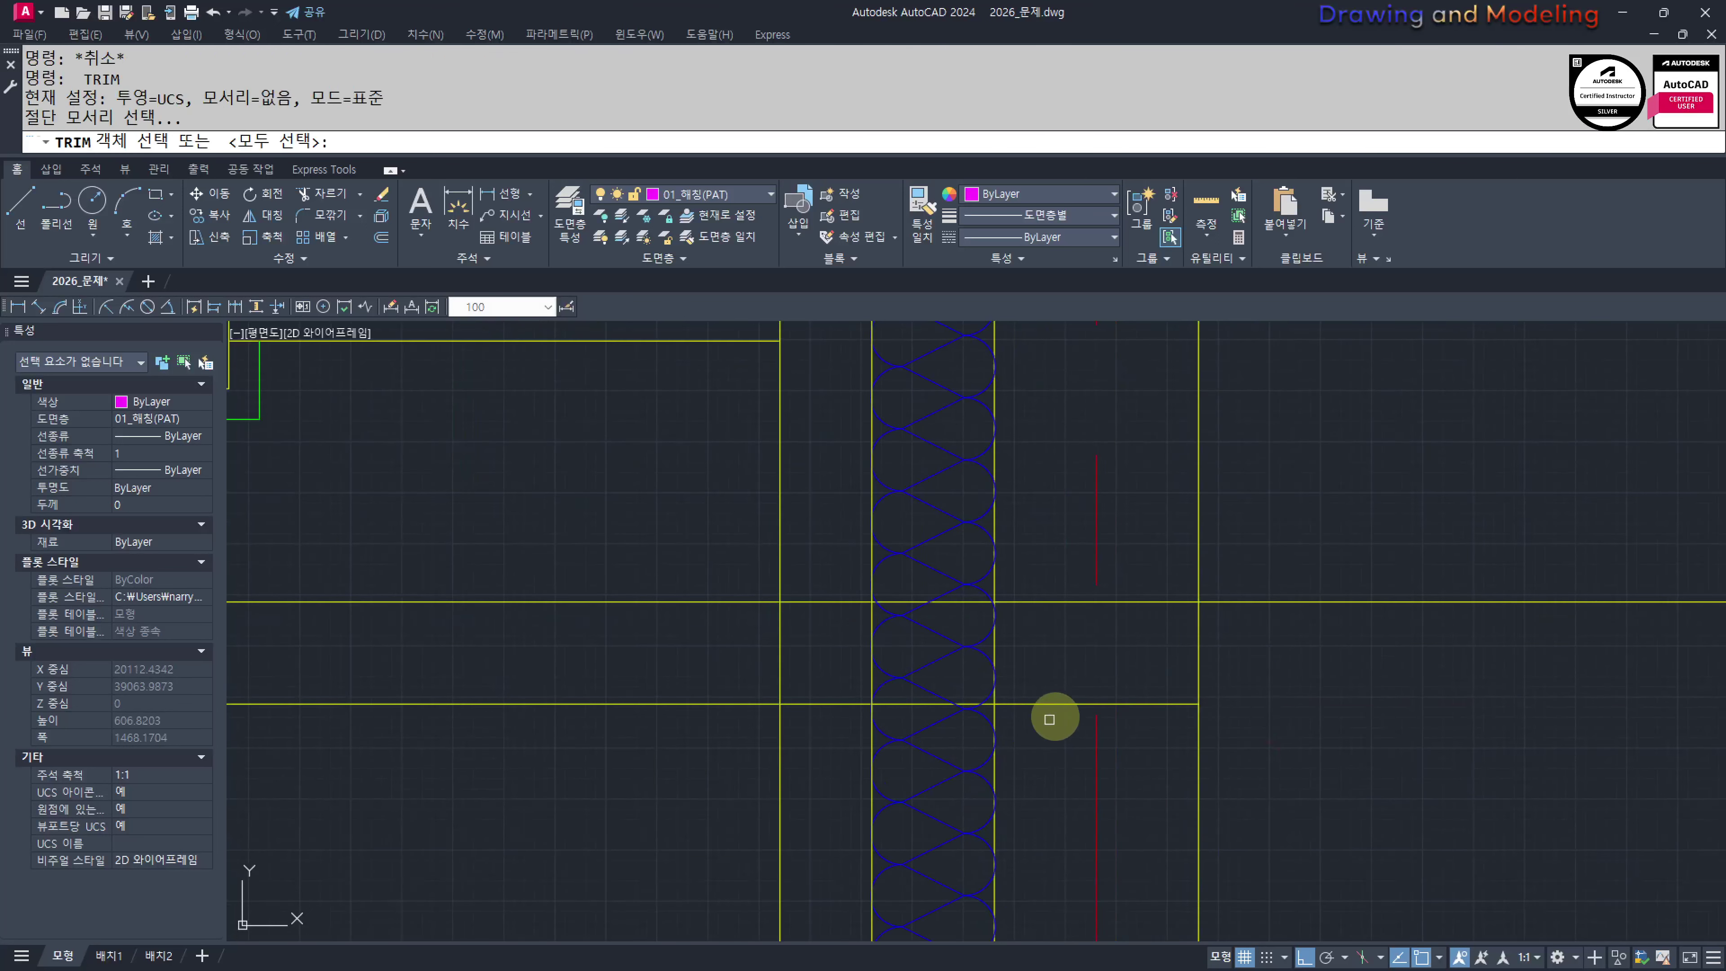
click(995, 649)
key(space)
click(719, 669)
click(656, 758)
key(Escape)
key(Escape)
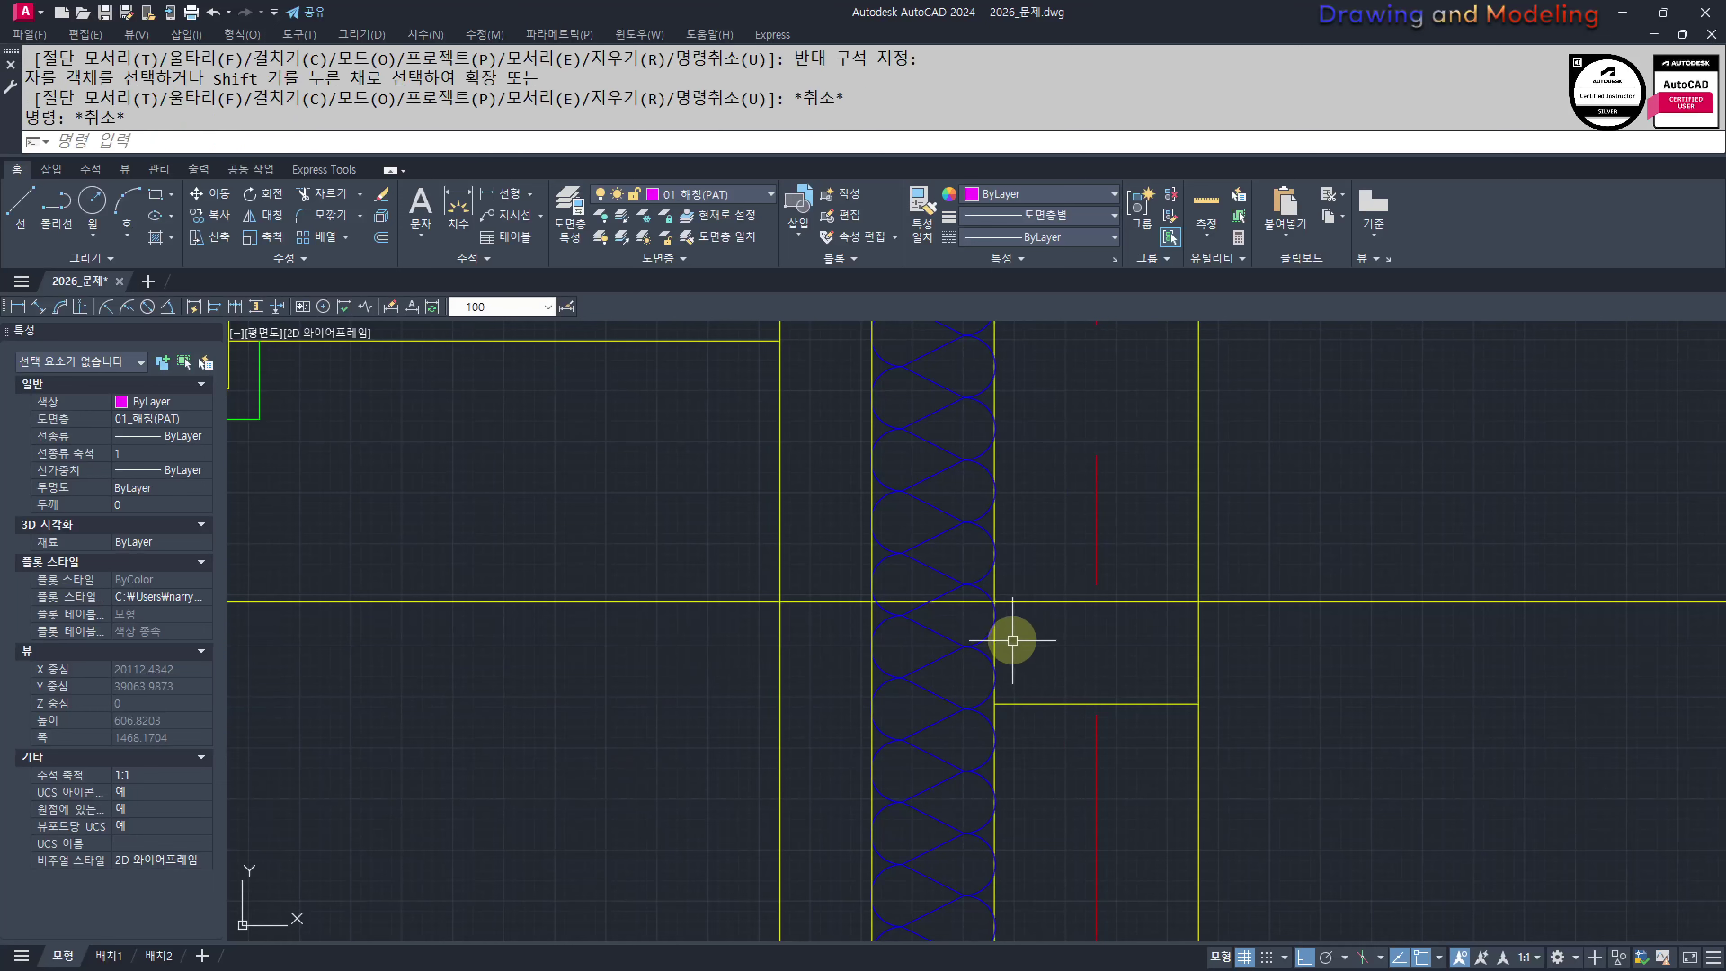
Trim the upper horizontal line at the wall's inner face, keeping only its part inside the room
key(space)
click(1258, 536)
click(1175, 576)
key(space)
click(1175, 577)
click(1148, 636)
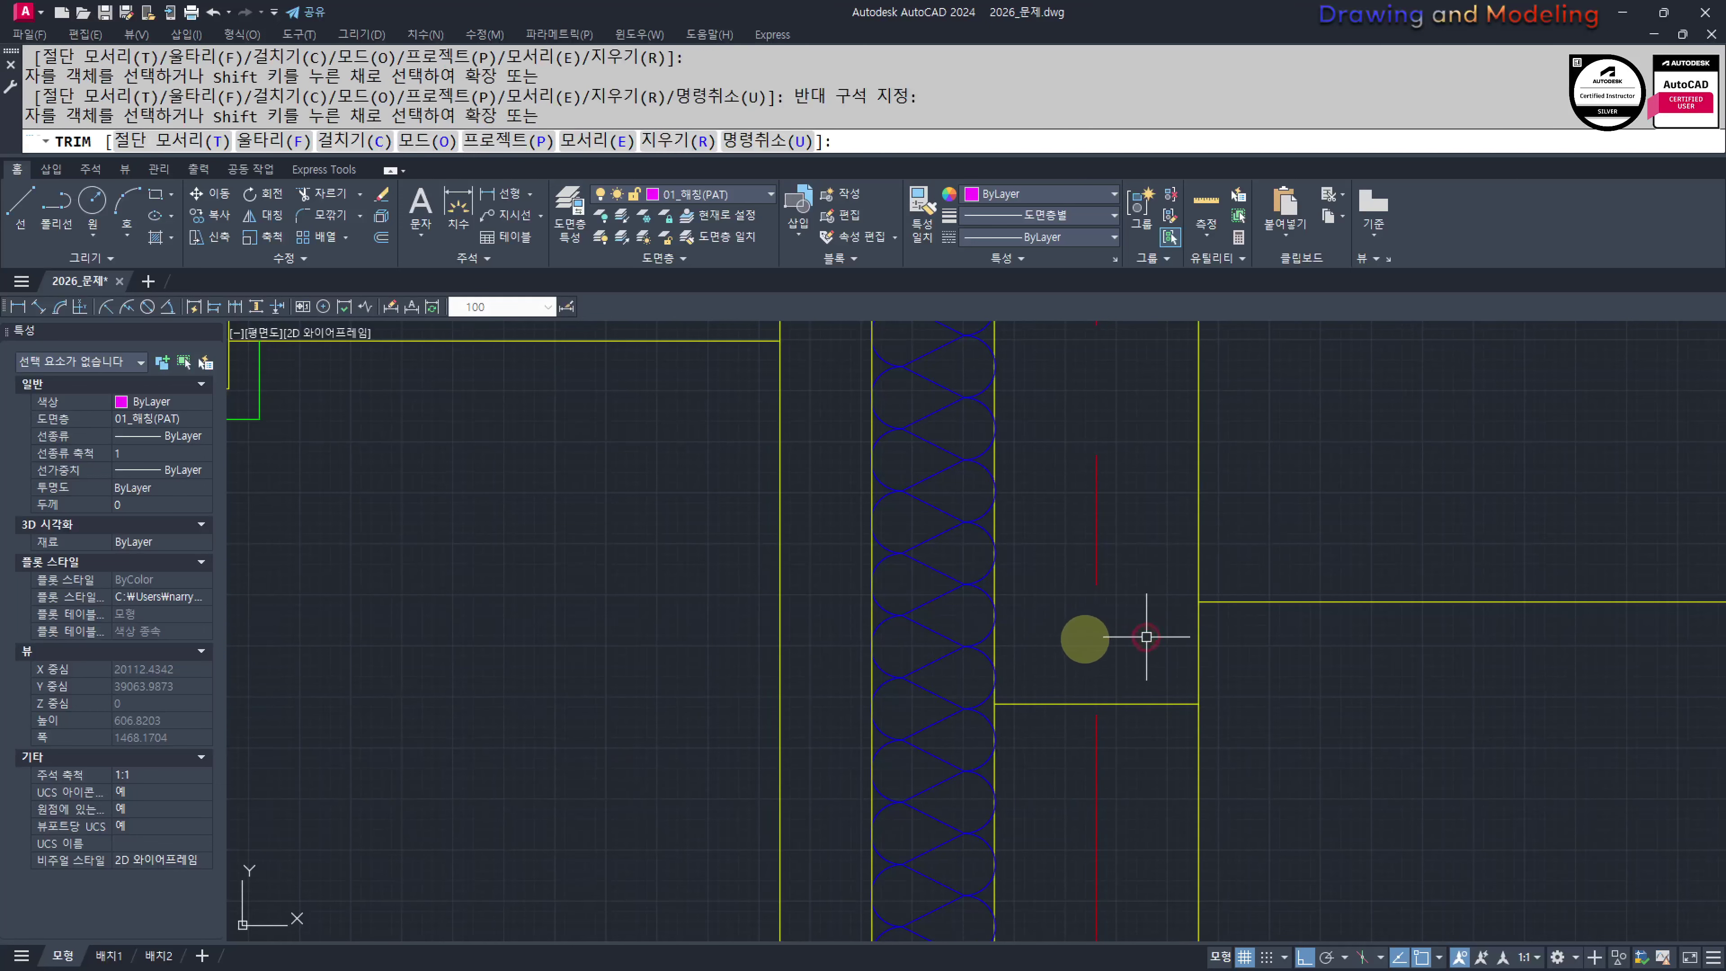
key(Escape)
key(Escape)
Examine the wall and its insulation from the footing up to the junction with the sloping roof slab
scroll(1070, 646, down, 3)
middle_drag(1150, 707, 1124, 601)
scroll(1113, 612, down, 6)
scroll(1110, 616, up, 8)
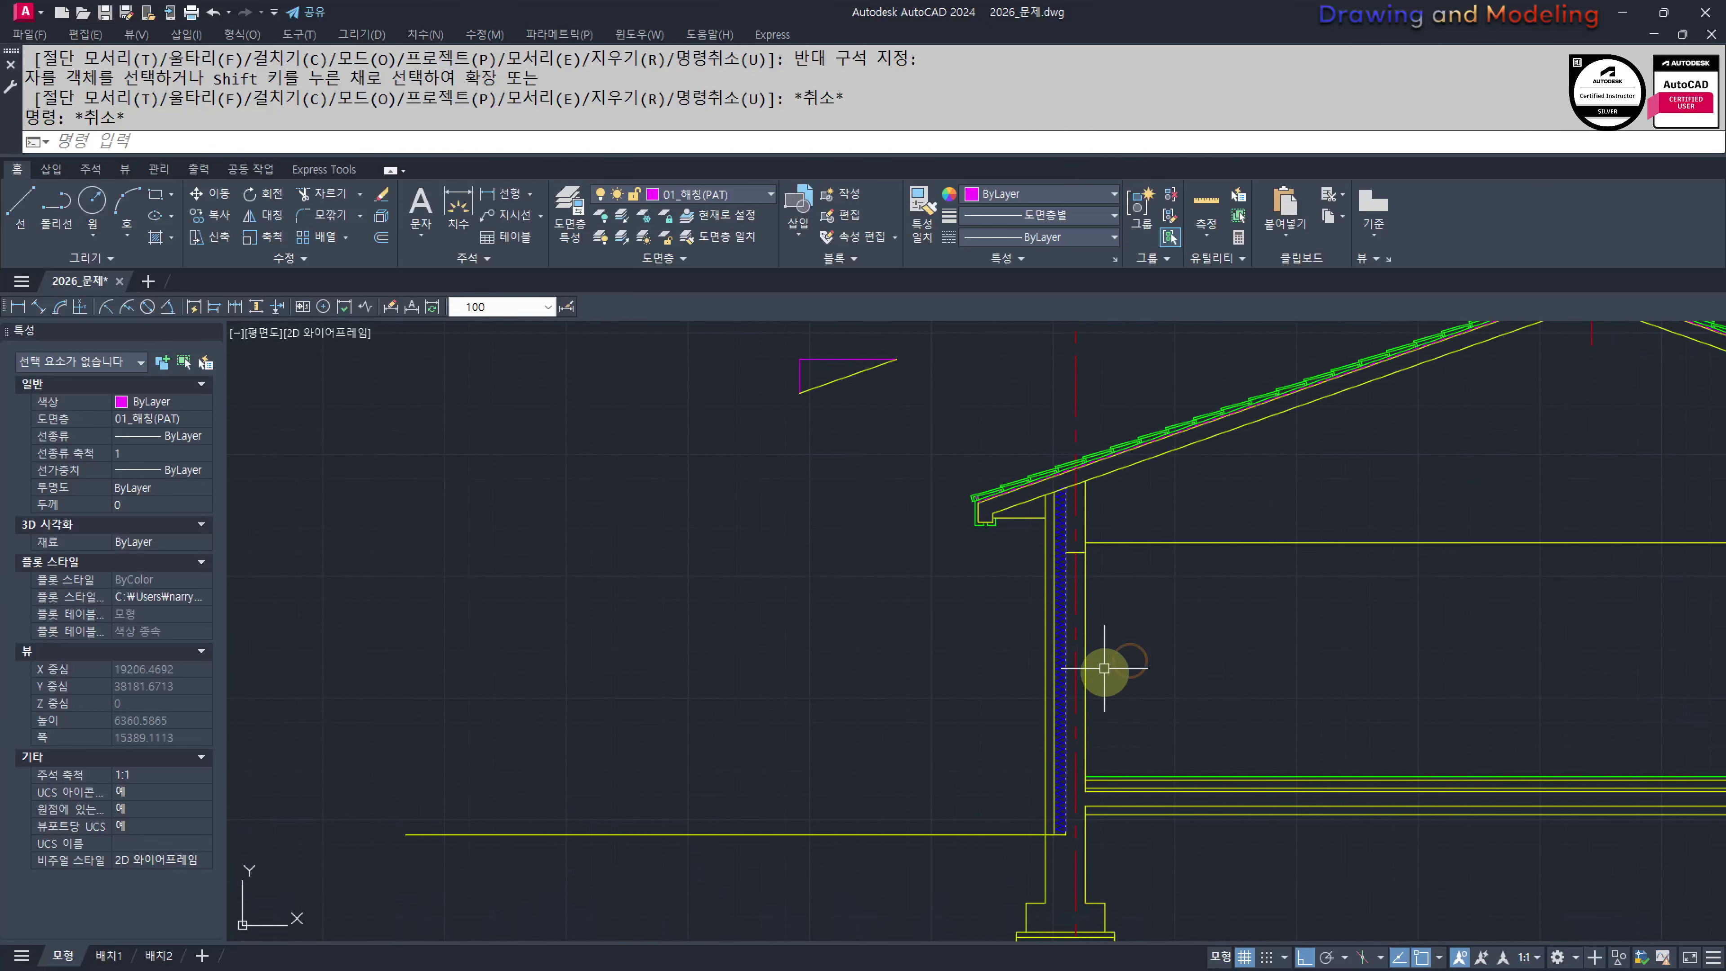
scroll(950, 560, up, 4)
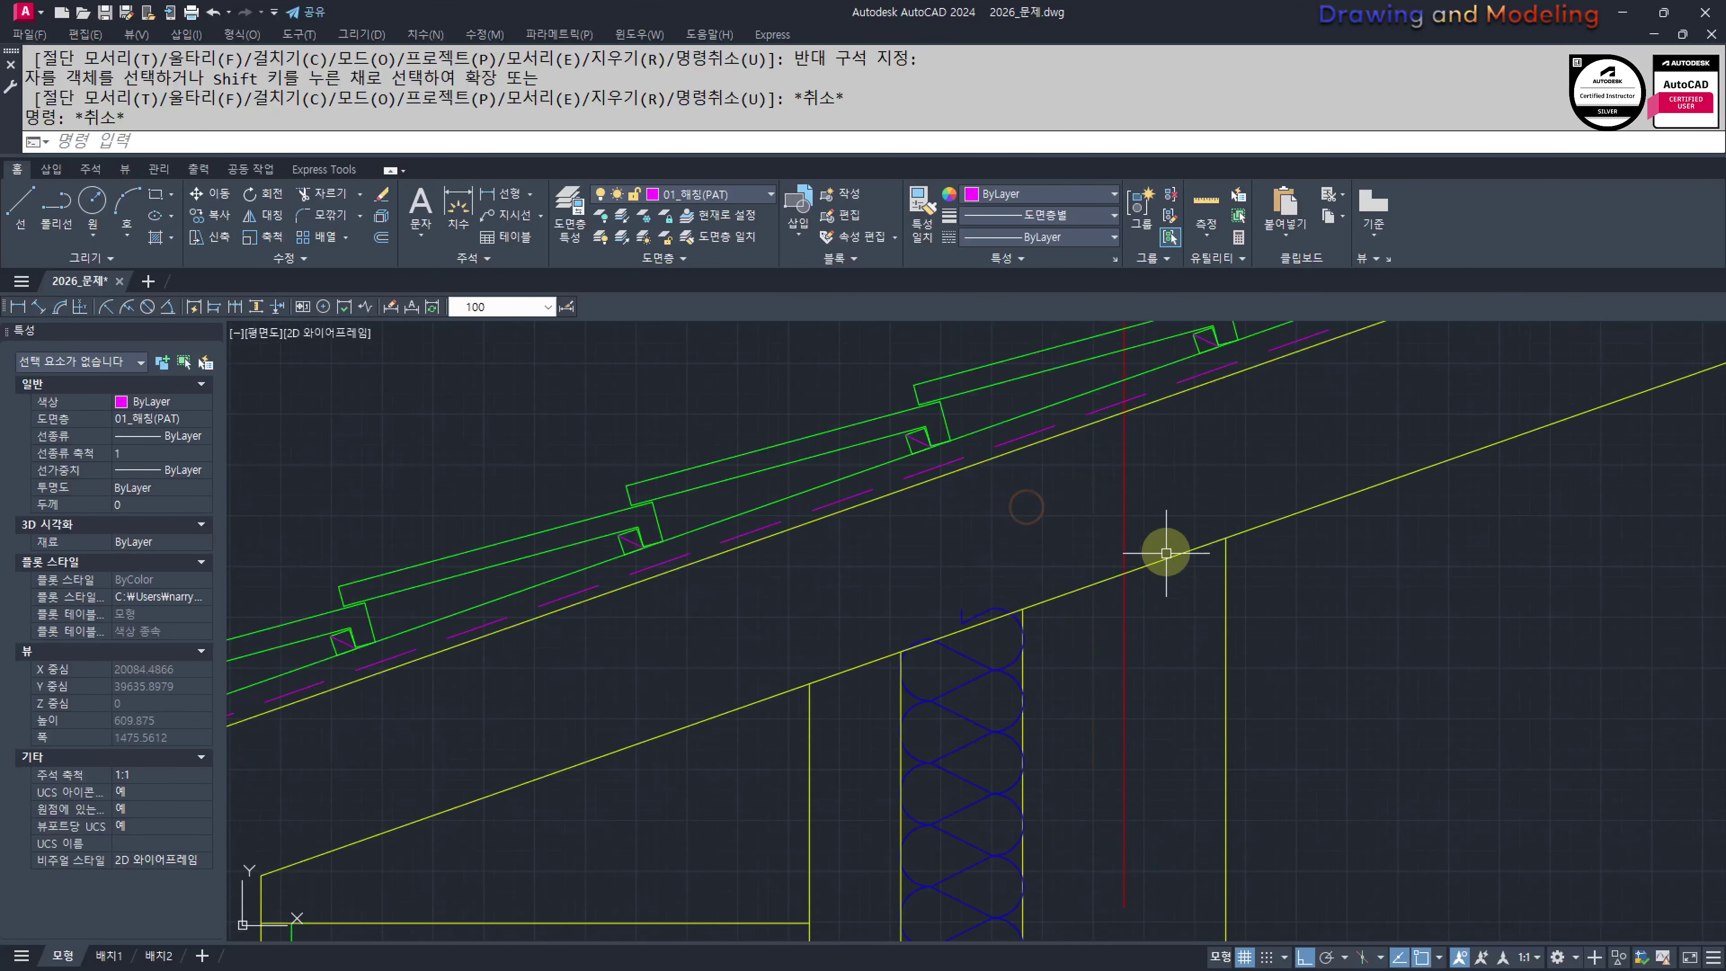
key(Return)
key(Escape)
scroll(1114, 611, down, 5)
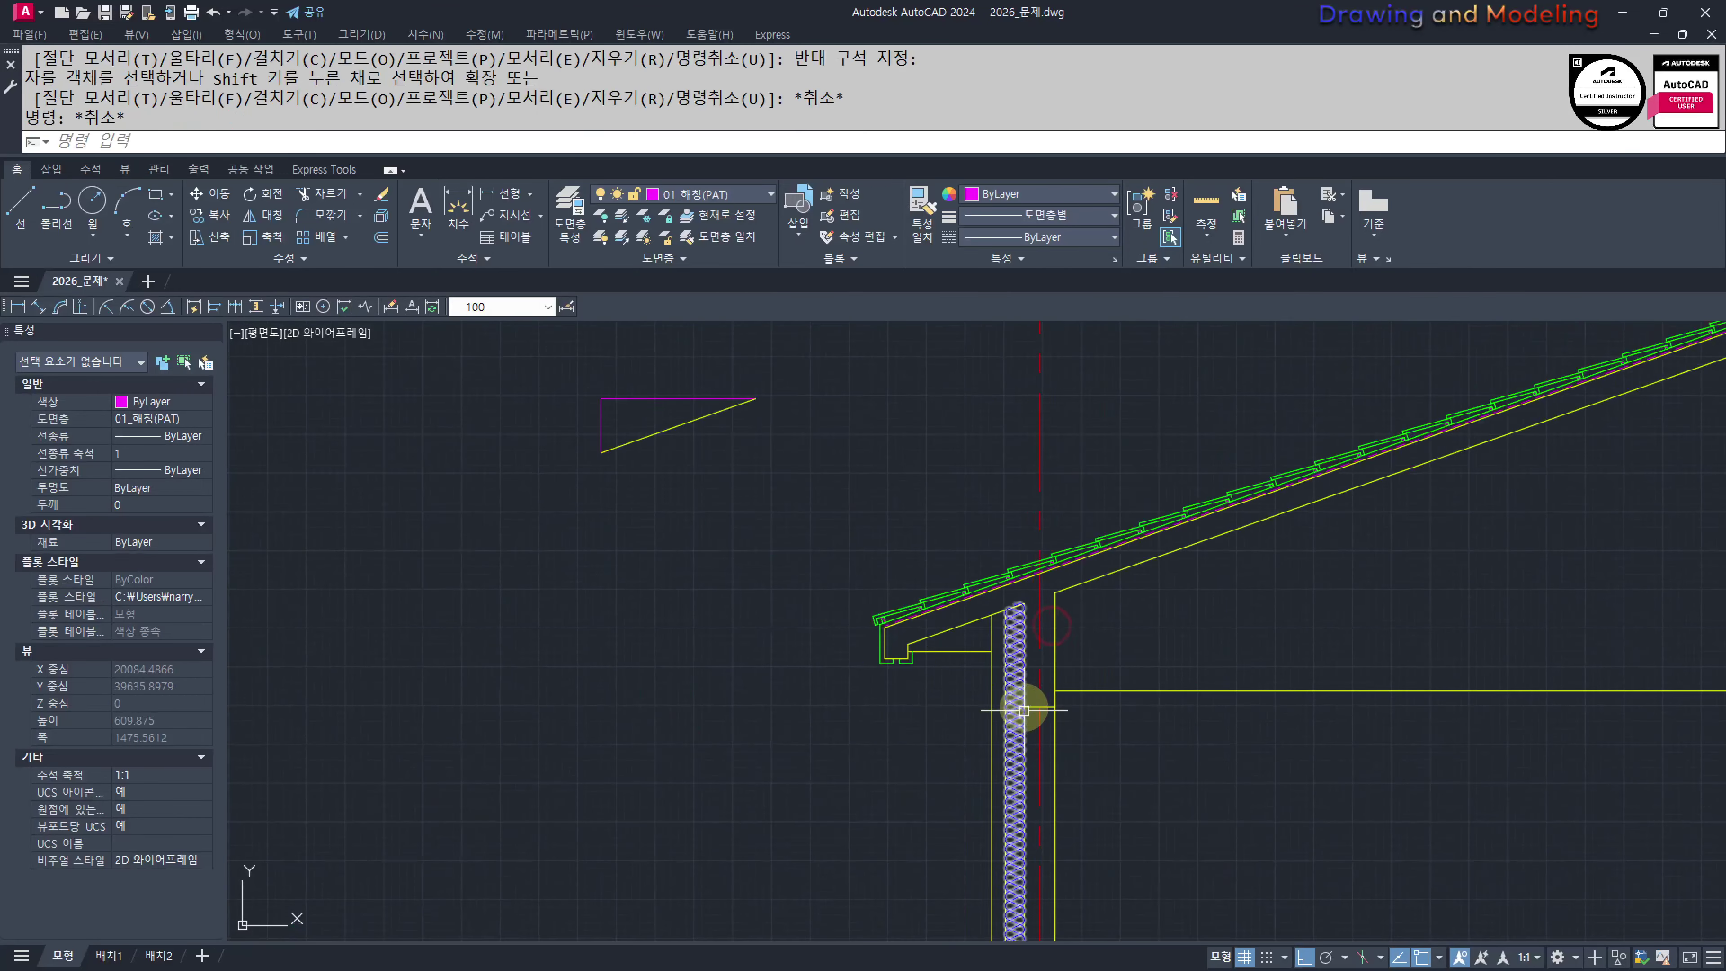
scroll(1155, 646, up, 5)
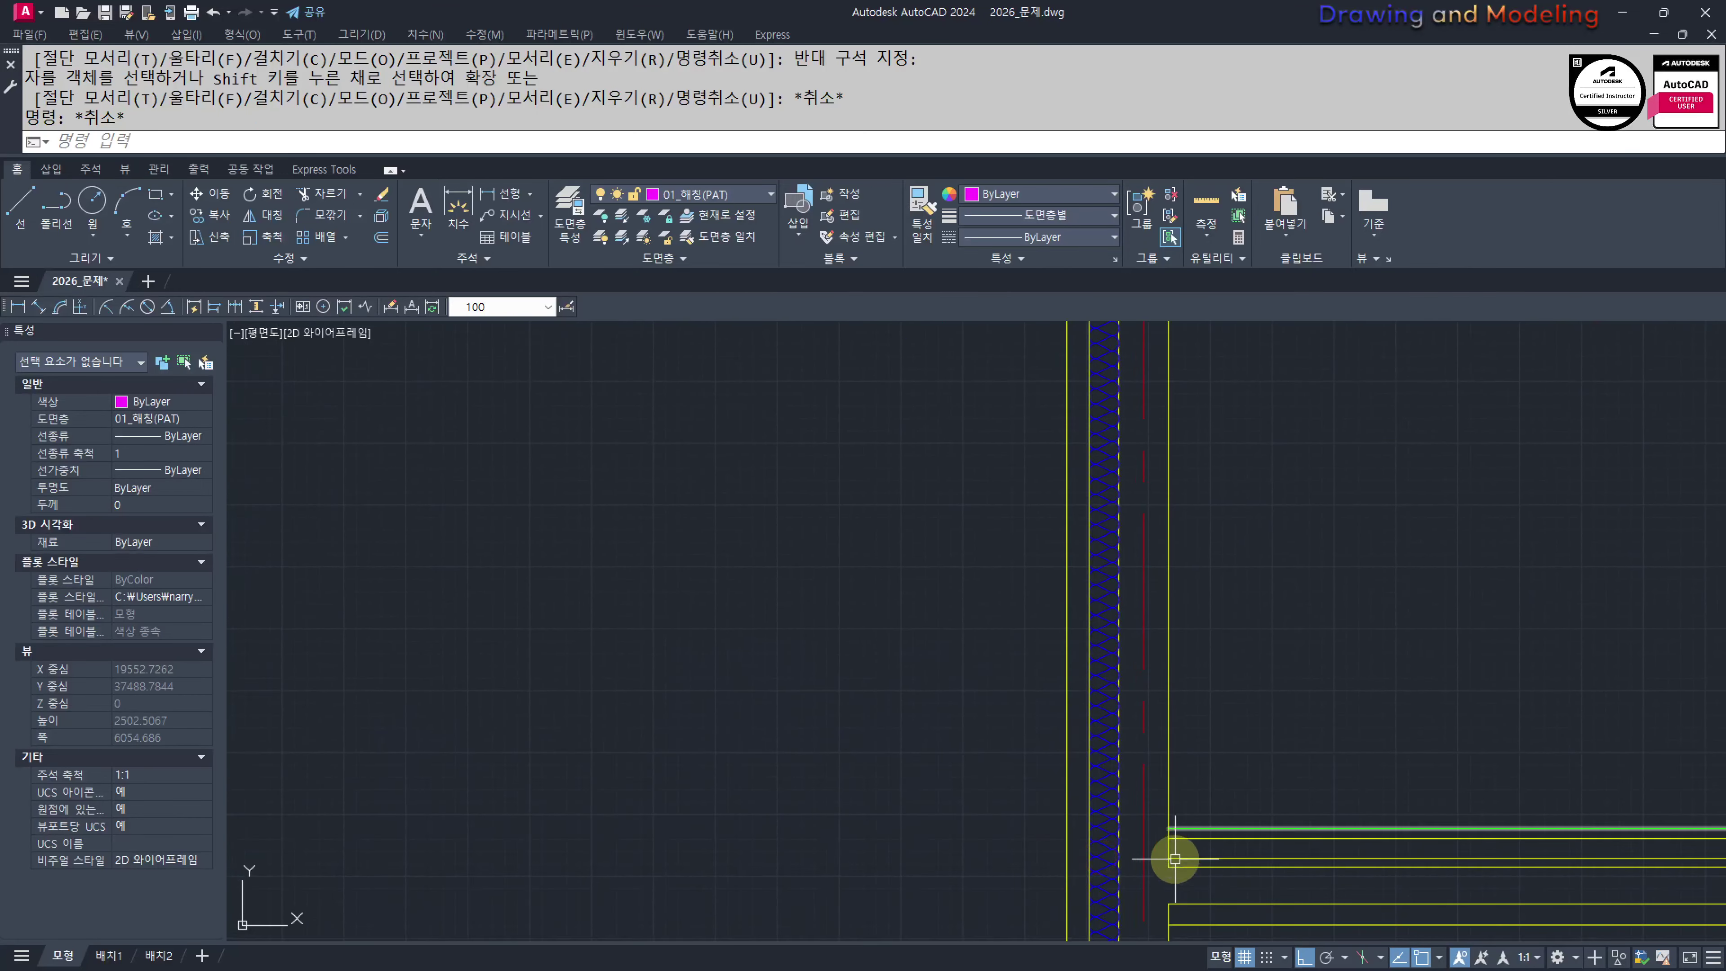
Draw a horizontal line from the green floor finish line's end at the wall's inner face into the wall
scroll(1195, 748, up, 3)
scroll(1212, 668, up, 2)
text(l)
key(Return)
click(1207, 699)
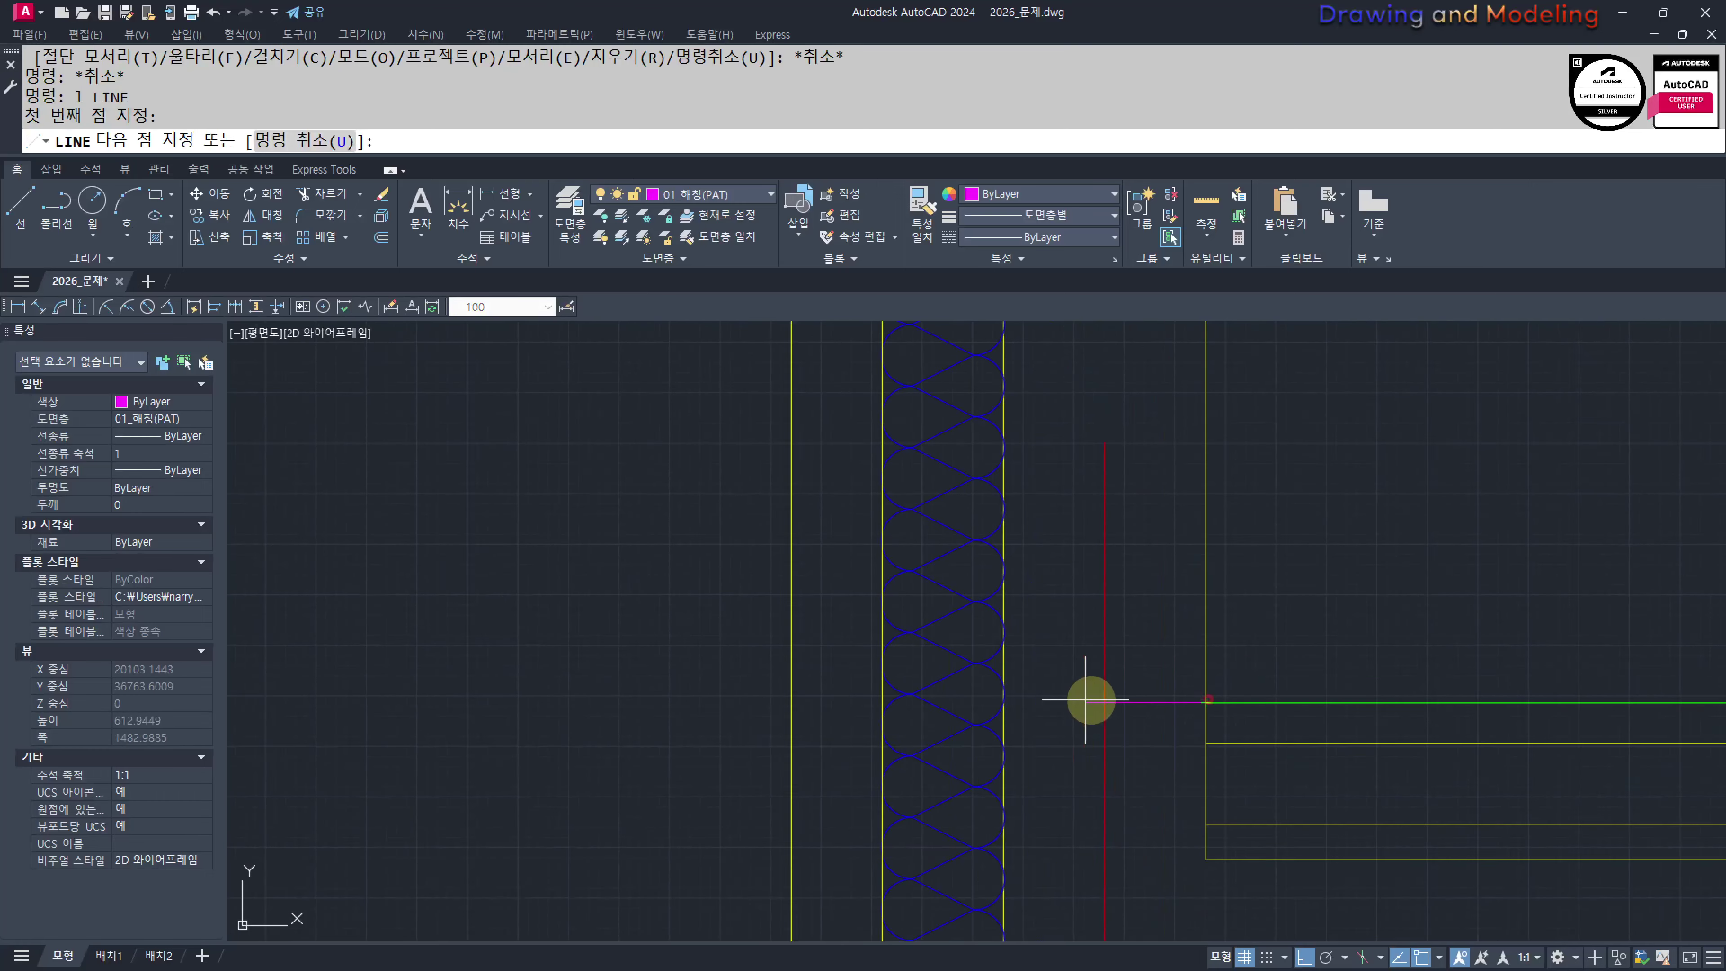
Draw a horizontal line from the wall's inner face at the floor finish level to the insulation's inner edge
click(1004, 702)
key(Escape)
key(Escape)
Match the properties of the yellow wall line onto the new horizontal line across the wall
middle_drag(1253, 740, 1242, 787)
text(mm)
key(space)
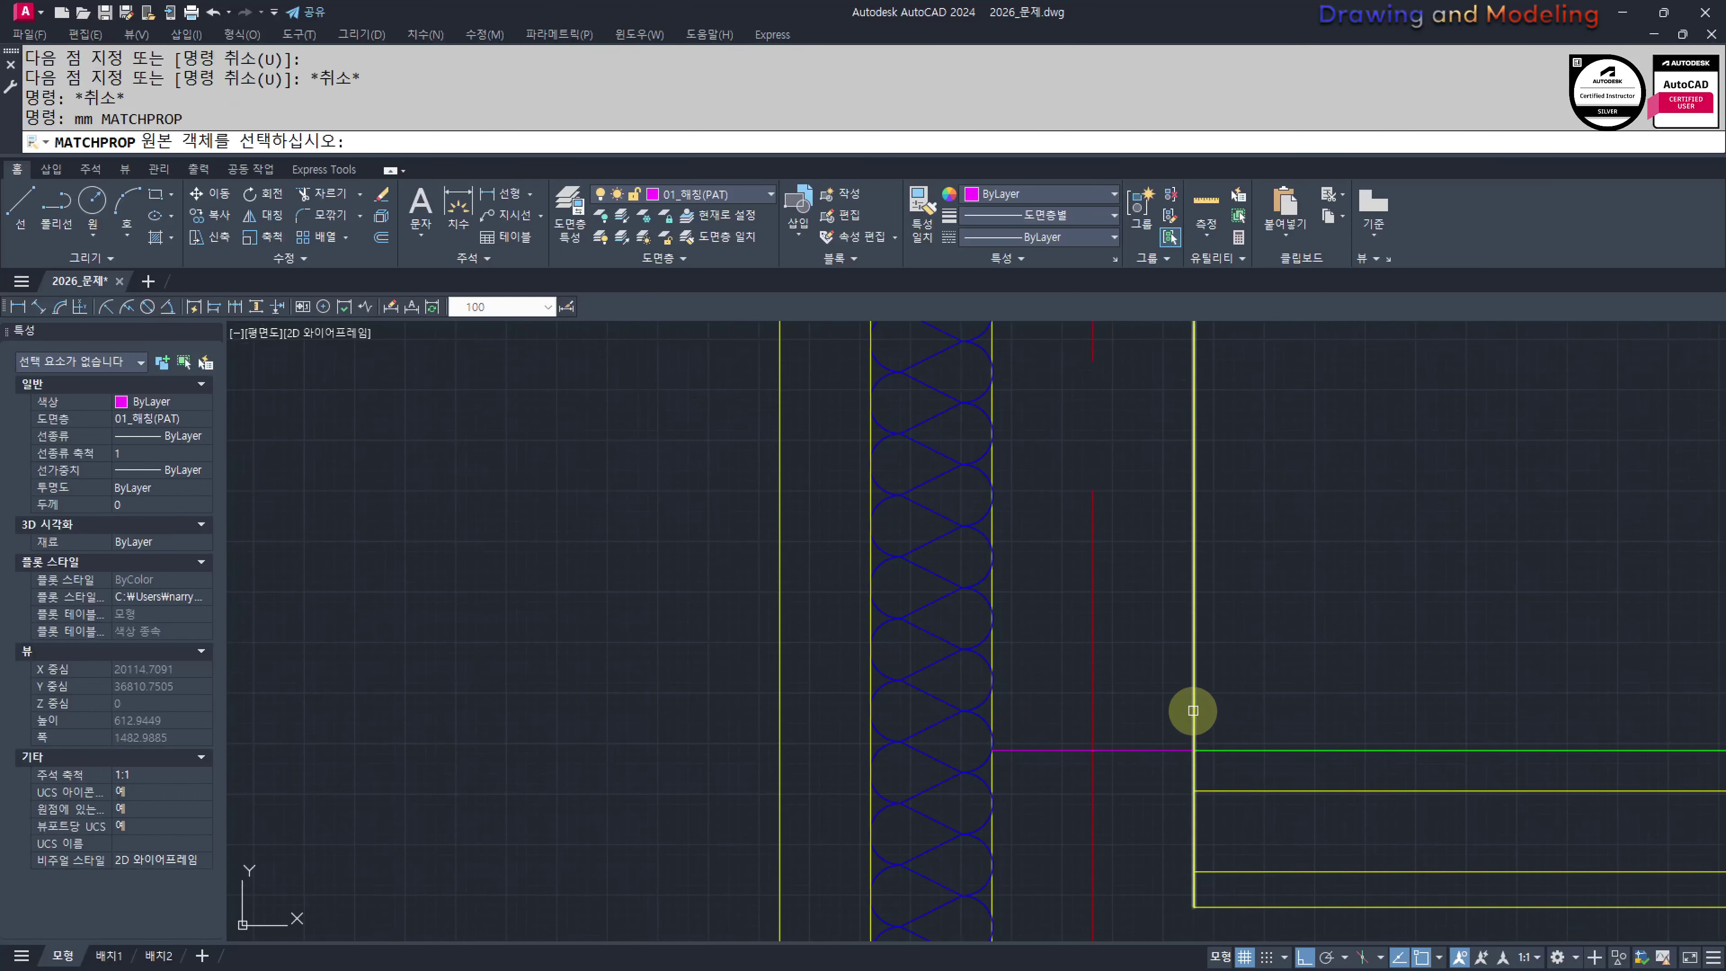
click(1193, 709)
click(1182, 714)
key(Escape)
key(Escape)
Offset the horizontal line across the wall at floor level 900 upward to mark the window sill
scroll(1203, 720, down, 5)
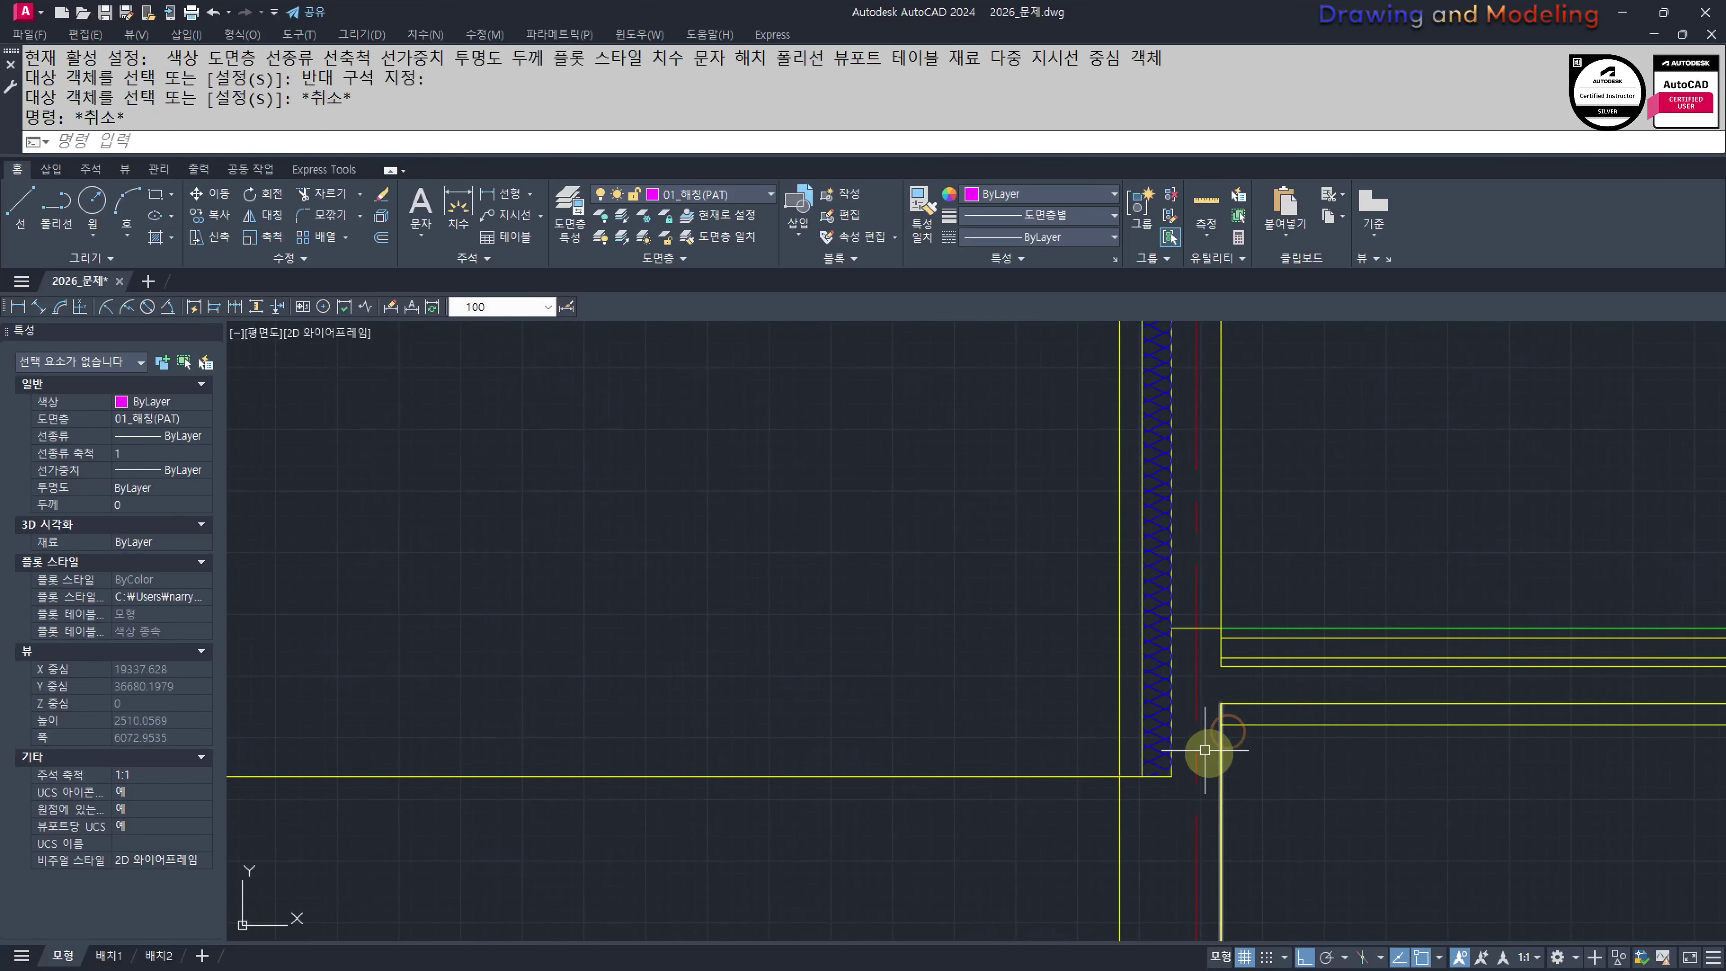
middle_drag(1085, 740, 1266, 785)
key(Escape)
key(Escape)
scroll(1172, 746, up, 2)
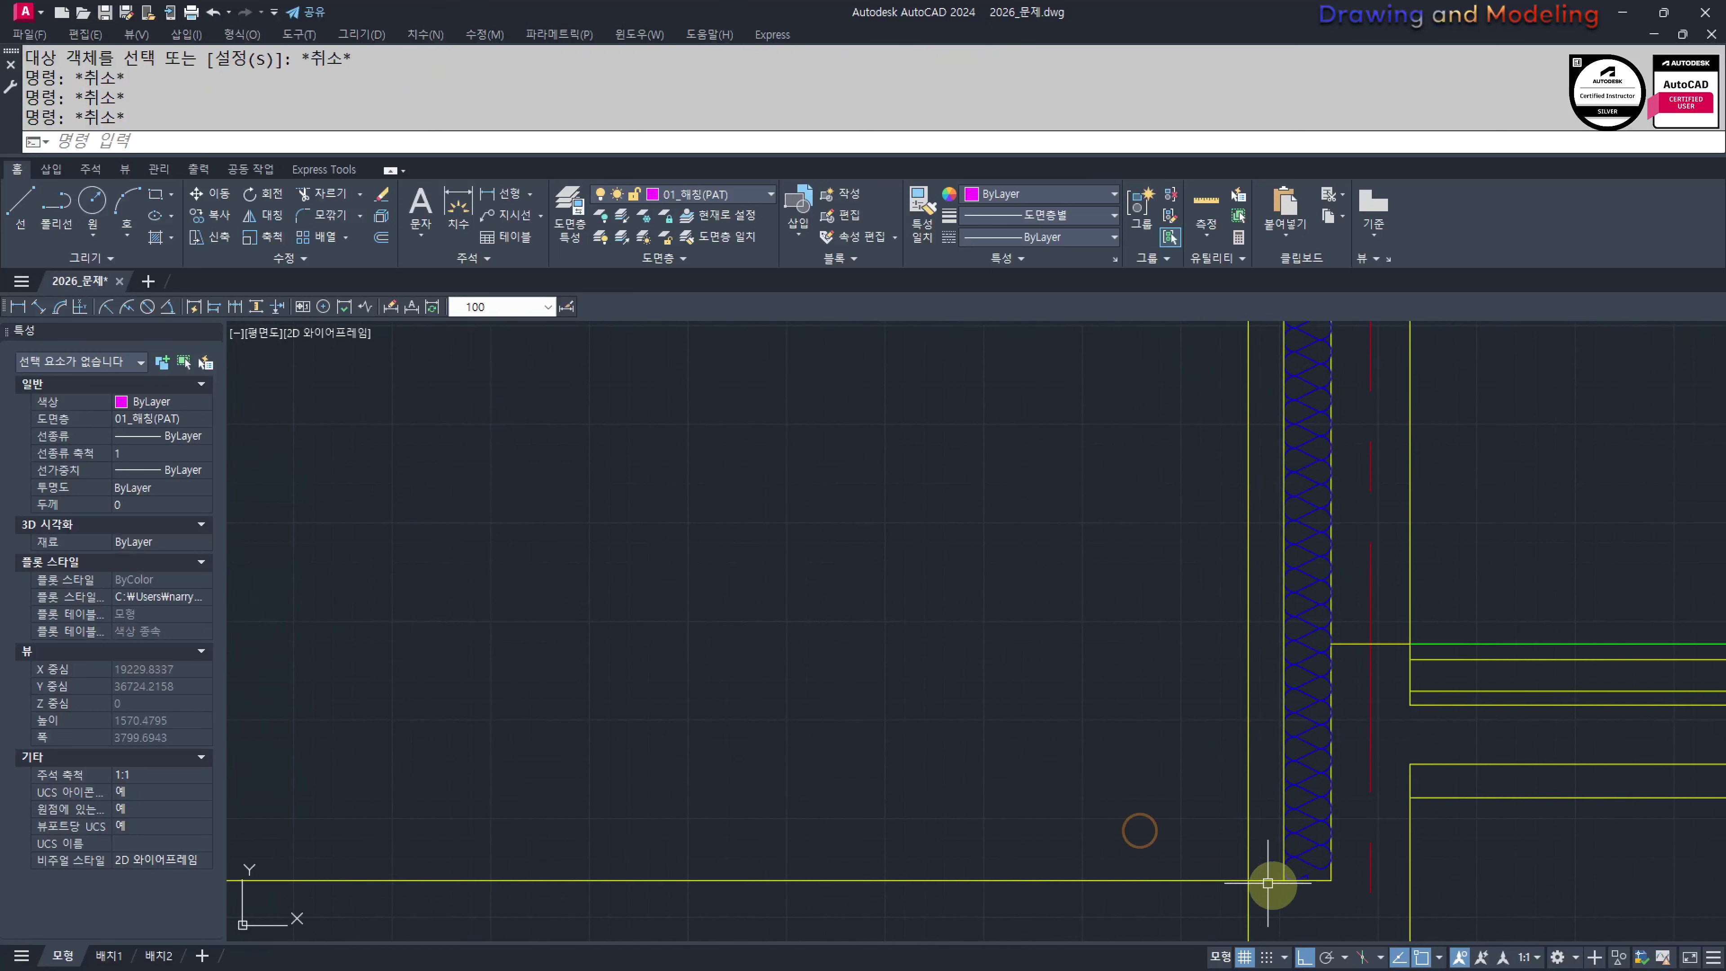
scroll(1223, 694, down, 4)
middle_drag(1217, 638, 1200, 849)
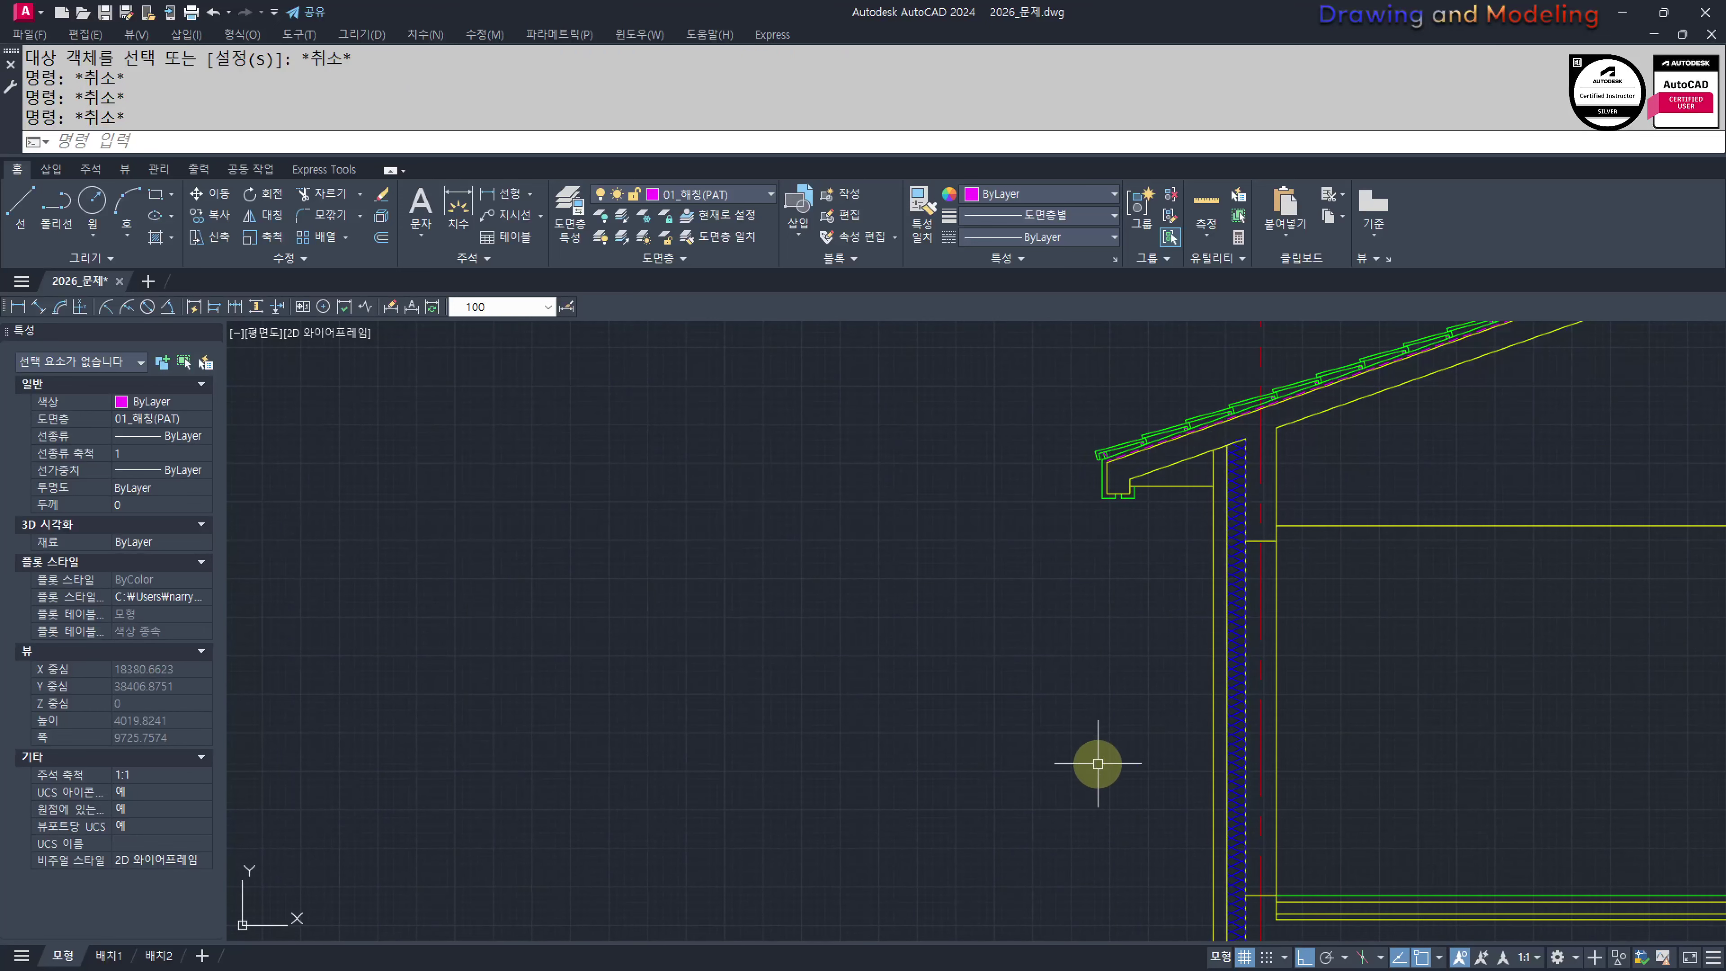
scroll(1232, 783, up, 1)
scroll(1148, 763, up, 1)
text(o)
key(Return)
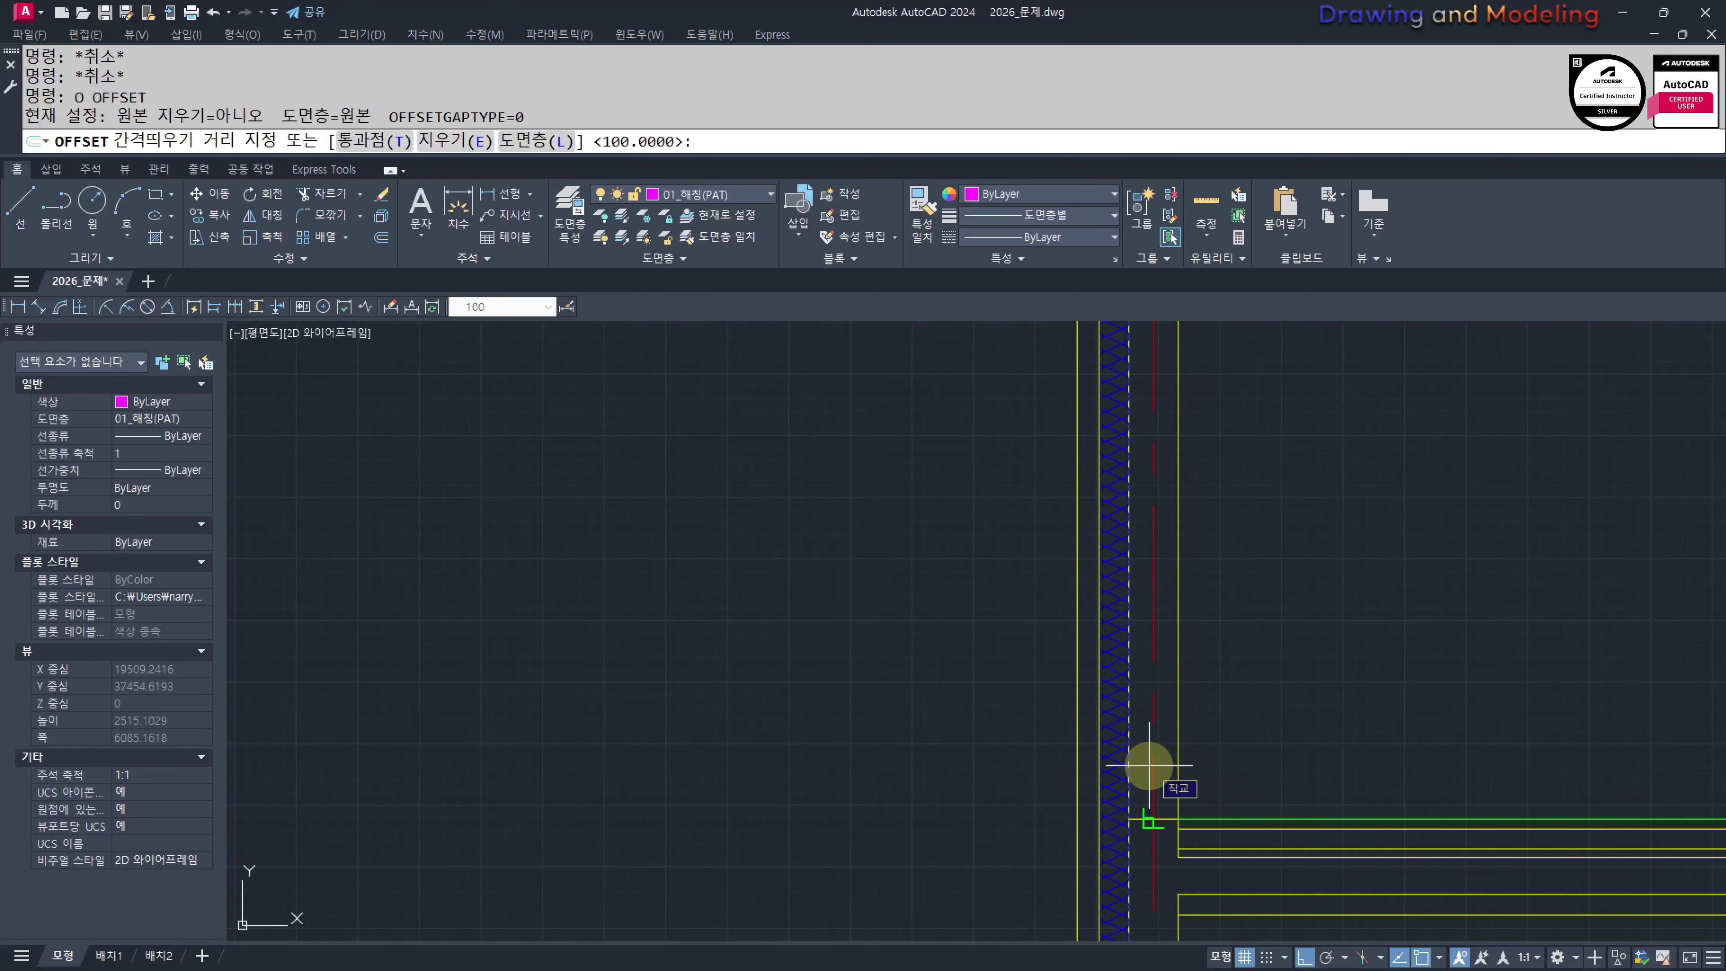
text(100)
key(Return)
key(Escape)
key(Return)
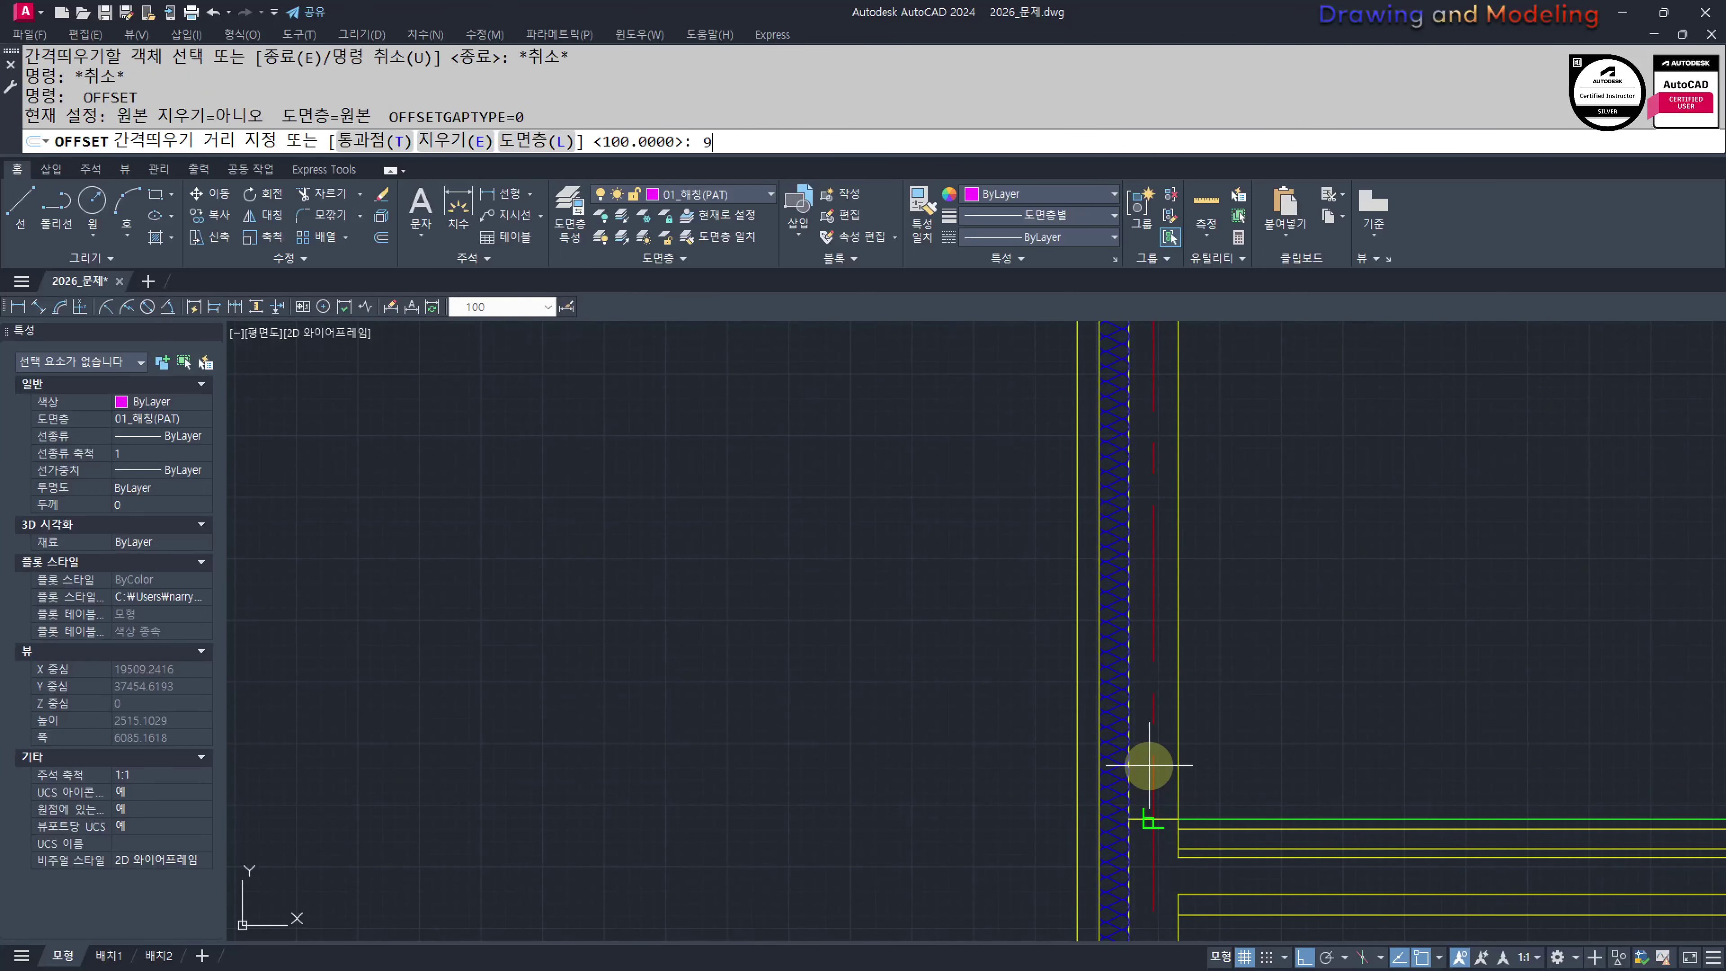
text(900)
key(Return)
scroll(1166, 835, up, 2)
click(1122, 810)
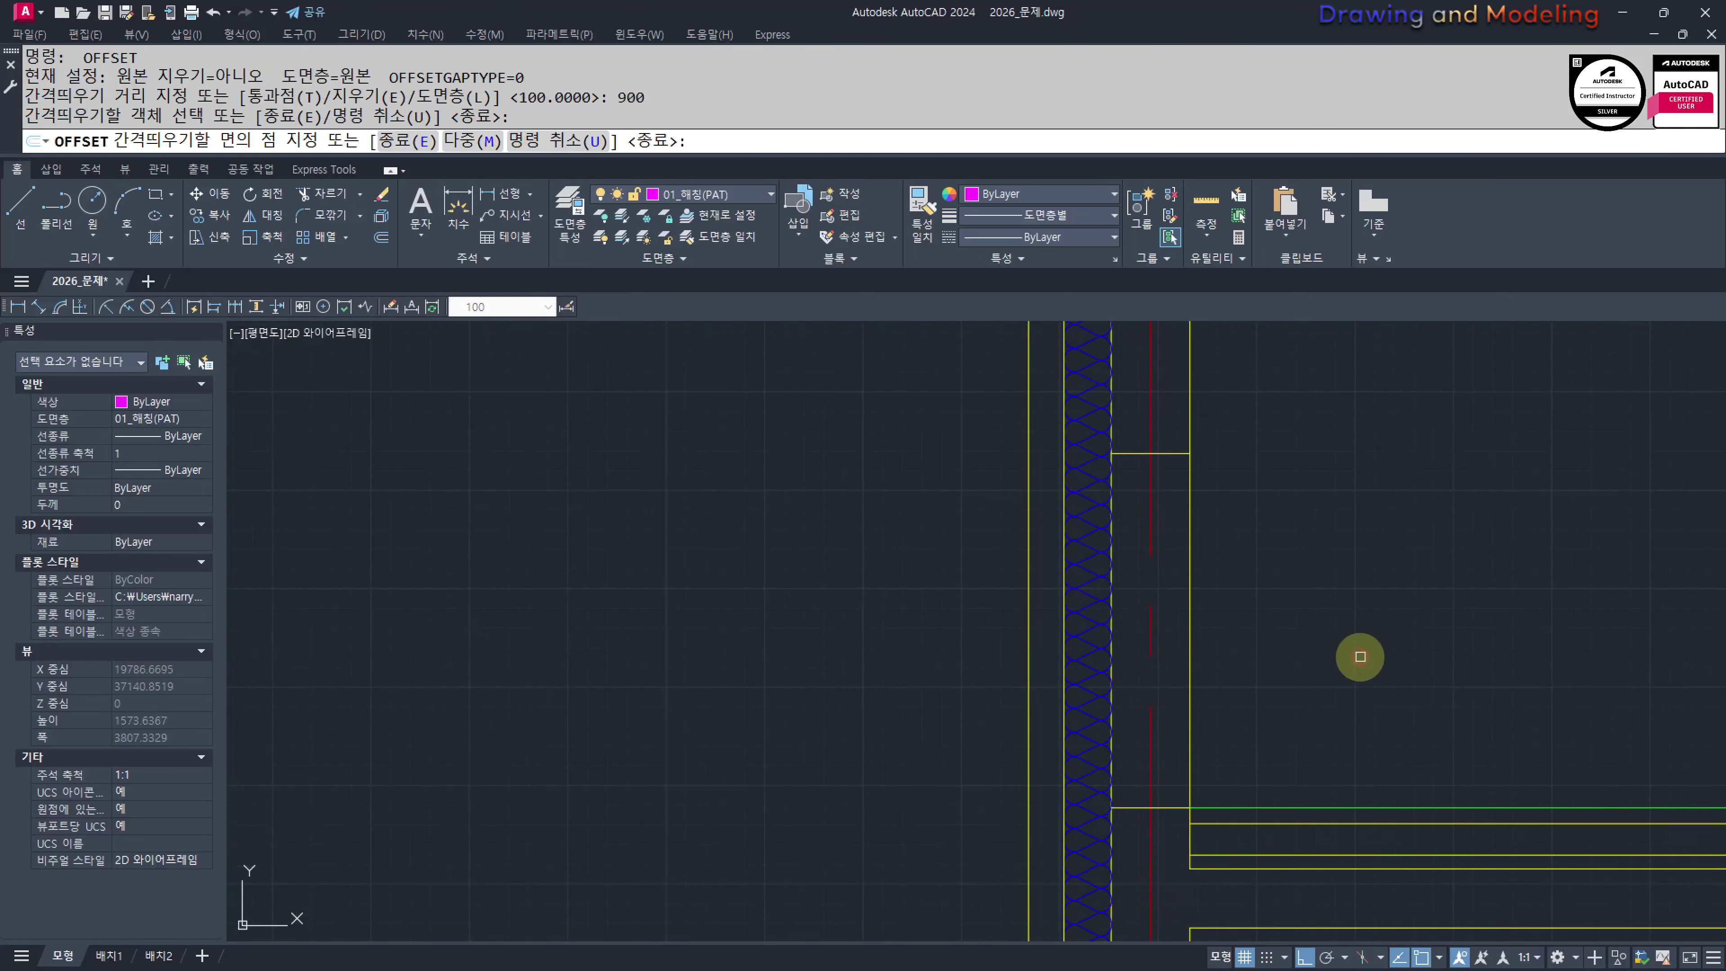
click(1359, 657)
key(Escape)
key(Escape)
Stretch the outer end of the sill line outward past the insulation and the wall's outer face
scroll(1305, 642, down, 1)
middle_drag(1197, 547, 1280, 753)
scroll(1281, 753, up, 2)
key(s)
key(Return)
drag(1271, 732, 1191, 649)
key(Return)
click(1546, 774)
click(1158, 740)
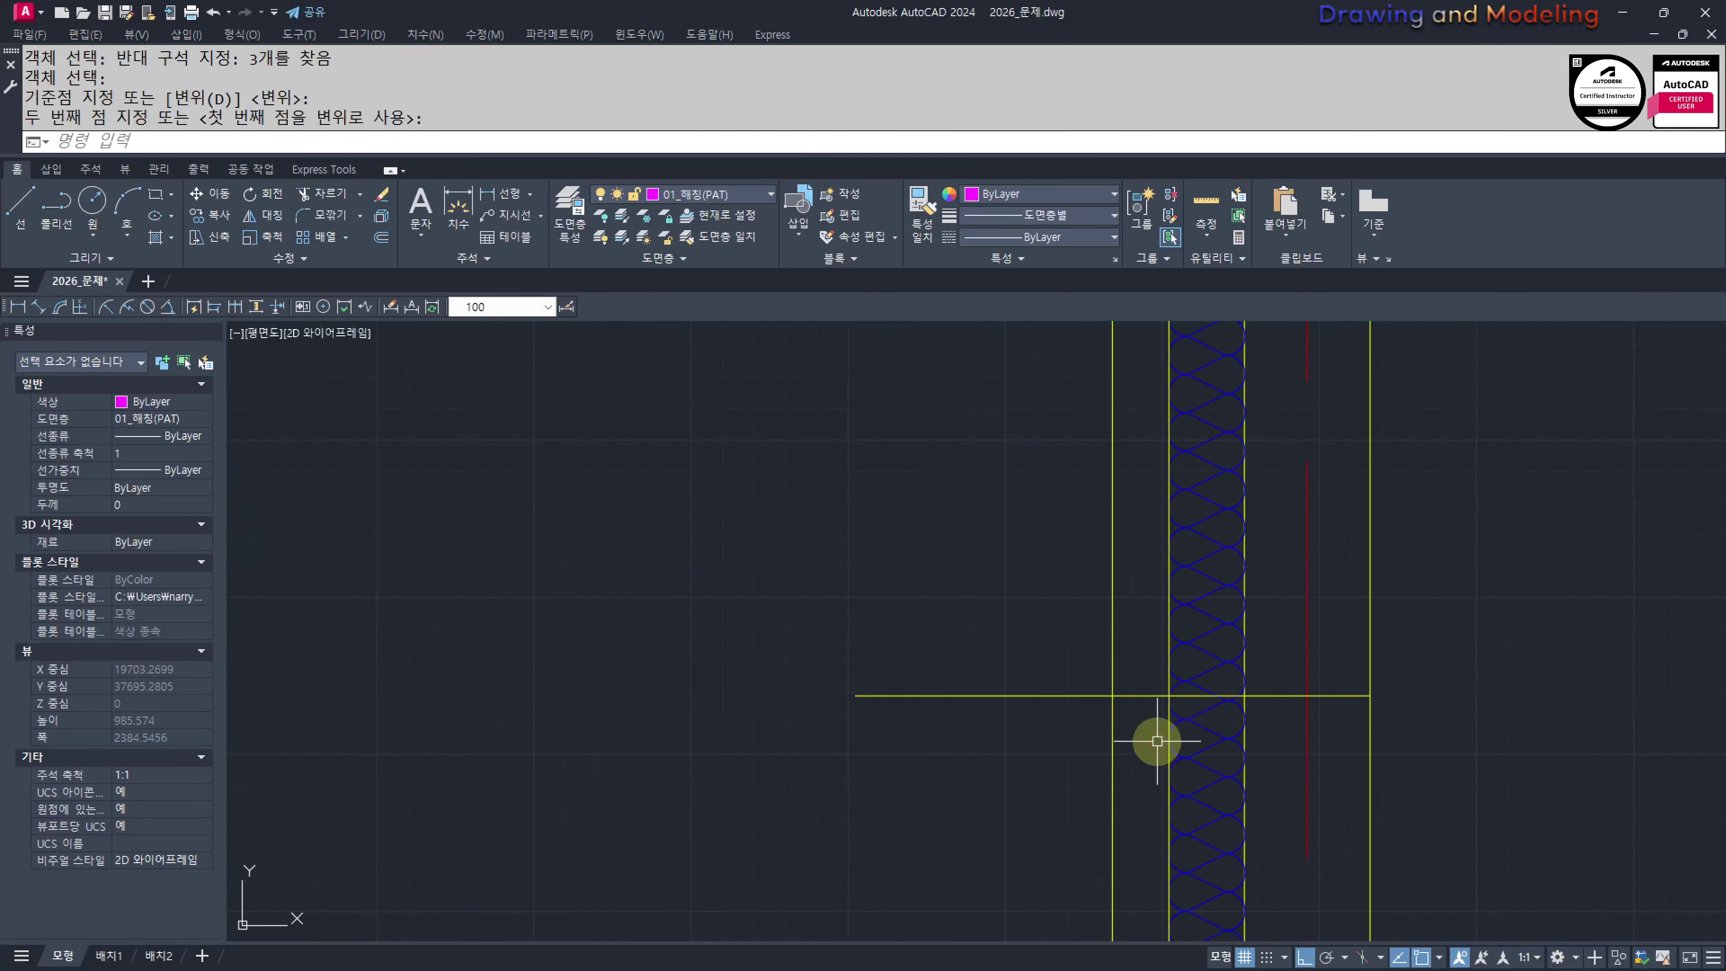
key(Escape)
key(Escape)
scroll(991, 731, down, 3)
middle_drag(1028, 725, 1076, 774)
middle_drag(1110, 613, 1119, 642)
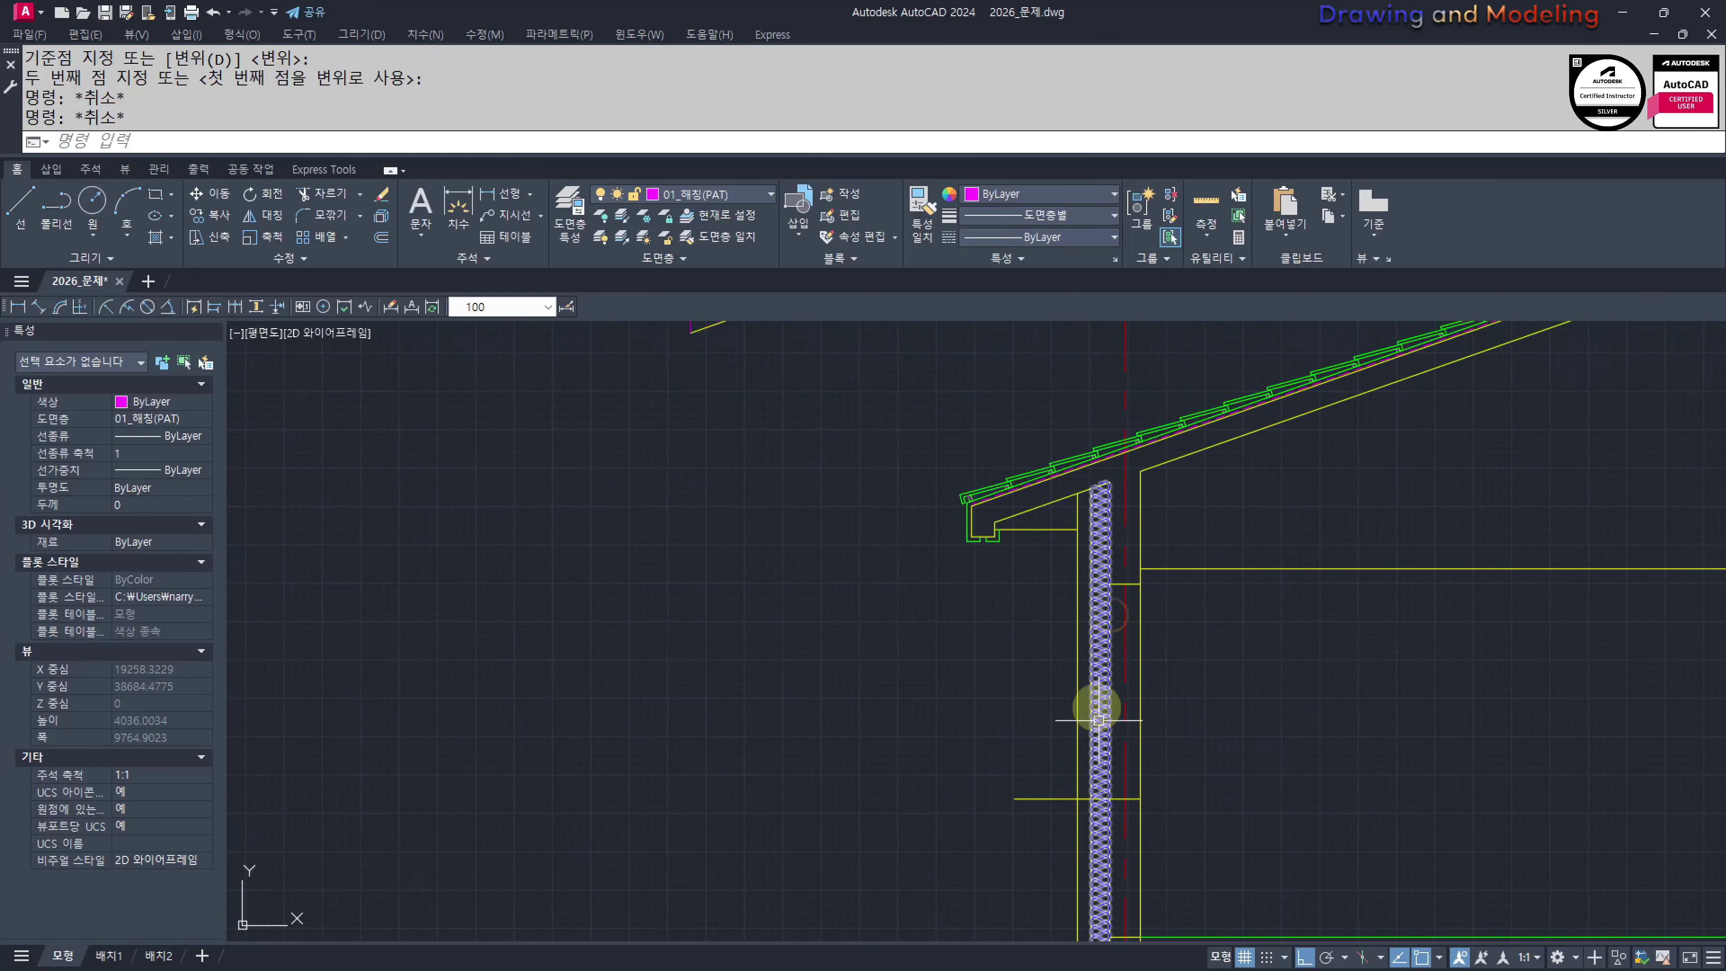
scroll(1202, 713, down, 3)
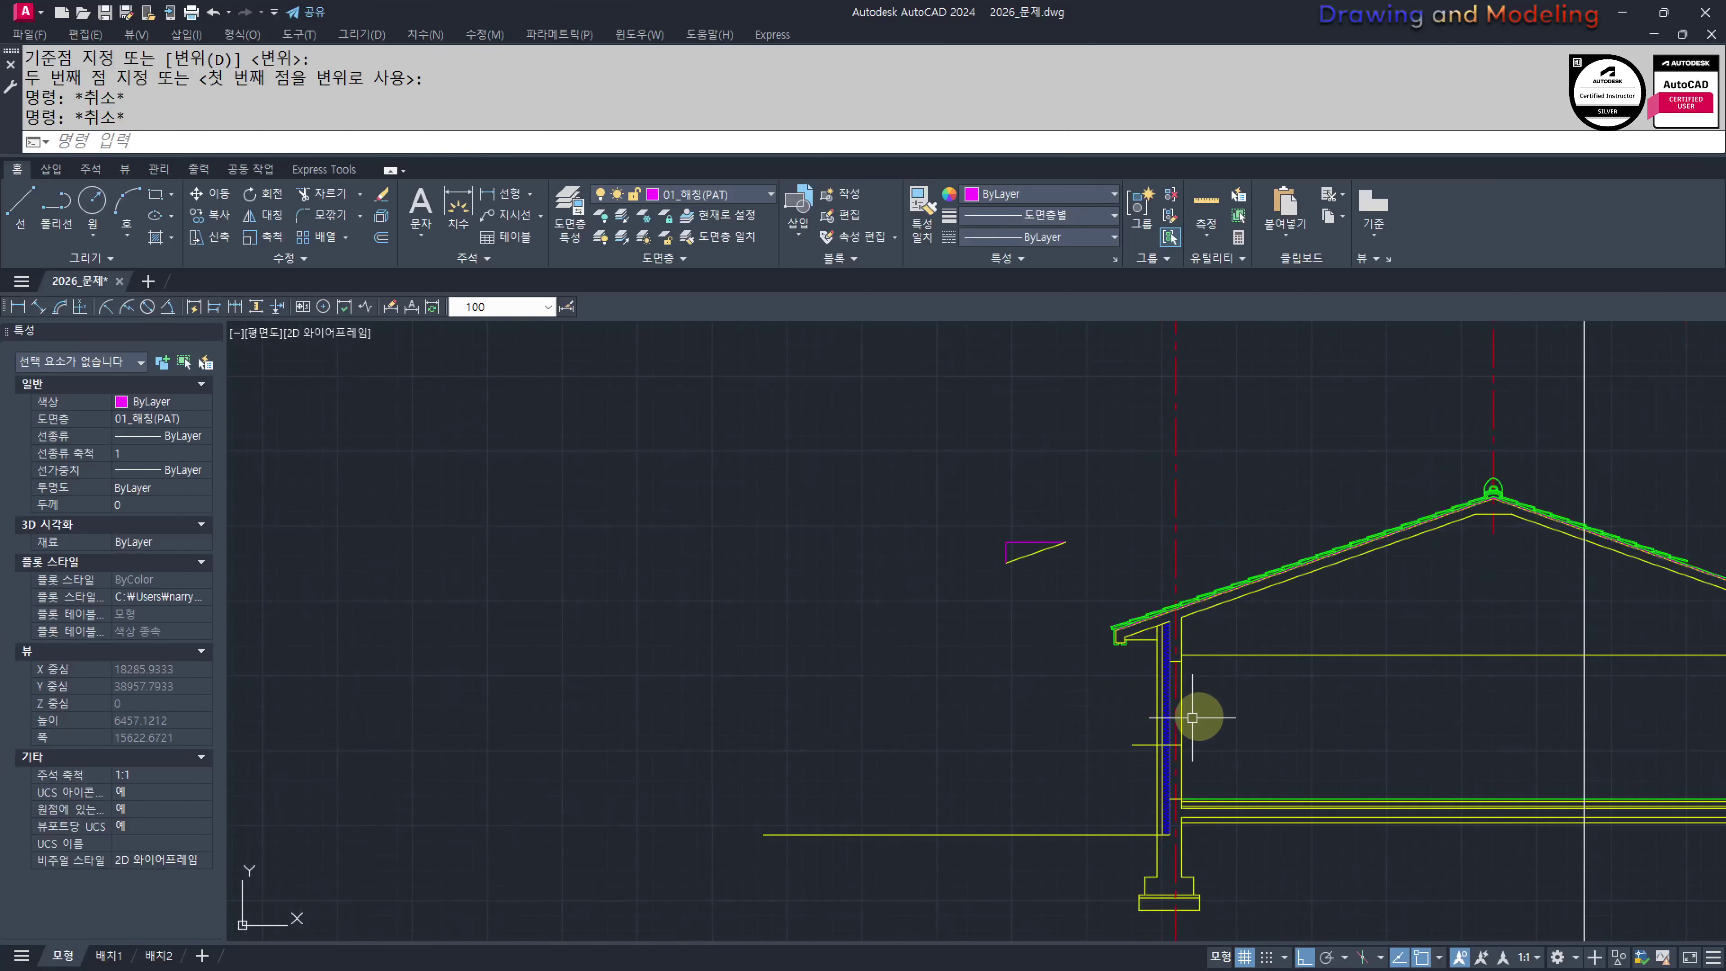
scroll(1184, 572, up, 3)
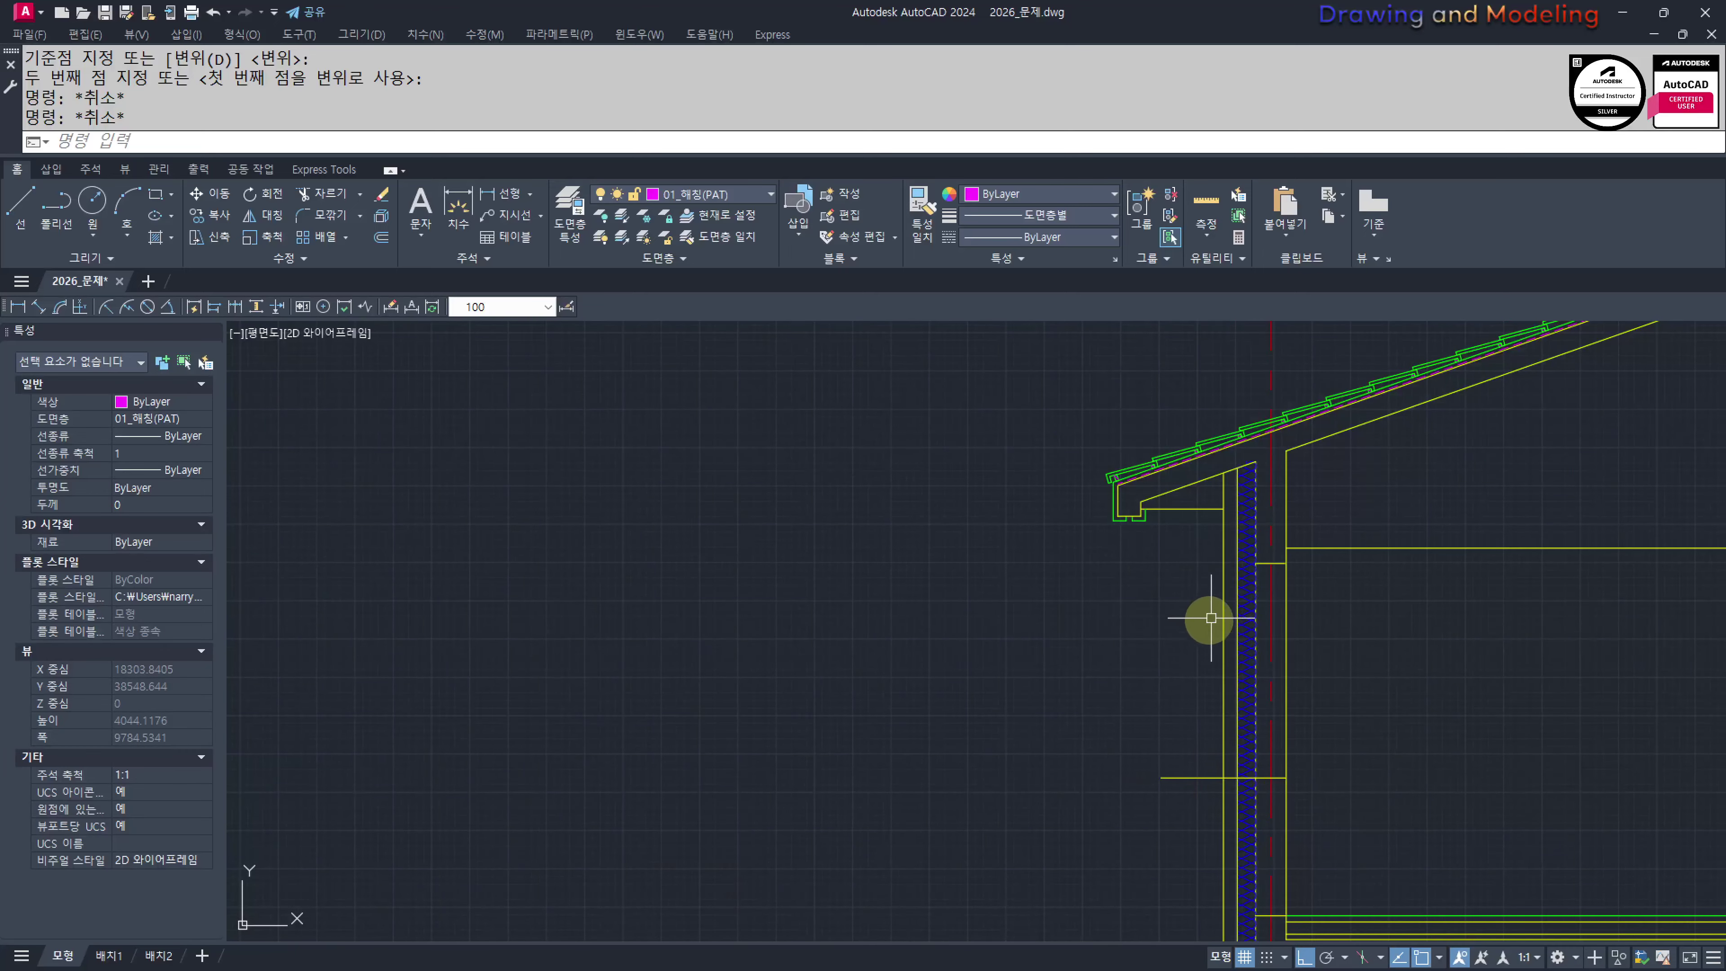
scroll(1231, 593, up, 4)
key(Escape)
key(Escape)
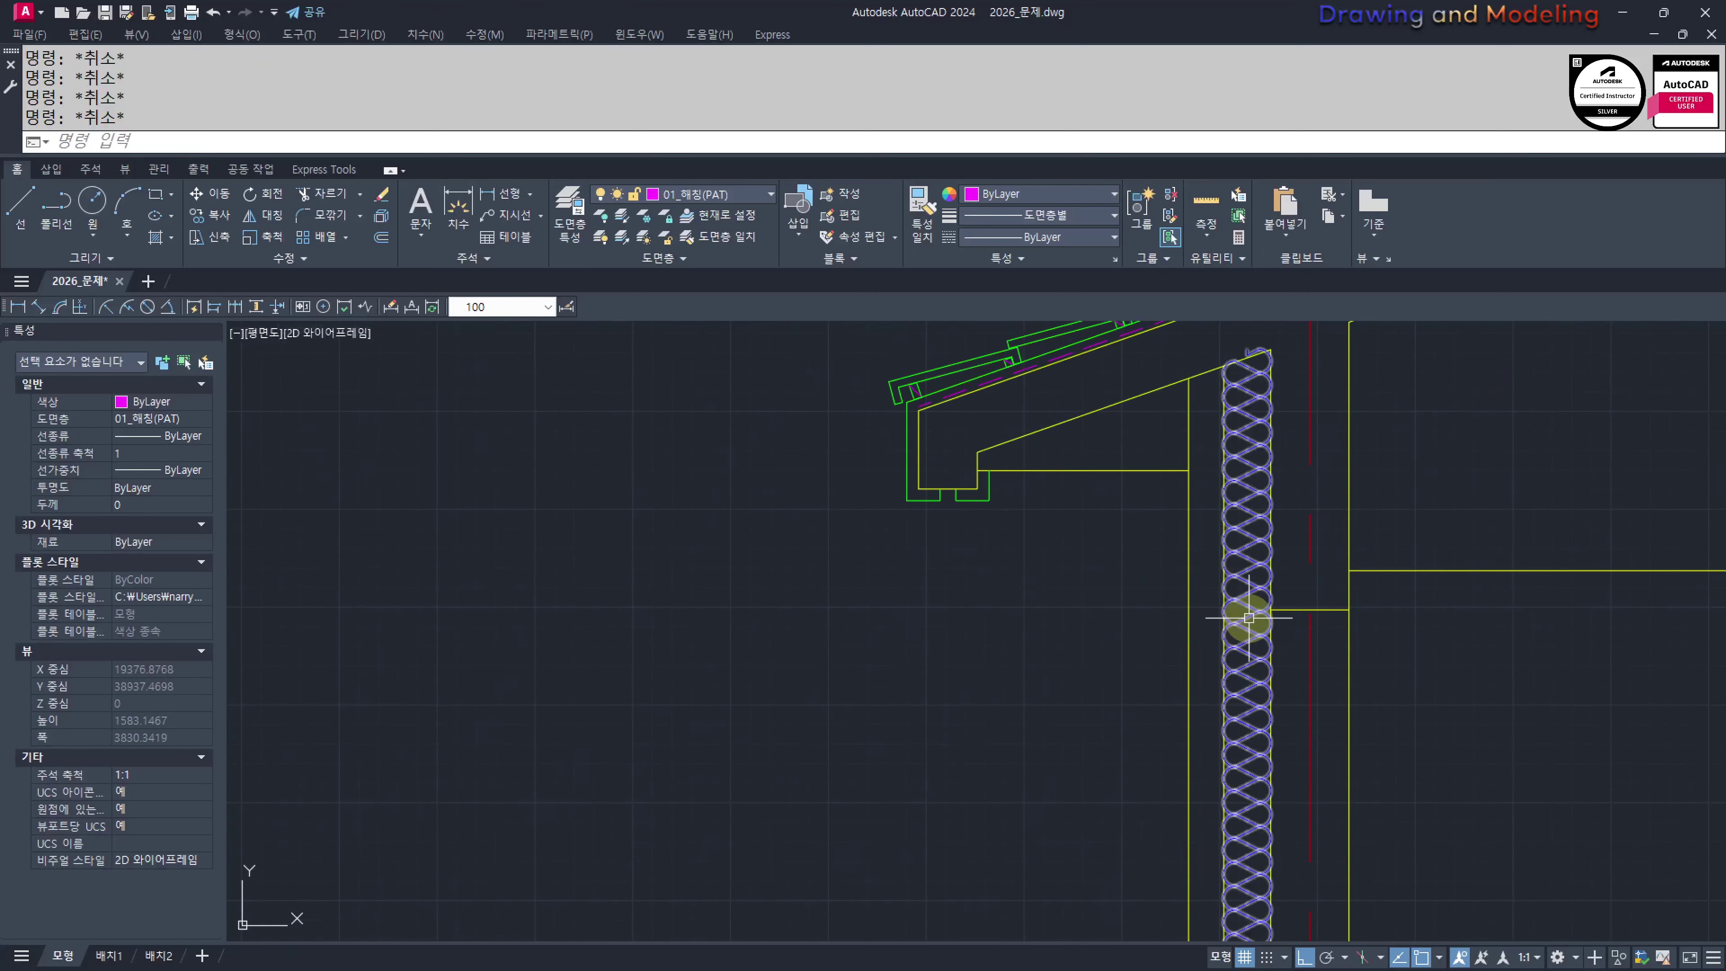
text(s)
key(Return)
click(1271, 611)
click(1269, 627)
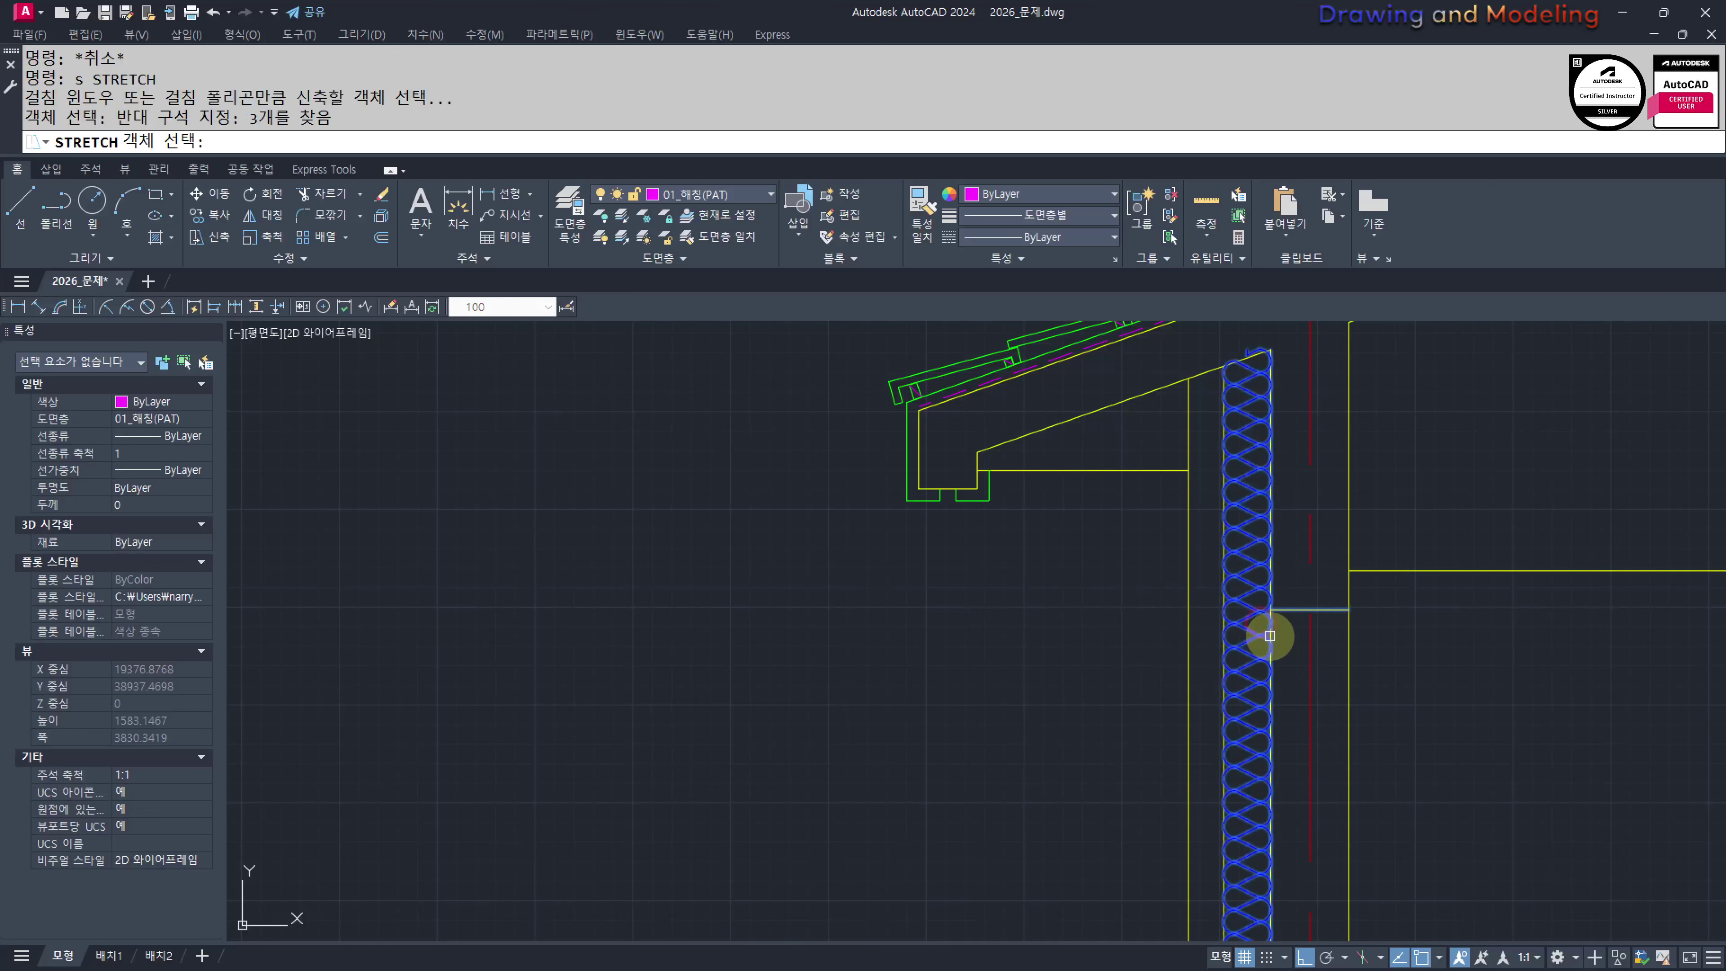
key(Escape)
key(Escape)
Draw a 190 by 90 rectangle outside the wall, below the eave
middle_drag(1010, 628, 1057, 680)
click(1068, 718)
text(@)
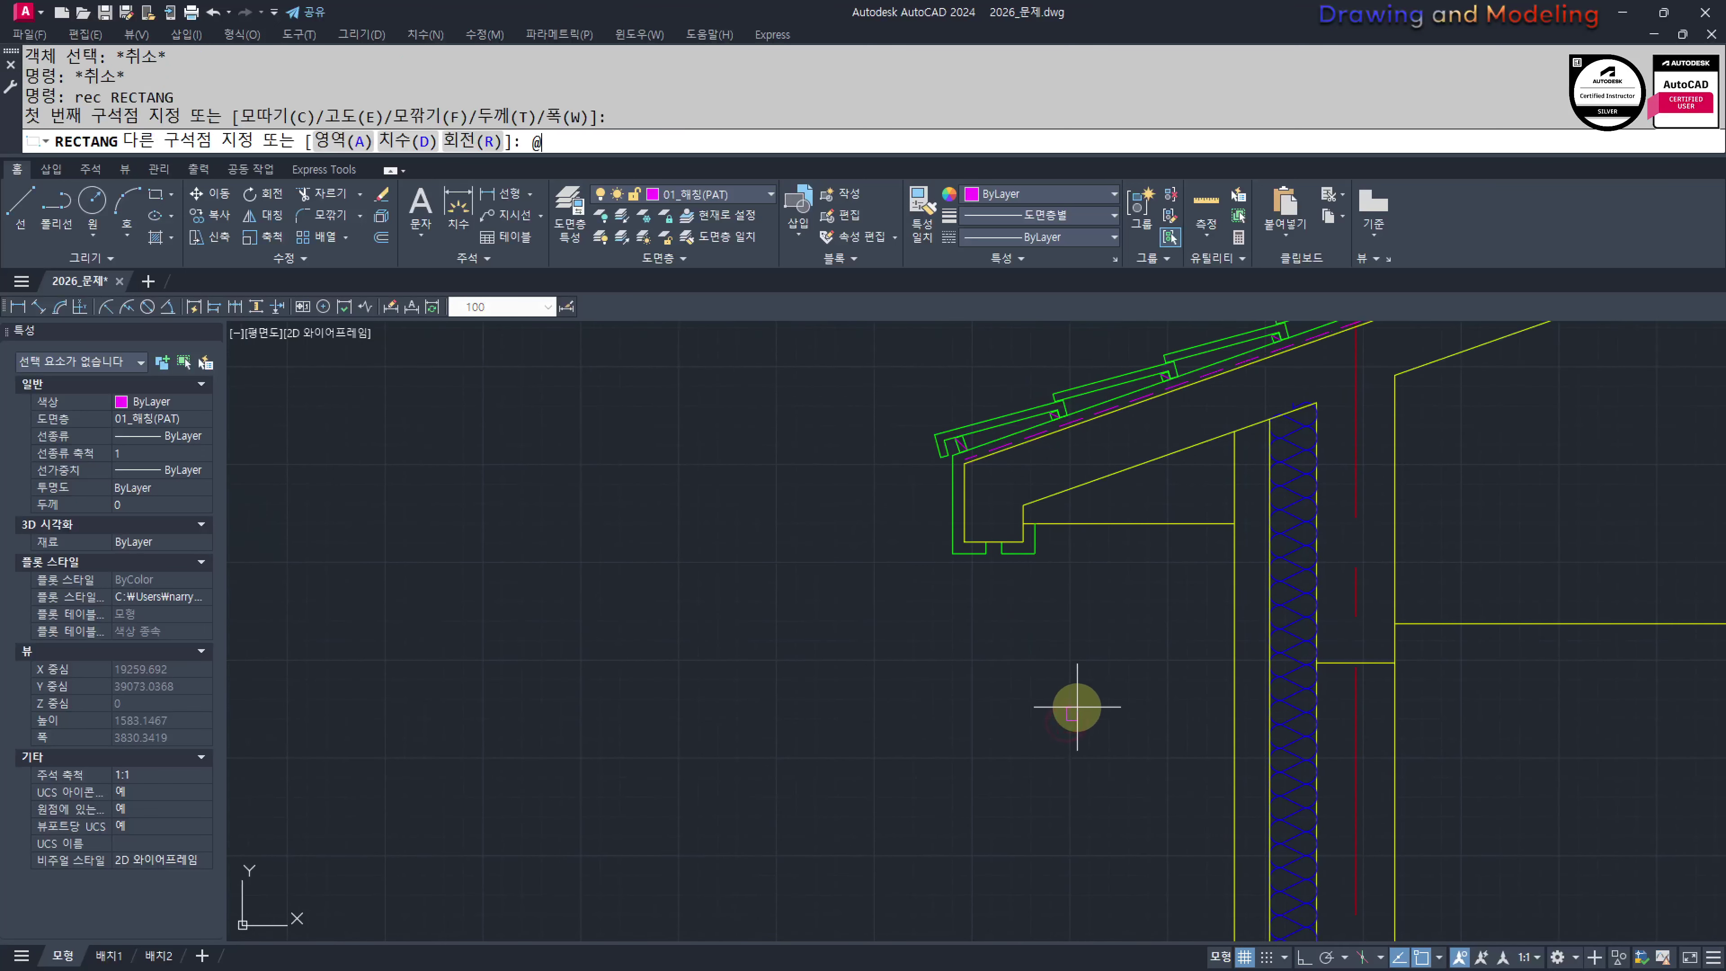
text(190,90)
key(Return)
key(Escape)
key(Escape)
Match the properties of the yellow eave soffit line onto the new rectangle
mouse_move(1205, 715)
middle_down()
mouse_move(1232, 694)
mouse_move(1201, 718)
middle_up()
text(mm)
key(Return)
click(1185, 499)
click(1152, 681)
click(1132, 718)
key(Escape)
key(Escape)
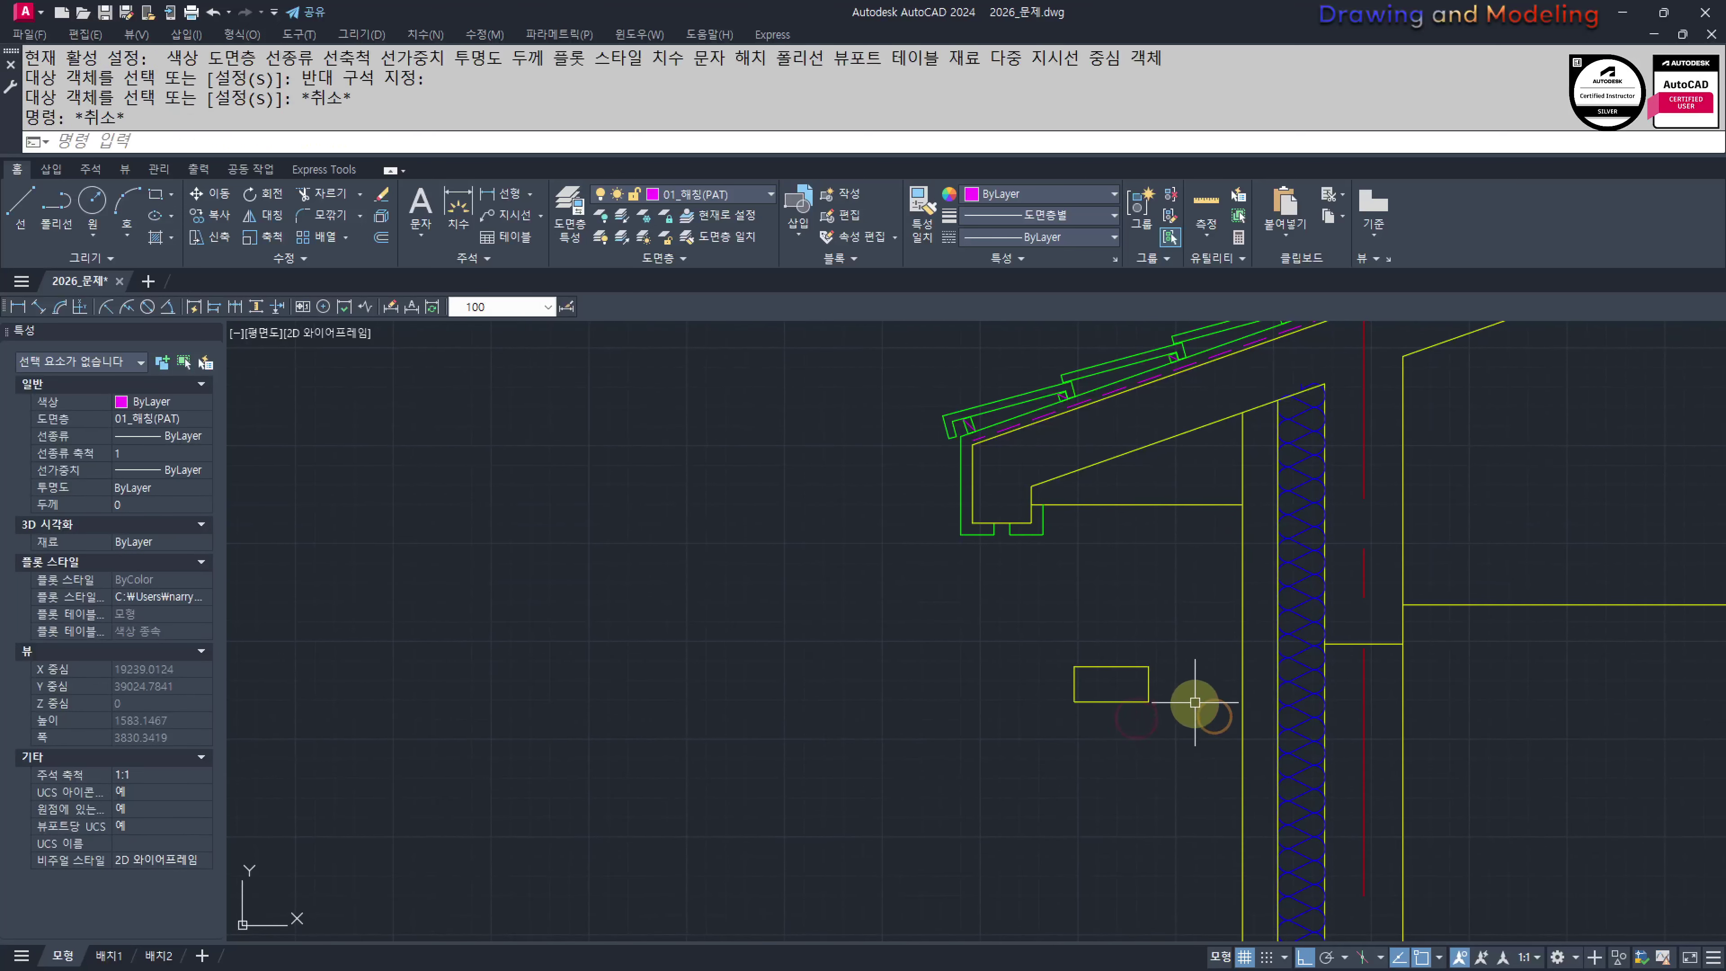
Move the rectangle by its inner lower corner to the outer end of the window head line at the insulation
text(m)
key(Return)
click(1207, 622)
key(Return)
click(1148, 701)
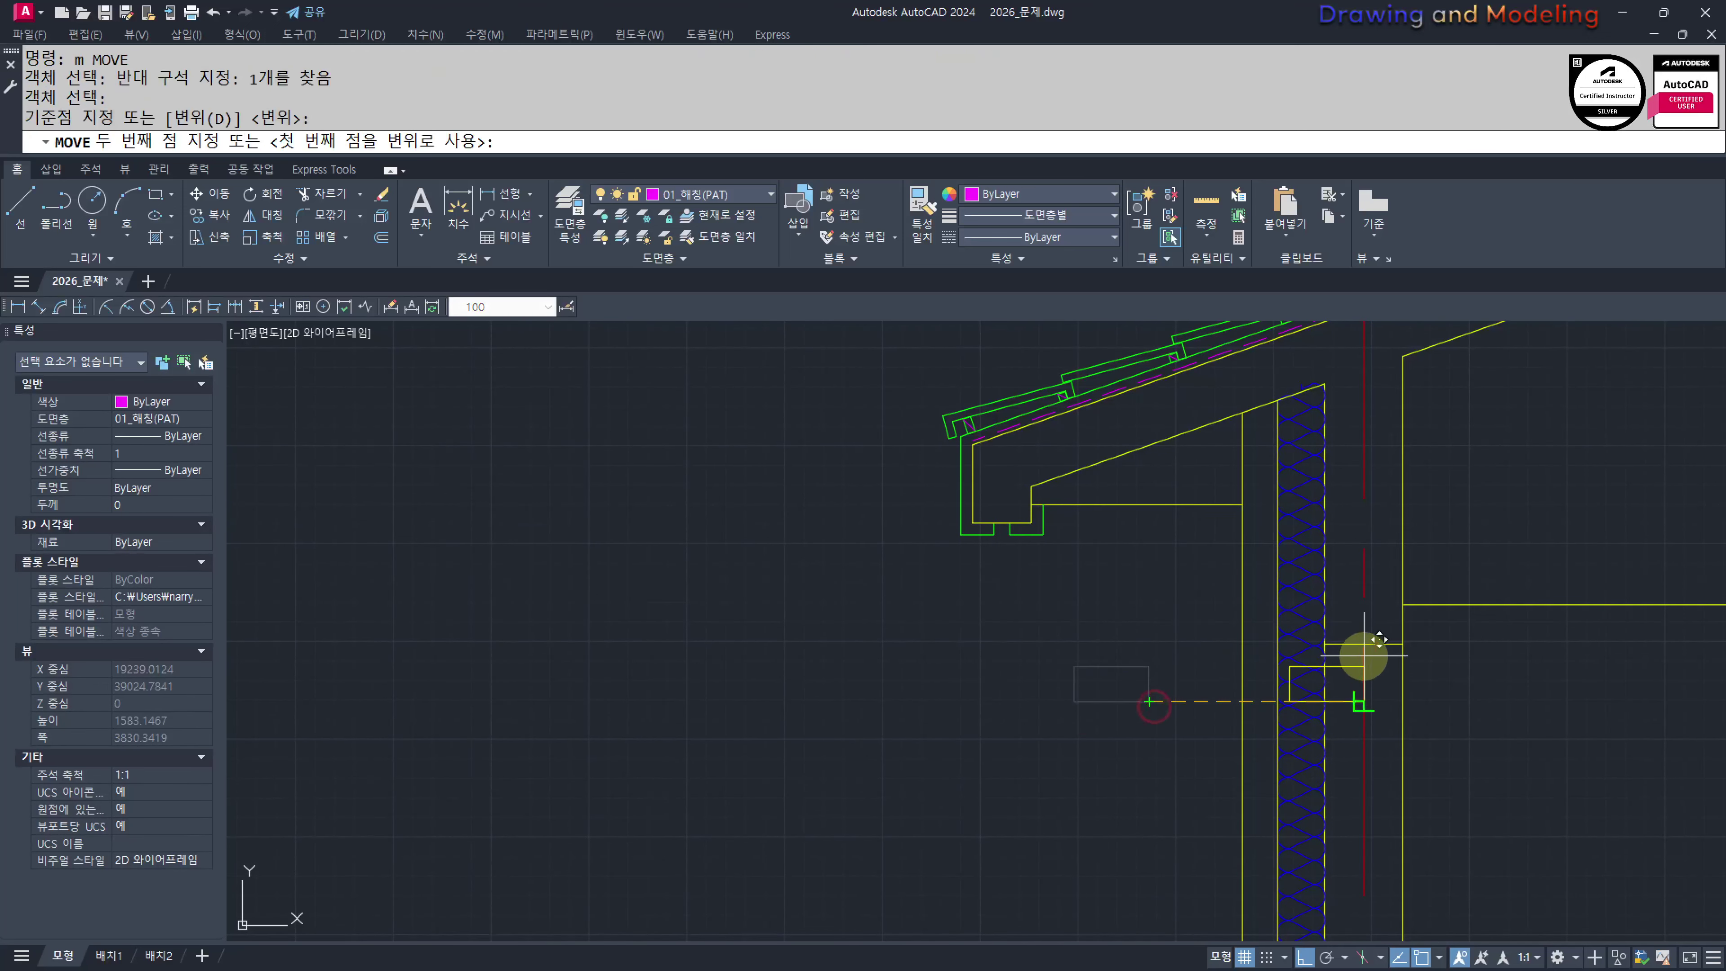
click(1323, 642)
key(Escape)
key(Escape)
scroll(1238, 619, up, 6)
click(1292, 724)
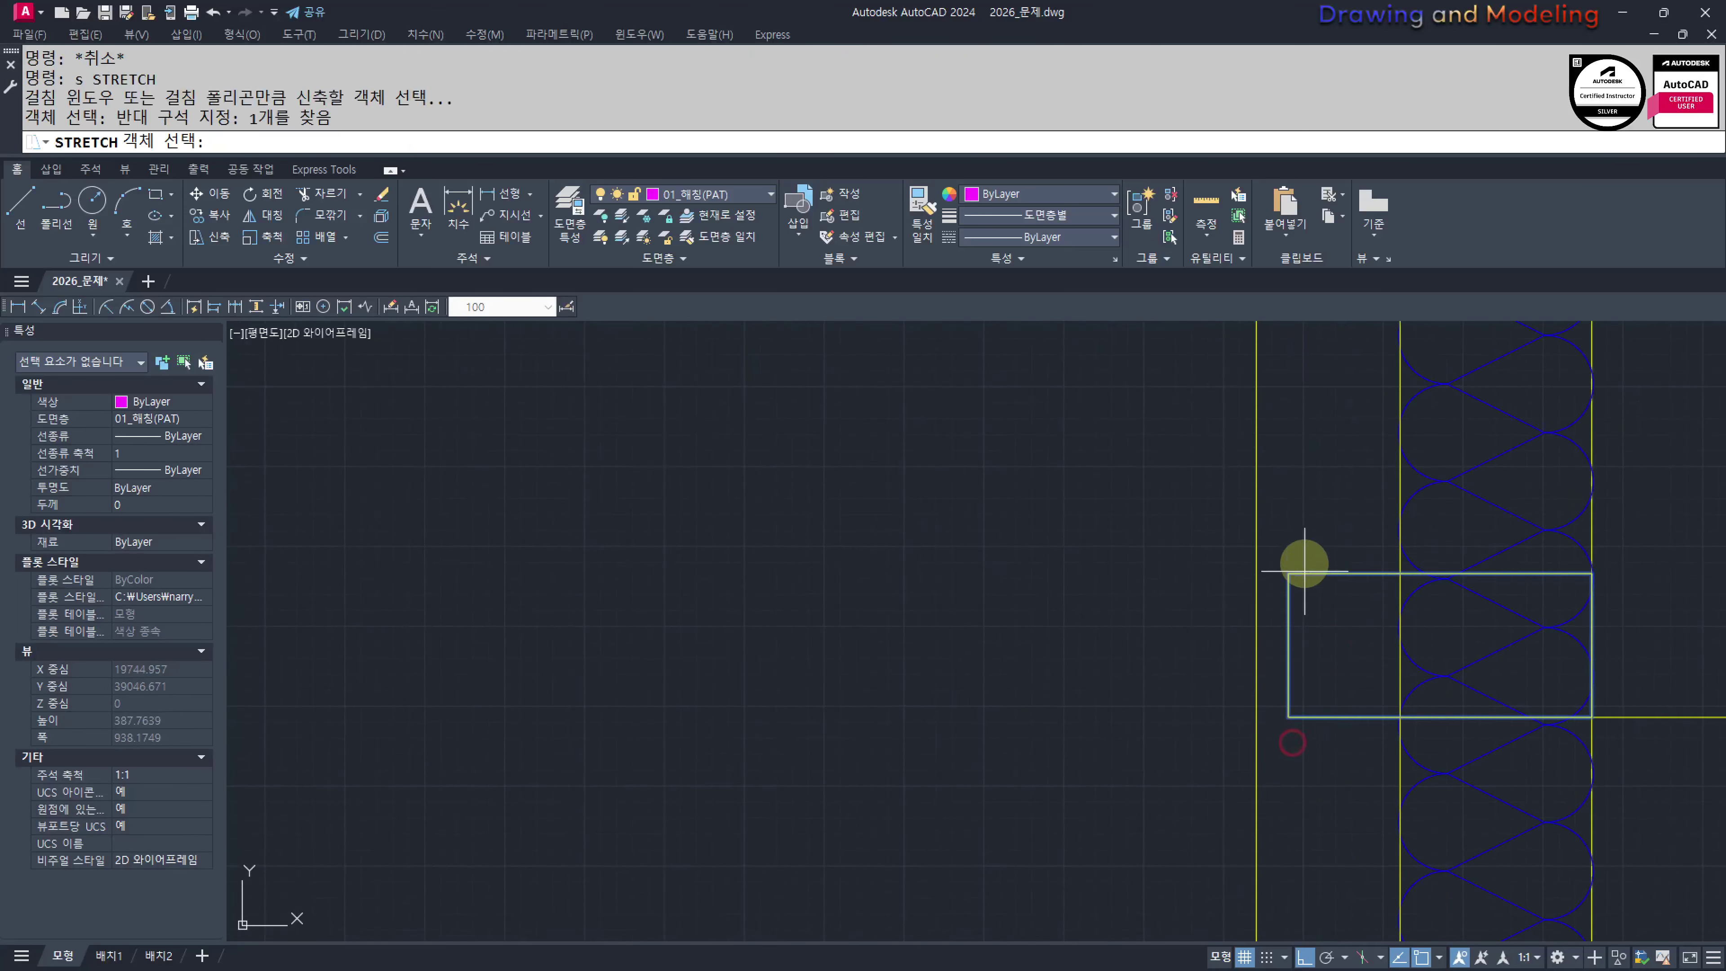
key(Return)
key(Escape)
key(Escape)
Stretch the rectangle's outer edge to the wall's outer face
text(s)
key(Return)
click(1301, 530)
click(1288, 742)
key(Return)
click(1288, 716)
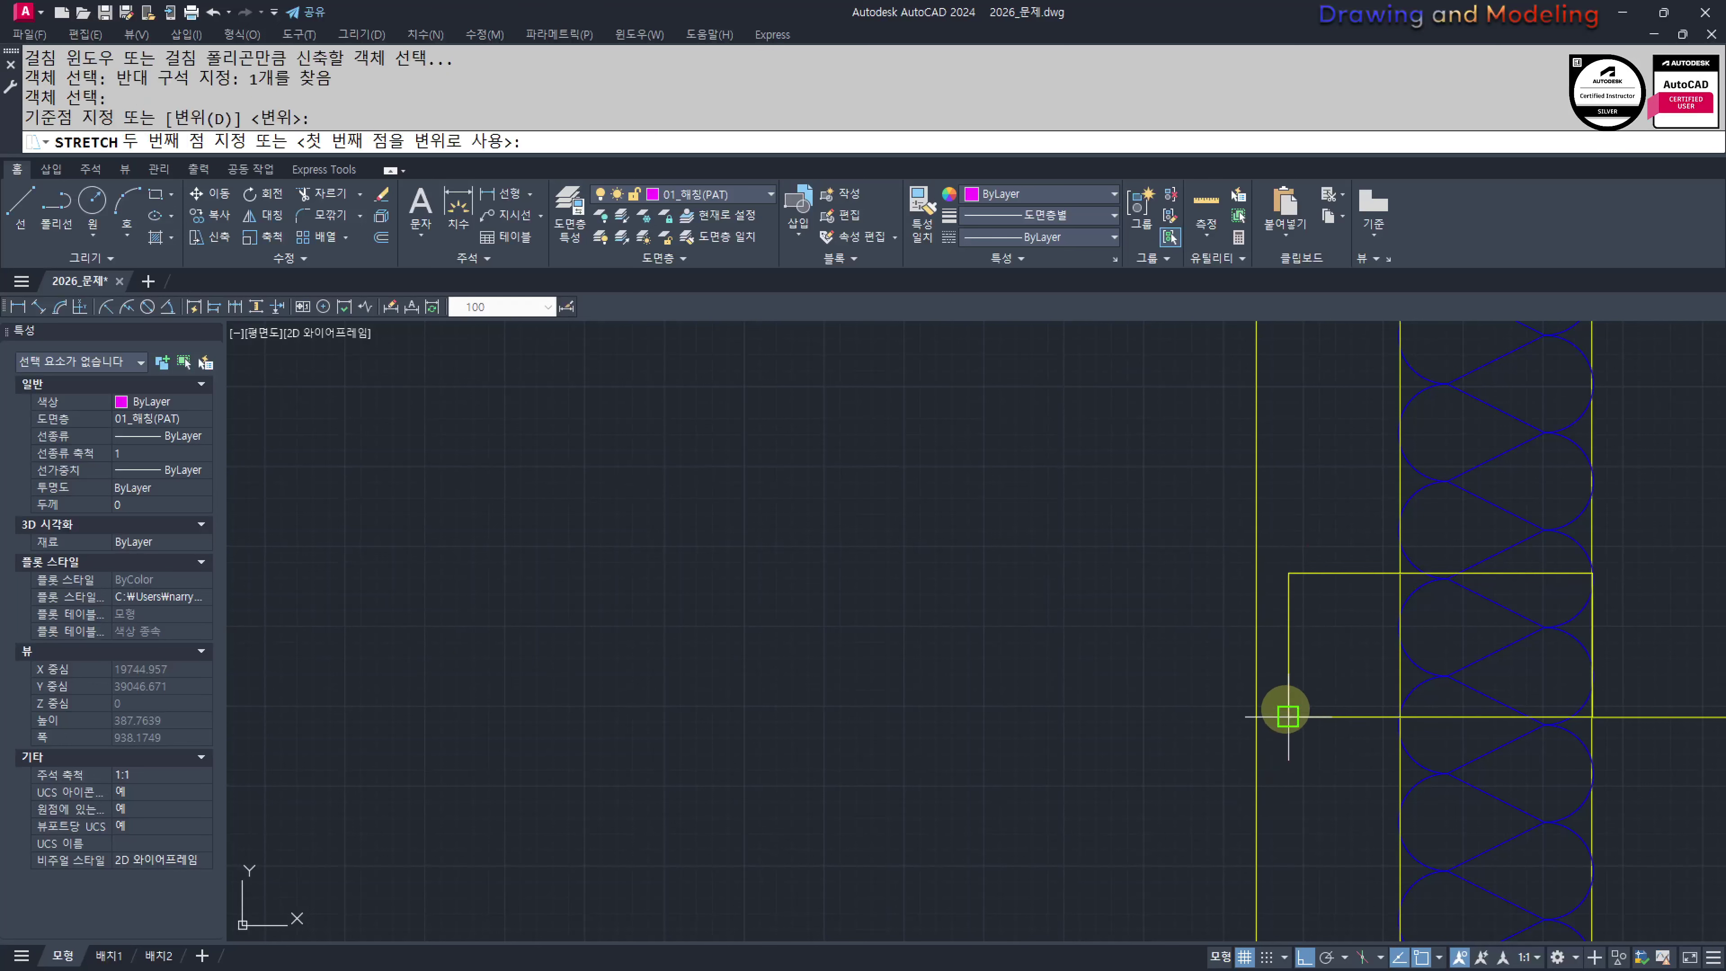
click(1256, 716)
key(Escape)
key(Escape)
Trim the insulation hatch and the wall line running through the rectangle at the window head
middle_drag(1417, 736, 1135, 603)
text(tr)
key(Return)
click(1071, 602)
click(1042, 545)
key(Return)
click(1251, 627)
click(1080, 663)
key(Escape)
key(Escape)
scroll(1127, 622, down, 2)
scroll(1177, 655, down, 3)
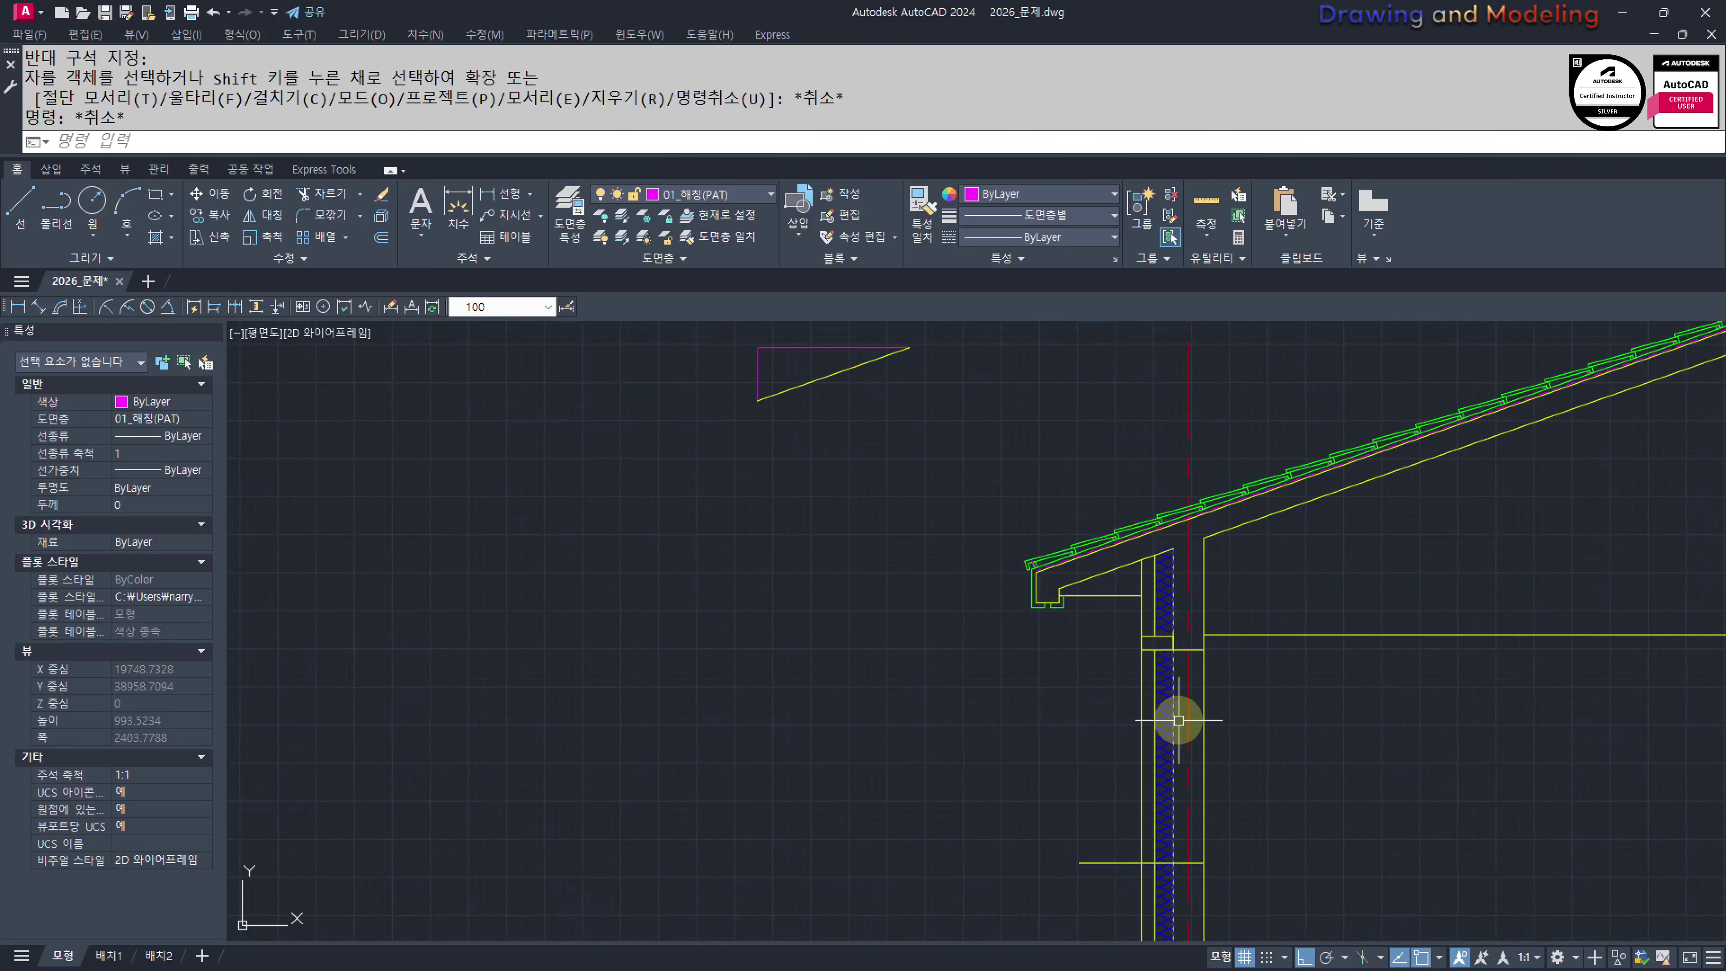
key(Escape)
key(Escape)
scroll(1156, 747, up, 3)
scroll(1221, 629, down, 2)
scroll(1188, 435, up, 3)
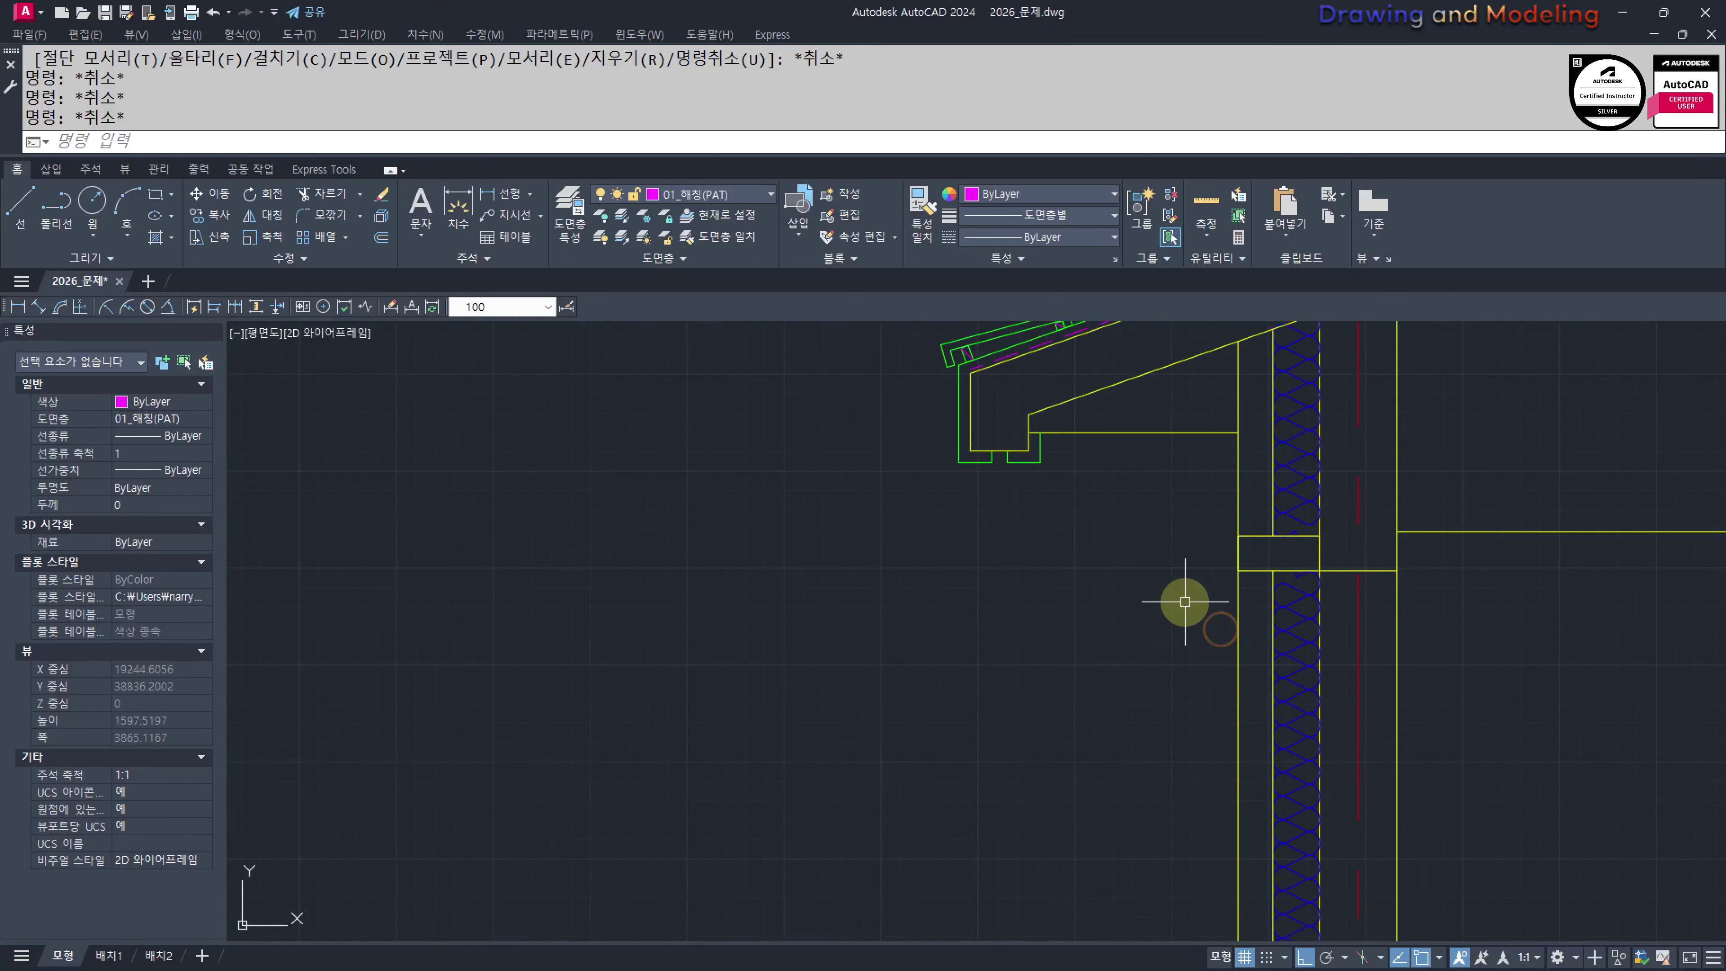
click(1186, 601)
click(1337, 501)
scroll(1254, 559, up, 3)
text(cc)
key(Return)
click(1205, 500)
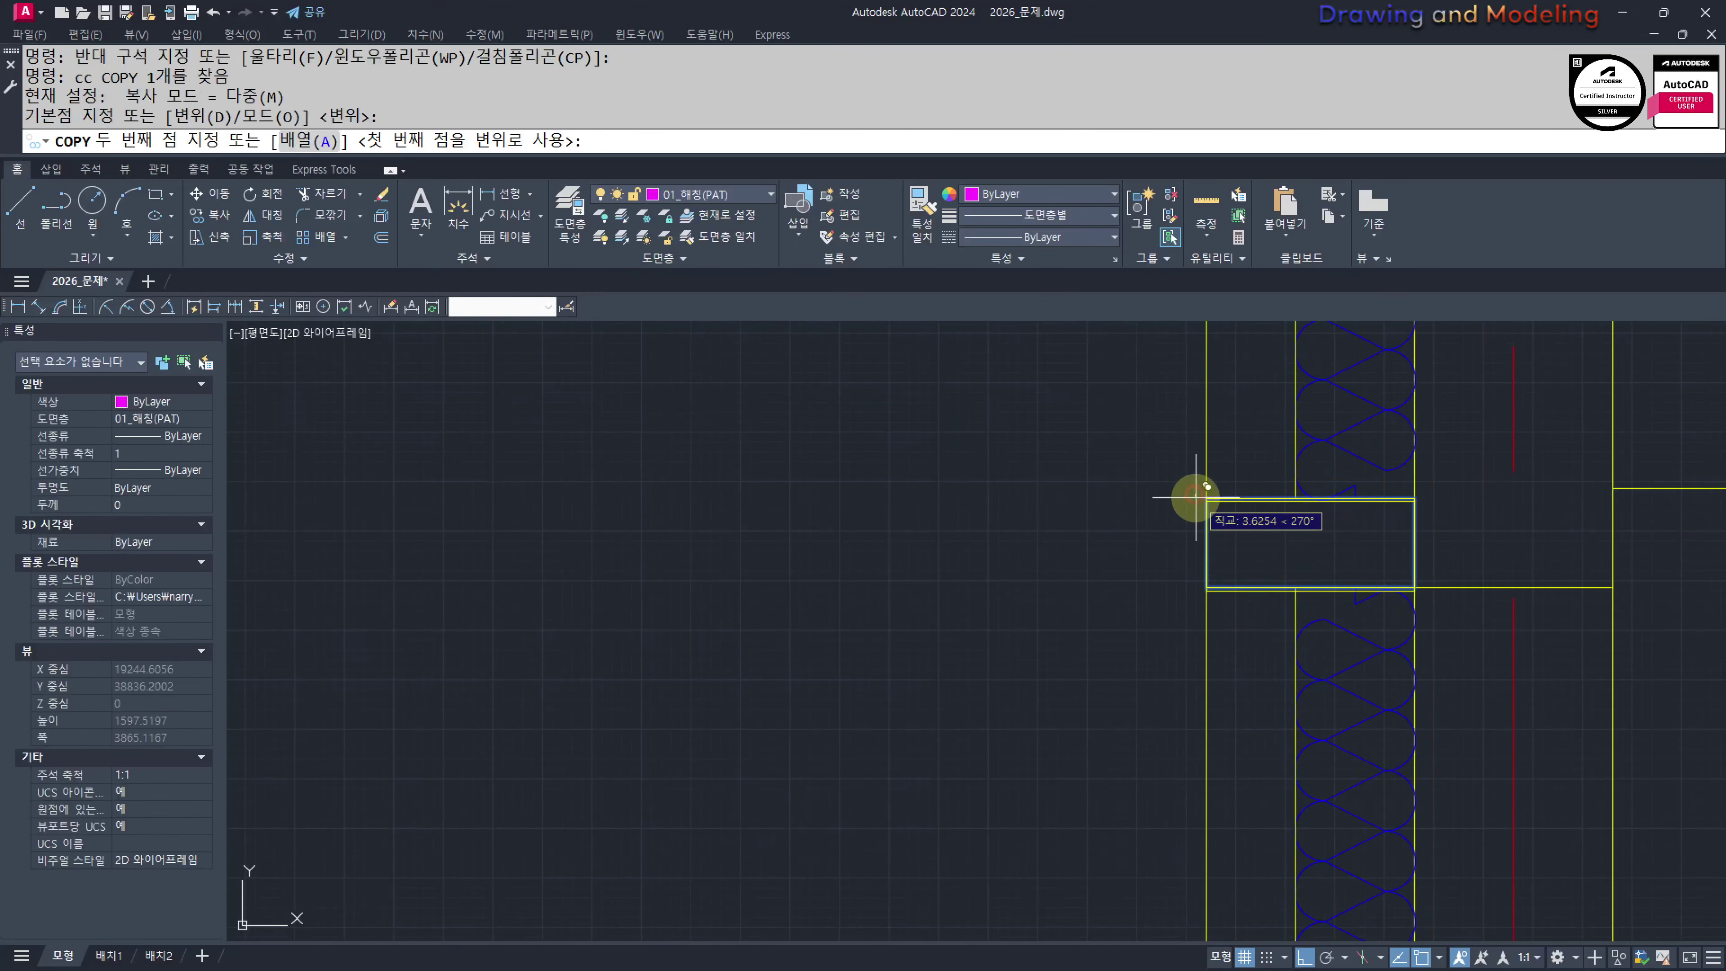
key(Escape)
key(Escape)
Copy the head rectangle from its outer upper corner to where the sill line meets the wall's outer face
key(Return)
click(1245, 464)
click(1238, 530)
key(Return)
click(1207, 489)
scroll(1202, 597, down, 2)
scroll(1165, 782, down, 3)
middle_drag(1148, 850, 1181, 590)
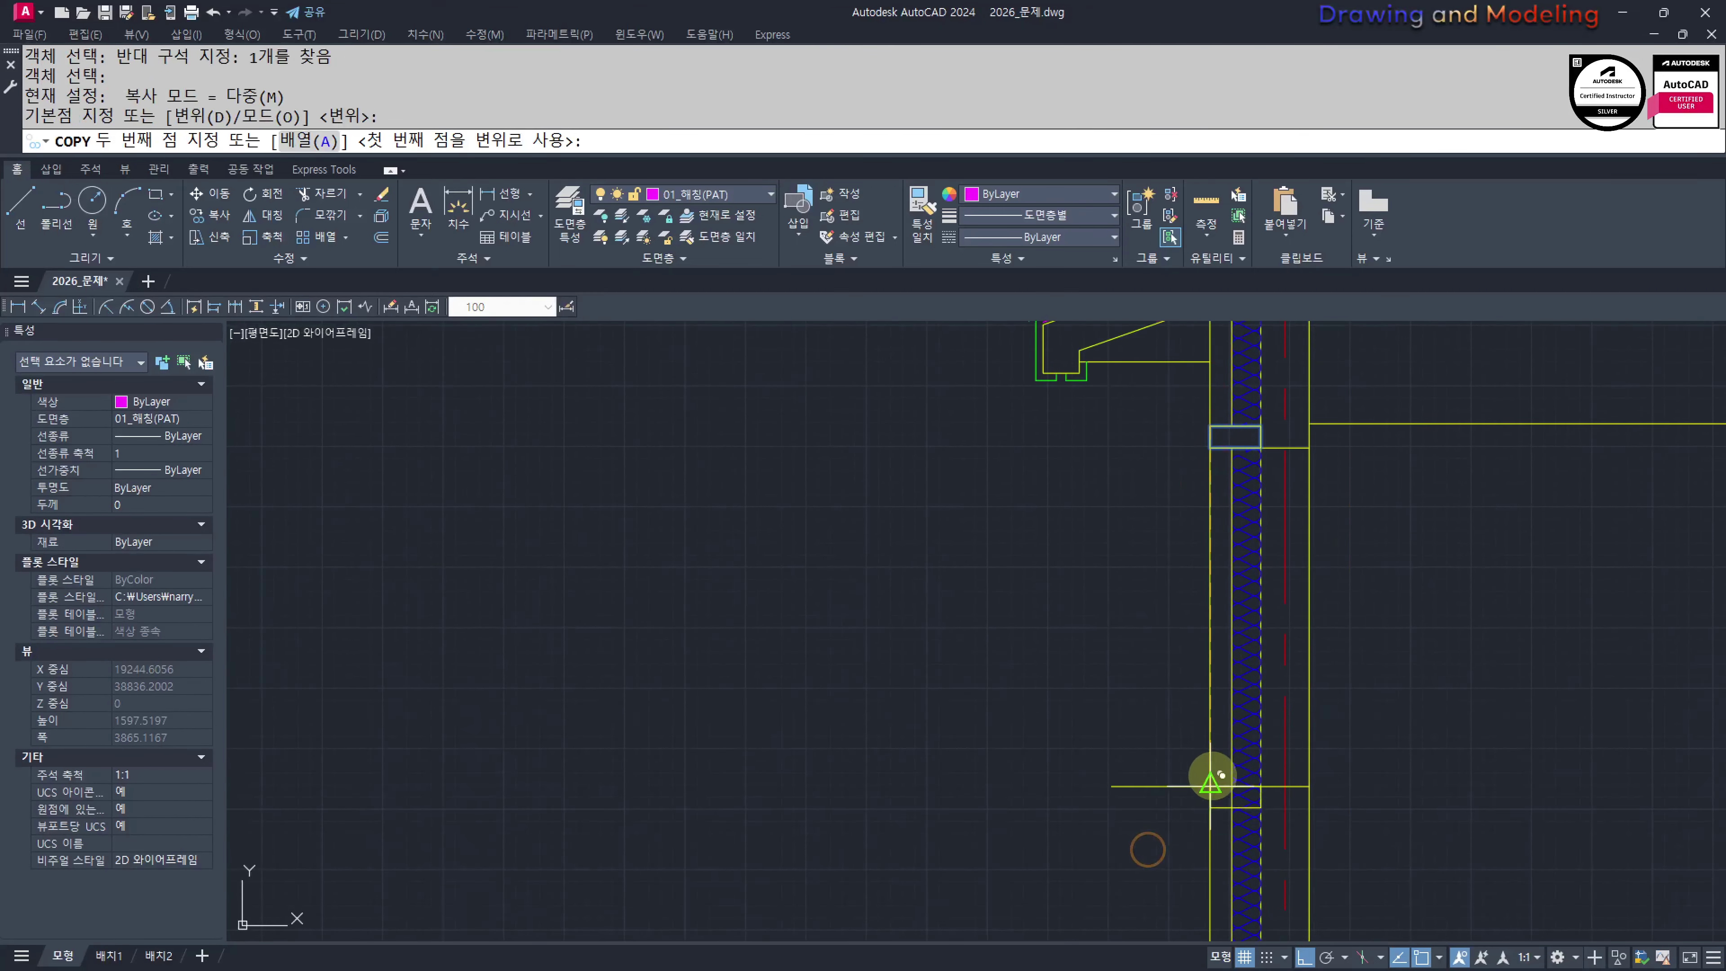
scroll(1214, 819, up, 3)
click(1200, 738)
key(Escape)
key(Escape)
Erase the copied rectangle below the sill line
middle_drag(1250, 842, 1223, 765)
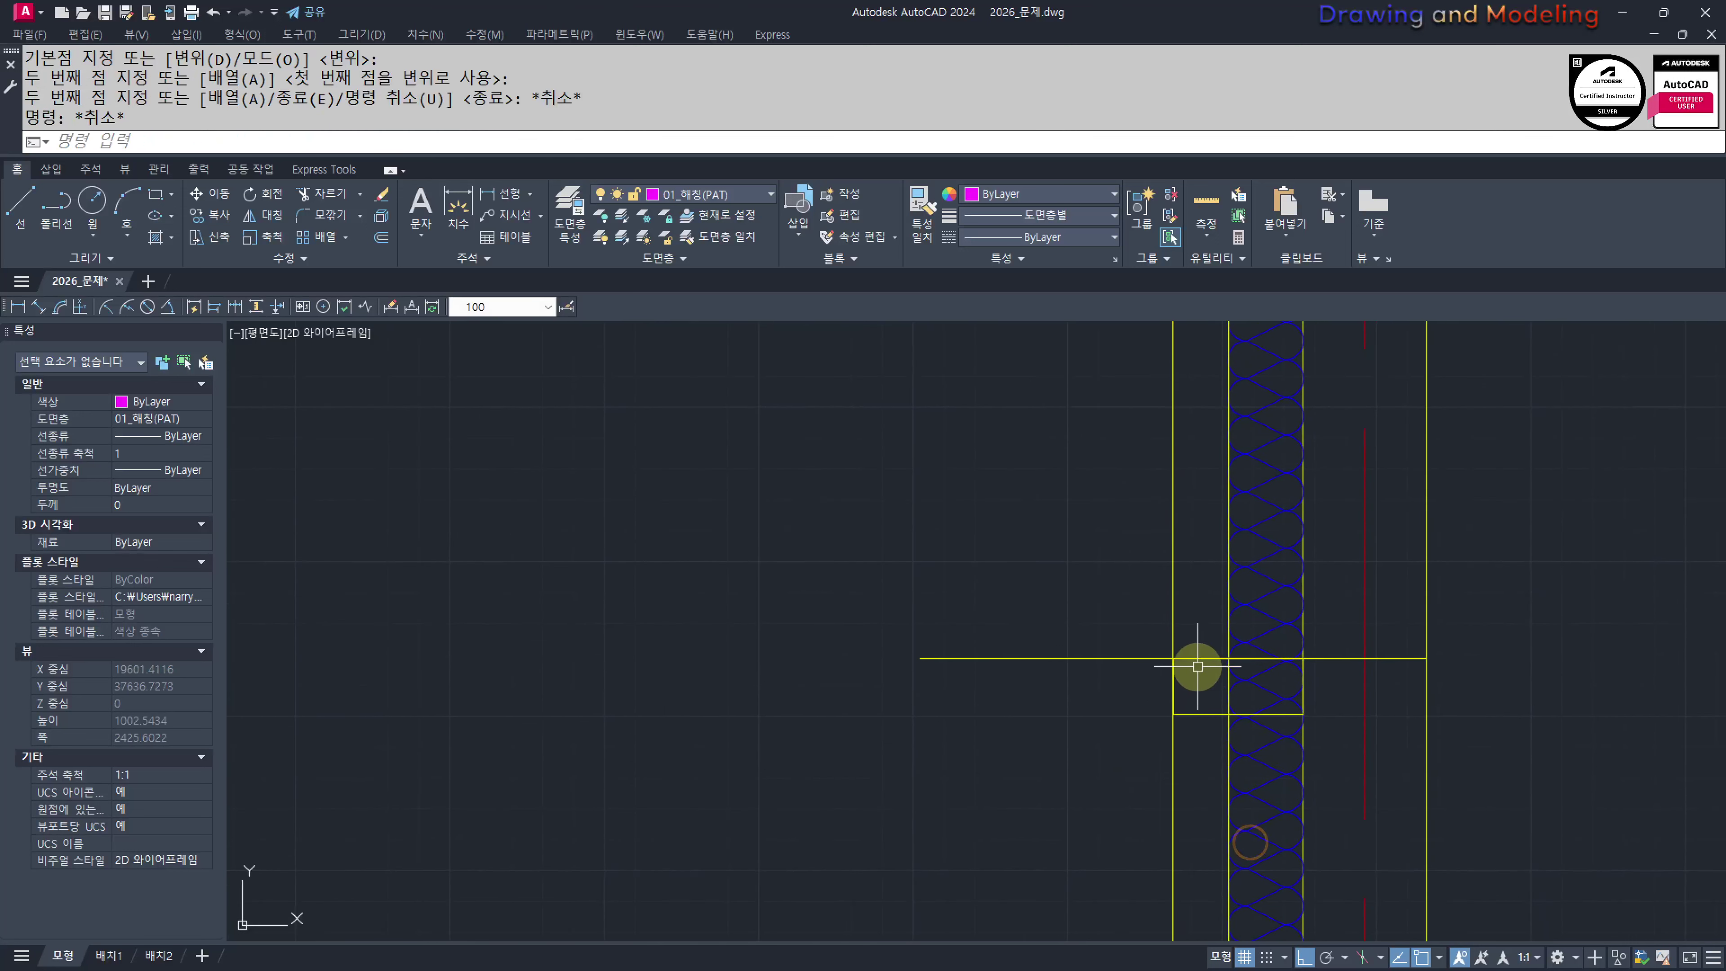
click(1216, 693)
click(1197, 743)
middle_drag(961, 788, 1320, 740)
text(e)
key(Return)
key(Escape)
key(Escape)
text(rec)
key(Return)
click(1168, 774)
text(@!)
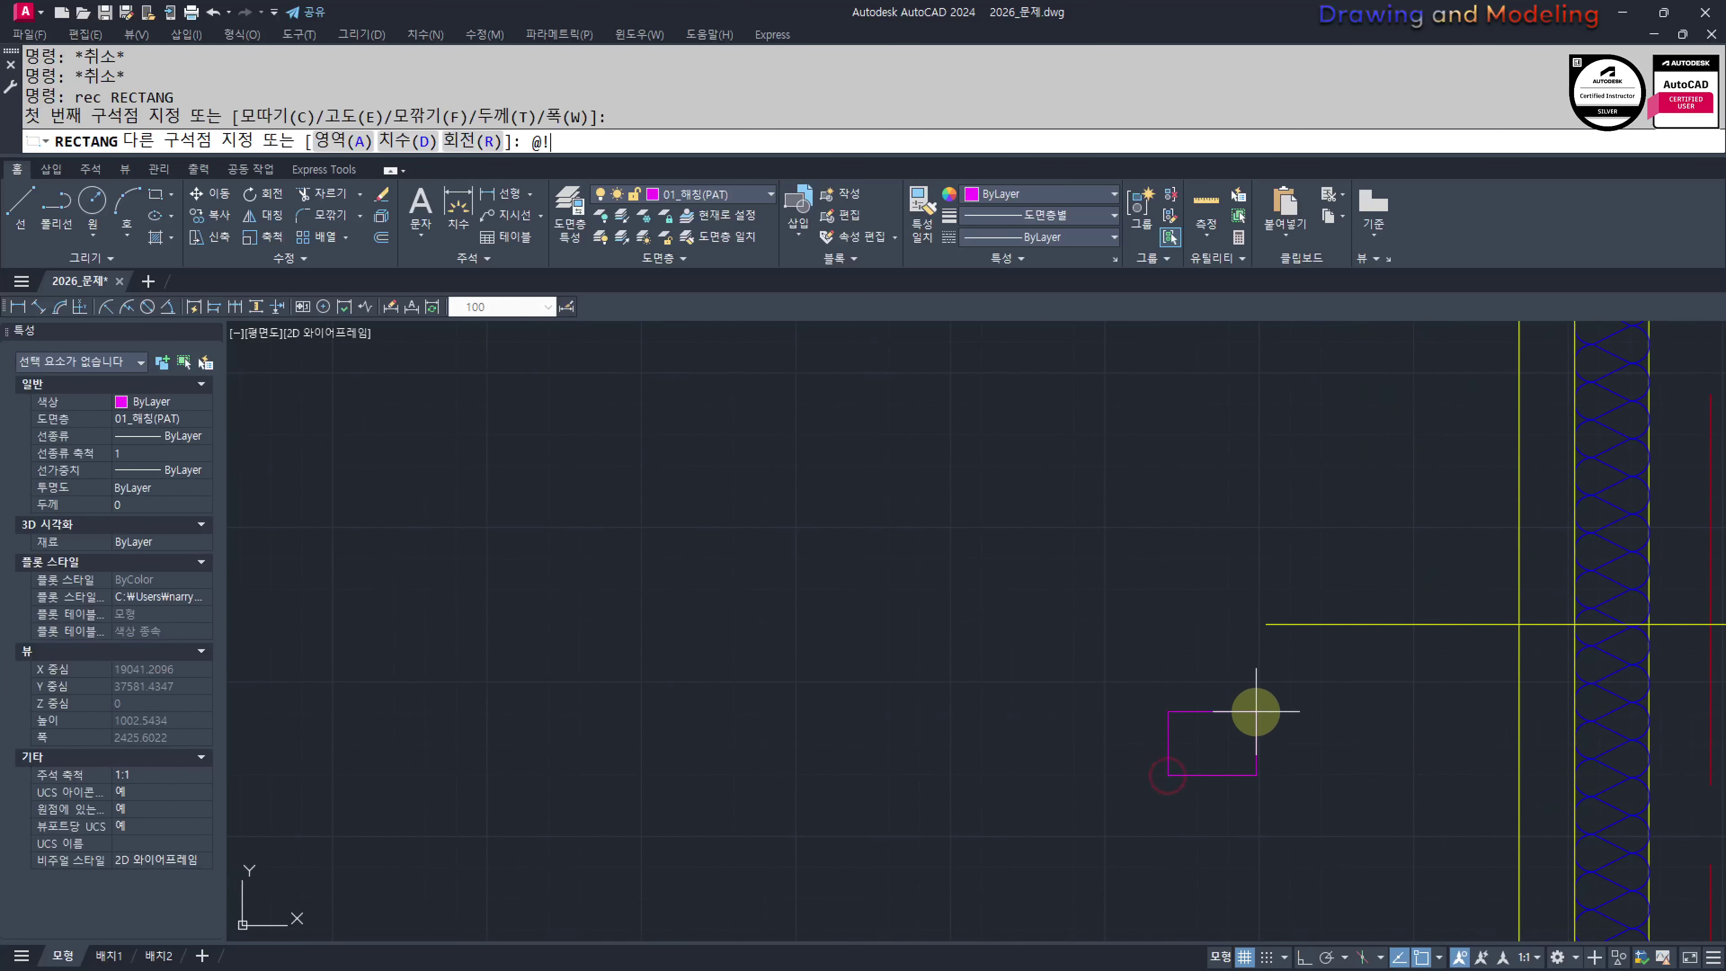
key(Escape)
key(Escape)
Draw a 190 by 90 rectangle outside the wall, below the sill line's outer end
text(rec)
key(Return)
click(1137, 766)
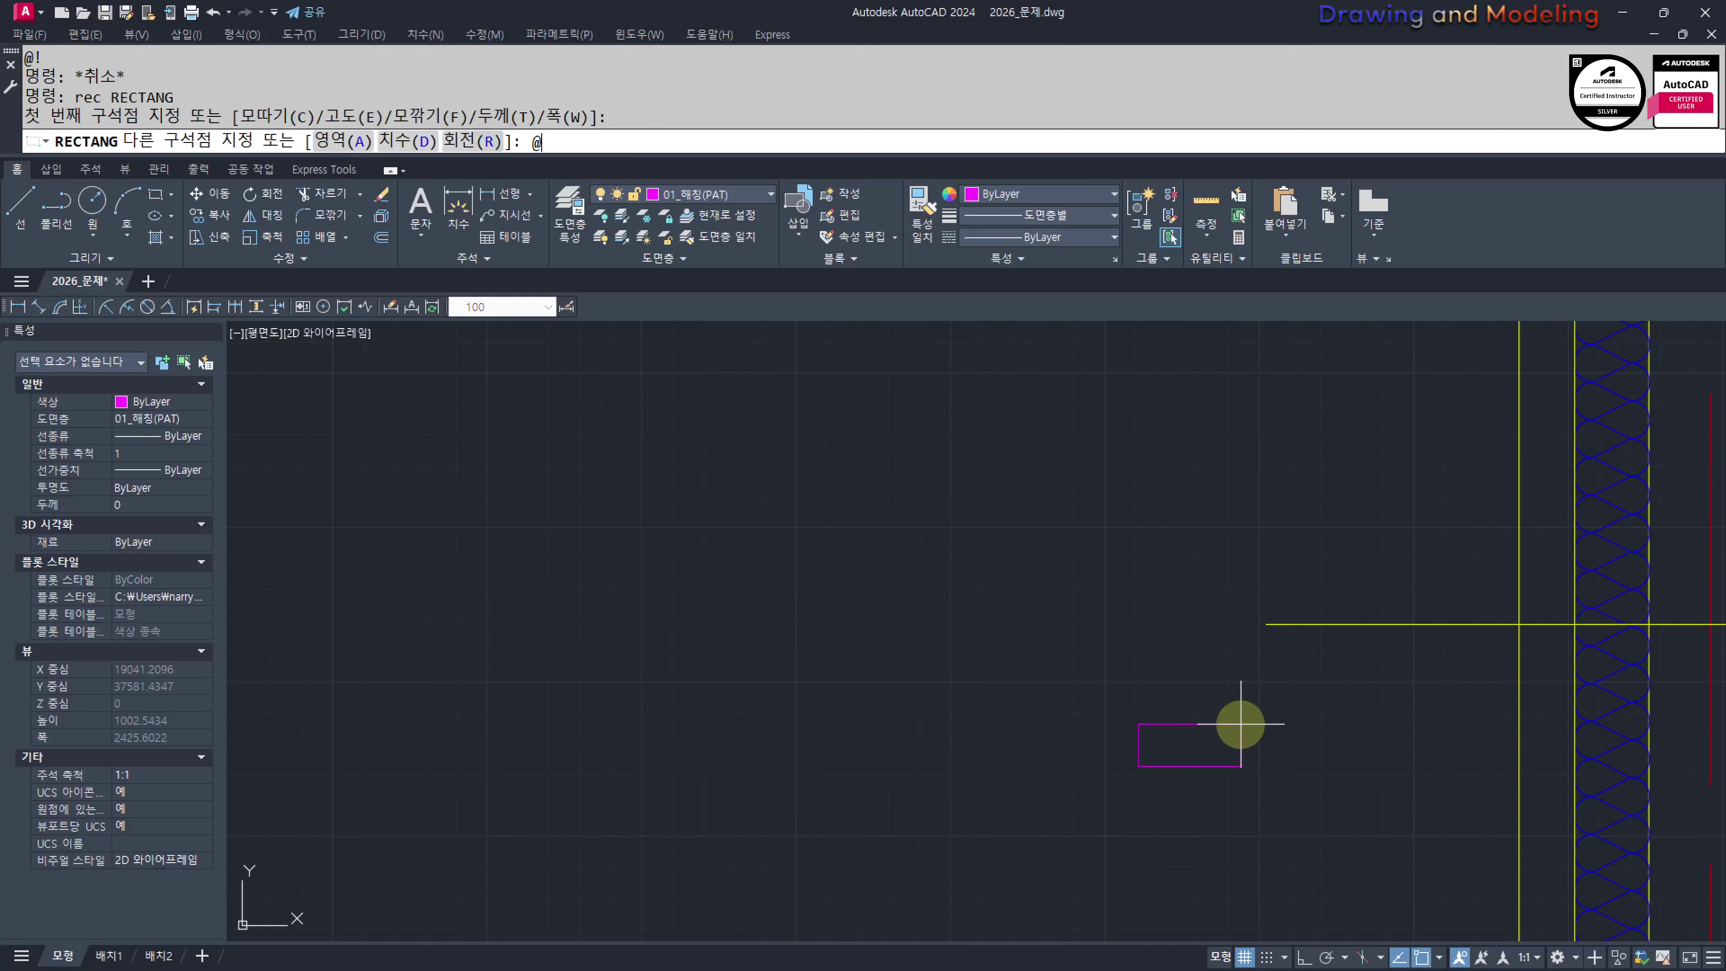
key(Return)
key(Escape)
key(Escape)
Rotate the new rectangle by 15 degrees about its upper corner nearest the wall
middle_drag(1298, 725, 1297, 749)
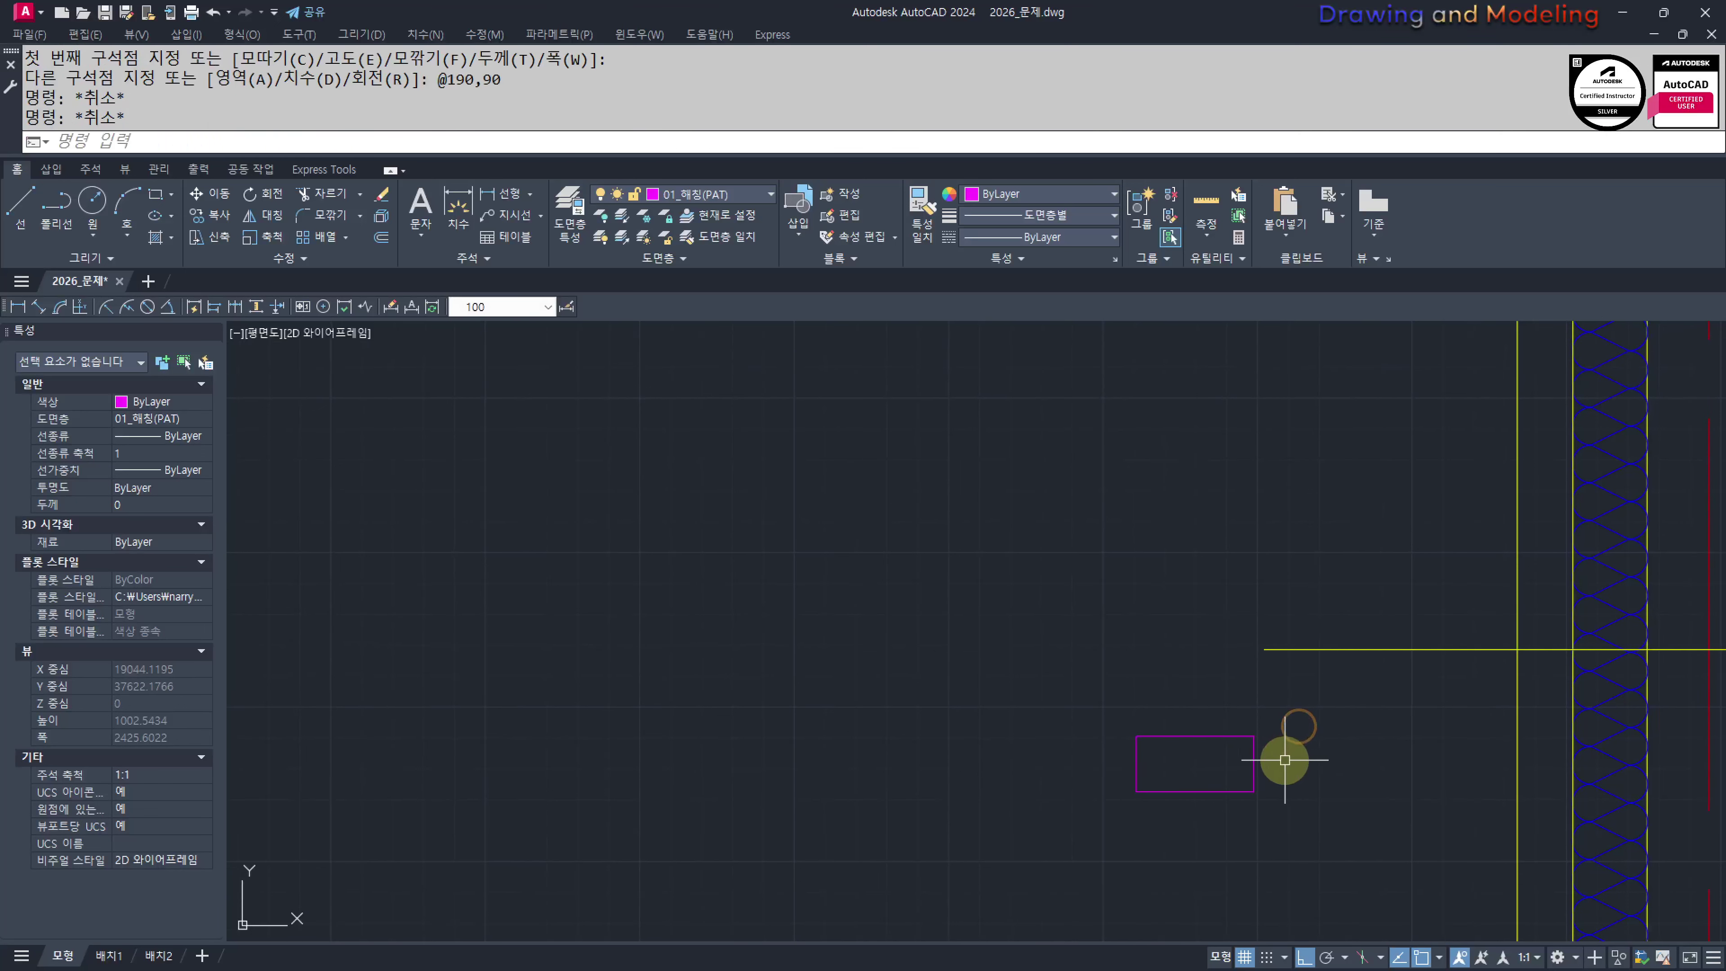
text(ro)
key(Return)
click(1314, 712)
click(1175, 807)
key(Return)
click(1254, 735)
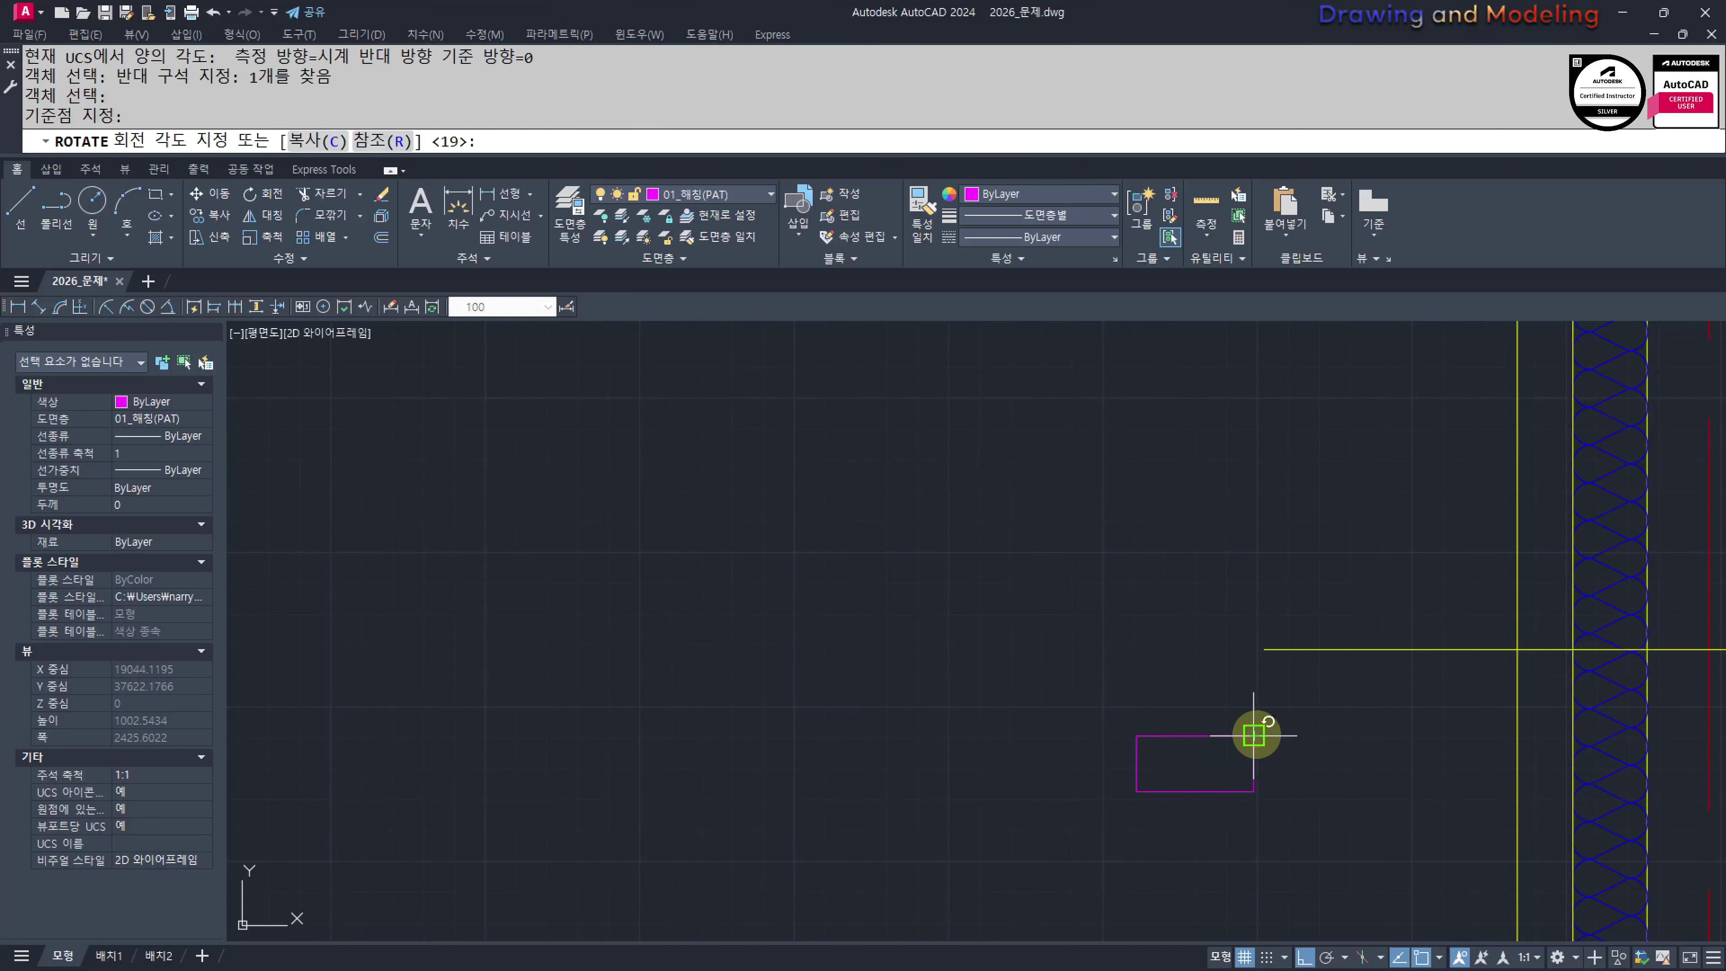
key(Escape)
key(Escape)
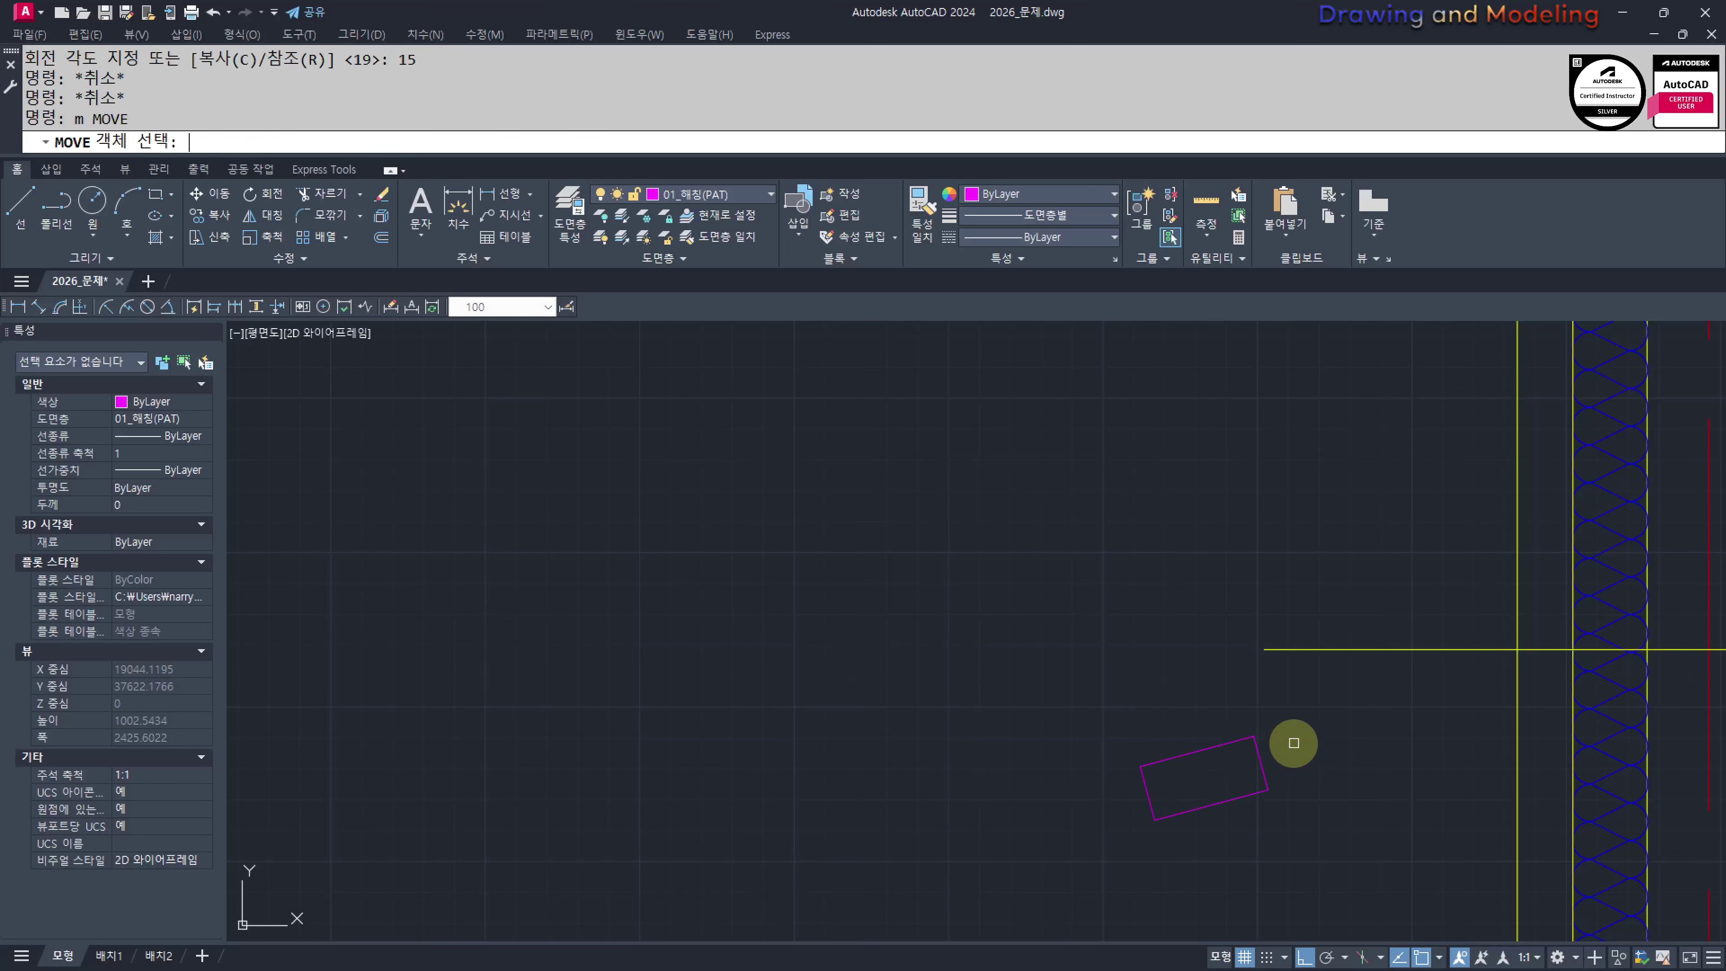
Move the tilted rectangle by its outer upper corner to where the sill line meets the wall's outer face
key(Return)
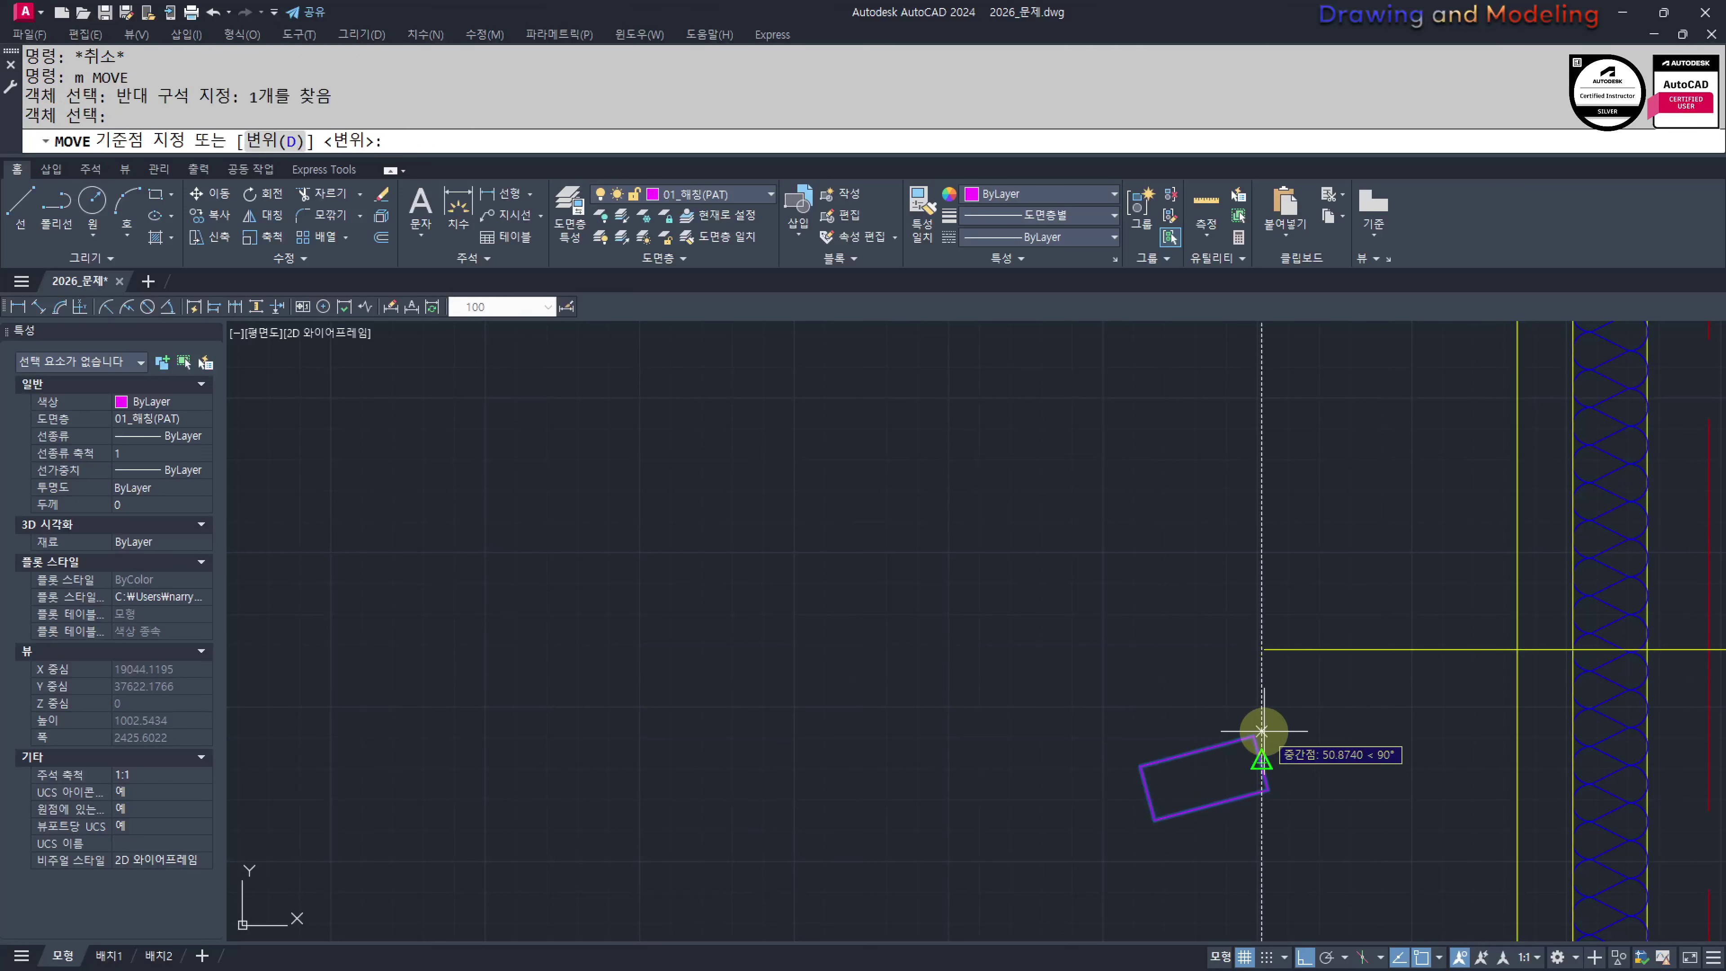
click(1139, 765)
click(1519, 650)
key(Escape)
key(Escape)
scroll(1454, 734, up, 3)
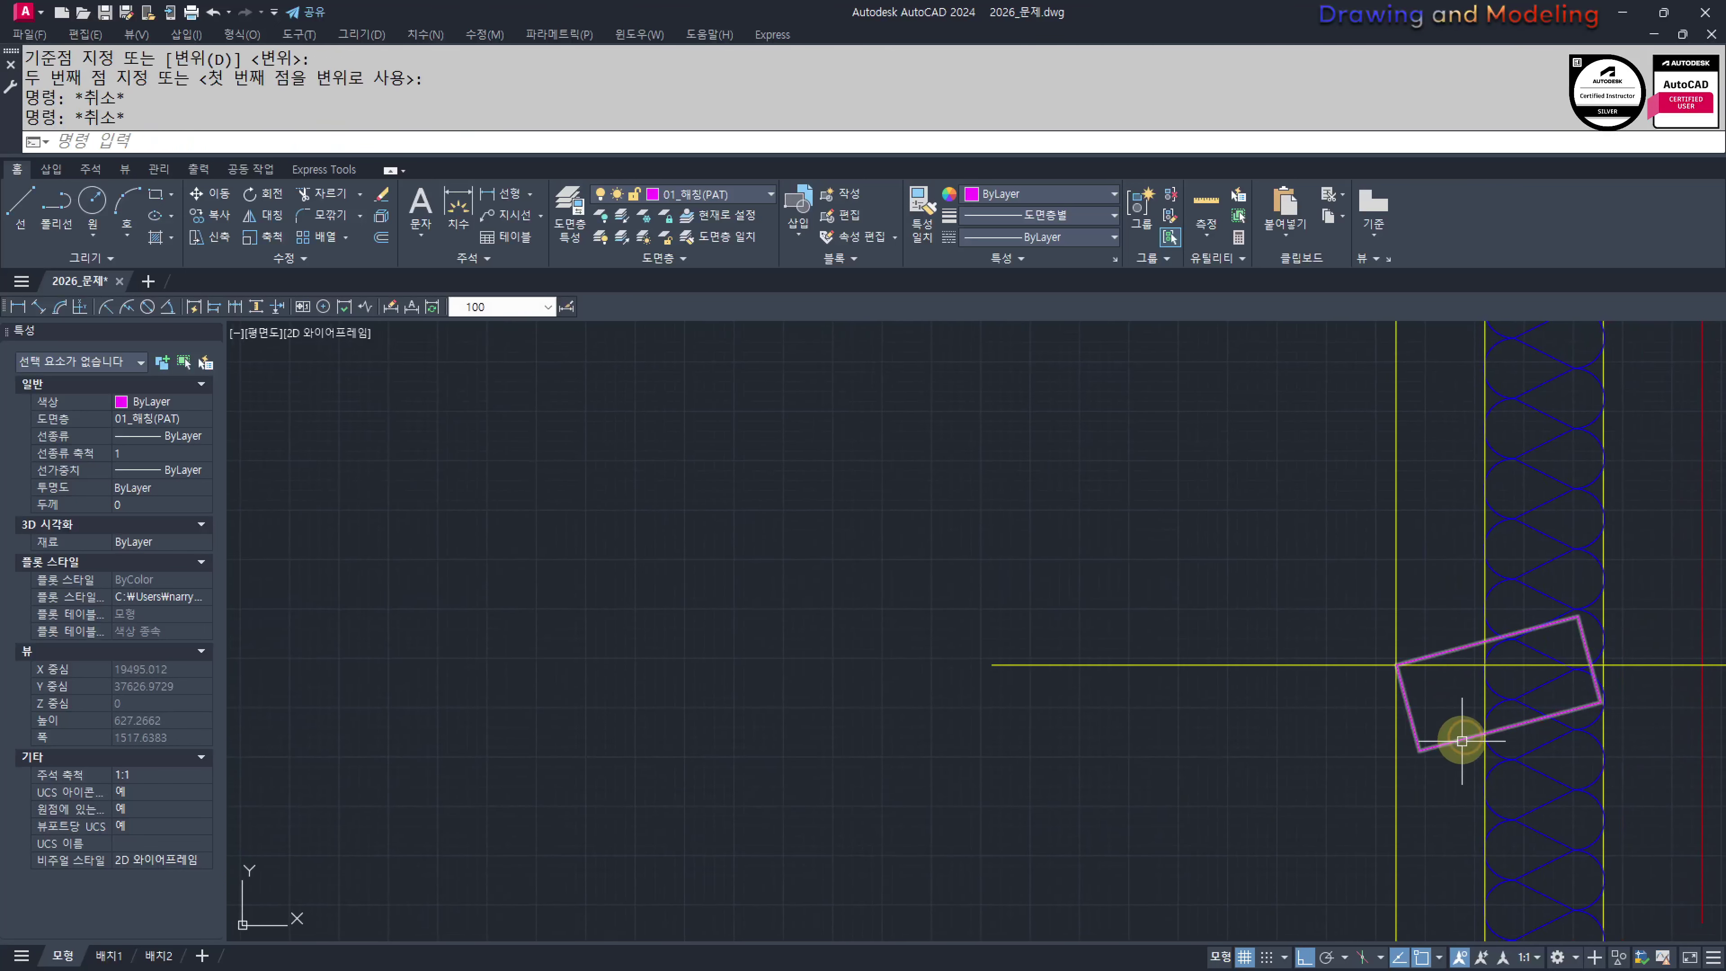
Move the tilted rectangle horizontally outward so its lowest corner lies on the wall's outer face line
click(1445, 752)
key(Return)
click(1419, 749)
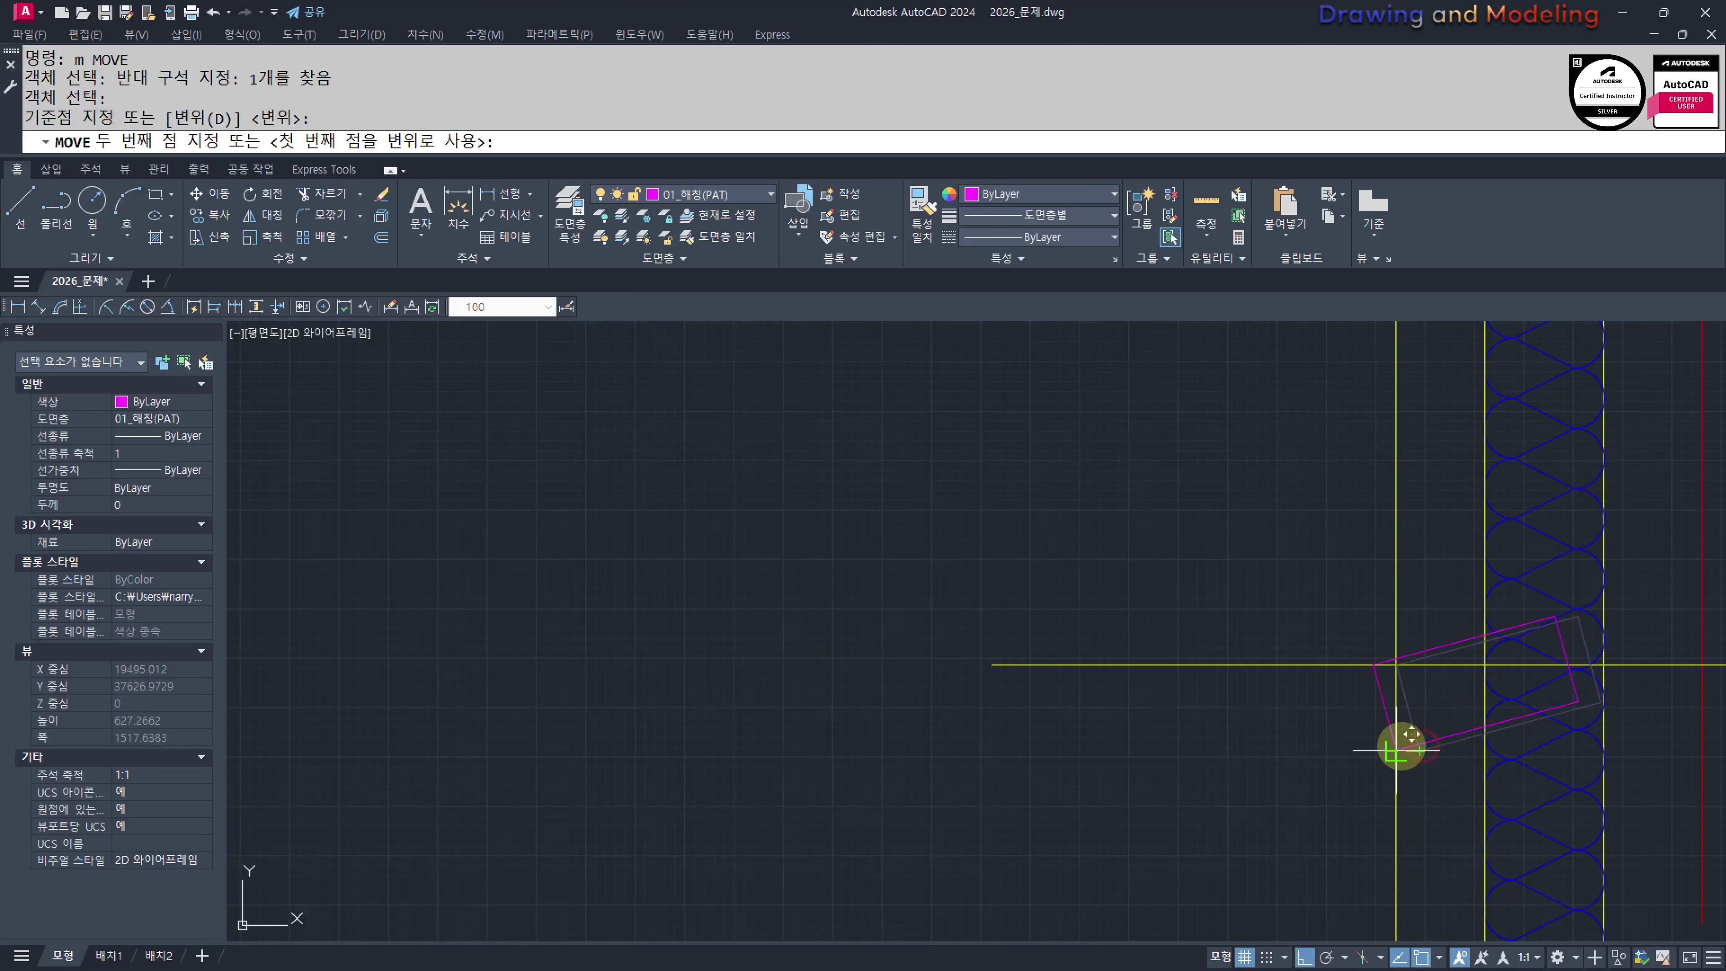
key(Escape)
key(Escape)
middle_drag(1444, 771, 1167, 750)
scroll(1167, 750, up, 2)
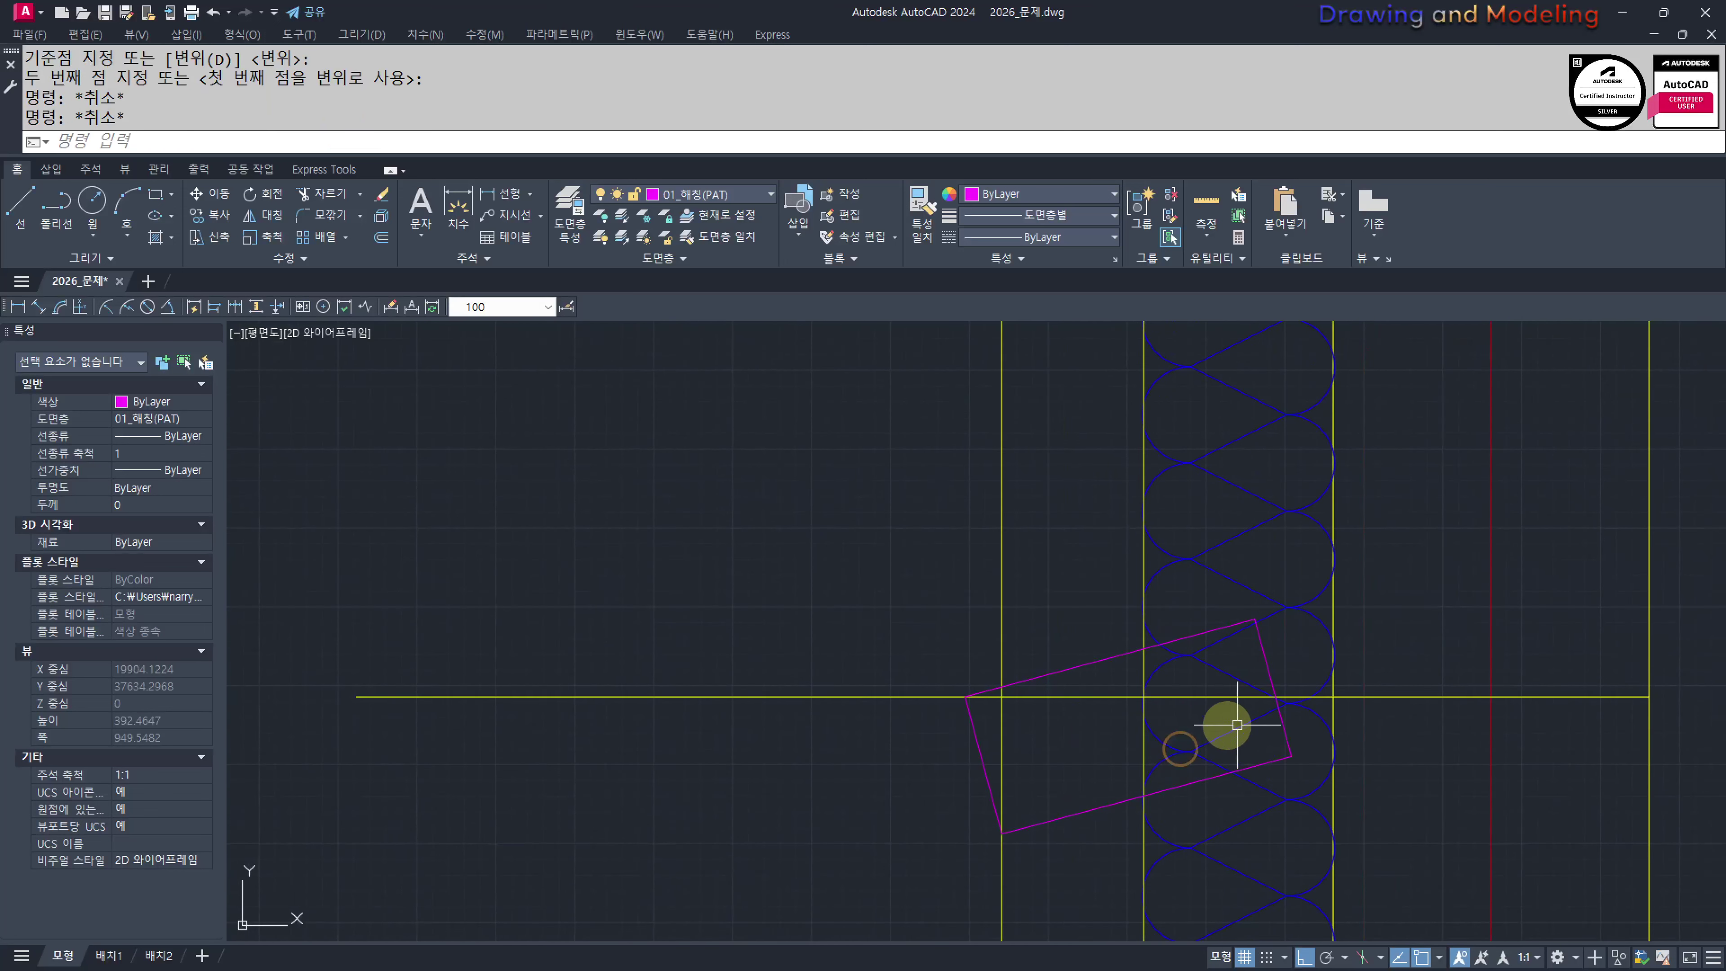
Trim the insulation pattern and its outer boundary line above the sill line, using the sill line as cutting edge
text(tr)
key(Return)
click(904, 653)
click(763, 751)
key(Return)
click(1298, 420)
click(1061, 547)
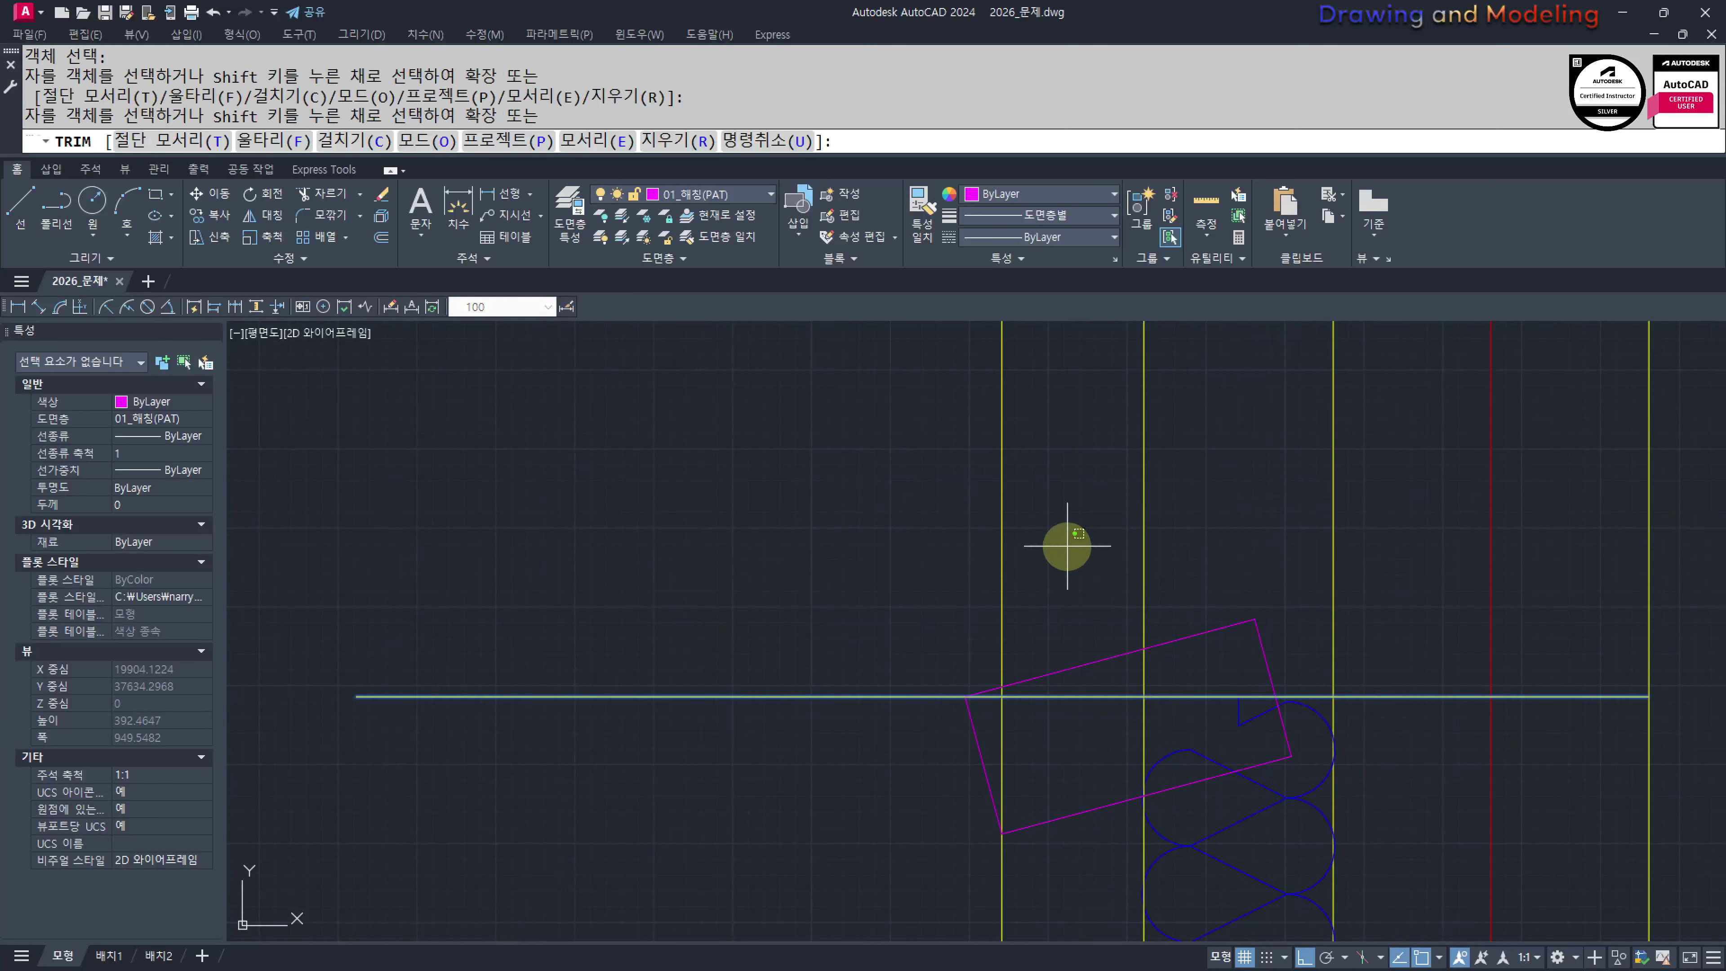
click(1246, 469)
key(Escape)
key(Escape)
Trim the sill line and the insulation's outer boundary line inside the tilted rectangle
scroll(1115, 636, down, 2)
scroll(1134, 722, up, 4)
text(tr)
click(1364, 517)
click(1286, 555)
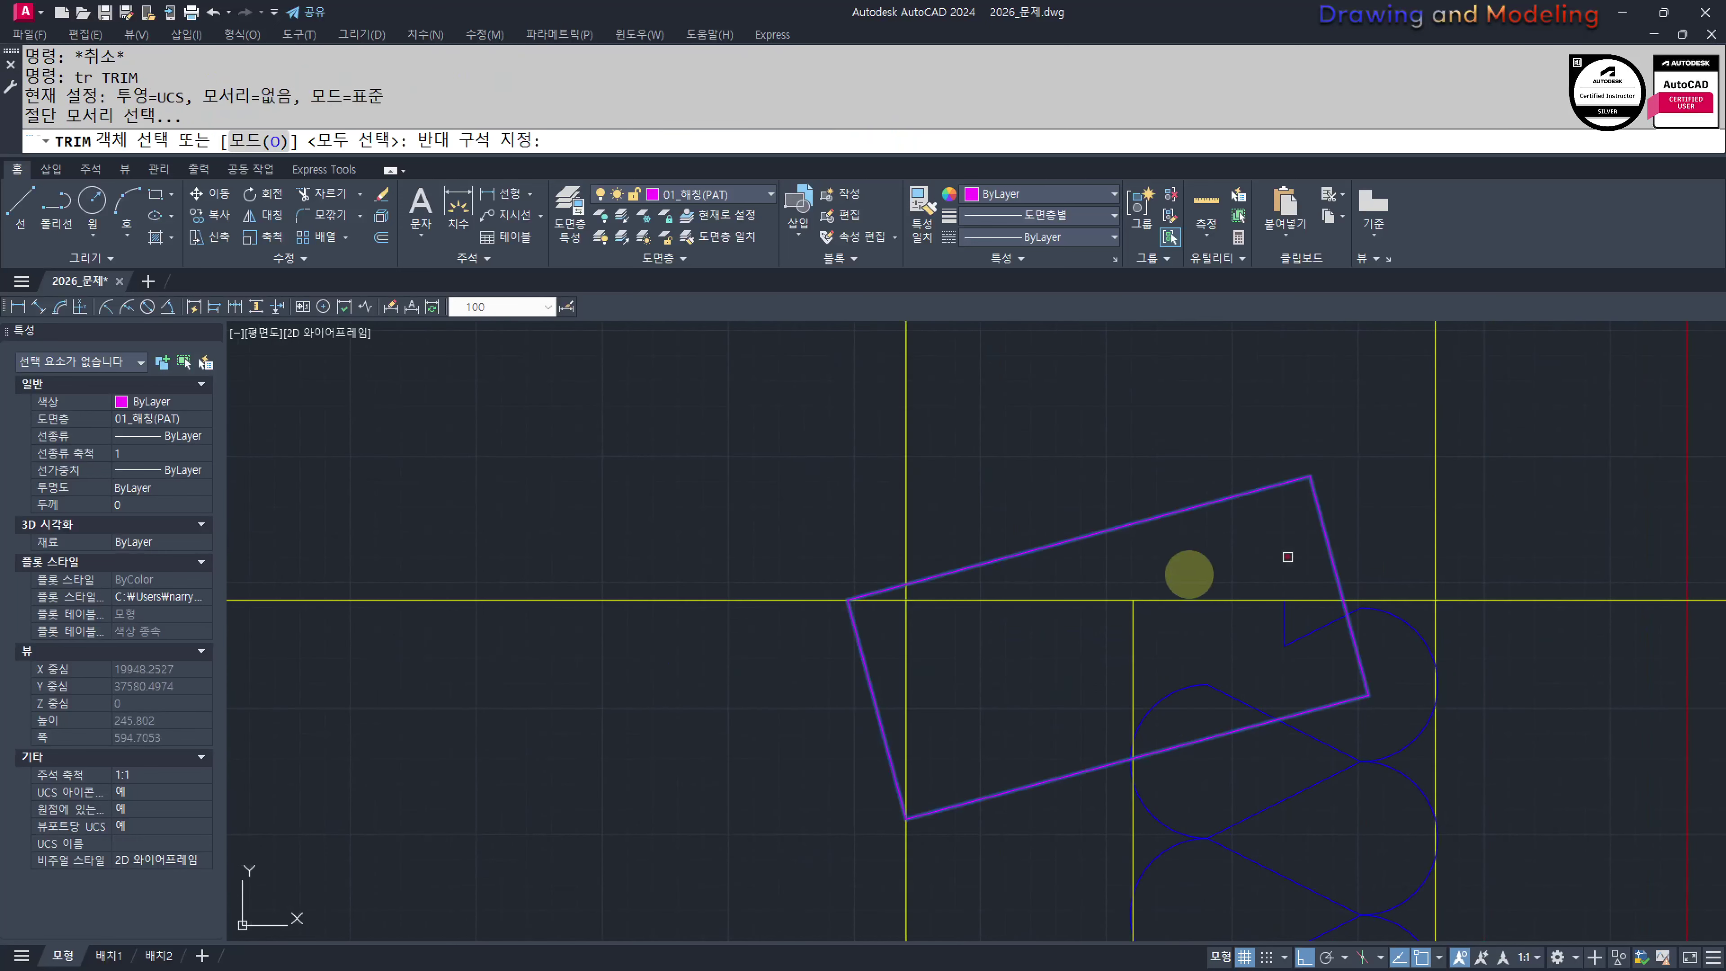
key(space)
click(1033, 573)
click(1005, 648)
click(1197, 570)
key(Escape)
key(Escape)
Erase the leftover piece of sill line outside the tilted rectangle
click(733, 535)
click(624, 678)
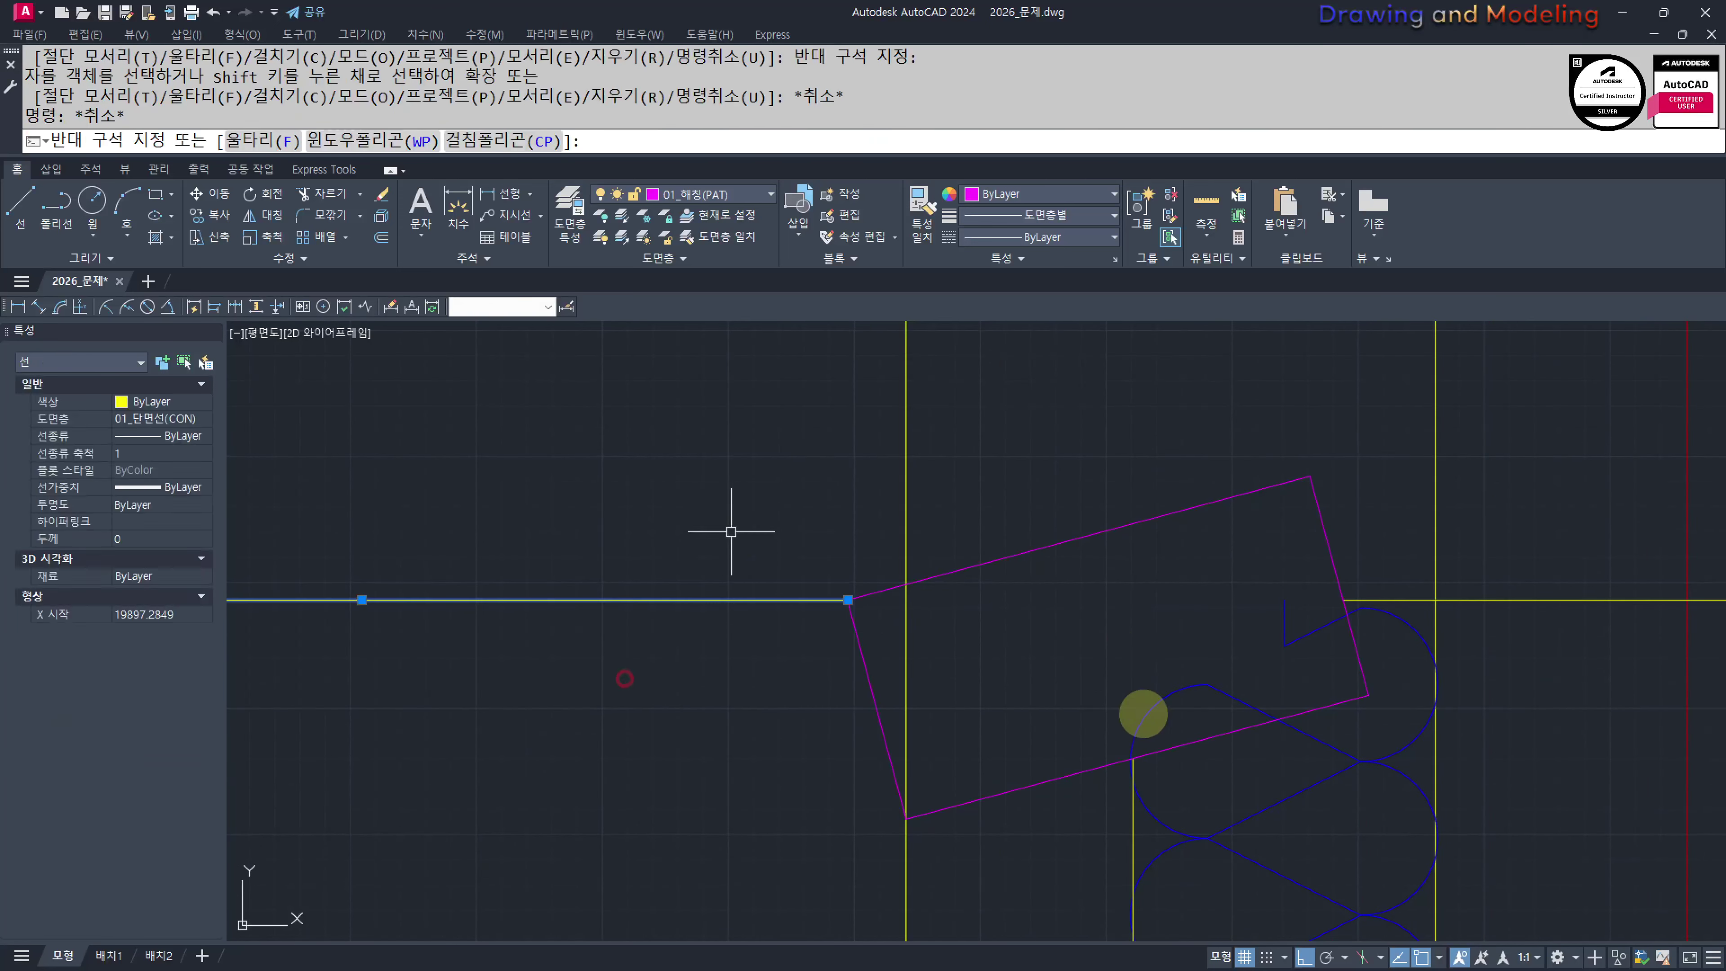
text(e)
Trim the insulation pattern inside the tilted rectangle back to the rectangle's lower edge
mouse_move(1299, 717)
middle_down()
mouse_move(1172, 722)
mouse_move(1325, 789)
mouse_move(1305, 727)
middle_up()
scroll(1163, 623, up, 2)
text(tr)
click(1156, 623)
key(Escape)
key(Escape)
scroll(1114, 654, down, 2)
scroll(1258, 700, down, 2)
key(Escape)
key(Escape)
Match the tilted rectangle's properties to those of the yellow sill line
scroll(1317, 766, up, 3)
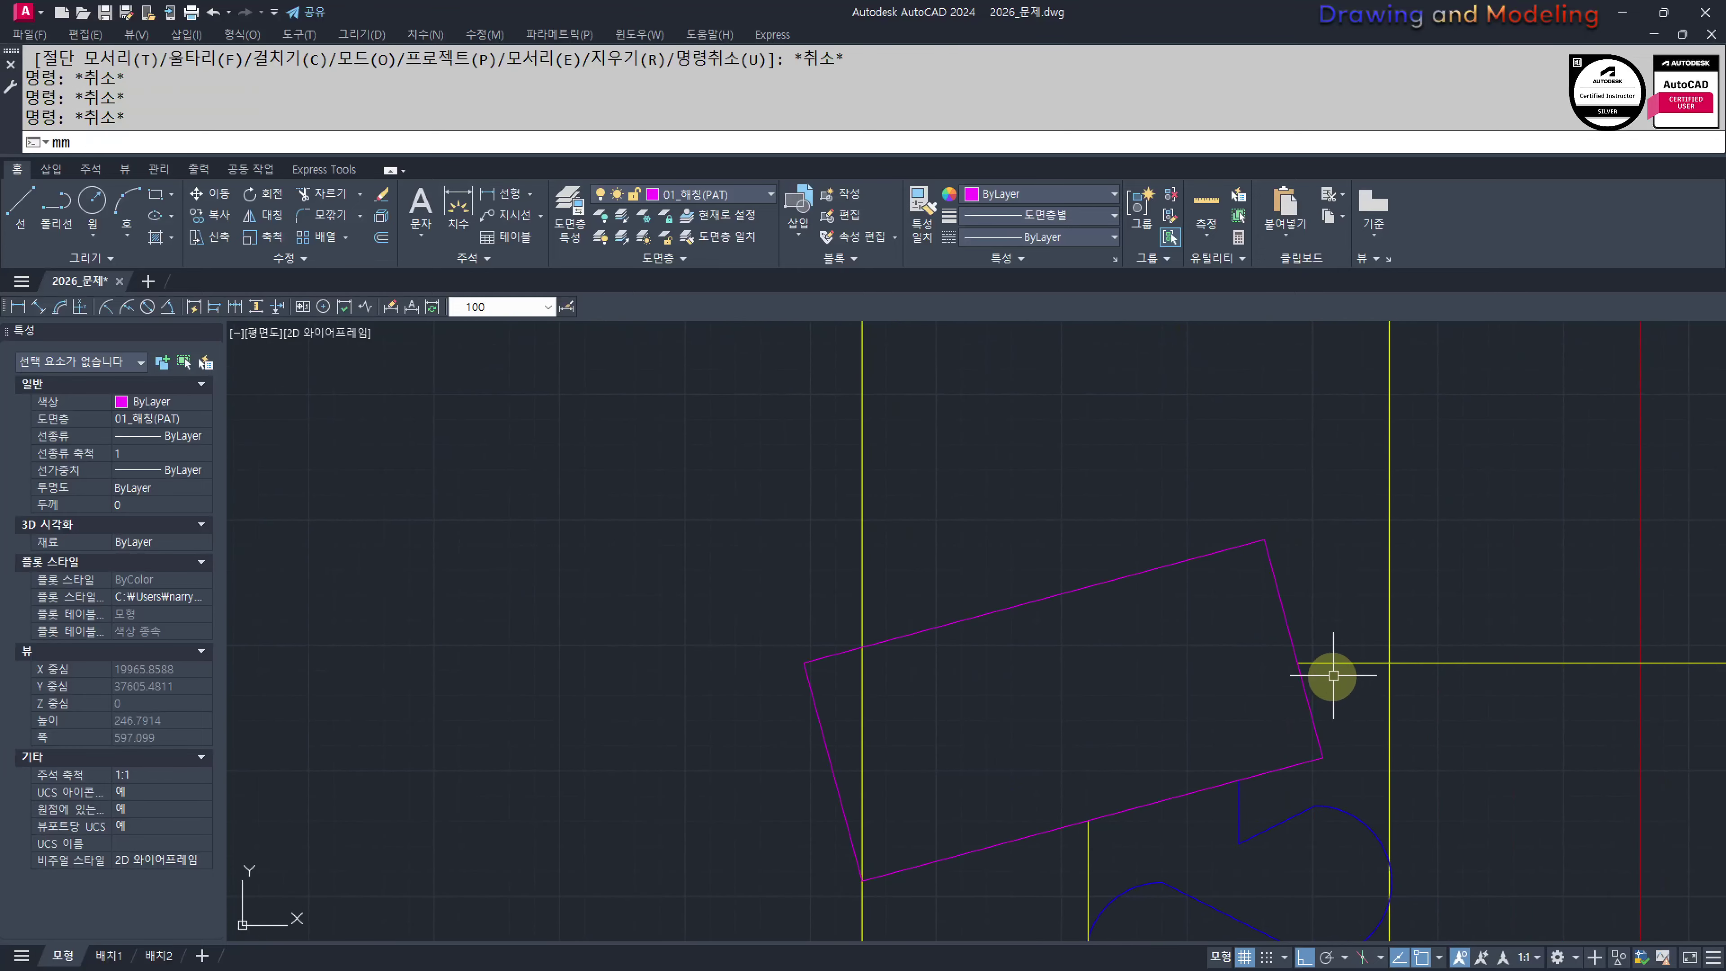
click(1342, 660)
click(1333, 536)
click(1199, 623)
middle_drag(774, 735, 916, 693)
key(Escape)
key(Escape)
Trim the wall's outer face line inside the tilted rectangle
text(tr)
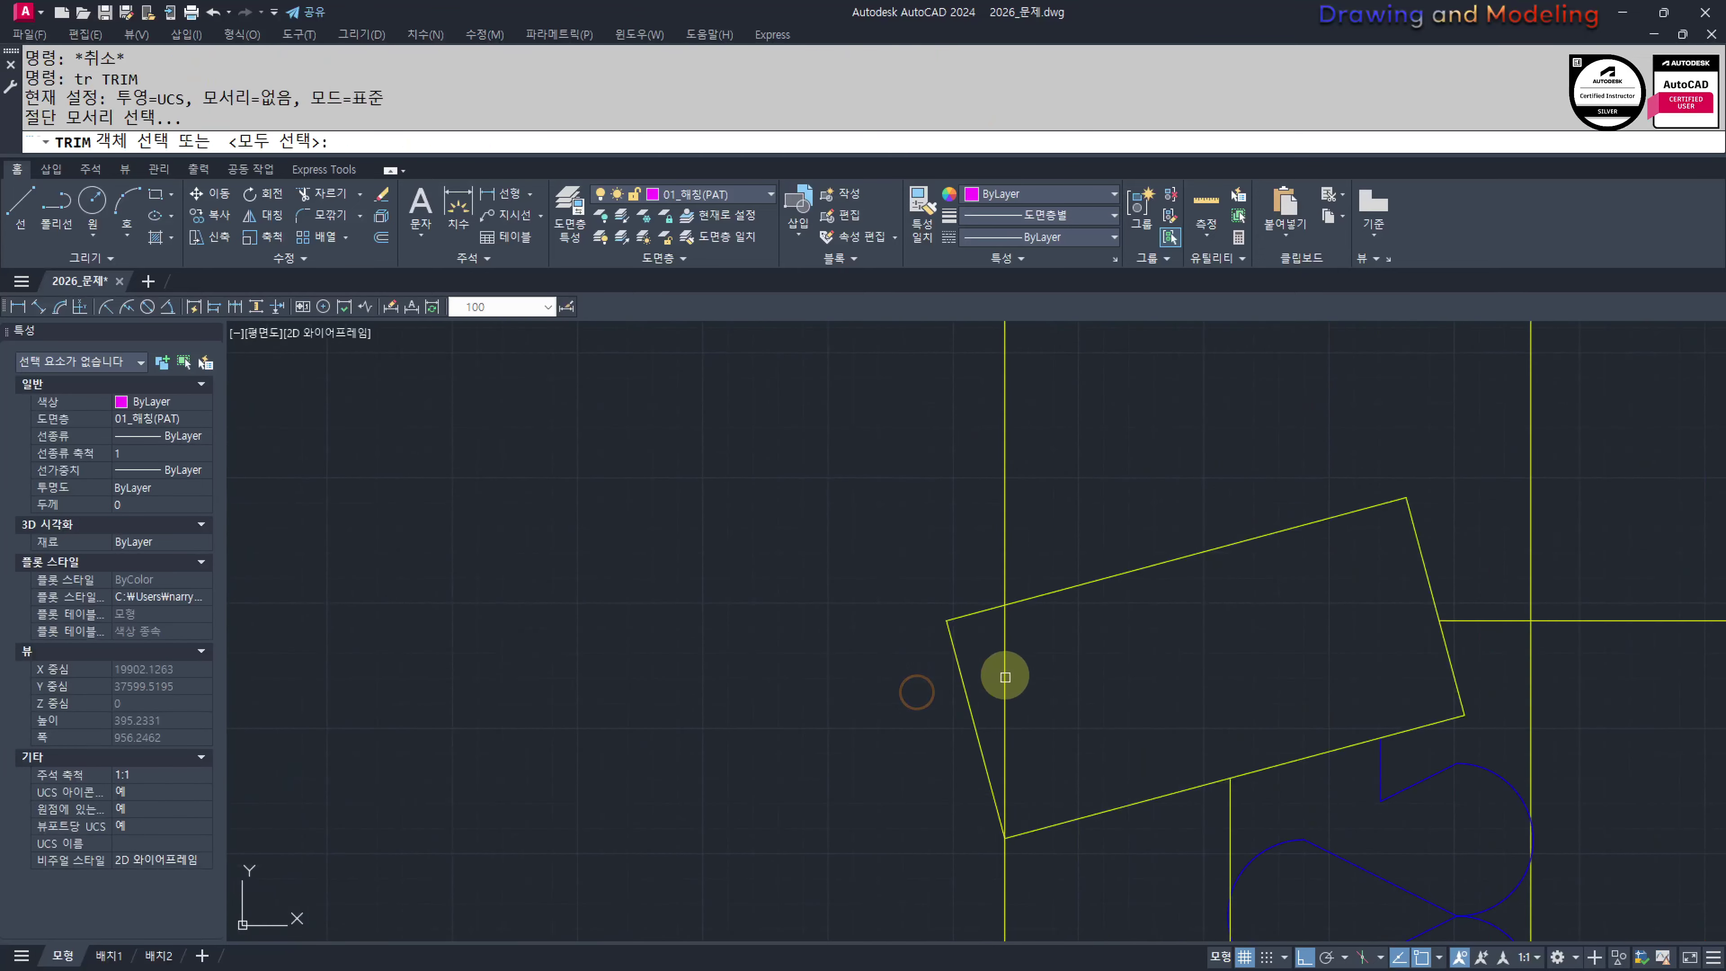
click(1006, 667)
key(Escape)
key(Escape)
scroll(1218, 688, down, 2)
scroll(1321, 688, up, 3)
Undo the trim of the wall's outer face line inside the tilted rectangle
click(1240, 430)
click(1111, 550)
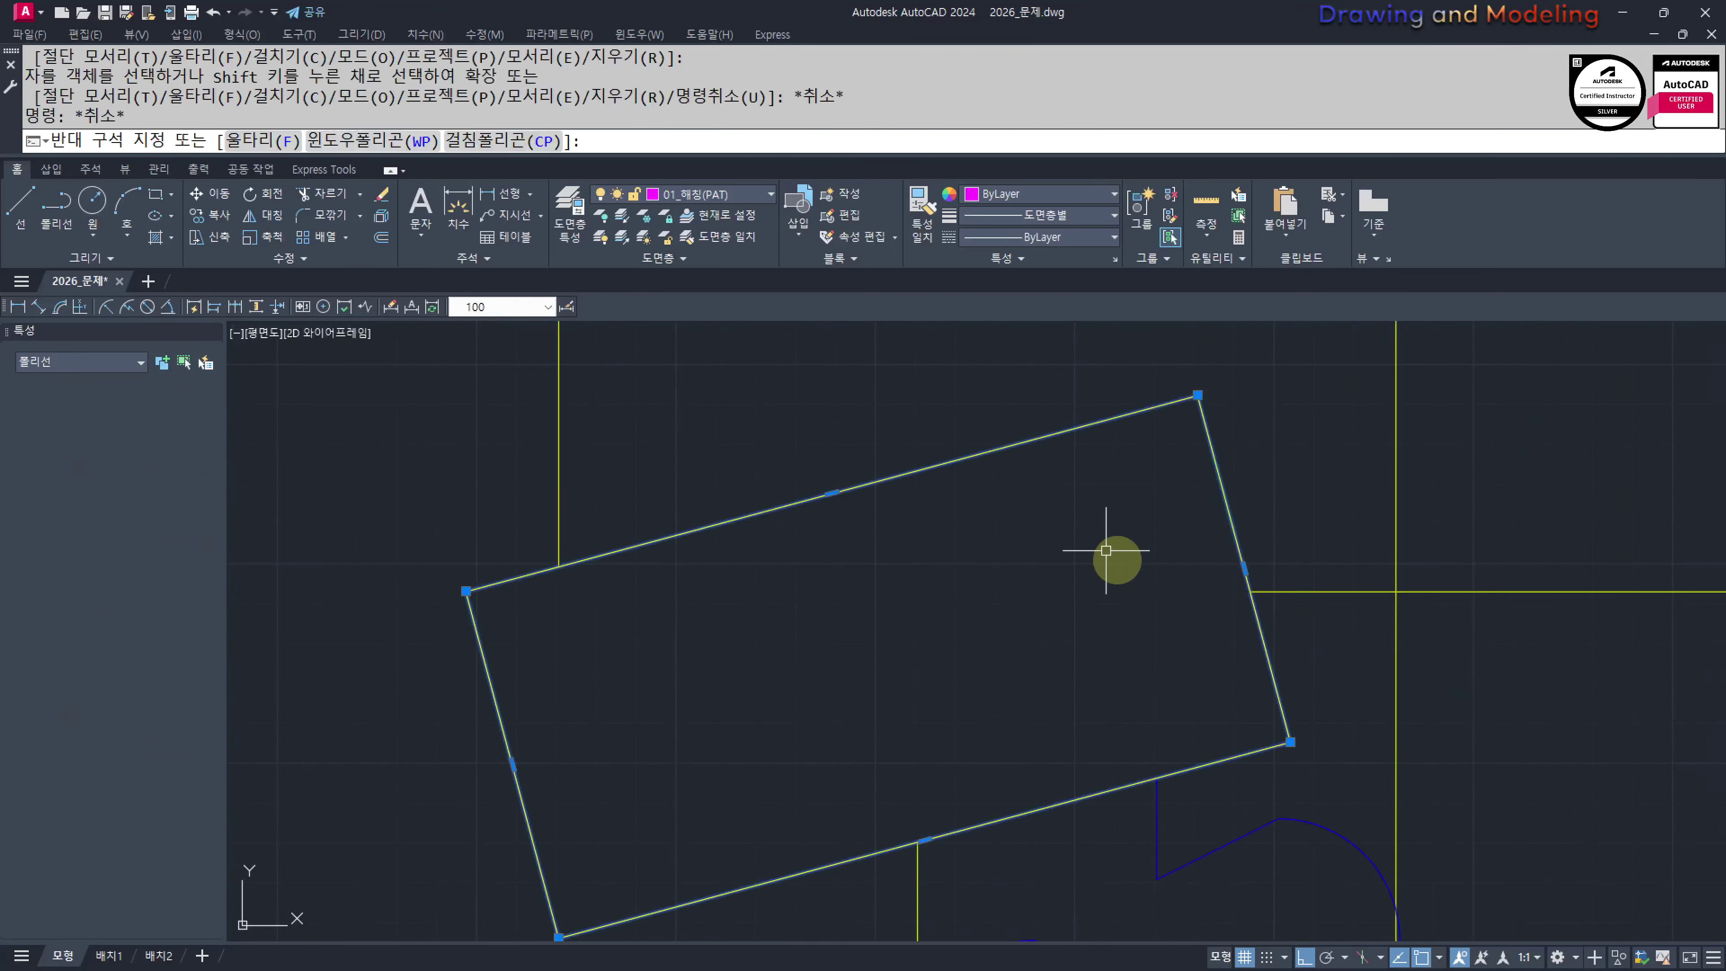
key(ctrl+z)
key(ctrl+z)
middle_drag(1139, 705, 1175, 690)
key(Escape)
key(Escape)
scroll(1173, 686, up, 2)
text(m)
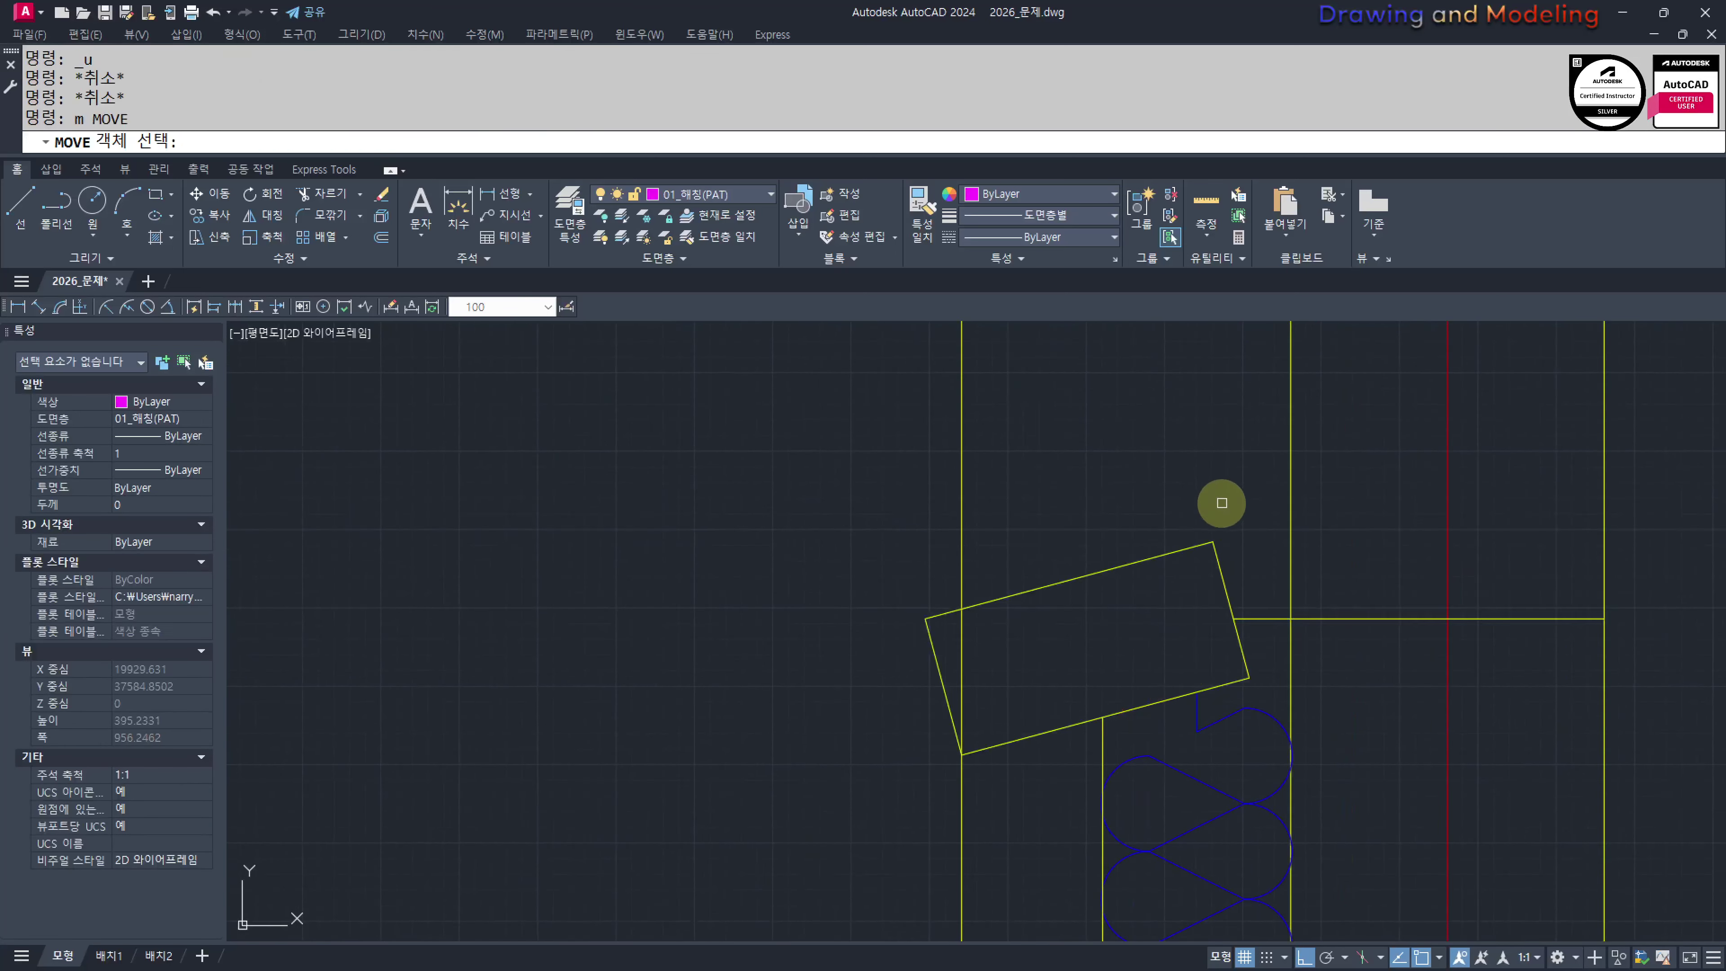
click(1223, 556)
key(Escape)
Extend the sill line through the tilted rectangle to the wall's outer face line
text(ex)
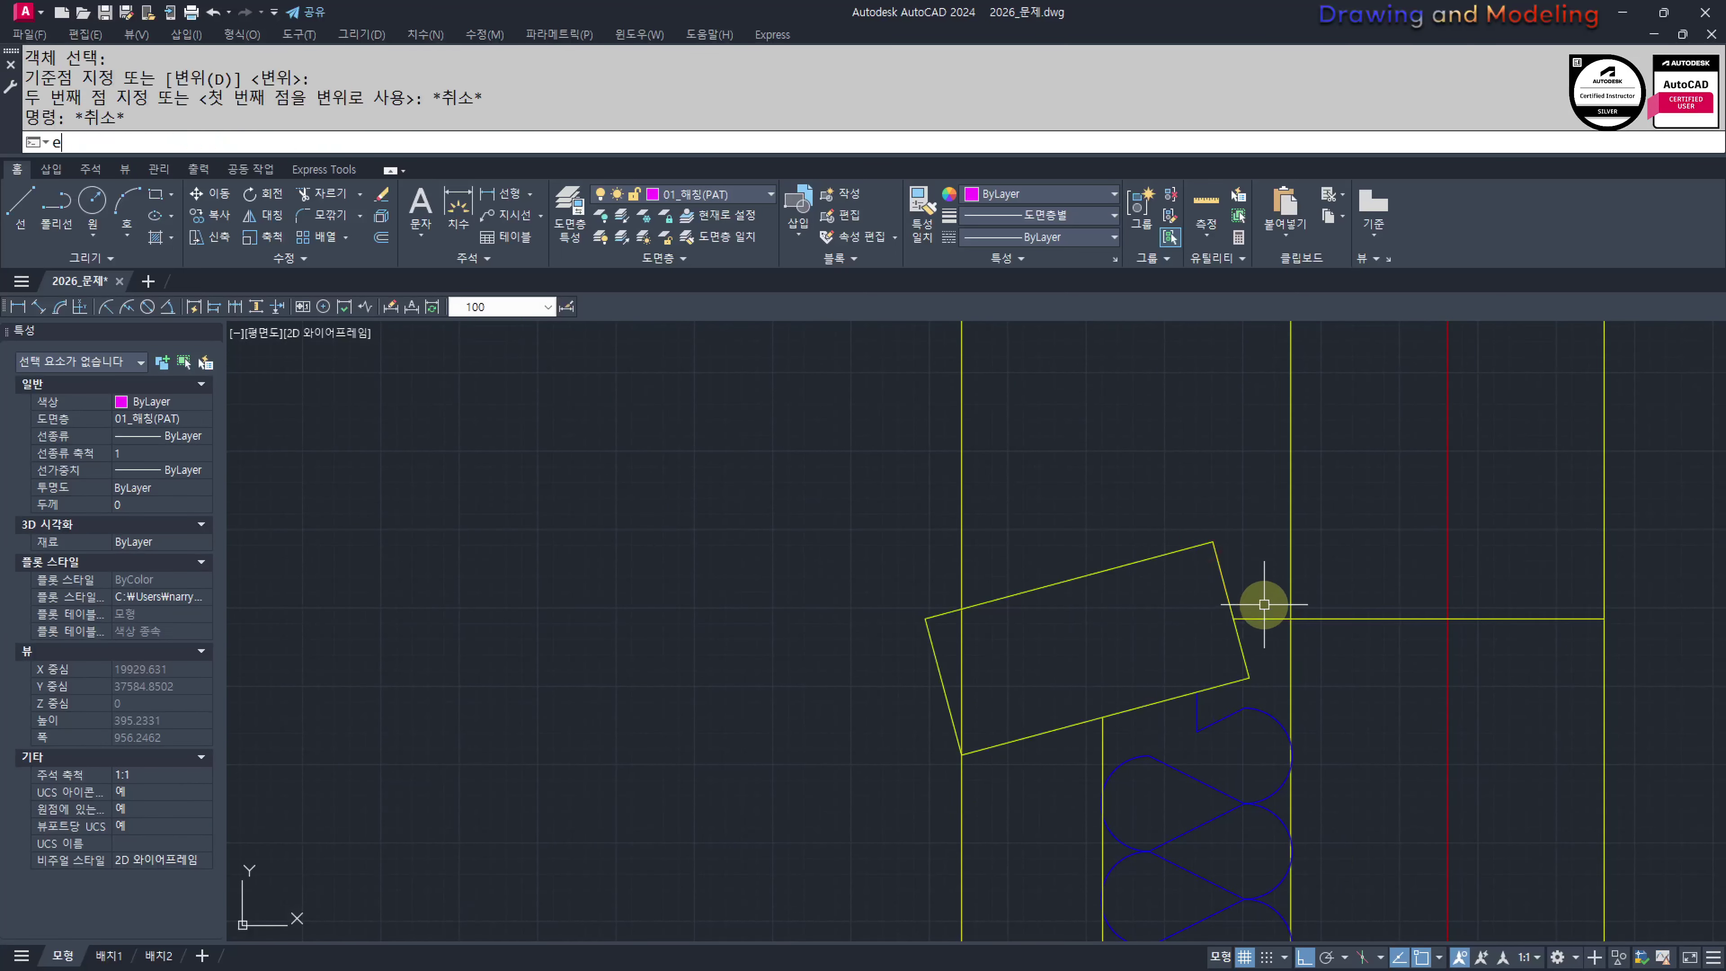
key(Return)
key(Return)
key(Escape)
key(Escape)
Move the tilted rectangle straight down so its upper inner corner sits on the sill line
click(1264, 604)
click(1217, 574)
text(m)
key(Return)
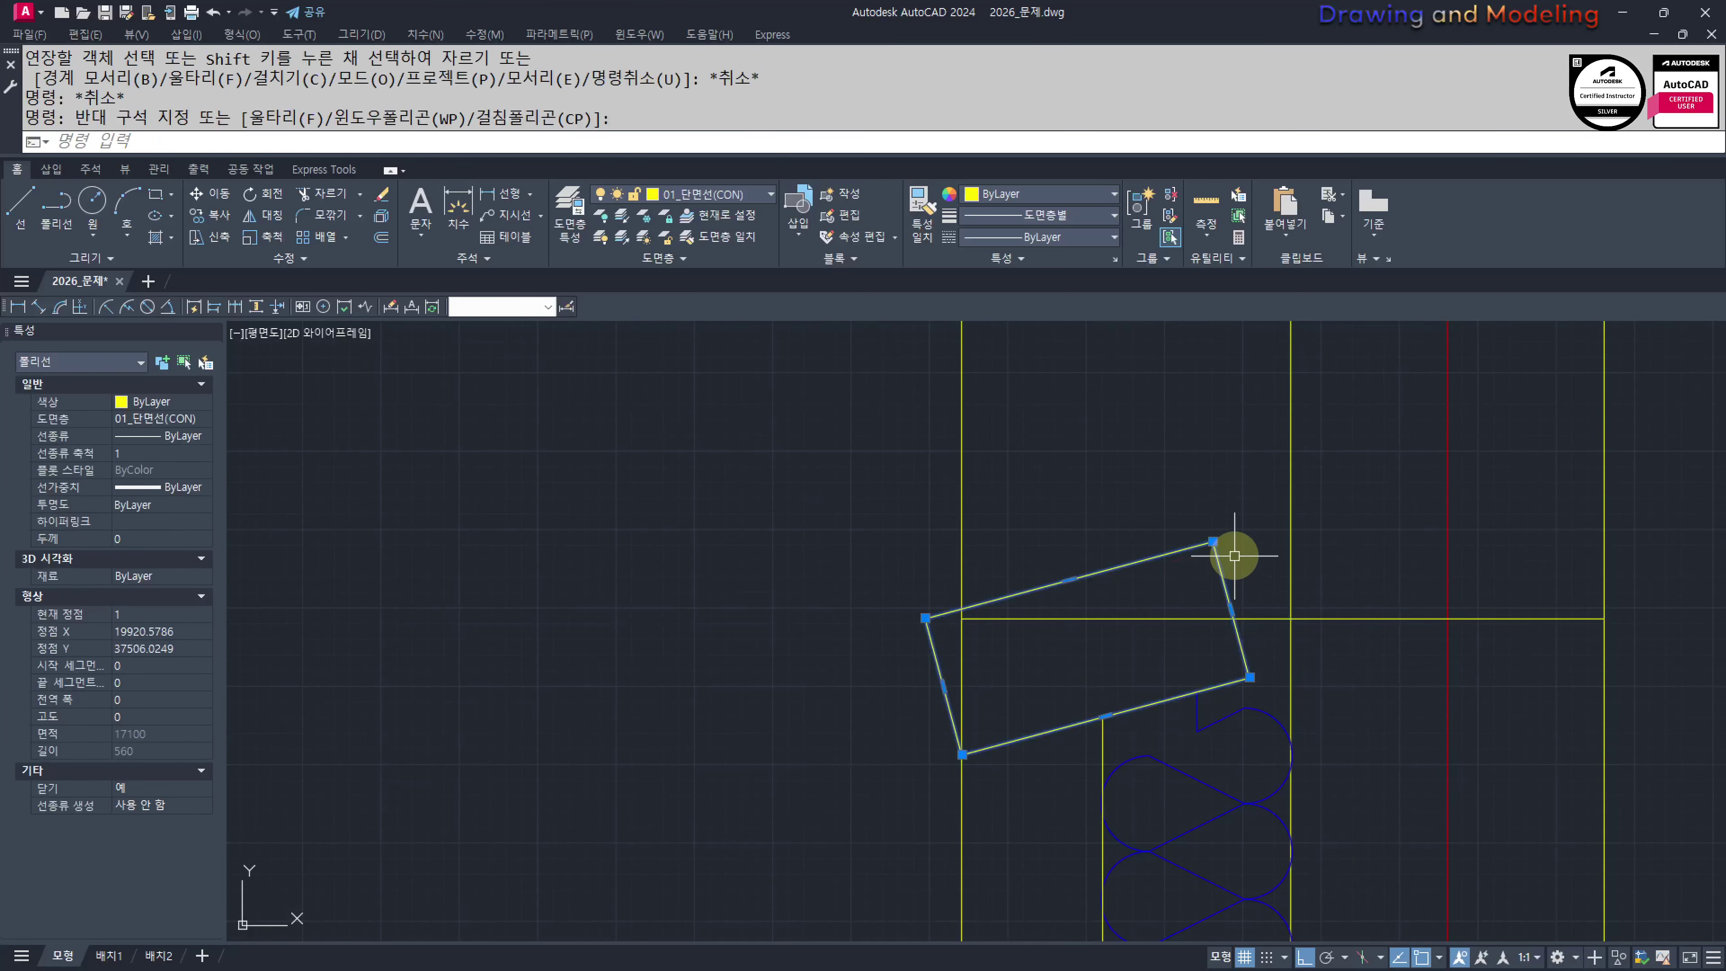
click(1213, 542)
click(1218, 610)
key(Escape)
key(Escape)
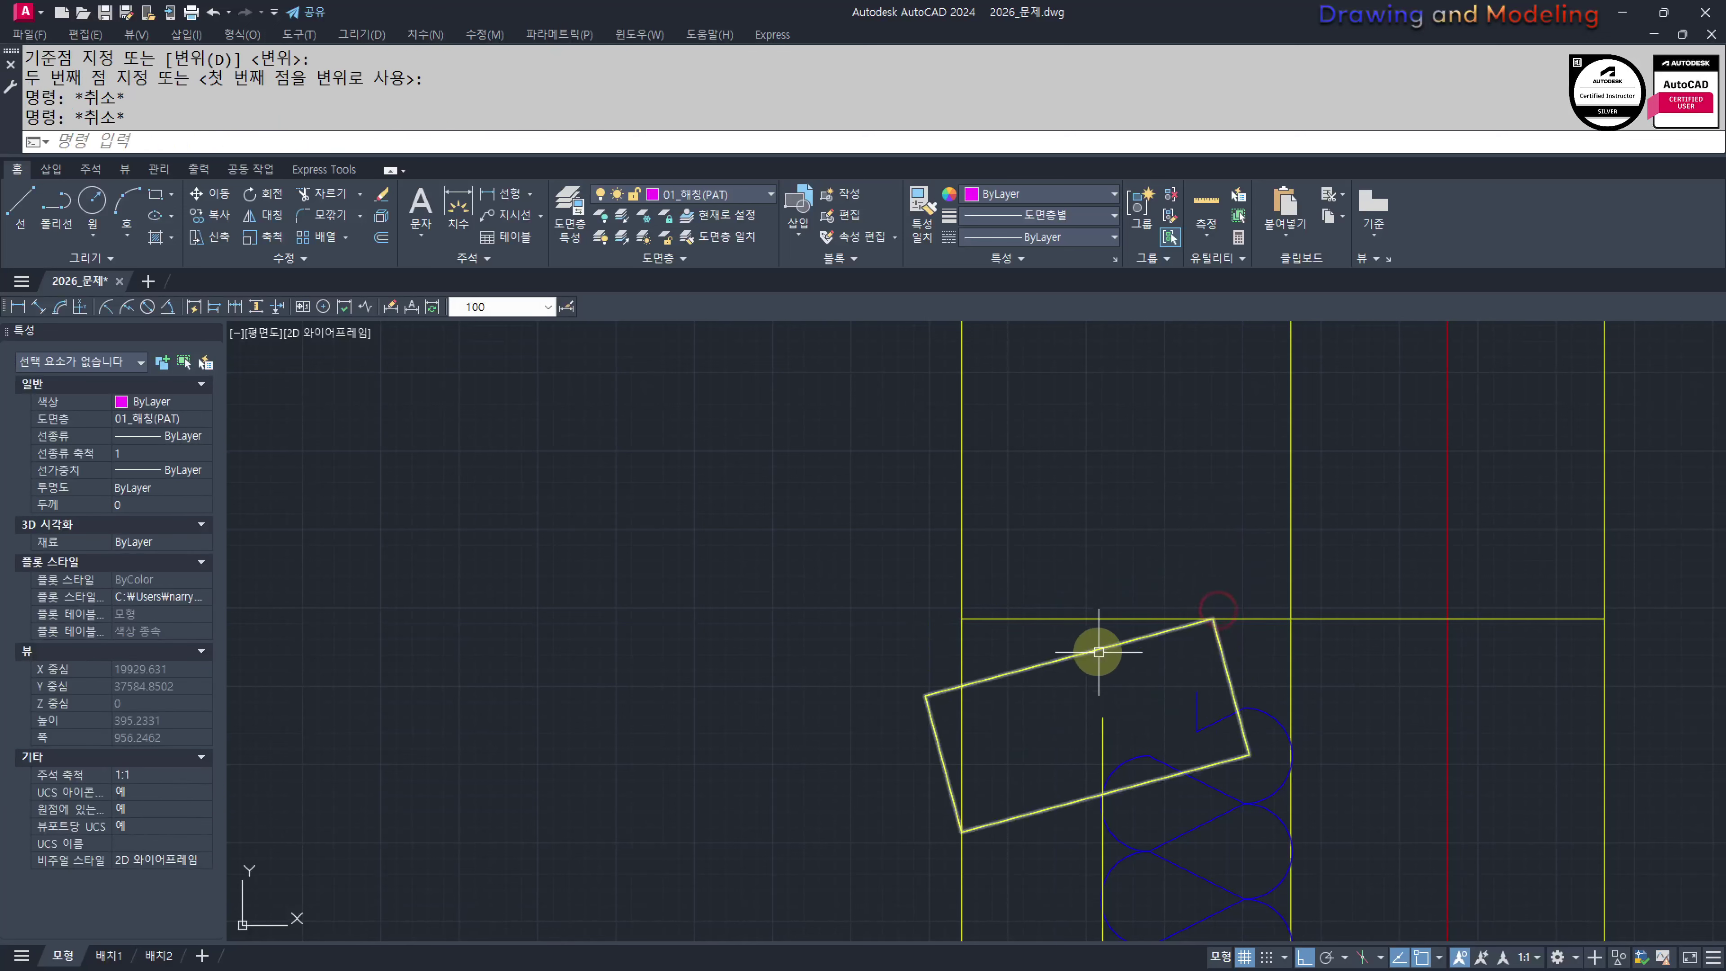
Trim the sill line outward of the tilted rectangle's upper inner corner
text(tr)
middle_drag(1098, 652, 1152, 647)
click(1094, 663)
click(1074, 628)
key(Escape)
key(Escape)
Trim the insulation pattern and its outer boundary line where they run into the lowered tilted rectangle
text(tr)
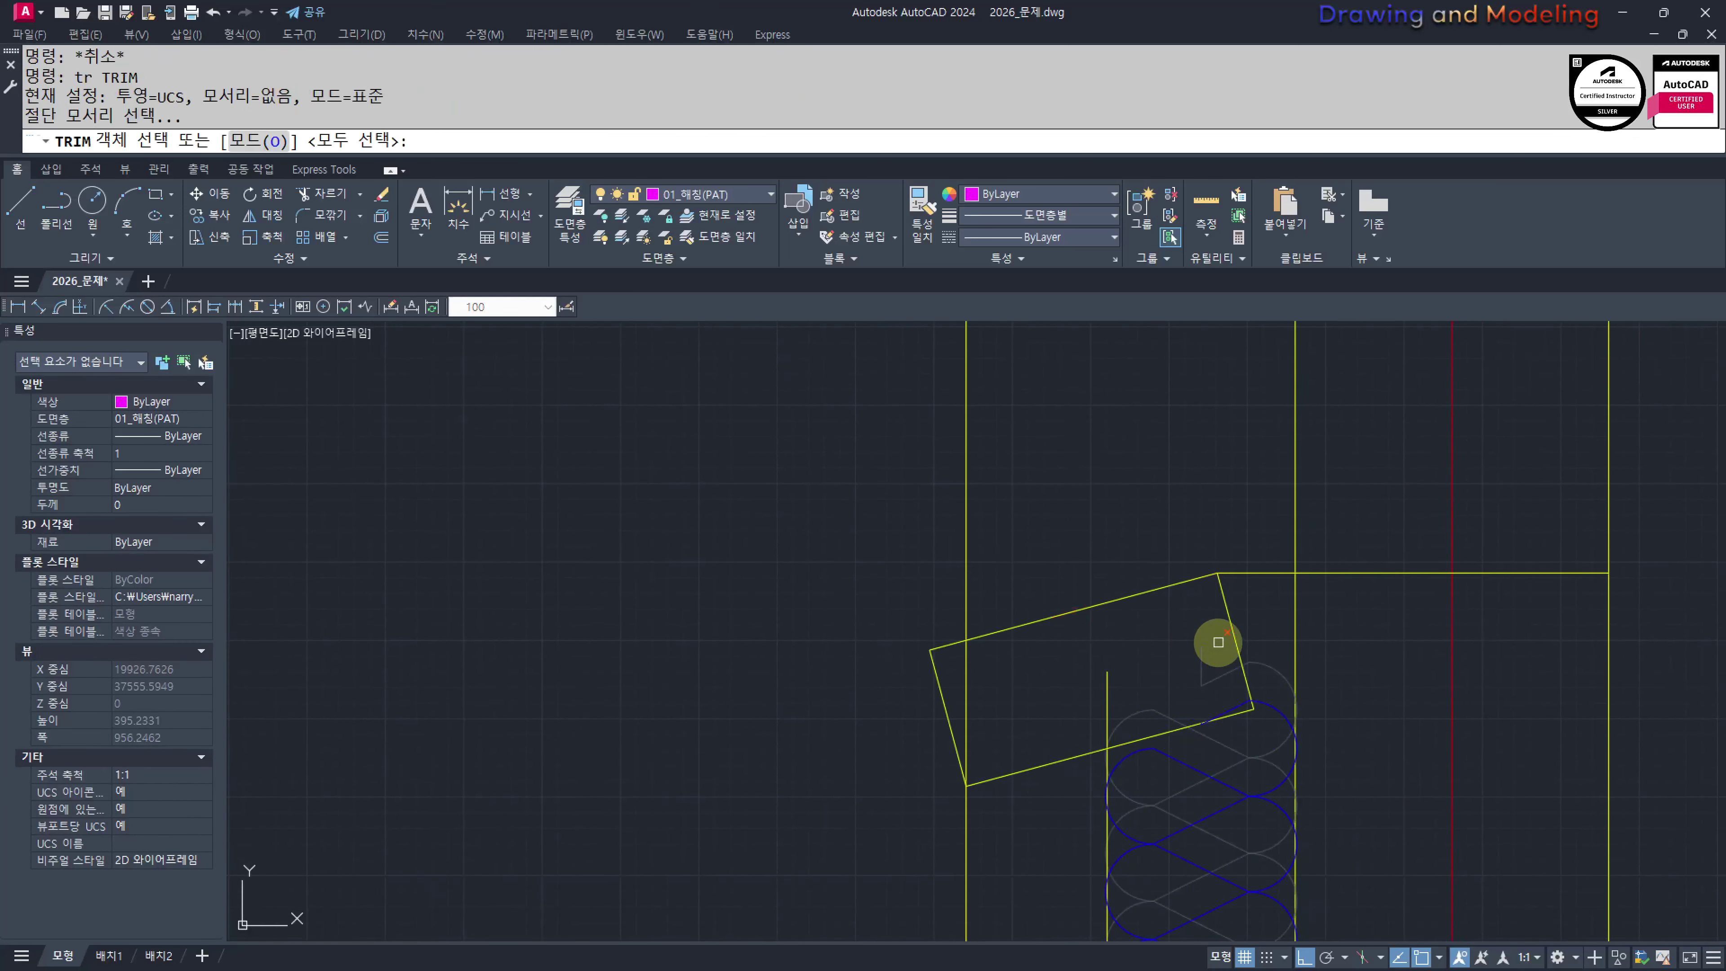
click(1202, 663)
click(1128, 680)
click(1090, 697)
key(Escape)
key(Escape)
Trim the wall's outer face line inside the tilted sill rectangle
scroll(1147, 658, down, 3)
middle_drag(1110, 740, 1194, 742)
scroll(1241, 689, up, 2)
middle_drag(1255, 674, 1230, 703)
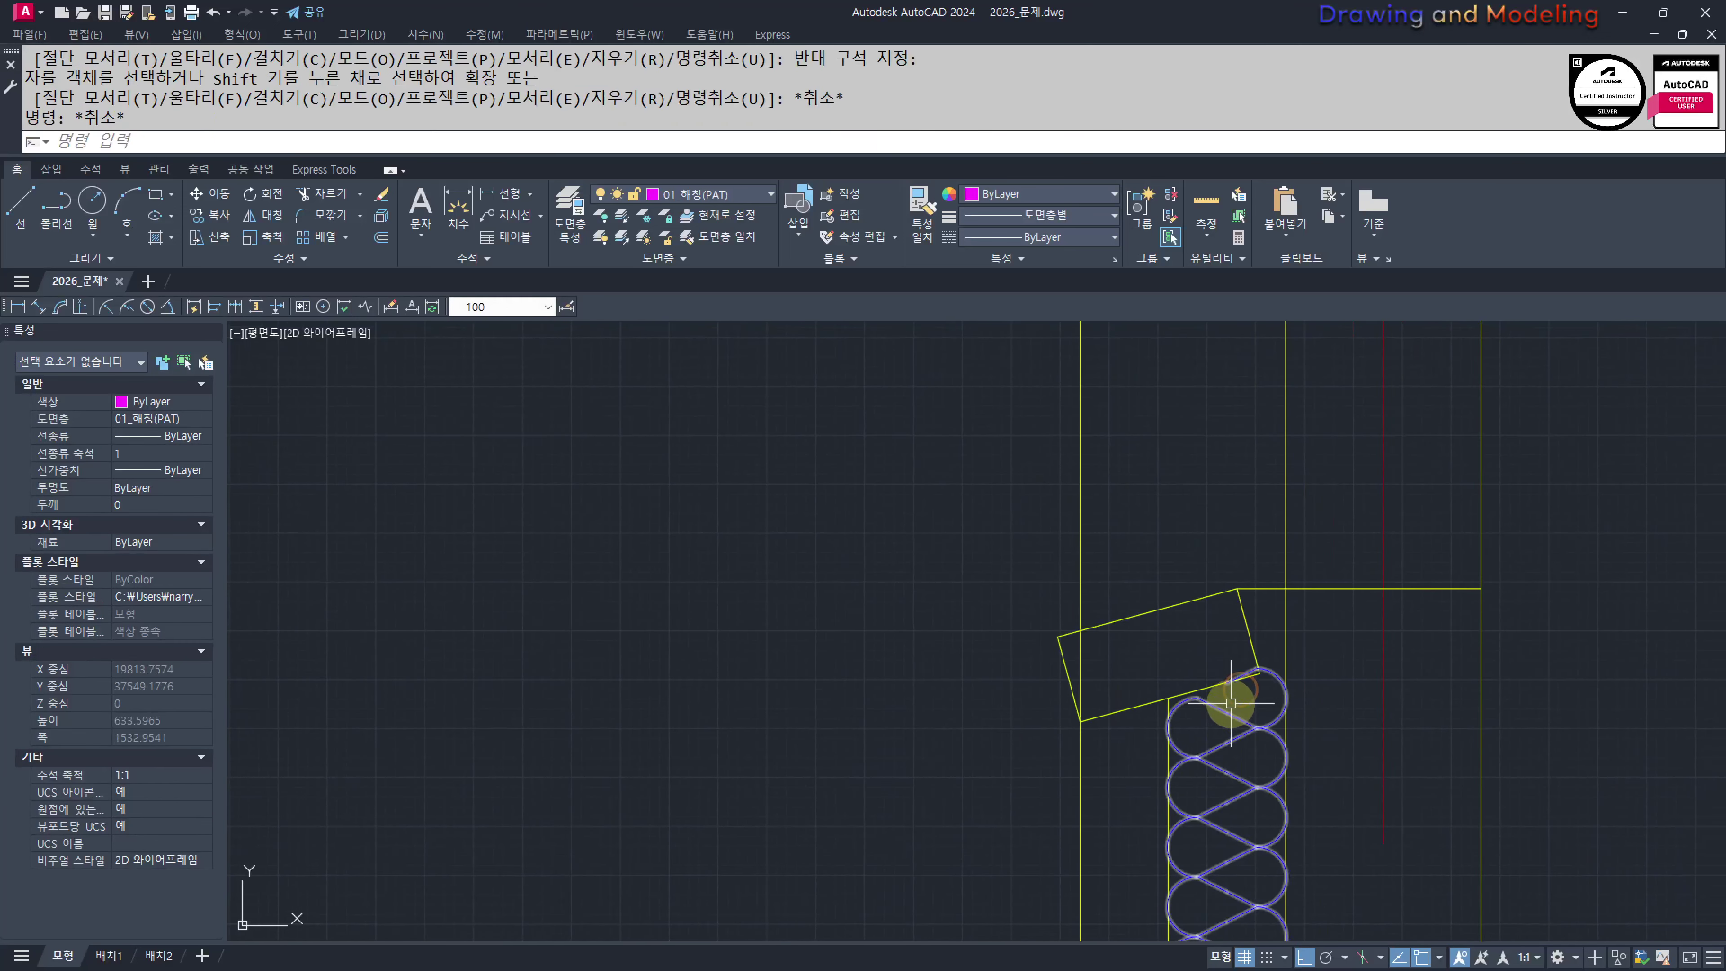
scroll(1175, 662, up, 2)
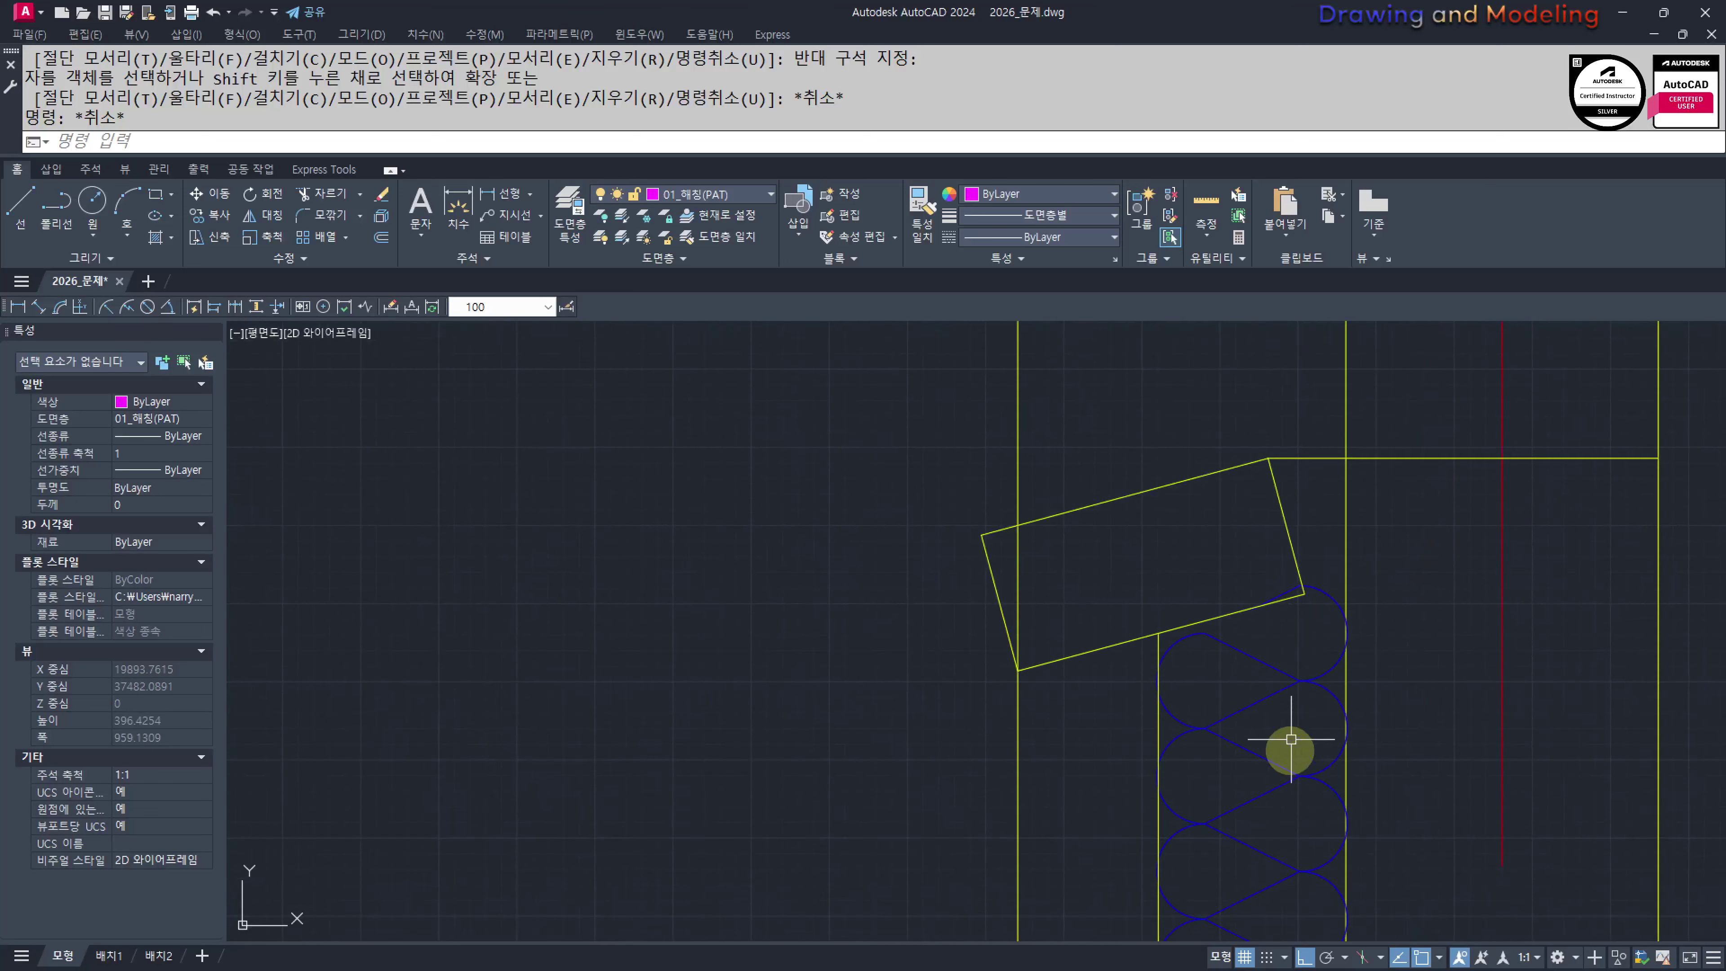
middle_drag(1167, 665, 1044, 644)
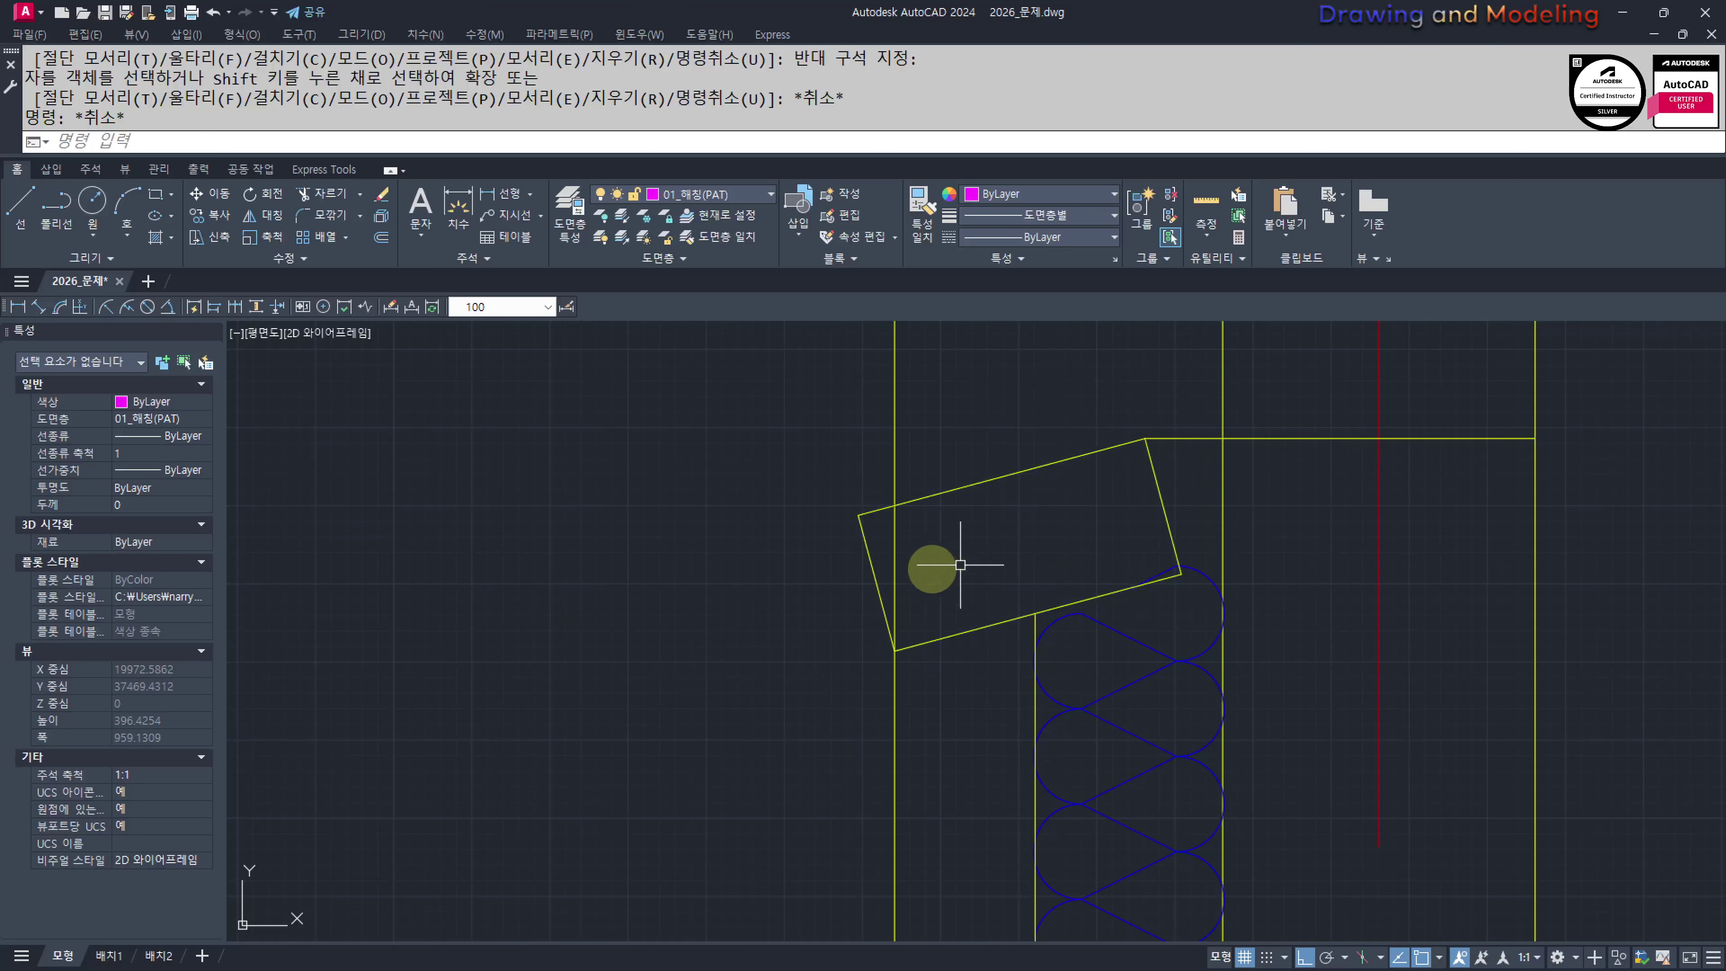
text(tr)
key(space)
key(space)
click(891, 530)
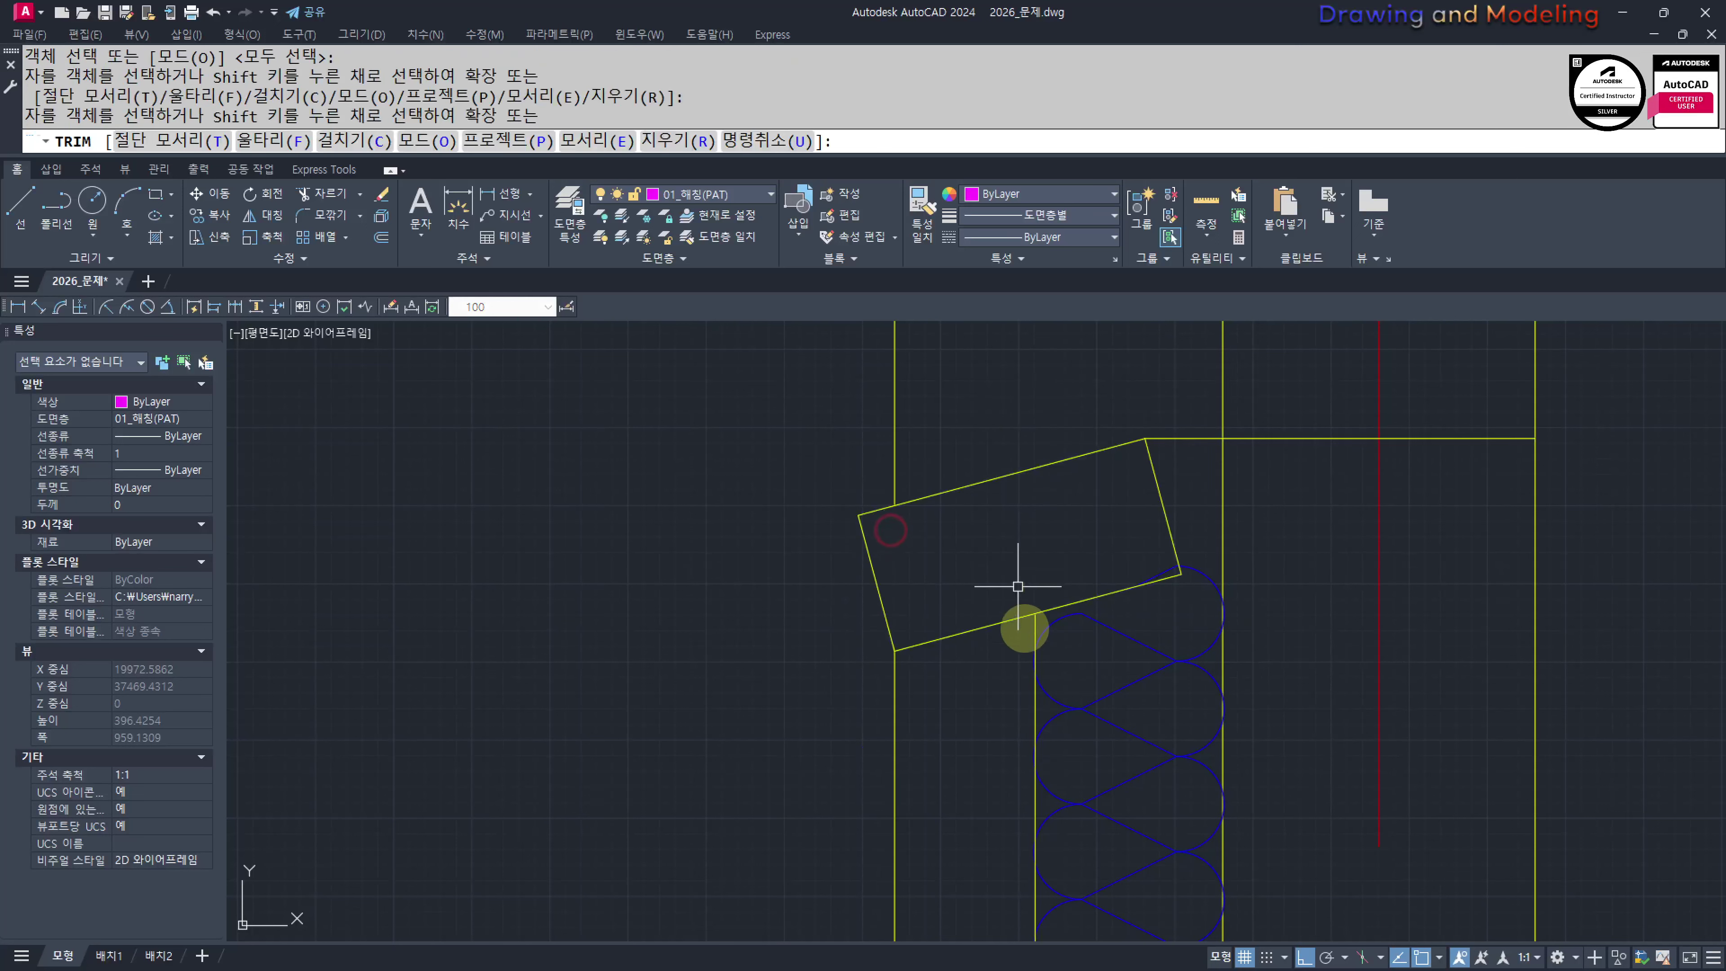
key(Escape)
key(Escape)
scroll(1160, 713, down, 2)
scroll(1298, 517, down, 6)
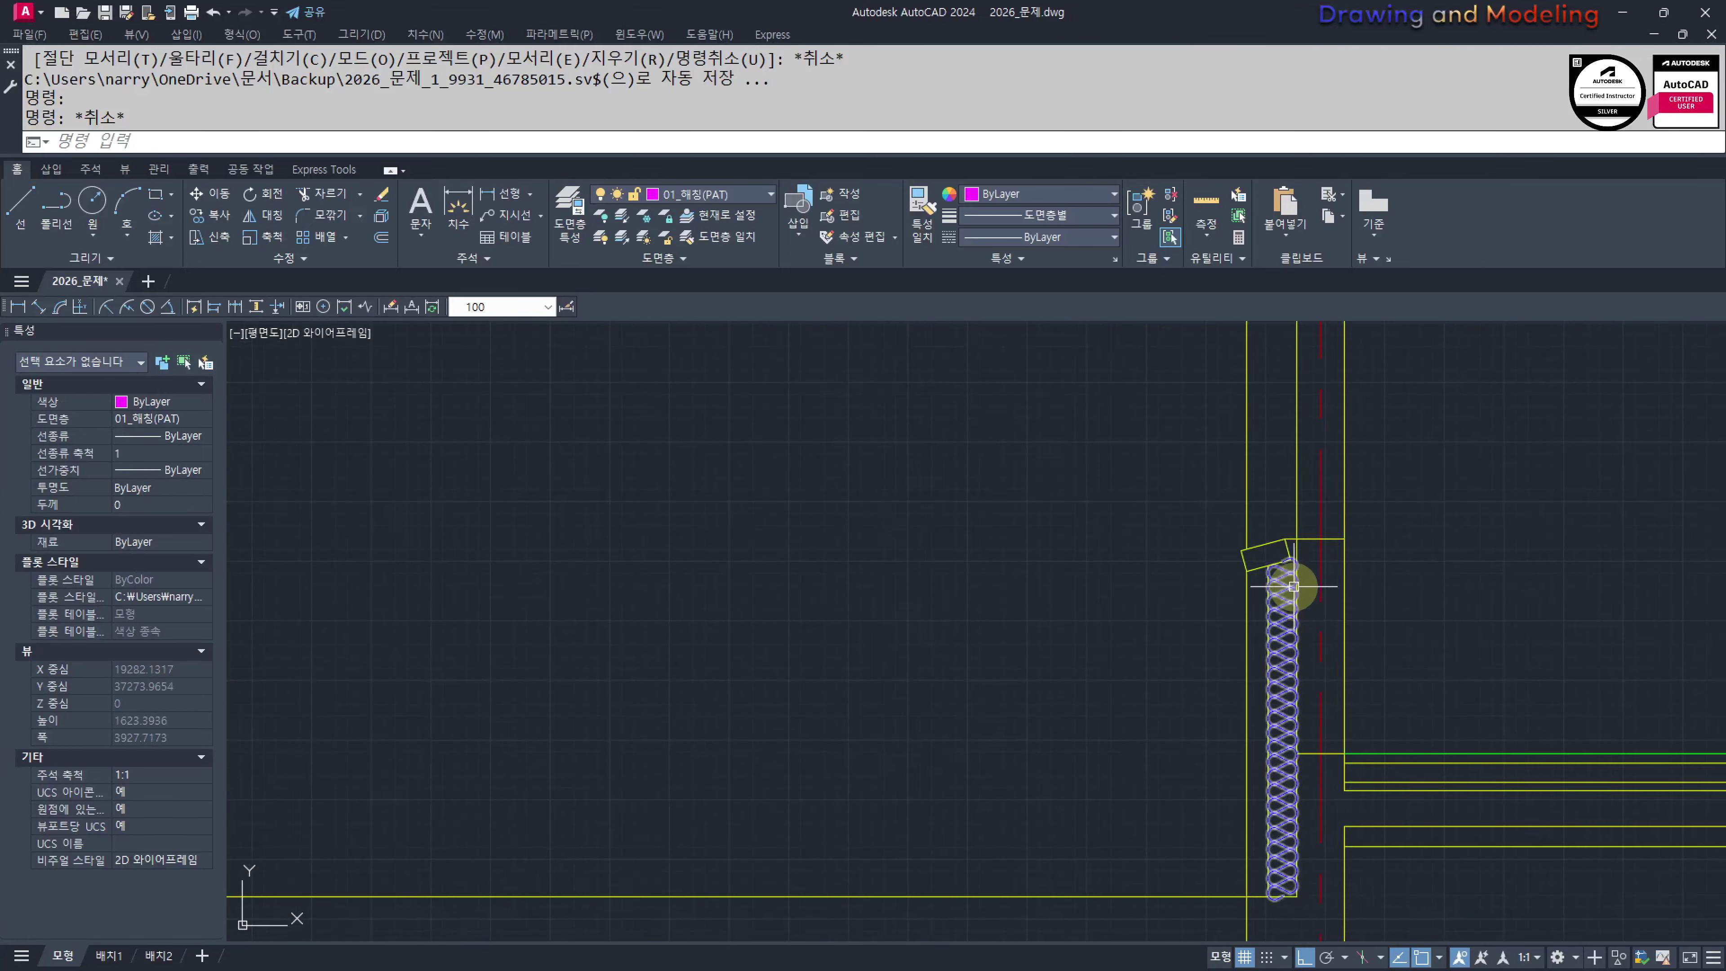
middle_drag(1148, 680, 1098, 656)
scroll(1156, 617, down, 5)
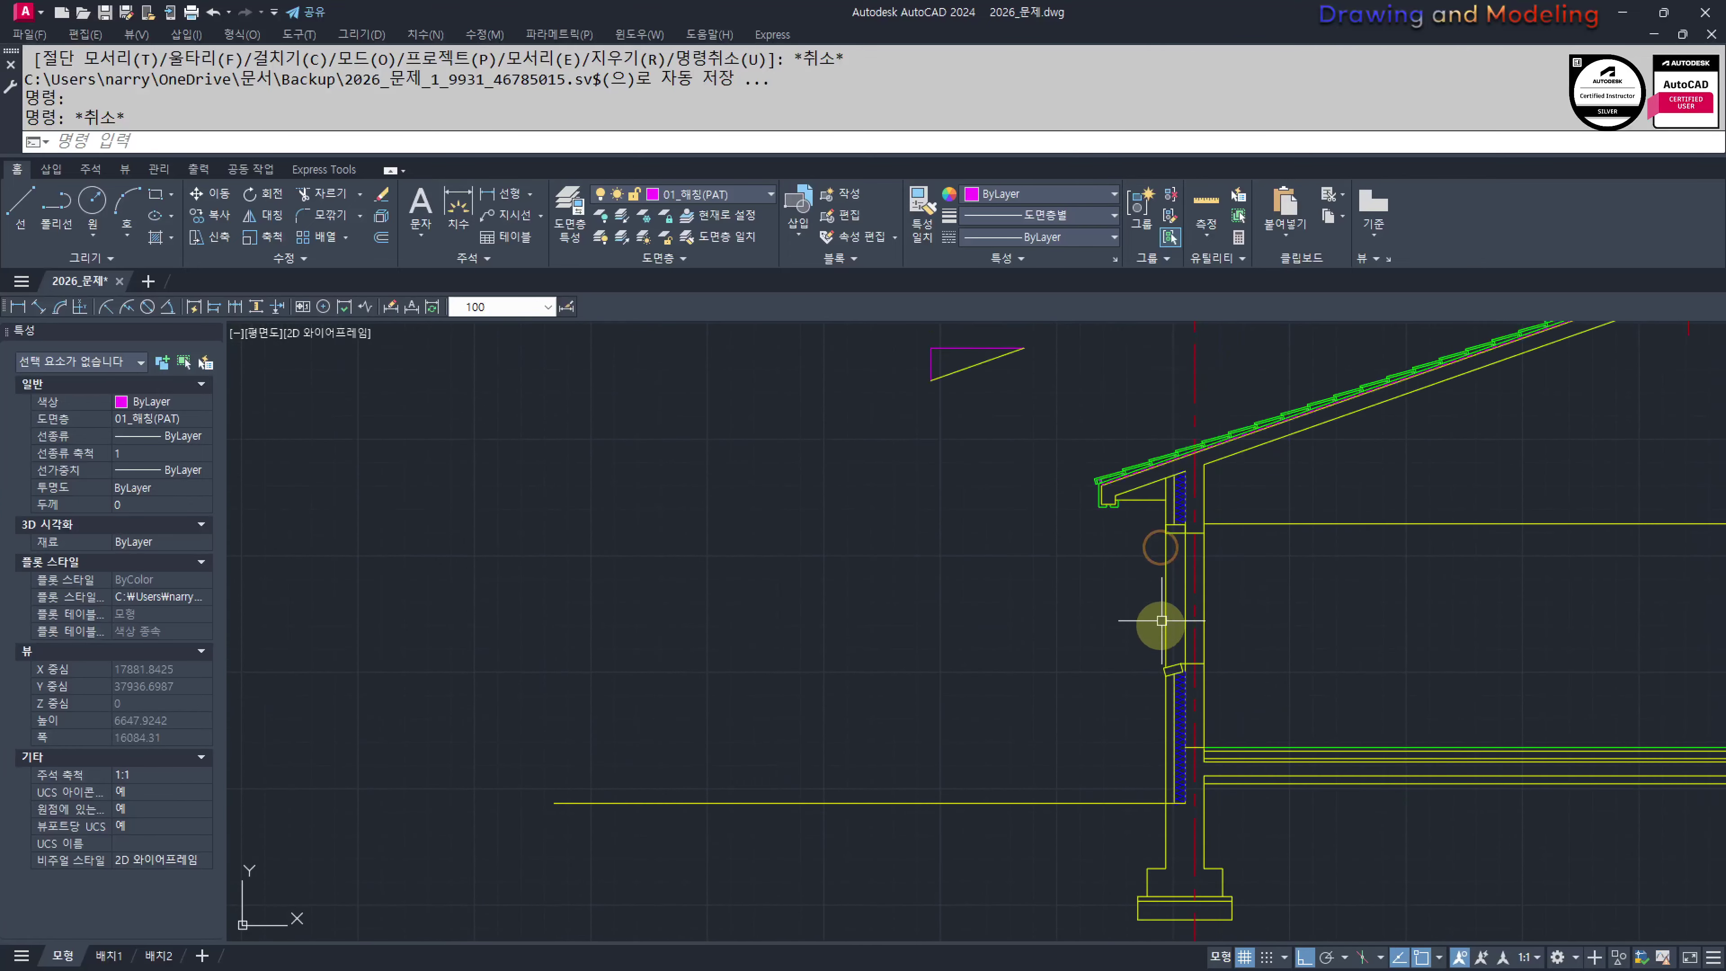
scroll(1144, 502, up, 6)
text(tr)
key(space)
click(1240, 445)
click(1221, 478)
key(Escape)
key(Escape)
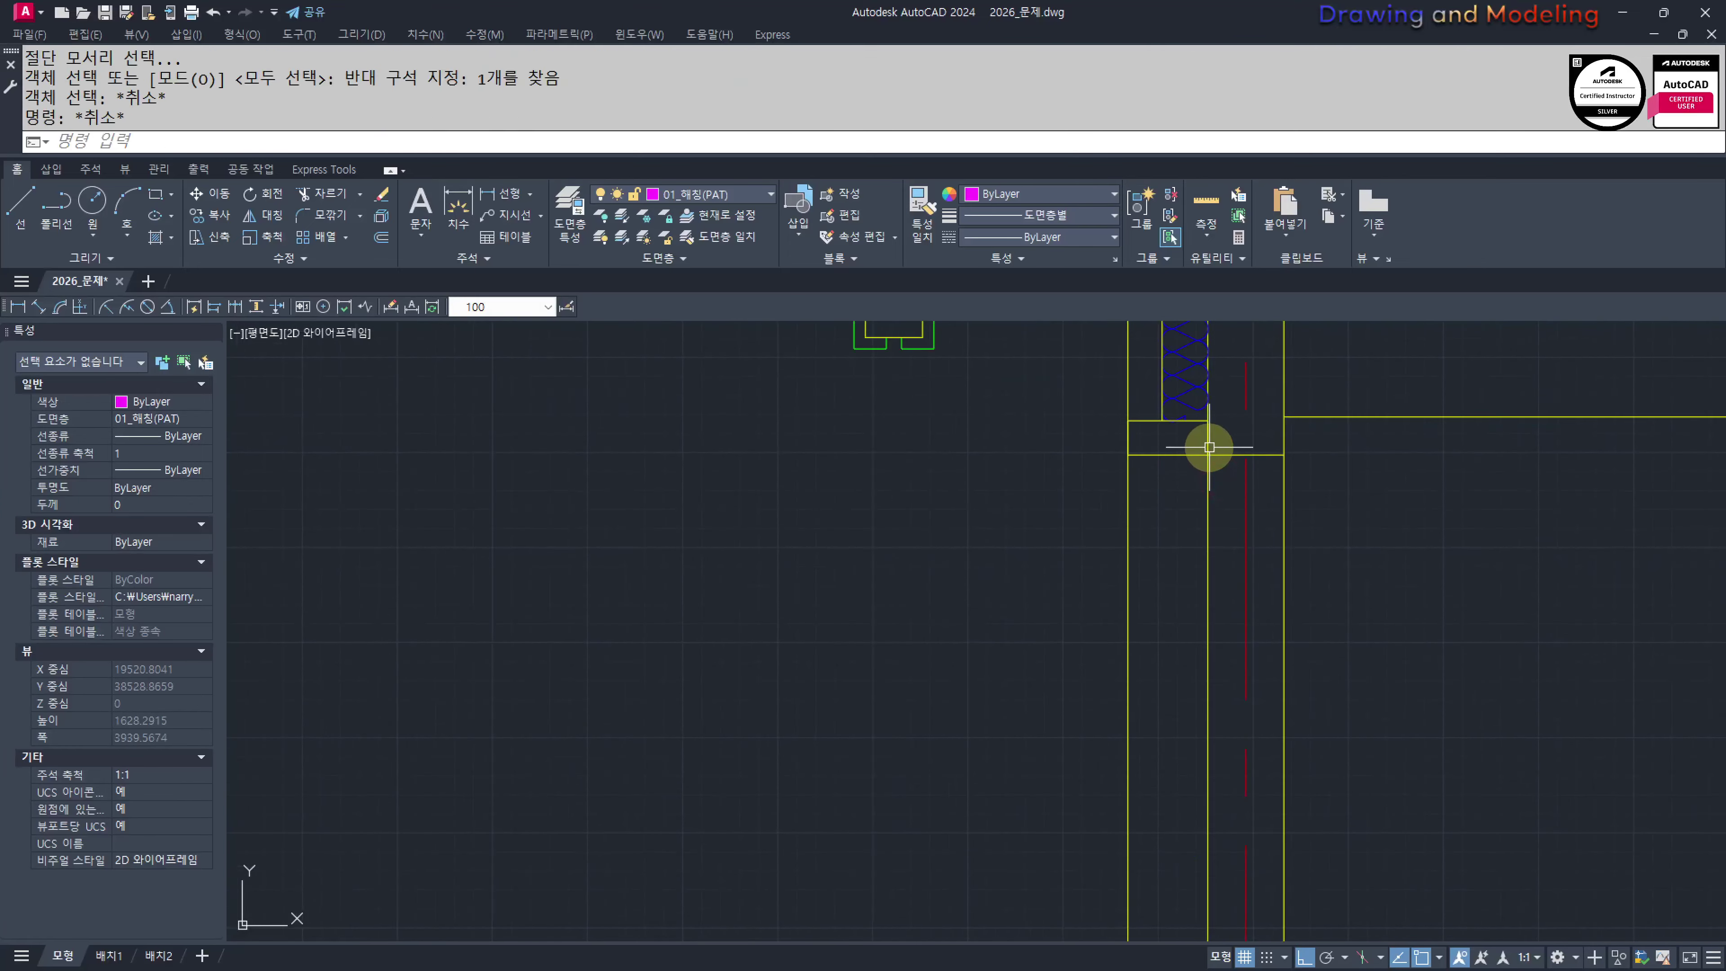
Trim the insulation's inner boundary line where it overlaps the inner side of the head rectangle
key(space)
key(space)
click(1209, 440)
key(Escape)
key(Escape)
key(Escape)
scroll(1228, 484, down, 2)
middle_drag(1221, 493, 1202, 472)
scroll(1203, 465, up, 2)
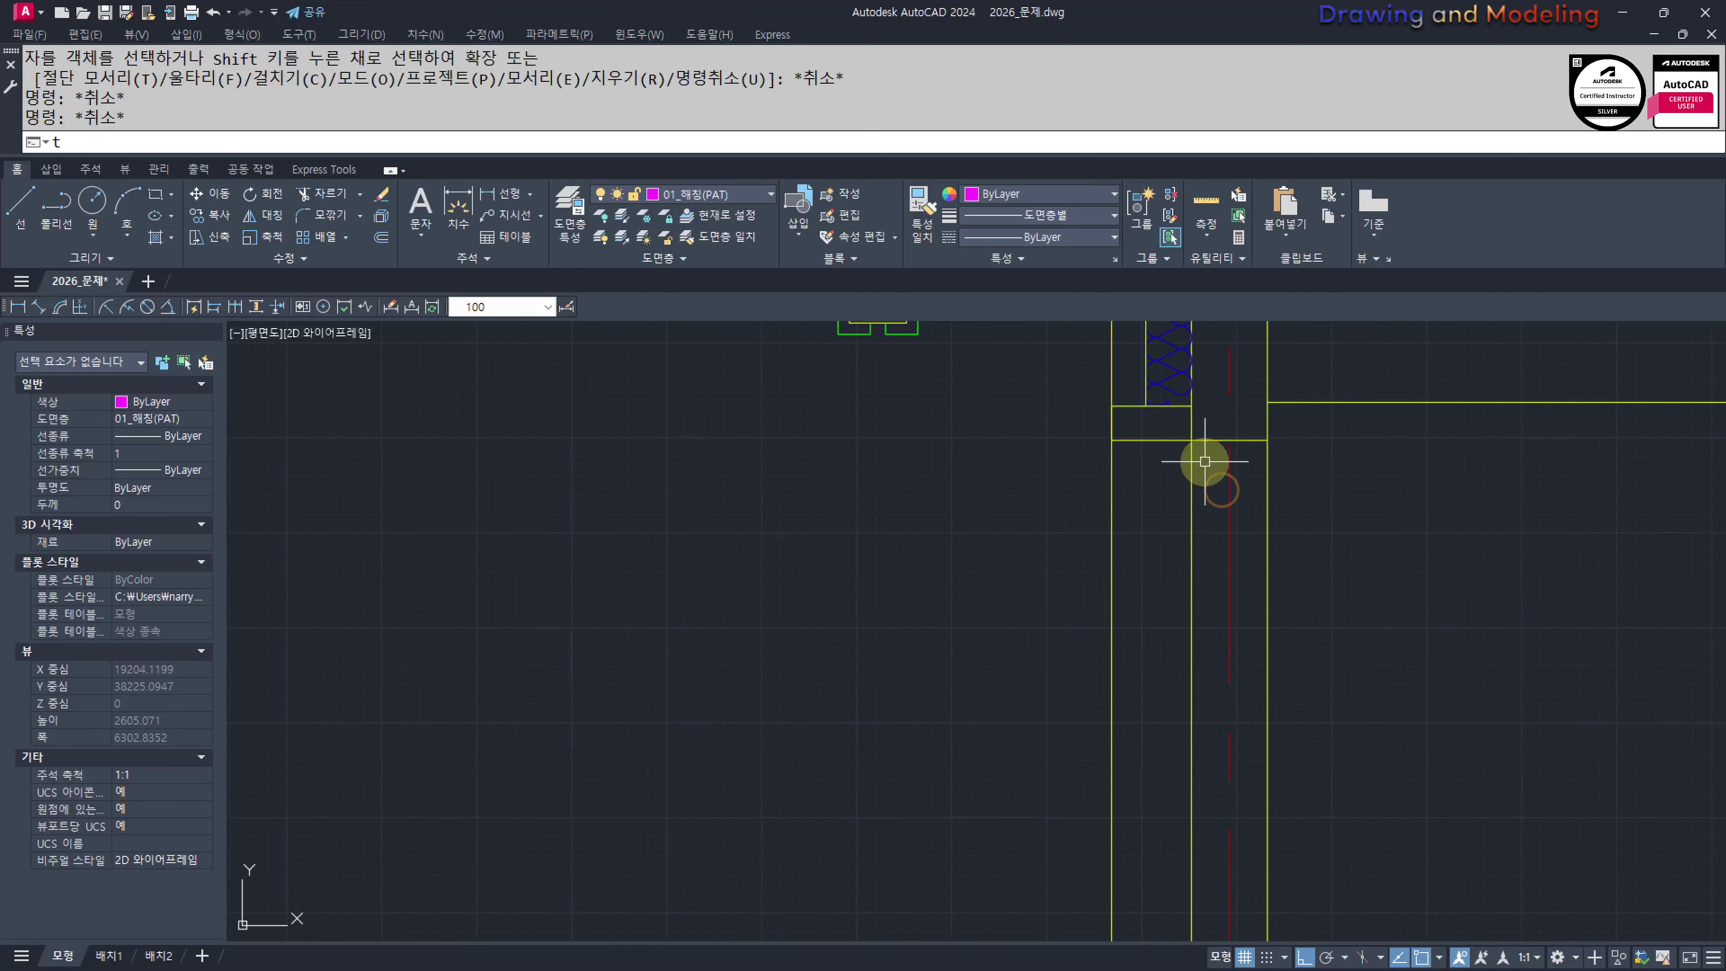
Trim the insulation's inner boundary line across the window opening, between the head line and the sill line
text(tr)
click(1206, 440)
scroll(1218, 615, down, 4)
middle_drag(1217, 628, 1287, 601)
scroll(1209, 656, up, 2)
key(space)
click(1211, 543)
click(1186, 543)
key(Escape)
key(Escape)
scroll(1228, 656, down, 4)
key(Escape)
key(Escape)
scroll(1212, 564, up, 2)
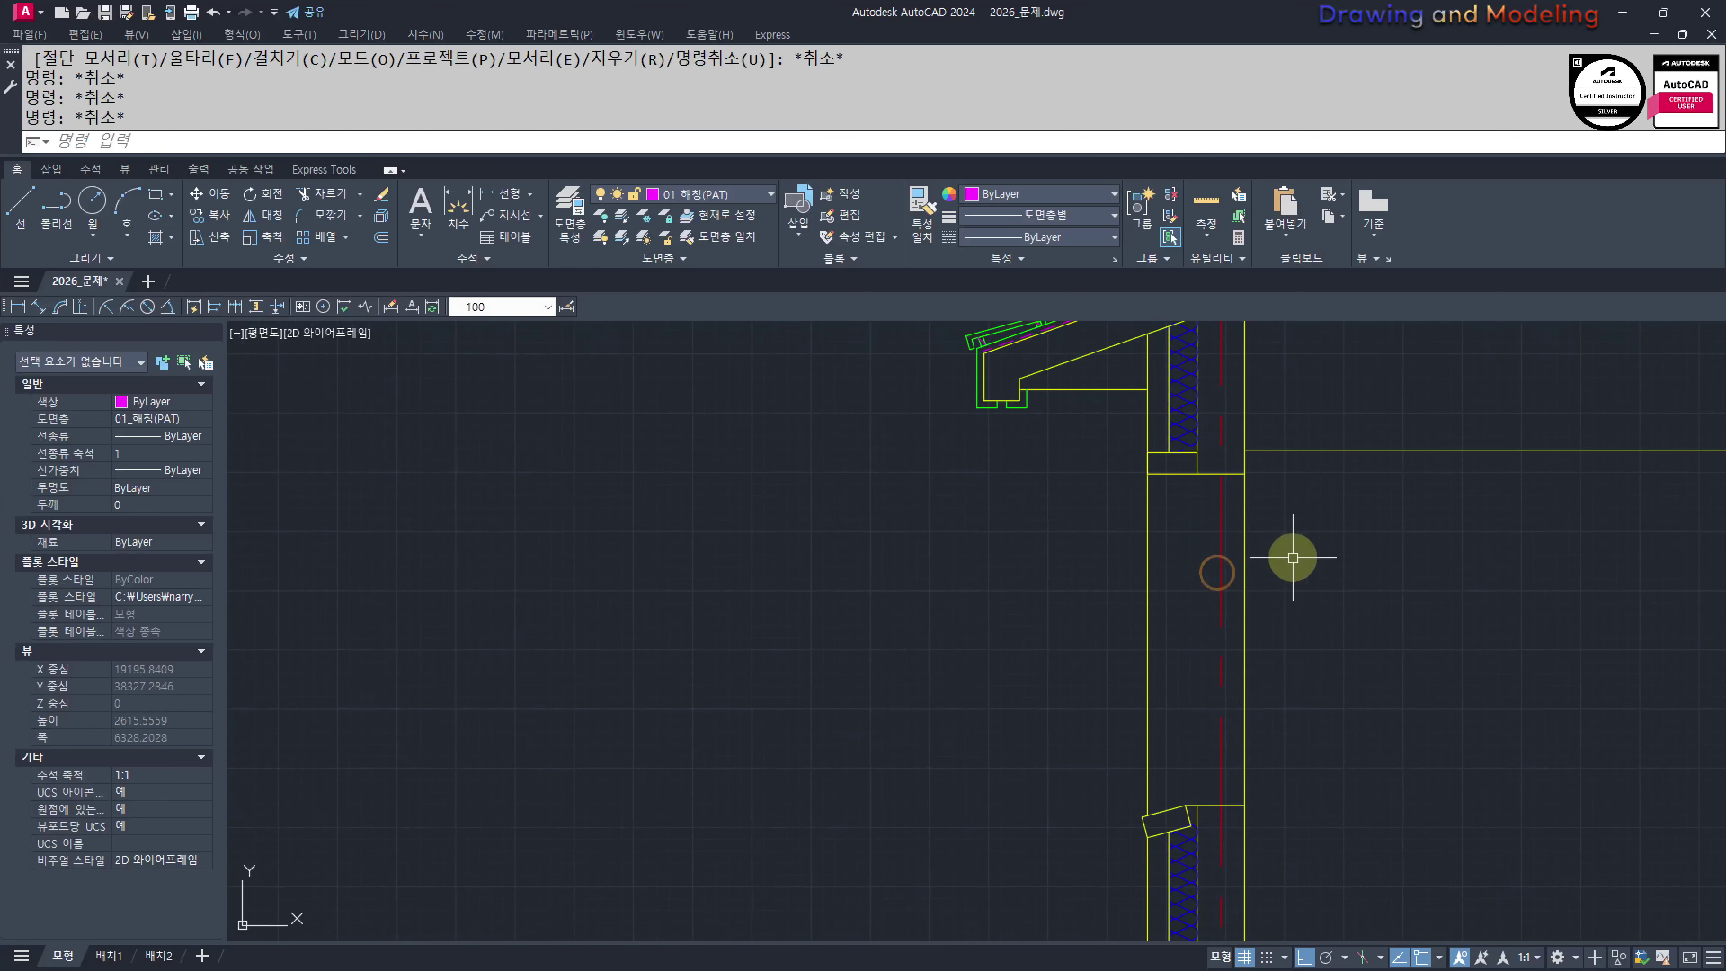
key(Return)
key(Escape)
key(Escape)
Offset the wall's inner face line by 20 toward the room interior
text(o)
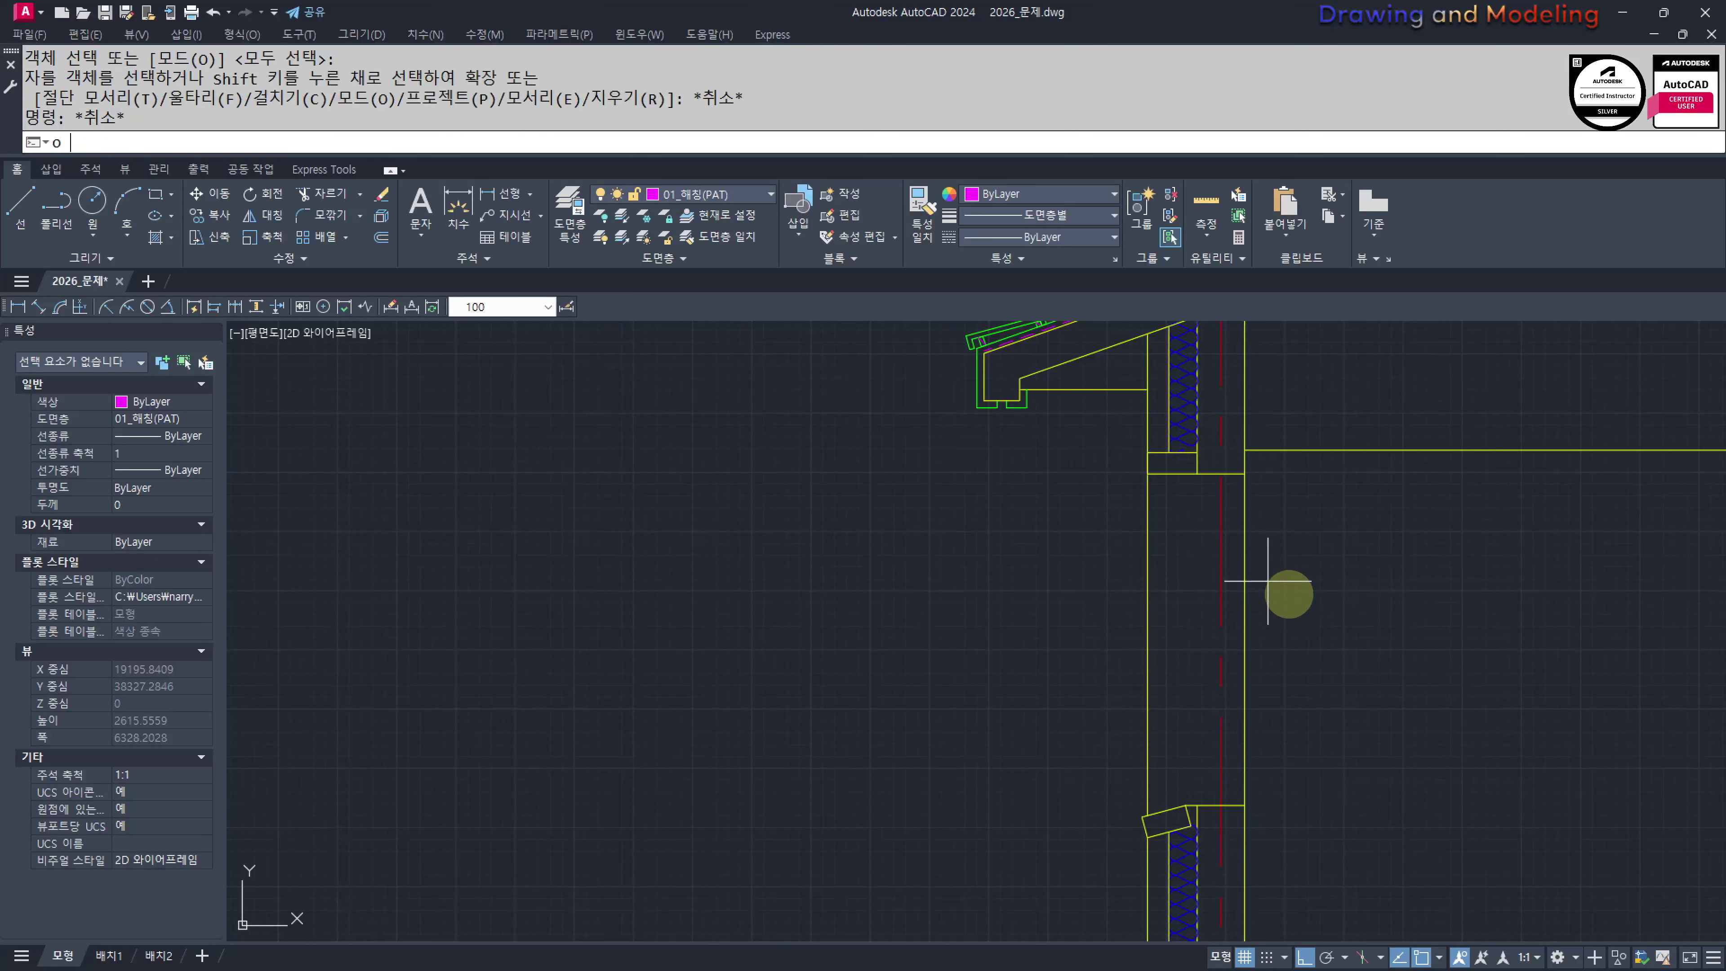
key(Return)
text(20)
key(Return)
click(1246, 556)
click(1346, 567)
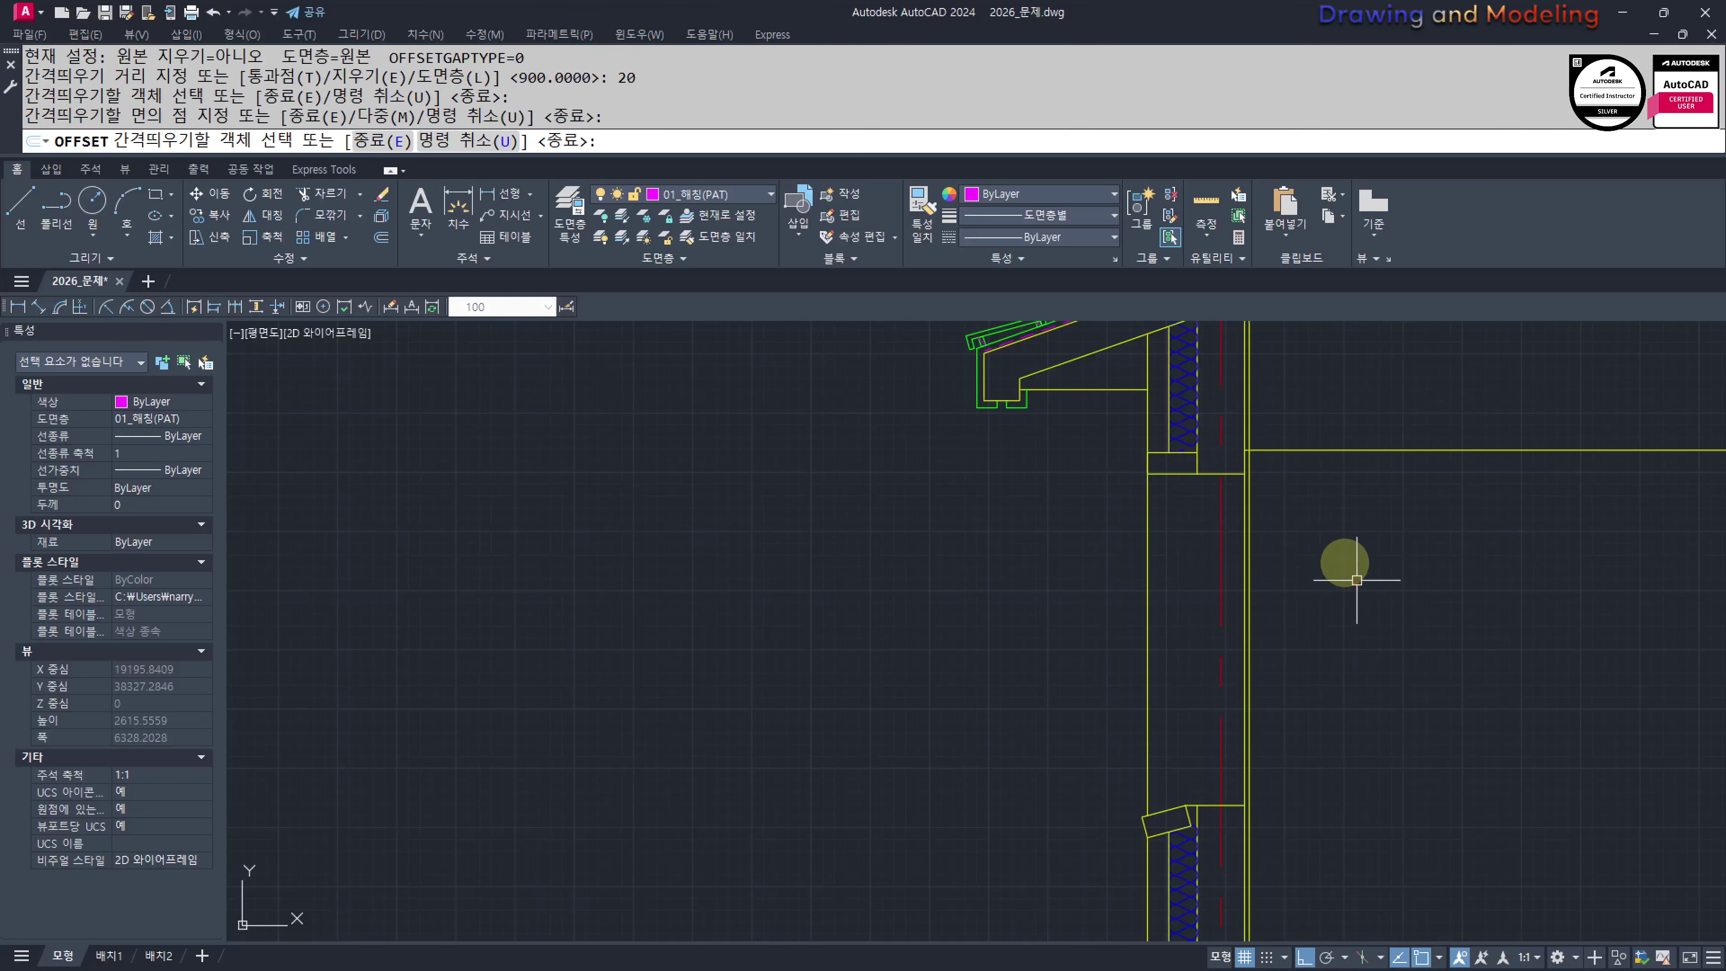
key(Escape)
key(Escape)
Trim the part of the offset interior finish line that runs above the ceiling line
middle_drag(1297, 474, 1316, 570)
scroll(1311, 554, up, 2)
text(t)
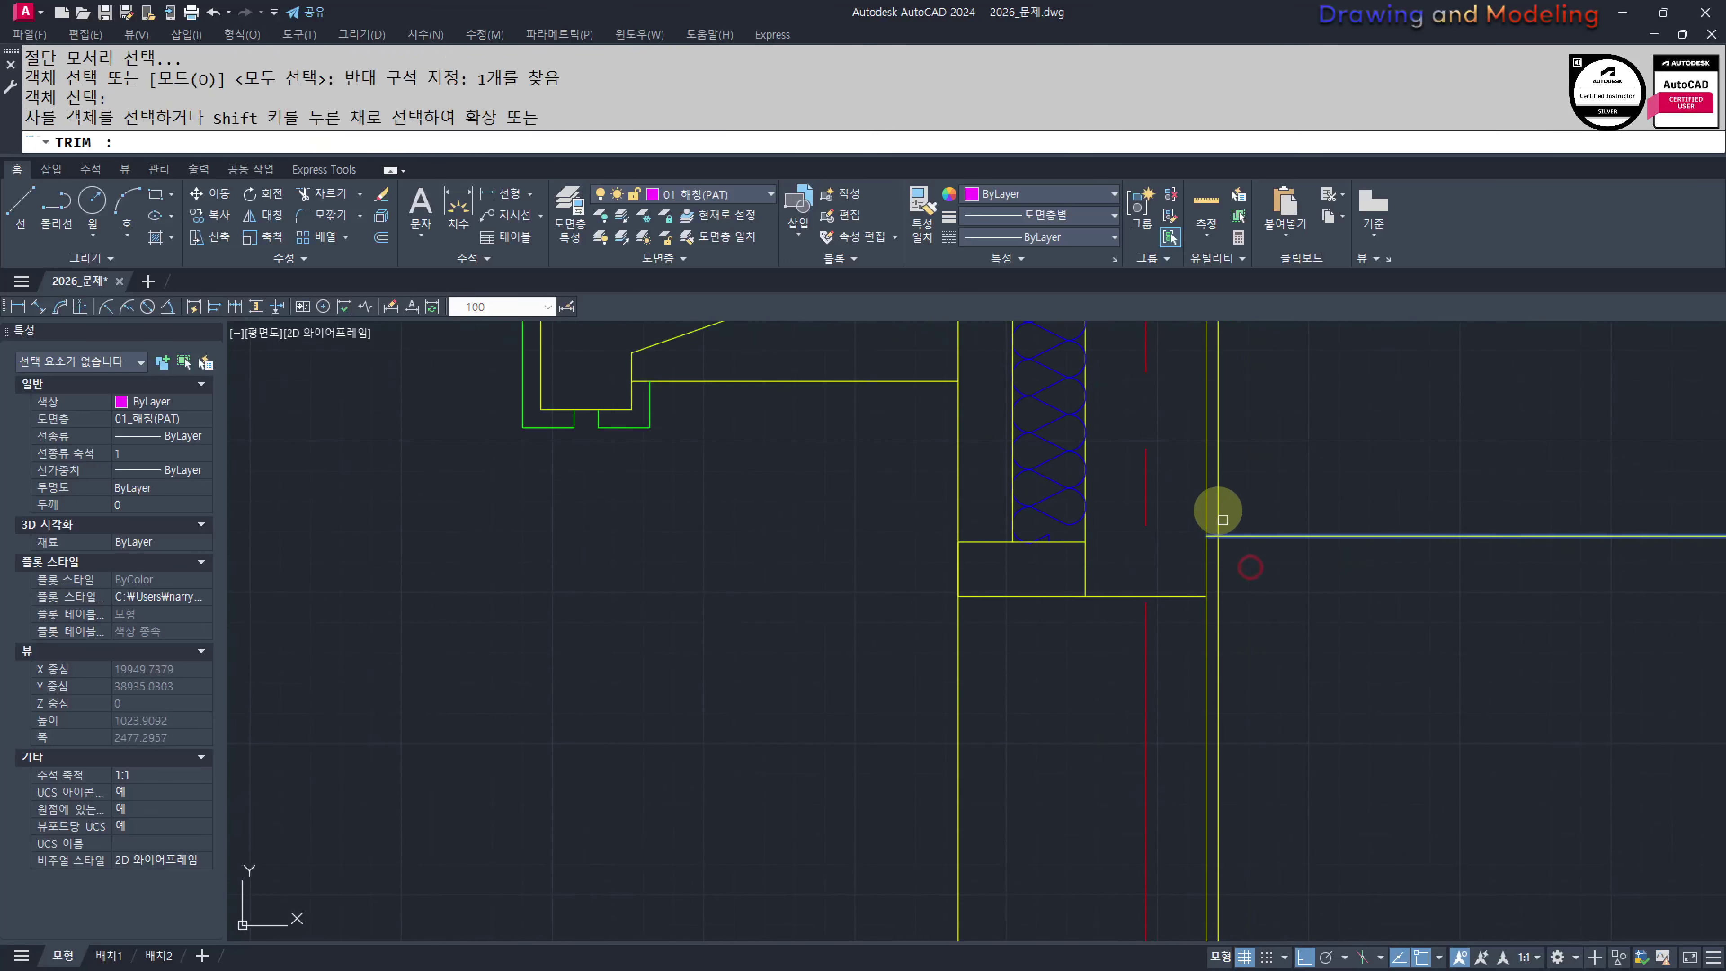
key(Escape)
key(Escape)
scroll(1240, 570, down, 4)
Trim the wall's inner face line across the window opening, between the head line and the sill line
text(tr)
click(1275, 541)
click(1253, 551)
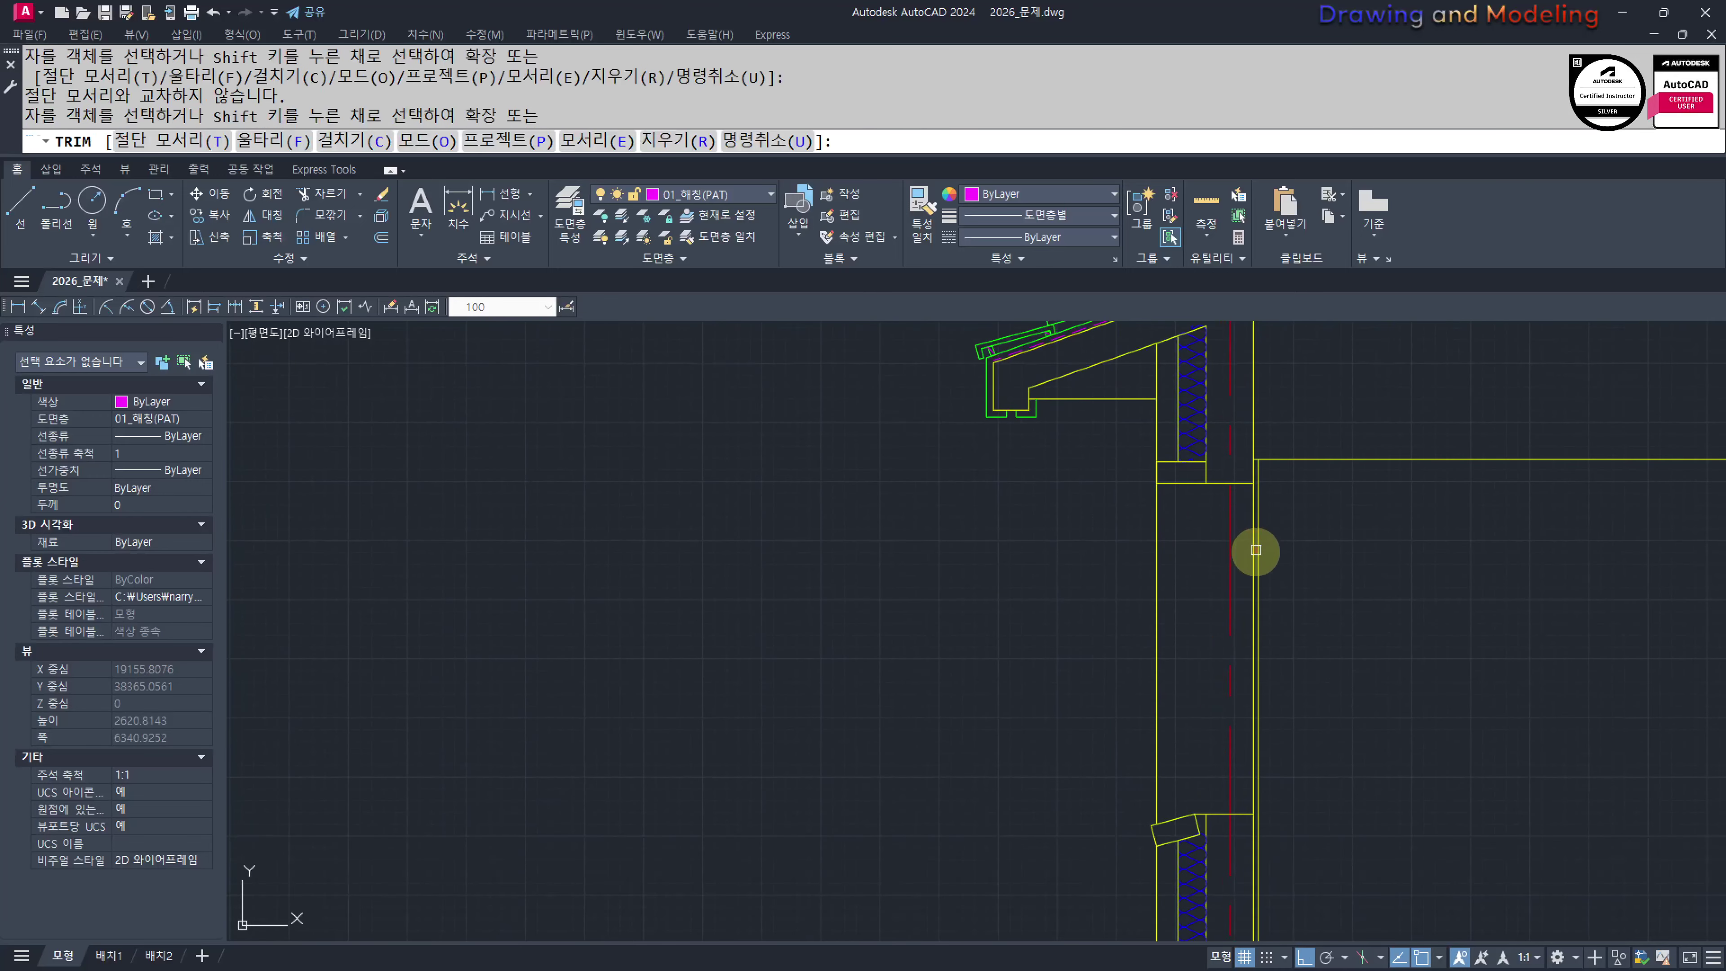
click(1282, 554)
click(1241, 601)
key(Escape)
key(Escape)
middle_drag(1250, 725, 1250, 666)
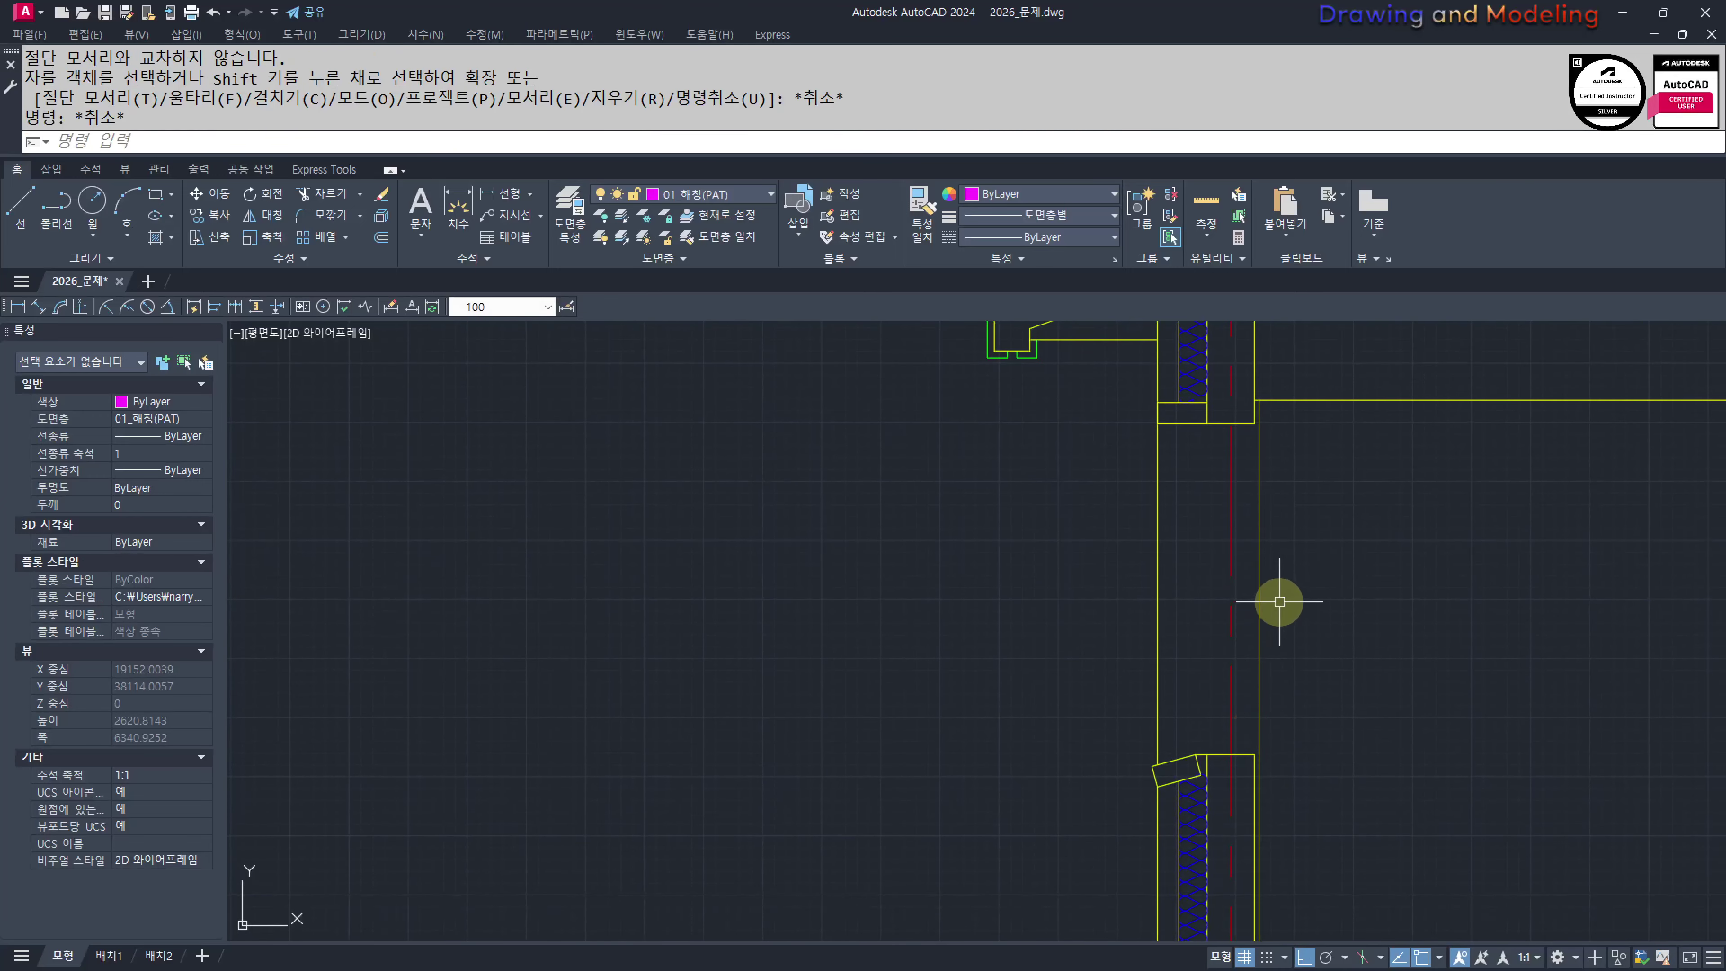
Draw a horizontal line from the inner end of the window head line into the room, past the finish line
middle_drag(1279, 602, 1272, 623)
text(1)
click(1248, 445)
click(1366, 476)
key(Escape)
key(Escape)
Draw a horizontal line from the inner end of the window sill line into the room, past the finish line
key(space)
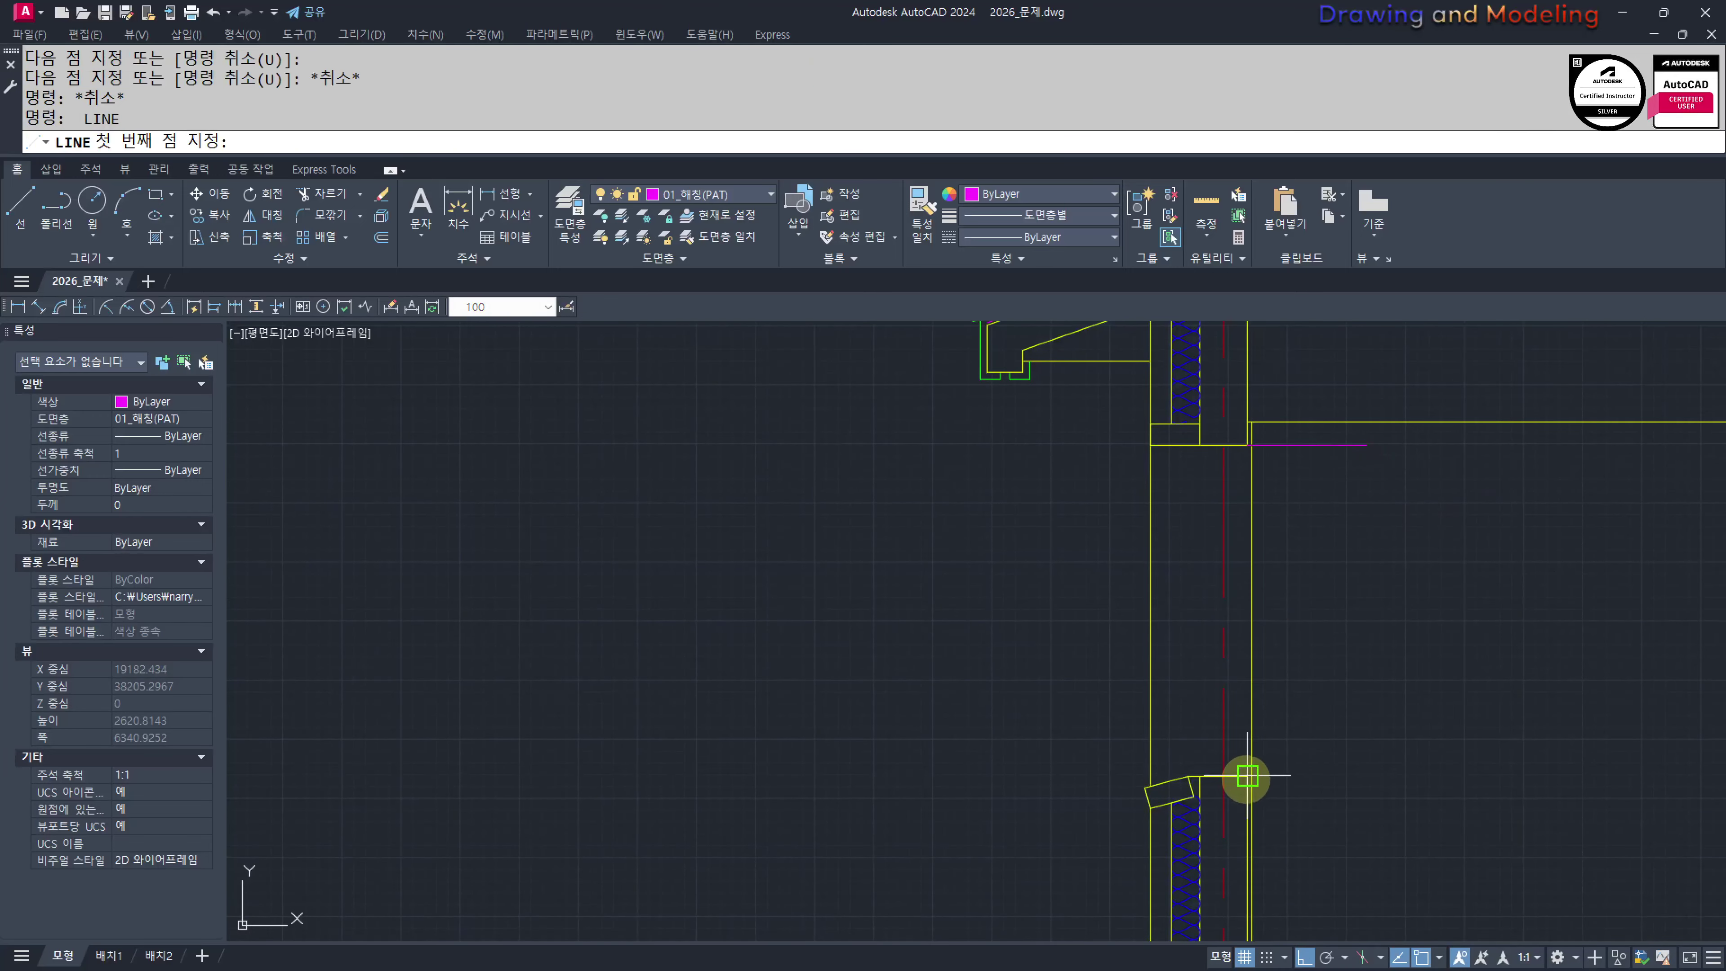
click(1247, 776)
key(Escape)
key(Escape)
key(space)
click(1246, 776)
click(1442, 779)
key(Escape)
key(Escape)
Trim the interior finish line across the window opening, using the two horizontal head and sill lines as cutting edges
middle_drag(1297, 775, 1330, 776)
text(tr)
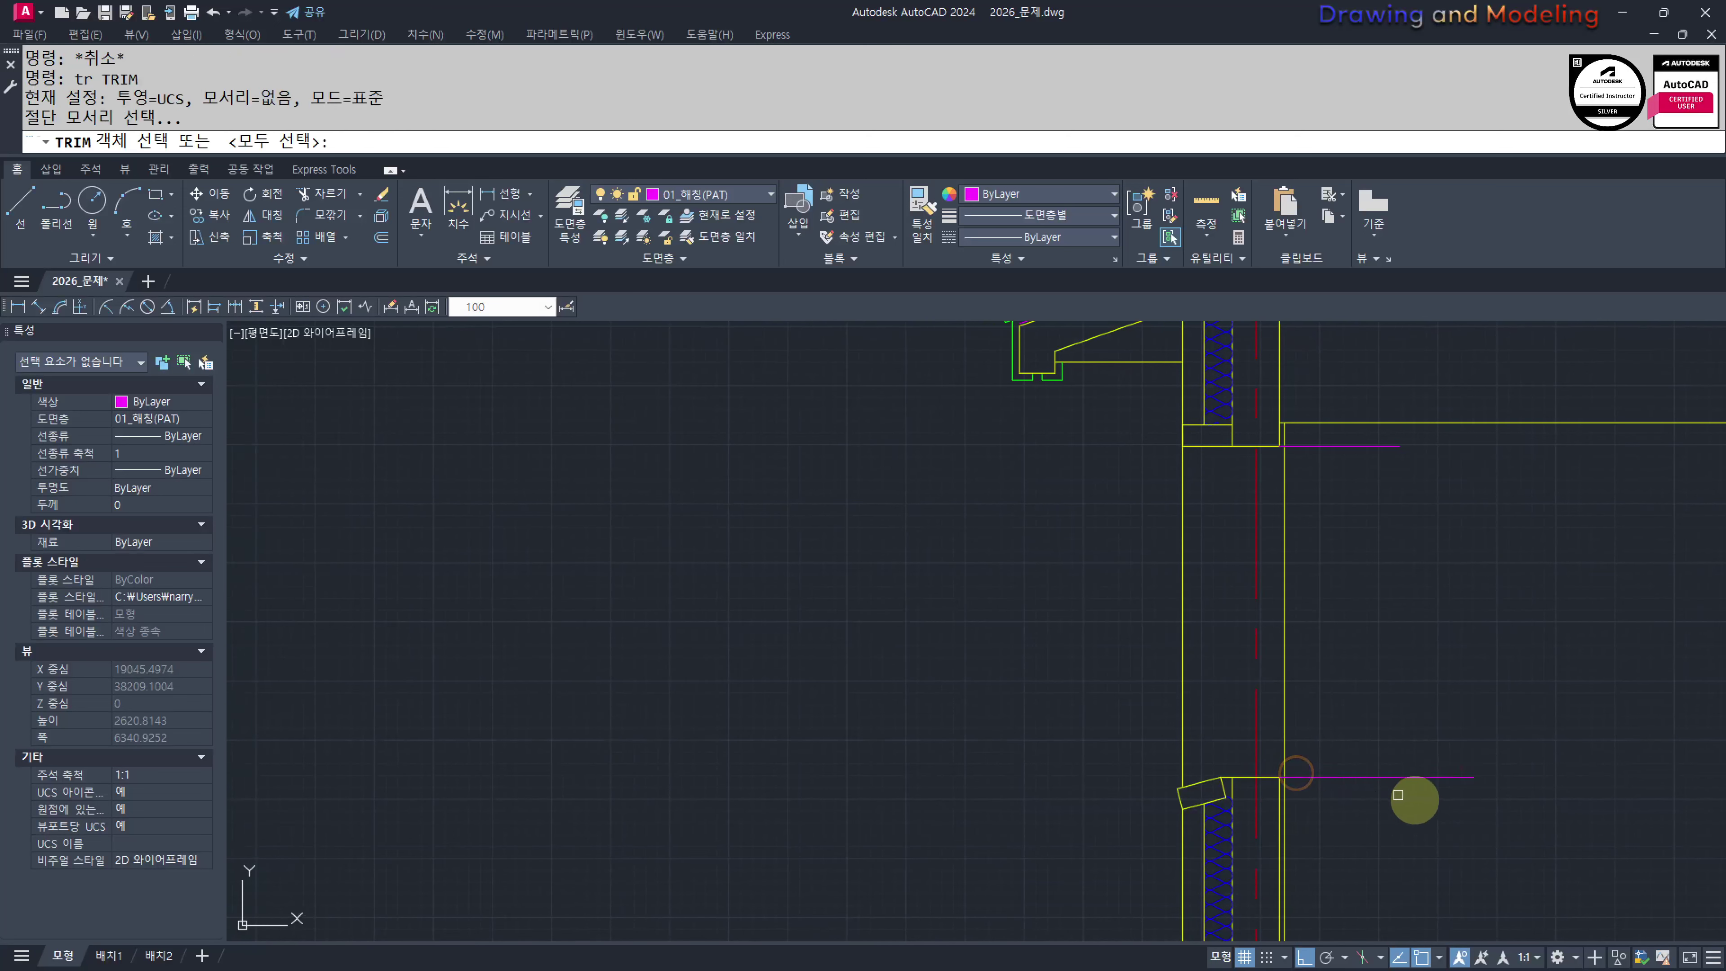
click(1413, 798)
click(1371, 724)
click(1371, 483)
key(space)
click(1285, 528)
click(1275, 540)
key(Escape)
key(Escape)
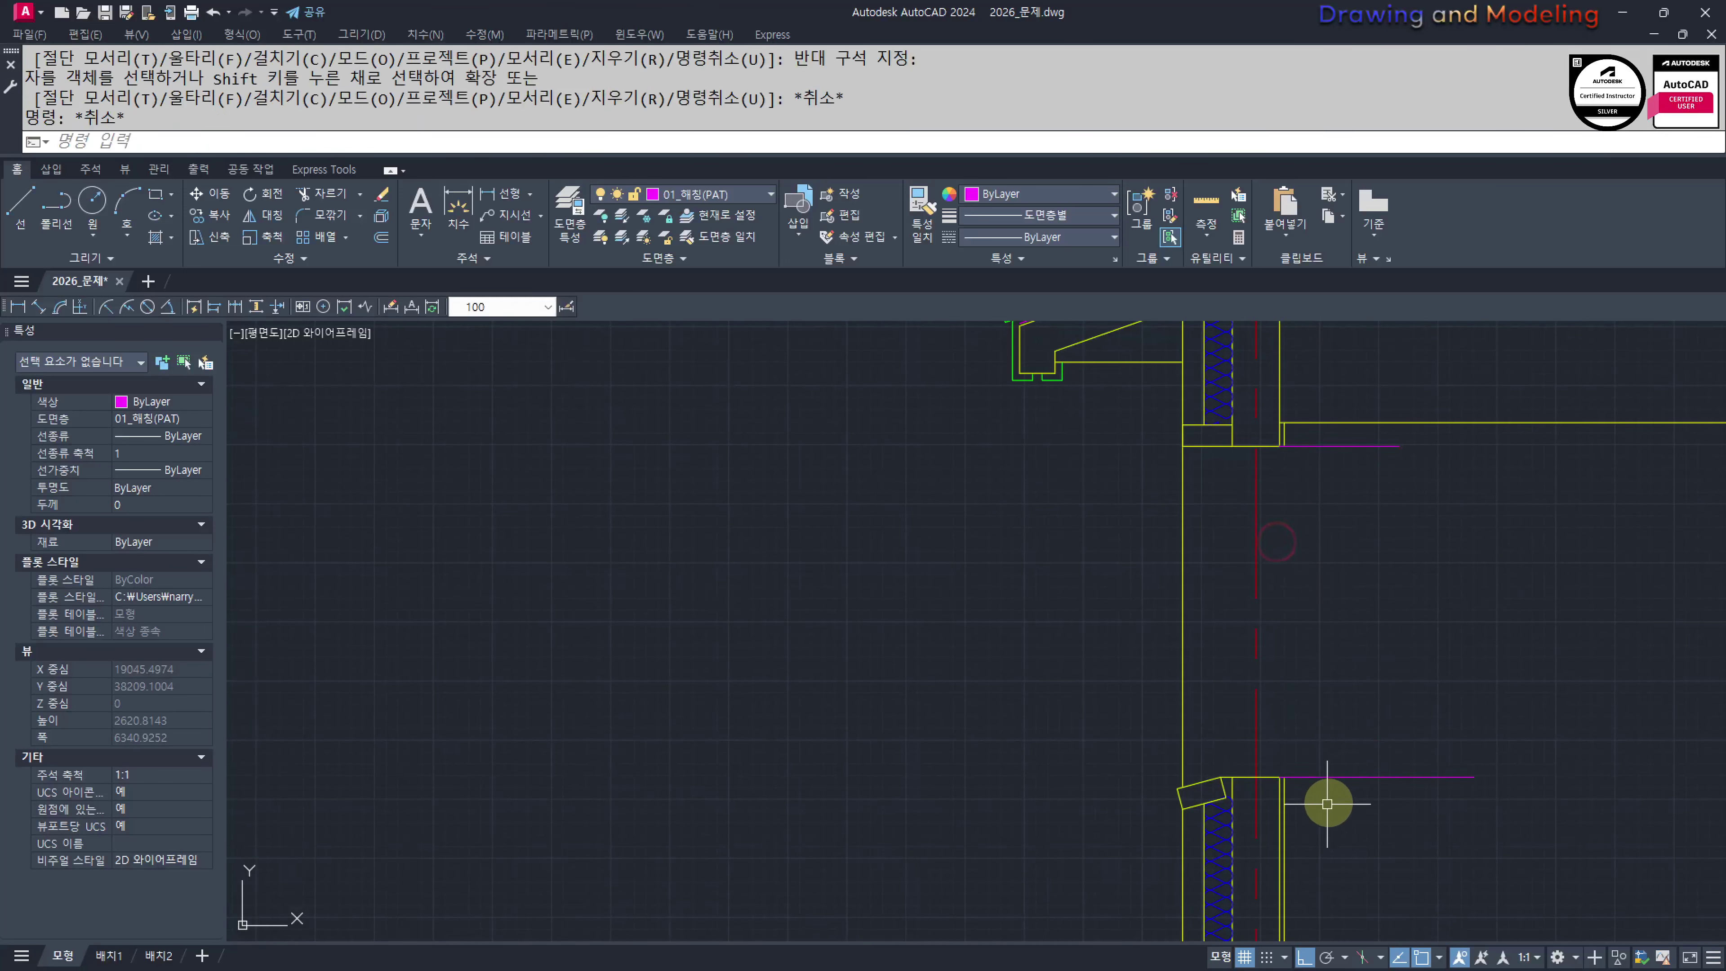
Match the interior finish line pieces below the sill and above the head to the properties of the green floor finish line
middle_drag(1307, 857, 1373, 816)
scroll(1385, 856, up, 3)
text(mm)
key(Return)
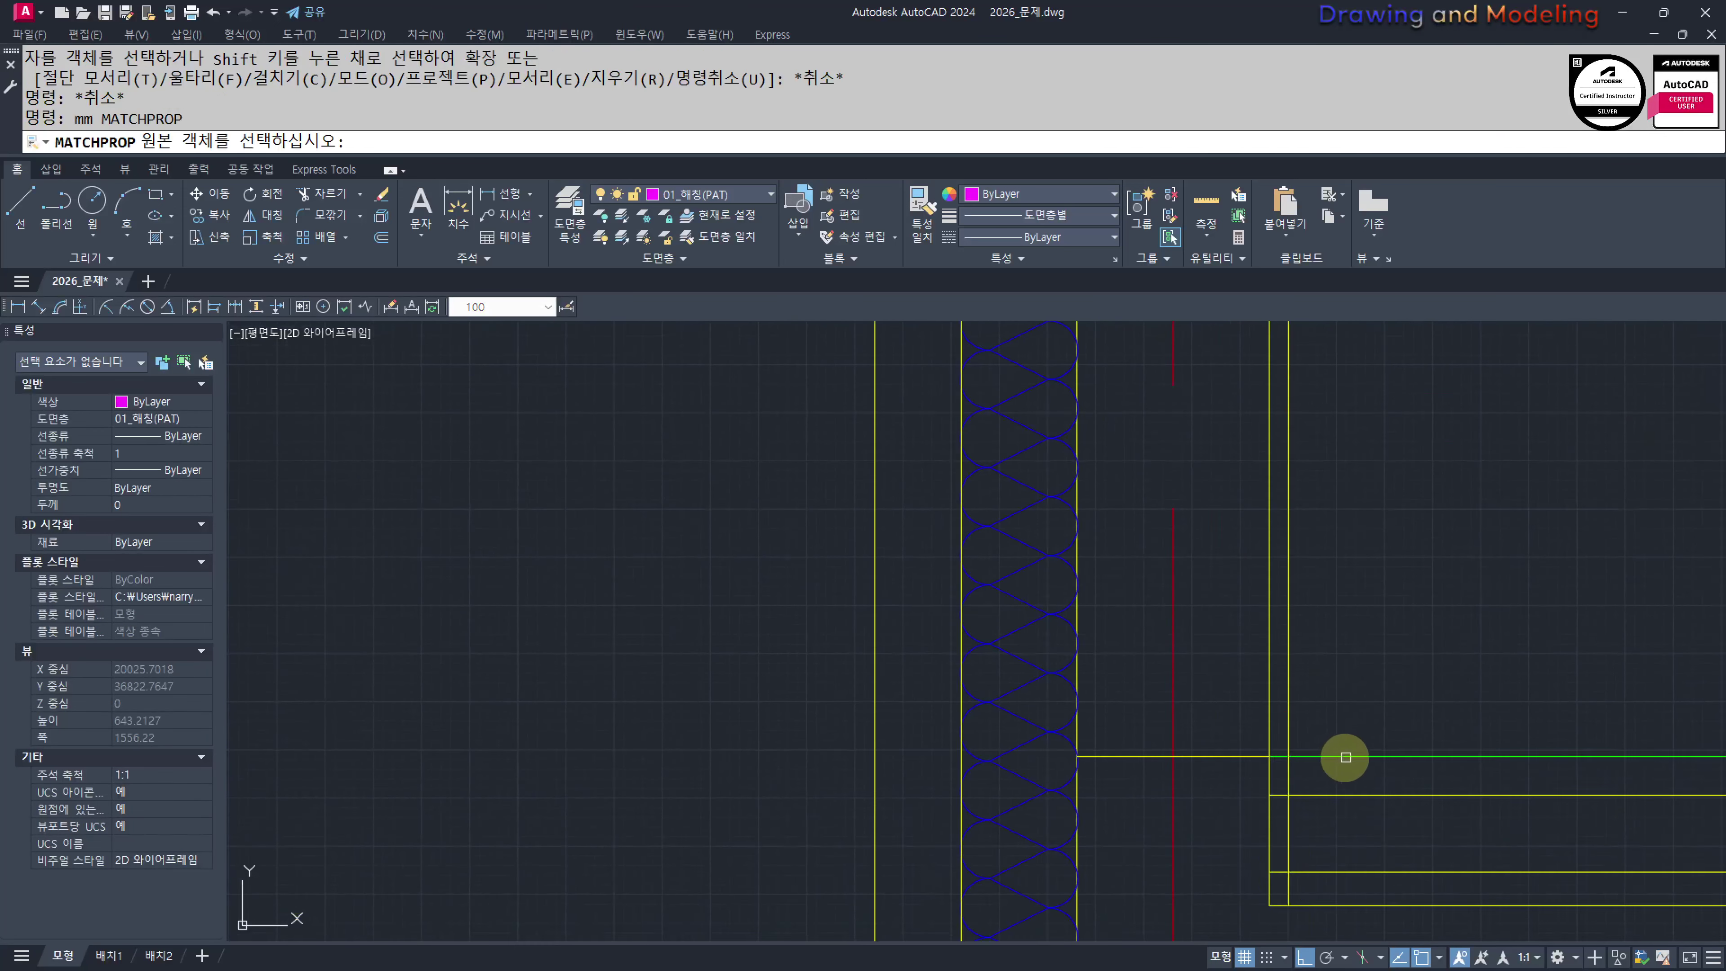
click(1345, 756)
click(1292, 713)
scroll(1302, 705, down, 6)
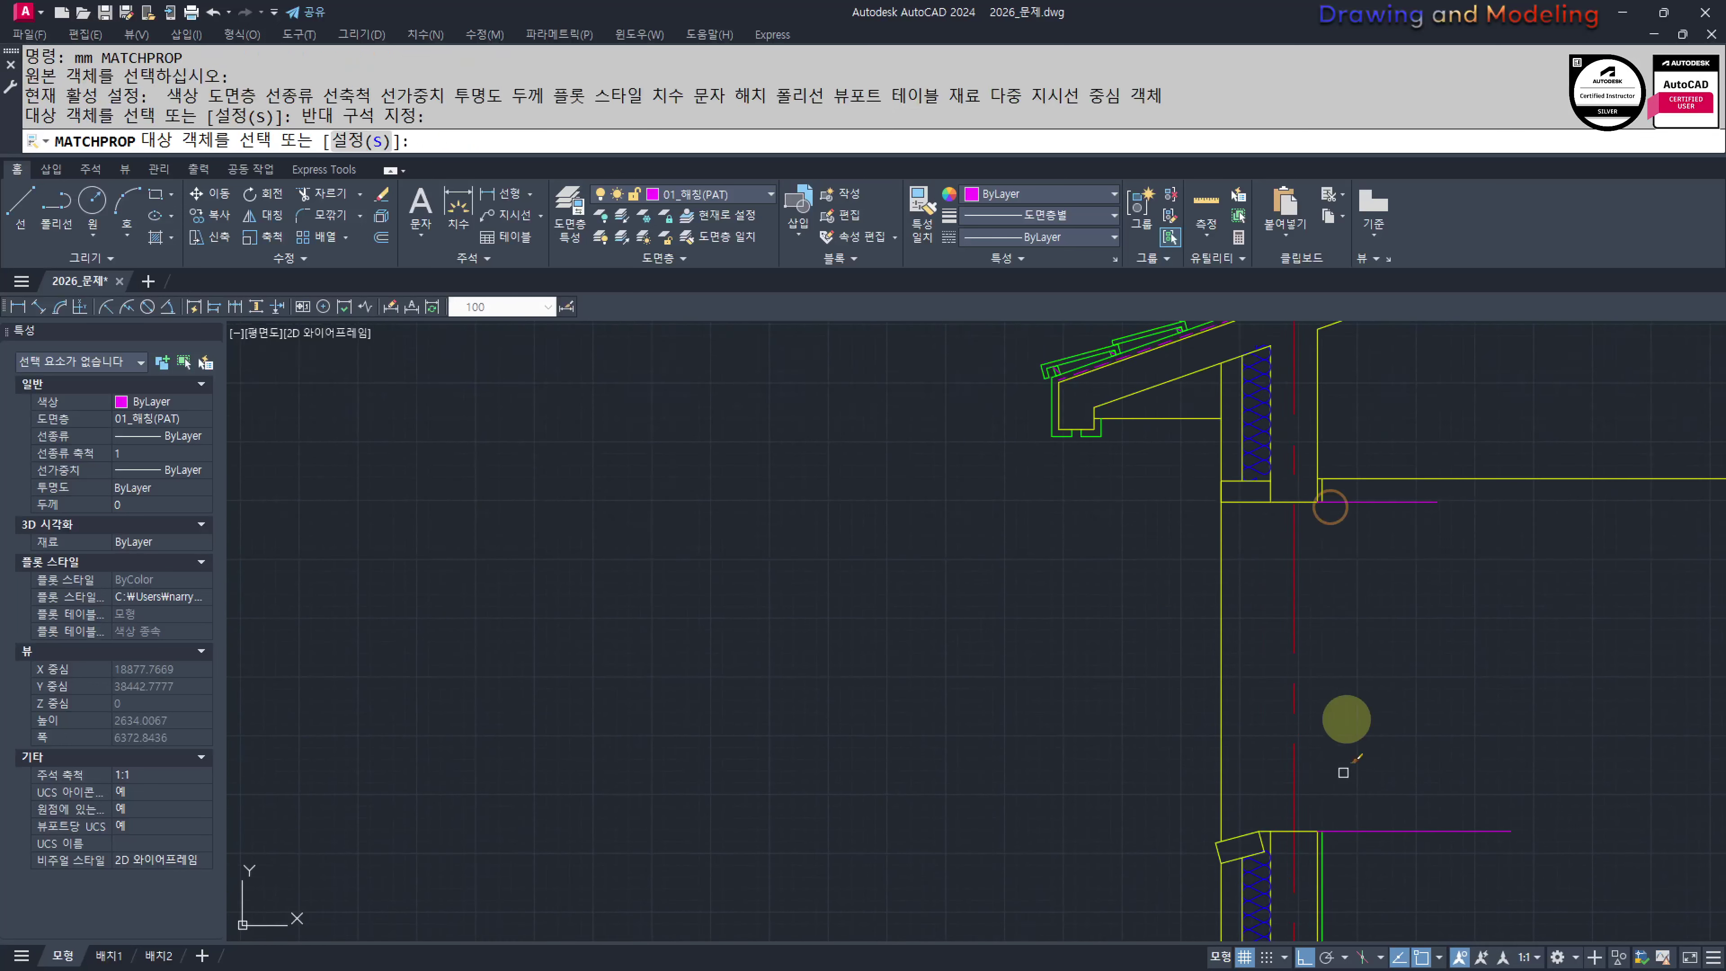
key(Escape)
Trim the part of the interior finish line that runs below the floor finish line
scroll(1282, 611, down, 3)
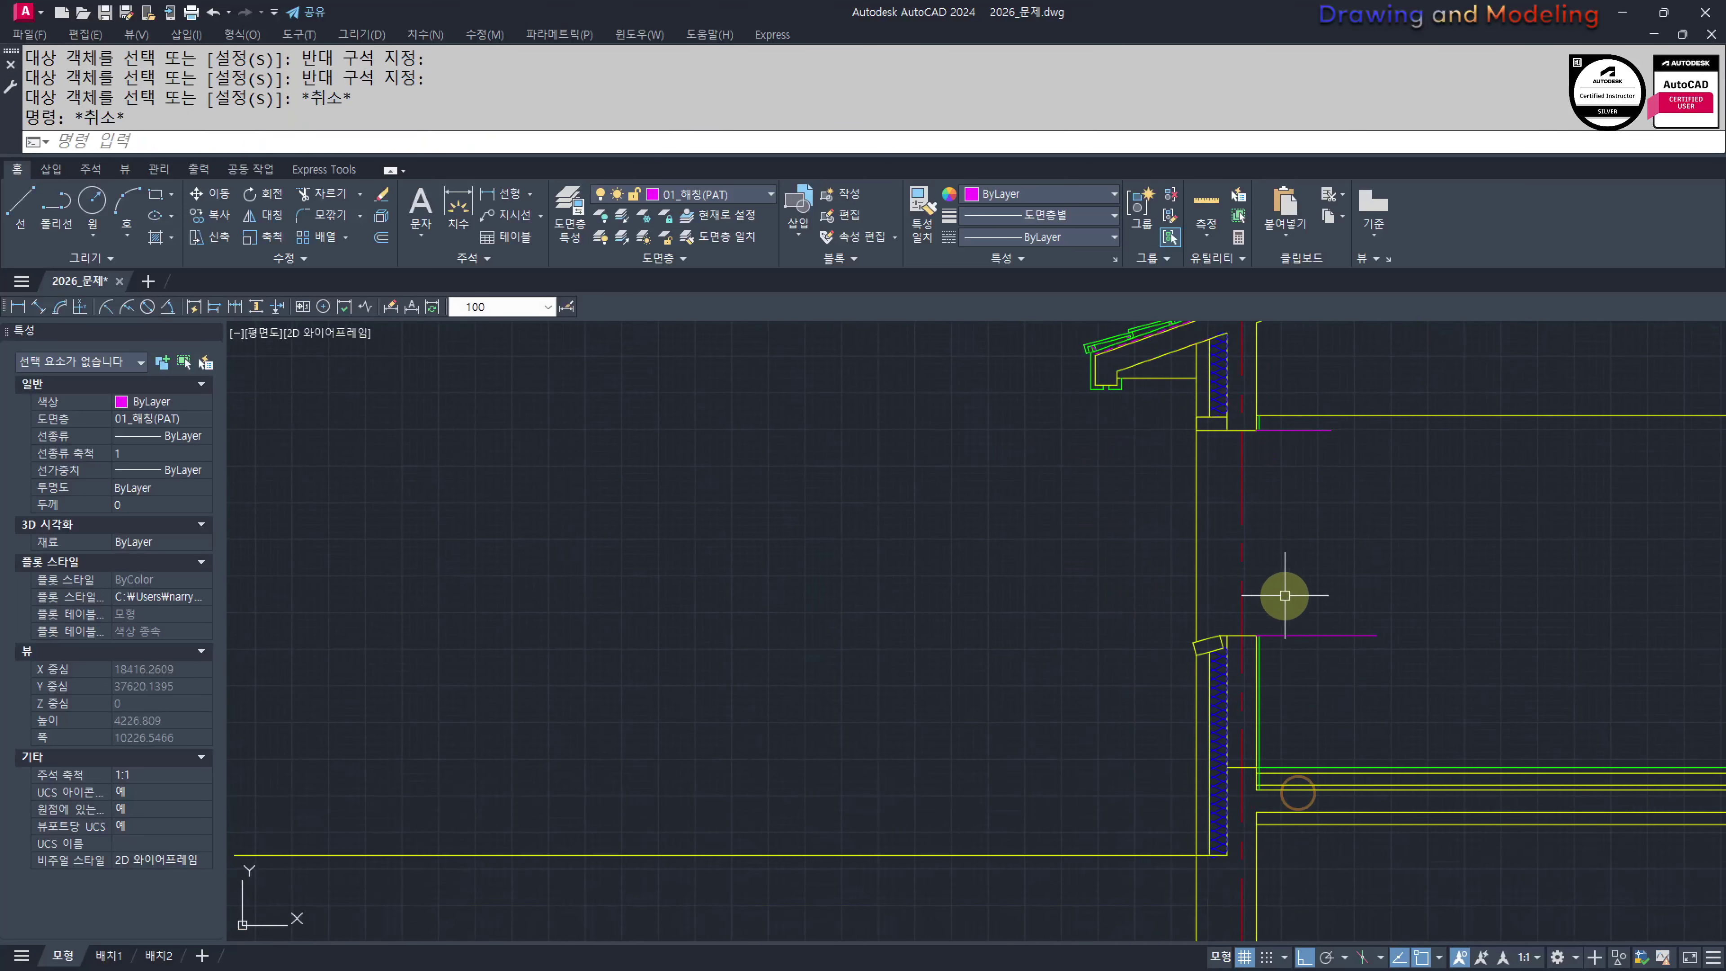
scroll(1316, 474, up, 4)
text(tr)
key(Return)
key(Return)
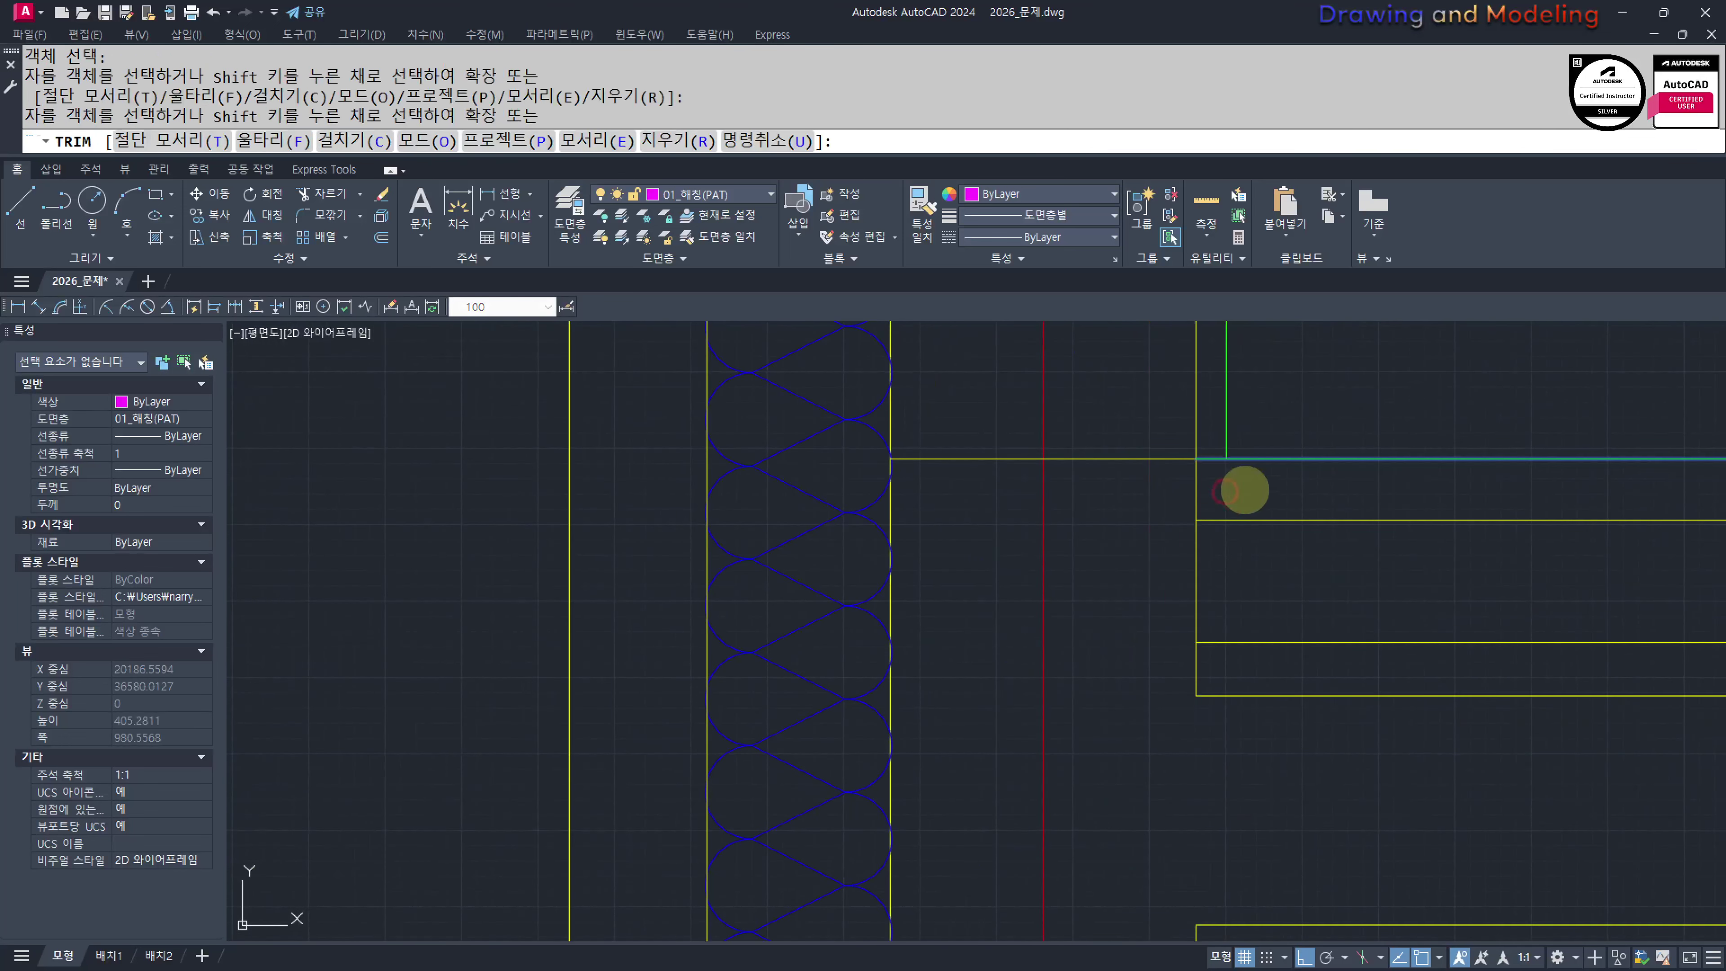
key(Escape)
Draw a 120 by 45 rectangle in the empty room area above the sill line for the window frame
scroll(1263, 611, down, 3)
scroll(1287, 675, up, 2)
scroll(1287, 675, down, 2)
scroll(1337, 716, up, 5)
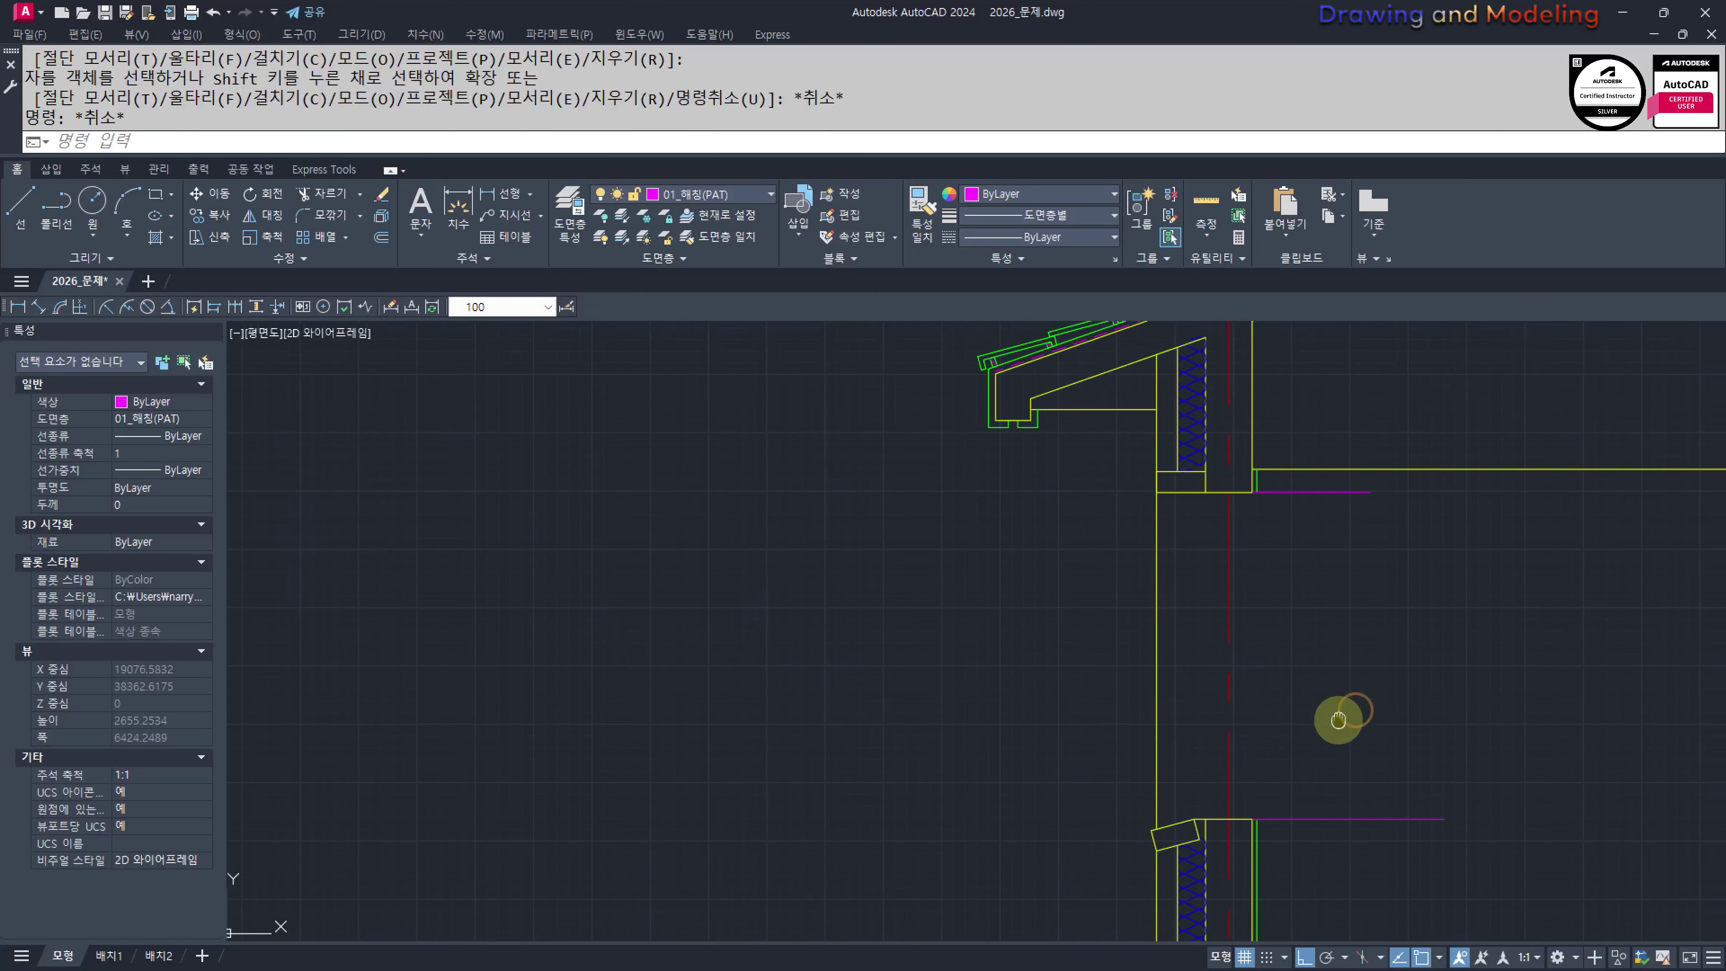
text(rec)
key(Return)
click(1153, 777)
text(@120,)
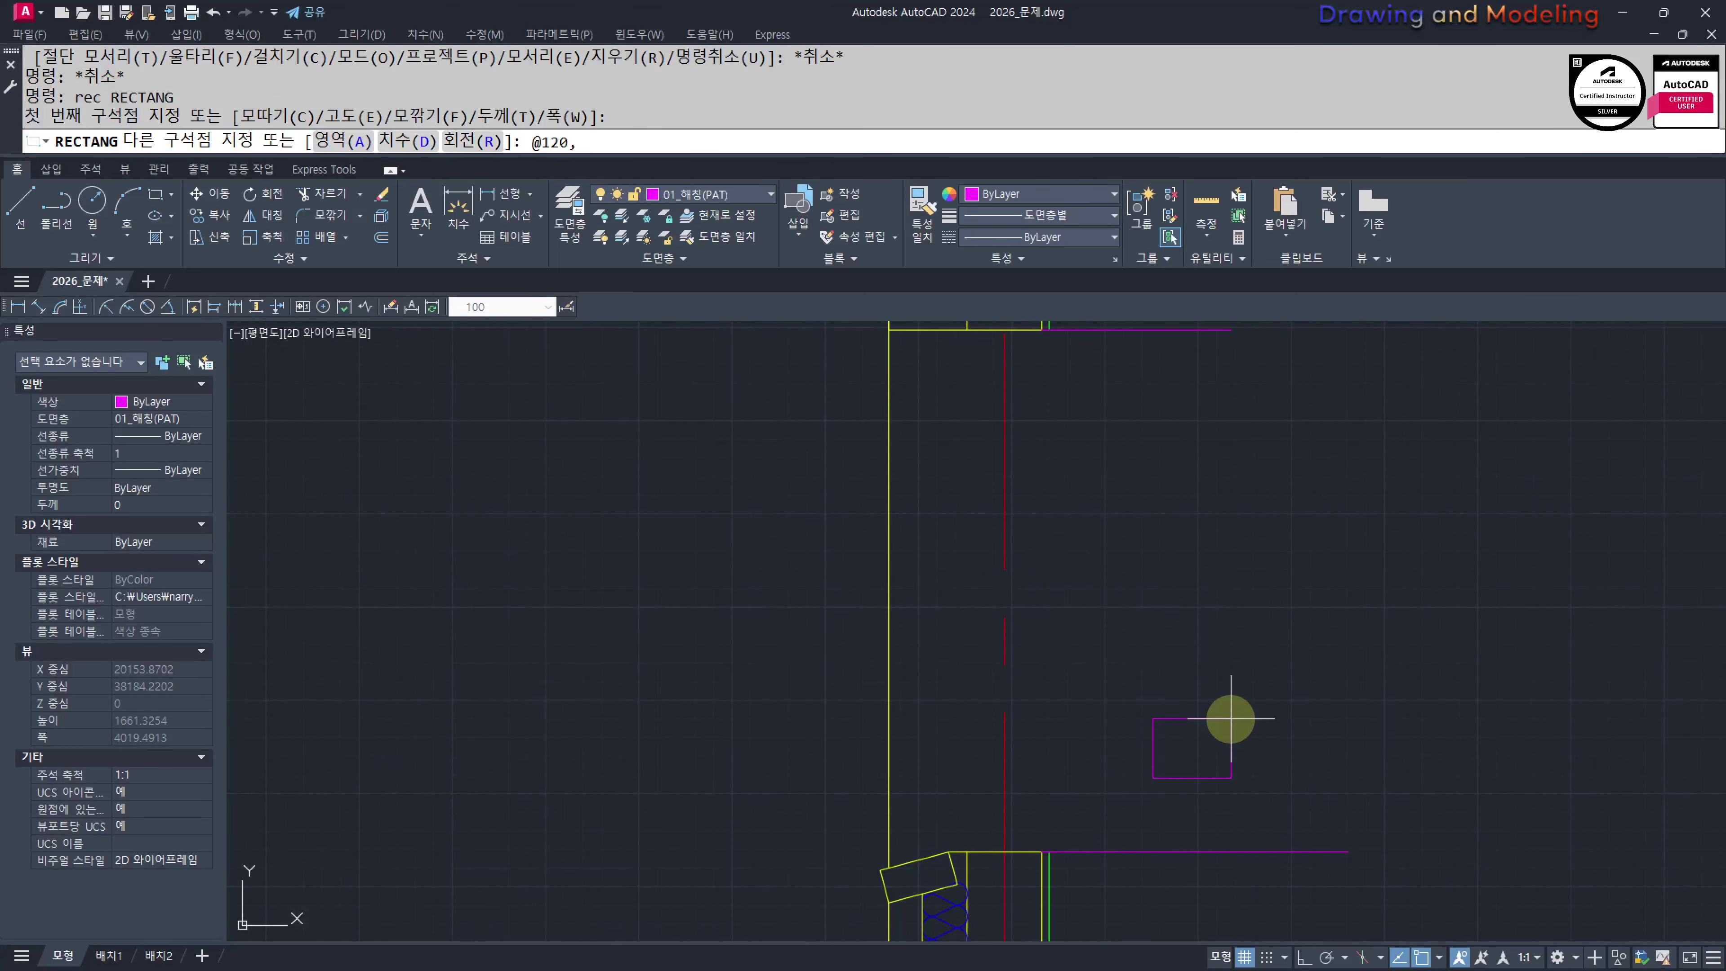
key(Return)
key(Escape)
key(Escape)
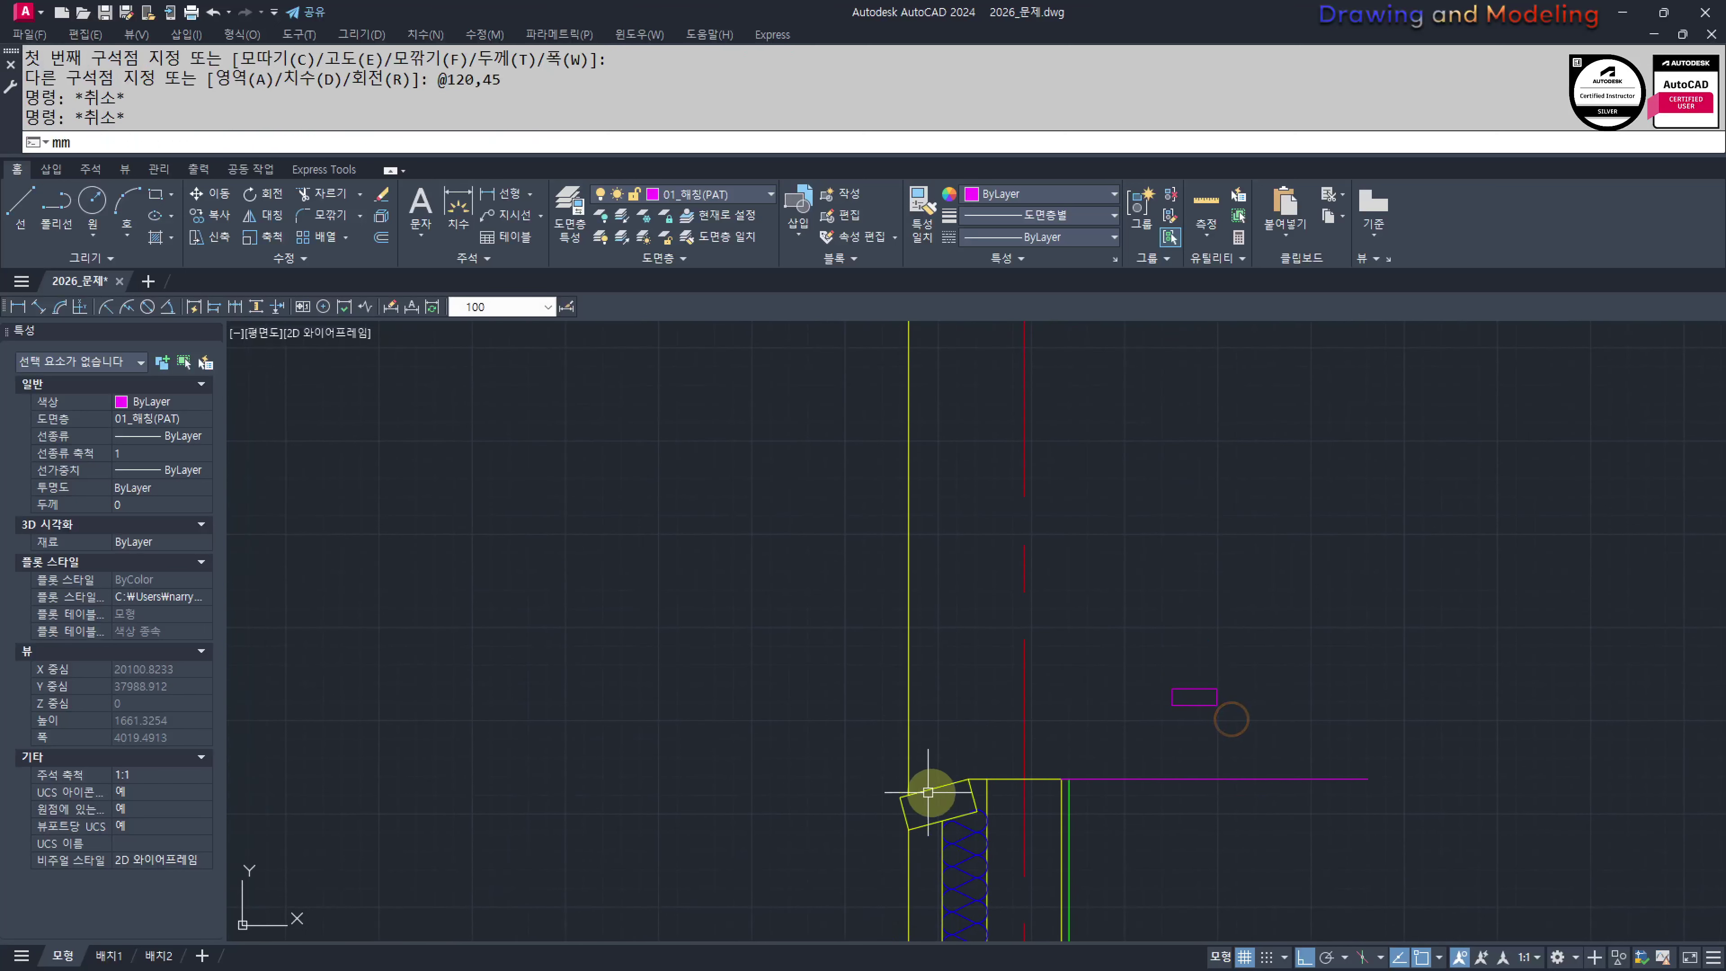
Match the 120 by 45 frame rectangle to the properties of the yellow sill line
key(Return)
click(1036, 780)
click(1255, 622)
click(1148, 724)
key(Escape)
key(Escape)
Draw a 35 by 50 rectangle standing on the upper edge of the frame rectangle for the sash
scroll(1205, 683, up, 2)
text(r)
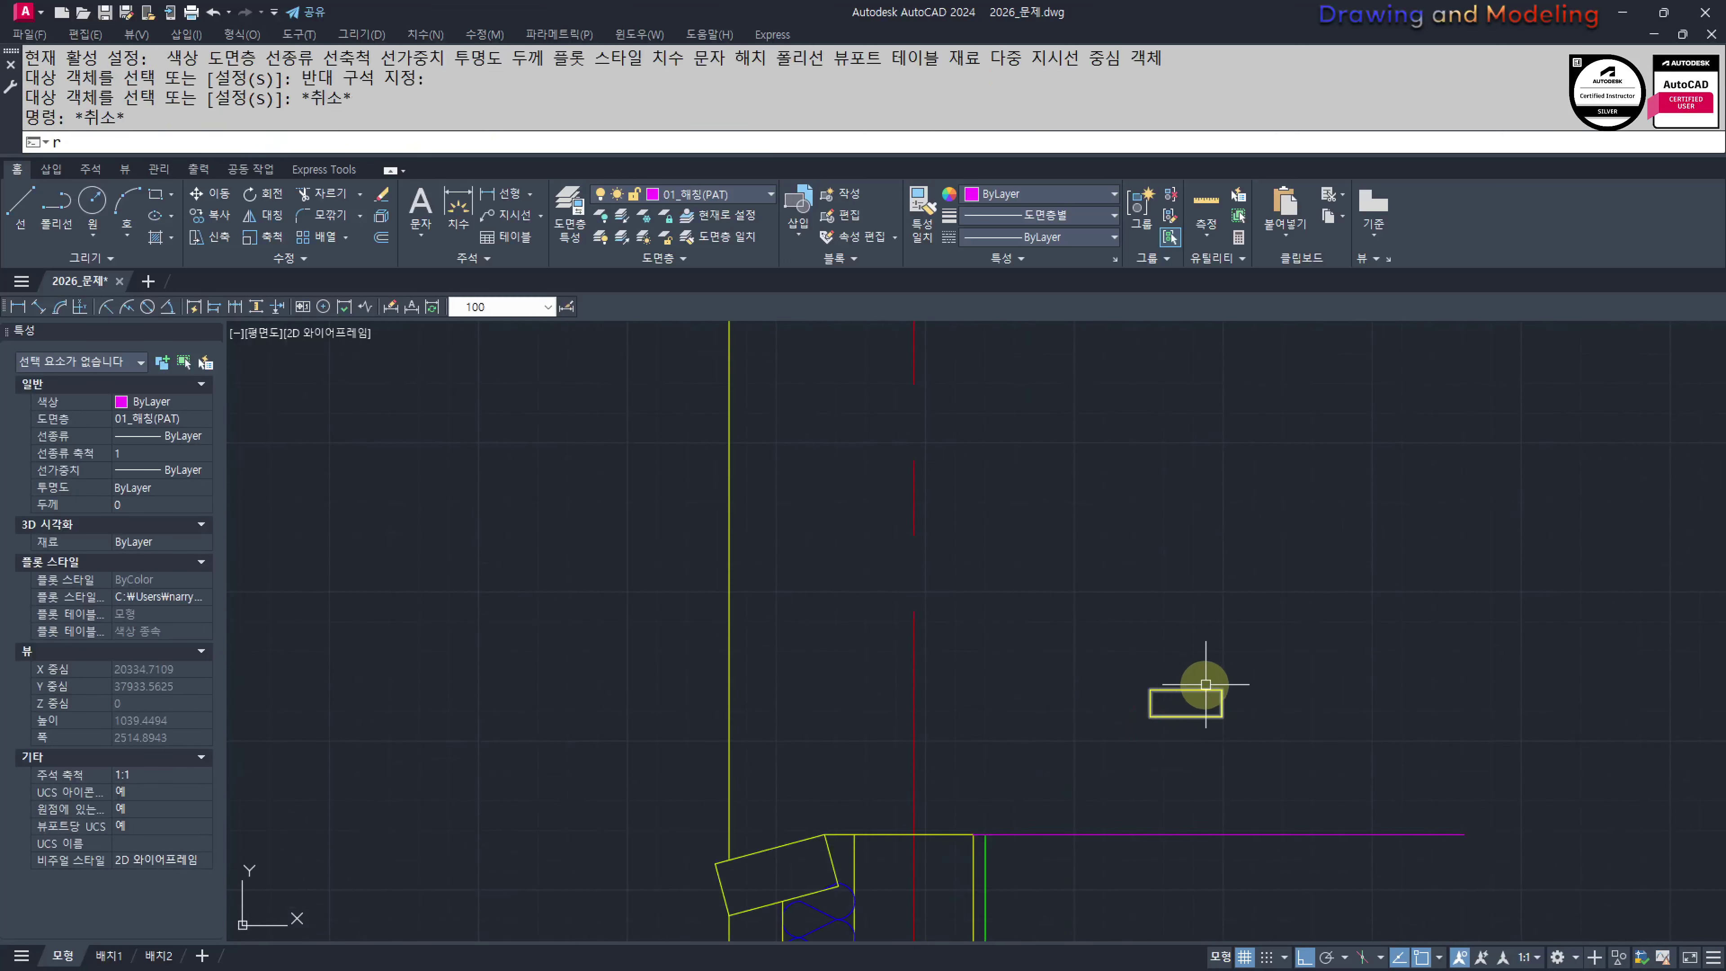
key(Return)
scroll(1182, 693, up, 4)
click(1186, 701)
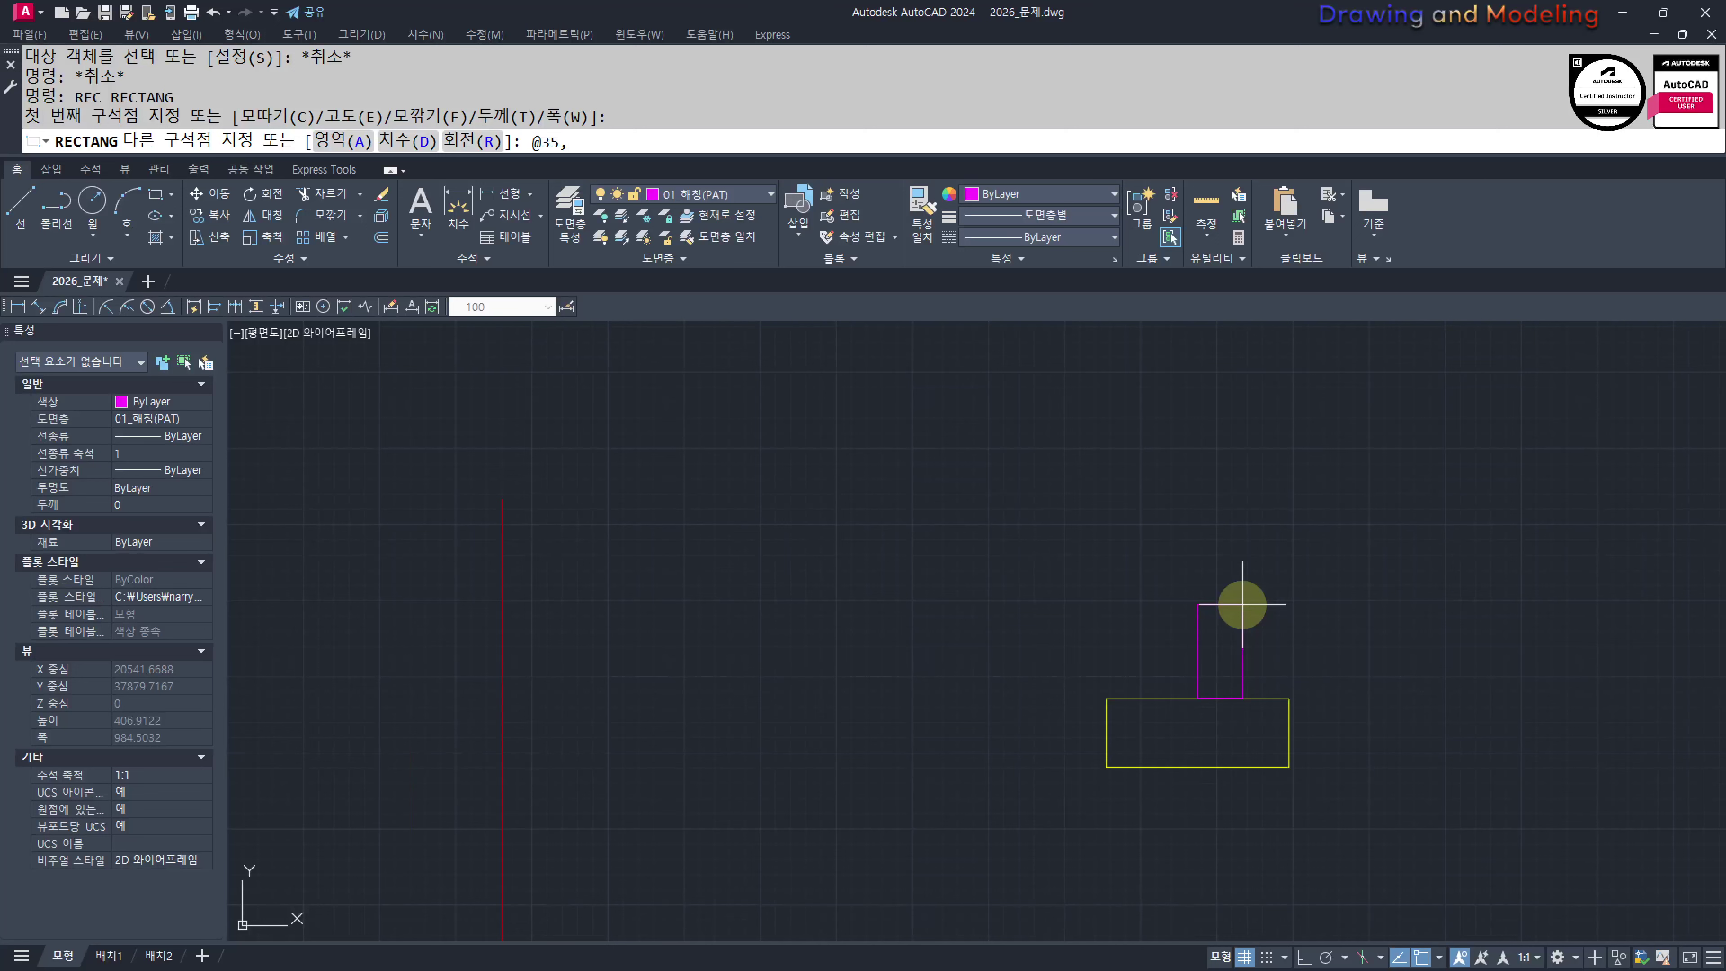
key(Return)
key(Escape)
key(Escape)
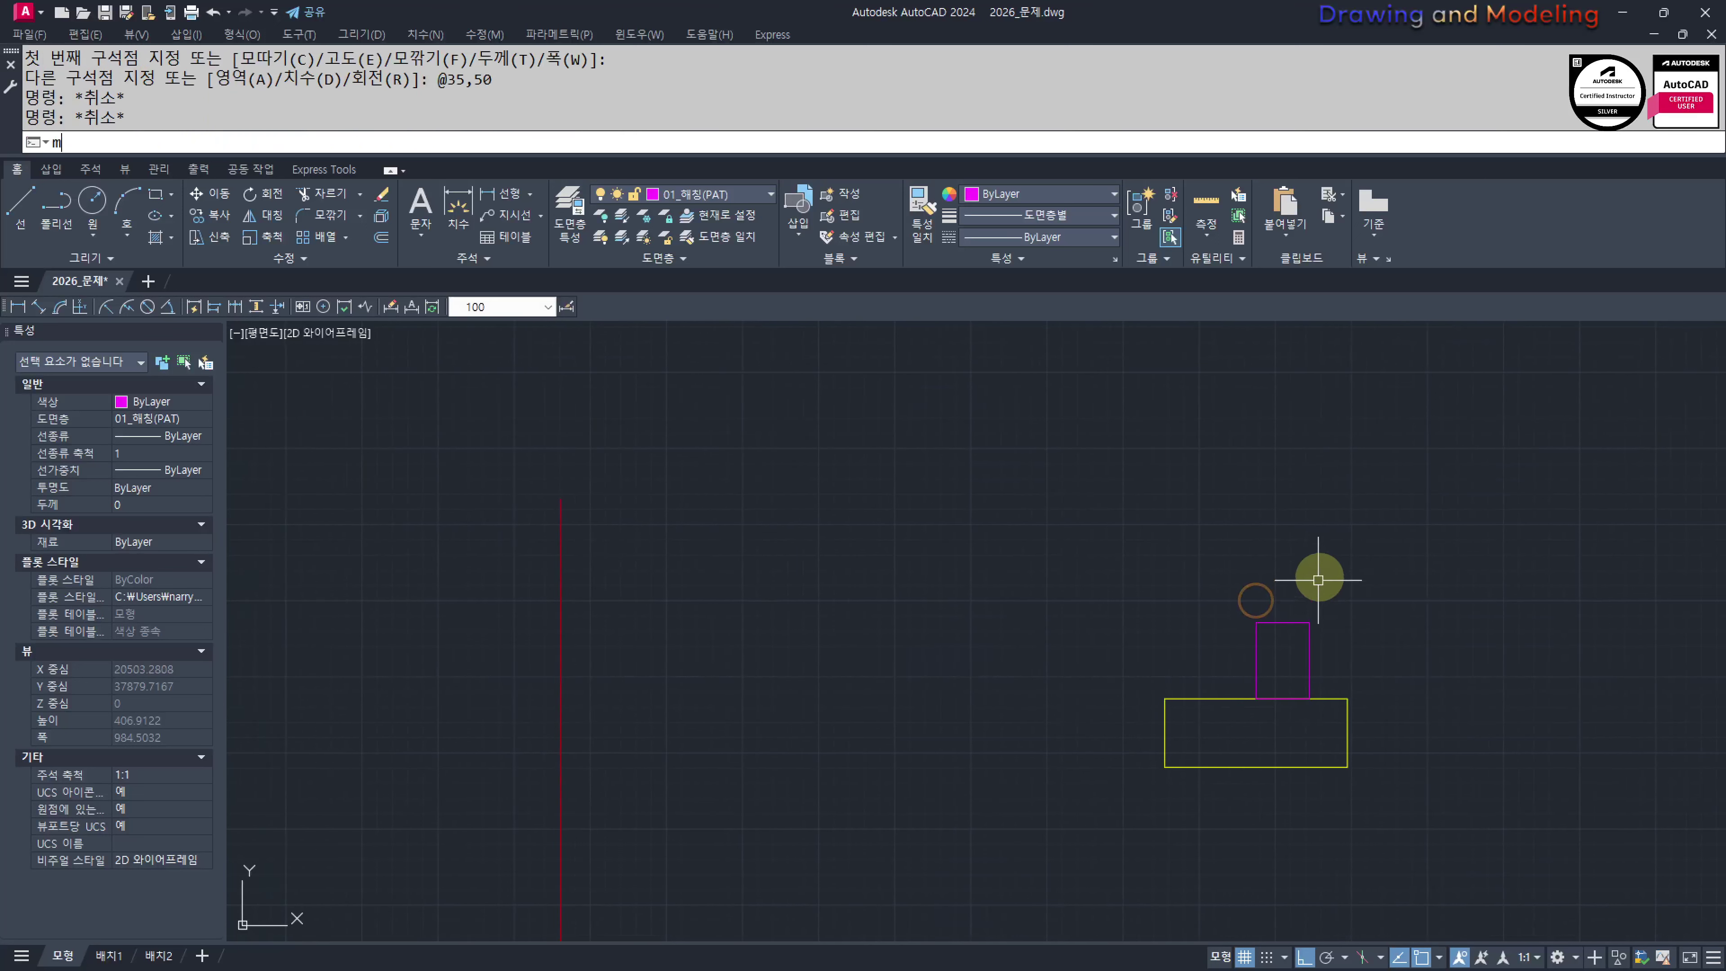
Move the sash rectangle by its lower midpoint to the midpoint of the frame rectangle's upper edge
text(m)
key(Return)
scroll(1318, 579, up, 4)
click(1167, 727)
key(Return)
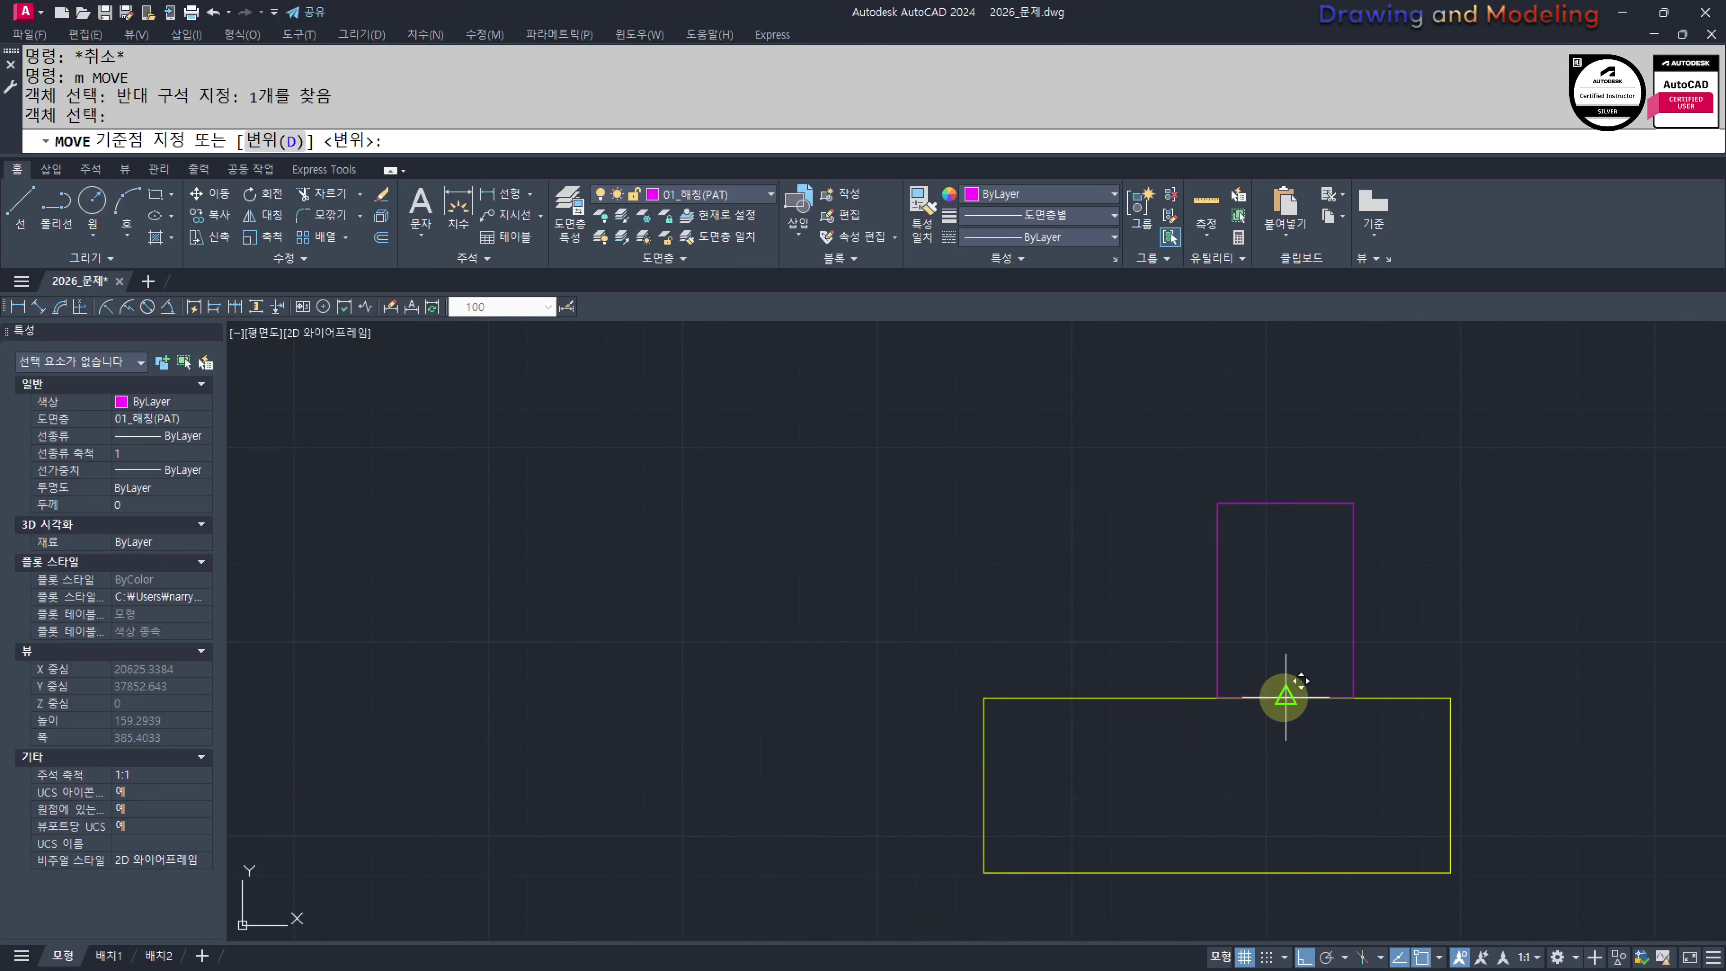
click(1284, 697)
click(1209, 699)
key(Escape)
key(Escape)
Stretch the upper edge of the sash rectangle upward by 30
middle_drag(1297, 561, 1293, 689)
text(s)
key(Return)
click(1322, 652)
click(1108, 571)
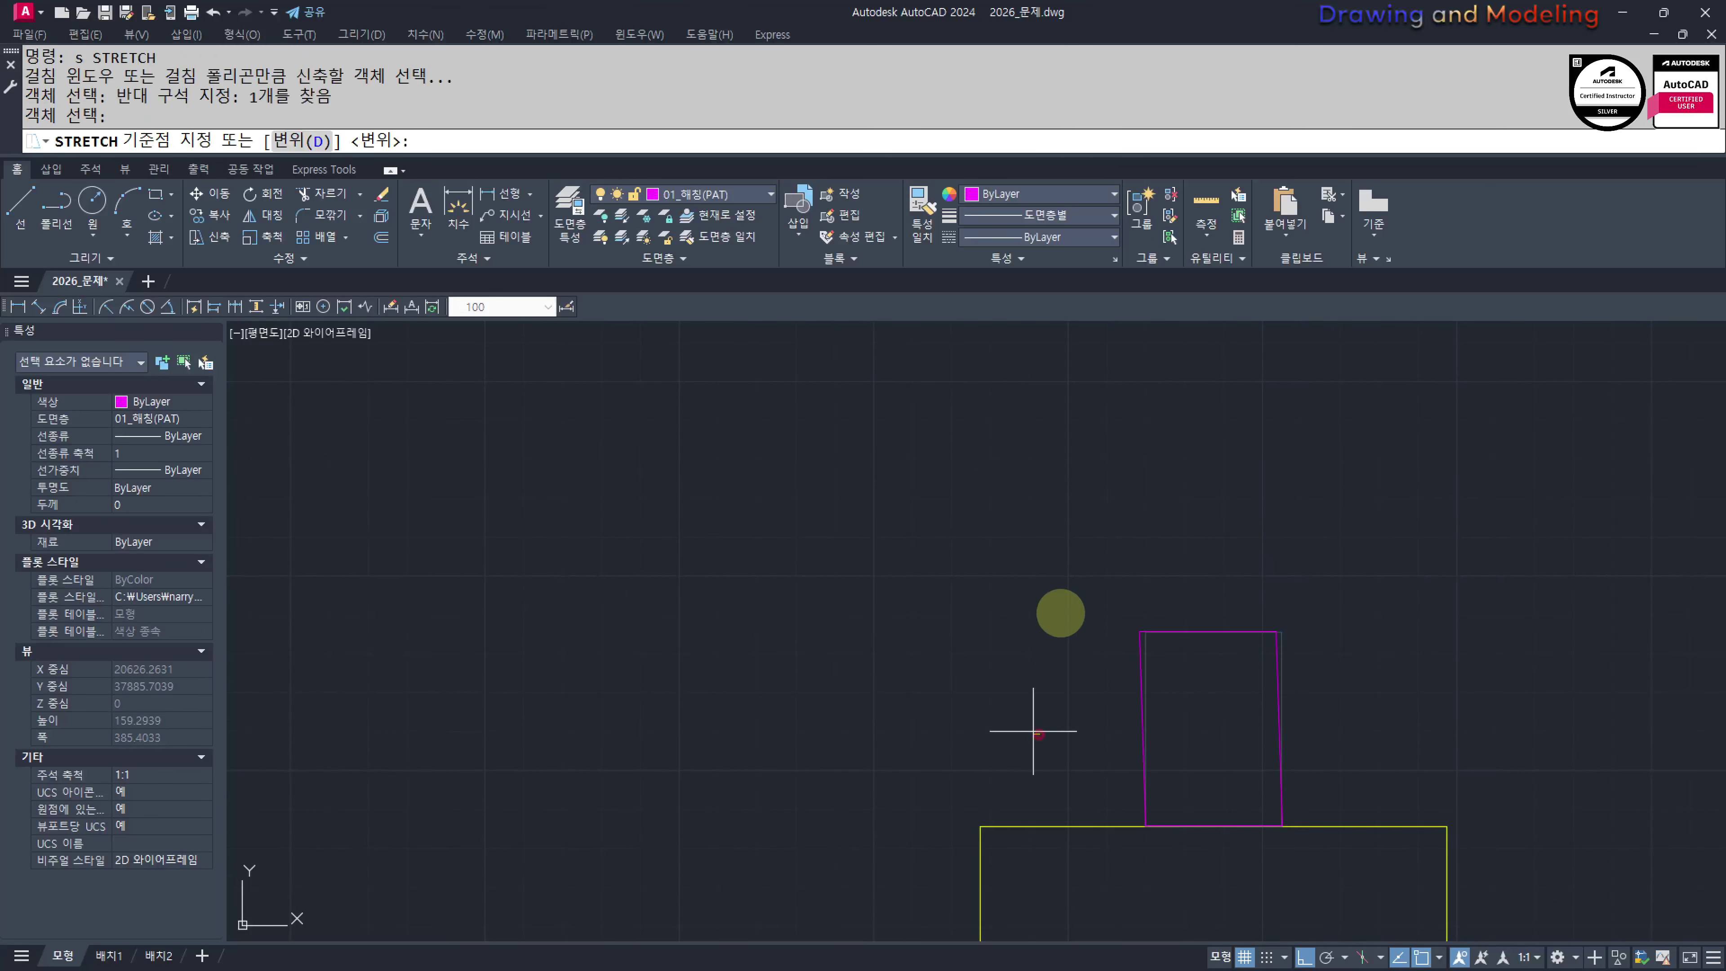
click(1036, 732)
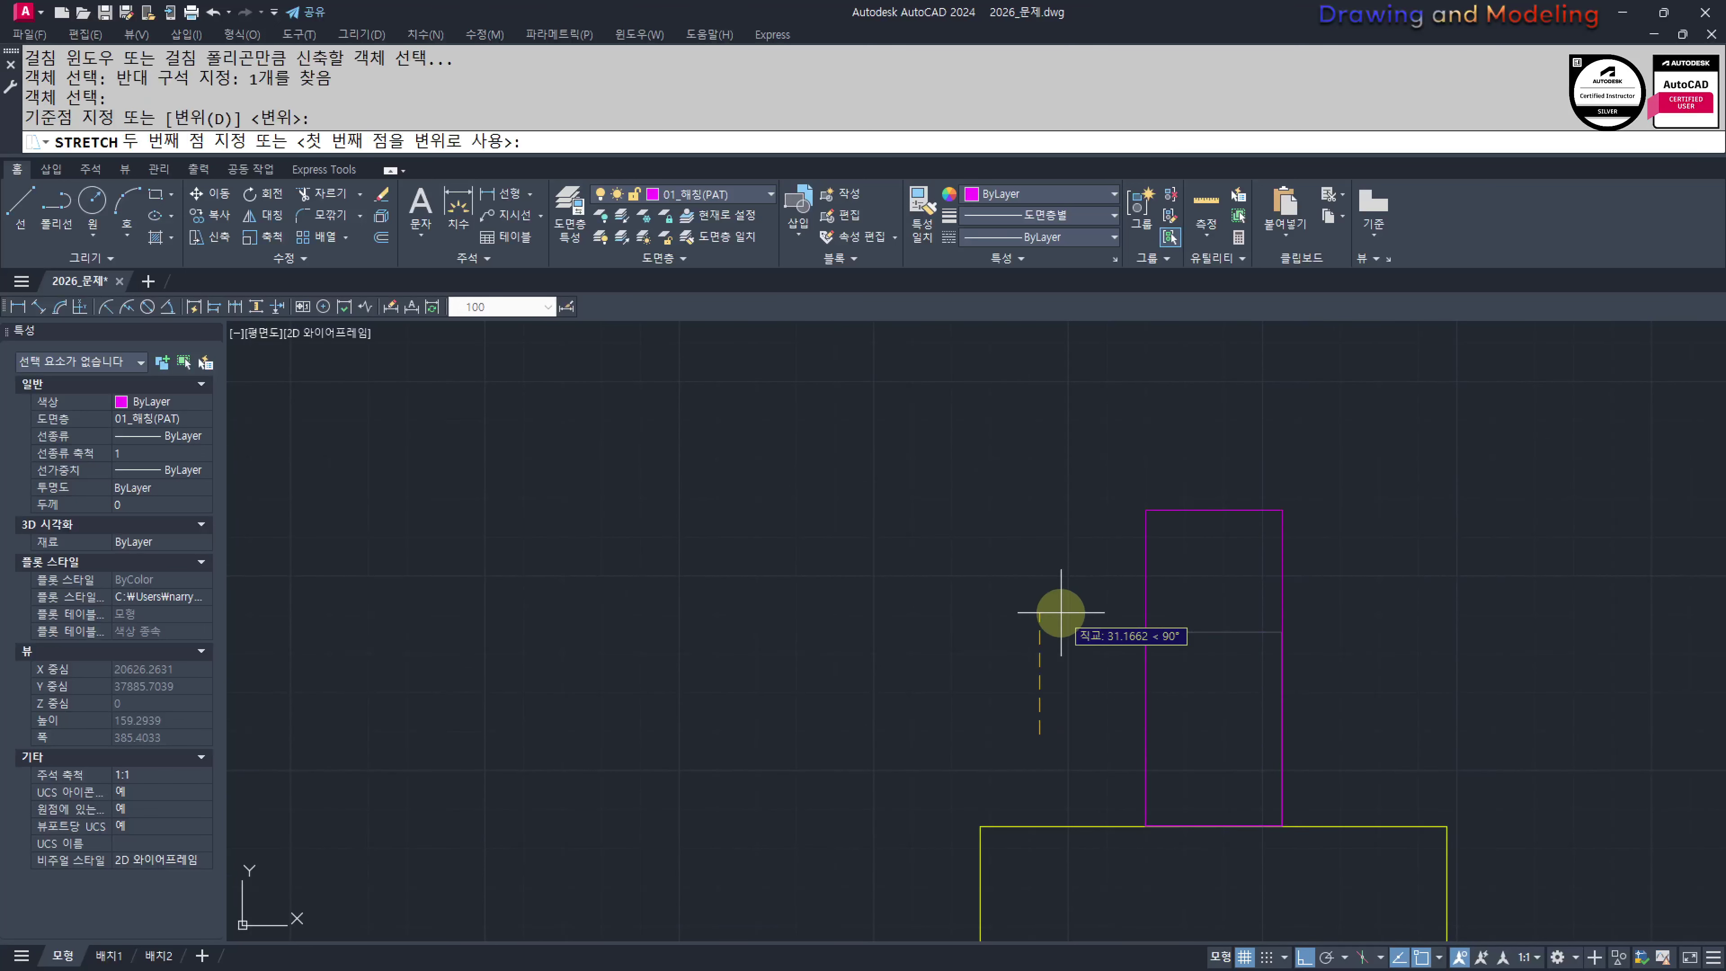
text(30)
key(Return)
key(Escape)
Match the sash rectangle to the properties of the yellow frame rectangle
scroll(1206, 693, down, 6)
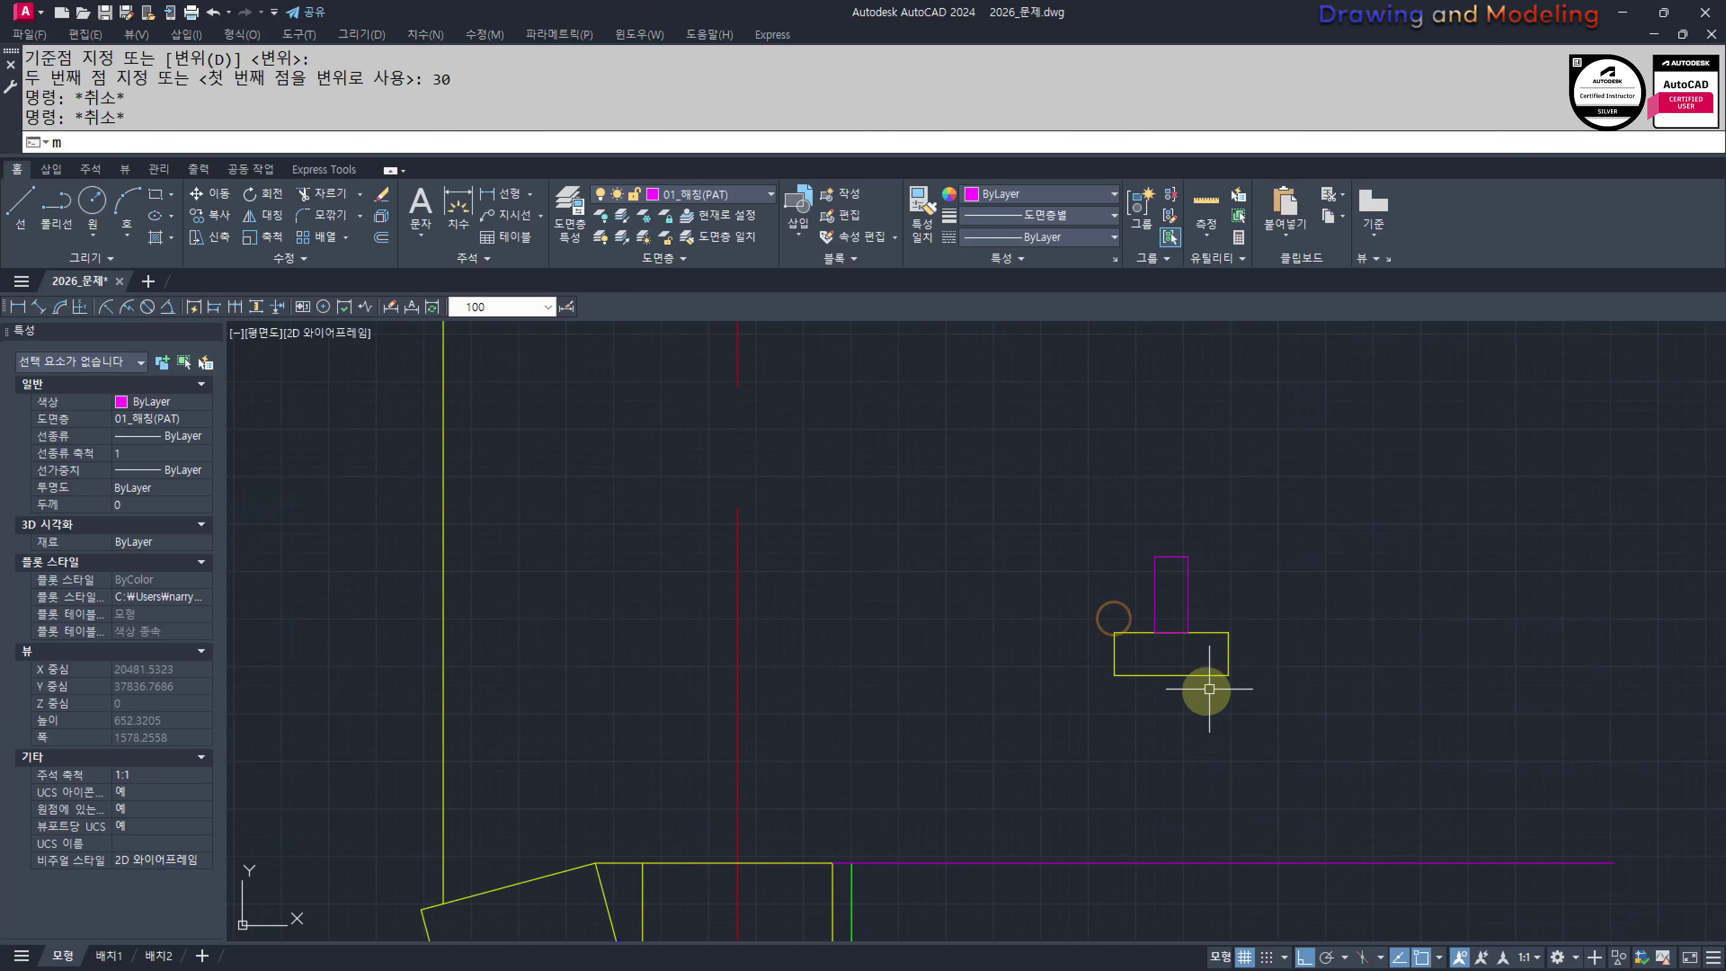
text(mm)
key(Return)
click(1129, 628)
click(1223, 536)
click(1081, 613)
key(Escape)
key(Escape)
Mirror the frame and sash rectangles upward about a horizontal axis, keeping the originals
middle_drag(1240, 663, 1230, 773)
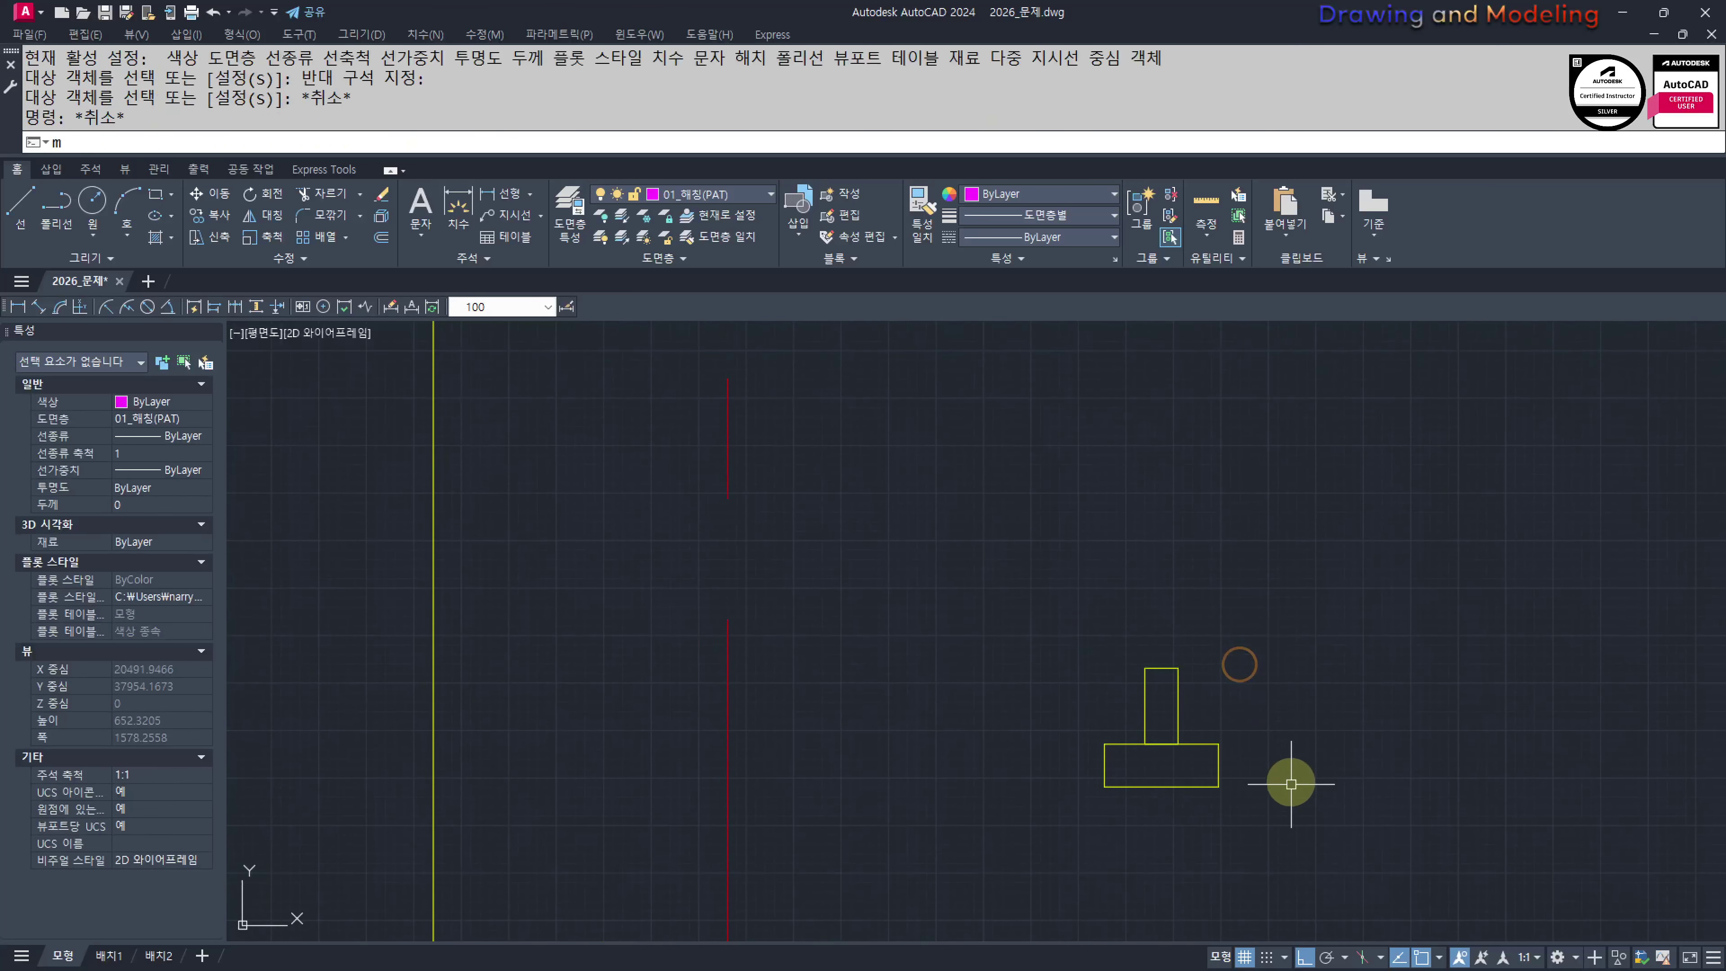
text(mi)
key(Return)
click(1423, 882)
click(1127, 683)
click(1317, 630)
key(Return)
key(Escape)
key(Escape)
Draw two vertical lines connecting the outer corners of the upper and lower frame rectangles on both sides
scroll(1225, 632, up, 2)
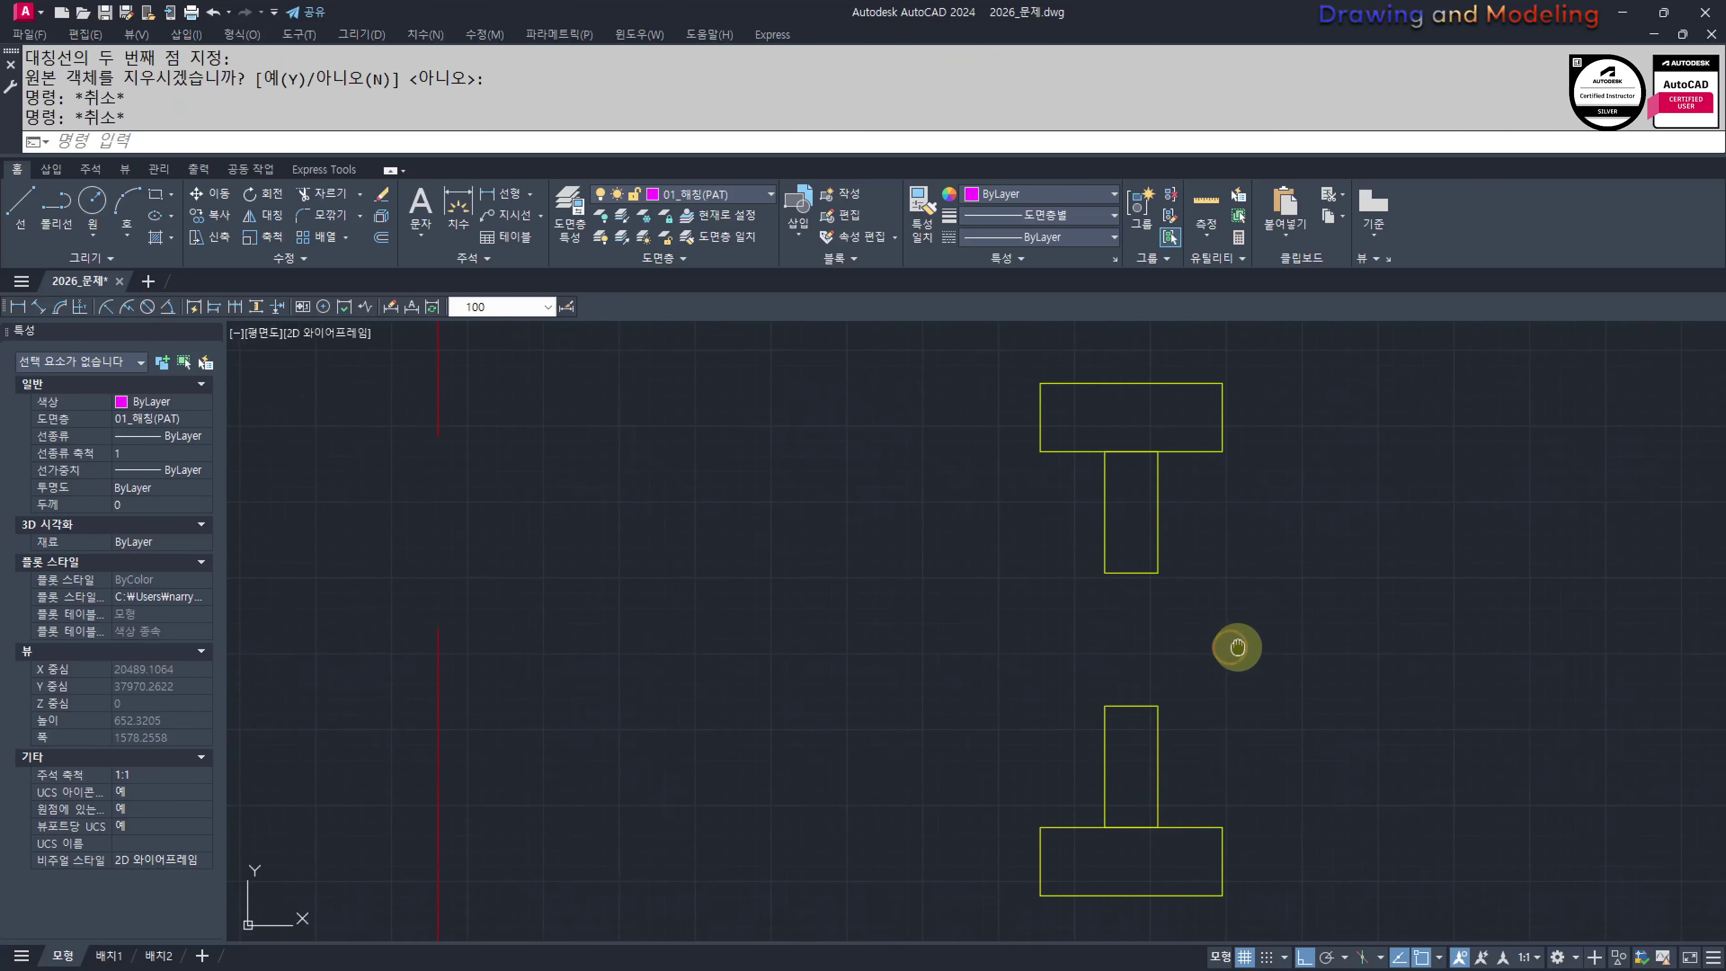
text(l)
key(Return)
click(1224, 451)
click(1224, 828)
key(Escape)
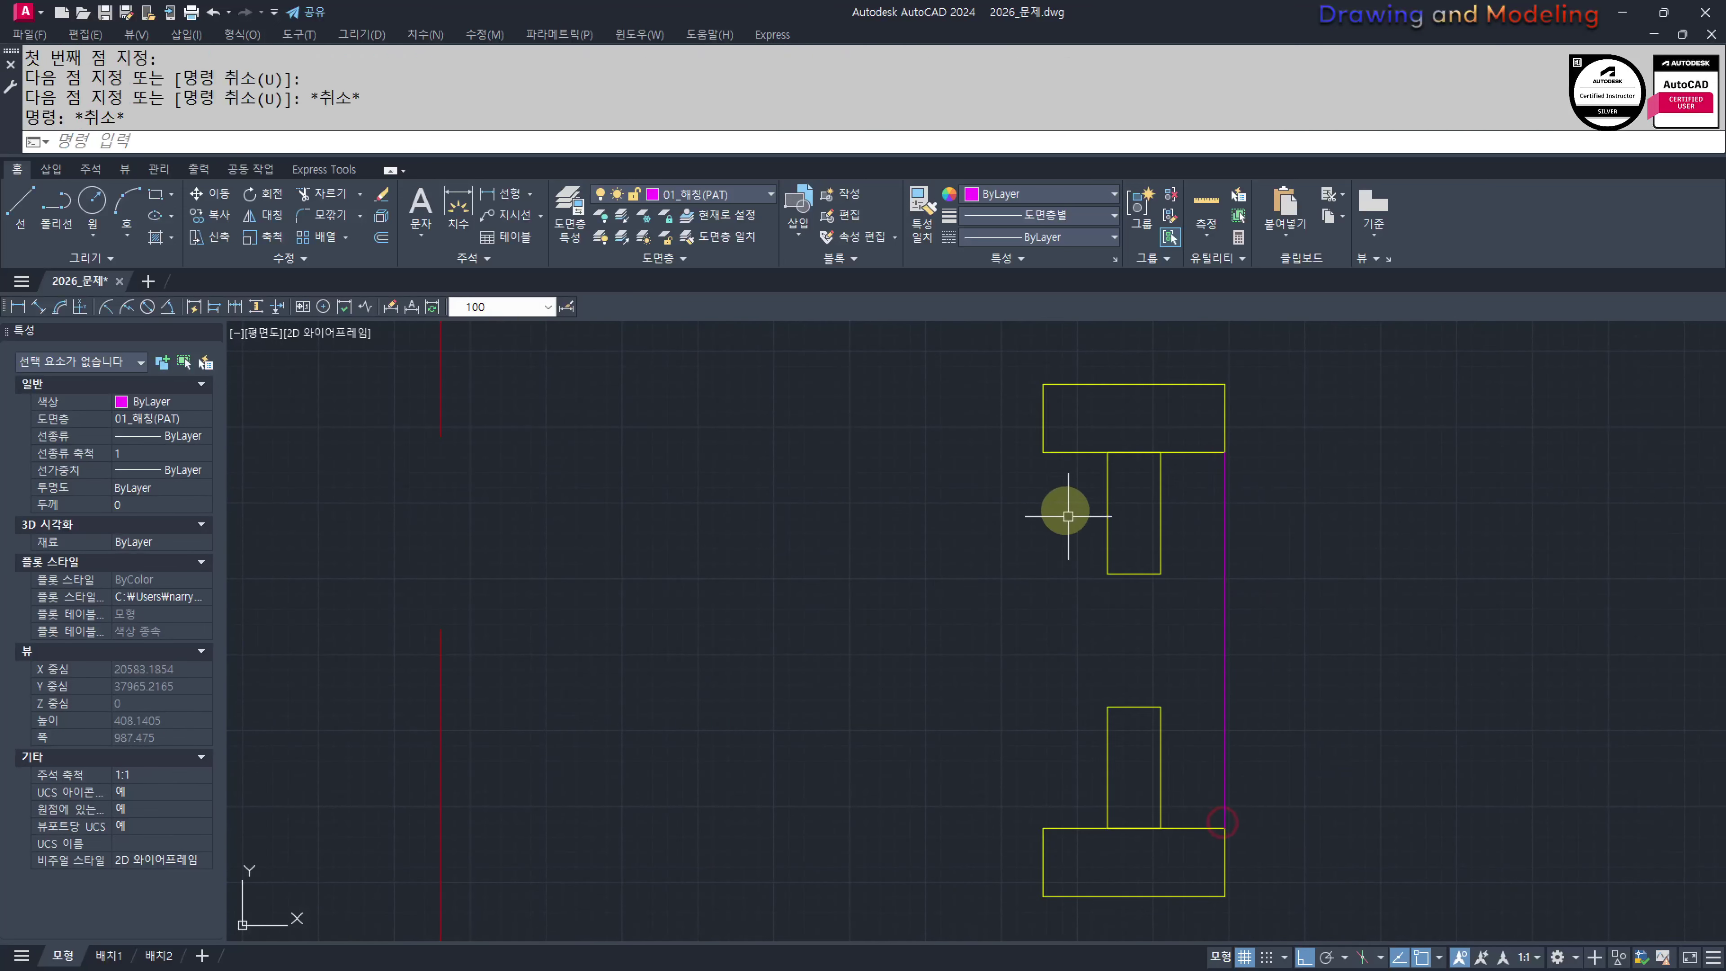
key(Return)
click(1043, 451)
click(1043, 827)
key(Escape)
Draw two vertical lines connecting the facing corners of the upper and lower sash rectangles
key(Return)
middle_drag(1175, 690, 1186, 751)
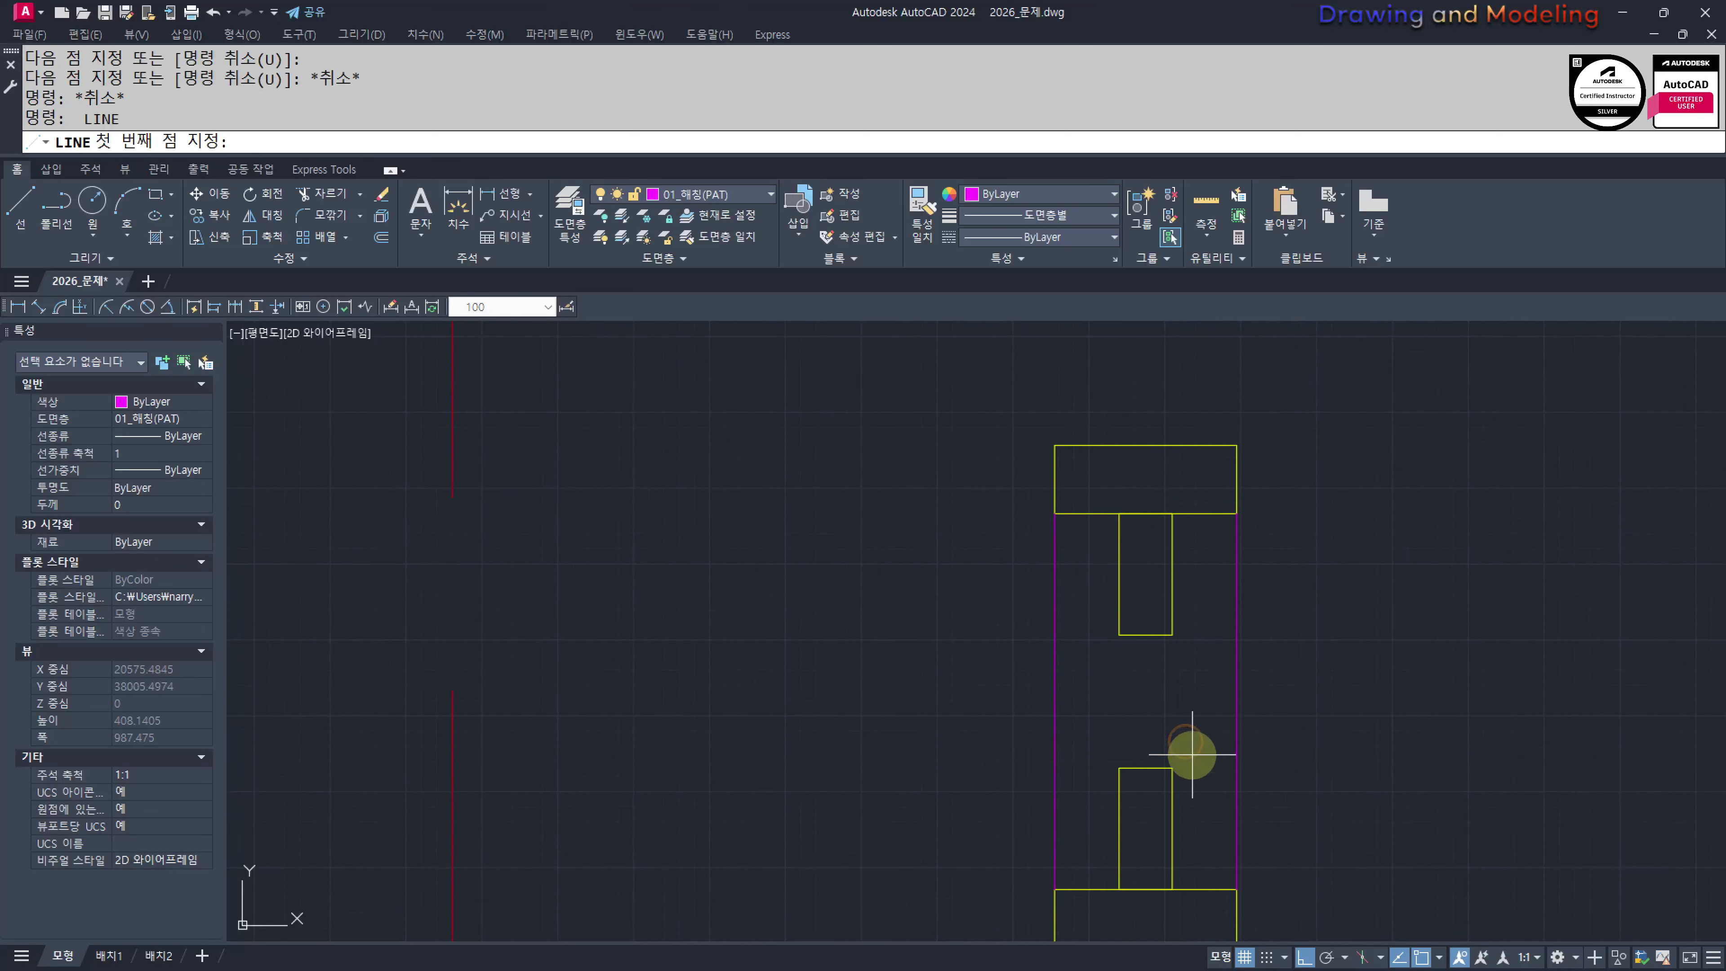
click(1116, 768)
click(1118, 633)
key(Escape)
key(Escape)
key(space)
click(1172, 635)
click(1173, 768)
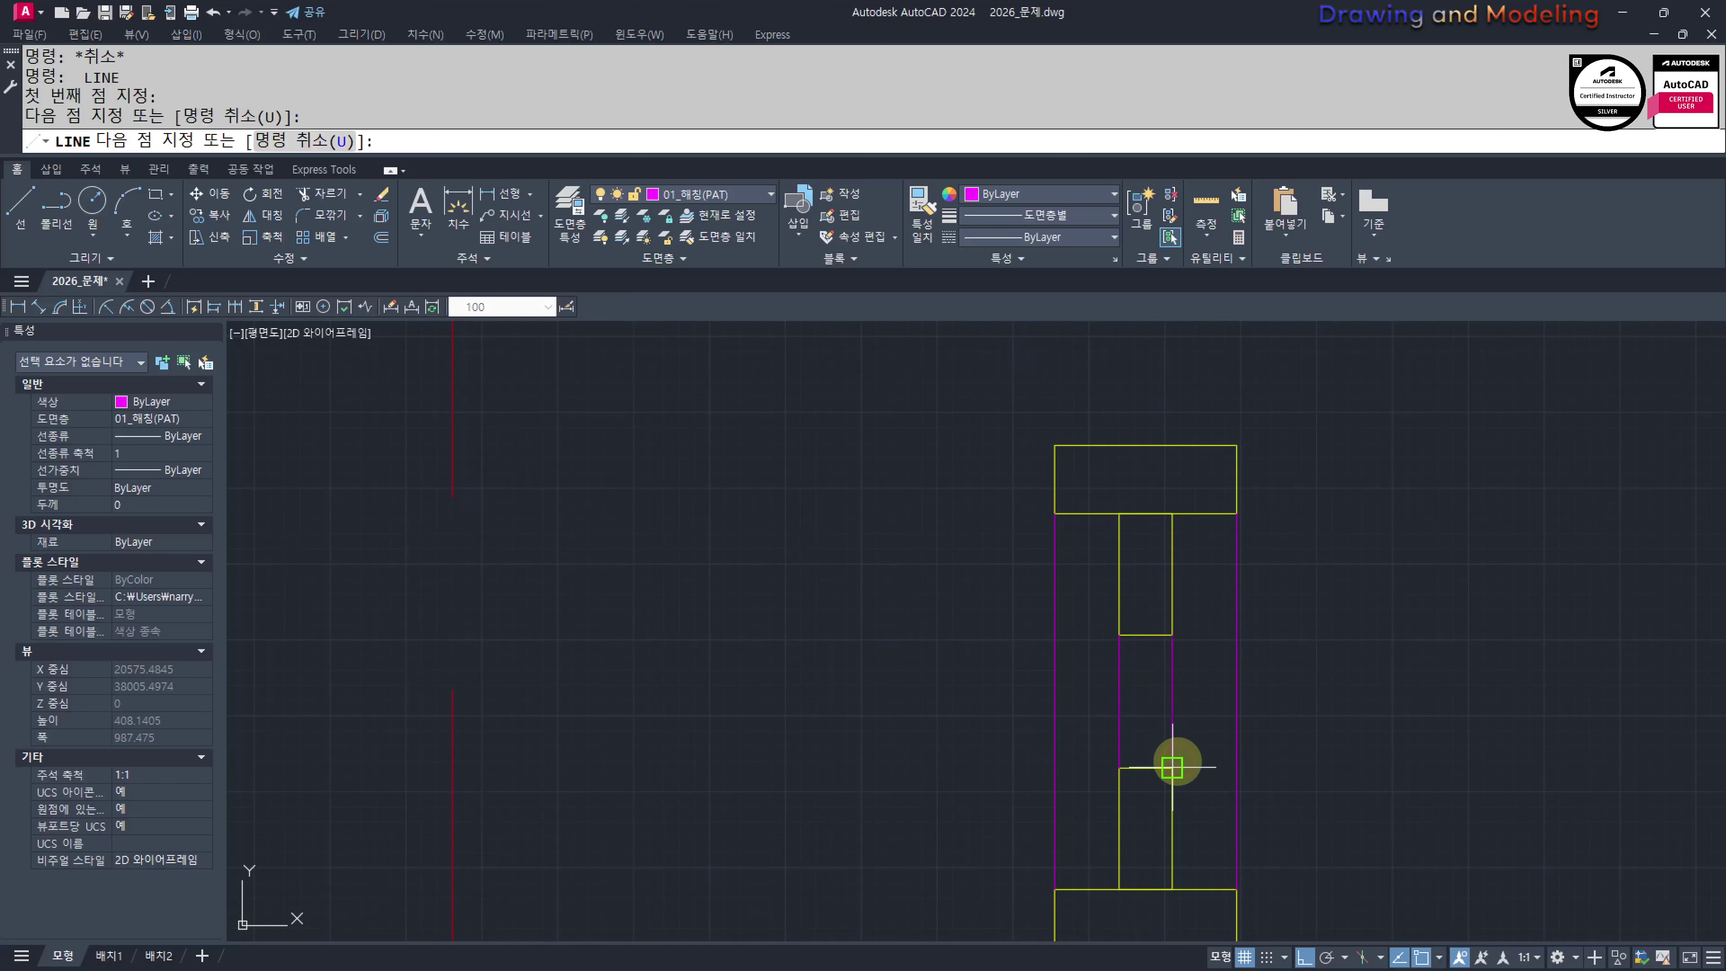
key(Escape)
key(Escape)
Draw a vertical glass line between the midpoints of the facing edges of the two sash rectangles
key(space)
click(1148, 633)
click(1149, 768)
key(Escape)
key(Escape)
Match the vertical lines between the frame and sash rectangles to the properties of the green interior finish line
scroll(1155, 734, down, 5)
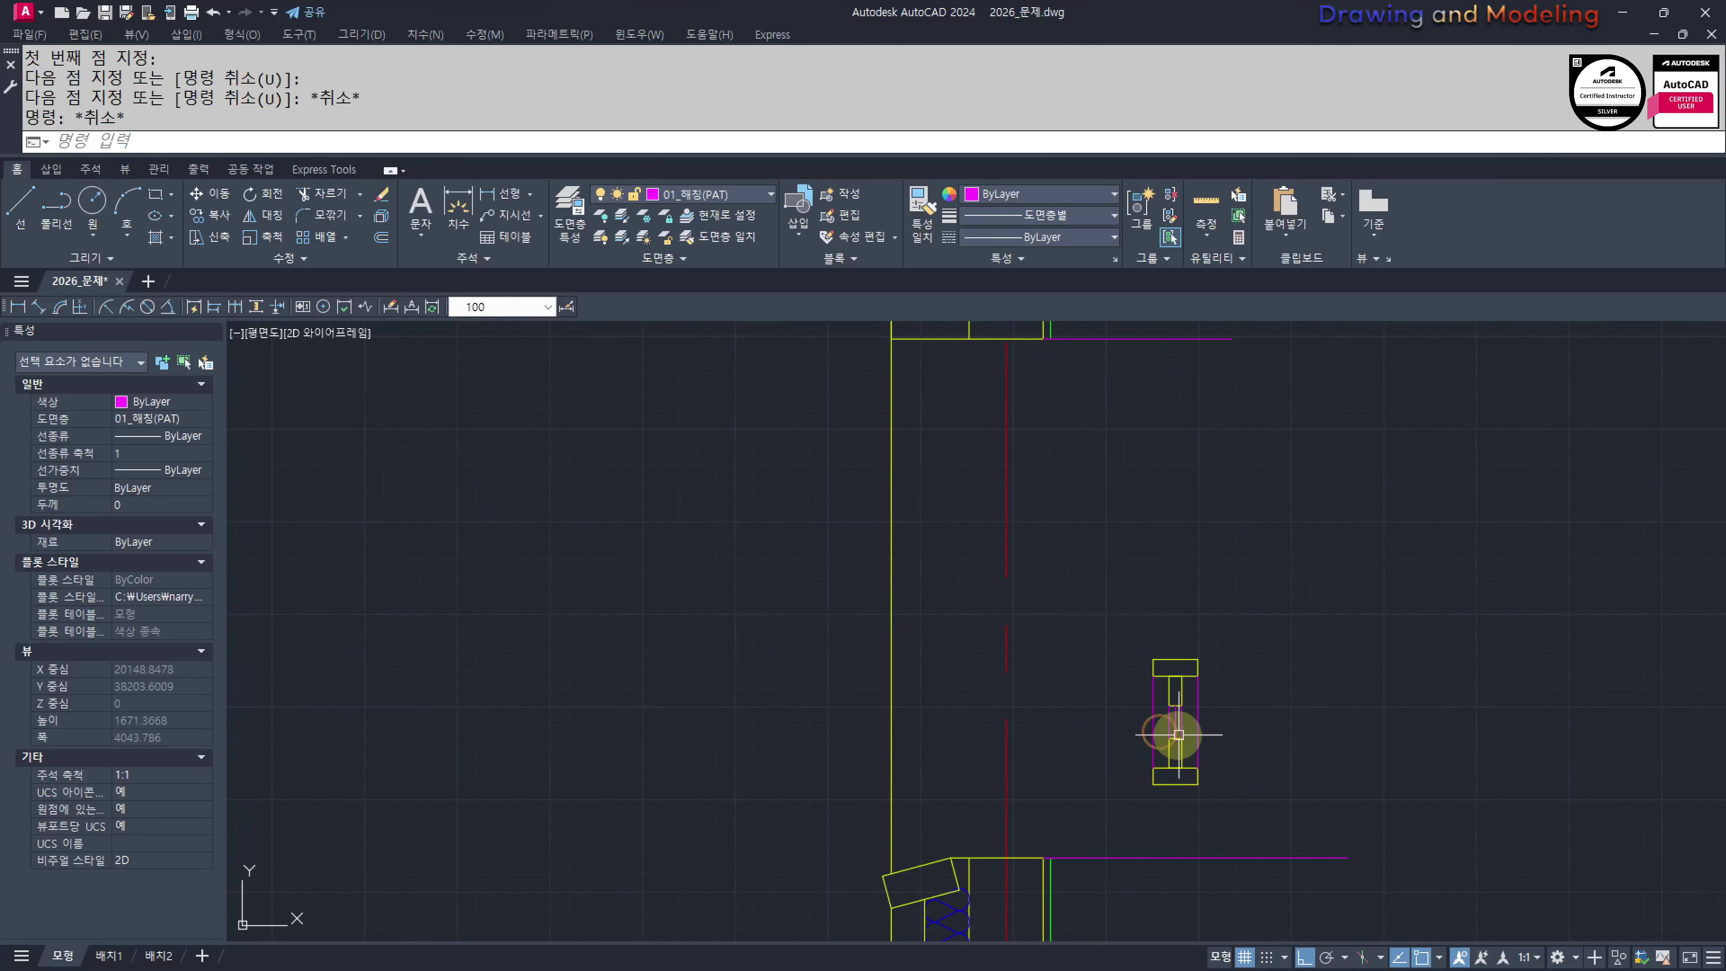
text(mm)
key(Return)
click(1073, 765)
scroll(1202, 709, up, 8)
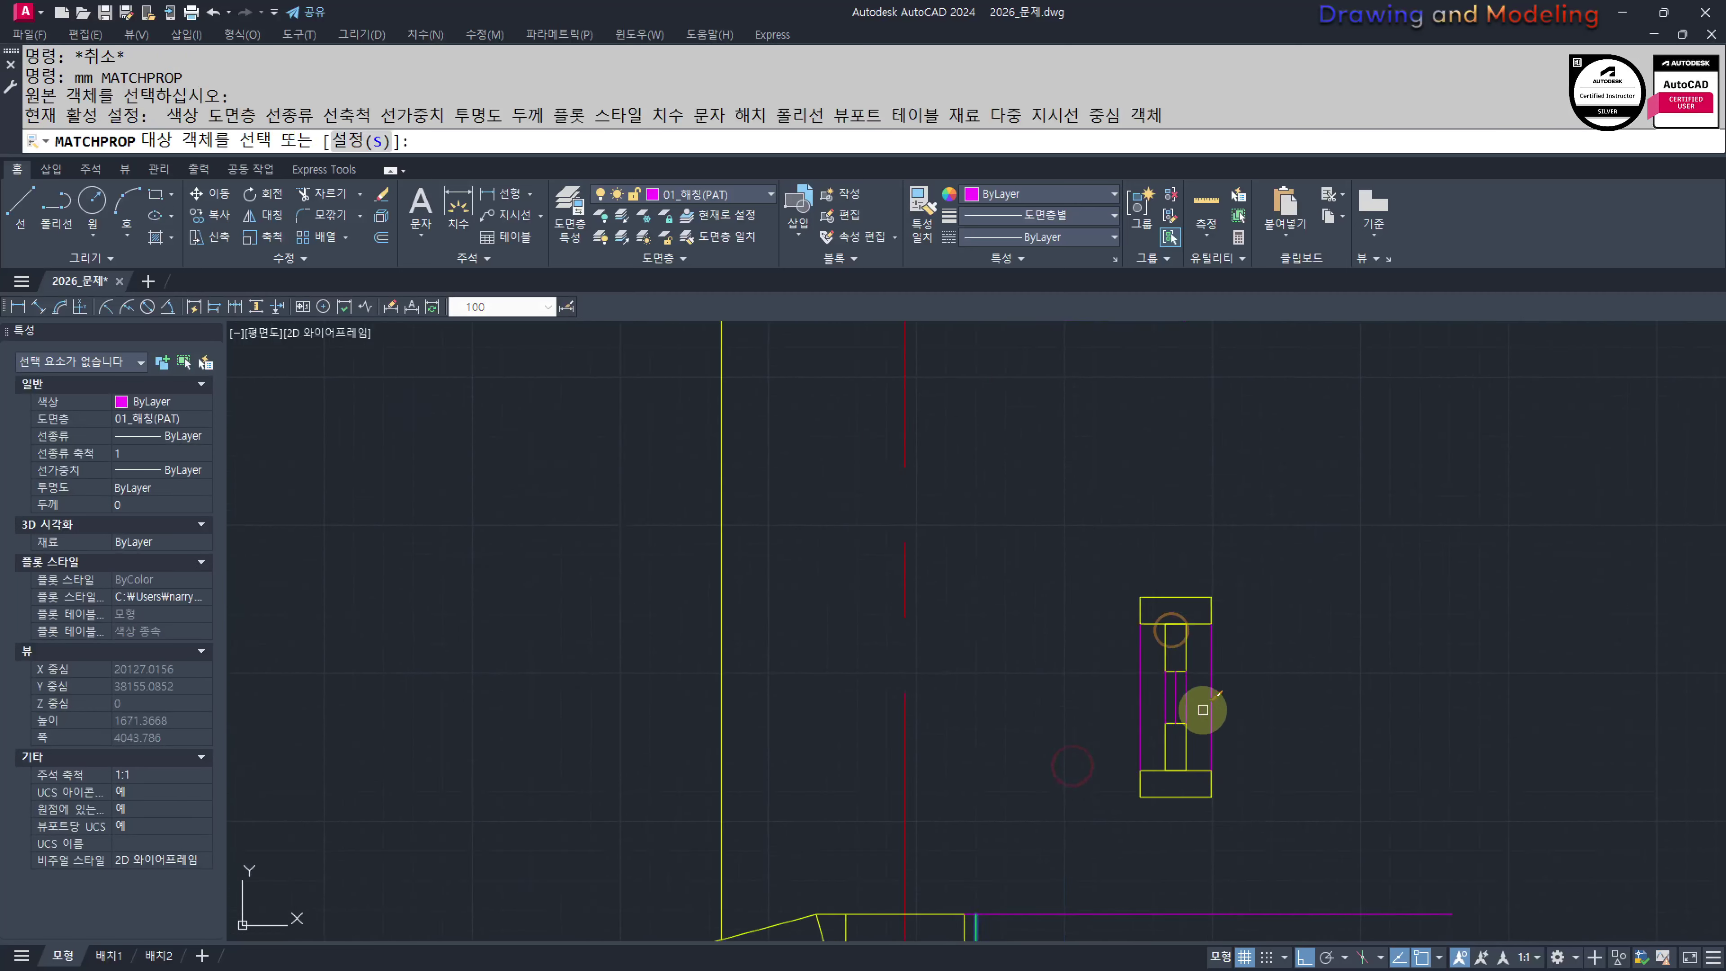
key(Escape)
key(Escape)
Match the central glass line to the properties of the yellow sash rectangle
key(space)
click(1169, 641)
click(1169, 640)
click(1156, 697)
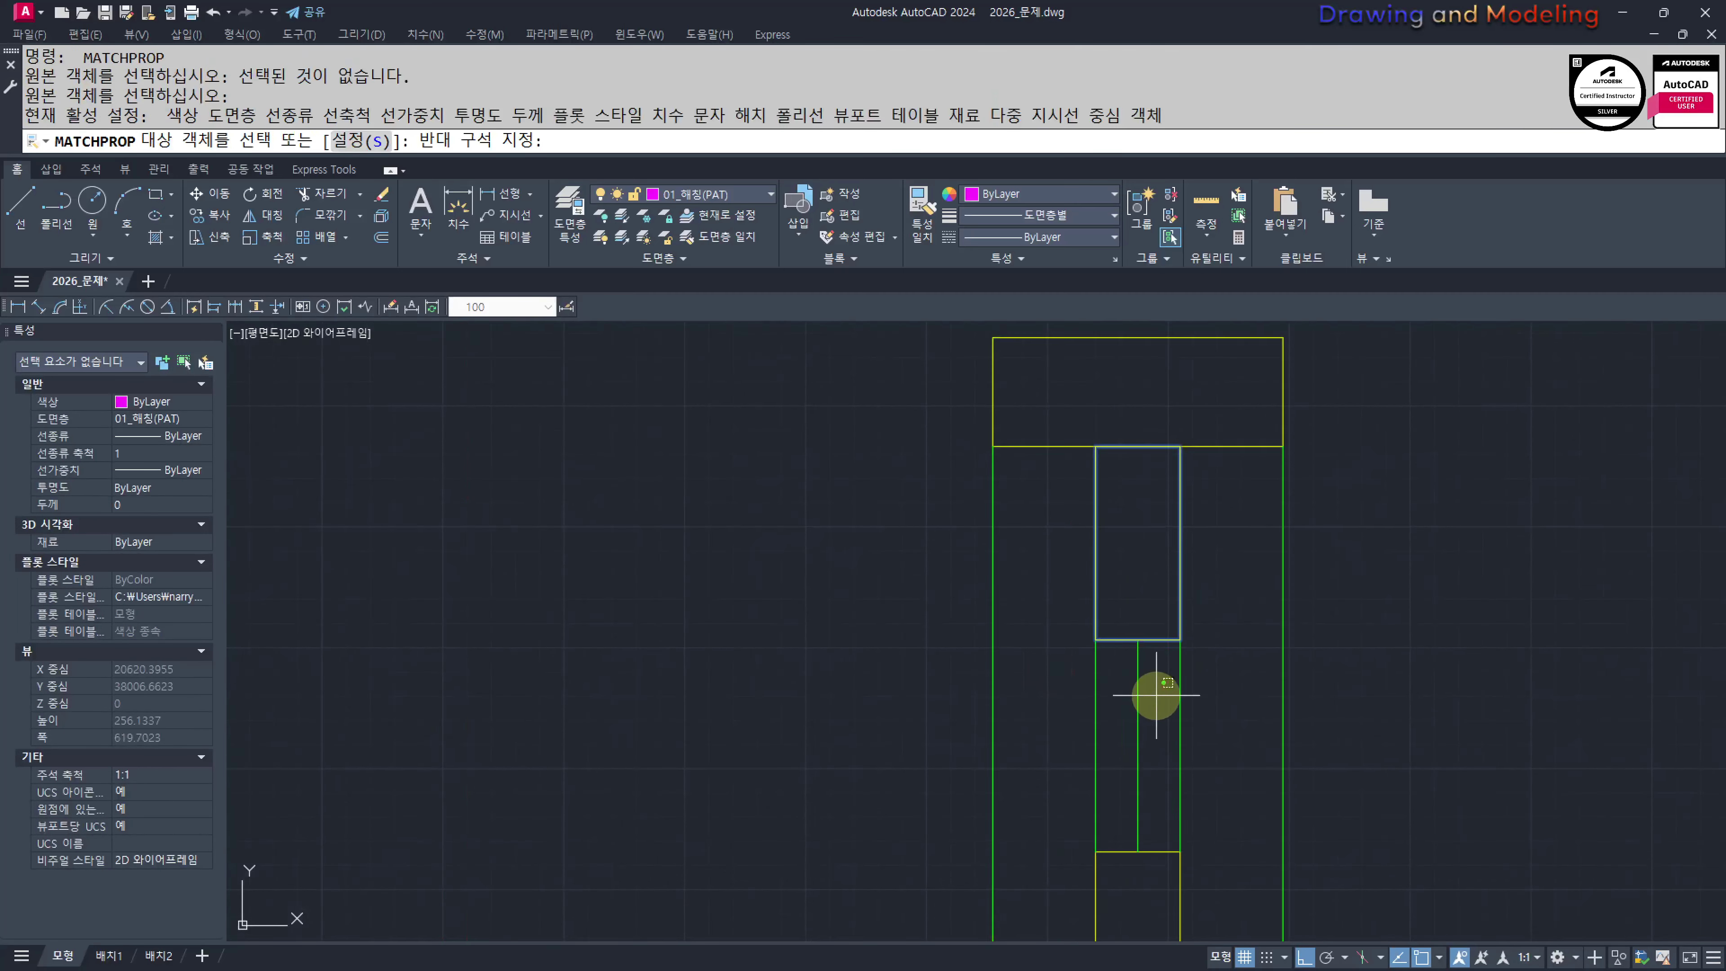
click(1121, 736)
key(Escape)
key(Escape)
Check which layer the upper frame and sash rectangles are on
scroll(1154, 729, down, 2)
middle_drag(1283, 751, 1174, 675)
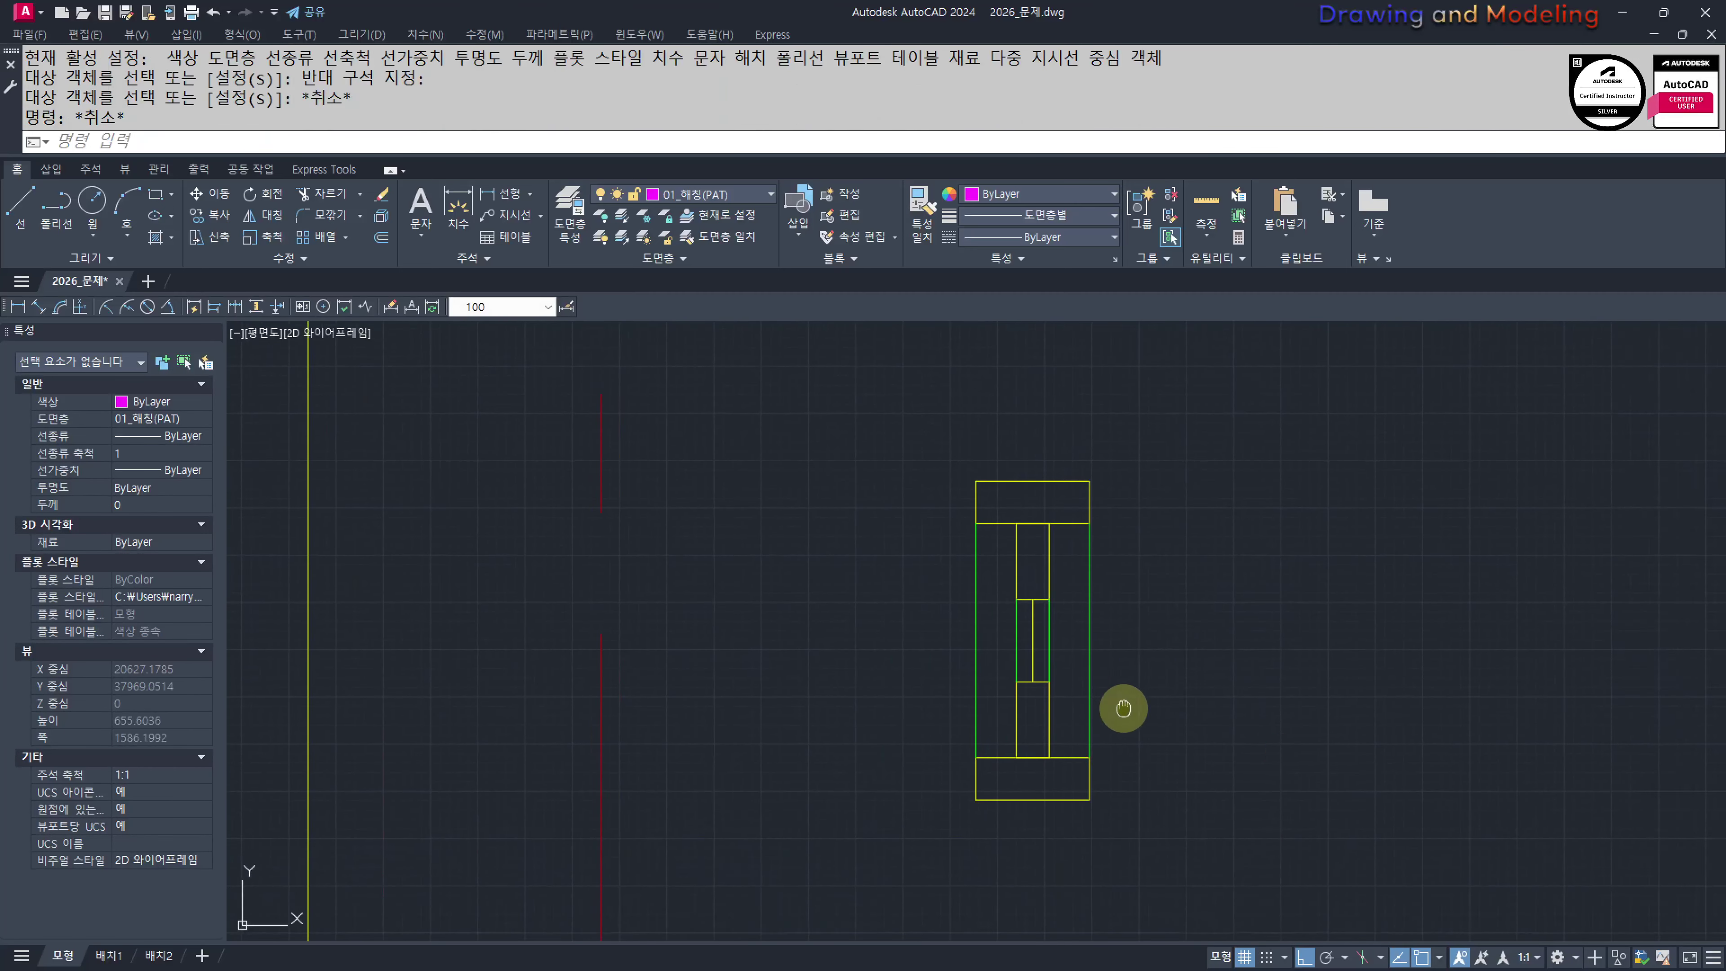
click(990, 447)
click(1203, 626)
click(698, 190)
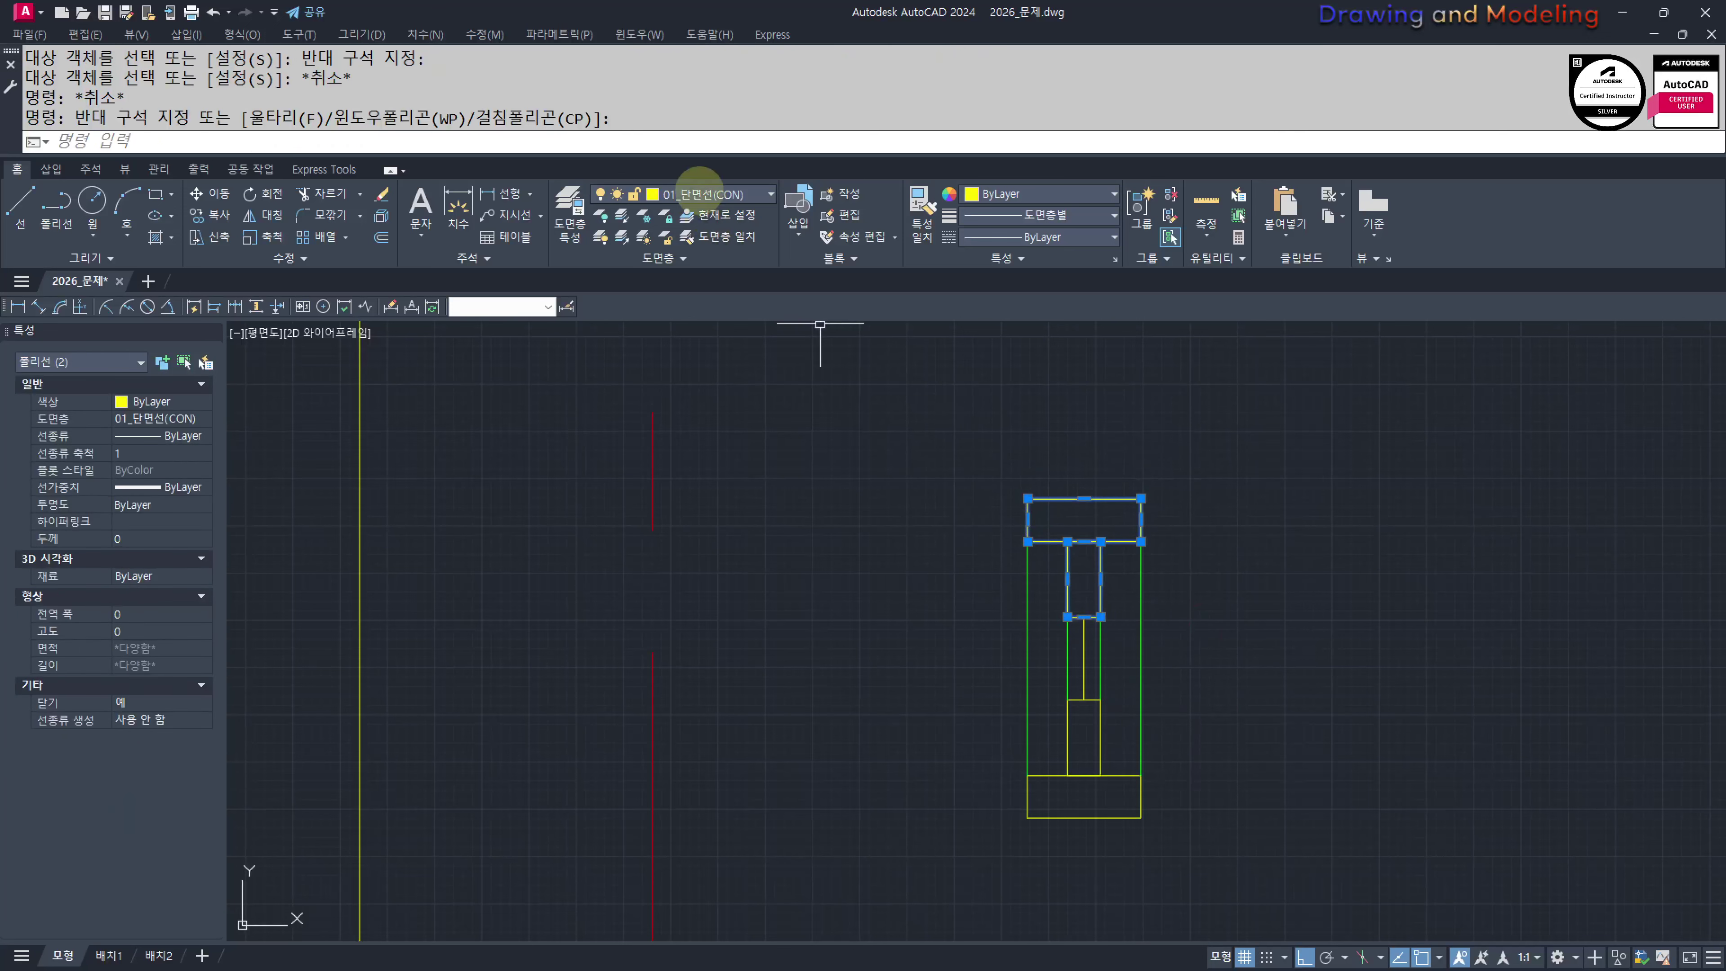
key(Escape)
key(Escape)
key(Escape)
middle_drag(877, 533, 959, 547)
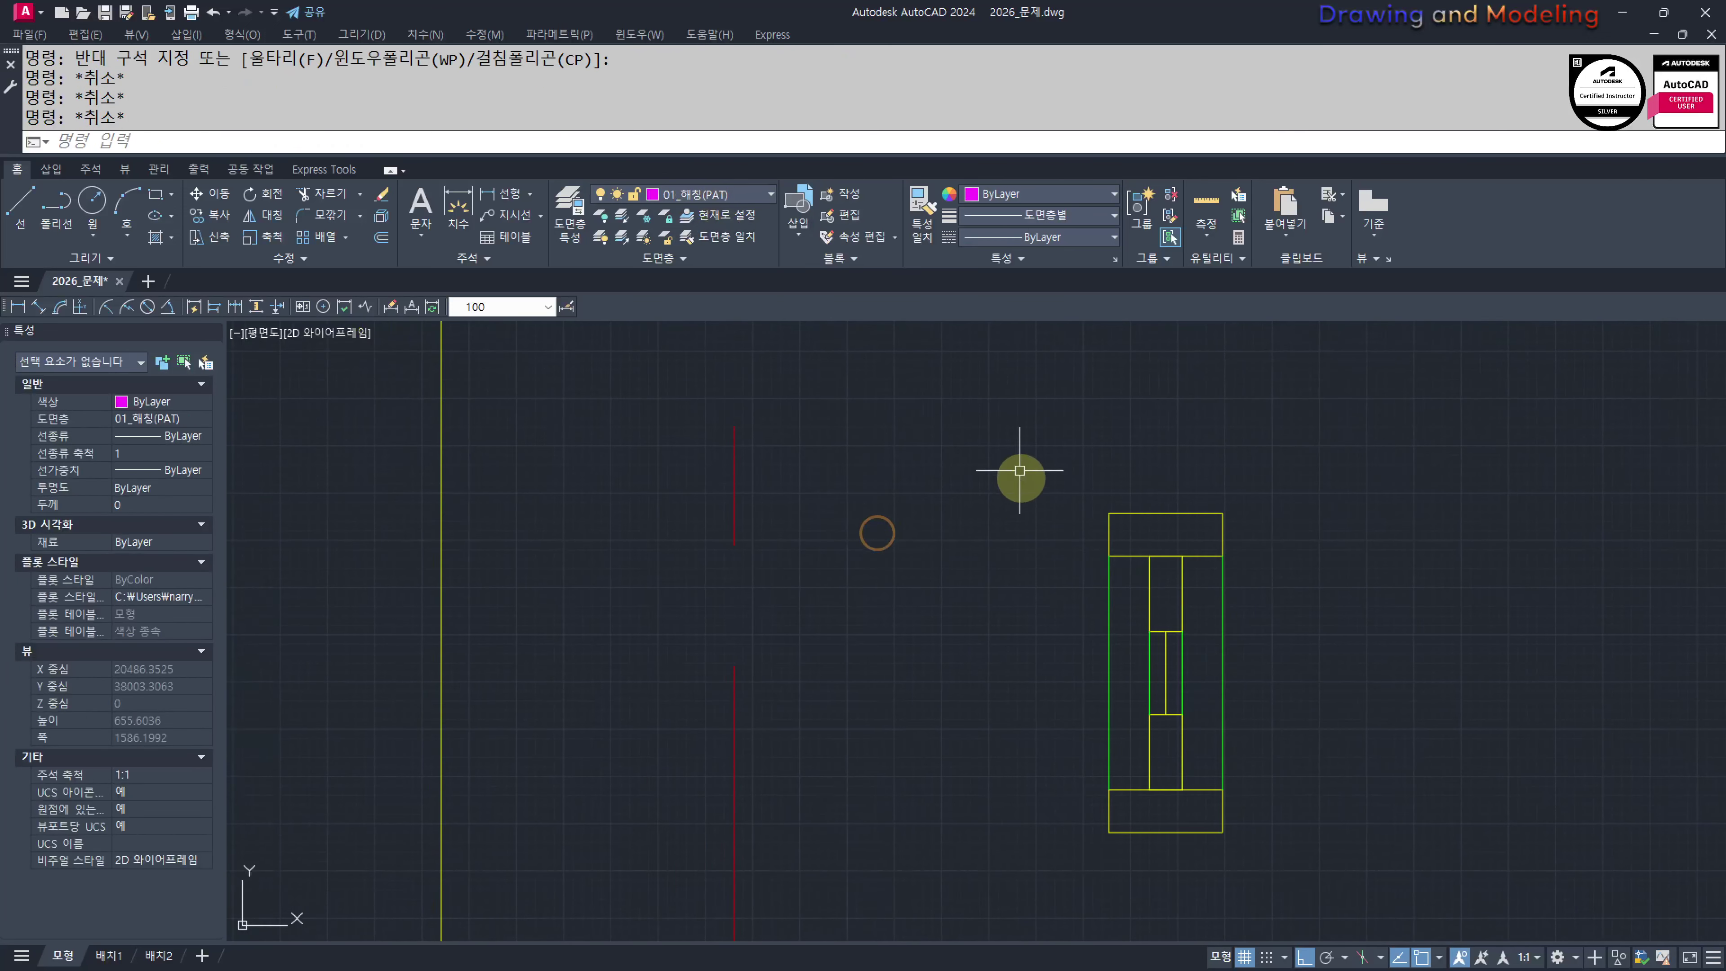
Copy the whole window section horizontally to the left so the two window units sit side by side and share an edge
click(1005, 437)
click(1289, 874)
middle_drag(1221, 745, 1321, 647)
mouse_move(1269, 727)
middle_down()
mouse_move(1340, 701)
mouse_move(1376, 755)
middle_up()
key(Return)
click(1466, 774)
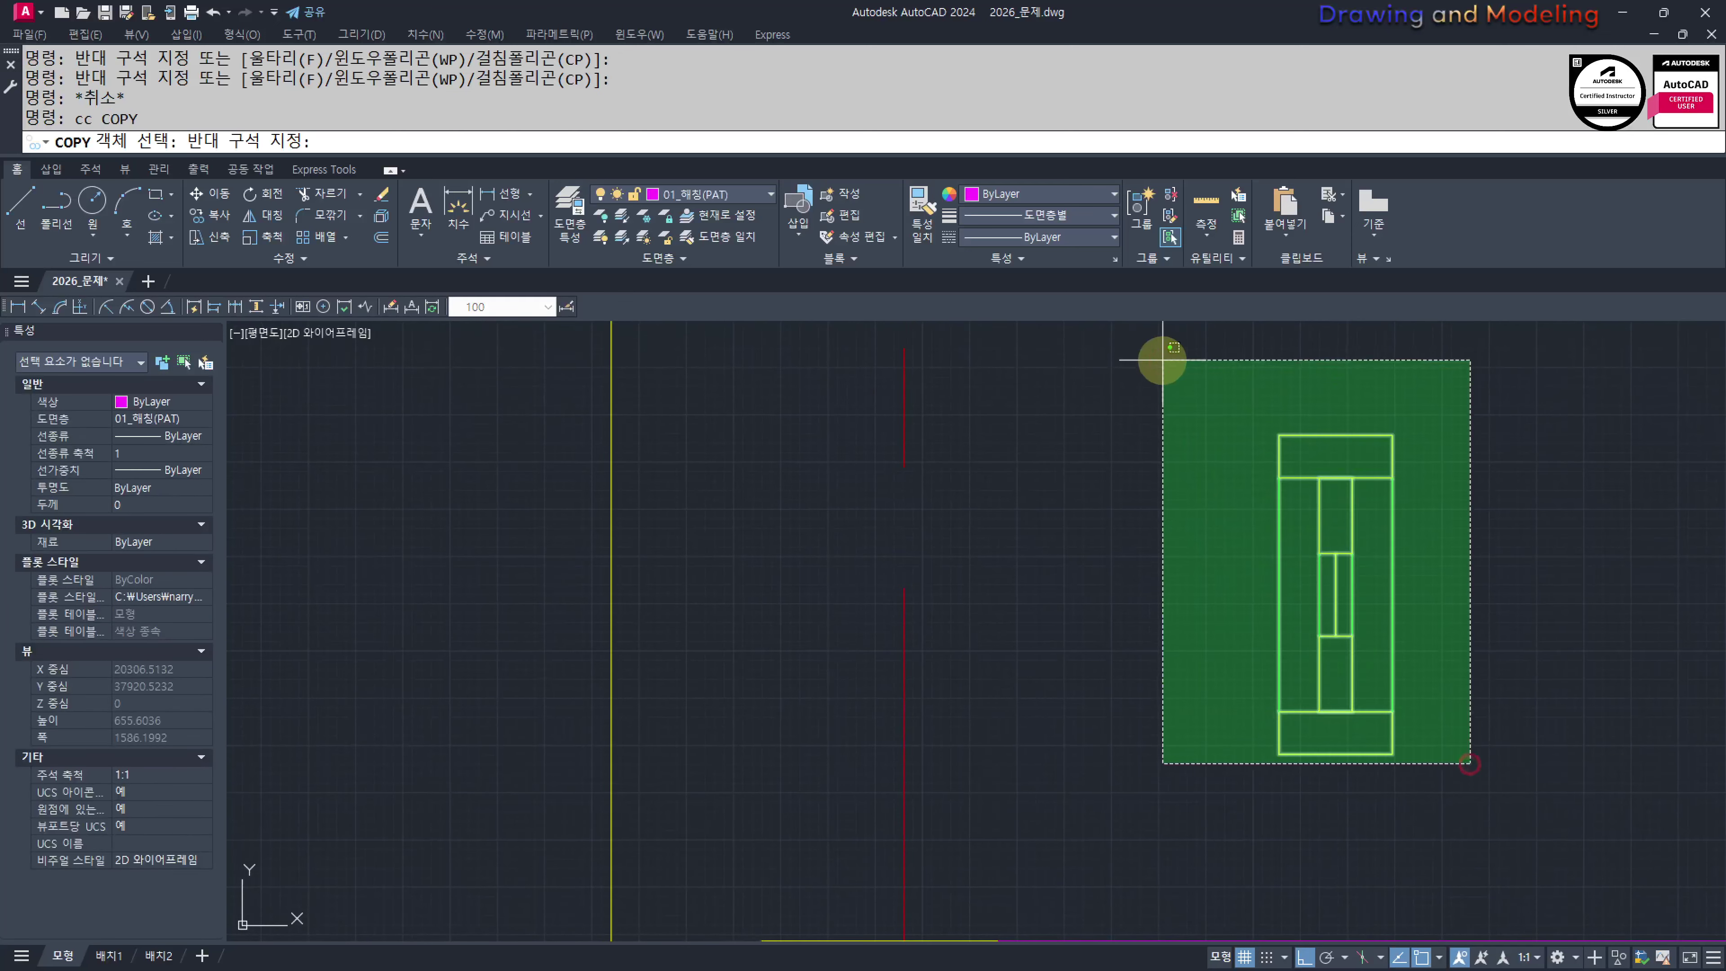
click(1161, 358)
key(Return)
click(1380, 775)
click(1266, 774)
key(Escape)
key(Escape)
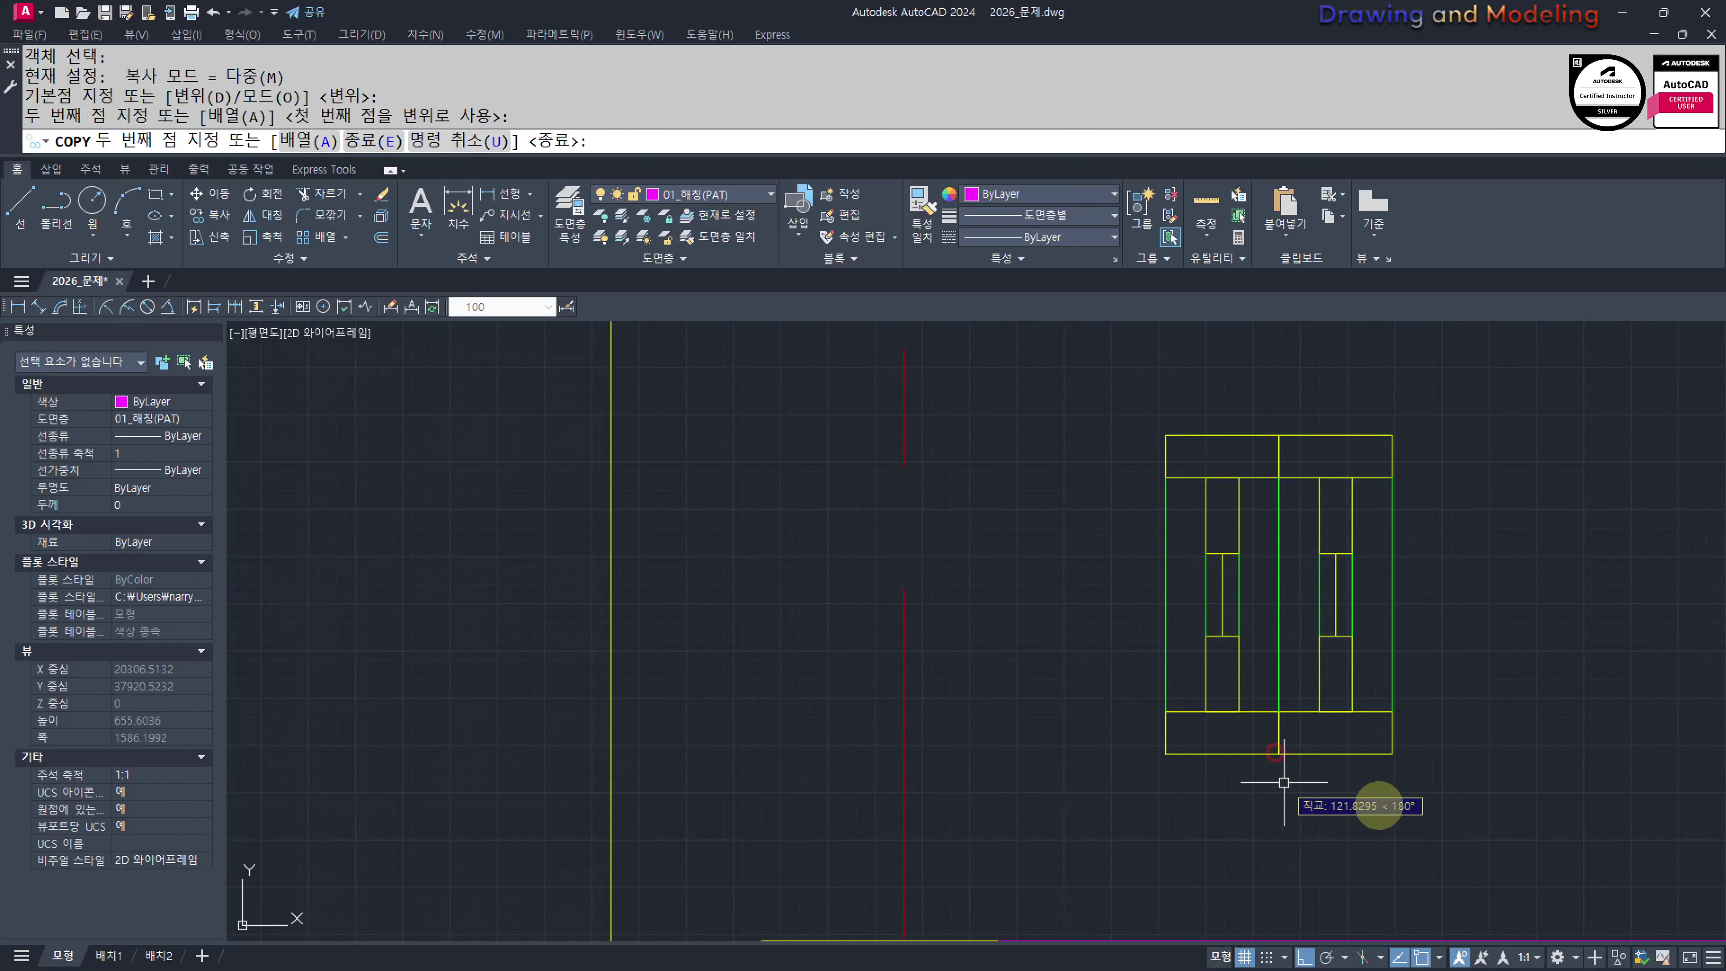
click(1459, 798)
click(1095, 402)
middle_drag(1252, 667, 1236, 567)
text(m)
key(Return)
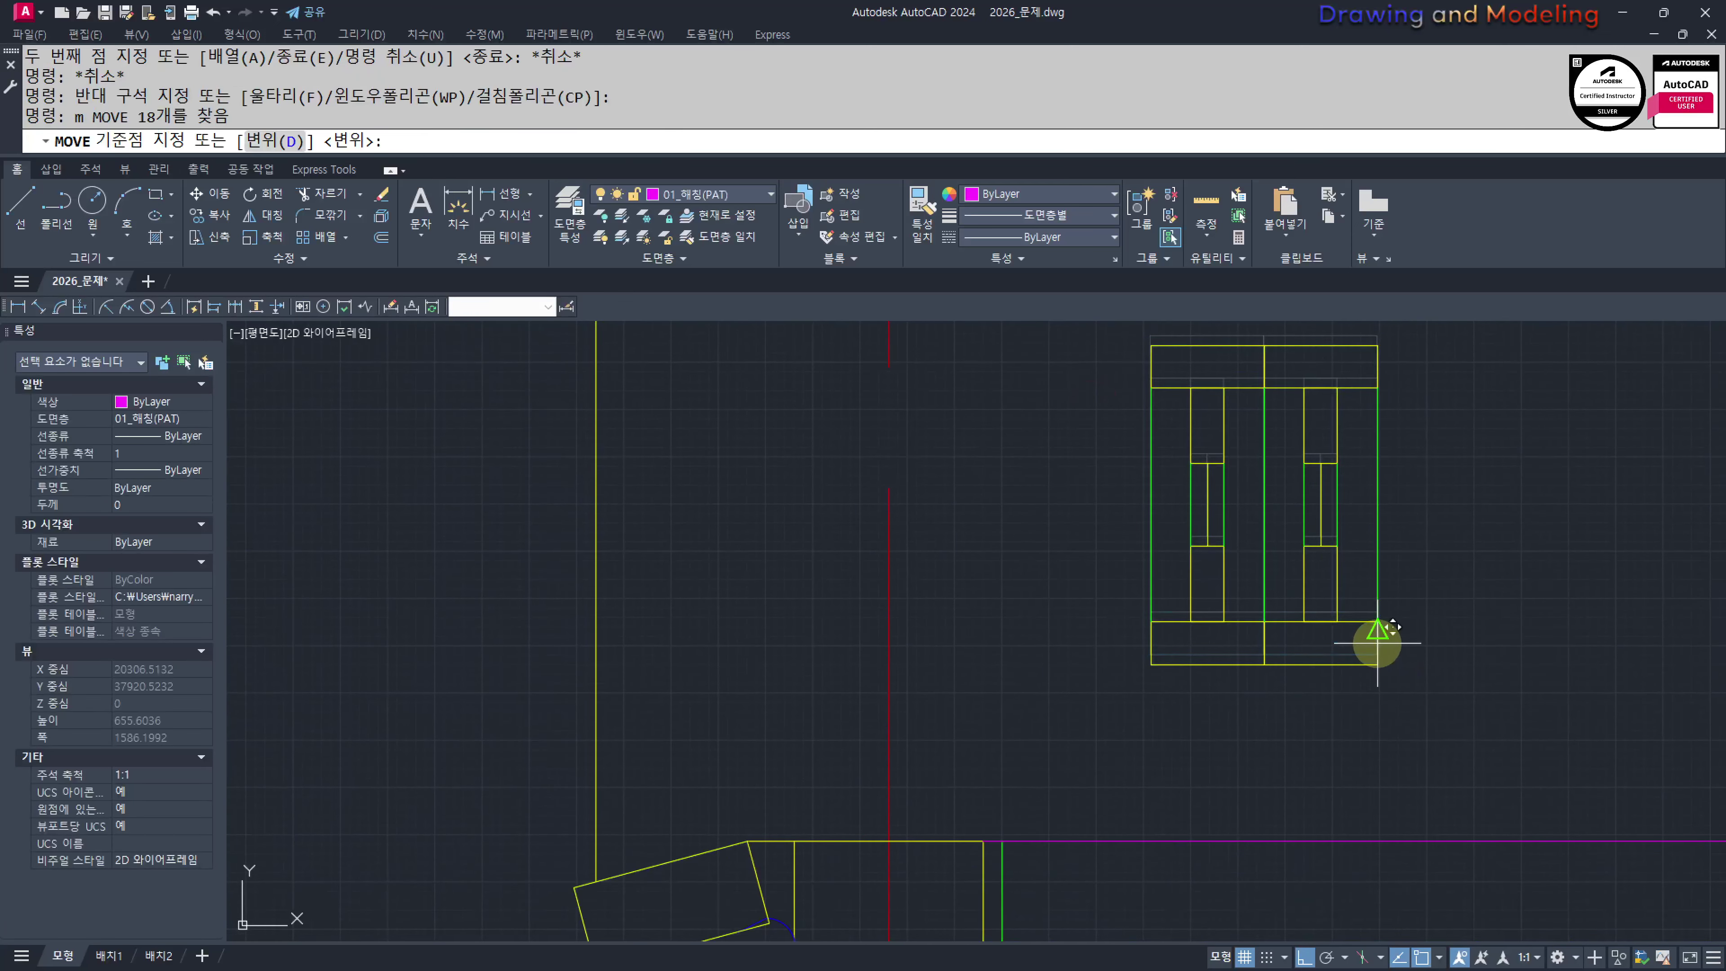
click(1376, 643)
key(Escape)
key(Escape)
Move both window units so their lower-right corner meets the green interior finish line at the top of the sill wall
key(Return)
click(1452, 693)
click(1144, 367)
key(Return)
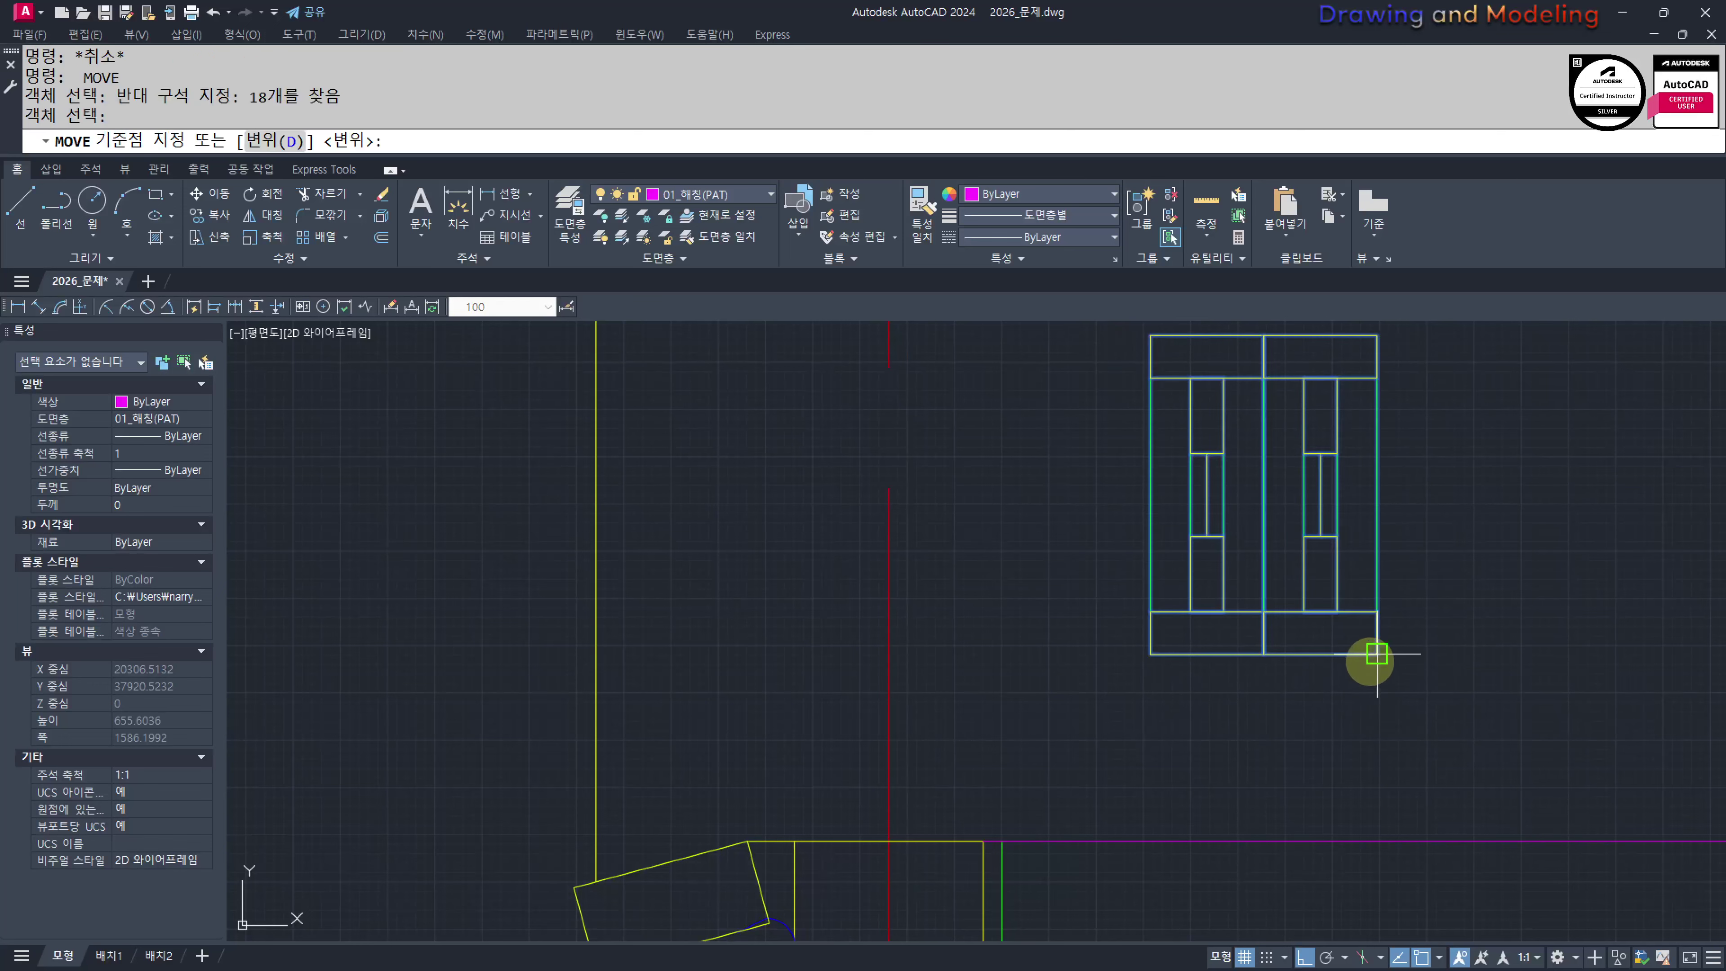
click(1374, 654)
click(1008, 836)
key(Escape)
key(Escape)
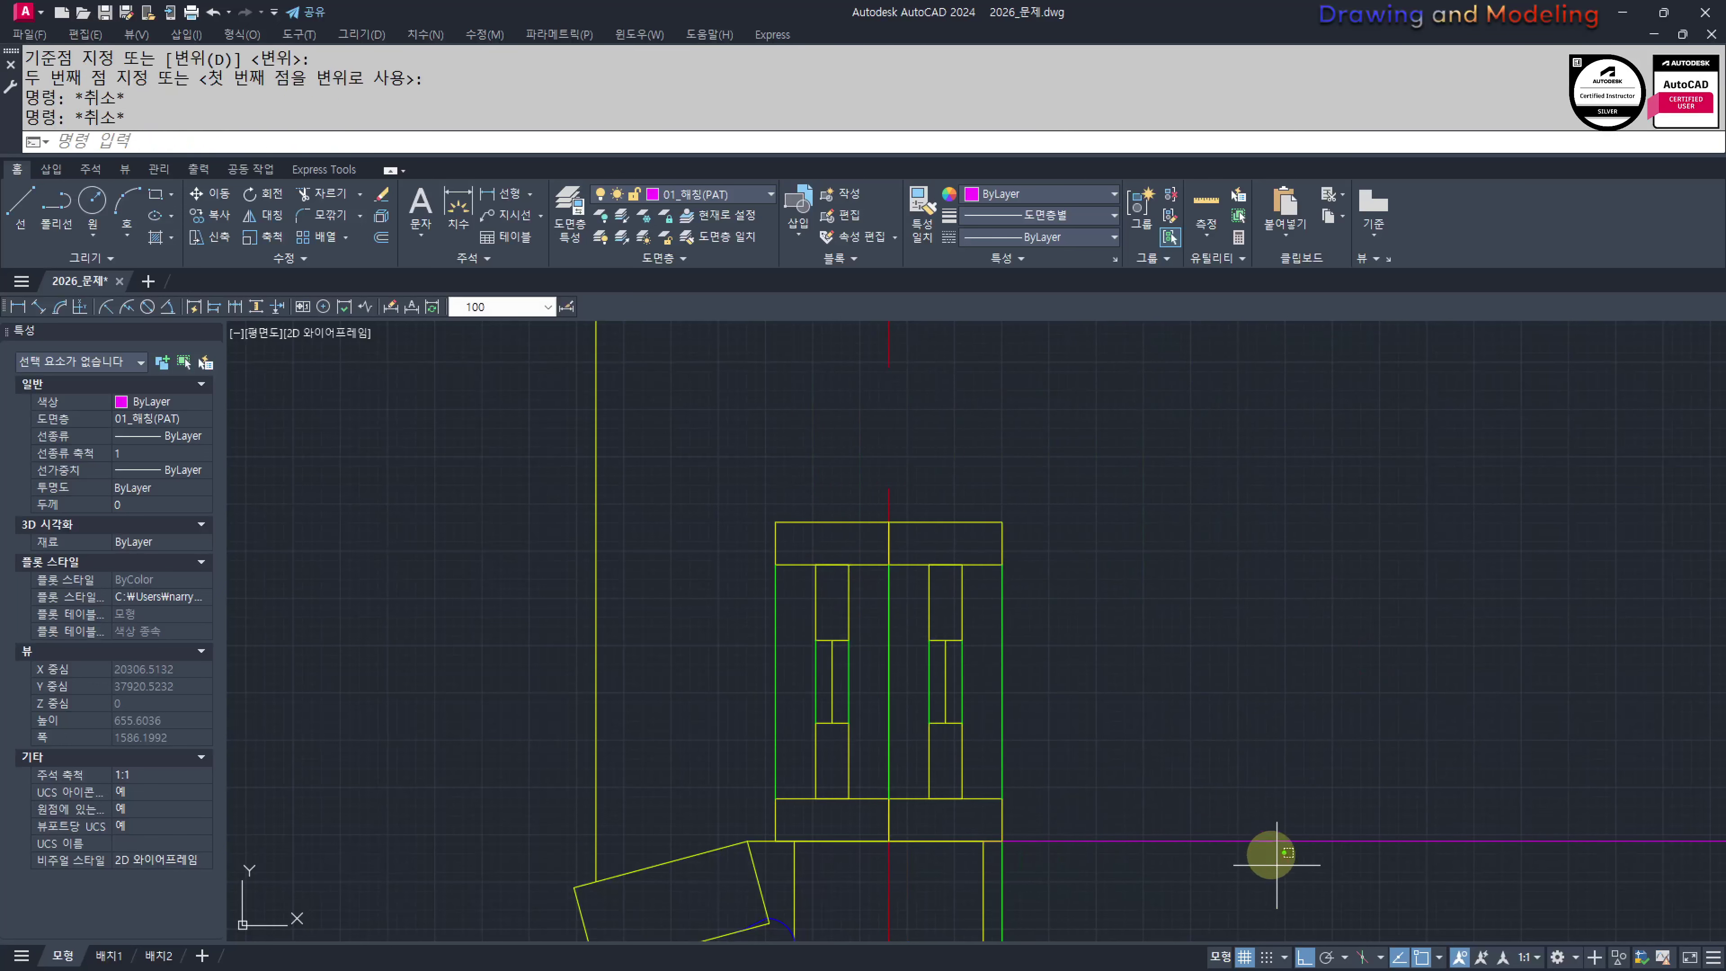
Erase the magenta horizontal guide line at sill level
click(1275, 861)
click(1214, 782)
text(e)
key(Return)
Stretch the upper part of both window units vertically up to the underside of the wall above the opening
mouse_move(959, 696)
middle_down()
mouse_move(1046, 759)
mouse_move(1201, 792)
middle_up()
text(s)
key(Return)
click(1367, 797)
click(981, 562)
key(Return)
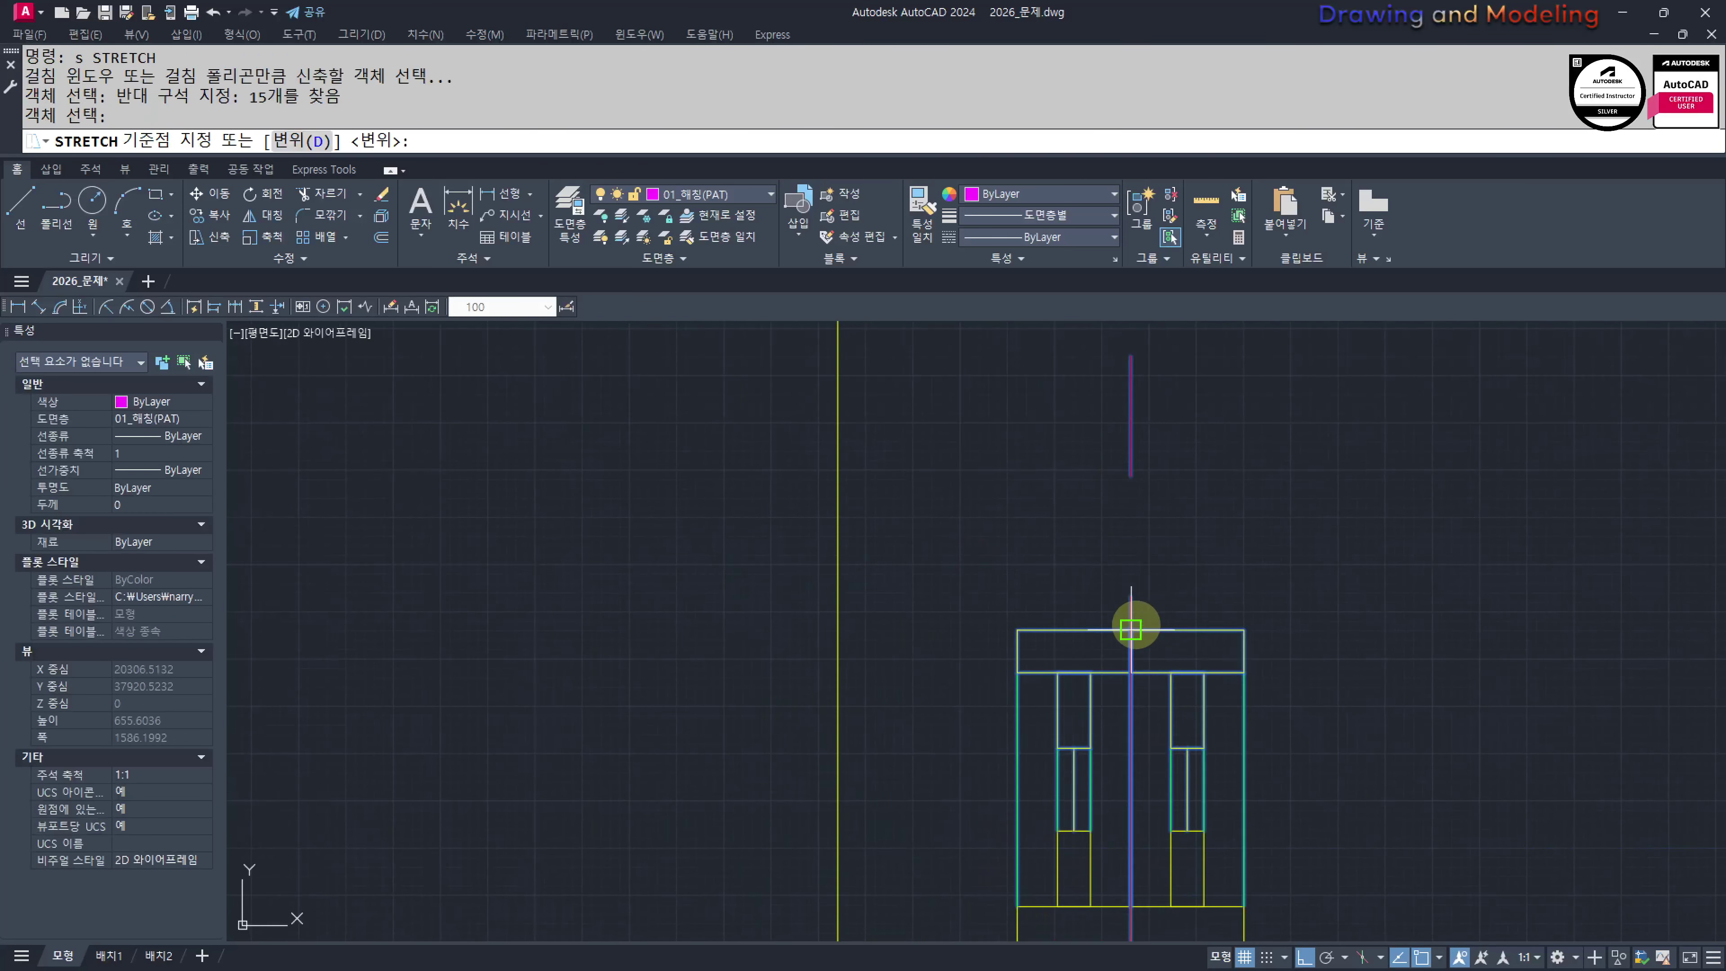
click(1133, 626)
scroll(1133, 631, down, 3)
scroll(1155, 653, up, 6)
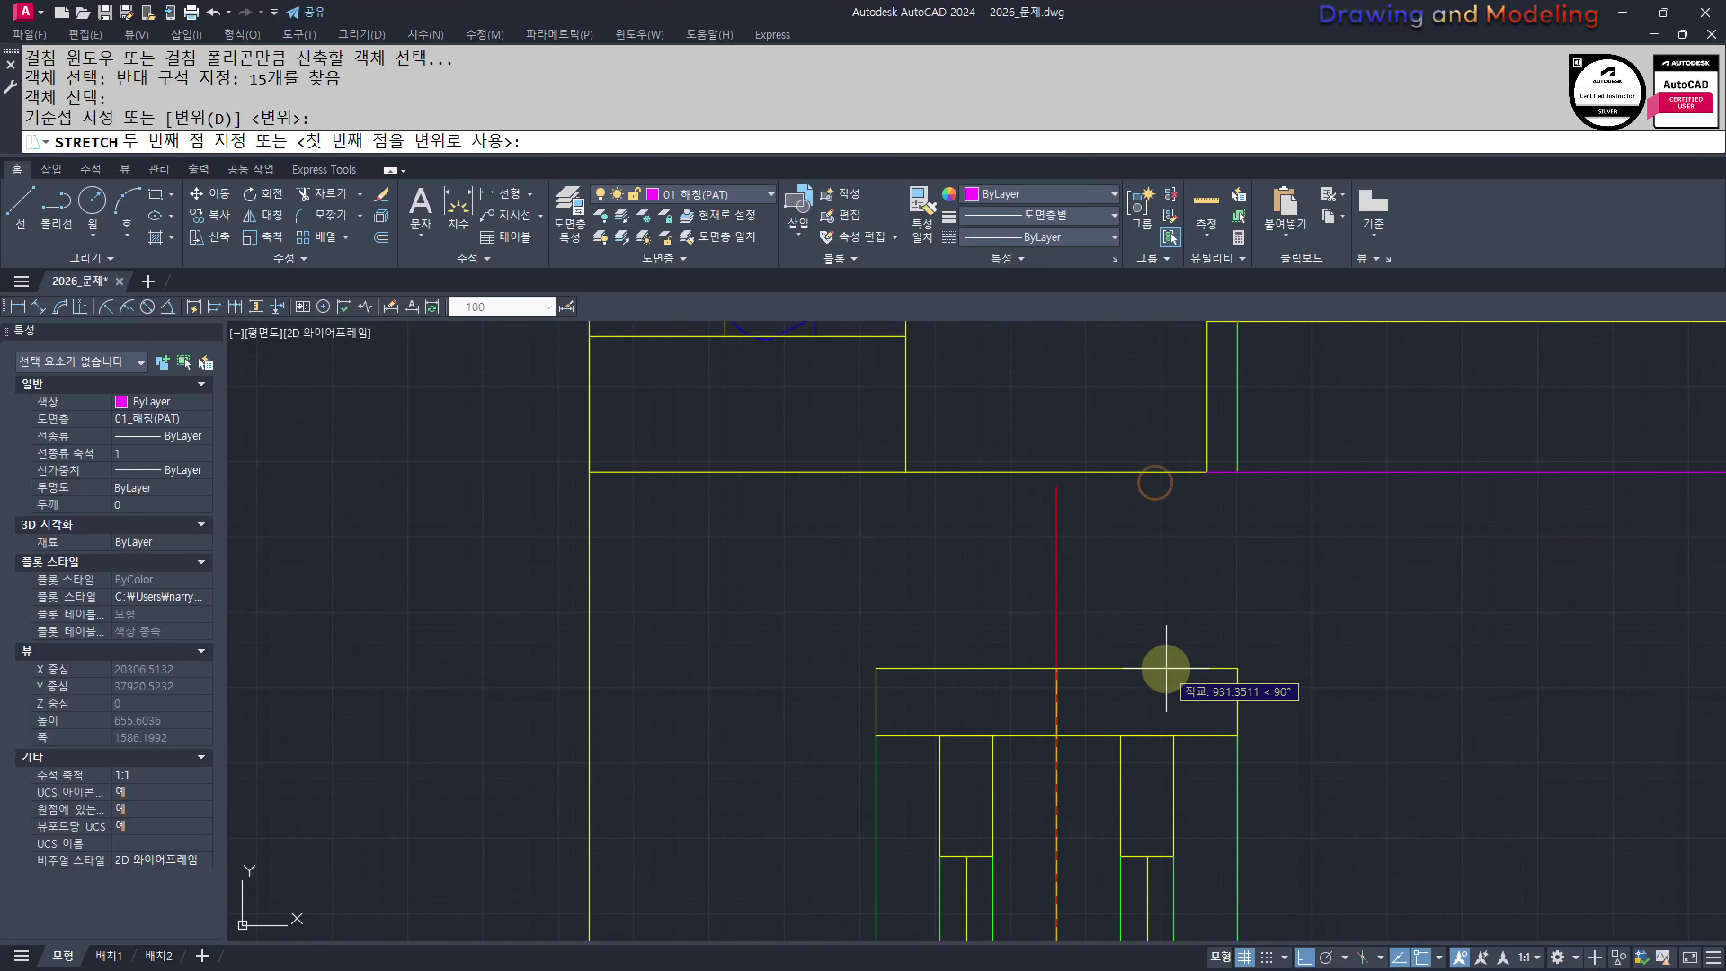
click(1058, 467)
key(Escape)
key(Escape)
Erase the magenta horizontal guide line at the window head
click(1396, 416)
click(1336, 543)
text(e)
key(Return)
key(Escape)
key(Escape)
scroll(812, 578, down, 8)
mouse_move(814, 593)
middle_down()
mouse_move(966, 547)
mouse_move(953, 674)
middle_up()
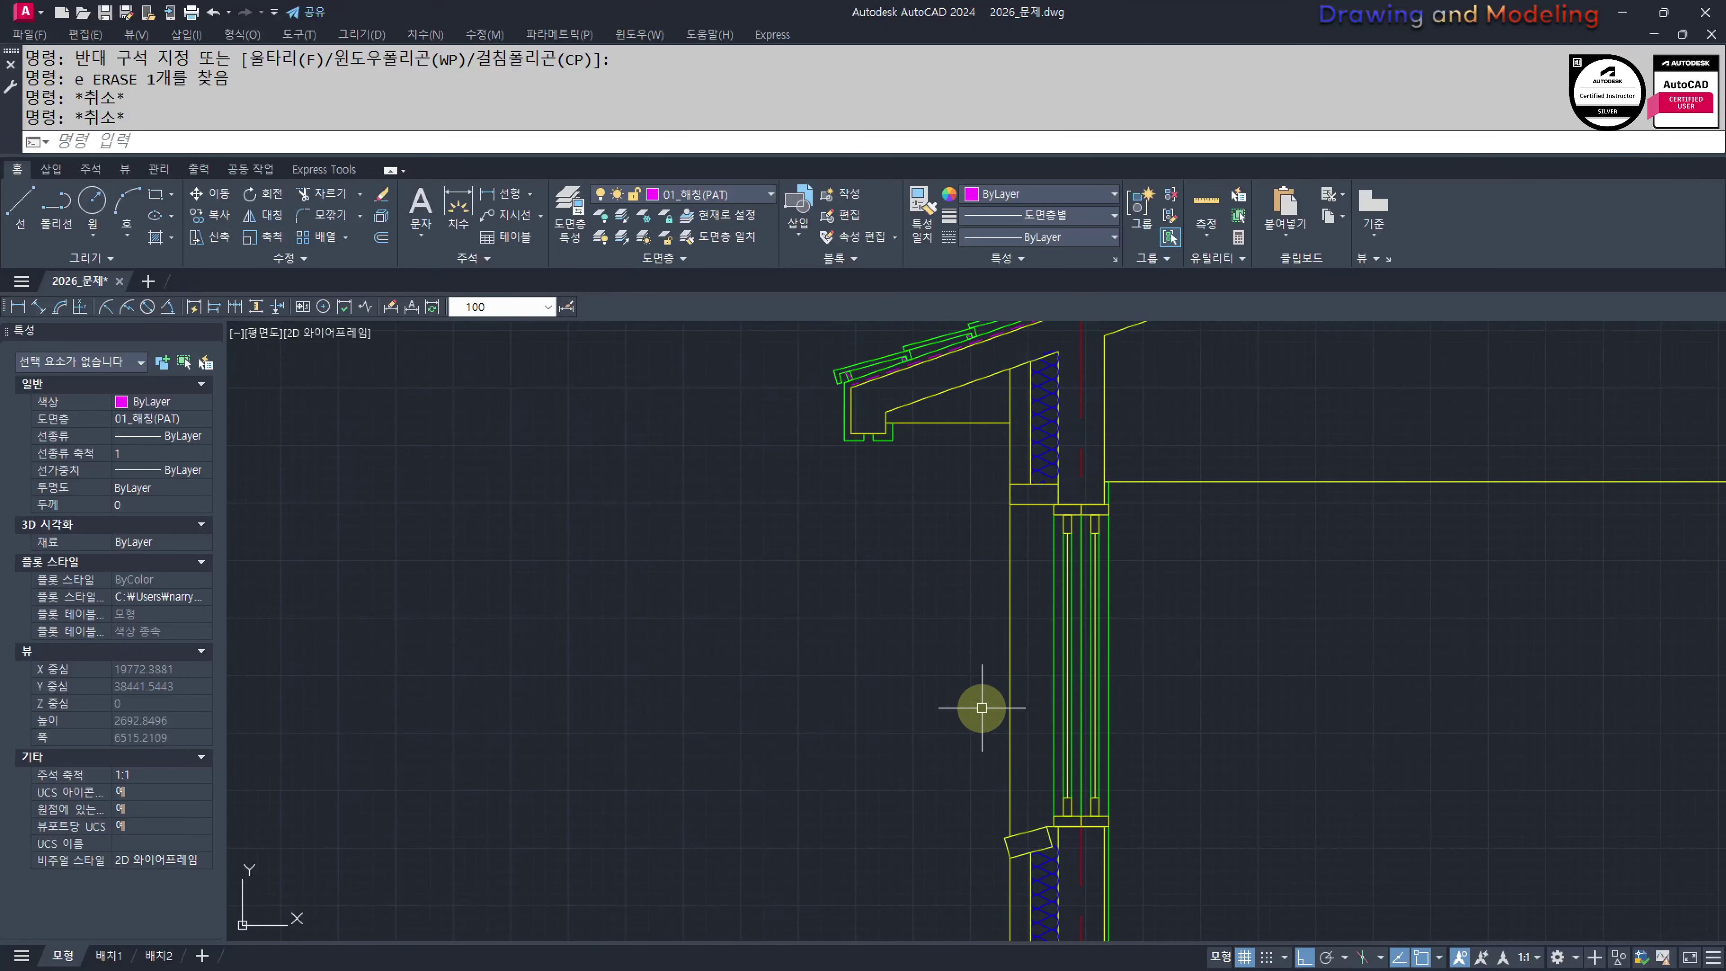
Redraw the view and break out the part of the outer wall line beside the lintel above the window
middle_drag(971, 626, 1178, 555)
scroll(1136, 499, up, 3)
click(1152, 611)
click(1084, 652)
key(Escape)
key(Escape)
scroll(1108, 551, down, 1)
scroll(1109, 551, down, 2)
scroll(1183, 452, up, 4)
text(r)
key(Return)
text(br)
key(Return)
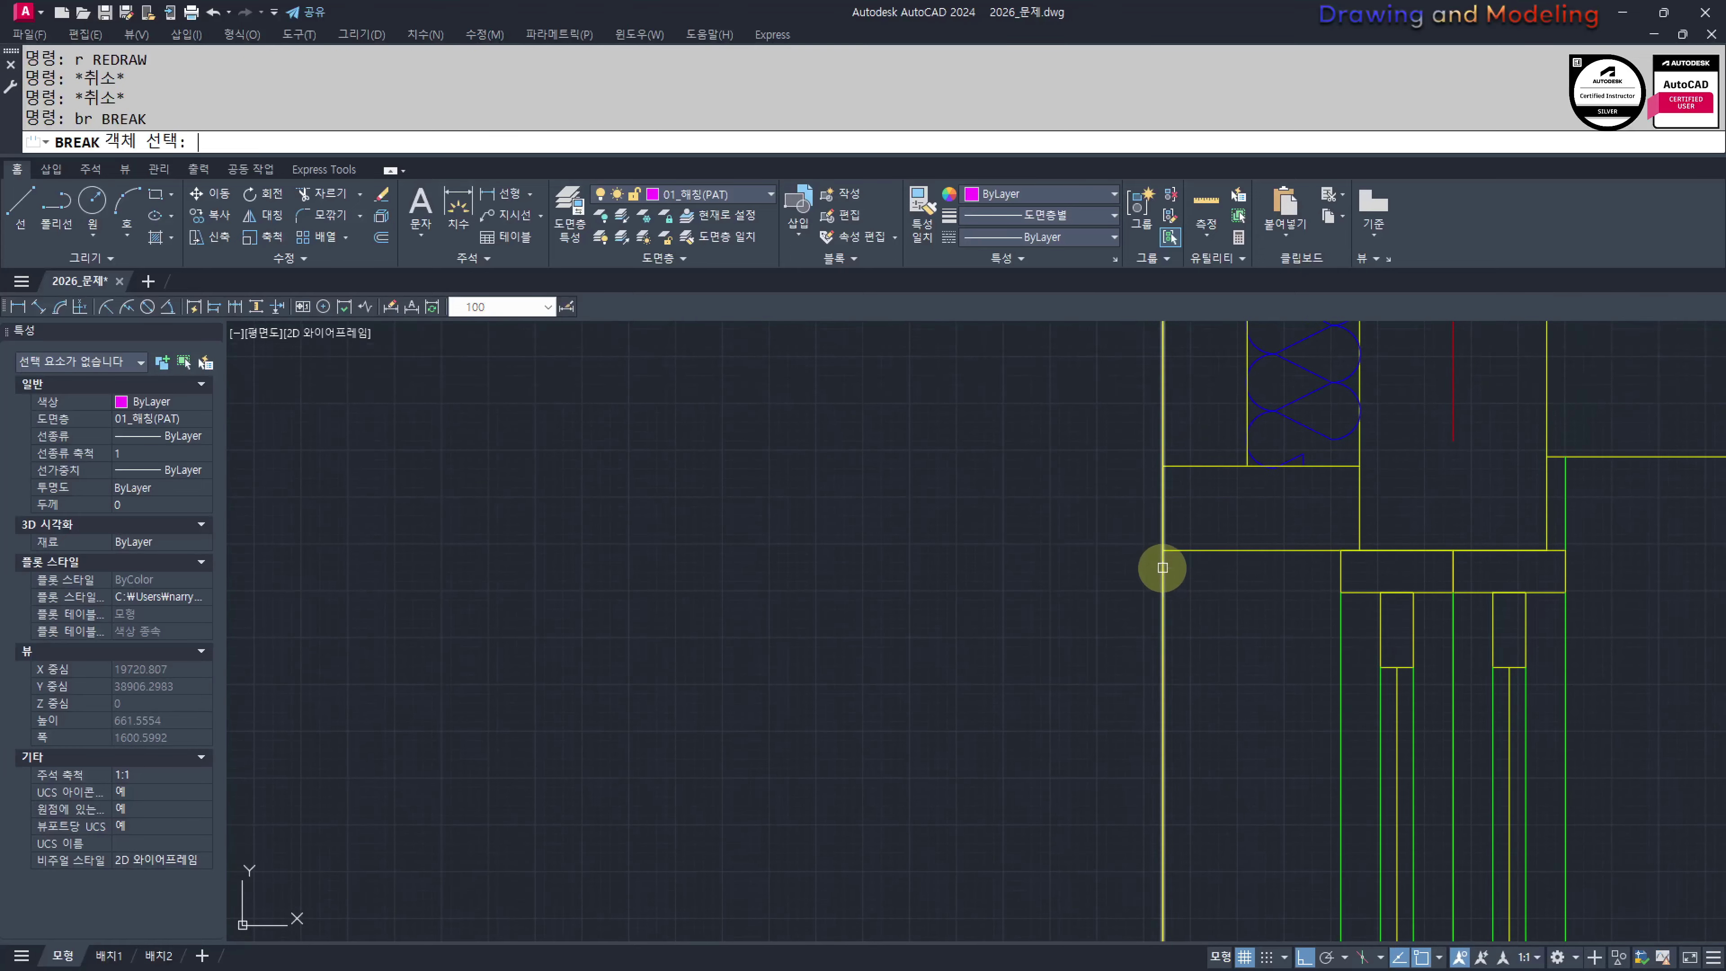
click(1161, 569)
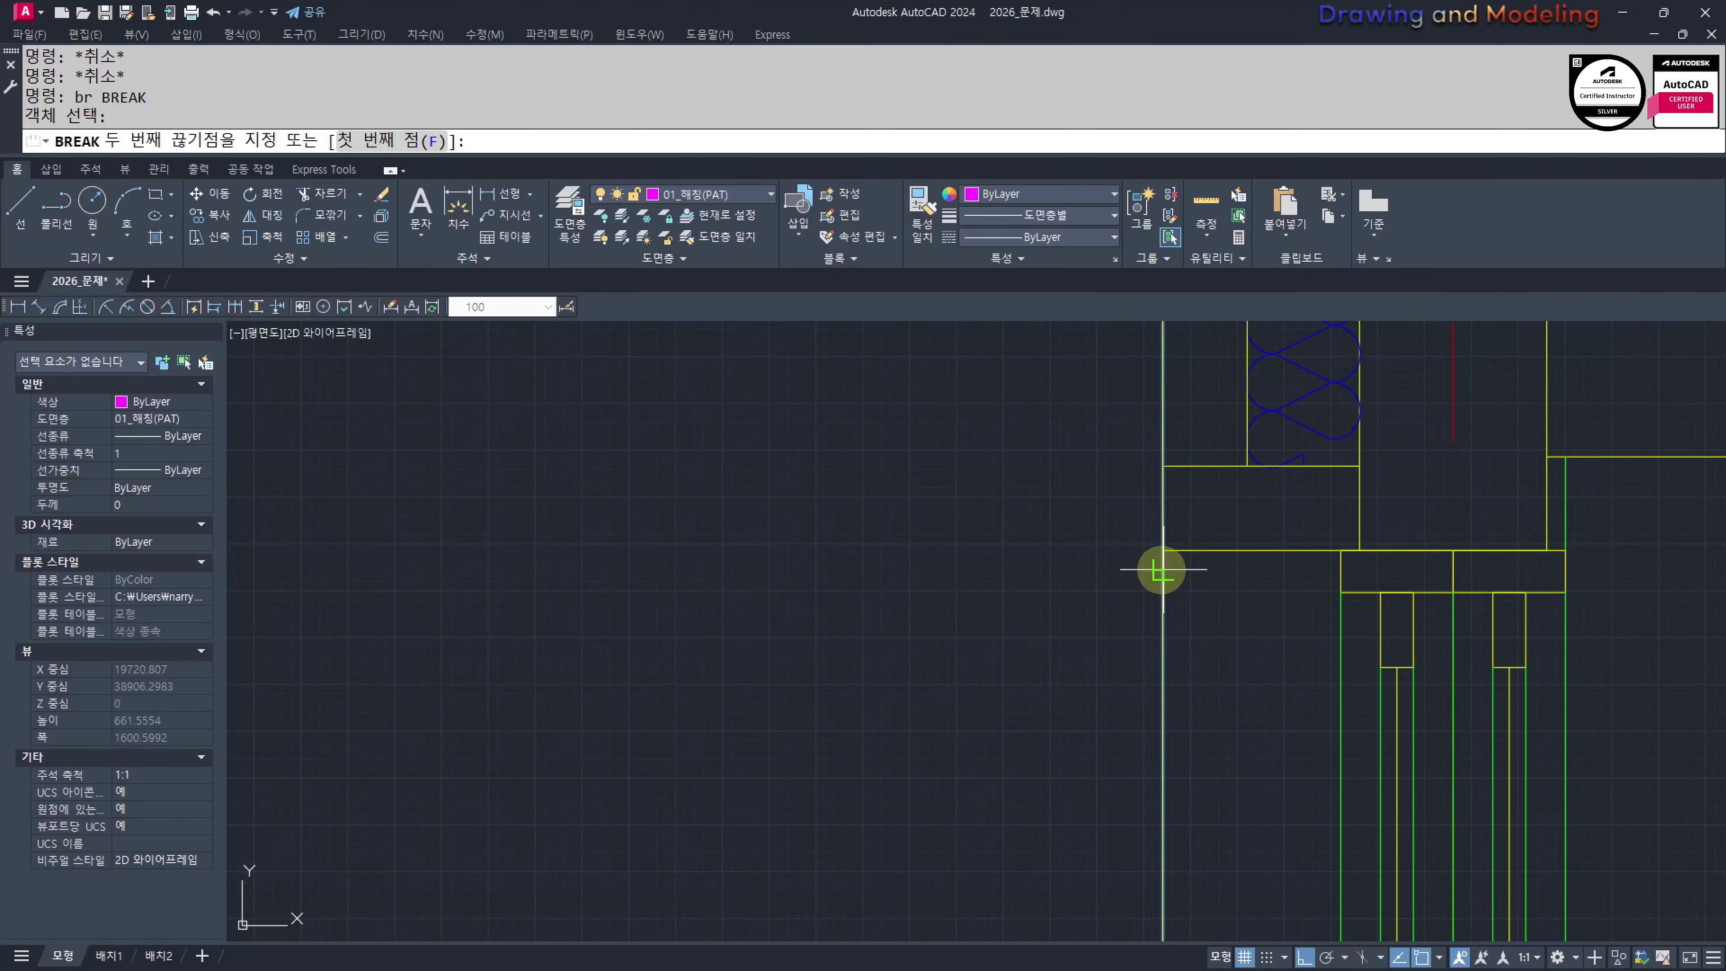
click(1125, 435)
key(Escape)
key(Escape)
Extend both broken ends of the outer wall line to the upper and lower edges of the lintel
text(ex)
key(Return)
key(Return)
click(1196, 454)
click(1121, 398)
click(1202, 582)
click(1081, 628)
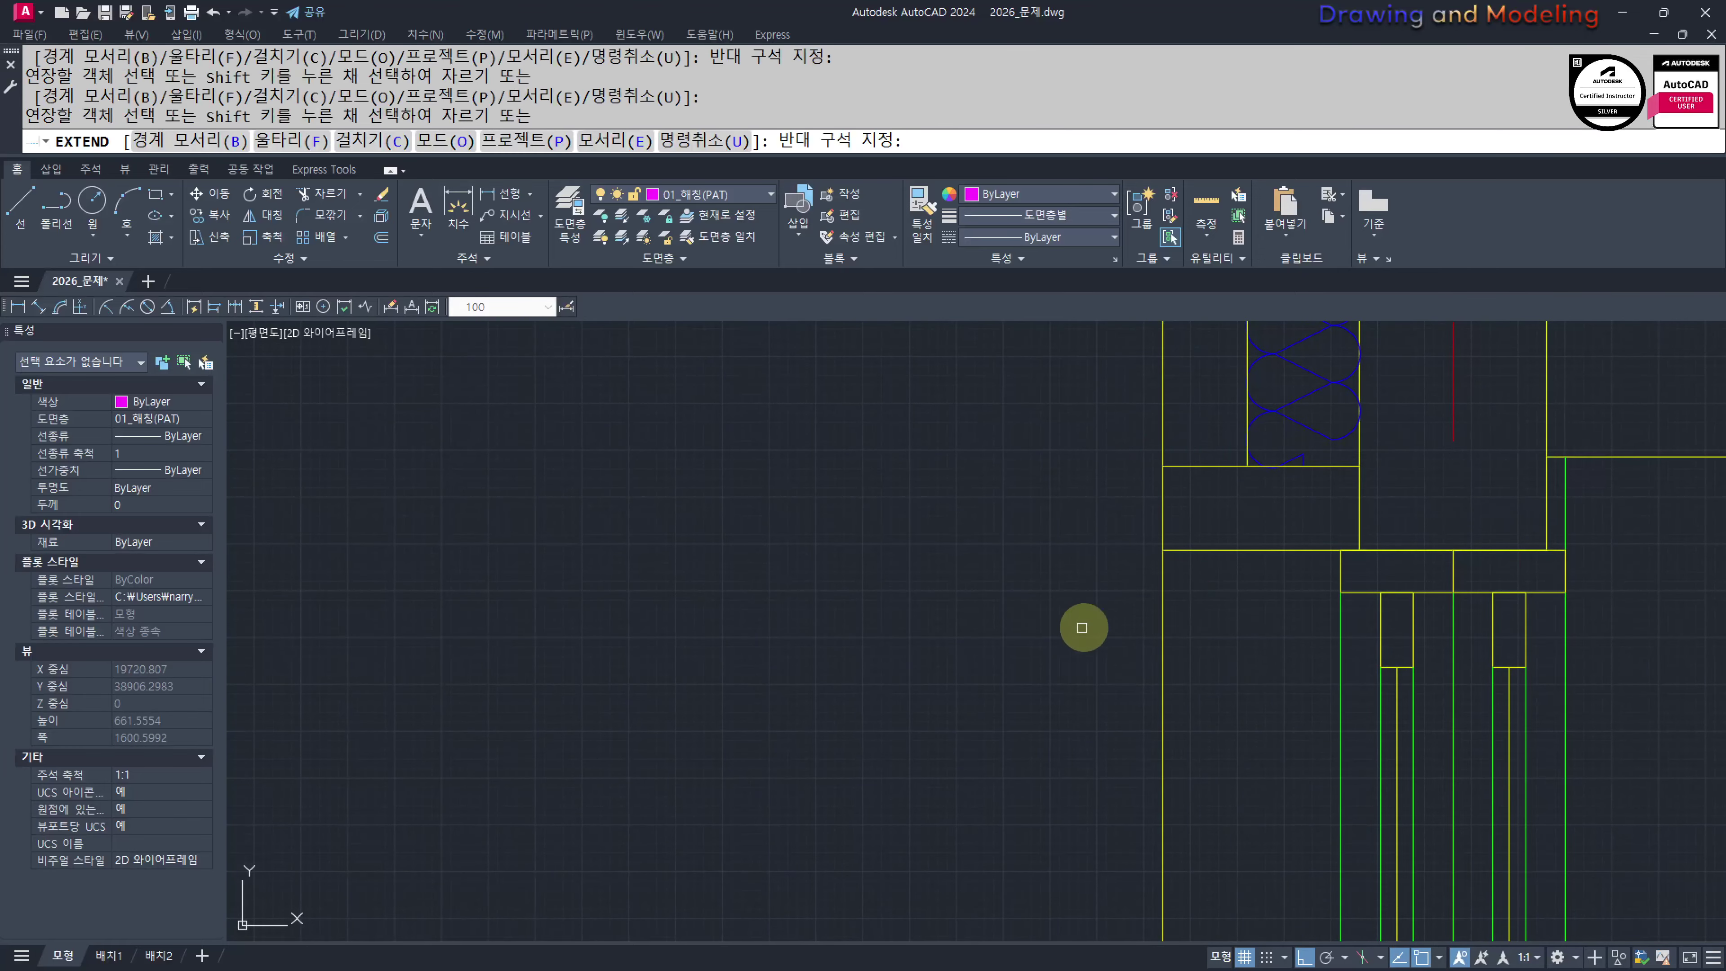
key(Escape)
key(Escape)
Assign the outer wall line beside the window opening to the layer 01_입면선(ELE)
scroll(1148, 646, down, 4)
middle_drag(1151, 737, 1154, 650)
scroll(1156, 661, up, 2)
key(Escape)
key(Escape)
click(1182, 557)
click(1106, 590)
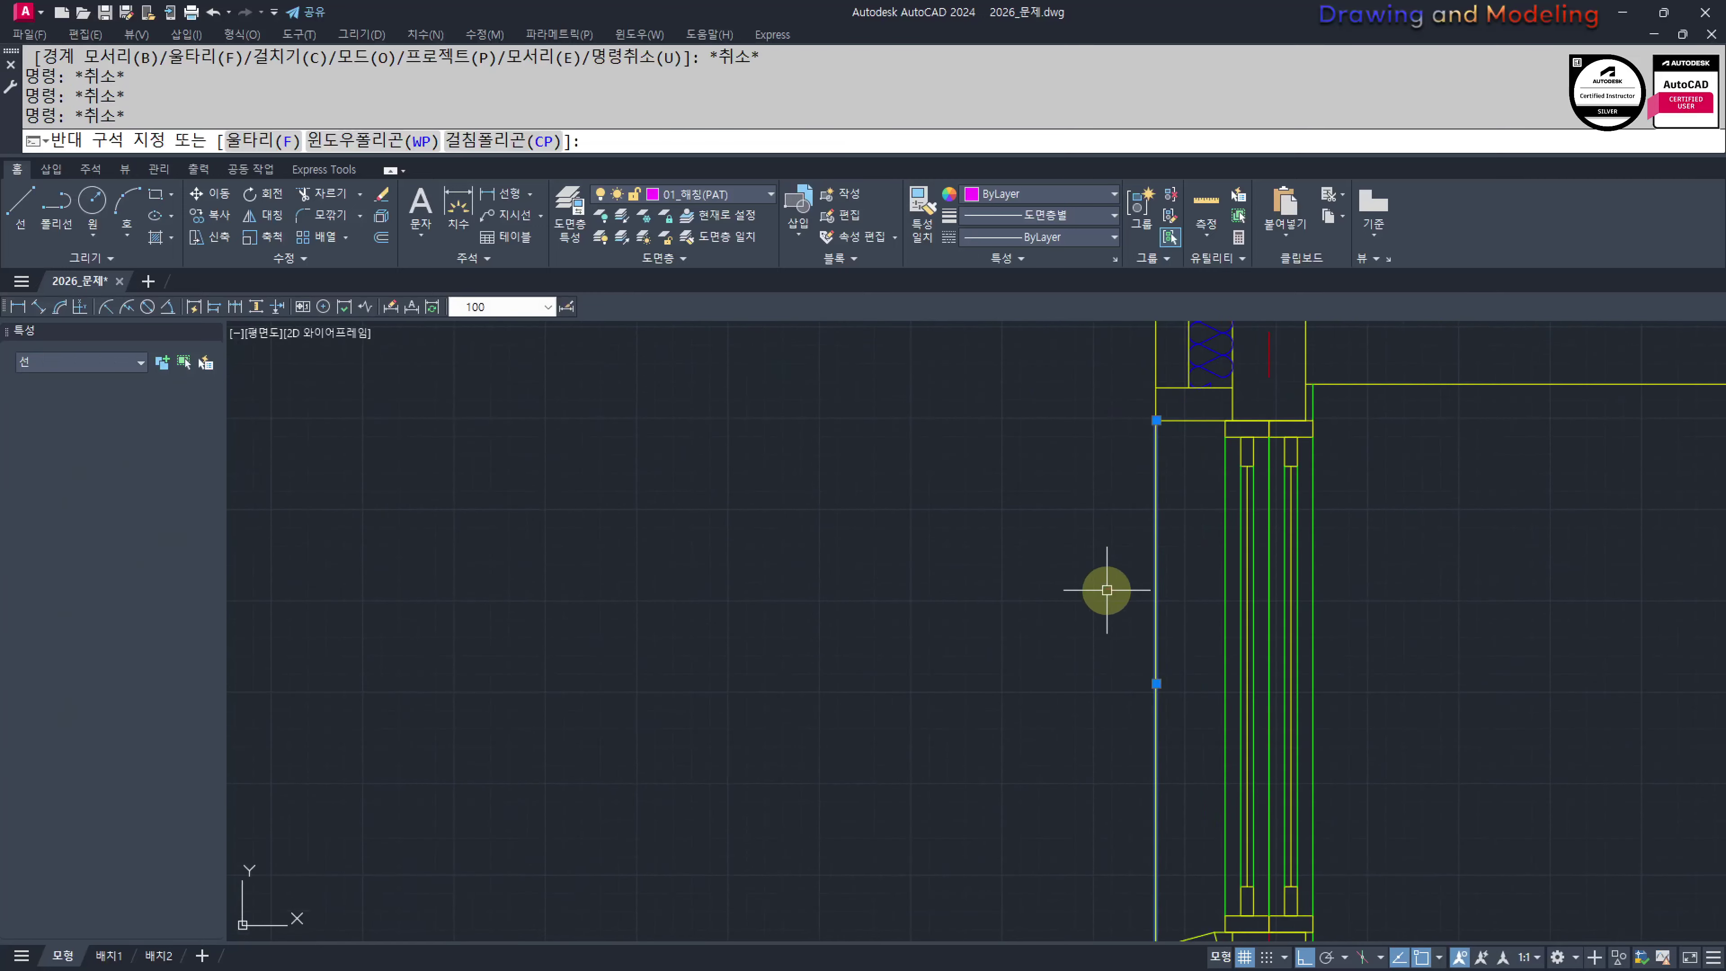
click(1051, 339)
click(706, 193)
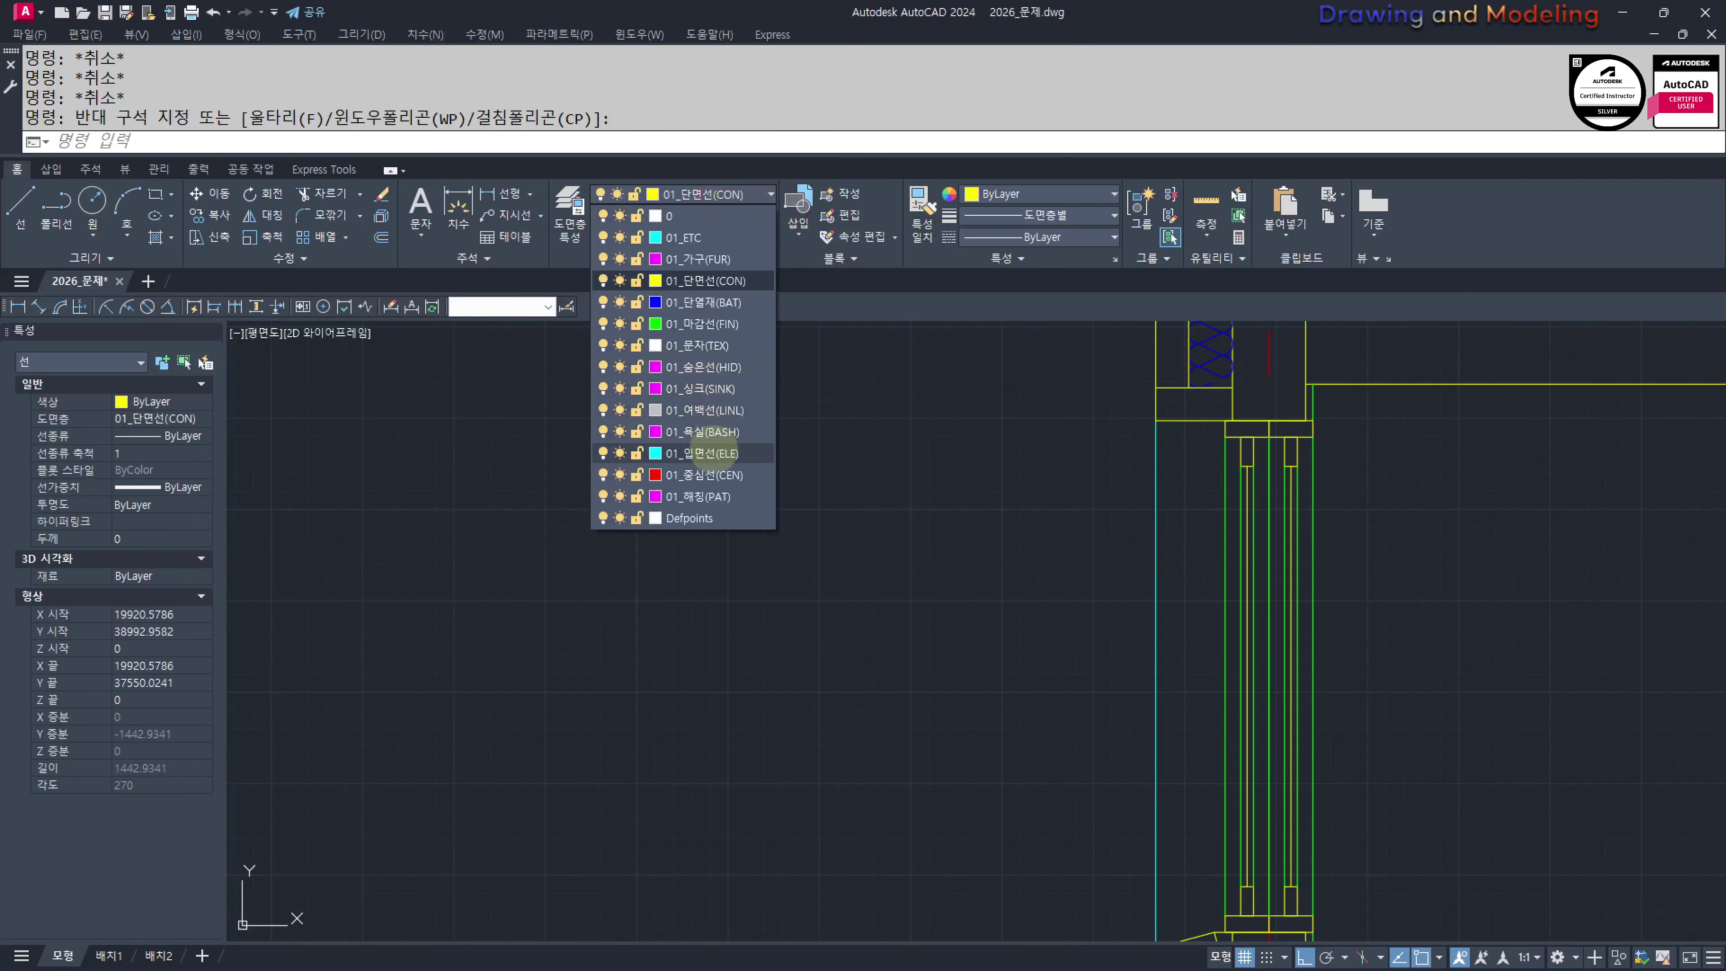
click(713, 451)
key(Escape)
key(Escape)
scroll(1074, 617, down, 4)
middle_drag(1075, 616, 1004, 580)
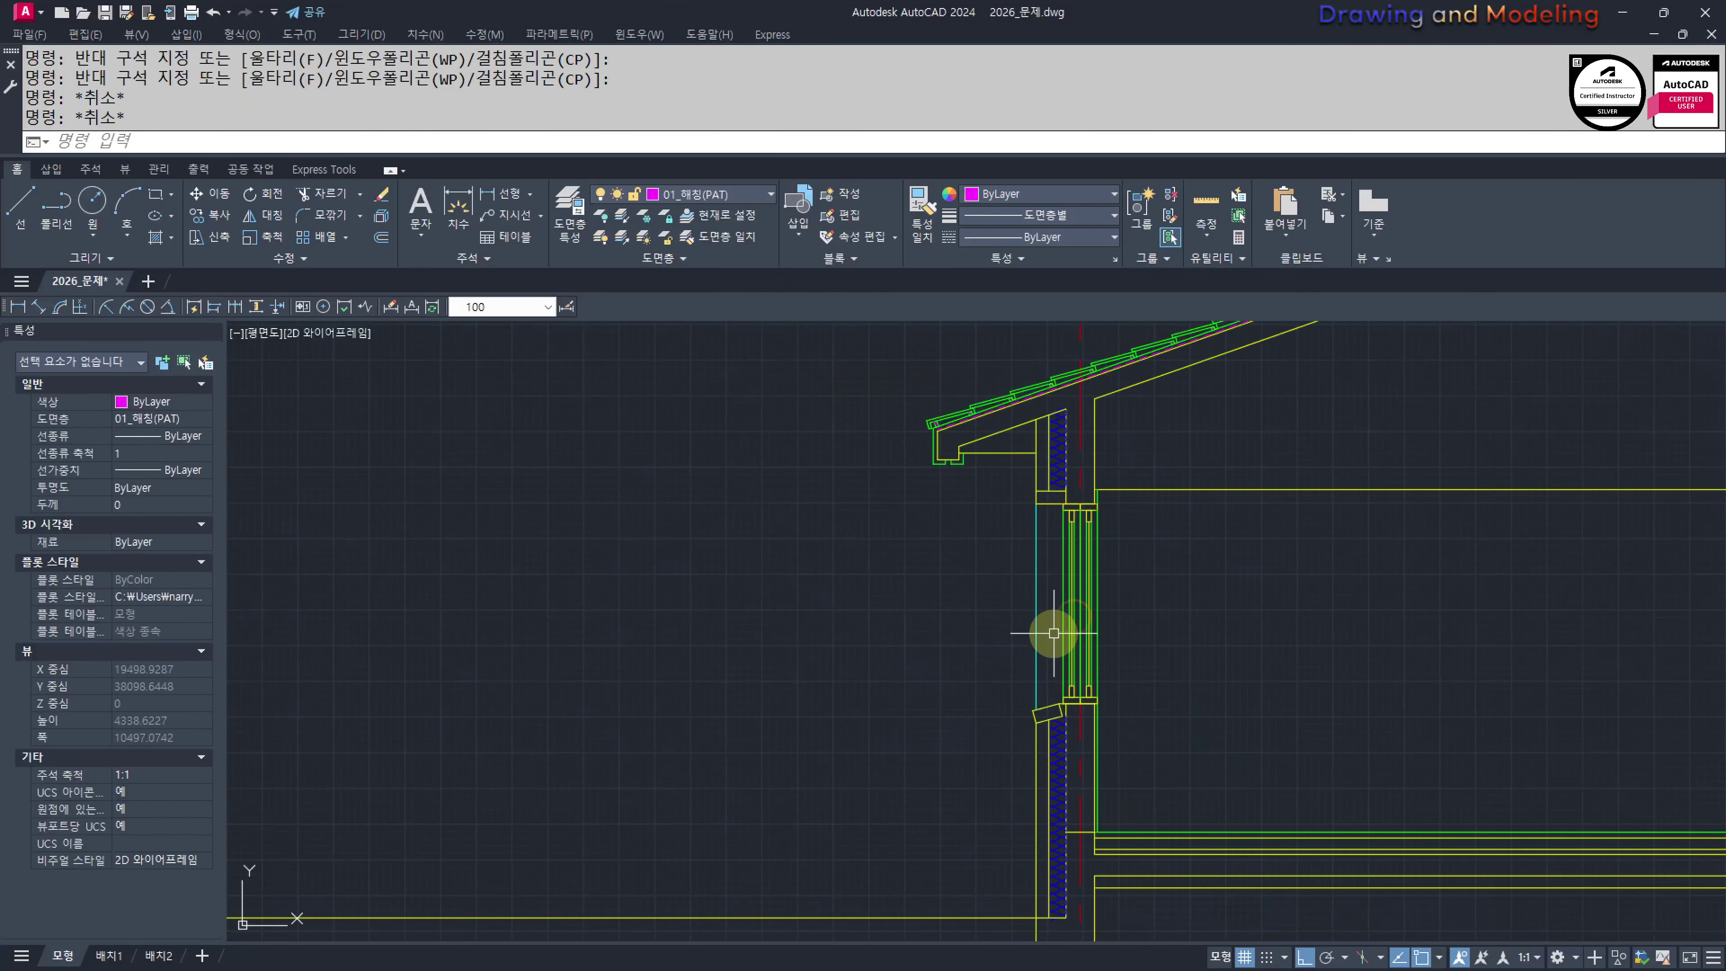
Hatch the sloped brick sill below the window with the ANSI31 pattern at scale 10
scroll(1027, 705, up, 2)
middle_drag(1036, 715, 1061, 741)
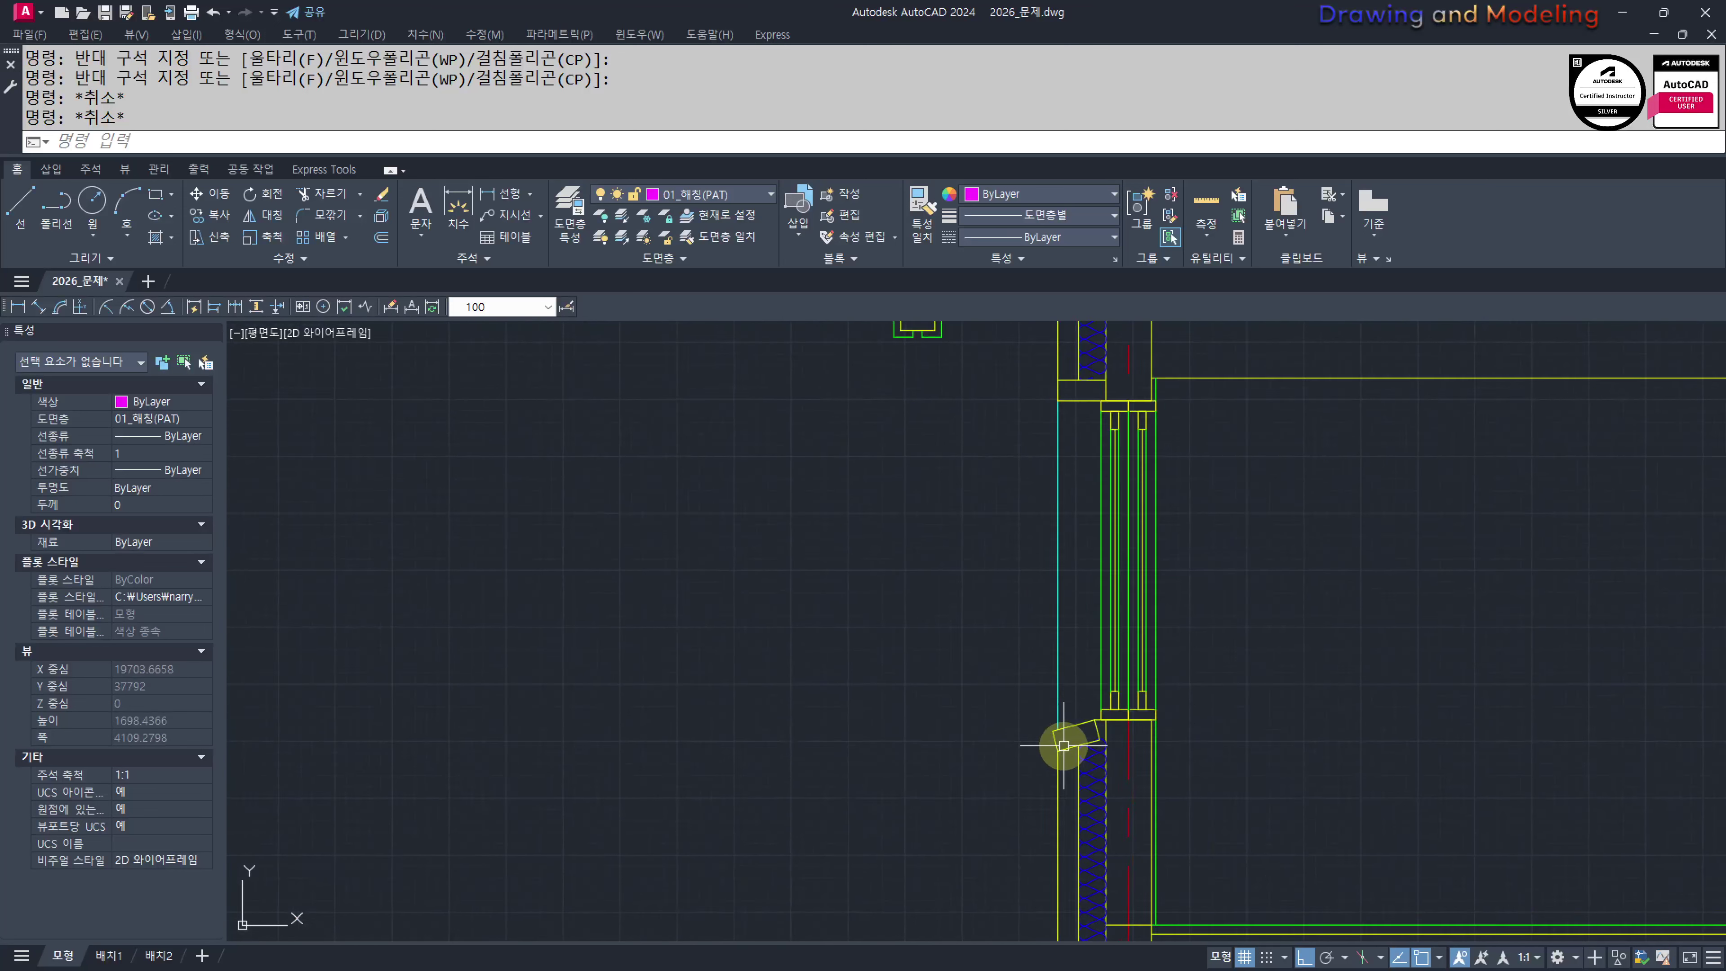
scroll(1066, 742, down, 4)
scroll(1075, 603, up, 4)
middle_drag(997, 835, 1013, 627)
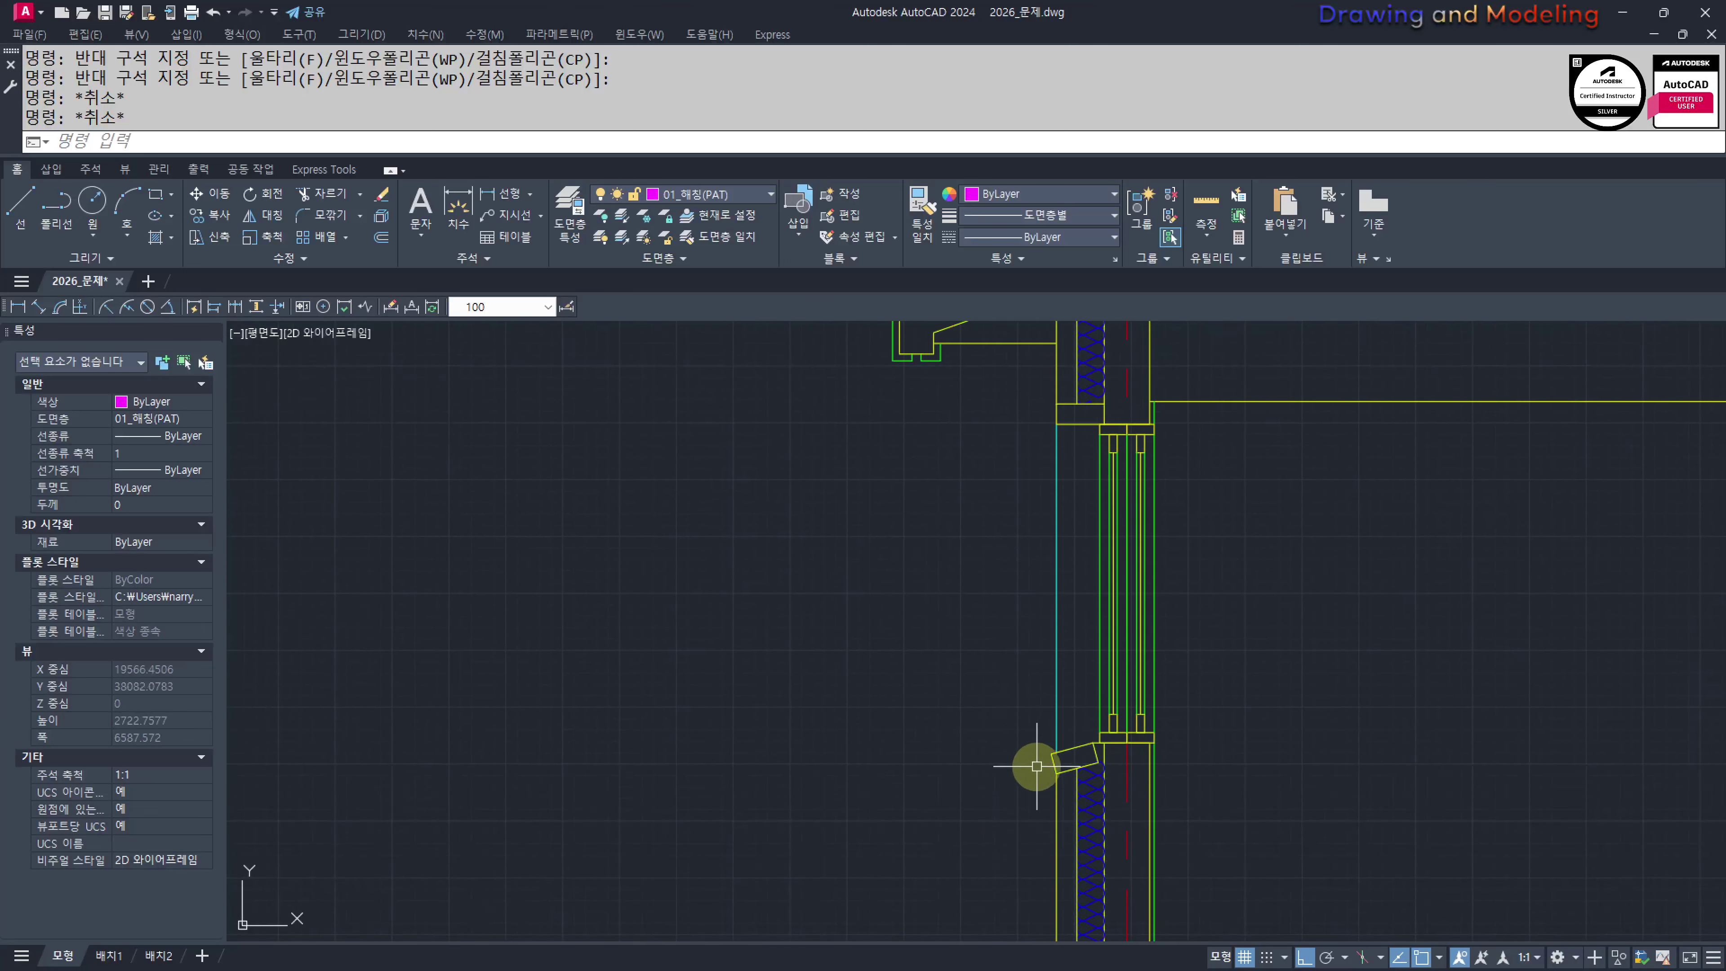
key(Return)
scroll(1044, 769, up, 2)
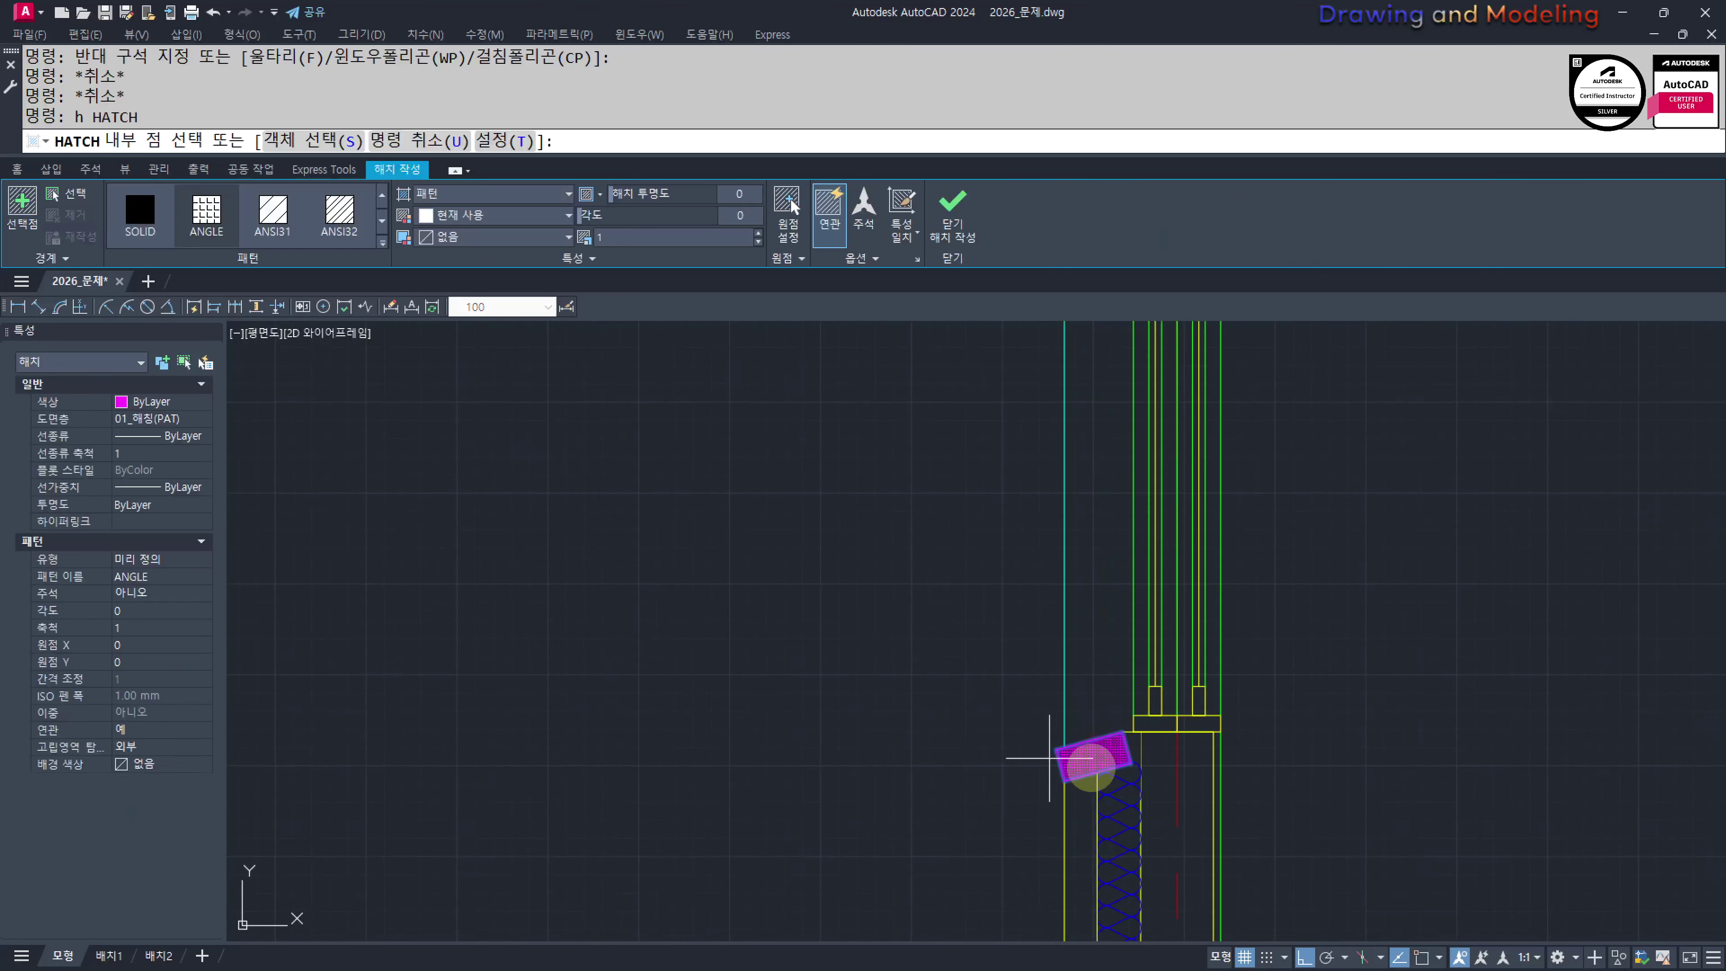
scroll(1090, 767, up, 2)
click(1090, 767)
click(276, 221)
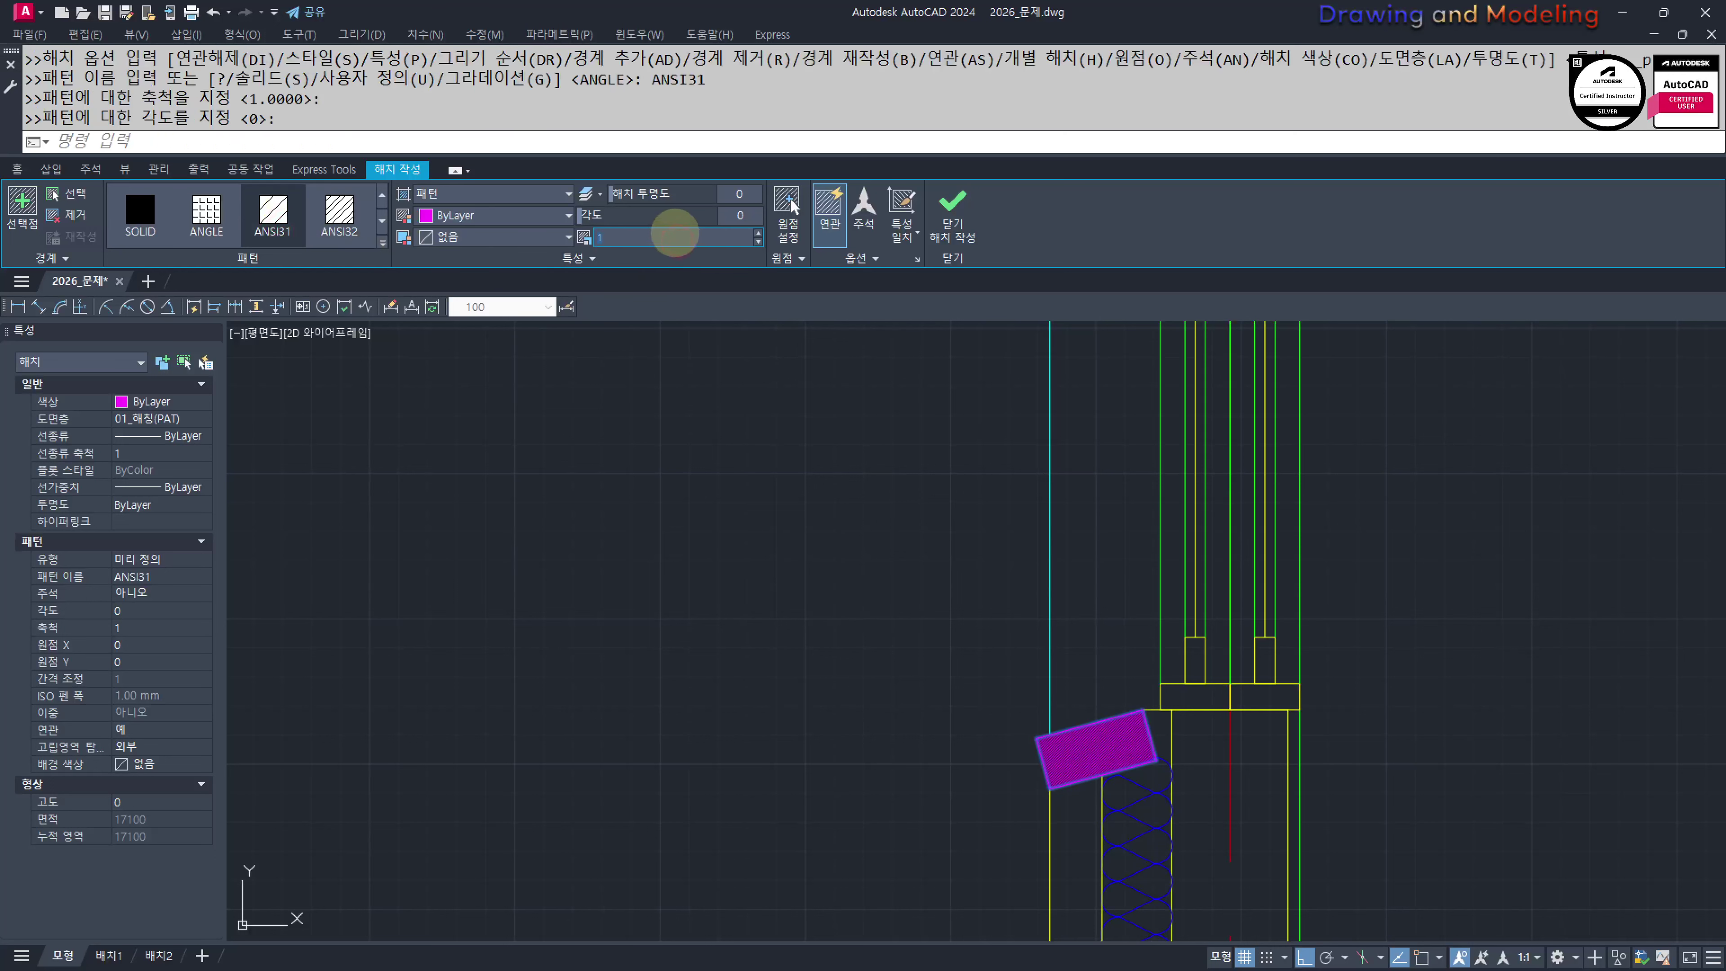
text(10)
key(Return)
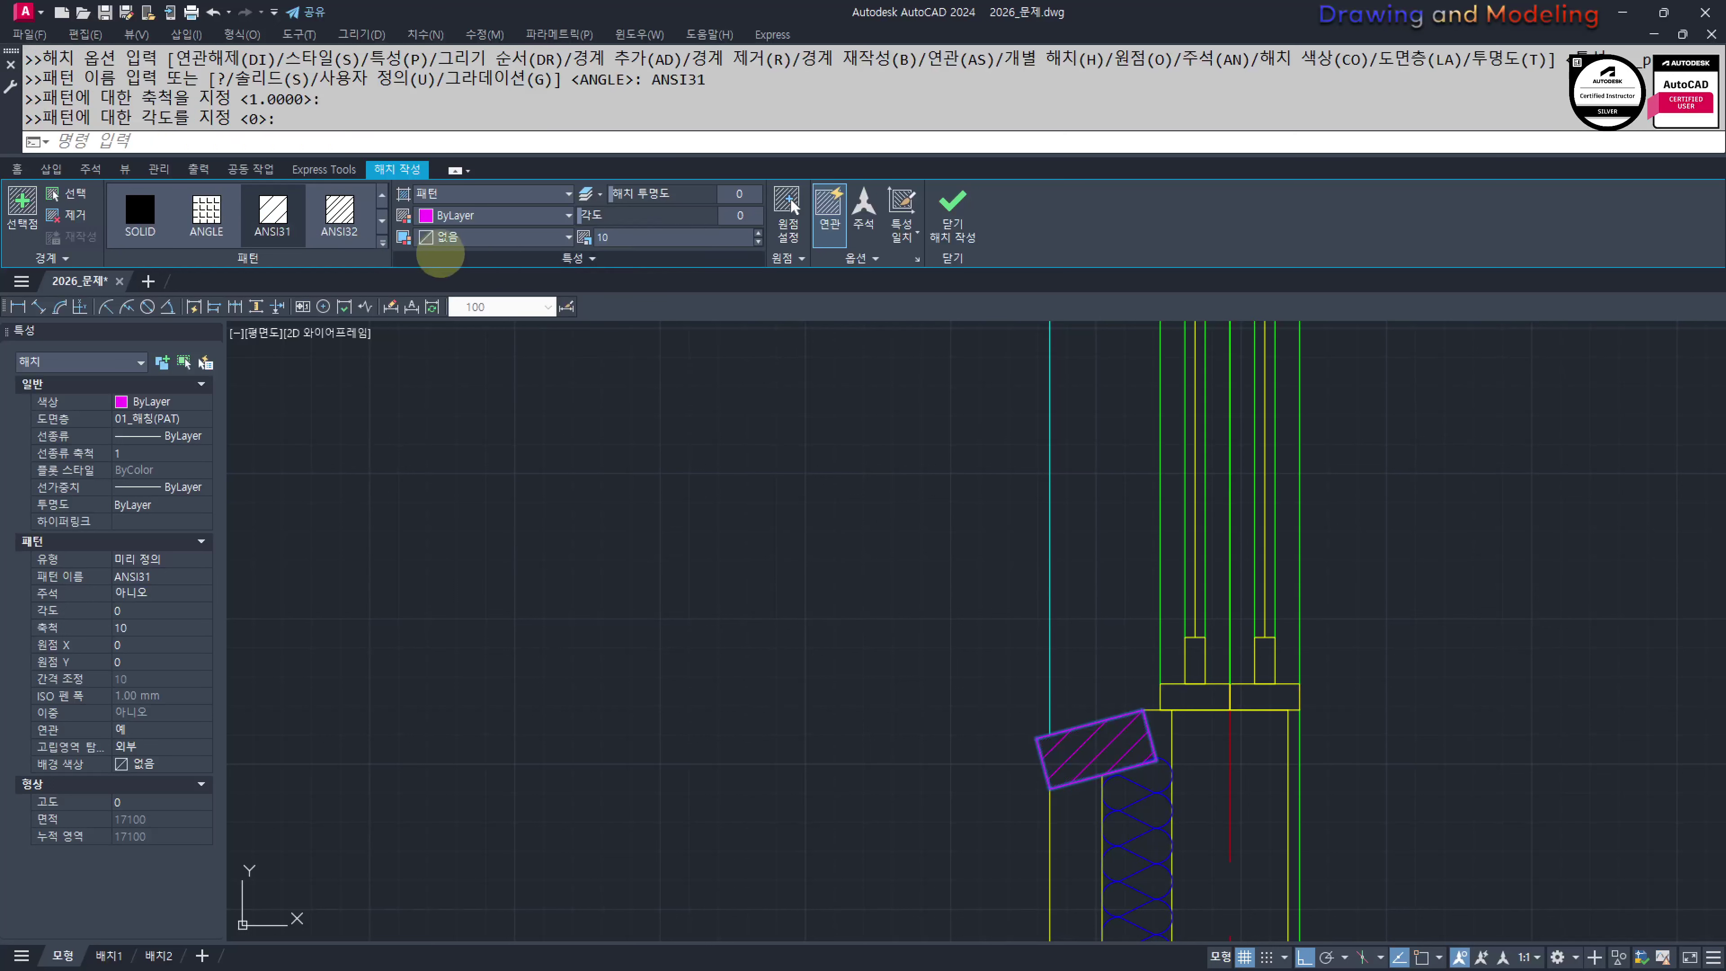
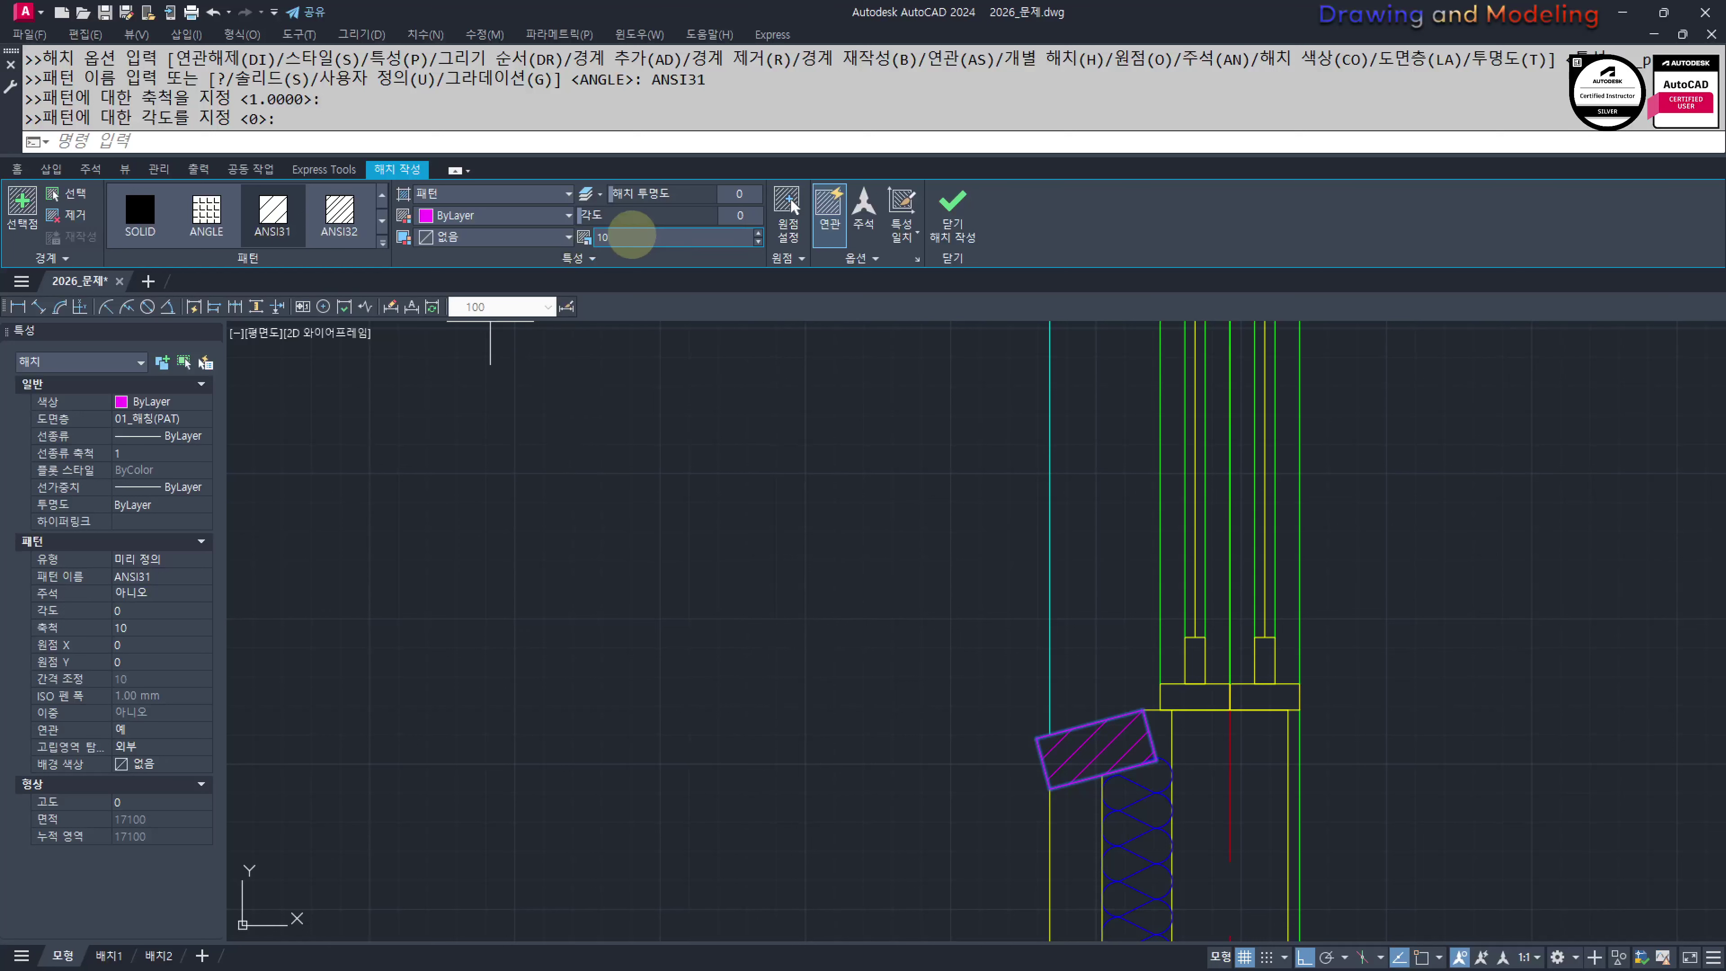
click(269, 231)
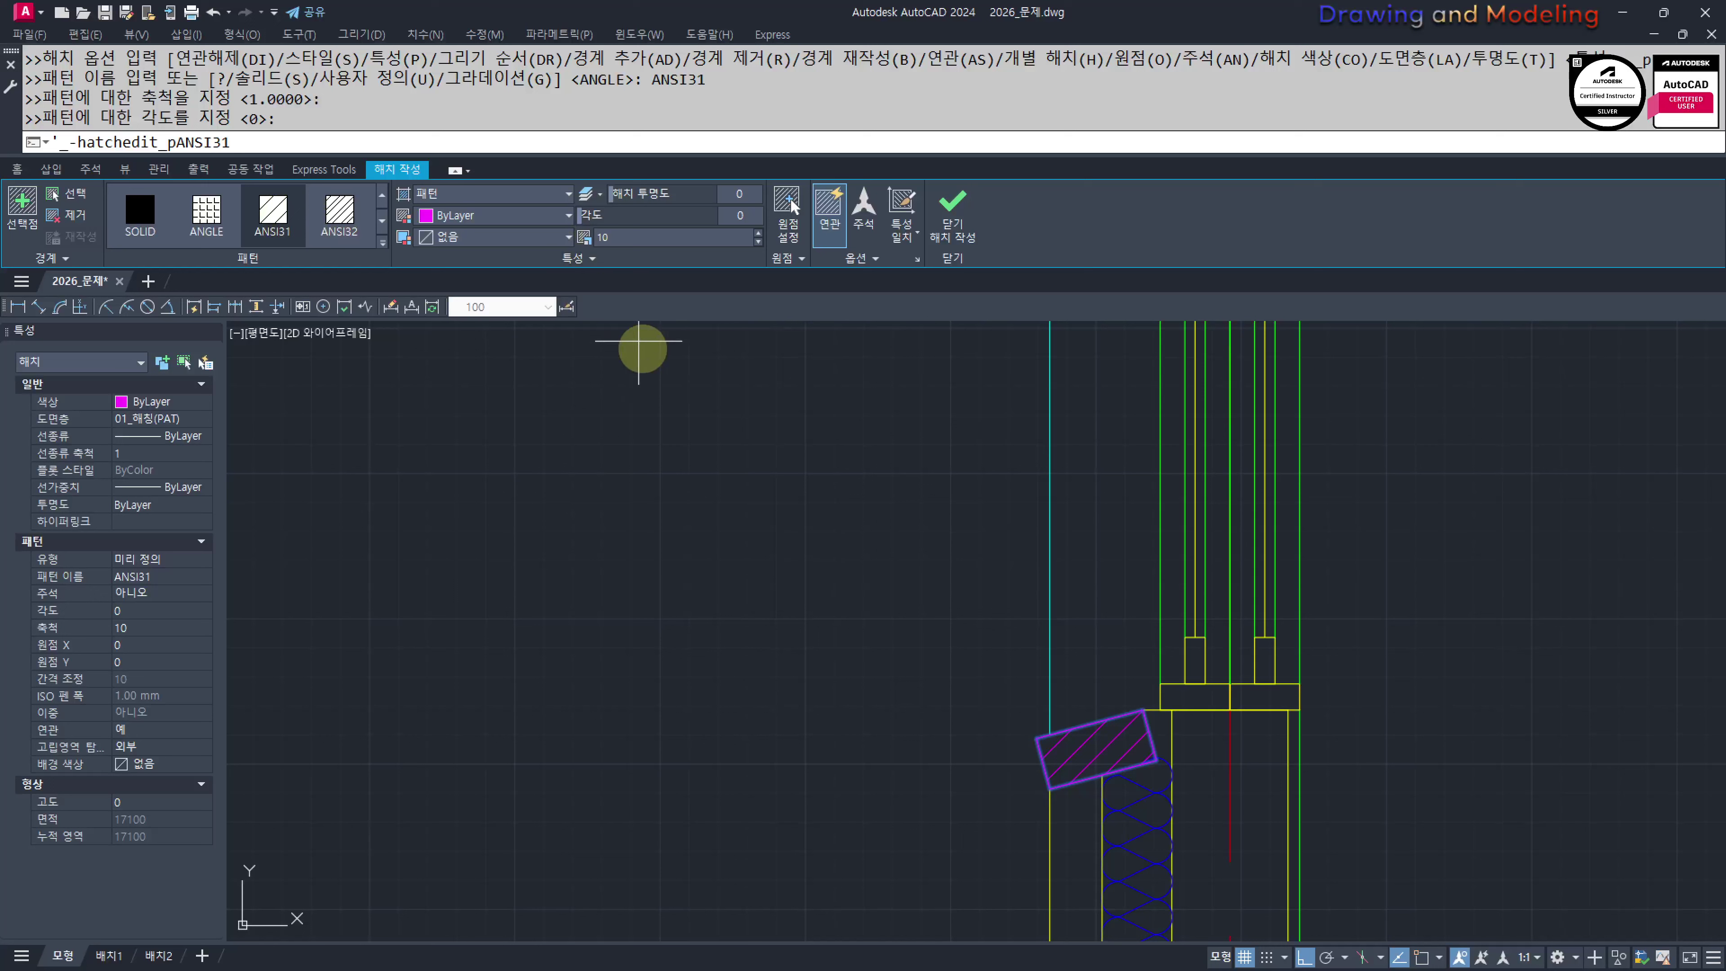
key(Escape)
key(Escape)
key(Escape)
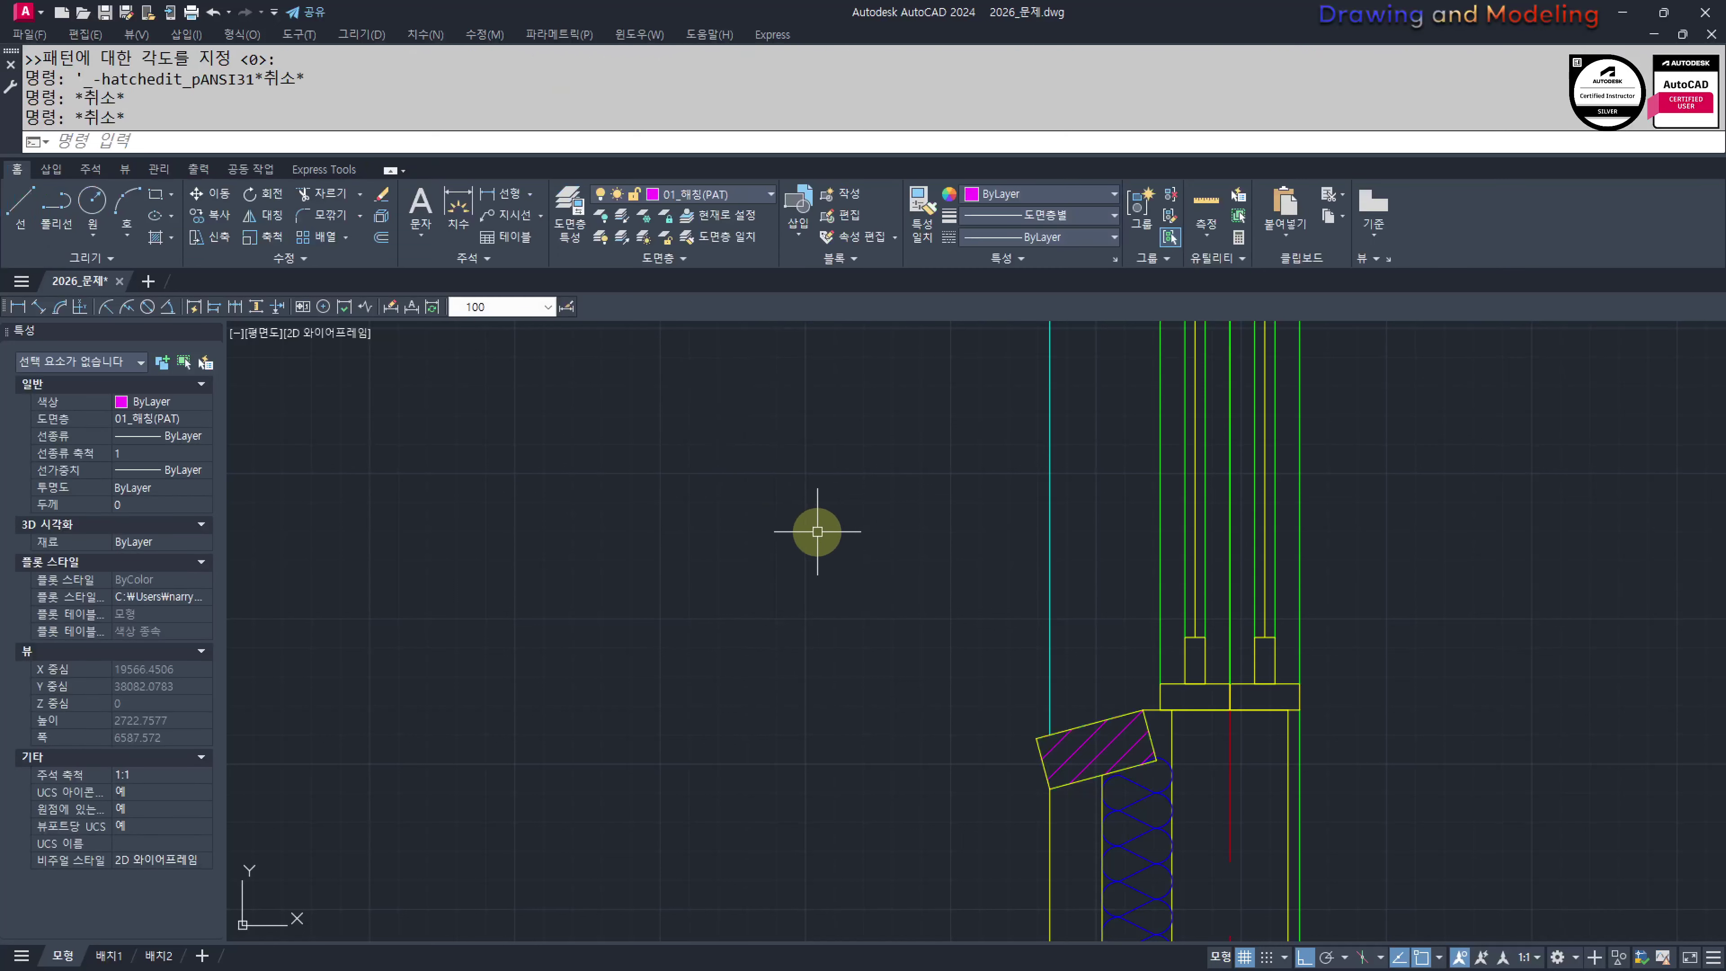
Set the sloped sill hatch's angle to 15
click(1090, 732)
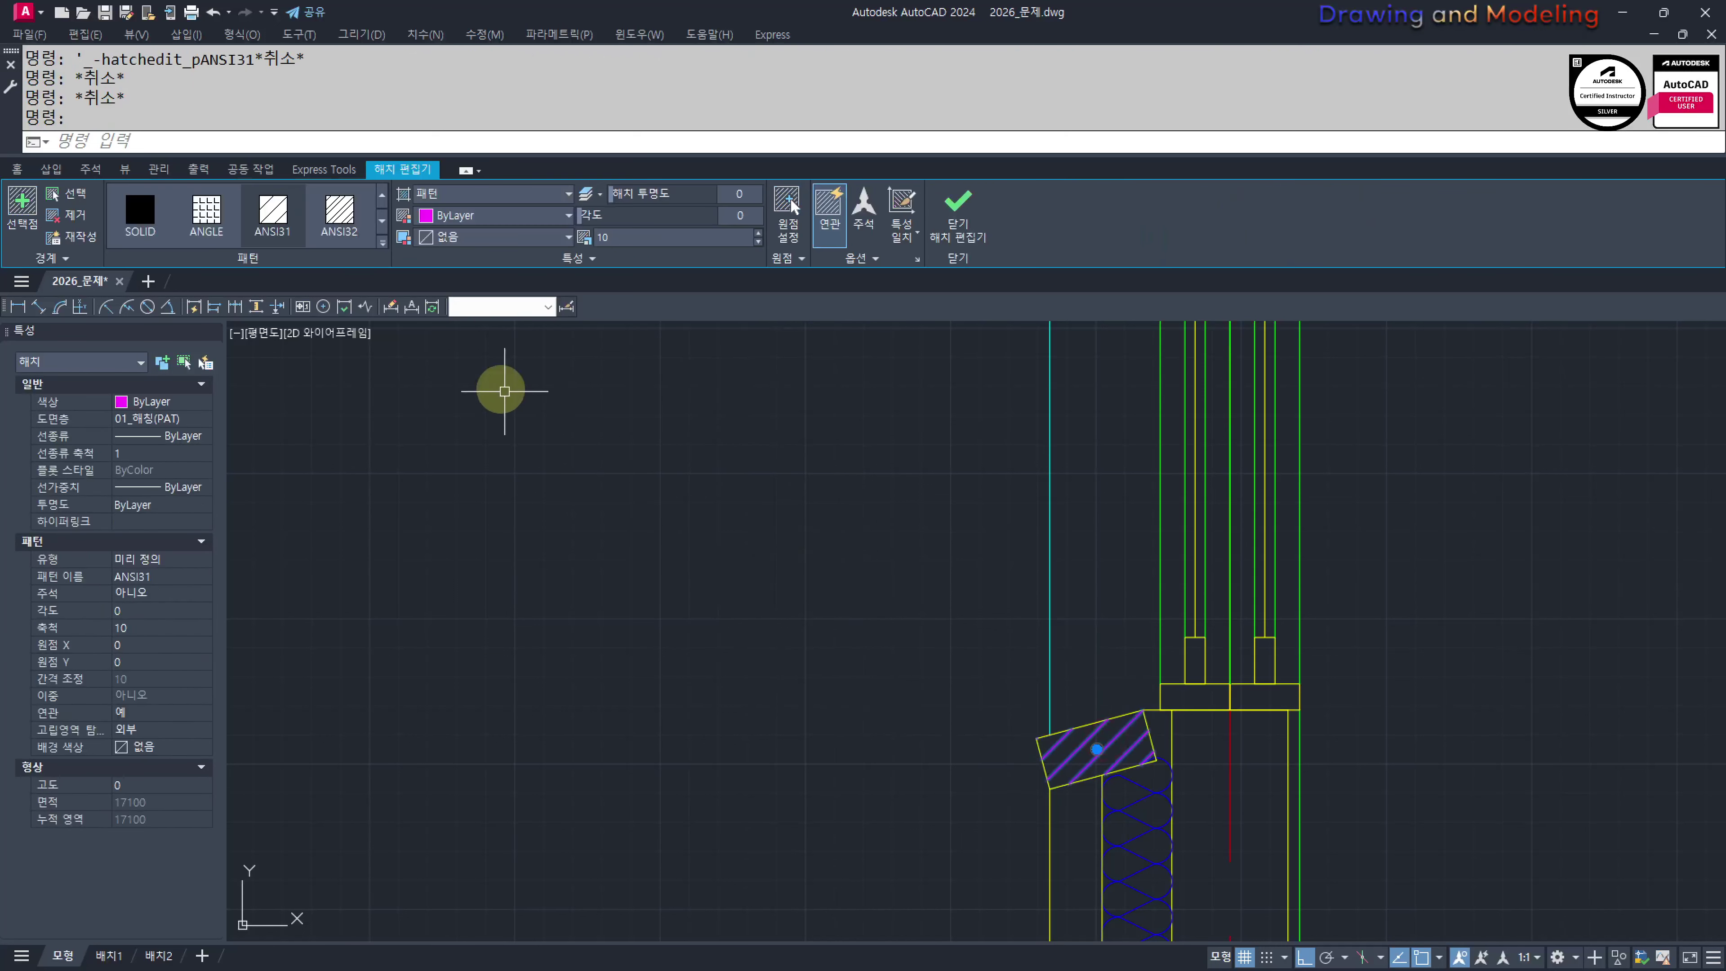
click(734, 219)
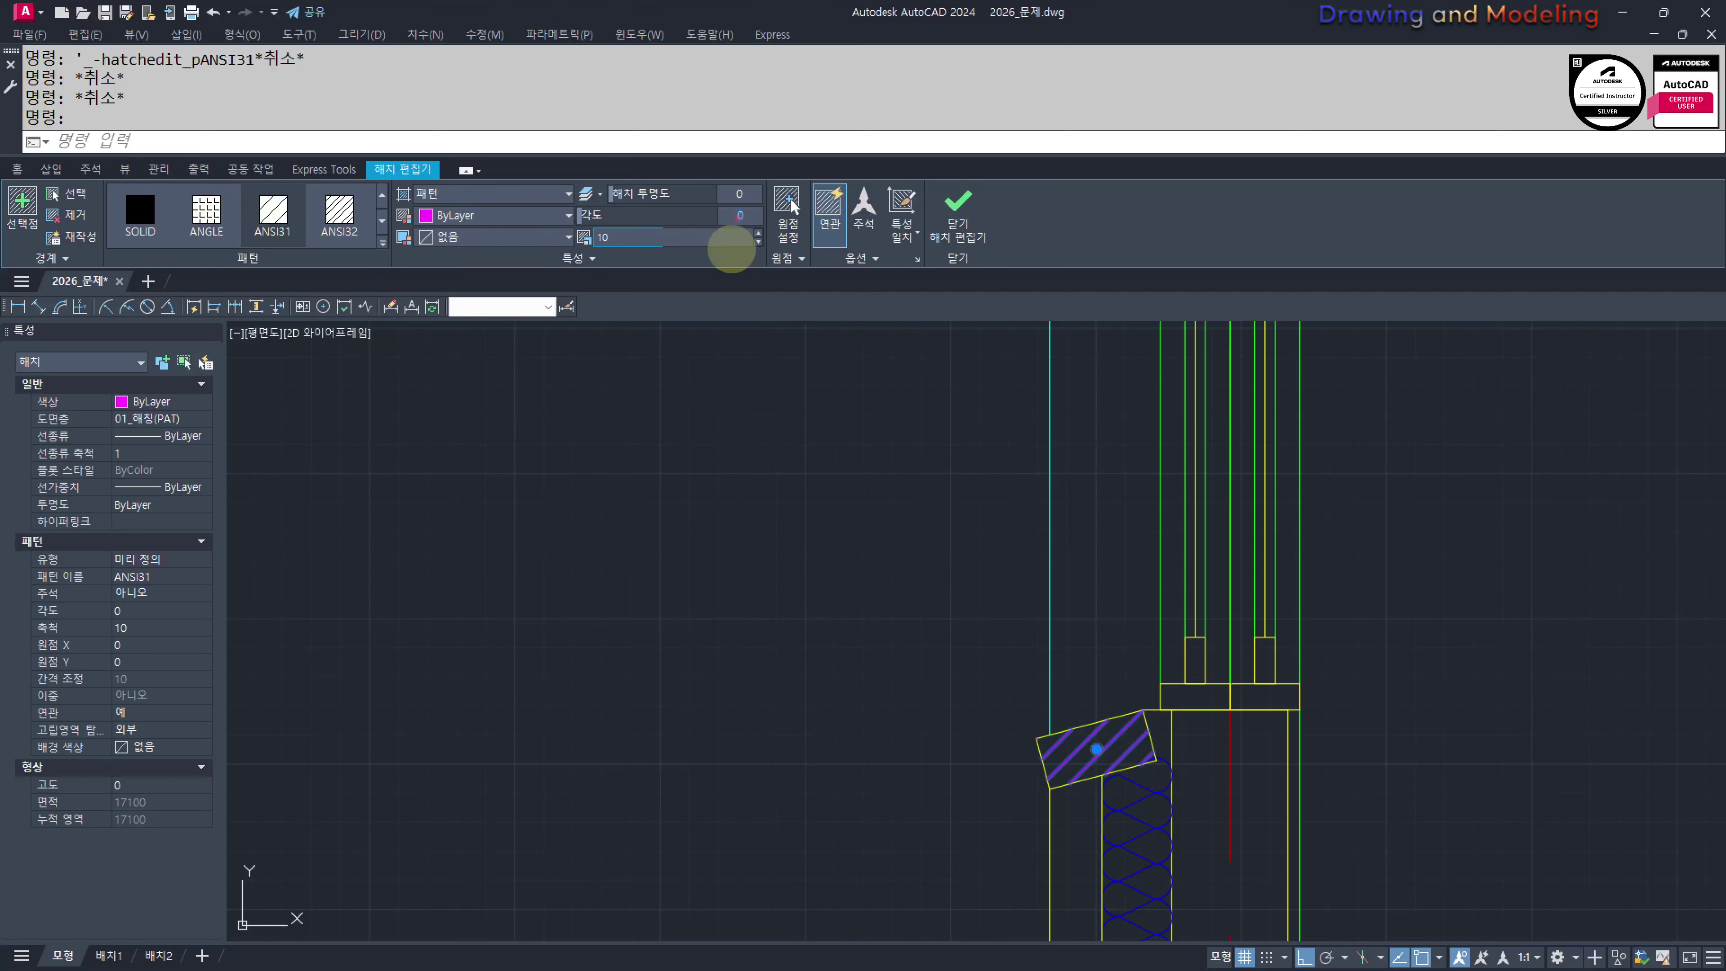
text(15)
key(Return)
key(Escape)
key(Escape)
key(Escape)
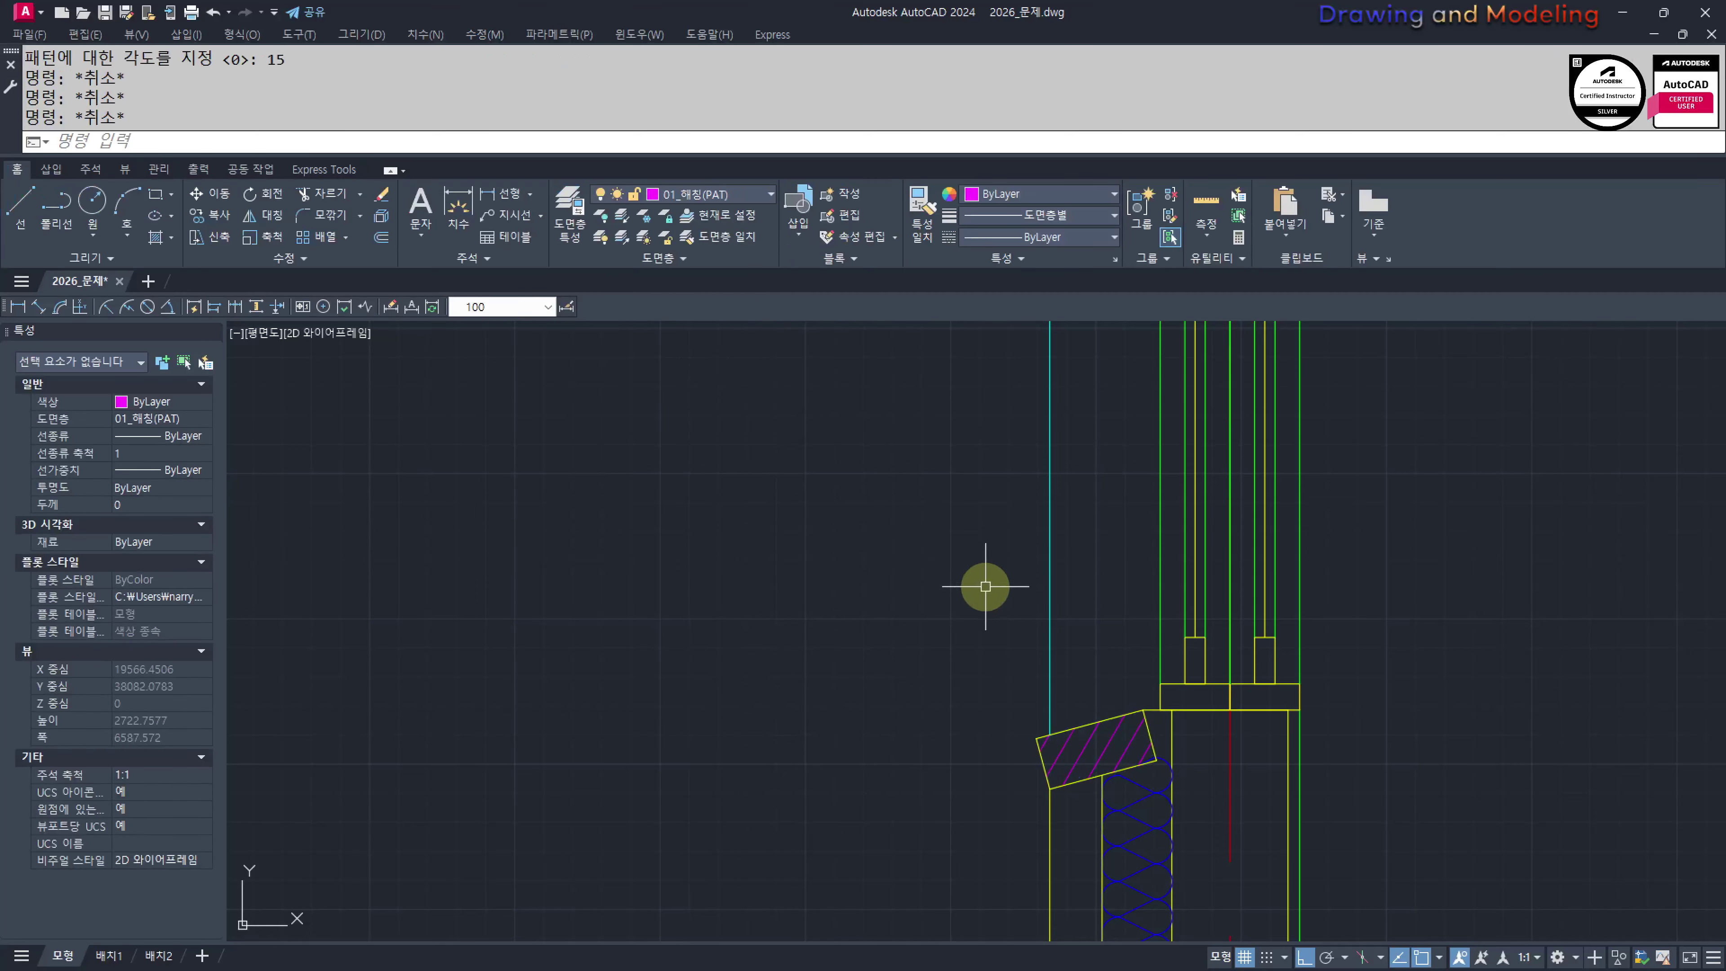
scroll(1117, 629, down, 4)
text(h)
key(space)
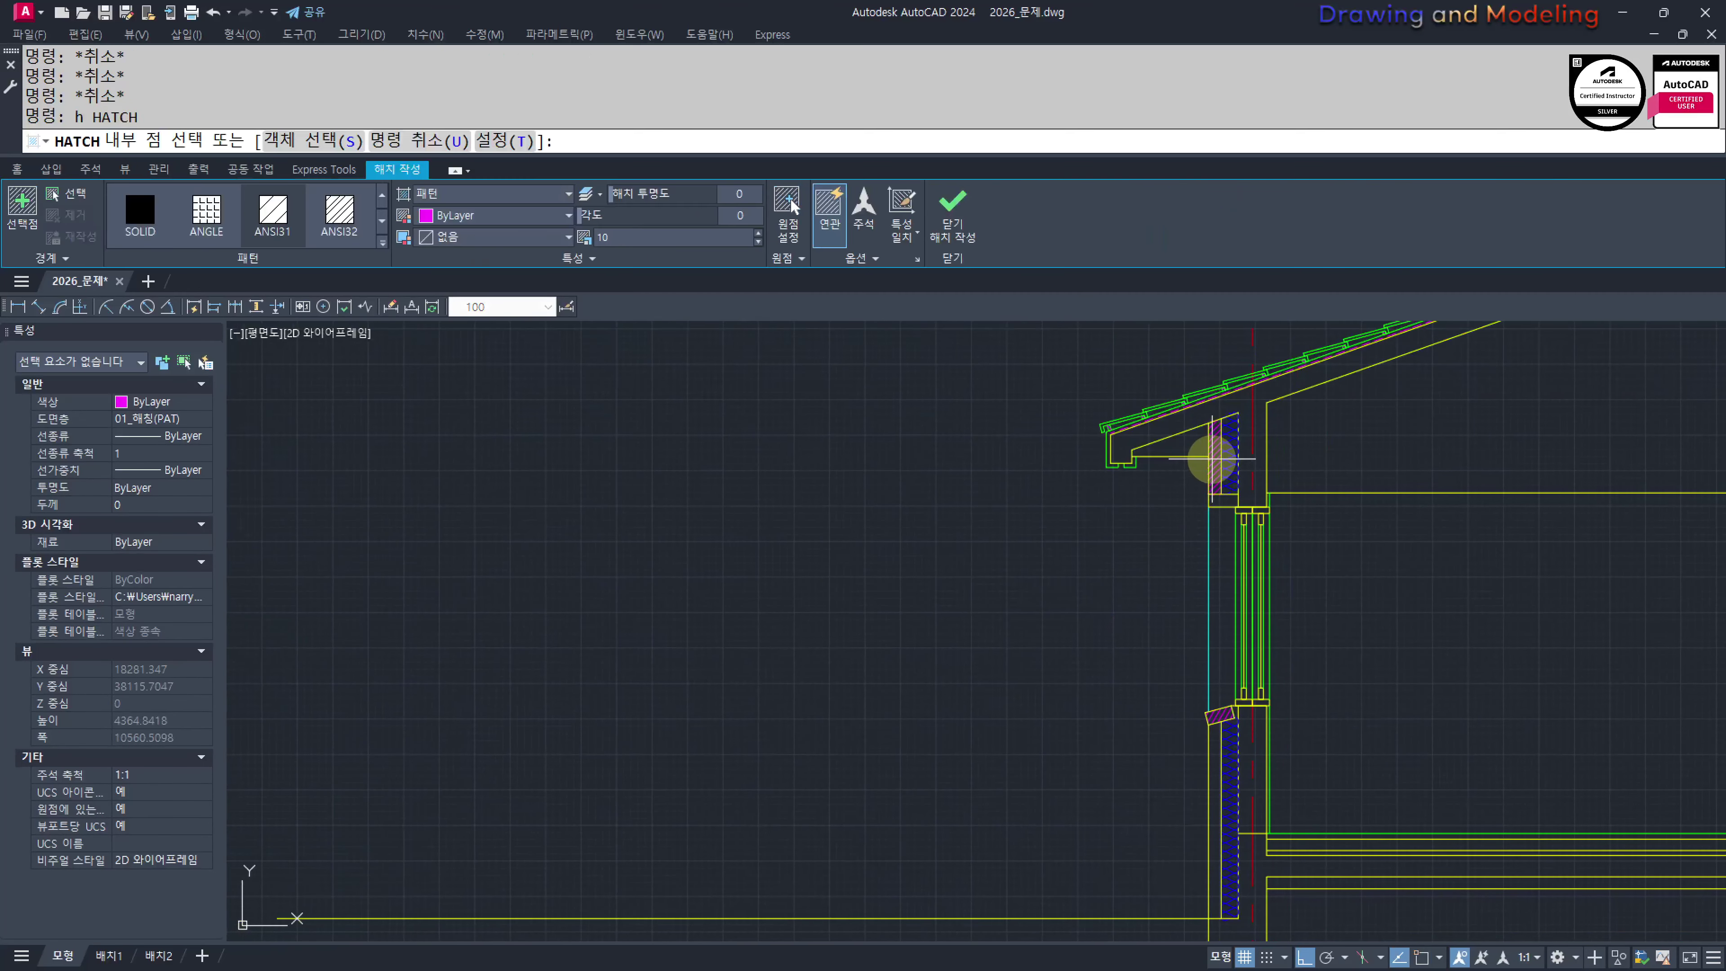
click(1214, 454)
click(1218, 761)
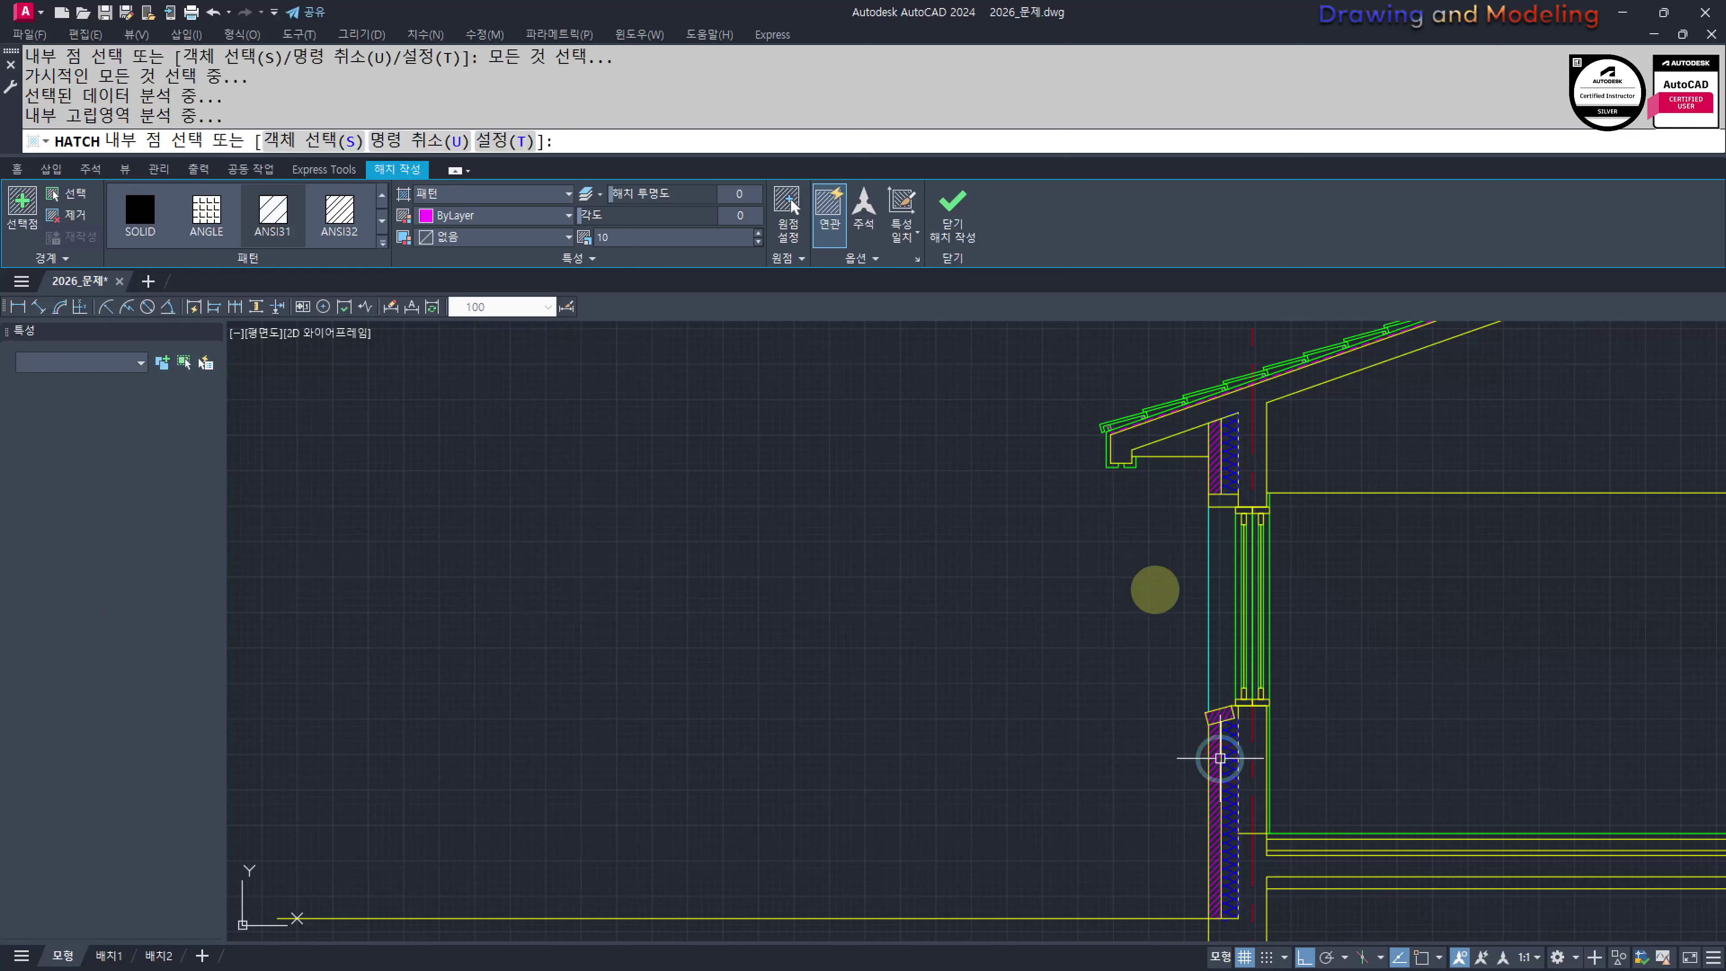
key(Escape)
key(Escape)
Hatch the outer brick layer above and below the window with the ANSI31 pattern at scale 10
key(space)
click(1213, 465)
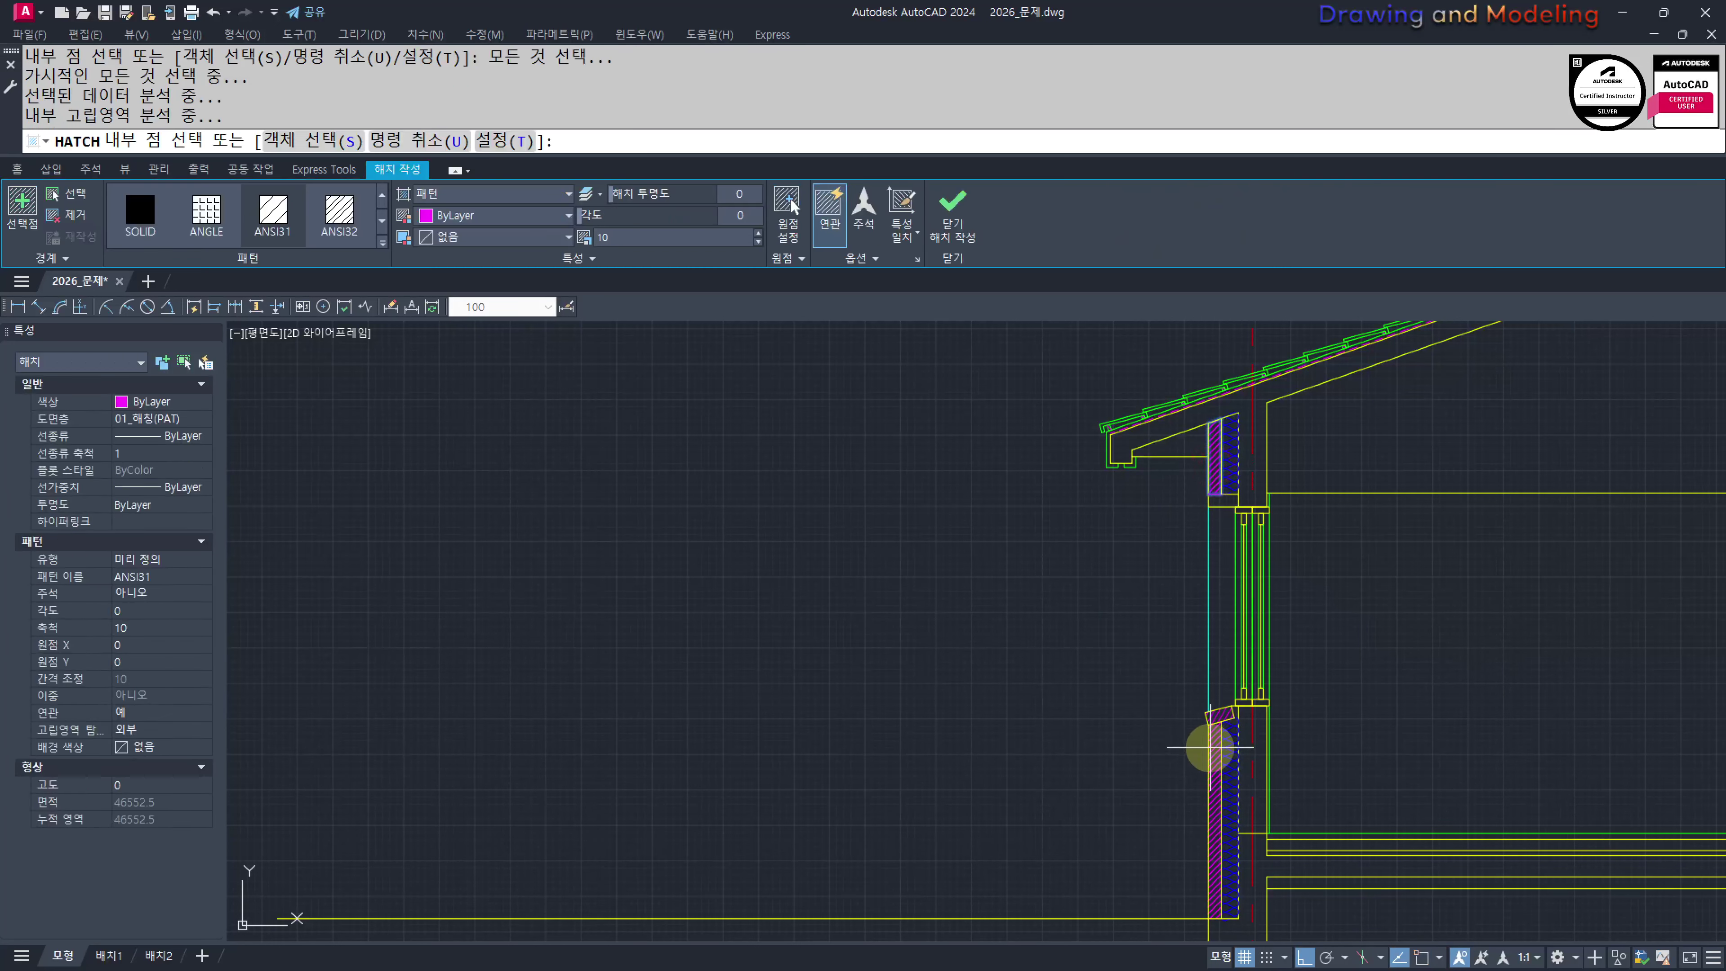
click(1209, 746)
key(Escape)
Add a second hatch over the outer brick layer and make it a user-defined pattern with spacing 60
click(1216, 740)
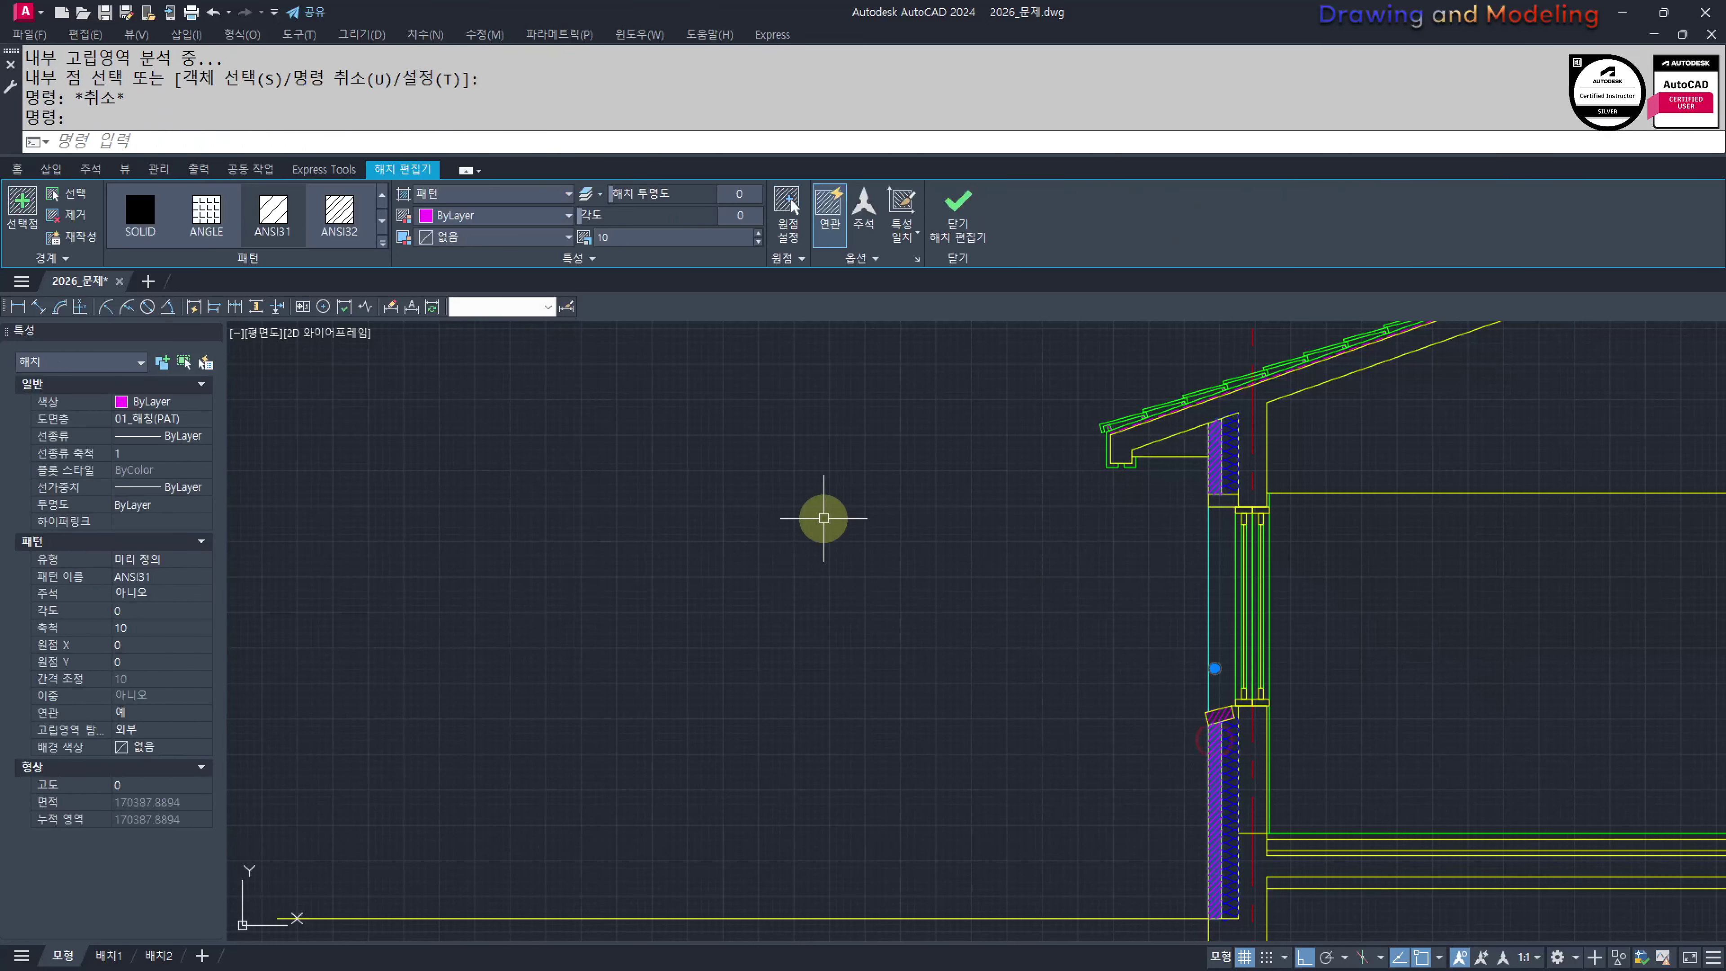
click(489, 195)
click(495, 269)
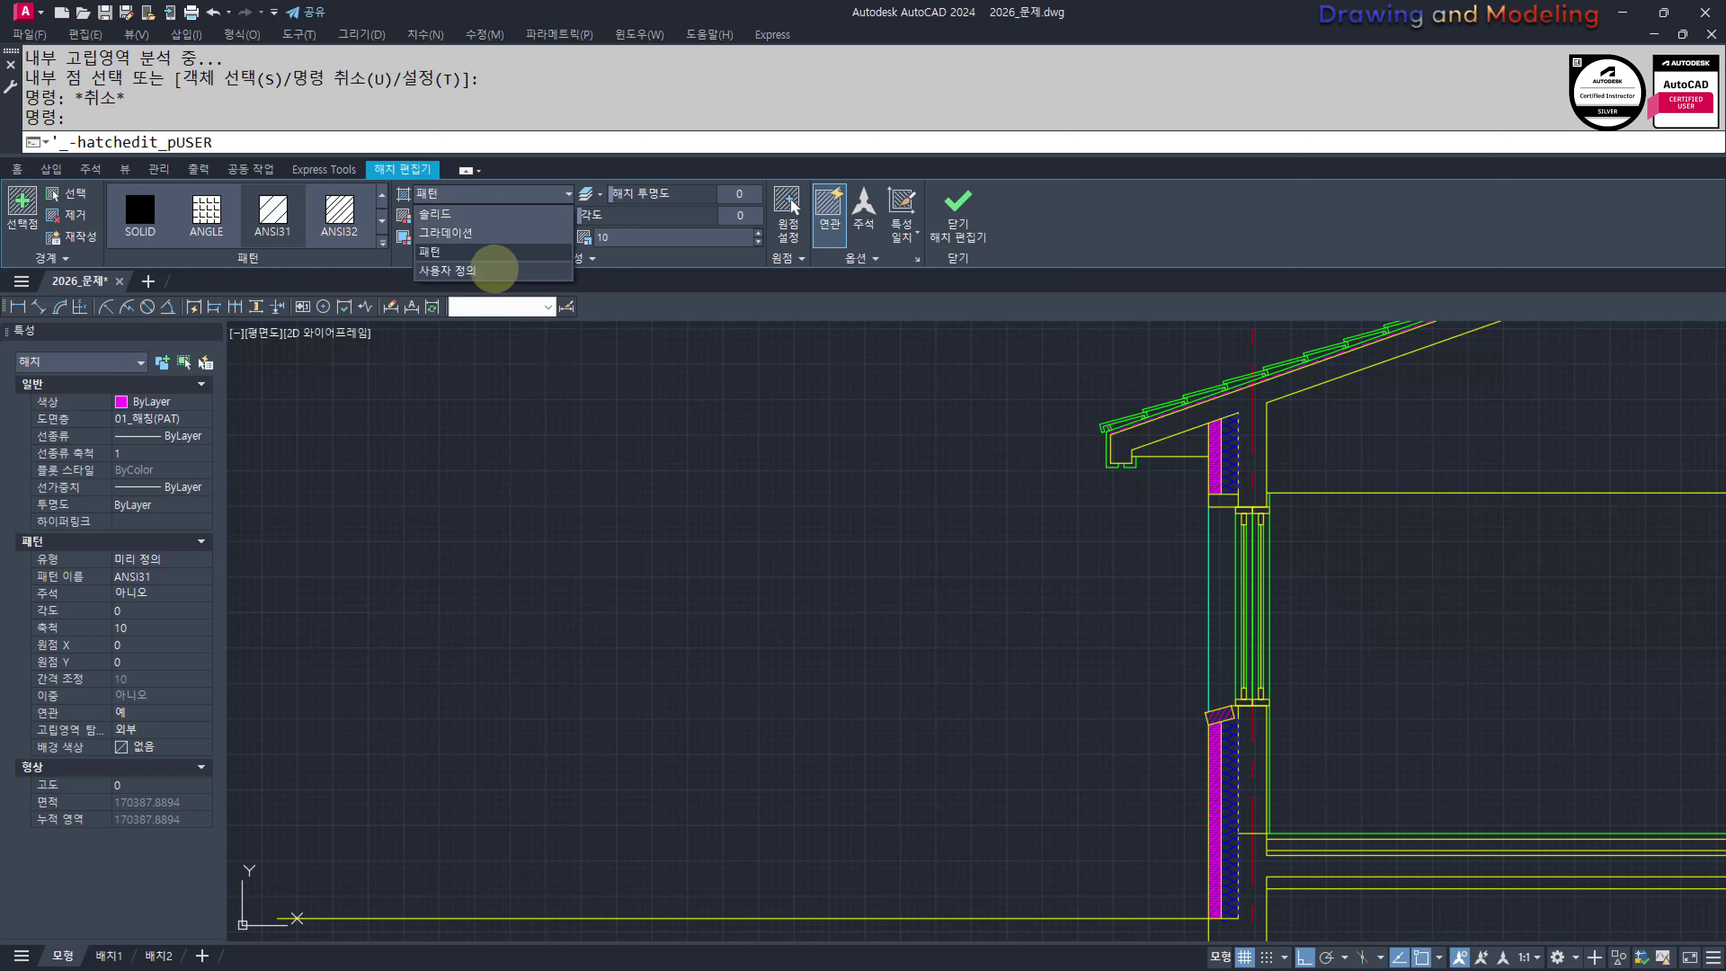
click(613, 235)
text(60)
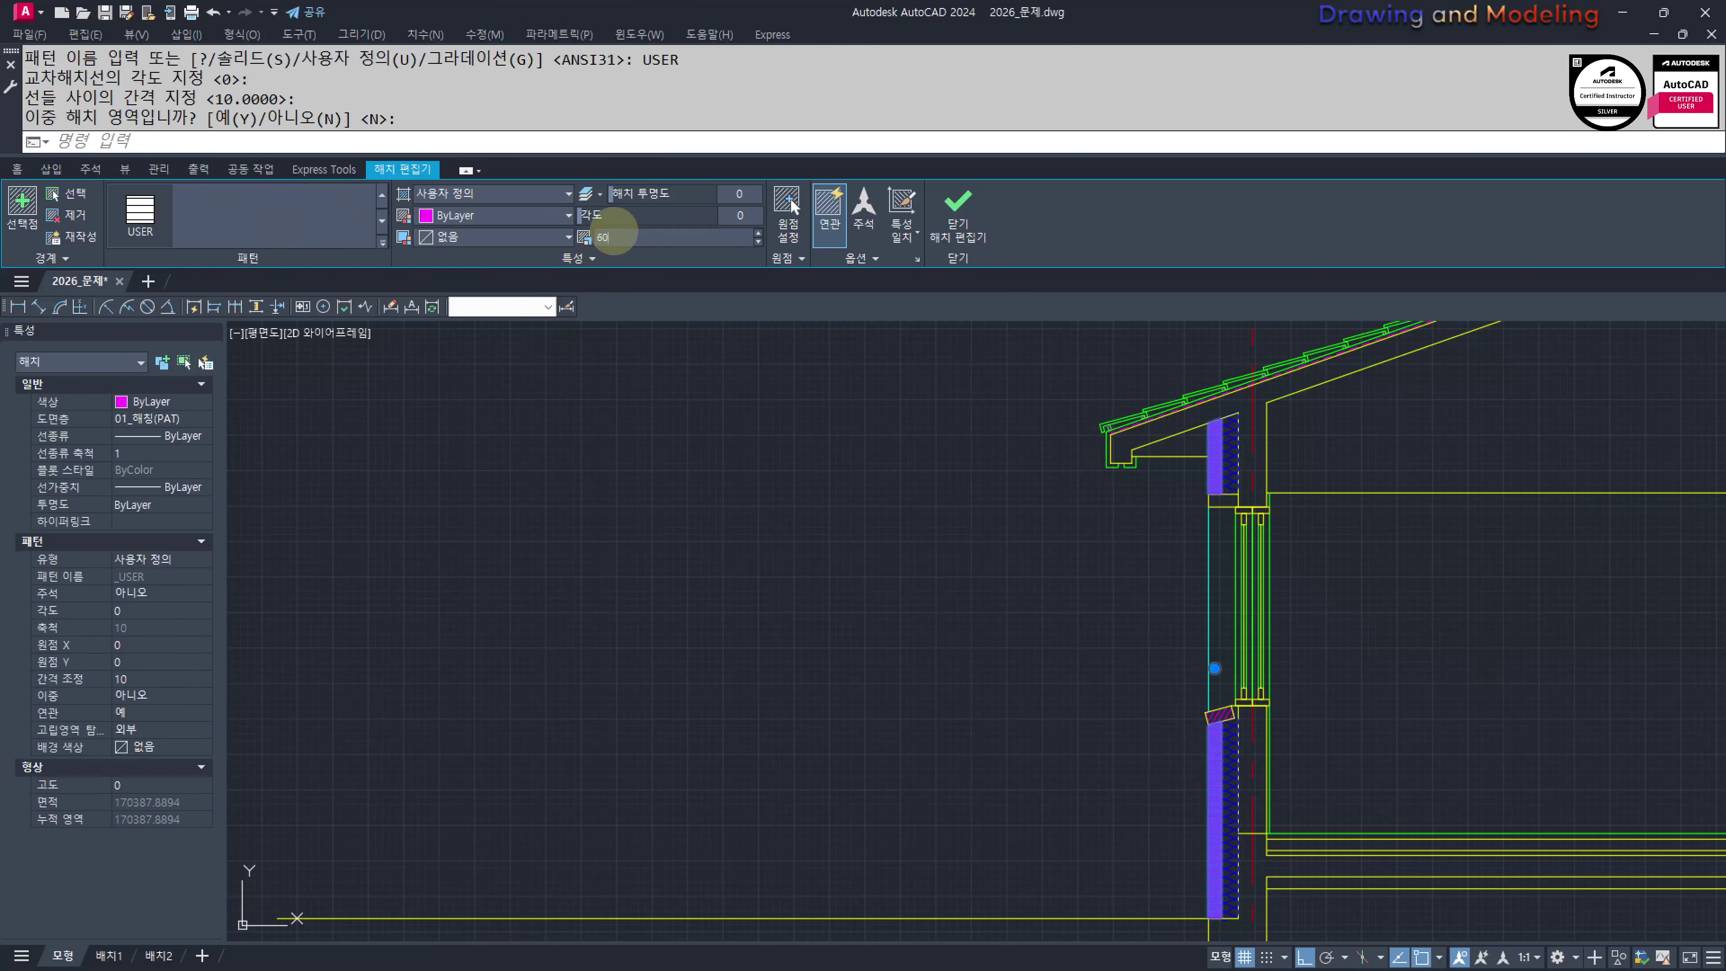
Set the joint hatch's origin at the base of the brick layer and split it into separate hatches
click(790, 203)
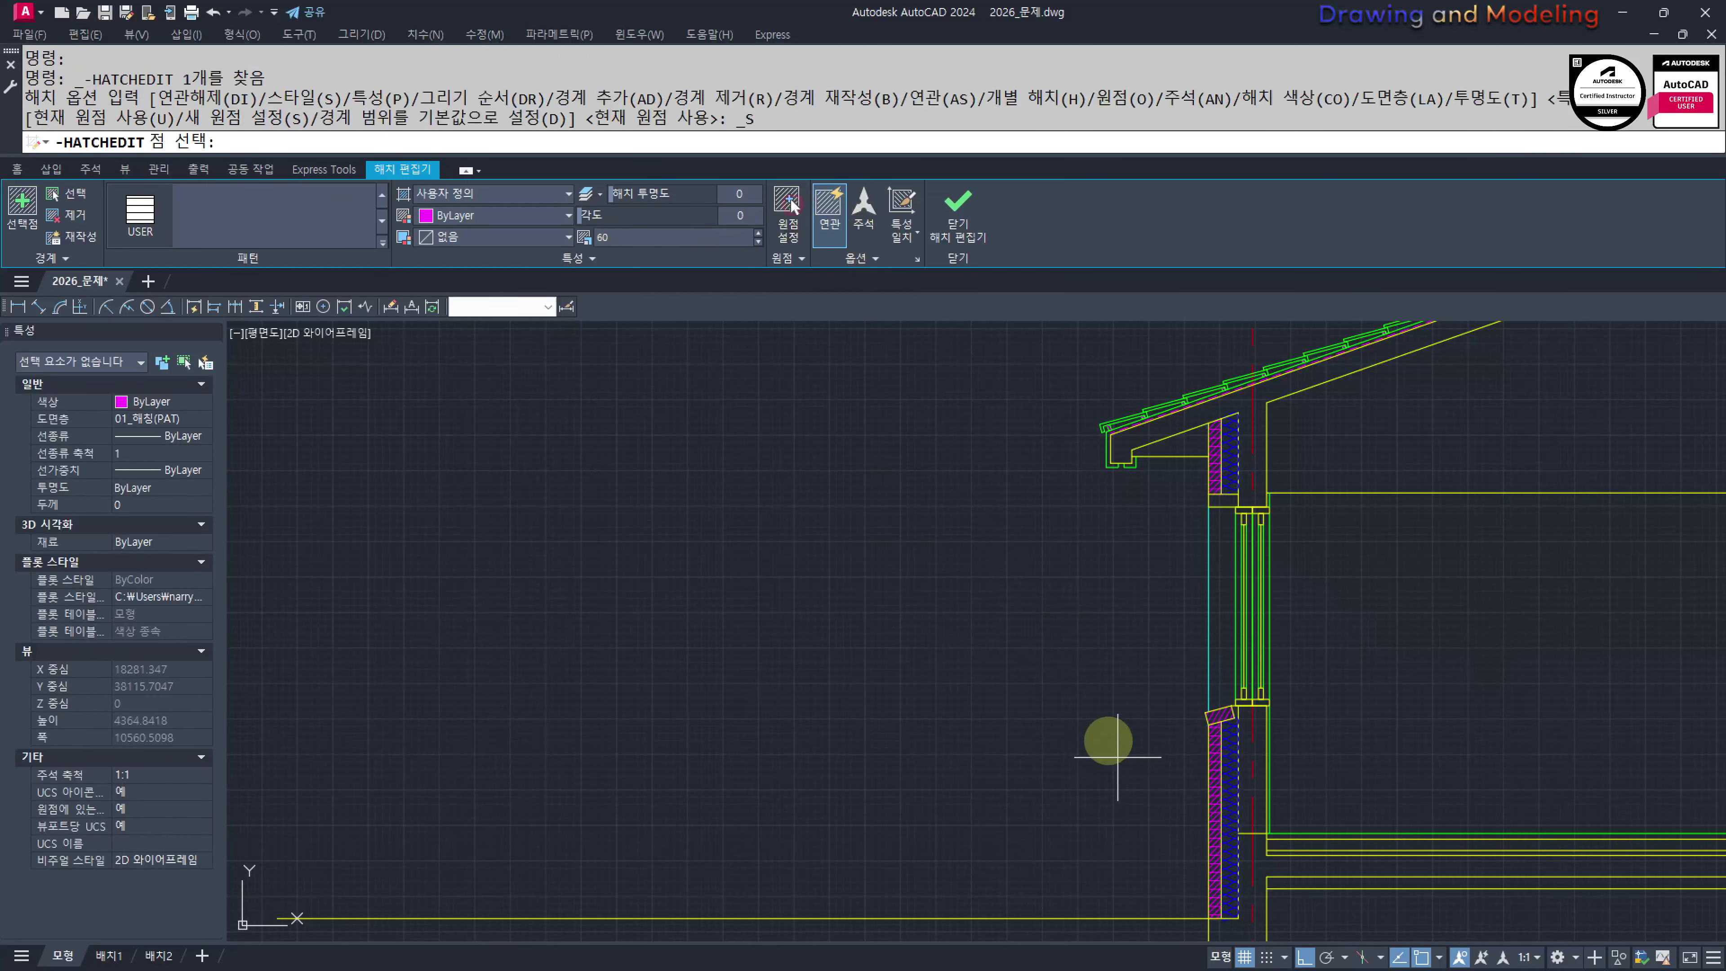
scroll(1209, 925, up, 5)
click(1219, 898)
key(Return)
click(848, 258)
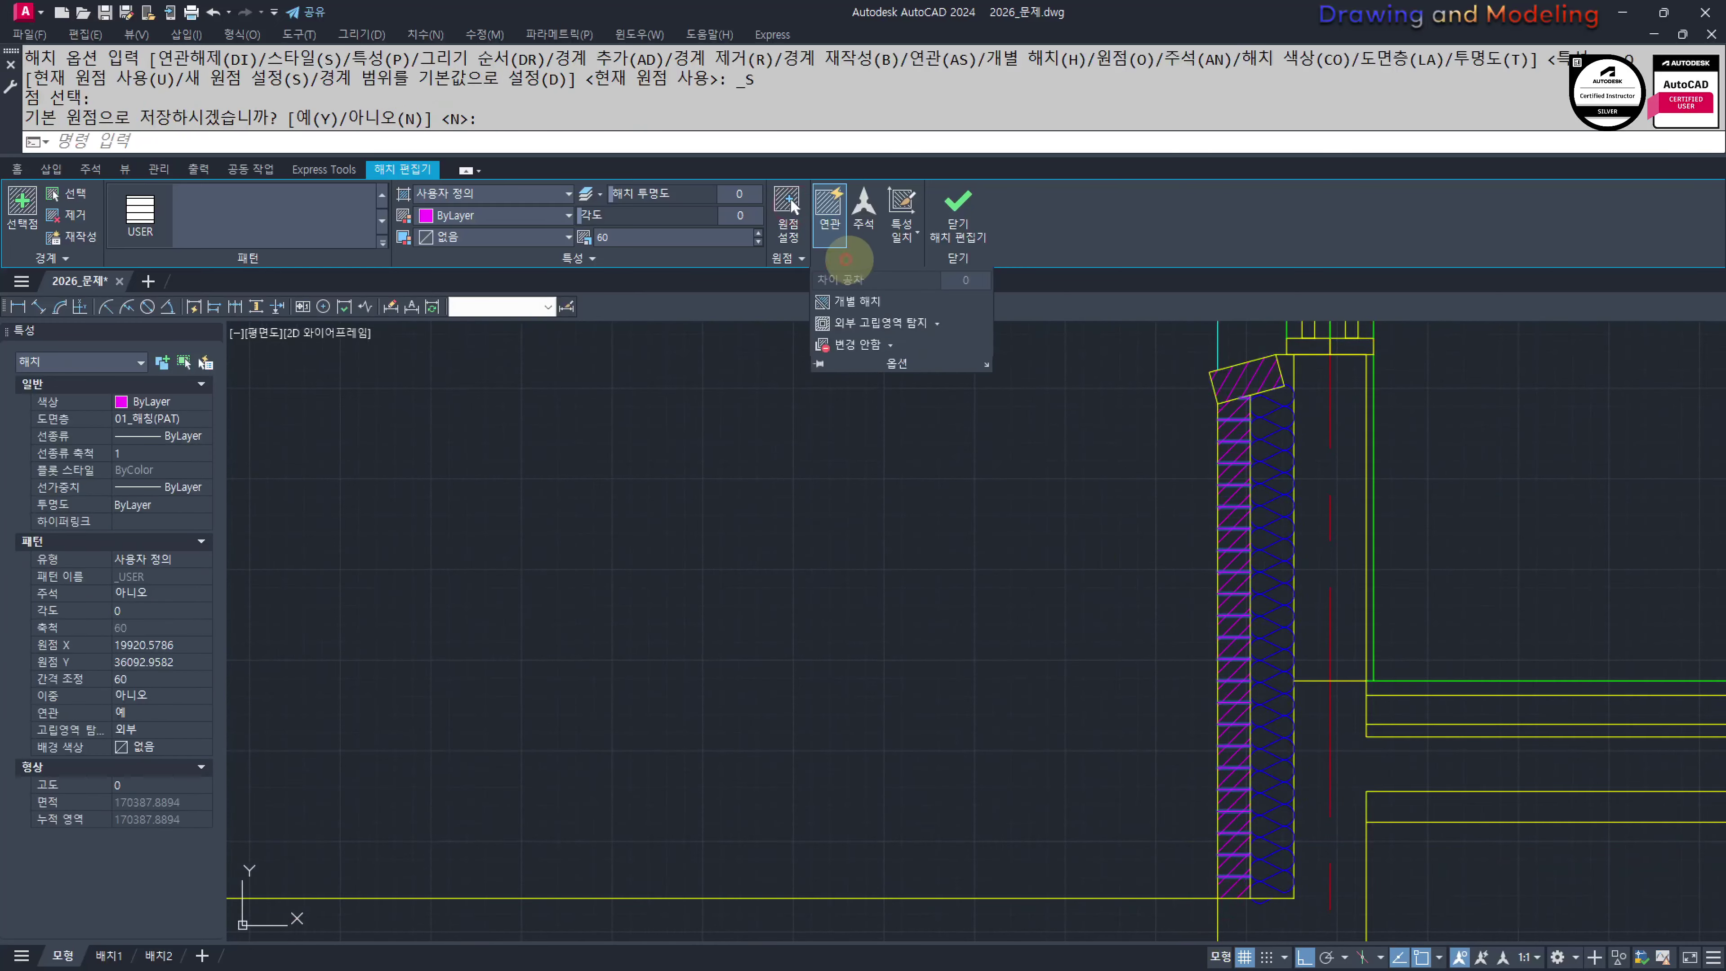
click(871, 301)
key(Escape)
key(Escape)
key(Escape)
Set the origin of the joint hatch above the window at the lintel's outer upper corner
scroll(1107, 676, down, 4)
middle_drag(1133, 482, 1135, 653)
scroll(1147, 444, up, 2)
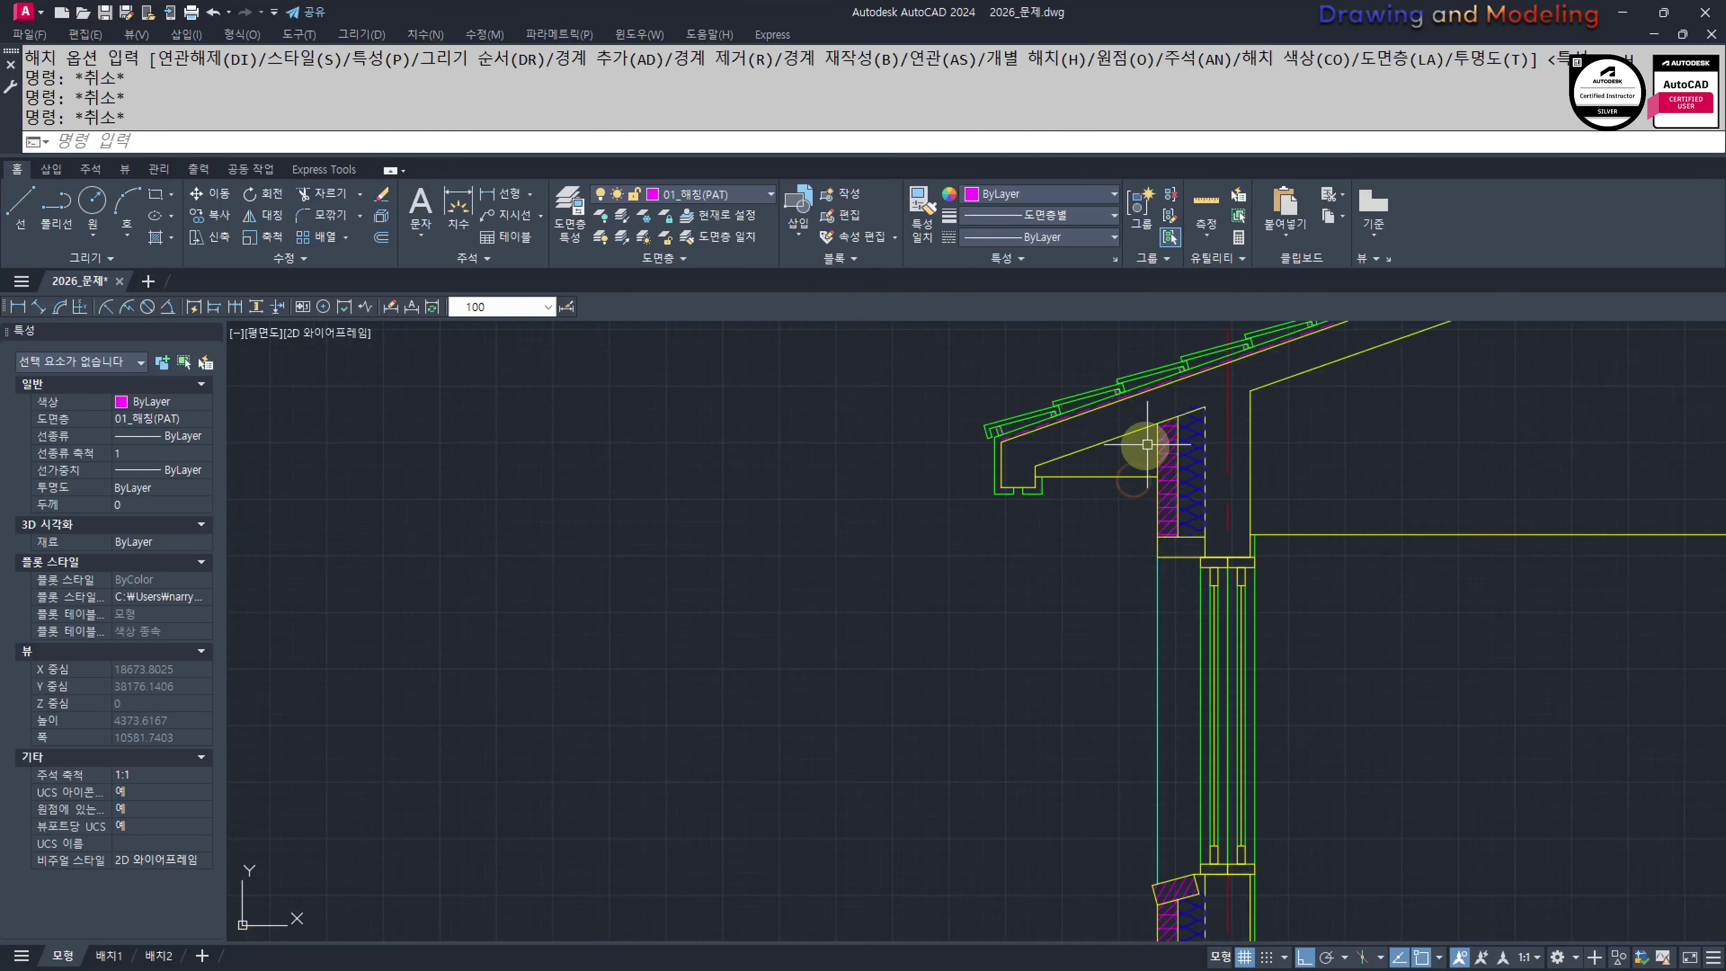
scroll(1158, 462, up, 6)
click(1183, 628)
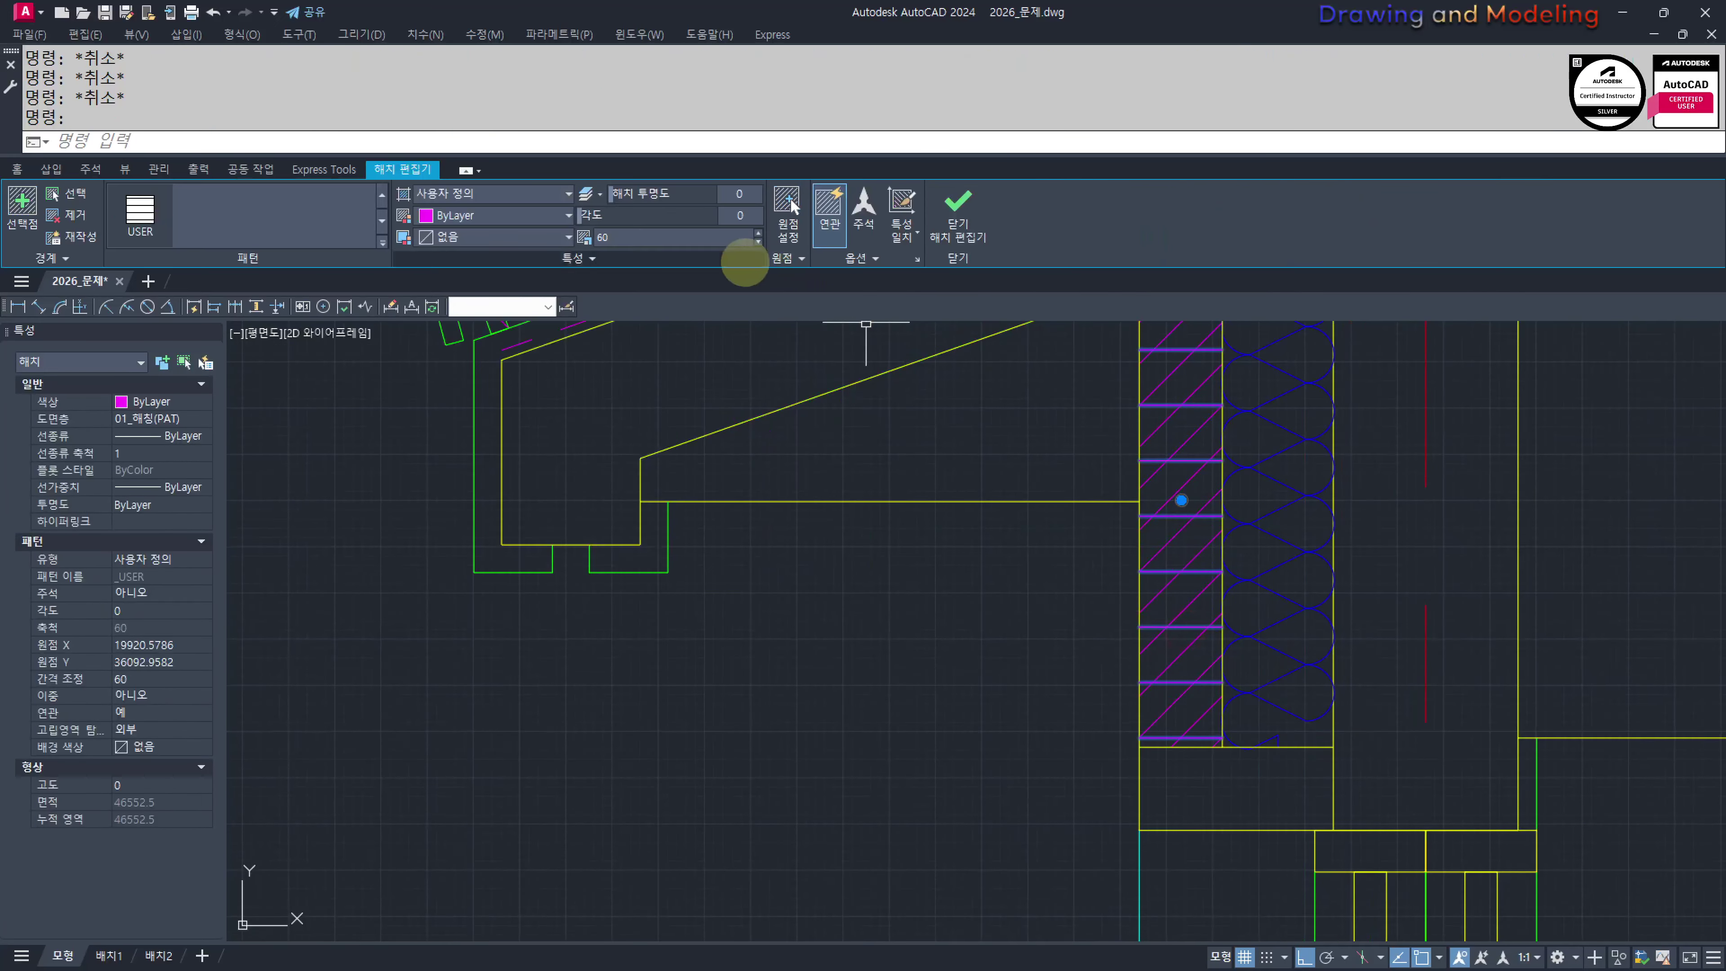
click(788, 204)
click(1129, 748)
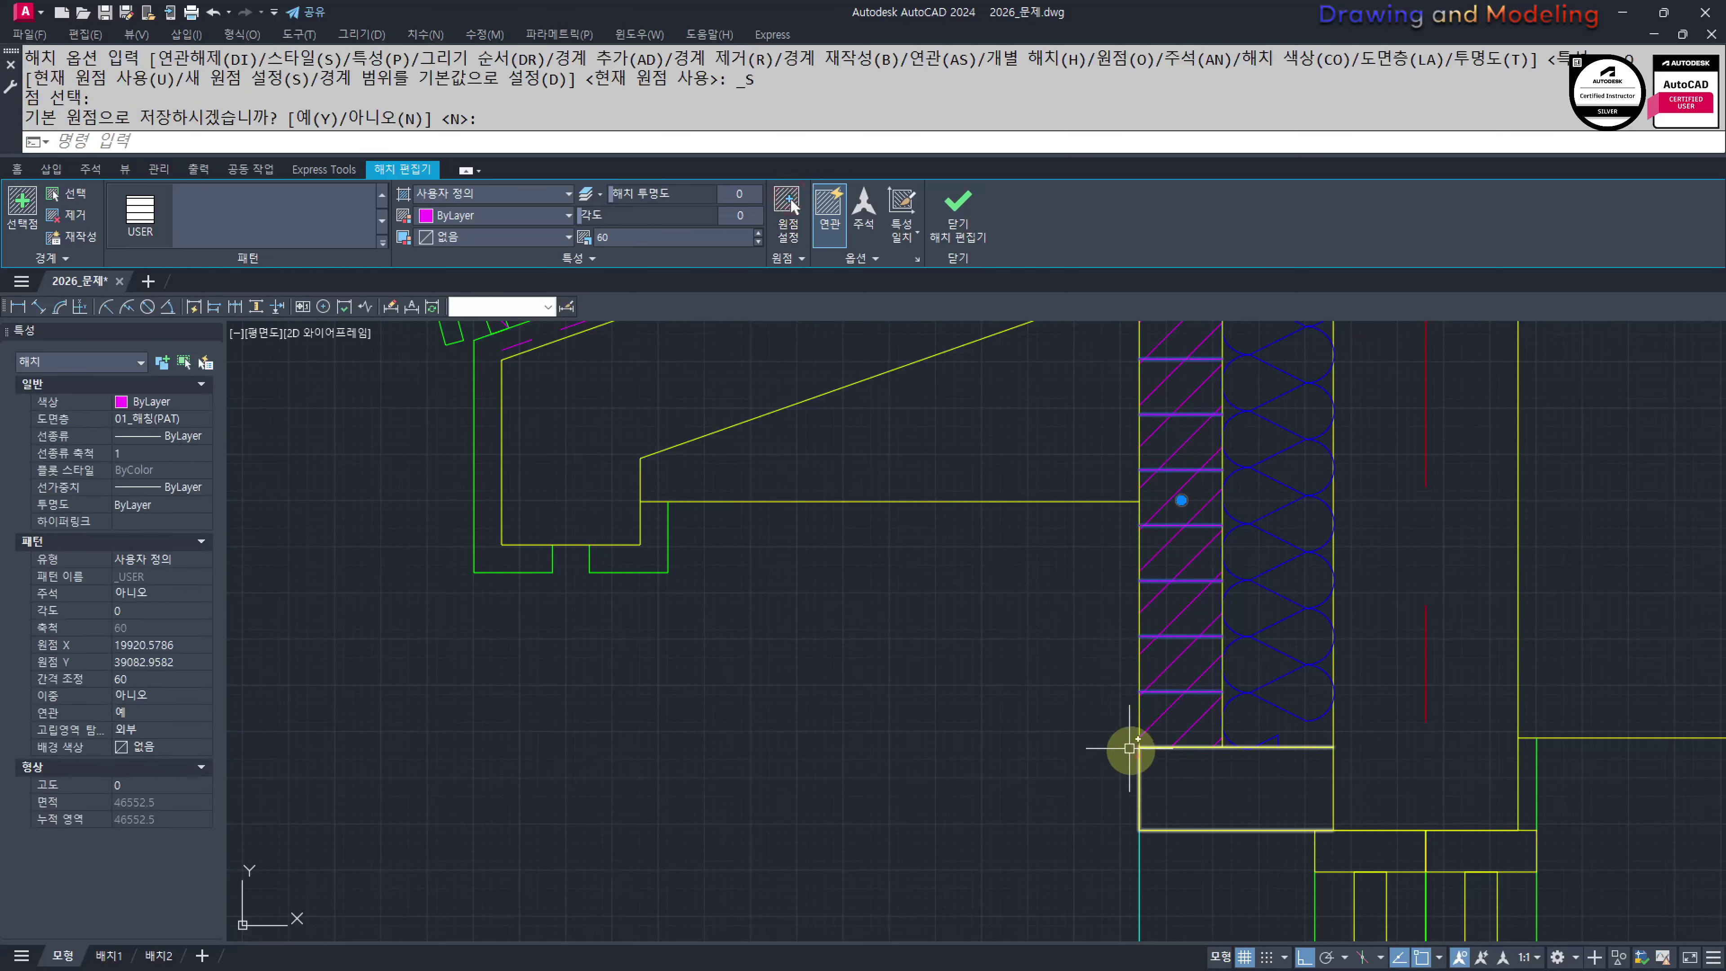
key(Escape)
key(Escape)
Match the lintel outline's properties onto the brick joint hatches above and below the window
key(Return)
click(1174, 694)
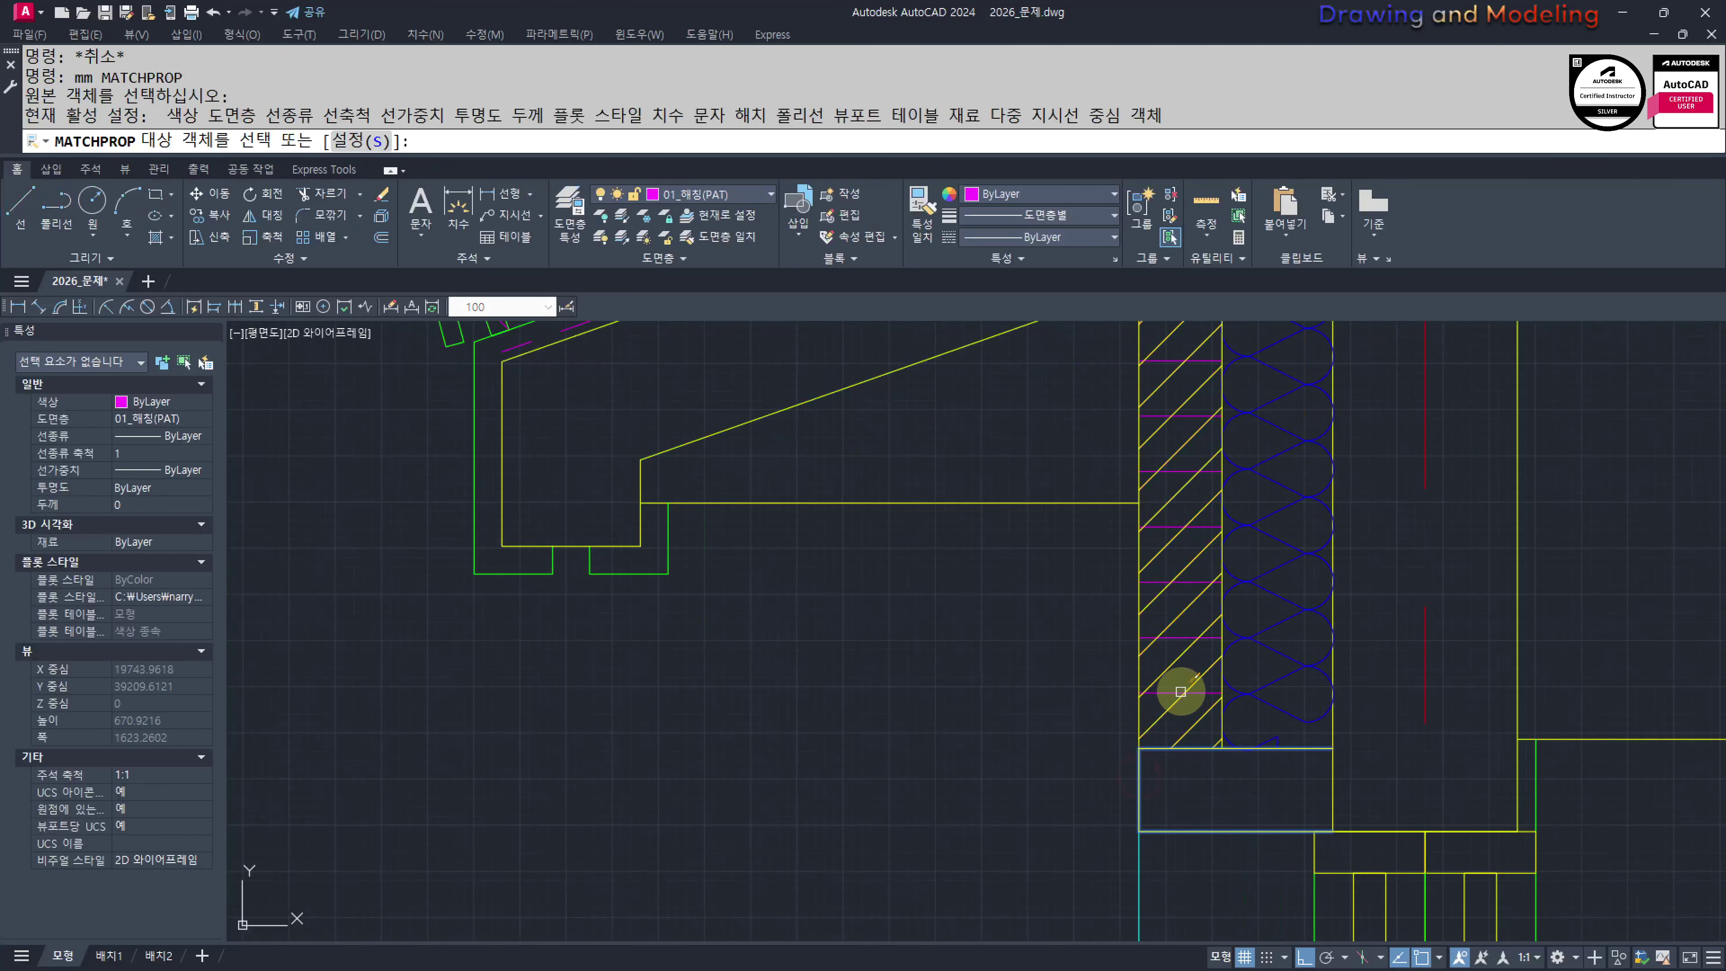
scroll(1177, 642, down, 6)
scroll(1155, 809, up, 8)
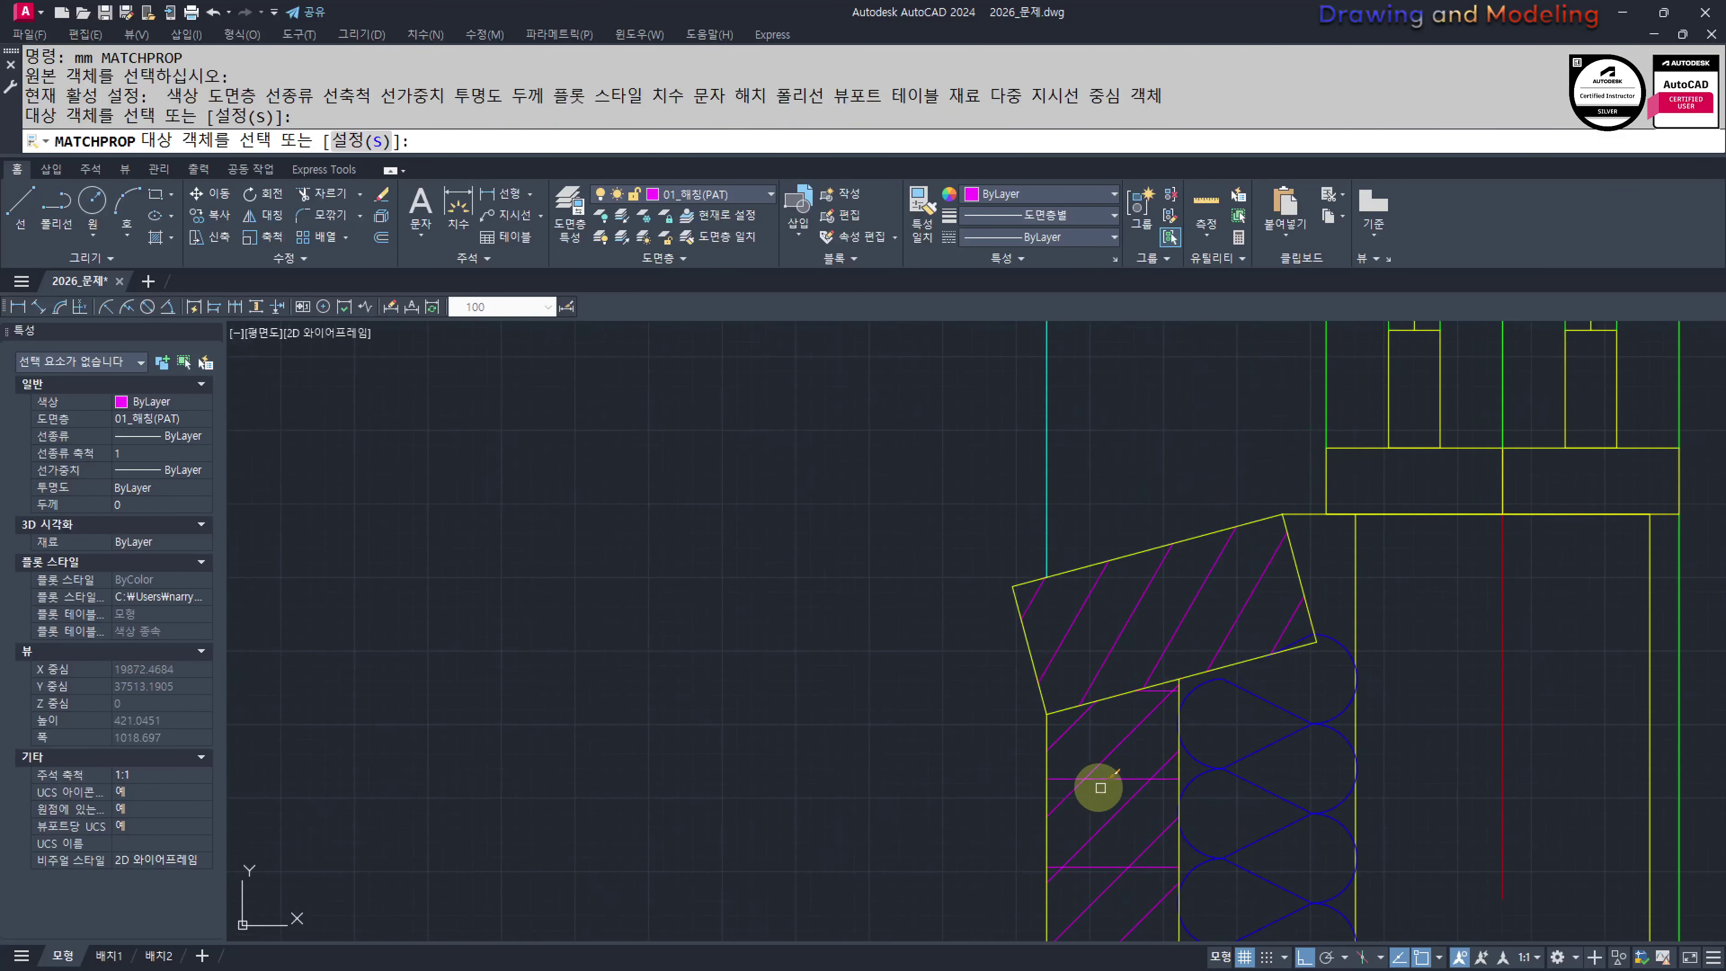
click(1115, 776)
key(Escape)
key(Escape)
Hatch the strip of wall outside the window, between lintel and sloped sill, with ANSI31 at scale 10
scroll(951, 615, down, 6)
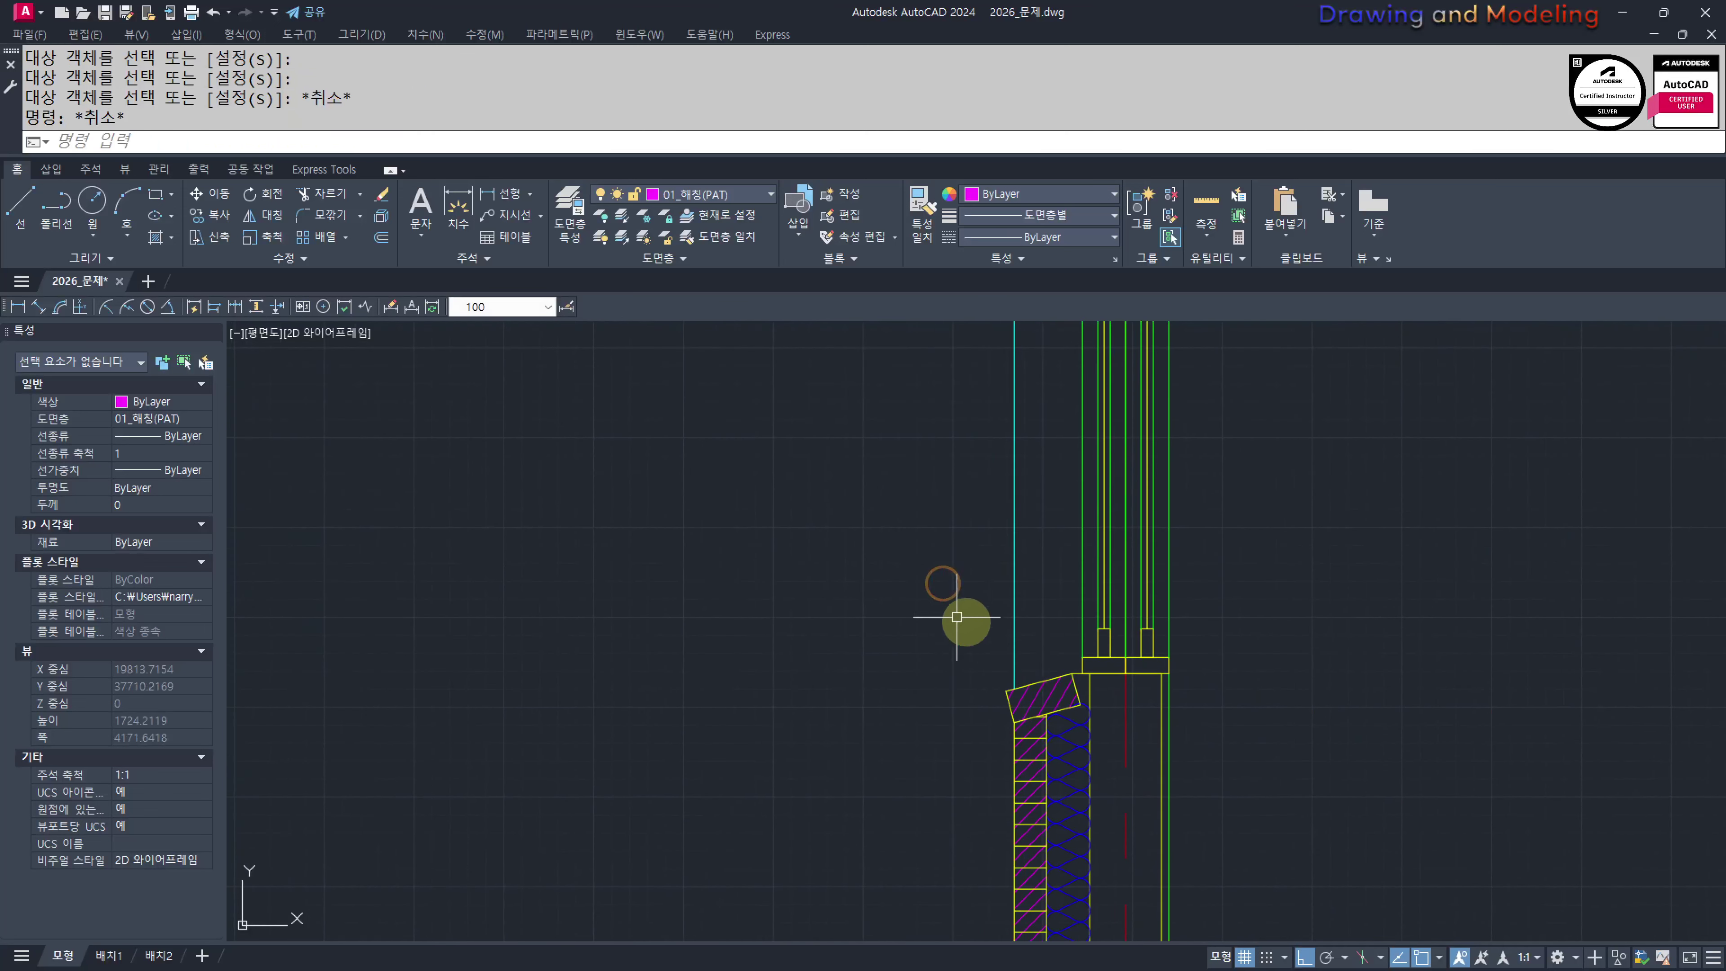
middle_drag(930, 583, 1005, 656)
text(h)
key(space)
click(1095, 592)
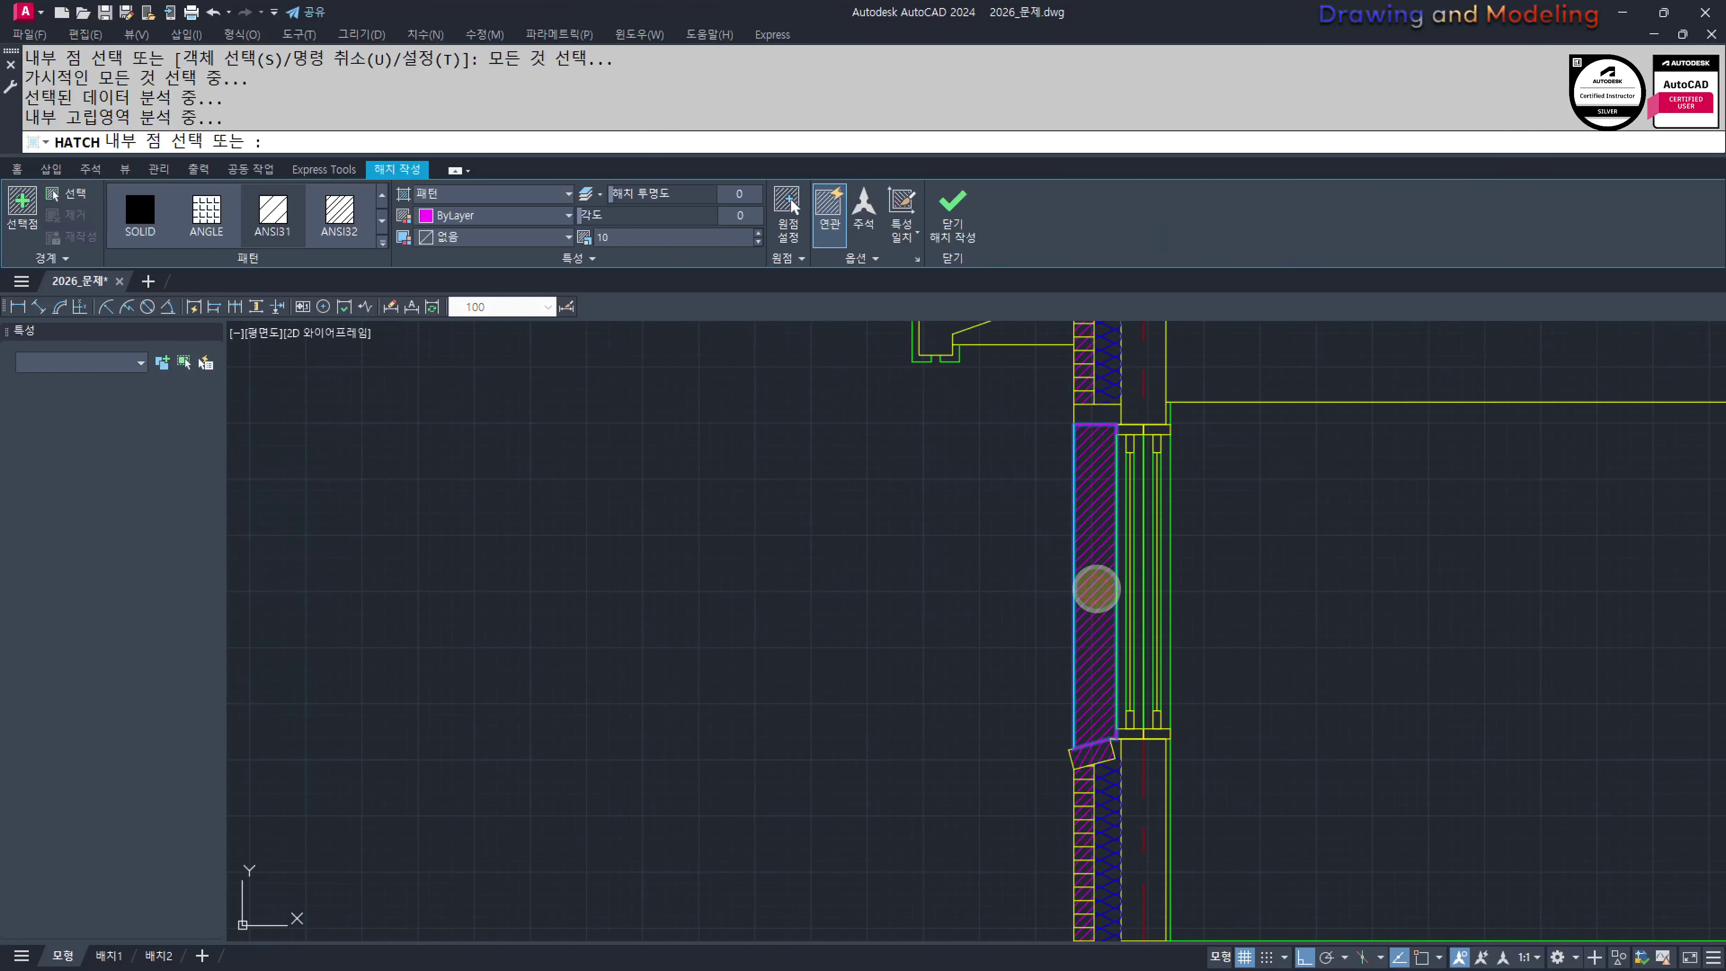
key(space)
key(Escape)
Change the hatch outside the window to a user-defined pattern with spacing 60
click(1100, 574)
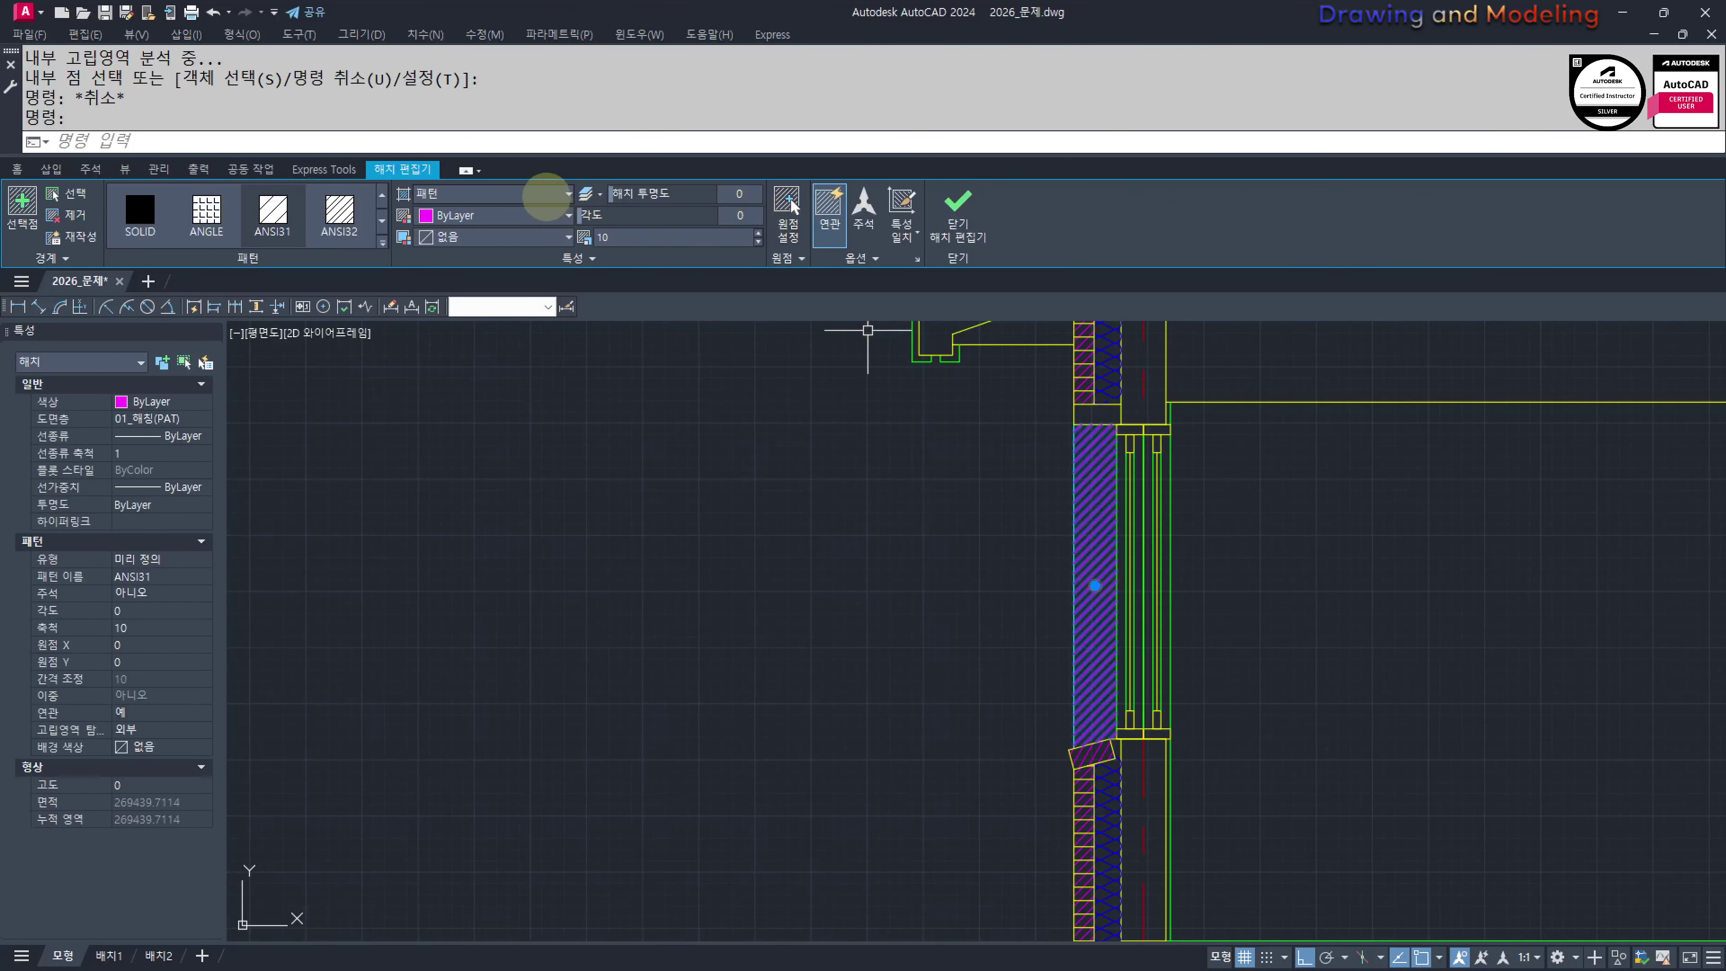
click(546, 195)
click(476, 270)
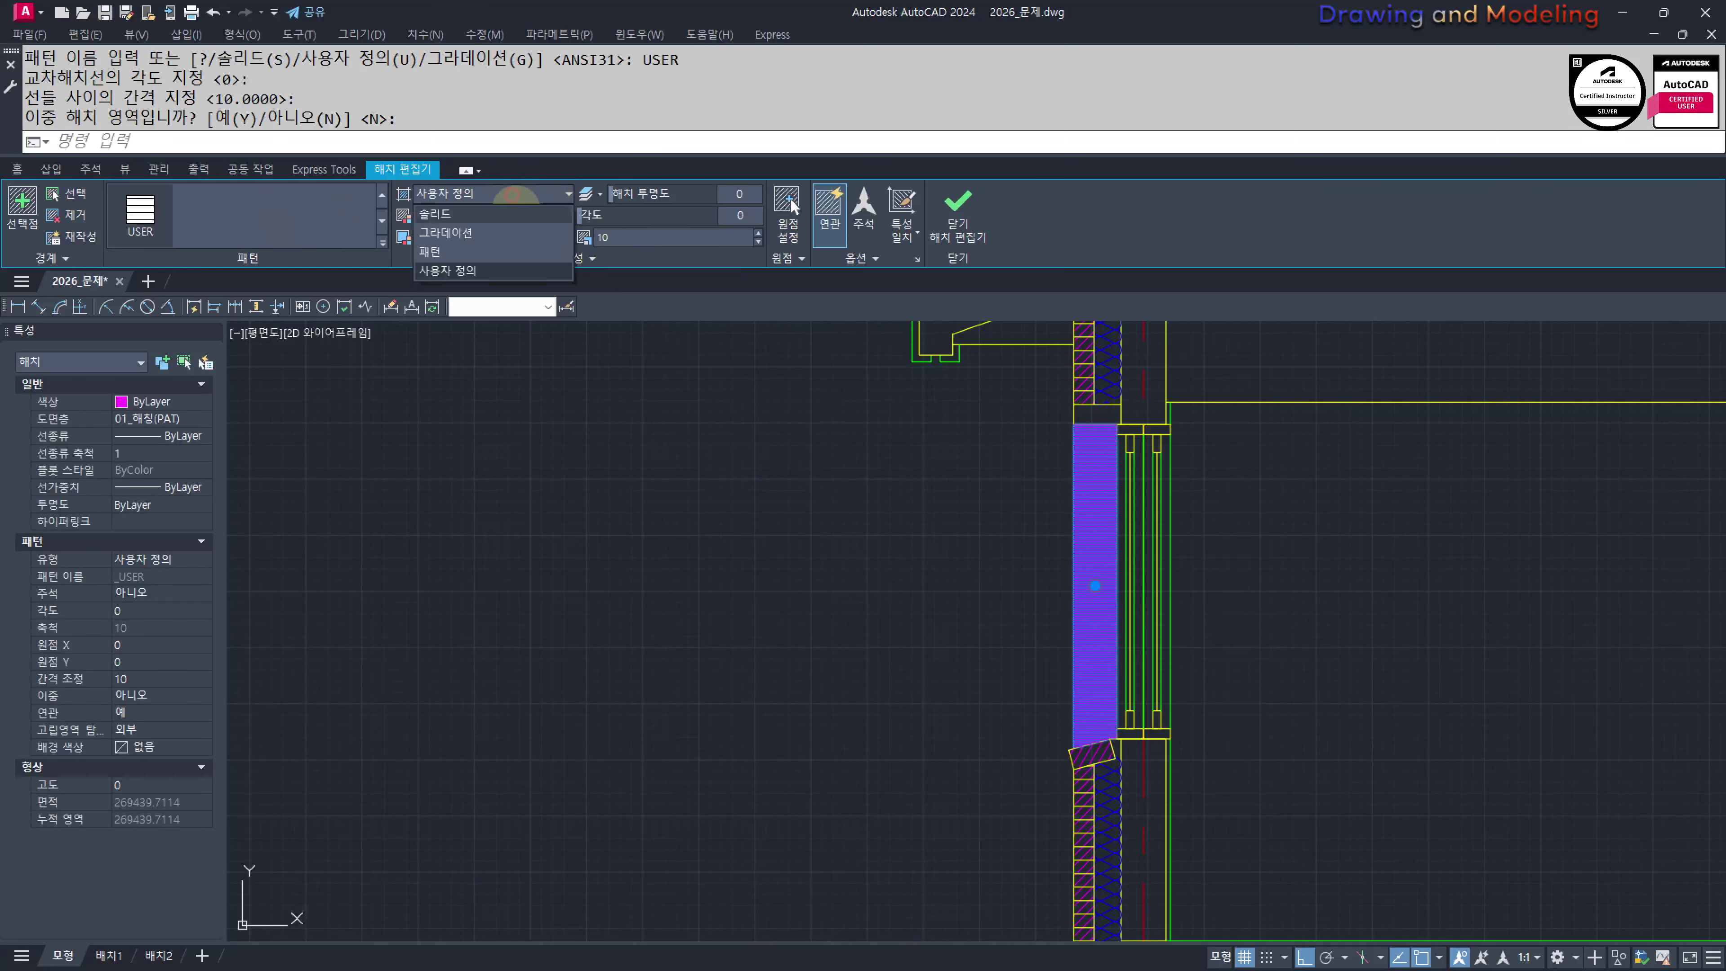
text(60)
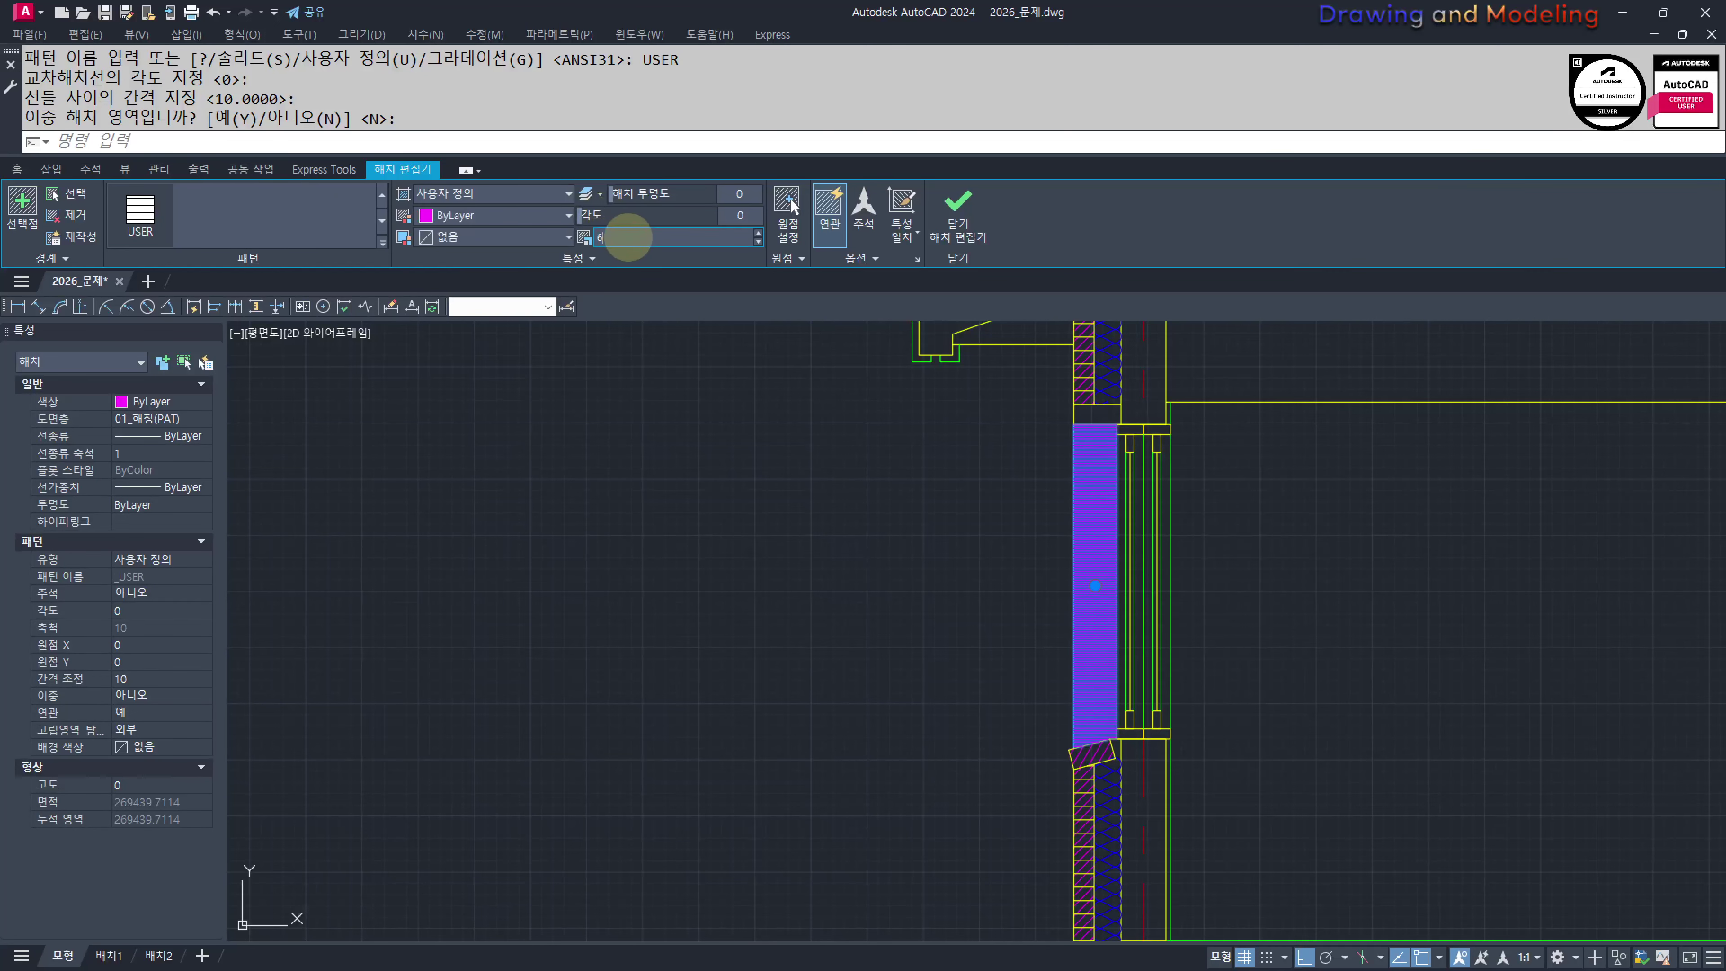
key(Return)
Set a new origin for the hatch outside the window, aligning it with the brick courses below
click(786, 214)
scroll(890, 455, down, 2)
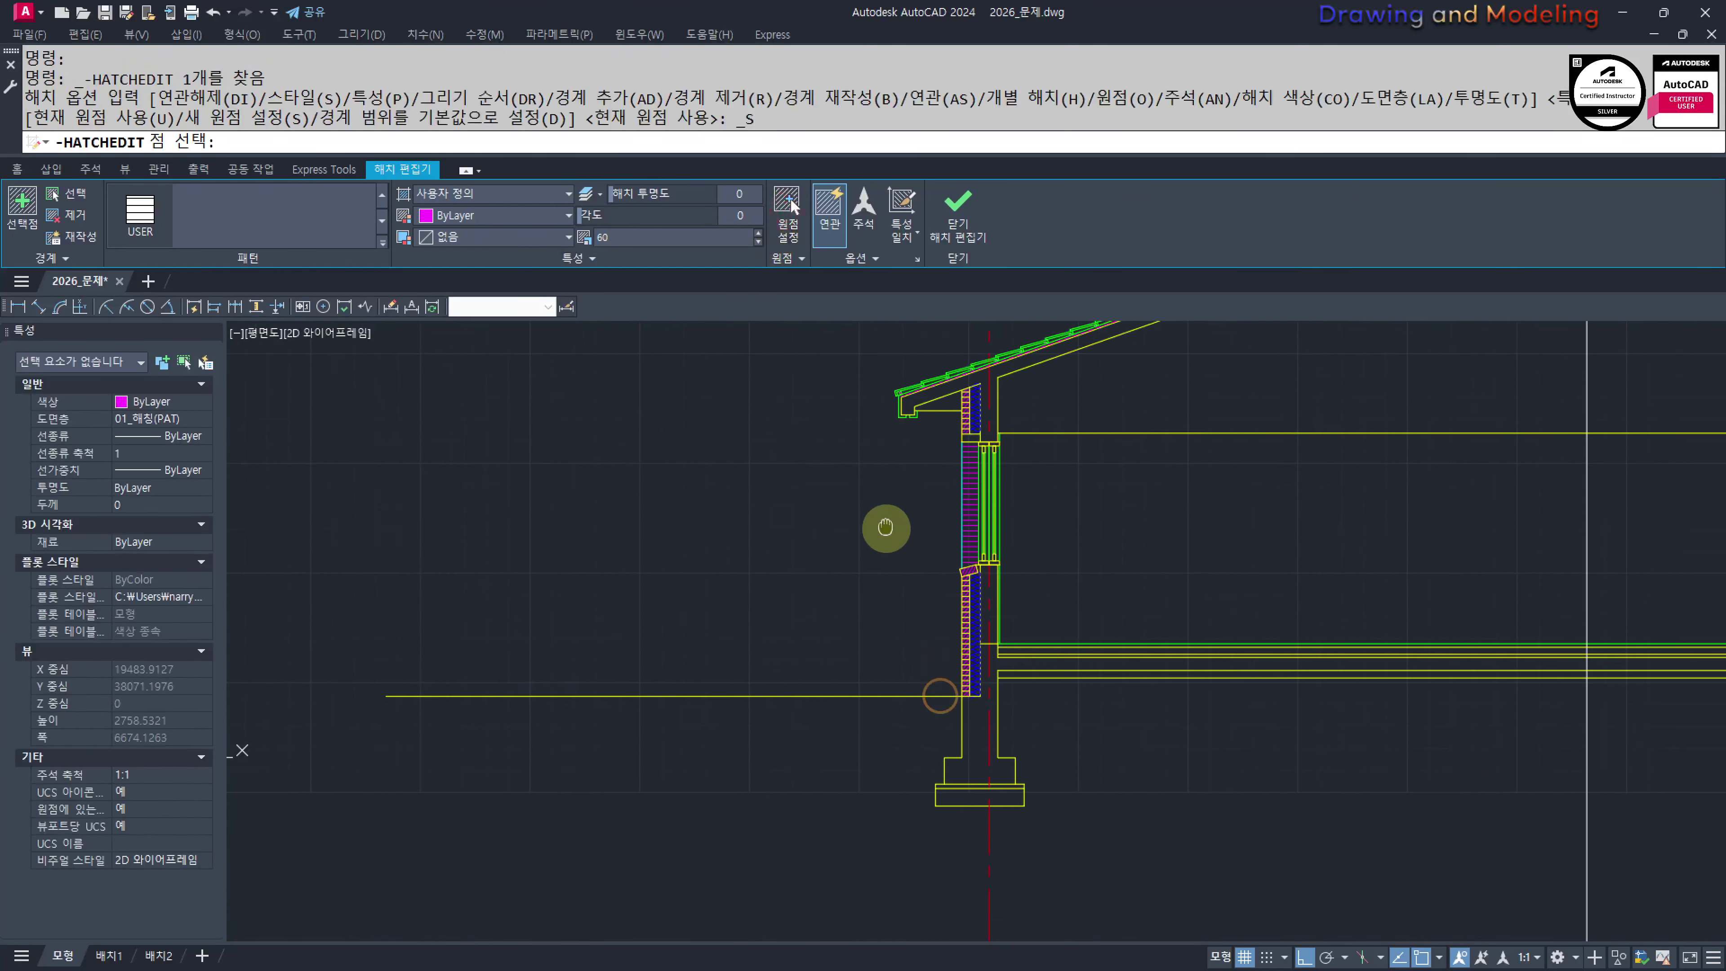
scroll(953, 705, up, 2)
click(978, 675)
scroll(900, 550, down, 1)
scroll(943, 558, up, 3)
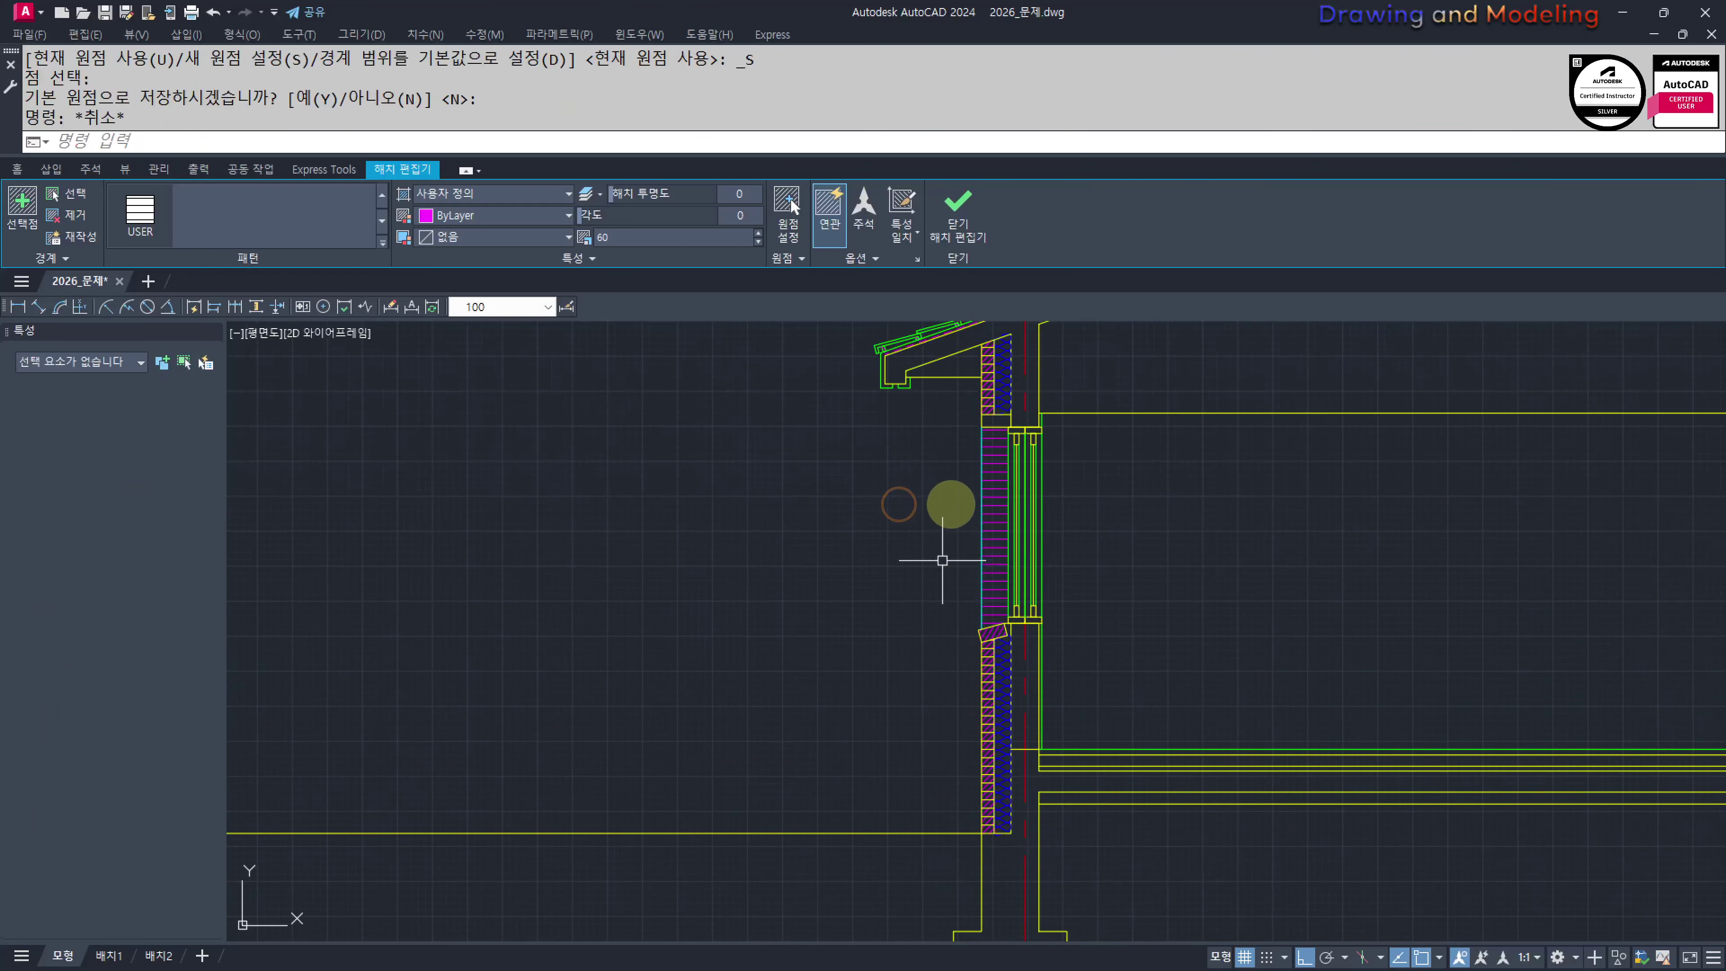
key(Escape)
key(Escape)
Hatch the brick lintel above the window with the ANSI31 pattern at scale 10
middle_drag(976, 540, 998, 588)
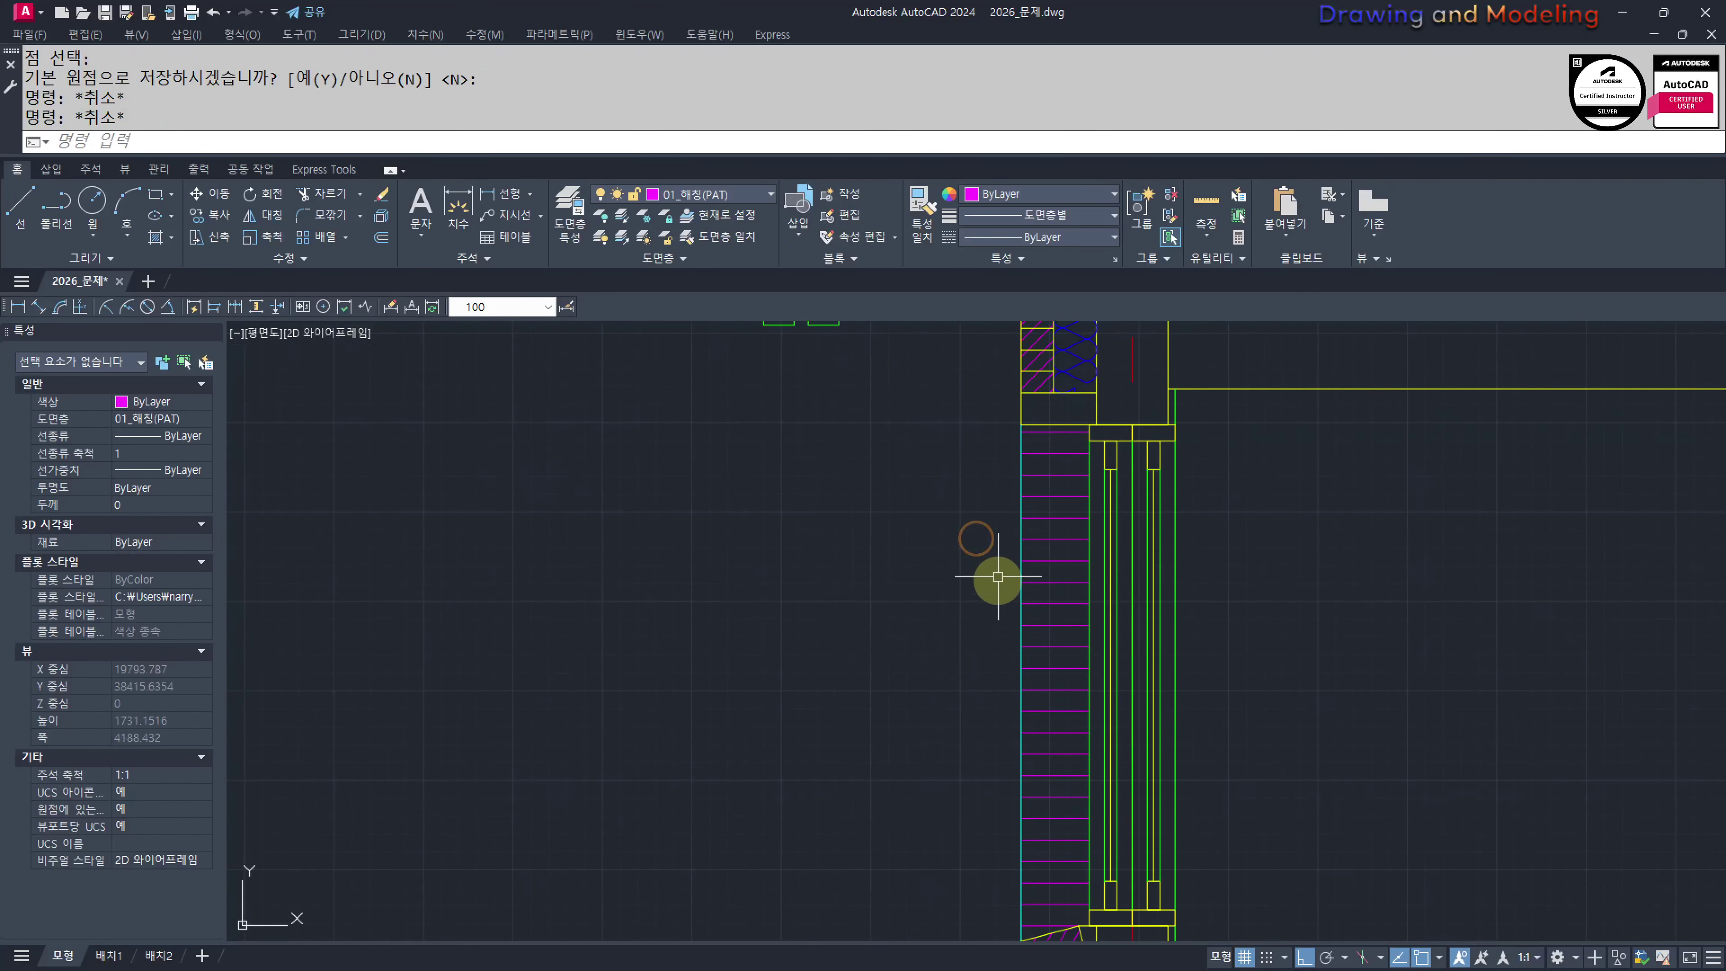
mouse_move(987, 454)
middle_down()
mouse_move(994, 649)
mouse_move(961, 672)
mouse_move(953, 710)
mouse_move(1001, 598)
middle_up()
scroll(971, 680, up, 2)
text(h)
key(space)
click(1127, 608)
key(space)
key(Escape)
Set the lintel hatch's angle to 90
scroll(951, 655, down, 4)
scroll(1052, 596, up, 4)
click(1051, 598)
click(1007, 589)
click(814, 270)
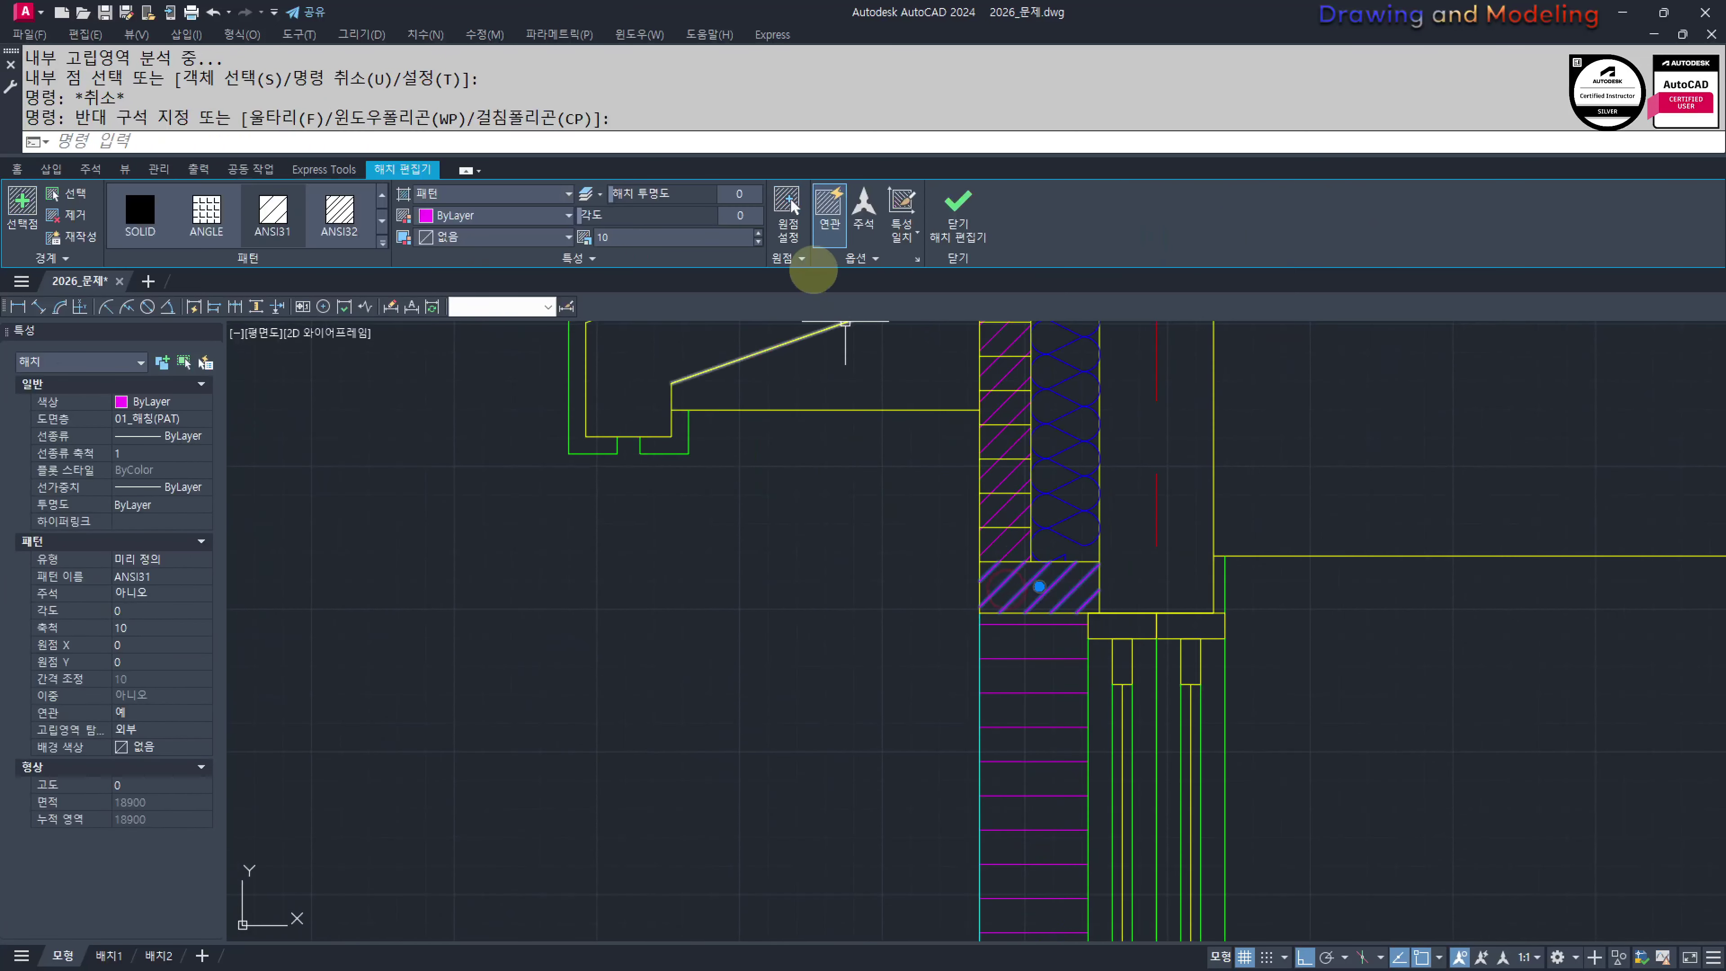
key(Return)
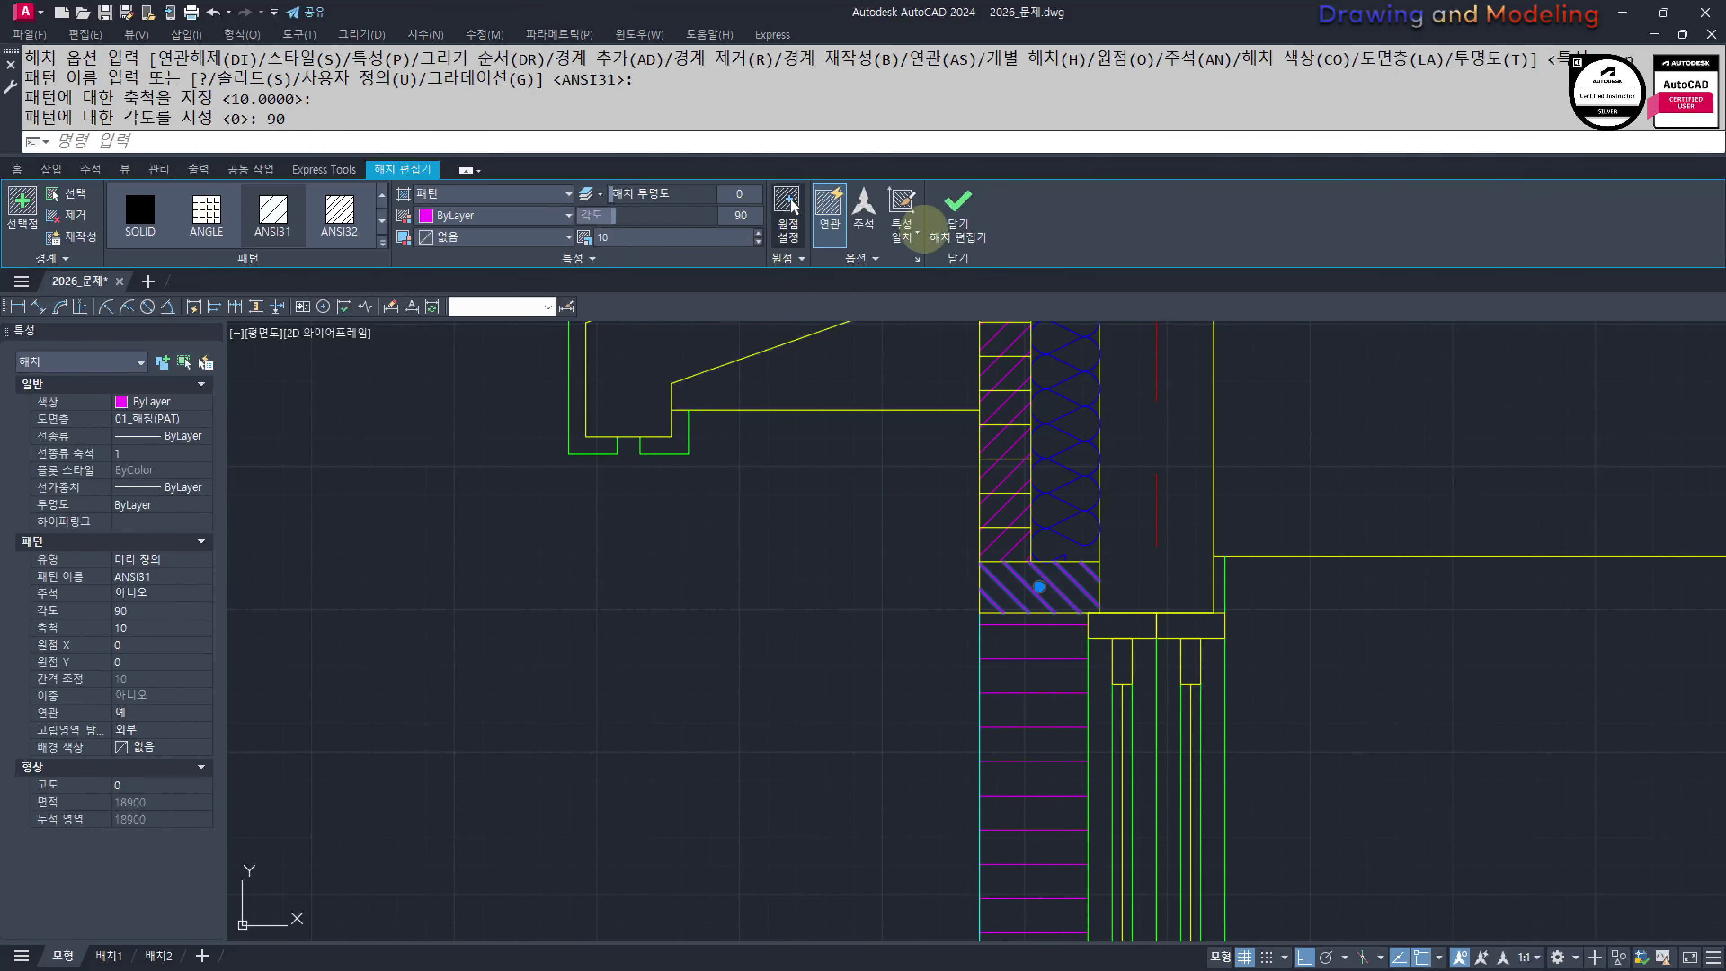
key(Escape)
Set the sloped brick sill hatch's angle to 115
scroll(883, 714, down, 2)
middle_drag(885, 716, 906, 505)
middle_drag(998, 795, 1005, 628)
scroll(1001, 693, up, 4)
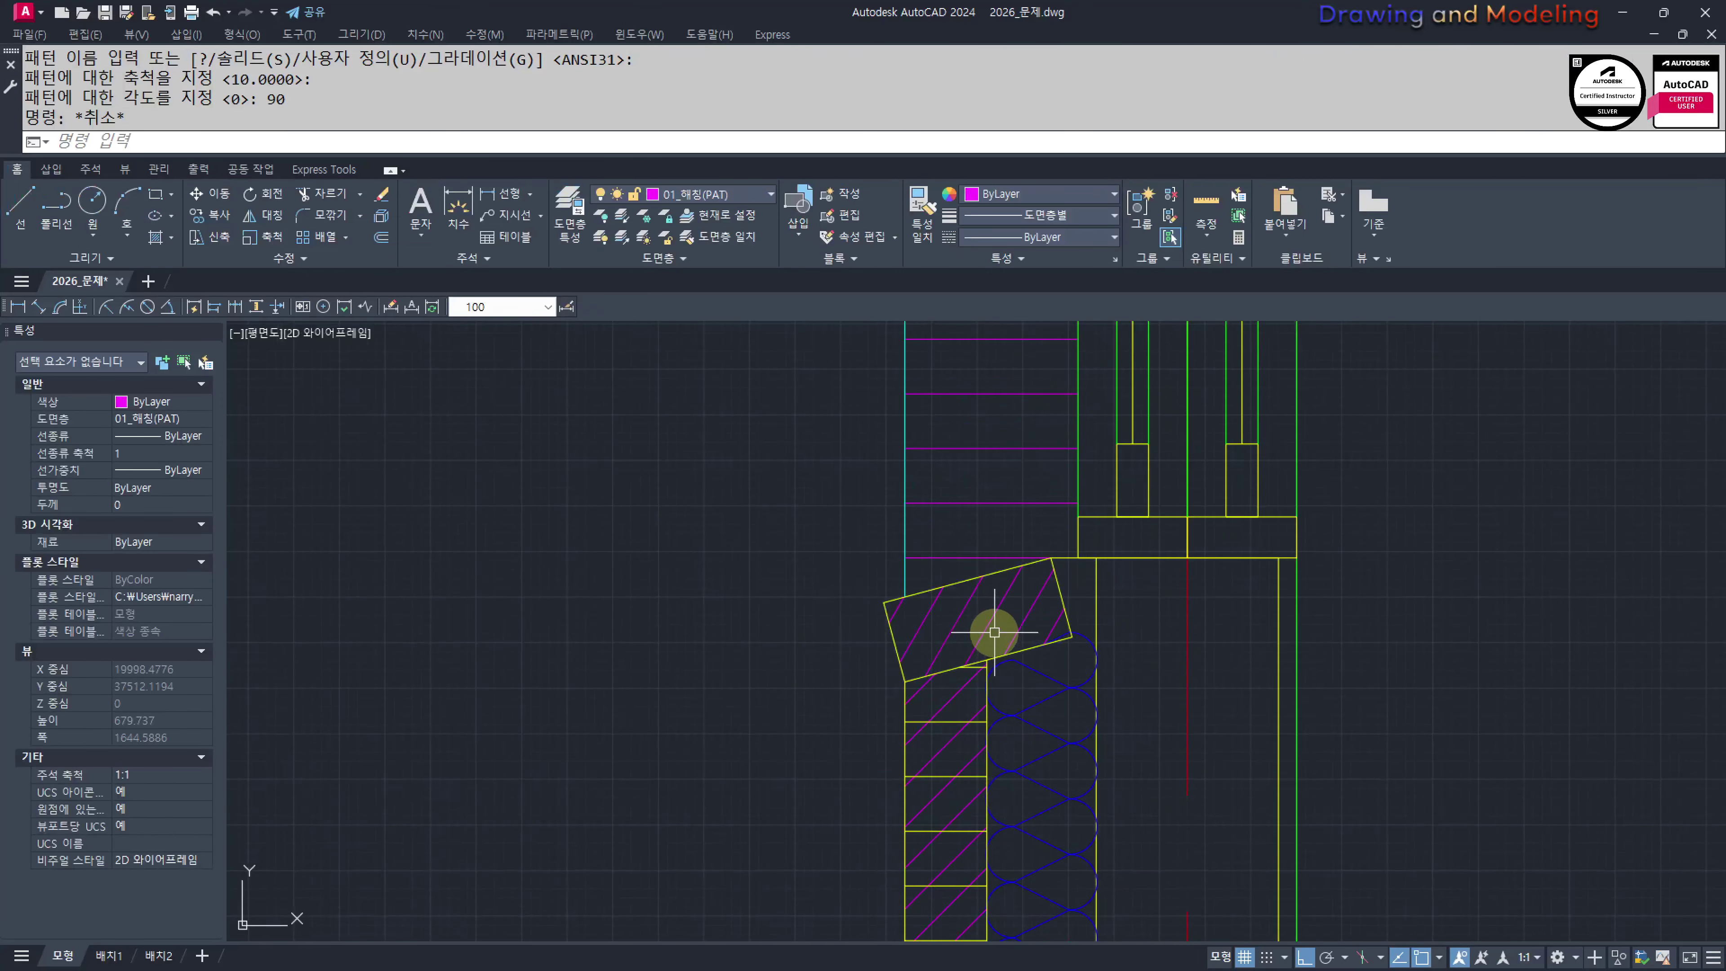
click(994, 632)
click(951, 605)
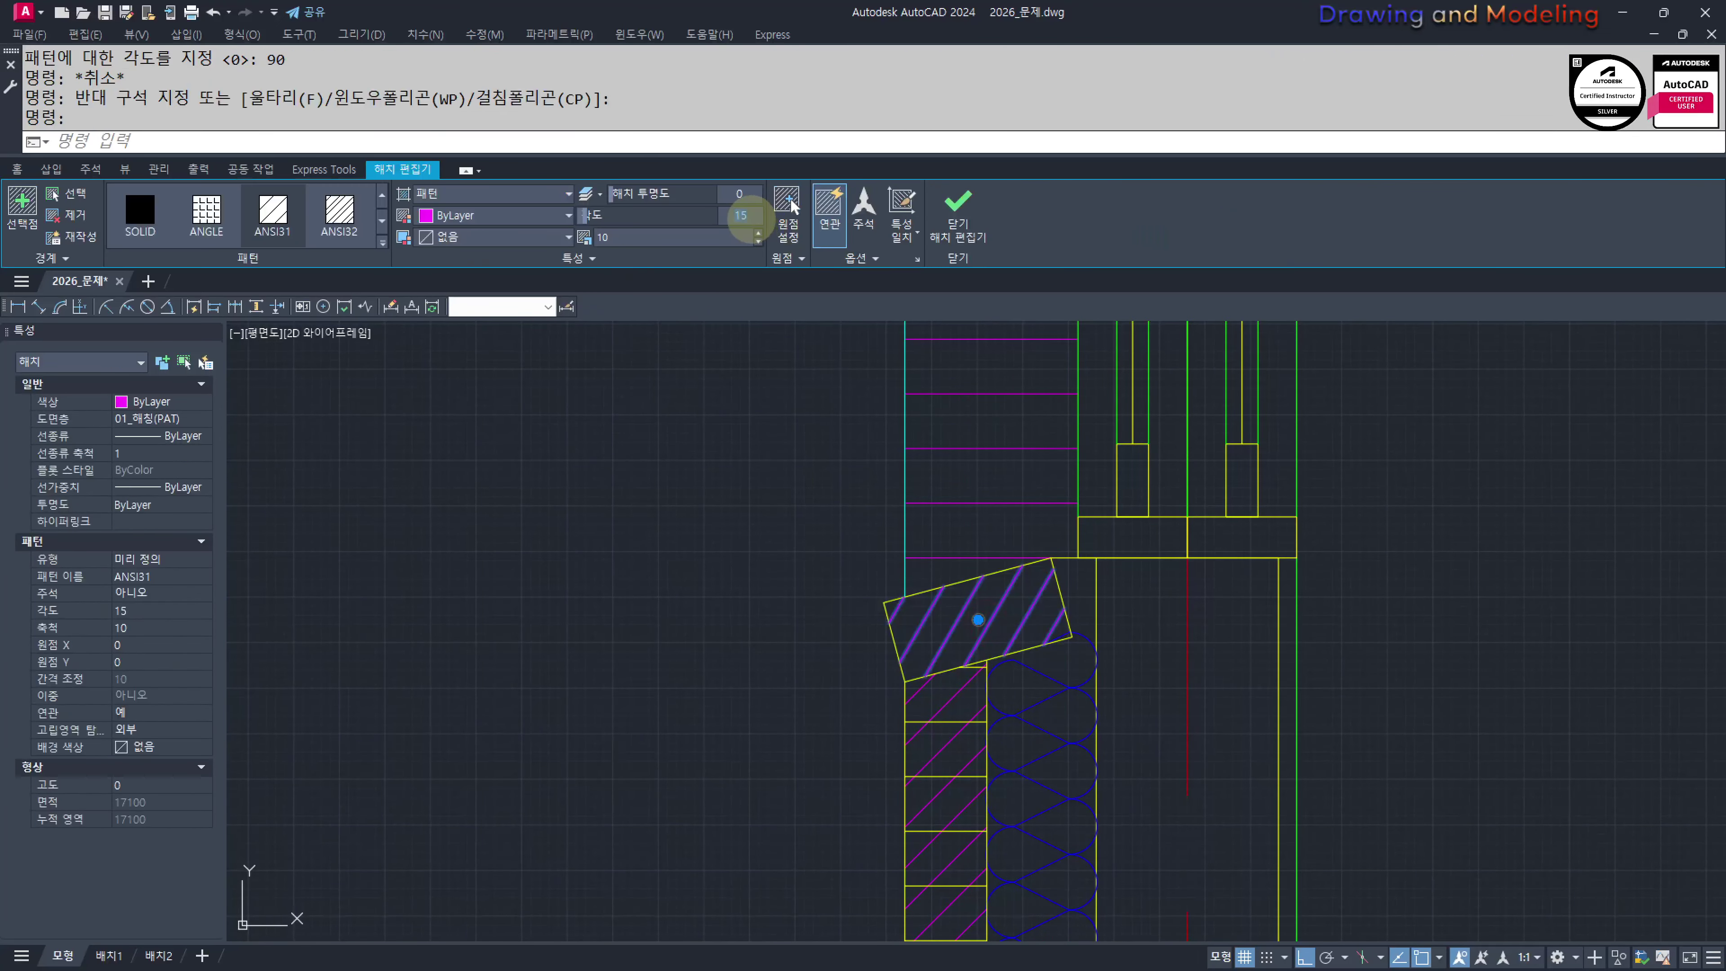
text(115)
key(Return)
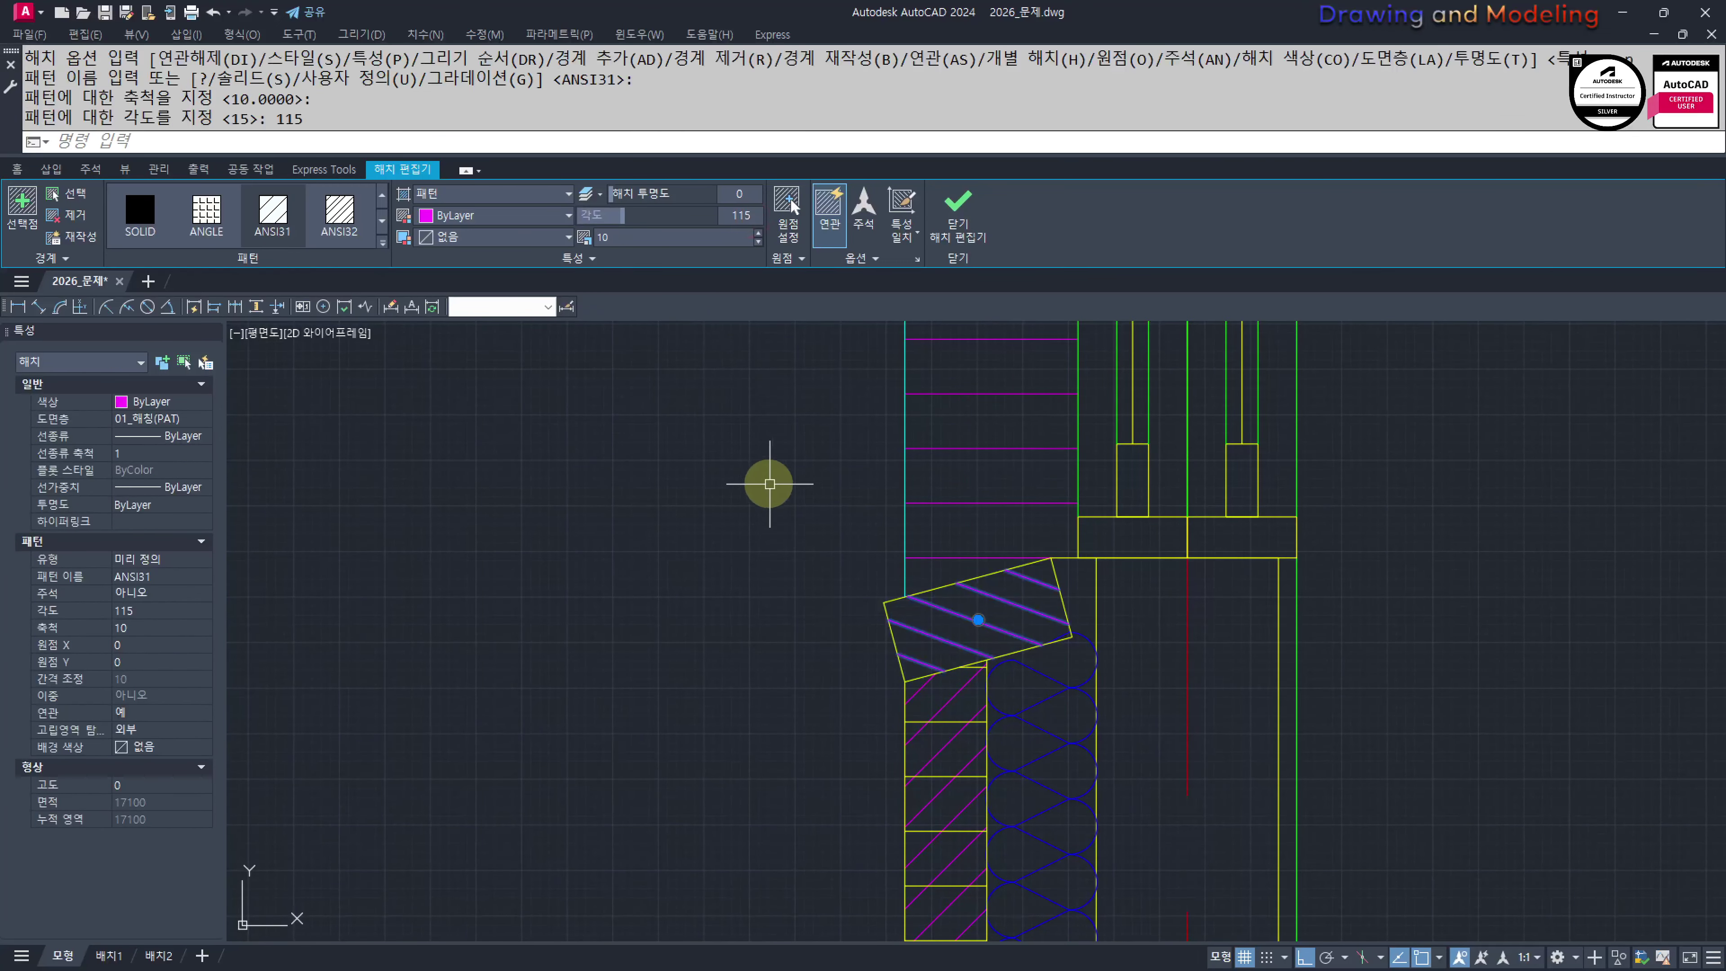
key(Escape)
key(Escape)
Turn off the insulation layer 01_단열재(BAT) by picking the insulation in the wall
scroll(746, 567, down, 2)
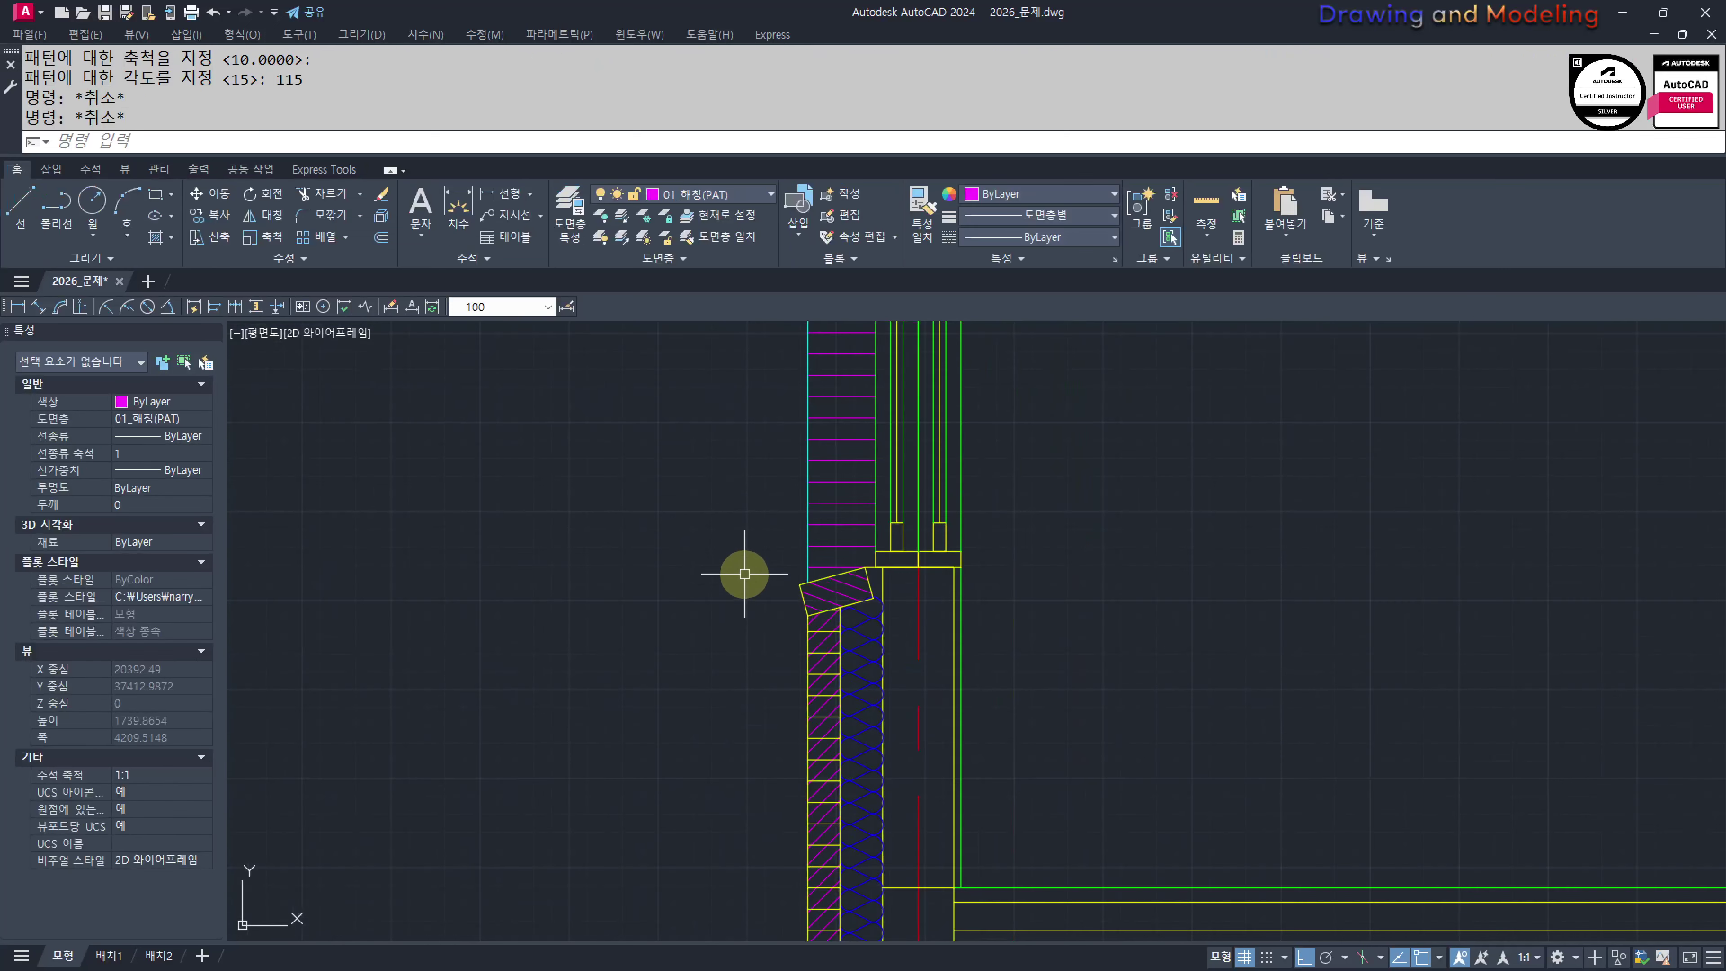
scroll(678, 678, down, 1)
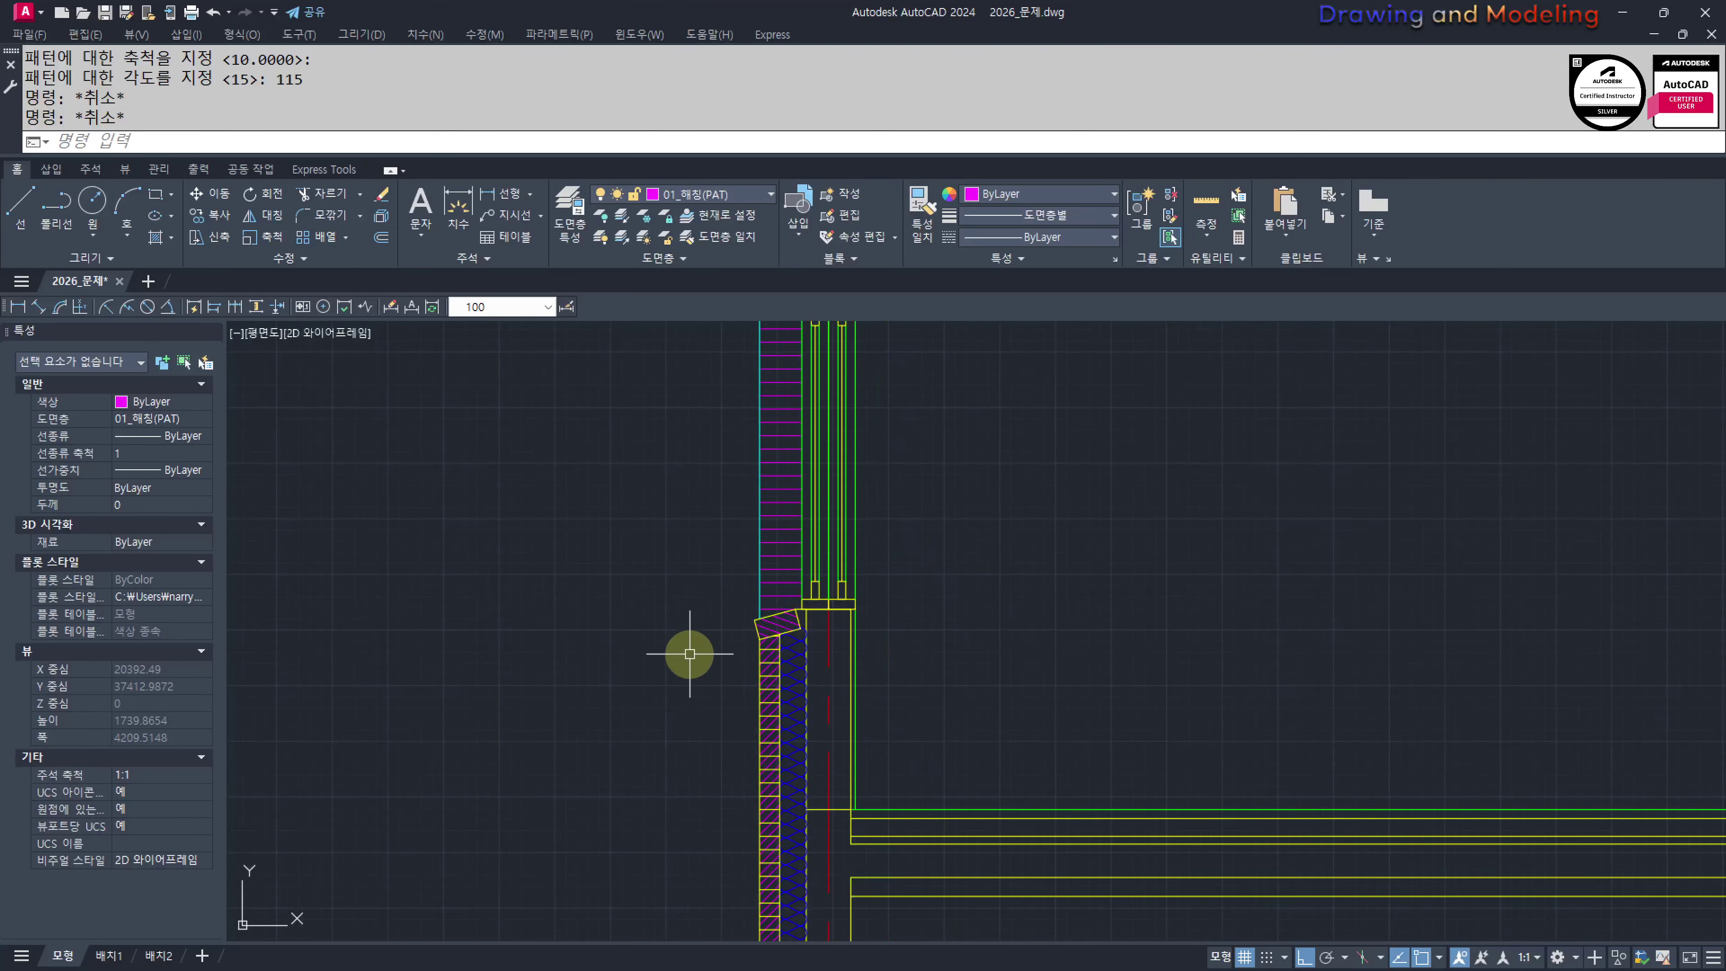
key(Escape)
key(Escape)
middle_drag(695, 657, 849, 584)
text(ff)
key(space)
click(955, 580)
key(Escape)
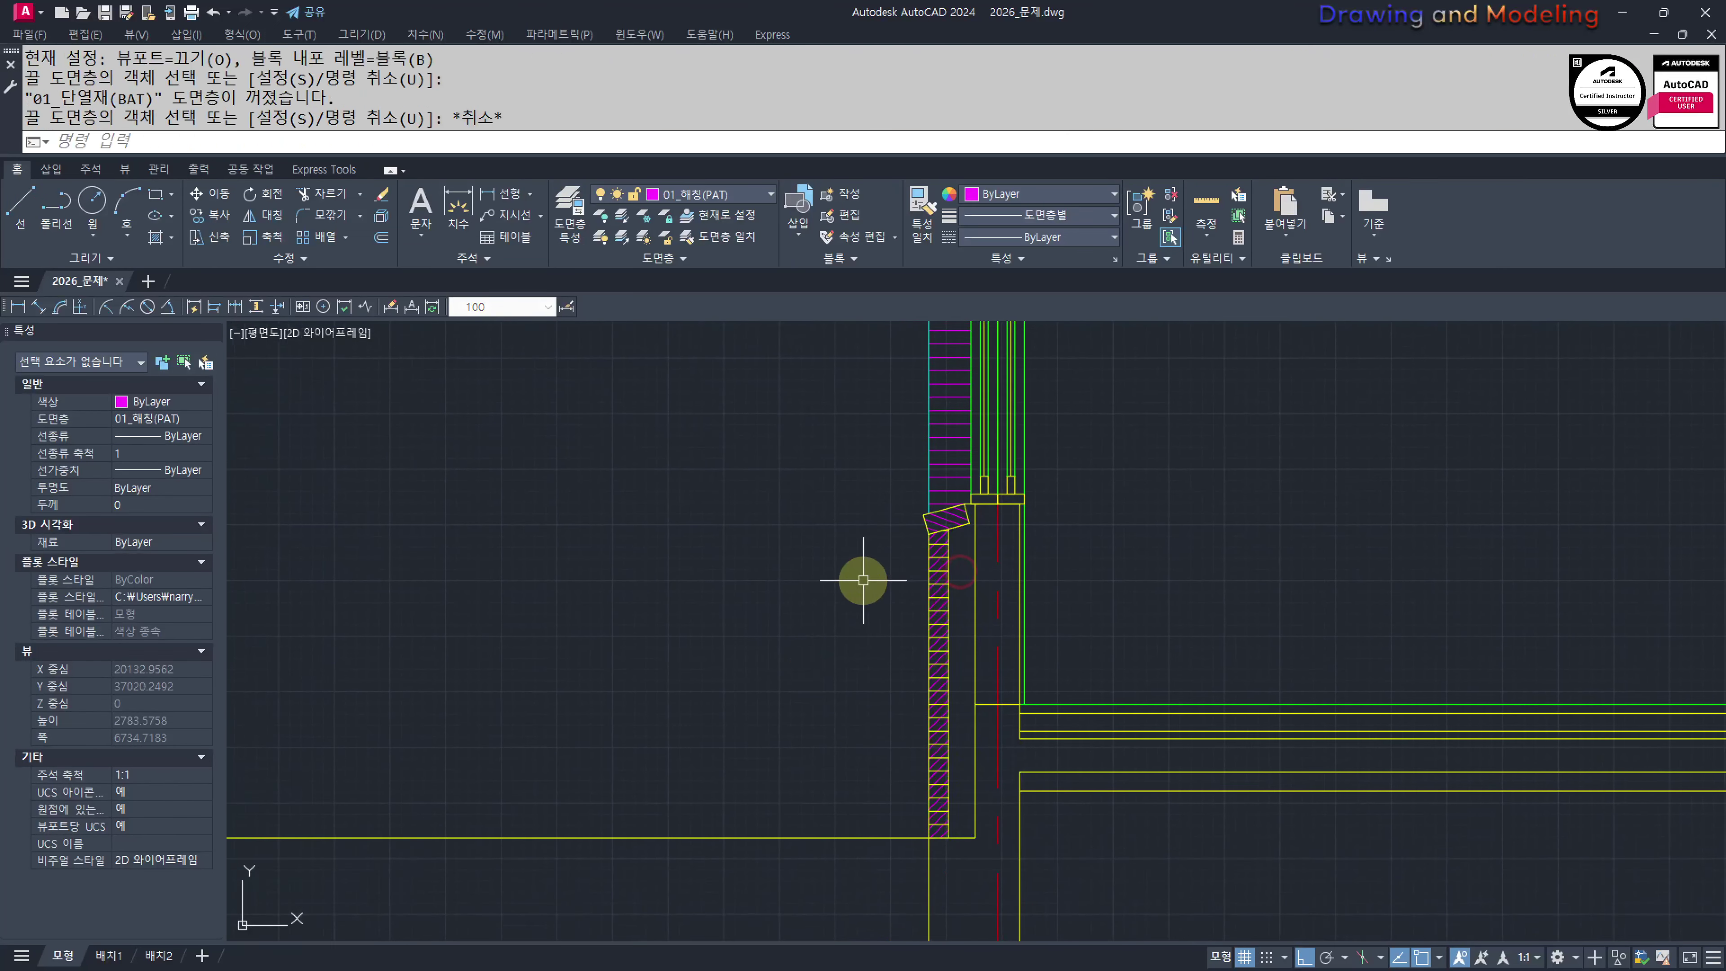
key(Escape)
Hatch the insulation cavity above and below the window with the ANSI31 pattern at scale 10
text(h)
key(Return)
click(958, 561)
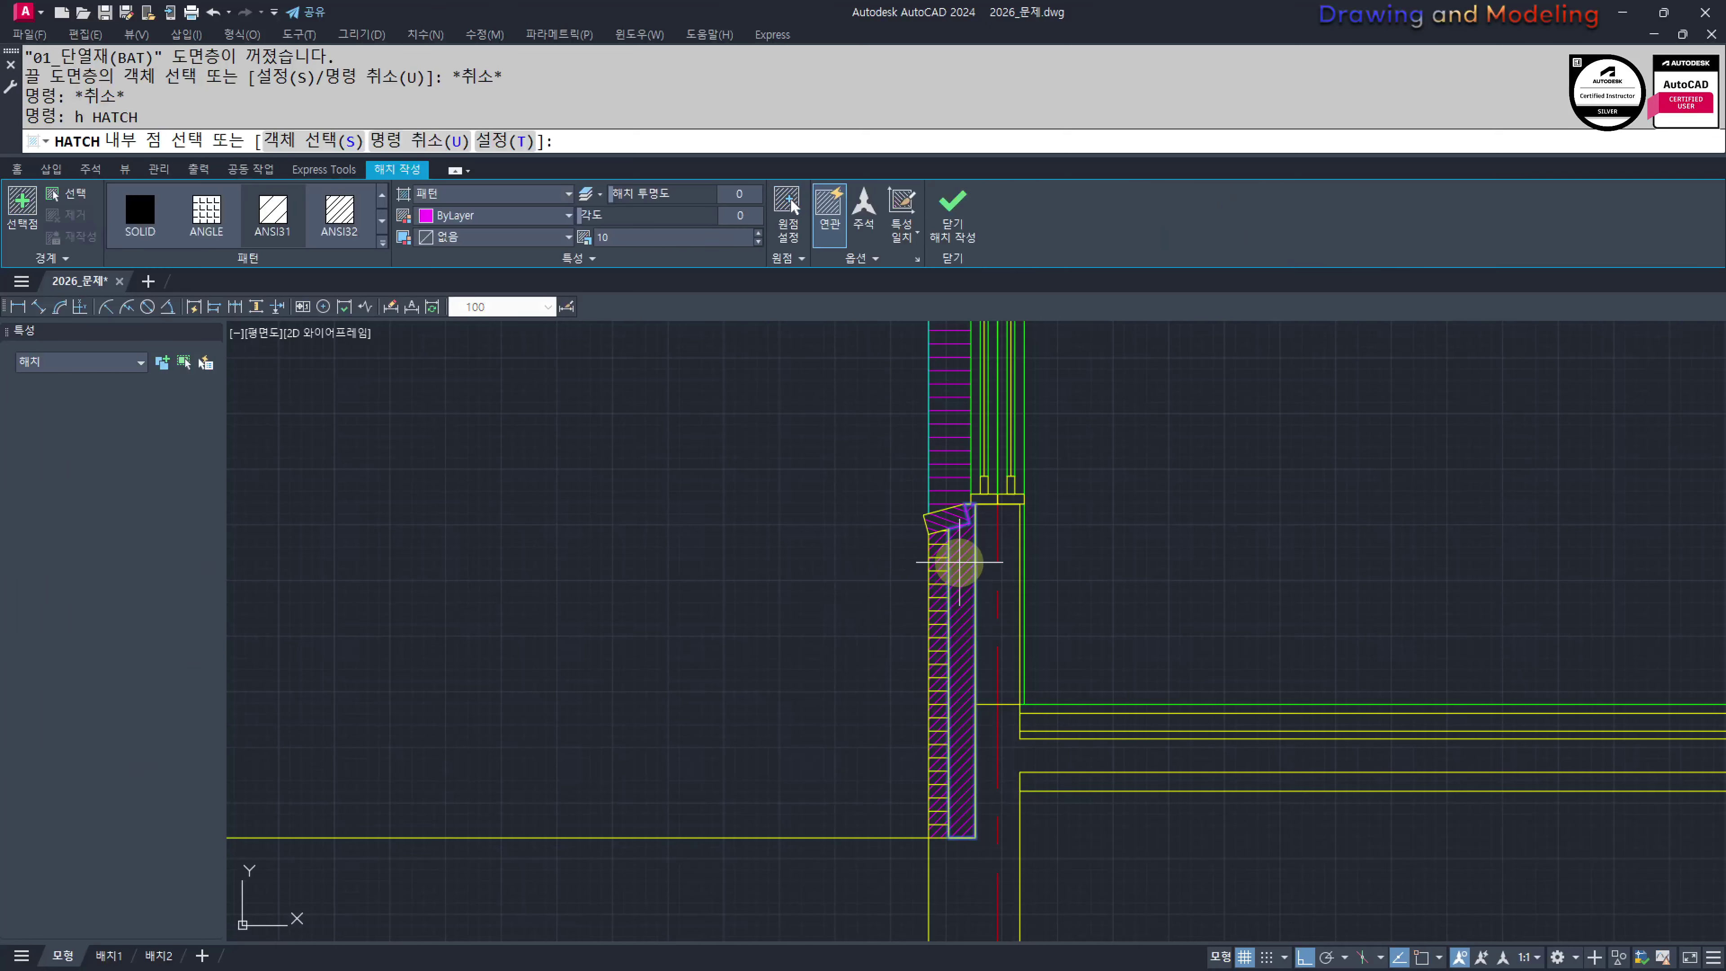
scroll(909, 686, down, 2)
middle_drag(823, 709, 867, 596)
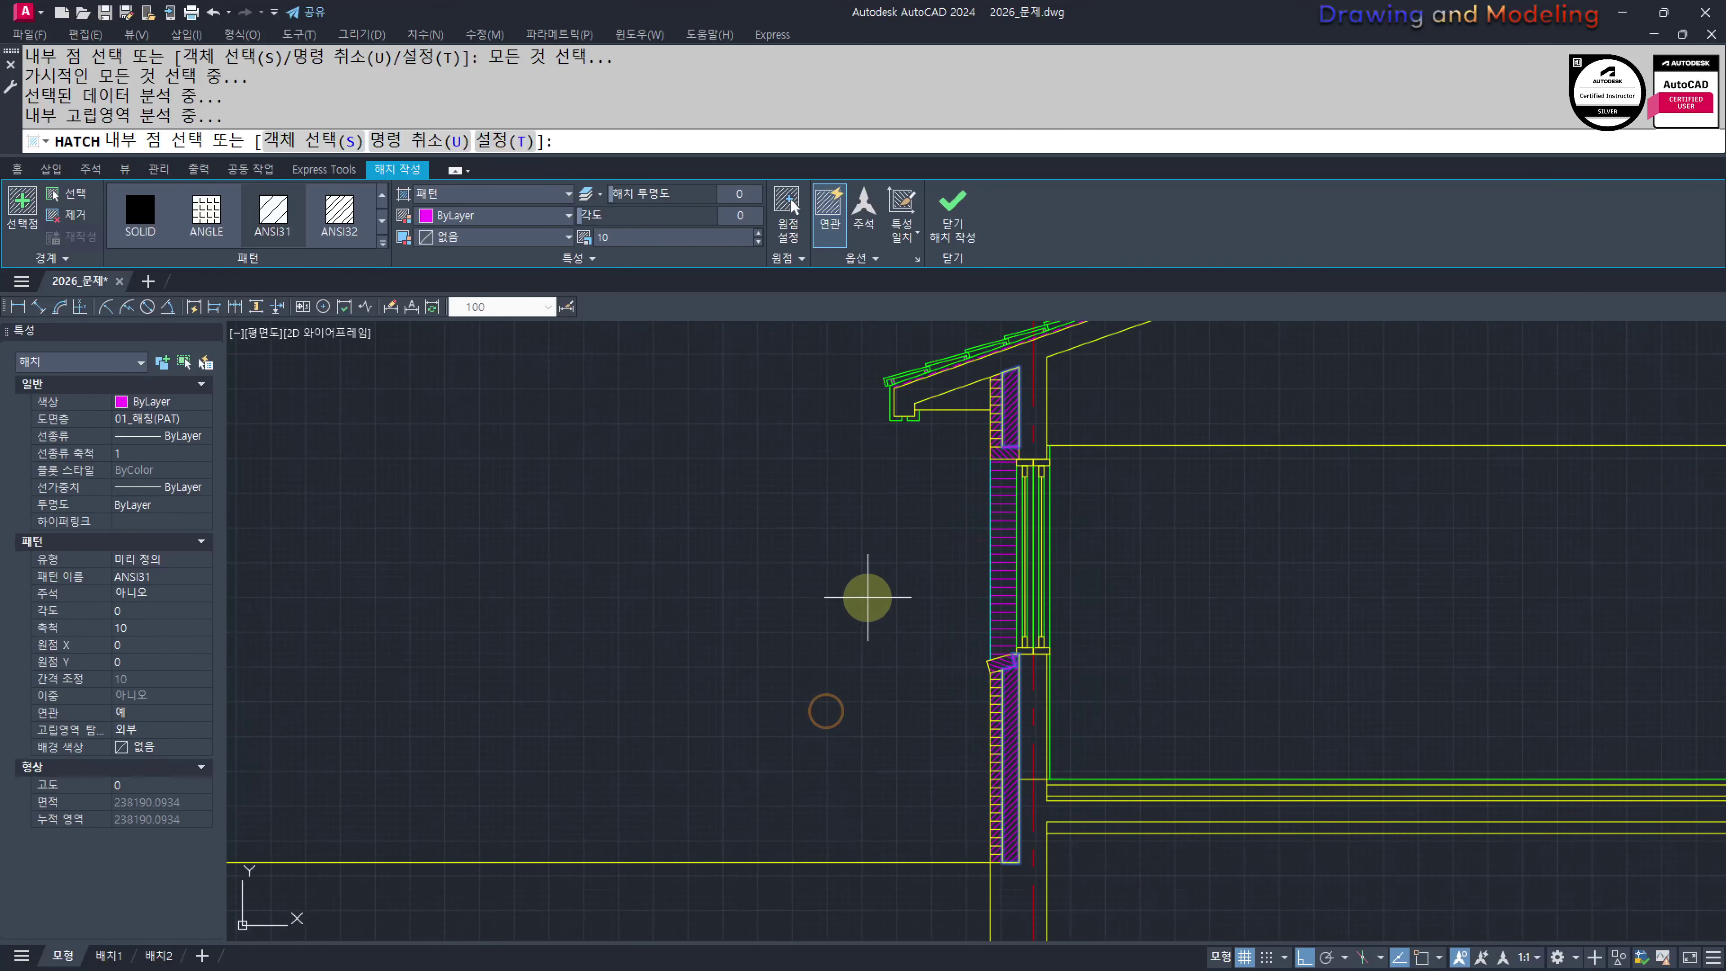
key(Escape)
Change the cavity hatch to a user-defined pattern with spacing 360
click(1009, 694)
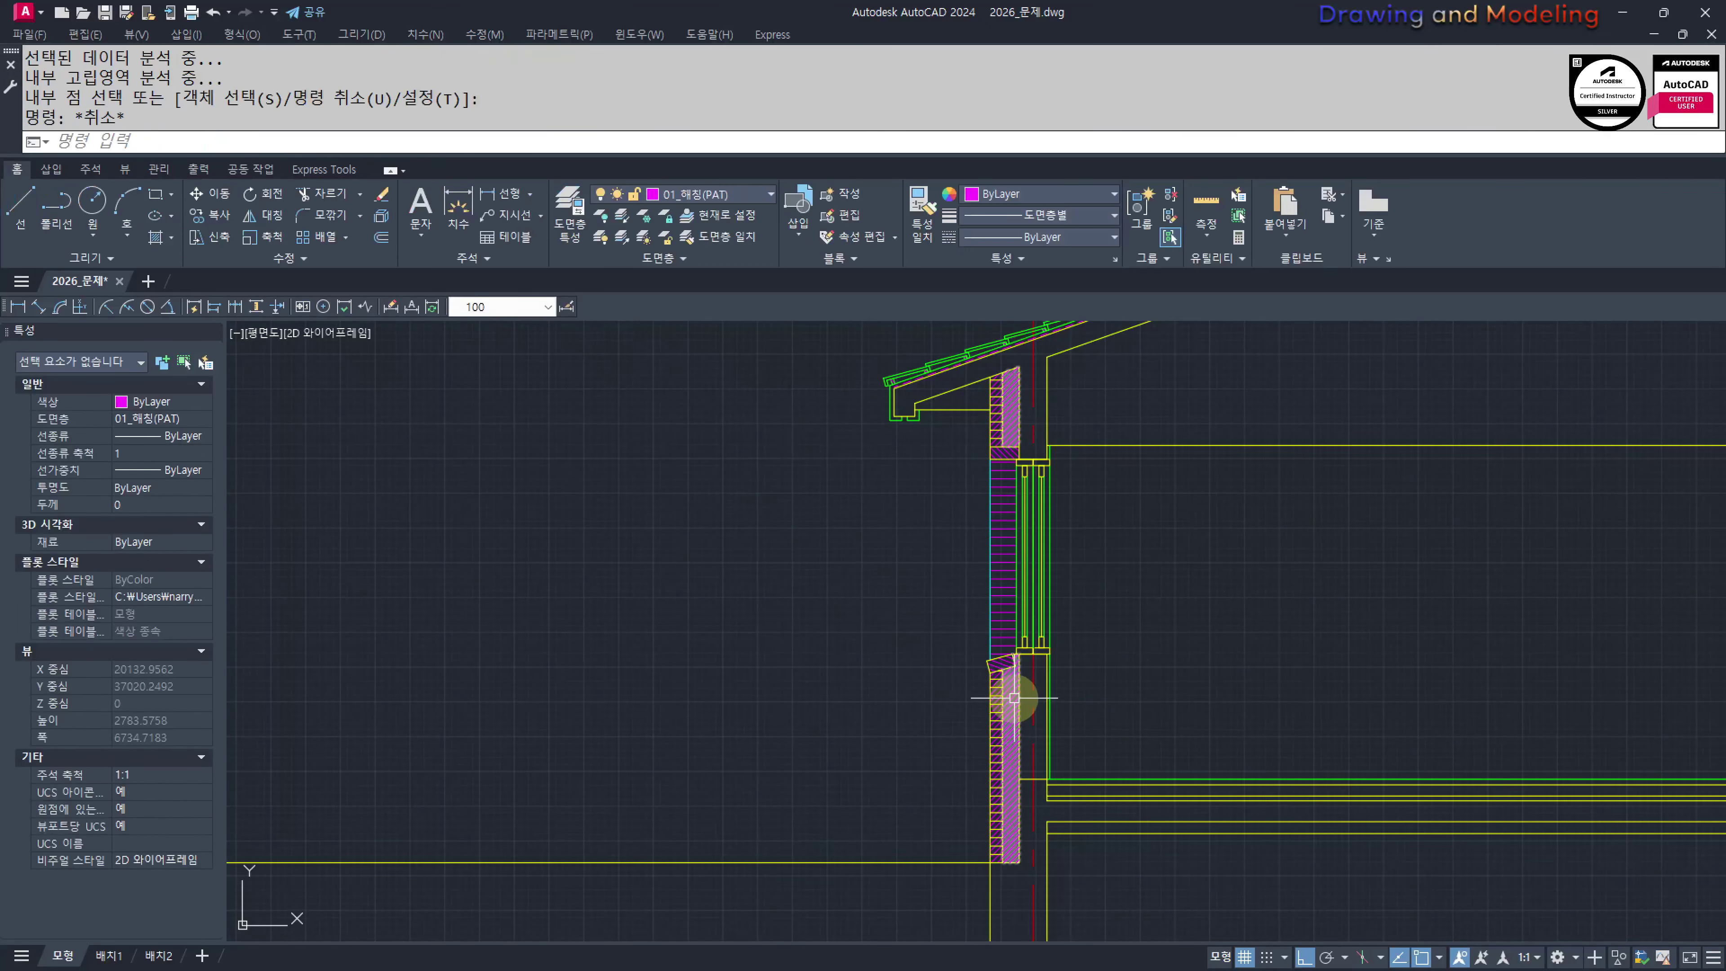
click(480, 195)
click(461, 272)
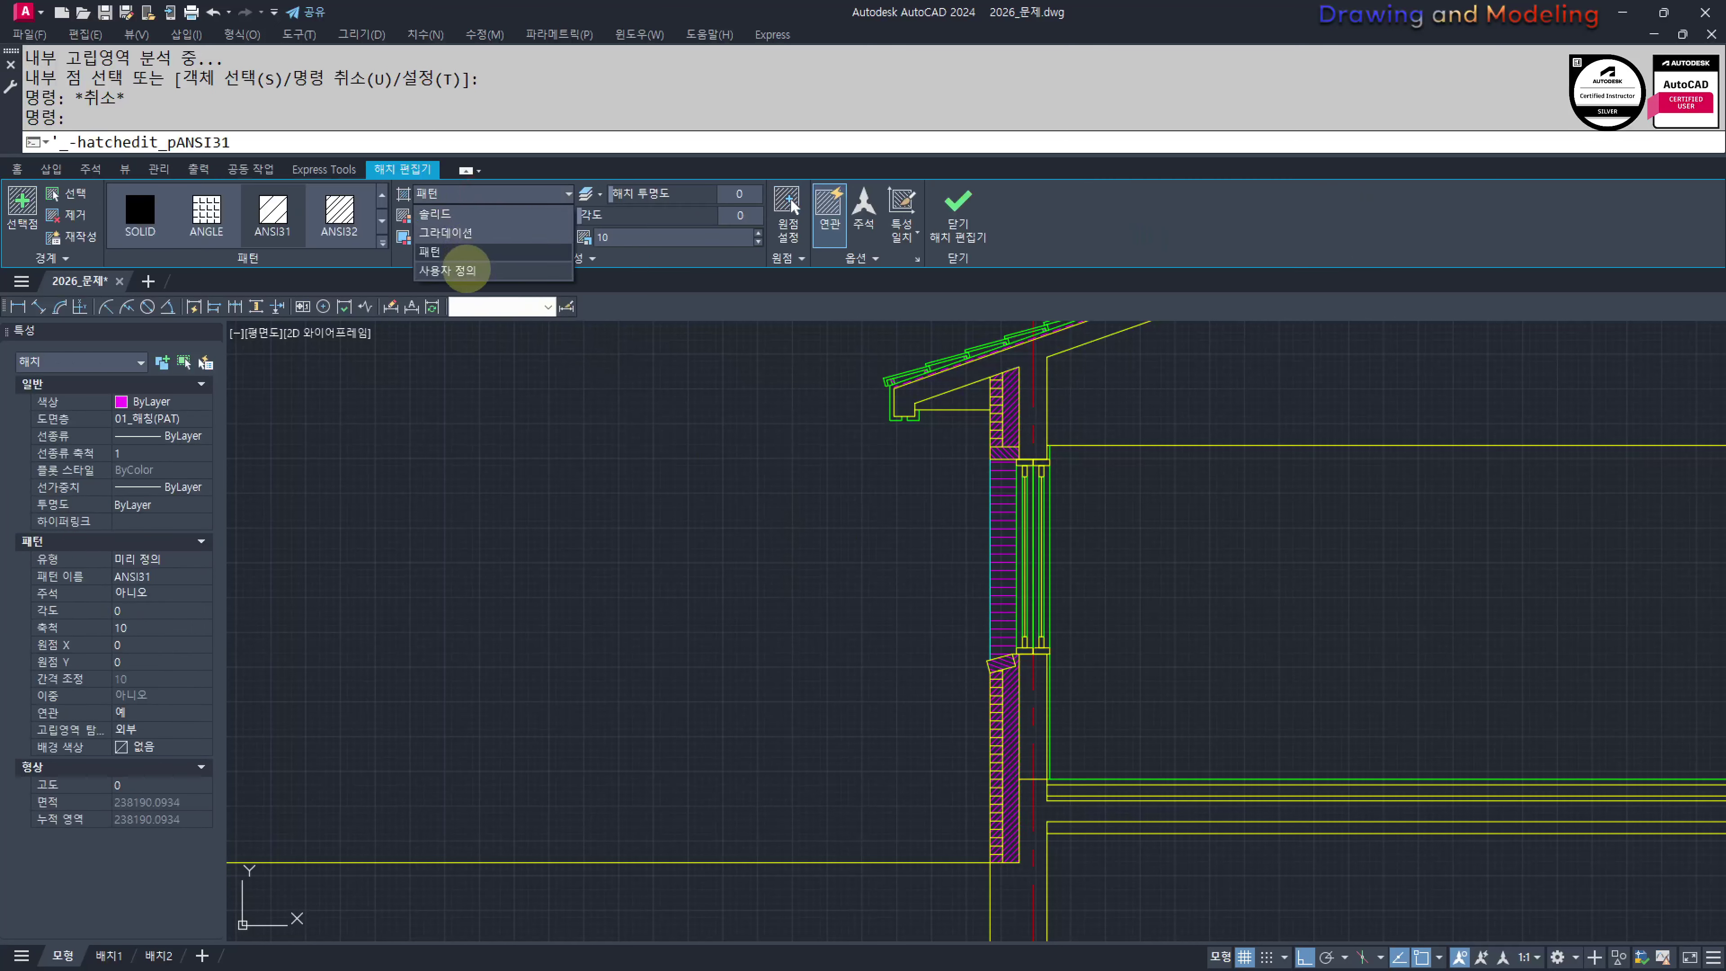
click(635, 236)
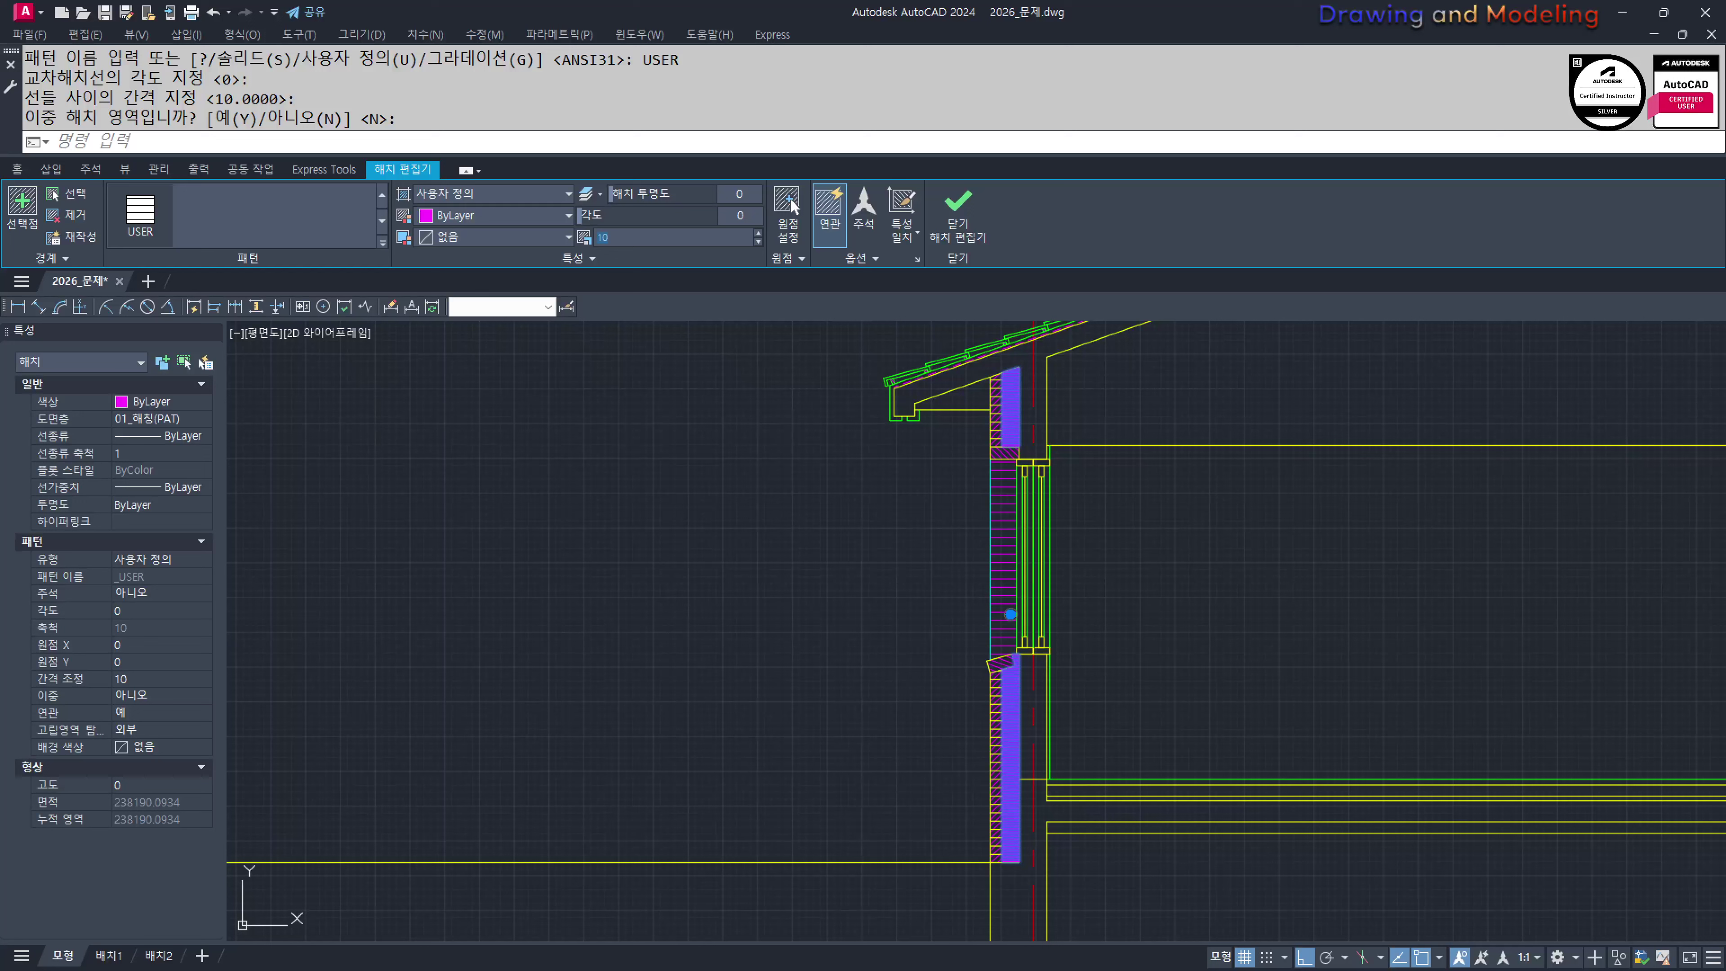
text(6)
key(Return)
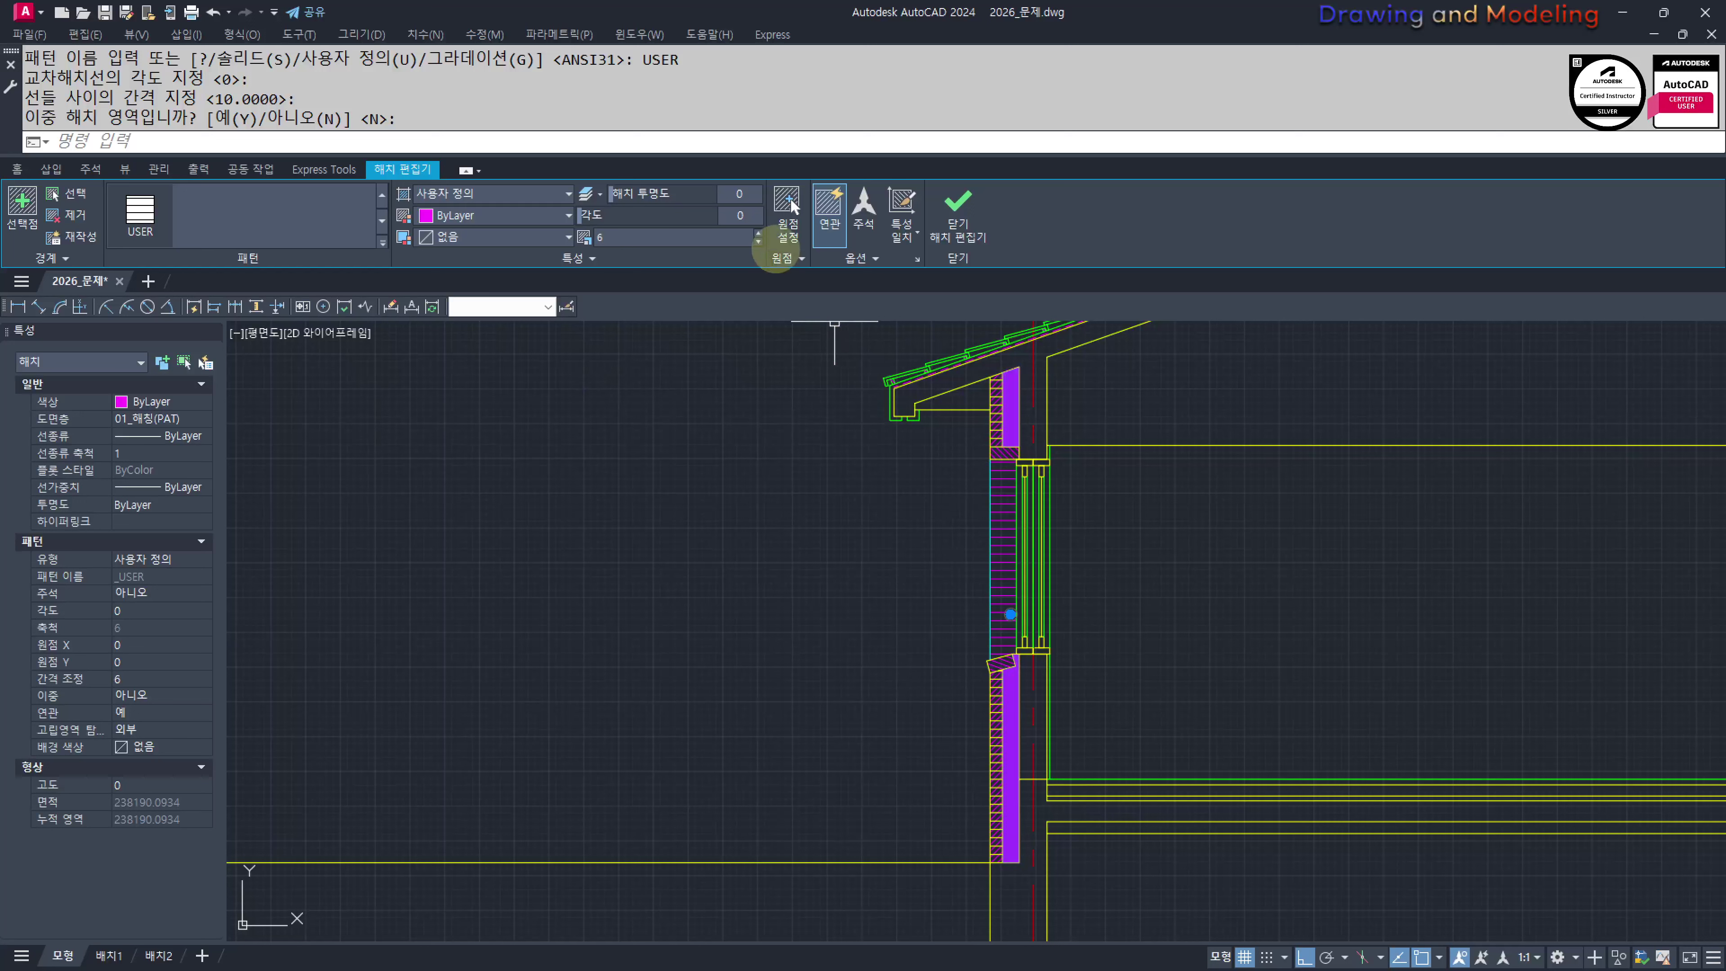
click(603, 238)
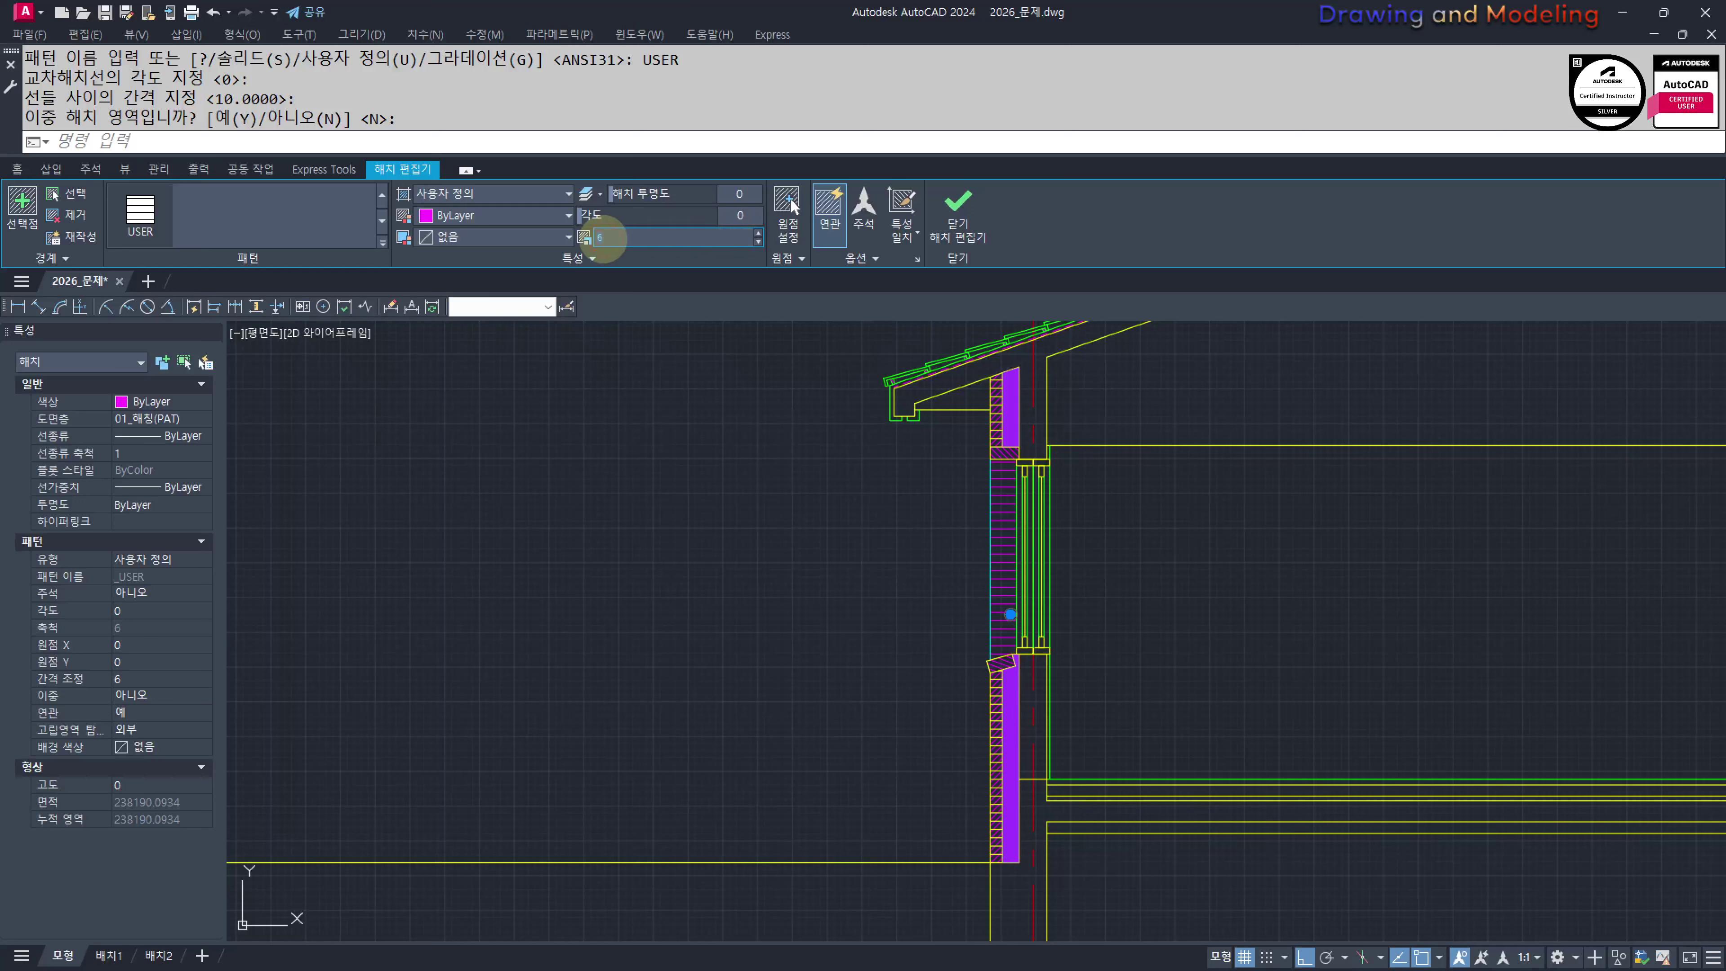
text(360)
key(Return)
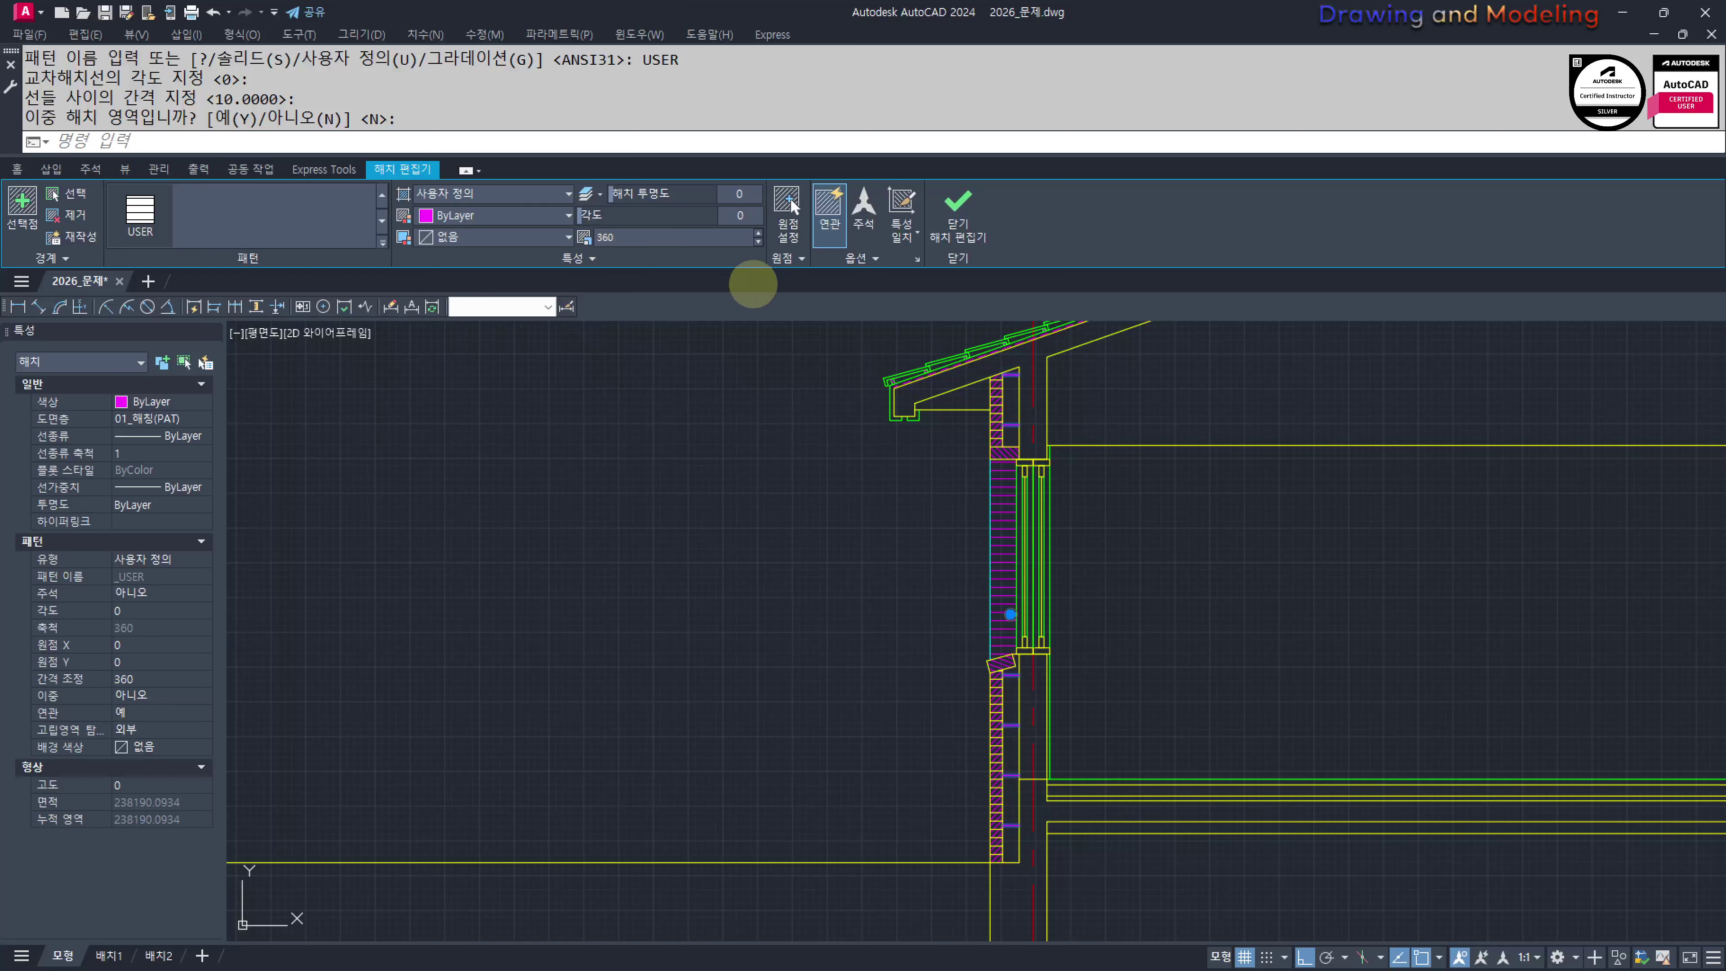
Set the cavity hatch's origin at the base of the insulation cavity
click(788, 200)
scroll(991, 886, up, 5)
click(1038, 826)
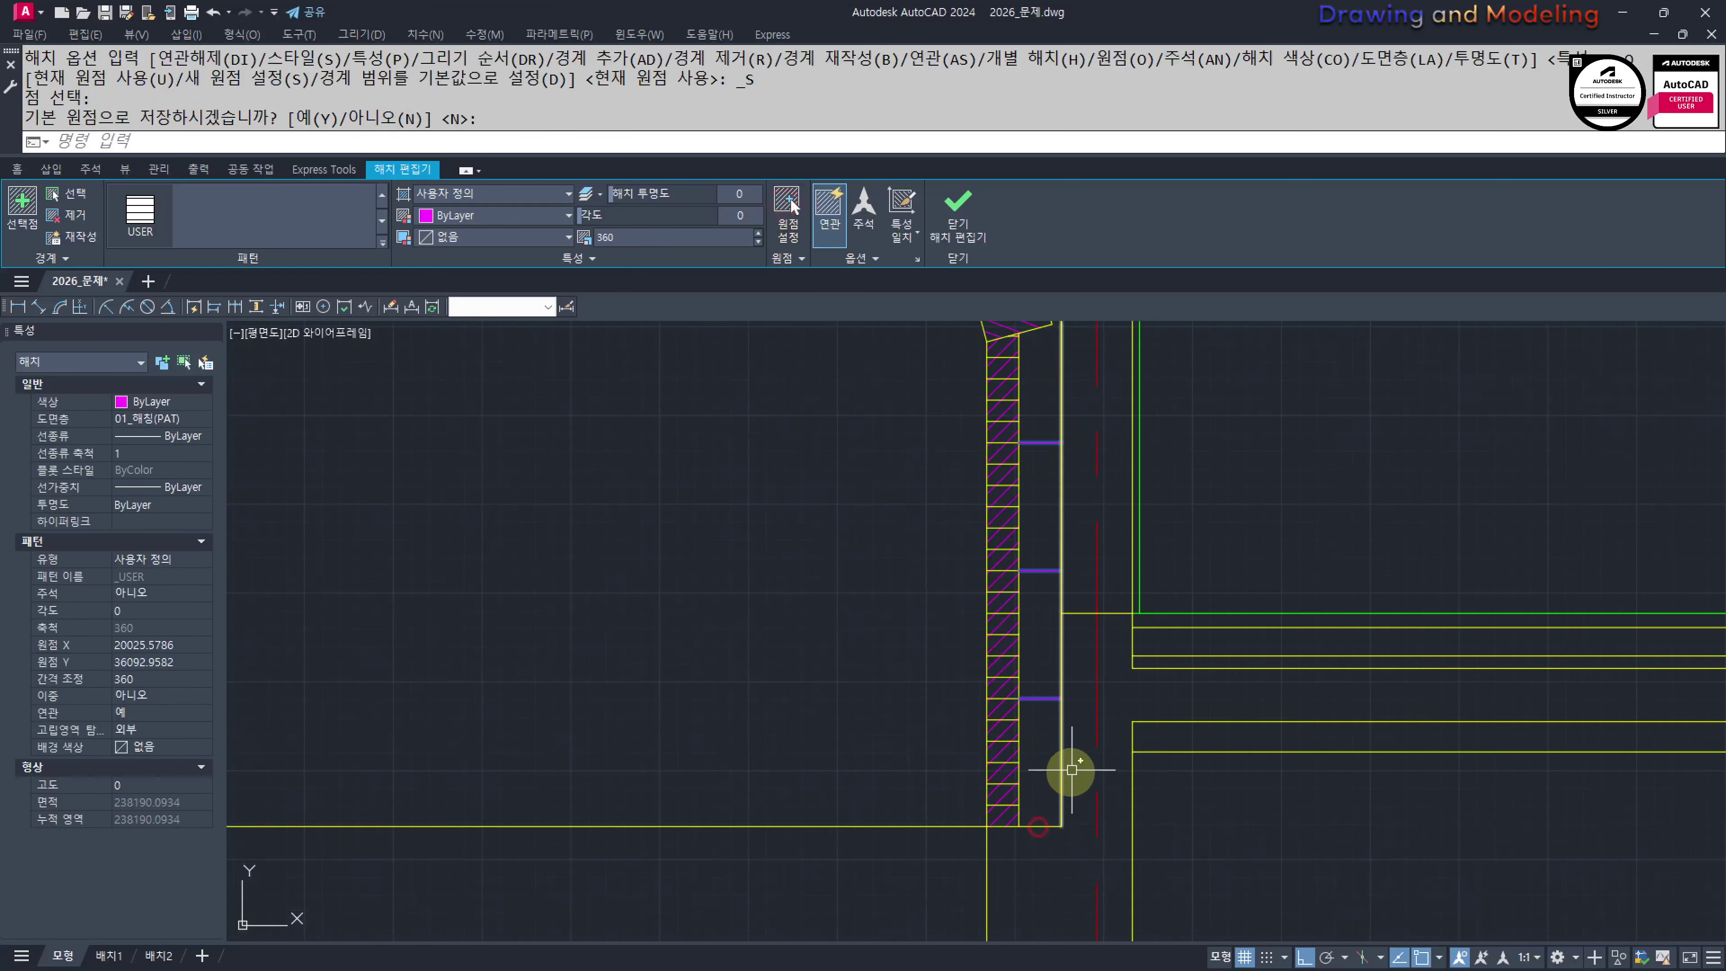
Match the insulation cavity's line hatch to the properties of the yellow wall section line
key(Escape)
key(Escape)
key(Escape)
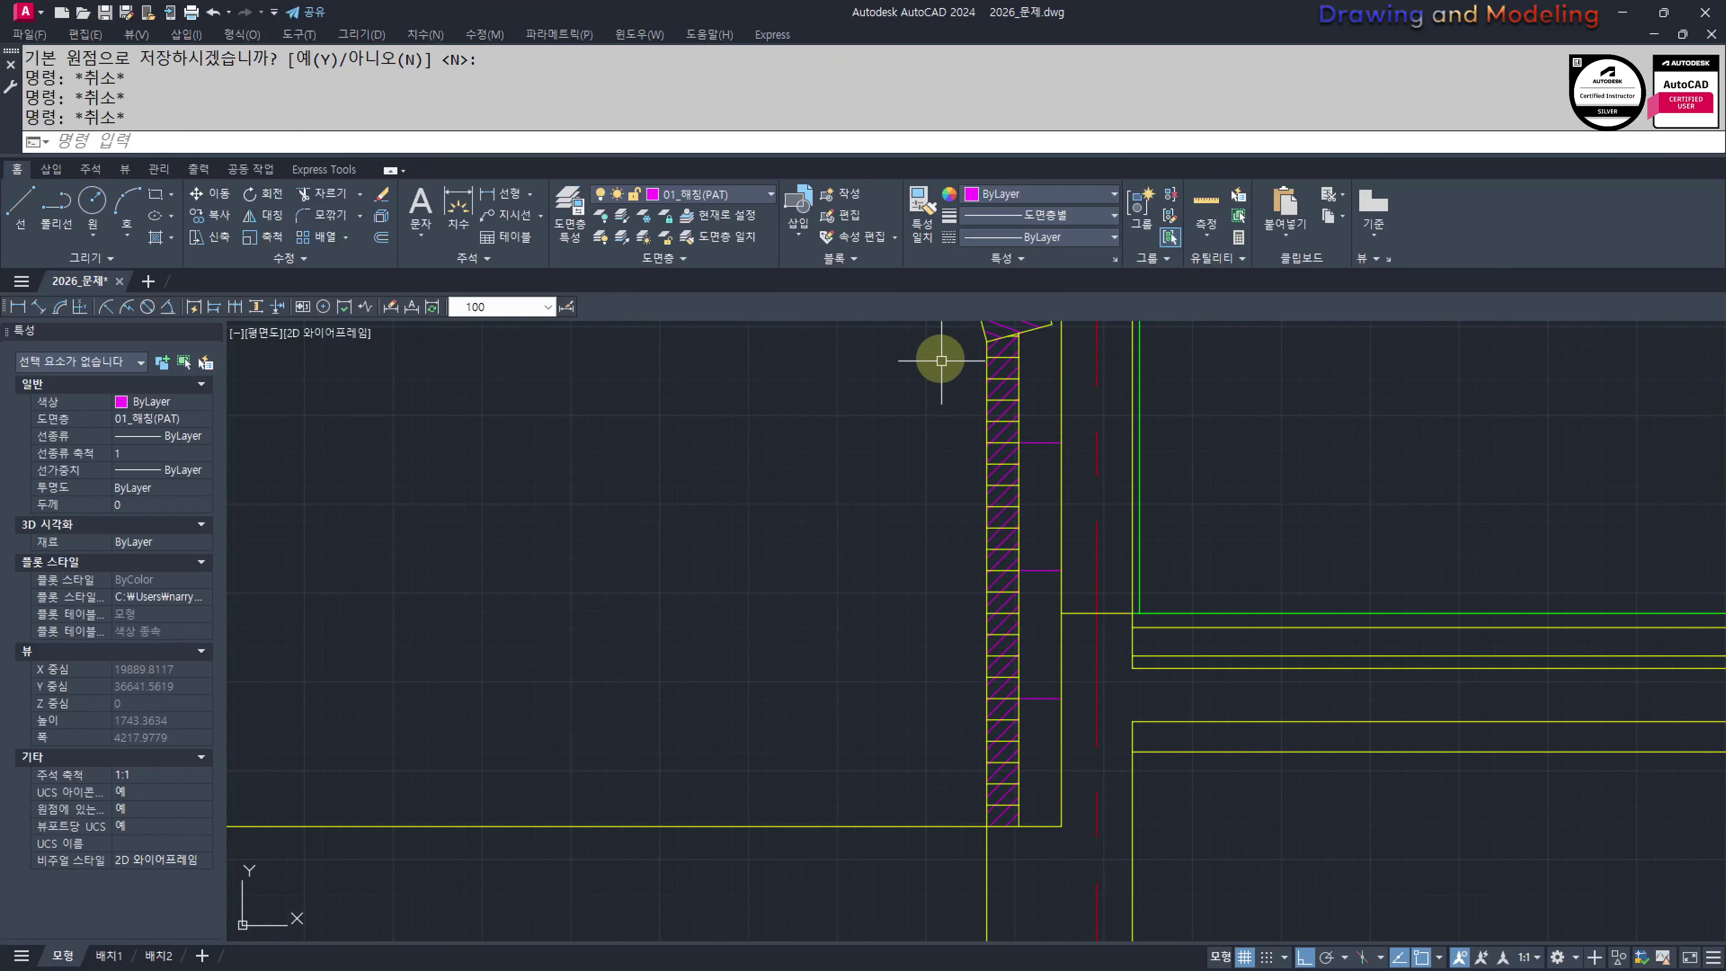
middle_drag(1069, 662, 1101, 616)
text(mm)
key(Return)
click(1089, 646)
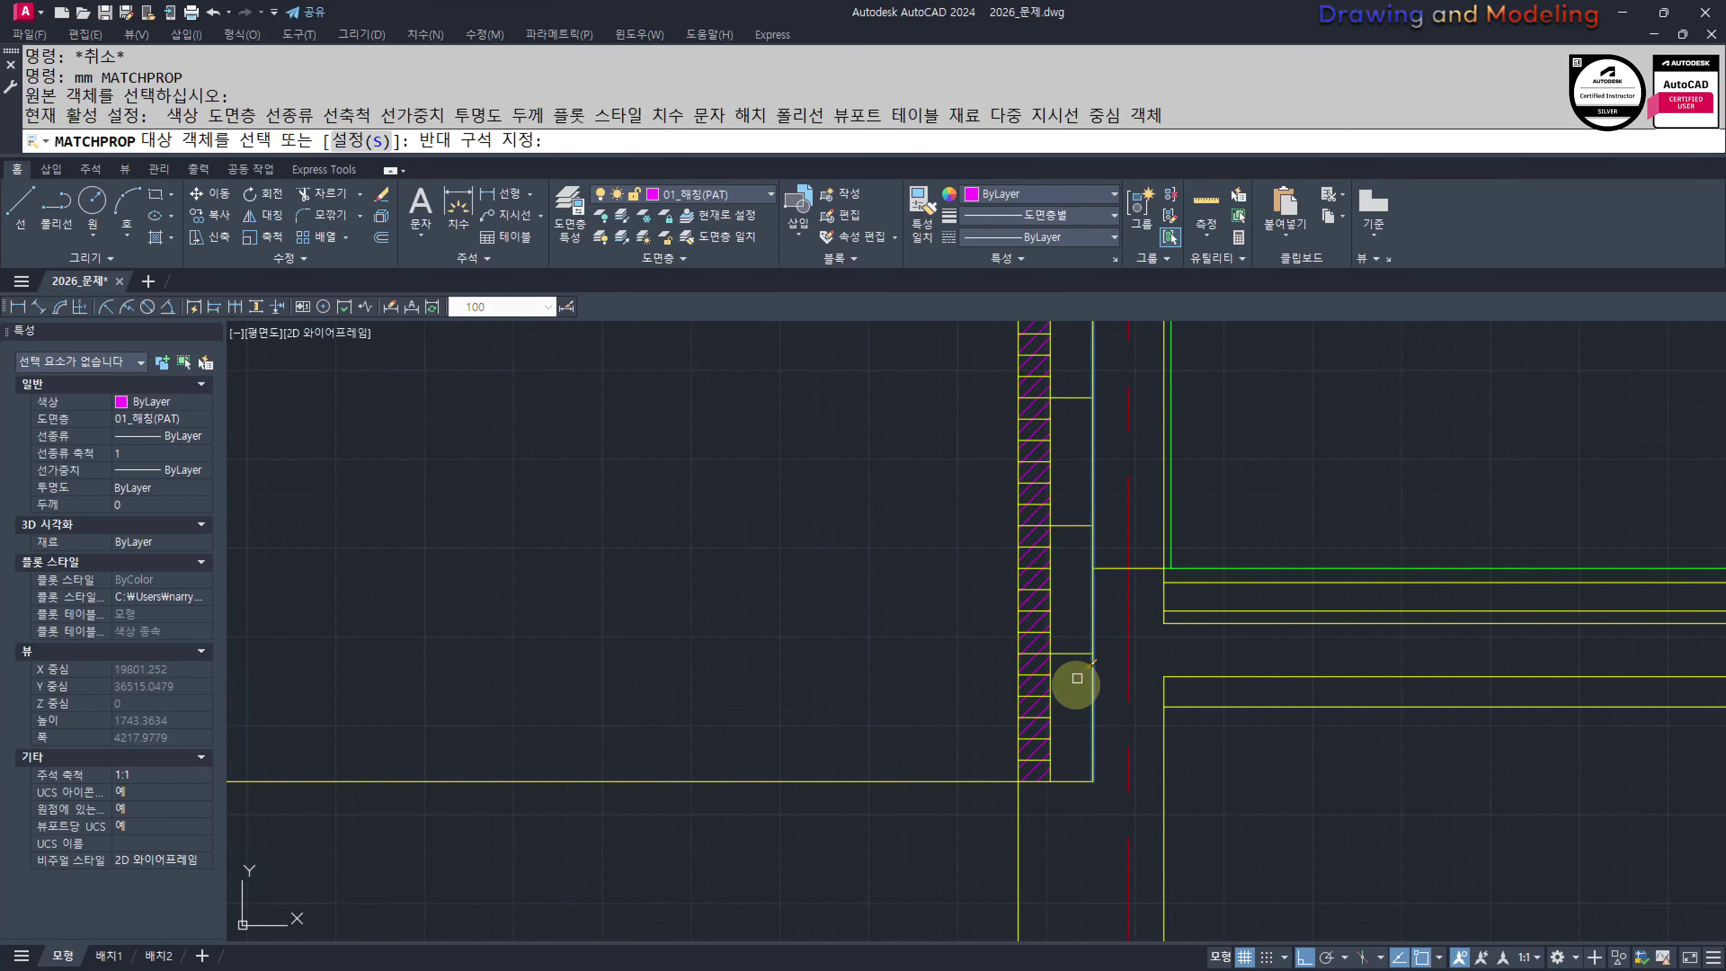
key(Escape)
key(Escape)
key(Escape)
key(Escape)
Turn all layers back on with LAYON
scroll(1077, 678, down, 4)
scroll(994, 617, up, 4)
mouse_move(1029, 551)
middle_down()
mouse_move(844, 623)
mouse_move(915, 573)
middle_up()
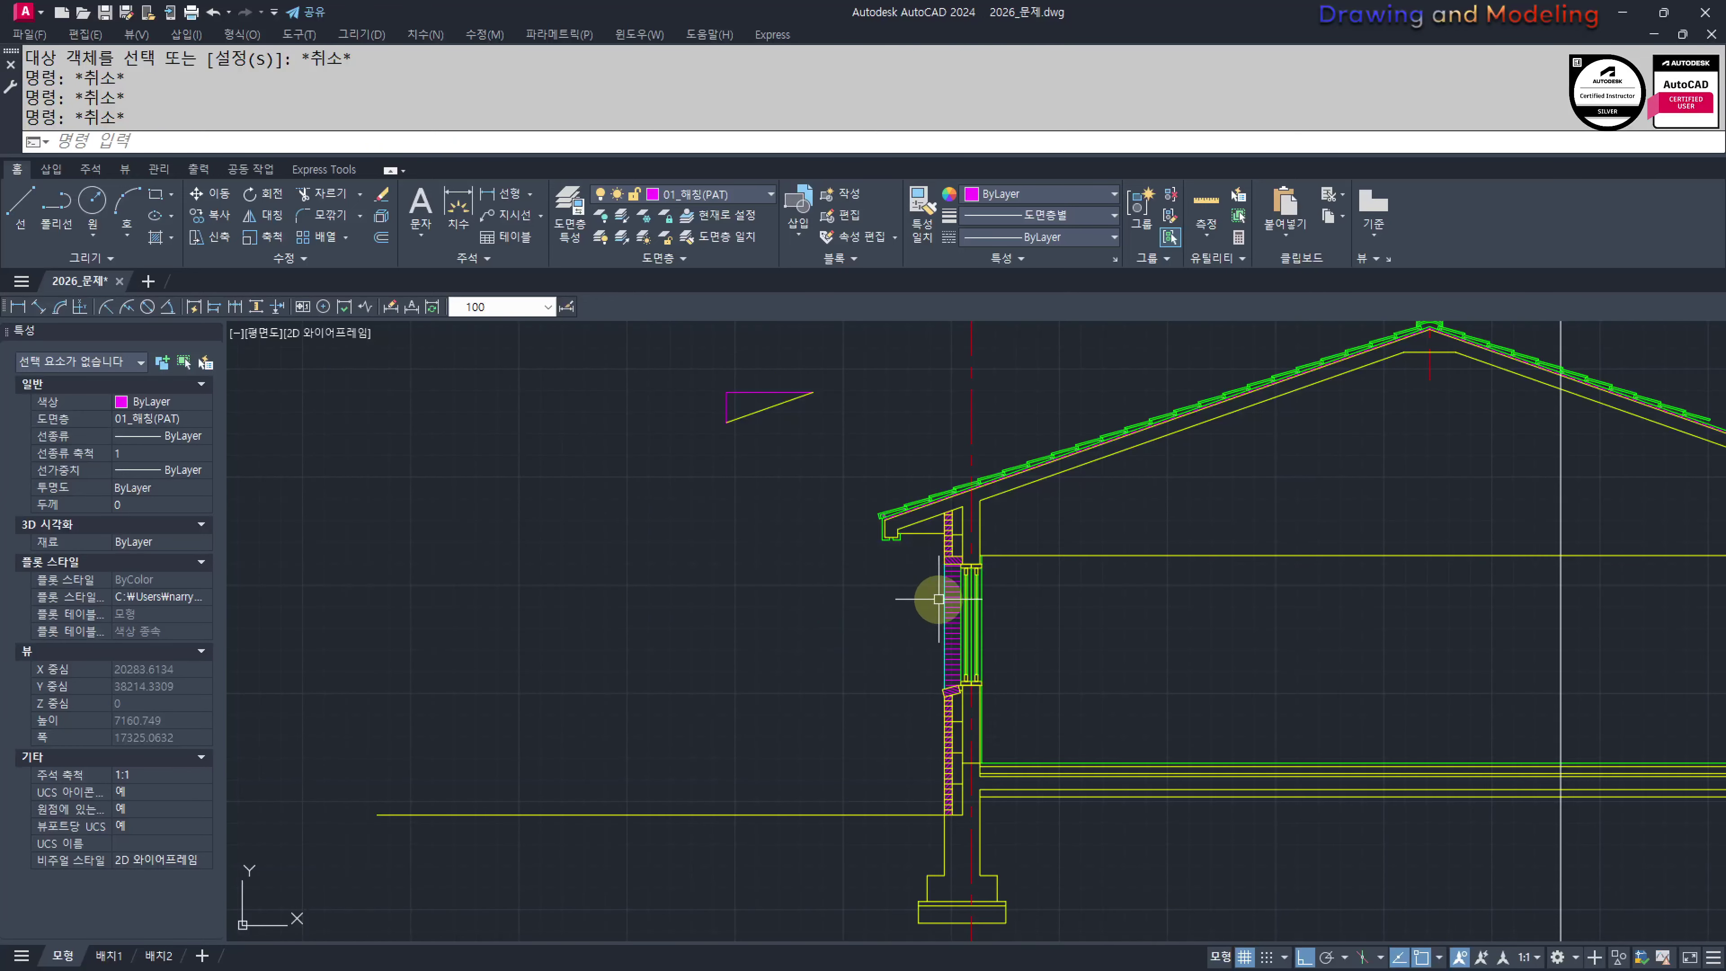
text(oo)
key(Return)
key(Escape)
Examine the exterior wall section from eave to base, and the building elevation beside it
scroll(938, 598, up, 6)
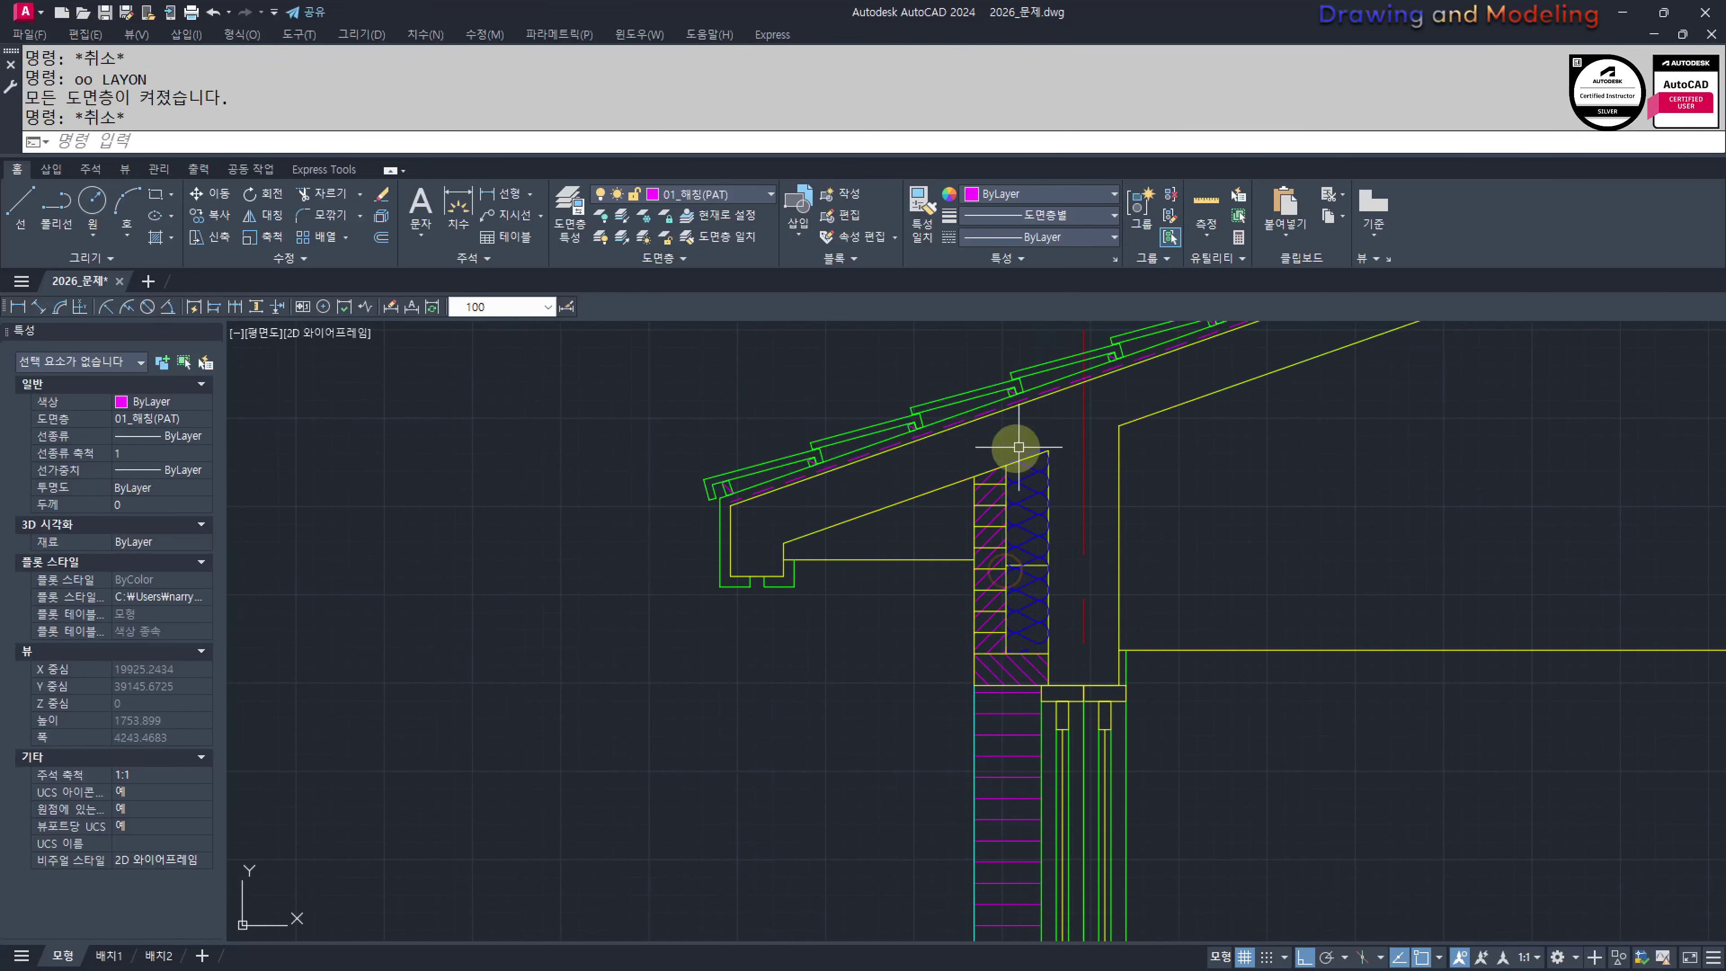
scroll(1018, 447, down, 6)
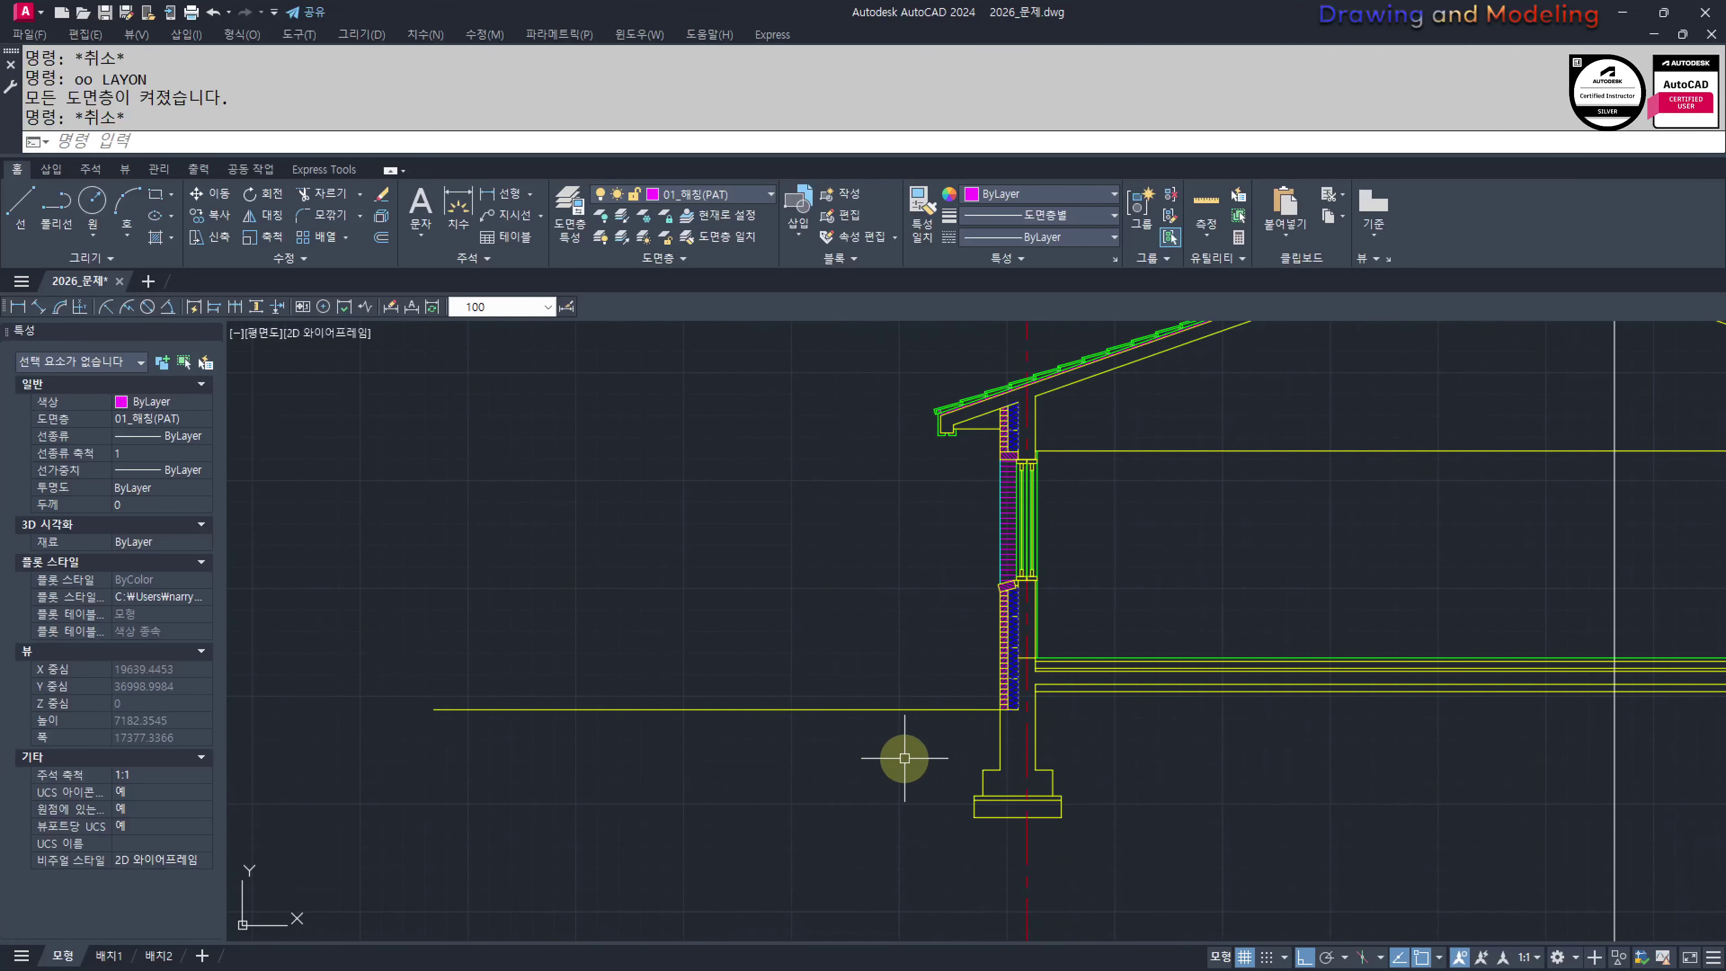
scroll(912, 727, up, 5)
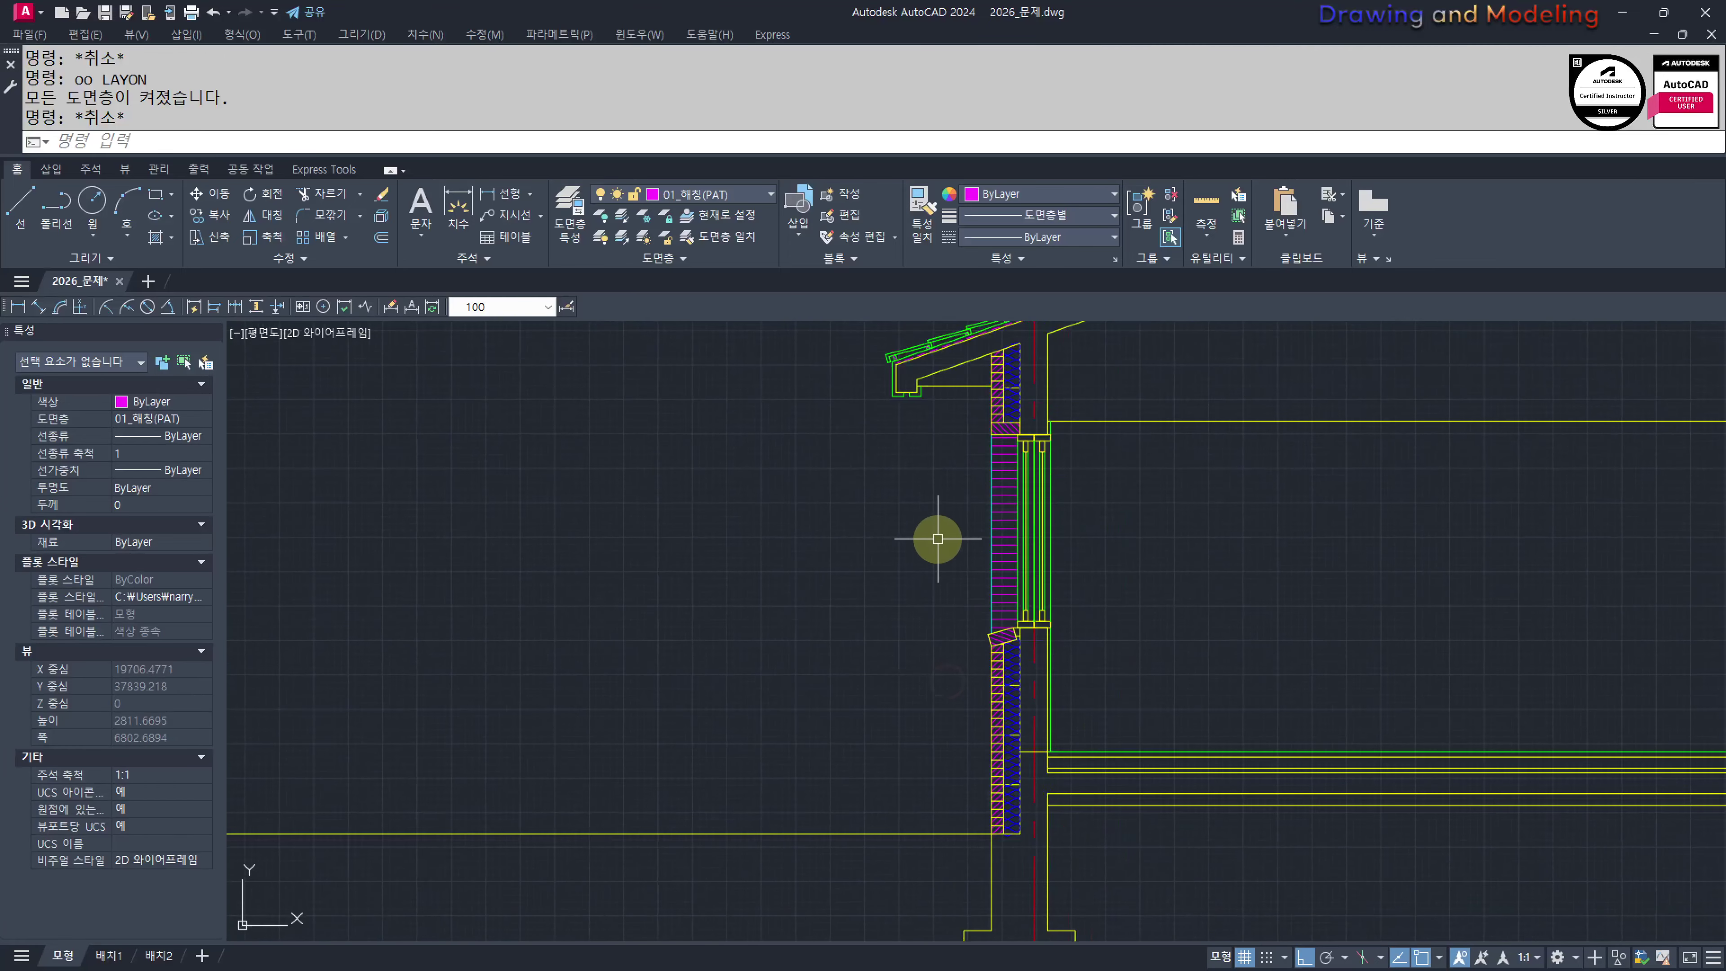
scroll(938, 539, down, 2)
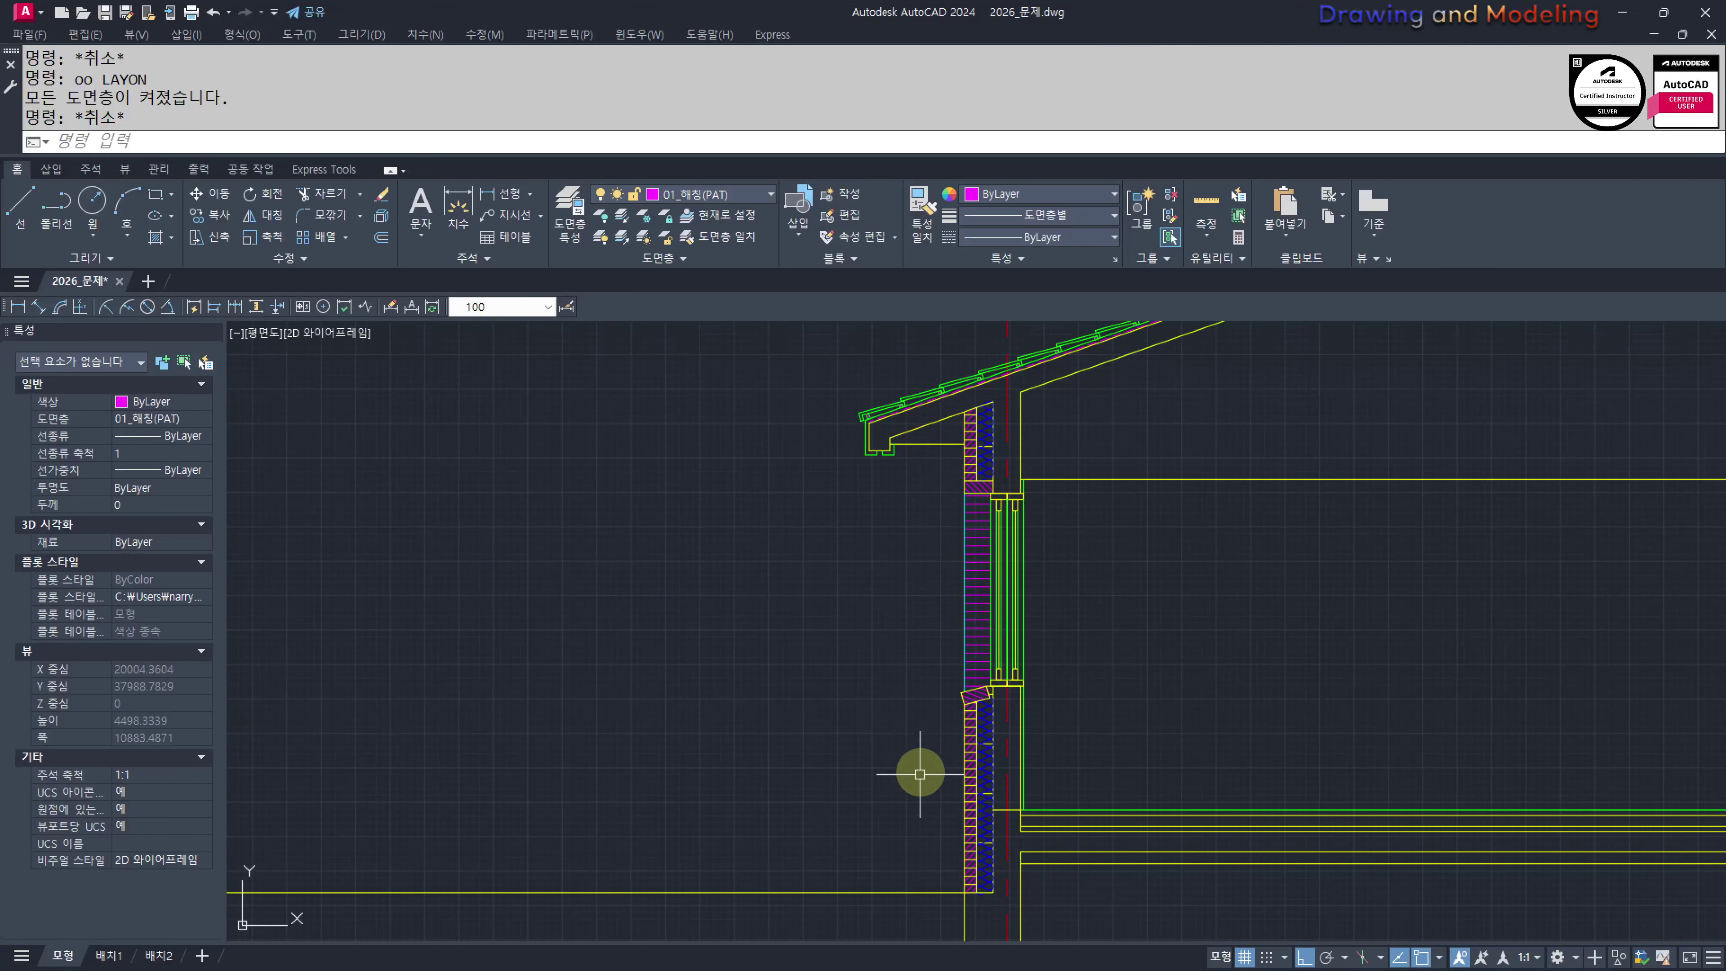
scroll(950, 826, up, 2)
scroll(936, 595, down, 8)
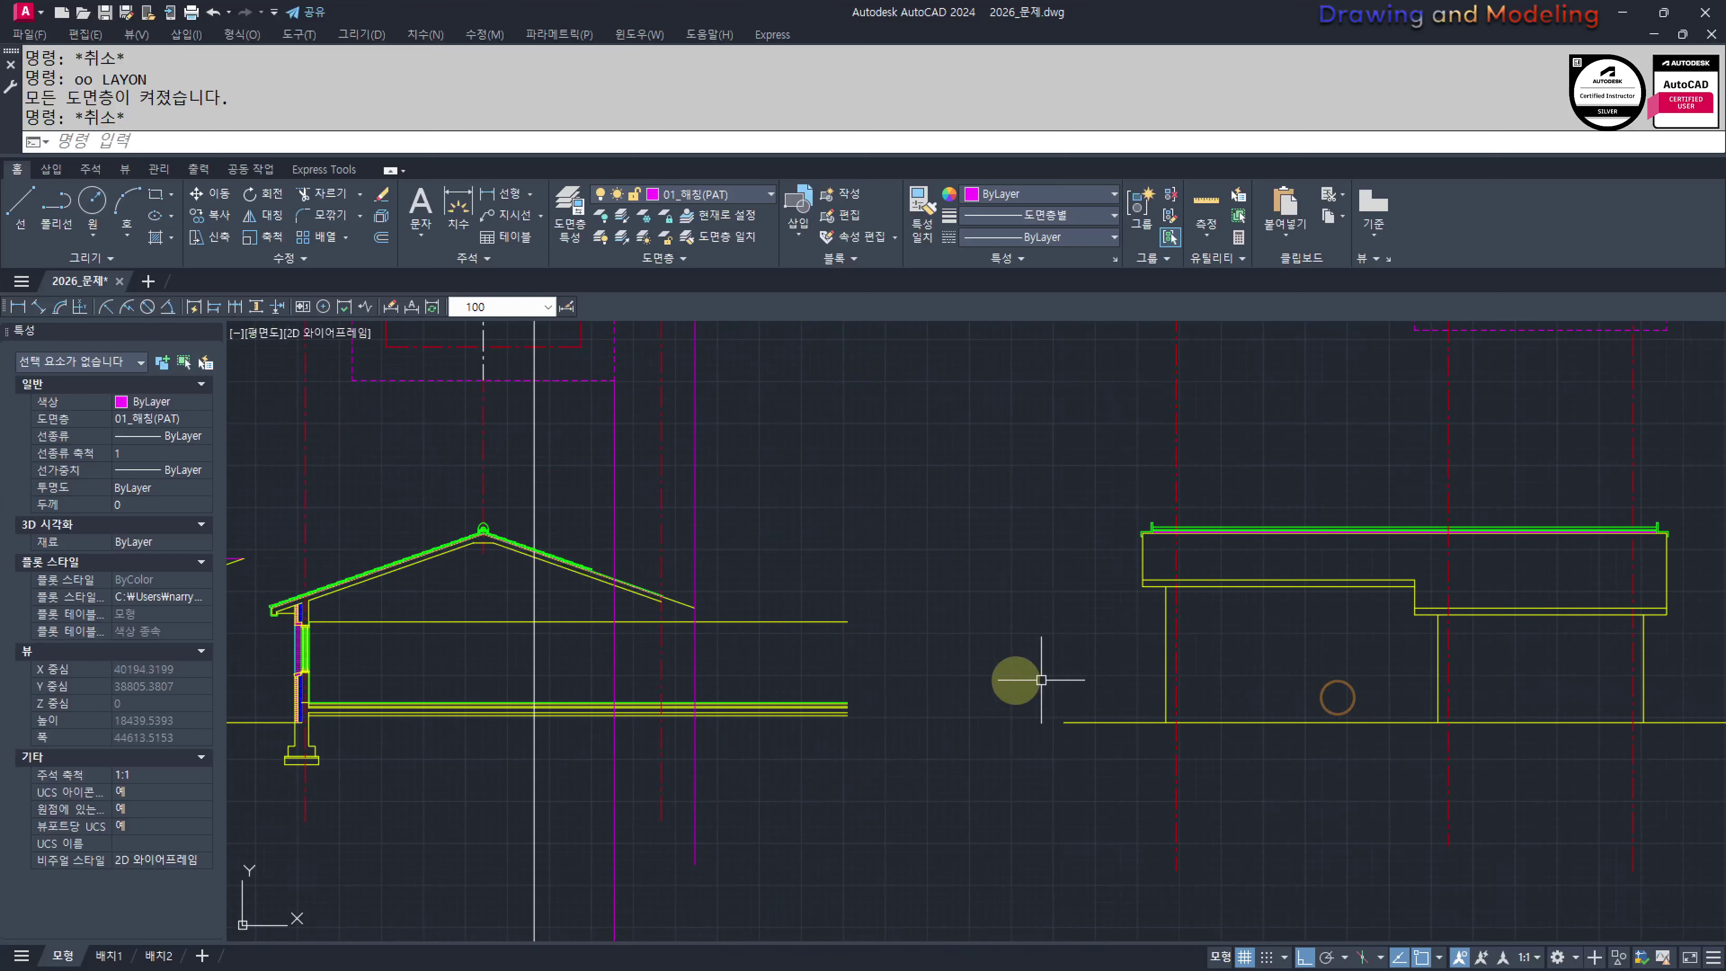
scroll(1283, 683, up, 2)
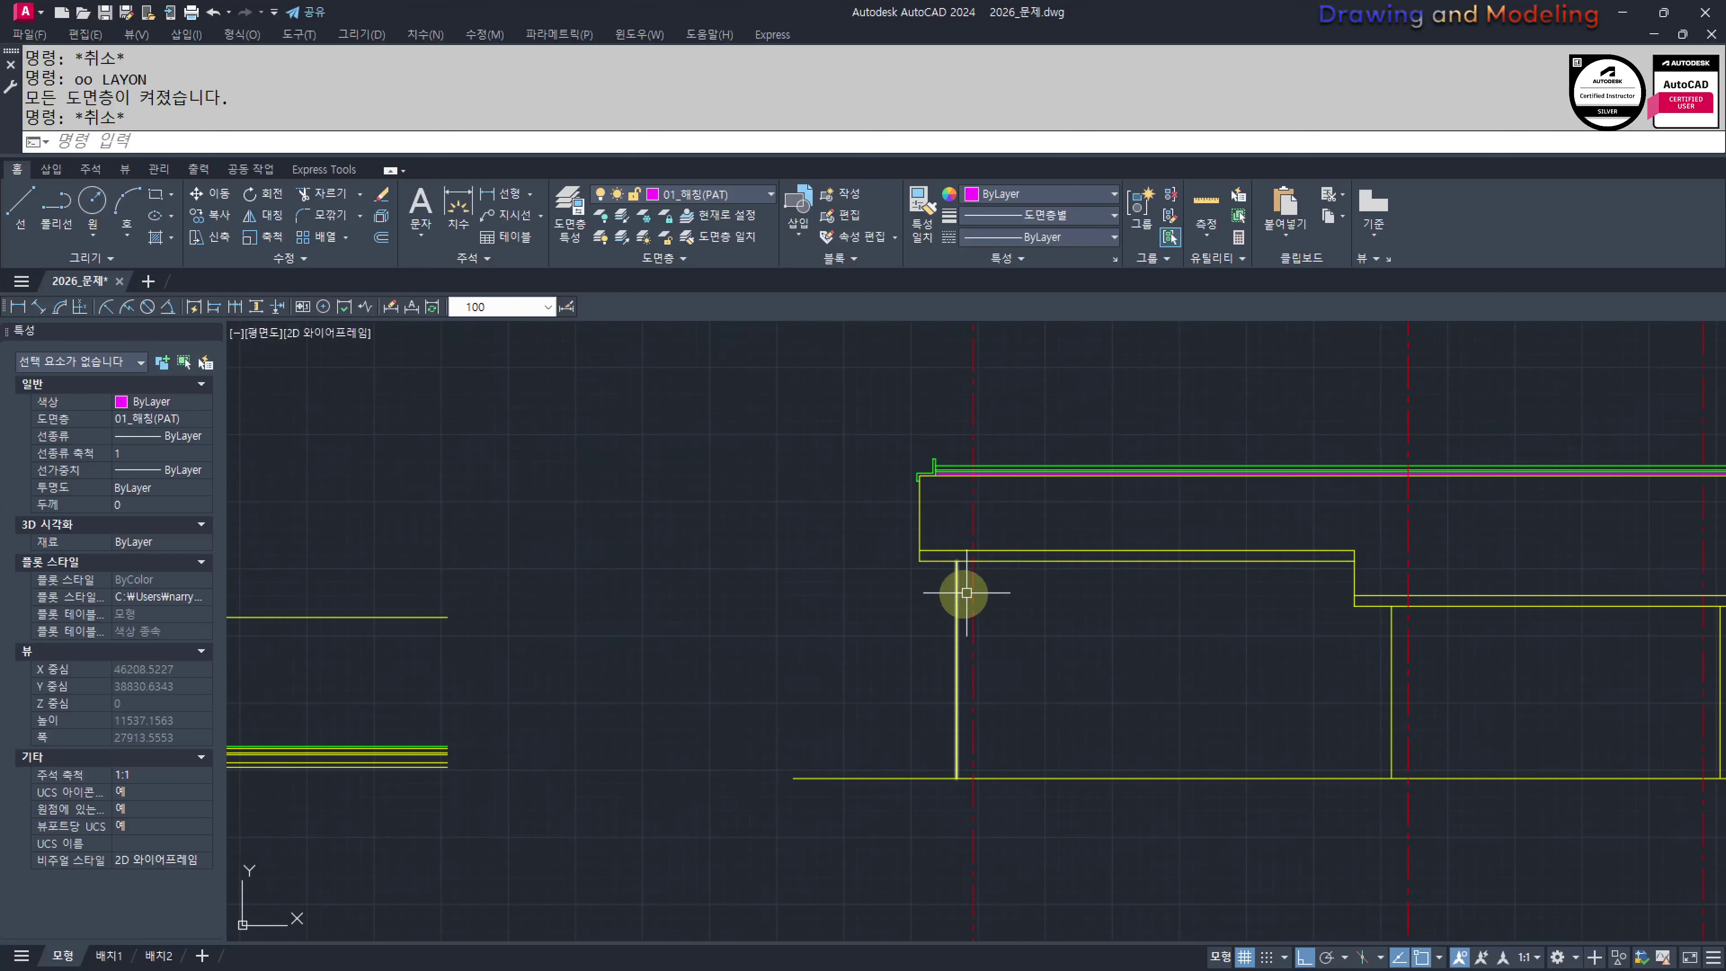
scroll(1295, 622, up, 2)
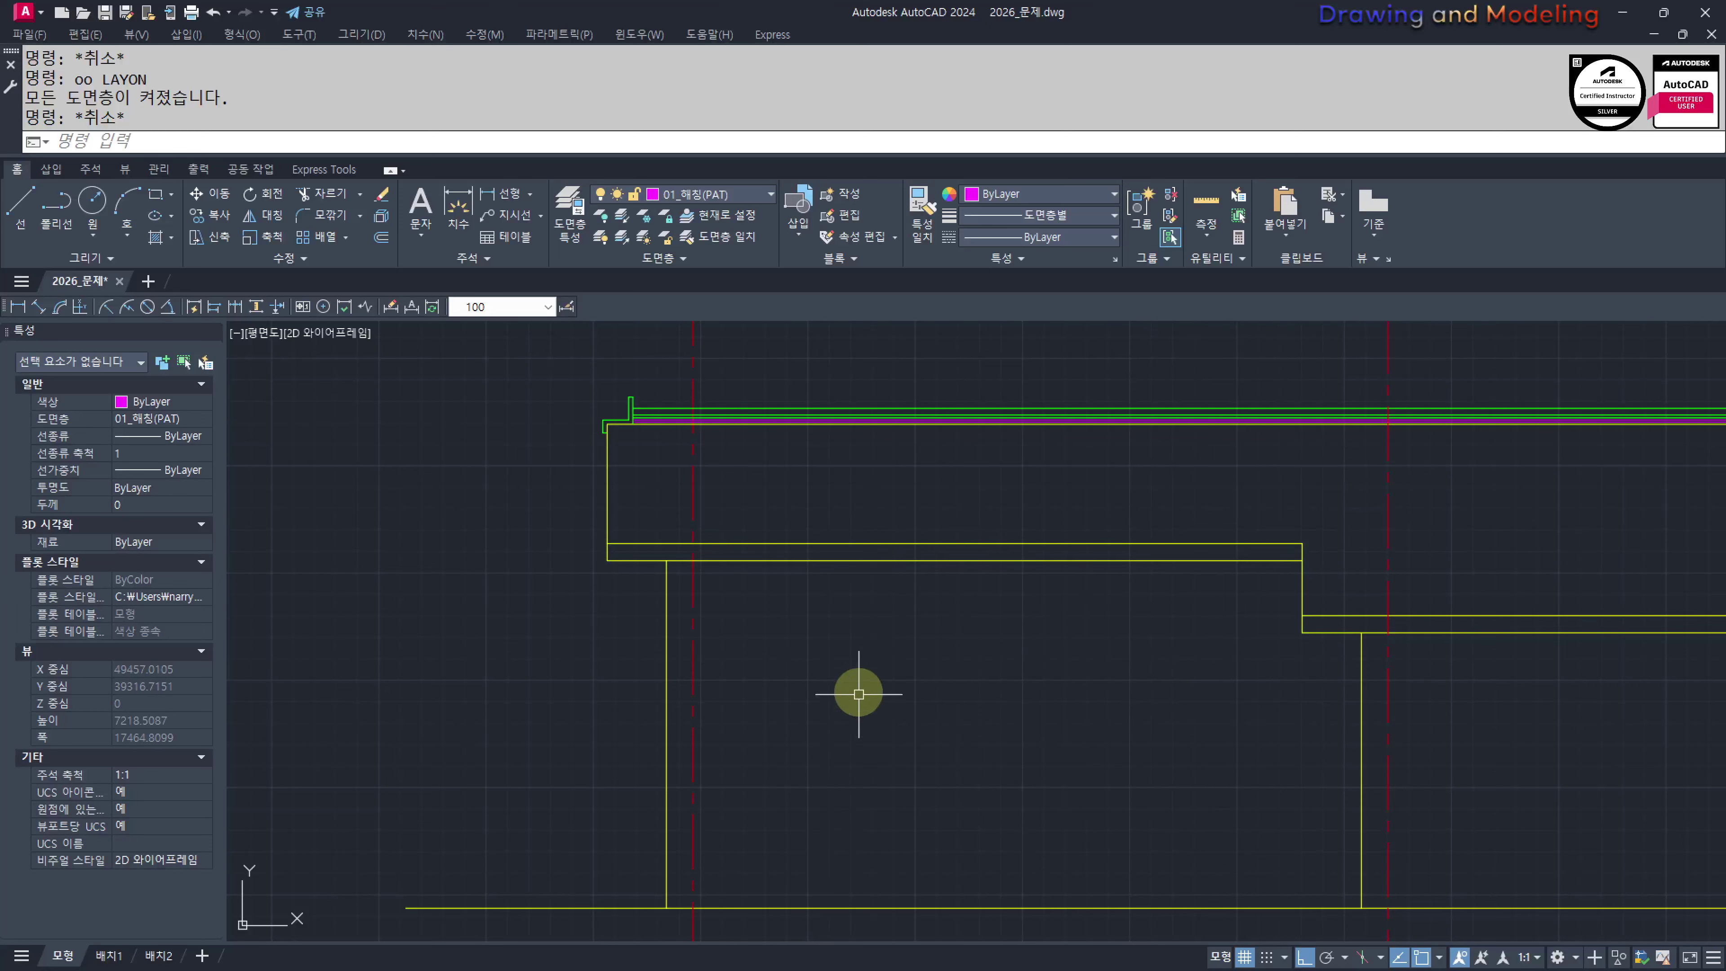
scroll(858, 694, down, 8)
scroll(719, 734, up, 3)
scroll(894, 742, up, 4)
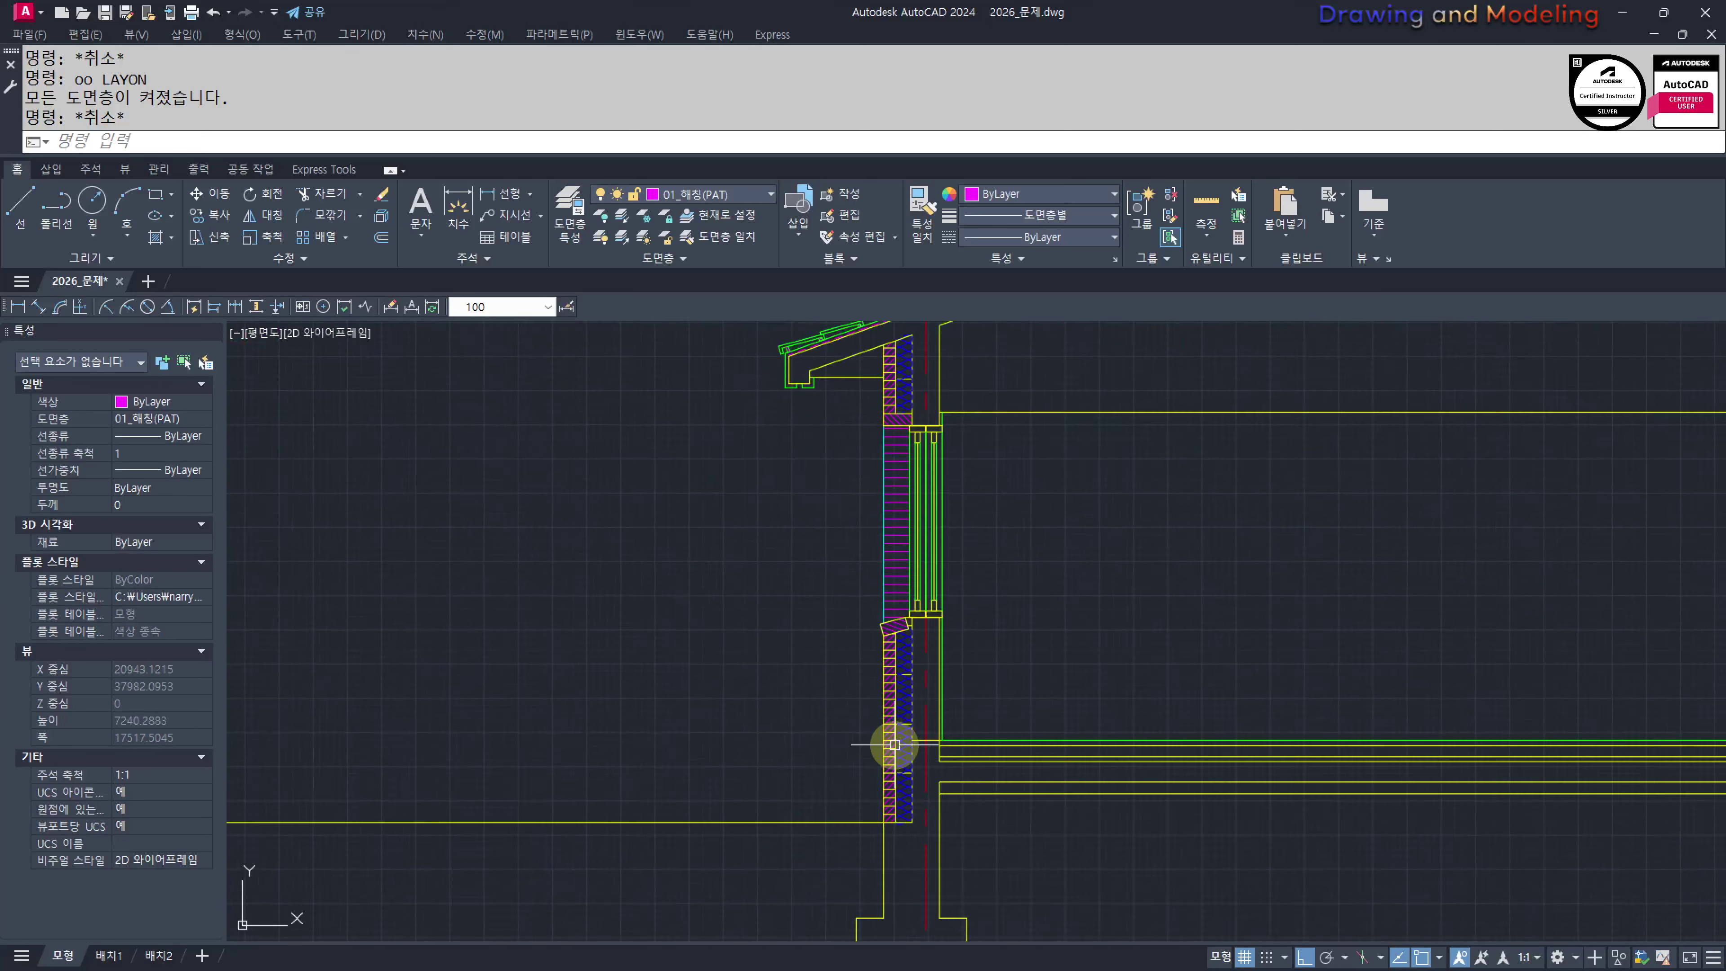
middle_drag(905, 728, 1005, 699)
scroll(978, 761, up, 2)
middle_drag(983, 797, 1045, 792)
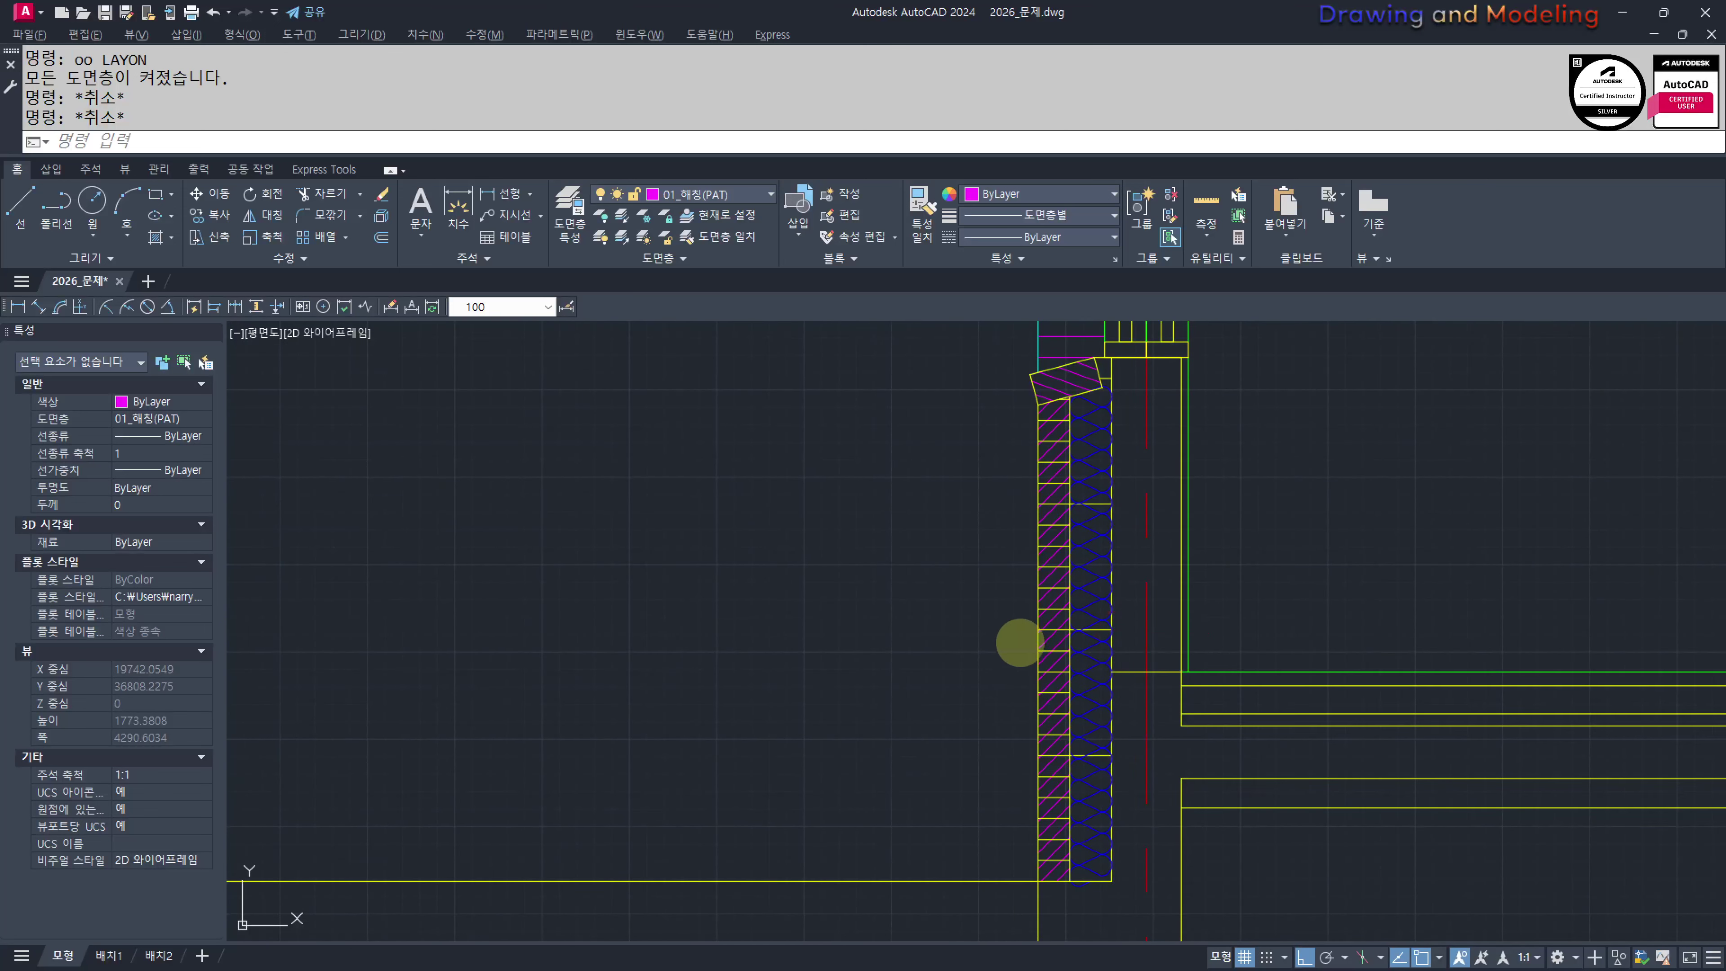
key(Escape)
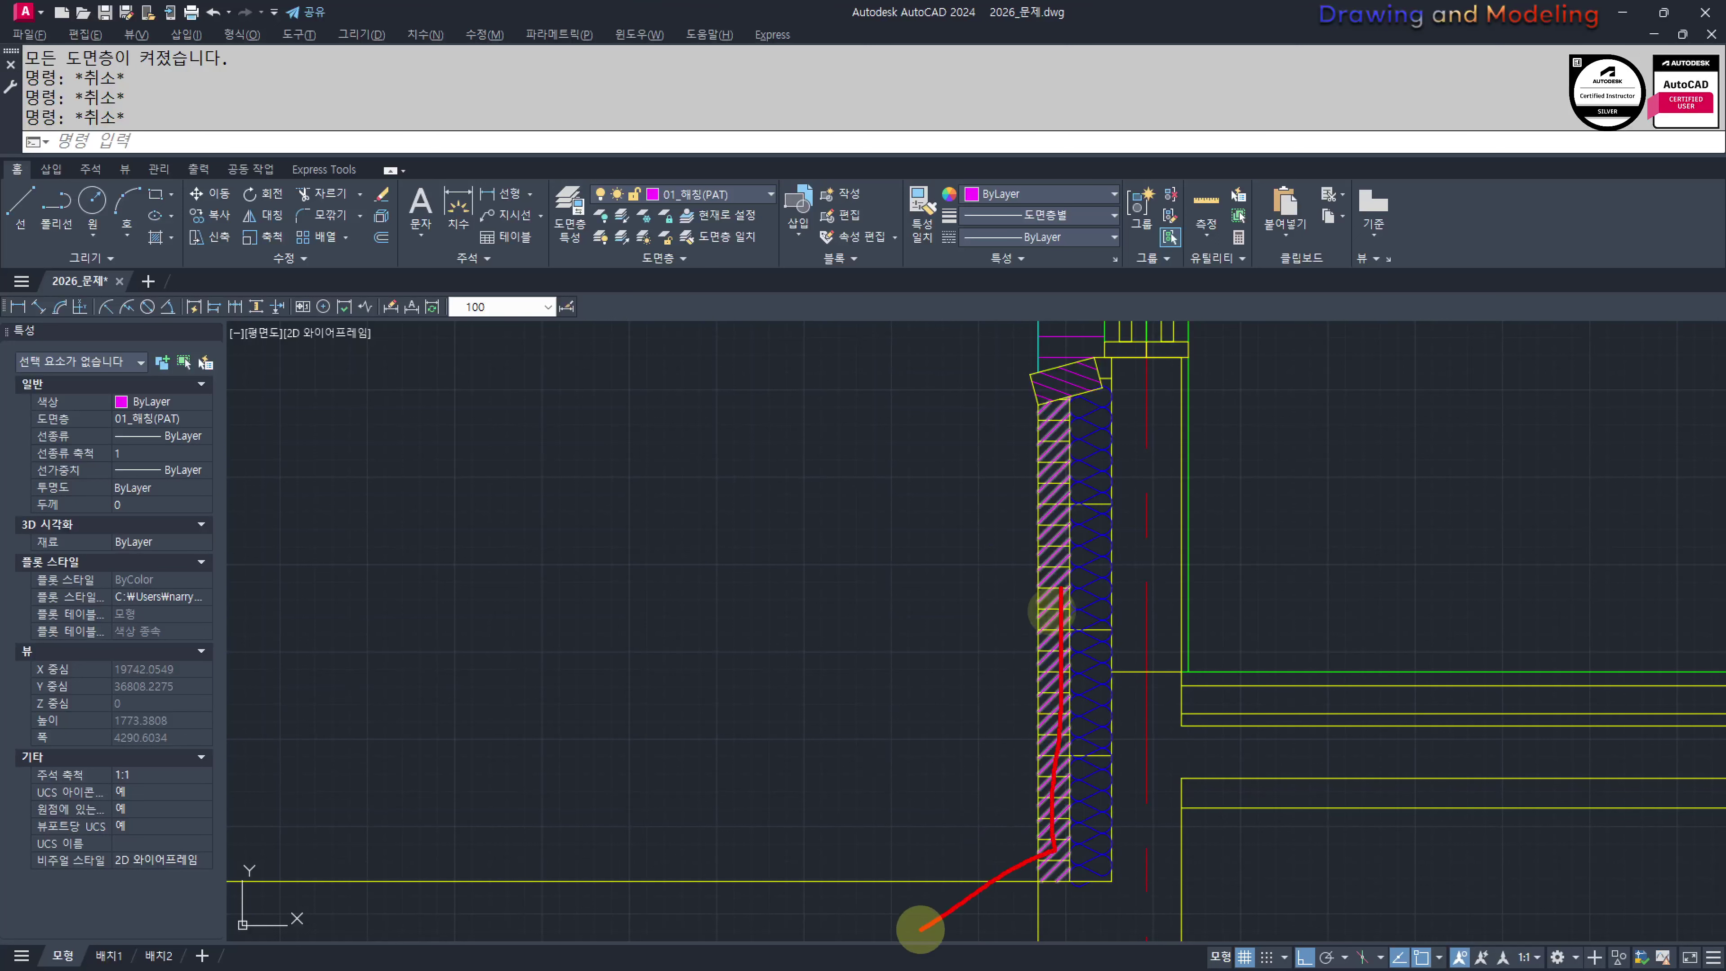
key(Escape)
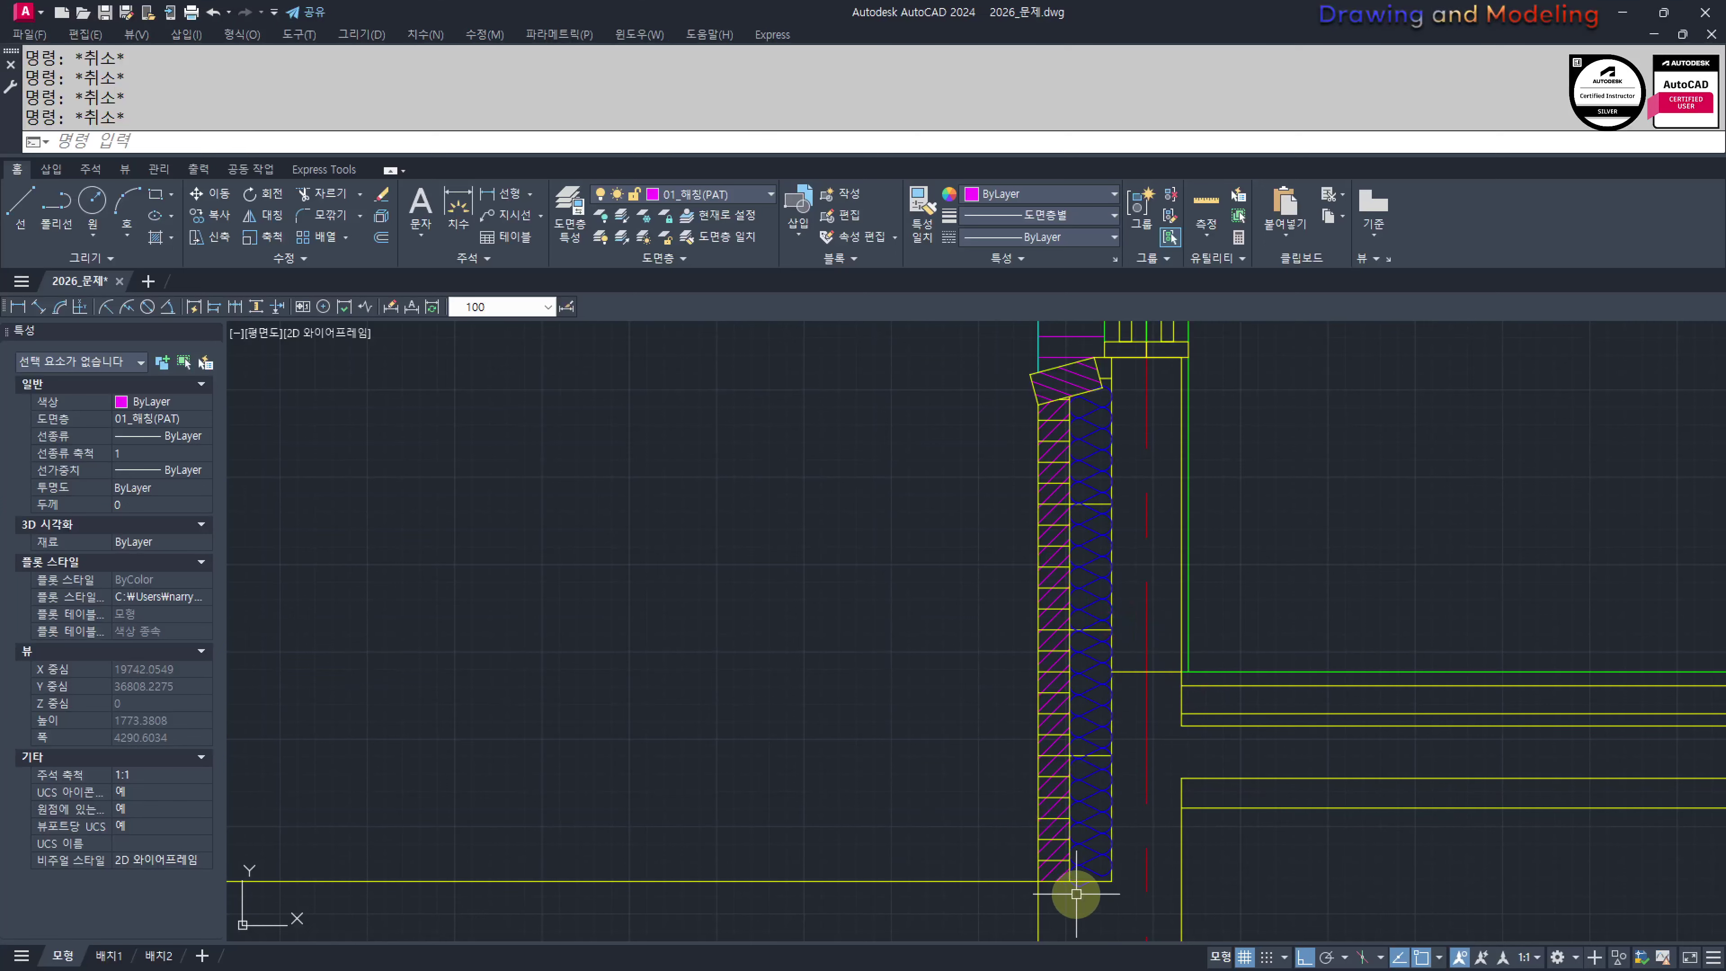
scroll(1251, 514, down, 4)
middle_drag(1250, 522, 1223, 785)
scroll(1225, 649, up, 2)
middle_drag(1209, 693, 1240, 805)
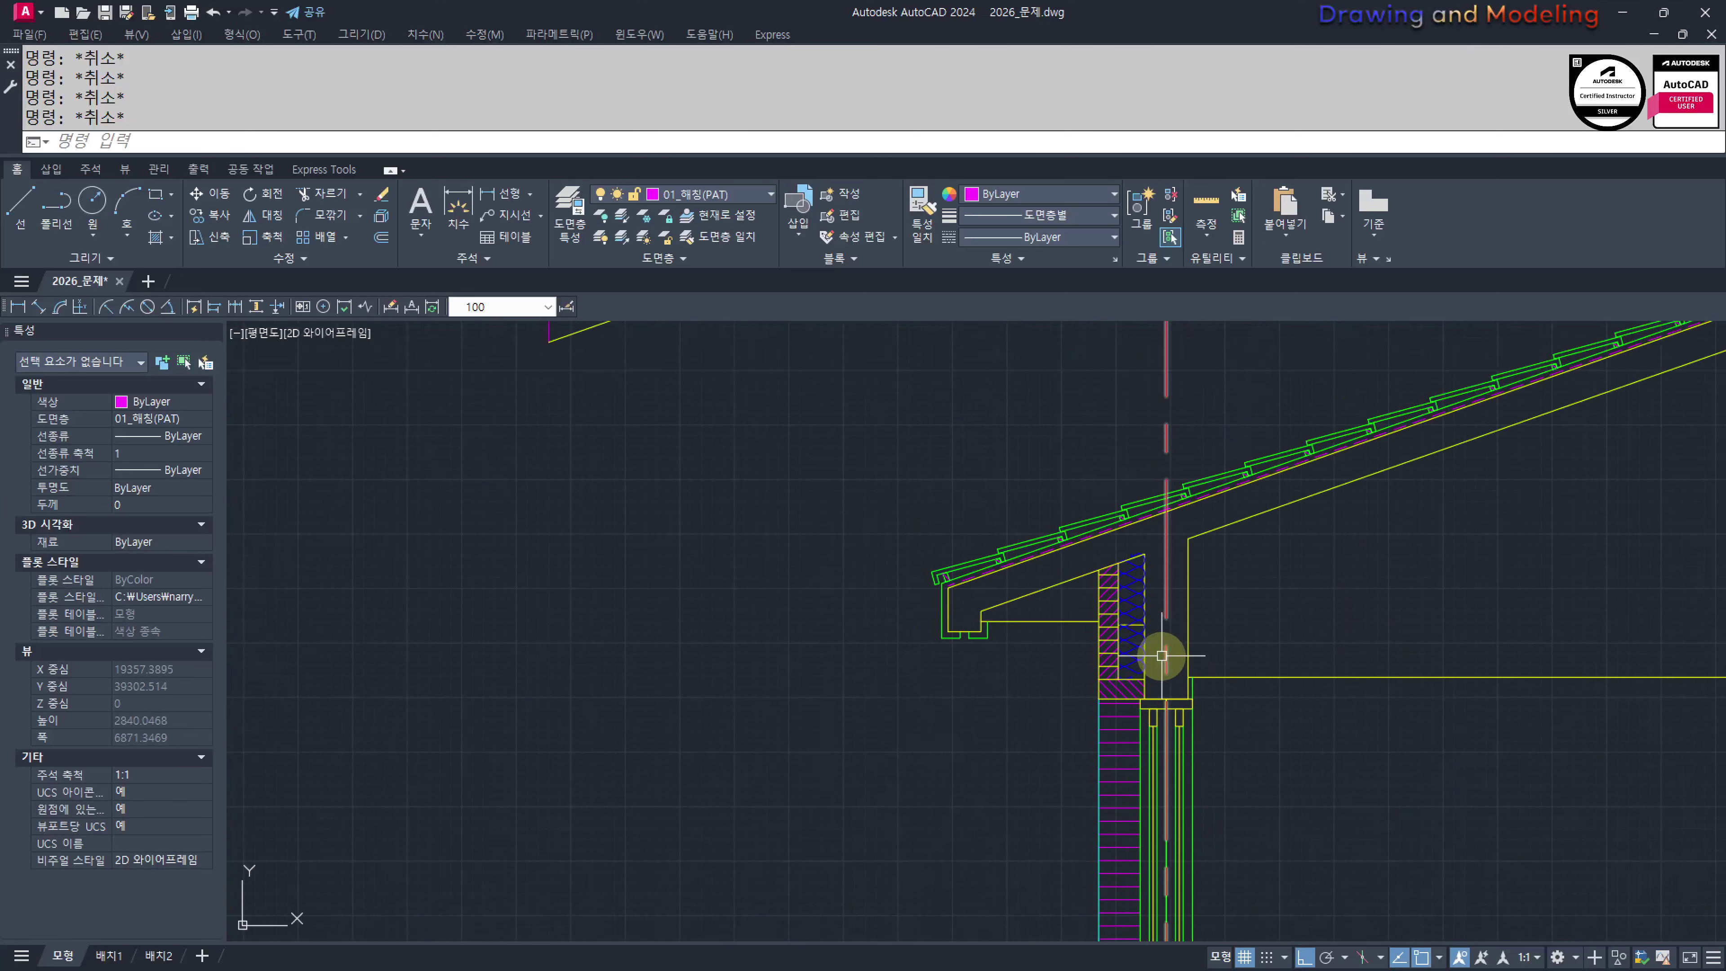
scroll(990, 624, down, 4)
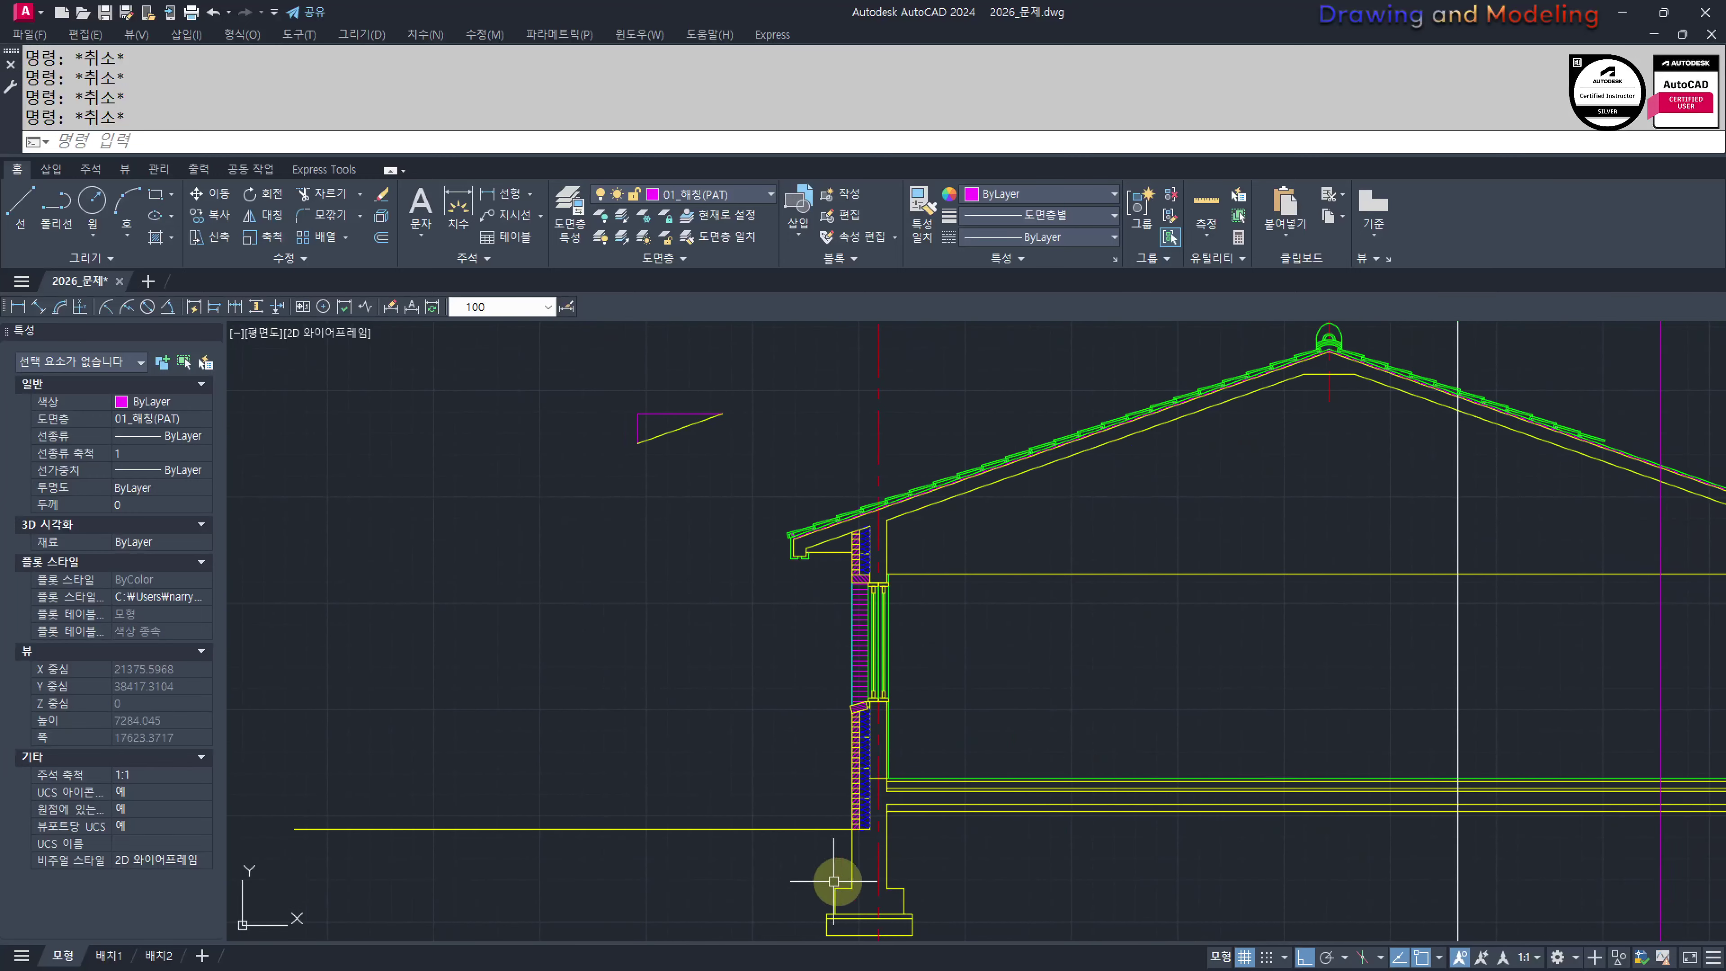
Offset the lowest line under the floor slab 50 downward
scroll(935, 875, up, 6)
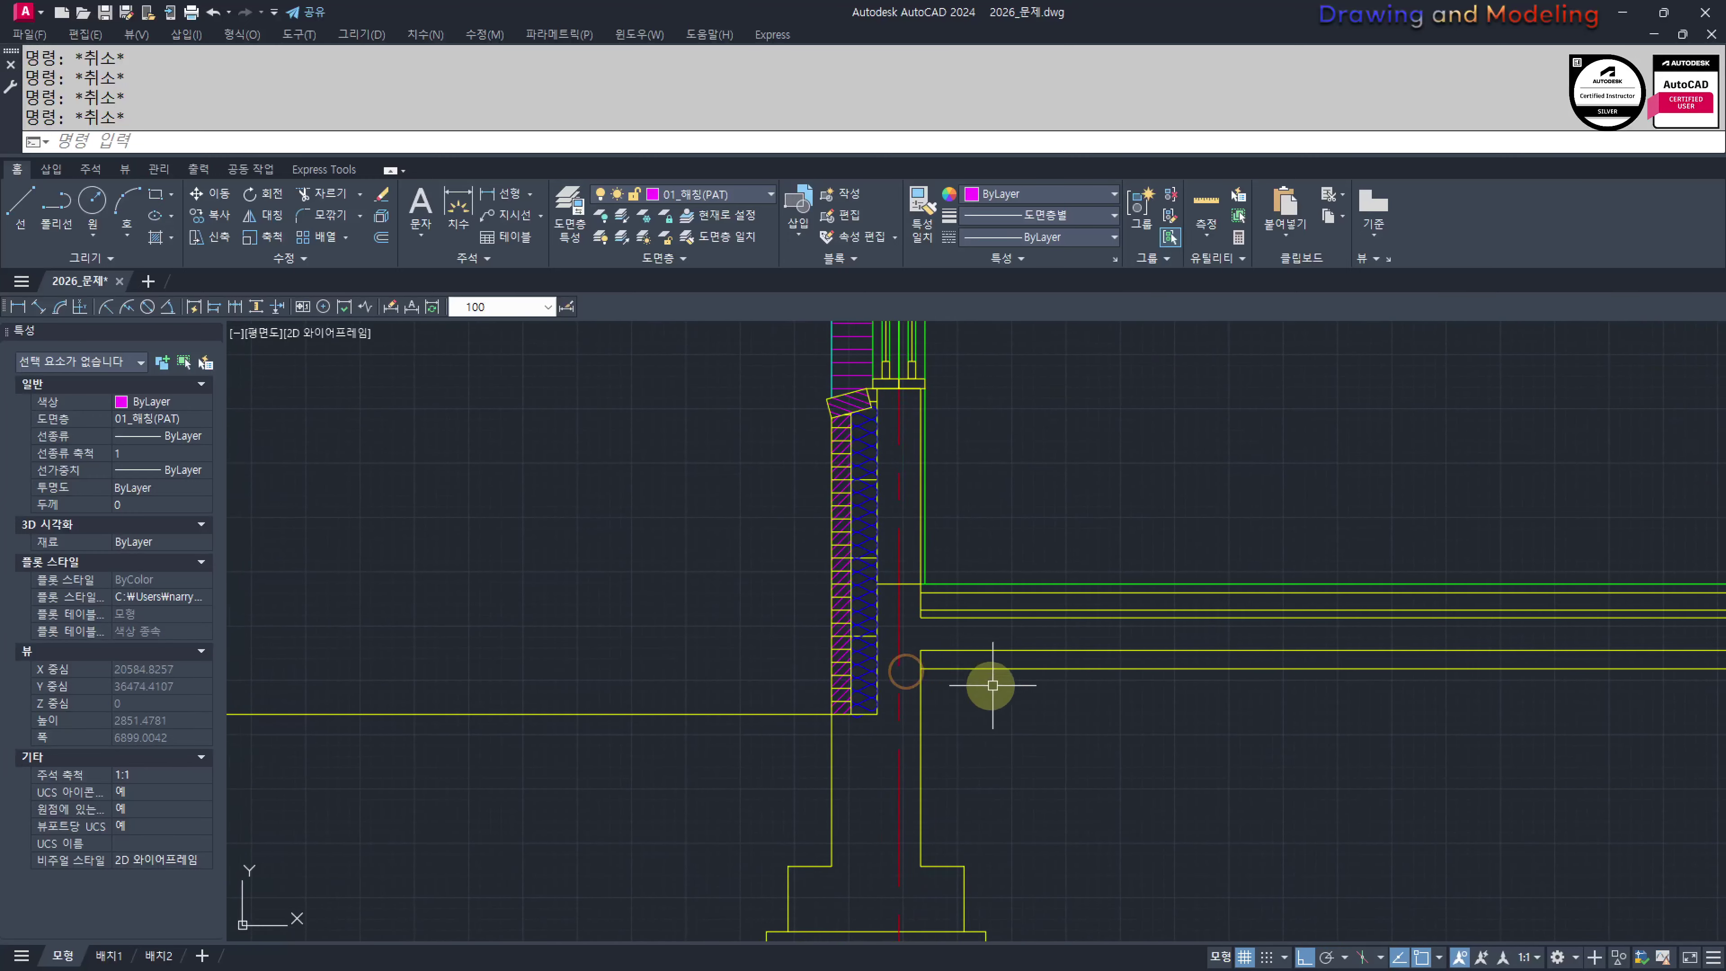
key(Return)
key(Return)
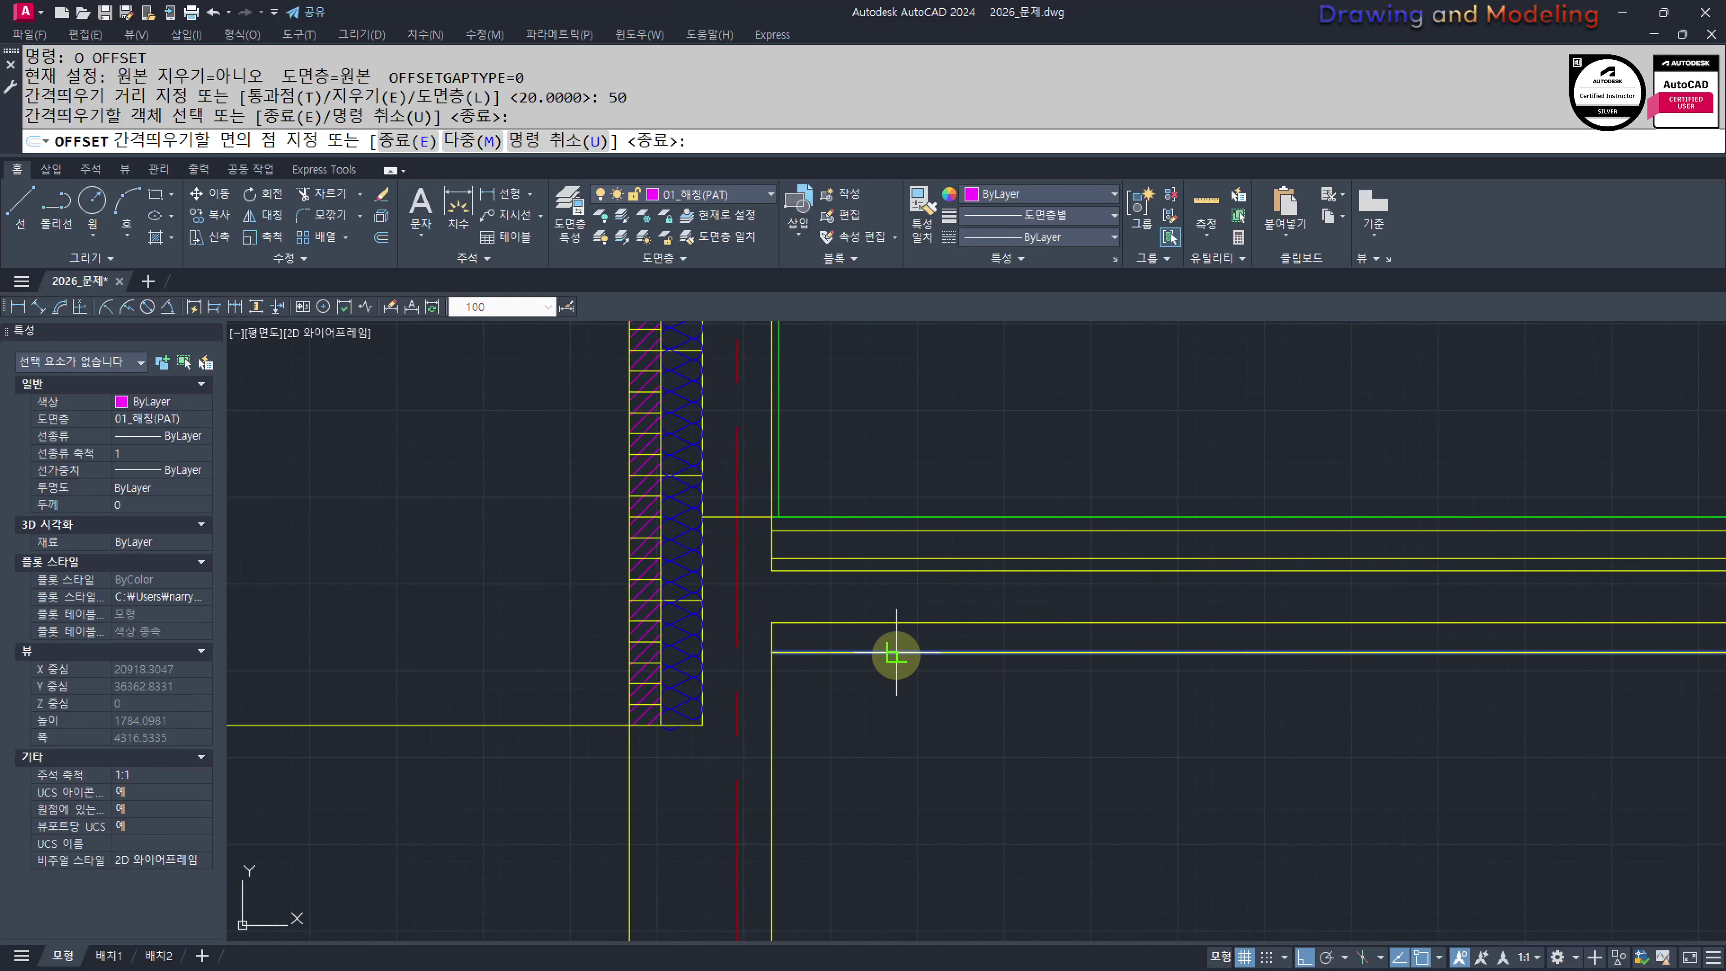
click(891, 652)
click(925, 725)
key(Escape)
key(Escape)
Offset the new bottom line under the floor slab another 200 downward
key(Return)
text(200)
key(Return)
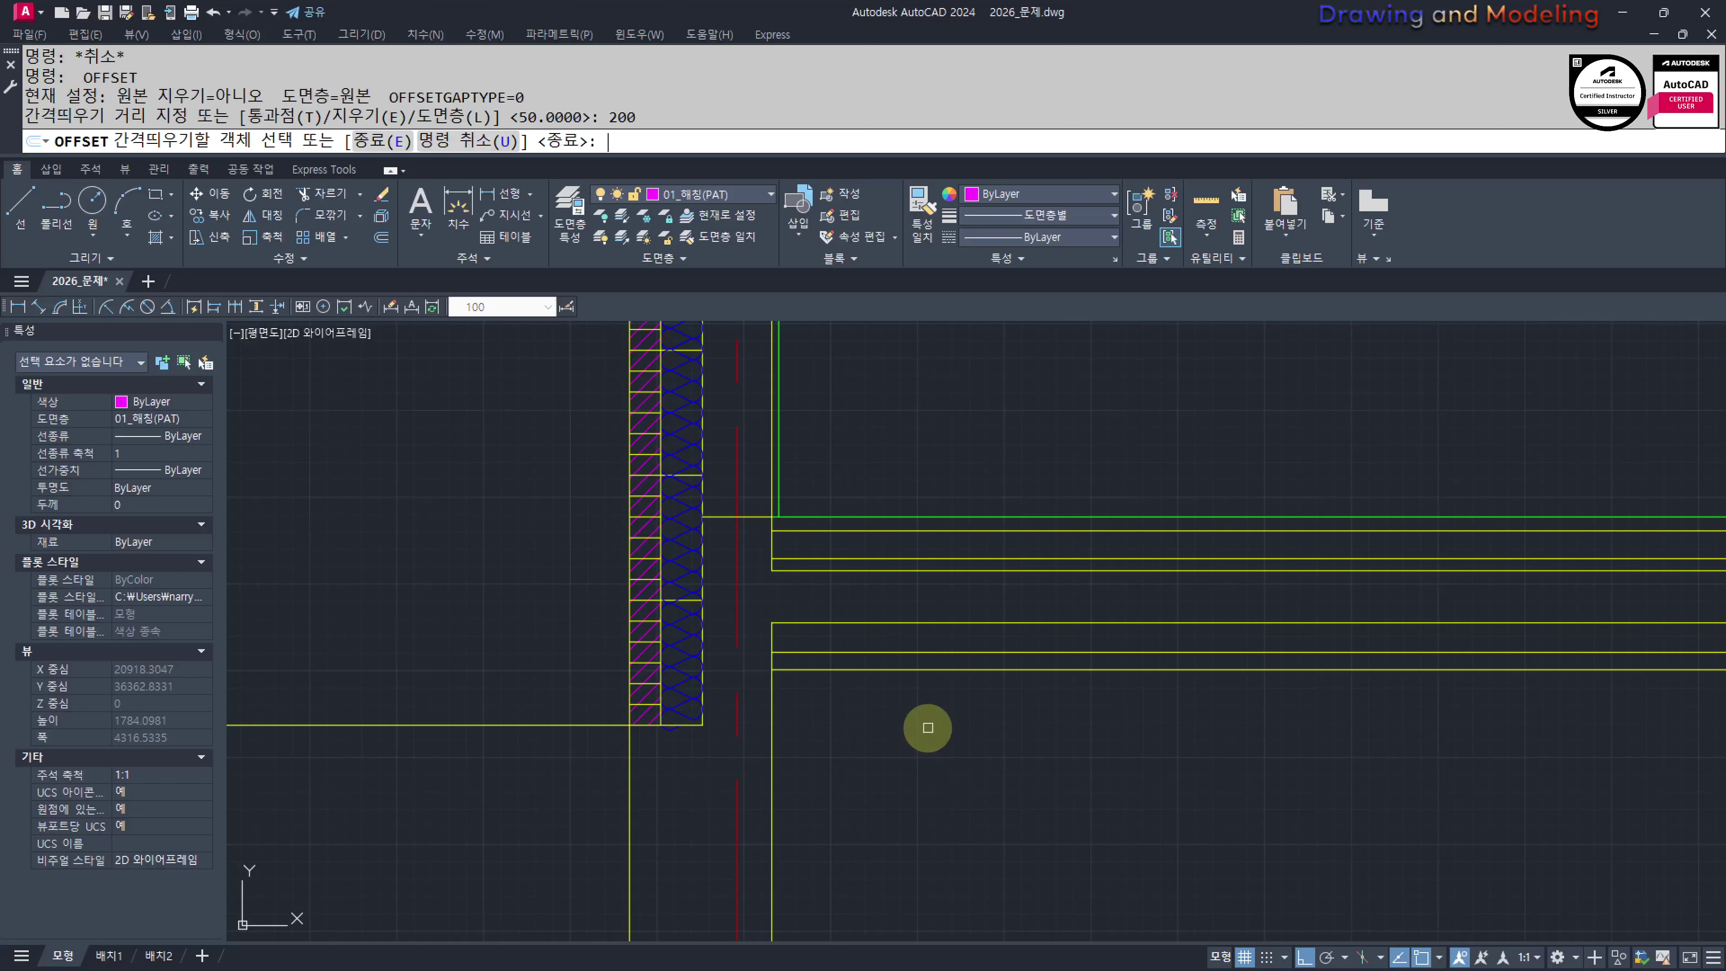
click(877, 671)
click(897, 758)
key(Escape)
key(Escape)
Offset the exterior ground line 200 downward
scroll(897, 759, down, 4)
mouse_move(869, 764)
middle_down()
mouse_move(895, 738)
mouse_move(993, 723)
middle_up()
middle_drag(755, 779, 884, 773)
text(o)
key(Return)
text(200)
key(Return)
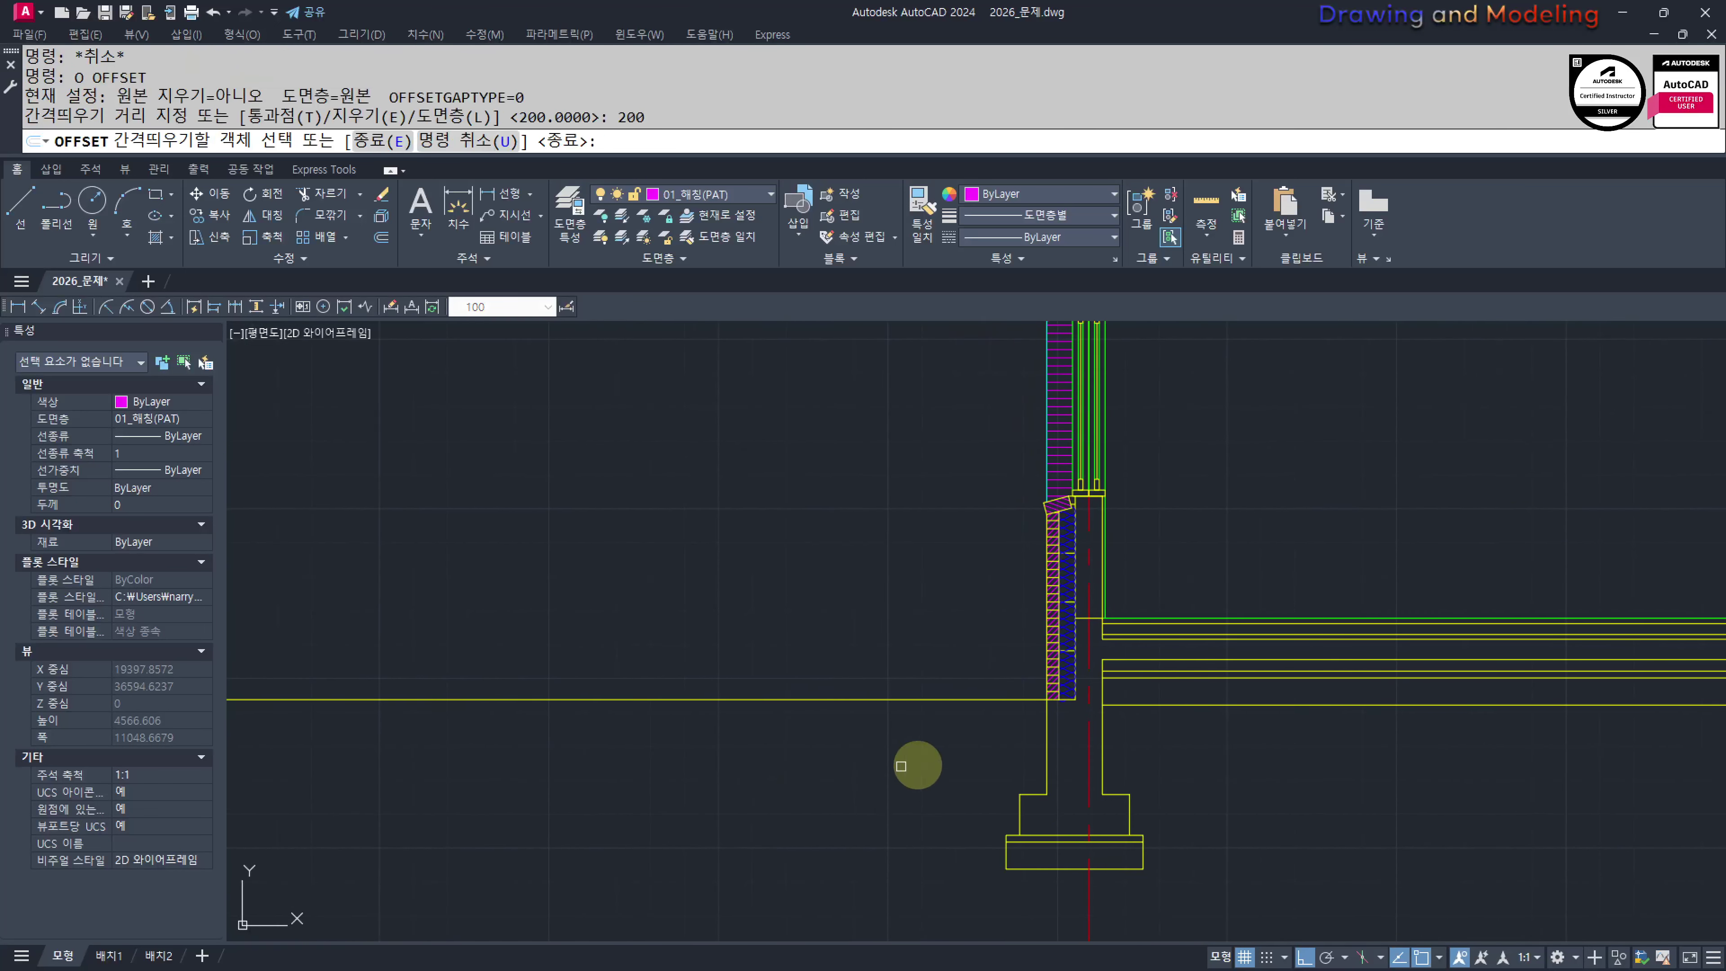
scroll(1025, 720, up, 2)
click(997, 688)
click(996, 747)
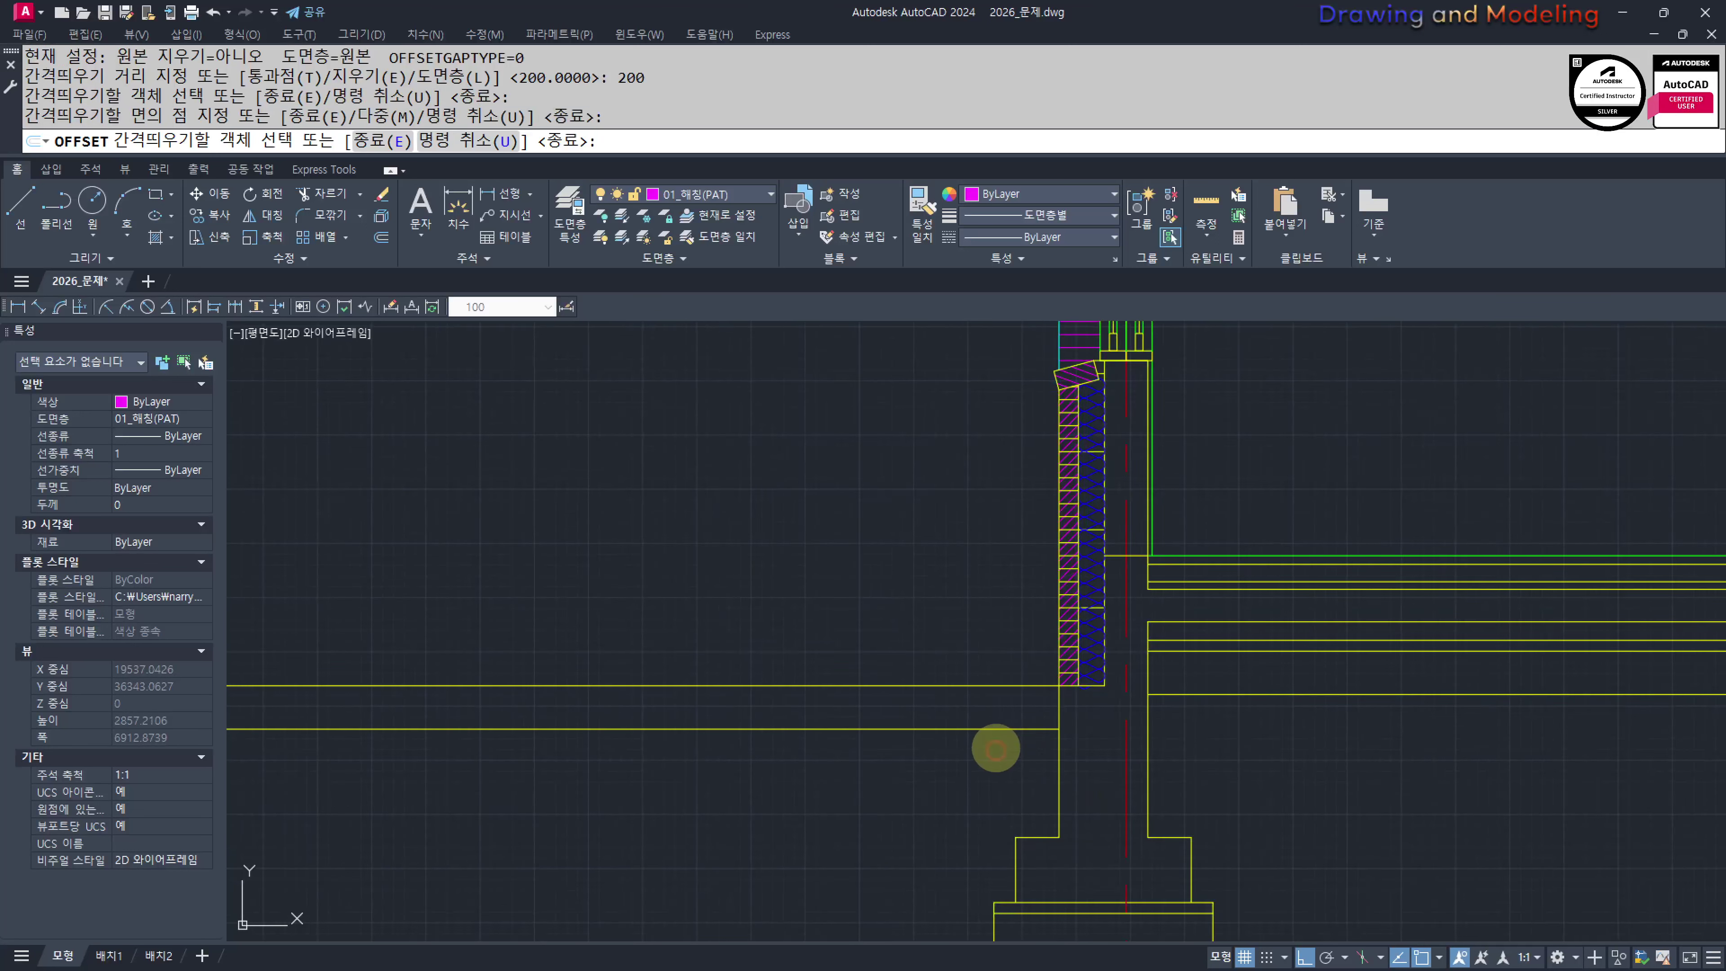
key(Escape)
Offset the foundation wall's outer face outward twice at 200 intervals
key(Return)
key(Return)
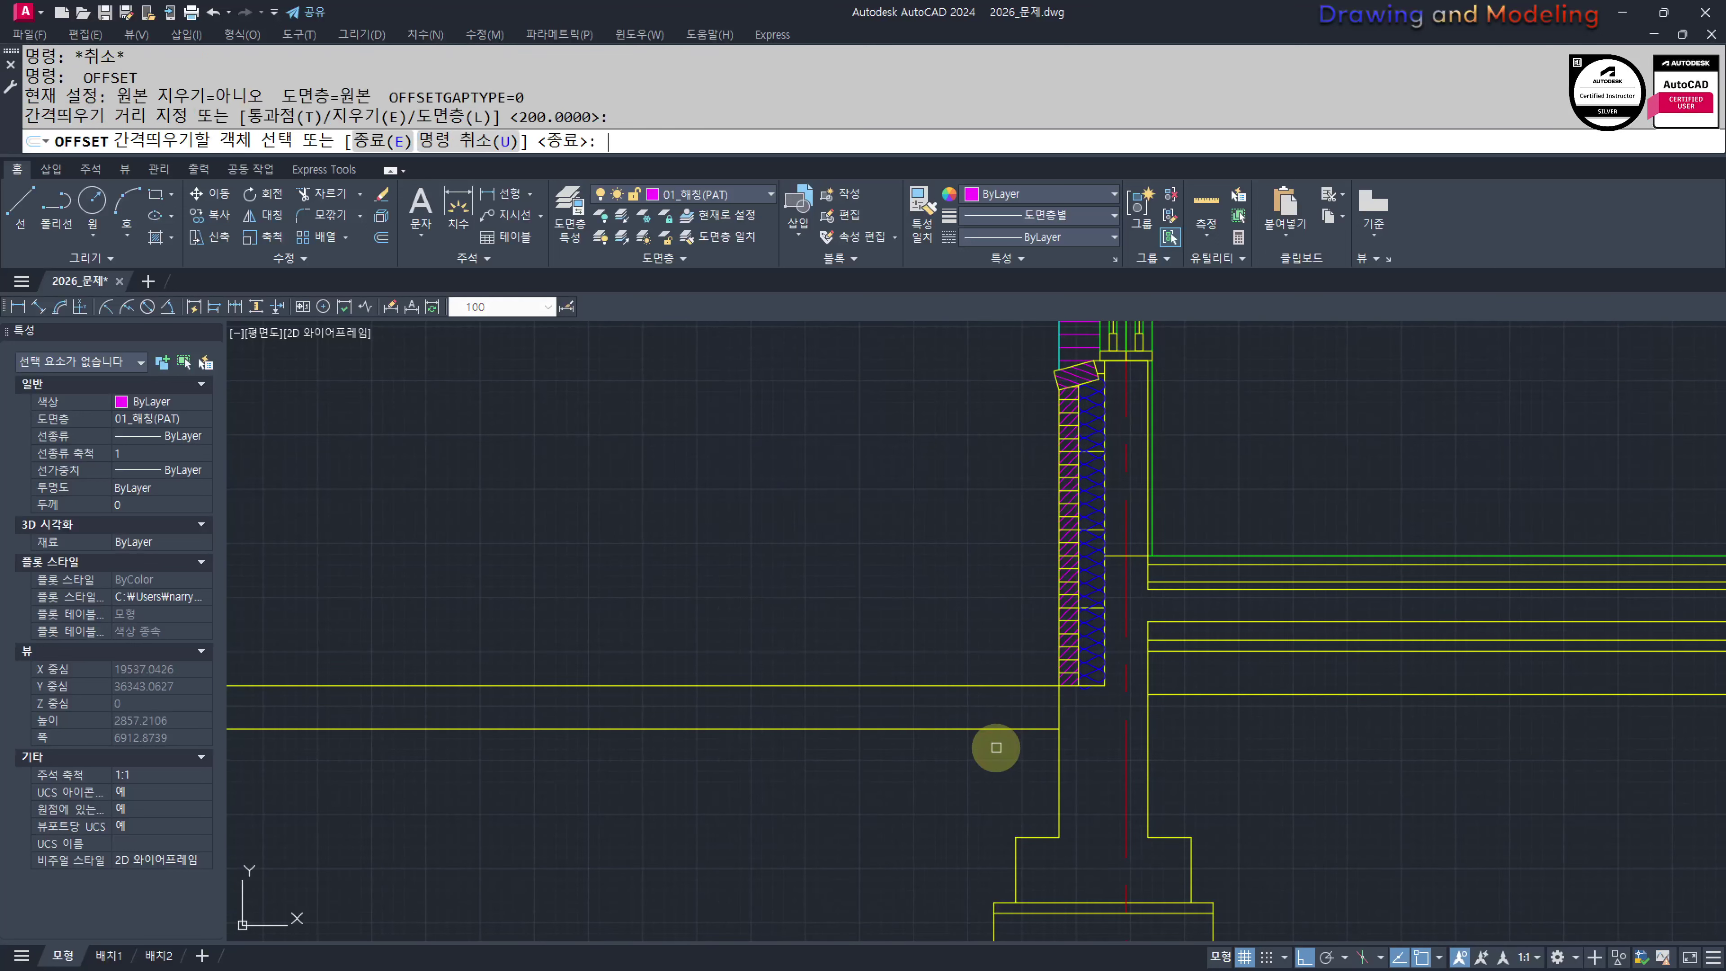
click(1060, 759)
click(996, 748)
click(1016, 749)
click(989, 716)
scroll(986, 700, up, 4)
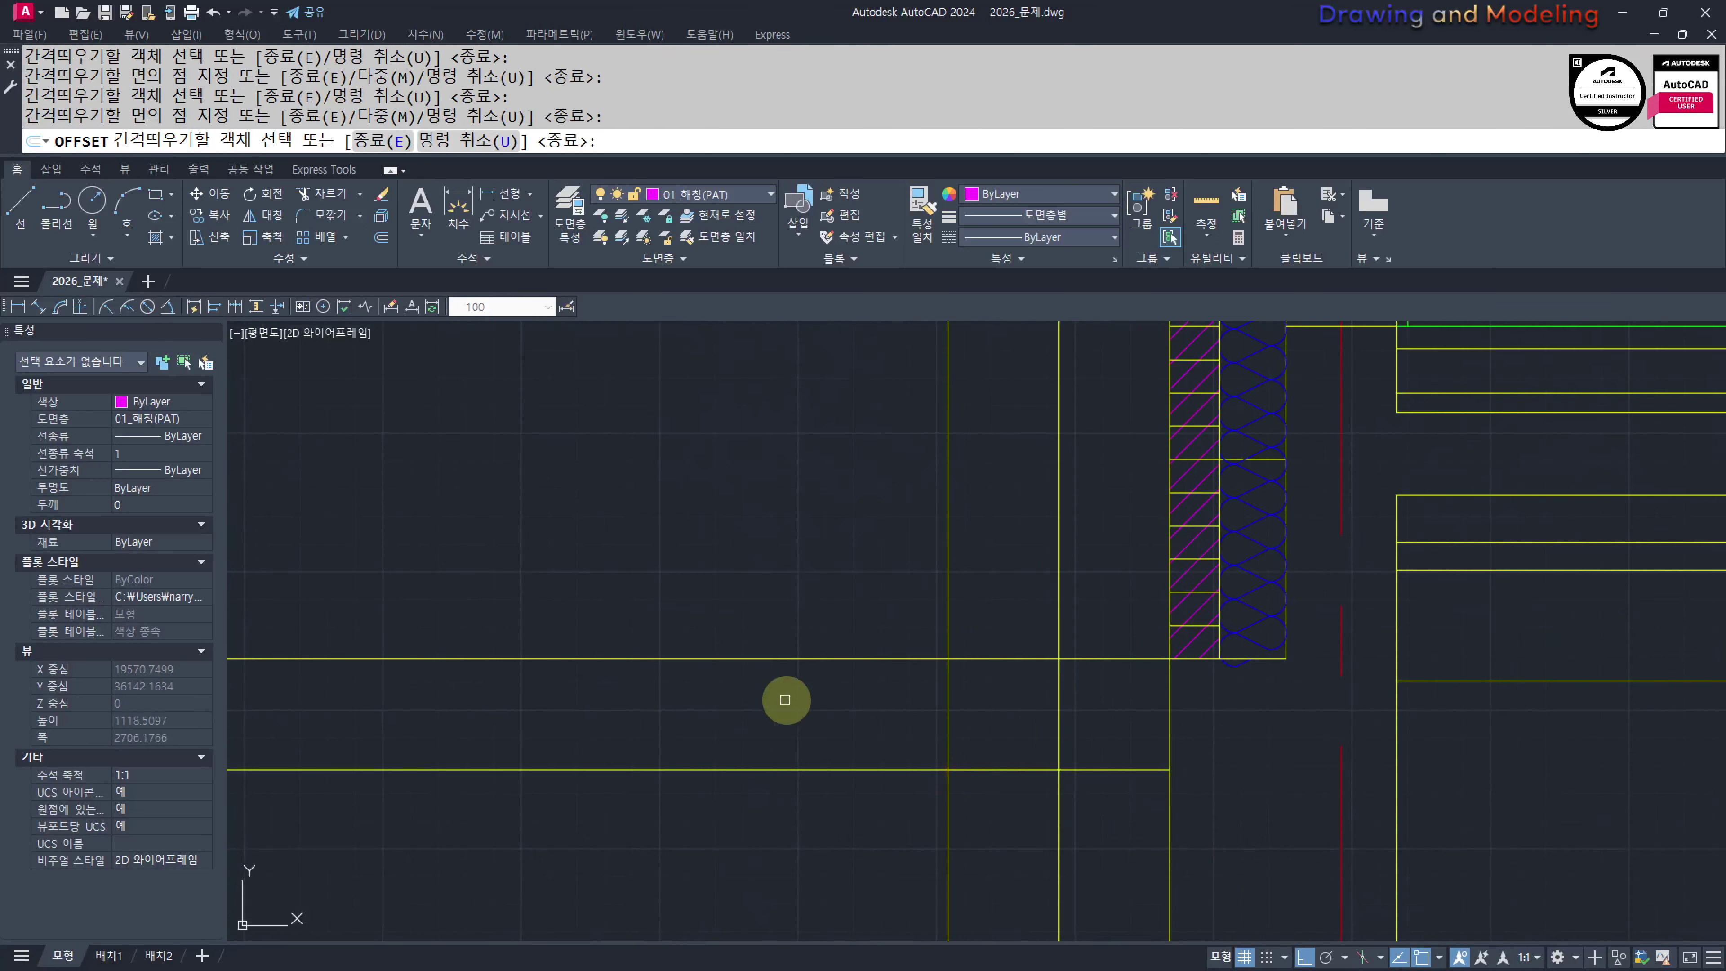
key(Escape)
key(Escape)
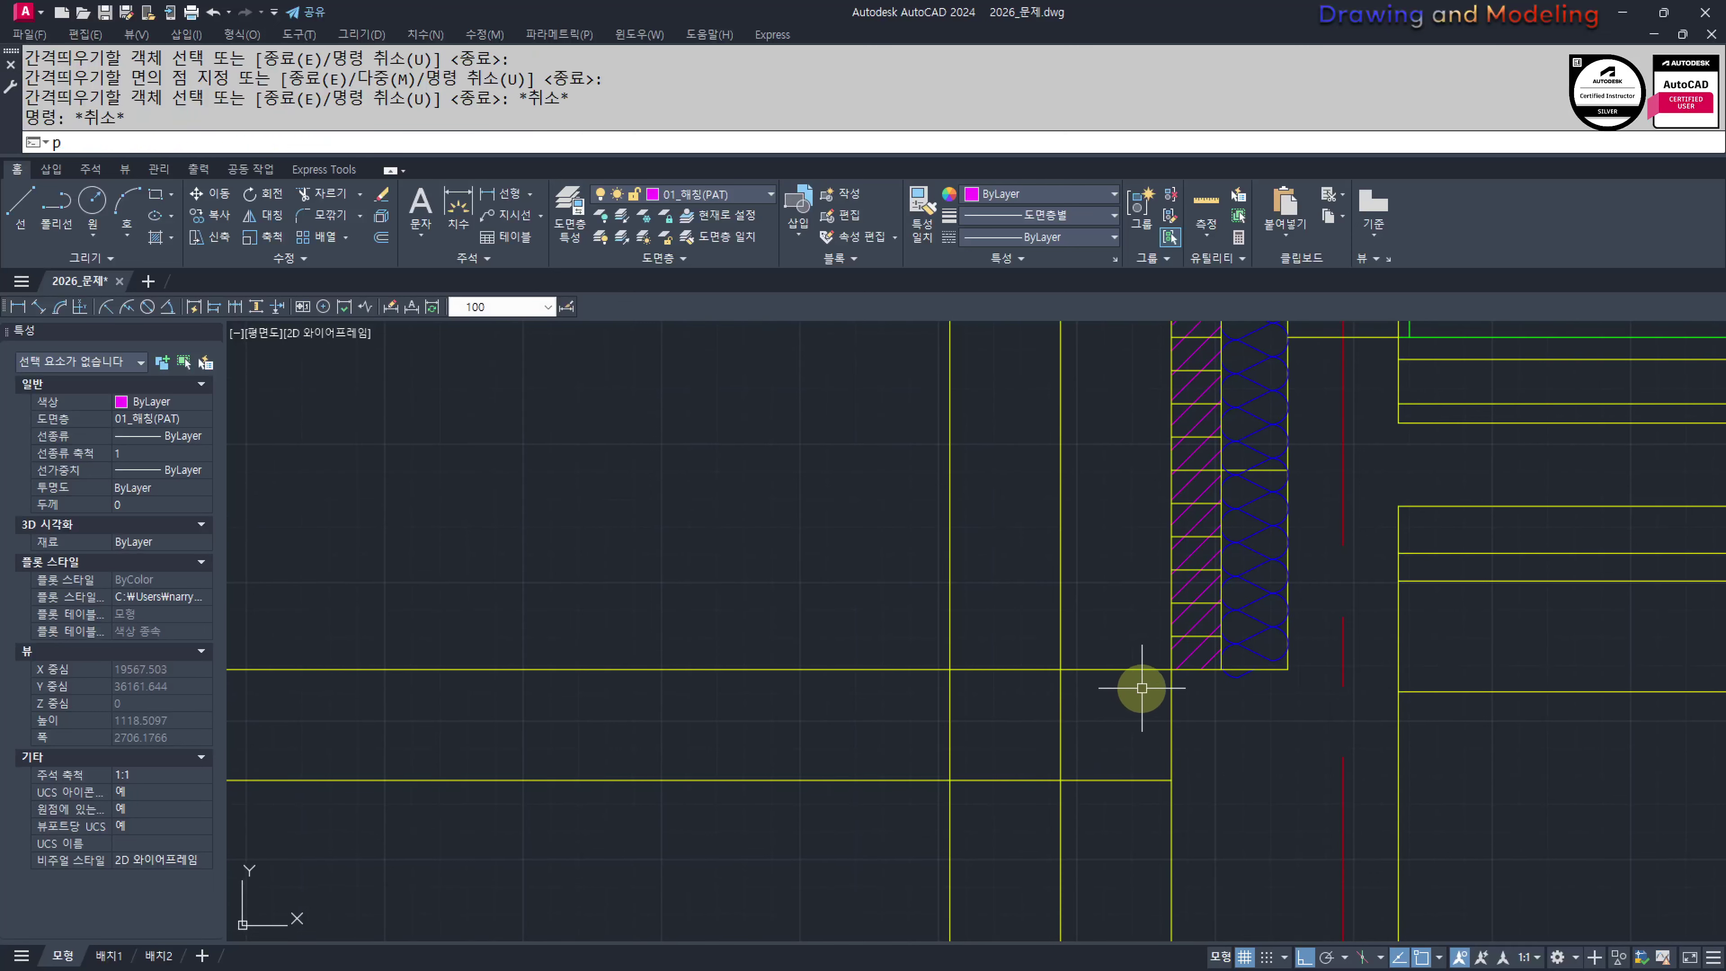
Draw a V-shaped polyline between the two ground lines, starting at the wall and using the offset guide lines
key(Escape)
key(Escape)
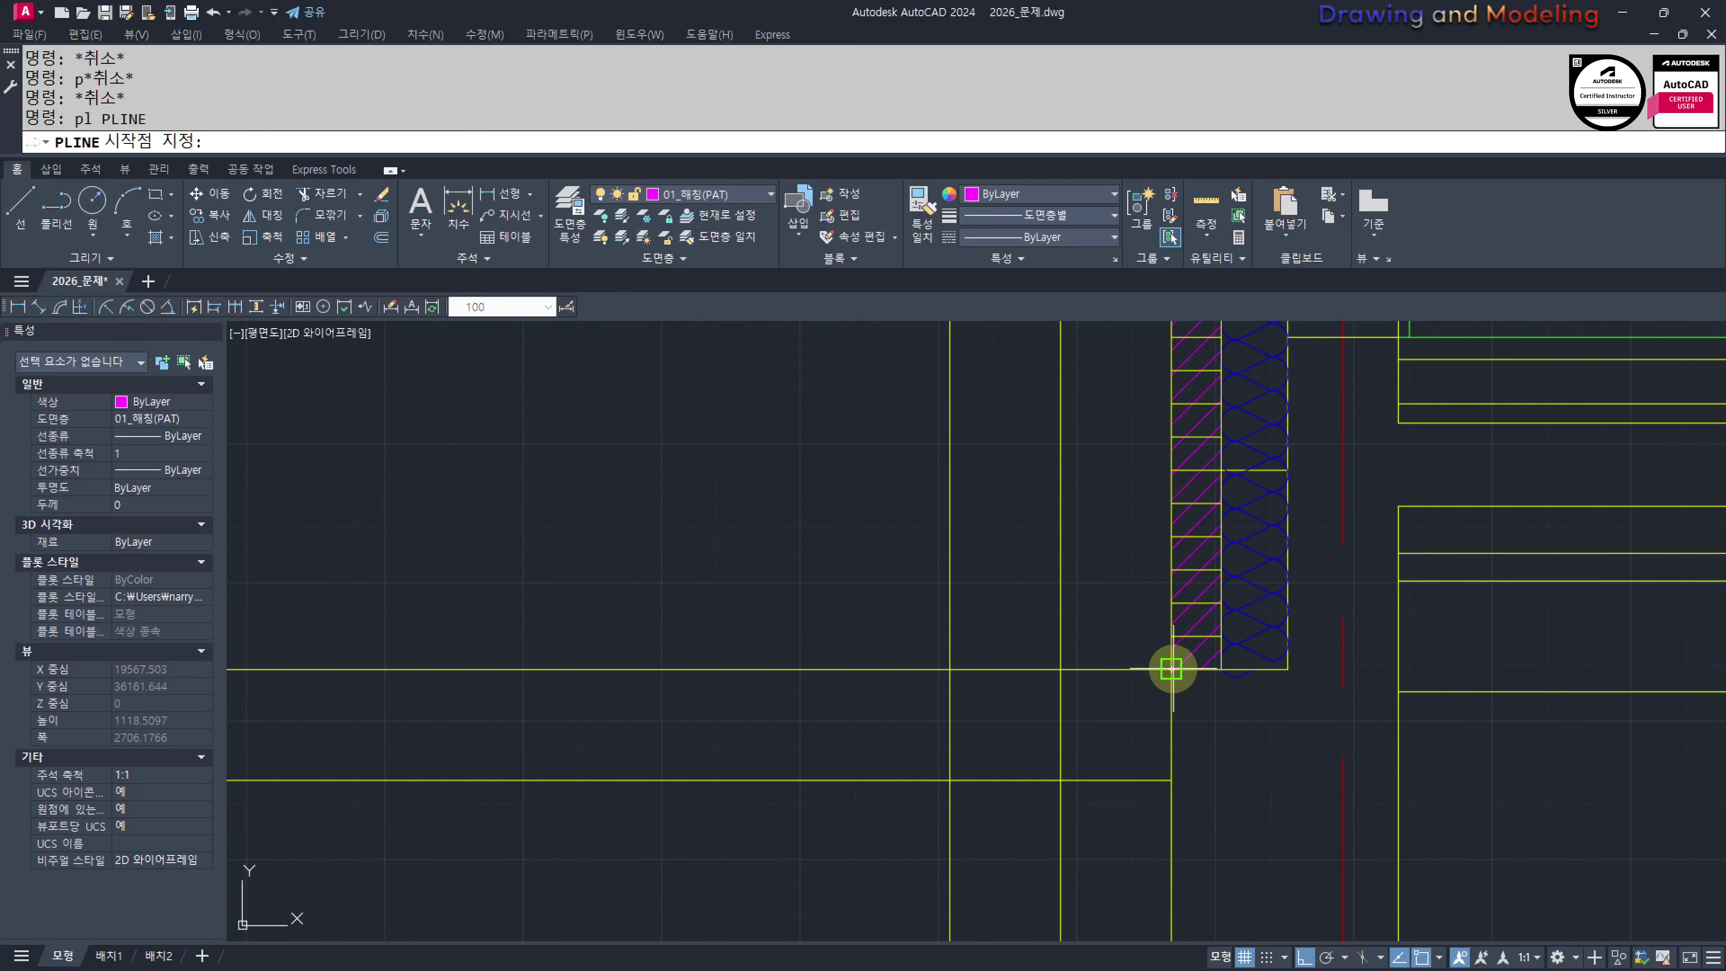
click(1171, 668)
click(950, 670)
key(Escape)
key(Escape)
Erase the two vertical guide lines outside the wall
click(1082, 573)
click(936, 598)
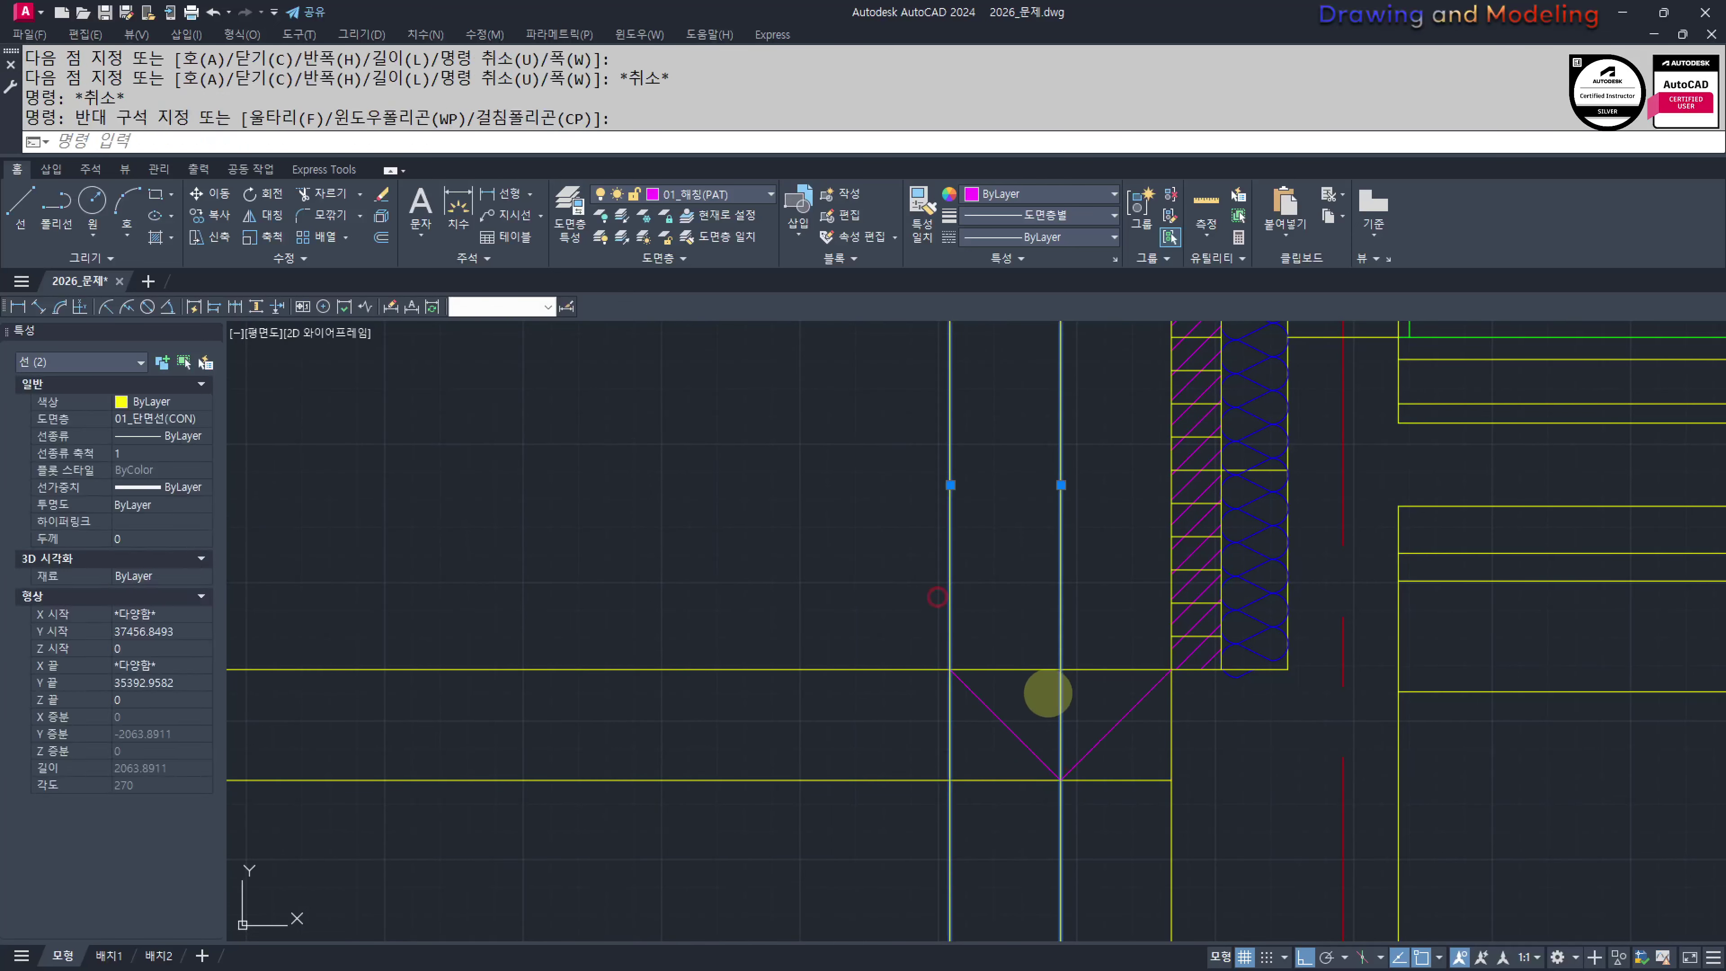
text(e)
key(space)
Match the V-shaped polyline's properties to the ground line
middle_drag(1047, 694, 1057, 653)
text(mm)
key(Return)
click(1071, 628)
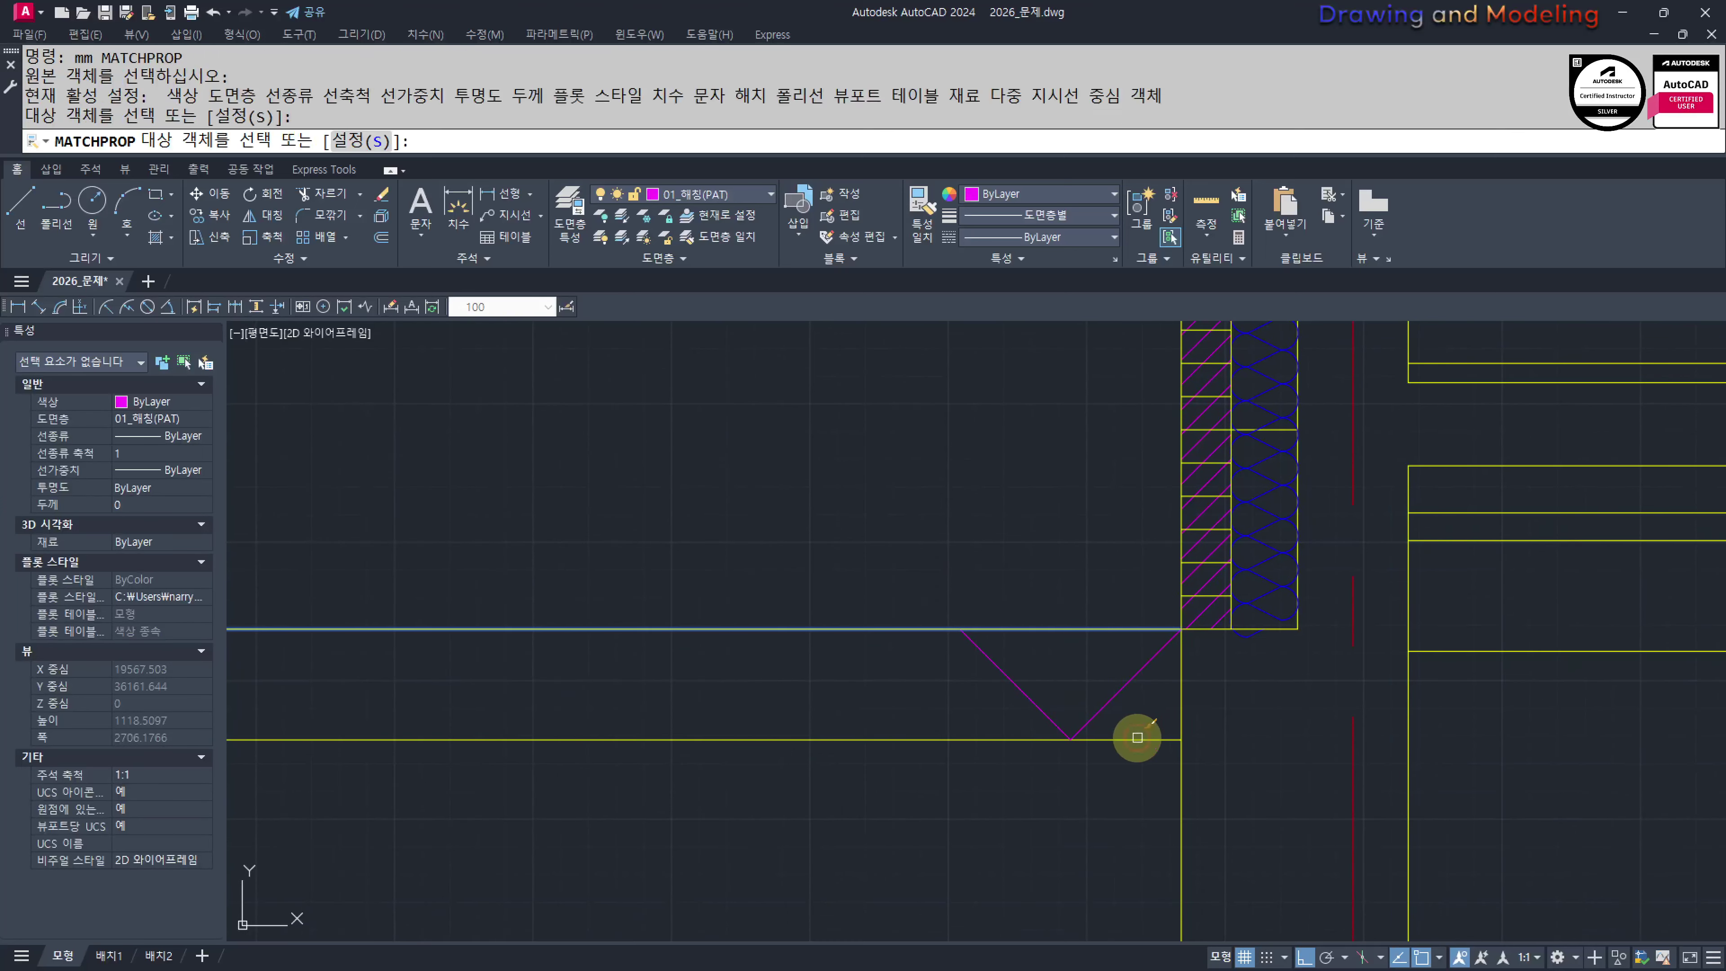
key(Escape)
click(1126, 722)
key(Escape)
text(mm)
key(Return)
click(1096, 630)
click(1144, 719)
click(994, 698)
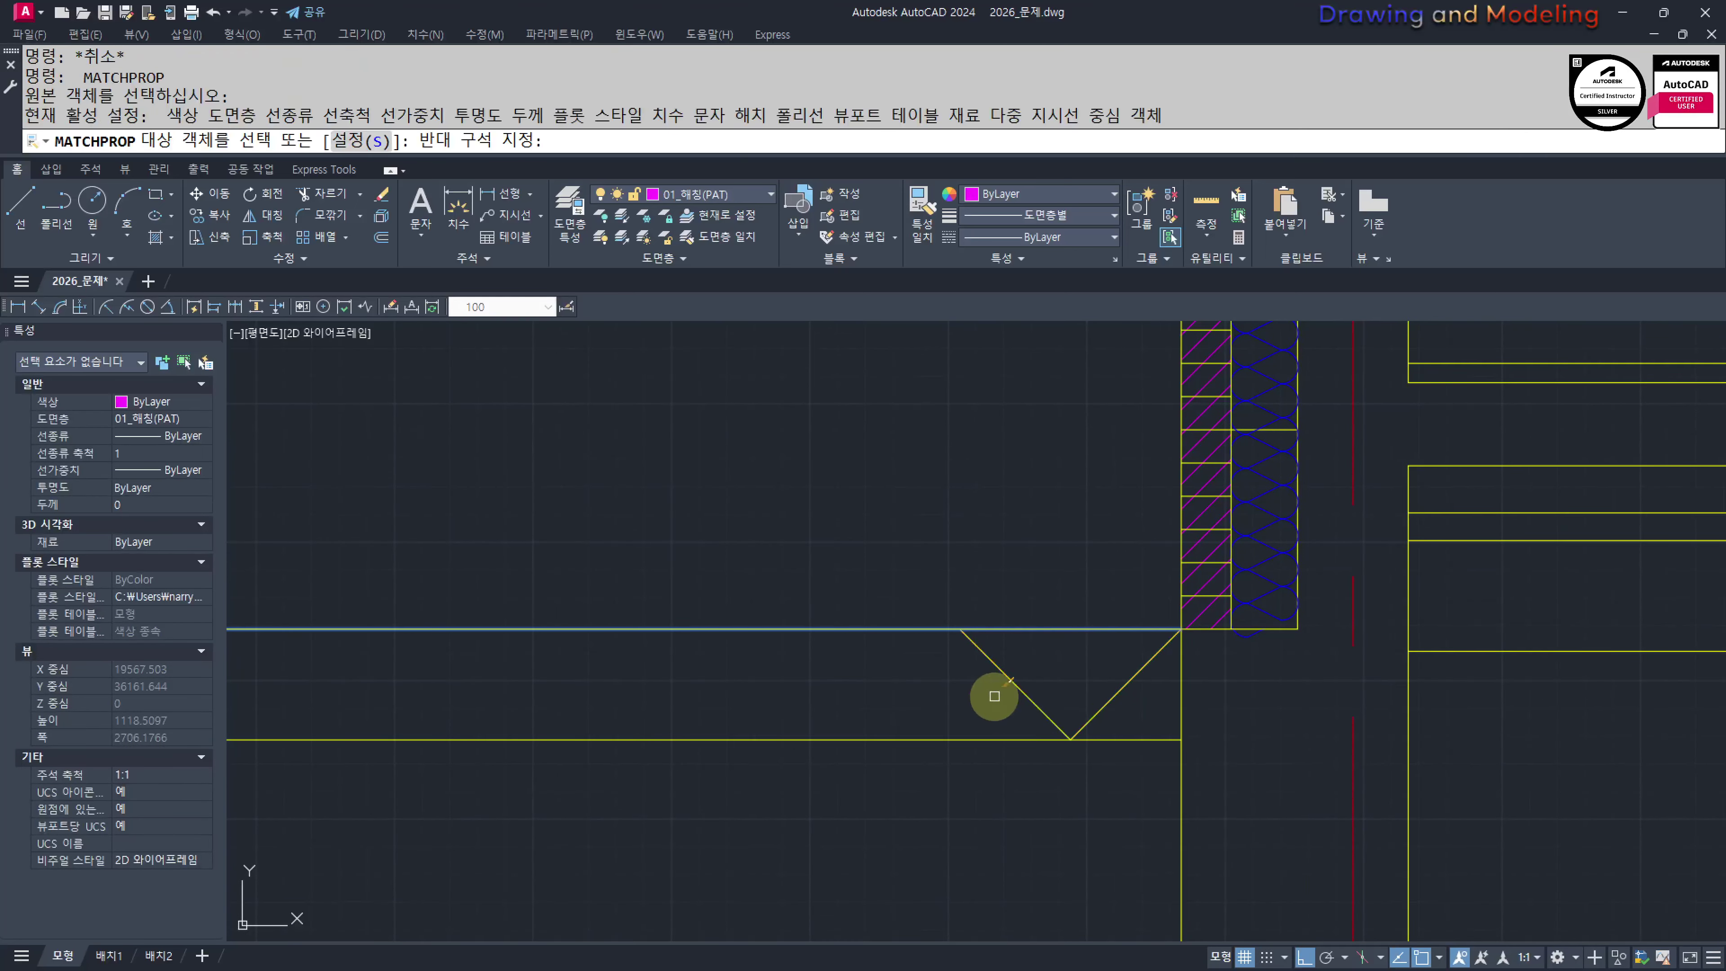
click(976, 702)
text(j)
key(Return)
key(Escape)
key(Escape)
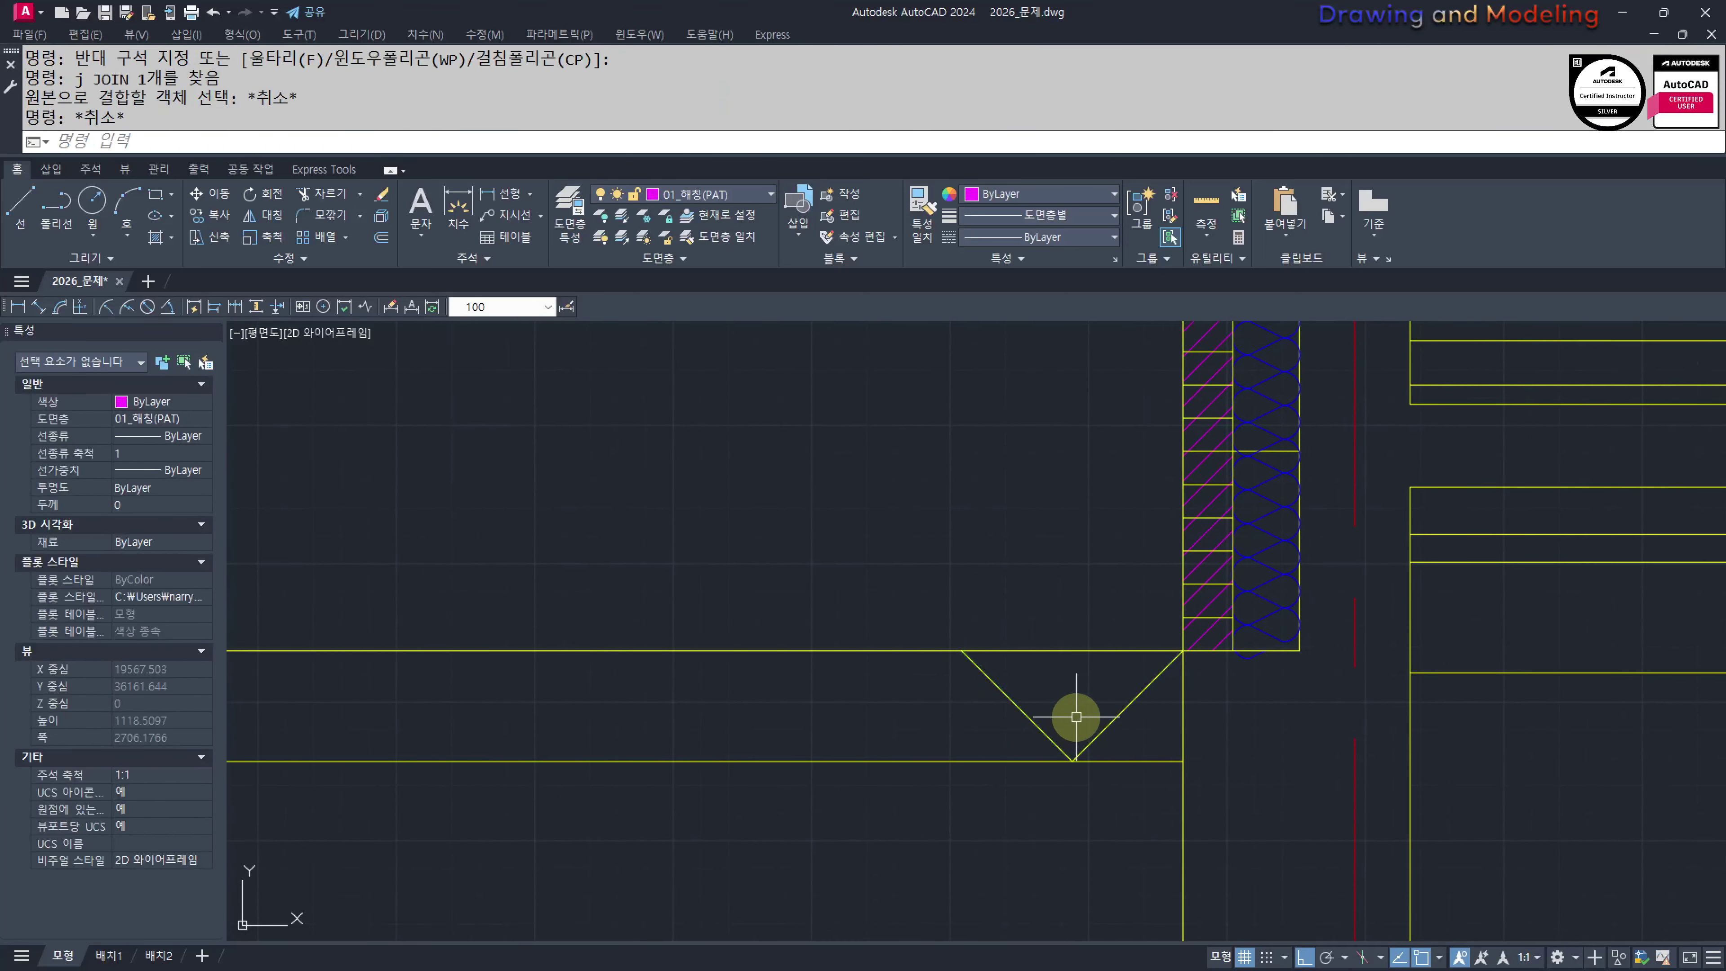
Try to copy the V-shaped polyline outward along the ground lines from its corner at the wall, and undo the copy
key(Return)
click(1087, 713)
click(956, 713)
key(Return)
click(1182, 650)
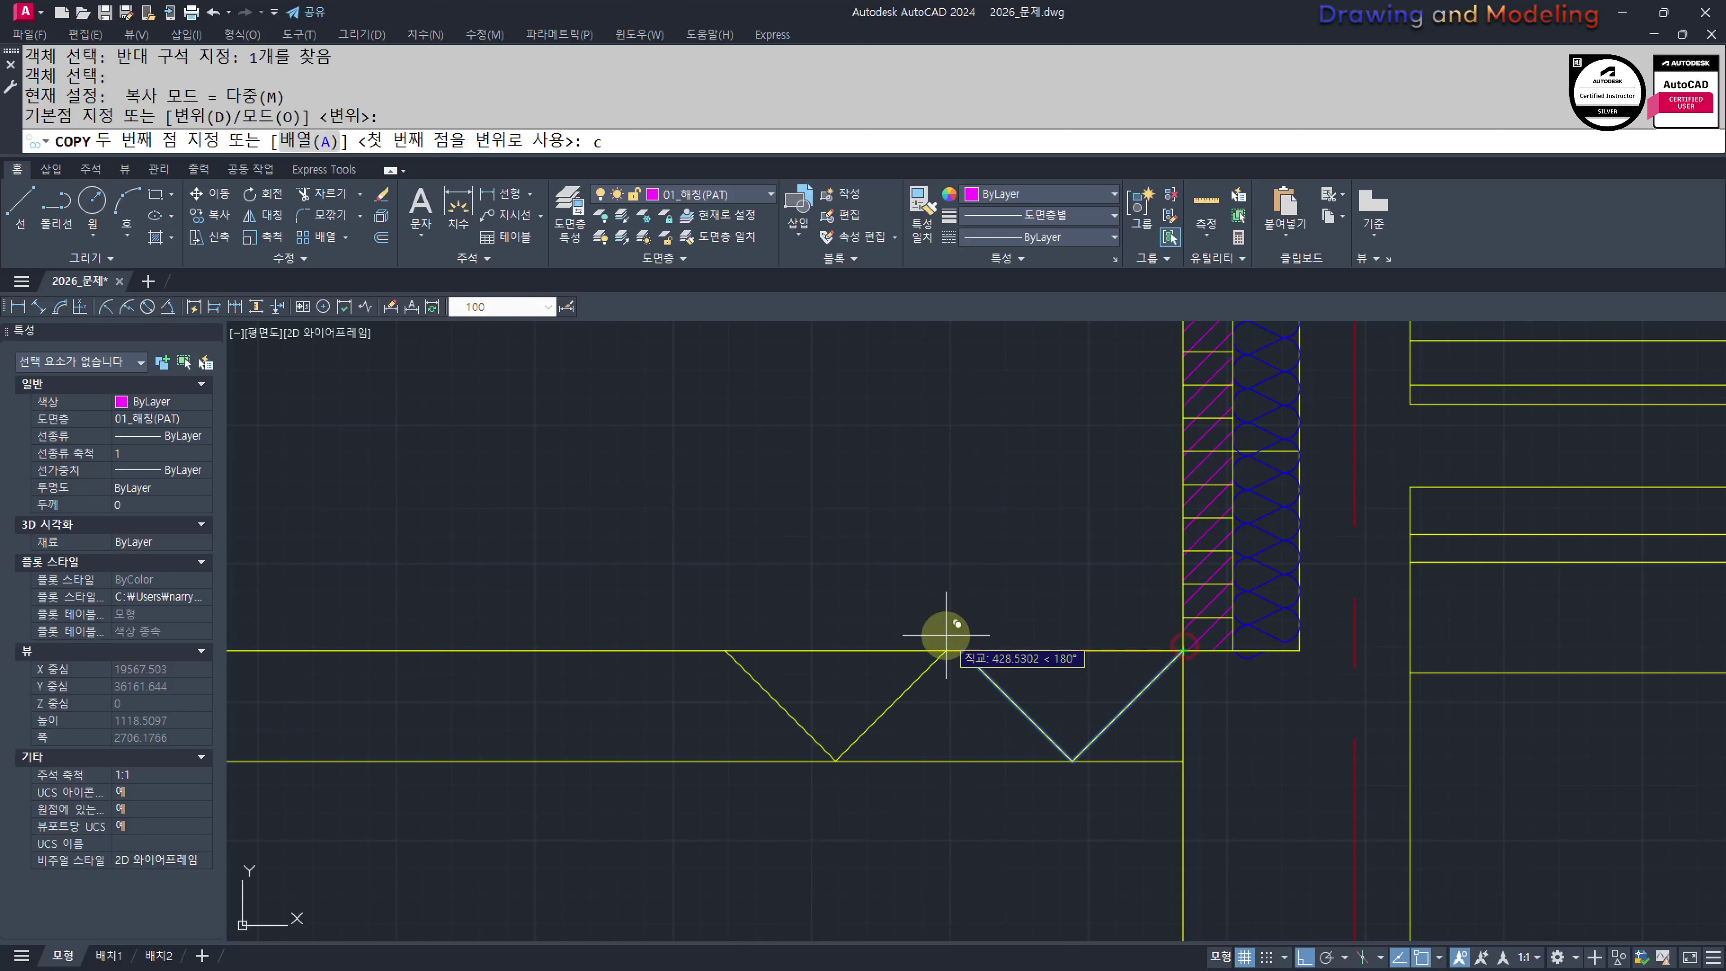
text(c)
key(Return)
text(3)
key(Return)
click(958, 642)
key(Escape)
key(Escape)
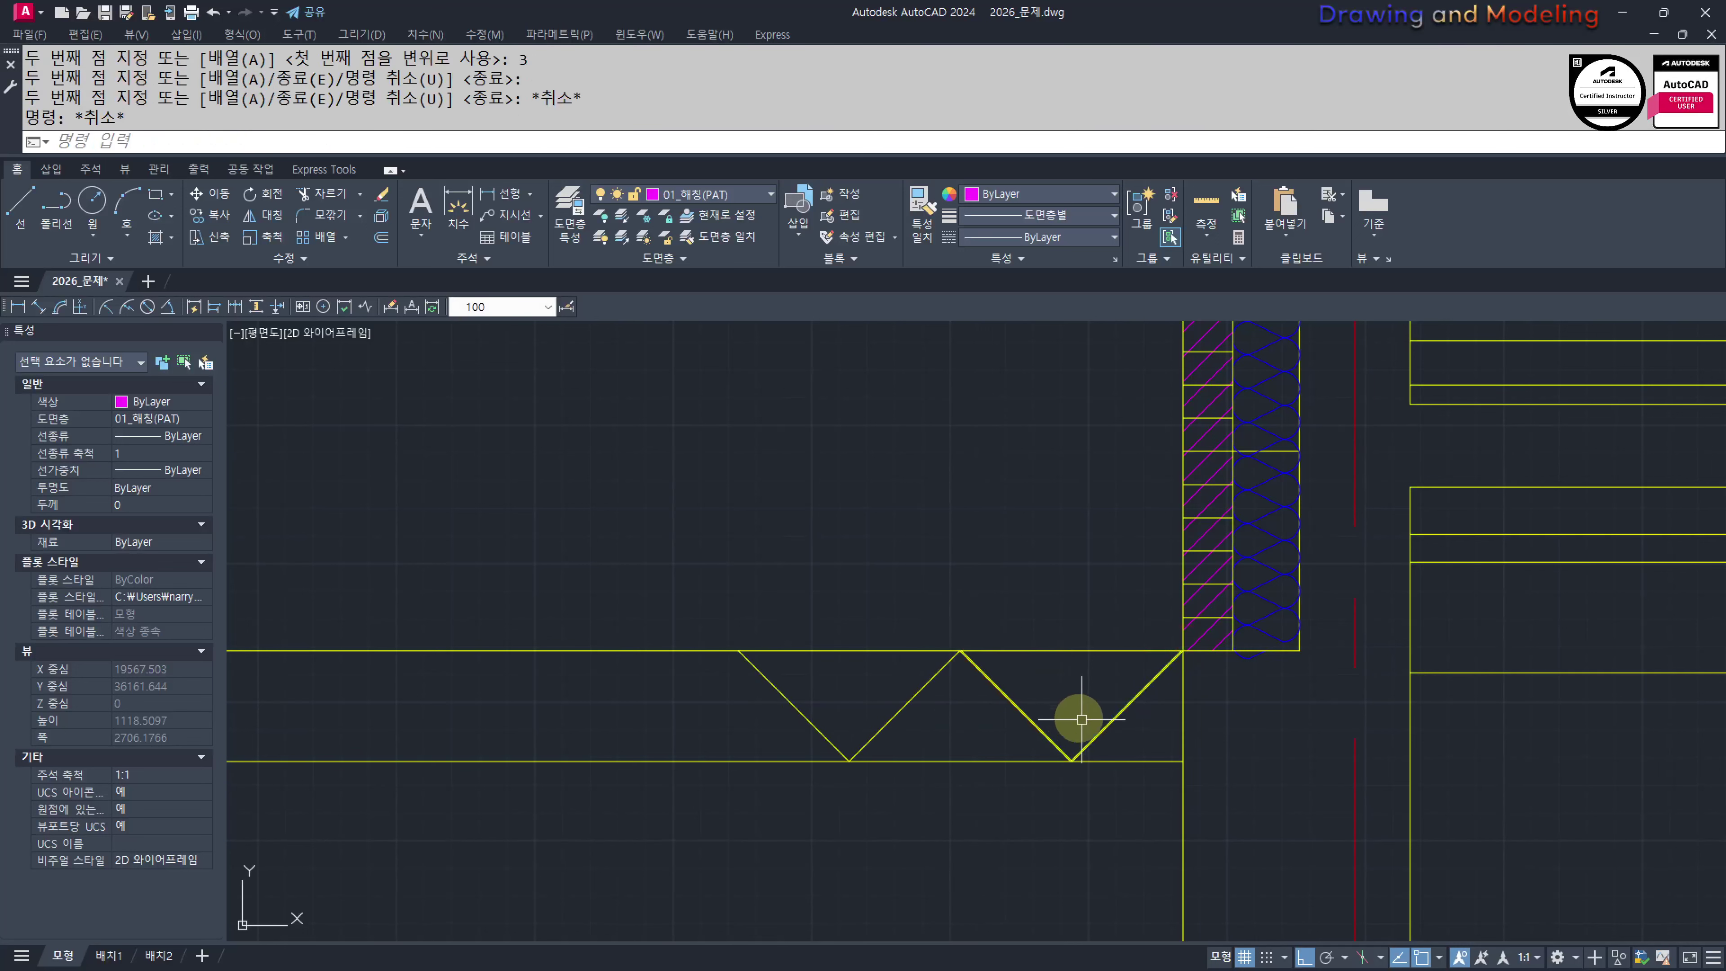
key(ctrl+z)
Copy the V-shaped polyline outward along the ground lines as an end-to-end array of 3 items
key(Return)
click(1062, 712)
click(988, 723)
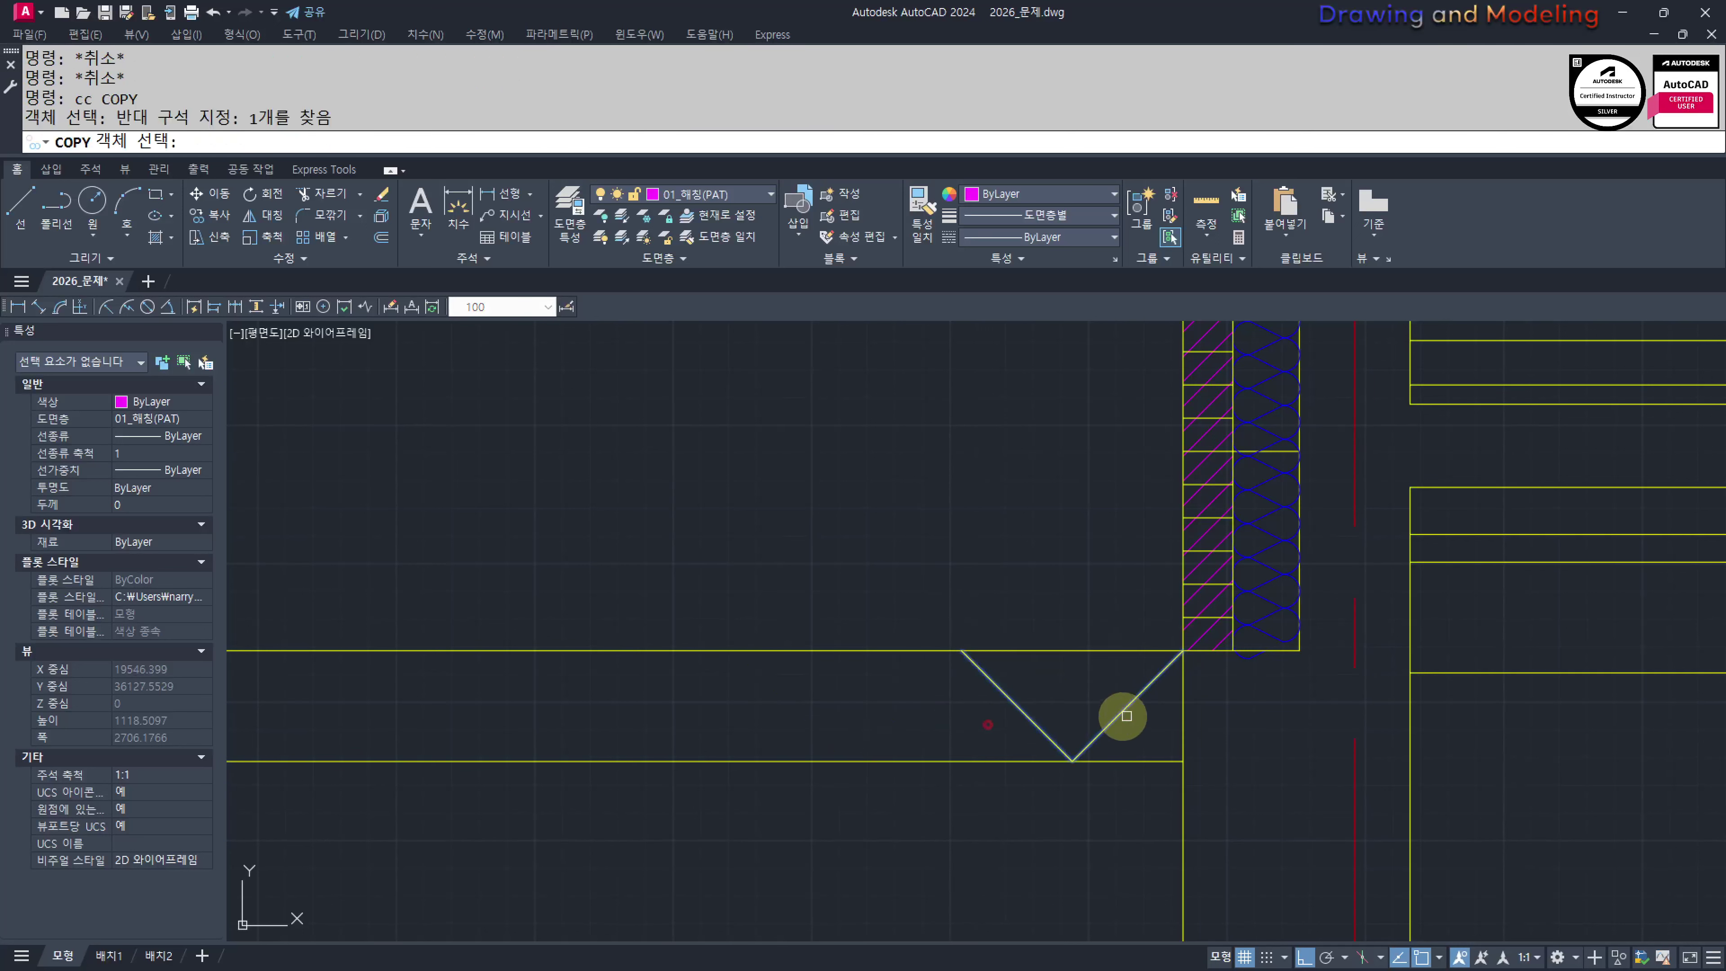
key(Return)
click(1182, 651)
text(c)
key(Return)
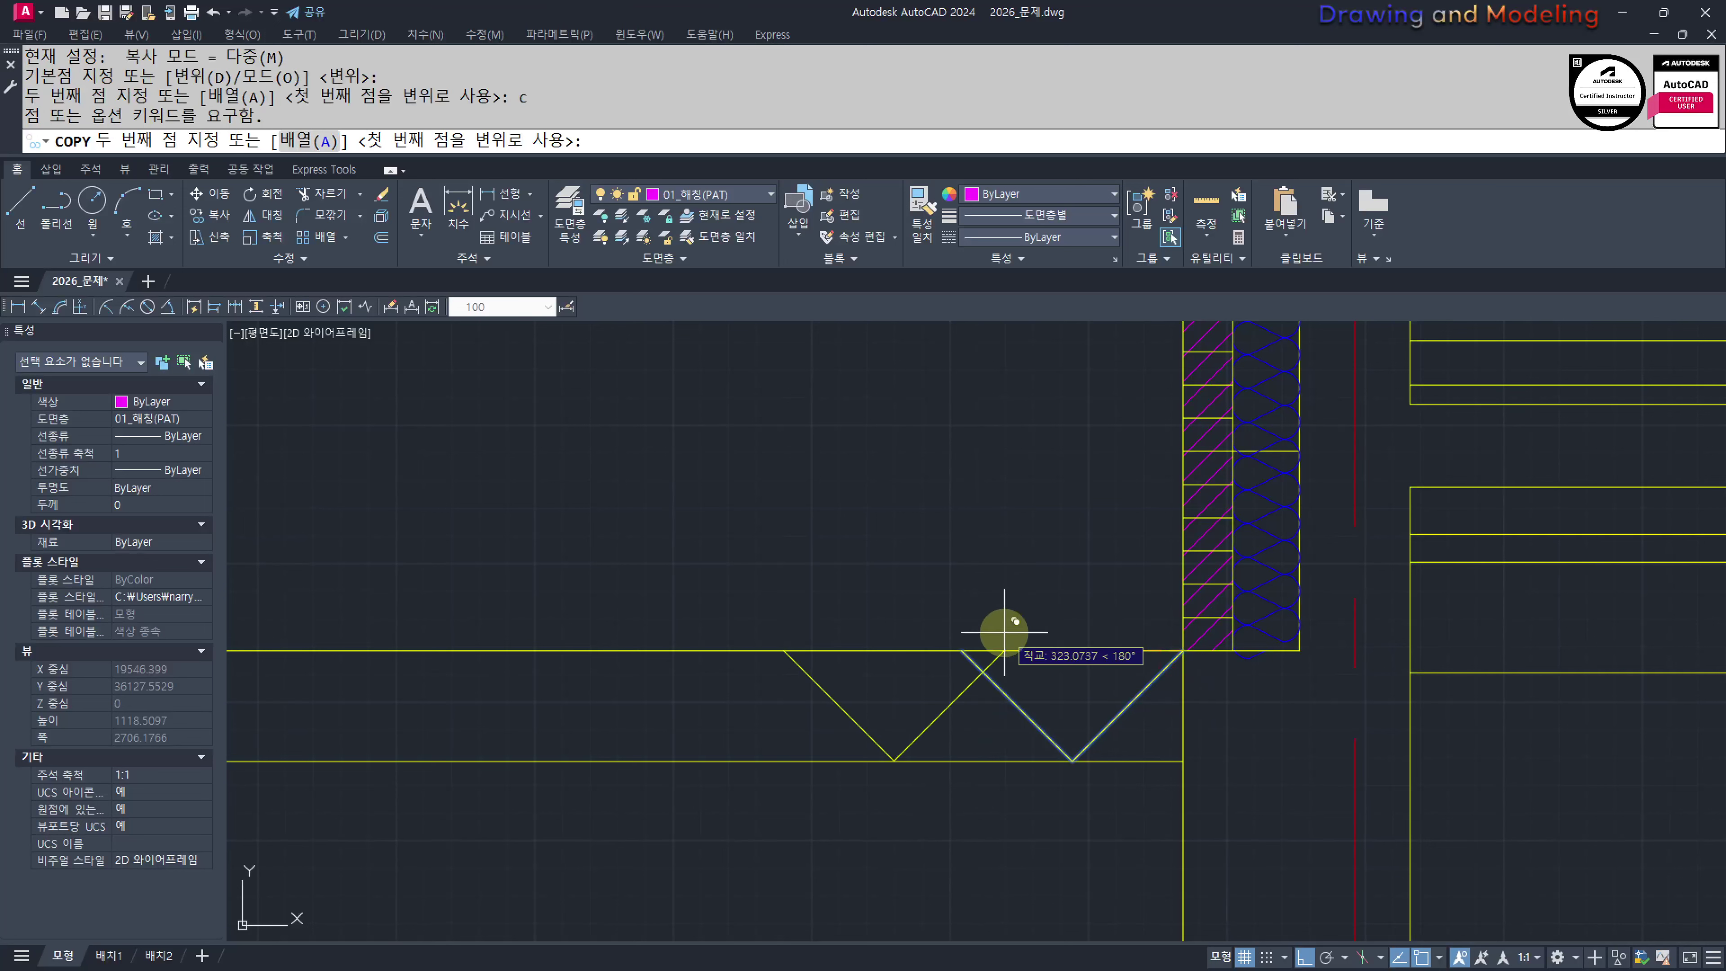
key(Return)
text(3)
key(Return)
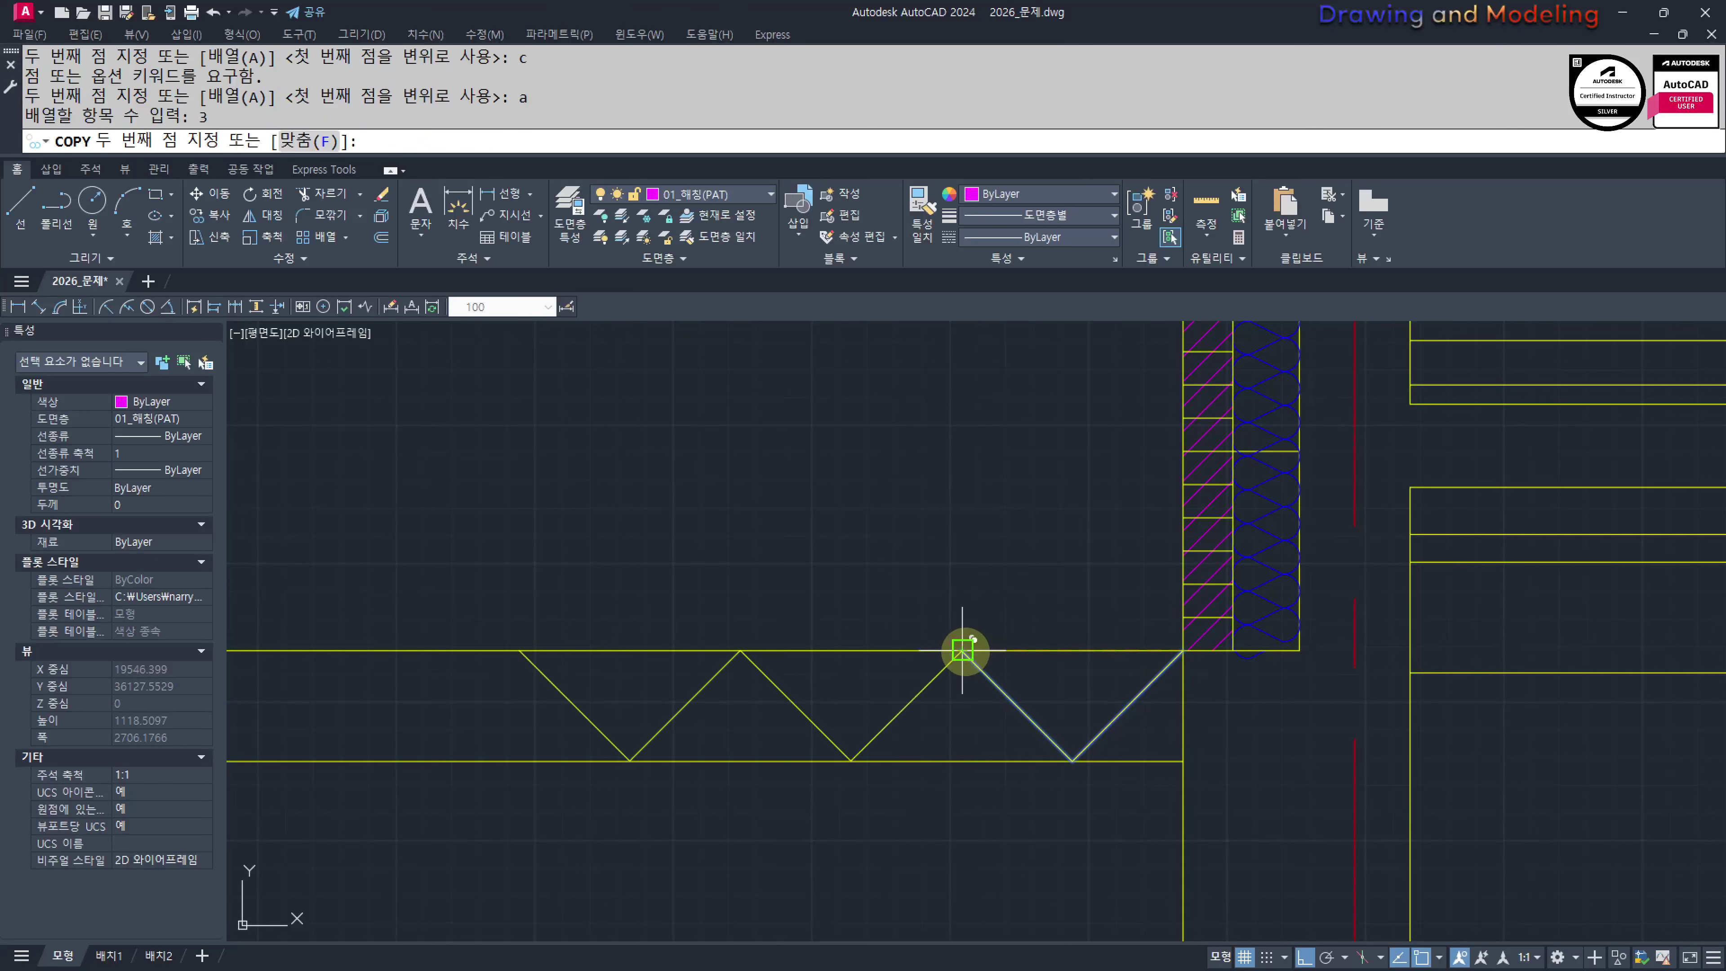
key(Escape)
key(Escape)
Draw a vertical line from the outermost V's low point up past the upper ground line
scroll(954, 720, down, 4)
text(l)
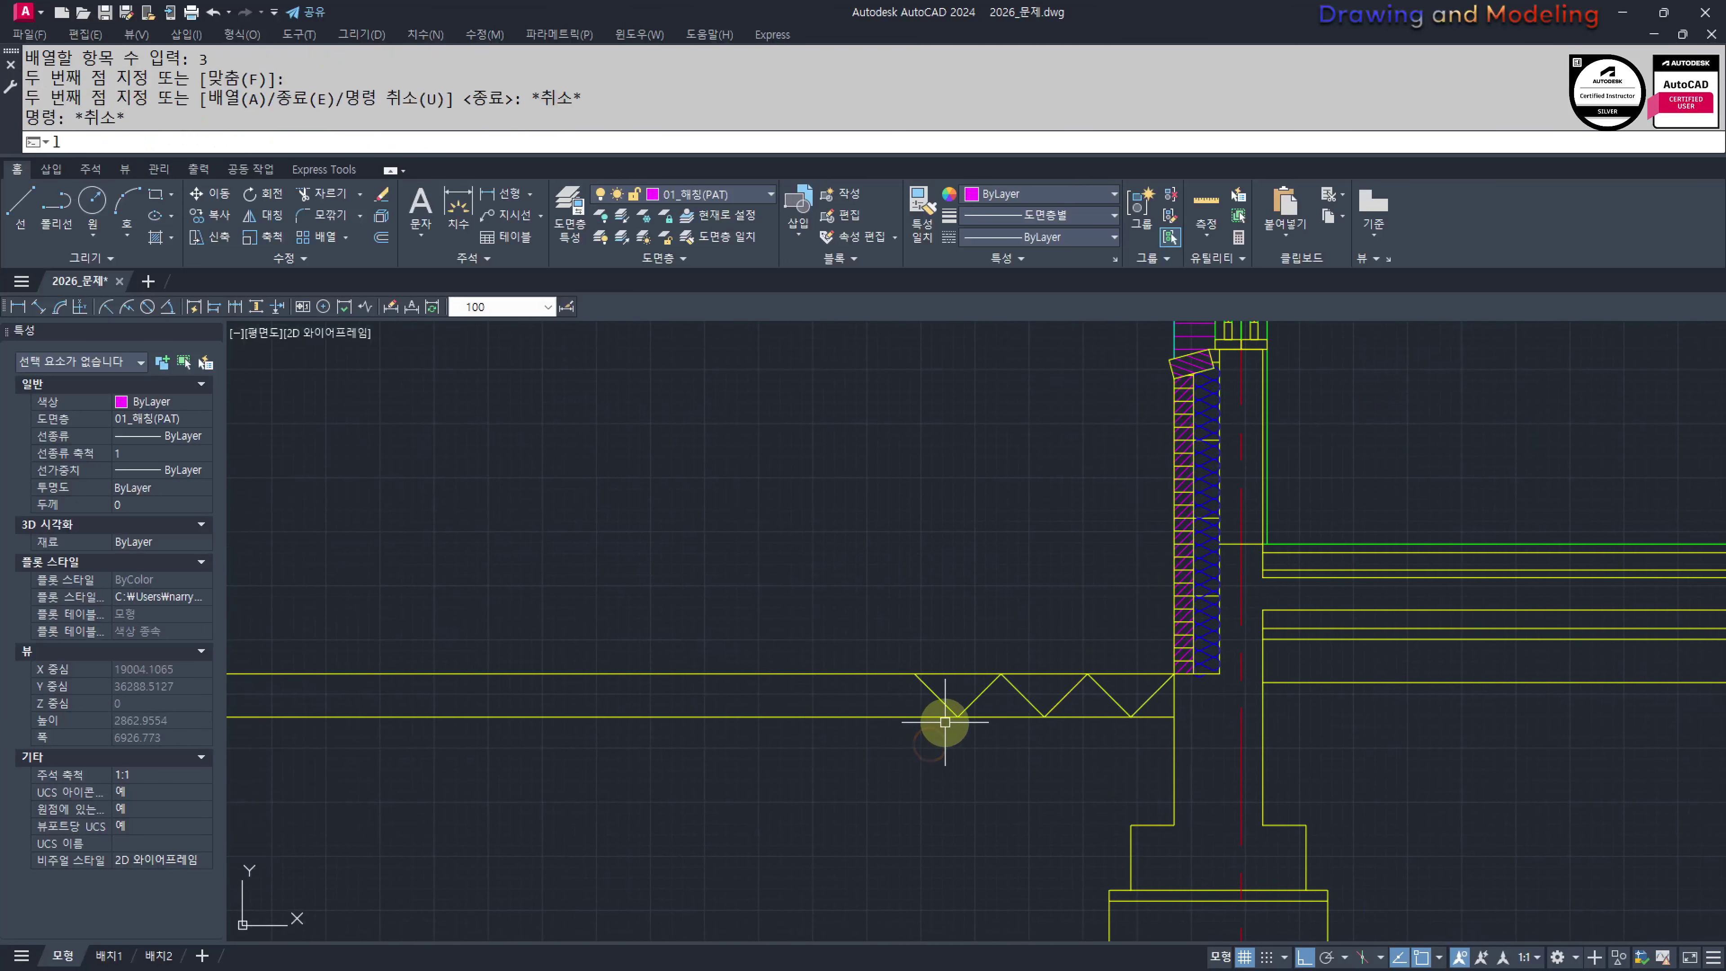
key(Return)
click(953, 721)
click(958, 562)
key(Escape)
key(Escape)
Trim the ground lines and zigzag beyond the vertical line, and erase the leftover piece outside it
scroll(932, 706, up, 4)
text(tr)
key(Return)
key(Return)
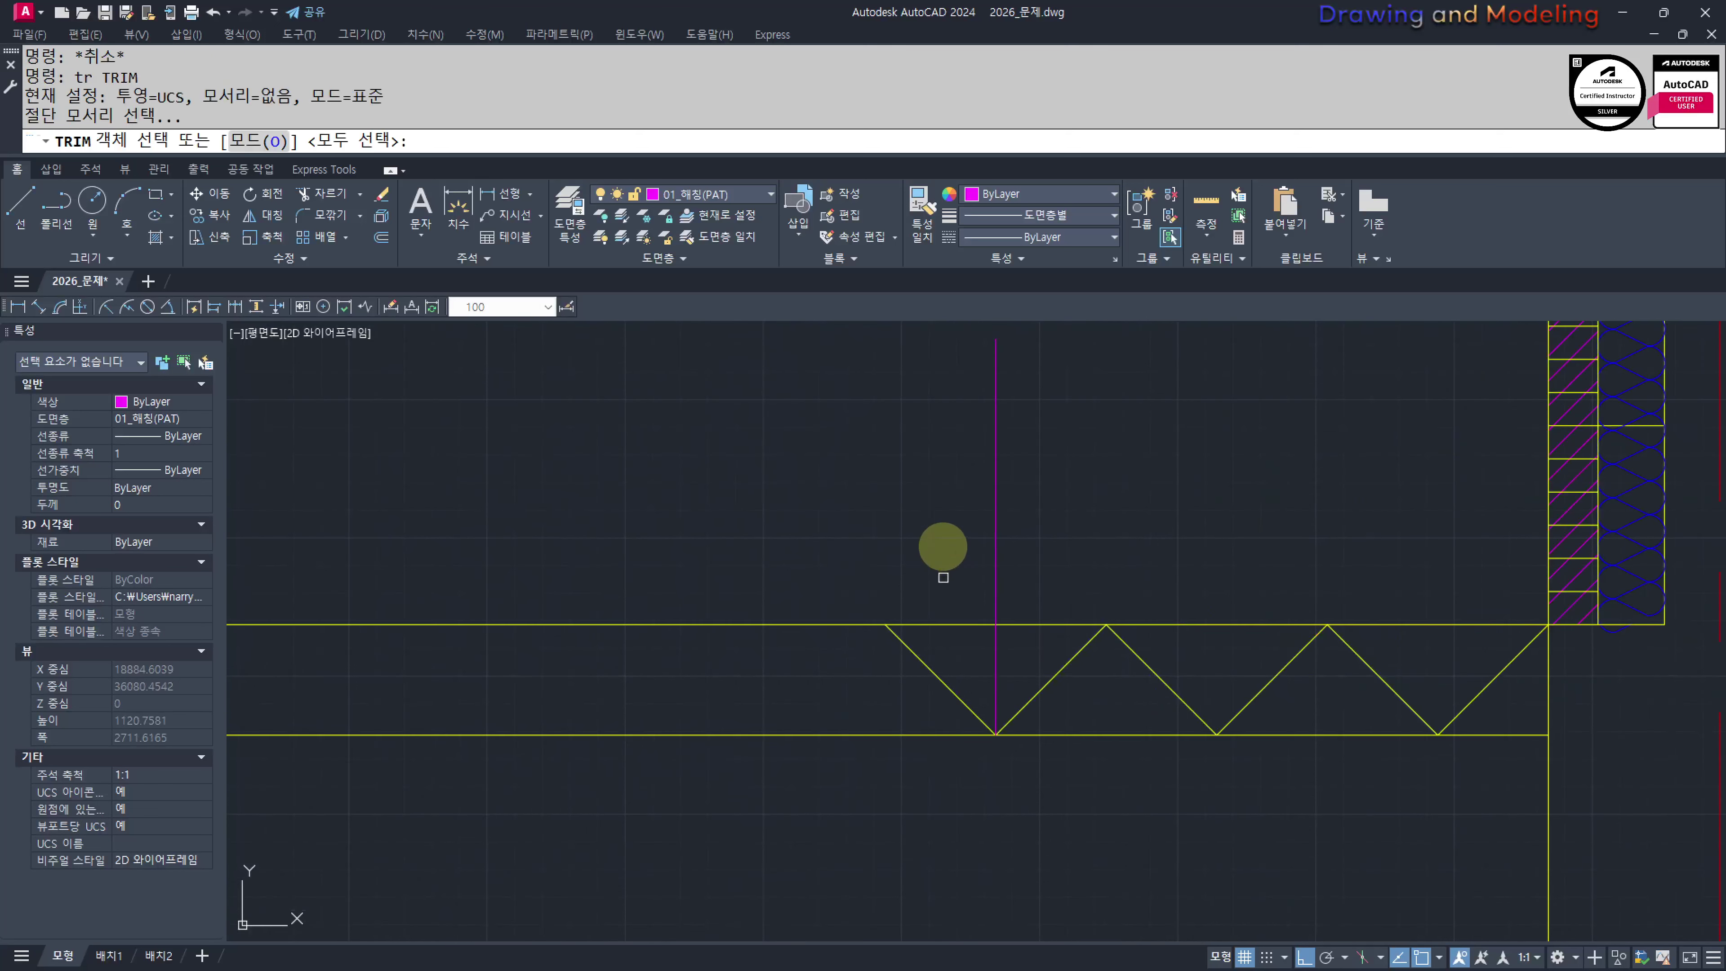
click(944, 545)
click(836, 765)
key(Escape)
key(Escape)
middle_drag(1142, 742, 1089, 758)
drag(768, 584, 678, 685)
text(e)
key(Return)
key(Escape)
mouse_move(1013, 713)
middle_down()
mouse_move(925, 718)
mouse_move(977, 742)
middle_up()
Hatch the upper and lower triangles of the ground zigzag as two separate ANSI31 hatches at scale 10
text(hh)
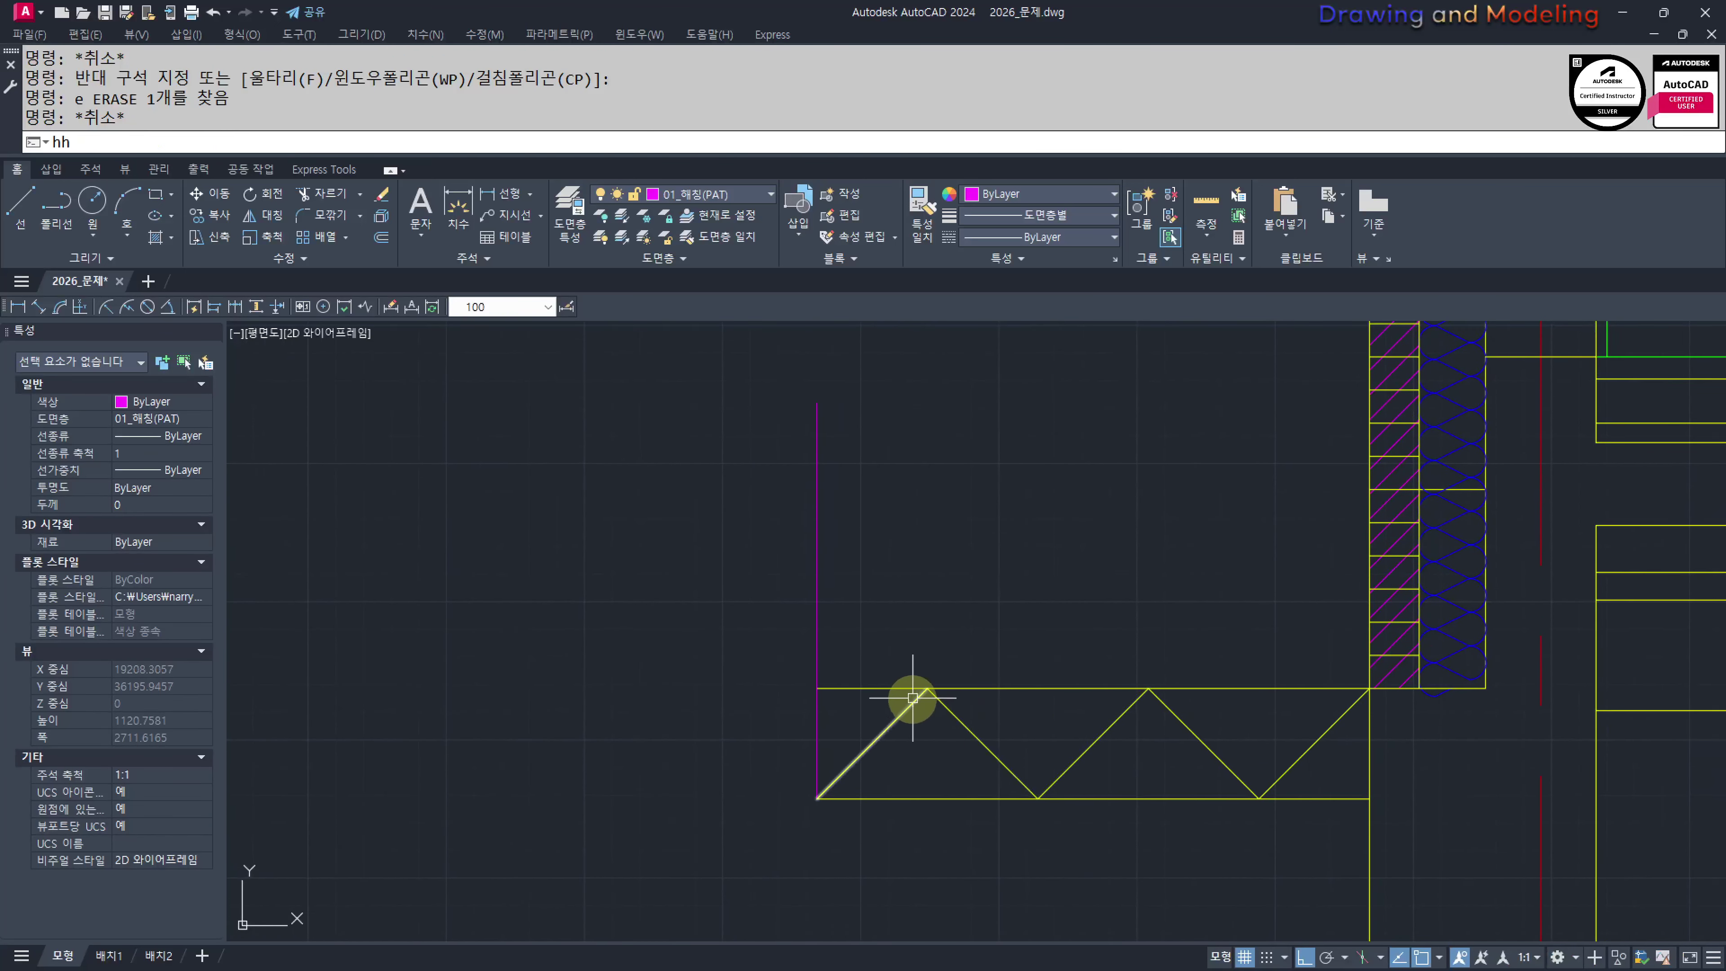
click(874, 712)
click(1037, 720)
click(1264, 717)
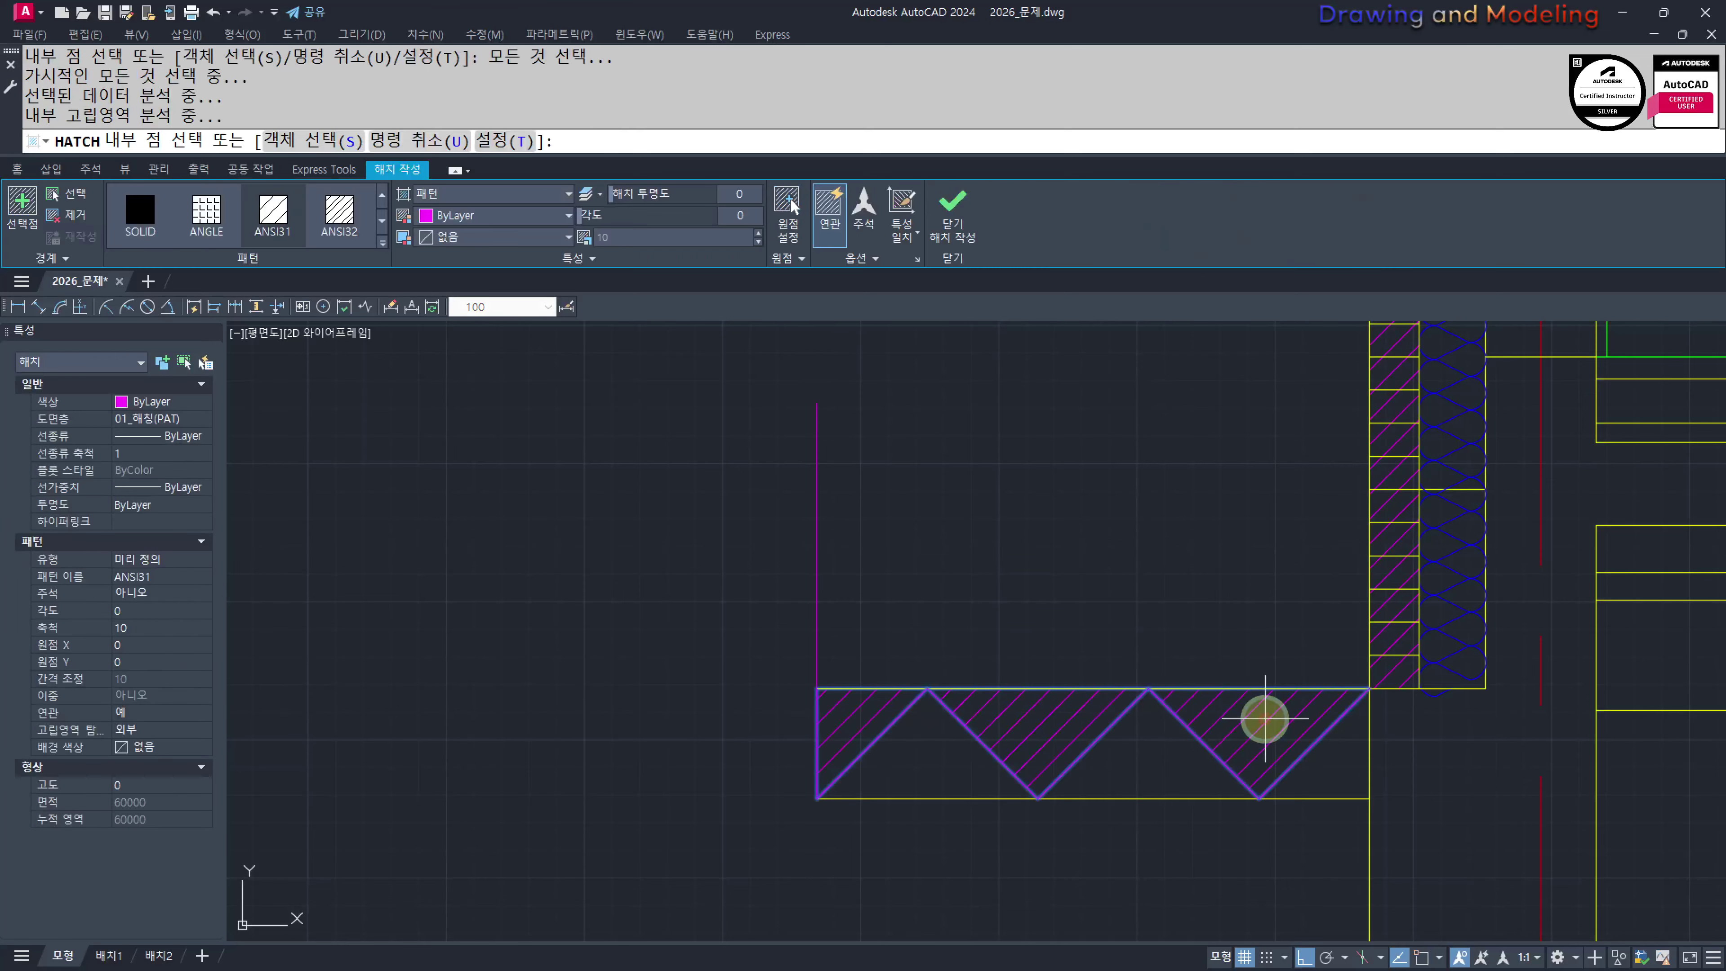
click(1152, 753)
click(1321, 772)
key(Return)
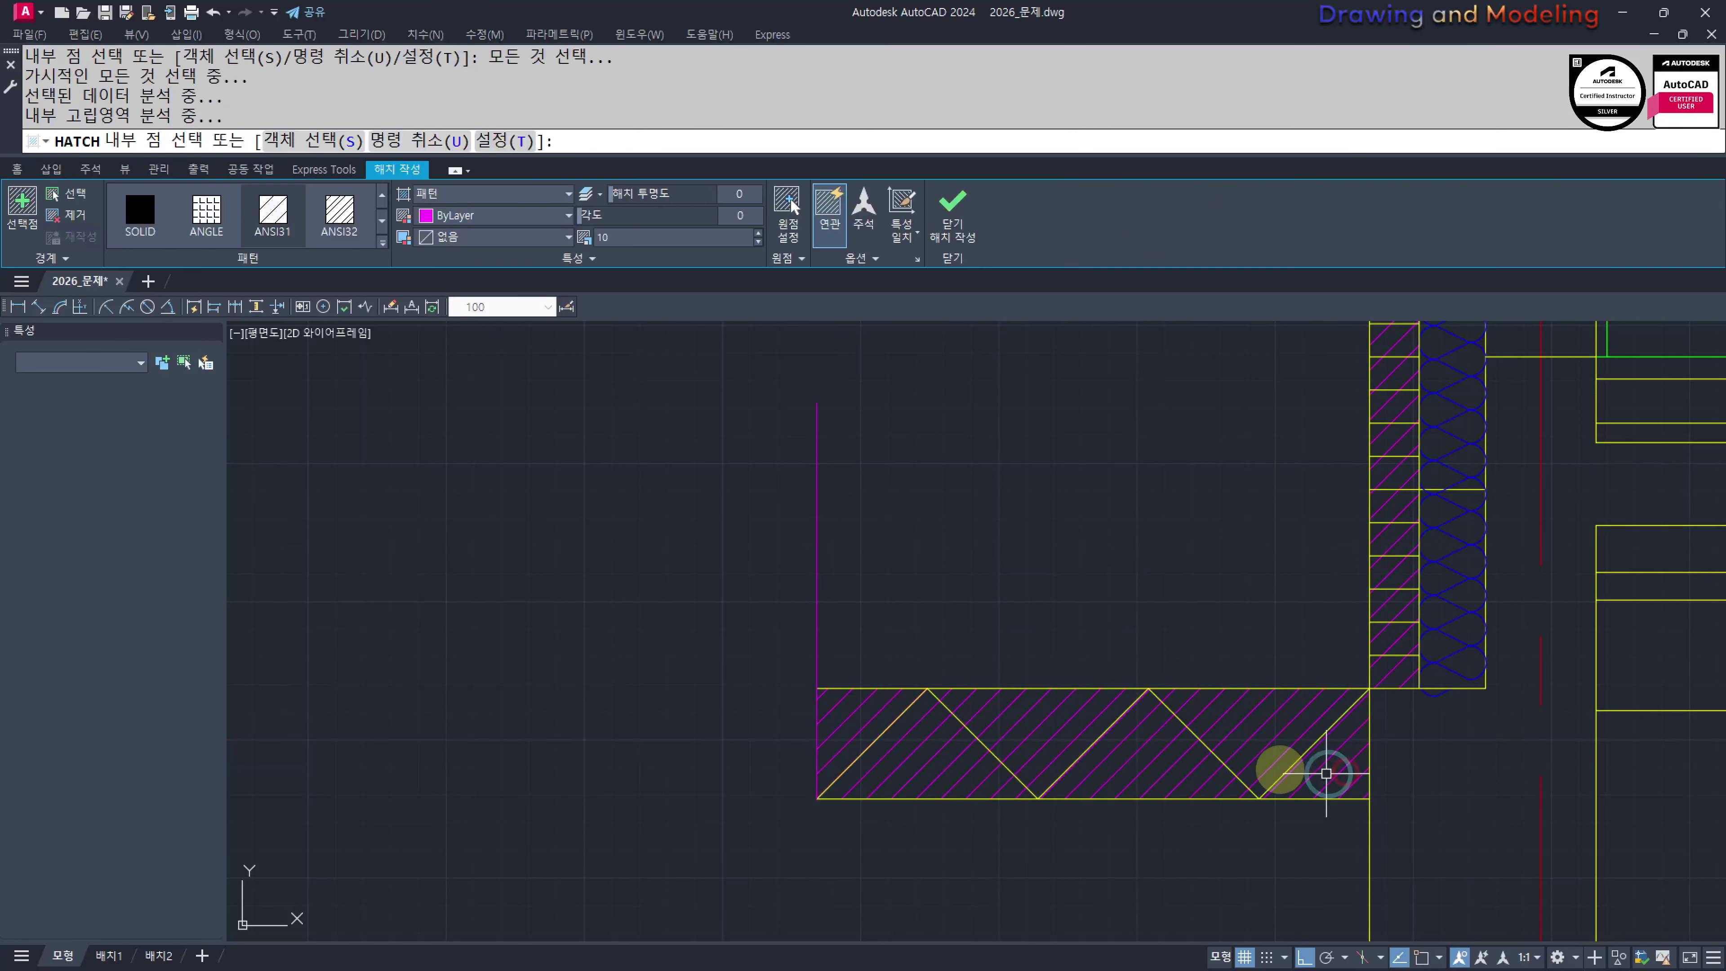
key(Escape)
Set the pattern angle of the lower triangles' hatch to 90
click(1142, 737)
click(1087, 754)
click(1087, 754)
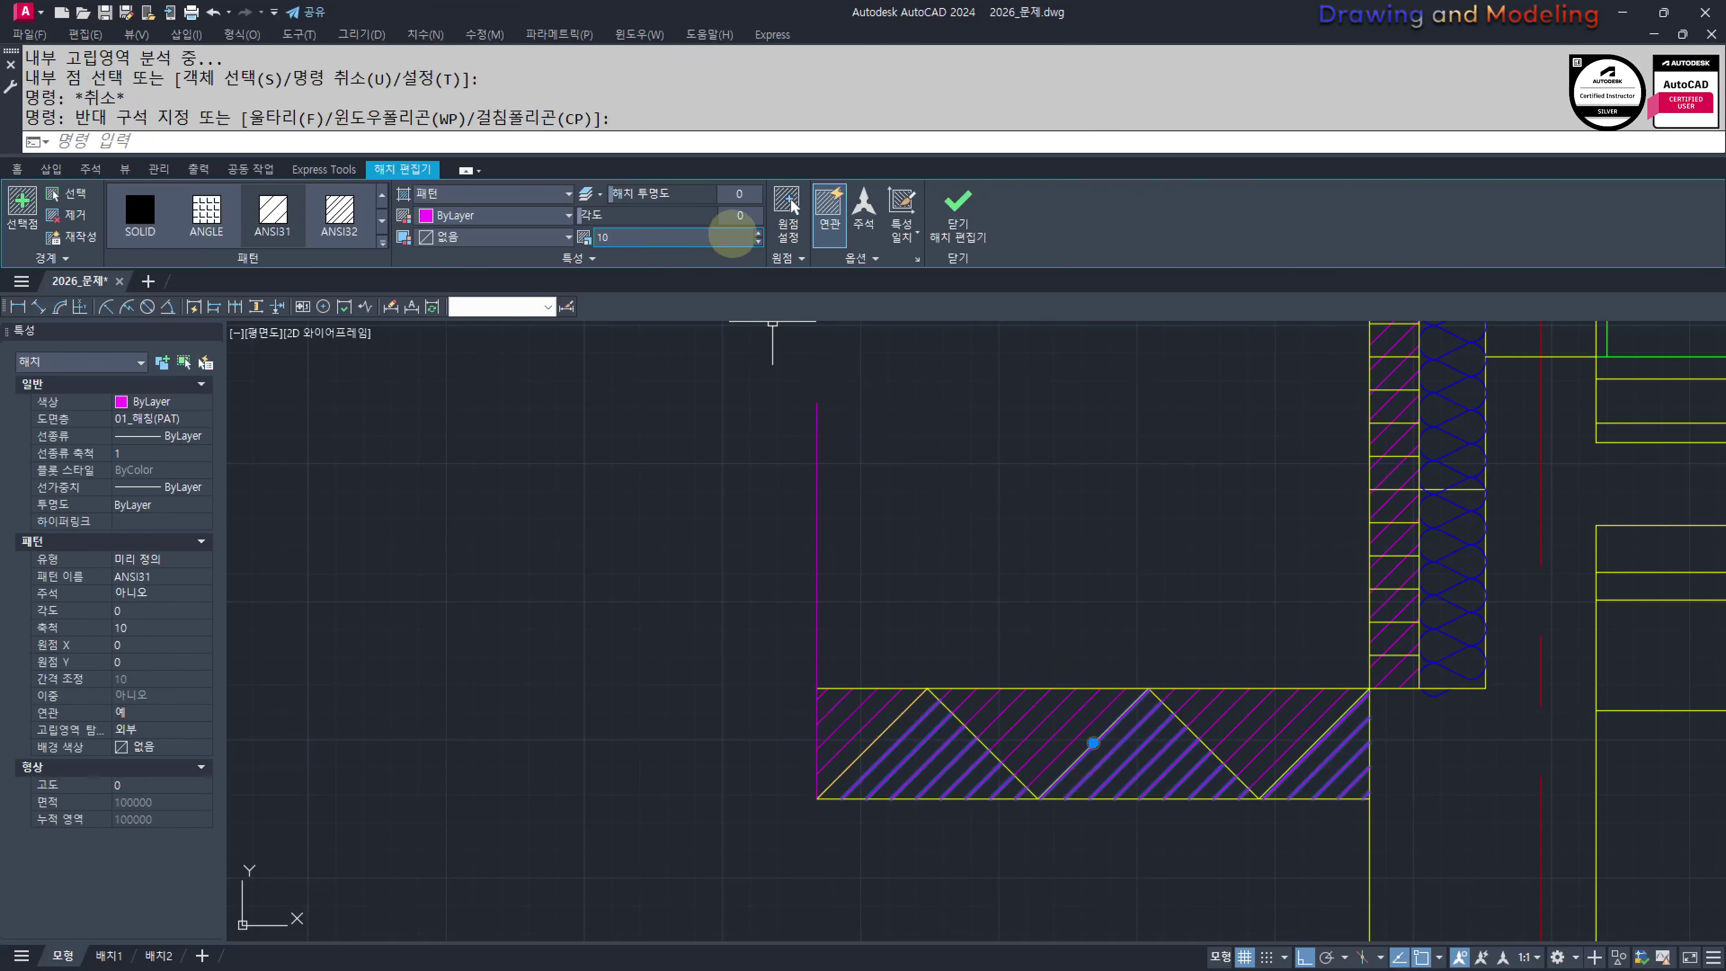
text(90)
key(Return)
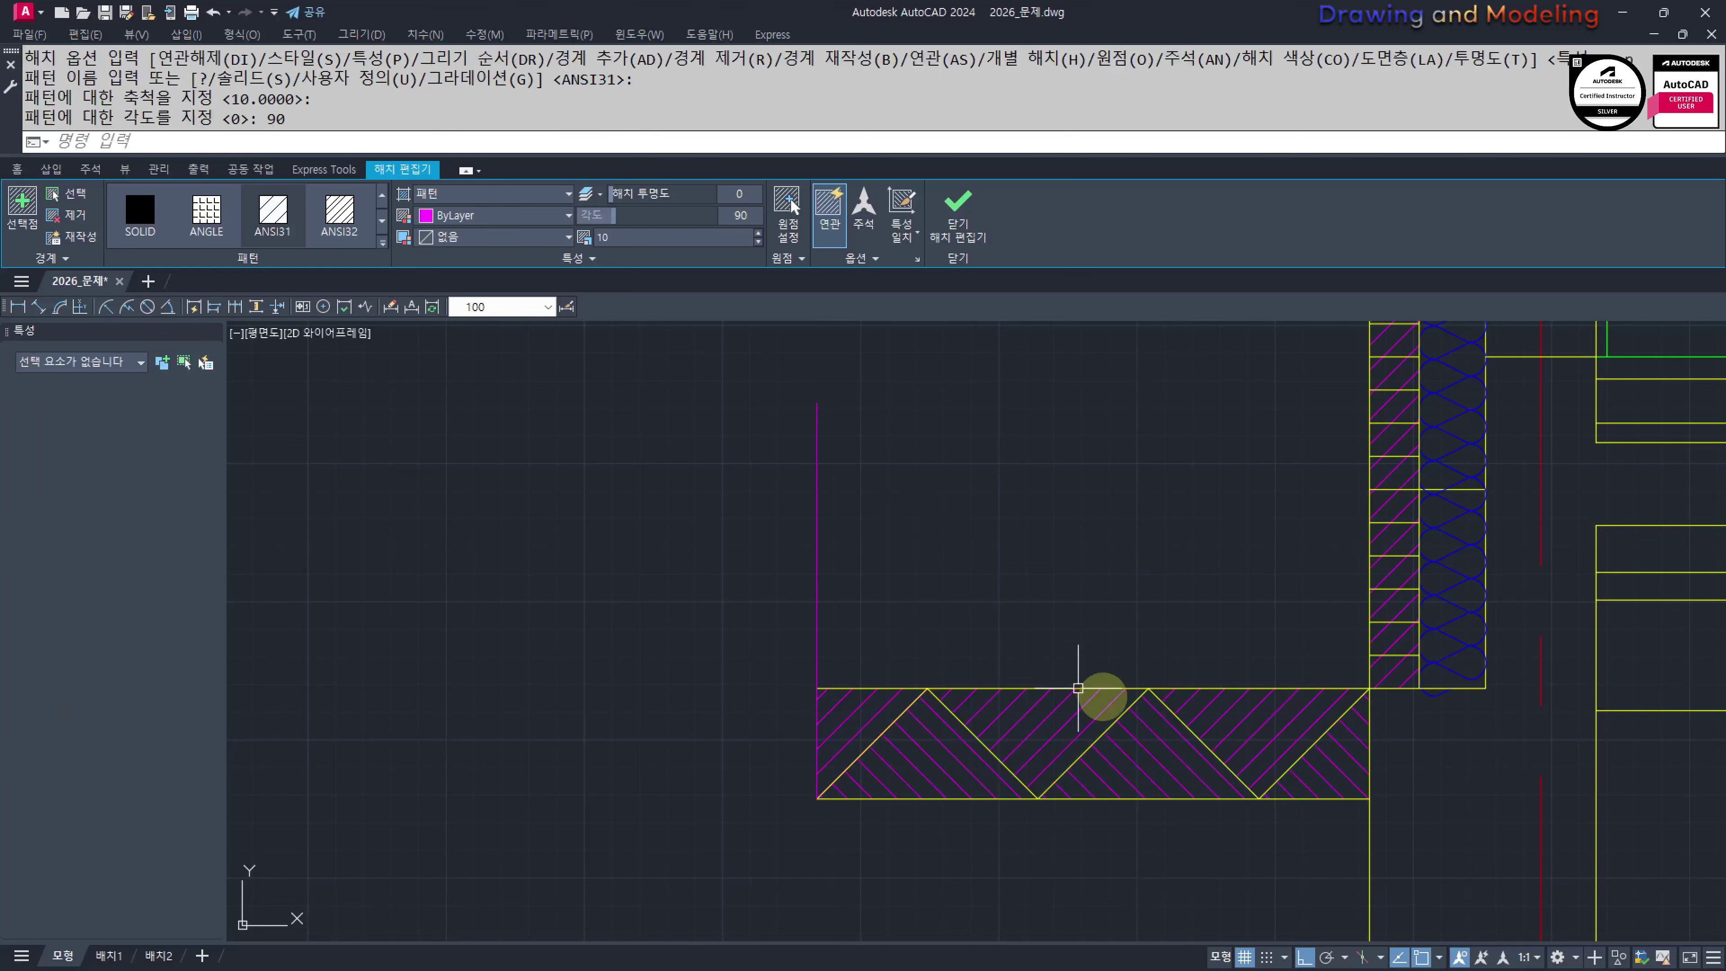
key(Escape)
key(Escape)
key(Escape)
Erase the vertical line at the zigzag's outer end and the lower ground line
click(953, 528)
click(649, 604)
text(e)
key(Return)
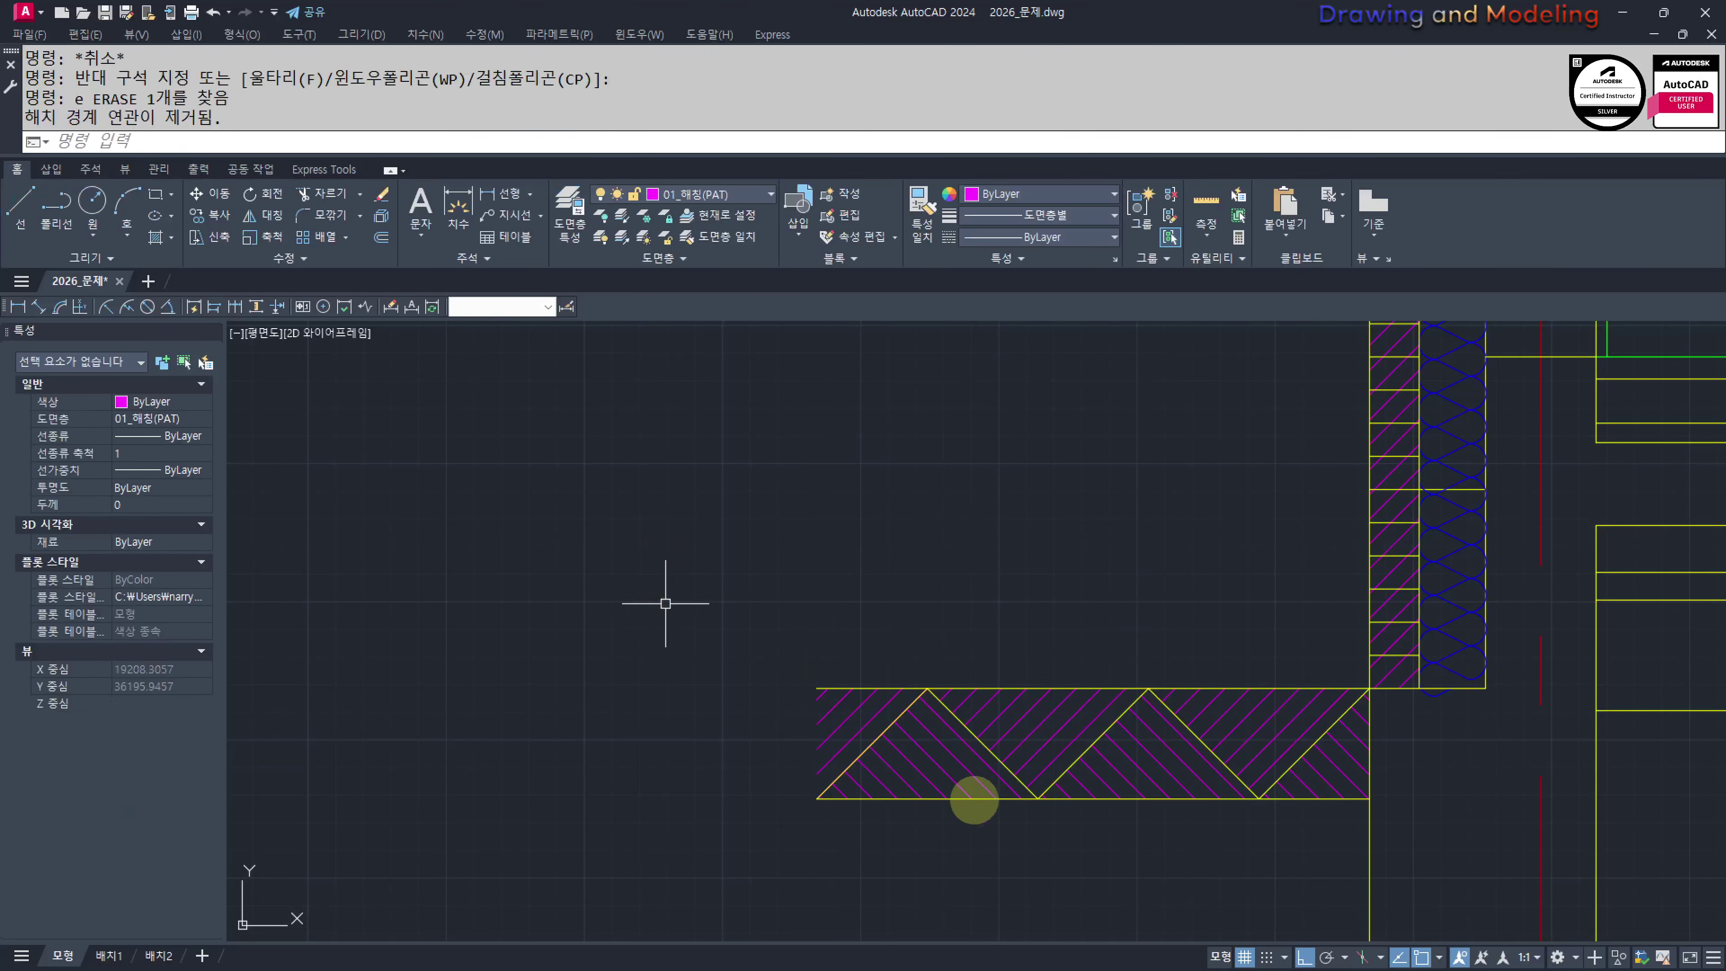
click(937, 799)
text(e)
key(Return)
scroll(770, 705, down, 5)
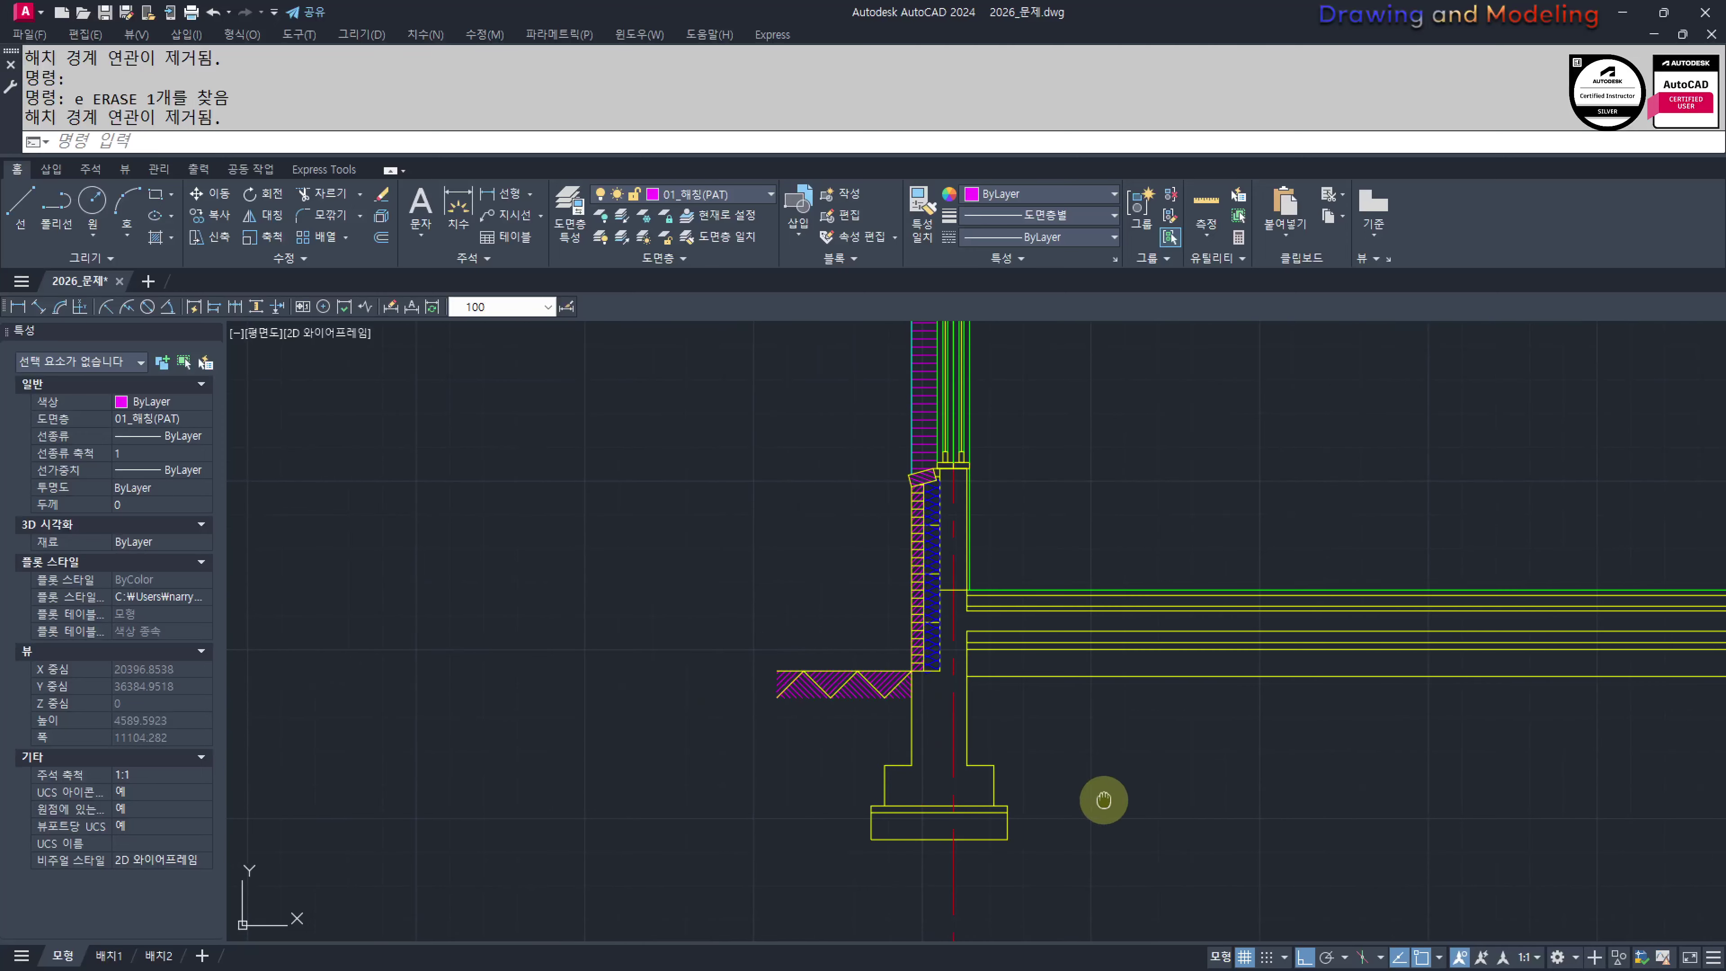
Place a construction line at 60 degrees through the bottom layer under the footing, near its outer end
scroll(855, 732, up, 4)
mouse_move(859, 775)
middle_down()
mouse_move(951, 815)
mouse_move(948, 720)
mouse_move(983, 750)
middle_up()
text(xlk)
key(Return)
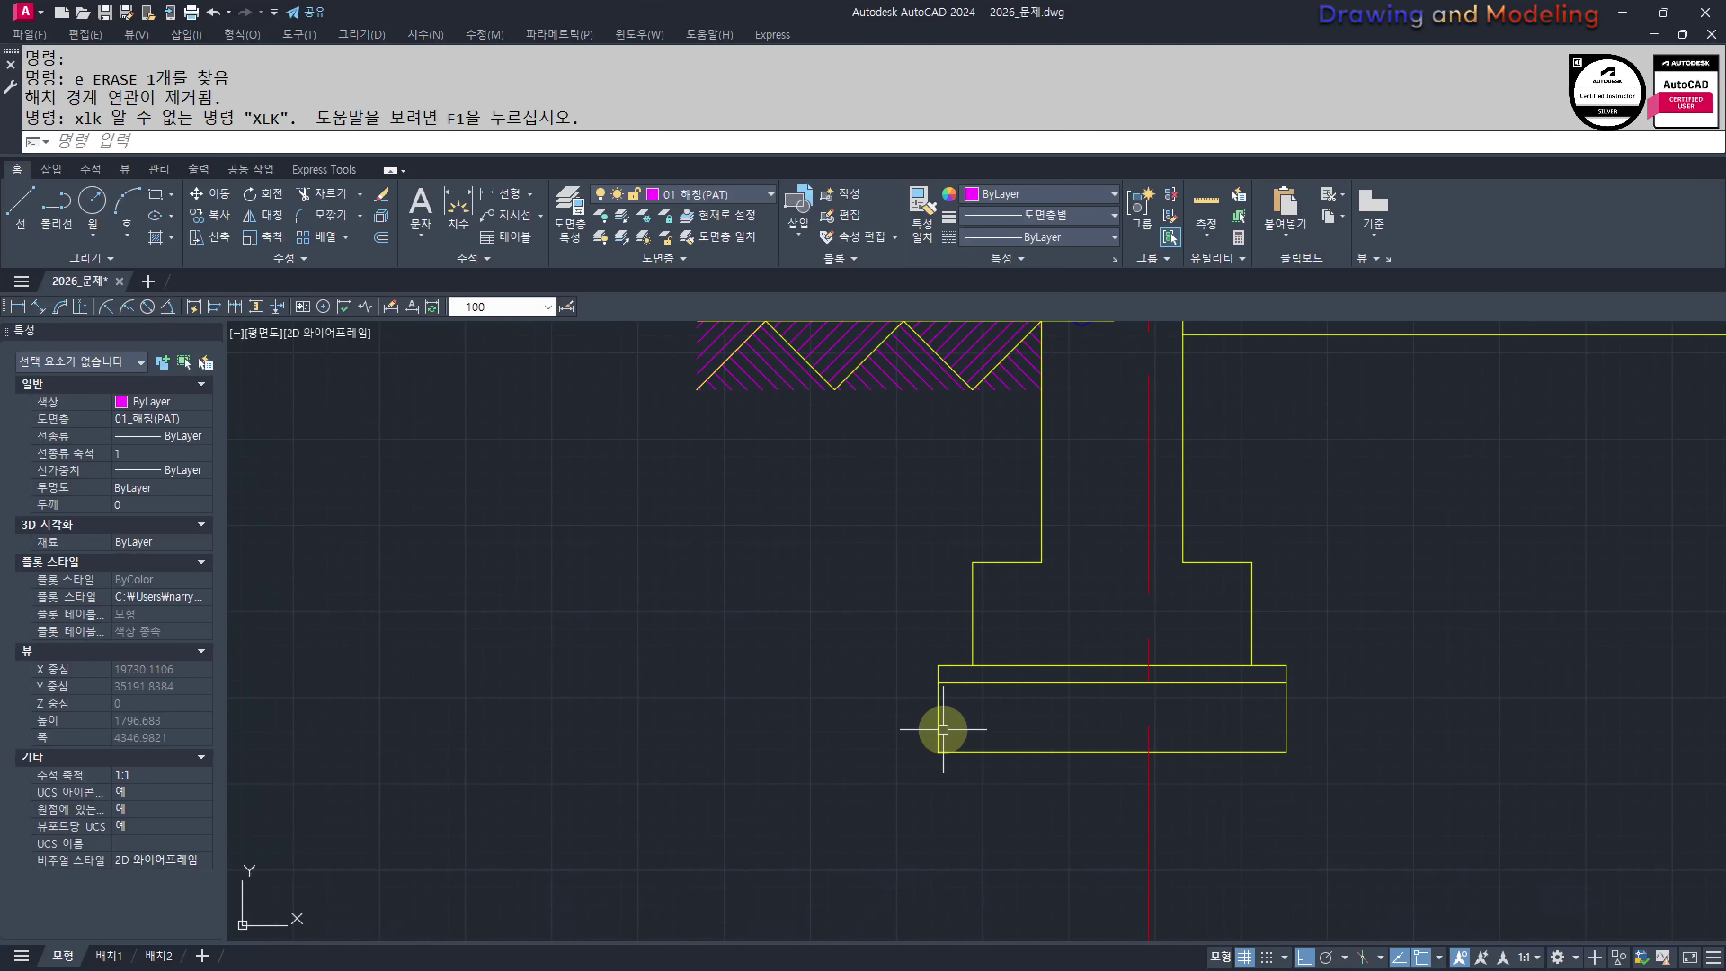
key(Escape)
key(Escape)
text(xl)
key(Return)
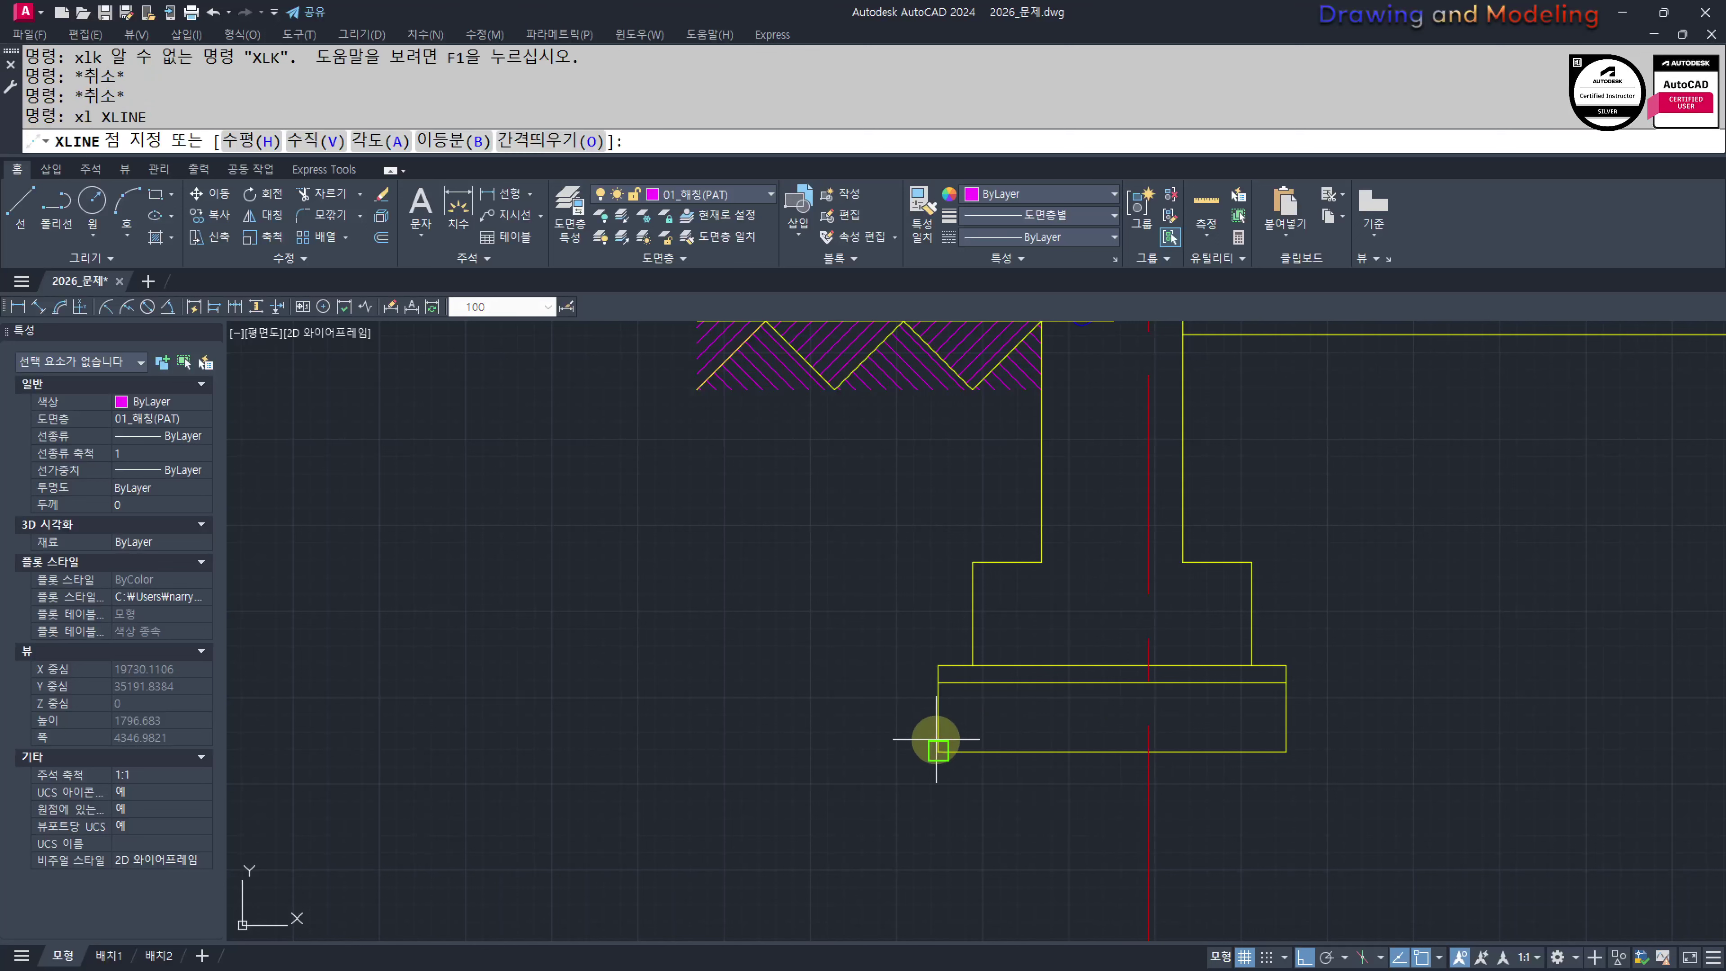
text(a)
key(Return)
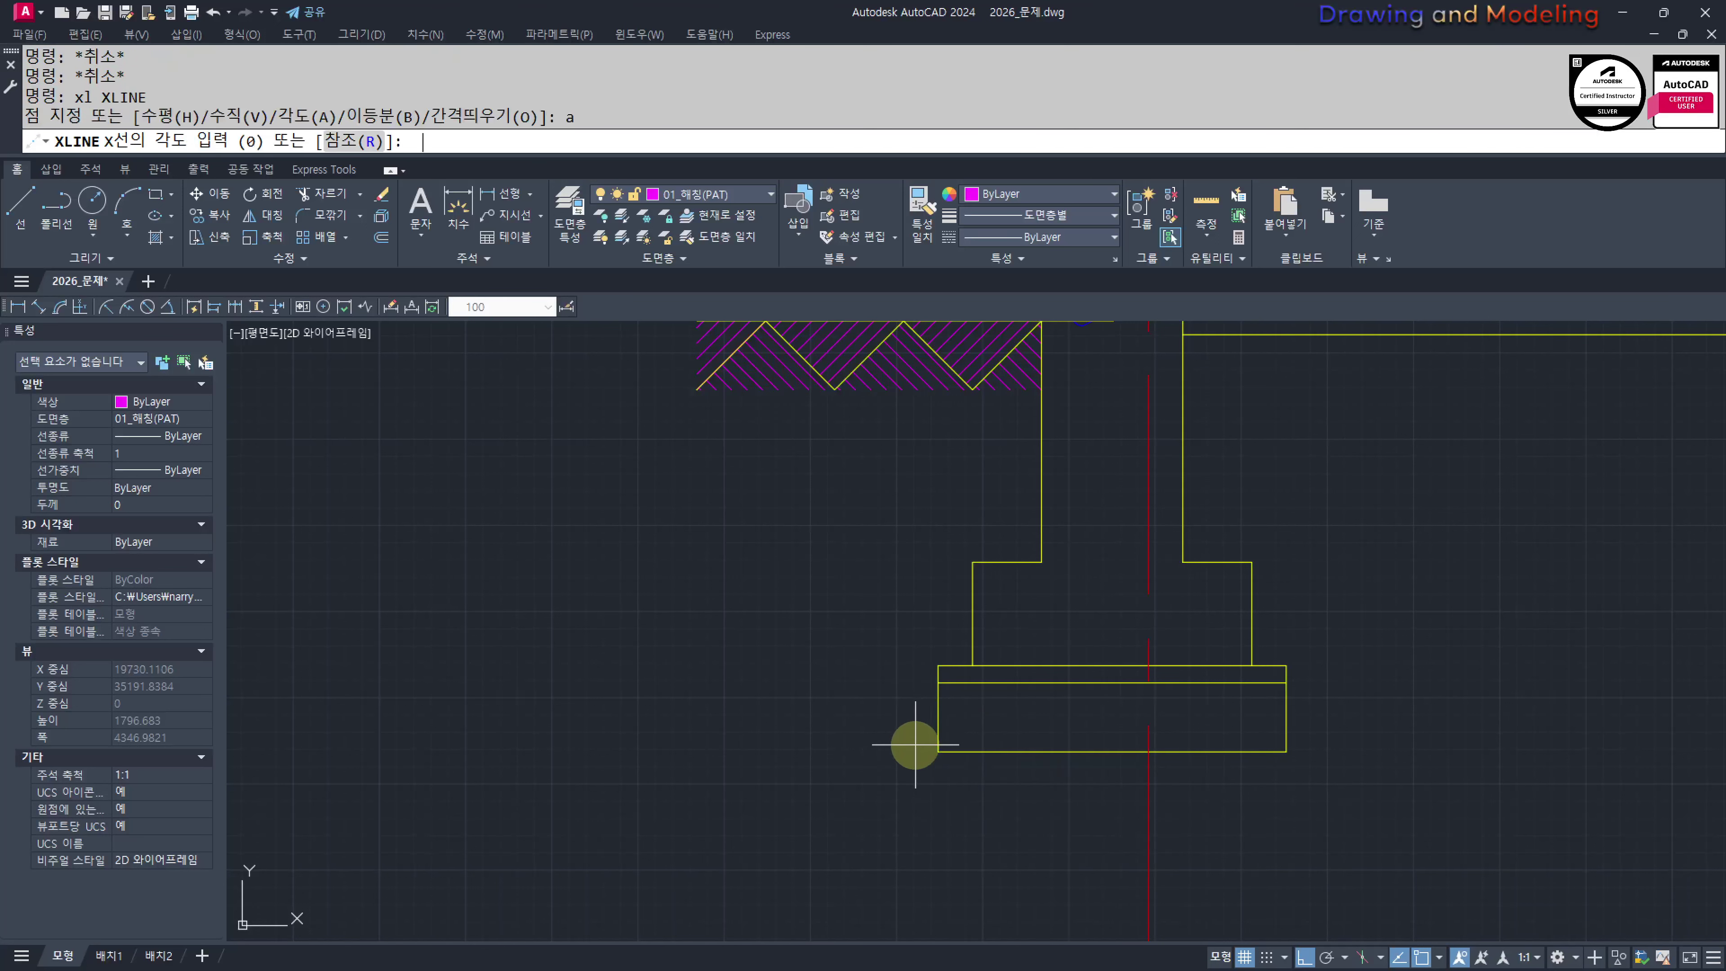
text(60)
key(Return)
scroll(916, 743, up, 3)
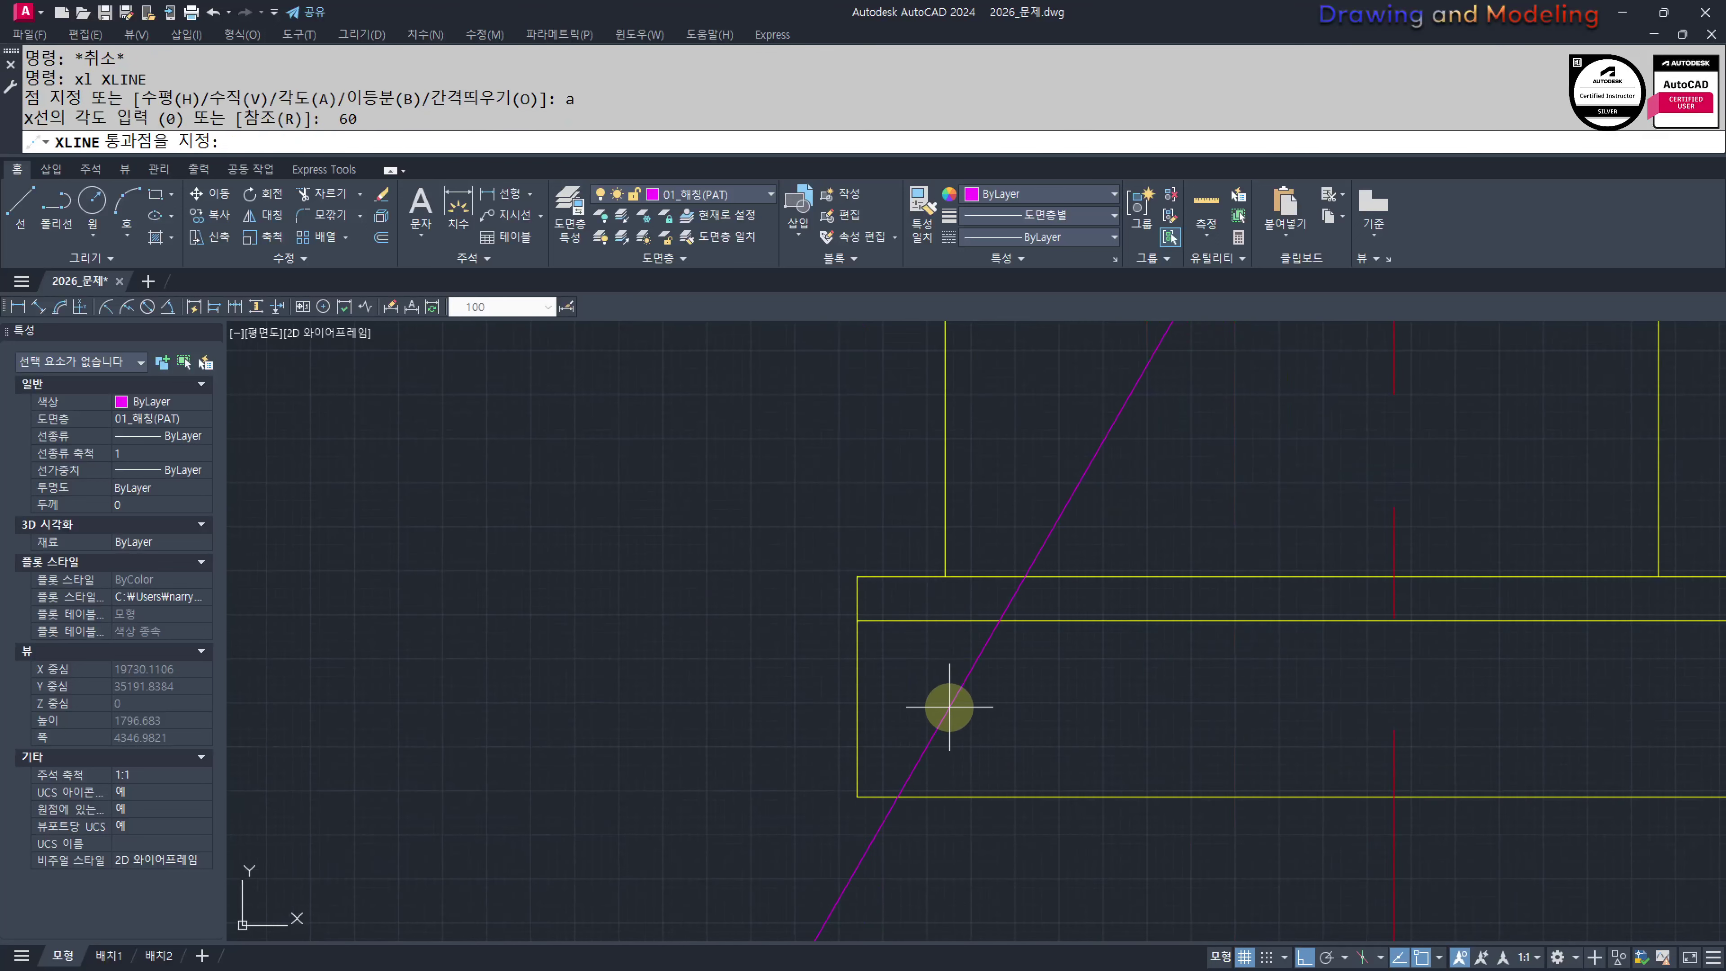
click(954, 727)
key(Escape)
key(Escape)
Trim the 60-degree construction line to the upper and lower edges of the footing's bottom layer
text(tr)
key(Return)
click(1181, 833)
click(990, 605)
key(Return)
click(1195, 454)
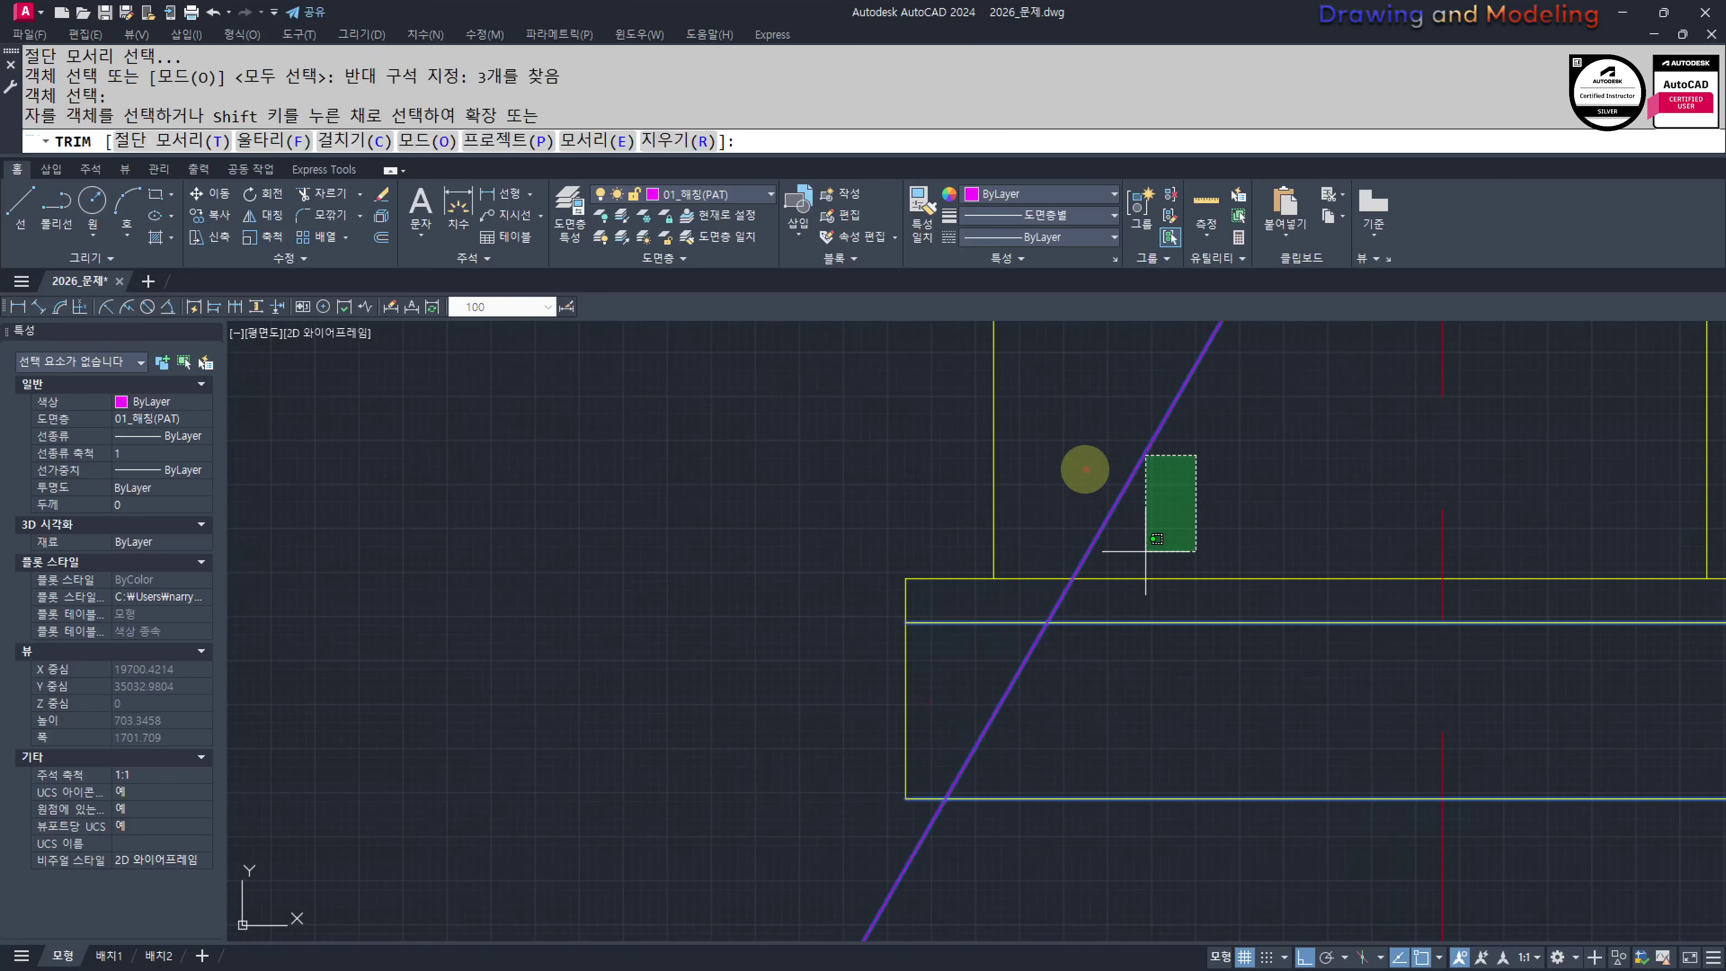
click(1082, 469)
click(990, 893)
click(832, 893)
Draw a circle of radius 40 at each end of the trimmed diagonal line
scroll(1100, 712, up, 2)
text(c)
key(Return)
click(1097, 577)
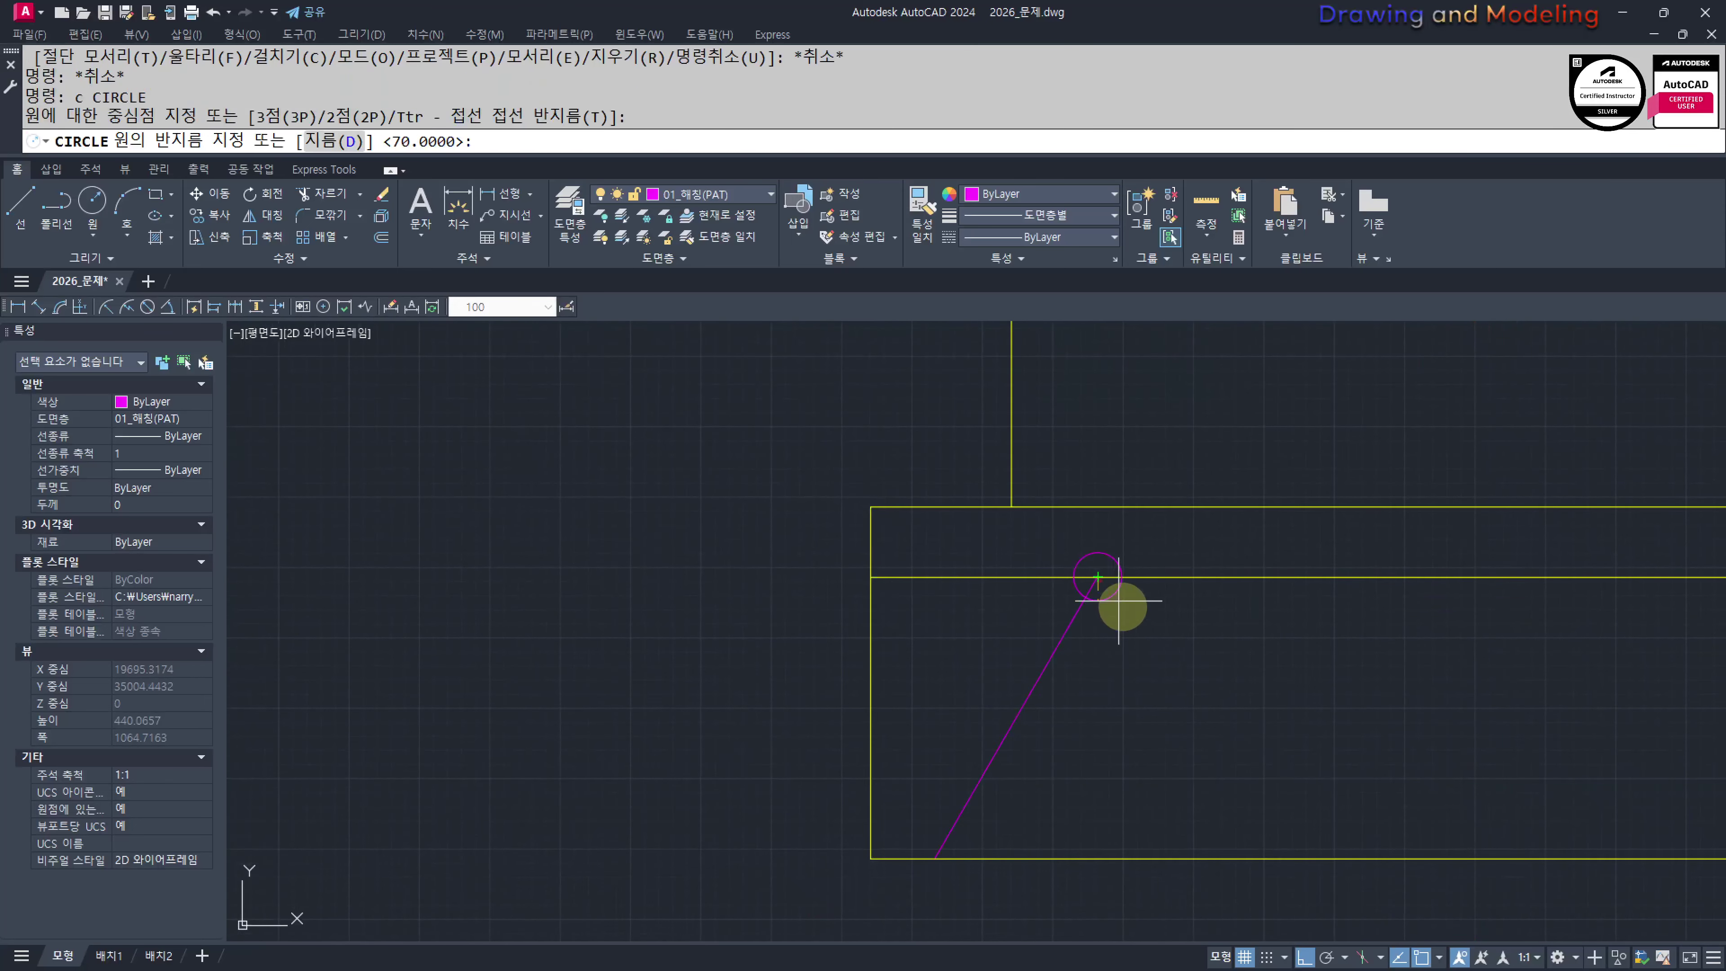
text(40)
key(Return)
key(Return)
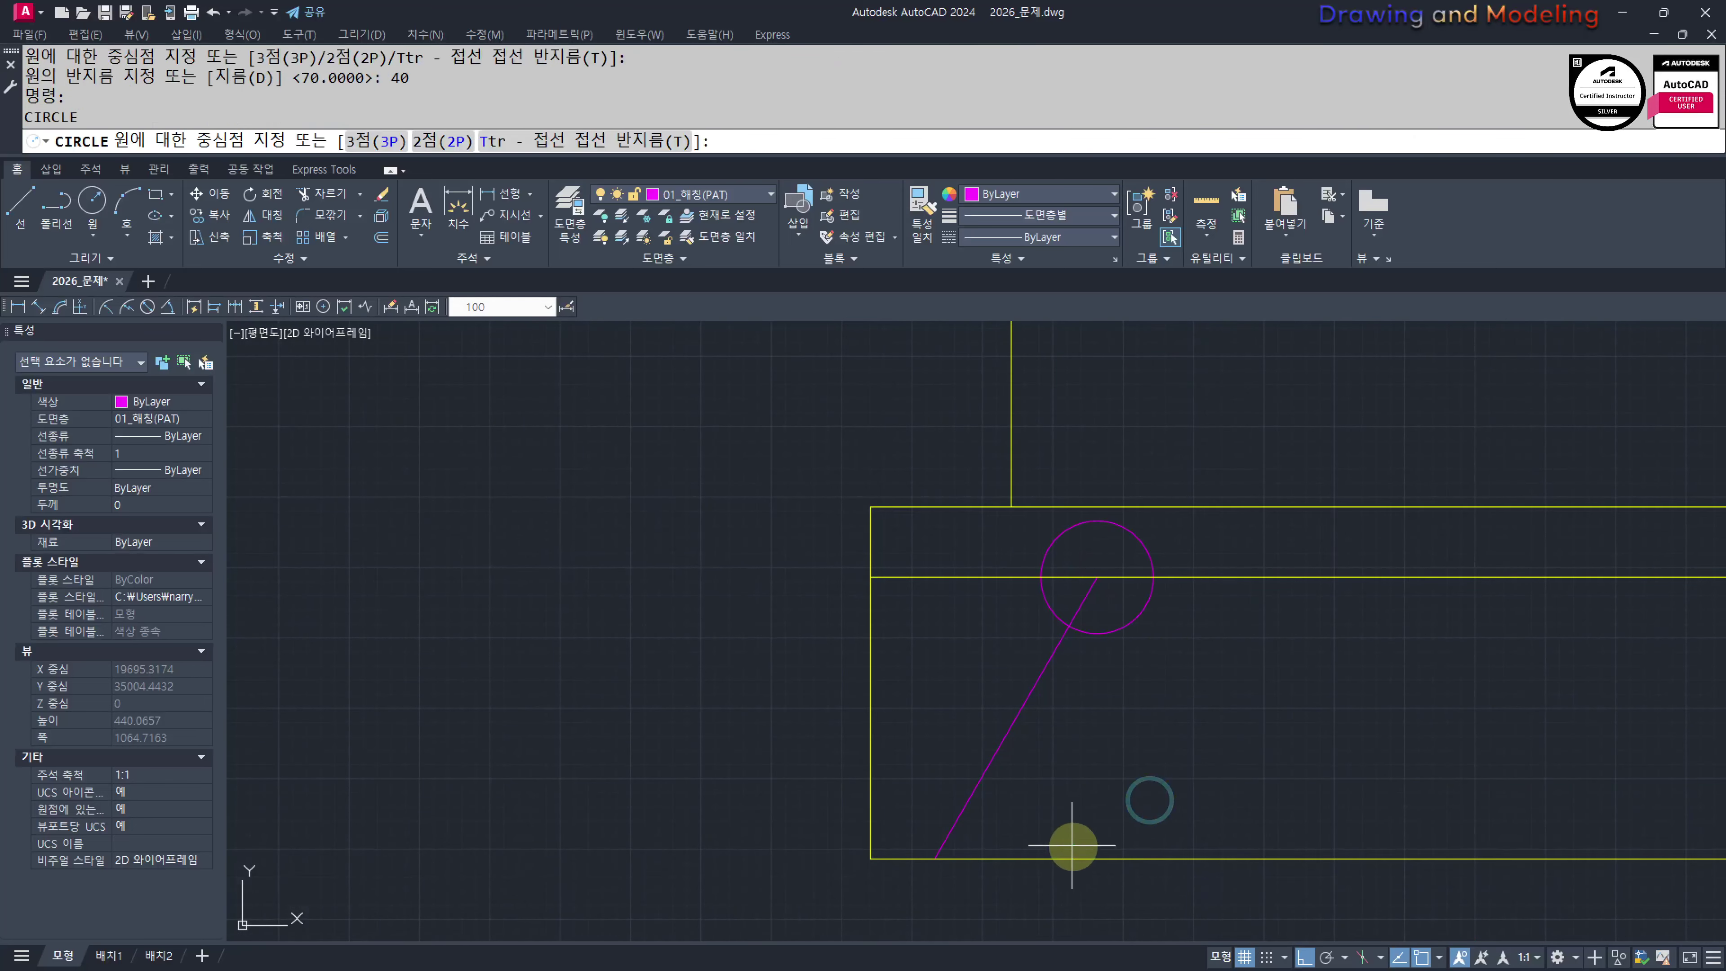
click(935, 858)
key(Return)
key(Escape)
key(Escape)
middle_drag(1005, 849, 1067, 823)
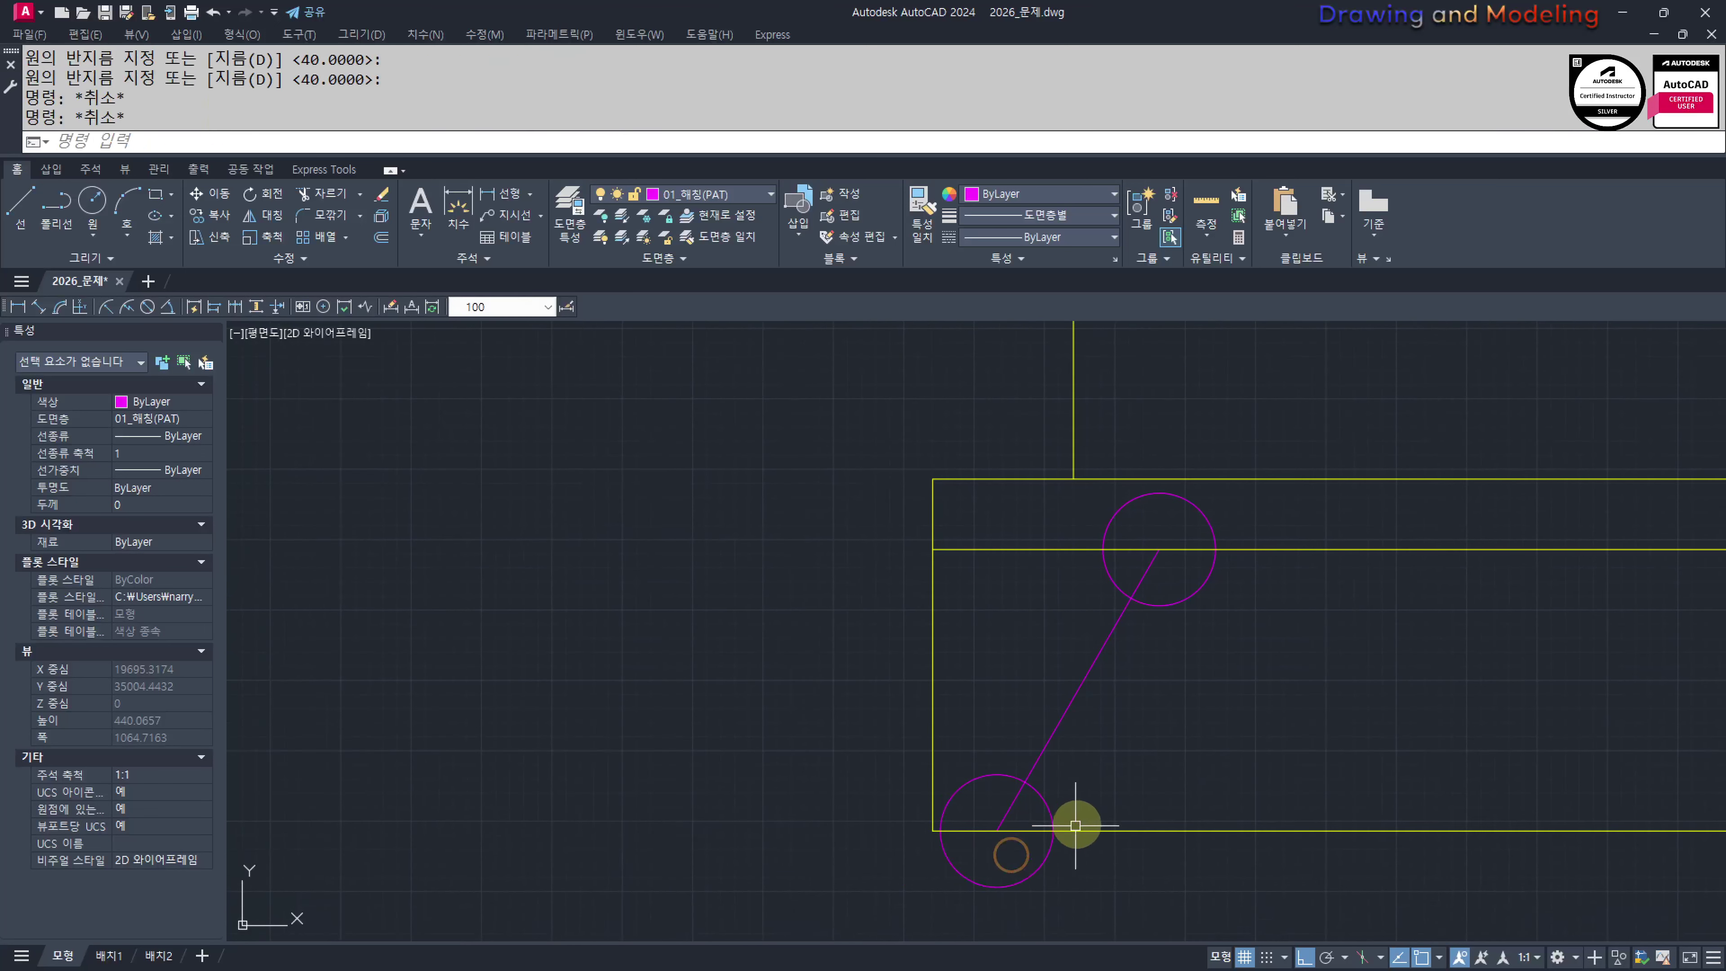
Draw a short branch line at each end of the diagonal, joining its circle crossing to the circle's crossing with the layer edge
text(l)
key(Return)
click(1050, 805)
key(Escape)
key(Escape)
key(Return)
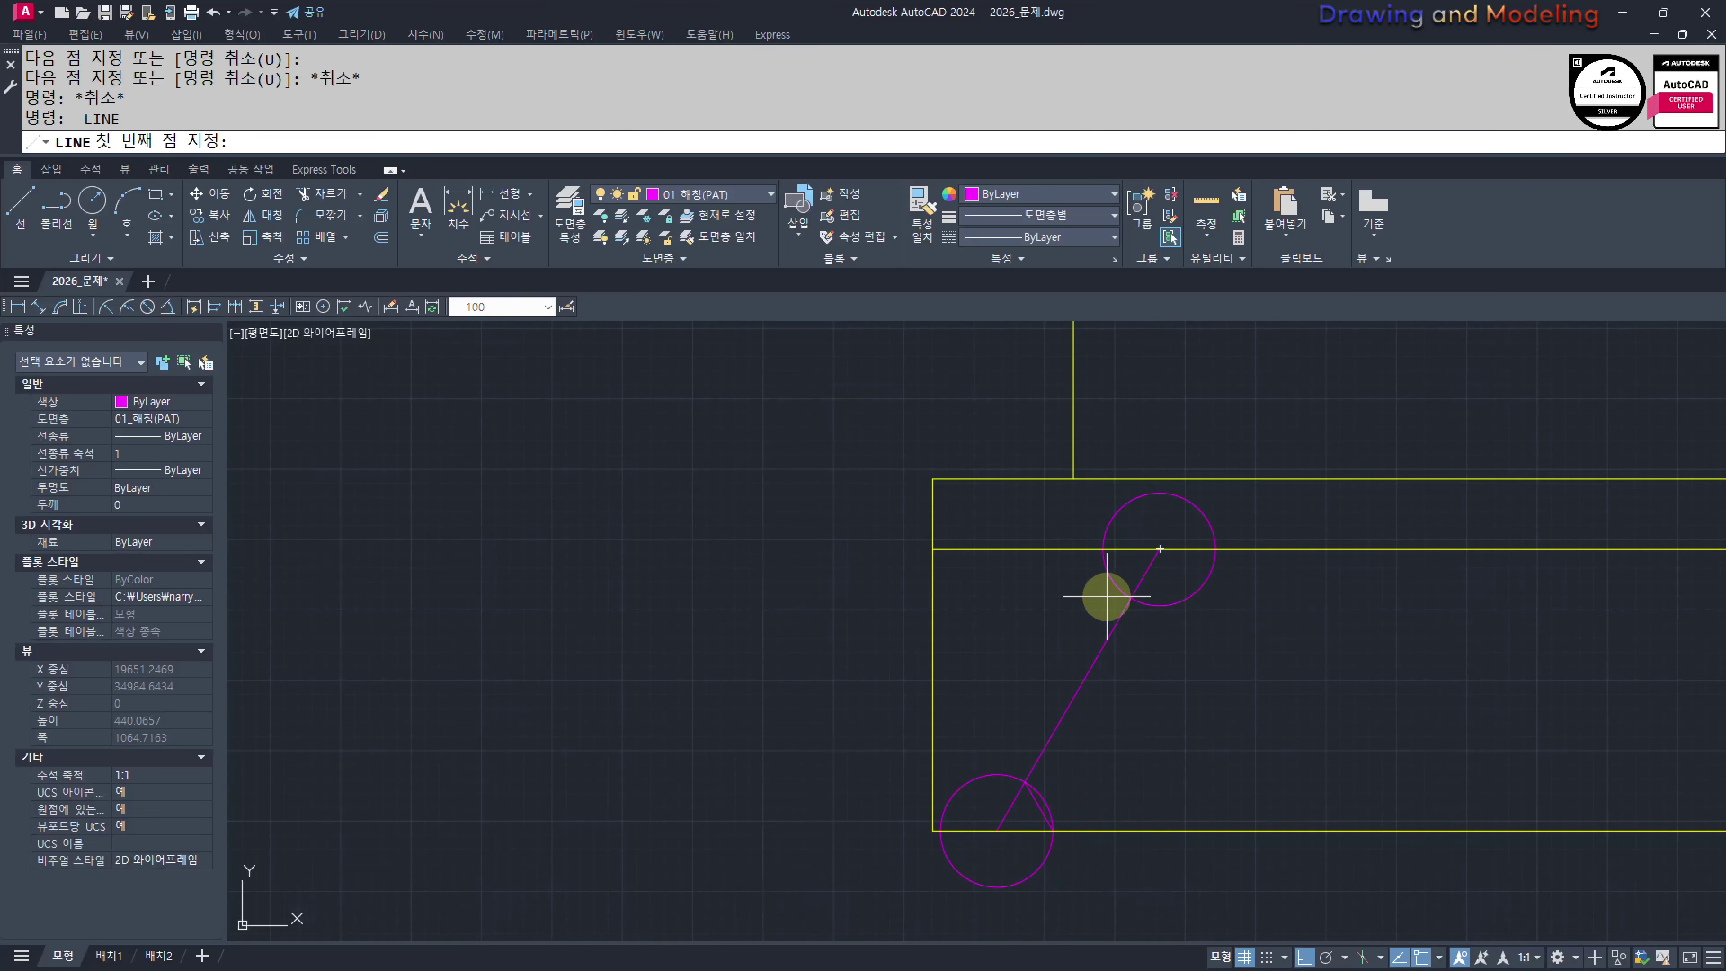
click(1125, 597)
click(1105, 549)
key(Escape)
key(Escape)
Erase both construction circles at the ends of the diagonal
click(1117, 533)
click(1112, 509)
text(e)
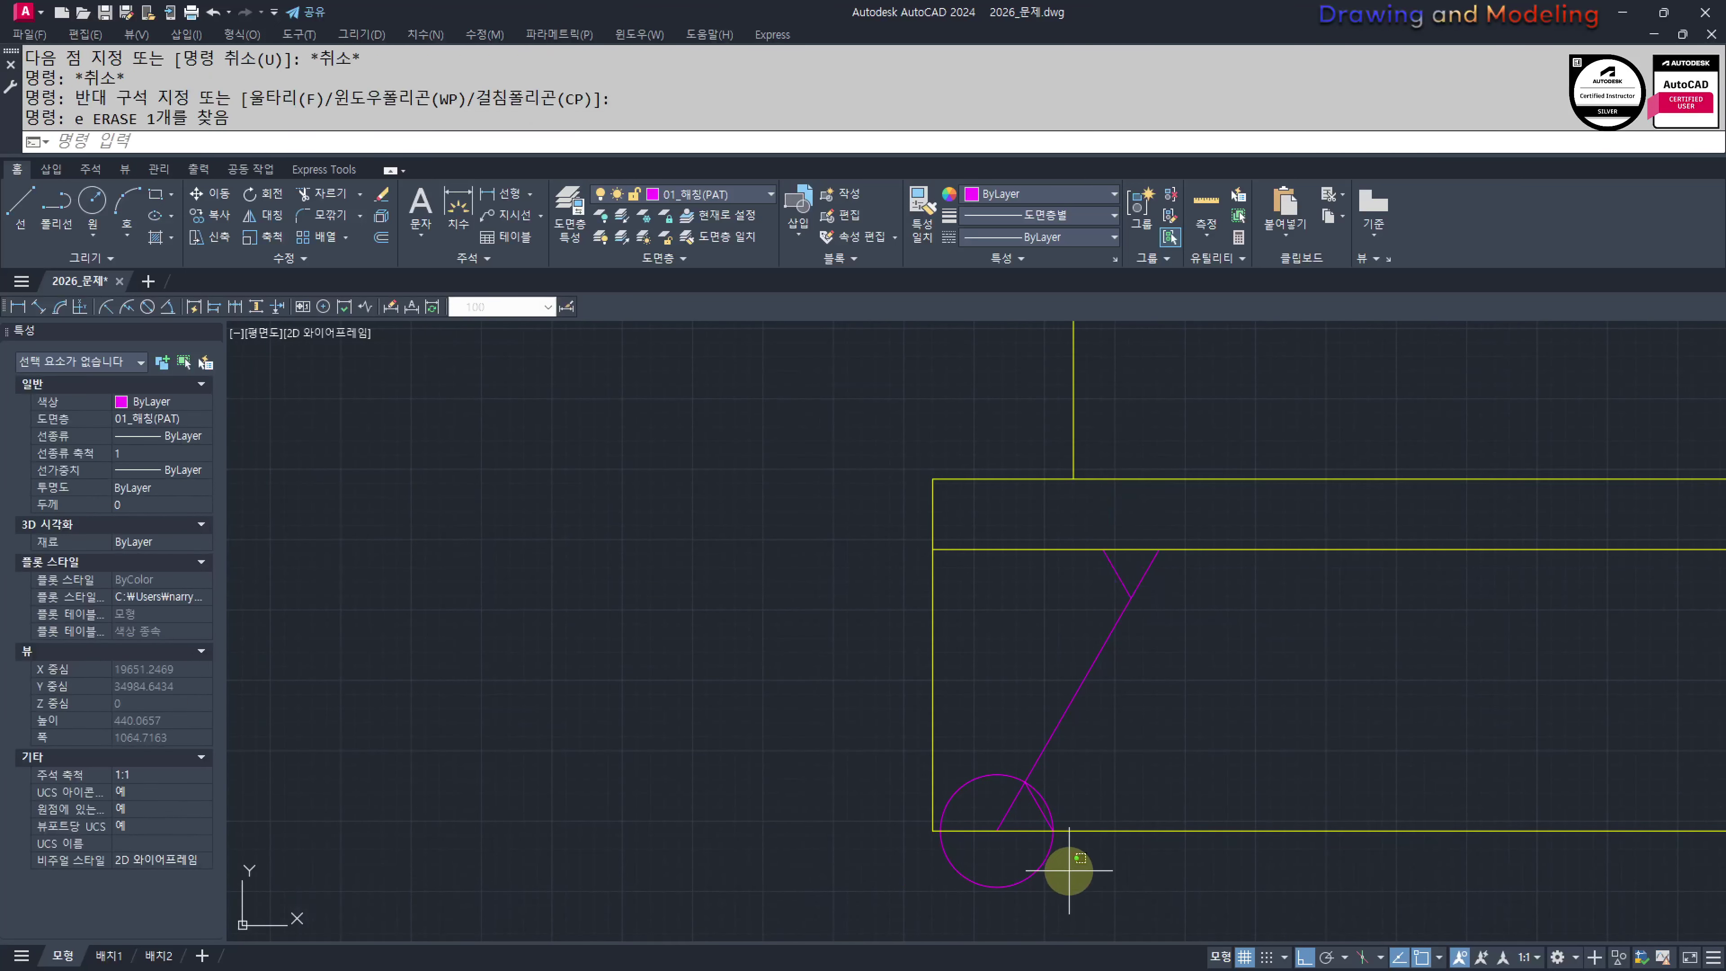
click(1067, 871)
click(986, 854)
click(801, 887)
Group the diagonal line and its two branch lines
click(1278, 536)
scroll(1216, 733, down, 2)
middle_drag(1199, 737, 1078, 709)
text(g)
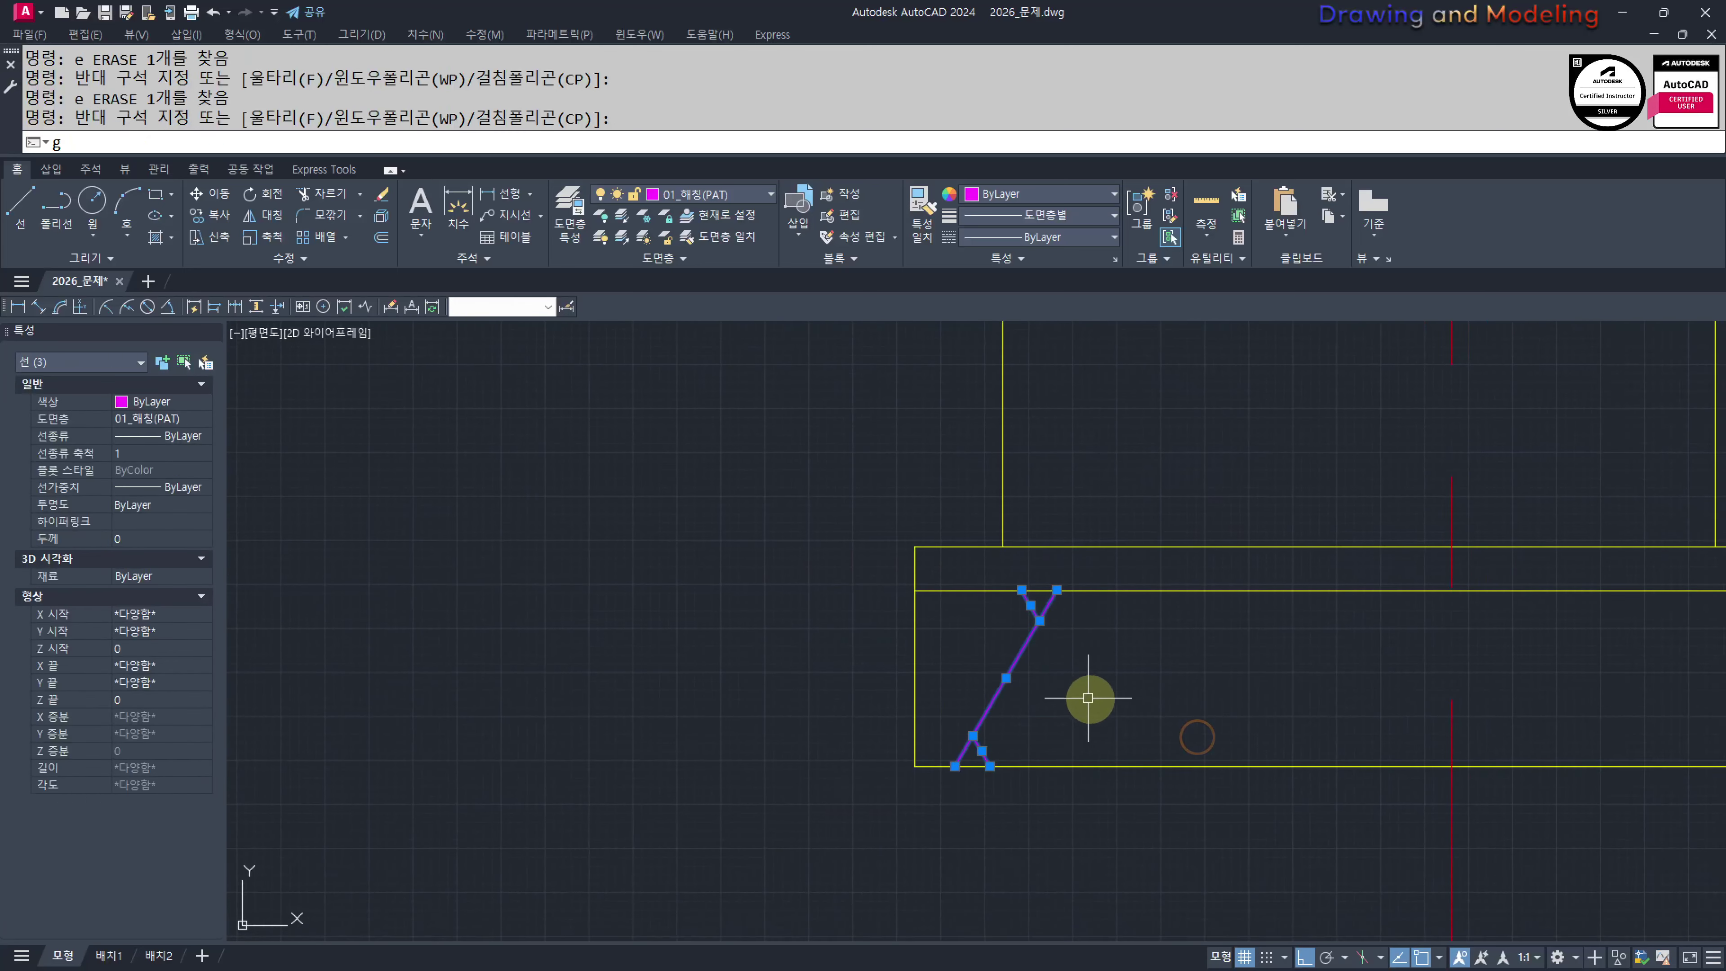
click(1073, 693)
click(977, 638)
click(1036, 838)
text(mn)
key(Return)
click(936, 846)
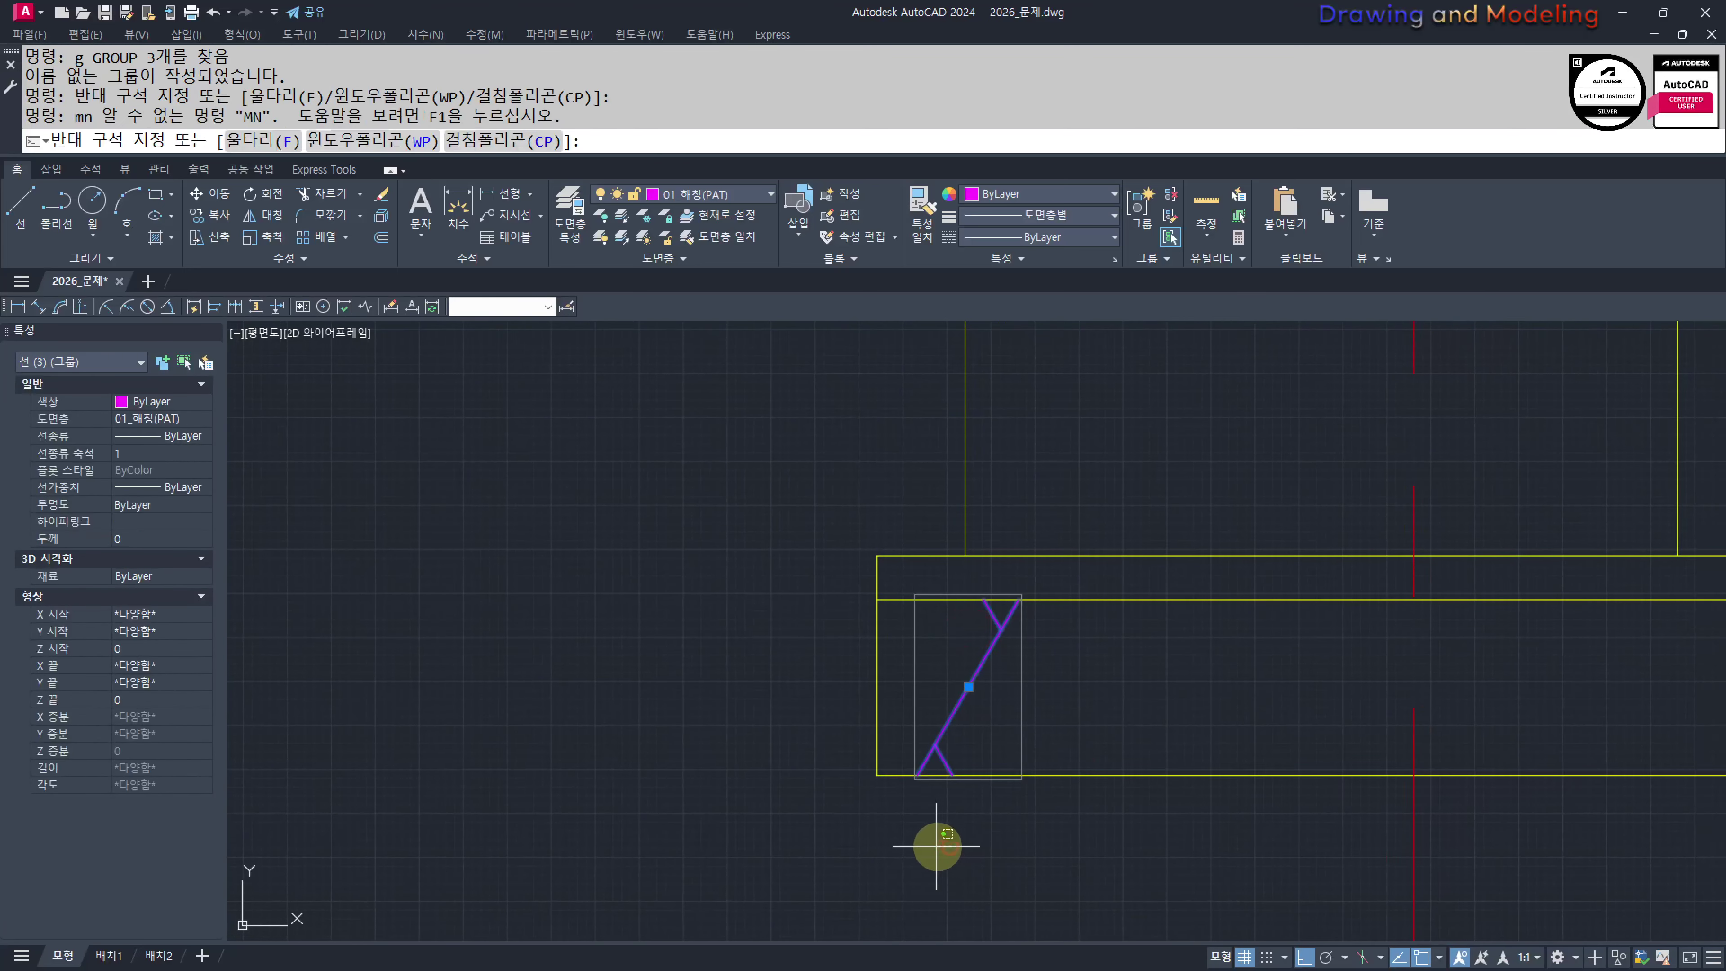
key(Escape)
key(Escape)
Move the grouped diagonal symbol horizontally closer to the outer end of the footing's bottom layer
text(m)
key(space)
click(1069, 668)
click(956, 621)
key(space)
click(1026, 794)
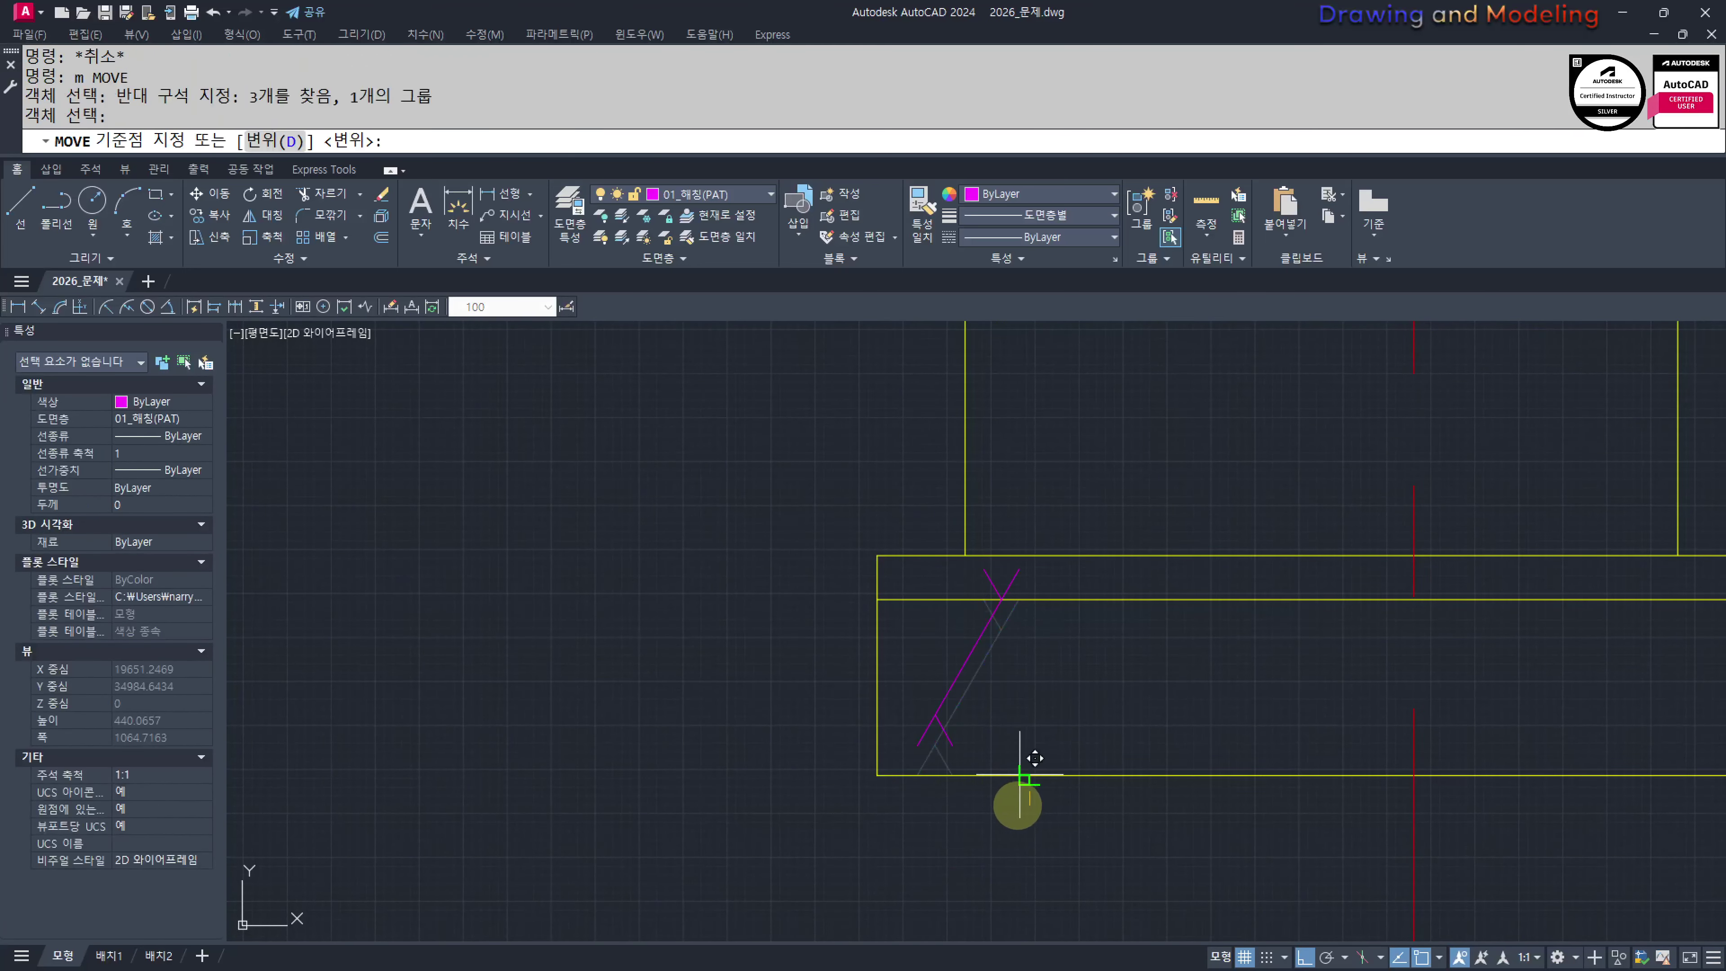
click(1012, 804)
key(Escape)
key(Escape)
click(1012, 748)
click(925, 624)
scroll(1080, 714, down, 2)
middle_drag(1067, 726, 947, 741)
text(q)
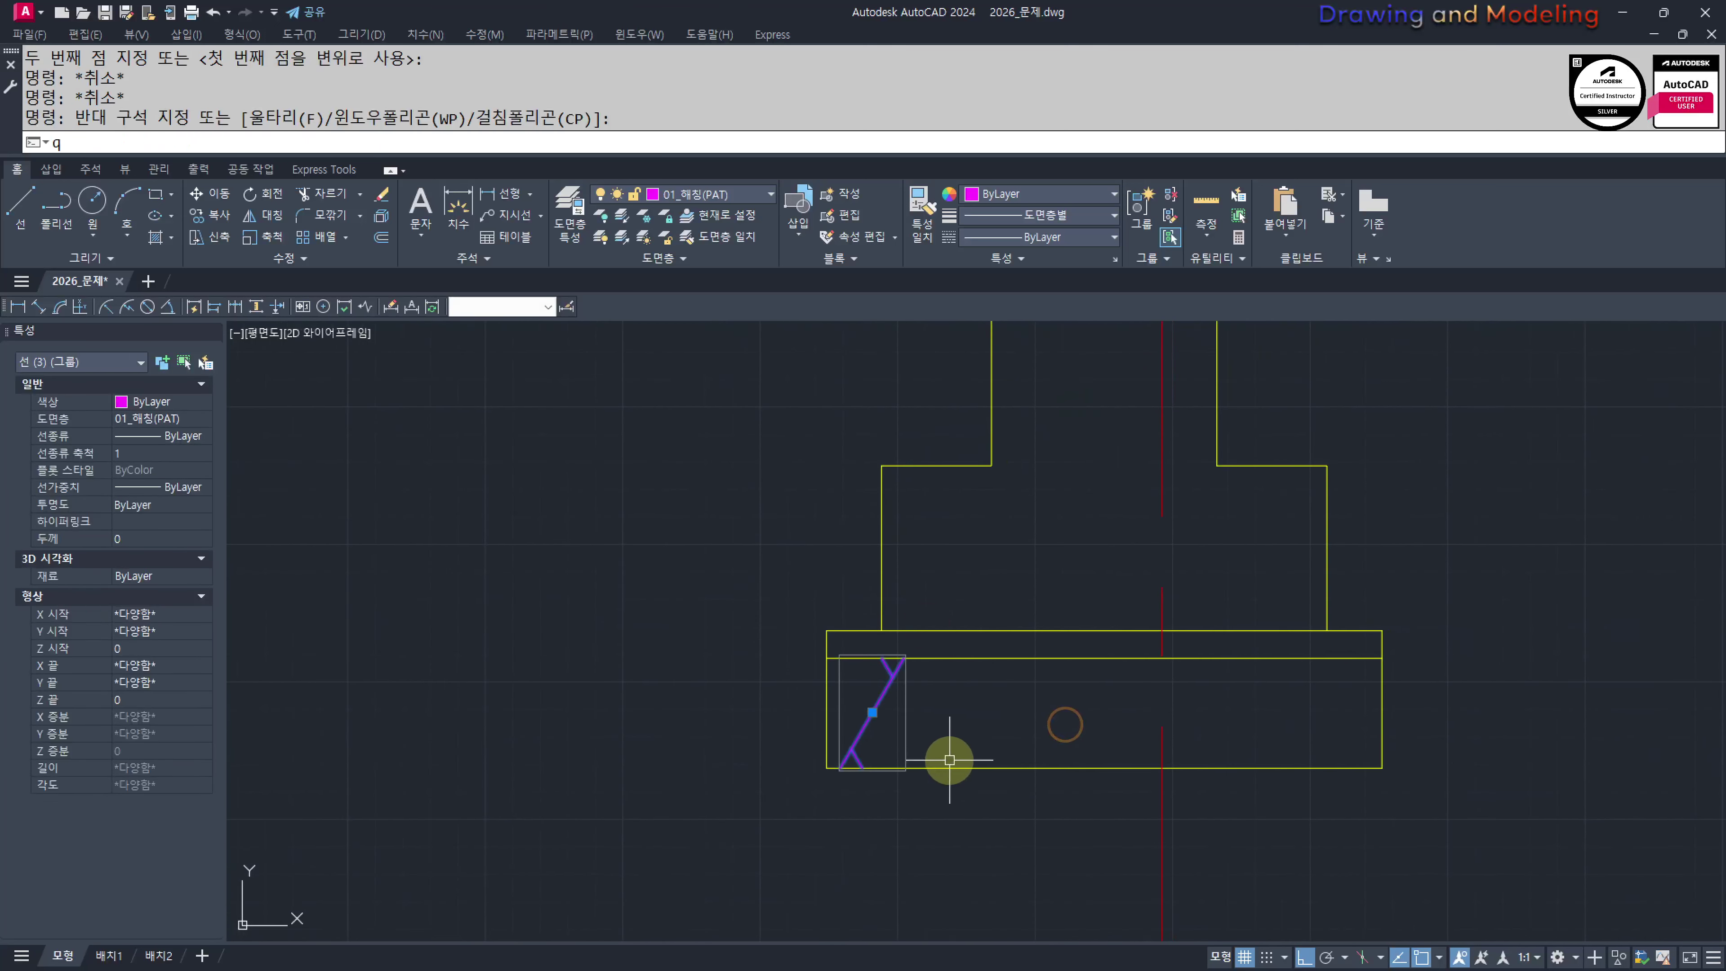
click(946, 765)
key(Escape)
key(Escape)
Array the grouped symbol along the bottom edge of the footing's lowest layer with an item spacing of 200
text(a)
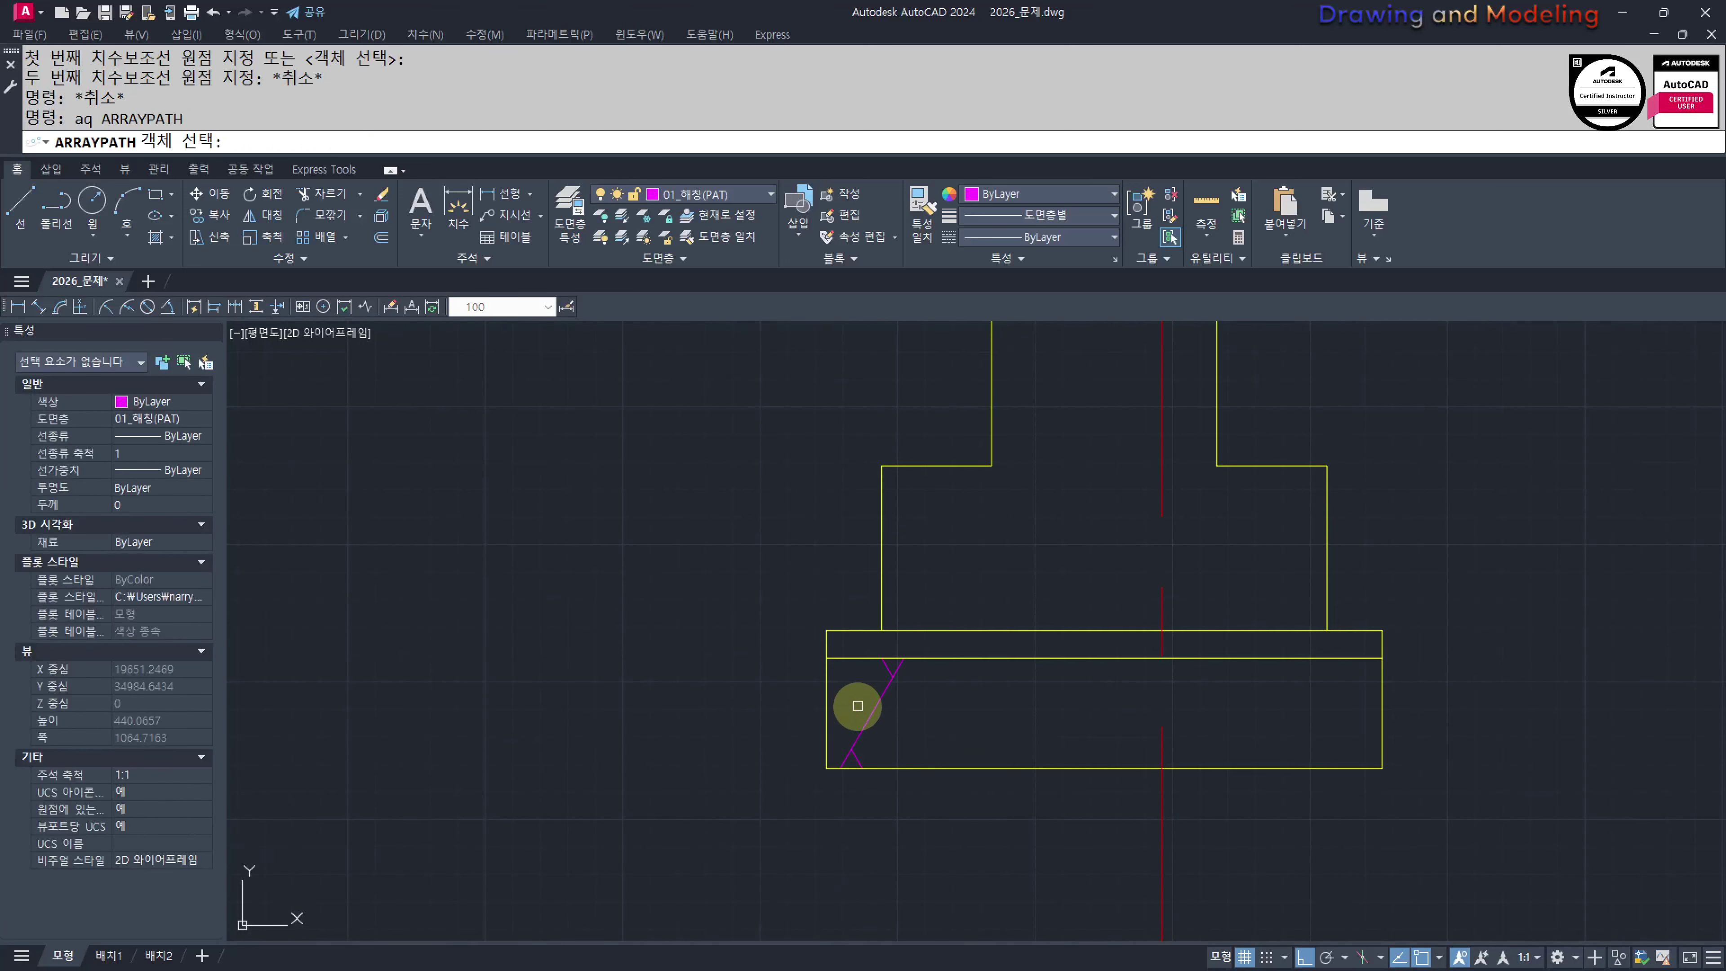
key(Return)
click(891, 768)
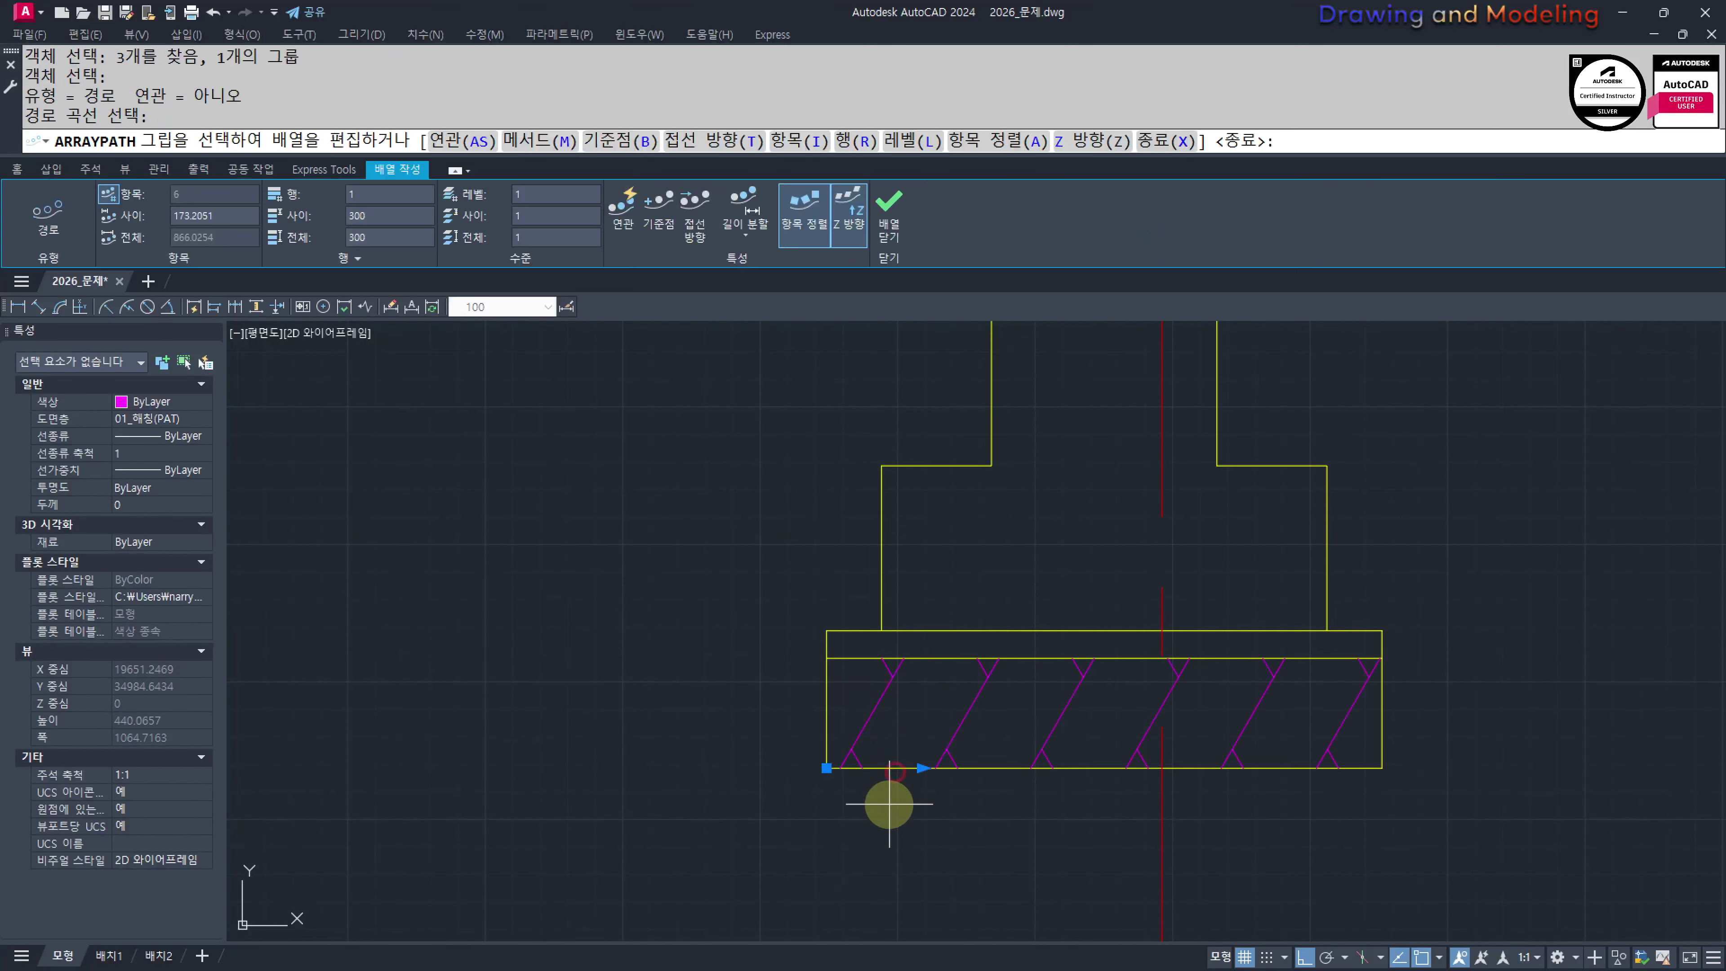
text(i)
key(Return)
text(200)
key(Return)
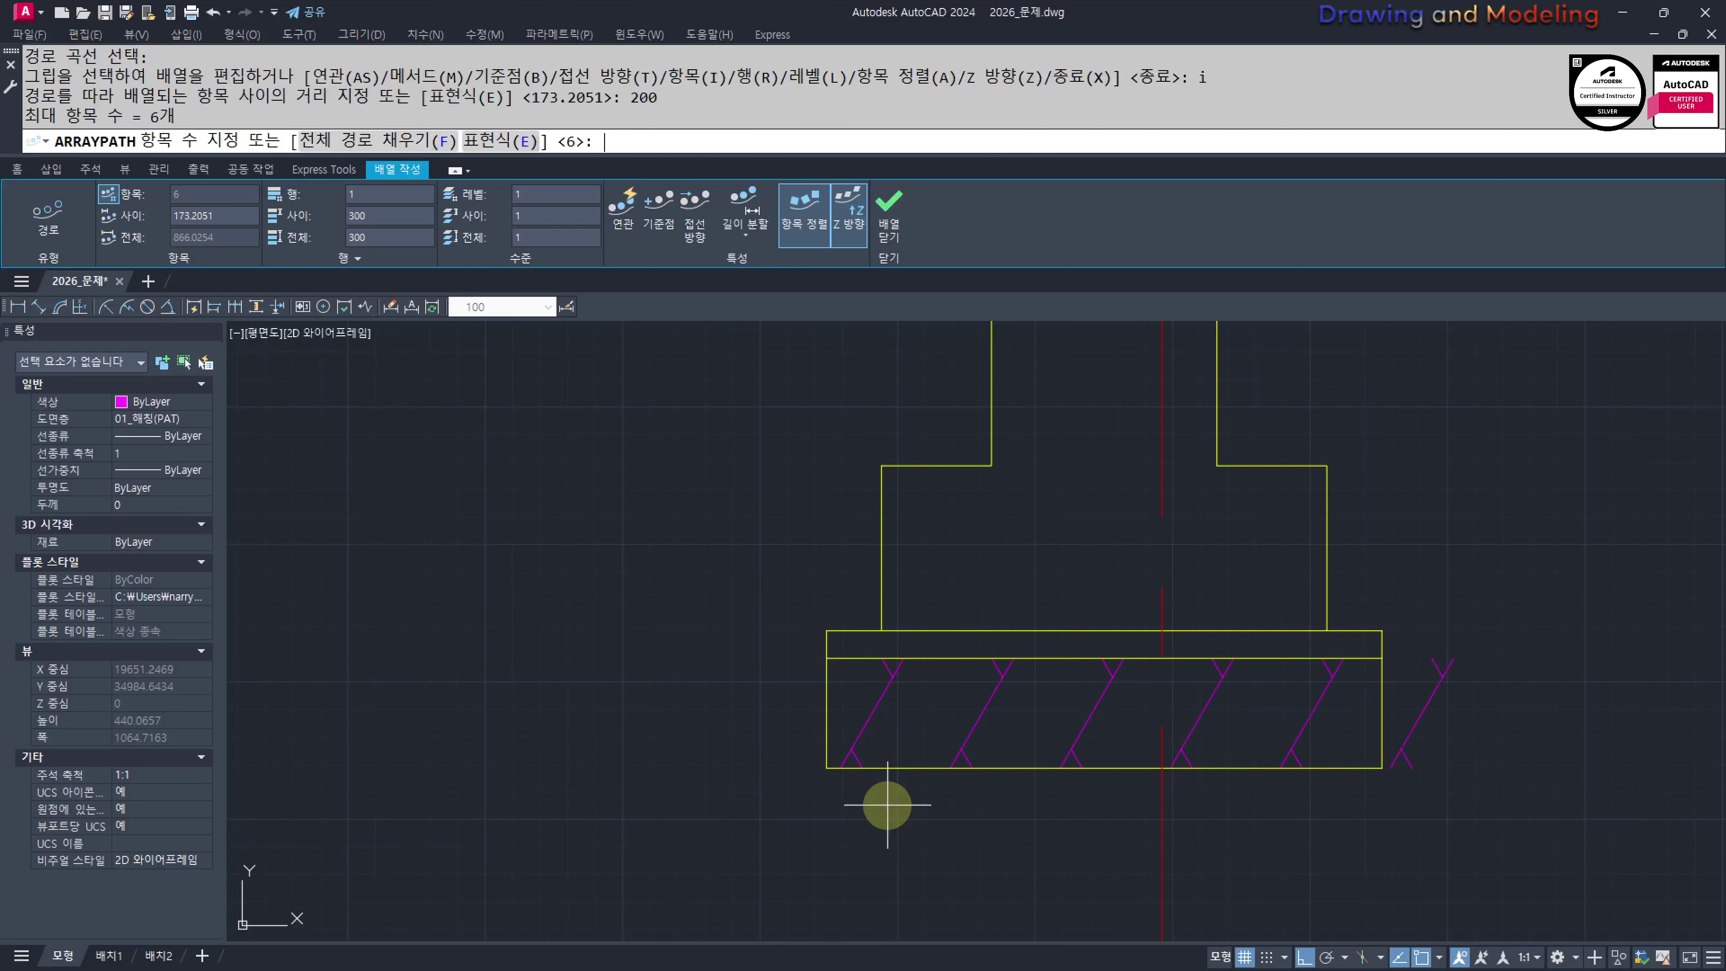
key(Escape)
key(Escape)
key(Escape)
key(Escape)
Erase the arrayed symbol that lies beyond the inner end of the footing's bottom layer
click(1488, 718)
click(1417, 648)
text(e)
key(Return)
scroll(1216, 748, down, 6)
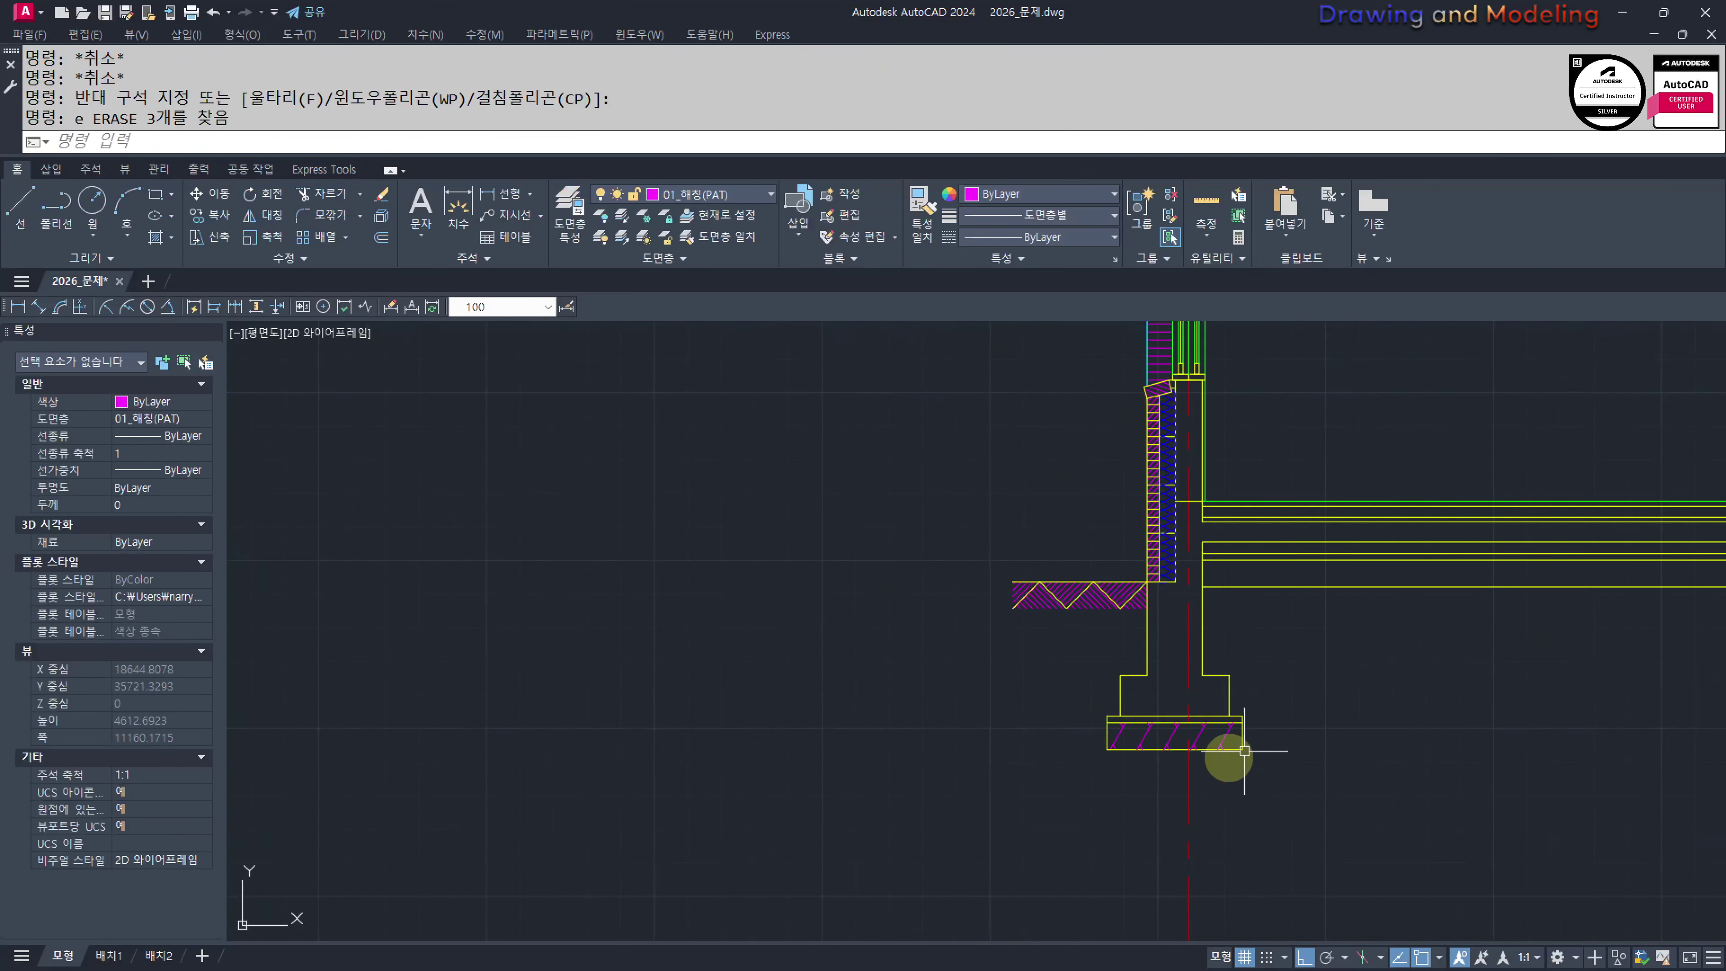
Erase the first symbol at the outer end of the bottom layer, and undo the erasure
scroll(1142, 730, up, 4)
click(1127, 775)
click(1093, 757)
key(Return)
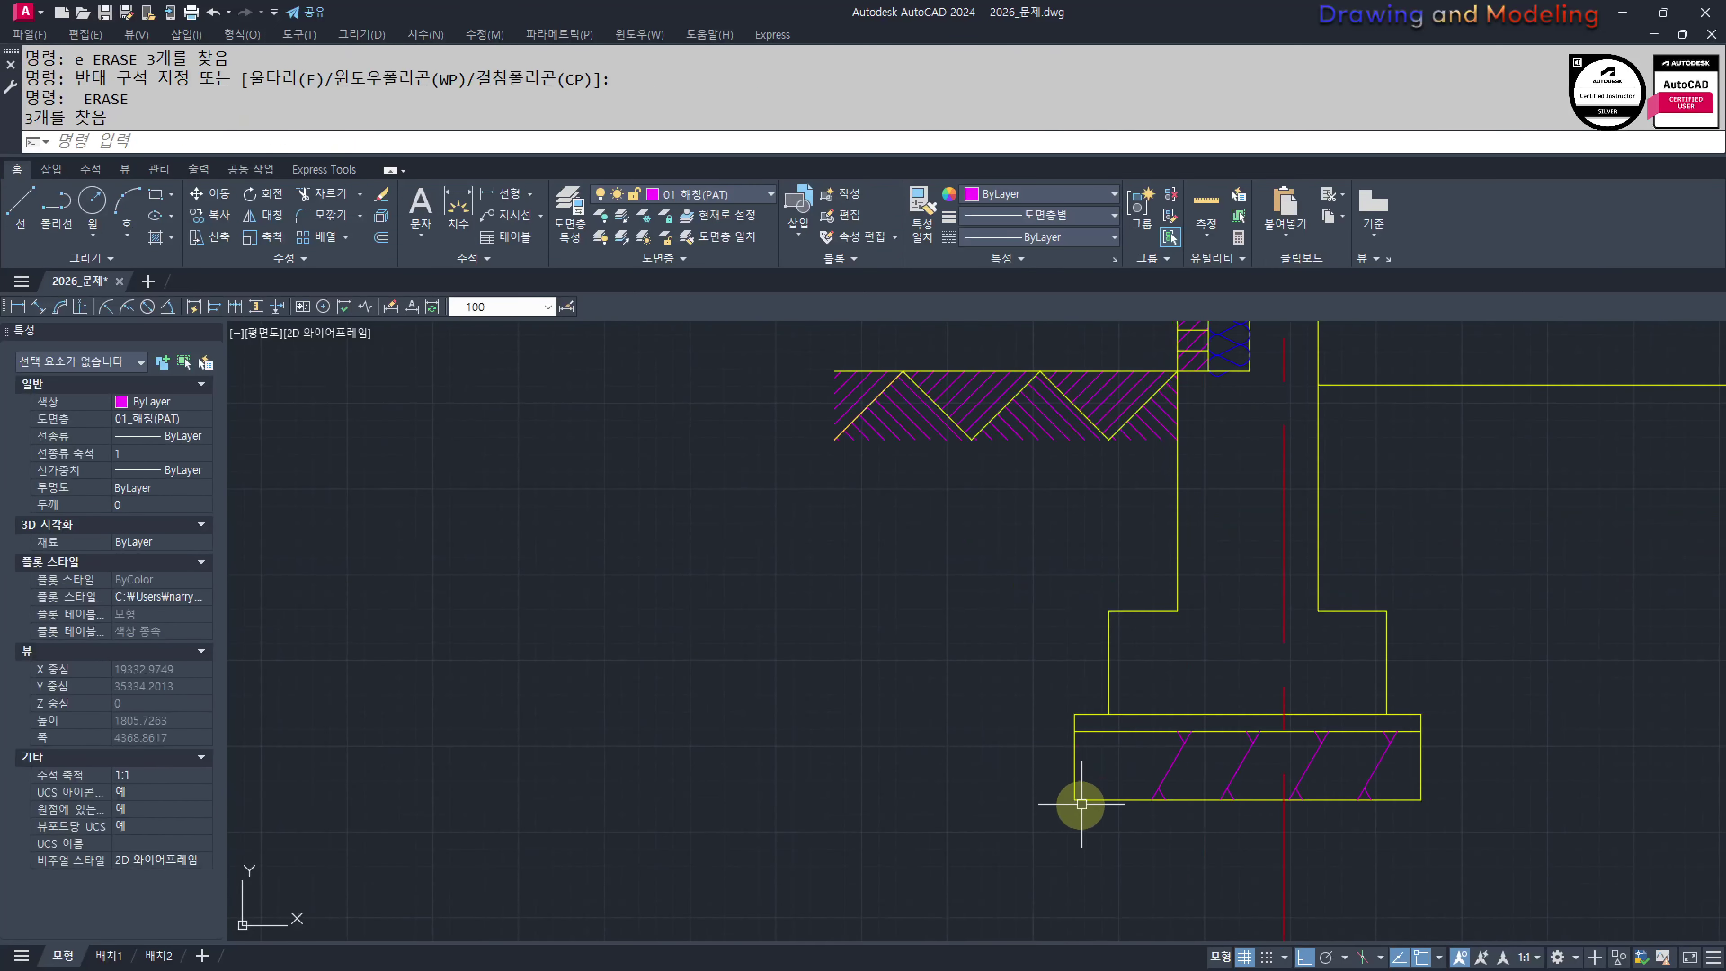
key(ctrl+z)
key(Escape)
key(Escape)
scroll(1081, 804, up, 3)
click(1151, 765)
click(1122, 740)
key(Return)
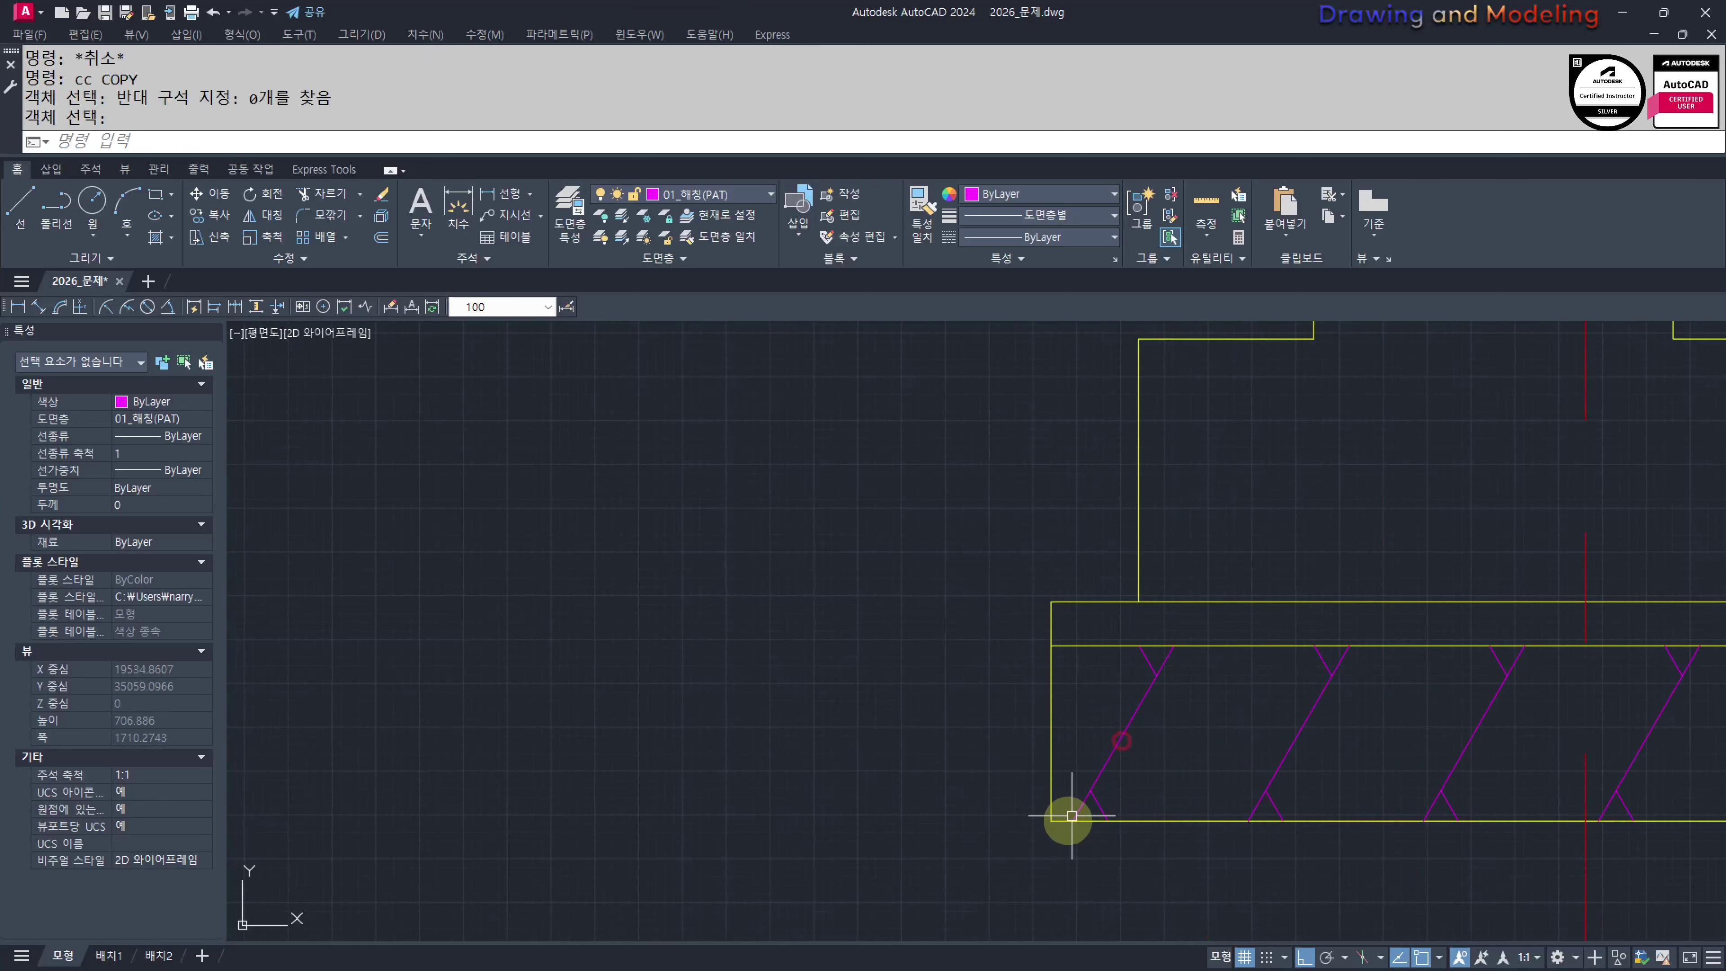
key(Escape)
Copy the outermost diagonal symbol from the footing layer's lower outer corner to the lower outer corner of the indoor floor's bottom layer
click(1087, 696)
click(1053, 804)
text(cc)
key(Return)
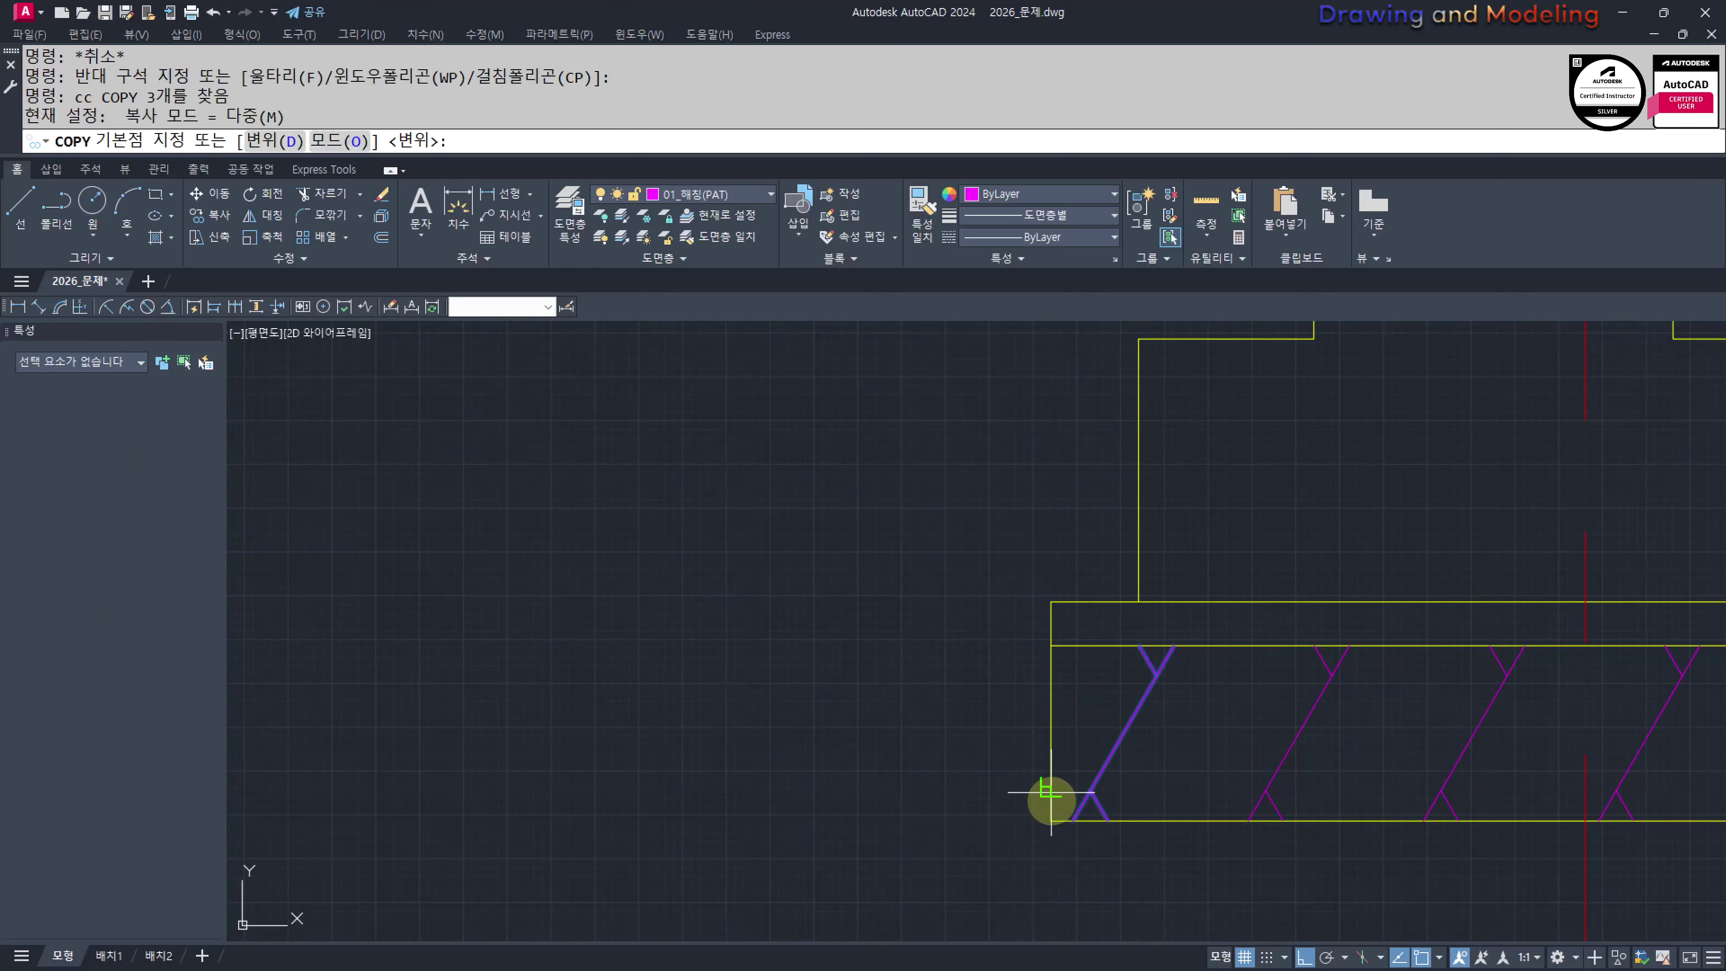
click(1050, 819)
scroll(1155, 781, down, 2)
middle_drag(1206, 759, 1186, 598)
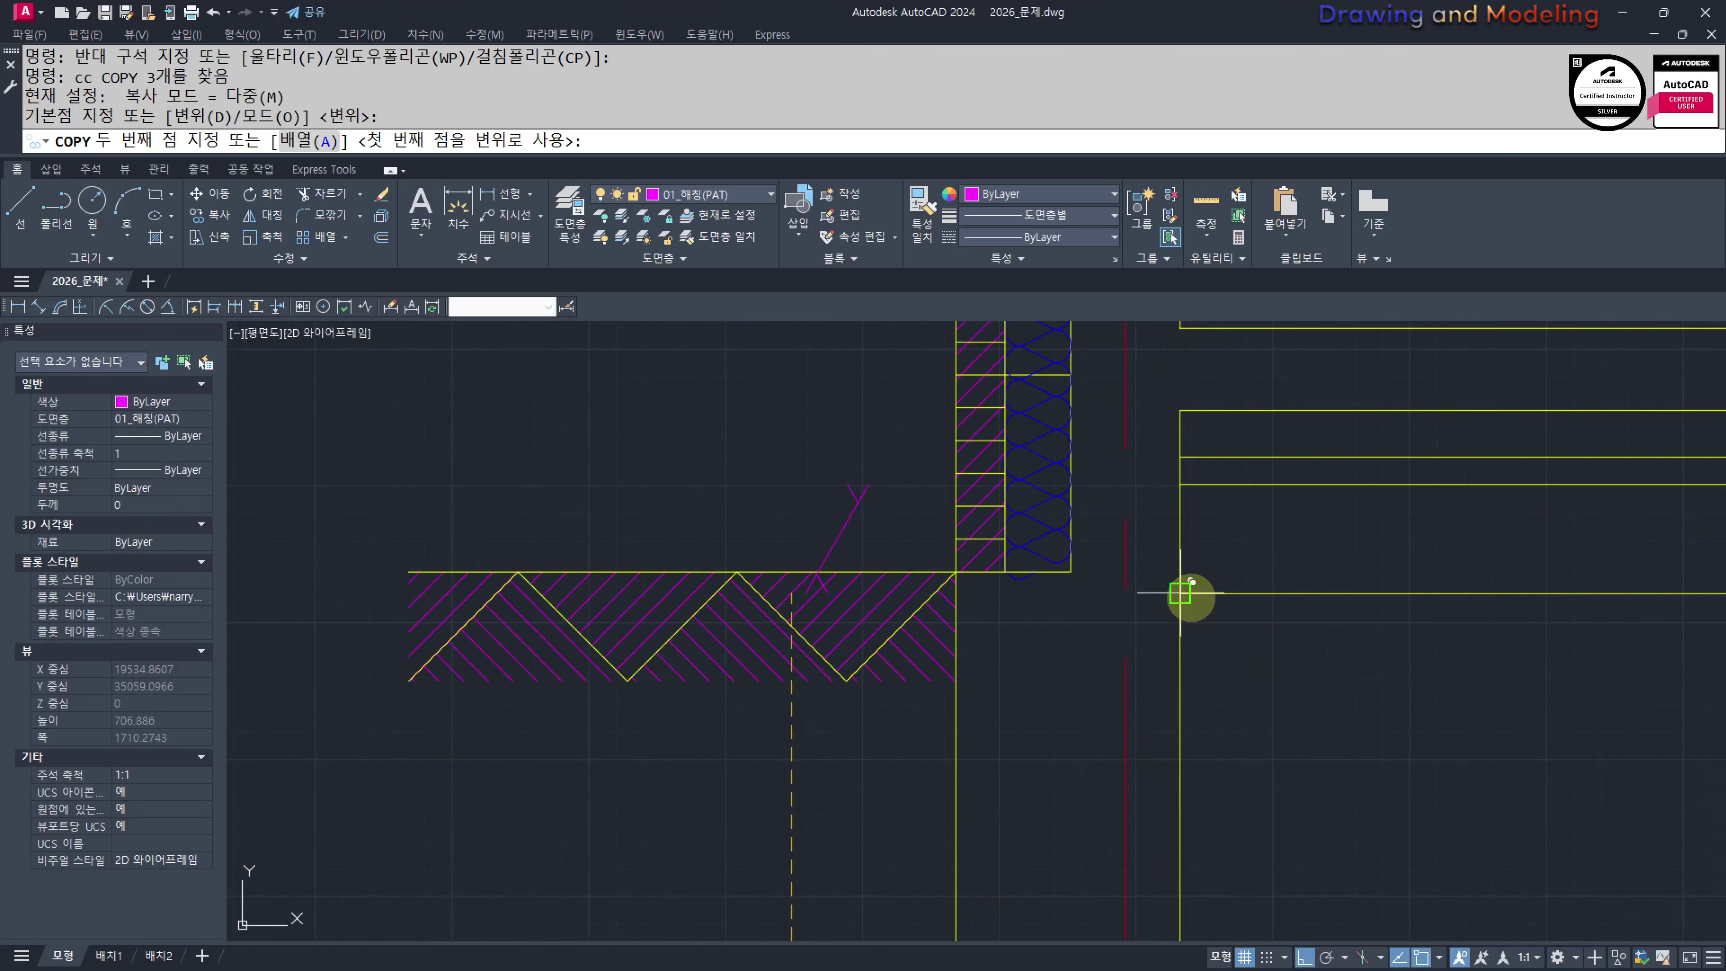
click(1184, 595)
key(Escape)
key(Escape)
Array the copied symbol along the bottom edge of the floor's lowest layer with an item spacing of 600
middle_drag(1230, 541, 1082, 651)
text(a)
key(Return)
click(1101, 649)
click(1068, 624)
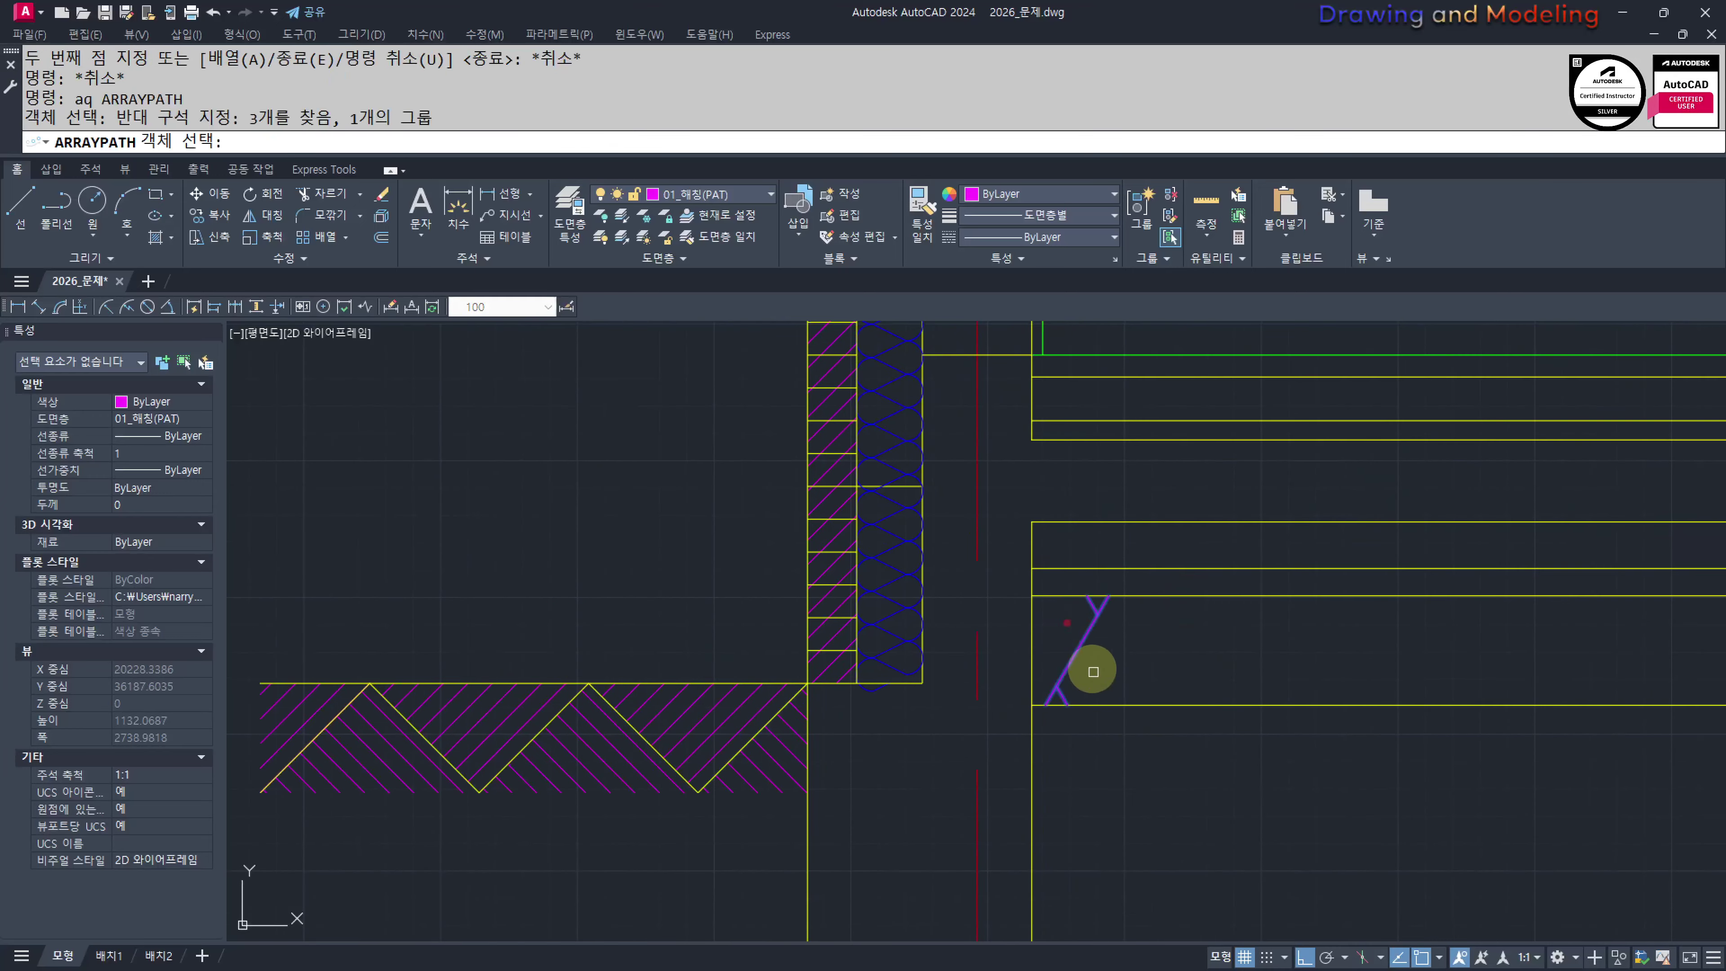
key(Return)
click(1106, 705)
text(i)
key(Return)
text(600)
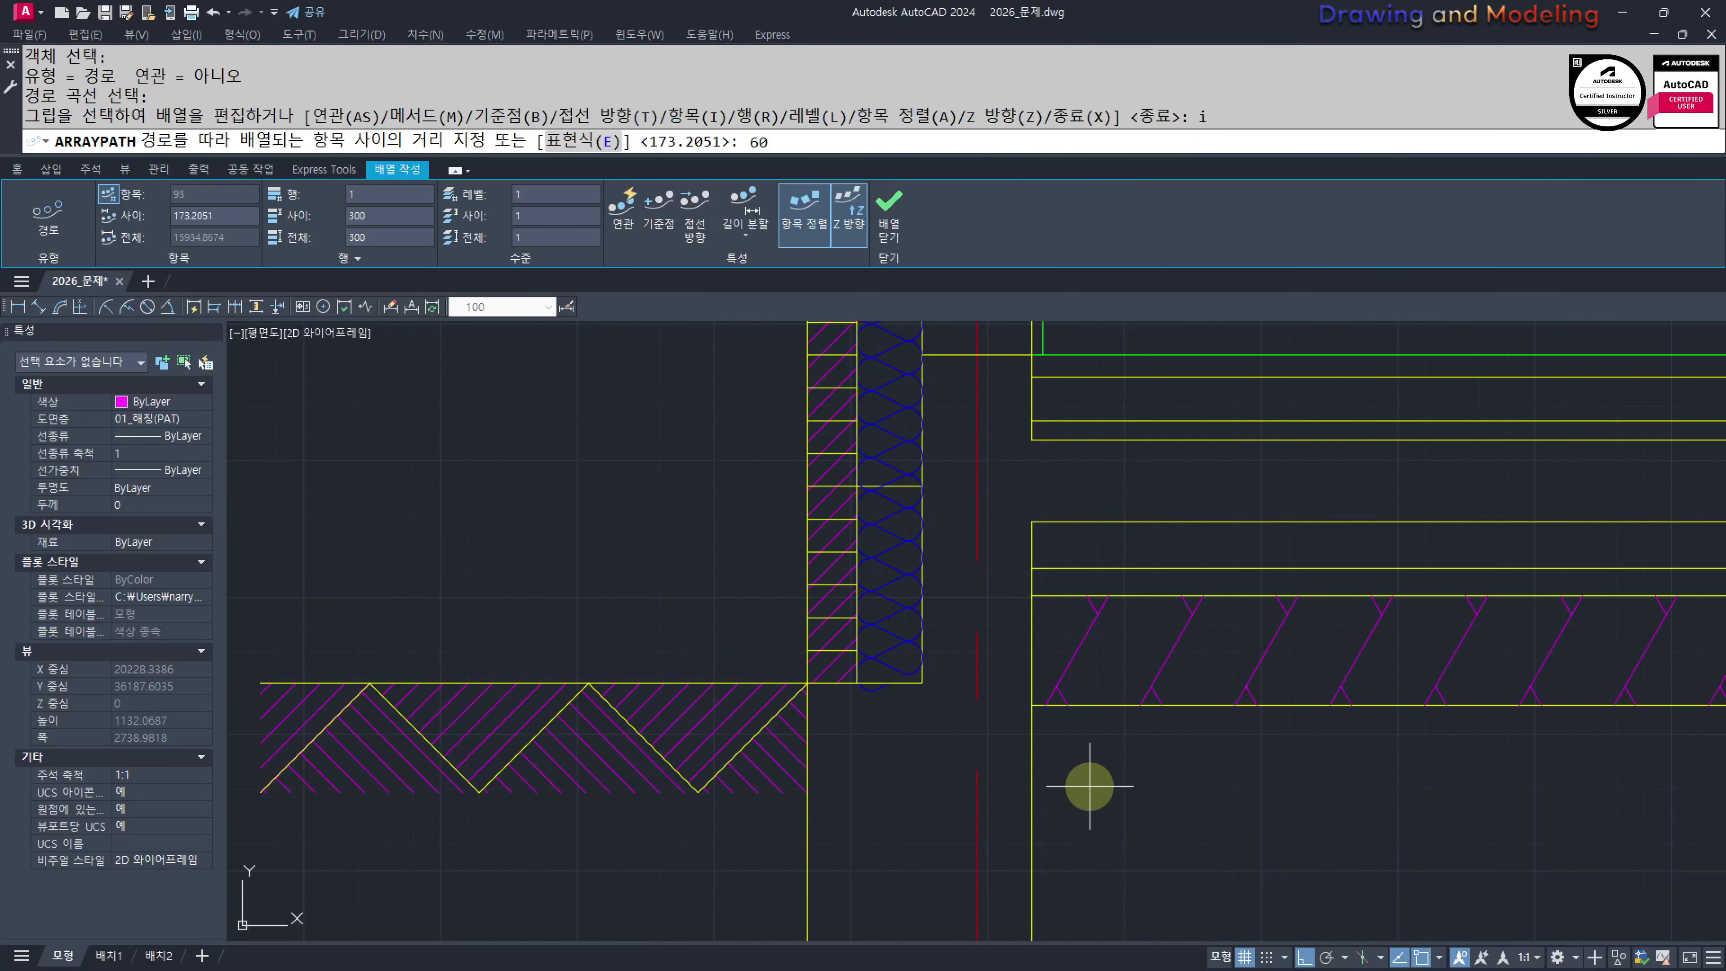
key(Return)
key(Escape)
key(Escape)
key(Escape)
Erase the arrayed floor symbols that lie beyond the white vertical section cut line
scroll(927, 673, down, 4)
scroll(1576, 685, up, 1)
middle_drag(1544, 685, 889, 734)
scroll(1291, 697, up, 1)
scroll(890, 734, down, 1)
click(888, 735)
scroll(893, 734, down, 2)
click(1450, 685)
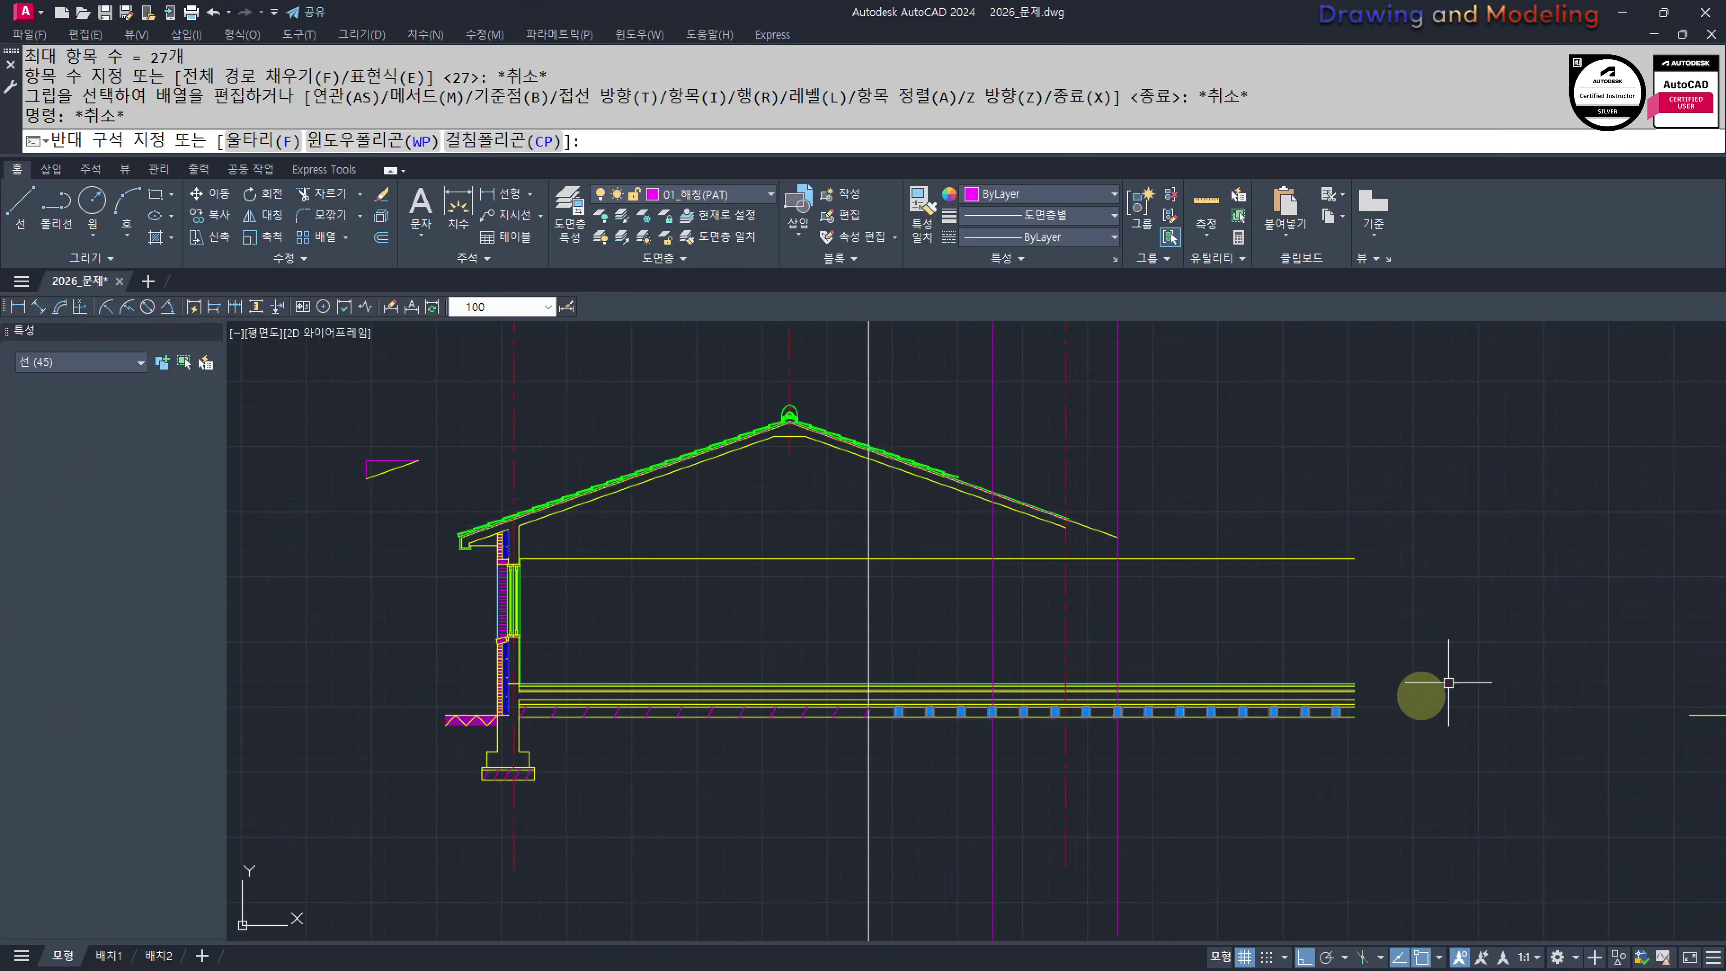
text(e)
key(Return)
Trim the roof, ceiling and floor lines beyond the white vertical cut line, using that line as the cutting edge
middle_drag(965, 640, 1121, 709)
text(tr)
key(Return)
click(1067, 667)
click(993, 683)
key(Return)
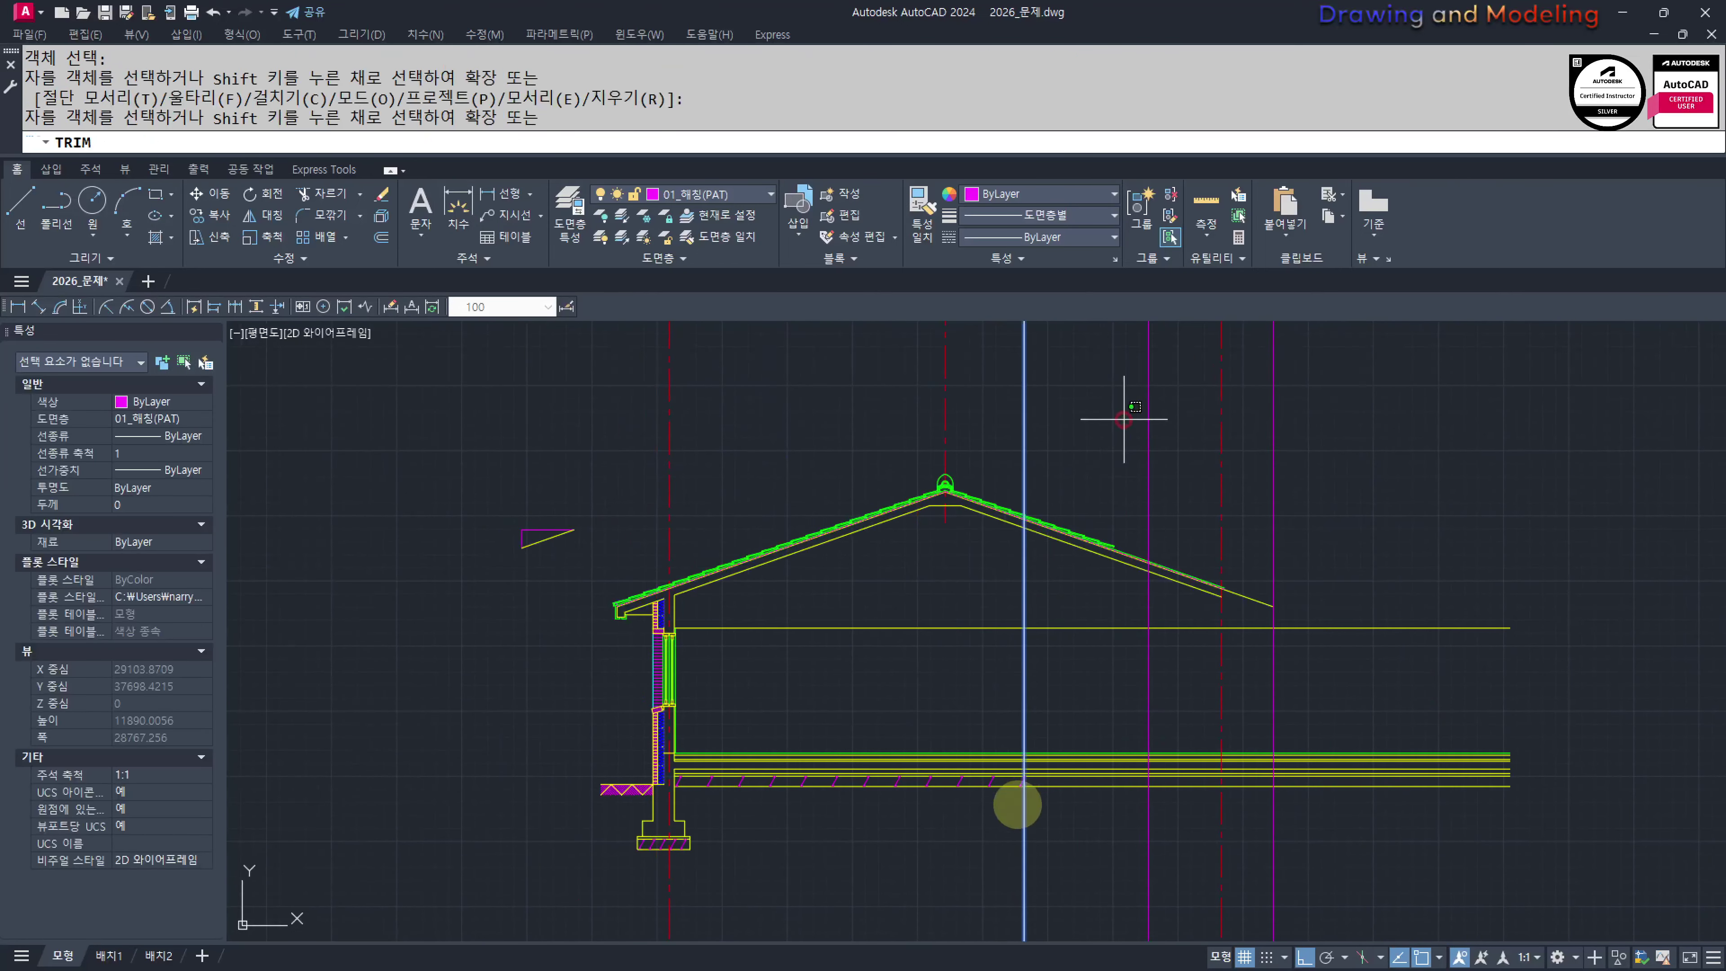
click(1122, 416)
click(1010, 864)
key(Escape)
key(Escape)
Erase the three vertical reference lines beyond the section cut line
click(1365, 662)
click(1107, 723)
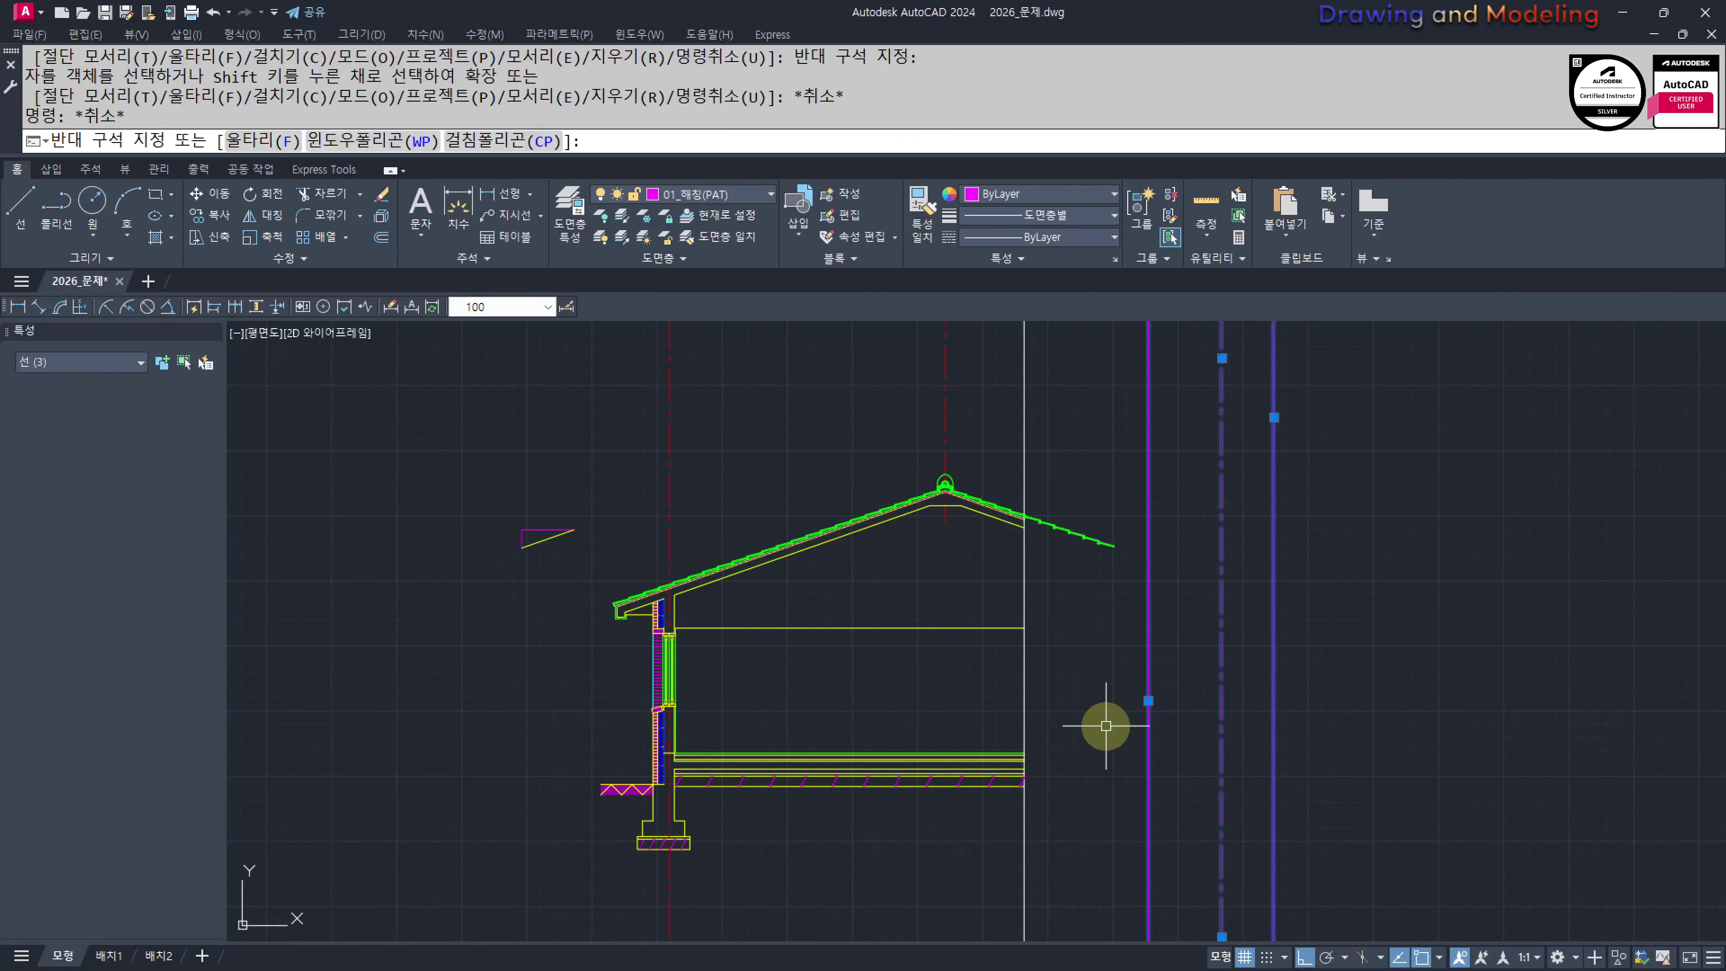
text(e)
key(Return)
text(tr)
key(Return)
scroll(1140, 778, up, 2)
scroll(1059, 570, up, 3)
key(Return)
click(1086, 541)
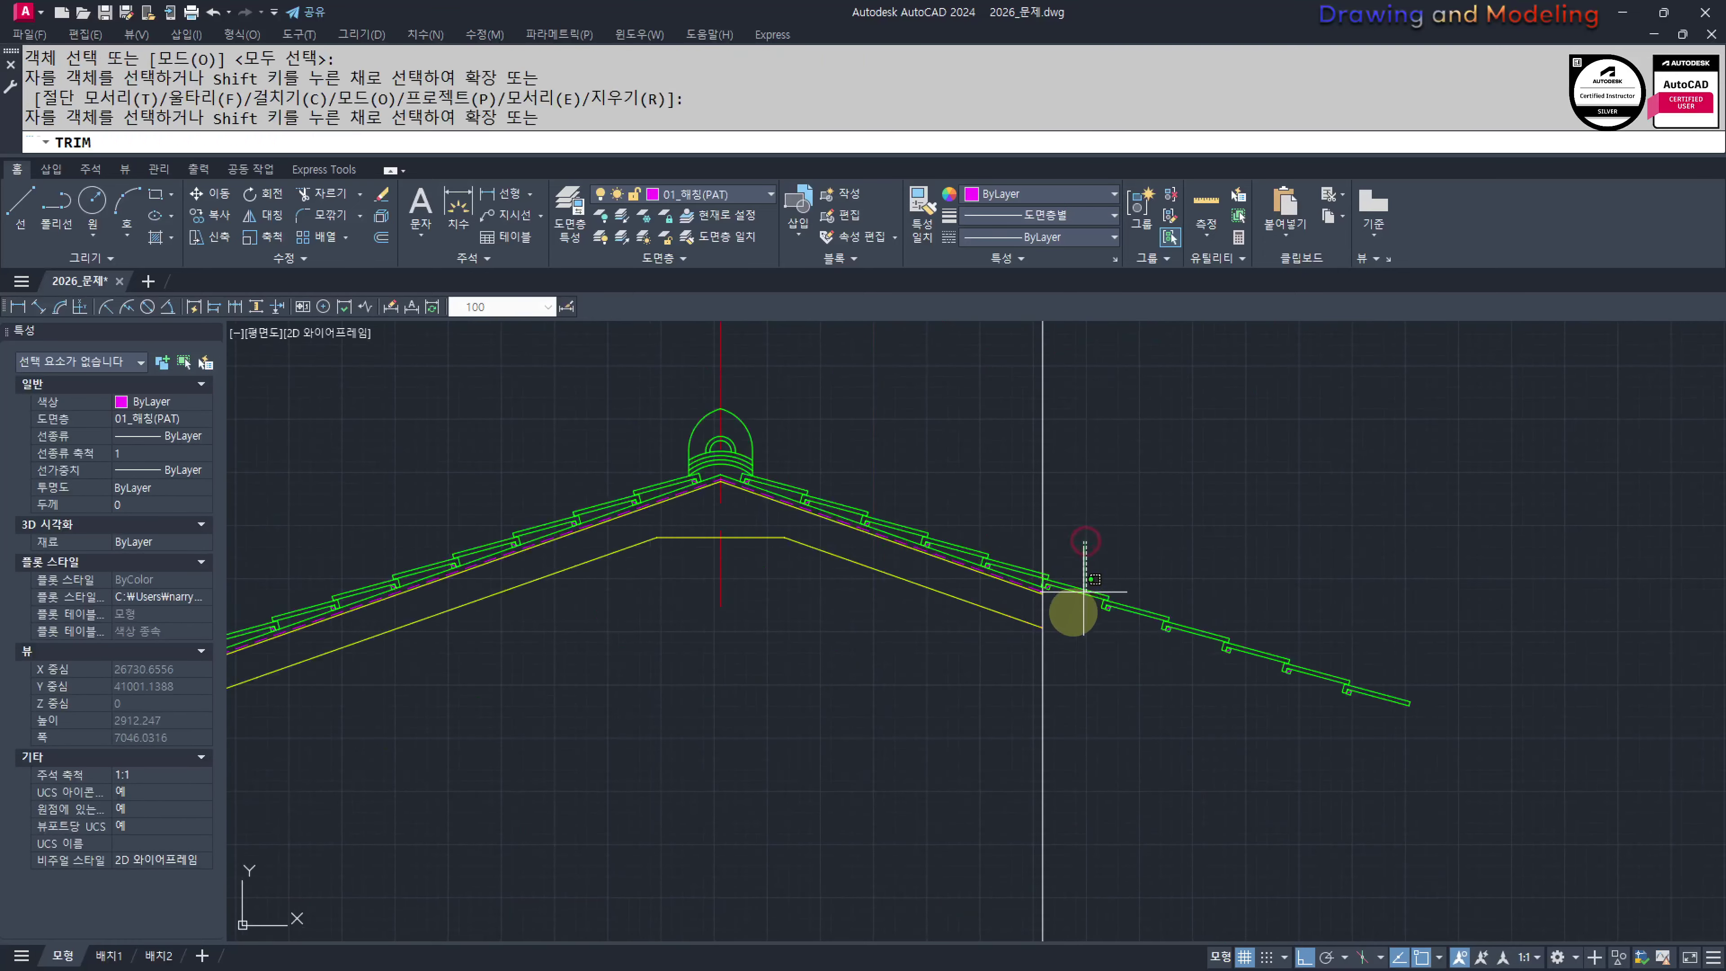
key(Escape)
key(Escape)
Move the white vertical cut line slightly toward the ridge so it clears the roof tile's hooked end
click(1043, 686)
click(1040, 662)
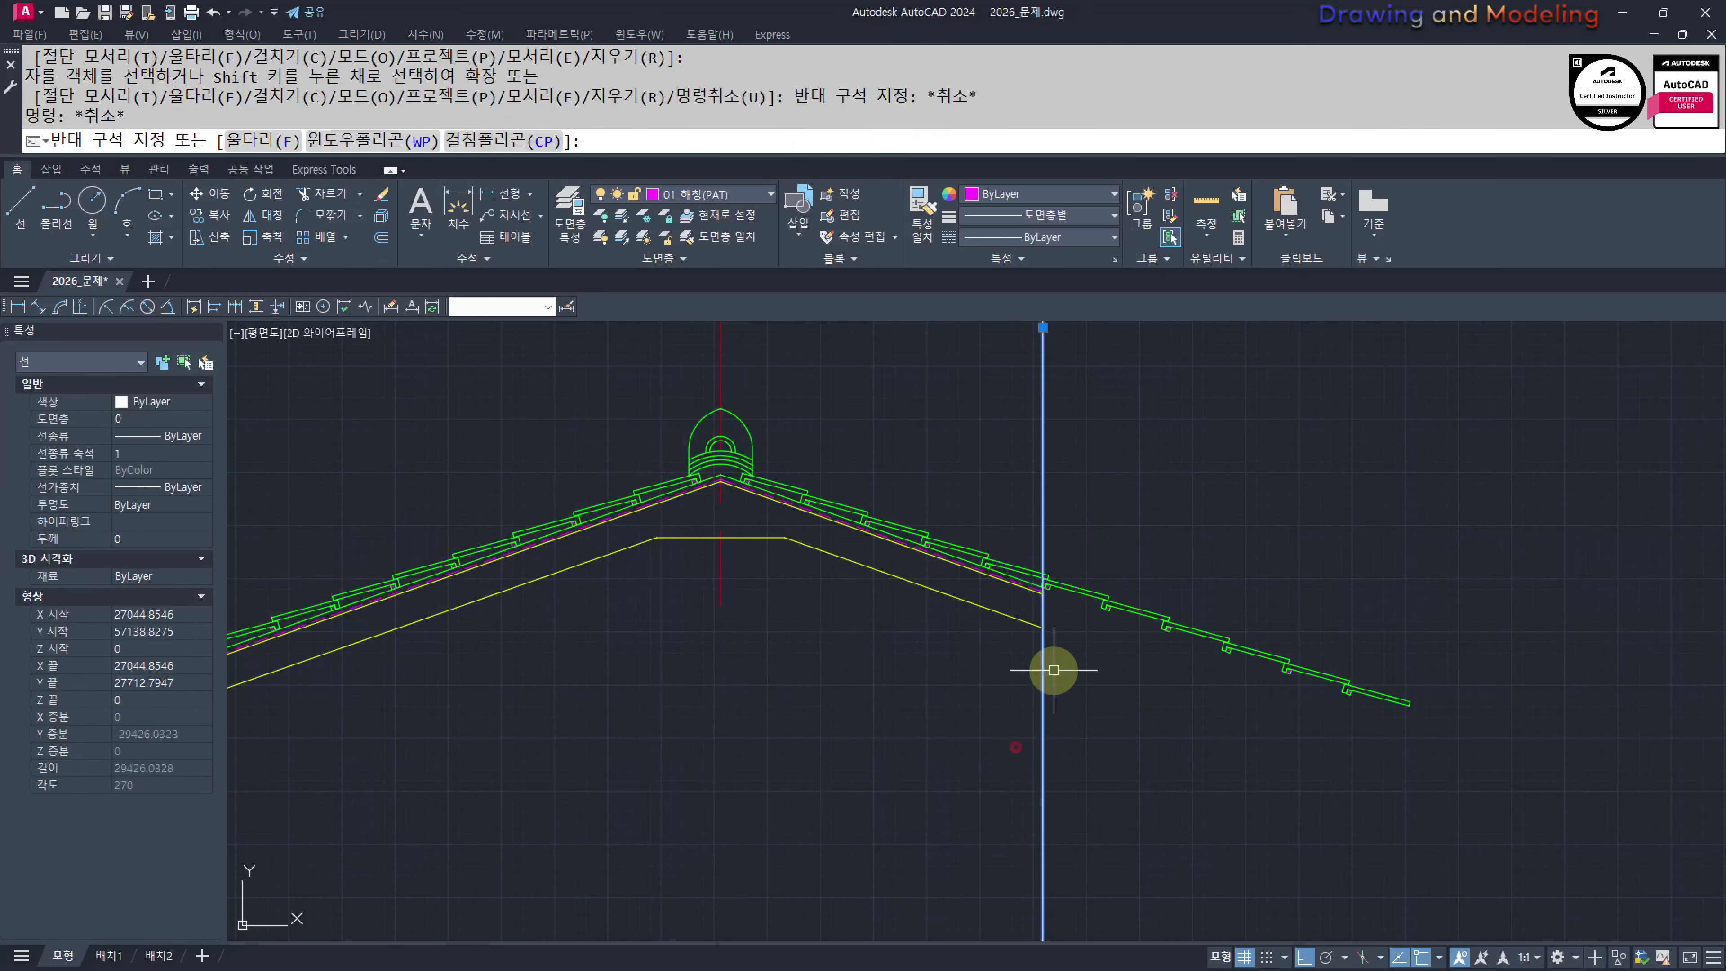
scroll(1136, 743, up, 4)
middle_drag(1136, 743, 1156, 834)
text(m)
key(space)
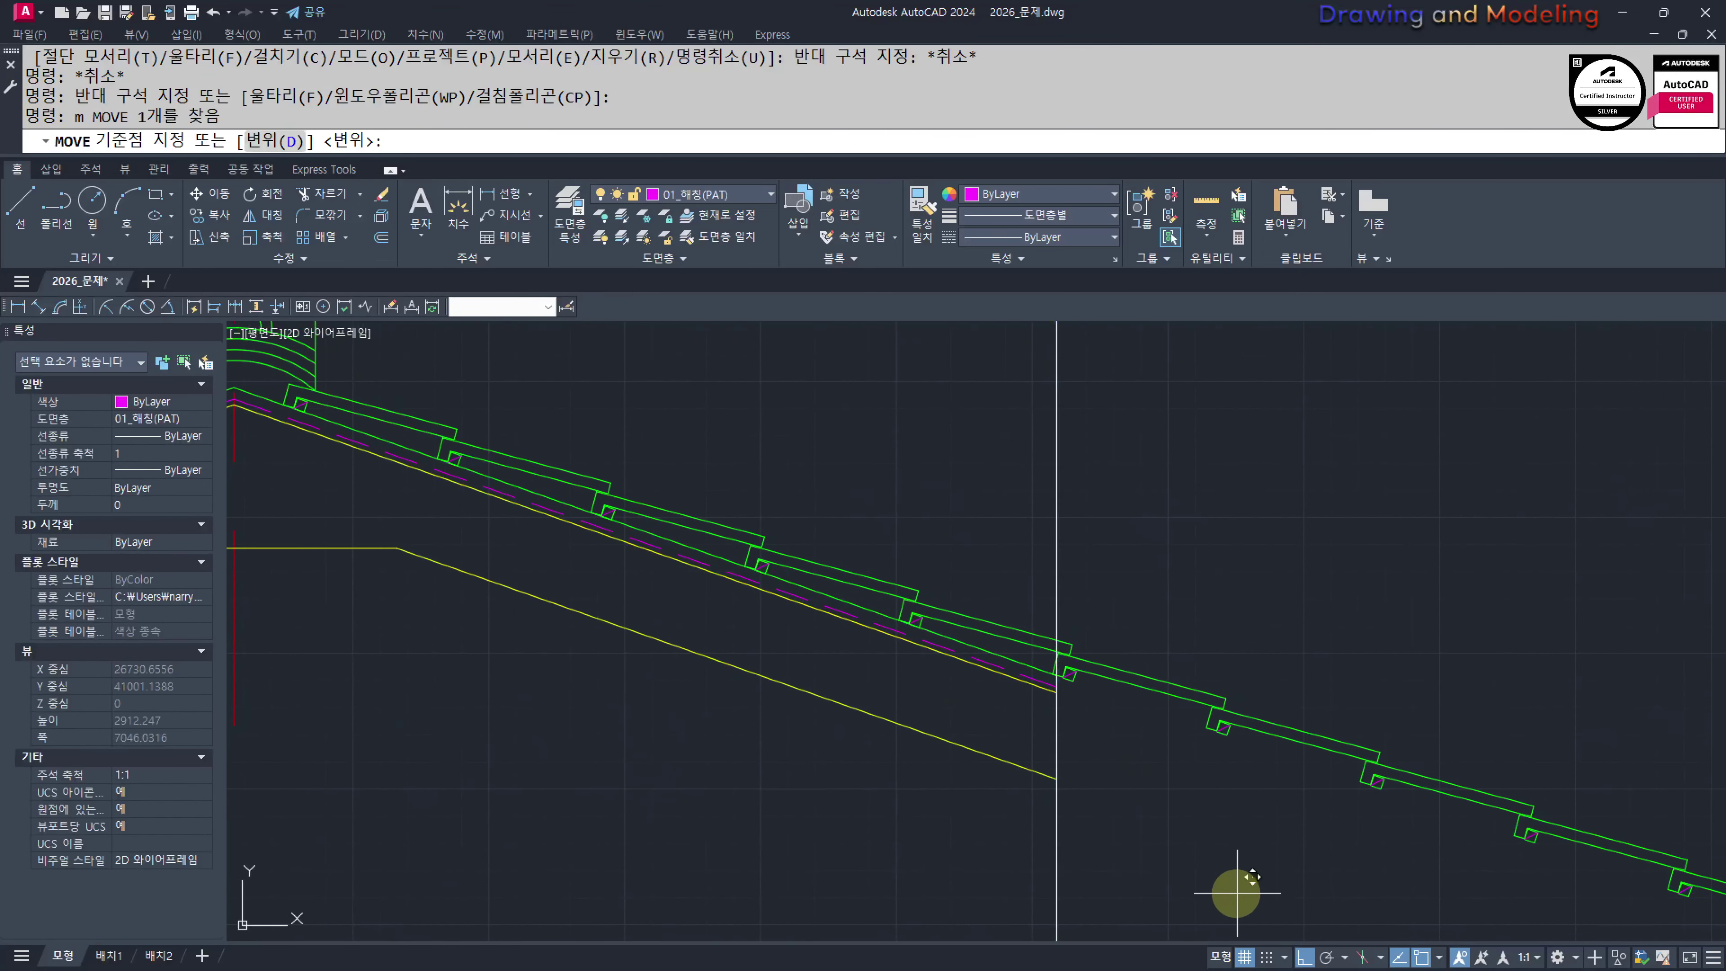
click(1236, 892)
click(1223, 893)
key(Escape)
key(Escape)
Trim the roof lines and tile at the moved cut line
scroll(1114, 734, down, 2)
scroll(1113, 734, down, 2)
text(tr)
key(Return)
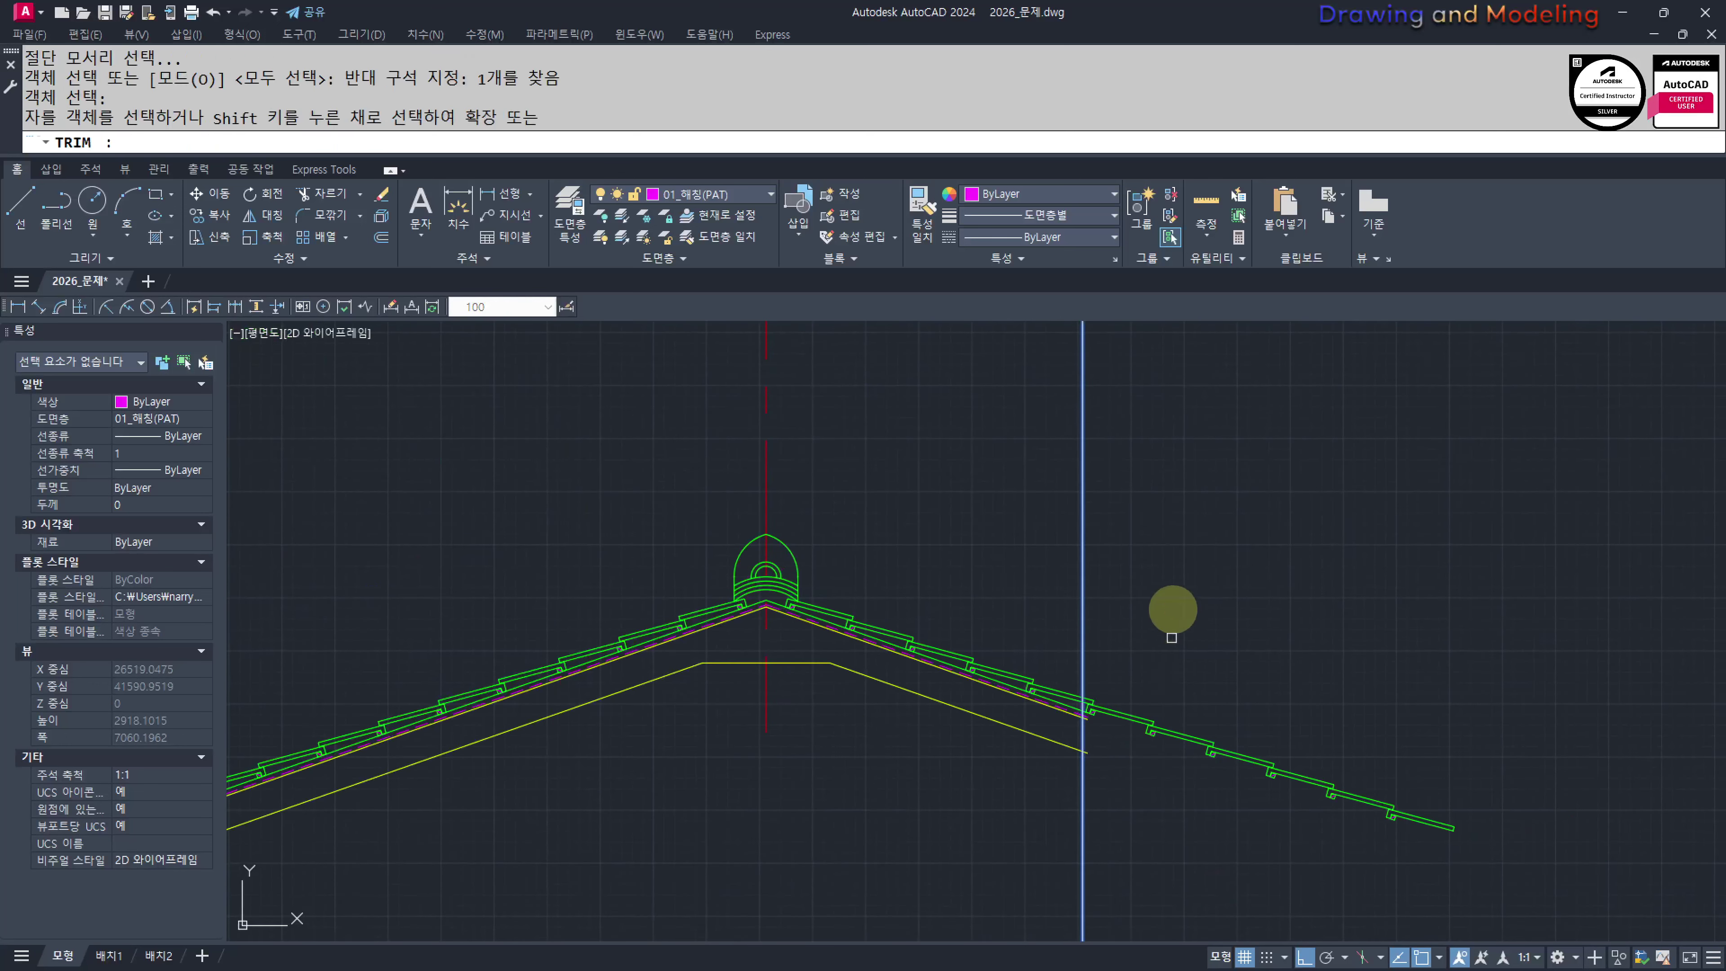
click(1173, 610)
click(1085, 808)
key(Escape)
key(Escape)
Erase the remaining roof tile pieces beyond the cut line
click(1508, 706)
click(1133, 871)
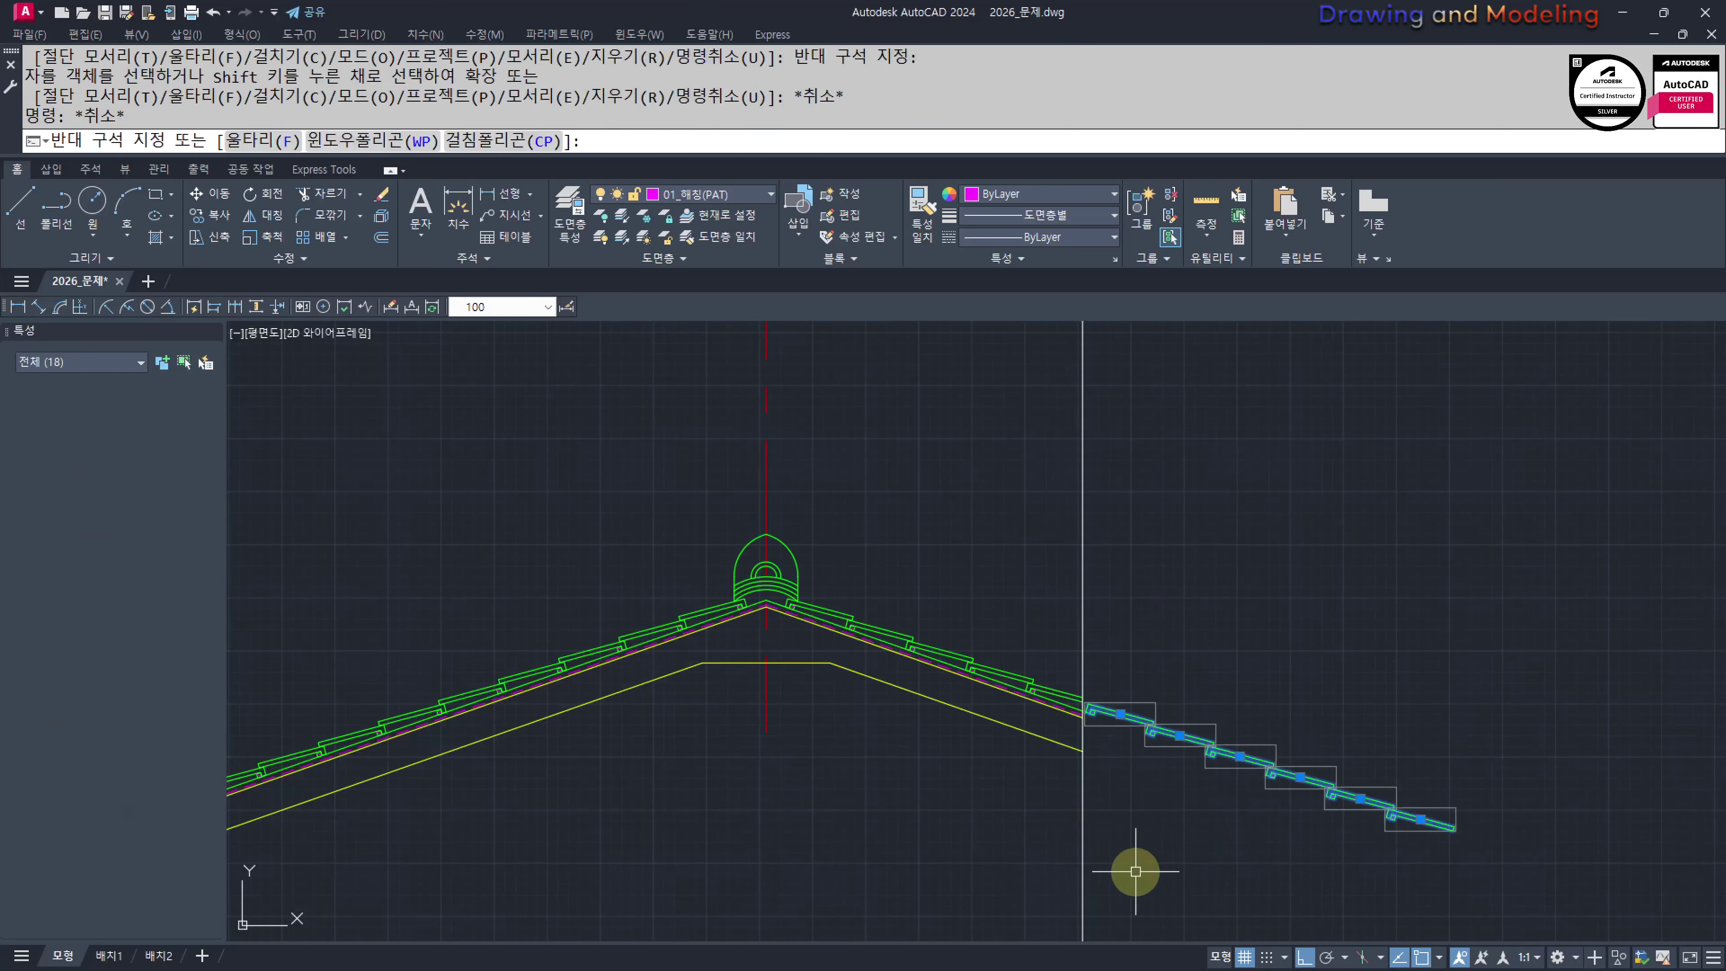
text(e)
key(space)
key(Escape)
Trim the overhanging ceiling and floor layer lines back to the moved cut line
scroll(1155, 844, down, 2)
middle_drag(1155, 844, 1296, 446)
text(tr)
key(Return)
click(1358, 381)
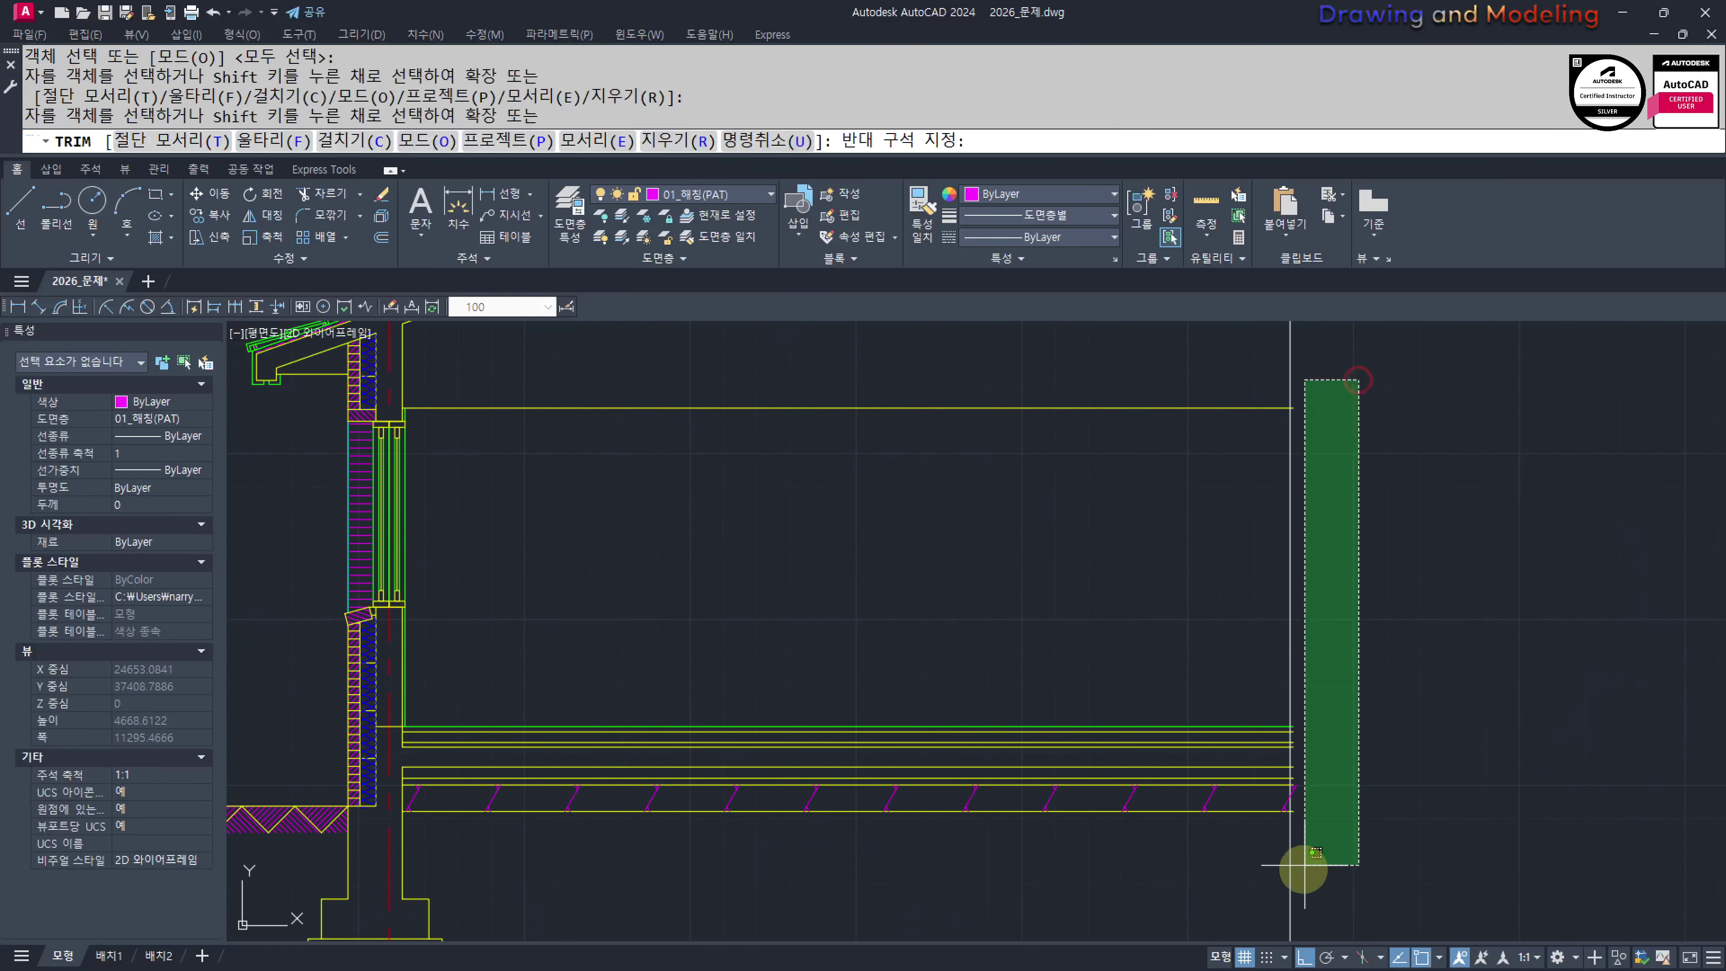
click(1294, 872)
key(Escape)
key(Escape)
Erase the leftover piece of floor symbol beyond the cut line
scroll(1310, 785, up, 5)
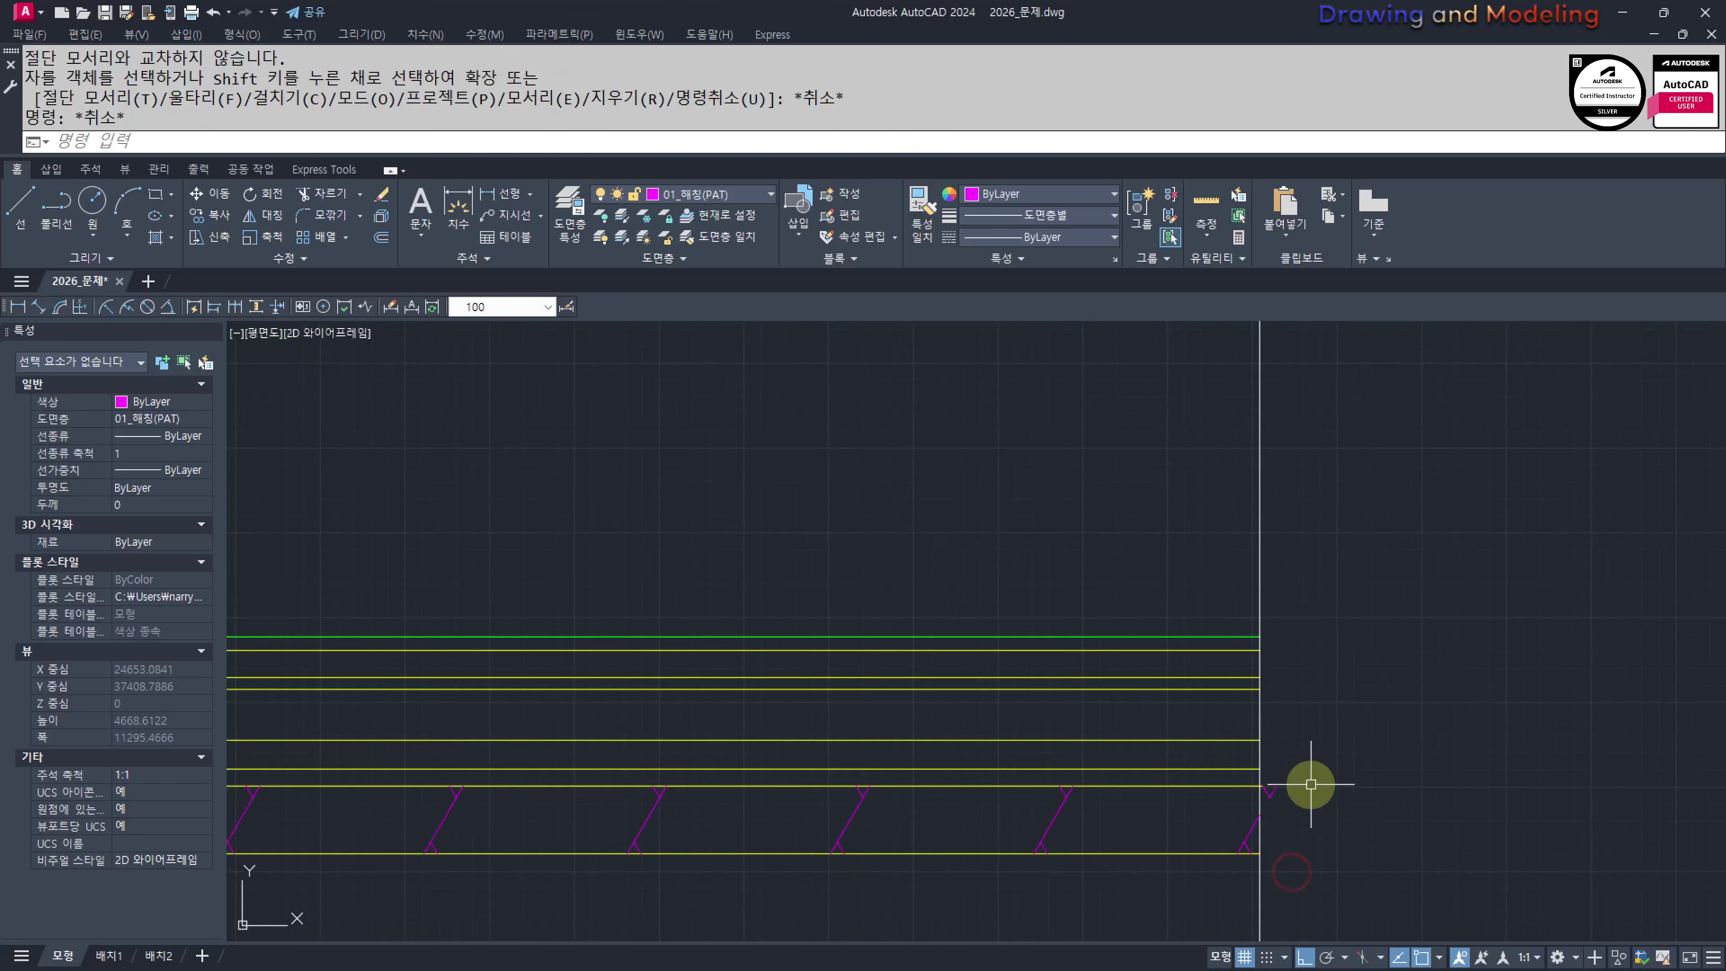
click(1232, 773)
text(e)
key(space)
key(Escape)
key(Escape)
Trim the top line of the floor's bottom layer where it overshoots the cut line
text(tr)
key(space)
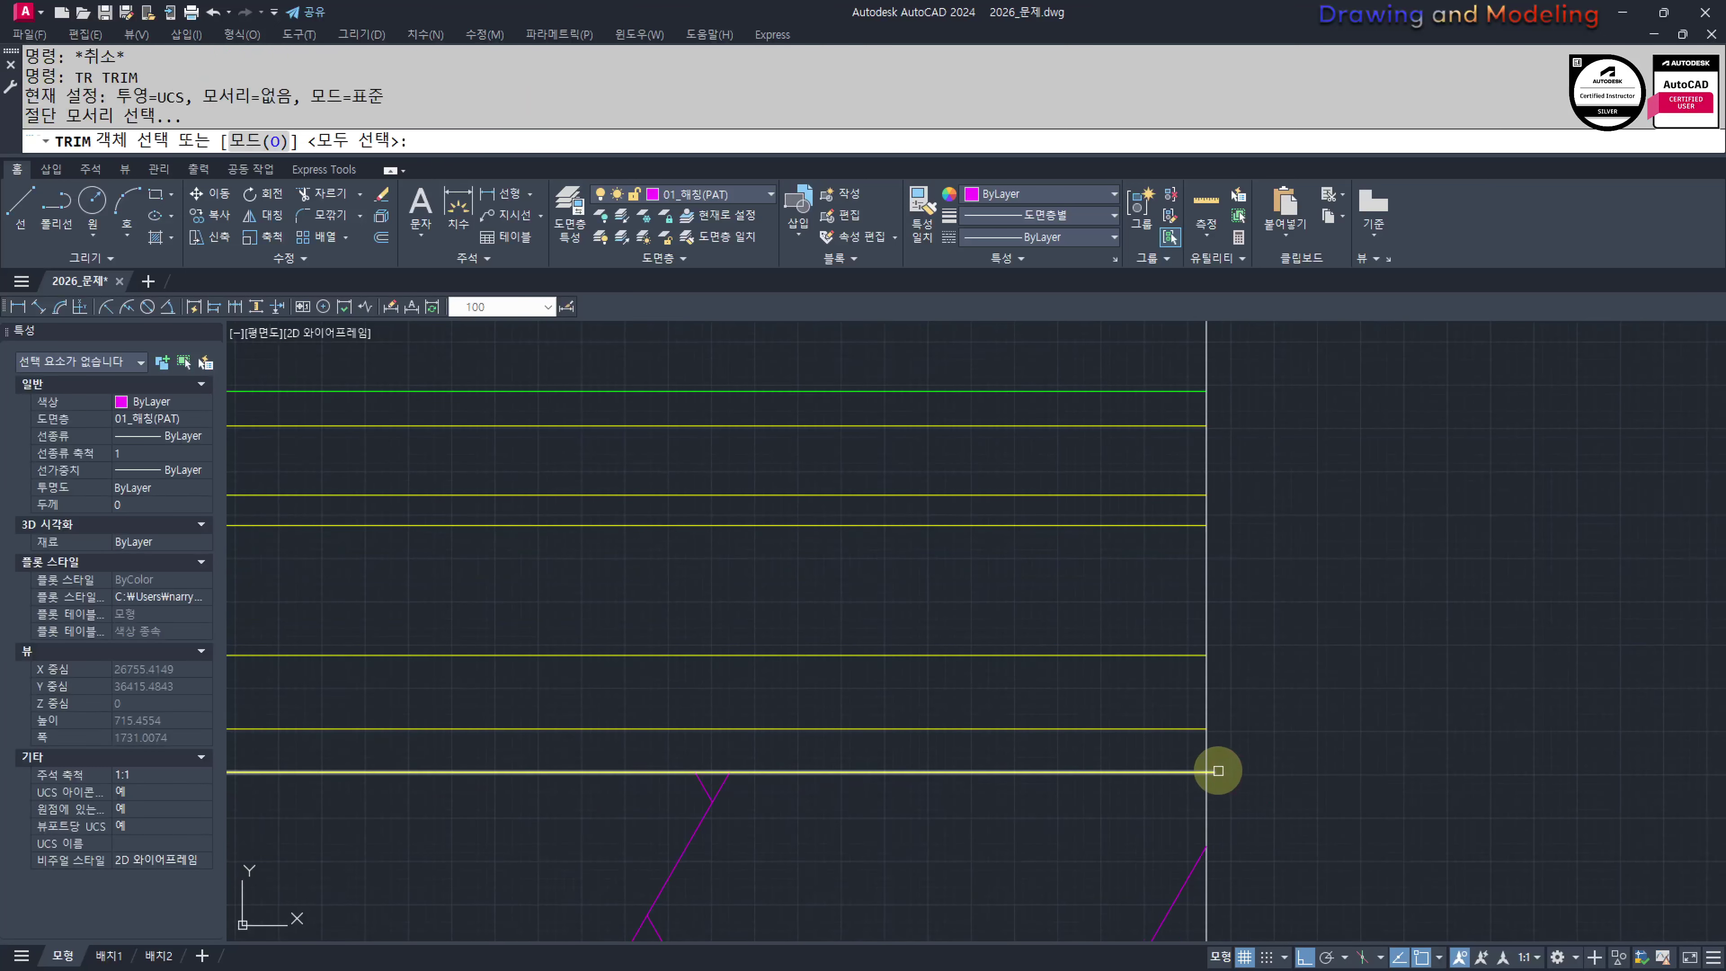
key(space)
click(1217, 771)
key(Escape)
Erase the partial diagonal symbol remaining inside the floor's bottom layer at the cut line
middle_drag(1240, 878, 1346, 677)
click(1283, 723)
click(1241, 667)
text(e)
key(space)
key(Escape)
key(Escape)
scroll(934, 693, down, 4)
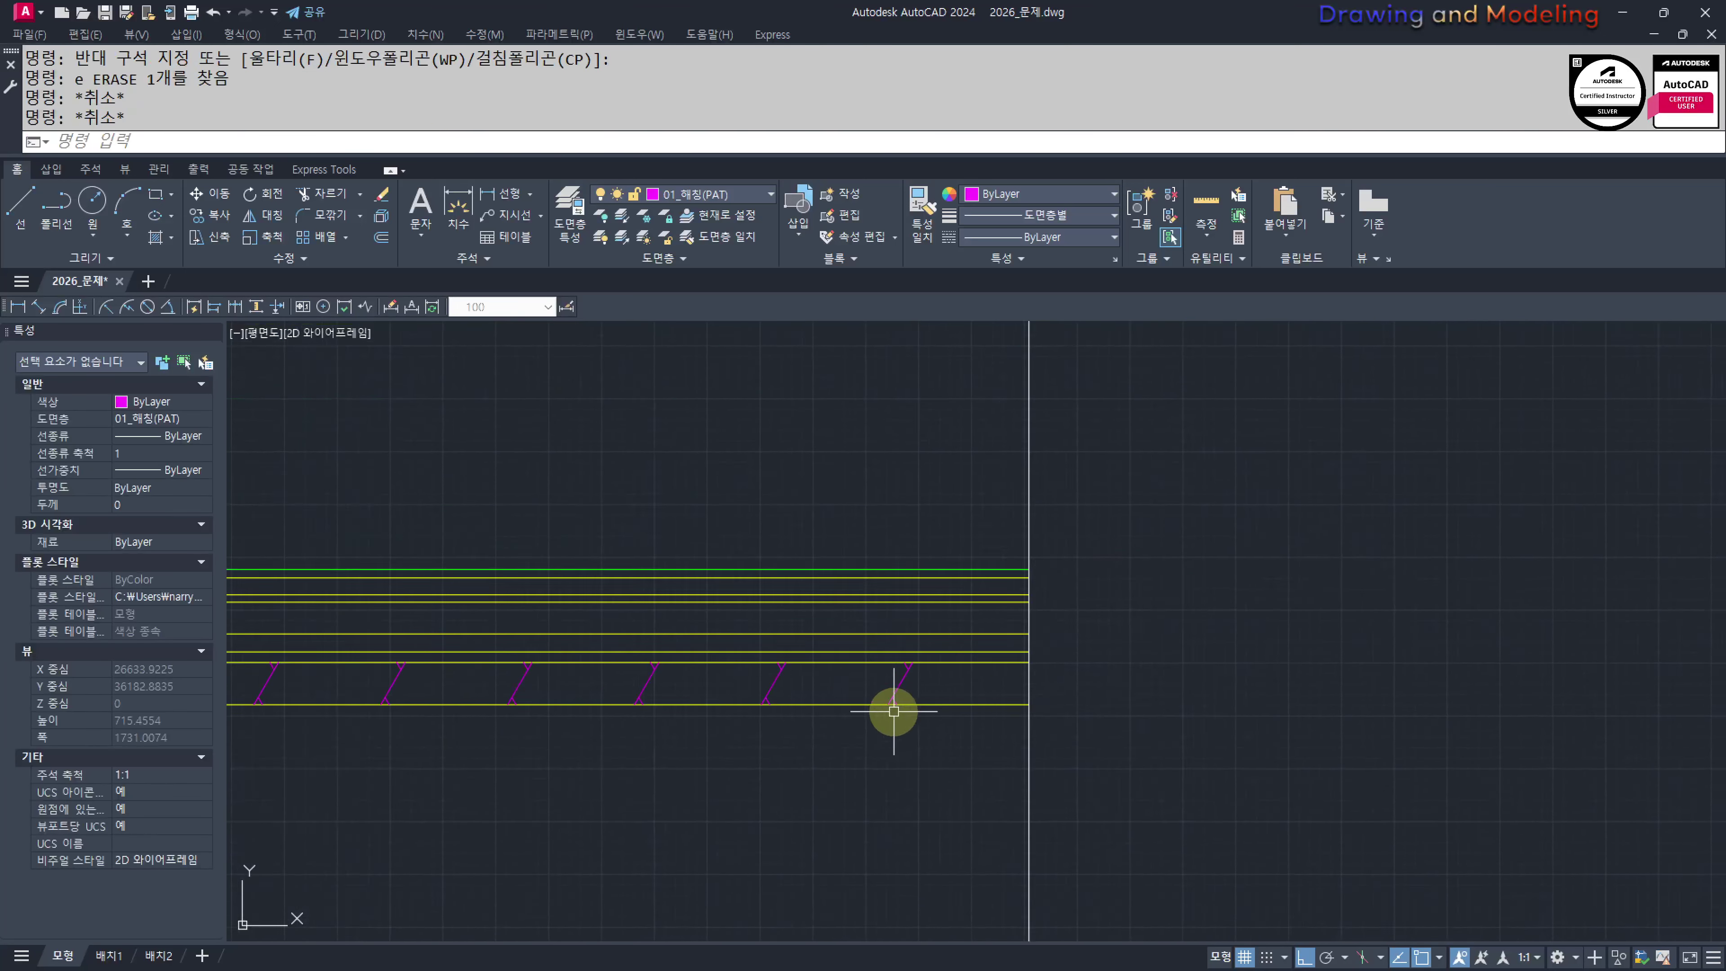
Move all the diagonal symbols in the floor's bottom layer horizontally away from the outer wall
middle_drag(896, 725, 1360, 767)
click(1369, 764)
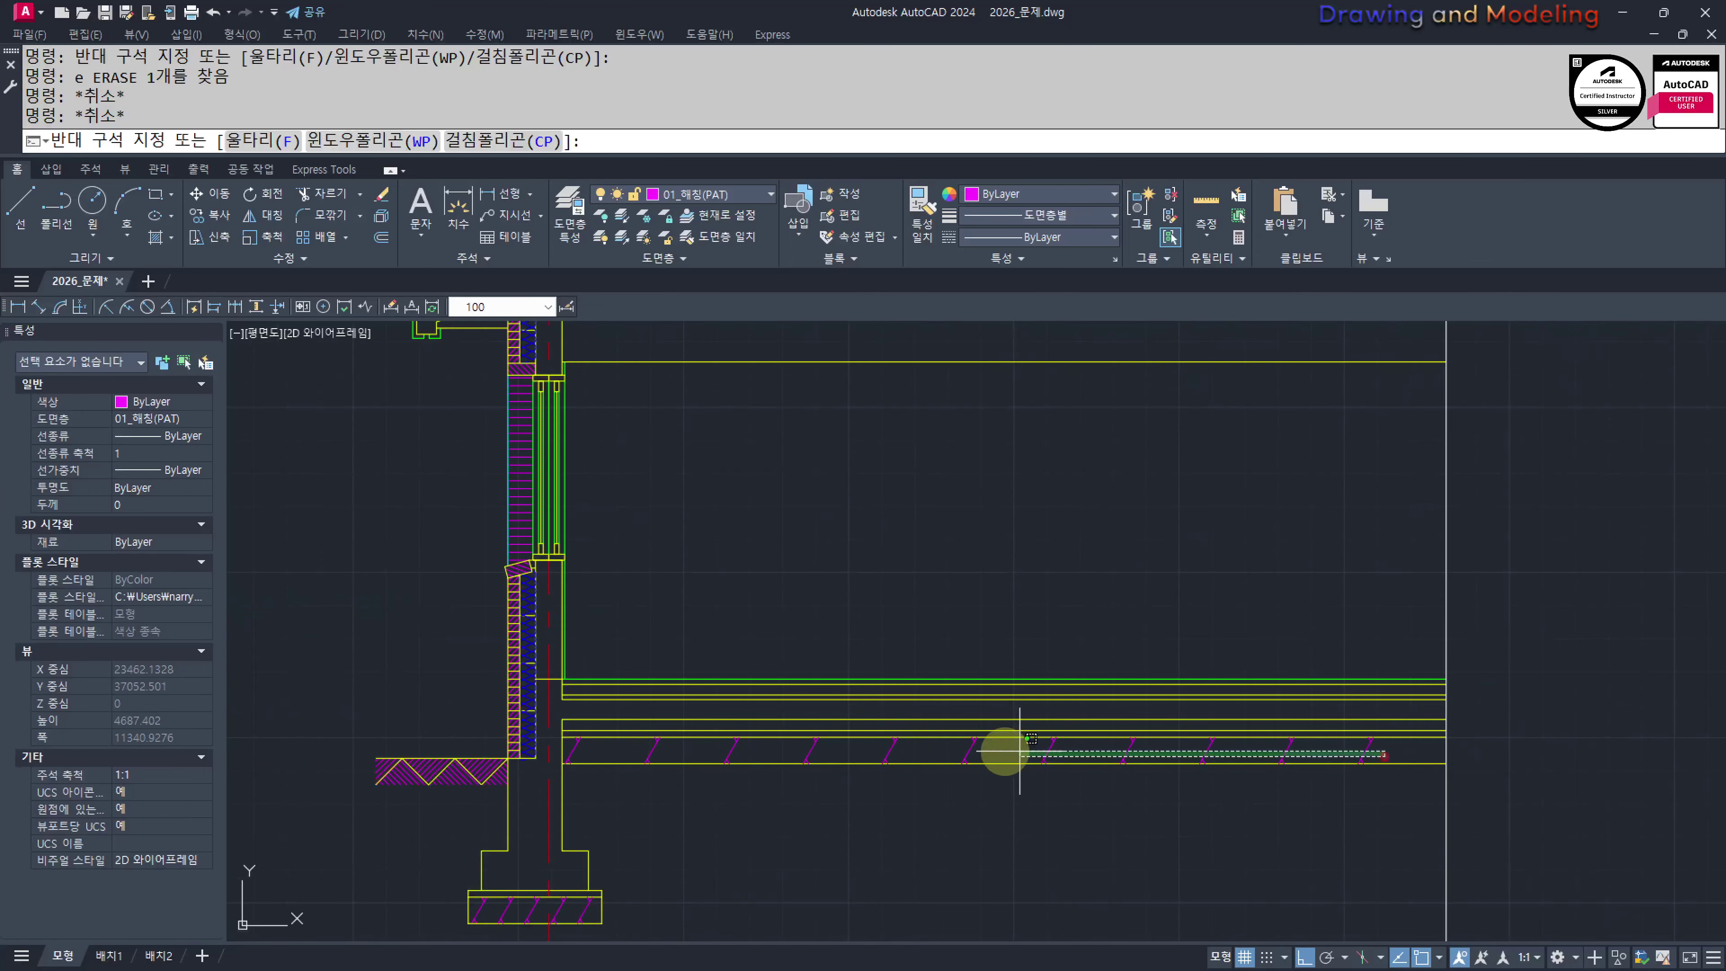
click(570, 739)
text(m)
key(Return)
click(942, 848)
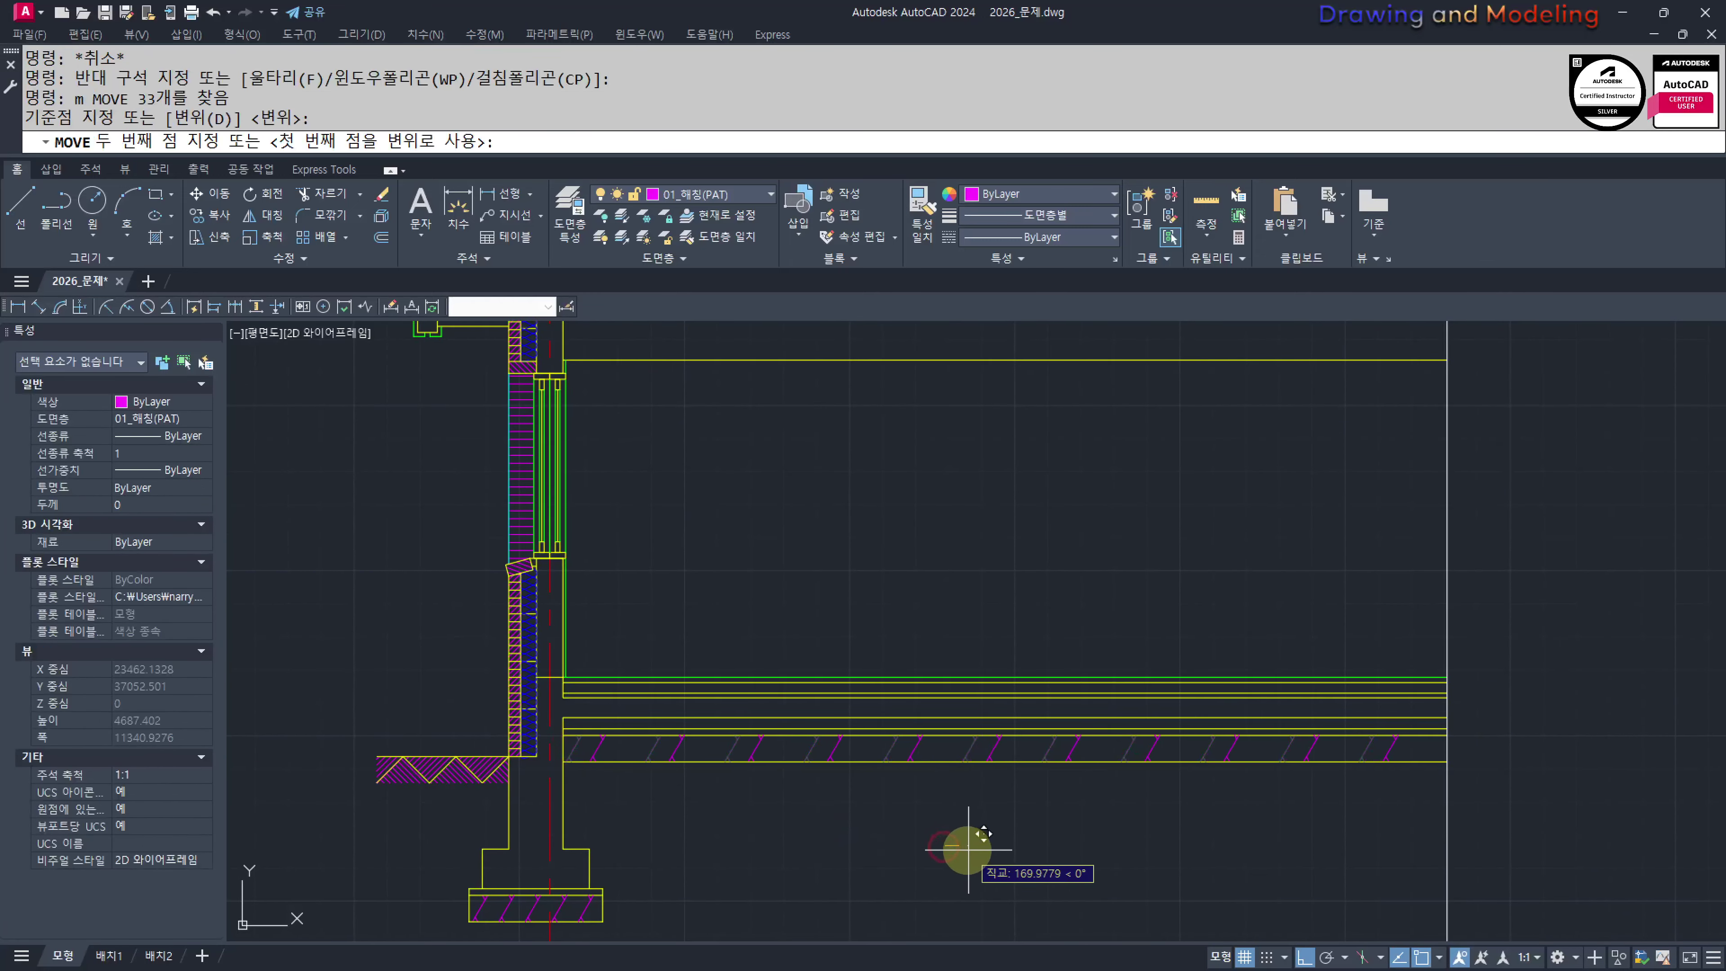
click(979, 848)
key(Escape)
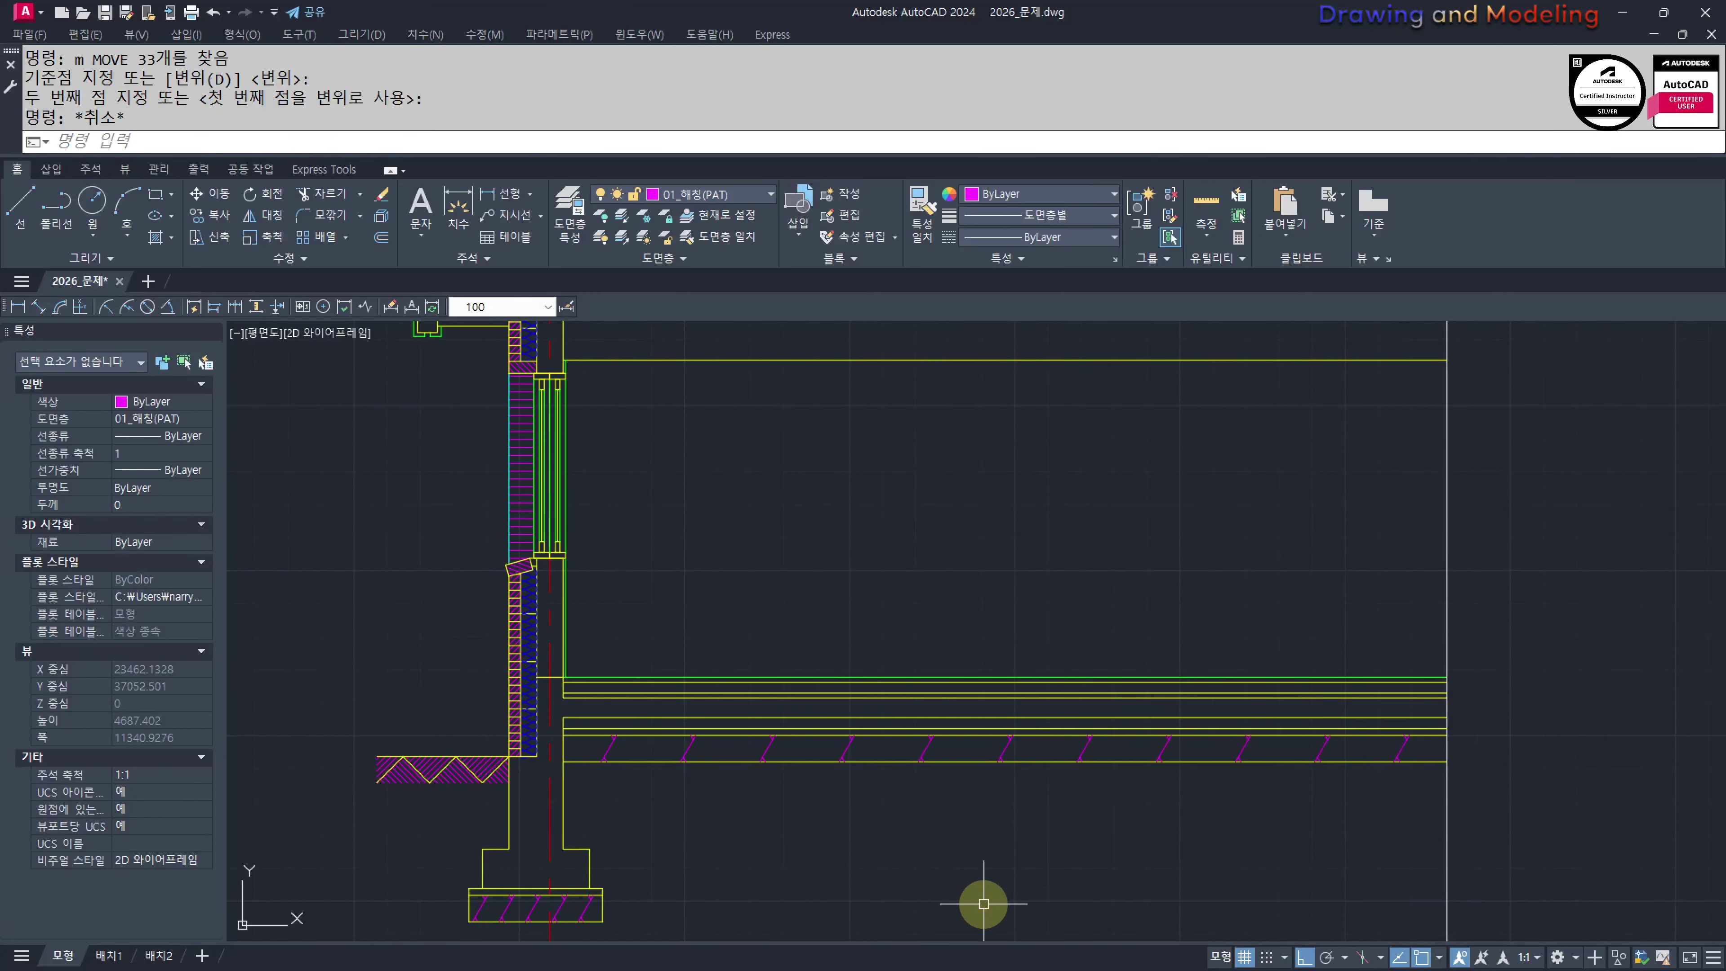
key(Escape)
key(Escape)
Offset the wall's inner vertical line at floor level 100 toward the room
scroll(828, 817, down, 6)
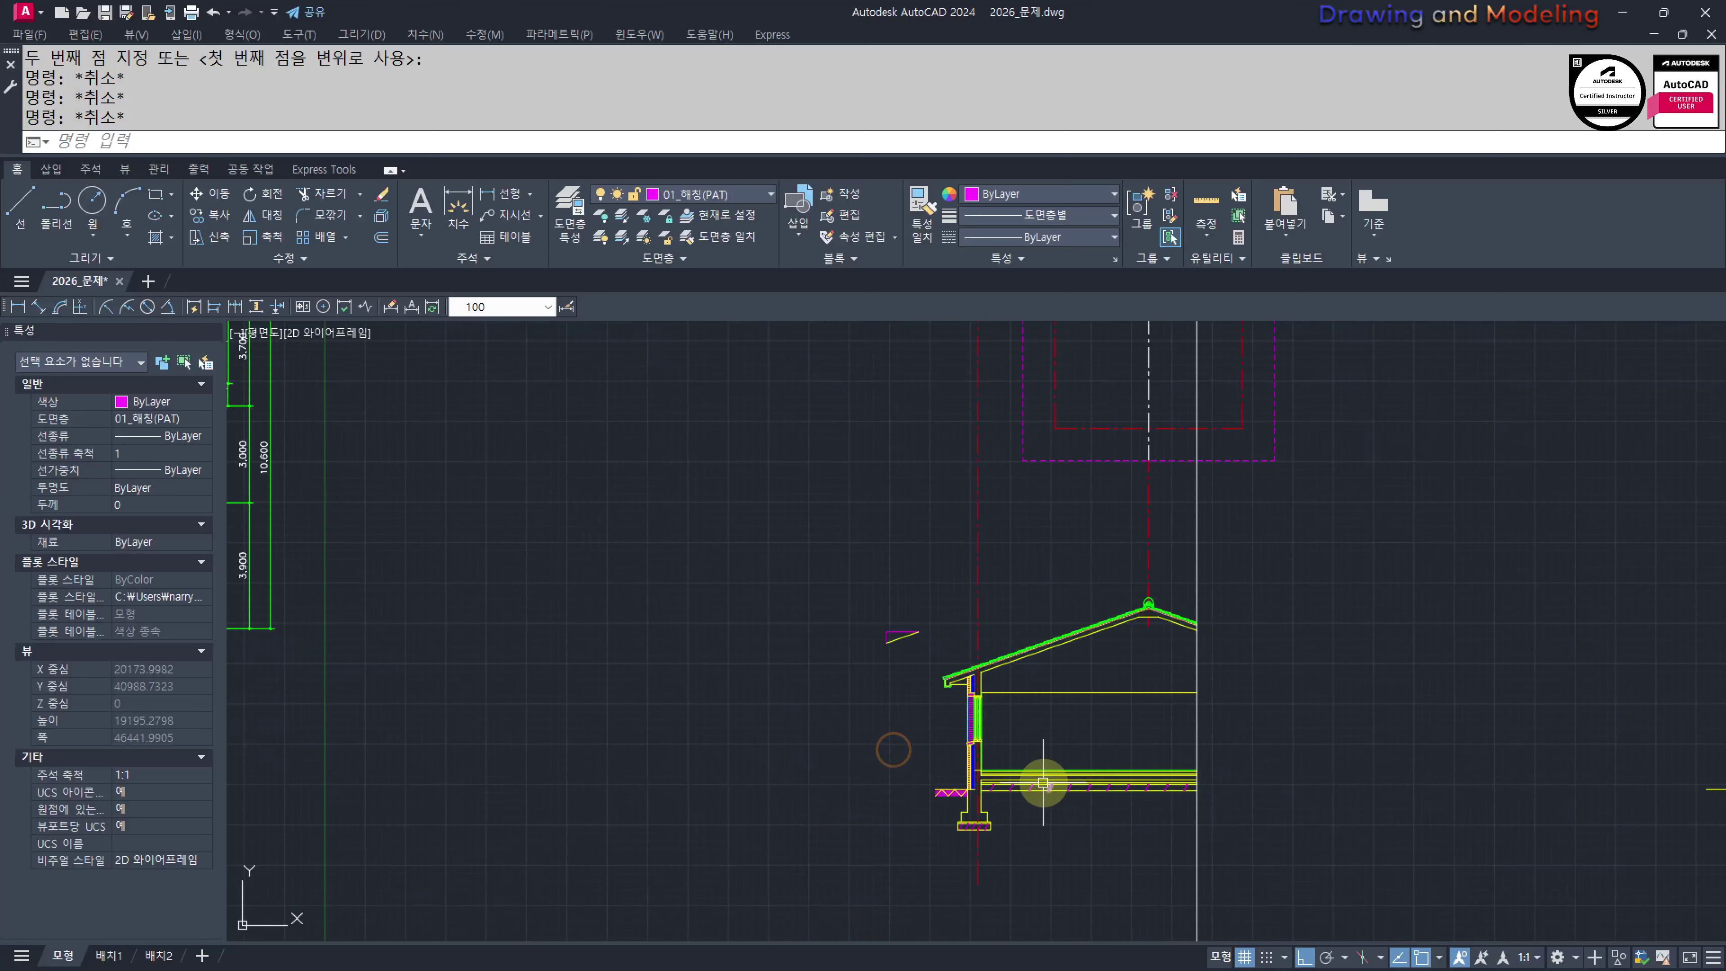
middle_drag(1043, 782, 904, 754)
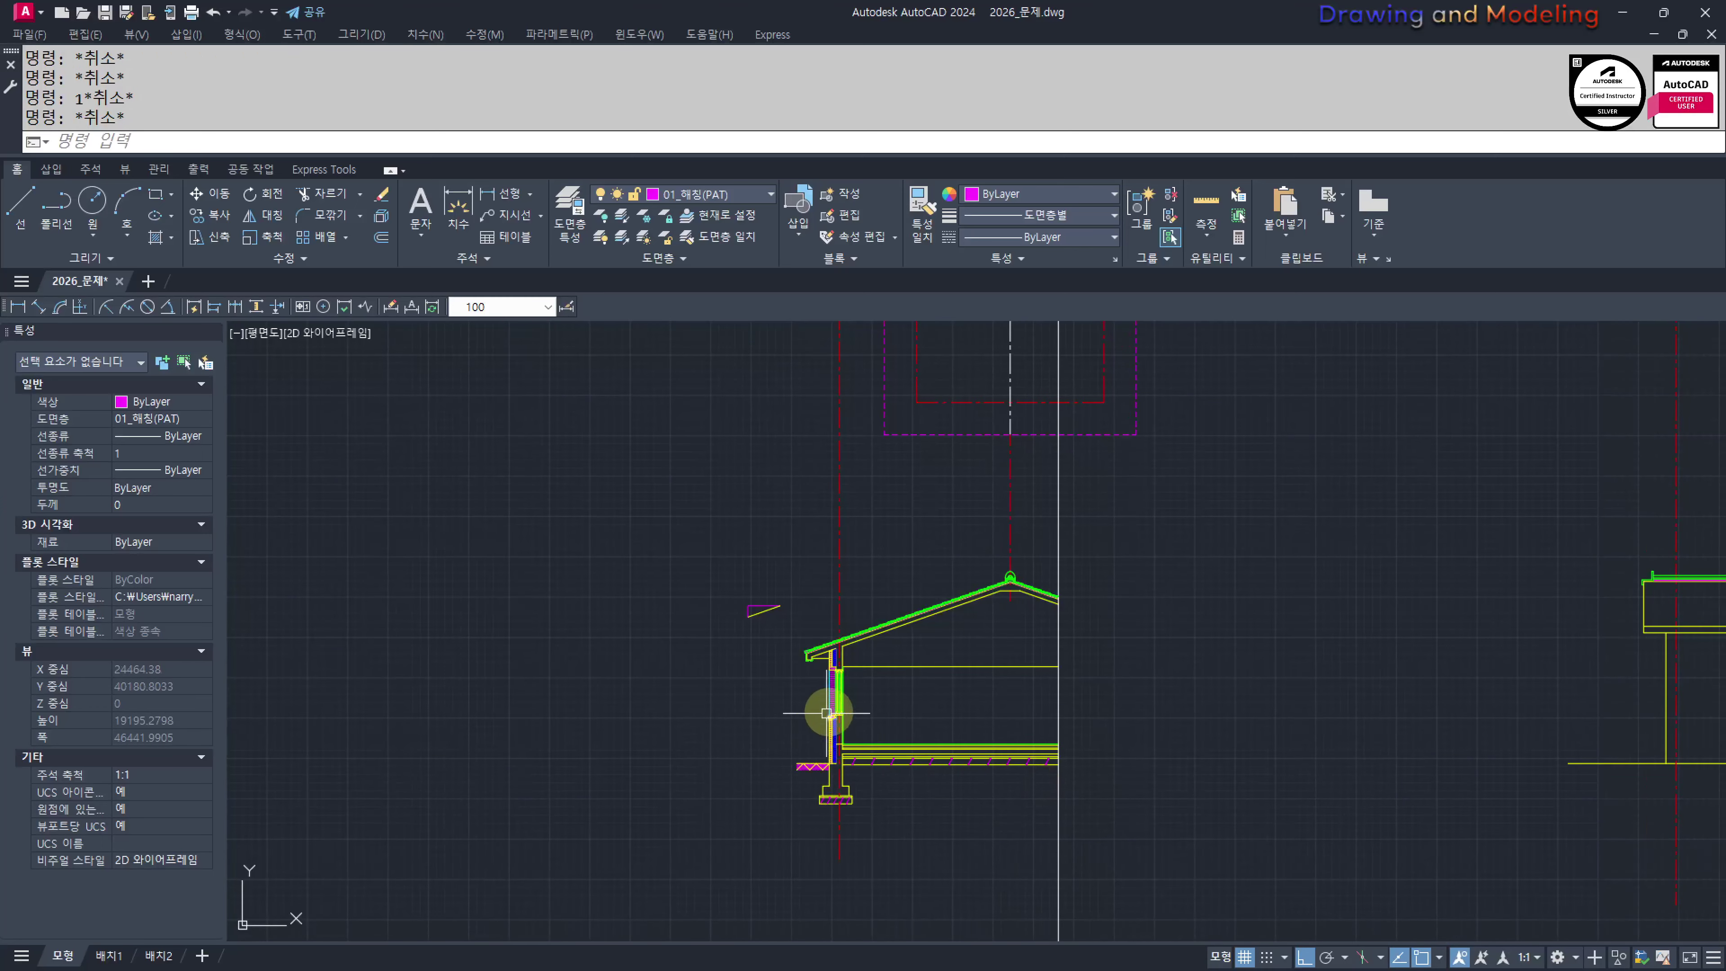
scroll(827, 713, up, 15)
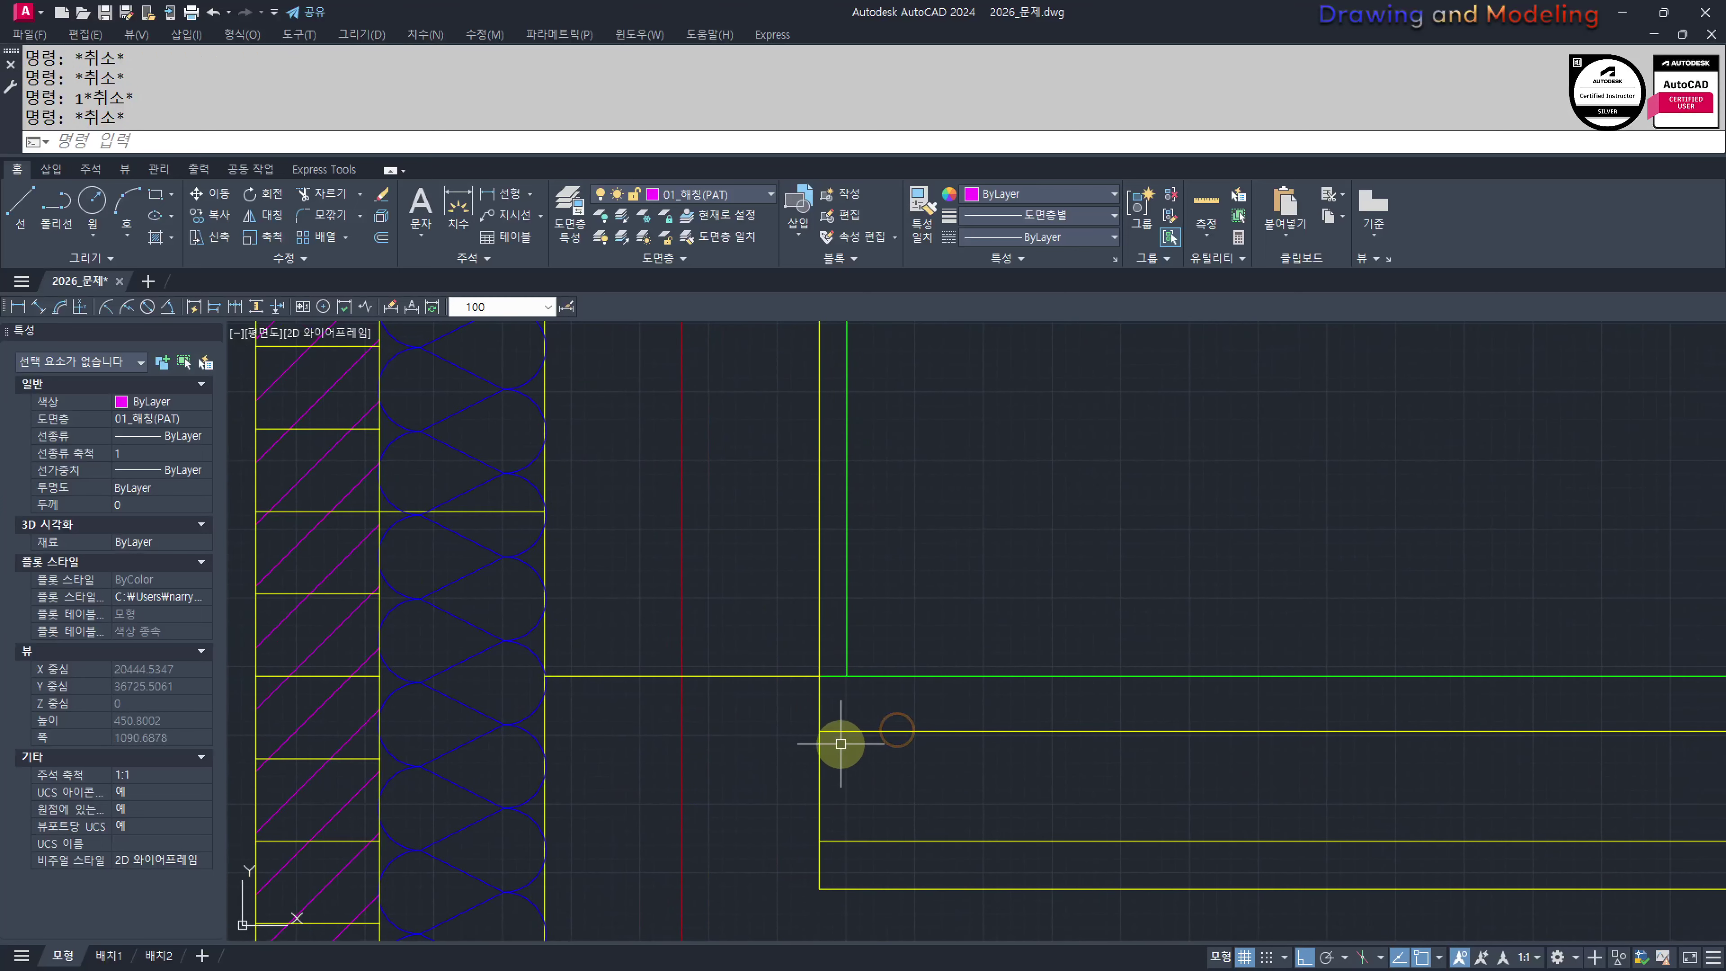
text(o)
key(Return)
text(100)
key(Return)
click(815, 702)
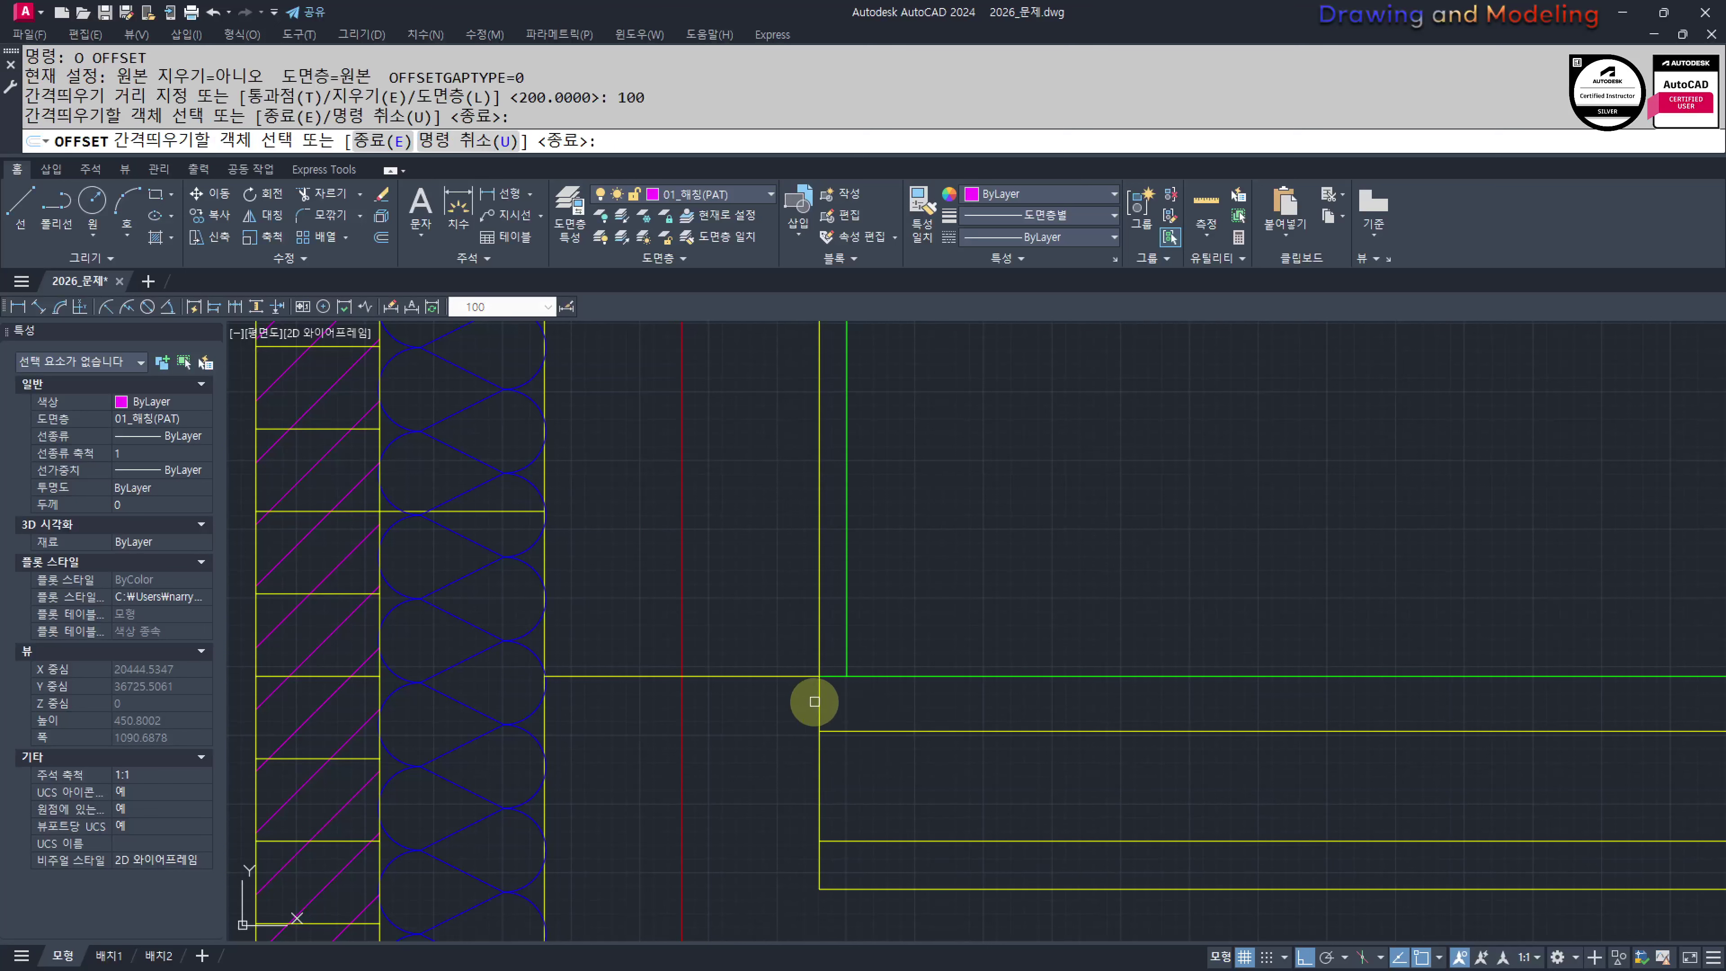
click(818, 700)
click(898, 748)
key(Escape)
key(Escape)
Offset the horizontal line directly beneath the green floor line upward by 15
scroll(552, 612, up, 2)
key(space)
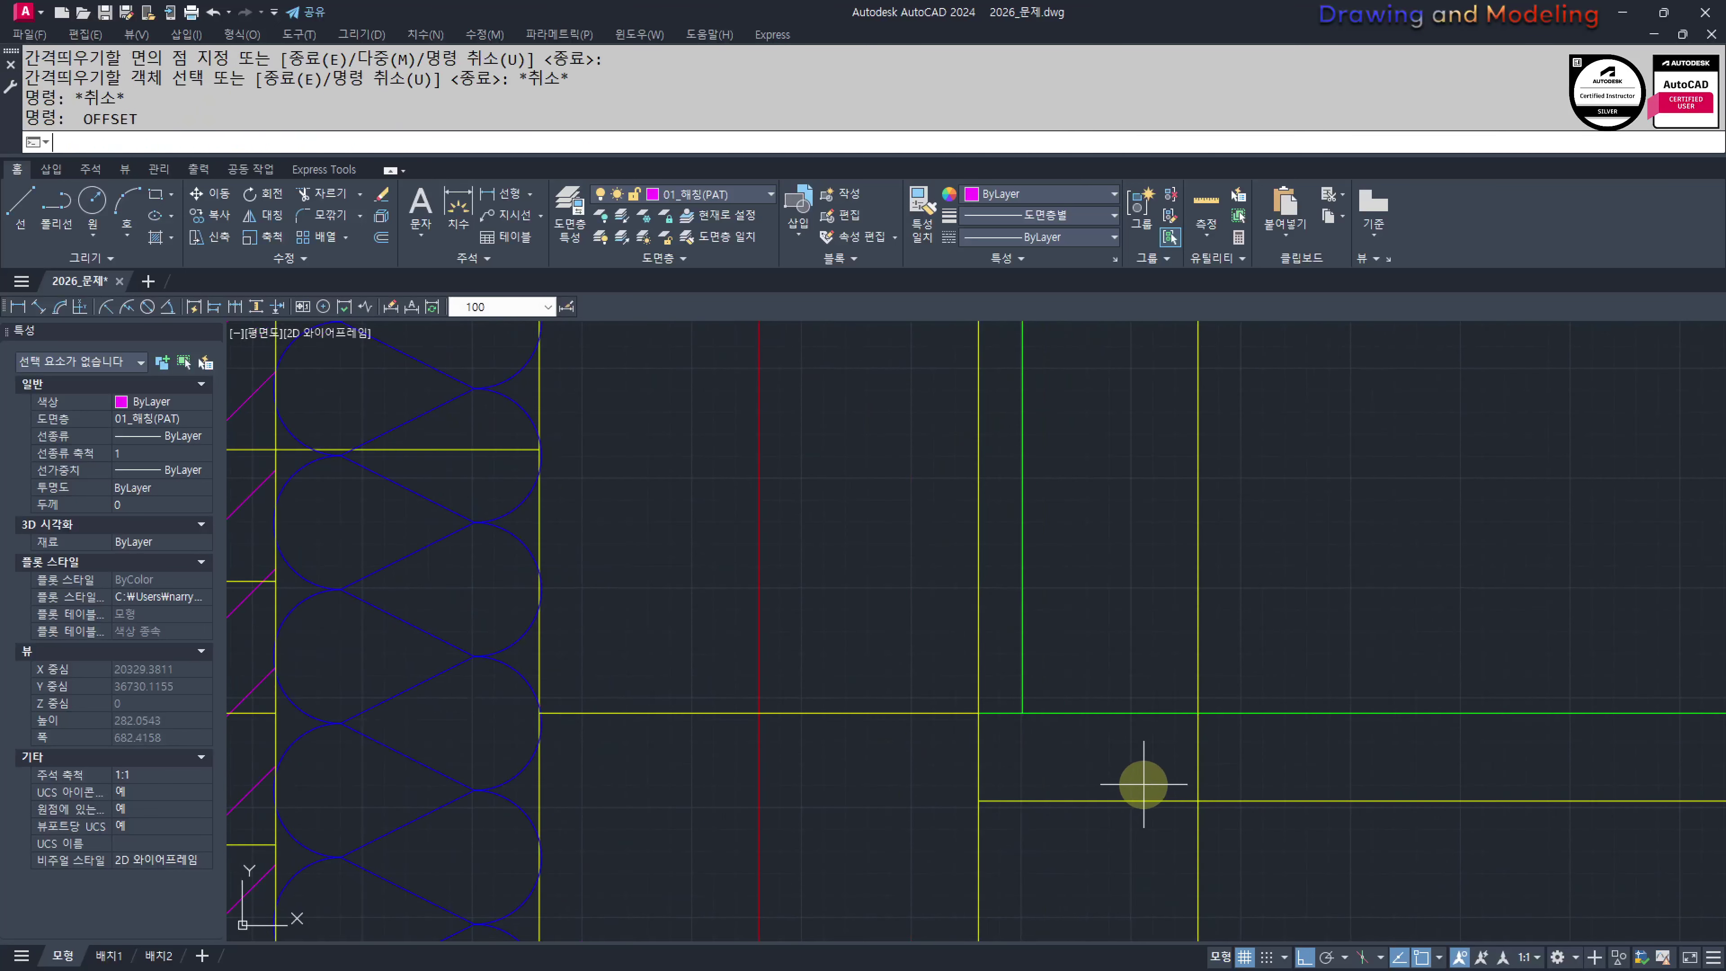
text(15)
key(space)
click(1183, 799)
click(1150, 756)
key(Escape)
key(Escape)
scroll(1186, 775, up, 2)
text(cd)
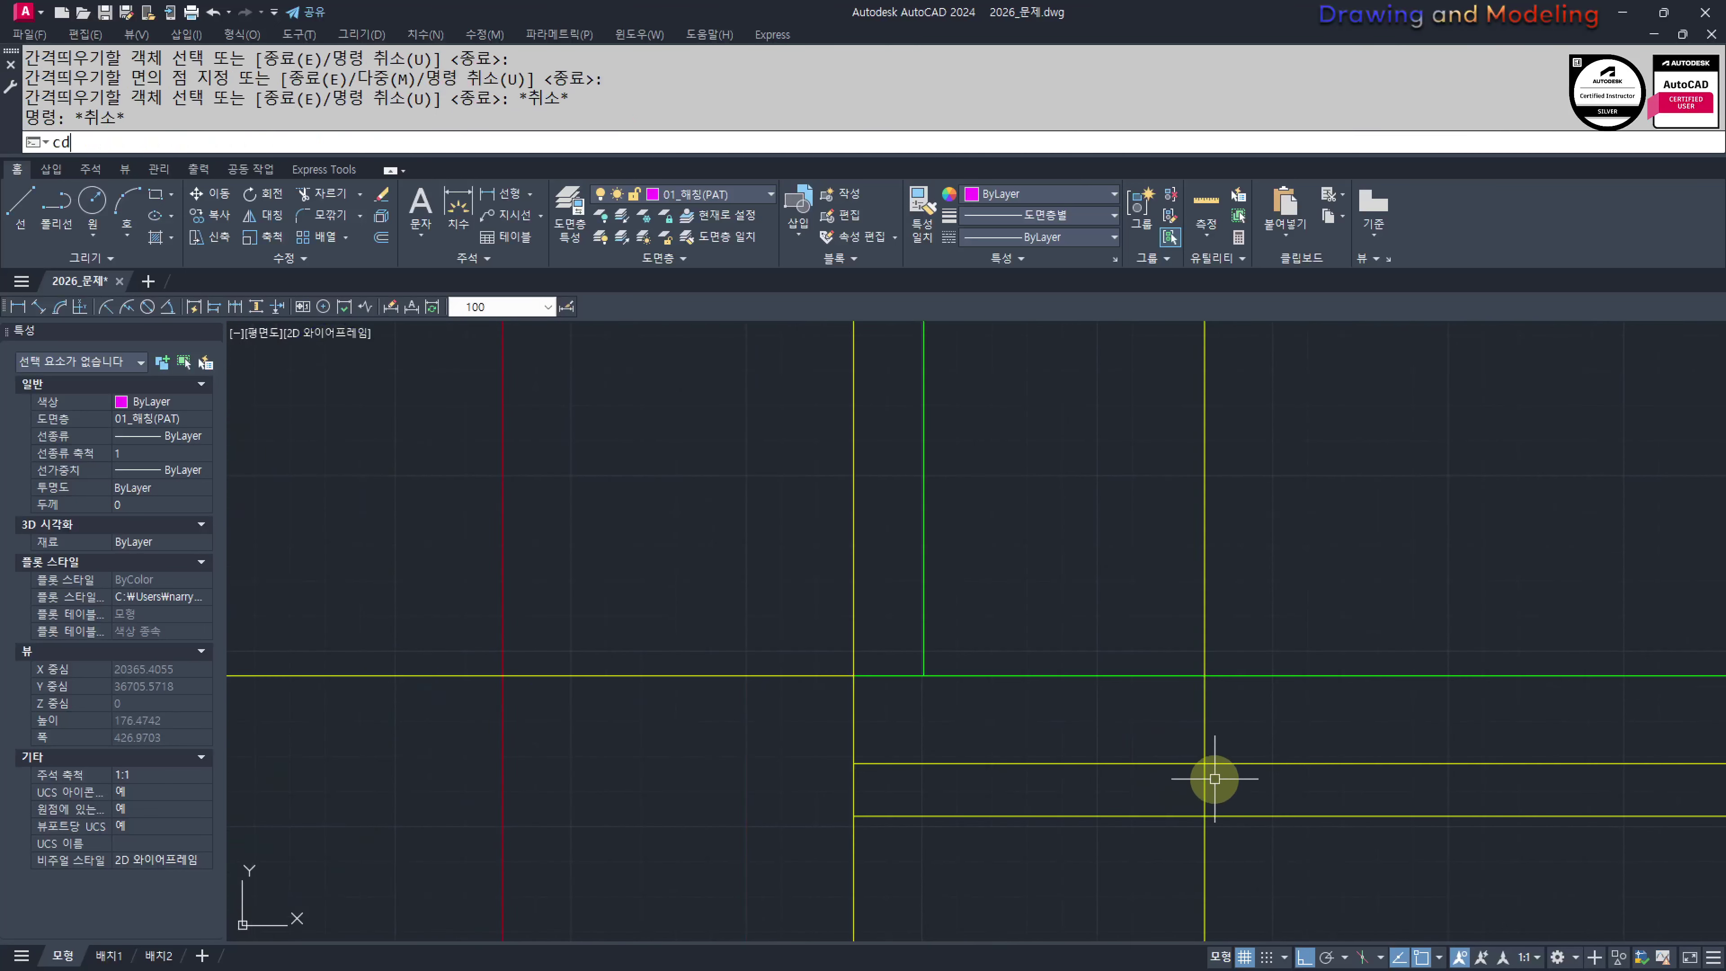
key(space)
key(Escape)
Draw a circle of diameter 25 centred where the offset vertical line crosses the offset horizontal line in the floor
text(c)
key(space)
click(1205, 763)
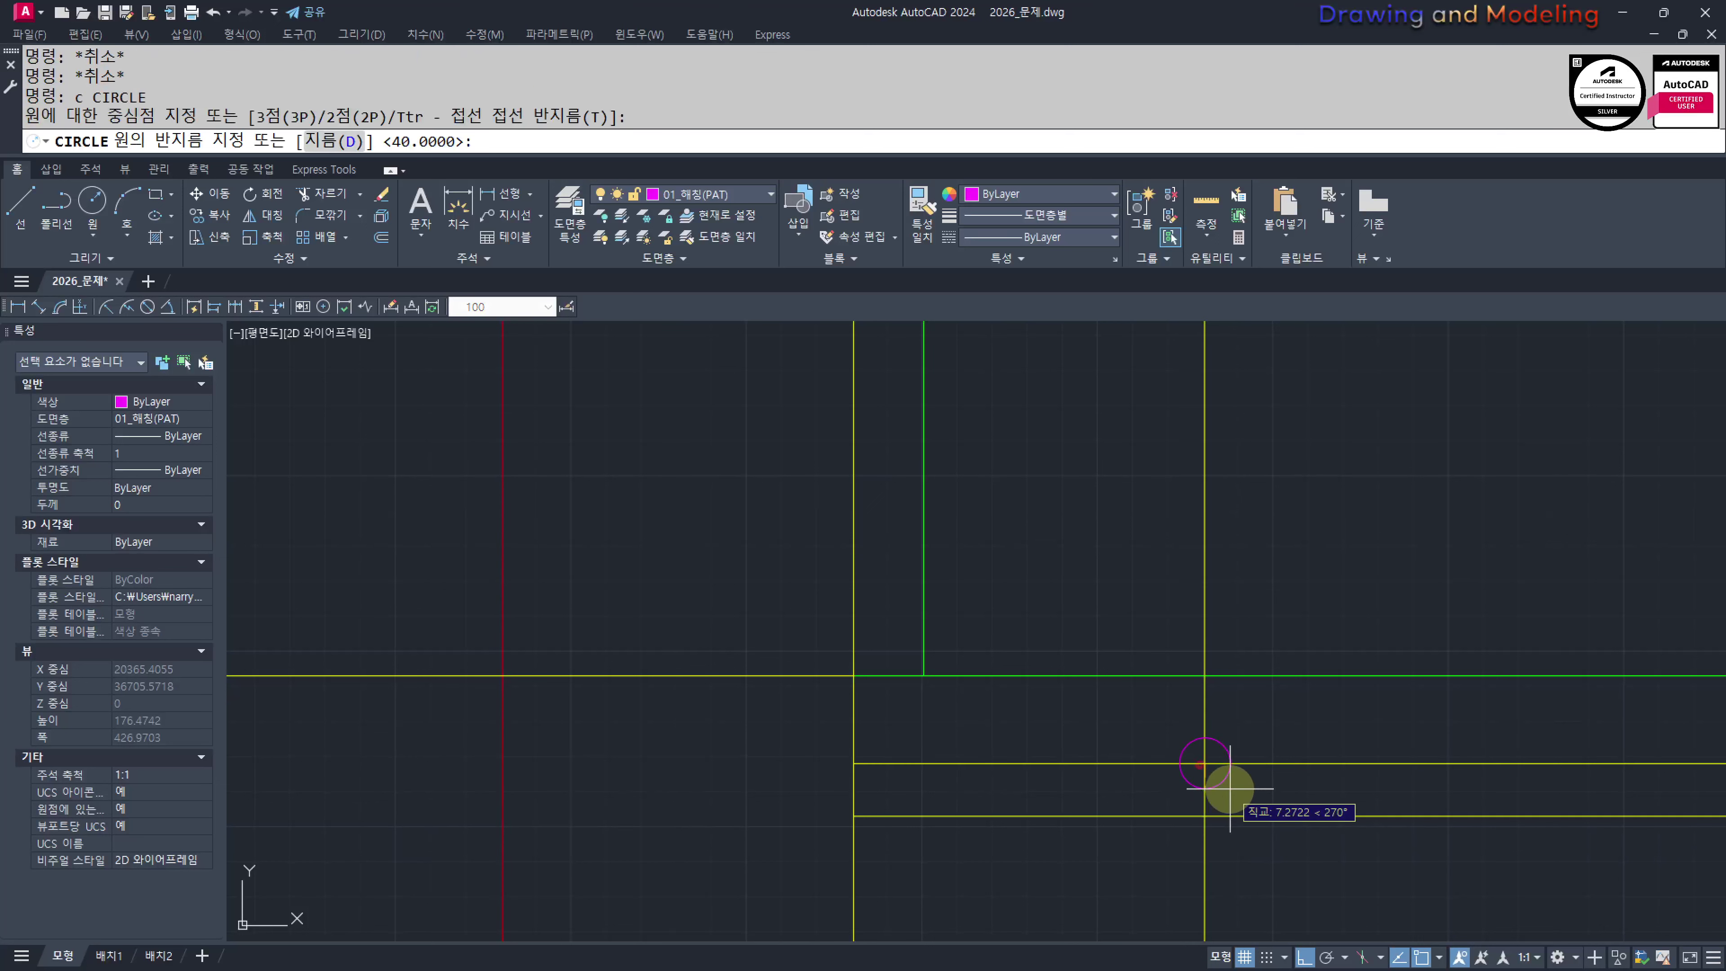
text(d)
key(space)
text(25)
key(space)
key(Escape)
key(Escape)
middle_drag(1225, 790, 1223, 766)
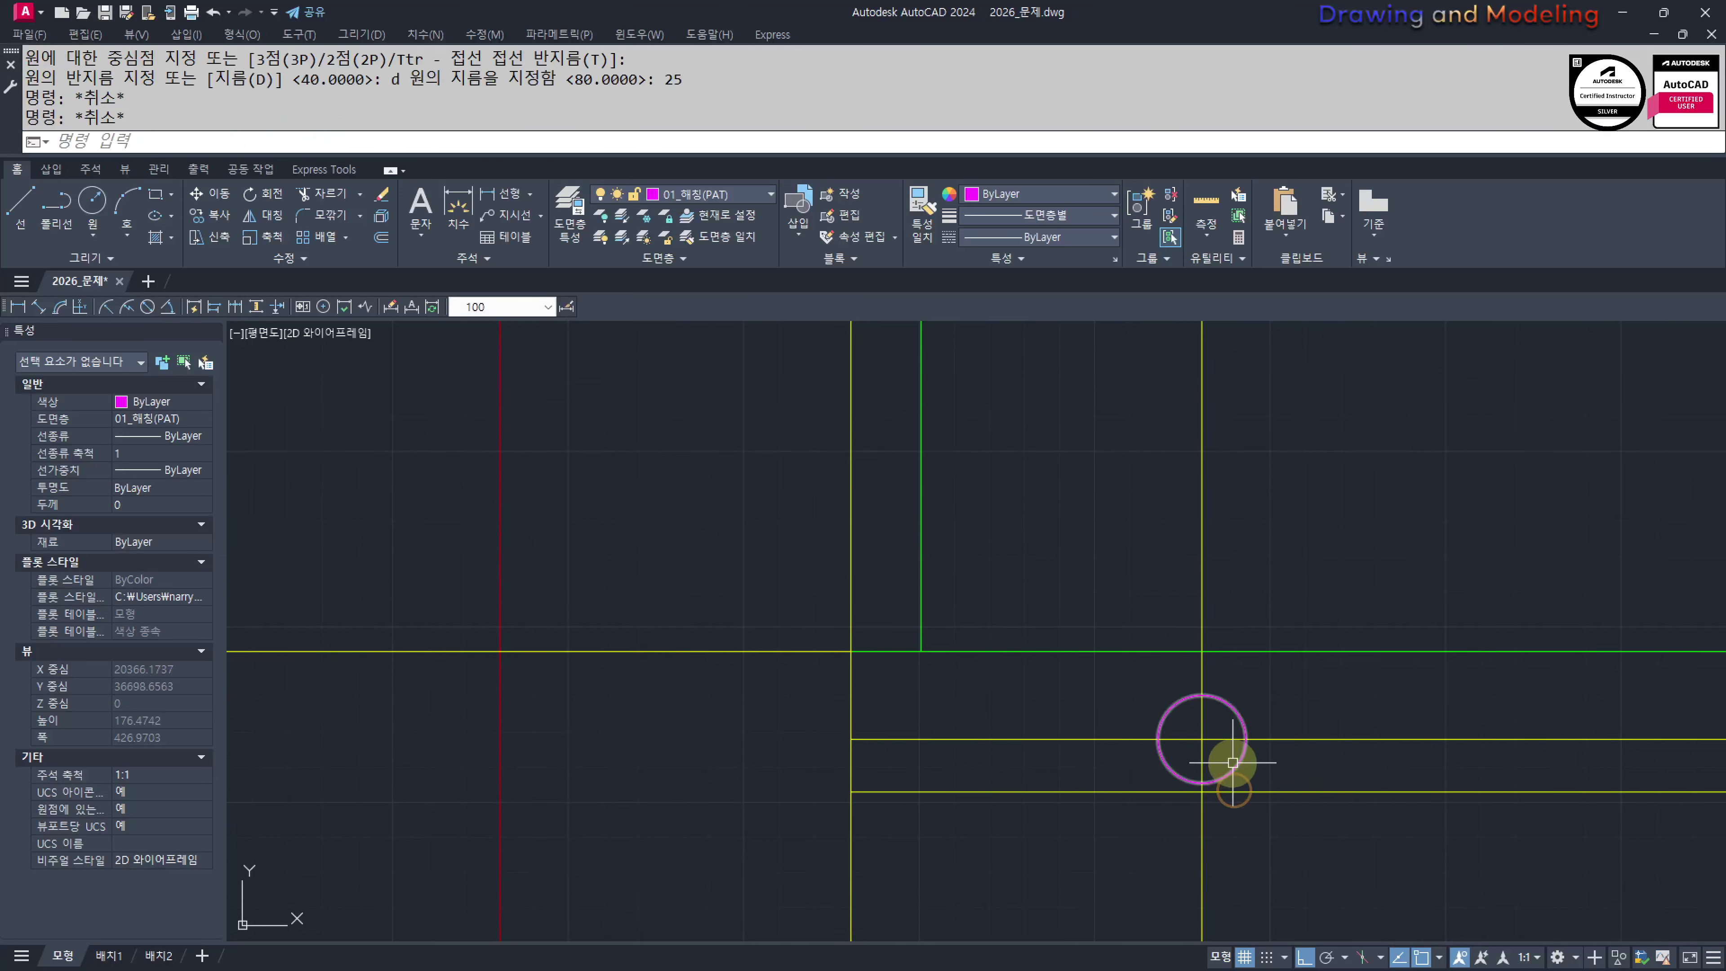
Match the small floor circle's properties to the green floor line
text(mm)
key(space)
click(1242, 655)
click(1244, 706)
click(1220, 726)
key(Escape)
key(Escape)
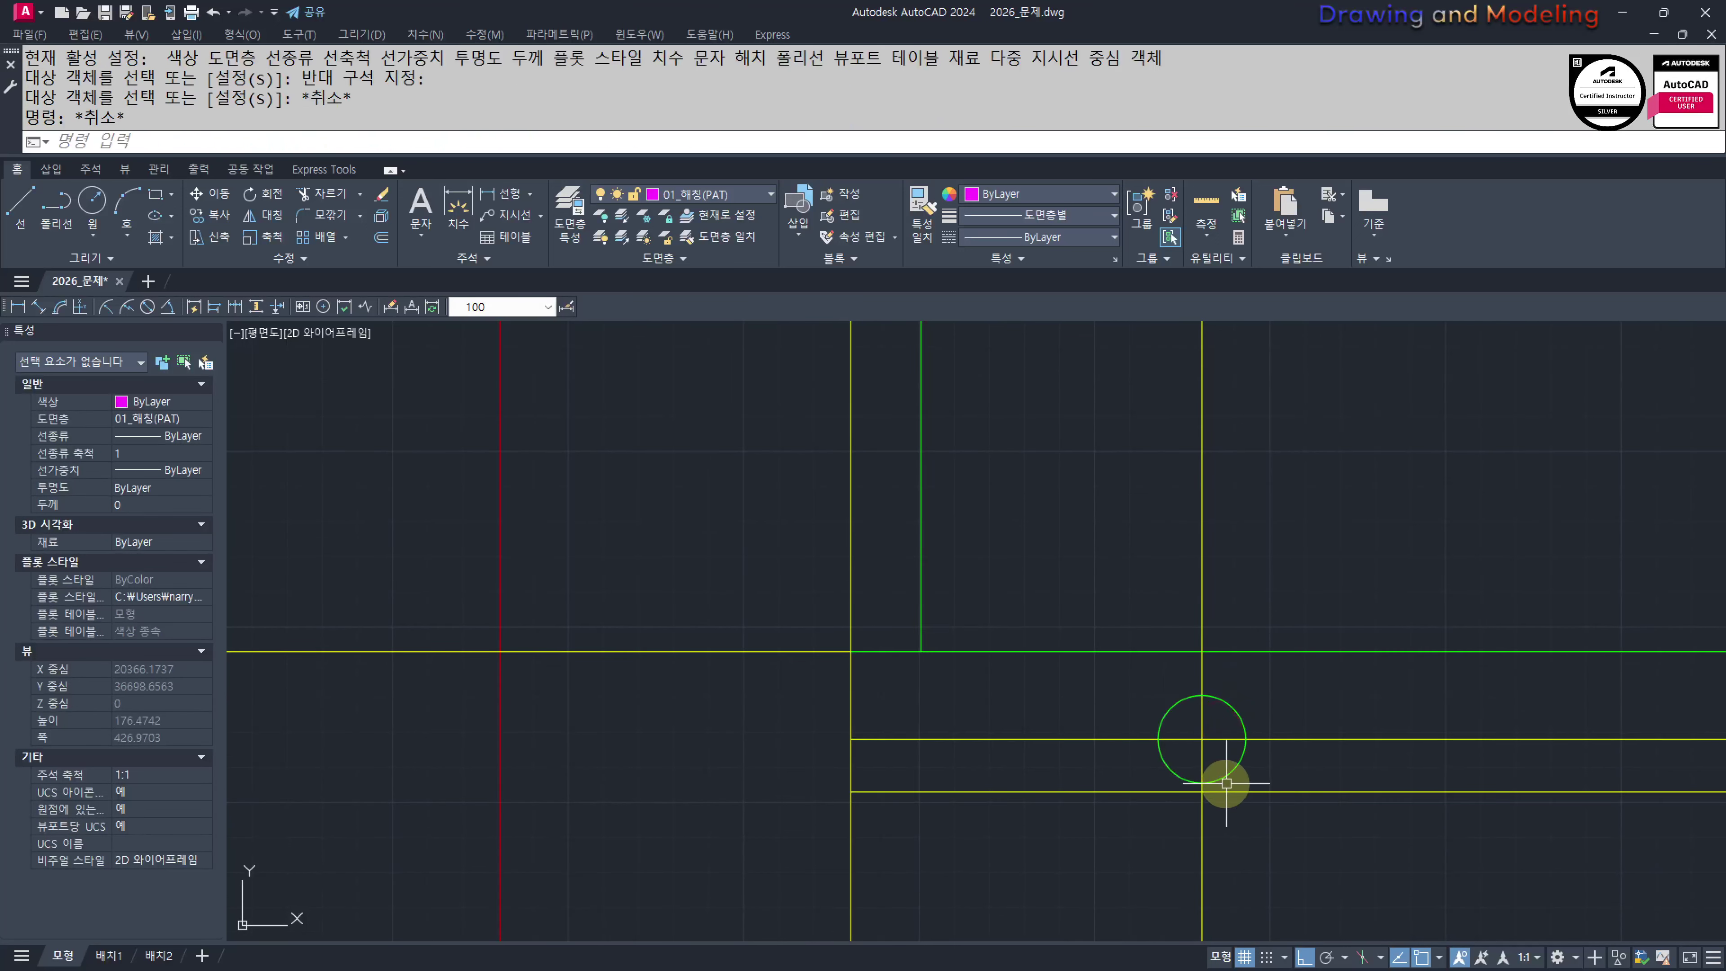
Offset the small floor circle outward by 20
text(o)
key(space)
text(20)
key(space)
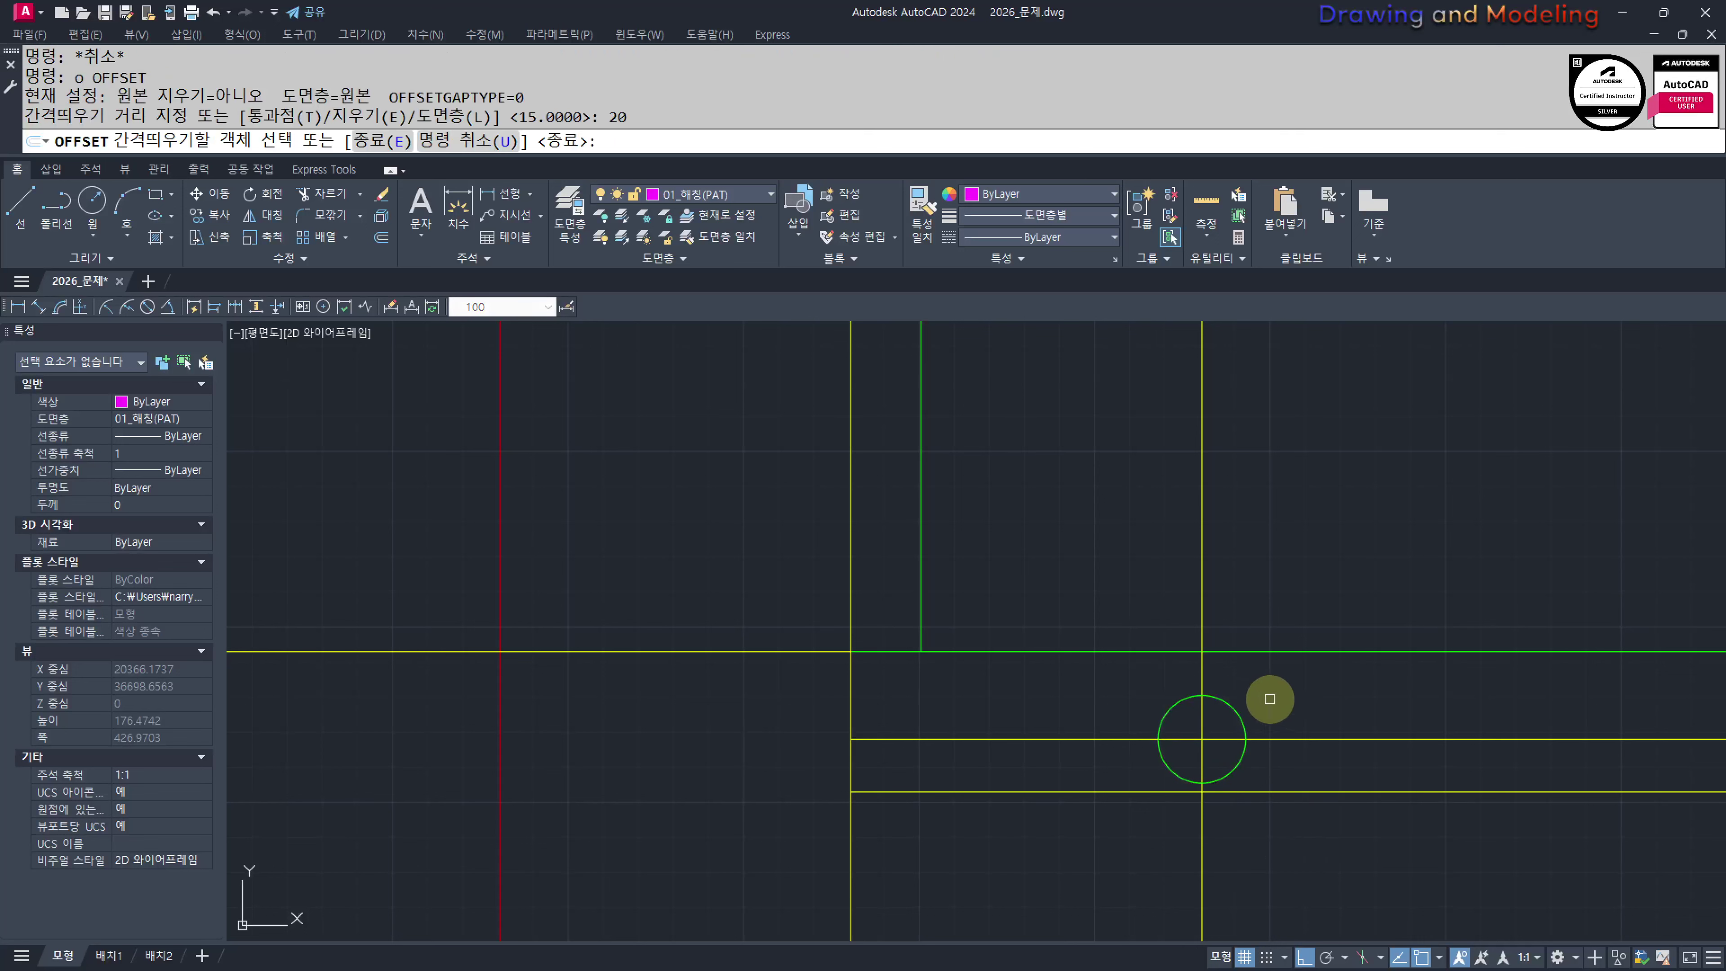
click(1331, 705)
key(Escape)
Trim the vertical and horizontal construction lines through the circles where they extend outside the outer circle
text(tr)
key(space)
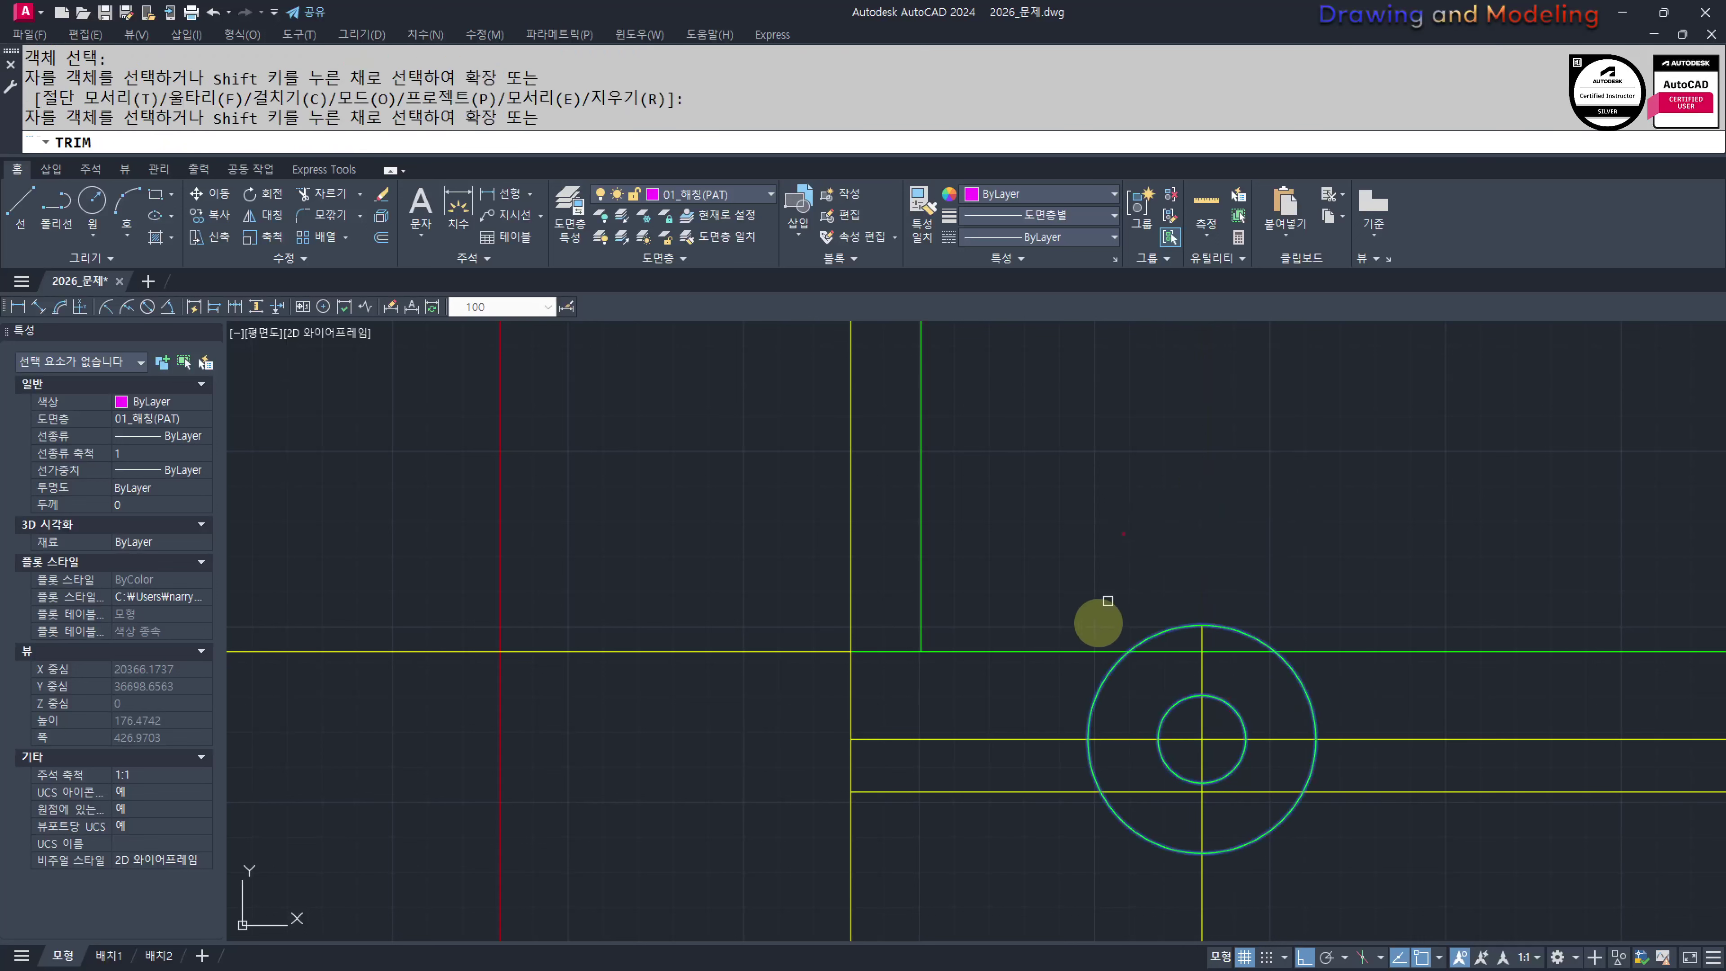
click(1041, 724)
click(1004, 757)
click(1479, 724)
click(1440, 783)
click(1188, 907)
click(1244, 898)
key(Escape)
Erase the outer circle, leaving the small circle and its cross lines
click(1312, 862)
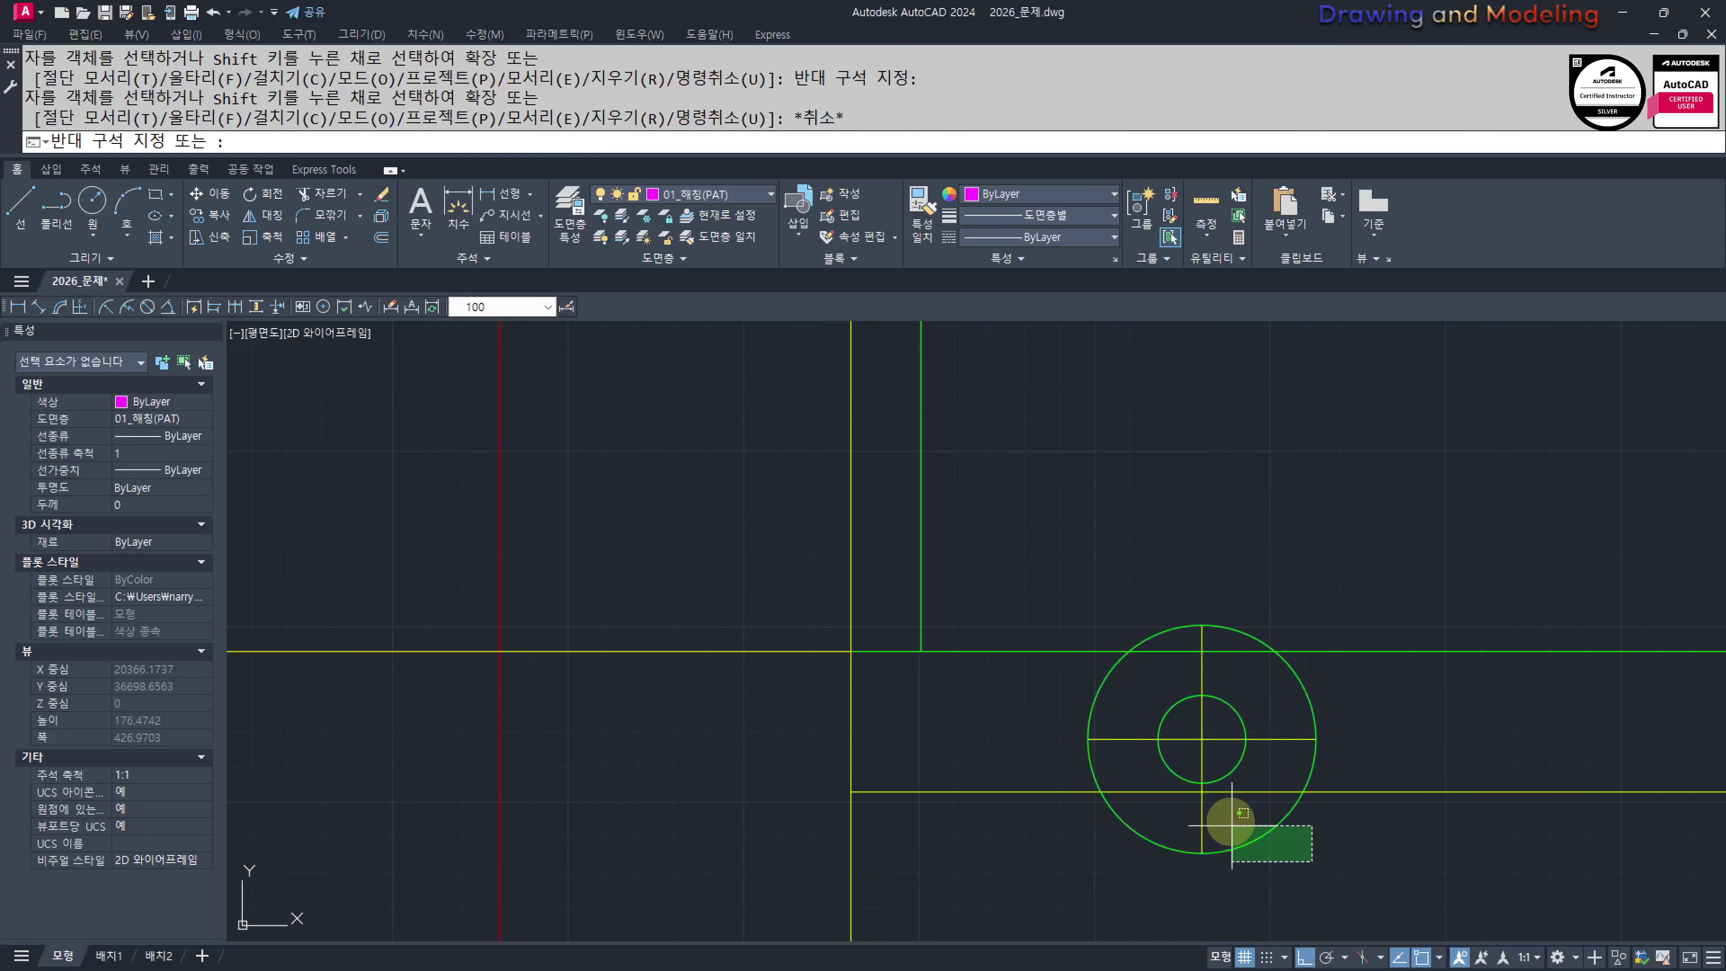
click(1231, 826)
text(e)
key(space)
Match the small circle's two cross lines to the wall's red centre line
scroll(1222, 781, down, 2)
text(mm)
click(770, 723)
scroll(1101, 747, up, 5)
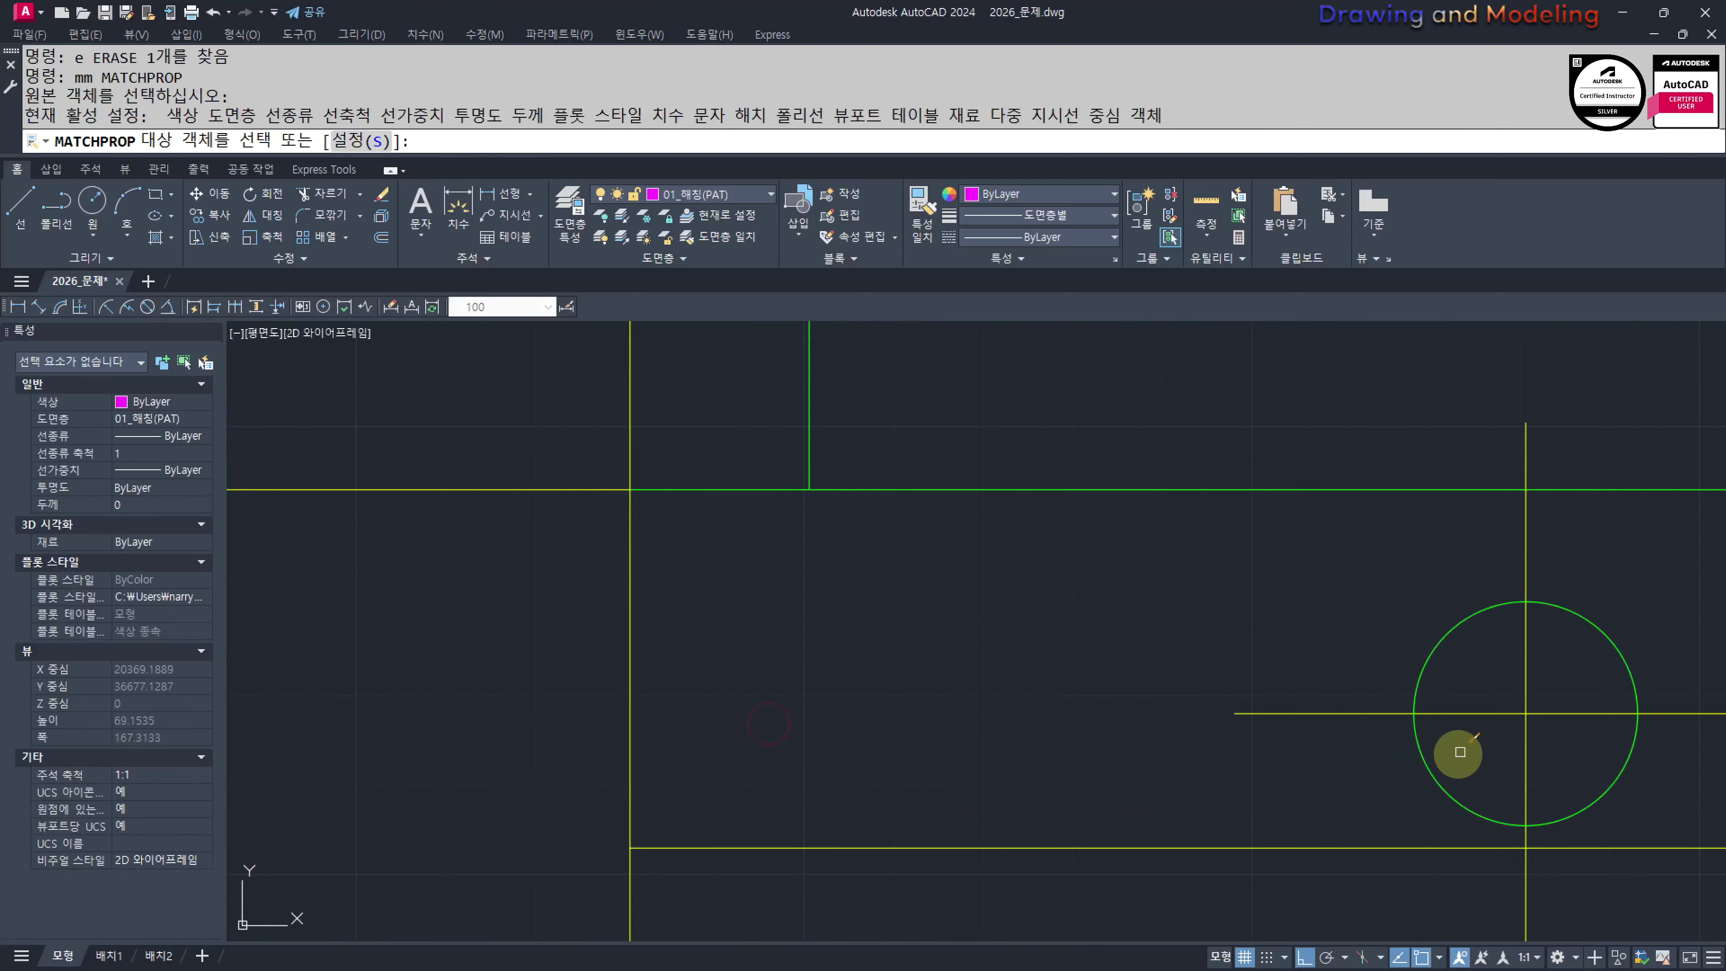
click(1504, 691)
key(Escape)
key(Escape)
Copy the circle and its cross lines 250 horizontally along the floor, away from the wall
scroll(1337, 739, down, 4)
middle_drag(1398, 775, 1028, 771)
middle_drag(1140, 755, 962, 708)
click(1198, 769)
click(903, 653)
scroll(1101, 802, down, 2)
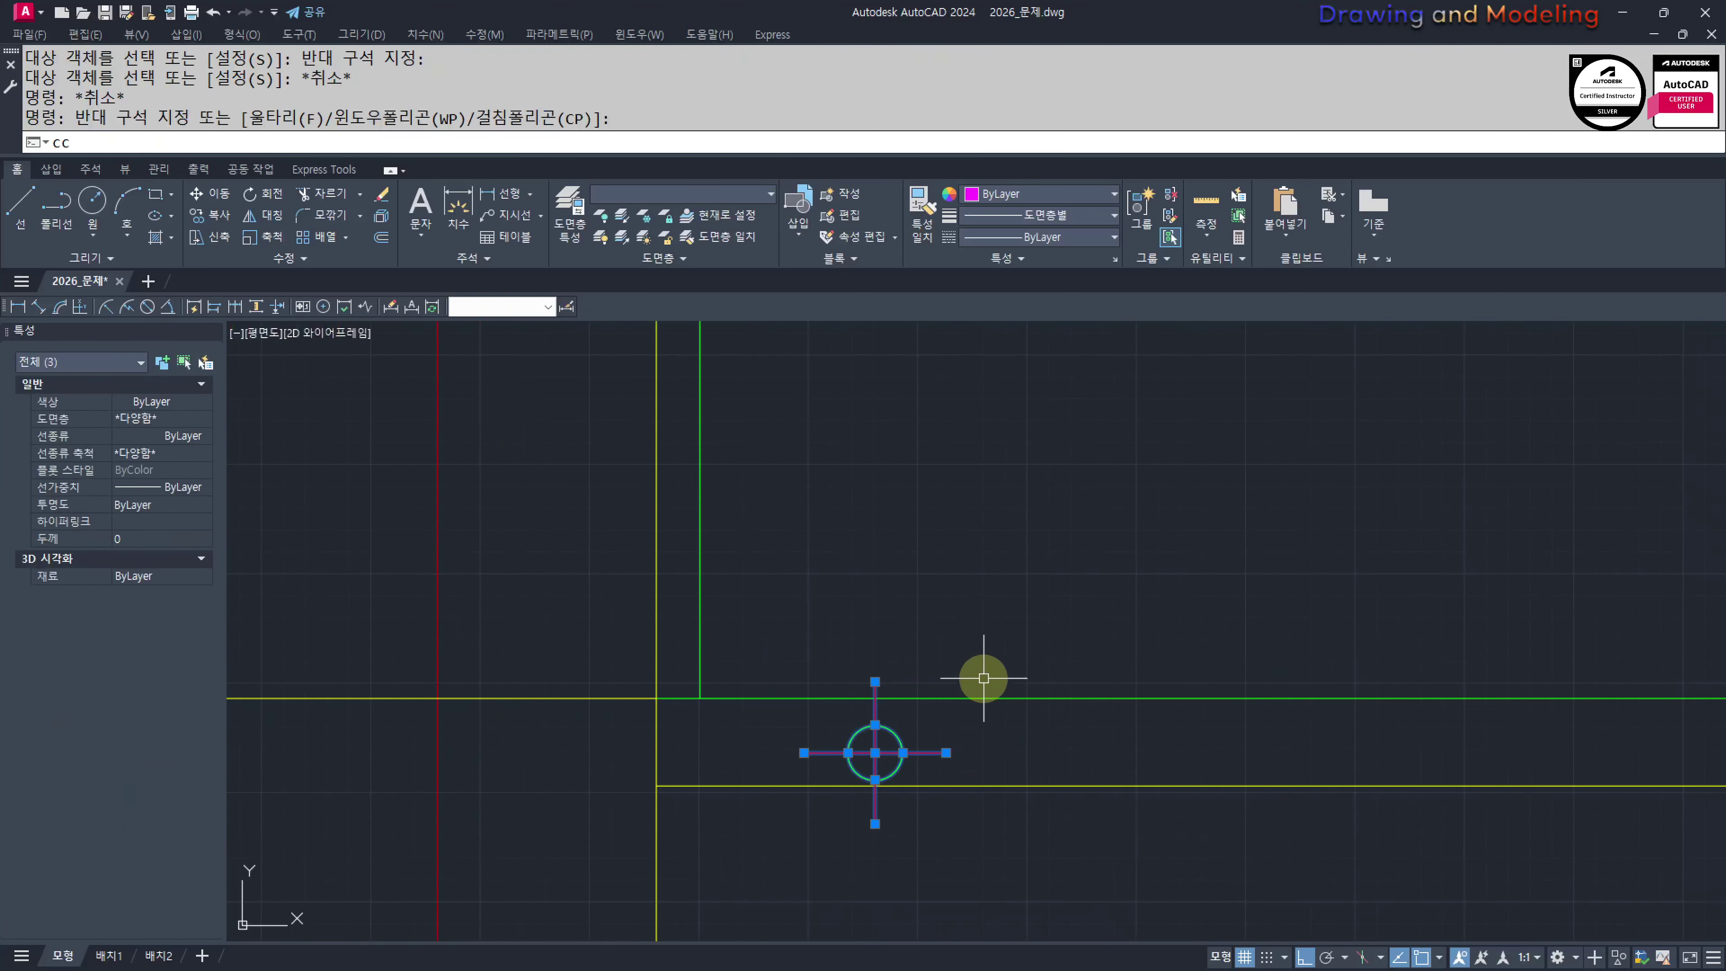
key(Return)
click(871, 598)
text(250)
key(space)
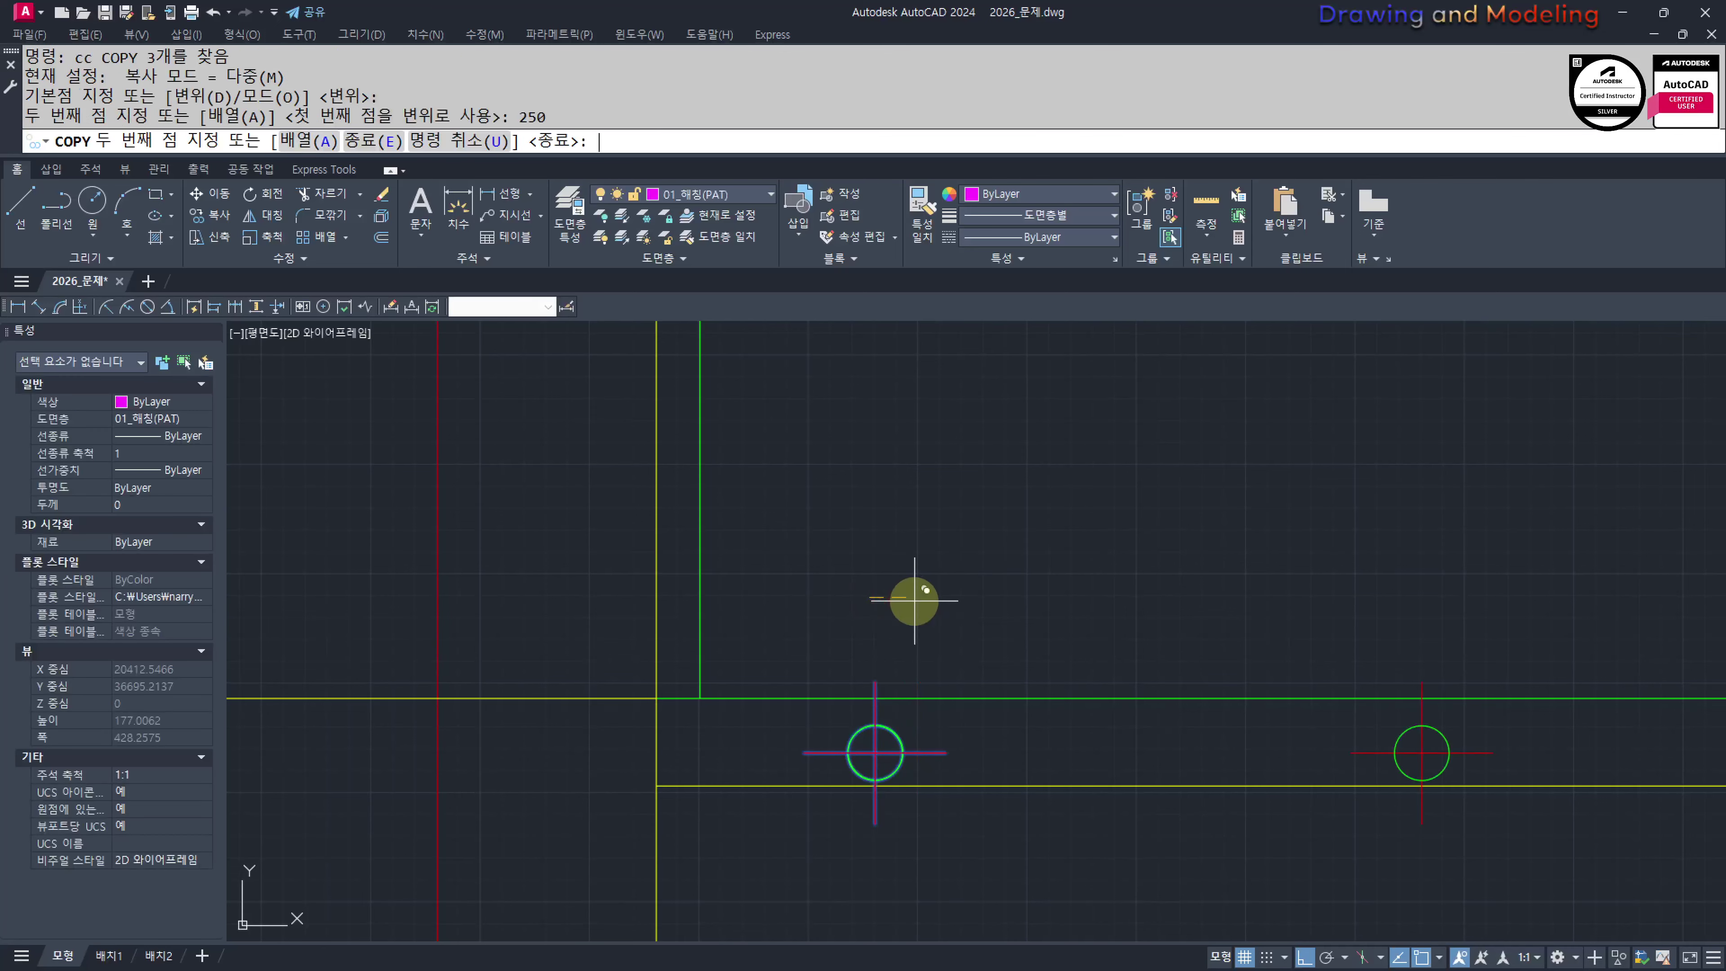
key(Escape)
key(Escape)
Draw two horizontal lines joining the two circles, one between their top points and one between their bottom points
middle_drag(1093, 693, 1051, 693)
text(l)
key(space)
click(1379, 724)
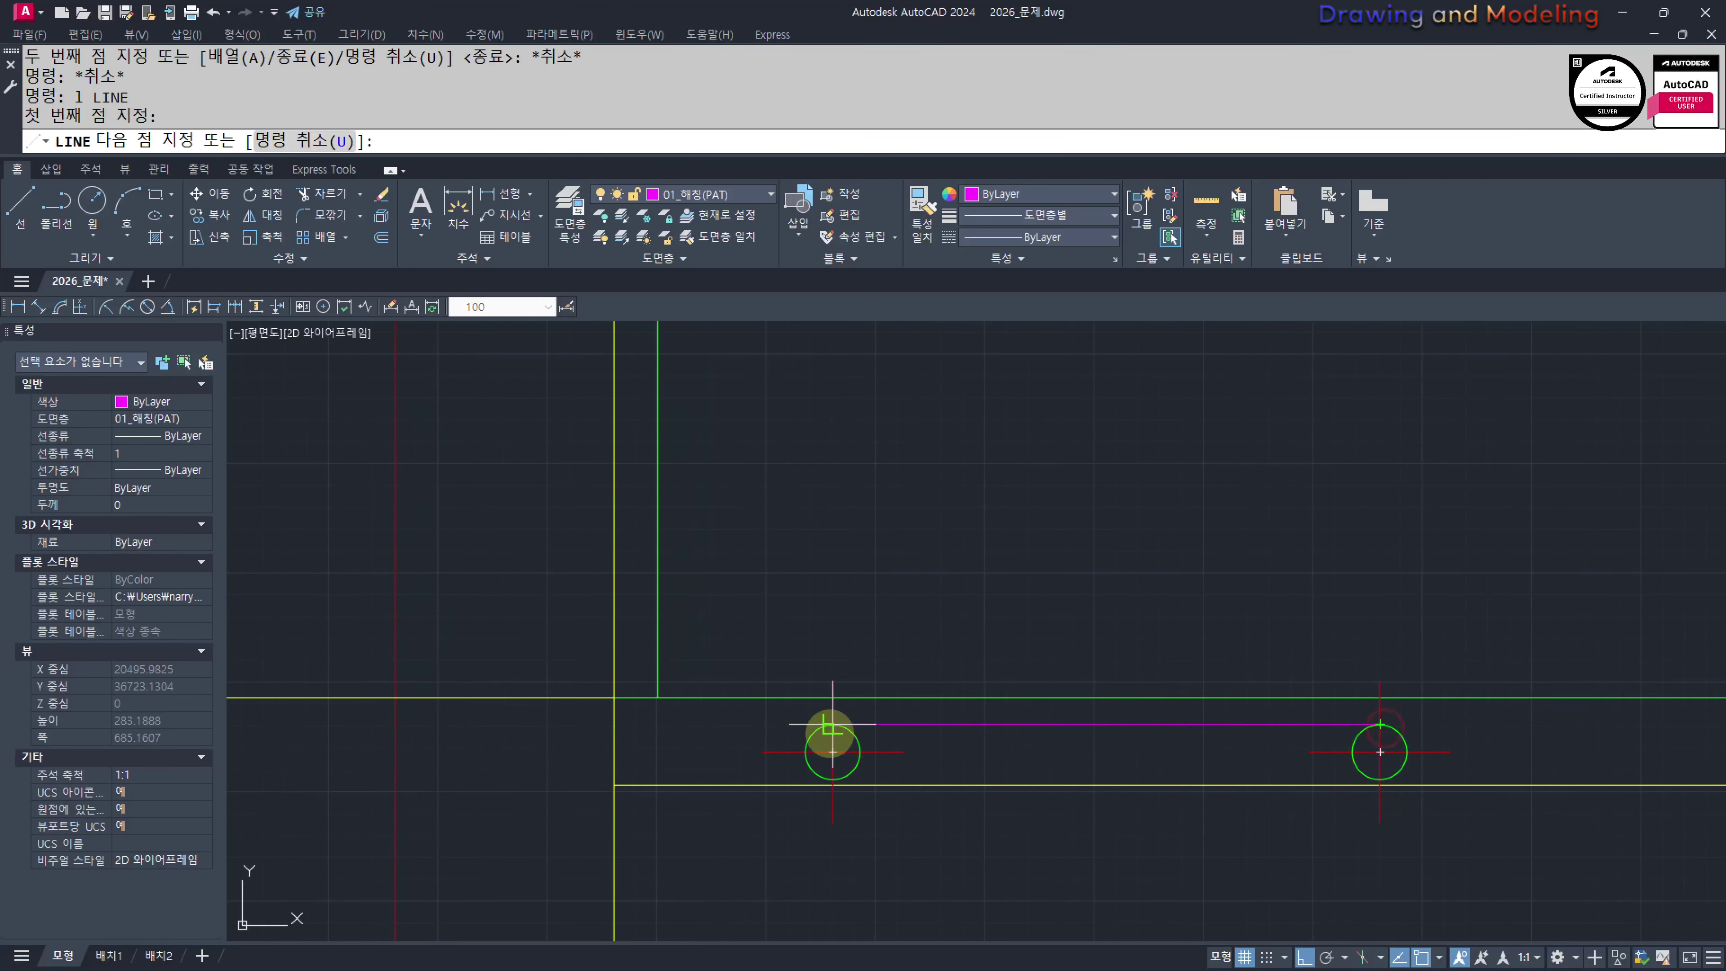
click(833, 724)
key(Escape)
key(Return)
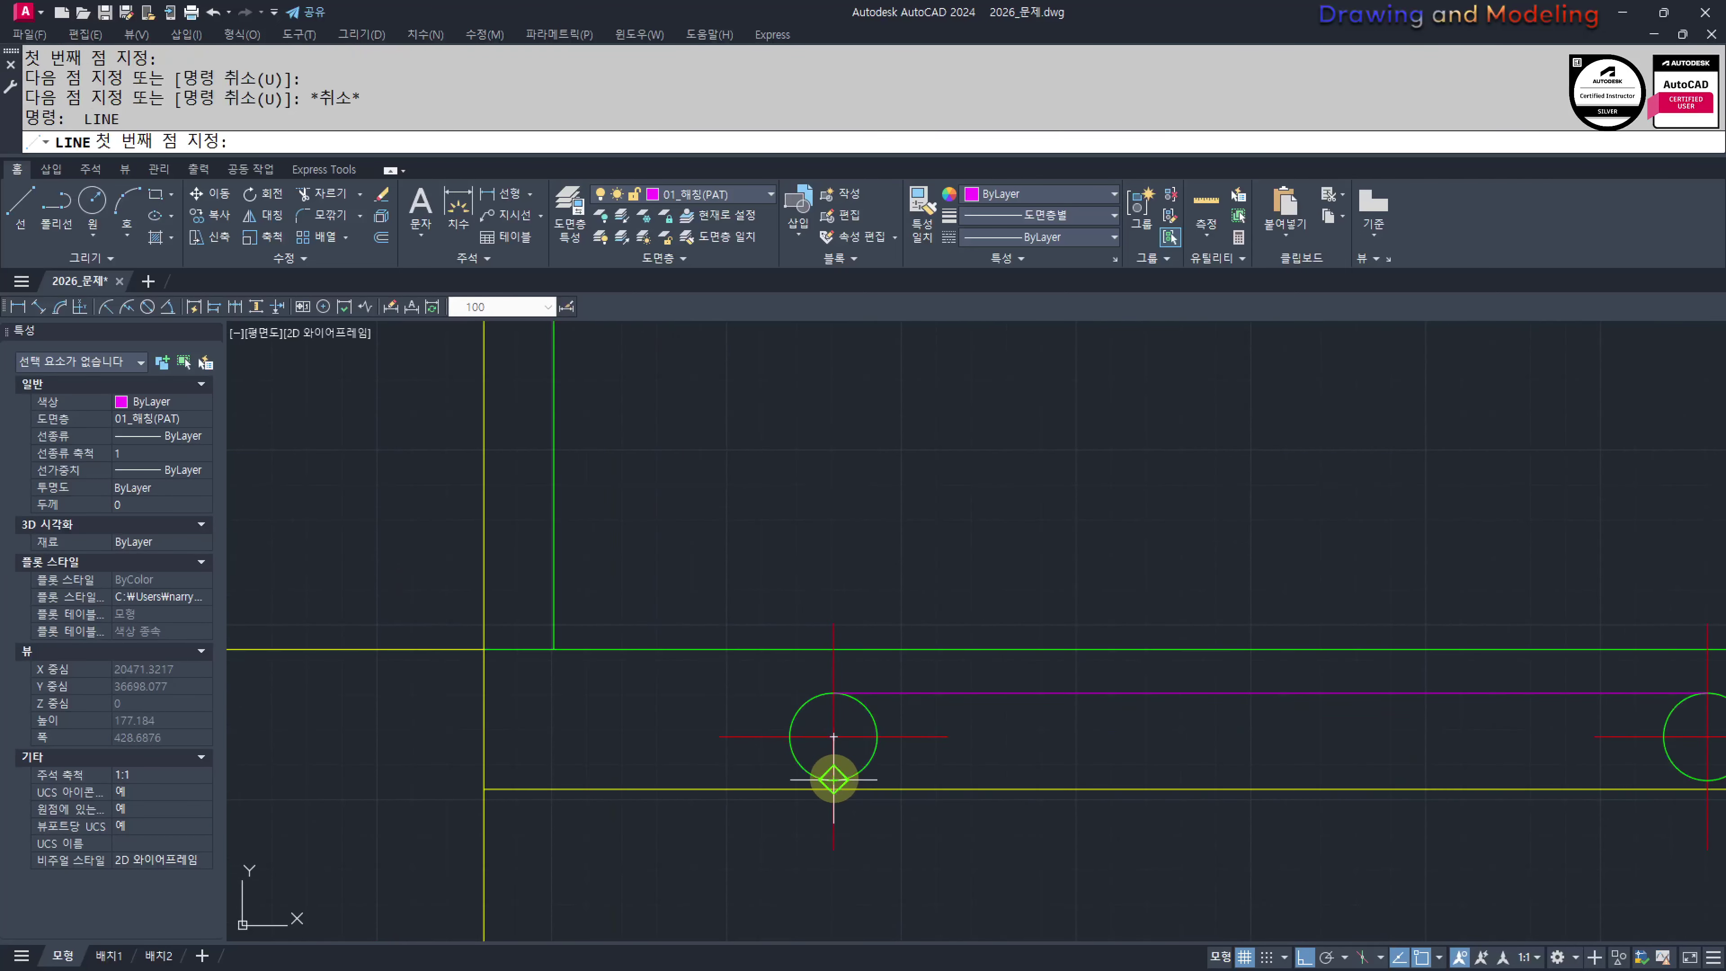
click(832, 784)
scroll(887, 803, down, 2)
click(1195, 787)
key(Escape)
key(Escape)
Assign the two lines joining the circles to layer 01_숨은선(HID)
scroll(1080, 780, up, 4)
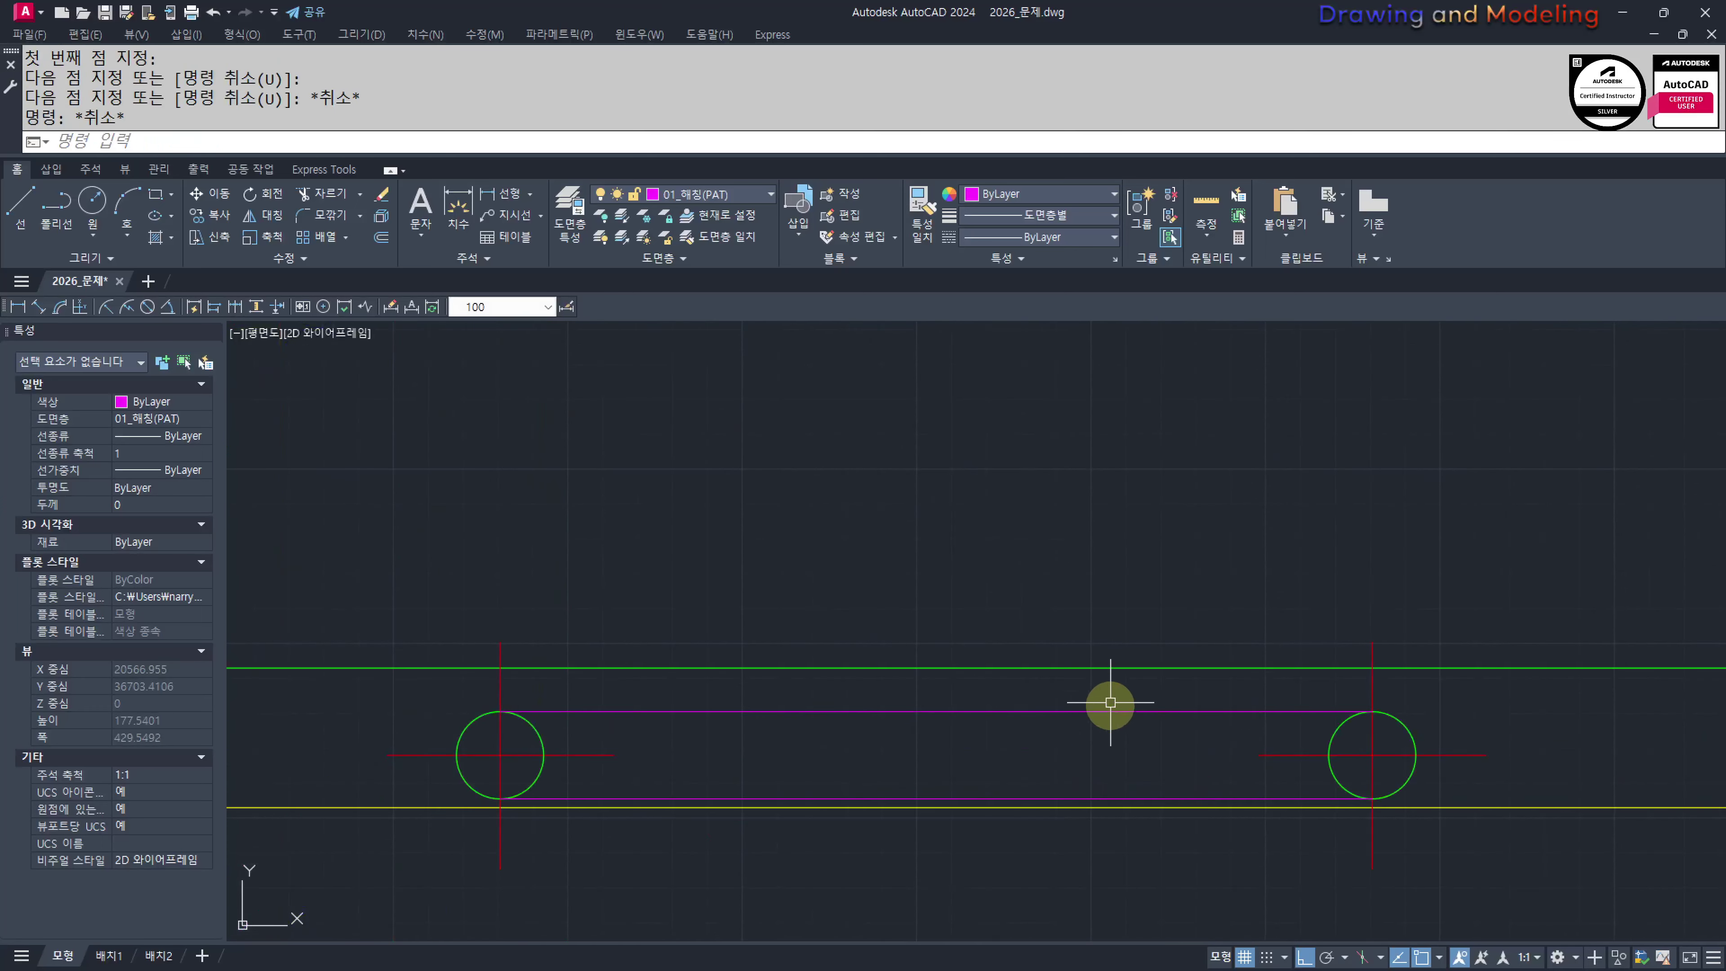
click(1104, 687)
click(1008, 805)
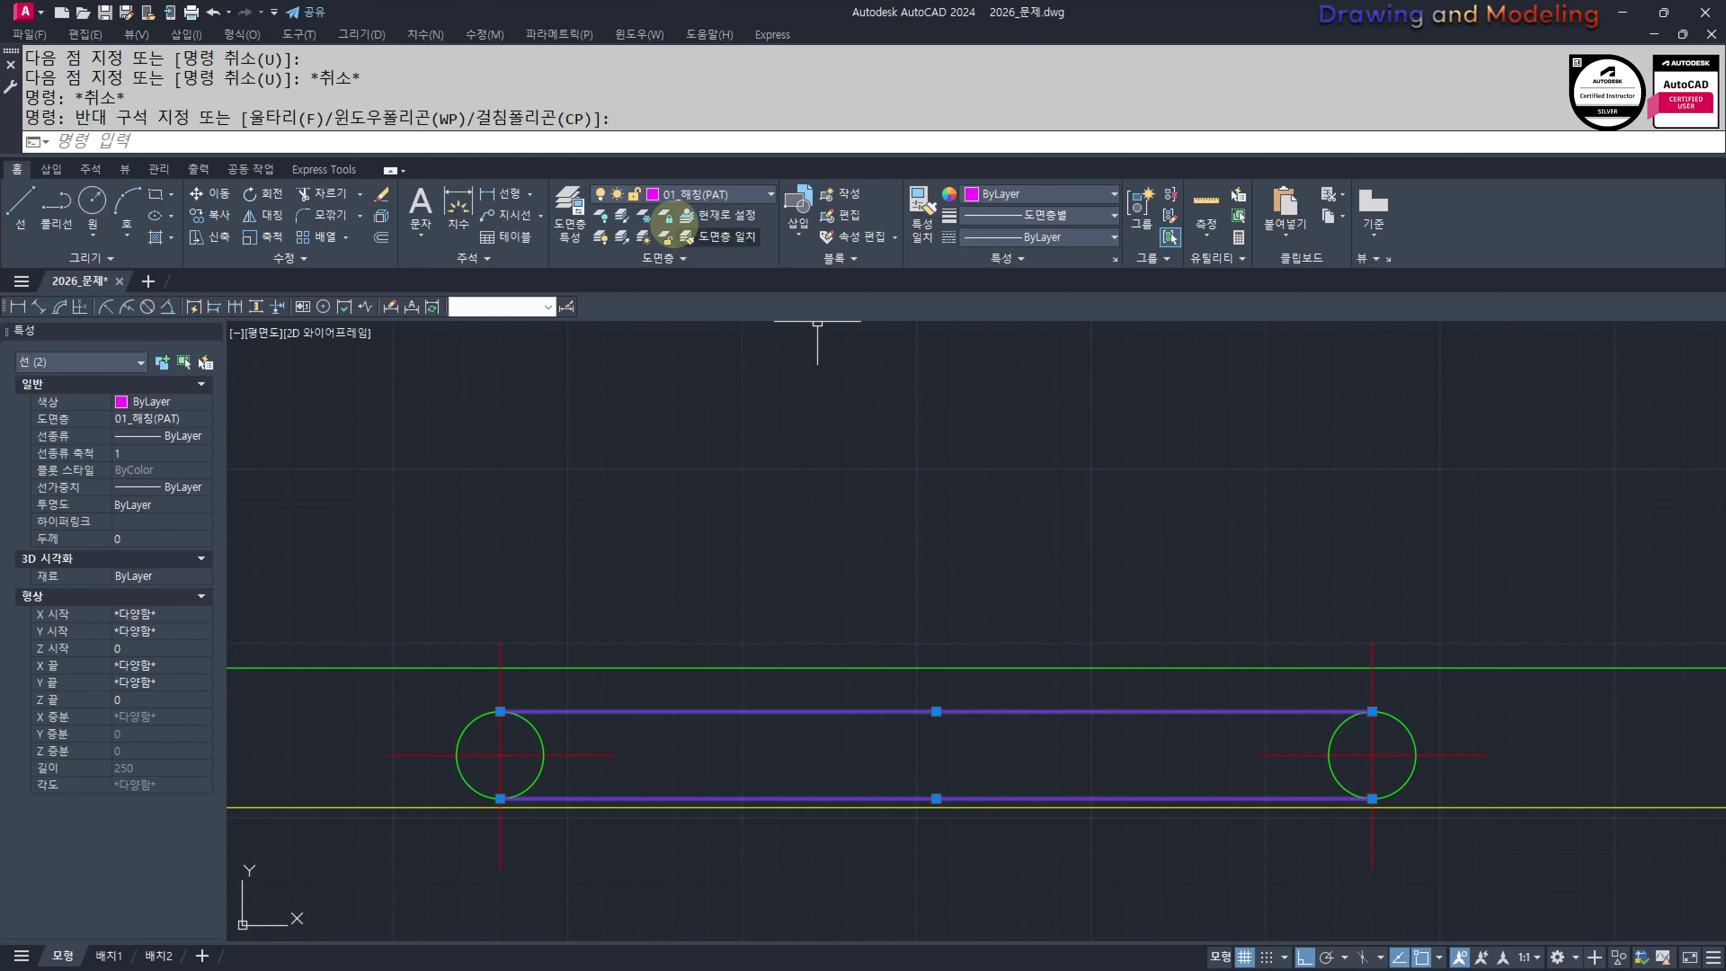
click(697, 193)
click(734, 364)
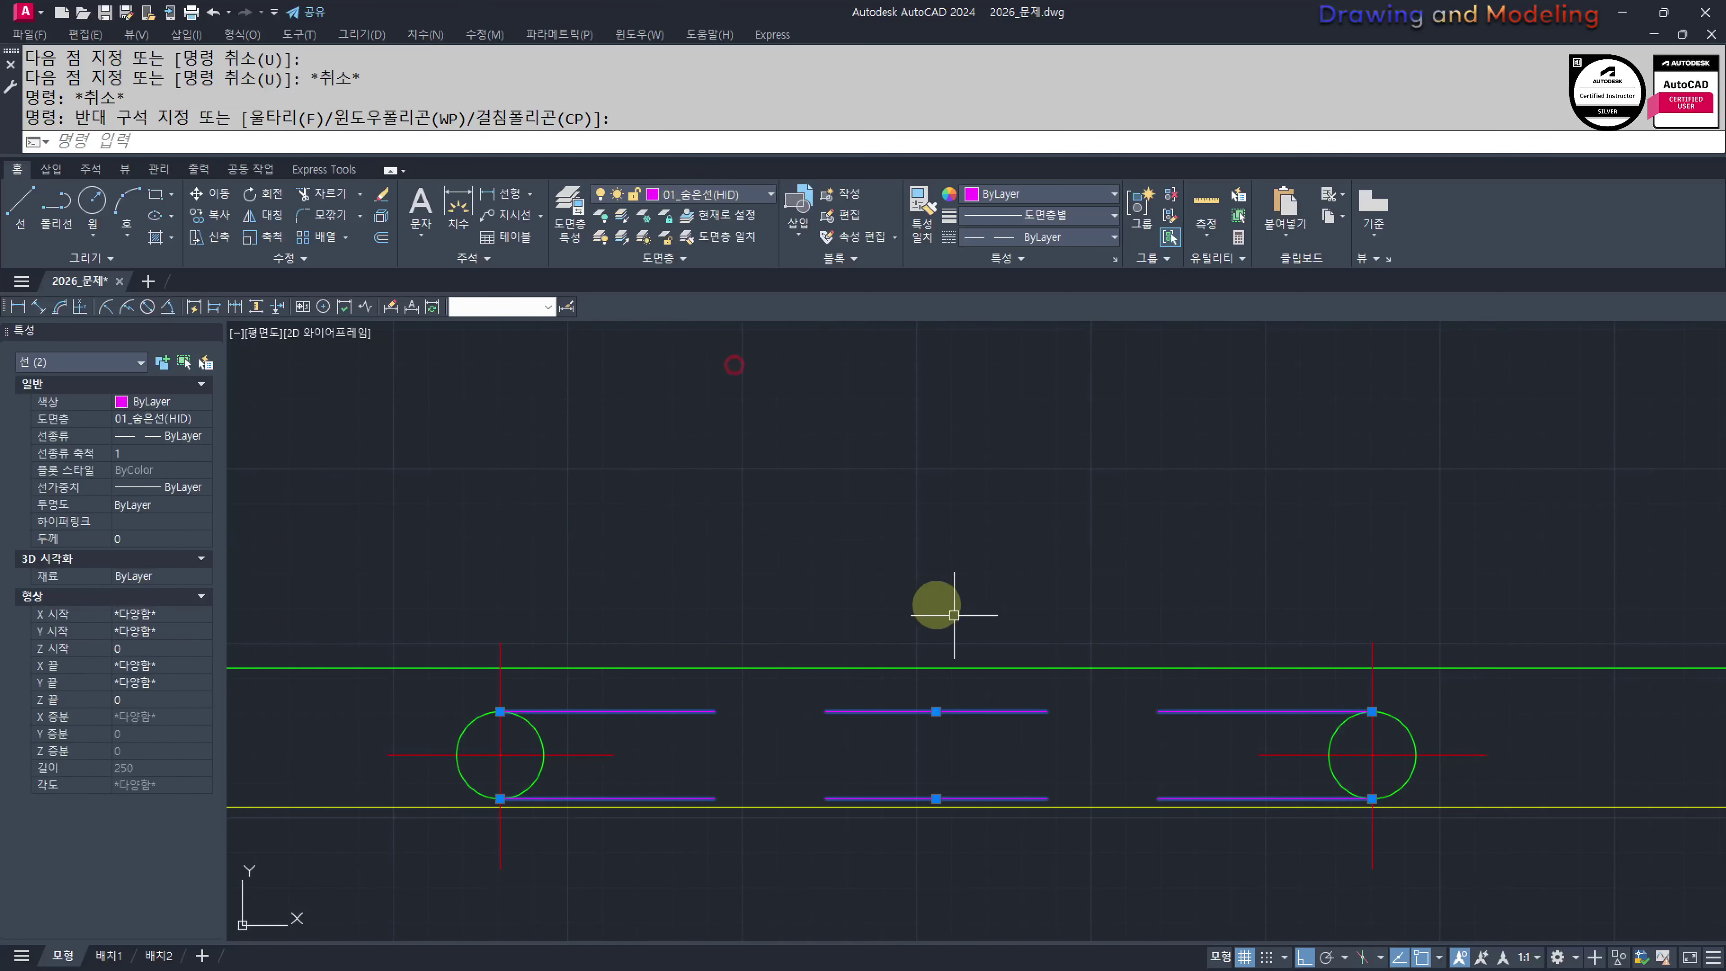
key(Escape)
key(Escape)
Group both circles with their cross lines and the two dashed connecting lines
scroll(870, 673, down, 4)
middle_drag(767, 647, 959, 652)
click(844, 606)
click(1390, 819)
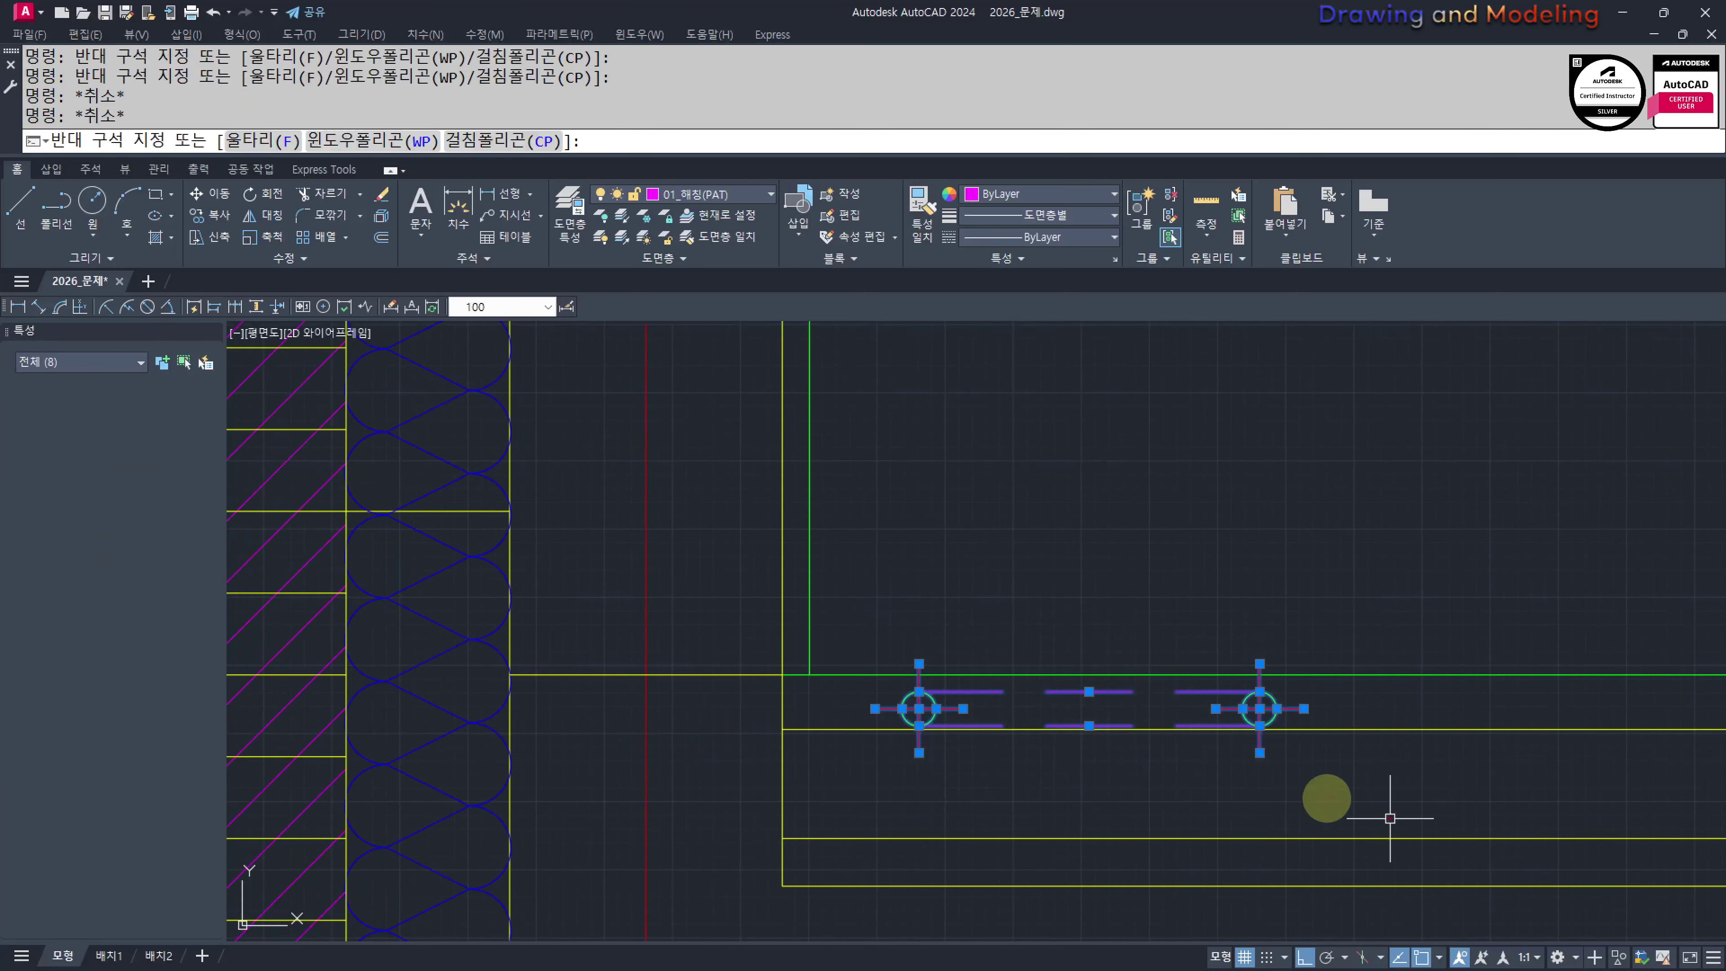
middle_drag(1141, 760, 1100, 818)
text(g)
key(Return)
Array the circle group along the floor line with a path array at an item spacing of 500
scroll(994, 755, down, 4)
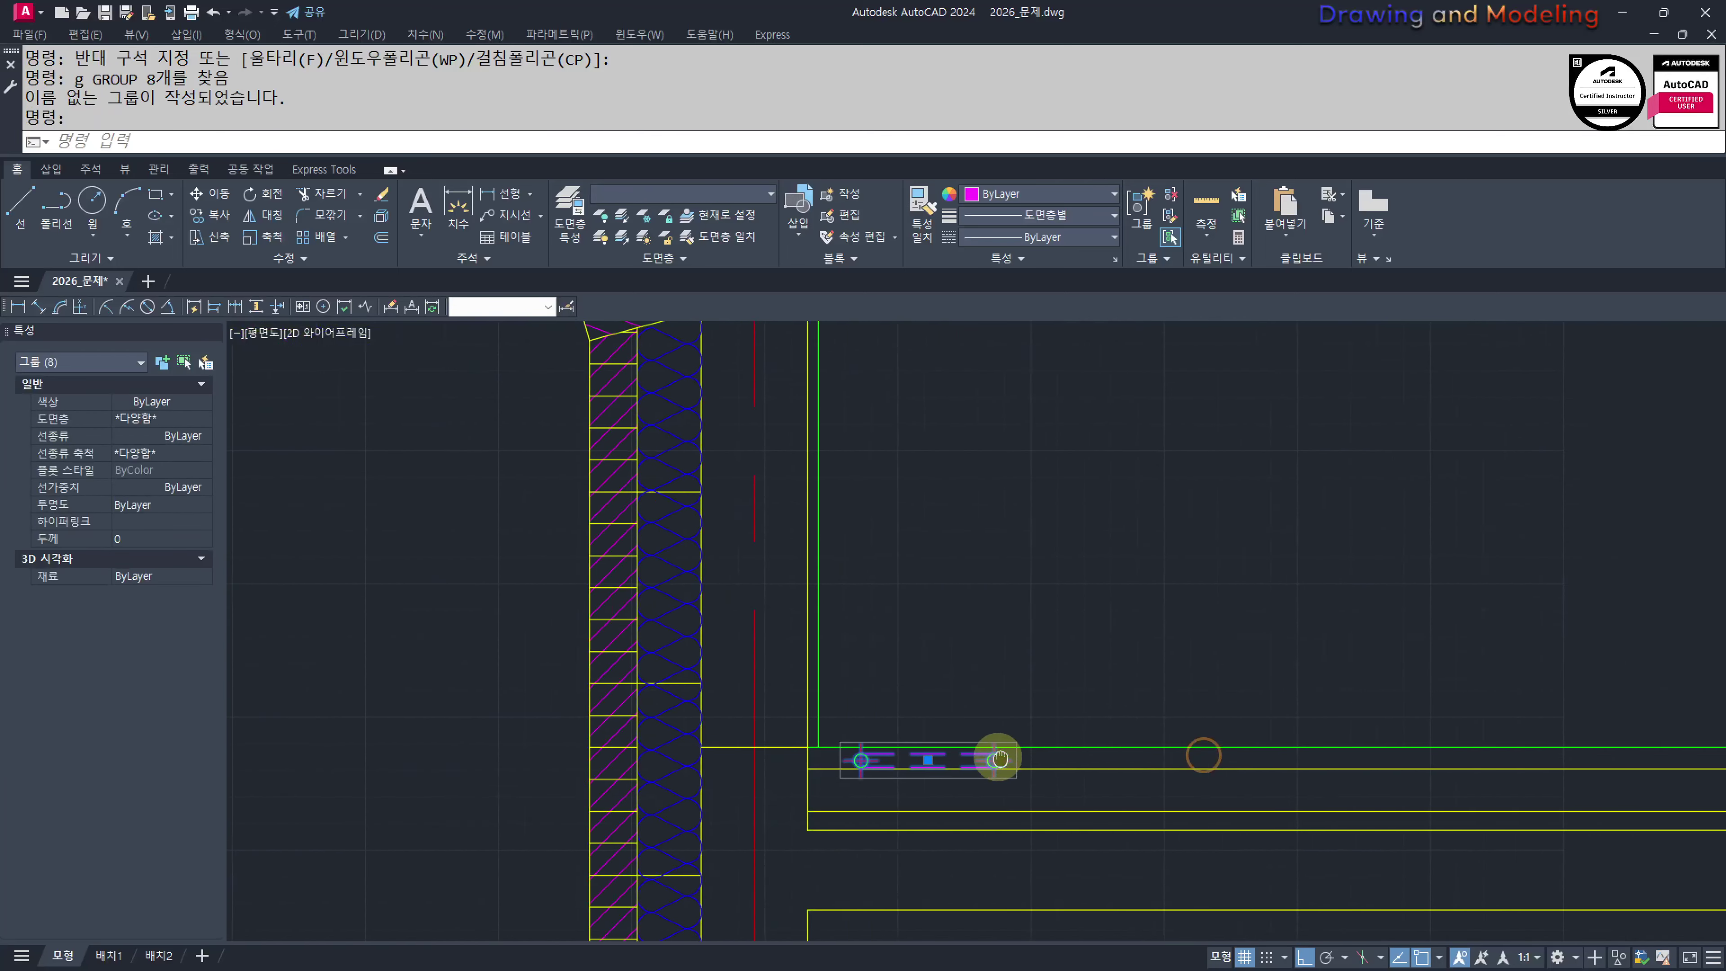
text(aq)
key(Return)
click(979, 735)
scroll(1019, 680, down, 3)
scroll(1156, 617, down, 2)
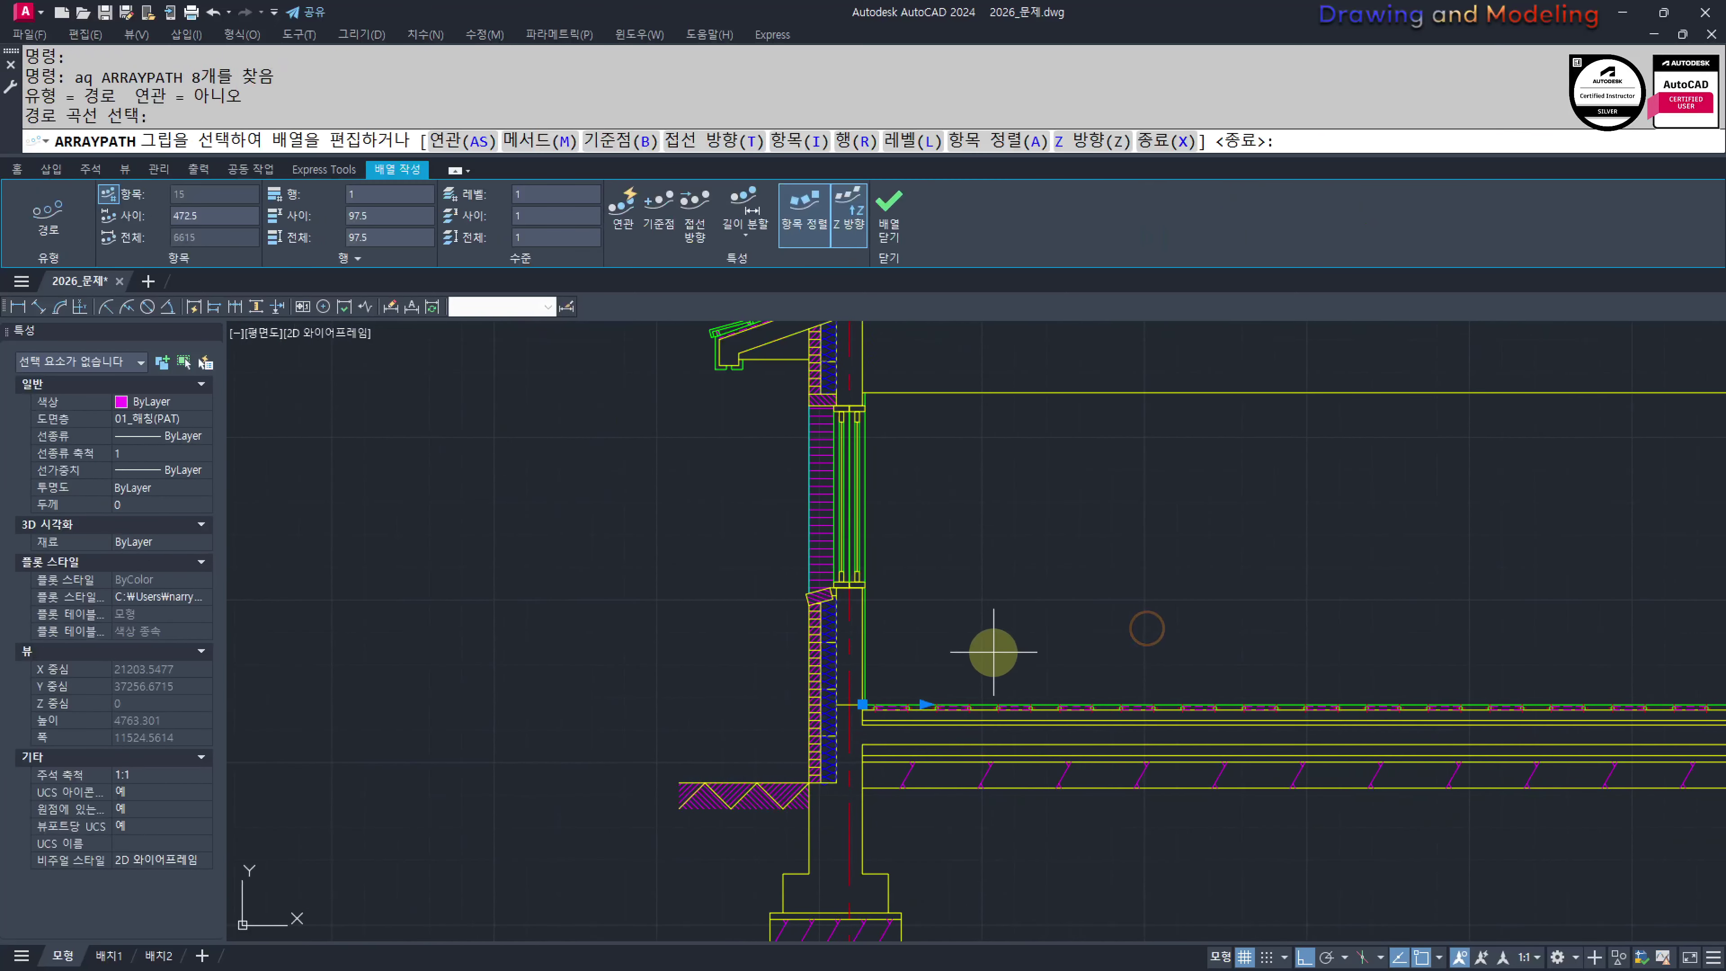
text(i)
key(Return)
text(500)
key(Return)
key(Escape)
Ungroup the arrayed circle pair that crosses the white cut line
scroll(1040, 721, down, 3)
scroll(1152, 711, up, 5)
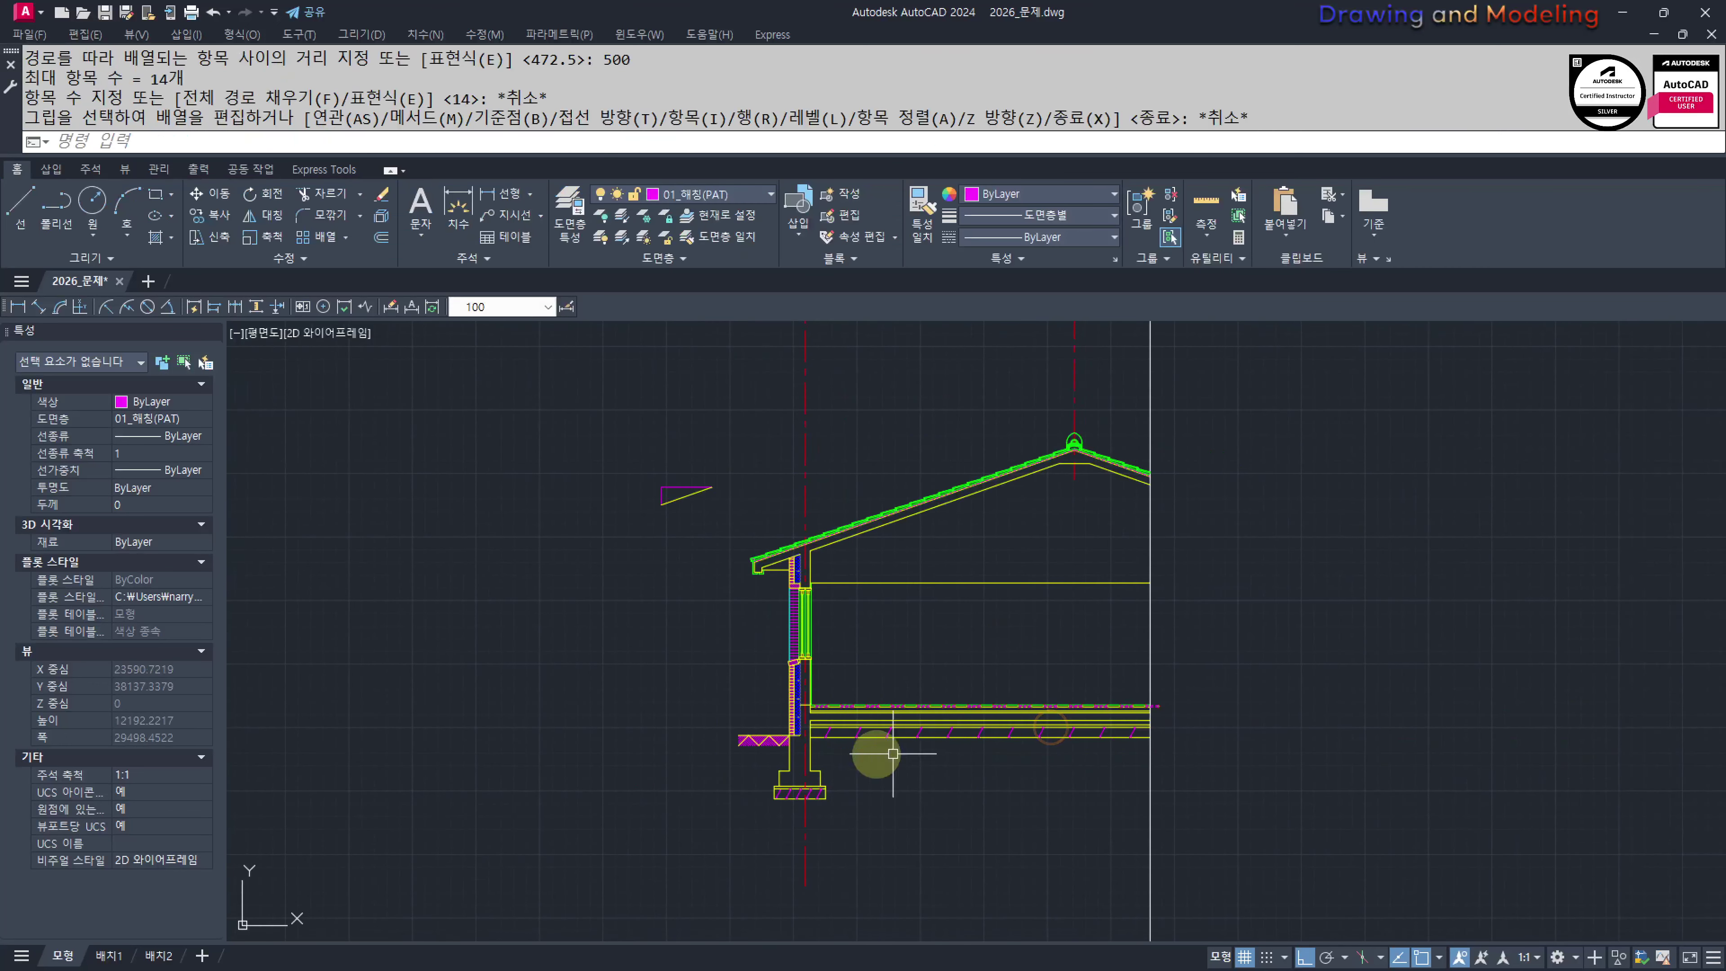
scroll(1268, 677, up, 4)
click(1259, 574)
click(1169, 674)
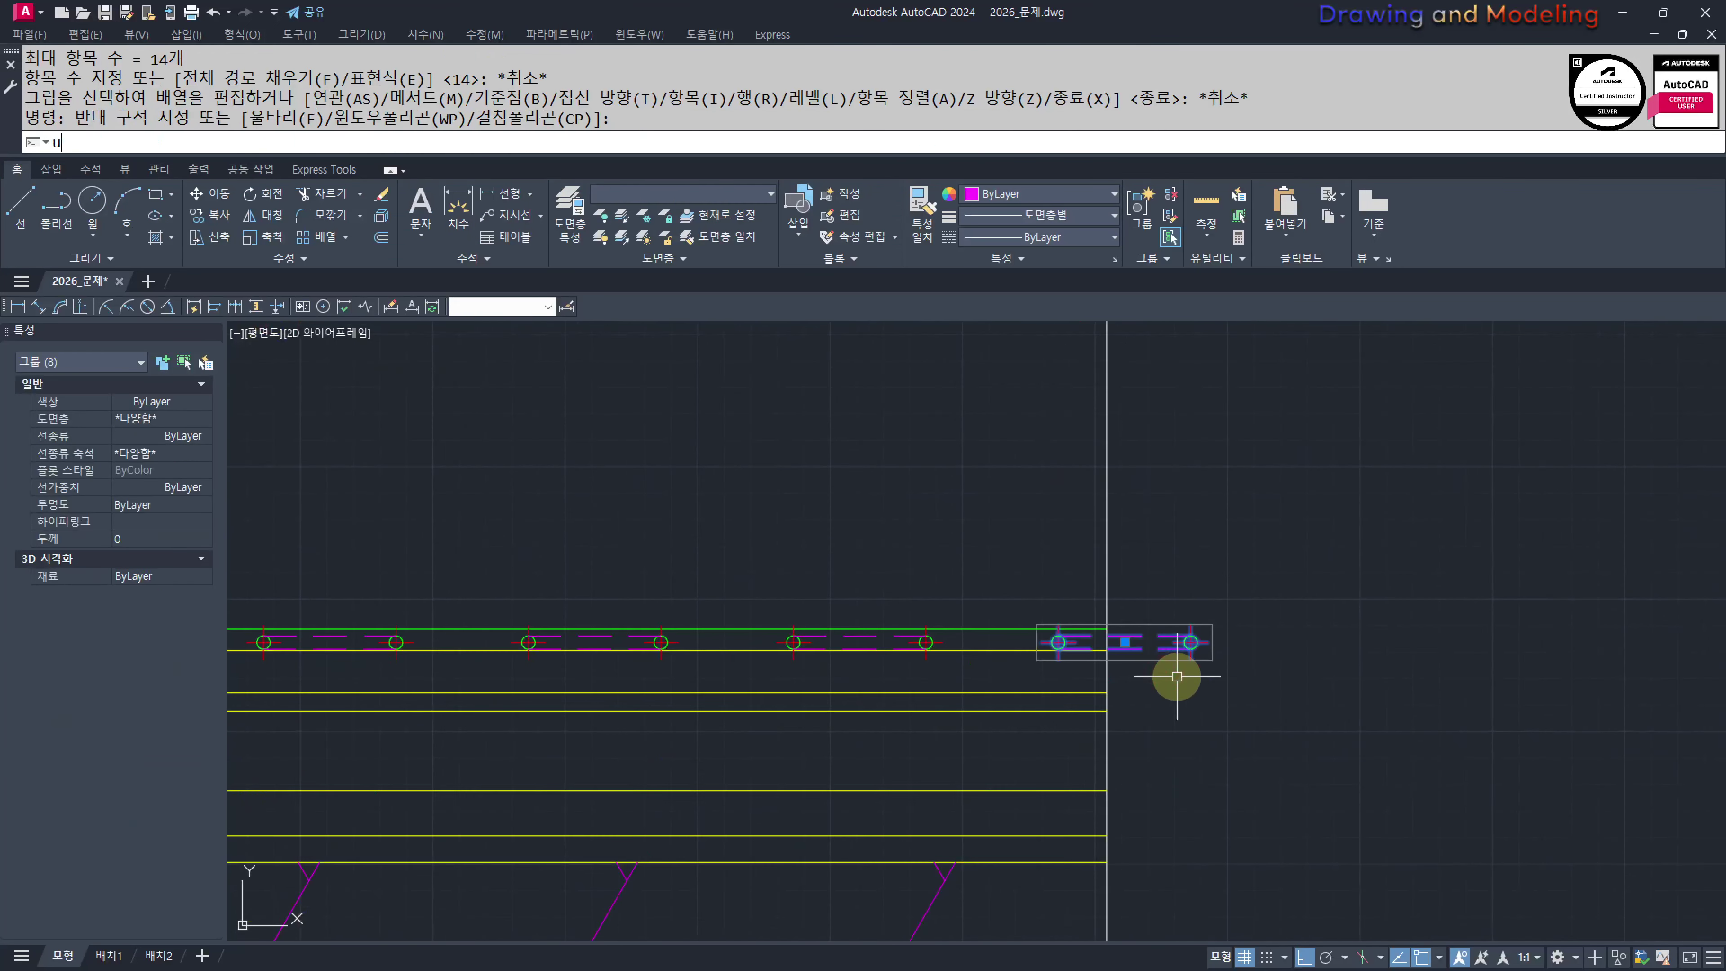
text(ung)
key(Return)
key(Escape)
key(Escape)
Trim the last pair's dashed connecting lines where they extend beyond the white cut line
text(tr)
key(Return)
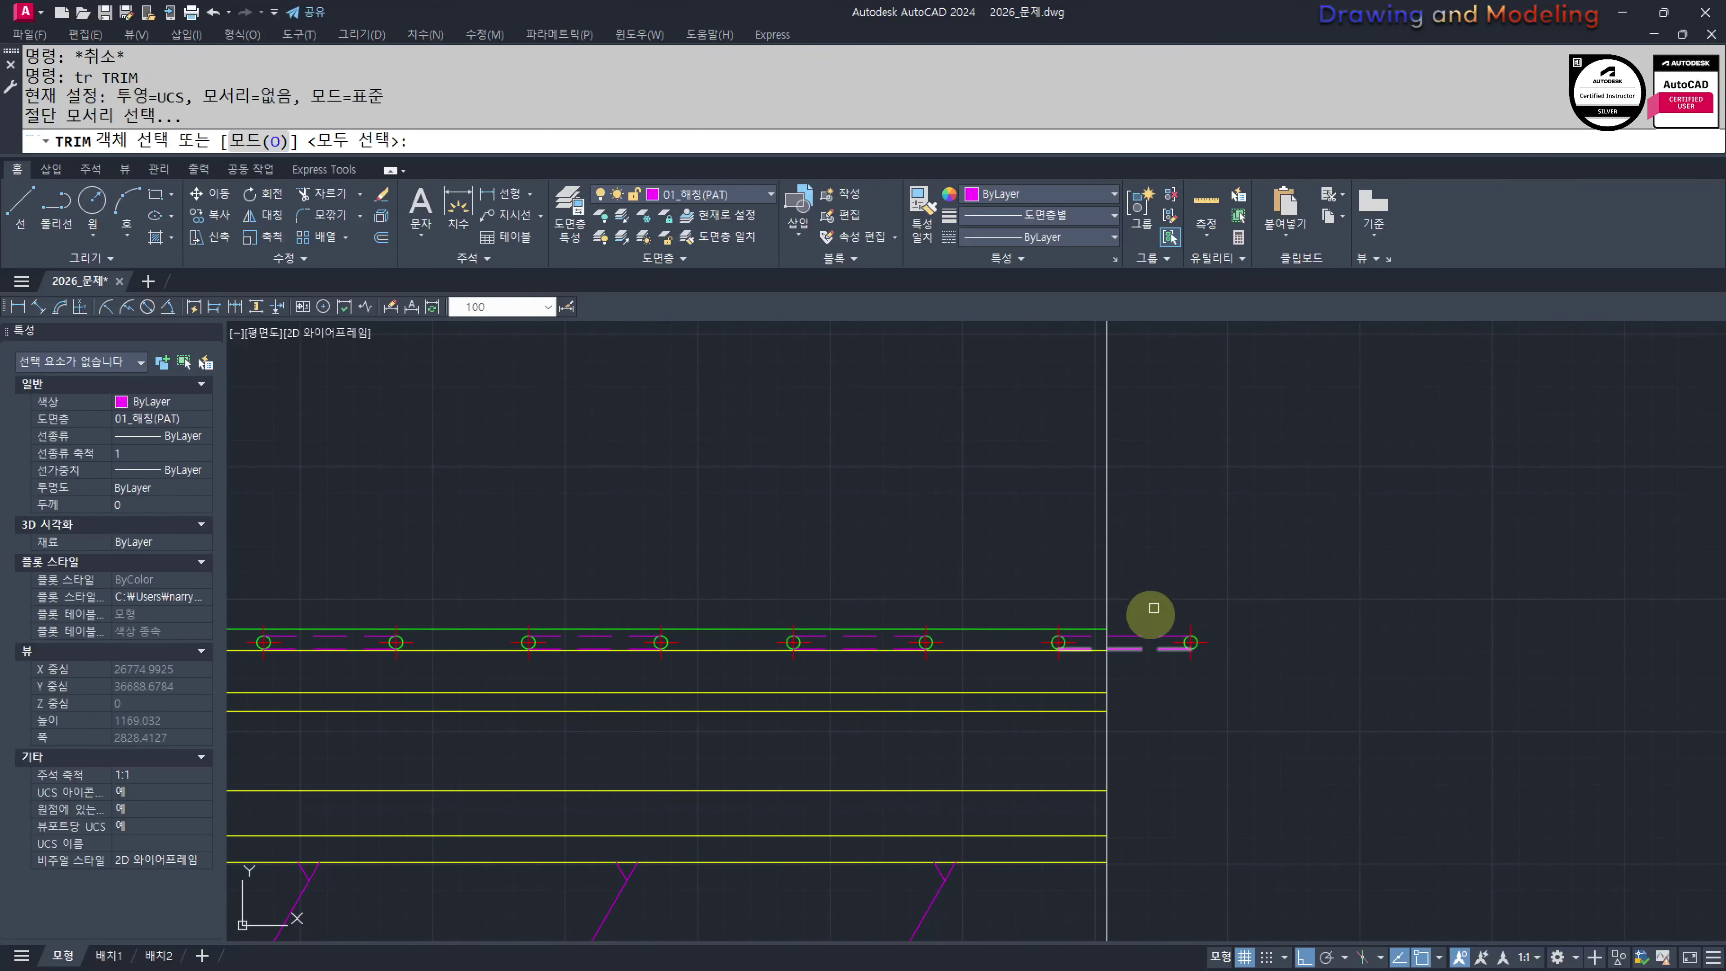
key(Return)
click(1141, 636)
click(1128, 652)
key(Escape)
Erase the circle and its cross lines lying beyond the white cut line
click(1274, 682)
click(1156, 583)
text(e)
key(Return)
key(Escape)
key(Escape)
Hatch the floor layer directly beneath the row of circles with the HONEY pattern at scale 5
scroll(1242, 613, down, 3)
middle_drag(1055, 667, 1177, 732)
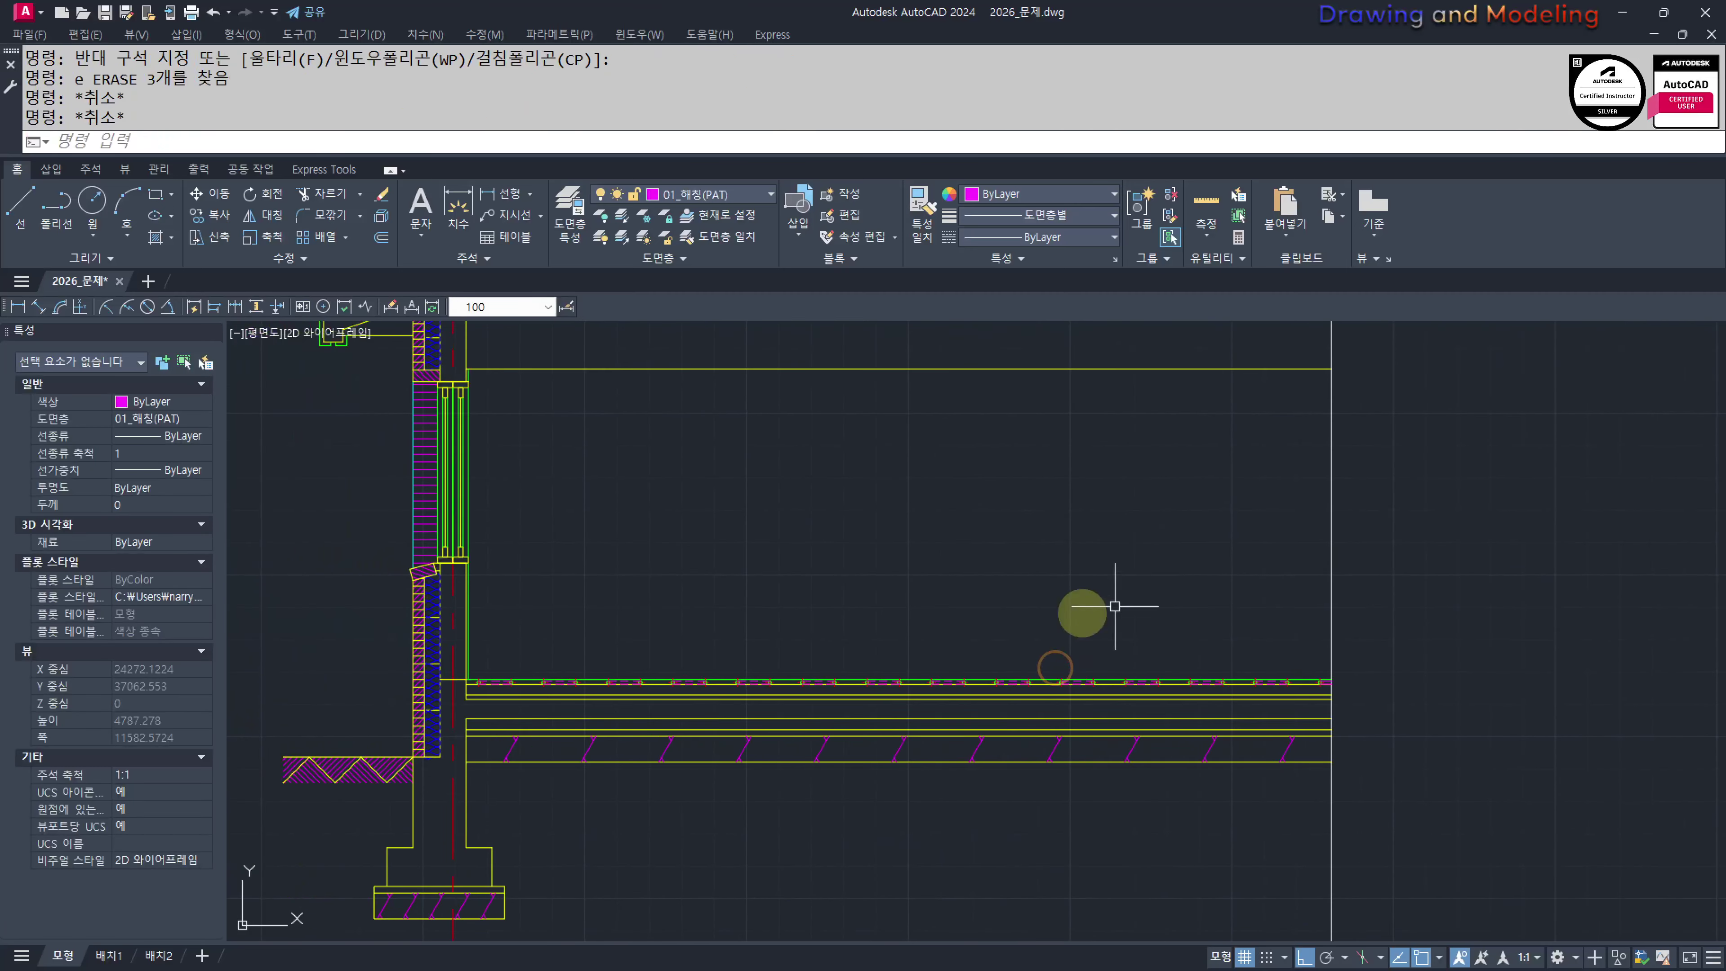
middle_drag(864, 687, 1114, 668)
scroll(807, 680, up, 4)
mouse_move(808, 678)
middle_down()
mouse_move(484, 716)
mouse_move(596, 713)
middle_up()
scroll(638, 680, down, 5)
scroll(697, 678, up, 3)
text(h)
key(Return)
click(596, 714)
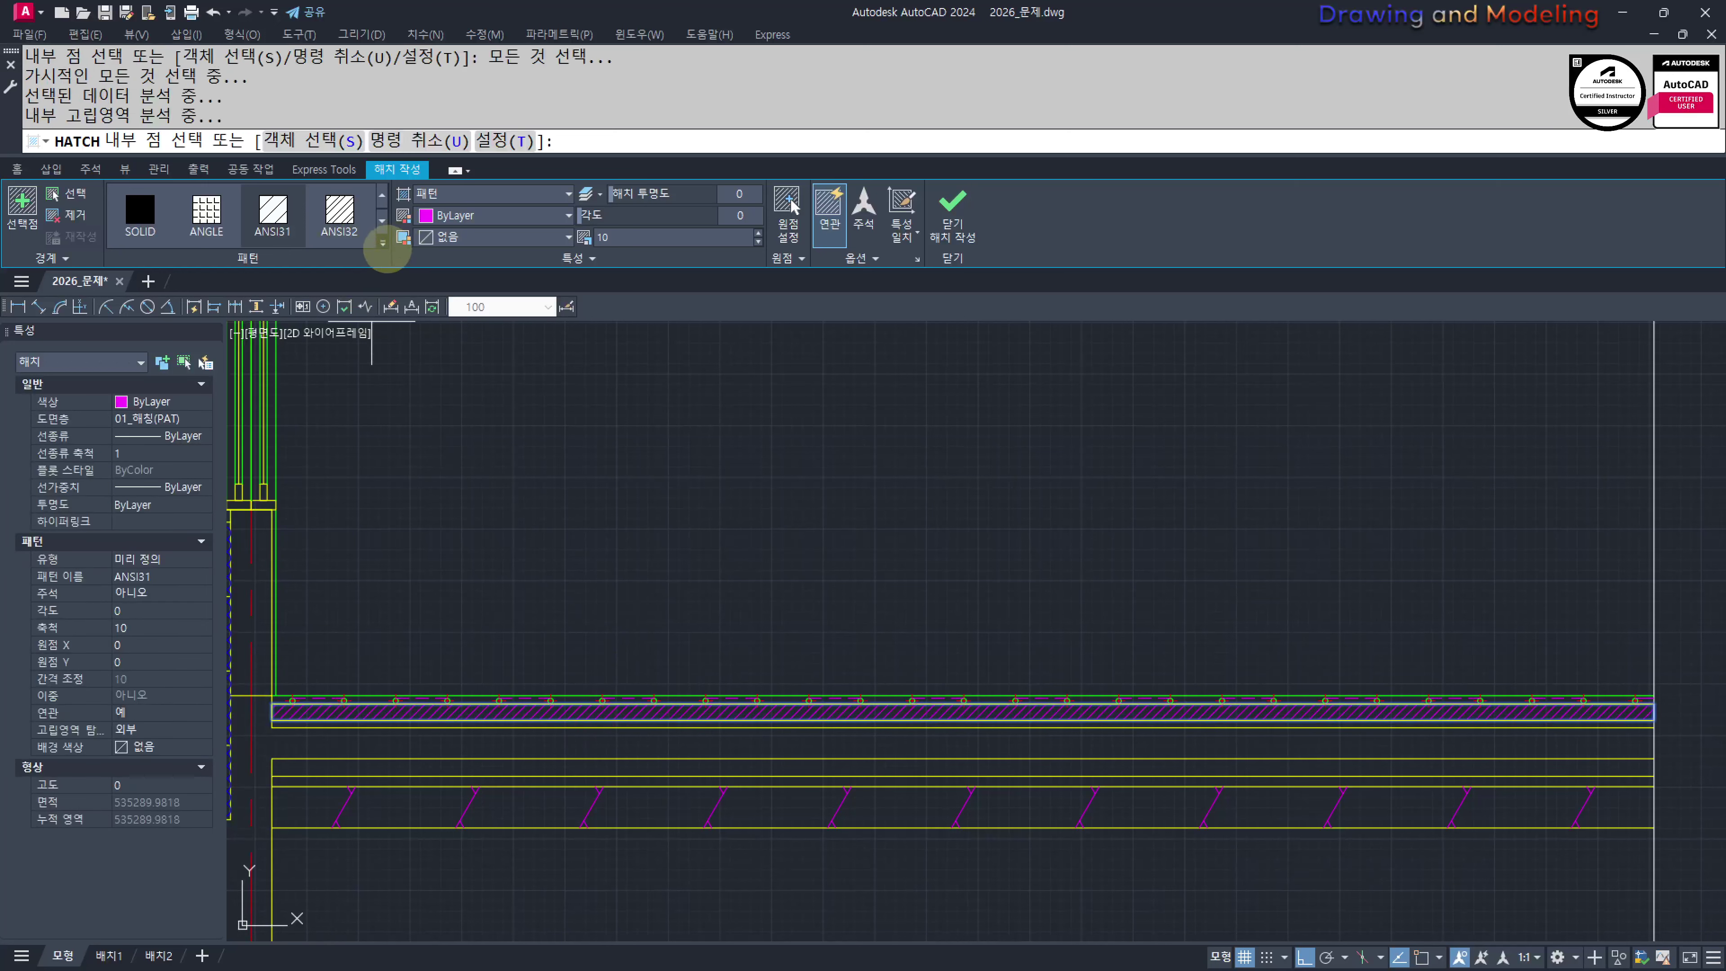
click(383, 242)
scroll(302, 299, down, 6)
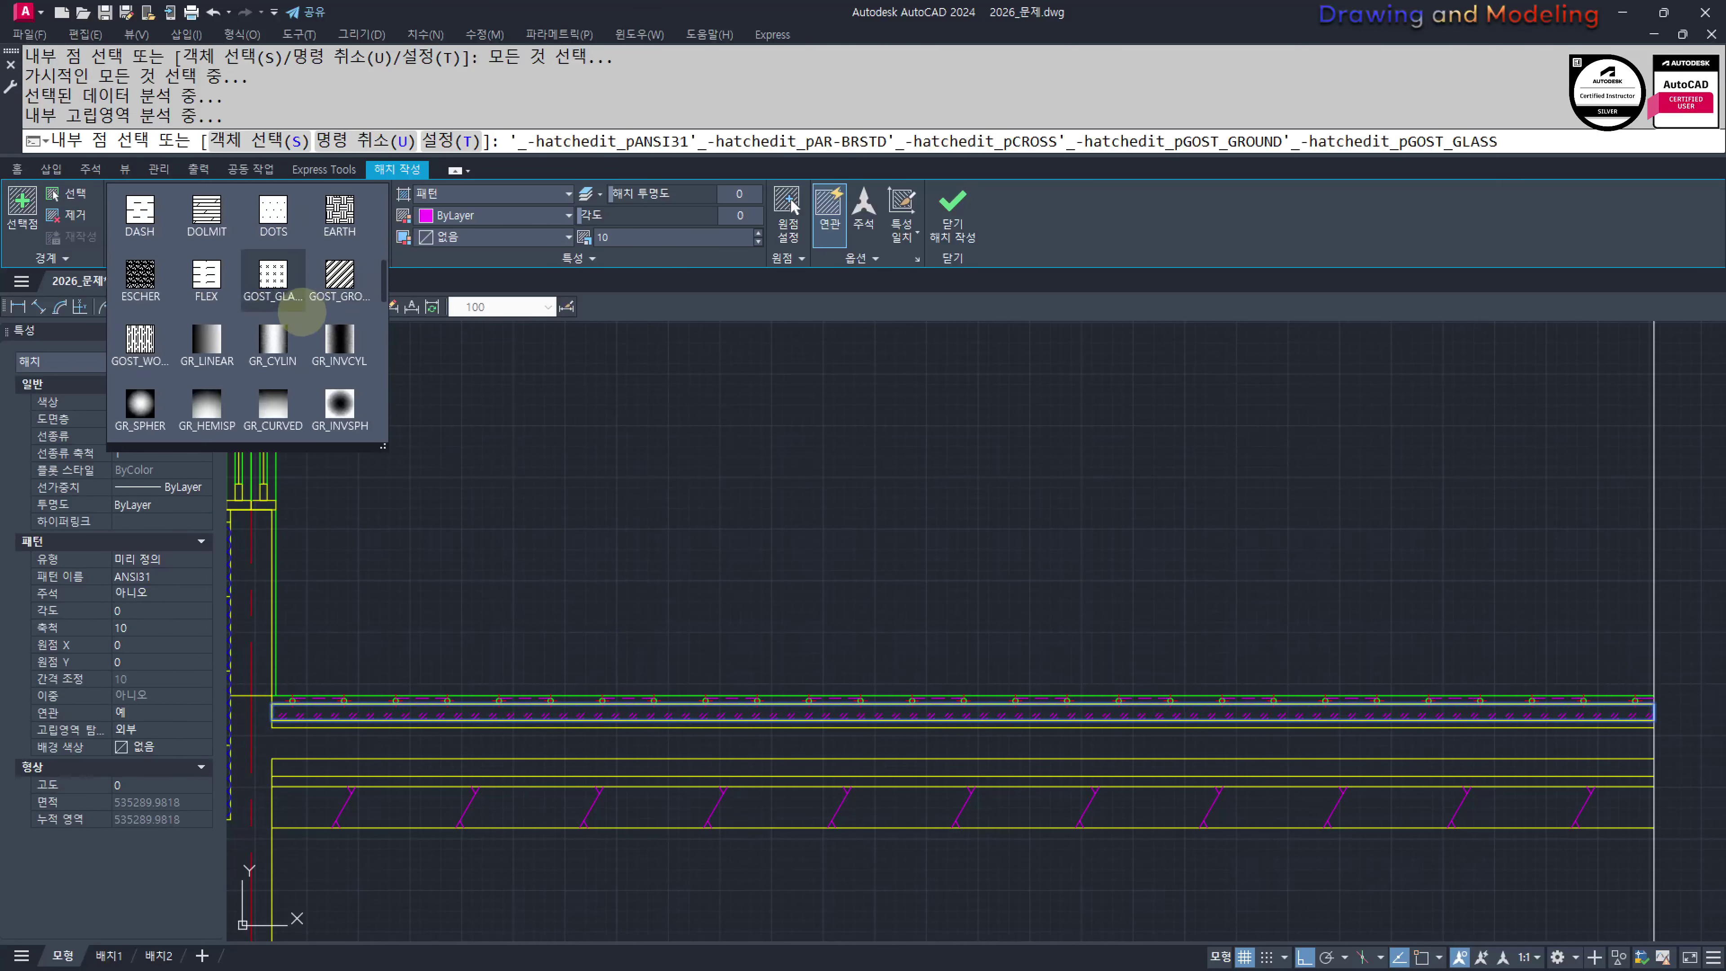
scroll(303, 316, down, 2)
click(272, 275)
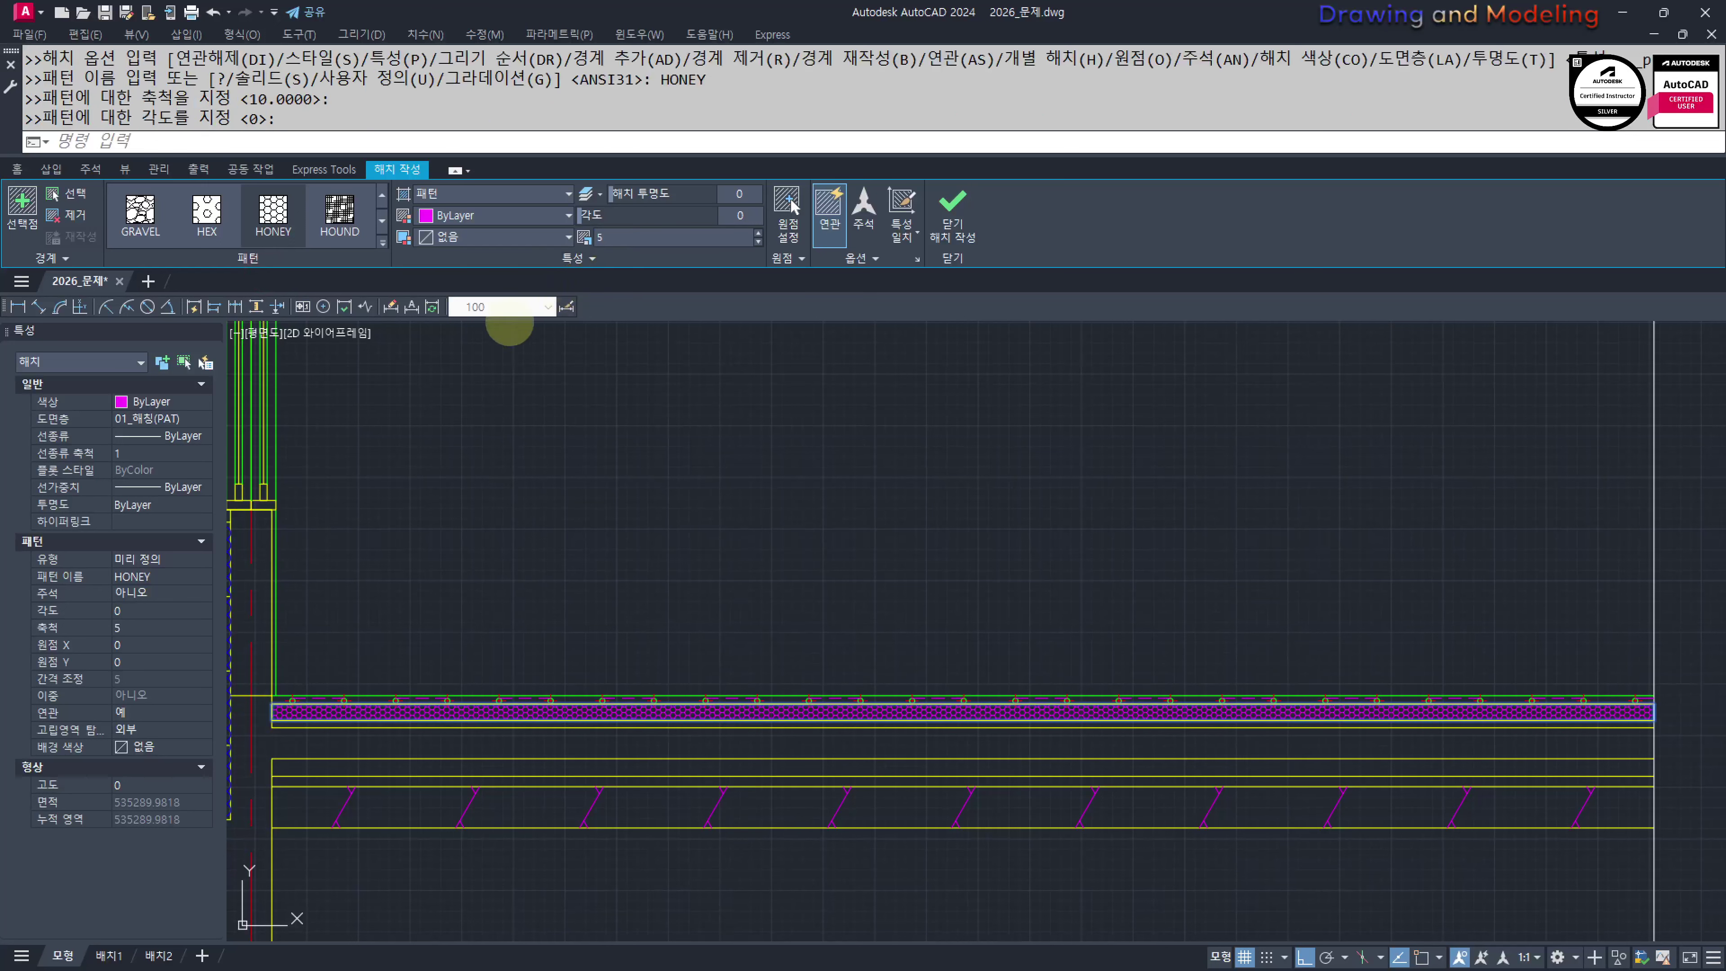
key(Escape)
key(Escape)
key(Escape)
key(Escape)
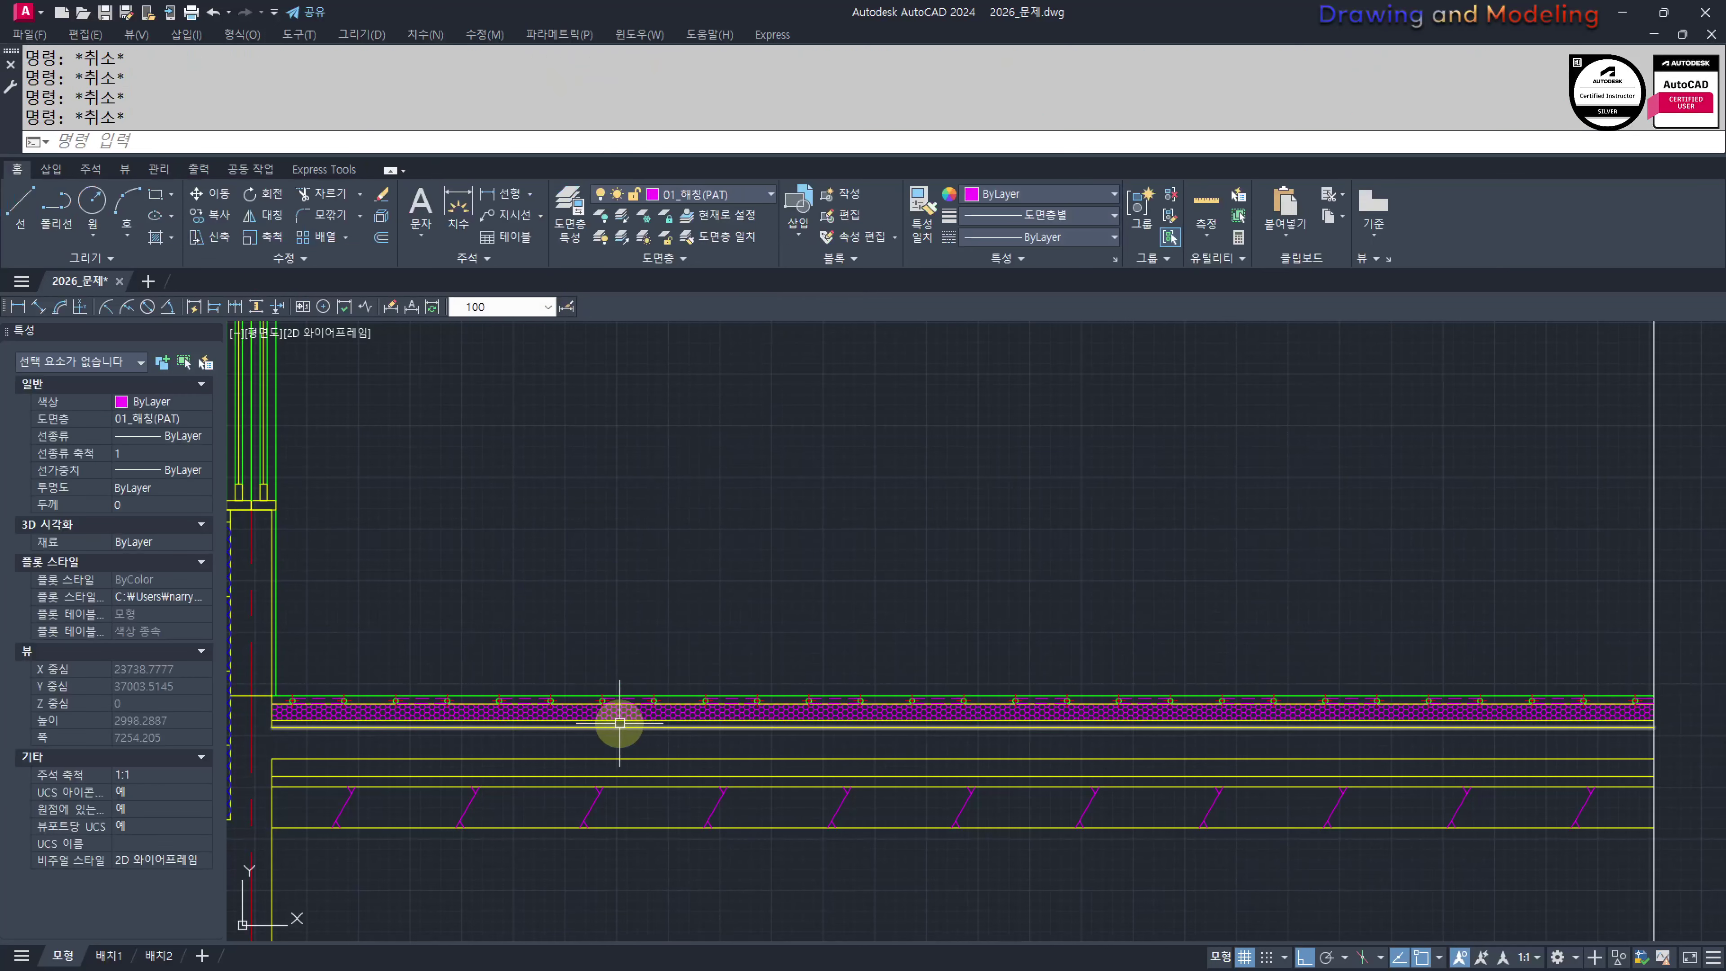
Offset the bottom line of the honeycomb-hatched floor layer downward by 15
text(o)
key(Return)
text(15)
key(Return)
scroll(570, 720, up, 8)
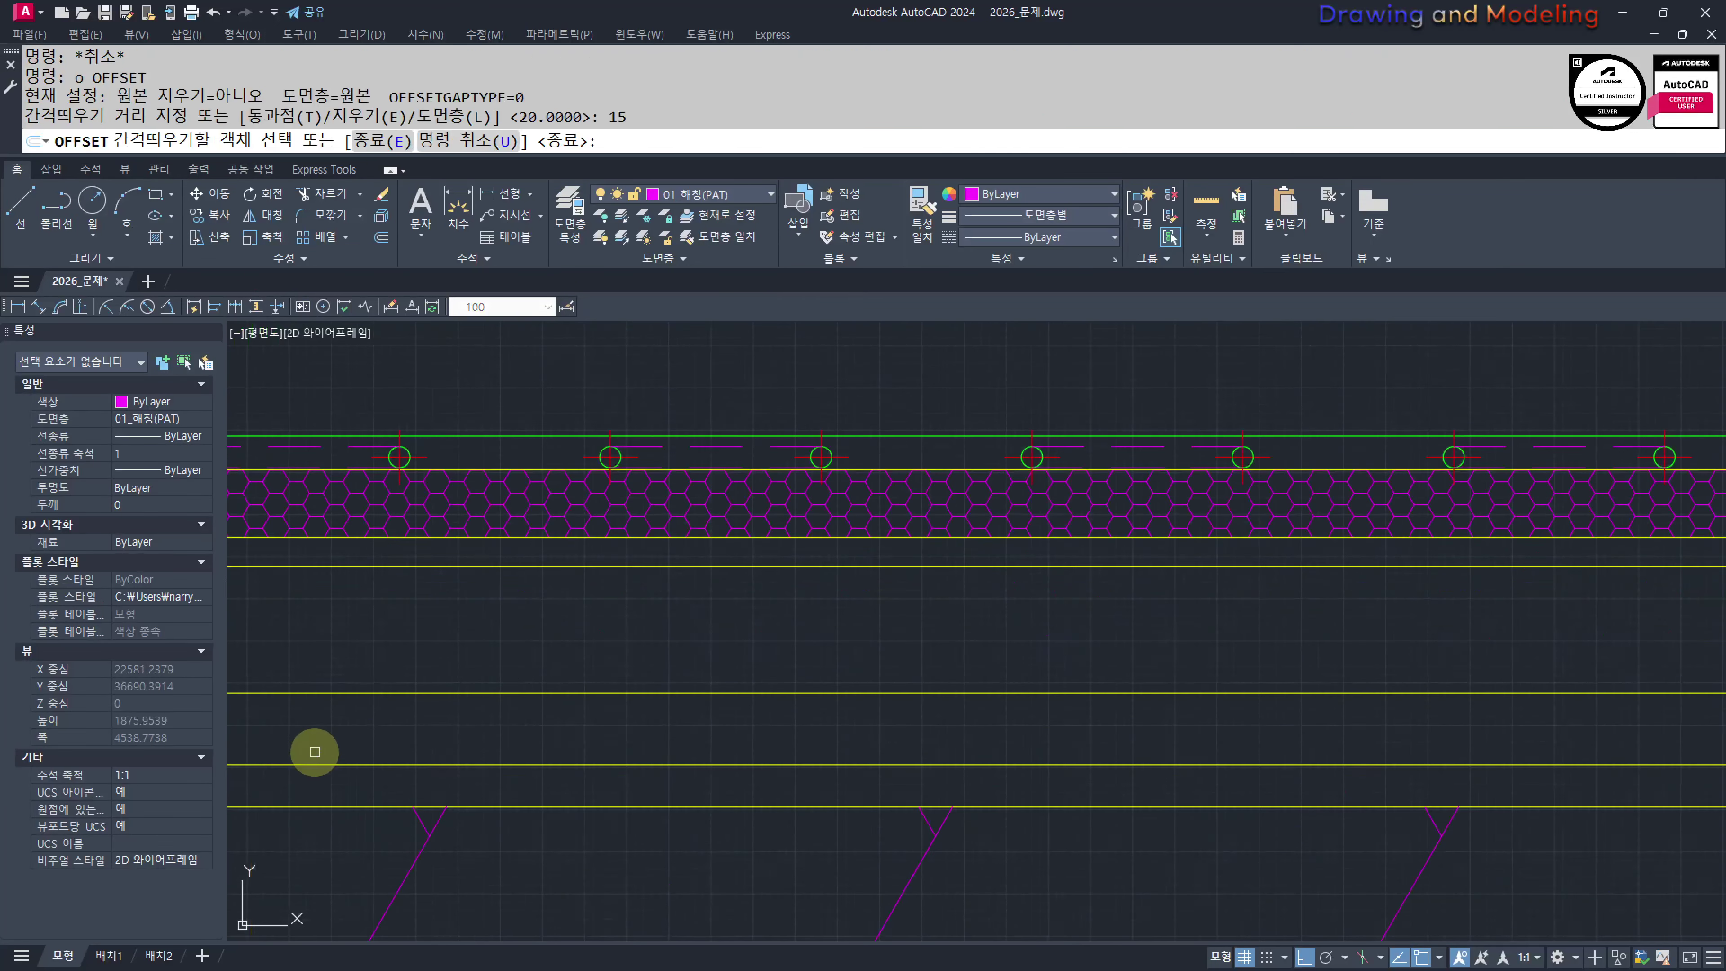
click(652, 533)
click(648, 581)
key(Escape)
key(Escape)
key(Escape)
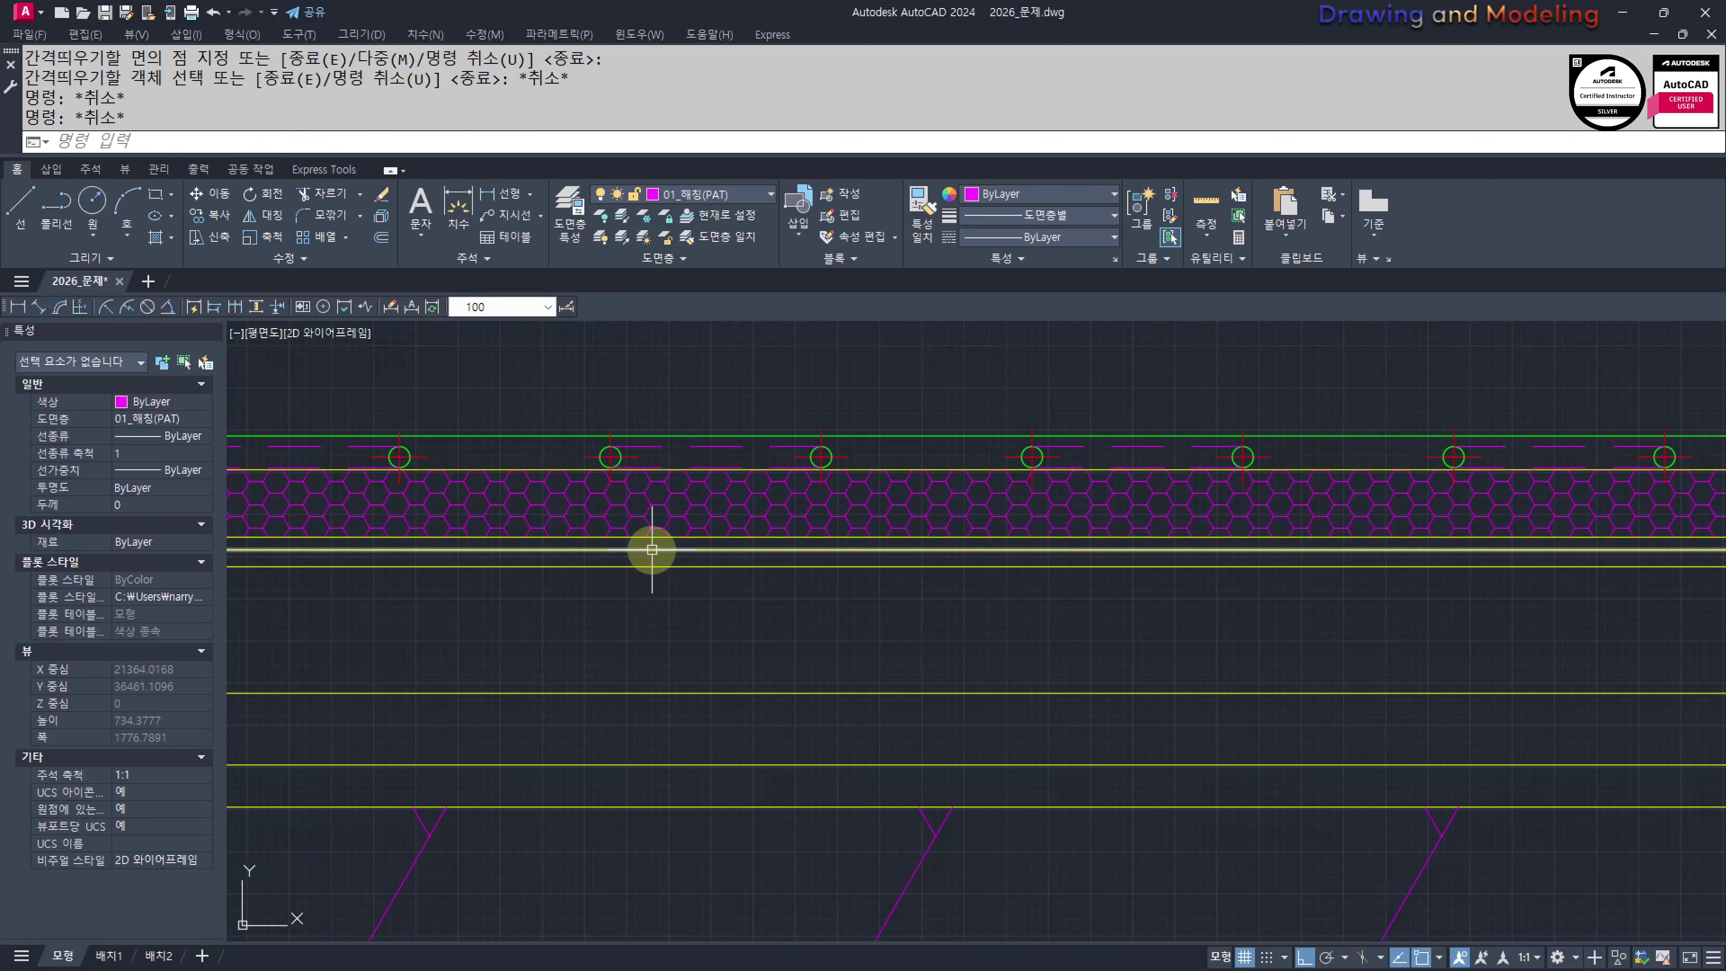
Erase the offset line just beneath the honeycomb-hatched layer
click(652, 549)
text(e)
key(Return)
Try offsetting the honeycomb layer's bottom line downward by 15/2
middle_drag(665, 545, 1020, 605)
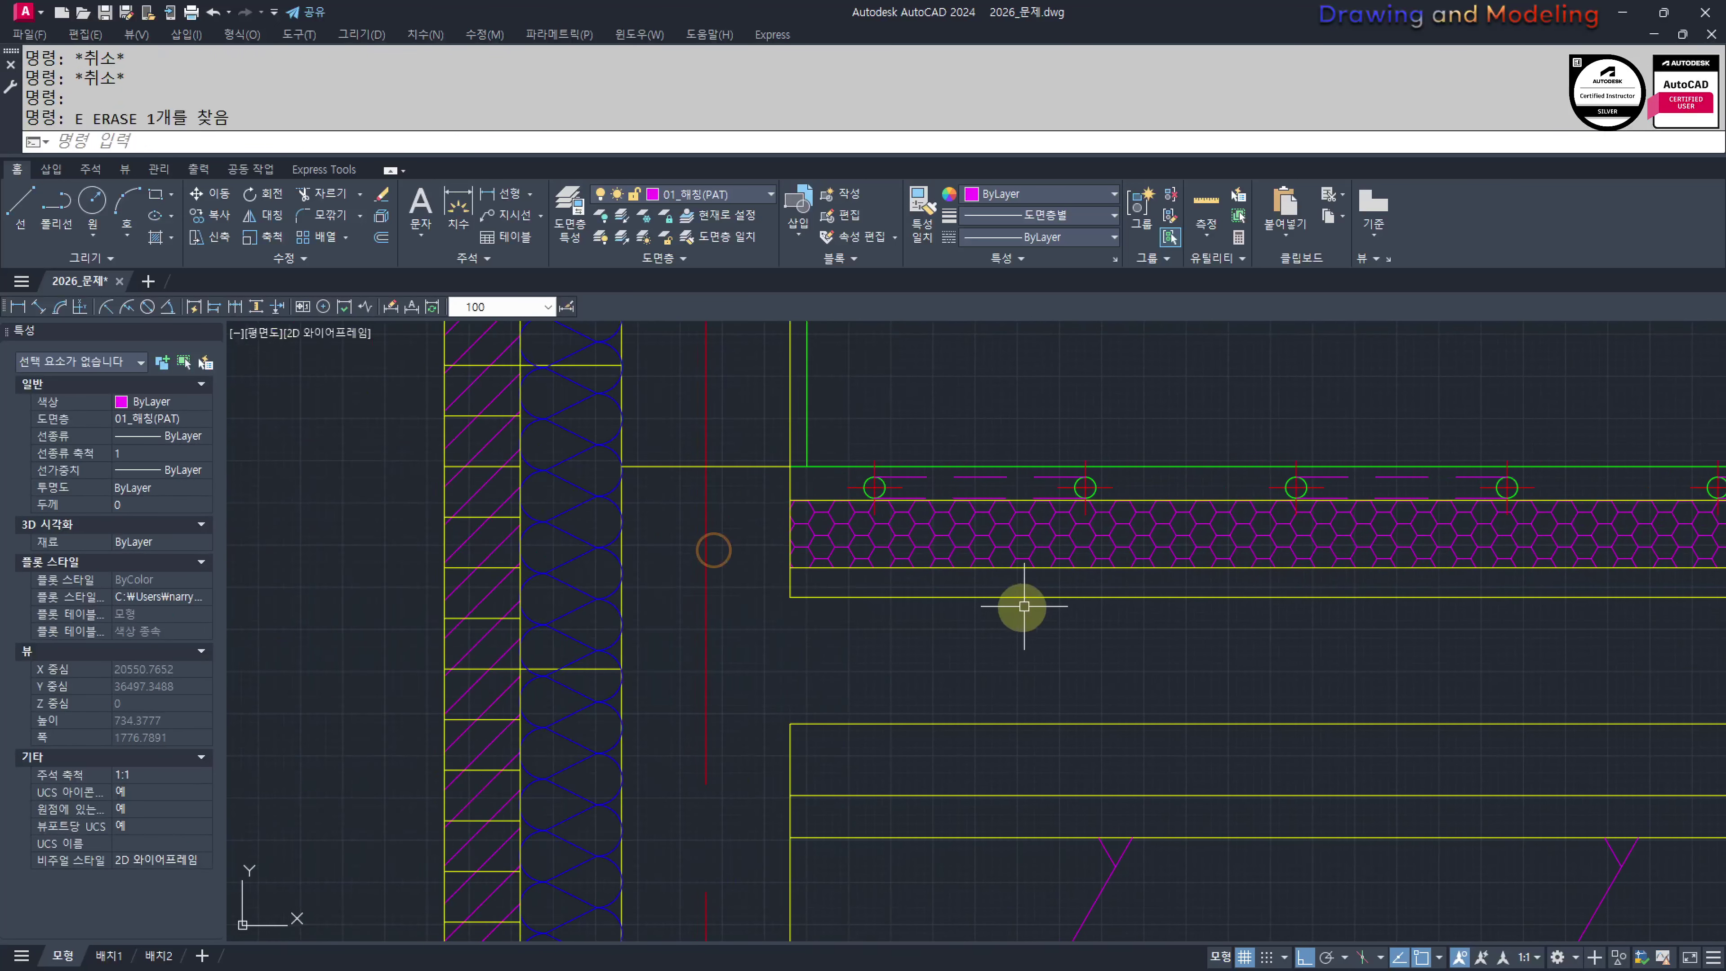
text(o)
key(Return)
text(15/2)
key(Return)
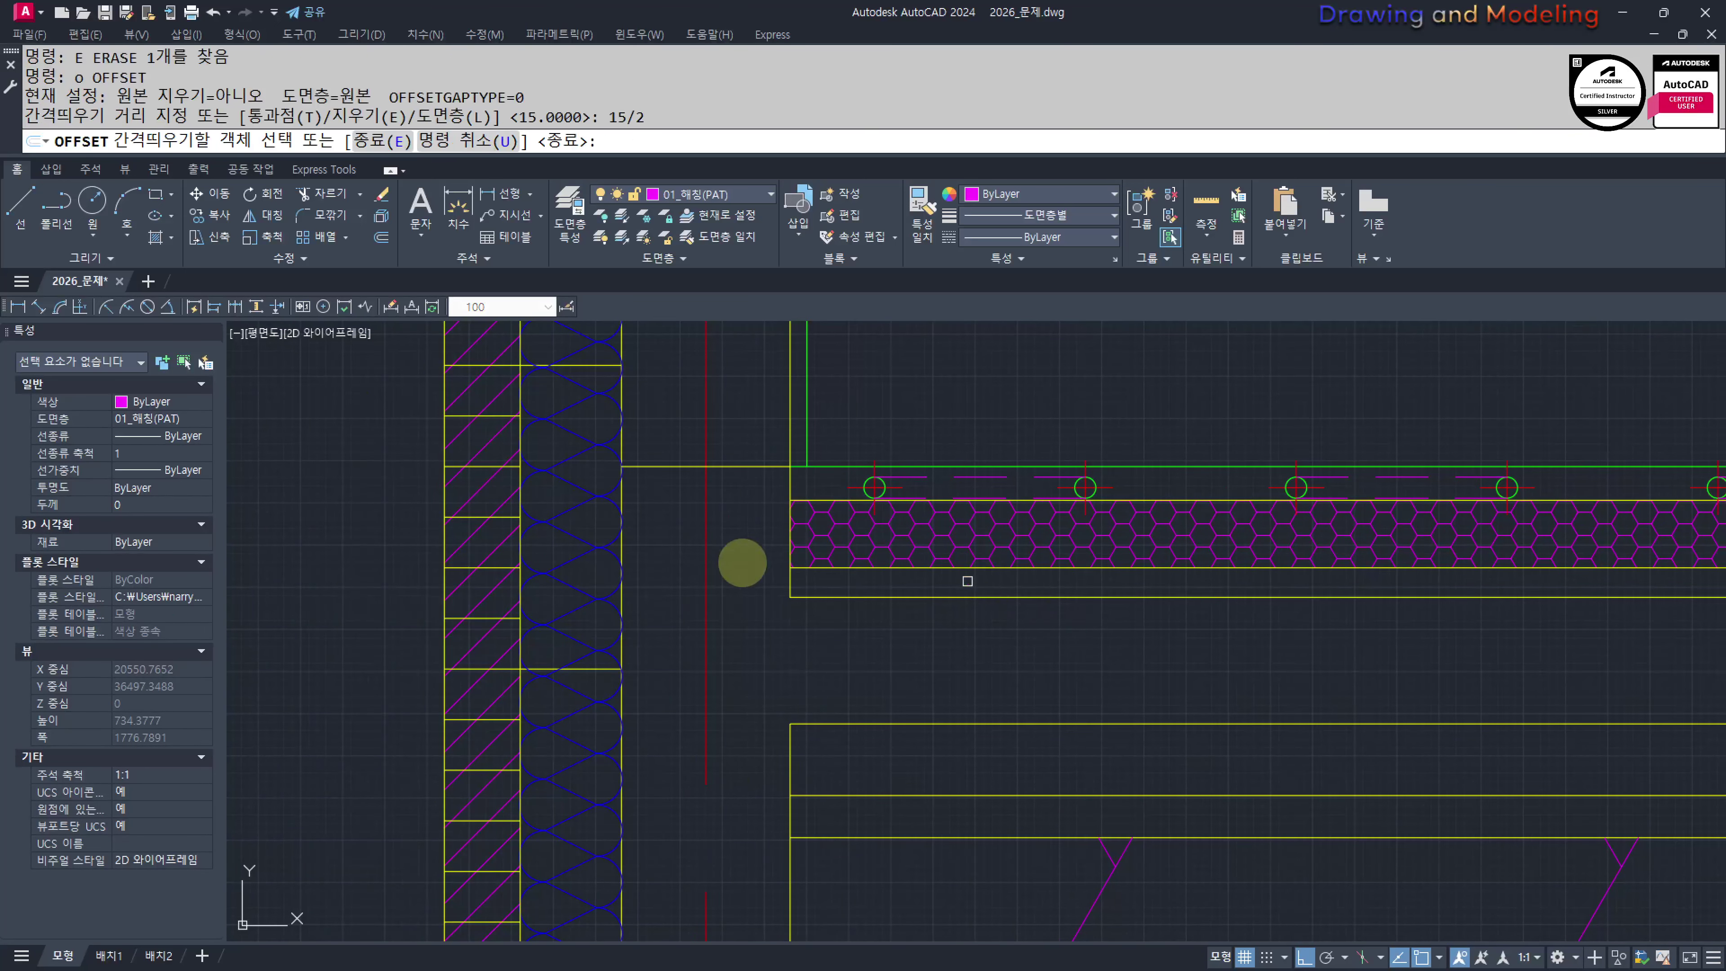
scroll(988, 574, up, 2)
click(1002, 570)
click(994, 595)
key(Escape)
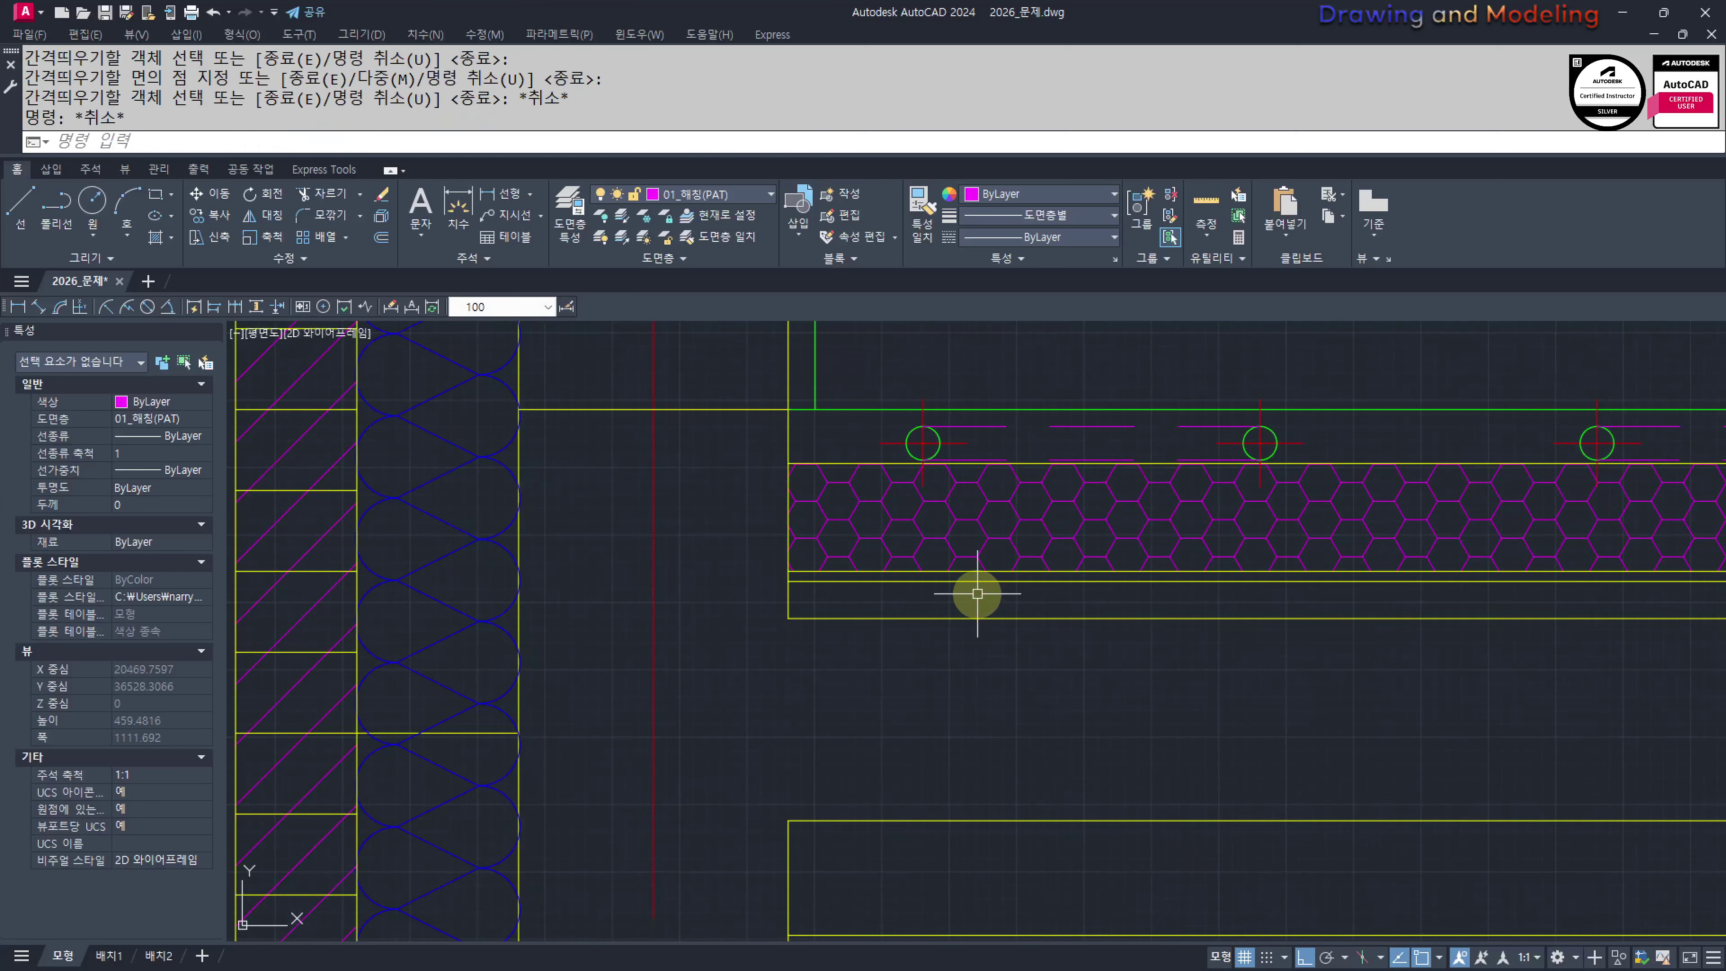
Undo the last offset beneath the honeycomb layer
key(ctrl+z)
key(Escape)
key(Escape)
Offset the honeycomb layer's bottom line downward by 15 into the thin layer beneath it
text(o)
key(Return)
text(15)
key(Return)
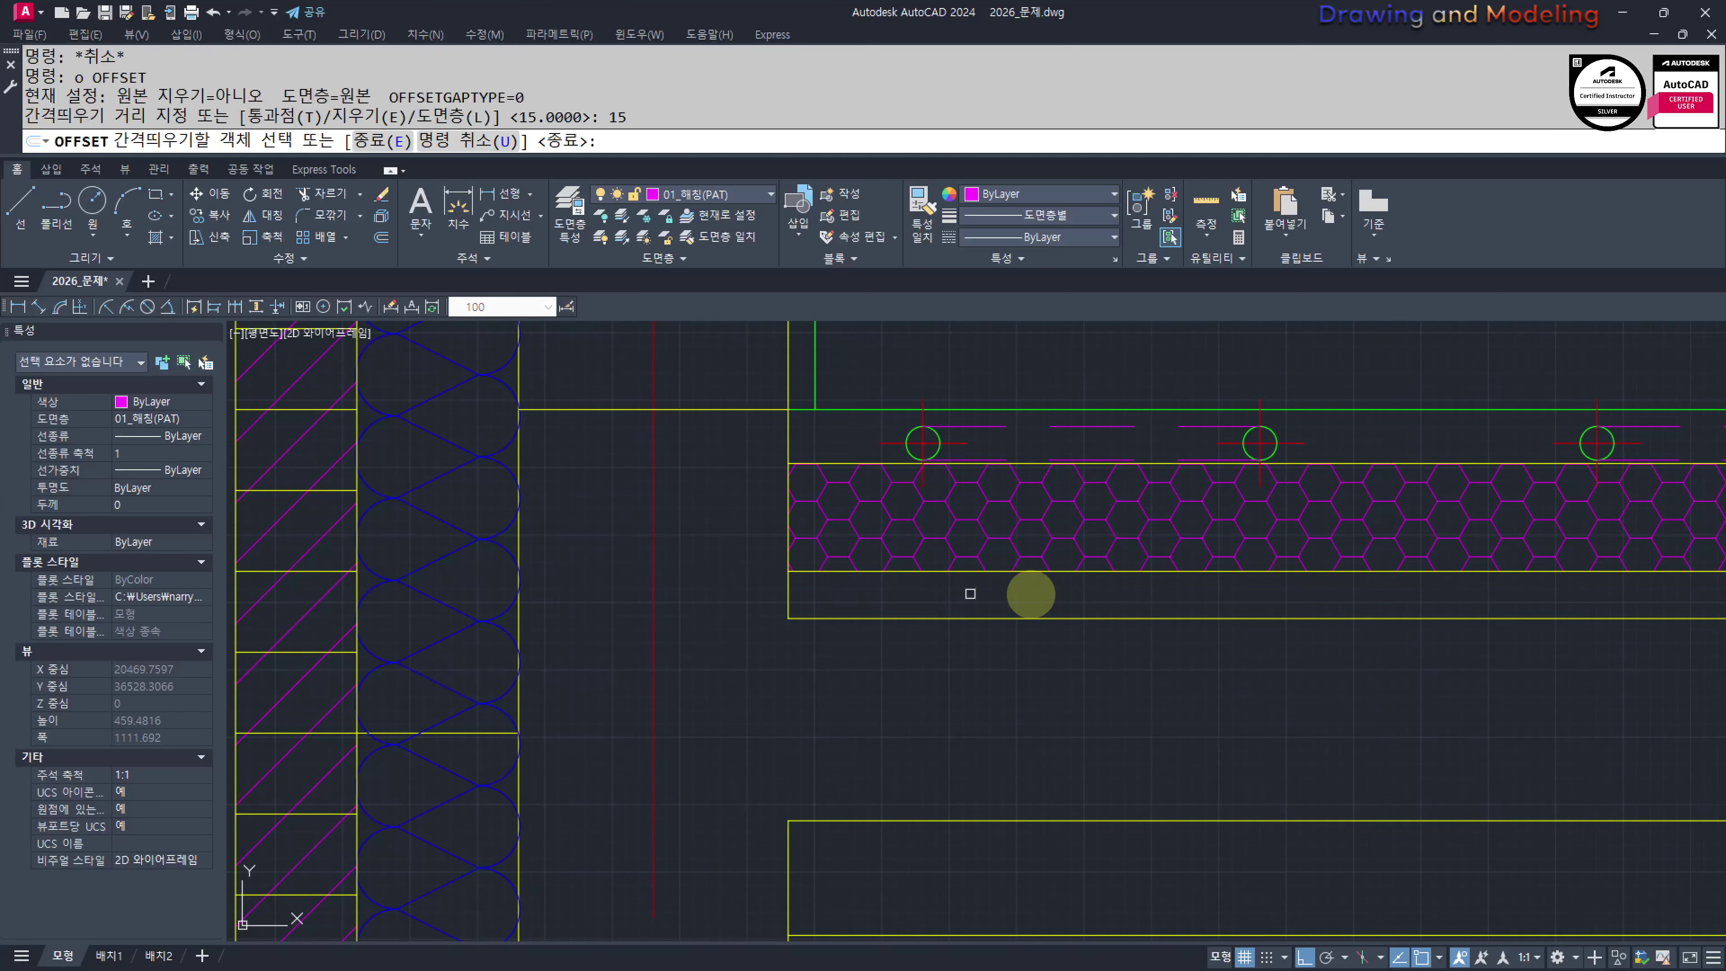
click(1003, 571)
click(994, 605)
key(Escape)
key(Escape)
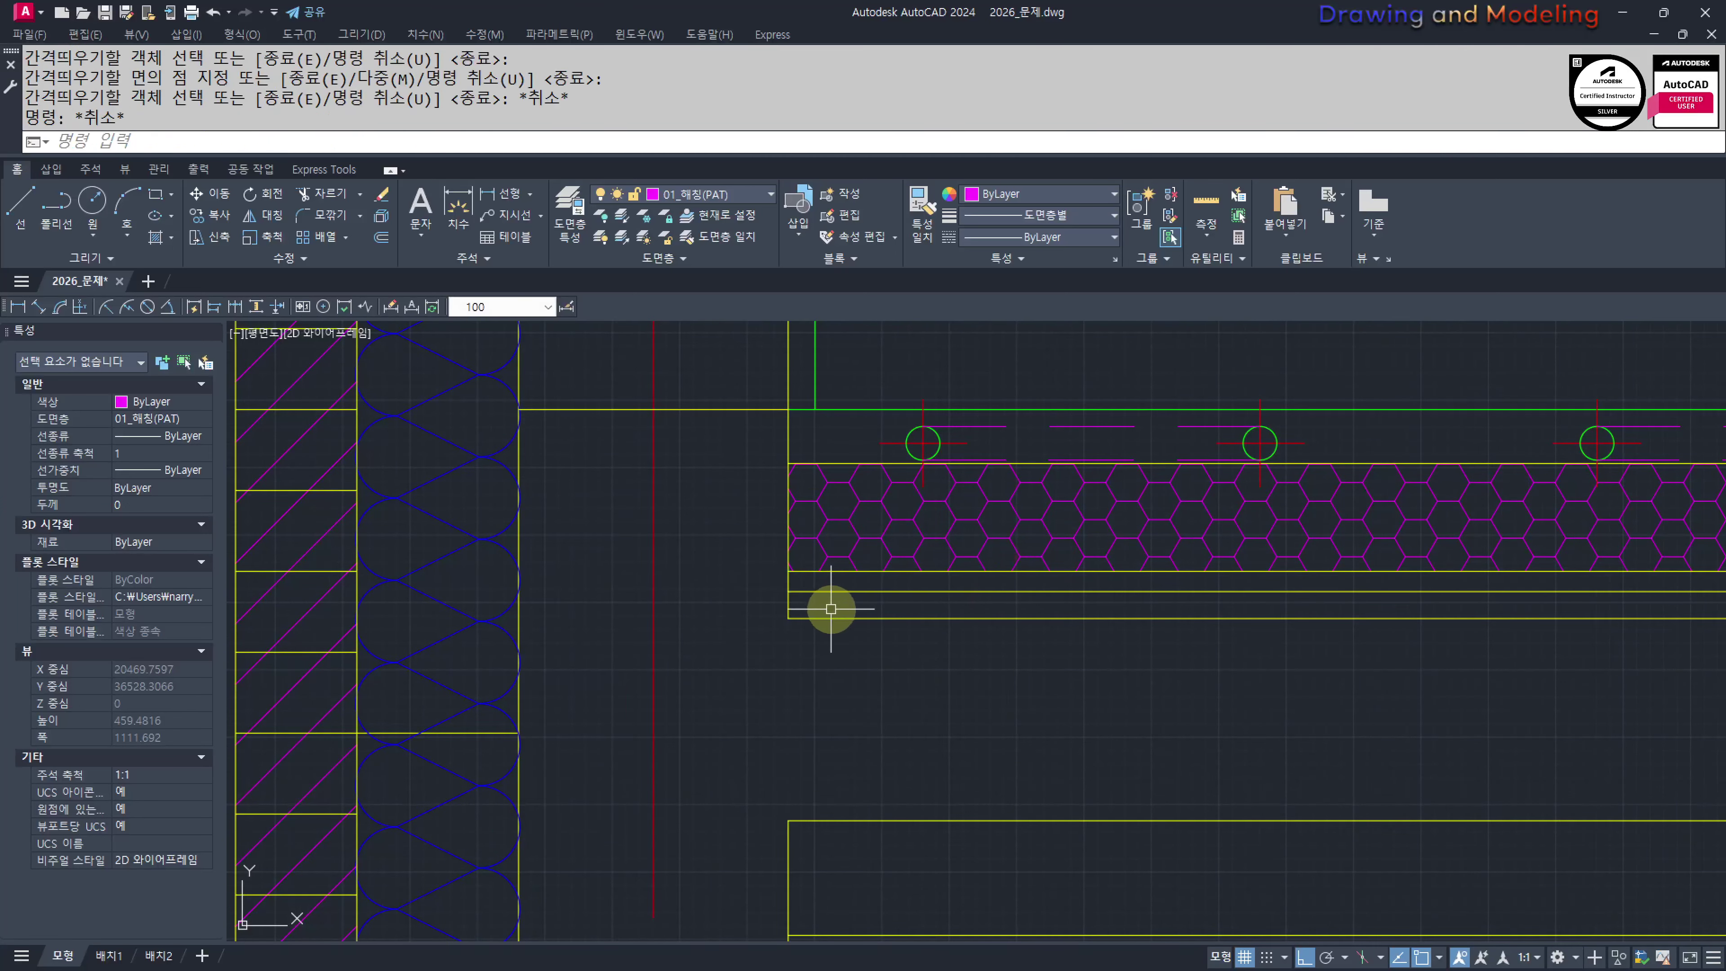
Dimension the thickness of the thin layer beneath the honeycomb hatch at its wall-side end
text(d)
mouse_move(819, 633)
middle_down()
mouse_move(860, 646)
mouse_move(904, 597)
mouse_move(927, 717)
middle_up()
text(li)
key(Return)
click(829, 633)
click(827, 589)
click(765, 602)
scroll(779, 616, down, 2)
scroll(775, 634, down, 4)
scroll(929, 727, up, 4)
key(Escape)
key(Escape)
Erase the trial dimension from the wall-side end of the thin layer
click(892, 644)
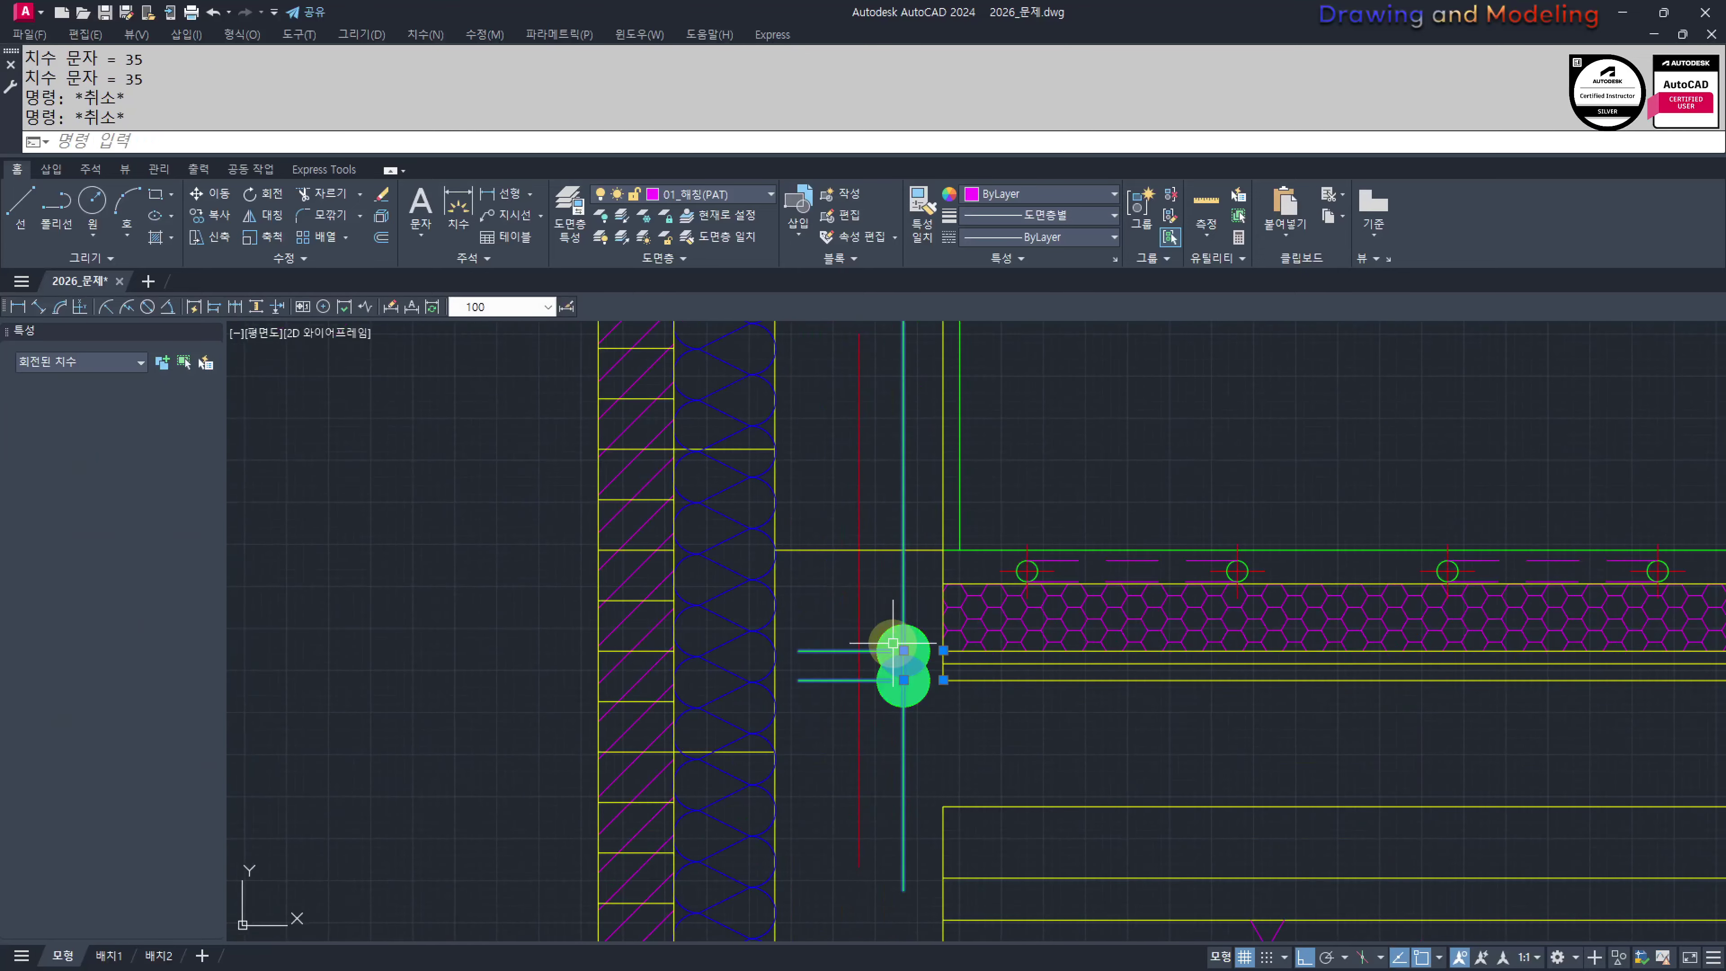
text(e)
key(Return)
key(Escape)
key(Escape)
Stretch the thin layer's bottom line and the floor layers beneath it upward by 5
scroll(1051, 703, down, 2)
mouse_move(1132, 728)
middle_down()
mouse_move(770, 690)
mouse_move(1042, 702)
middle_up()
middle_drag(1010, 693, 700, 712)
scroll(636, 696, up, 3)
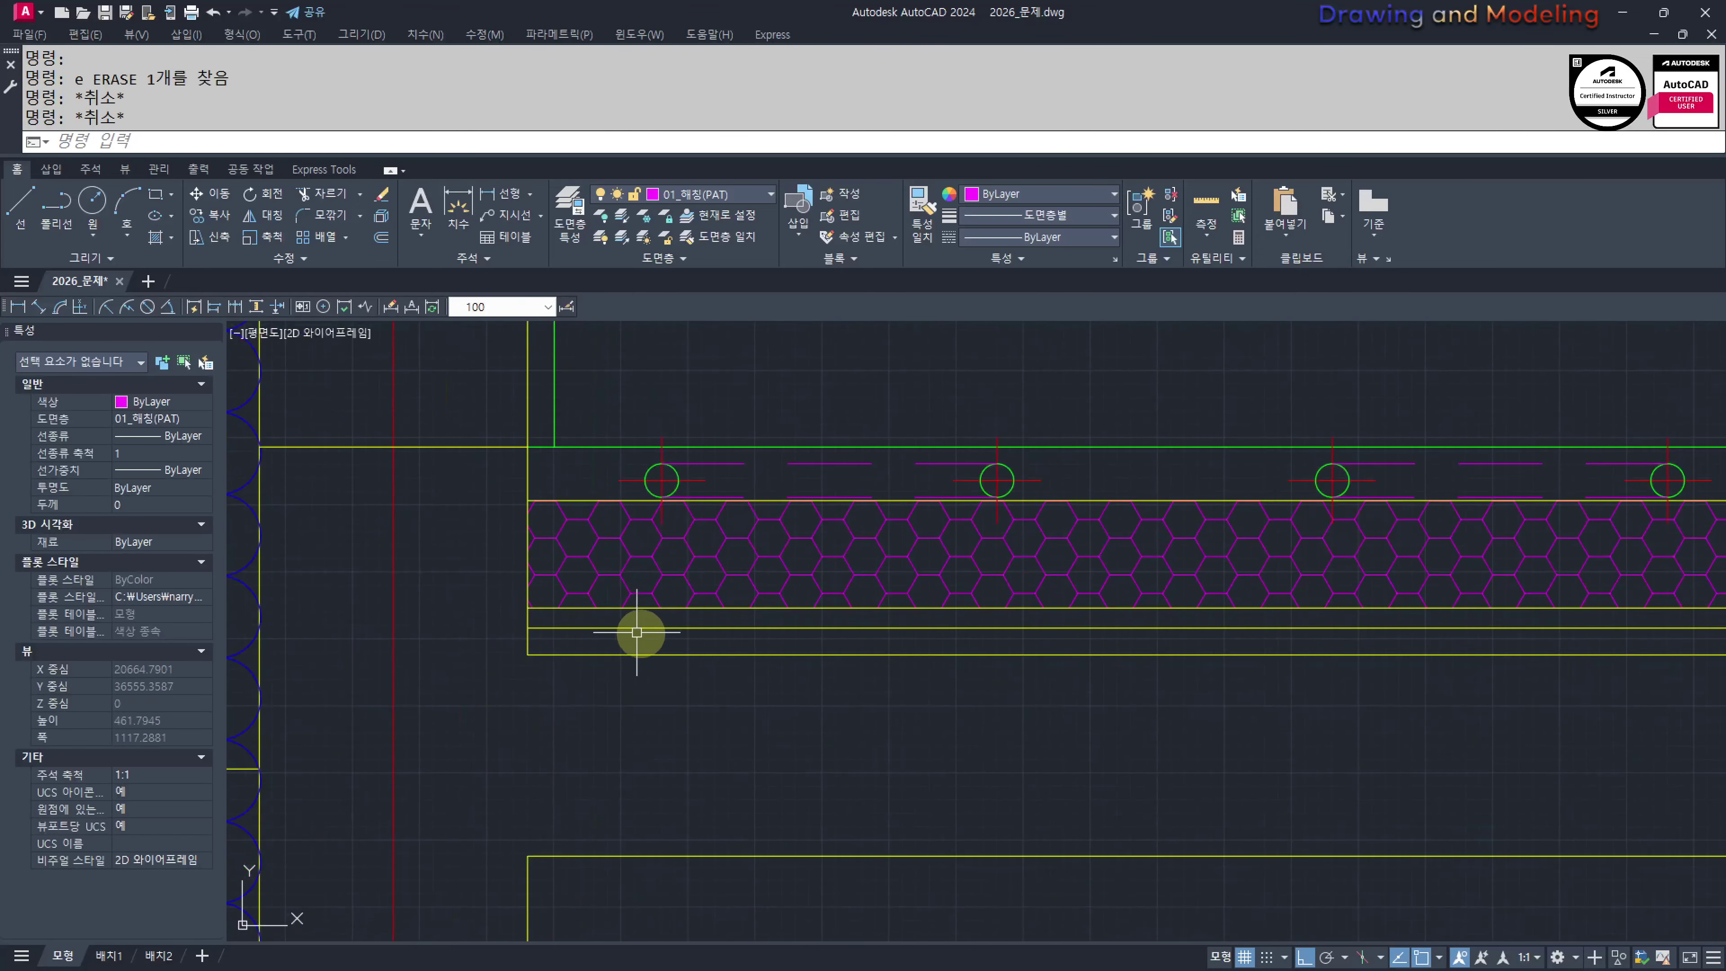
key(Escape)
key(Escape)
scroll(885, 663, down, 8)
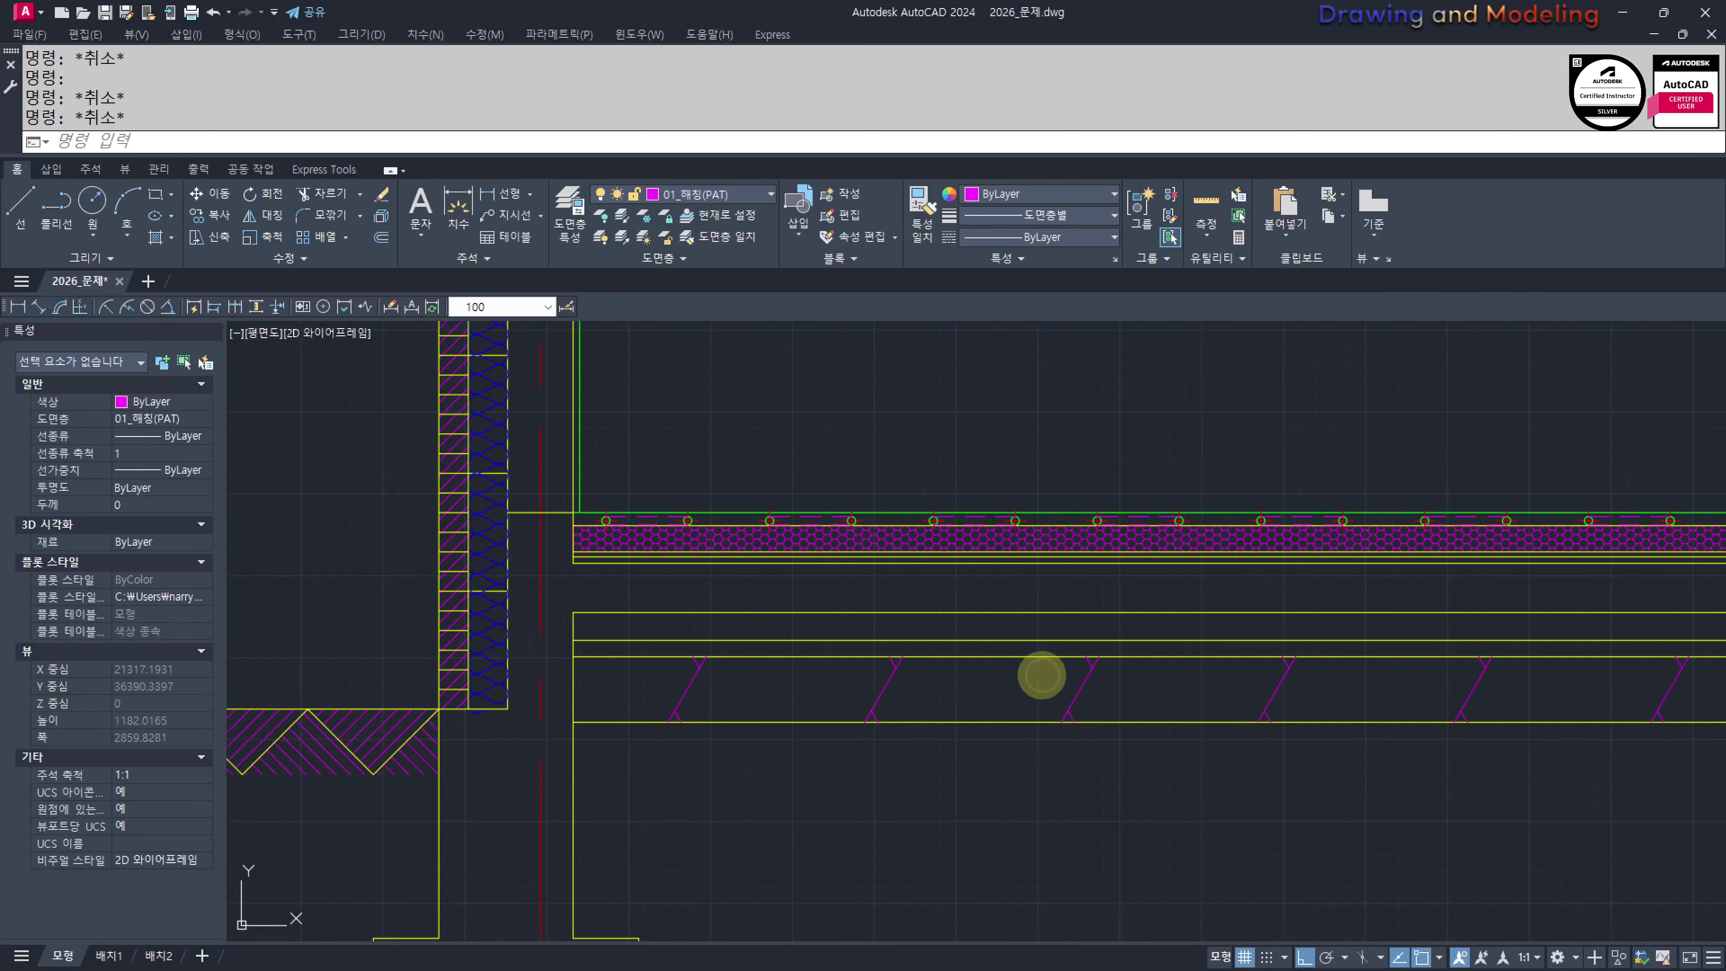
scroll(496, 680, down, 2)
text(s)
key(Return)
click(1455, 755)
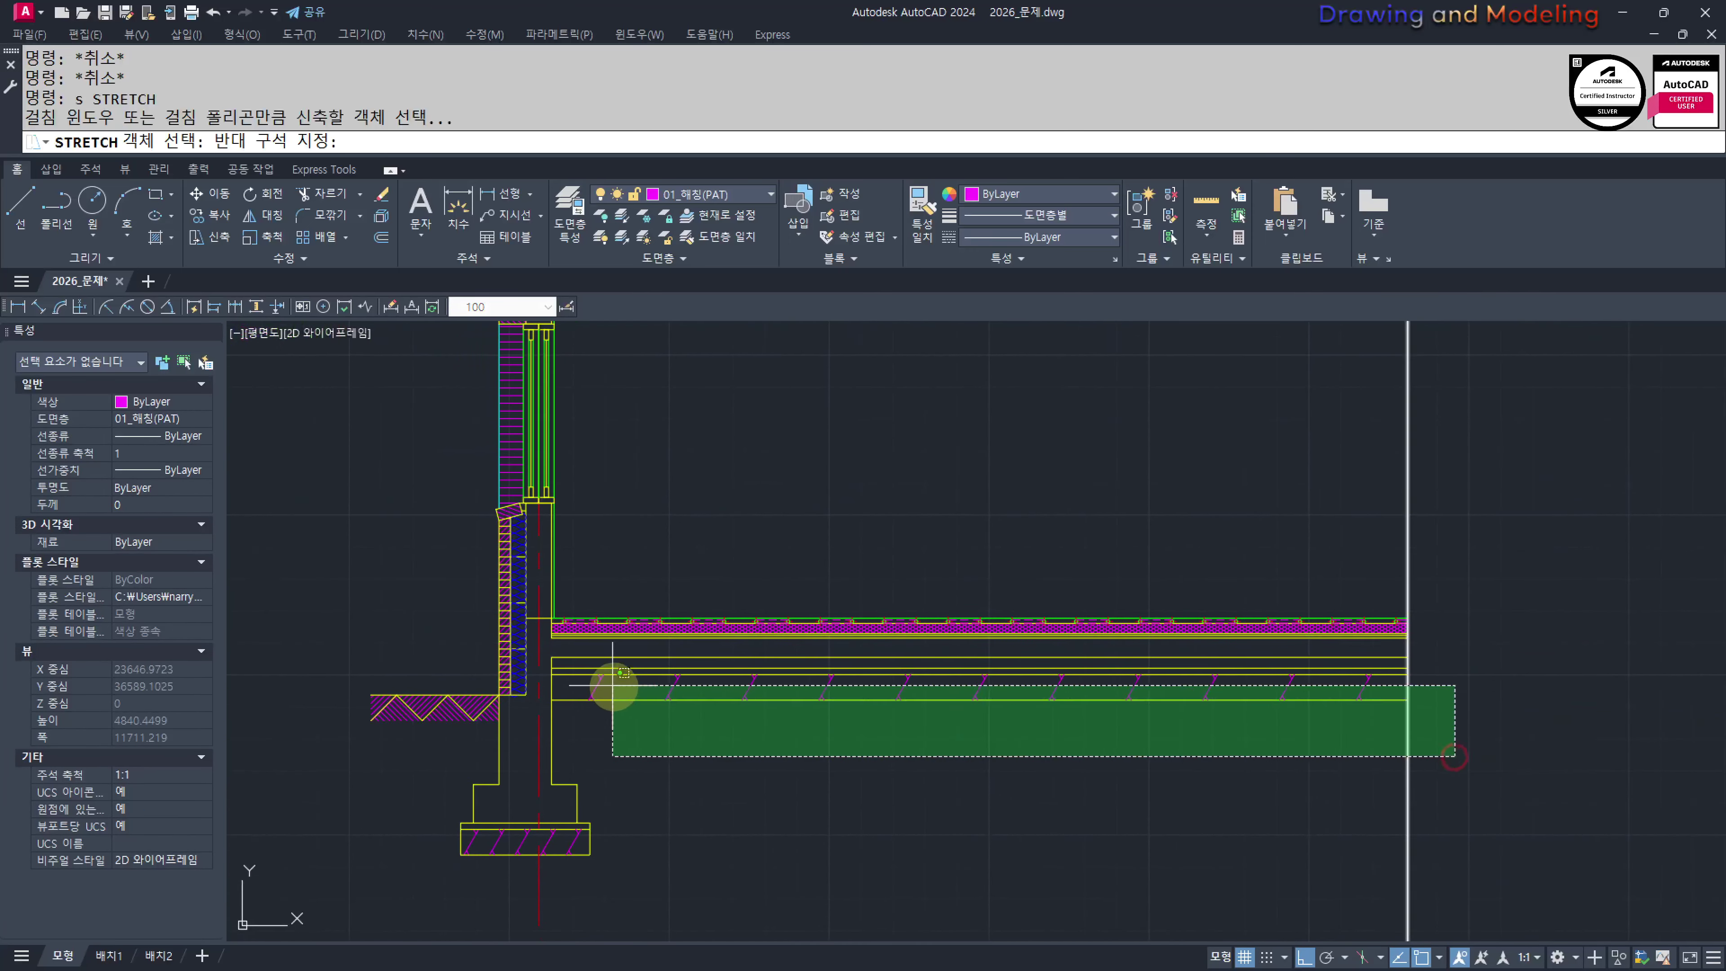
click(540, 636)
key(Return)
scroll(543, 646, up, 8)
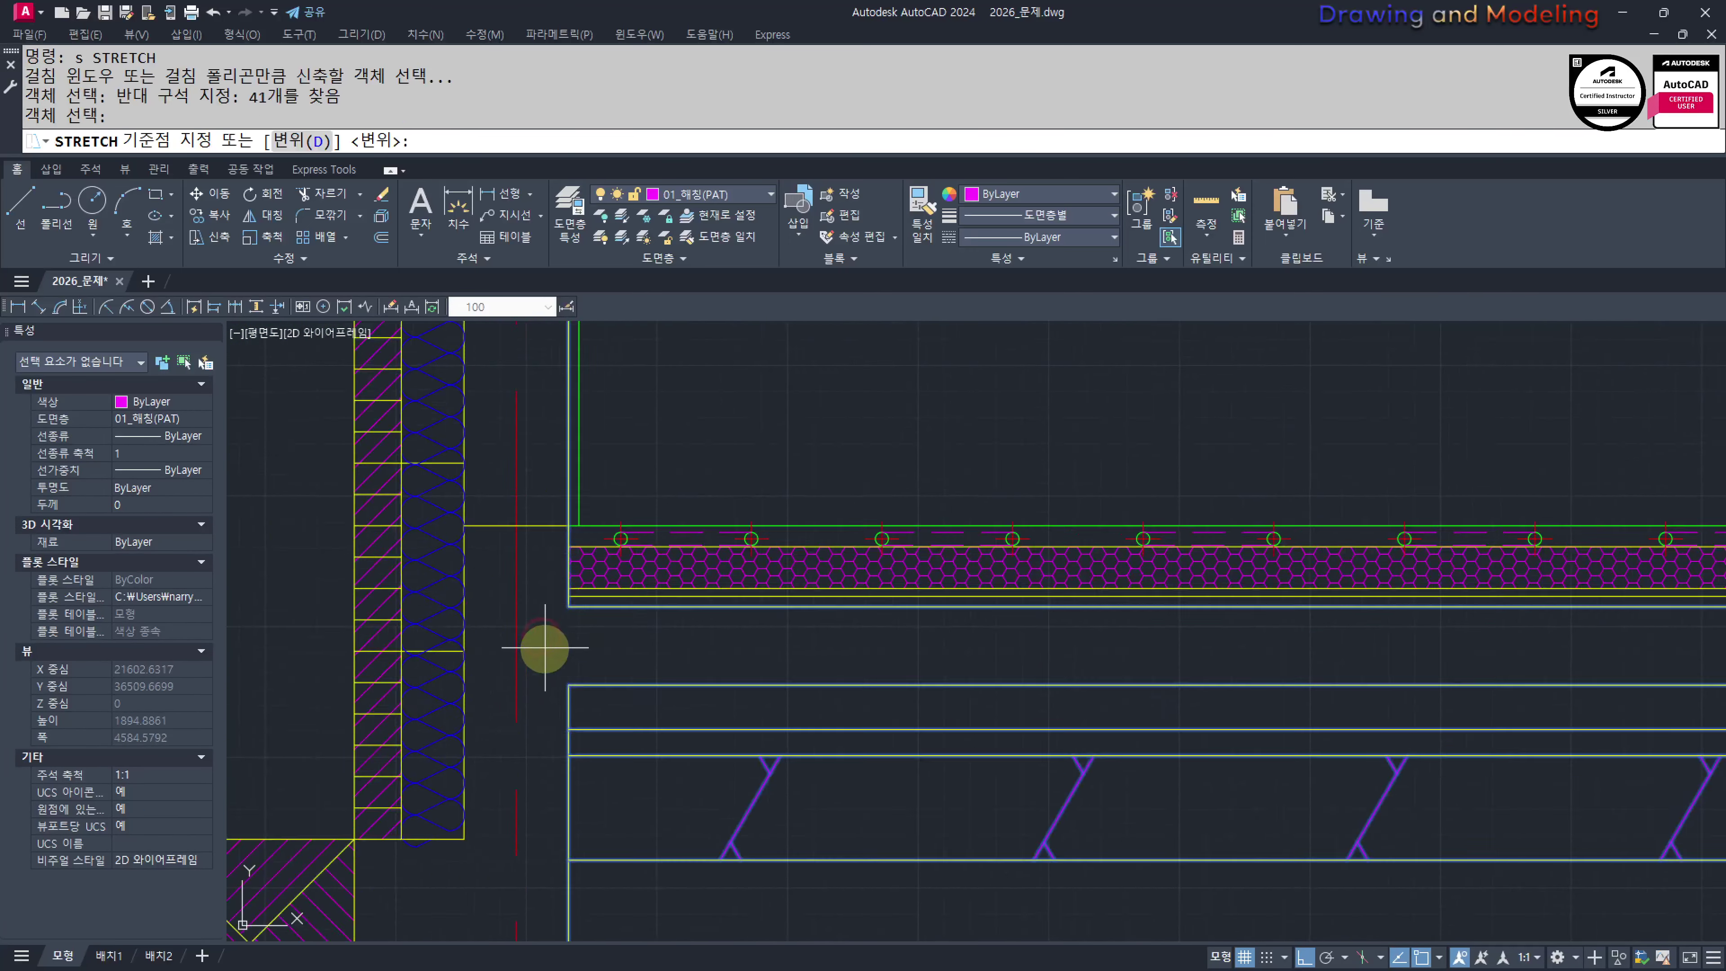
click(660, 654)
text(5)
key(Return)
key(Escape)
key(Escape)
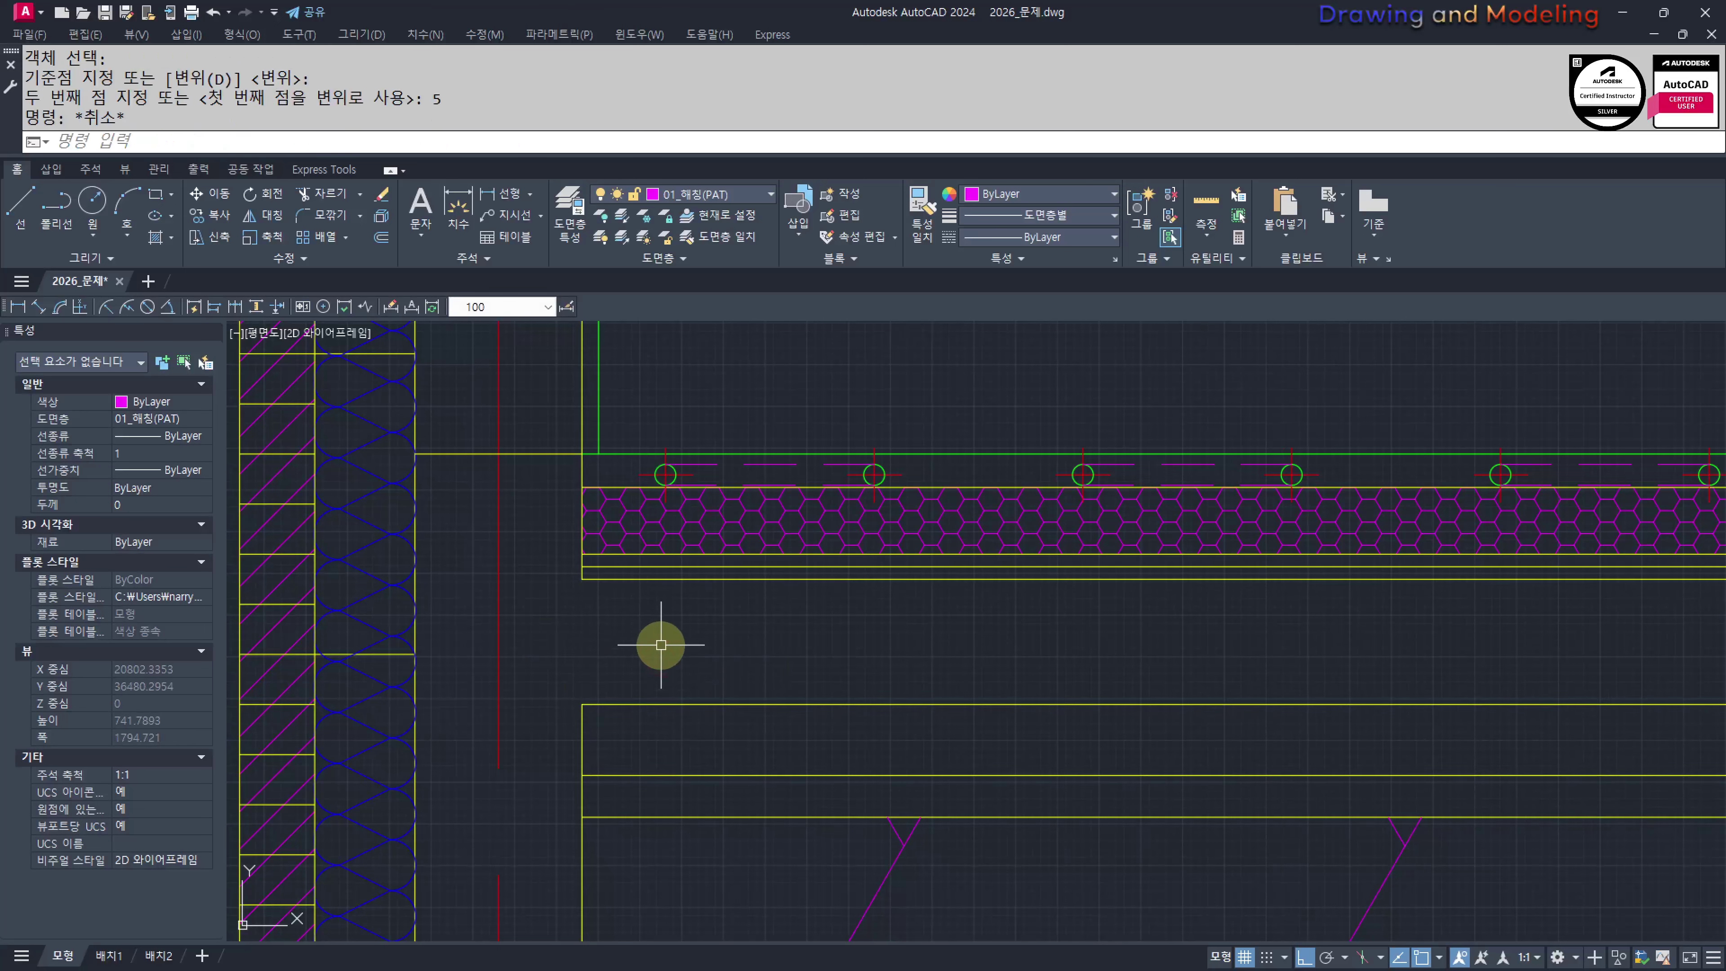
Move the thin layer's middle line to layer 01_단열재(BAT) and set its linetype scale to 0.15
scroll(639, 584, up, 5)
click(543, 517)
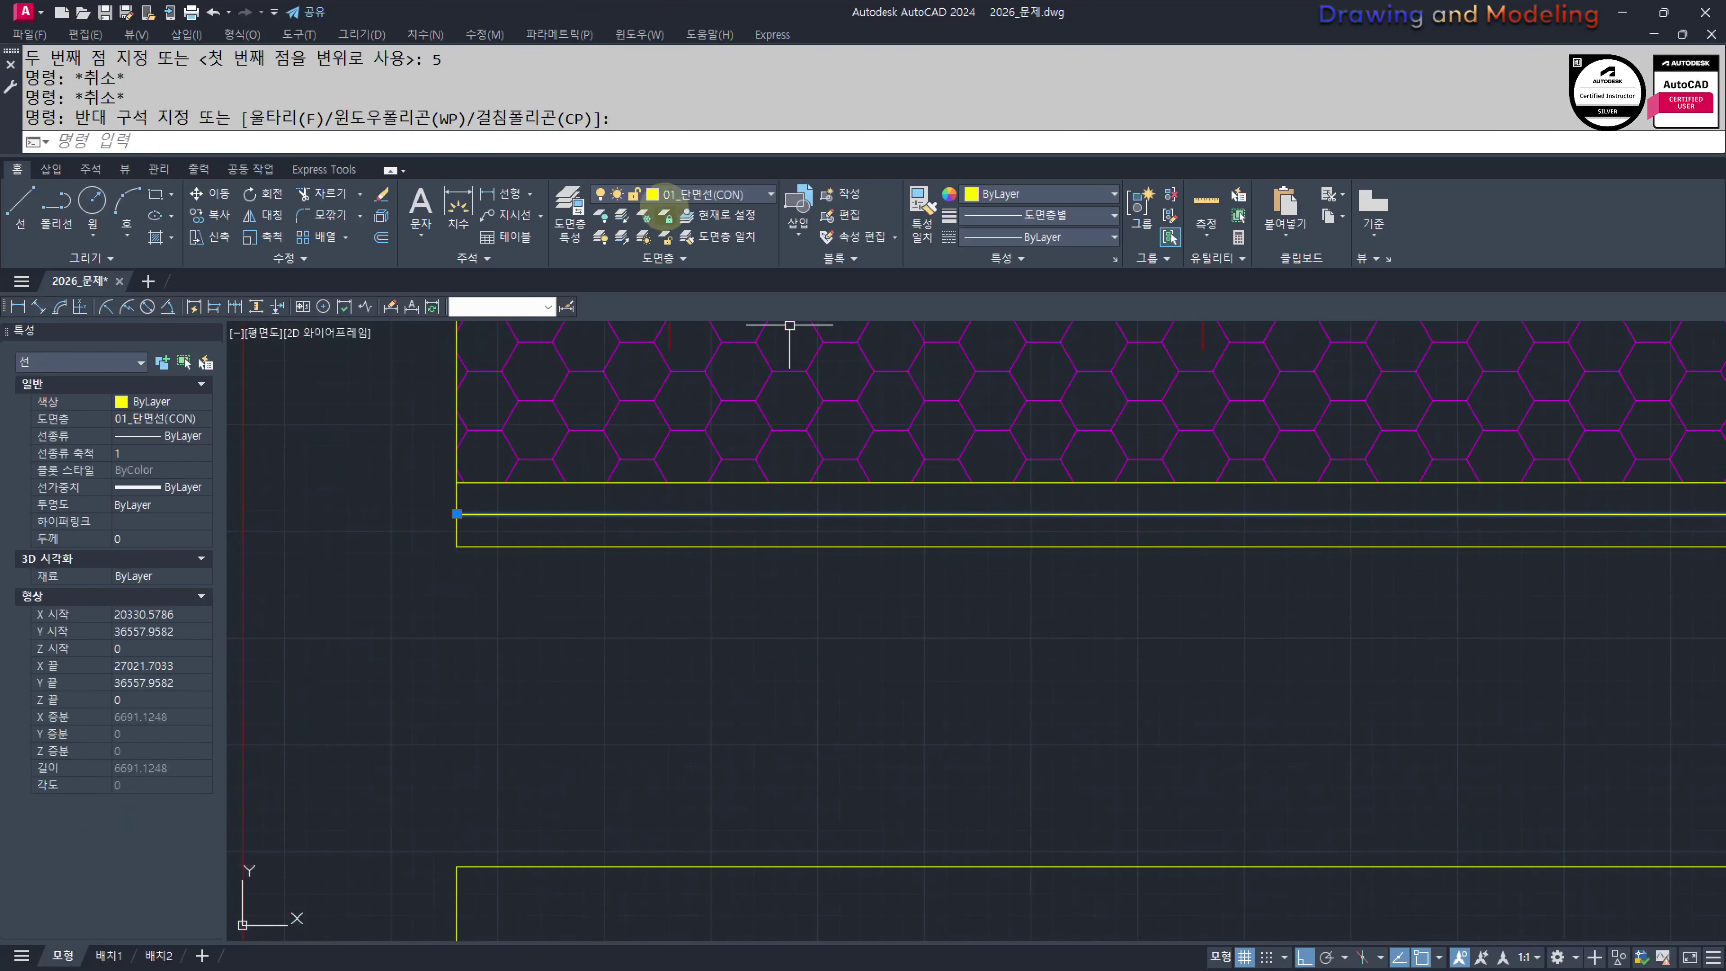
click(699, 194)
click(703, 303)
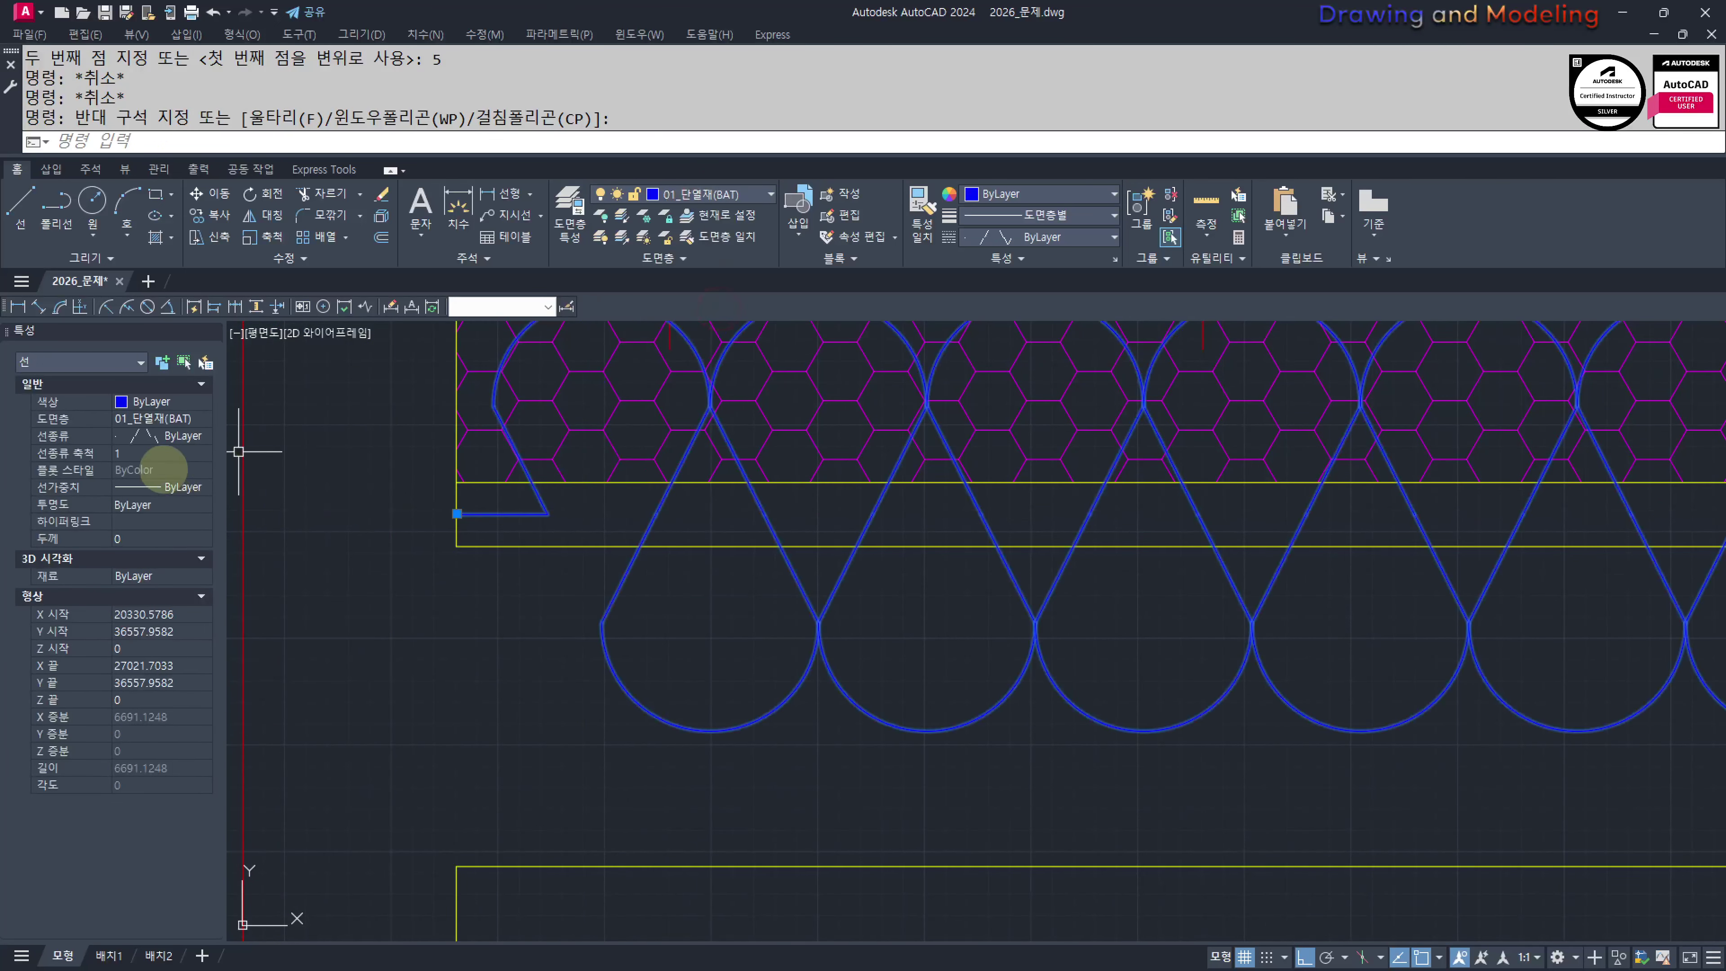
click(160, 452)
text(0.15)
key(Return)
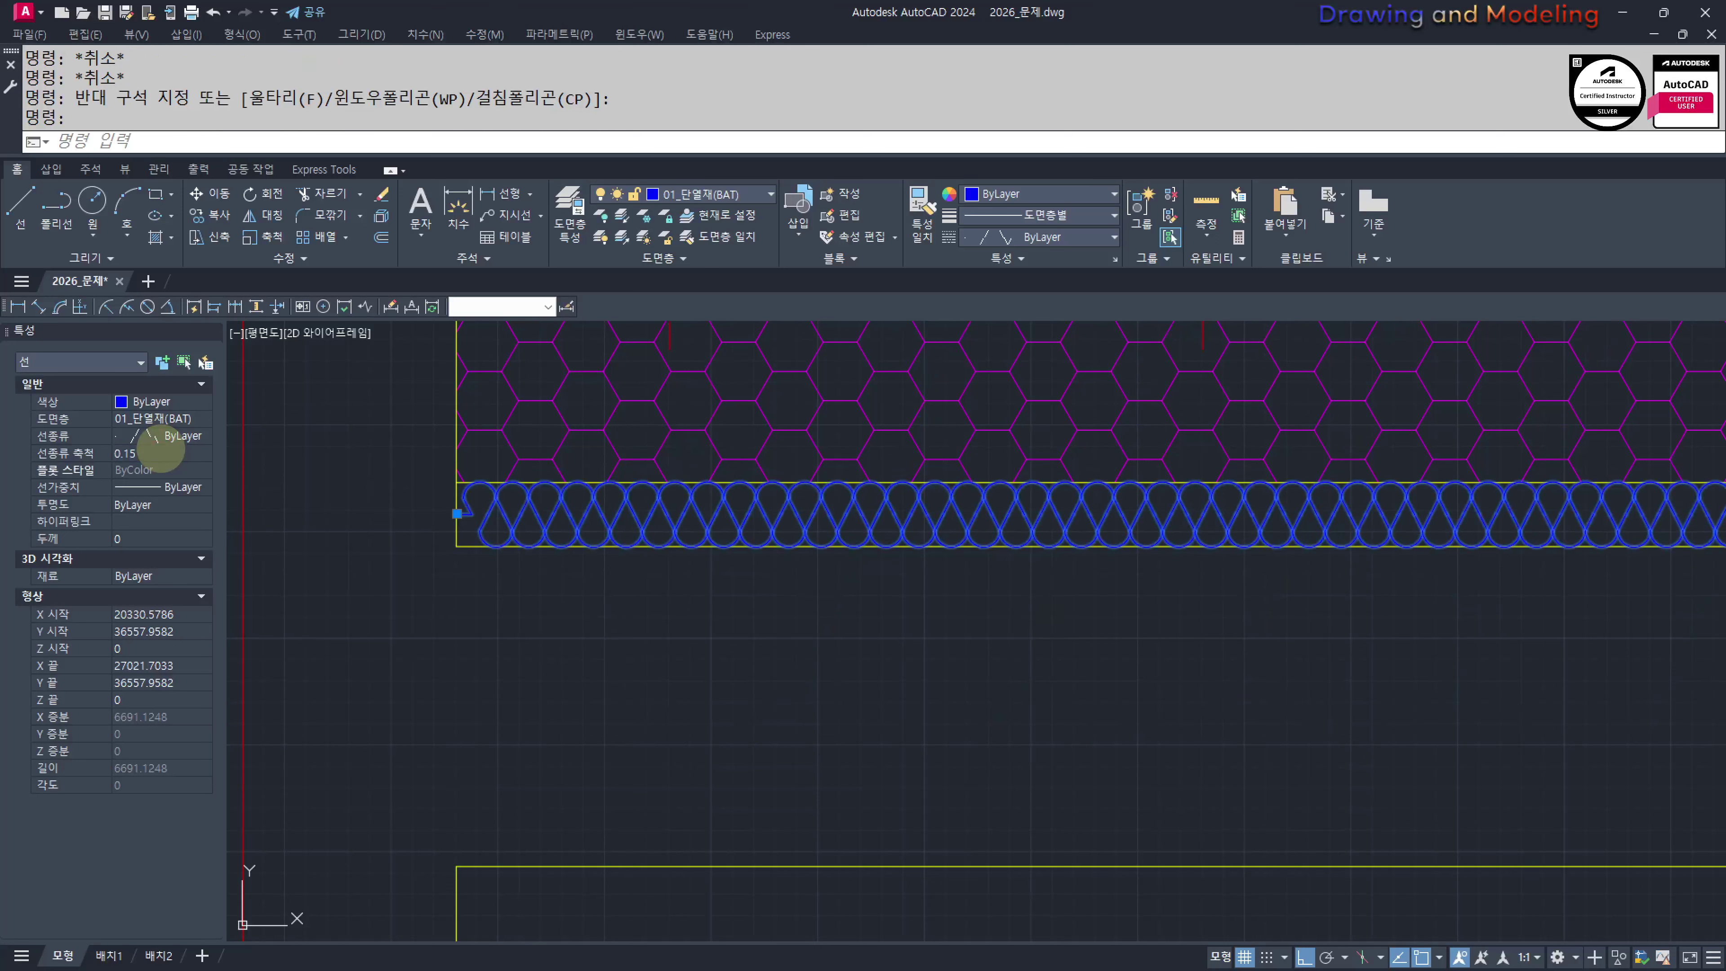
key(Escape)
key(Escape)
key(Escape)
scroll(488, 504, up, 5)
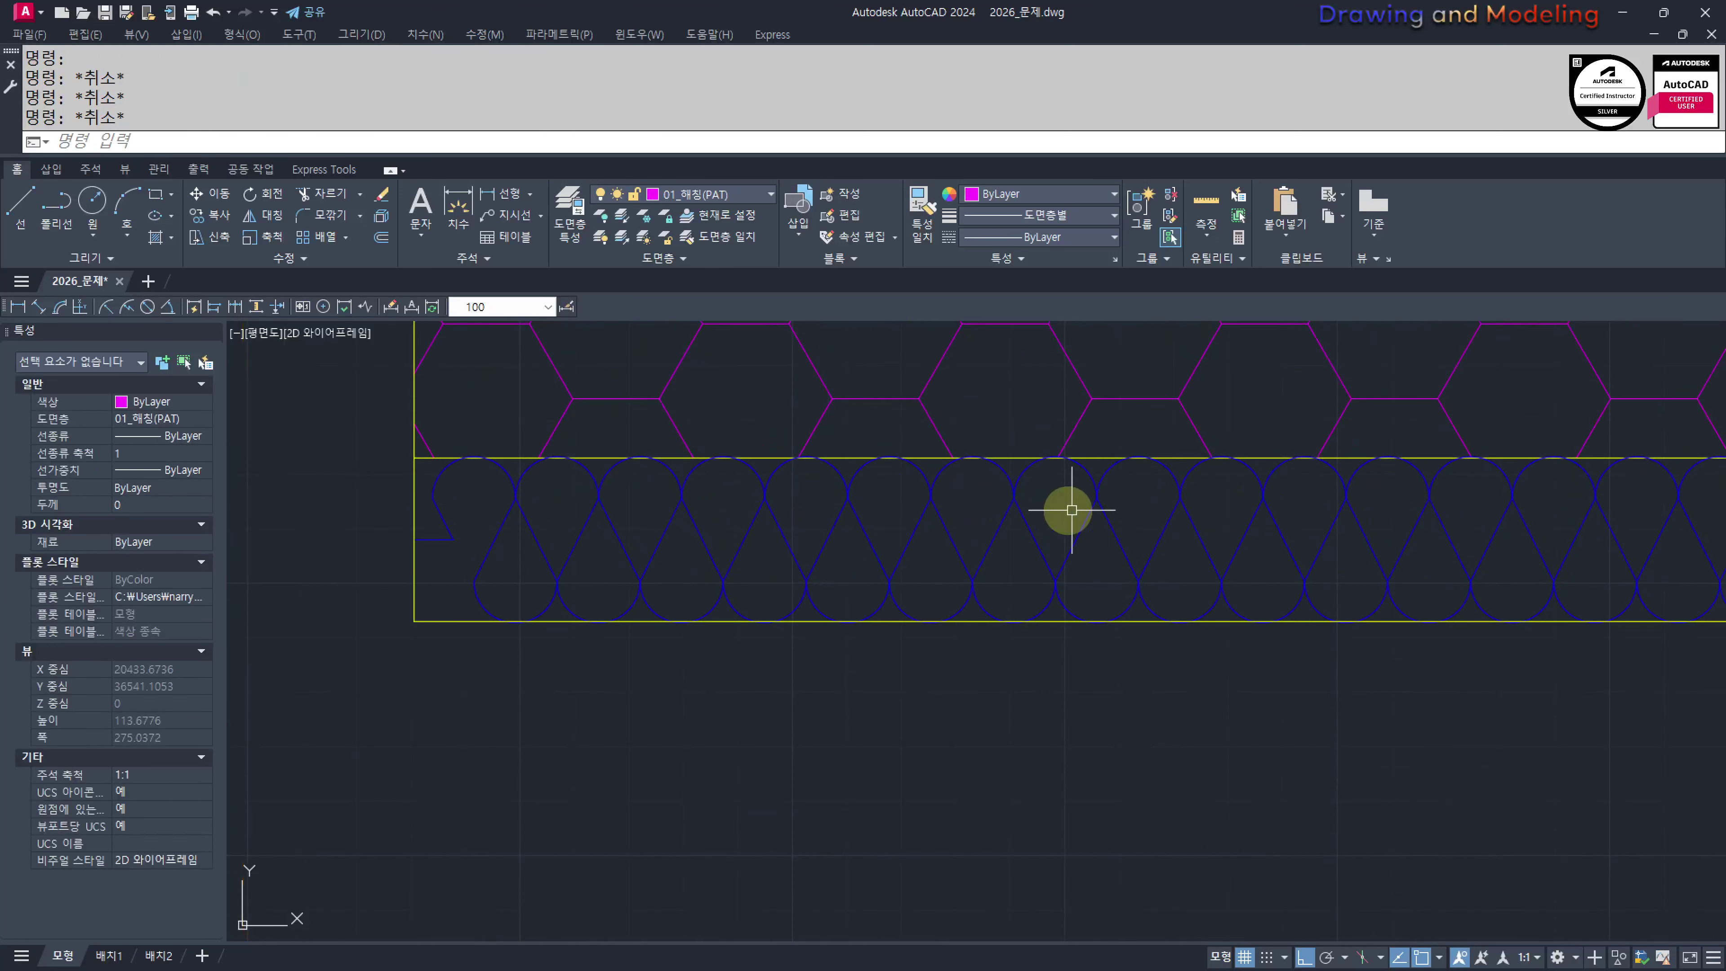
scroll(663, 562, down, 4)
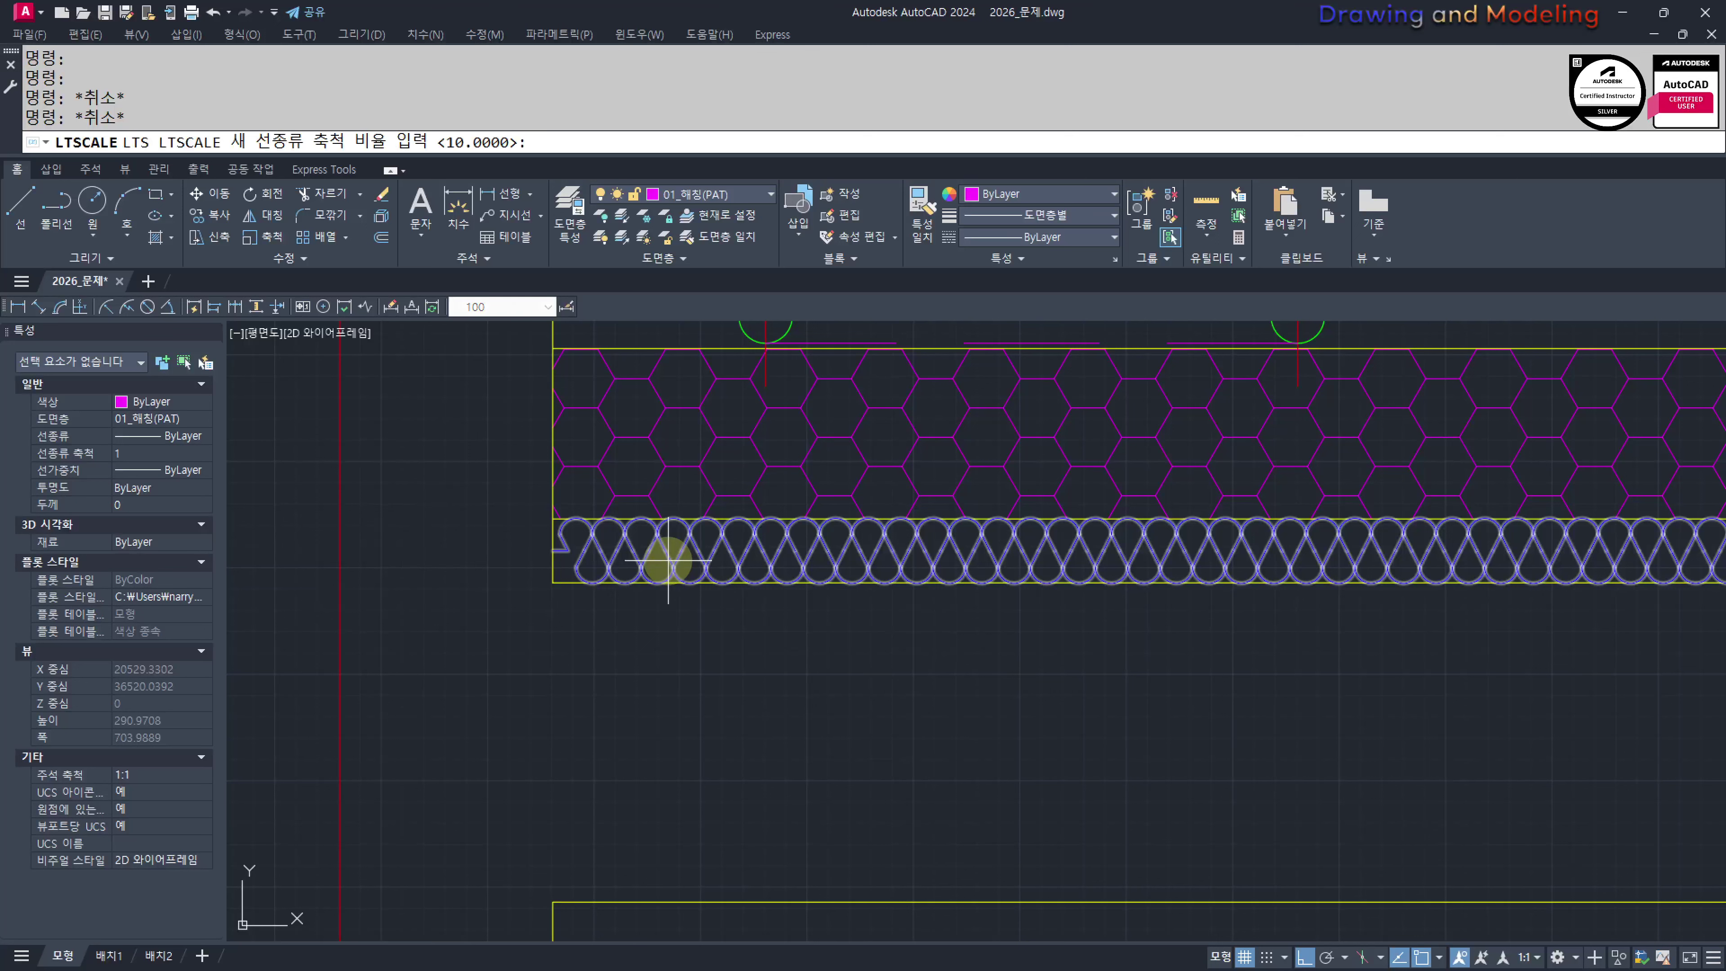
key(Escape)
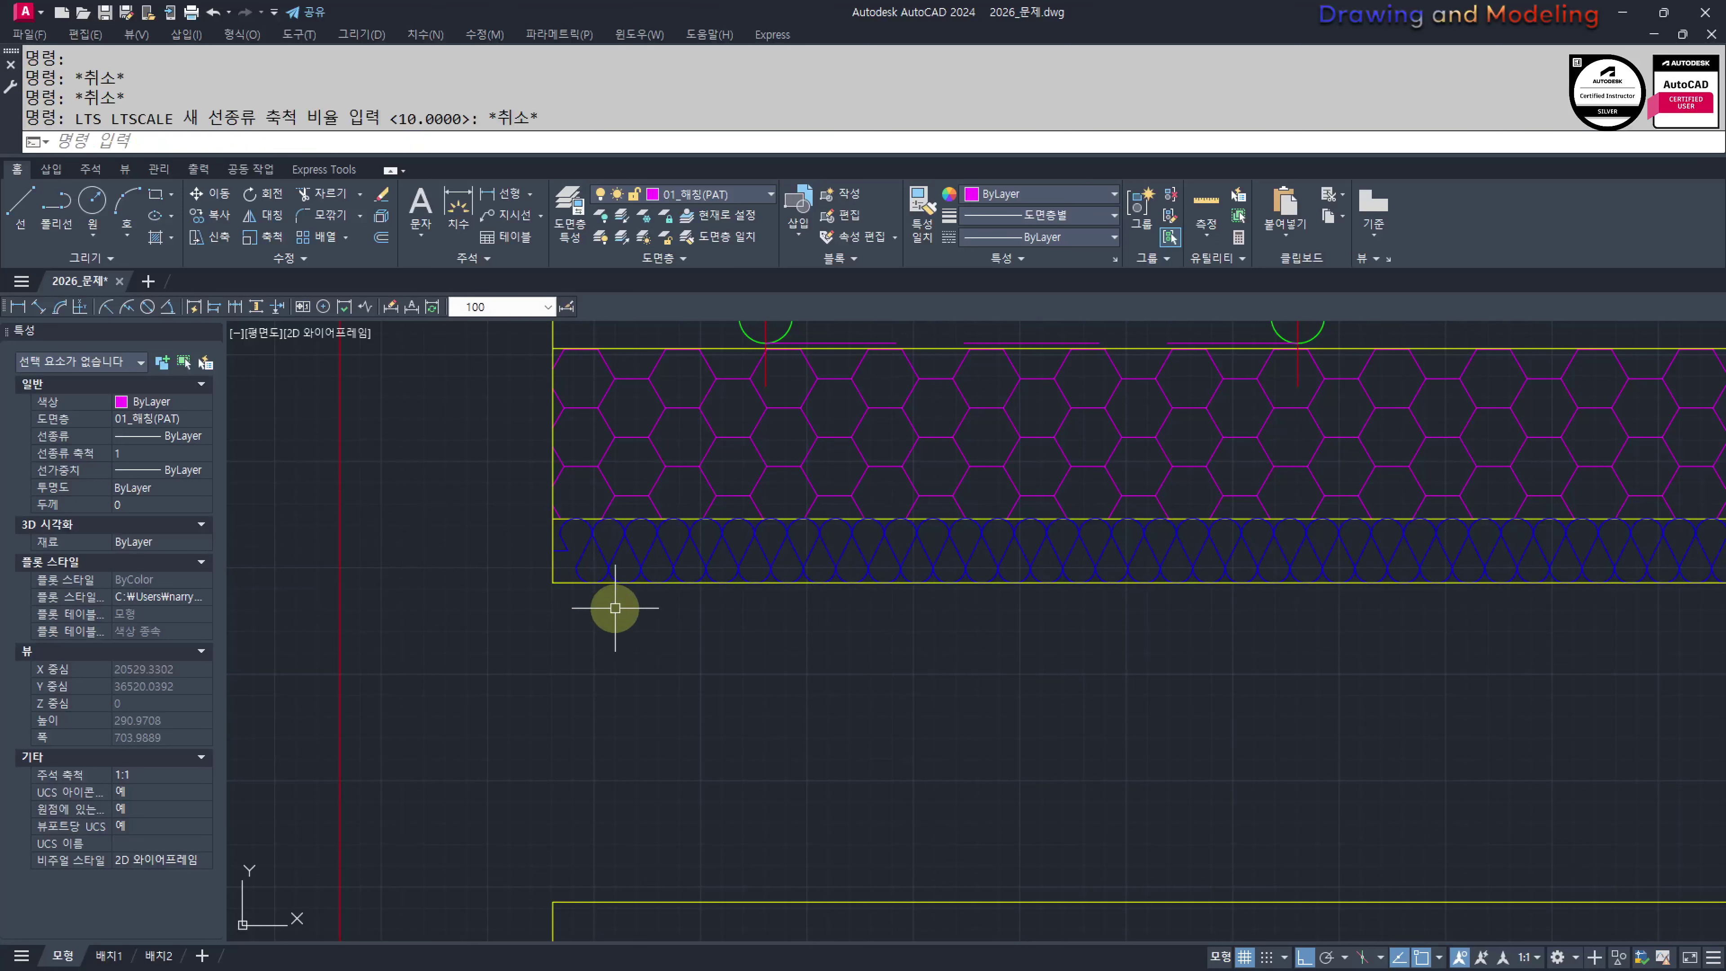
Hatch the floor layer directly beneath the unhatched slab with the ANSI37 pattern at scale 5
scroll(781, 629, down, 3)
middle_drag(951, 628, 900, 671)
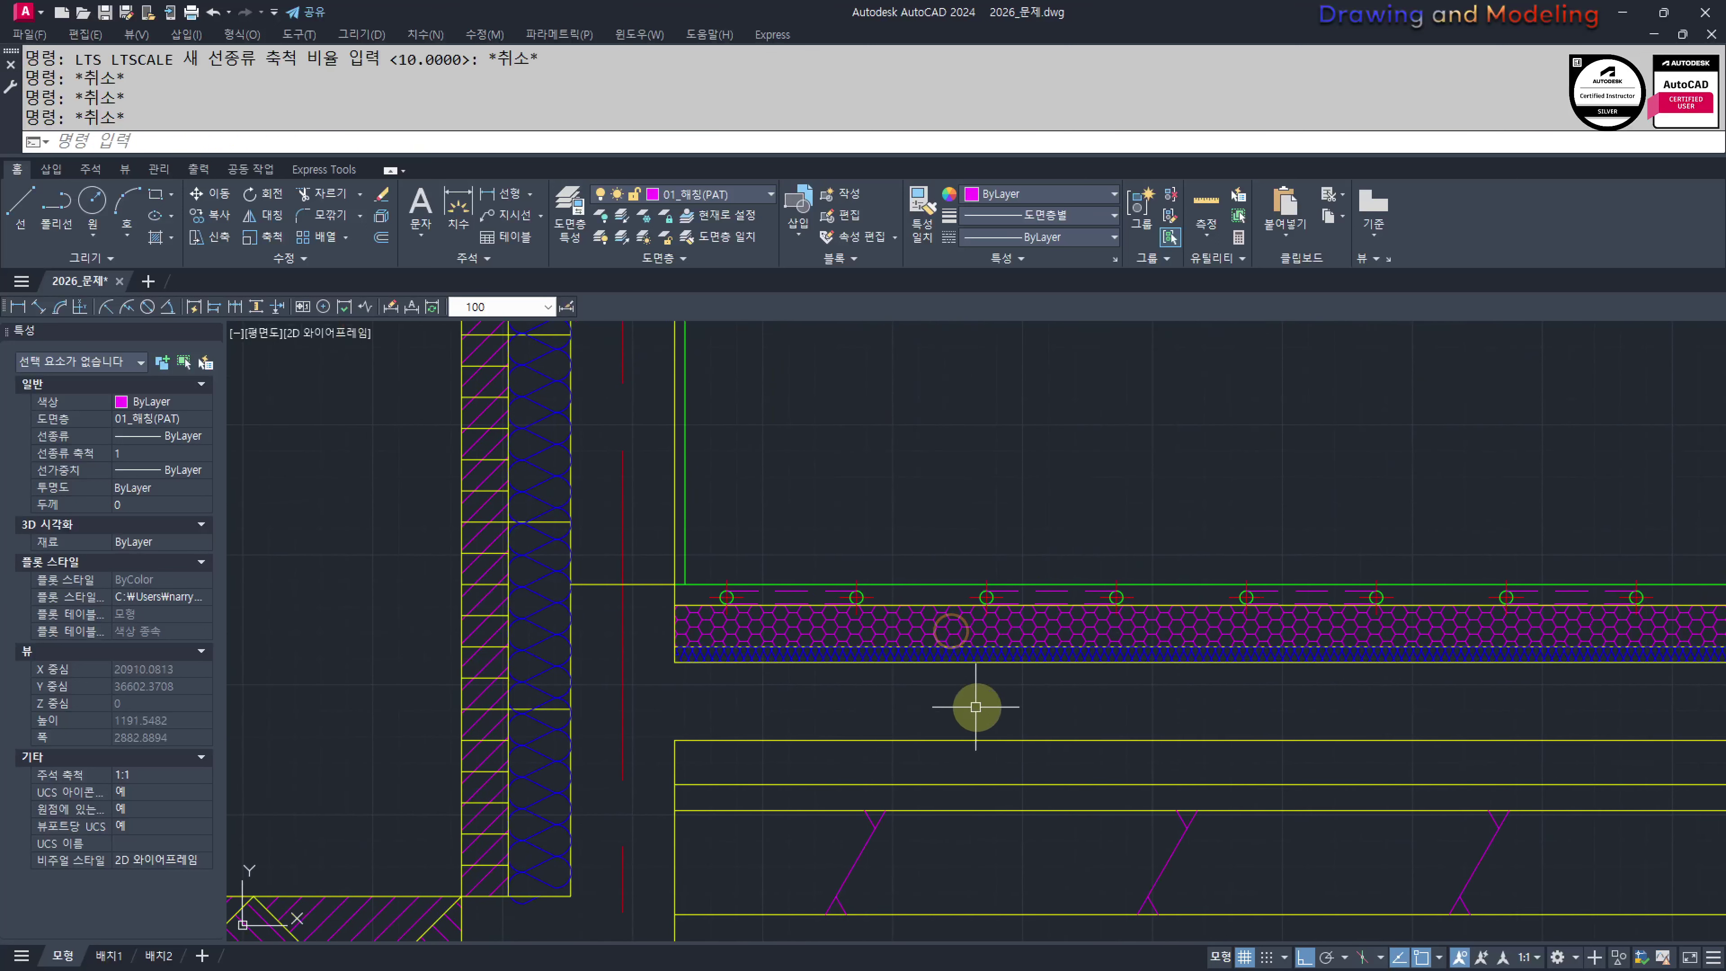
middle_drag(1167, 720, 836, 686)
scroll(833, 680, down, 1)
middle_drag(1105, 663, 771, 658)
scroll(678, 669, down, 2)
middle_drag(678, 669, 816, 665)
scroll(652, 668, up, 4)
scroll(748, 690, down, 10)
scroll(857, 705, up, 3)
text(h)
key(Return)
scroll(860, 731, up, 3)
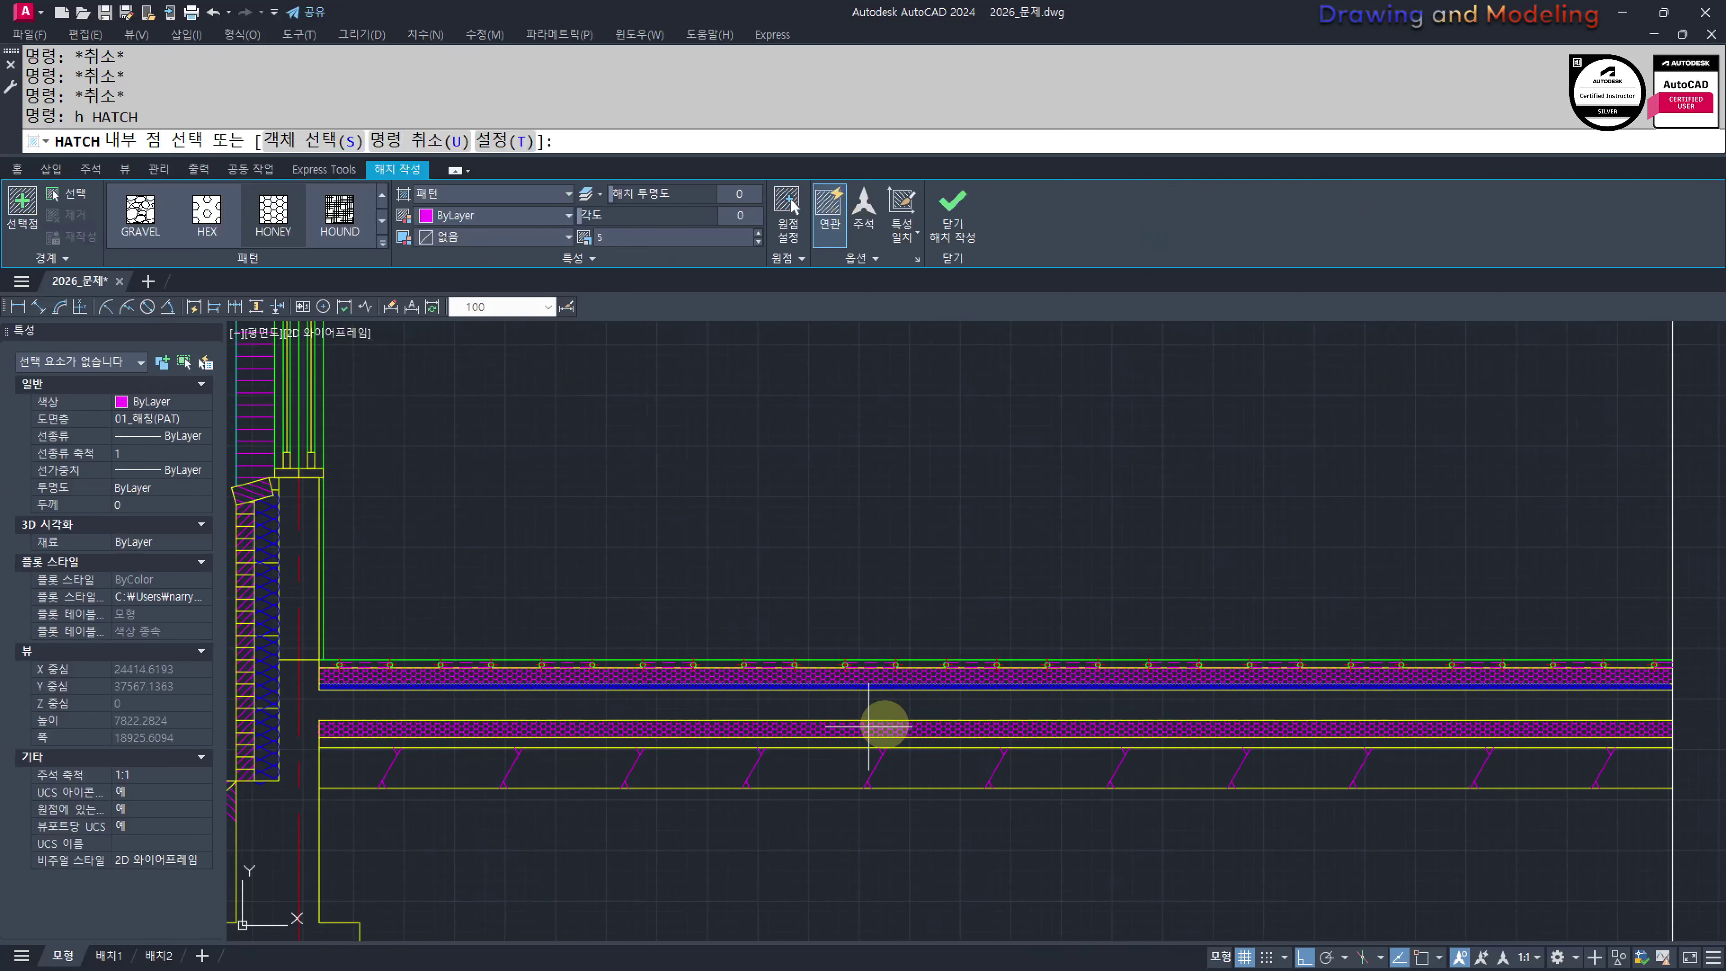
click(828, 729)
click(443, 439)
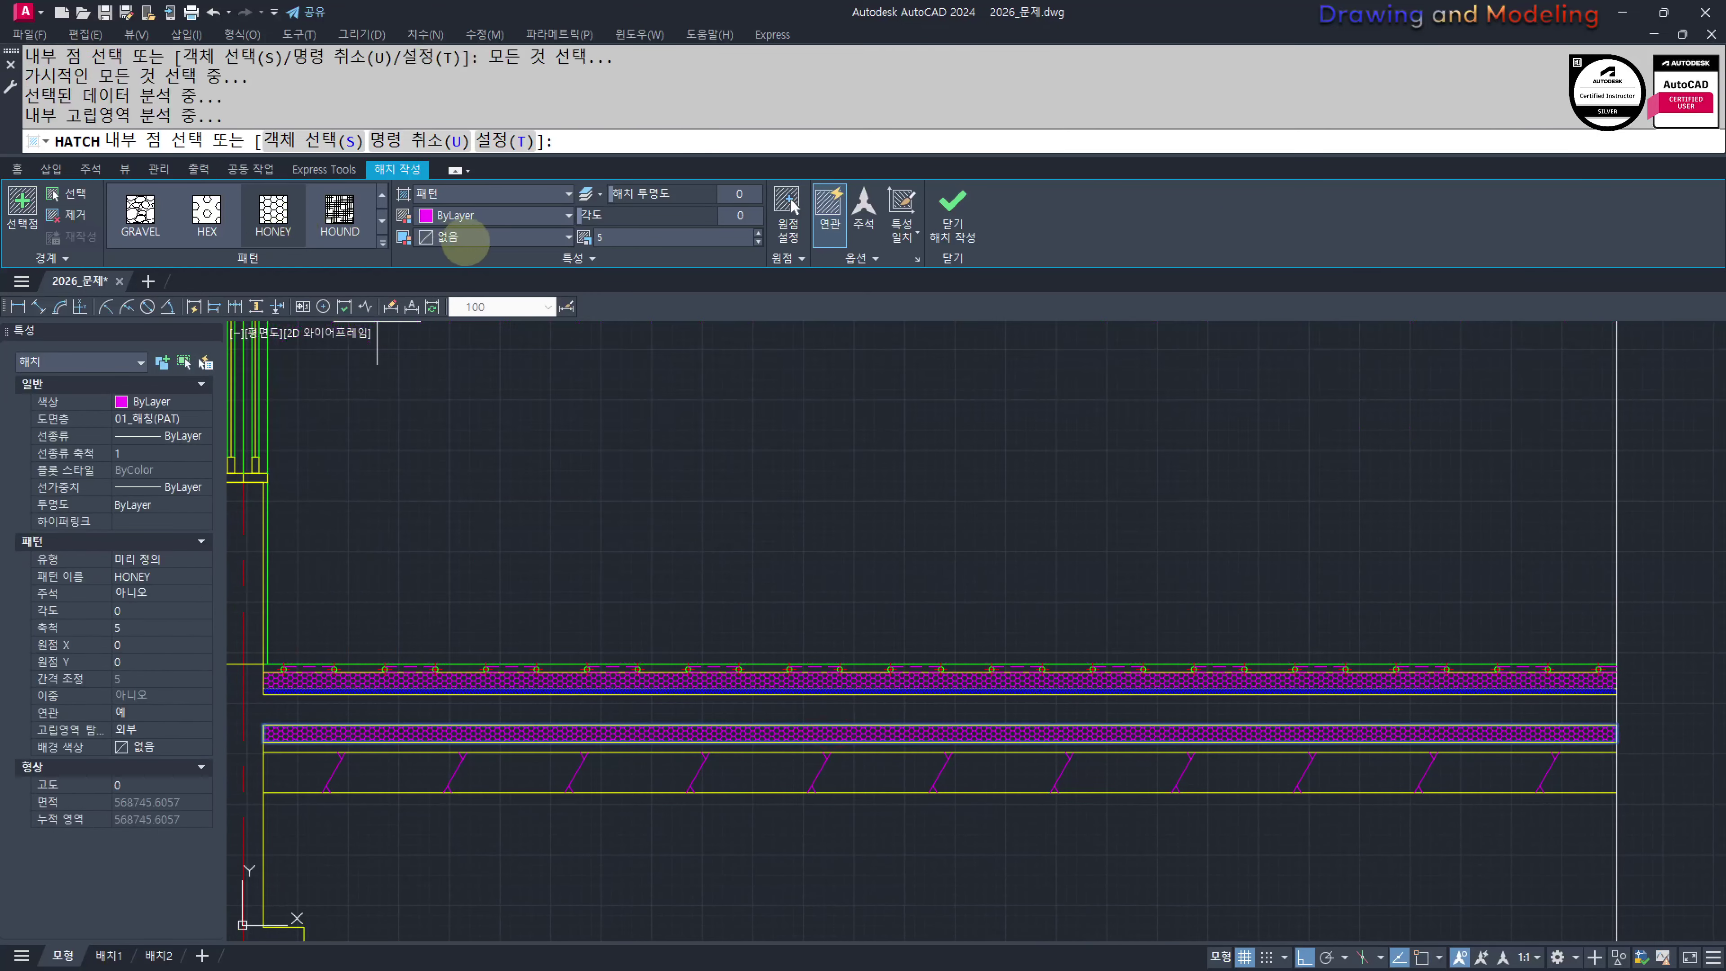
click(383, 242)
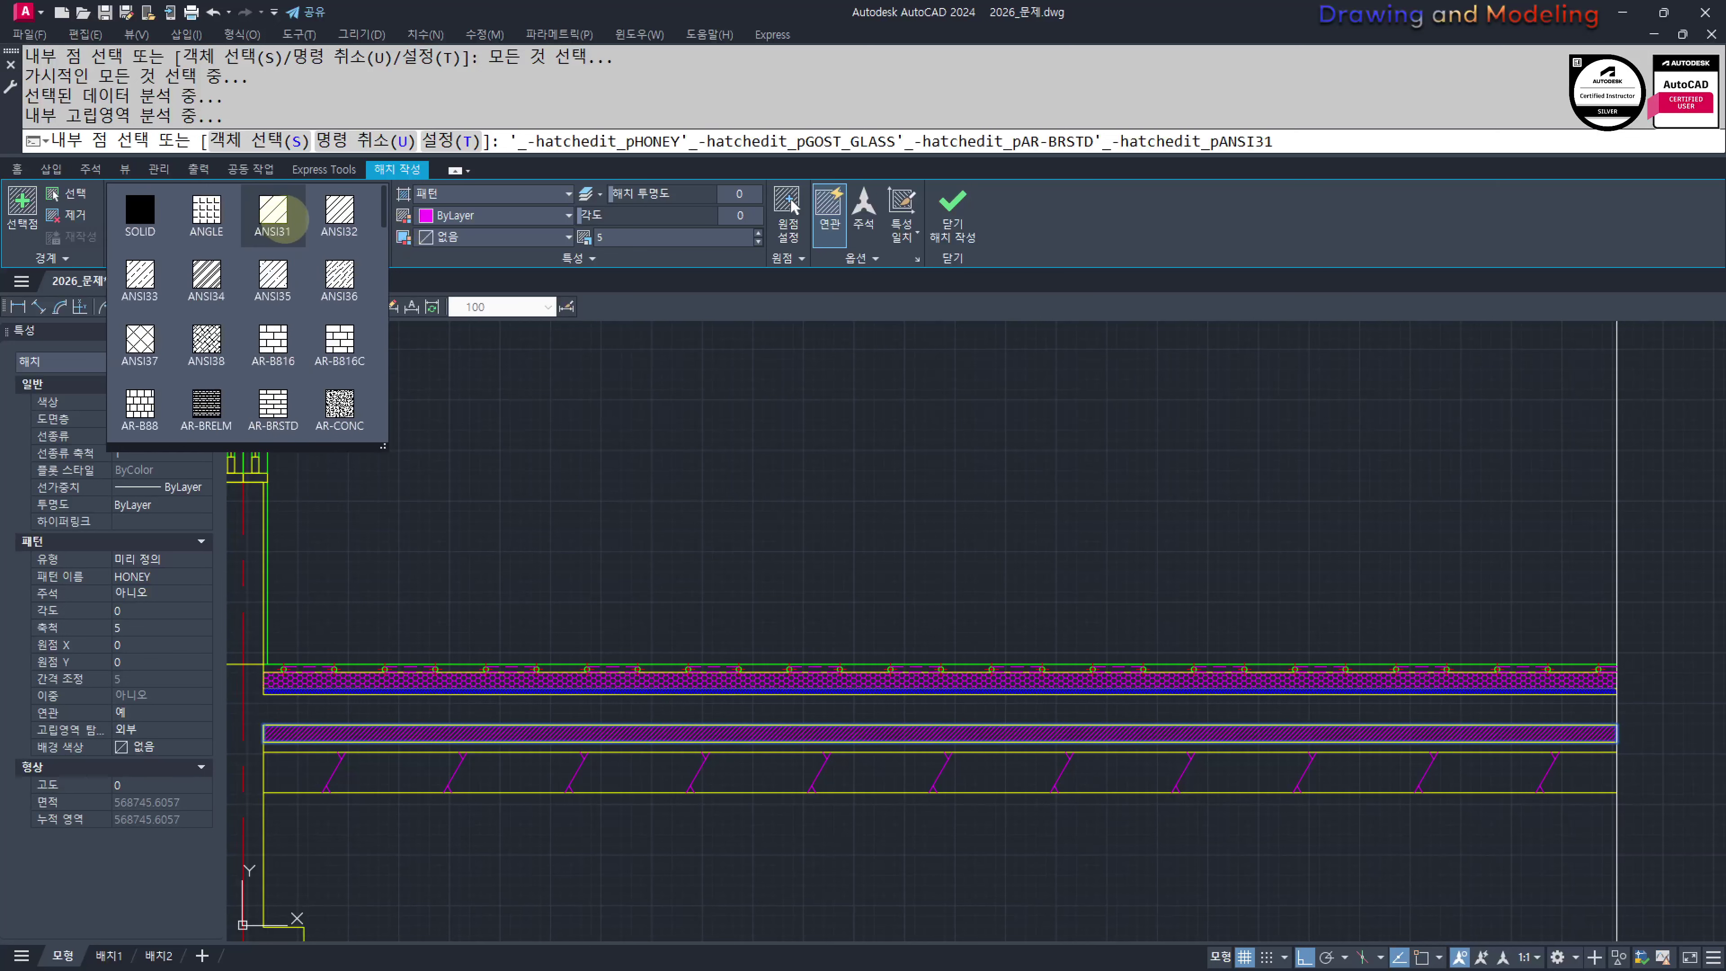
click(139, 339)
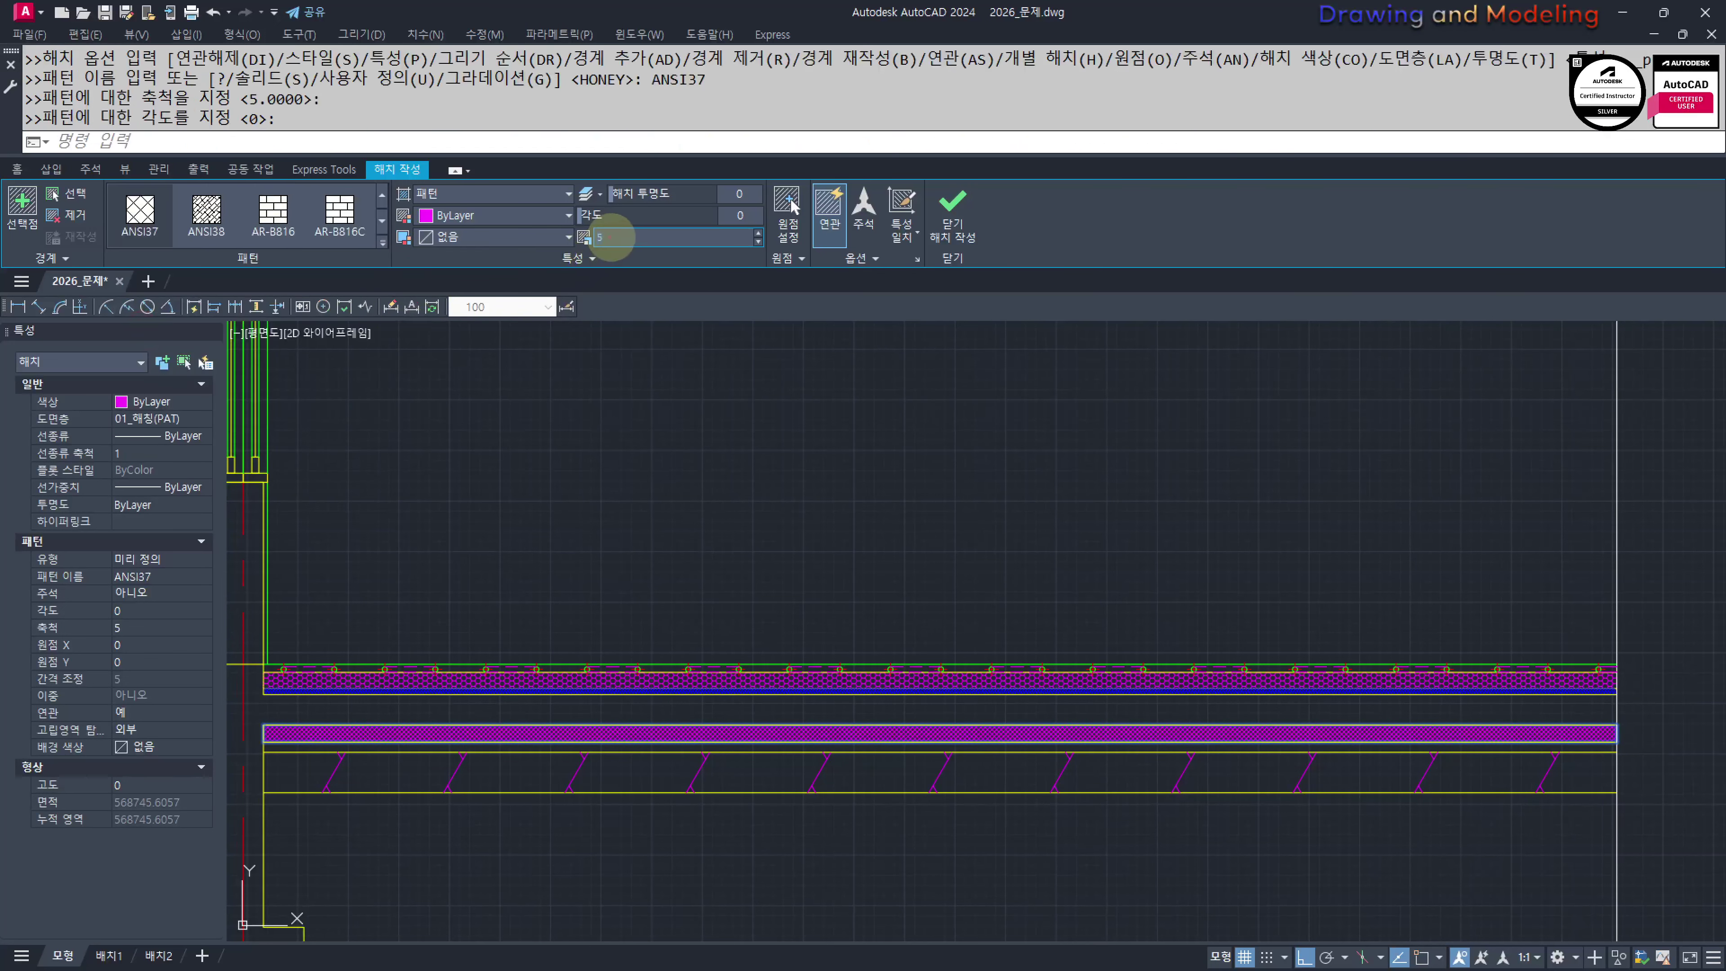
key(Escape)
key(Escape)
key(Escape)
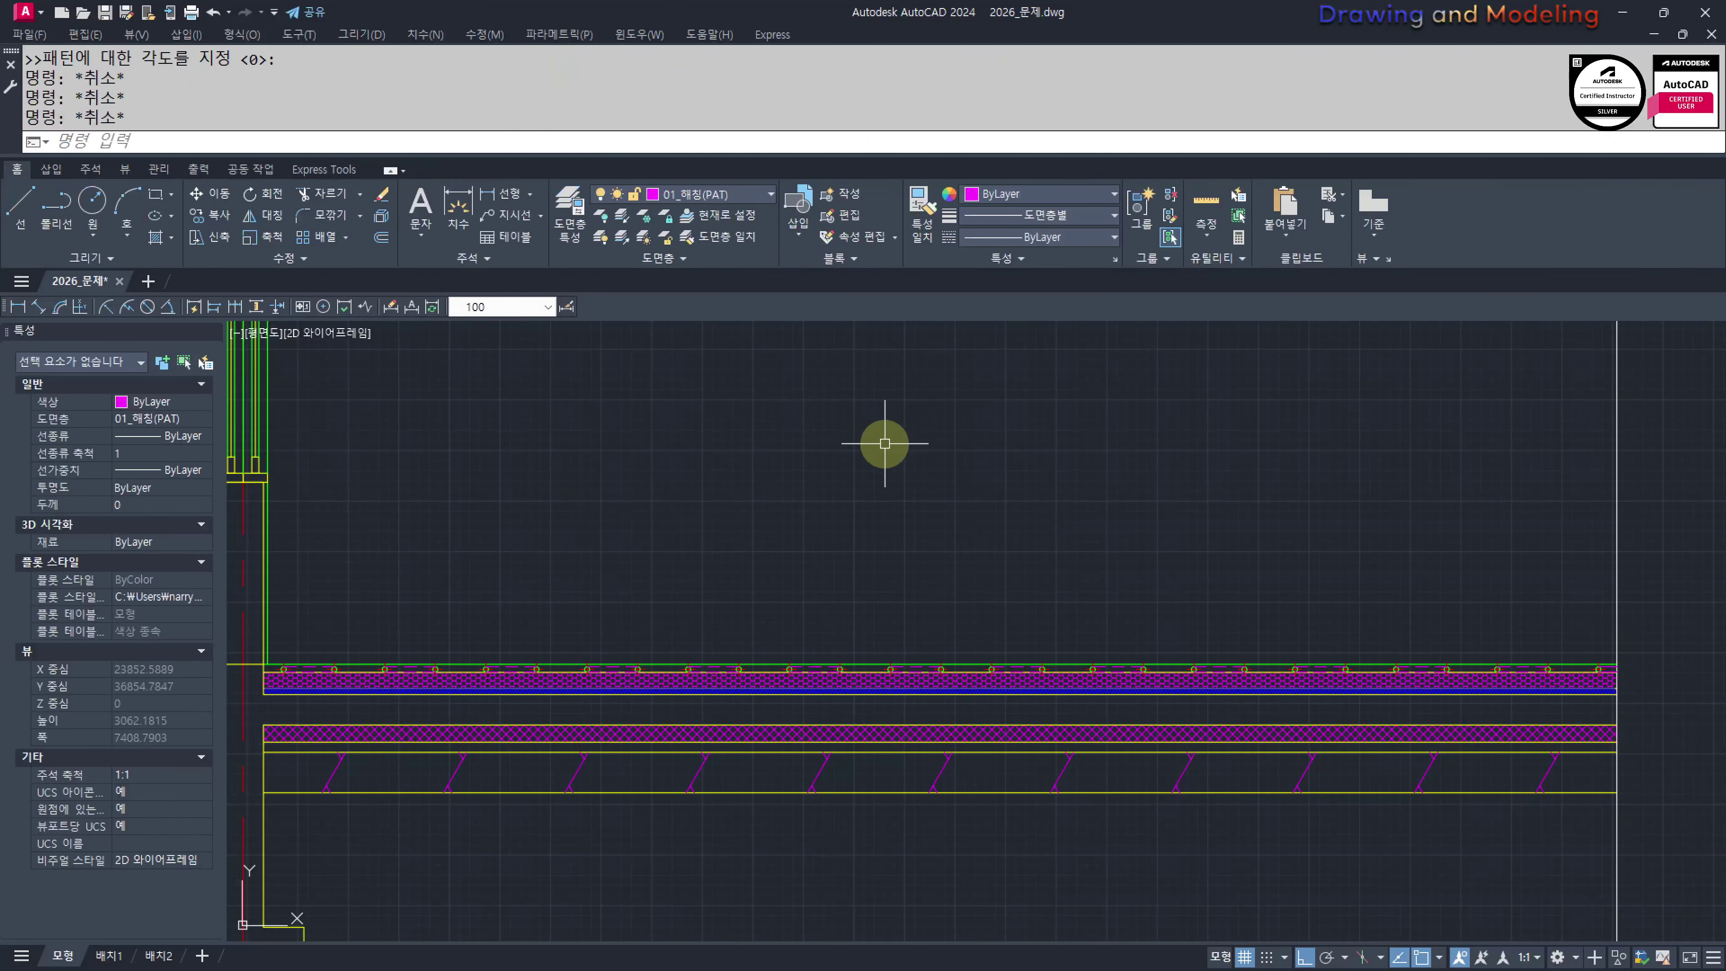
Examine the finished floor layers from the wall-side end across to the section's cut line
middle_drag(622, 675, 990, 628)
scroll(728, 666, up, 4)
middle_drag(579, 664, 714, 676)
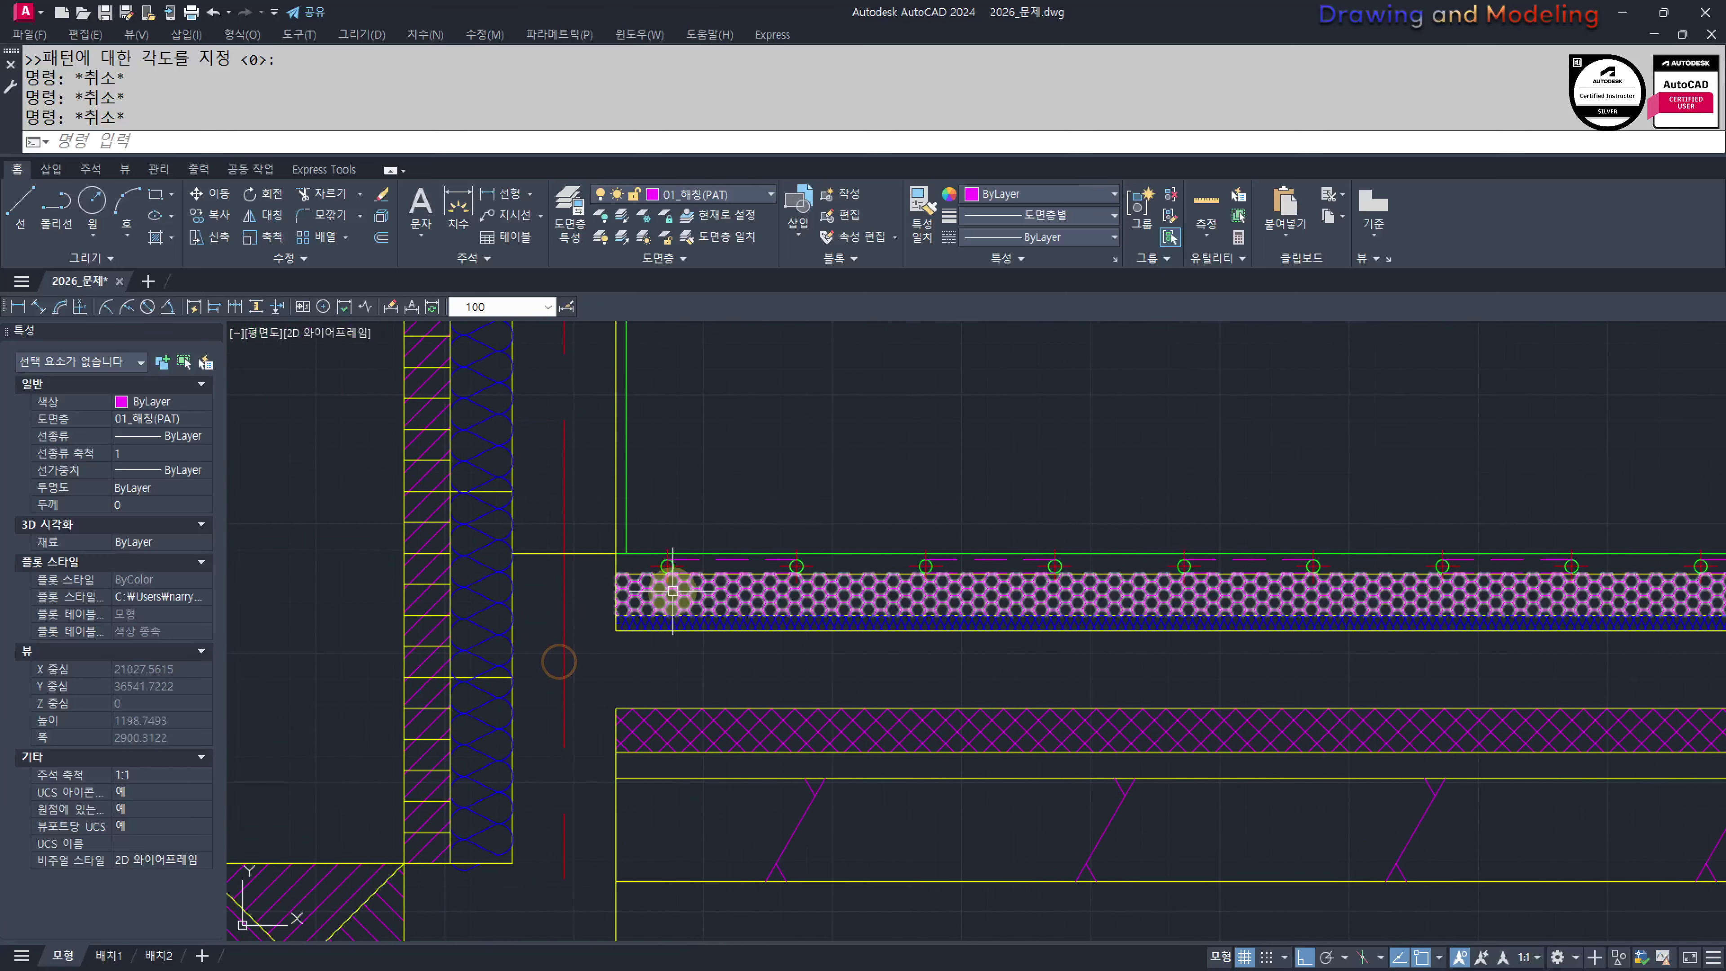
scroll(664, 688, up, 2)
scroll(679, 700, up, 2)
scroll(686, 622, up, 2)
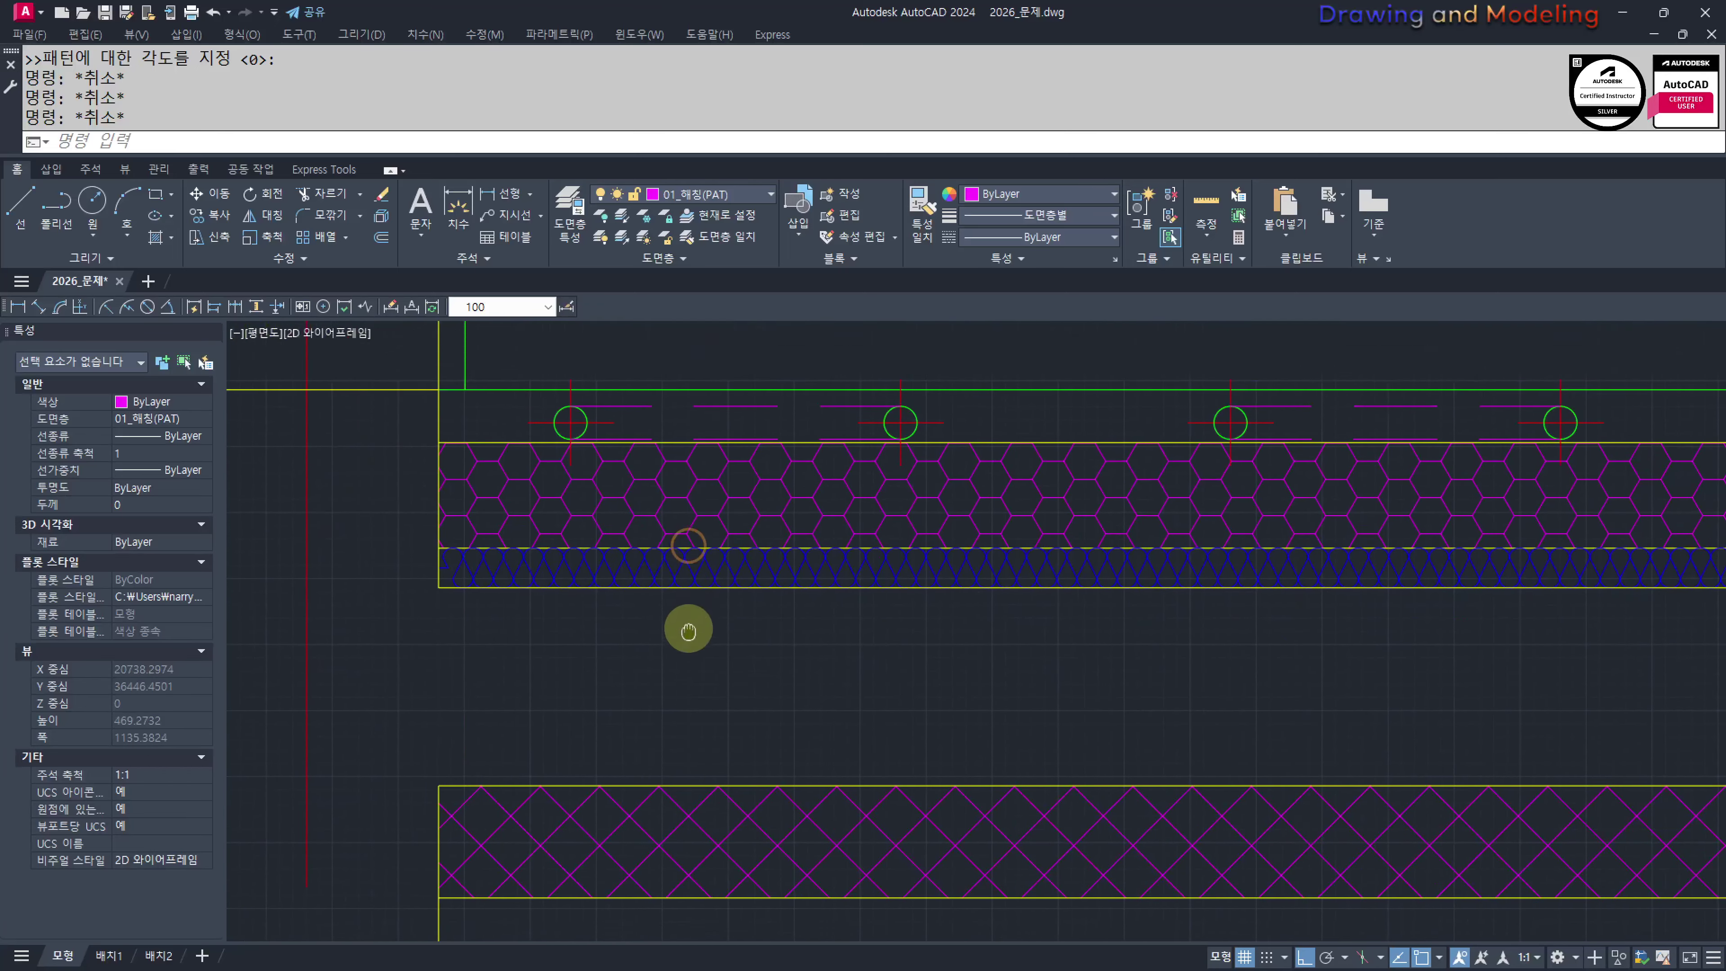
middle_drag(786, 706, 782, 793)
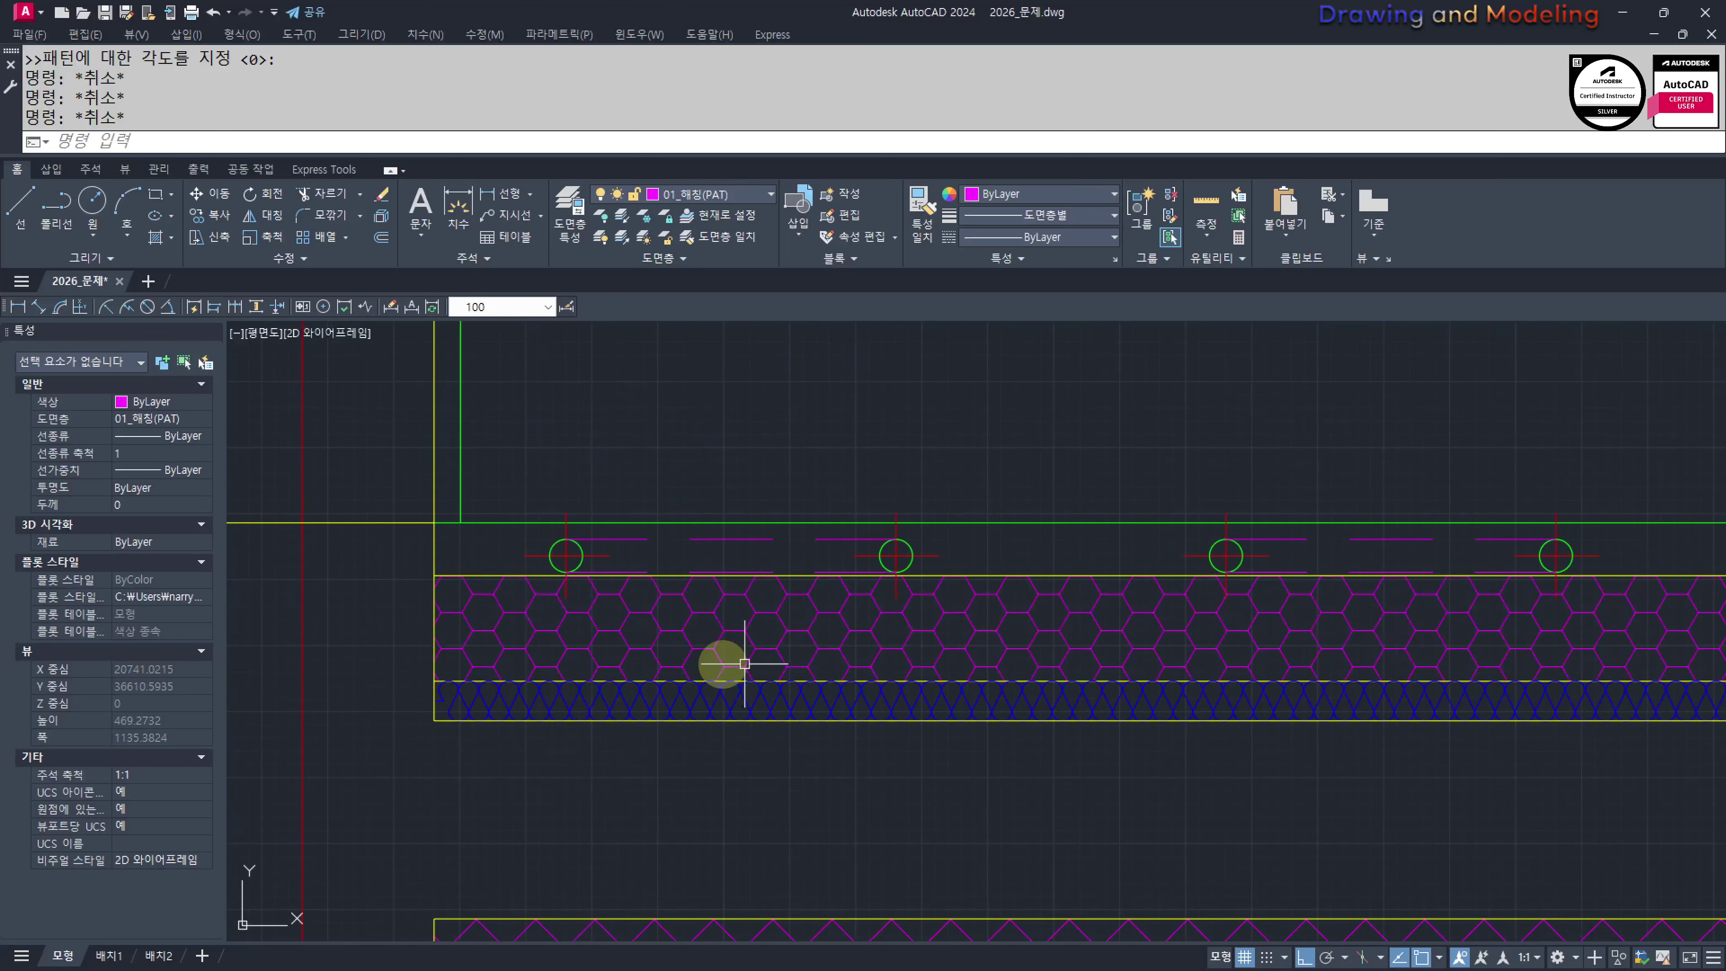
scroll(786, 628, down, 2)
middle_drag(792, 729, 591, 653)
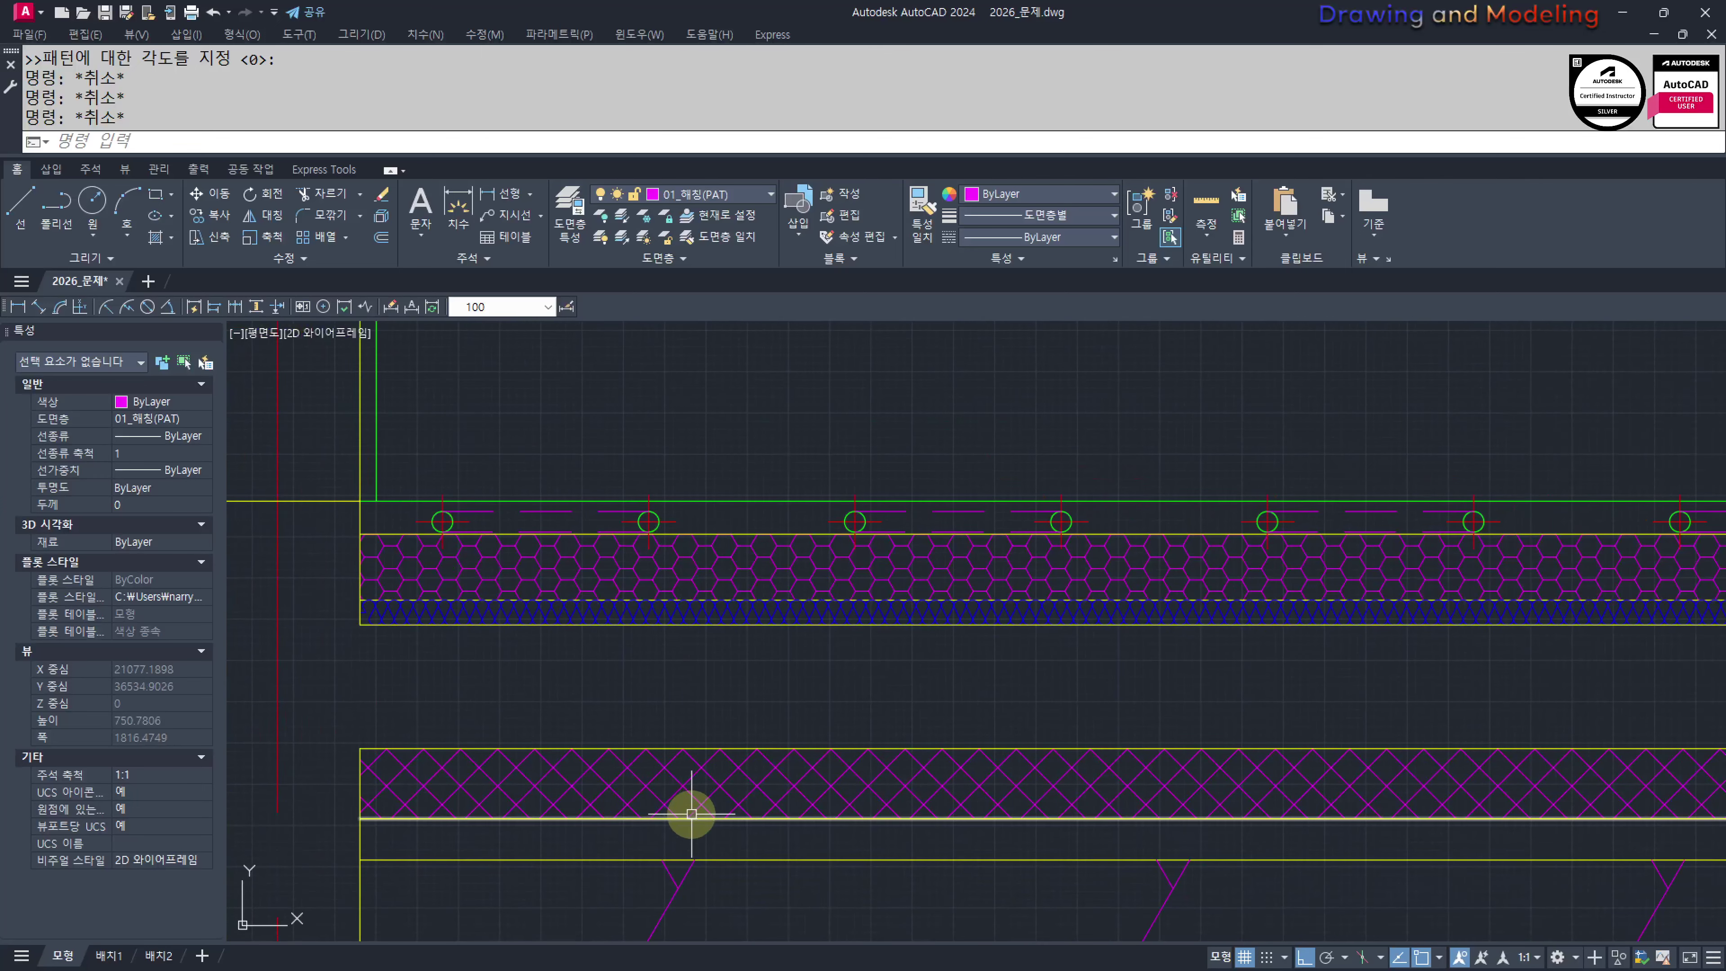
scroll(706, 652, down, 2)
middle_drag(716, 660, 596, 672)
scroll(598, 673, down, 2)
middle_drag(707, 698, 629, 712)
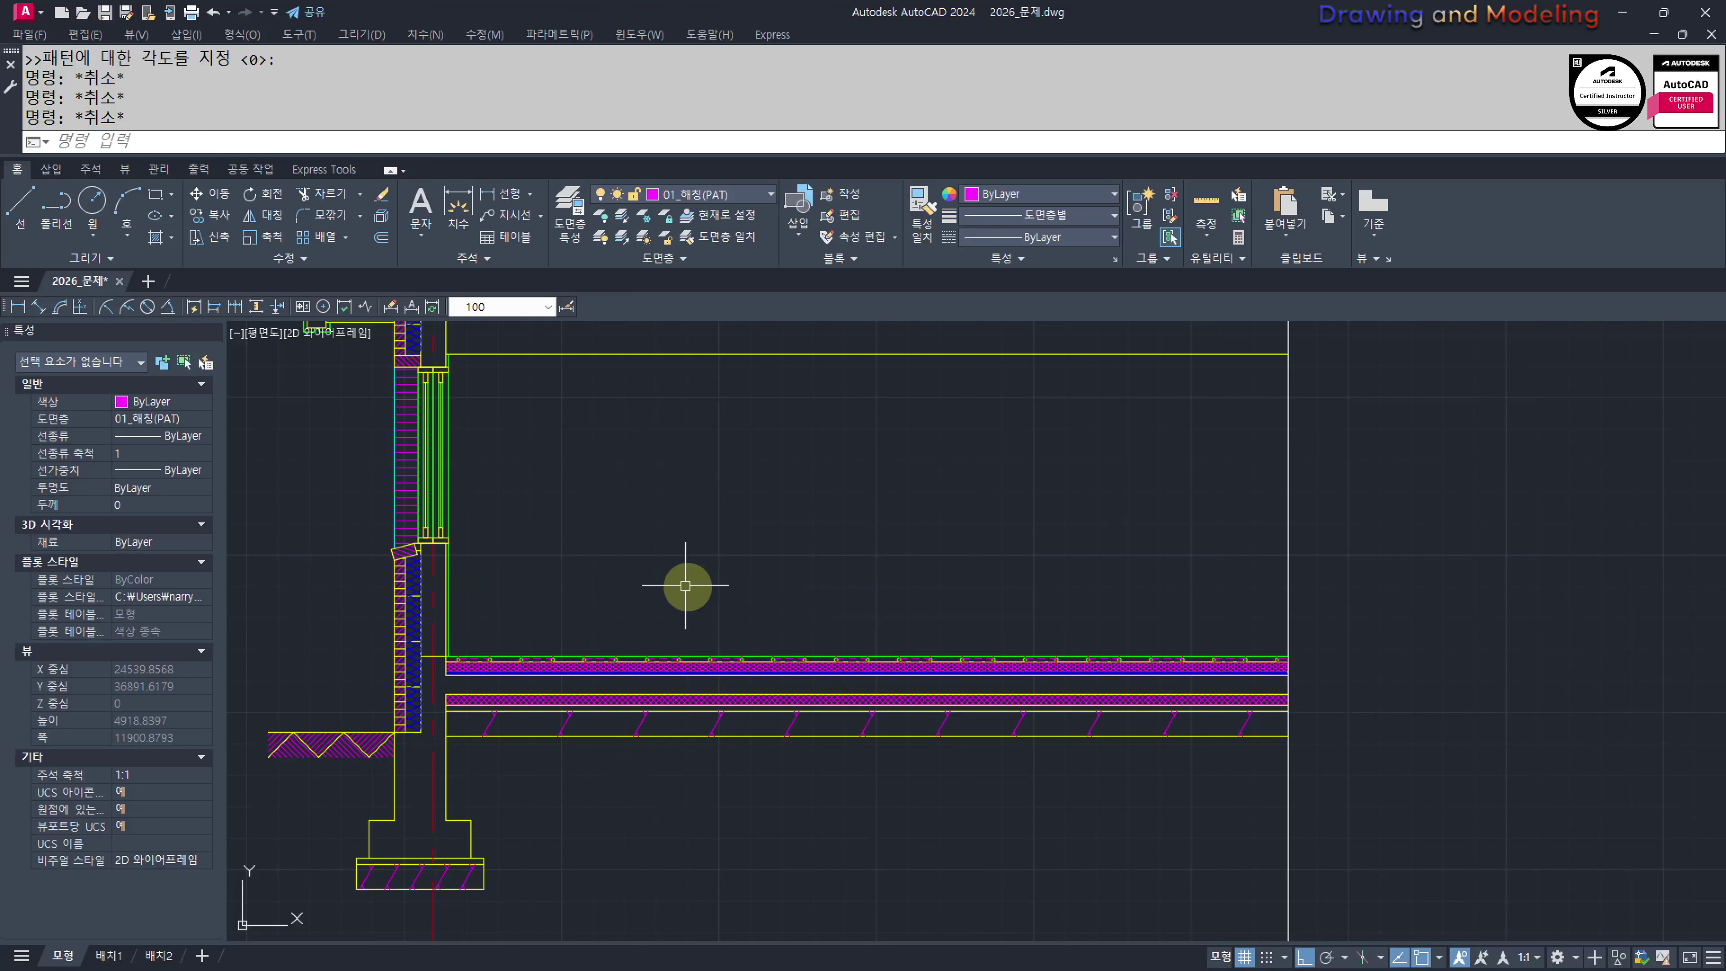
scroll(700, 773, down, 2)
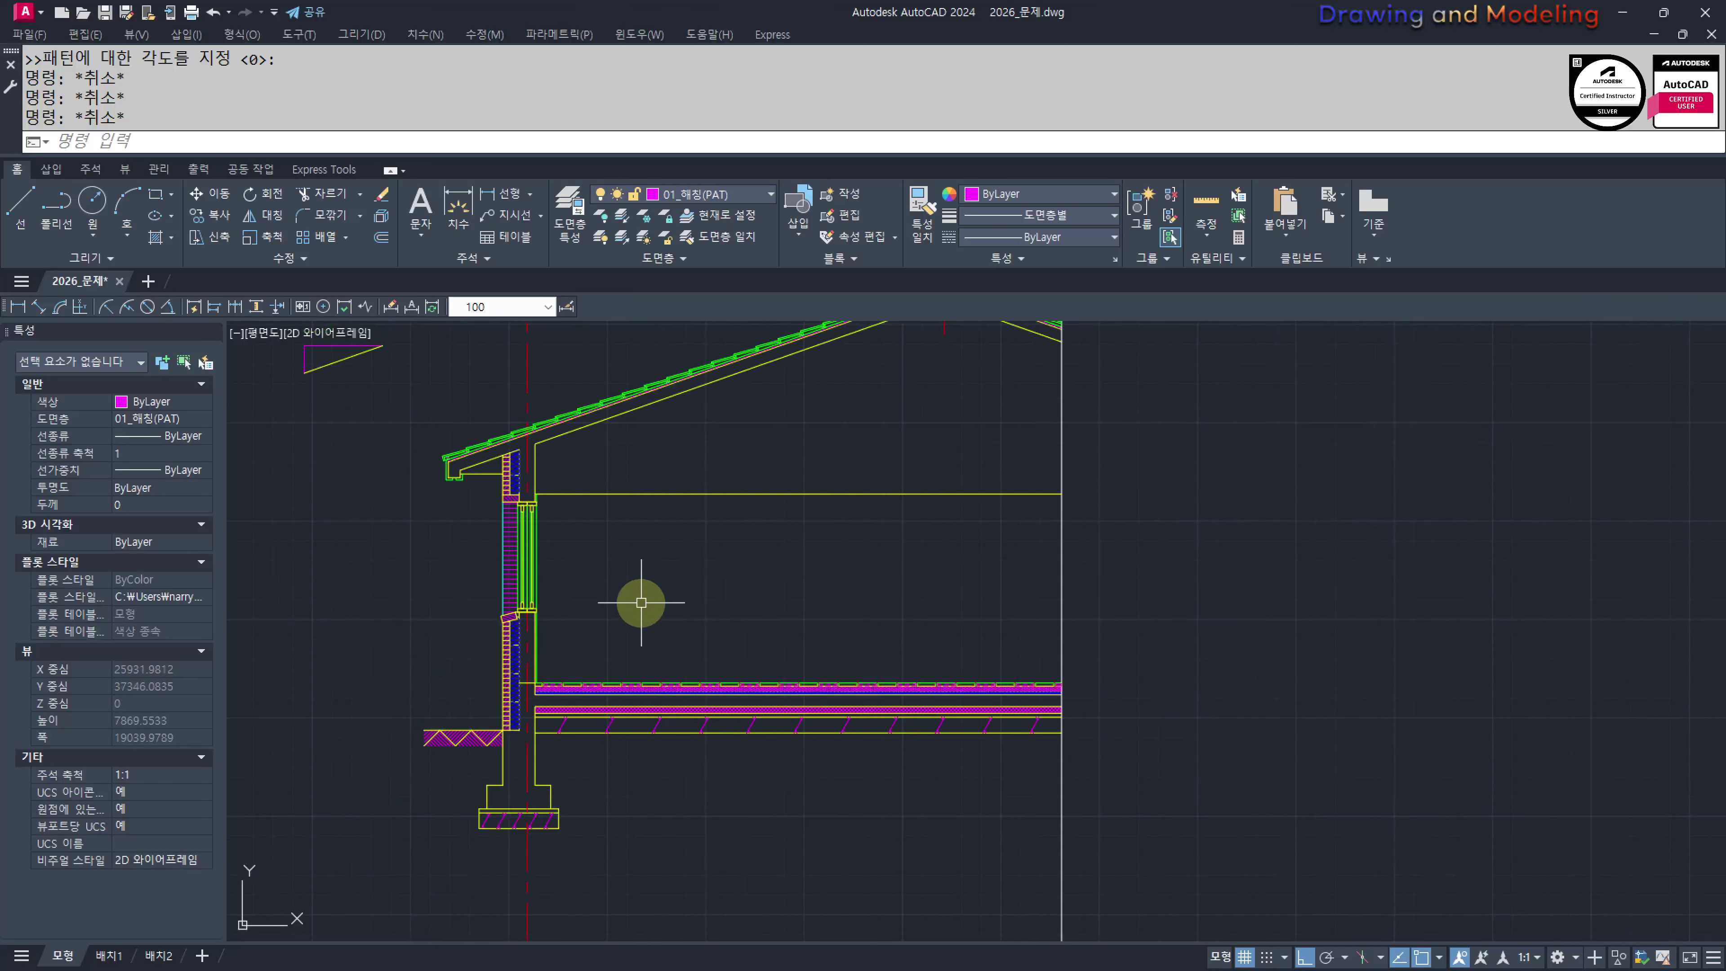
Examine the eave and the soffit line up to where it meets the brick wall
mouse_move(636, 597)
middle_down()
mouse_move(816, 720)
mouse_move(856, 665)
middle_up()
middle_drag(874, 566, 872, 639)
mouse_move(902, 590)
middle_down()
mouse_move(801, 648)
mouse_move(963, 629)
middle_up()
scroll(839, 627, up, 1)
scroll(628, 685, up, 2)
scroll(685, 677, up, 3)
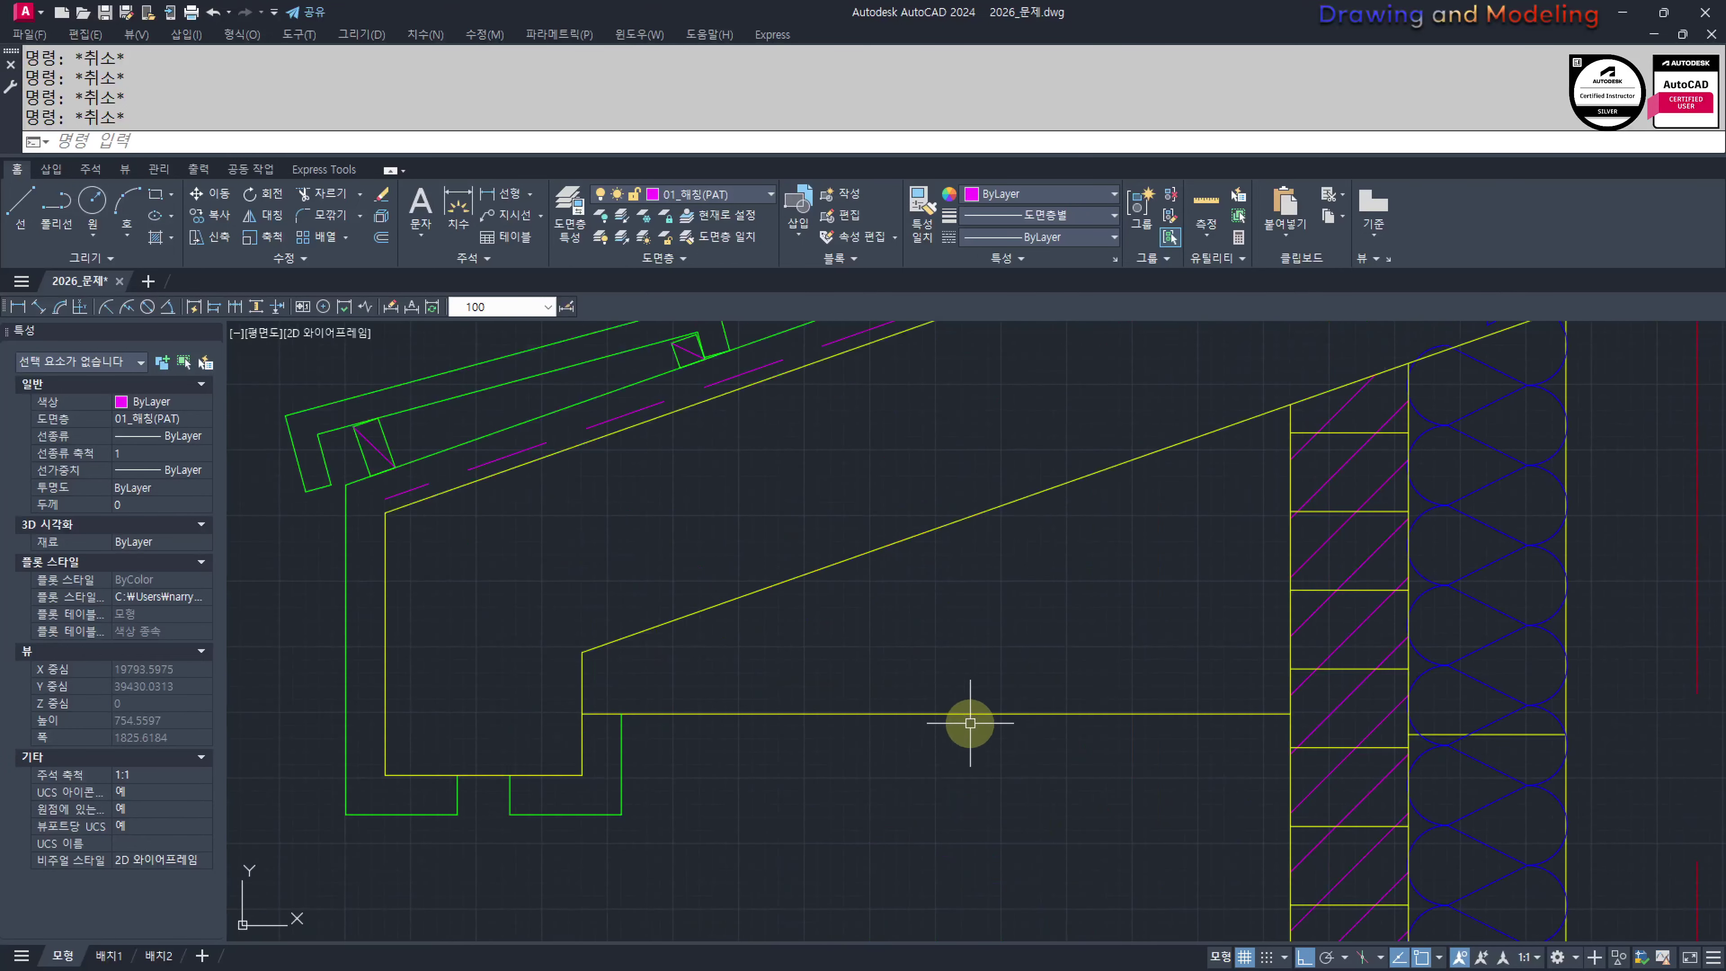
middle_drag(966, 720, 841, 741)
scroll(963, 801, up, 1)
mouse_move(963, 801)
middle_down()
mouse_move(859, 748)
mouse_move(913, 693)
mouse_move(964, 691)
middle_up()
scroll(817, 723, down, 2)
scroll(898, 654, up, 1)
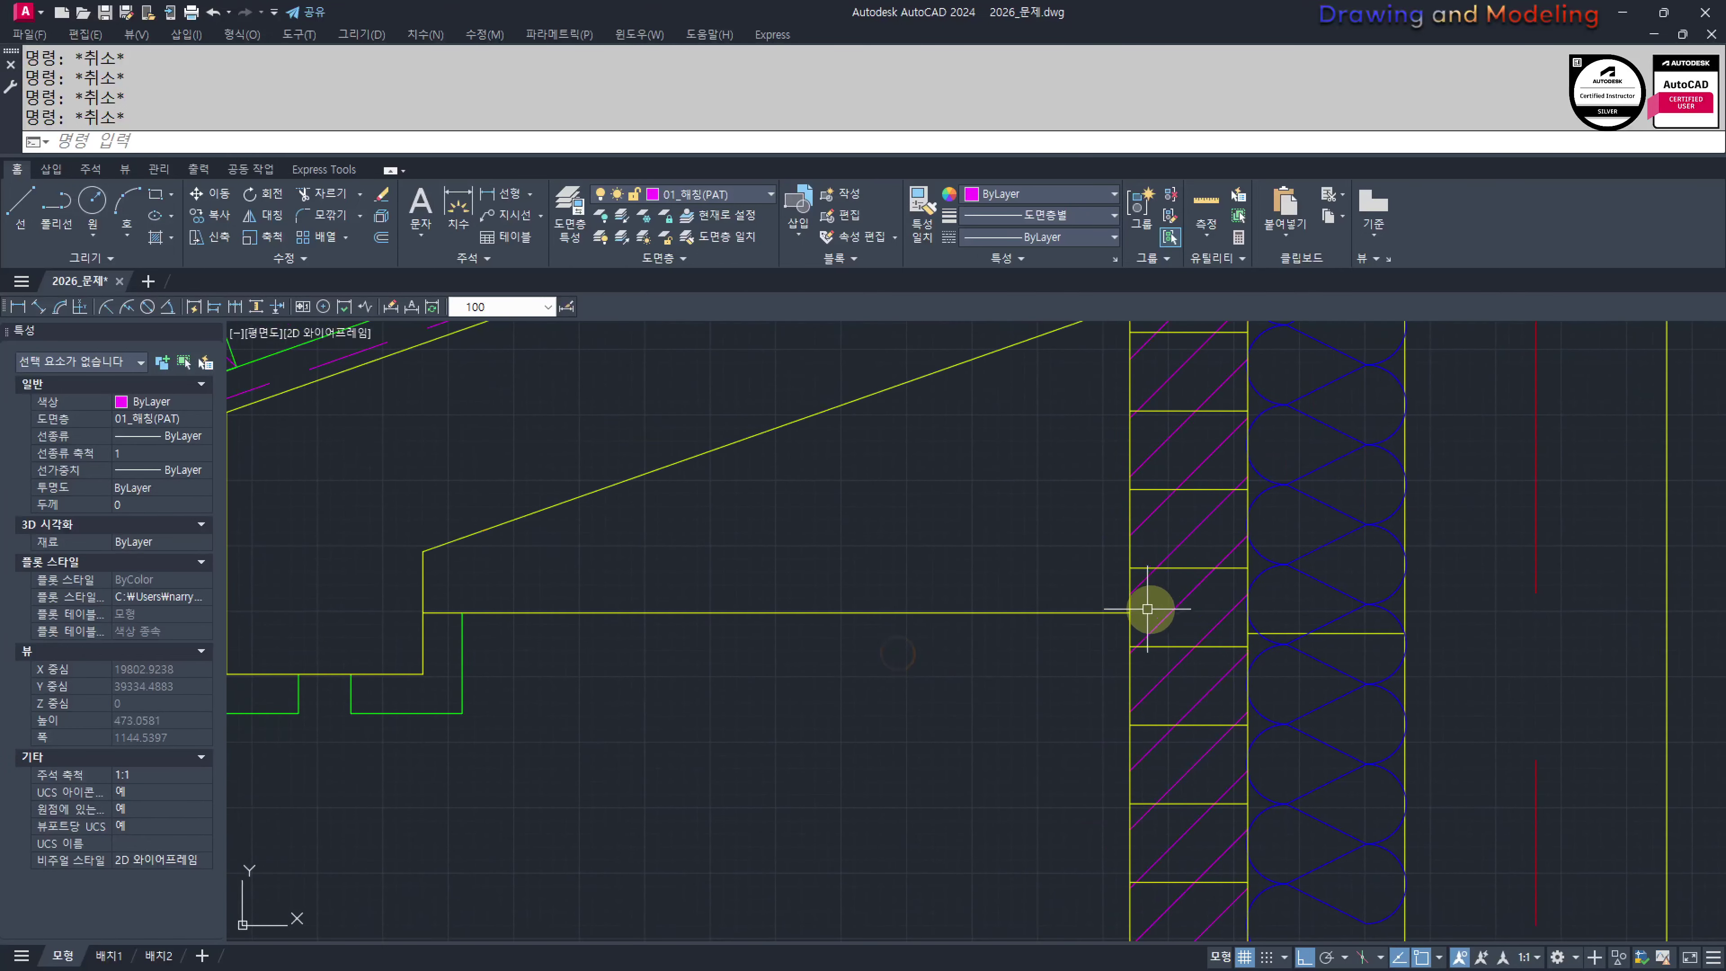
key(Escape)
scroll(1061, 646, down, 2)
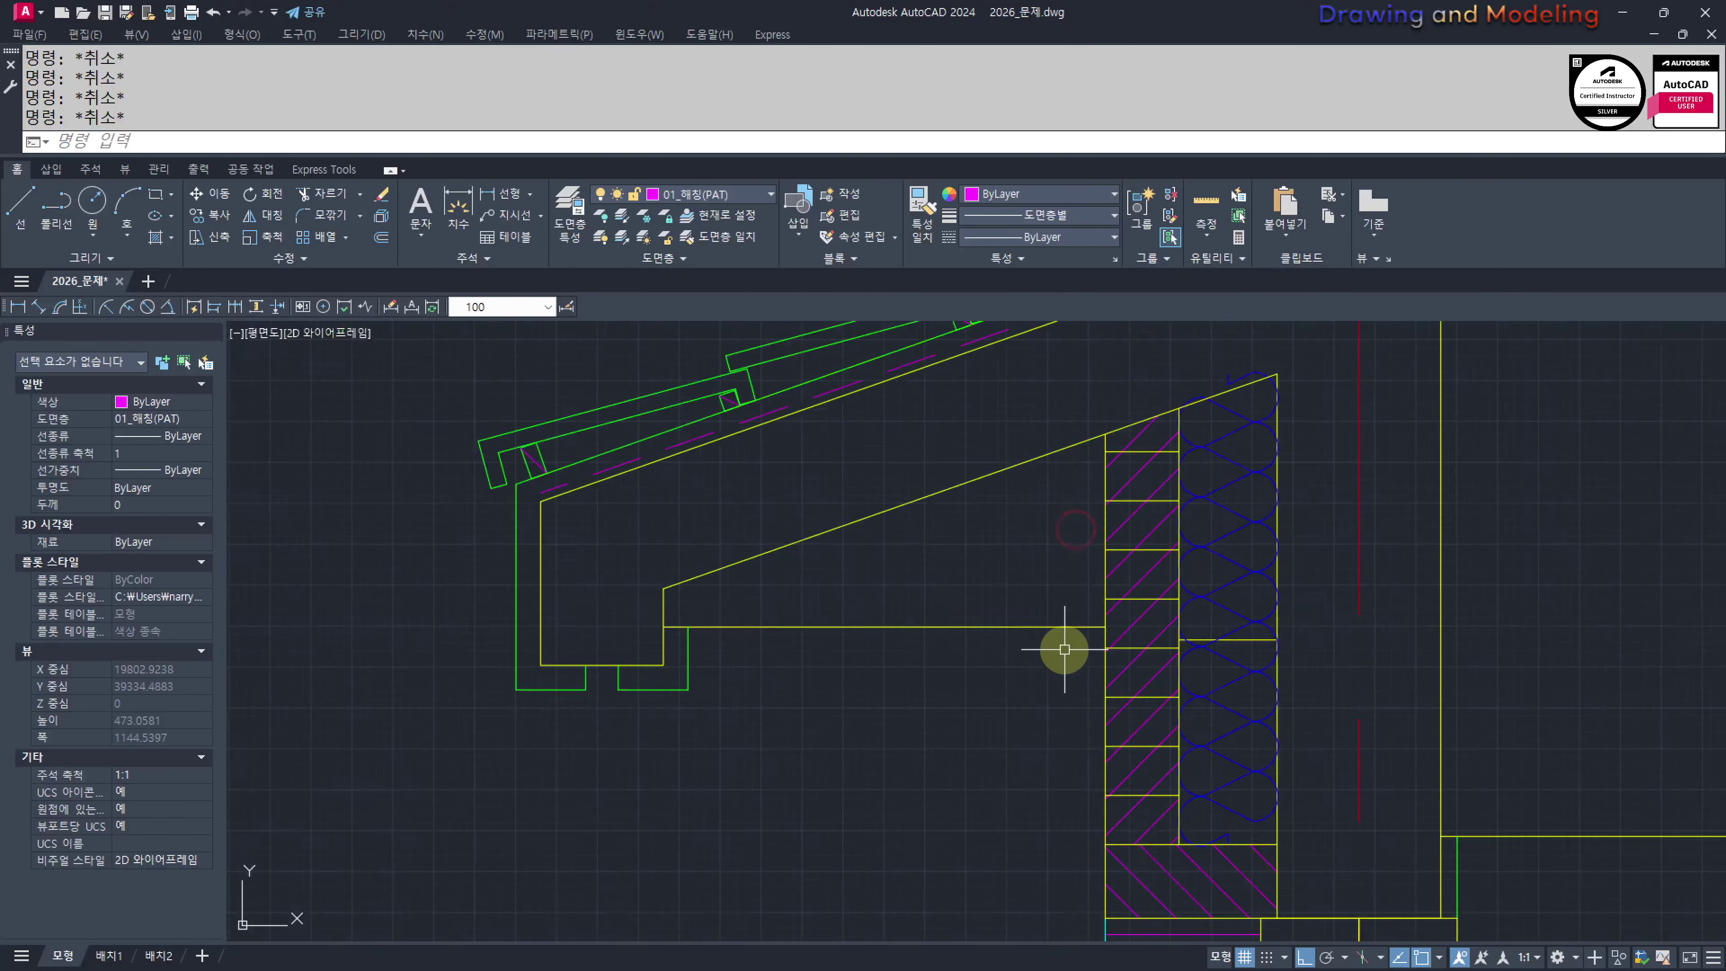
Split the insulation's 360-spaced line hatch into separate hatches and try setting its origin at the upper brickwork's lower outer corner
mouse_move(1070, 701)
middle_down()
mouse_move(1082, 637)
mouse_move(1067, 649)
middle_up()
scroll(1160, 583, up, 2)
click(1271, 619)
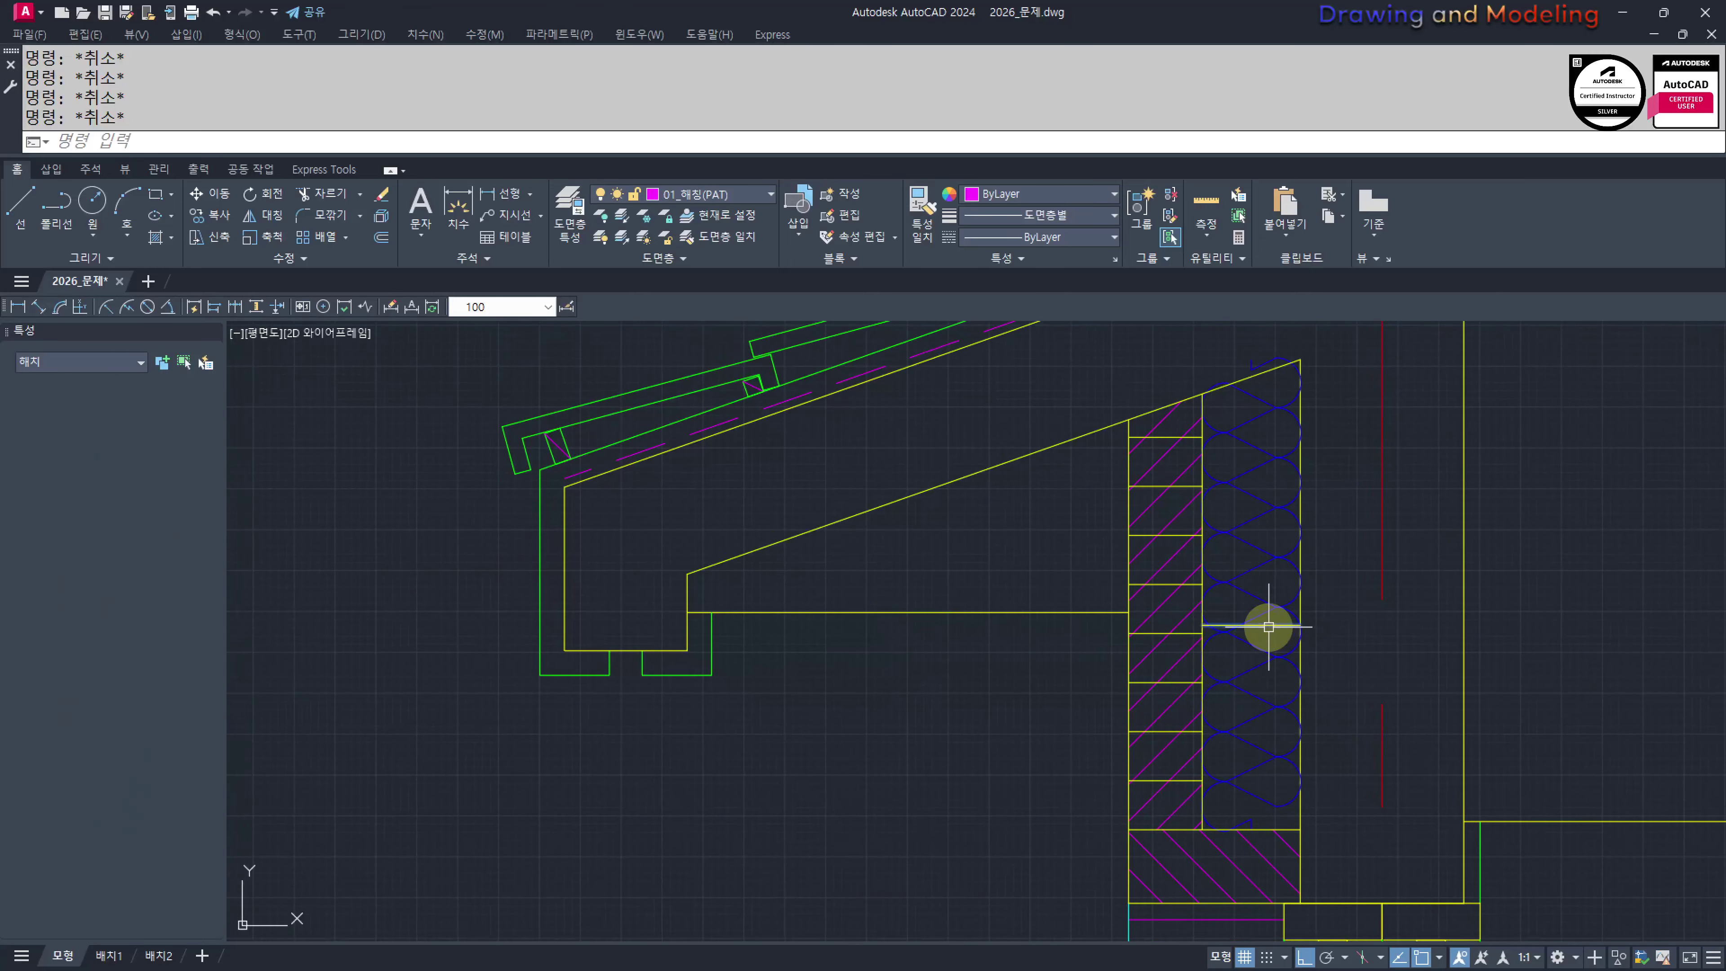
click(860, 259)
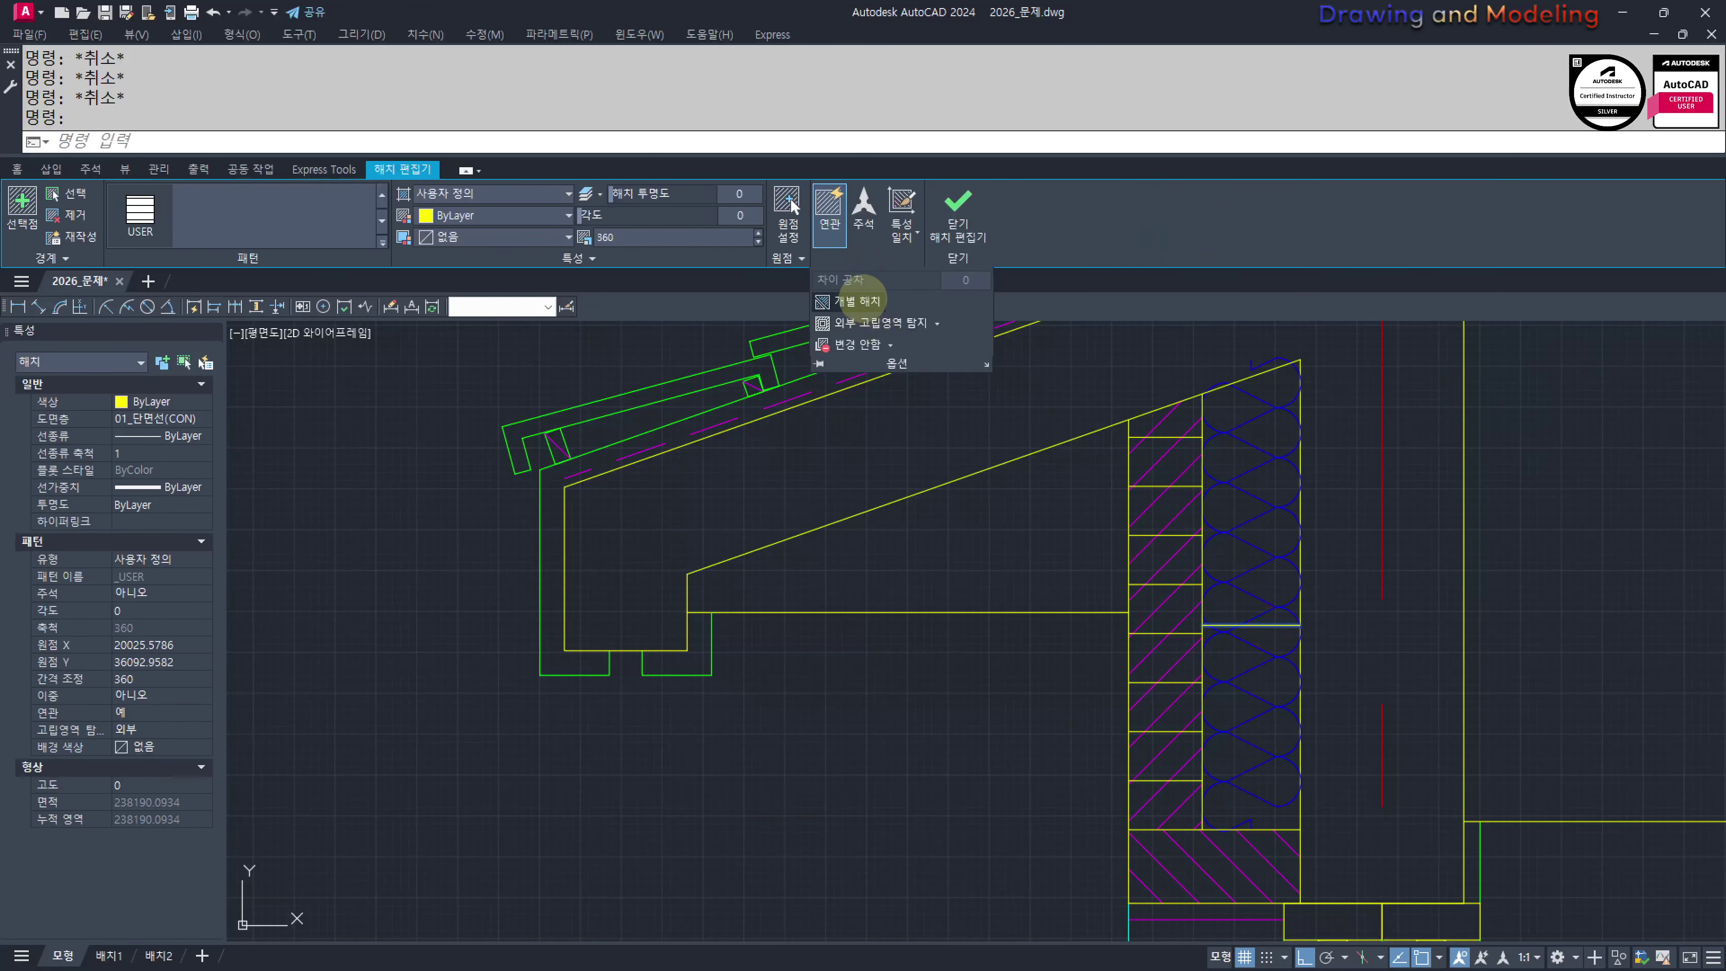
click(863, 300)
click(788, 203)
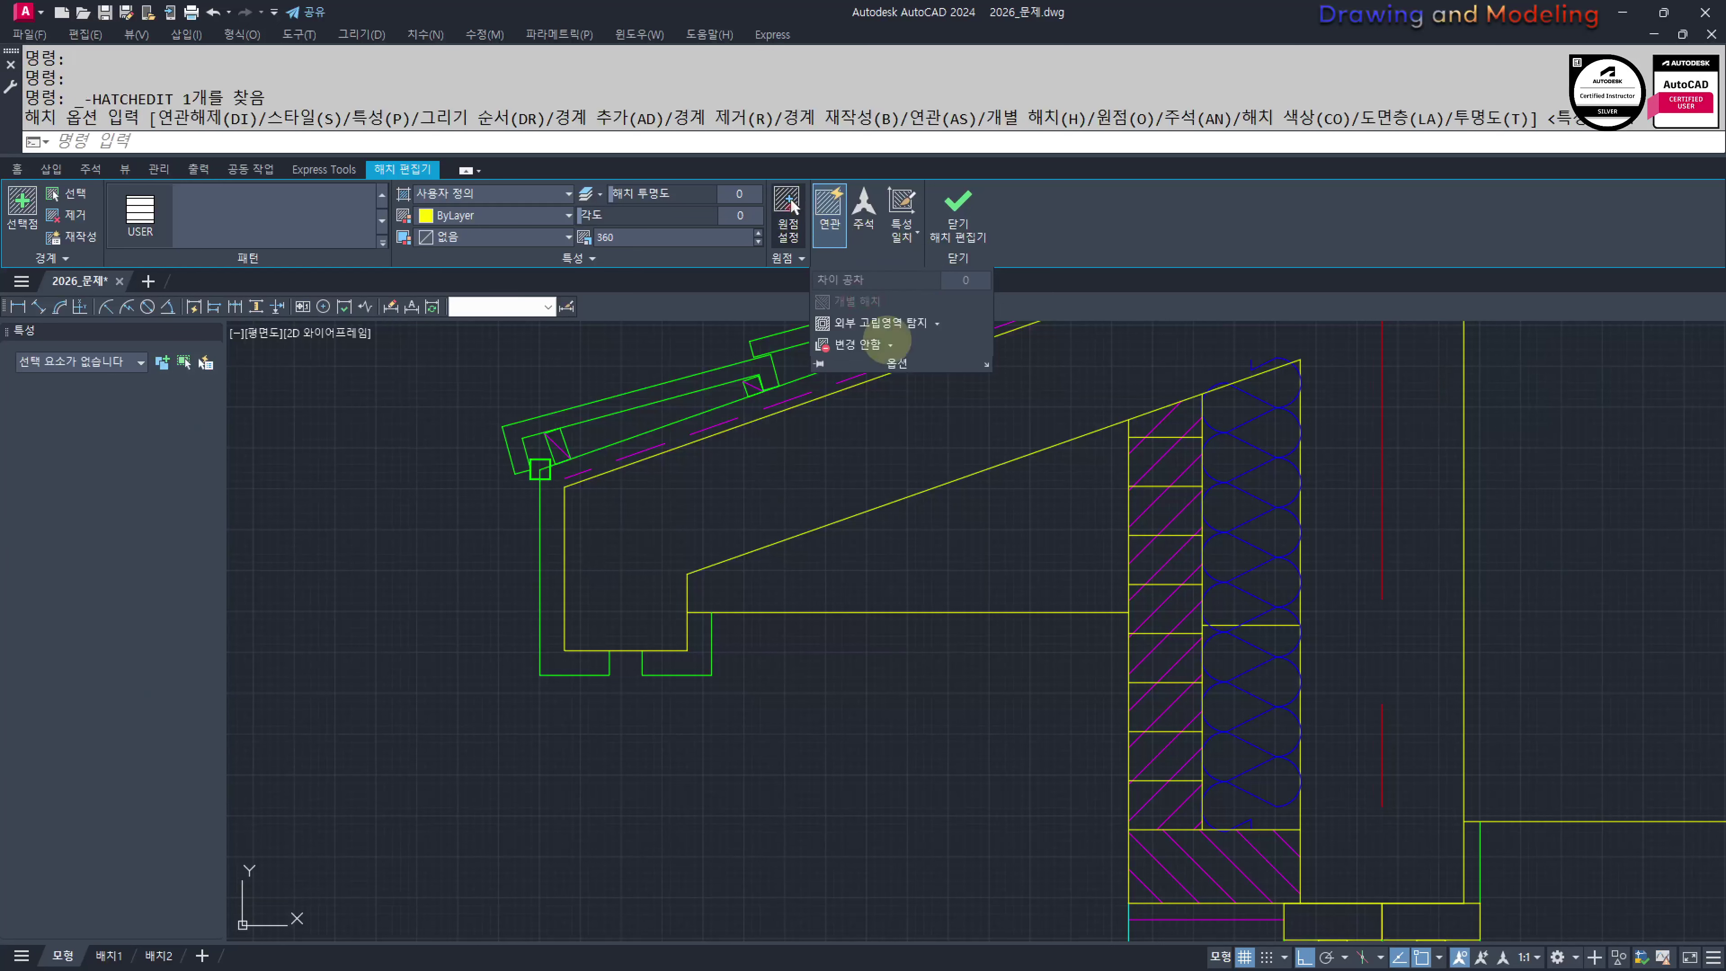
click(1128, 827)
key(Escape)
key(Escape)
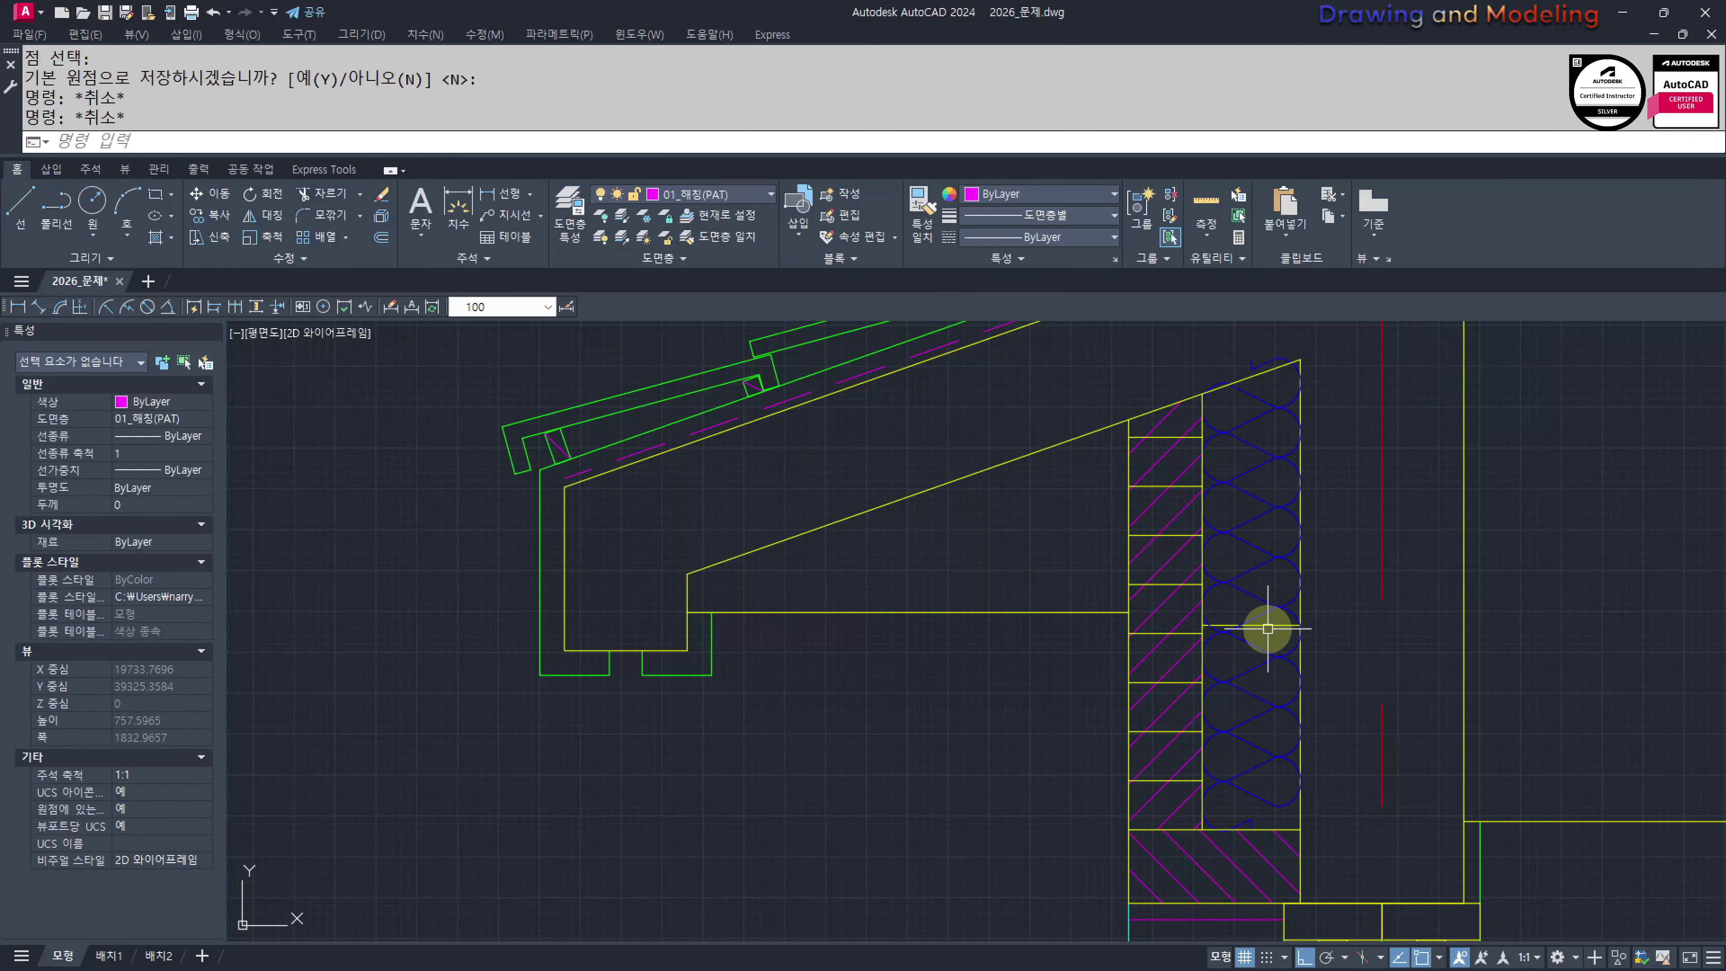
Set the origin of the upper wall's 360-spaced line hatch to the brickwork's lower outer corner above the window
click(1260, 605)
click(790, 202)
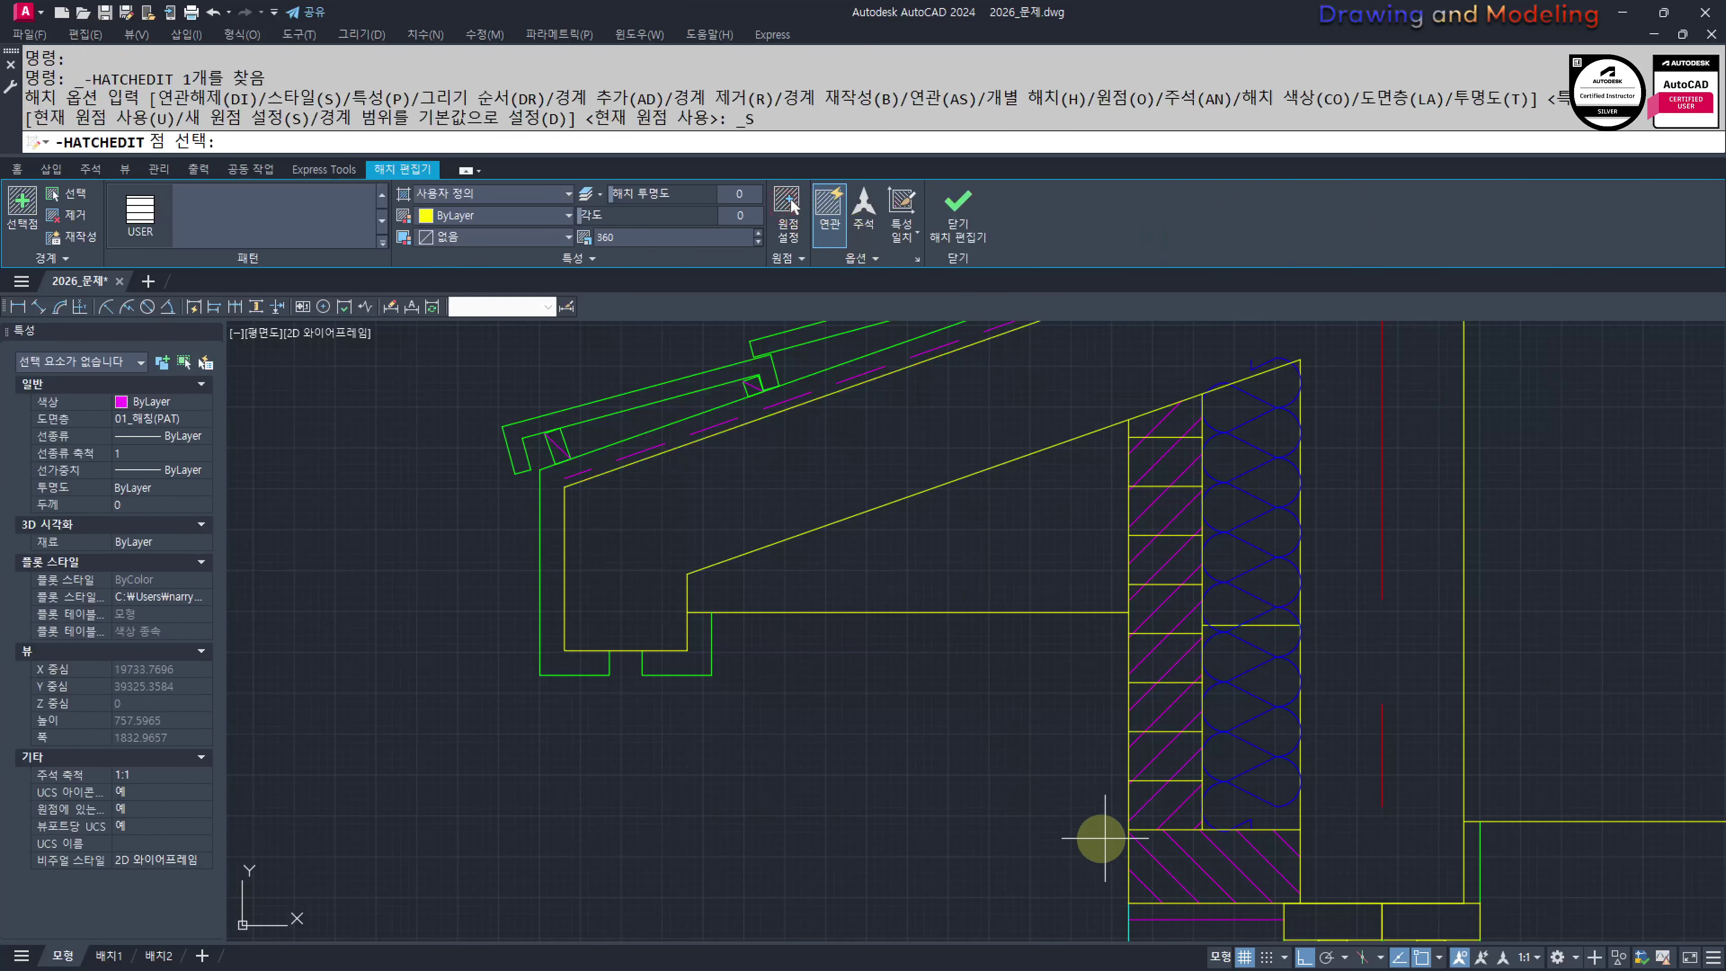
click(1125, 829)
key(Escape)
key(Escape)
Draw a 45 by 45 square above the soffit line, starting where the line meets the eave beam's inner face
middle_drag(1029, 756, 883, 718)
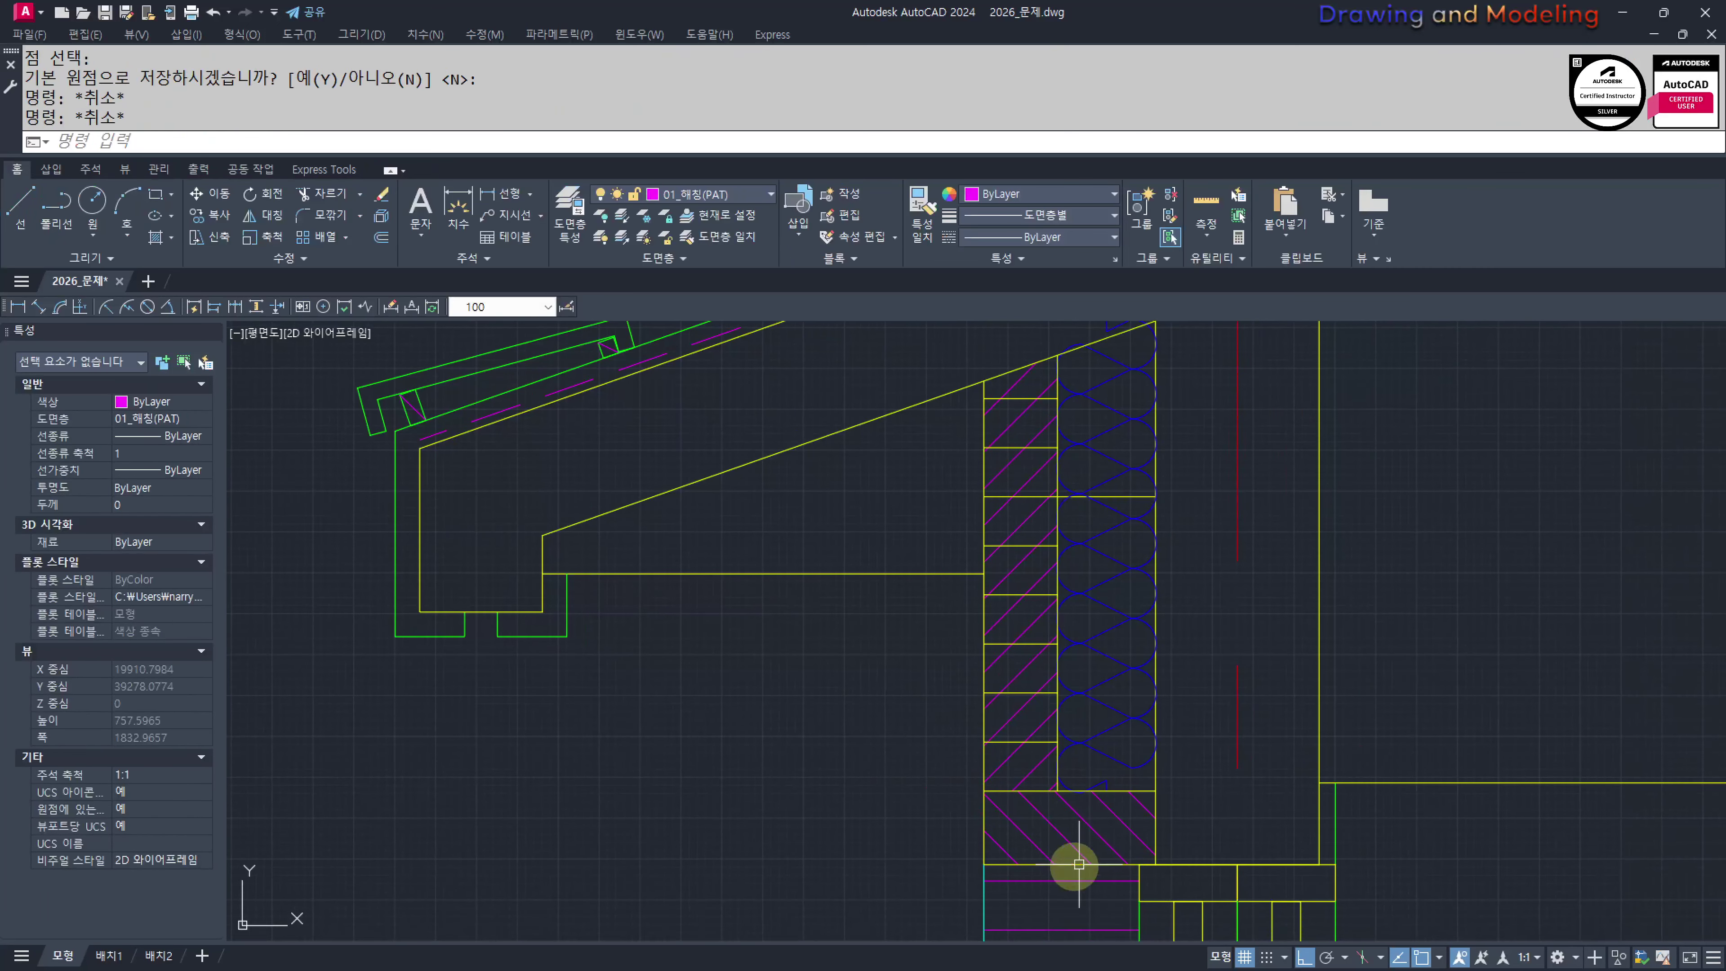
scroll(885, 778, up, 5)
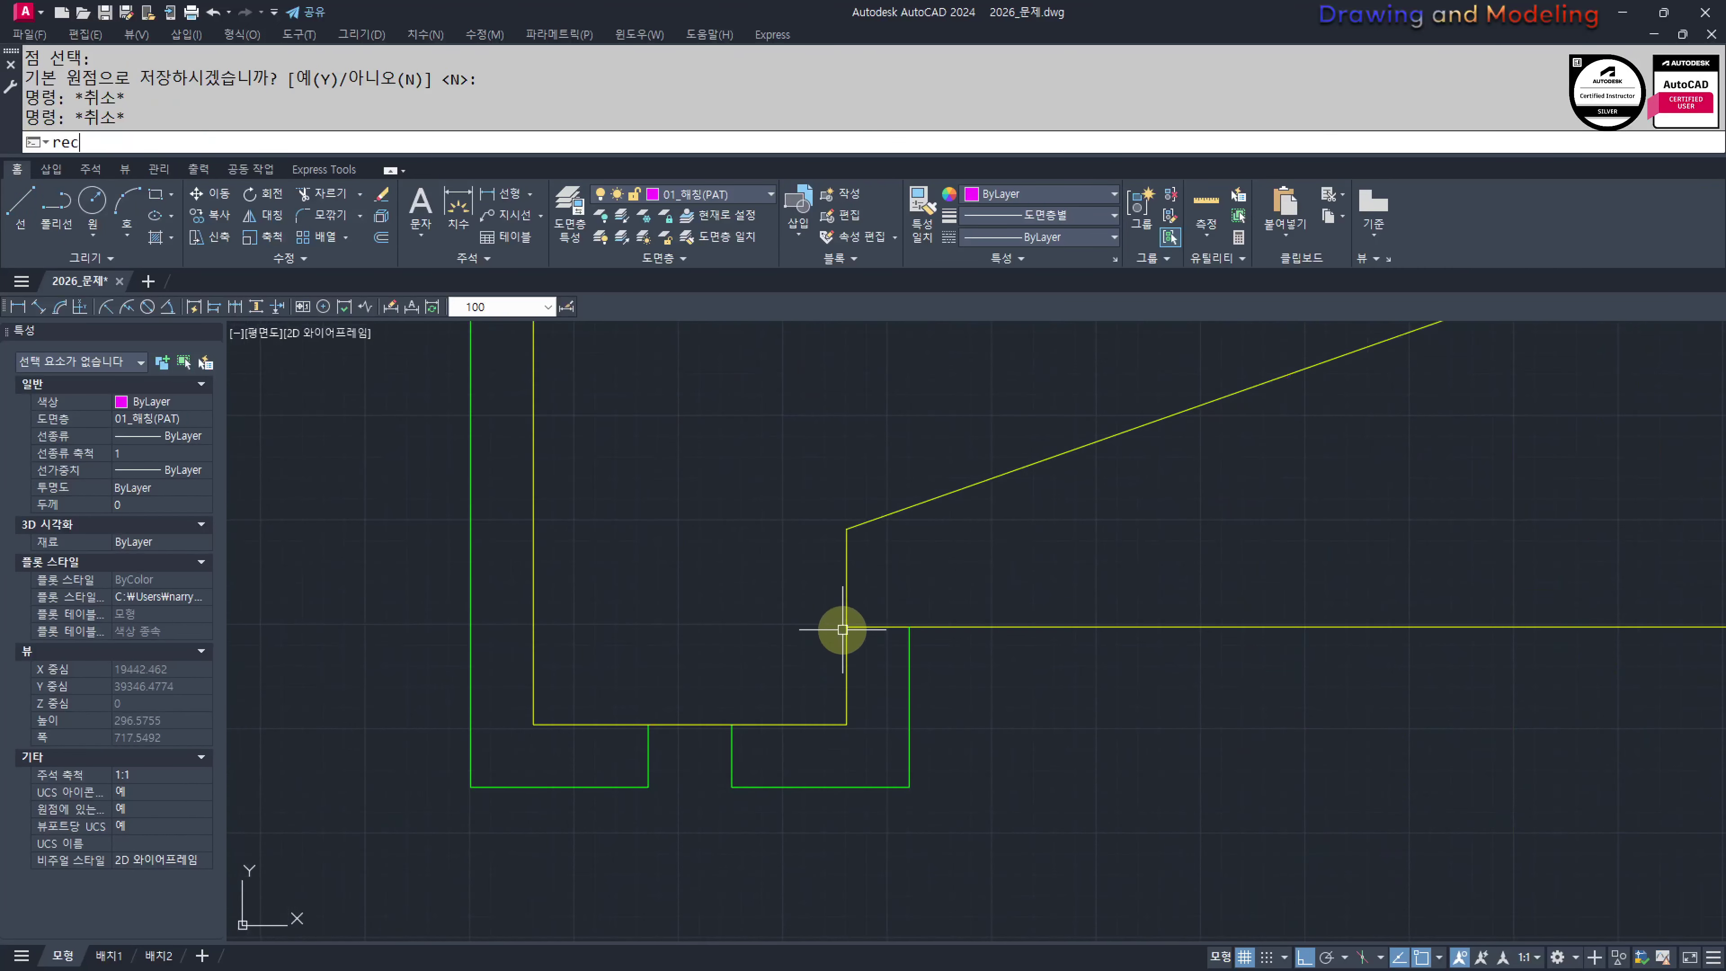
text(rec)
key(Return)
click(846, 626)
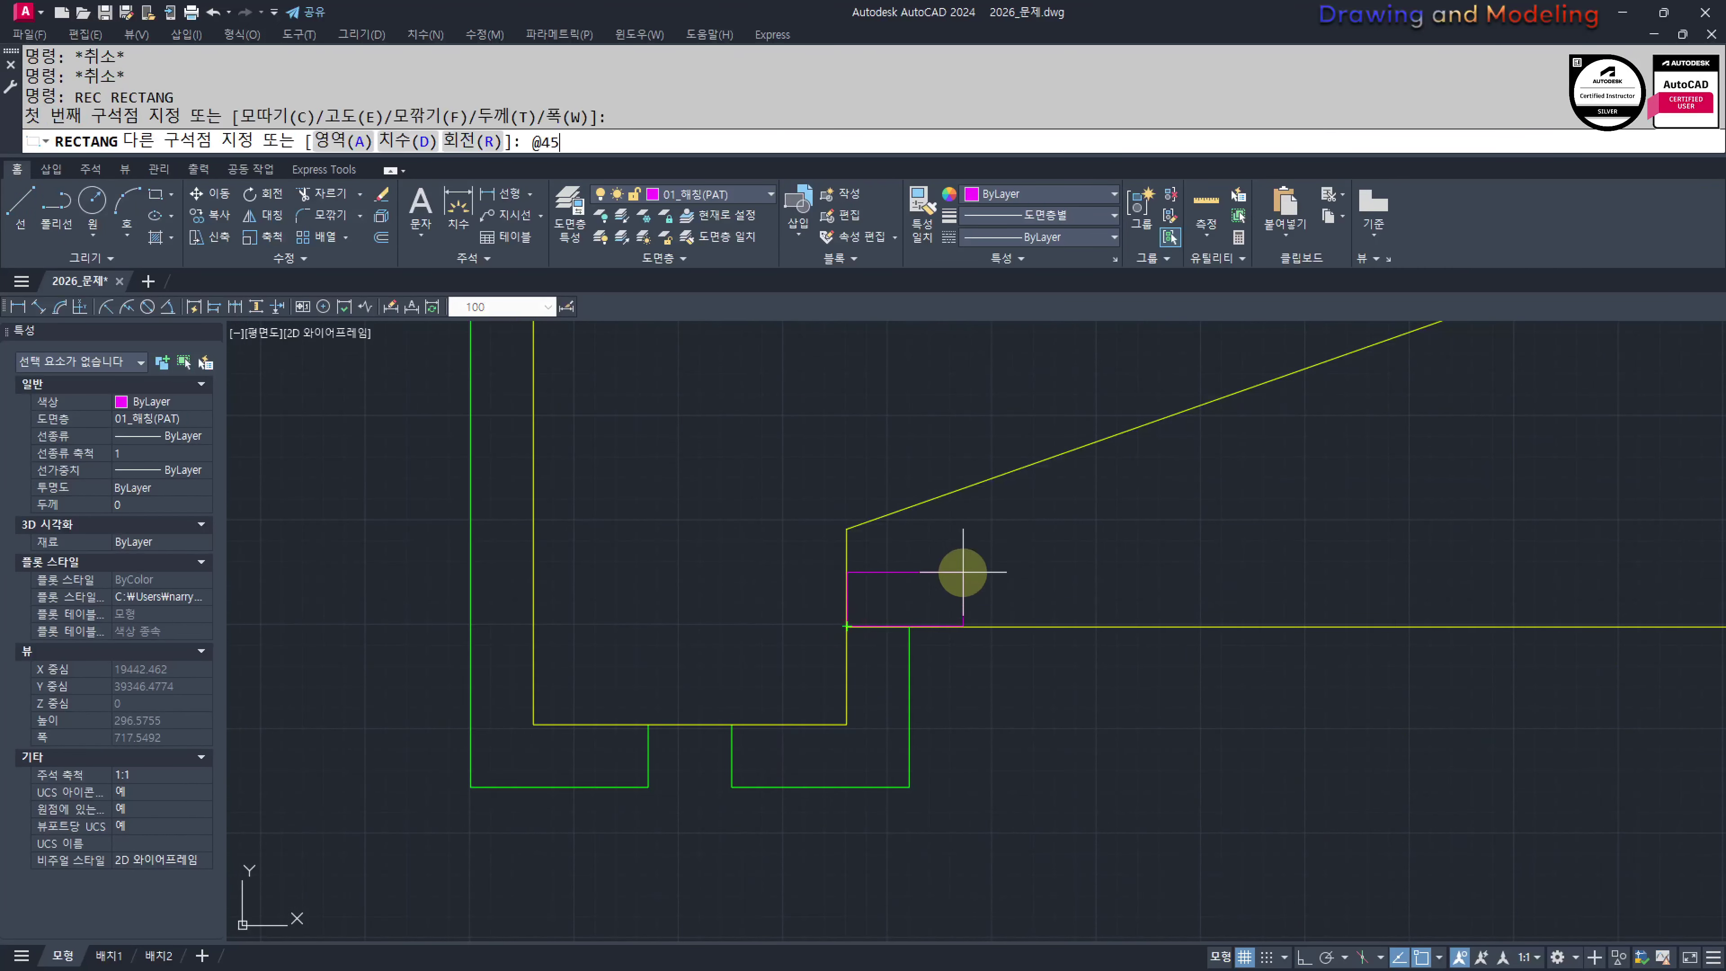
key(Escape)
key(Escape)
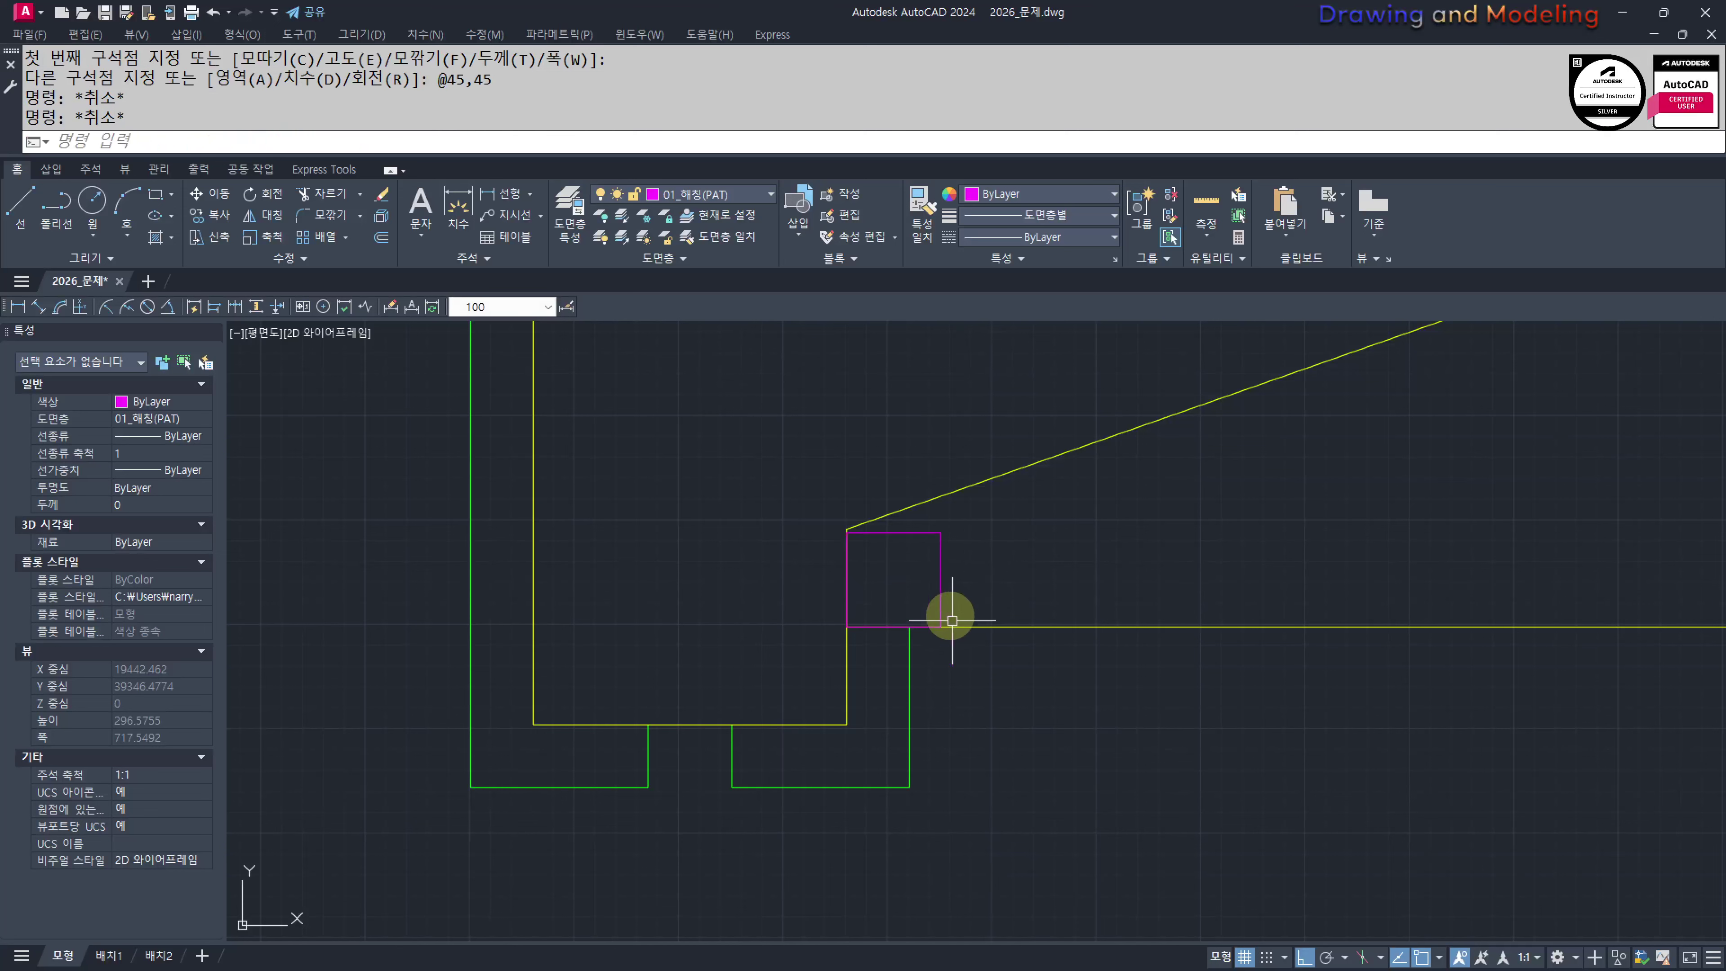
Draw a 35 by 35 square in the free space below the soffit line near the eave
middle_drag(1040, 724, 1084, 685)
text(rec)
key(Return)
click(952, 727)
text(@)
key(Escape)
key(Escape)
Match the properties of both squares to the yellow soffit line
text(mm MATCHPROP)
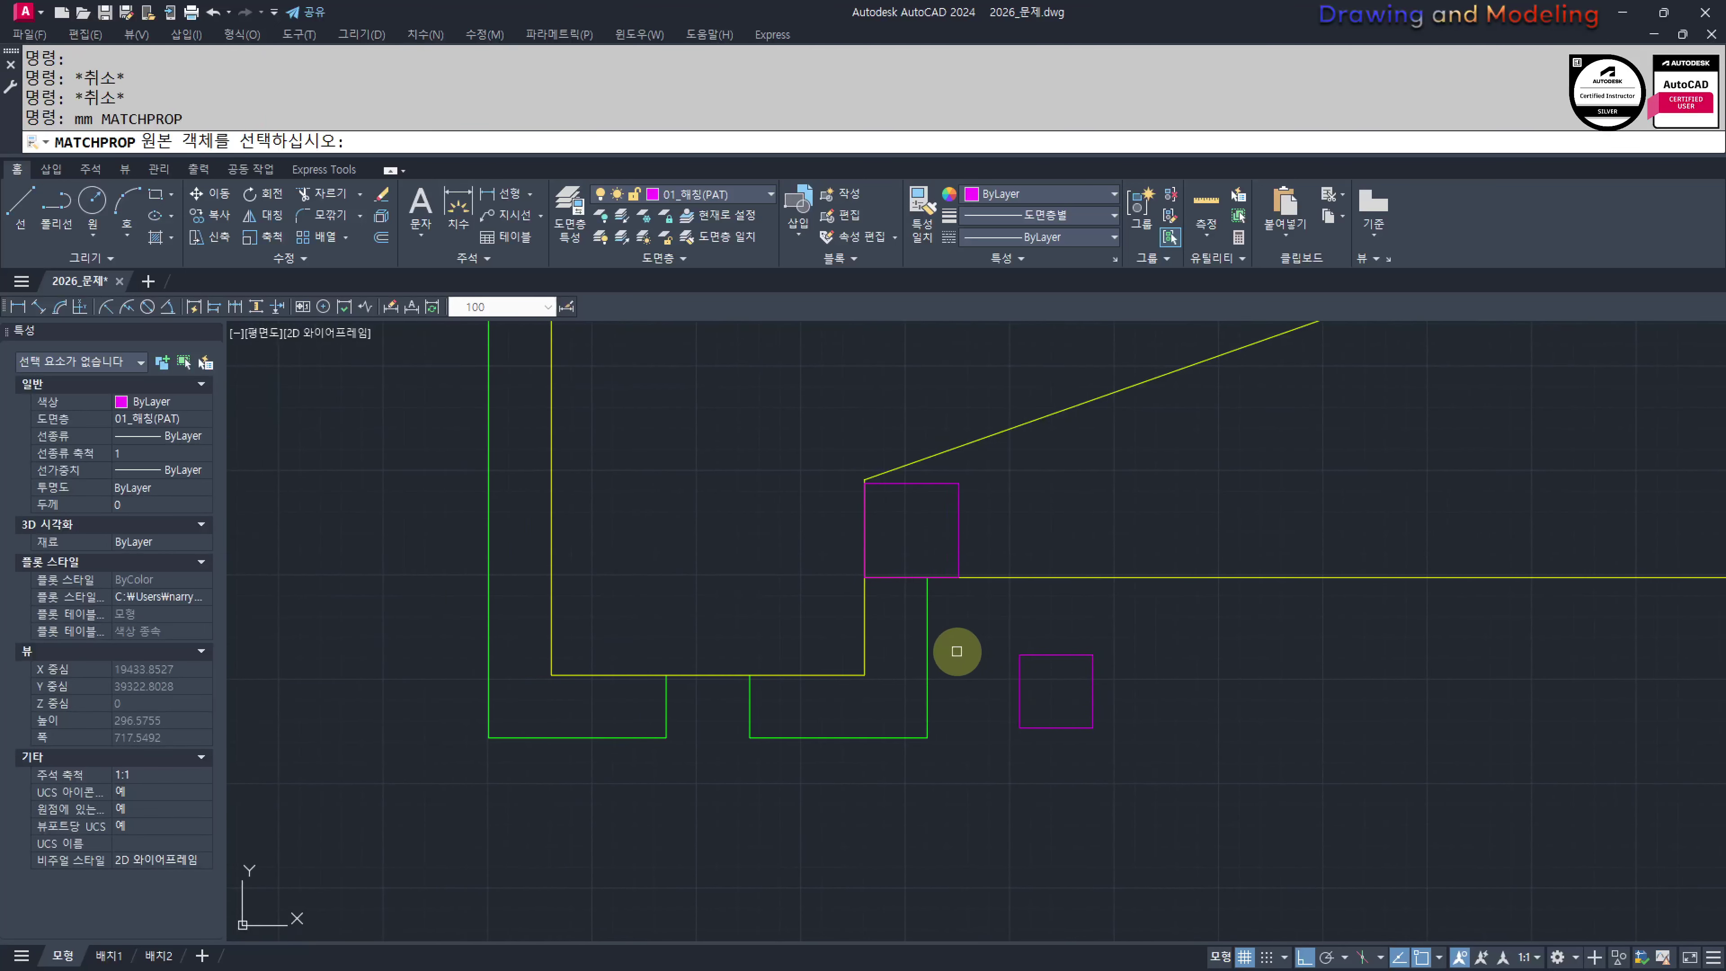
click(1120, 574)
click(1082, 627)
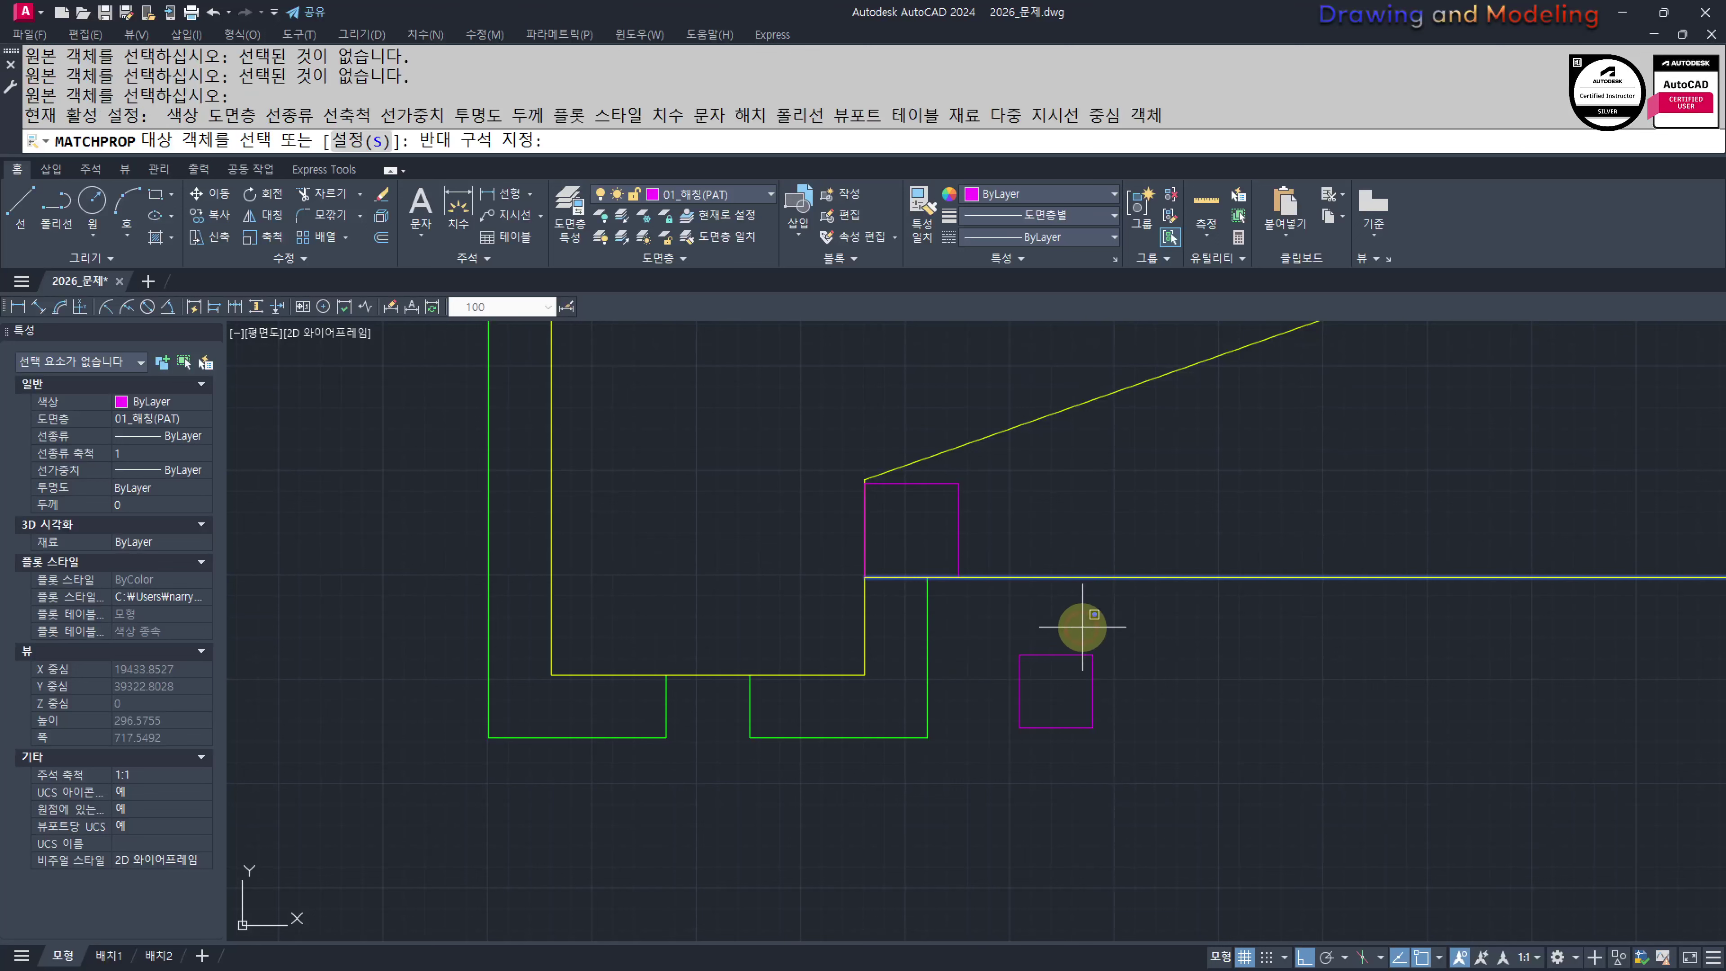
click(1050, 680)
click(977, 510)
click(881, 544)
key(Escape)
key(Escape)
Move the smaller square by its upper corner to where the green eave finish line meets the soffit line
middle_drag(1087, 698, 1133, 697)
text(m)
key(Return)
click(1171, 606)
click(1087, 723)
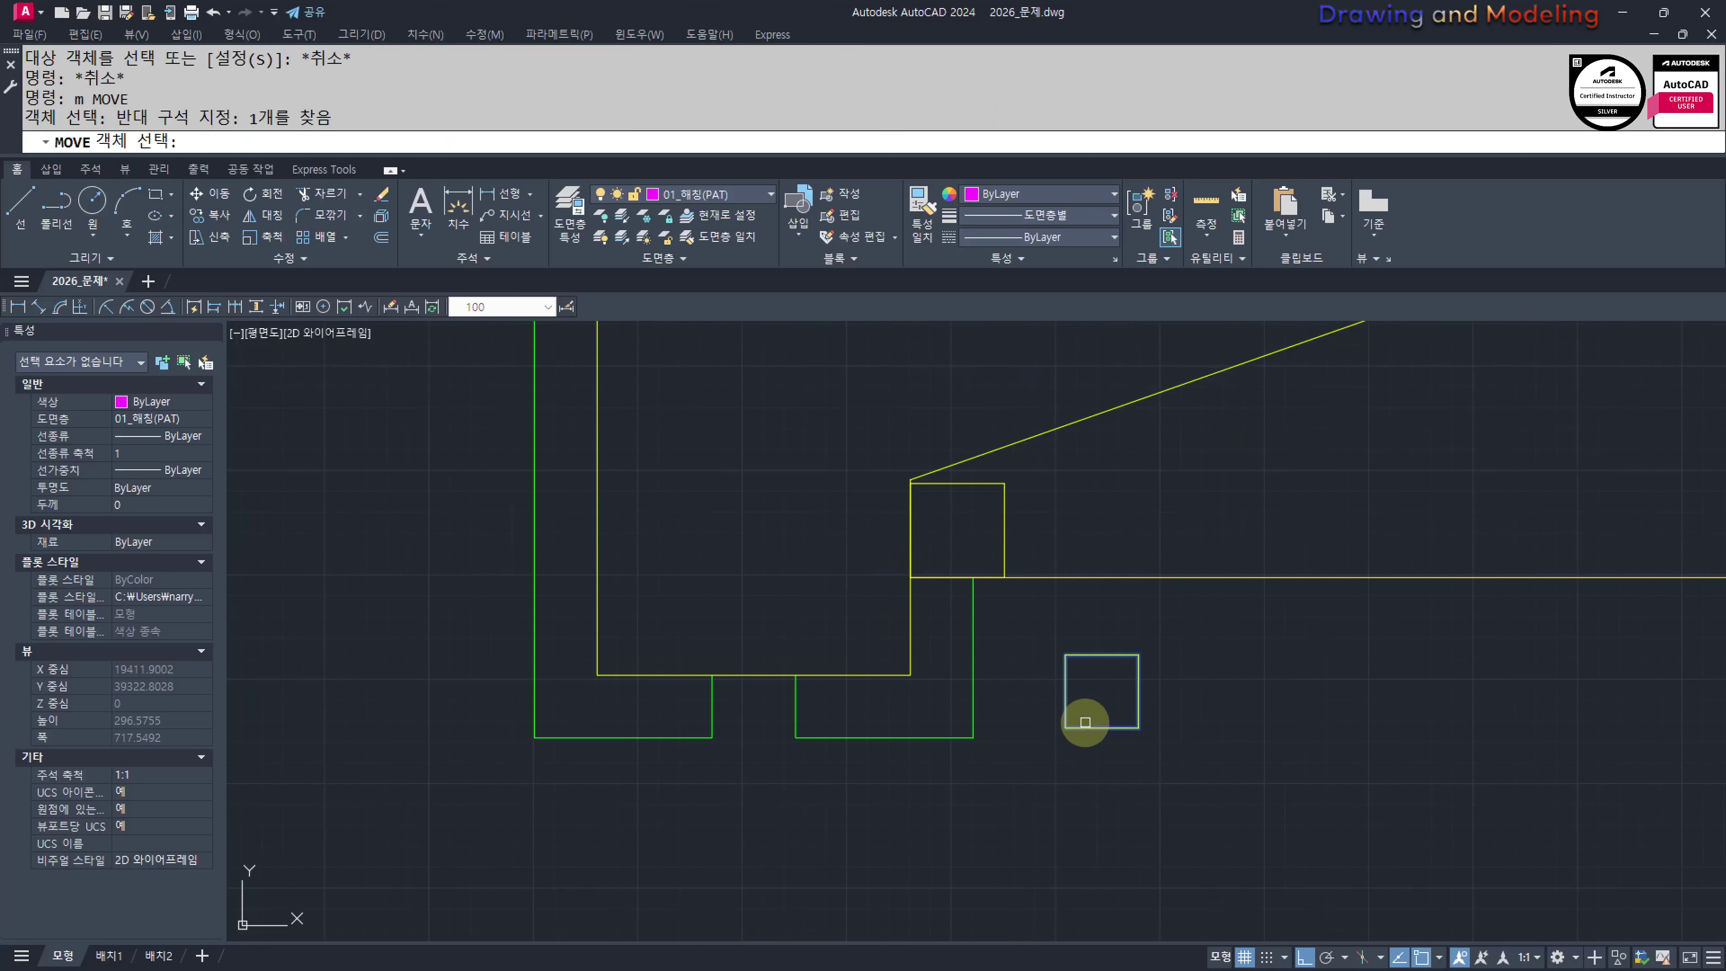
key(Return)
click(1066, 653)
click(970, 574)
key(Escape)
key(Escape)
Mirror both squares to the brick wall side about the soffit line's midpoint, keeping the originals
click(1050, 482)
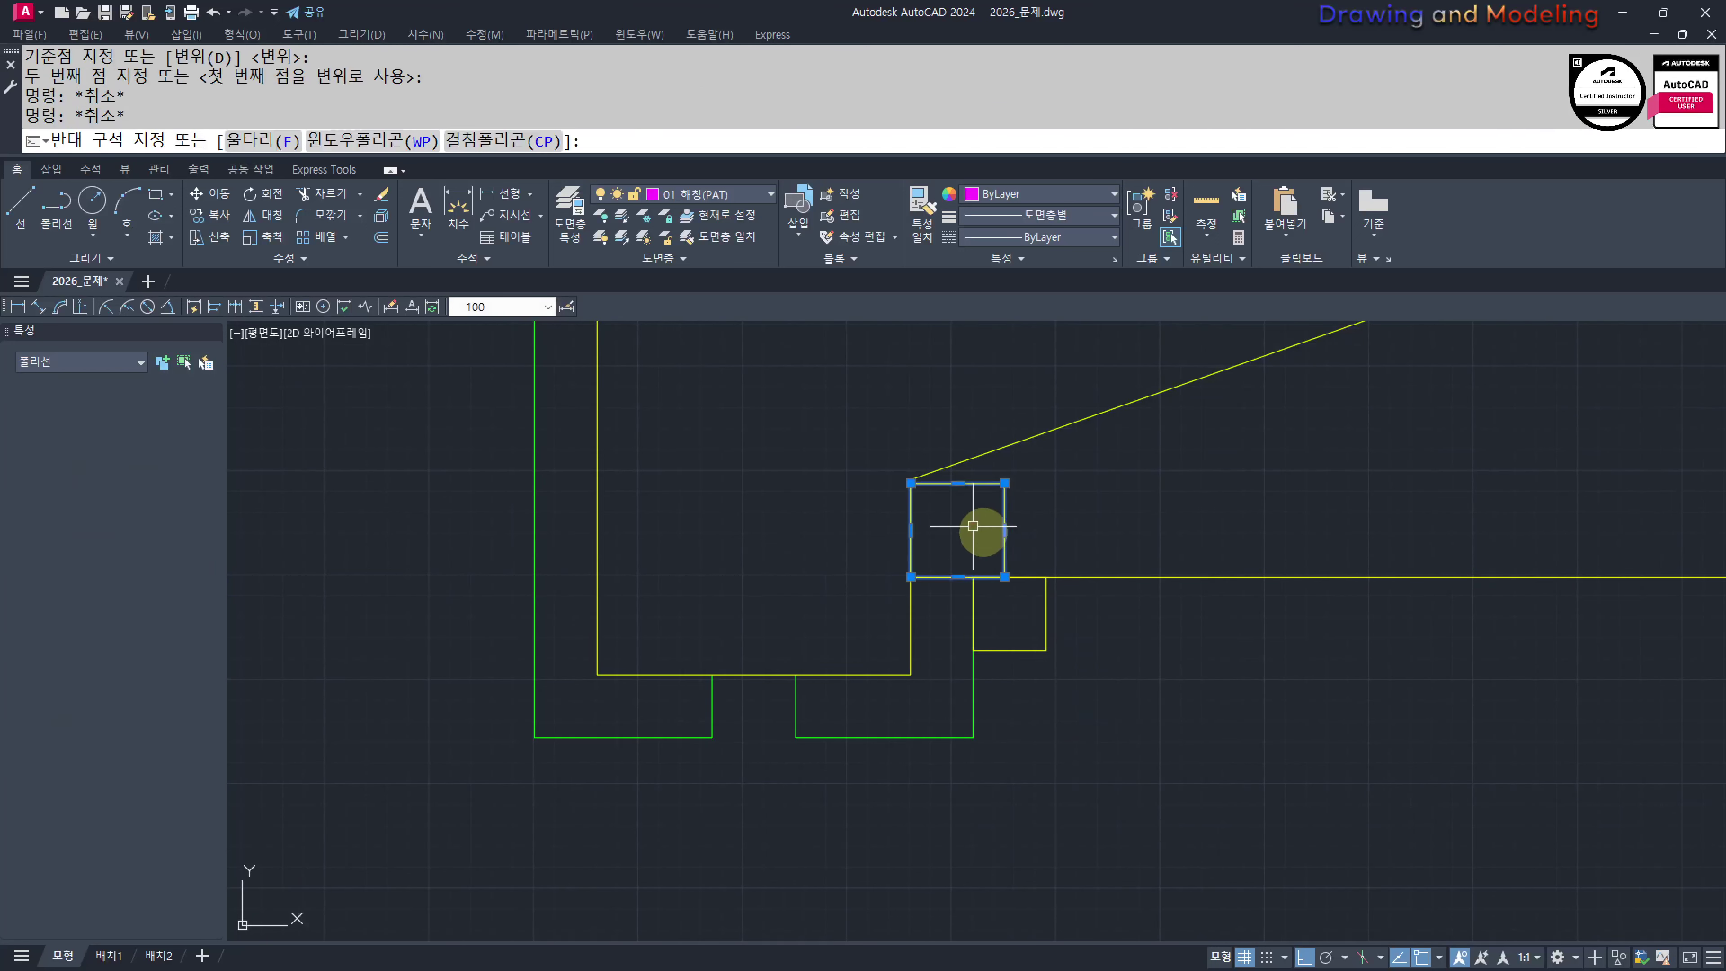
click(977, 529)
click(1090, 608)
click(982, 641)
scroll(1222, 646, down, 2)
text(mi)
key(Return)
key(Return)
click(1229, 618)
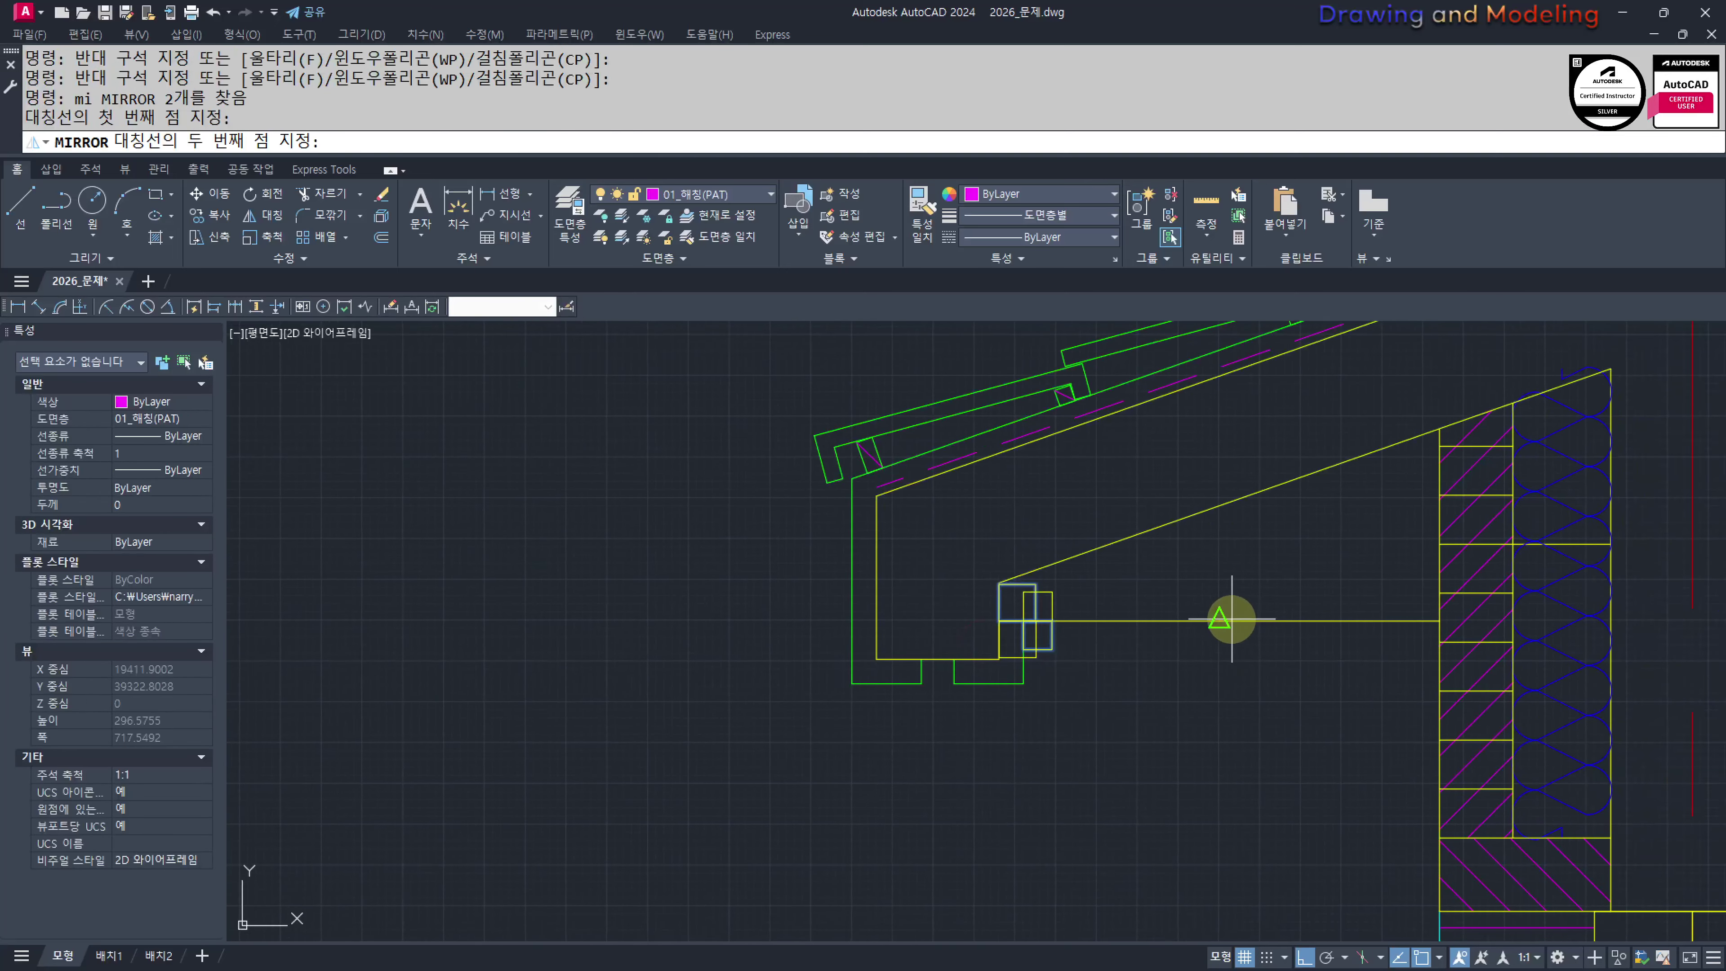
click(1213, 705)
key(Return)
key(Escape)
key(Escape)
Move the mirrored smaller square sideways until it sits against the brick wall face
scroll(1418, 694, up, 4)
middle_drag(1343, 755, 1276, 752)
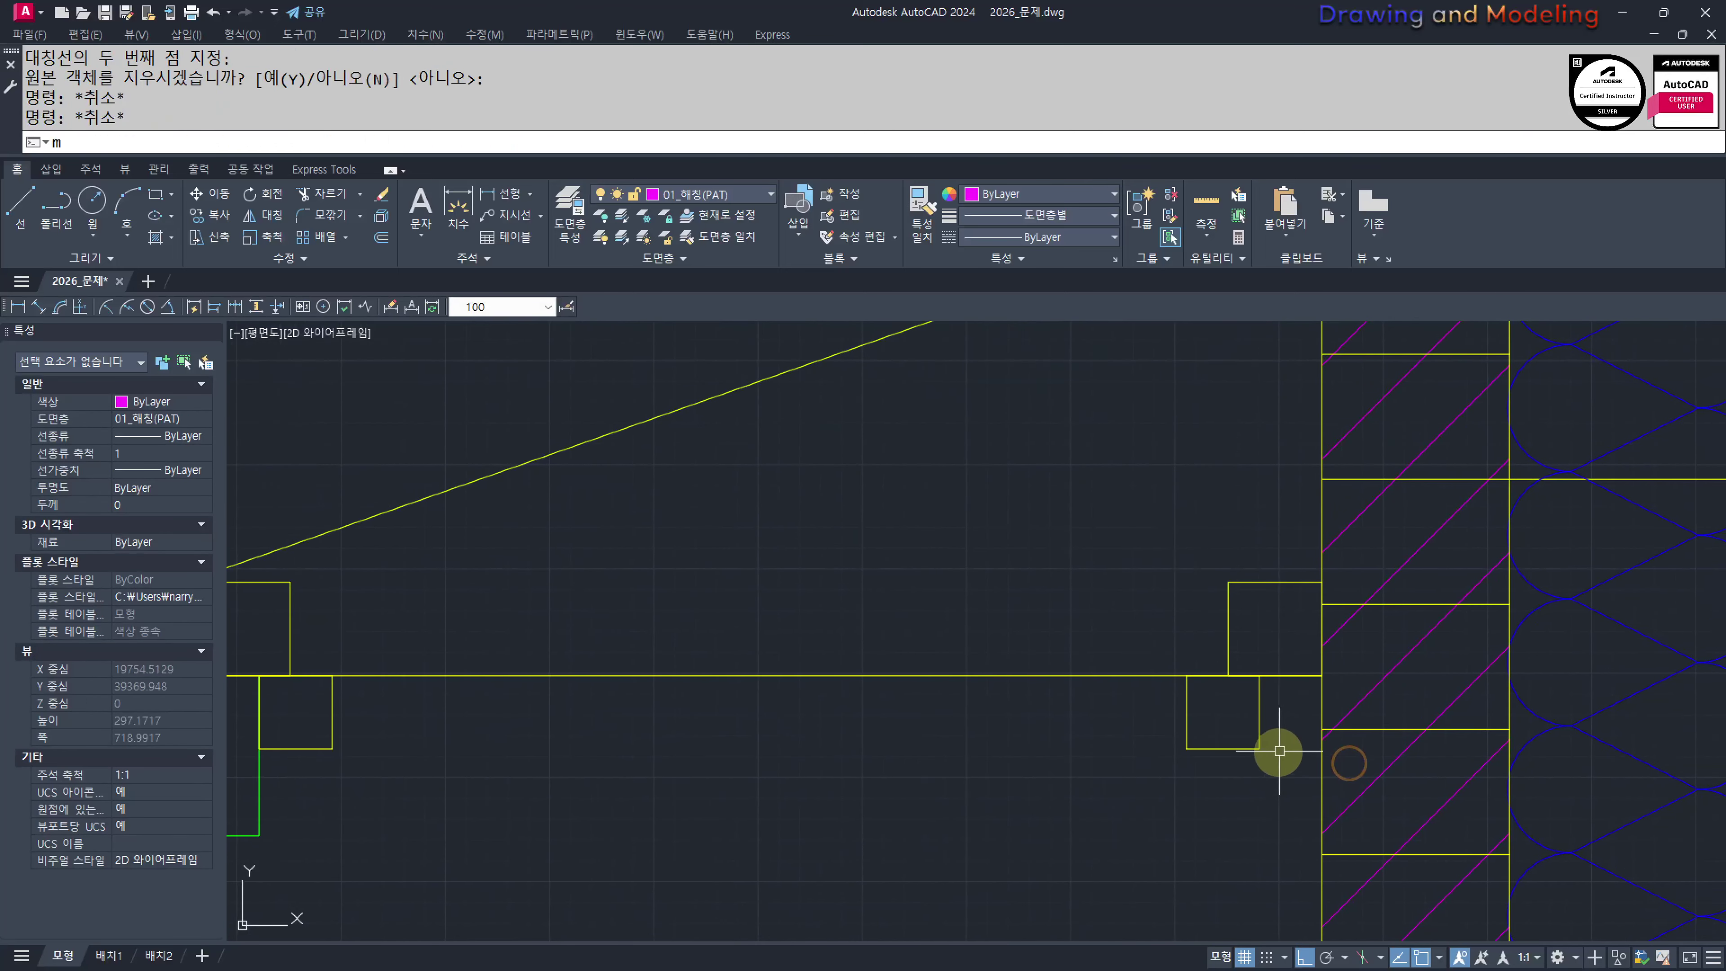
text(m)
key(Return)
click(1277, 734)
click(1253, 710)
key(Return)
click(1260, 671)
key(Escape)
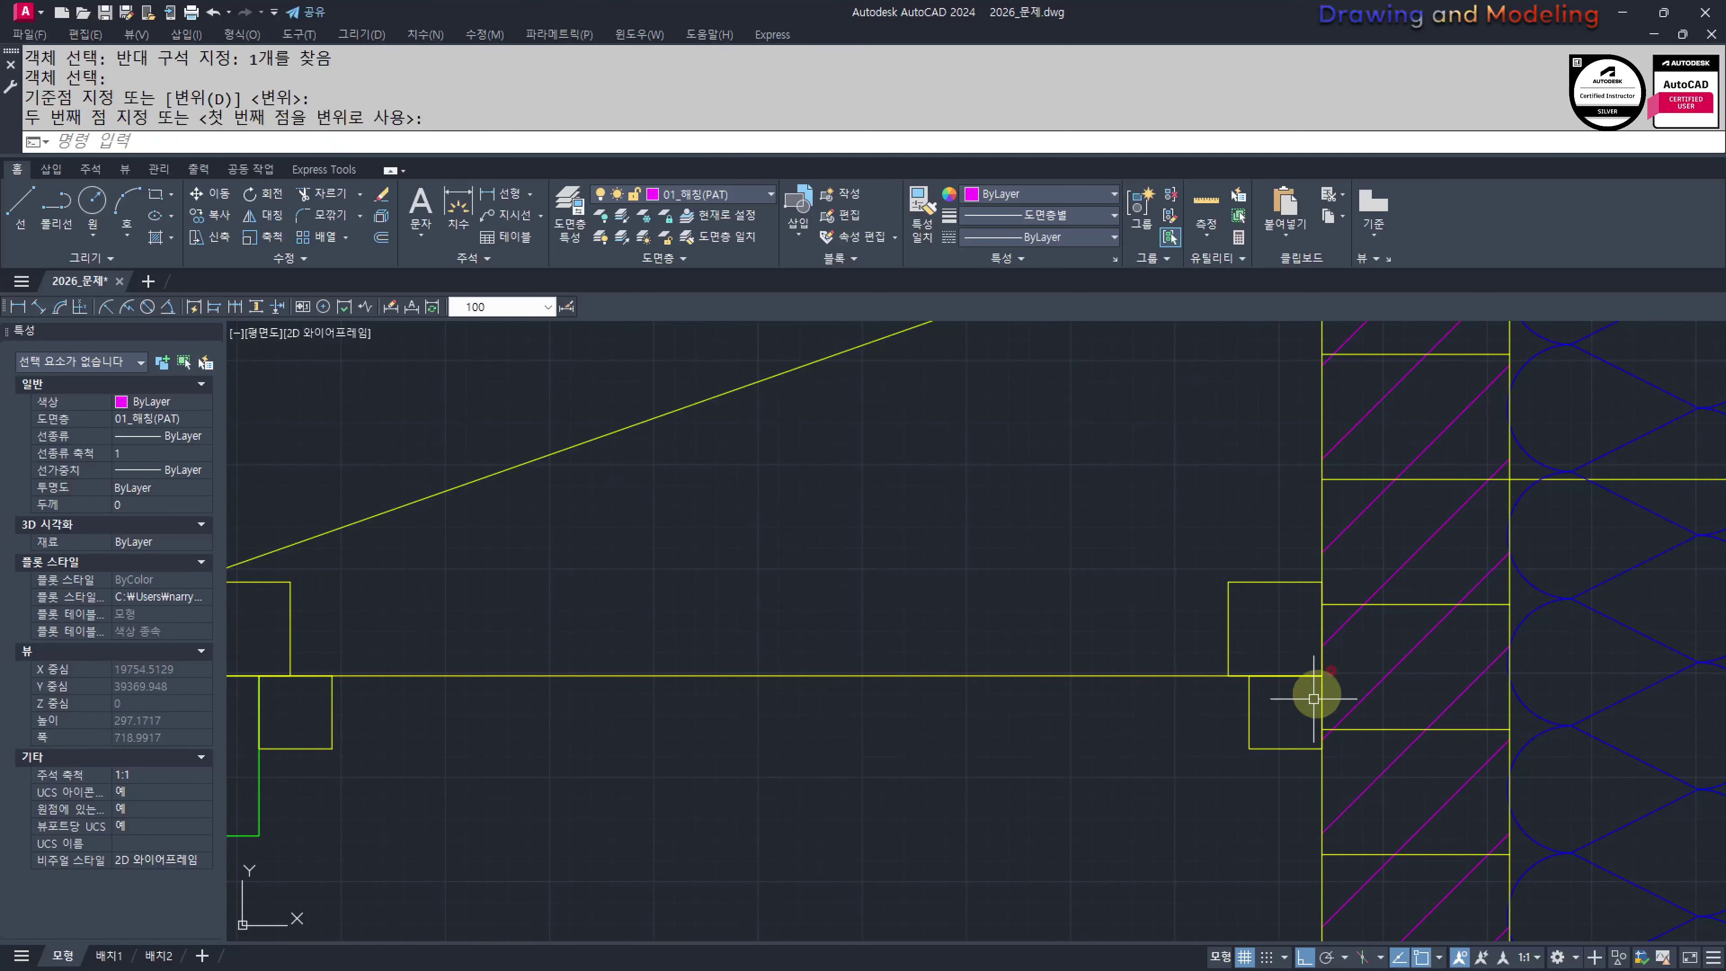
Draw lines joining the inner top corners of the upper squares and the inner bottom corners of the lower squares
middle_drag(985, 770, 1315, 772)
middle_drag(1333, 694, 1344, 743)
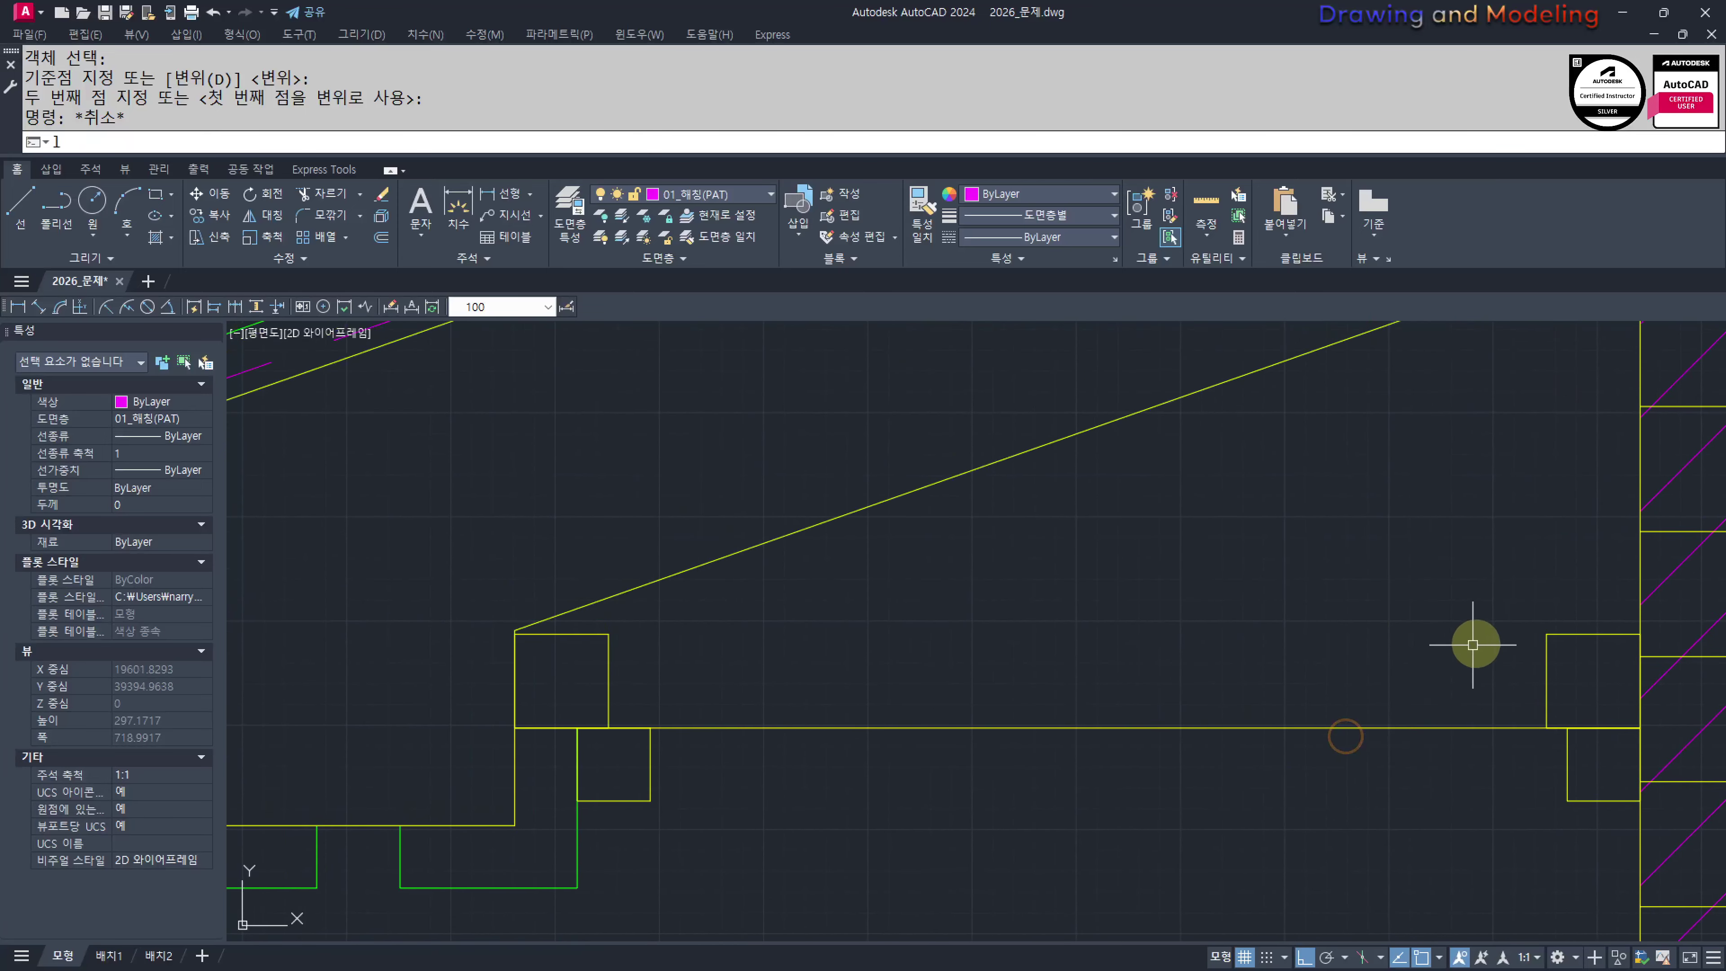
text(l)
key(Return)
click(1547, 634)
click(608, 634)
key(Escape)
key(Return)
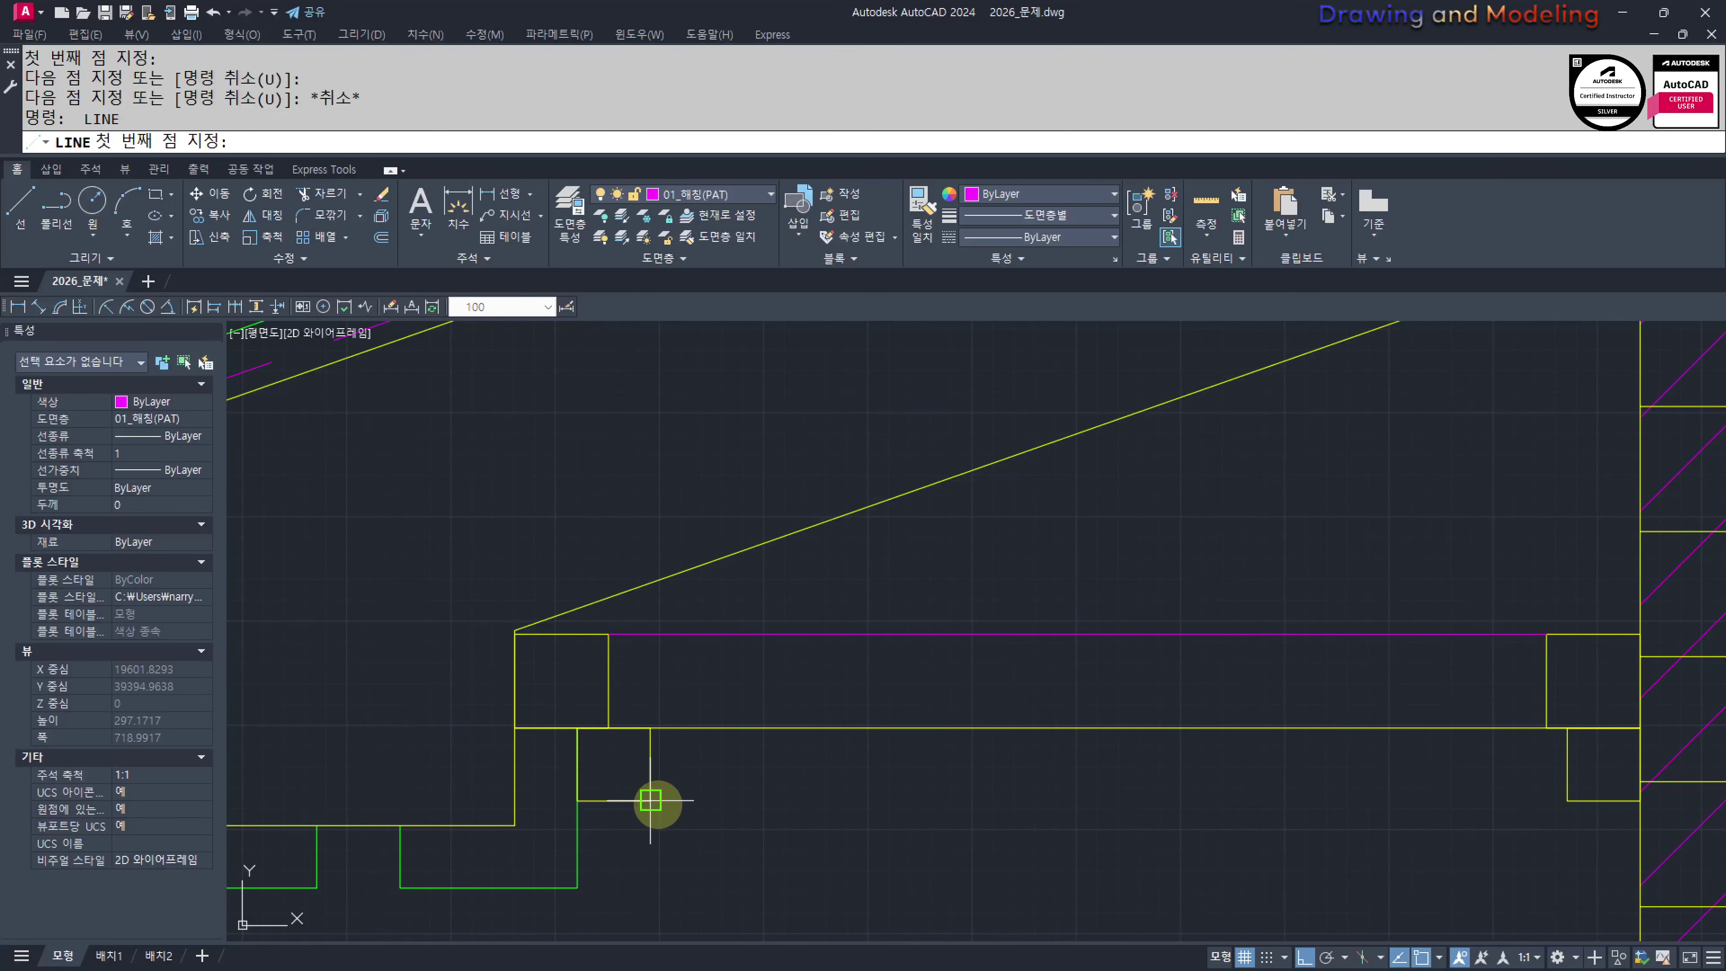
click(650, 799)
click(1566, 800)
key(Escape)
key(Escape)
Match the lower joining line's properties to the green eave finish line
middle_drag(1317, 857, 1368, 798)
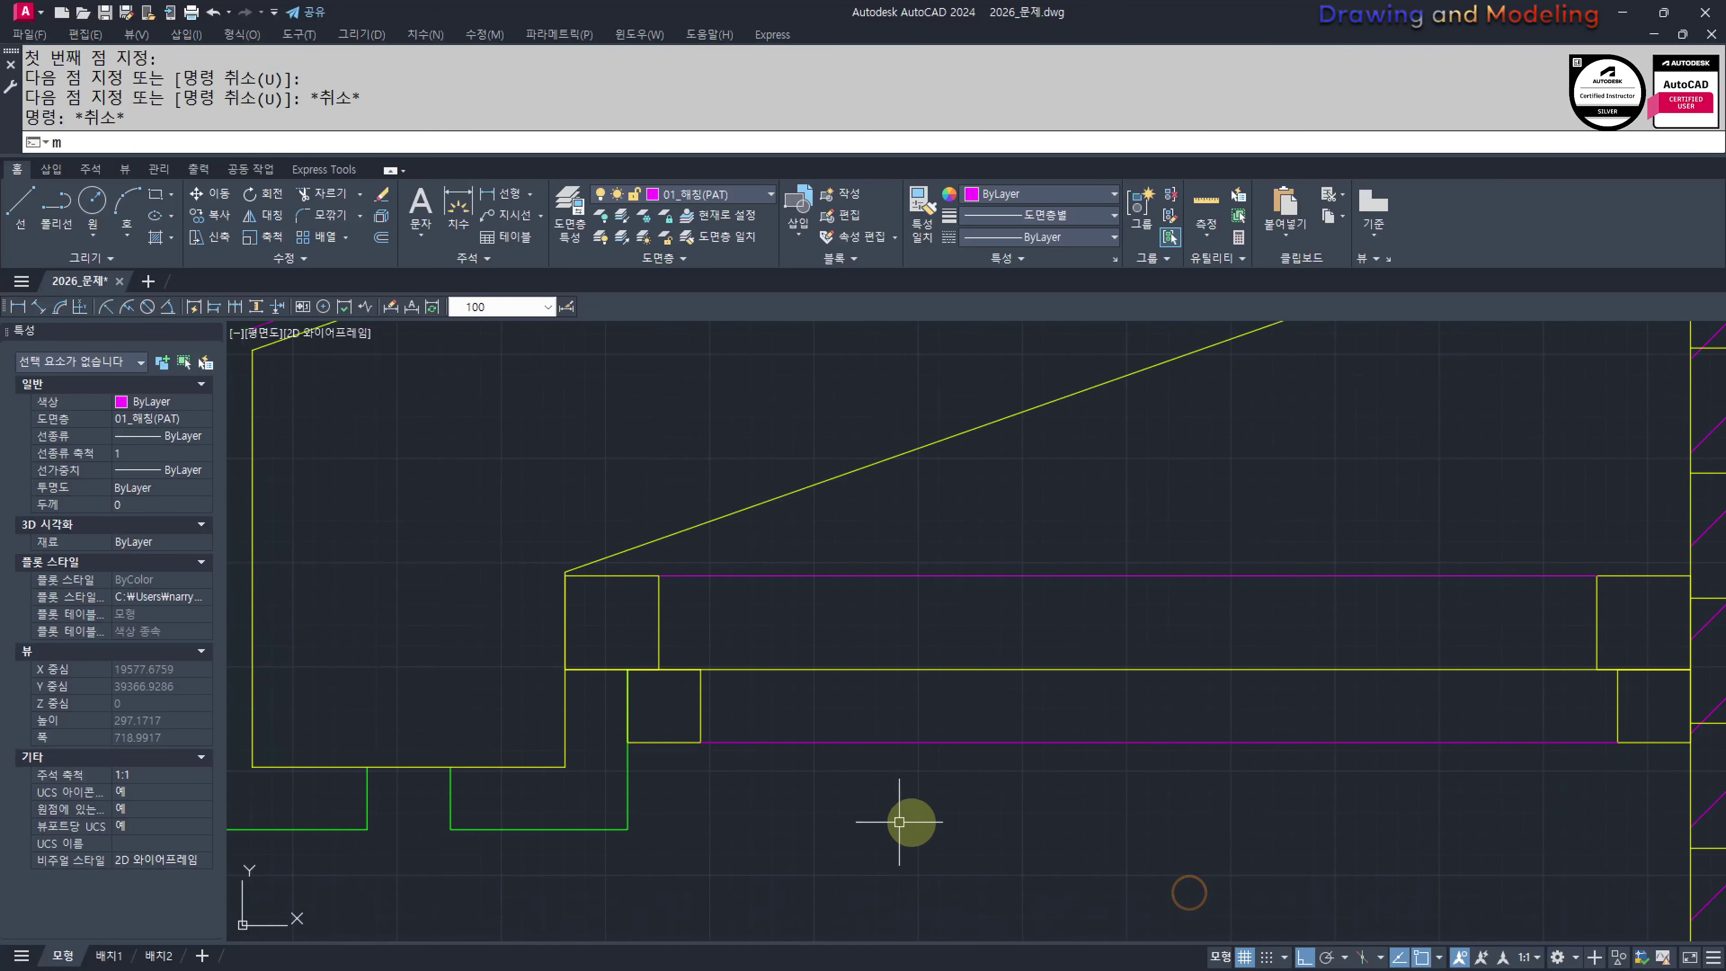
text(mm)
key(Return)
click(628, 787)
click(990, 782)
click(900, 682)
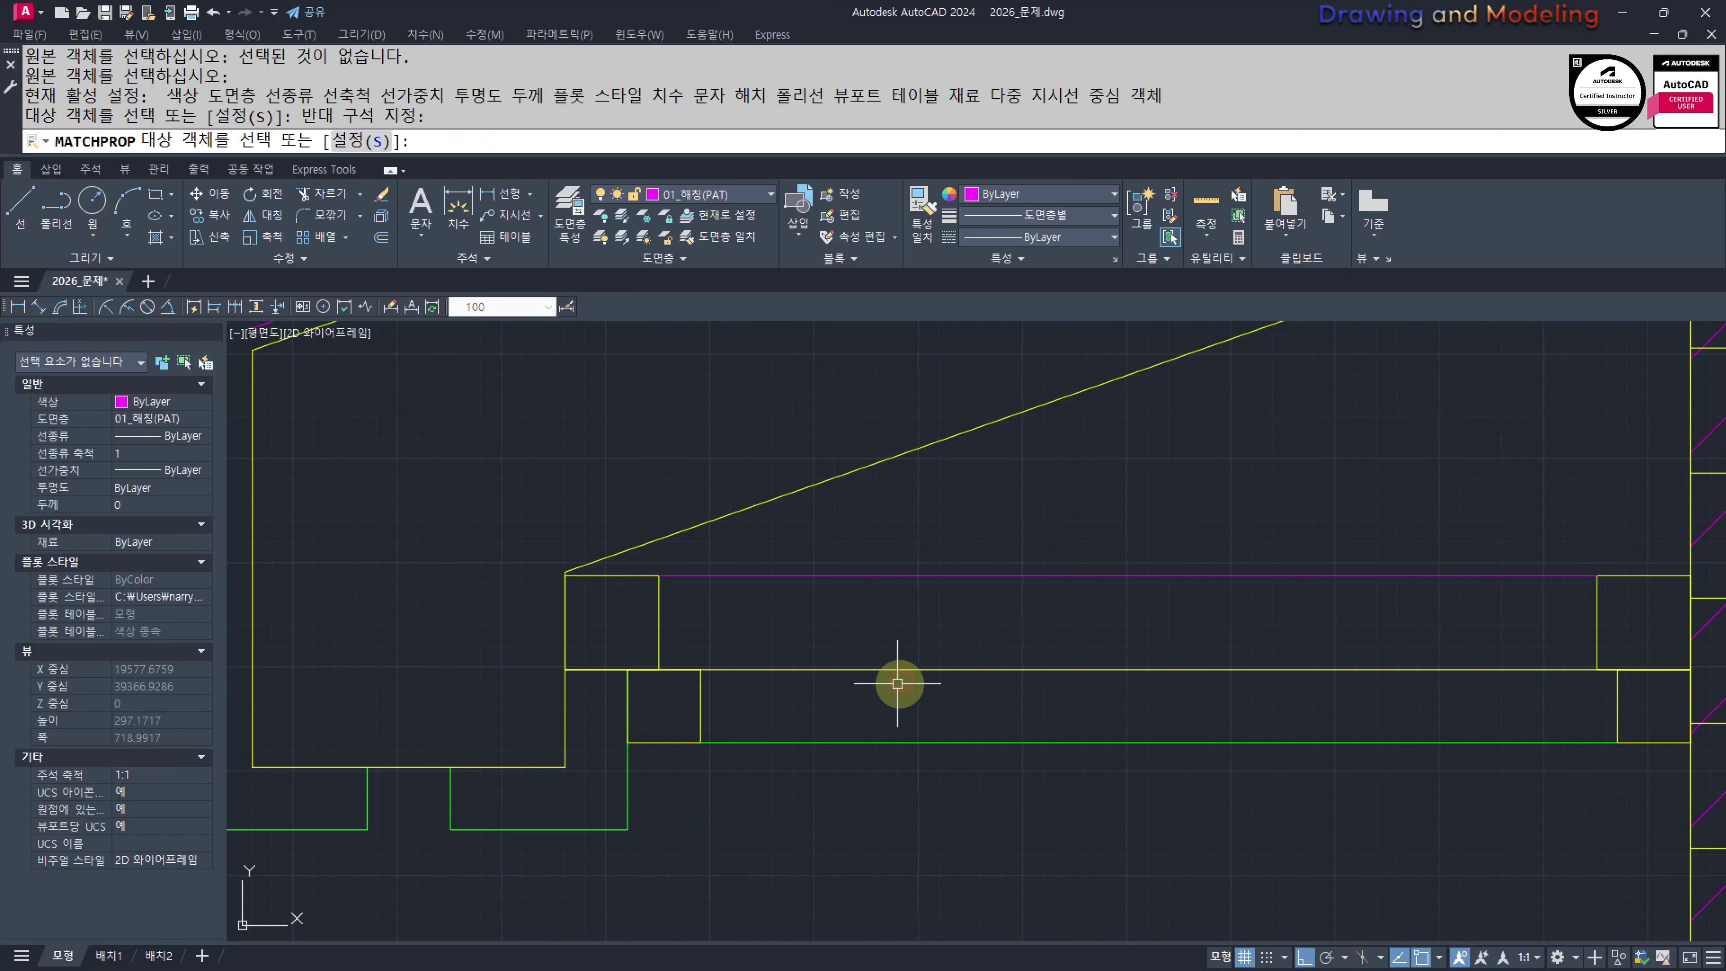
key(Escape)
key(Escape)
Put the upper joining line on the 01_입면선(ELE) layer
scroll(1039, 663, down, 1)
middle_drag(1051, 659, 1021, 796)
click(1080, 713)
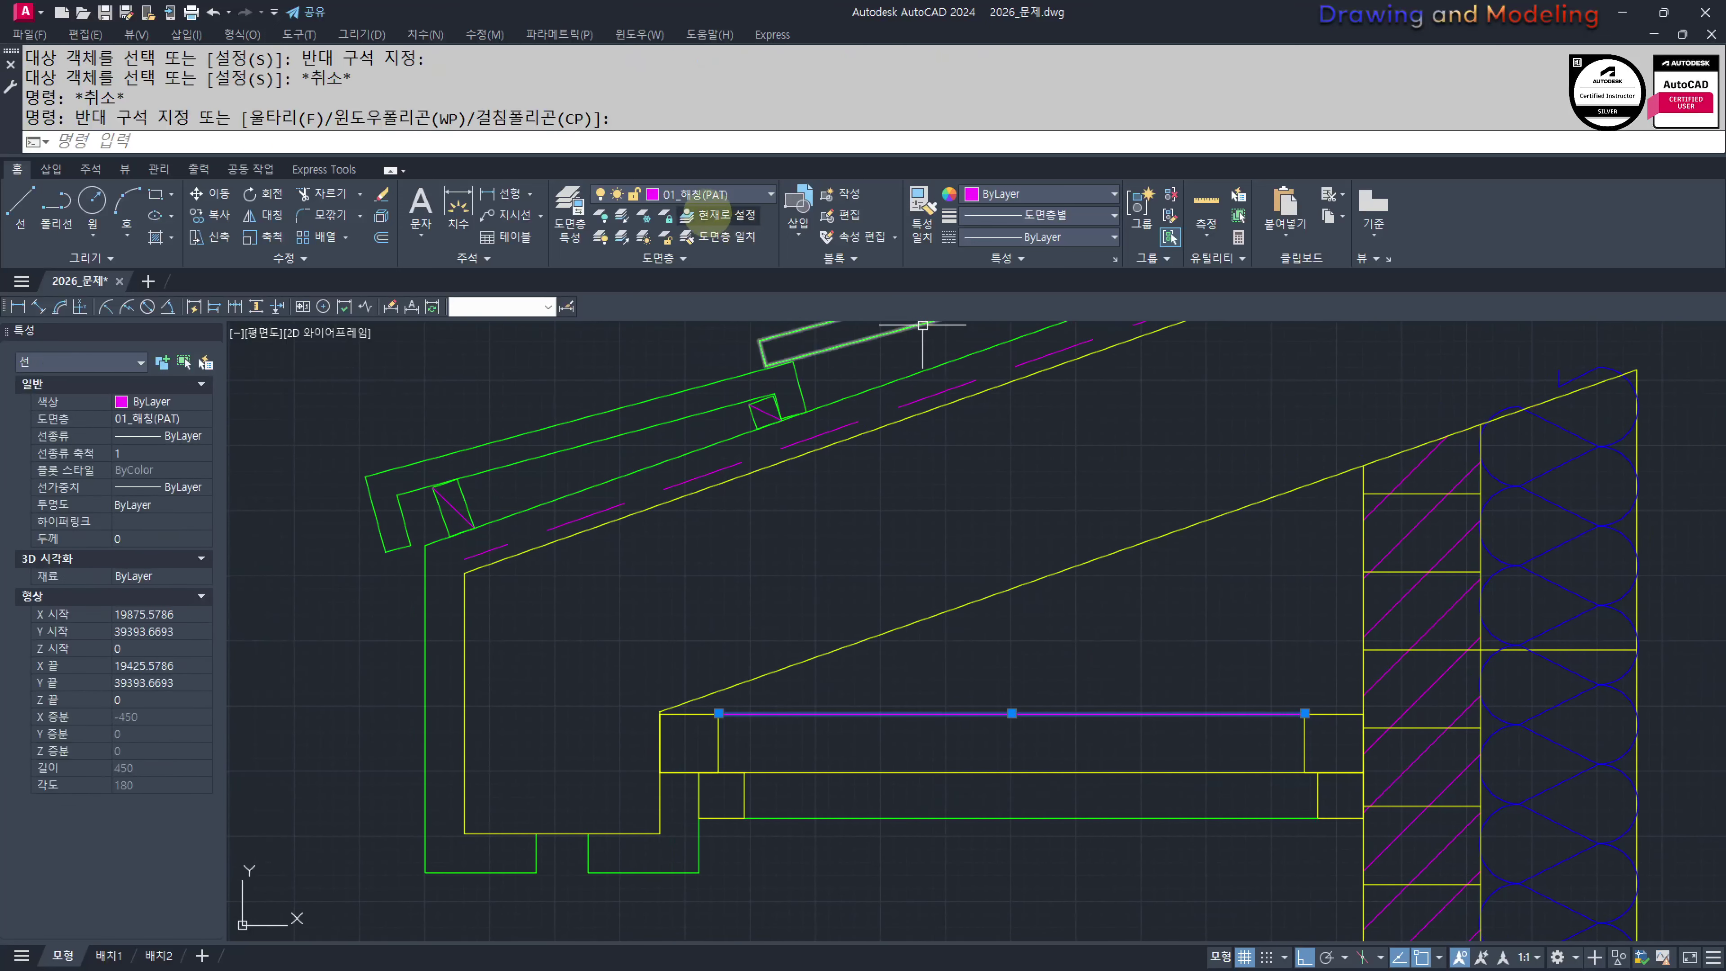
click(708, 194)
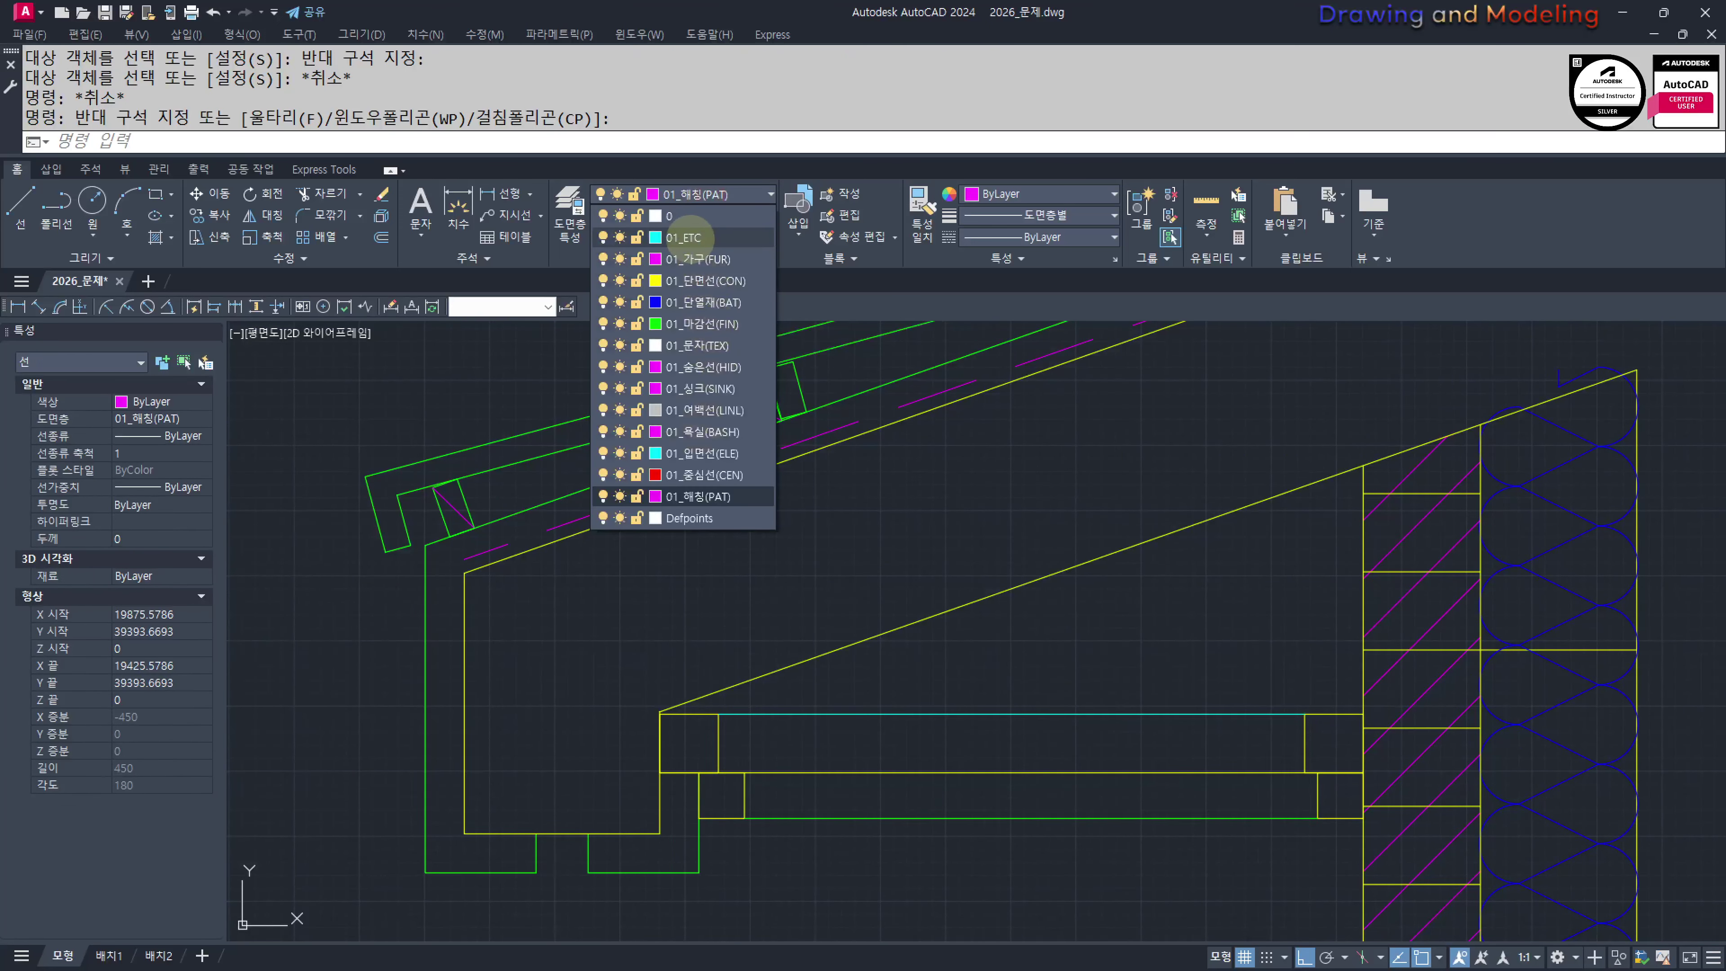
click(700, 454)
key(Escape)
key(Escape)
Draw a diagonal line across the upper square beside the eave beam
middle_drag(1077, 810, 1052, 688)
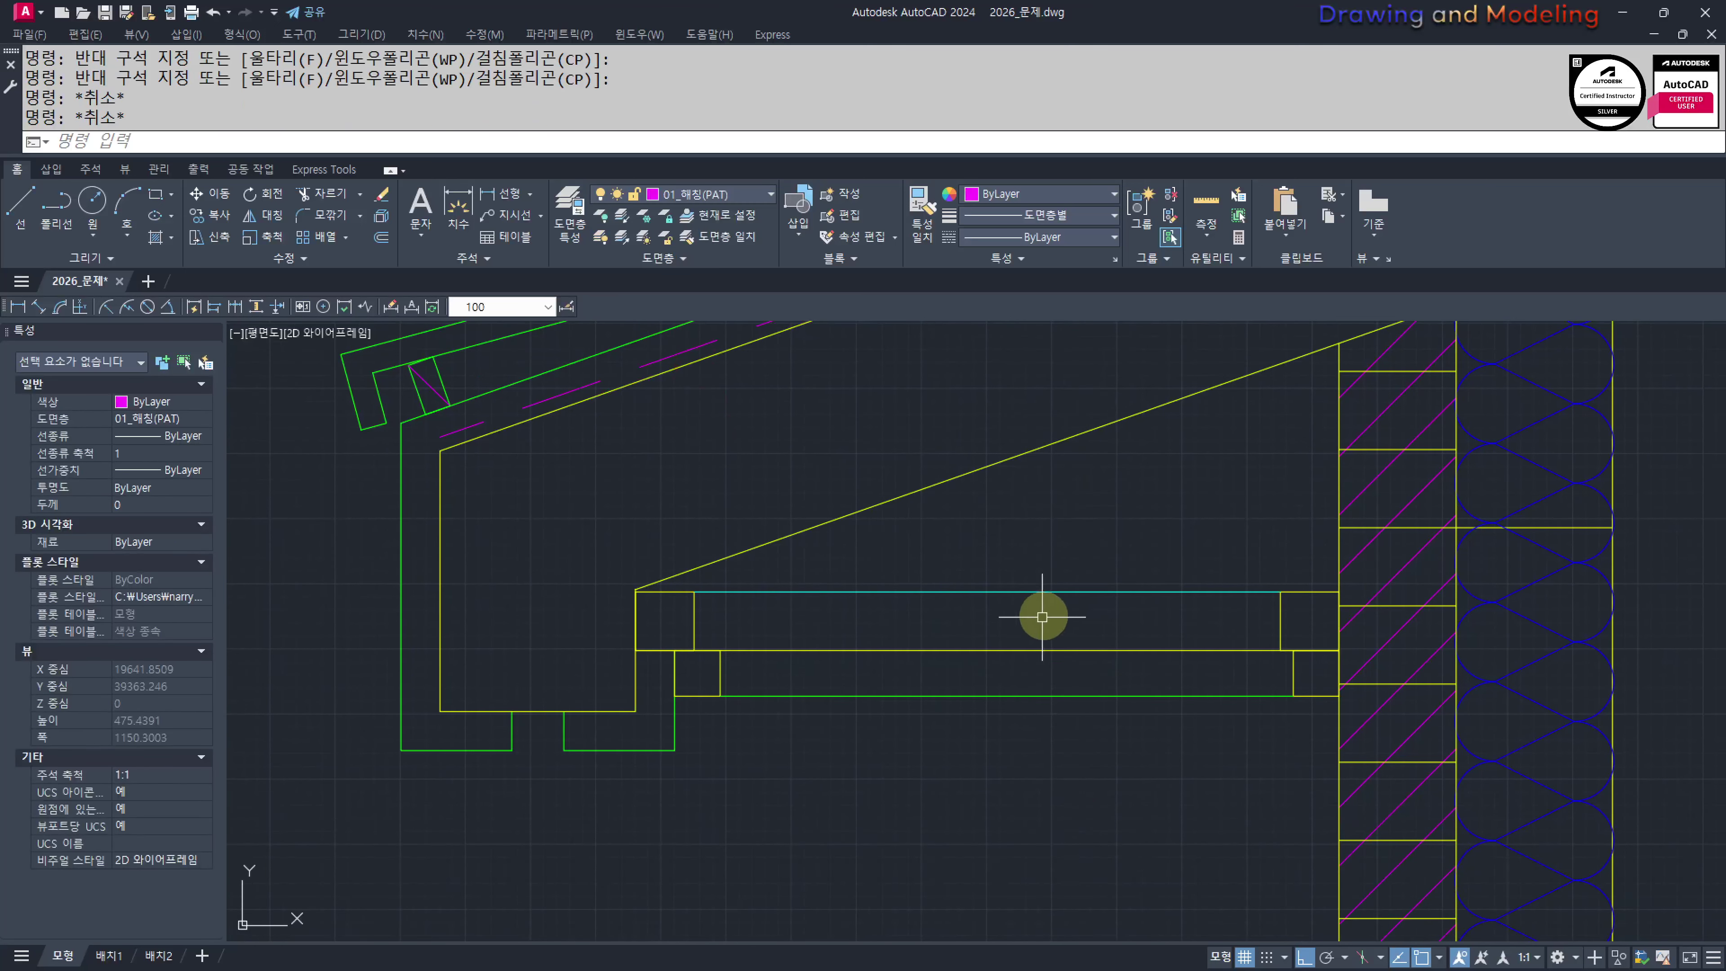
middle_drag(954, 637, 986, 640)
middle_drag(777, 655, 851, 655)
middle_drag(977, 637, 965, 649)
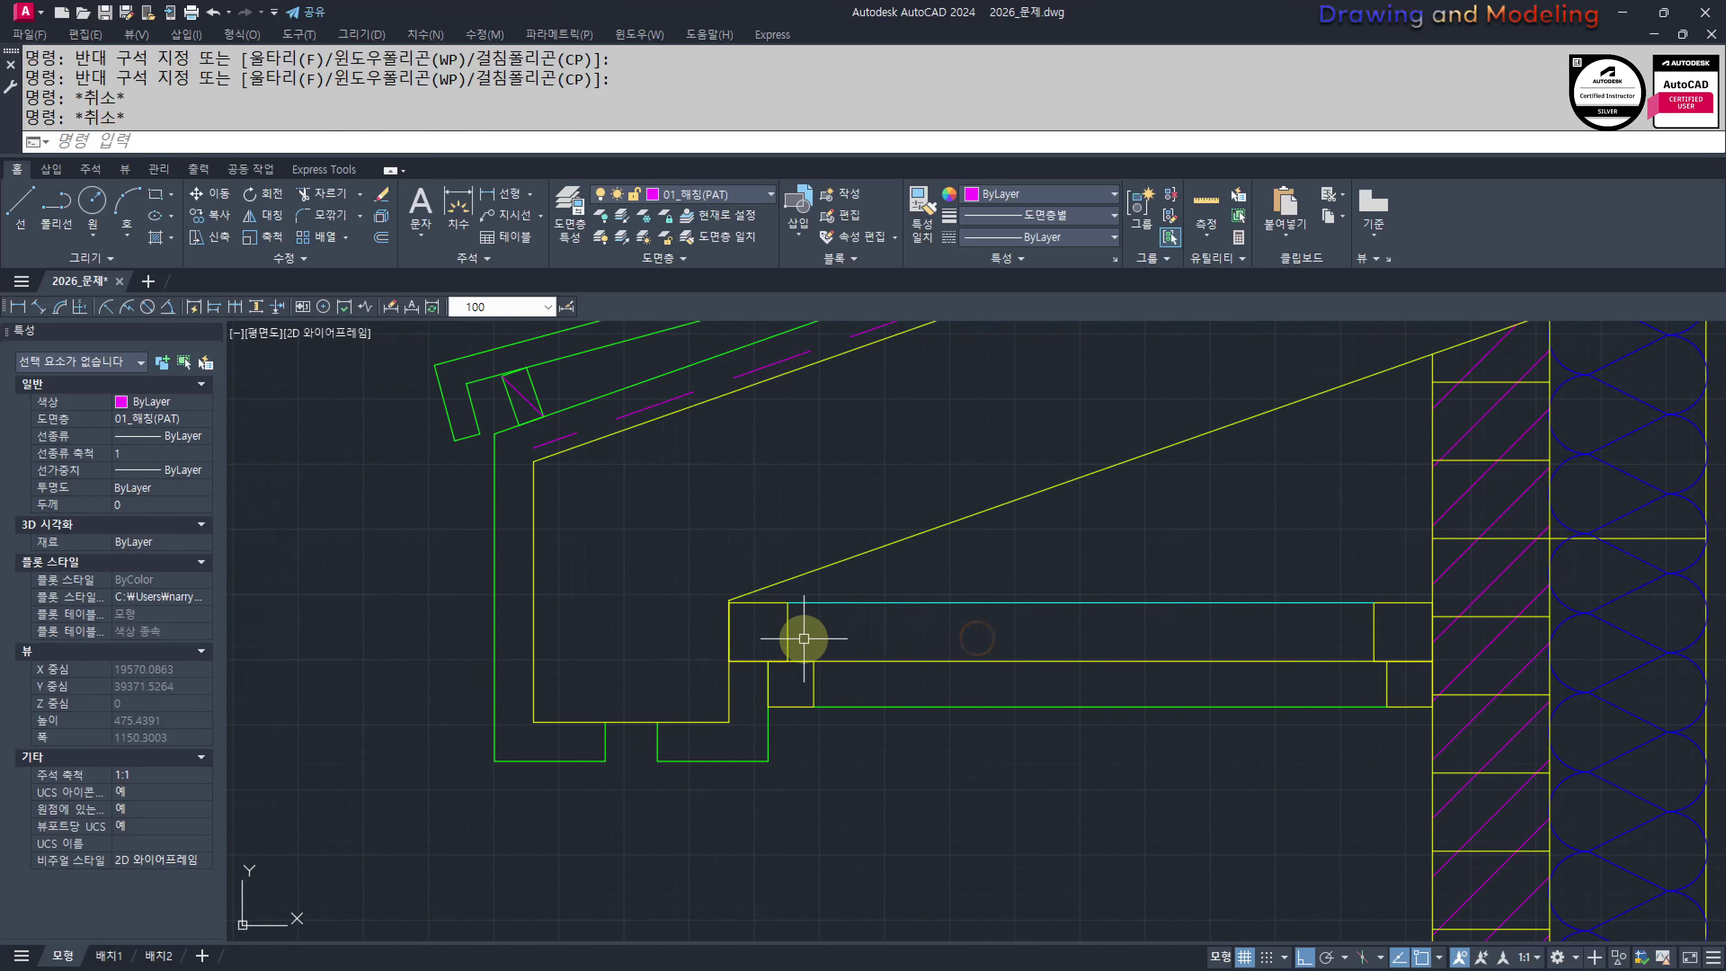
key(Escape)
key(Escape)
middle_drag(783, 653, 761, 664)
text(1)
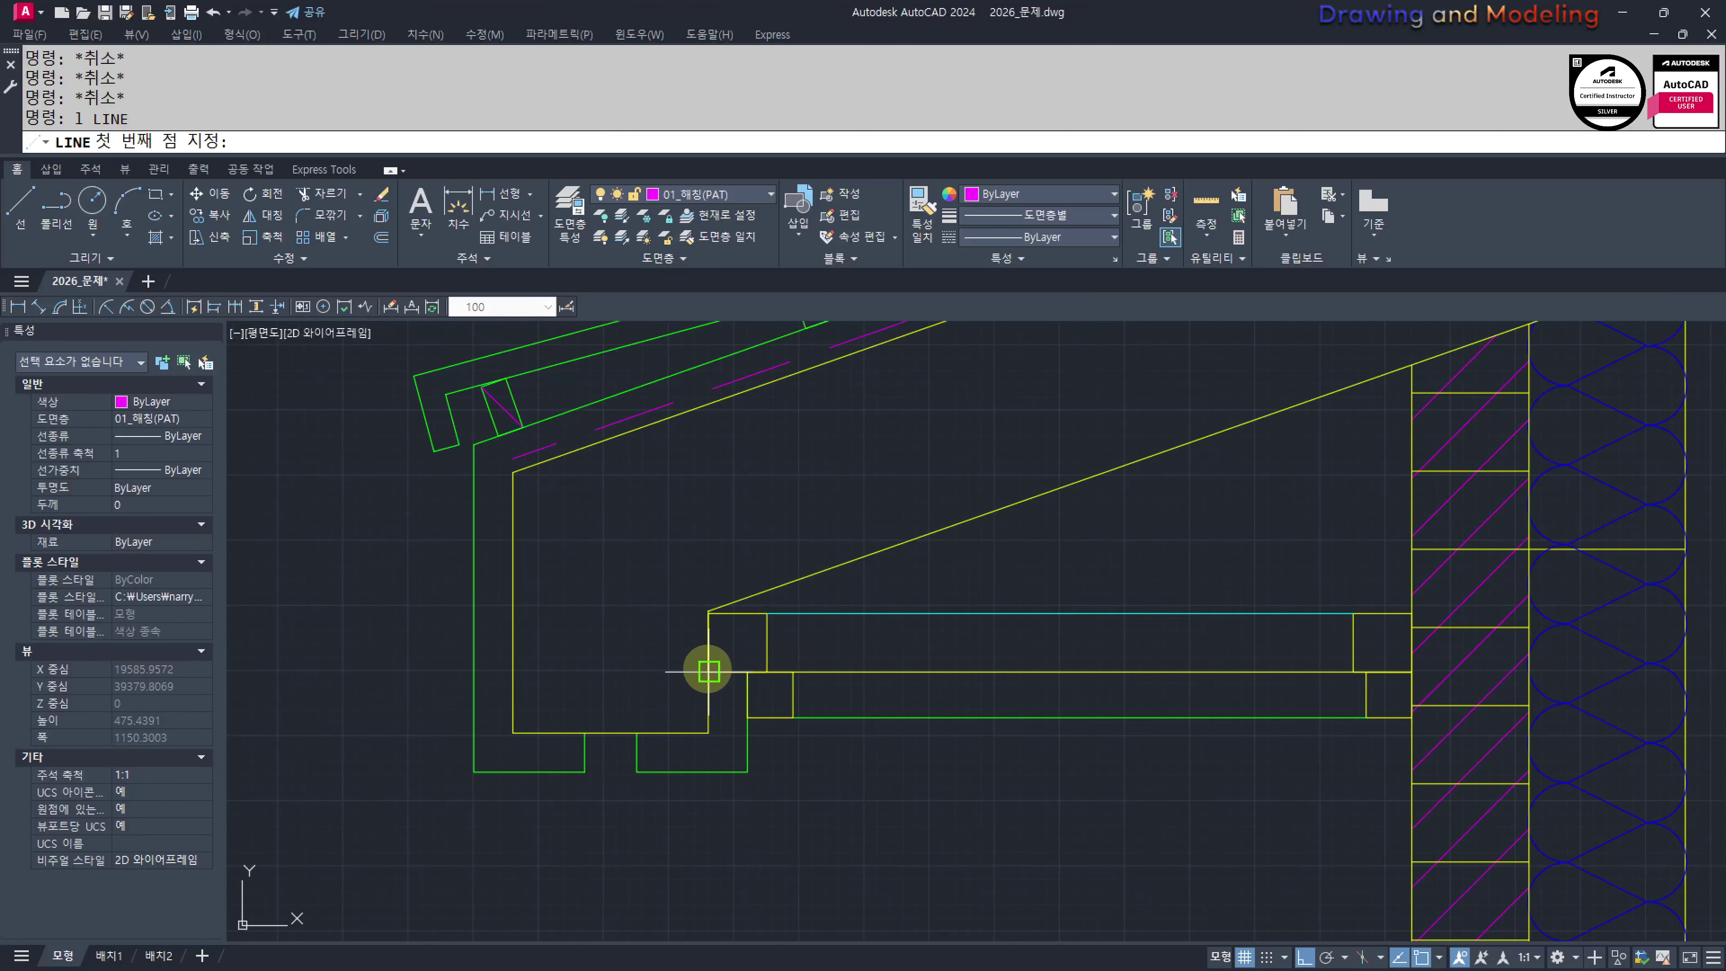
click(708, 671)
click(766, 613)
key(Escape)
key(Escape)
Draw a matching diagonal line across the upper square against the brick wall
key(Return)
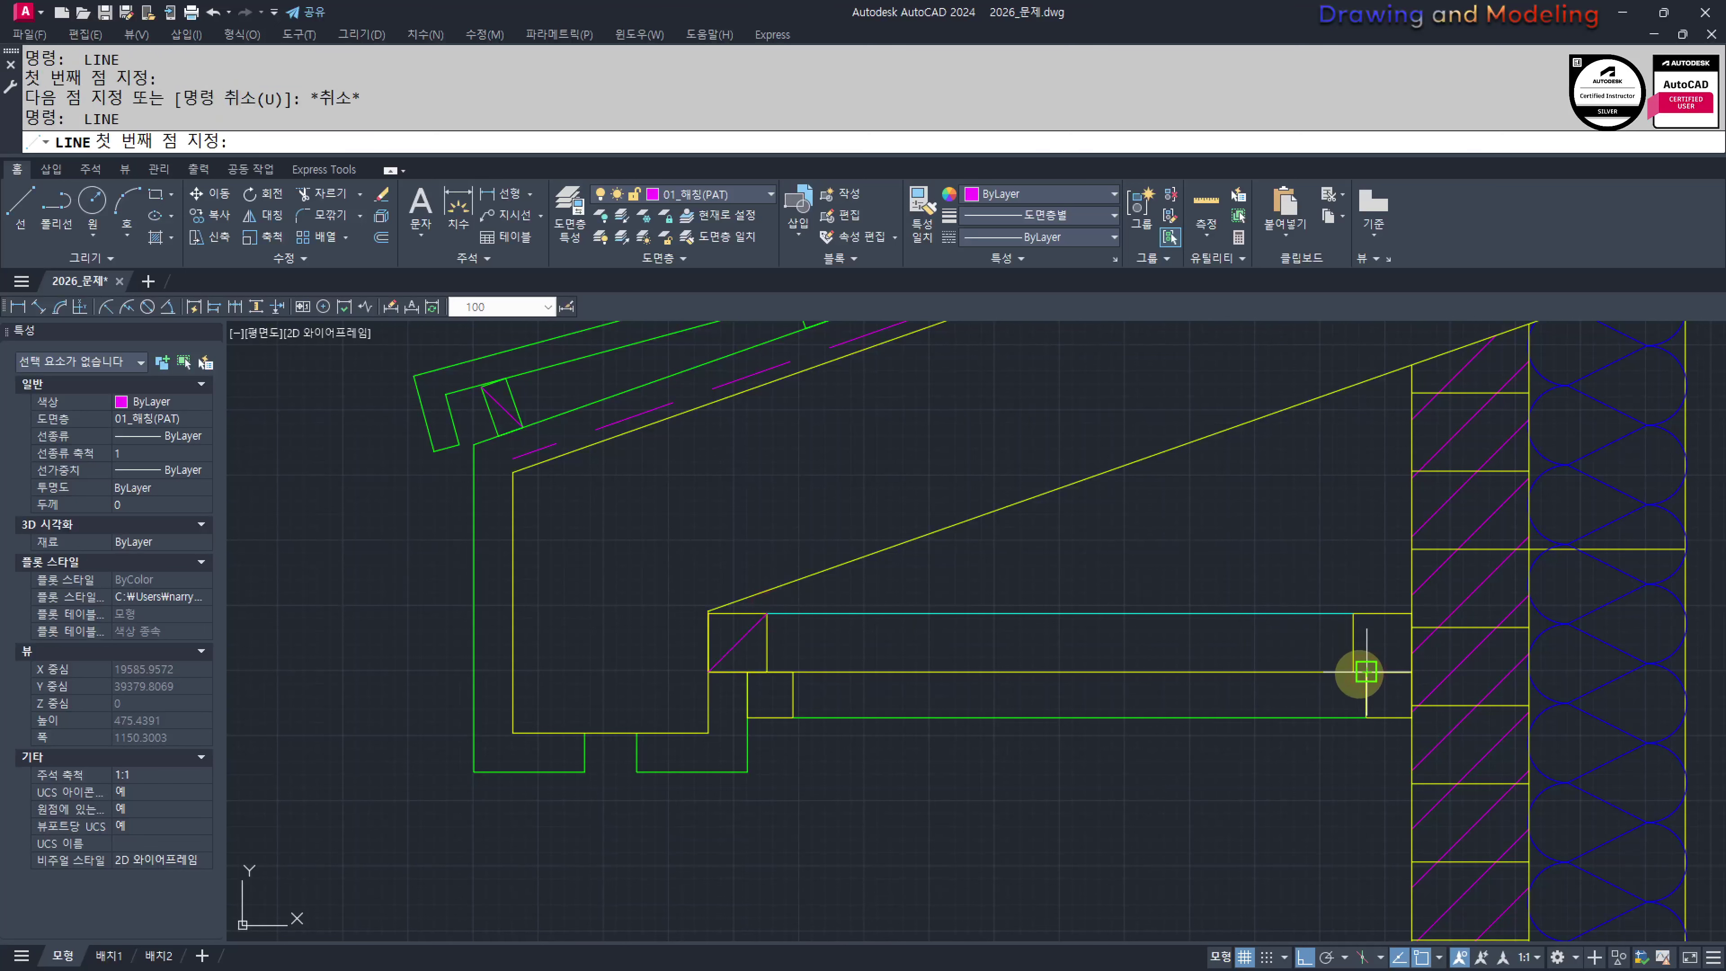
click(1366, 671)
click(1411, 612)
key(Escape)
key(Escape)
Hatch both lower soffit squares with the ANSI31 pattern at scale 5
scroll(828, 672, up, 3)
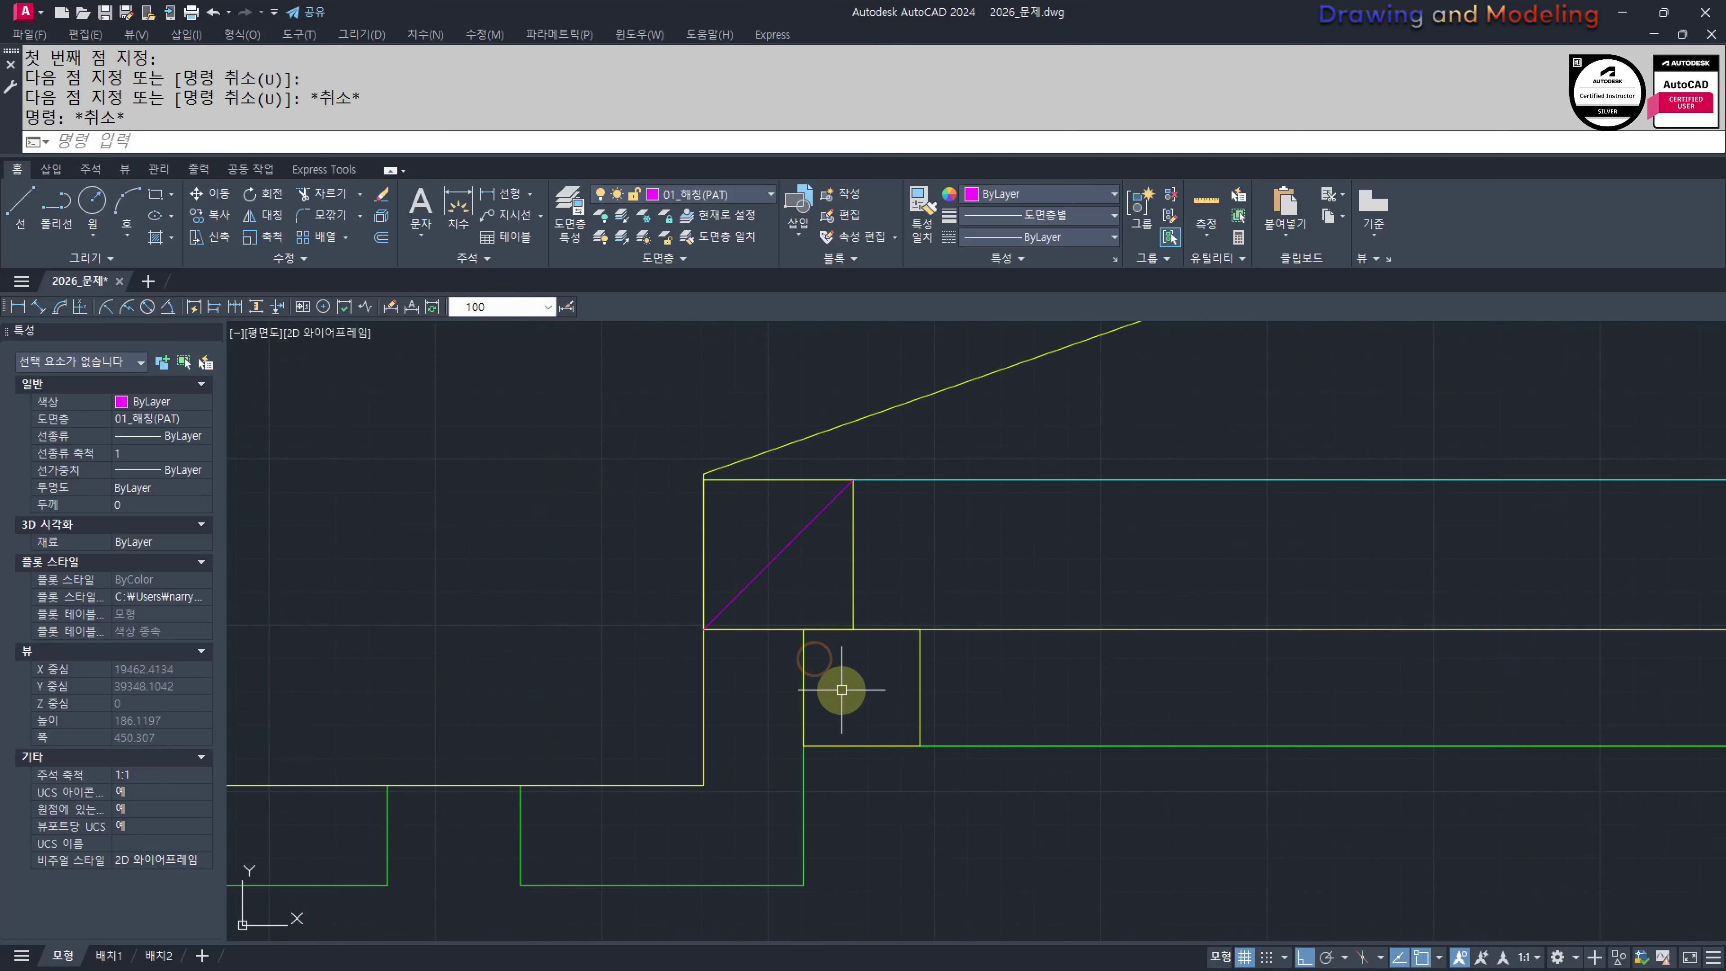
scroll(883, 693, down, 3)
text(h)
key(Return)
click(836, 694)
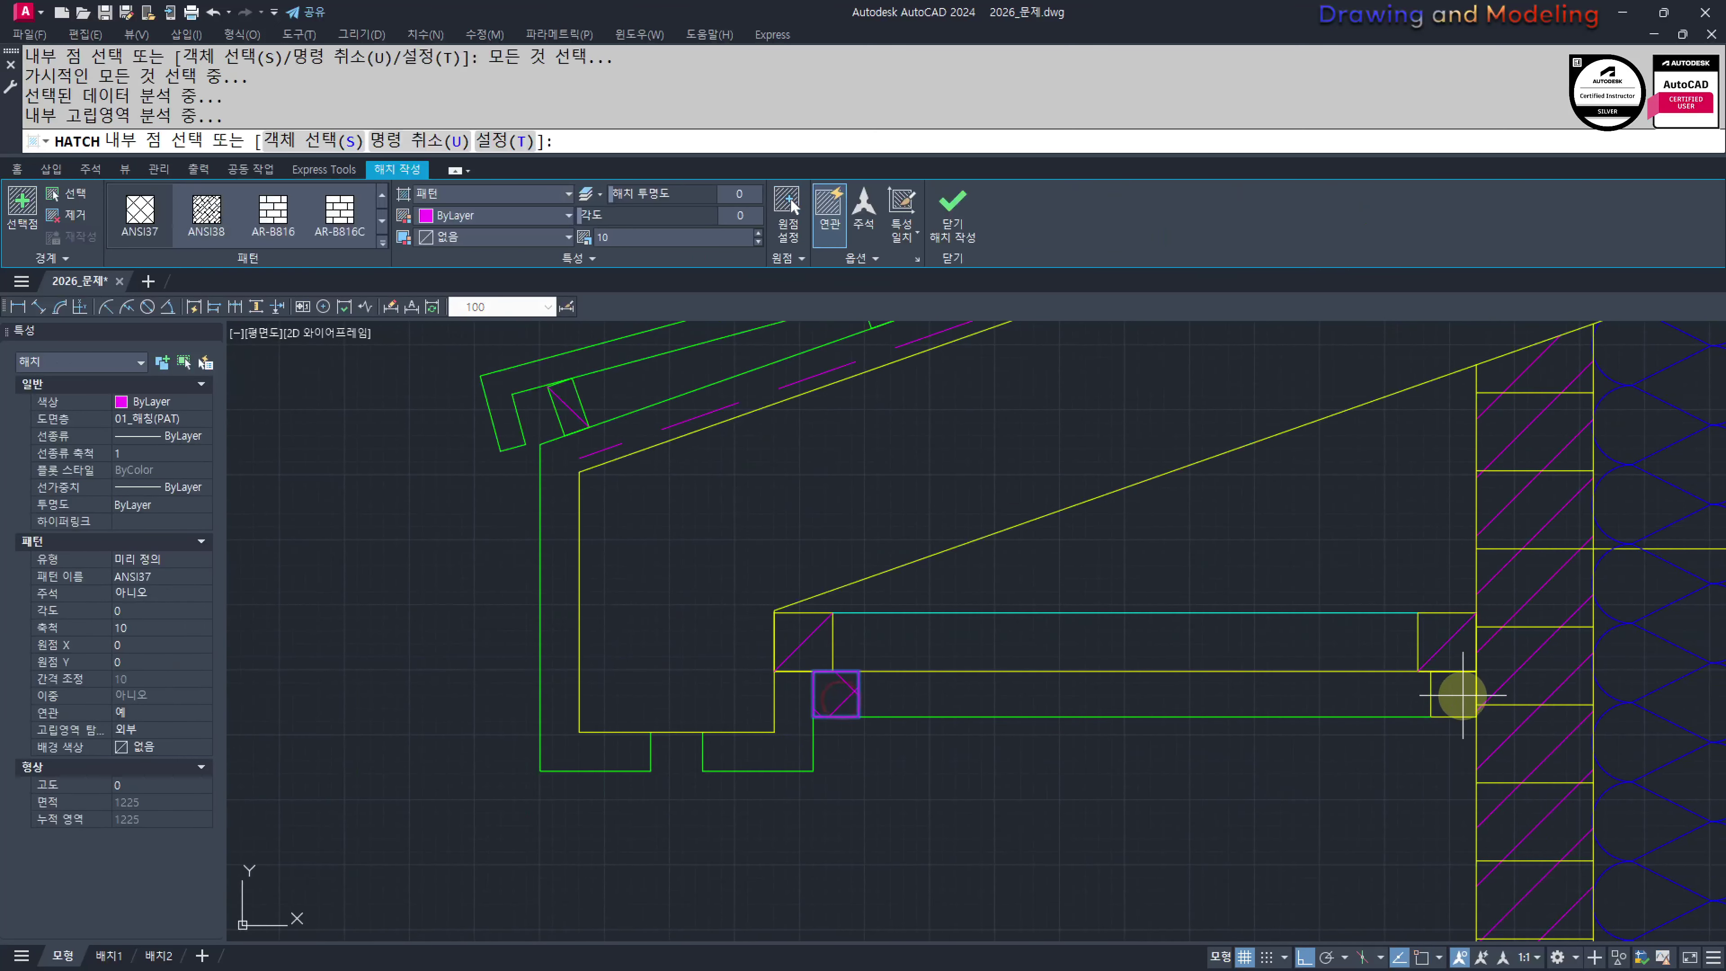
click(1454, 693)
click(164, 219)
scroll(165, 219, up, 2)
click(273, 214)
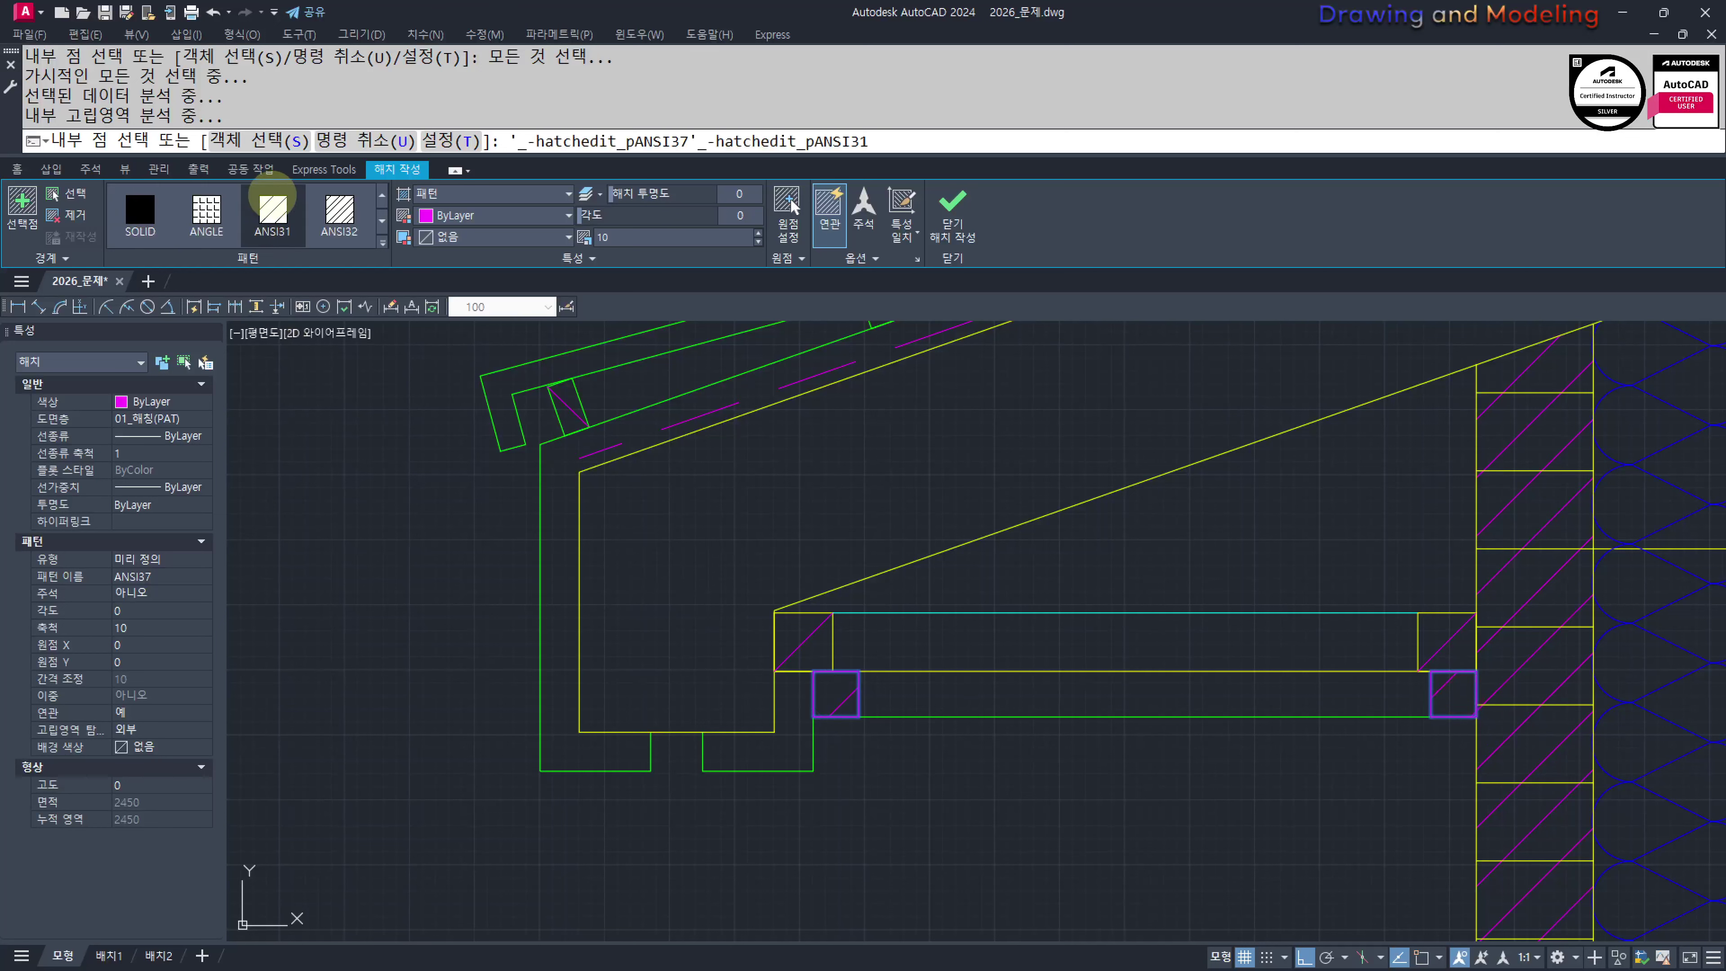
key(Escape)
key(Escape)
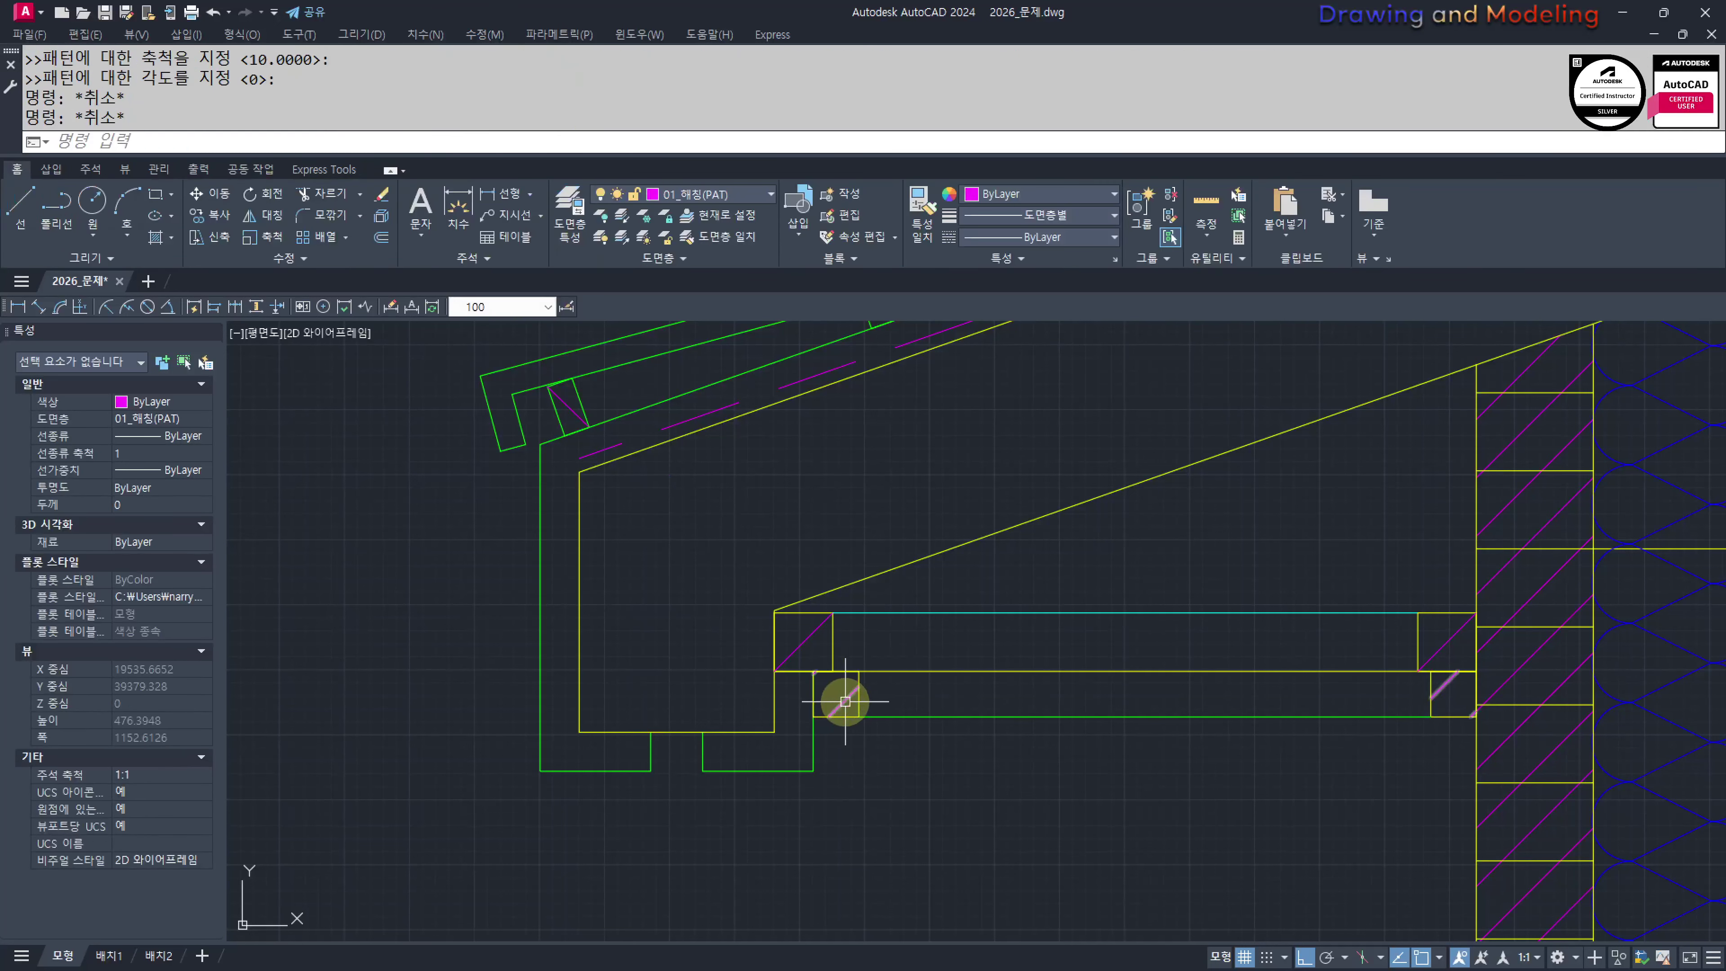
click(840, 701)
key(Escape)
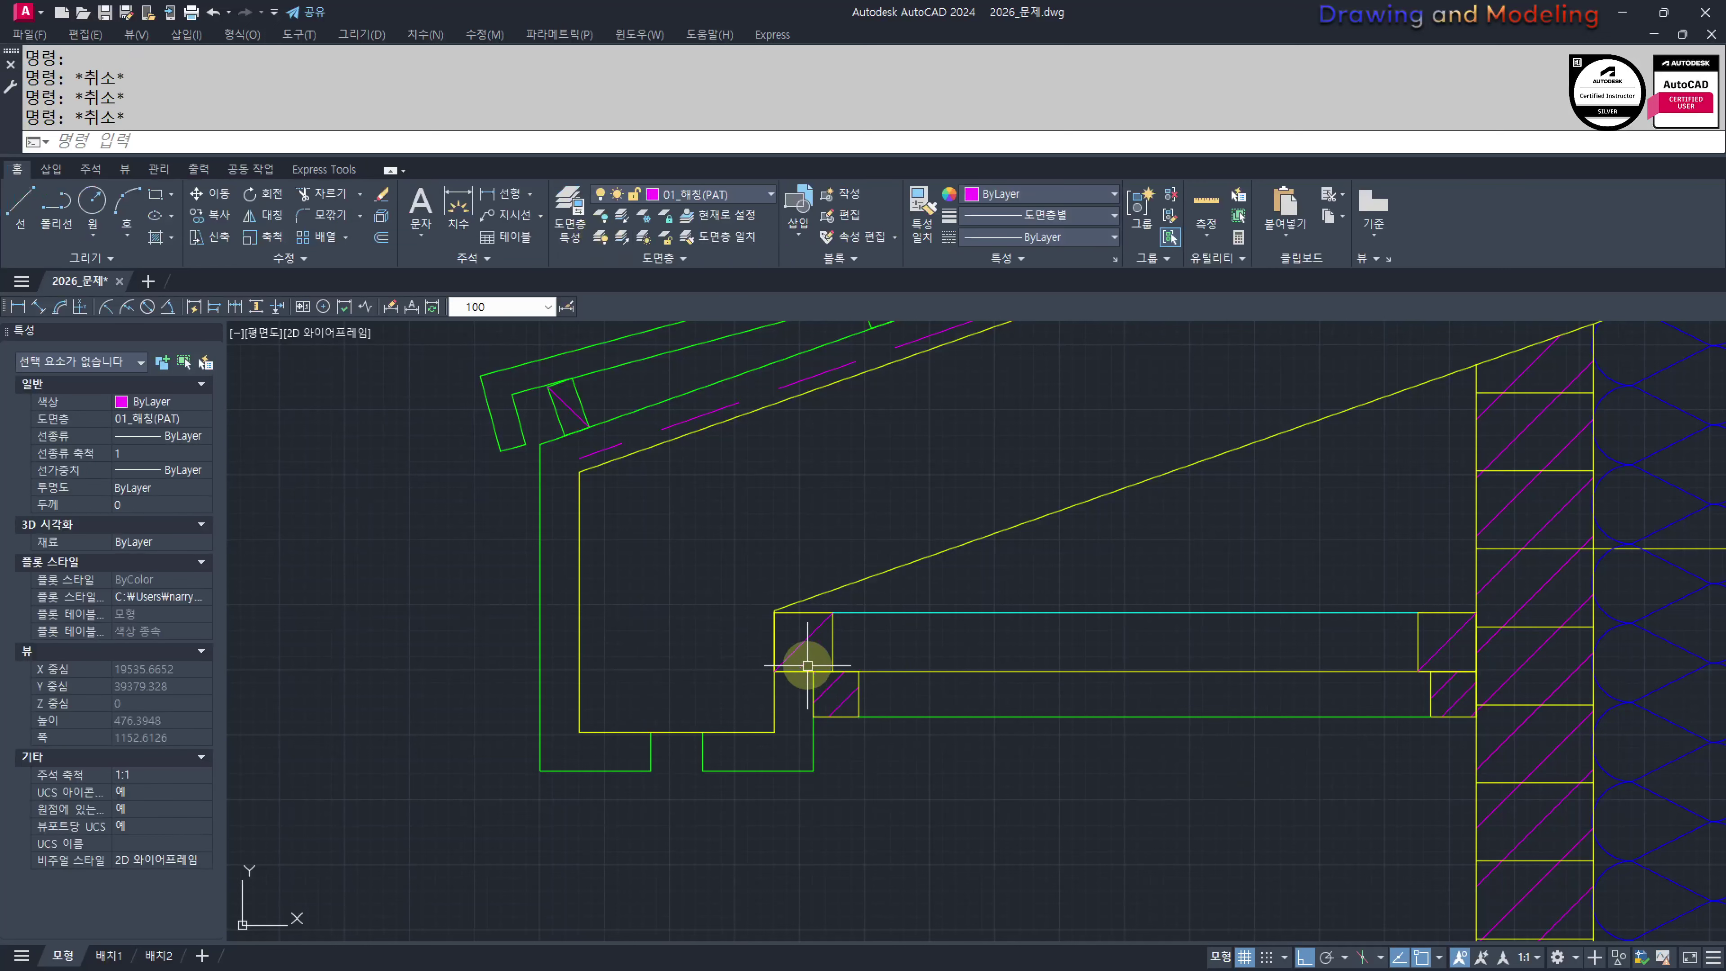
middle_drag(807, 665, 865, 669)
middle_drag(1064, 666, 1058, 667)
click(771, 543)
click(944, 750)
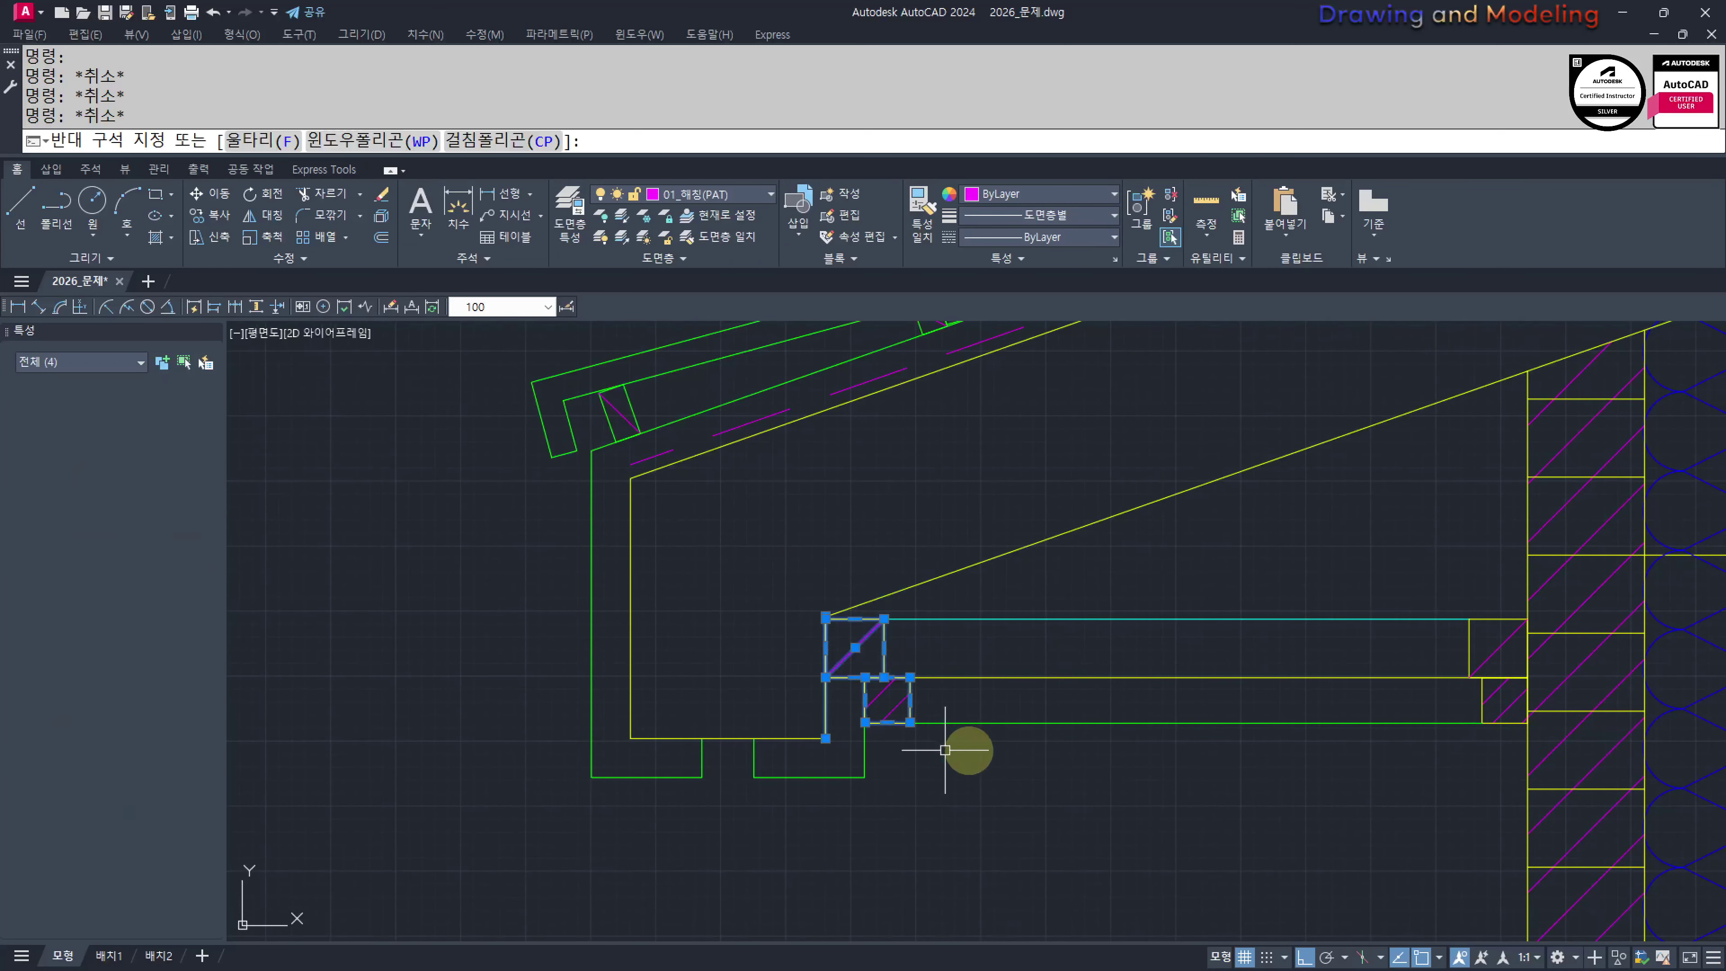
click(1090, 752)
click(1043, 702)
key(Escape)
key(Escape)
Try to copy the eave-side squares, diagonal and both joining lines to the inner wall face at ceiling level
scroll(771, 564, up, 2)
click(823, 515)
click(1030, 825)
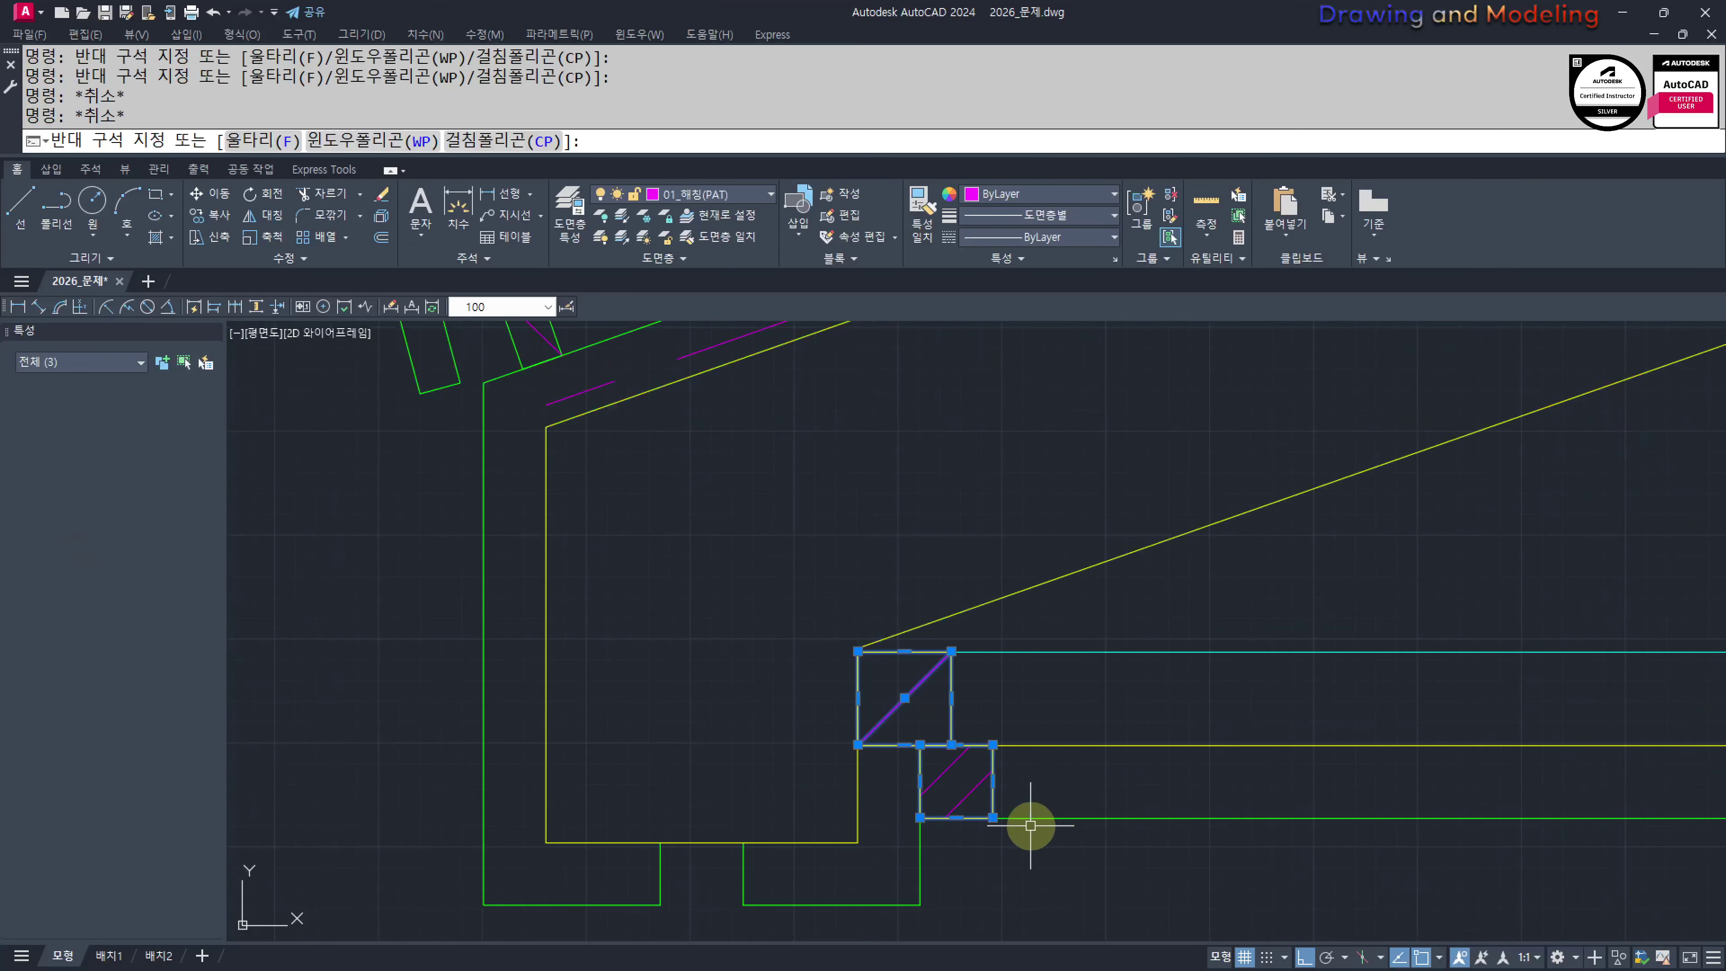
click(1181, 855)
click(1138, 787)
click(1127, 592)
click(986, 677)
middle_drag(1210, 775, 1173, 687)
scroll(1173, 687, down, 2)
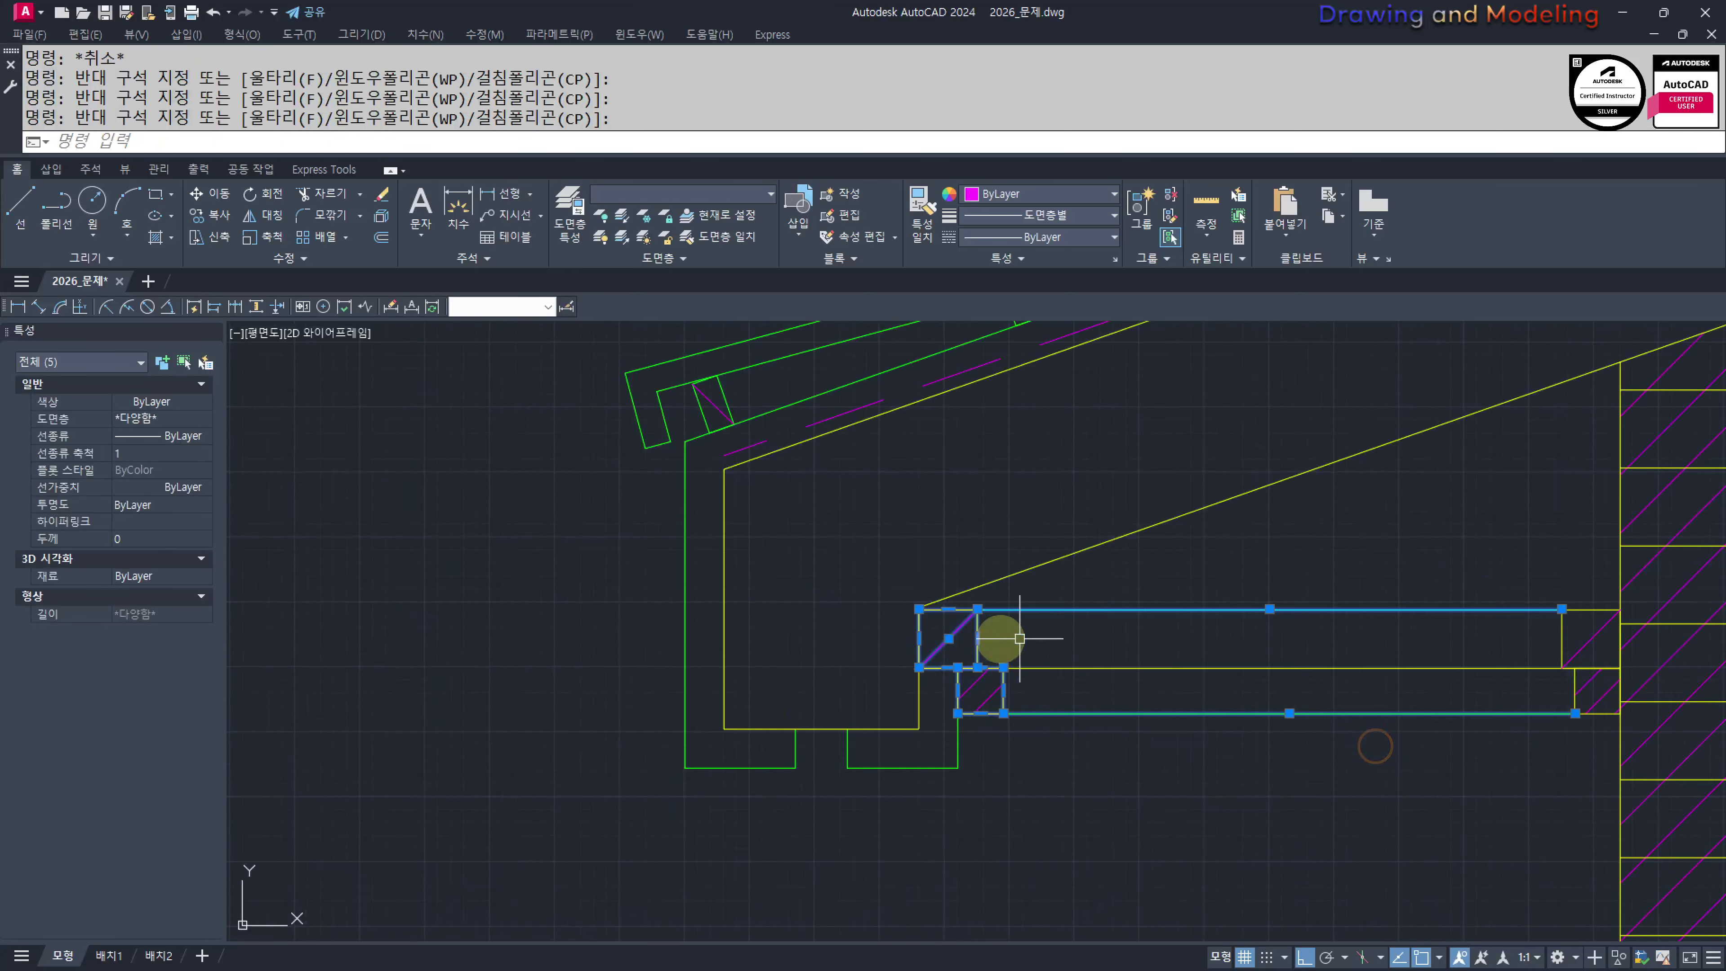
mouse_move(1115, 793)
middle_down()
mouse_move(1205, 797)
mouse_move(1254, 758)
middle_up()
text(c)
key(Return)
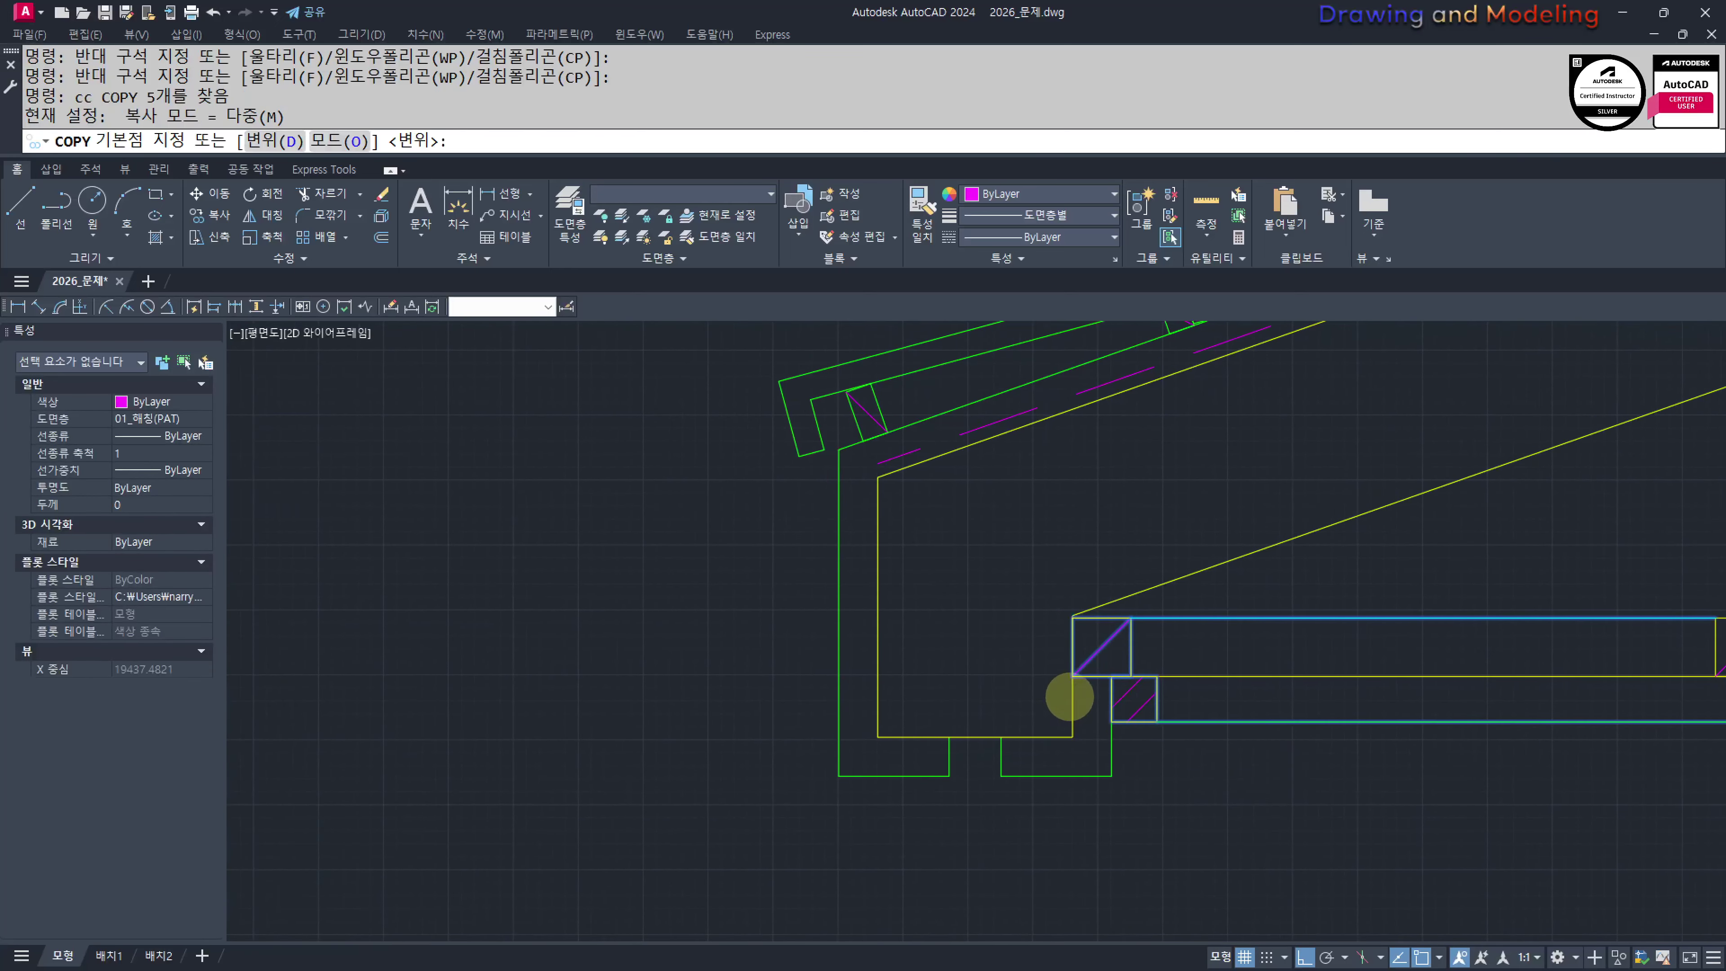
scroll(1081, 693, up, 4)
click(1076, 646)
scroll(1445, 770, down, 4)
scroll(974, 655, up, 5)
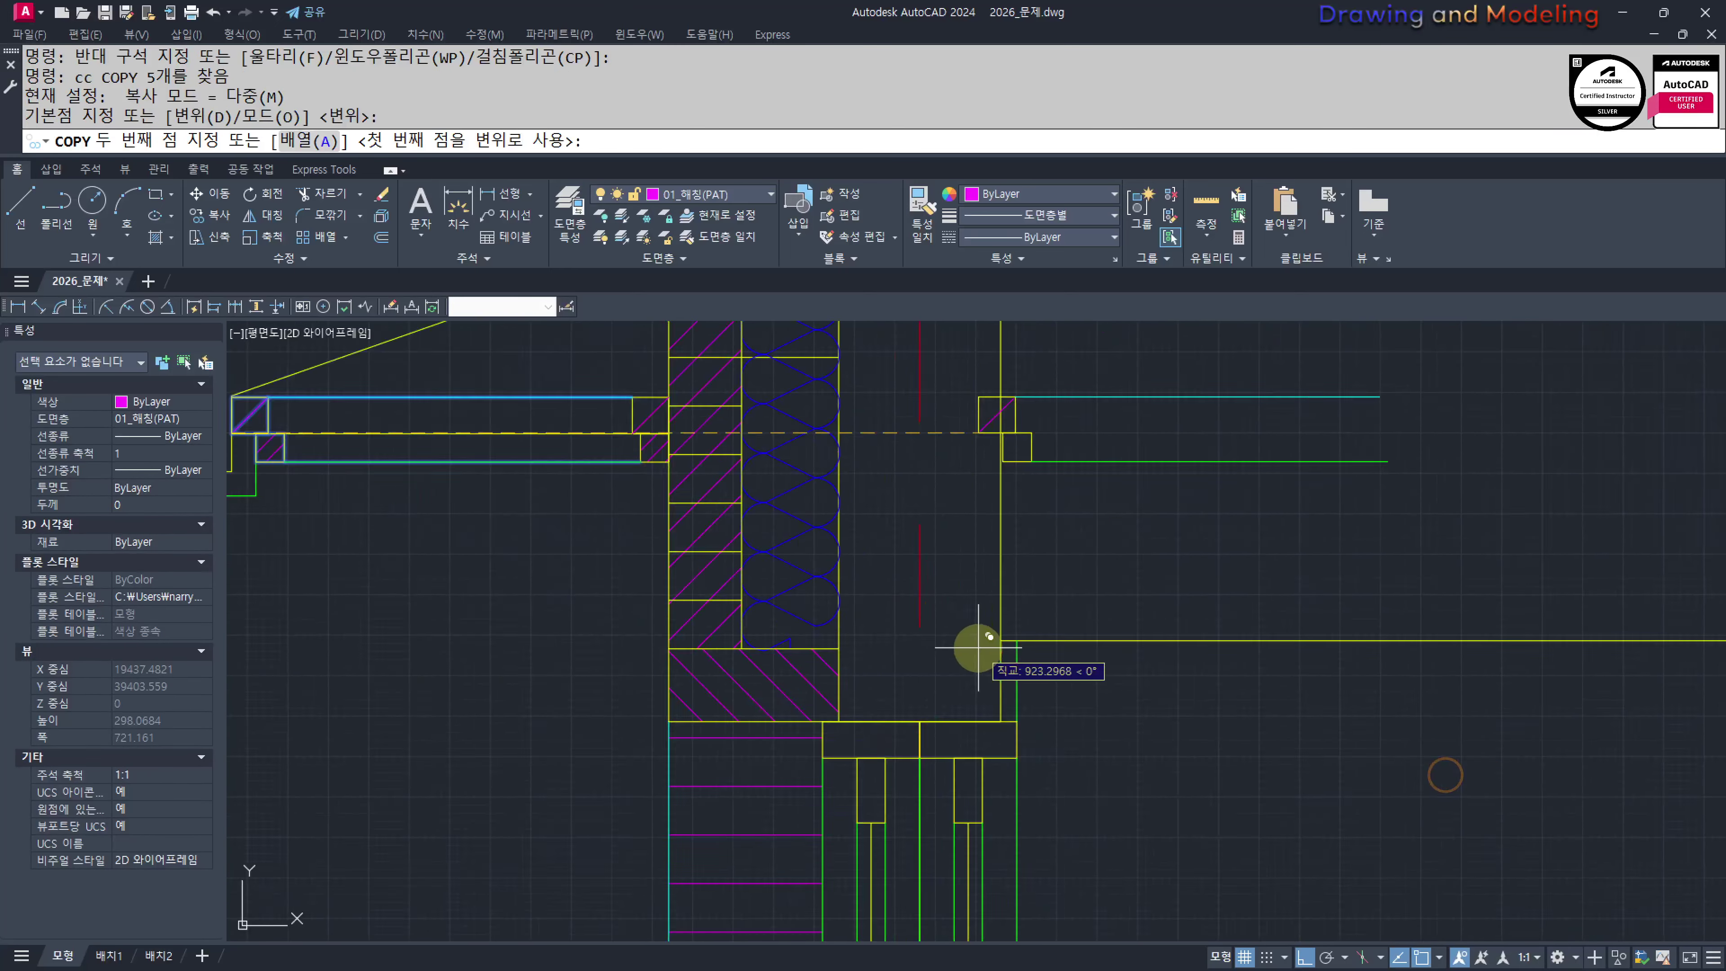
click(1047, 632)
key(Escape)
key(Escape)
Undo the copy of the soffit framing at the inner wall face
scroll(1099, 672, up, 2)
click(1438, 800)
click(1202, 686)
scroll(1385, 772, down, 1)
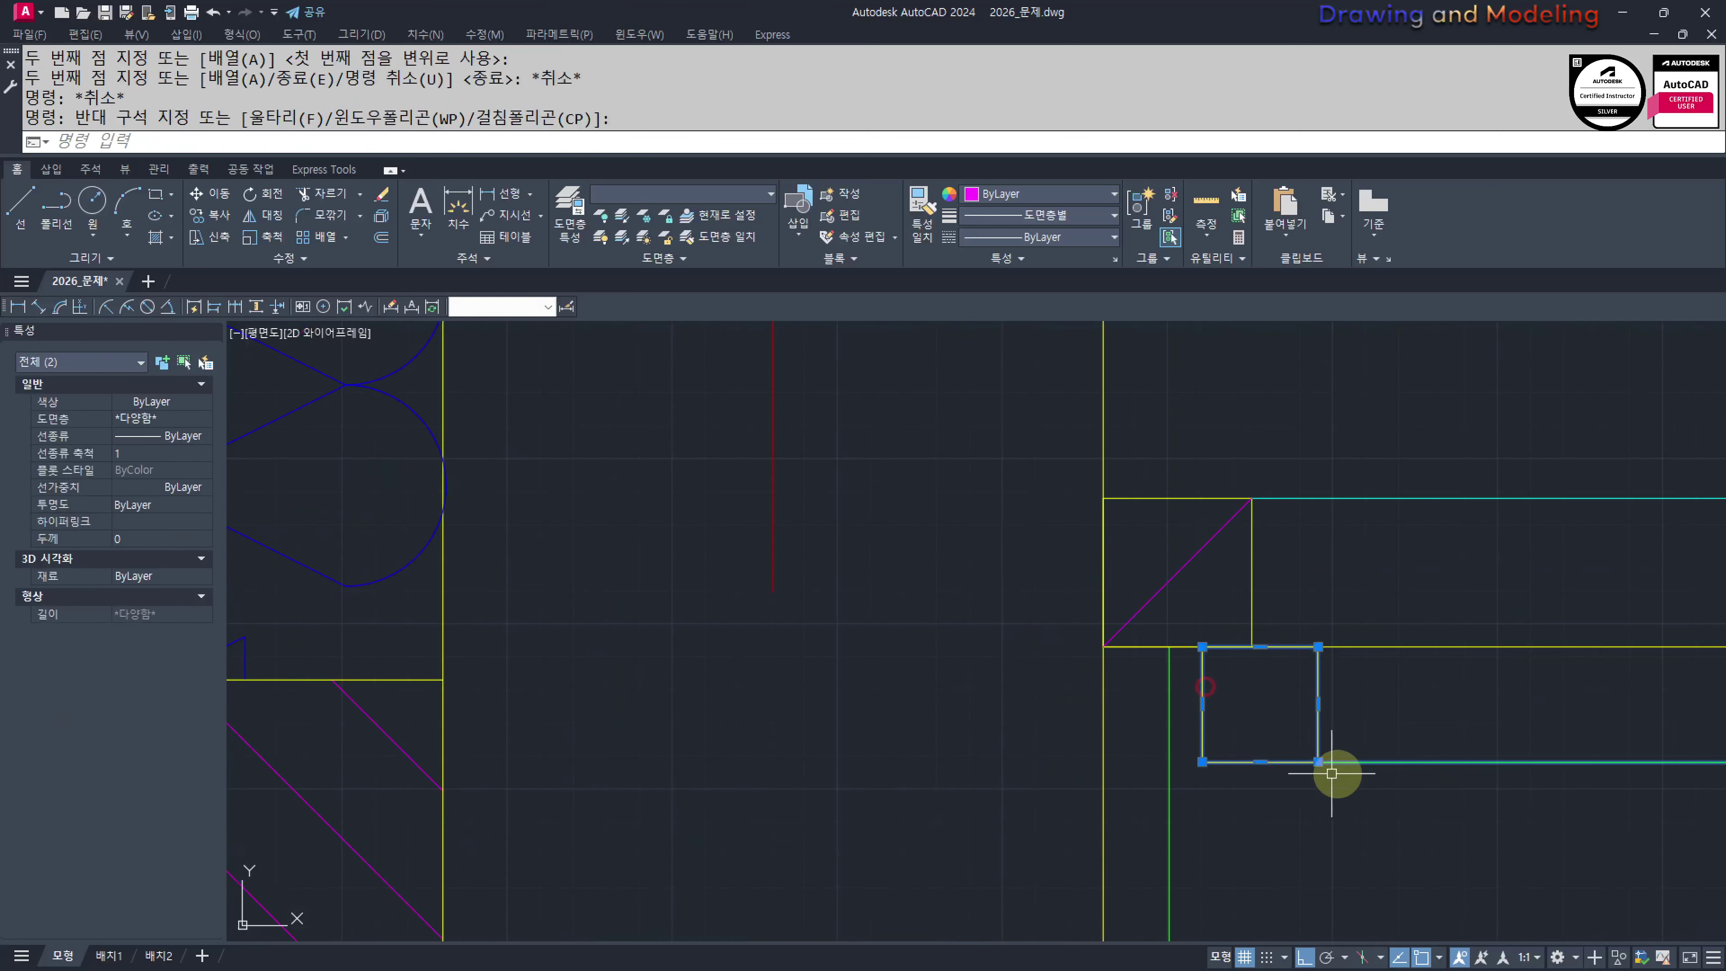
middle_drag(1349, 794, 1307, 769)
key(ctrl+z)
key(ctrl+z)
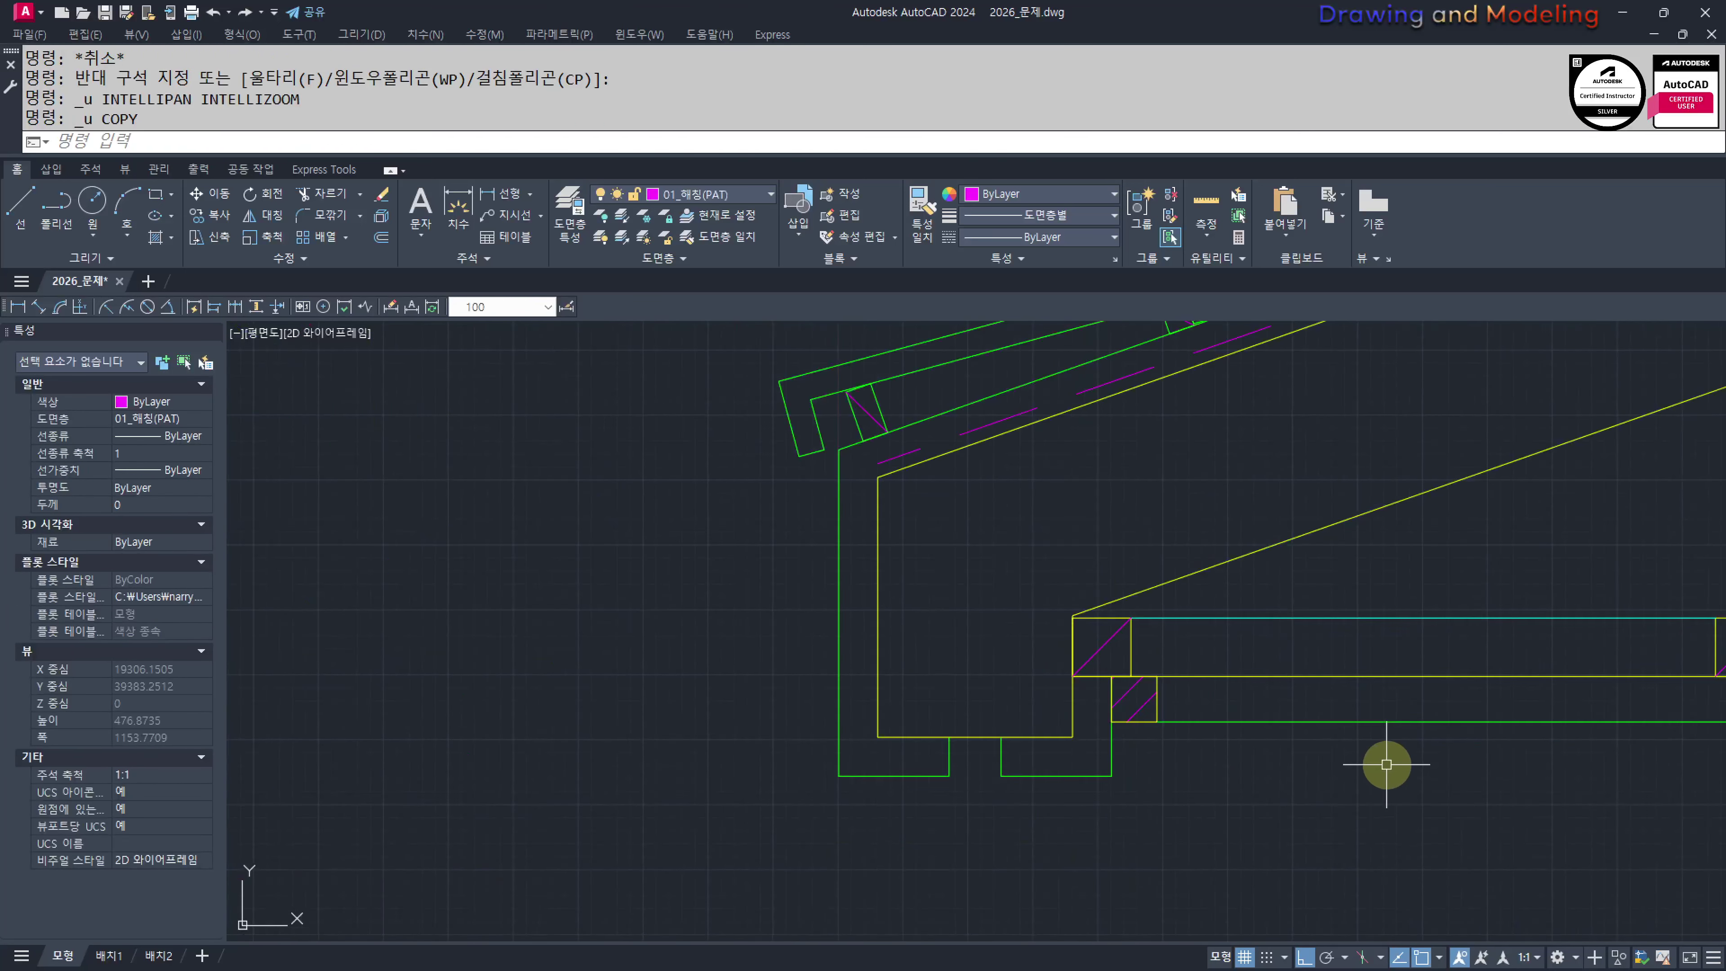
Split the shared ANSI31 hatch of the two lower soffit squares into separate hatches
key(Escape)
key(Escape)
scroll(1155, 707, up, 2)
click(1133, 693)
click(1121, 686)
scroll(1213, 683, down, 4)
middle_drag(1336, 674, 1037, 698)
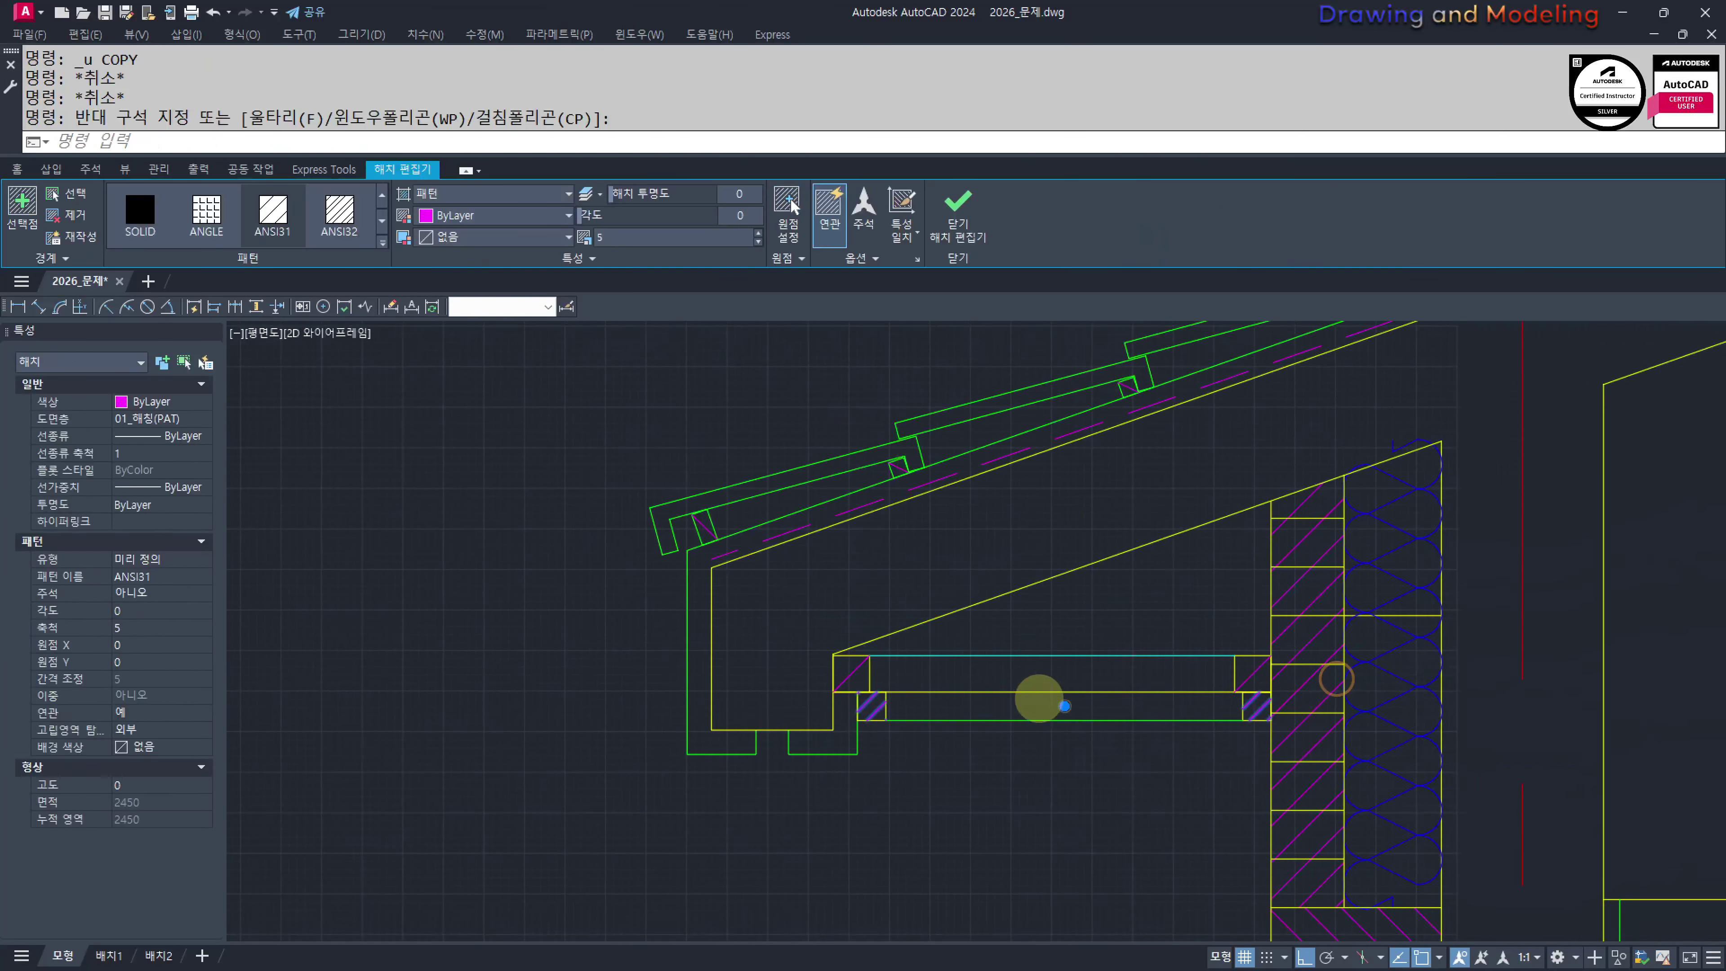
click(858, 255)
click(861, 301)
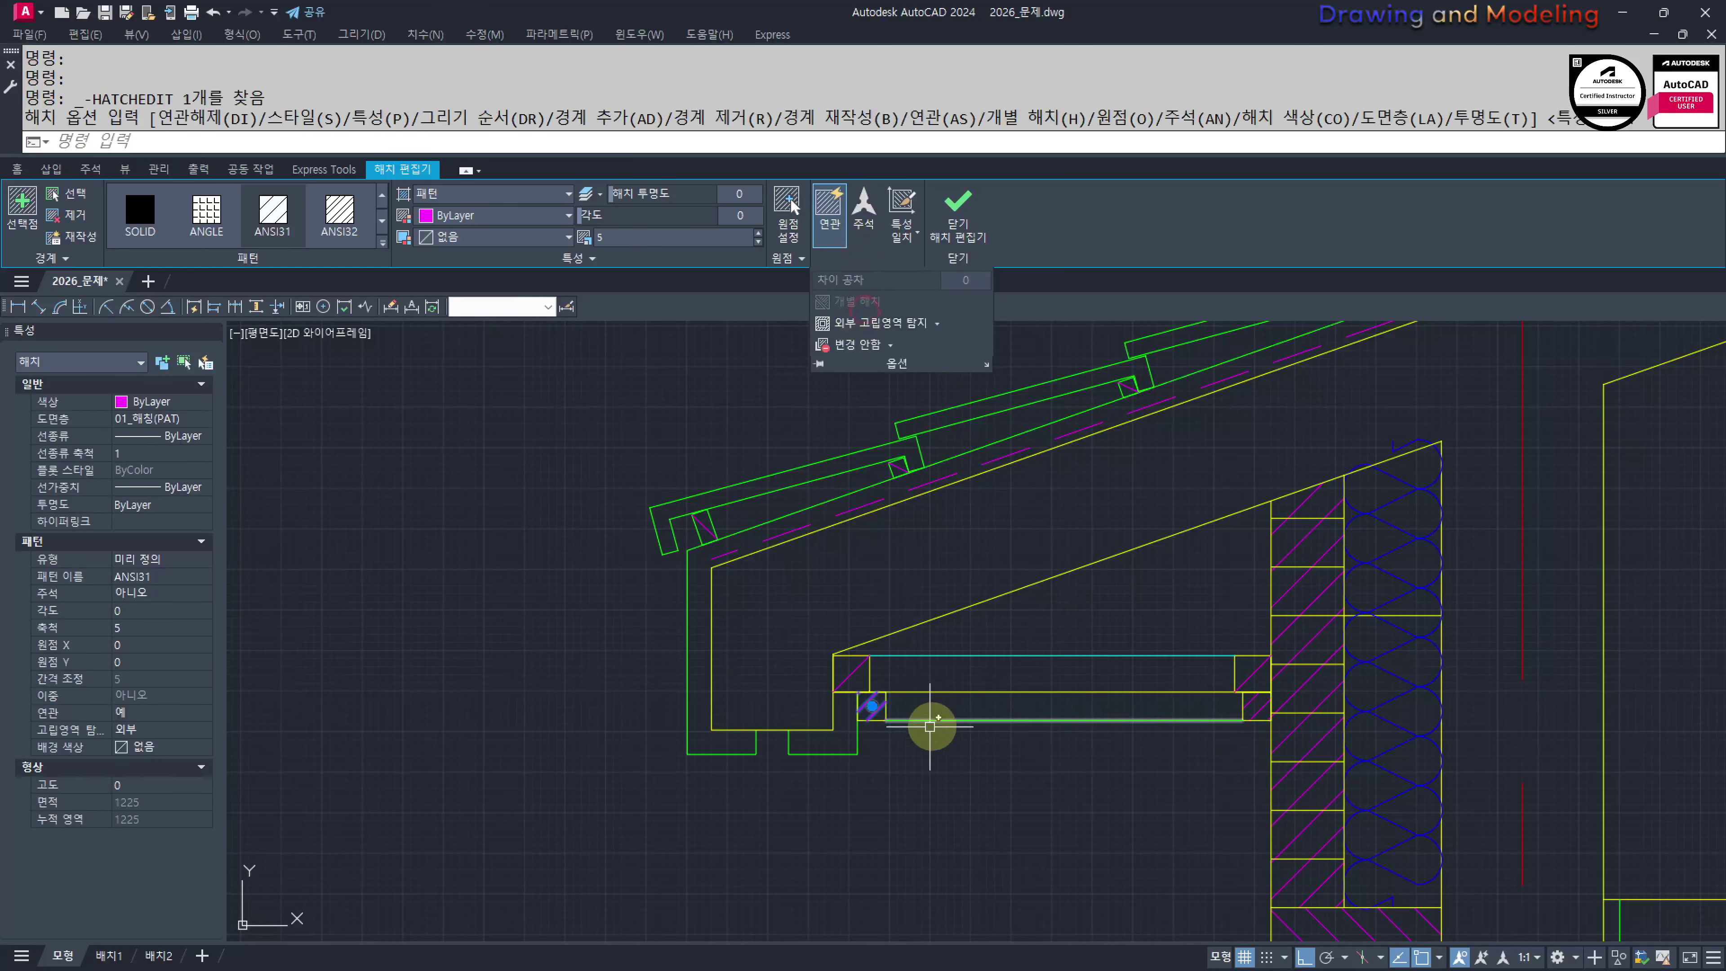
Copy the two eave-side soffit squares with their hatches and both joining lines to the inner wall face at ceiling level
key(Escape)
key(Escape)
scroll(848, 713, up, 2)
click(757, 510)
click(951, 740)
click(1106, 716)
click(1079, 598)
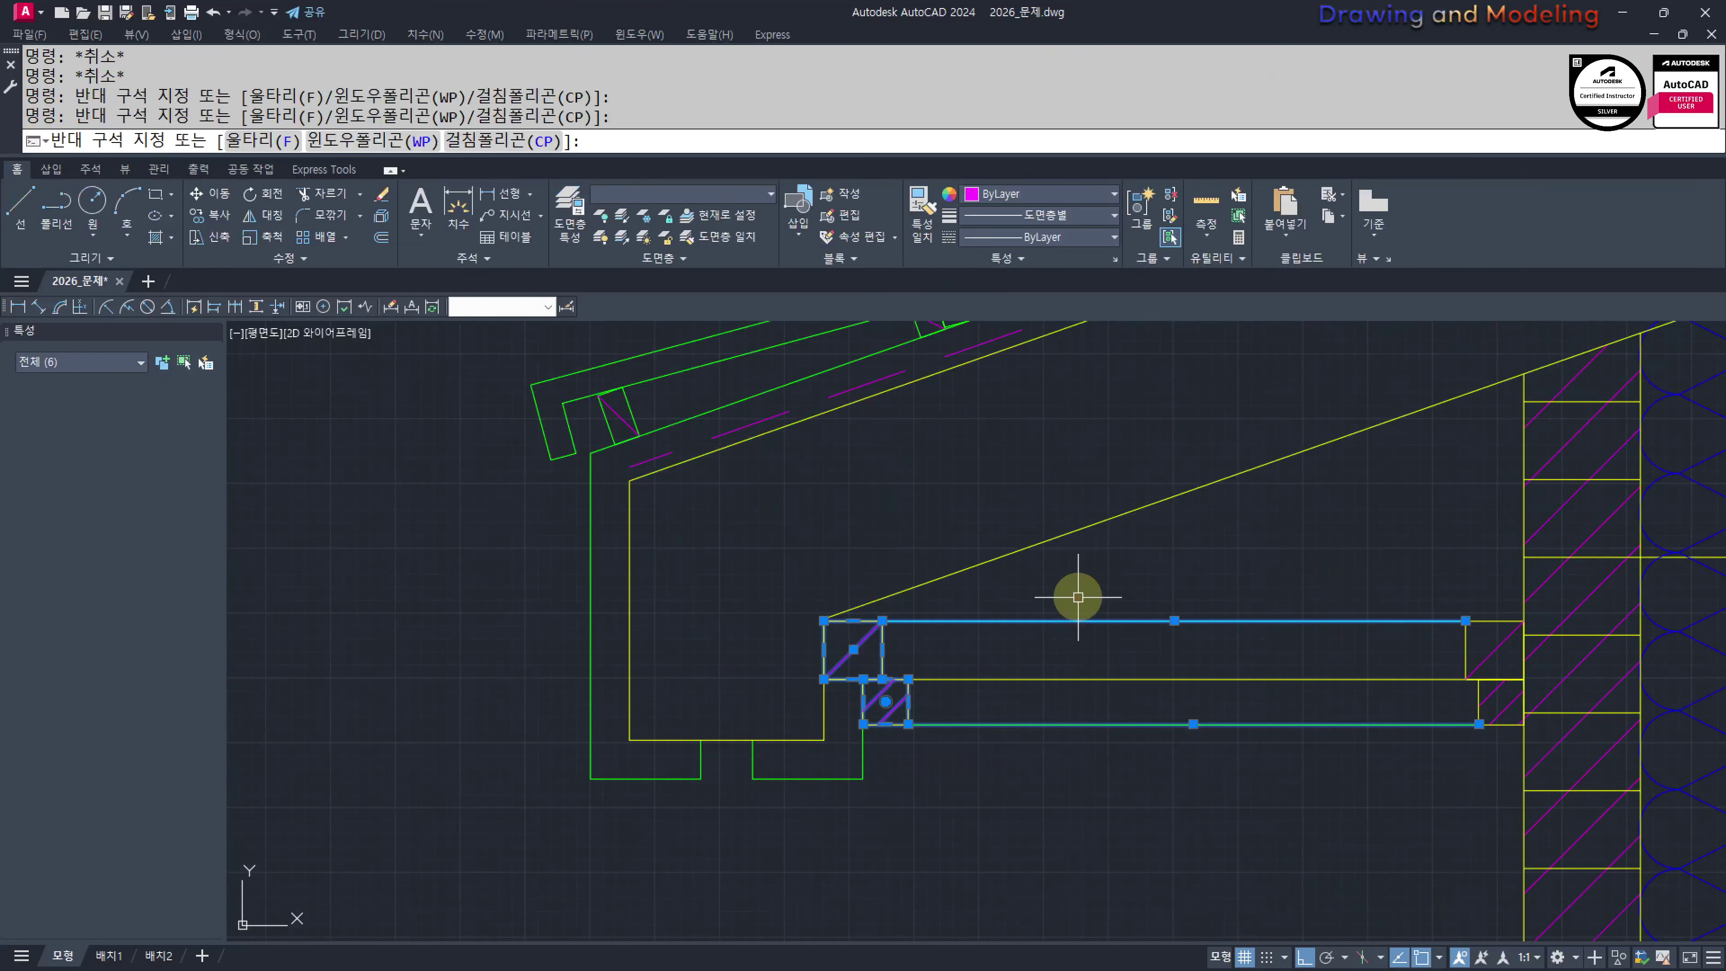
text(cc)
key(Return)
scroll(979, 680, up, 5)
click(972, 665)
scroll(964, 648, down, 3)
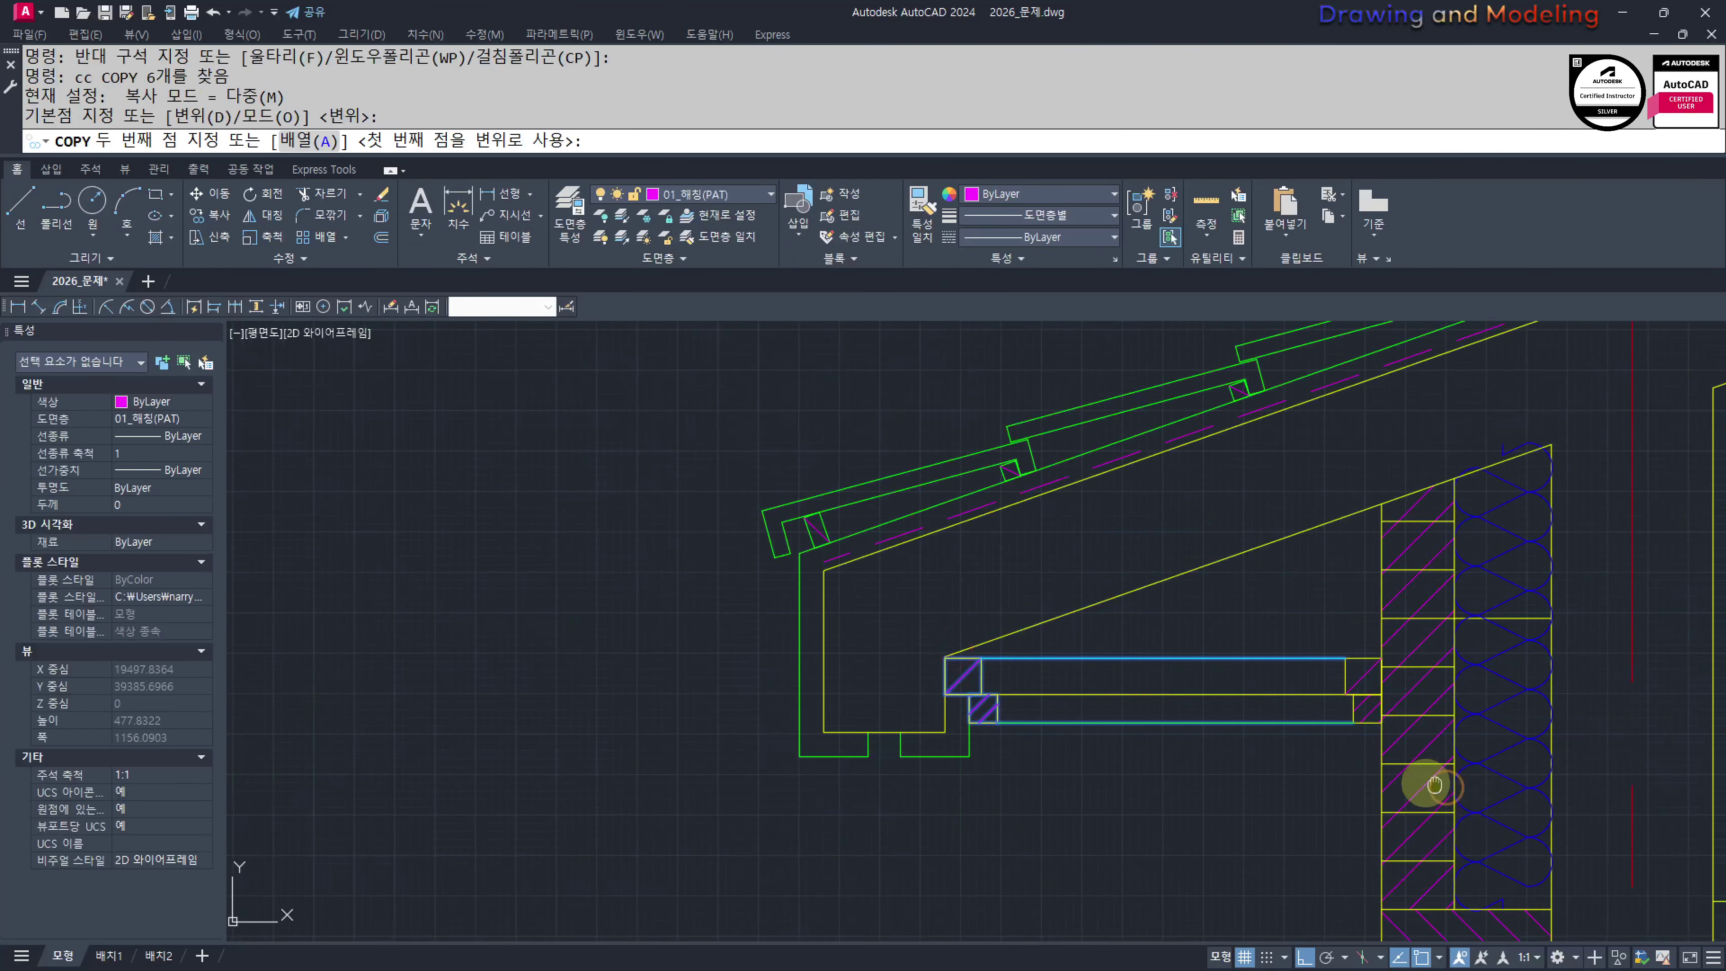
scroll(1426, 782, up, 5)
click(1132, 718)
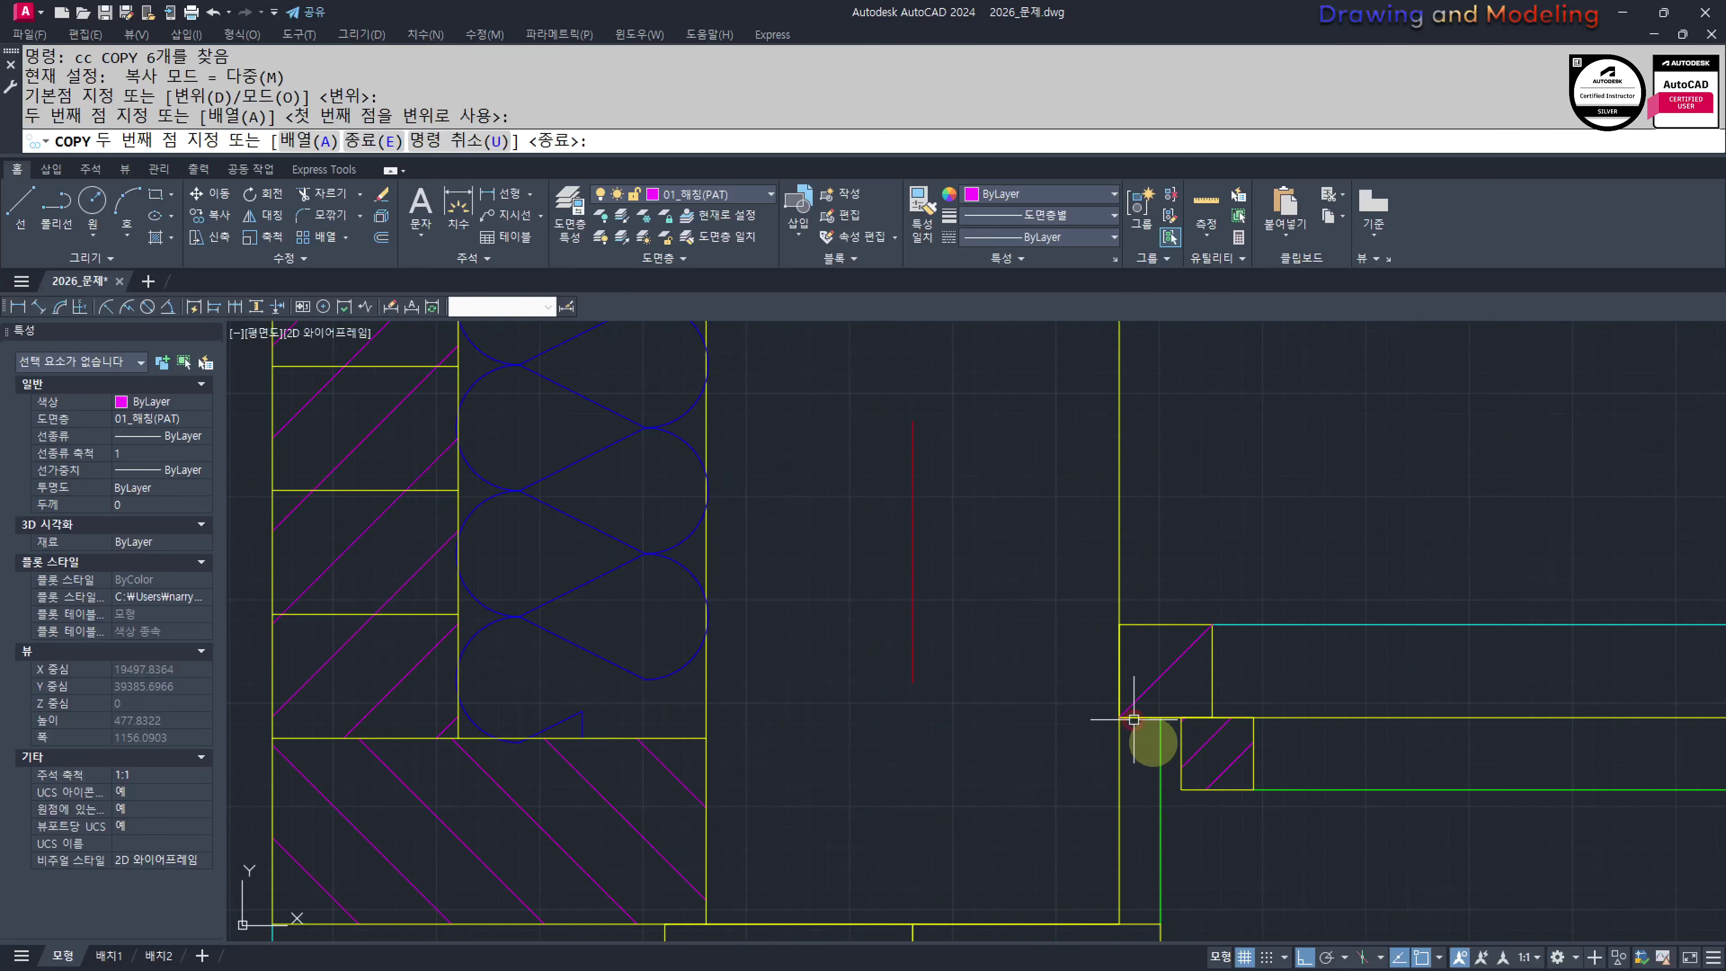
key(Escape)
key(Escape)
click(1274, 828)
click(1224, 759)
middle_drag(1224, 761, 1249, 761)
scroll(1245, 757, up, 2)
text(m)
key(Return)
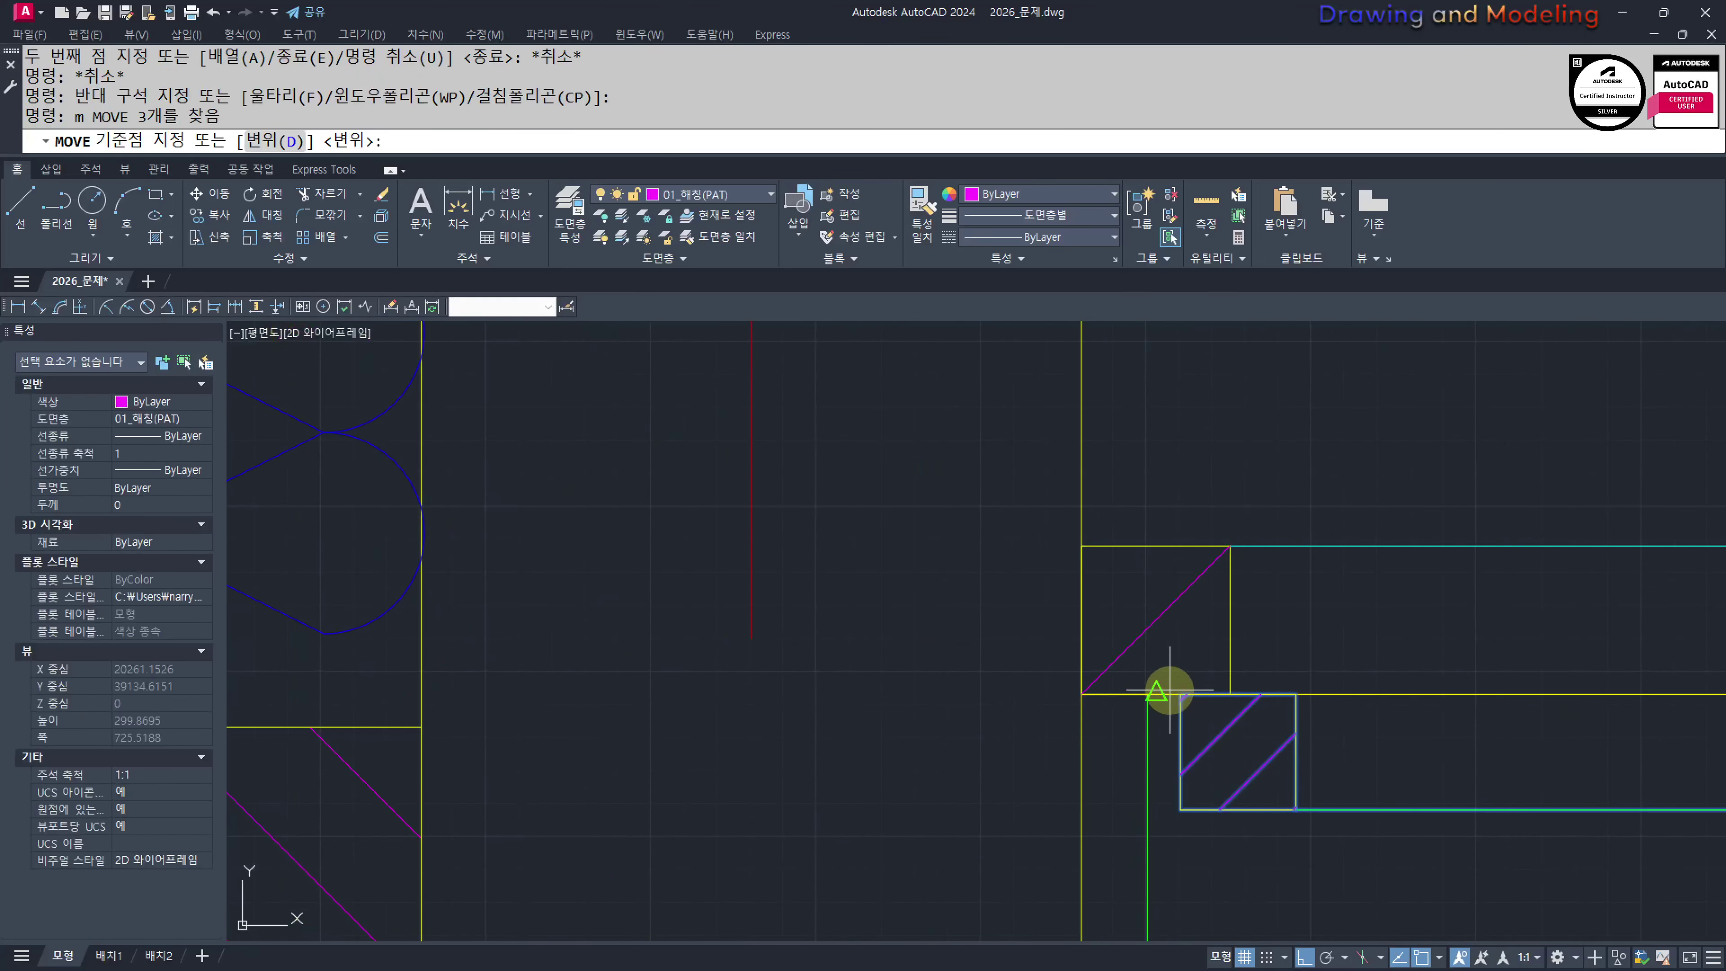
click(1179, 693)
key(Escape)
Move the copied lower square with its hatch and joining line horizontally toward the inner wall face
key(Return)
click(1397, 858)
click(1281, 769)
key(Return)
click(1454, 757)
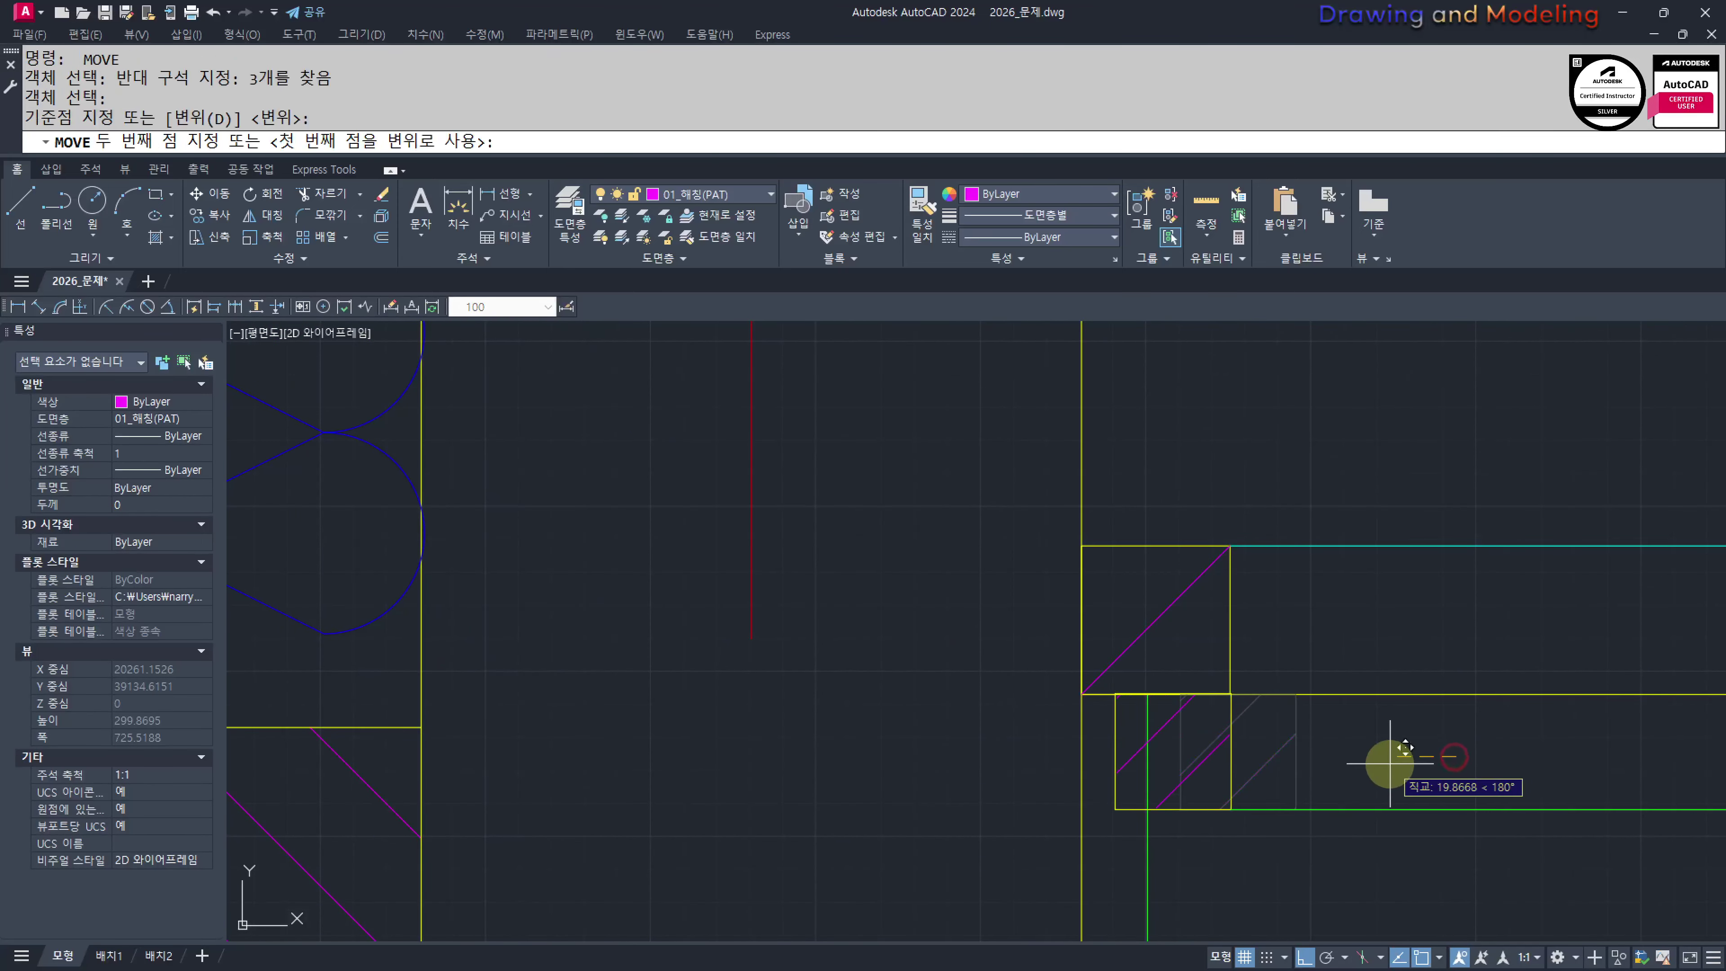
Move the lower ceiling batten 10 mm horizontally toward the wall
key(Return)
key(Escape)
key(Escape)
scroll(1046, 740, down, 4)
click(941, 535)
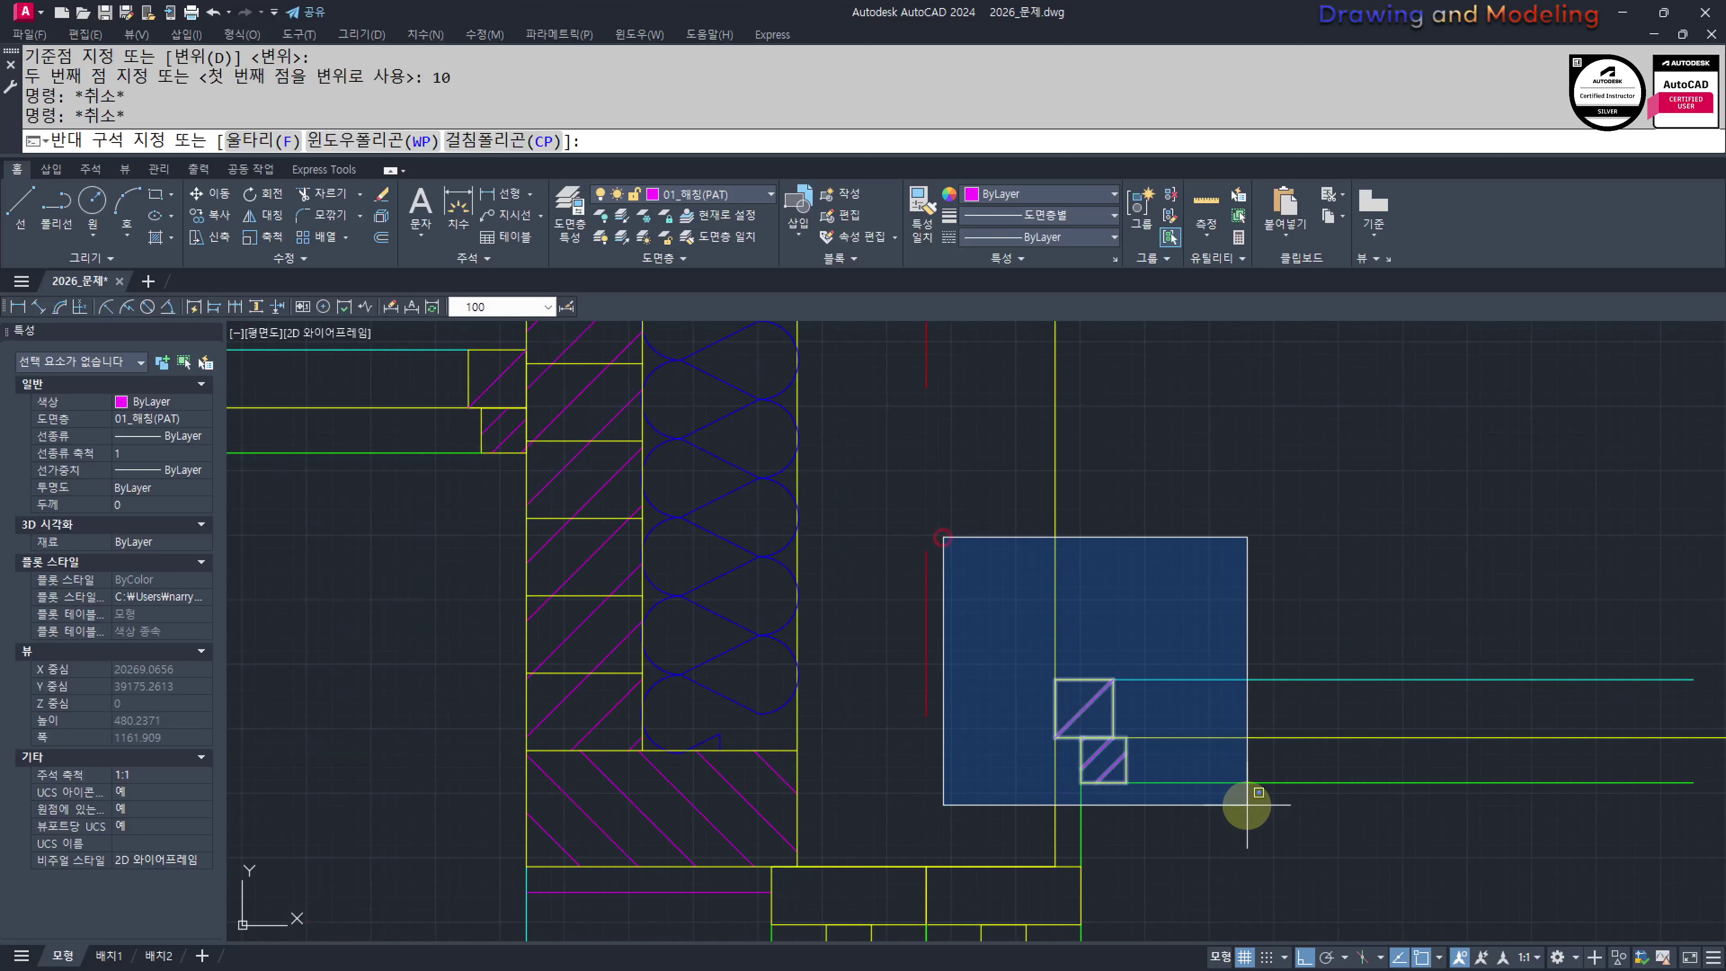
click(1296, 874)
click(1432, 860)
click(1317, 763)
click(1281, 704)
click(1221, 639)
scroll(1056, 728, up, 4)
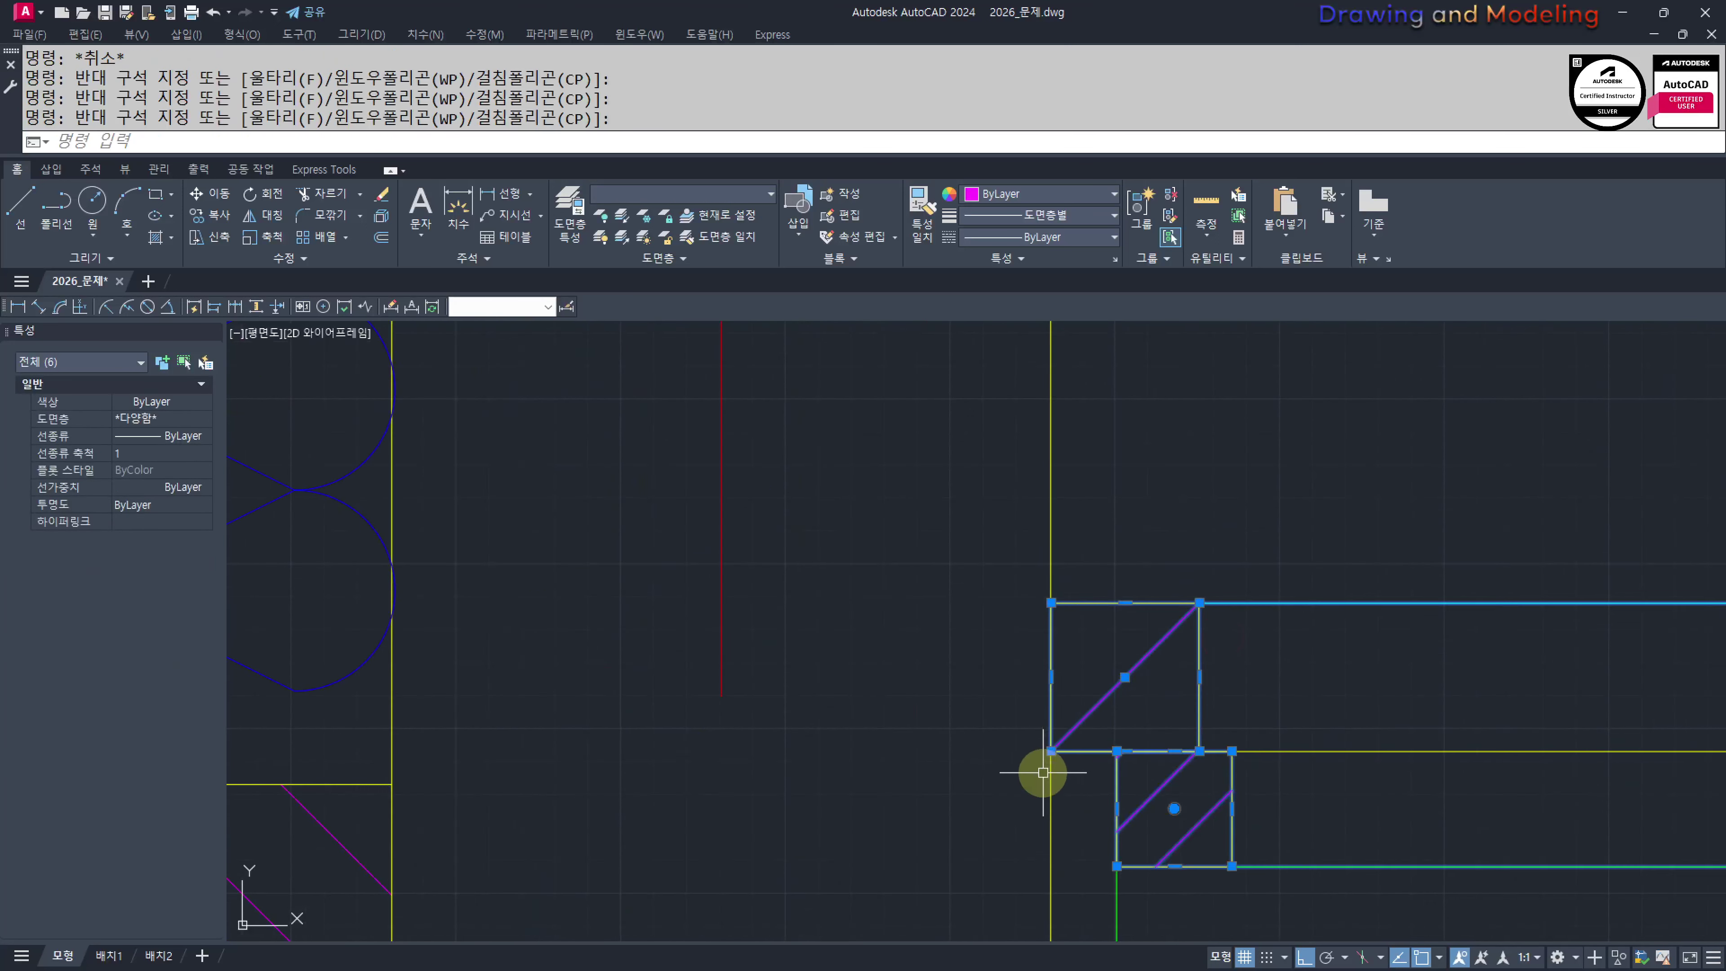
key(Return)
click(1046, 751)
key(Escape)
key(Escape)
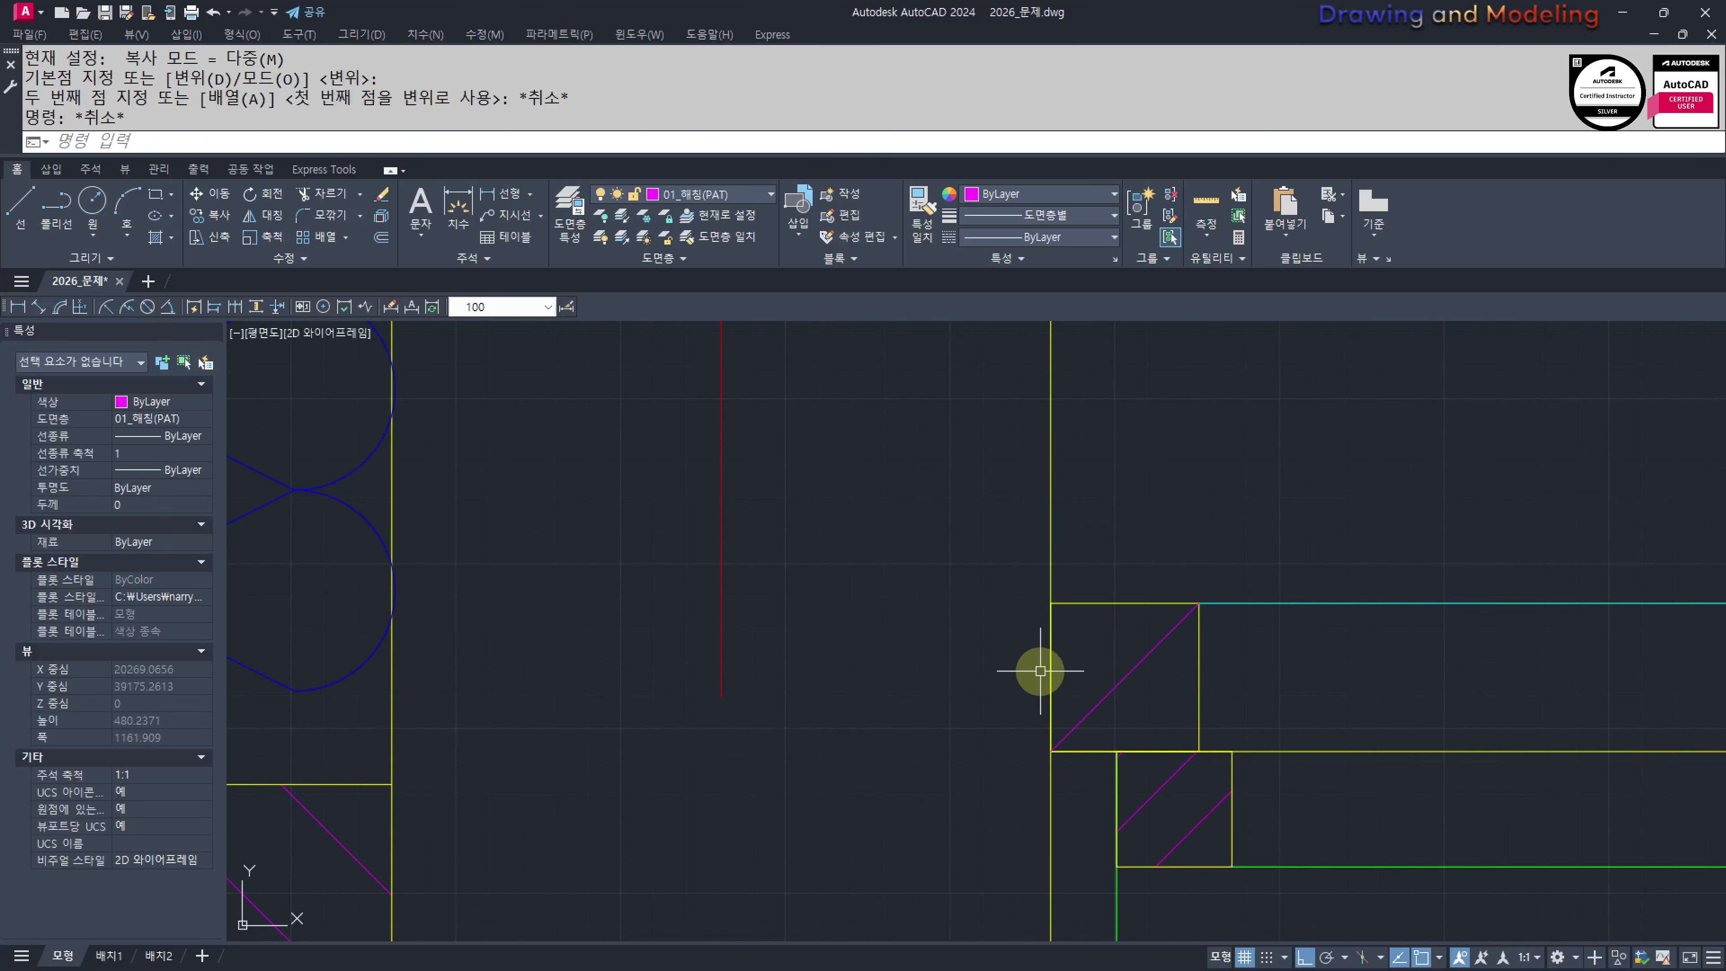
Try to copy the two ceiling battens with their hatches and lines from the inner wall corner toward the section's far end
scroll(1040, 667, down, 4)
key(Return)
click(993, 583)
click(1197, 773)
click(1344, 793)
click(1302, 727)
click(1263, 673)
click(1239, 609)
key(Return)
scroll(1016, 732, up, 4)
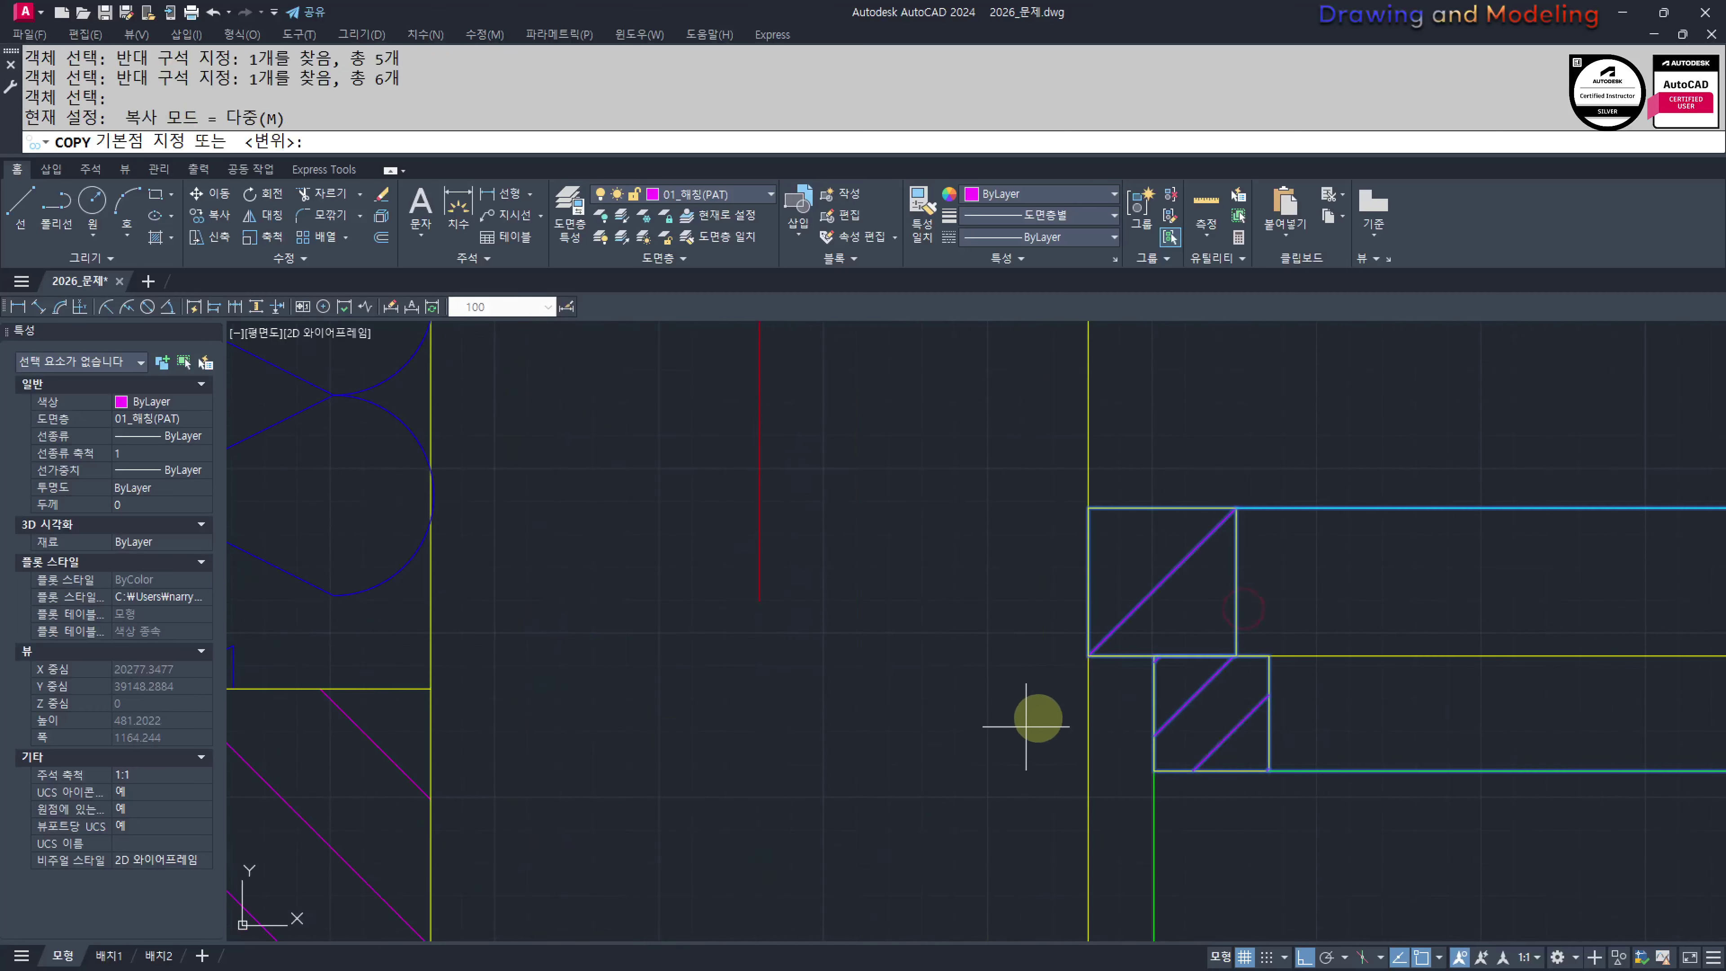
click(1087, 654)
scroll(789, 663, down, 8)
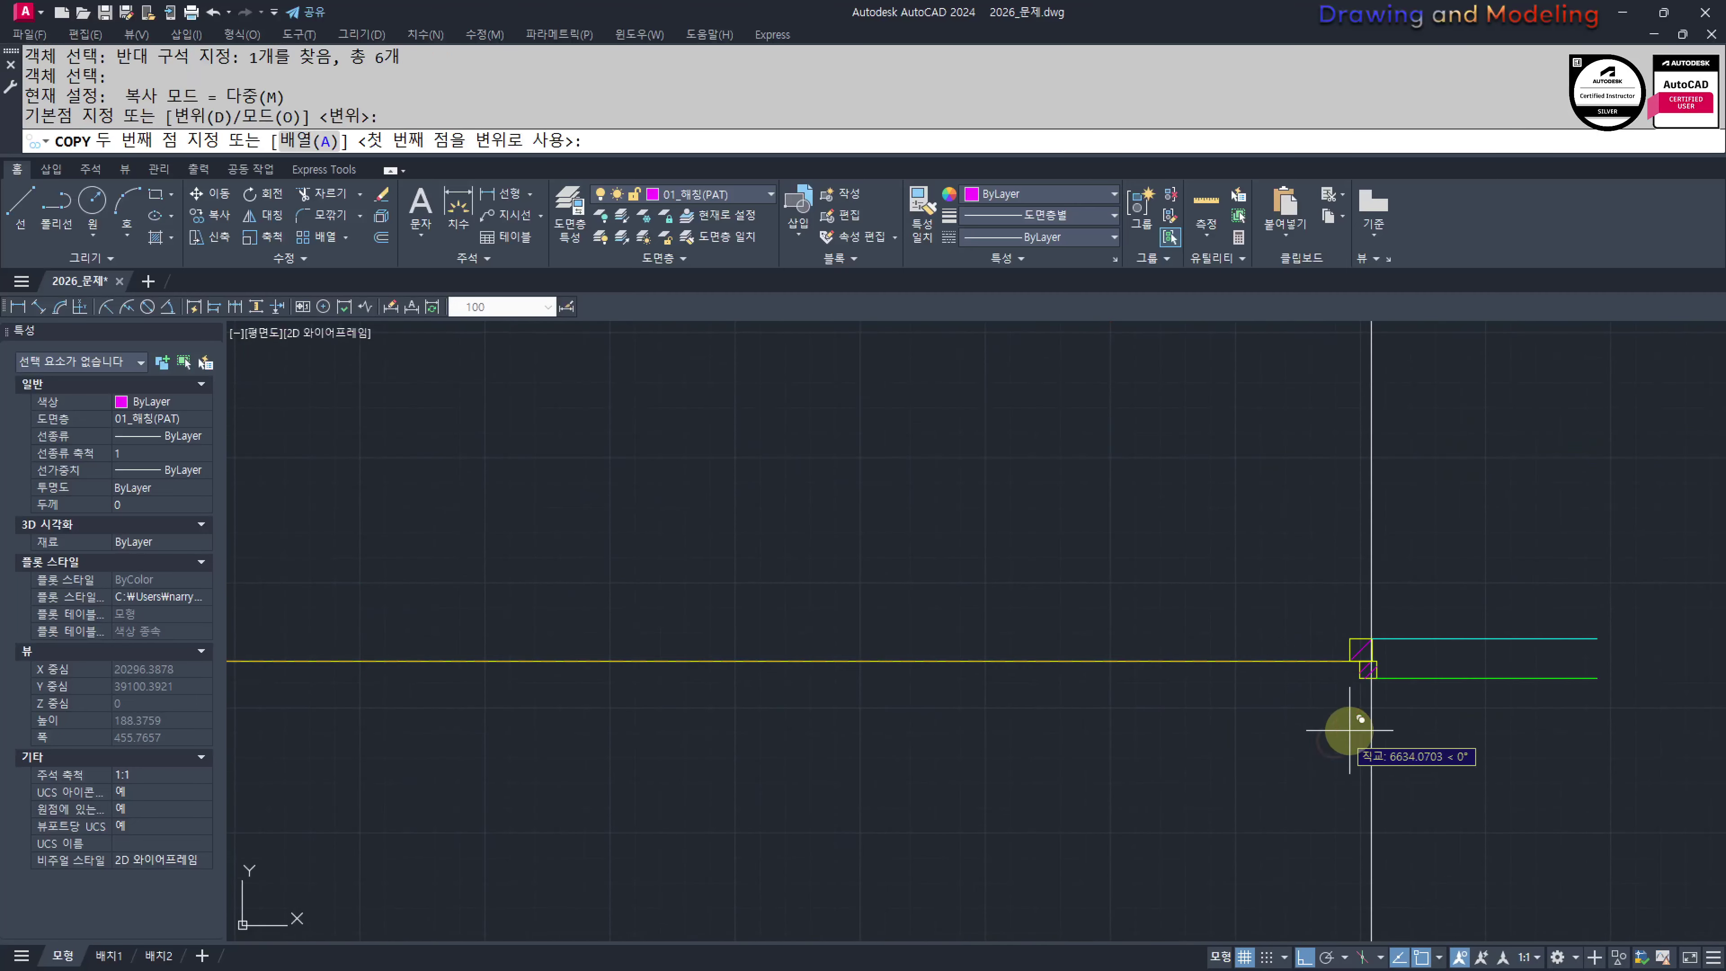
key(Escape)
key(Escape)
Extend the cyan and green ceiling lines to the vertical boundary line at the section's far end
scroll(1138, 718, down, 9)
scroll(851, 717, up, 2)
text(ex)
key(Return)
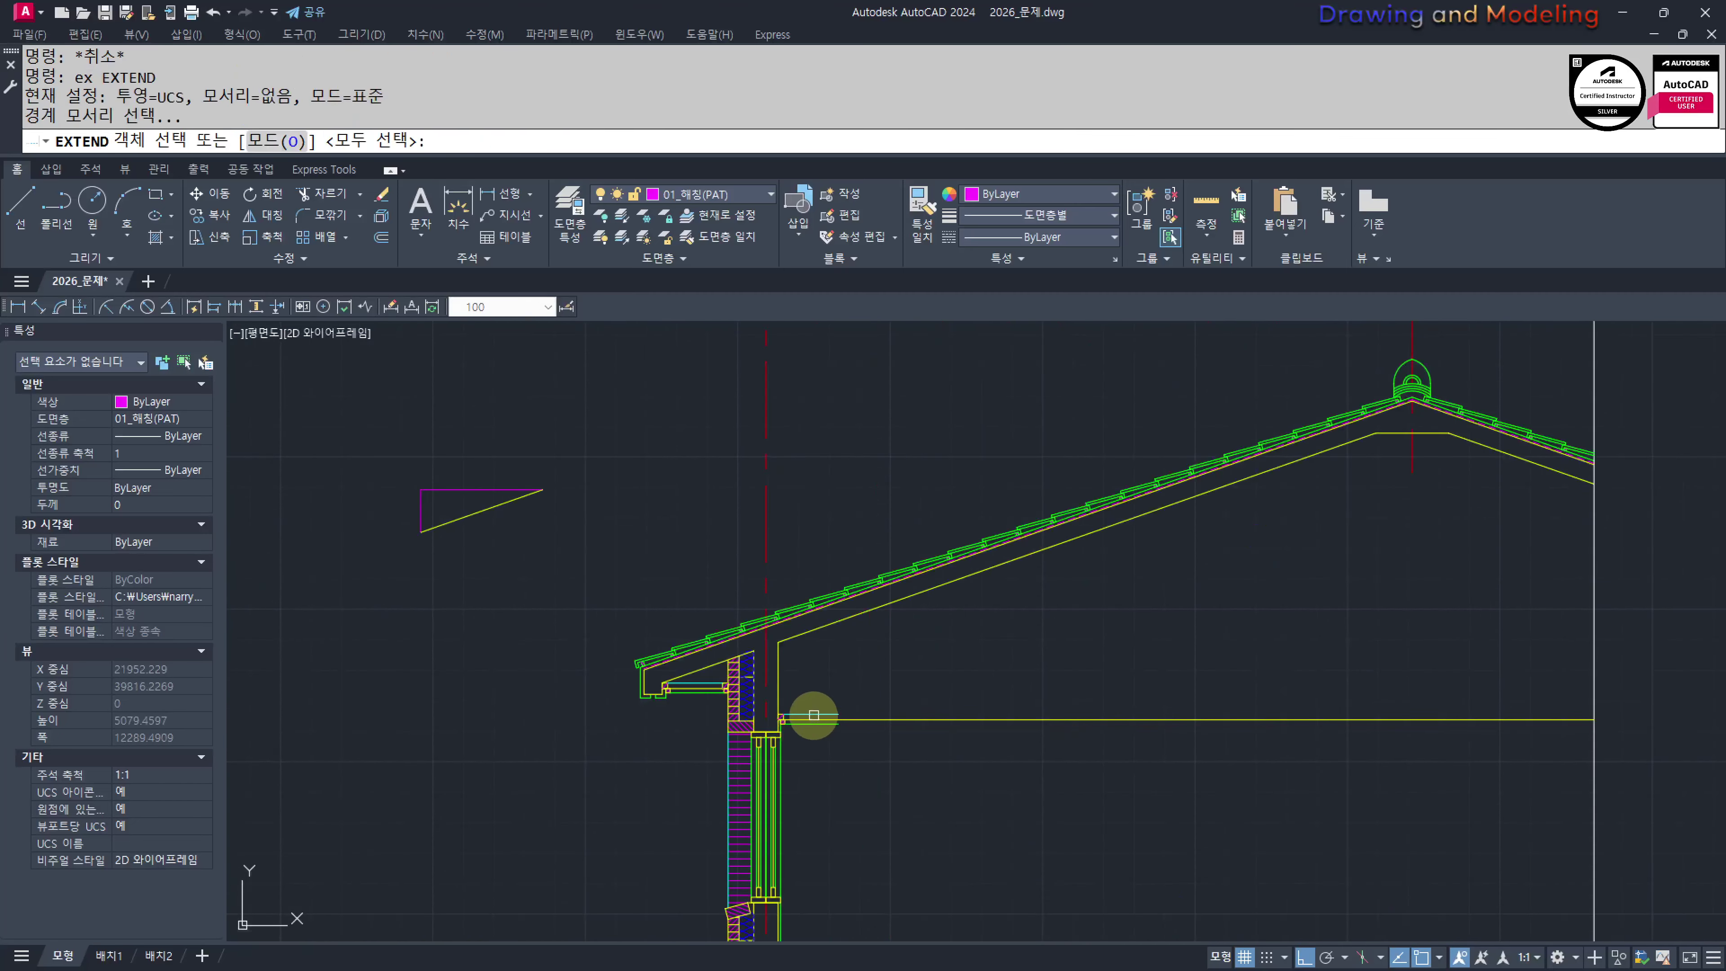
key(Return)
click(813, 715)
key(Escape)
key(Escape)
Measure the eave ceiling from the fascia-side corner of the upper batten to the near edge of the wall-side batten
scroll(935, 745, down, 2)
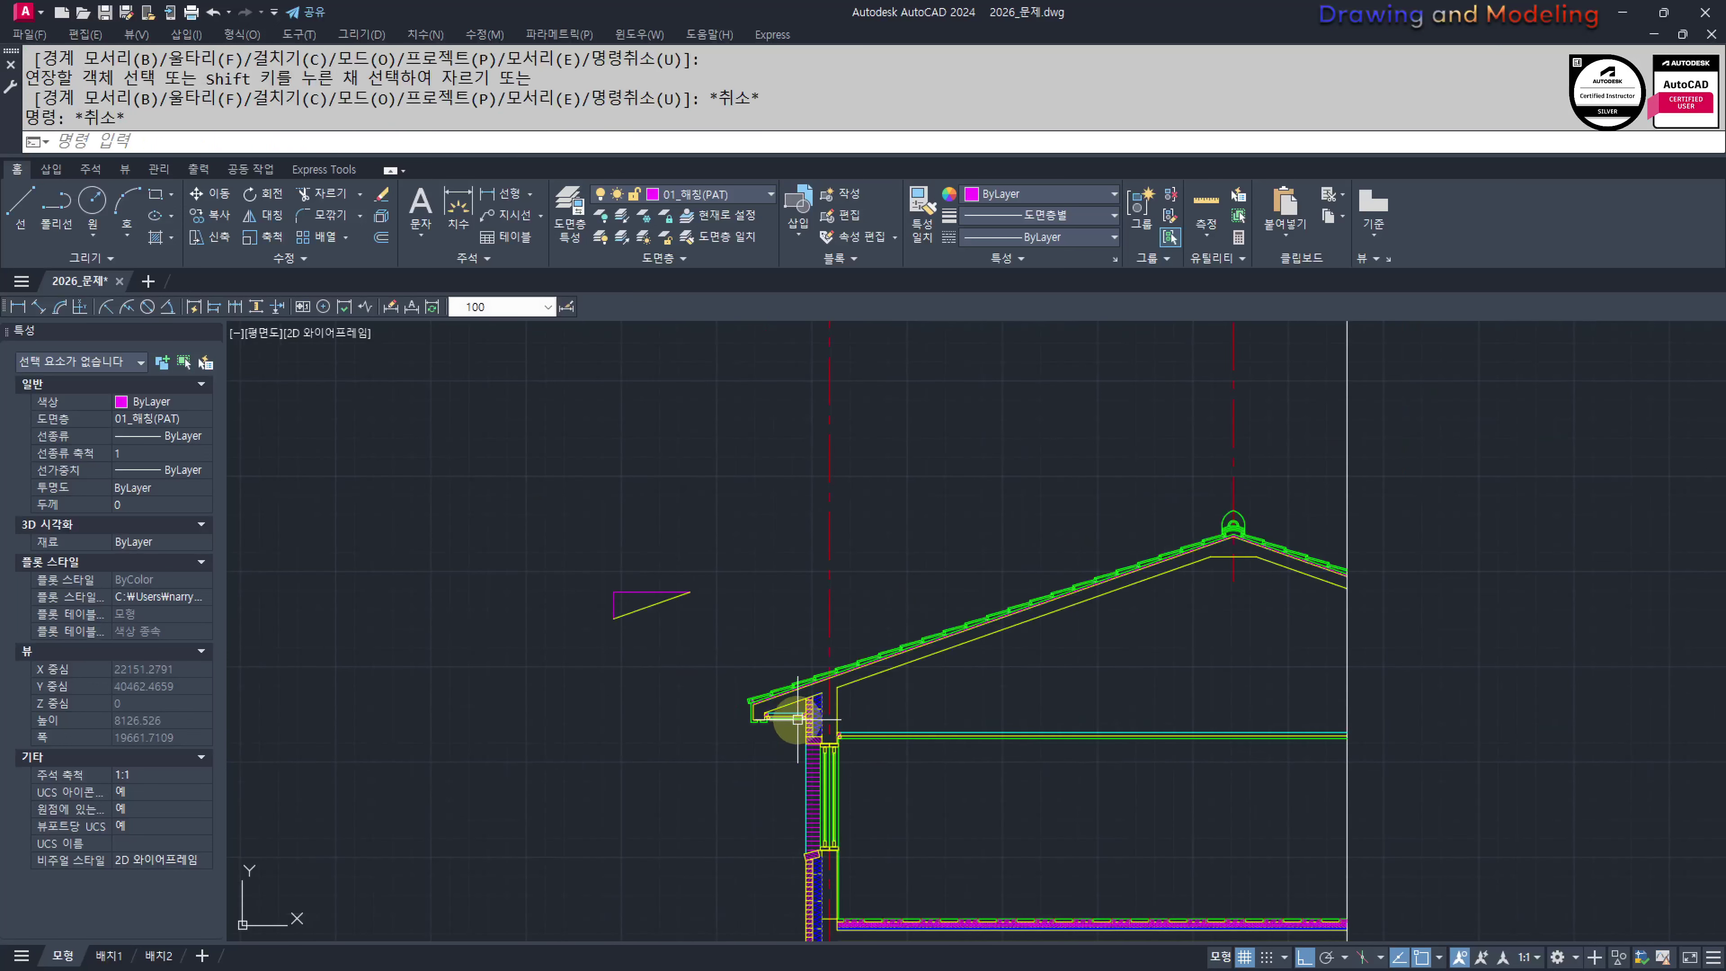
scroll(693, 732, up, 8)
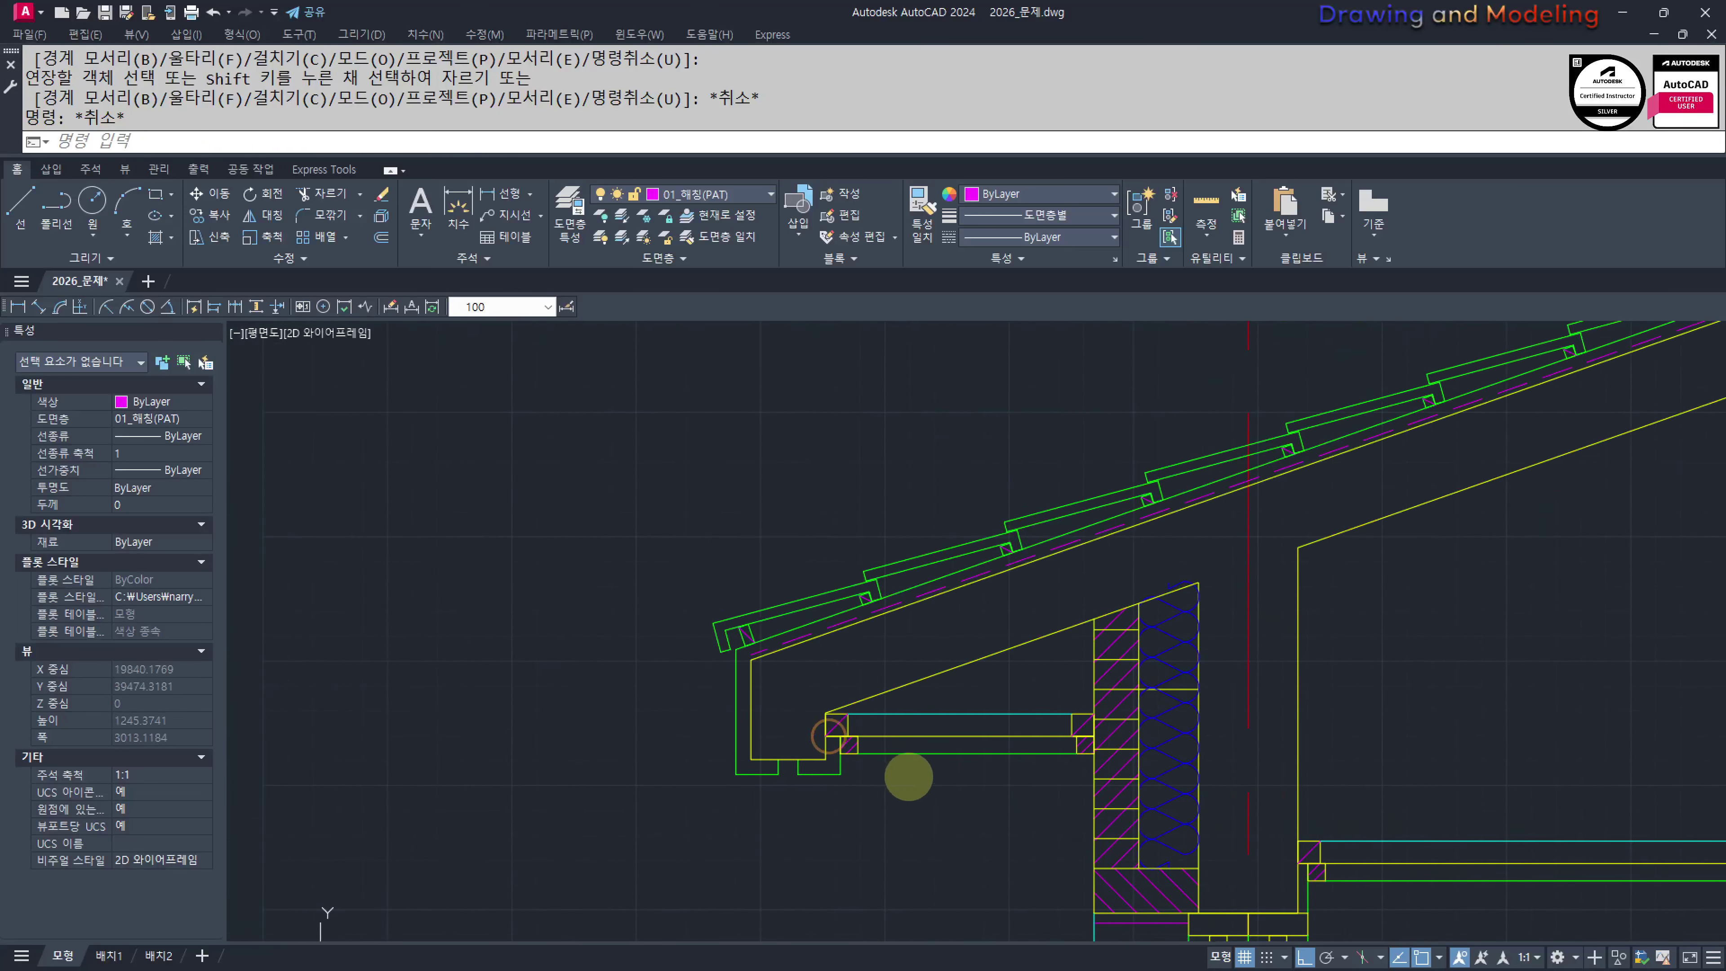
middle_drag(863, 699, 860, 705)
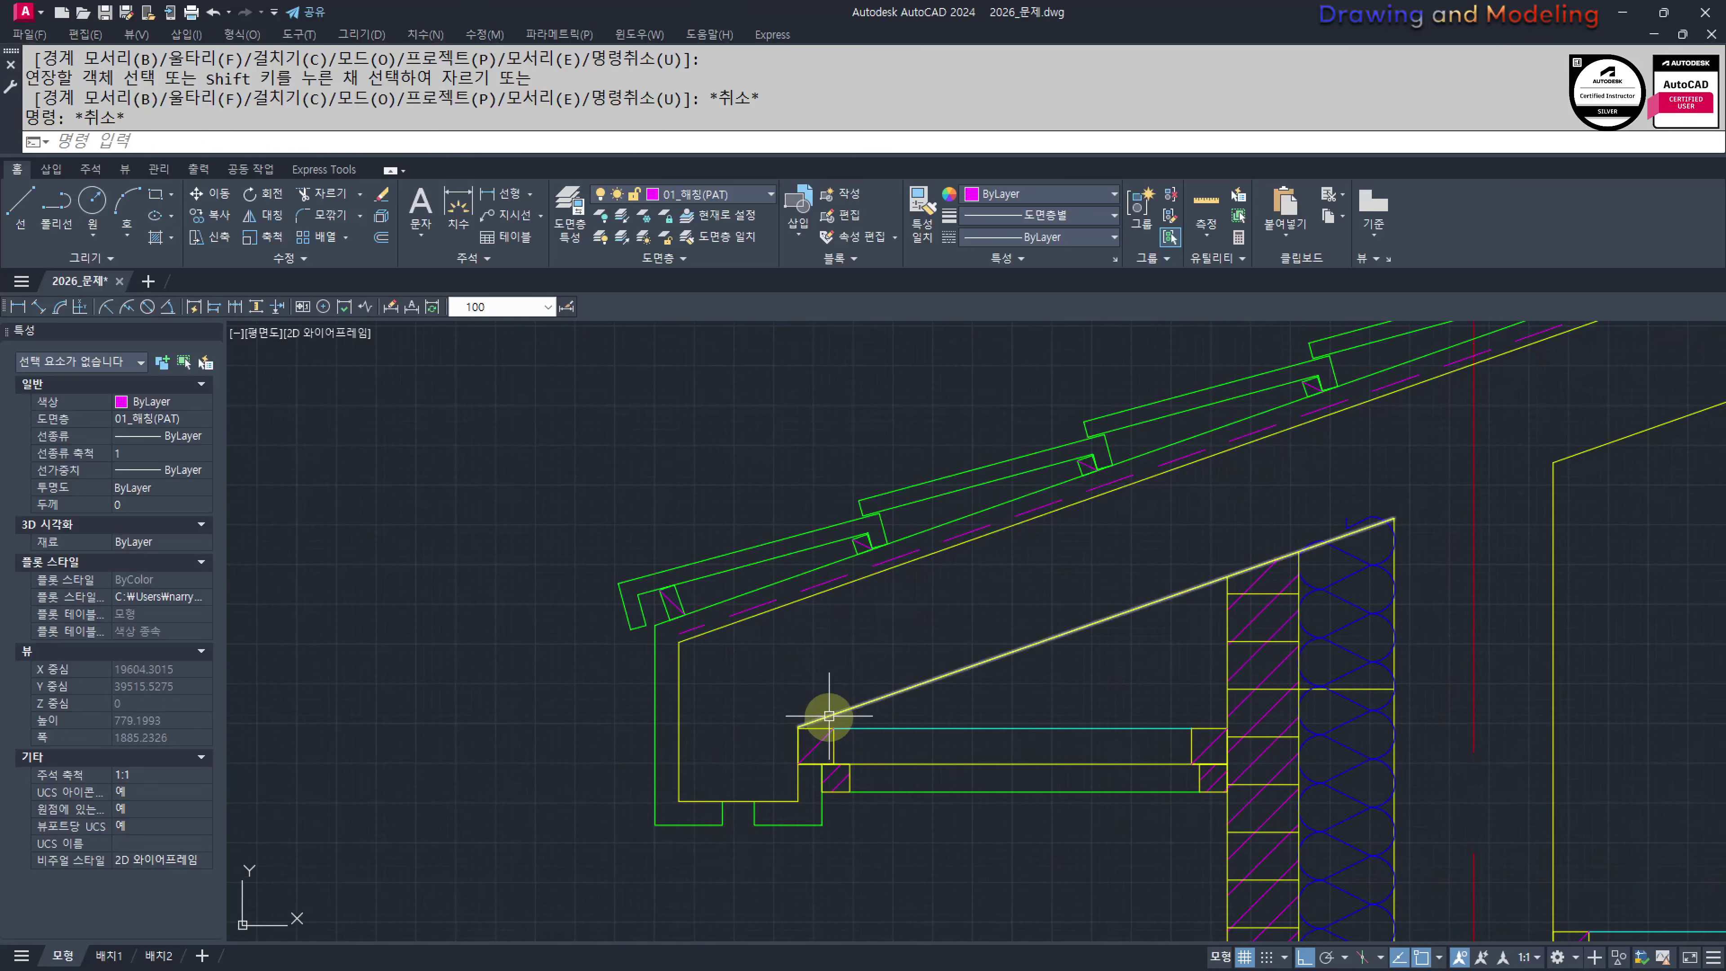
key(Escape)
key(Escape)
text(di)
key(Return)
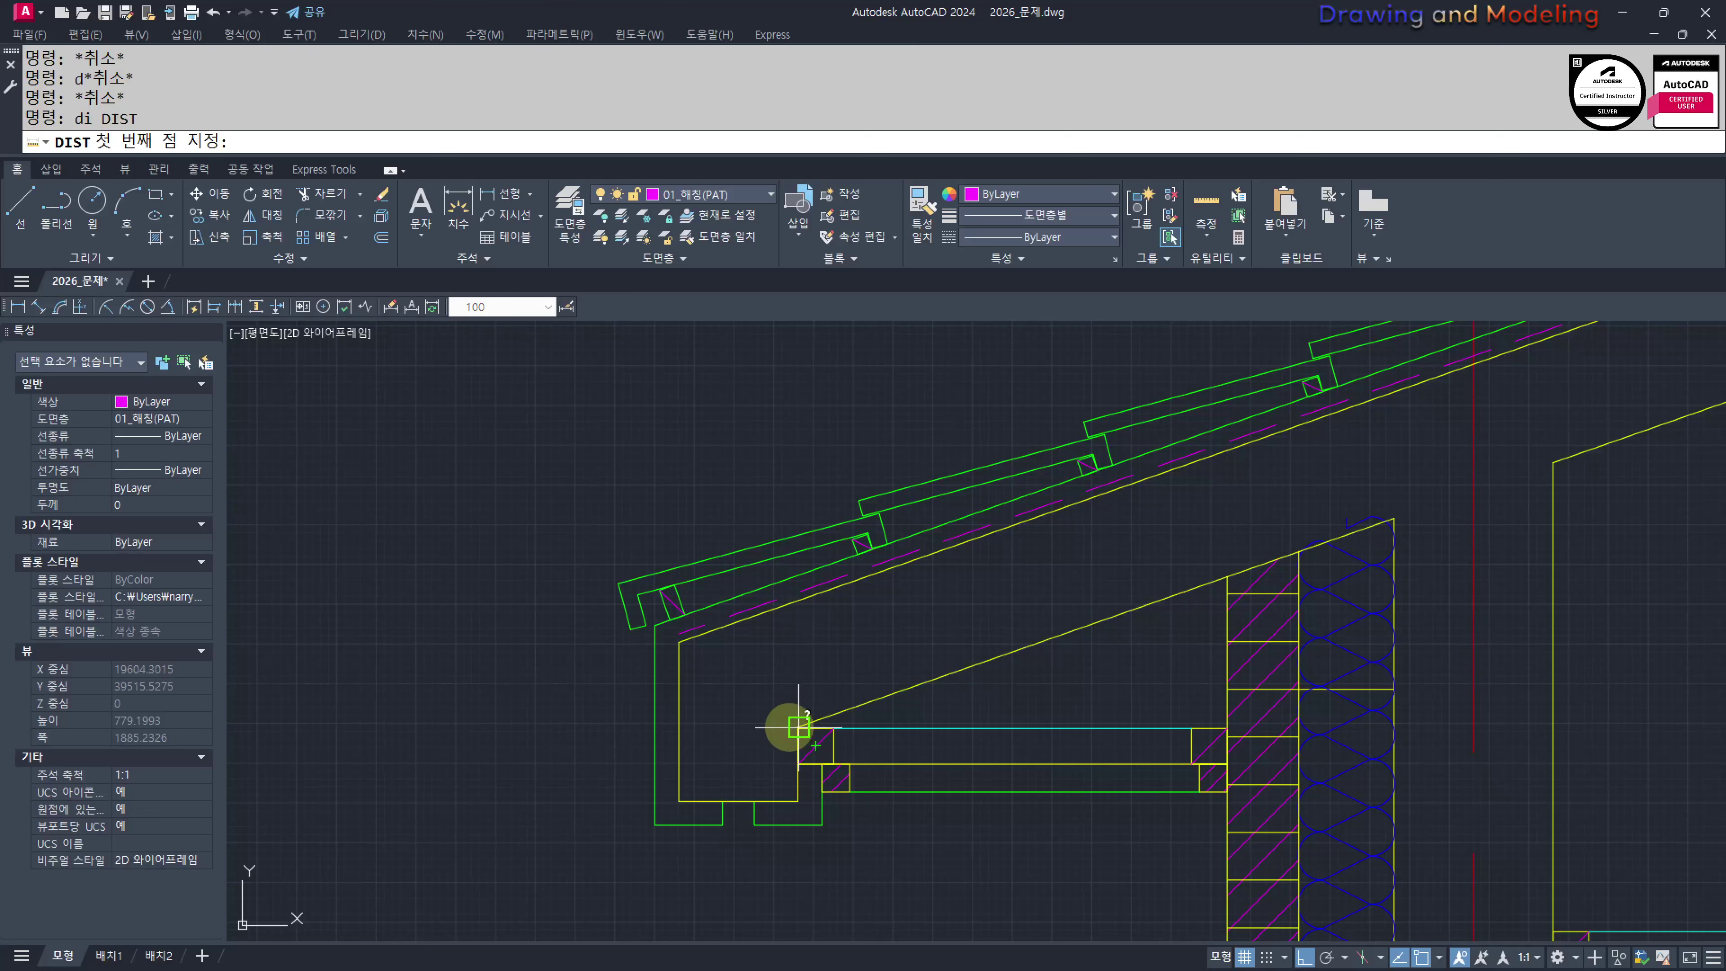
click(796, 726)
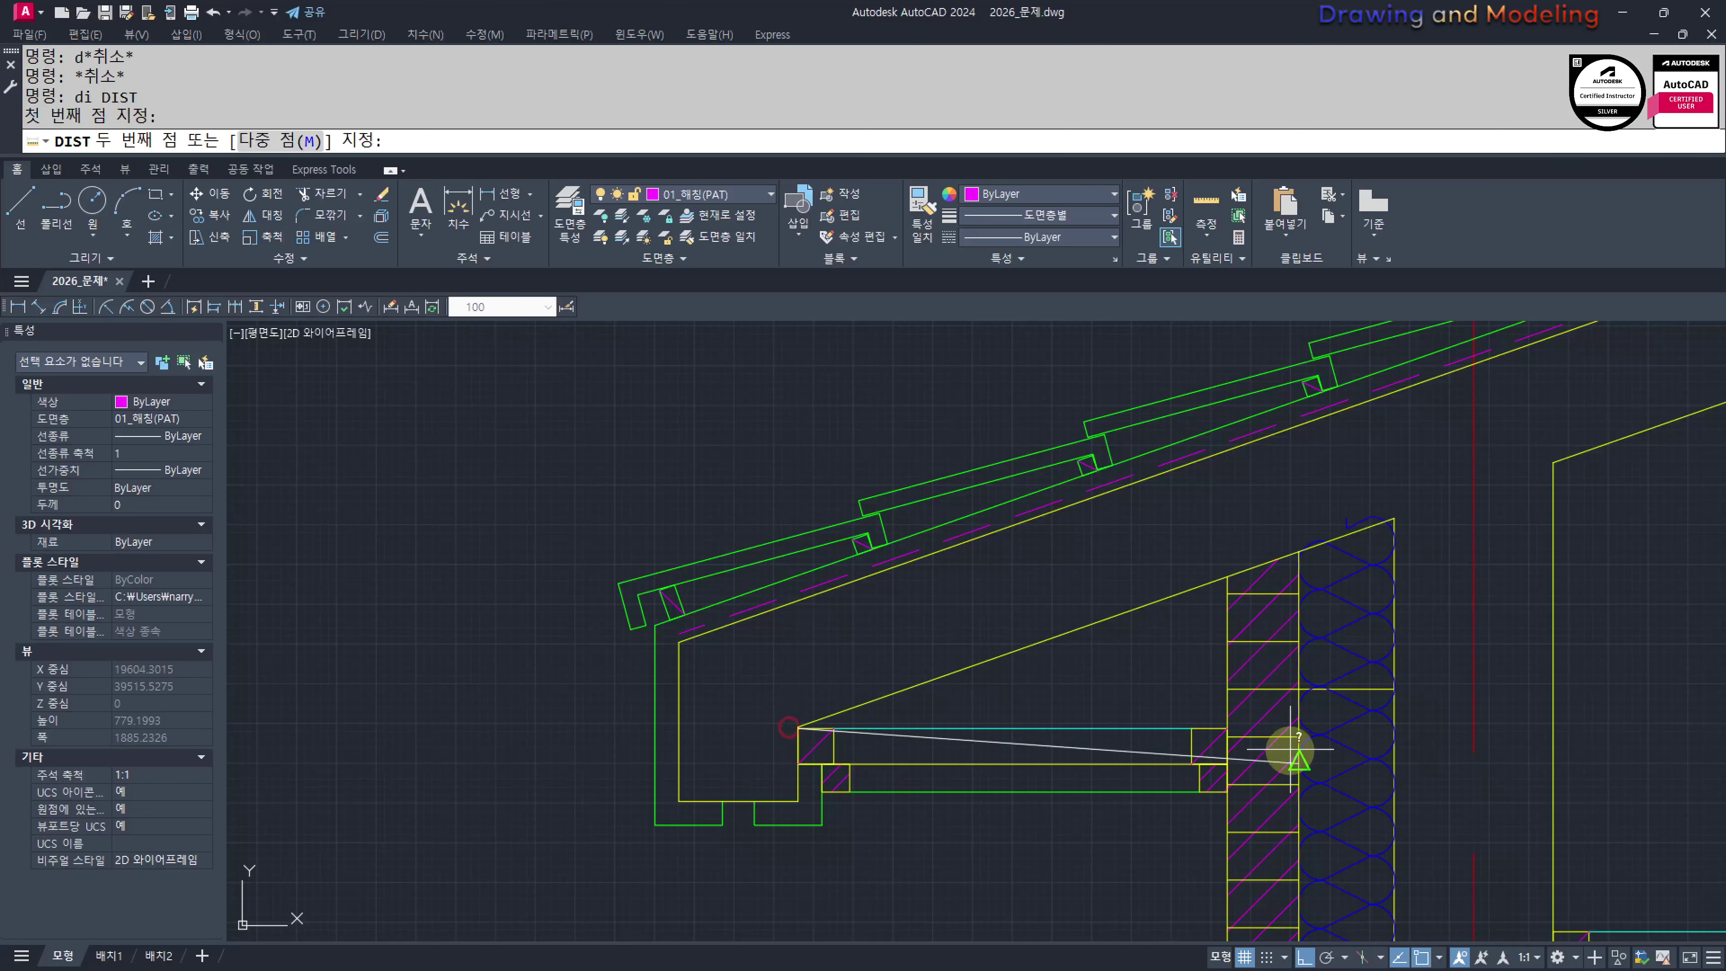
click(1193, 725)
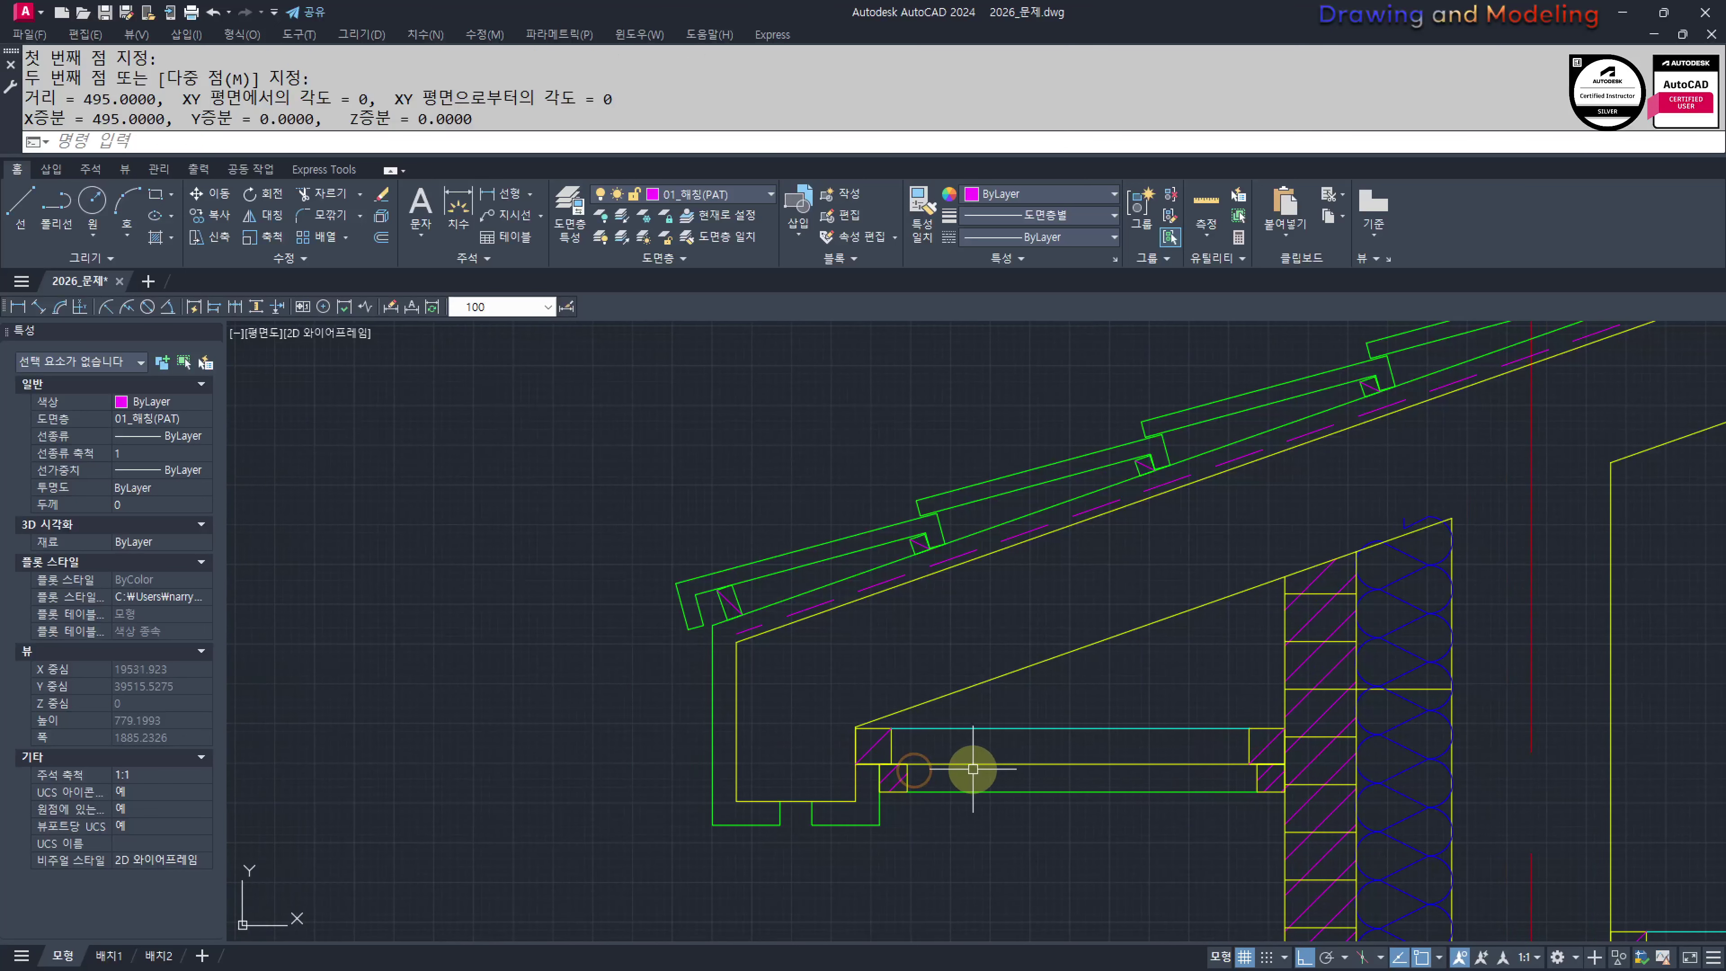
scroll(876, 758, up, 2)
scroll(862, 745, down, 2)
middle_drag(835, 743, 838, 744)
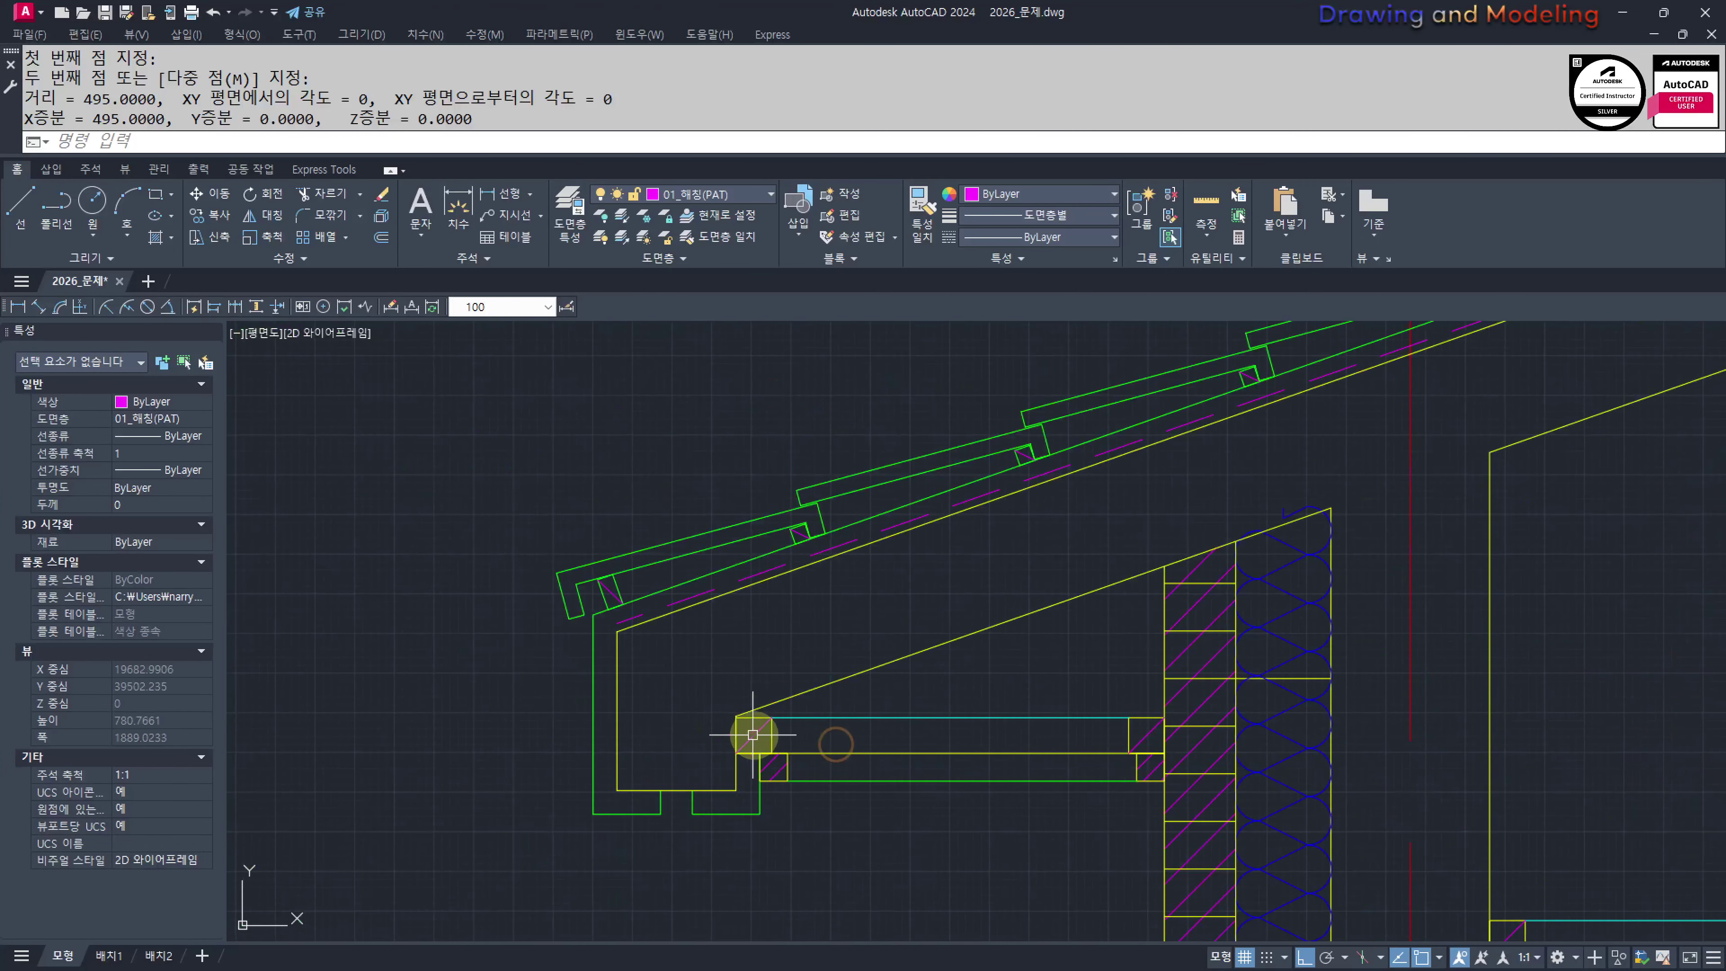
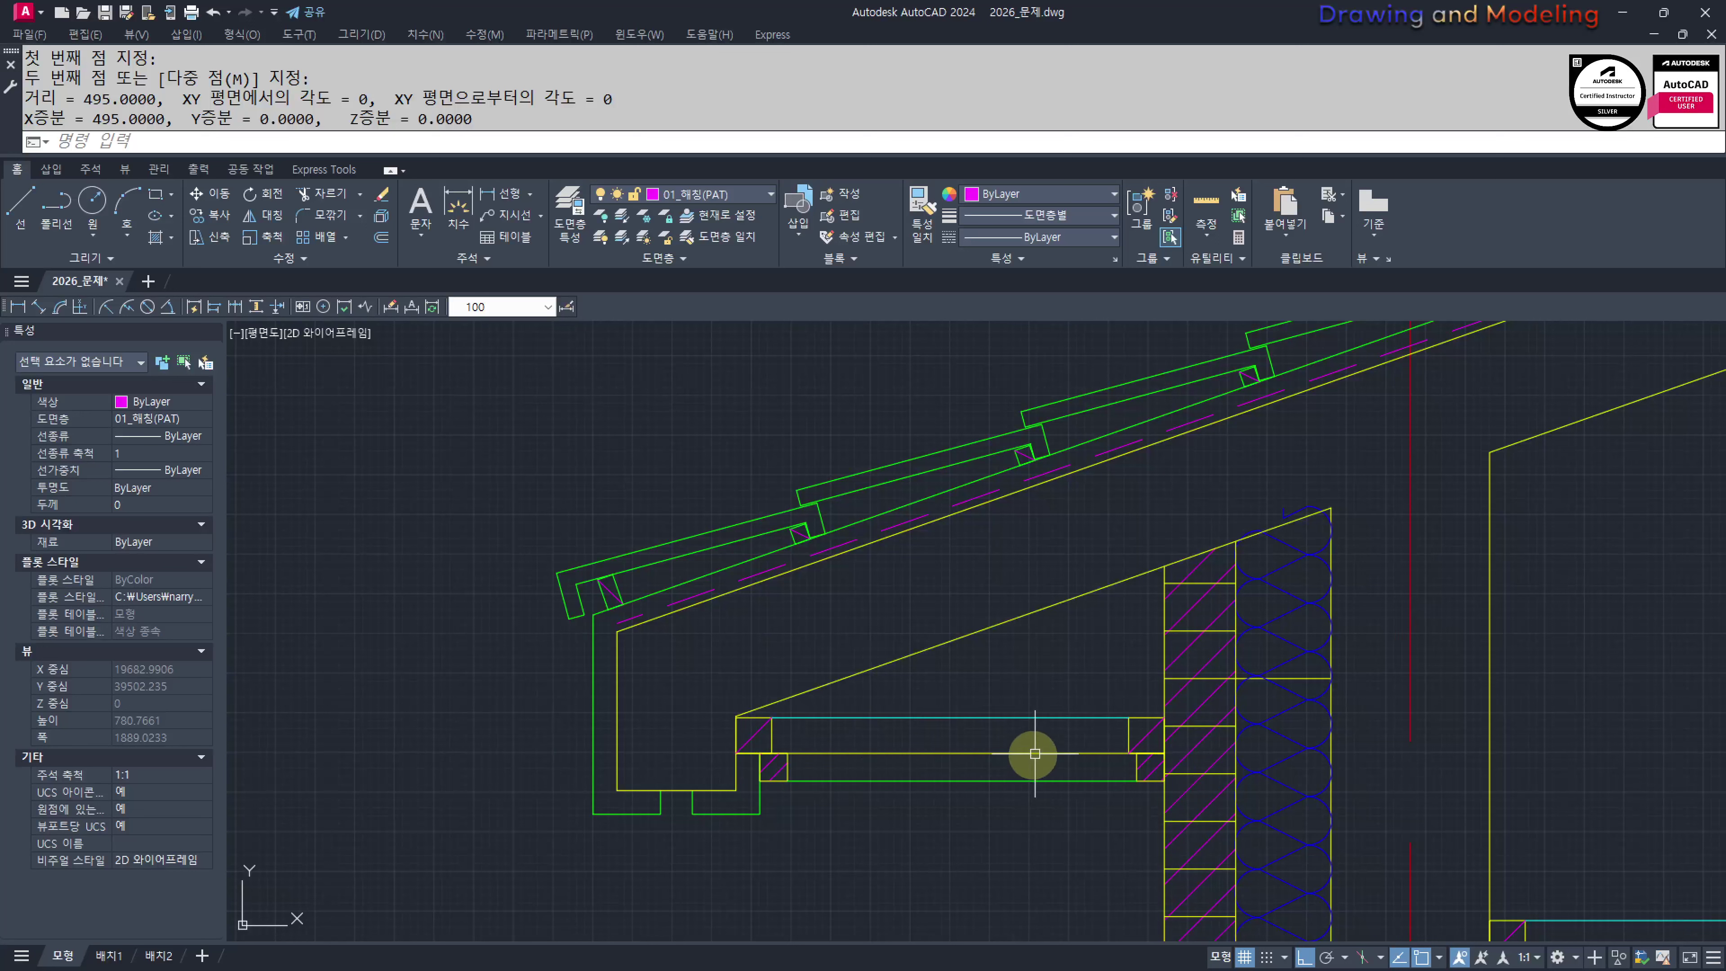
key(Escape)
scroll(802, 732, down, 2)
scroll(747, 717, up, 4)
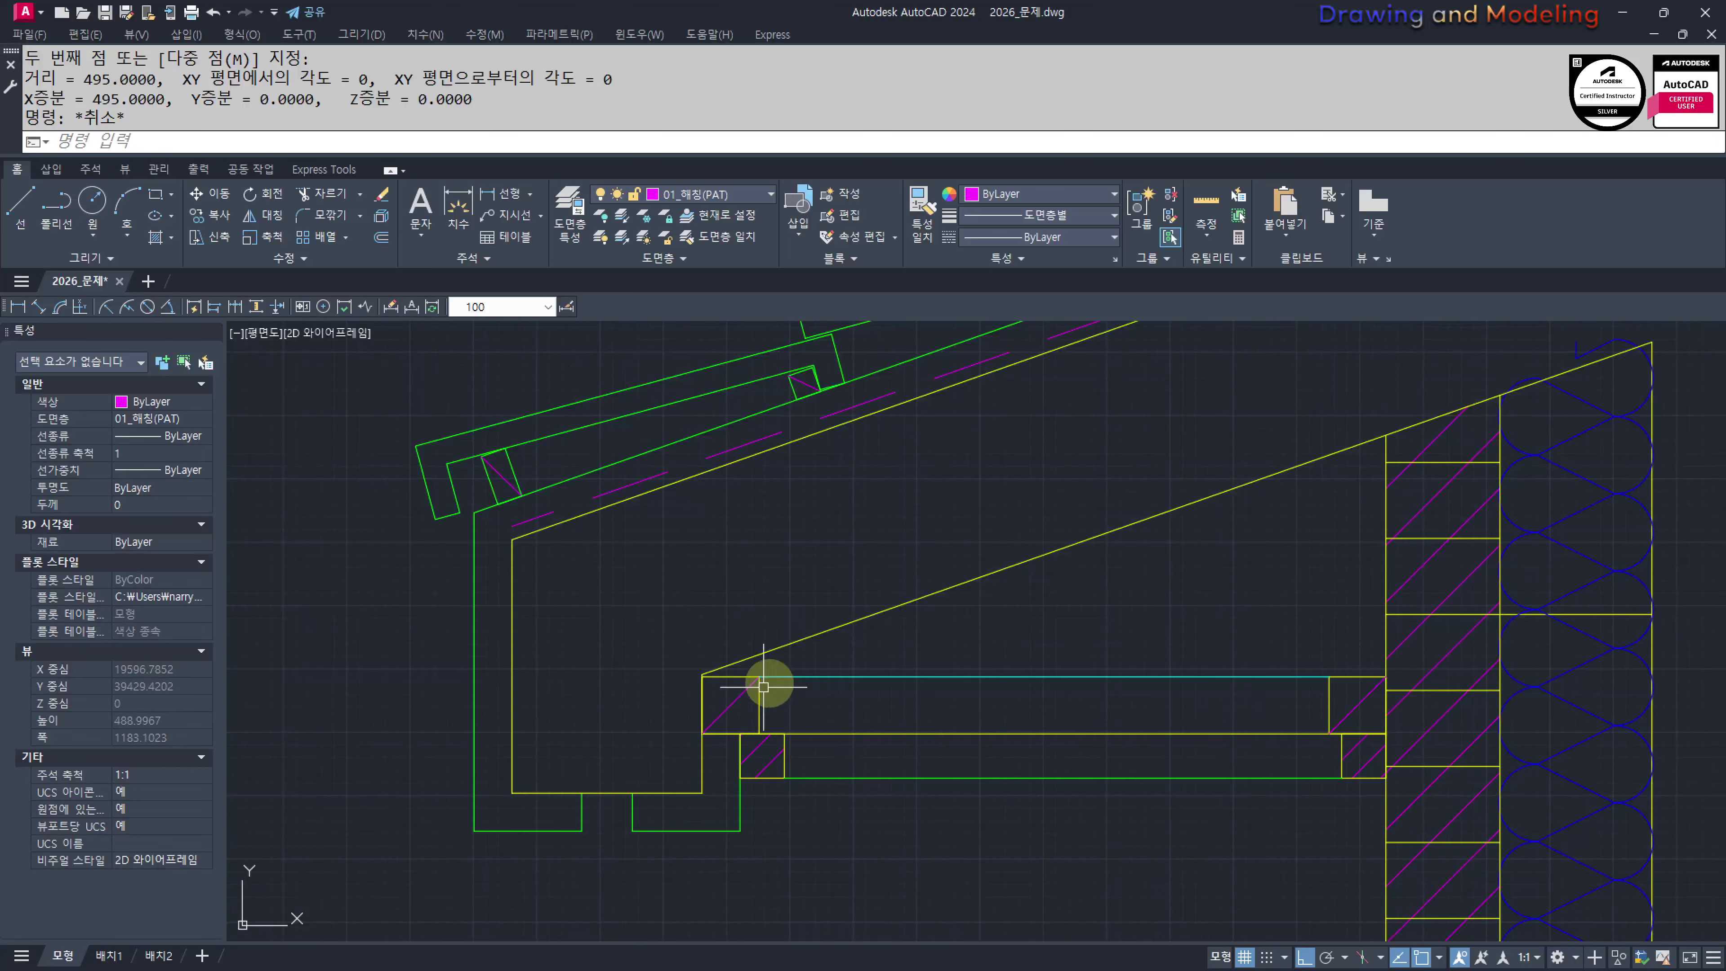
Create a path array of the upper interior ceiling batten and its hatch along the cyan ceiling line
scroll(1034, 724, down, 4)
middle_drag(1080, 727, 632, 683)
middle_drag(1052, 694, 914, 695)
scroll(936, 668, down, 1)
middle_drag(932, 669, 760, 667)
middle_drag(782, 675, 894, 689)
scroll(666, 718, up, 10)
text(aq)
key(Return)
click(731, 639)
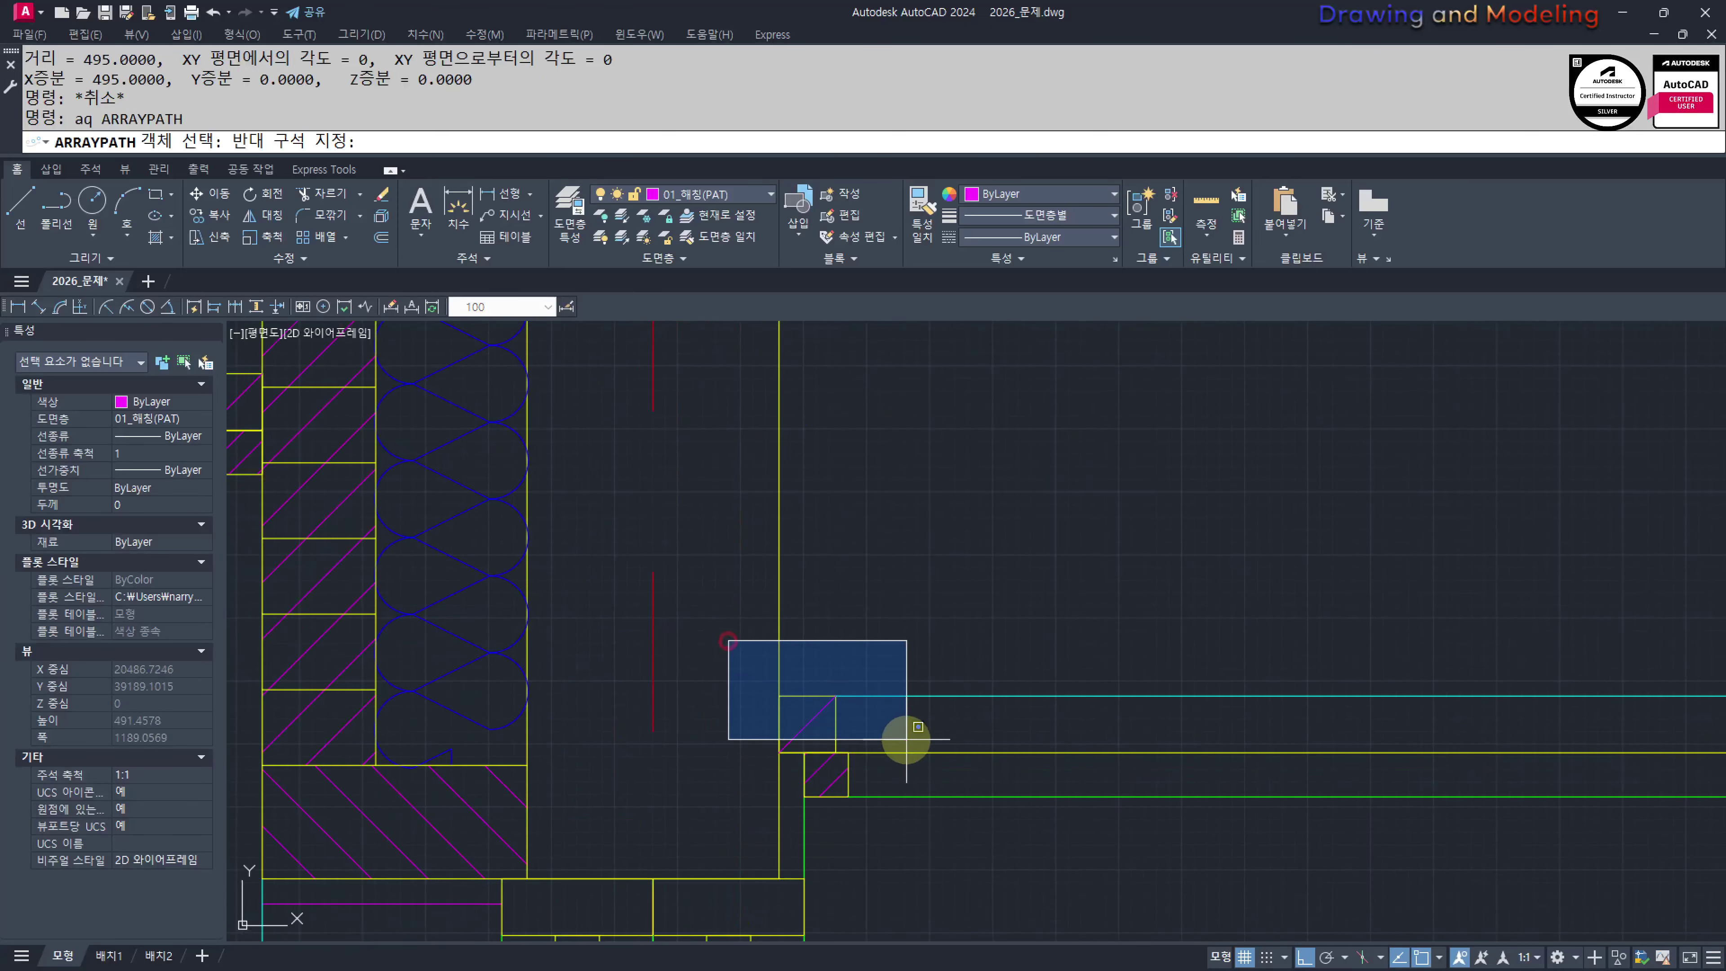
click(920, 771)
key(Return)
click(949, 697)
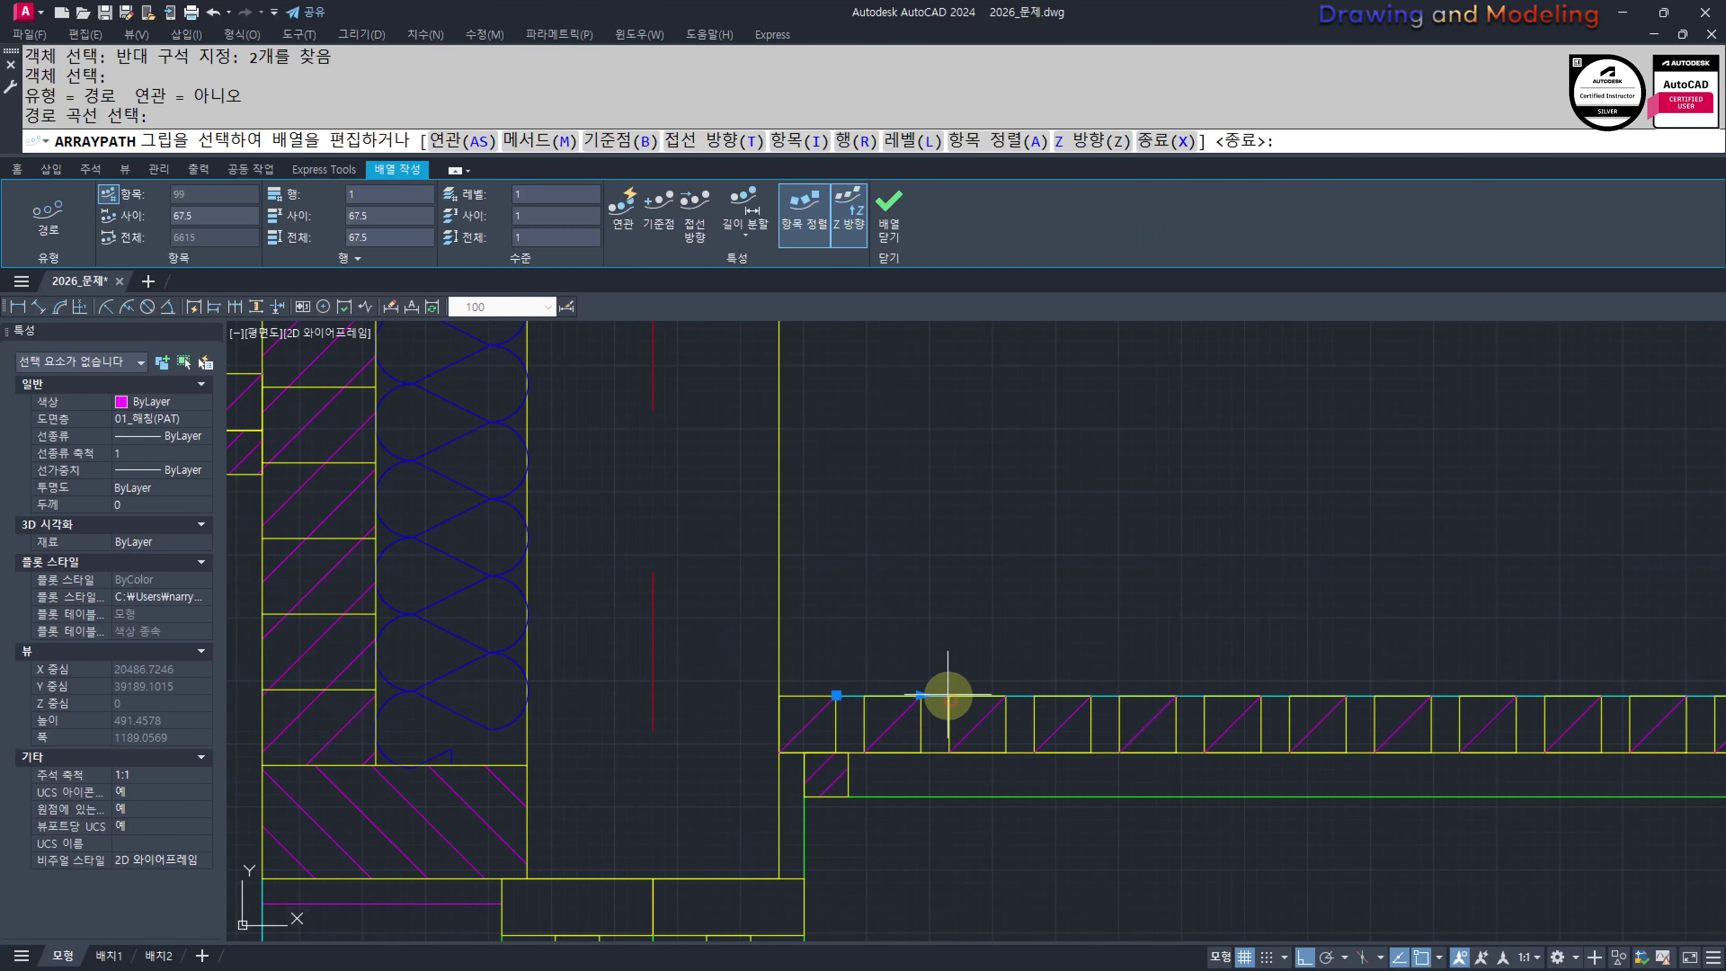
Set the batten array's item spacing to 450 mm and finish the array
text(i)
key(Return)
key(Return)
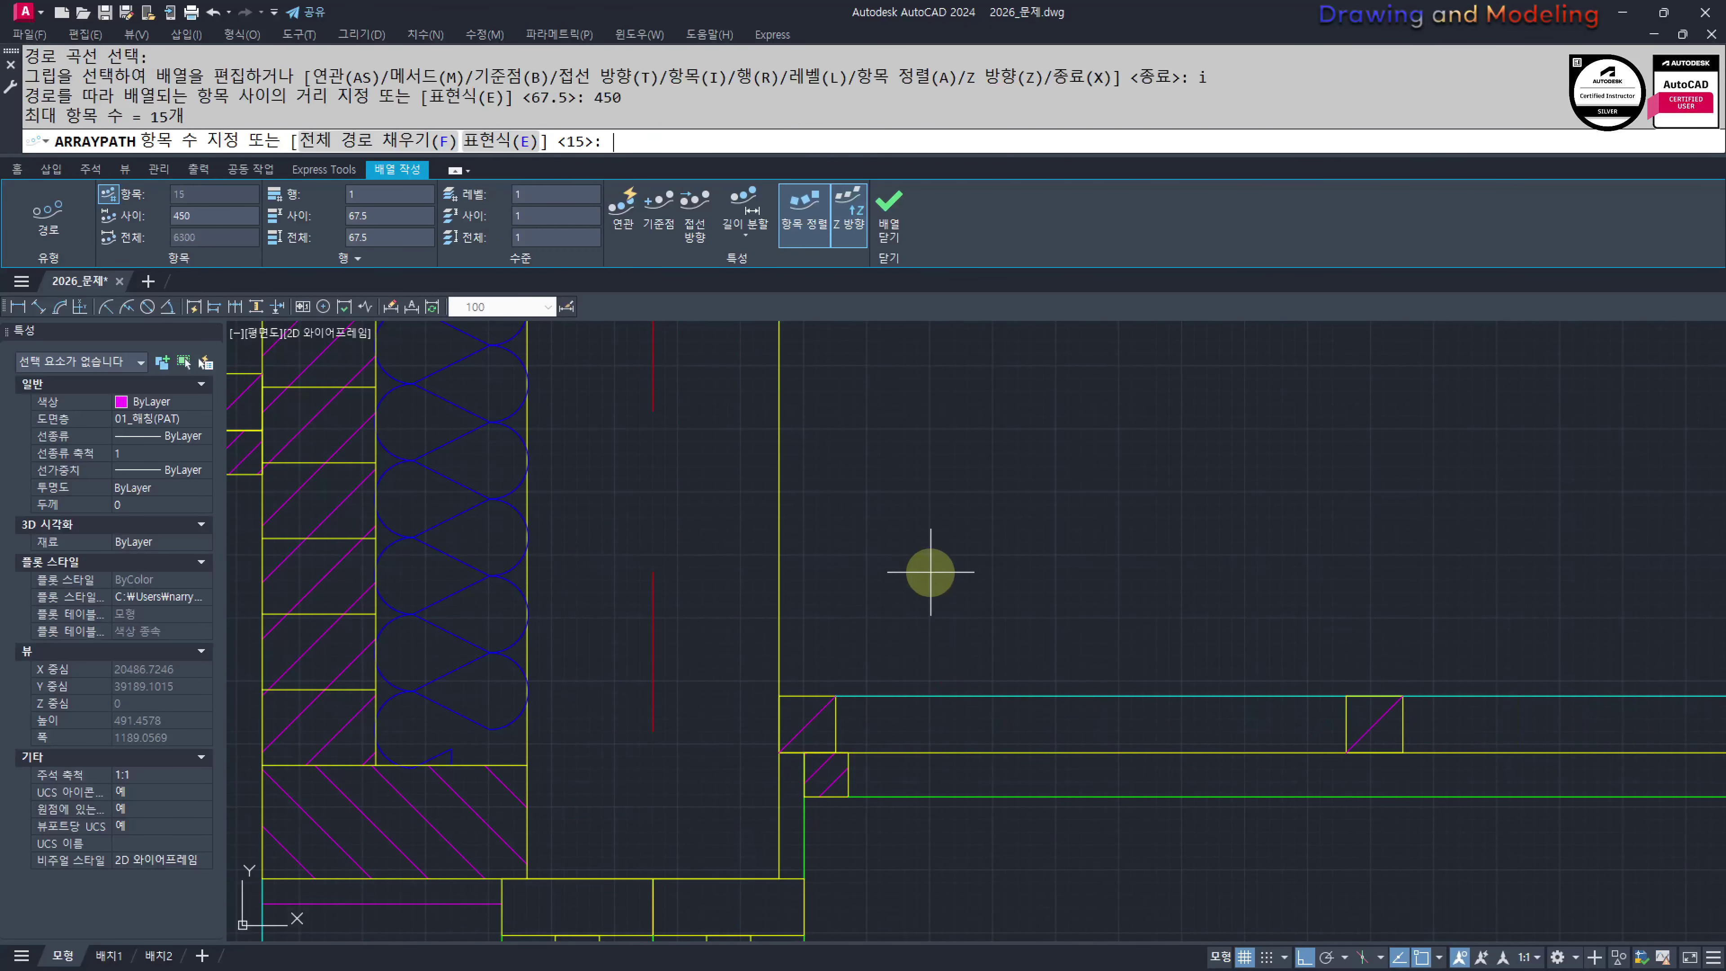
key(Escape)
scroll(951, 626, down, 5)
middle_drag(955, 635, 798, 672)
middle_drag(909, 677, 979, 699)
scroll(967, 690, down, 4)
key(Escape)
key(Escape)
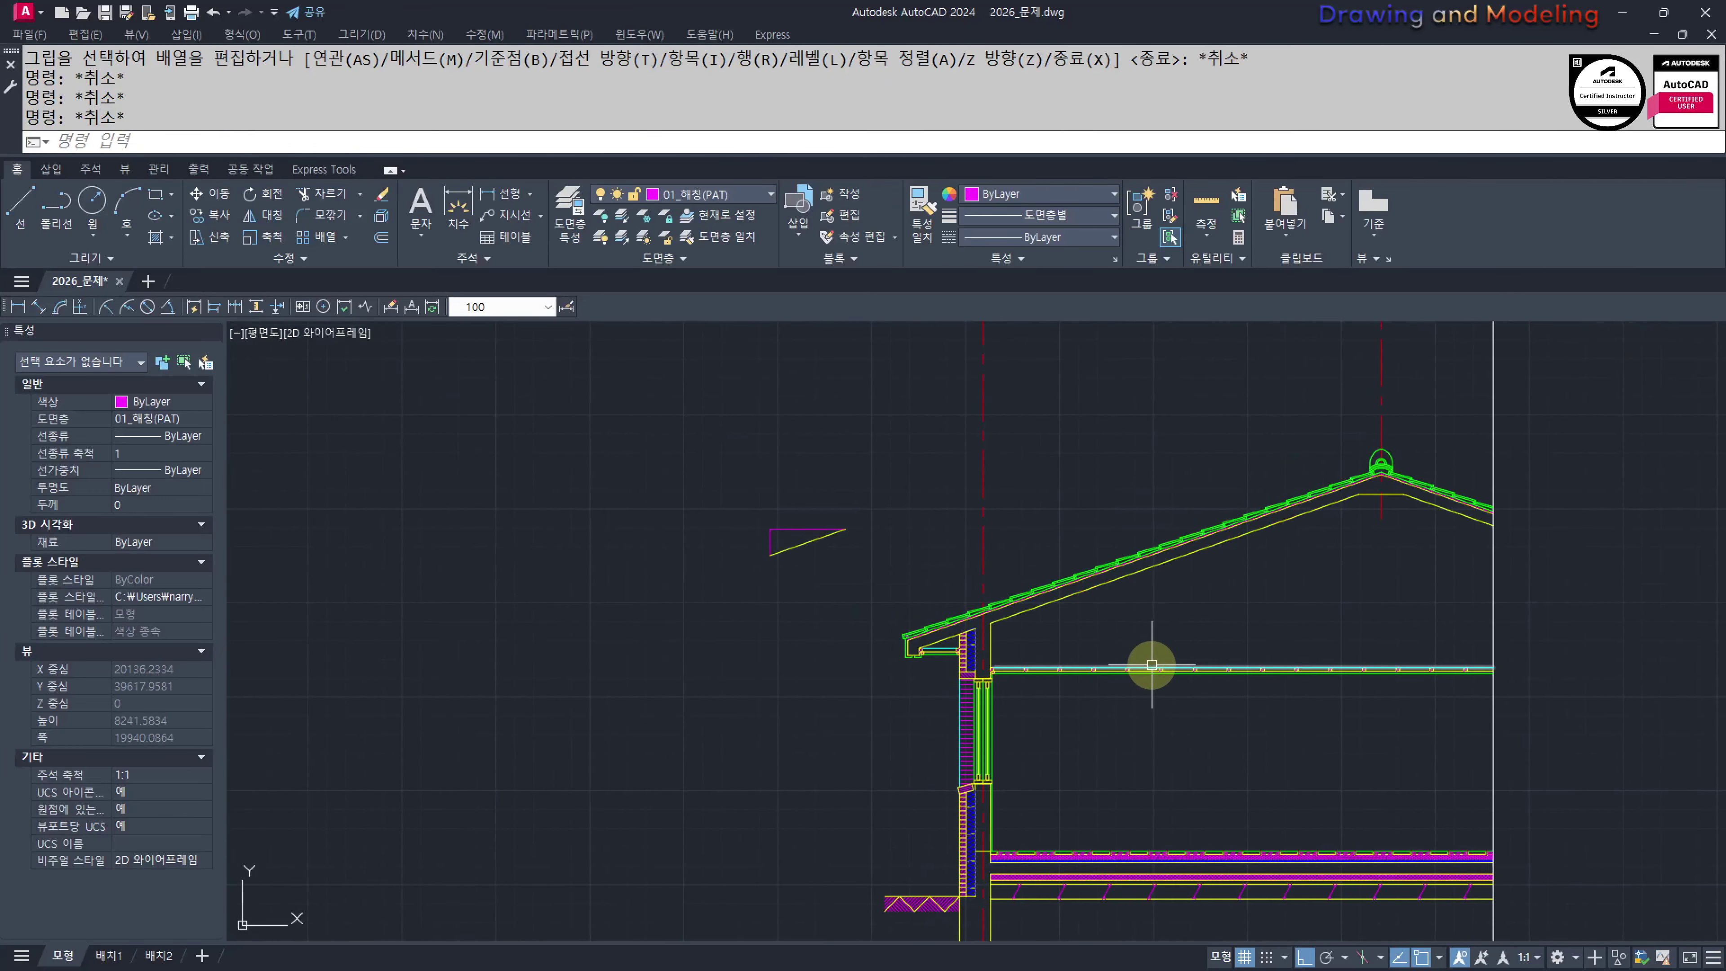
Examine the entrance (현관) area on the floor plan along the section cut line
scroll(1152, 663, down, 8)
middle_drag(828, 628, 917, 663)
scroll(916, 663, up, 6)
middle_drag(951, 476, 1078, 535)
scroll(1078, 536, up, 4)
middle_drag(1013, 380, 1025, 597)
middle_drag(1016, 560, 993, 664)
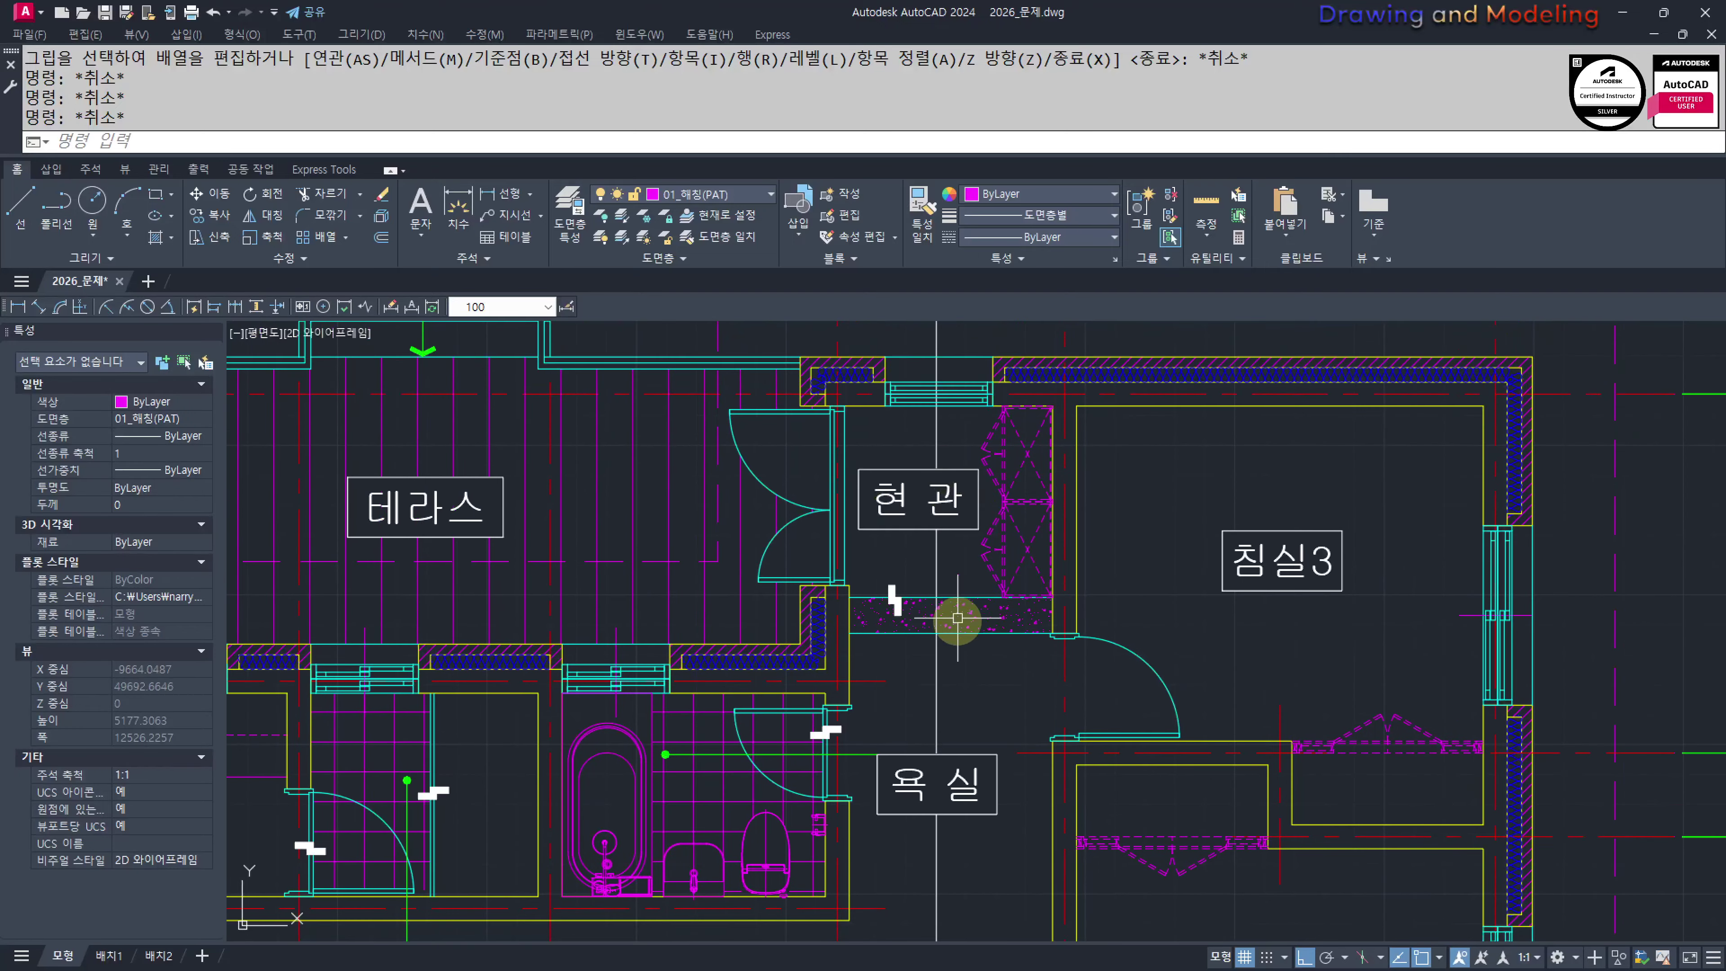
scroll(920, 698, down, 6)
middle_drag(1186, 698, 724, 605)
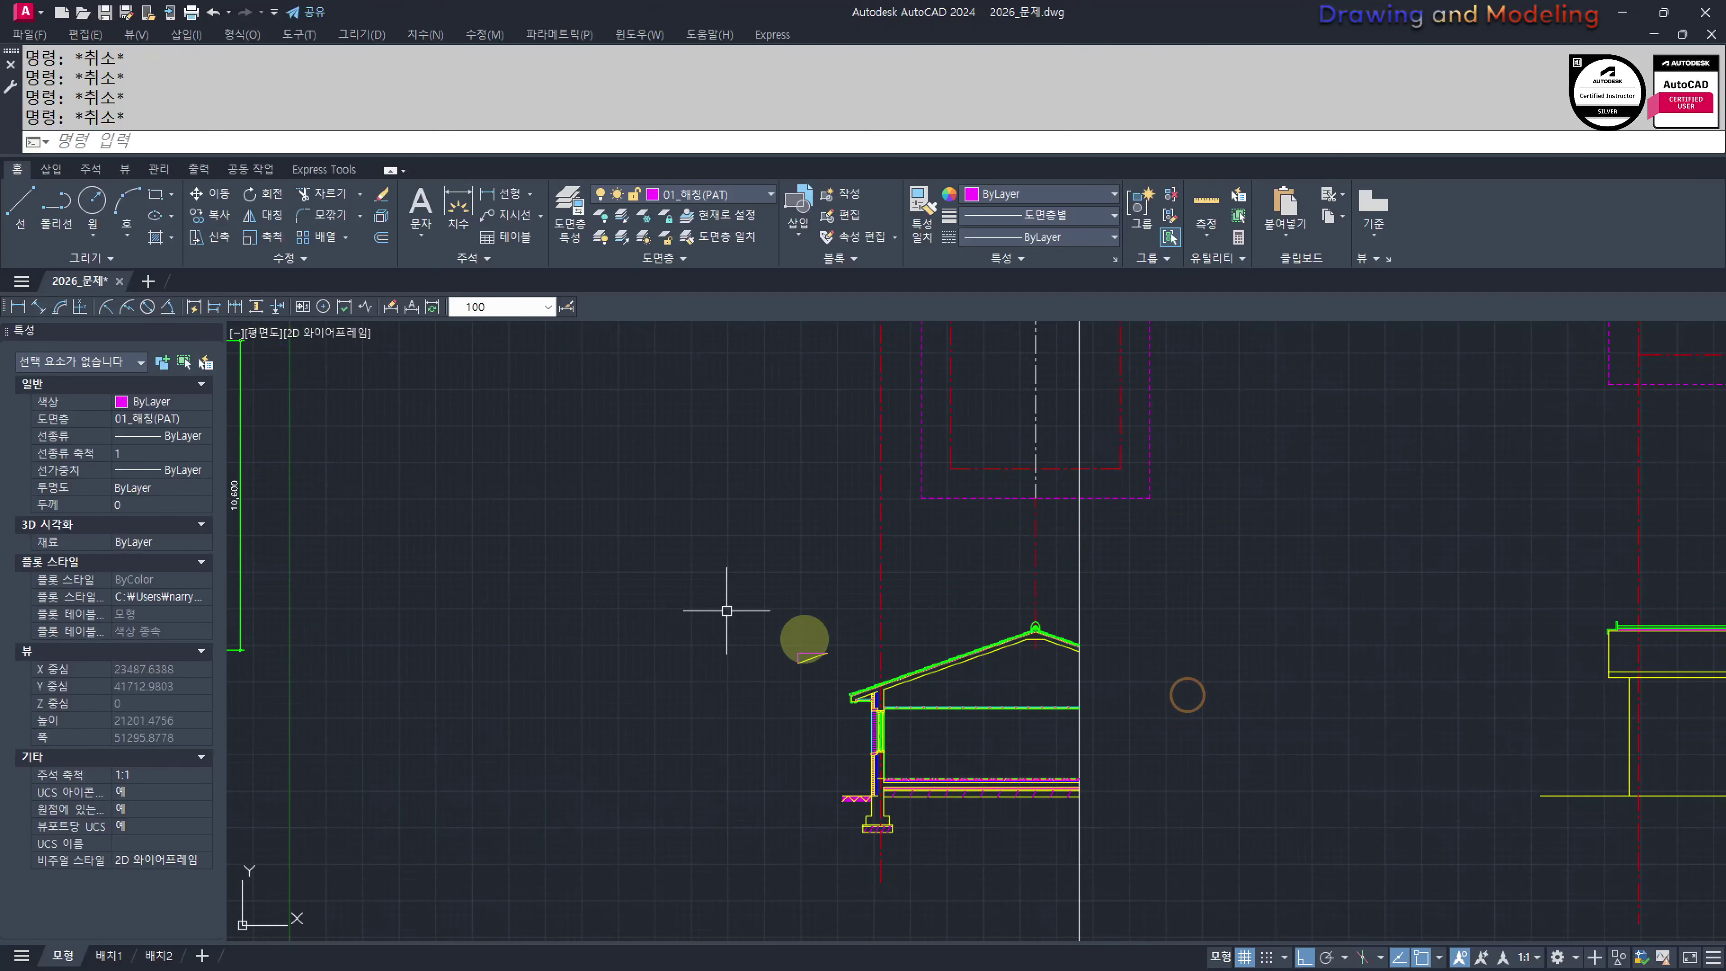
Check the entrance depth on the floor plan, from the floor step edge up to the exterior wall, with a linear dimension
scroll(918, 646, up, 5)
middle_drag(873, 741, 1058, 661)
scroll(1000, 848, up, 2)
scroll(997, 790, down, 6)
middle_drag(530, 711, 1077, 858)
middle_drag(748, 620, 889, 732)
scroll(854, 715, up, 6)
middle_drag(809, 655, 1067, 798)
scroll(877, 663, up, 3)
middle_drag(871, 655, 969, 742)
middle_drag(915, 708, 942, 731)
text(dli DIMLINEAR)
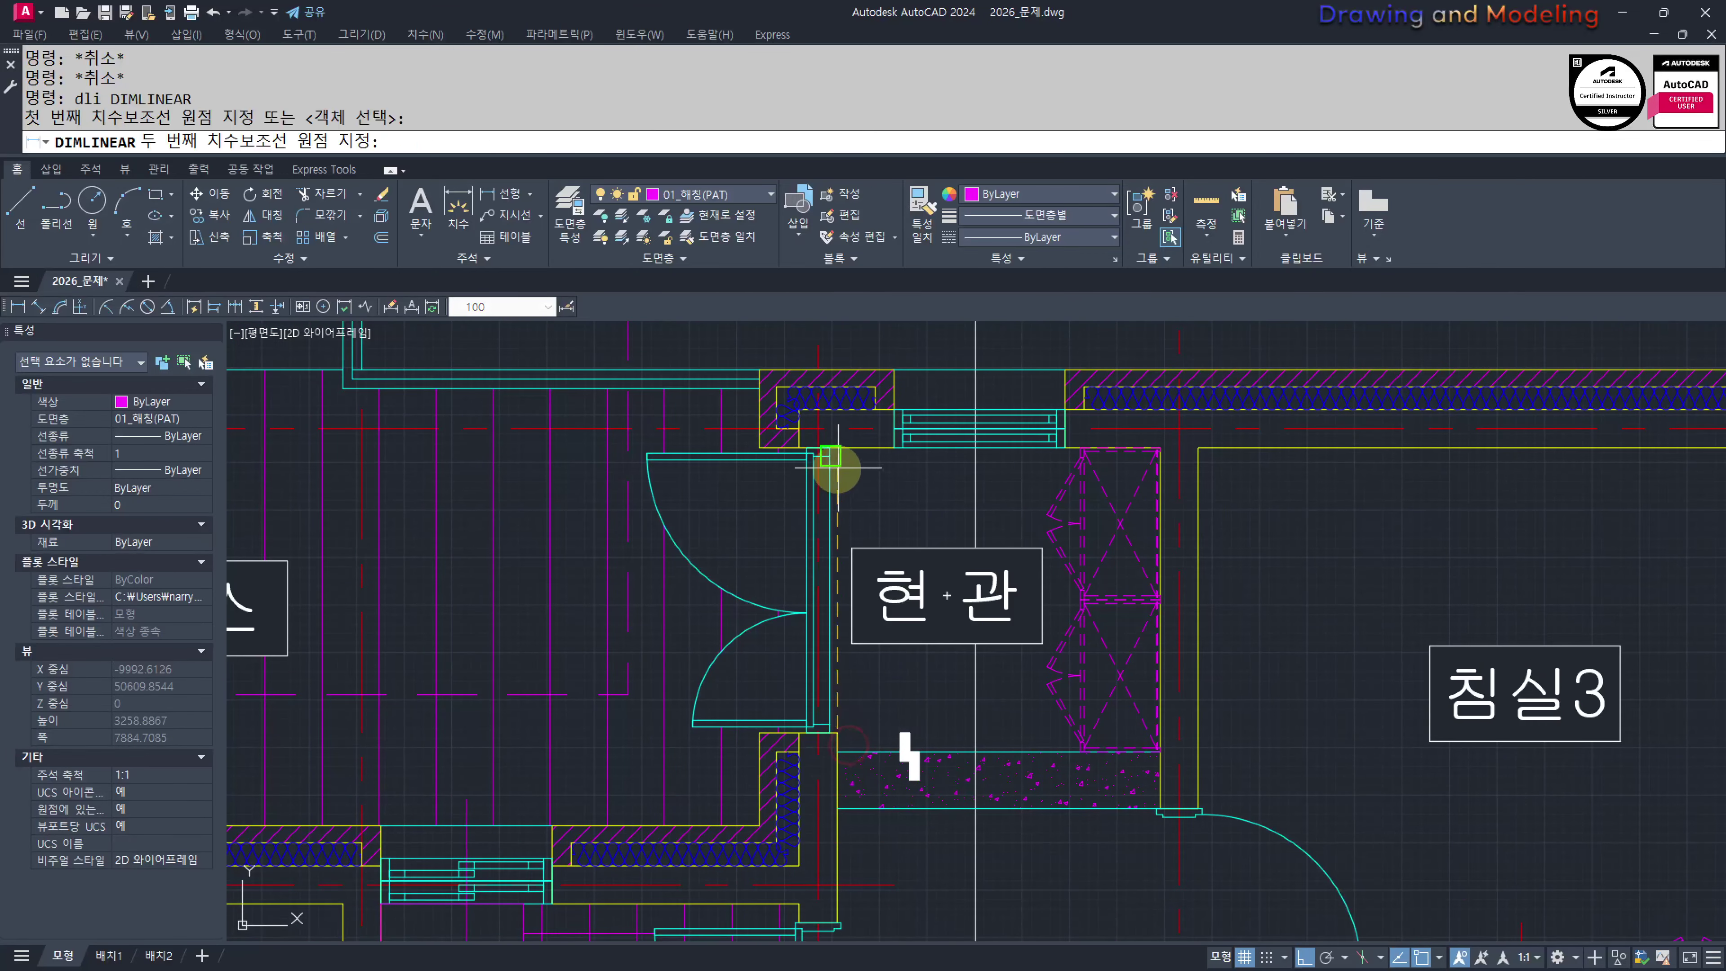
click(857, 429)
key(Escape)
key(Escape)
Offset the exterior wall's red centerline in the section 1700 mm toward the interior
scroll(680, 544, down, 8)
middle_drag(1044, 686, 564, 452)
middle_drag(1008, 679, 953, 688)
scroll(1093, 759, up, 4)
middle_drag(1093, 760, 1004, 770)
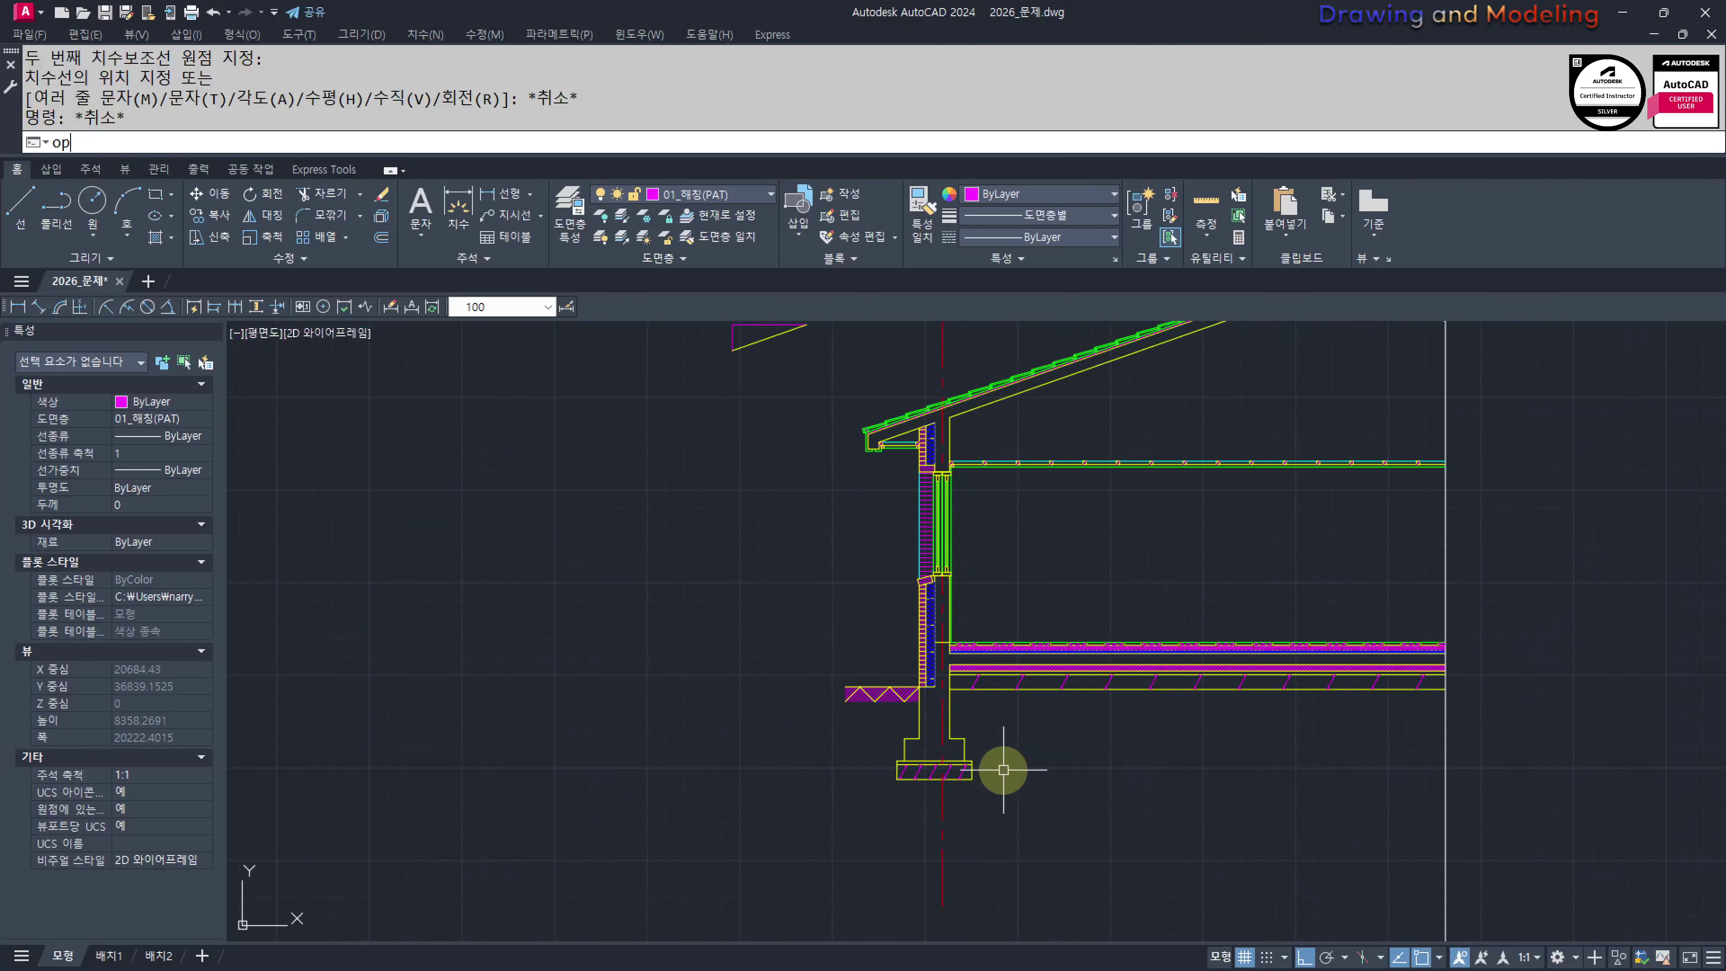
text(o)
key(Return)
text(1700)
key(Return)
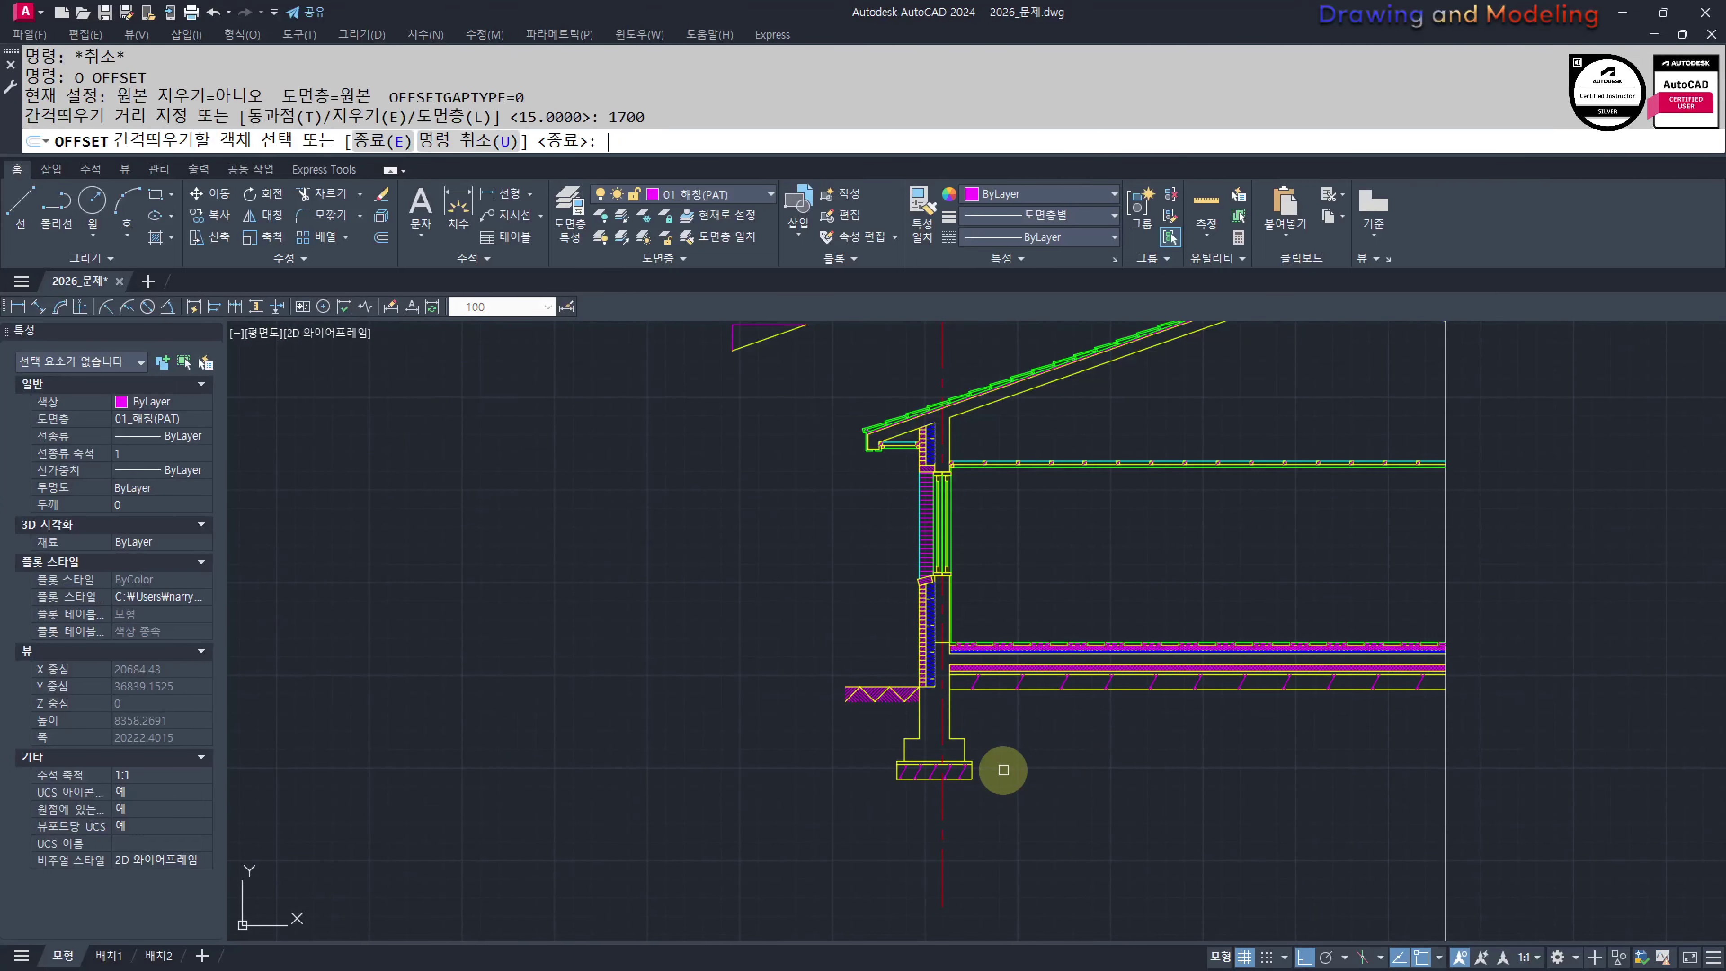
click(941, 792)
click(1150, 805)
key(Escape)
key(Escape)
Trim the floor finish layers between the exterior wall and the offset centerline
scroll(1050, 603, up, 8)
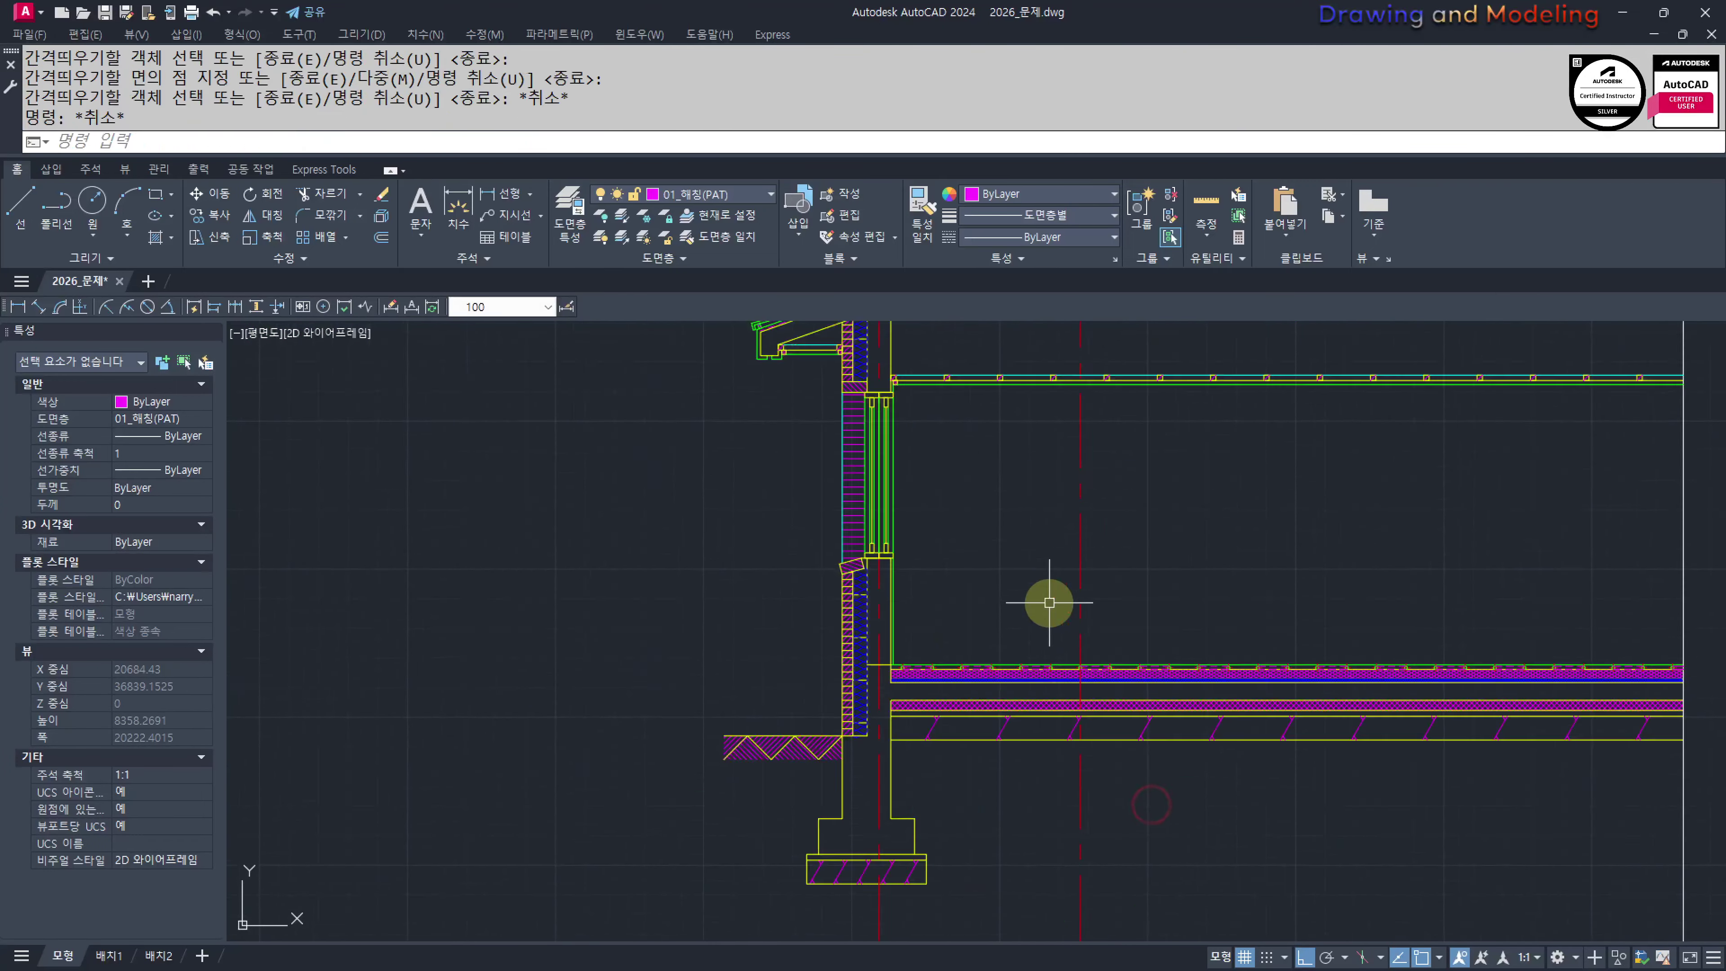
middle_drag(1090, 741, 1049, 570)
scroll(1179, 723, up, 4)
middle_drag(1181, 726, 1137, 696)
scroll(1137, 697, down, 3)
text(tr)
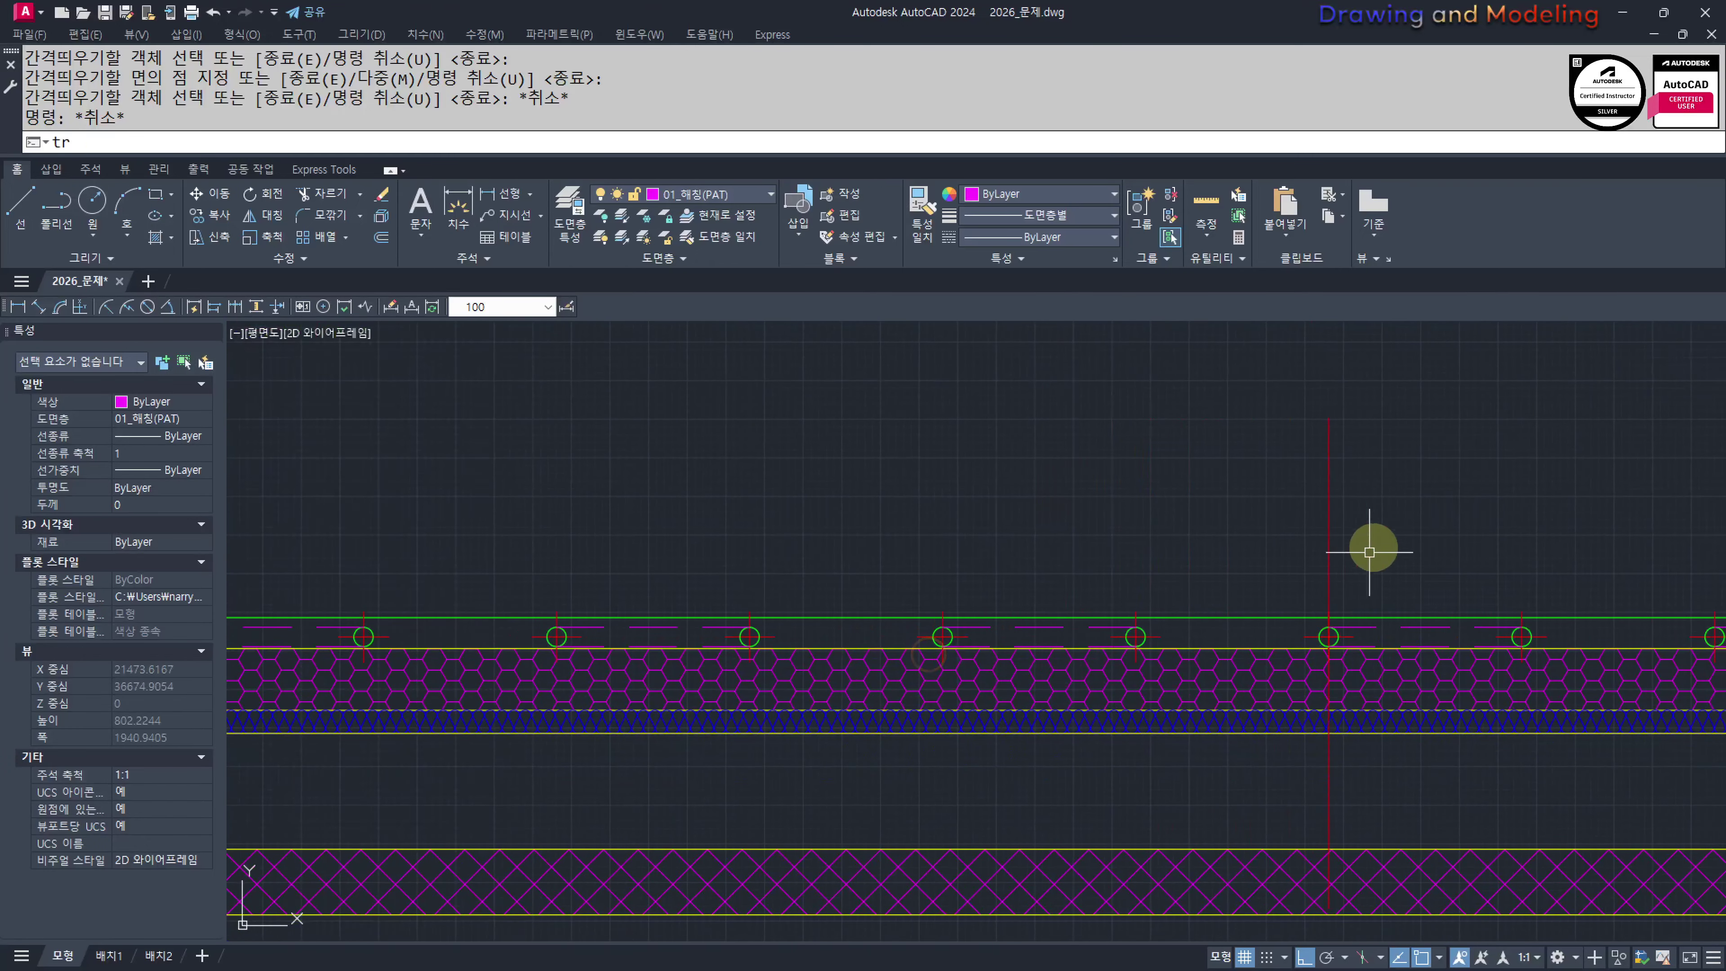
key(Return)
click(1293, 530)
click(1241, 720)
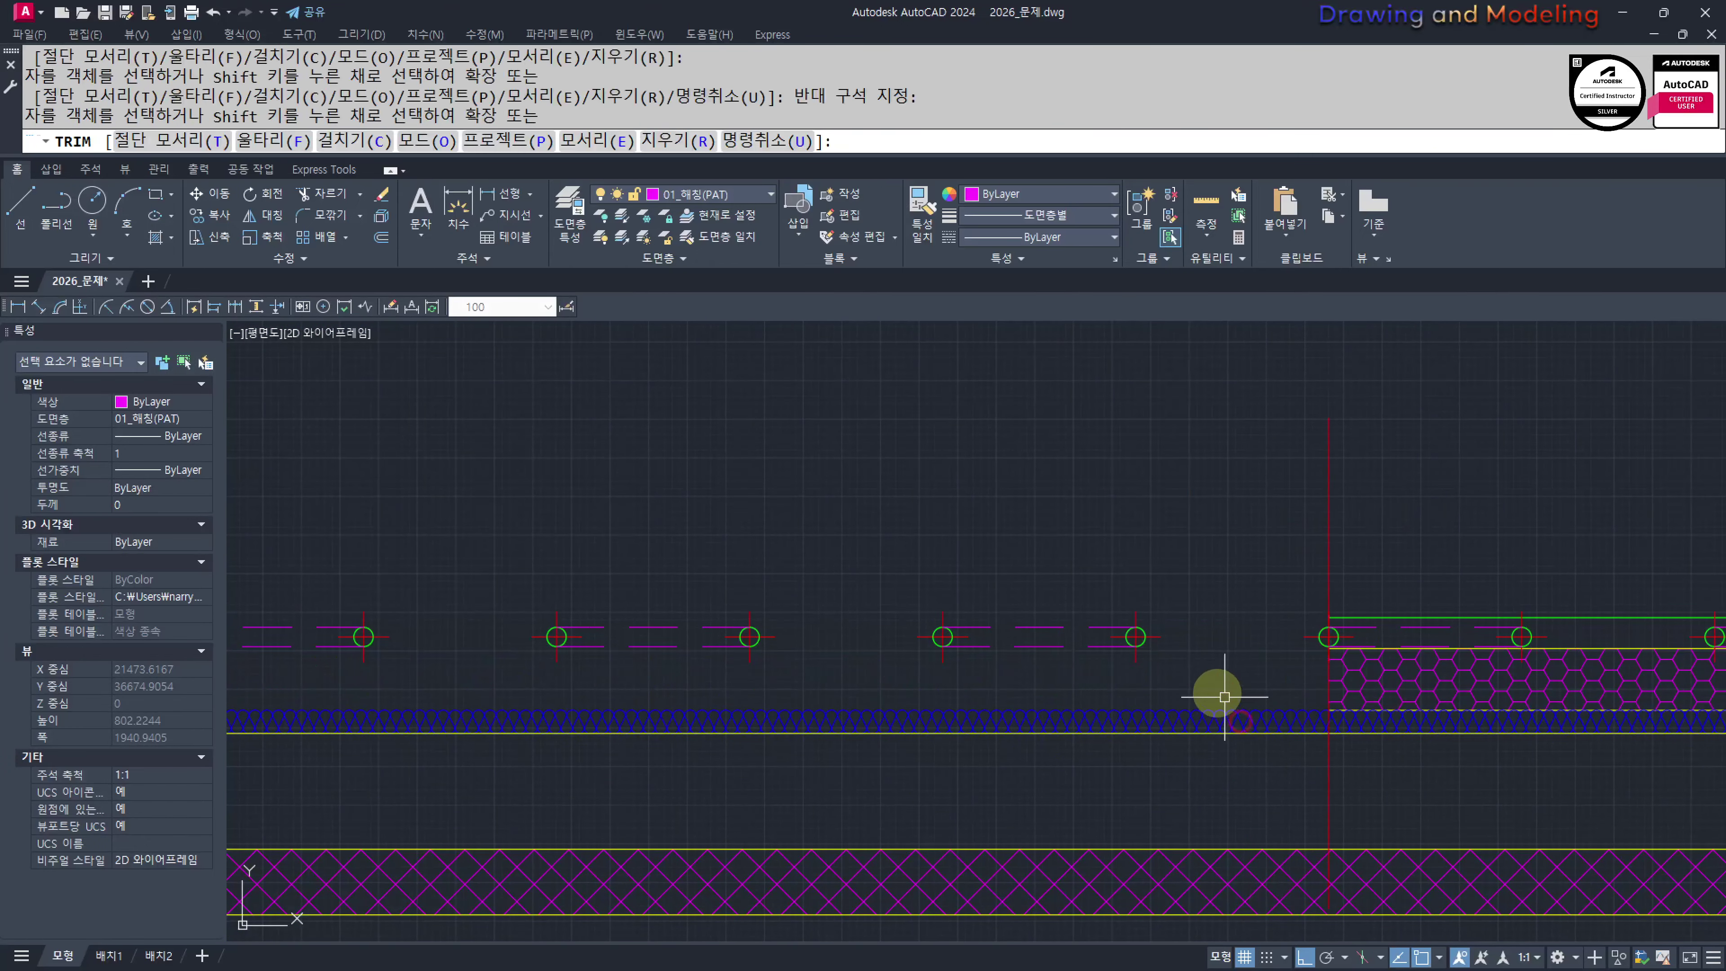
scroll(1232, 706, down, 2)
key(Escape)
key(Escape)
Erase the leftover heating pipes and floor layer pieces between the exterior wall and the offset centerline
click(1225, 694)
click(590, 594)
key(e)
key(Return)
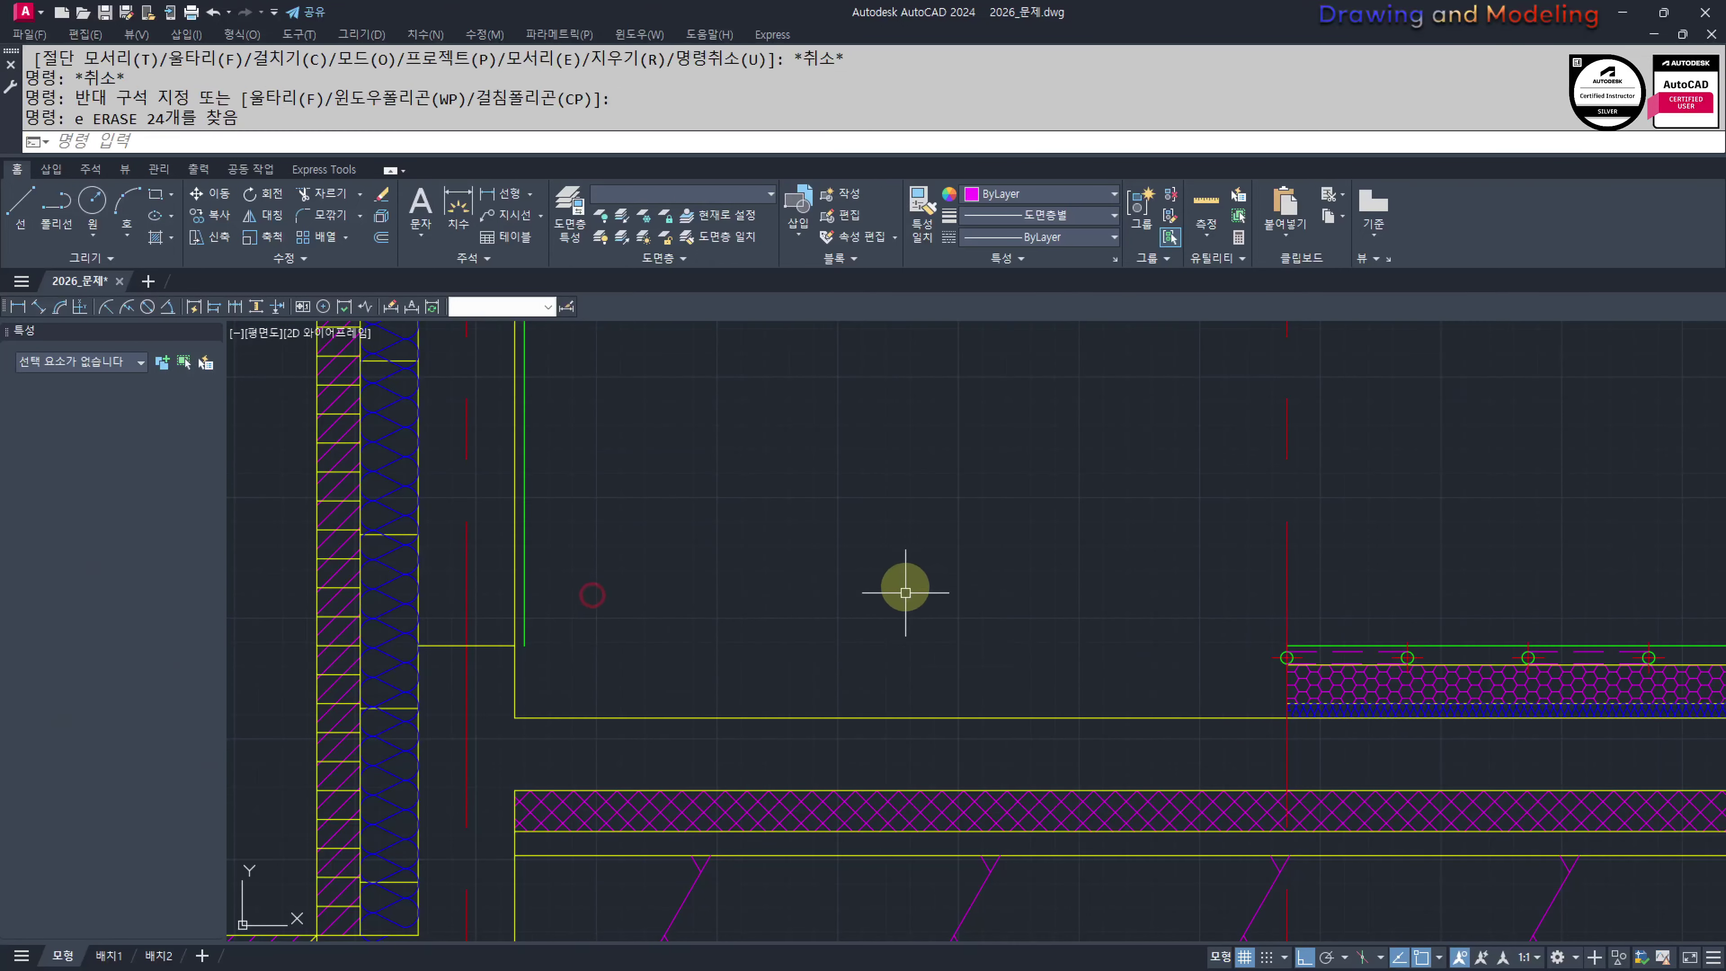
key(Escape)
key(Escape)
Extend the green interior wall finish line down to the slab's top line
middle_drag(599, 625, 725, 614)
text(ex)
key(Return)
key(Return)
key(Escape)
key(Escape)
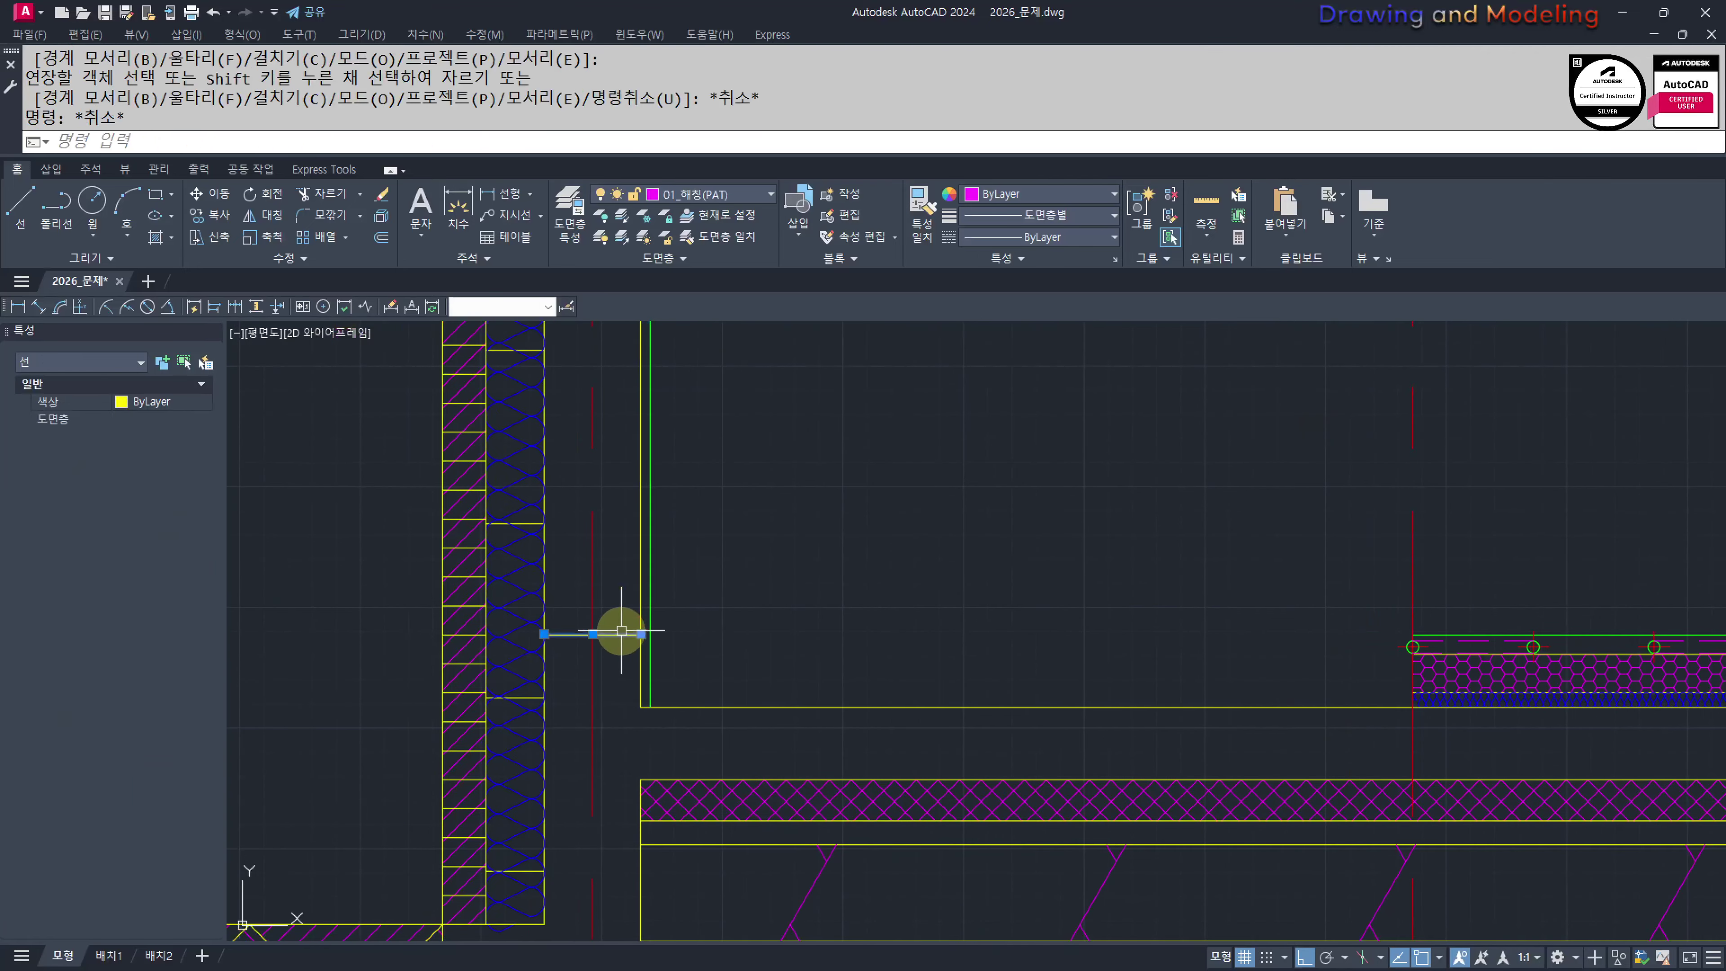
Erase the short horizontal line across the exterior wall above the slab level
click(614, 635)
scroll(732, 647, up, 2)
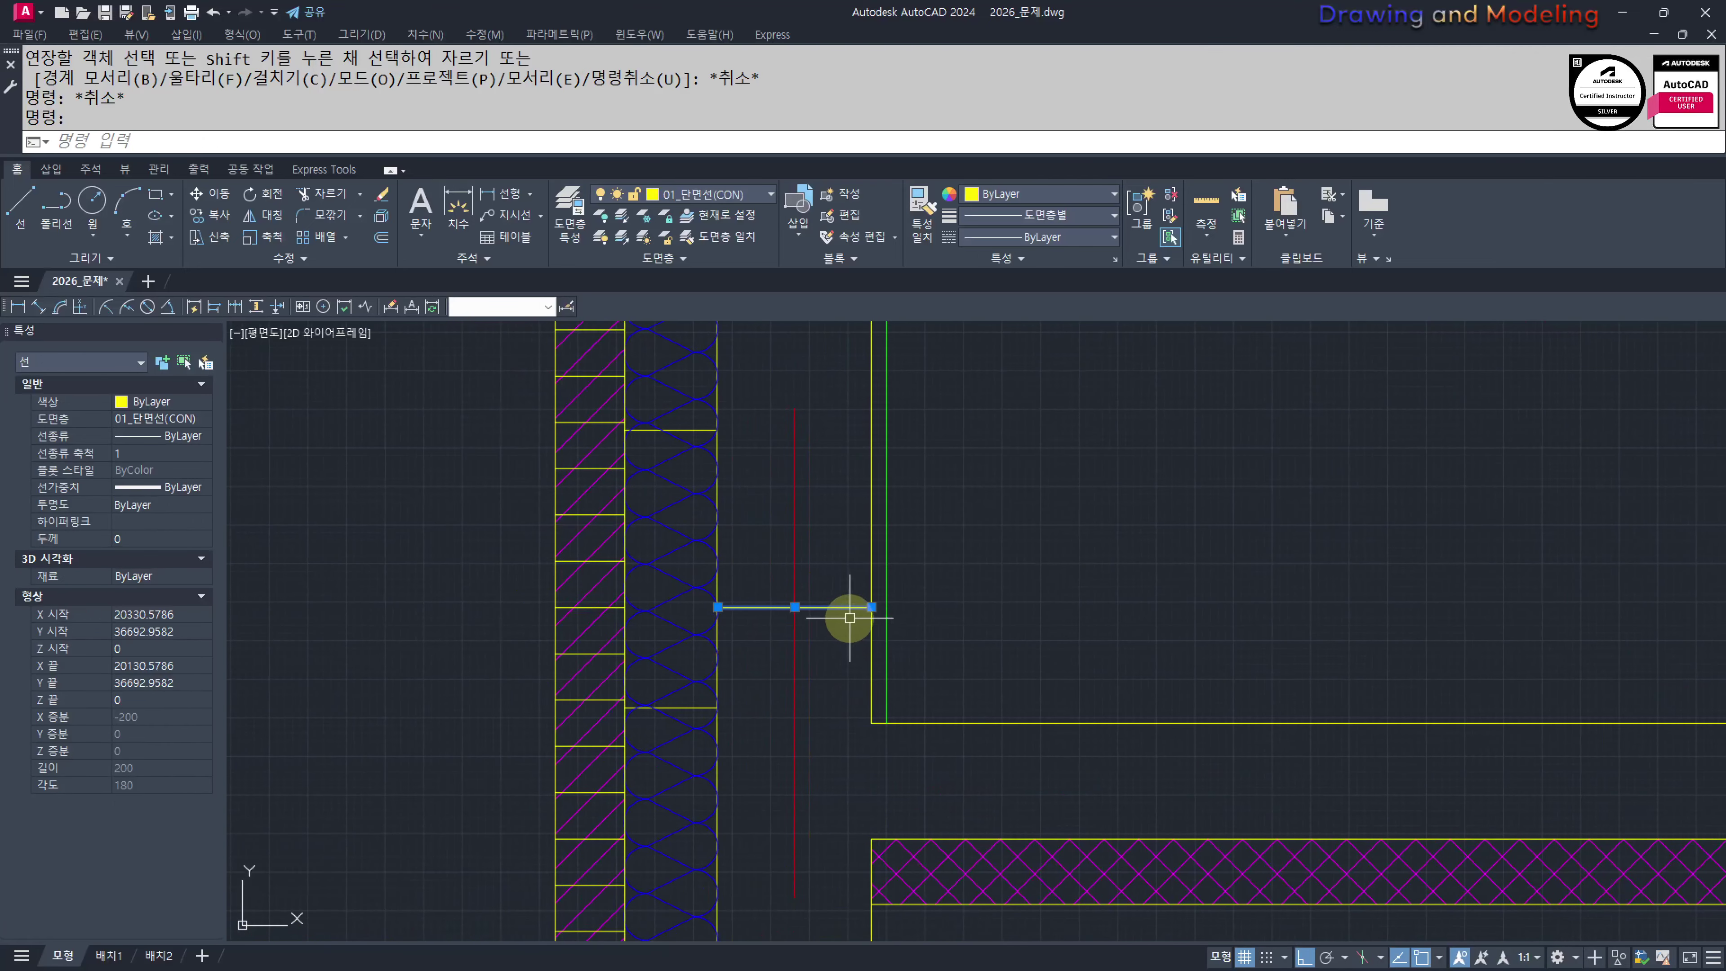
text(e)
key(Return)
key(Escape)
key(Escape)
Try to extend the slab's top line into the exterior wall
text(ex)
key(Return)
key(Escape)
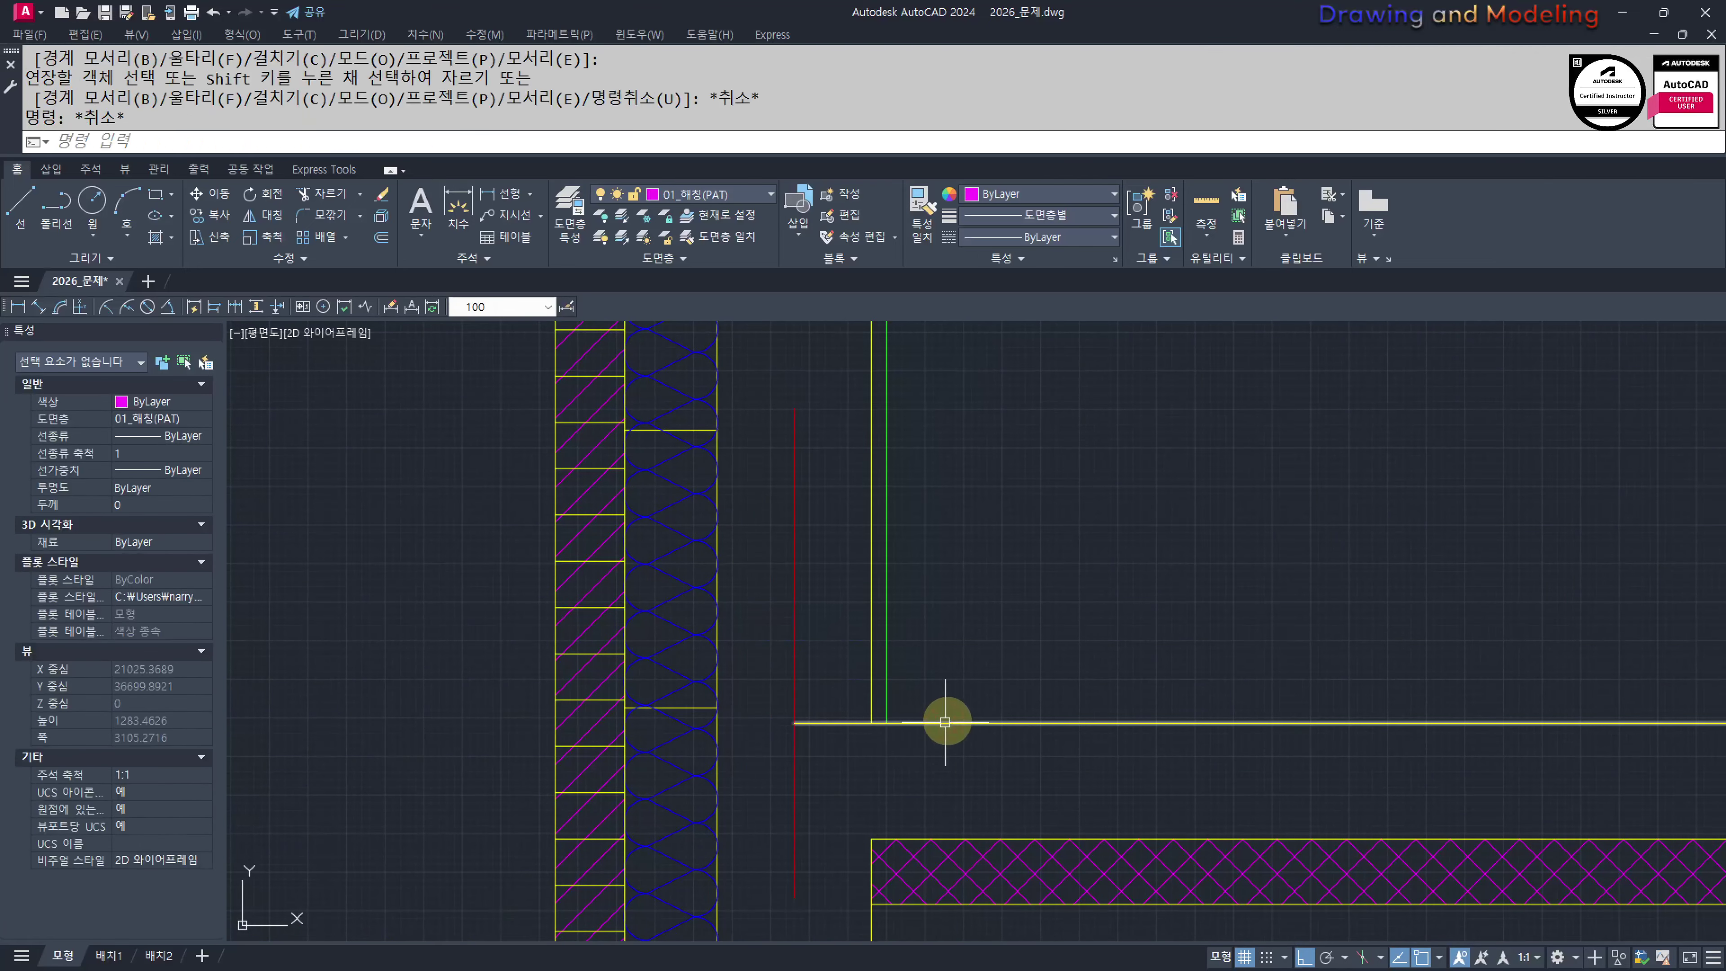
key(Return)
key(Escape)
key(Escape)
Check the entrance on the floor plan, then undo the slab line extensions and the erasure of the short wall line
scroll(1203, 679, down, 5)
scroll(1203, 678, down, 5)
middle_drag(819, 646, 1132, 748)
middle_drag(651, 524, 893, 635)
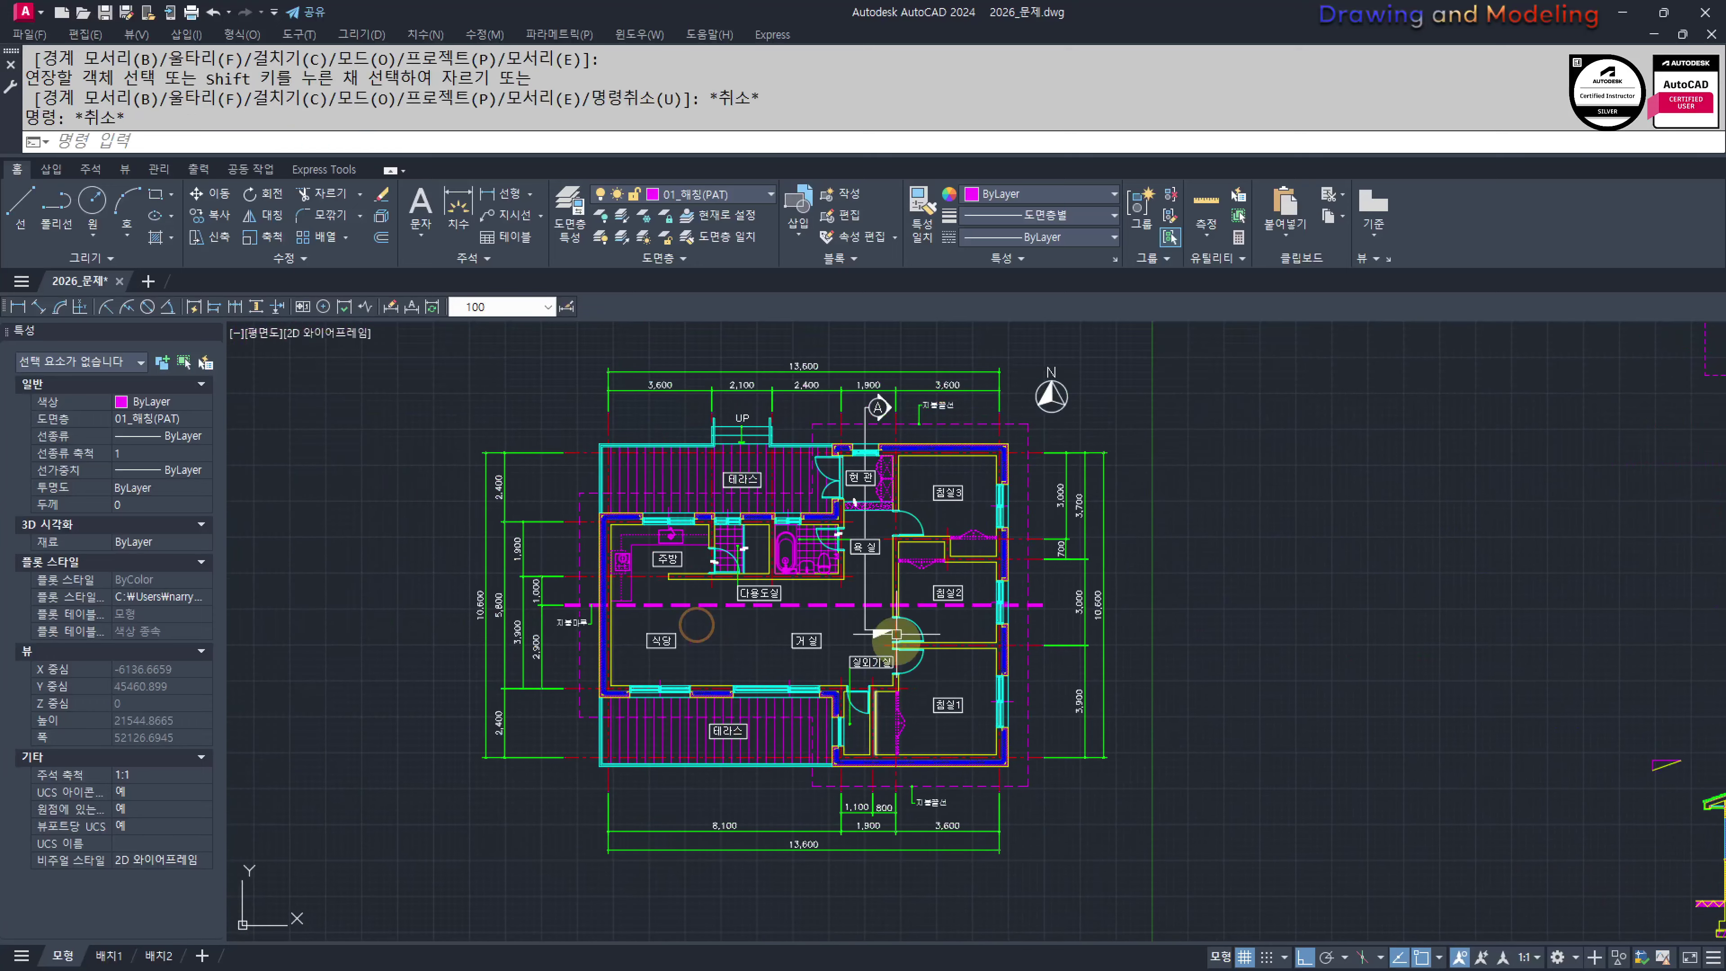
scroll(855, 470, up, 8)
middle_drag(854, 483, 896, 635)
key(ctrl+z)
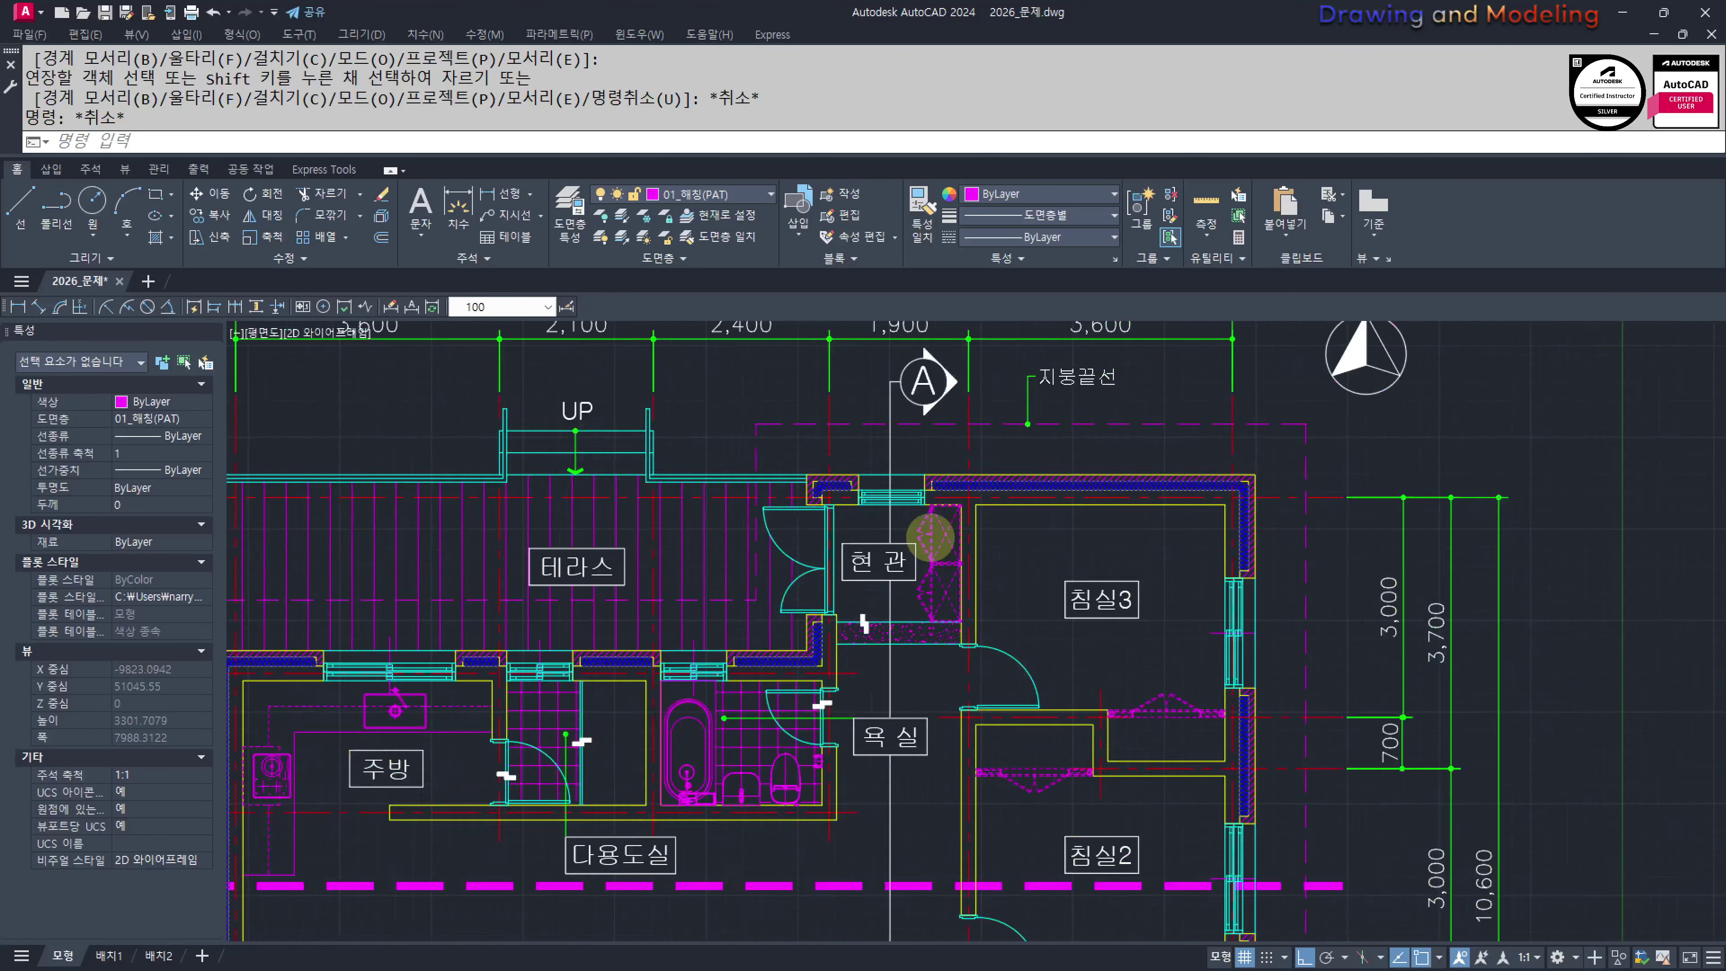
key(ctrl+z)
key(ctrl+z)
key(ctrl+z)
key(ctrl+z)
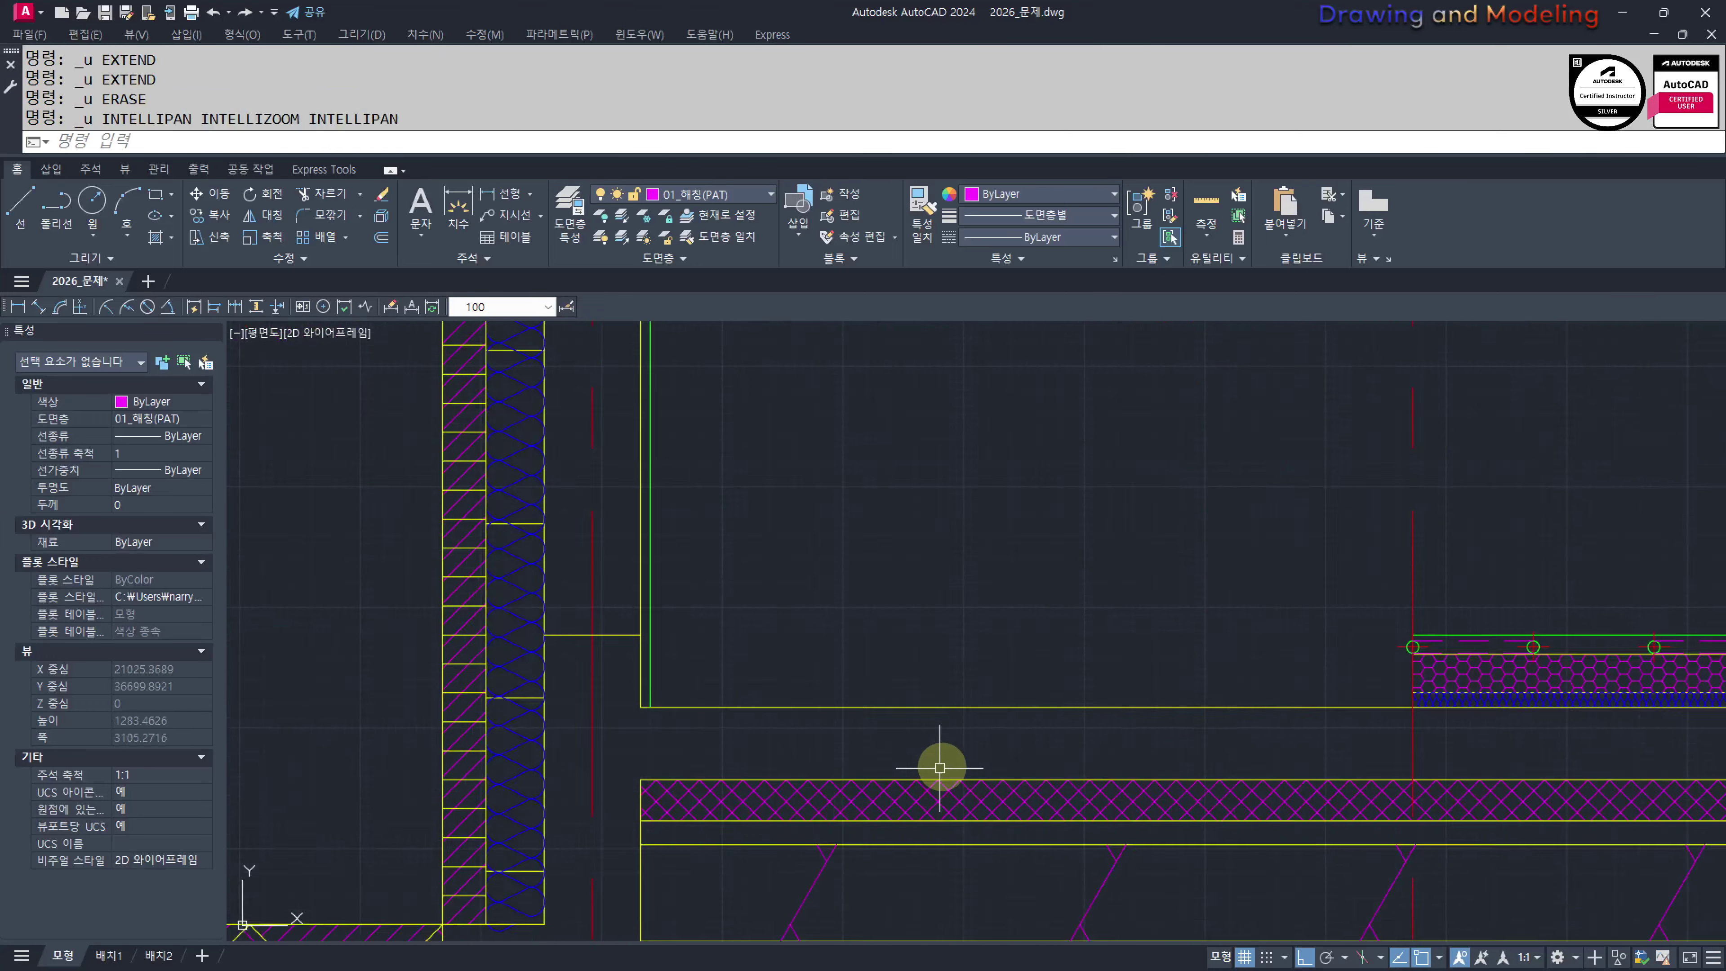
Examine the wall base and the floor layers' starting edge at the entrance in the section
key(Escape)
scroll(830, 669, down, 3)
mouse_move(782, 666)
middle_down()
mouse_move(847, 693)
mouse_move(825, 663)
middle_up()
scroll(843, 689, up, 5)
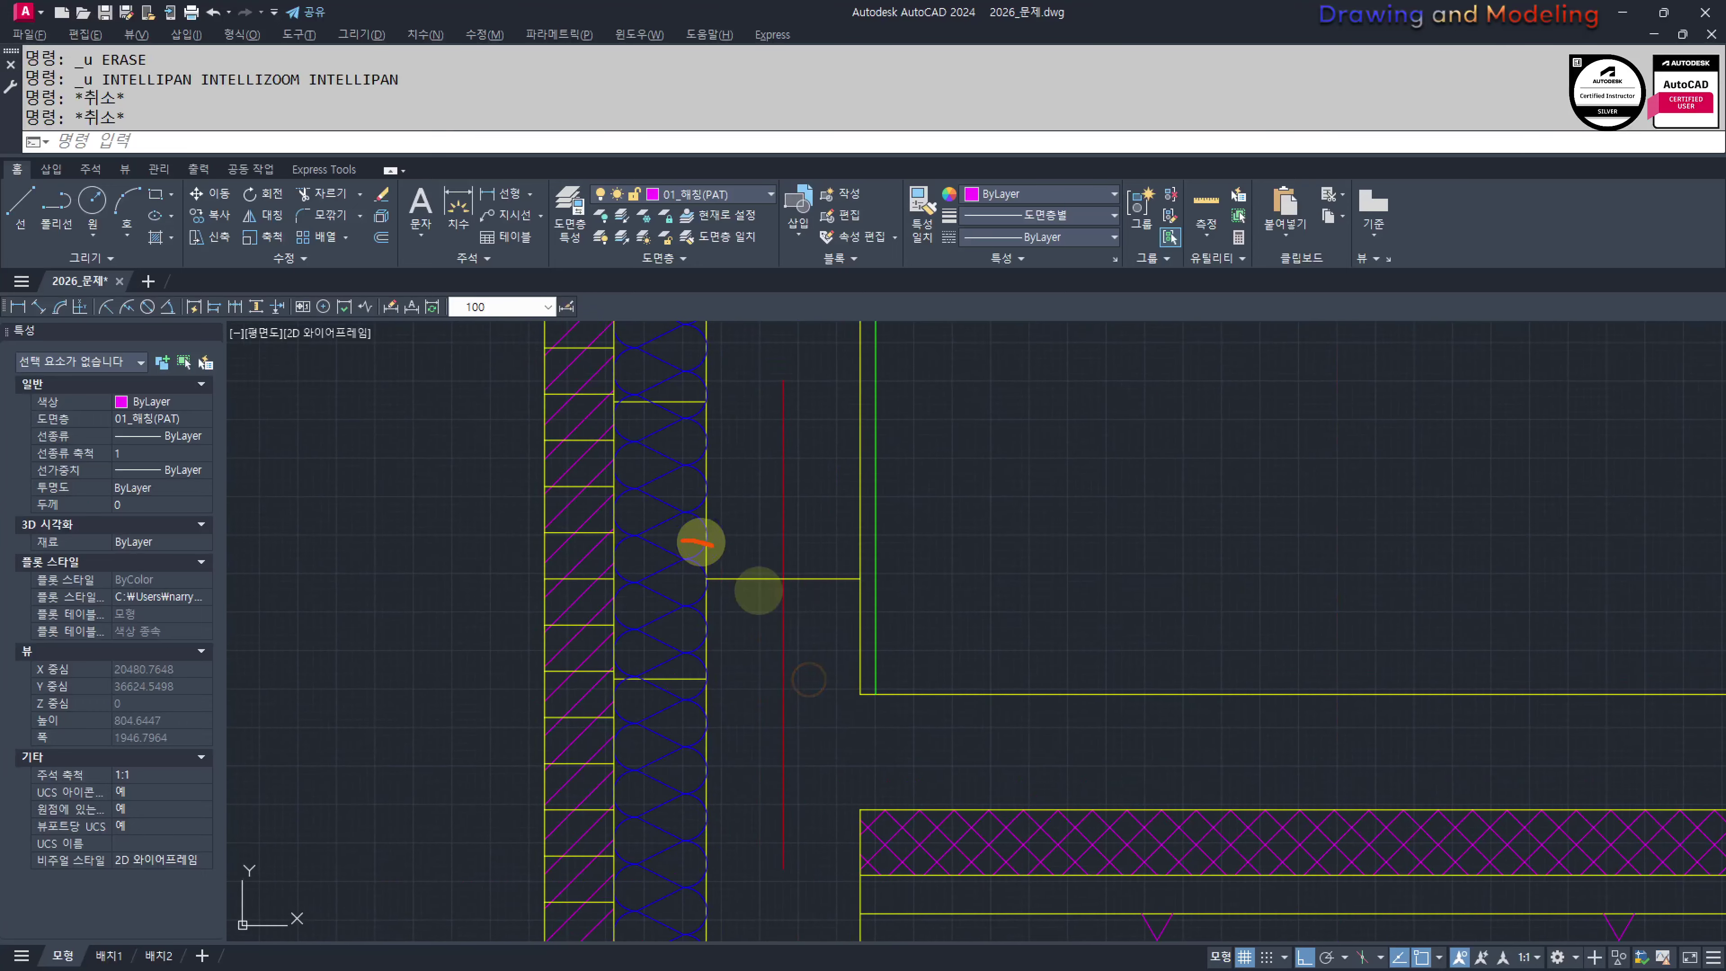
key(Escape)
scroll(881, 607, down, 4)
middle_drag(879, 612, 905, 692)
scroll(841, 672, up, 4)
scroll(1128, 725, down, 4)
middle_drag(1120, 724, 865, 716)
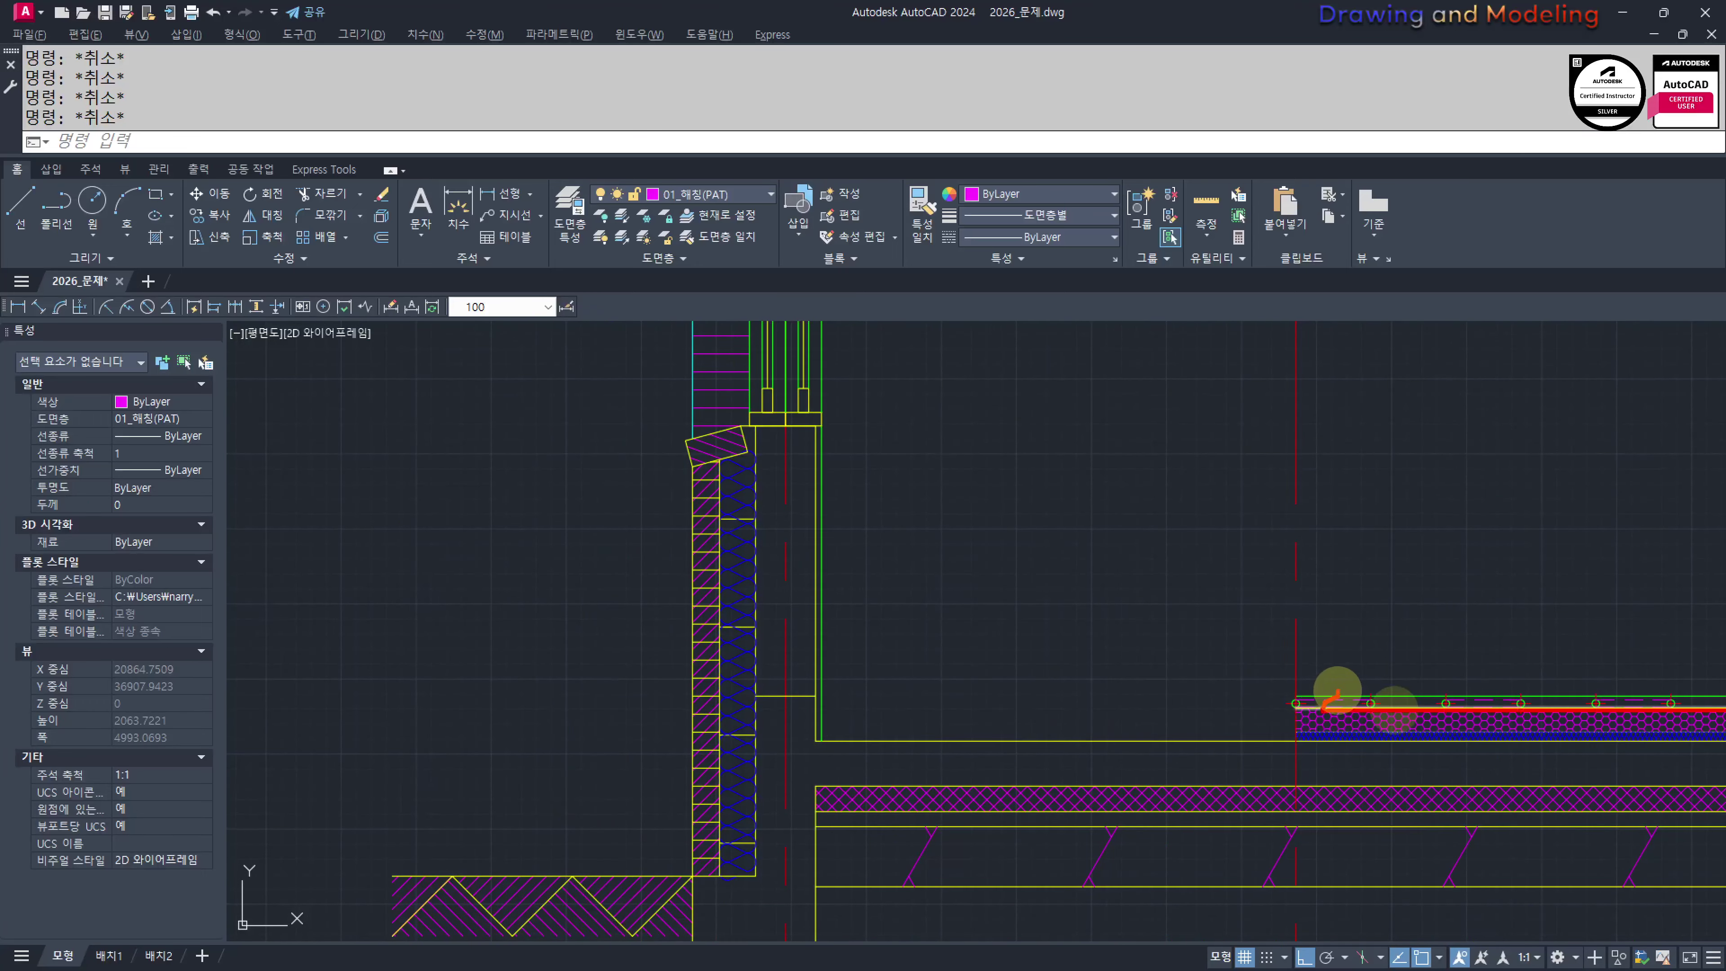
middle_drag(794, 672, 528, 724)
scroll(721, 714, up, 4)
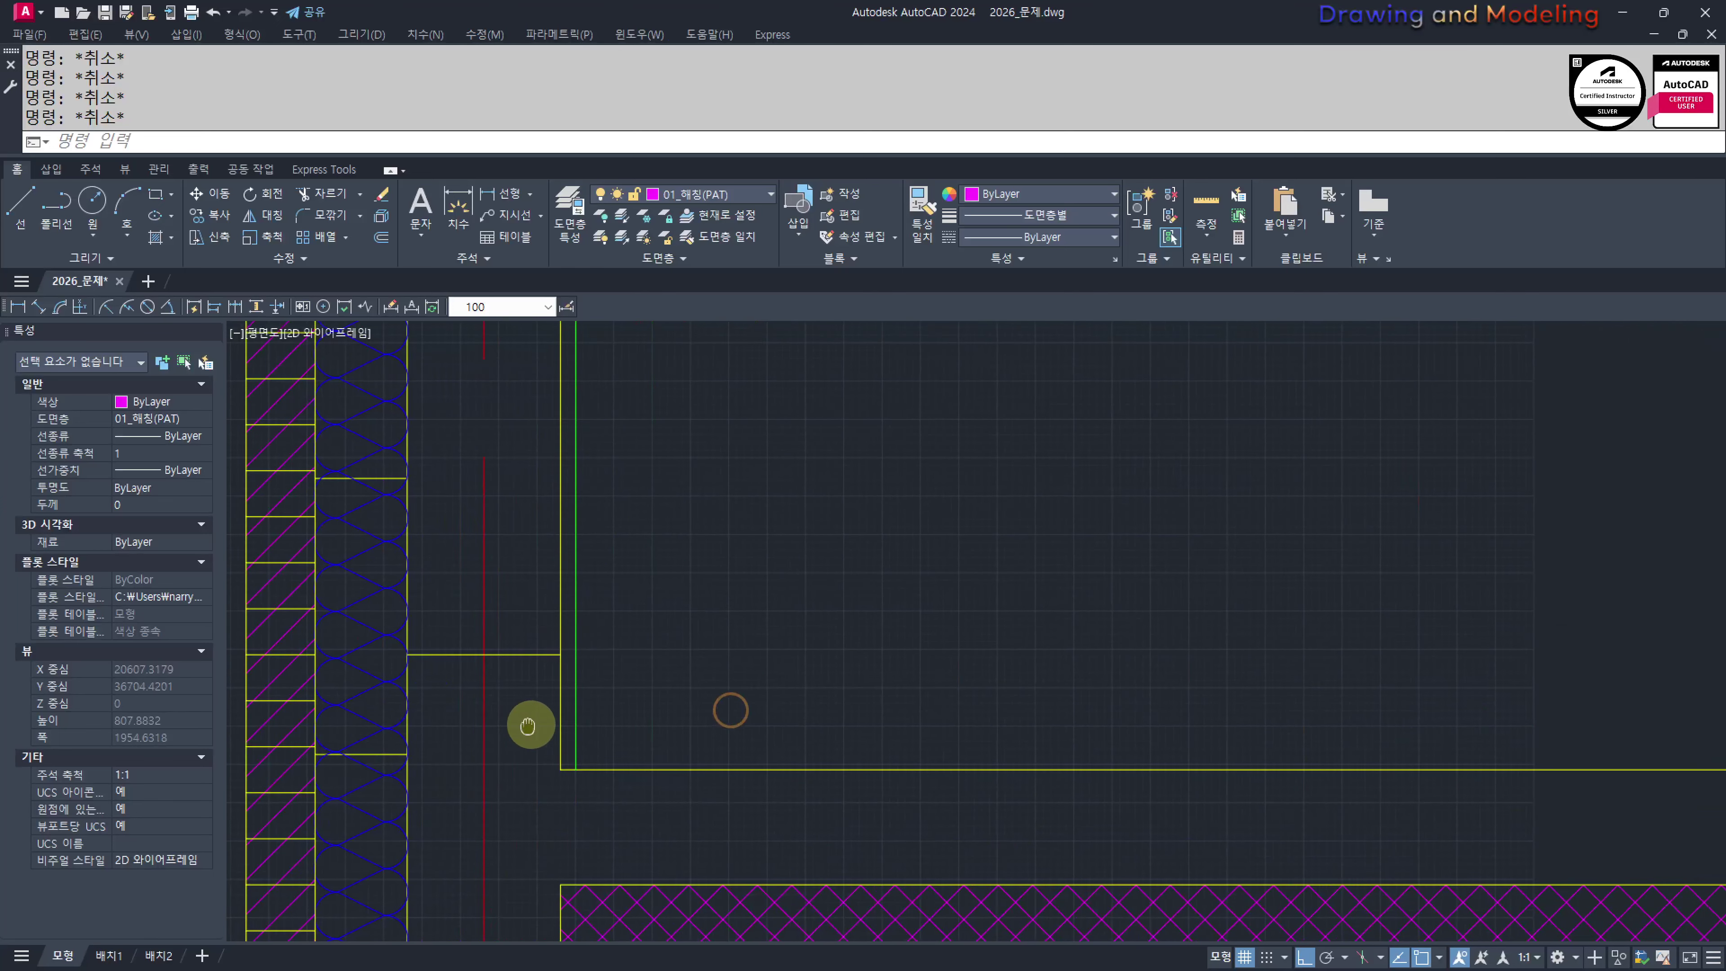
scroll(632, 721, down, 4)
middle_drag(770, 732, 878, 744)
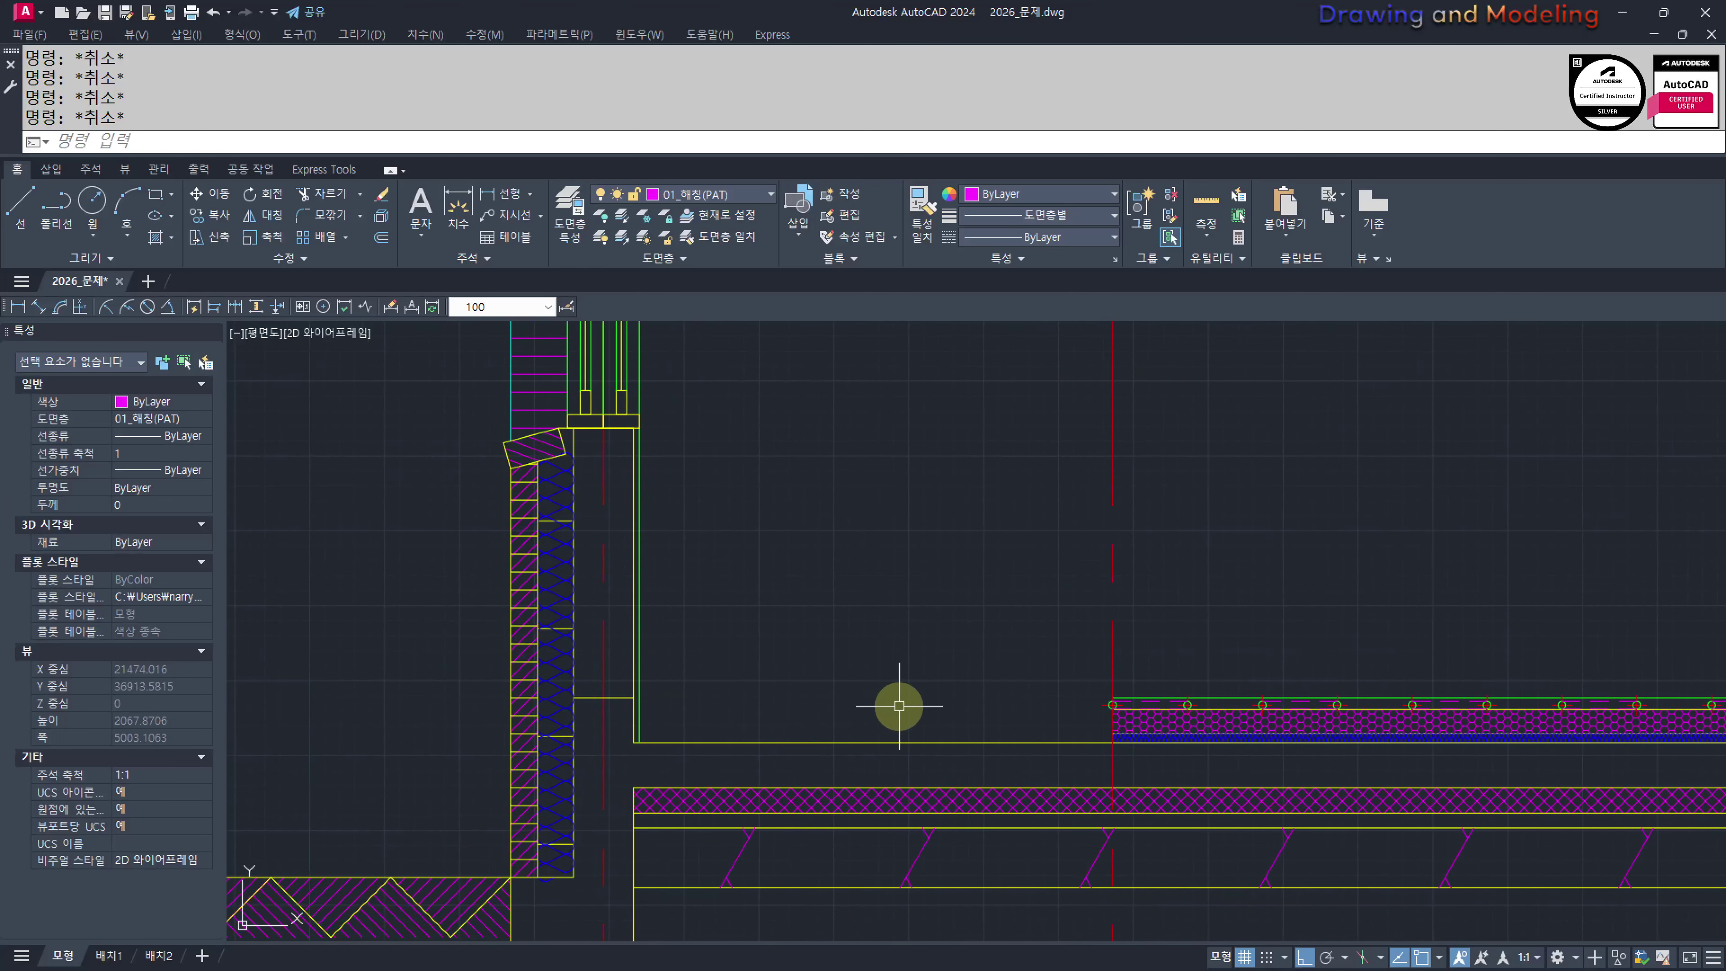
Move the row of floor heating pipes above the insulation 400 mm to the right
scroll(1089, 720, up, 5)
click(1080, 661)
scroll(1264, 673, down, 4)
middle_drag(1260, 686, 833, 664)
scroll(865, 688, down, 6)
click(700, 632)
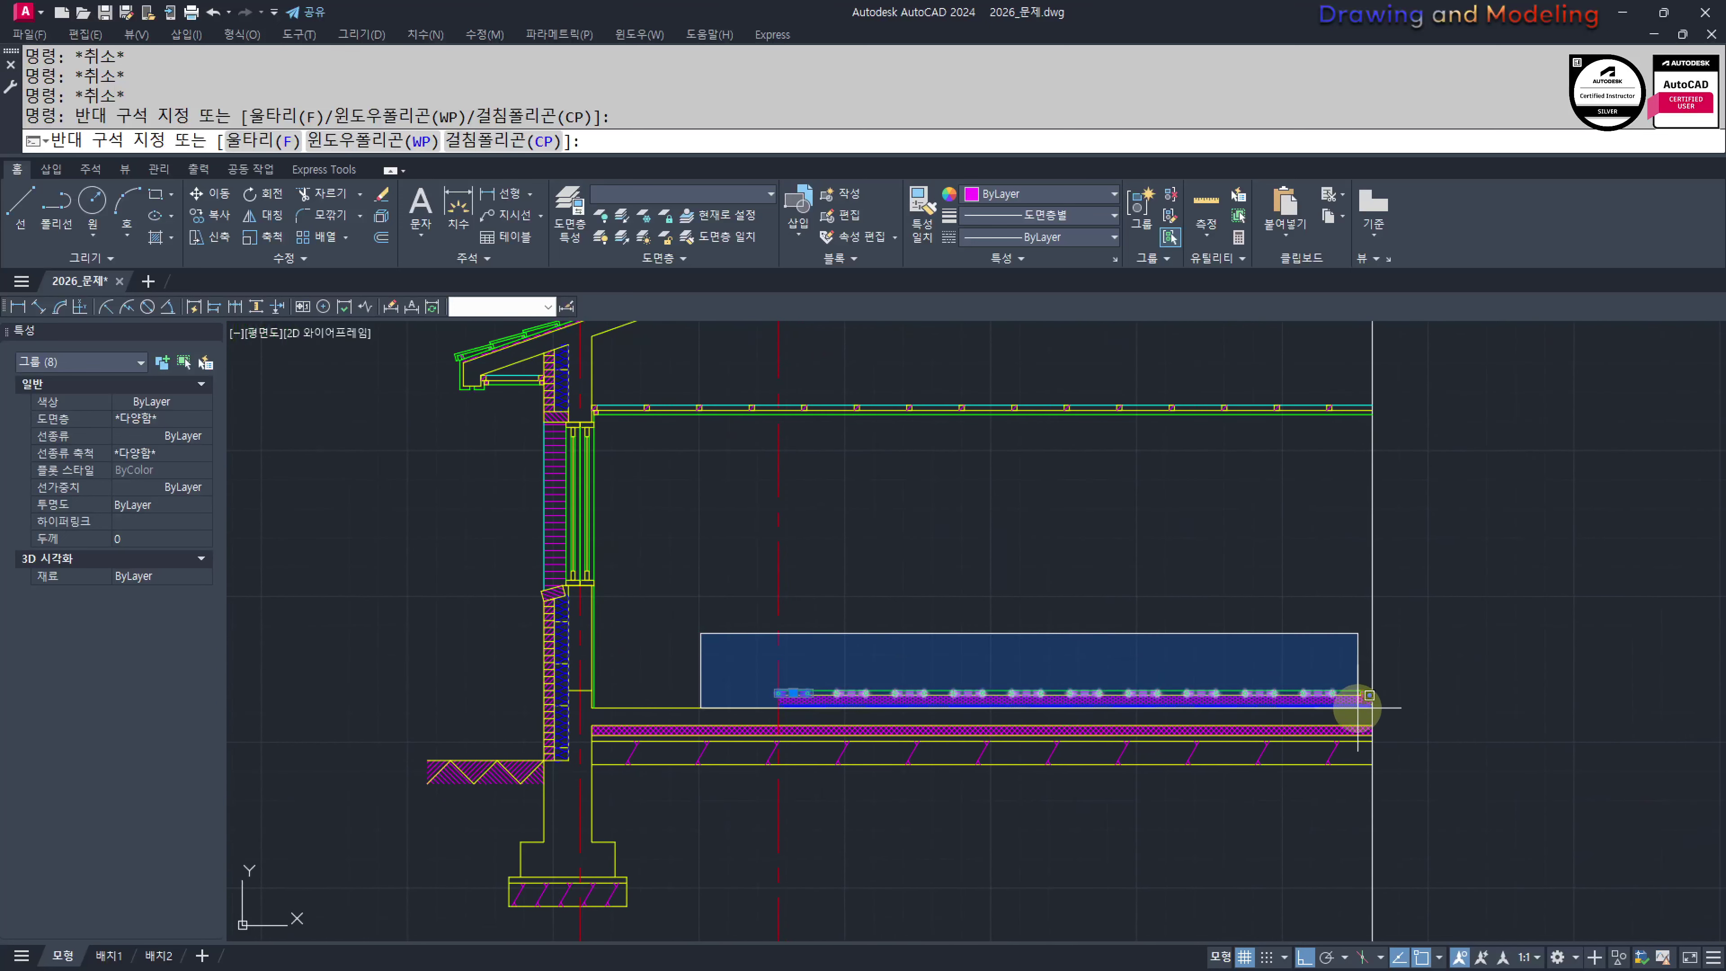
click(1325, 709)
click(1321, 648)
click(1425, 710)
middle_drag(1287, 719, 1313, 717)
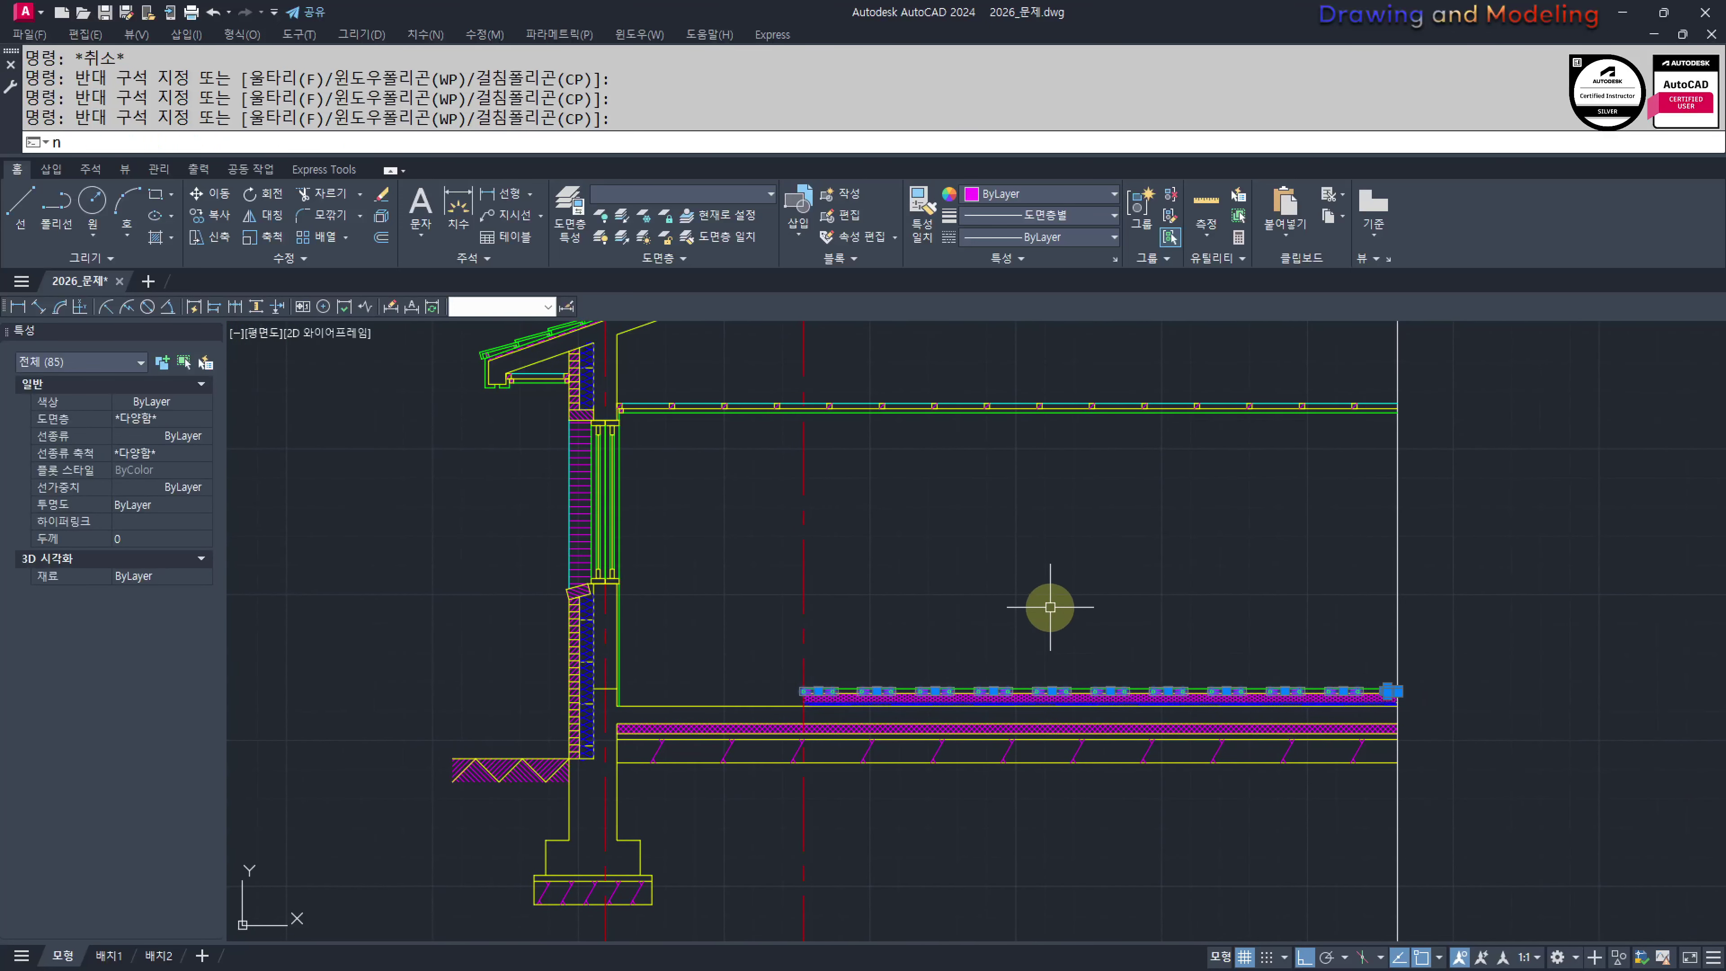
key(Return)
click(935, 618)
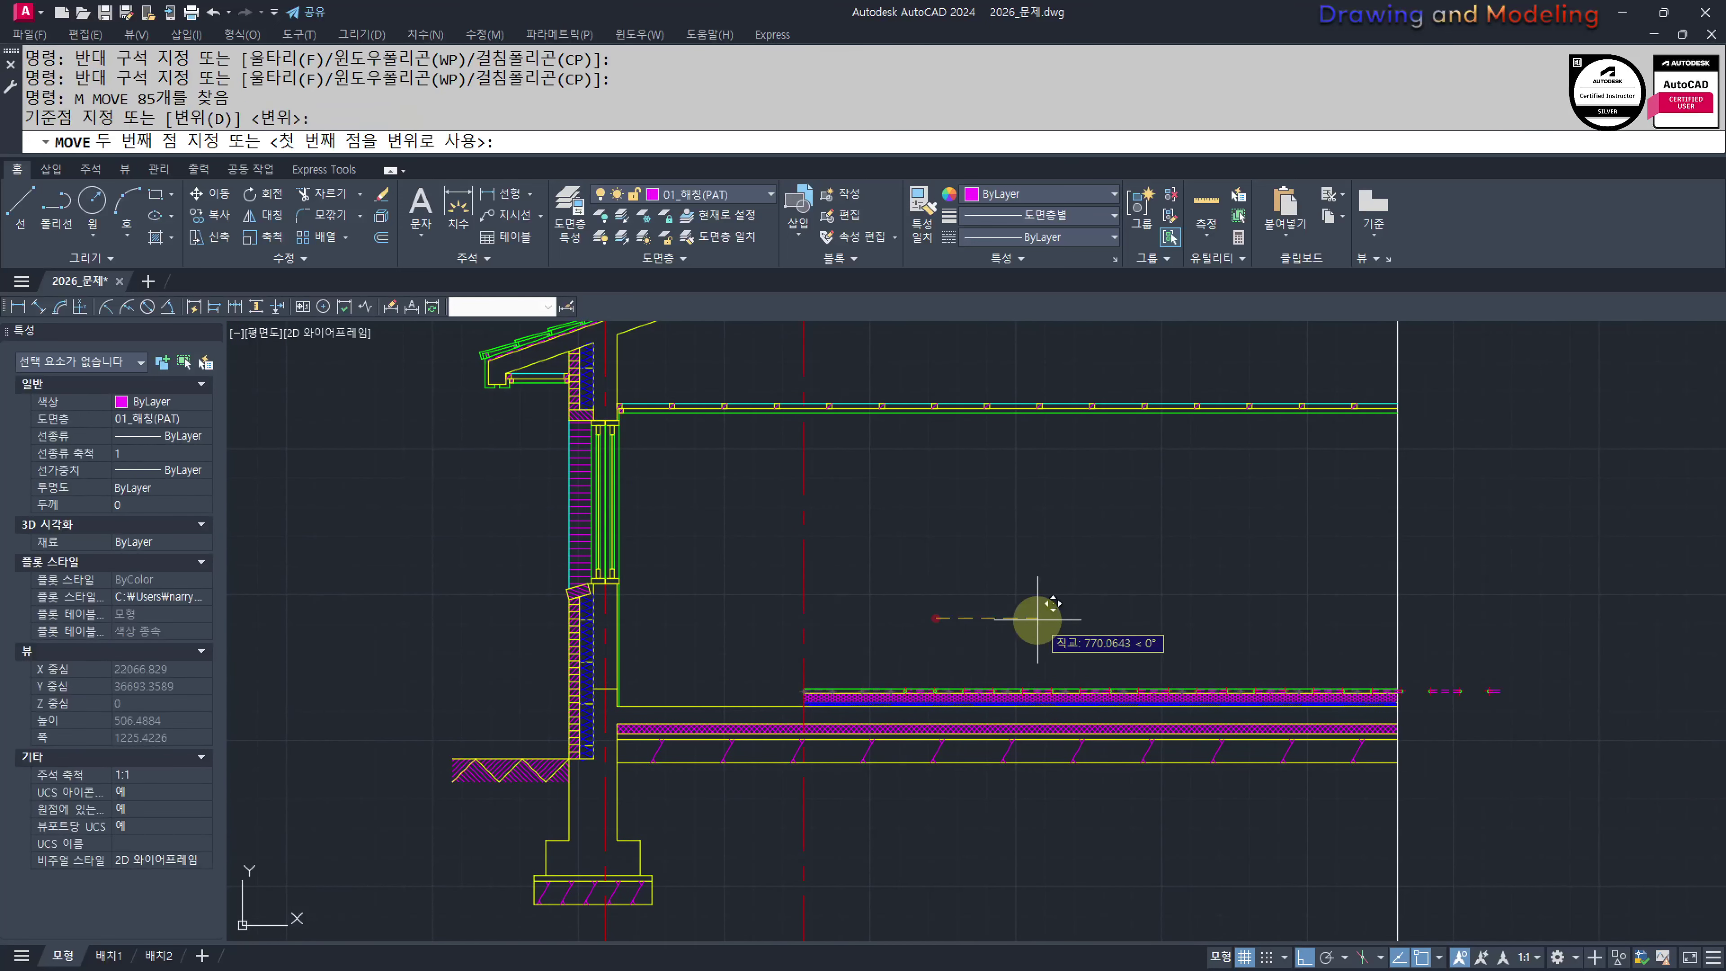
text(400)
key(Return)
key(Escape)
key(Escape)
Measure the depth of the hatched threshold strip below the entrance (현관) on the floor plan
scroll(1106, 609, down, 5)
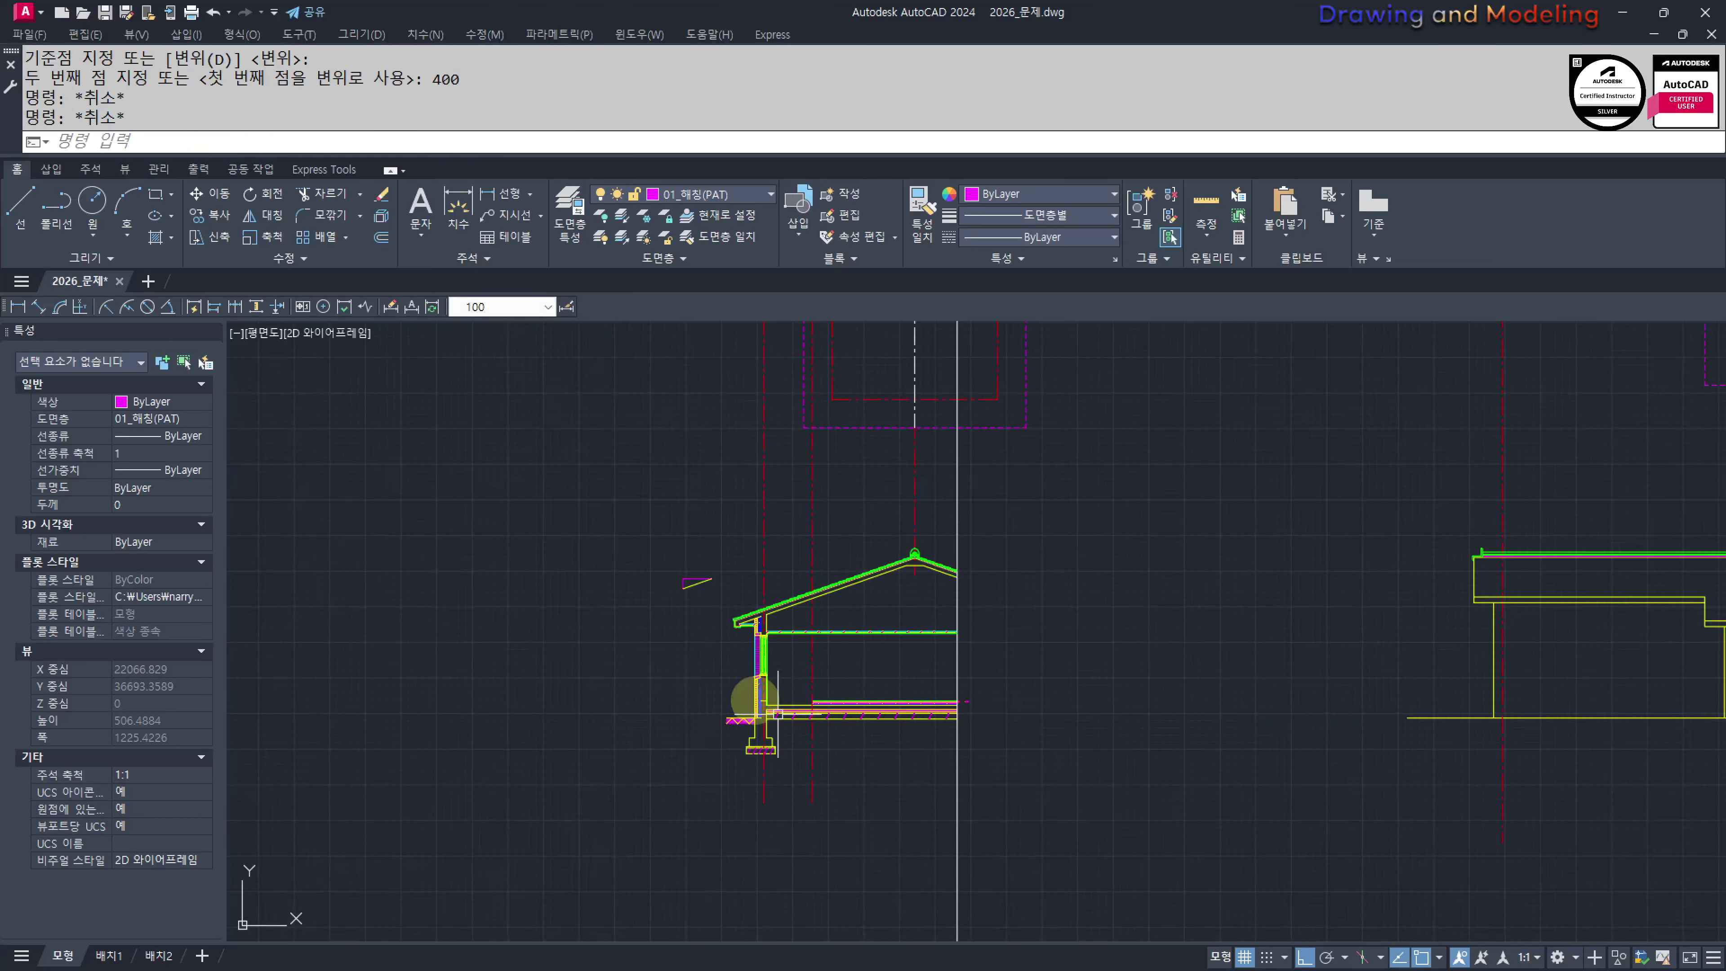
middle_drag(329, 597, 805, 732)
scroll(685, 610, up, 3)
scroll(685, 610, up, 6)
middle_drag(585, 531, 833, 628)
scroll(791, 650, up, 2)
text(dli)
key(Return)
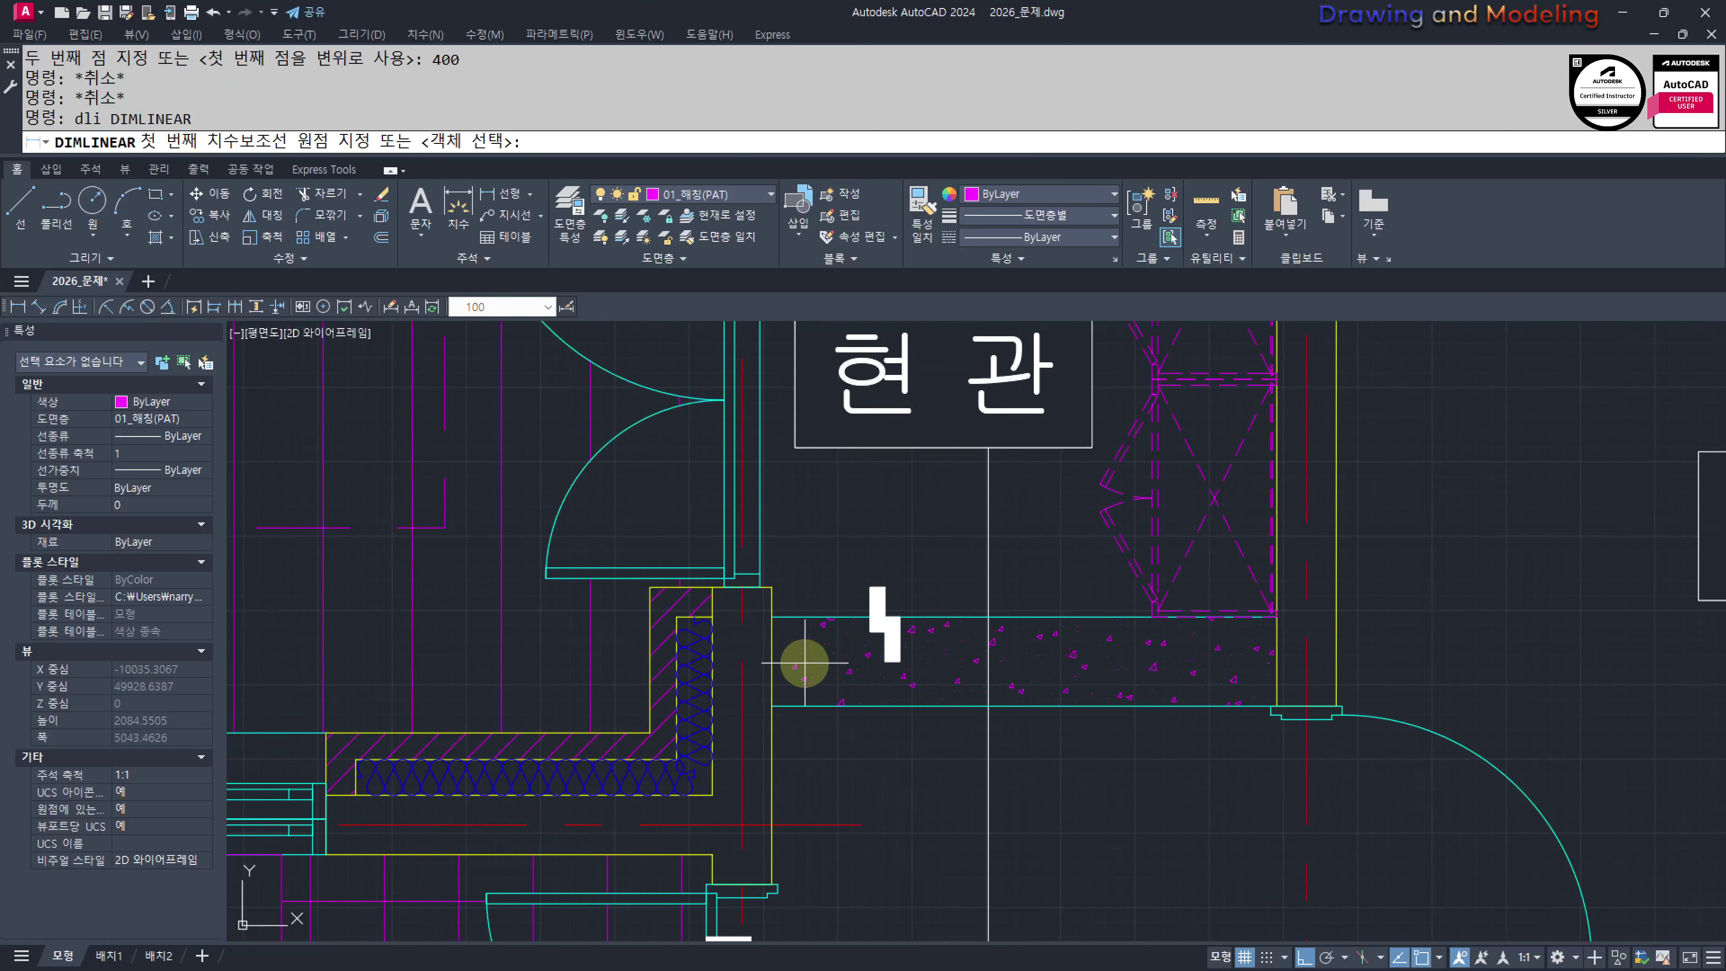
click(771, 705)
scroll(943, 759, down, 4)
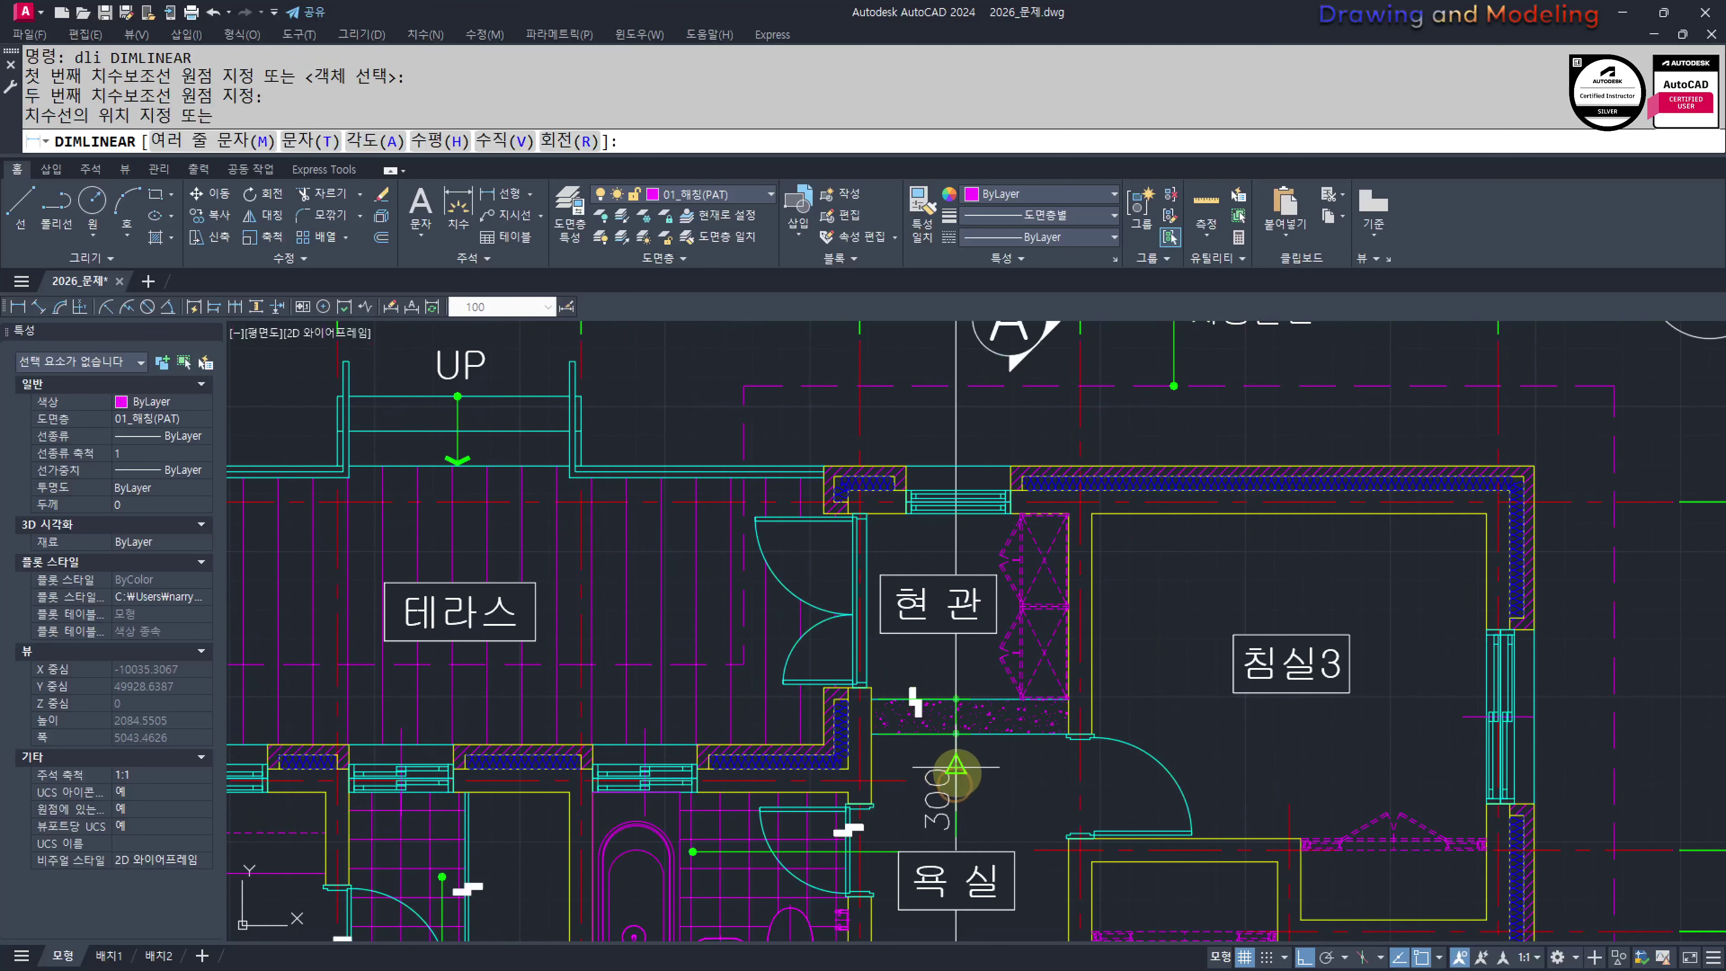
key(Escape)
key(Escape)
Offset the red reference line at the floor layers' left edge 300 mm to the right
scroll(585, 567, down, 8)
scroll(1163, 829, up, 6)
middle_drag(1186, 909, 921, 794)
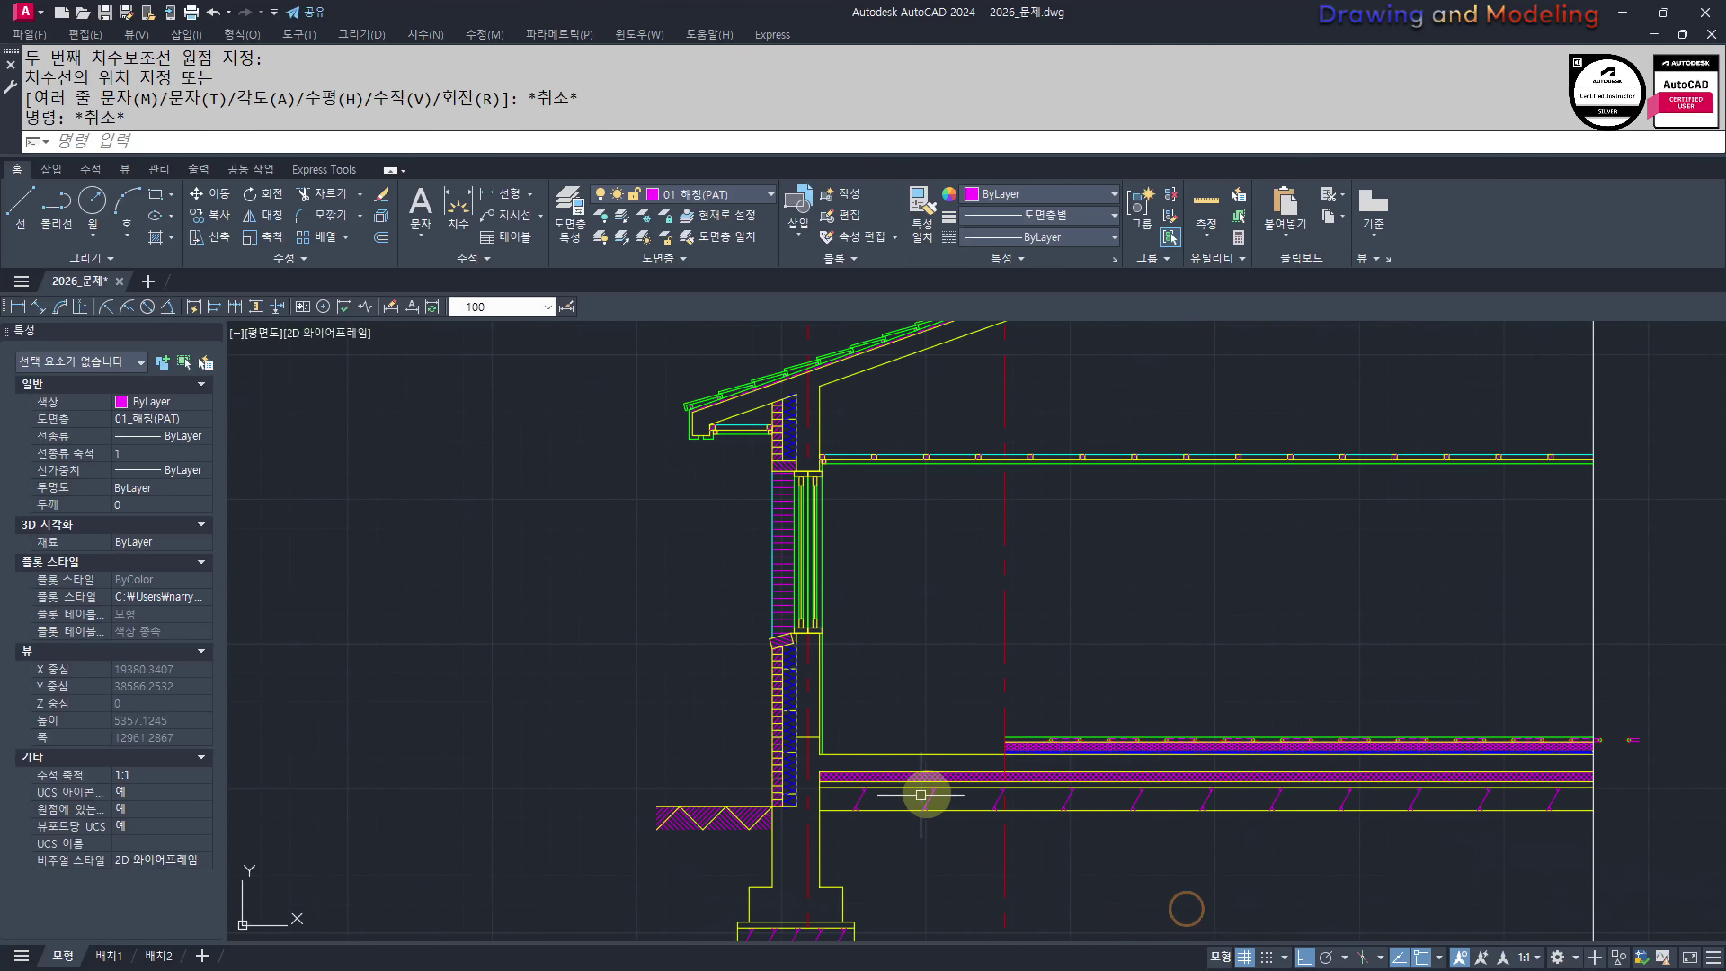
scroll(1025, 739, up, 3)
middle_drag(1025, 738, 1022, 699)
text(o)
key(Return)
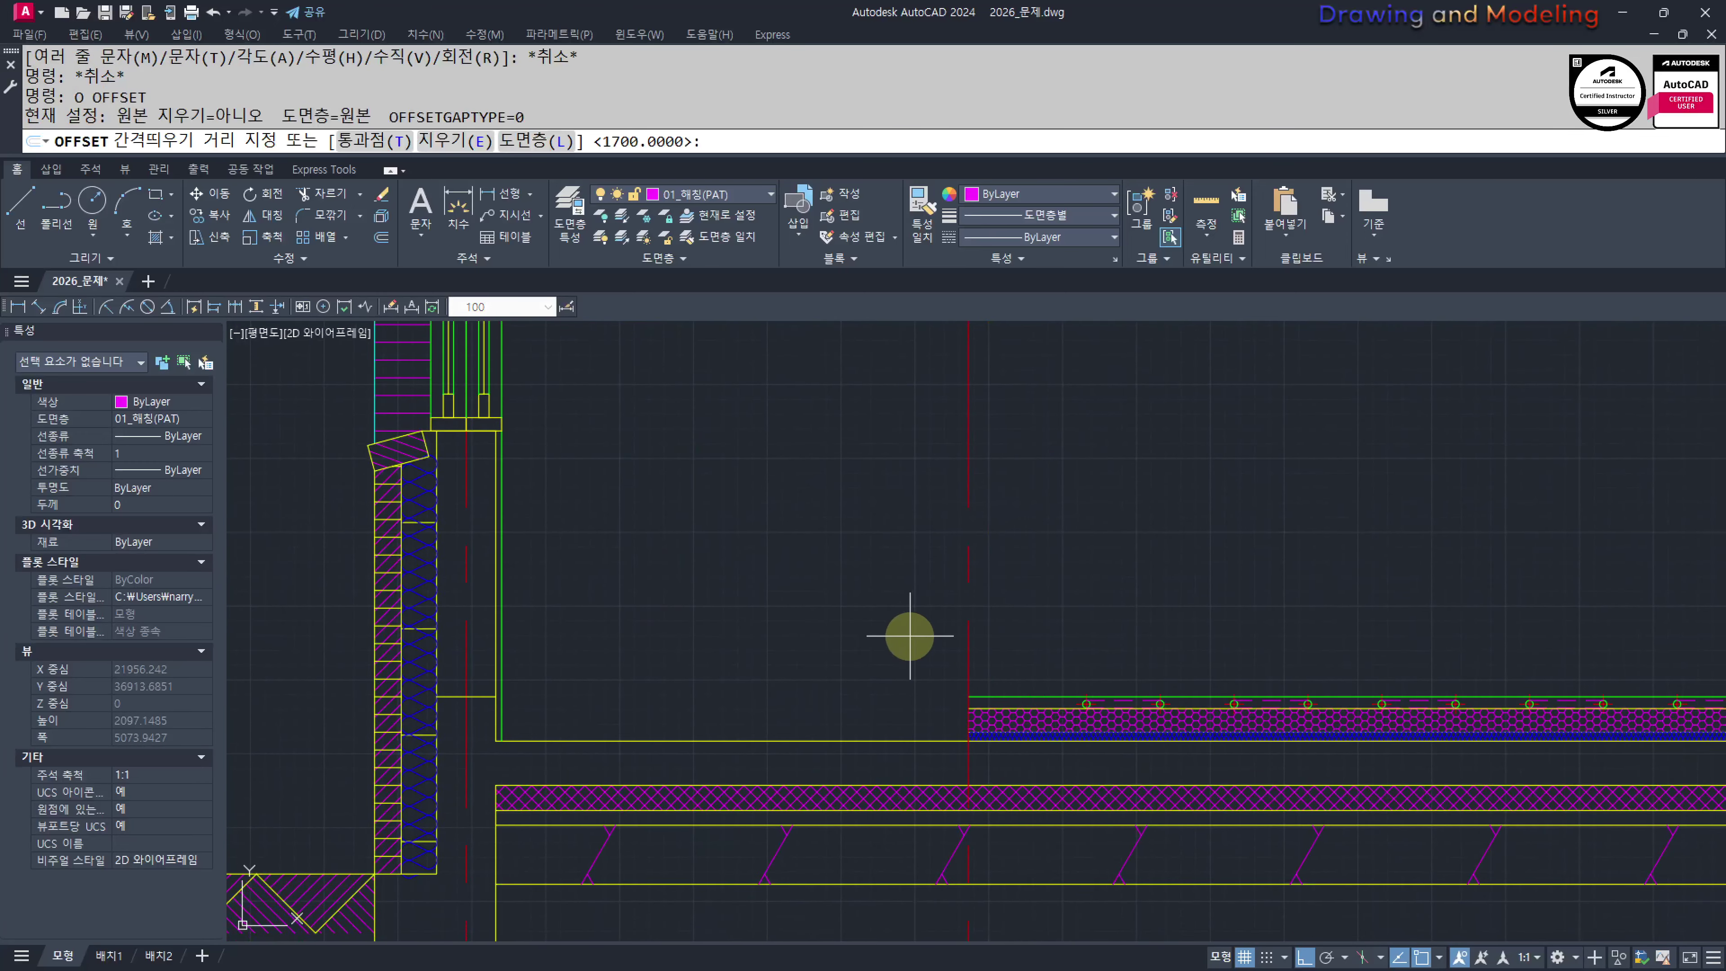
text(300)
key(Return)
key(Escape)
key(Escape)
key(Escape)
key(Escape)
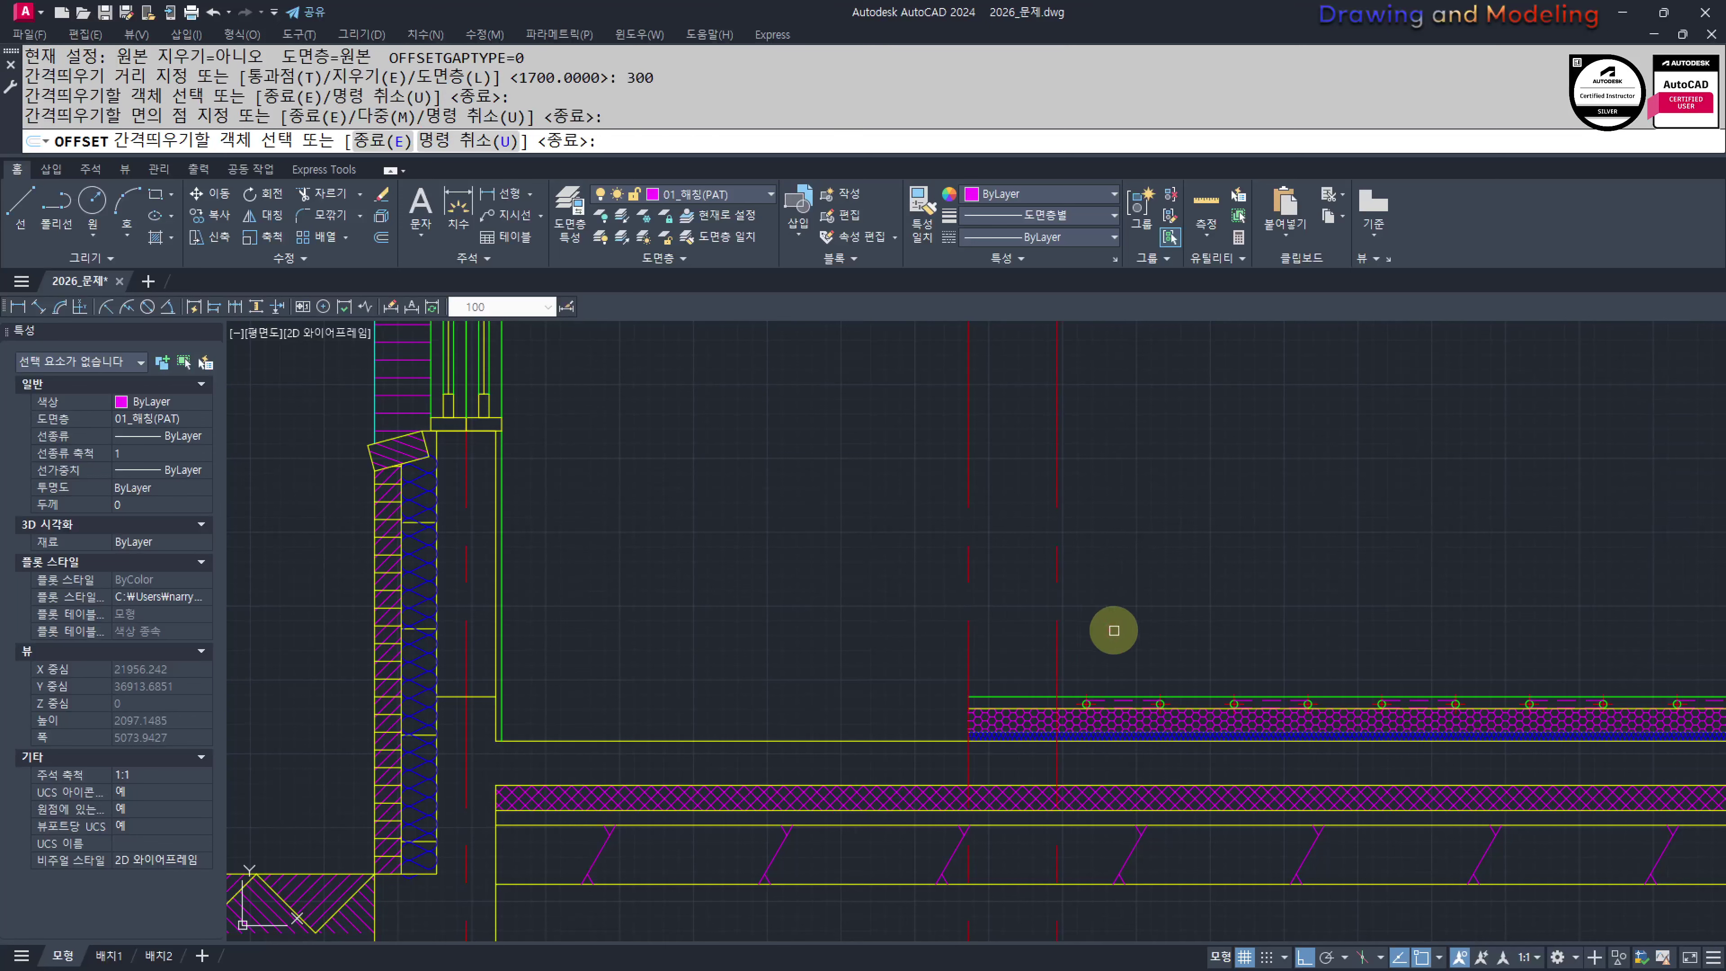
Measure the height from the slab's top line to the top of the honeycomb-hatched layer with a linear dimension
scroll(1059, 705, up, 6)
middle_drag(1137, 622, 1217, 543)
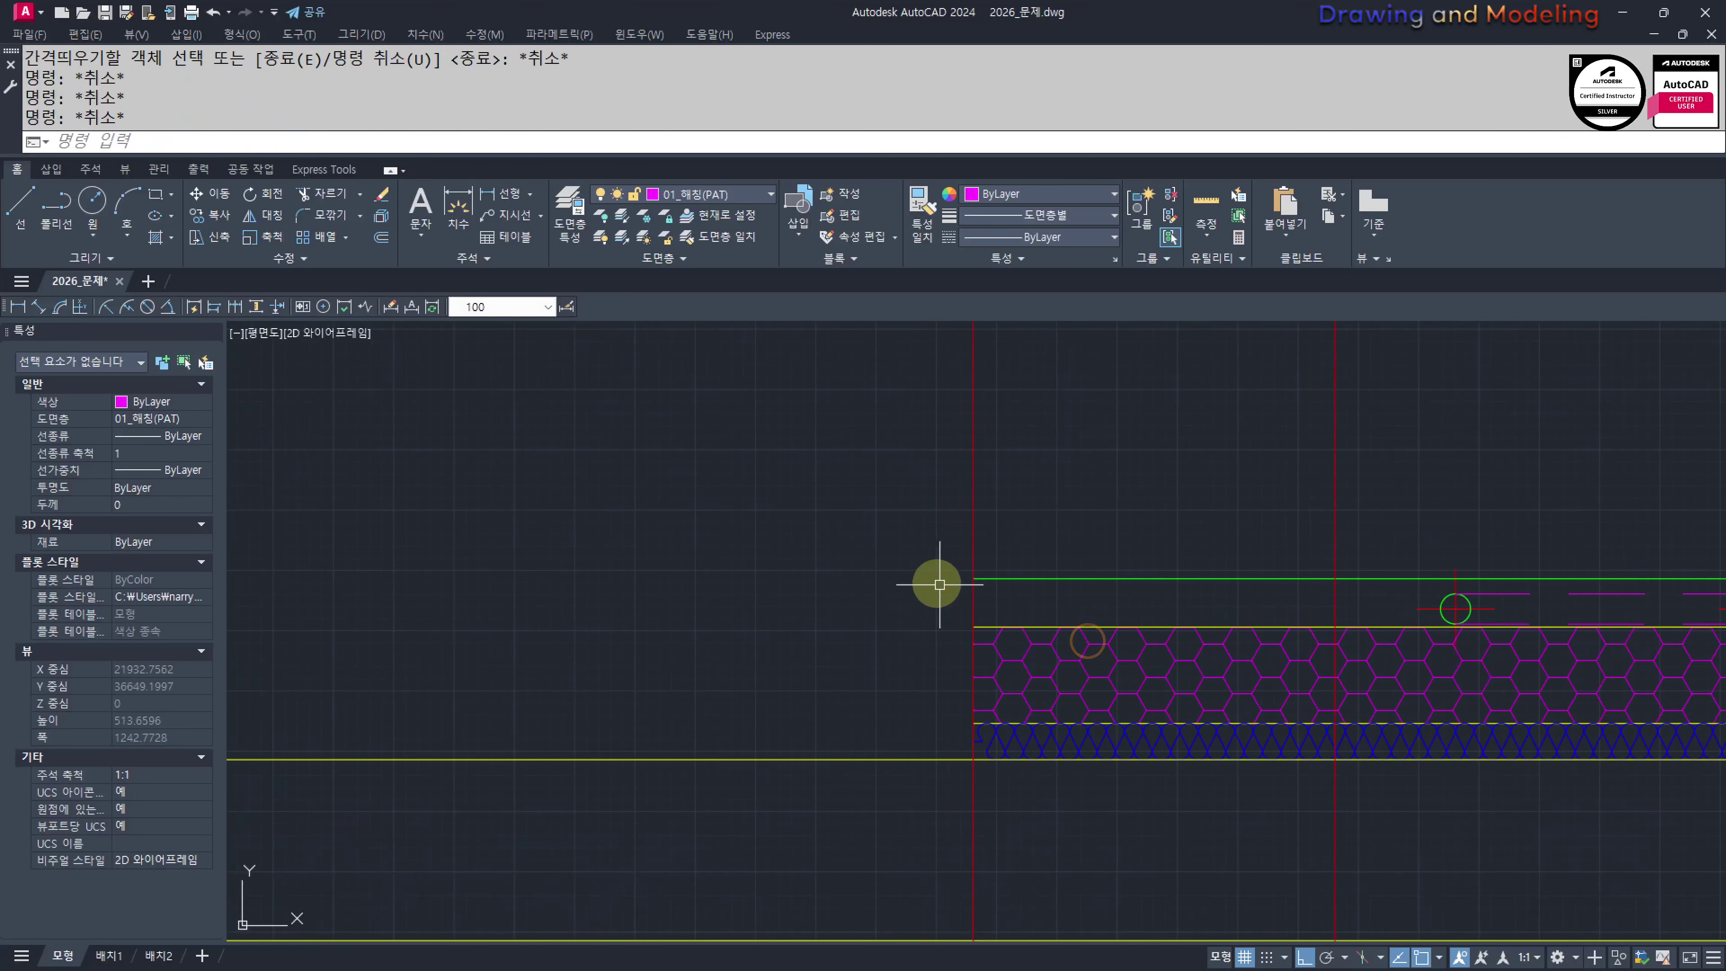
middle_drag(1187, 653, 1209, 655)
middle_drag(988, 668, 1055, 669)
key(Escape)
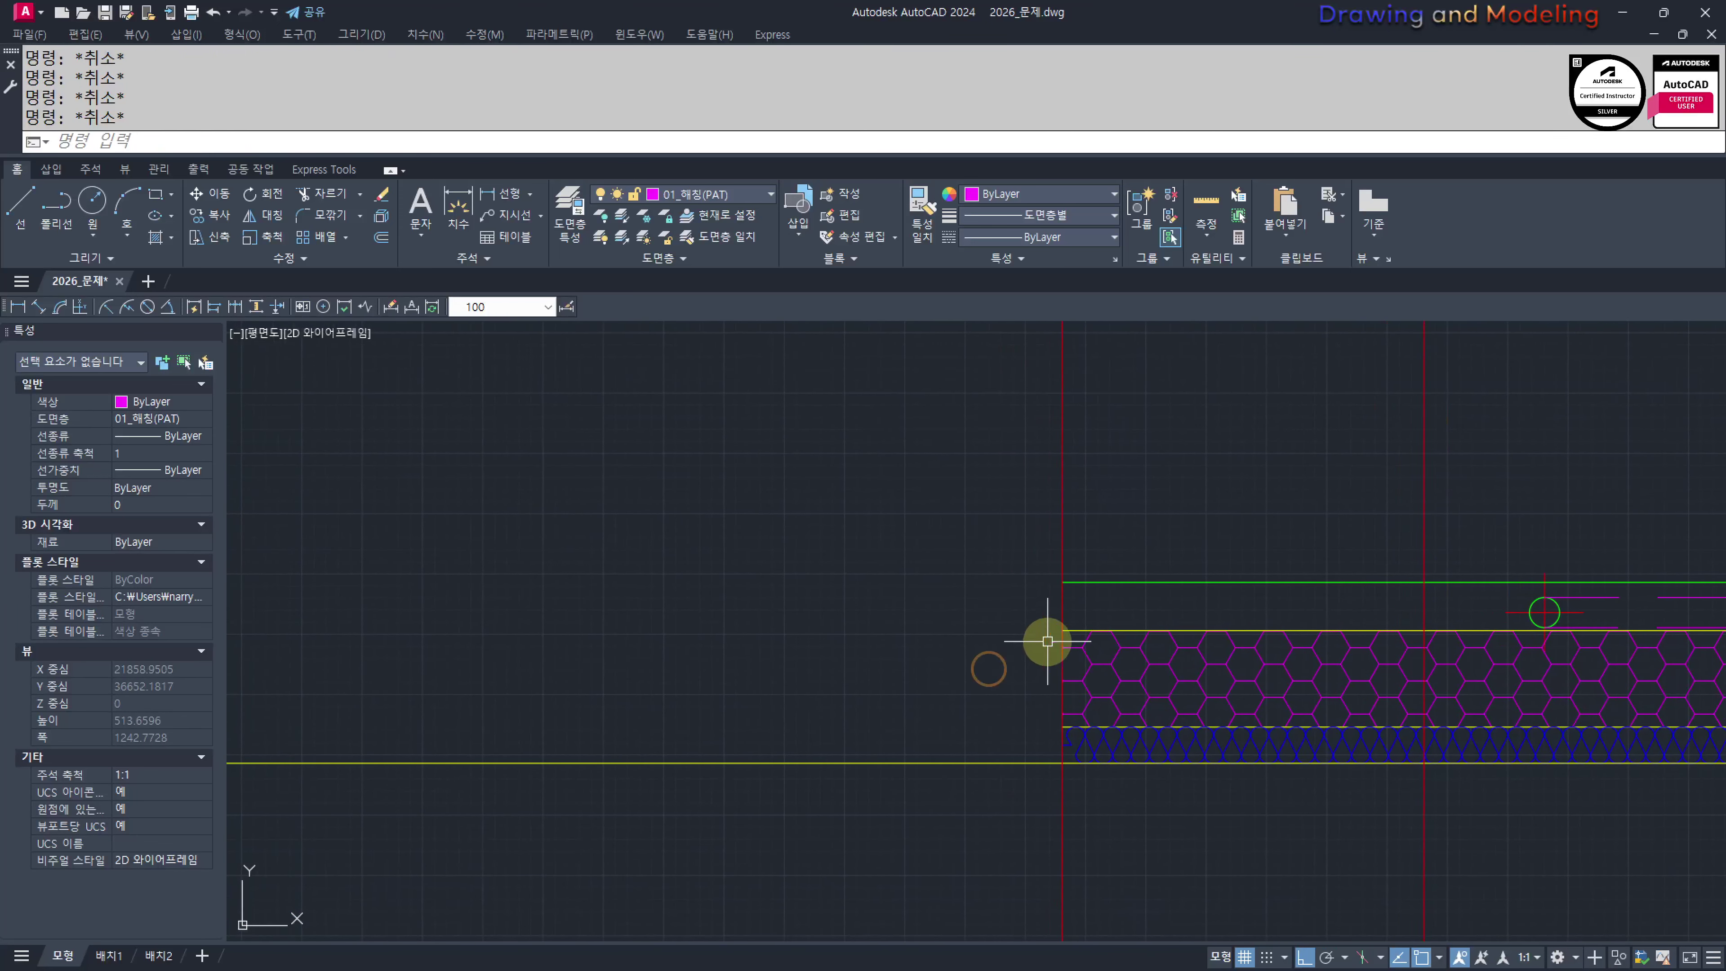
middle_drag(1099, 607, 1123, 610)
text(dli)
key(Return)
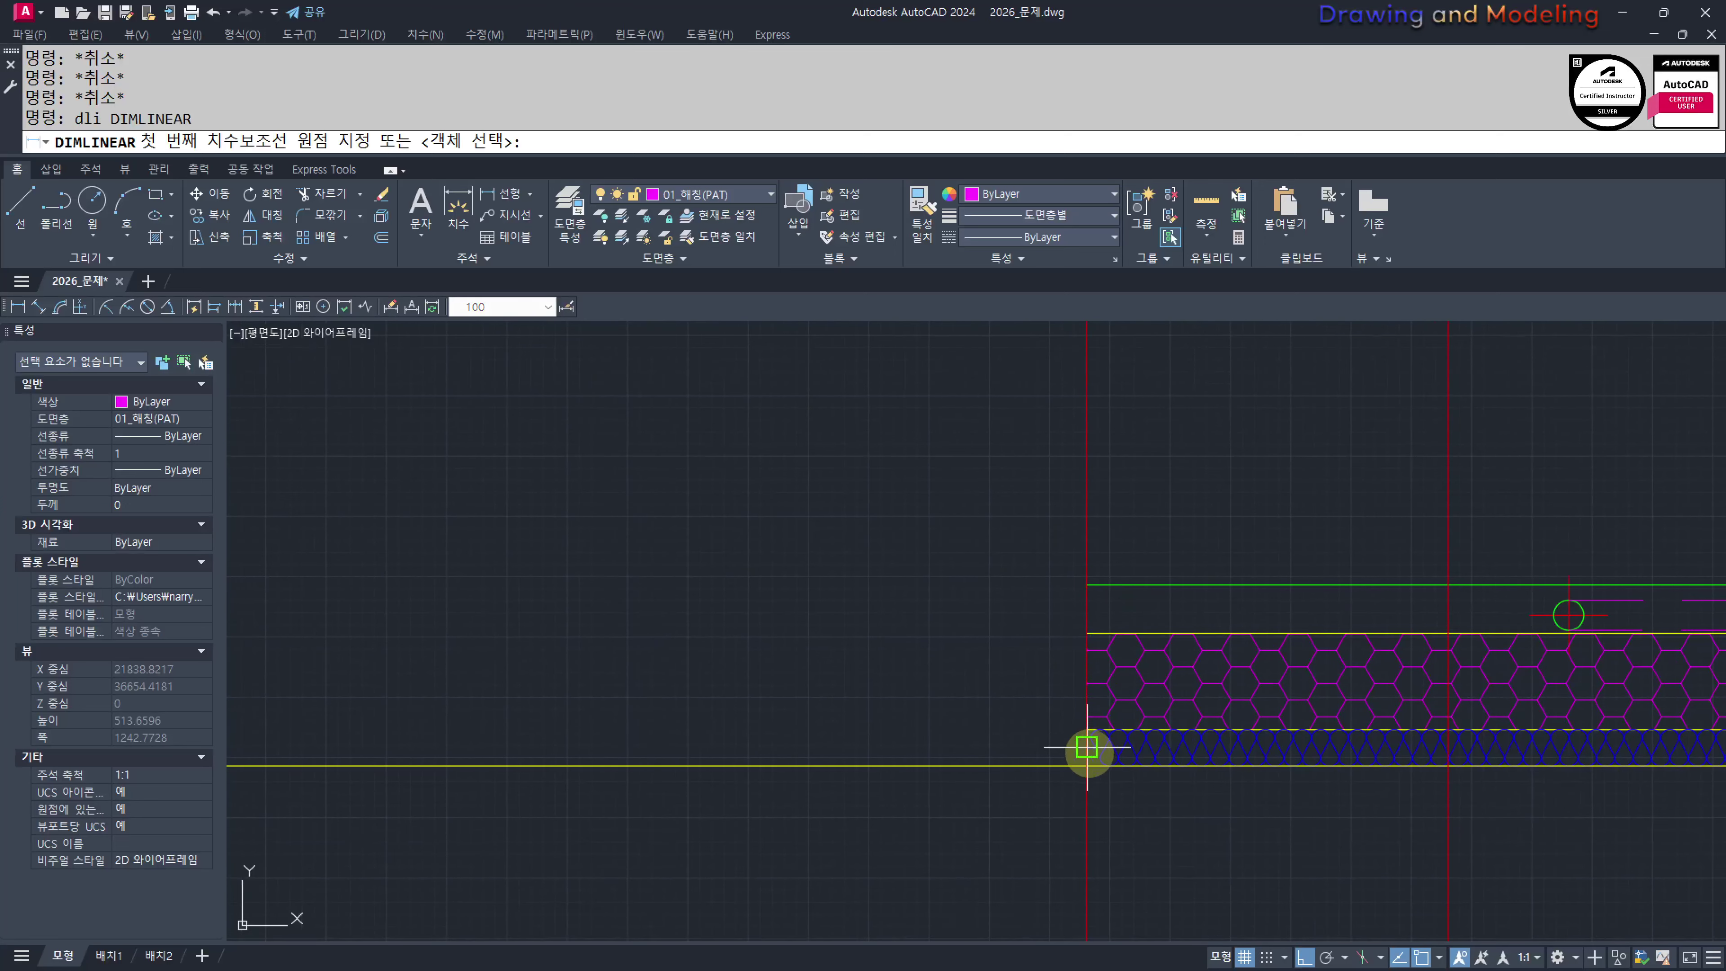
click(1086, 632)
click(863, 629)
key(Escape)
key(Escape)
scroll(900, 636, down, 4)
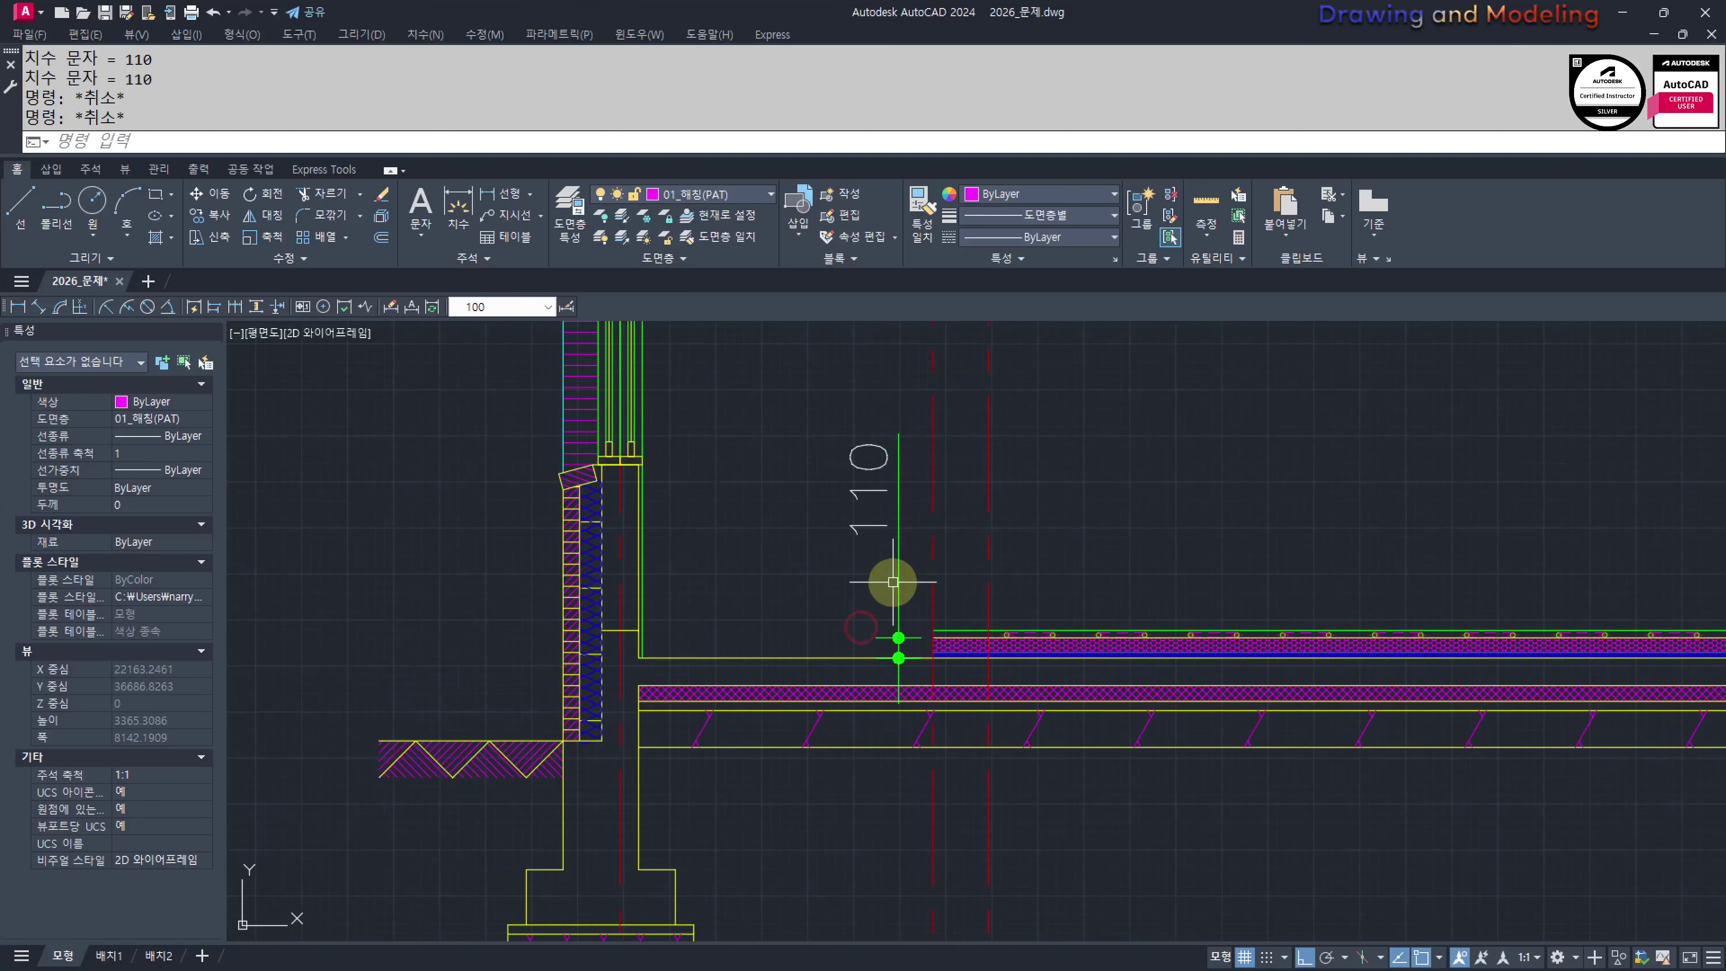
Erase the temporary height dimension beside the floor layers
scroll(845, 507, up, 1)
middle_drag(844, 507, 892, 582)
scroll(995, 683, up, 4)
click(1012, 667)
click(876, 705)
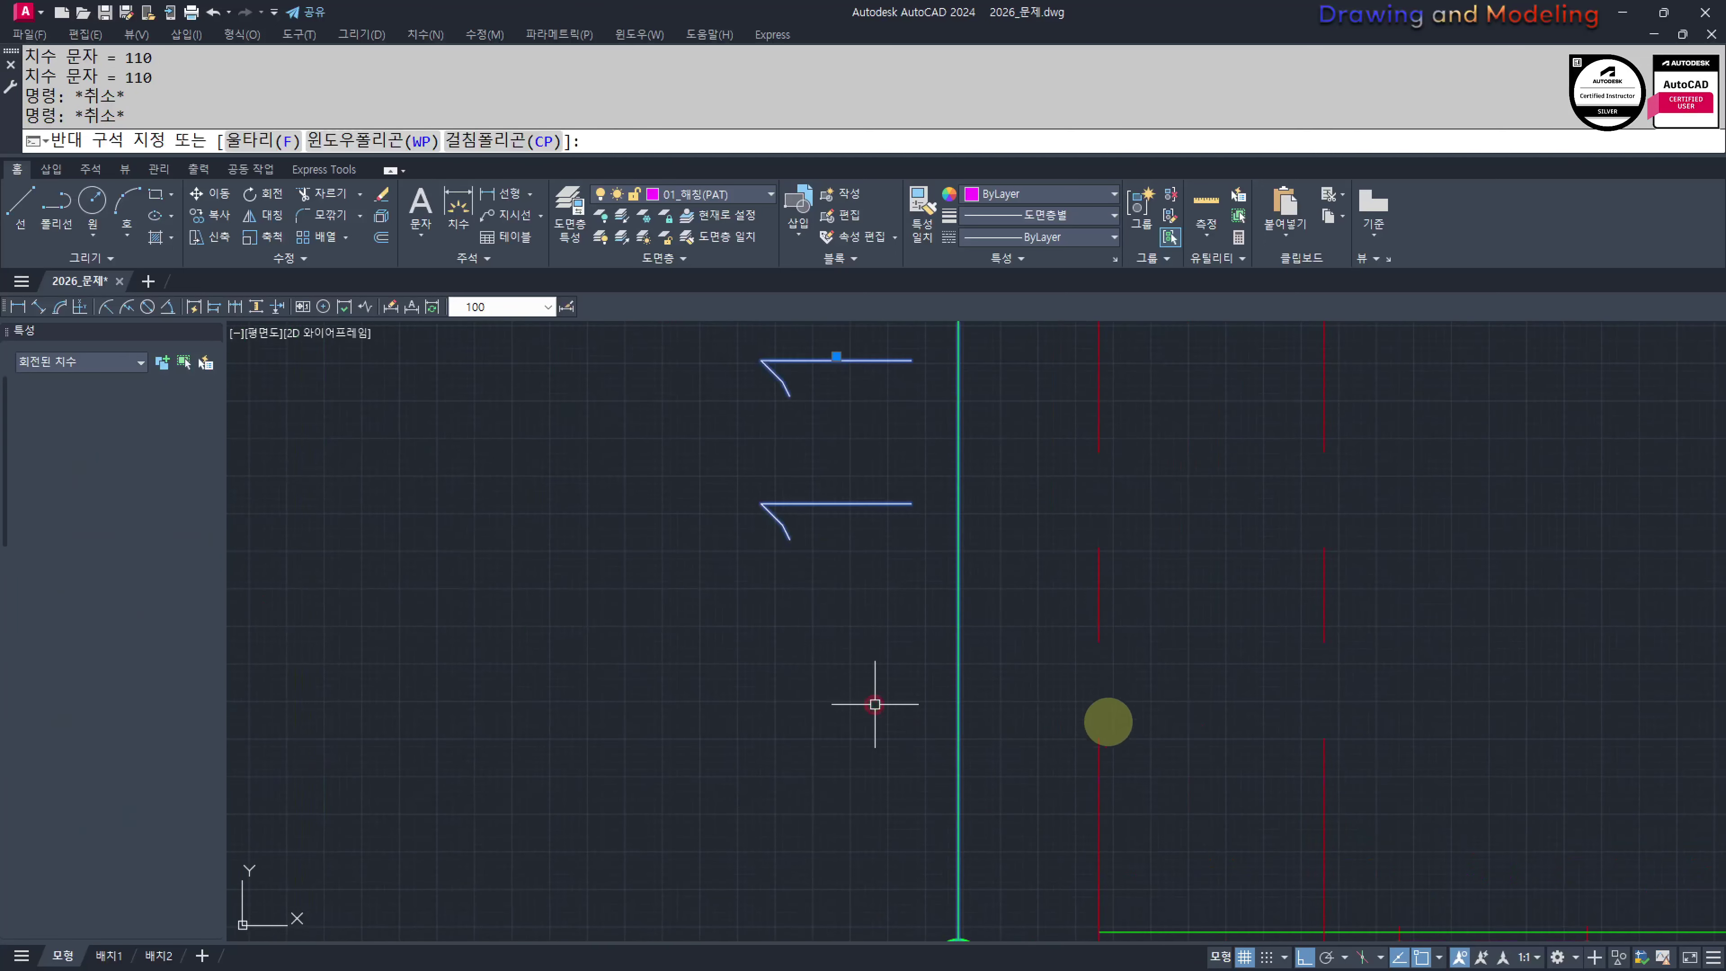
key(Escape)
text(e)
key(space)
scroll(1112, 795, down, 4)
middle_drag(1106, 814, 1091, 658)
scroll(1094, 709, up, 4)
text(dli)
key(space)
key(Escape)
key(Escape)
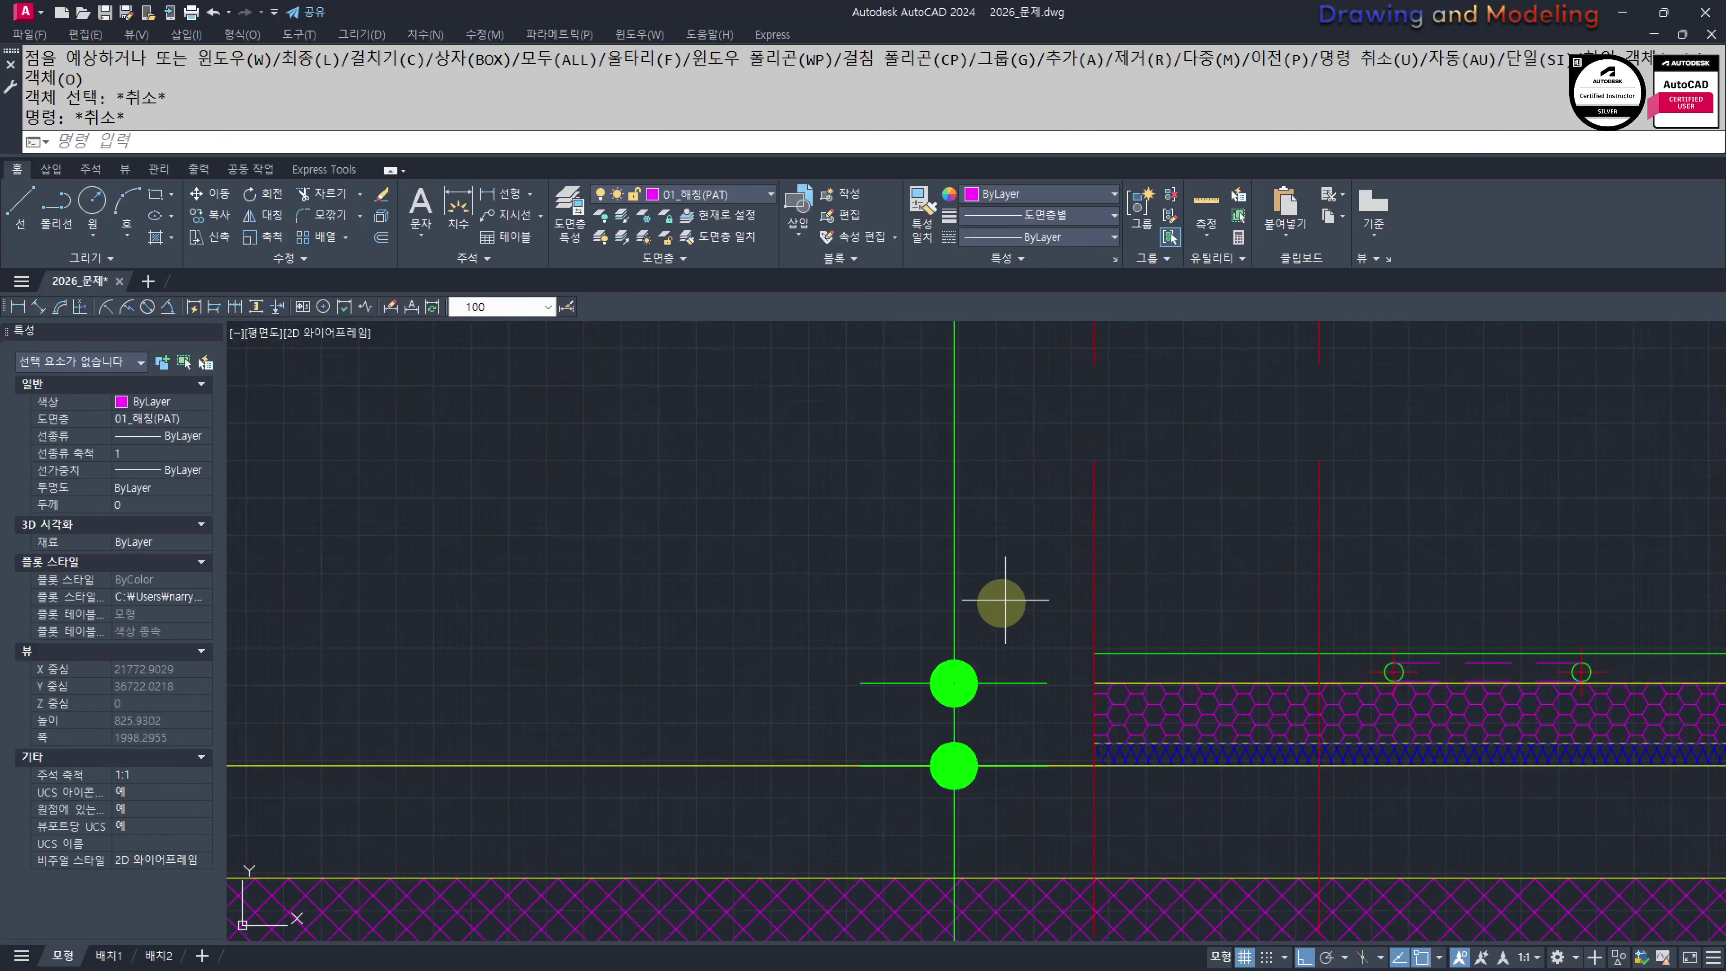
click(1002, 601)
click(900, 674)
key(Delete)
key(Escape)
key(Escape)
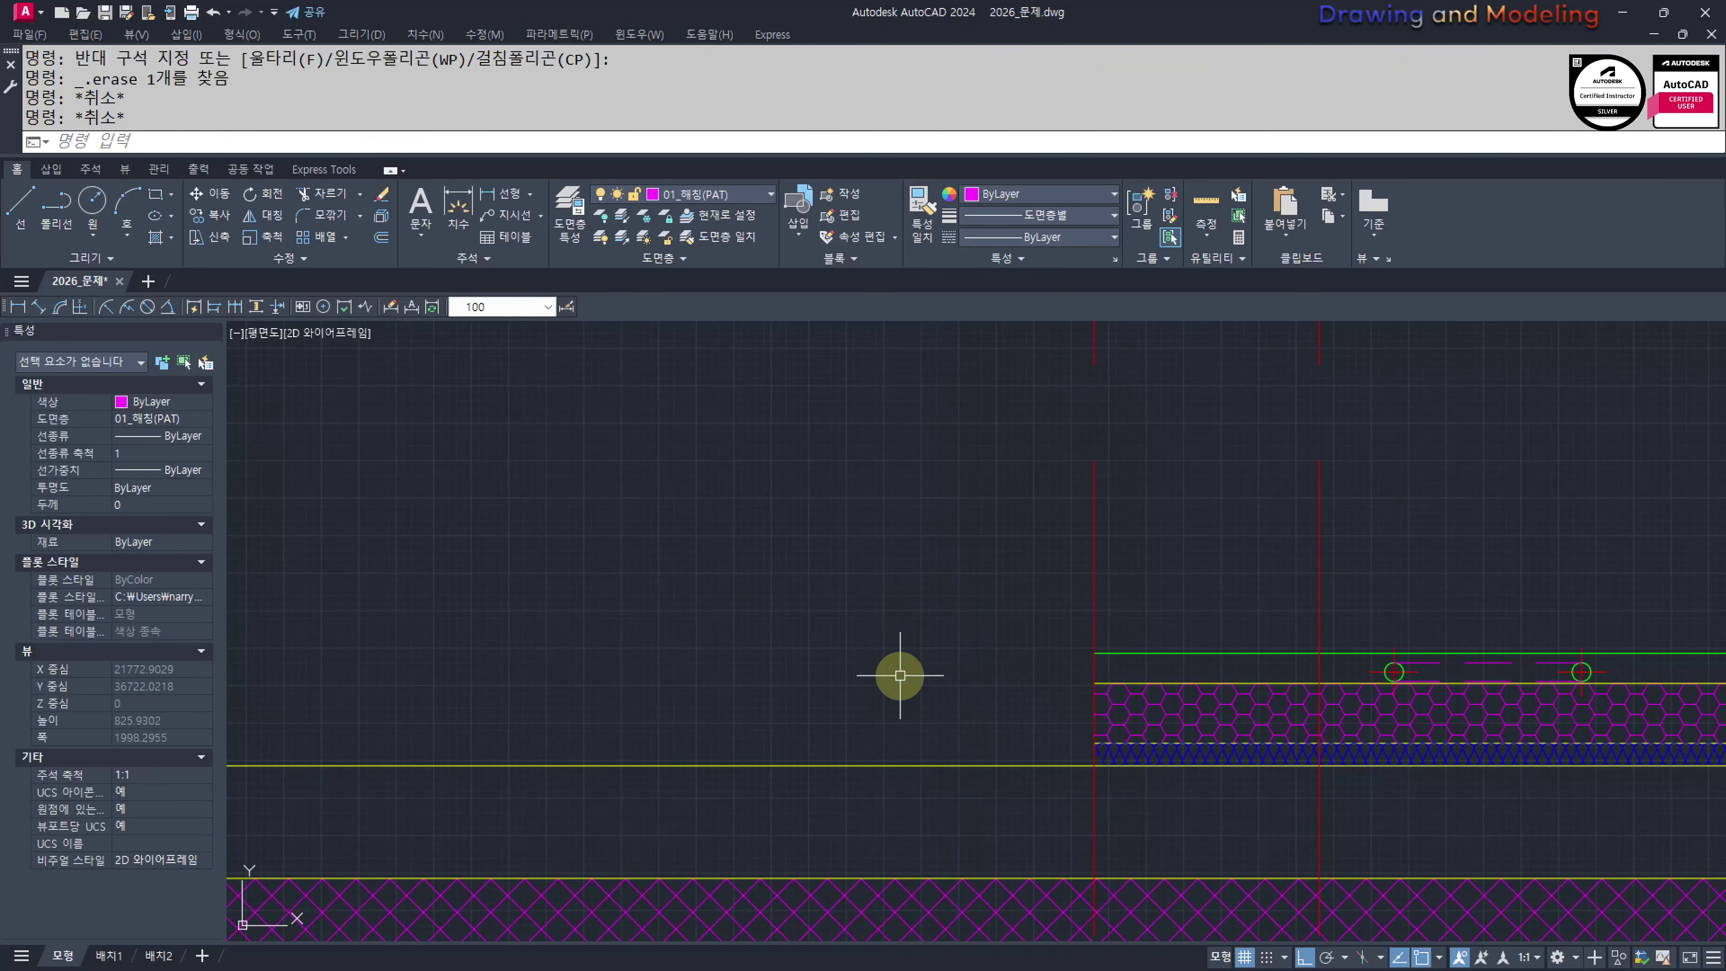
Offset the red reference line at the floor layers' left edge 190 mm to the right
scroll(1069, 684, up, 2)
middle_drag(1236, 656, 1007, 651)
scroll(1007, 651, down, 1)
key(Escape)
scroll(1007, 651, down, 2)
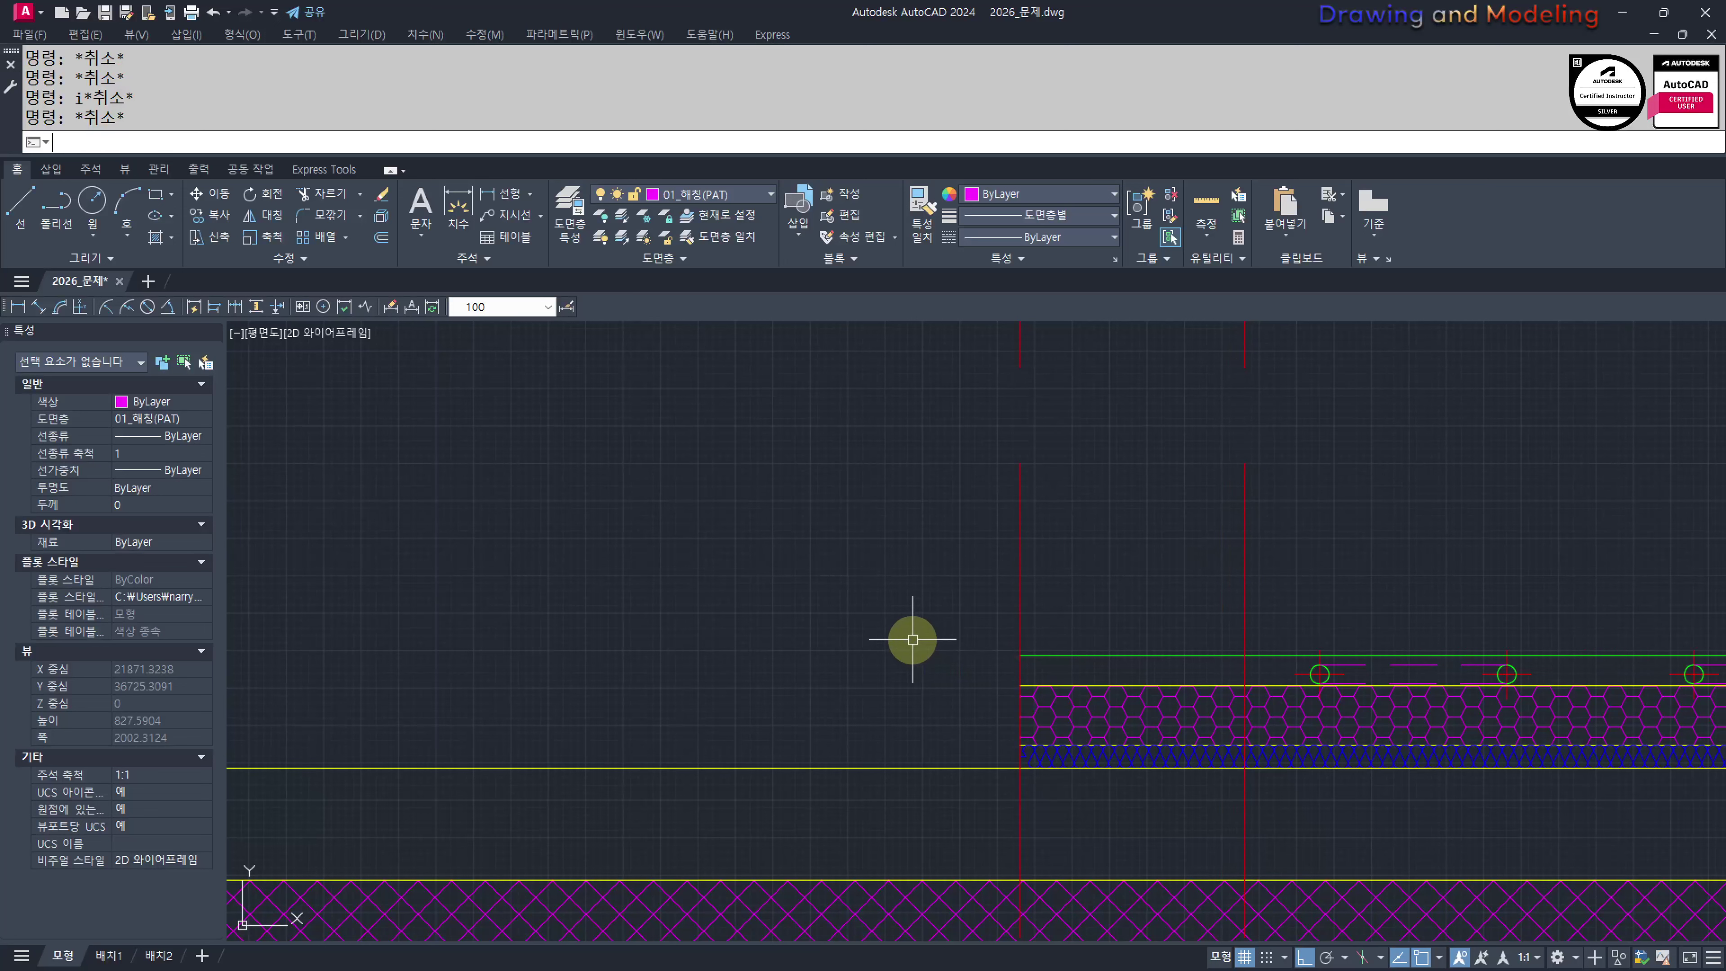
text(o)
key(Return)
text(190)
key(Return)
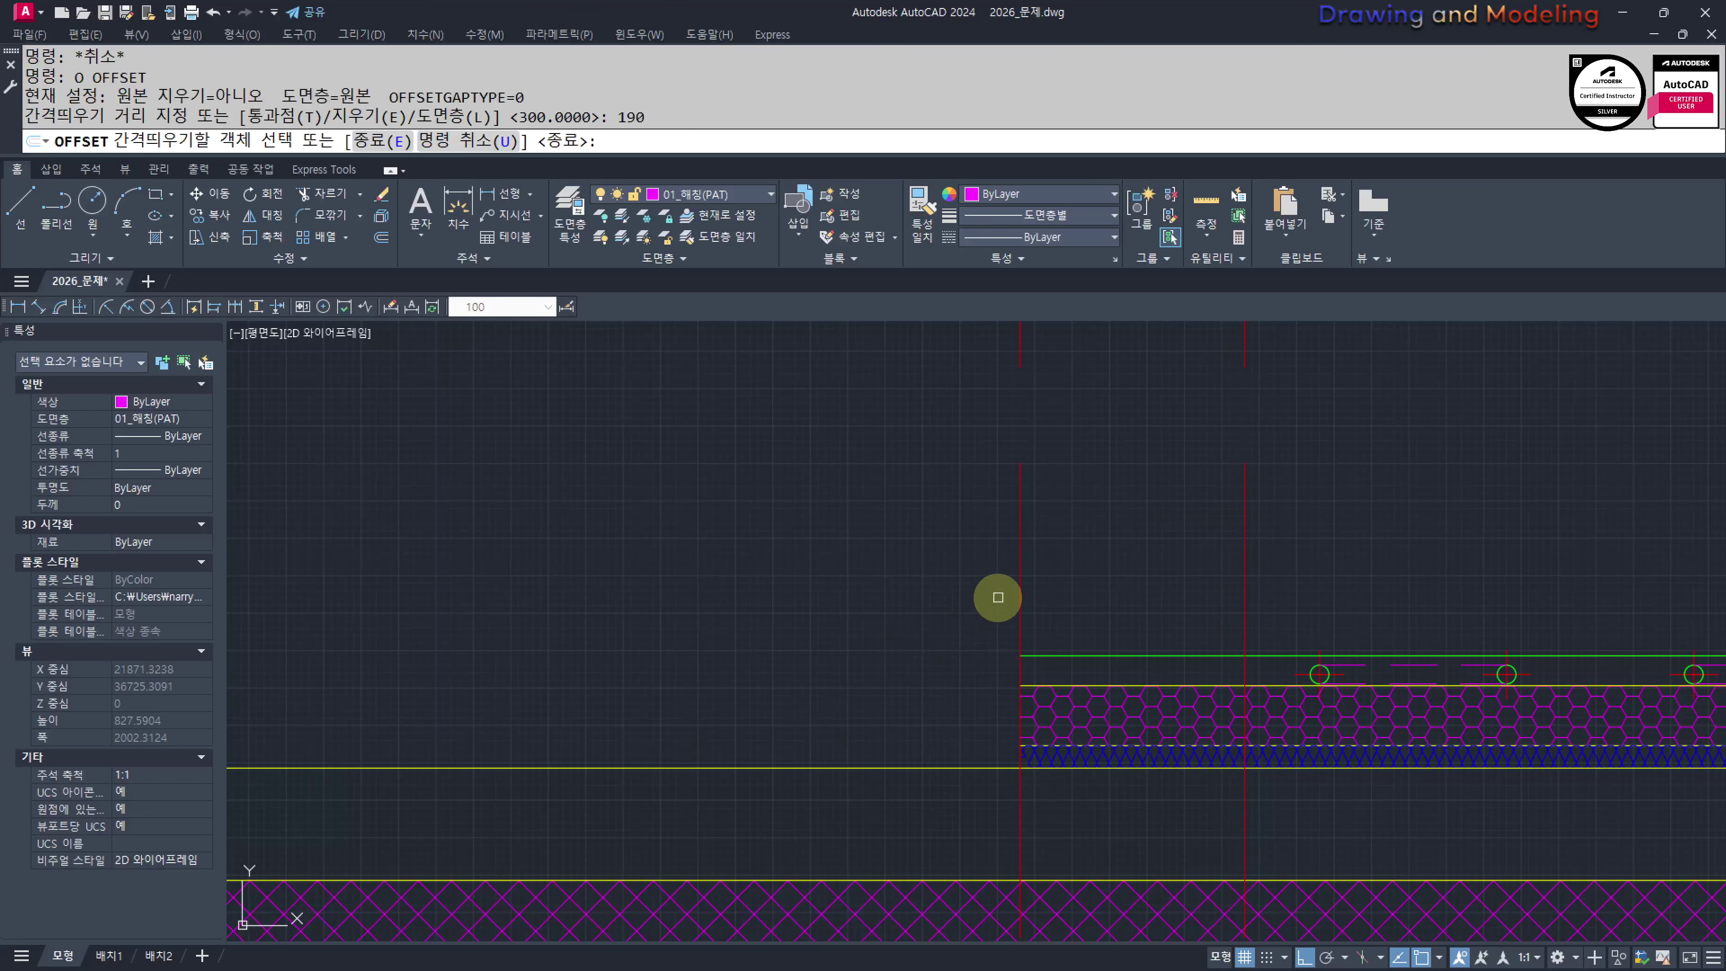
click(1020, 584)
click(1155, 580)
key(Escape)
key(Escape)
Trim the insulation and honeycomb-hatched layers with their lines back to the 190 mm offset line, keeping the green finish line
scroll(1112, 702, up, 4)
text(tr)
click(1278, 637)
click(1211, 637)
key(space)
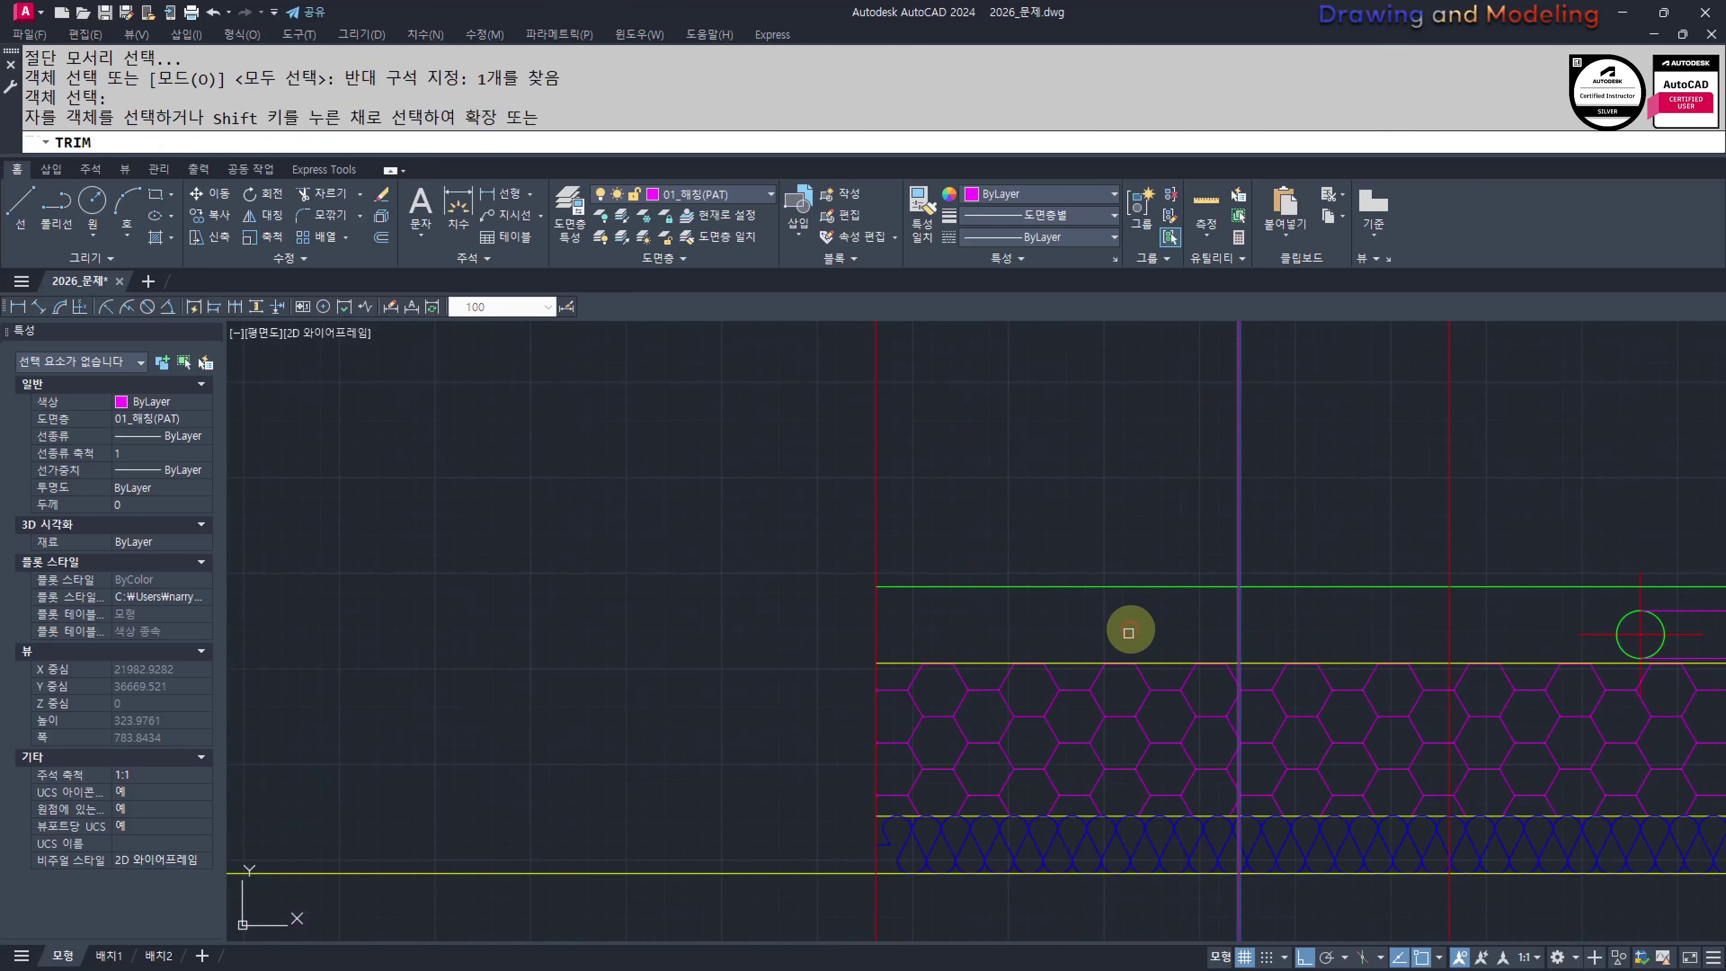
drag(1128, 632, 1032, 838)
click(983, 816)
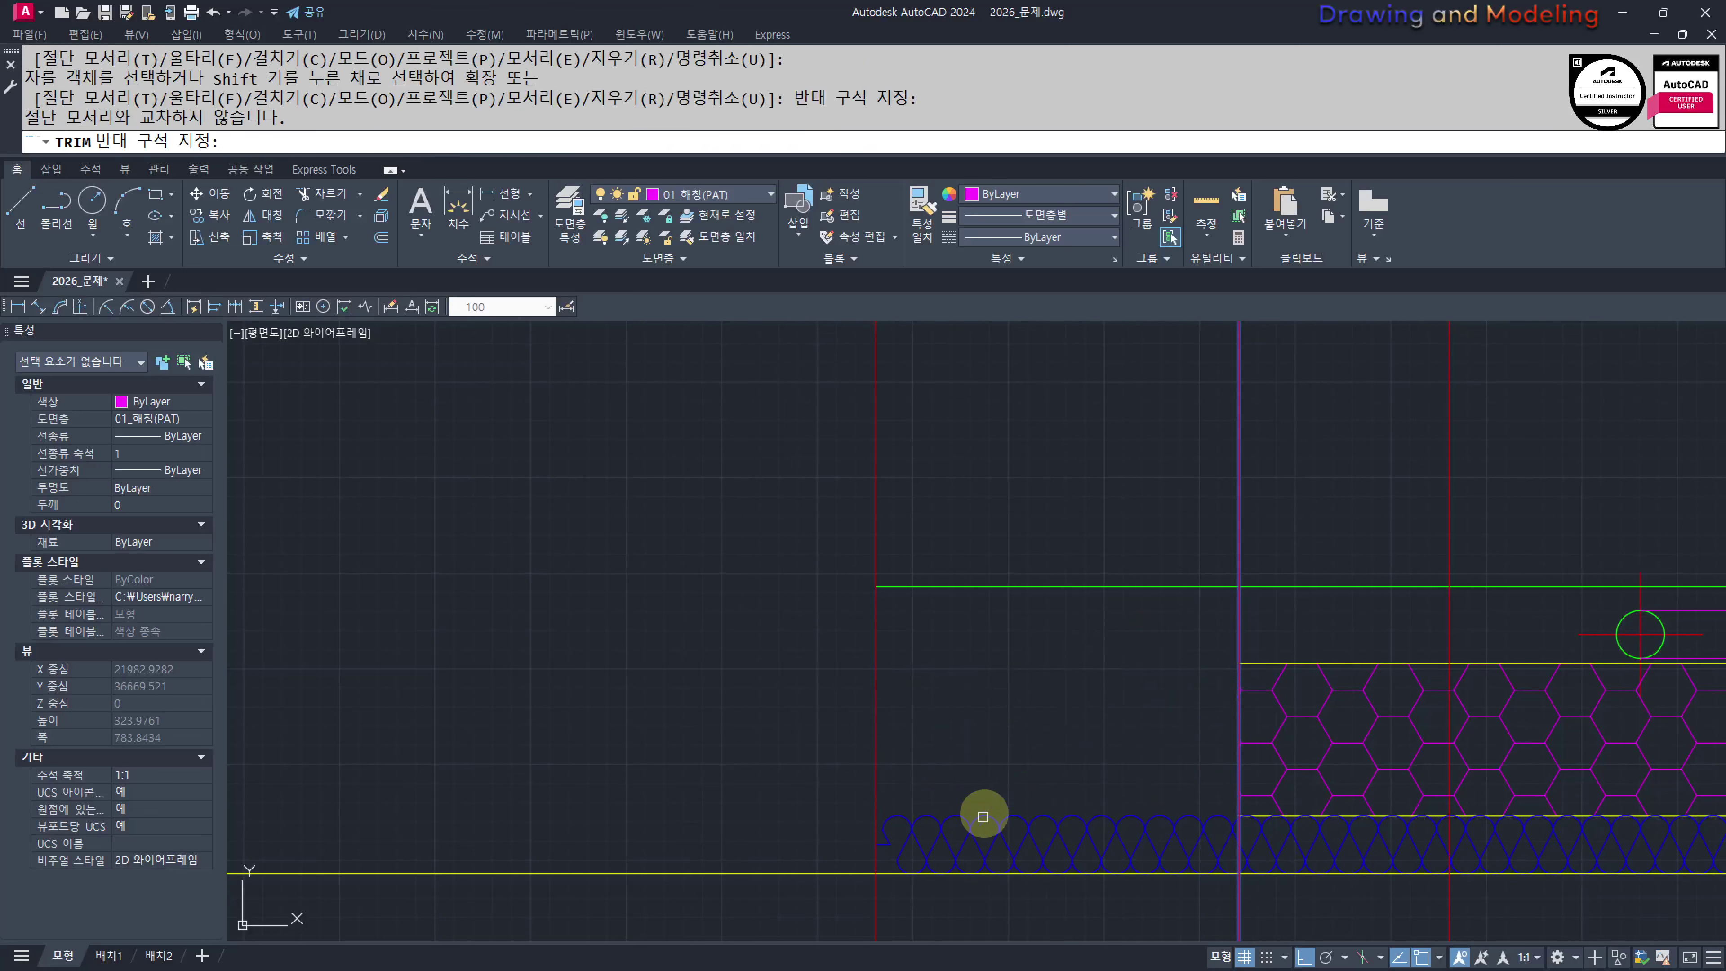
click(925, 937)
key(Escape)
Try offsetting the slab's top line 190 mm upward and erase the copy
scroll(970, 675, down, 2)
middle_drag(970, 674, 1158, 710)
text(o)
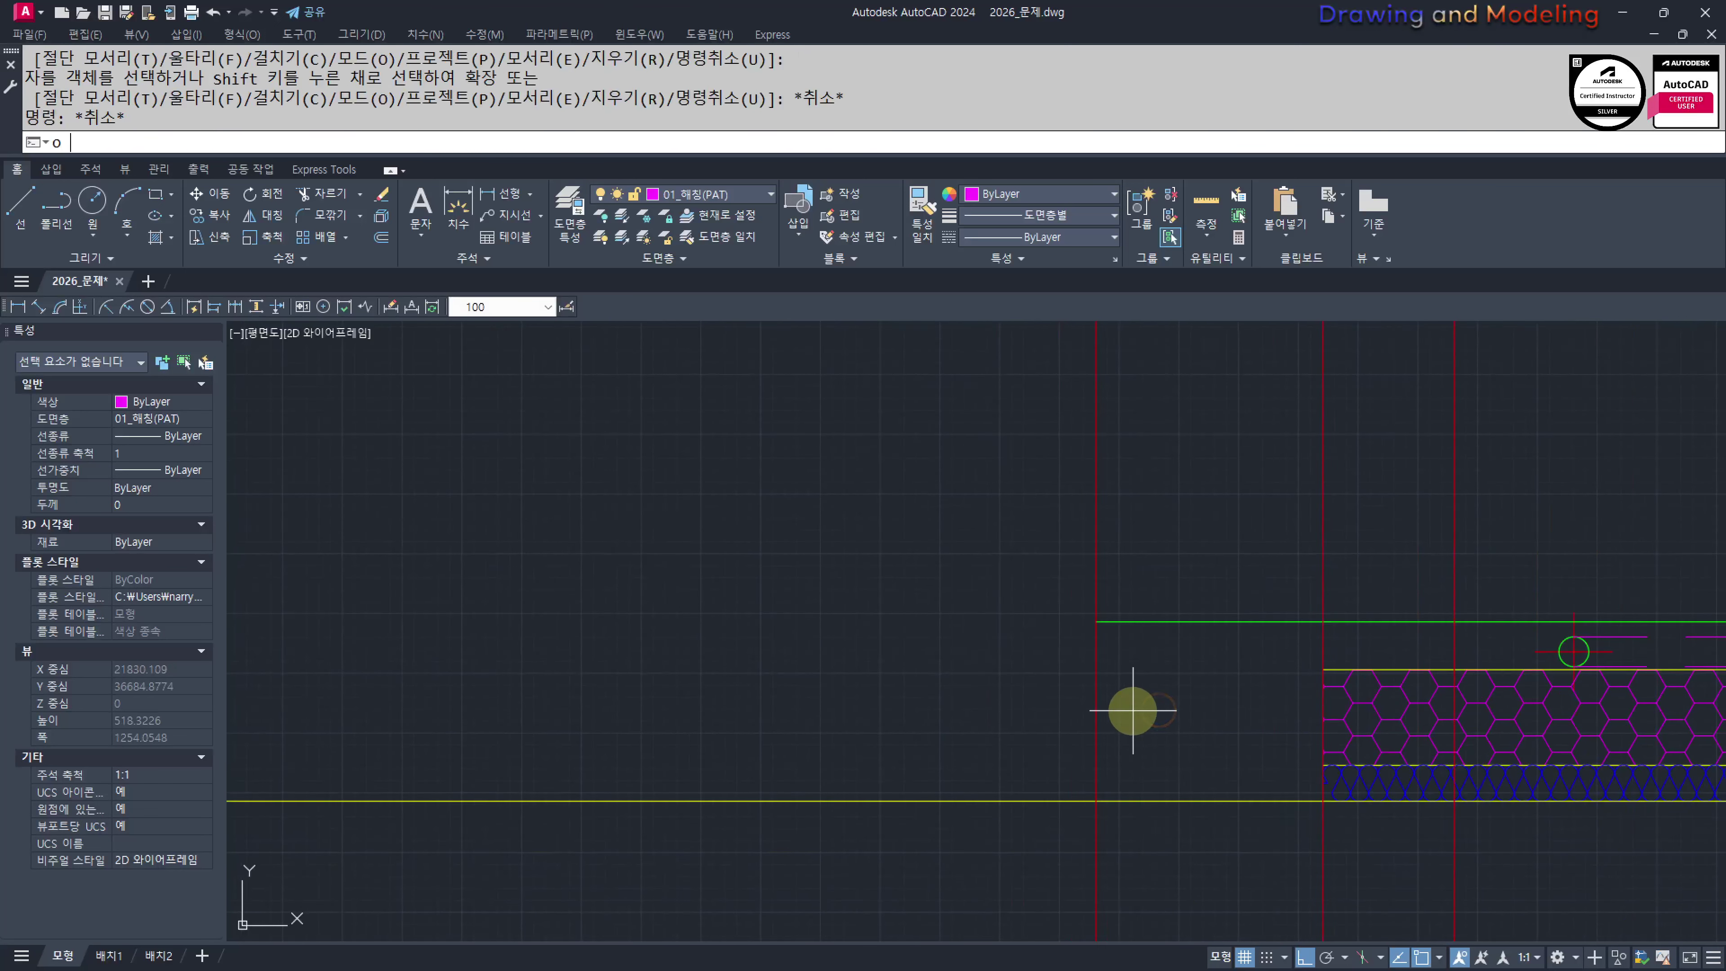
key(Return)
text(190)
key(Return)
click(1139, 800)
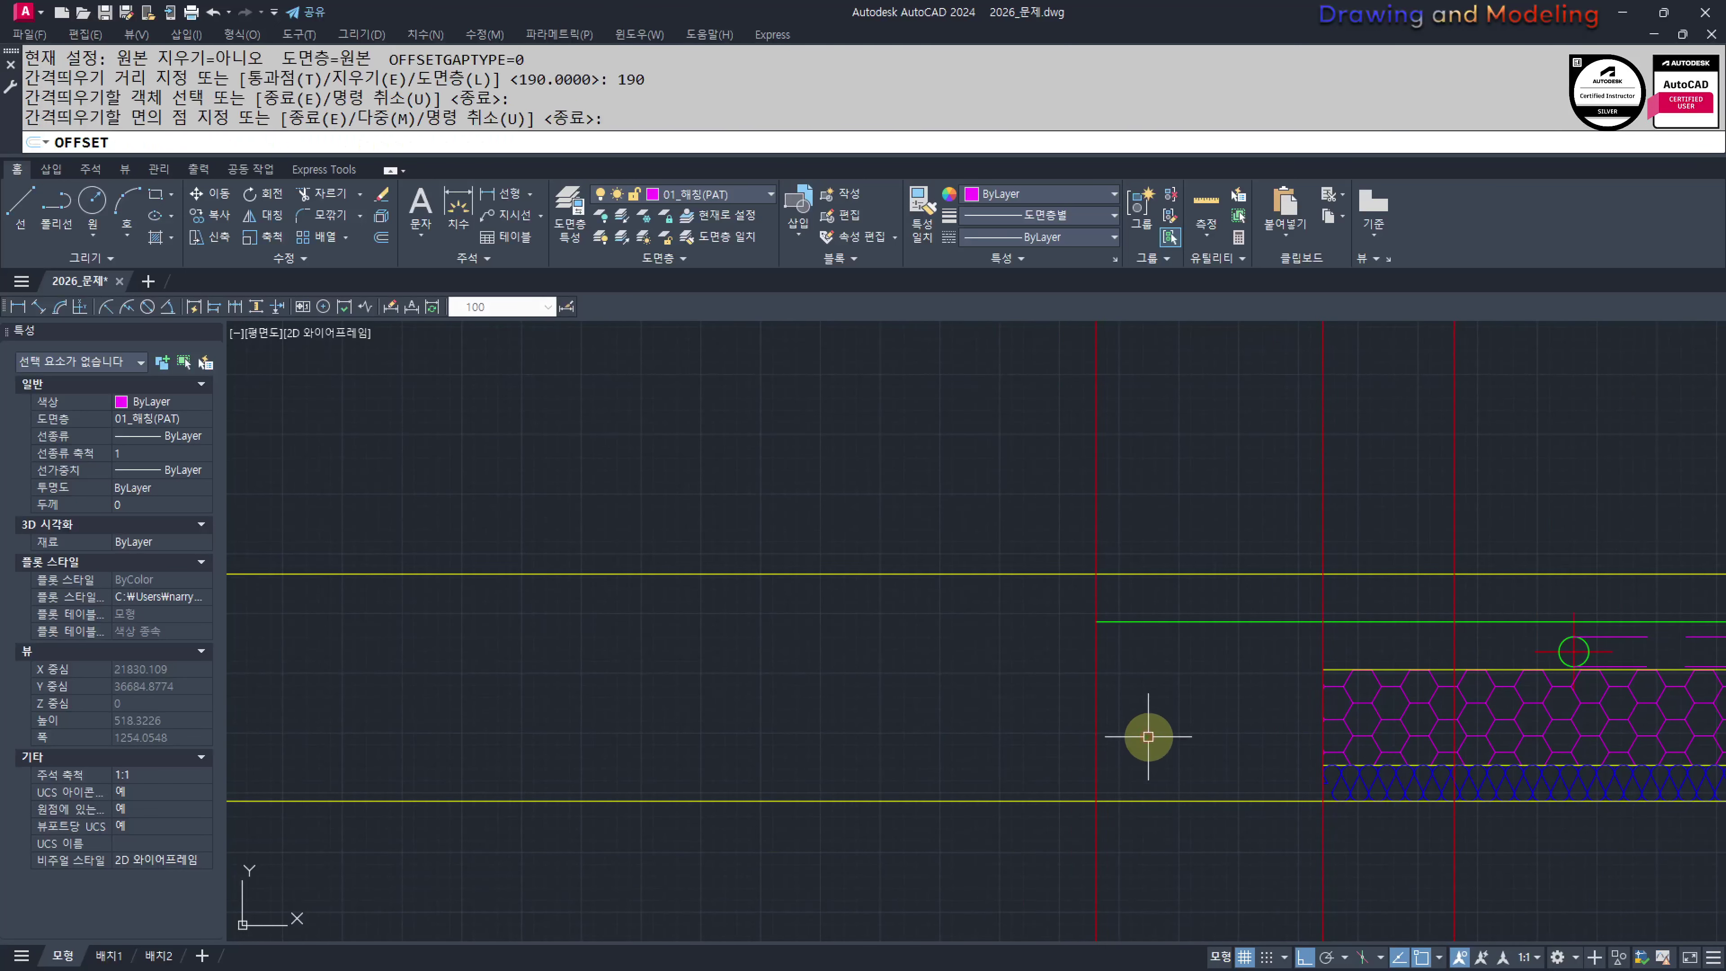
click(1147, 732)
key(Escape)
key(Escape)
click(1040, 598)
click(975, 539)
text(e)
key(Return)
Offset the slab's top line 90 mm upward
text(o)
key(Return)
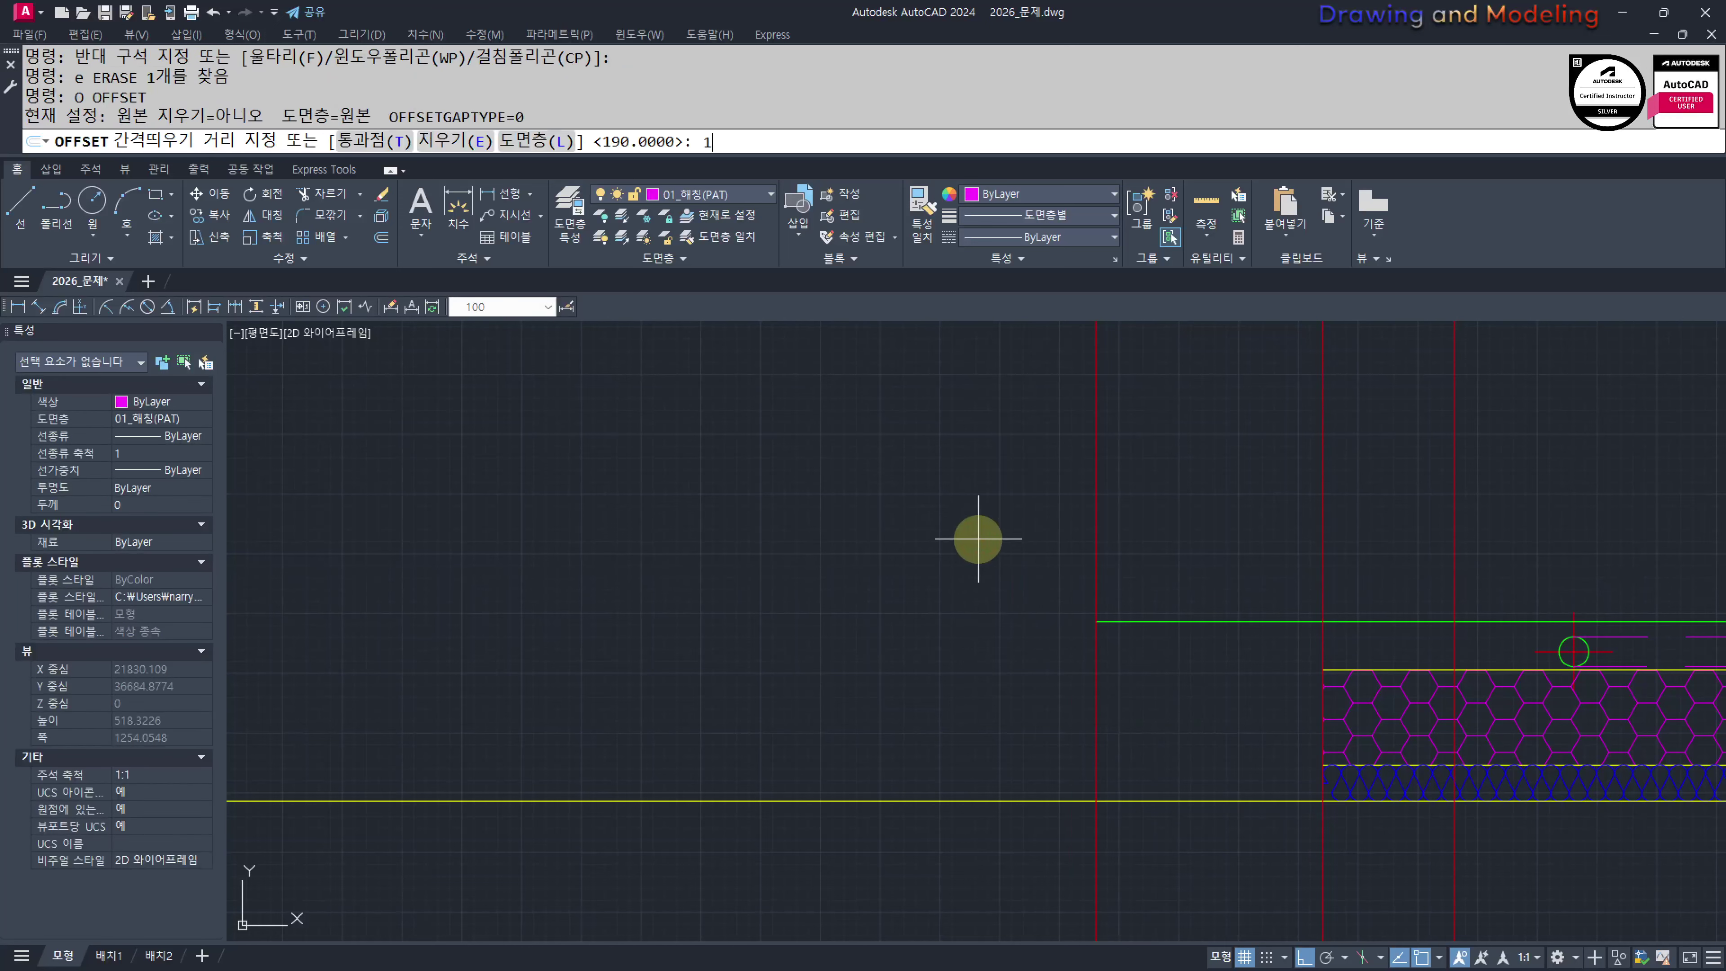
key(Escape)
key(Escape)
key(Return)
text(90)
key(Return)
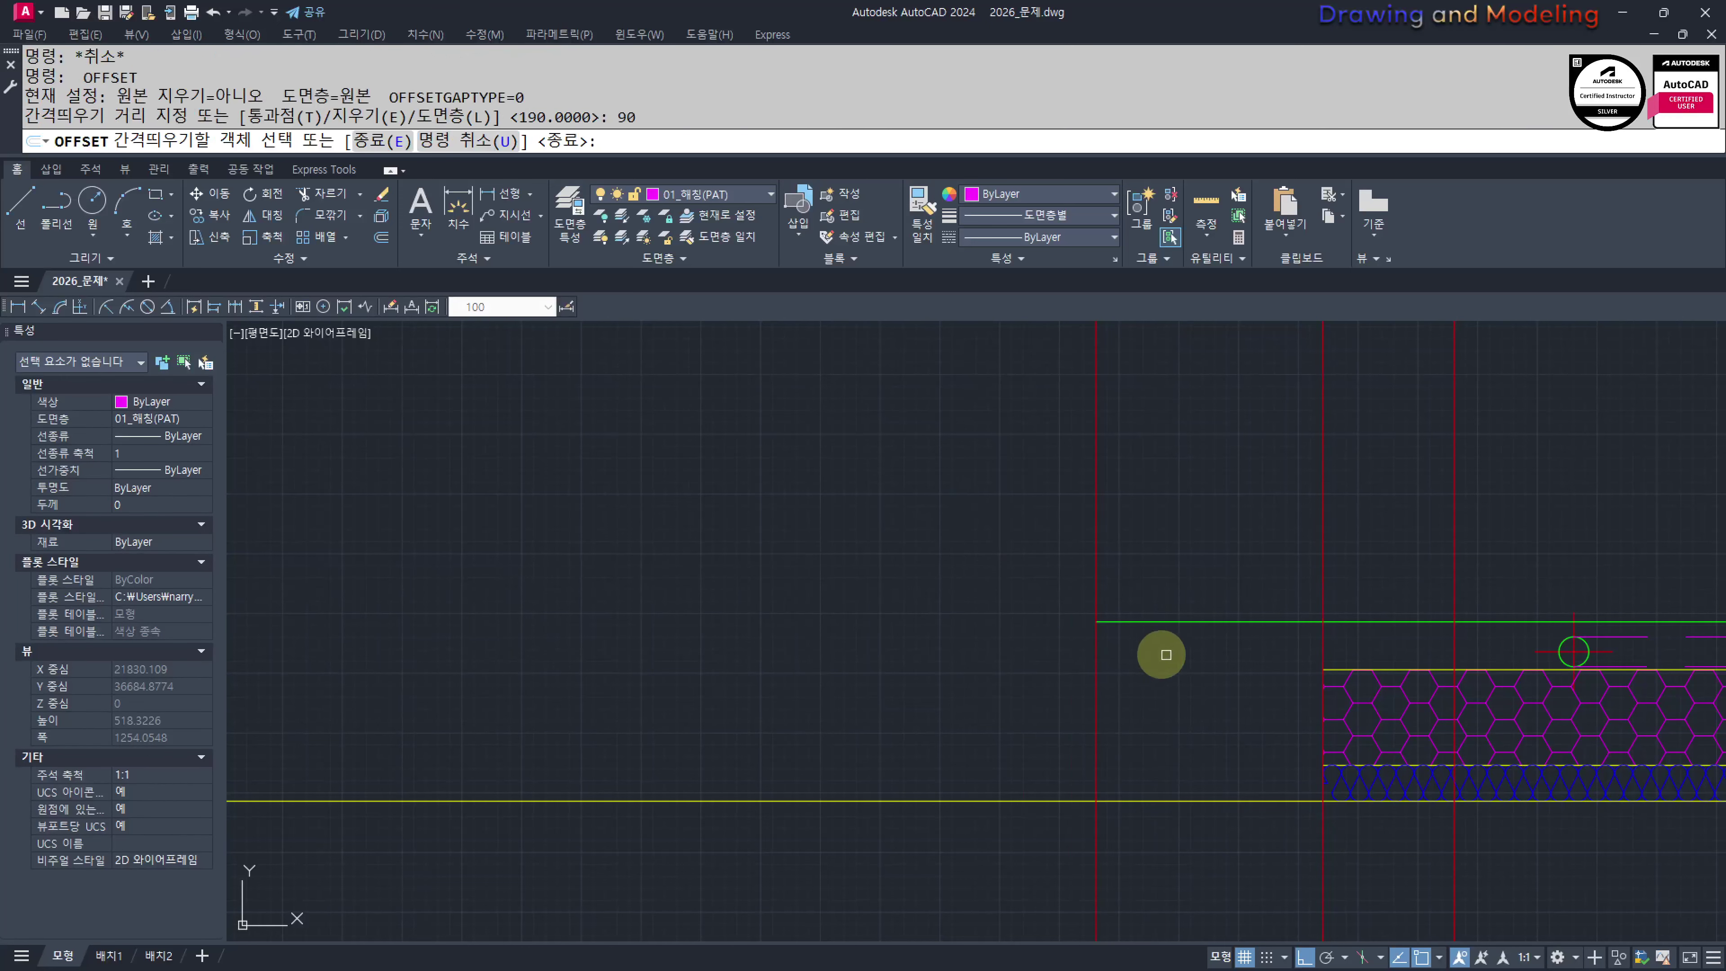
click(1224, 802)
click(1216, 741)
key(Escape)
key(Escape)
Measure the height from the 90 mm offset line to the green floor finish line with a linear dimension
scroll(1148, 721, up, 4)
text(dl)
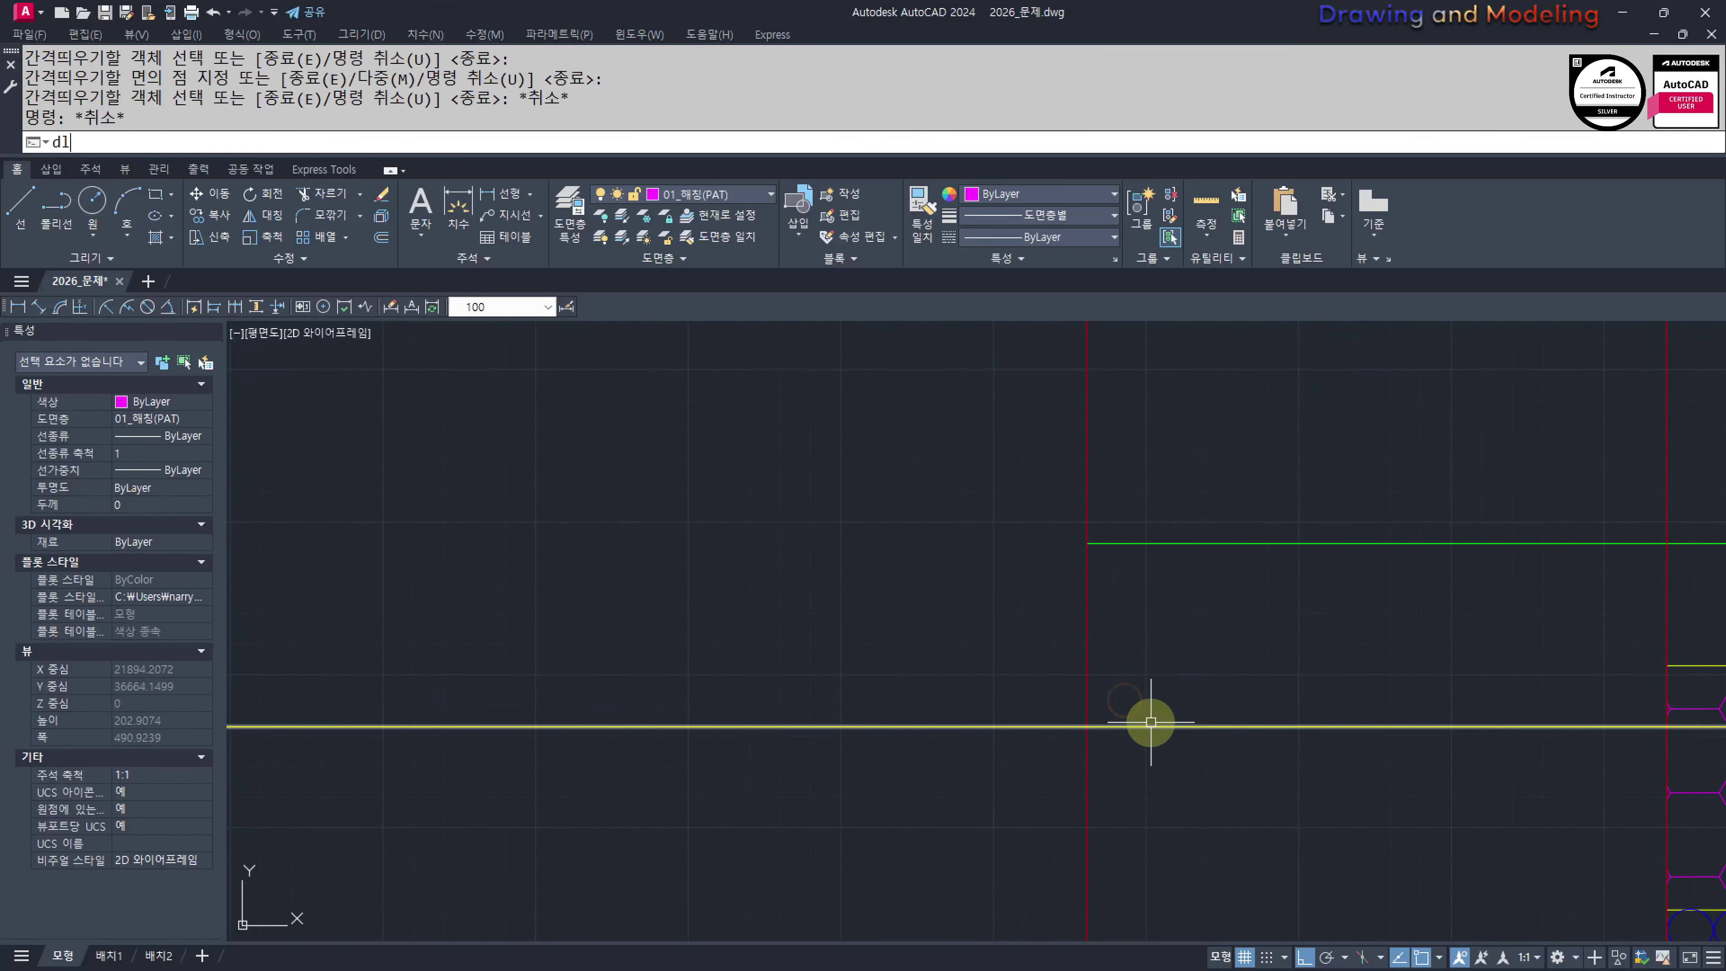
key(Return)
click(1086, 726)
click(1087, 543)
click(849, 541)
key(Escape)
scroll(937, 580, down, 5)
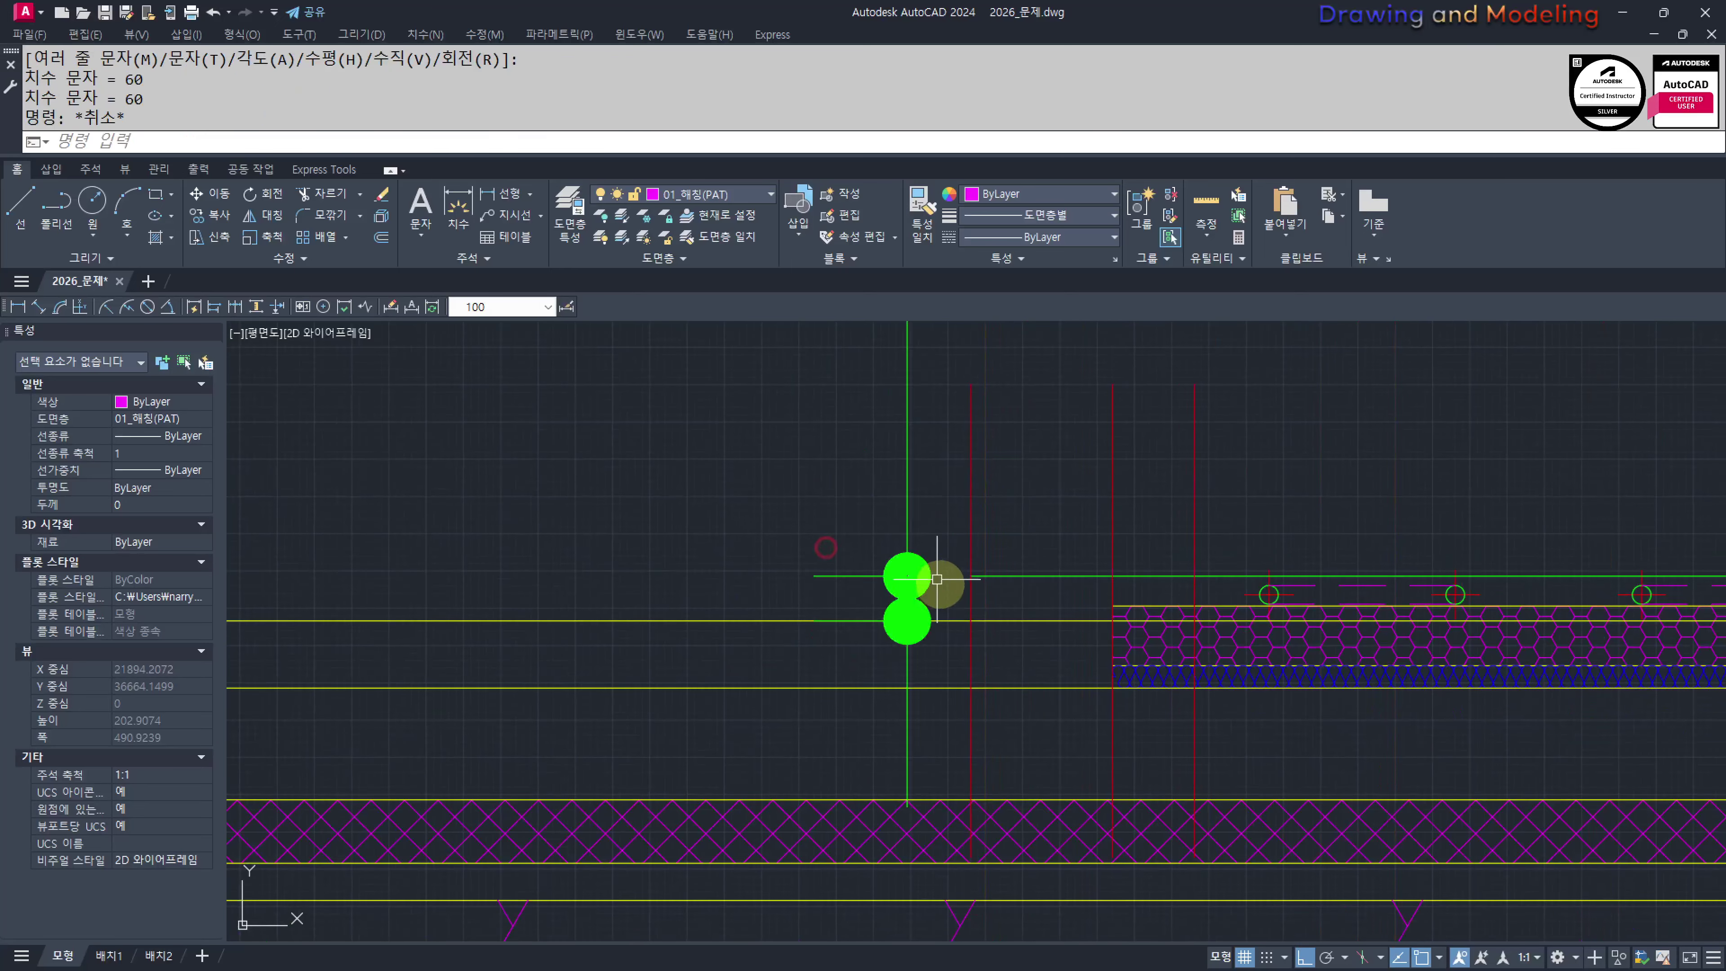
Erase the temporary dimension between the offset line and the green finish line
scroll(992, 681, down, 6)
click(1026, 480)
click(936, 508)
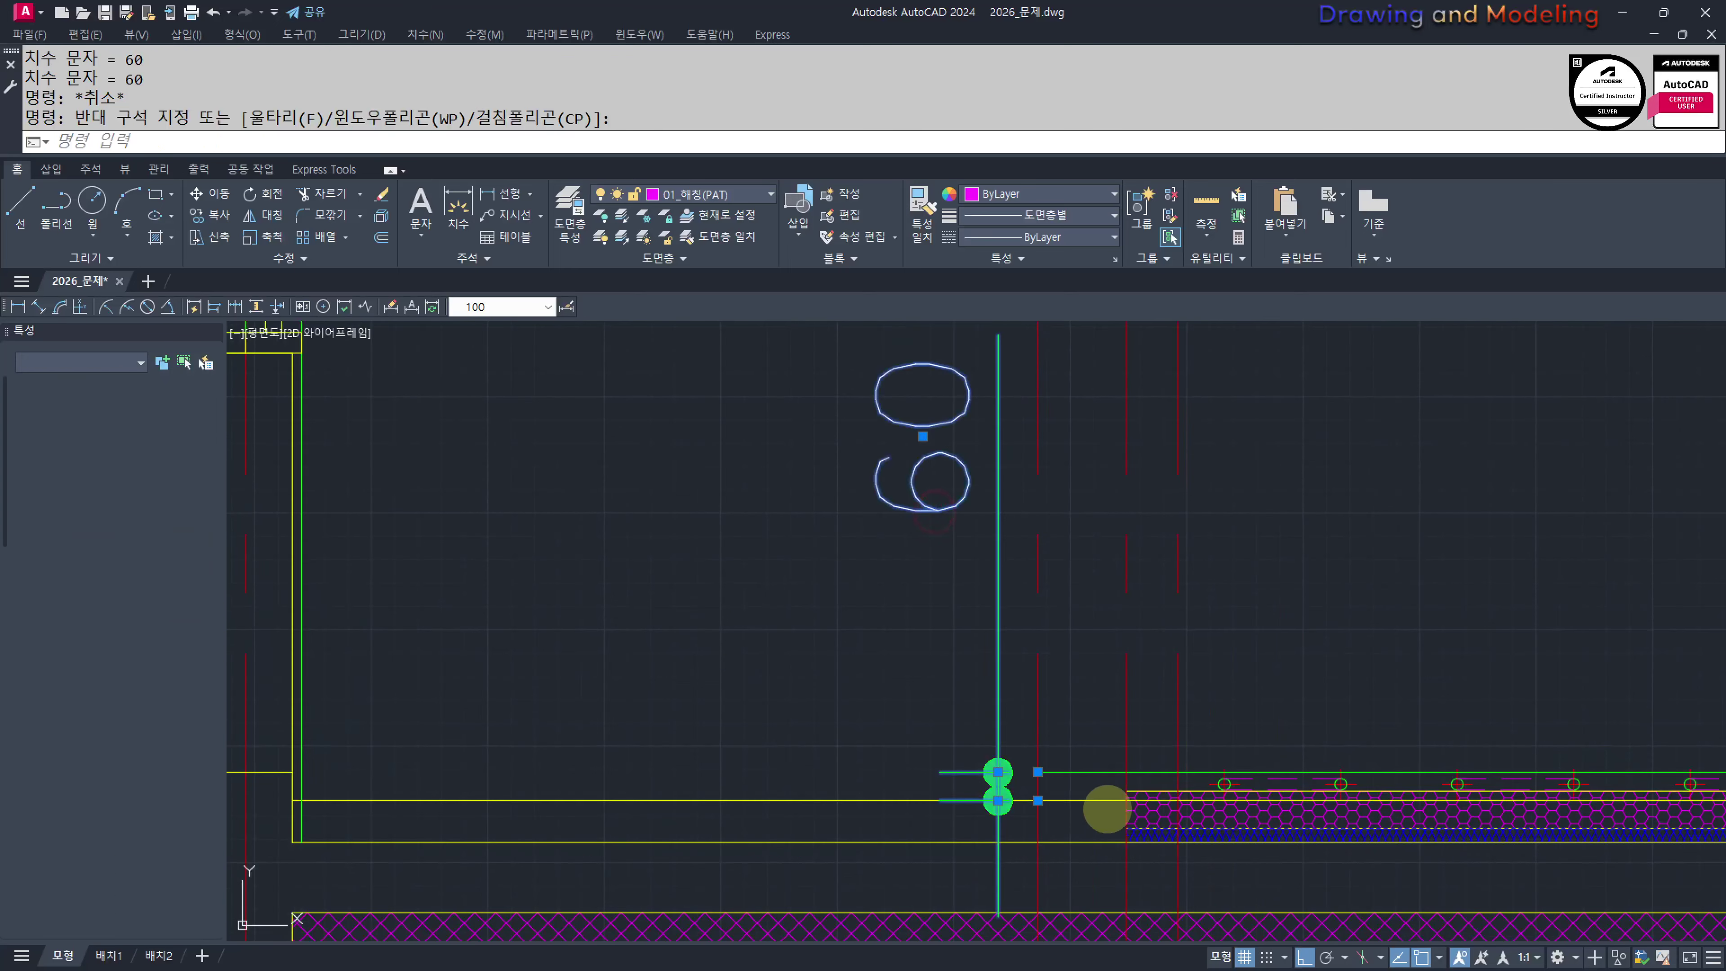
scroll(1111, 851, up, 2)
click(1154, 798)
click(1140, 730)
key(Escape)
text(e)
key(Escape)
key(Escape)
click(866, 590)
click(788, 639)
text(e)
key(Escape)
key(Escape)
key(Escape)
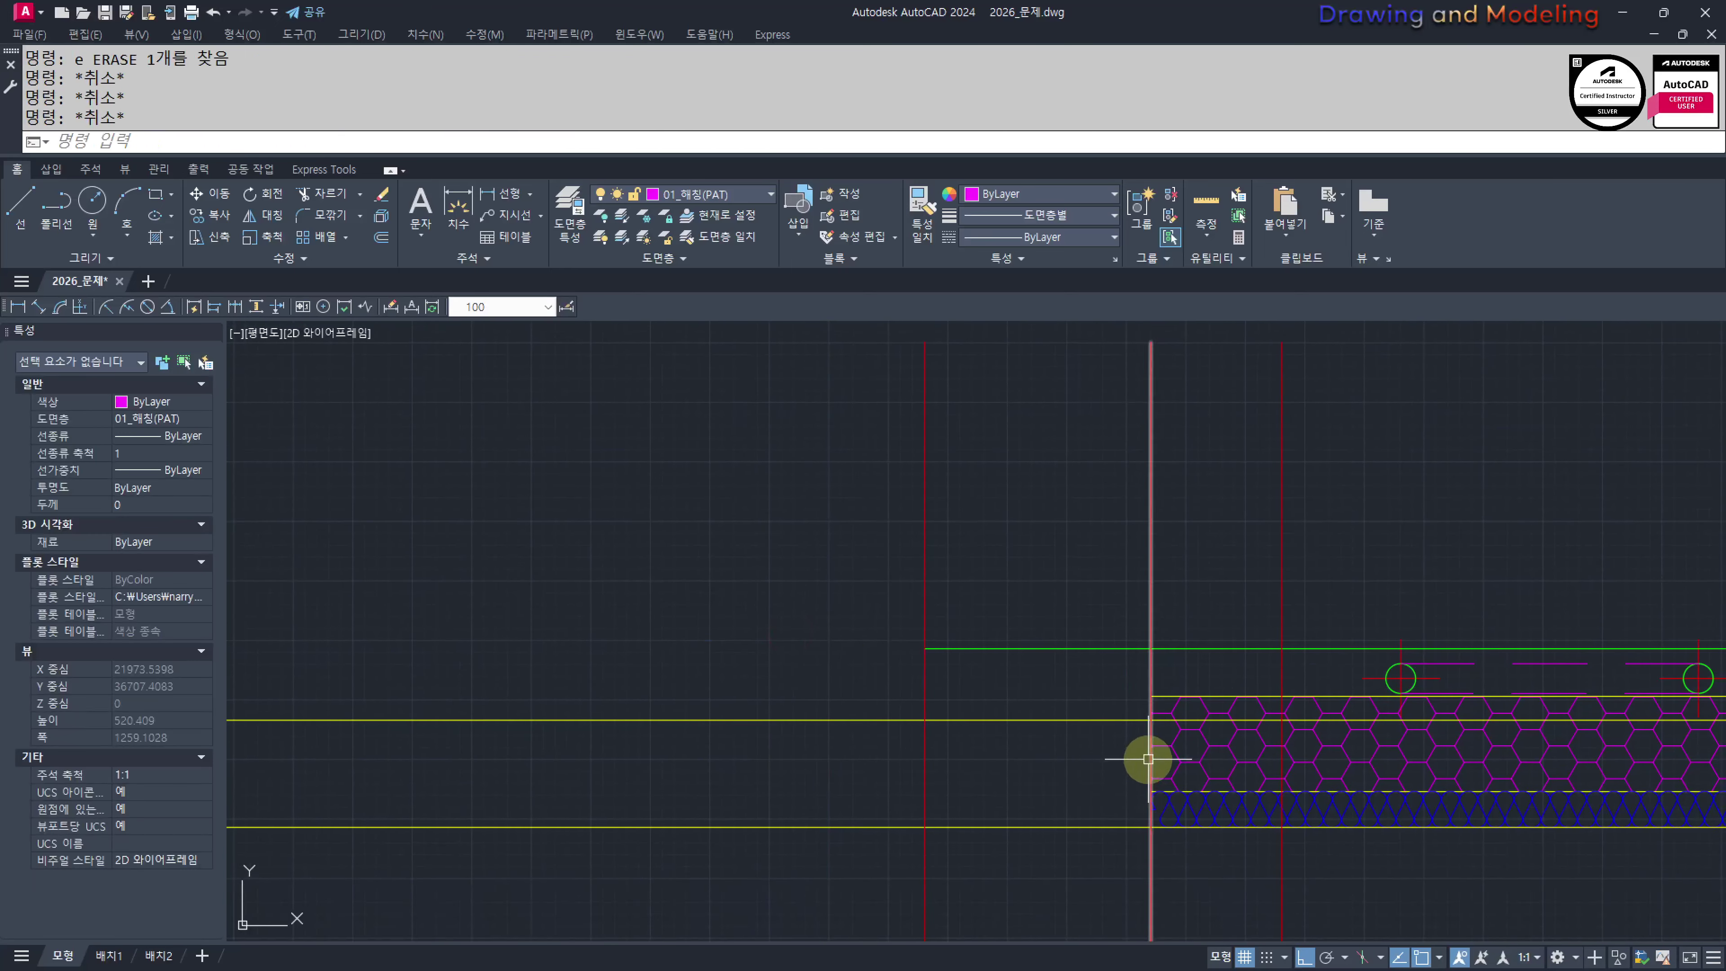
Offset the red vertical line at the floor finish's end and the one at the insulation's edge 30 mm toward the room
middle_drag(1148, 760, 1098, 724)
mouse_move(951, 717)
middle_down()
mouse_move(1036, 737)
mouse_move(1052, 703)
middle_up()
key(Escape)
key(Escape)
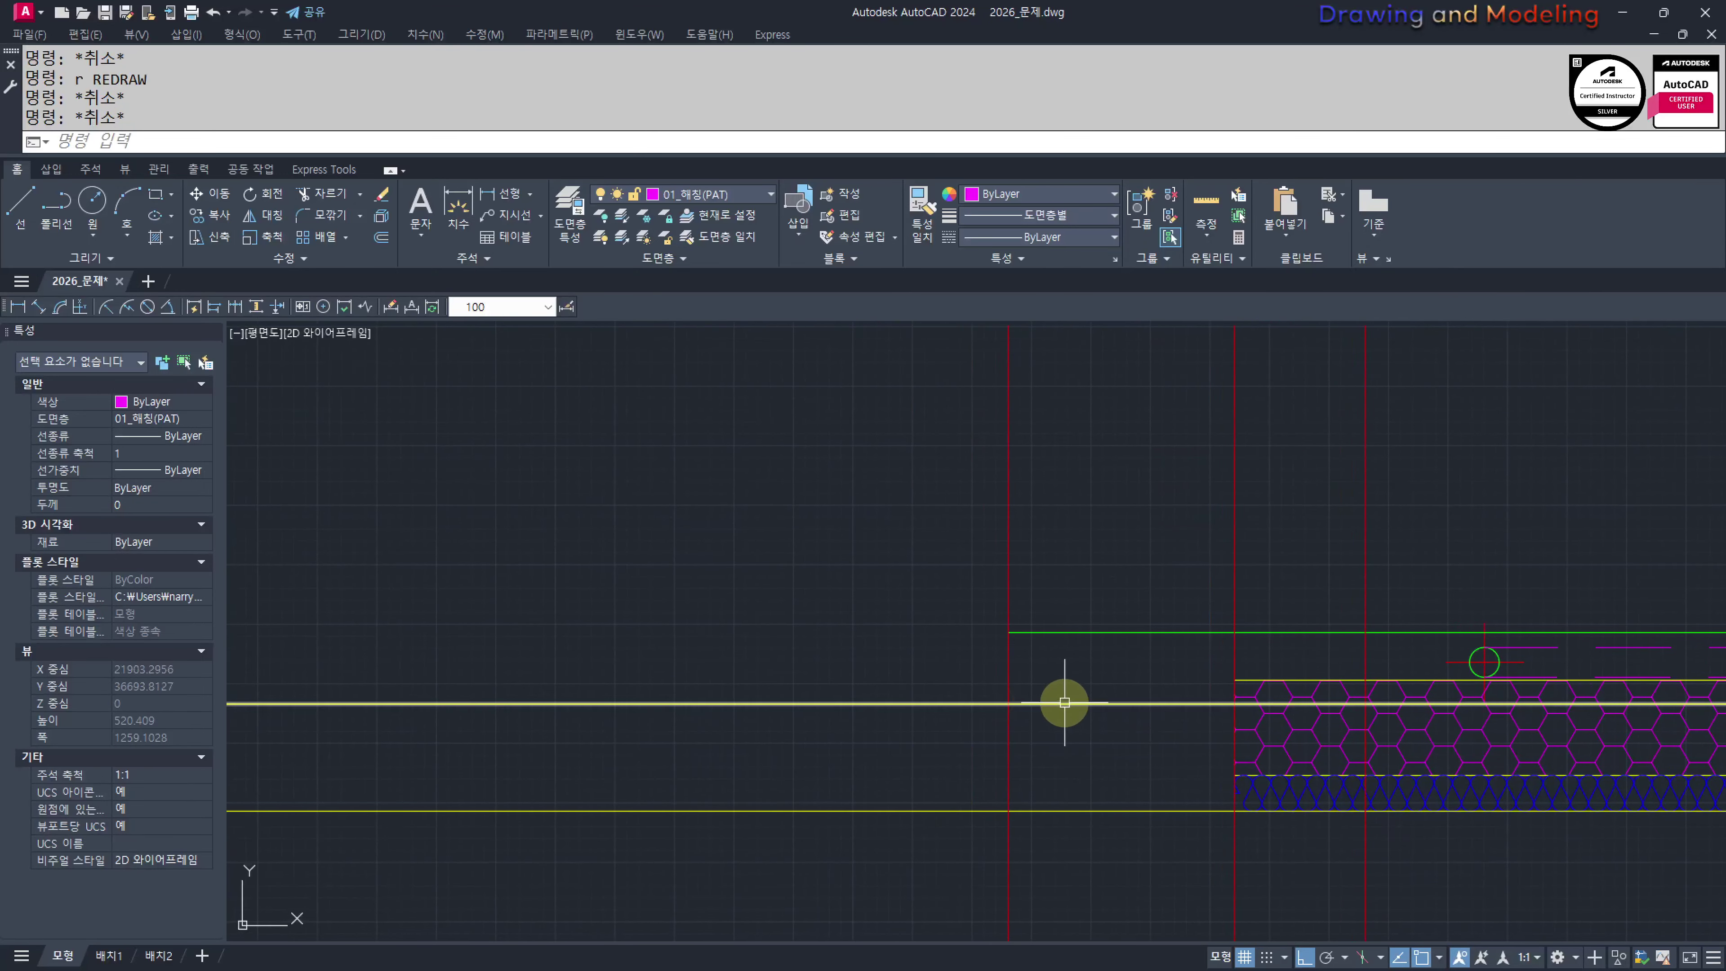
text(o)
key(Return)
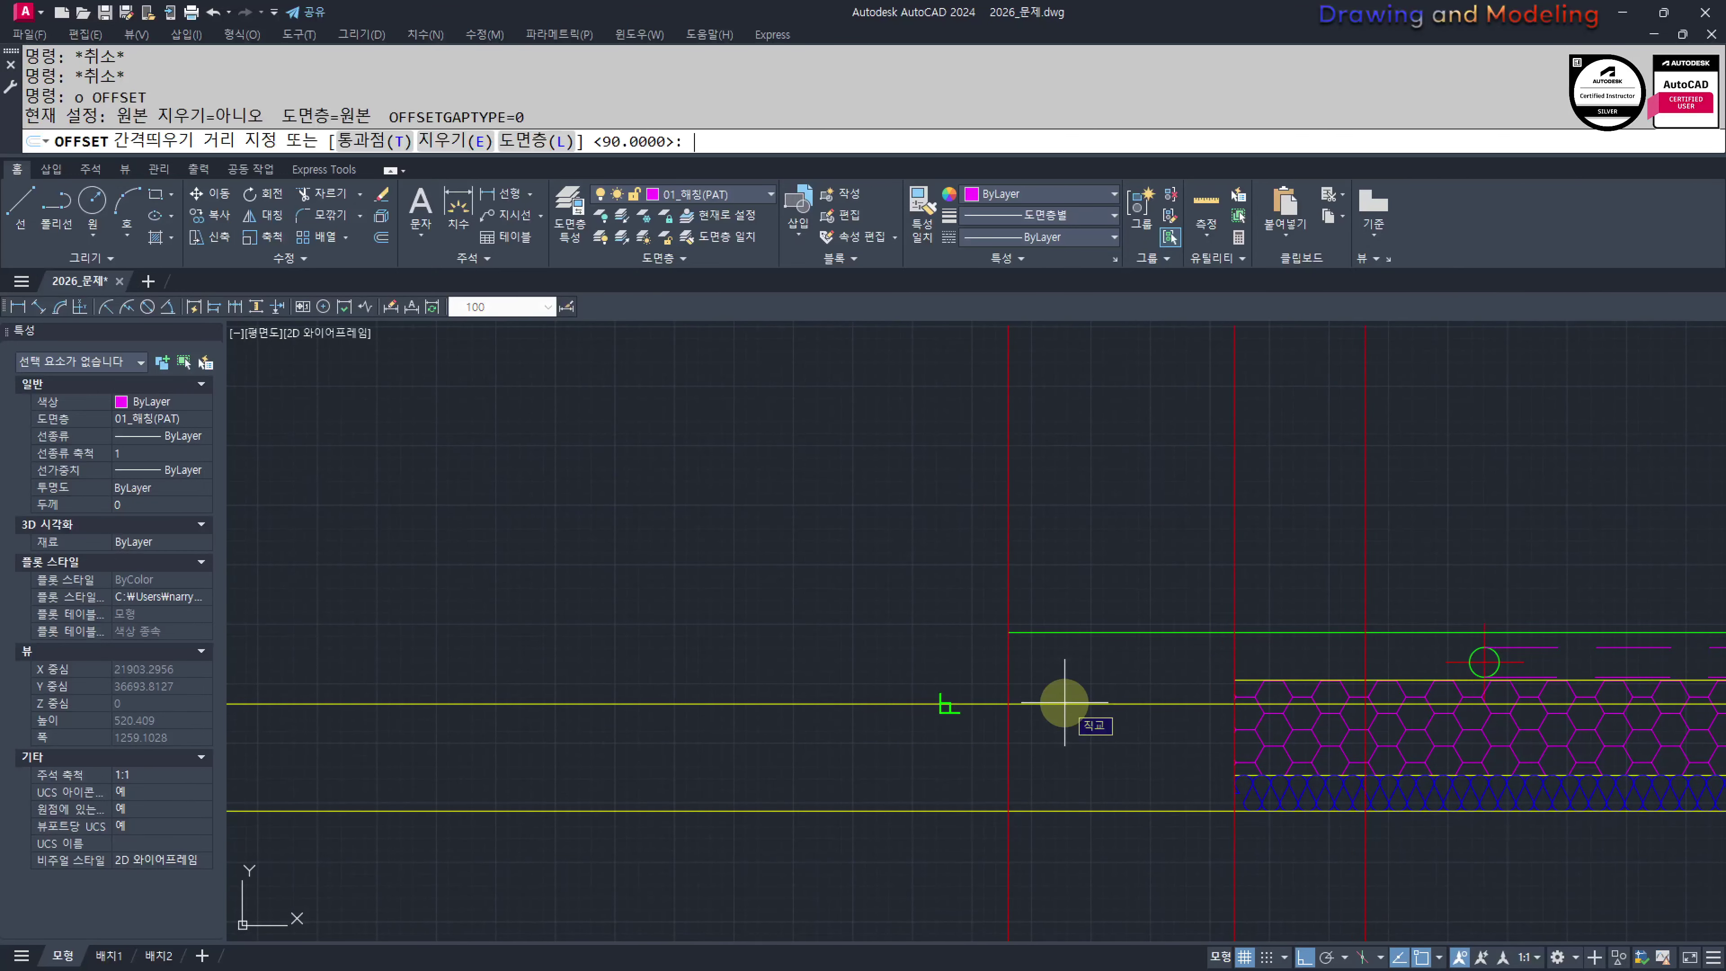
text(30)
key(Return)
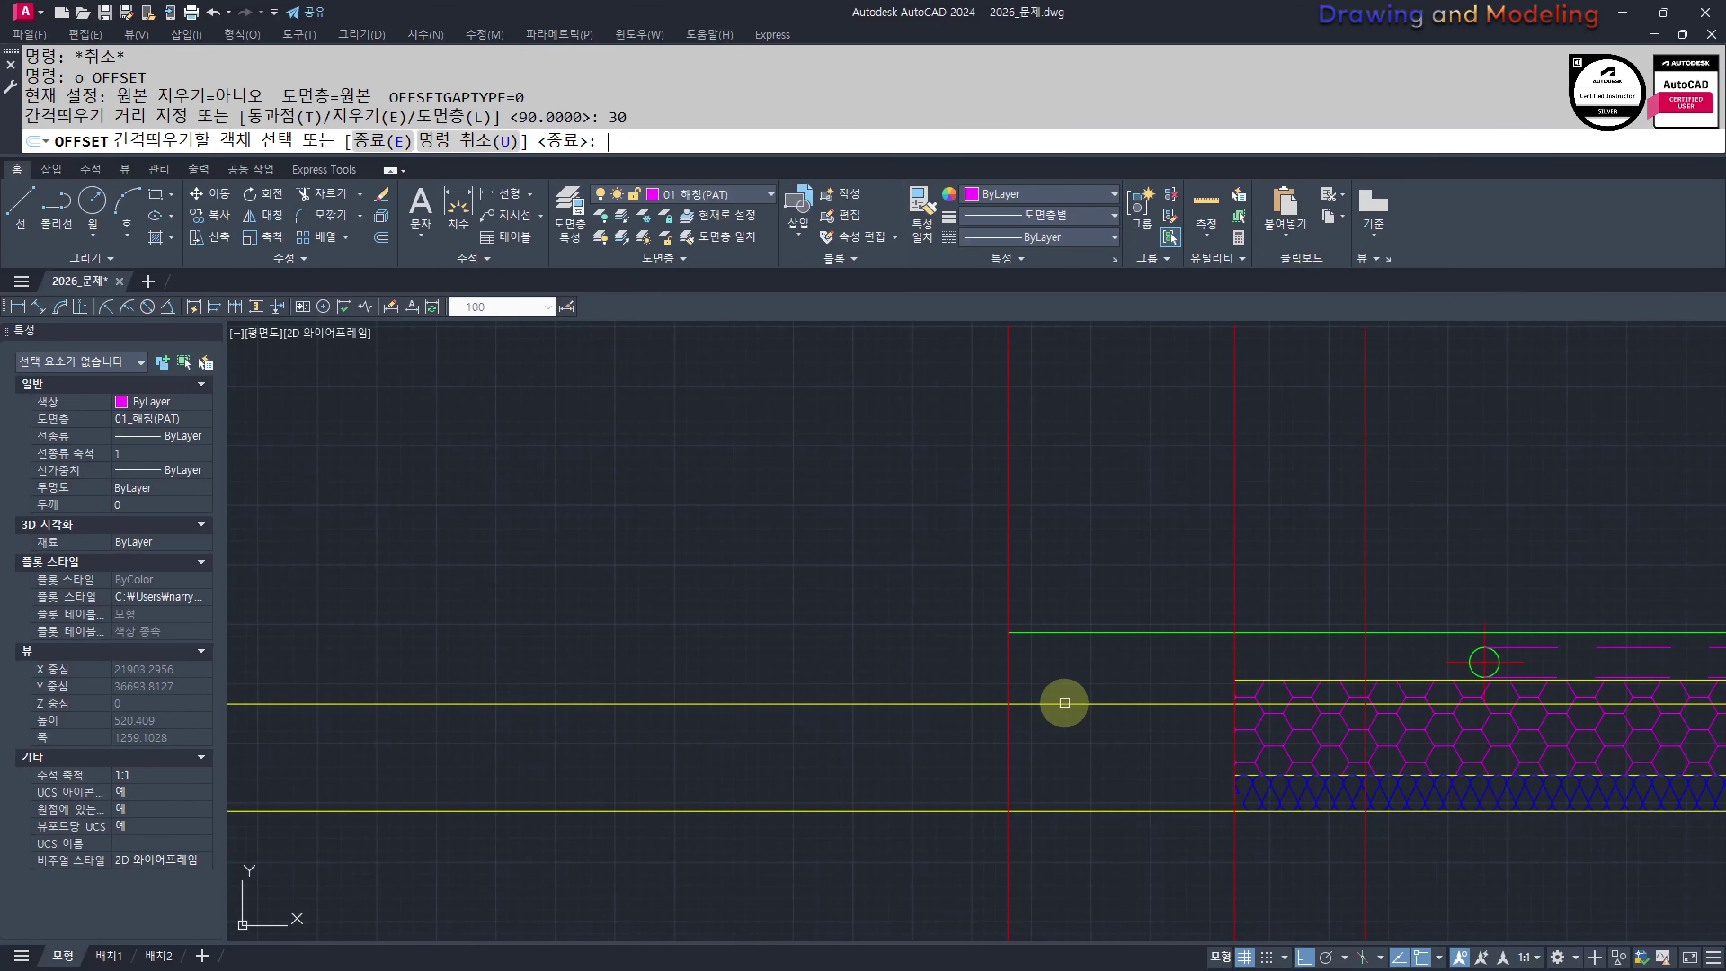
click(1010, 680)
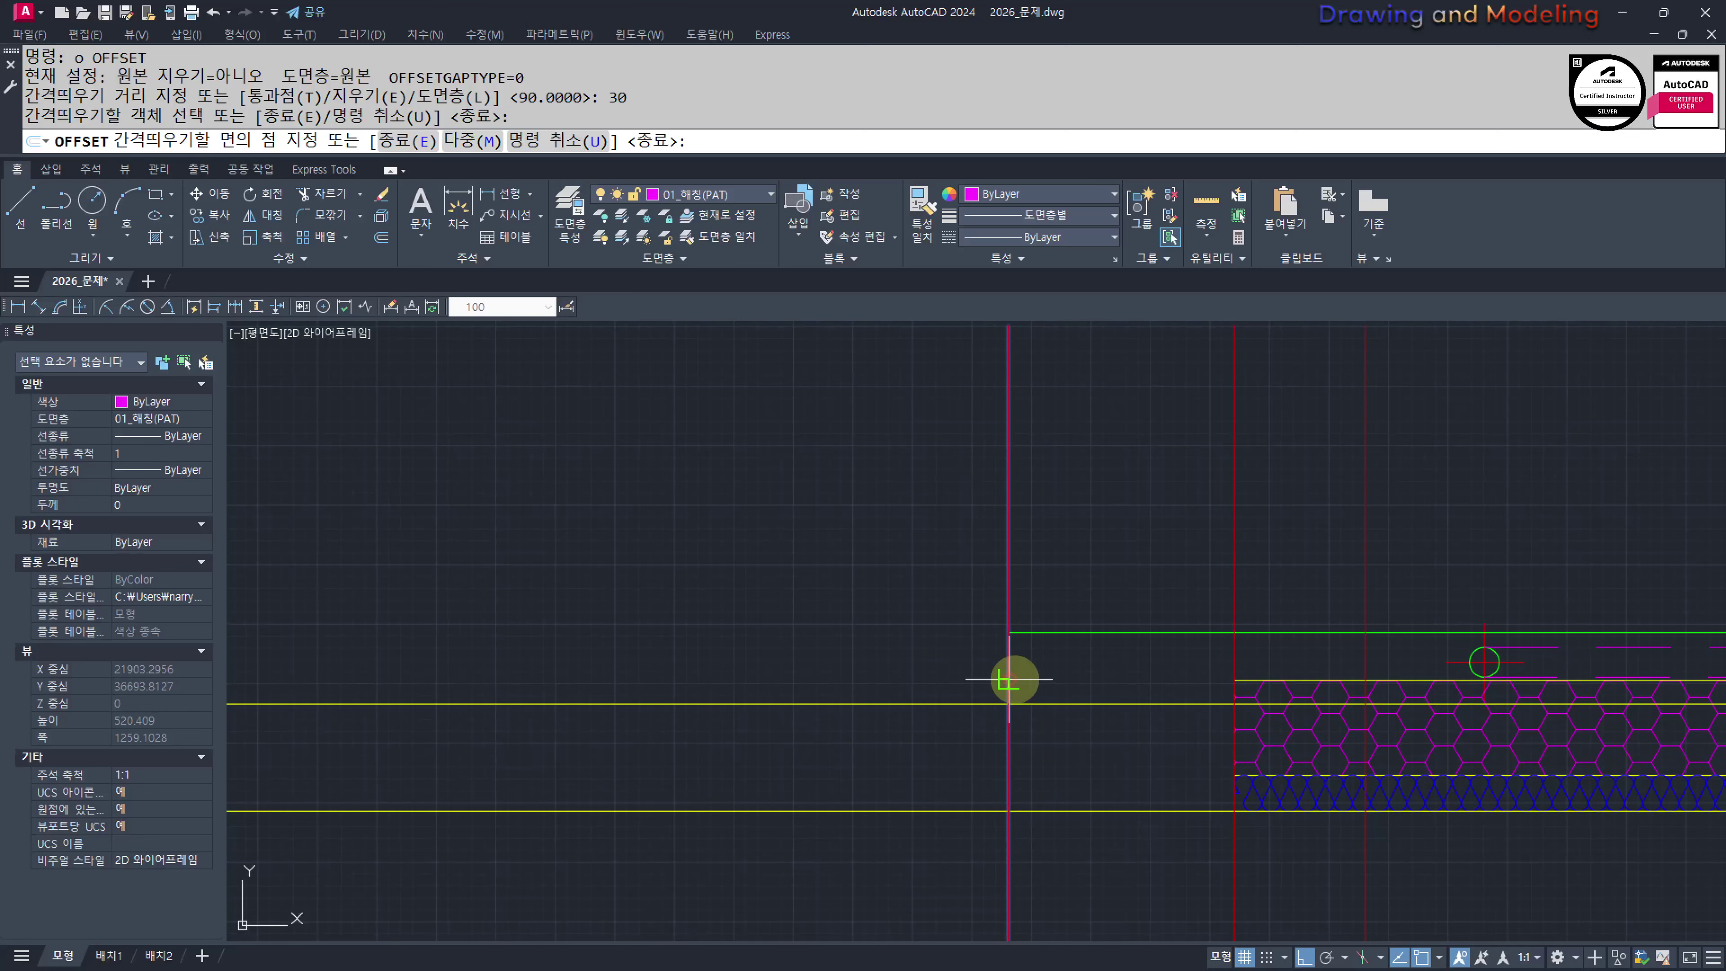
click(1120, 673)
click(1234, 640)
click(1305, 662)
key(Escape)
key(Escape)
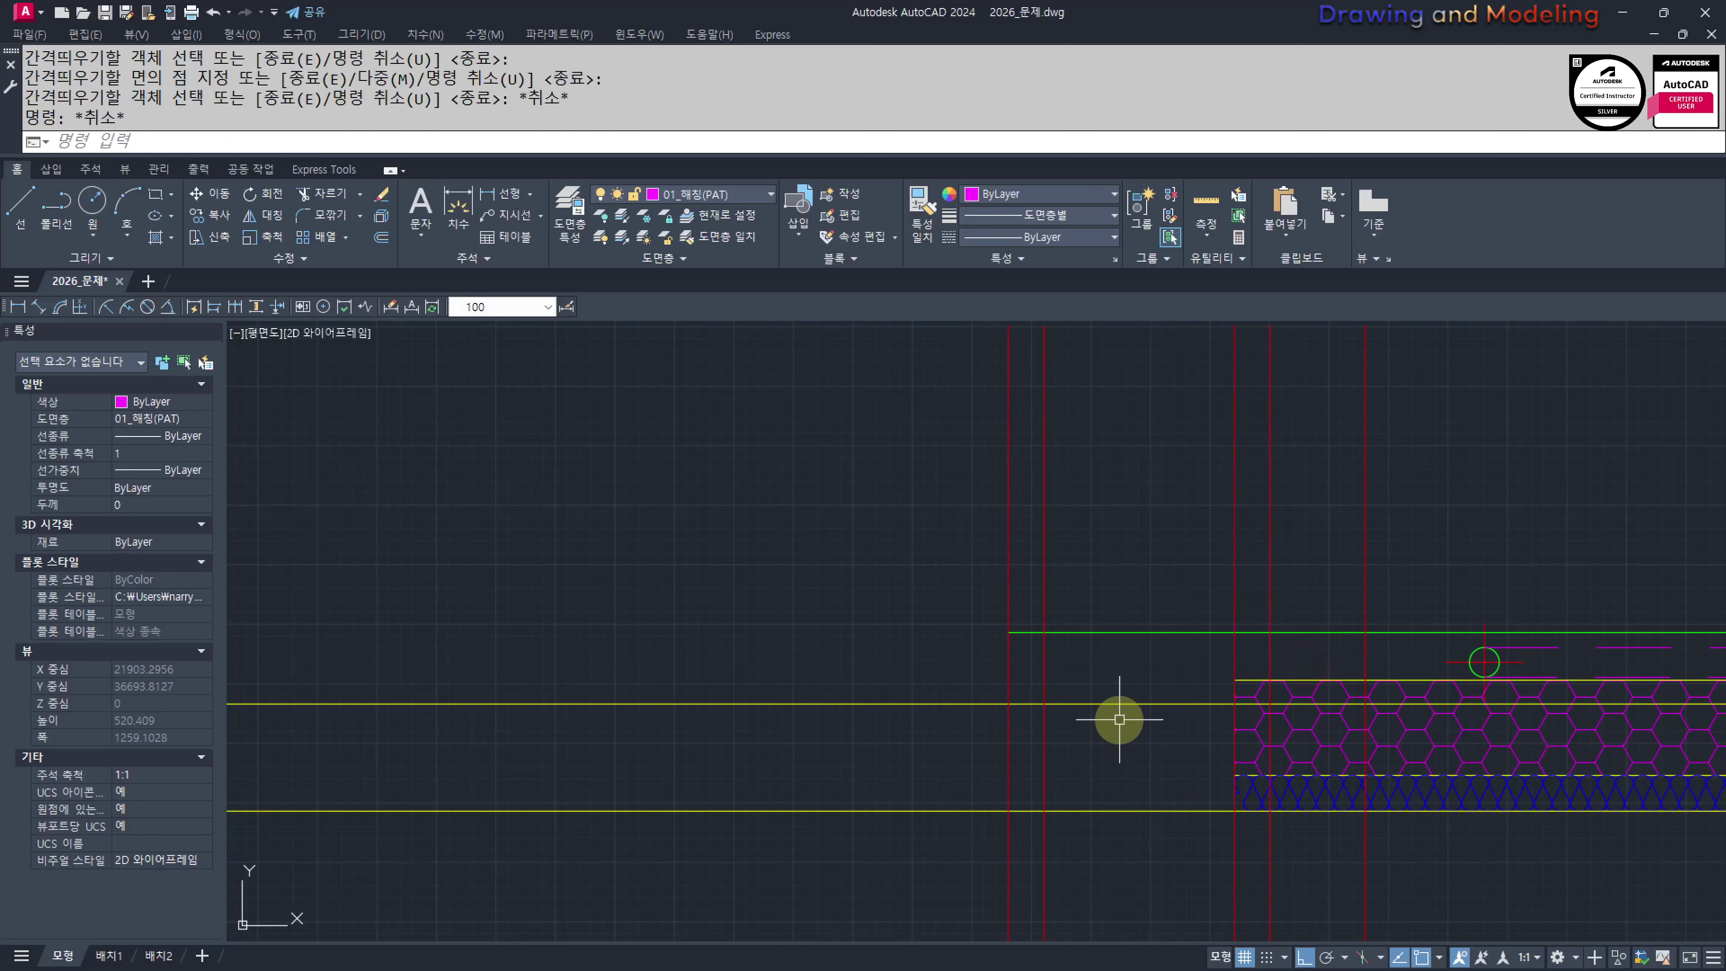
Match the first offset vertical line's properties to the yellow slab offset line
text(mm)
key(space)
click(1120, 705)
click(1054, 672)
click(1048, 676)
click(1050, 692)
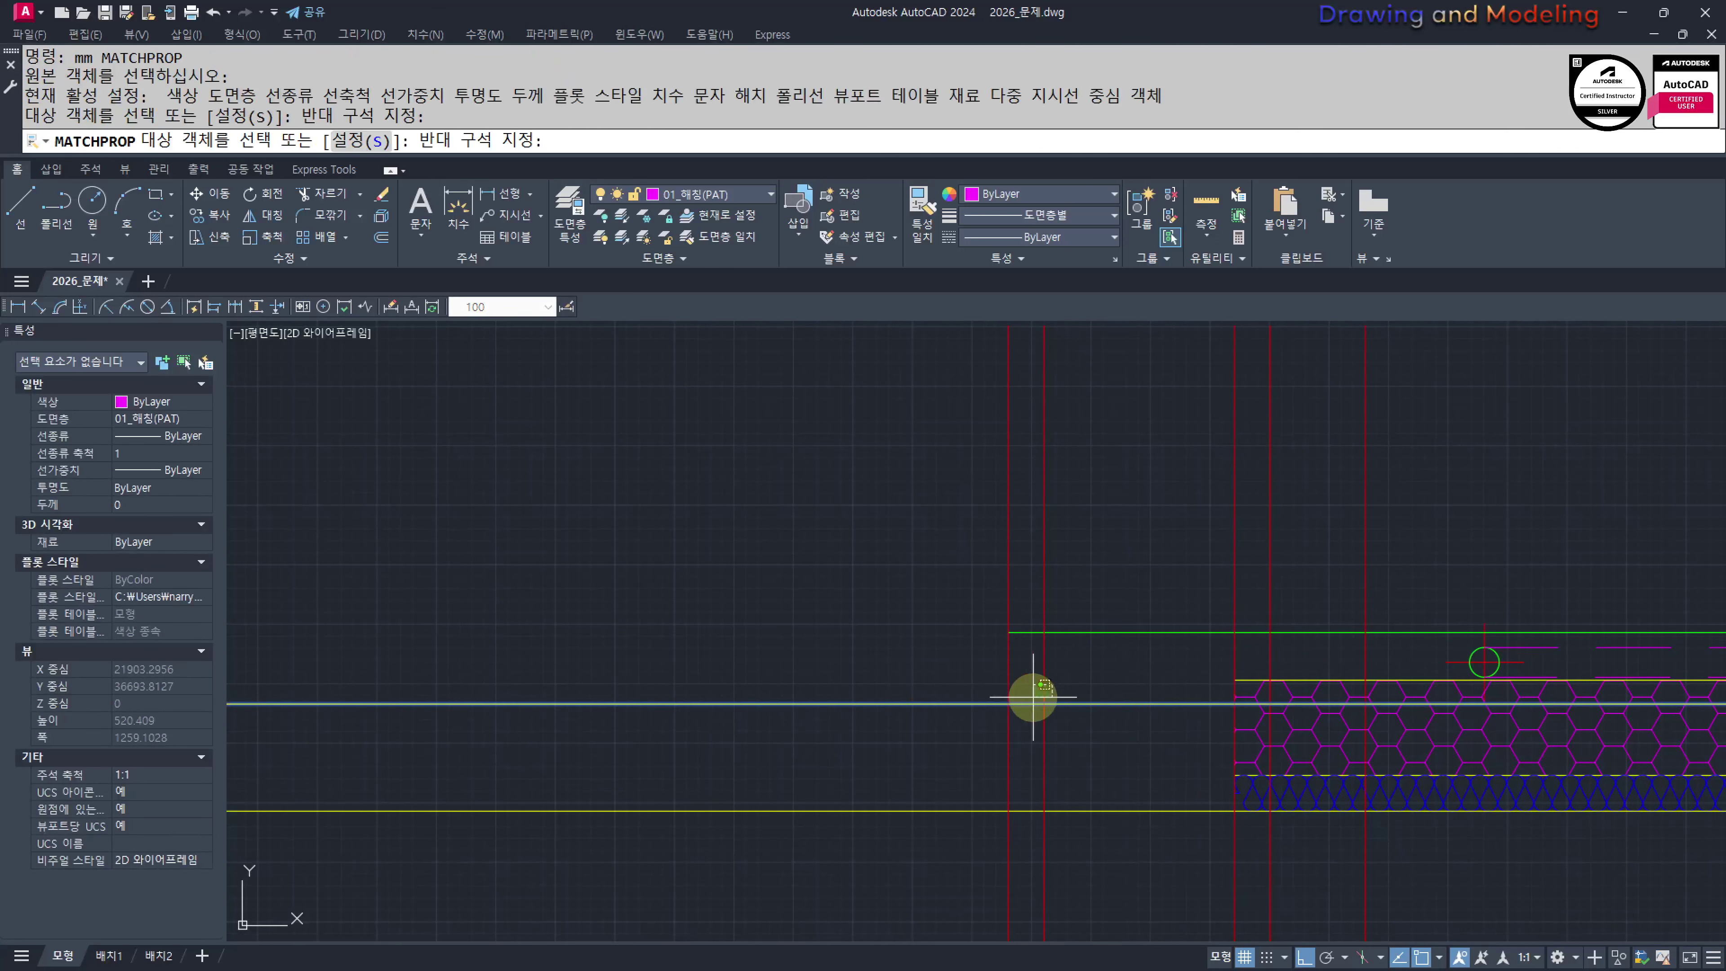
click(1033, 697)
scroll(1052, 718, up, 2)
key(Escape)
key(Escape)
Trim the yellow vertical line above the 90 mm slab offset line
text(tr)
click(1071, 720)
click(998, 621)
key(Escape)
key(Escape)
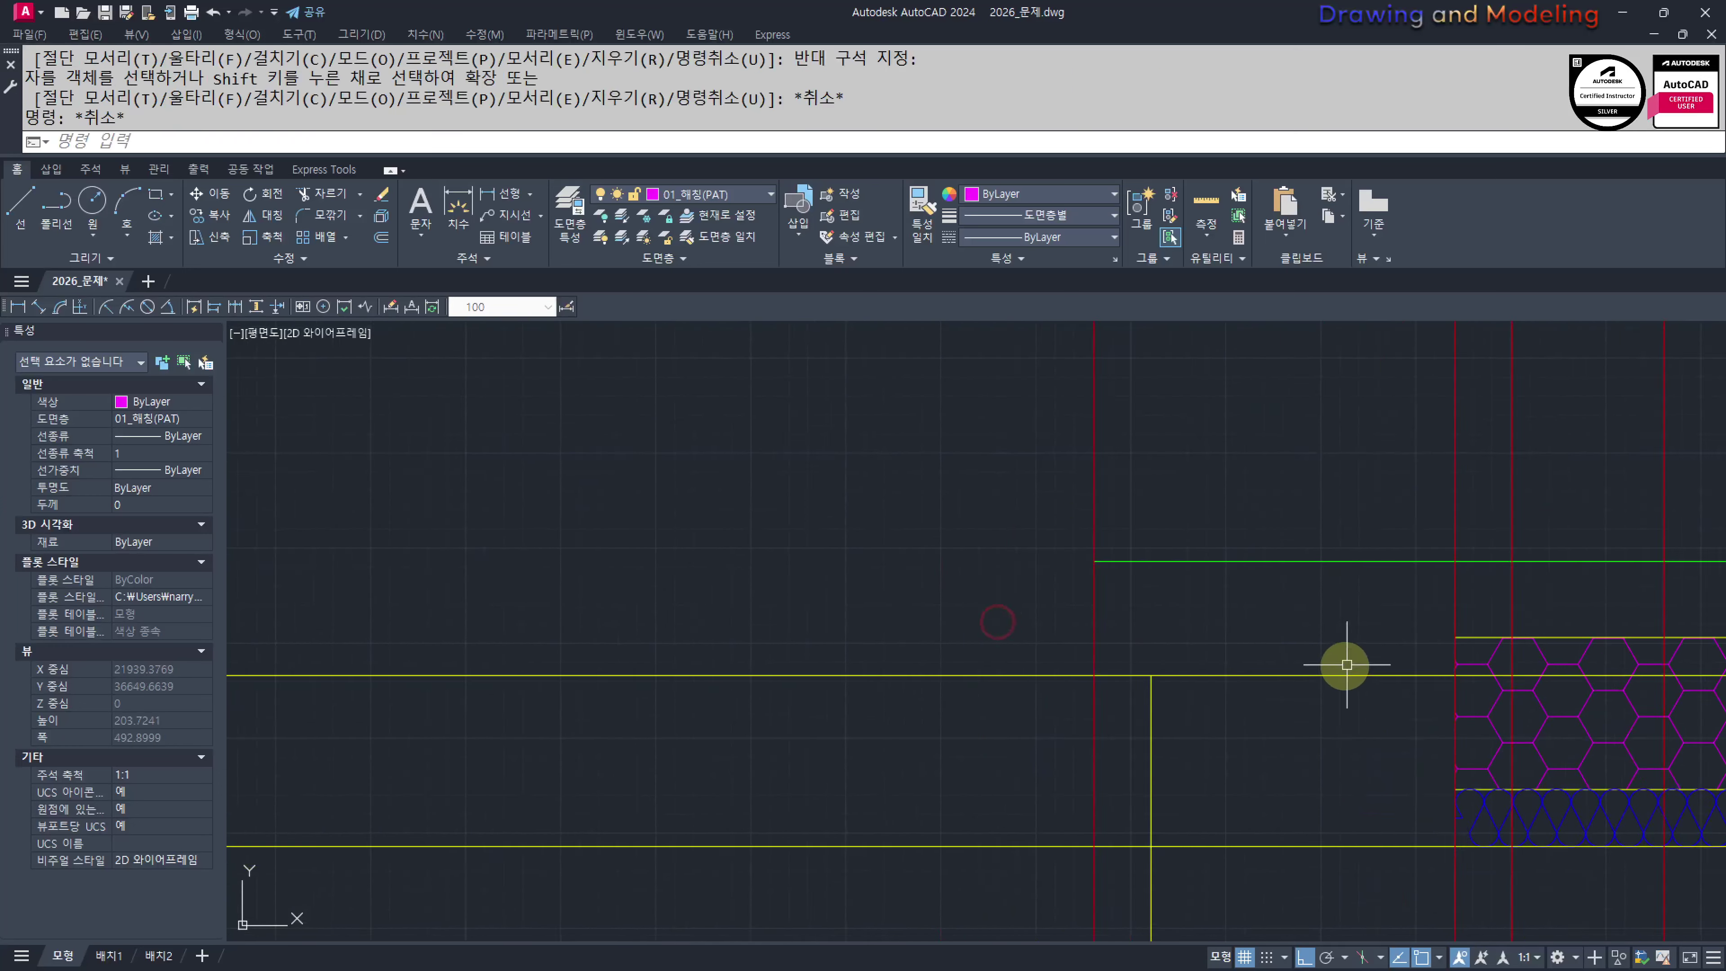
Trim the insulation hatches and floor layer lines back to the second 30 mm offset line
scroll(1291, 674, up, 2)
text(tr)
click(1408, 651)
click(1392, 672)
scroll(1392, 677, down, 2)
middle_drag(1375, 709, 1360, 670)
key(space)
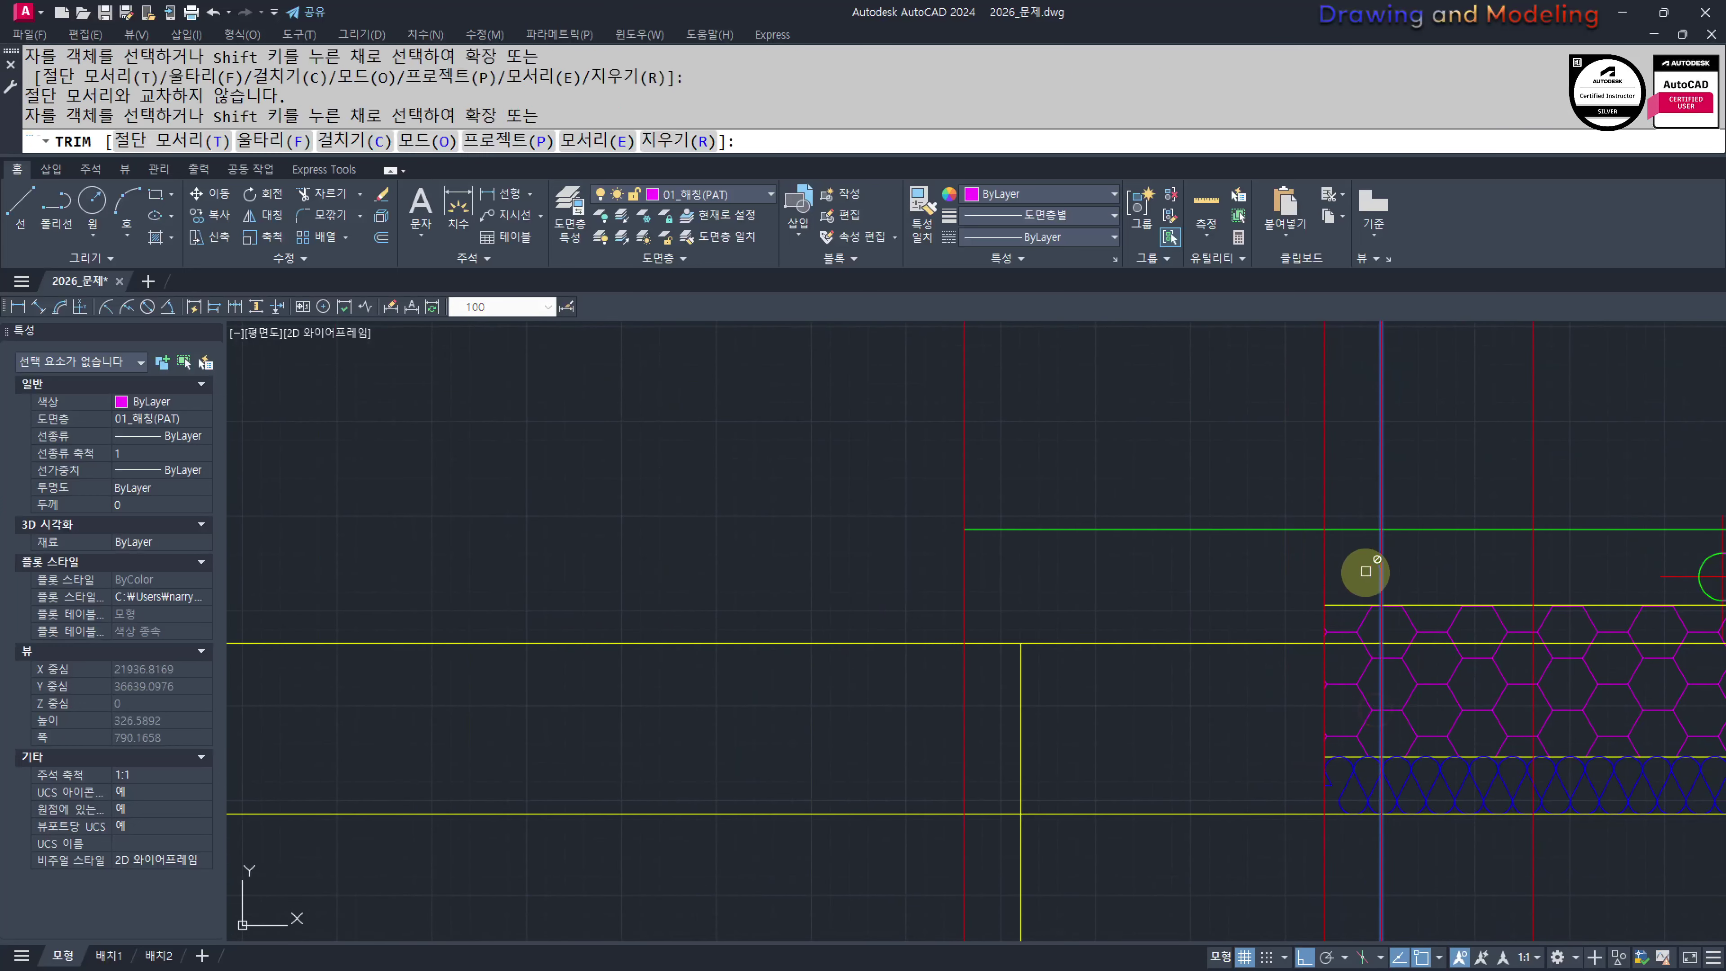
click(1365, 571)
click(1317, 619)
click(1317, 620)
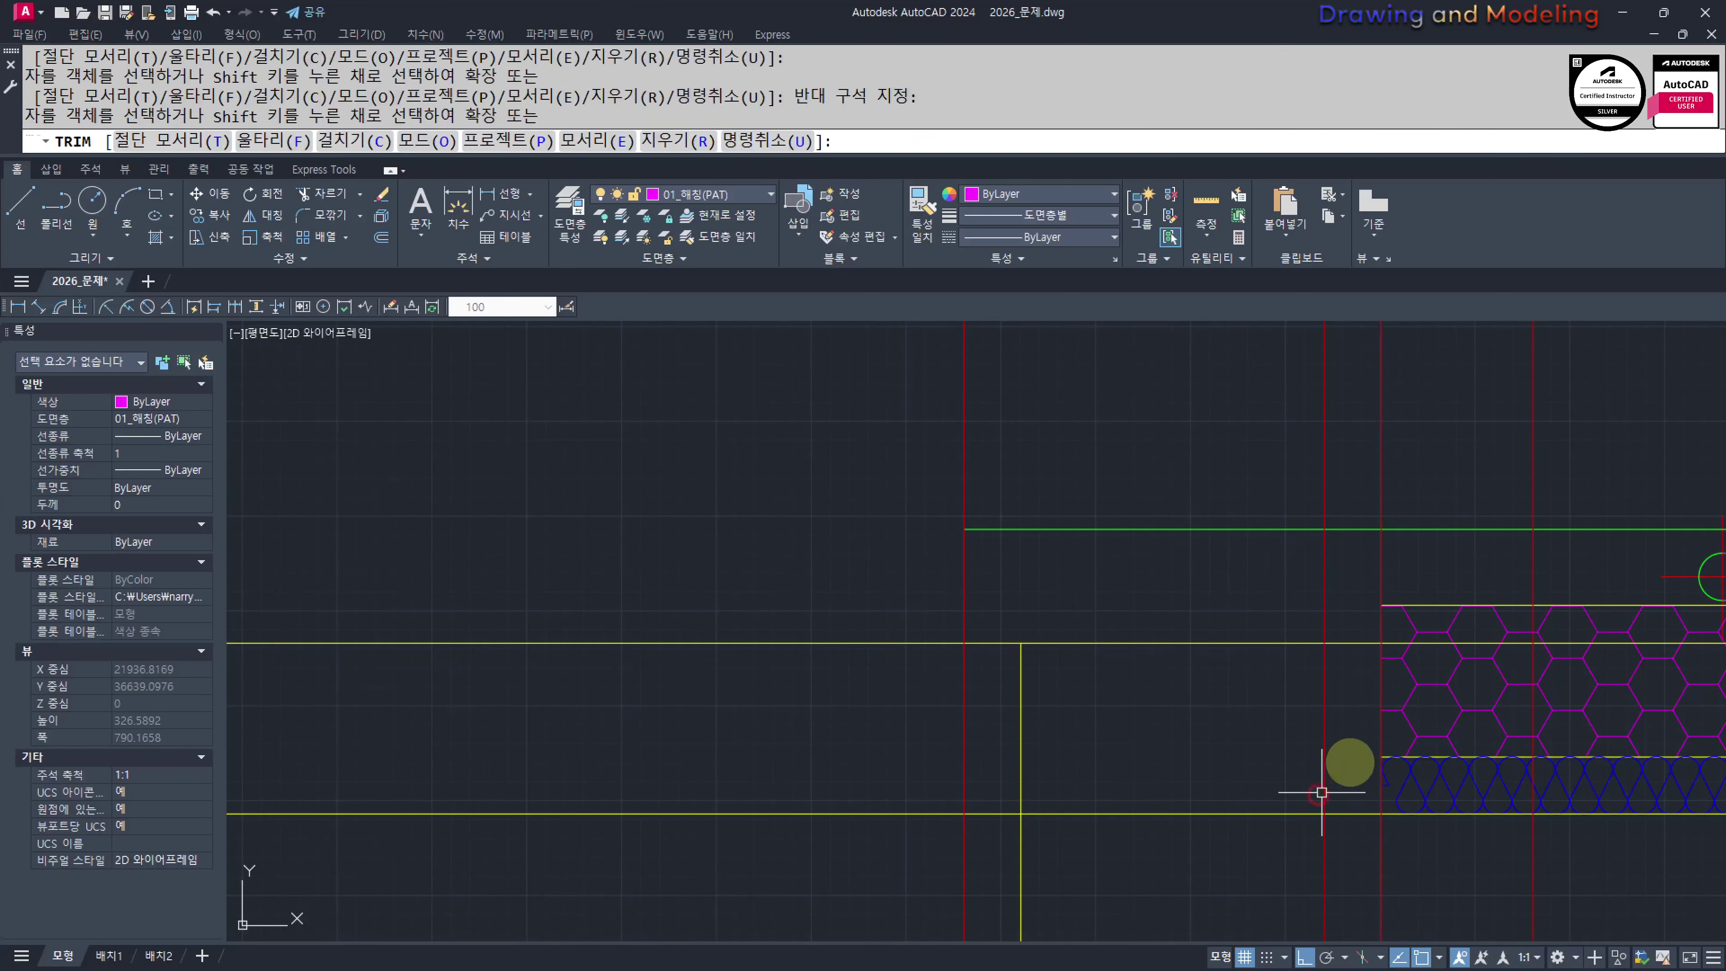
key(Escape)
key(Escape)
Erase the original red vertical line beside the shortened insulation
click(1350, 761)
click(1292, 730)
text(e)
key(Escape)
key(Escape)
Match the vertical line at the insulation's edge to the properties of the yellow slab offset line
middle_drag(1294, 717, 1240, 698)
text(mm)
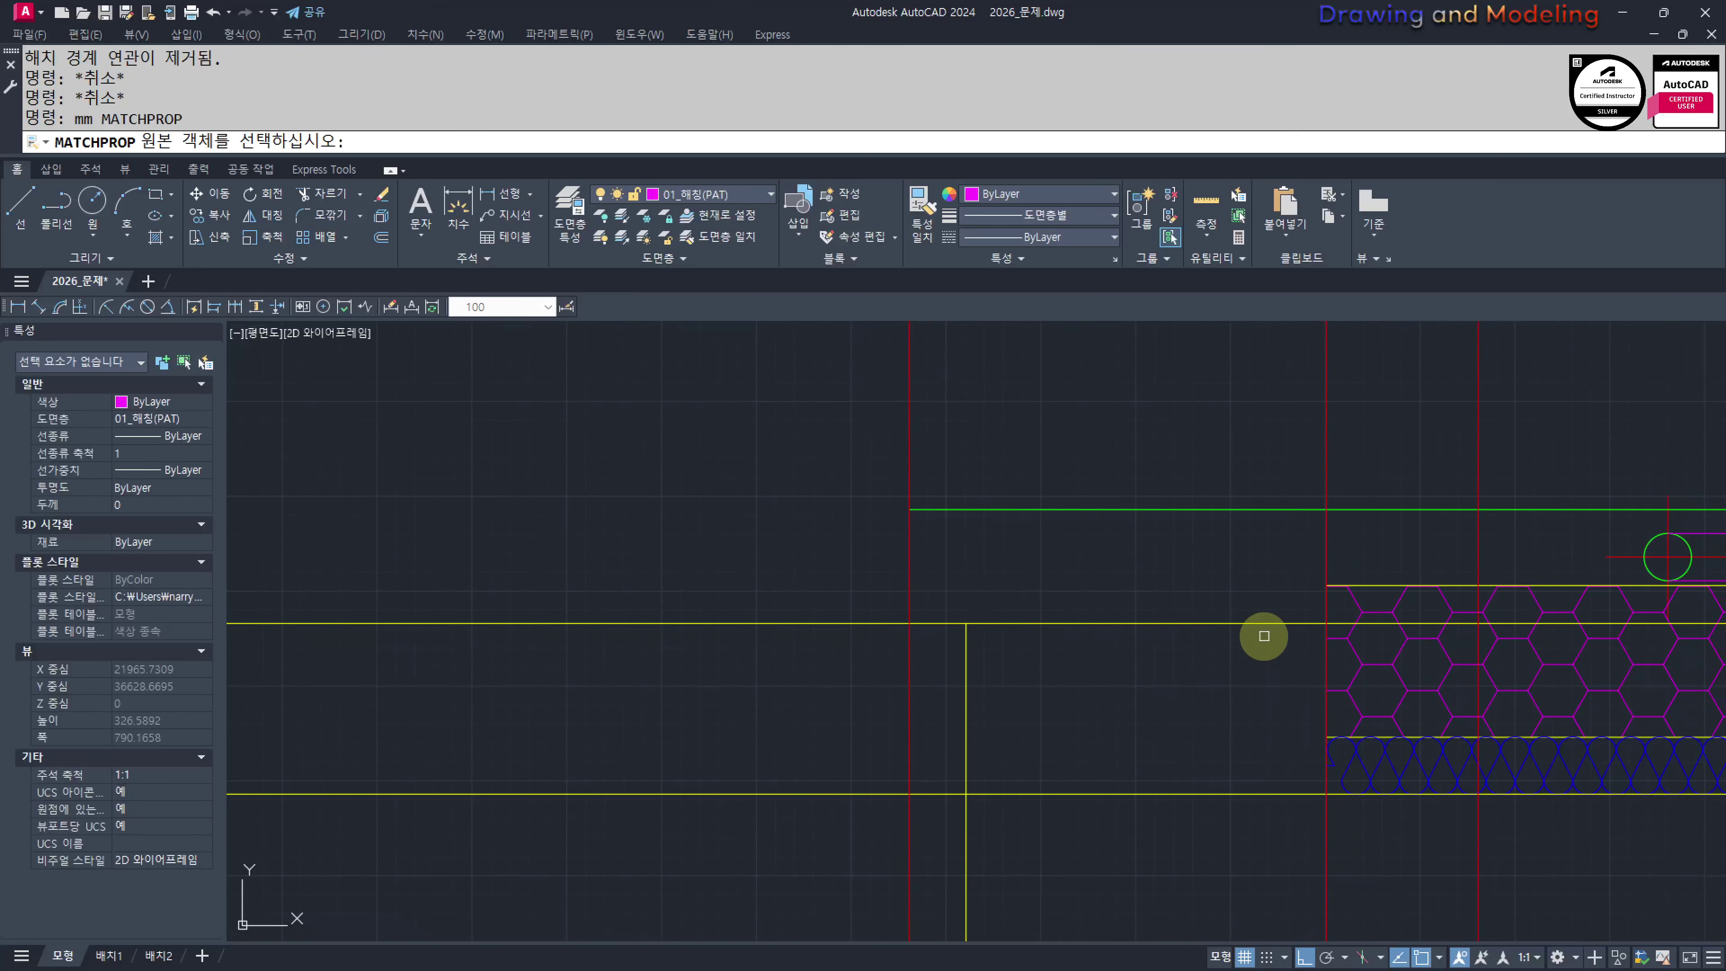
click(1270, 623)
click(1358, 537)
click(1302, 555)
key(Escape)
key(Escape)
Measure the distance between the two yellow vertical lines with a linear dimension and erase that dimension
middle_drag(1184, 622, 1169, 650)
text(d)
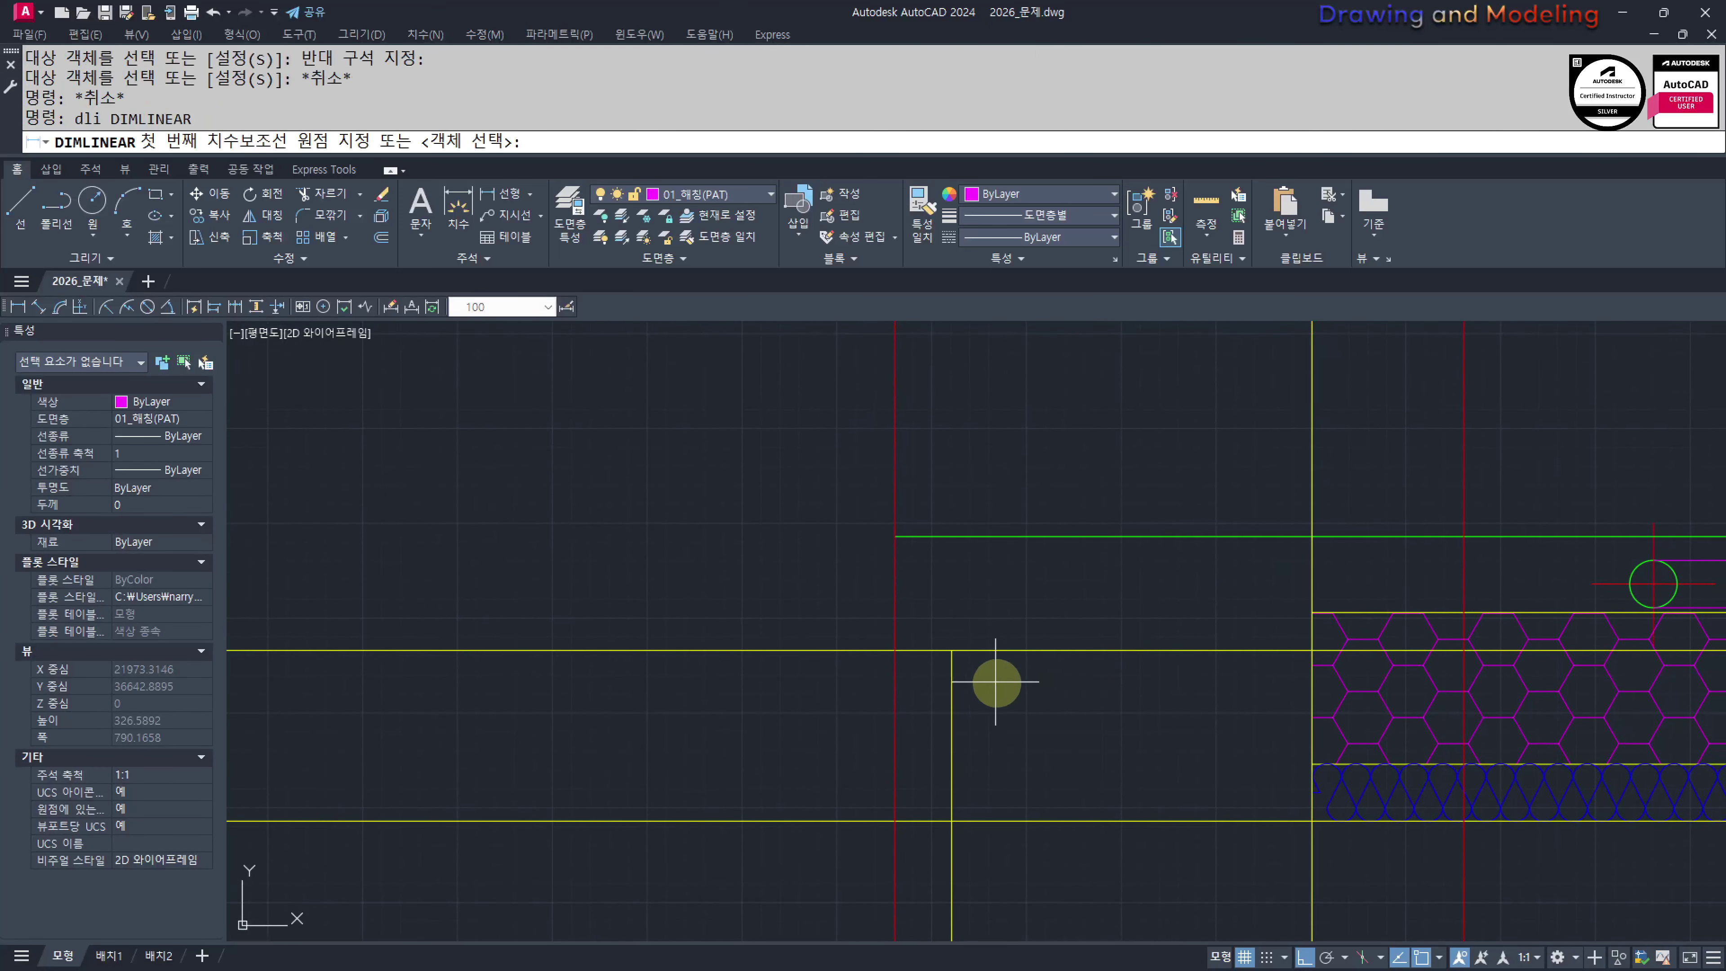
click(1311, 650)
click(1163, 599)
key(Escape)
scroll(1155, 626, down, 3)
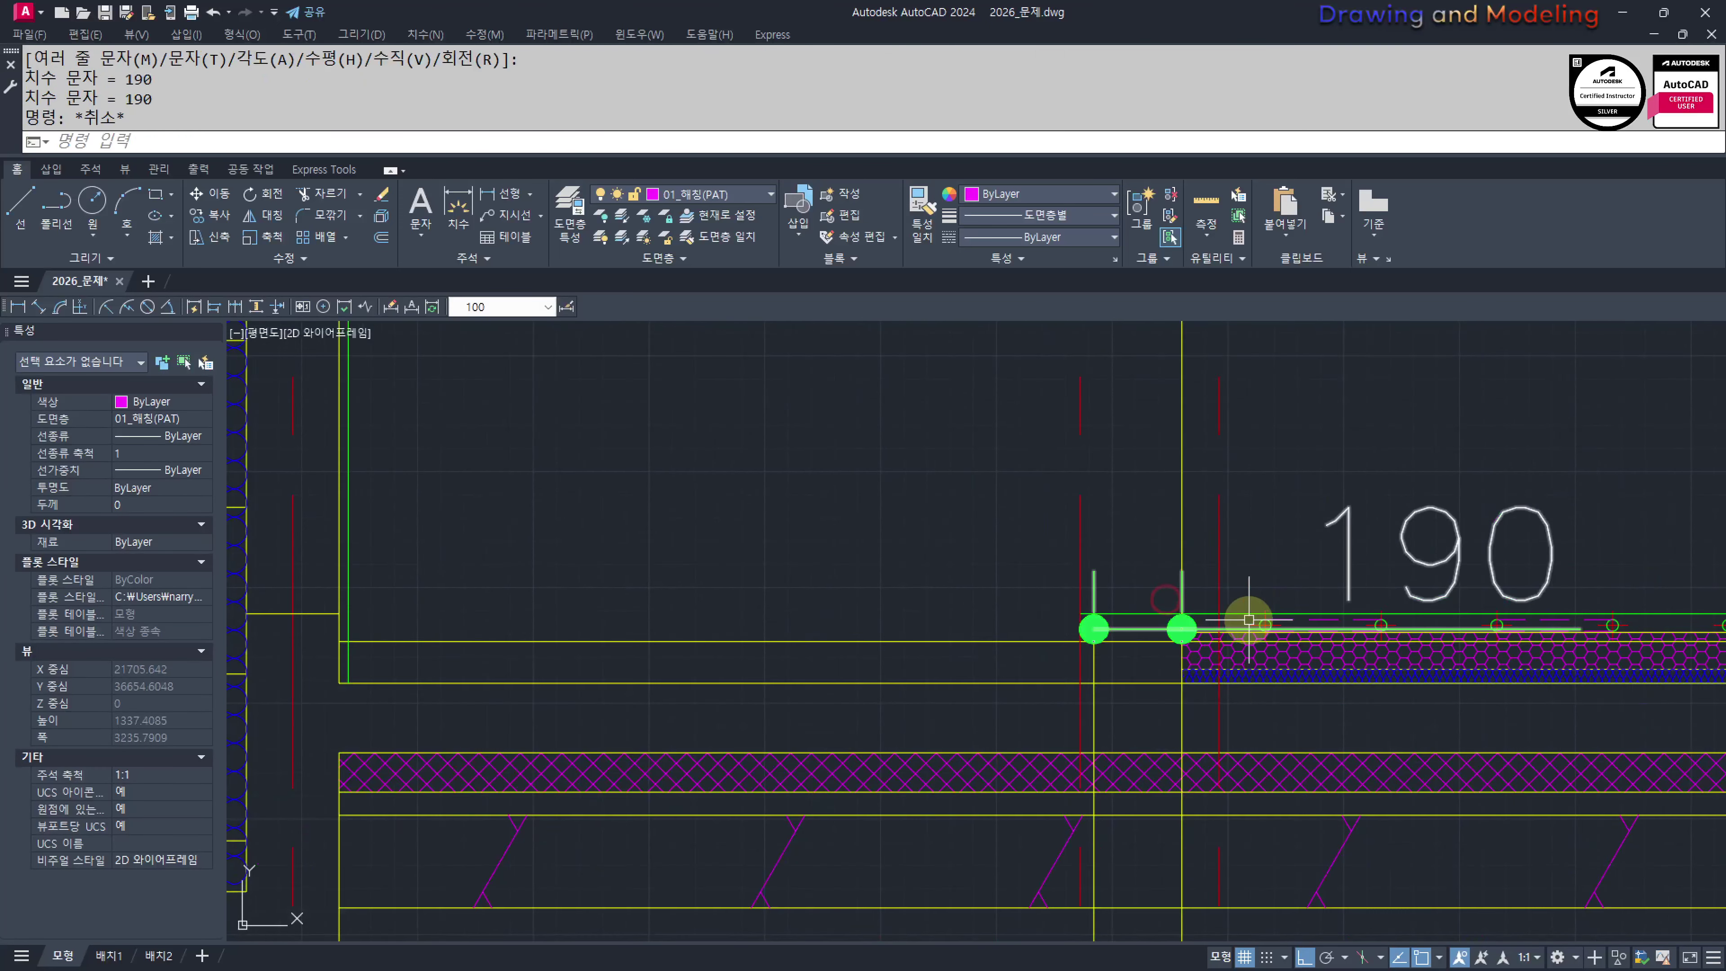
middle_drag(1248, 621, 1013, 671)
click(1383, 538)
click(1197, 594)
click(1024, 661)
scroll(938, 693, up, 5)
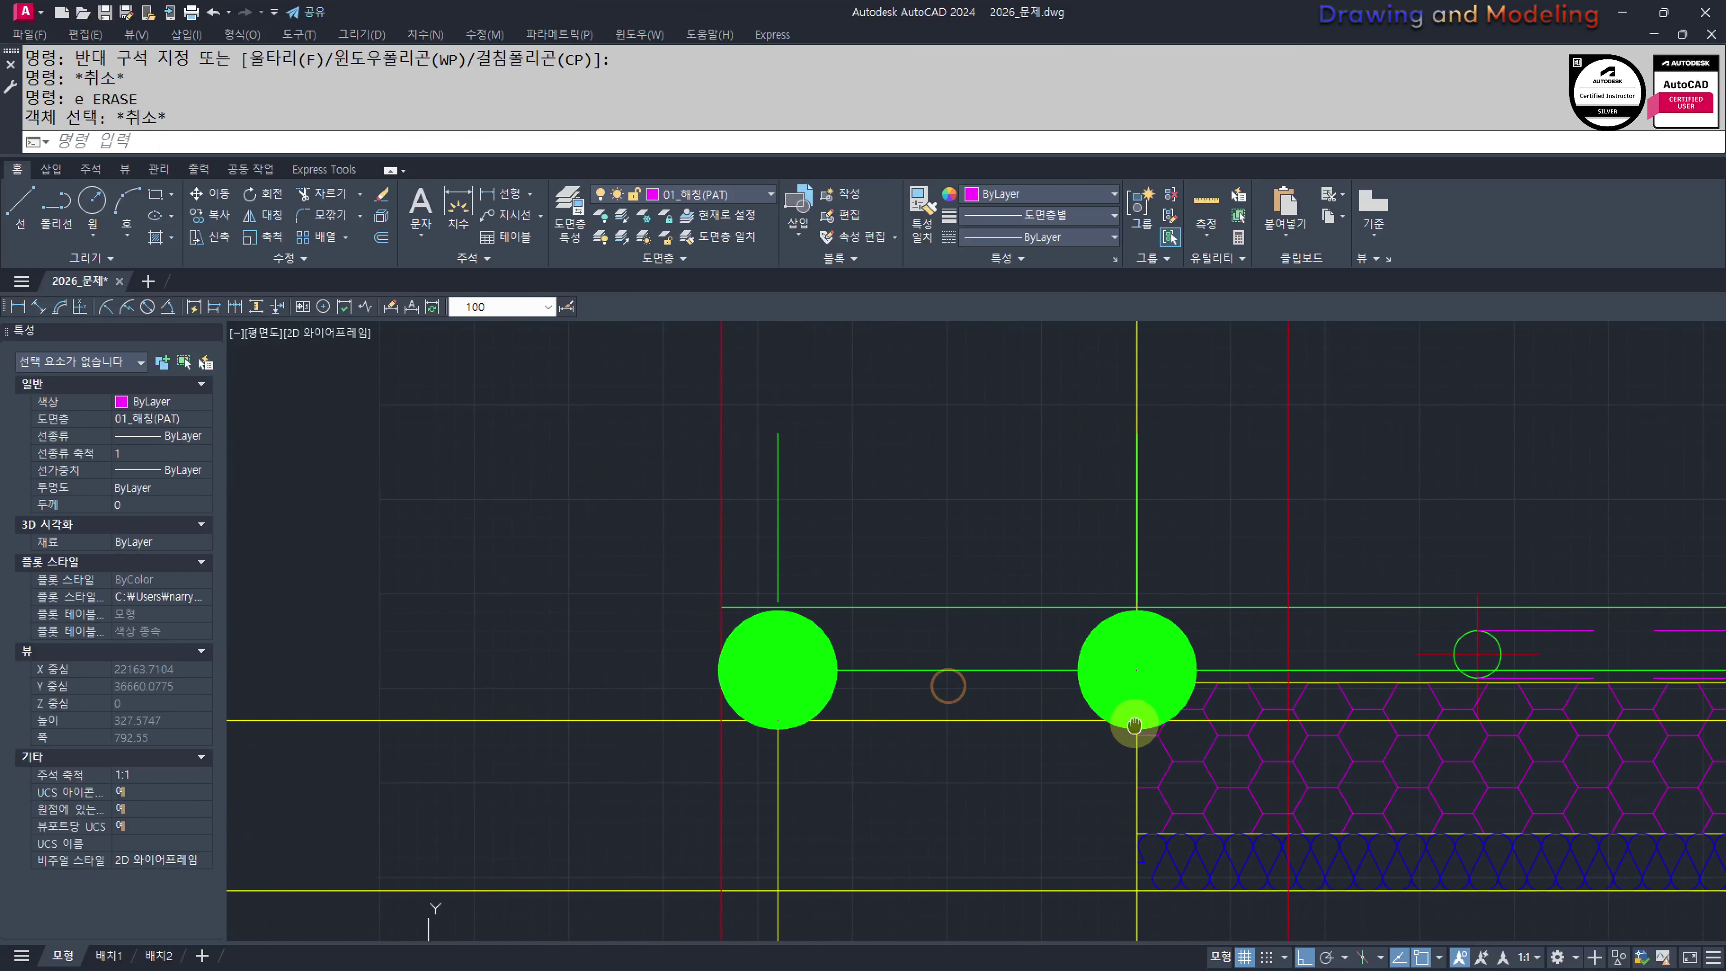
text(e)
key(Escape)
key(Escape)
Trim the red line at the finish's end and the two yellow vertical lines below the slab's top line
middle_drag(936, 693, 1124, 692)
middle_drag(1237, 732, 1277, 617)
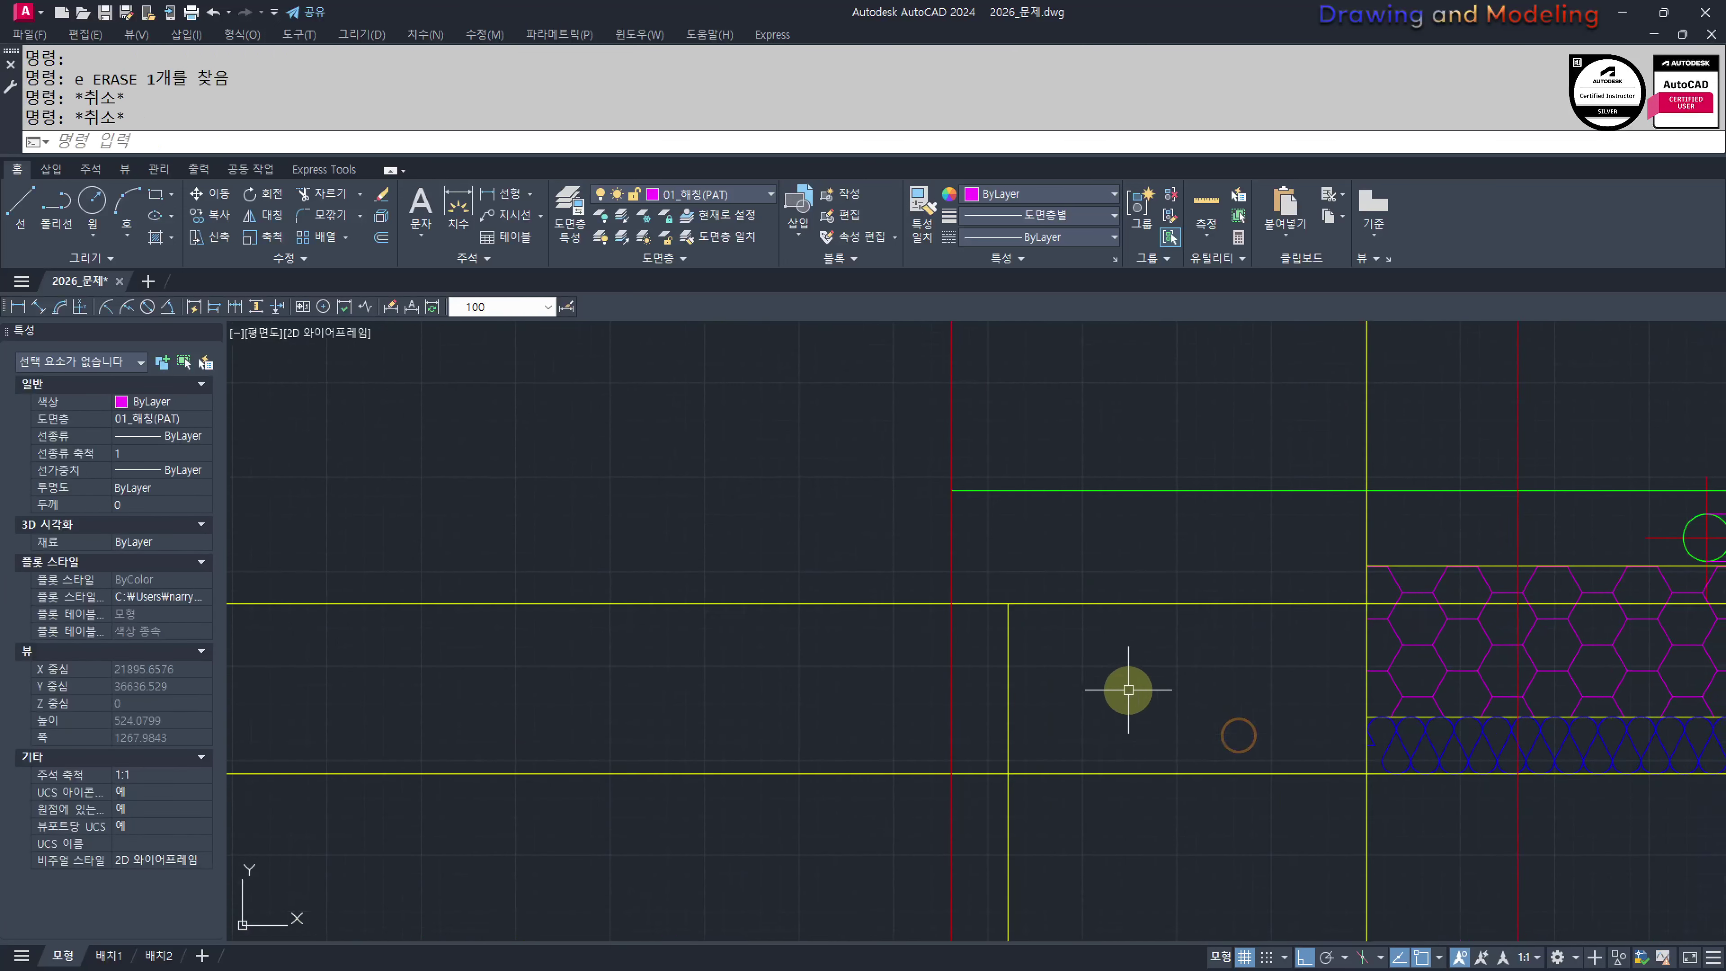
text(tr)
middle_drag(1128, 689, 1131, 758)
click(1264, 681)
click(1214, 766)
key(space)
click(1222, 751)
click(805, 727)
key(Escape)
key(Escape)
Measure the height of the short yellow vertical line with a linear dimension and erase that dimension
text(dli DIMLINEAR)
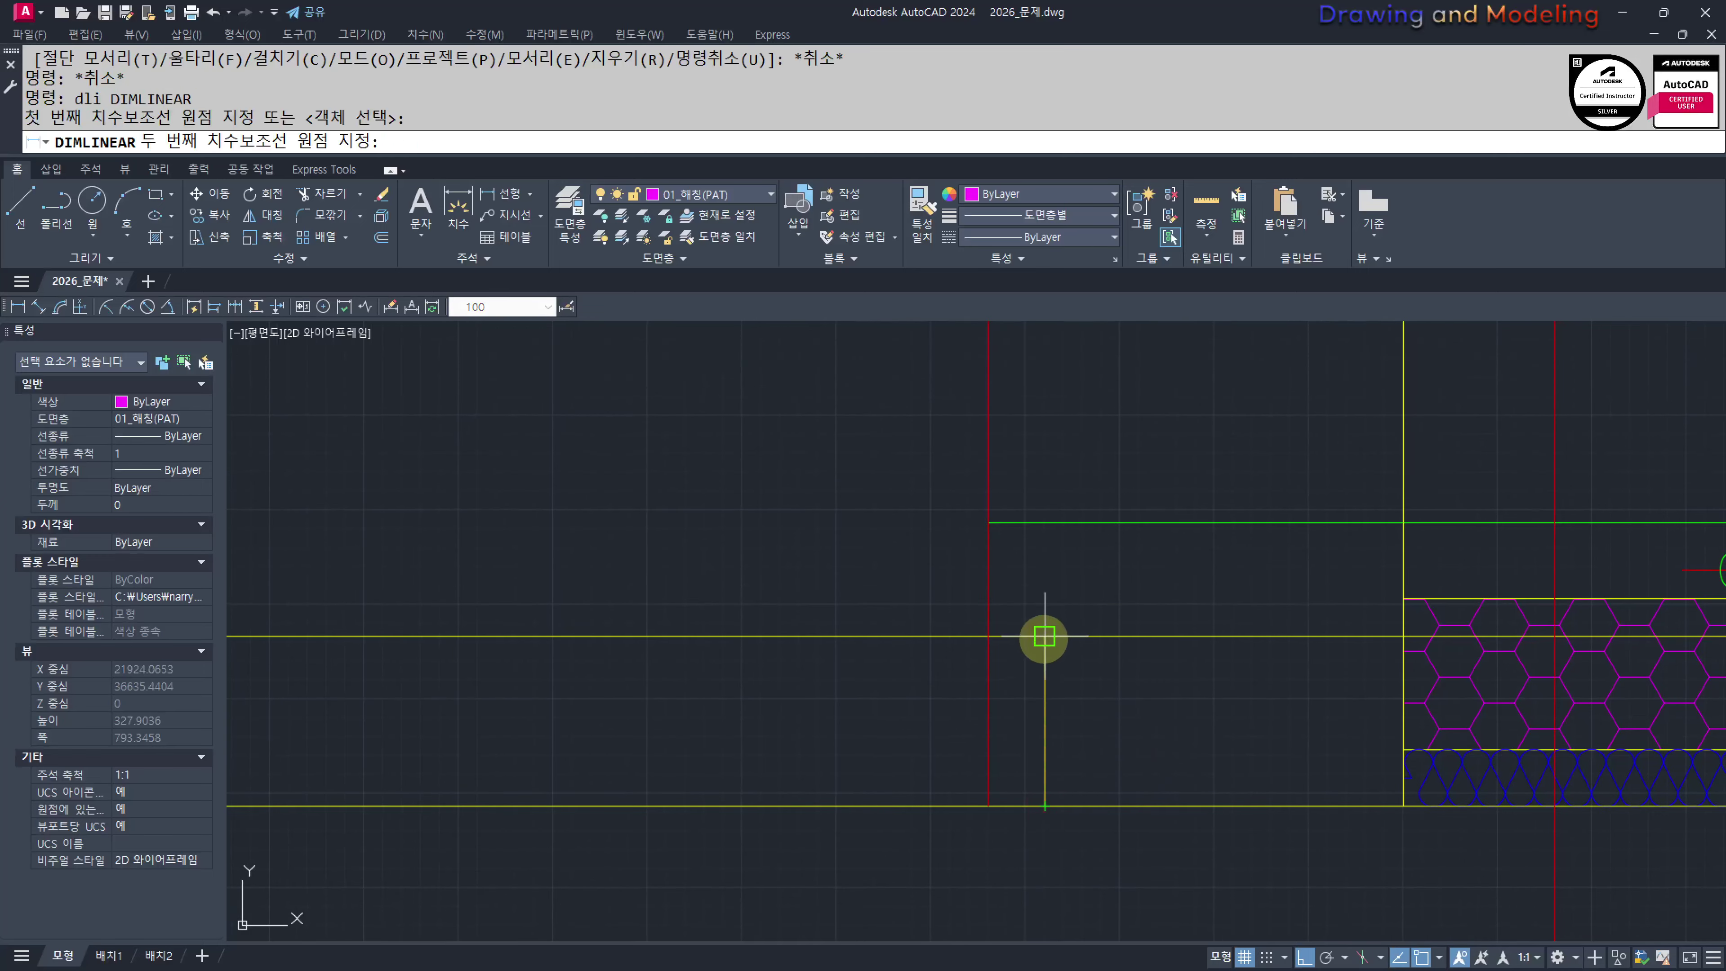
click(1044, 636)
click(1193, 704)
key(Escape)
key(Escape)
scroll(1194, 714, down, 5)
middle_drag(1202, 651, 1221, 813)
click(1220, 578)
click(1184, 636)
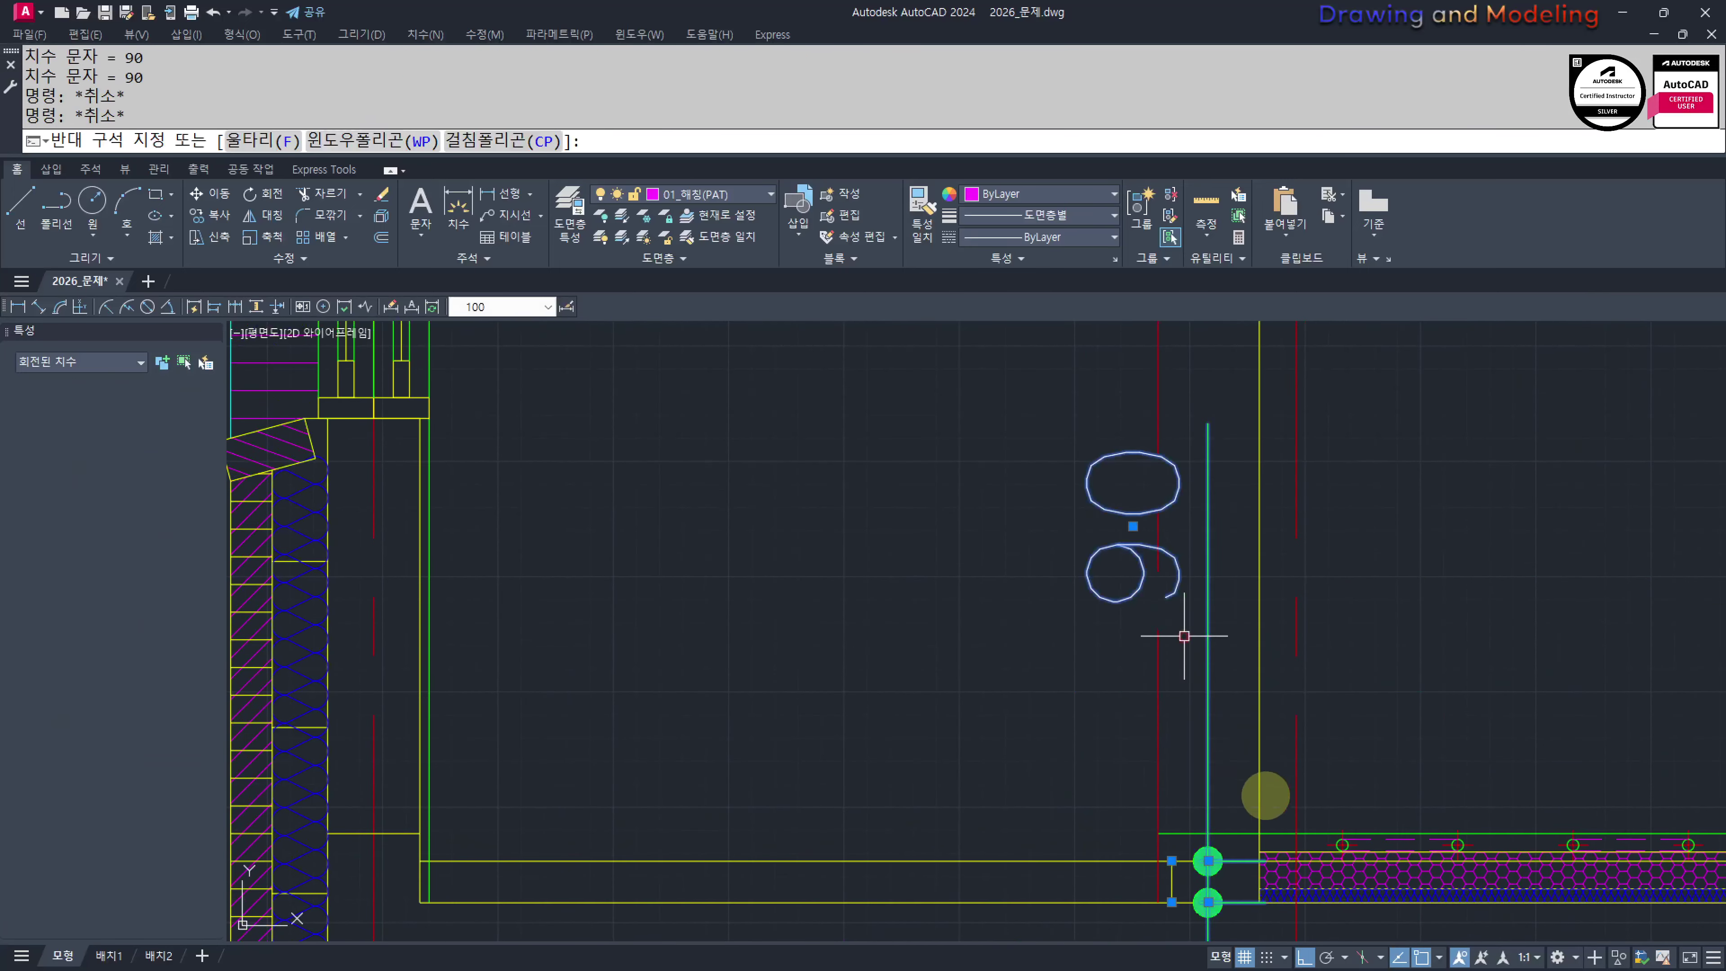
text(e)
middle_drag(1242, 912, 1211, 772)
key(Escape)
key(Escape)
scroll(1212, 813, up, 4)
mouse_move(1186, 632)
middle_down()
mouse_move(1232, 731)
mouse_move(1212, 720)
middle_up()
key(Escape)
key(Escape)
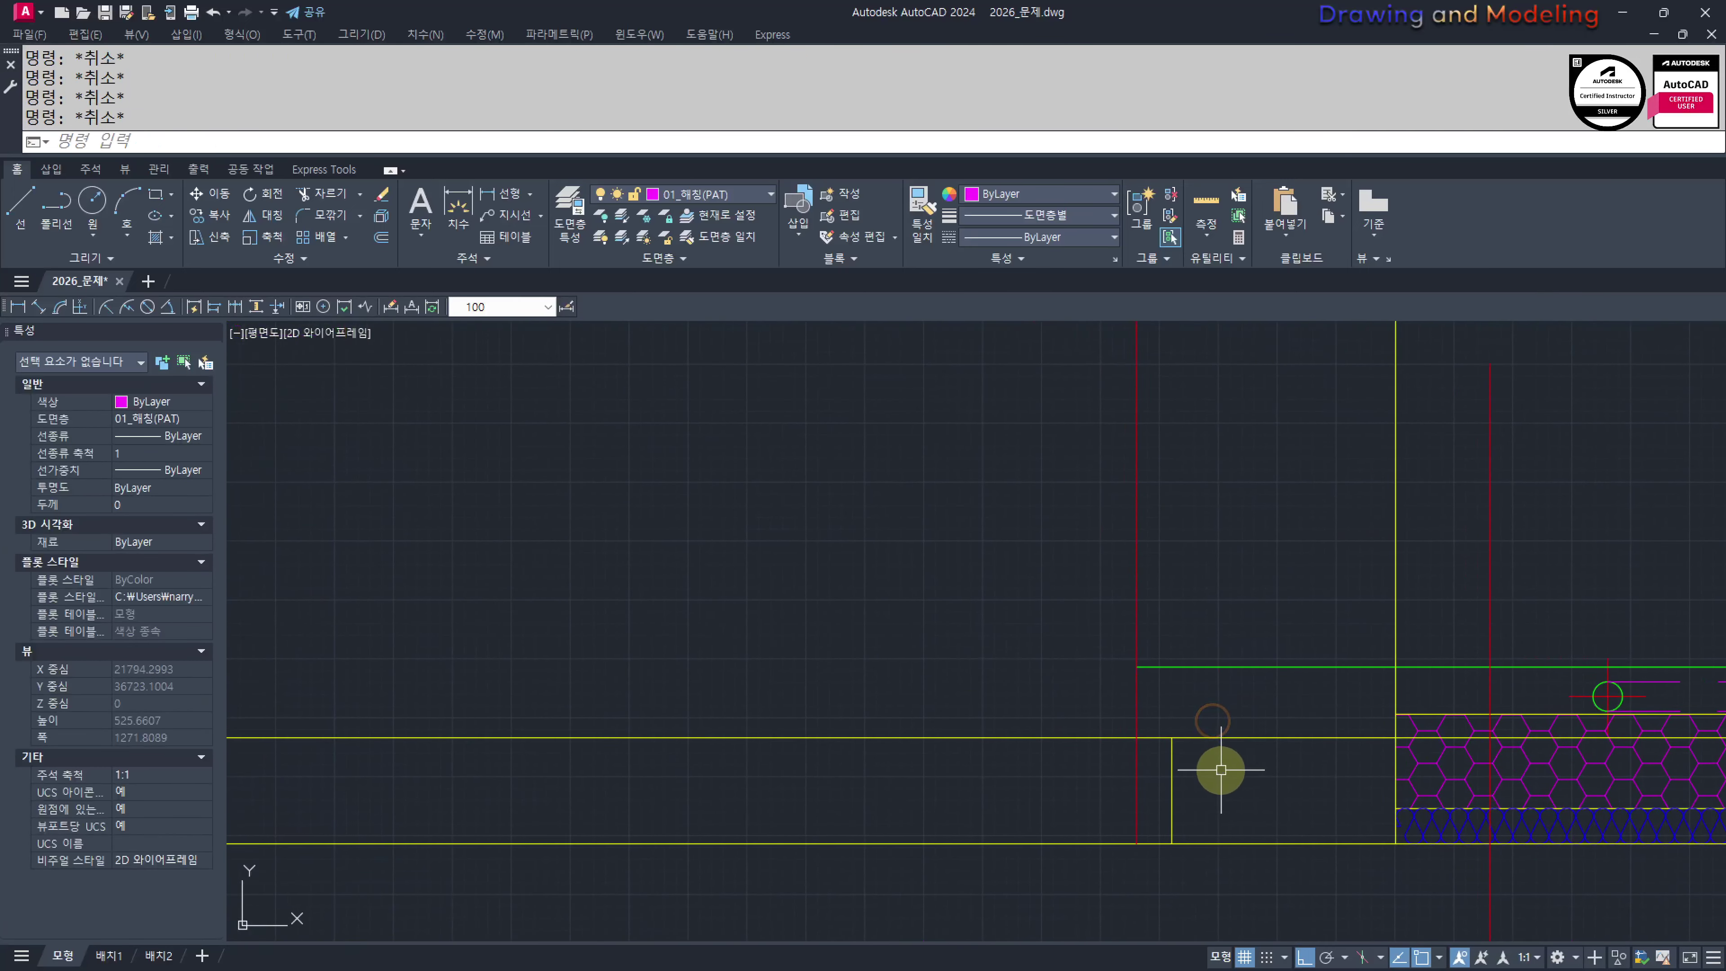
click(1221, 769)
click(1152, 790)
click(1152, 790)
click(1206, 773)
key(Escape)
key(Escape)
Trim the part of the 90 mm slab offset line that runs through the insulation hatch
scroll(1430, 749, up, 2)
double_click(1379, 708)
click(1380, 709)
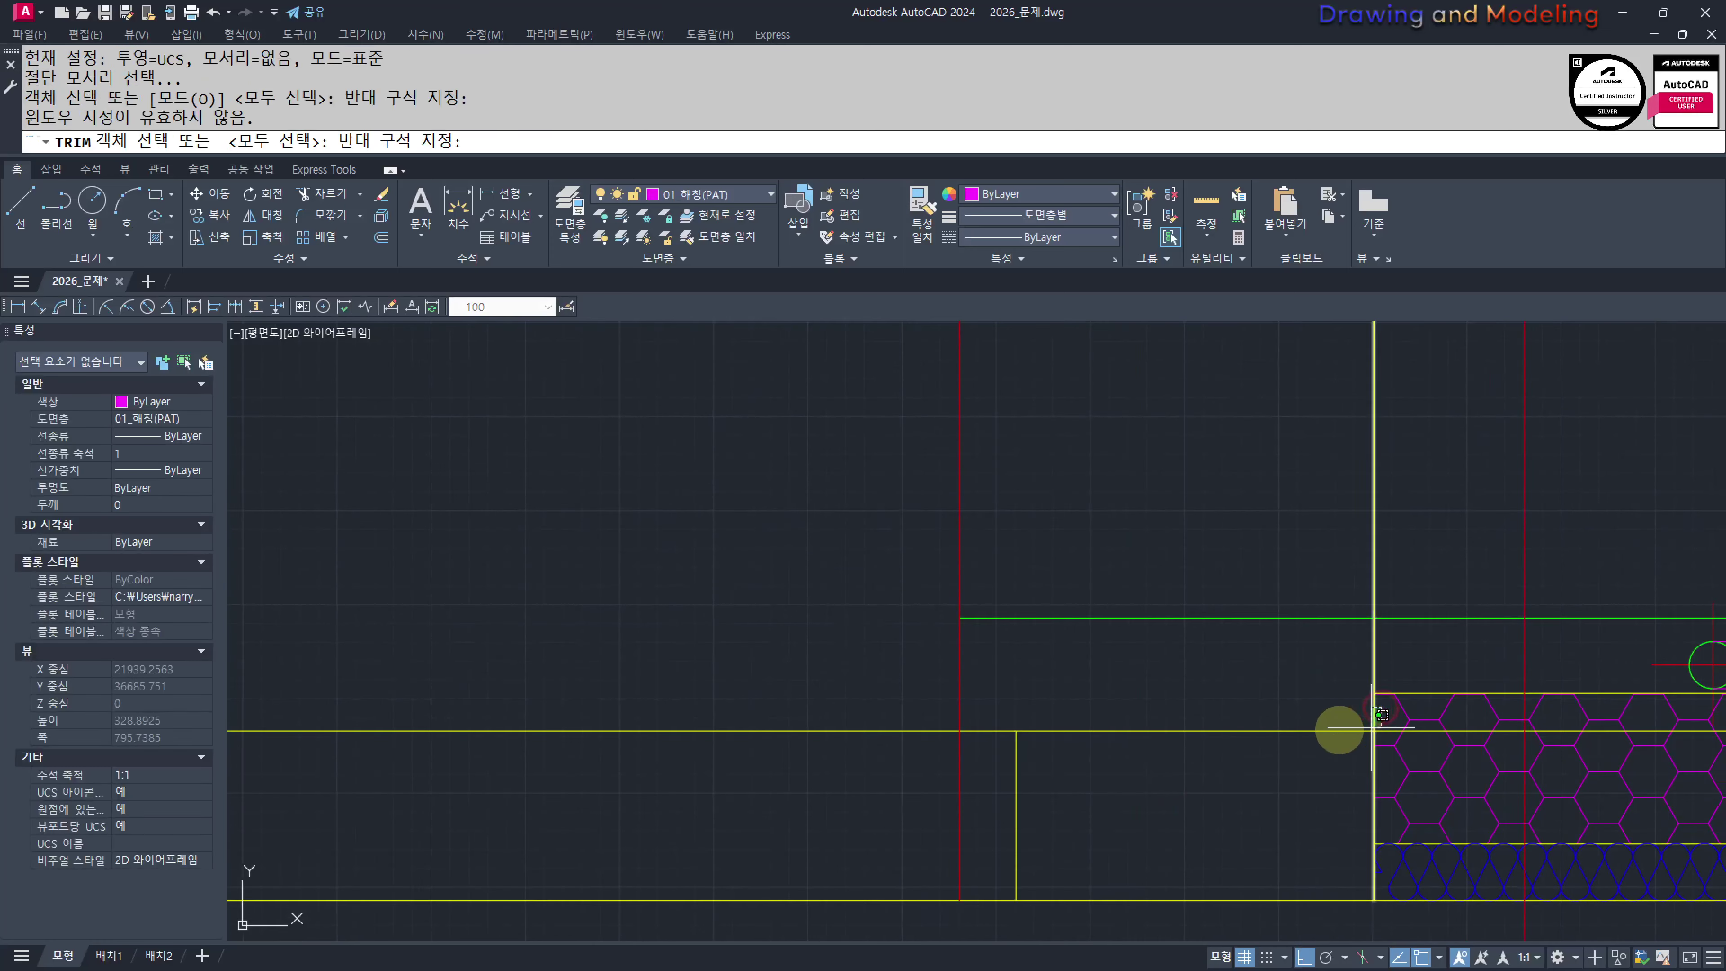
click(1340, 729)
key(space)
click(1381, 732)
key(Escape)
key(Escape)
scroll(1205, 724, down, 2)
middle_drag(1191, 735, 1215, 737)
scroll(1174, 732, up, 2)
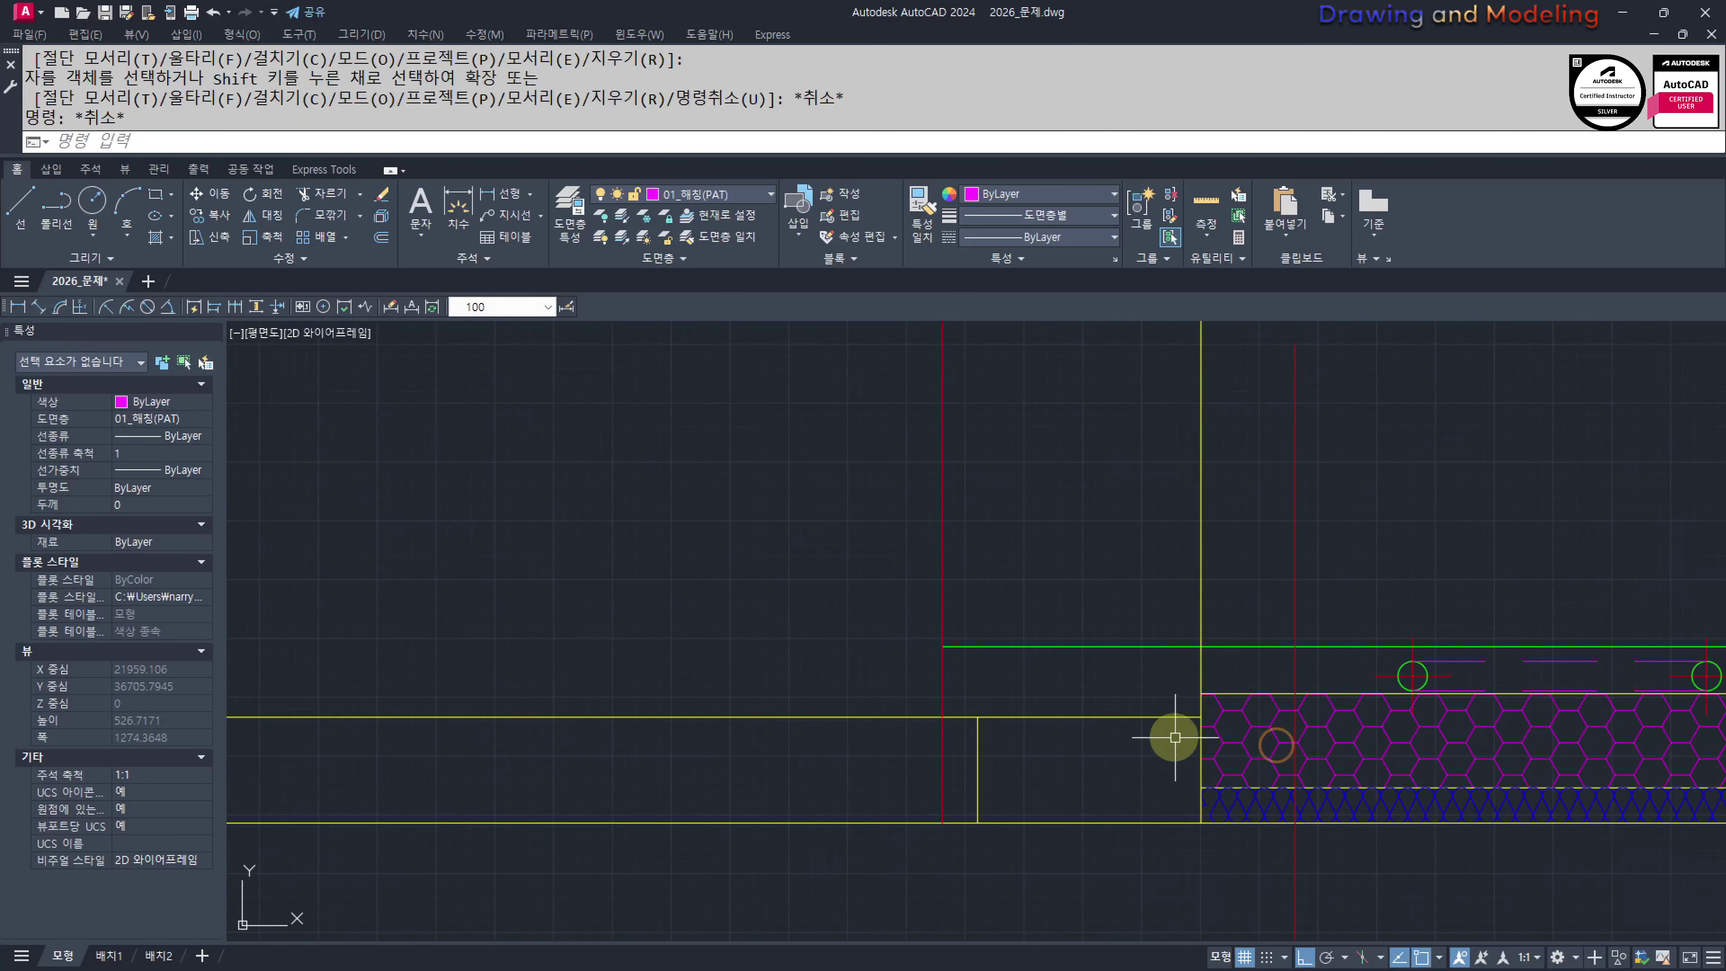
Check the insulation layers' total height at their edge with a linear dimension preview
text(dli)
key(Return)
click(1197, 819)
click(1204, 692)
scroll(1064, 712, down, 5)
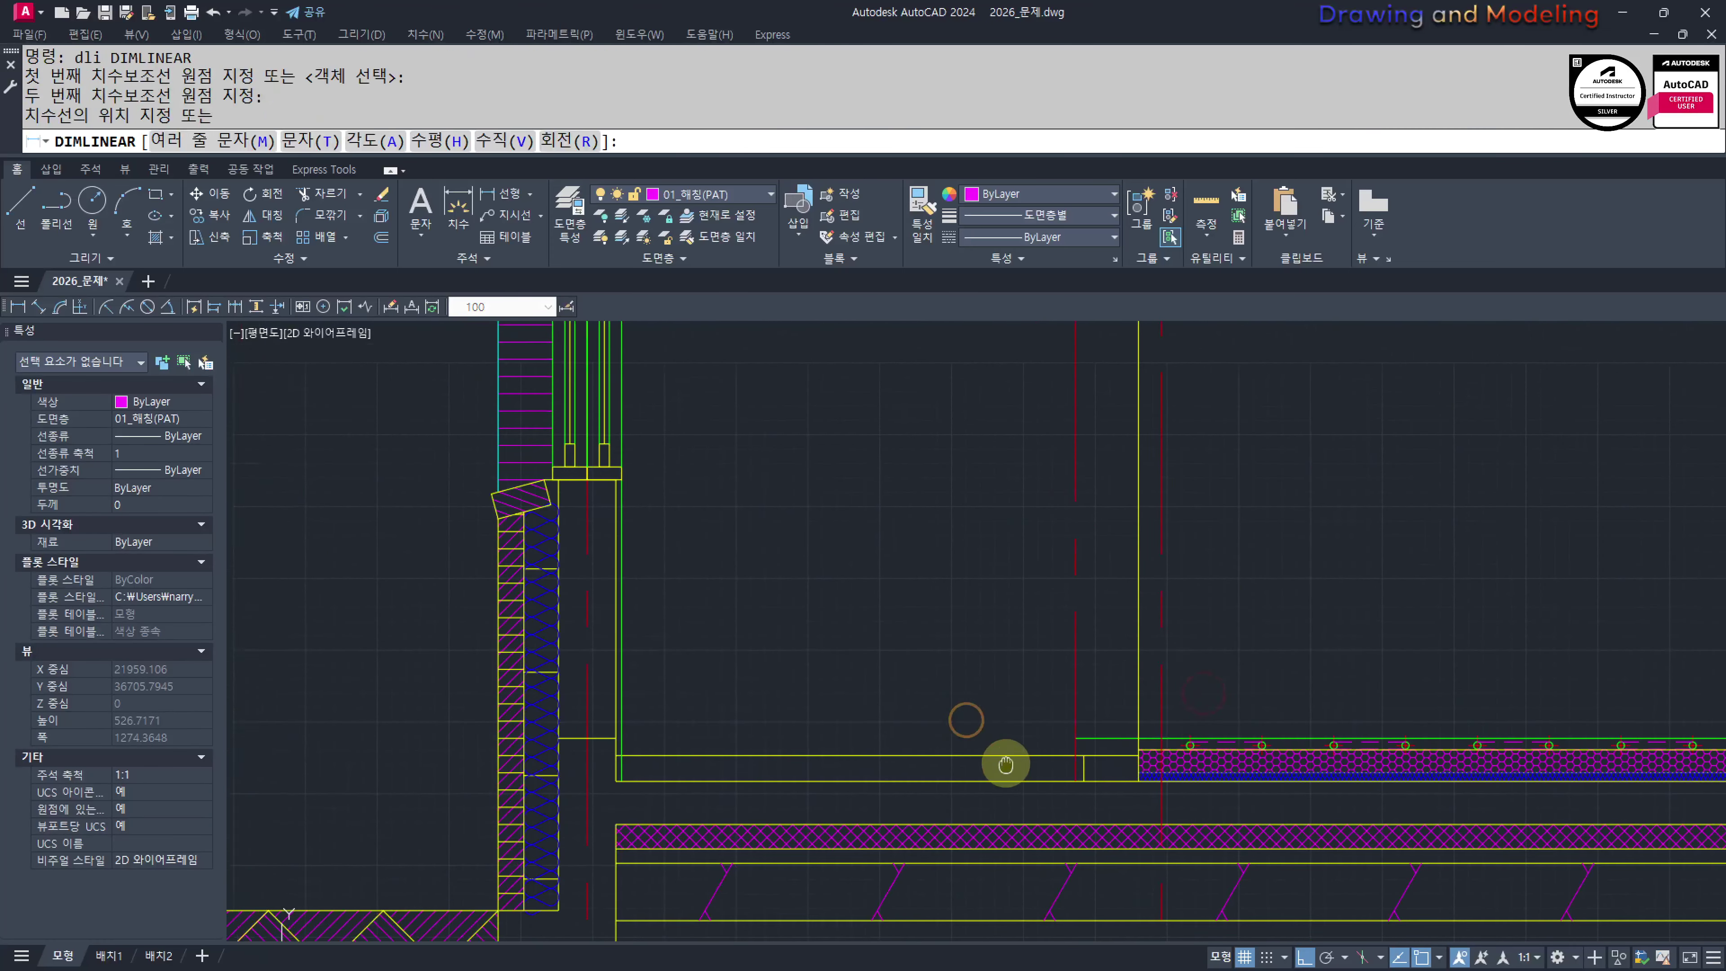
middle_drag(966, 721, 1127, 768)
key(Escape)
key(Escape)
scroll(1222, 790, up, 4)
scroll(1020, 756, up, 2)
scroll(1234, 786, up, 2)
text(tr)
key(Return)
click(1186, 782)
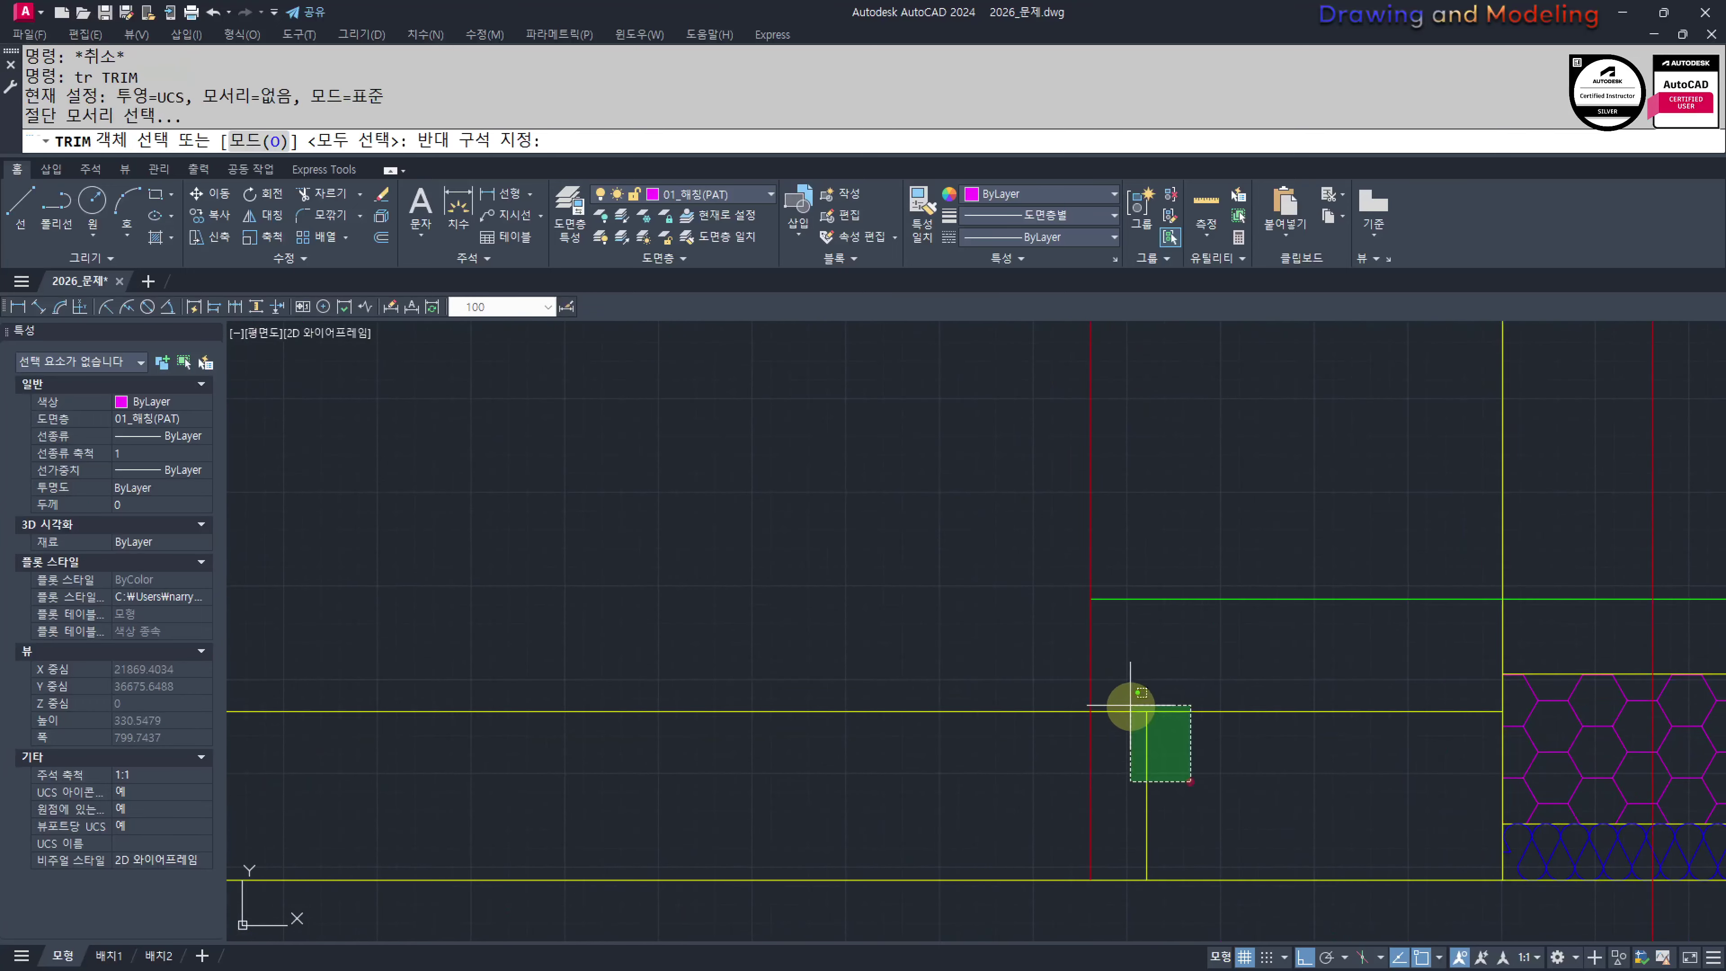
click(1123, 688)
key(Return)
key(Escape)
key(Escape)
Trim the red vertical line and the 90 mm slab offset line to close the threshold's overhanging top block
text(tr)
key(Return)
click(1113, 736)
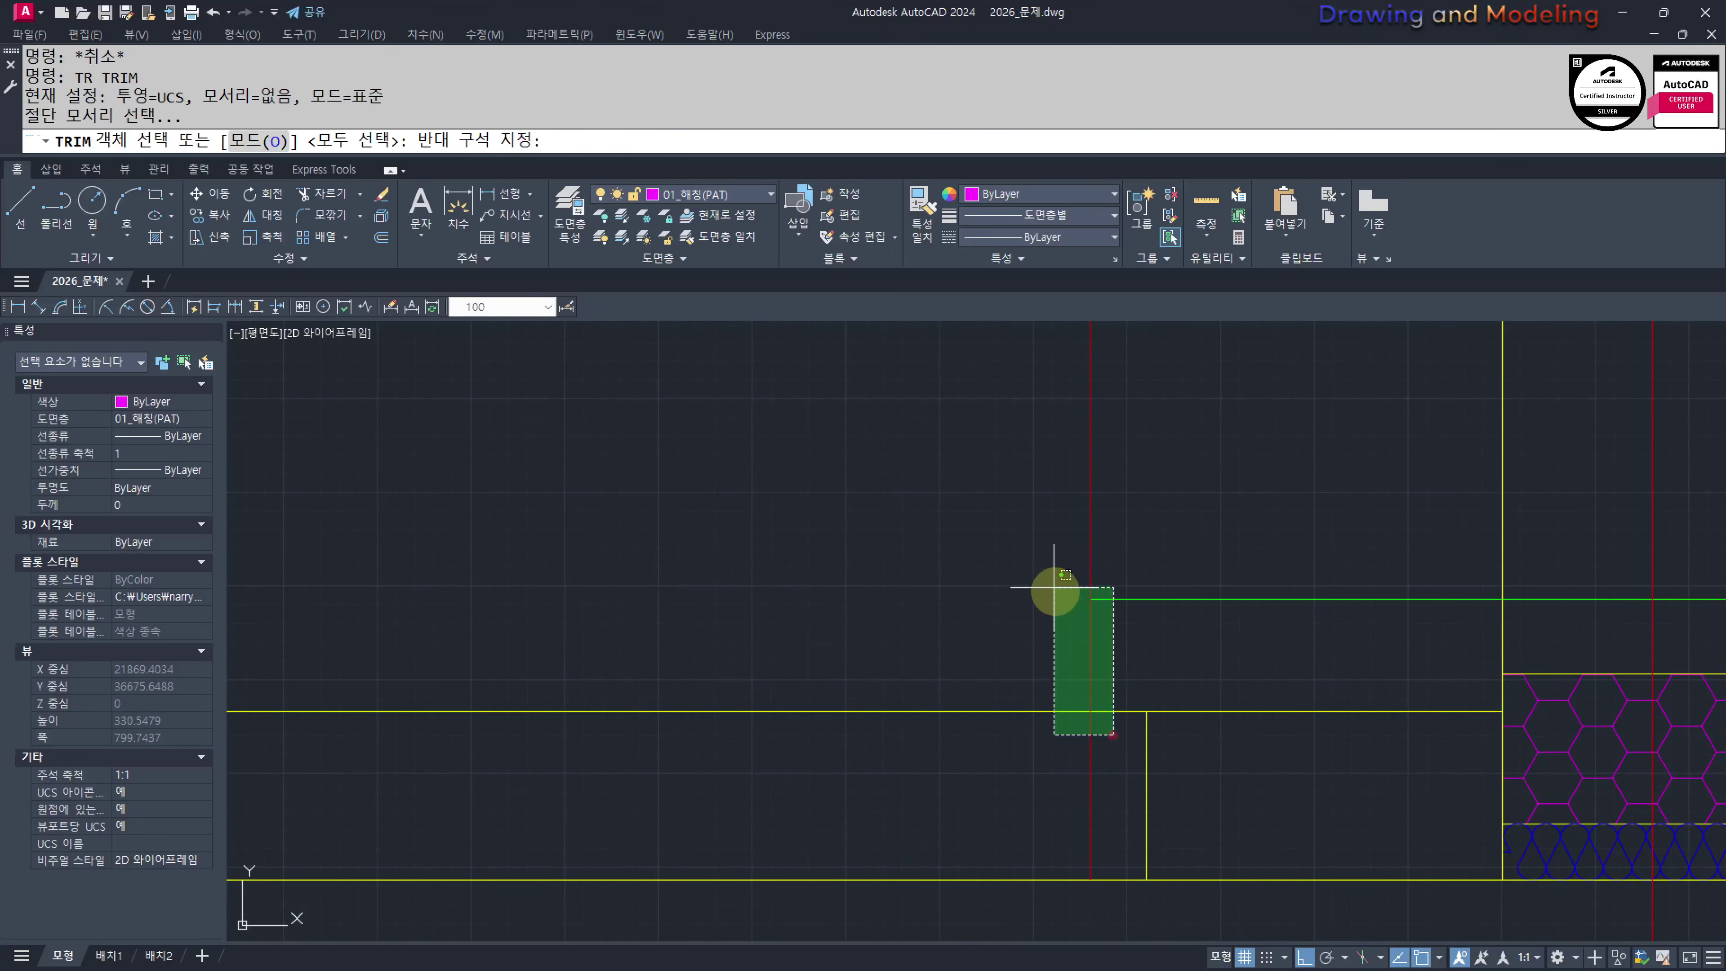
click(1051, 586)
key(Return)
click(1109, 755)
click(1028, 760)
click(961, 639)
click(1147, 489)
click(1011, 554)
key(Escape)
middle_drag(1151, 695, 1013, 651)
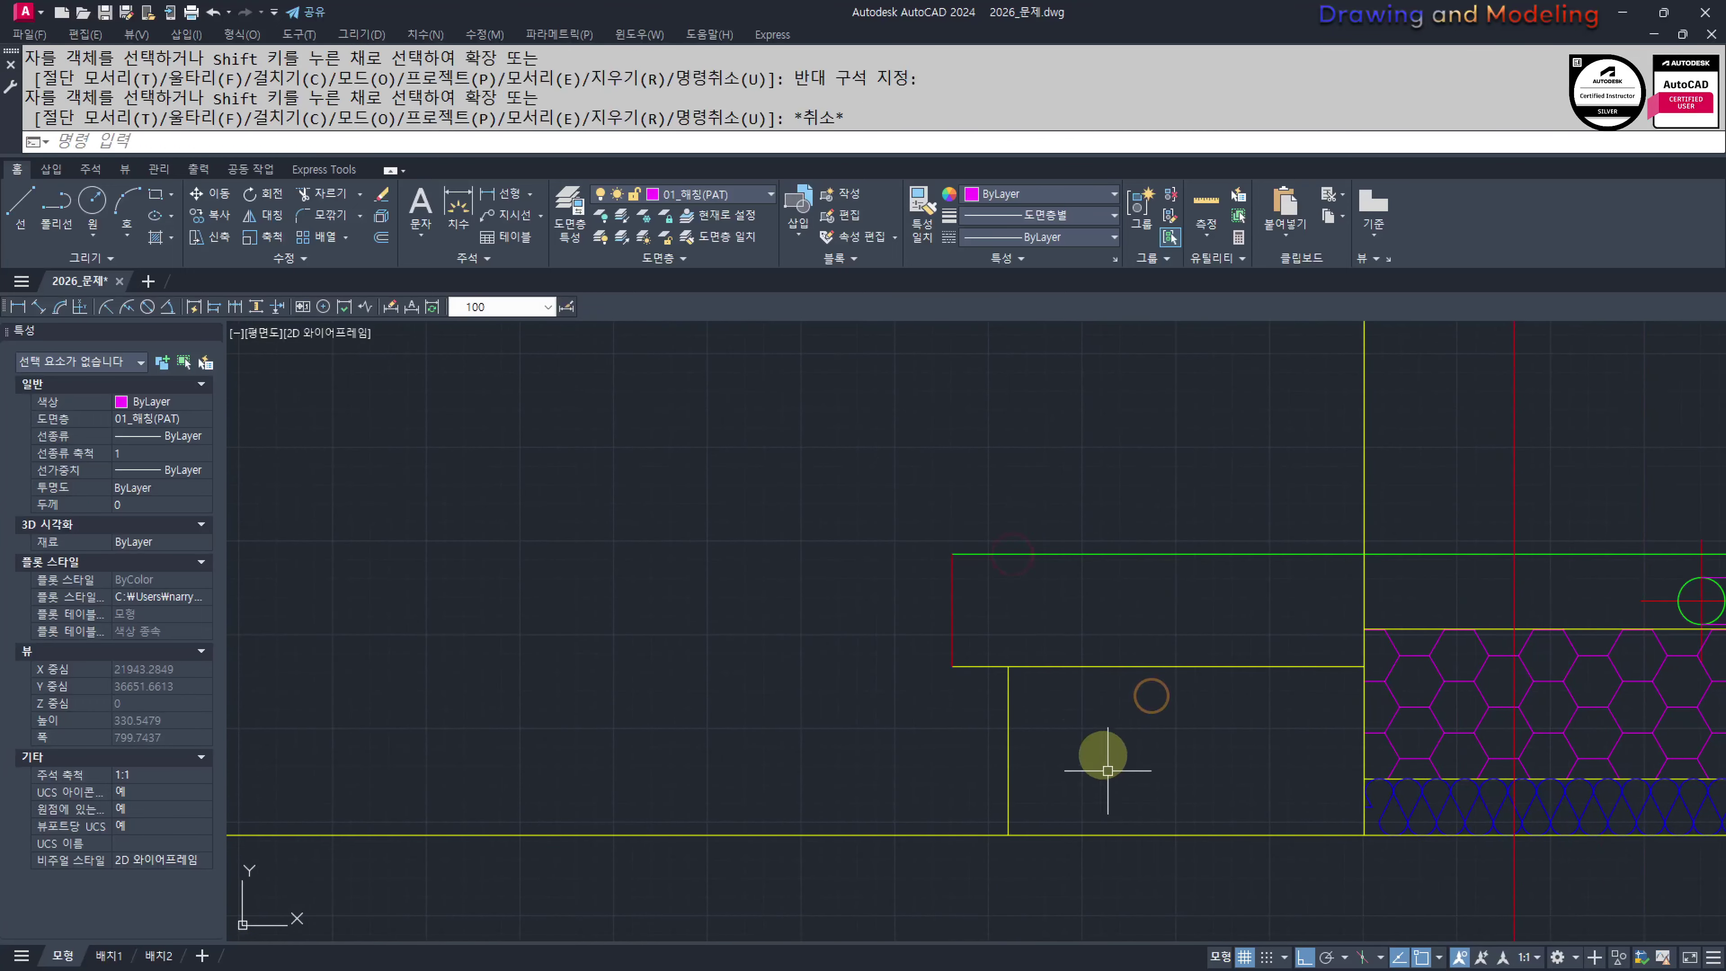
key(Escape)
key(Escape)
Match the threshold block's front edge and underside to the properties of the green floor finish line
middle_drag(1141, 717, 1044, 741)
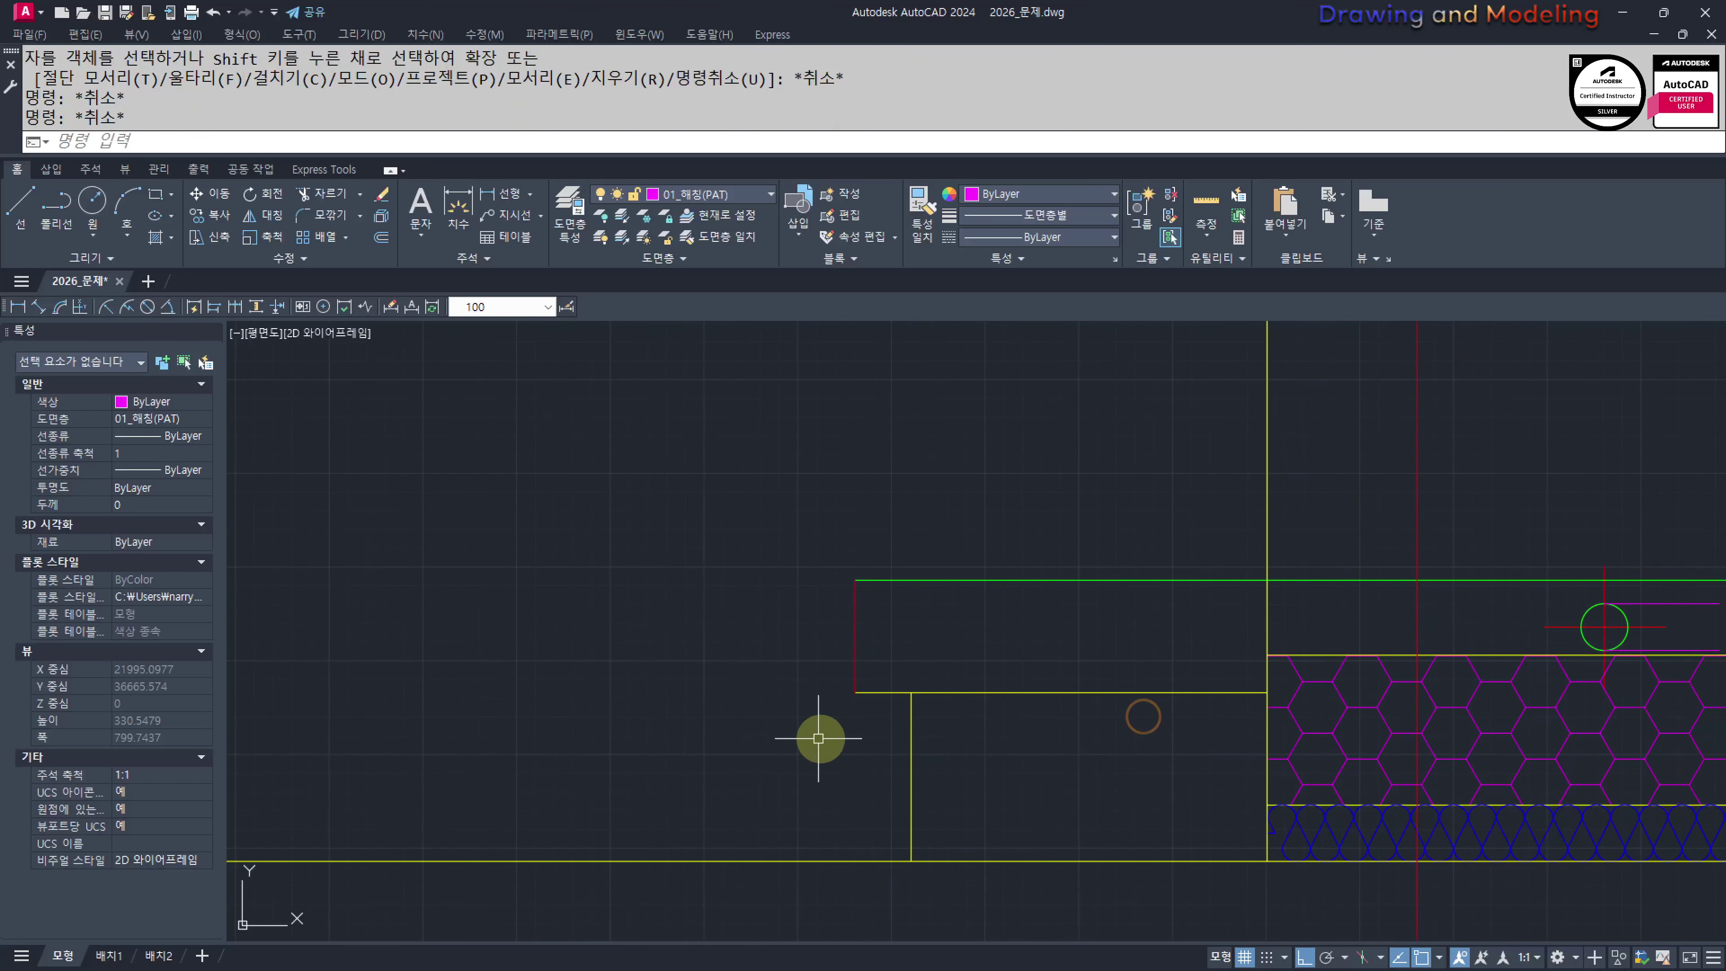
middle_drag(809, 739, 929, 750)
middle_drag(1099, 782, 1025, 756)
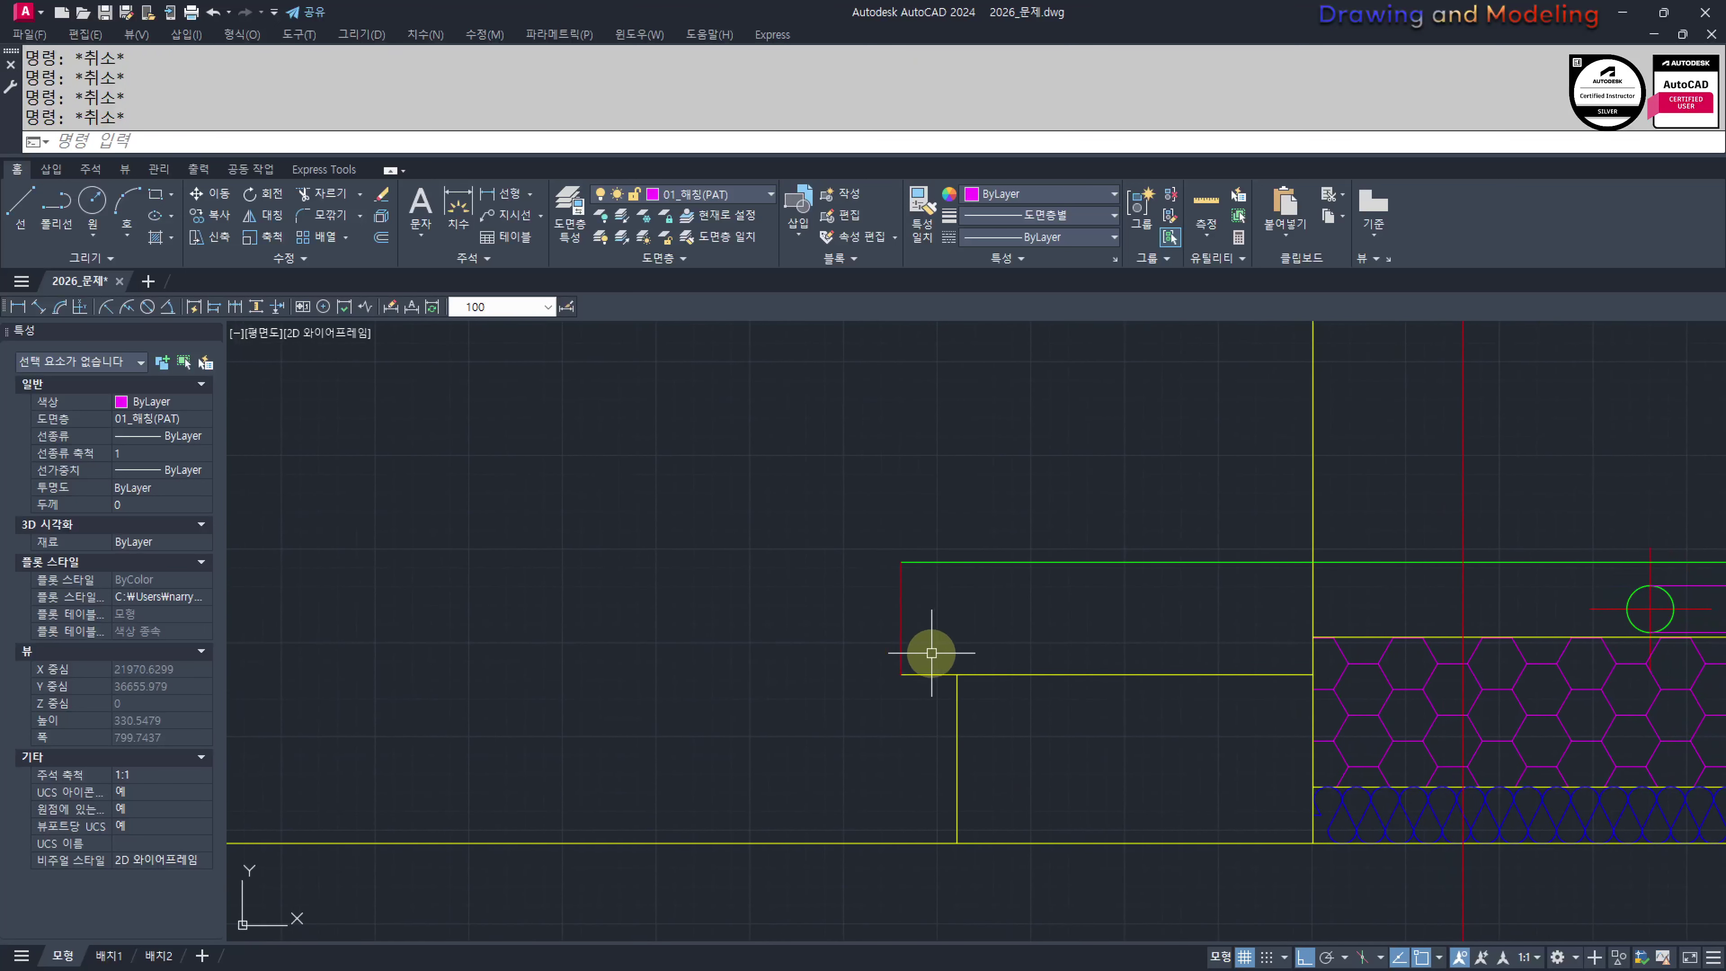
text(mm)
key(Return)
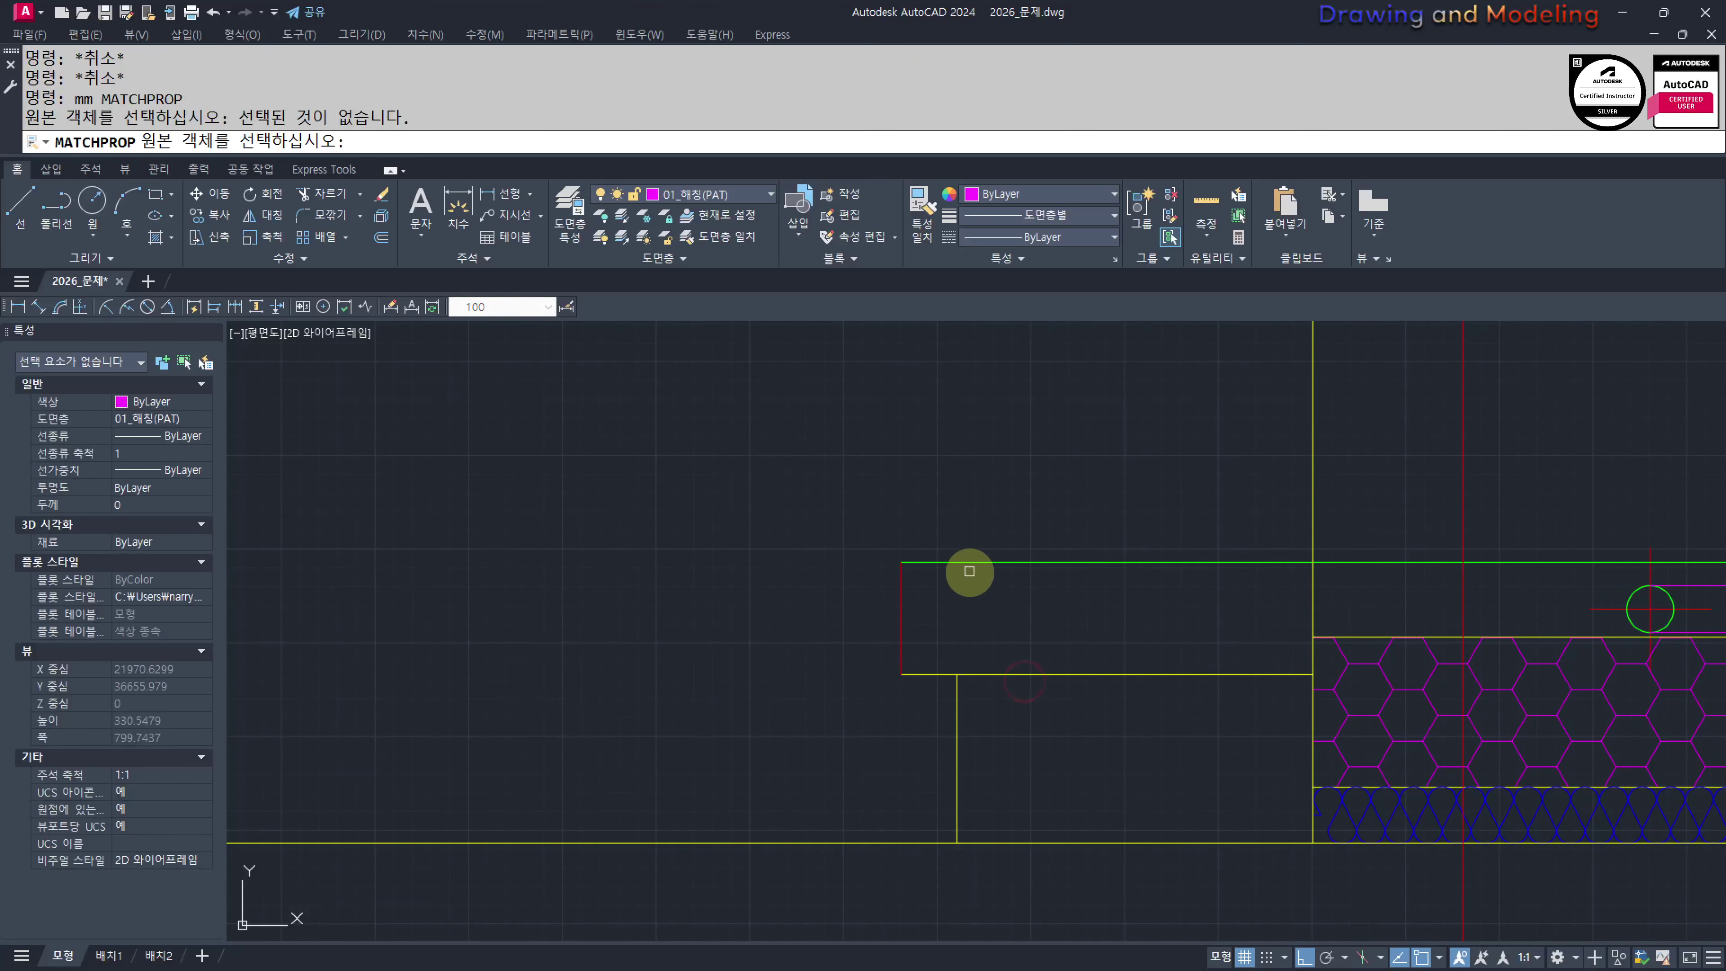
click(950, 563)
click(934, 602)
click(860, 724)
key(Escape)
key(Escape)
middle_drag(984, 723, 859, 699)
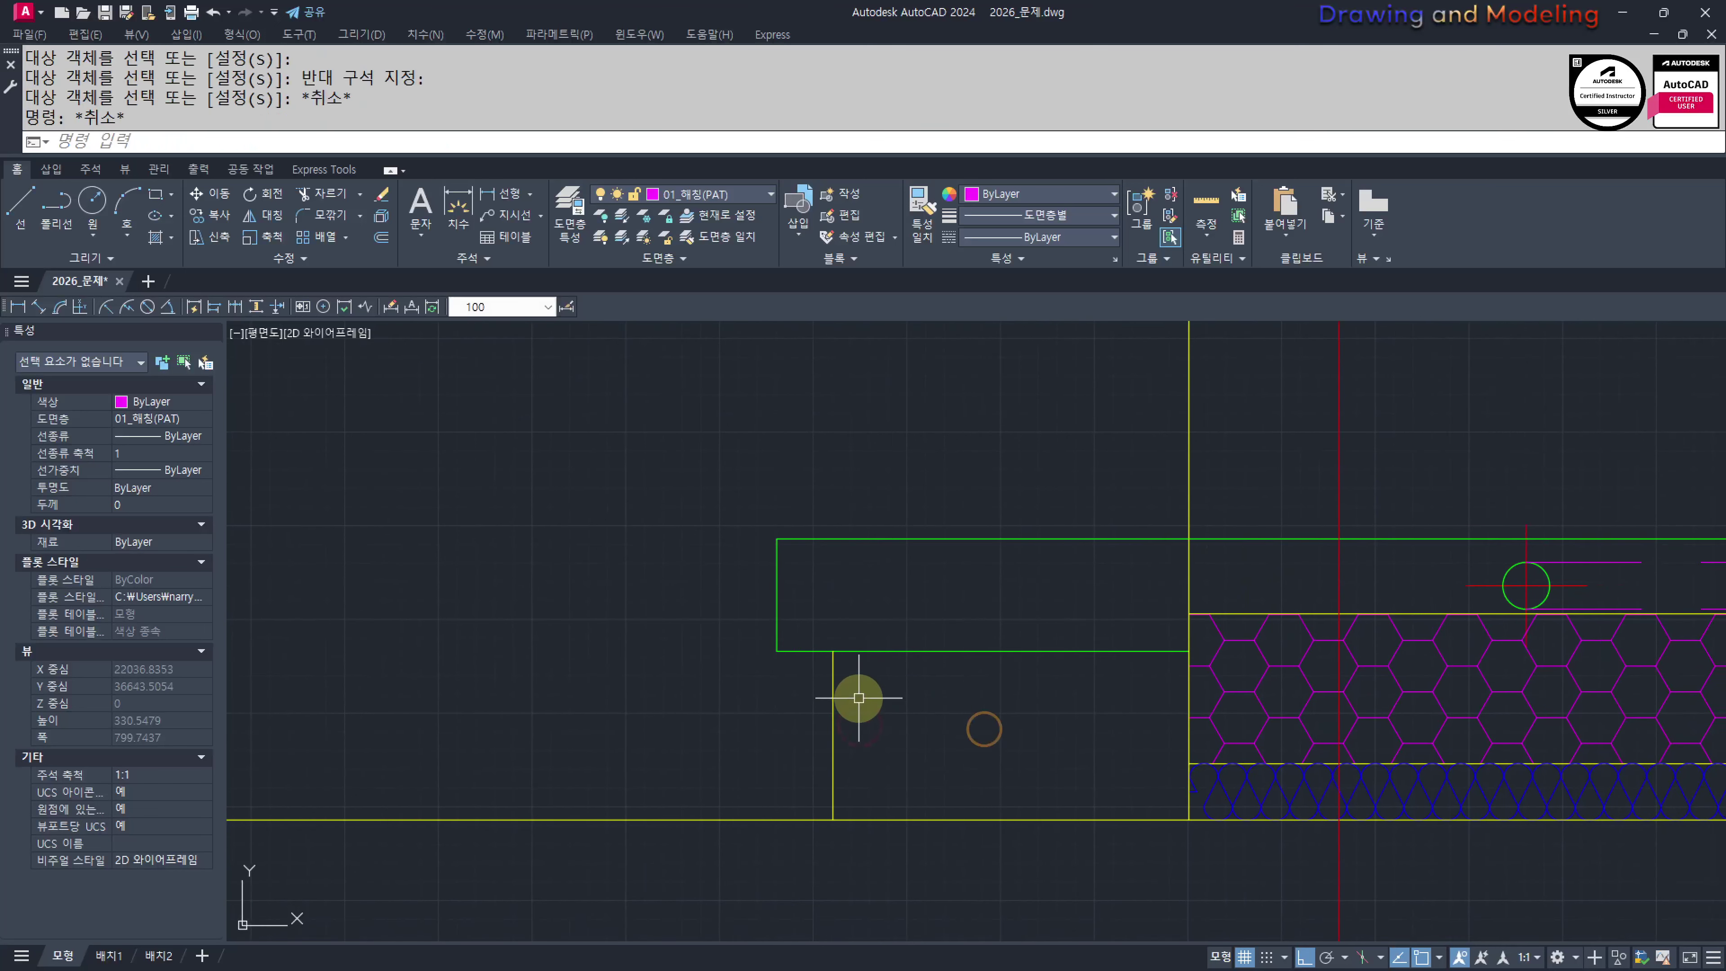
Offset the slab's base line upward twice by 60 to lay out the threshold's two base courses
text(o)
key(Return)
text(60)
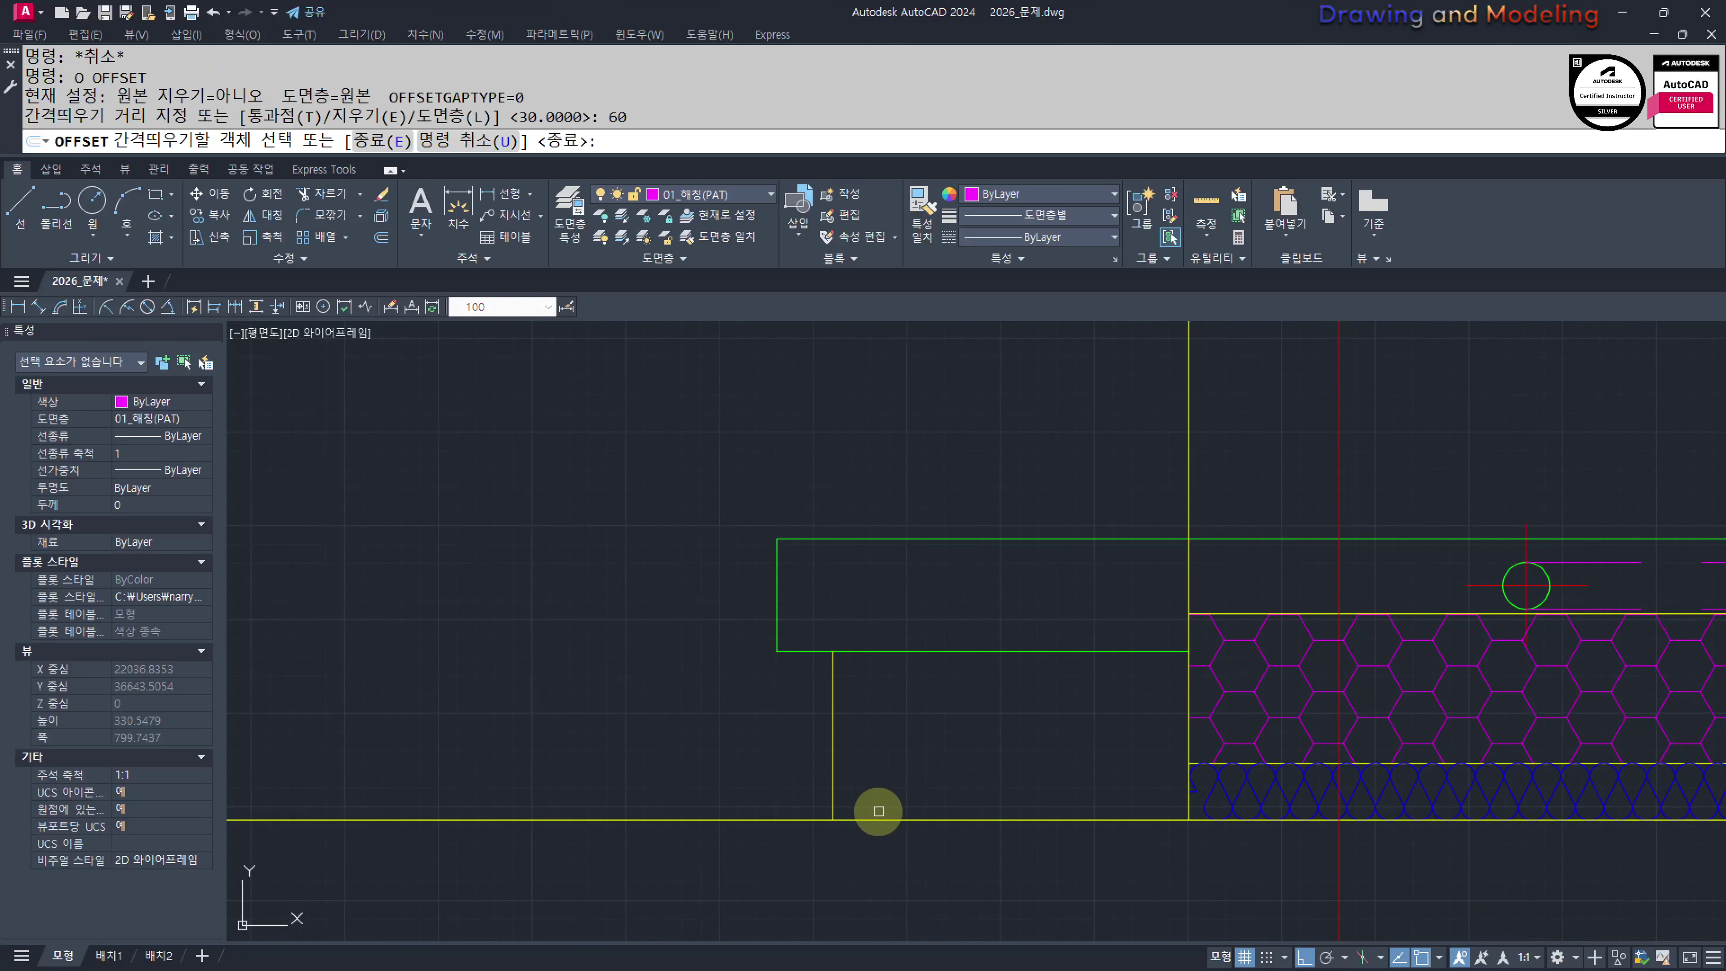
click(880, 818)
click(892, 765)
click(897, 708)
click(905, 603)
key(Escape)
key(Escape)
Extend the threshold's vertical front face line up to the upper 60 mm offset line
middle_drag(1241, 632, 1161, 635)
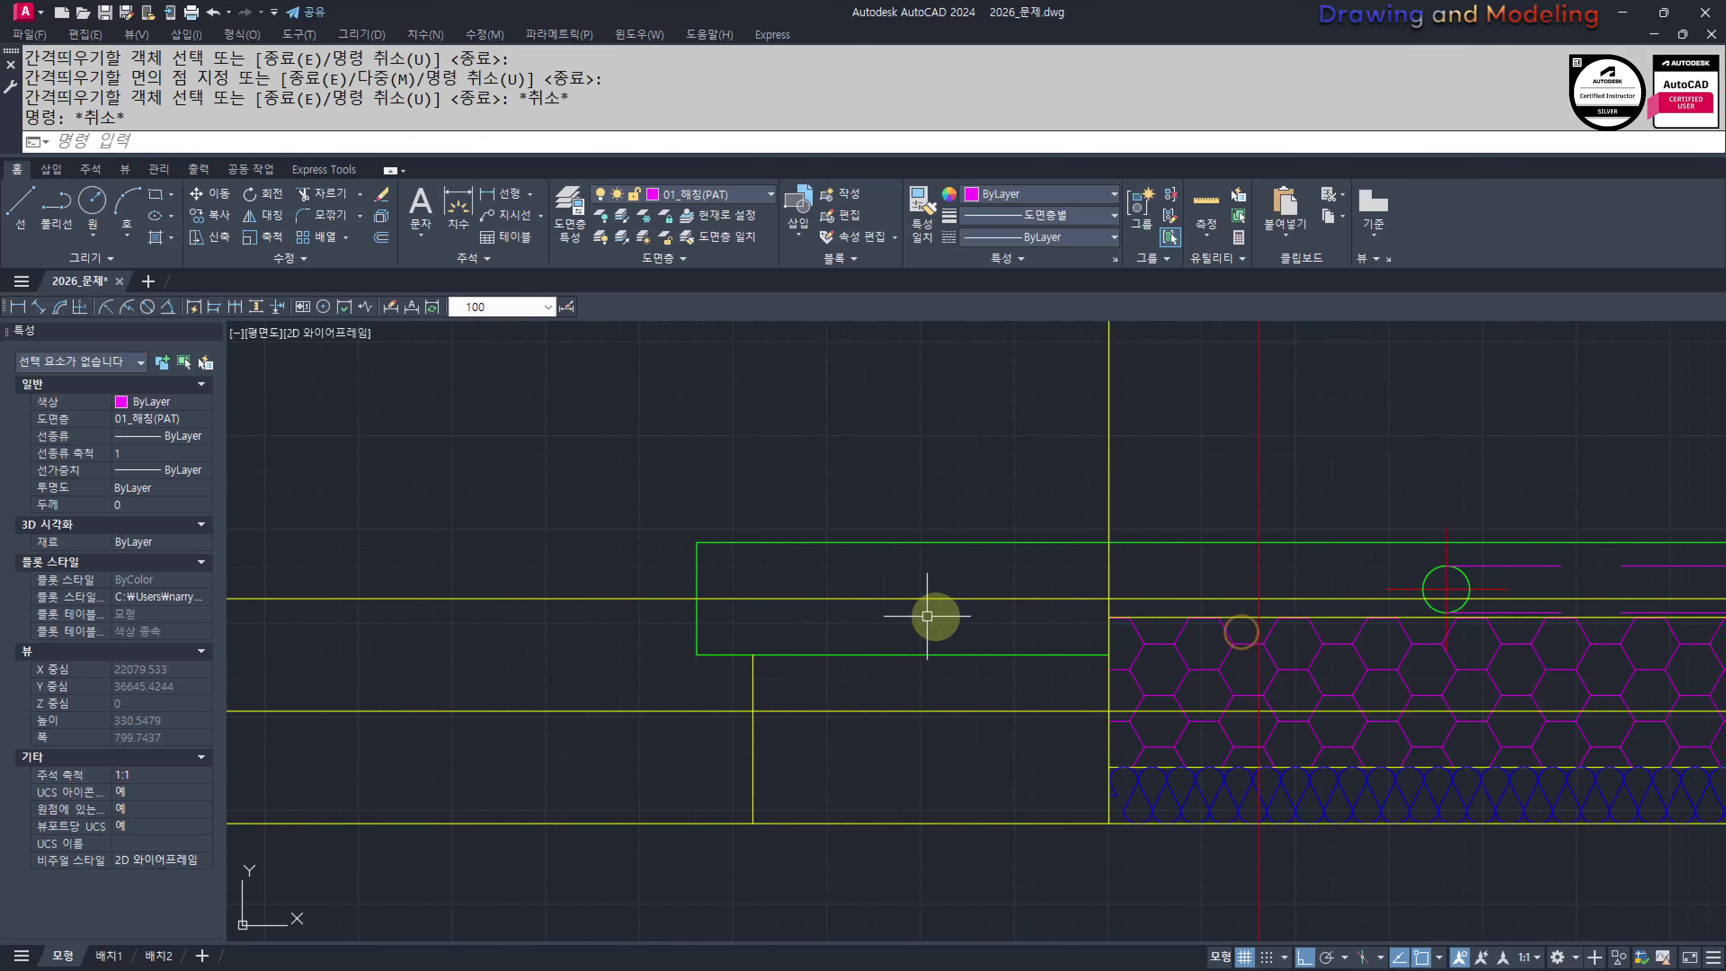
mouse_move(762, 618)
middle_down()
mouse_move(915, 620)
mouse_move(964, 679)
middle_up()
key(space)
click(908, 680)
key(Escape)
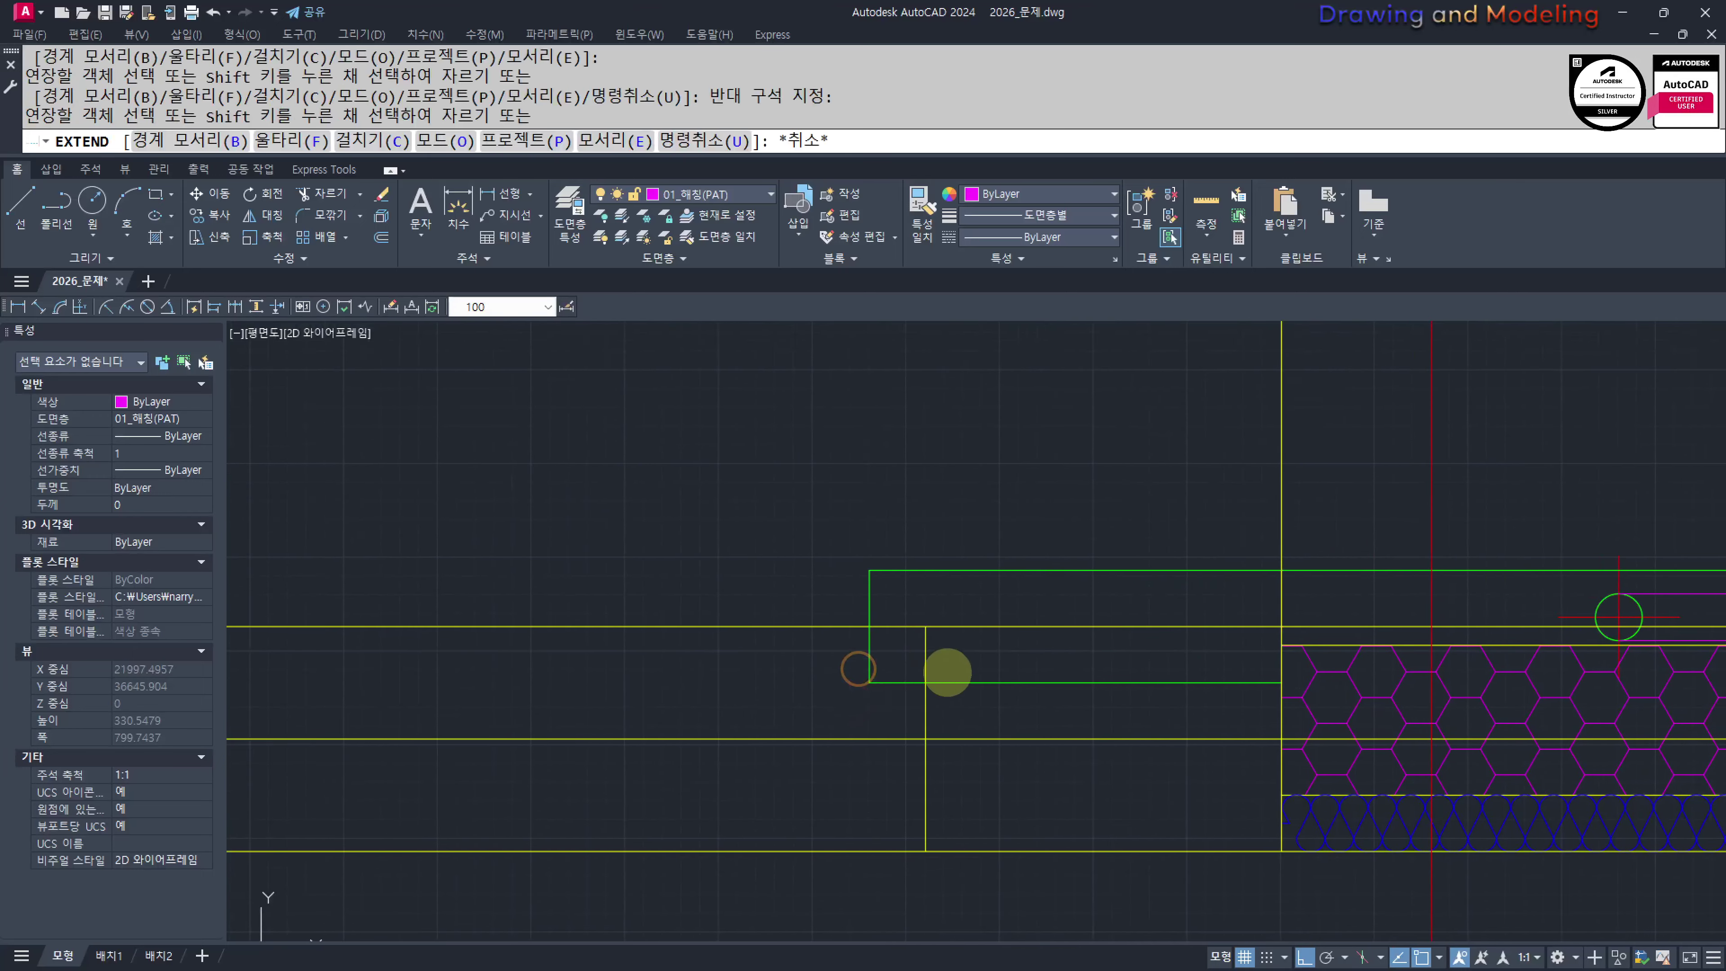
Erase the old green underside line of the threshold's overhanging top block
text(tr)
key(Escape)
key(Escape)
click(1037, 651)
click(1010, 708)
text(e tr)
Trim the green front edge and the upper offset line to each other to close the overhang's lower front corner
click(920, 648)
click(873, 622)
key(space)
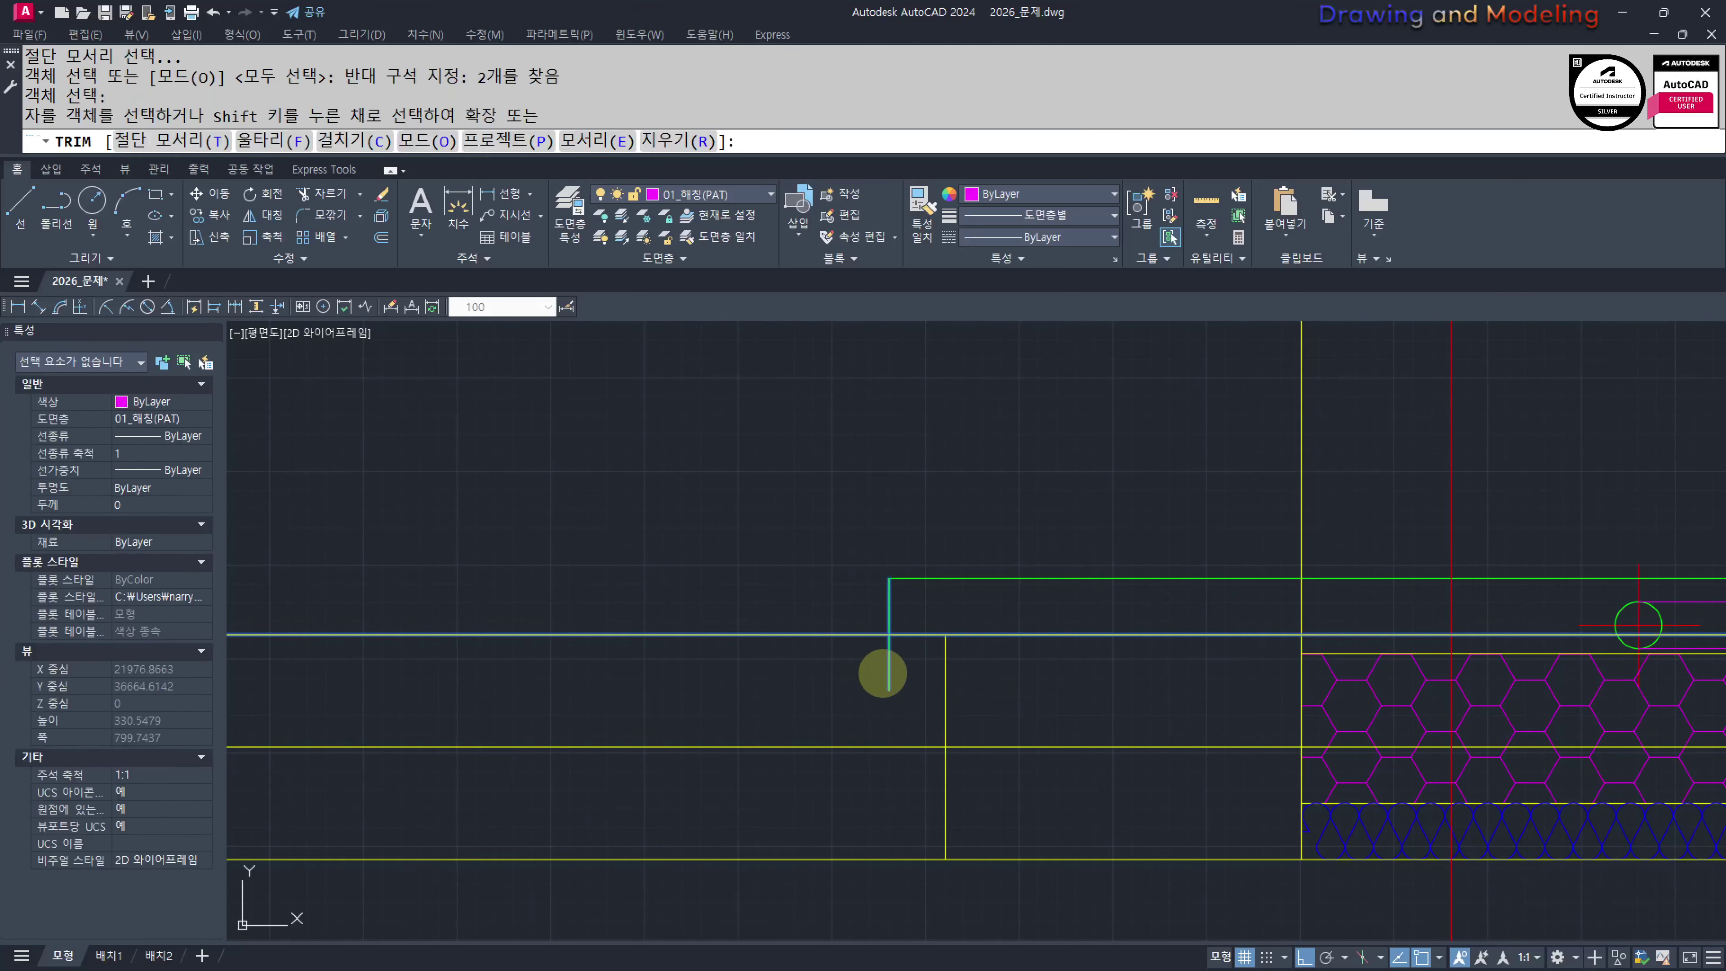
click(887, 671)
click(818, 582)
key(Escape)
Trim the part of the lower offset line that runs past the threshold base's front face
text(tr)
click(995, 720)
click(910, 778)
key(space)
click(903, 703)
click(856, 786)
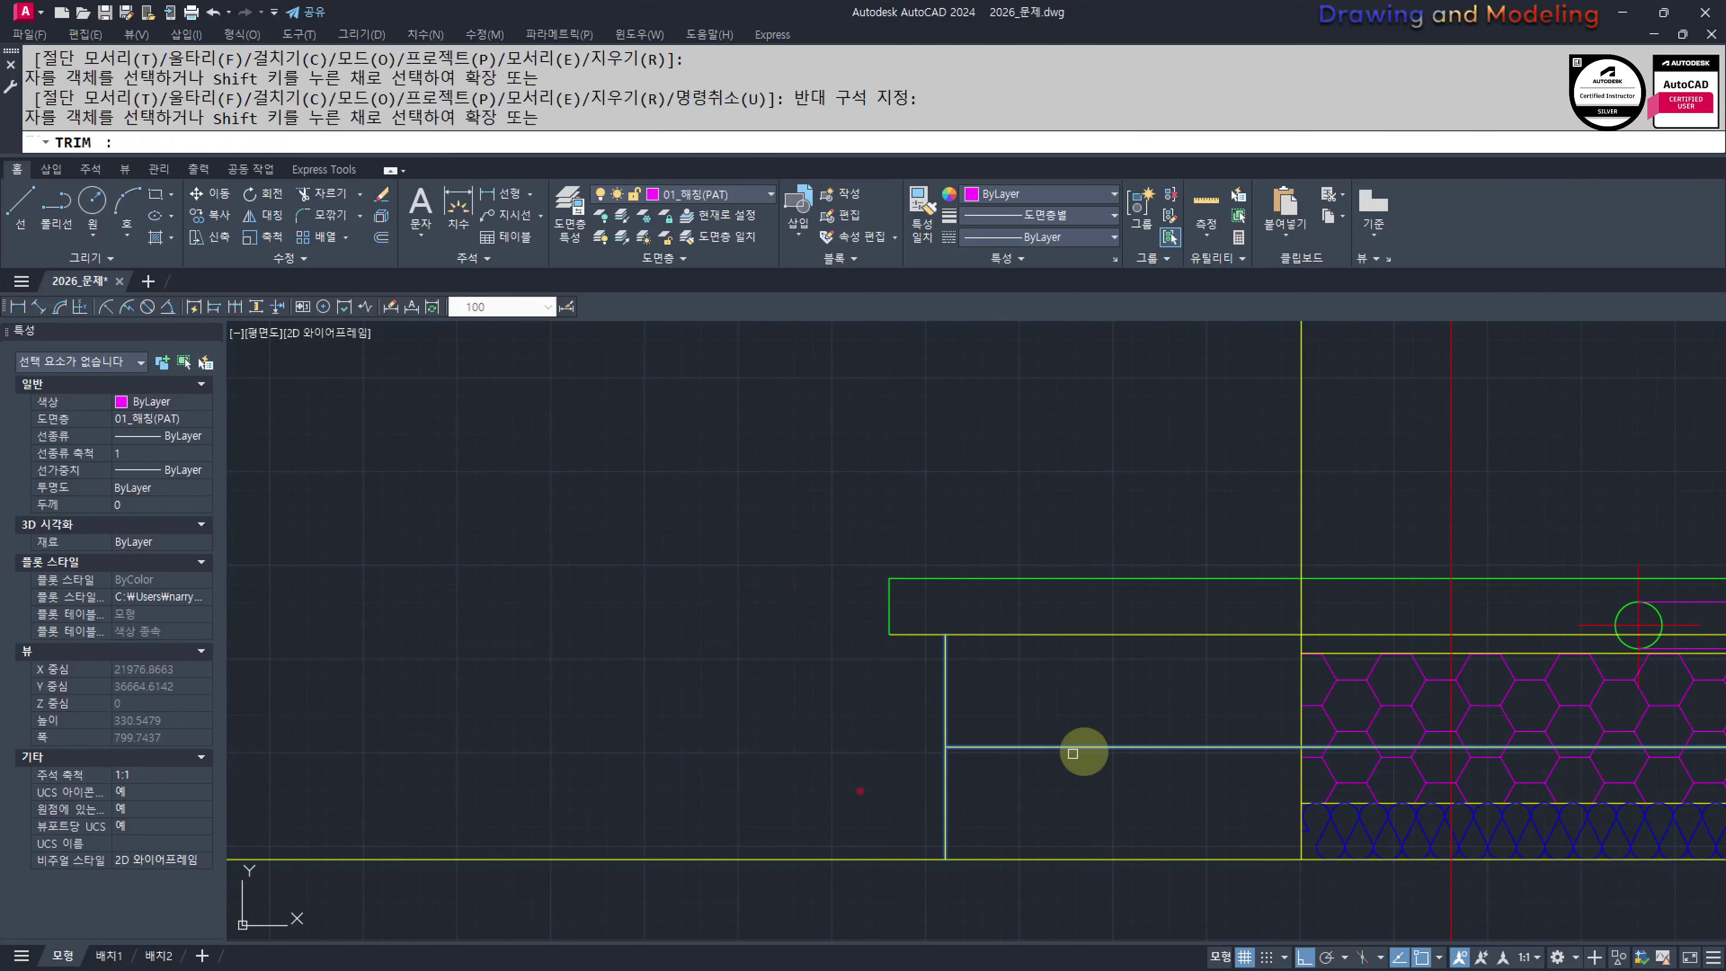
key(Escape)
key(Escape)
Fillet the top block's underside to the insulation's vertical edge line and trim the lower offset line beyond that edge
middle_drag(1281, 686, 1186, 687)
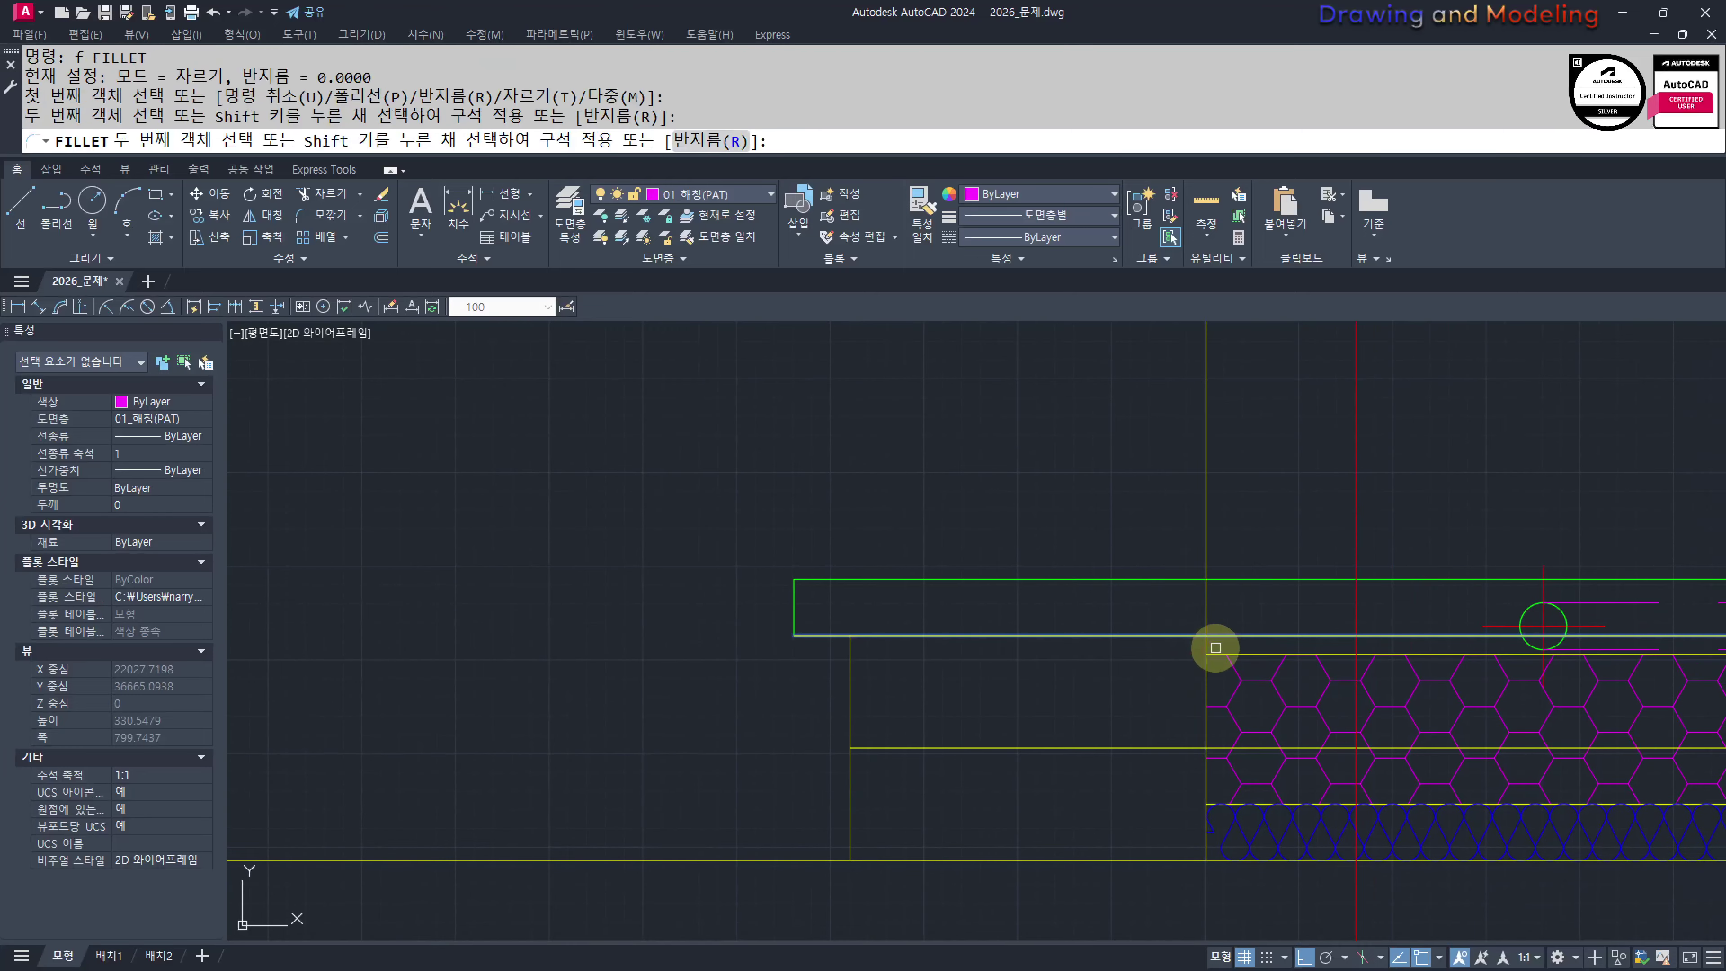
middle_drag(1194, 746, 1132, 687)
text(tr)
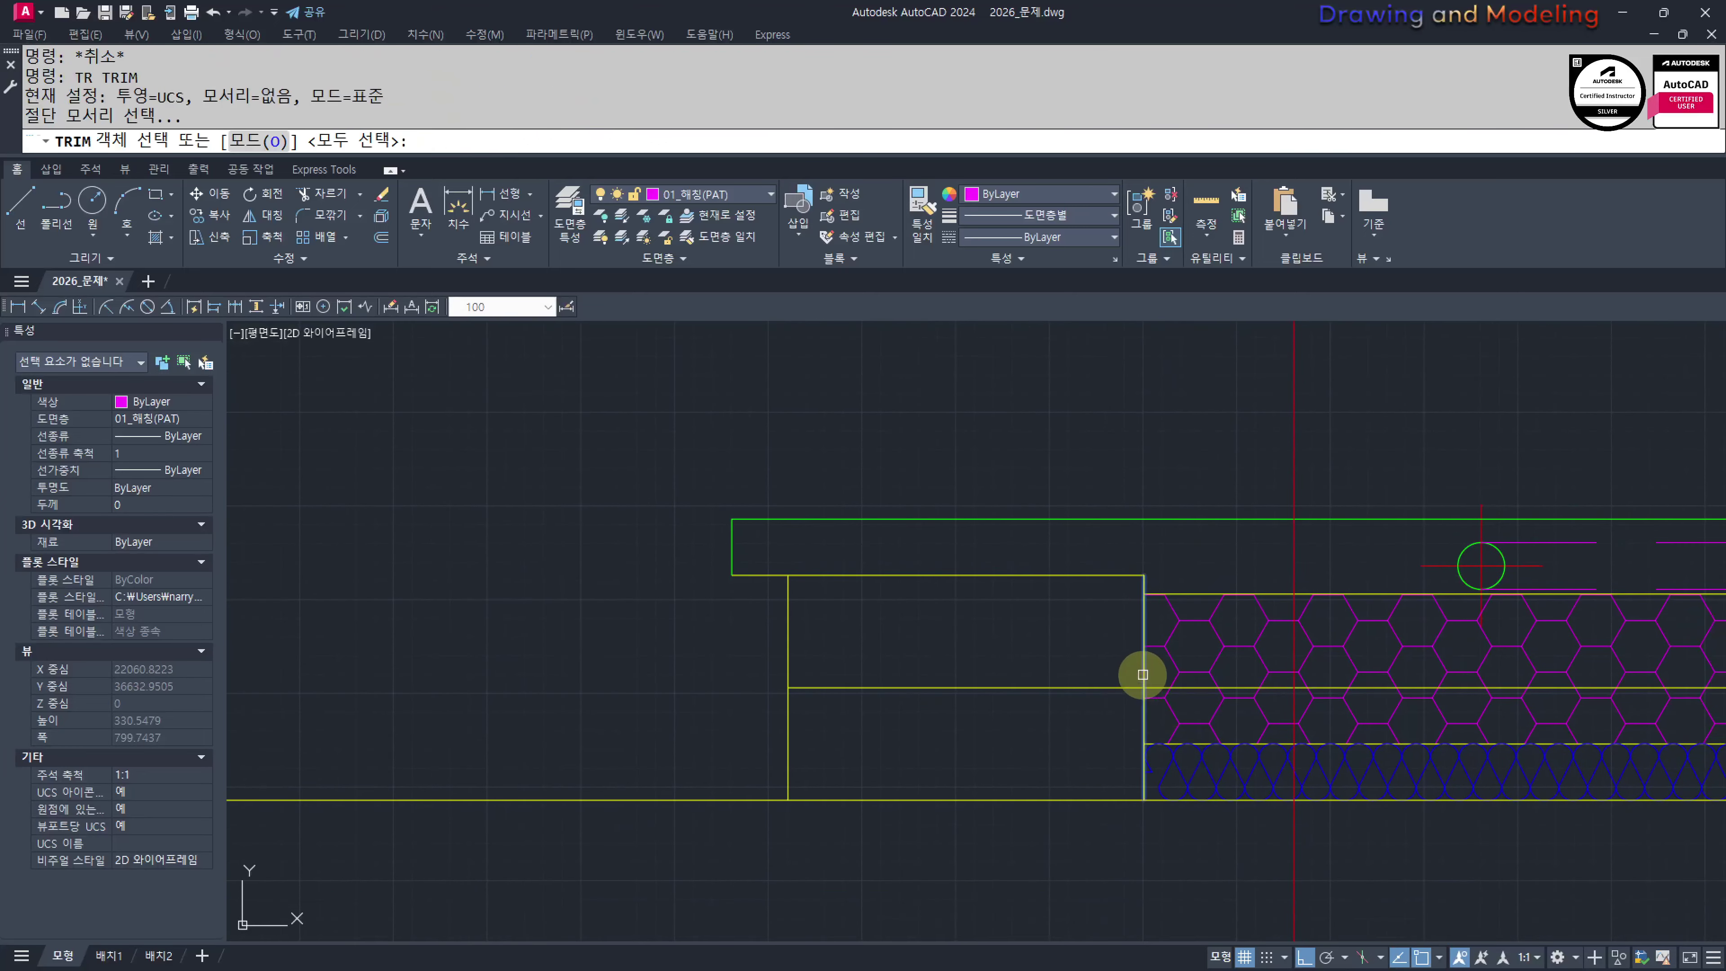
key(Escape)
key(Escape)
Hatch both courses of the threshold base with the ANSI31 pattern
scroll(1071, 692, down, 3)
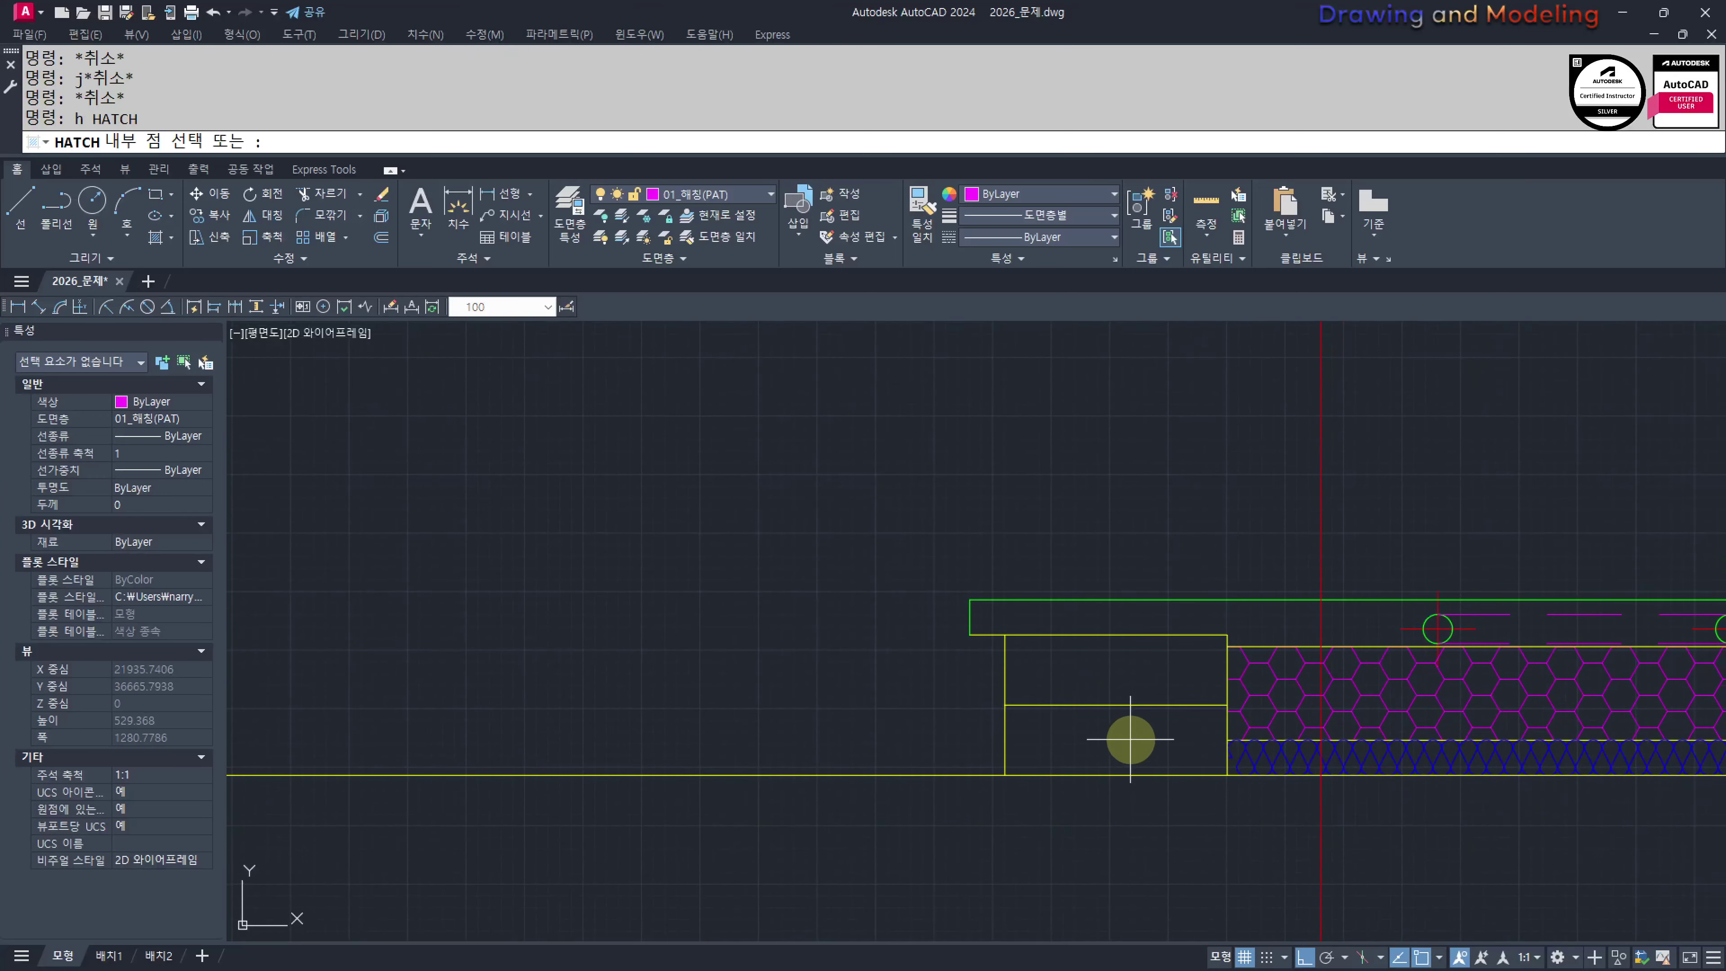
click(1131, 739)
click(1131, 674)
key(space)
key(Escape)
Extend the top block's yellow underside line to the red vertical line over the insulation
middle_drag(1276, 639, 1216, 667)
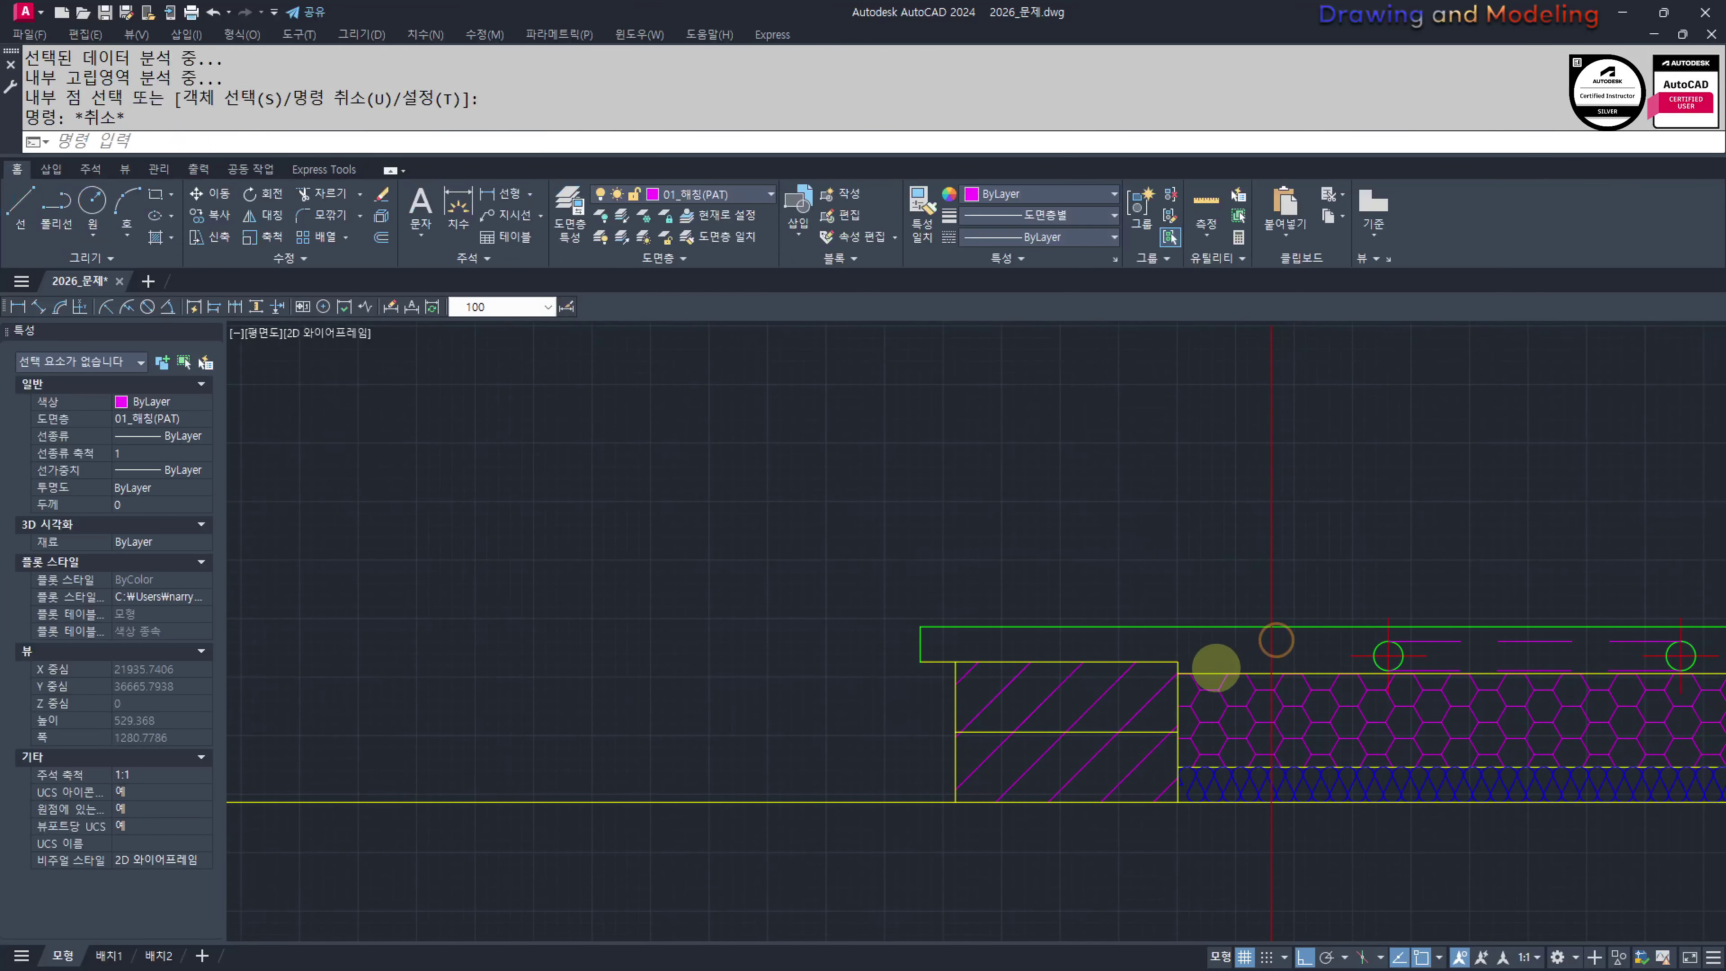
key(Escape)
key(Escape)
scroll(1216, 667, up, 5)
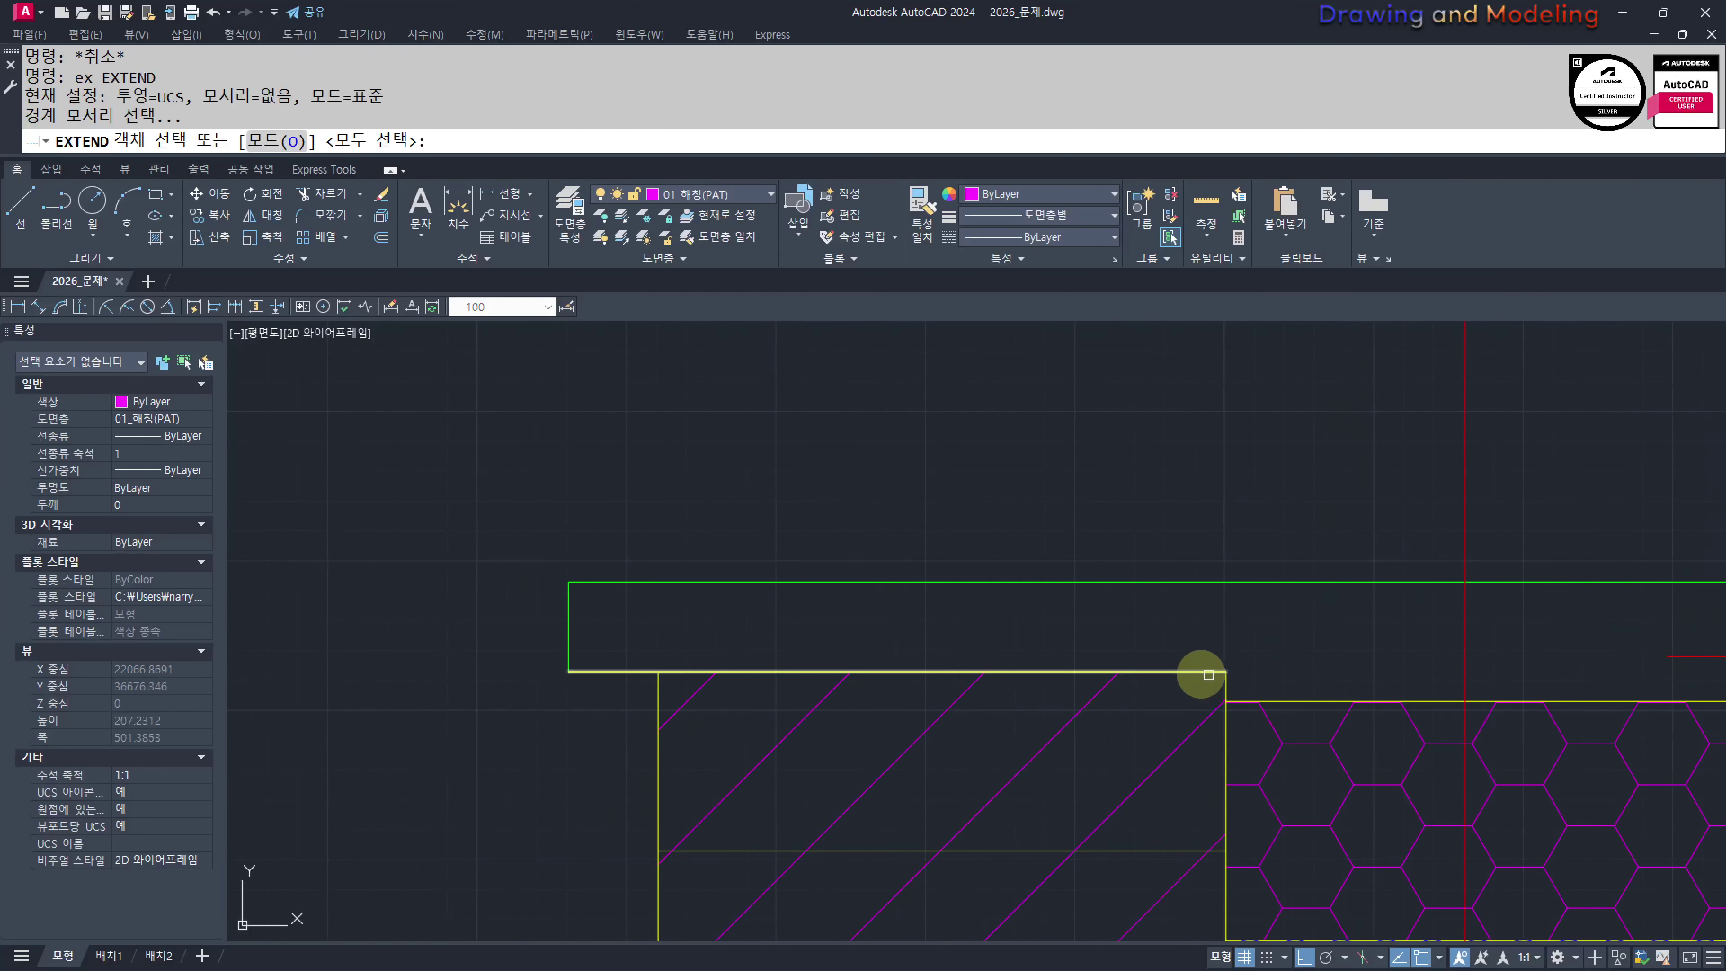
key(Escape)
scroll(1270, 686, down, 2)
Trim the red vertical line down to the segment between the green finish line and the block's underside
text(tr)
key(space)
scroll(1379, 686, up, 2)
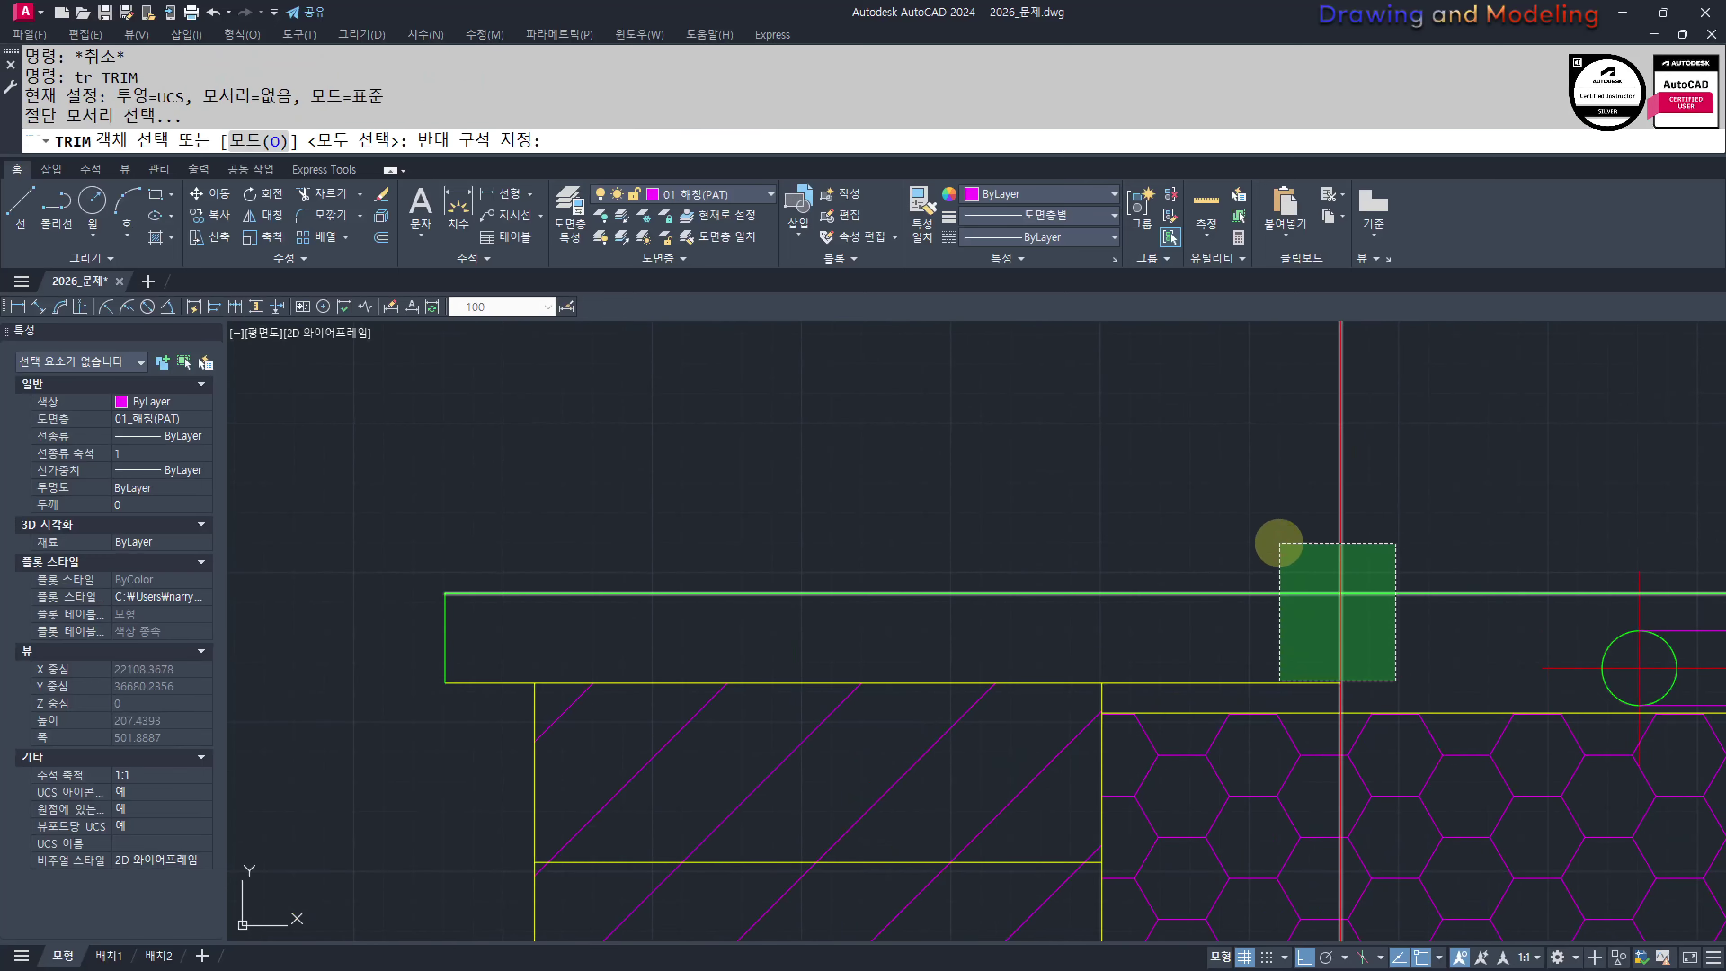
click(1278, 542)
key(space)
key(Escape)
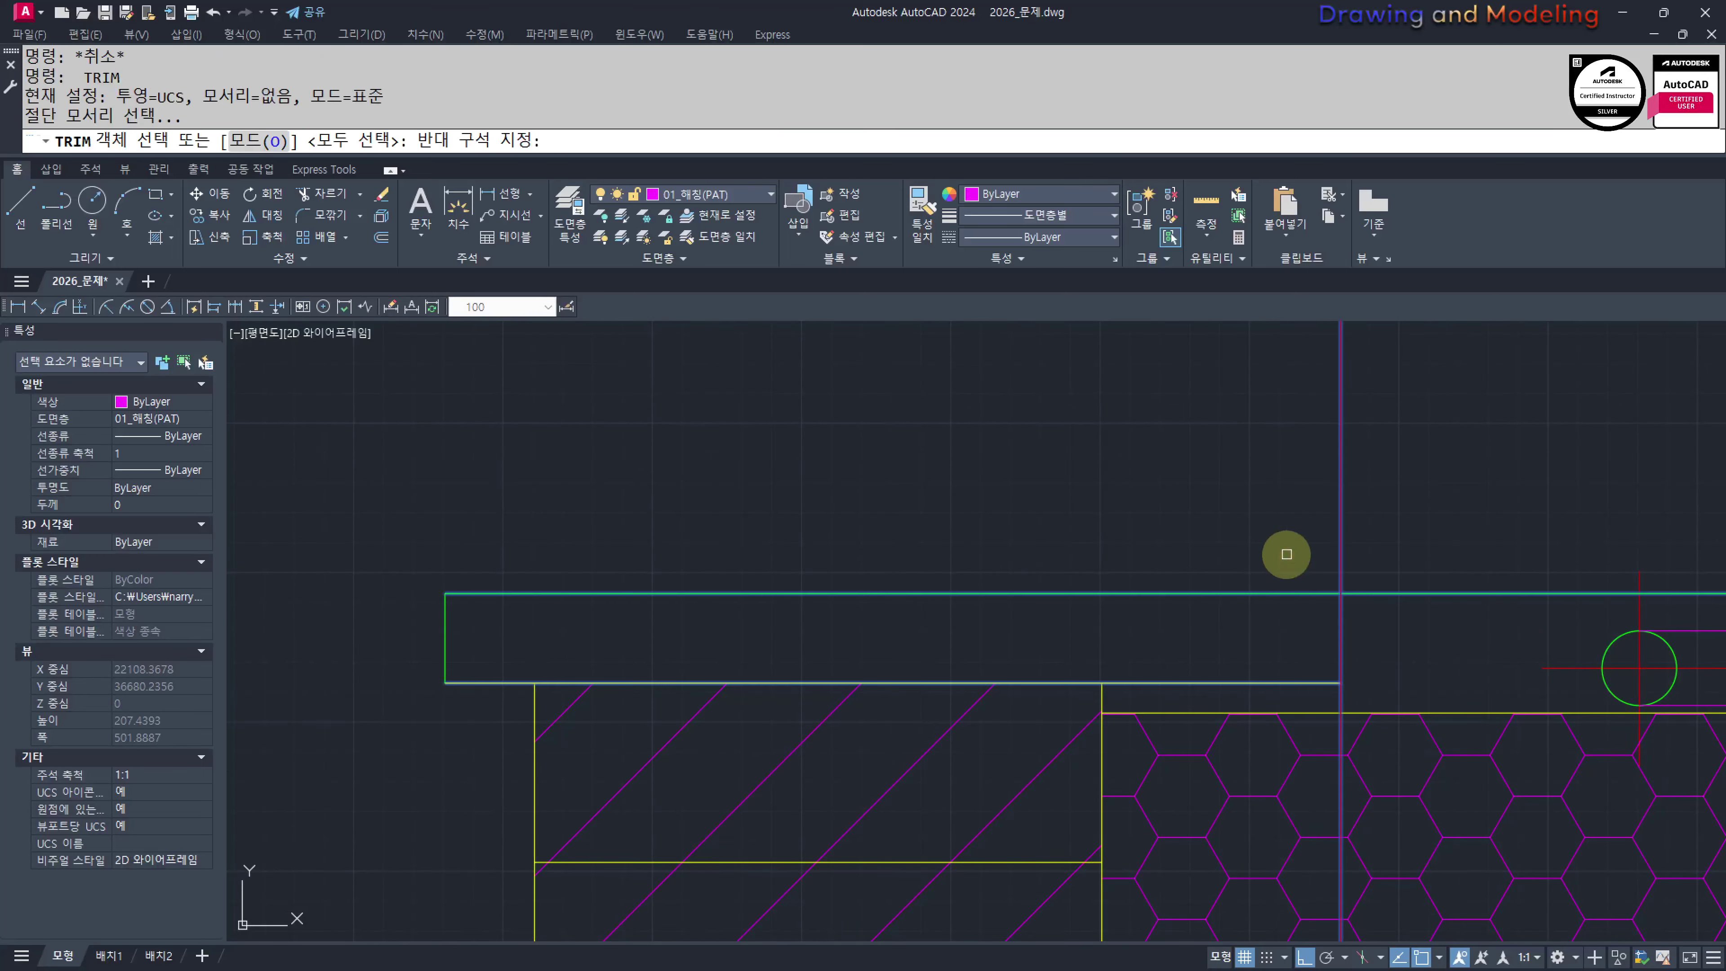
click(1287, 552)
key(space)
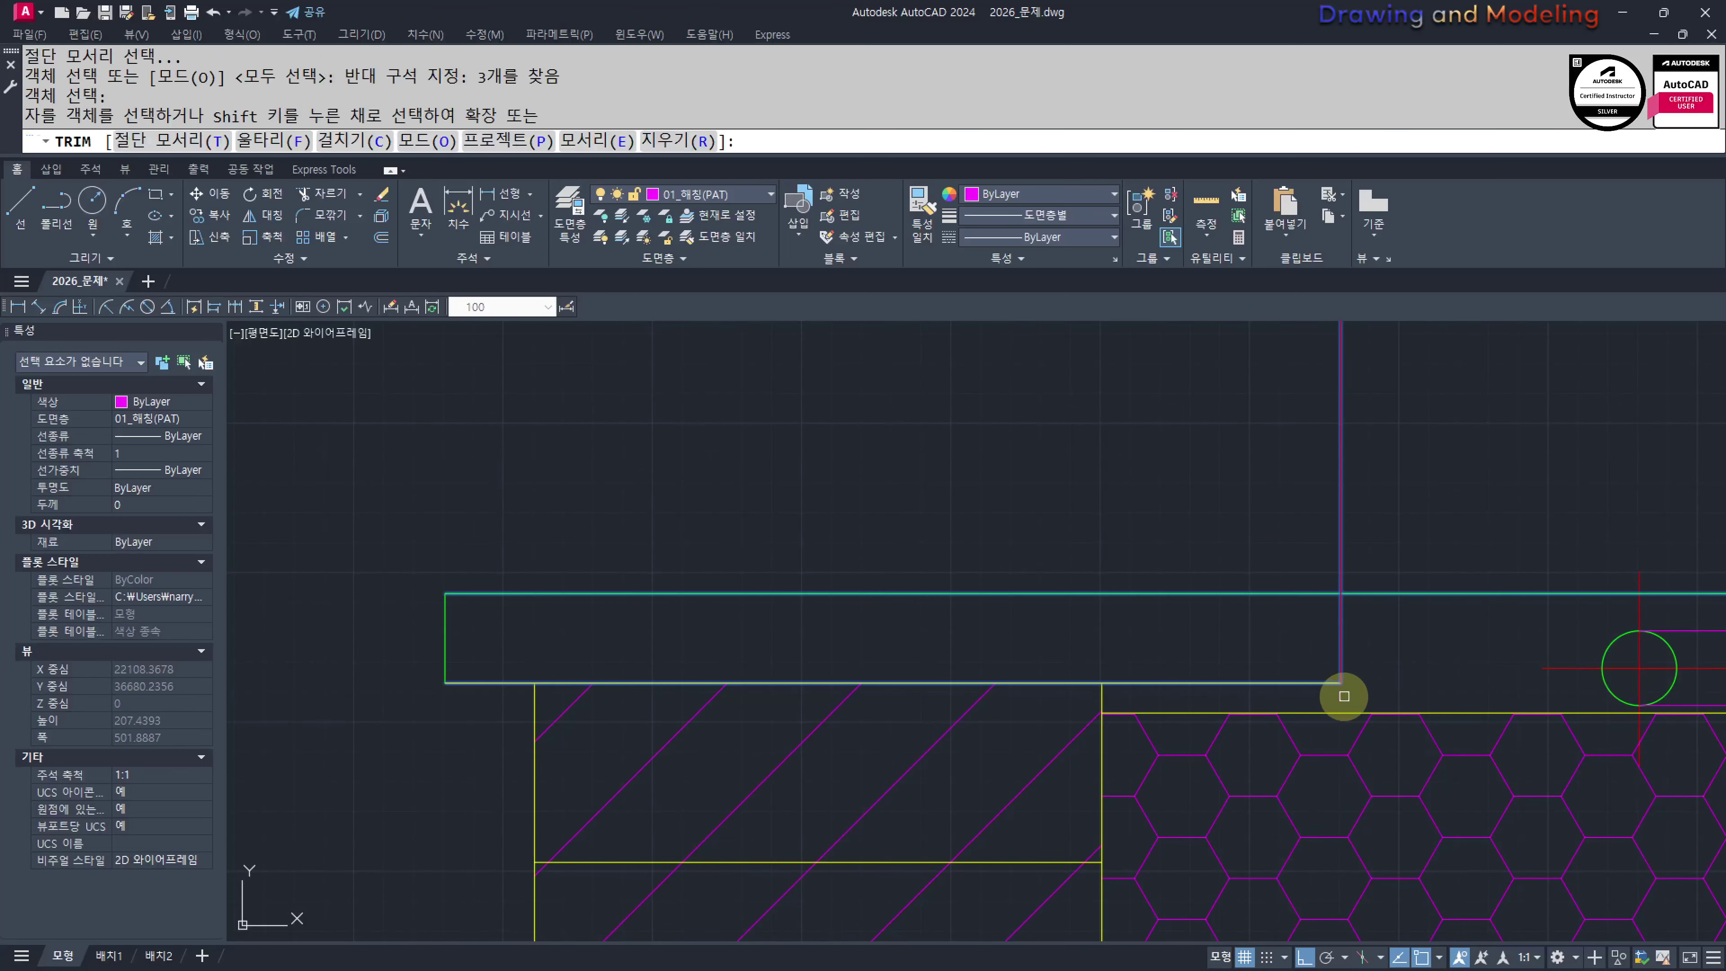
click(1343, 591)
key(Escape)
key(Escape)
scroll(1165, 625, down, 2)
scroll(1211, 665, up, 1)
Break the green finish line at the red vertical line and extend its threshold part to close the gap
middle_drag(1212, 665, 1297, 679)
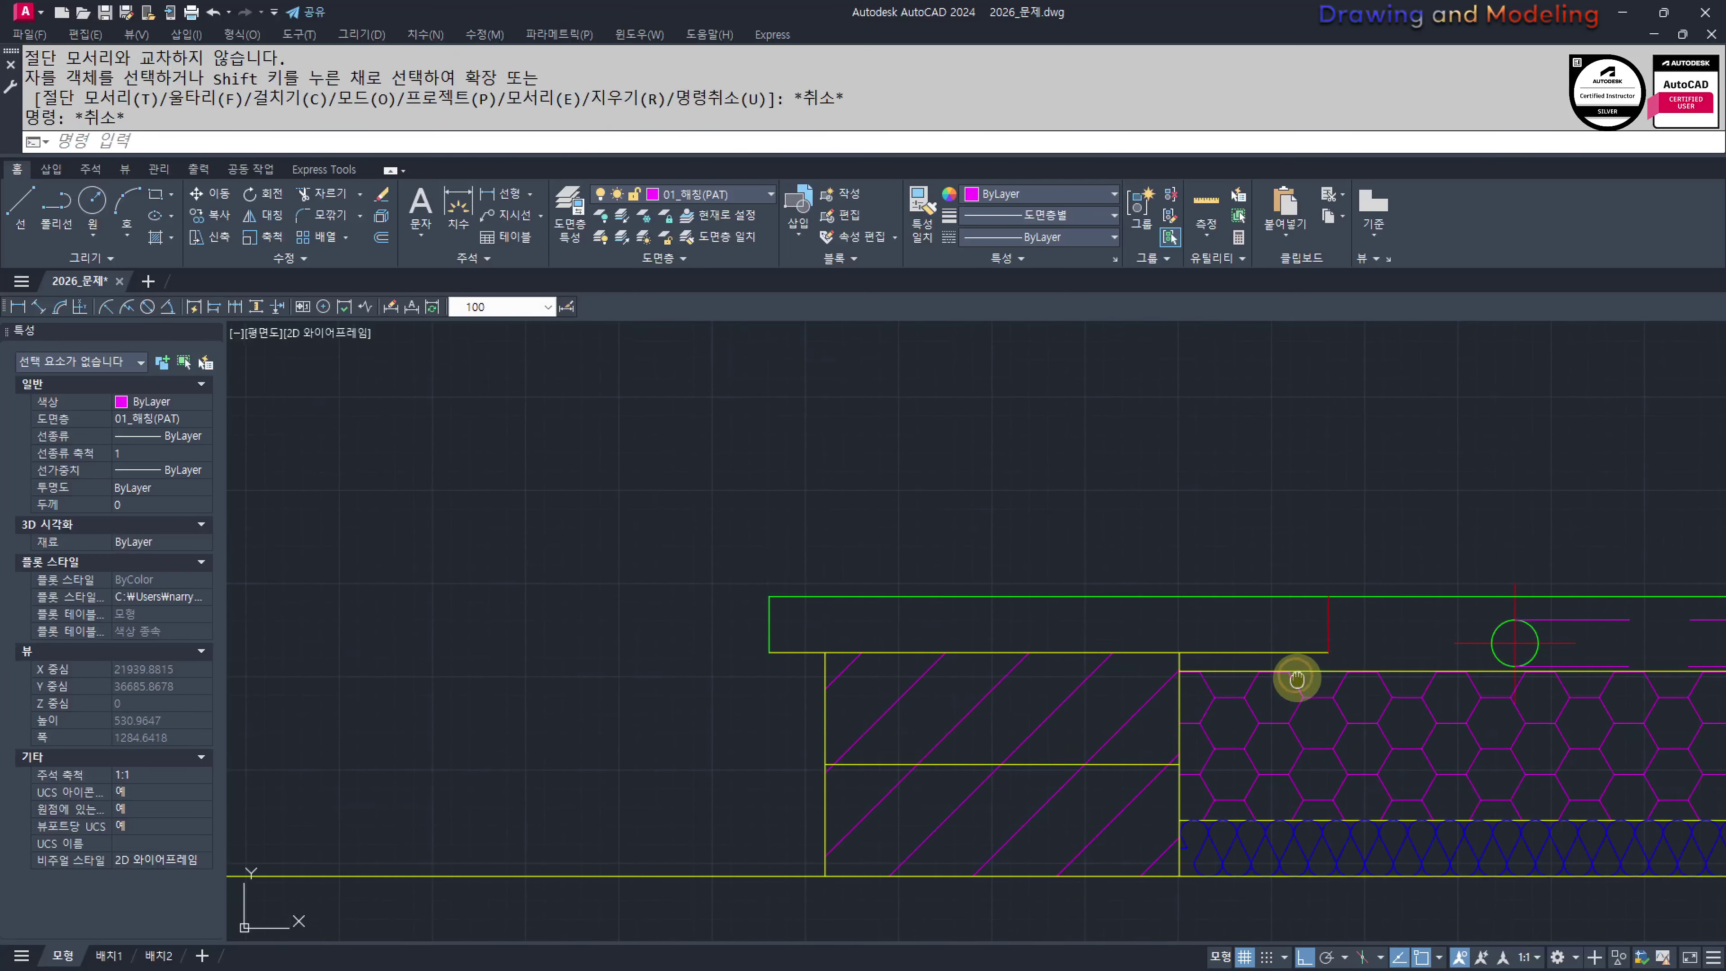
click(1297, 598)
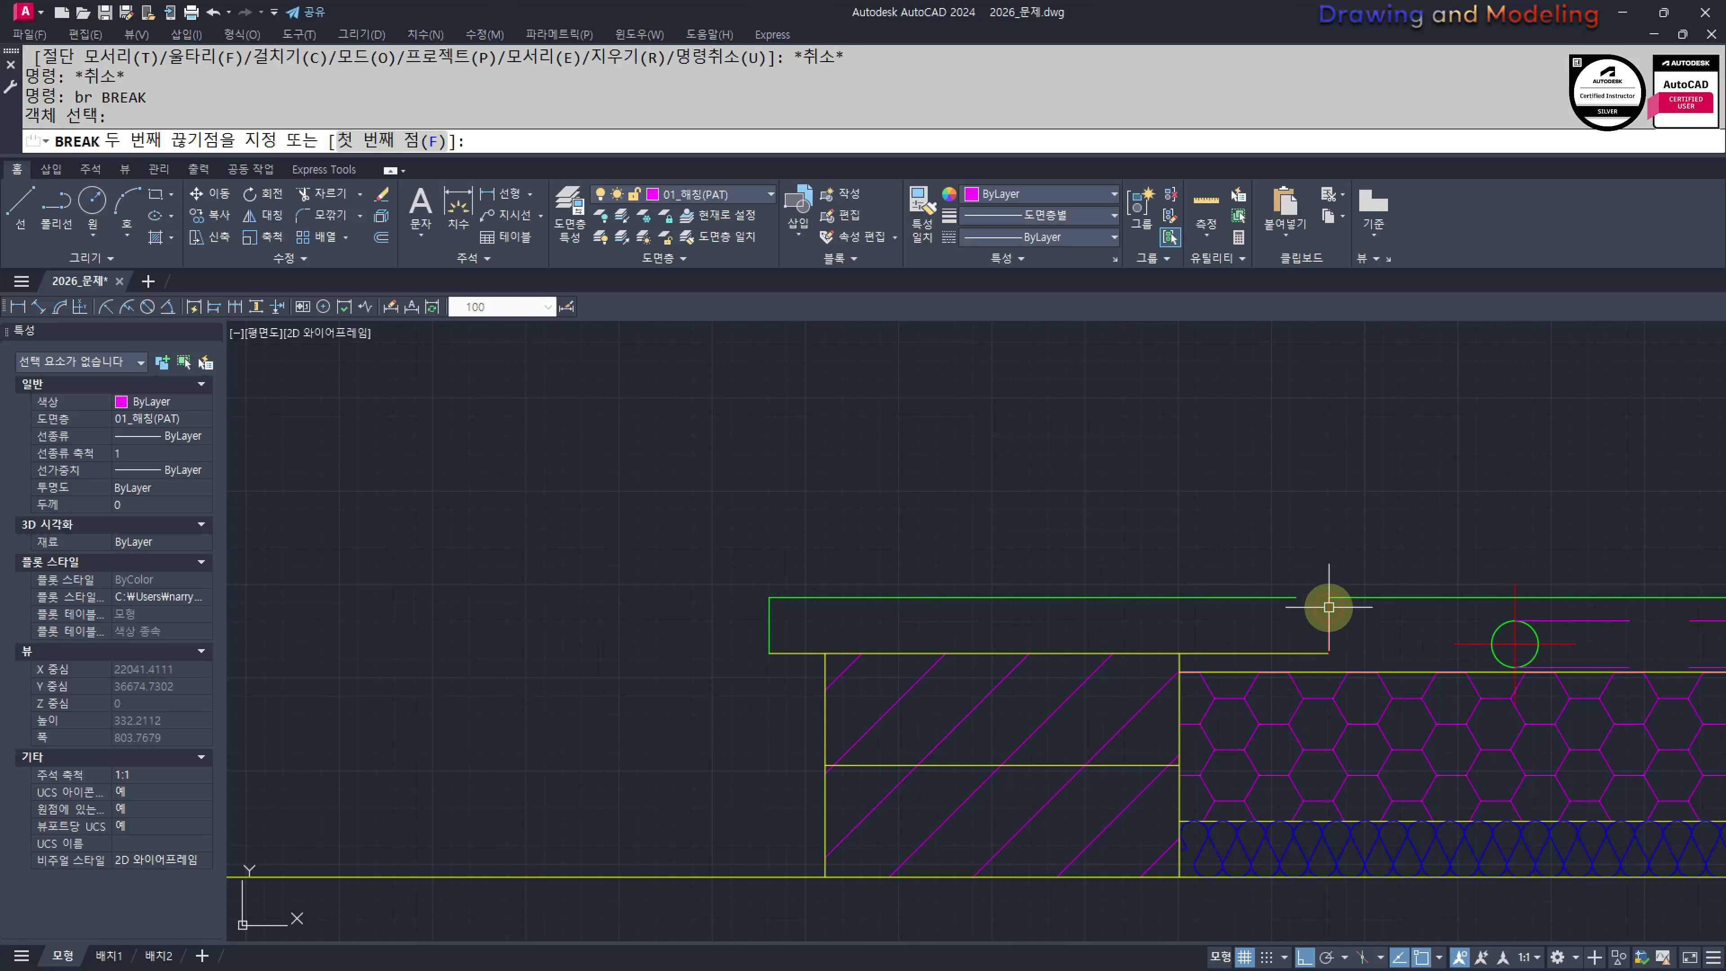
key(Escape)
key(Escape)
key(space)
click(1289, 597)
click(1271, 639)
key(Escape)
key(Escape)
scroll(1322, 667, up, 4)
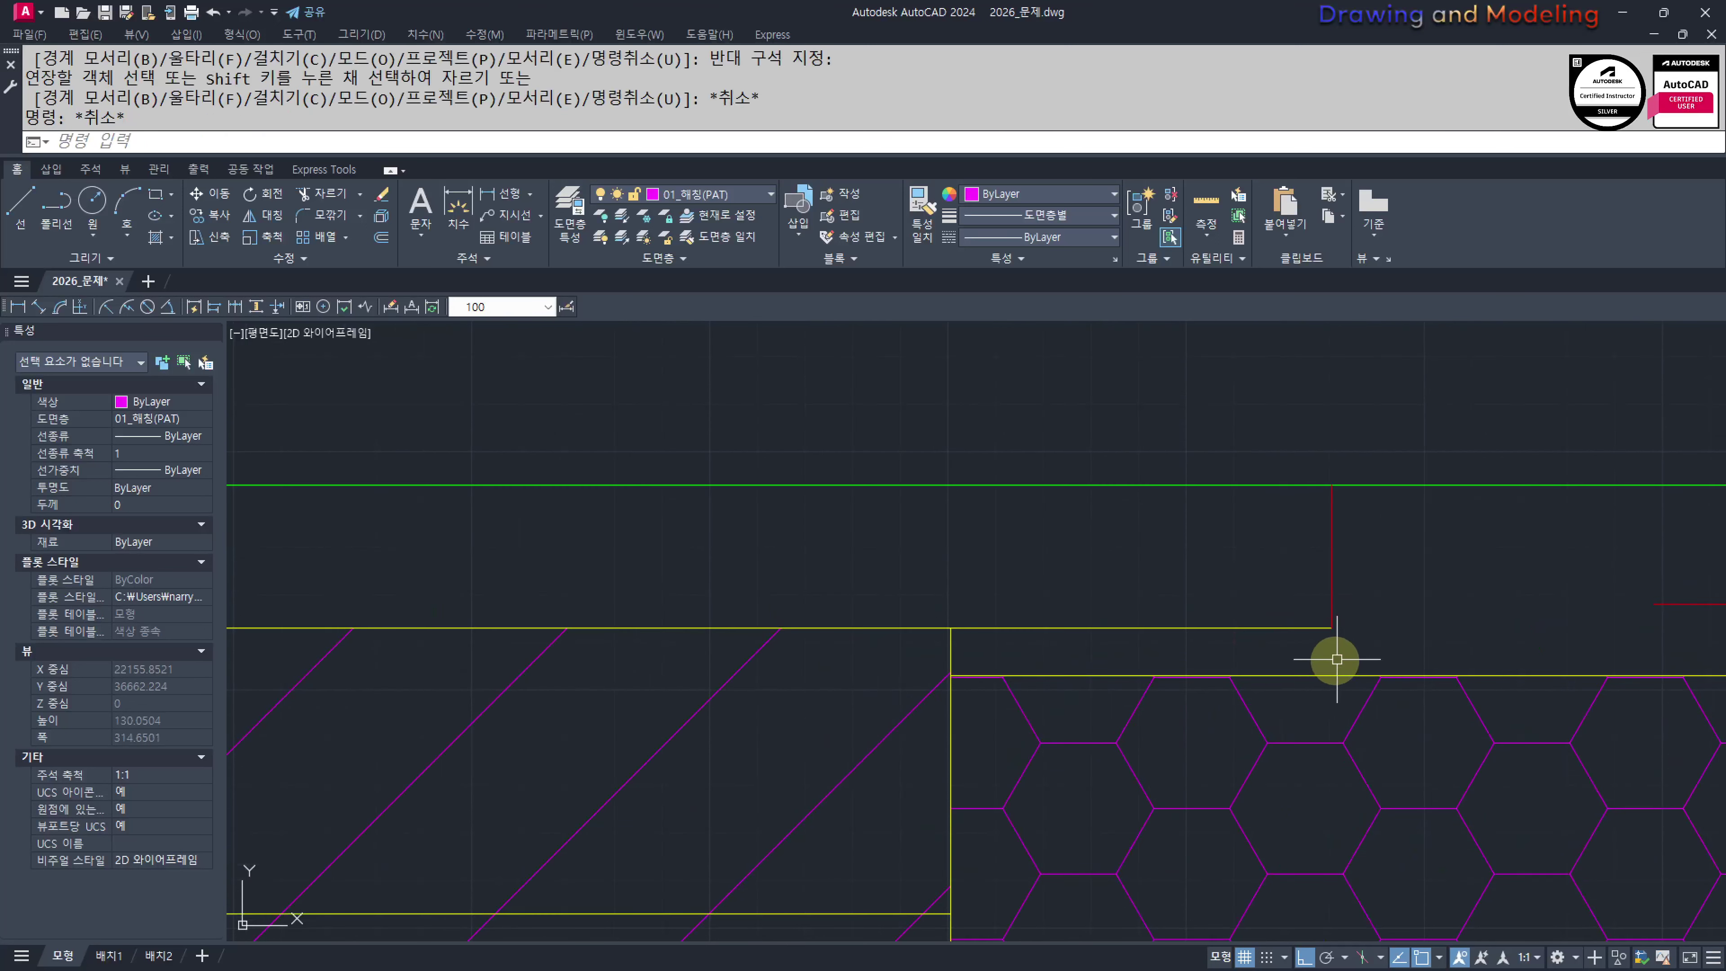
Match the red vertical end line of the top block to the properties of its yellow underside line
scroll(1291, 639, down, 4)
middle_drag(1293, 639, 1292, 650)
text(mm)
key(Return)
click(1277, 651)
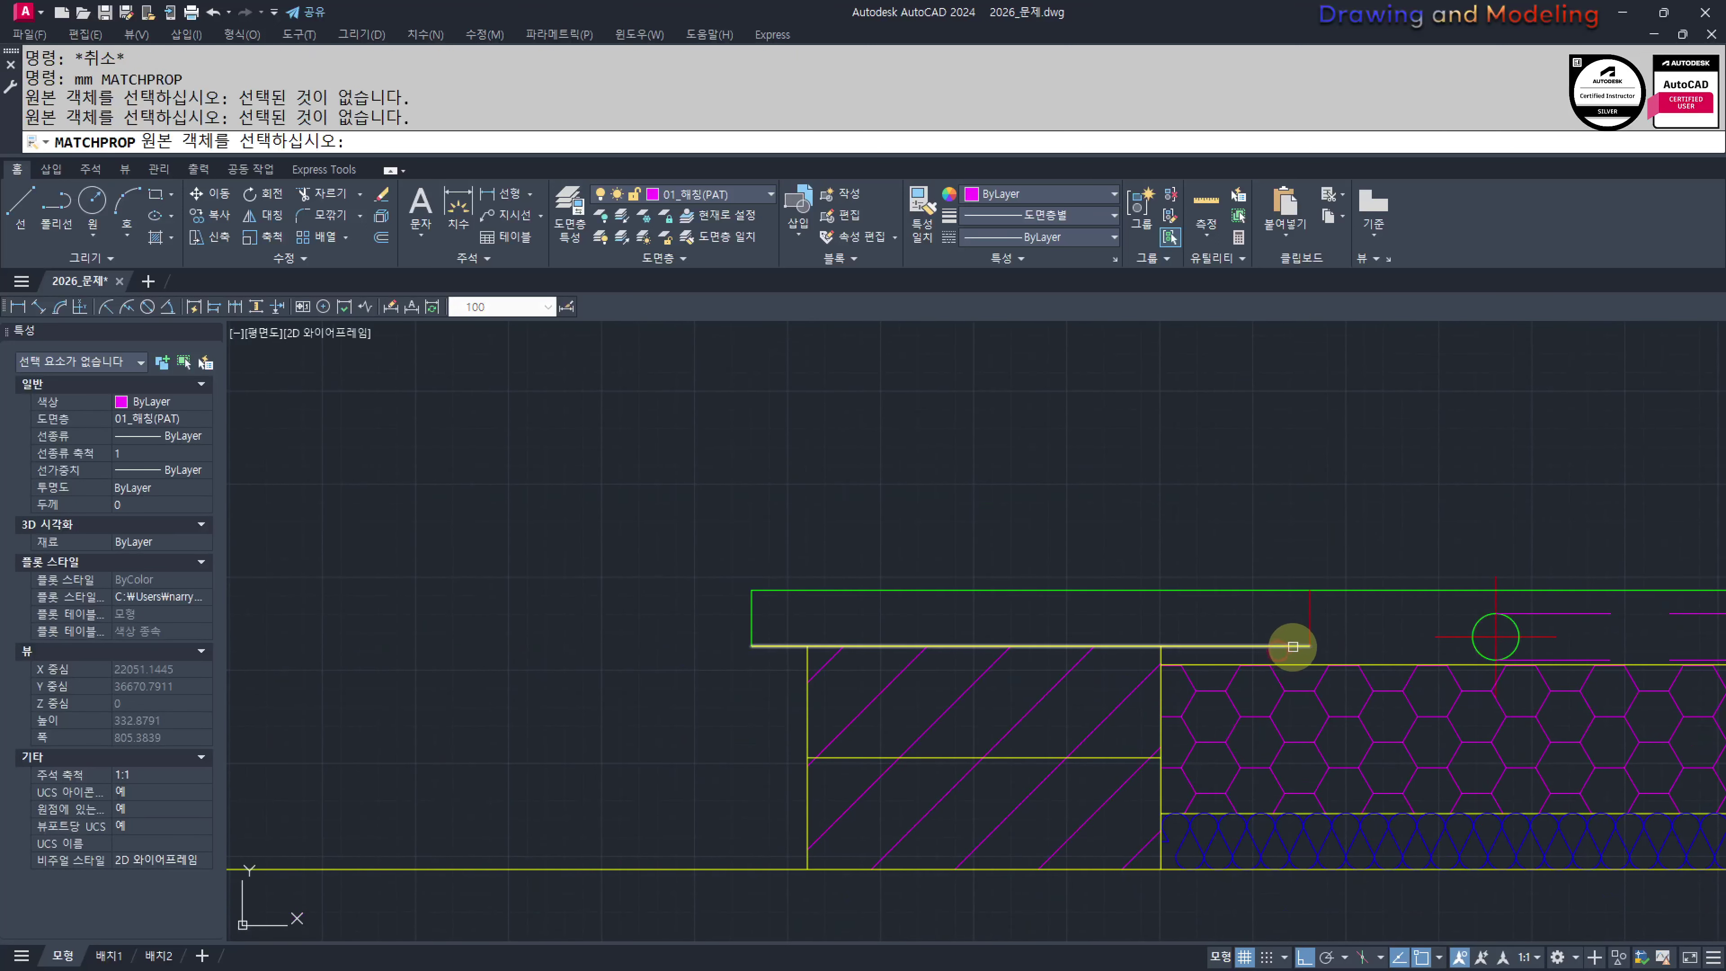
click(1292, 646)
key(Escape)
key(Escape)
key(Escape)
key(Escape)
Stretch the top block's underside down to the level of the insulation layer's top line
scroll(1311, 652, up, 2)
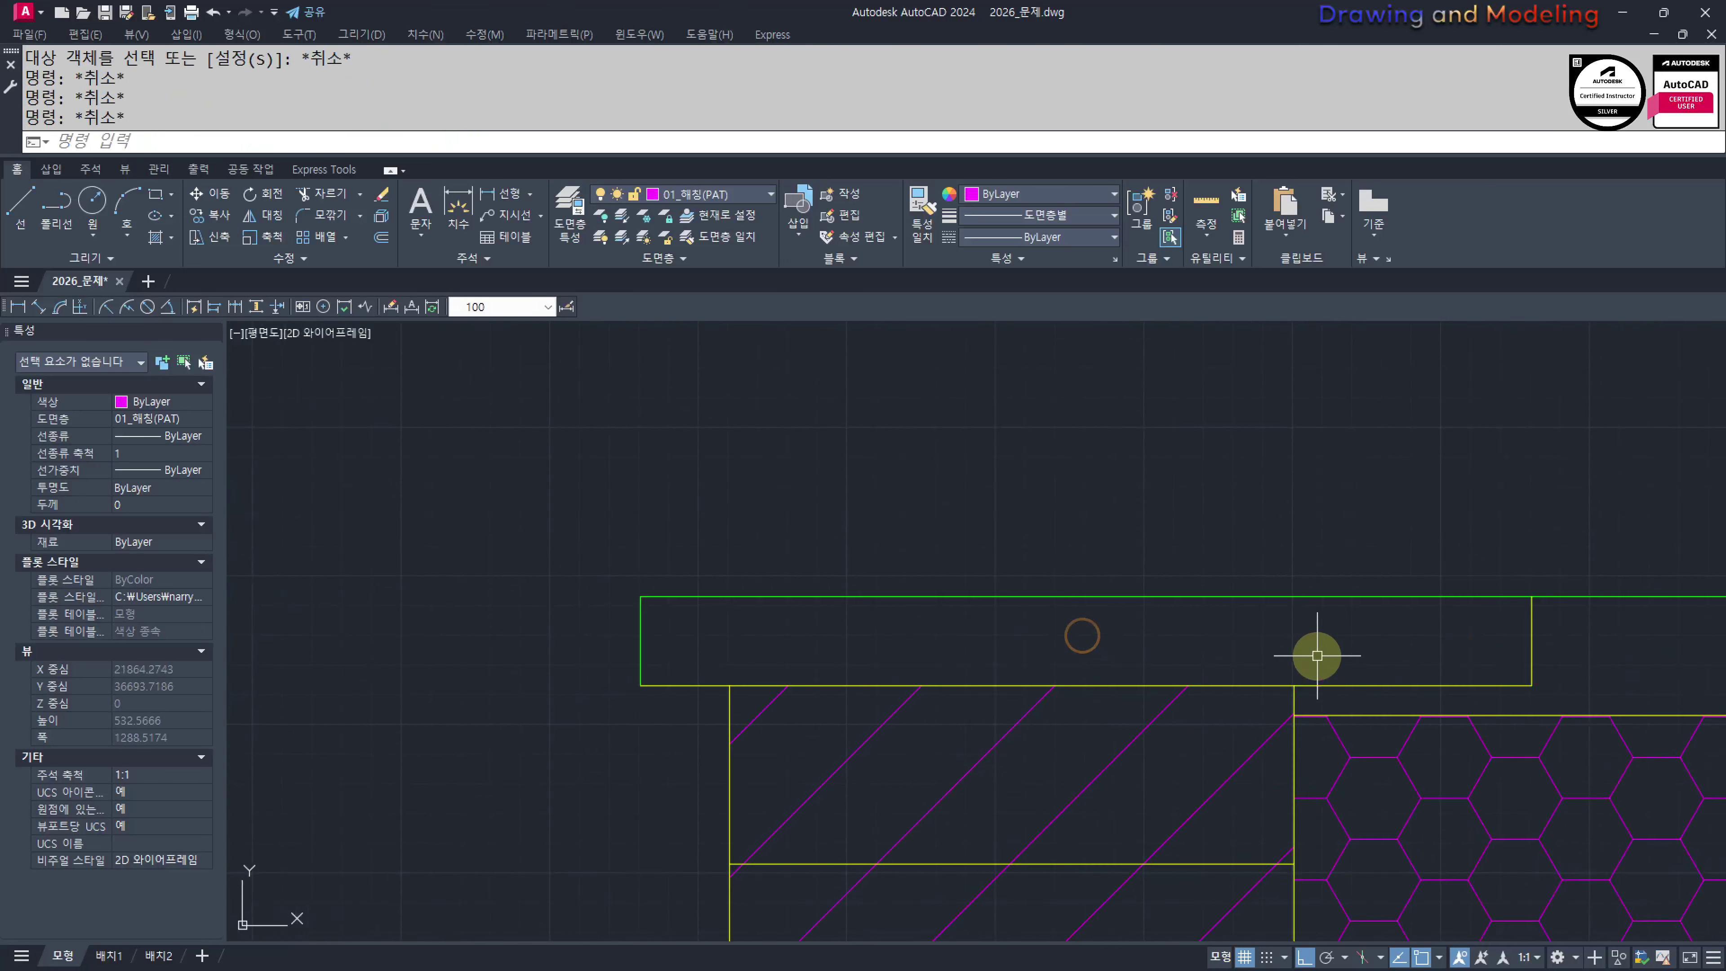
text(s)
key(Return)
click(588, 657)
middle_drag(1358, 666, 1148, 656)
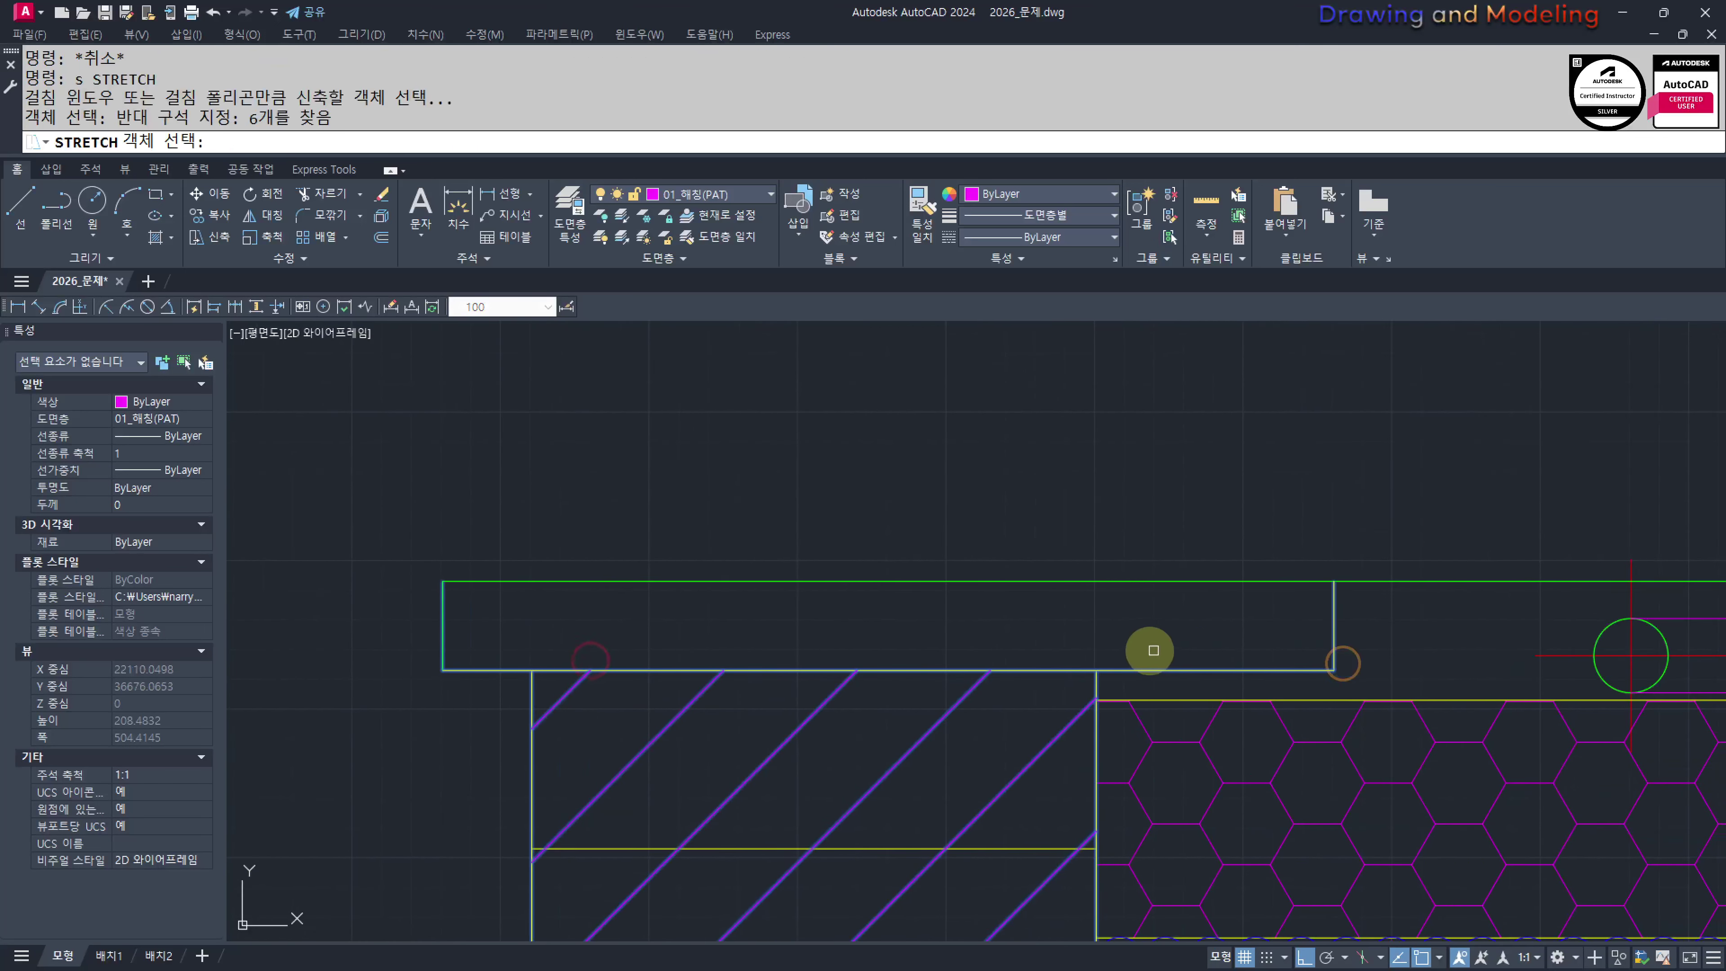
key(Return)
click(1334, 670)
middle_drag(892, 659, 1089, 666)
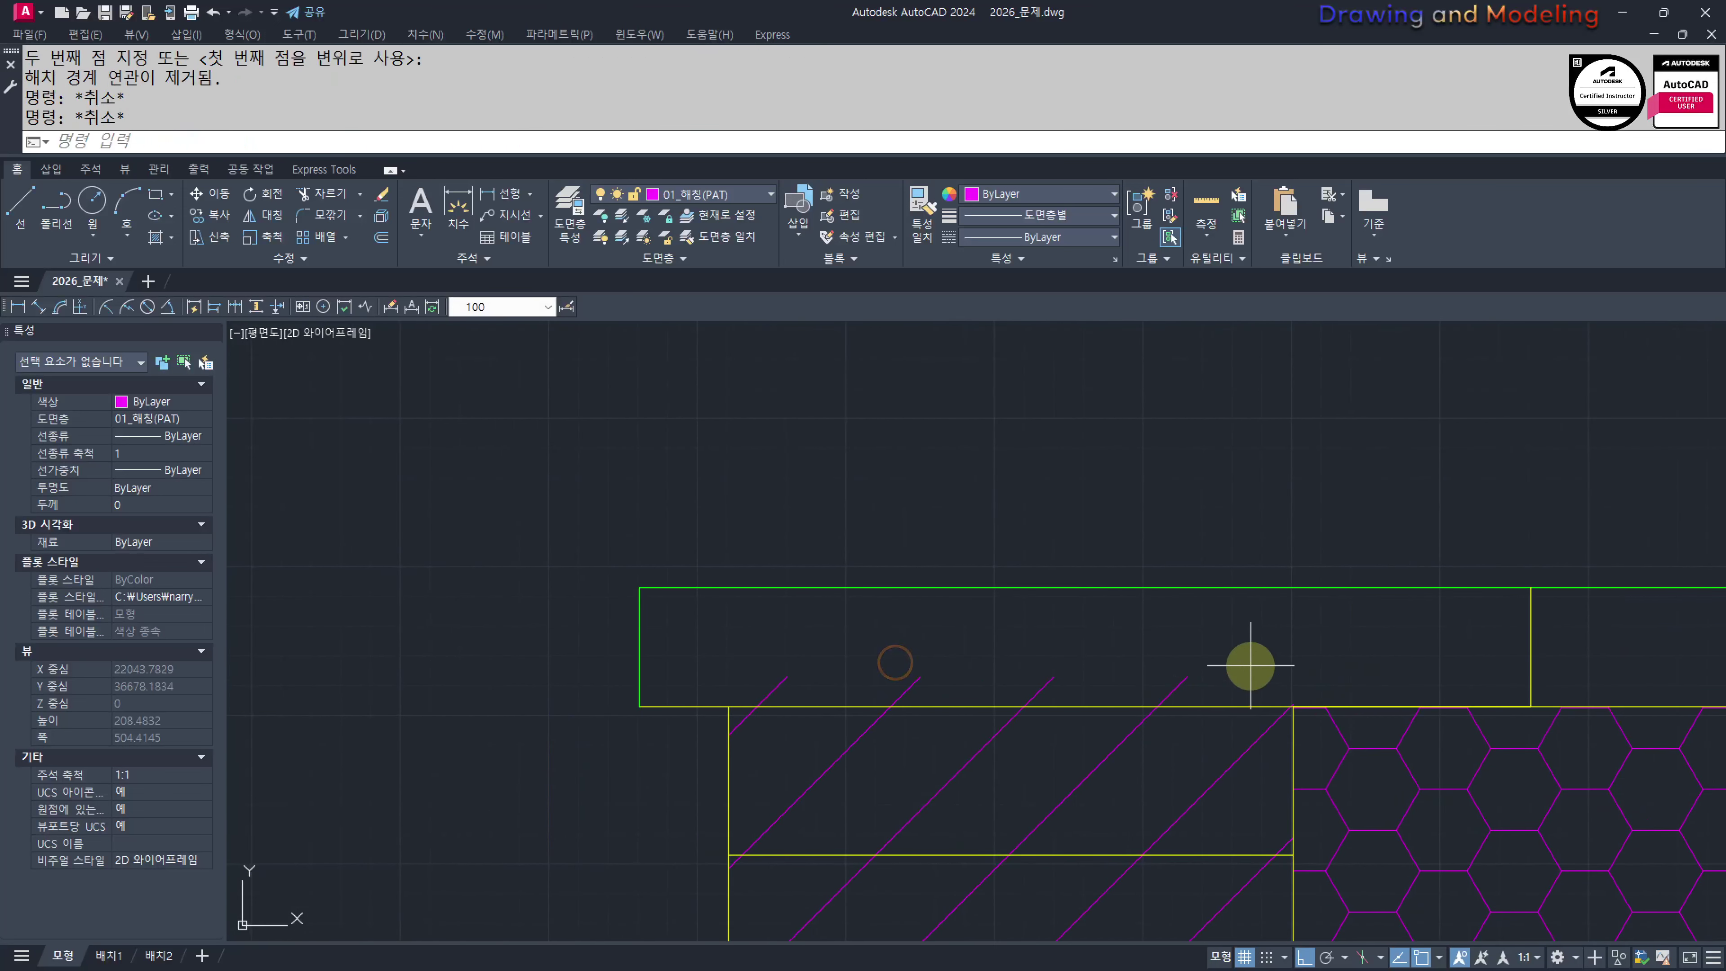
Stretch the upper edge of the base's brick hatch down to meet the top block's lowered underside
click(1030, 678)
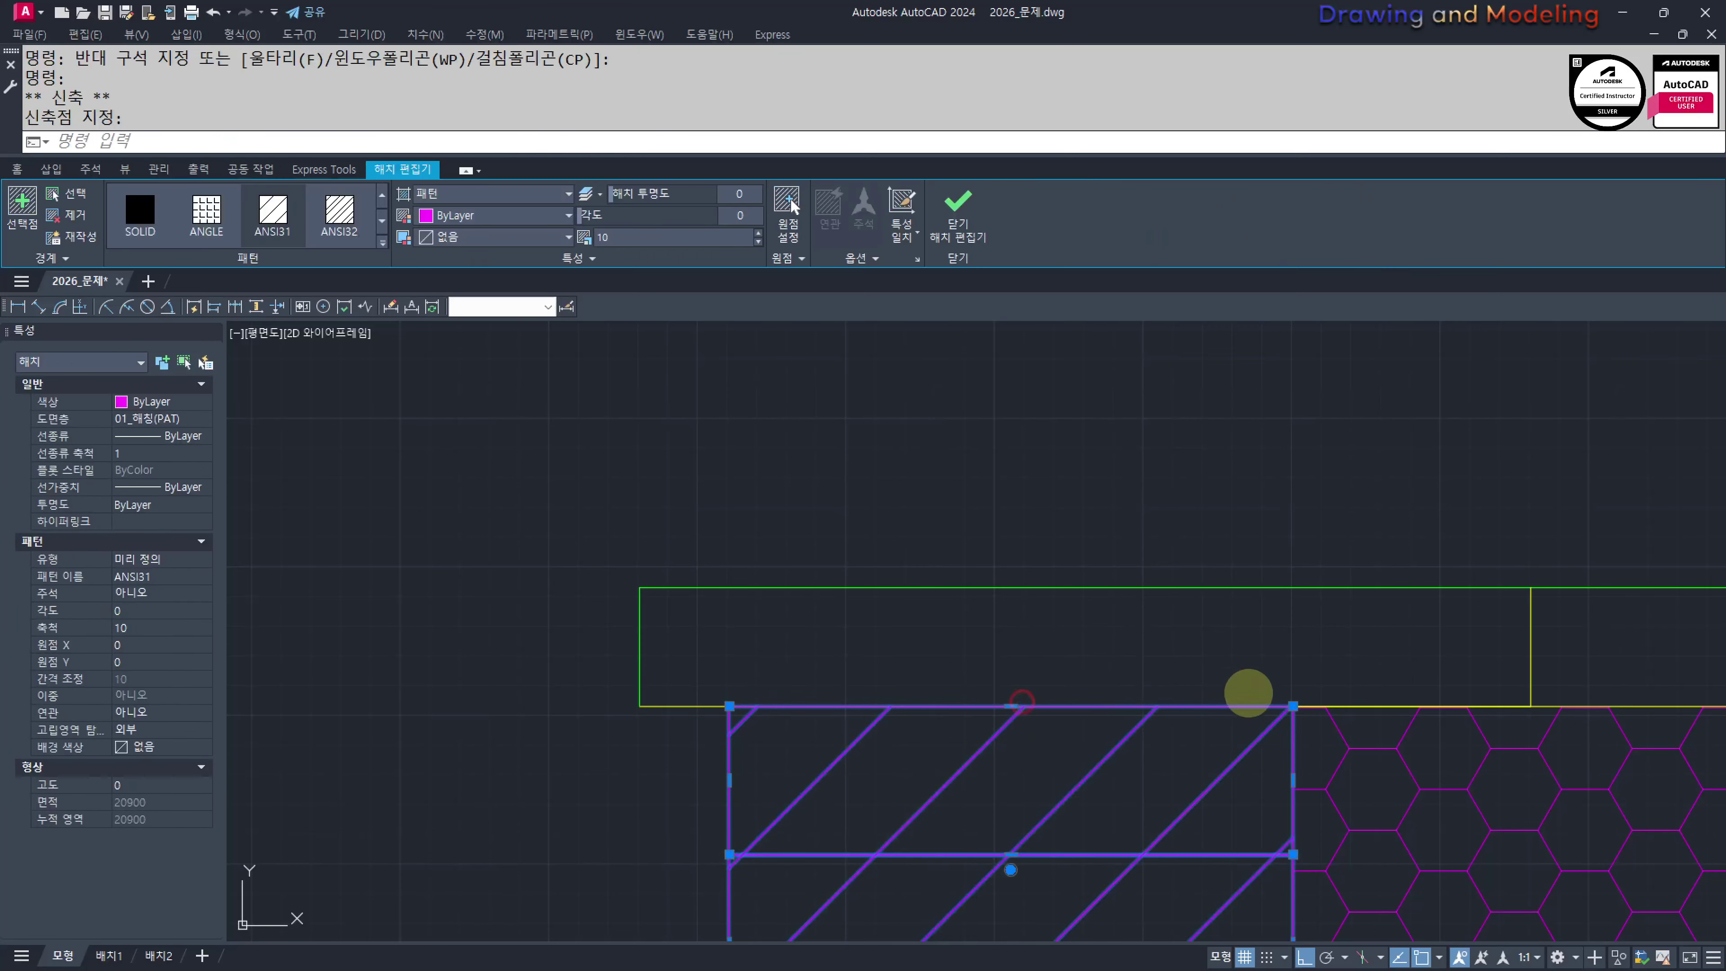
key(Escape)
key(Escape)
scroll(1247, 692, down, 3)
middle_drag(1248, 692, 1315, 669)
middle_drag(1183, 682, 1223, 676)
middle_drag(1194, 733, 1247, 736)
scroll(1185, 741, up, 3)
key(Escape)
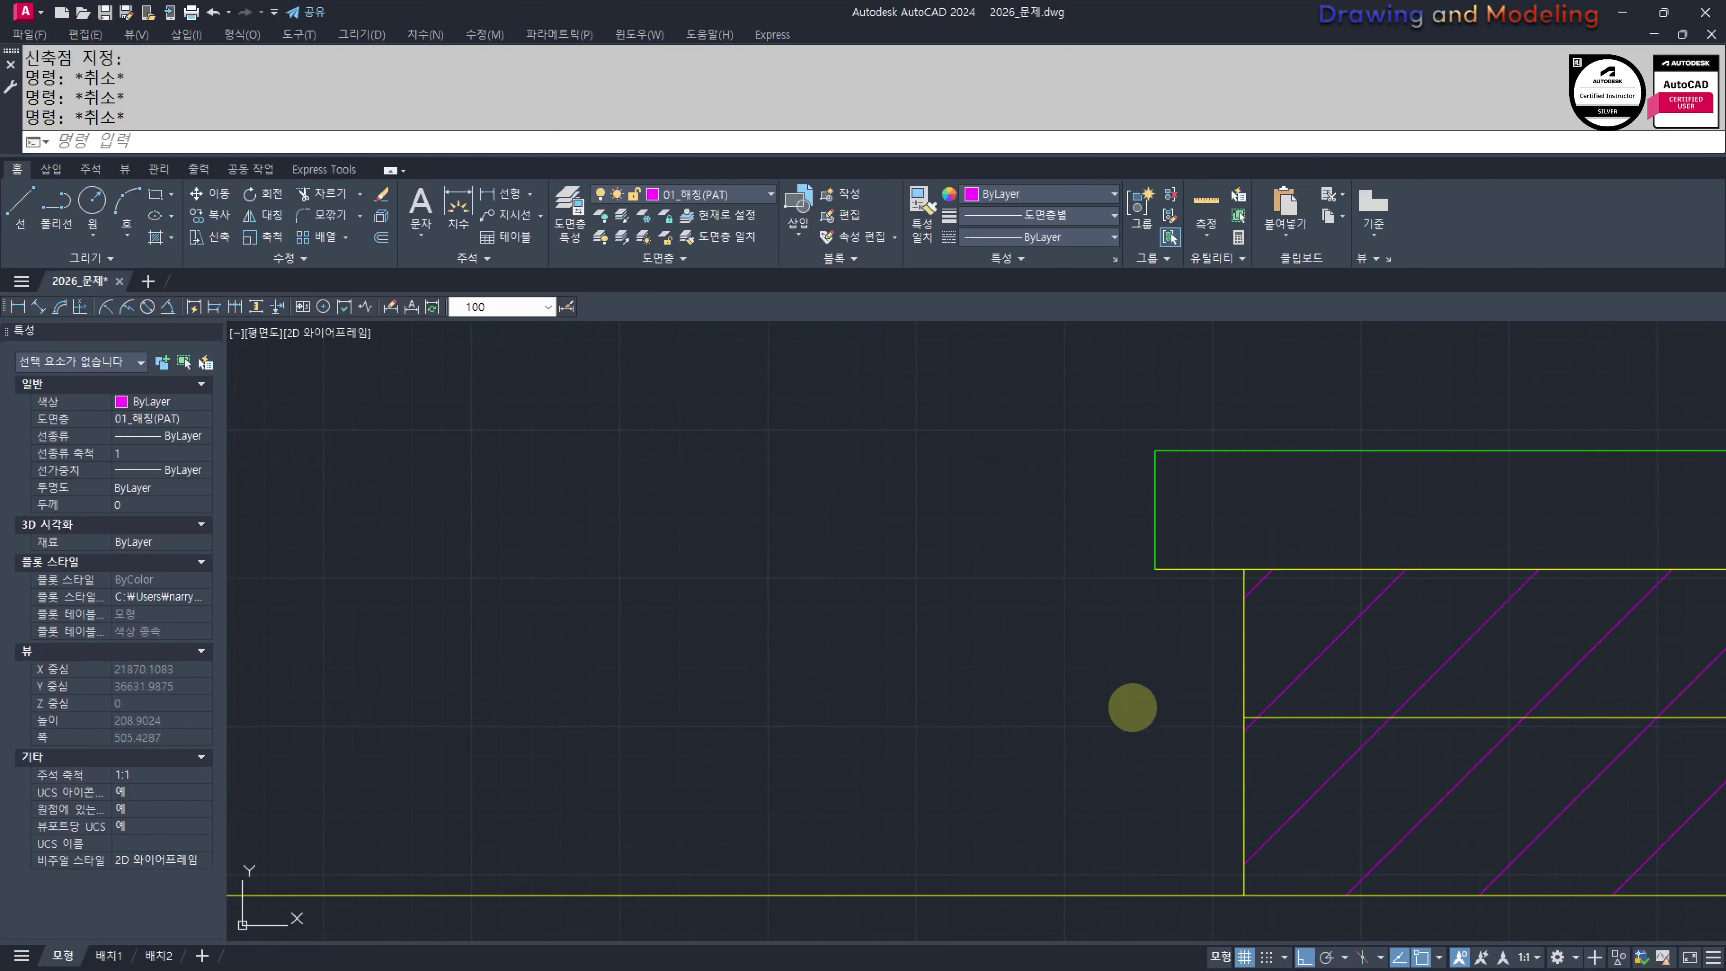
key(Escape)
Move the horizontal dividing line between the two brick courses to mid-height of the threshold base
scroll(1132, 707, down, 2)
mouse_move(1143, 706)
middle_down()
mouse_move(1116, 736)
mouse_move(1155, 734)
mouse_move(1087, 721)
middle_up()
scroll(1175, 738, up, 1)
click(1235, 747)
text(m)
key(Return)
click(1044, 710)
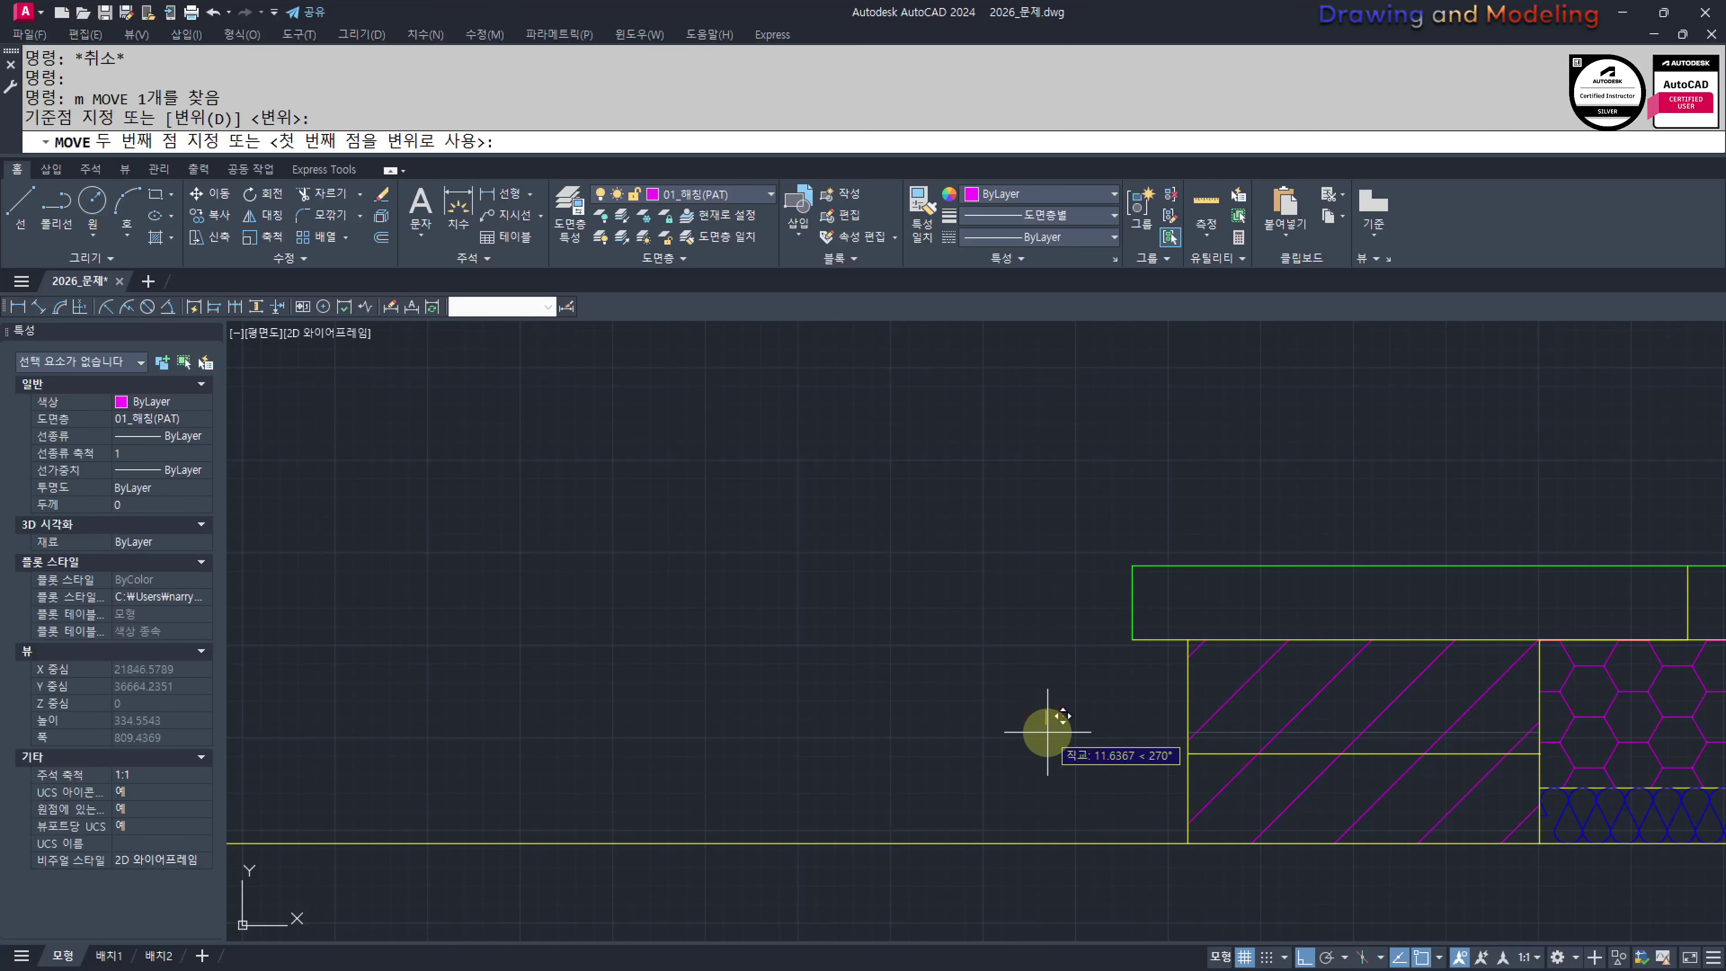
key(Return)
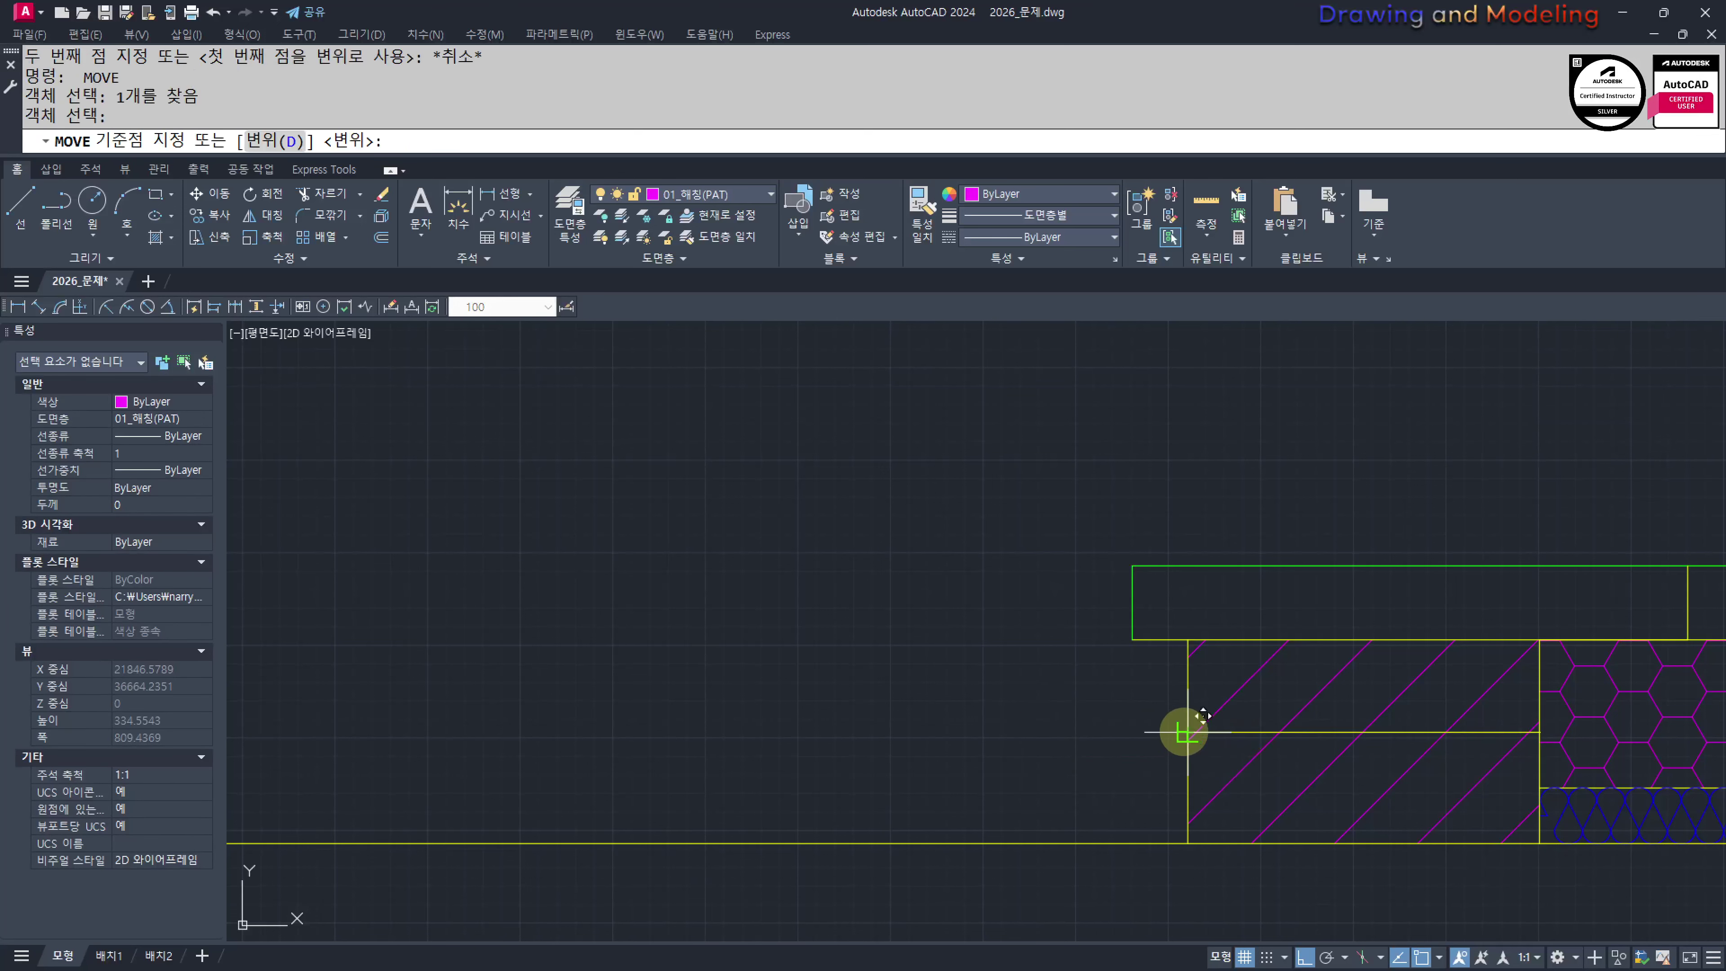
click(1183, 732)
key(Escape)
key(Escape)
Check the height of a threshold base course with a linear dimension preview
scroll(1182, 751, down, 2)
text(d)
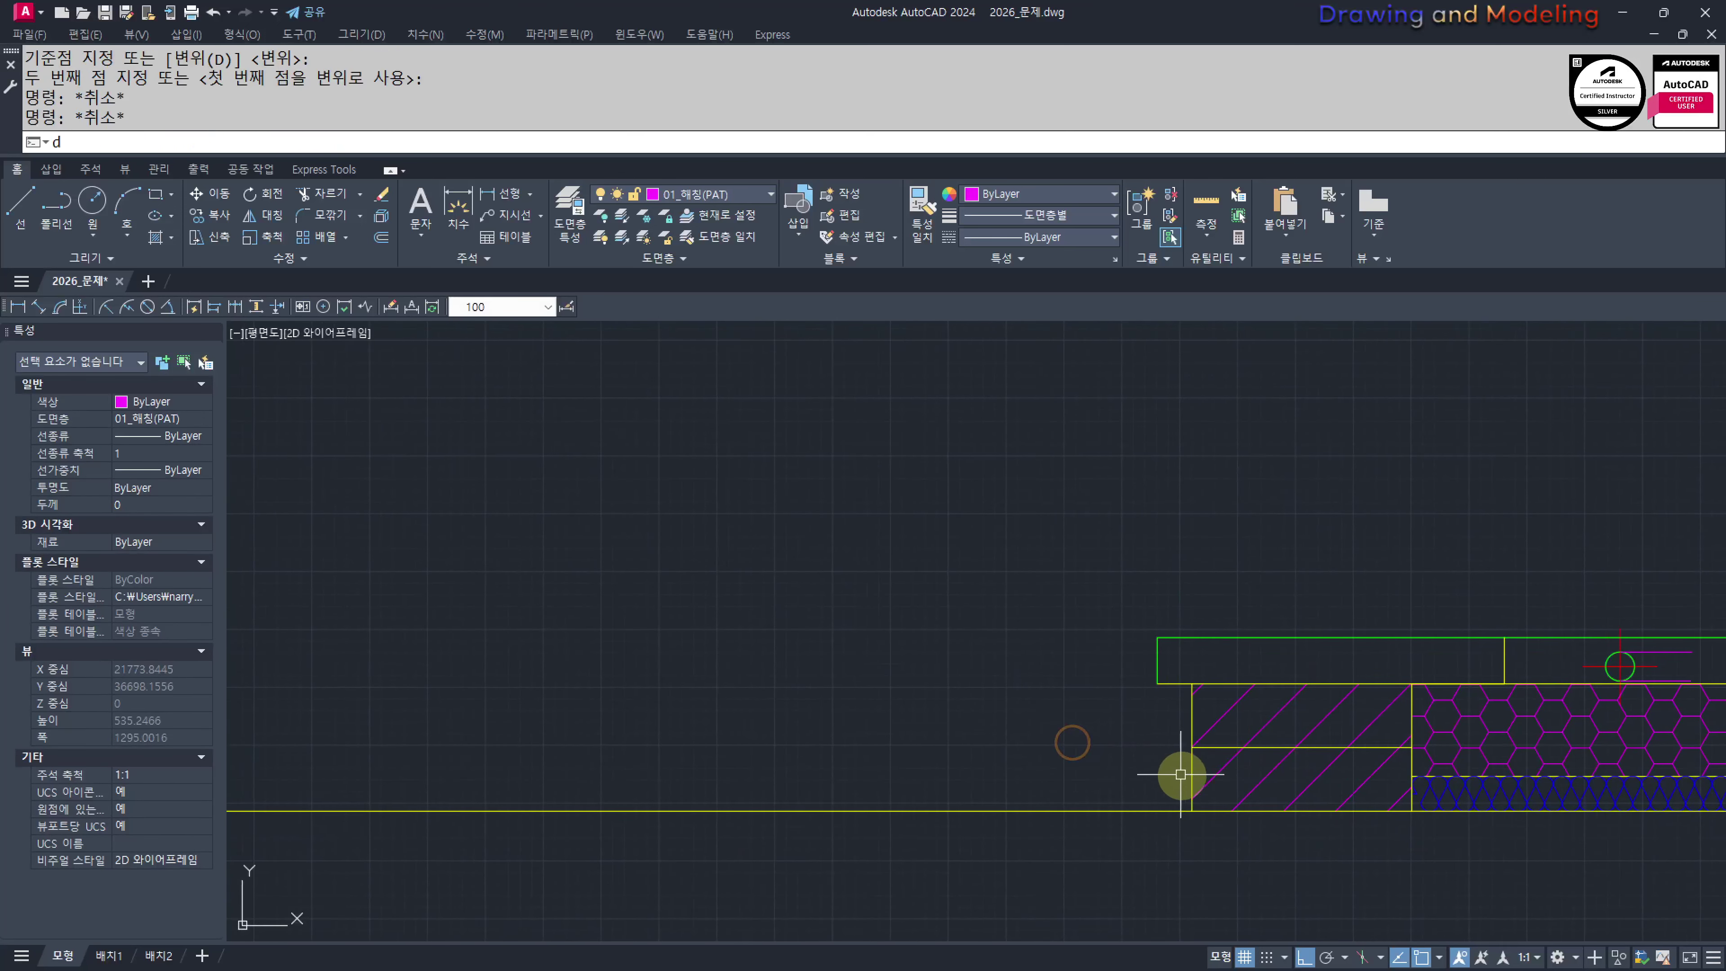
click(1191, 746)
scroll(1190, 747, down, 3)
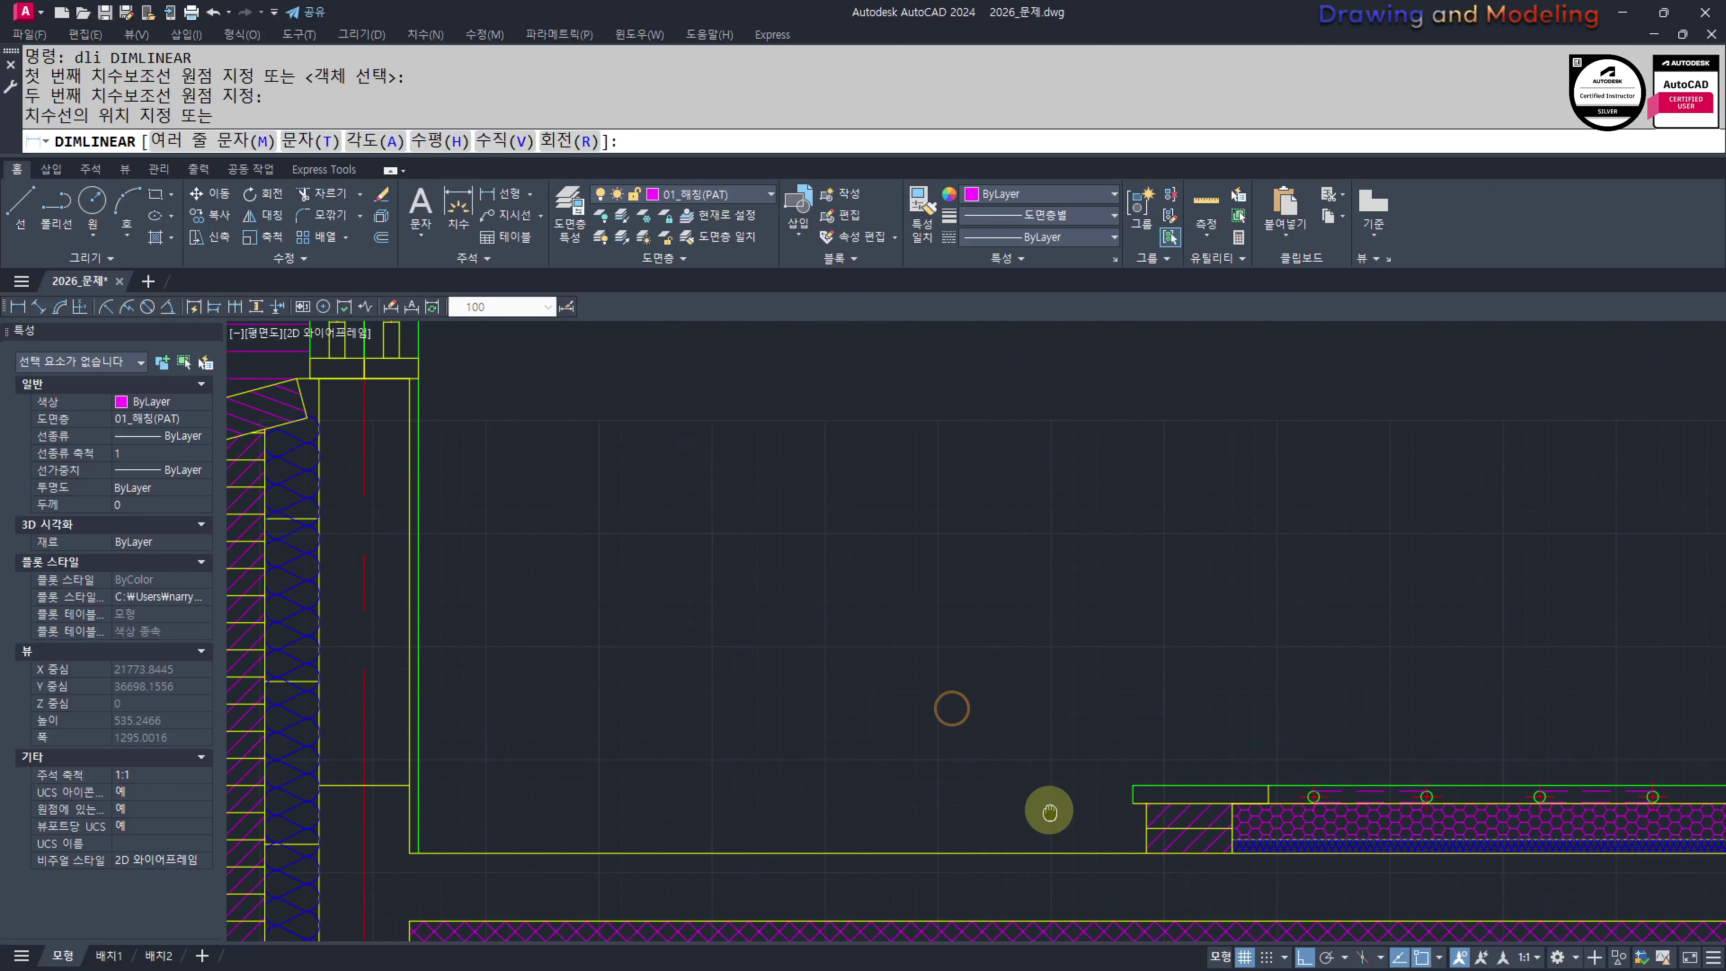
key(Escape)
key(Escape)
scroll(1082, 766, up, 5)
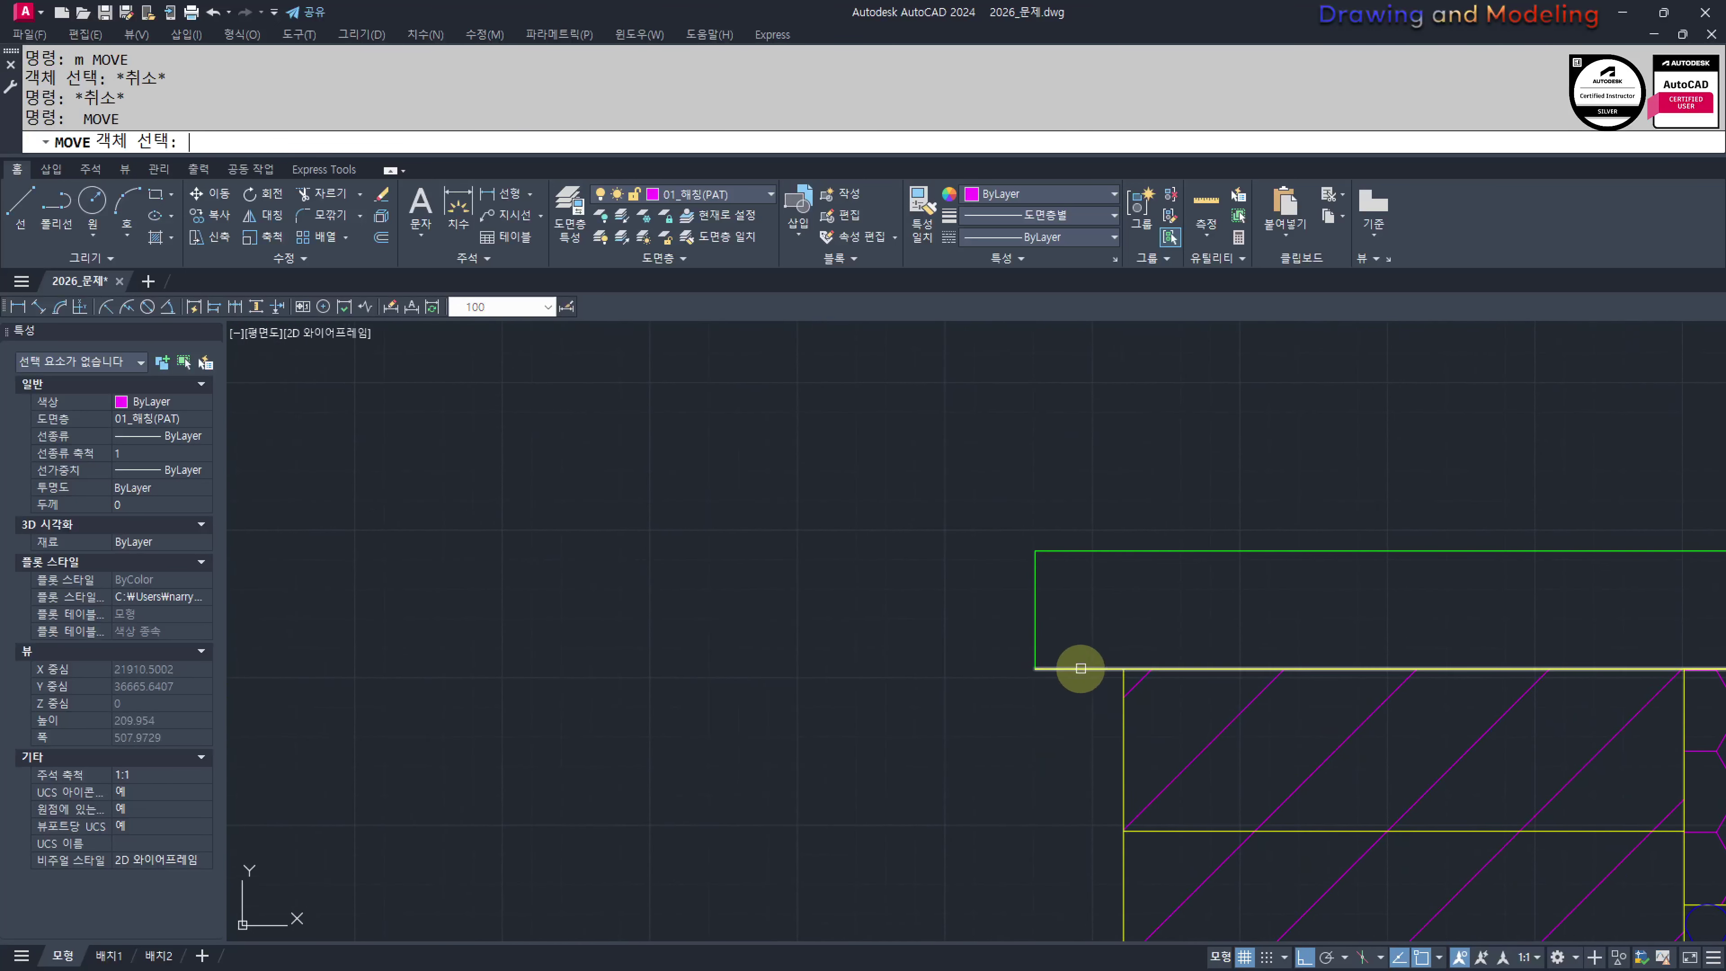
key(space)
click(1080, 668)
key(Escape)
key(Escape)
scroll(1089, 685, down, 3)
middle_drag(1089, 685, 1087, 721)
Match the top block's green top and front edges to the properties of its yellow underside line
text(n)
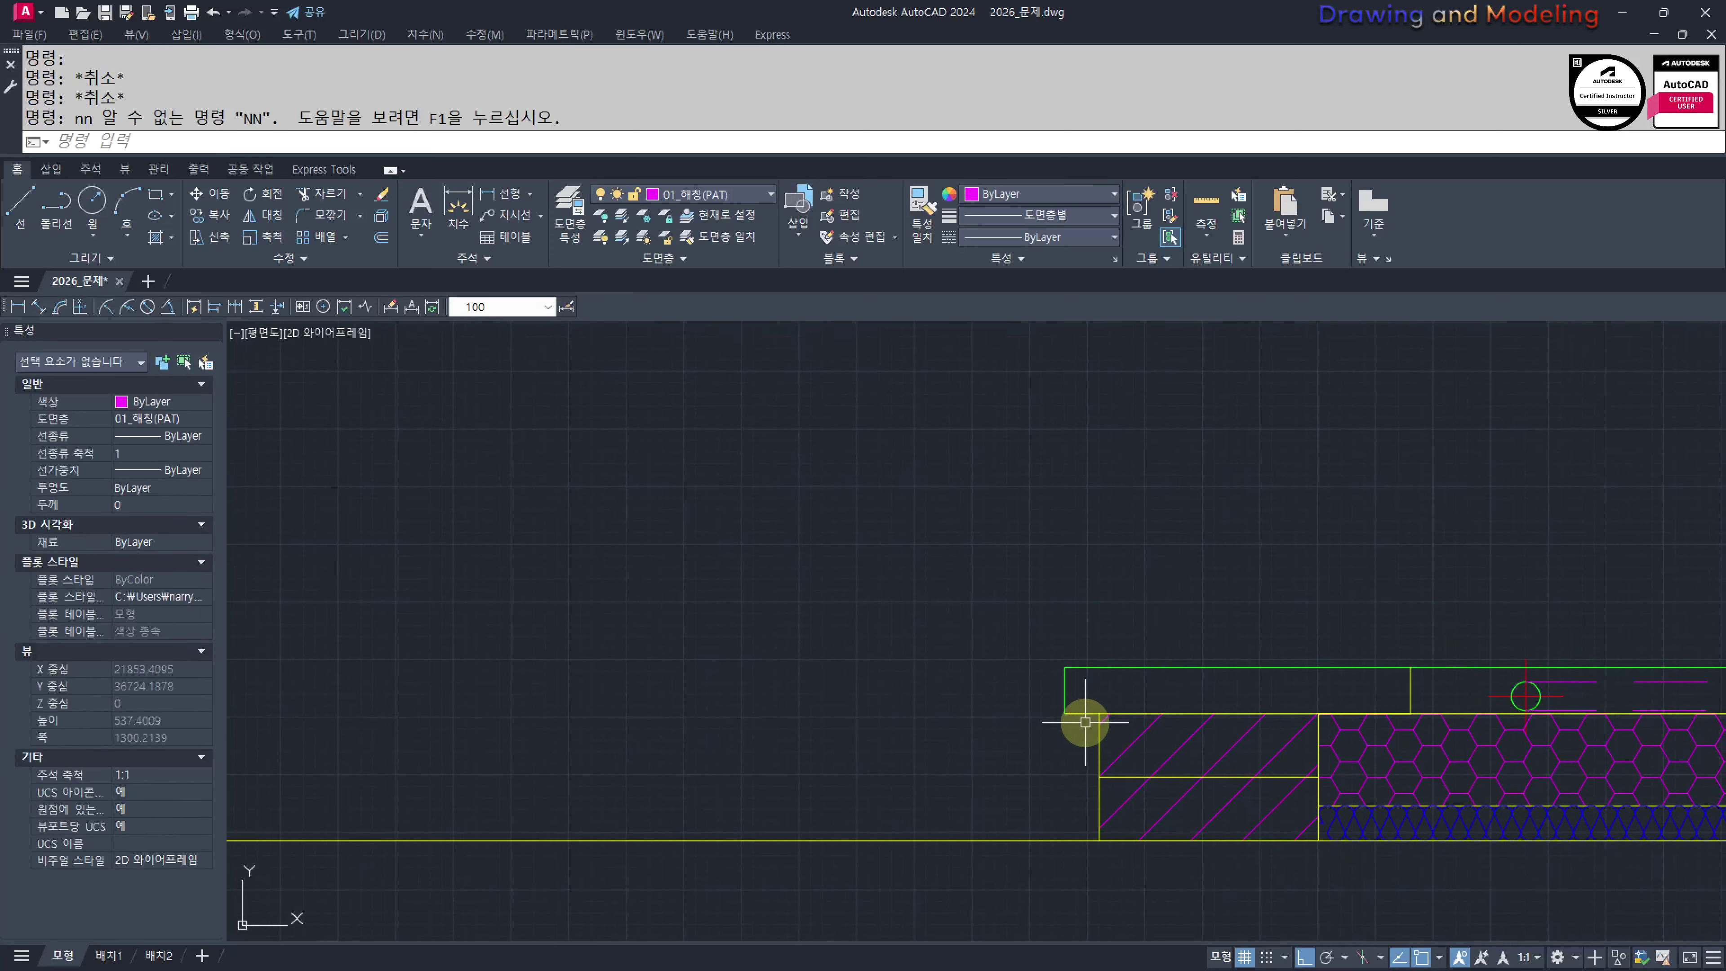
text(mm)
key(space)
click(1075, 713)
click(1088, 688)
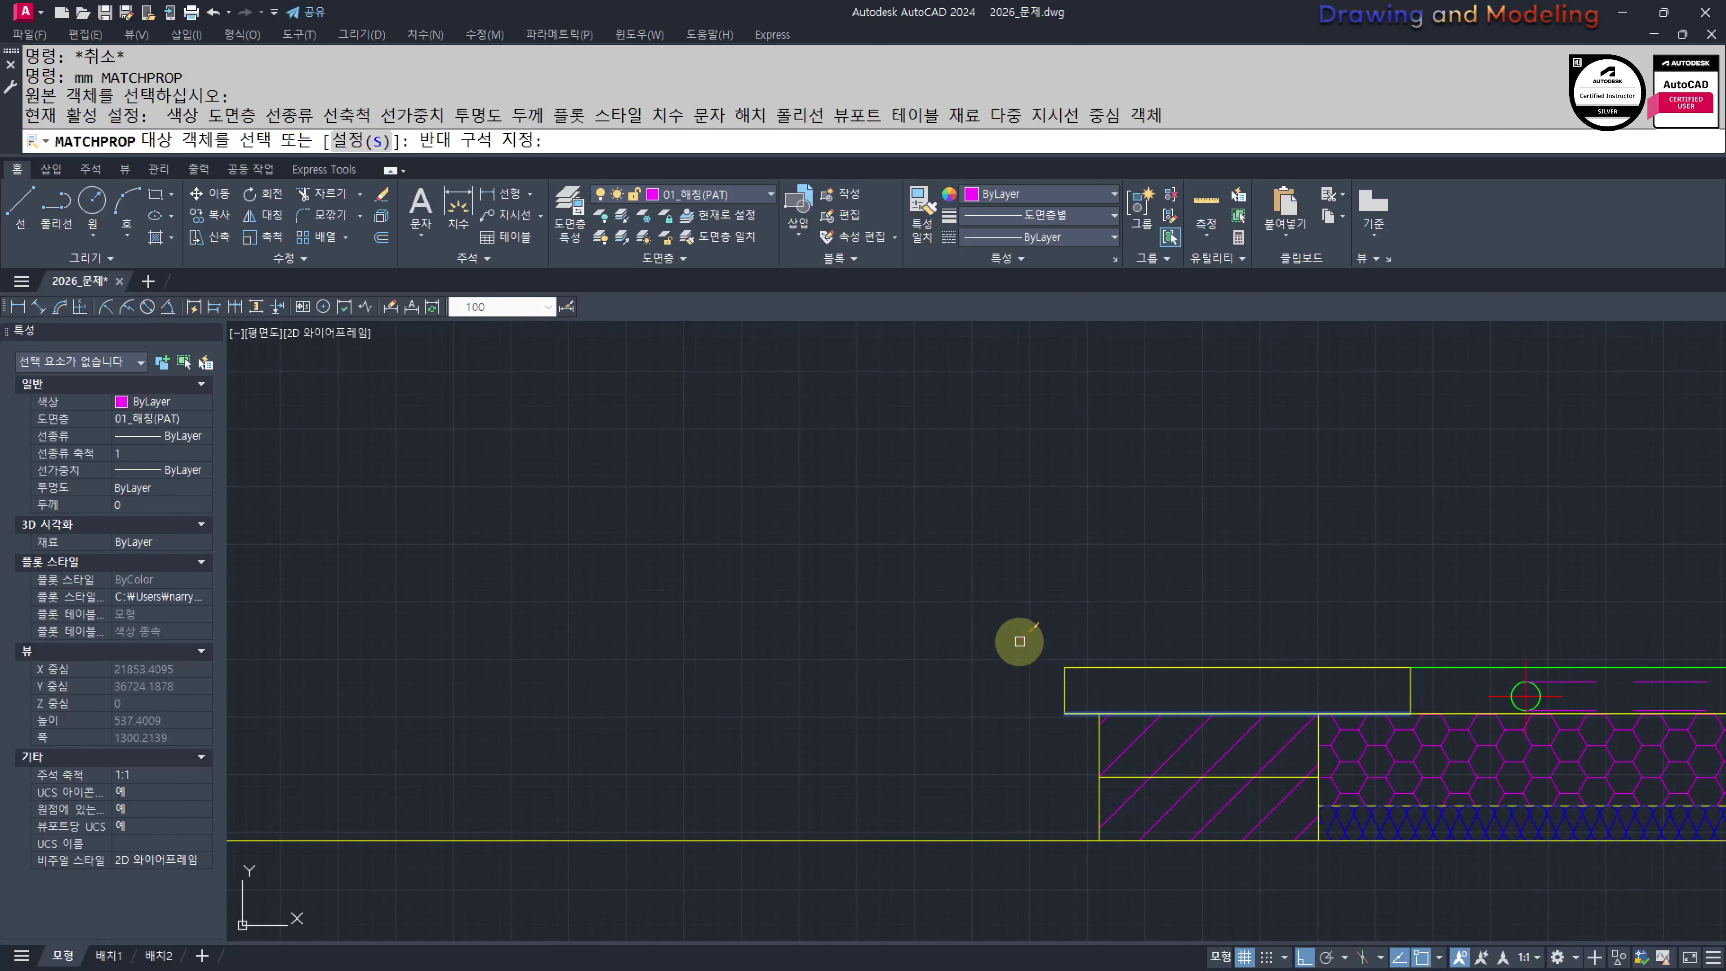
click(1019, 642)
key(Escape)
key(Escape)
scroll(889, 666, down, 5)
scroll(925, 680, up, 5)
middle_drag(1046, 687, 1028, 698)
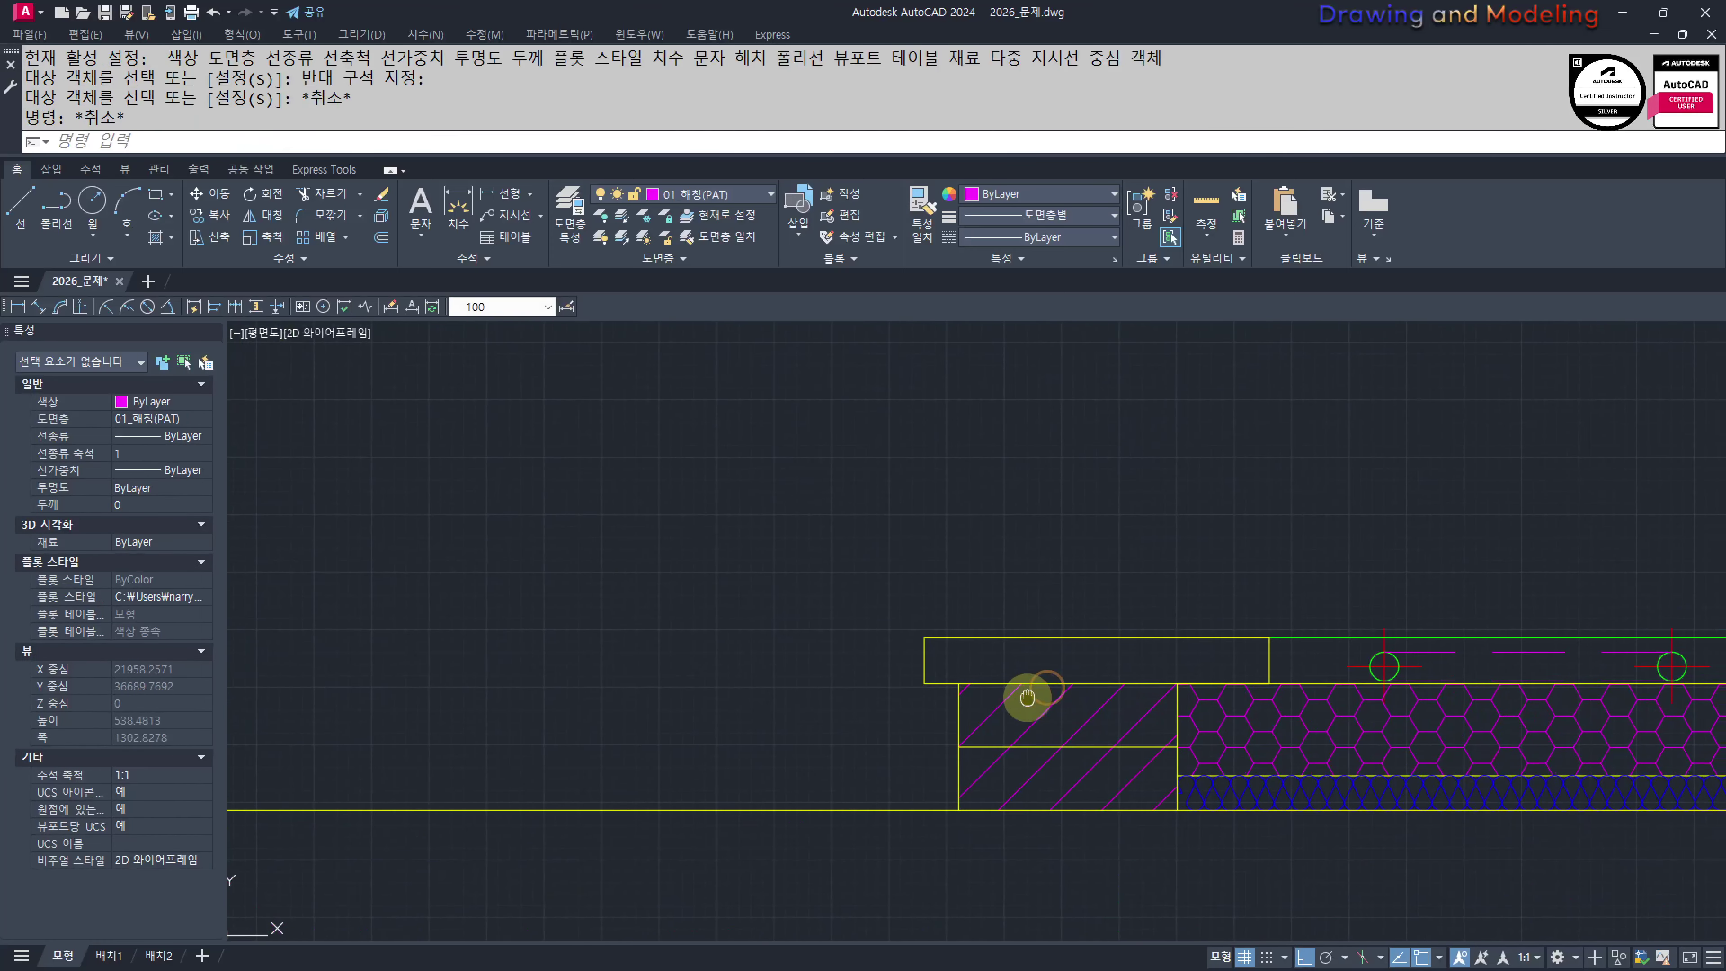
Hatch the overhanging top block with the ANSI31 pattern at scale 10 and set the hatch angle to 90
click(1045, 668)
key(Escape)
key(Escape)
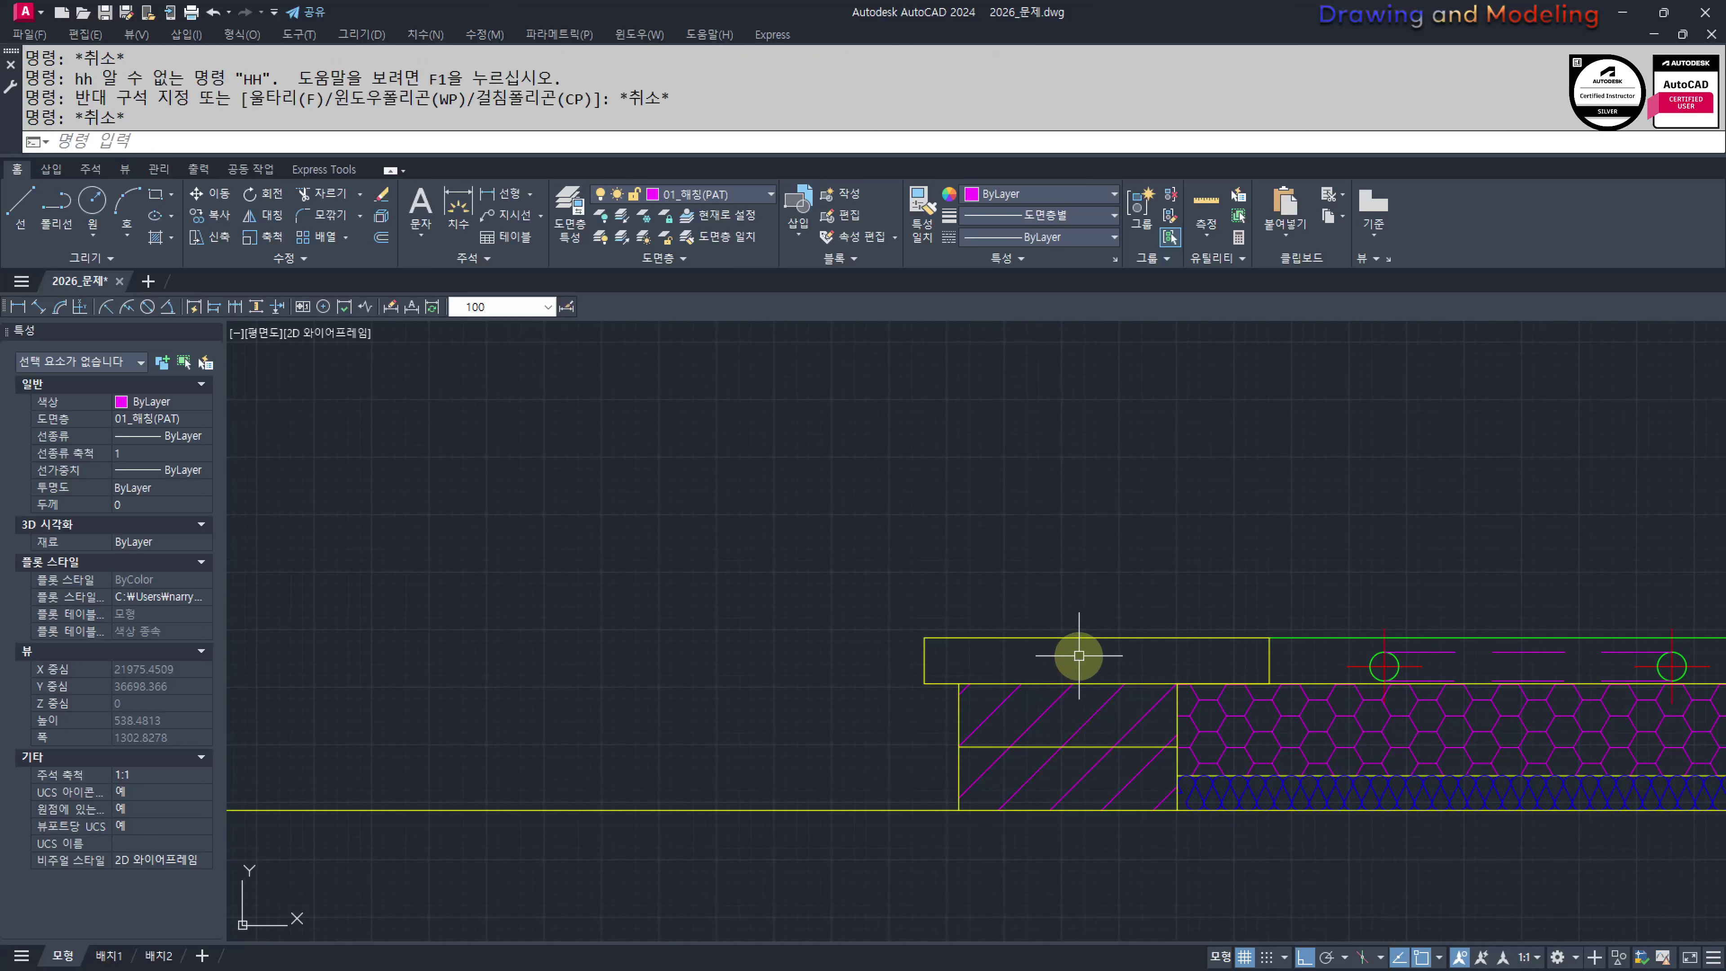
text(h)
key(space)
click(1075, 656)
key(space)
click(1041, 659)
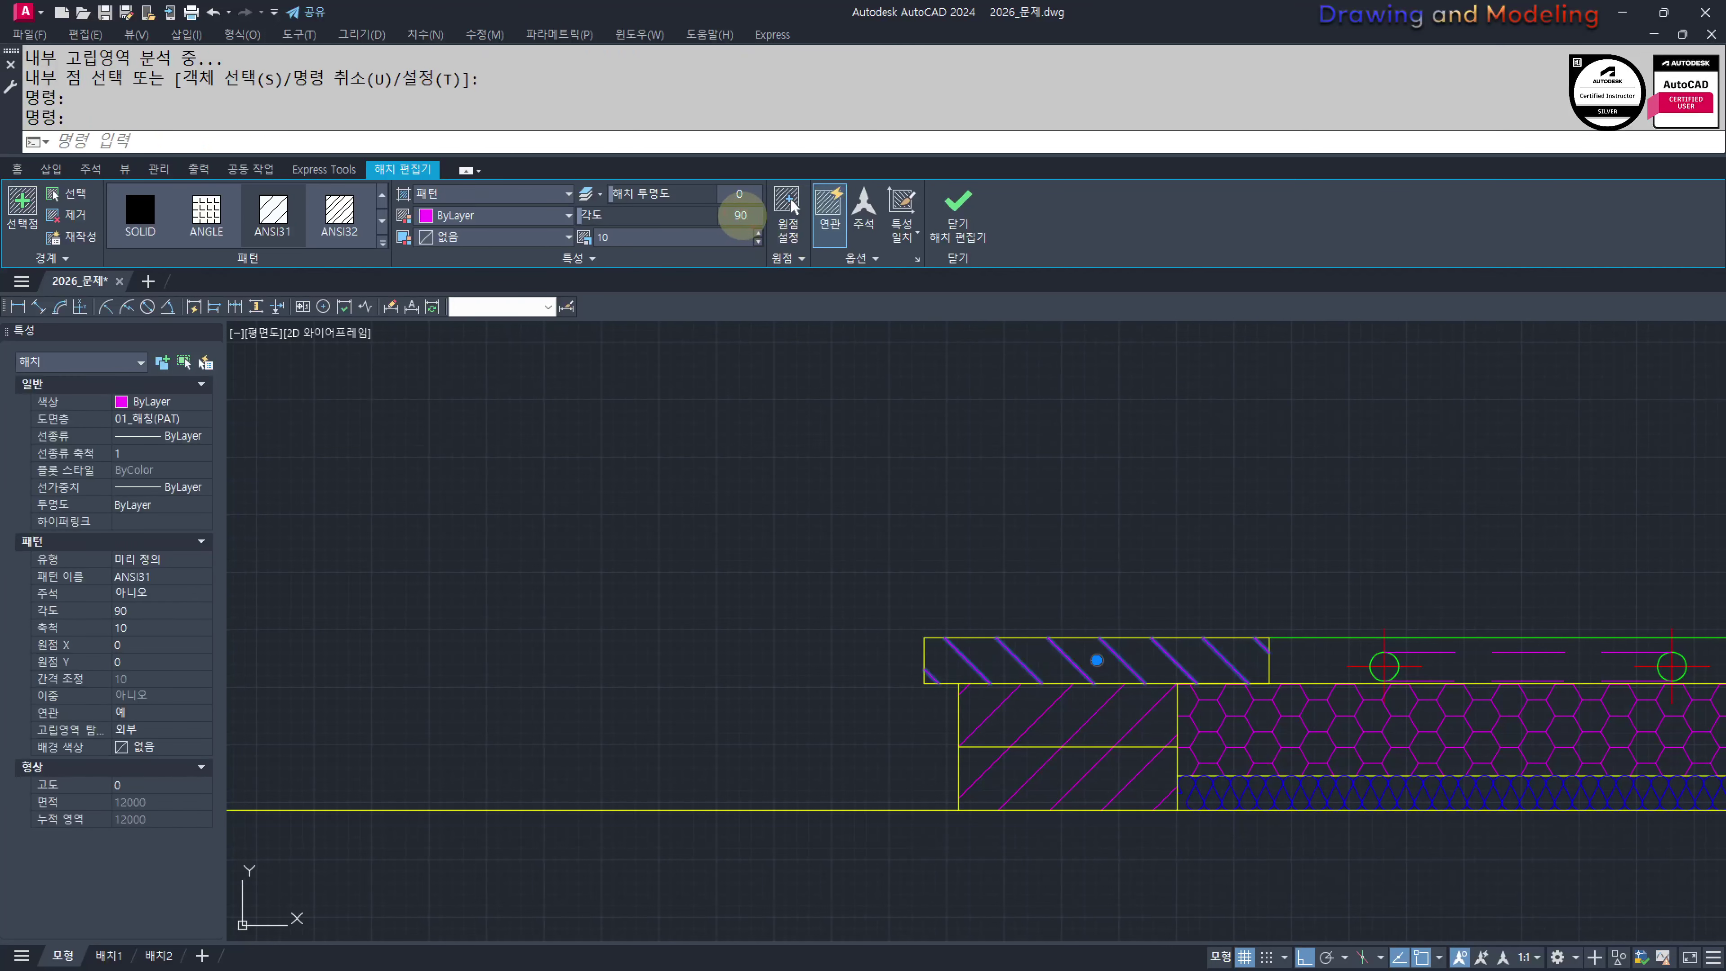
key(Escape)
key(Escape)
key(Escape)
Examine the finished threshold, the floor plan along the section cut line, and the overall section drawing
scroll(1047, 524, down, 3)
mouse_move(1047, 524)
middle_down()
mouse_move(1074, 543)
mouse_move(1096, 624)
mouse_move(985, 669)
middle_up()
scroll(1063, 636, up, 2)
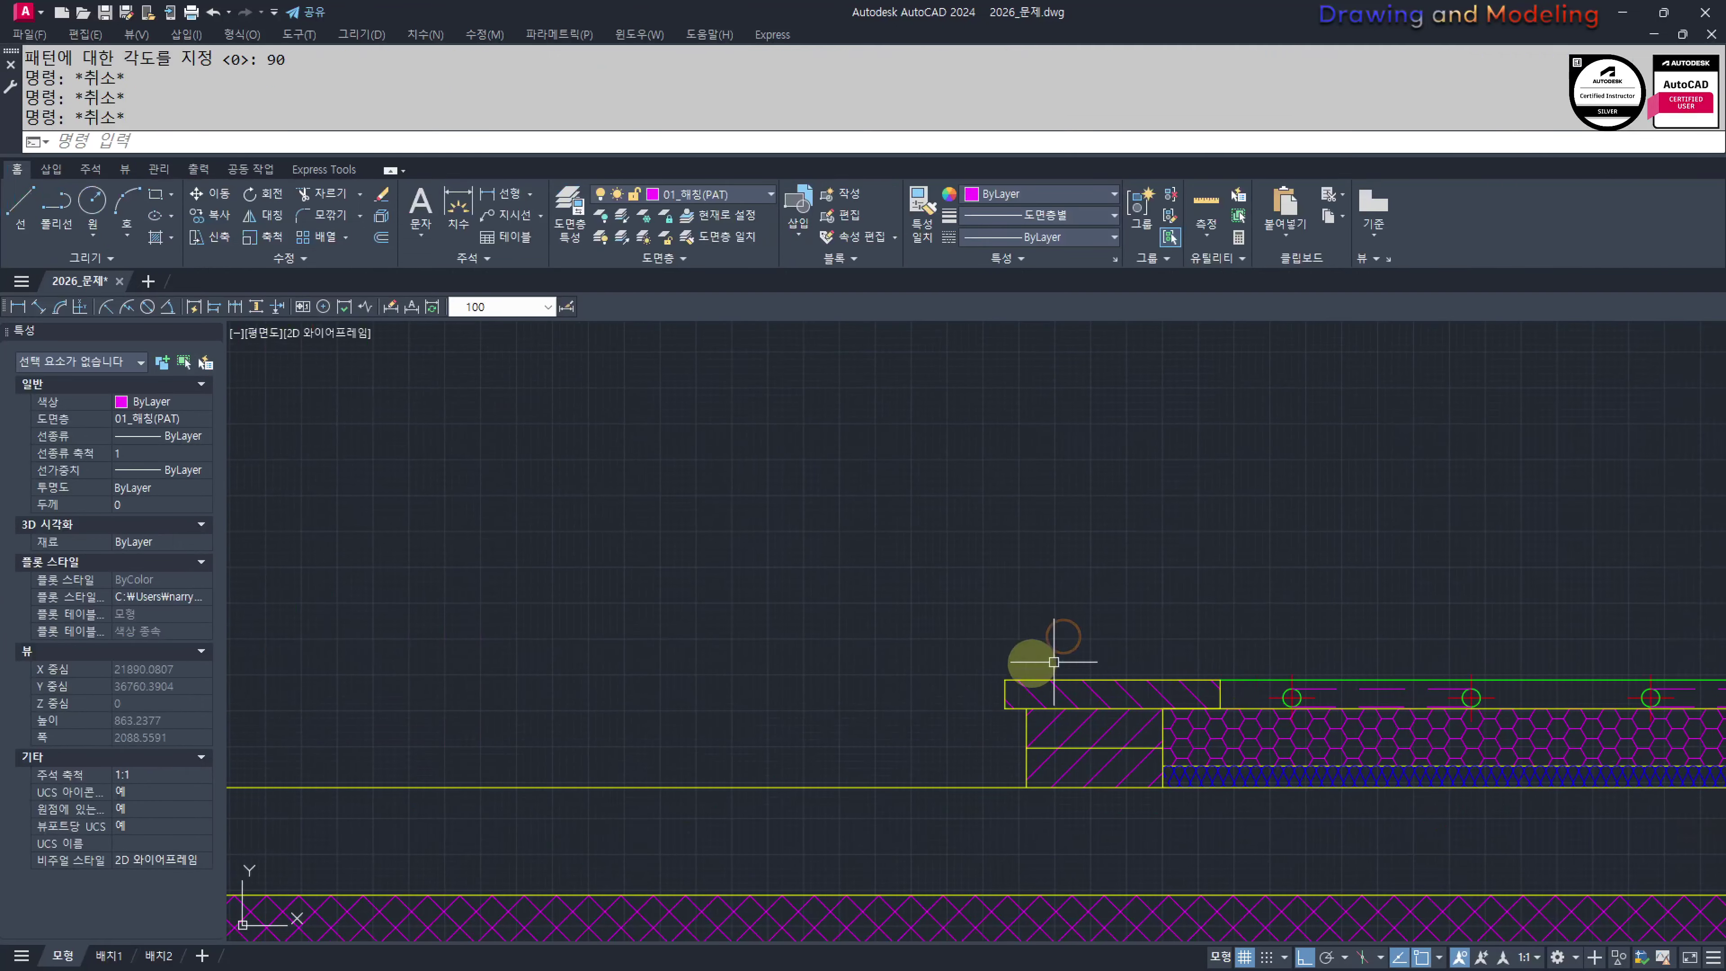
scroll(815, 616, down, 8)
middle_drag(736, 598, 1417, 856)
scroll(721, 486, up, 4)
scroll(961, 611, up, 4)
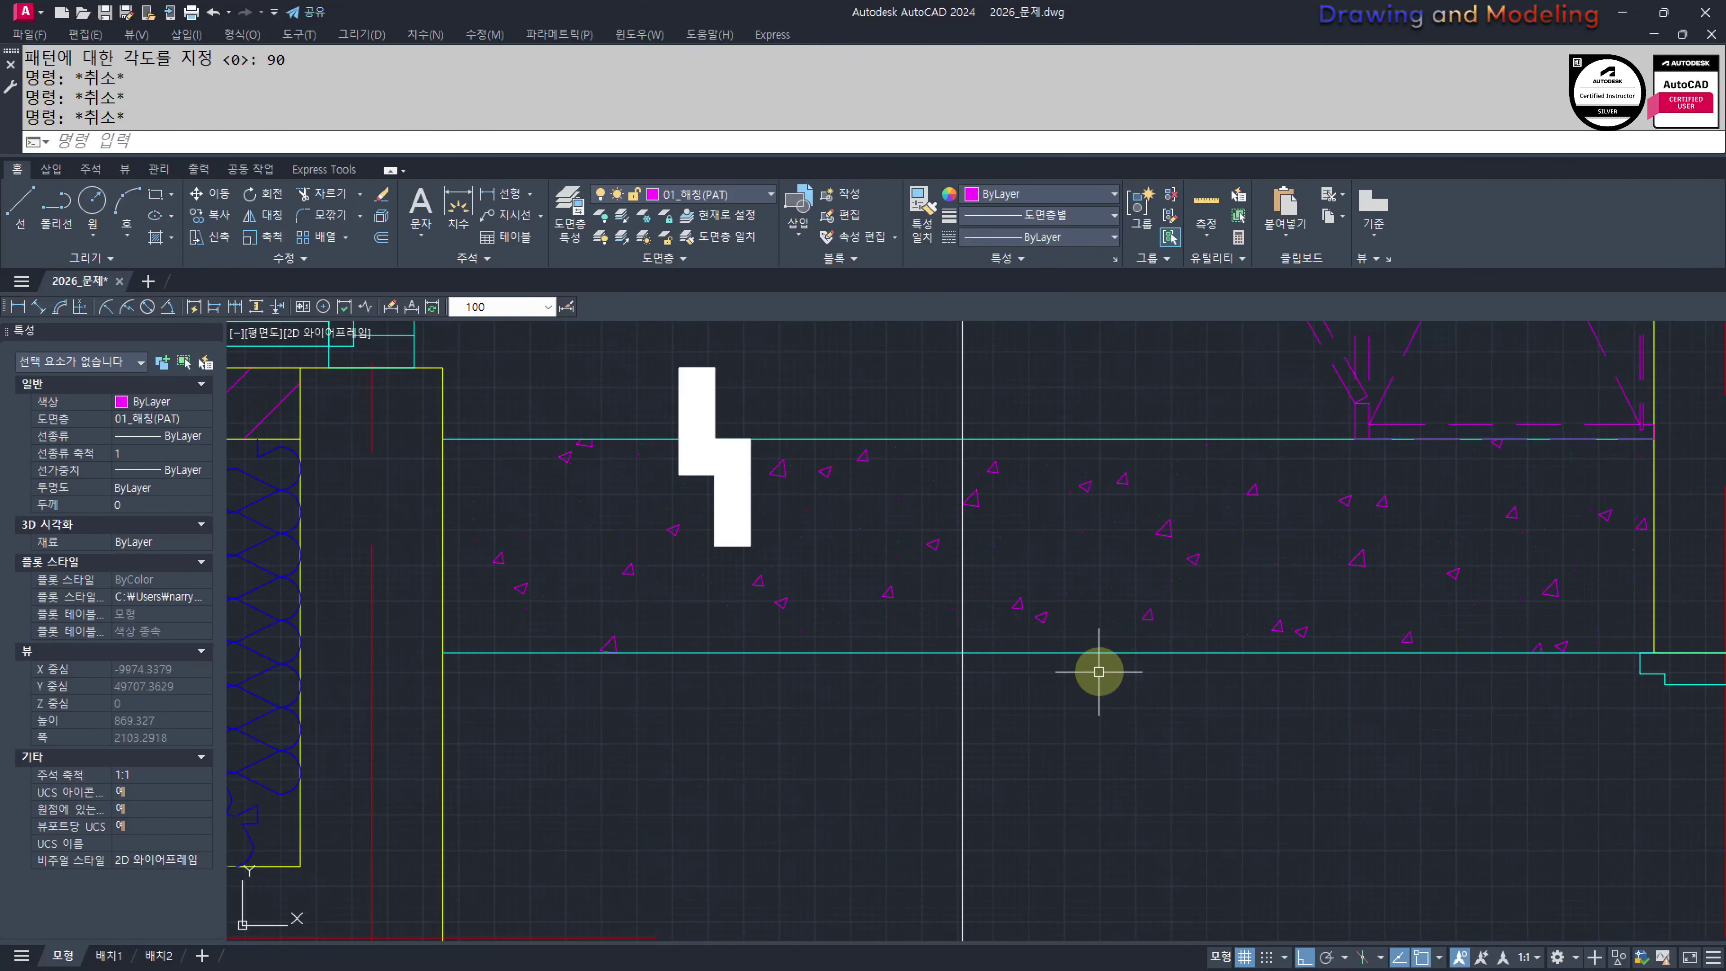
middle_drag(1099, 671, 1041, 818)
scroll(824, 632, down, 6)
middle_drag(1057, 747, 232, 346)
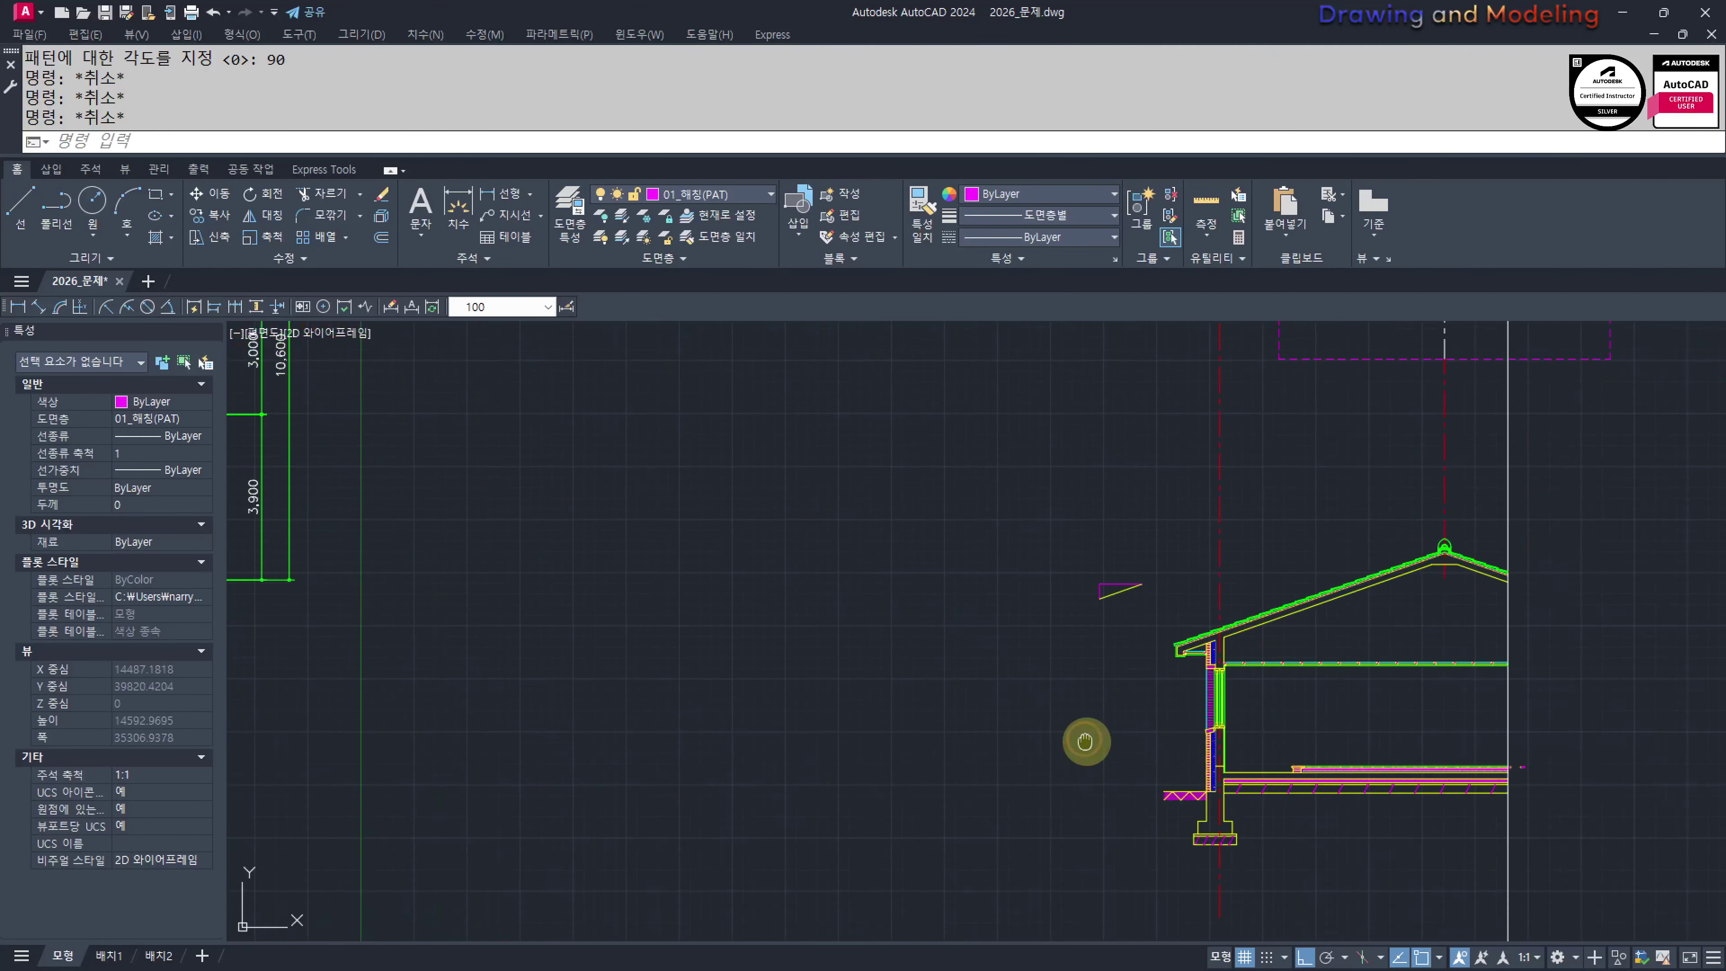
Check the thickness of the threshold's overhanging top block with a linear dimension preview
scroll(1132, 687, up, 6)
scroll(1134, 571, up, 4)
middle_drag(1121, 574, 871, 621)
key(Escape)
scroll(978, 671, down, 4)
middle_drag(967, 670, 682, 667)
scroll(929, 667, up, 6)
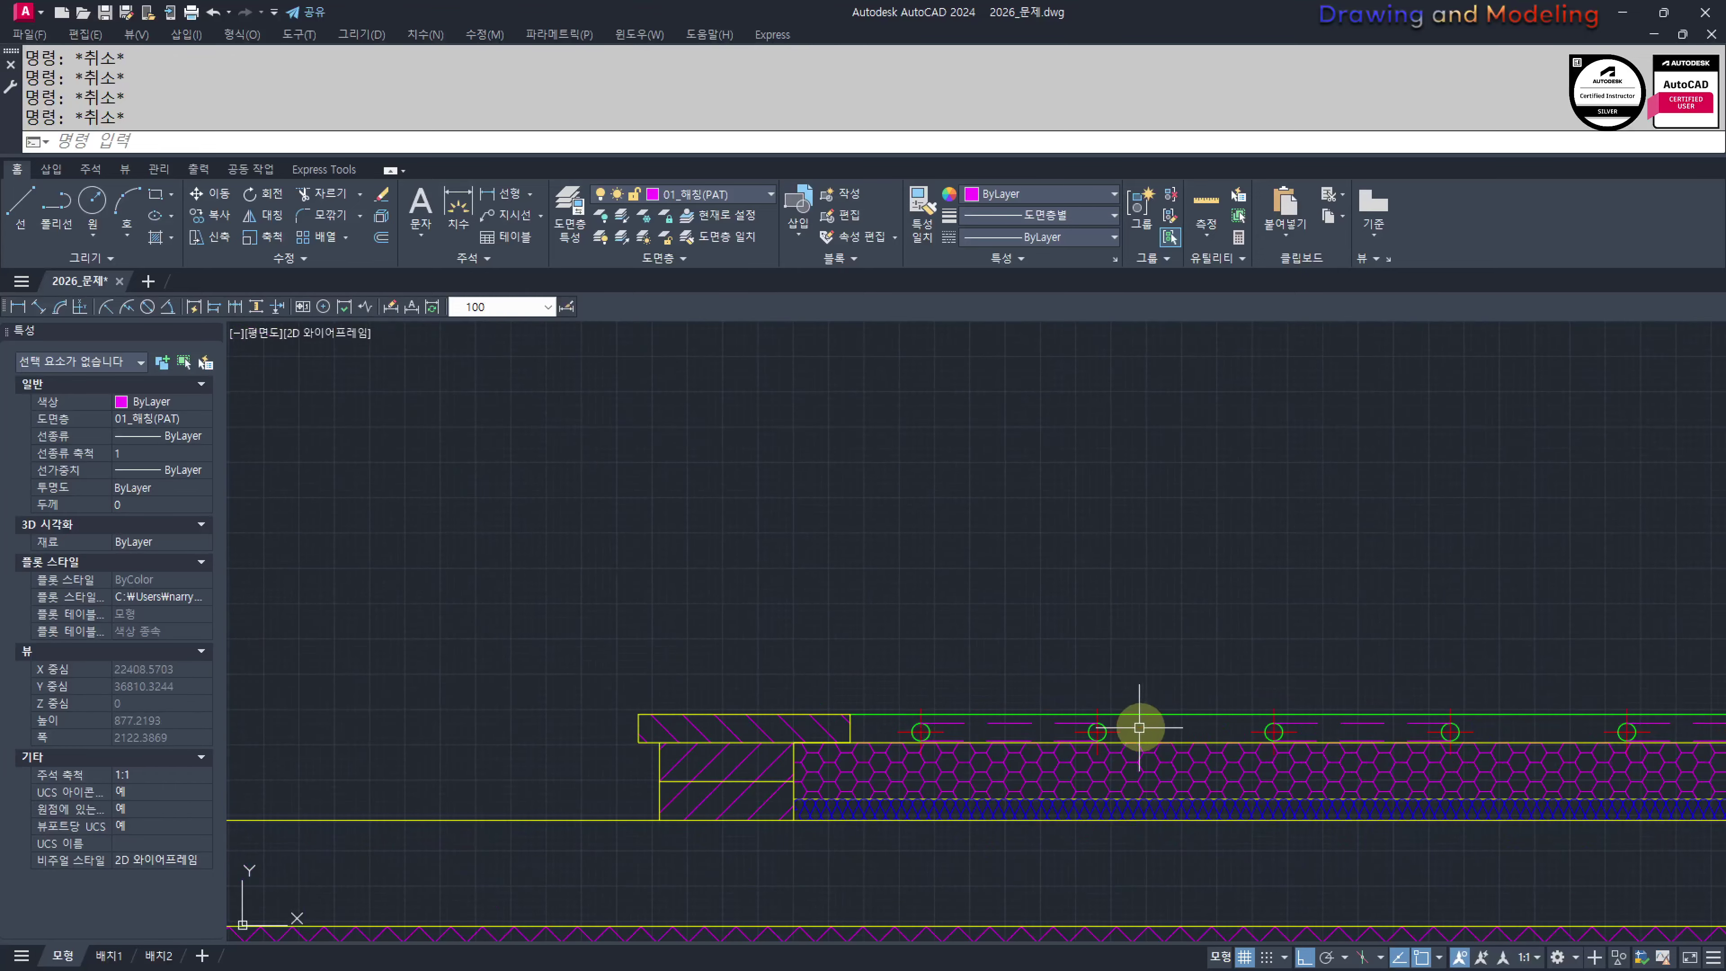
scroll(1139, 727, down, 5)
scroll(1311, 696, up, 3)
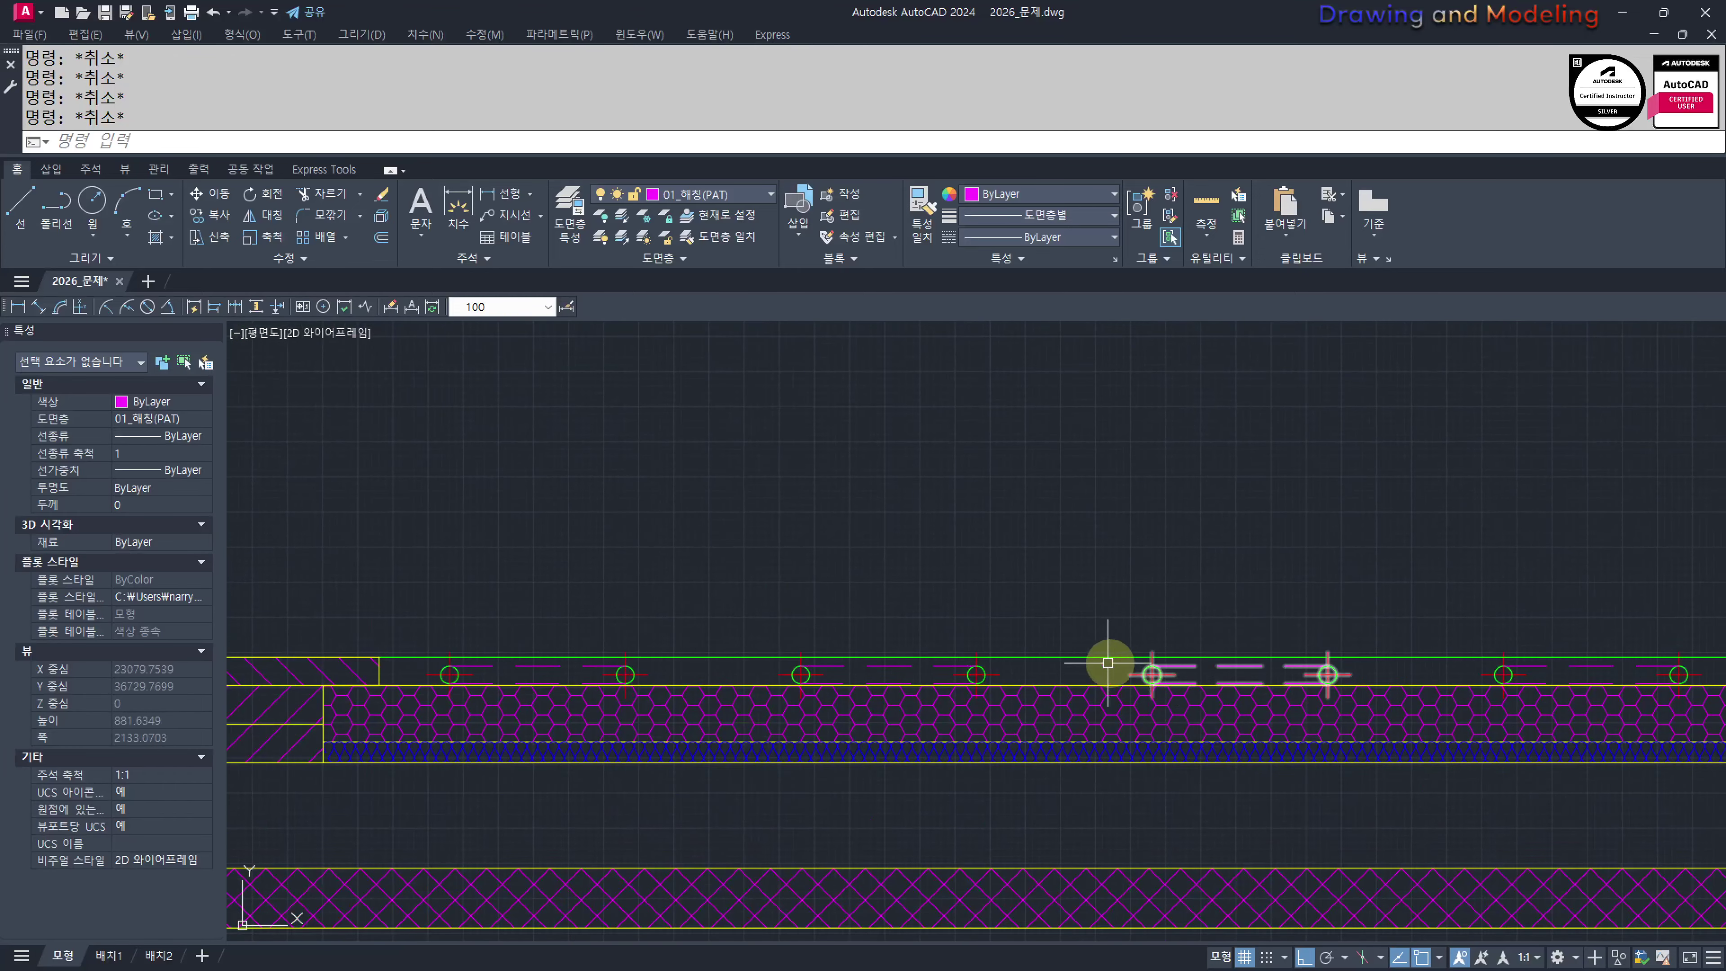
middle_drag(1015, 672, 1225, 718)
text(li)
key(Return)
scroll(848, 727, up, 3)
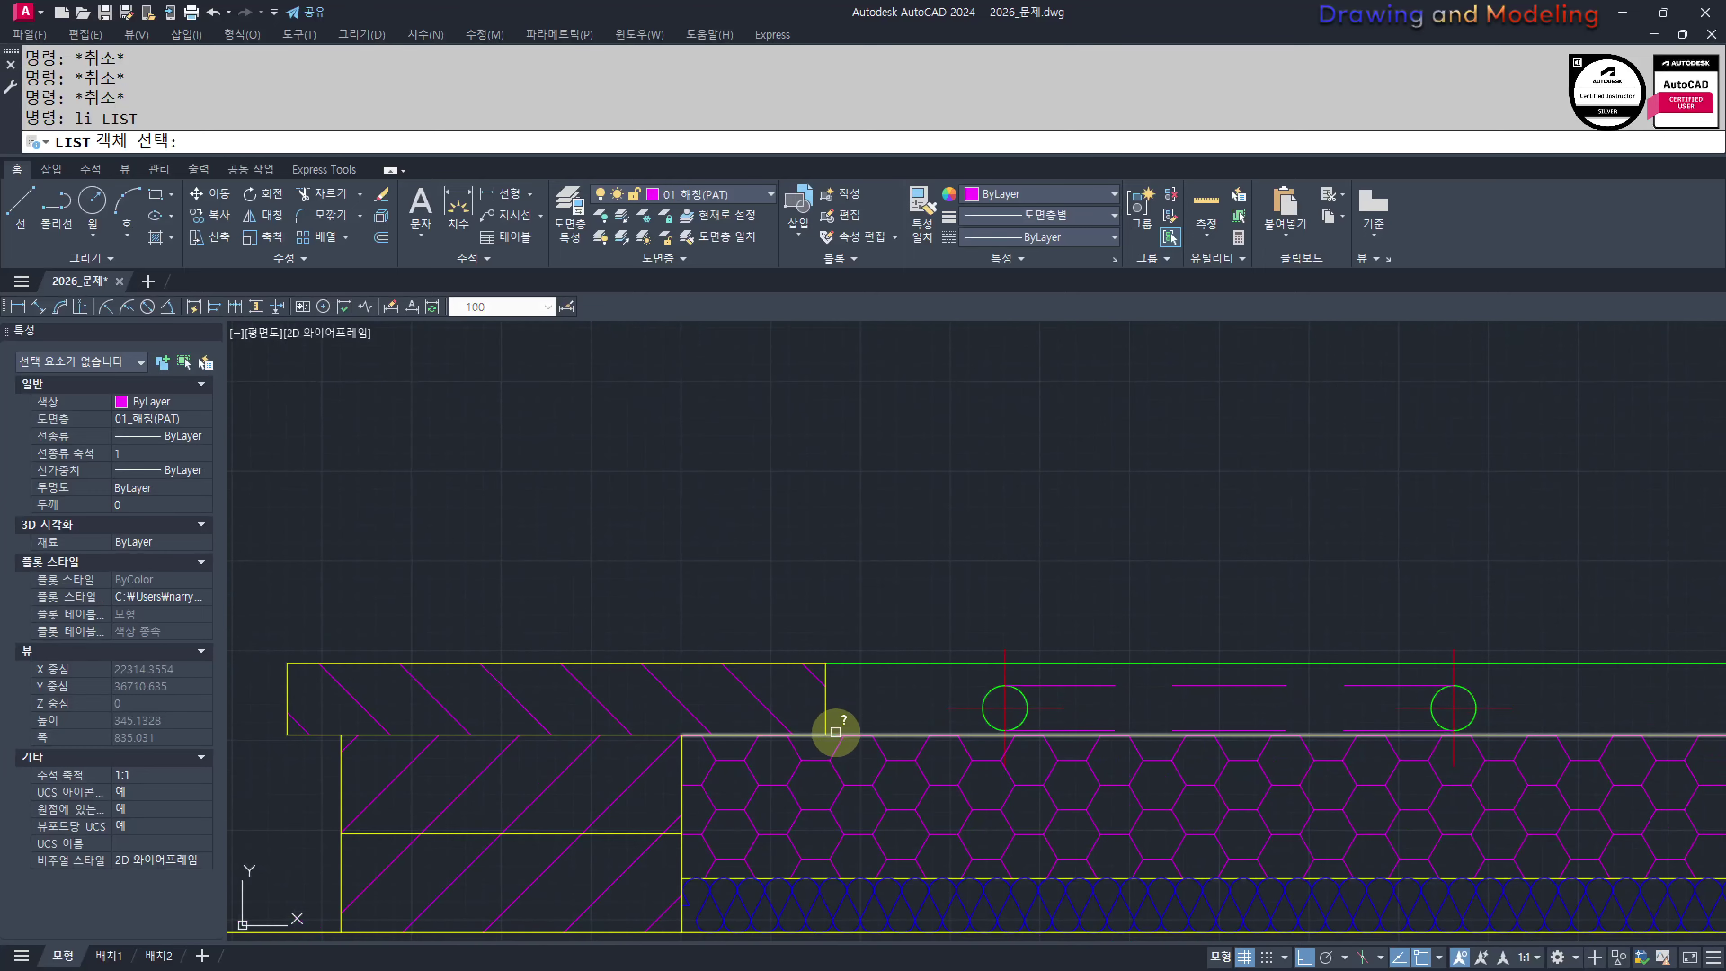
click(825, 662)
scroll(955, 678, down, 4)
middle_drag(993, 643, 1063, 708)
key(Escape)
key(Escape)
scroll(1306, 754, up, 4)
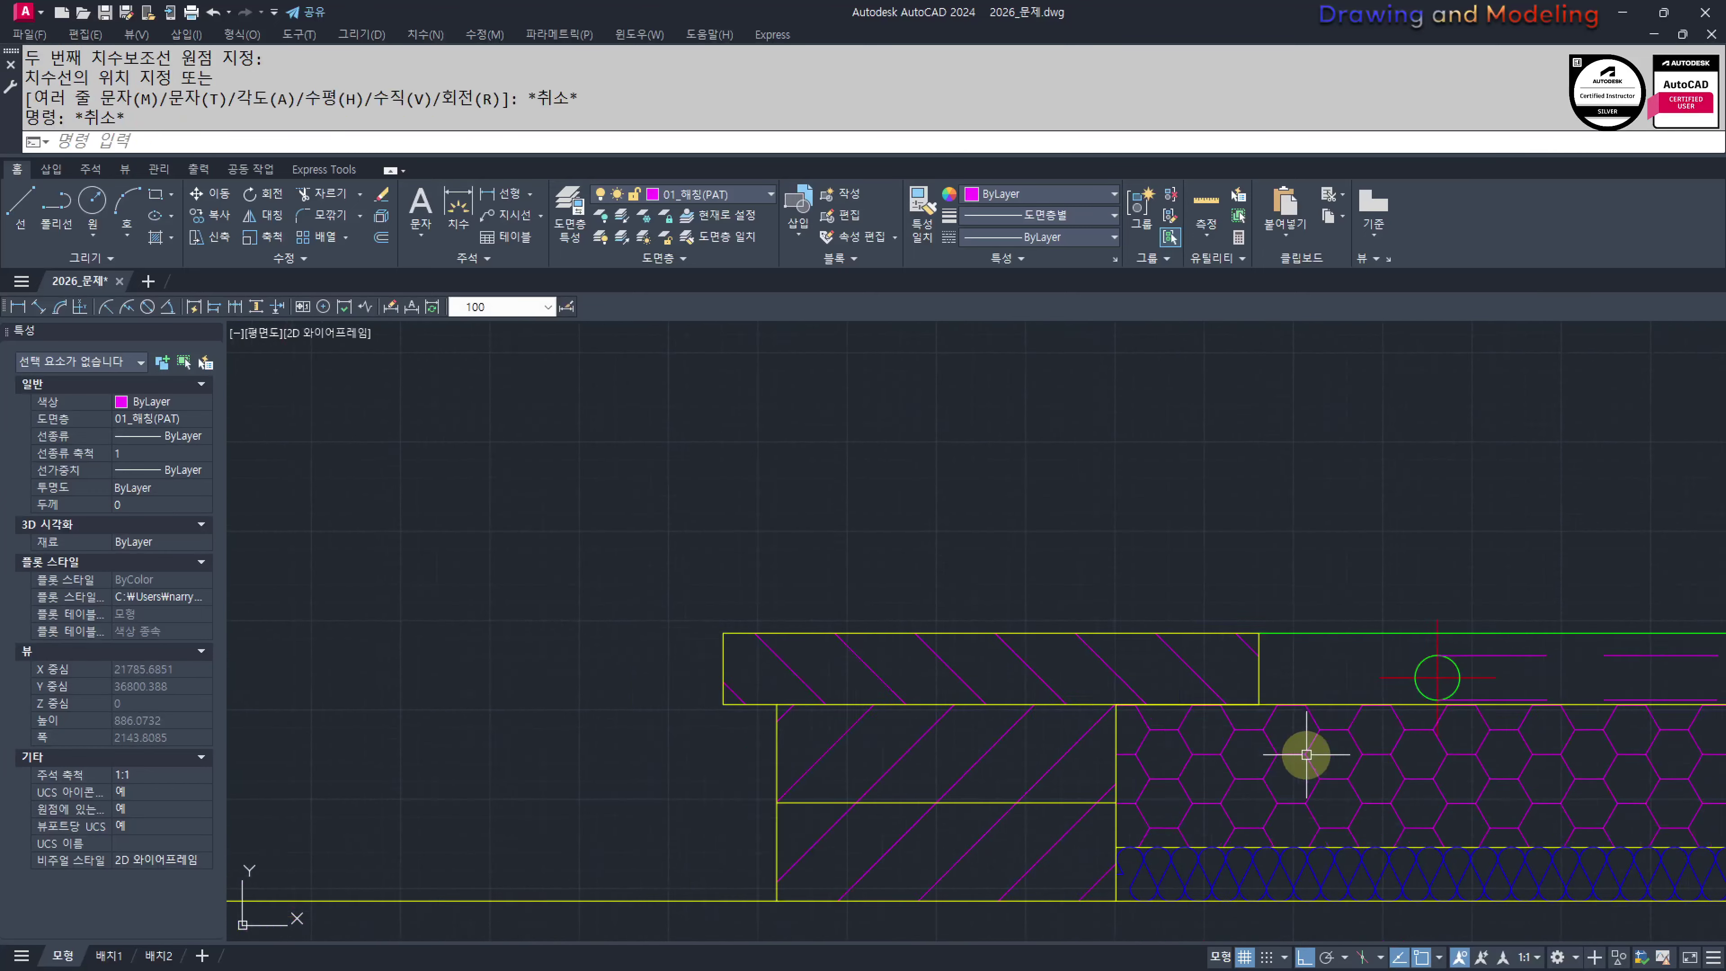
Offset the entrance floor line upward by 30 in front of the threshold
middle_drag(1232, 756, 1072, 747)
scroll(1117, 647, down, 6)
key(Escape)
middle_drag(948, 682, 1005, 731)
key(Escape)
scroll(1116, 769, up, 2)
middle_drag(1116, 769, 1087, 773)
text(o)
key(Return)
text(30)
key(Return)
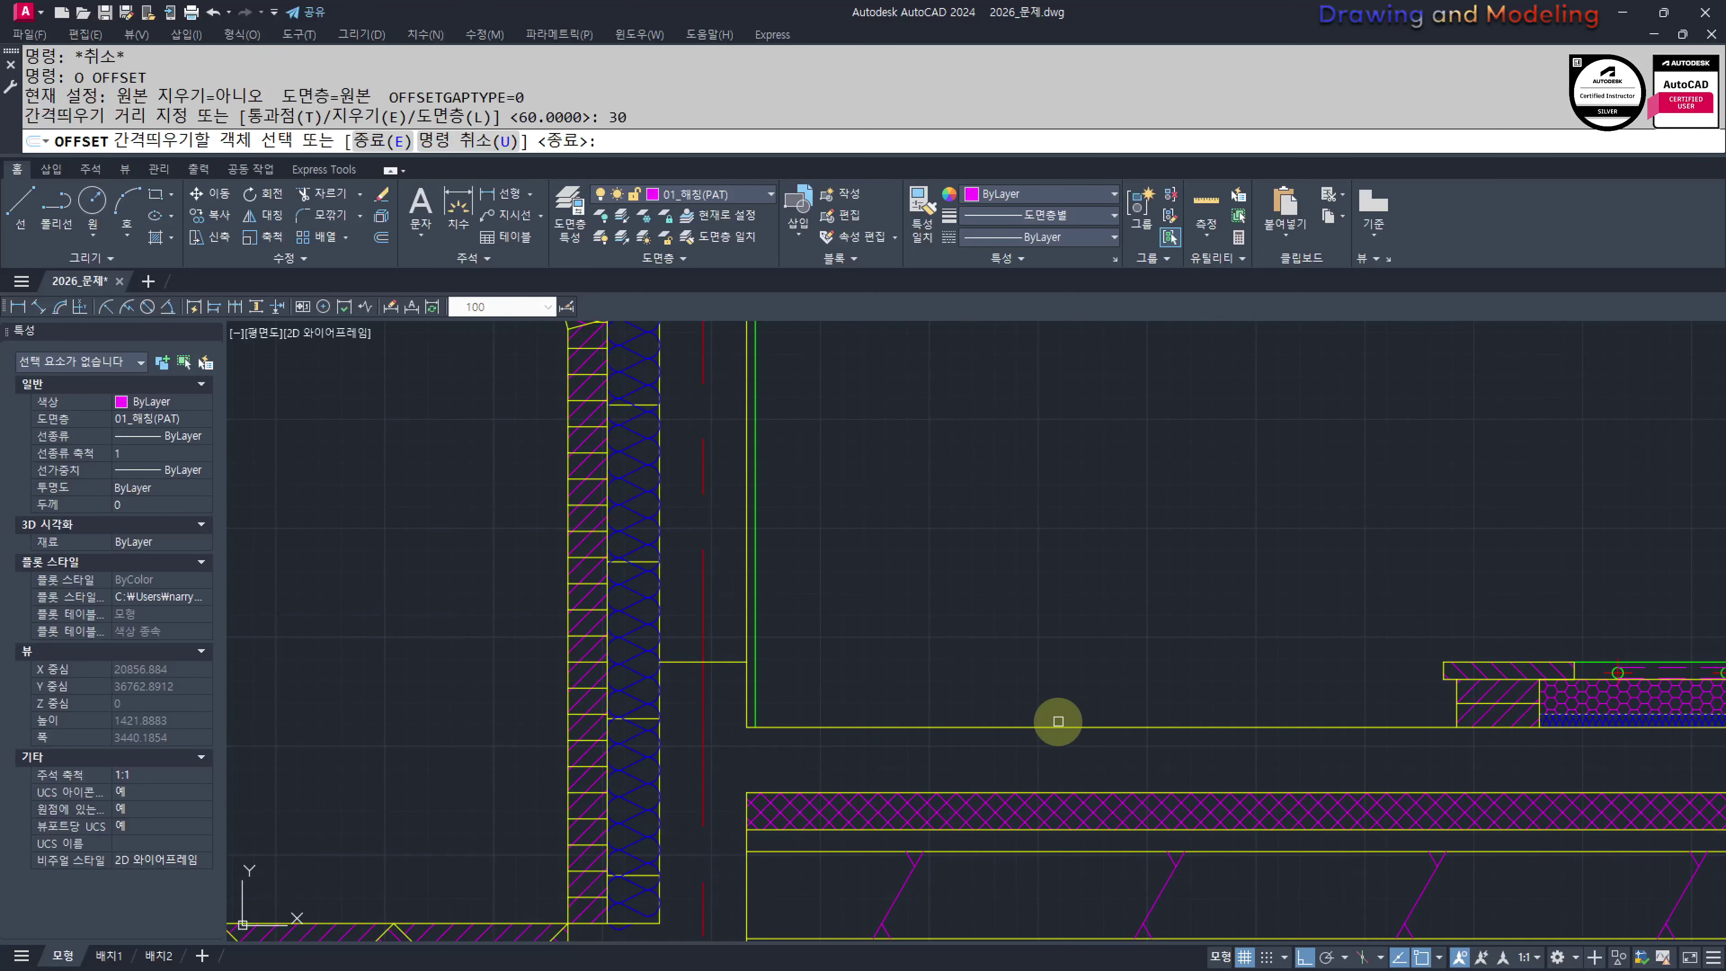
click(1068, 727)
click(1132, 682)
key(Escape)
key(Escape)
Trim the part of the offset floor line that runs past the threshold base's front face
scroll(1481, 727, up, 5)
text(tr)
key(Return)
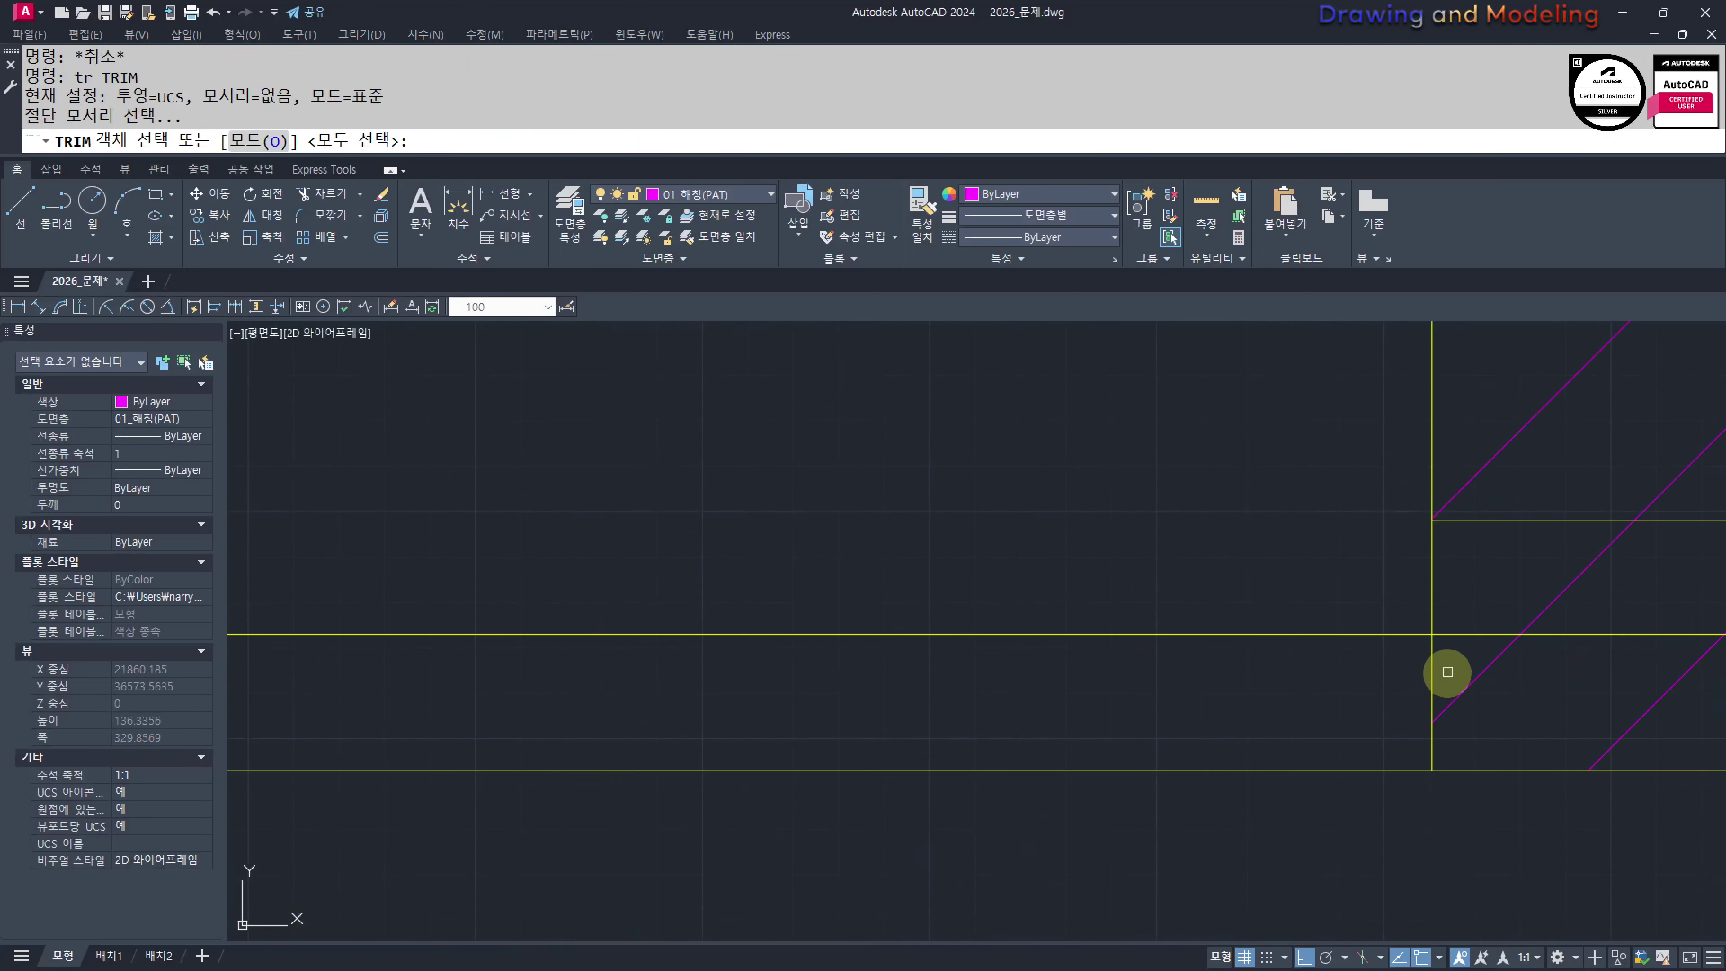
click(1446, 674)
click(1385, 671)
click(1594, 654)
click(1602, 609)
key(Escape)
key(Escape)
Trim the green wall finish line below the new entrance floor finish line
scroll(1399, 683, down, 5)
middle_drag(751, 705, 1225, 713)
middle_drag(809, 720, 879, 721)
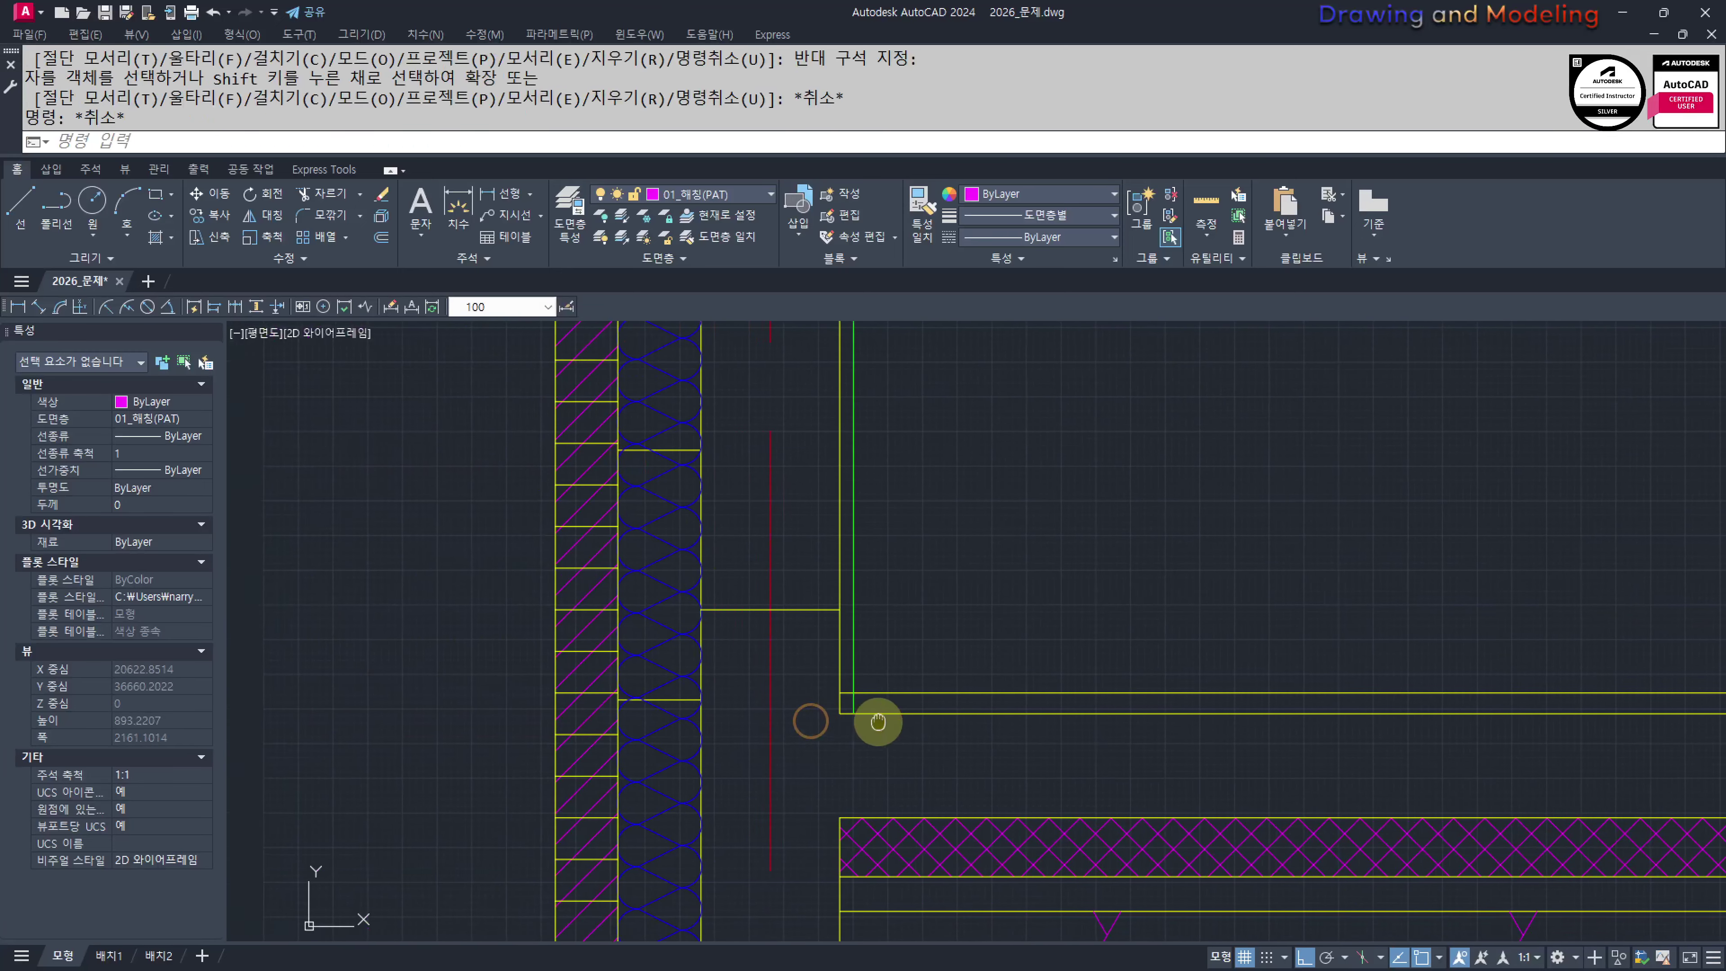
scroll(863, 710, up, 5)
text(tr)
key(Return)
click(818, 717)
click(690, 646)
key(Return)
click(774, 715)
click(682, 747)
key(Escape)
Match the entrance floor finish line to the properties of the green wall finish line
middle_drag(783, 646, 794, 709)
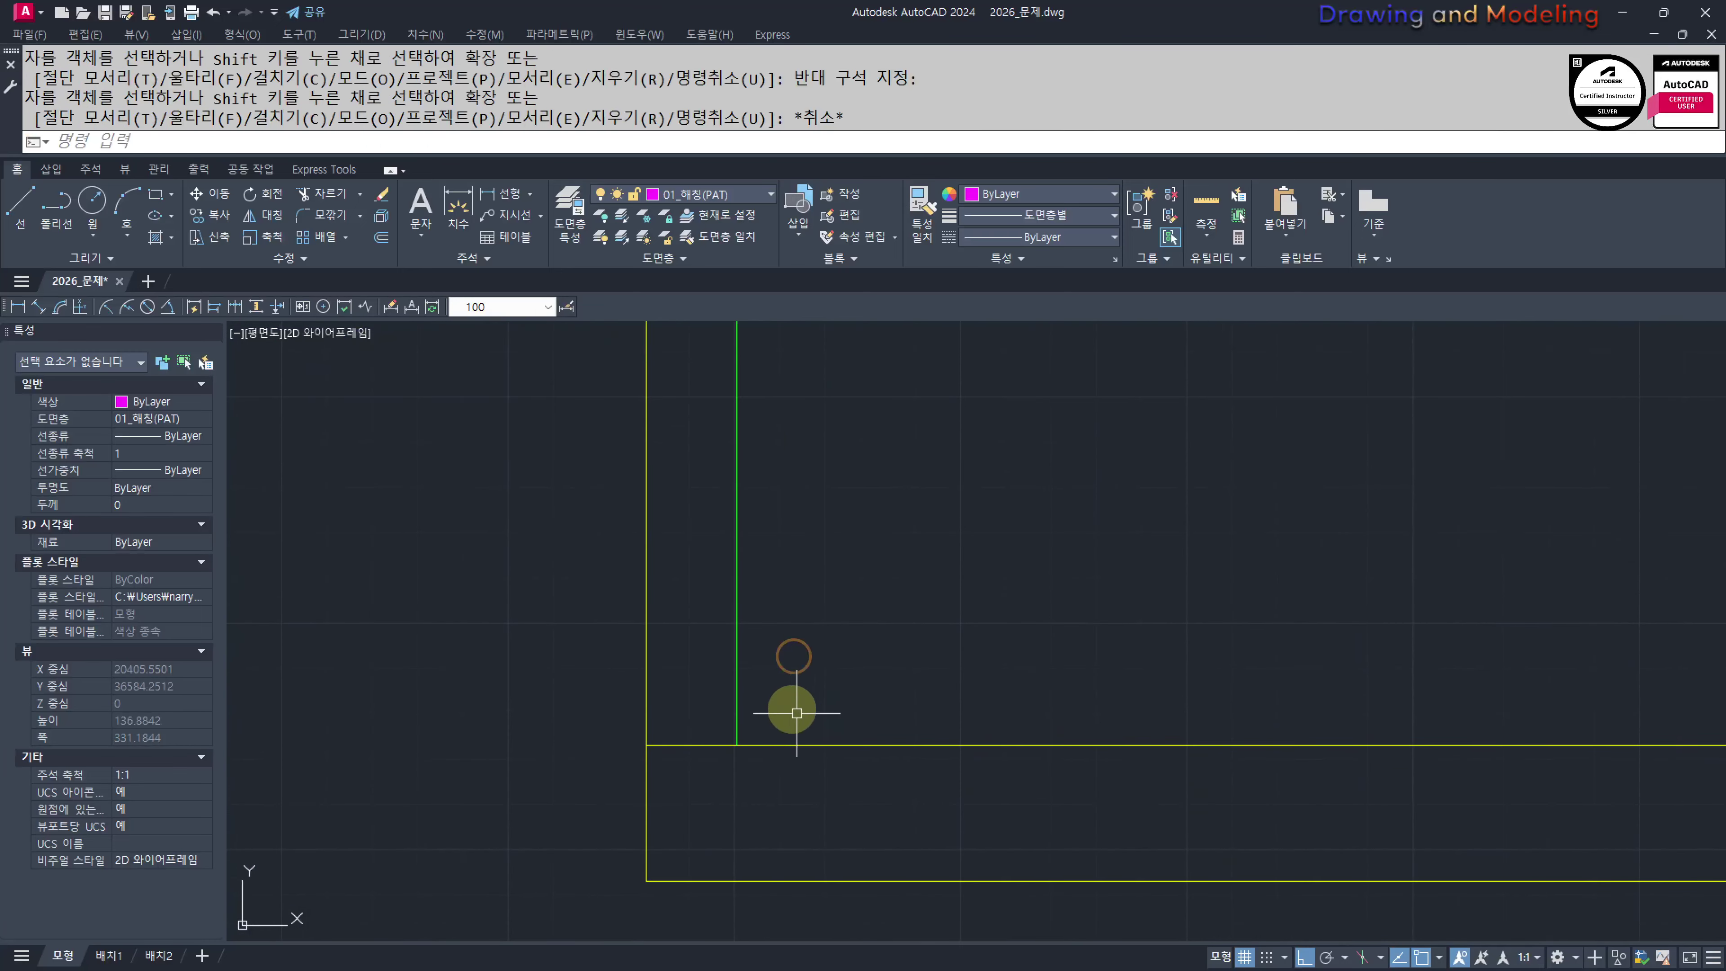
click(748, 641)
click(737, 628)
click(861, 649)
click(799, 782)
key(Escape)
key(Escape)
scroll(565, 659, down, 4)
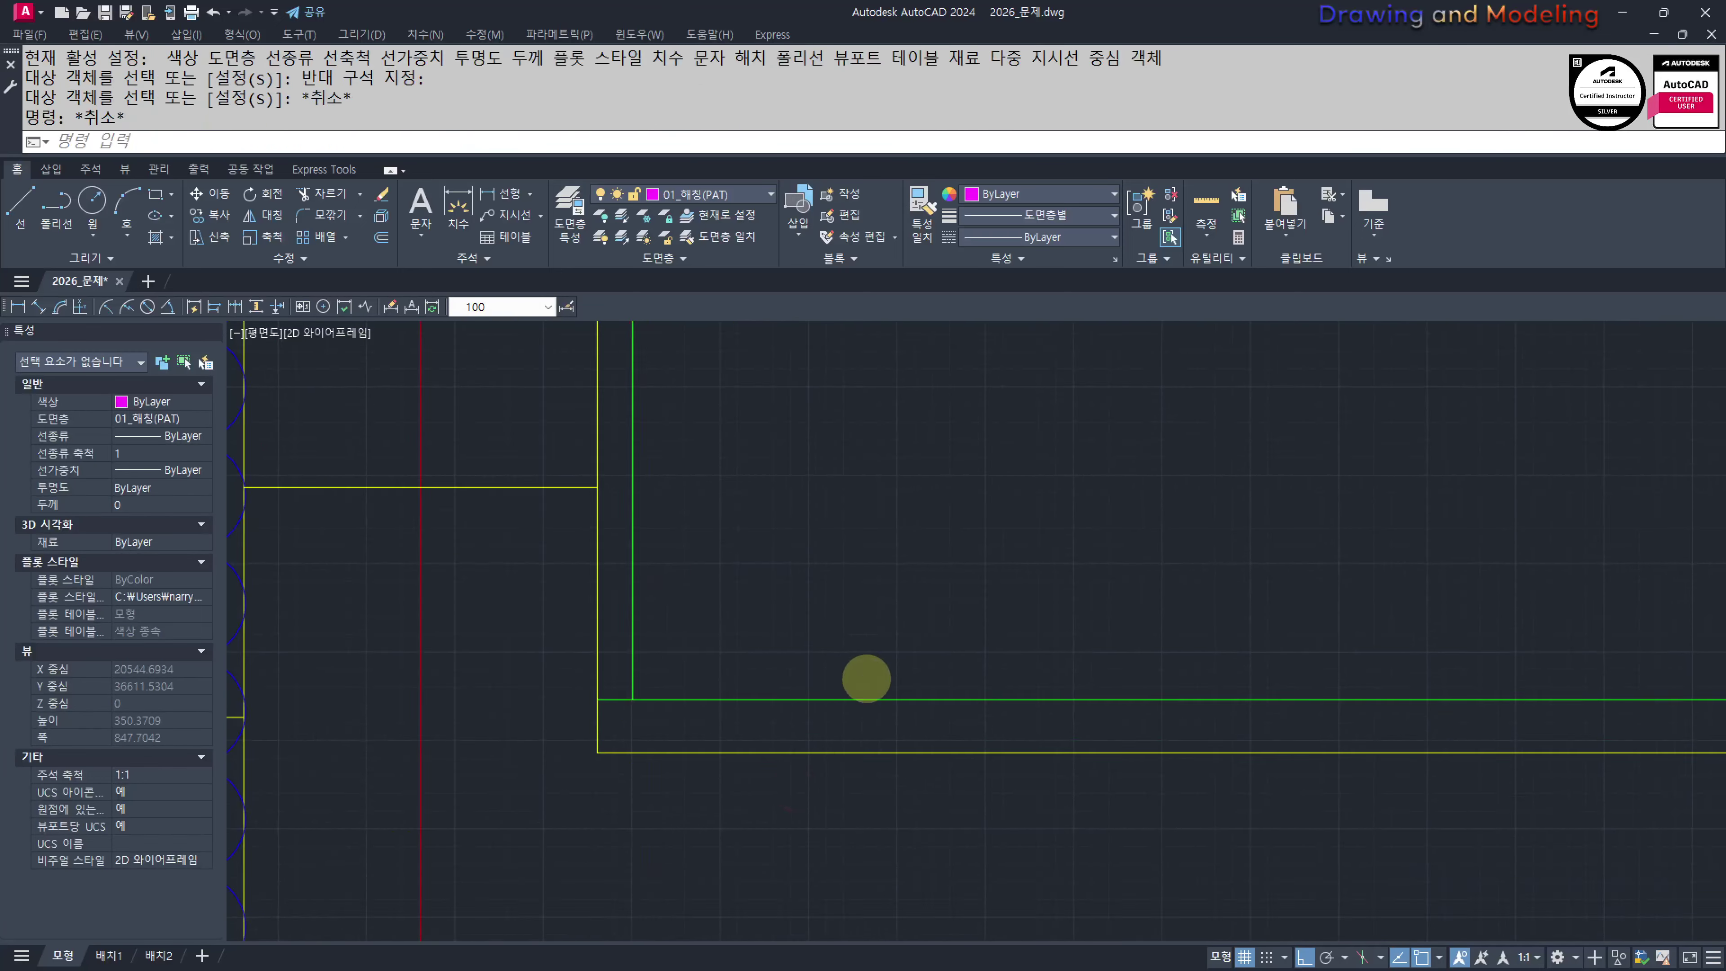
Examine the entrance (현관) and its dashed cabinets along the section cut line in the floor plan, and return to the section
scroll(867, 678, down, 7)
middle_drag(964, 680, 995, 737)
scroll(1063, 597, down, 8)
scroll(933, 639, up, 8)
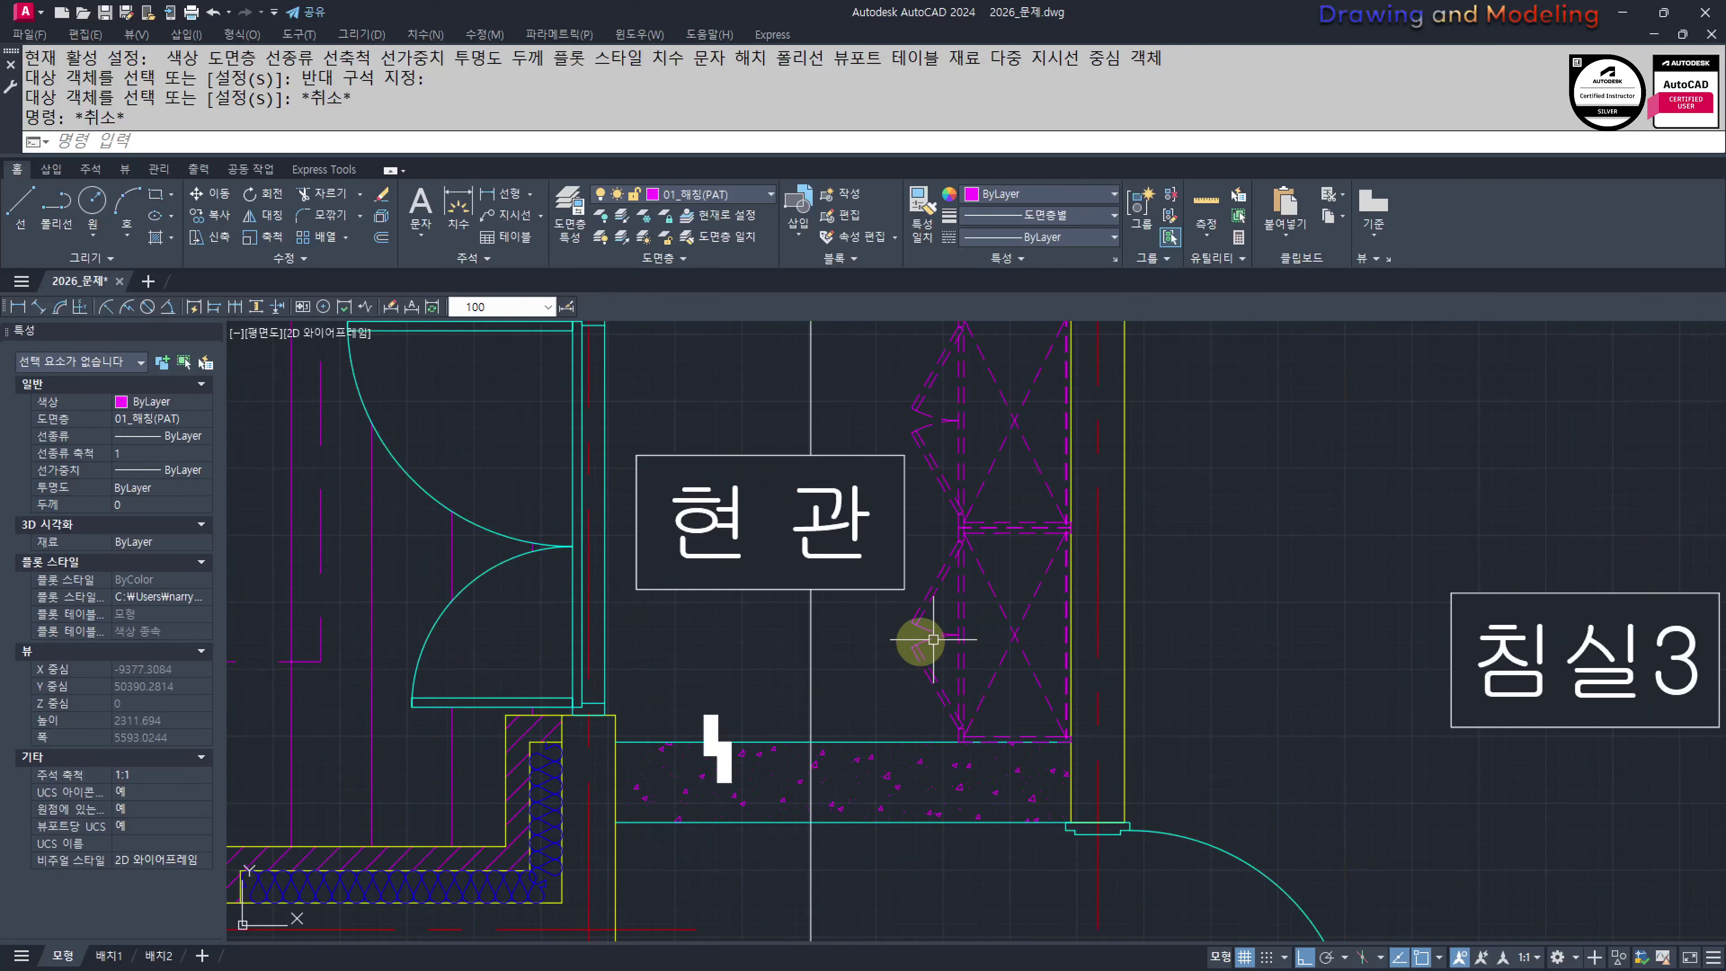
scroll(805, 597, down, 3)
scroll(1076, 462, up, 3)
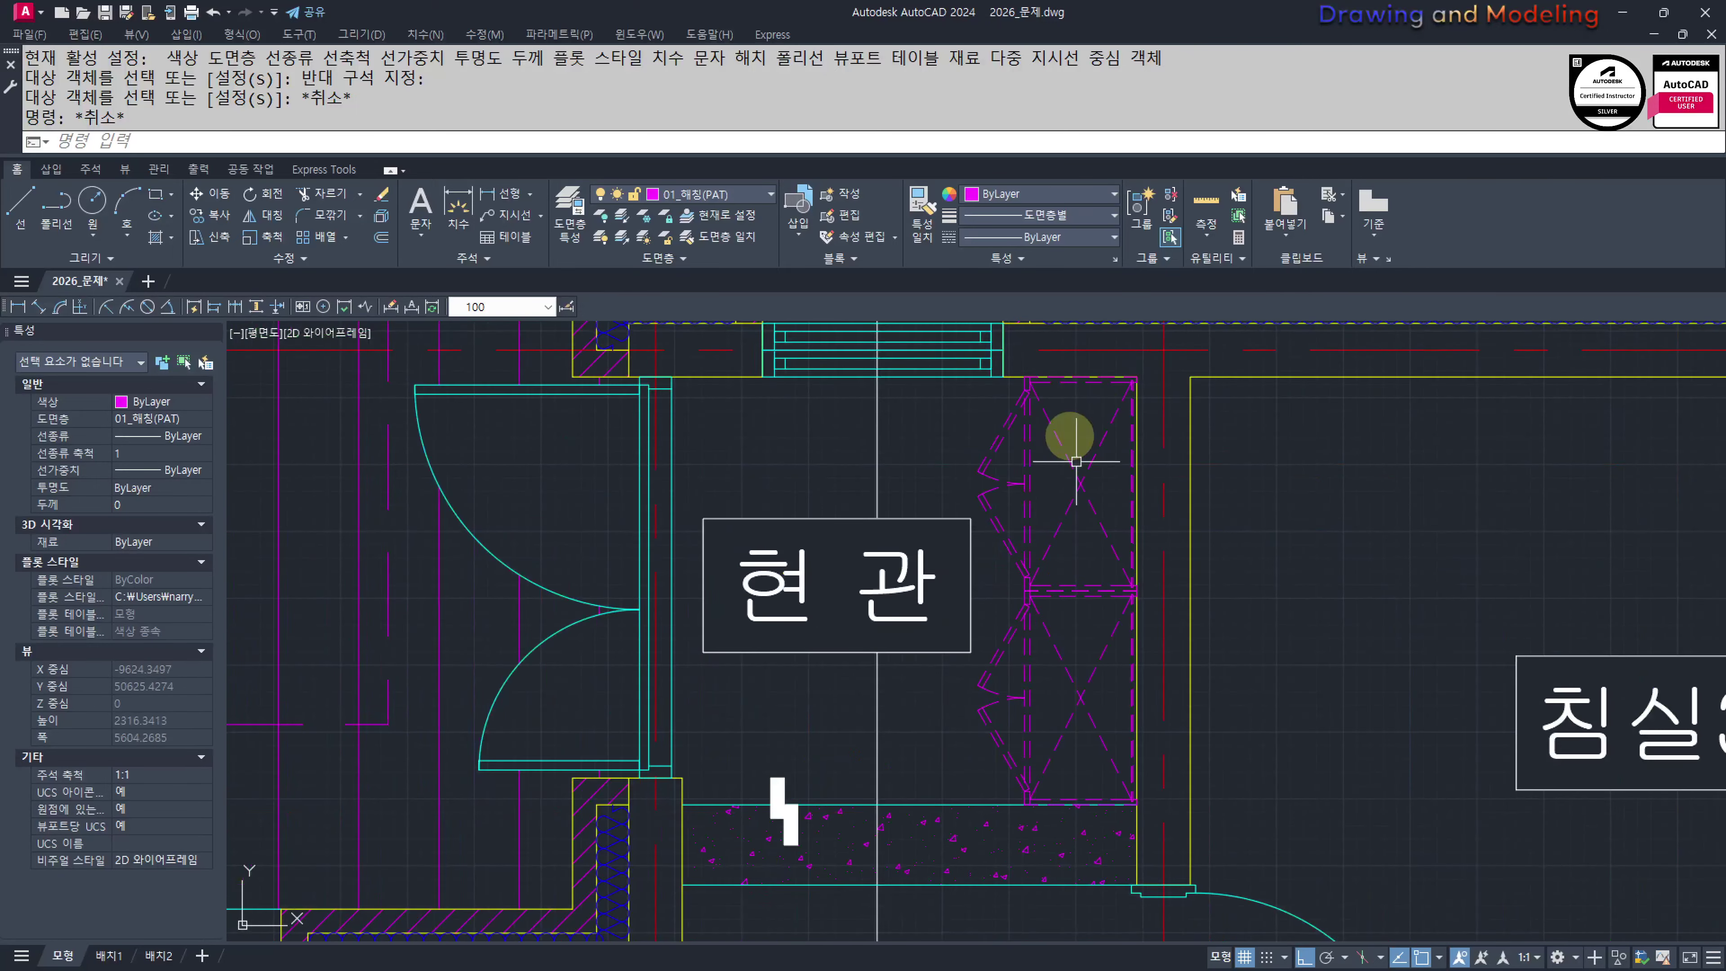
scroll(1045, 691, down, 6)
middle_drag(1045, 690, 620, 595)
middle_drag(1455, 805, 465, 420)
middle_drag(1290, 851, 806, 537)
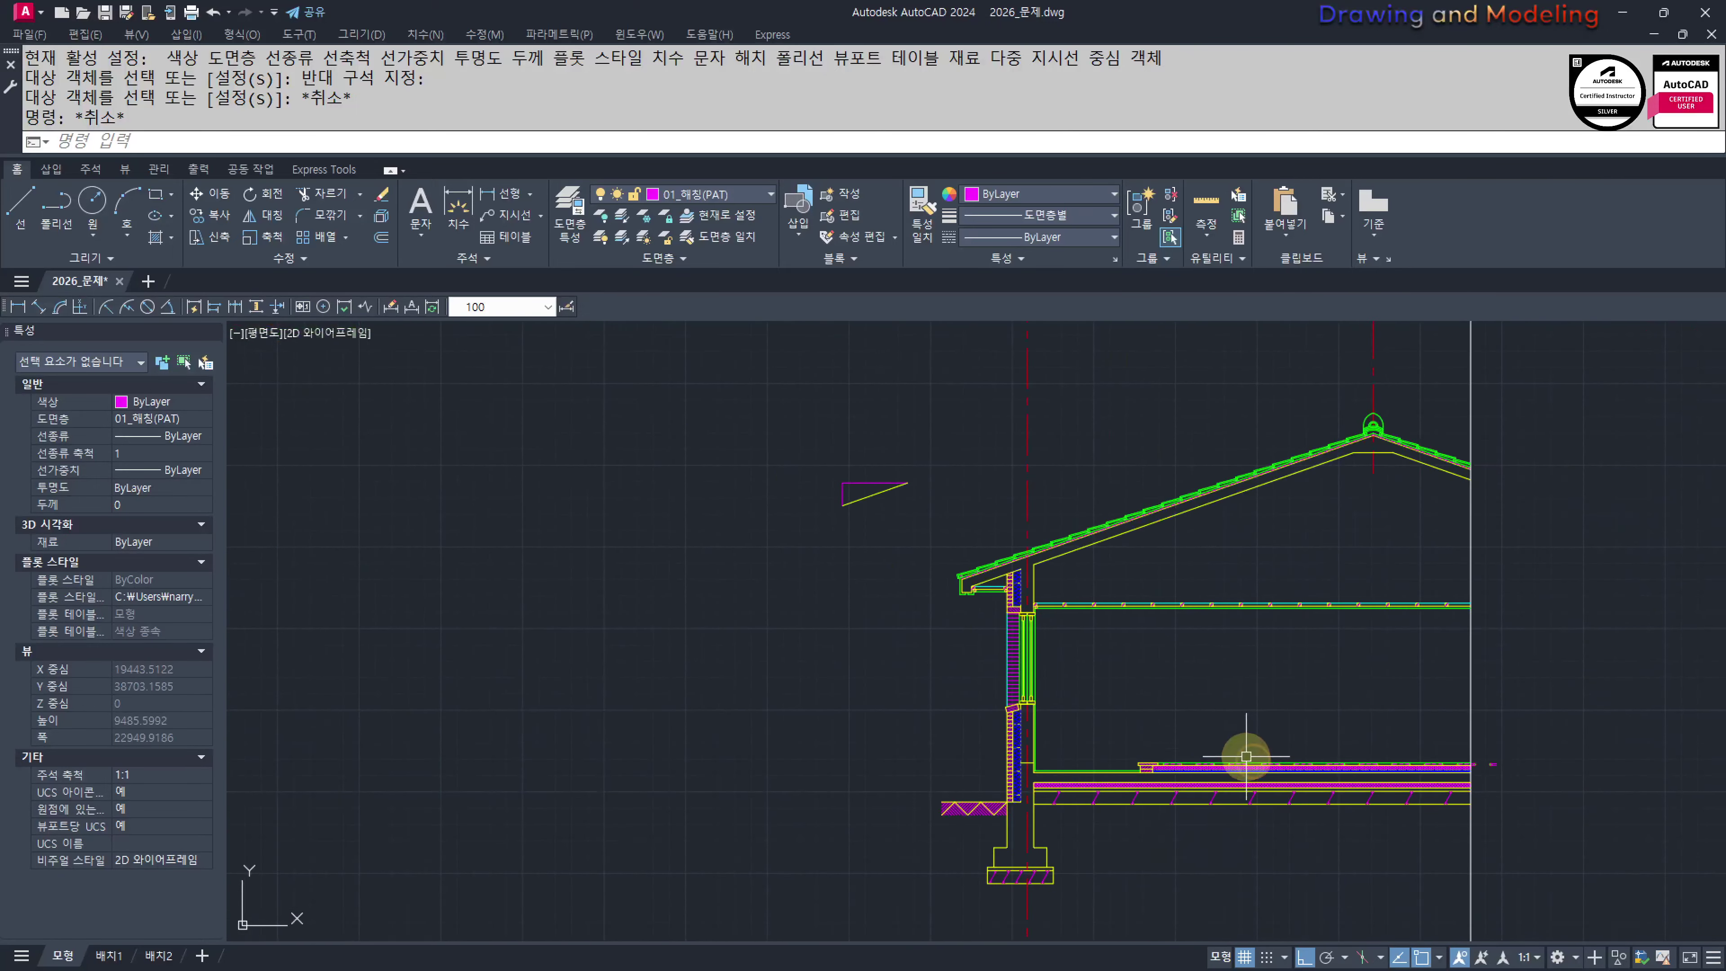
scroll(1035, 688, up, 4)
mouse_move(1139, 719)
middle_down()
mouse_move(1083, 671)
mouse_move(953, 634)
middle_up()
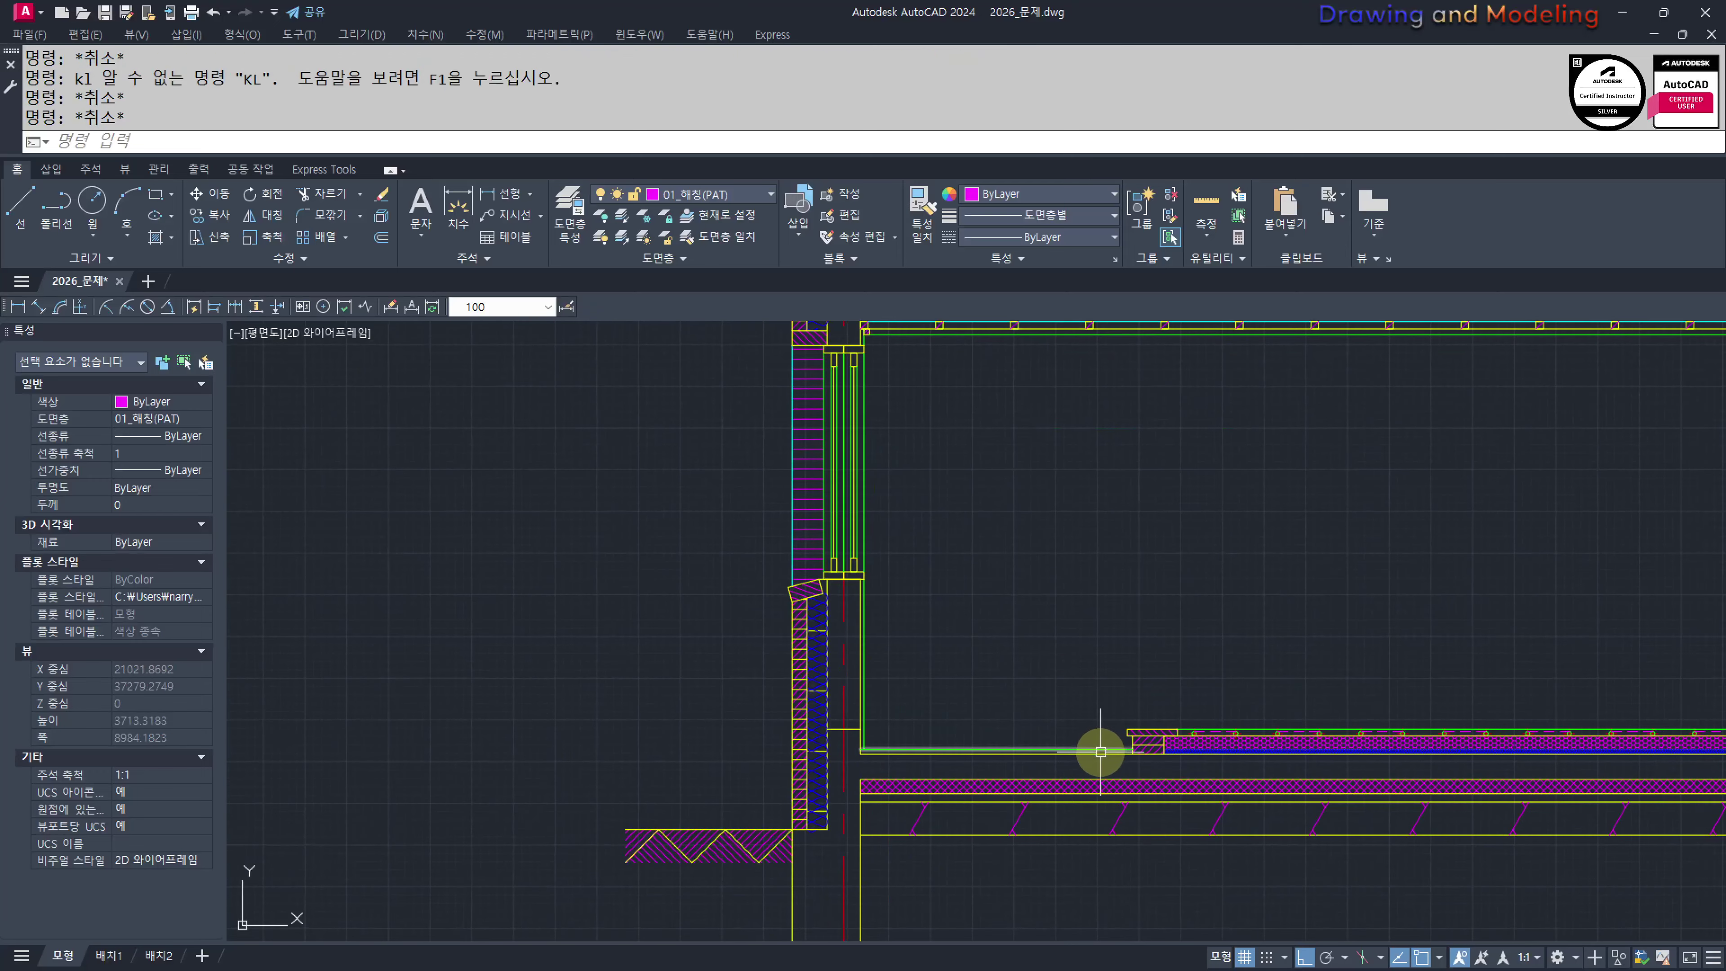
Draw a vertical line from the threshold base's front face up to the ceiling's yellow line
key(Return)
key(Escape)
key(Escape)
middle_drag(1114, 732, 1182, 763)
text(l)
key(Return)
scroll(1156, 732, up, 6)
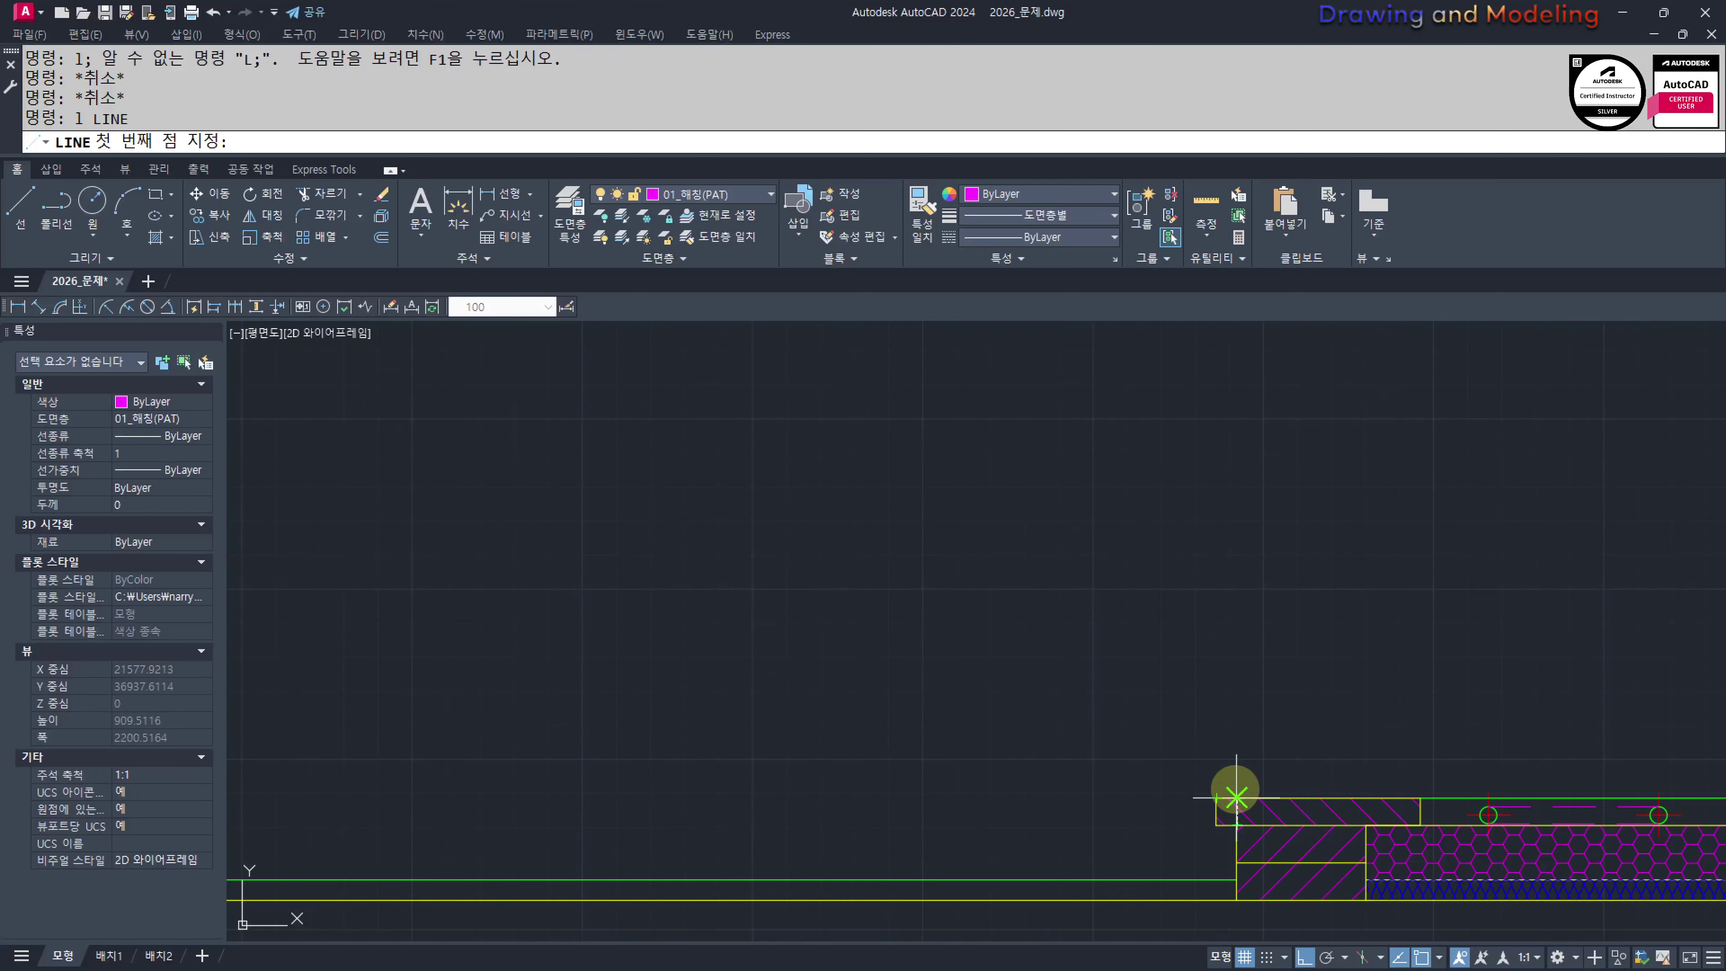
click(1236, 823)
scroll(1233, 789, down, 5)
scroll(1294, 505, up, 6)
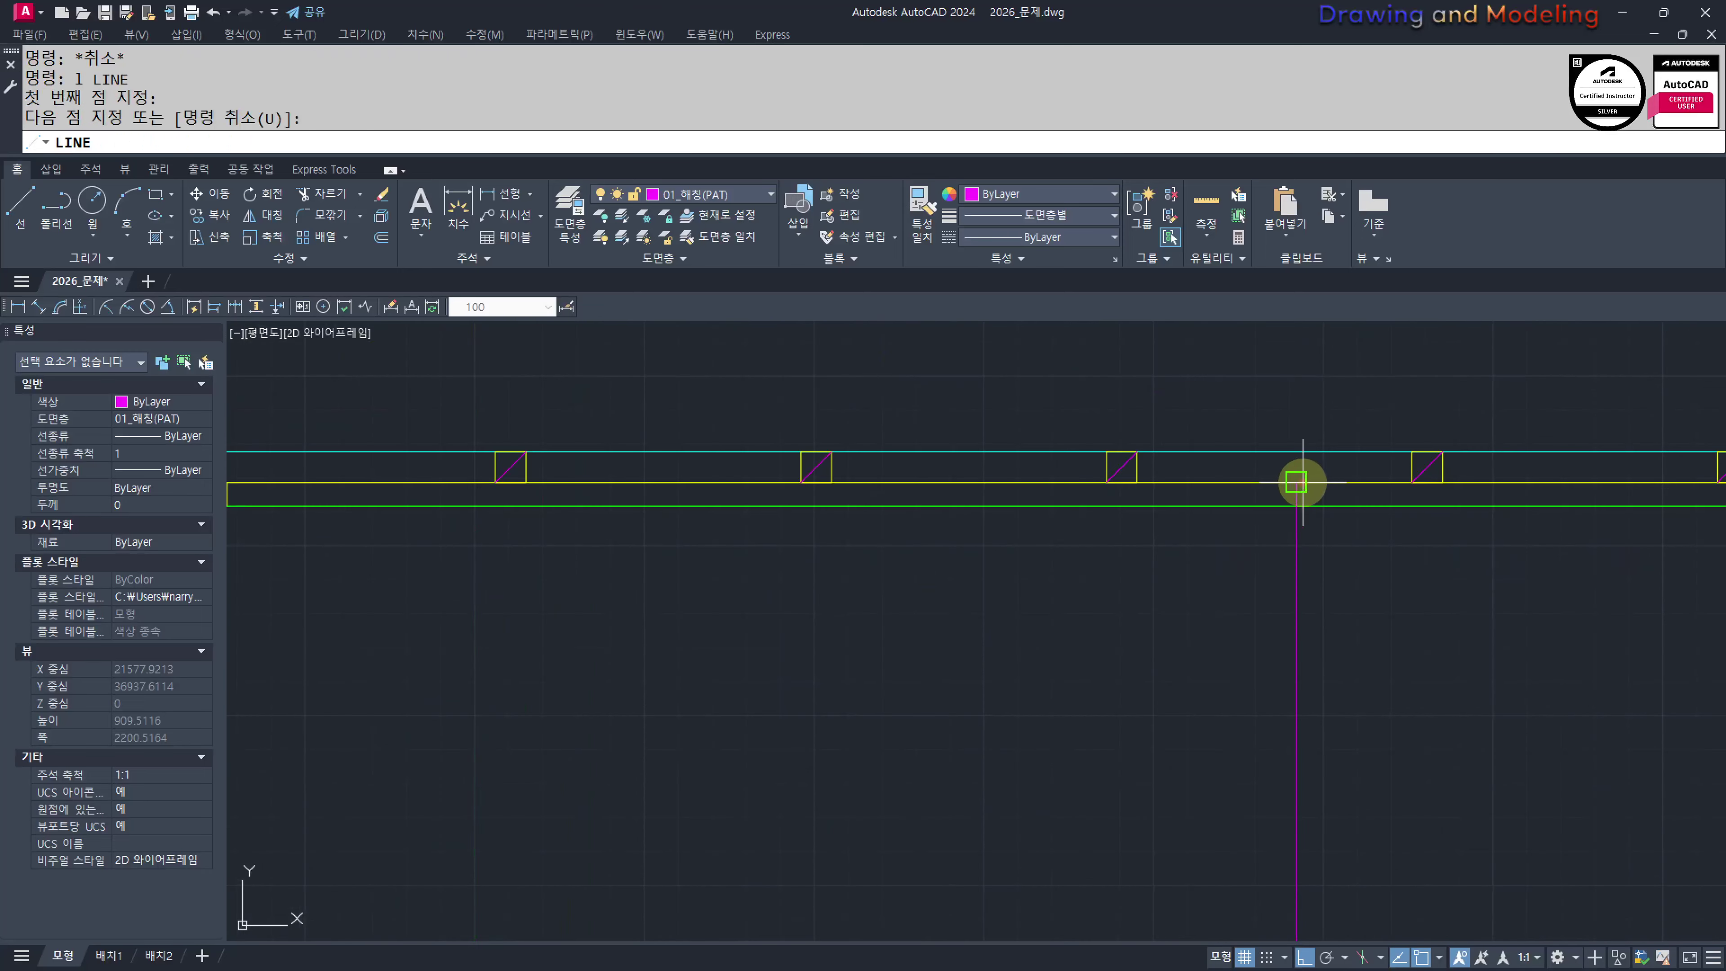
key(Escape)
key(Escape)
Match the new vertical line to the properties of the ceiling's cyan line
scroll(1291, 600, down, 6)
scroll(1286, 573, up, 4)
text(mm)
key(Return)
click(1238, 546)
click(1330, 653)
click(1231, 712)
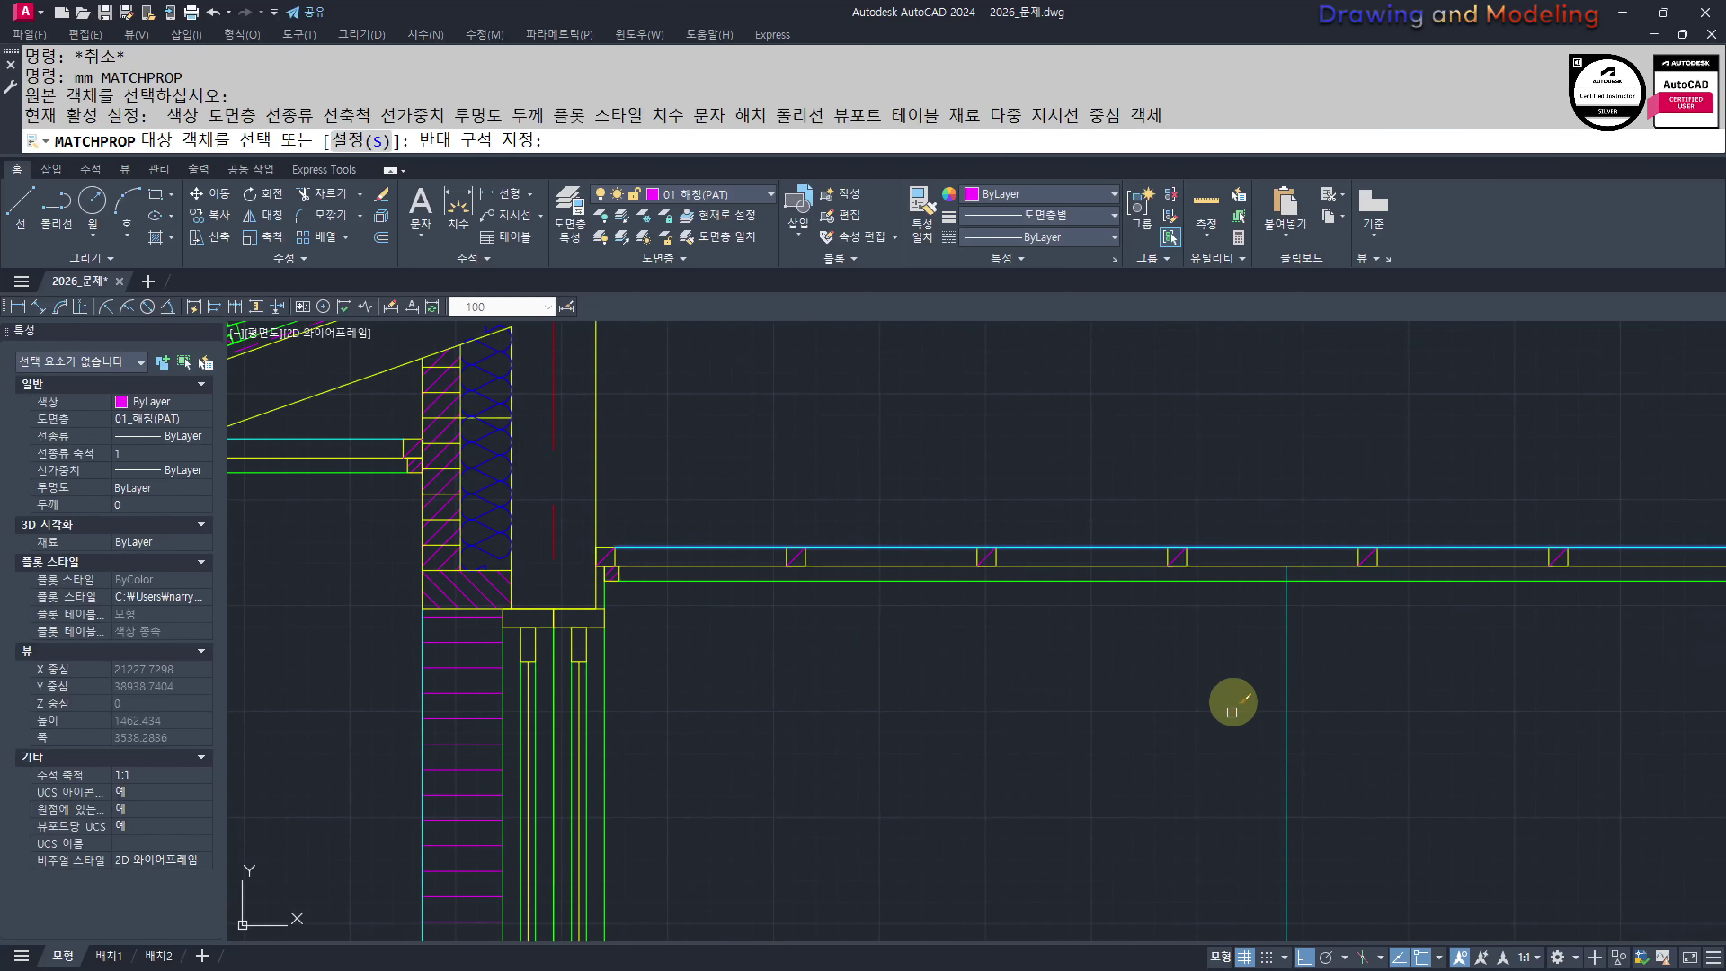
key(Escape)
Trim the part of the cyan vertical line that crosses the threshold's top block
scroll(1264, 666, down, 5)
scroll(1340, 732, up, 10)
text(tr)
key(Return)
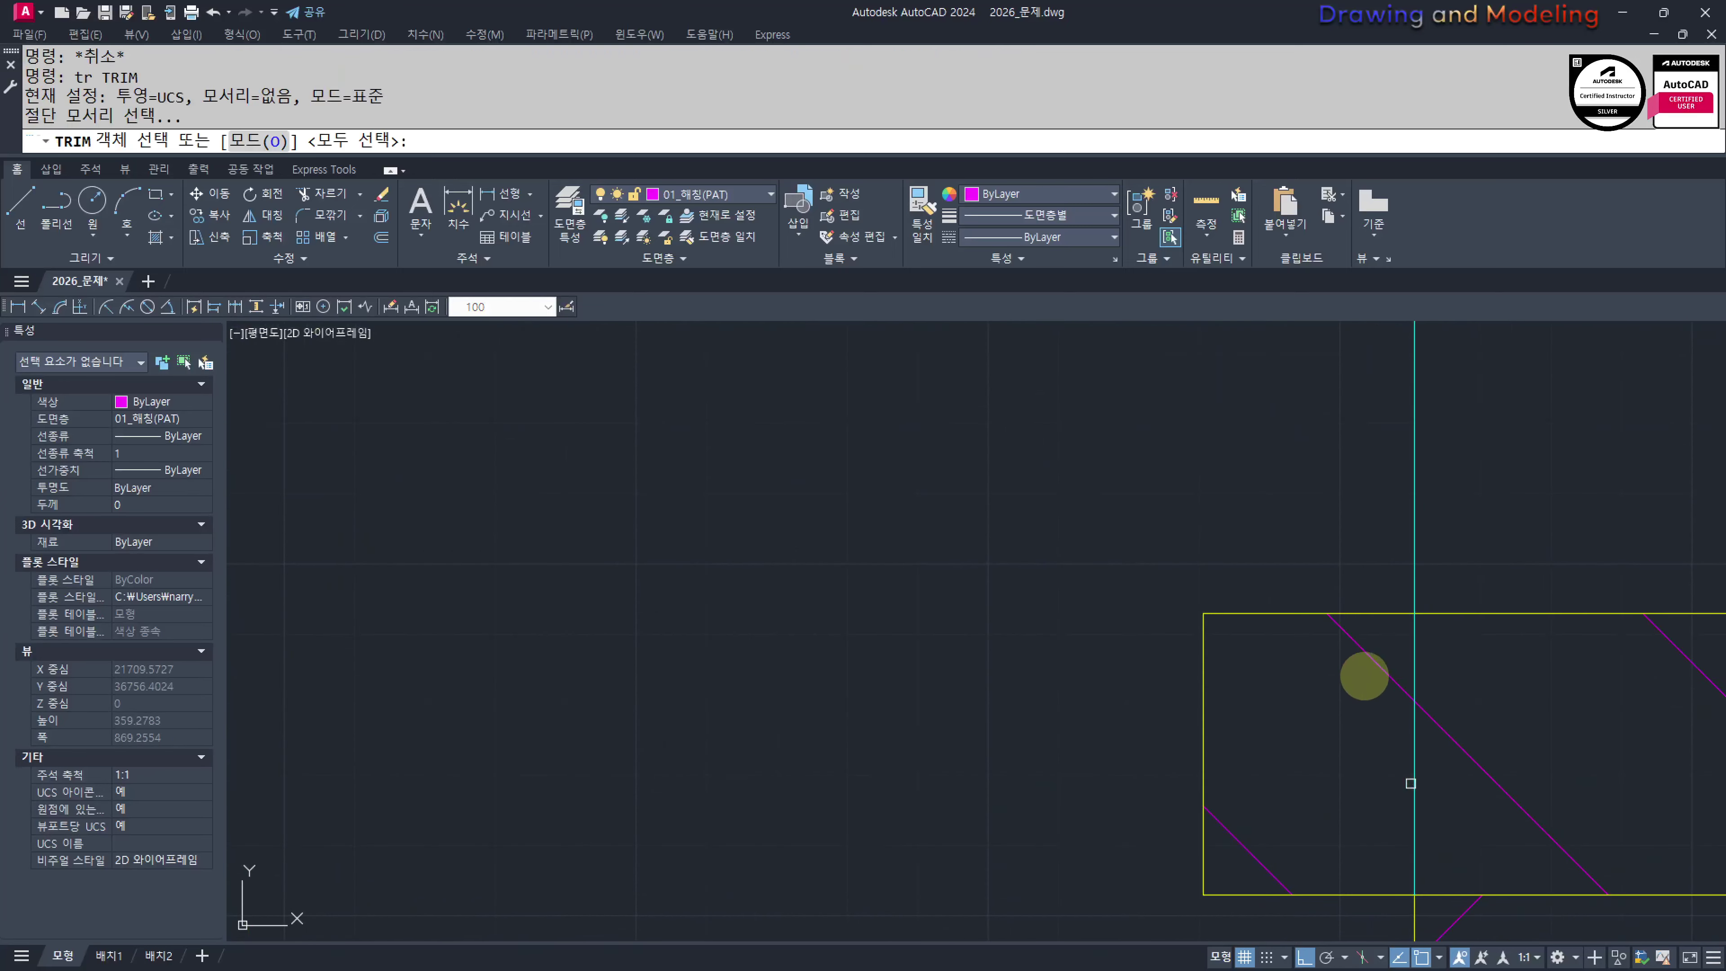
key(Return)
key(Escape)
key(Escape)
key(Return)
drag(1435, 633, 1387, 636)
key(Return)
key(Escape)
key(Escape)
scroll(1278, 642, down, 5)
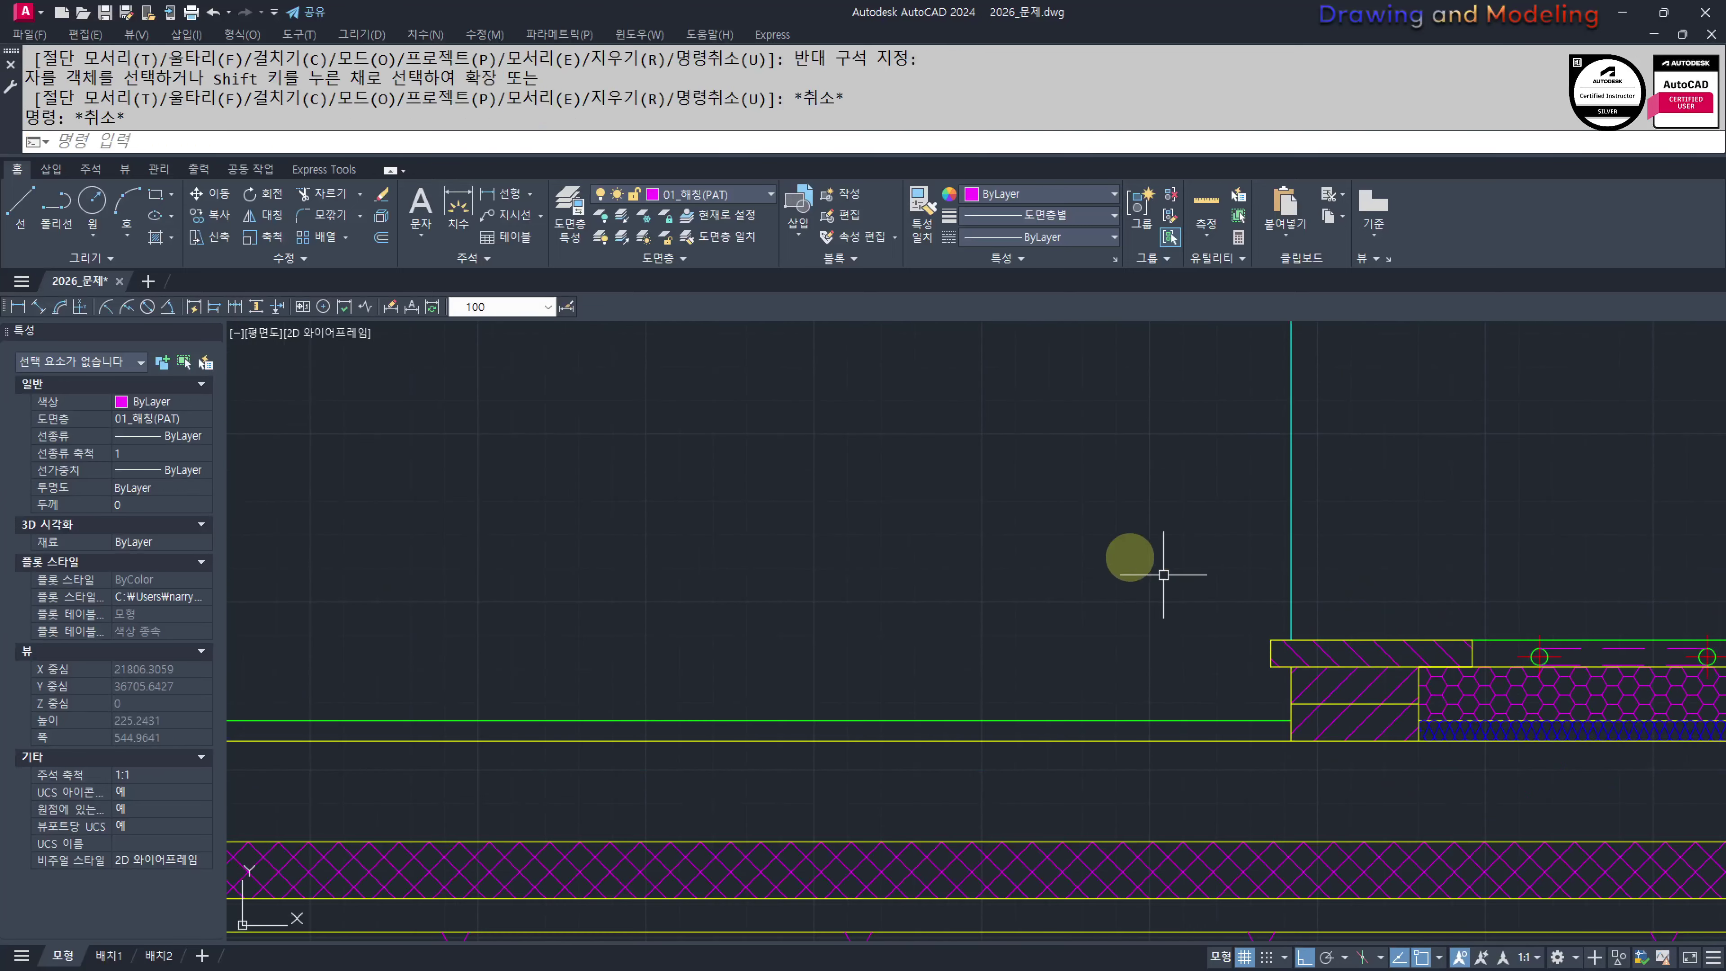
key(Escape)
key(Escape)
Draw a horizontal guide line from the cyan vertical line to the exterior wall's inner face
scroll(1163, 574, down, 10)
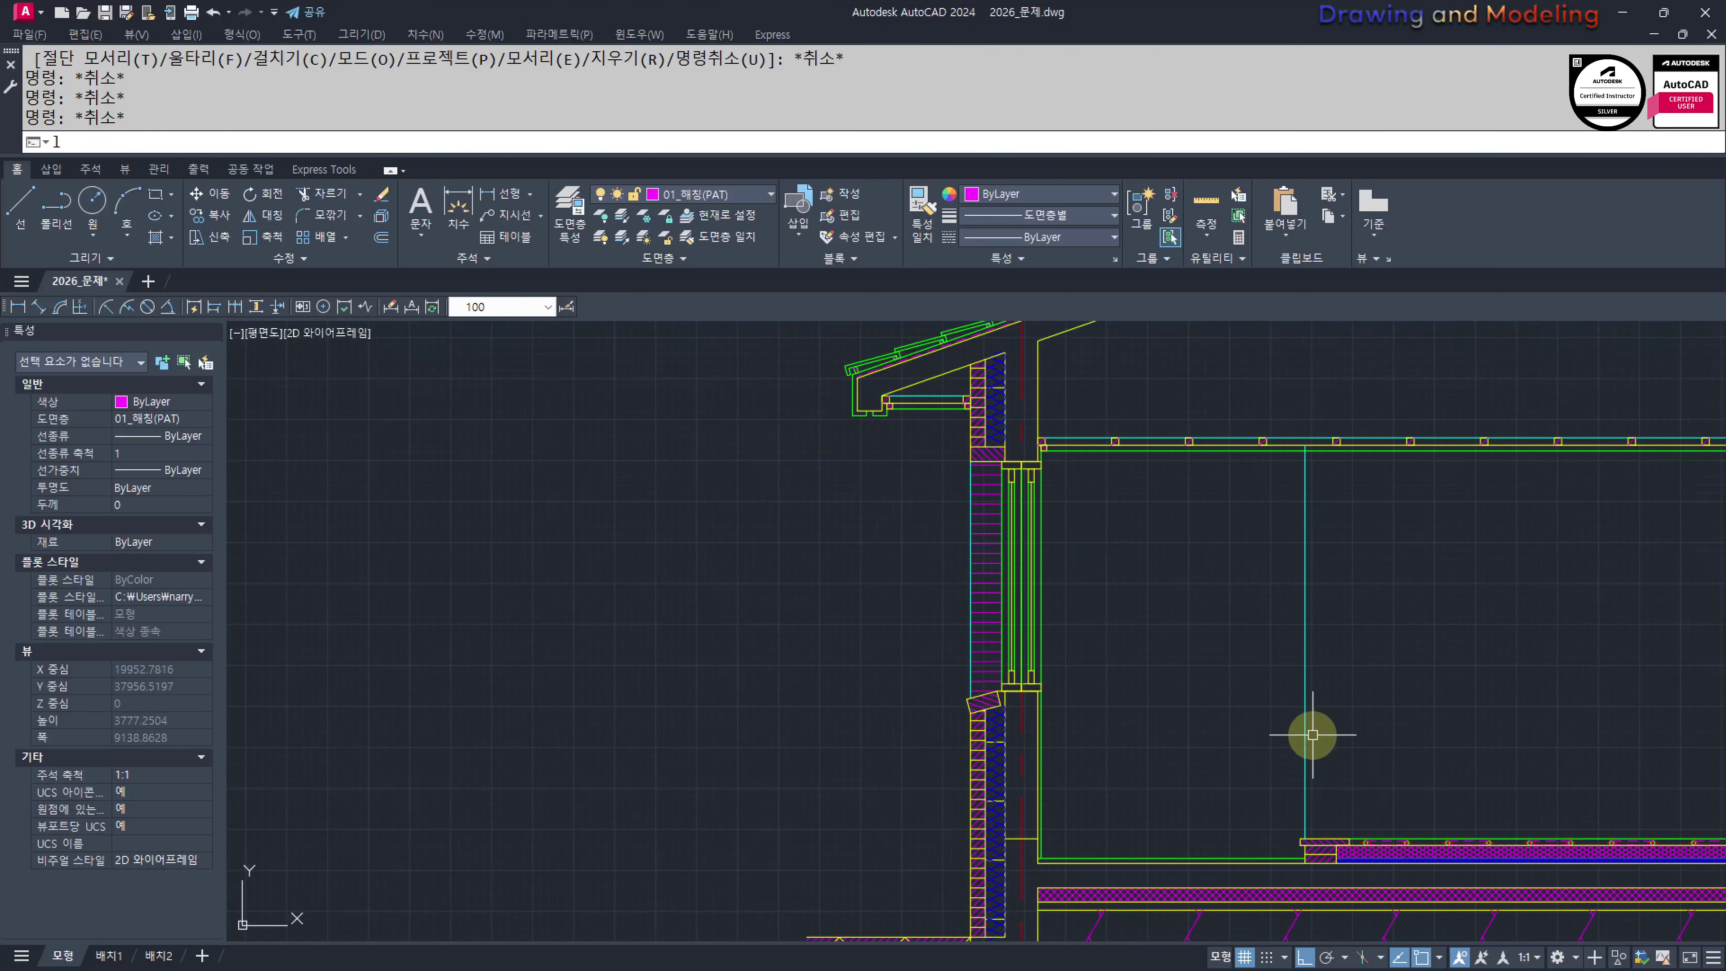
click(1310, 669)
click(1039, 641)
key(Escape)
key(Escape)
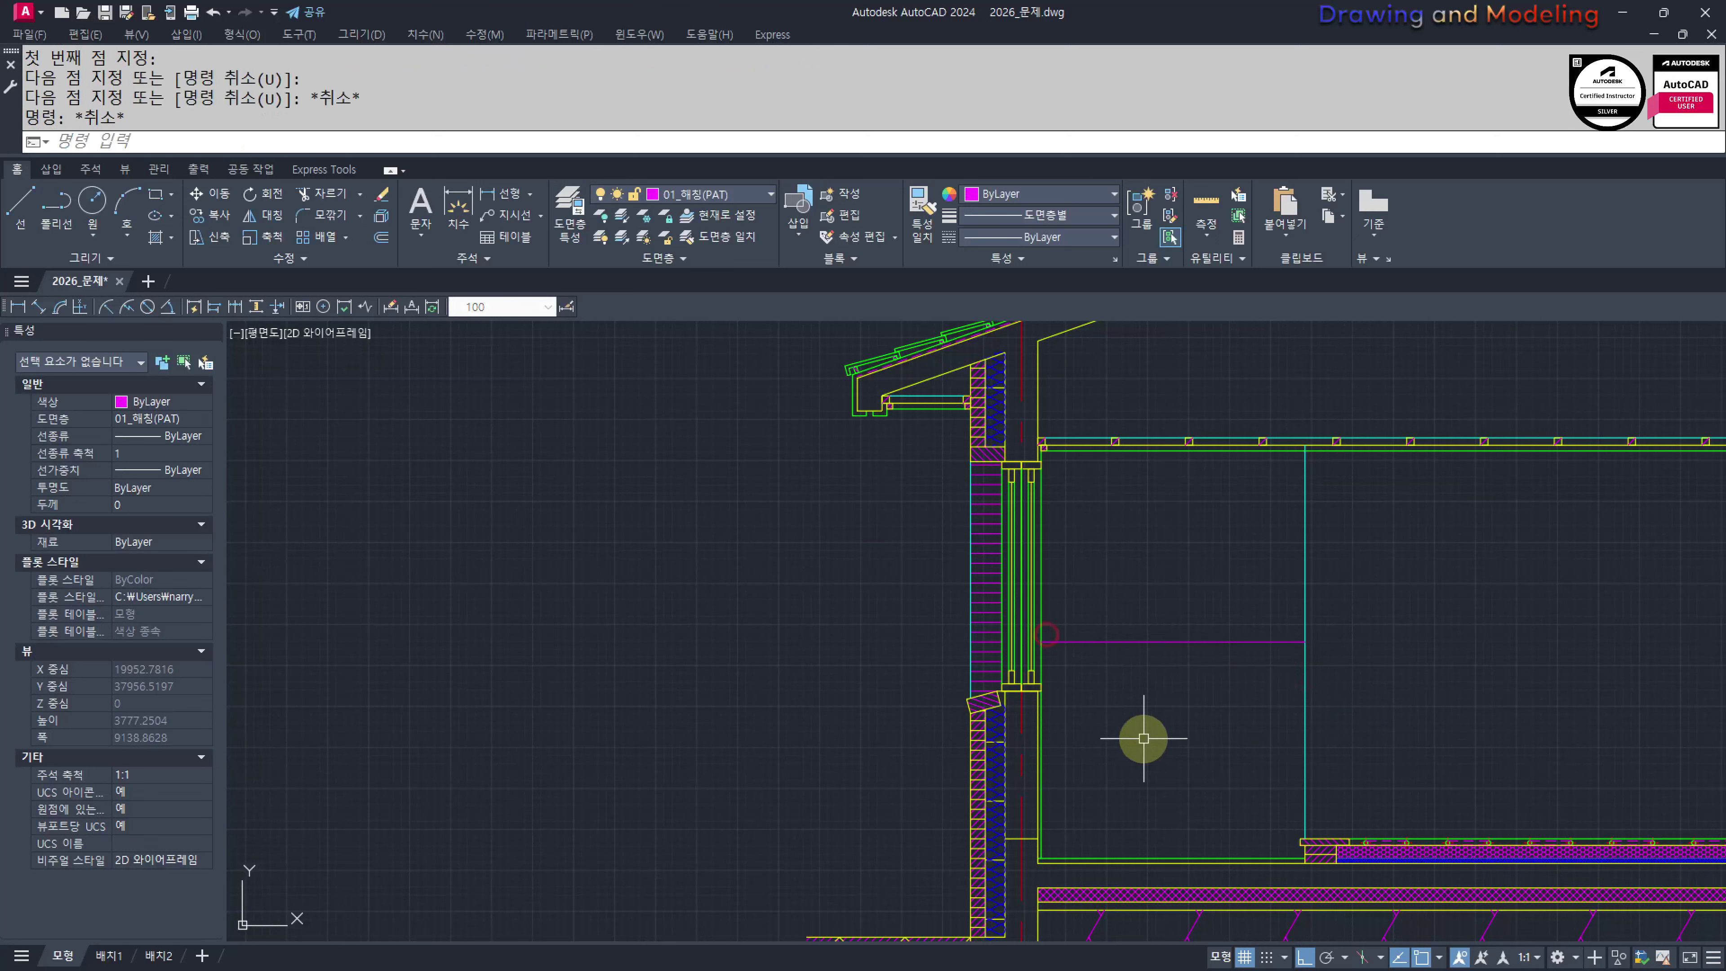
text(o)
key(Return)
key(Escape)
key(Escape)
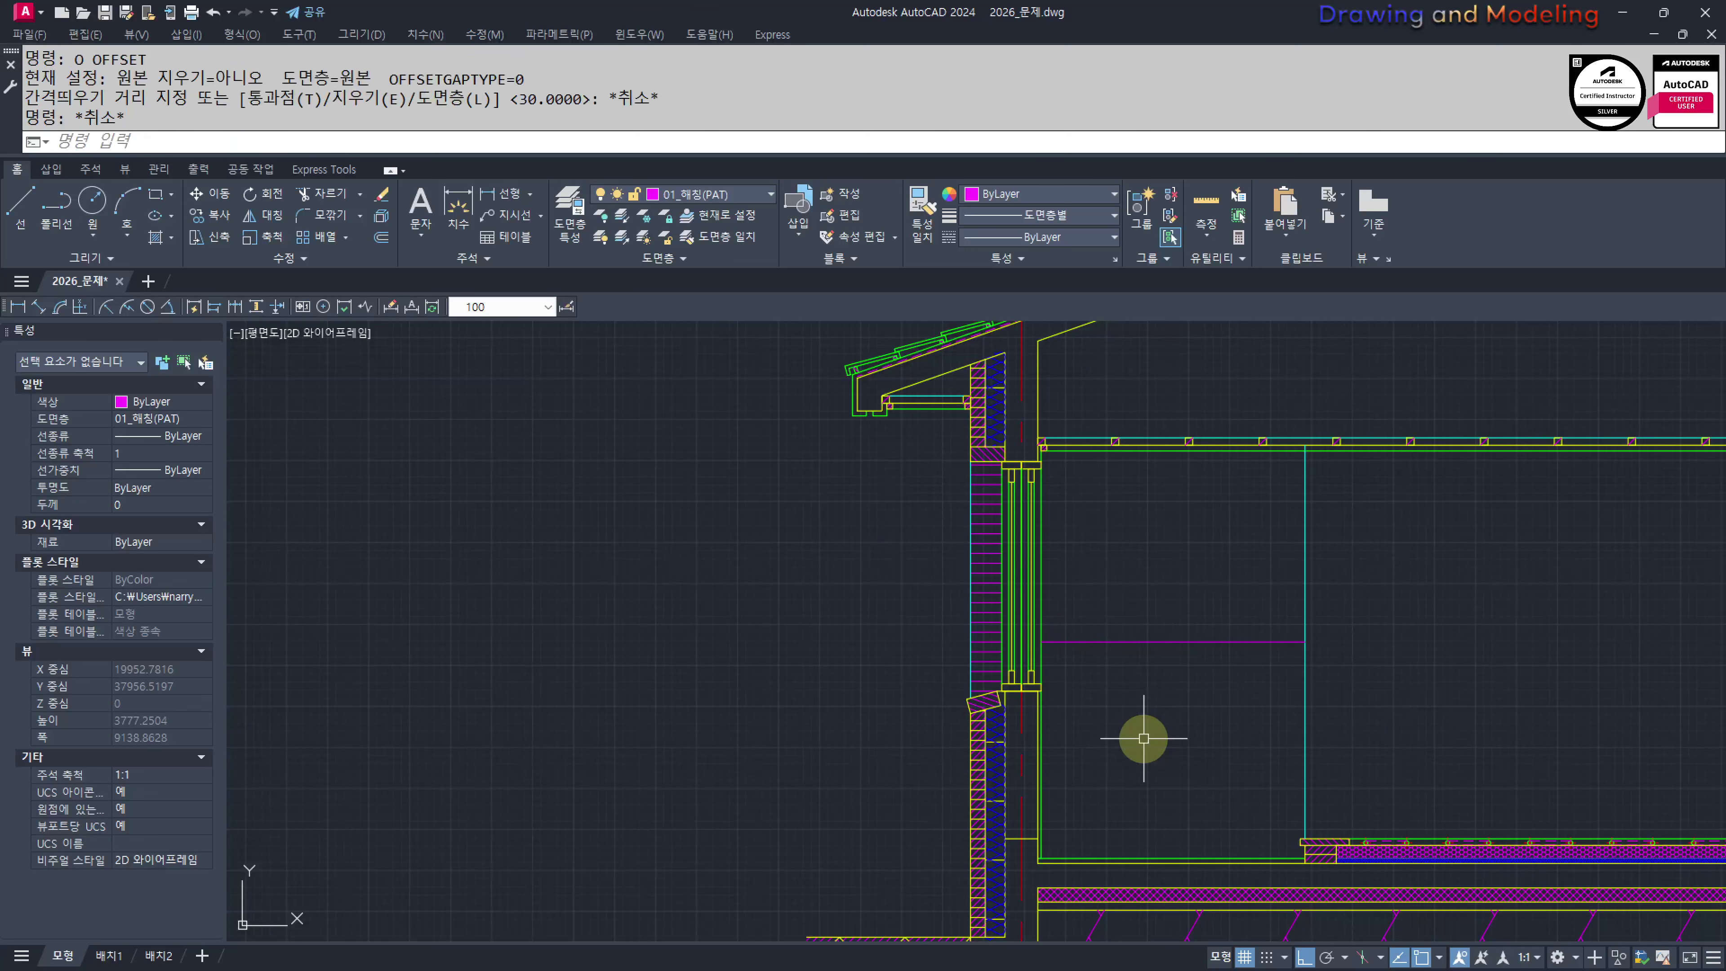
Divide the horizontal guide line into 4 equal segments
click(1152, 640)
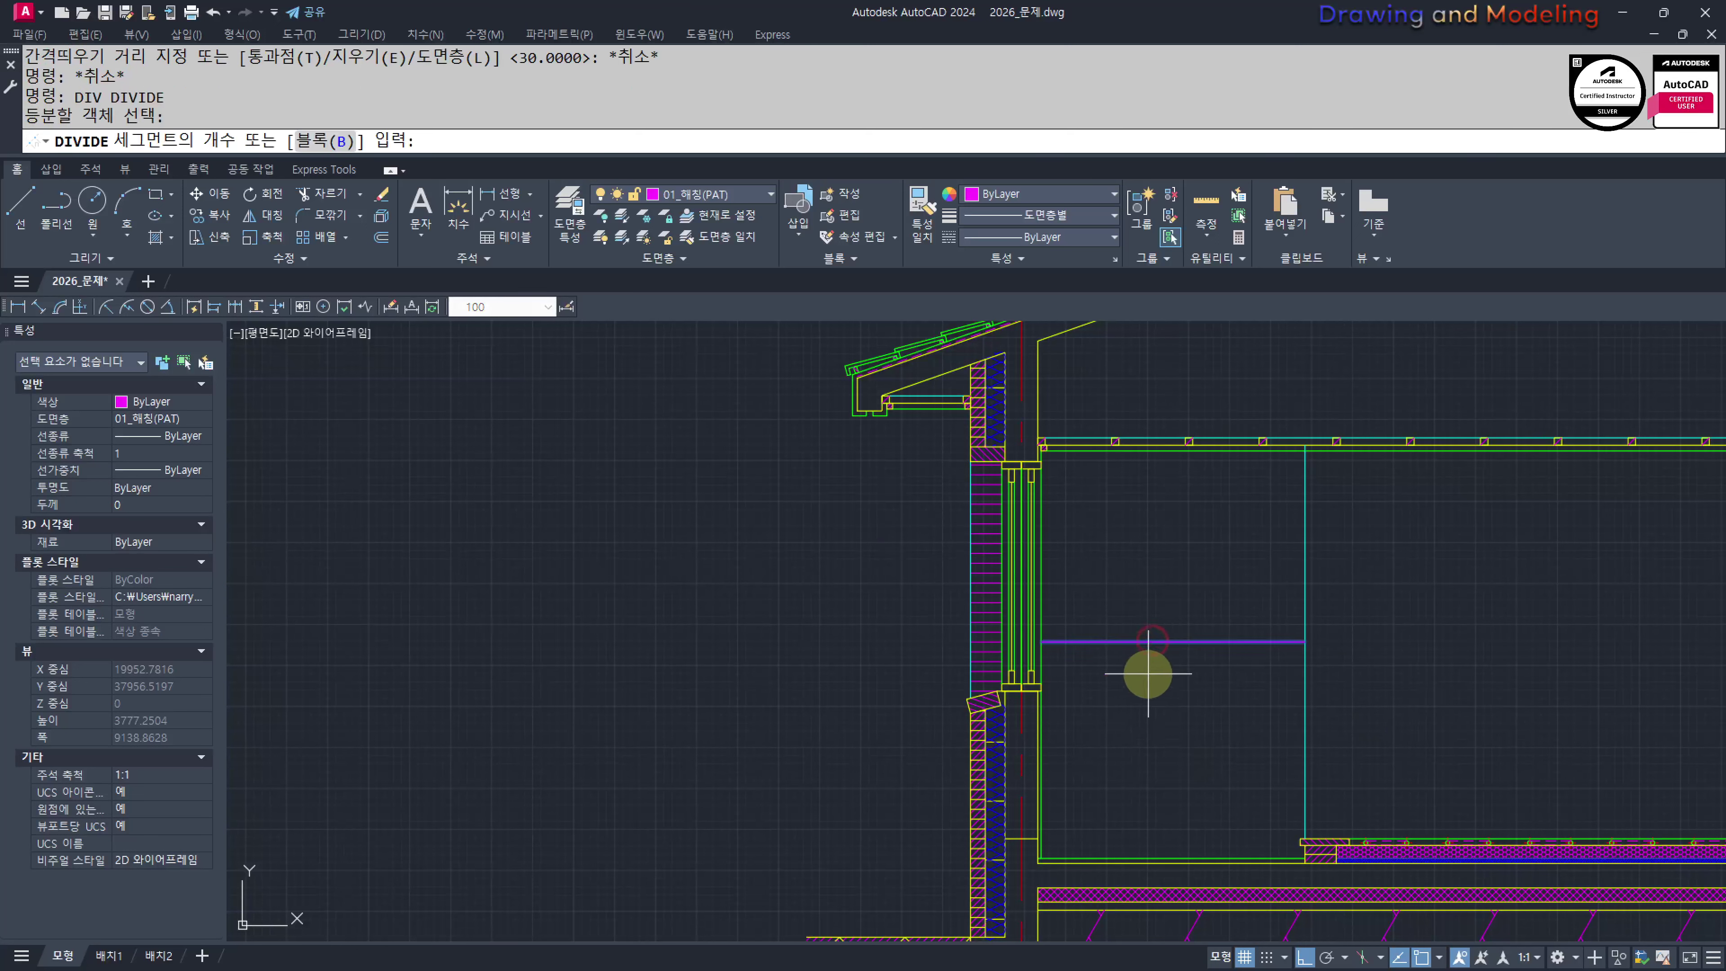
text(4)
key(Return)
key(Escape)
key(Escape)
Copy the cyan vertical line to the three division points on the horizontal guide line
middle_drag(1167, 713, 1183, 713)
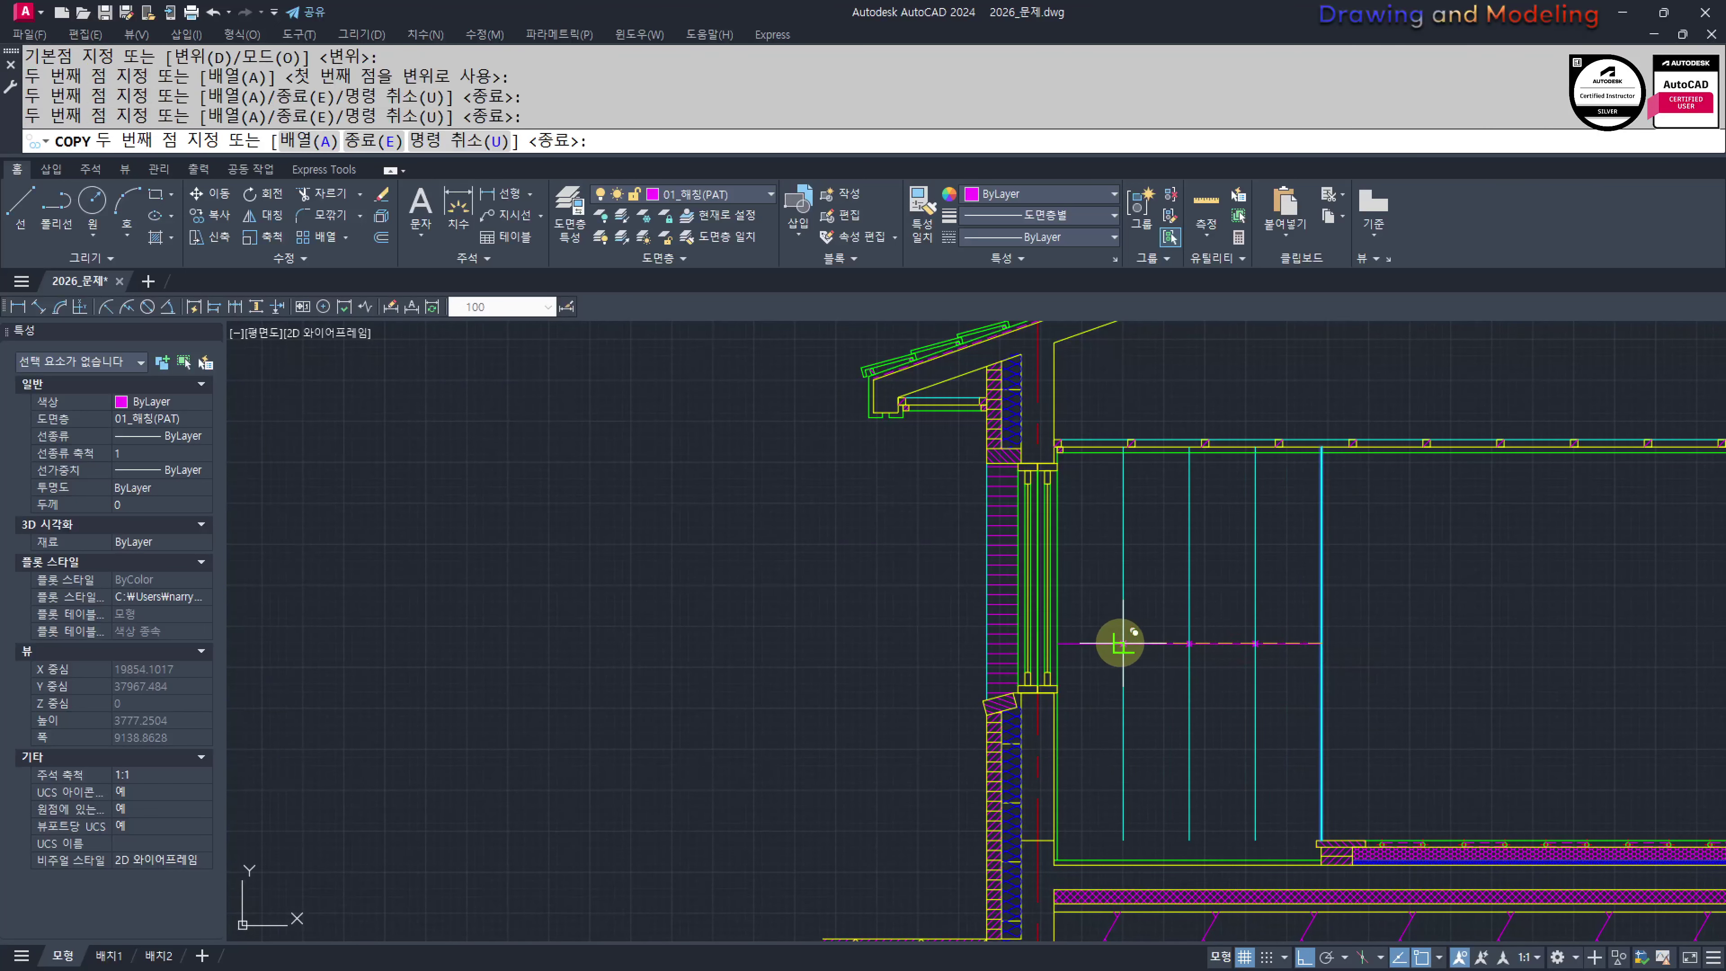
key(Escape)
key(Escape)
Extend the three copied vertical lines down to the entrance floor finish line
text(e)
key(Return)
click(1271, 758)
click(1095, 780)
key(Escape)
key(Escape)
Offset the ceiling's yellow line downward by 100 above the entrance
middle_drag(1201, 712, 1204, 795)
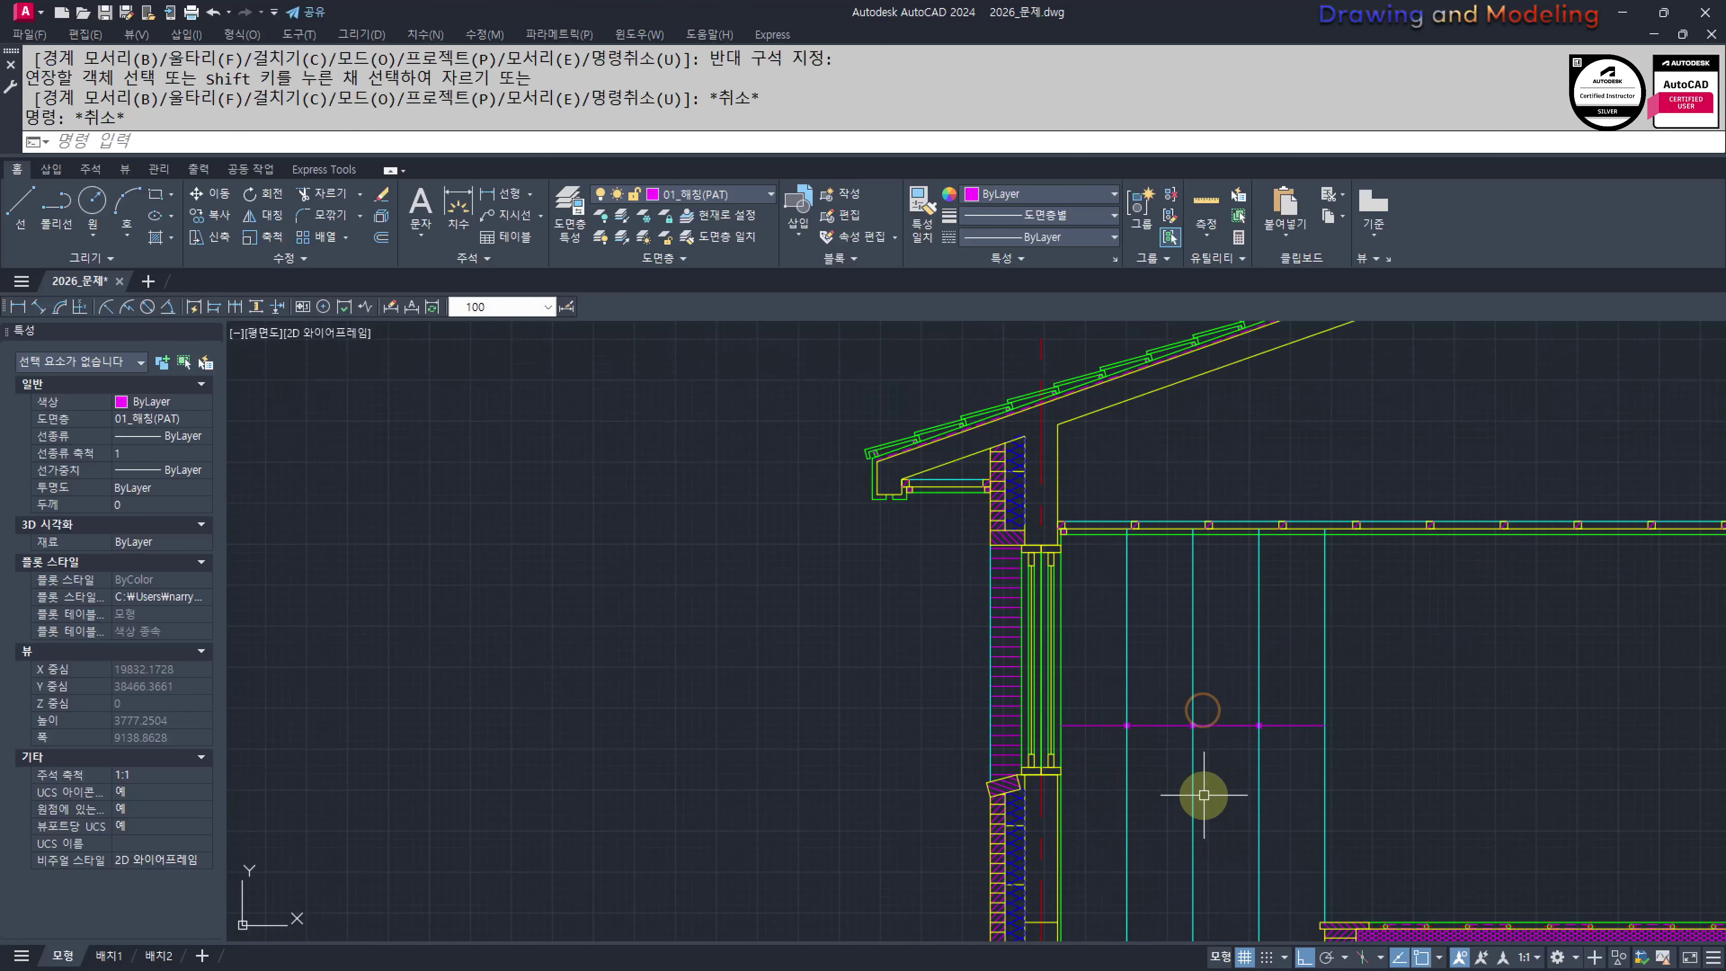
text(o)
key(Return)
text(100)
key(Return)
scroll(1163, 532, up, 4)
click(1163, 515)
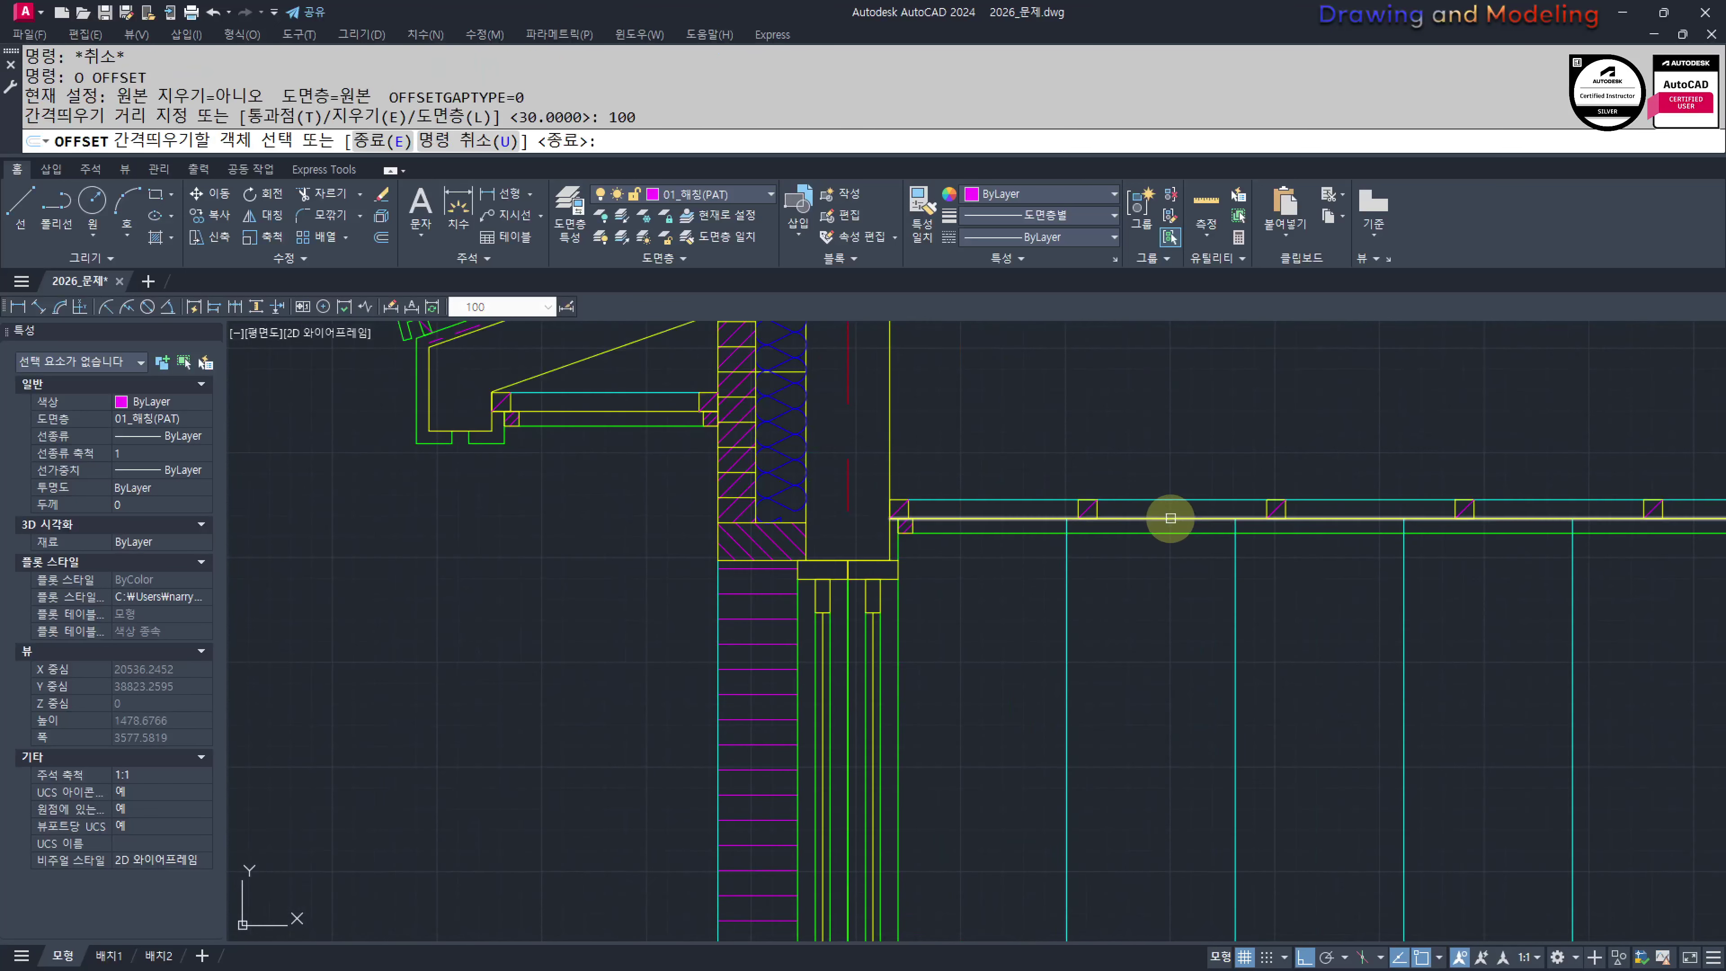
click(1304, 631)
key(Escape)
Trim the three cabinet division lines where they rise above the new offset line below the ceiling
middle_drag(1325, 628, 1271, 704)
text(tr)
key(Return)
click(1592, 687)
click(962, 627)
key(Return)
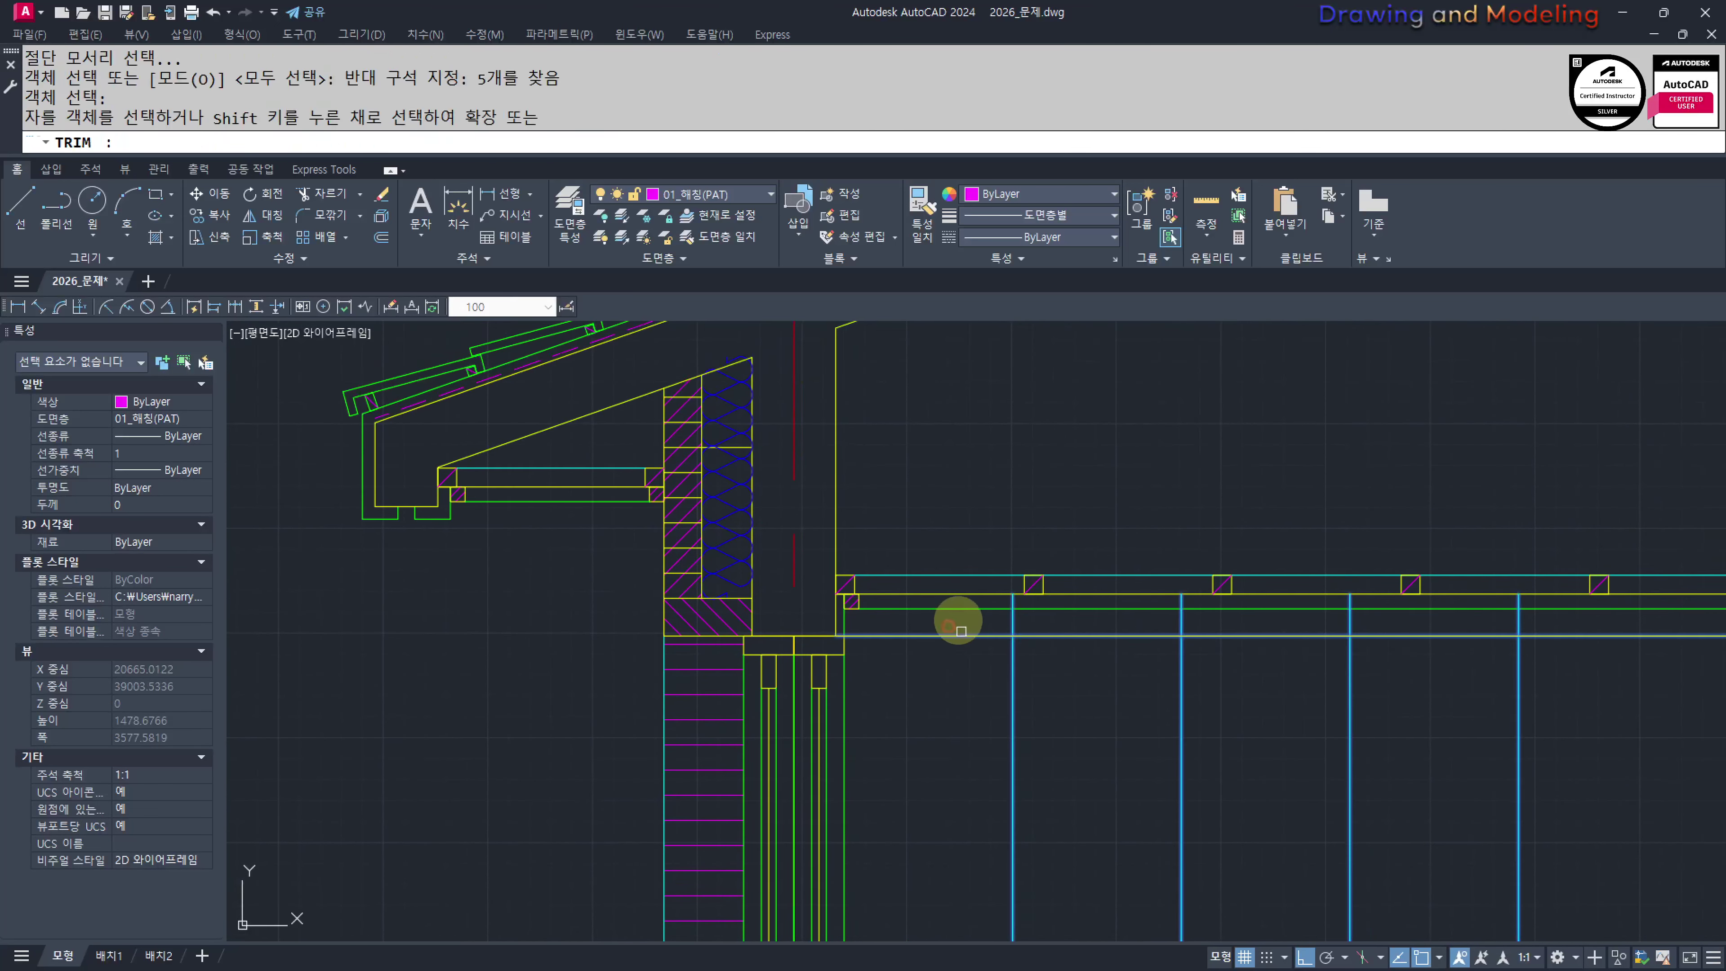
click(961, 603)
click(952, 663)
text(u)
key(Return)
click(1013, 623)
click(1055, 625)
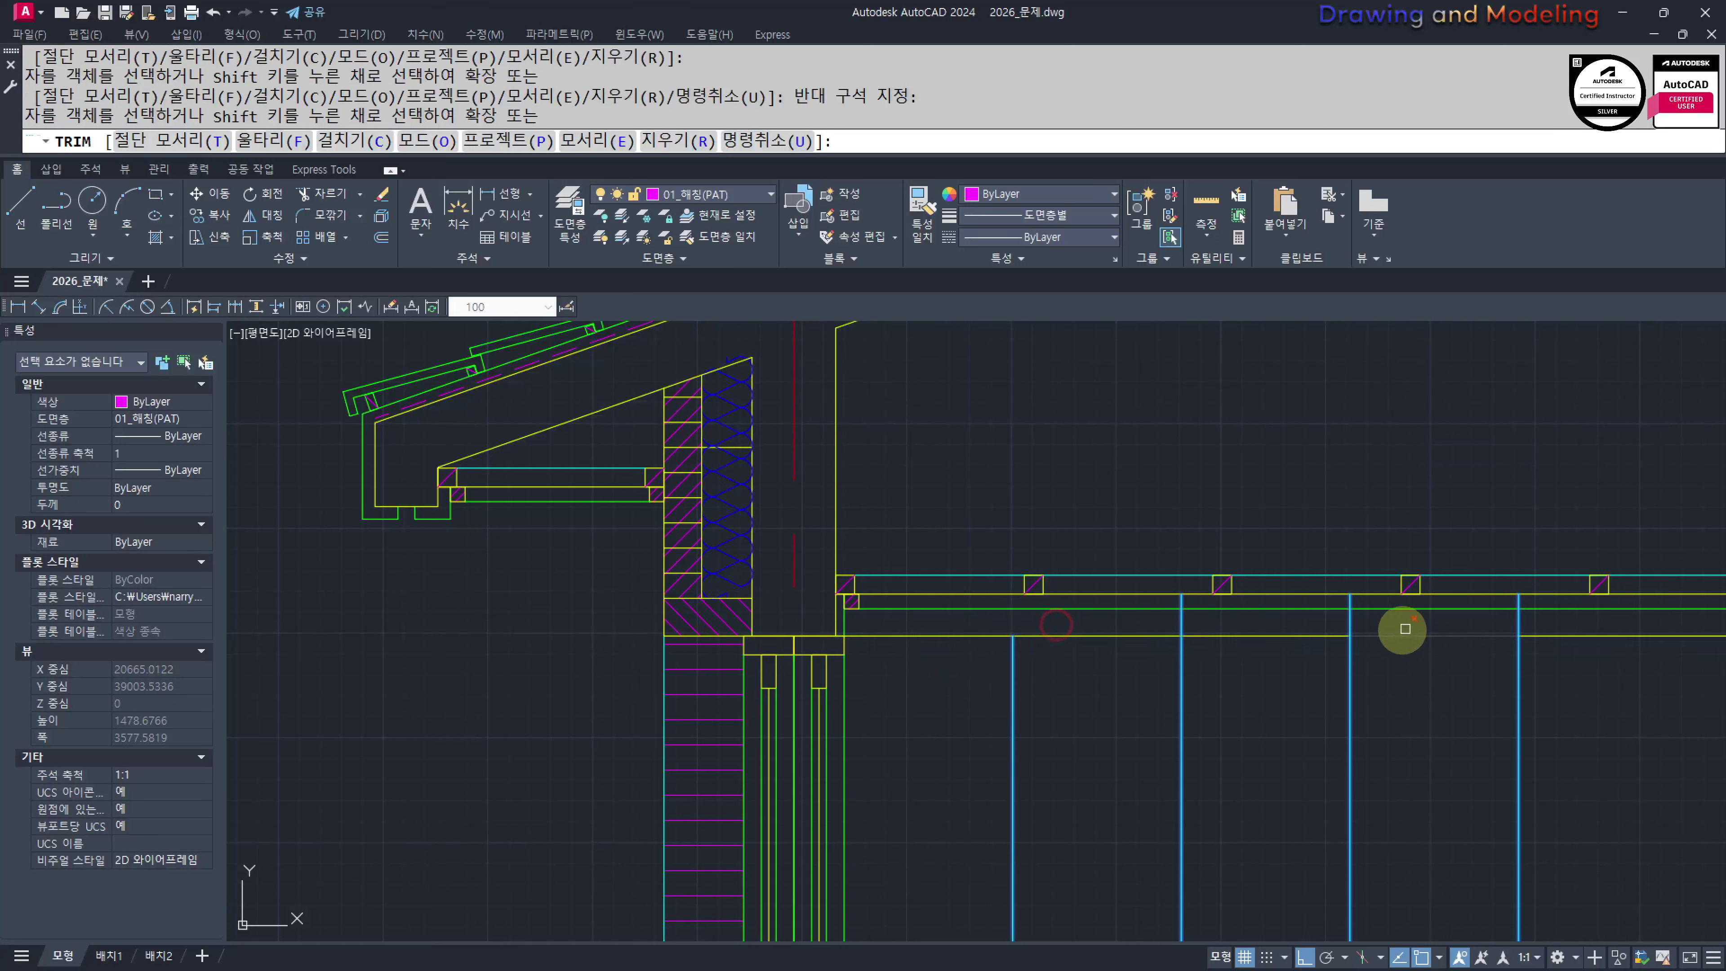
key(Escape)
key(Escape)
Trim the offset line where it extends past the outer cyan vertical line of the cabinet
key(space)
click(1591, 646)
click(1505, 610)
key(space)
click(1561, 637)
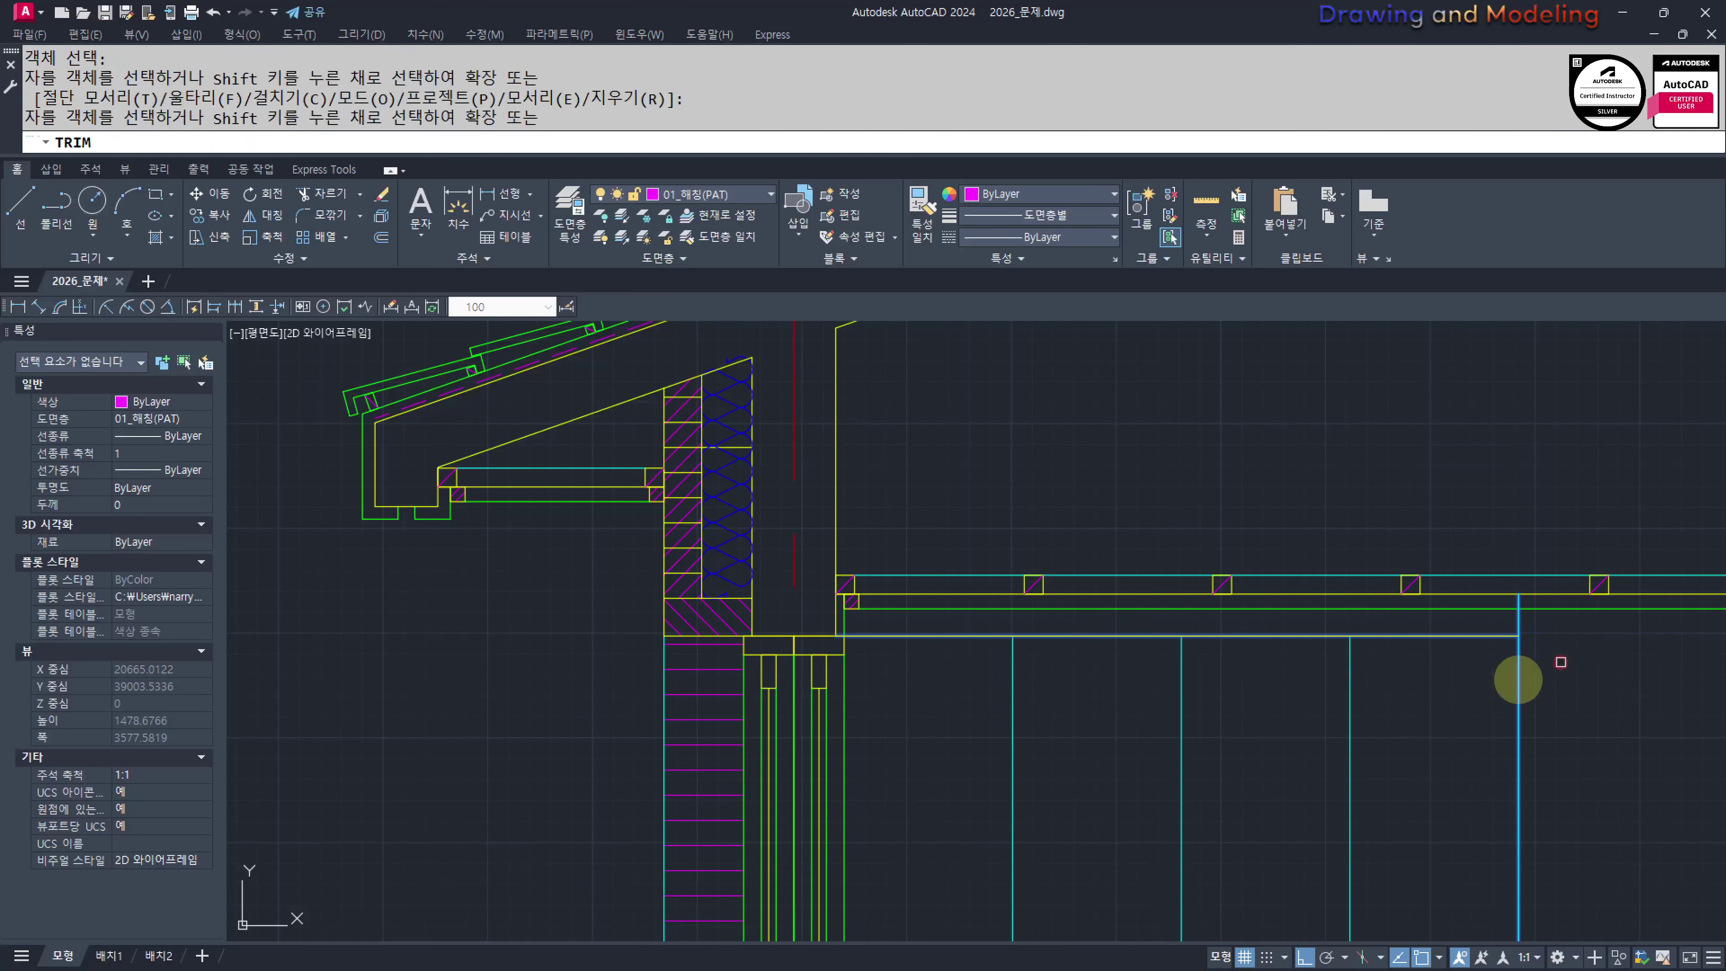
key(Escape)
key(Escape)
Match the cabinet's horizontal head line to the properties of the cyan division lines
middle_drag(1364, 729, 1429, 729)
text(mm)
key(space)
click(1411, 656)
click(1444, 649)
click(1420, 628)
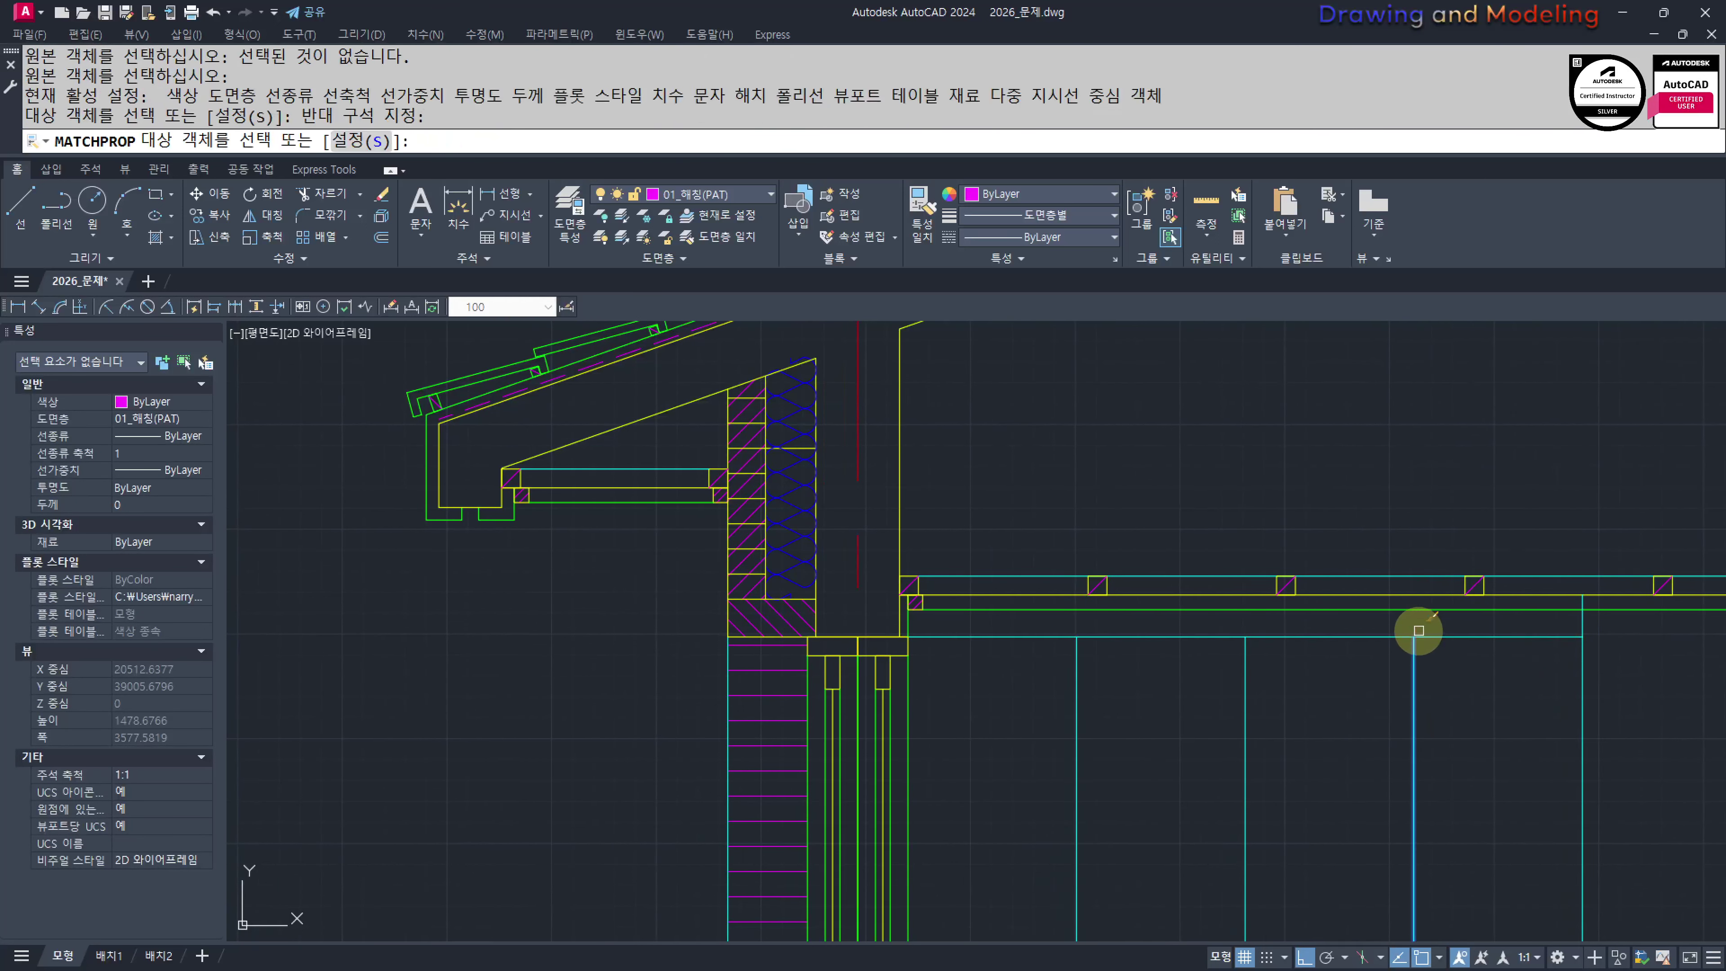
key(Escape)
key(Escape)
Erase the magenta horizontal guide line and its three division points across the cabinet
middle_drag(1098, 648, 1140, 663)
middle_drag(1290, 671, 1094, 670)
scroll(791, 658, down, 2)
middle_drag(821, 666, 1068, 560)
key(Escape)
scroll(1068, 561, down, 2)
middle_drag(1121, 705, 1207, 670)
text(k)
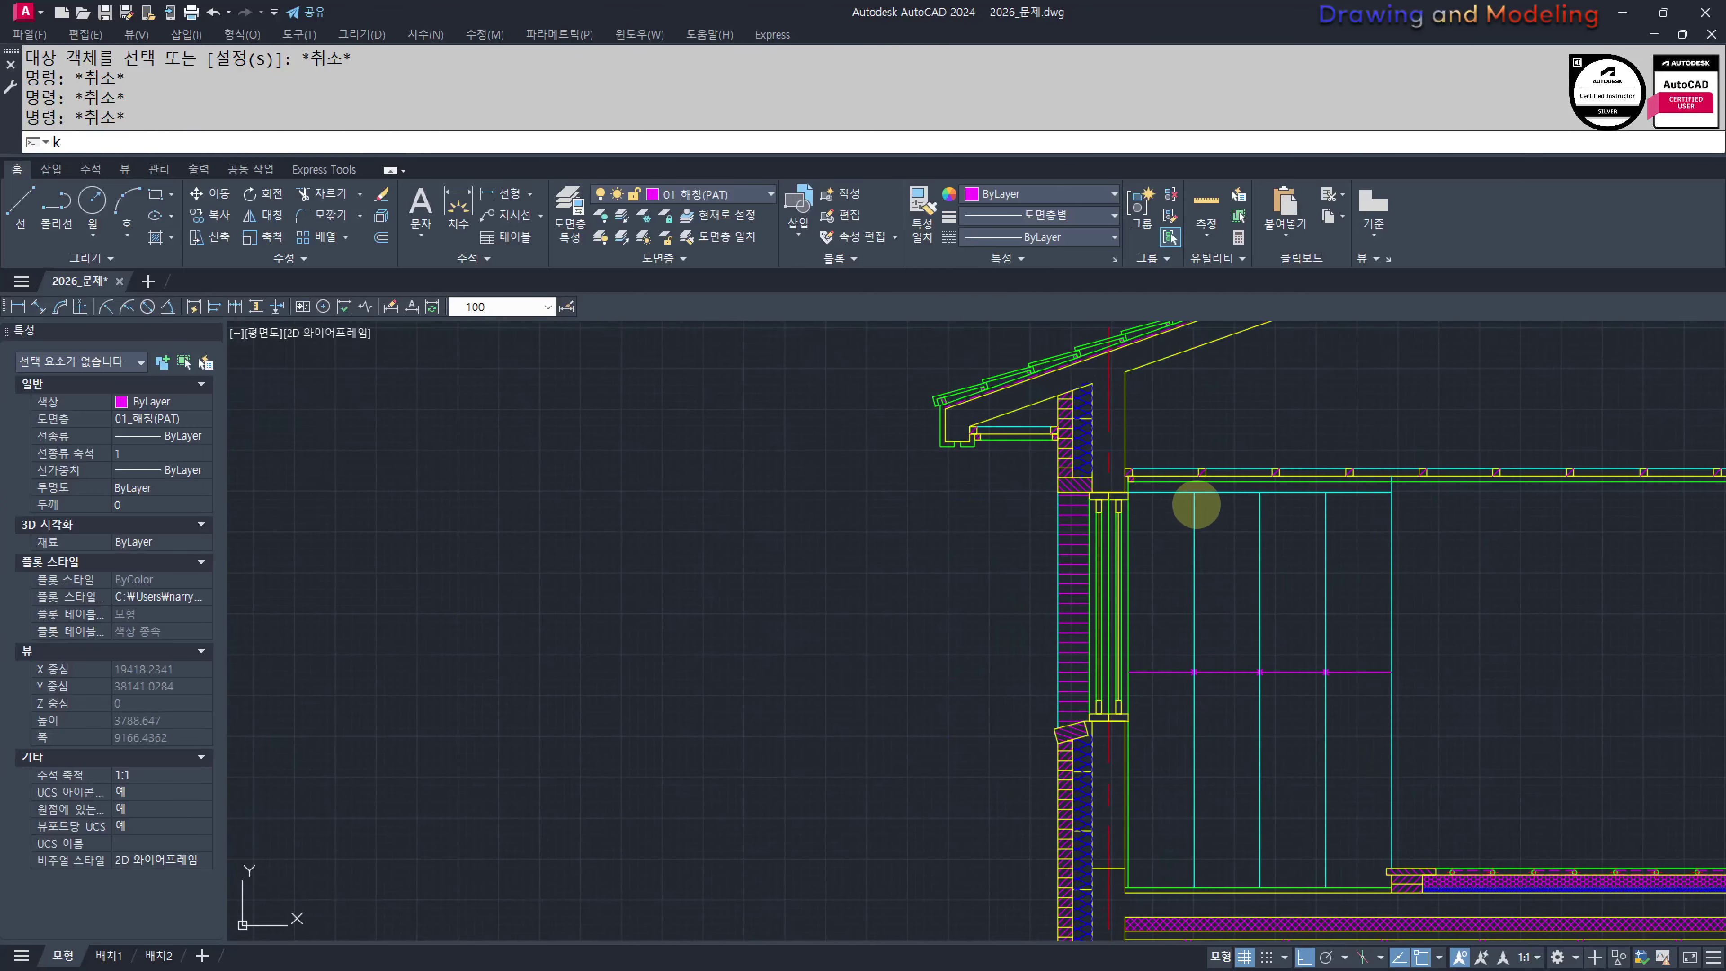
key(space)
key(Escape)
click(1029, 636)
click(1480, 683)
text(e)
key(space)
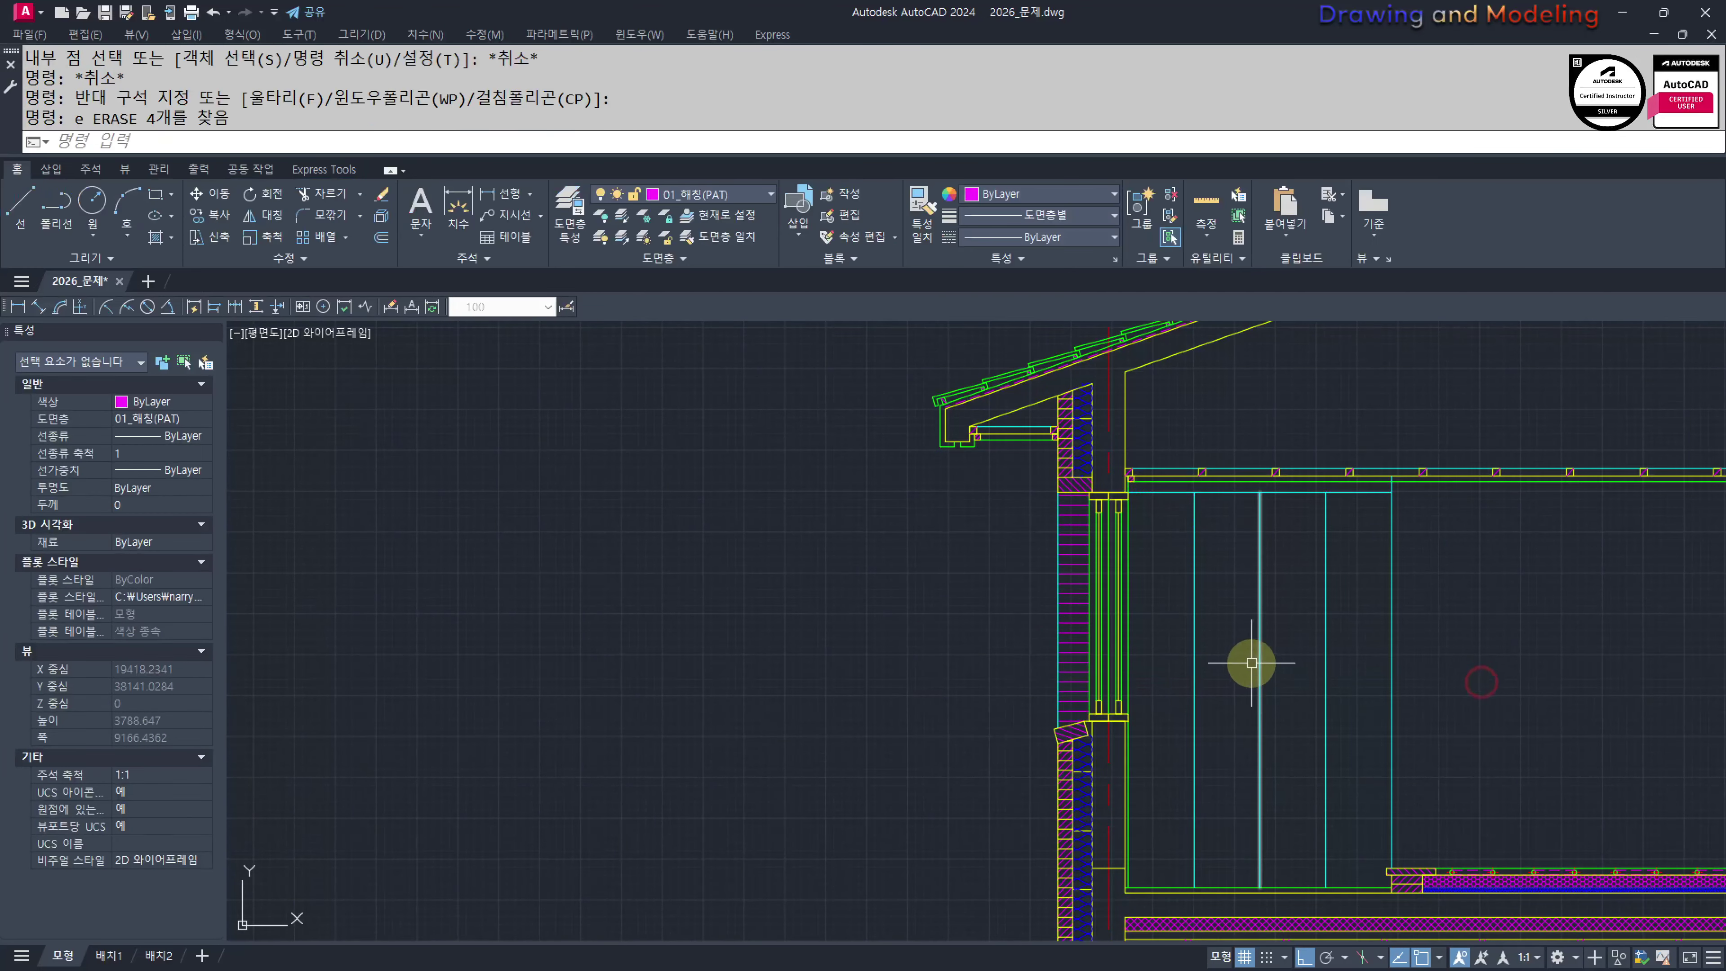
key(Escape)
key(Escape)
middle_drag(1290, 643, 1306, 641)
key(Escape)
key(Escape)
middle_drag(1257, 737, 1225, 675)
text(o)
key(space)
text(12)
key(Escape)
key(Escape)
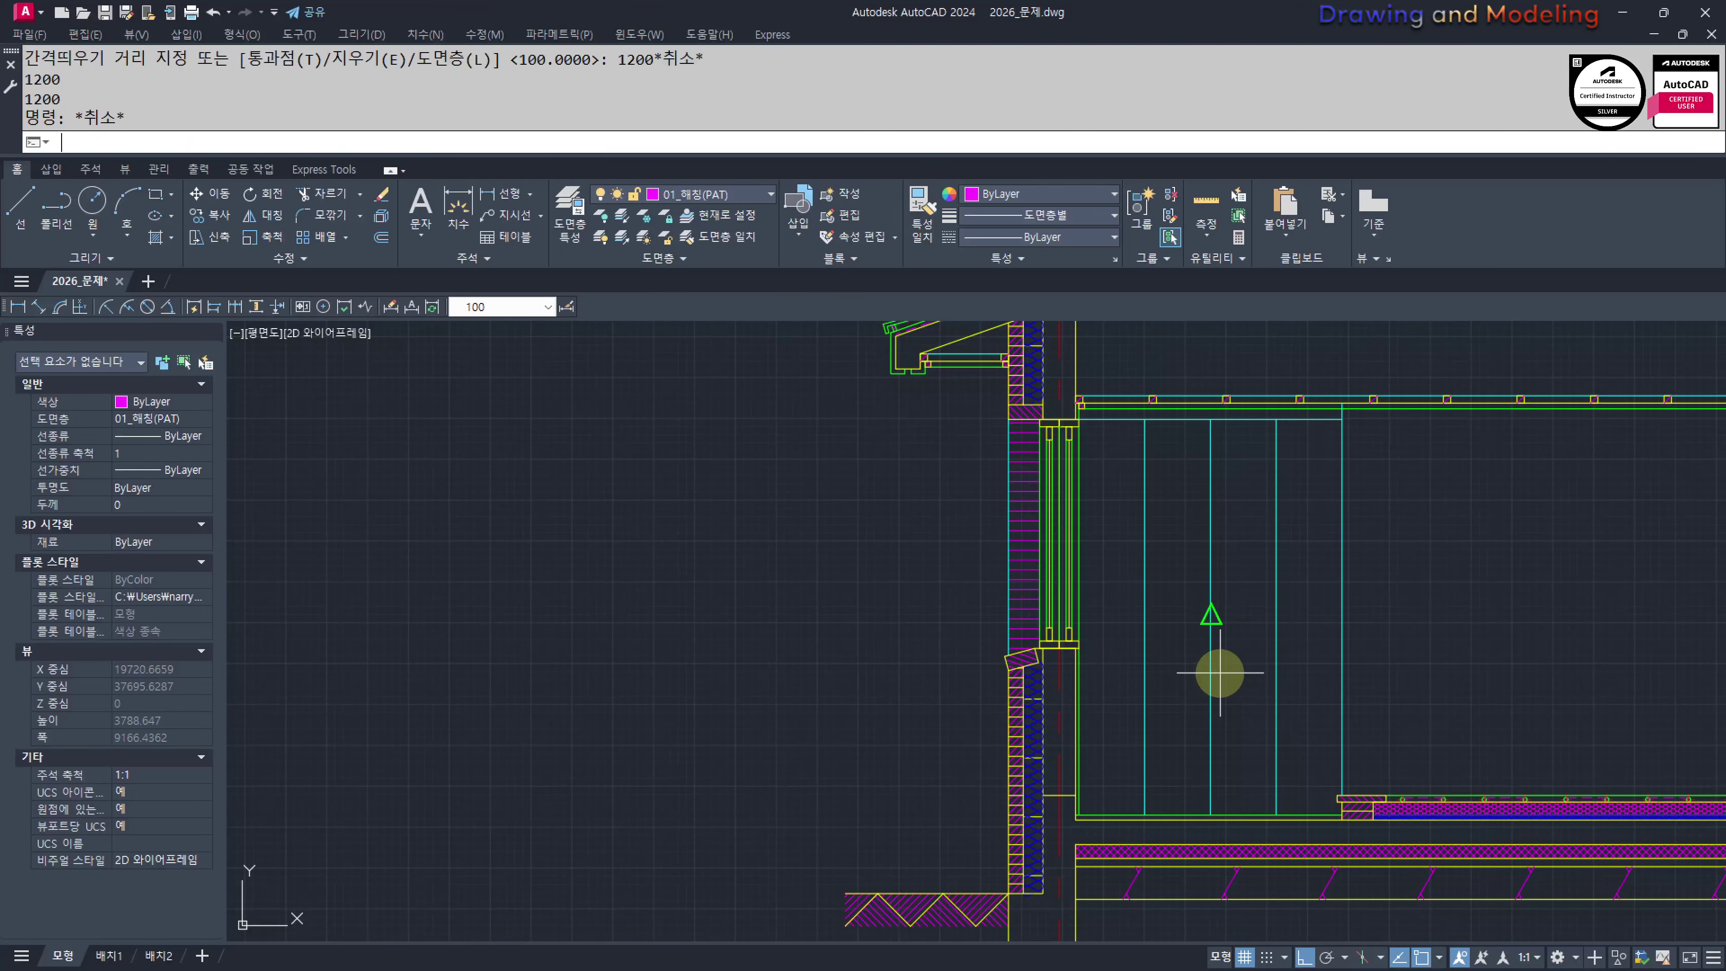
key(space)
text(150)
key(space)
scroll(1306, 826, up, 4)
key(Escape)
Offset the entrance floor finish line upward by 100 to form the cabinet's base line
key(space)
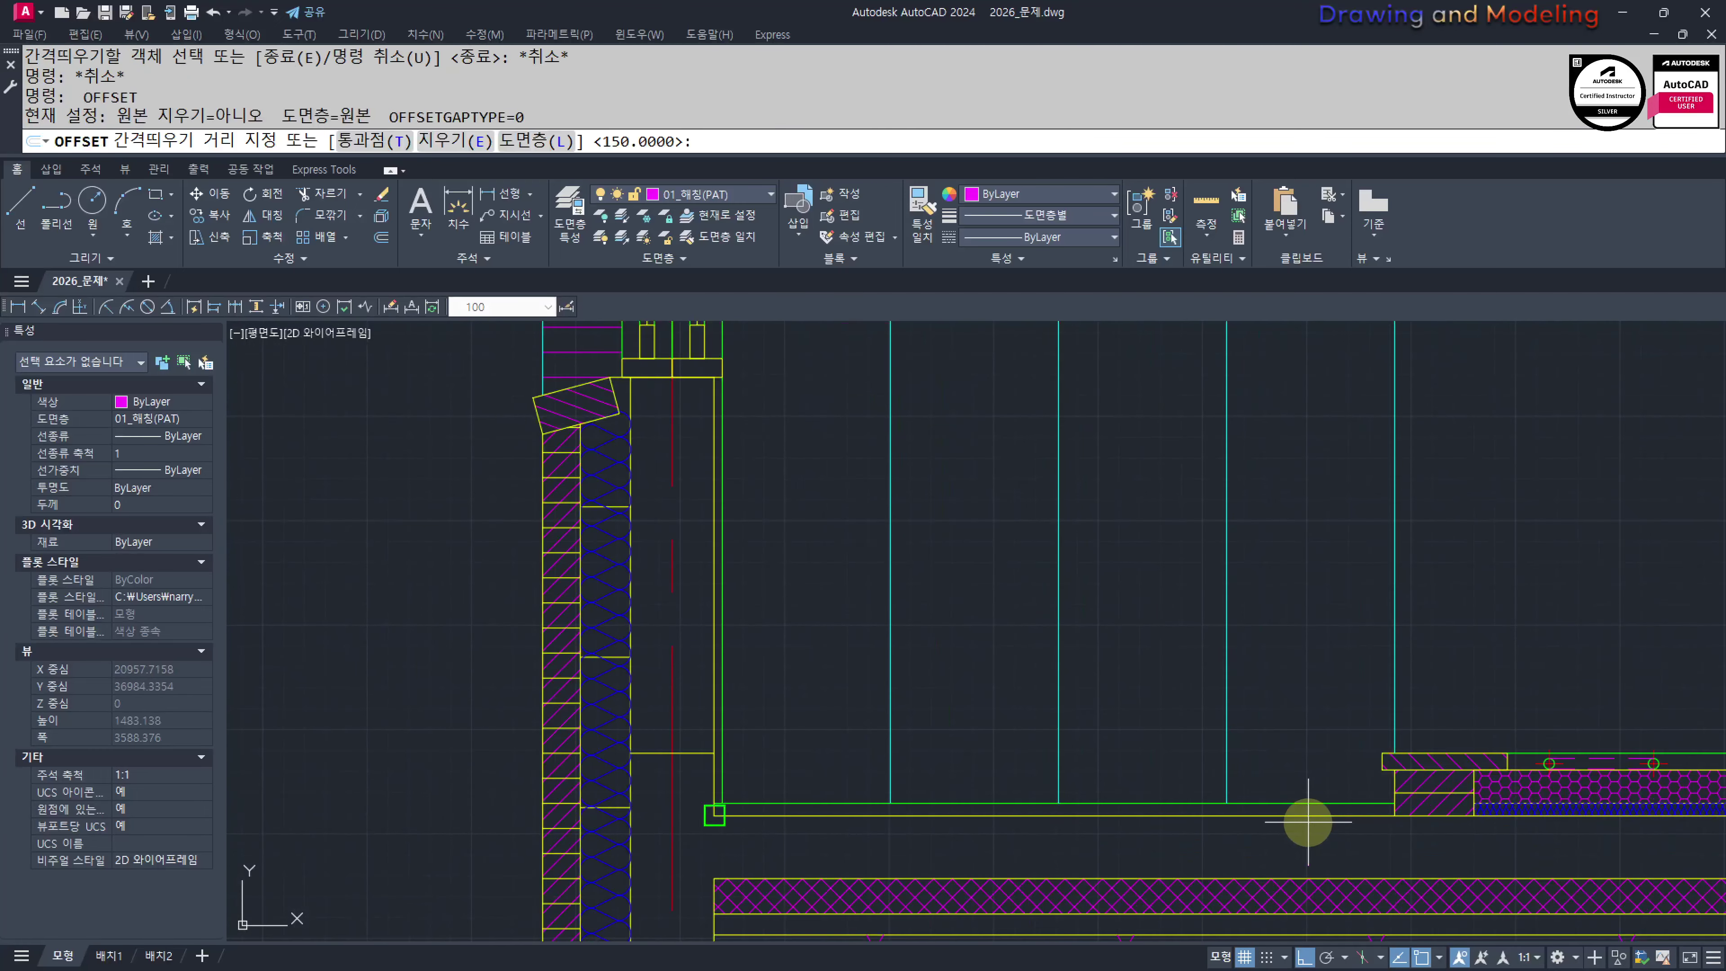
key(Return)
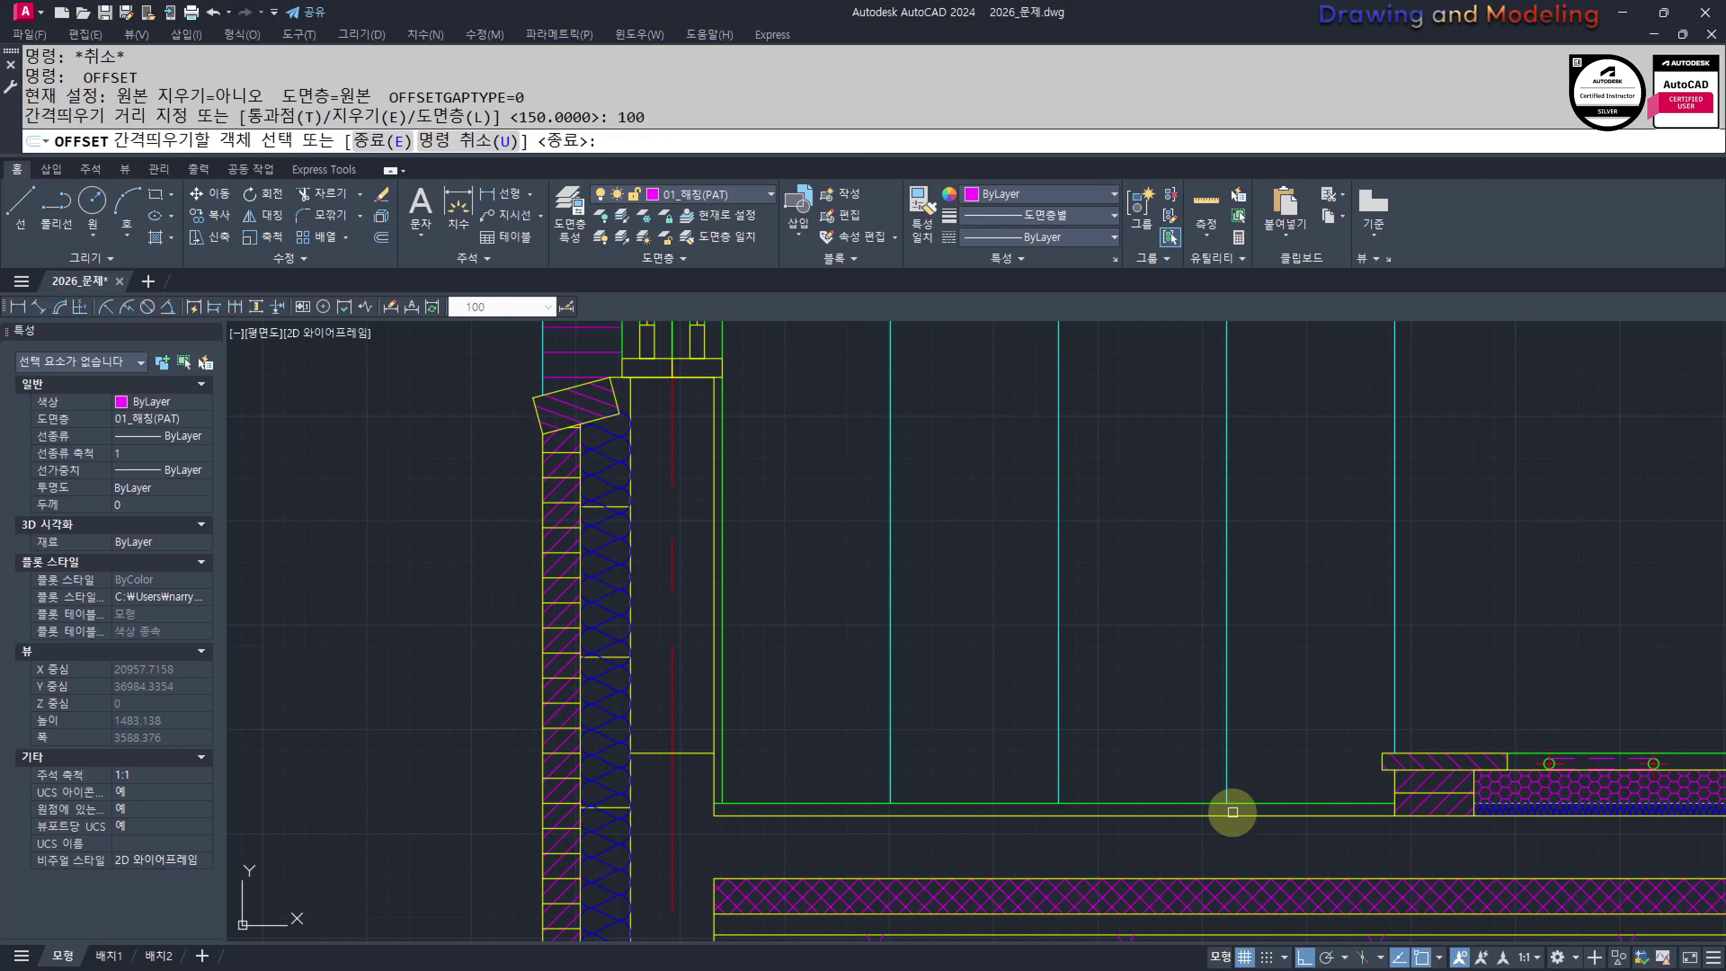
click(1188, 801)
click(1340, 760)
key(Escape)
key(Escape)
Trim the end of the cabinet base line that runs inside the hatched threshold slab
scroll(1406, 748, up, 4)
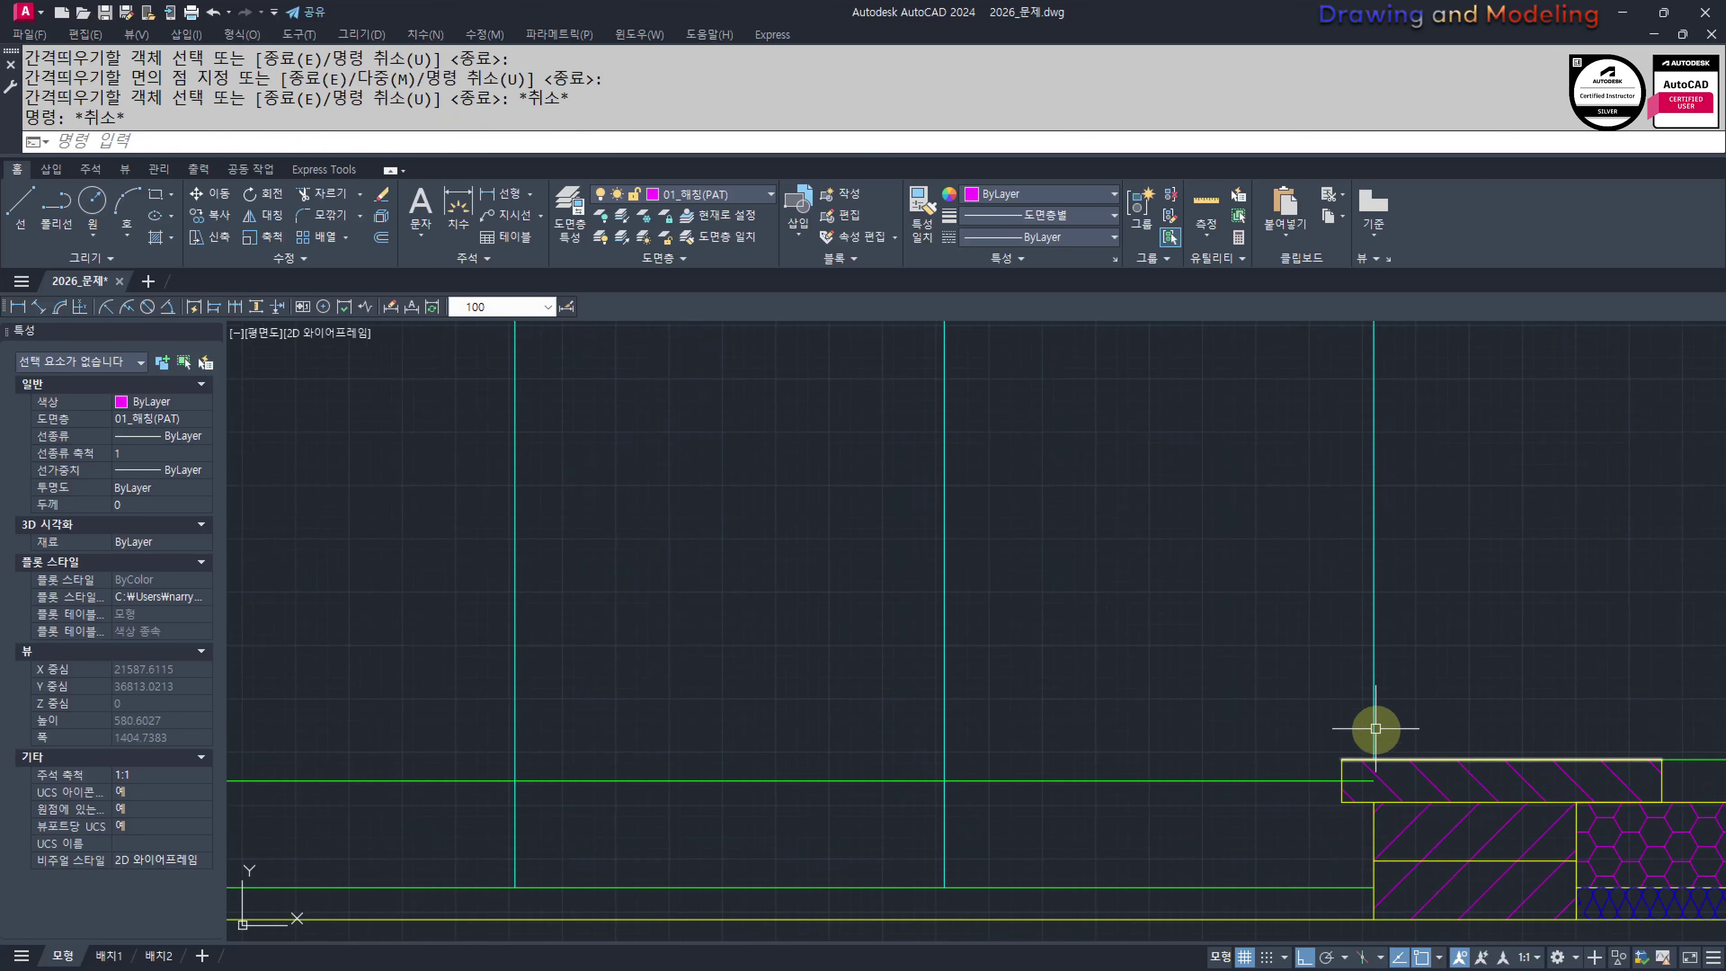
scroll(1353, 783, up, 6)
text(tr)
key(space)
key(space)
click(1371, 752)
click(1350, 810)
key(Escape)
key(Escape)
scroll(1282, 788, down, 6)
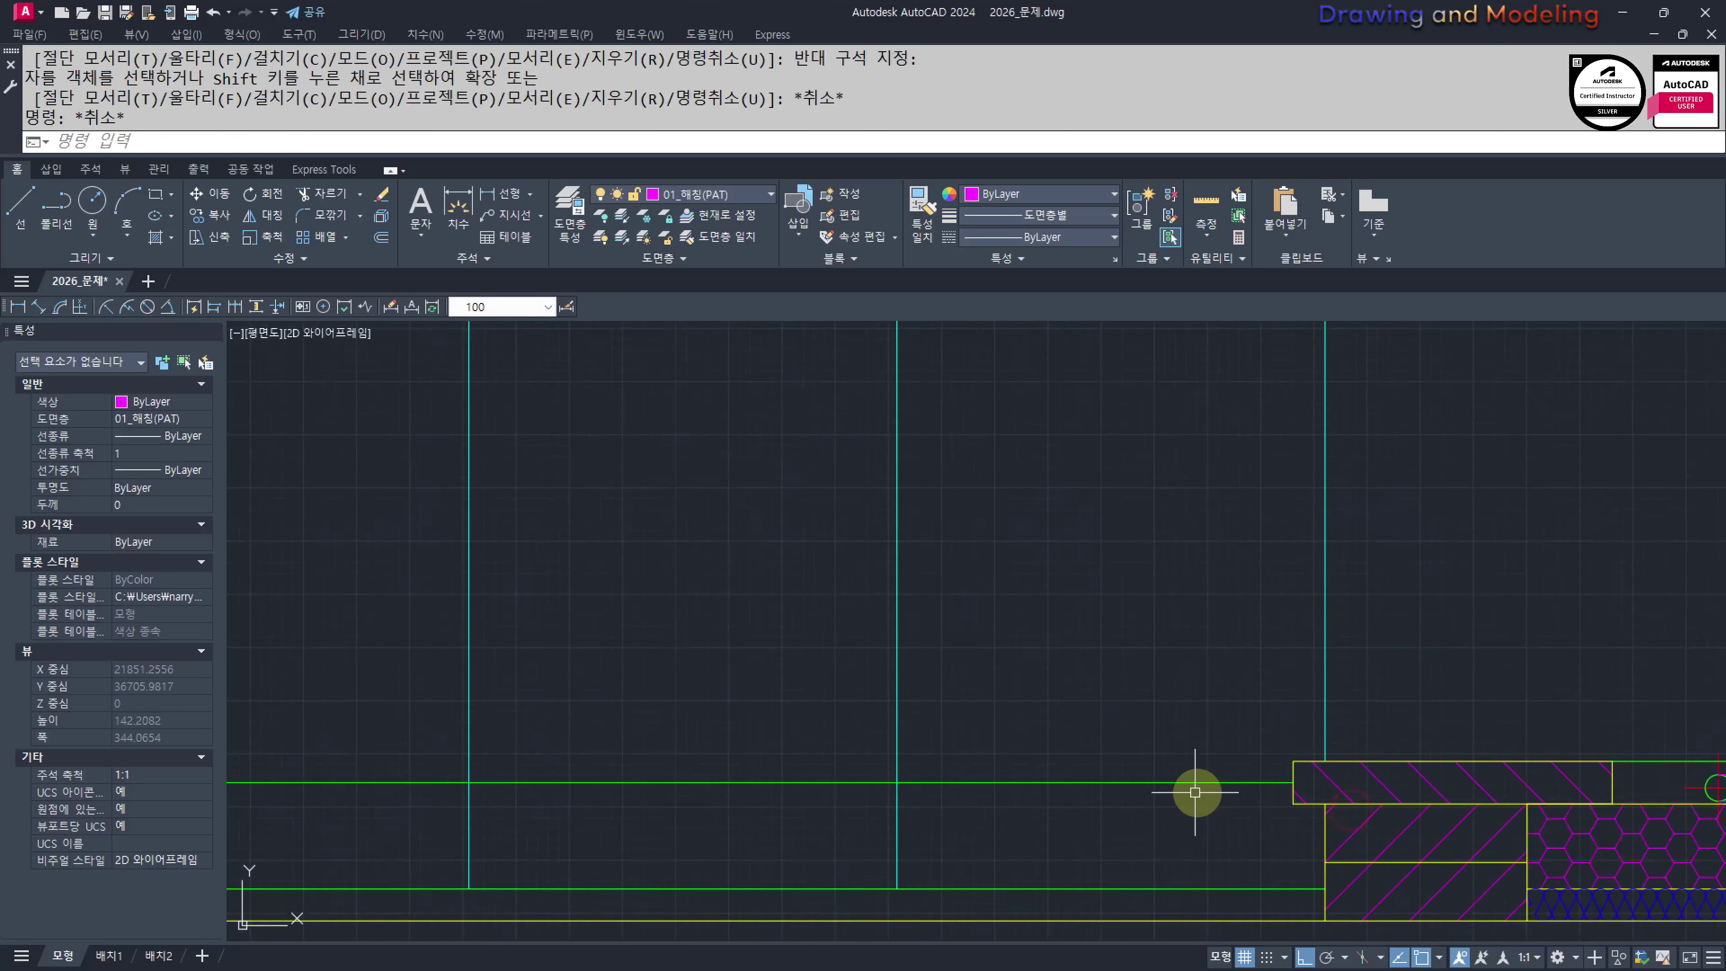
Trim the three cabinet division lines below the base line, using the base line as the cutting edge
scroll(1182, 794, down, 4)
middle_drag(976, 858, 1241, 855)
scroll(1311, 839, up, 4)
text(tr)
click(1435, 738)
click(1410, 651)
scroll(1458, 735, down, 2)
key(space)
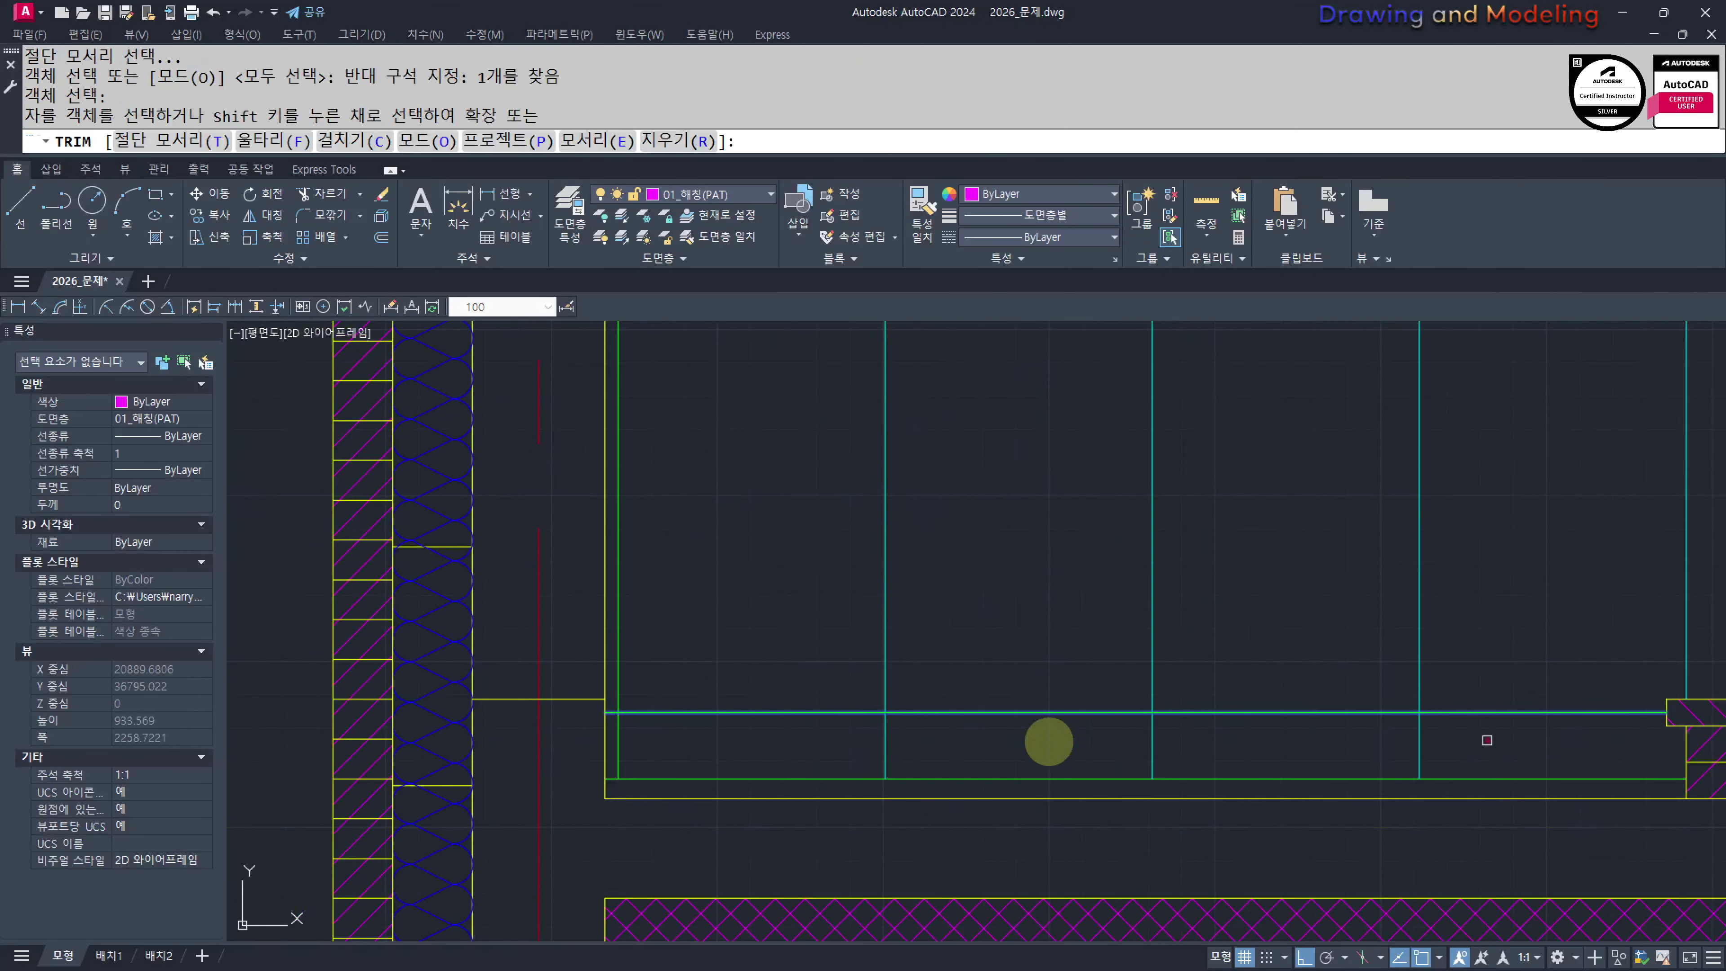
click(1487, 740)
click(771, 748)
key(Escape)
key(Escape)
Trim the short end of the base line between the wall face and the green wall finish line
middle_drag(622, 759, 836, 758)
scroll(831, 740, up, 4)
text(tr)
key(space)
click(816, 681)
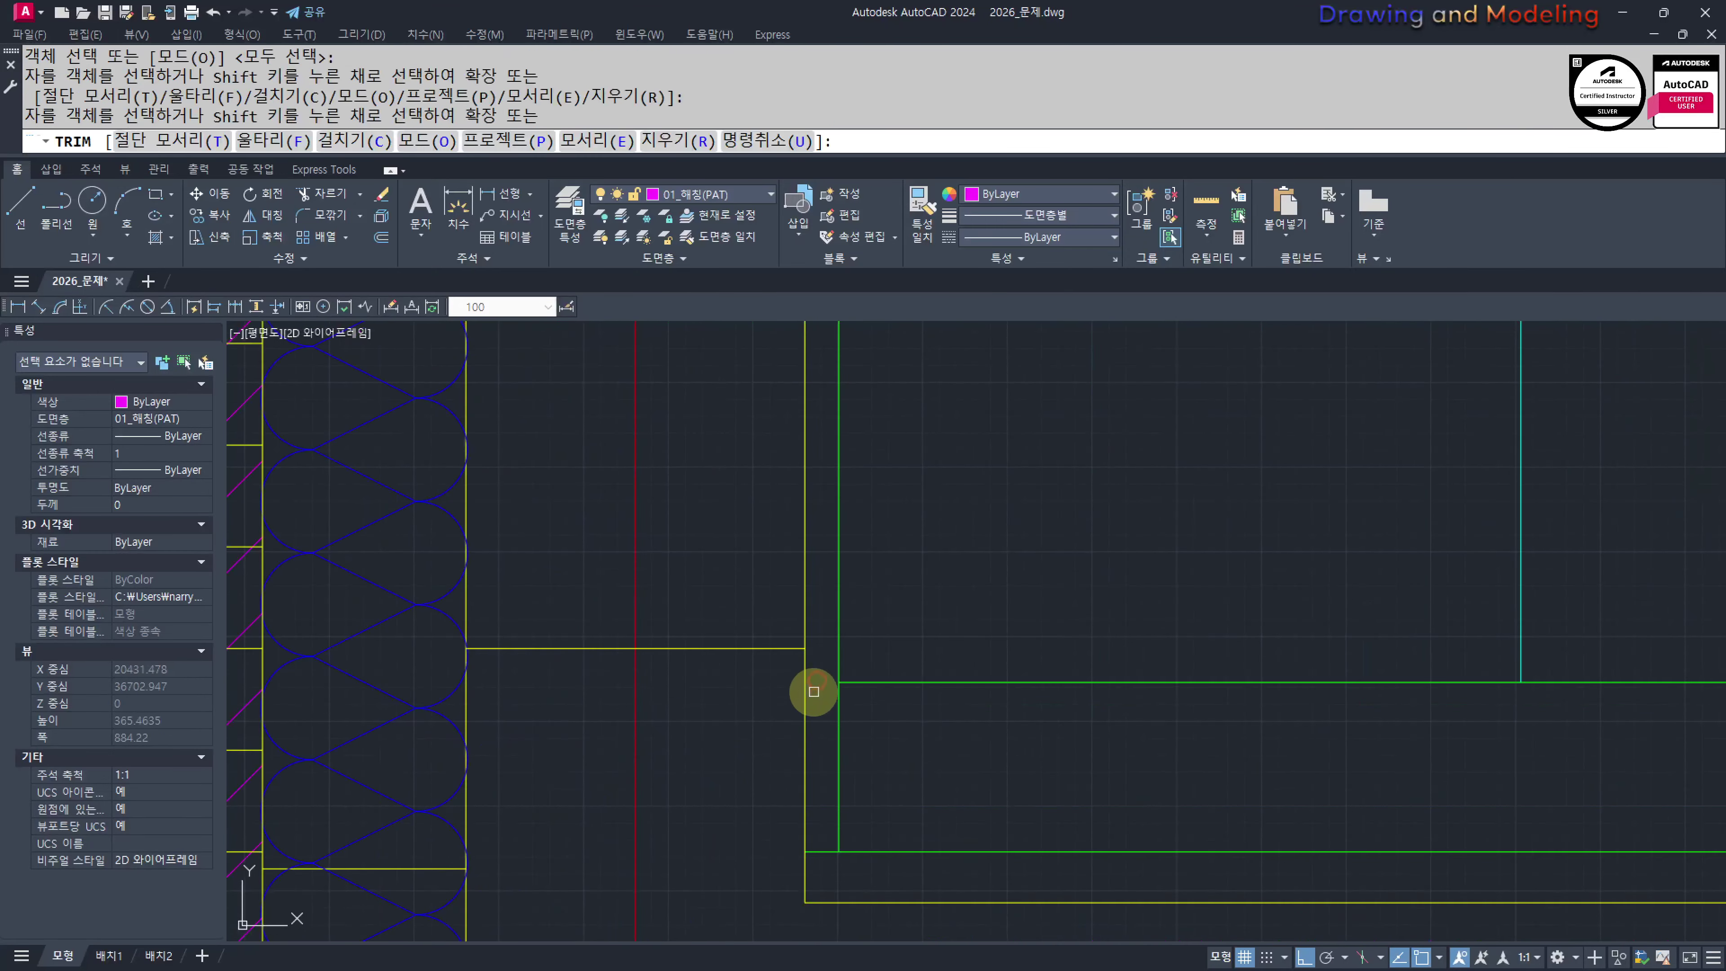
key(Escape)
Match the cabinet base line to the properties of the cyan division lines
scroll(878, 716, down, 5)
text(mm)
key(space)
click(996, 674)
click(1114, 667)
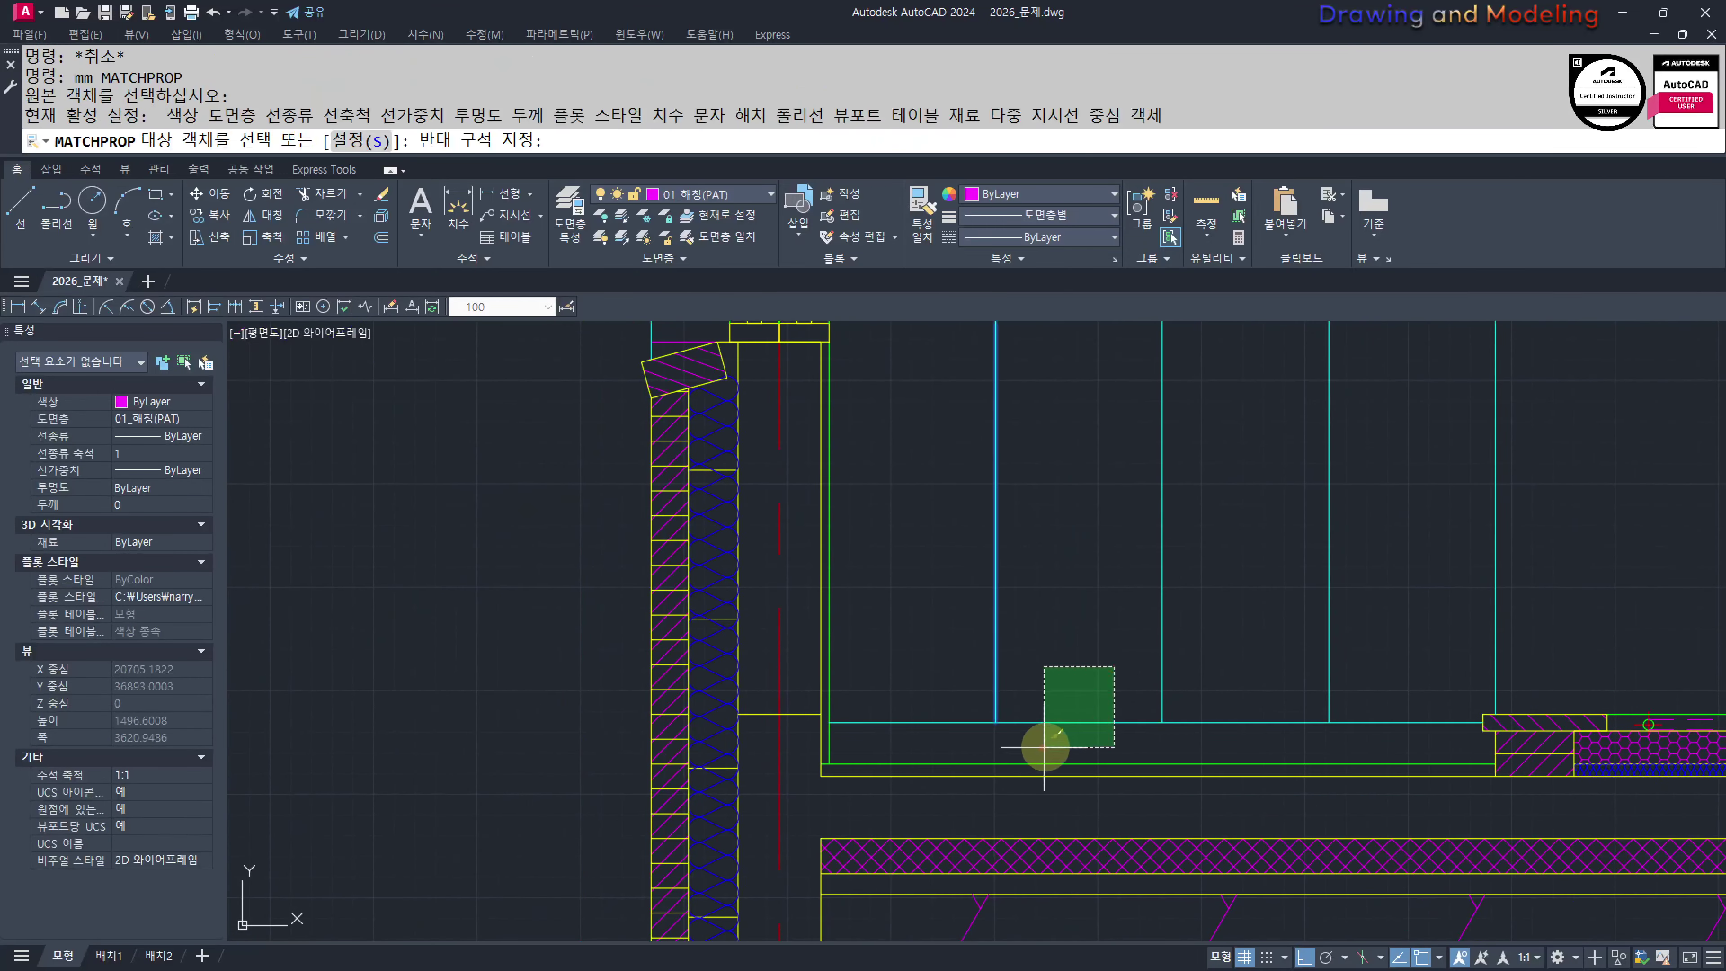
click(1044, 747)
key(Escape)
key(Escape)
Draw two door-swing diagonals in the third cabinet panel, joining its right-hand corners through the midpoint of the middle division line
scroll(1108, 739, down, 5)
scroll(1133, 646, up, 2)
middle_drag(1132, 636, 1124, 684)
text(l)
key(space)
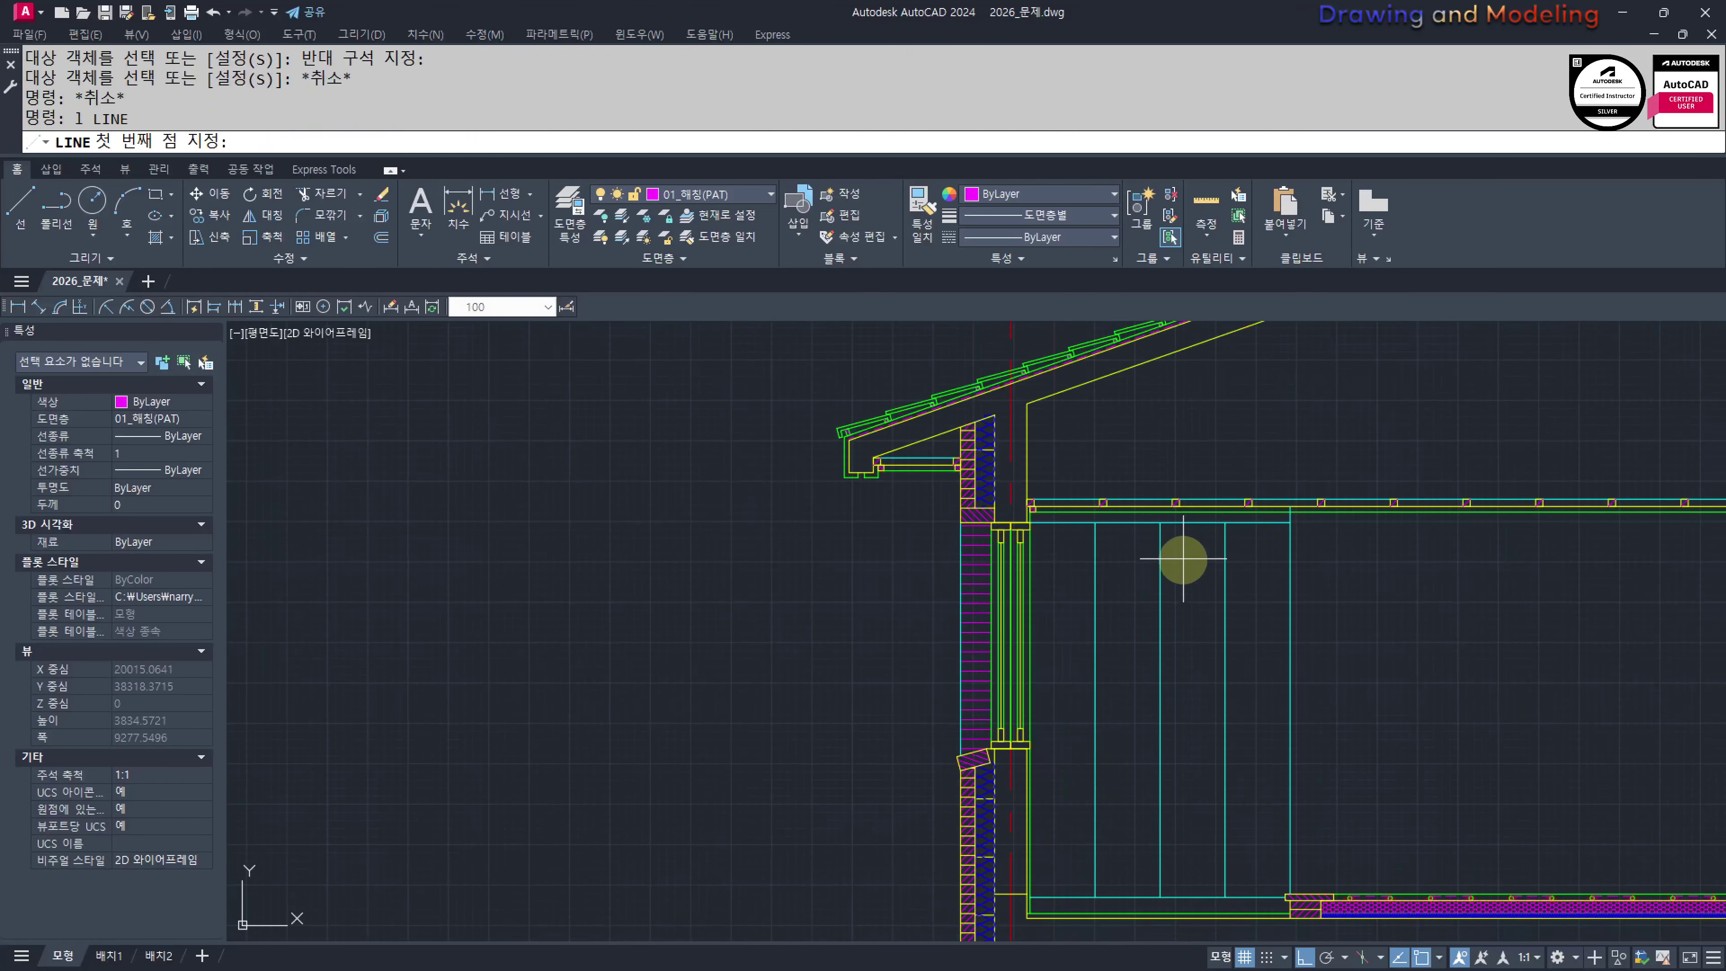
click(1225, 523)
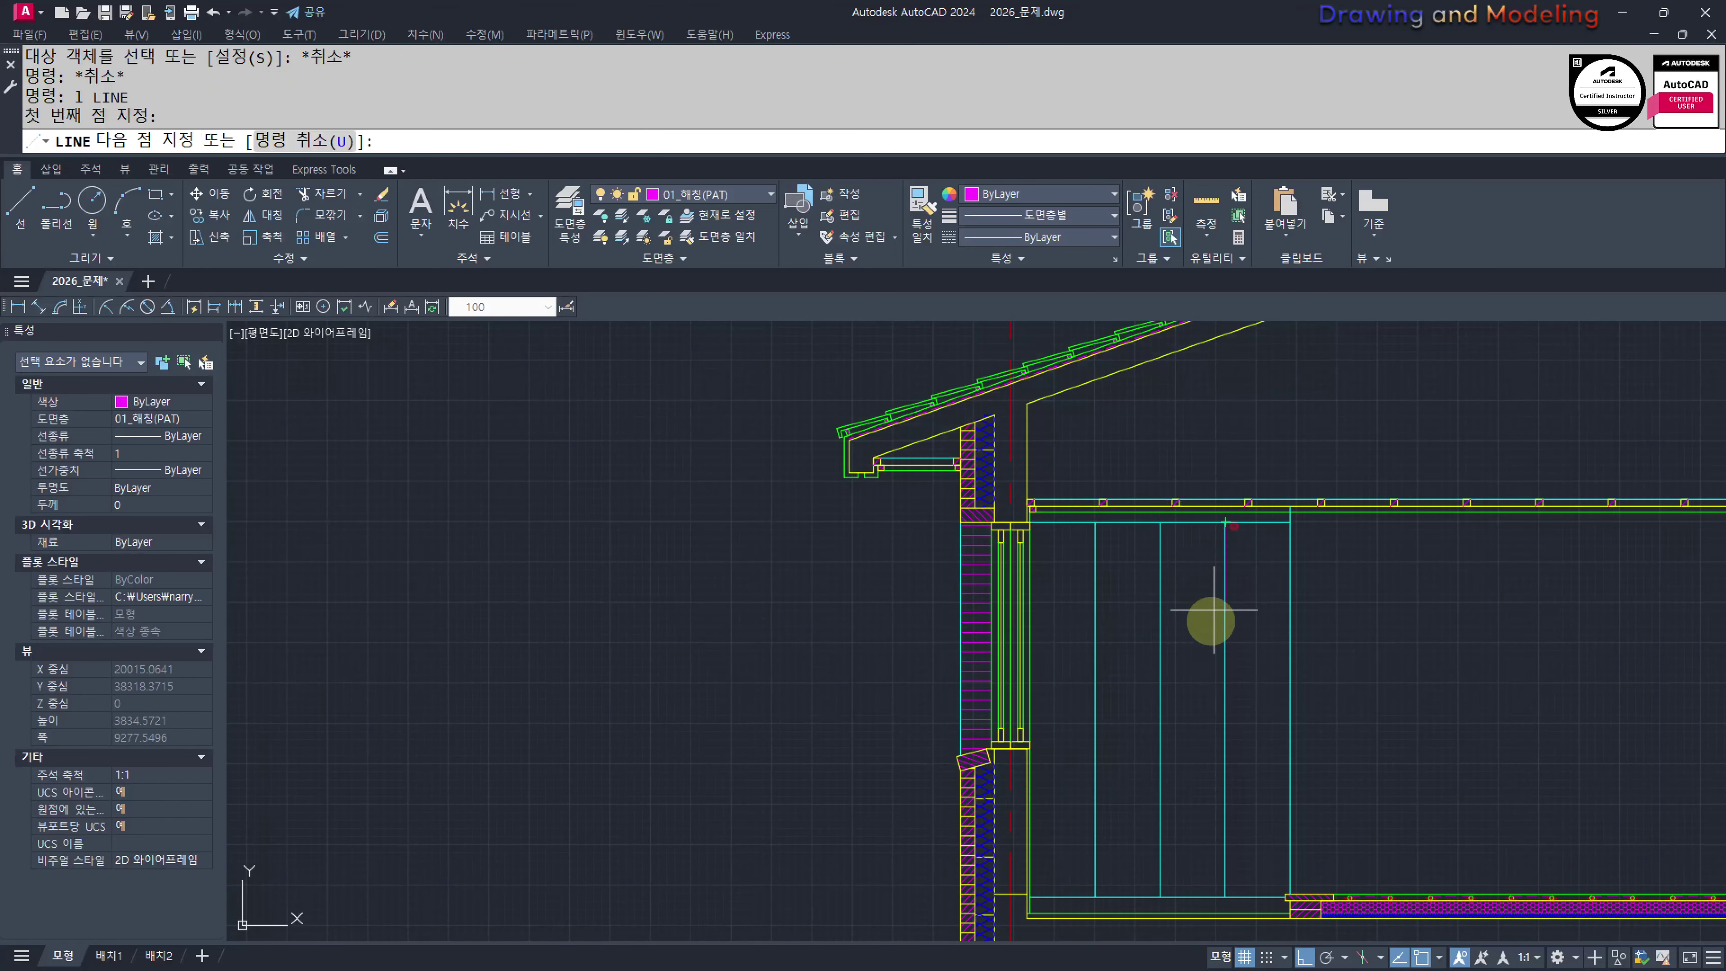
click(1167, 743)
click(1225, 898)
key(Escape)
key(Escape)
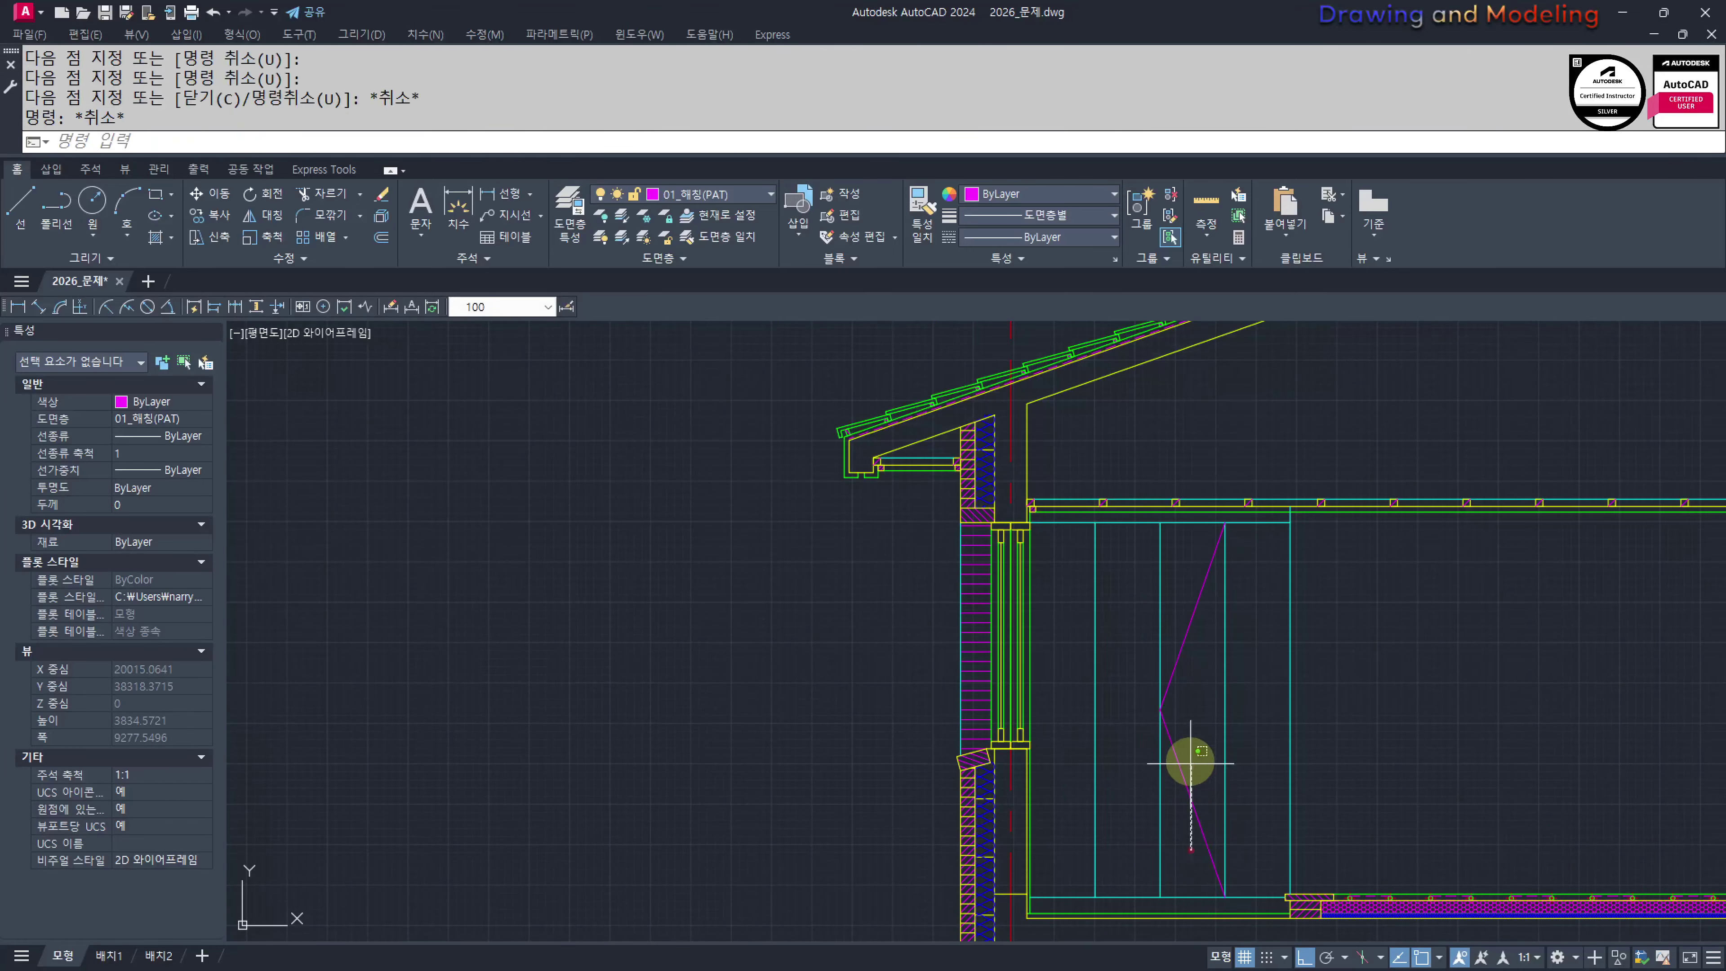
click(1191, 772)
click(1181, 692)
click(1186, 667)
click(1168, 578)
text(mi)
key(Return)
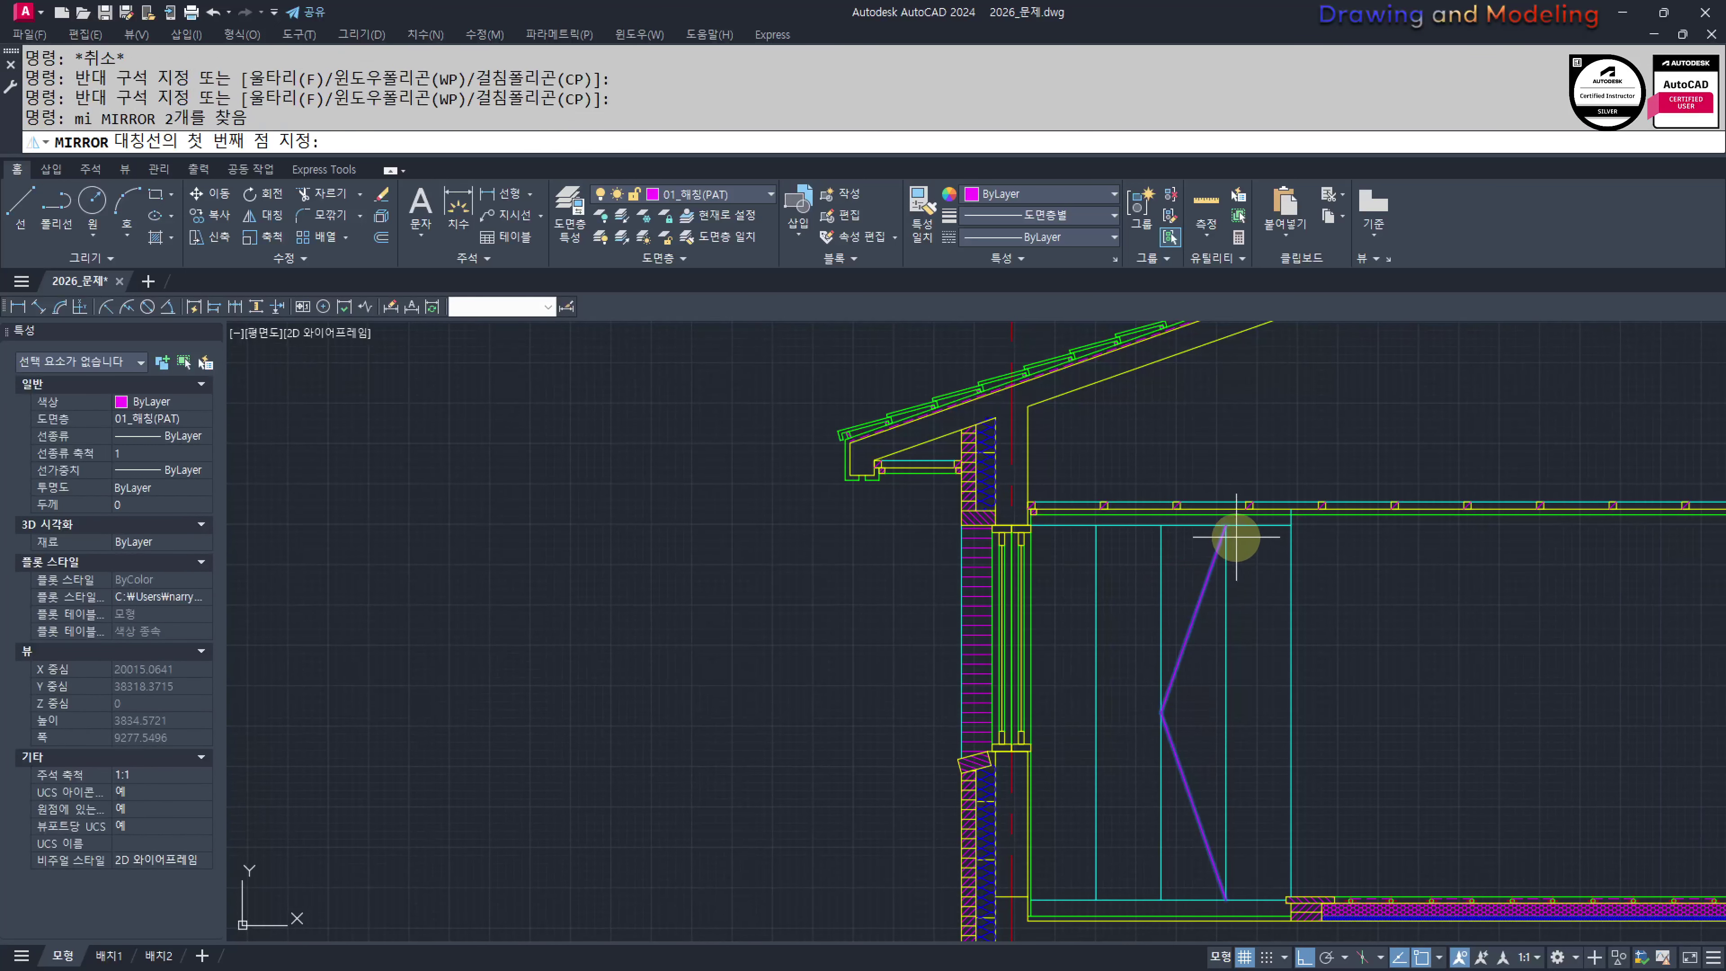
click(1225, 525)
key(Escape)
key(Return)
click(1224, 615)
click(1169, 813)
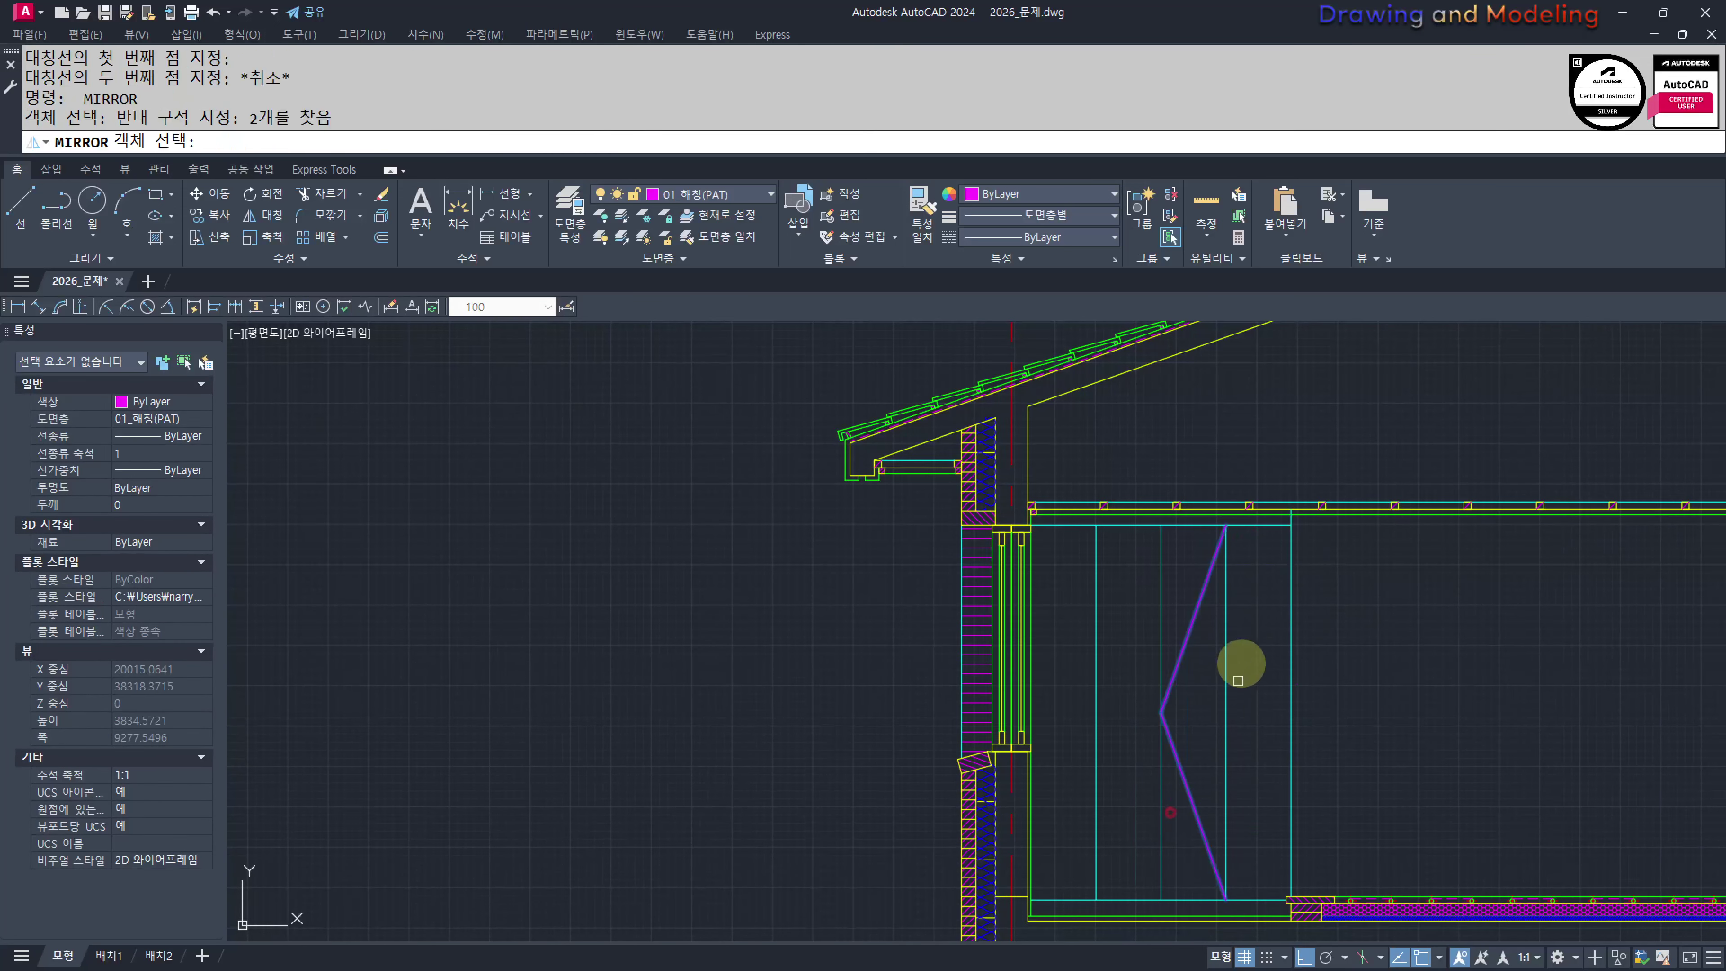
key(Escape)
middle_drag(1224, 723, 1271, 686)
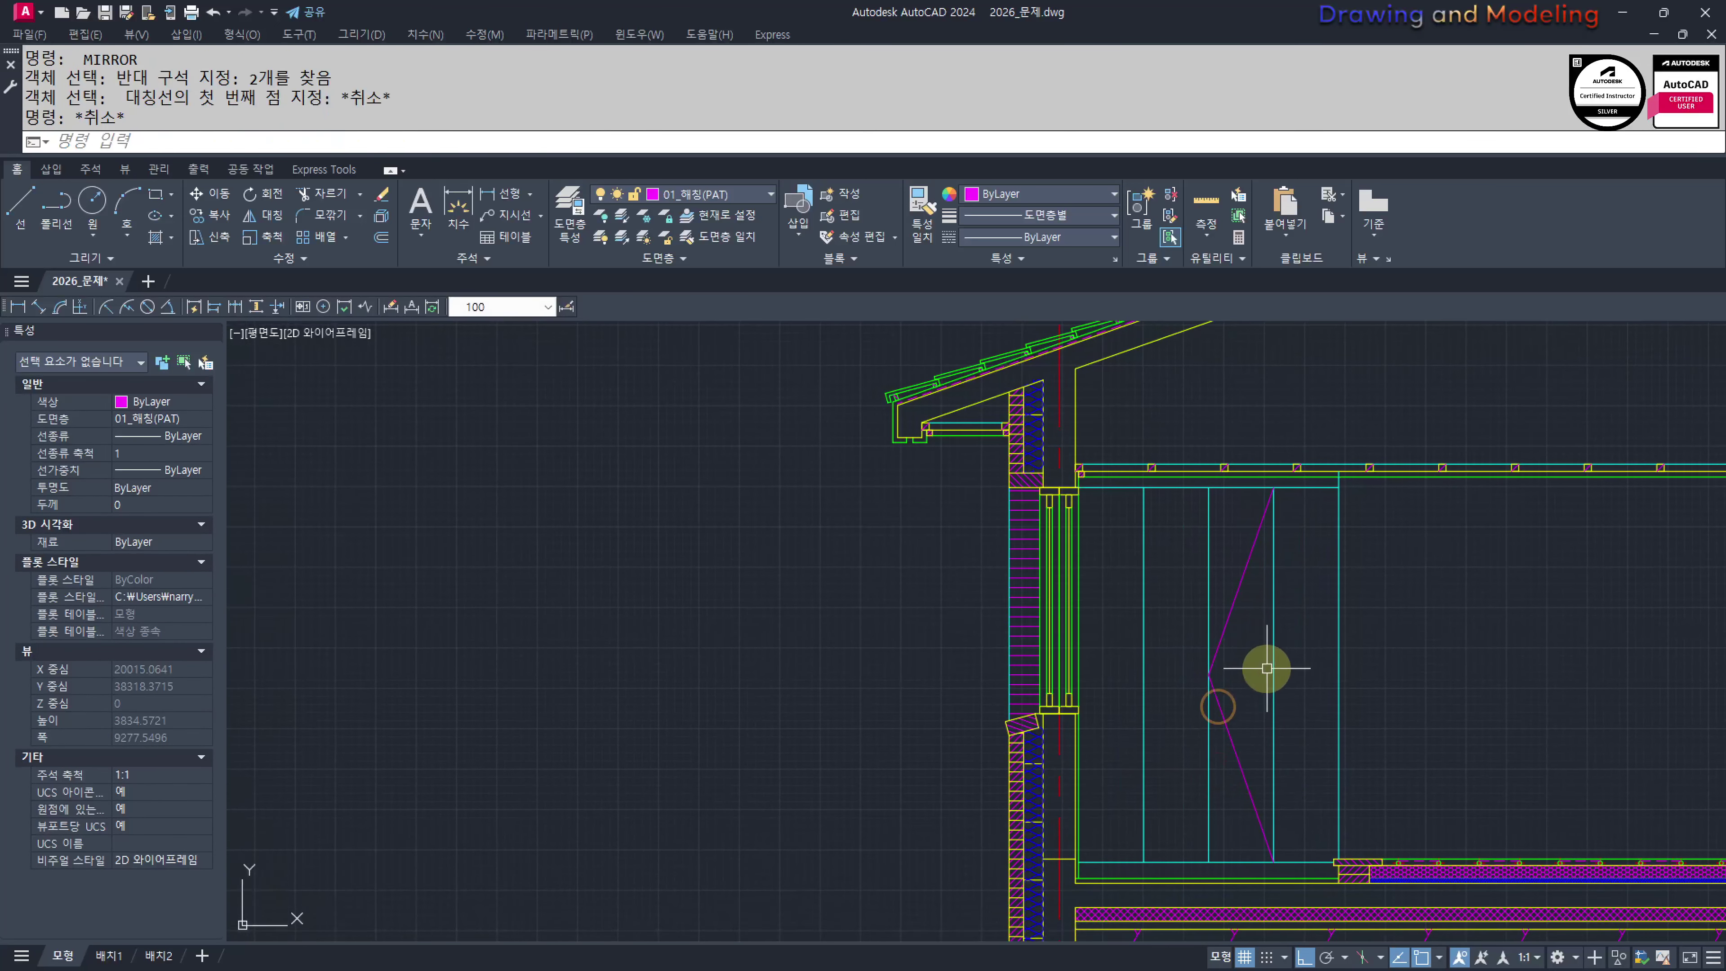
Match the two door-swing diagonals to the properties of the wall's red centre line
text(mm)
key(Return)
click(1060, 765)
scroll(1235, 672, up, 2)
click(1256, 550)
click(1213, 803)
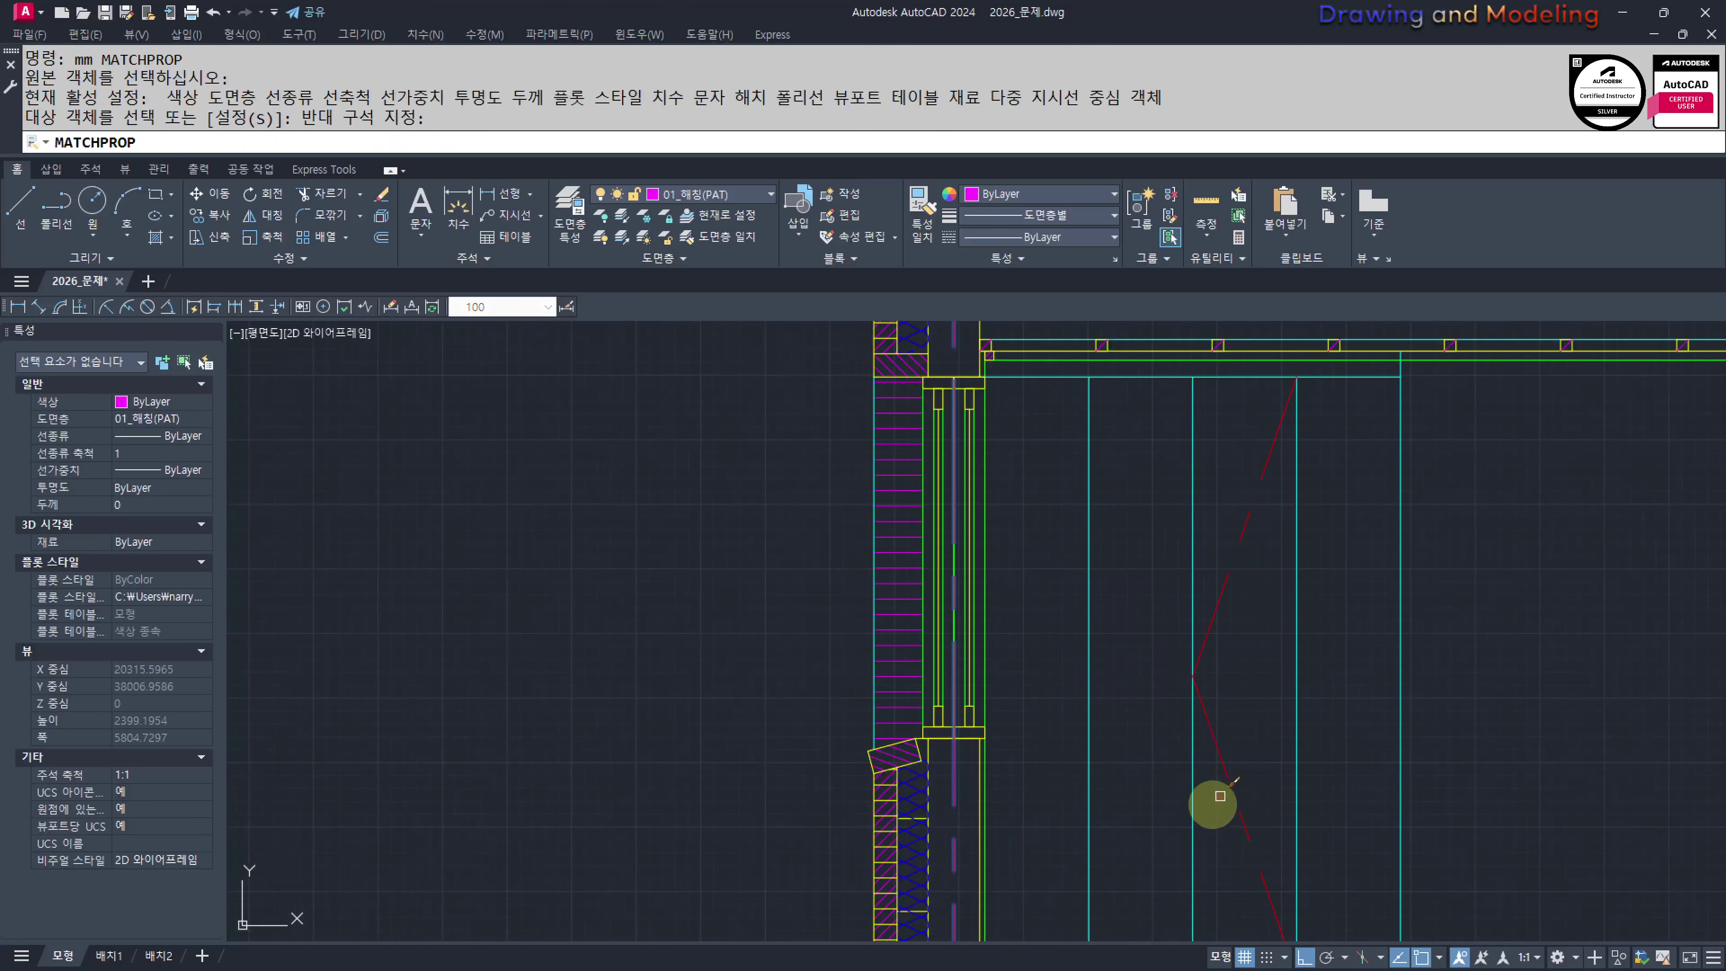
key(Escape)
key(Escape)
Mirror the two red diagonals about the division line between the third and fourth panels, keeping the originals
click(1260, 551)
click(1210, 800)
scroll(1290, 720, down, 2)
text(mi)
key(Return)
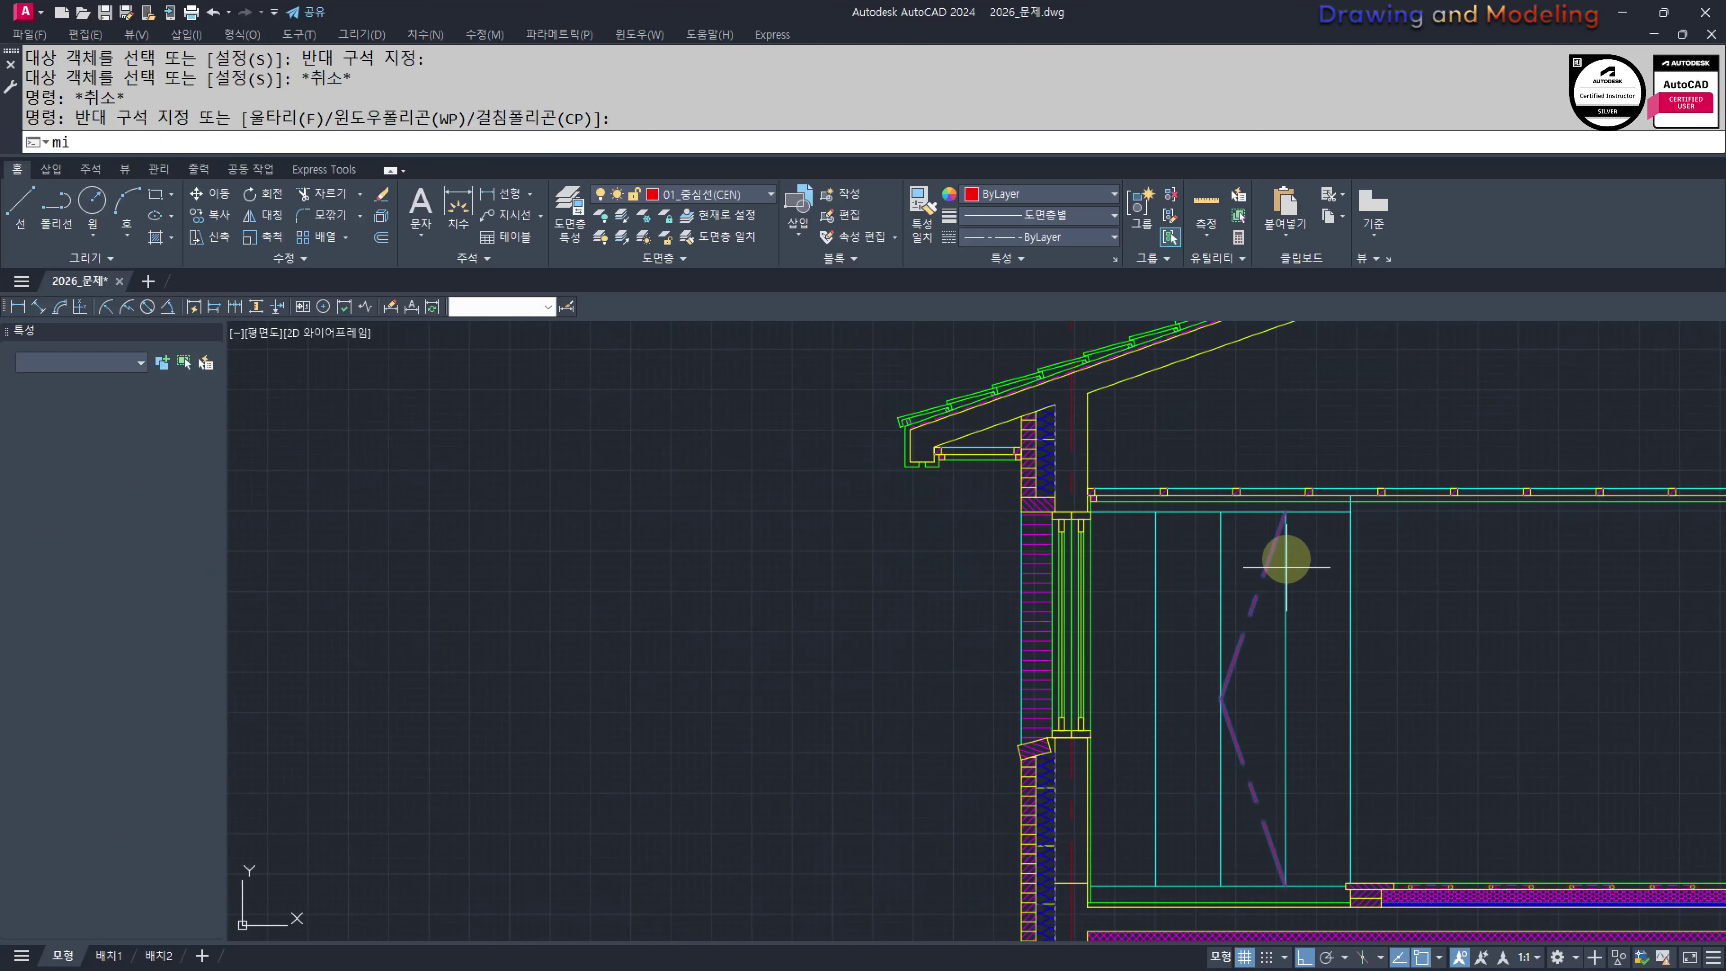
click(1285, 511)
click(1297, 679)
key(Return)
key(Escape)
key(Escape)
Mirror the four red door-swing diagonals of the third and fourth panels about the cabinet's middle division line, keeping the originals
click(1338, 552)
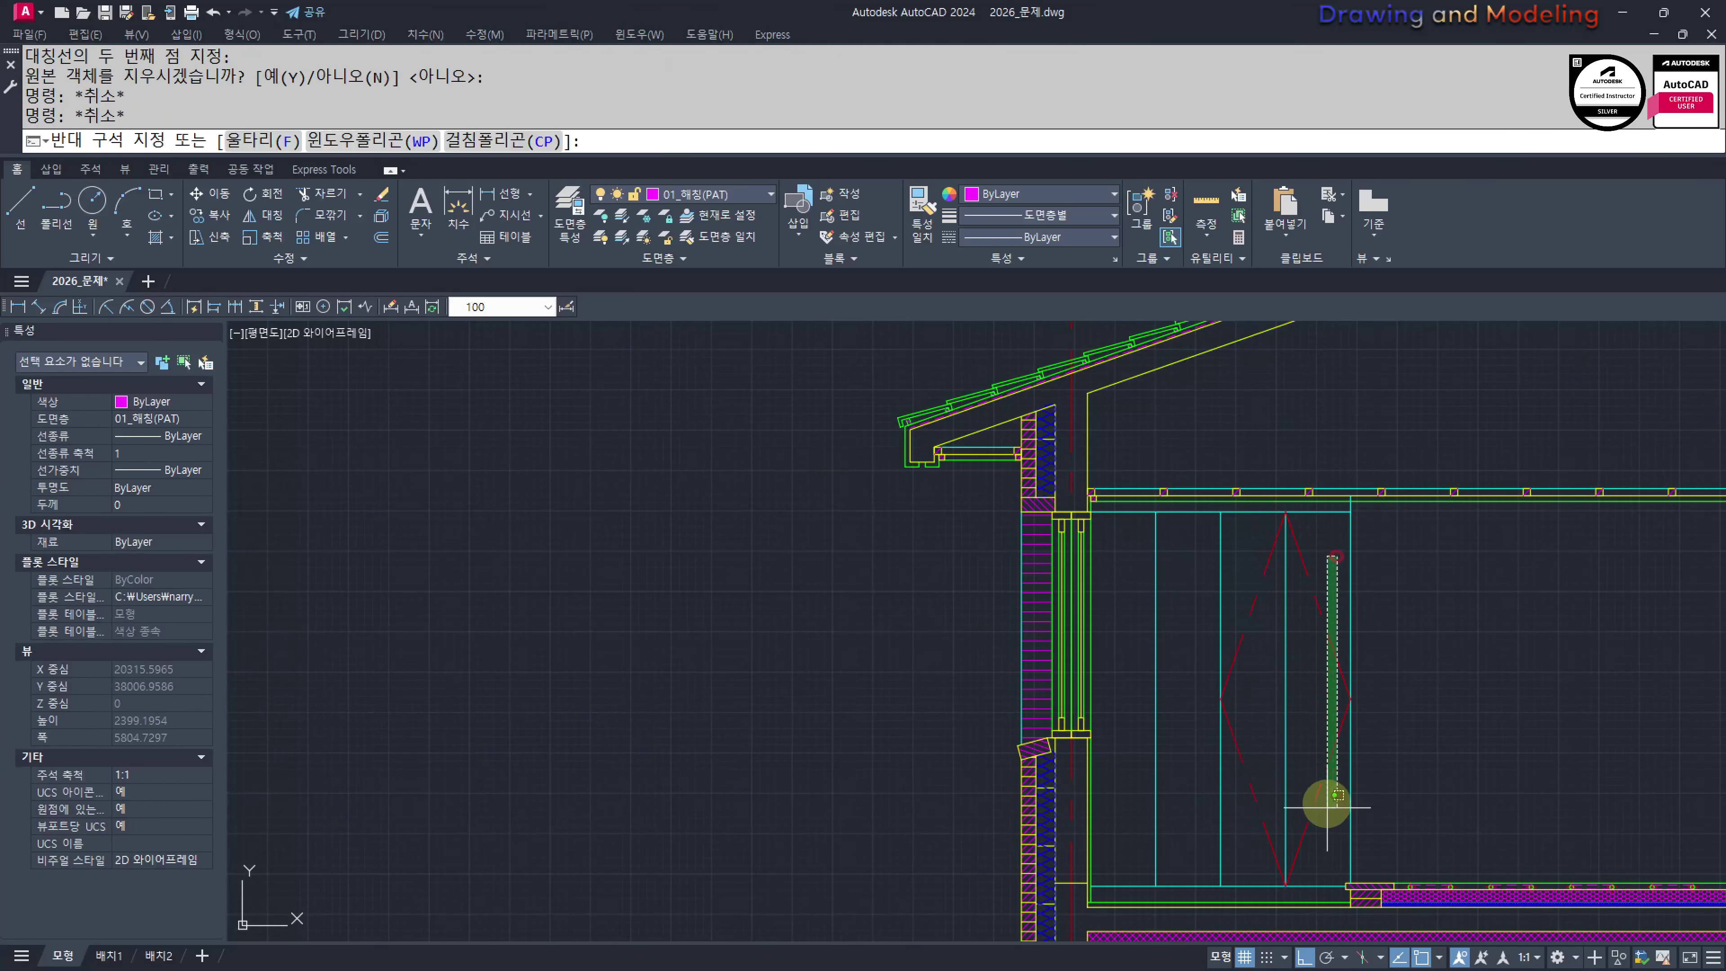
click(1325, 836)
click(1246, 780)
click(1237, 650)
middle_drag(1244, 597, 1282, 598)
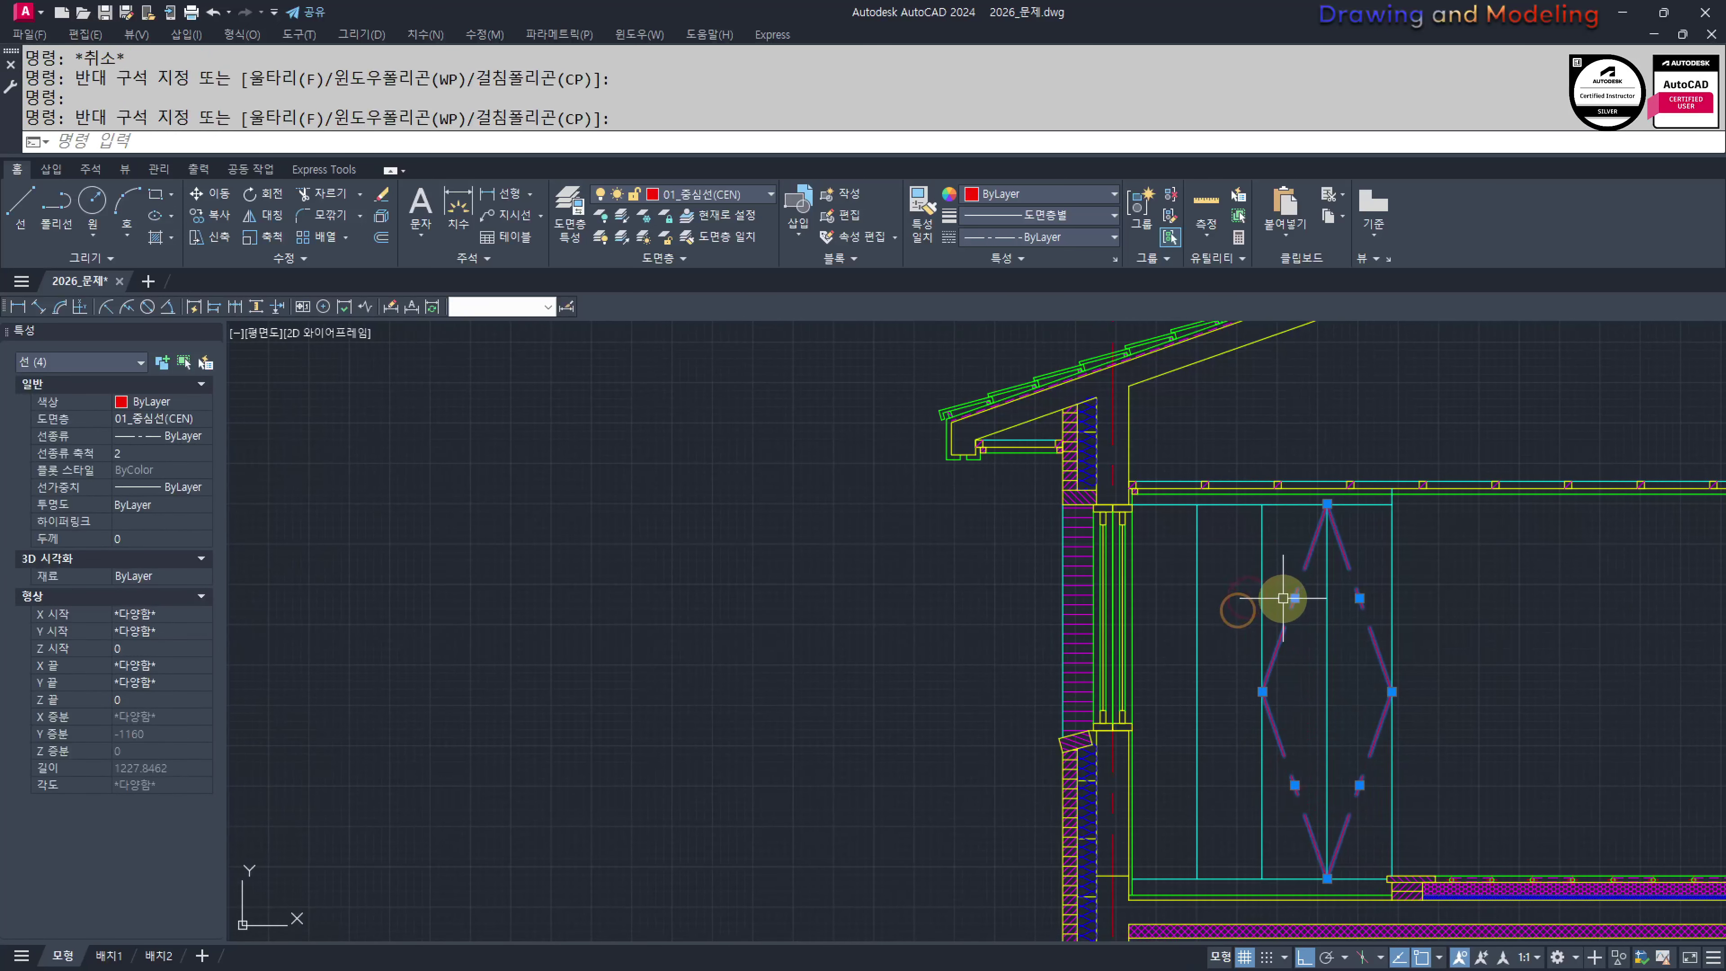
text(mi)
key(Return)
click(1261, 503)
click(1311, 700)
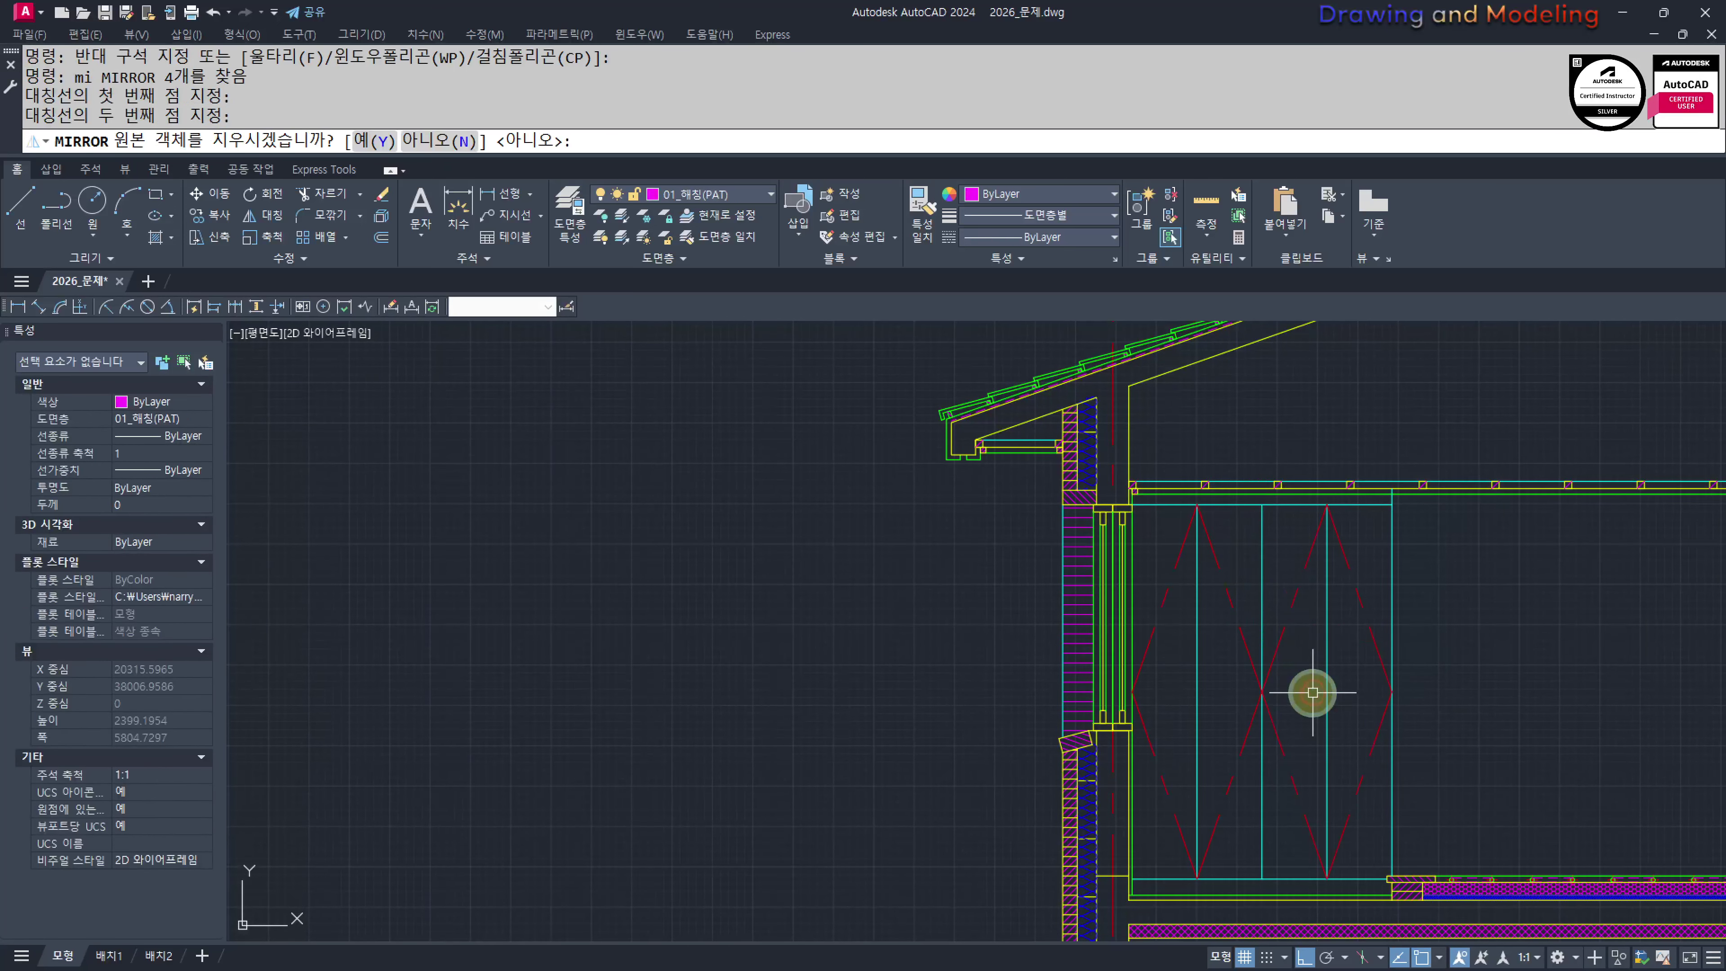
key(Return)
key(Escape)
key(Escape)
Set the linetype scale of the two door-swing diagonals in the second cabinet panel to 1
click(1260, 792)
key(Escape)
key(Escape)
click(1232, 597)
click(1252, 756)
click(1237, 807)
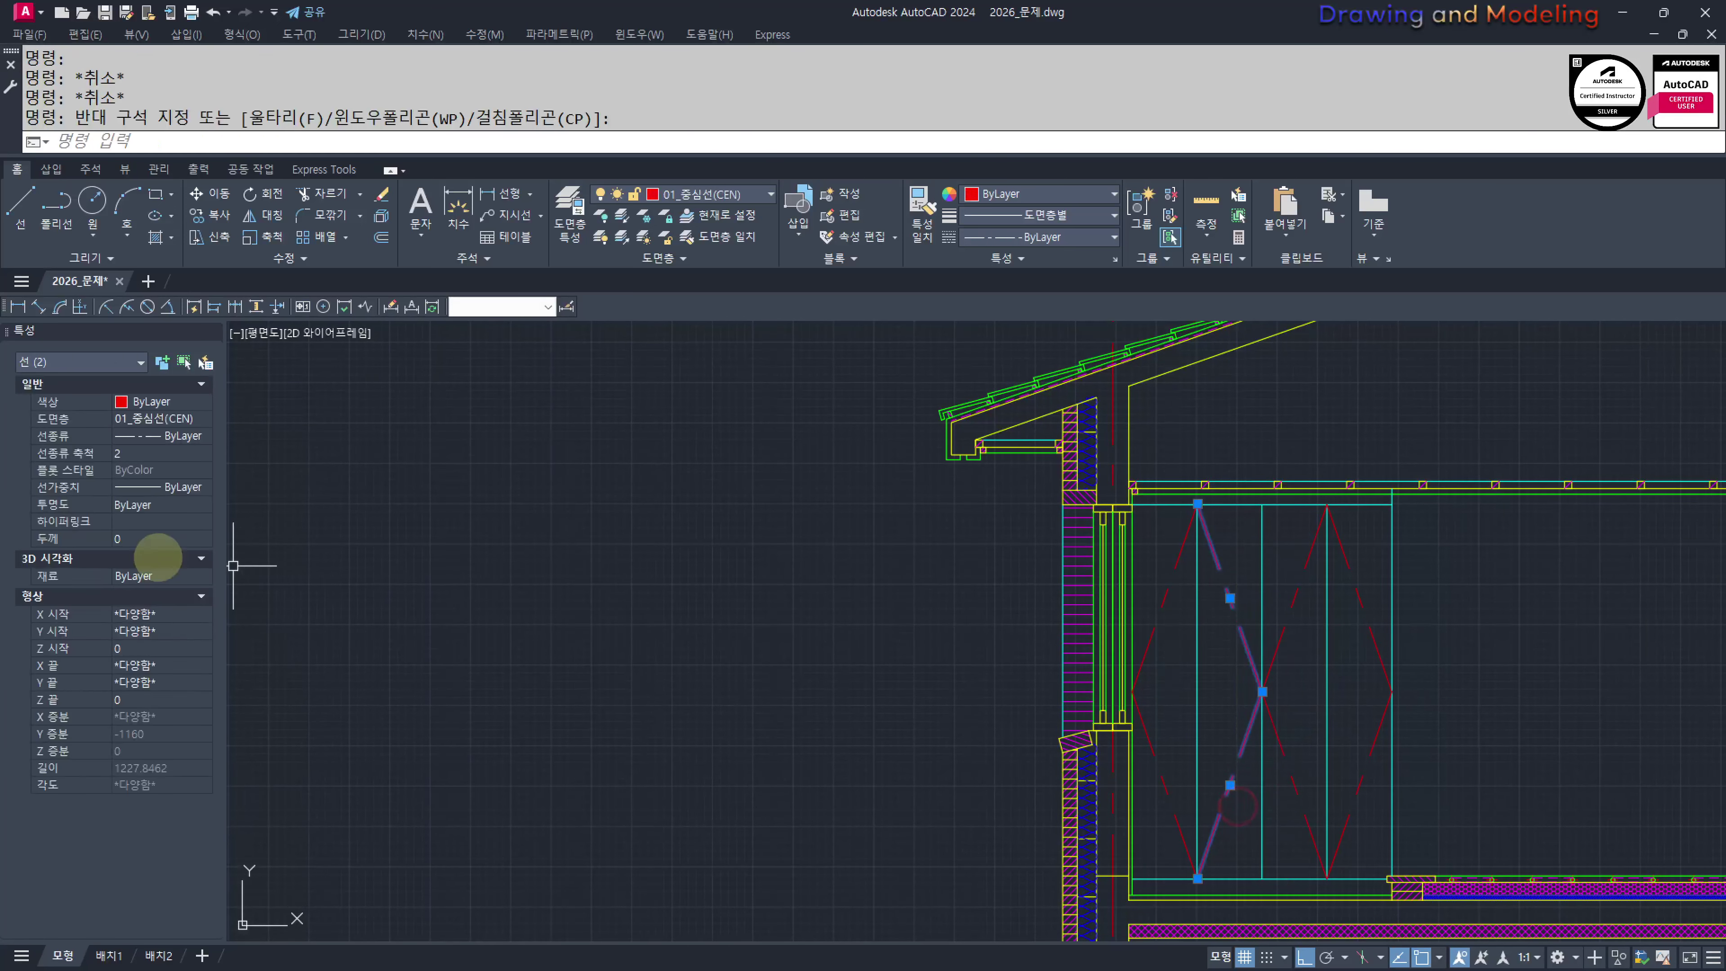
text(1)
key(Return)
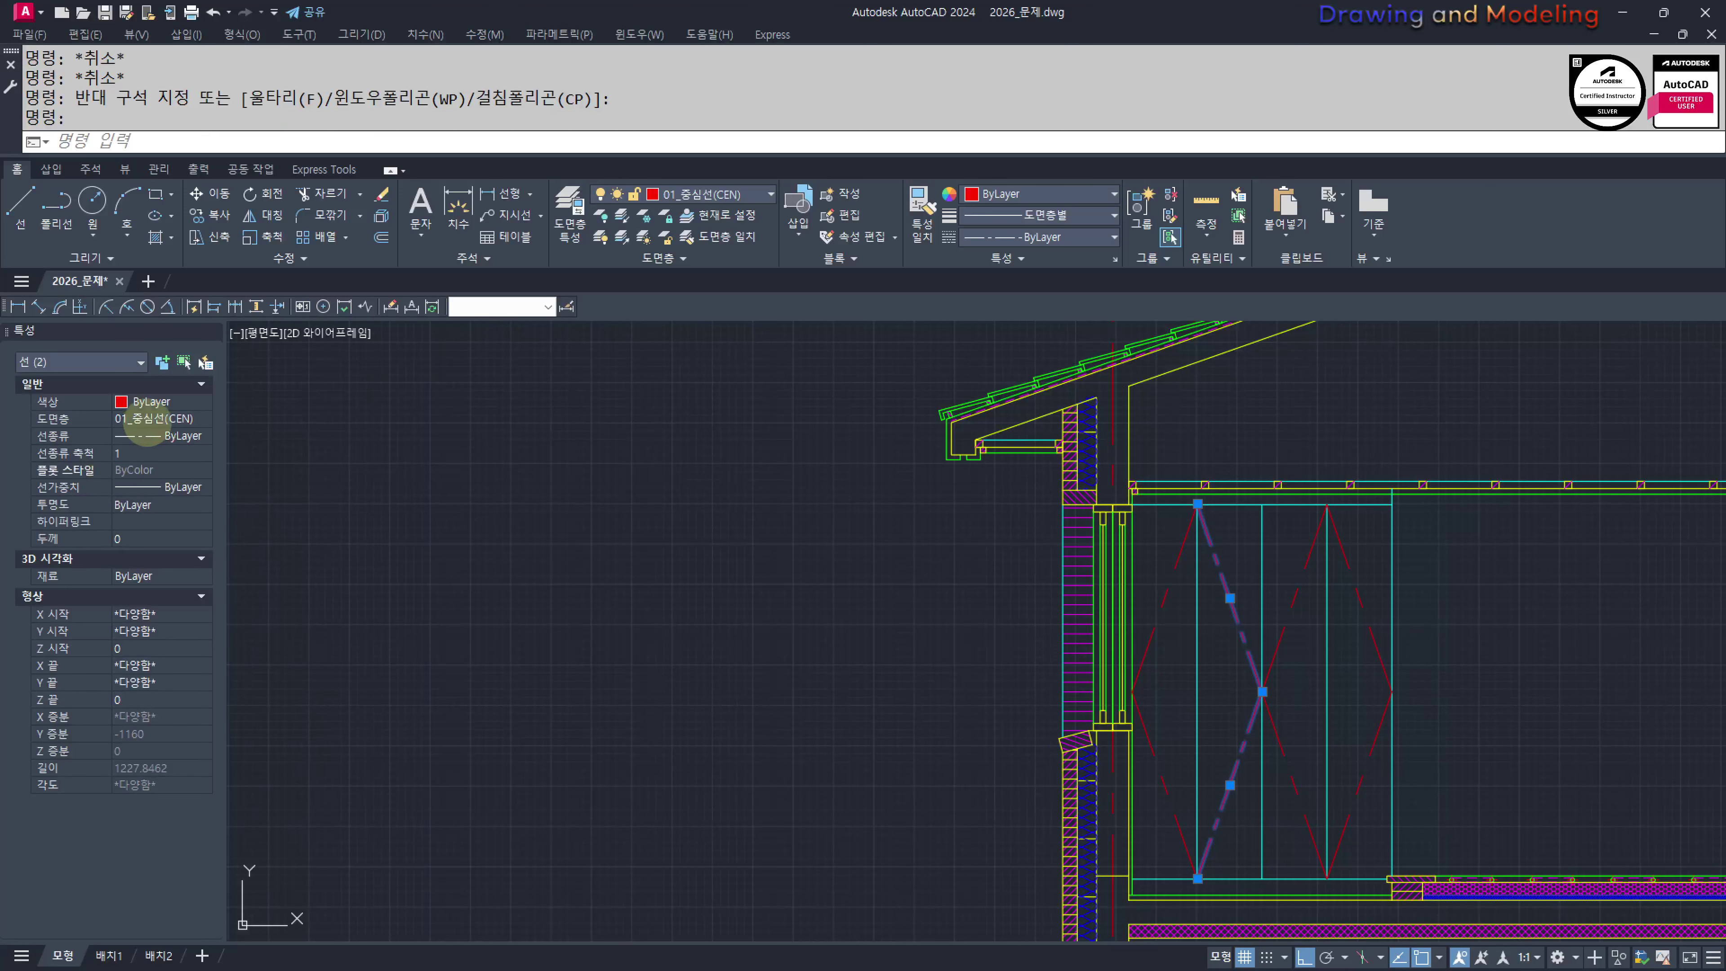
Match the remaining door-swing diagonals in all four cabinet panels to the properties of the upper diagonal in the second panel
middle_drag(938, 749, 869, 708)
key(Return)
scroll(1109, 555, up, 2)
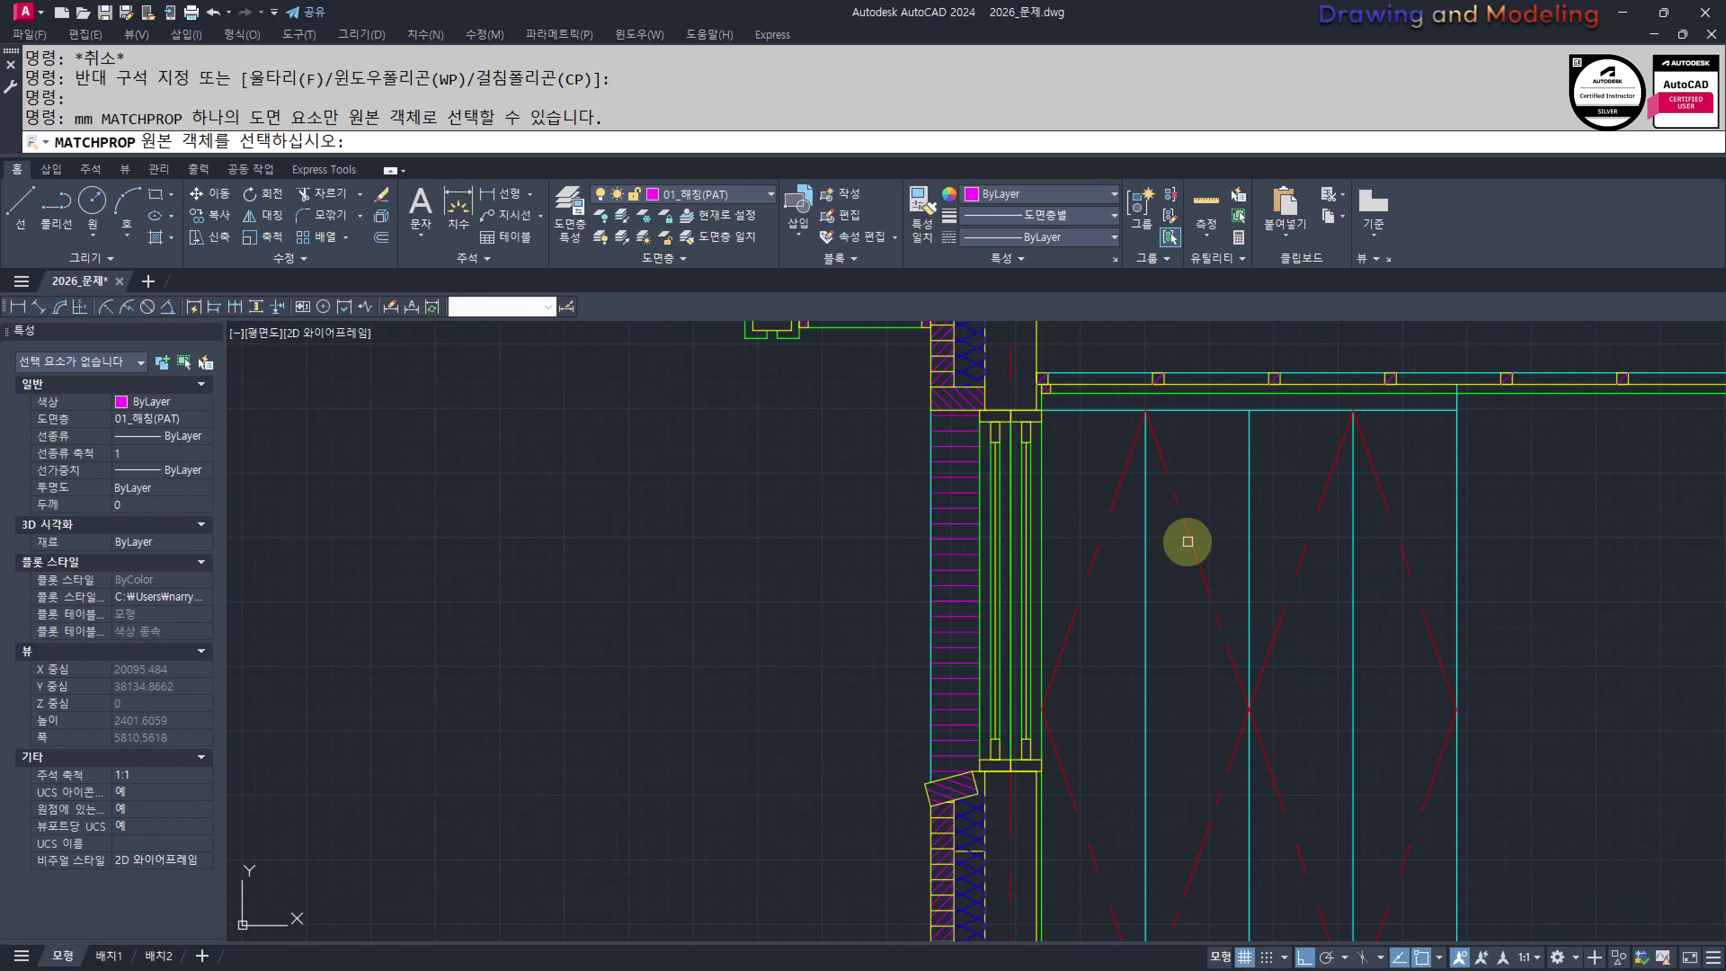
click(1187, 542)
click(1096, 592)
click(1079, 533)
click(1083, 769)
click(1063, 830)
middle_drag(1337, 824, 1252, 751)
click(1199, 693)
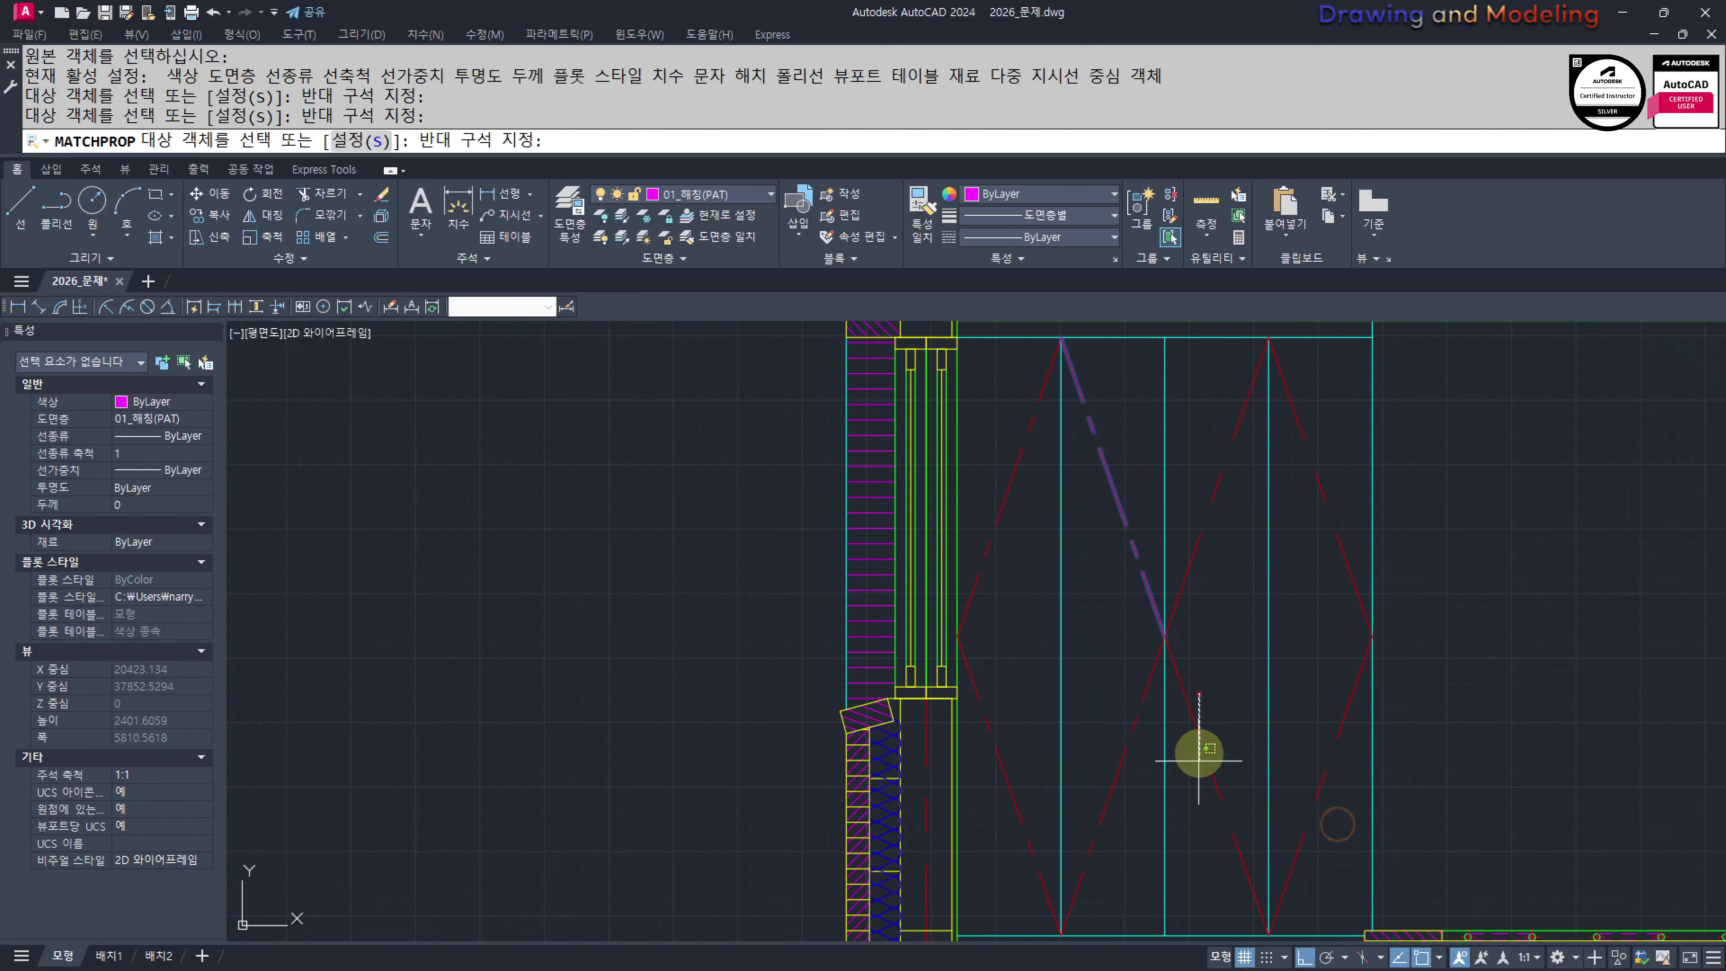
click(1199, 758)
click(1197, 563)
click(1193, 481)
click(1325, 441)
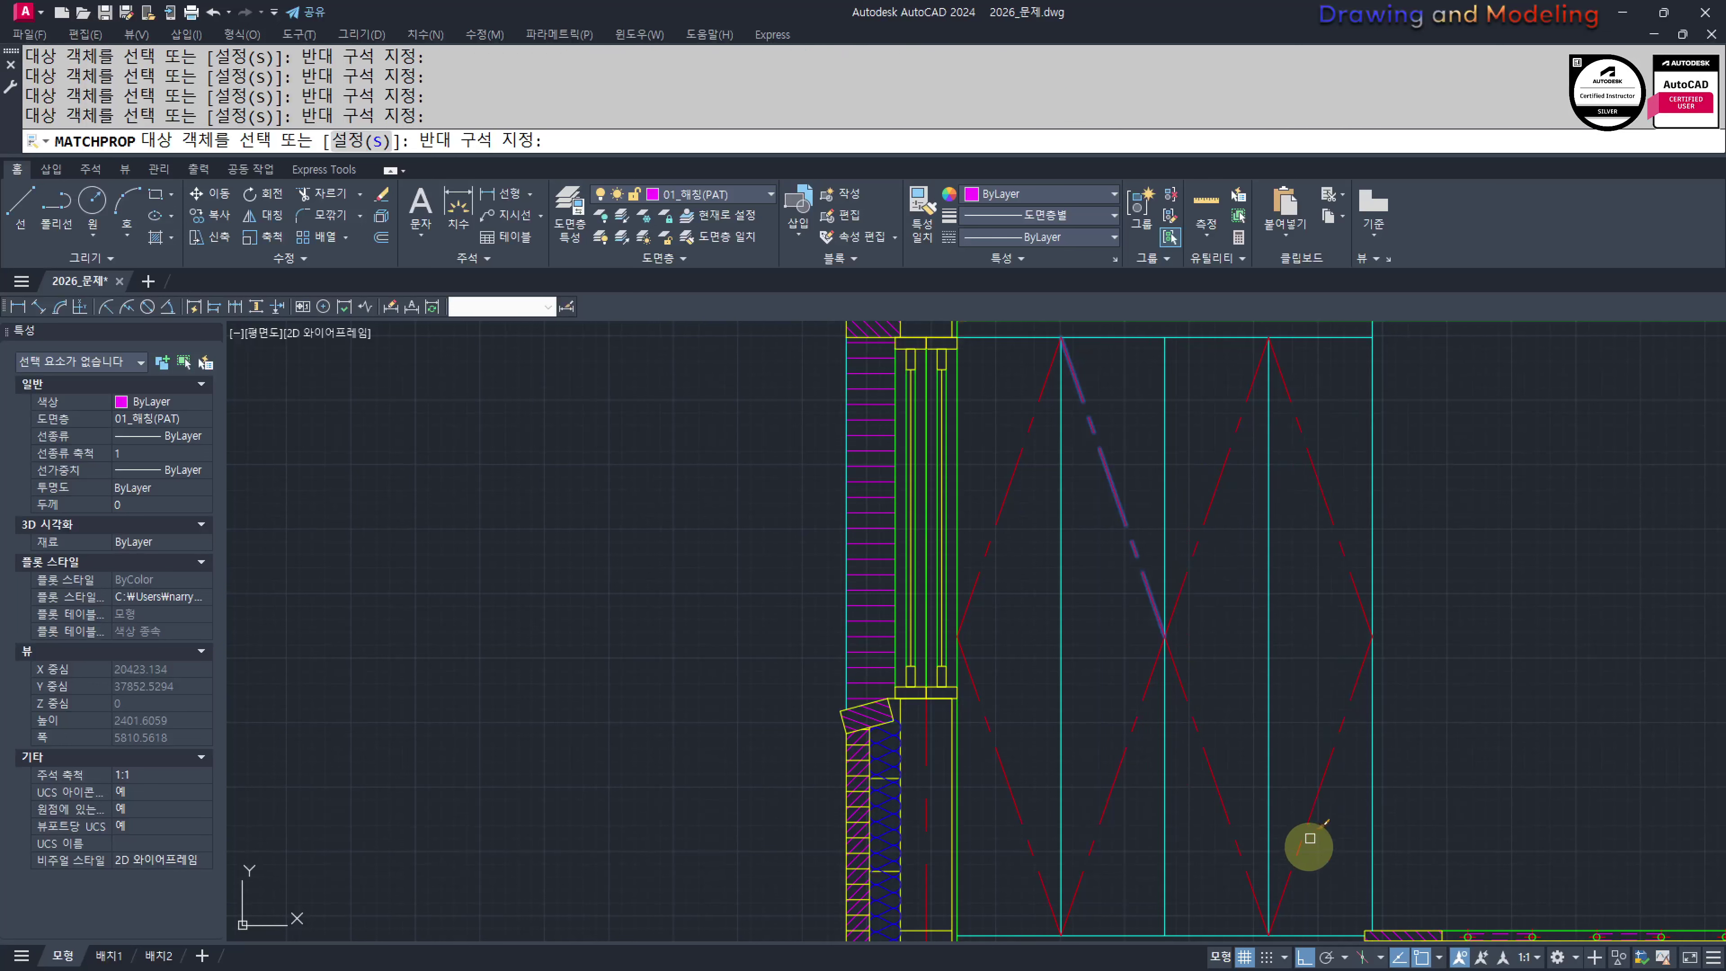
key(Escape)
key(Escape)
Match the exterior wall's red centre line to the properties of a cabinet door-swing diagonal
scroll(1206, 670, down, 4)
scroll(1059, 705, up, 4)
mouse_move(1248, 674)
middle_down()
mouse_move(1150, 721)
mouse_move(1015, 724)
middle_up()
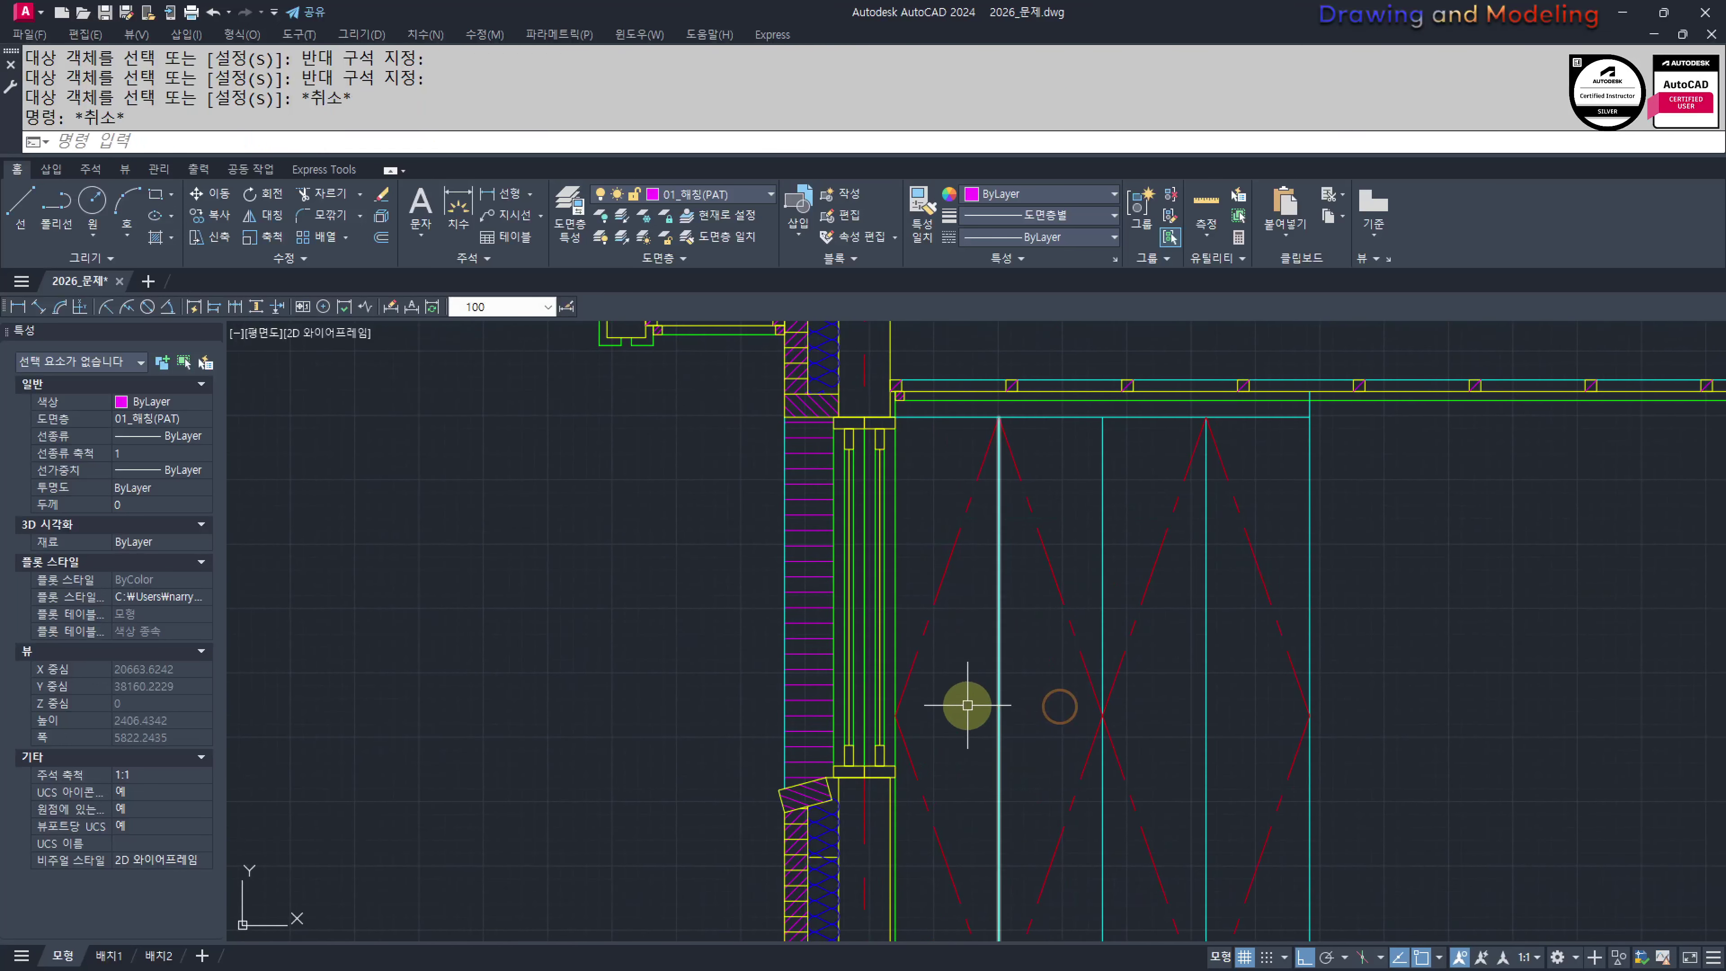
scroll(950, 732, down, 4)
middle_drag(958, 782, 1041, 732)
scroll(1046, 736, up, 4)
key(space)
click(1017, 694)
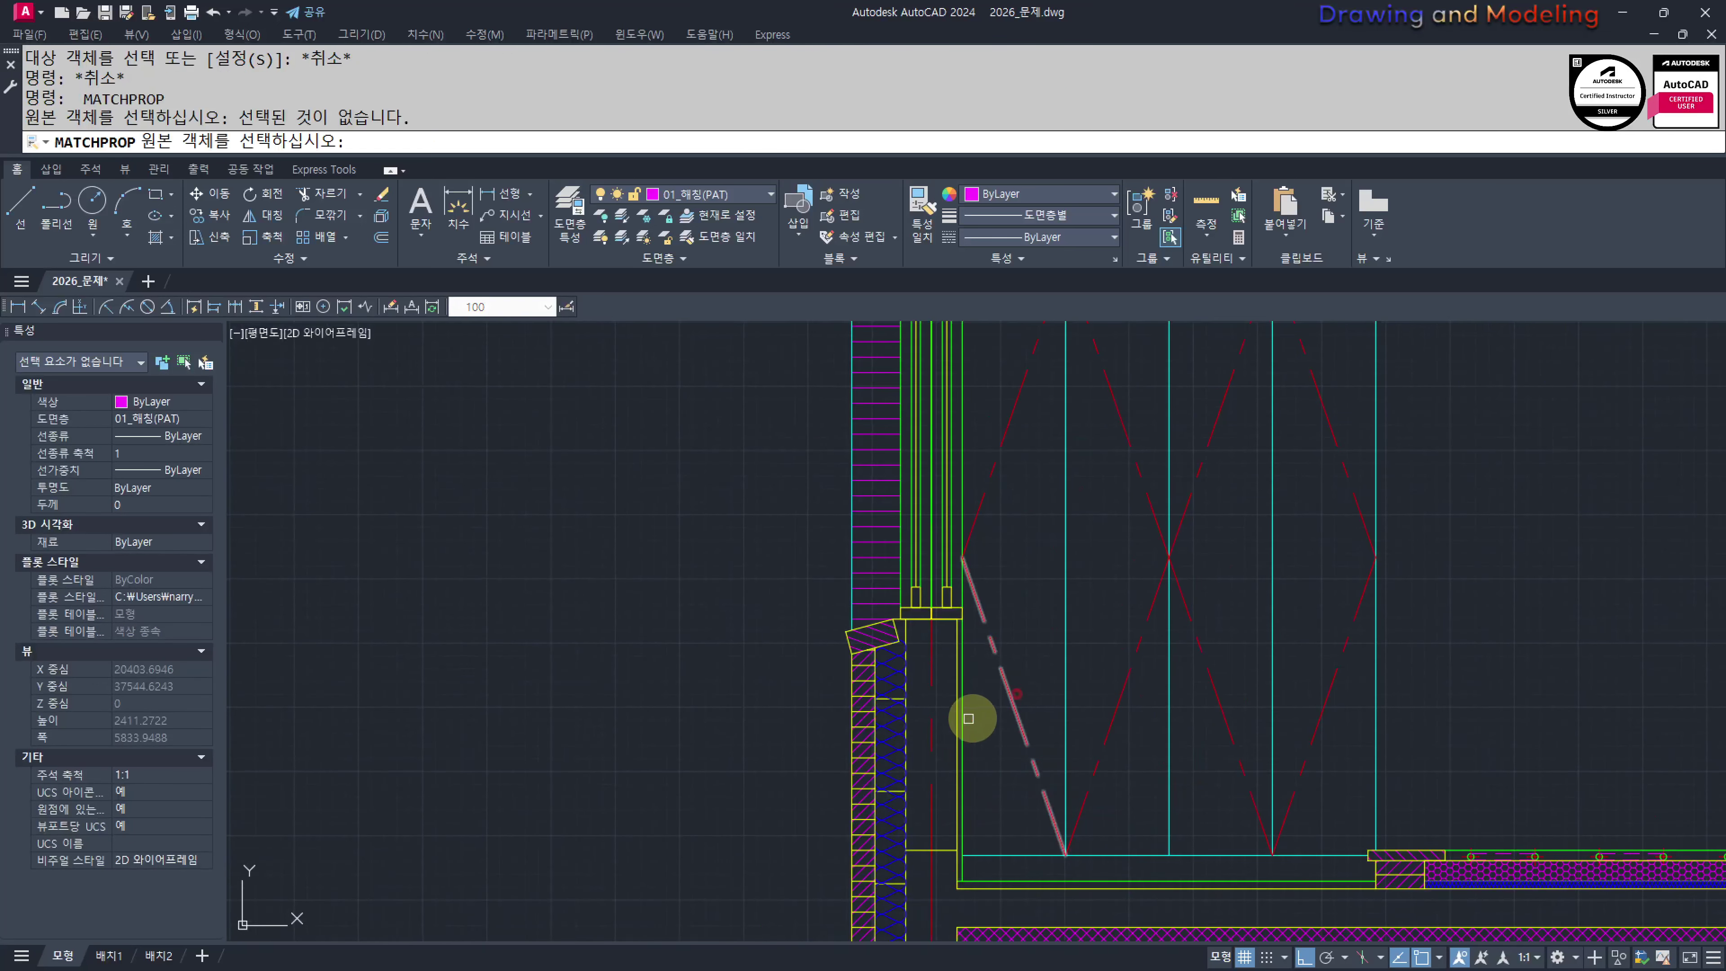
click(936, 713)
scroll(1013, 637, down, 3)
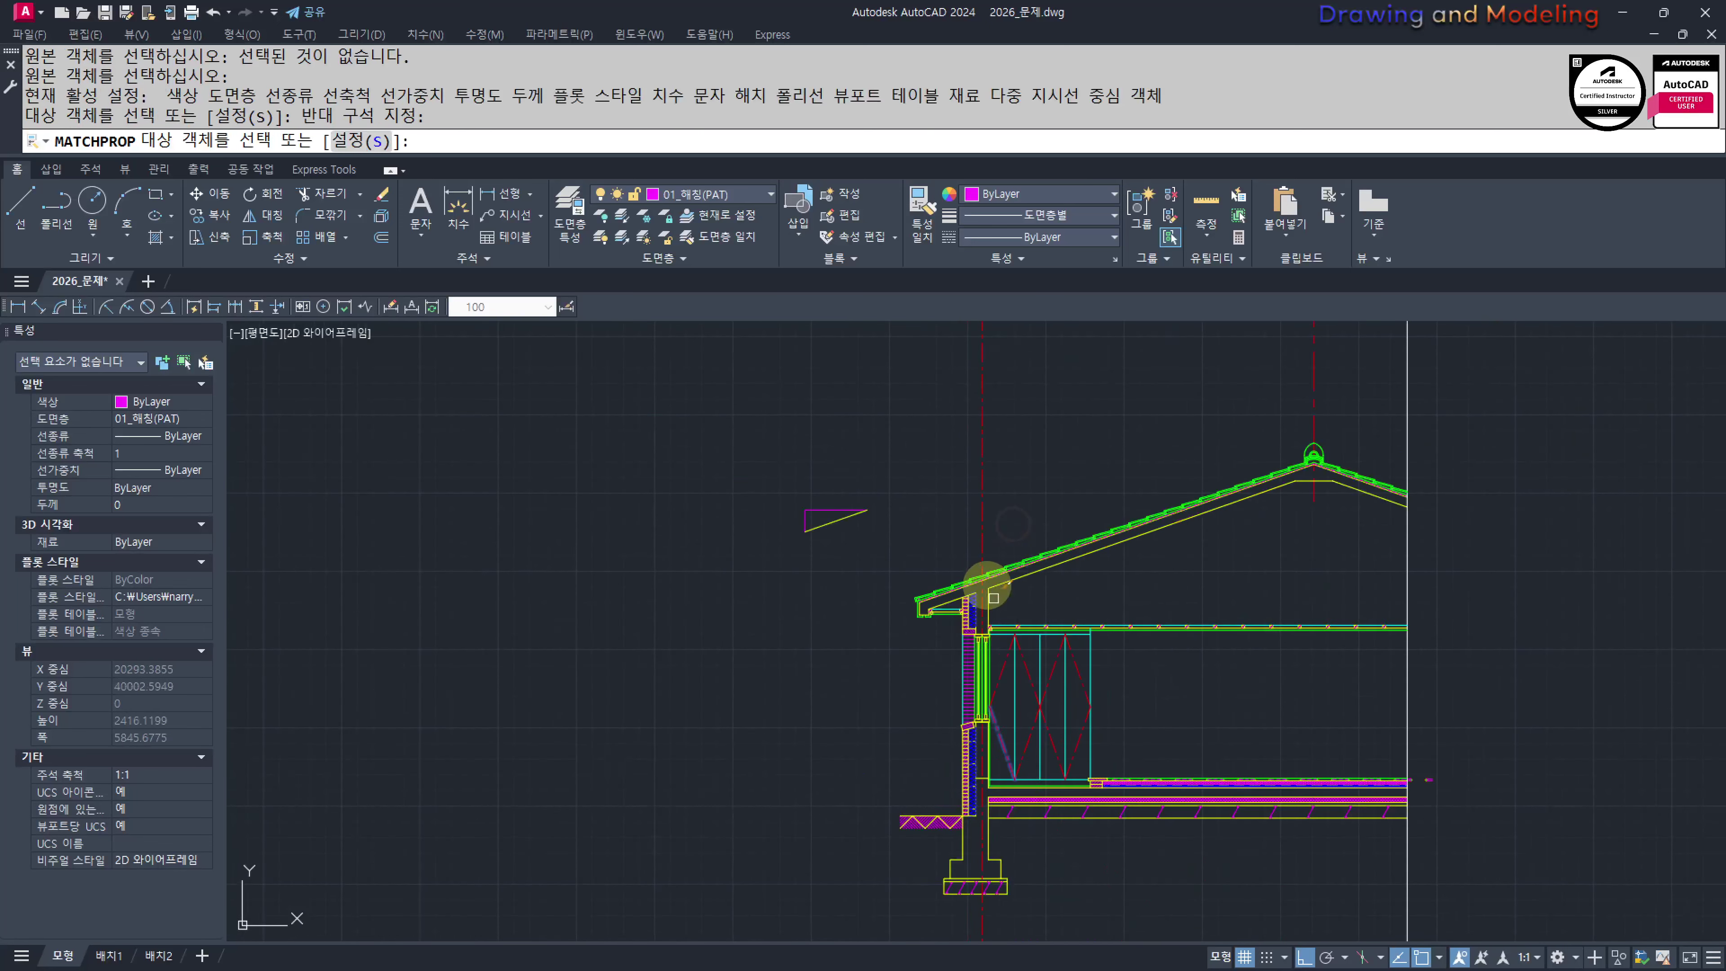
key(Escape)
key(Escape)
key(Escape)
Offset the first and third cabinet division lines 30 to both sides
scroll(1080, 686, up, 4)
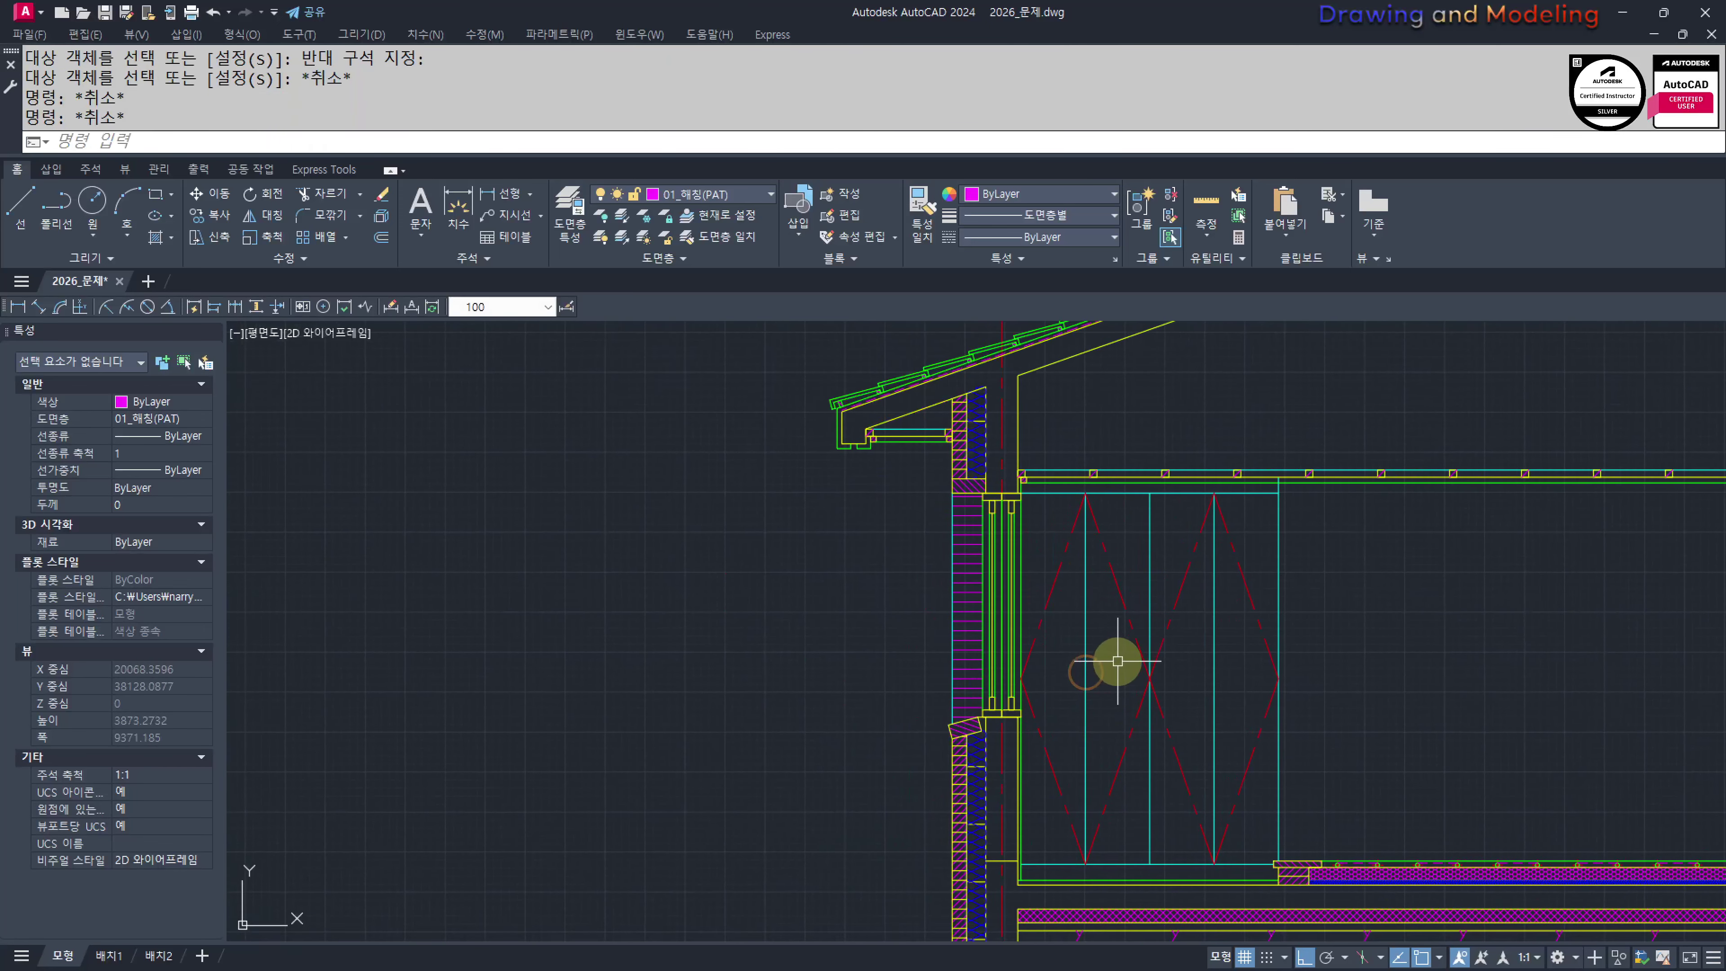
text(o)
key(Return)
text(30)
key(Return)
click(1213, 647)
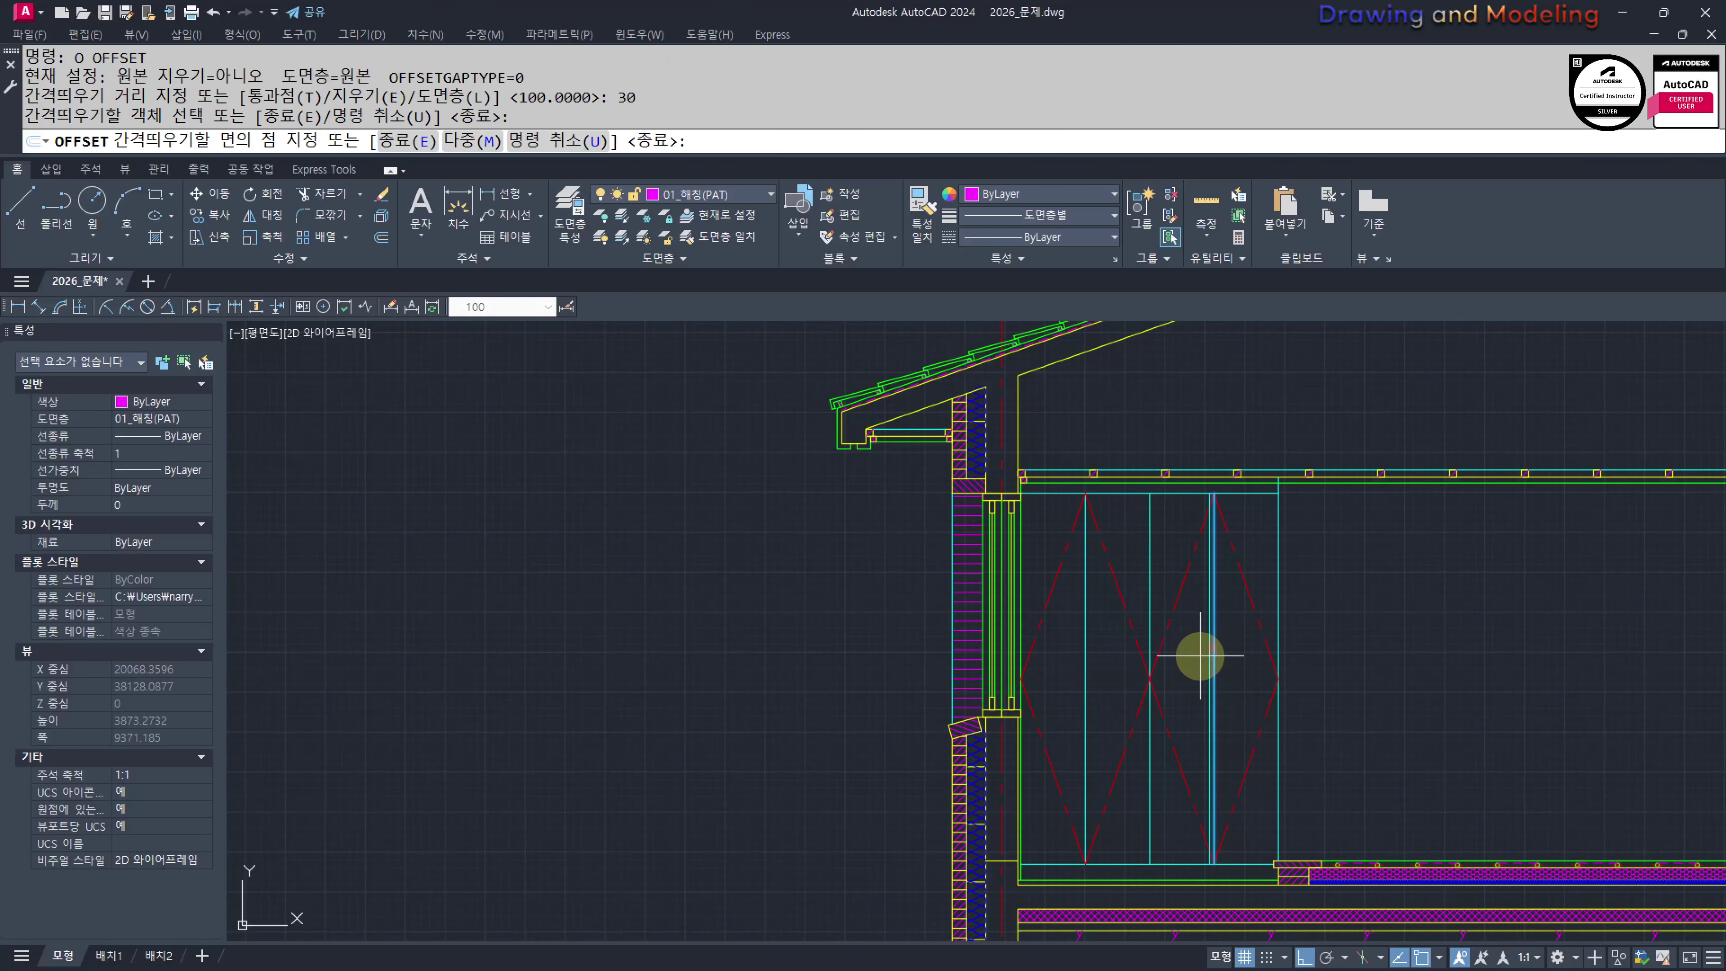
click(1204, 647)
click(1213, 647)
click(1283, 657)
click(1084, 659)
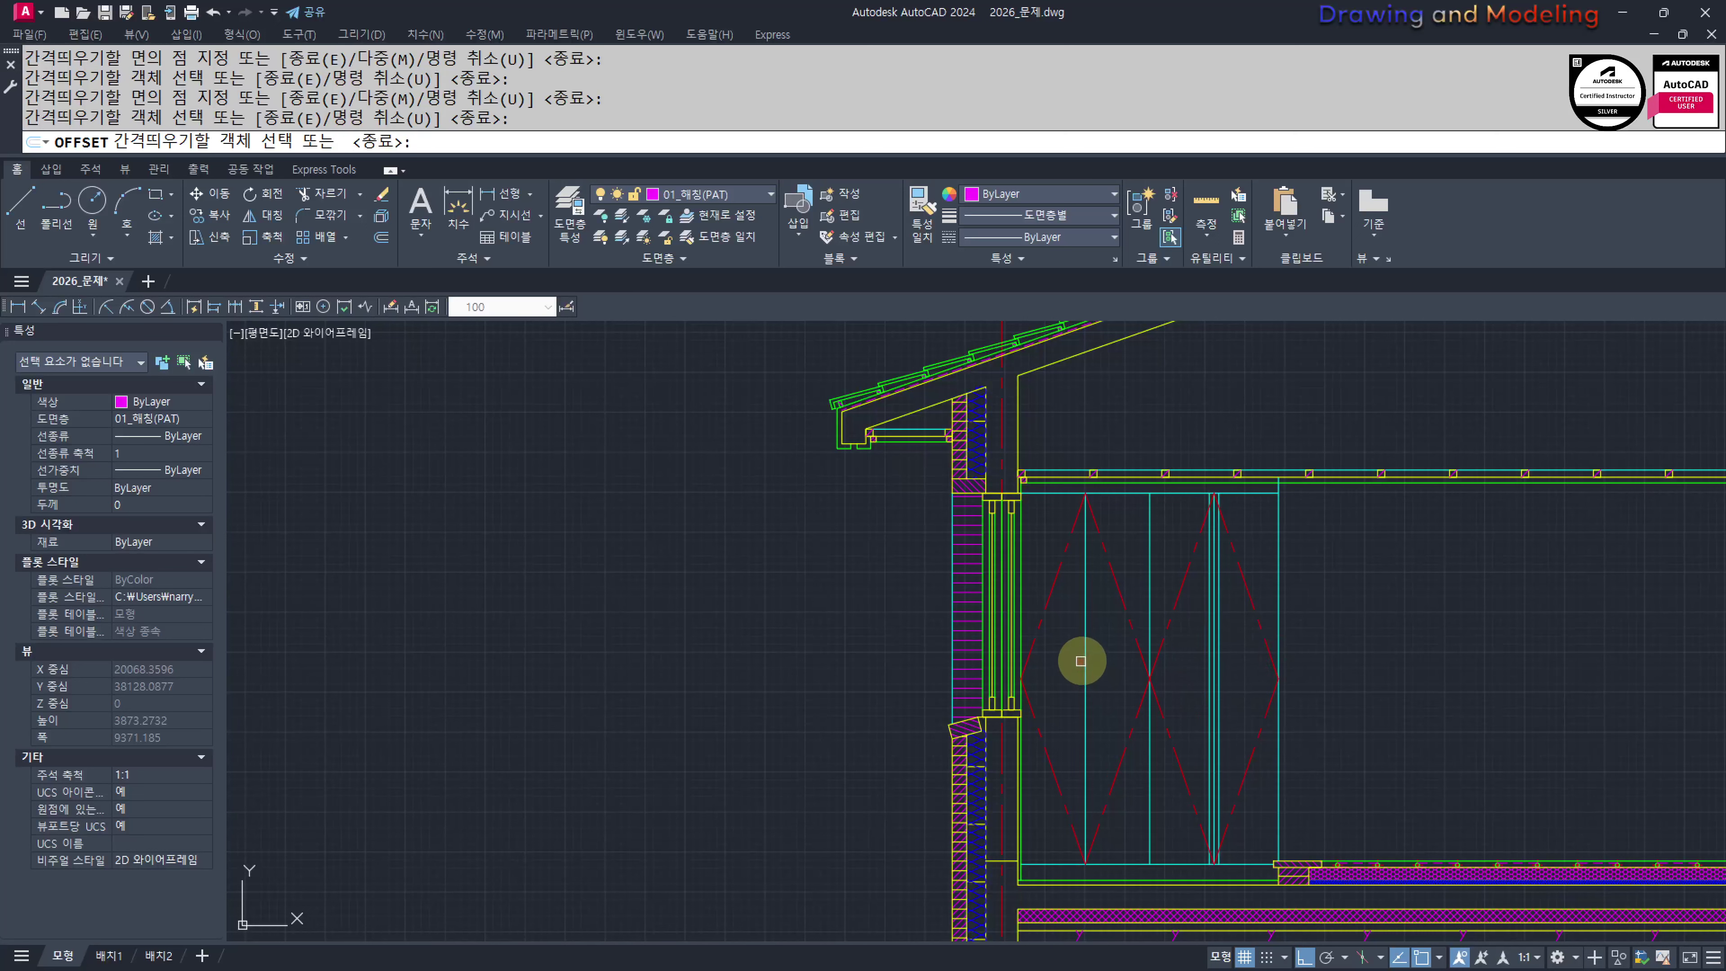
click(1145, 662)
click(1087, 653)
click(1059, 655)
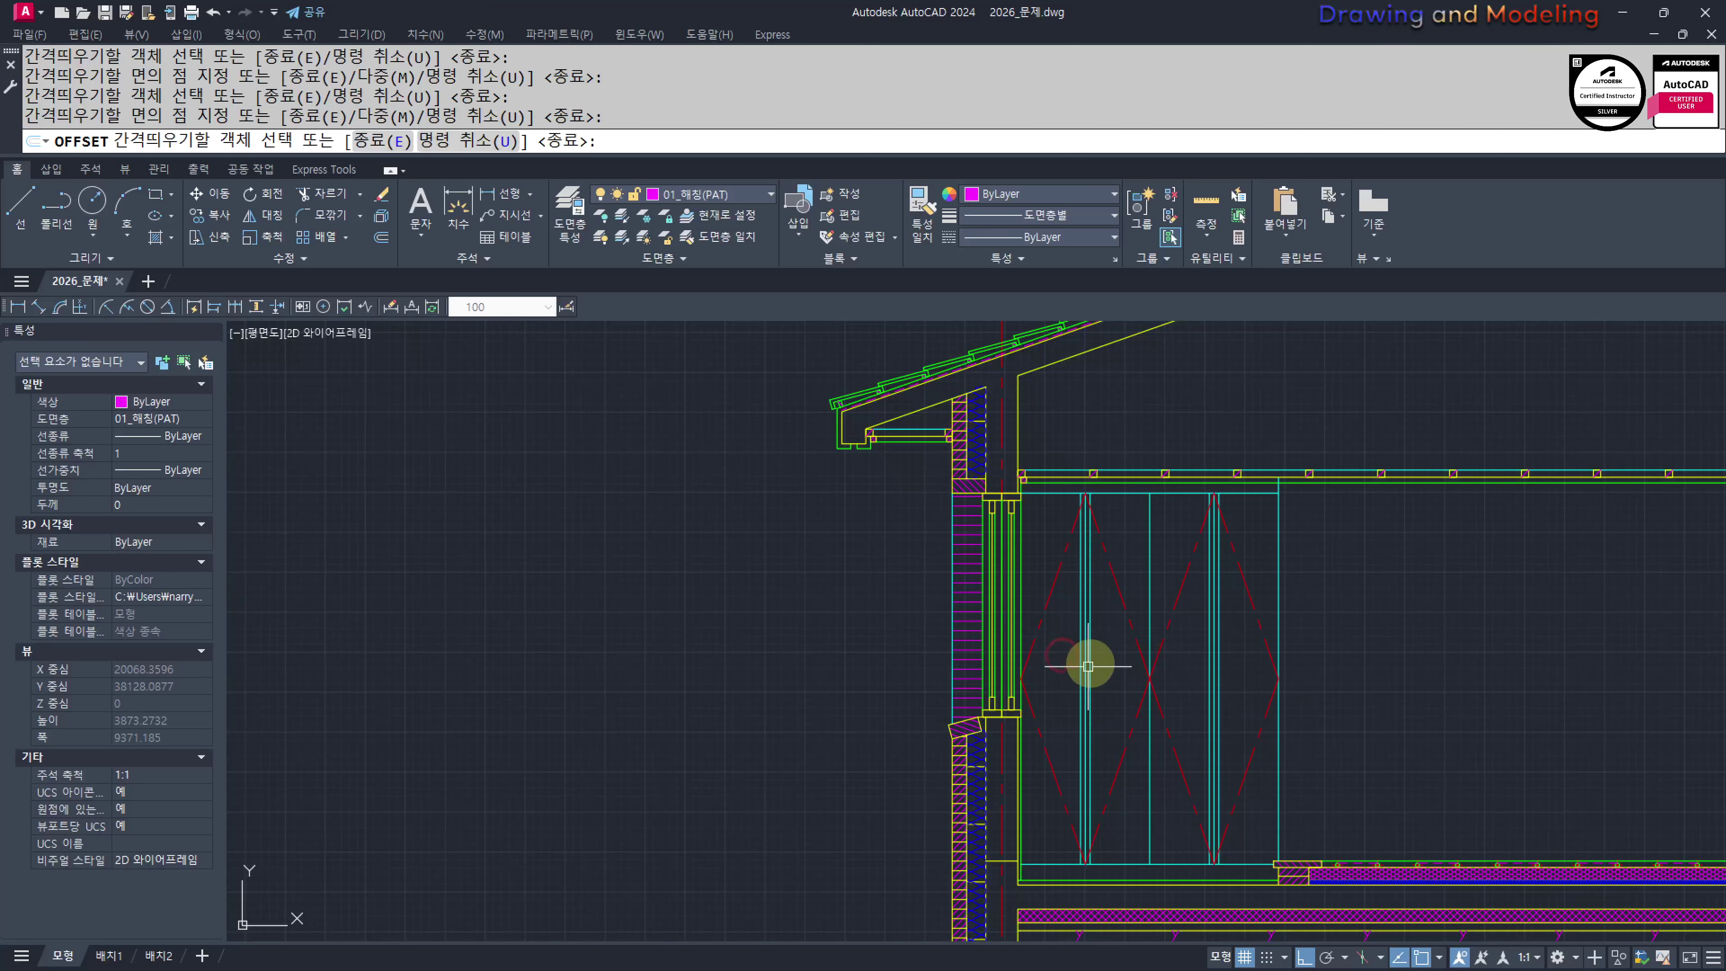
key(Escape)
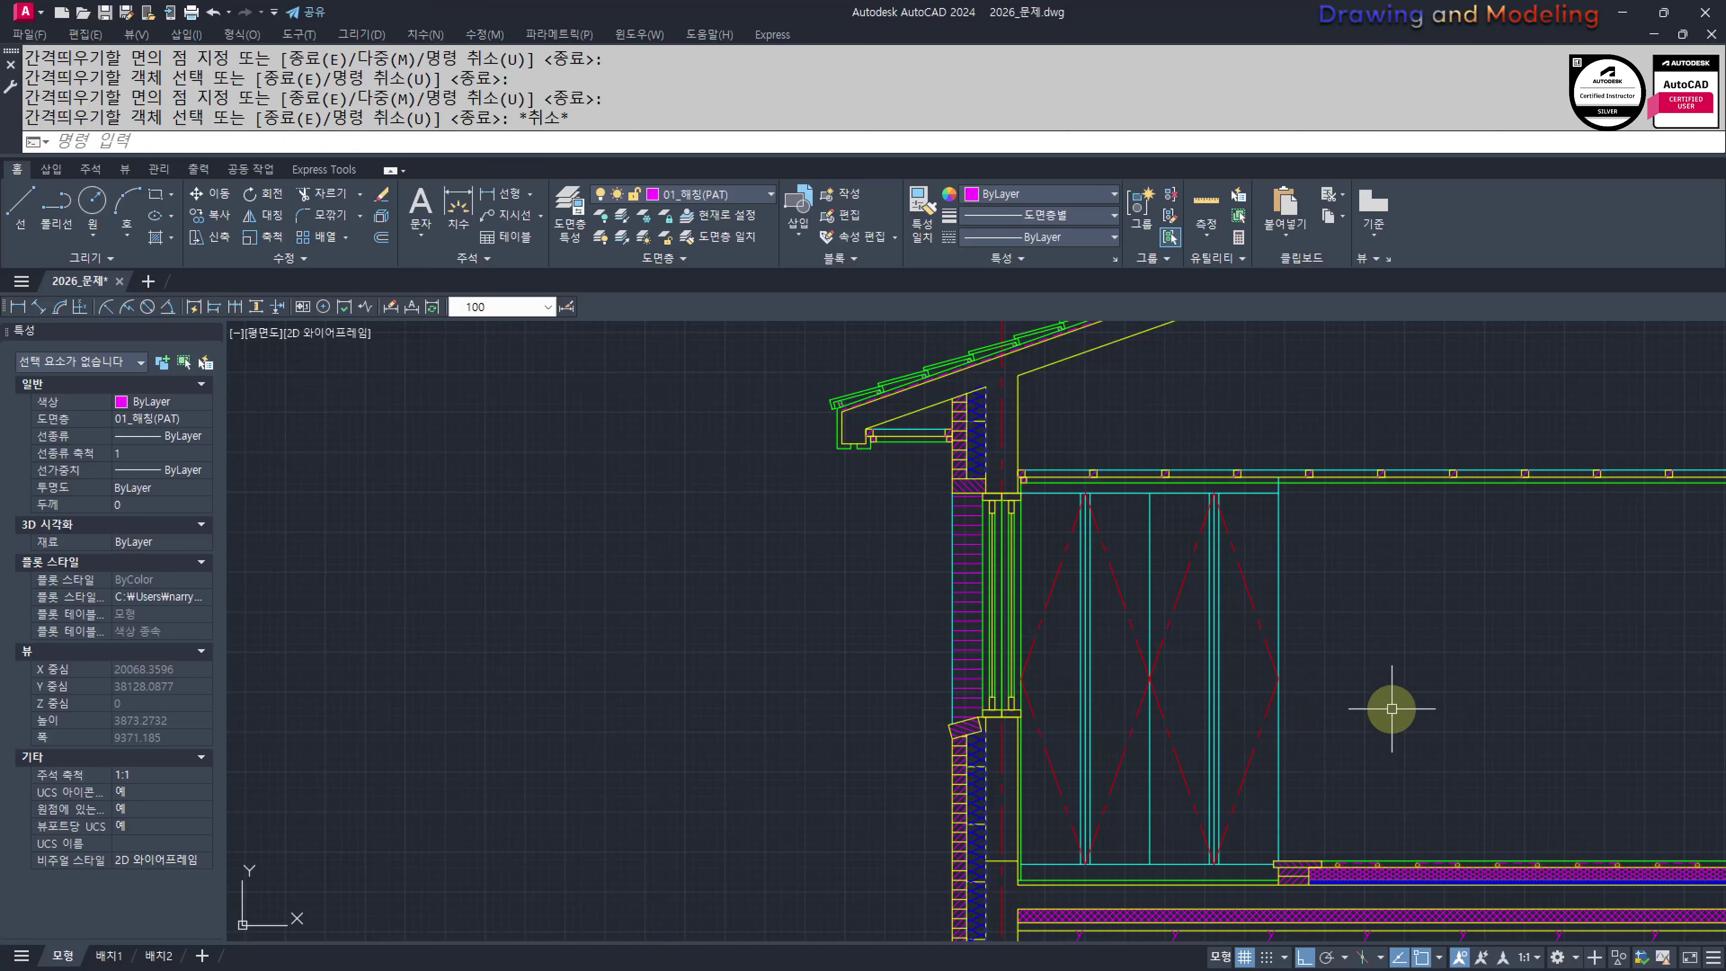
Erase the stray objects lying beyond the section's vertical cut line at the floor's end
middle_drag(1494, 664, 1052, 648)
scroll(1405, 642, down, 4)
scroll(1058, 648, up, 2)
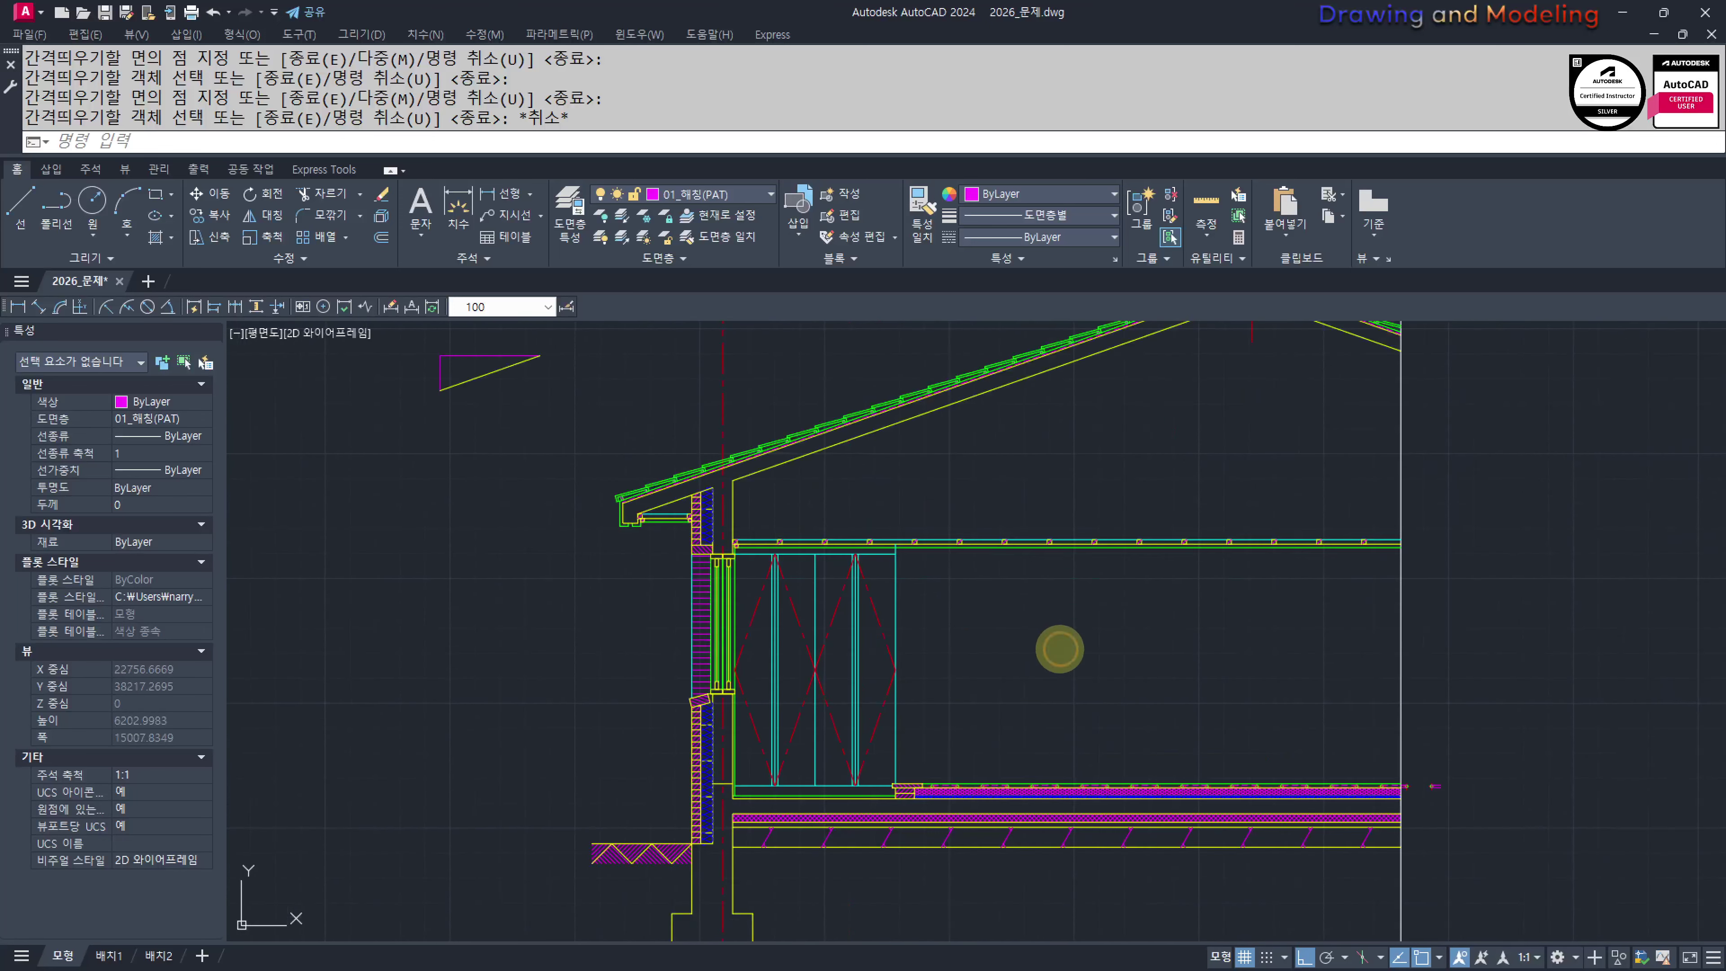
scroll(1260, 726, up, 4)
middle_drag(1603, 864, 1008, 637)
scroll(1182, 657, up, 2)
click(1114, 567)
click(916, 736)
text(e)
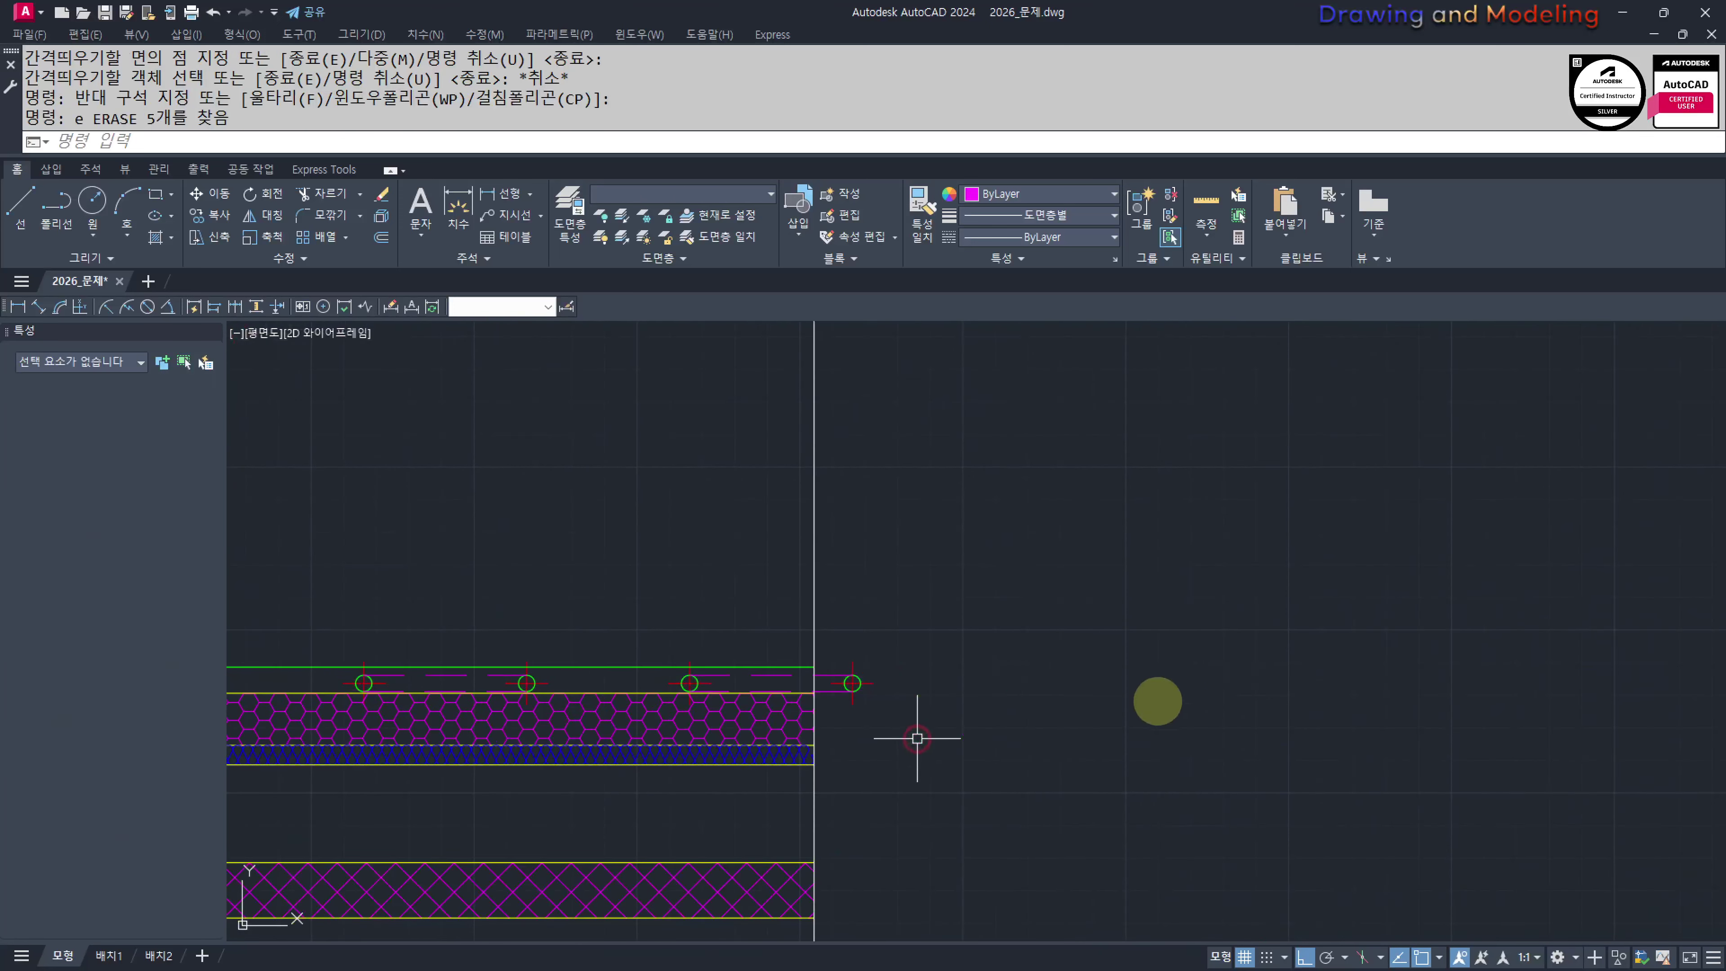
Ungroup the floor heating pipe that extends past the section's vertical cut line
key(Escape)
key(Escape)
scroll(1011, 705, down, 3)
middle_drag(721, 702, 1229, 709)
scroll(685, 723, up, 4)
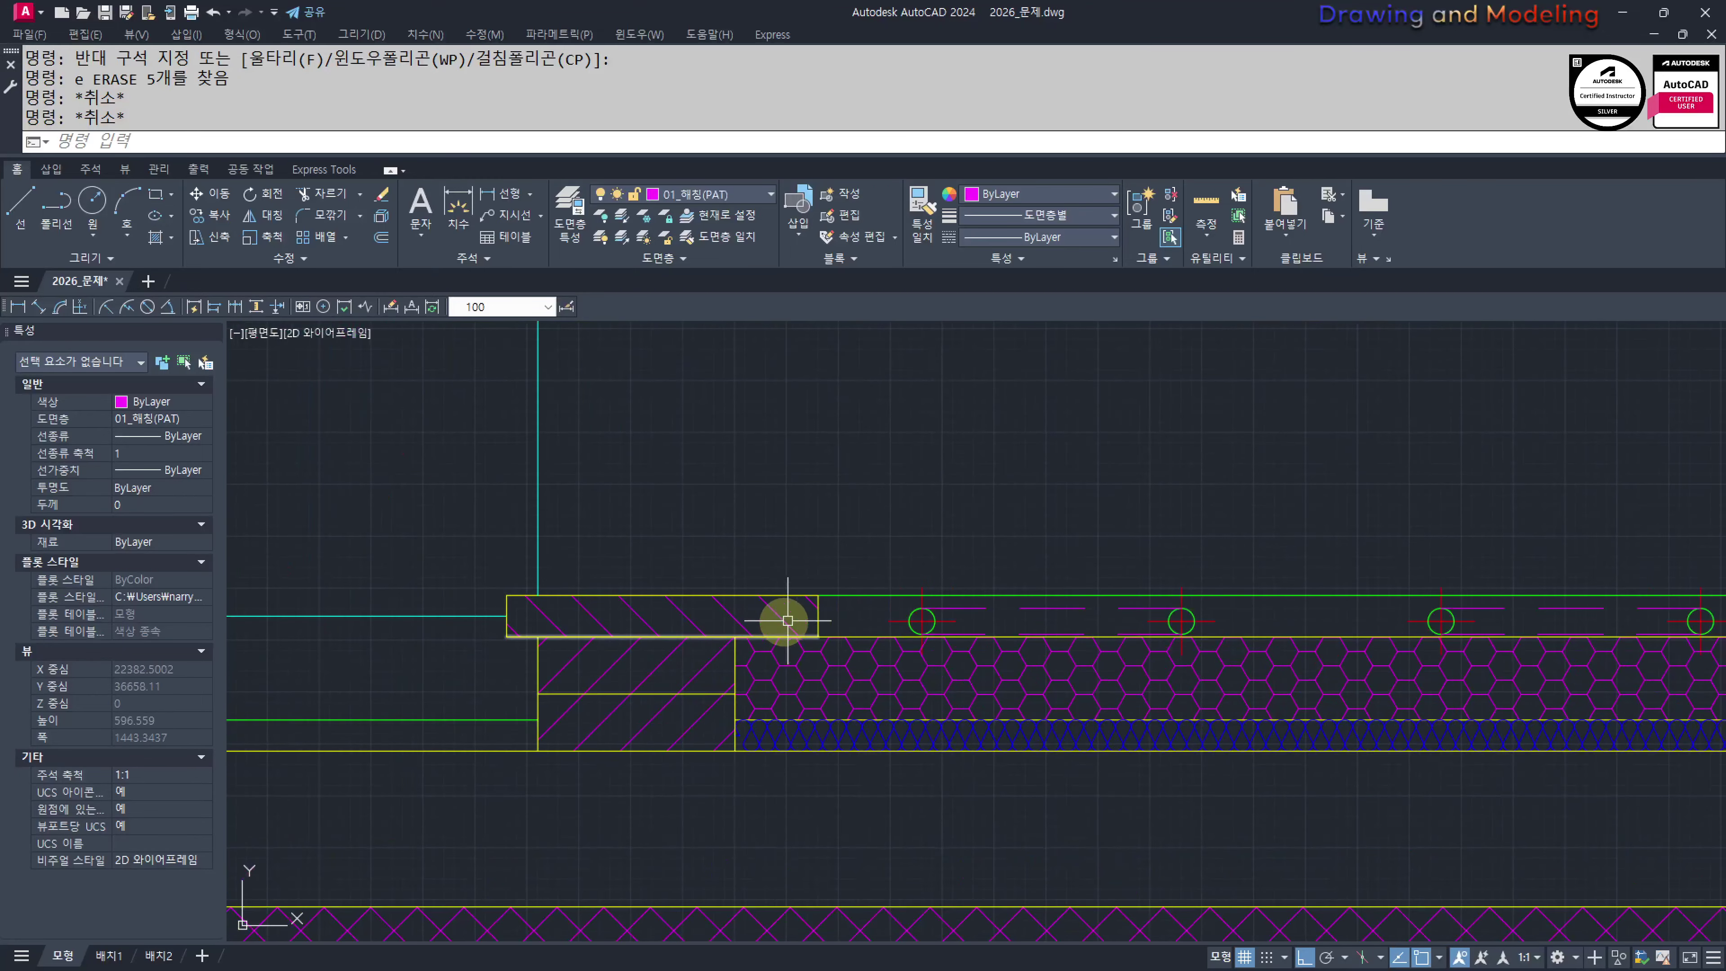
scroll(886, 616, down, 3)
middle_drag(1414, 666, 782, 667)
scroll(1288, 611, up, 3)
key(Escape)
key(Escape)
middle_drag(1340, 670, 1204, 655)
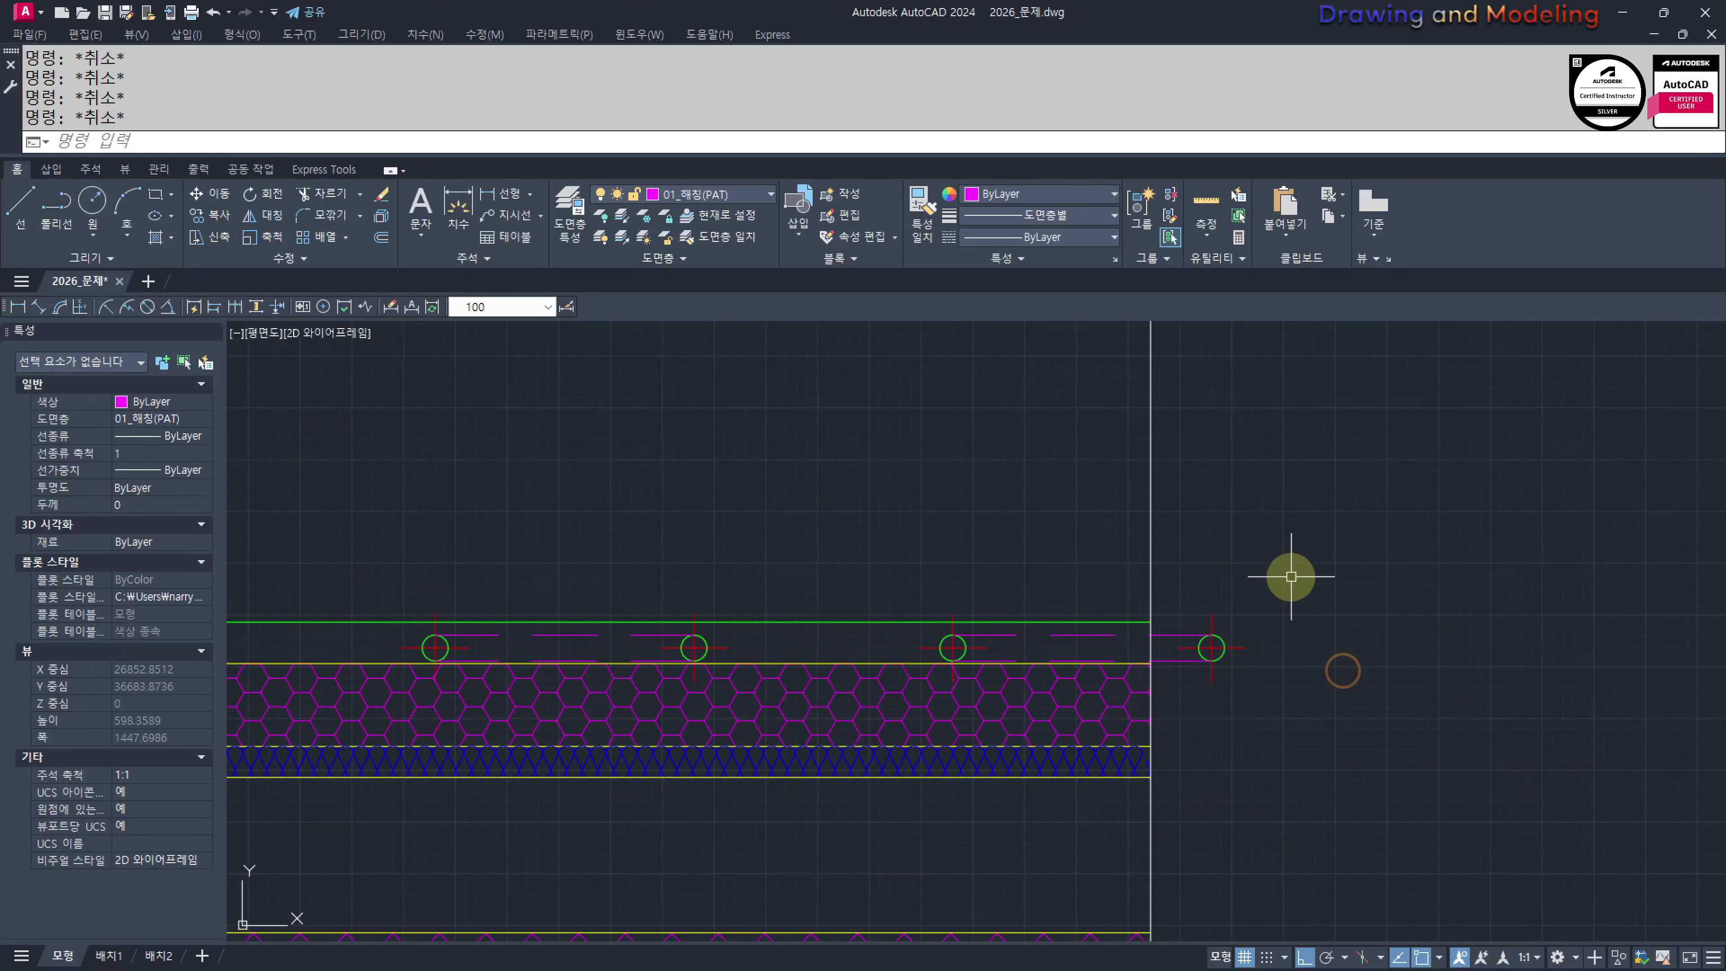
click(1290, 575)
click(1197, 717)
text(ung)
key(space)
key(Escape)
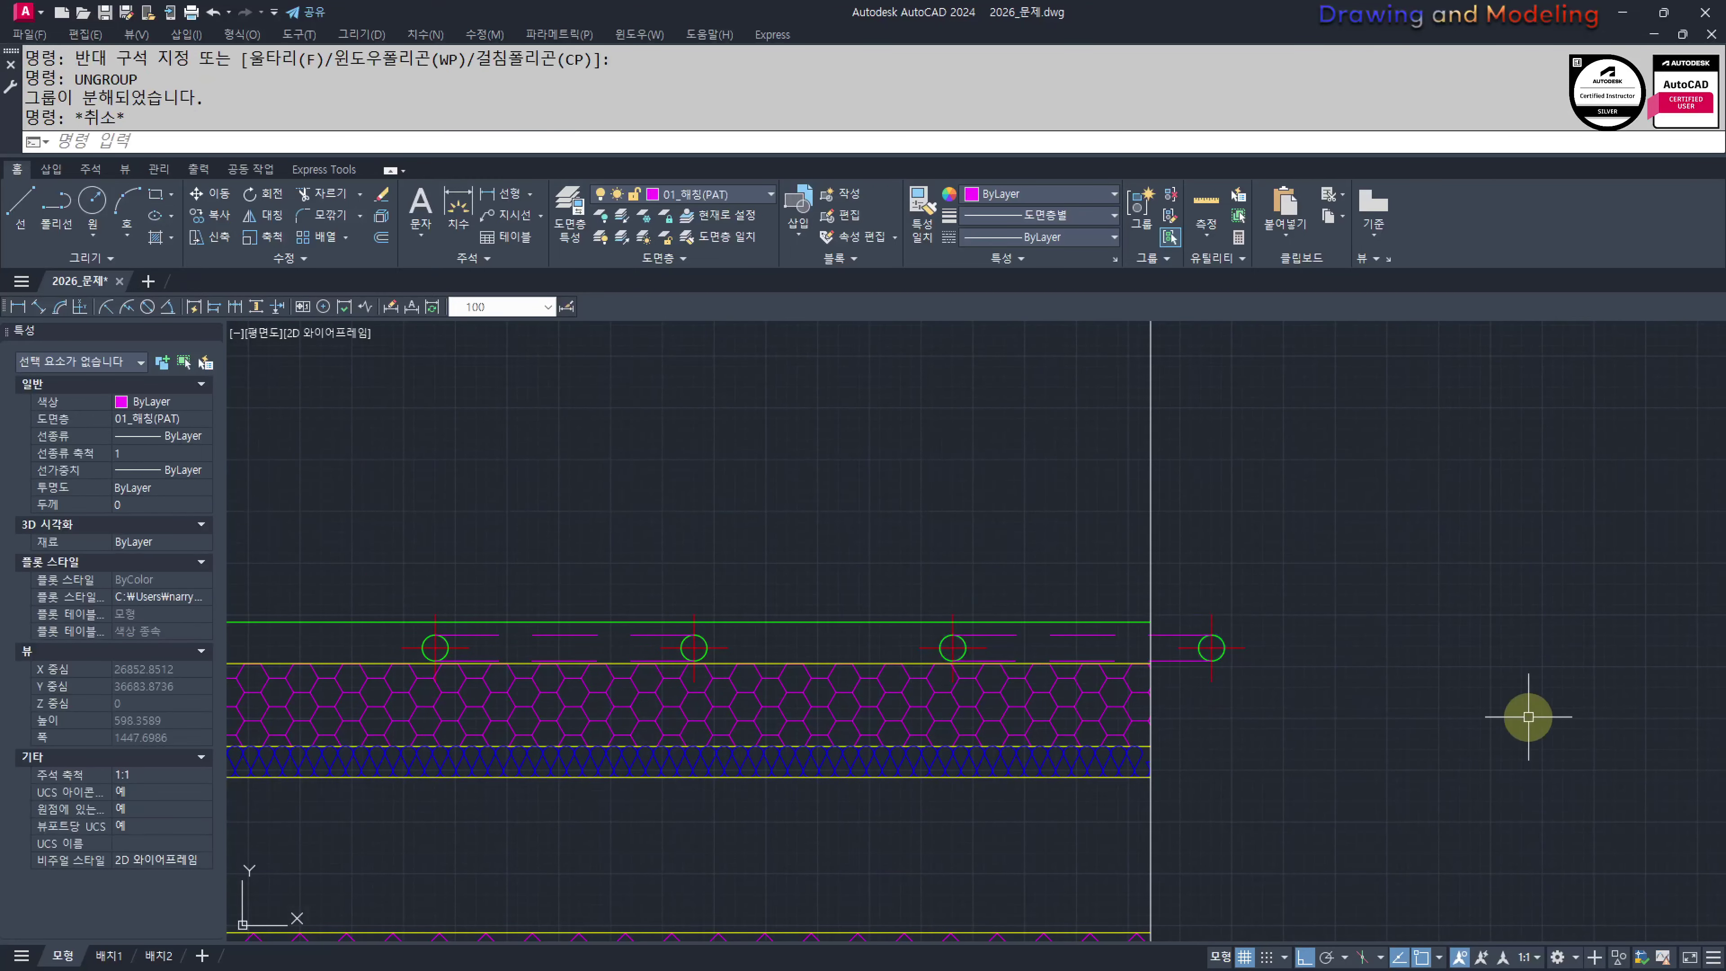
key(Escape)
scroll(1188, 620, up, 2)
Trim the heating pipe lines at the vertical cut line and erase the leftover pipe circle with its centre marks
text(tr)
click(1156, 582)
click(1145, 727)
key(Escape)
key(Escape)
click(1360, 723)
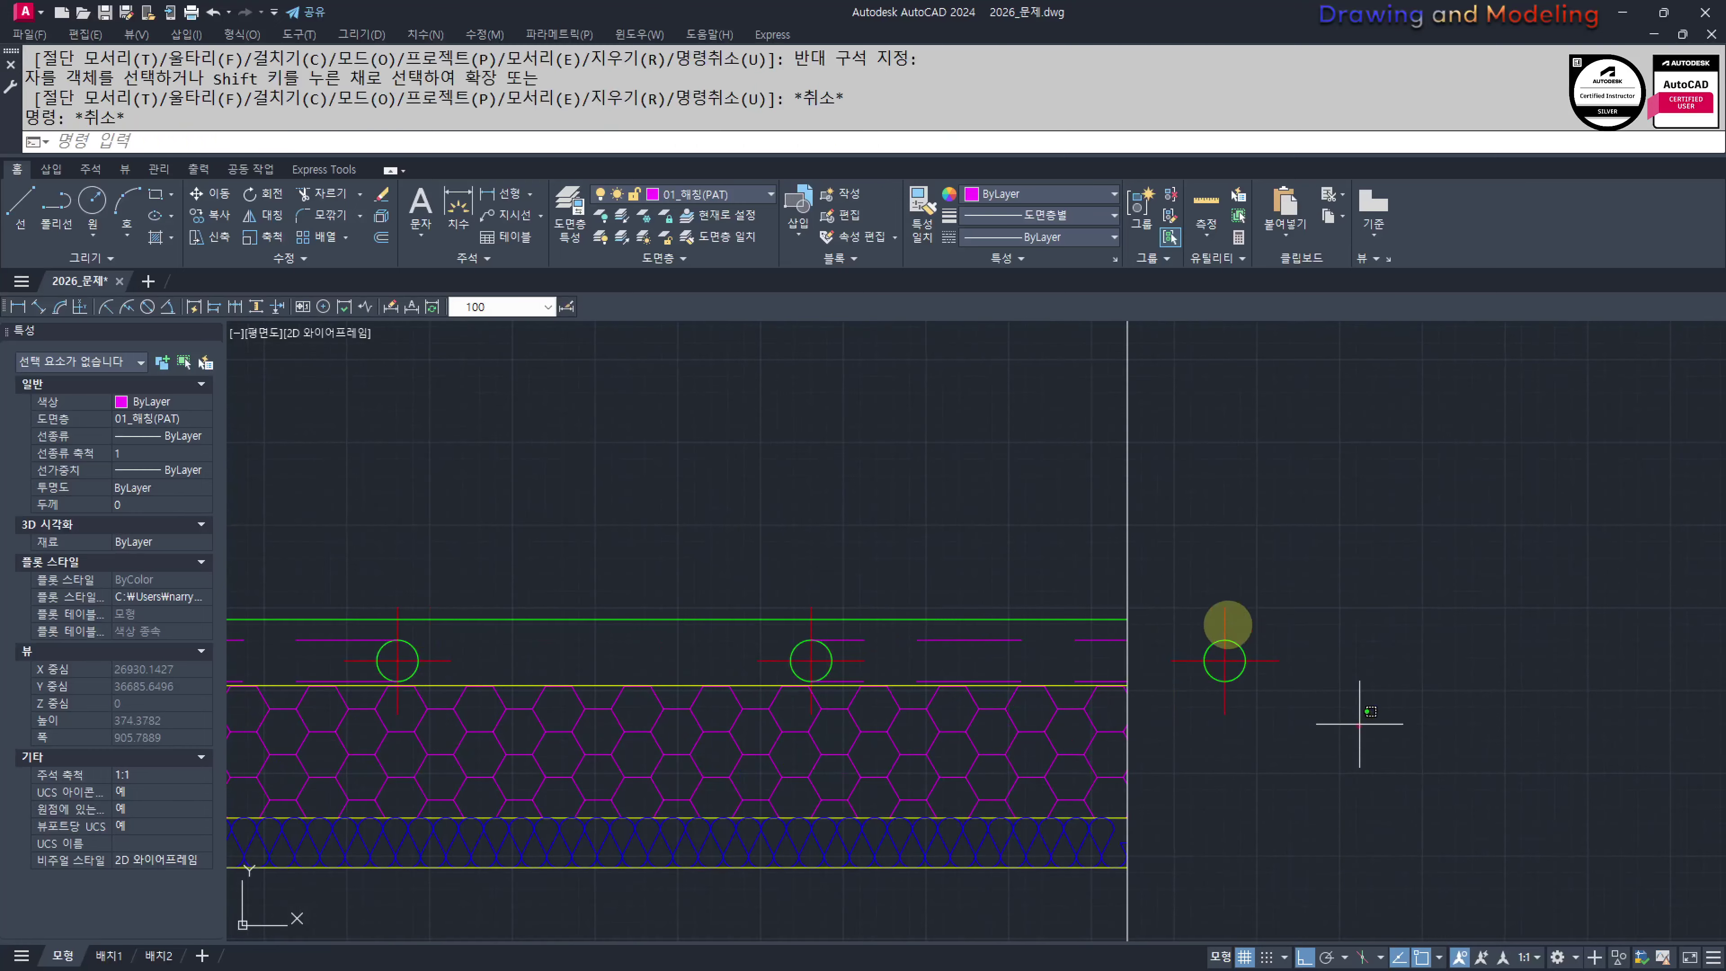
click(1201, 579)
text(e)
key(space)
key(Escape)
key(Escape)
Examine the floor plan along the section line, from the entrance past the bedroom 3 and bedroom 2 doors
scroll(1160, 611, down, 5)
scroll(1087, 559, down, 4)
mouse_move(739, 466)
middle_down()
mouse_move(925, 515)
mouse_move(1105, 714)
middle_up()
scroll(846, 559, down, 4)
middle_drag(501, 478, 1016, 643)
middle_drag(559, 586, 906, 654)
scroll(906, 654, up, 2)
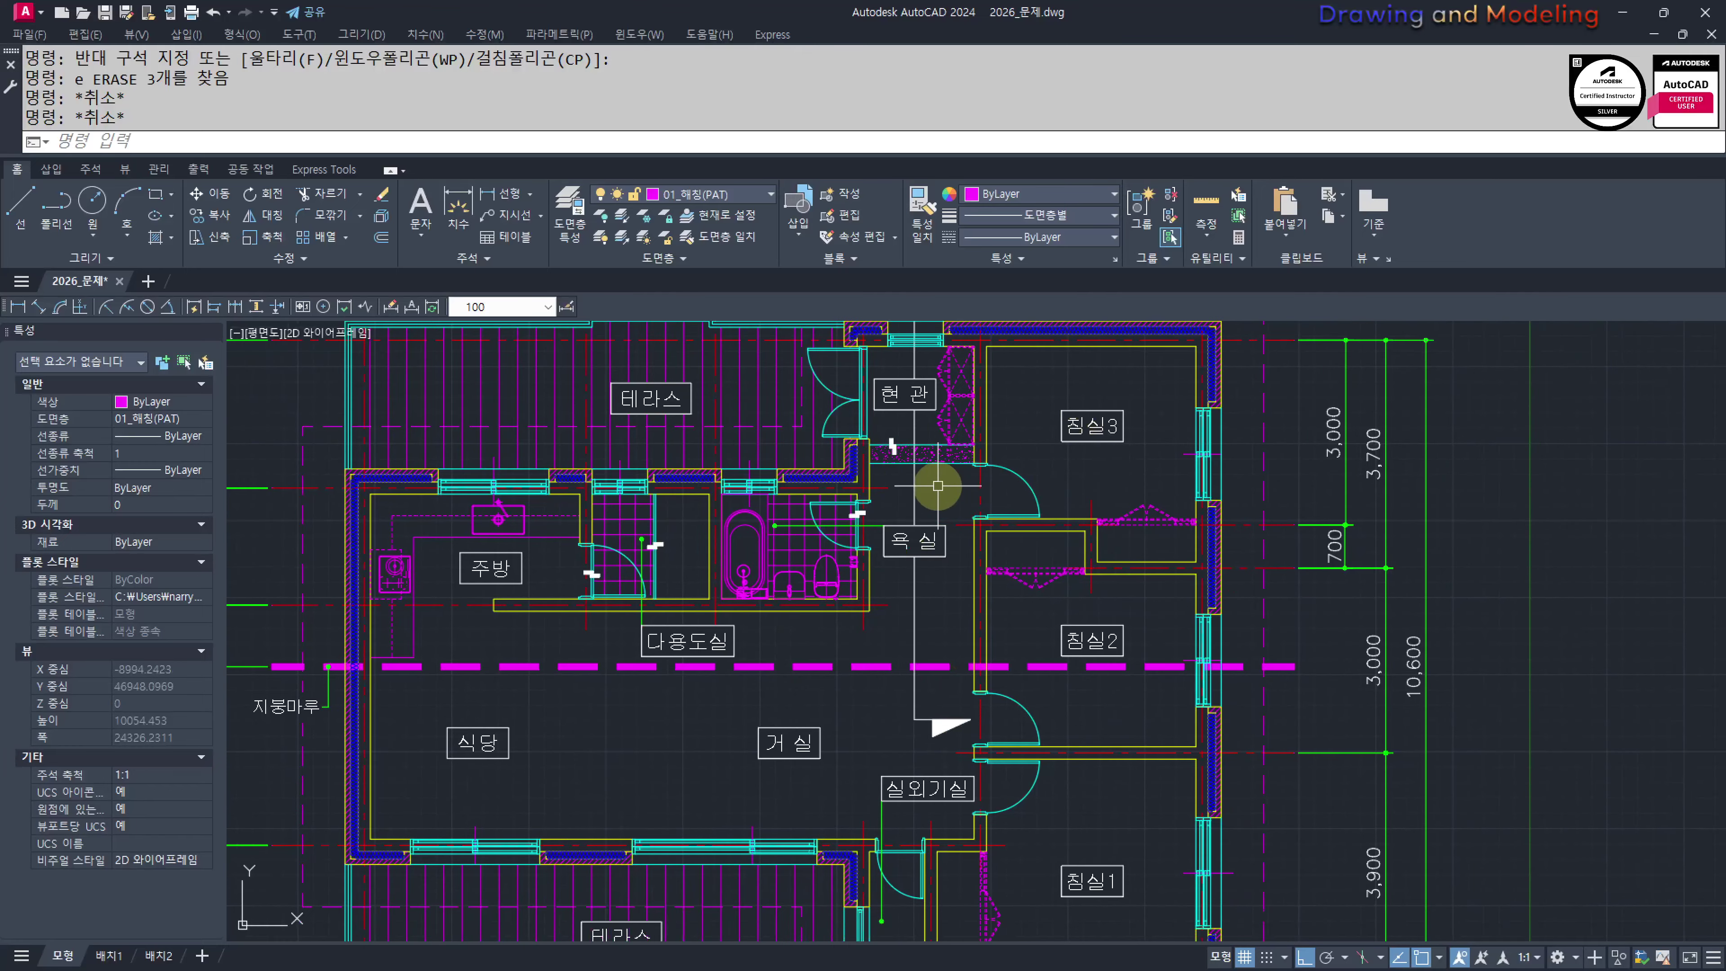
middle_drag(1022, 653, 983, 557)
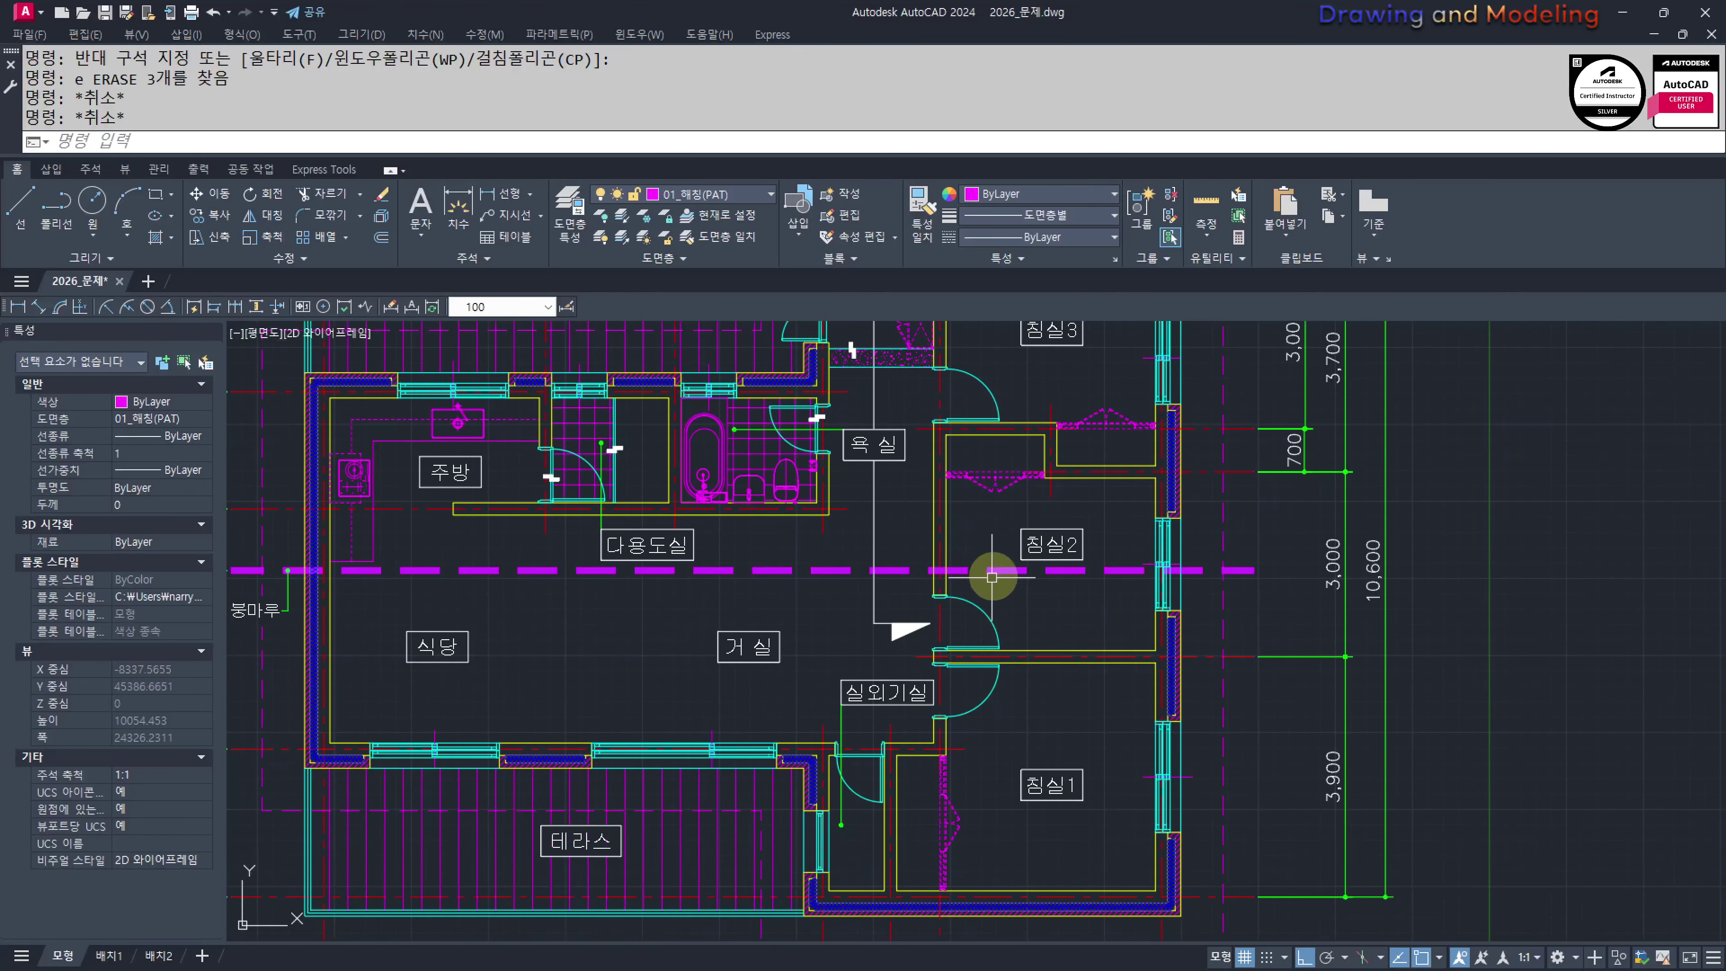
middle_drag(932, 461, 965, 565)
key(Escape)
scroll(1186, 568, down, 6)
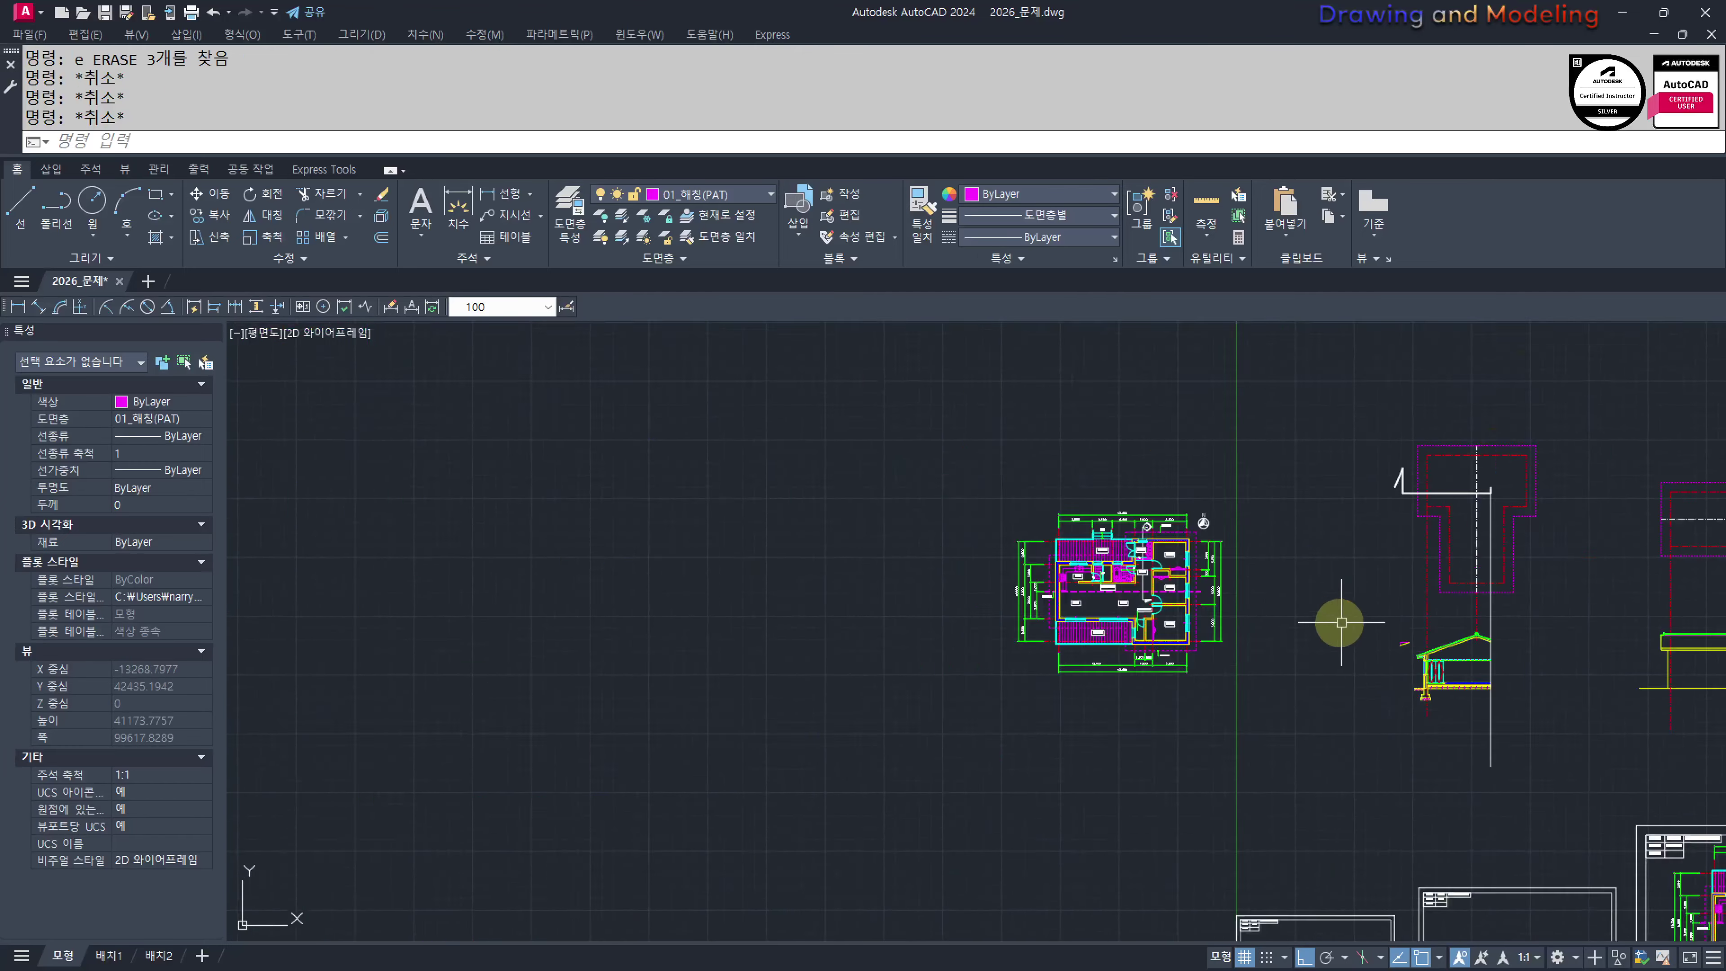
middle_drag(1330, 621, 893, 541)
middle_drag(690, 571, 951, 646)
scroll(957, 554, up, 8)
scroll(1155, 536, down, 7)
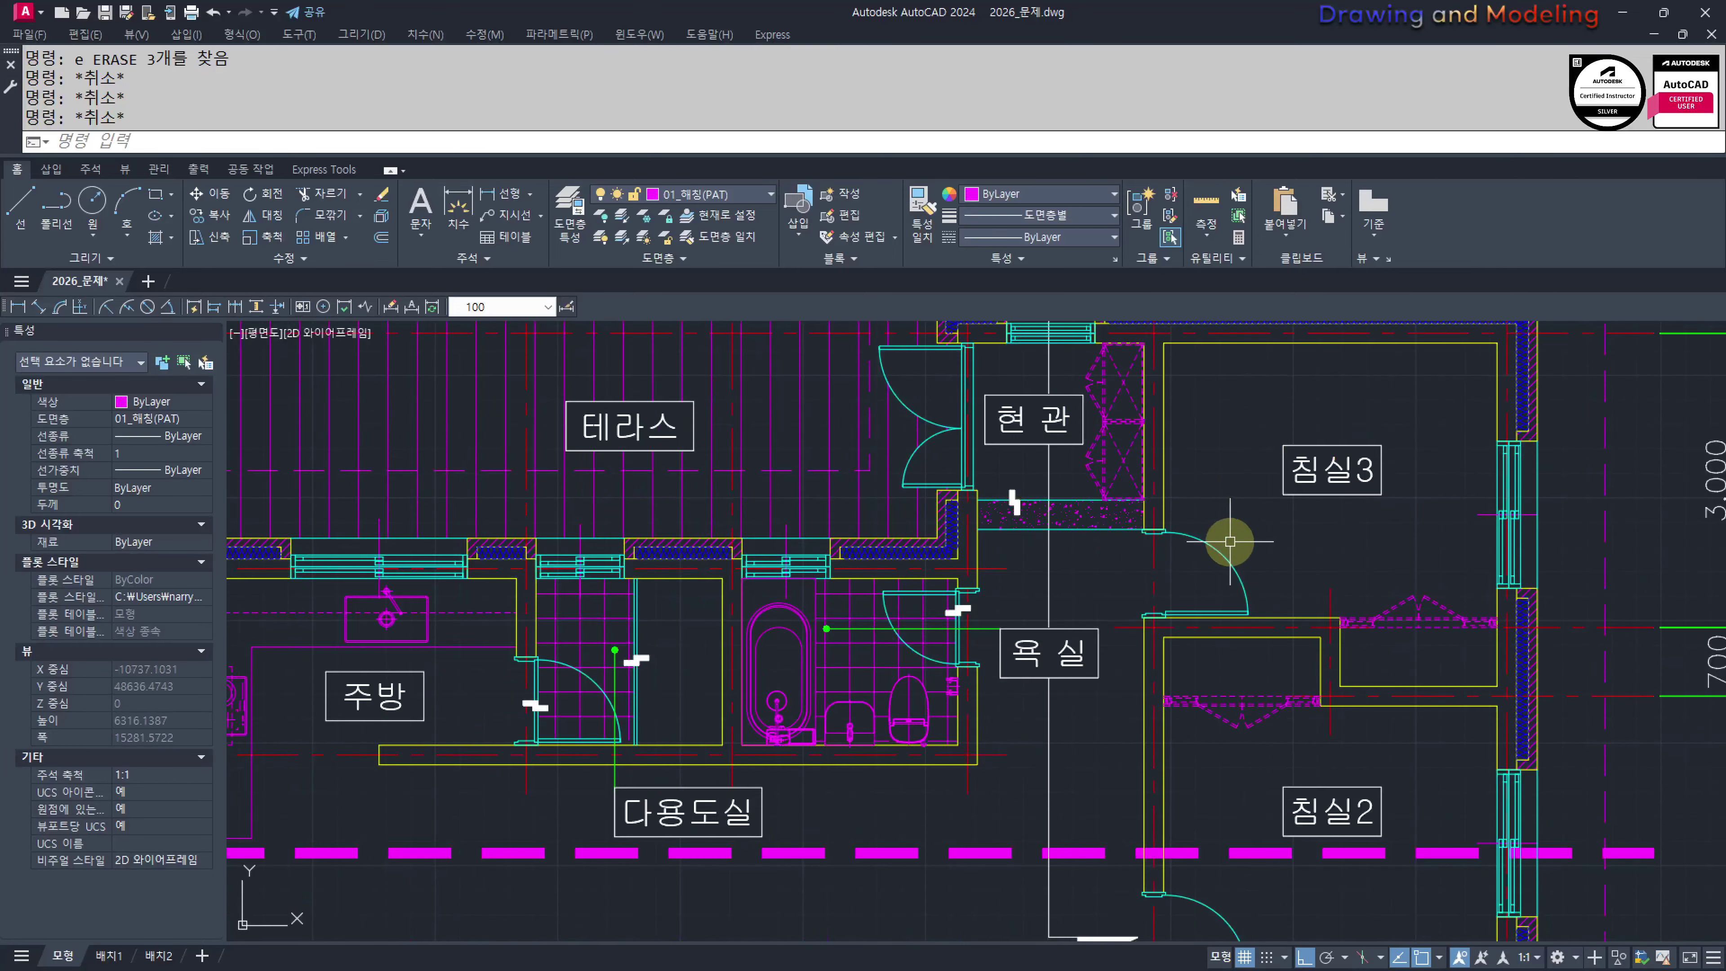
scroll(1427, 704, up, 4)
scroll(1155, 642, up, 4)
scroll(1288, 639, up, 2)
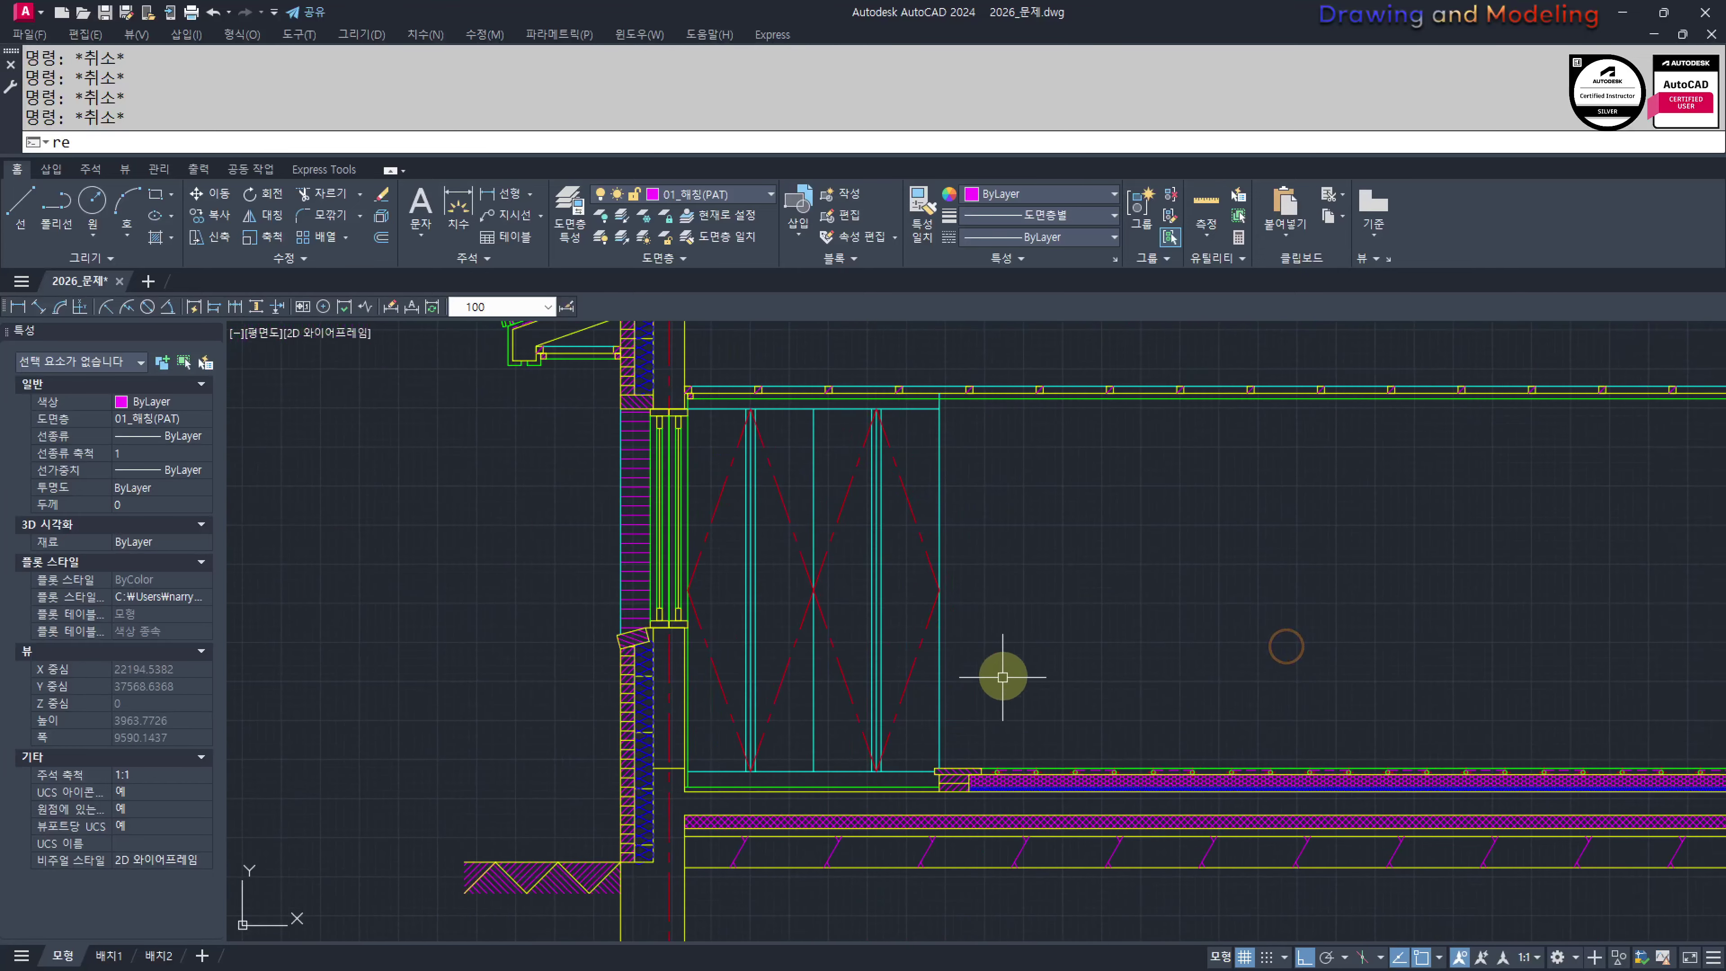
Draw a 900 by 2100 door rectangle on the finished floor line, starting where the cabinet's end line meets it
text(rec)
key(Return)
scroll(944, 763, up, 2)
click(901, 783)
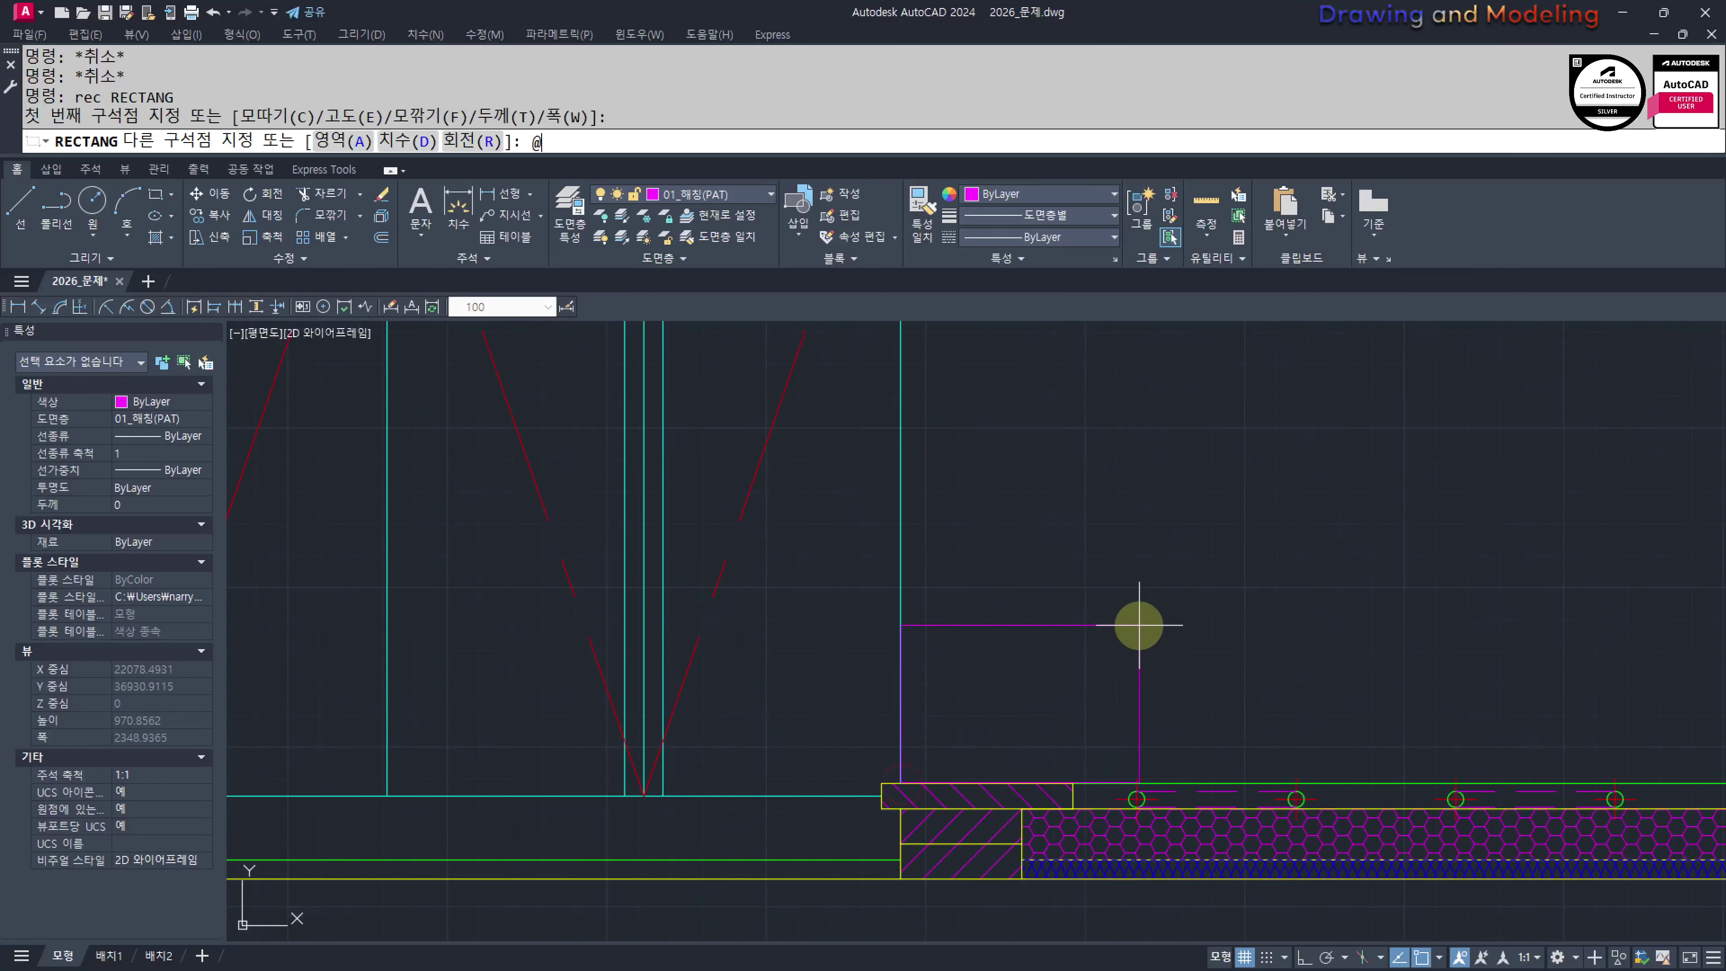
key(Return)
key(Escape)
key(Escape)
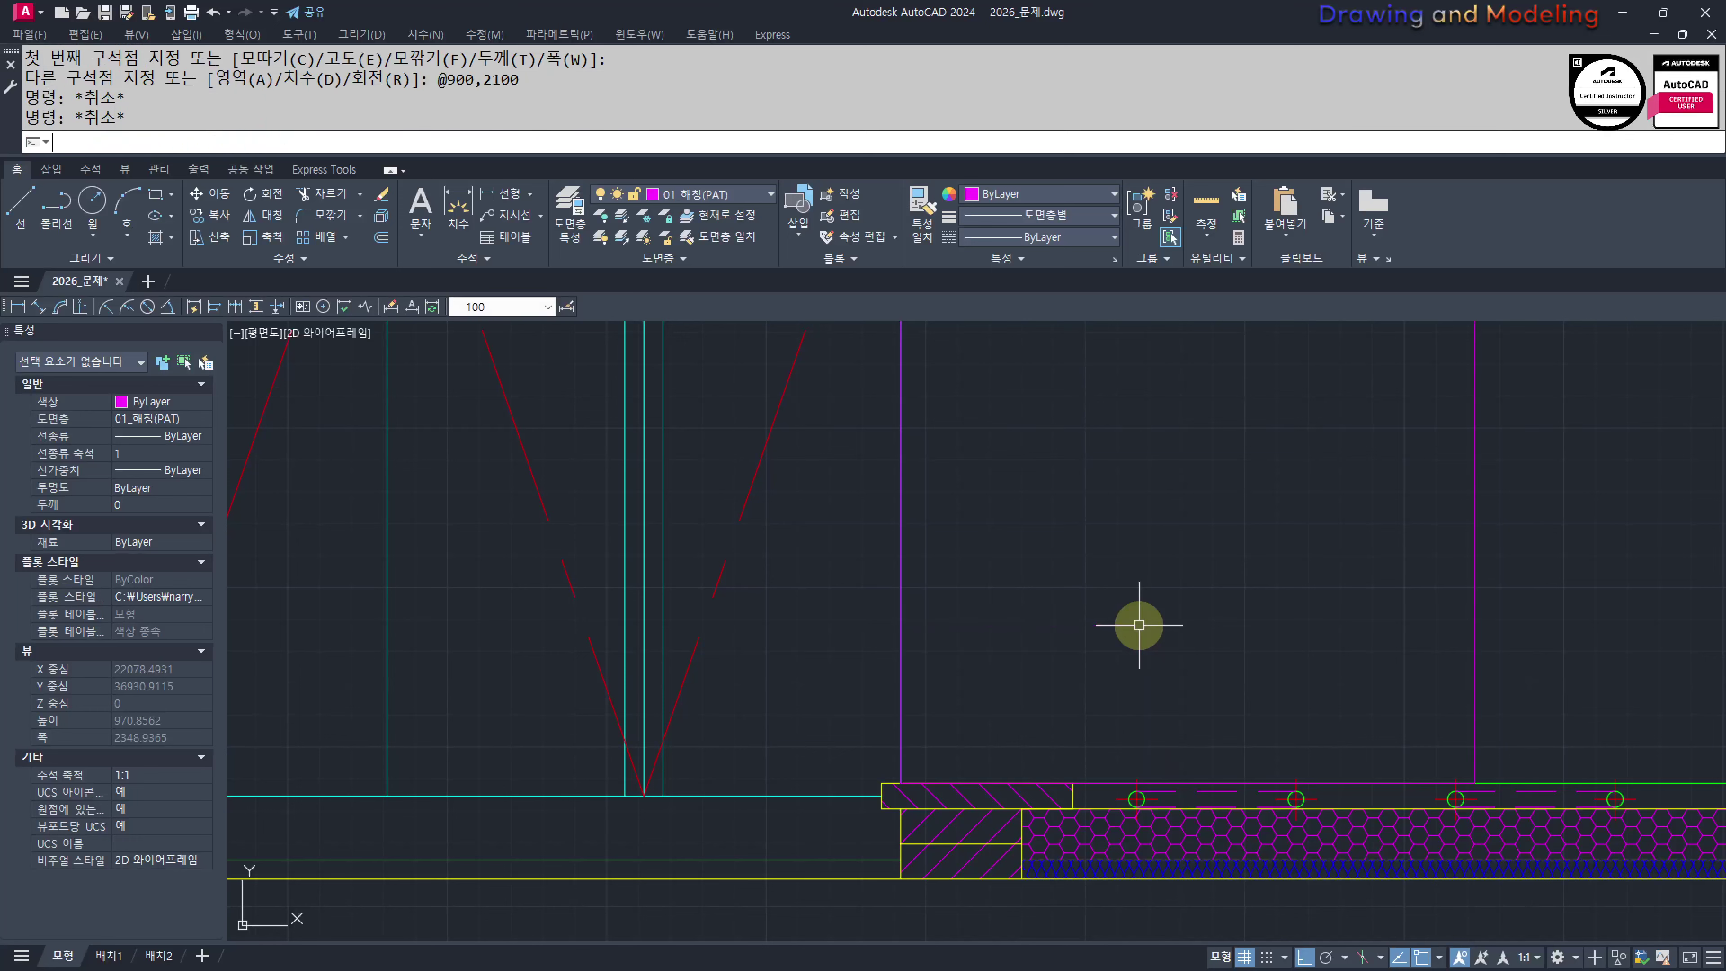
Offset the door rectangle 30 inward to form the door frame
scroll(1182, 653, down, 4)
text(o)
key(Return)
text(30)
key(Return)
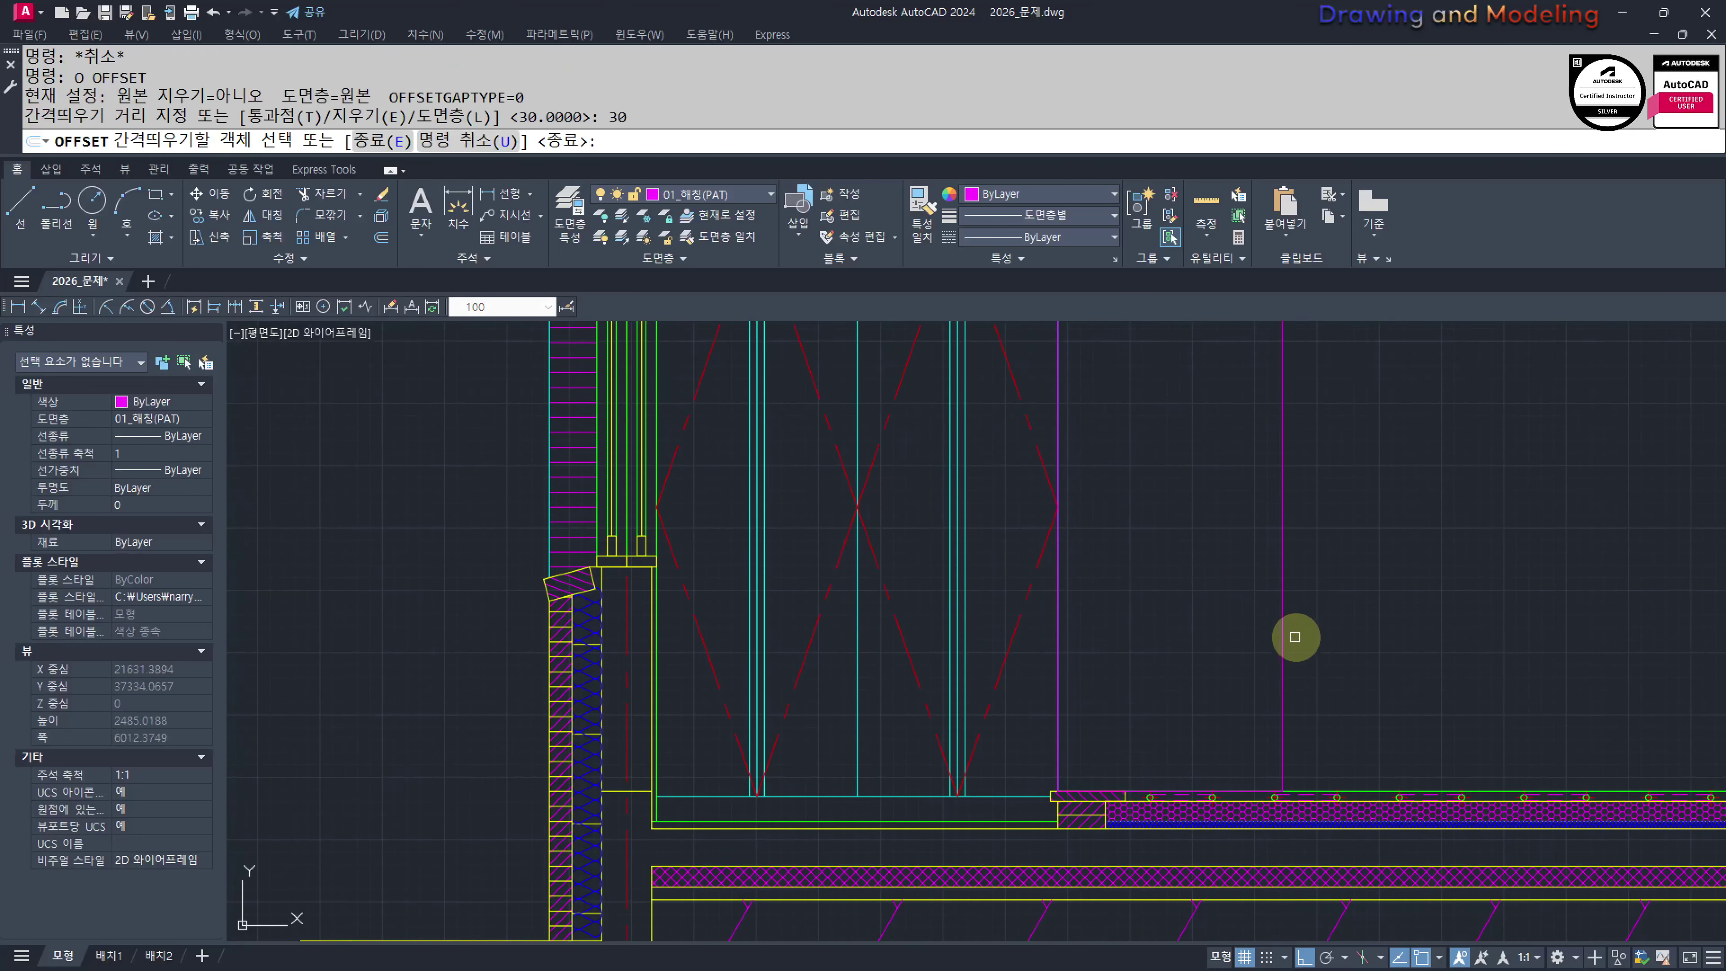
click(1282, 618)
click(1198, 655)
key(Escape)
key(Escape)
Match both door rectangles to the properties of the cyan cabinet lines
scroll(1203, 626, down, 5)
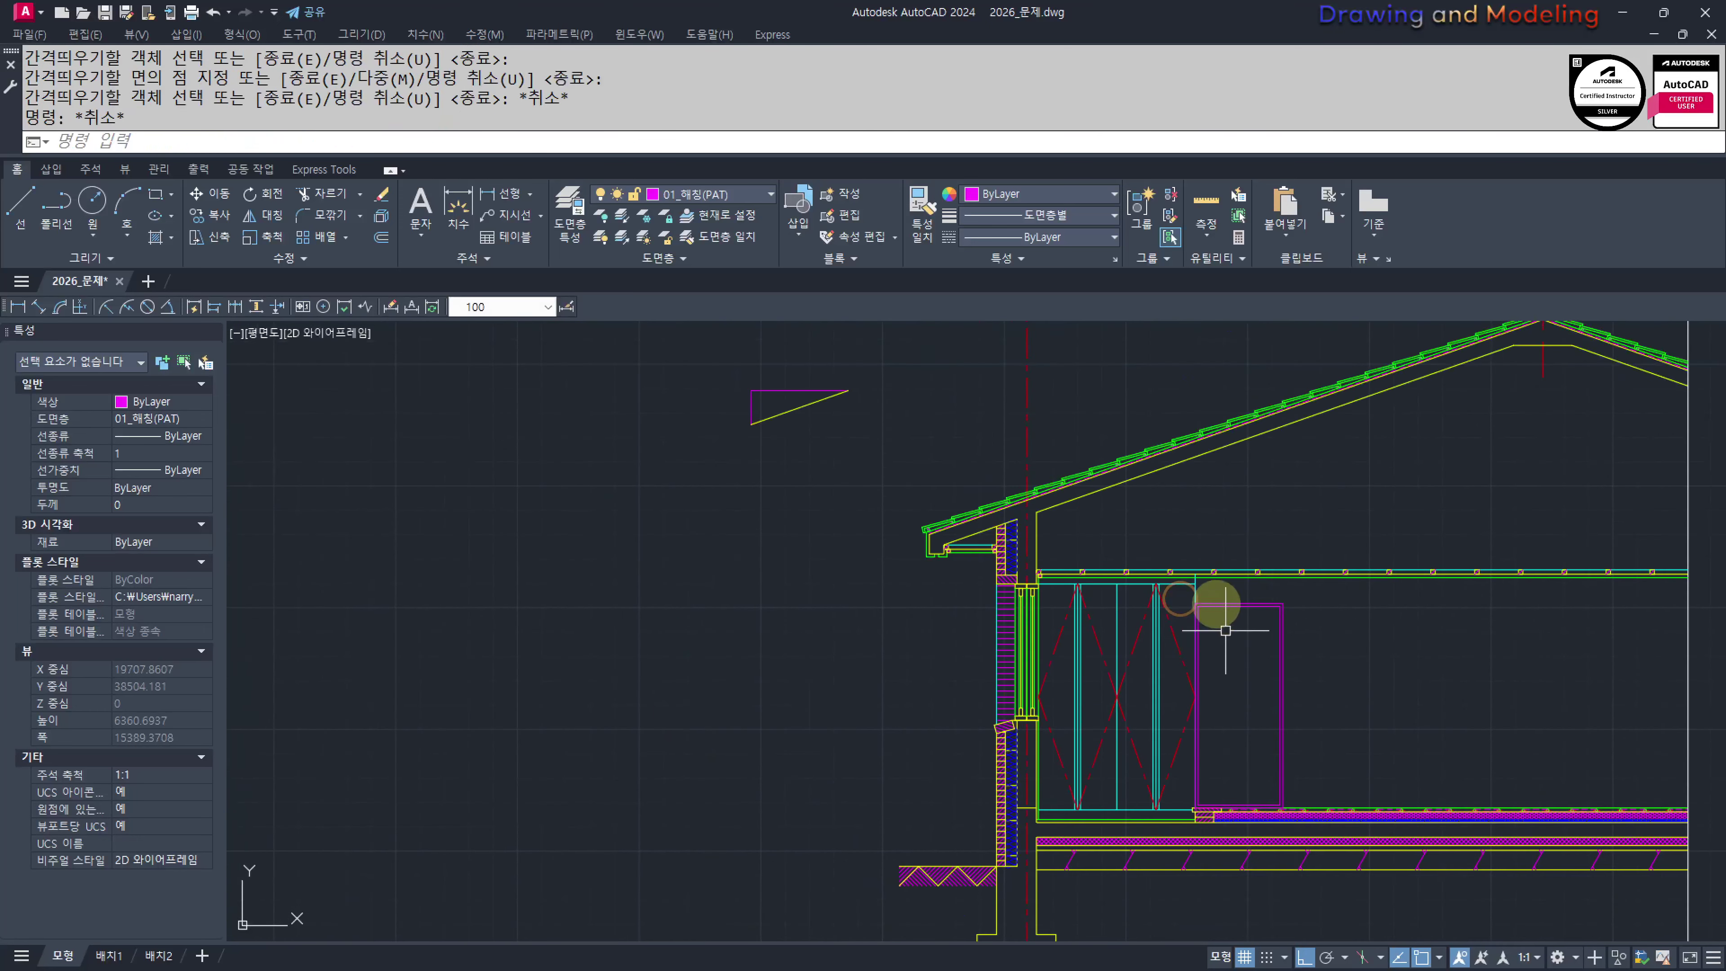
text(mm)
key(Return)
scroll(1198, 591, up, 3)
click(1189, 587)
click(1347, 606)
click(1265, 722)
key(Escape)
key(Escape)
Offset the inner door frame rectangle 200 inward to form the door panel
middle_drag(1284, 843, 1254, 613)
text(o)
key(Return)
text(200)
key(Return)
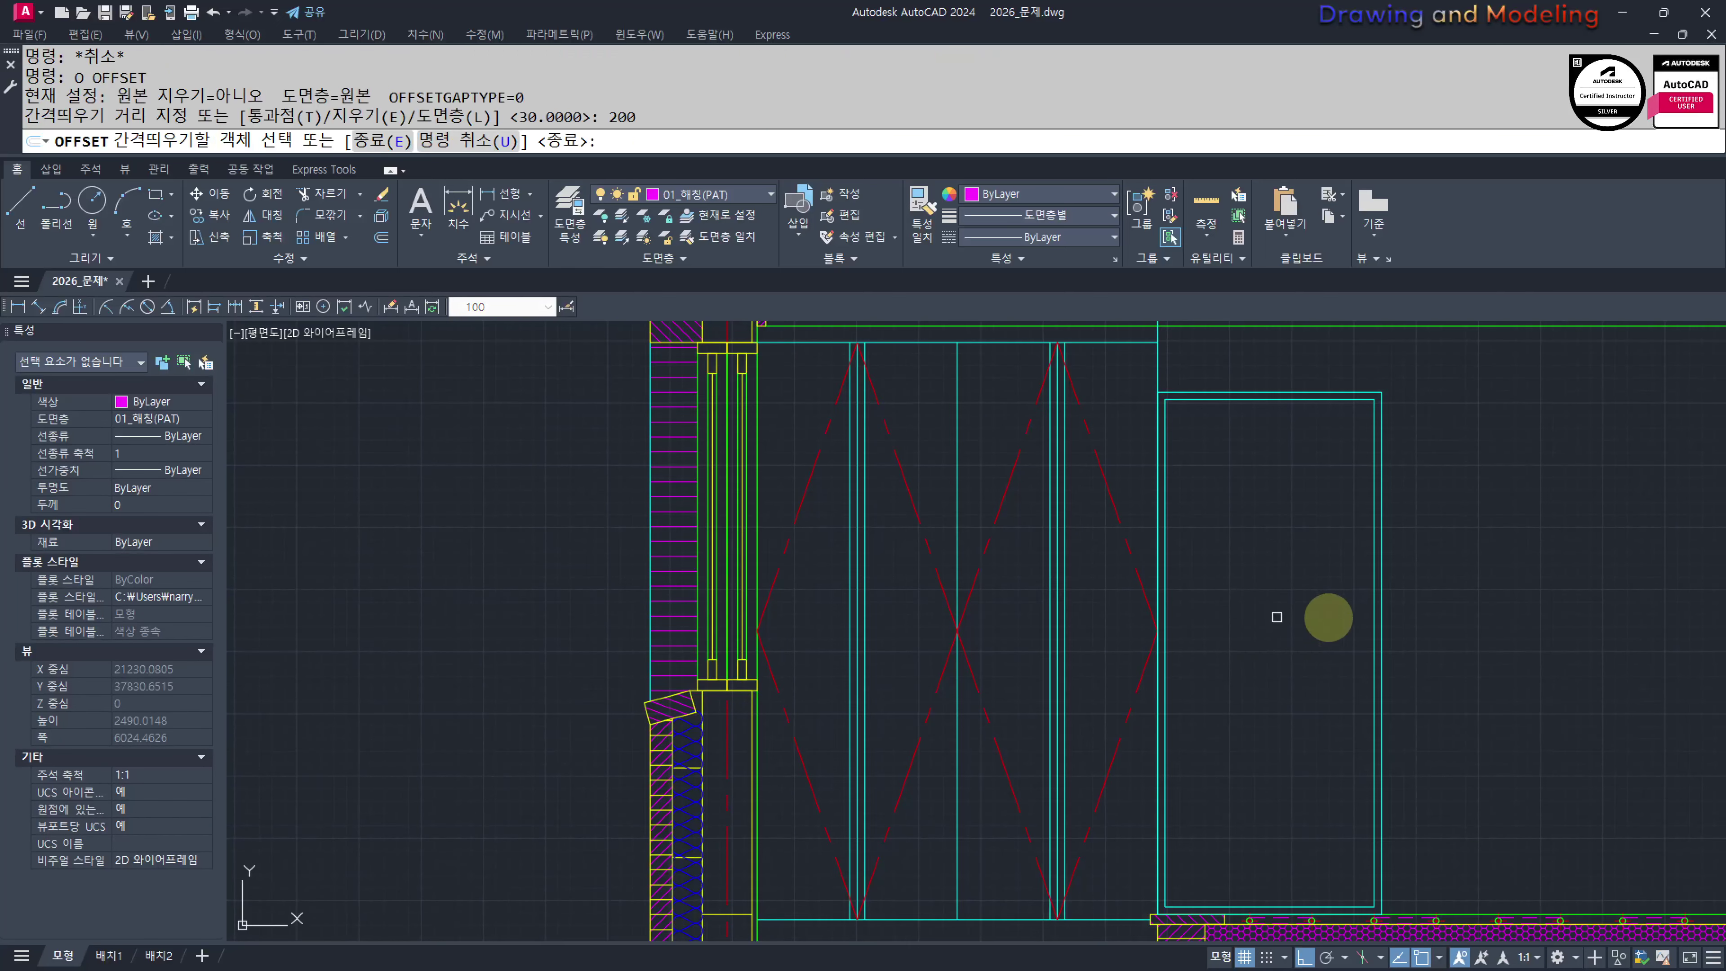
click(1369, 599)
click(1271, 629)
key(Escape)
key(Escape)
Draw the door's opening-direction lines from the inner frame's upper cabinet-side corner to the opposite side's midpoint and back to the lower corner
middle_drag(1271, 653, 1260, 645)
text(l)
key(Return)
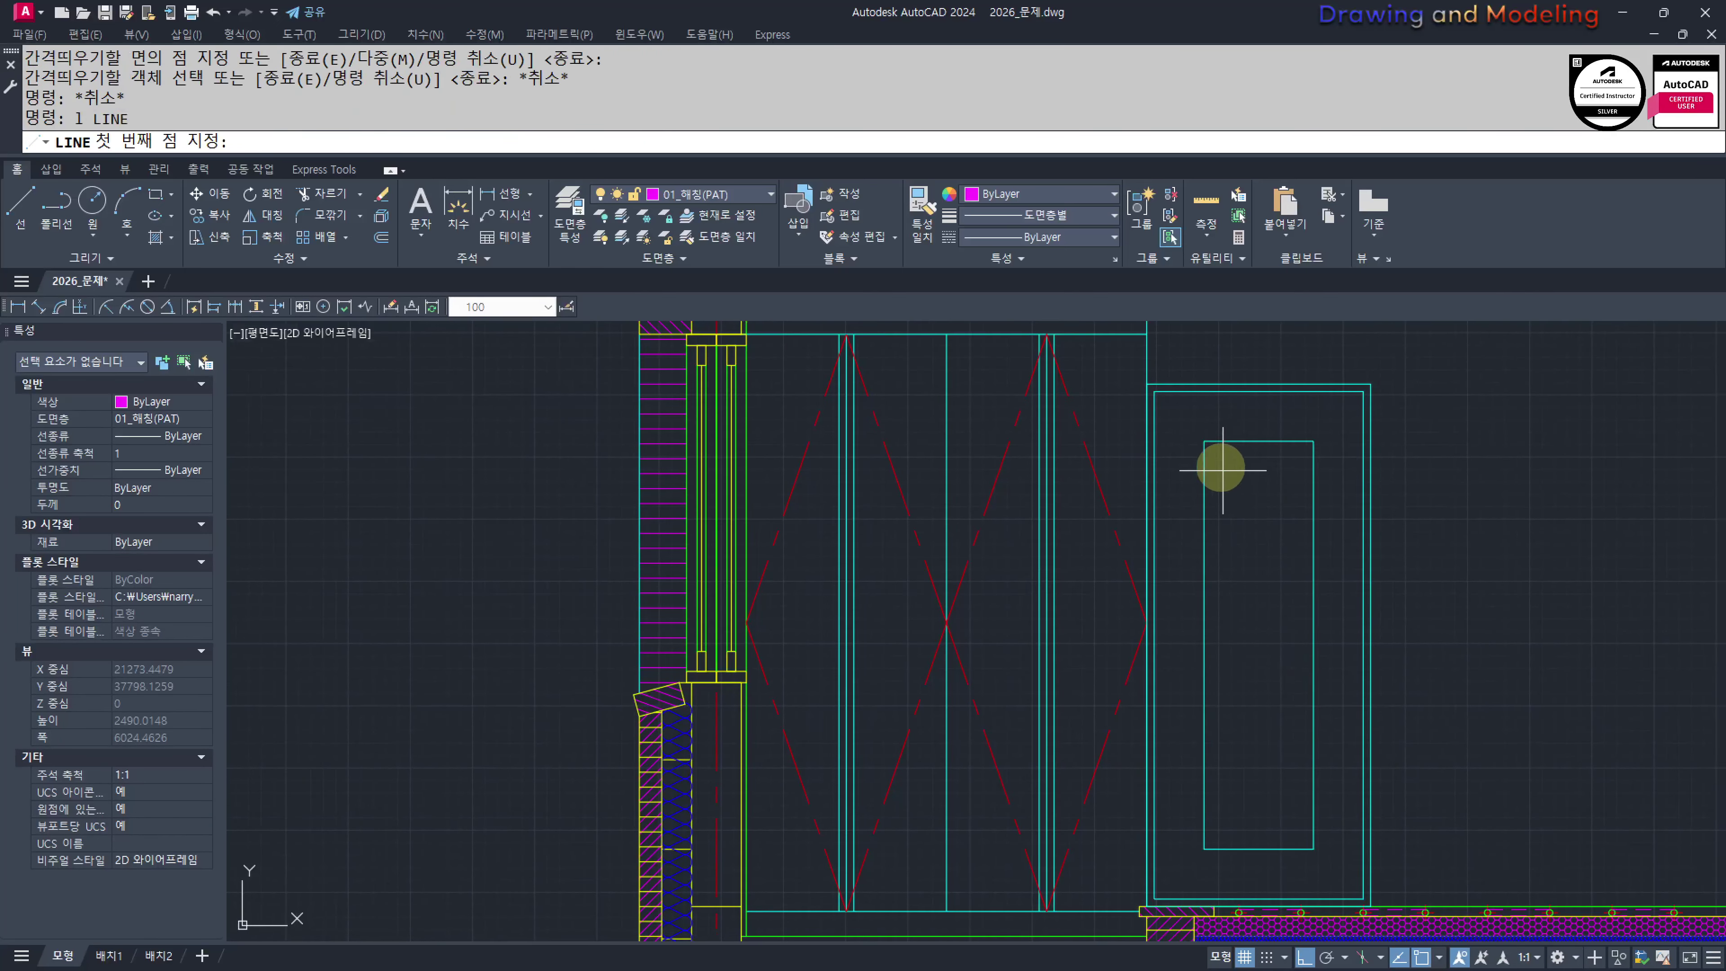
click(1153, 392)
click(1362, 644)
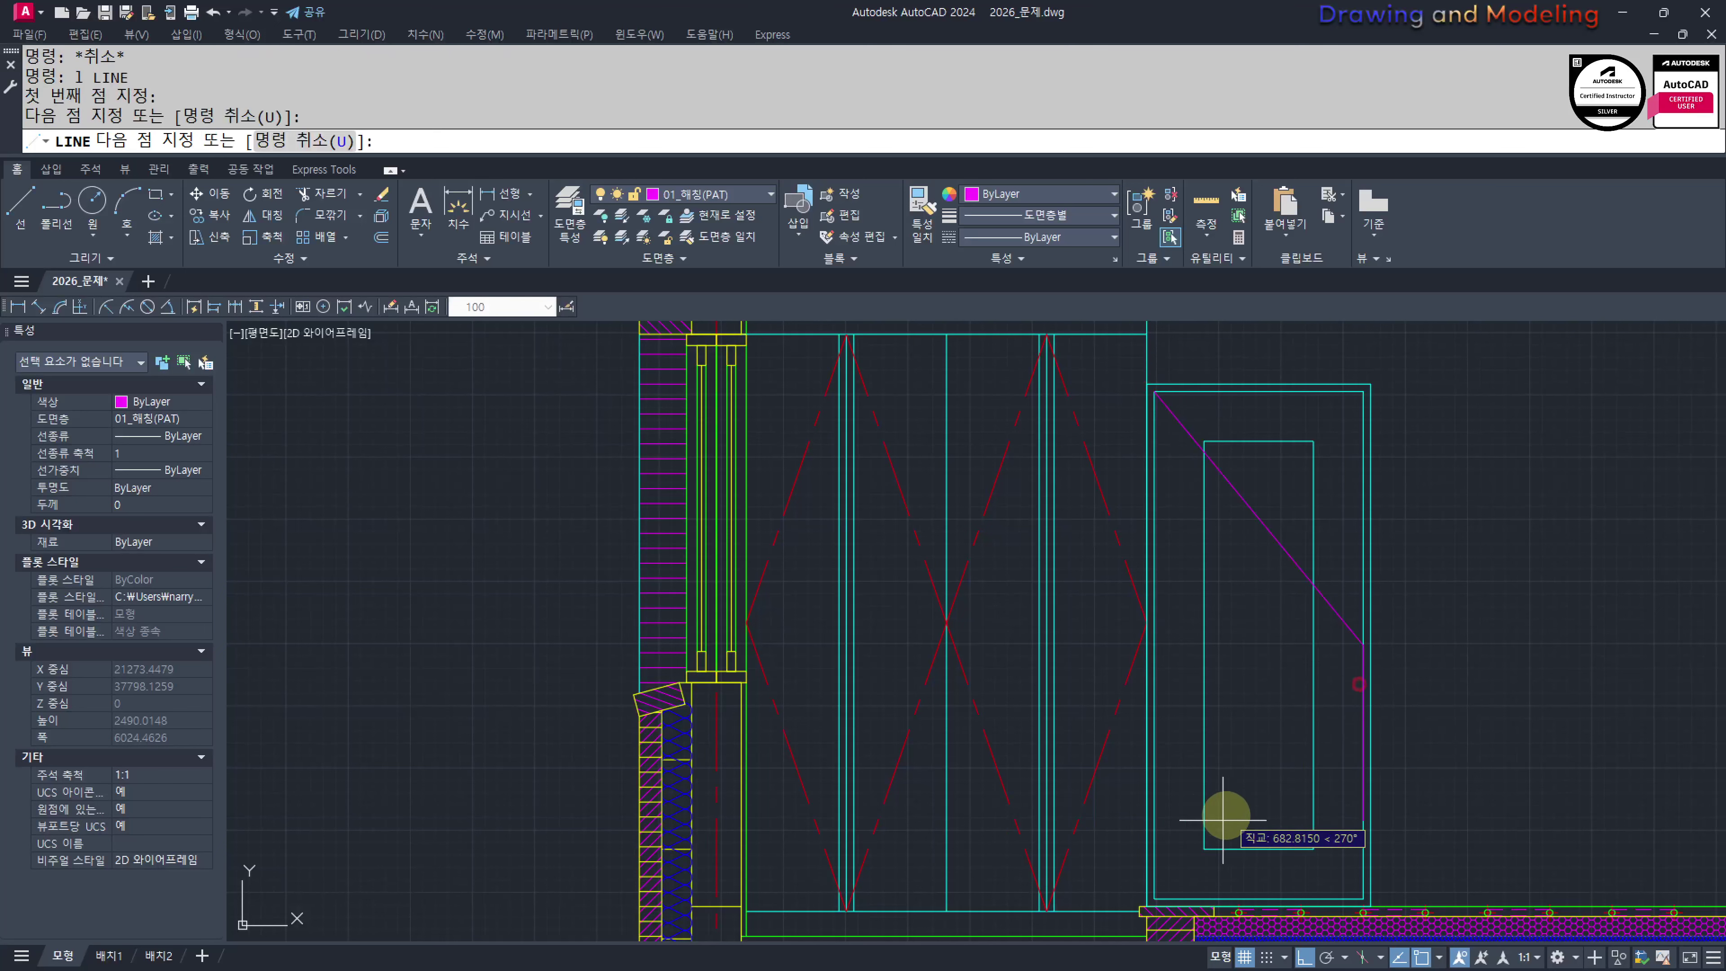
click(1155, 897)
key(Escape)
Stretch the lower ends of the inner frame, panel and diagonal down onto the outer door rectangle's bottom edge
scroll(1302, 856, up, 4)
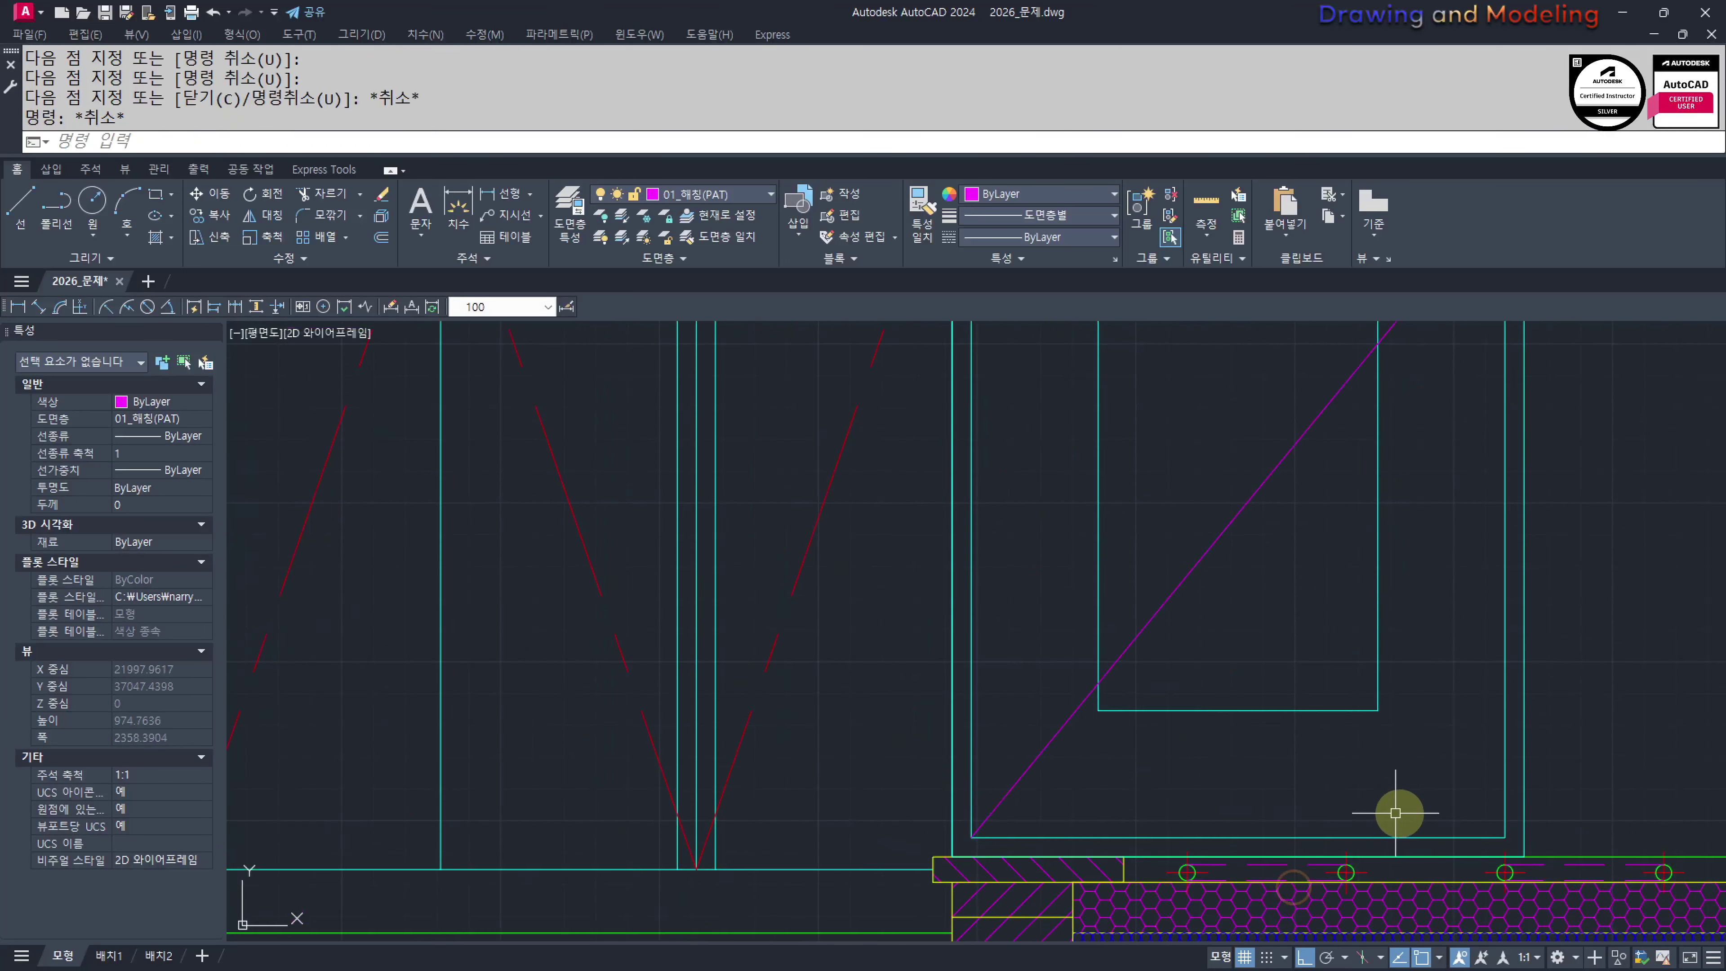
text(s)
key(Return)
click(1590, 788)
click(1040, 639)
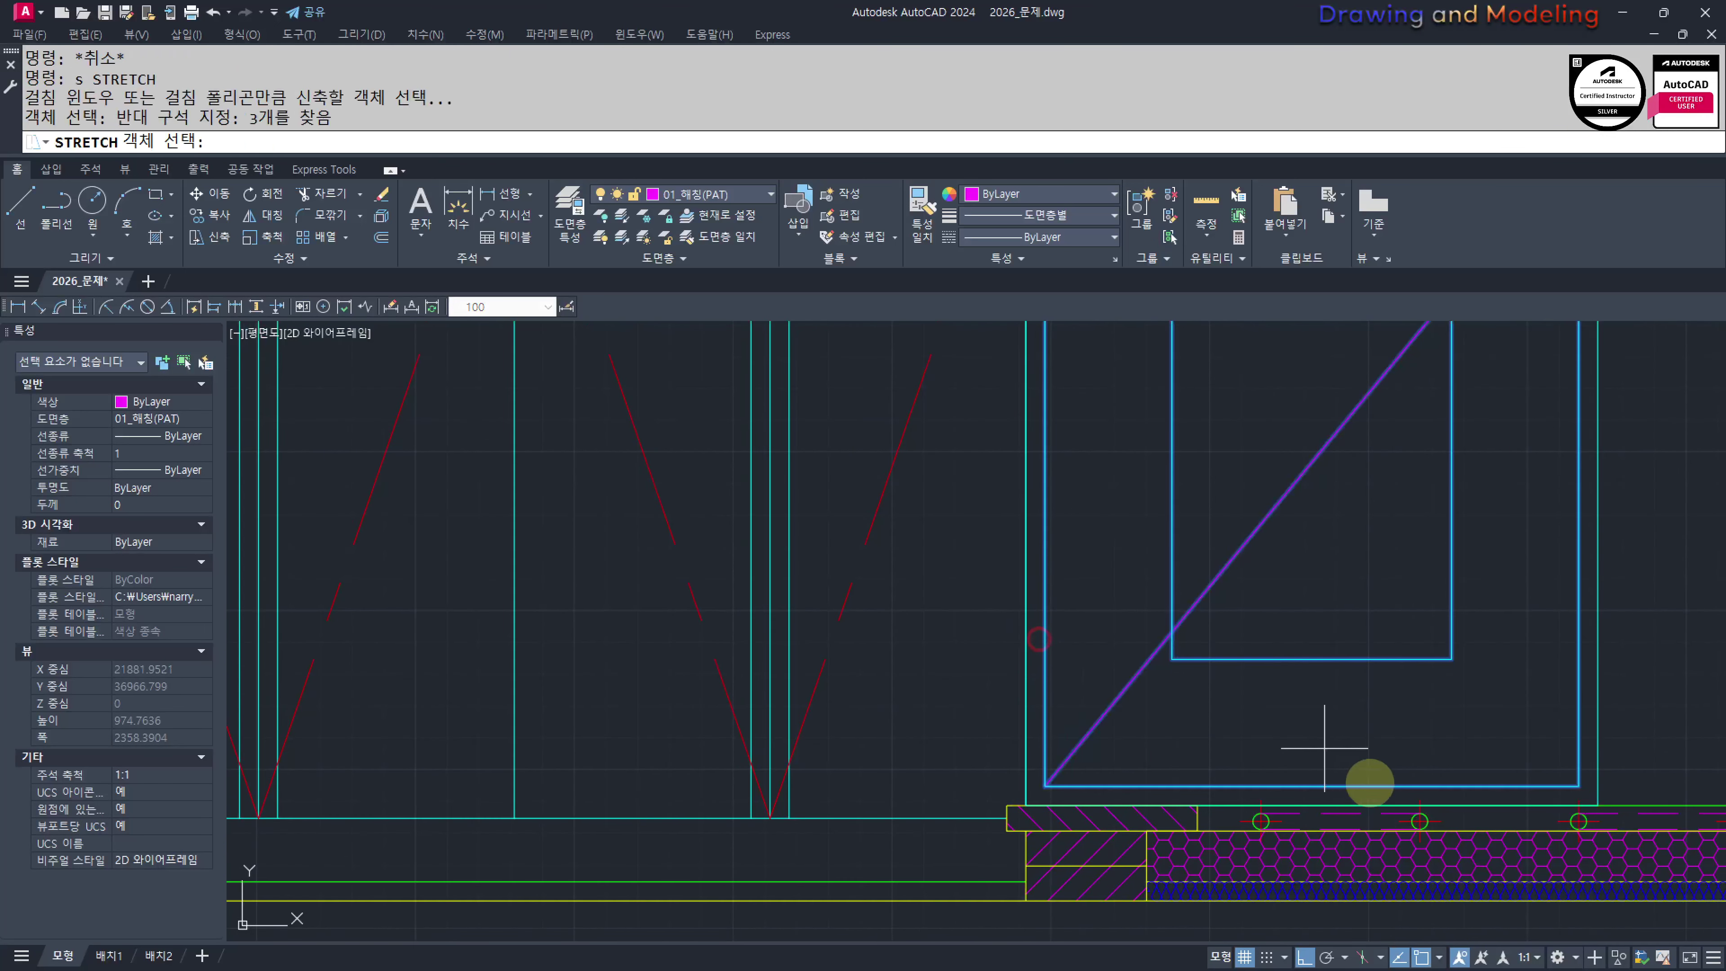
key(Return)
click(1315, 785)
click(1317, 804)
key(Escape)
key(Escape)
Move the shared vertex of the two diagonals to the midpoint of the lengthened inner frame side
scroll(1364, 825, down, 4)
scroll(1394, 595, up, 2)
middle_drag(1391, 590, 1359, 768)
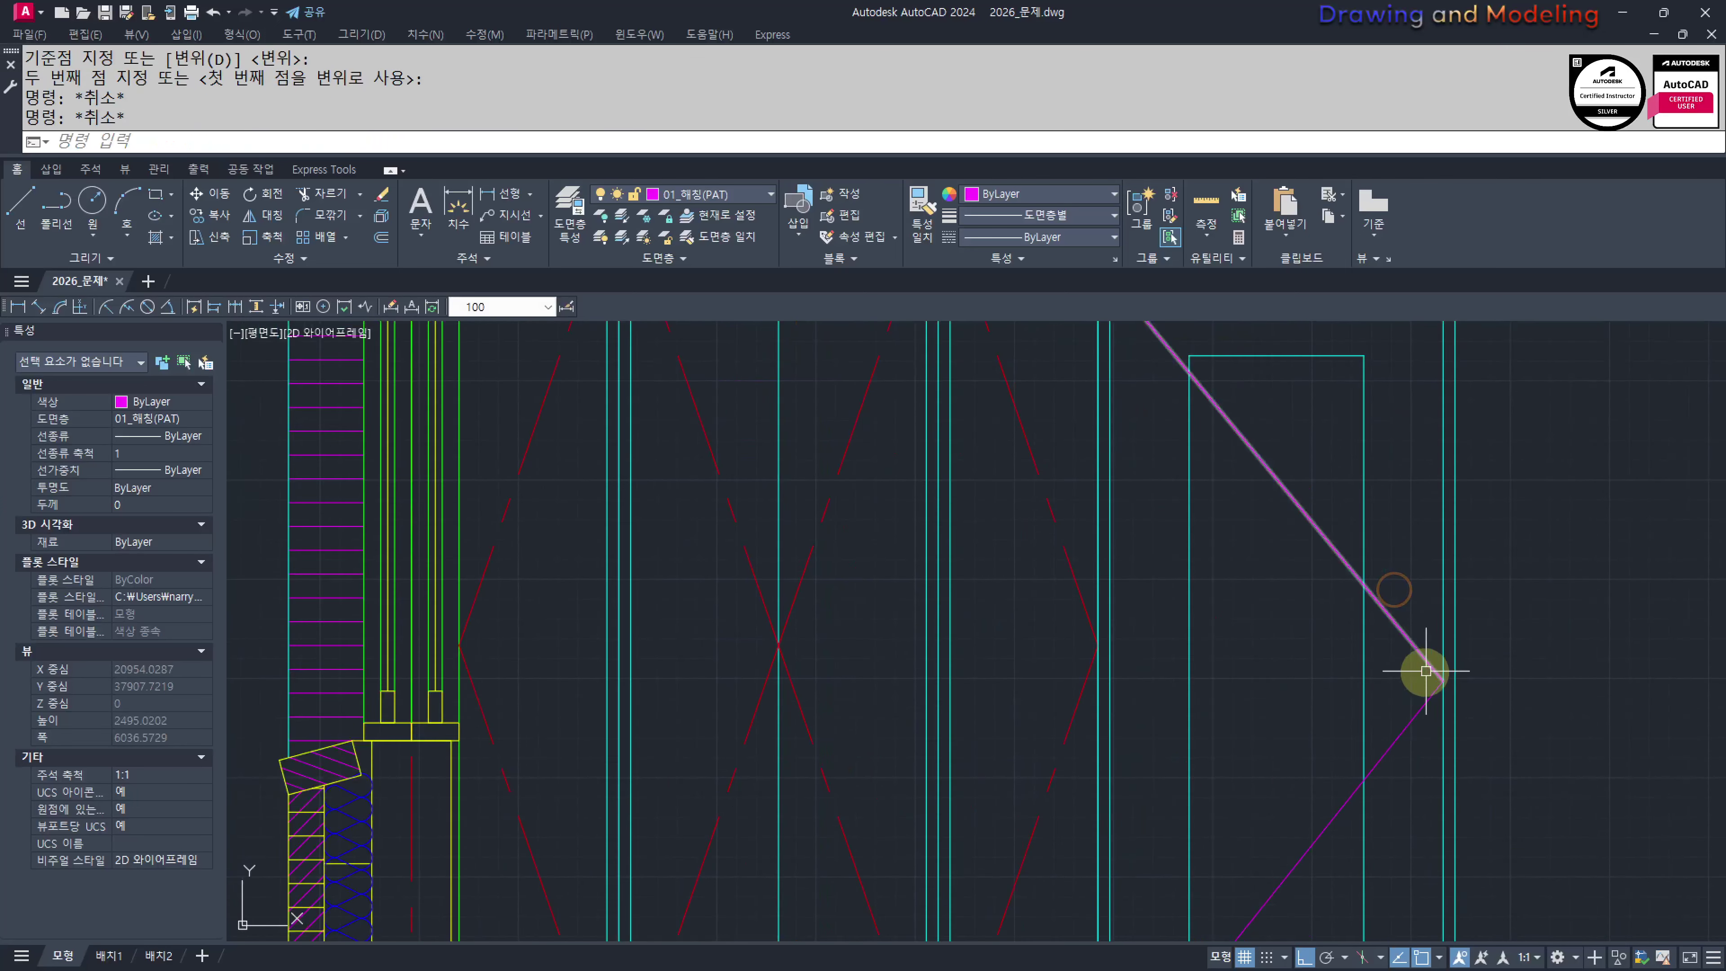
click(1416, 611)
click(1403, 743)
click(1441, 679)
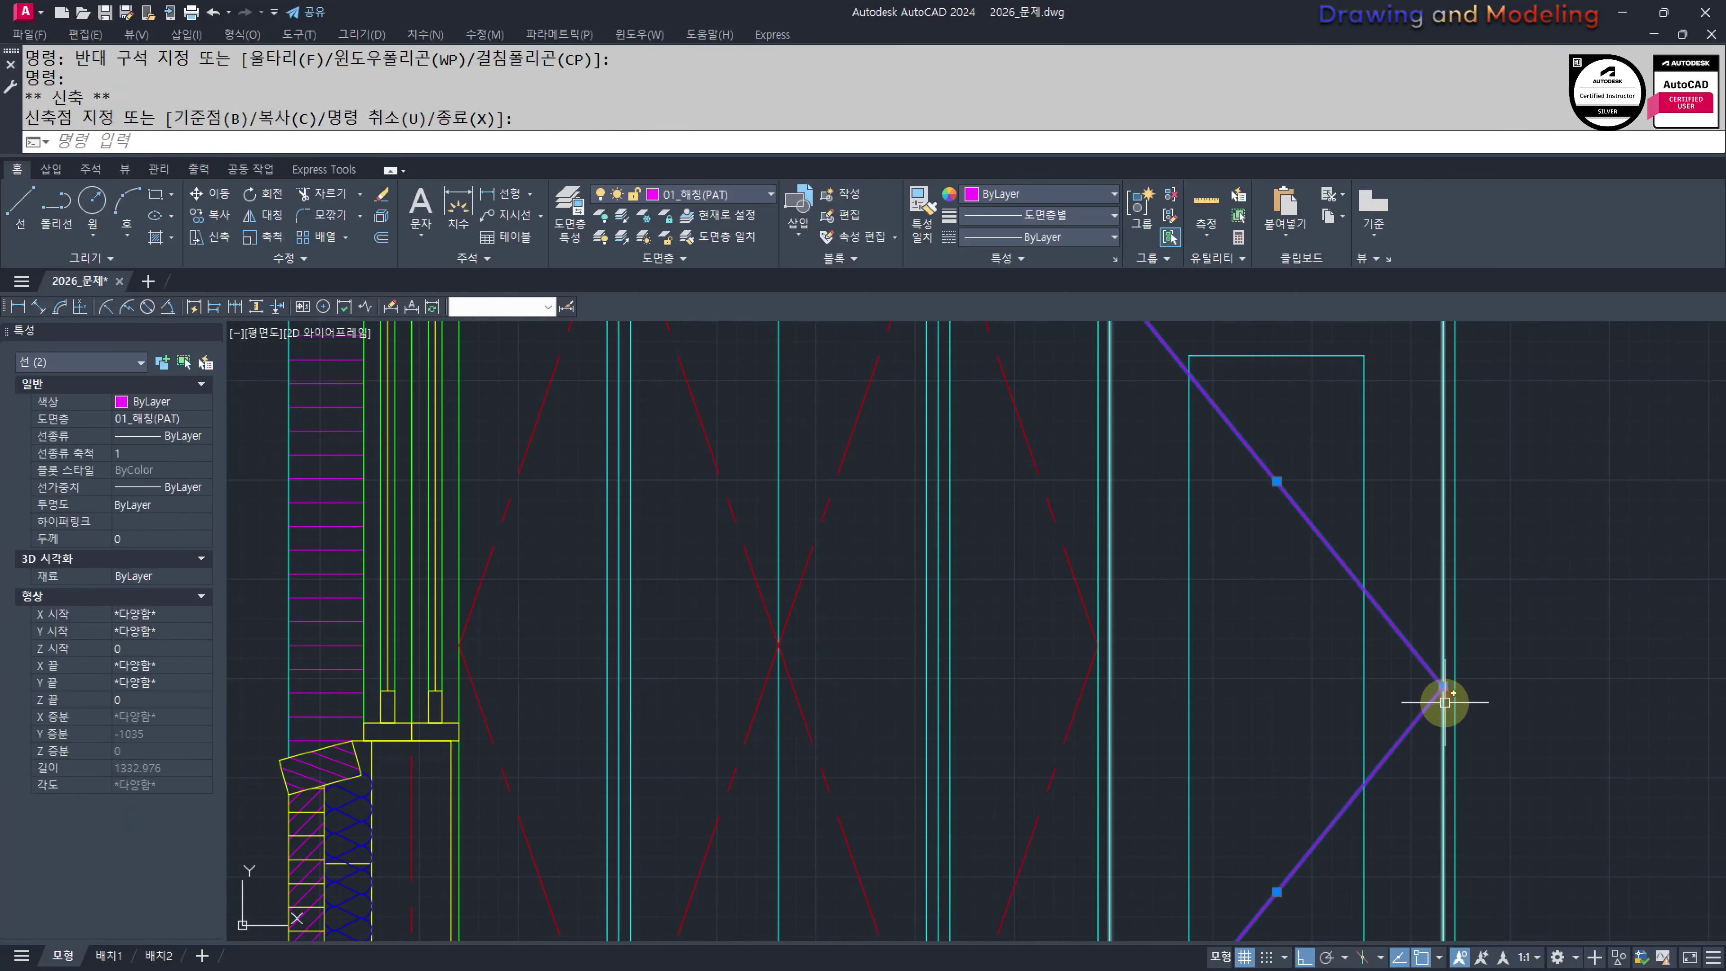
key(Escape)
key(Escape)
Match both door diagonals to the properties of the cabinet's red dashed opening lines
scroll(1322, 687, down, 3)
text(mm)
key(Return)
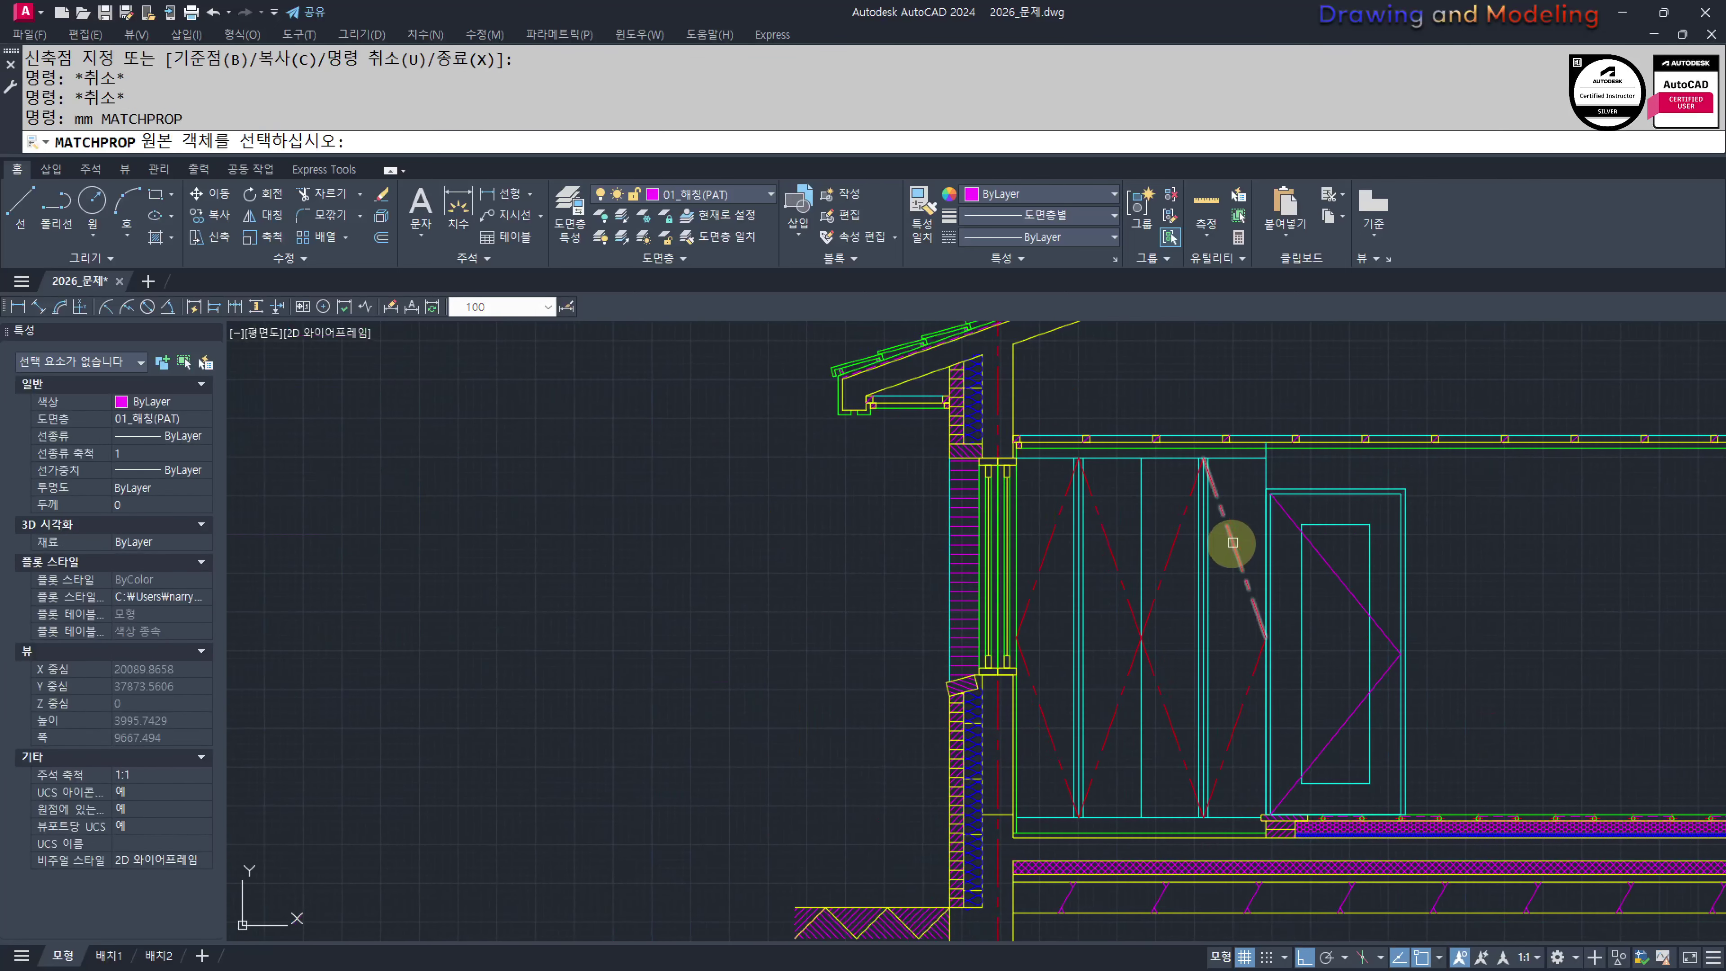
click(1230, 539)
click(1326, 759)
key(Escape)
key(Escape)
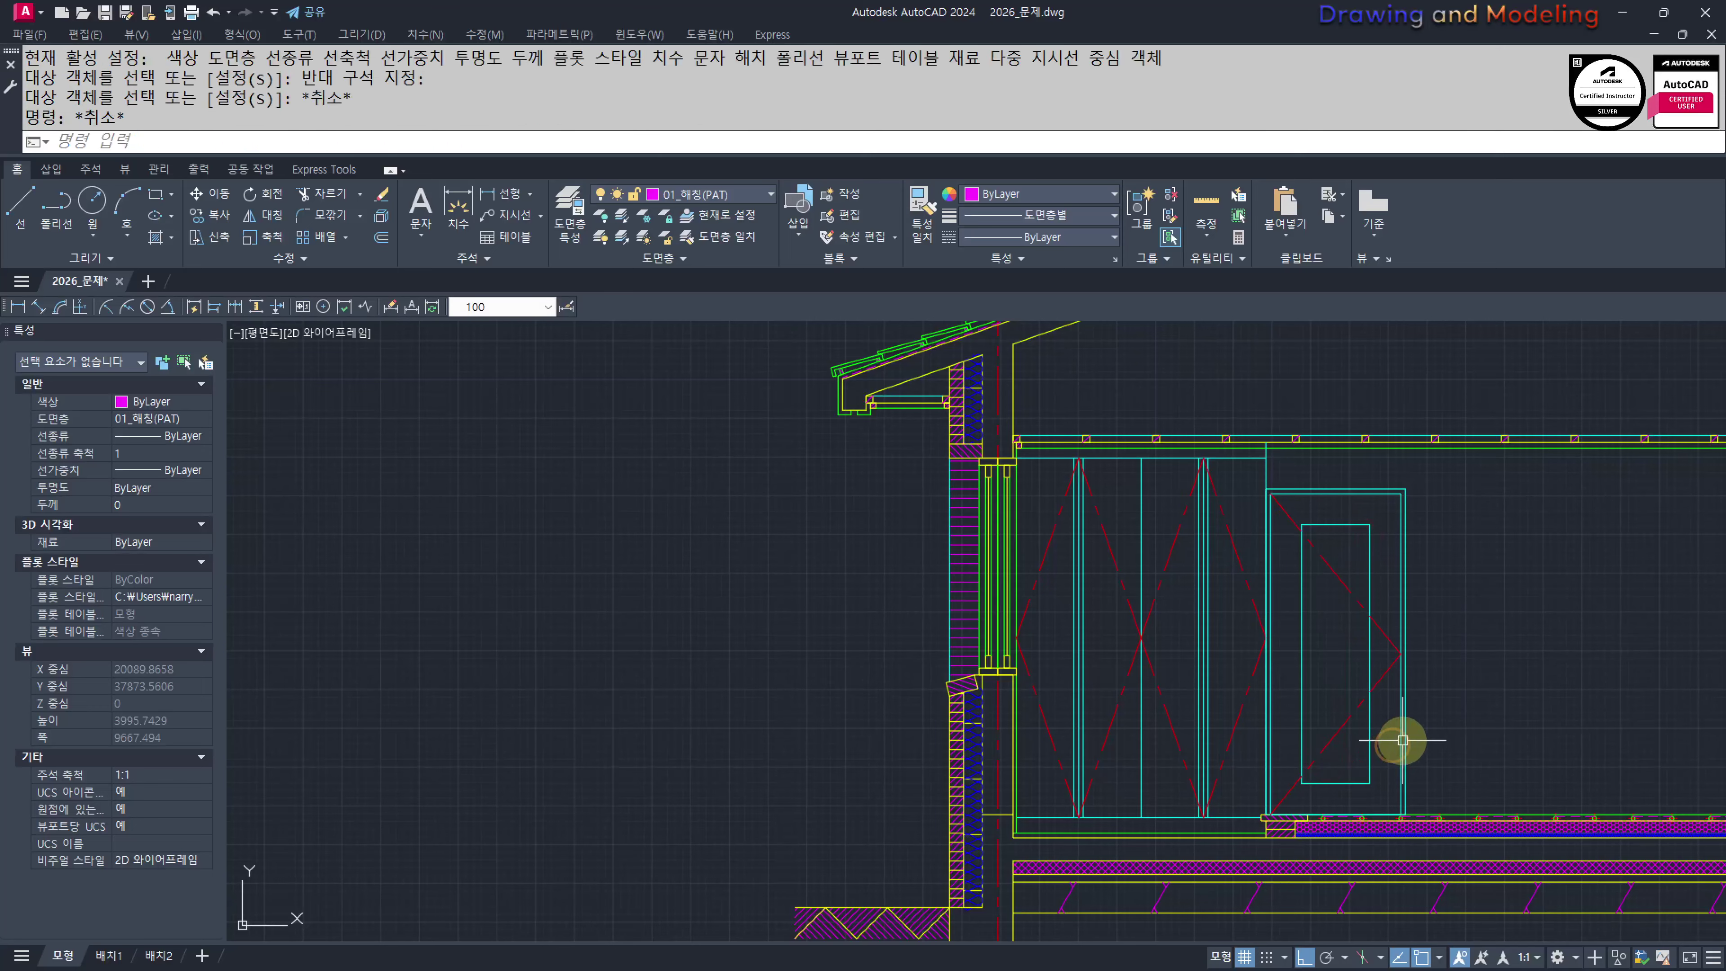
Examine the bedroom 3 door in the floor plan and compare its swing with the door elevation
scroll(1398, 732, down, 3)
scroll(1209, 663, up, 4)
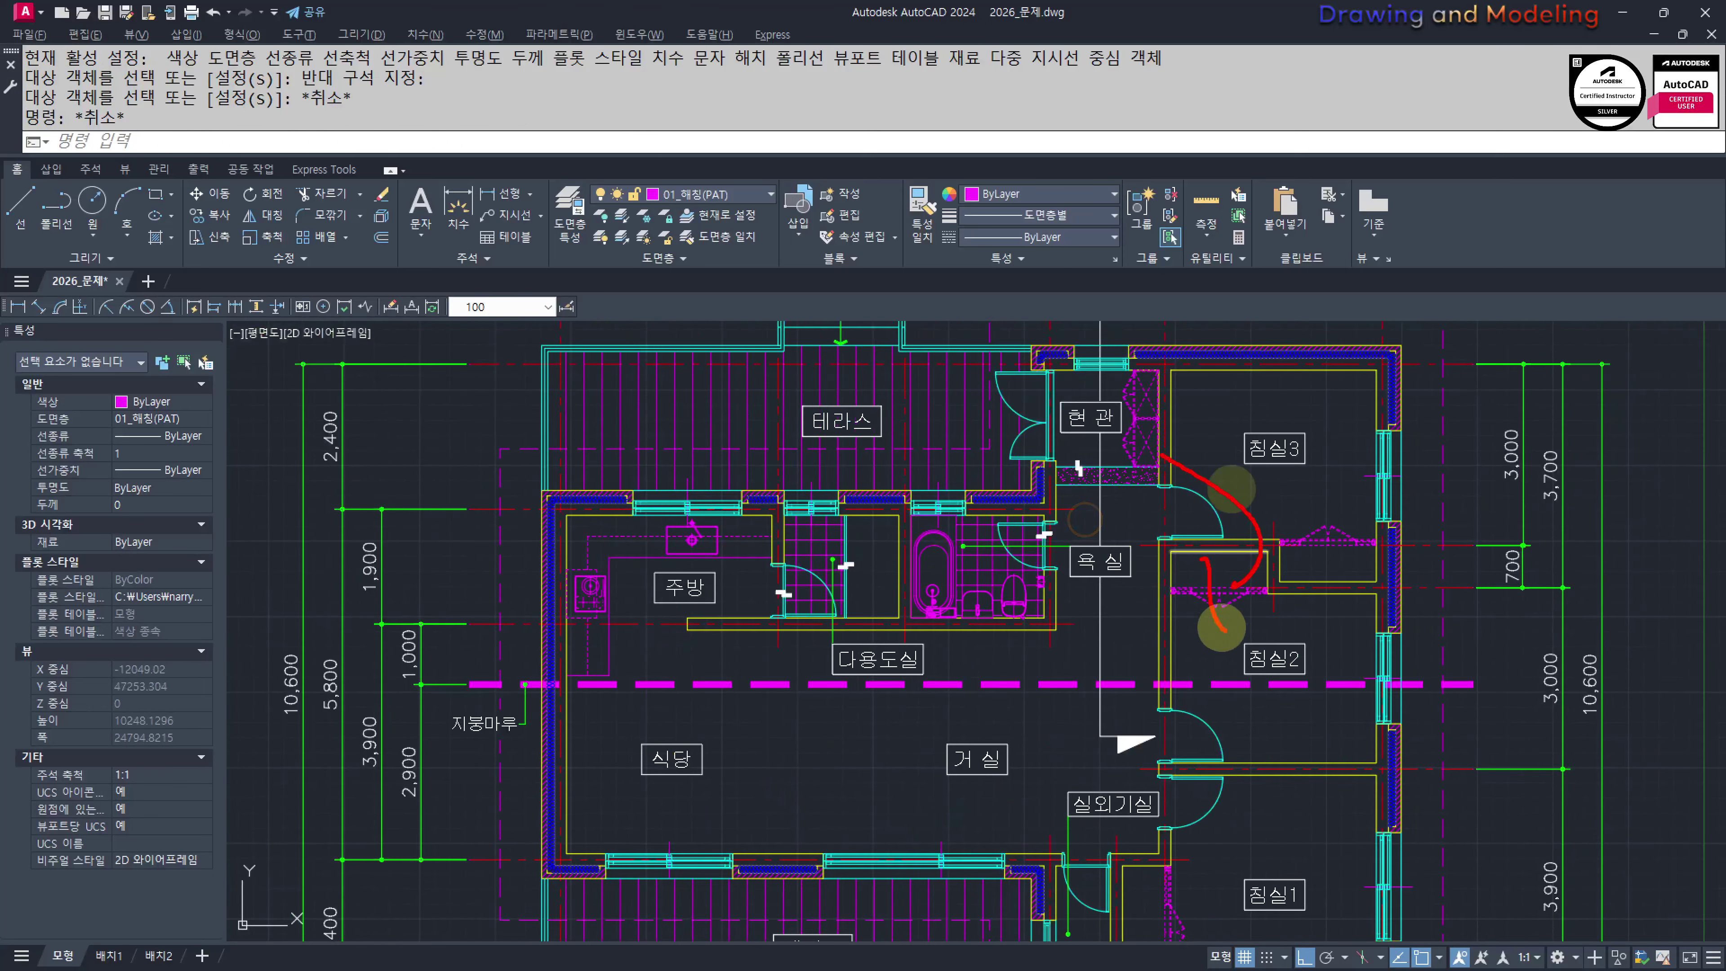
key(Escape)
scroll(1221, 625, down, 4)
scroll(1156, 643, up, 8)
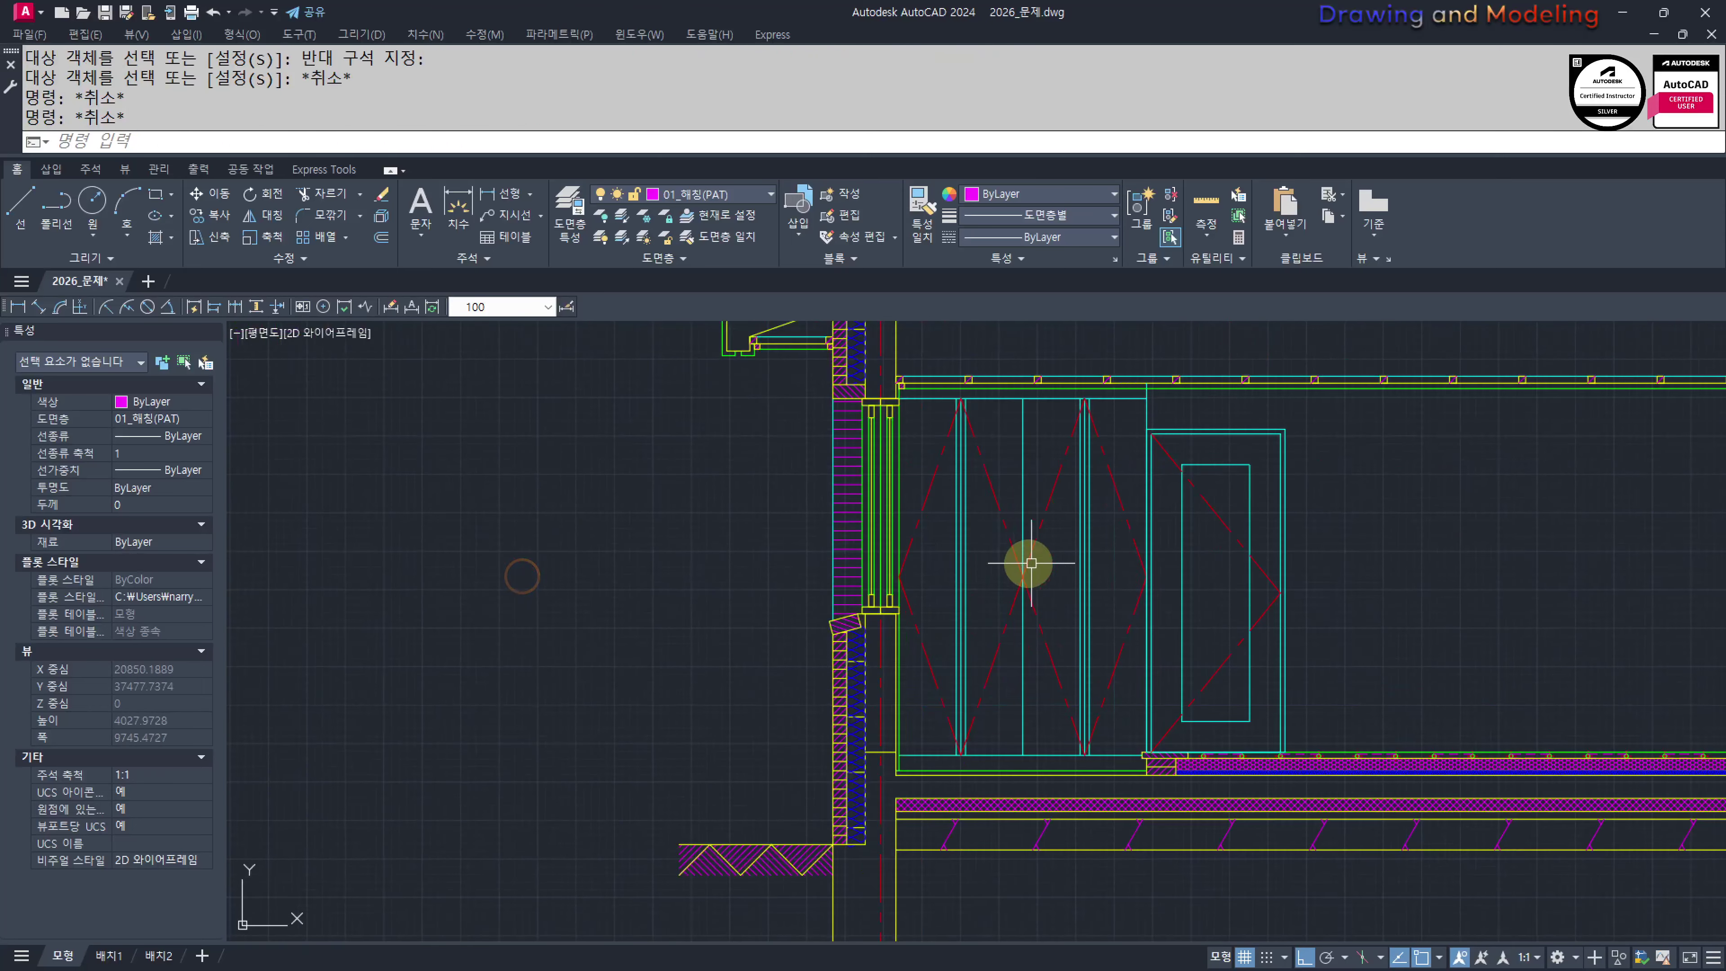
middle_drag(1167, 590, 1081, 656)
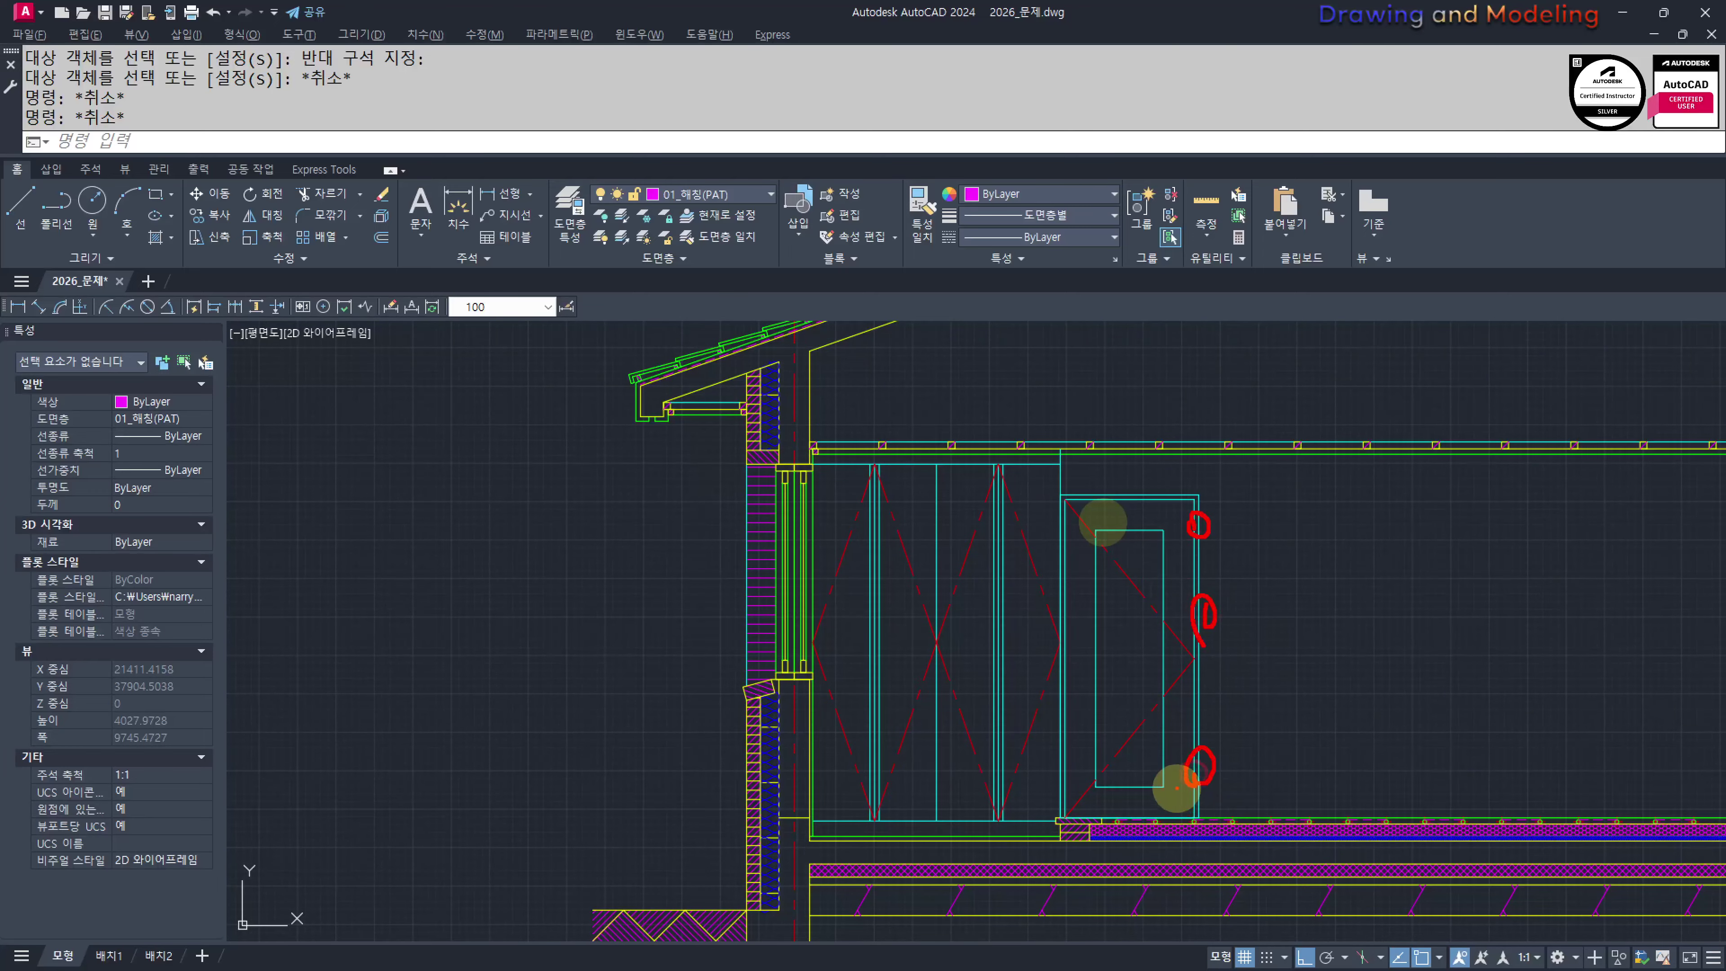
mouse_move(1136, 778)
middle_down()
mouse_move(1205, 763)
mouse_move(1143, 732)
middle_up()
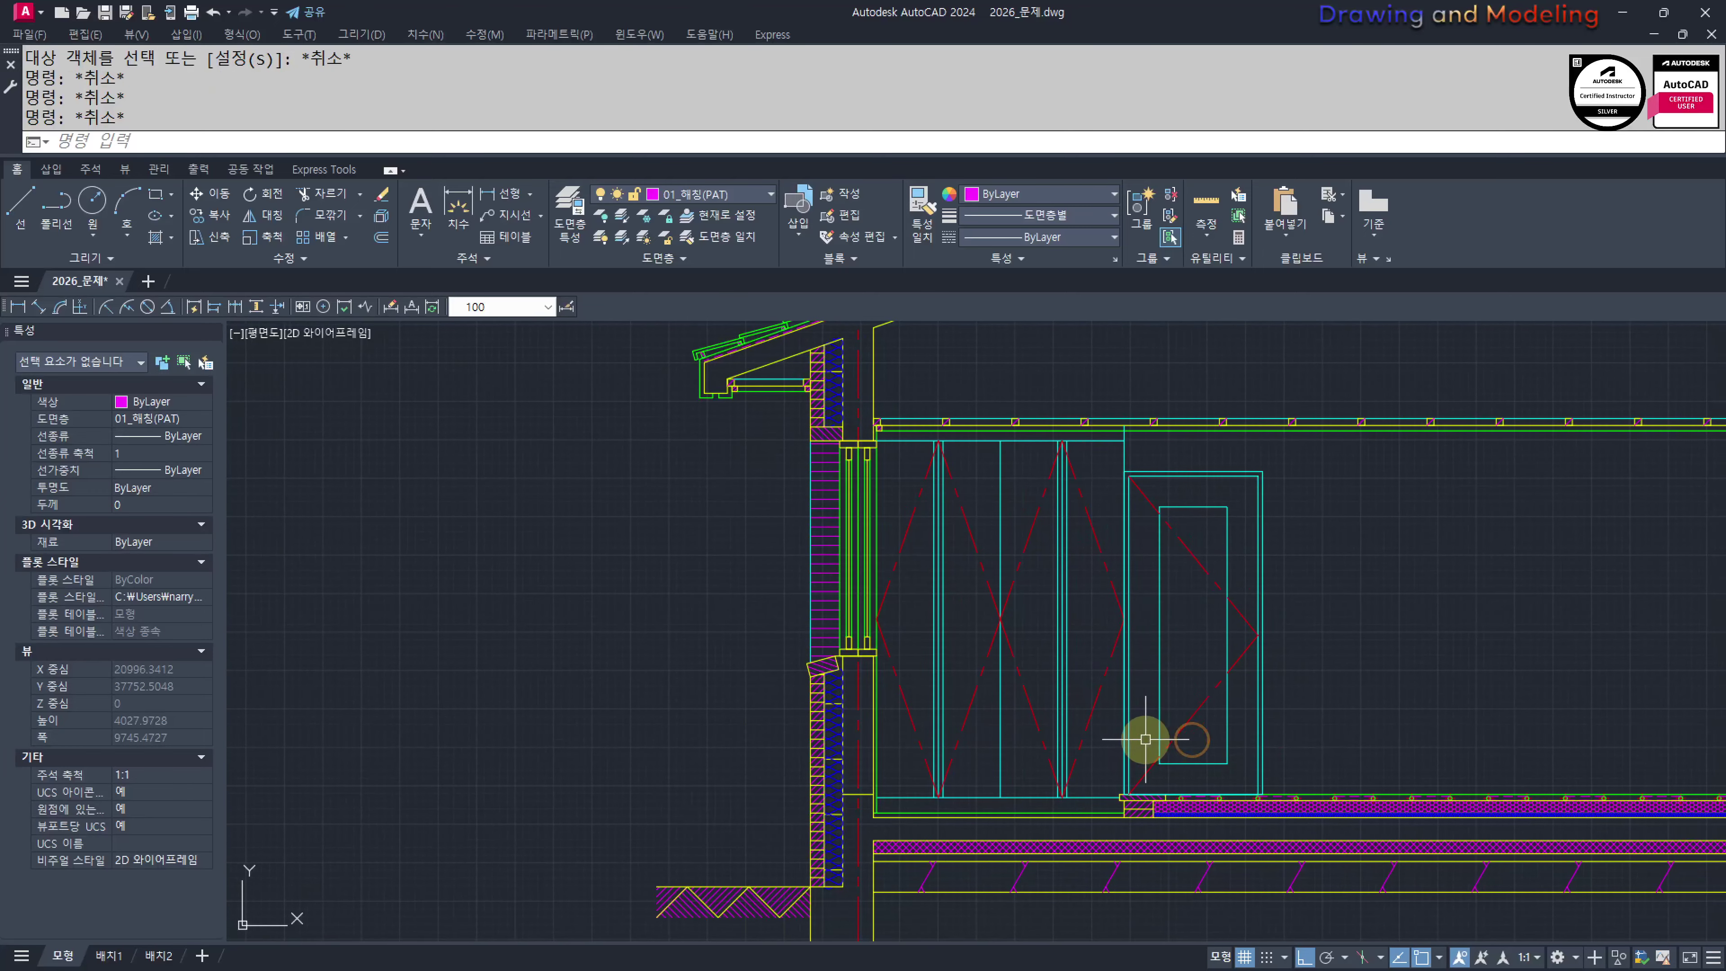
Offset the finished floor line 900 upward to mark the door handle height
text(o)
key(Return)
text(900)
key(Return)
click(1177, 847)
scroll(1183, 823, up, 2)
scroll(1267, 787, up, 4)
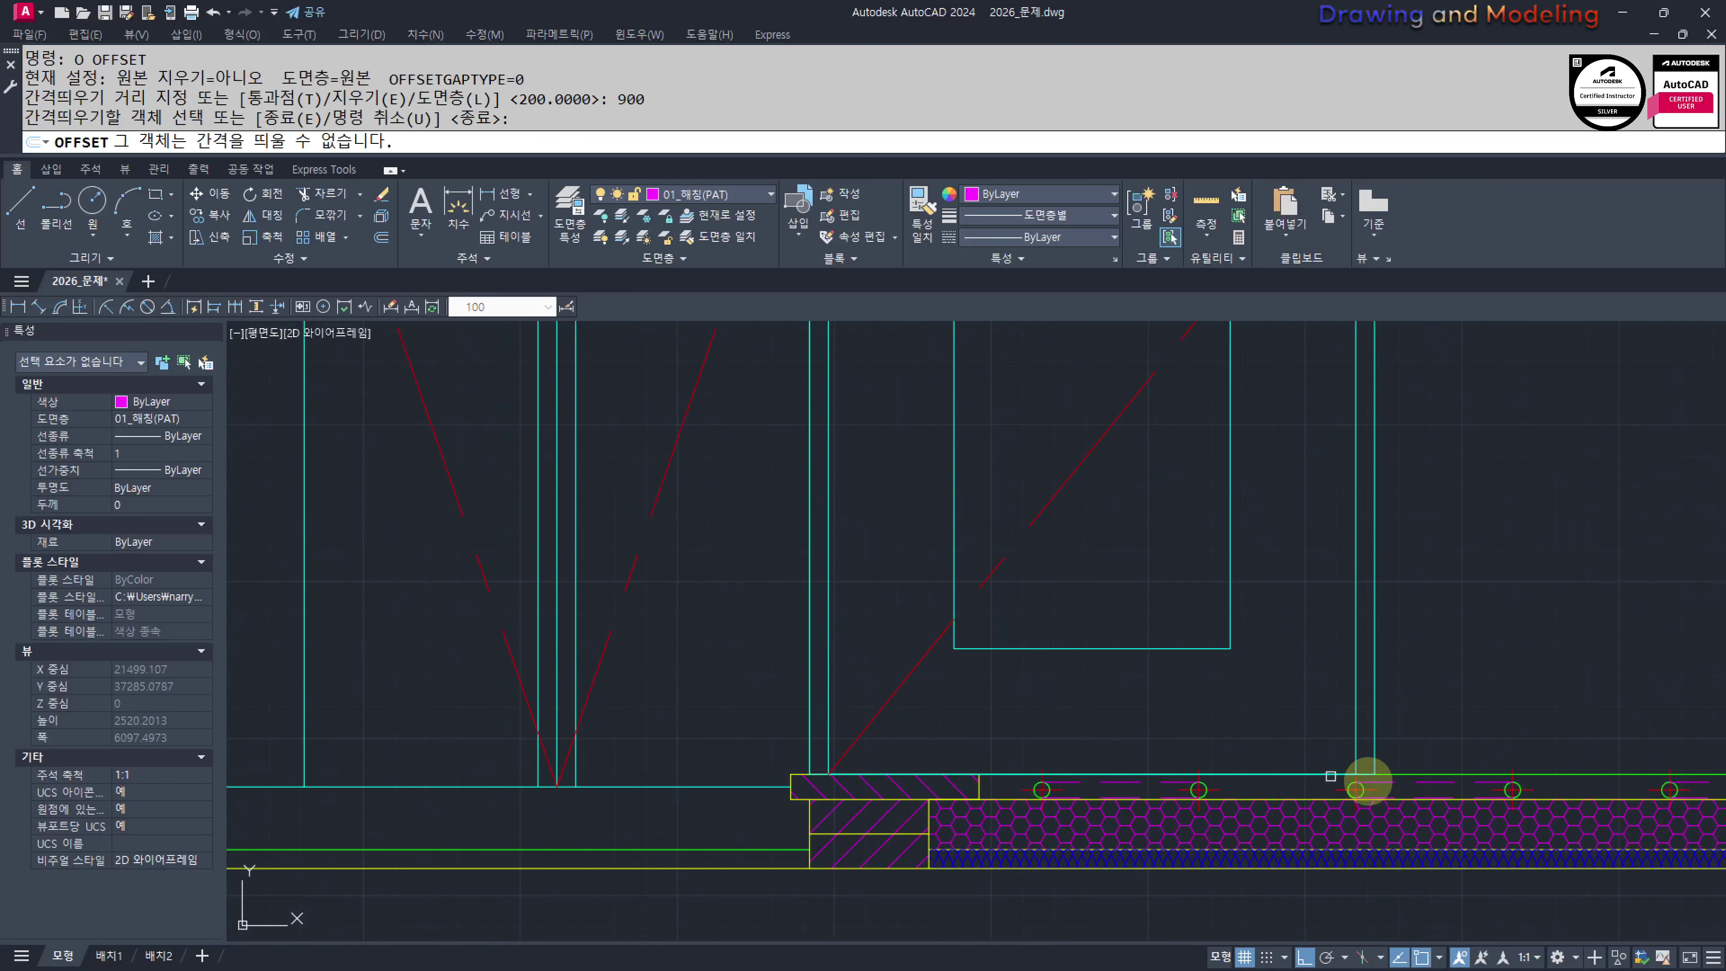
click(1439, 771)
click(1471, 593)
scroll(1394, 747, down, 3)
key(Escape)
key(Escape)
Extend the handle-height line toward the cabinet up to the inner door frame line
middle_drag(1283, 439, 1337, 639)
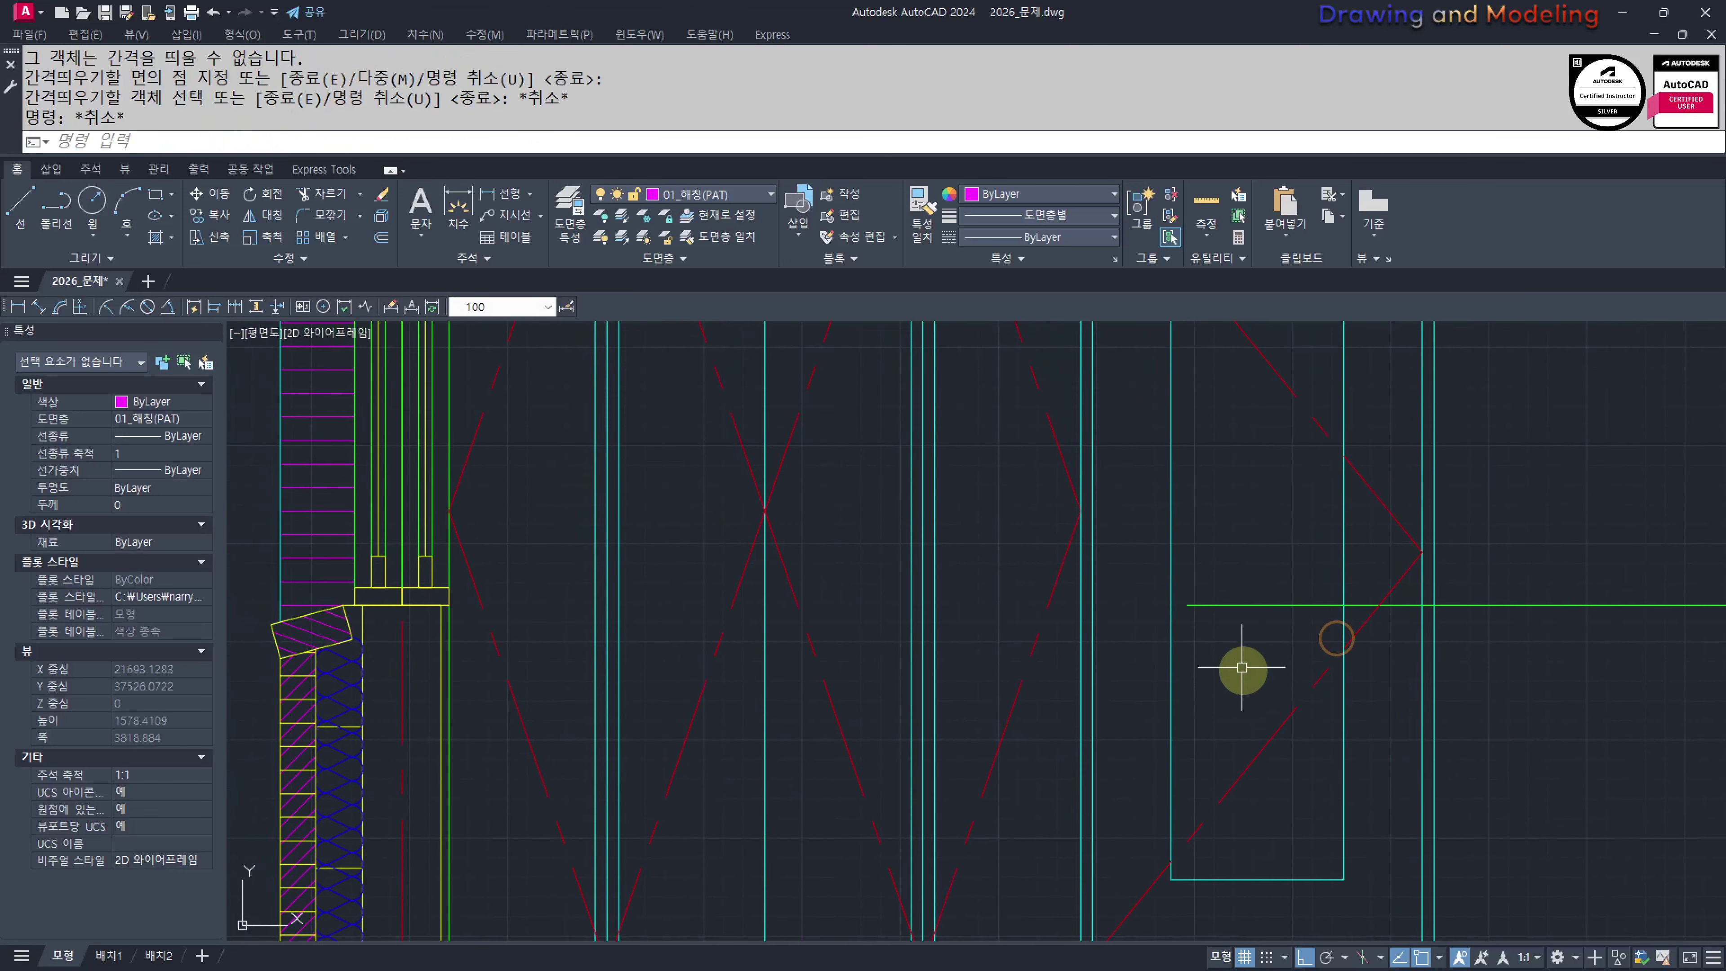
scroll(1190, 578, up, 3)
text(3e)
key(Escape)
key(Escape)
key(Return)
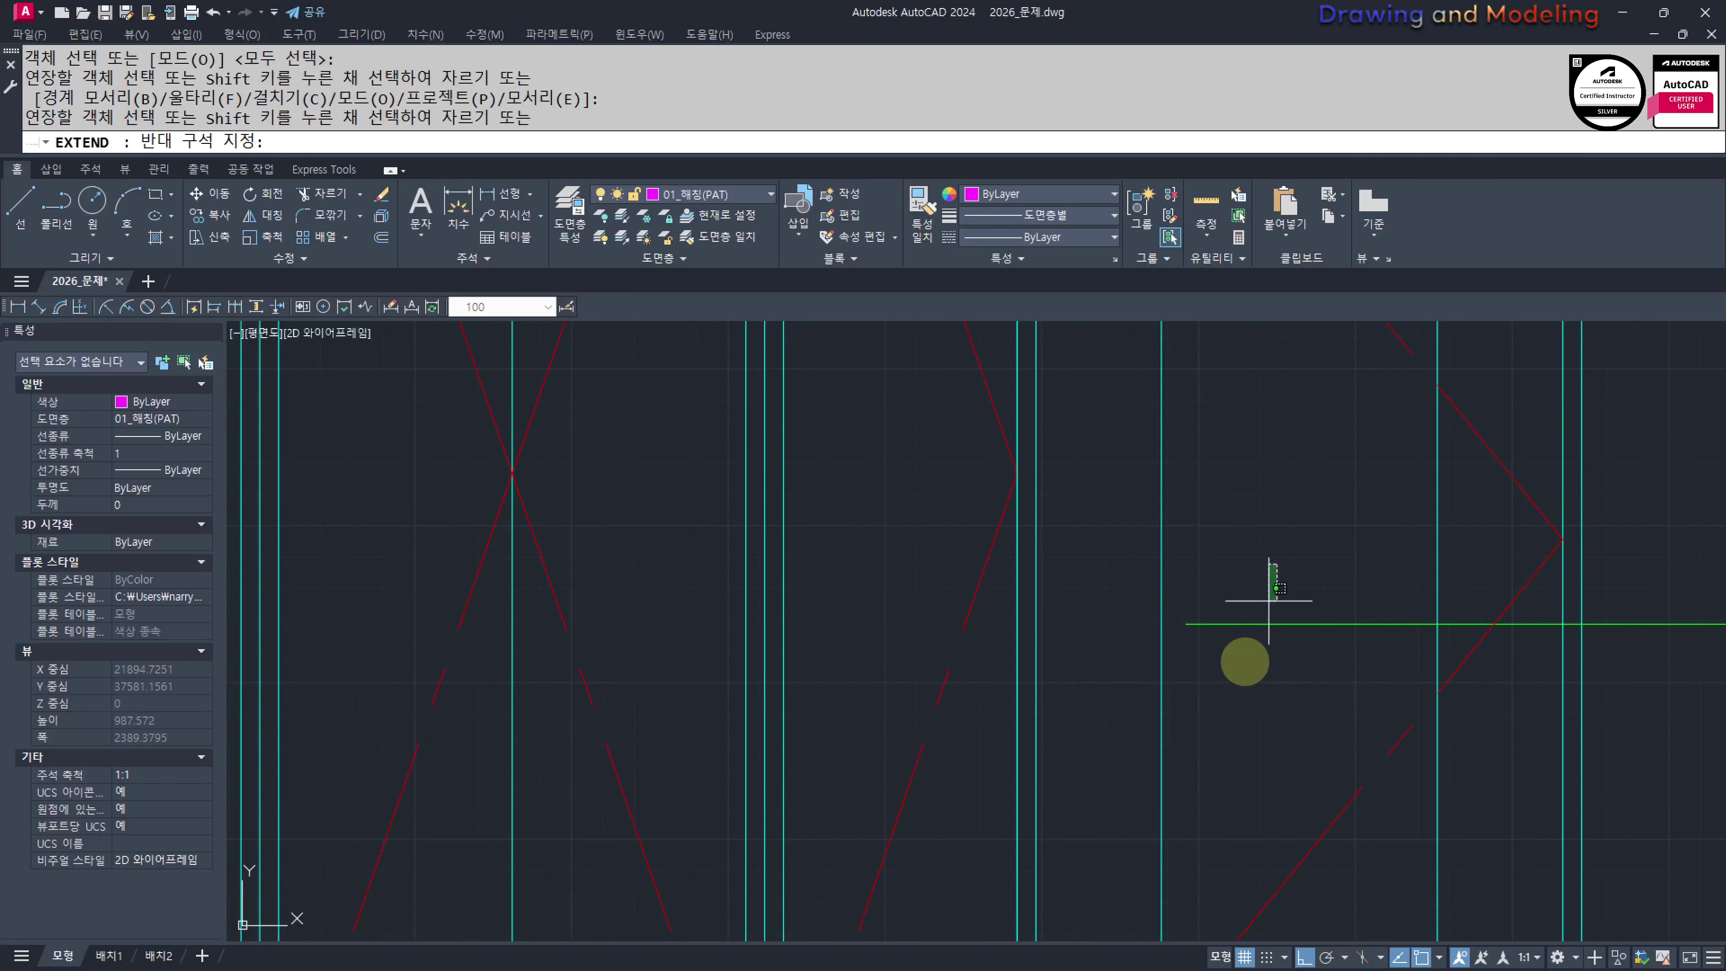
click(1320, 549)
key(Escape)
Extend the handle-height line further to the door's outer edge beside the cabinet
scroll(1155, 714, up, 4)
text(c)
key(Return)
key(Escape)
key(Escape)
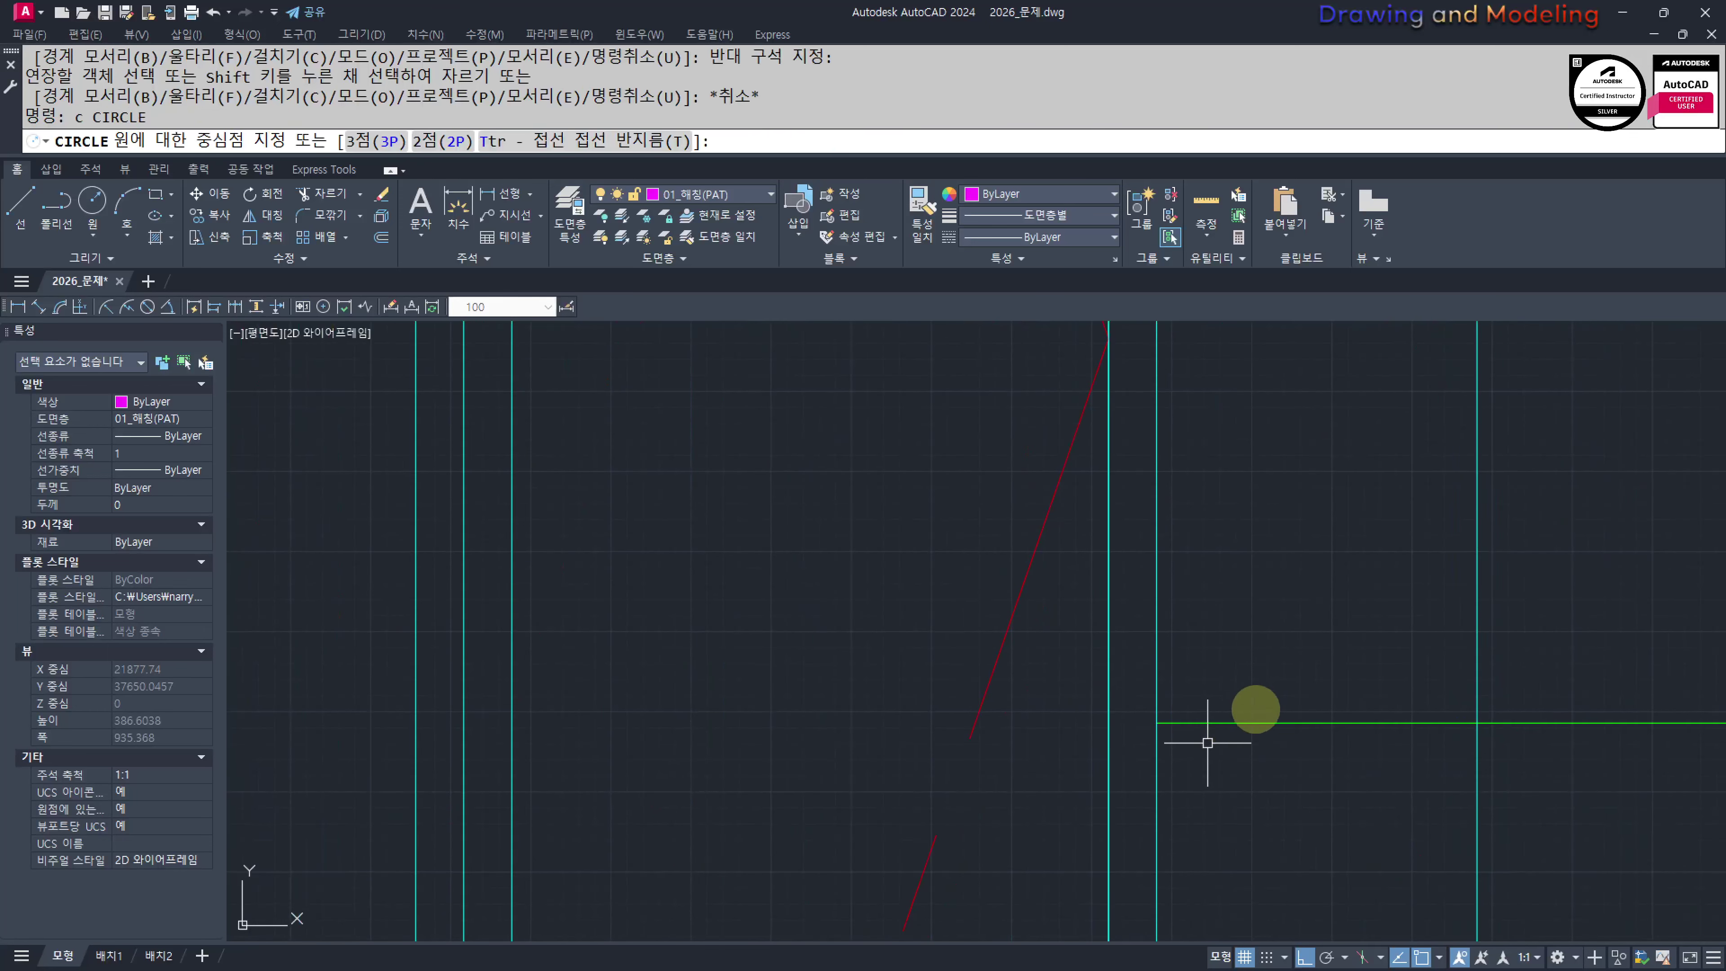
text(ew)
key(Escape)
key(Escape)
text(ex)
key(Return)
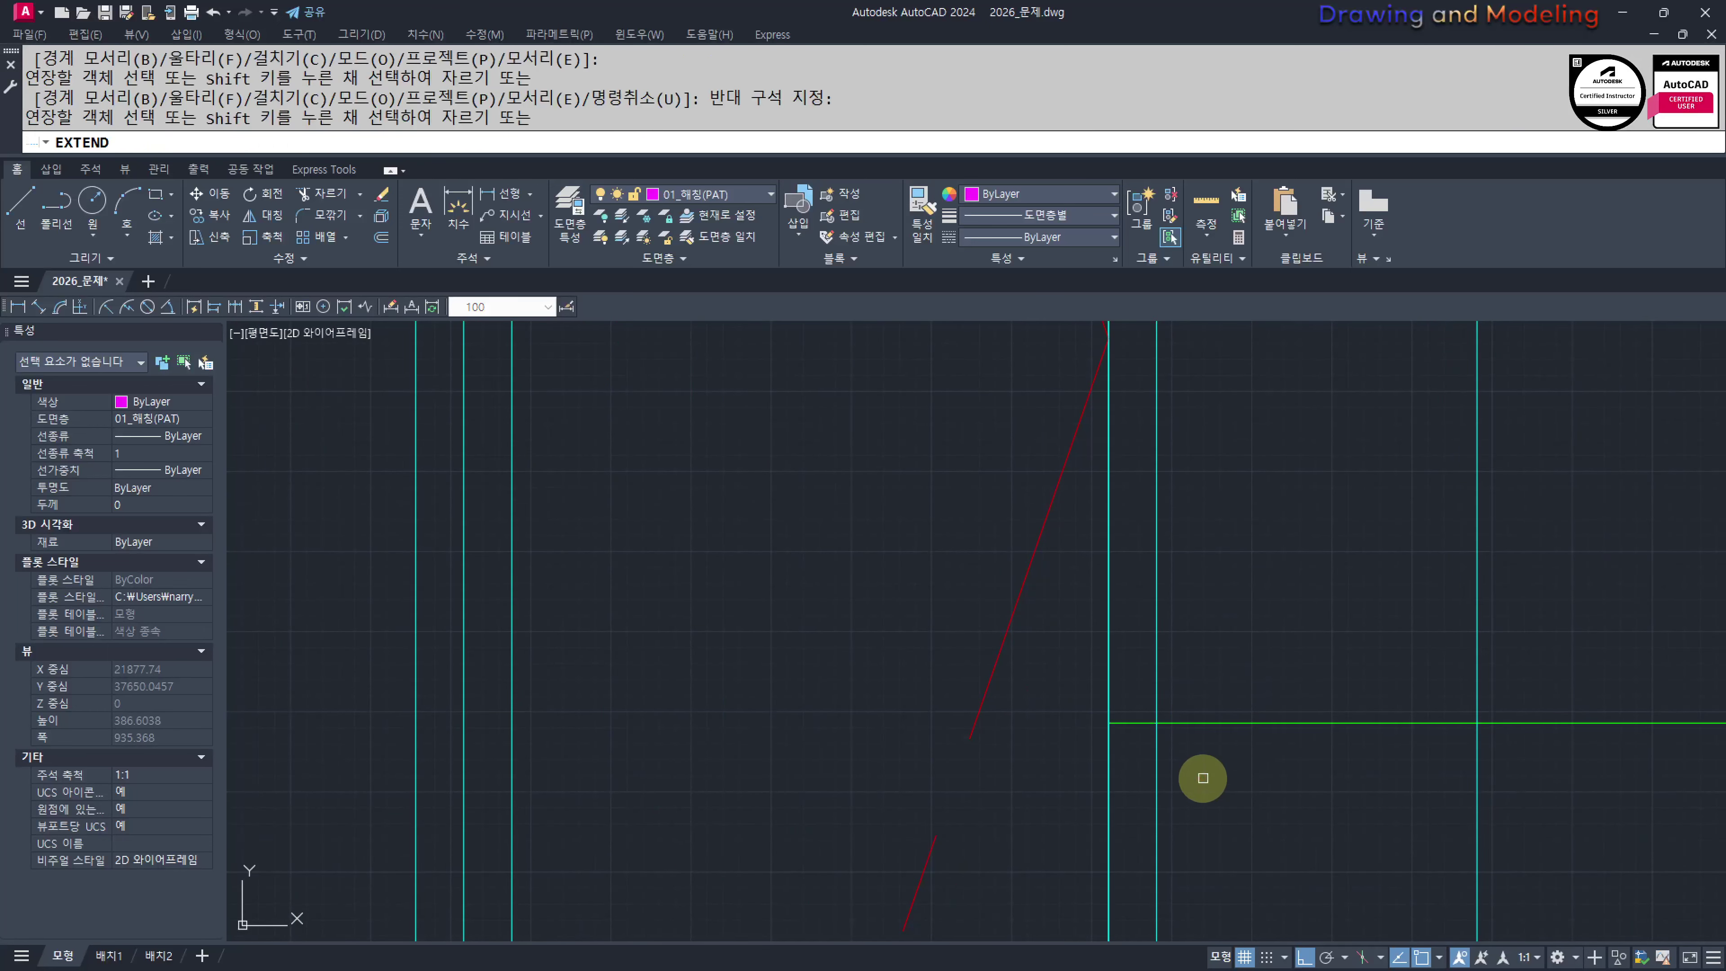
key(Escape)
Draw a circle of radius 30 centred where the handle-height line meets the door's outer edge
scroll(1244, 739, up, 2)
text(c)
key(Return)
click(1192, 673)
text(3)
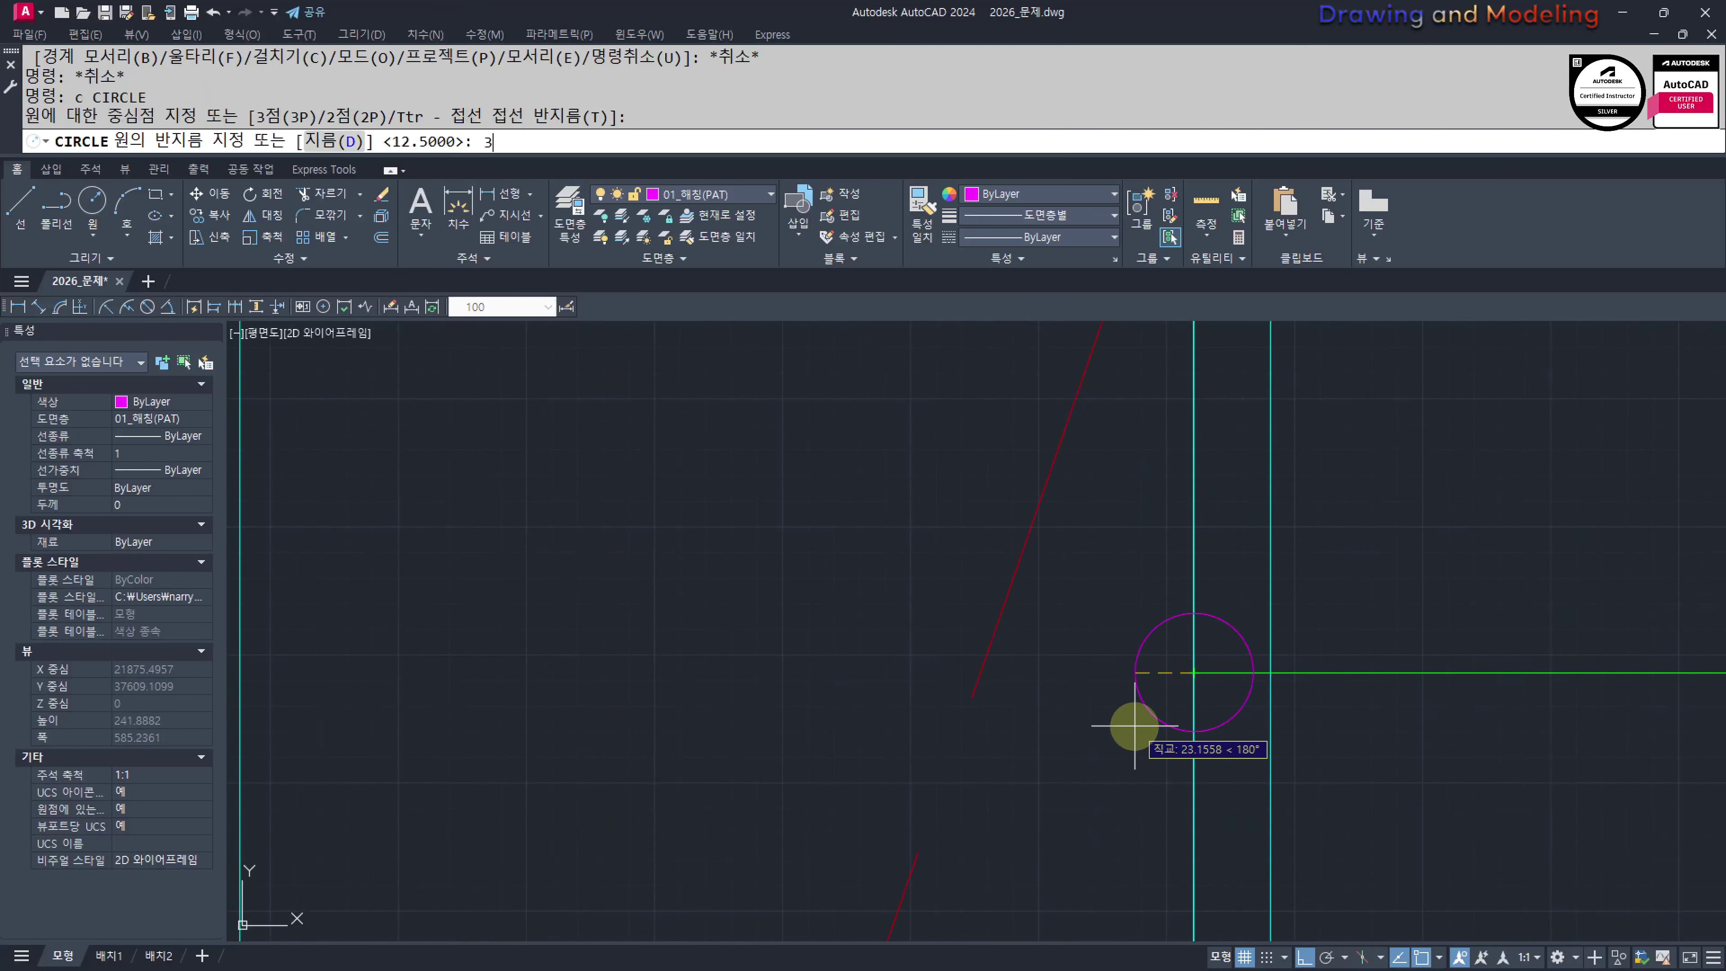
text(0)
key(Return)
key(Escape)
key(Escape)
Move the handle circle 100 horizontally into the door
text(m)
key(Return)
click(1155, 713)
click(956, 802)
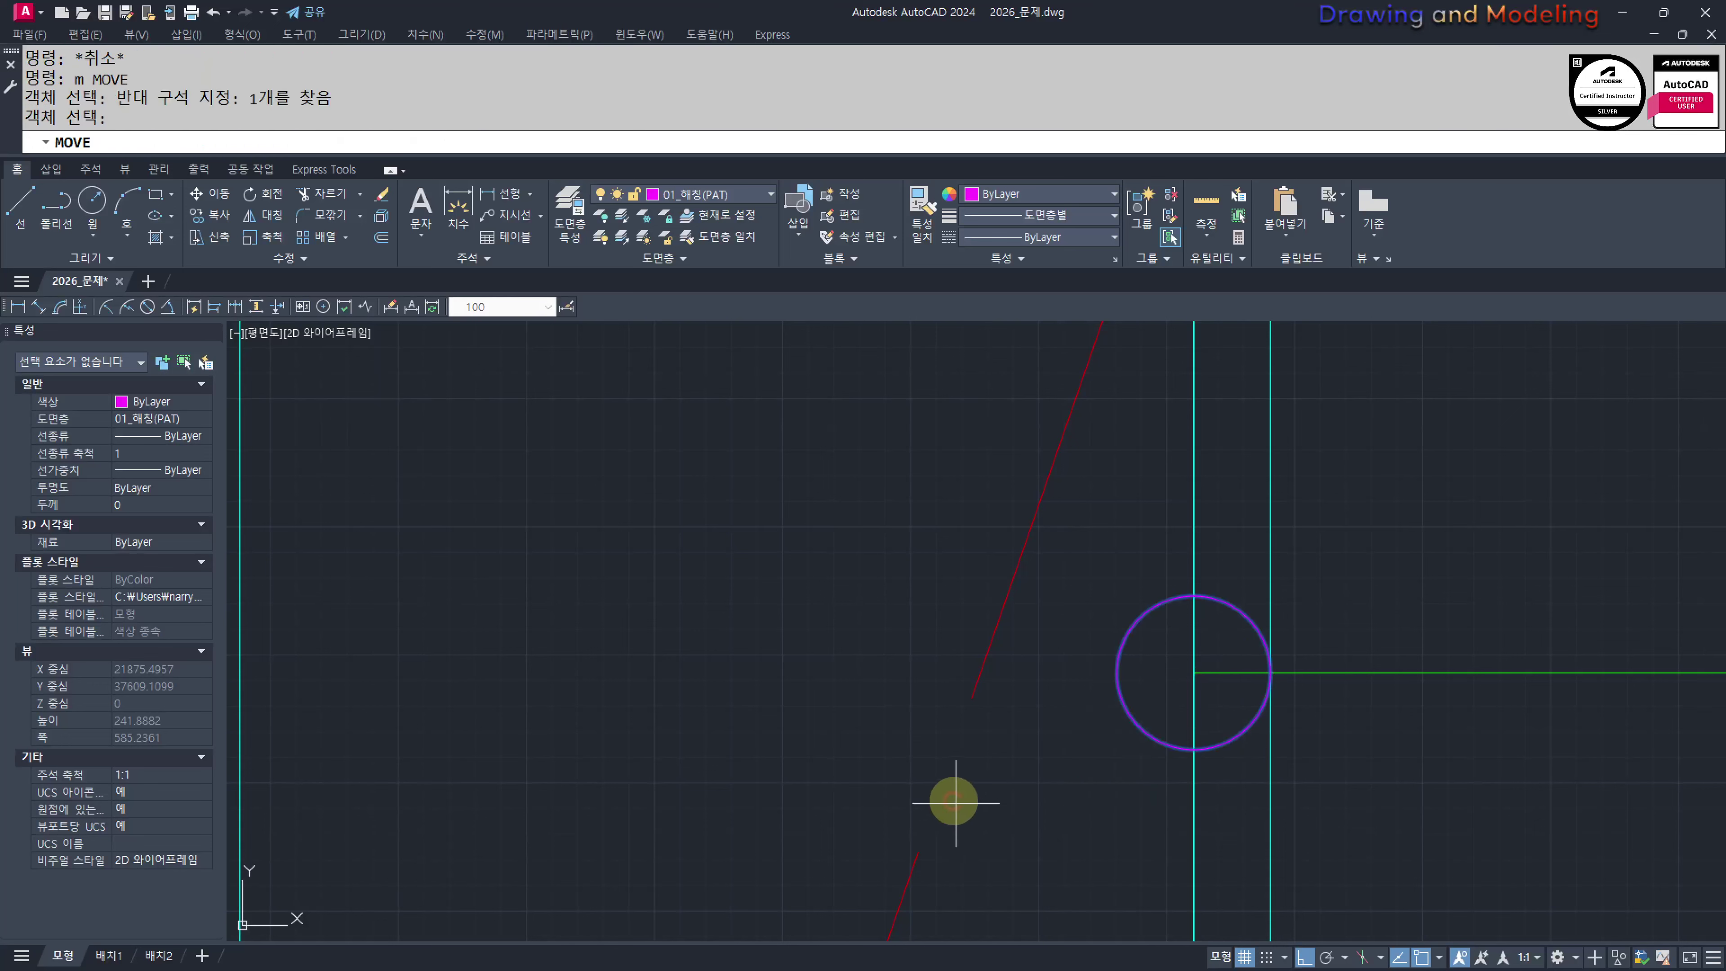
key(Return)
click(955, 802)
text(100)
key(Return)
key(Escape)
key(Escape)
Match the handle circle to the properties of the green handle-height line
scroll(1325, 706, down, 2)
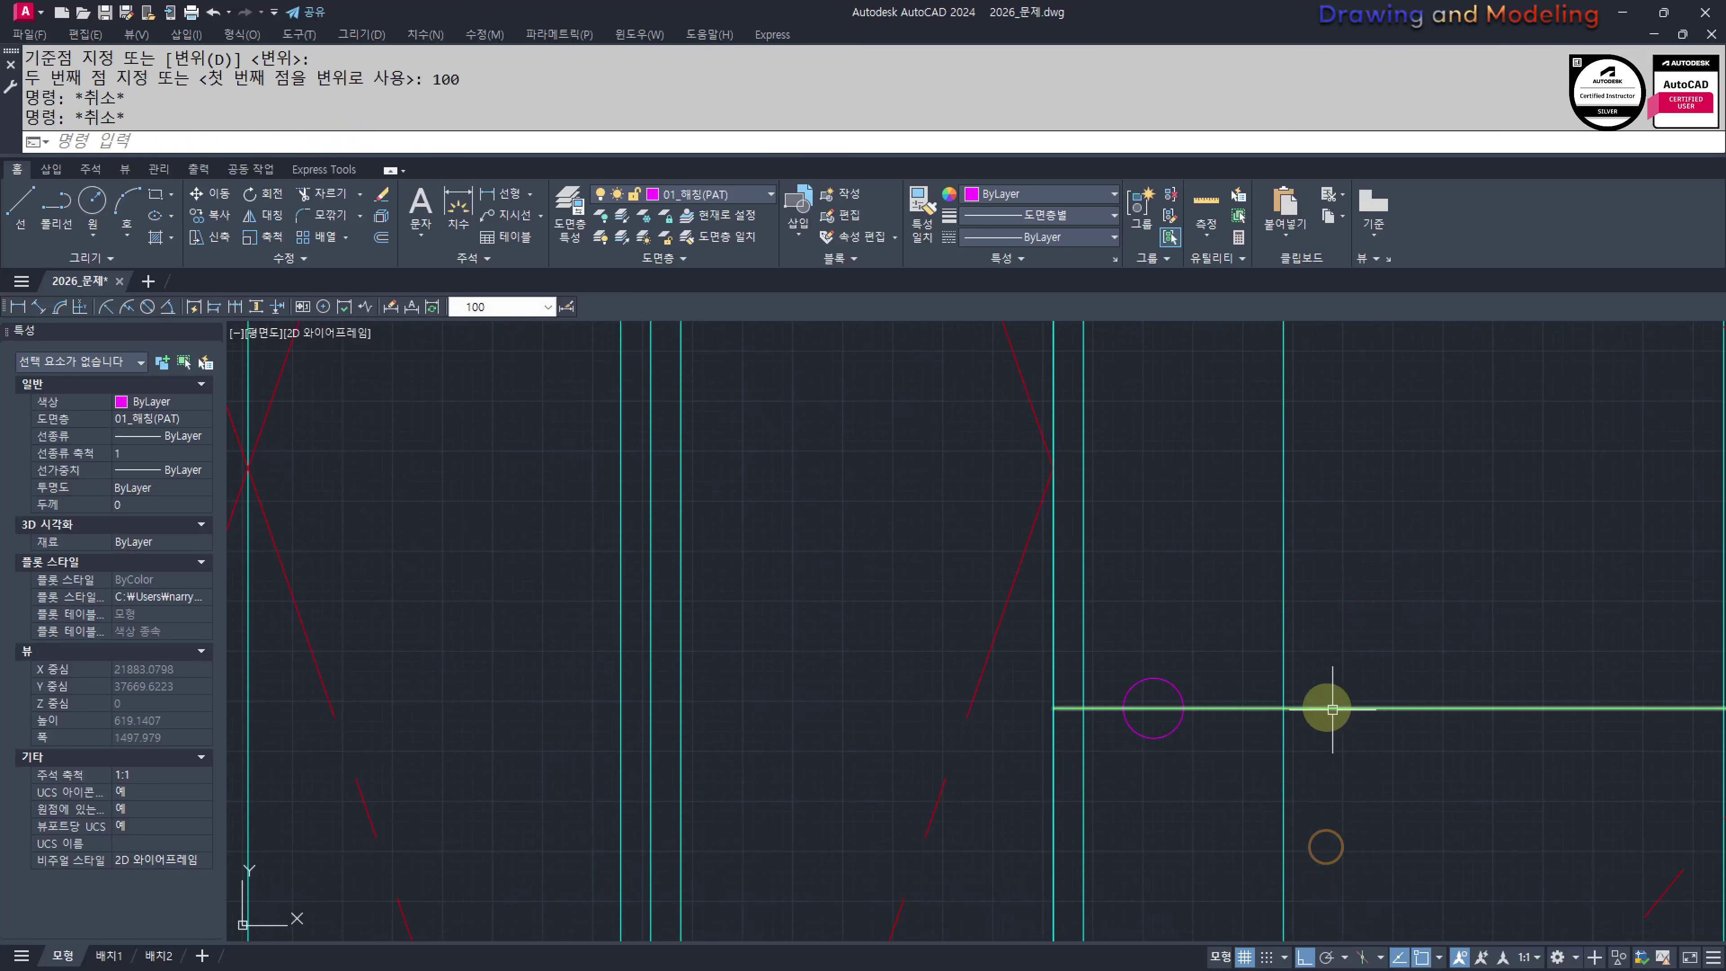
scroll(1321, 729, up, 2)
middle_drag(1321, 729, 1308, 766)
scroll(1305, 765, down, 2)
text(mm MATCHPROP)
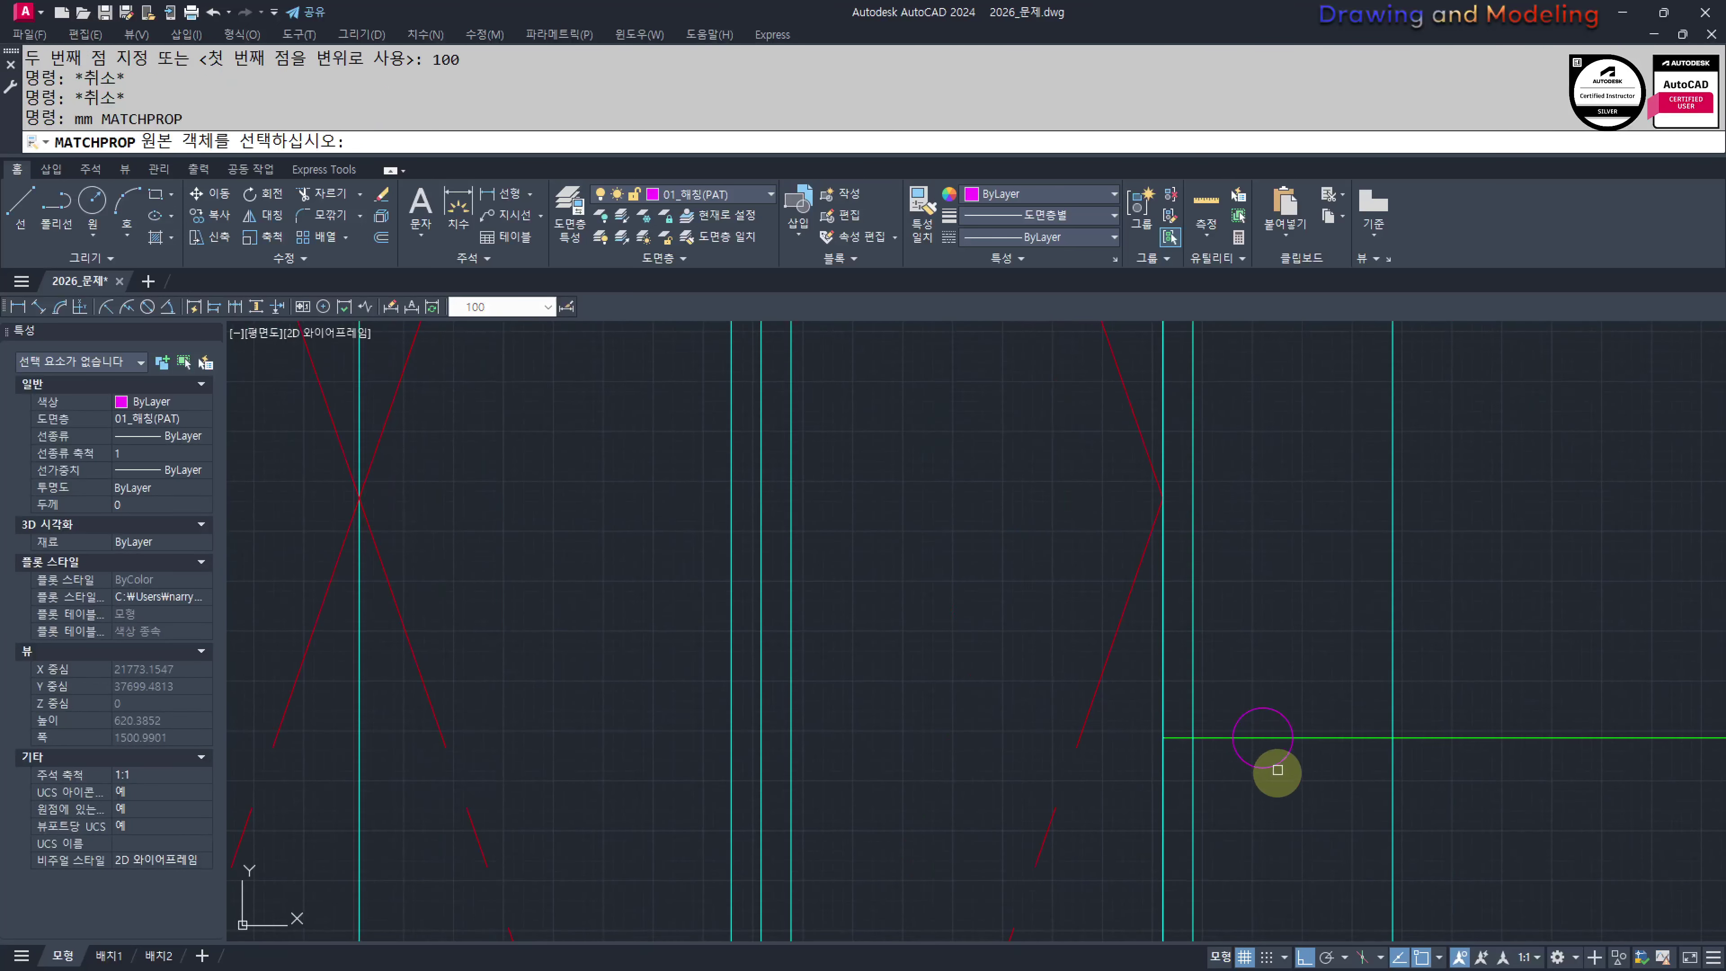
key(Escape)
key(Escape)
key(Return)
click(1308, 738)
click(1309, 702)
click(1258, 733)
key(Escape)
key(Escape)
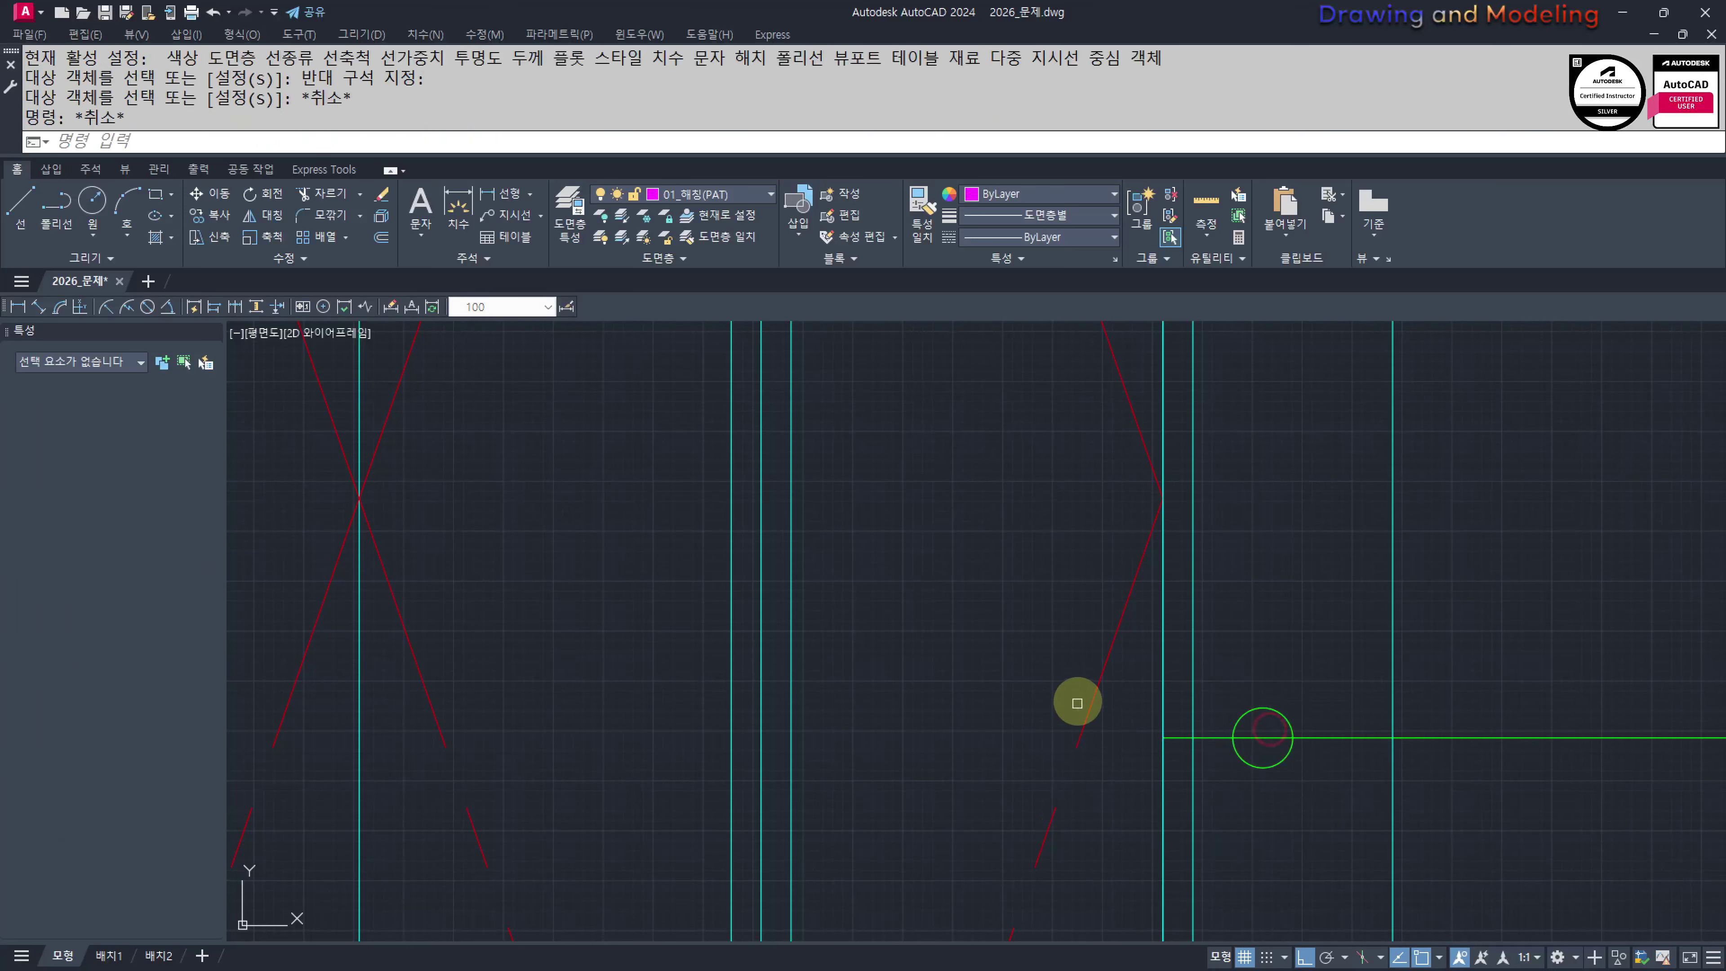
Match the handle-height line to the properties of the cabinet's red dashed opening line
key(Return)
click(1098, 686)
click(1382, 679)
click(1313, 793)
key(Escape)
key(Escape)
Rotate a copy of the handle-height line 90 degrees about the handle circle's centre
middle_drag(1261, 795, 1220, 783)
text(ro)
key(Return)
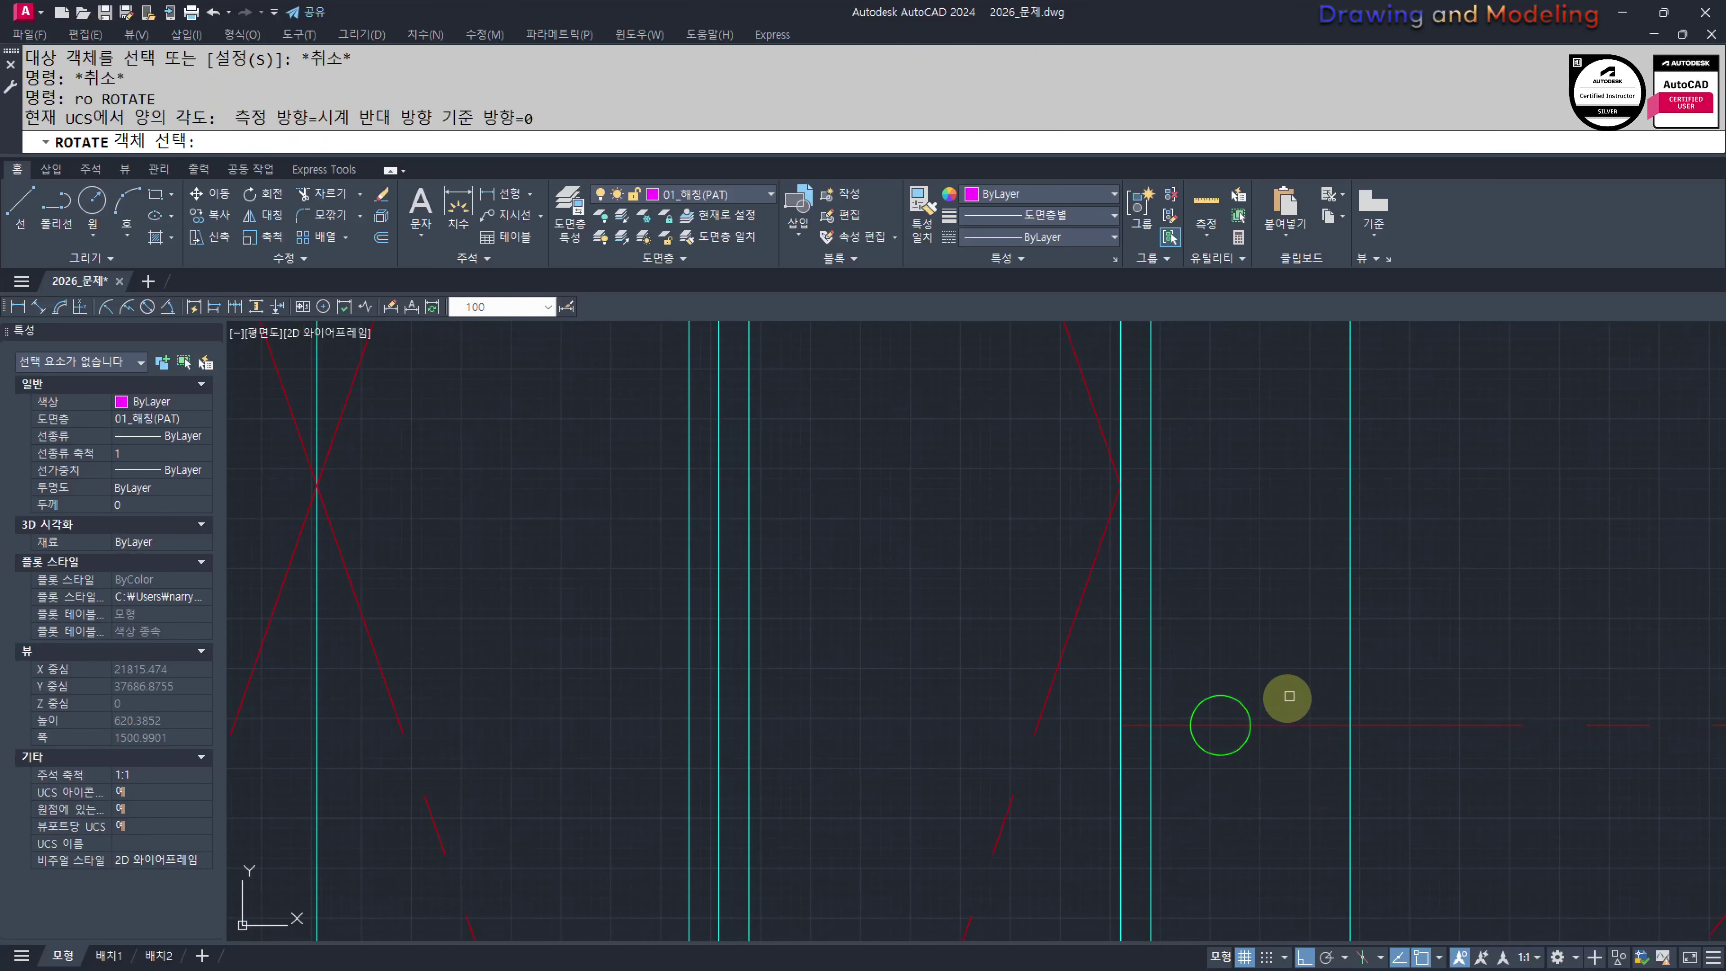
click(1287, 699)
click(1283, 774)
key(Return)
click(1220, 725)
text(c)
key(Return)
text(90)
key(Return)
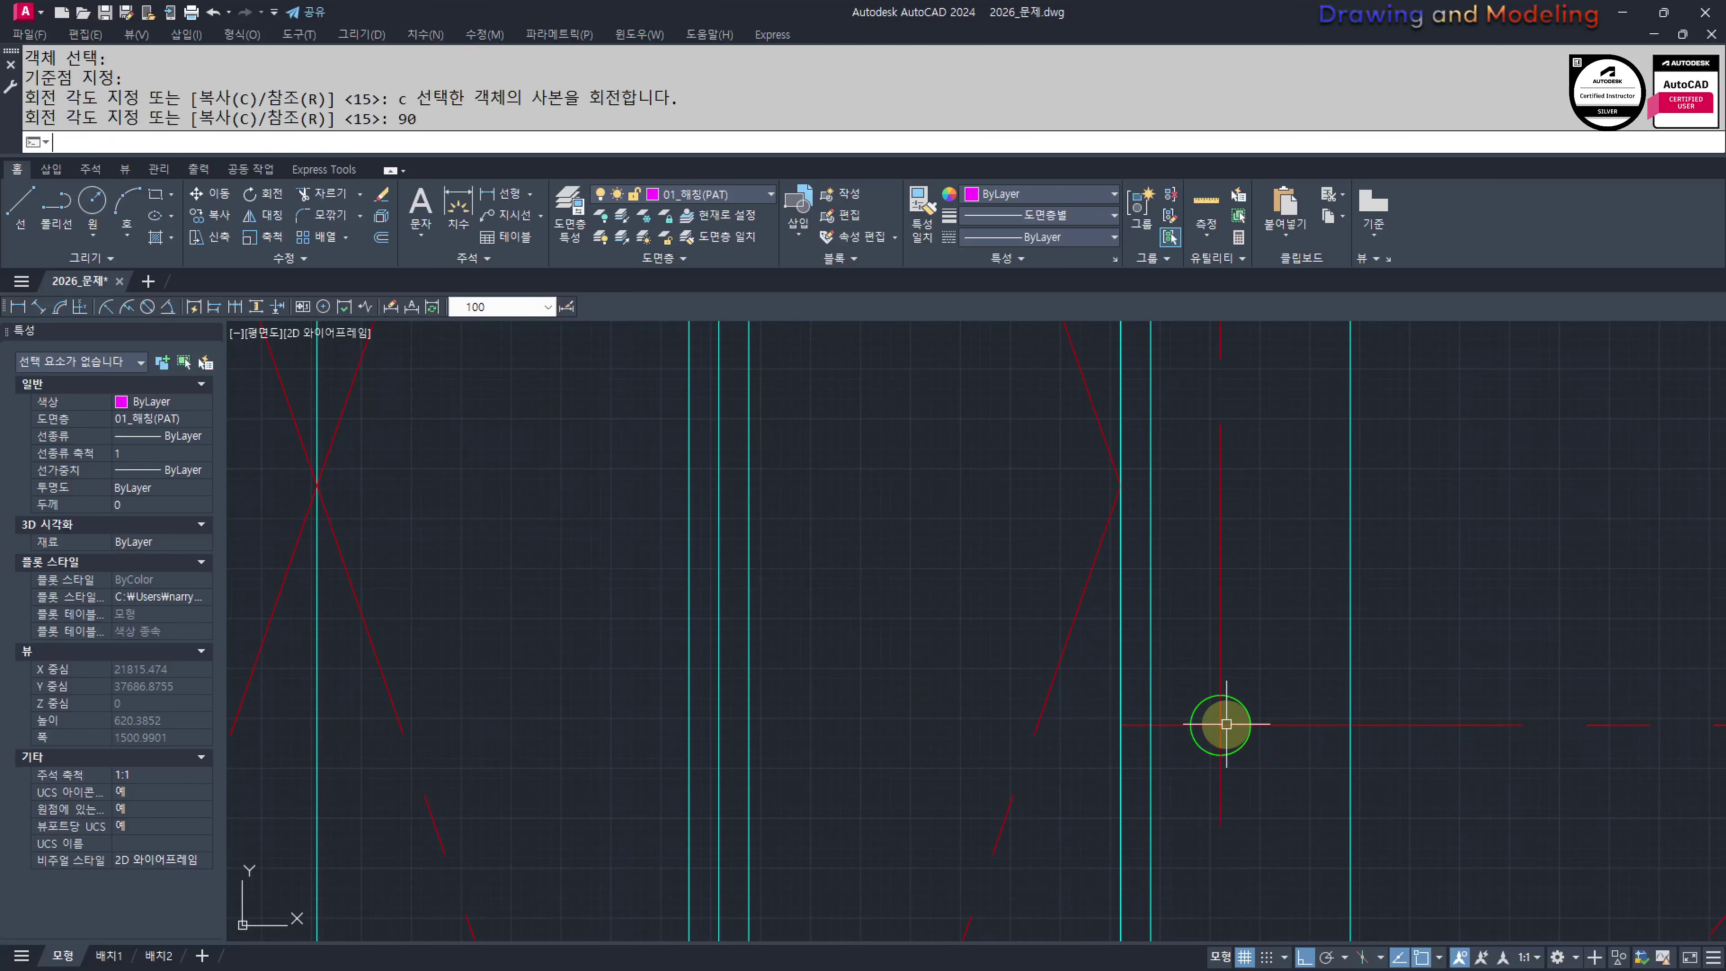
key(Escape)
Offset the handle circle 30 outward
text(o)
key(Return)
key(Escape)
key(Escape)
text(o)
key(Return)
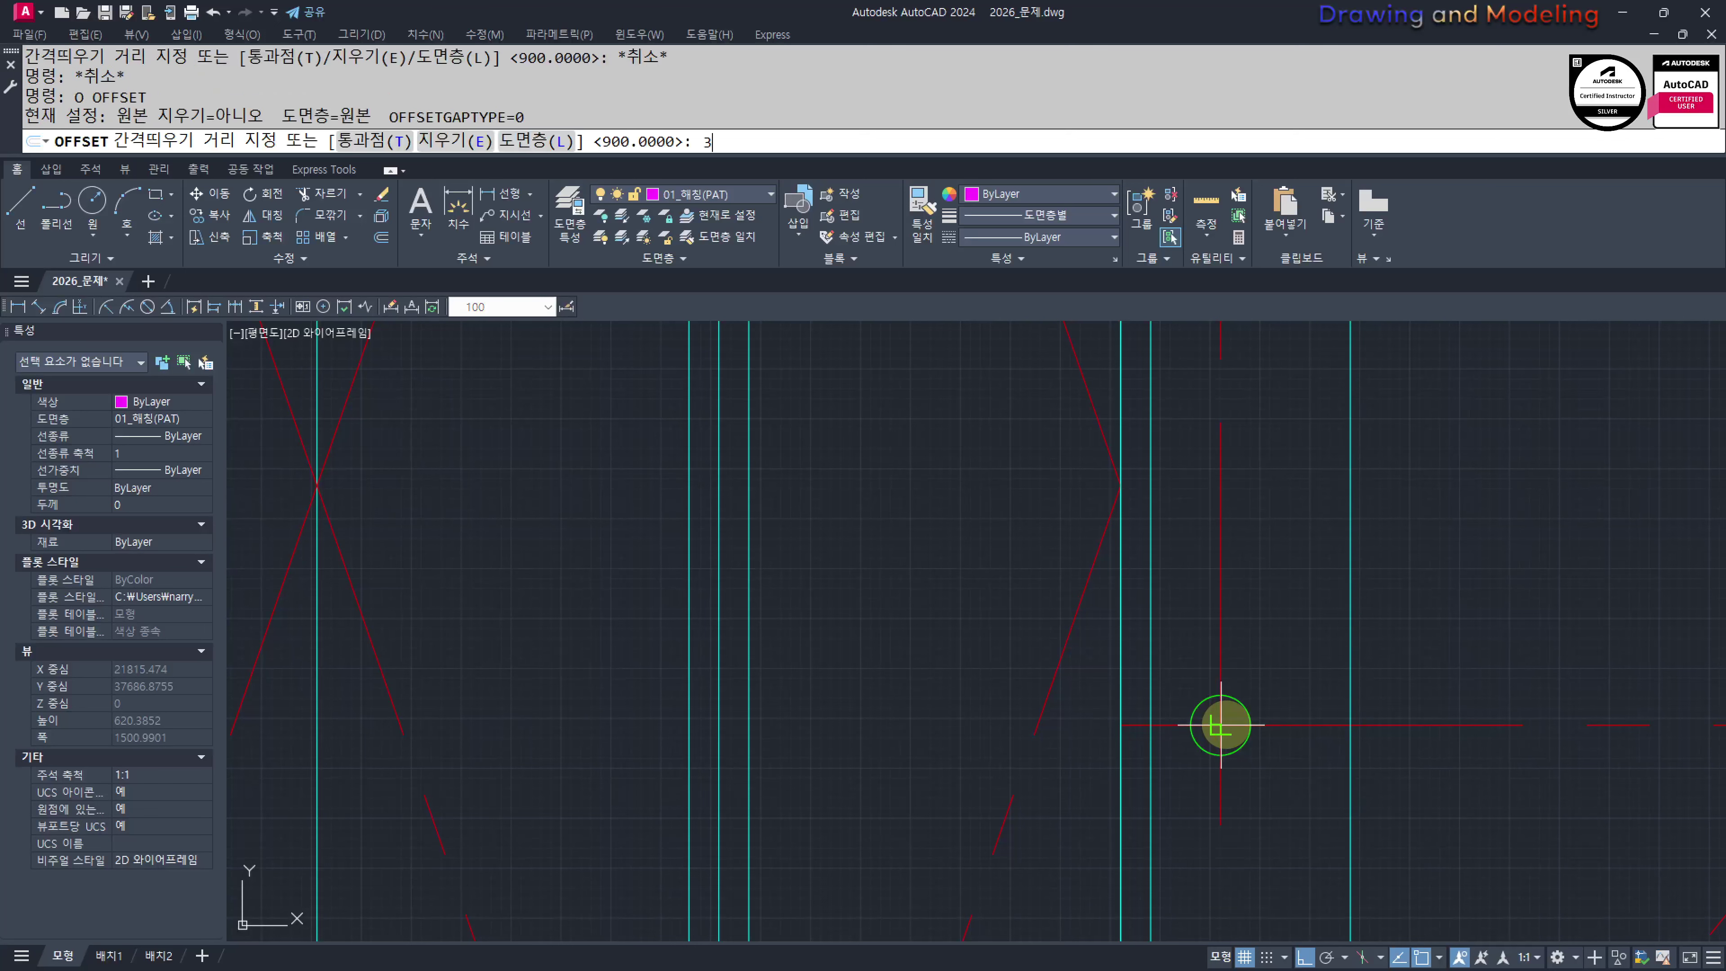
text(30)
key(Return)
click(1245, 744)
click(1289, 772)
key(Escape)
key(Escape)
Trim the handle's horizontal and vertical centre lines back to the outer offset circle
middle_drag(1252, 763, 1294, 812)
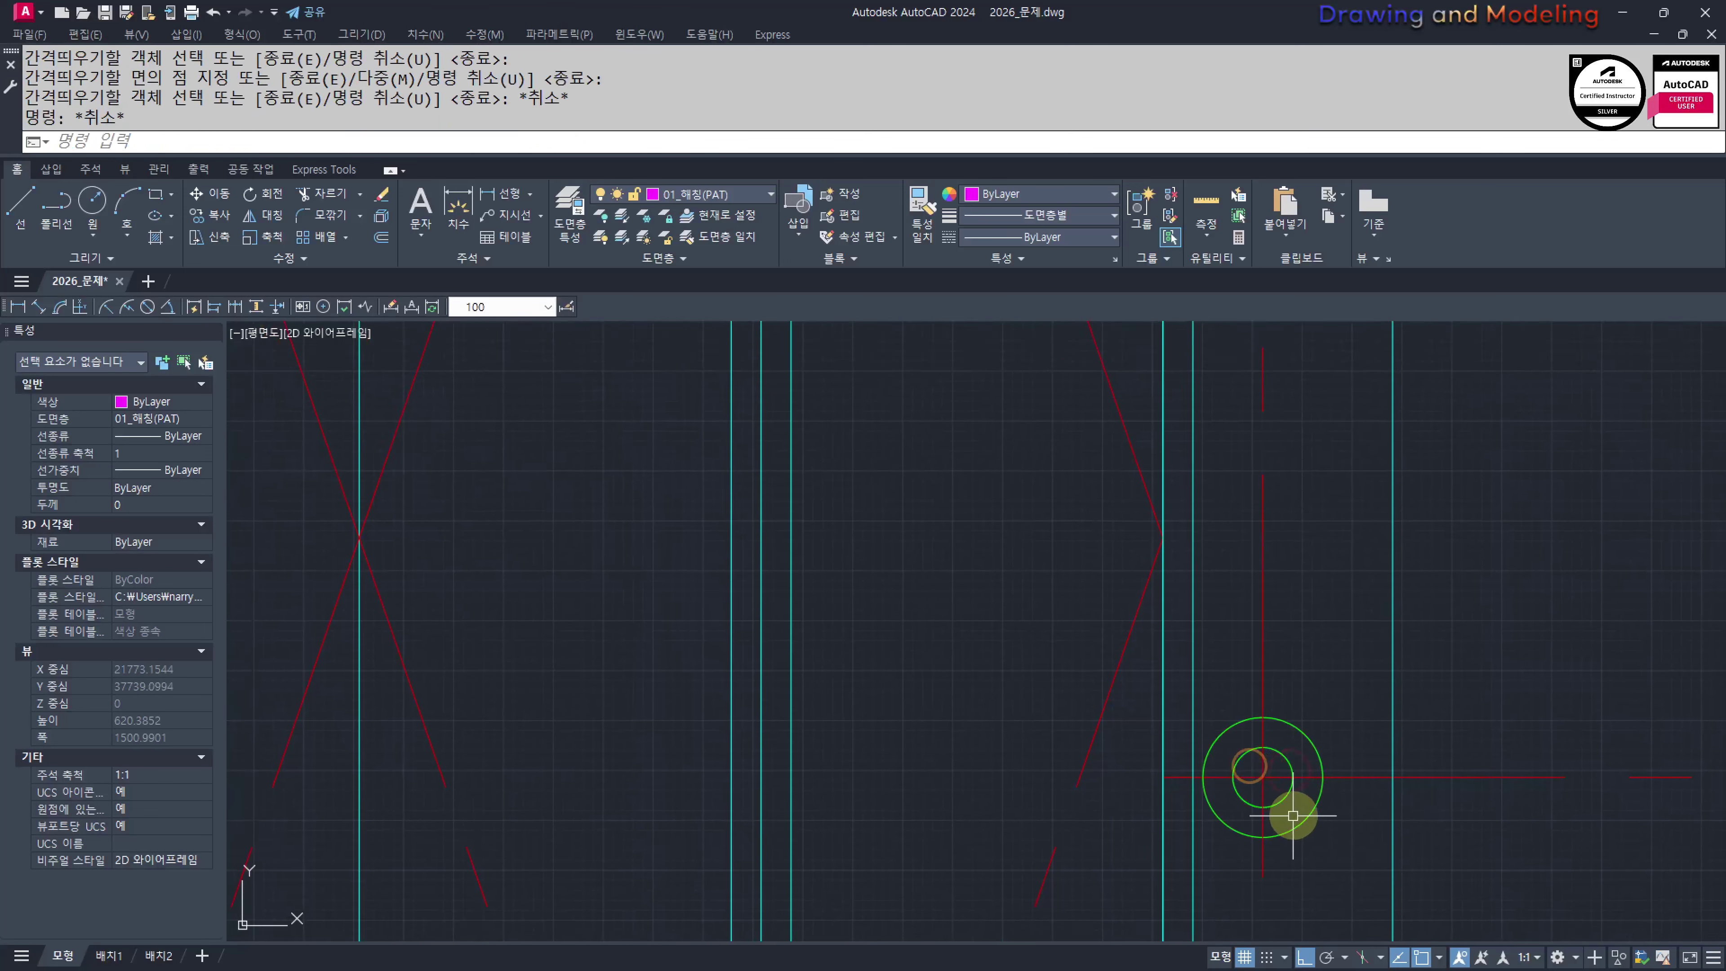
scroll(1295, 810, up, 2)
text(tr)
key(Return)
click(1340, 836)
click(1242, 870)
click(1417, 756)
click(1242, 564)
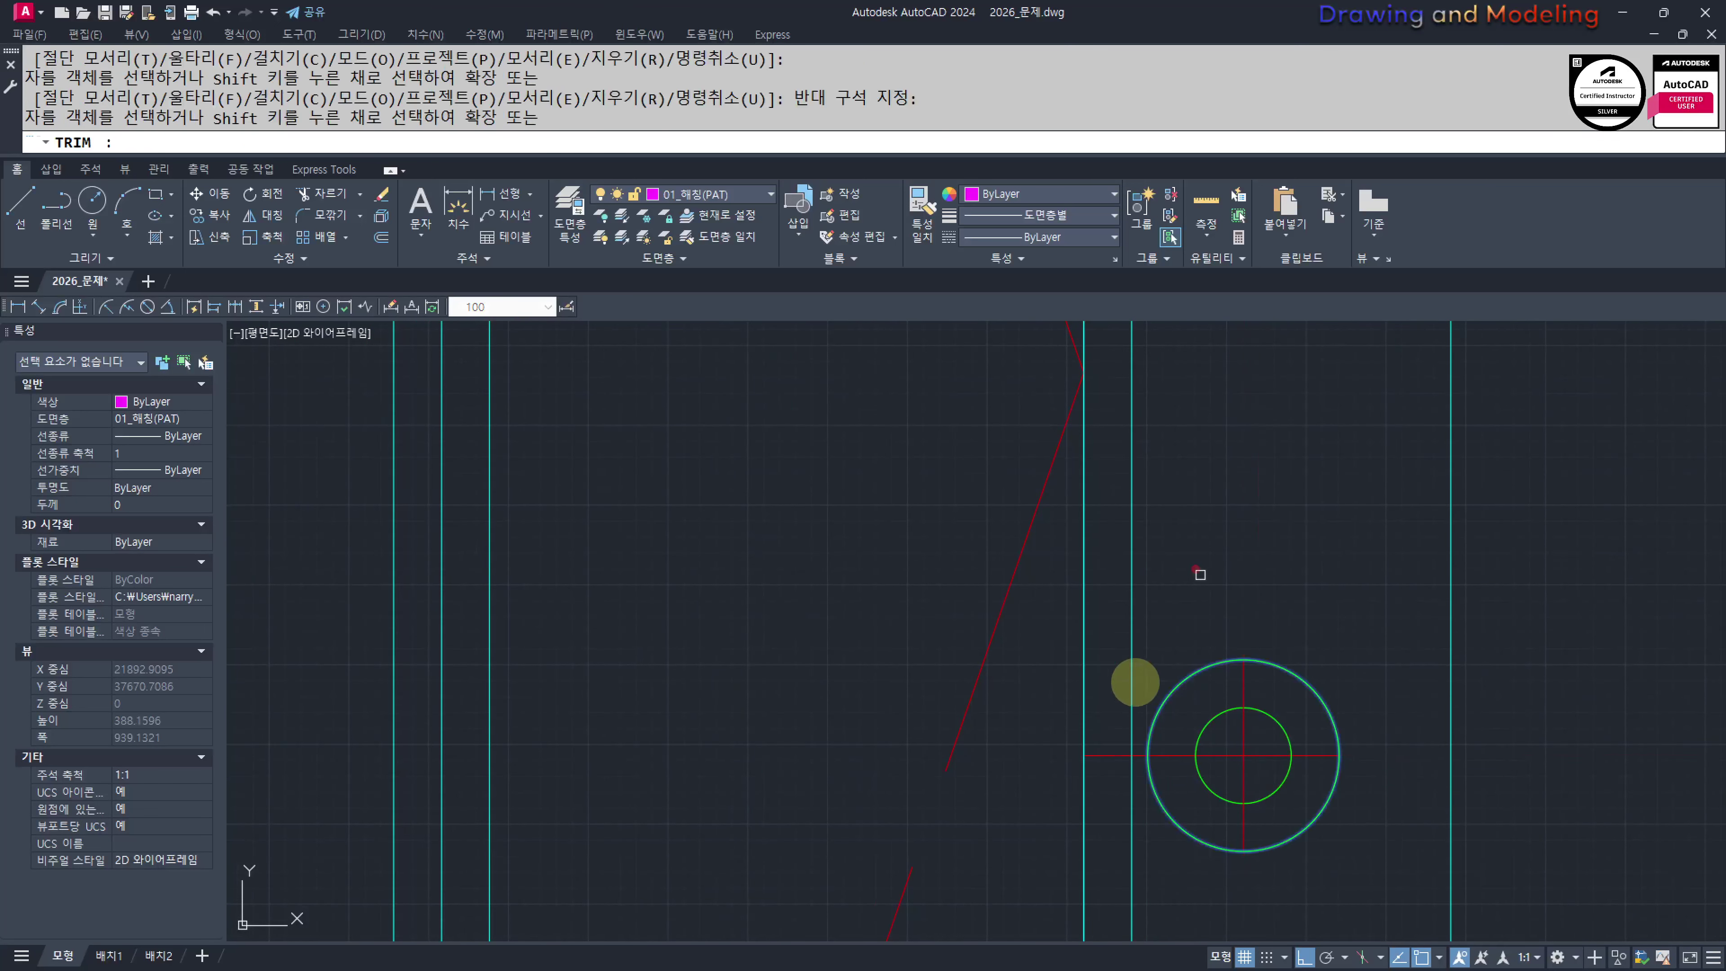
click(1105, 755)
key(Escape)
key(Escape)
Erase the outer offset circle around the door handle, keeping the trimmed centre lines
click(1207, 814)
click(1178, 840)
text(e)
key(Return)
key(Escape)
Examine the bedroom door elevation with its handle, panel and opening lines next to the entrance cabinet and window section
scroll(1199, 704, down, 4)
middle_drag(1344, 775, 1171, 746)
scroll(1040, 672, up, 8)
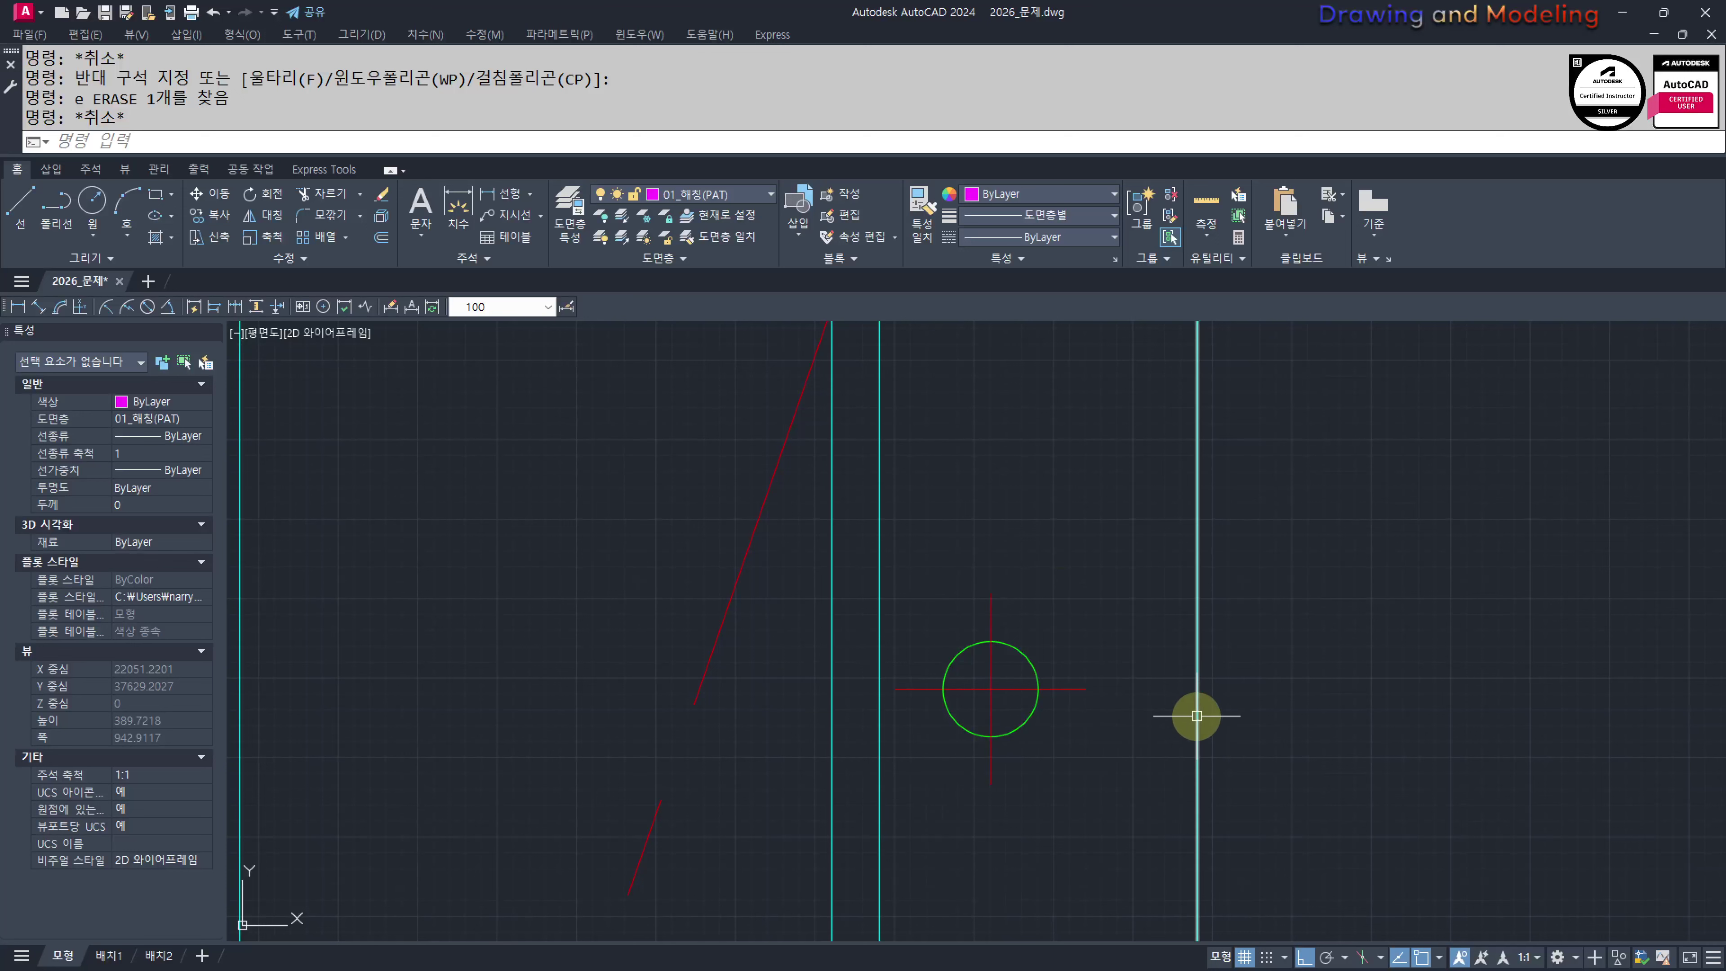
mouse_move(1196, 715)
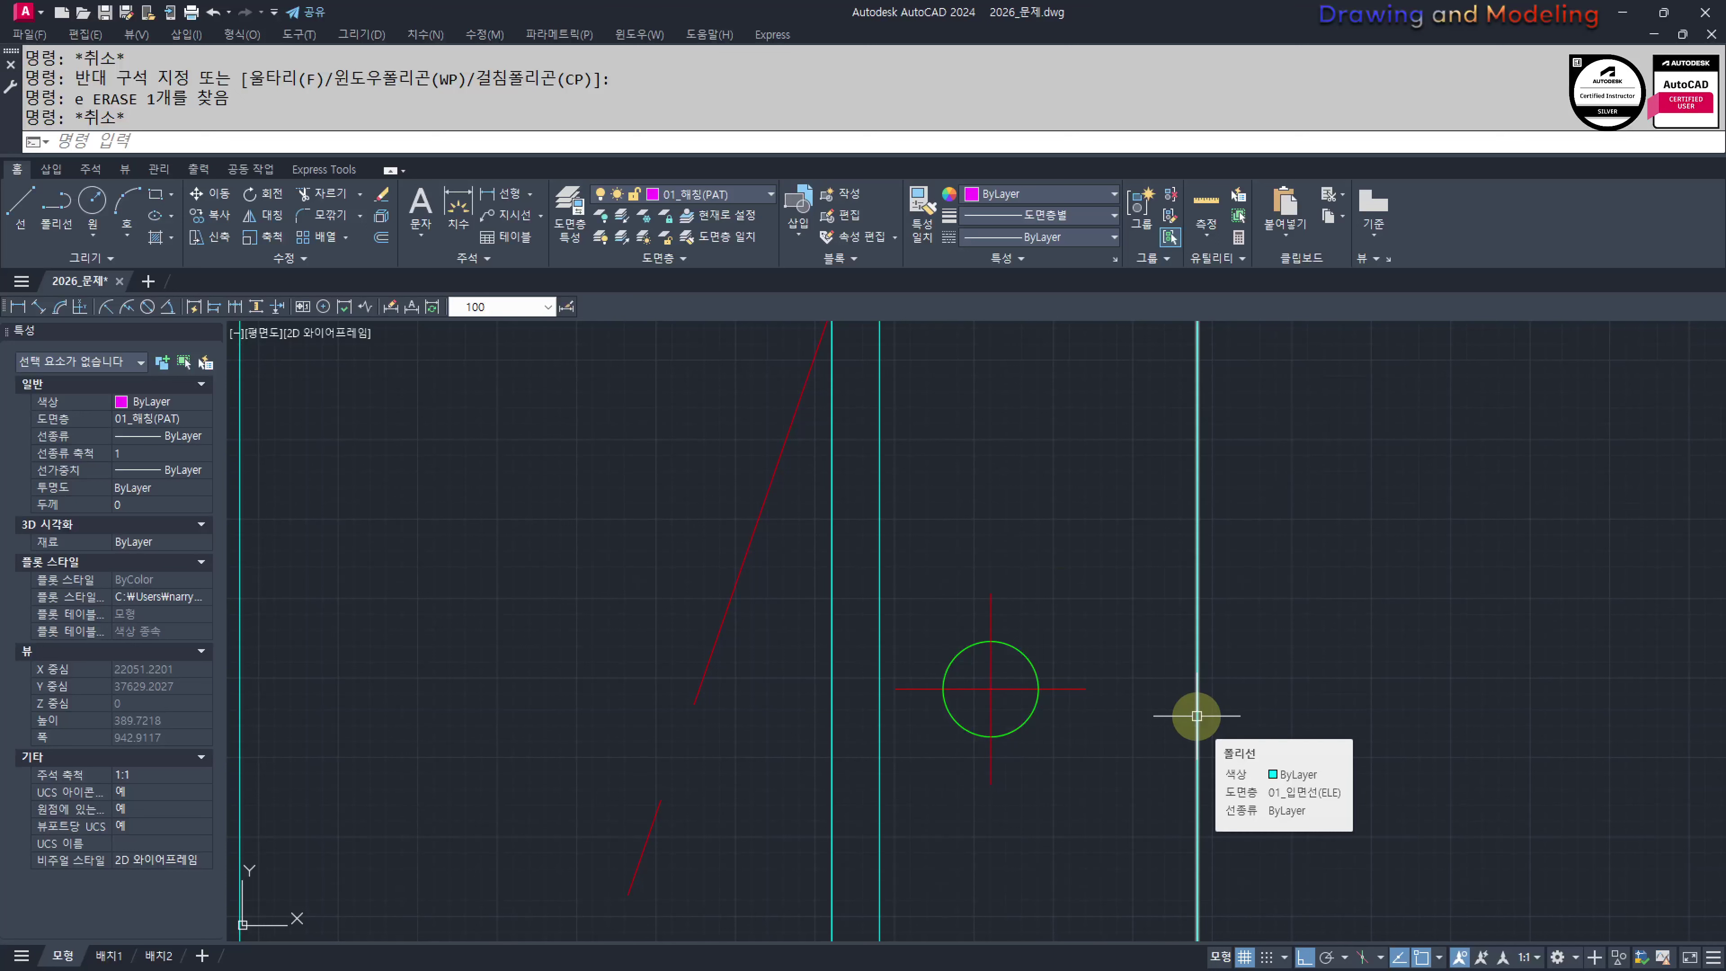
scroll(1283, 651, down, 4)
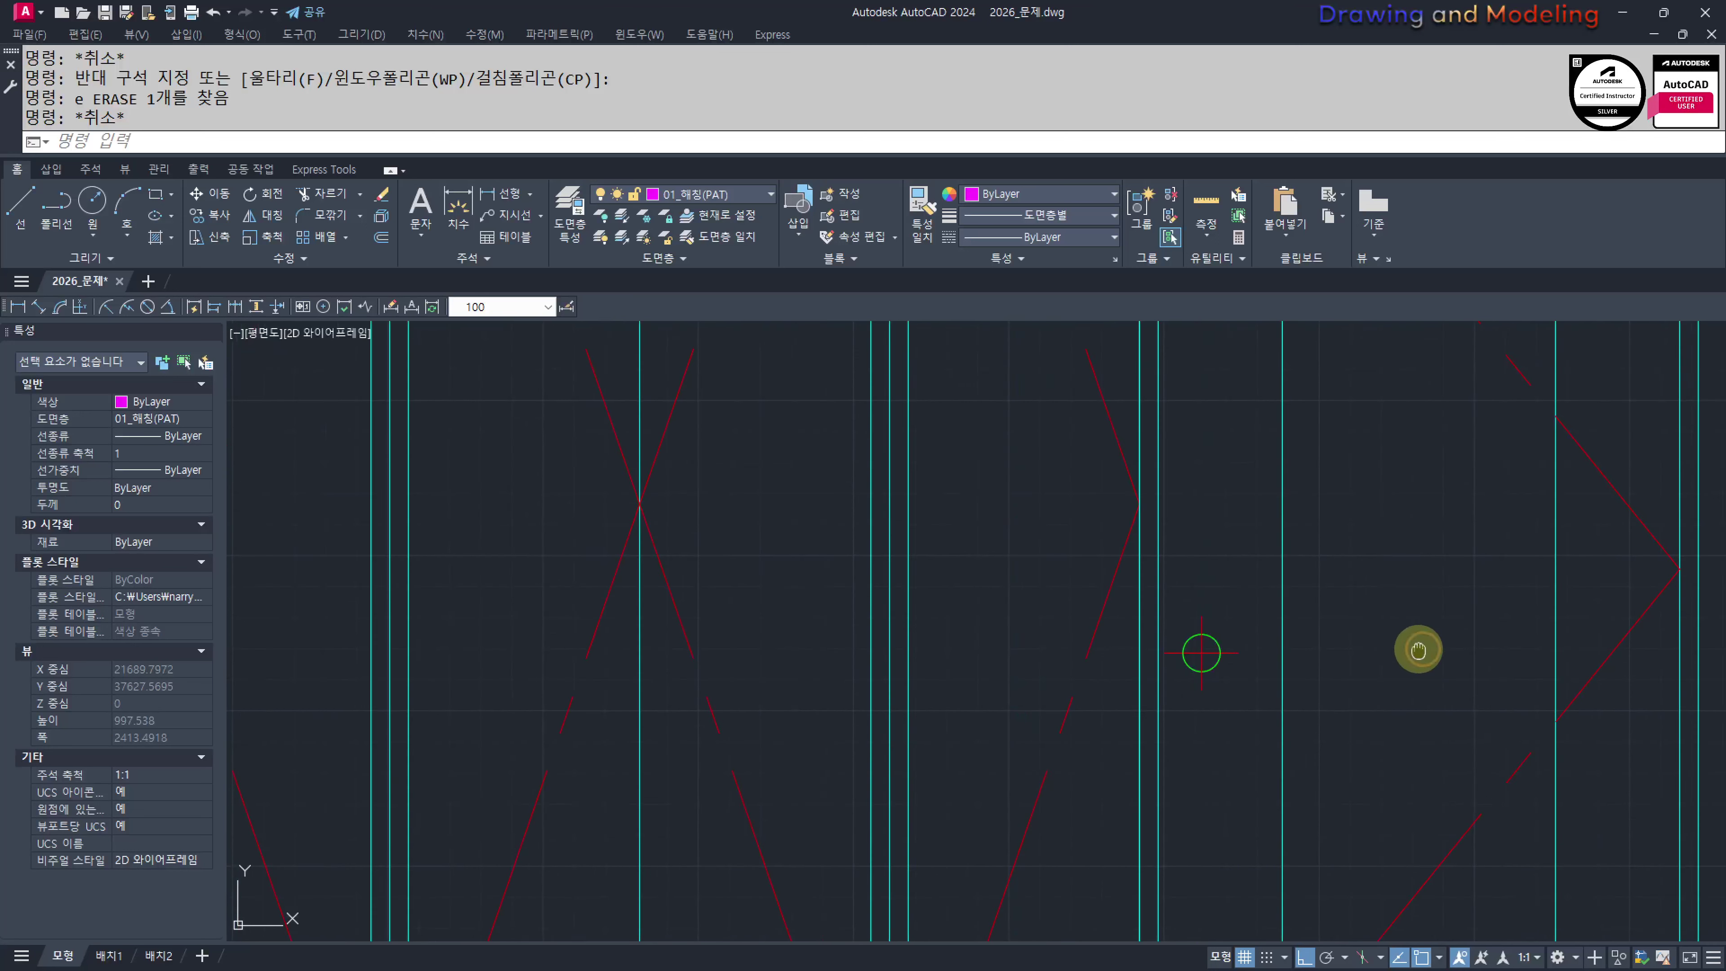
scroll(1258, 665, down, 2)
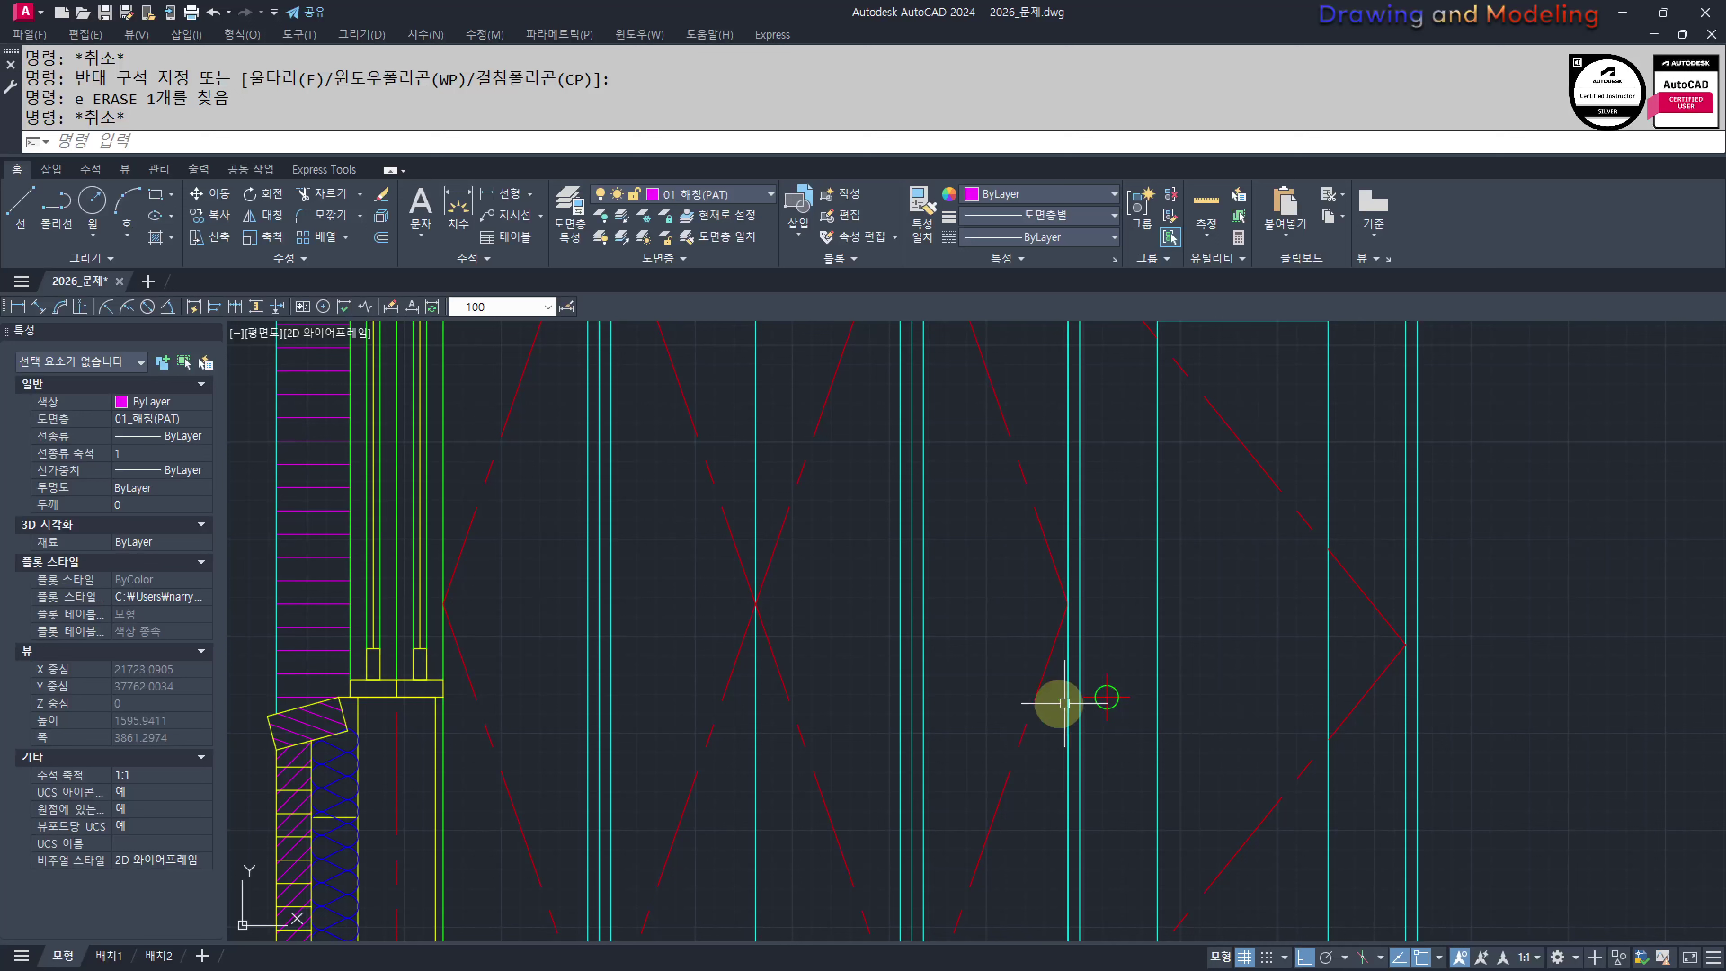
scroll(1174, 727, up, 4)
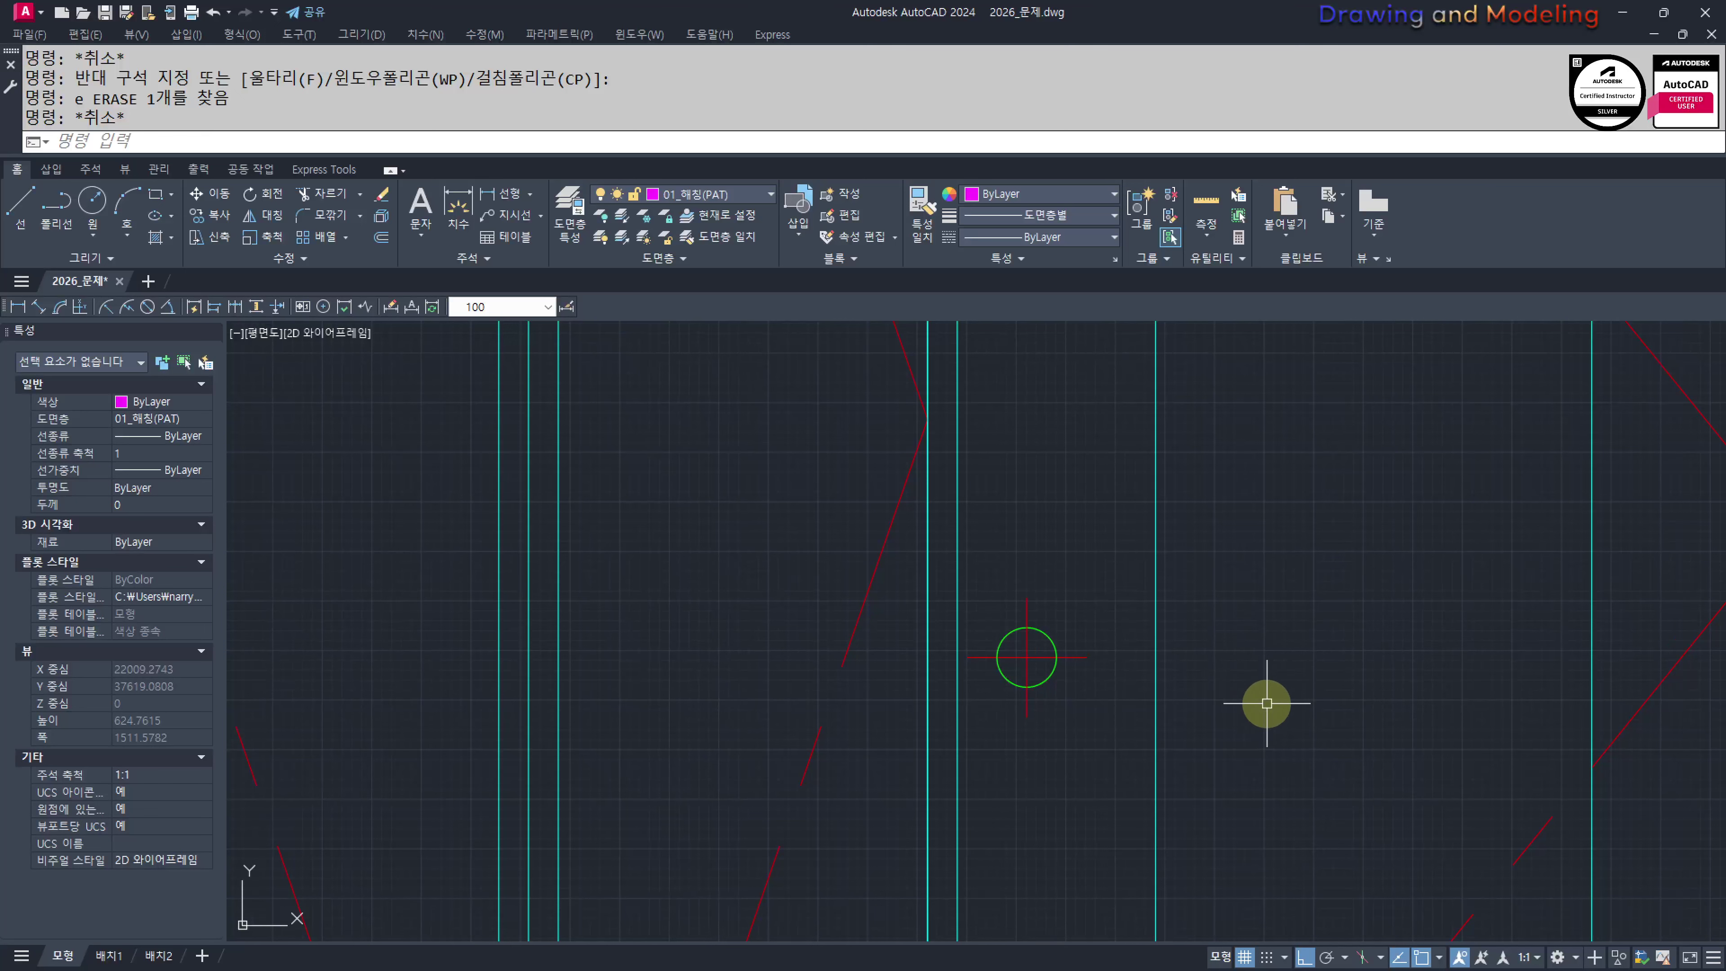
scroll(1304, 705, down, 3)
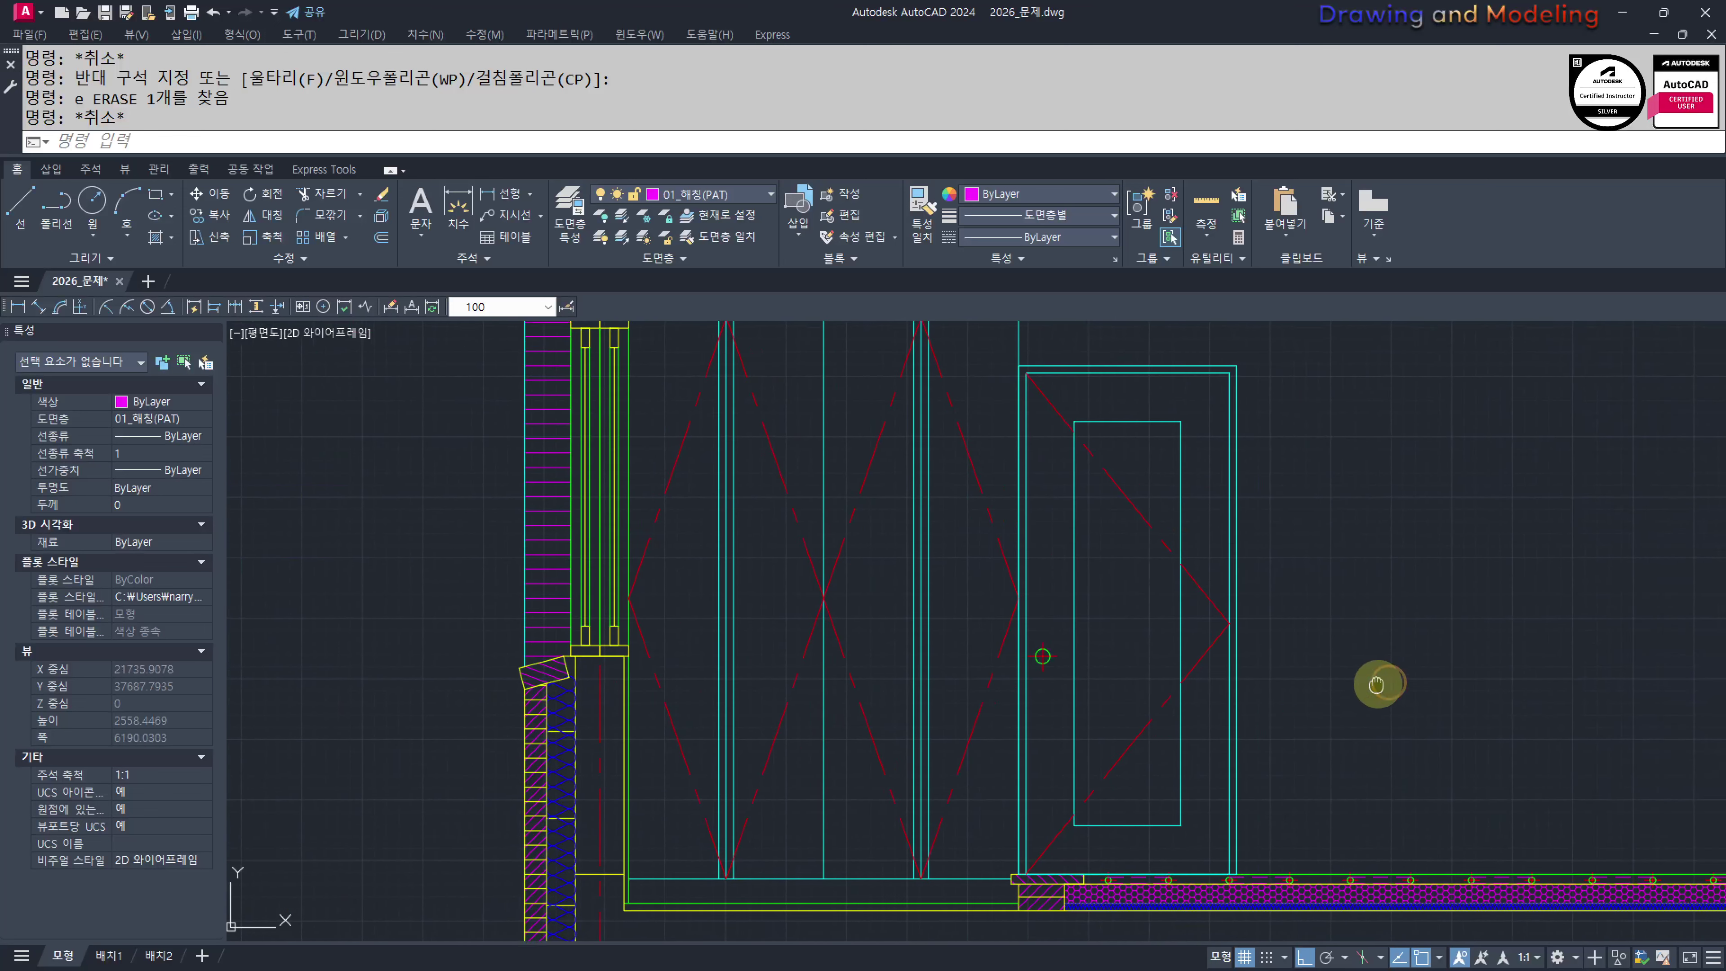
scroll(729, 616, up, 3)
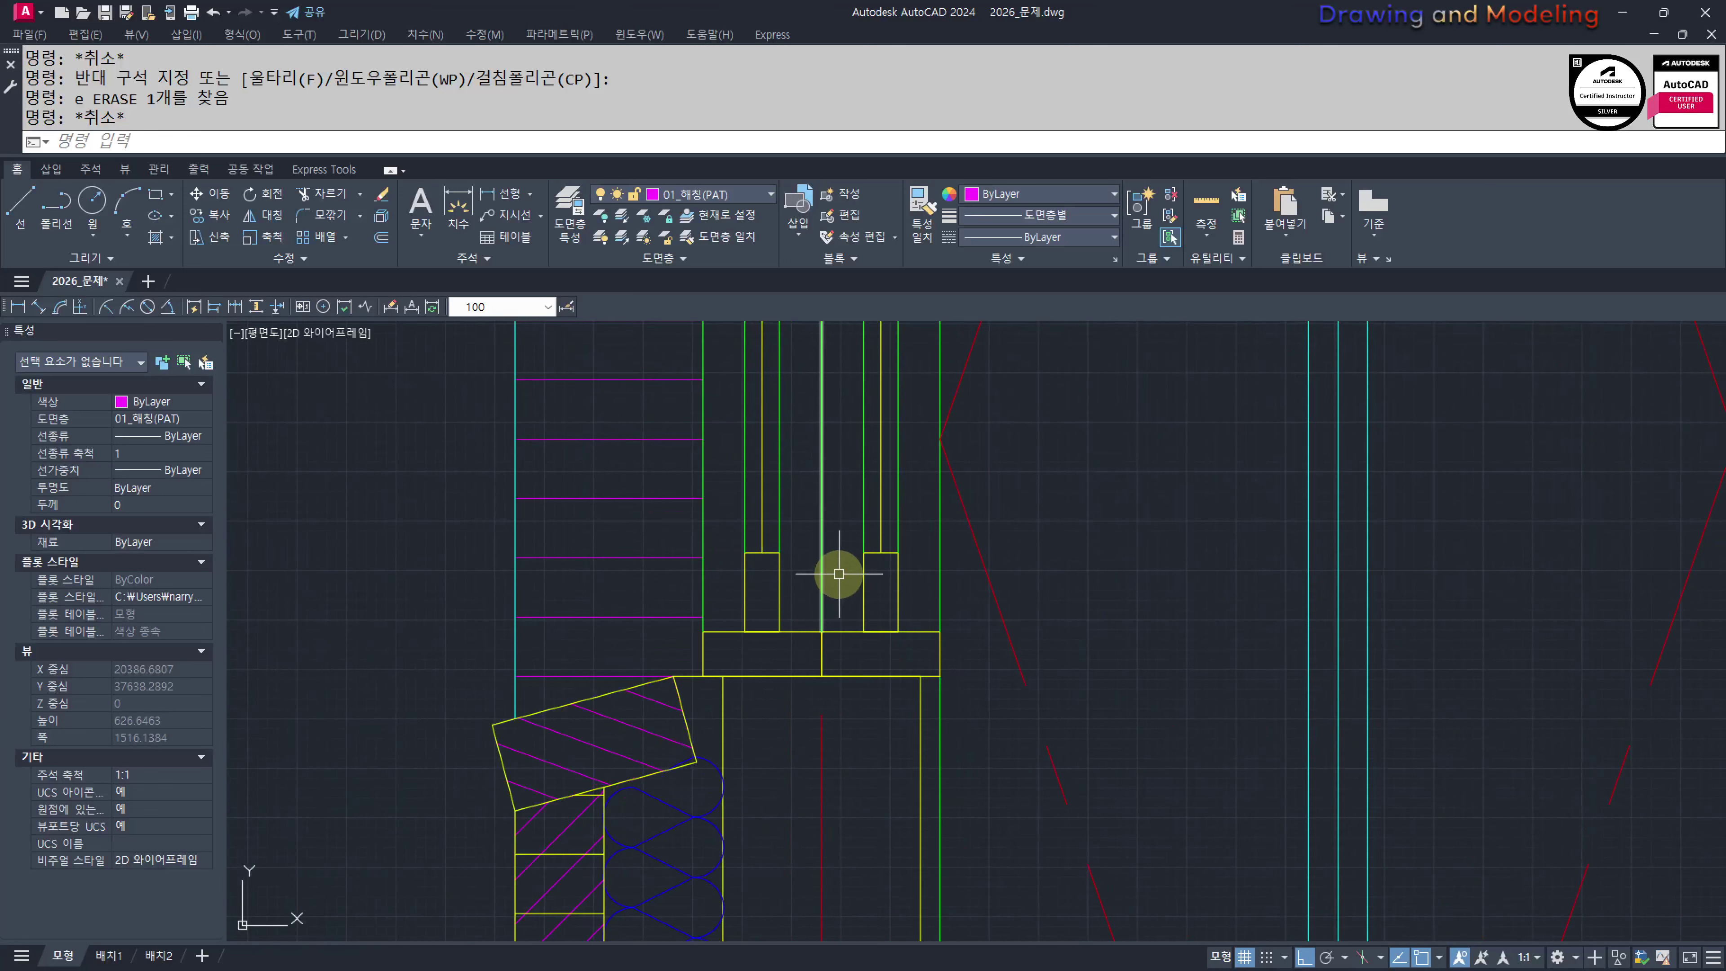
scroll(1148, 622, down, 4)
middle_drag(1298, 643, 883, 646)
scroll(1093, 659, up, 3)
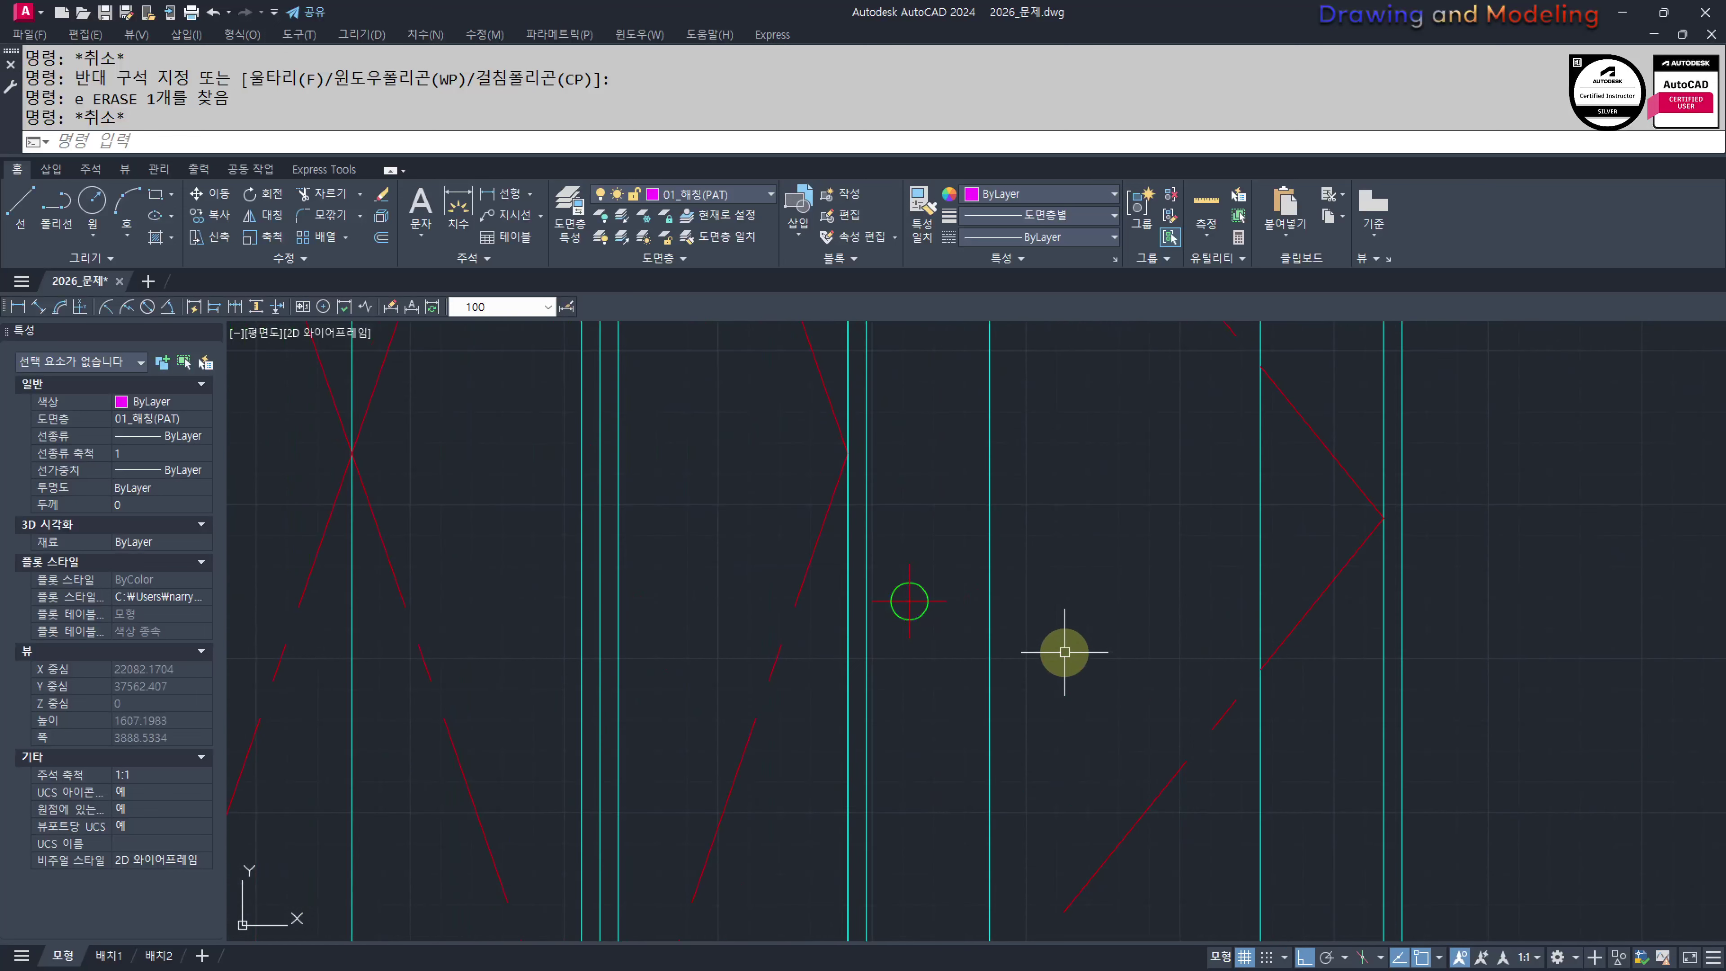
scroll(1029, 672, down, 2)
mouse_move(1064, 652)
middle_down()
mouse_move(1028, 672)
mouse_move(1060, 671)
middle_up()
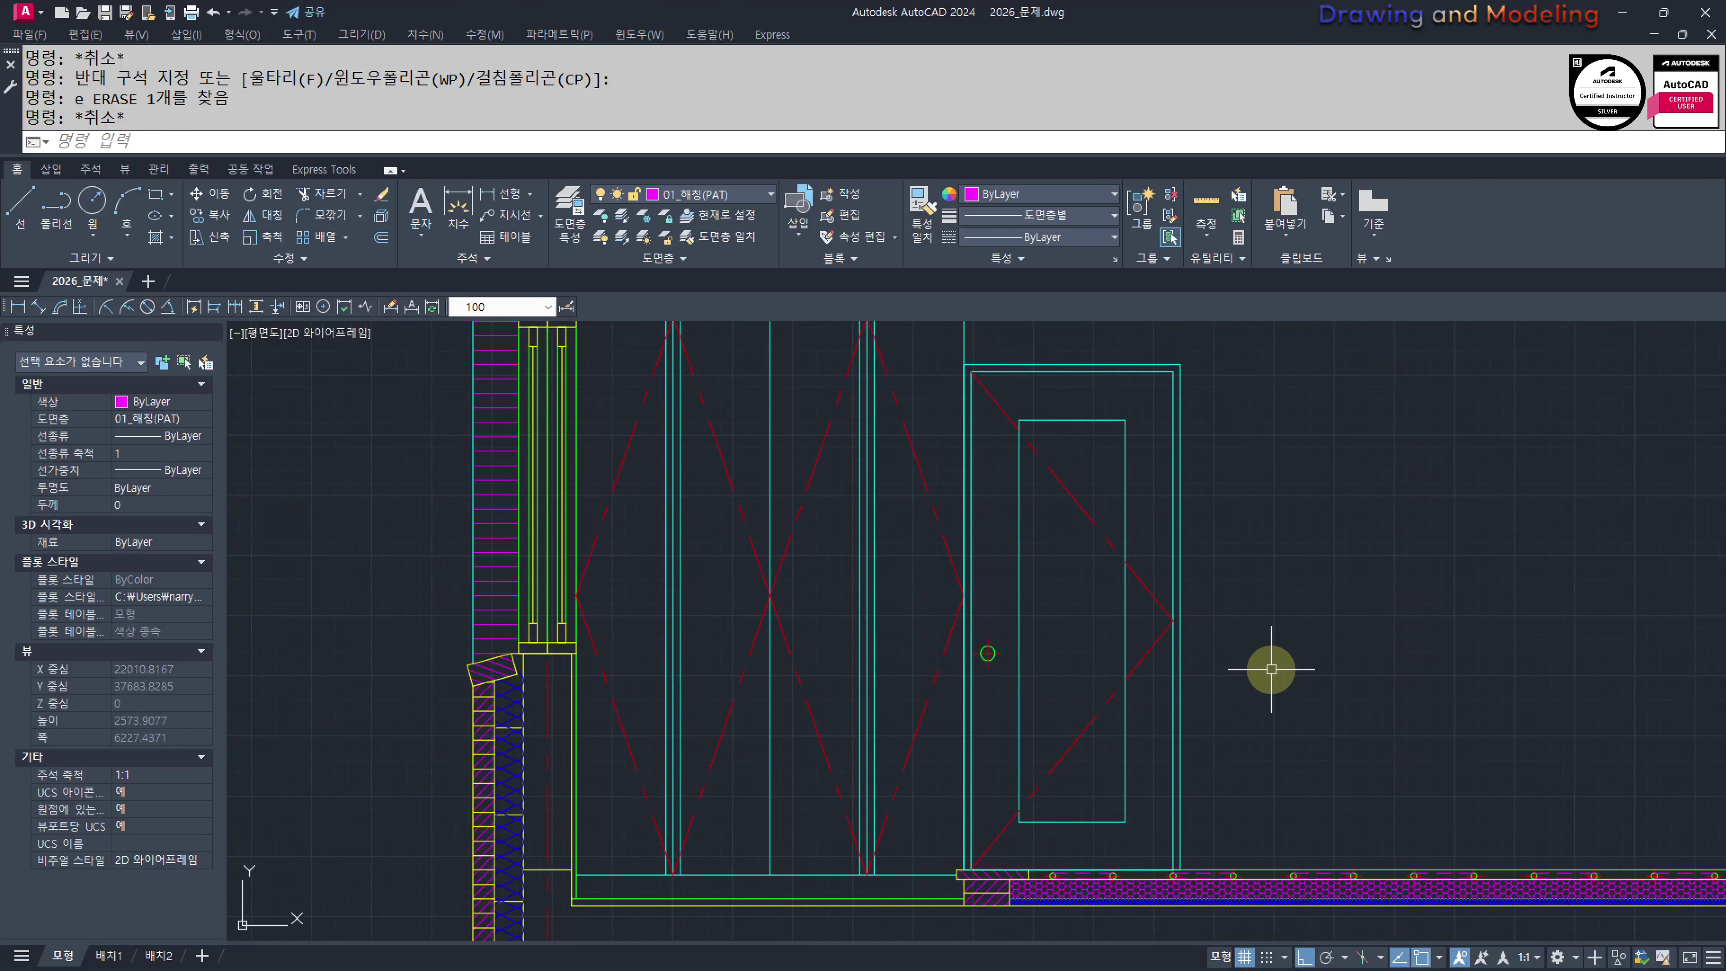
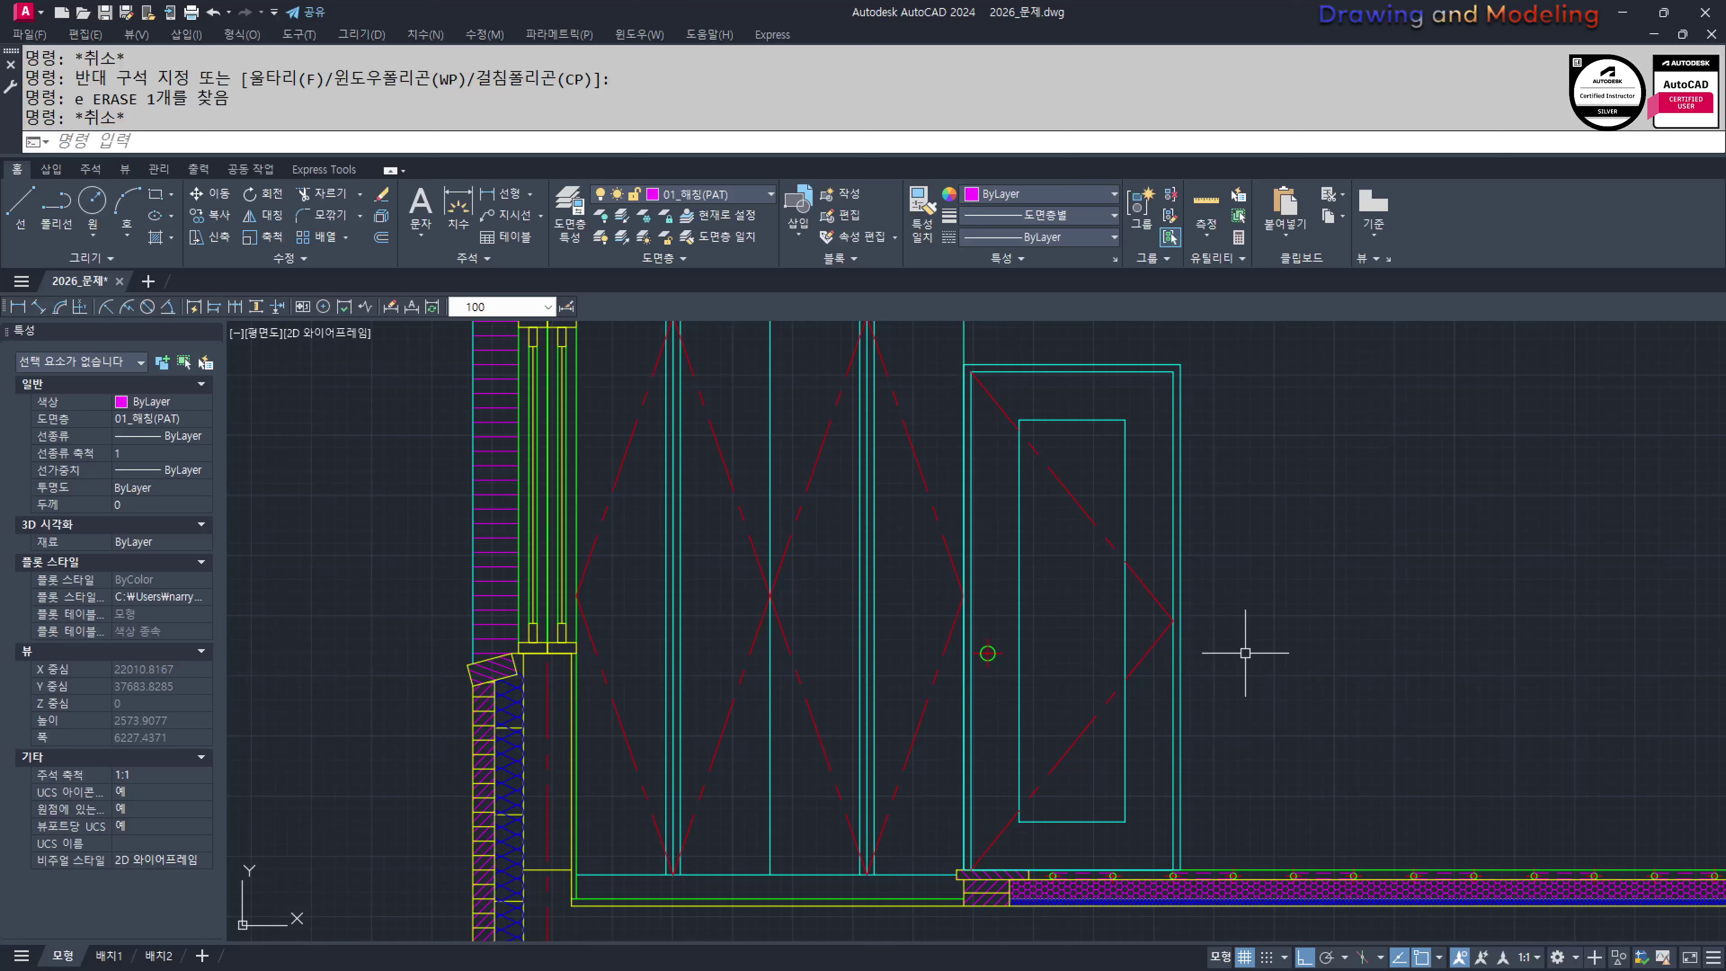
middle_drag(1166, 689, 1183, 697)
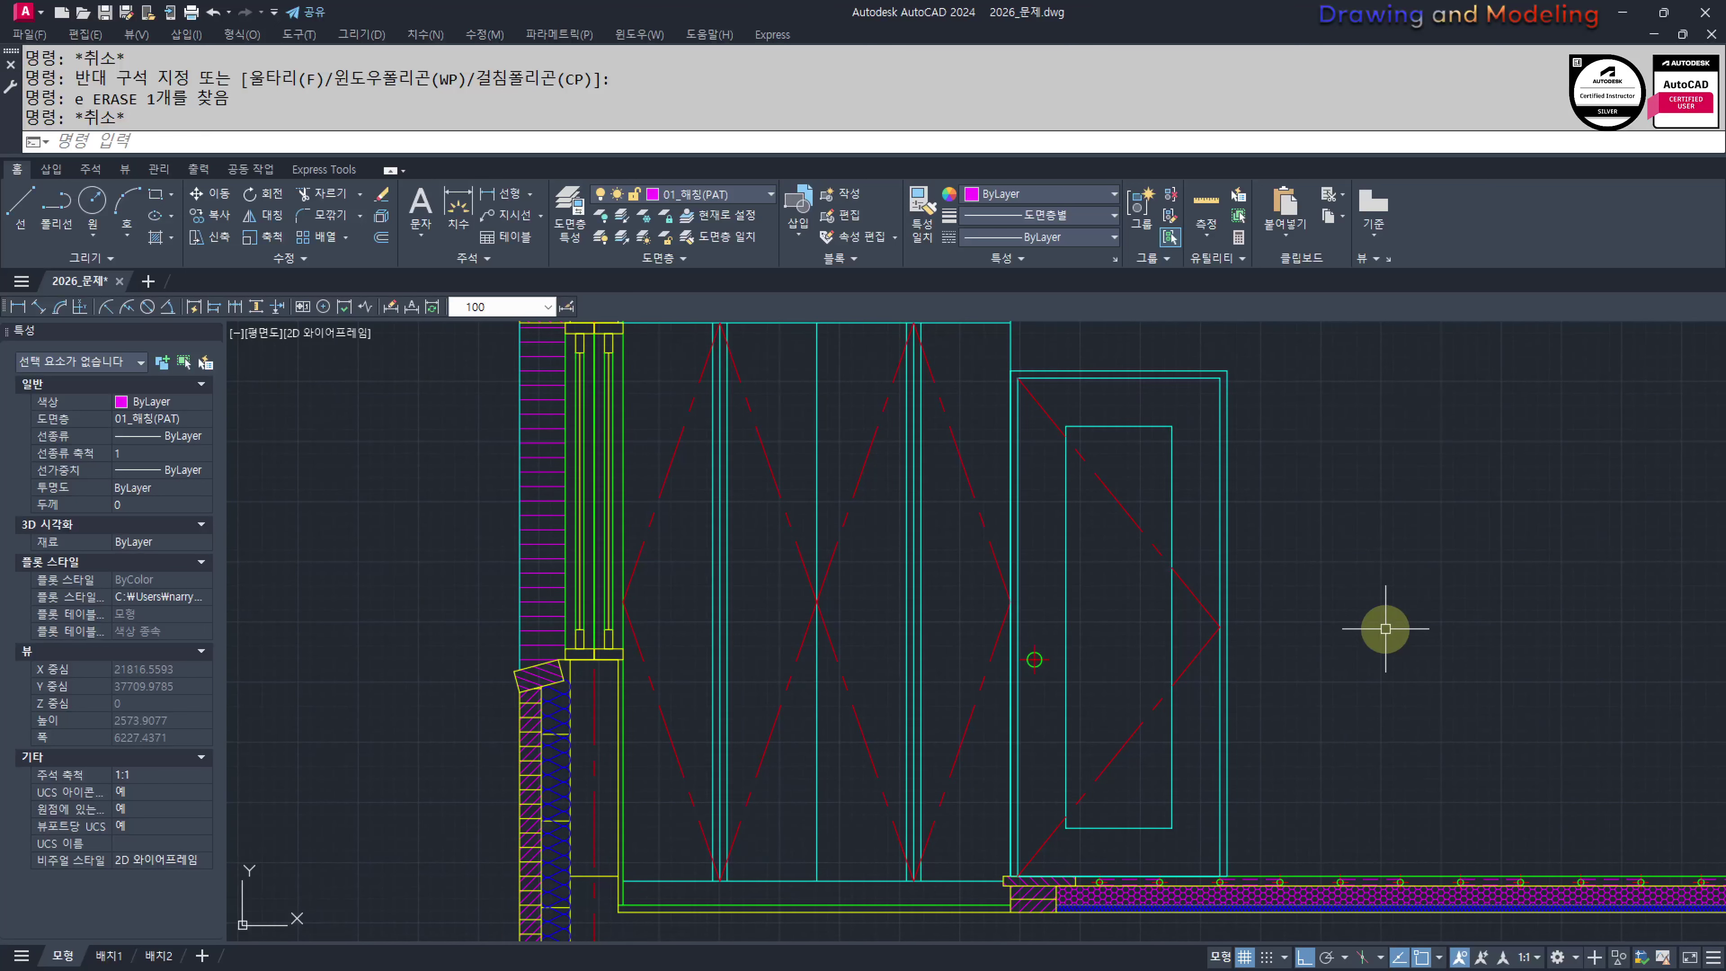
scroll(986, 652, up, 4)
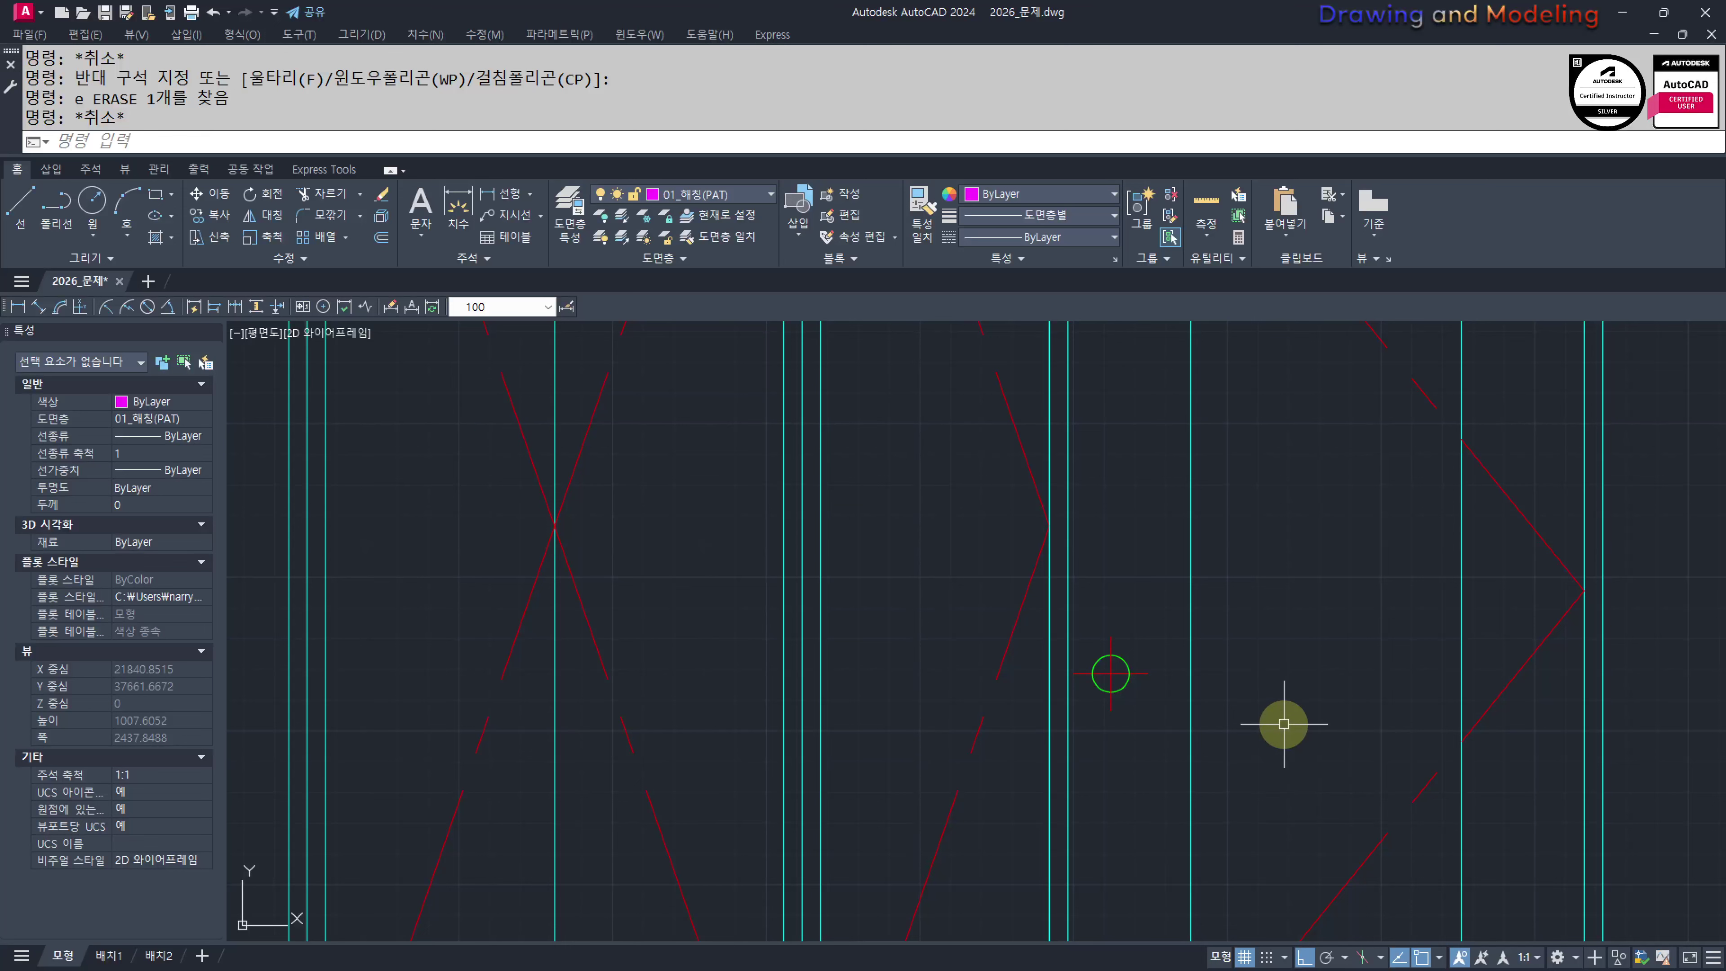
Examine the floor plan for the bedroom door positions and their spacing along the wall facing the section cut
scroll(1283, 723, down, 14)
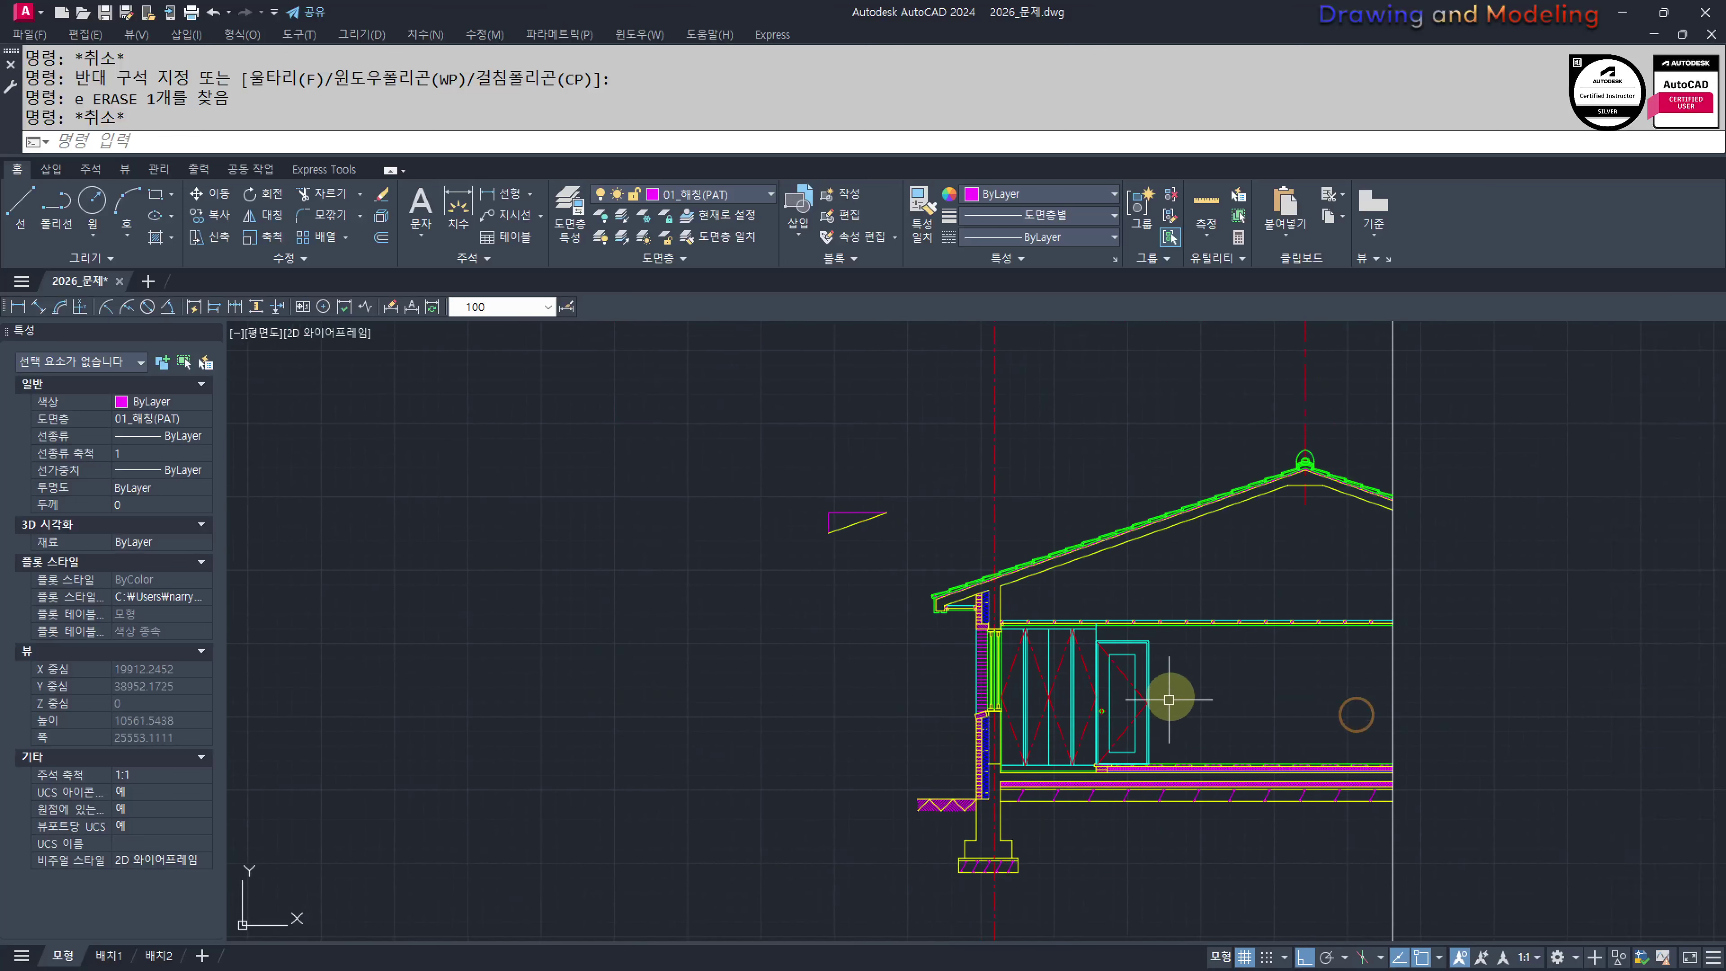
scroll(1039, 666, up, 6)
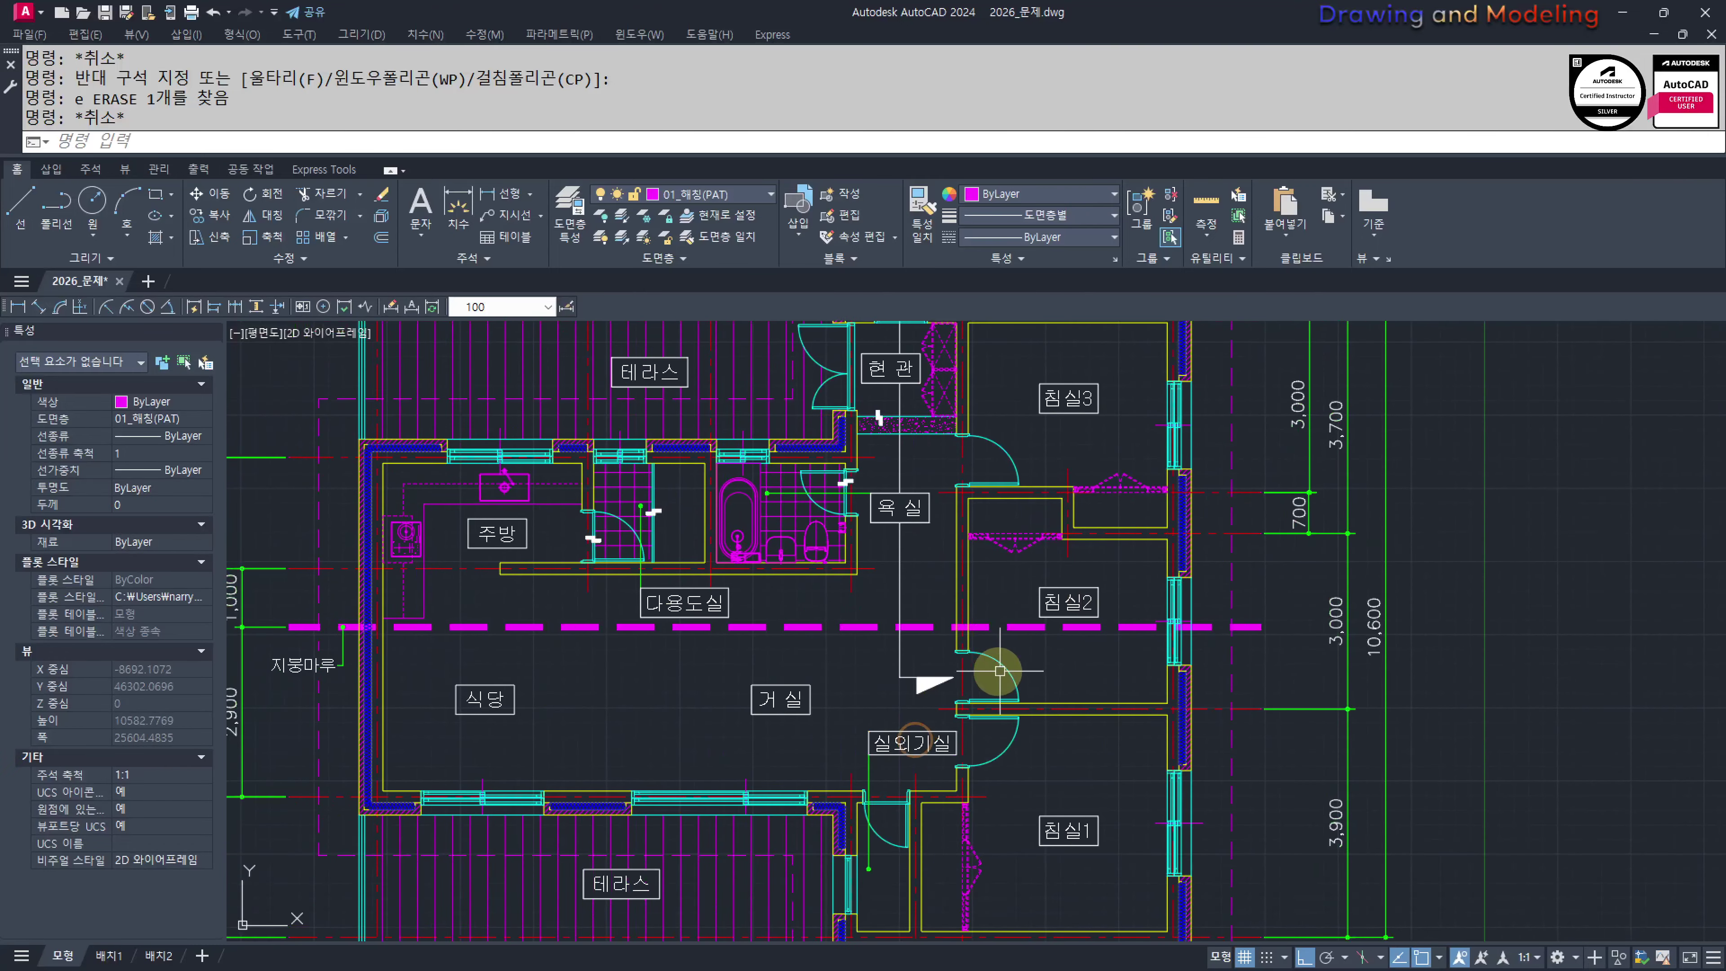
scroll(1087, 741, up, 3)
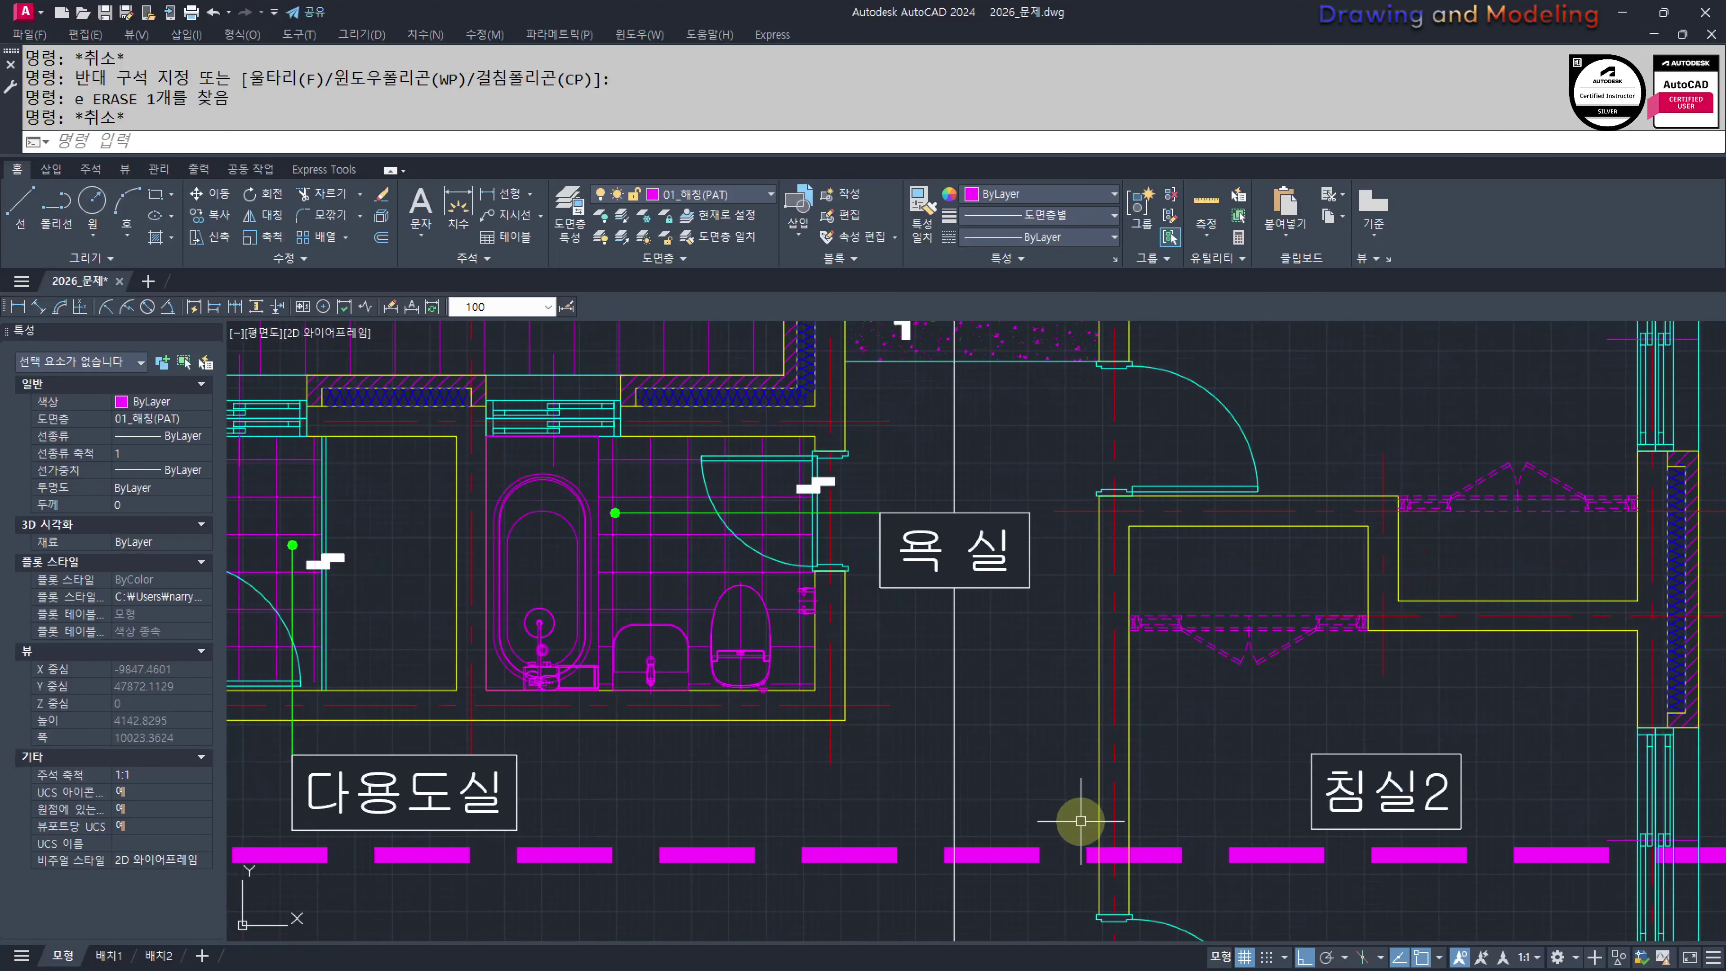
scroll(1156, 814, down, 3)
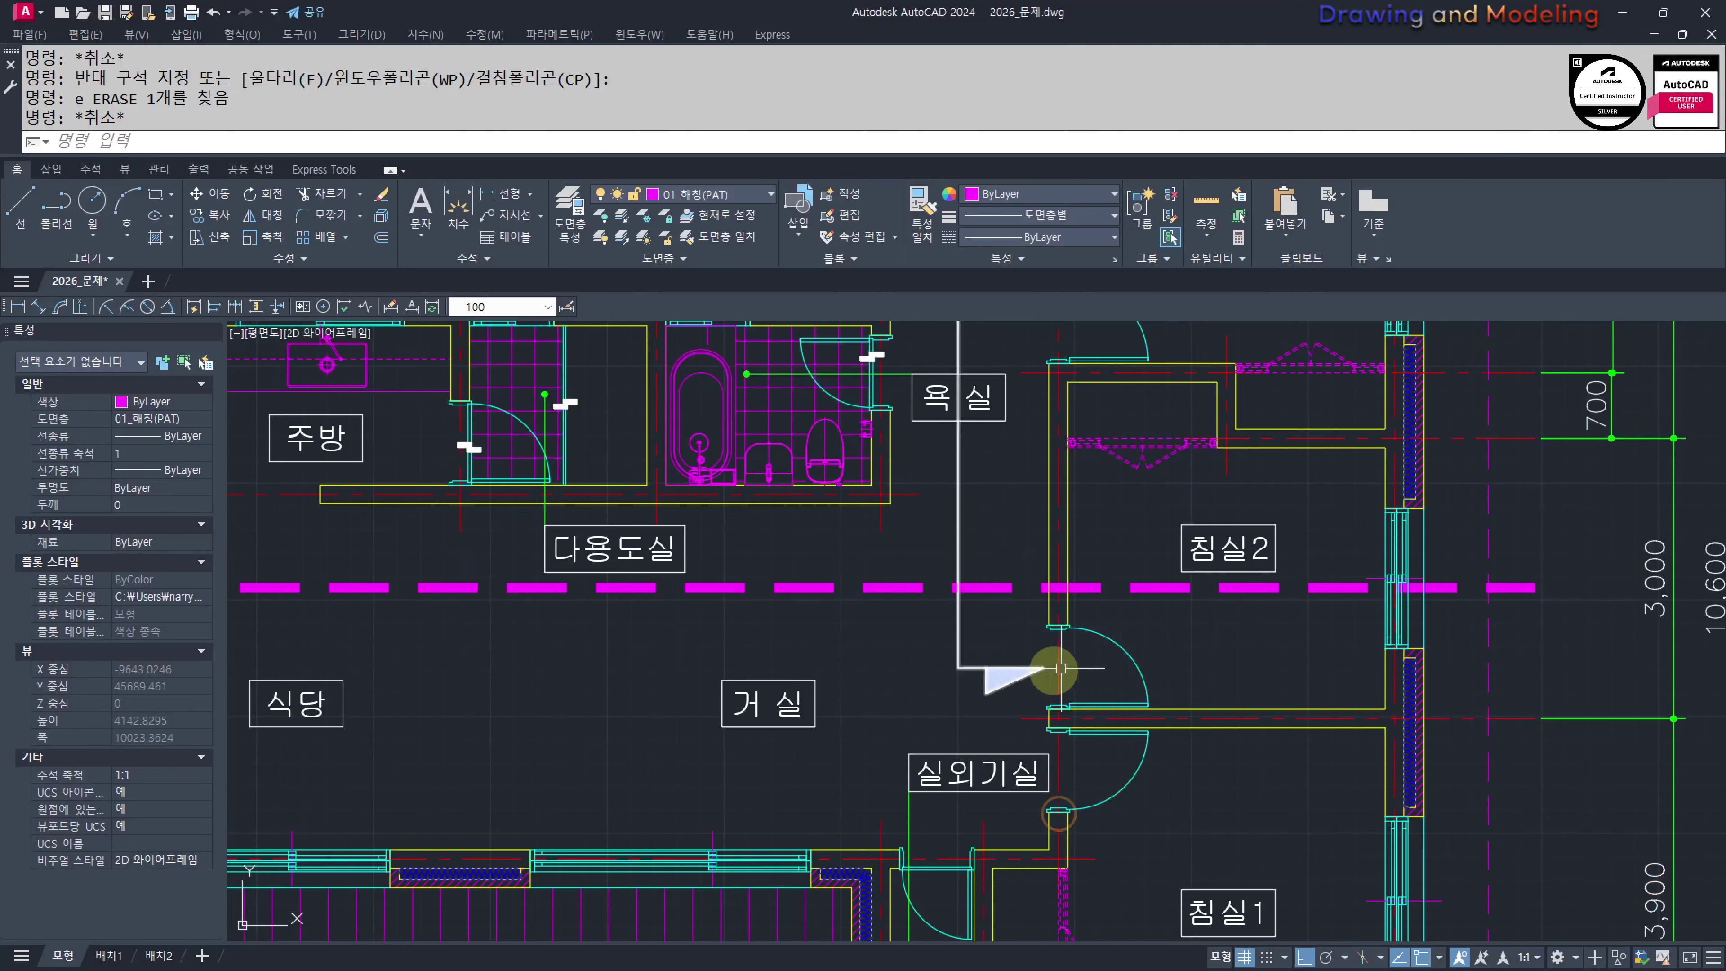
middle_drag(1254, 761, 1121, 747)
middle_drag(1383, 627, 1357, 697)
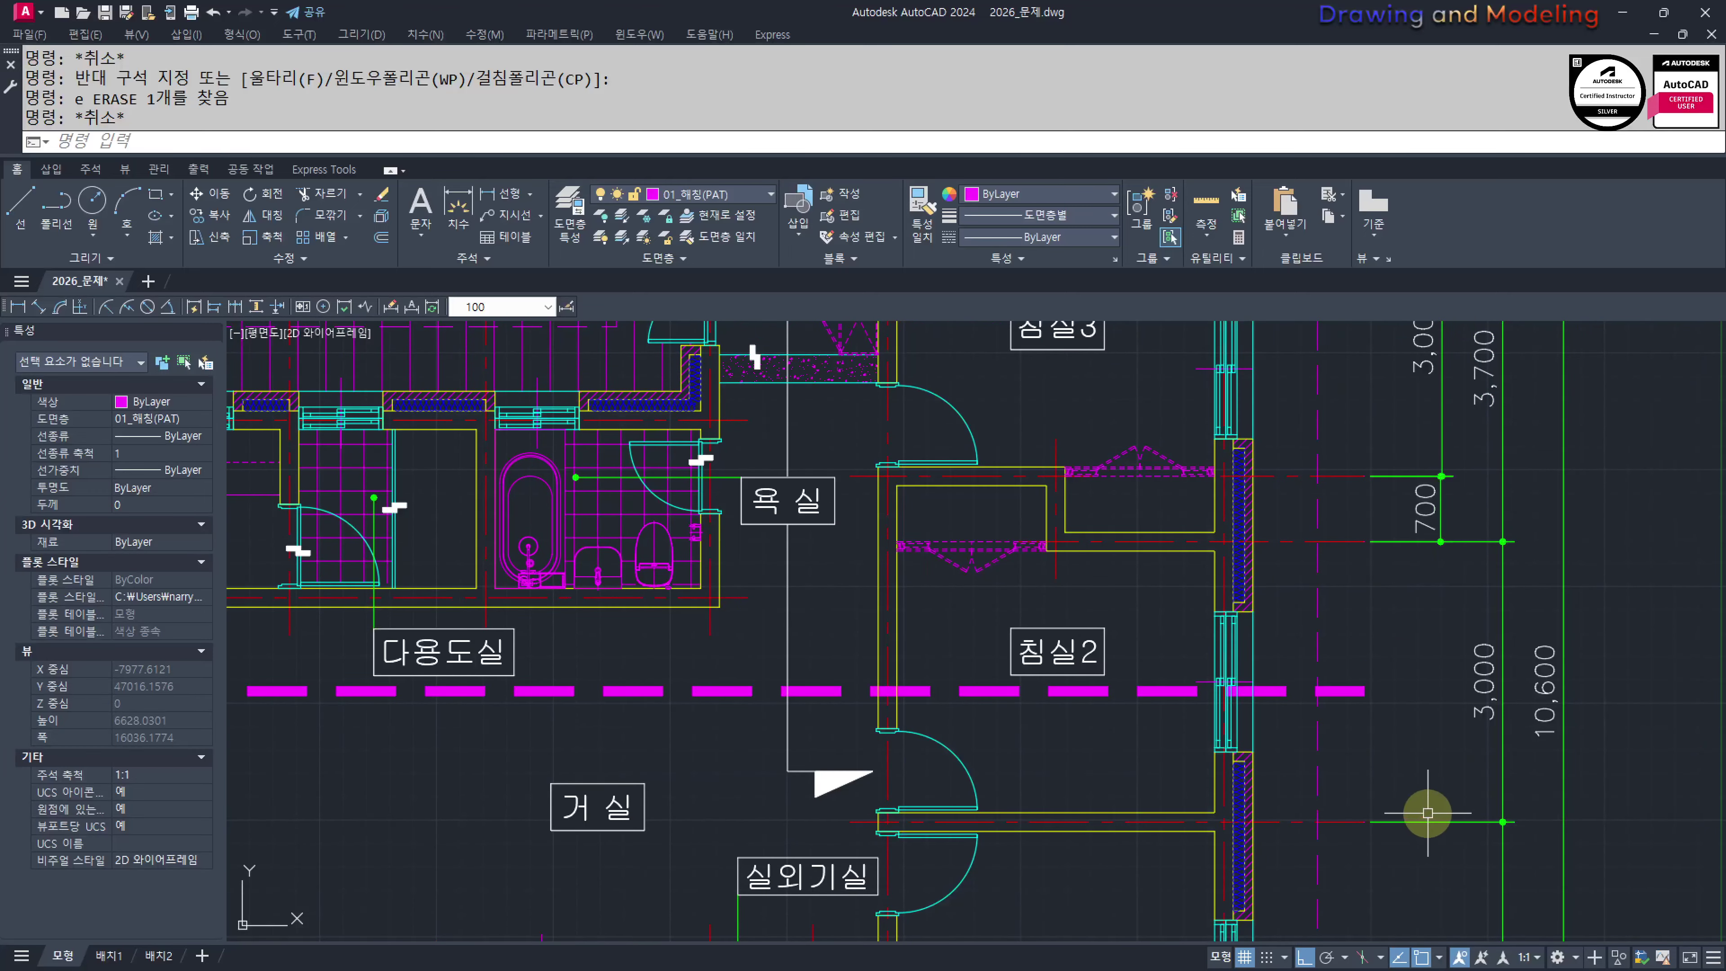
scroll(1319, 657, down, 3)
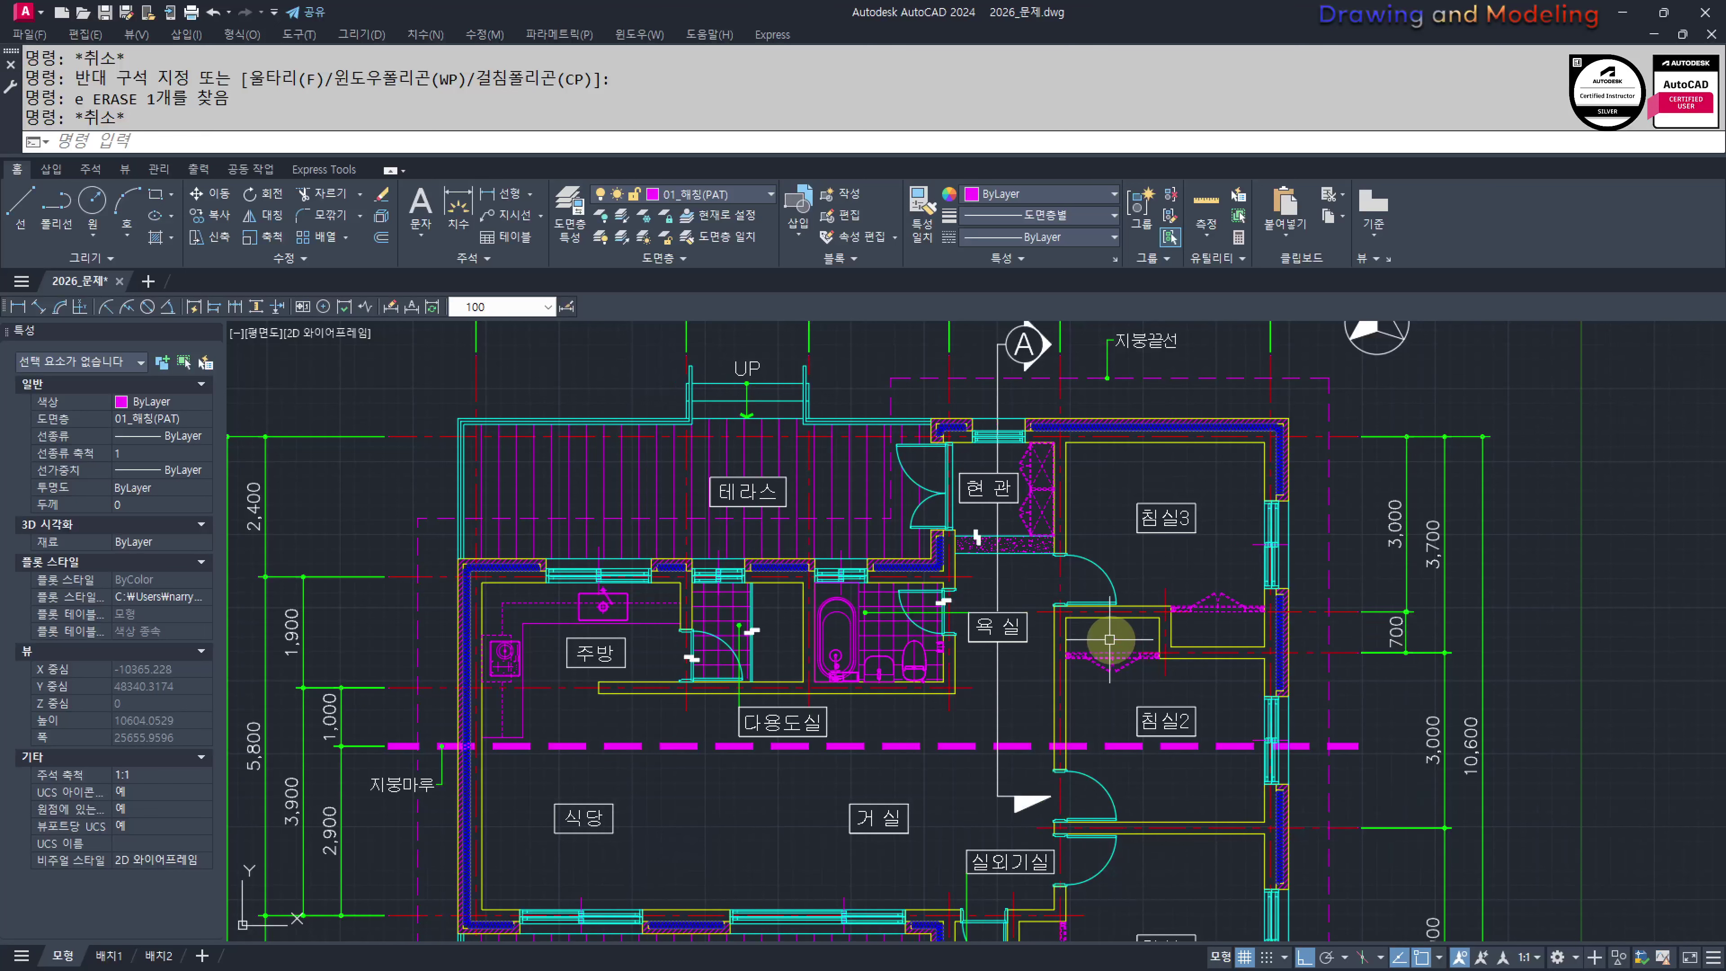
scroll(1354, 615, down, 1)
scroll(1495, 669, down, 2)
middle_drag(1563, 707, 1059, 674)
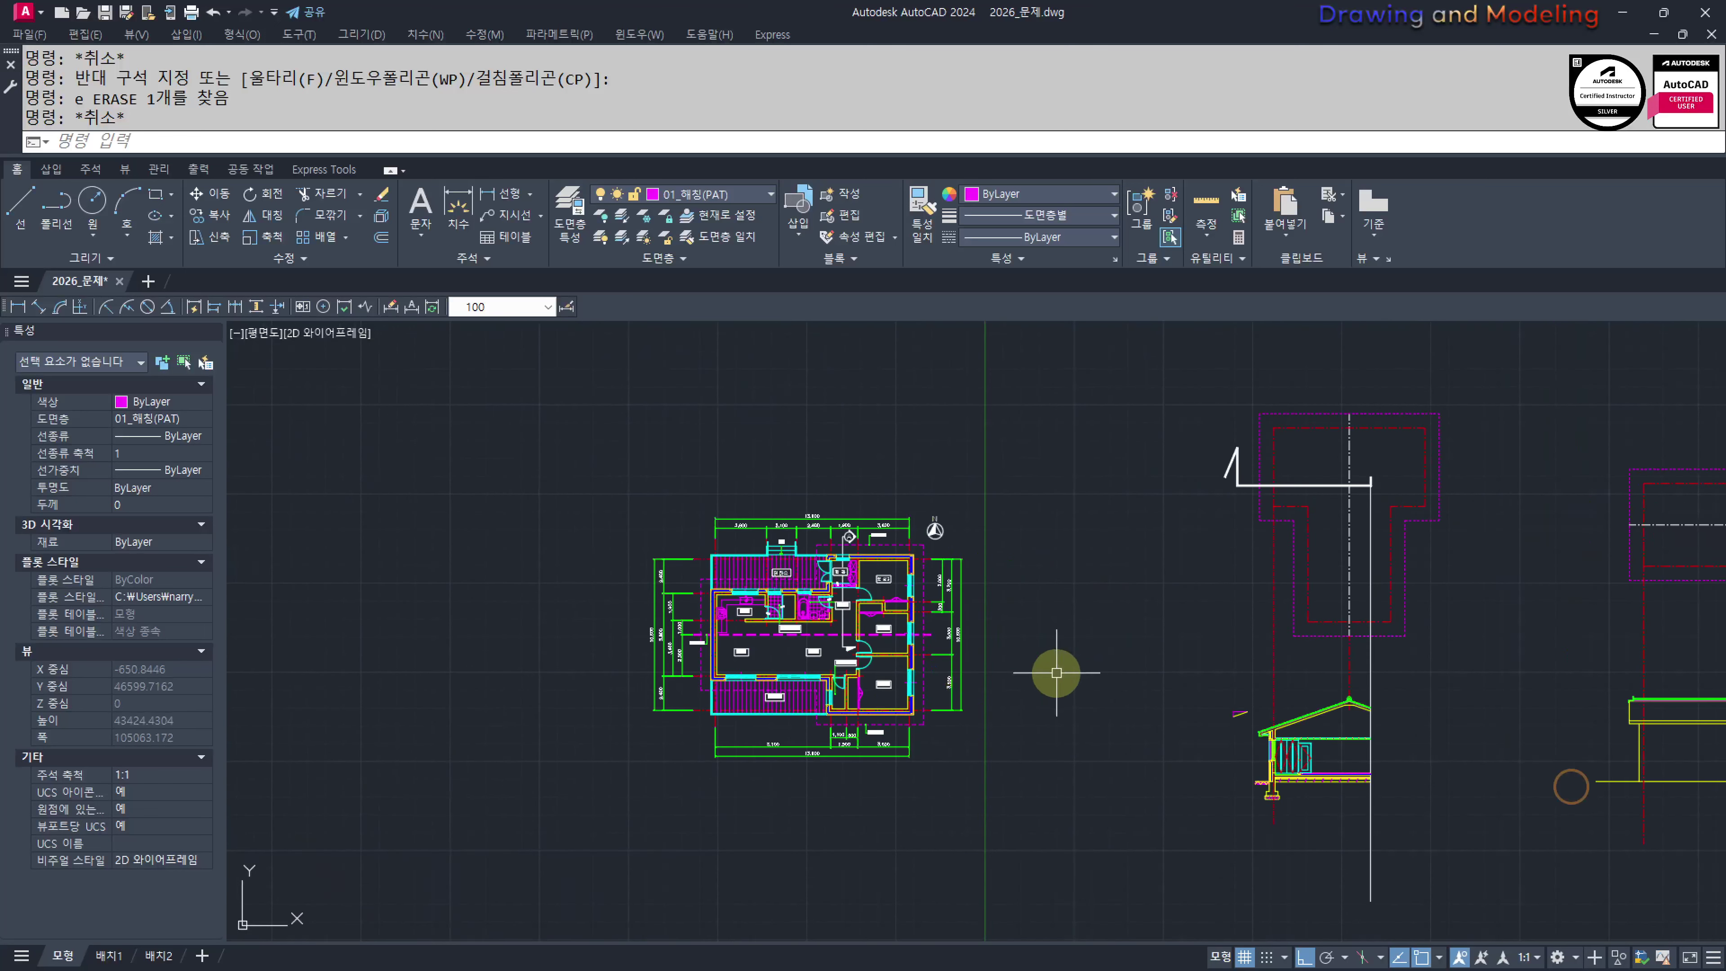
Place a vertical construction line through the door frame's outer bottom corner on the side away from the cabinet
scroll(1223, 700, up, 1)
middle_drag(1385, 755, 1264, 617)
scroll(1259, 683, up, 3)
middle_drag(1230, 695, 1235, 707)
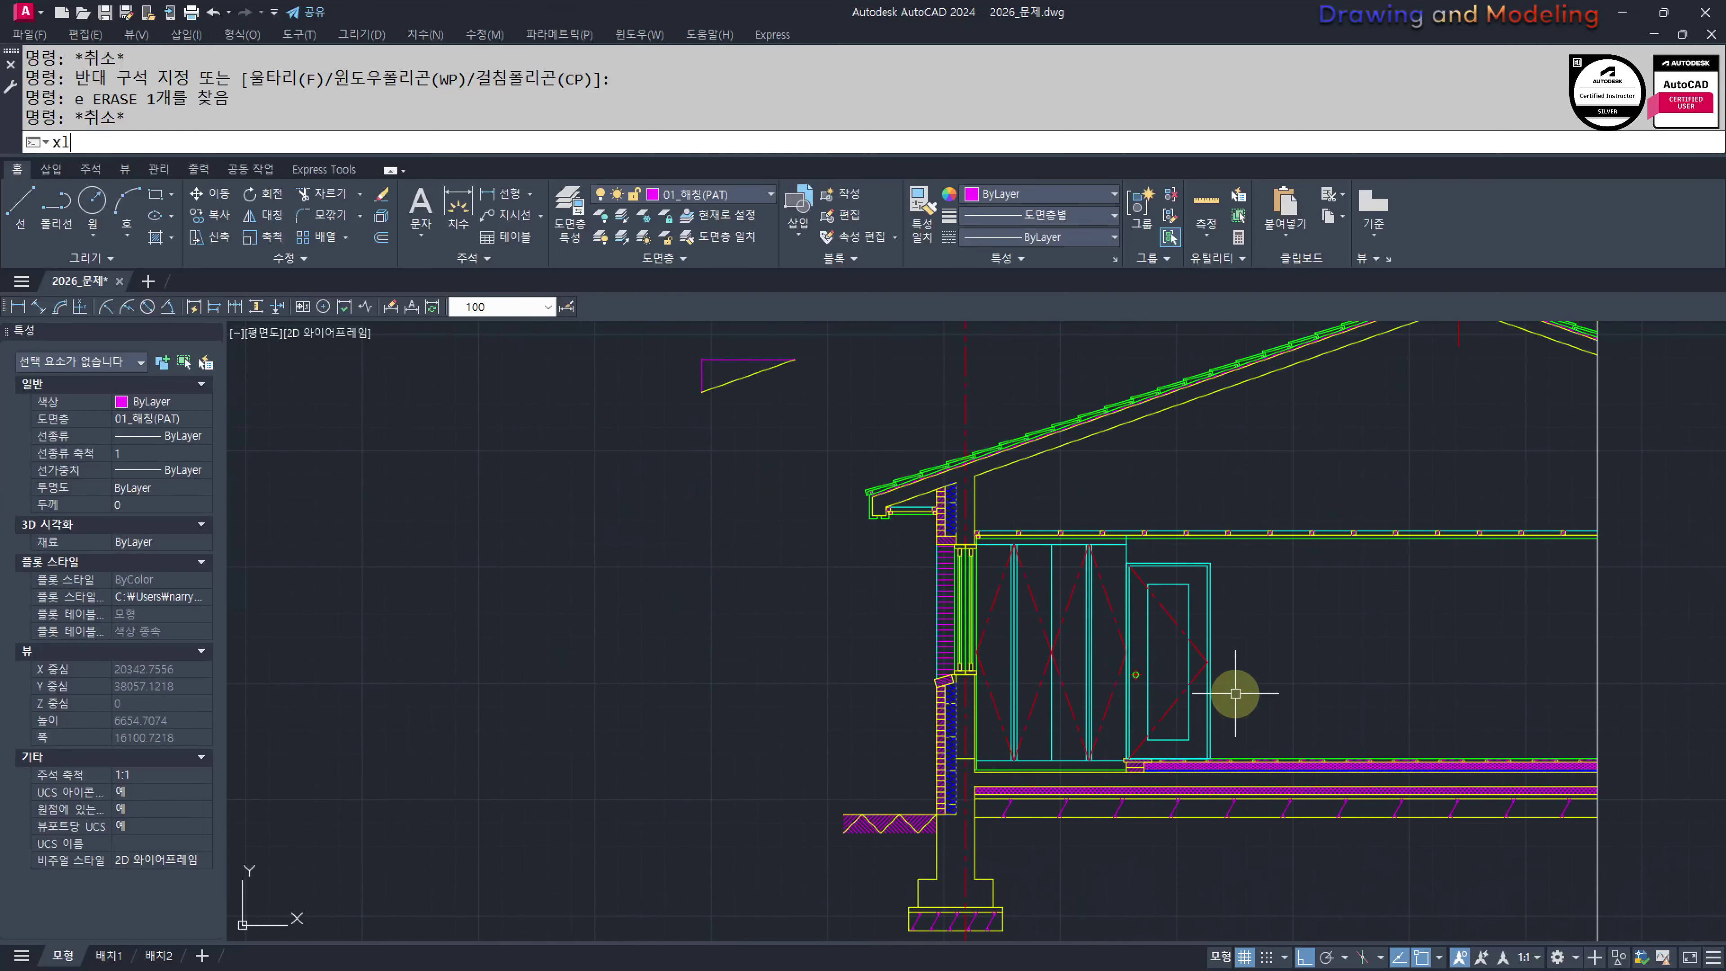
key(Return)
key(Return)
scroll(1217, 722, up, 4)
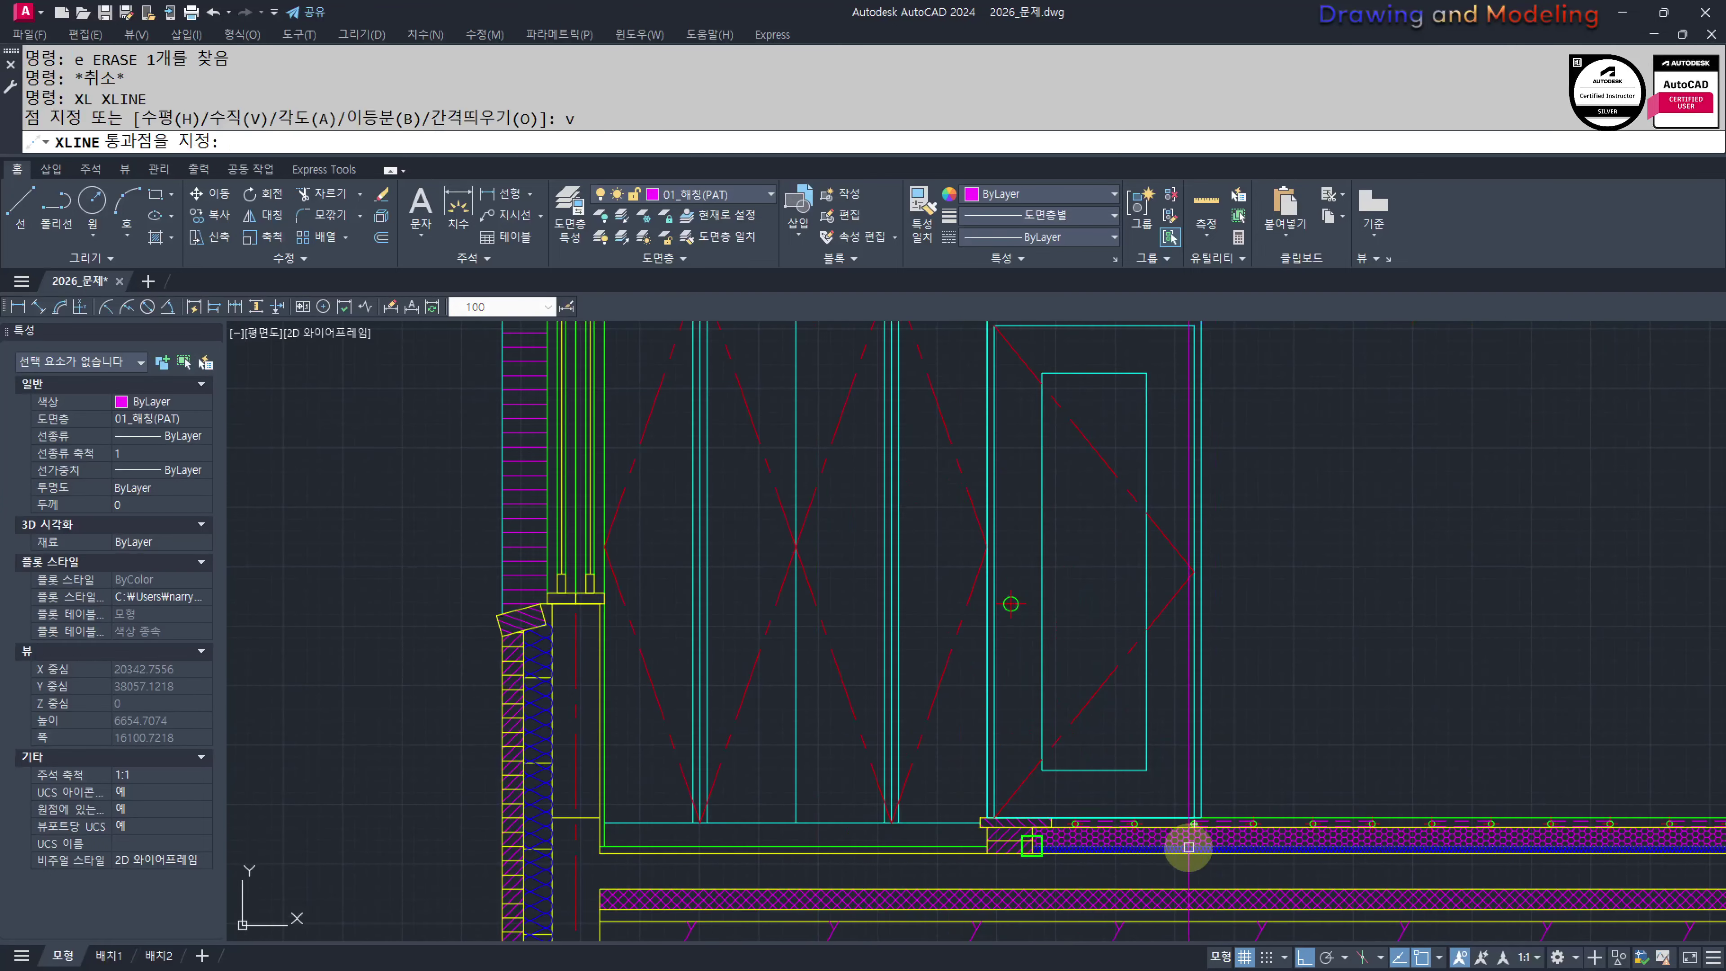
scroll(1203, 777, up, 4)
scroll(1200, 879, up, 3)
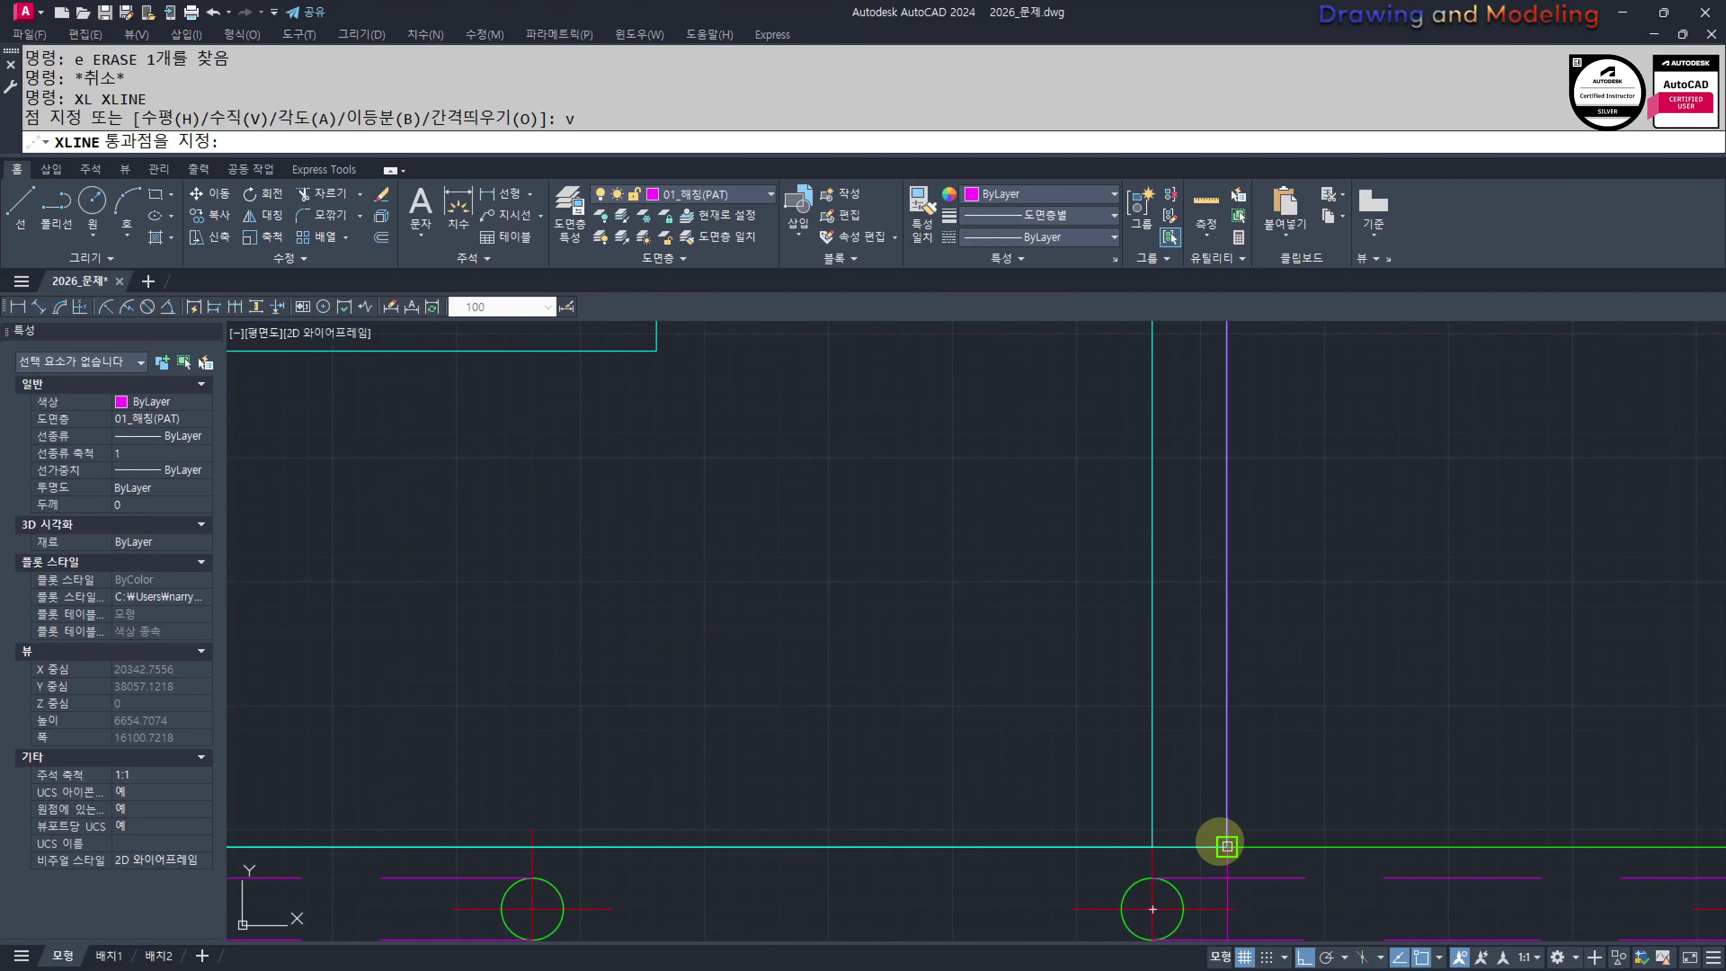
key(Escape)
key(Escape)
Offset the vertical construction line 3700 away from the door, towards the section's cut-off line
scroll(1225, 821, down, 8)
middle_drag(1309, 763, 1190, 688)
text(o)
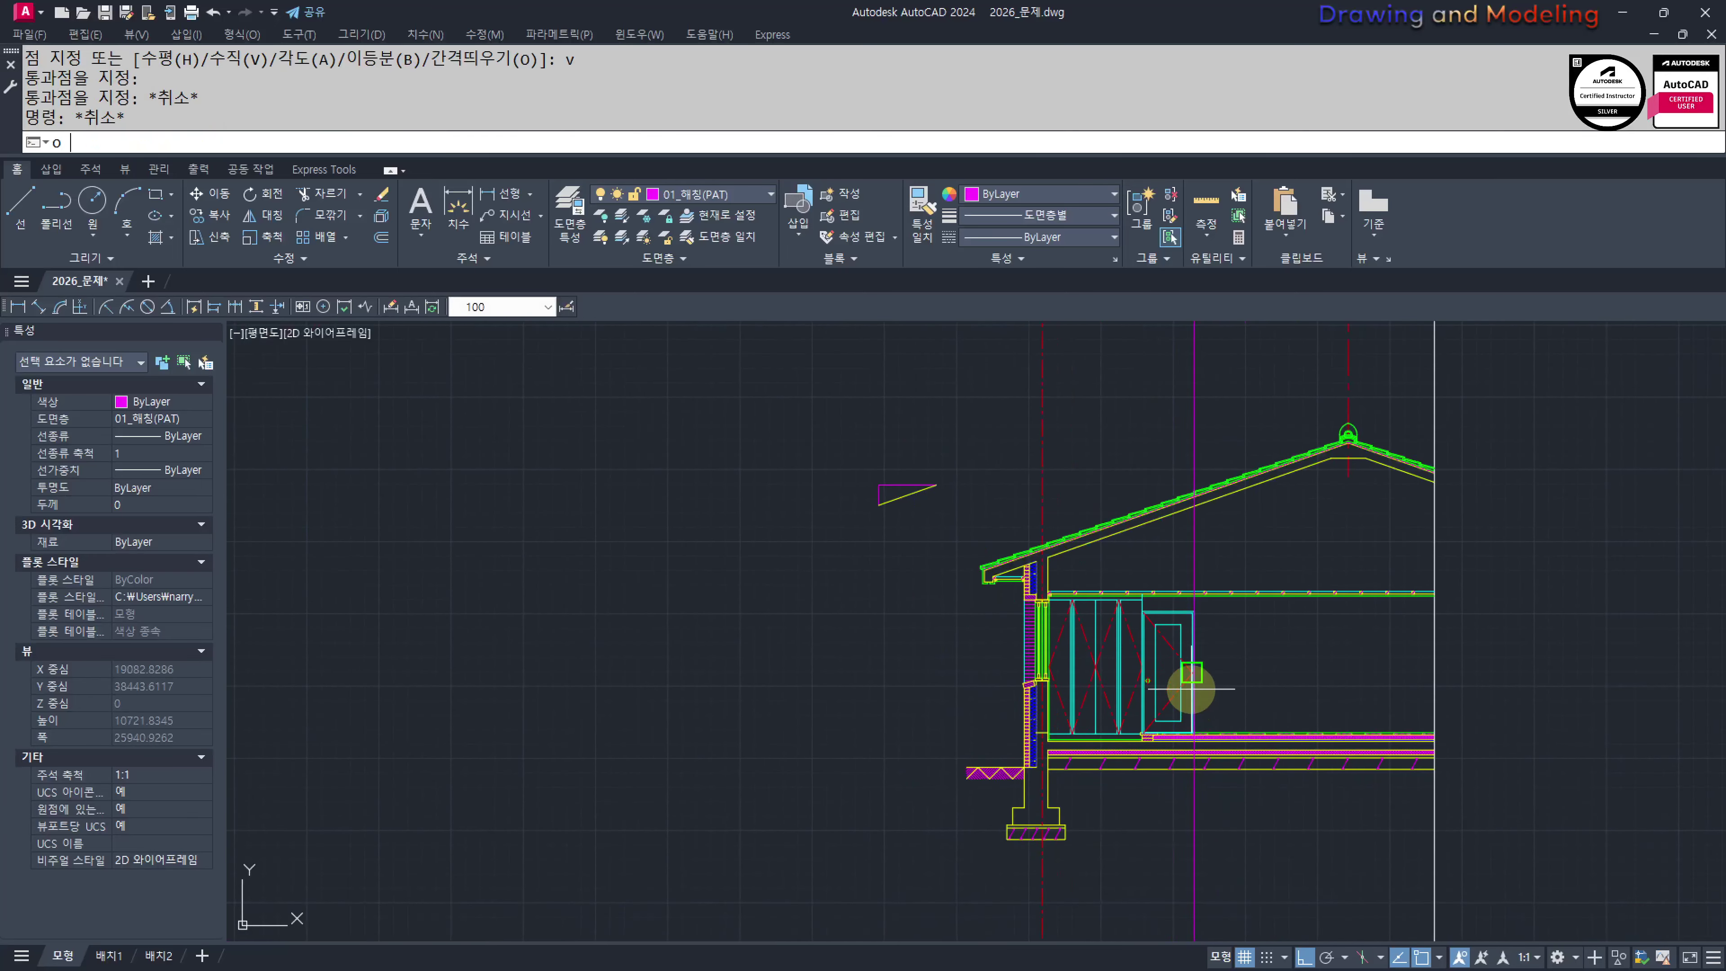
key(Return)
text(3700)
key(Return)
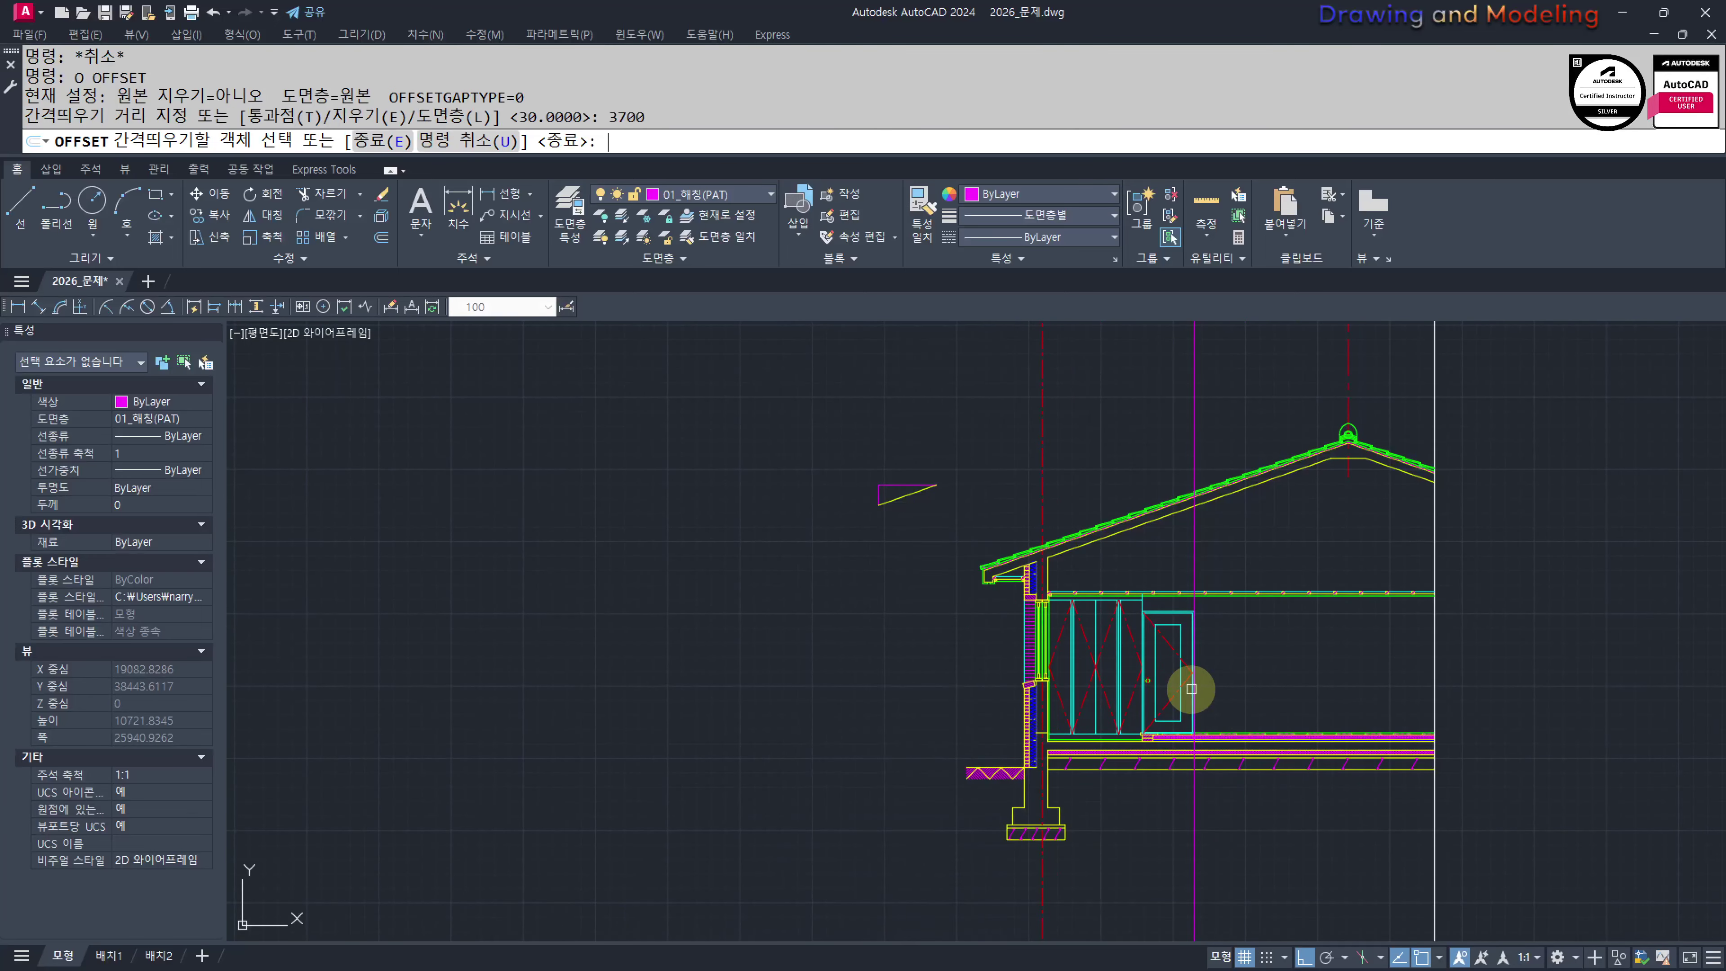
click(1194, 815)
click(1323, 836)
key(Escape)
key(Escape)
Erase the original vertical construction line at the door frame's edge
click(1219, 830)
click(1183, 863)
text(e)
Copy the complete door elevation from its frame's outer bottom corner at the cabinet to the floor line at the offset construction line
scroll(1310, 767, down, 3)
middle_drag(925, 687, 1188, 748)
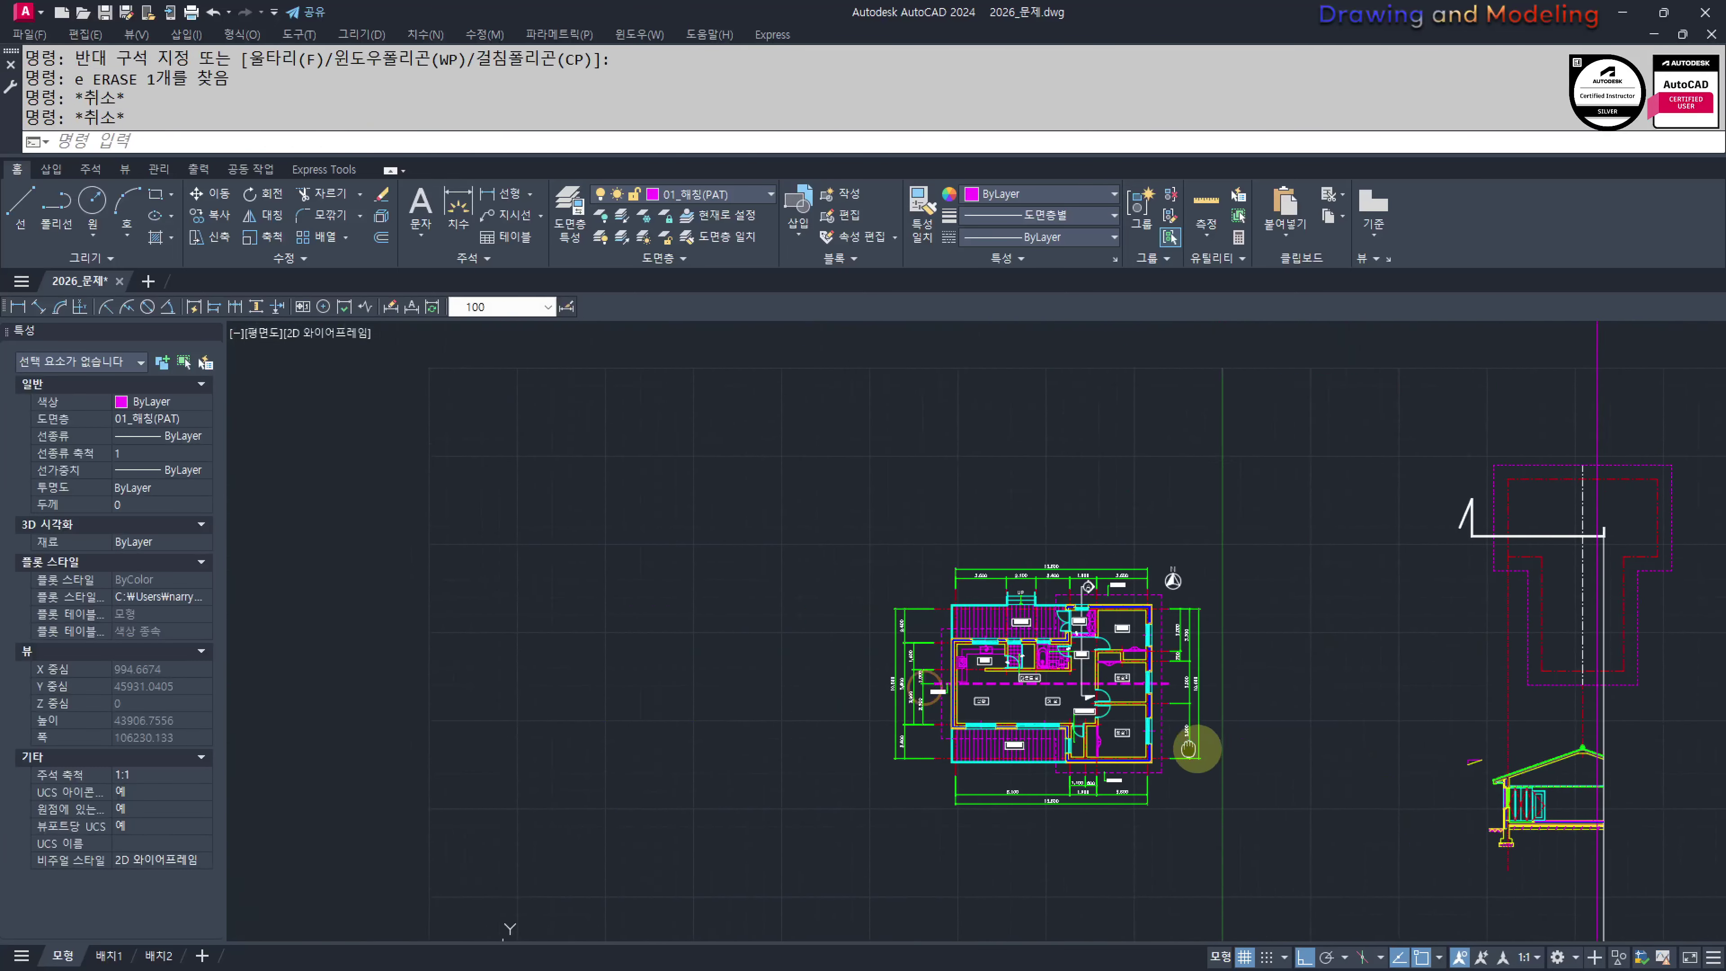
scroll(1093, 700, up, 8)
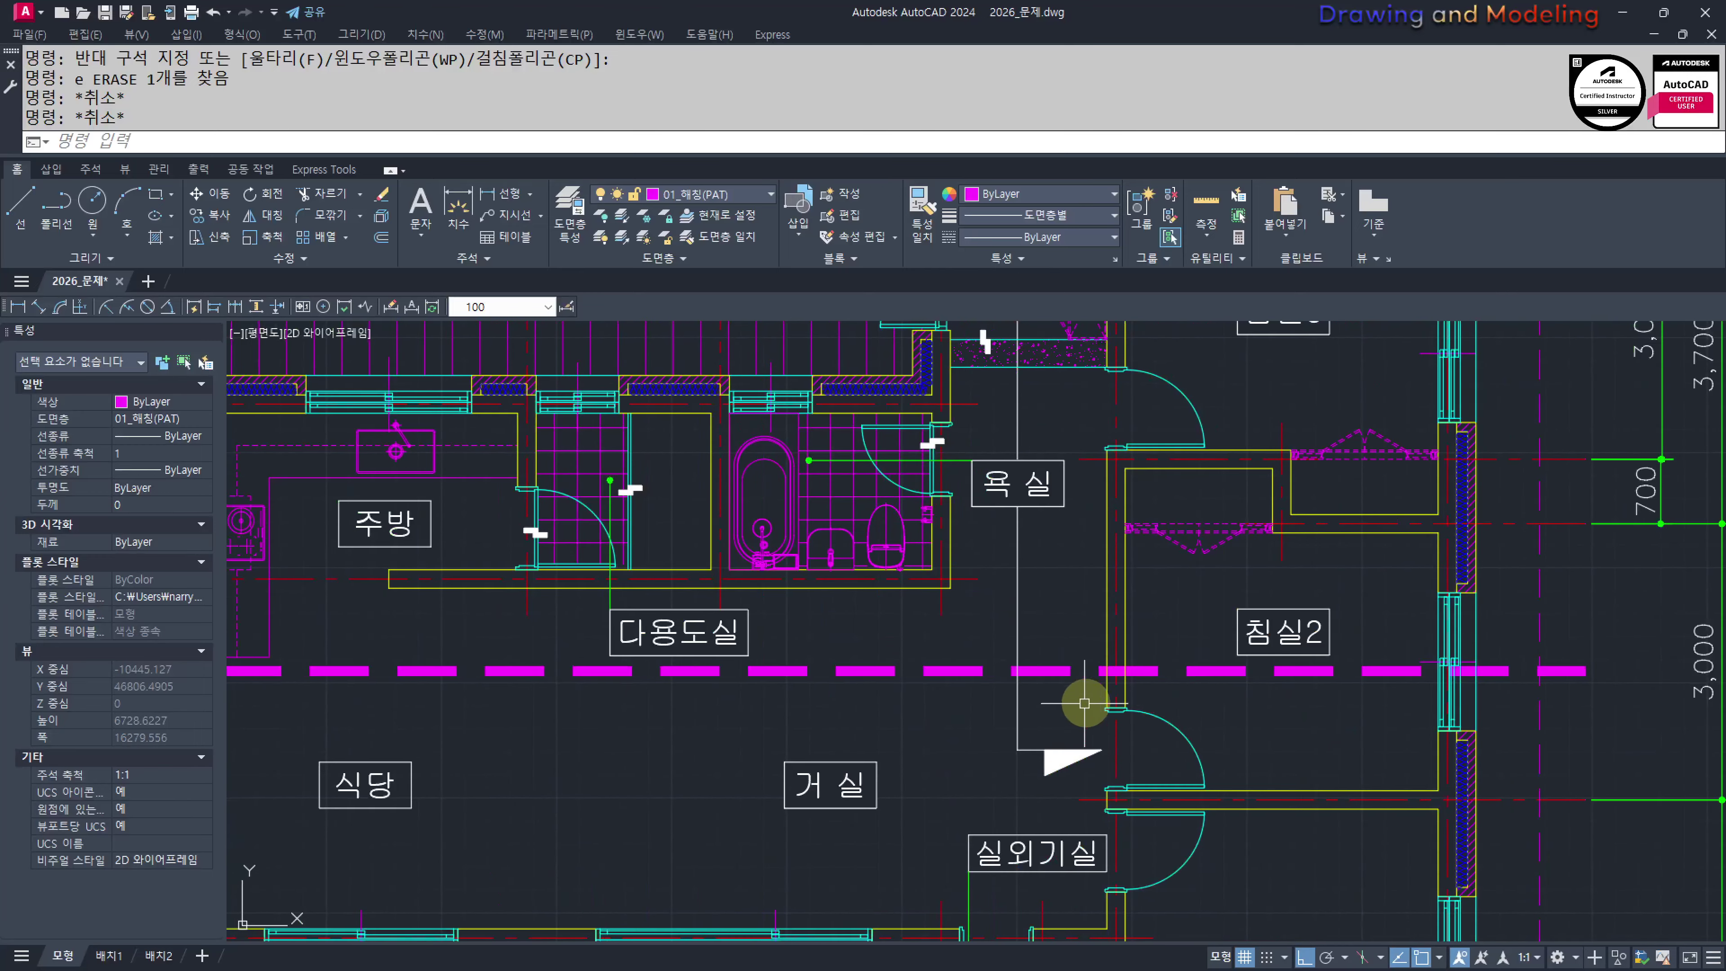
scroll(1116, 736, down, 8)
scroll(1426, 781, up, 10)
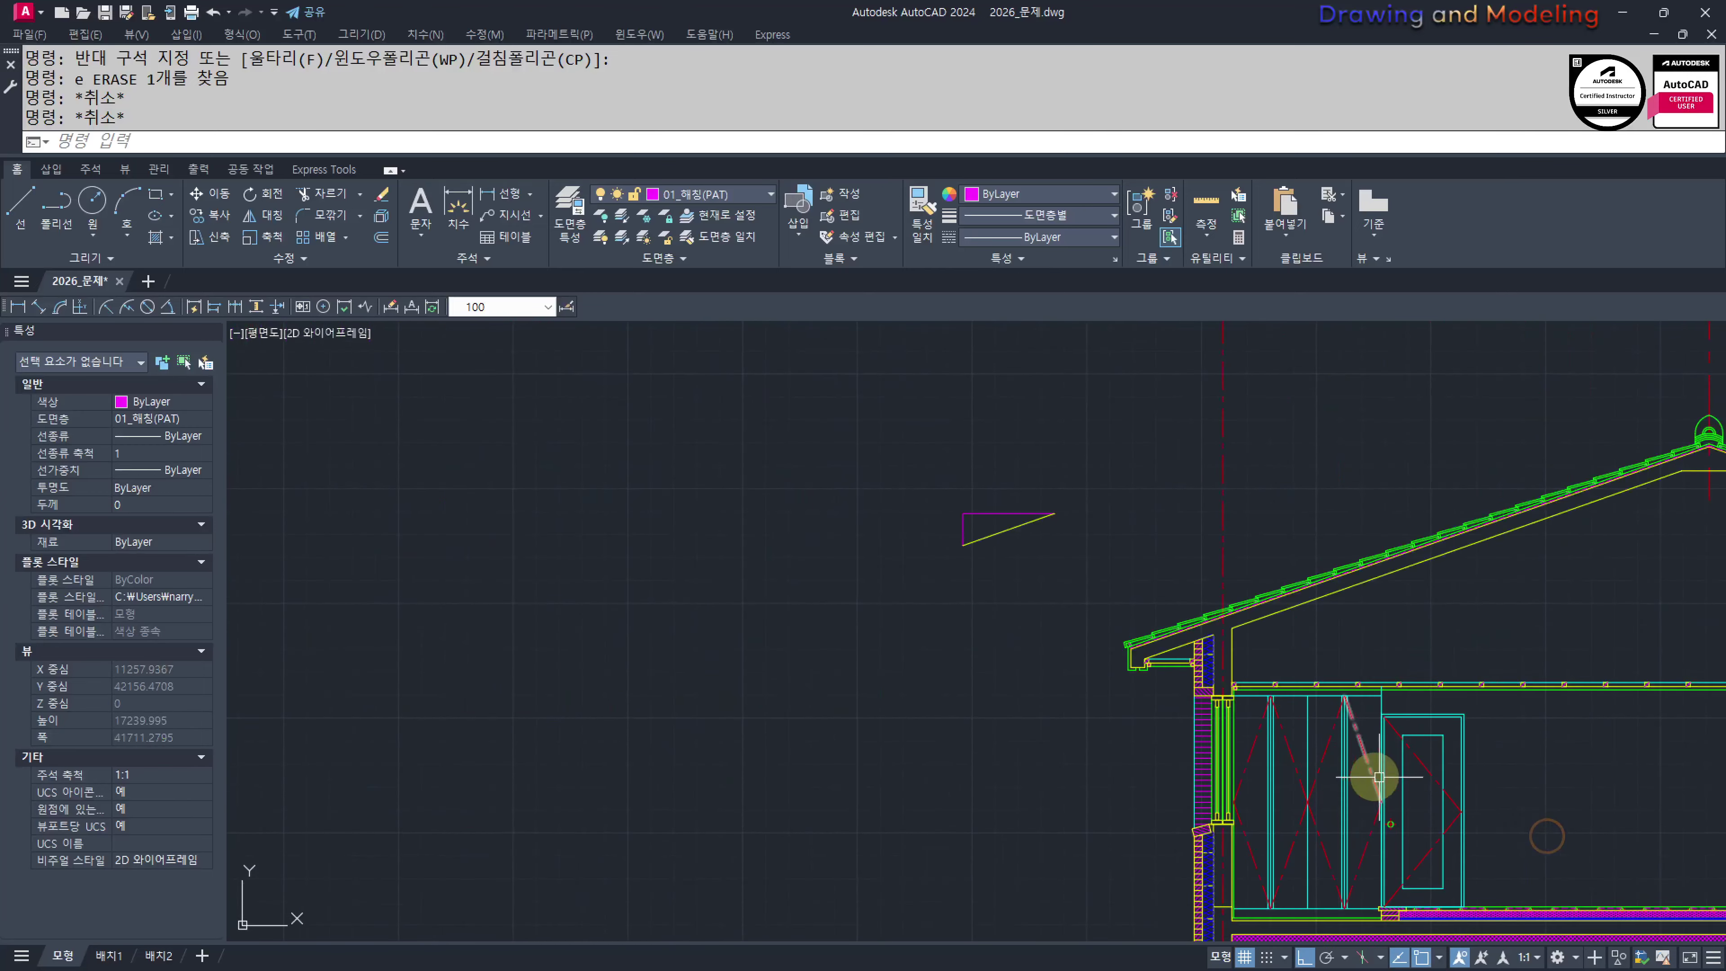
click(1491, 722)
click(1329, 884)
scroll(1368, 751, up, 2)
text(cc)
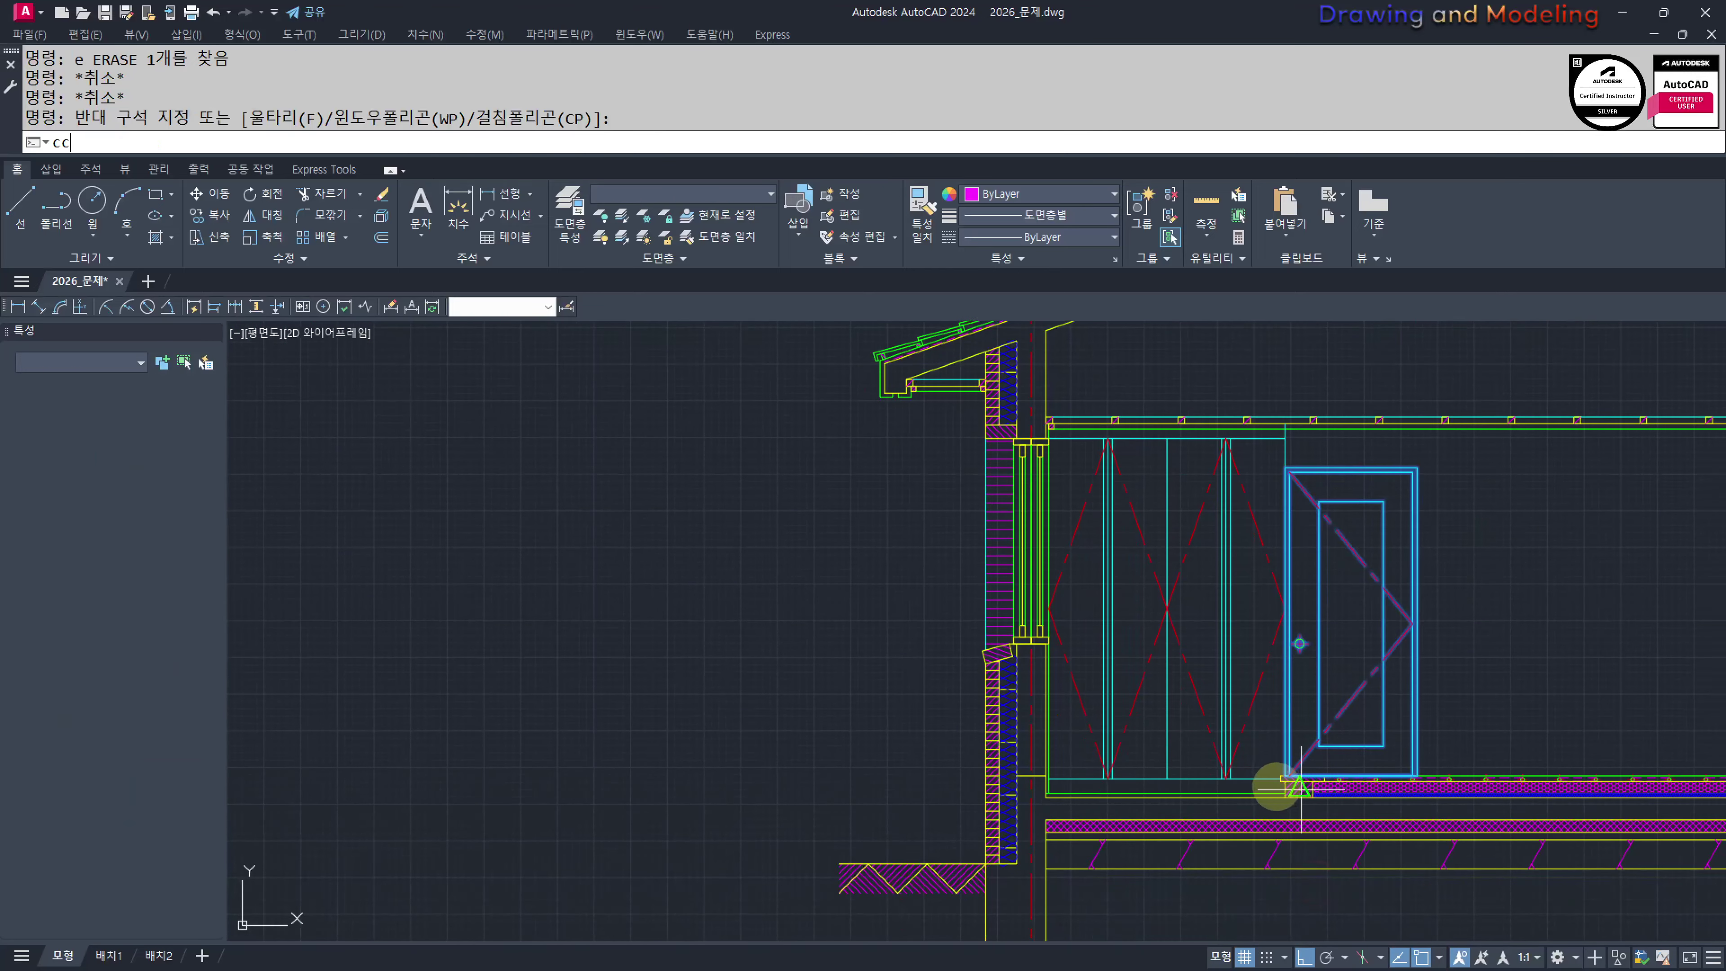
key(space)
scroll(1320, 770, up, 8)
click(1376, 694)
scroll(1377, 694, down, 5)
scroll(1387, 740, up, 2)
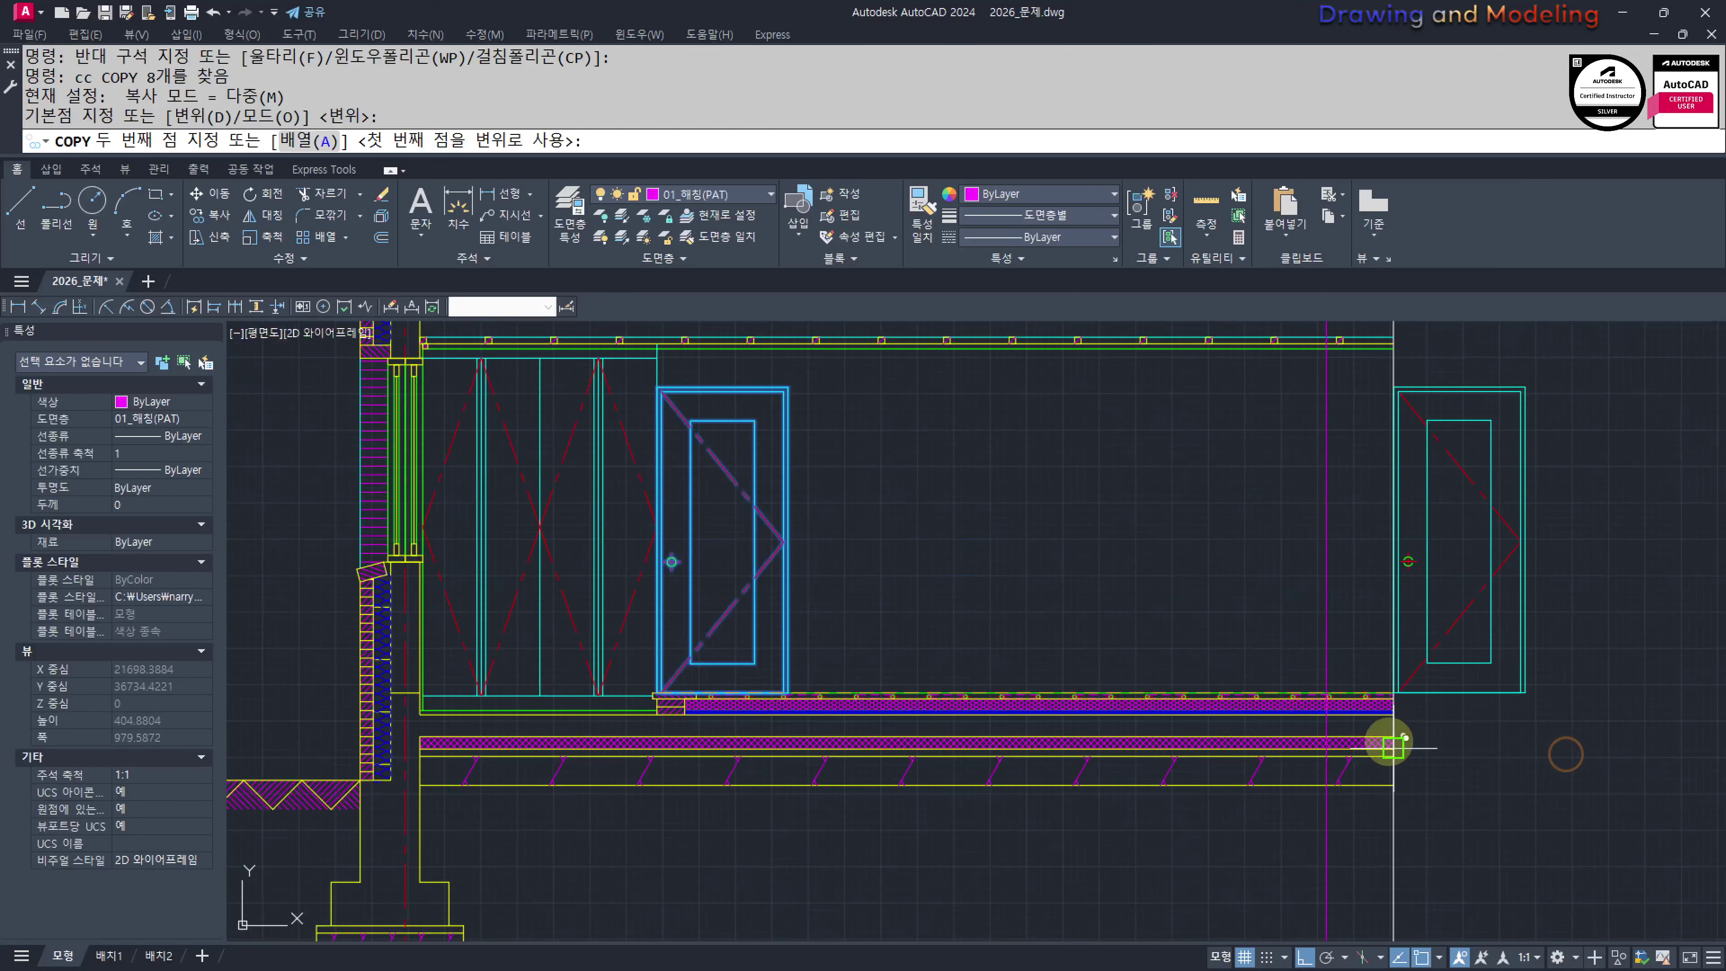
scroll(1310, 685, up, 5)
click(1310, 676)
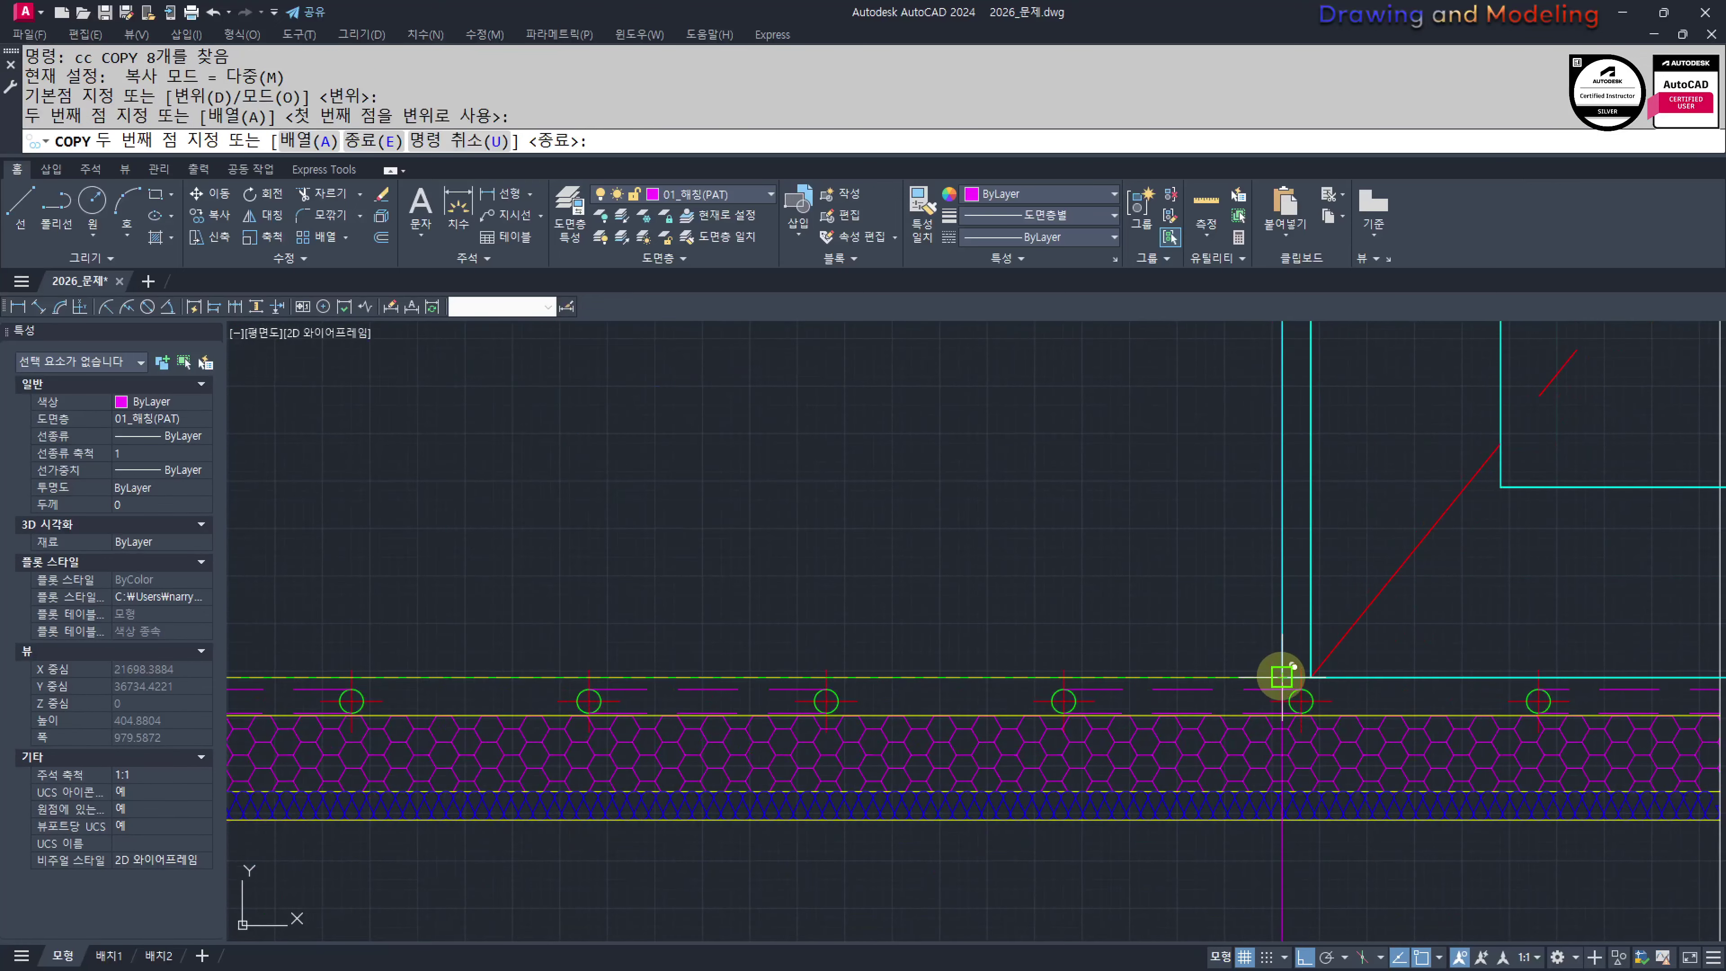
key(Escape)
key(Escape)
Erase the offset construction line that located the copied door
scroll(1310, 803, down, 6)
click(1333, 517)
click(1304, 501)
text(e)
key(space)
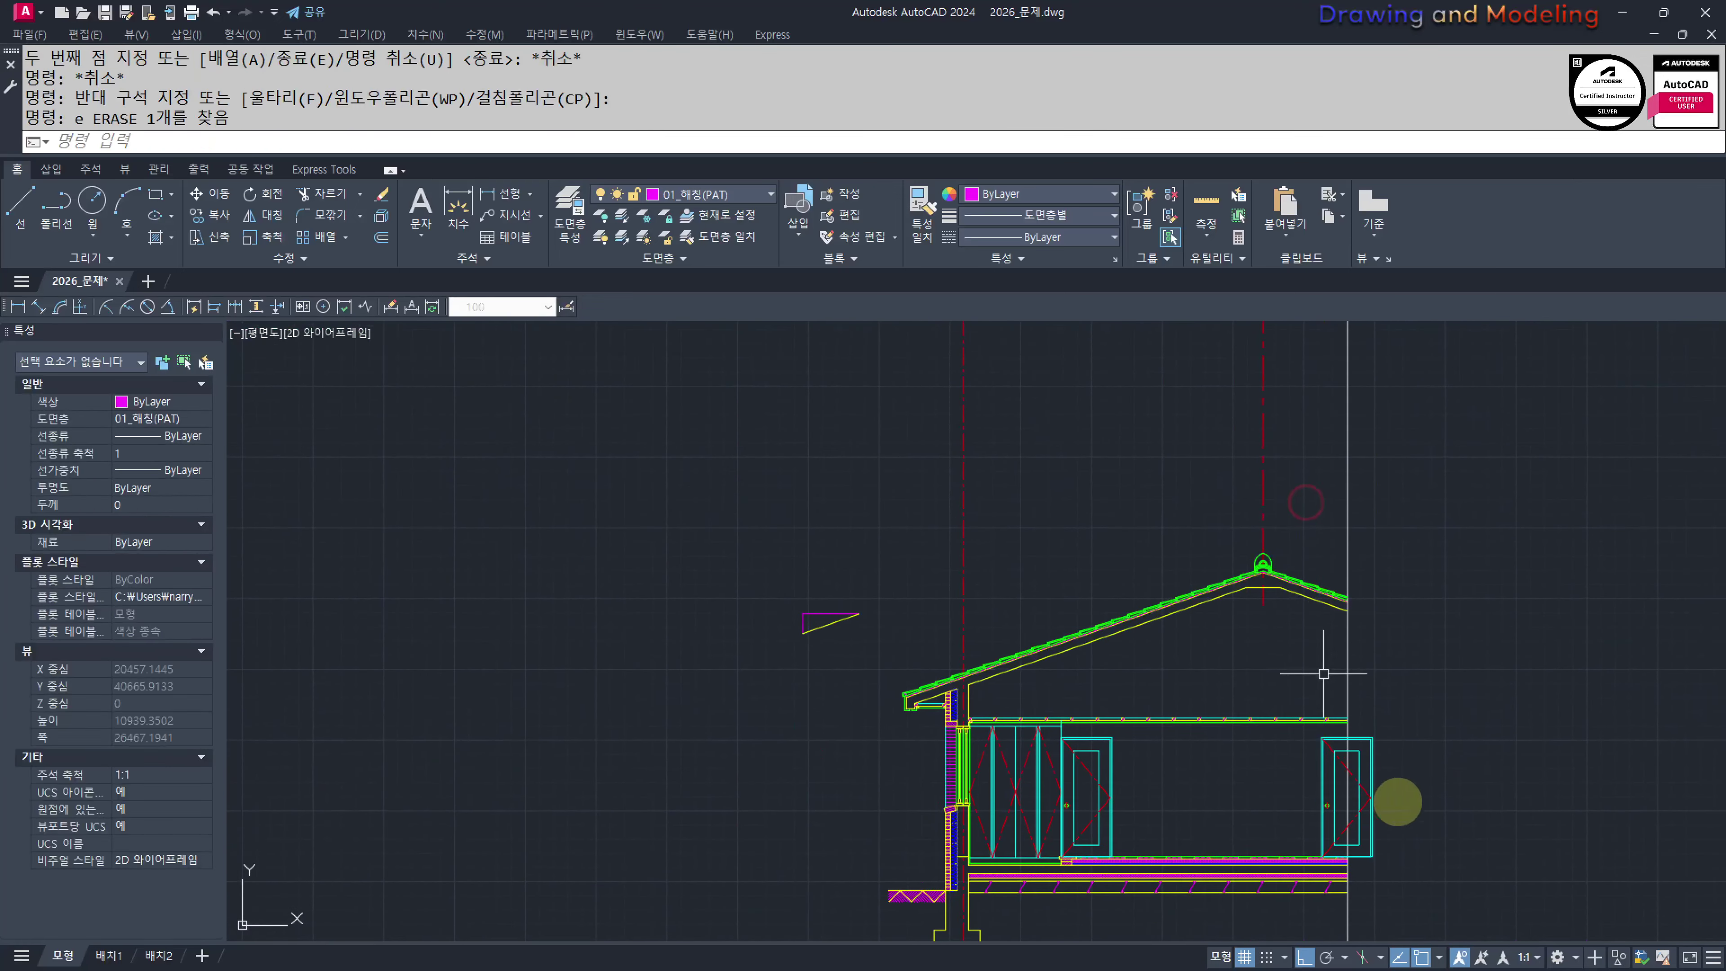
key(Escape)
key(Escape)
Compare the two door elevations in the section with the bedroom doors in the floor plan
scroll(1371, 774, up, 4)
mouse_move(1386, 832)
middle_down()
mouse_move(1370, 771)
mouse_move(1333, 747)
middle_up()
scroll(1300, 624, down, 4)
scroll(1285, 623, up, 2)
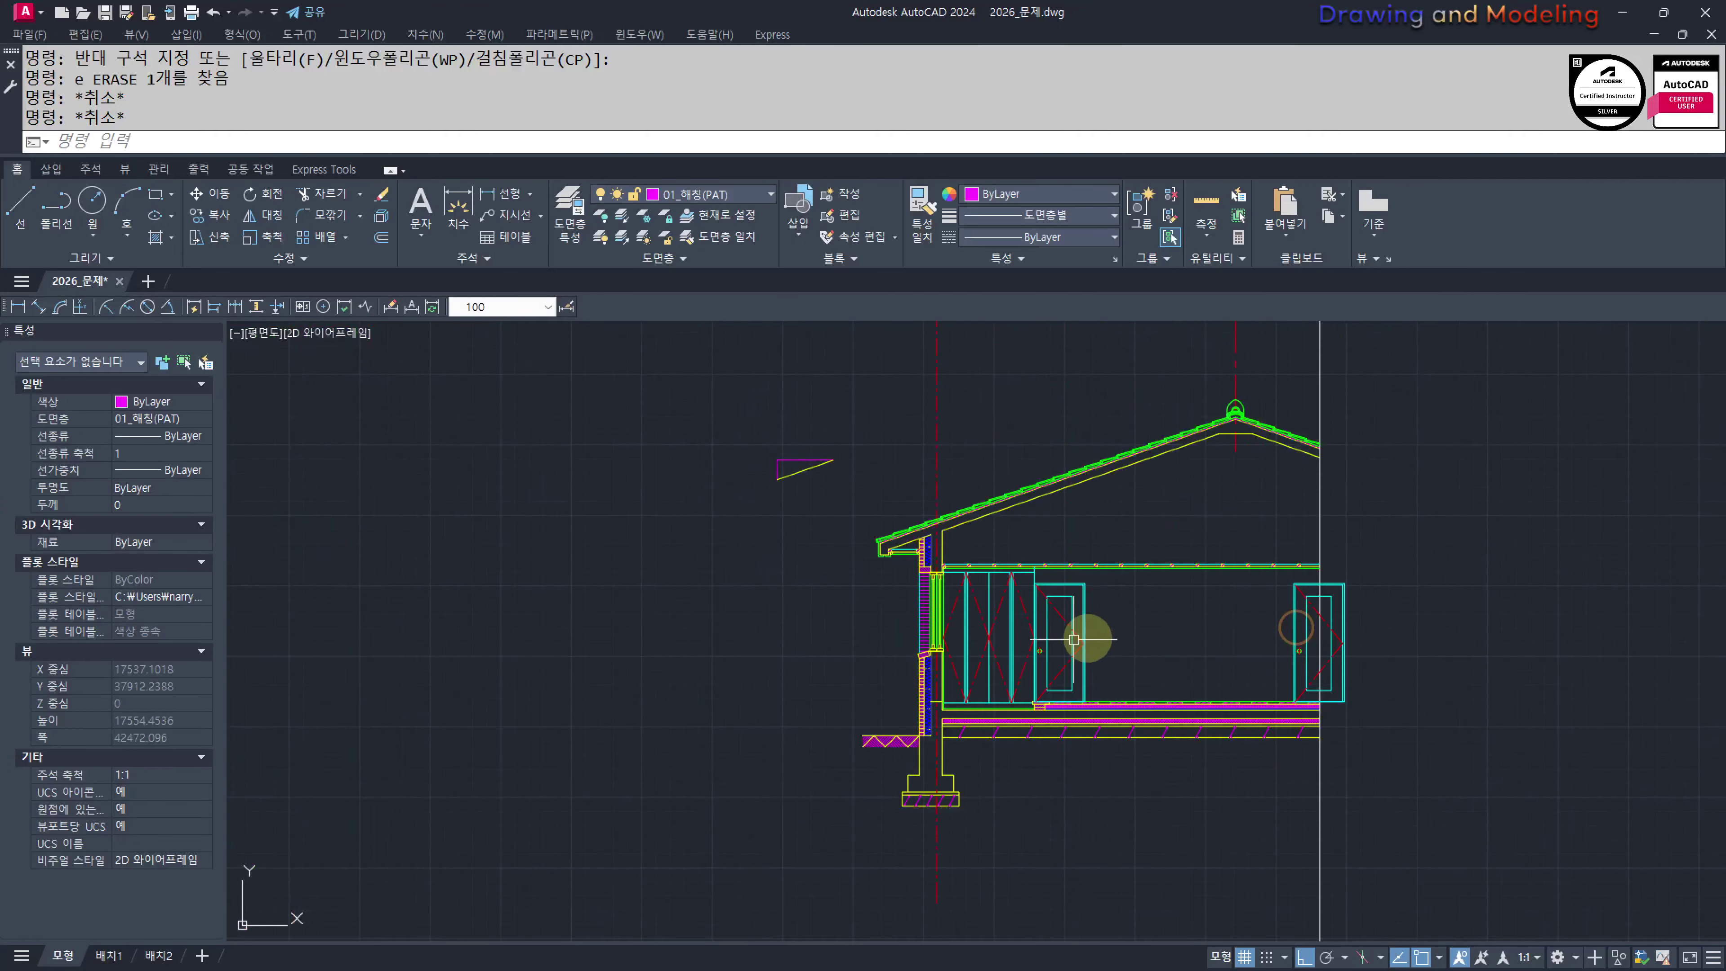
scroll(1070, 641, down, 4)
scroll(870, 633, up, 2)
scroll(844, 655, down, 2)
scroll(781, 605, up, 3)
scroll(848, 599, up, 3)
scroll(825, 658, down, 6)
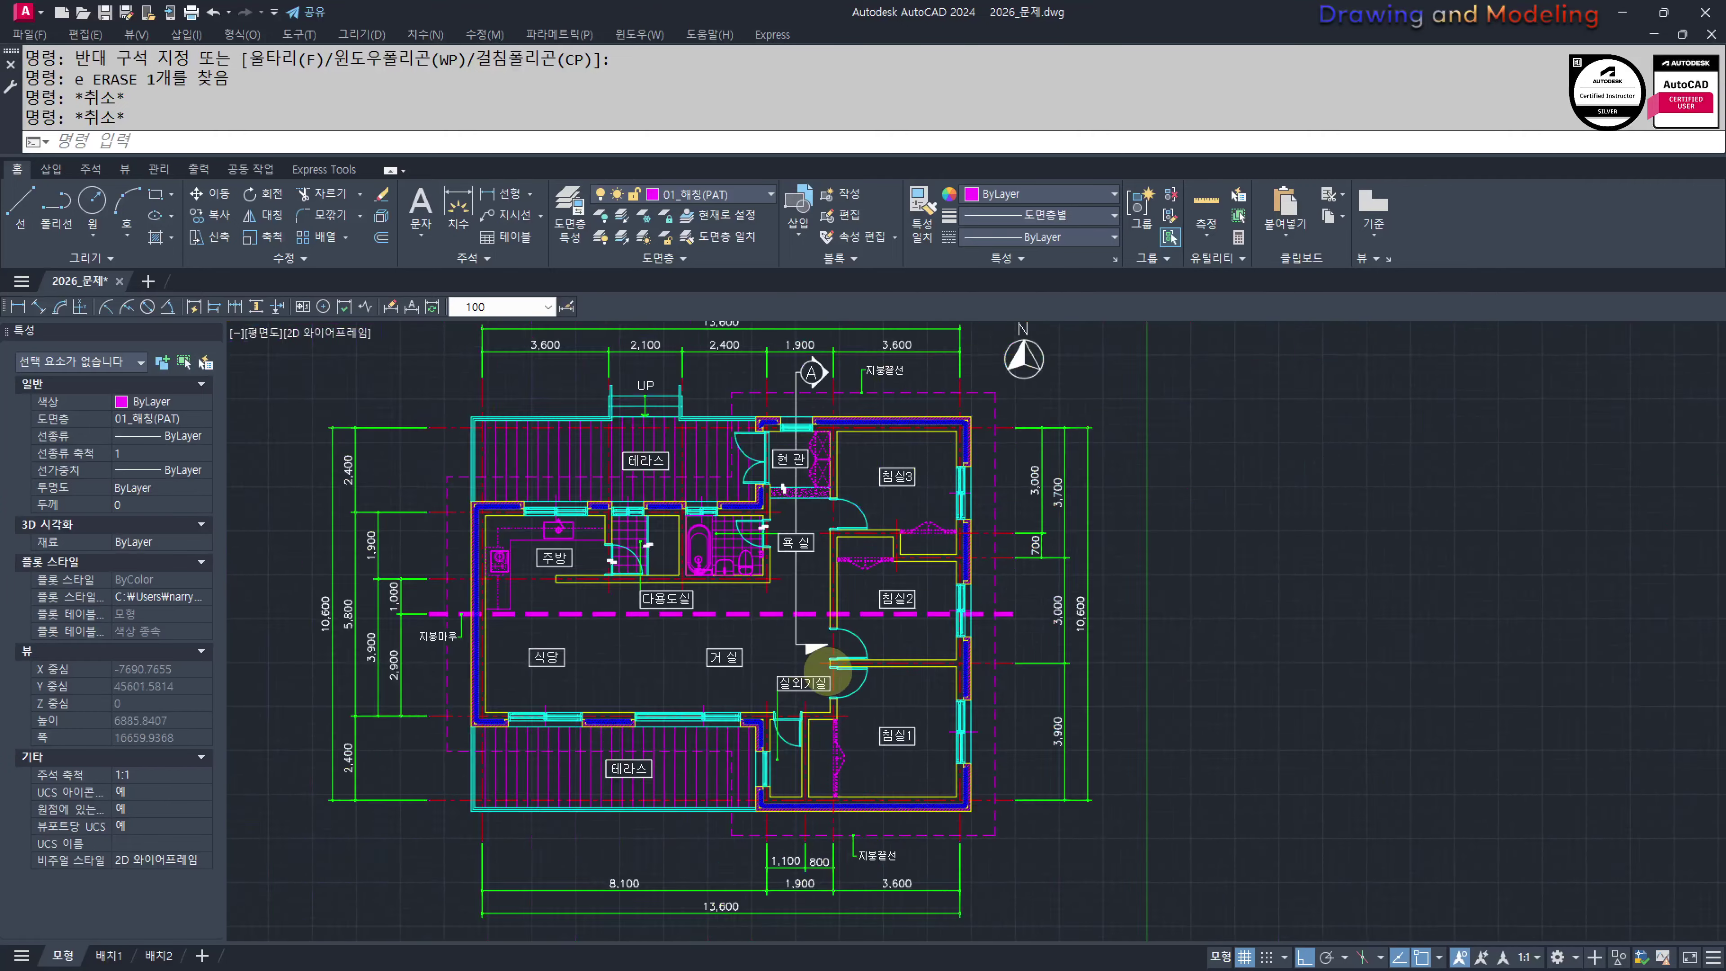
Trim the second door elevation at the section's vertical cut line, removing everything beyond the line
scroll(1082, 698, up, 3)
scroll(913, 657, up, 4)
middle_drag(913, 658, 1027, 720)
text(tr)
key(space)
click(1144, 625)
click(1065, 543)
key(space)
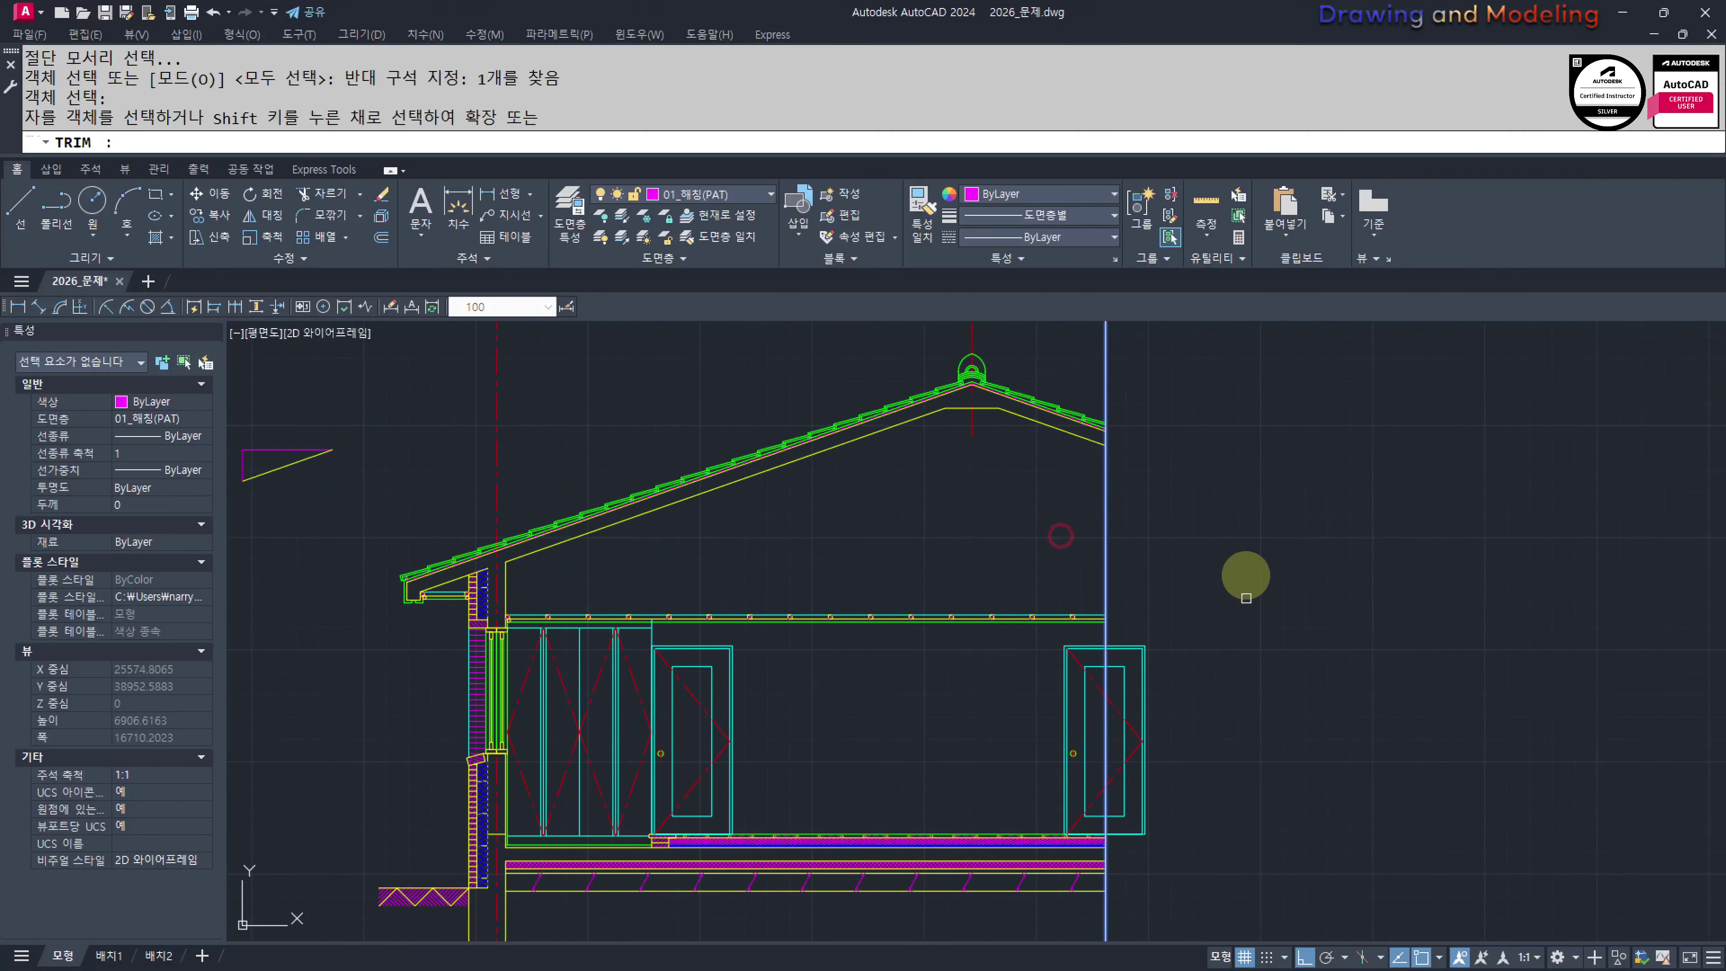
click(1249, 573)
click(1113, 895)
key(Escape)
key(Escape)
Draw a 400 by 50 rectangle to the right of the trimmed door's vertical cut line and erase it
scroll(1155, 748, up, 4)
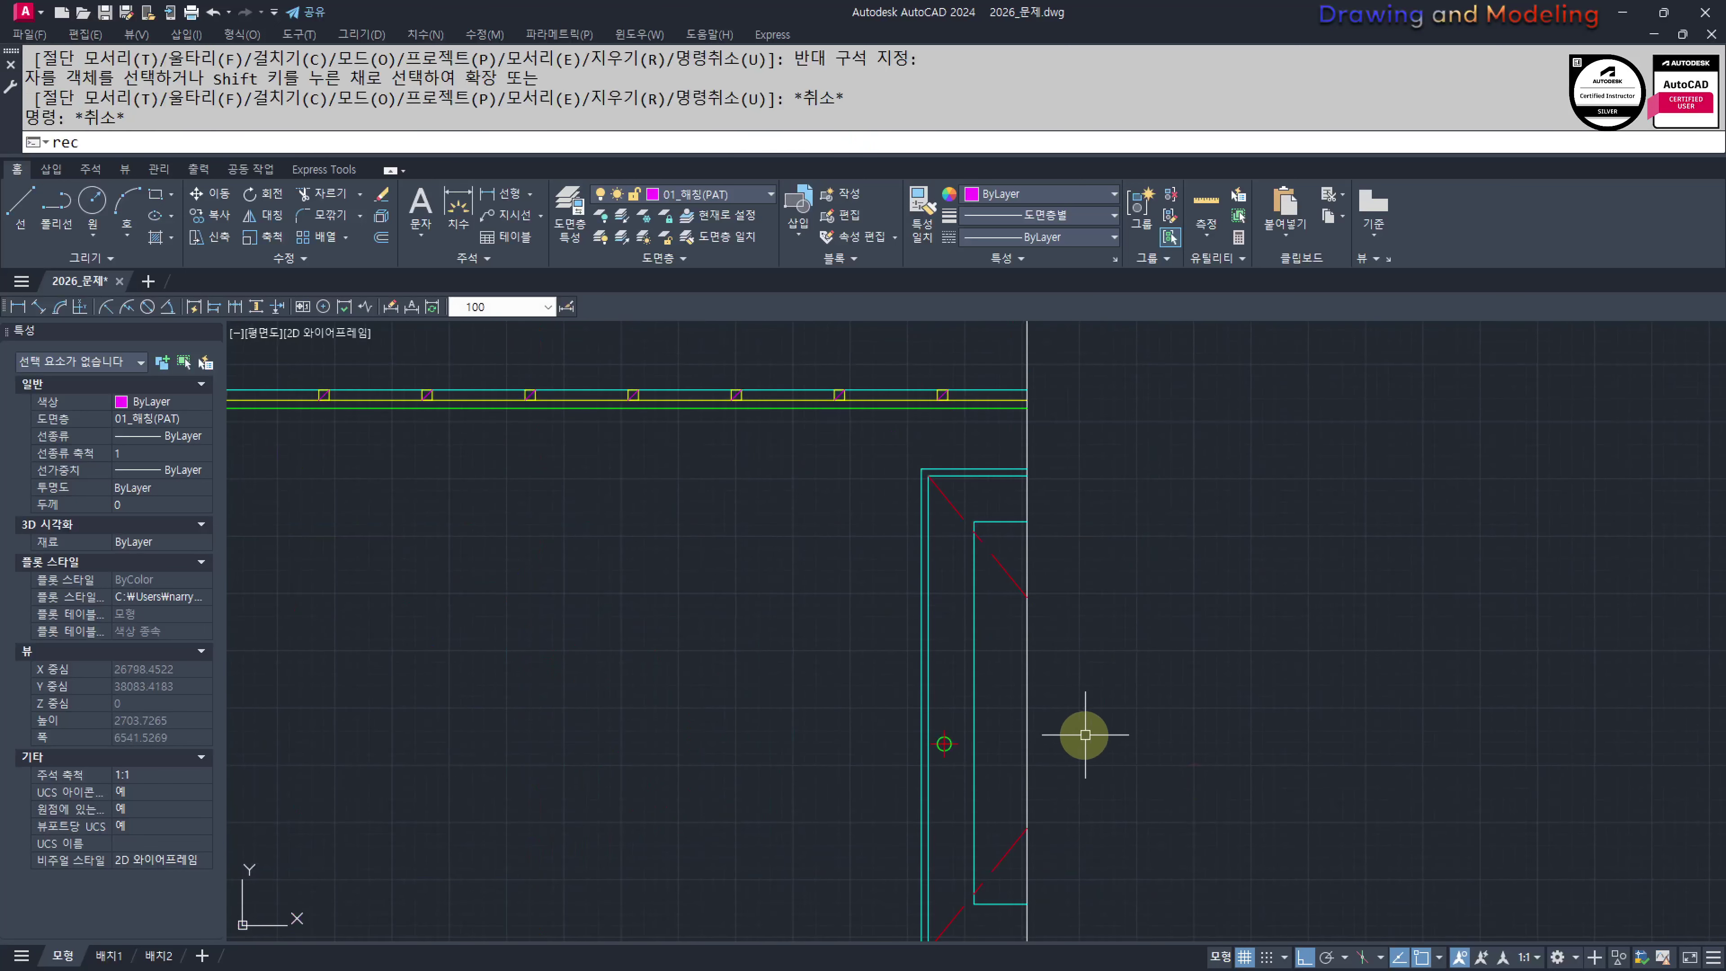
text(rec)
key(space)
click(1068, 750)
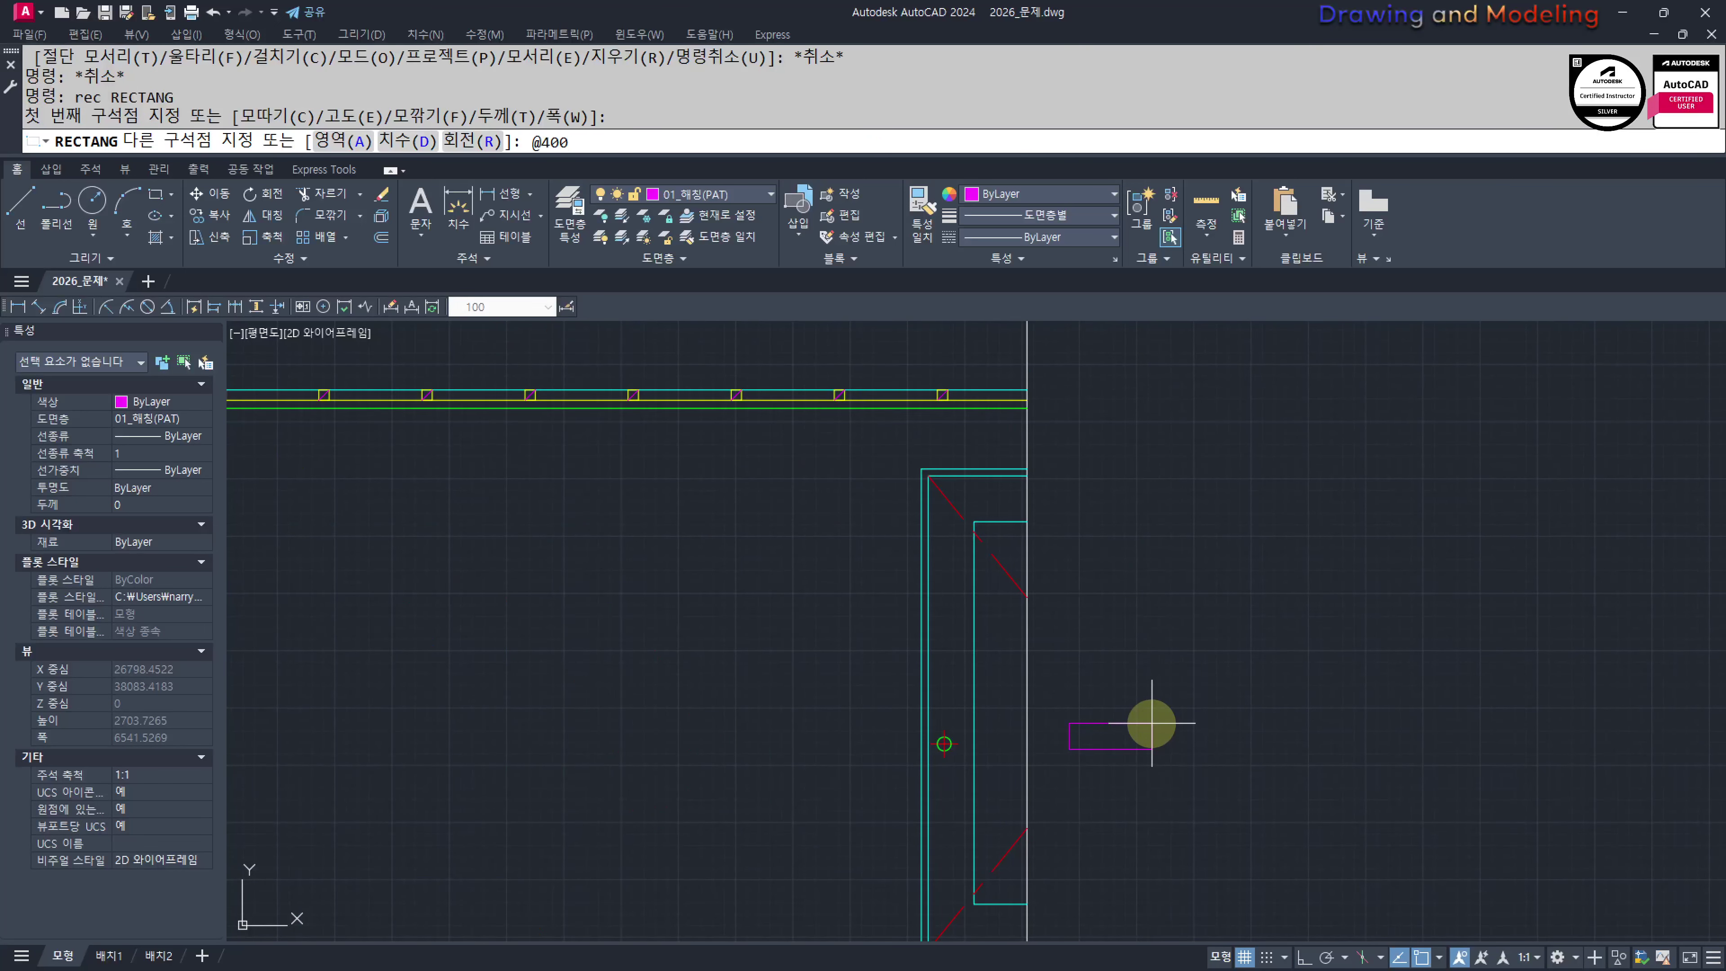
text(@400,50)
key(space)
key(Escape)
key(Escape)
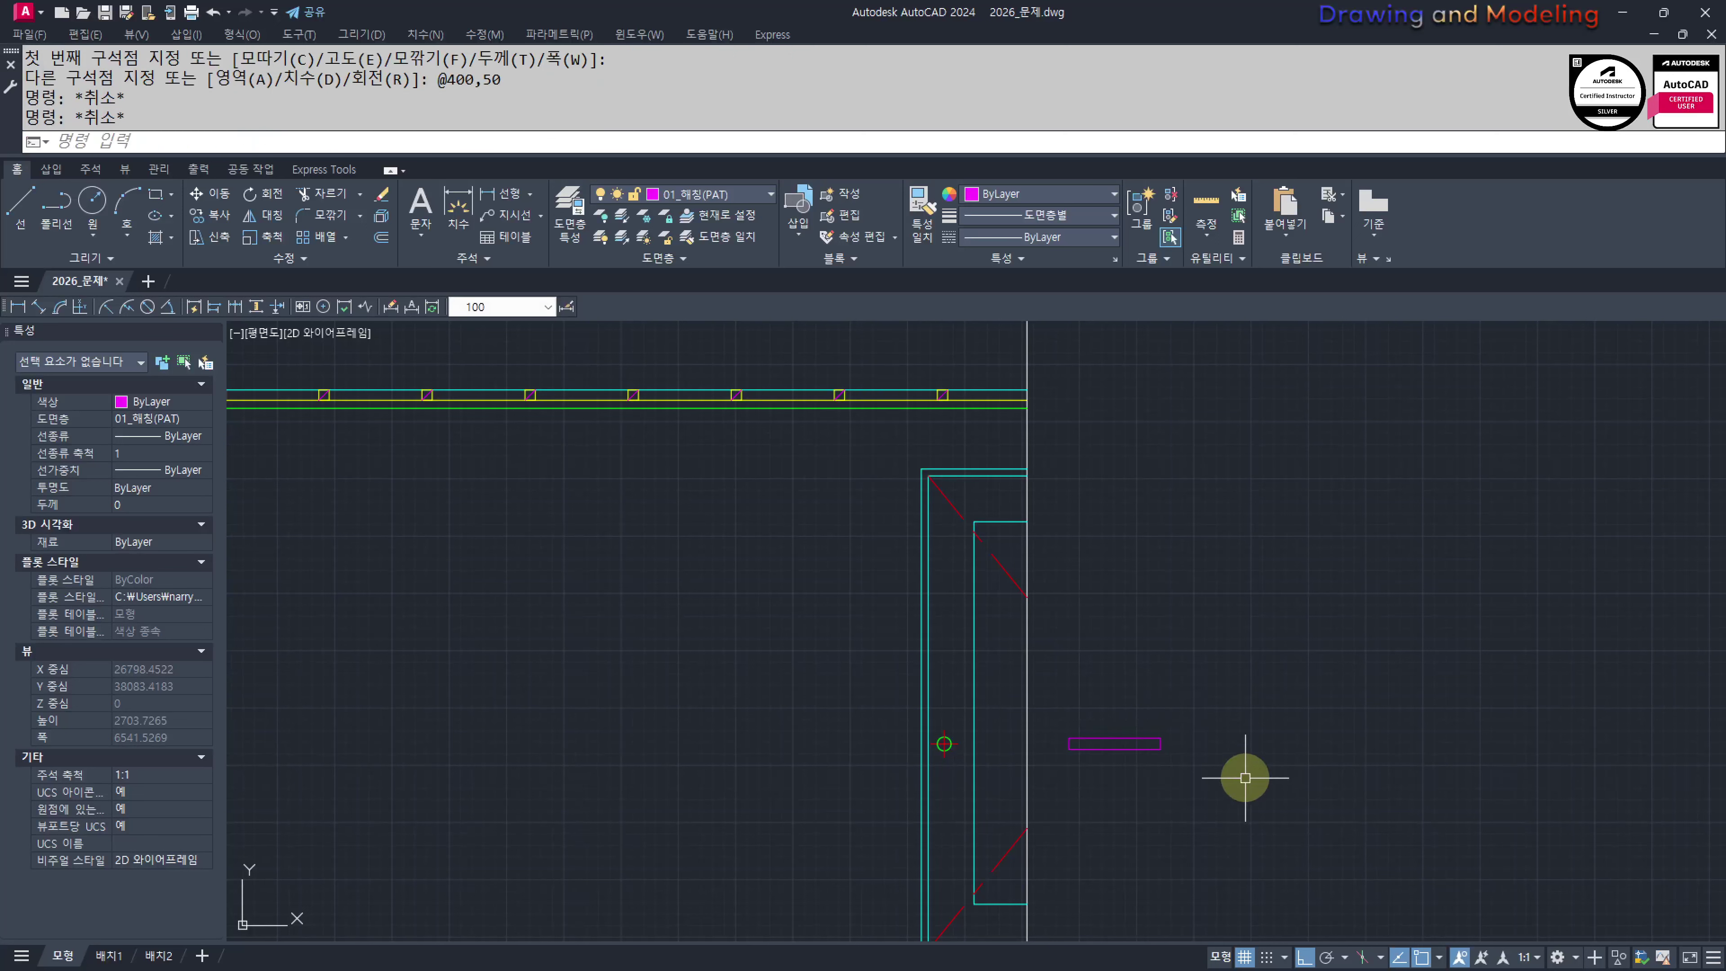
click(1199, 721)
click(1082, 805)
text(e recv)
key(space)
key(Escape)
key(Escape)
Try the 400 by 50 rectangle again slightly higher beside the cut line and erase it
text(r)
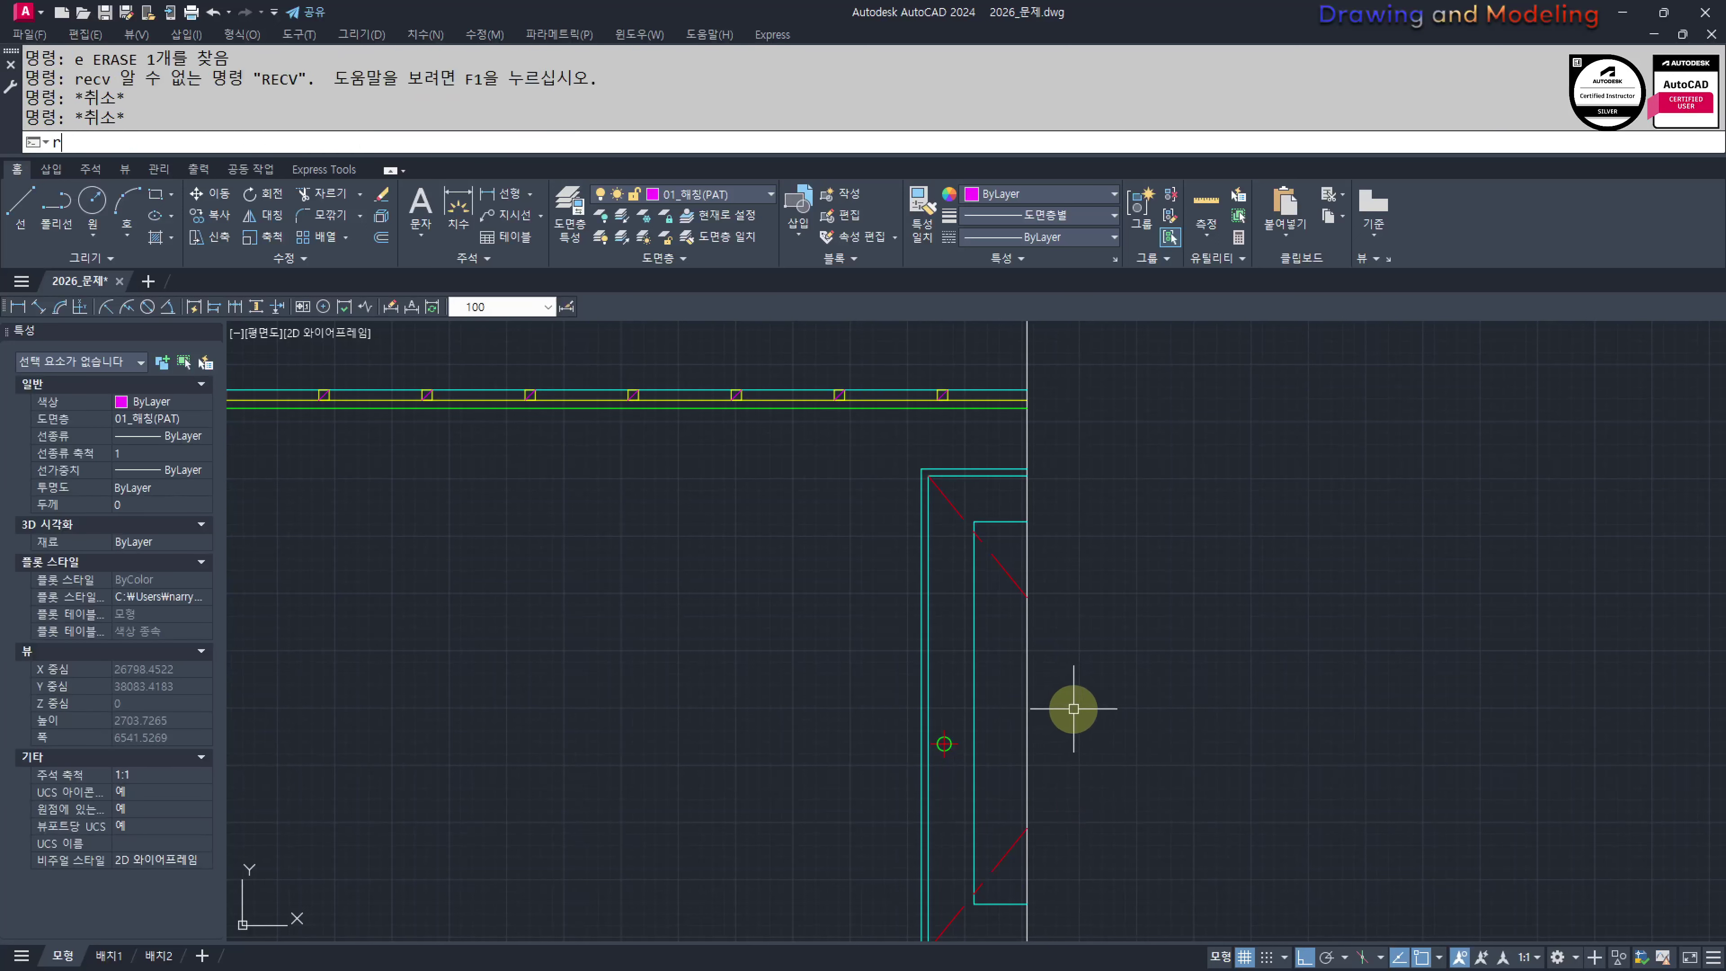
text(ec)
key(space)
click(1068, 718)
text(@400,5)
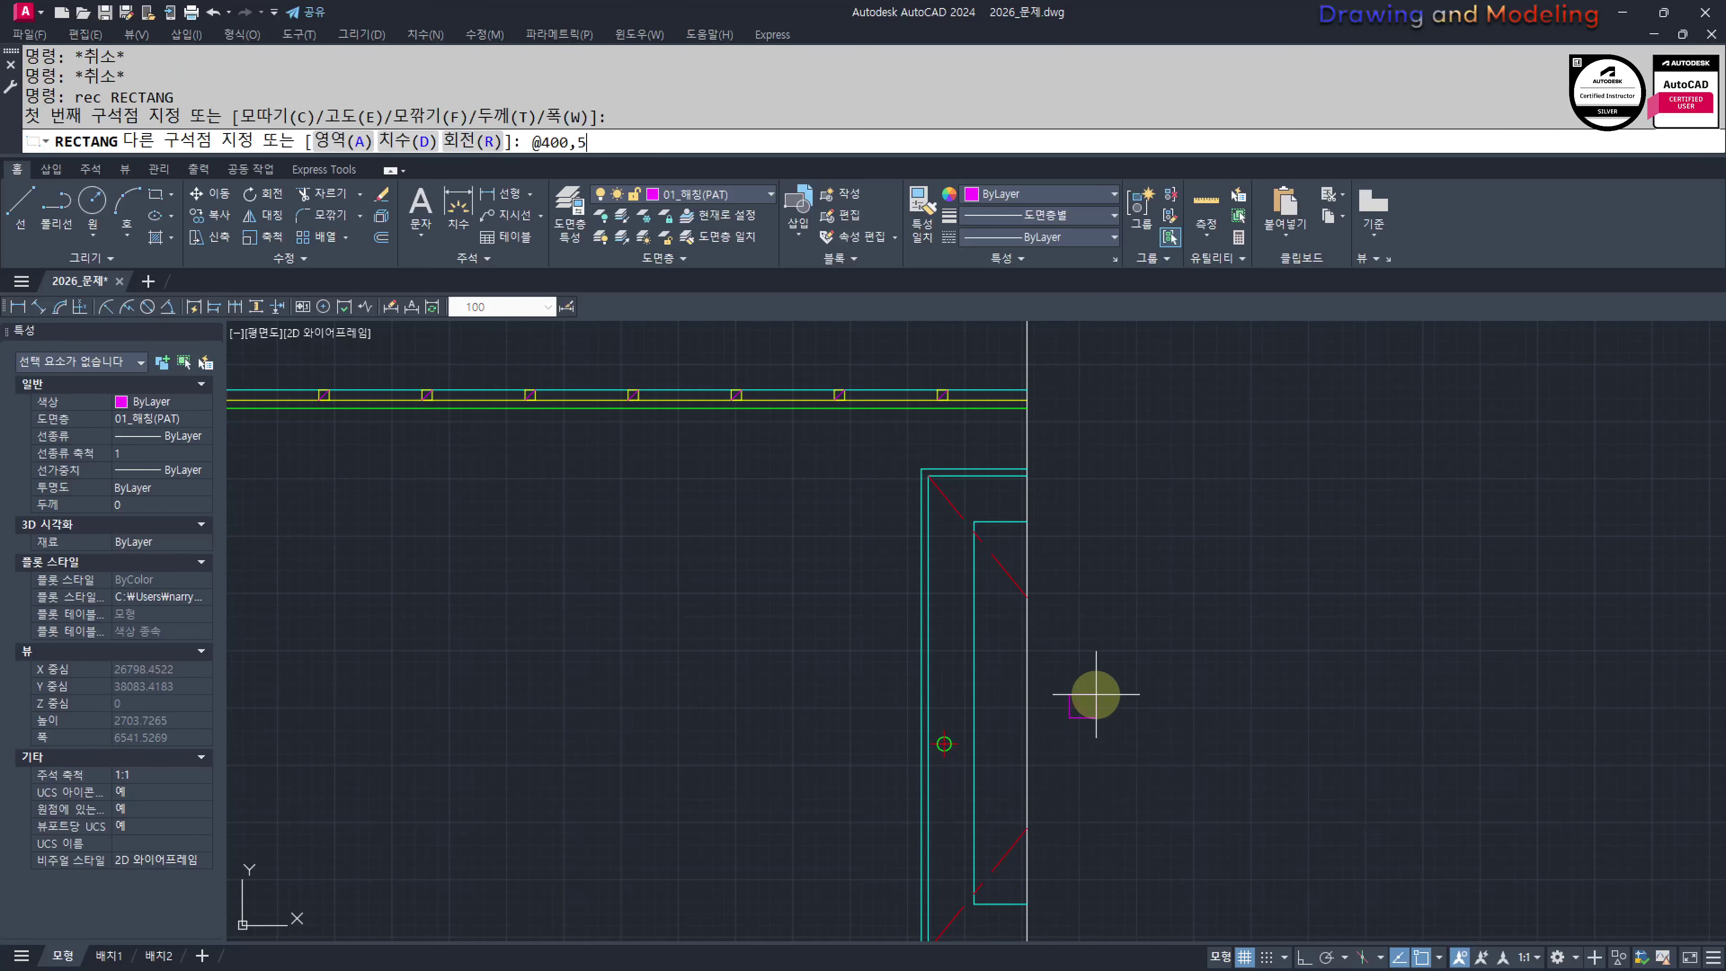
key(space)
key(Escape)
key(Escape)
scroll(1097, 711, up, 2)
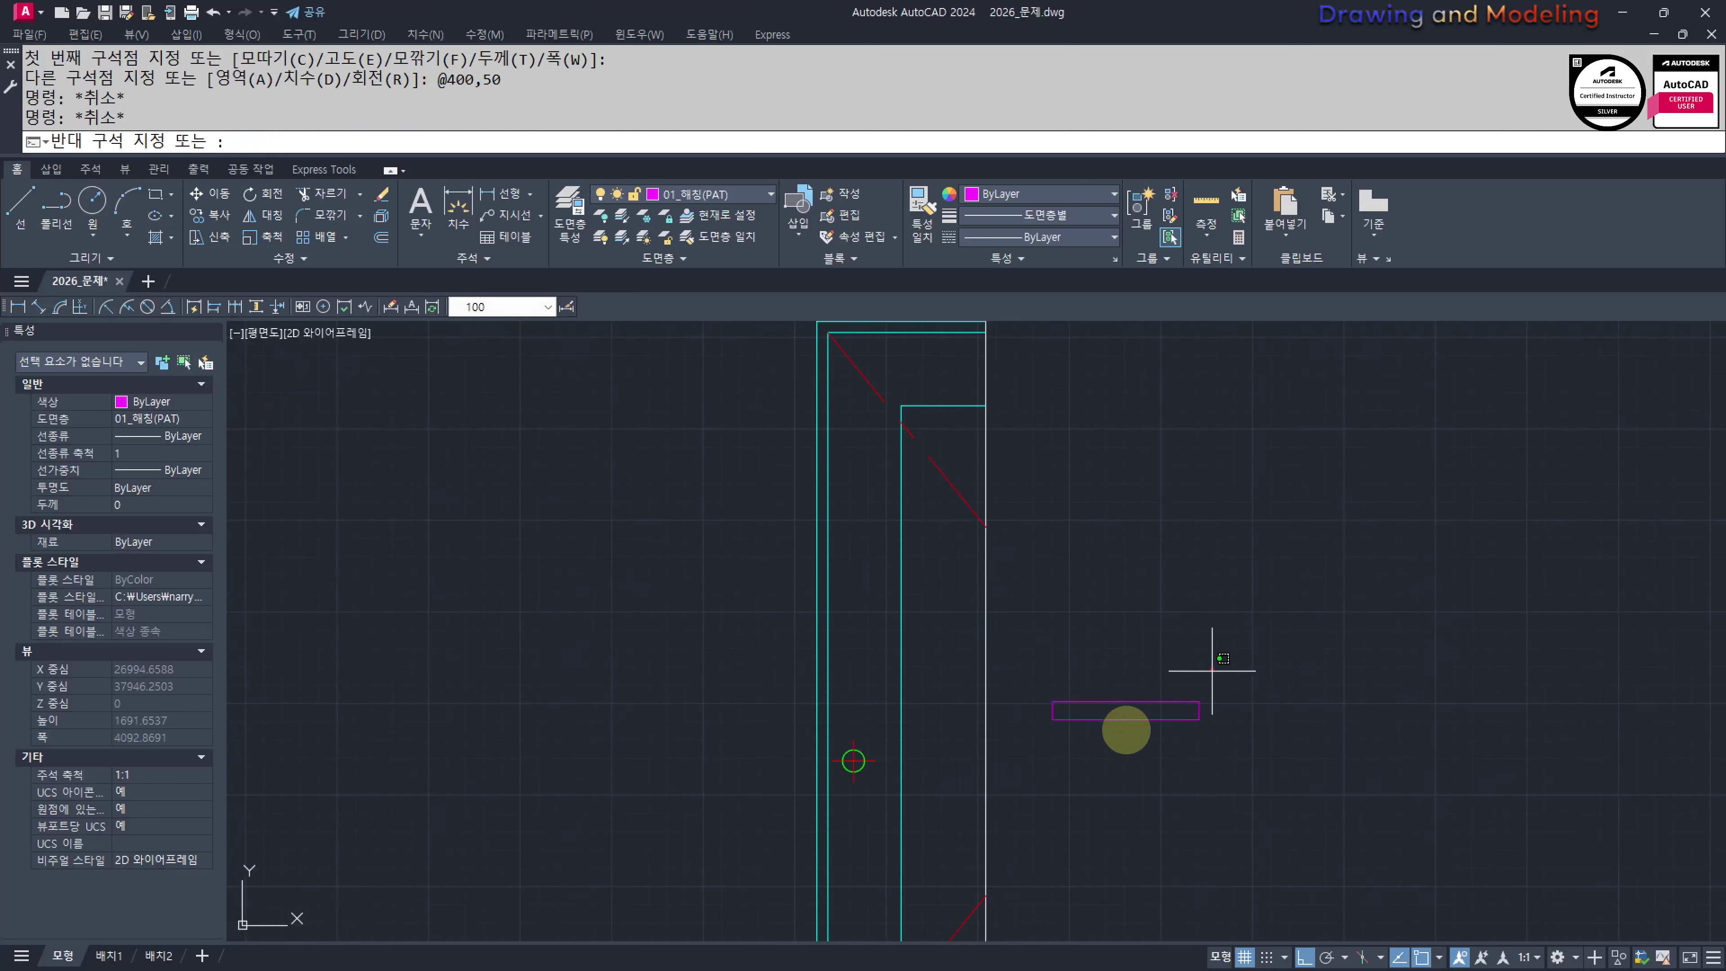
click(1124, 770)
text(e)
key(space)
text(recd)
key(space)
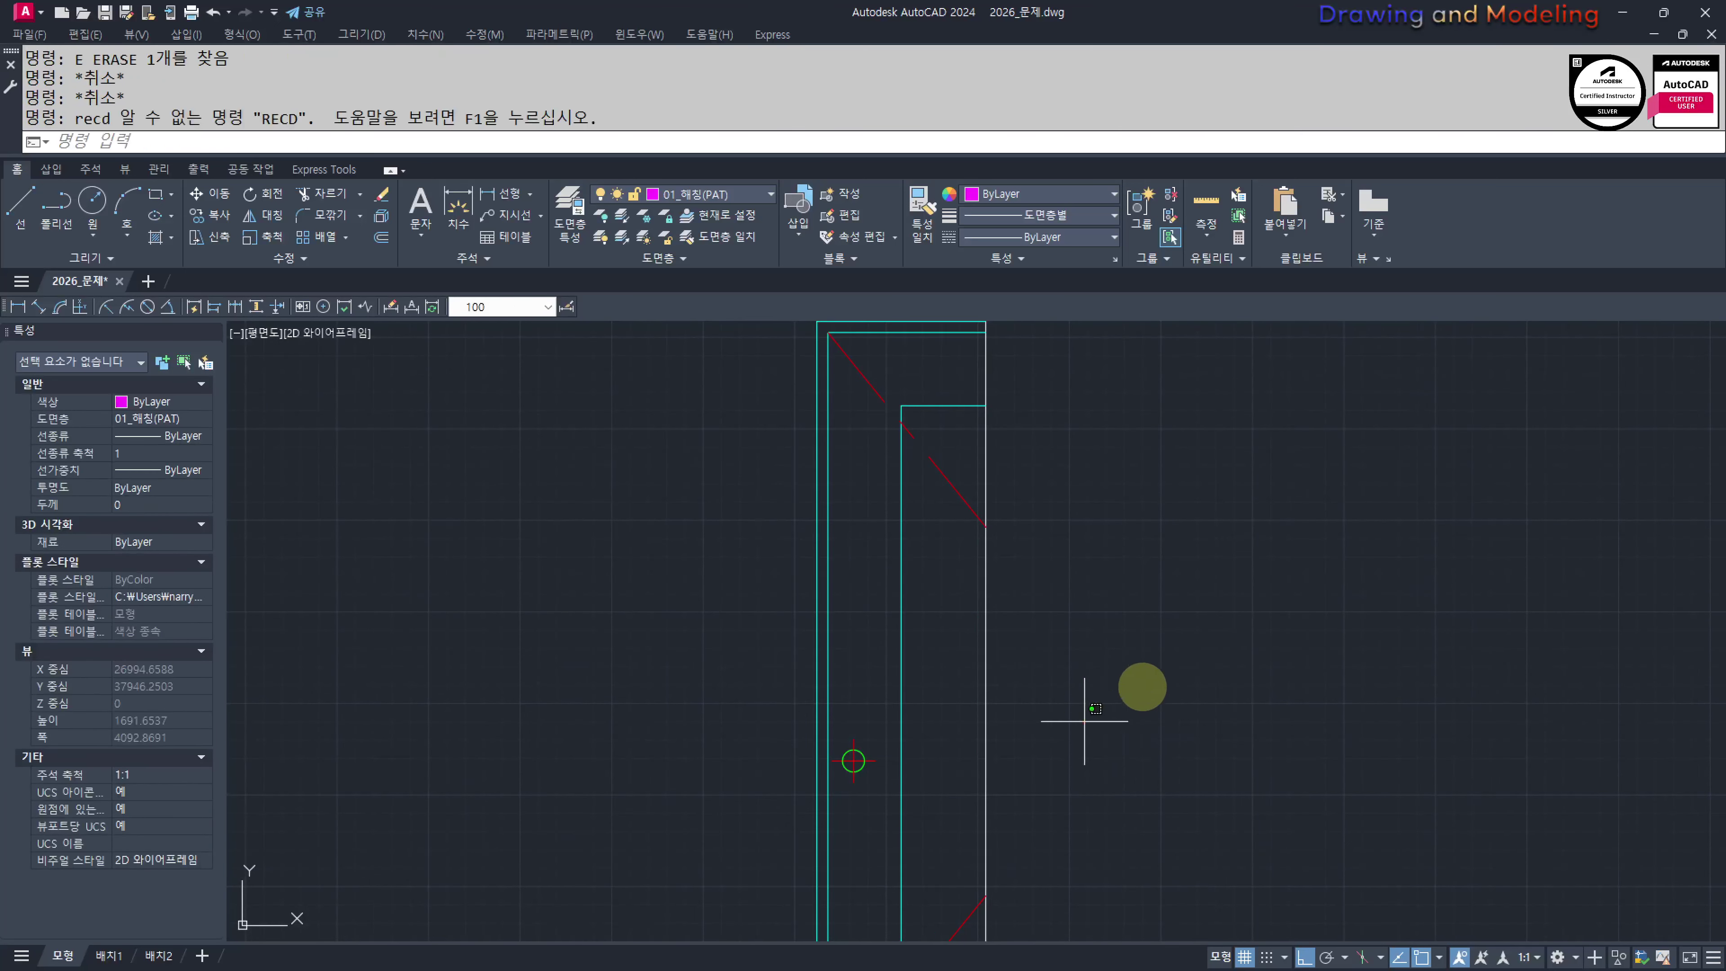
click(1090, 715)
key(Escape)
key(Escape)
Place another 400 by 50 rectangle near the door knob's height outside the cut line and remove it
text(rec)
key(space)
click(1049, 727)
text(@)
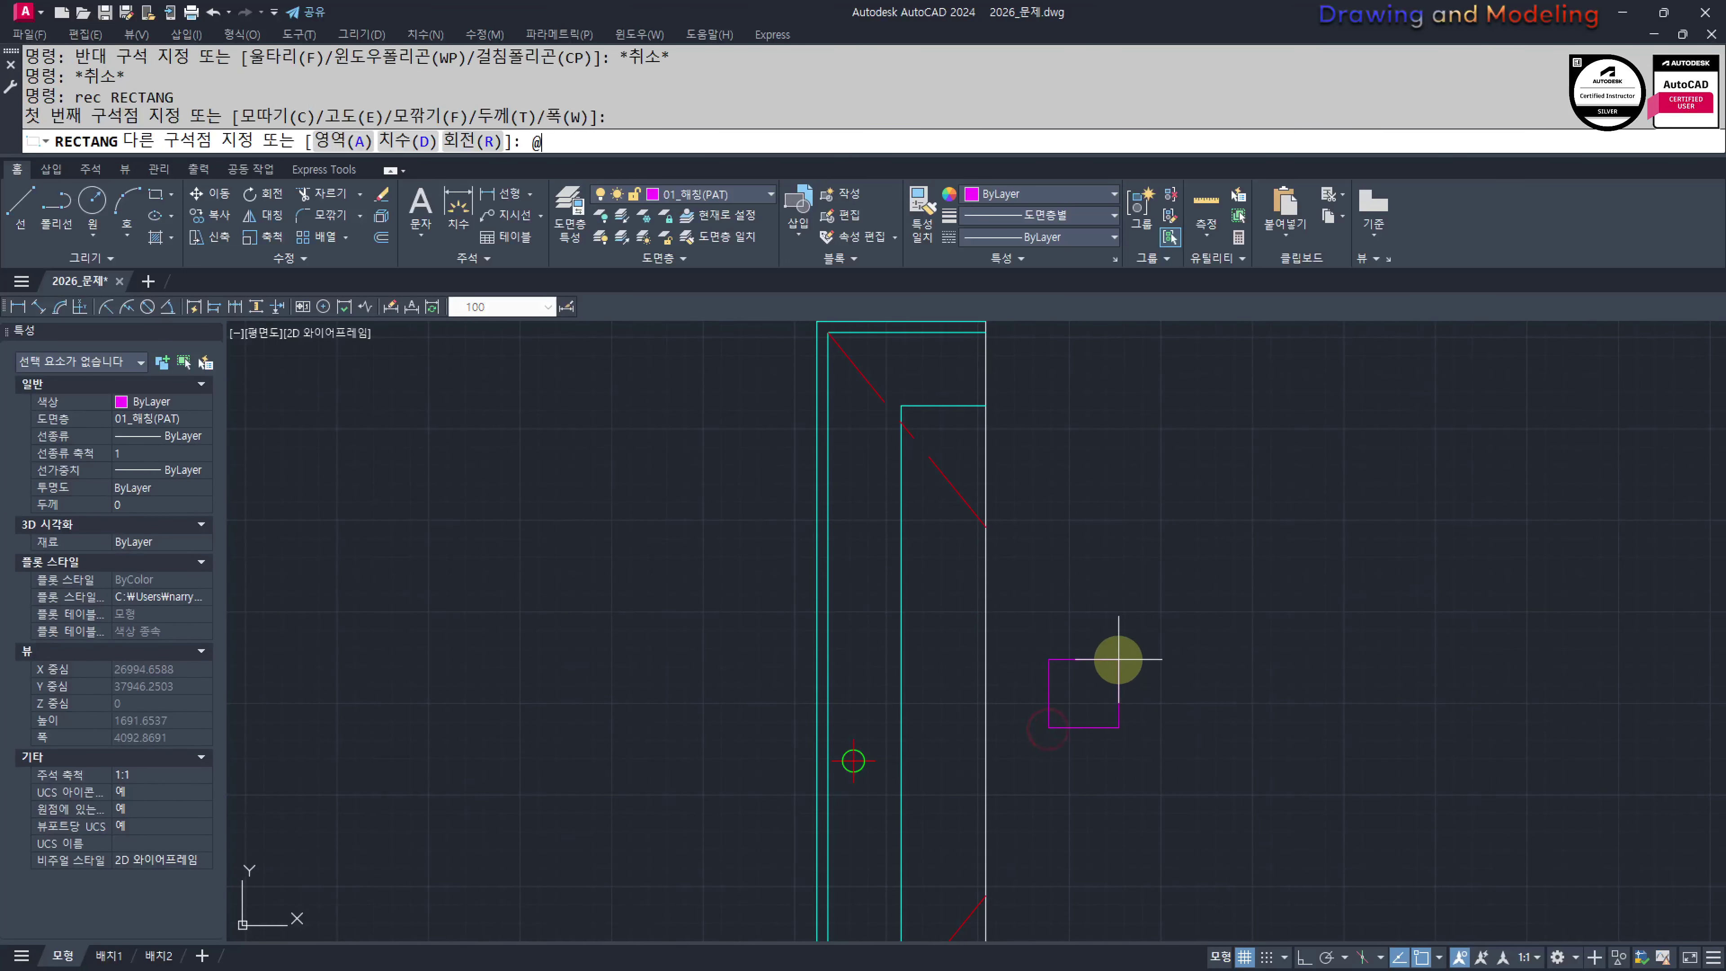
text(400,50)
key(Return)
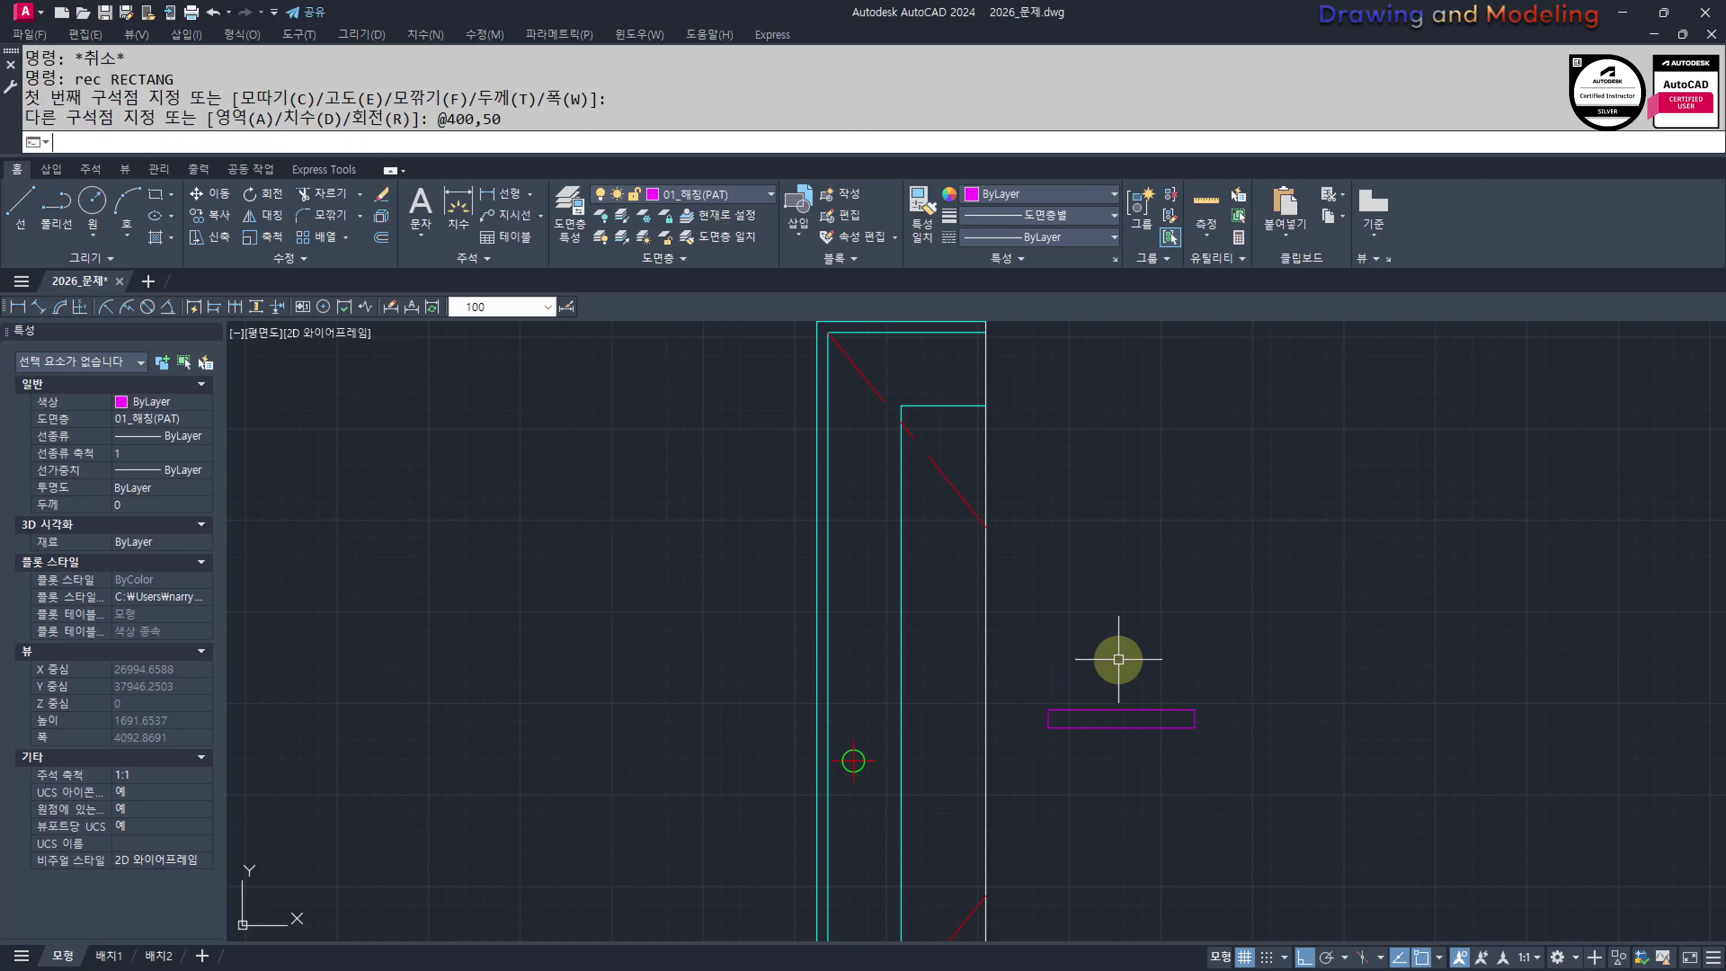
key(Escape)
key(Escape)
scroll(1156, 702, up, 4)
click(1177, 684)
click(1078, 748)
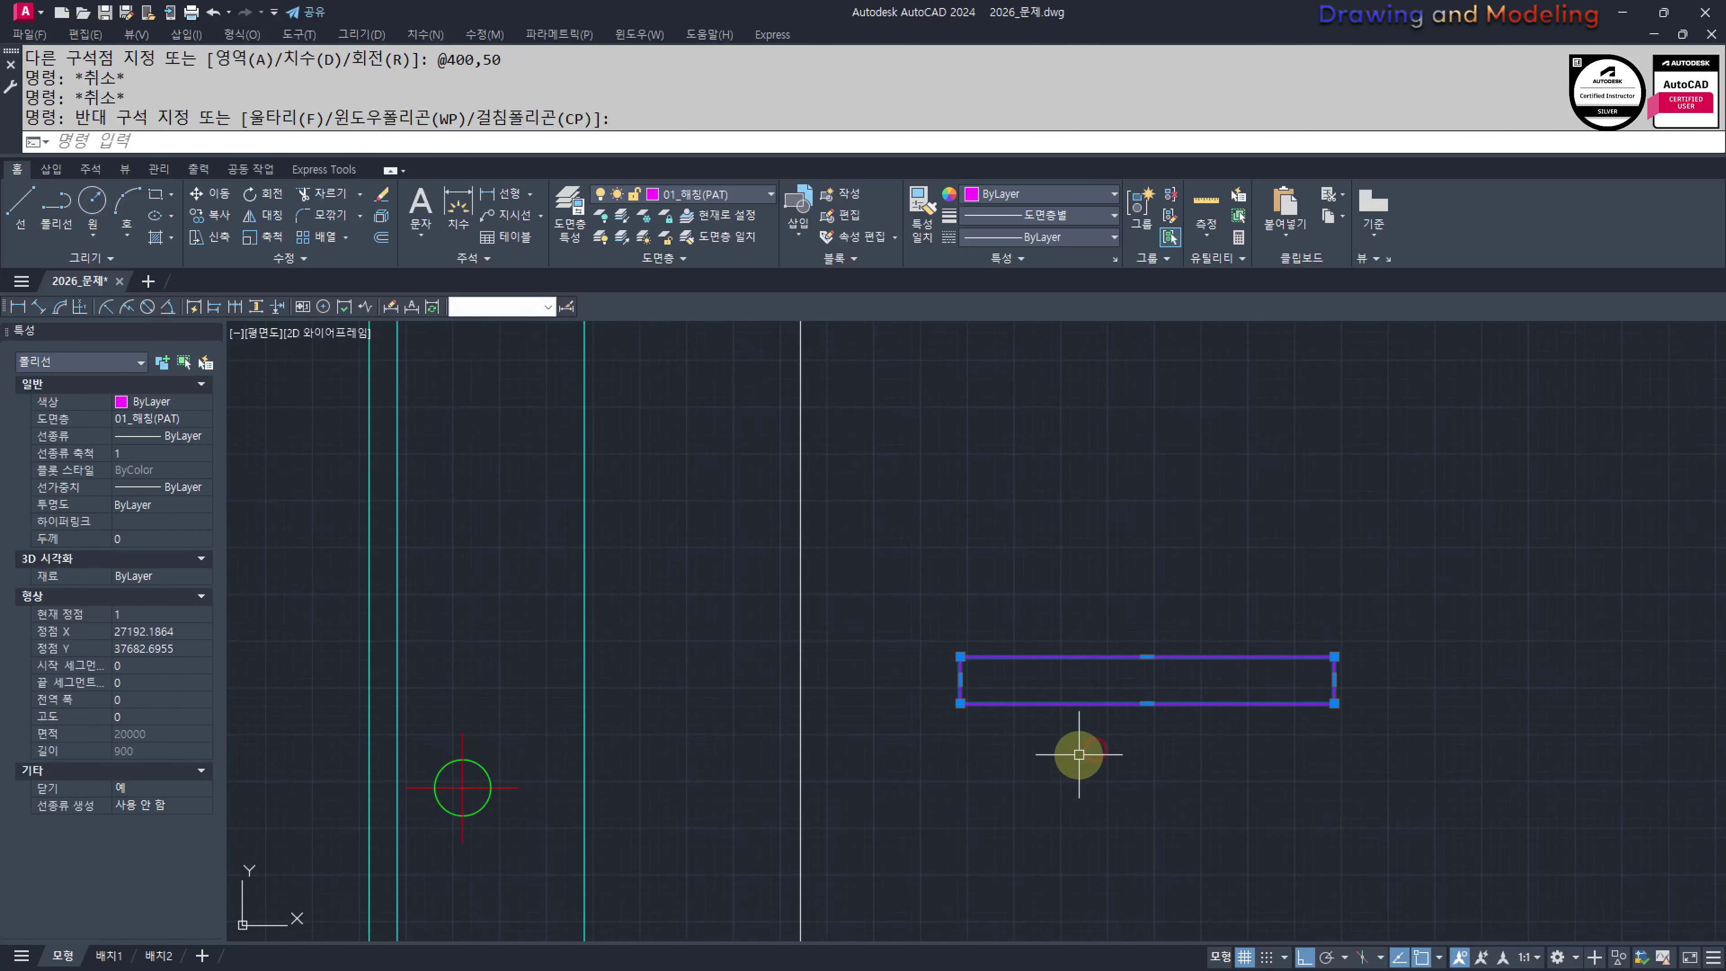
text(e)
key(space)
Draw a 200 by 50 guide rectangle to the right of the vertical cut line
text(rec)
key(Return)
click(941, 736)
text(@)
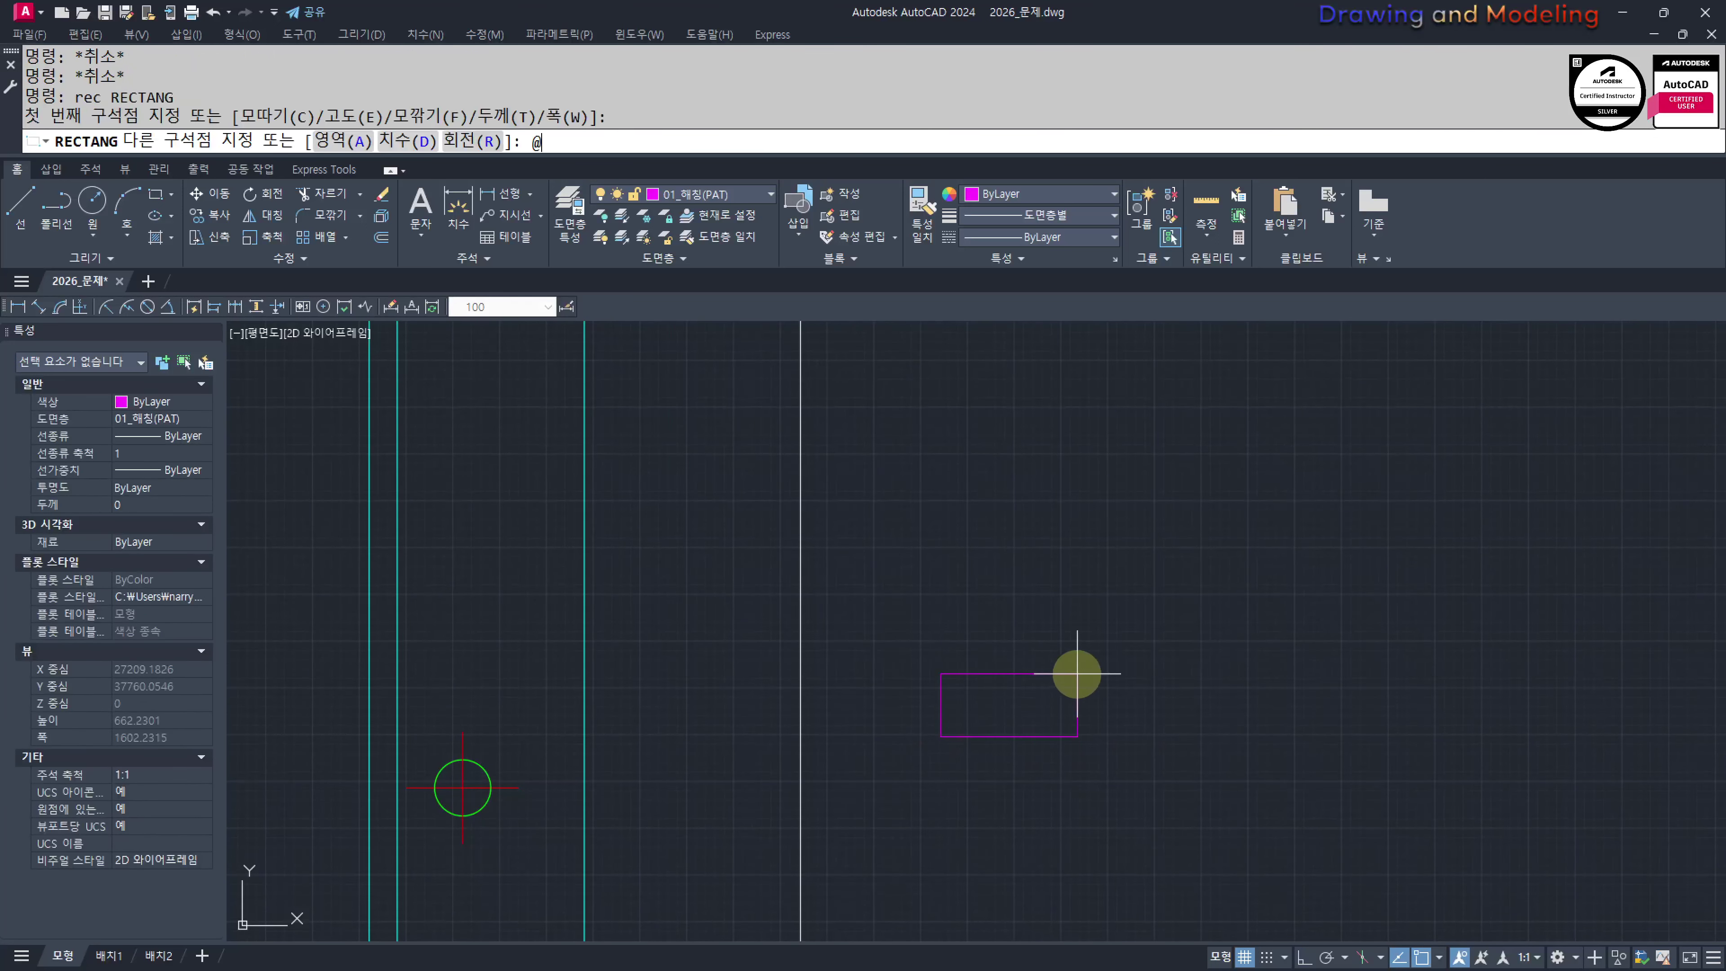
text(200,50)
key(Return)
key(Escape)
key(Escape)
middle_drag(1093, 705, 1340, 647)
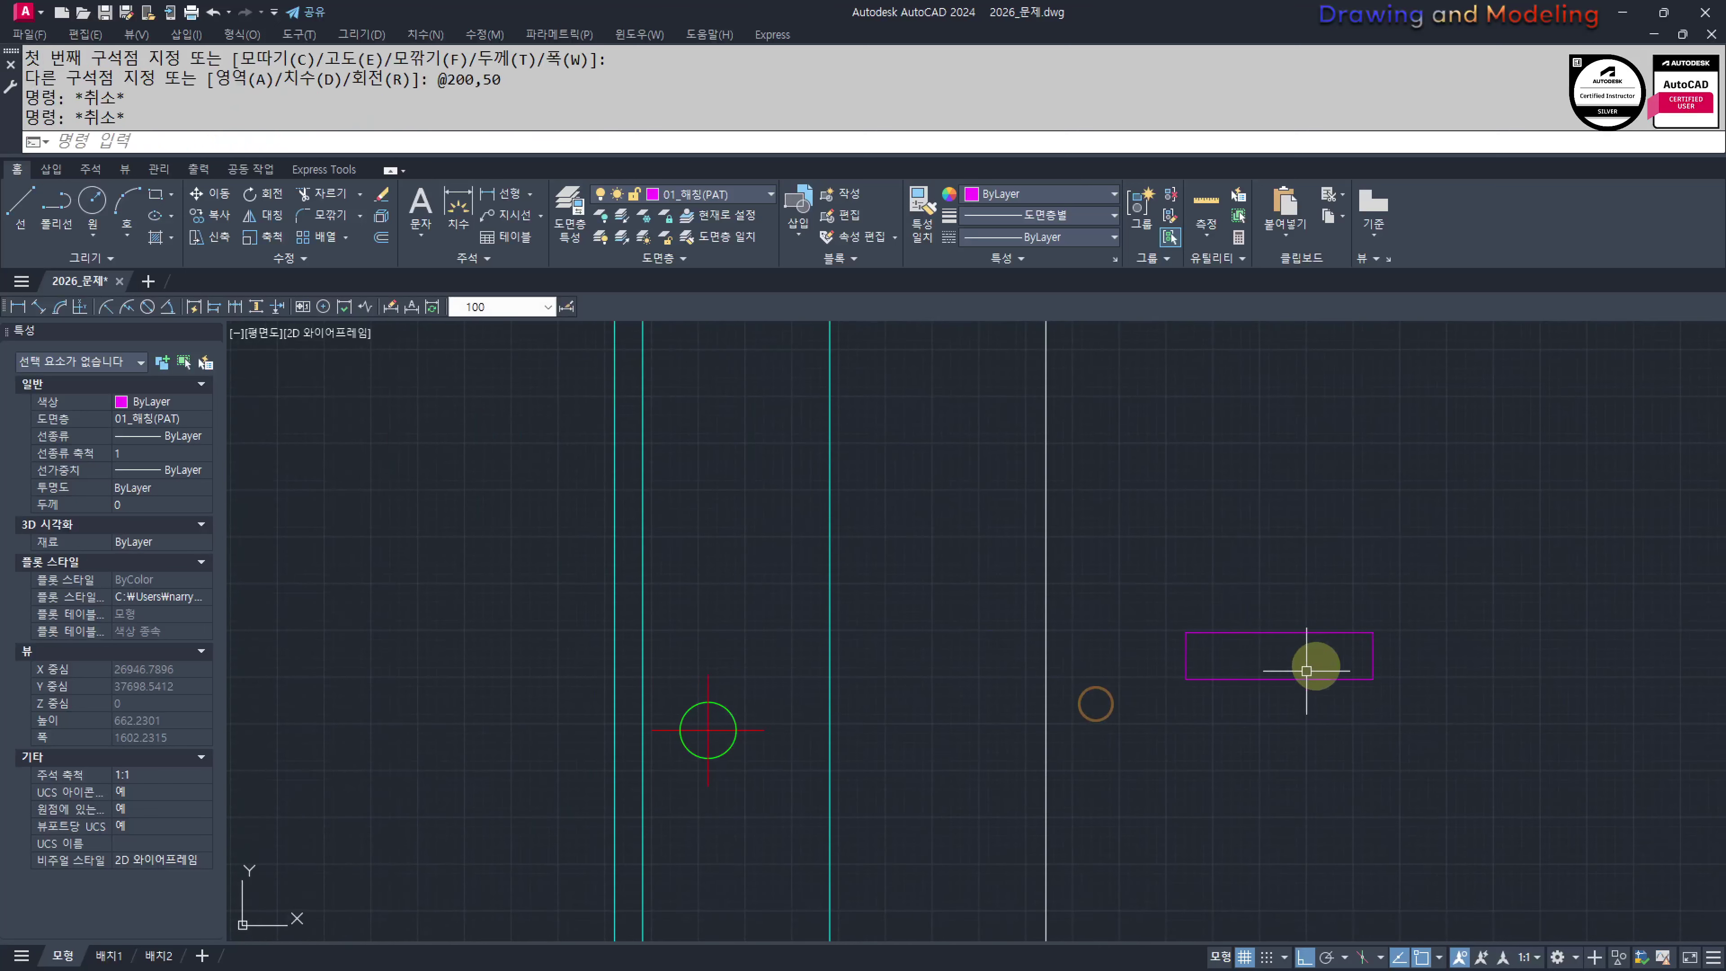
scroll(1546, 690, down, 2)
scroll(1102, 666, up, 4)
middle_drag(1347, 720, 1265, 651)
click(1233, 490)
click(1110, 619)
click(1190, 648)
click(1149, 662)
key(Escape)
key(Escape)
Try an ellipse between the guide rectangle's side midpoints, made taller than the rectangle, and erase it
middle_drag(1127, 652, 1167, 667)
text(el)
key(Return)
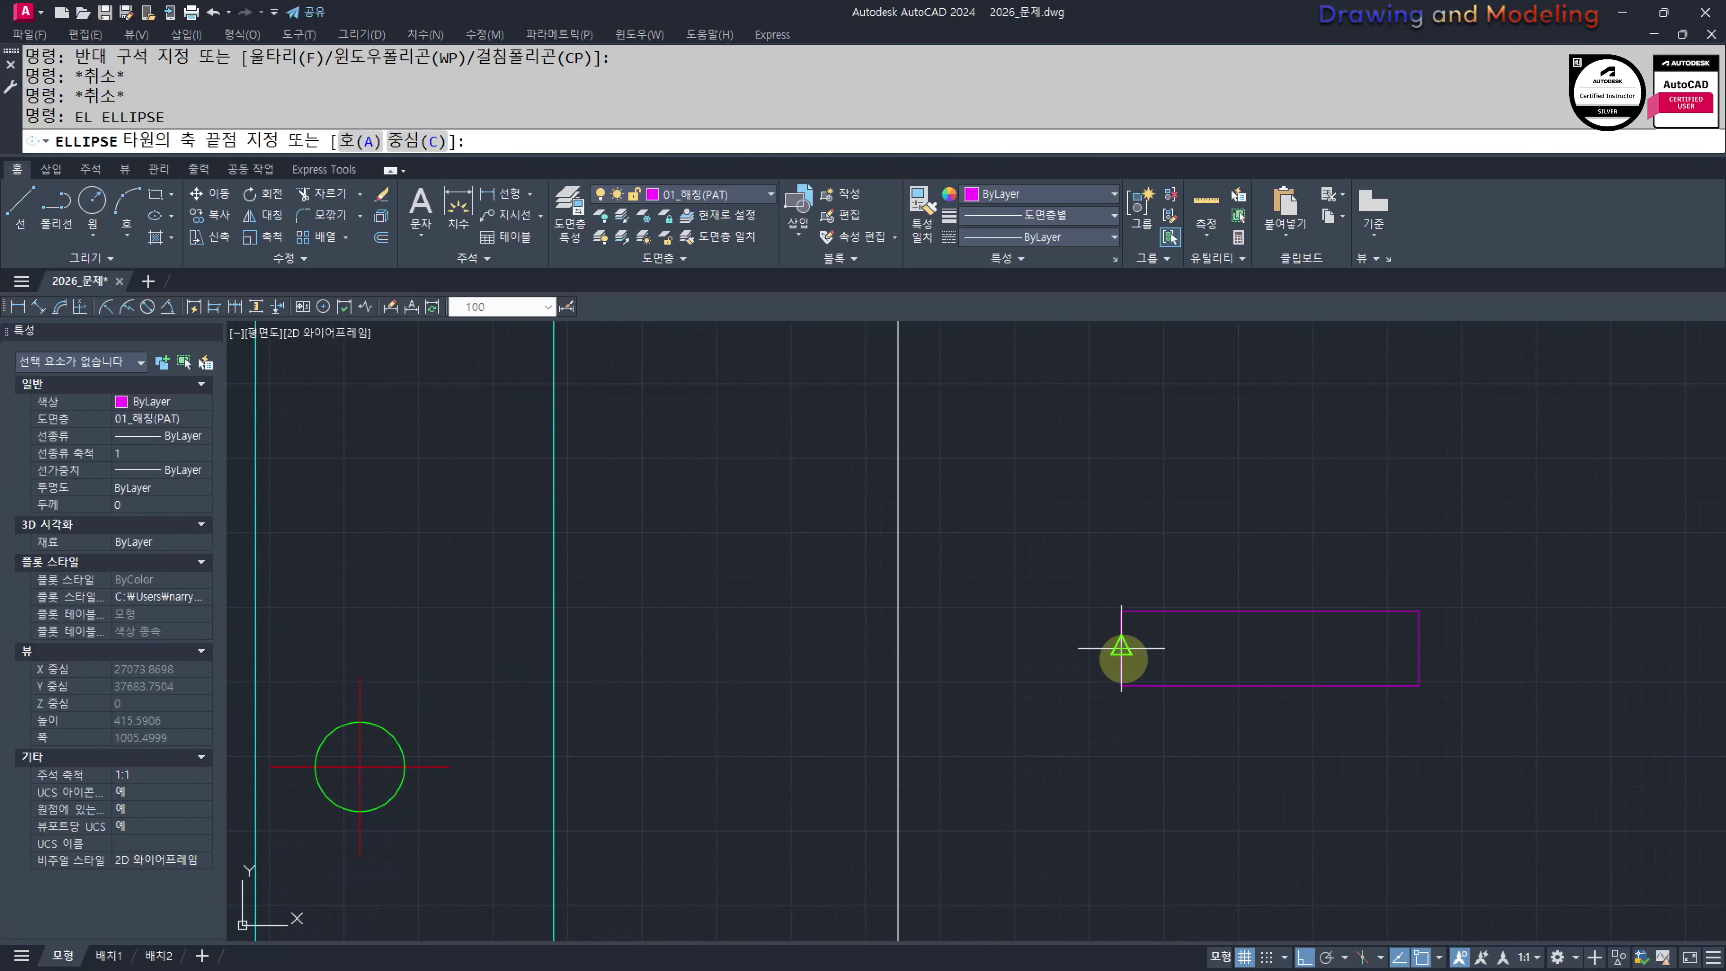
click(1120, 648)
click(1418, 648)
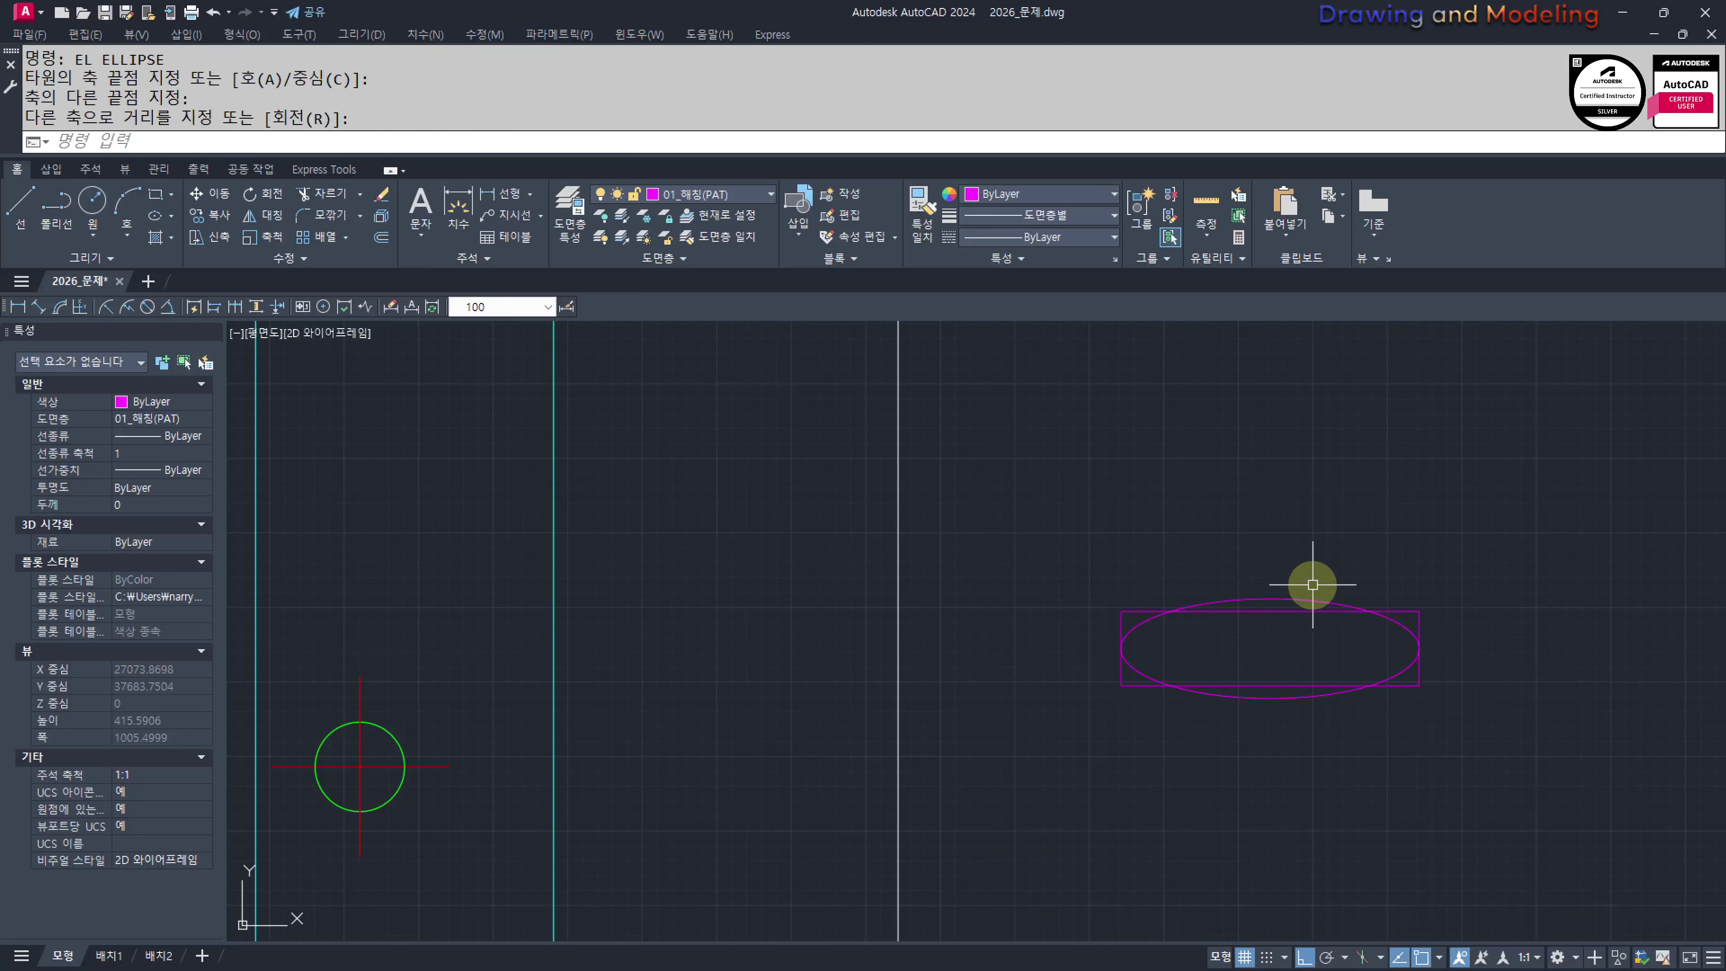
click(1283, 598)
click(1282, 598)
text(e)
key(Return)
Draw an ellipse inscribed in the 200 by 50 rectangle through its side midpoints, and erase the guide rectangle
text(el)
key(Return)
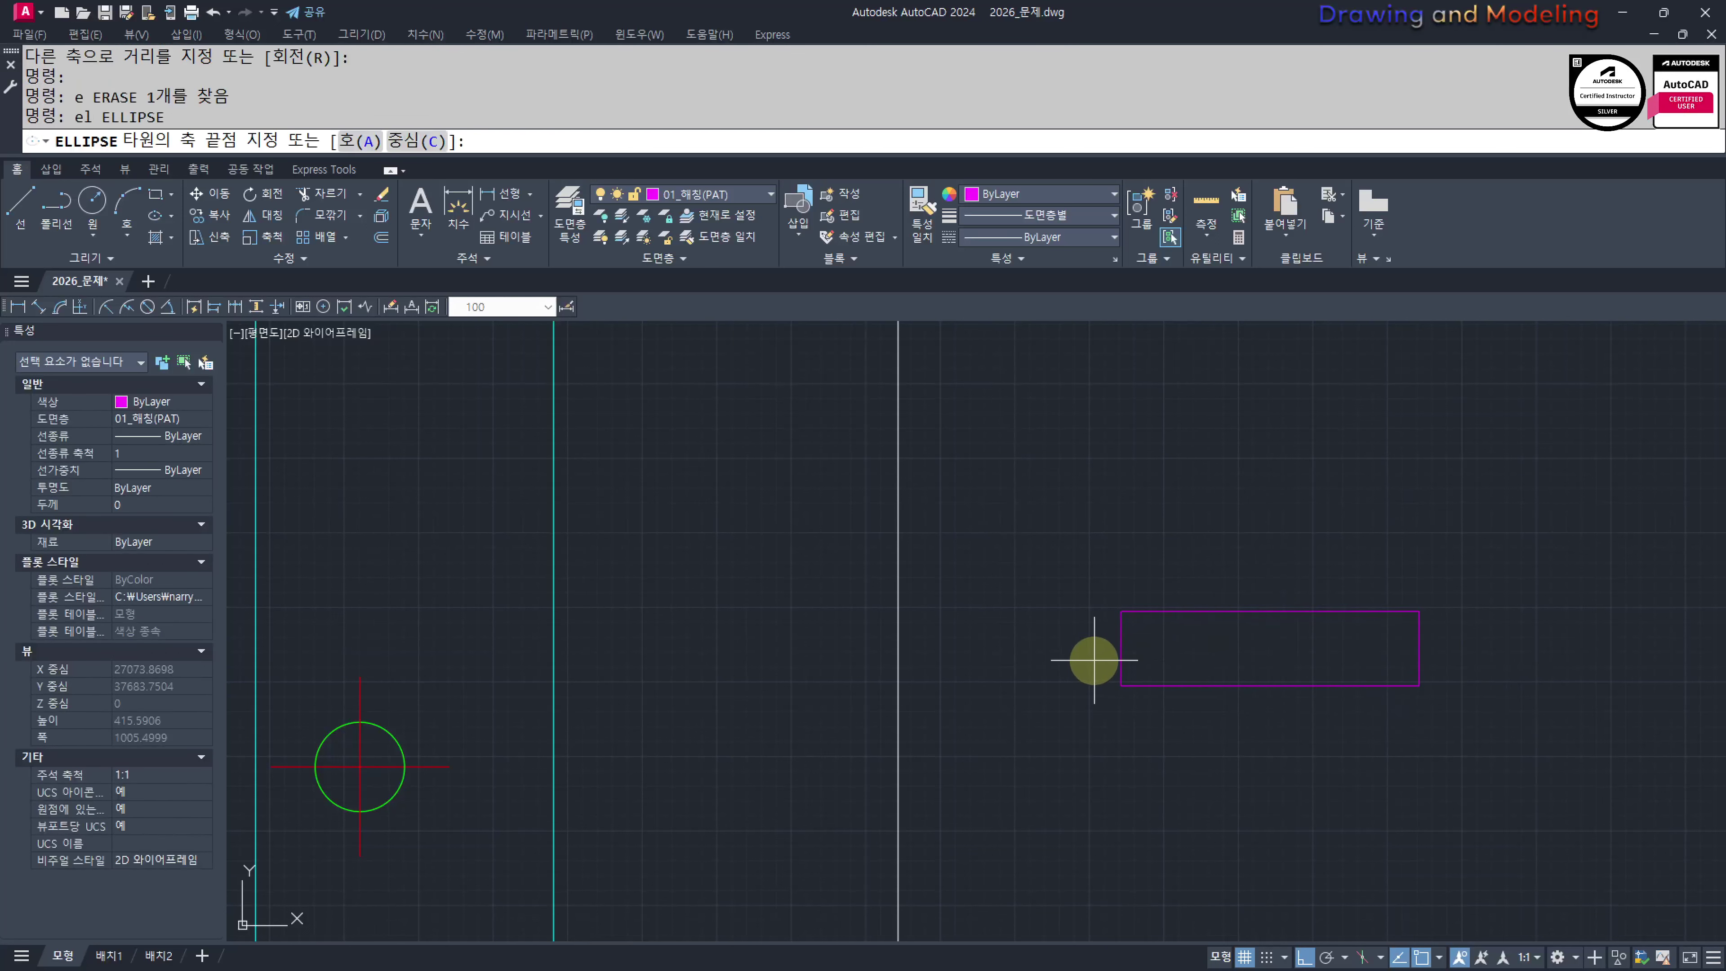
click(1123, 649)
click(1418, 648)
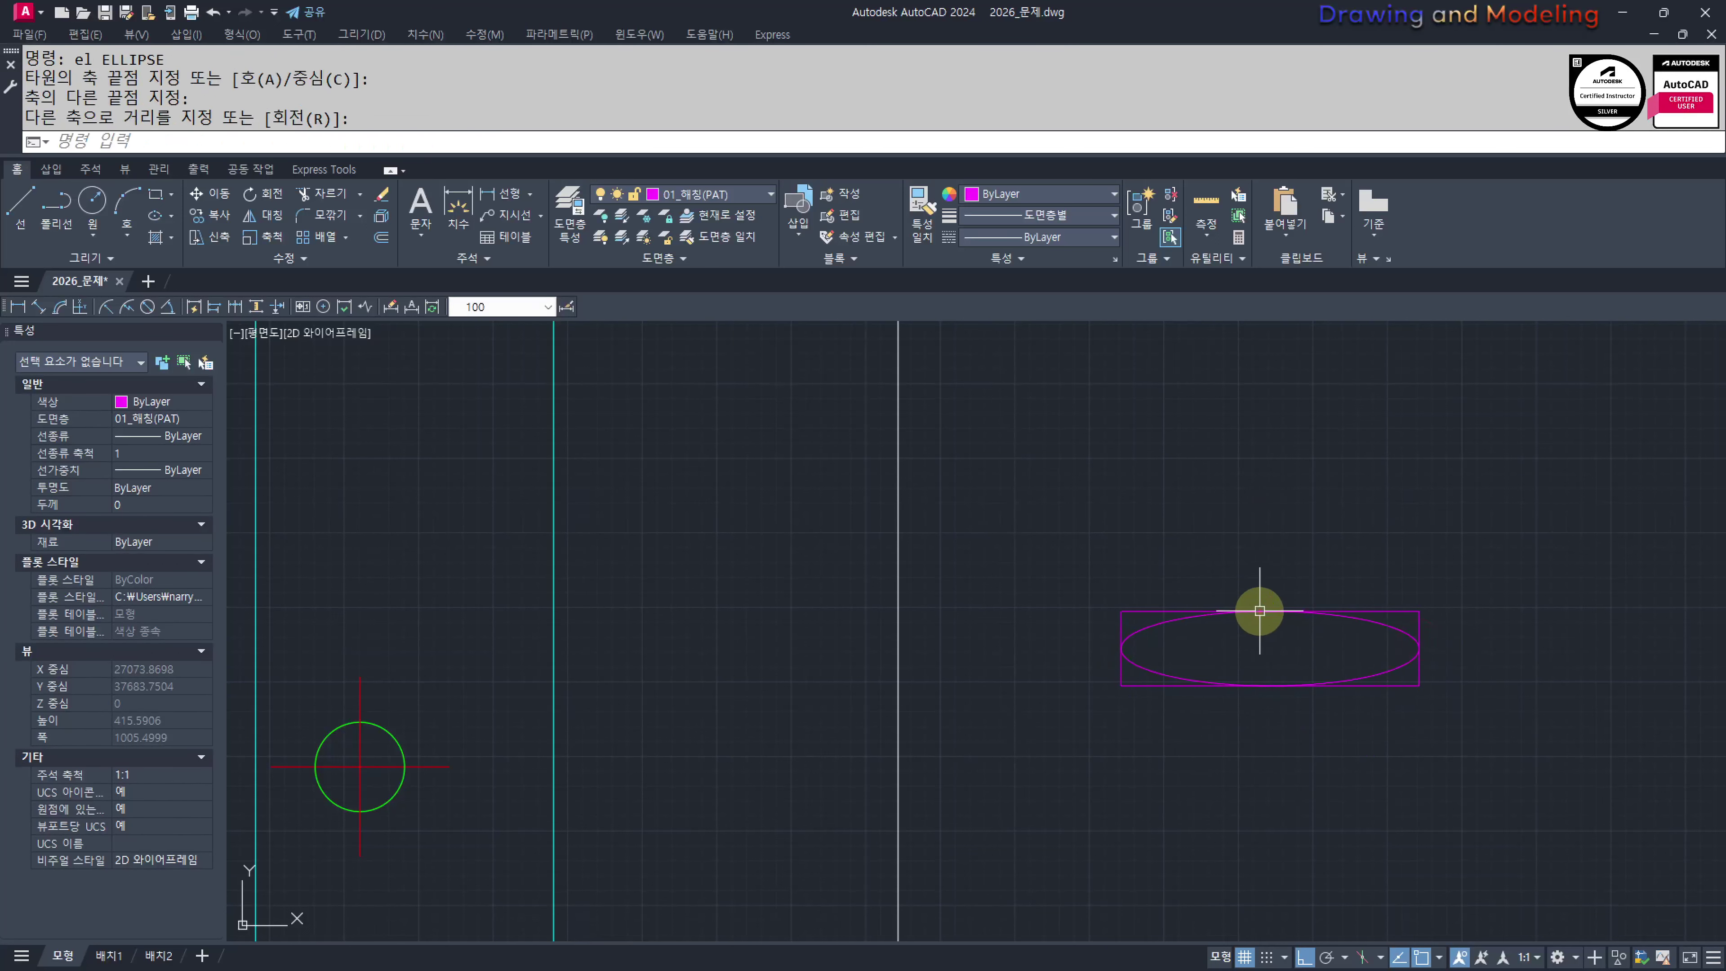
click(1269, 611)
key(Escape)
key(Escape)
scroll(1311, 594, up, 2)
scroll(1223, 612, down, 4)
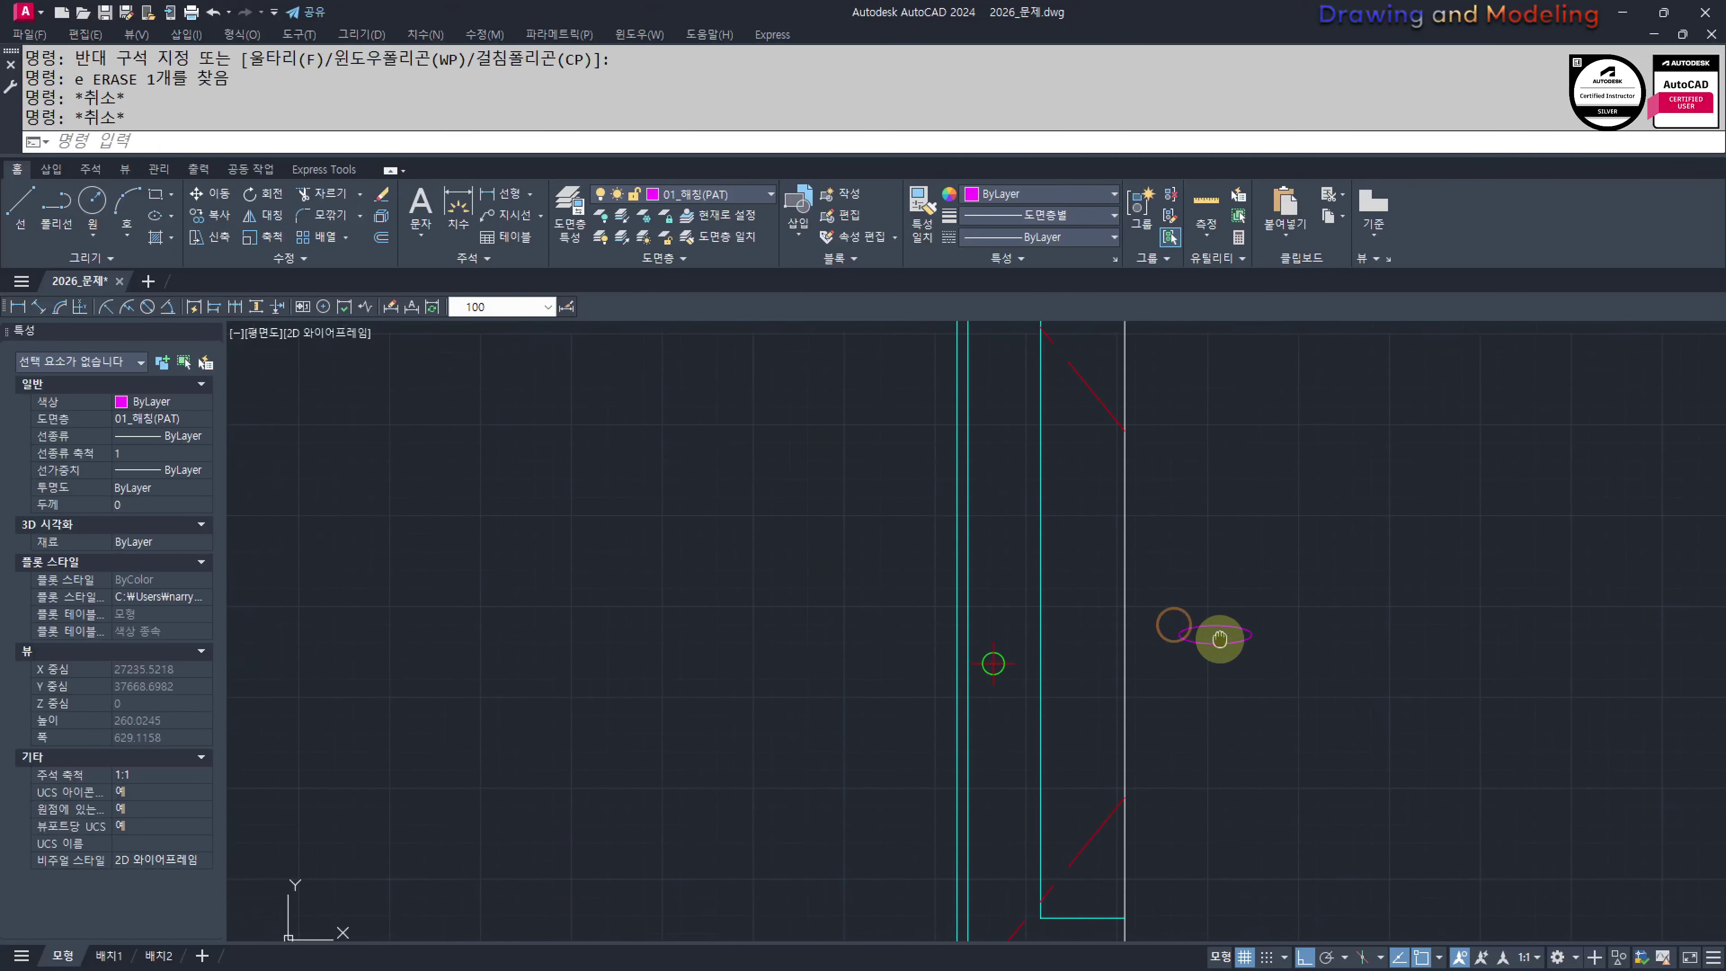
Copy the ellipse straight down so the copy's top quadrant touches the original's bottom quadrant
text(cc)
key(Return)
click(1310, 576)
click(1208, 618)
key(Return)
click(1238, 613)
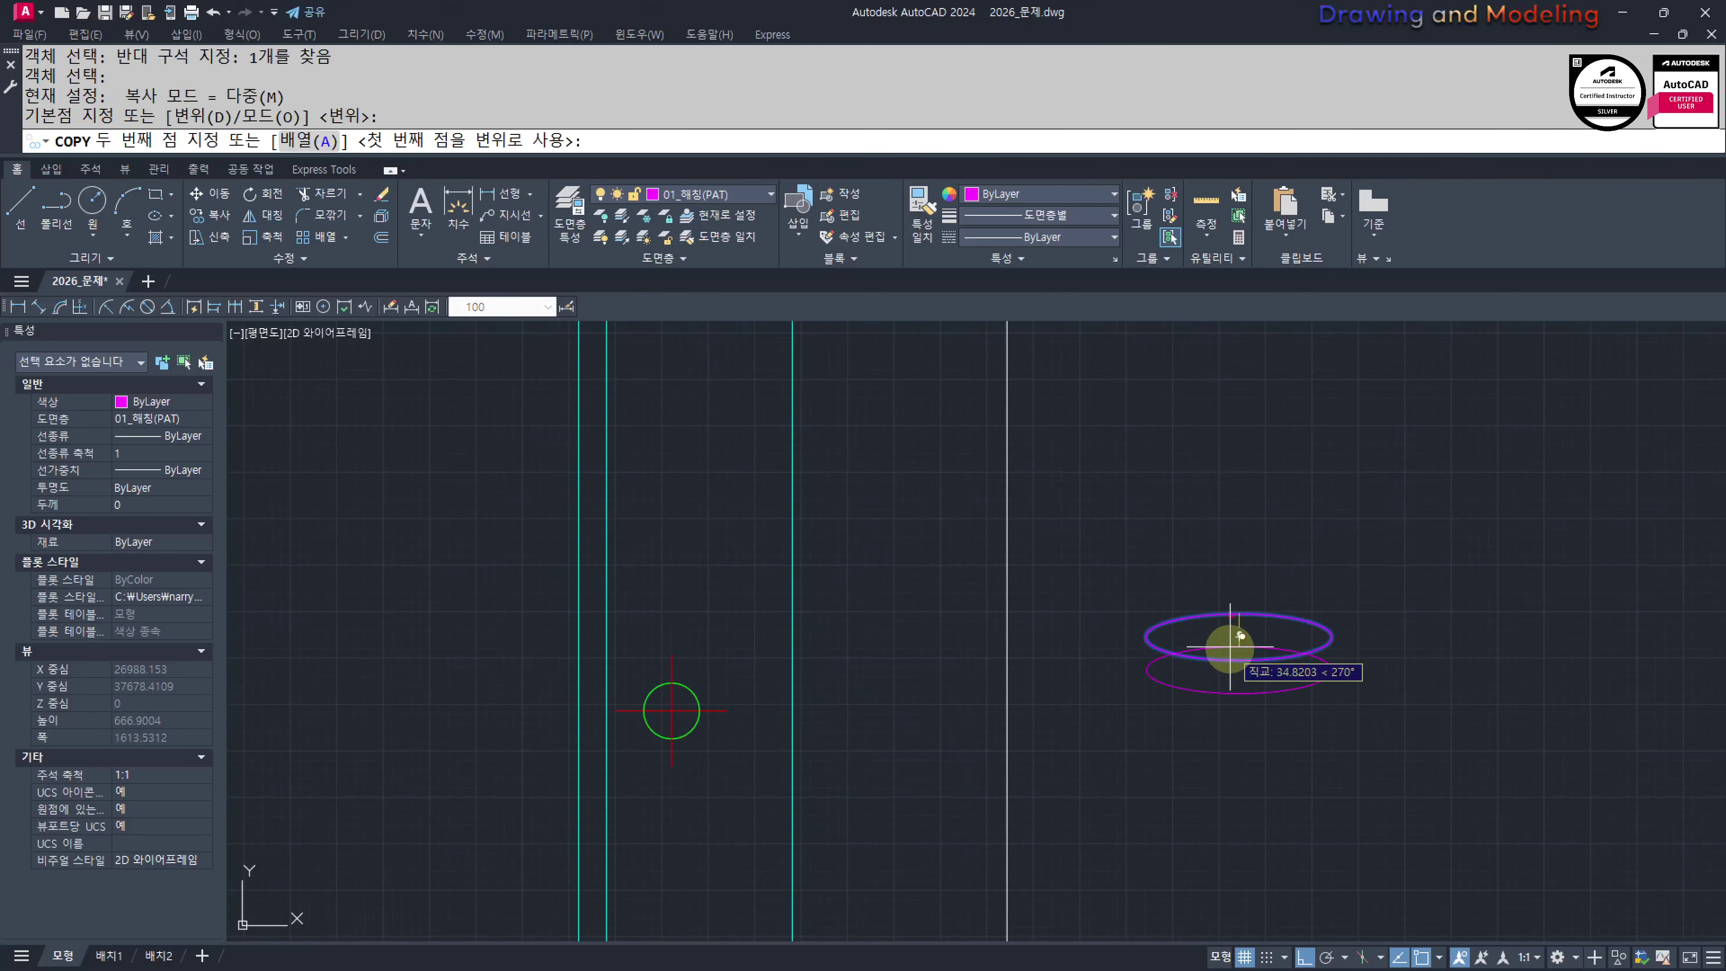
click(1238, 660)
key(Escape)
key(Escape)
scroll(1192, 664, up, 2)
middle_drag(1195, 663, 1184, 693)
scroll(1281, 723, down, 2)
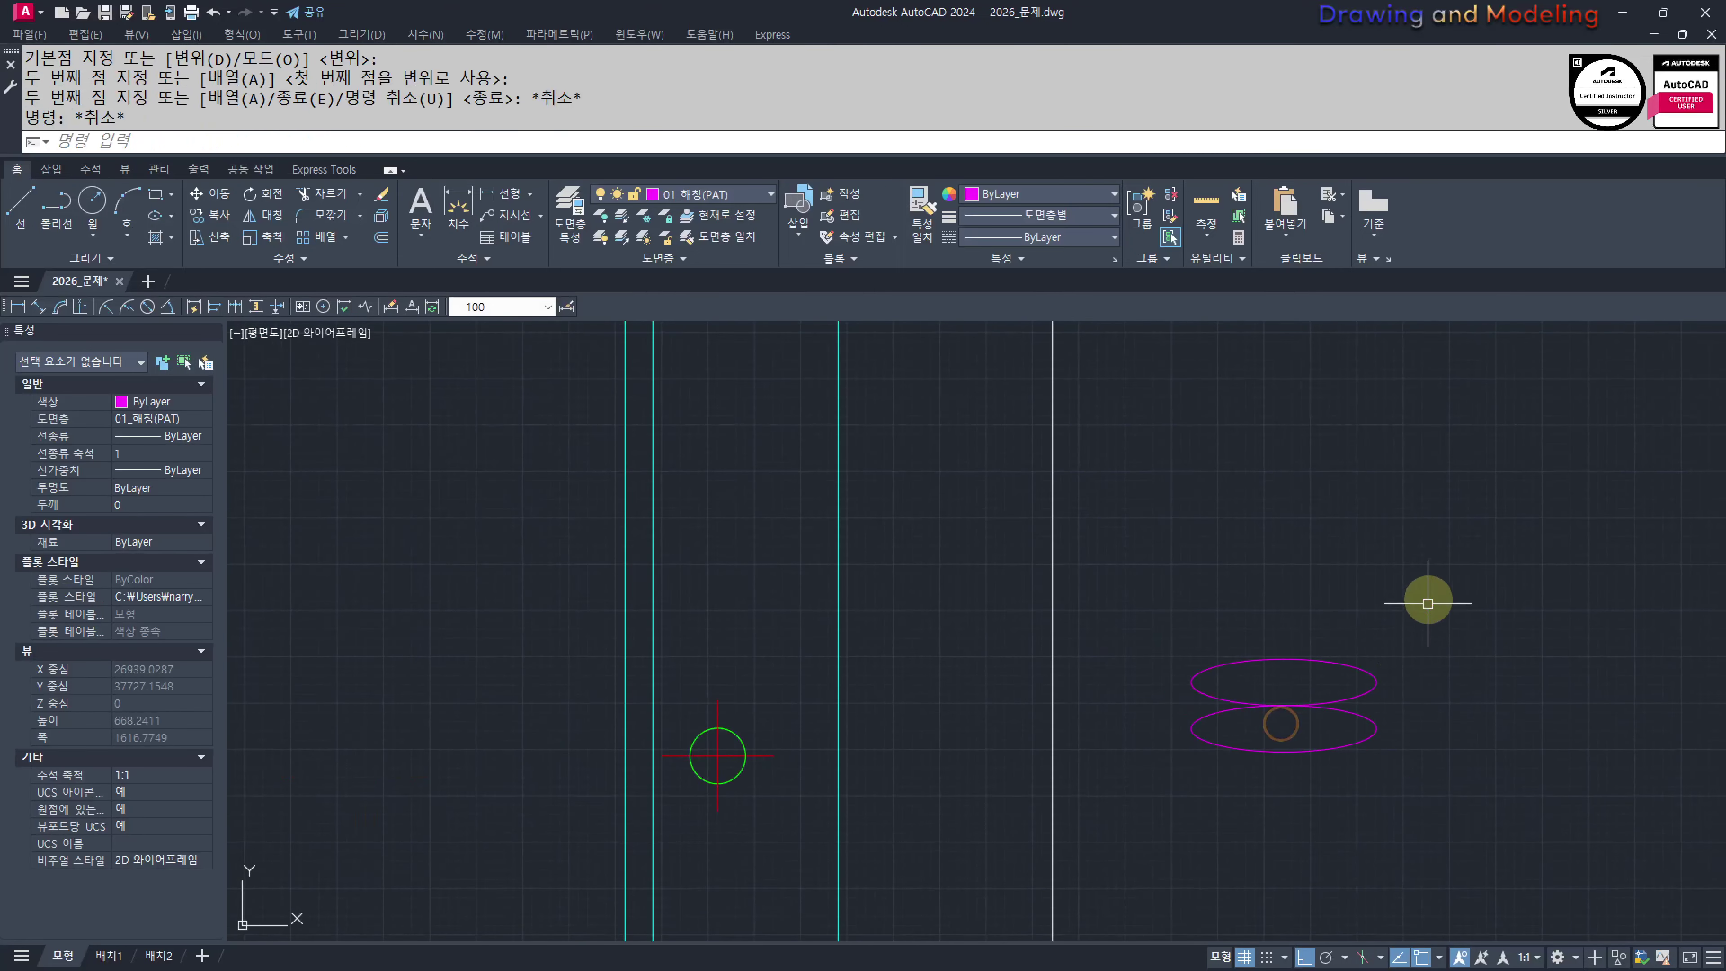
Move both stacked ellipses horizontally from the upper one's top quadrant onto the vertical cut line
click(1428, 602)
click(1315, 768)
text(m)
key(Return)
click(1284, 658)
click(1051, 658)
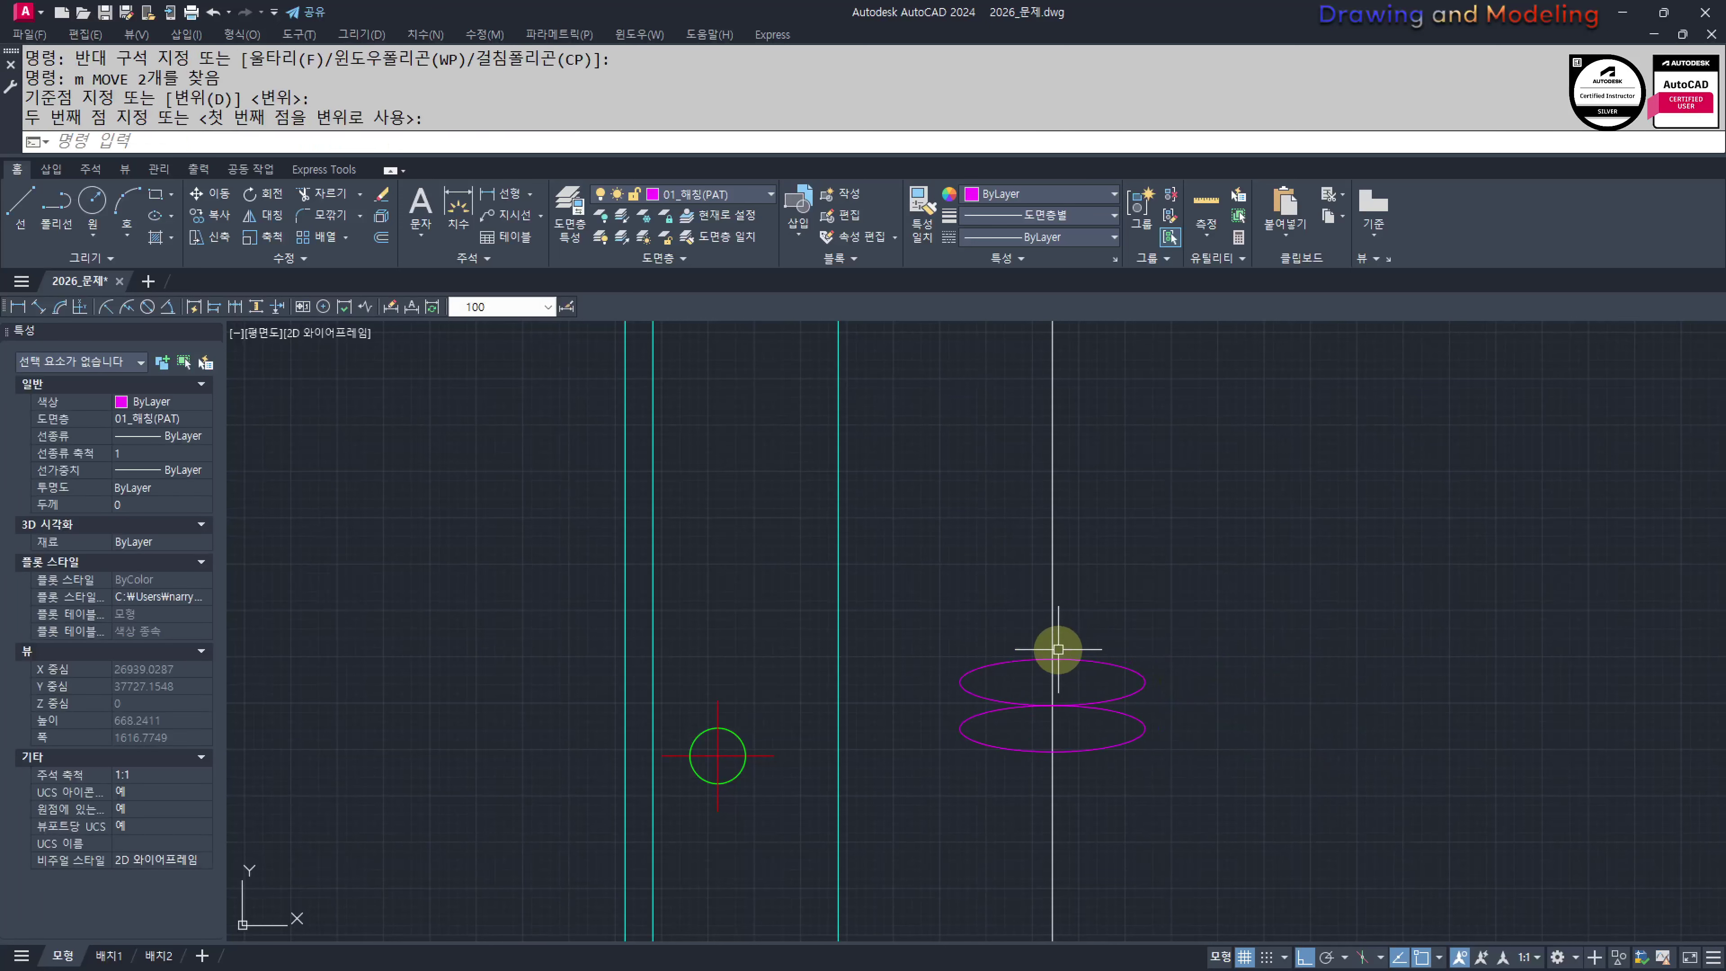
key(Escape)
key(Escape)
Match the properties of the vertical cut line to both ellipses
middle_drag(1138, 631, 1204, 634)
text(ma)
key(Return)
click(1127, 584)
click(1125, 586)
click(1115, 593)
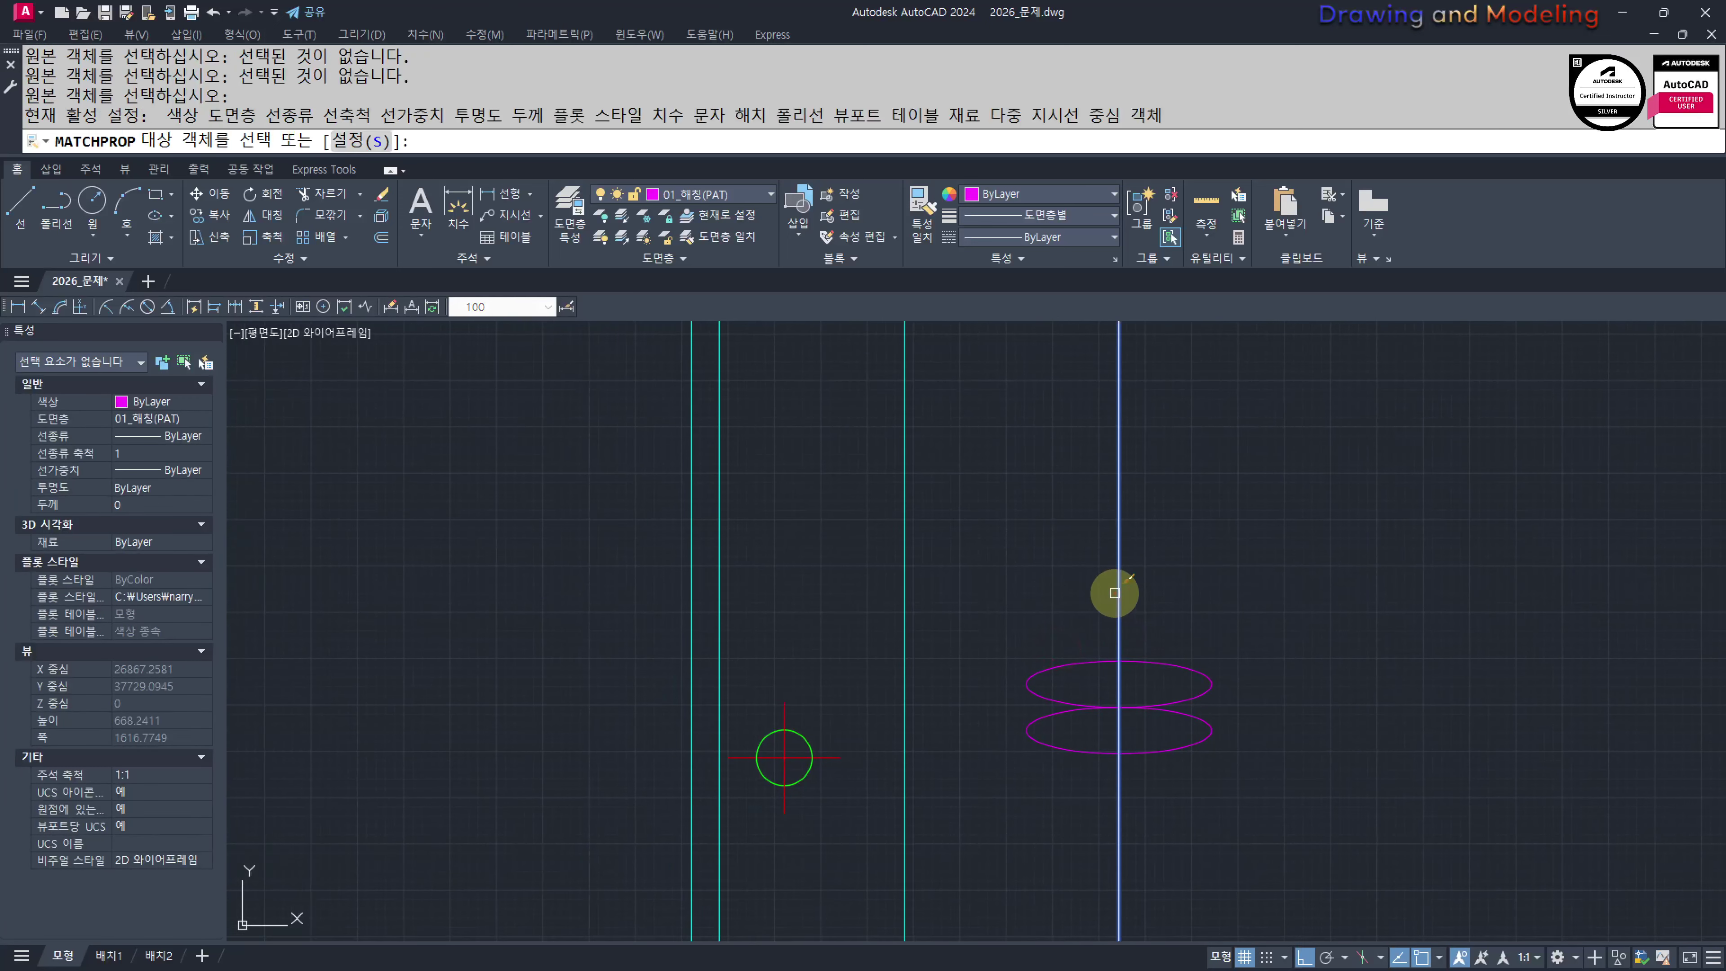
key(Escape)
key(Escape)
Trim the upper ellipse's left half, the lower ellipse's right half and the cut line between them to form an S-shaped break symbol
scroll(1041, 705, up, 2)
middle_drag(1041, 705, 1108, 709)
scroll(1110, 711, up, 2)
text(tr)
key(Return)
key(Return)
click(1079, 682)
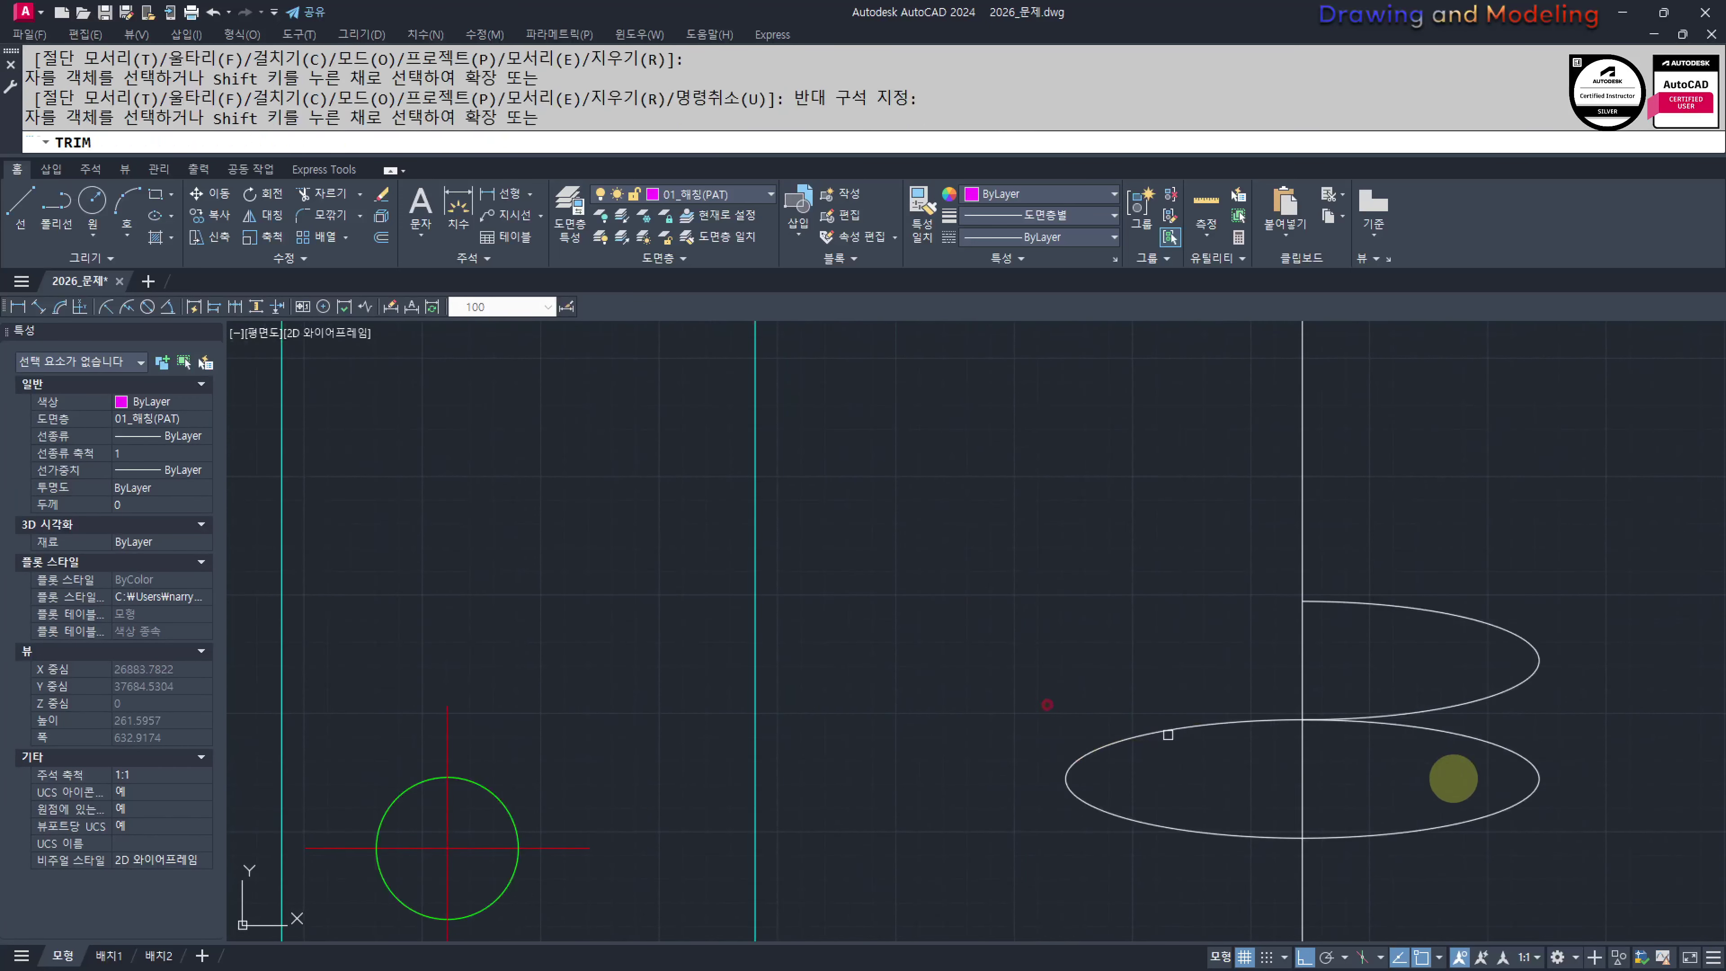
click(1505, 809)
click(1210, 794)
click(1349, 642)
click(1175, 667)
key(Escape)
key(Escape)
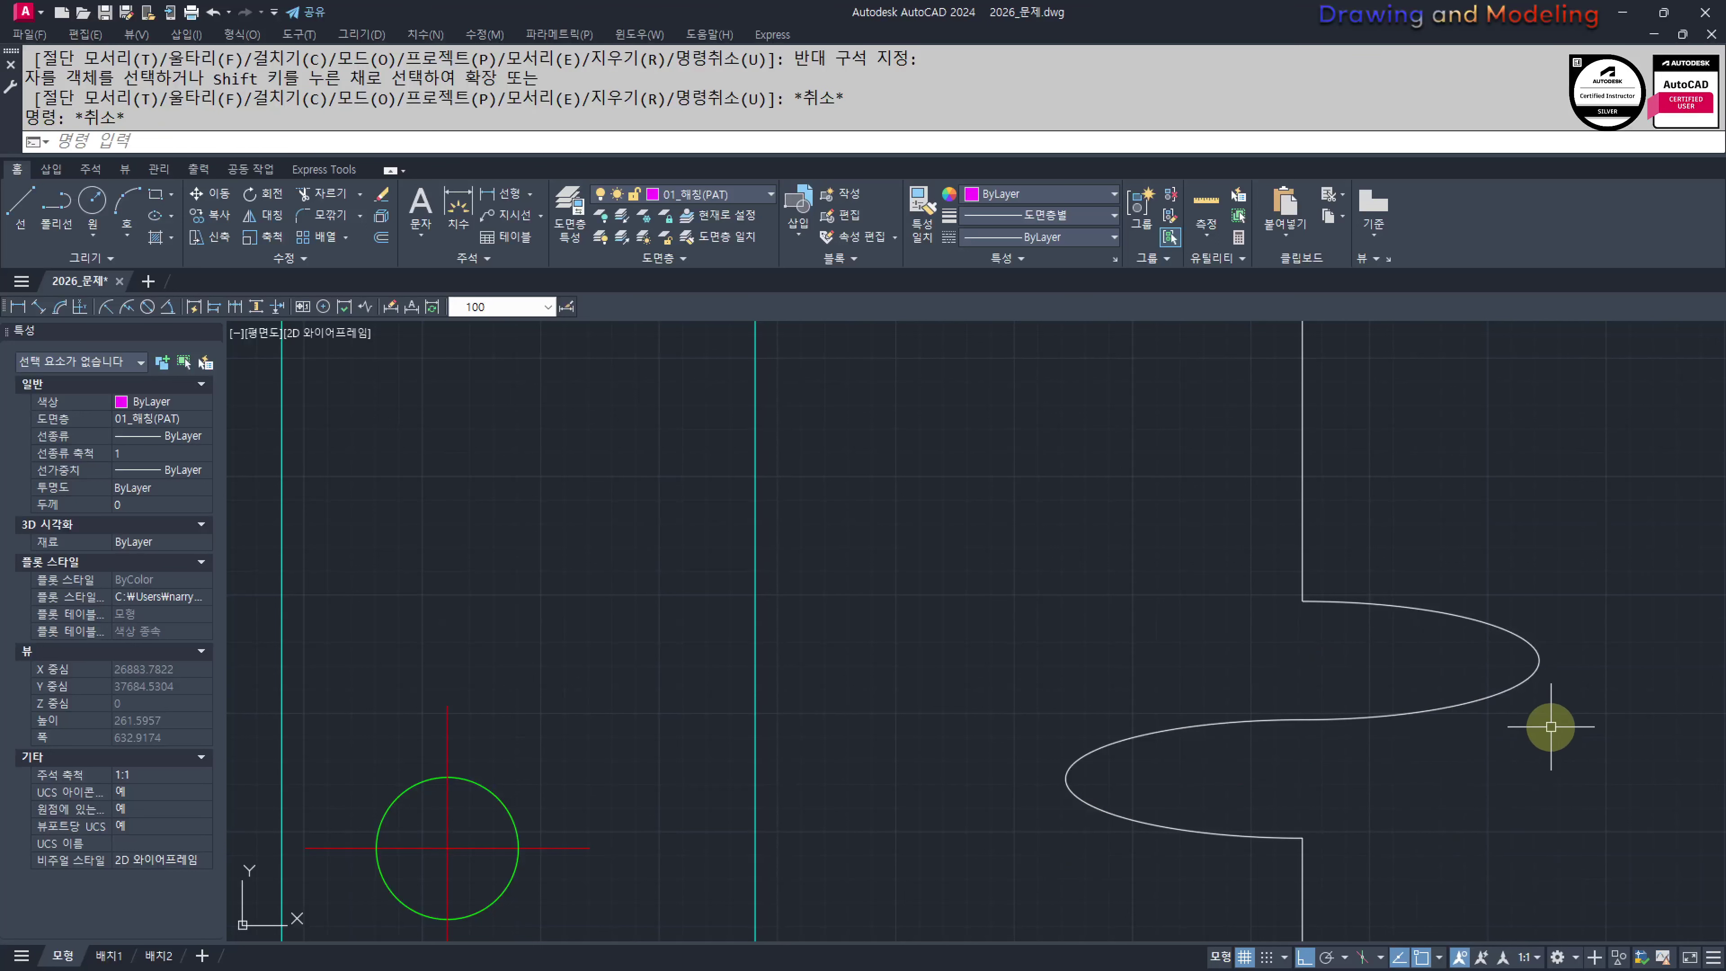
Stretch the break symbol straight up along the cut line to sit just above the door knob's height
scroll(1550, 725, down, 10)
scroll(1393, 775, up, 3)
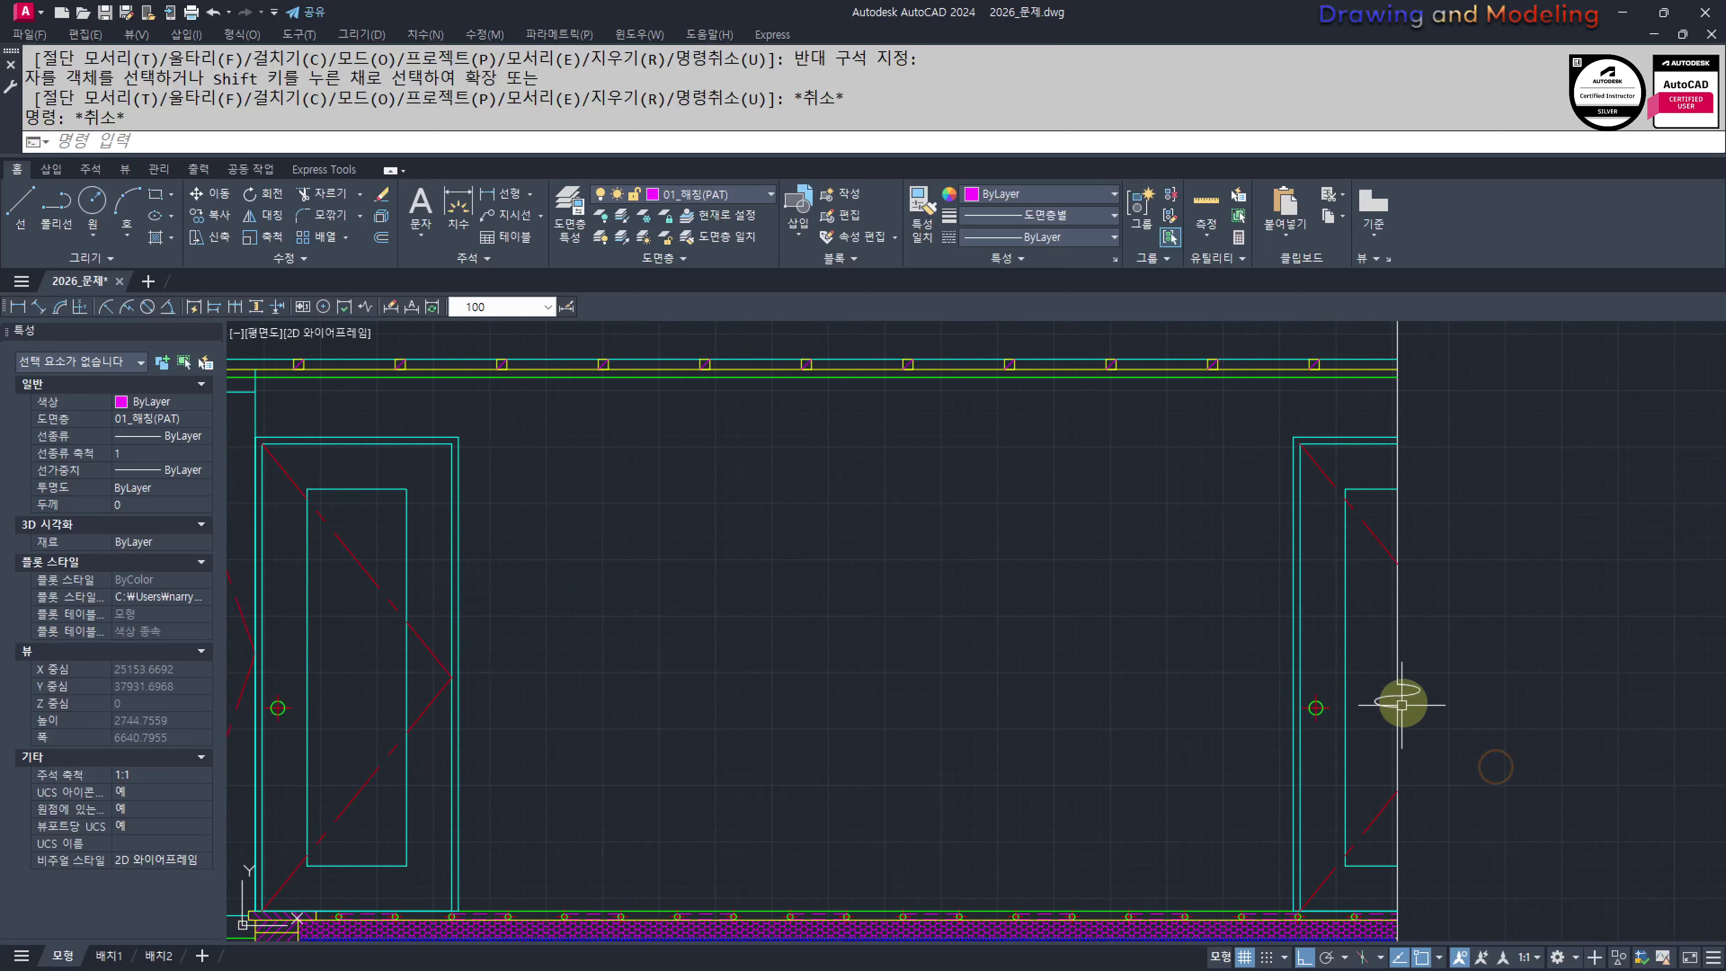
text(s)
key(Return)
scroll(1449, 714, up, 2)
click(1460, 739)
click(1244, 605)
key(Return)
click(1452, 740)
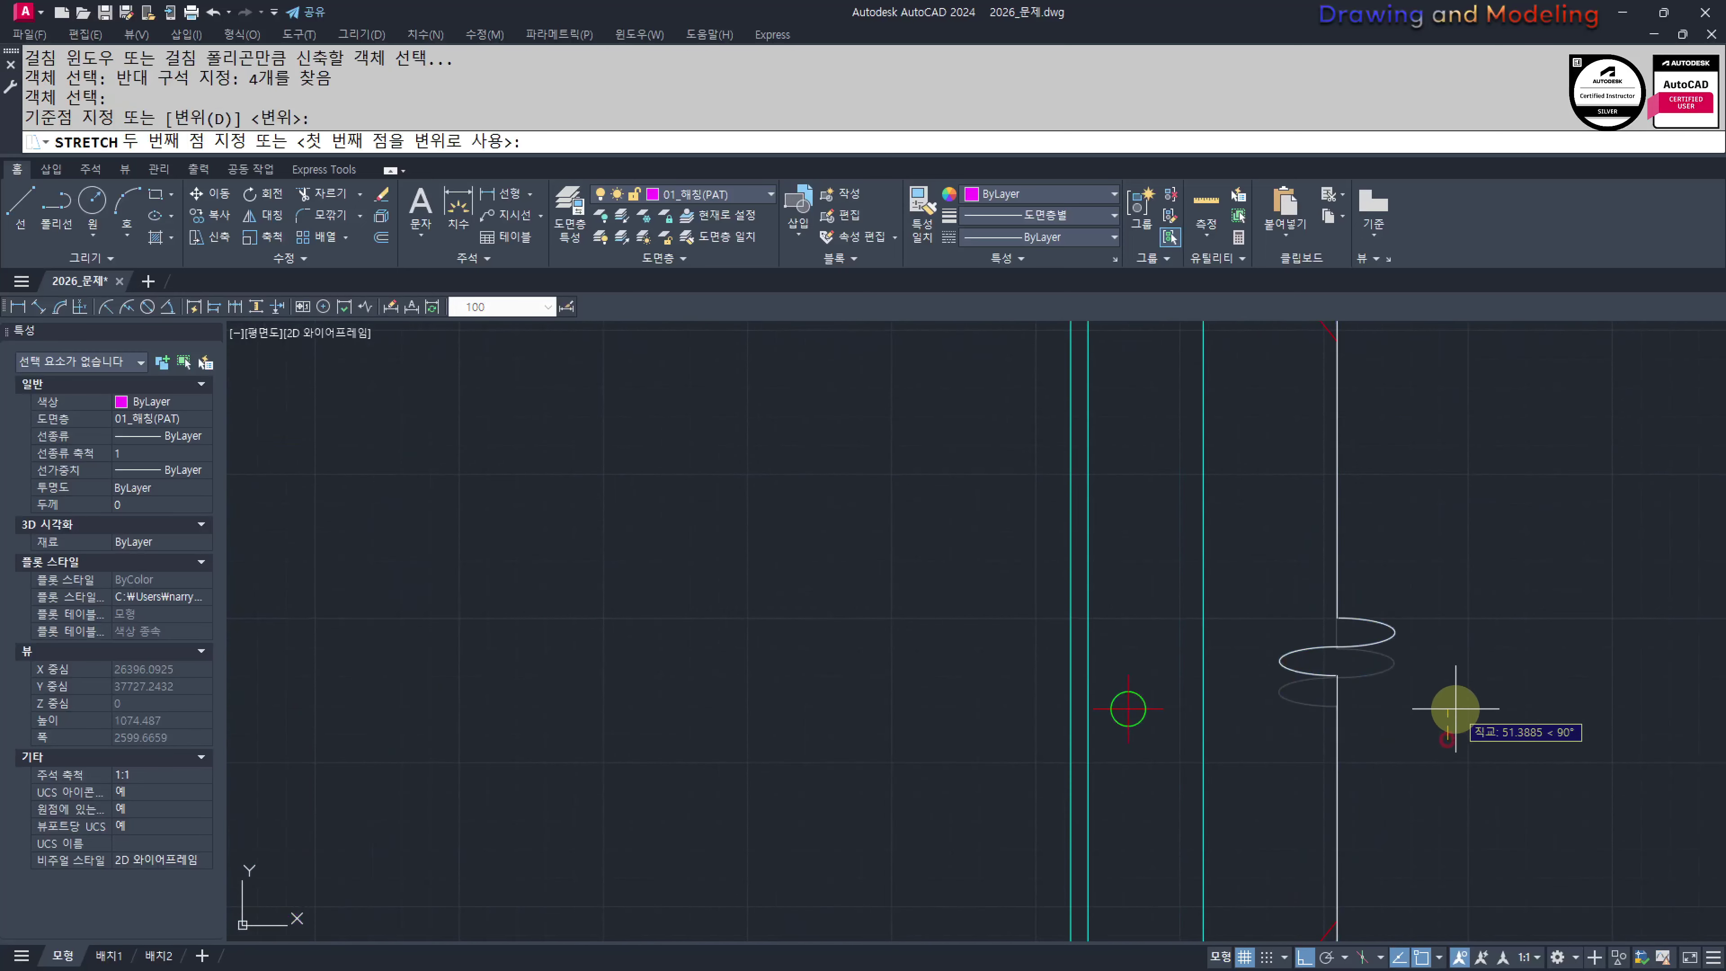
click(1455, 705)
key(Escape)
key(Escape)
Examine the break symbol on the section's cut line and compare the section with the floor plan along section line A
scroll(1371, 741, down, 5)
scroll(1307, 765, up, 7)
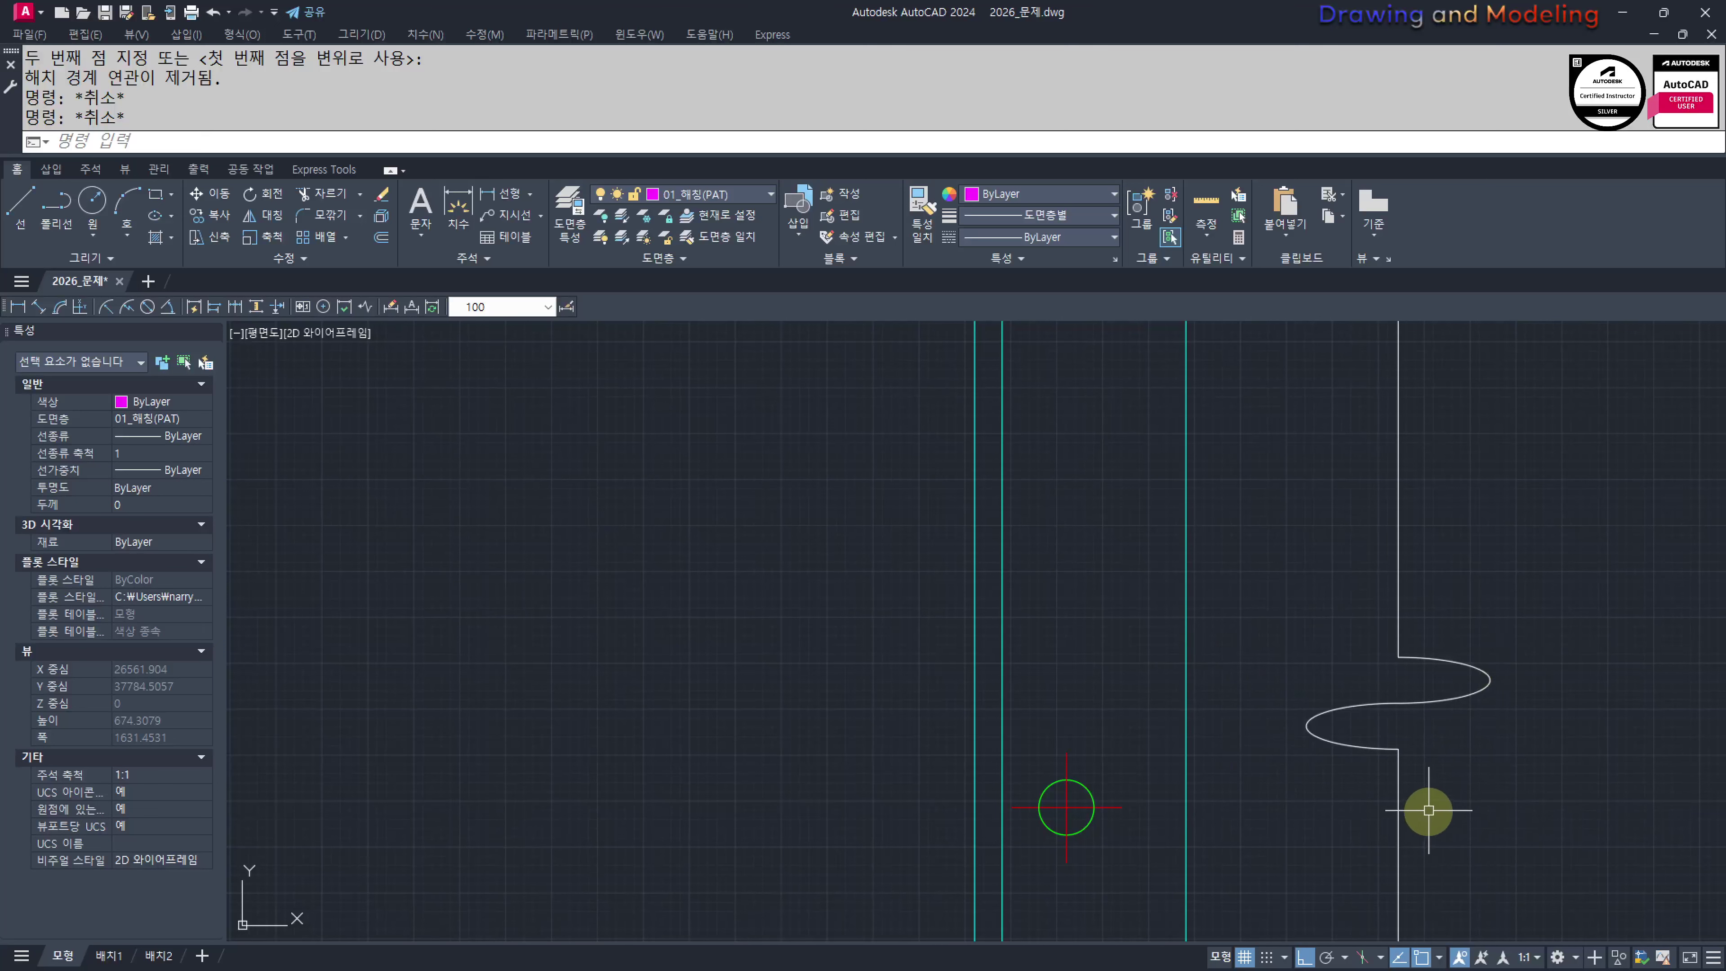
scroll(1428, 810, down, 7)
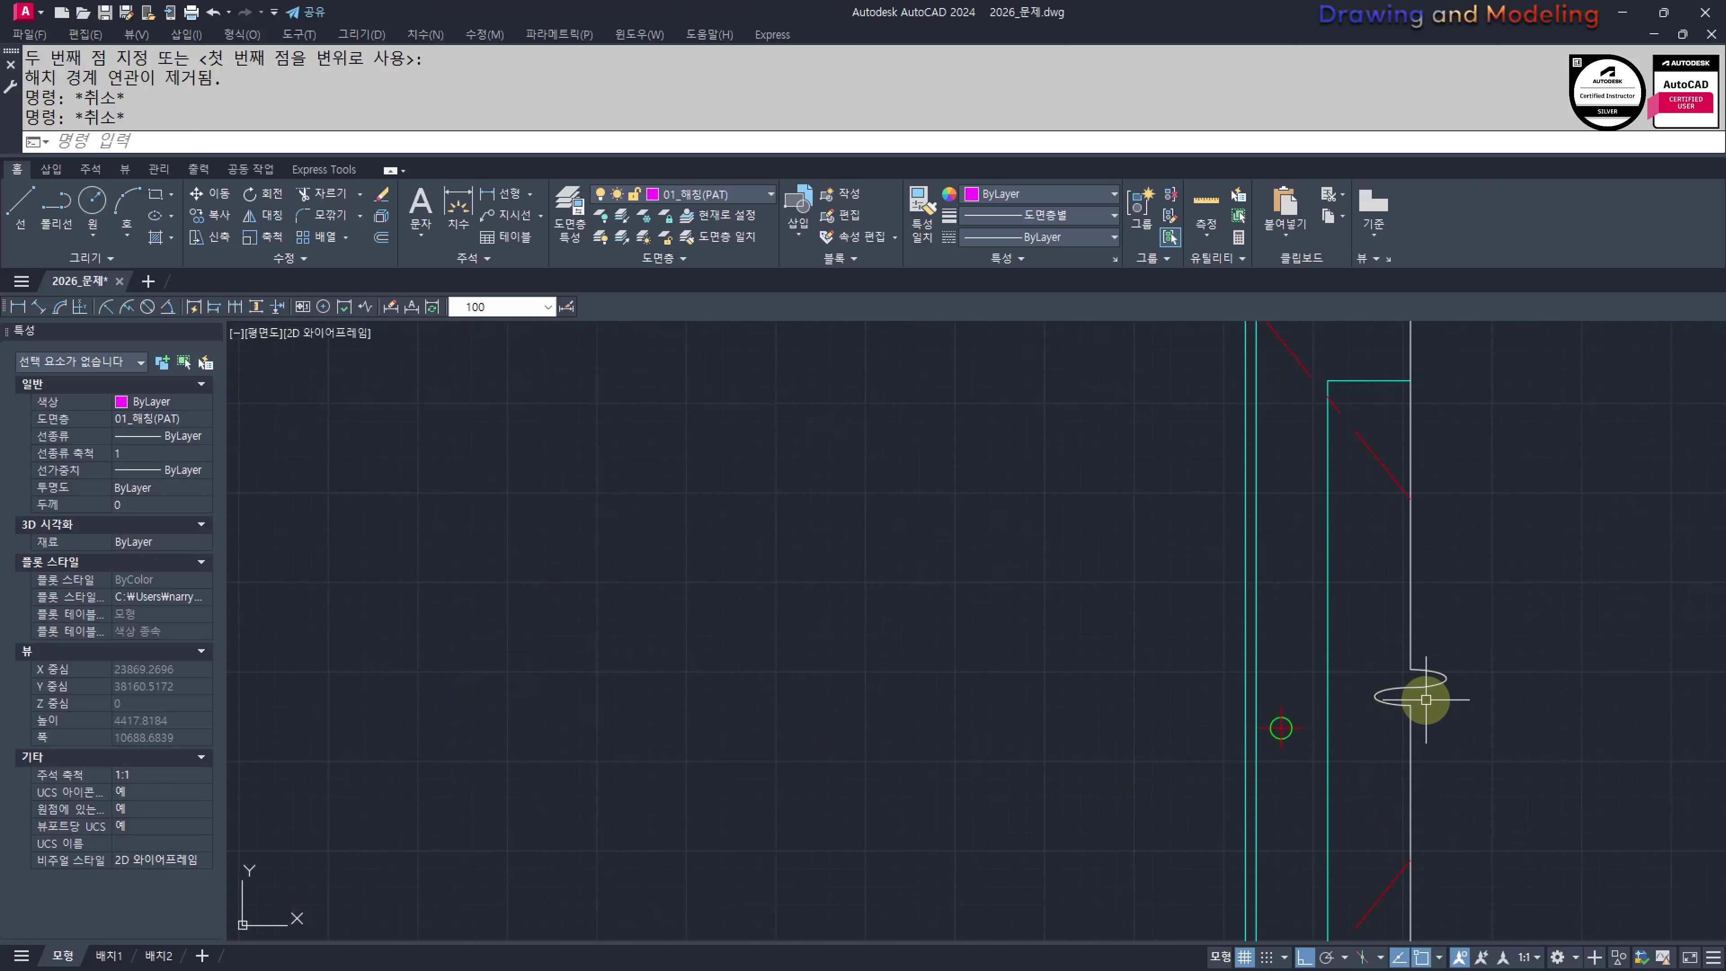
scroll(1416, 715, up, 3)
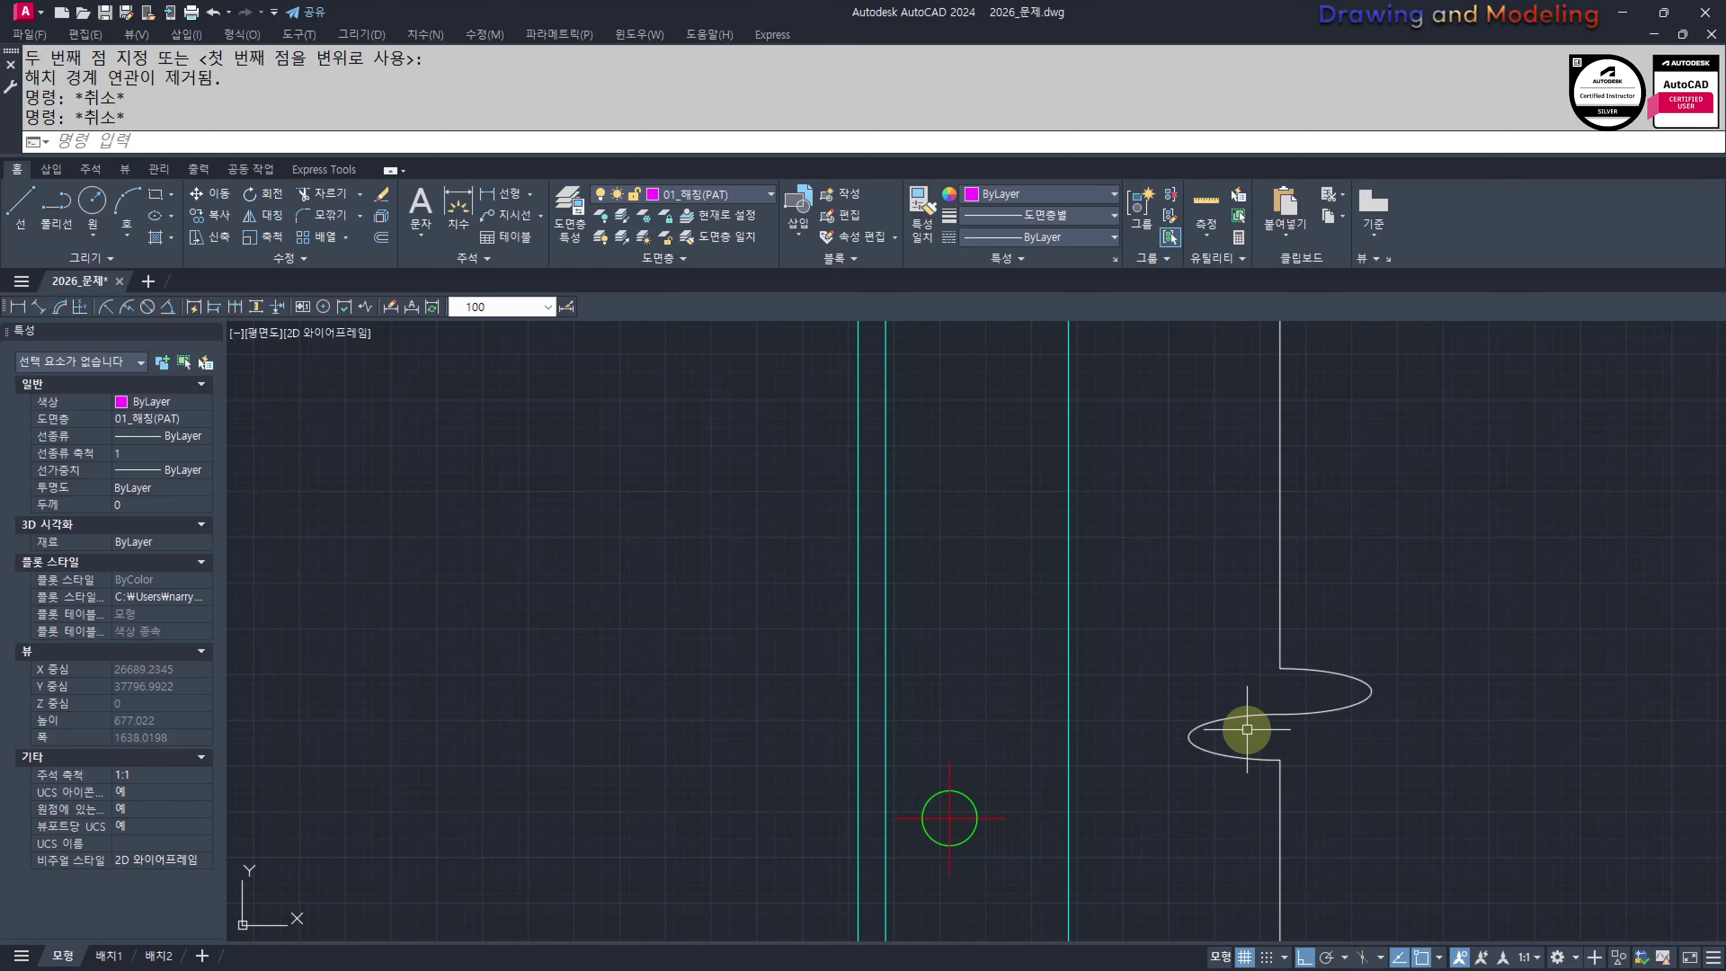
scroll(1352, 687, down, 8)
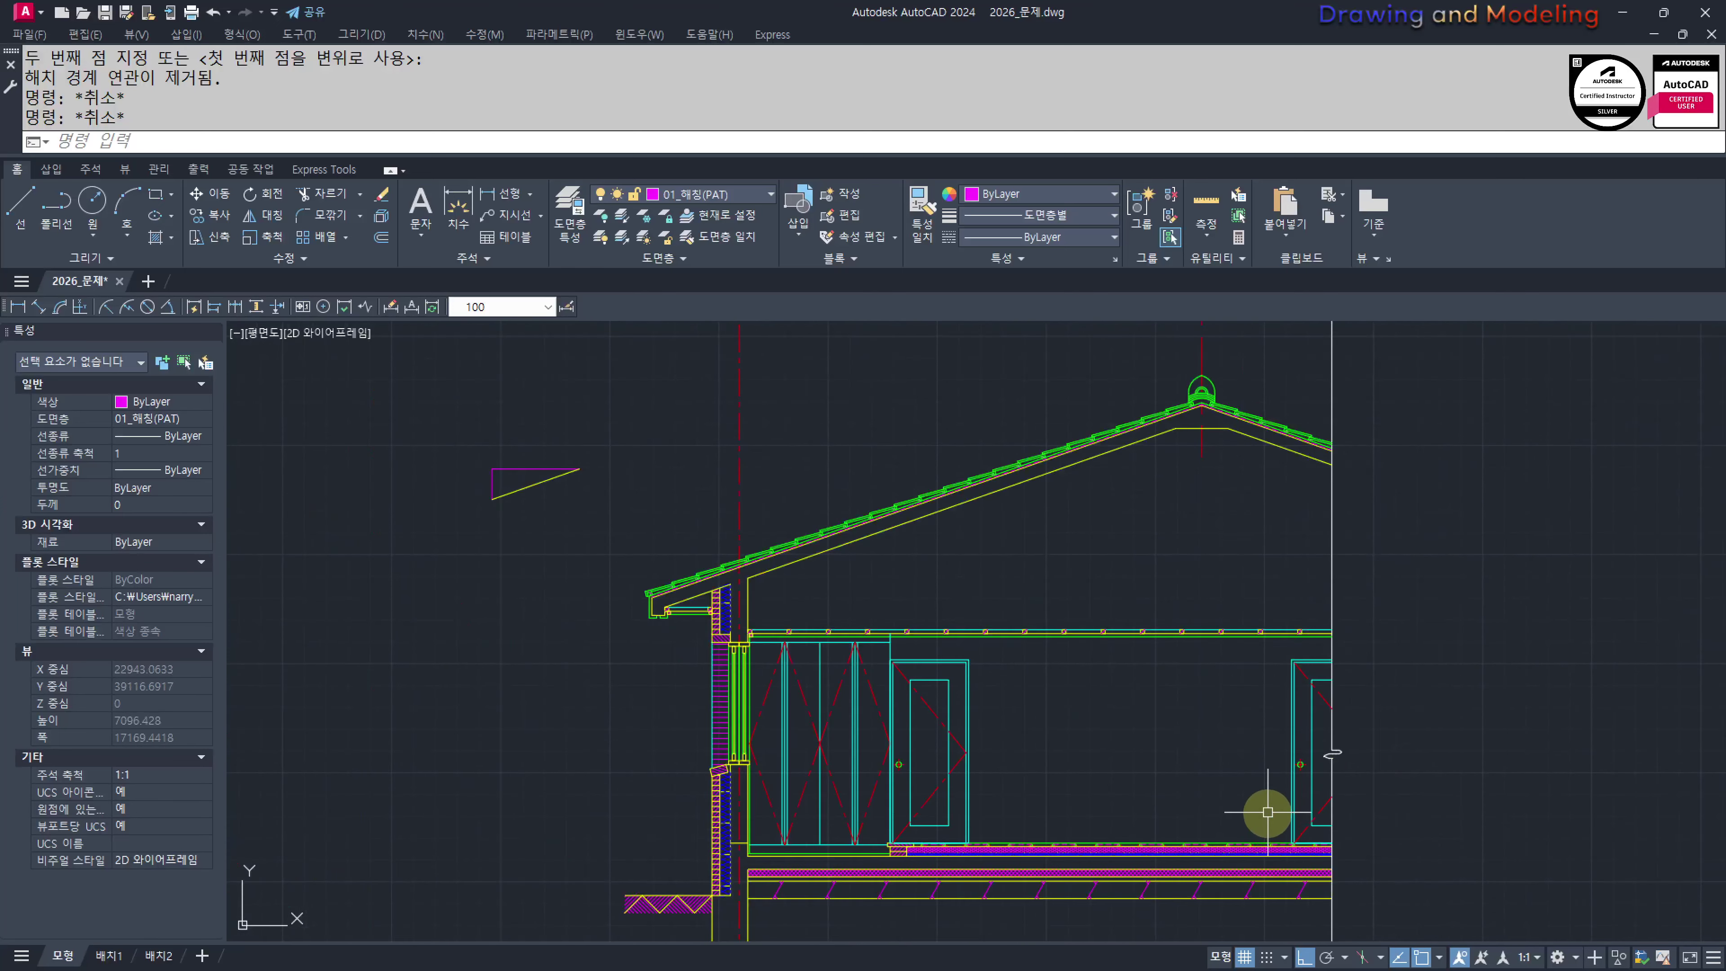
scroll(1283, 731, up, 2)
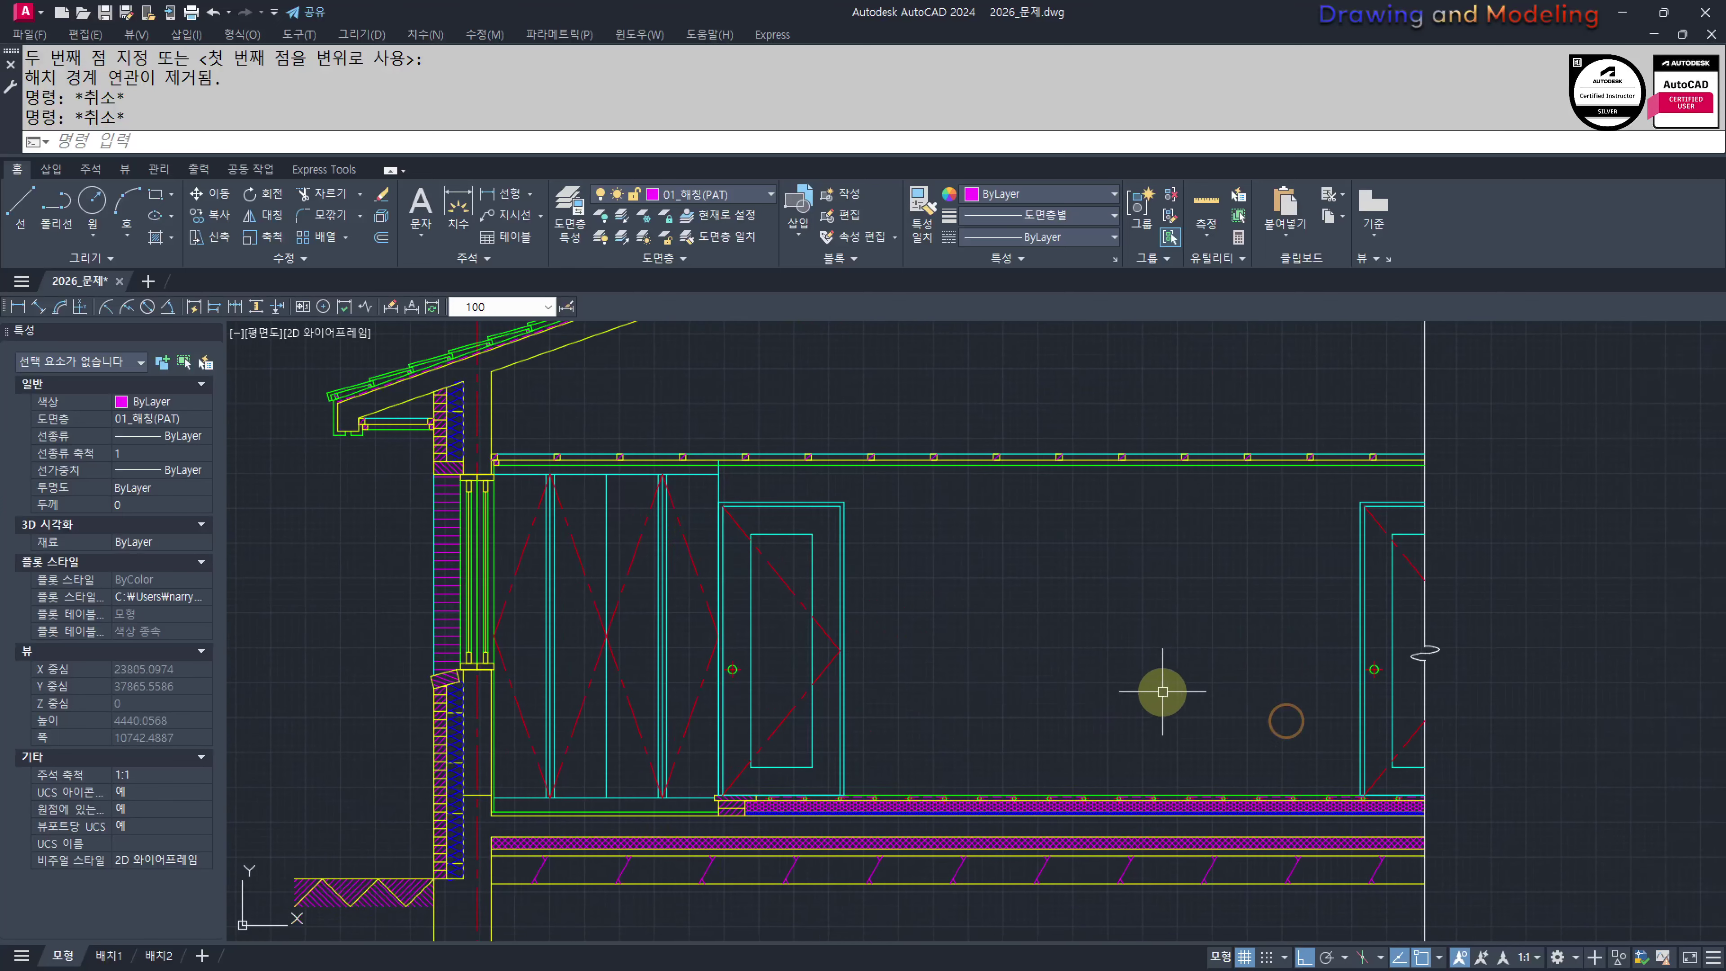
scroll(1162, 691, down, 5)
middle_drag(805, 635, 1143, 720)
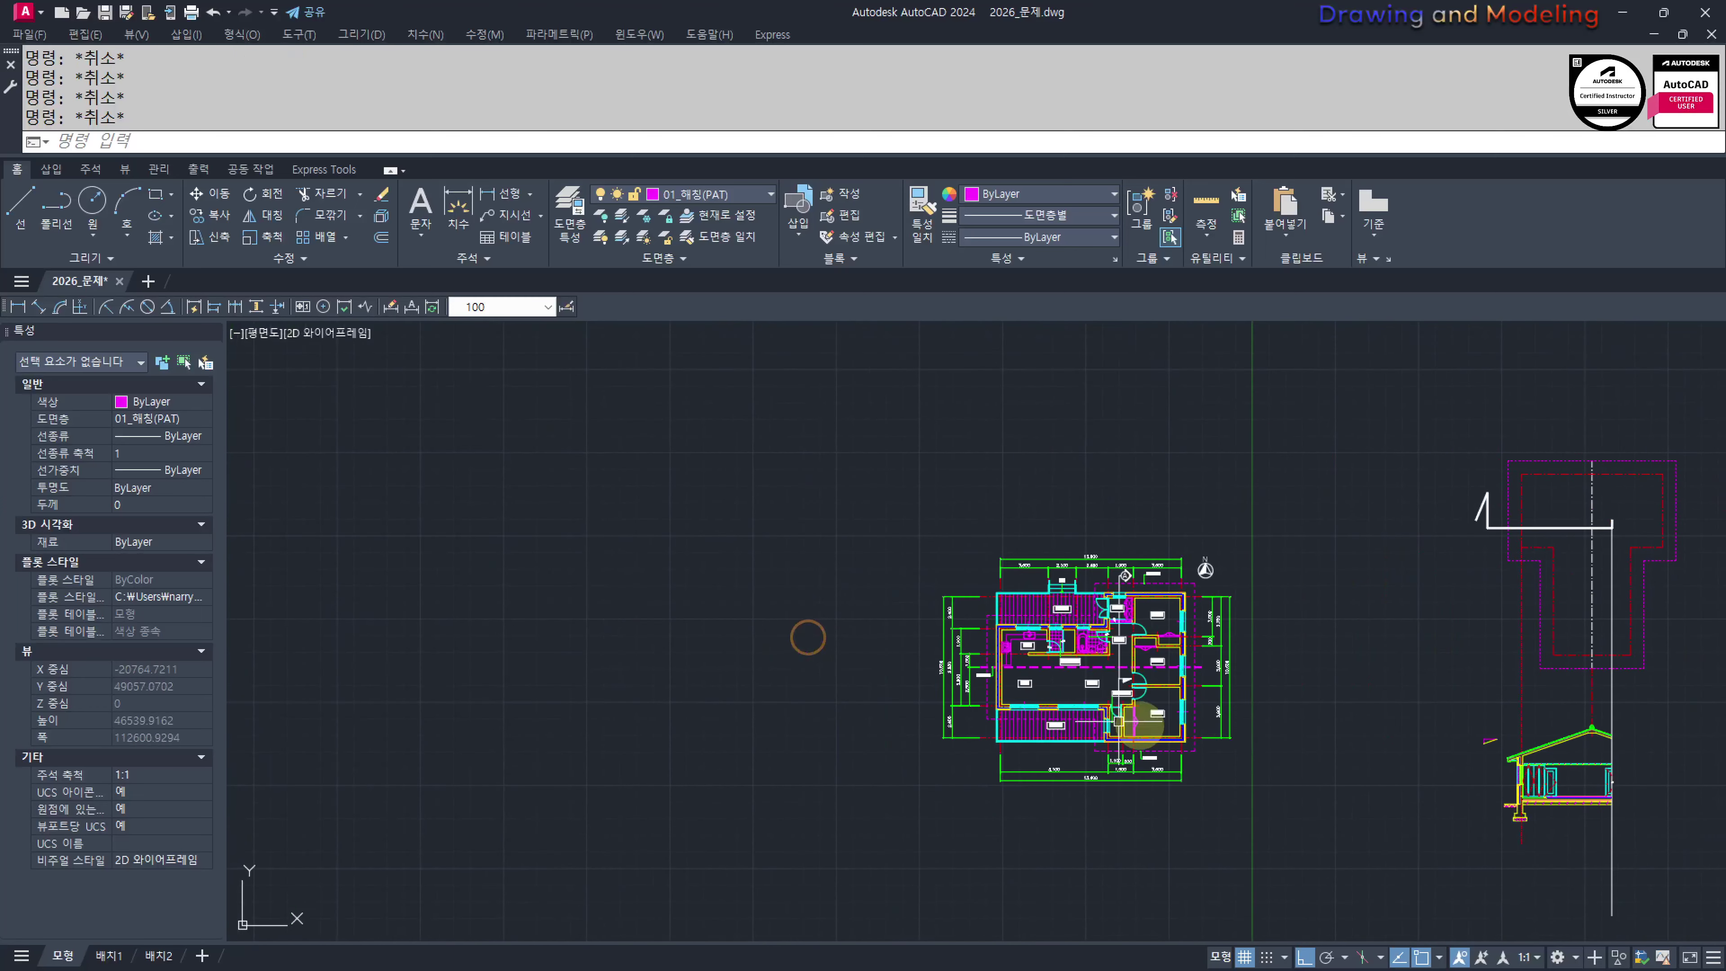
scroll(1148, 694, up, 3)
middle_drag(1334, 695, 1195, 720)
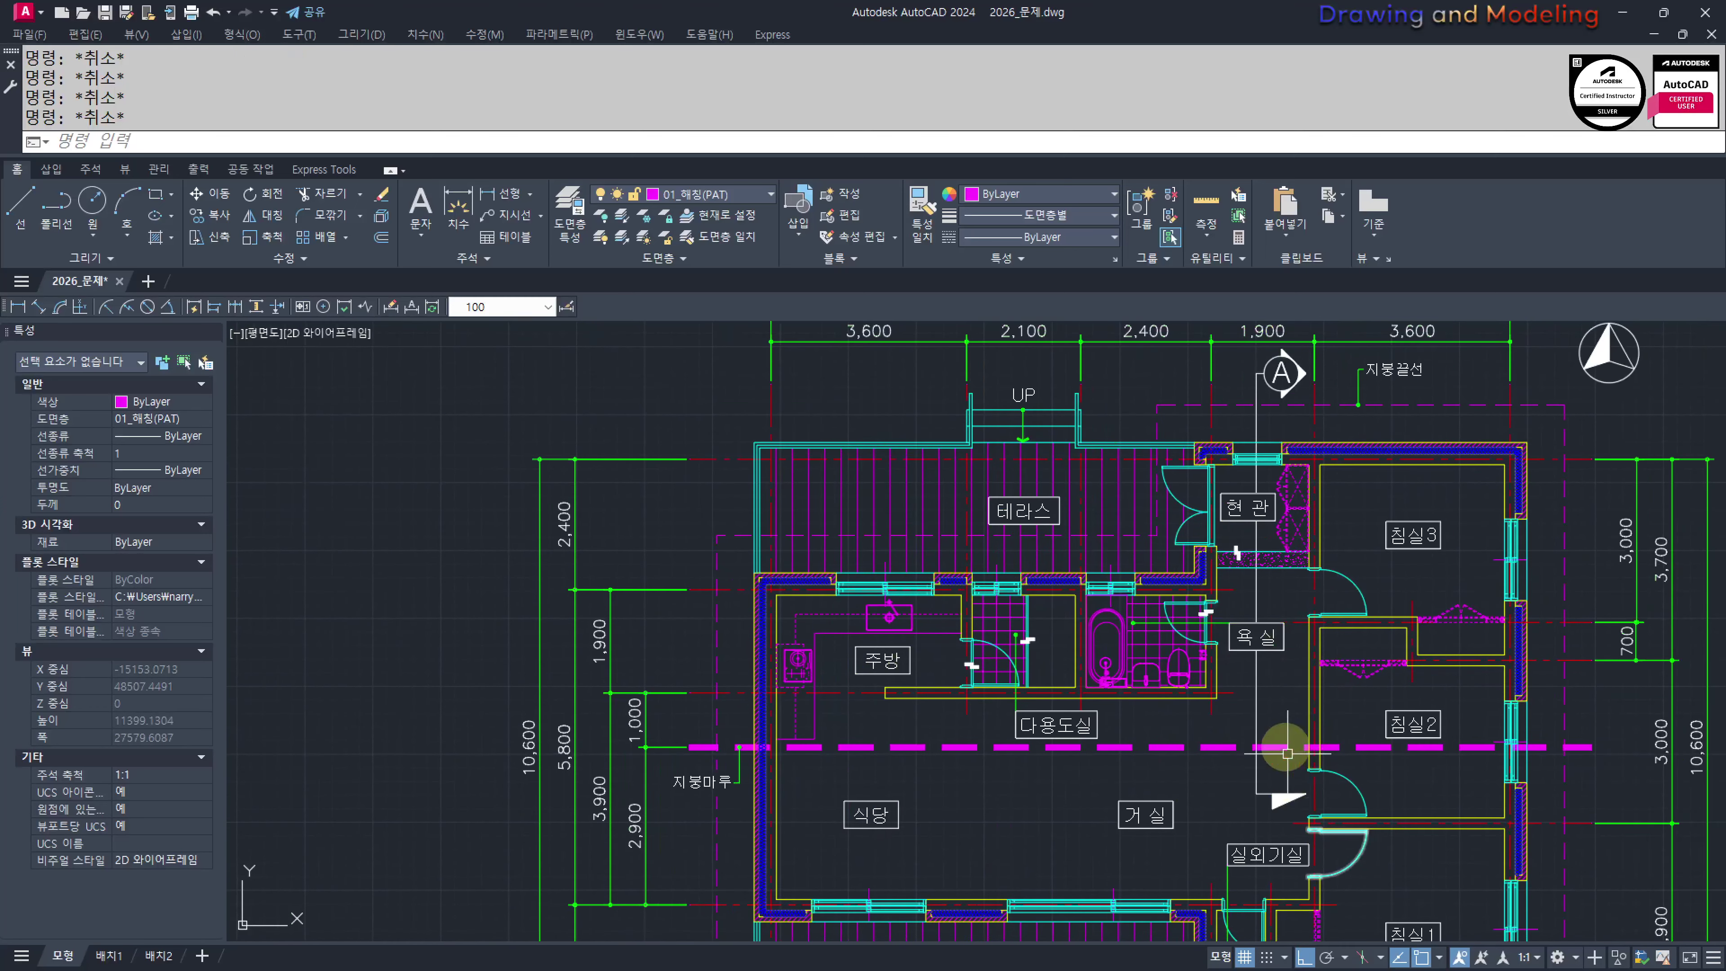
scroll(1287, 711, down, 3)
mouse_move(1576, 817)
middle_down()
mouse_move(1101, 653)
mouse_move(1184, 730)
mouse_move(1152, 734)
mouse_move(1216, 660)
mouse_move(1182, 769)
middle_up()
scroll(1259, 697, up, 3)
scroll(1167, 689, up, 1)
middle_drag(698, 543, 890, 663)
click(835, 652)
click(705, 518)
text(n)
key(space)
click(806, 584)
key(Escape)
key(Escape)
text(m)
key(space)
click(912, 672)
click(807, 570)
key(Return)
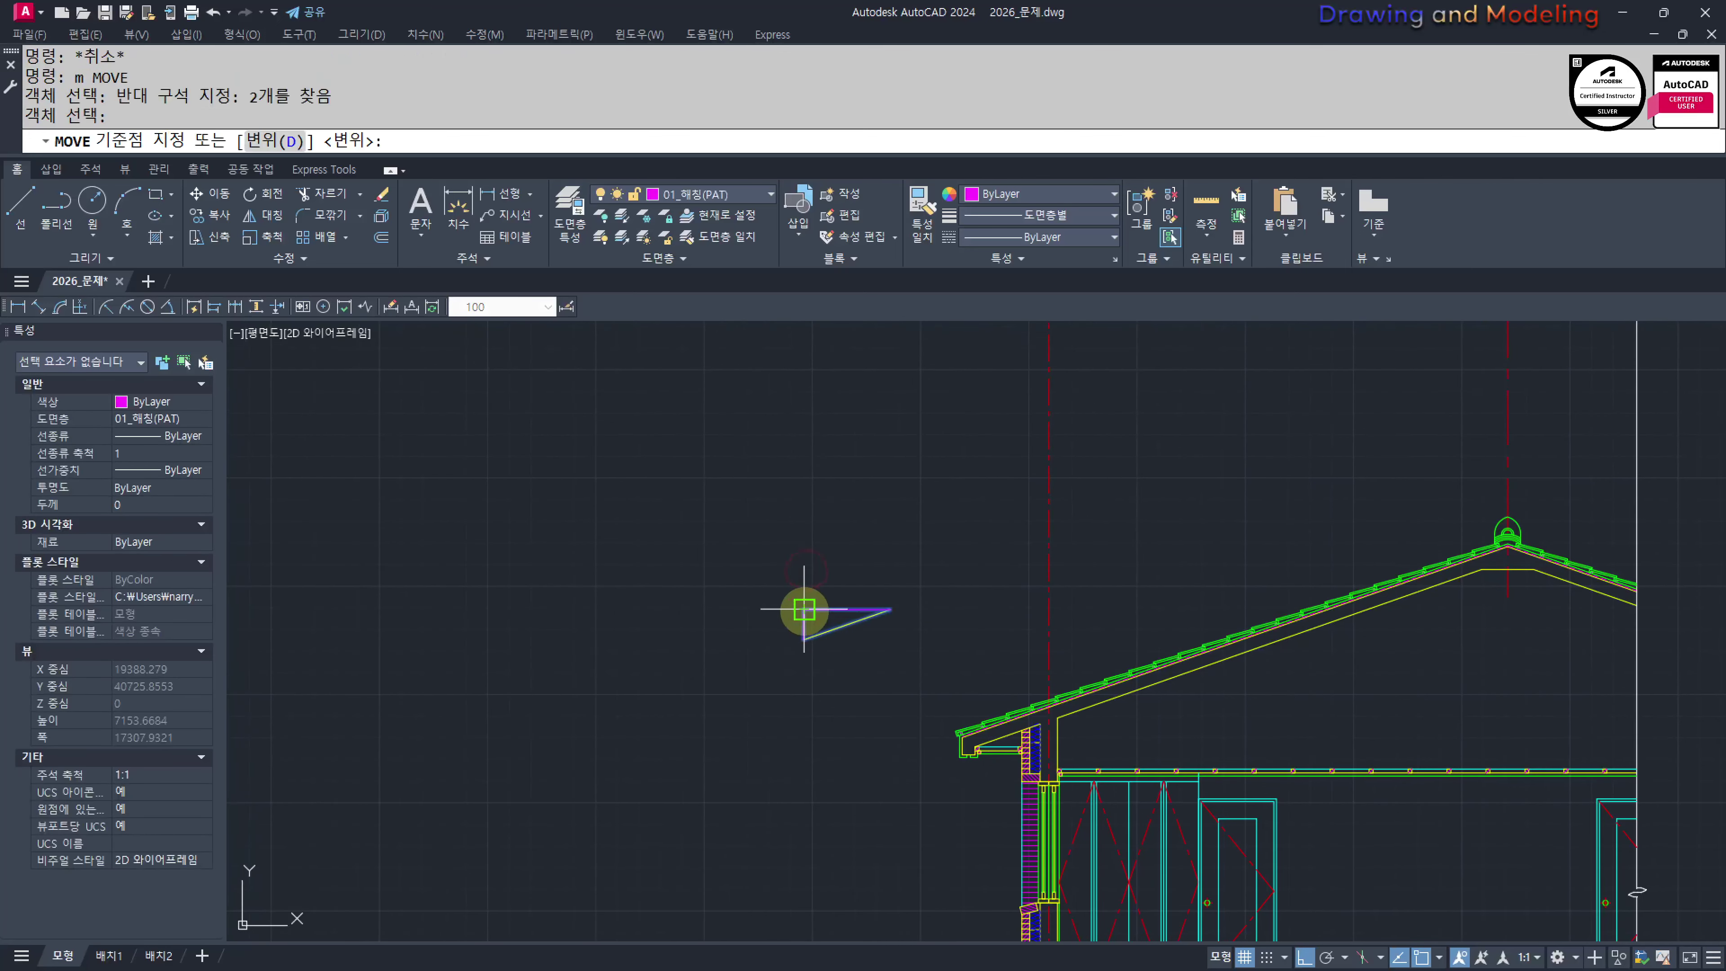
key(Escape)
key(Escape)
text(`)
key(Return)
key(Escape)
key(Escape)
Move the roof slope triangle toward the section so it sits just above the roof slope near the eave
text(m)
key(Return)
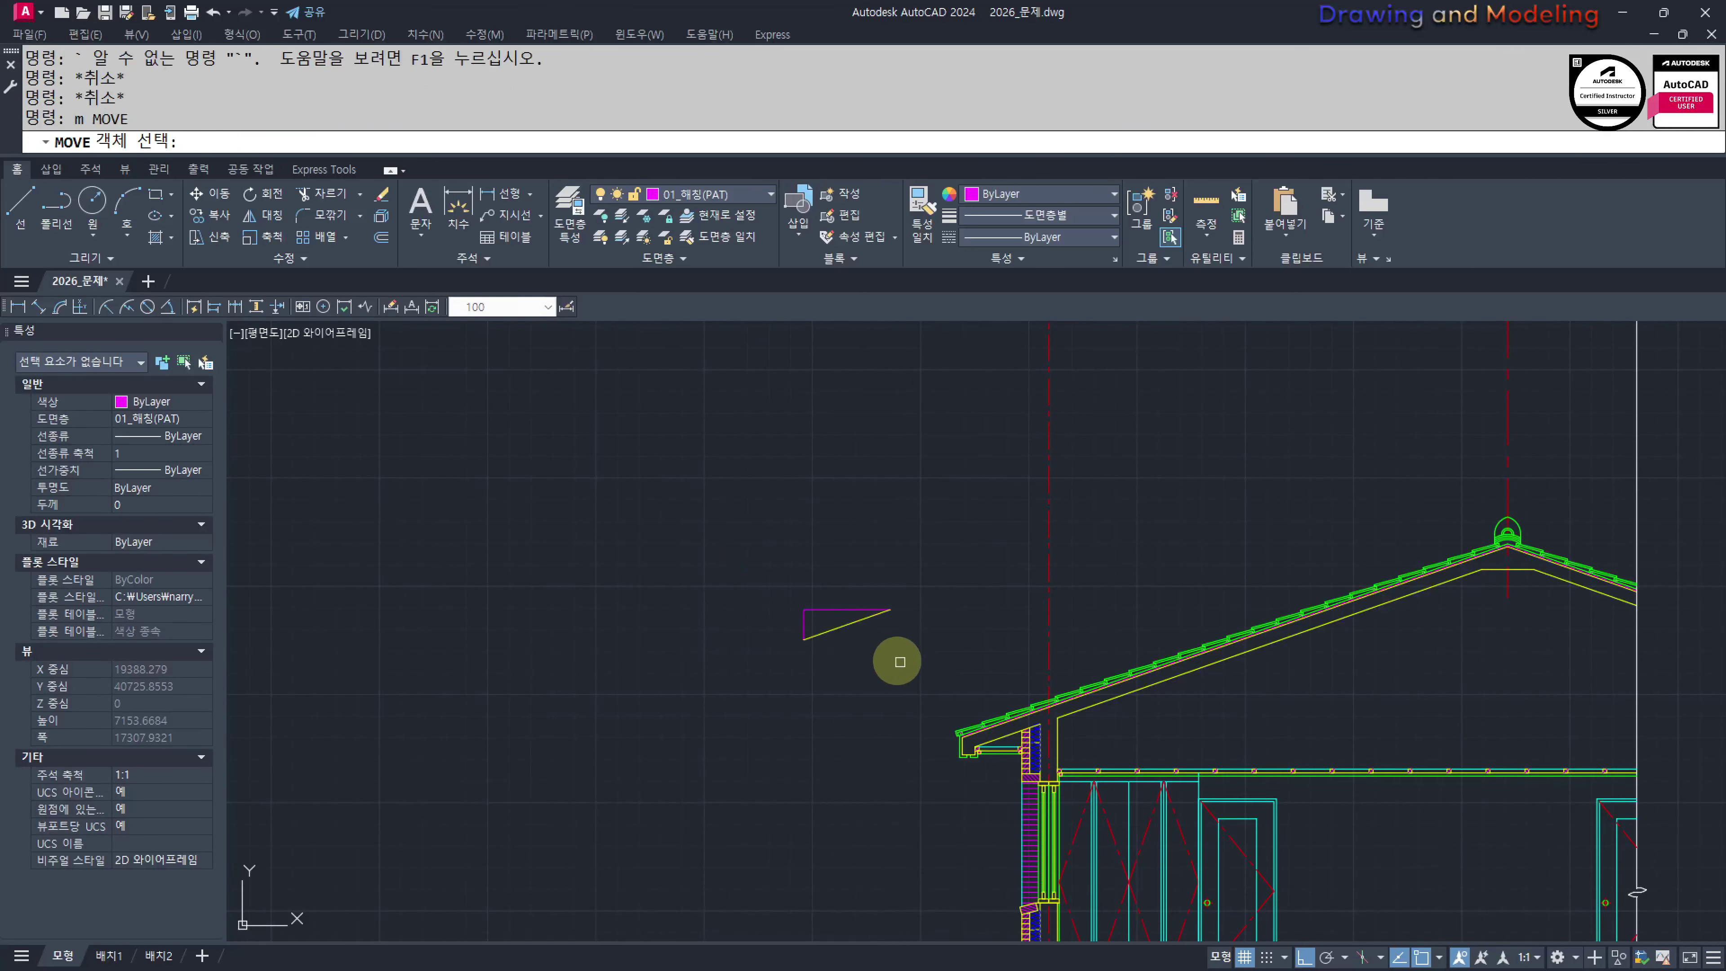
click(937, 673)
click(752, 583)
key(Return)
click(832, 623)
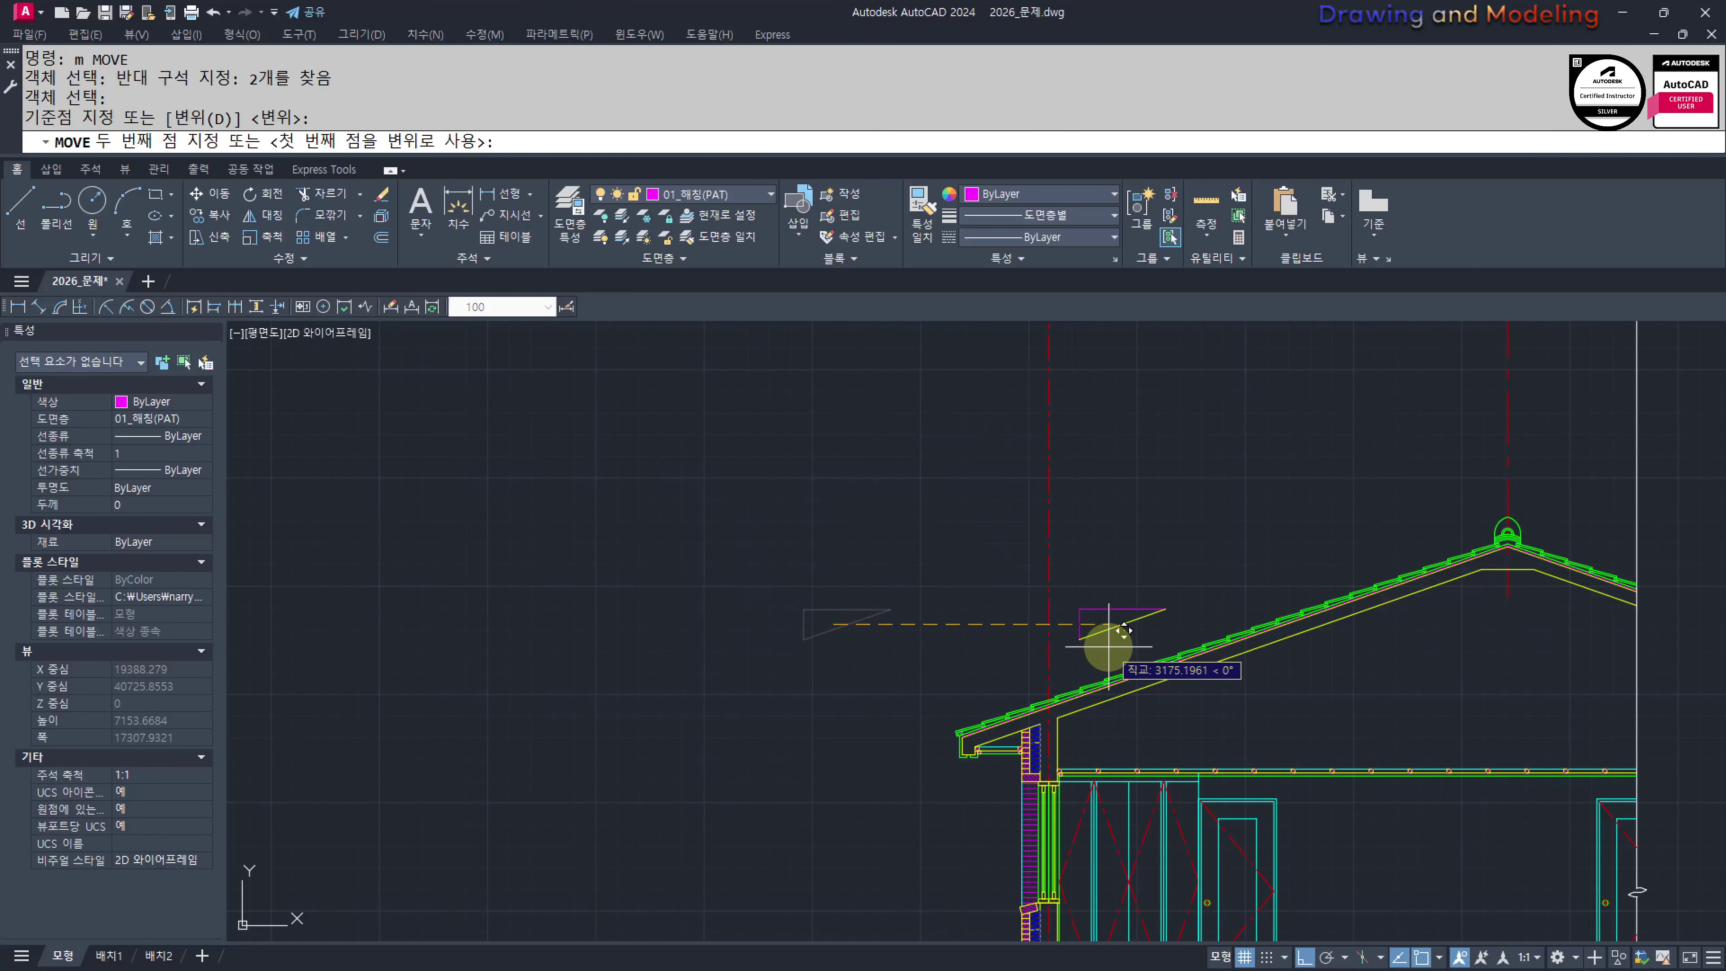
shift+click(1110, 644)
key(Escape)
key(Escape)
Shift the roof slope triangle slightly farther from the roof tiles, up and toward the ridge
scroll(1080, 672, down, 5)
middle_drag(1068, 705, 966, 669)
scroll(934, 603, up, 5)
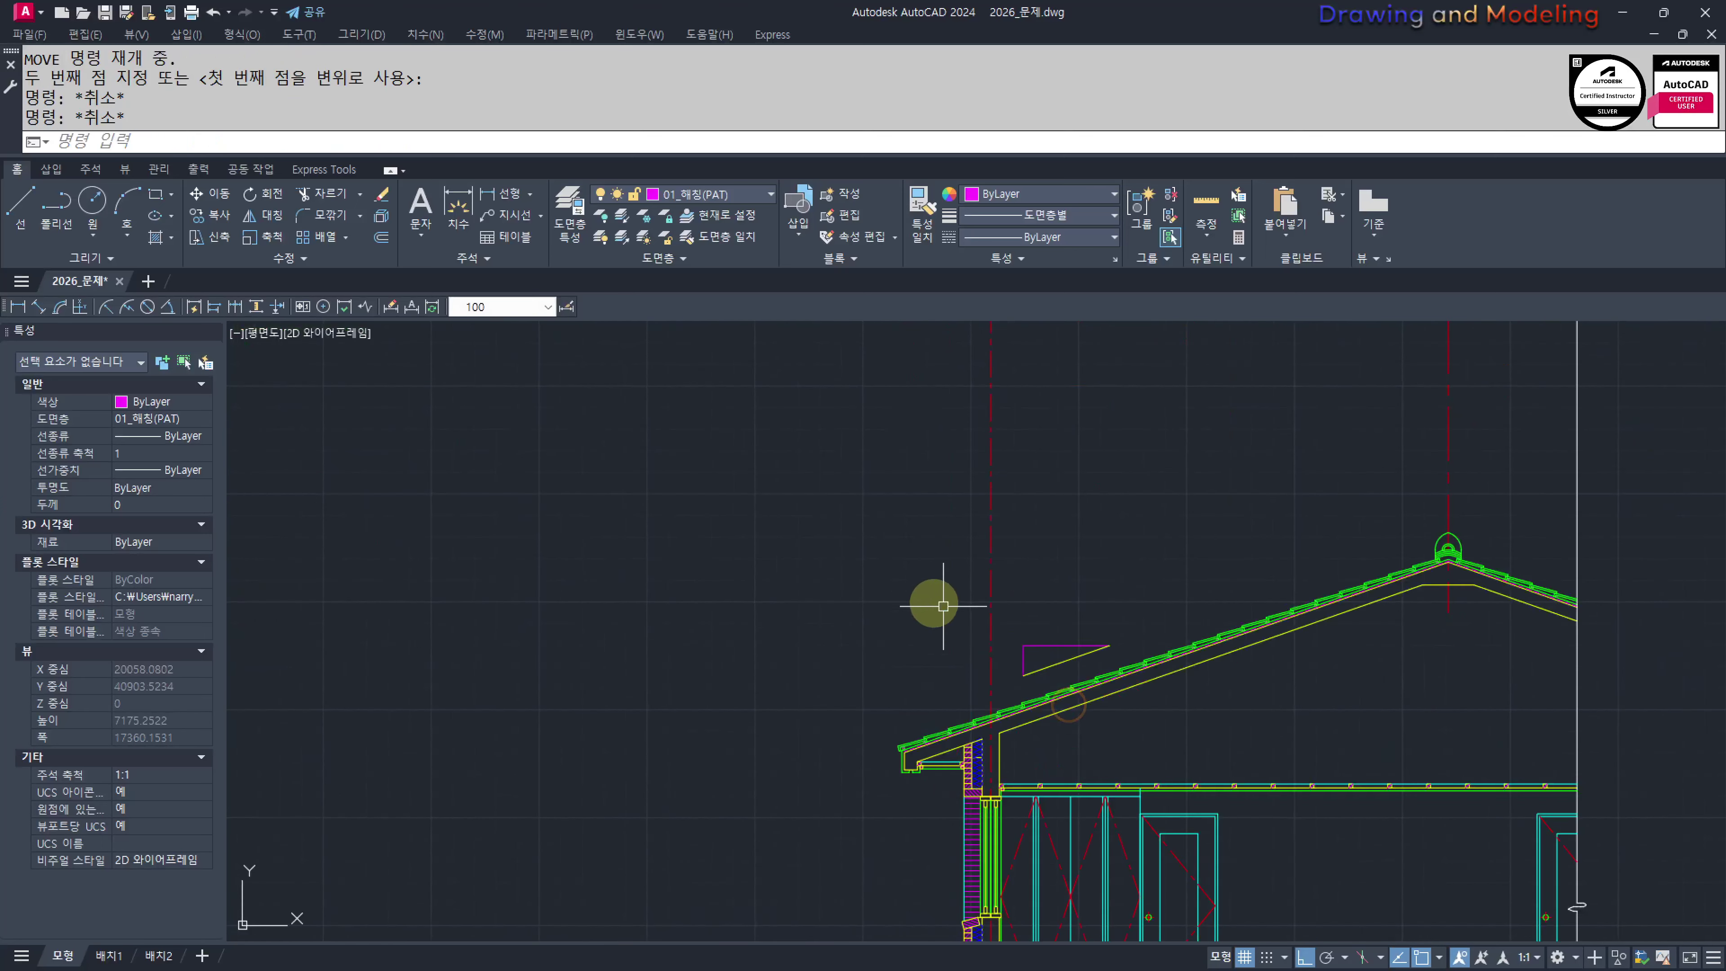
scroll(1056, 680, up, 6)
click(1090, 732)
click(909, 617)
middle_drag(1063, 551, 1039, 567)
text(m)
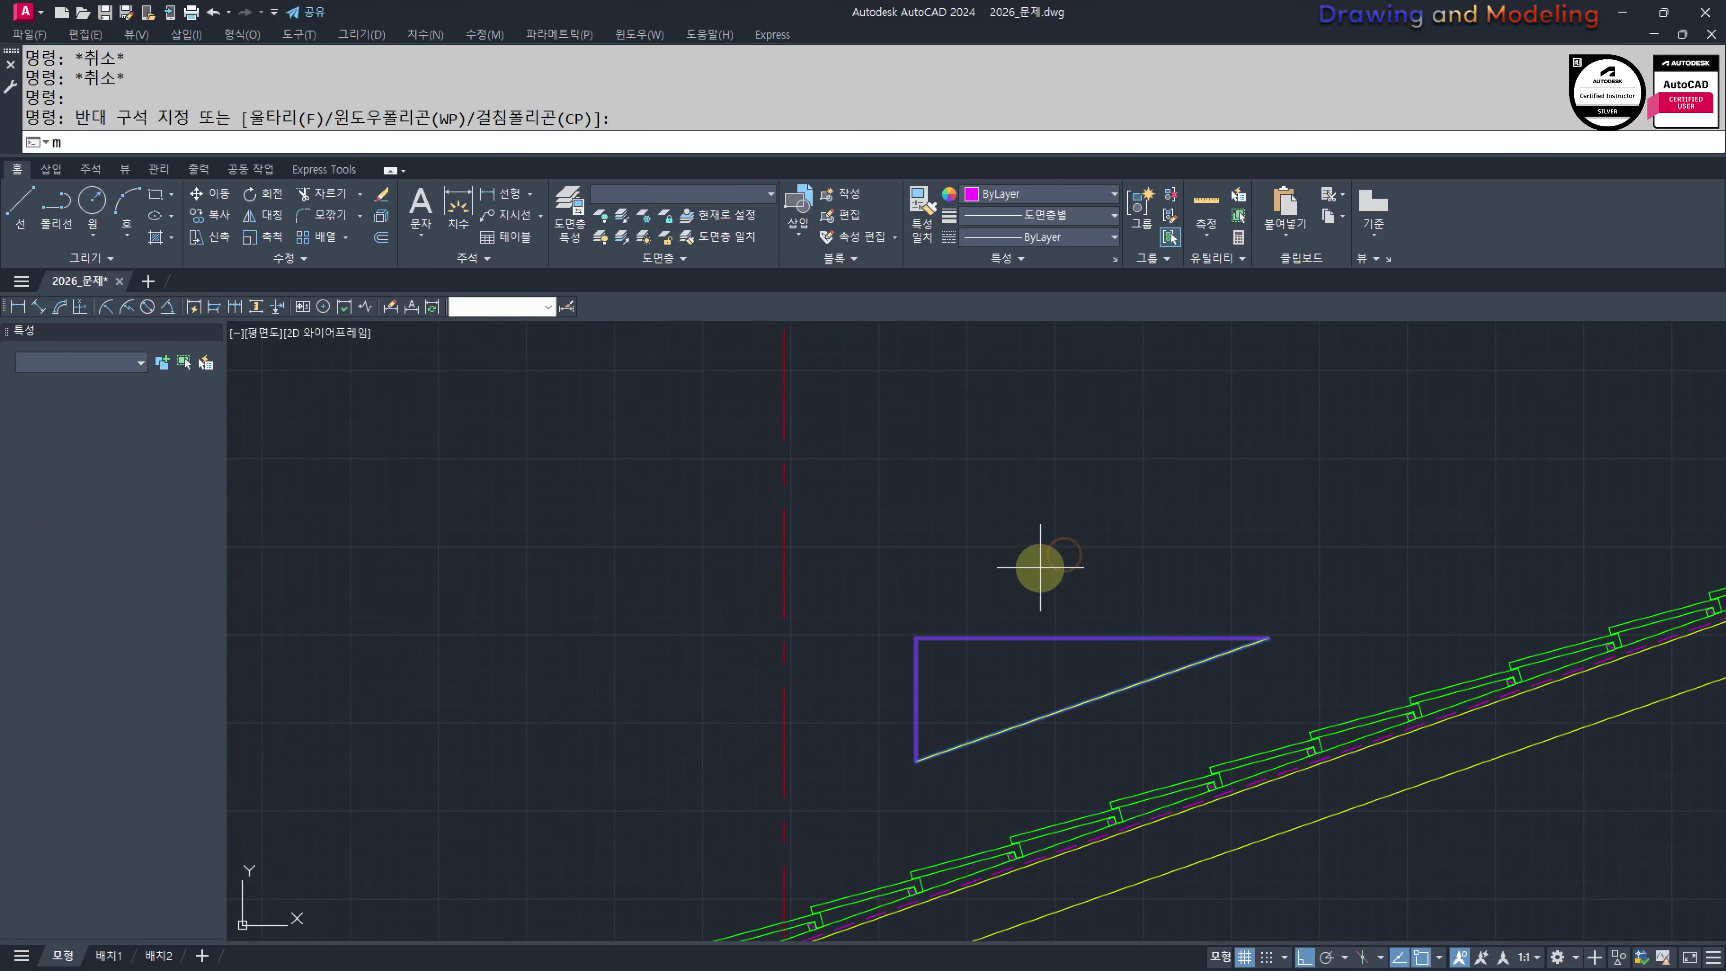
key(Return)
click(1050, 559)
key(Escape)
key(Escape)
scroll(1046, 612, down, 4)
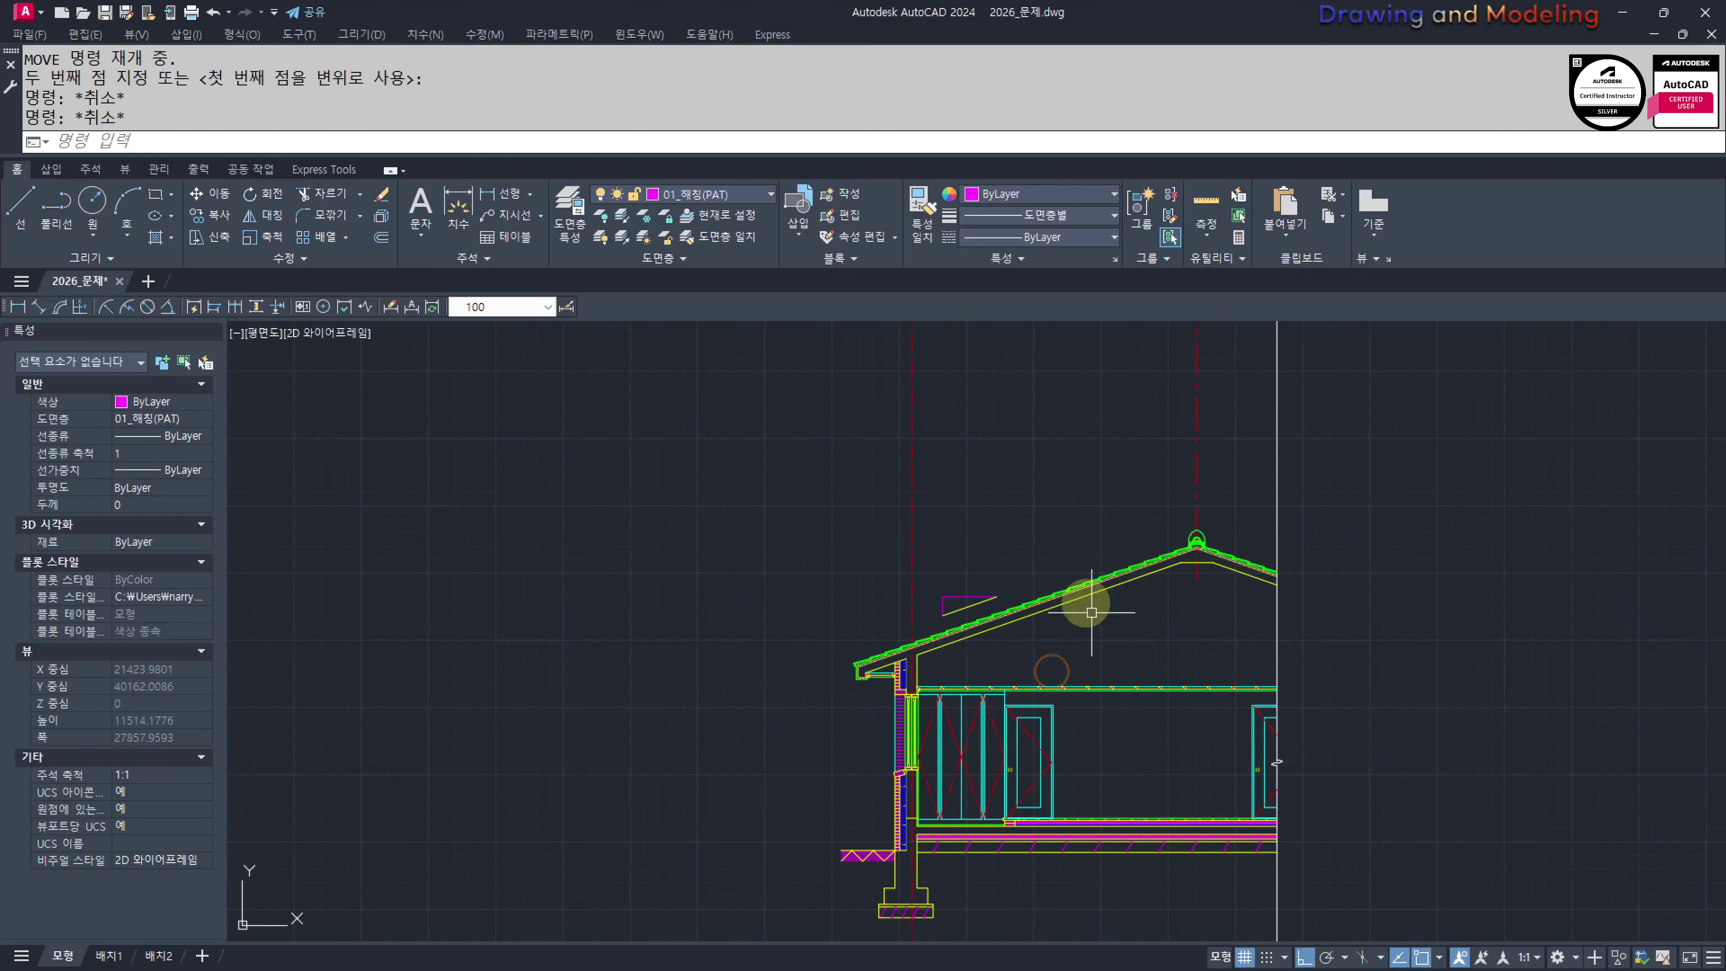
Draw a vertical line upward from the lower right corner of the third ceiling timber square from the wall
middle_drag(1034, 713, 1152, 678)
scroll(1284, 755, up, 3)
middle_drag(1276, 746, 1224, 790)
scroll(1189, 750, down, 6)
middle_drag(1034, 767, 662, 739)
middle_drag(630, 739, 735, 739)
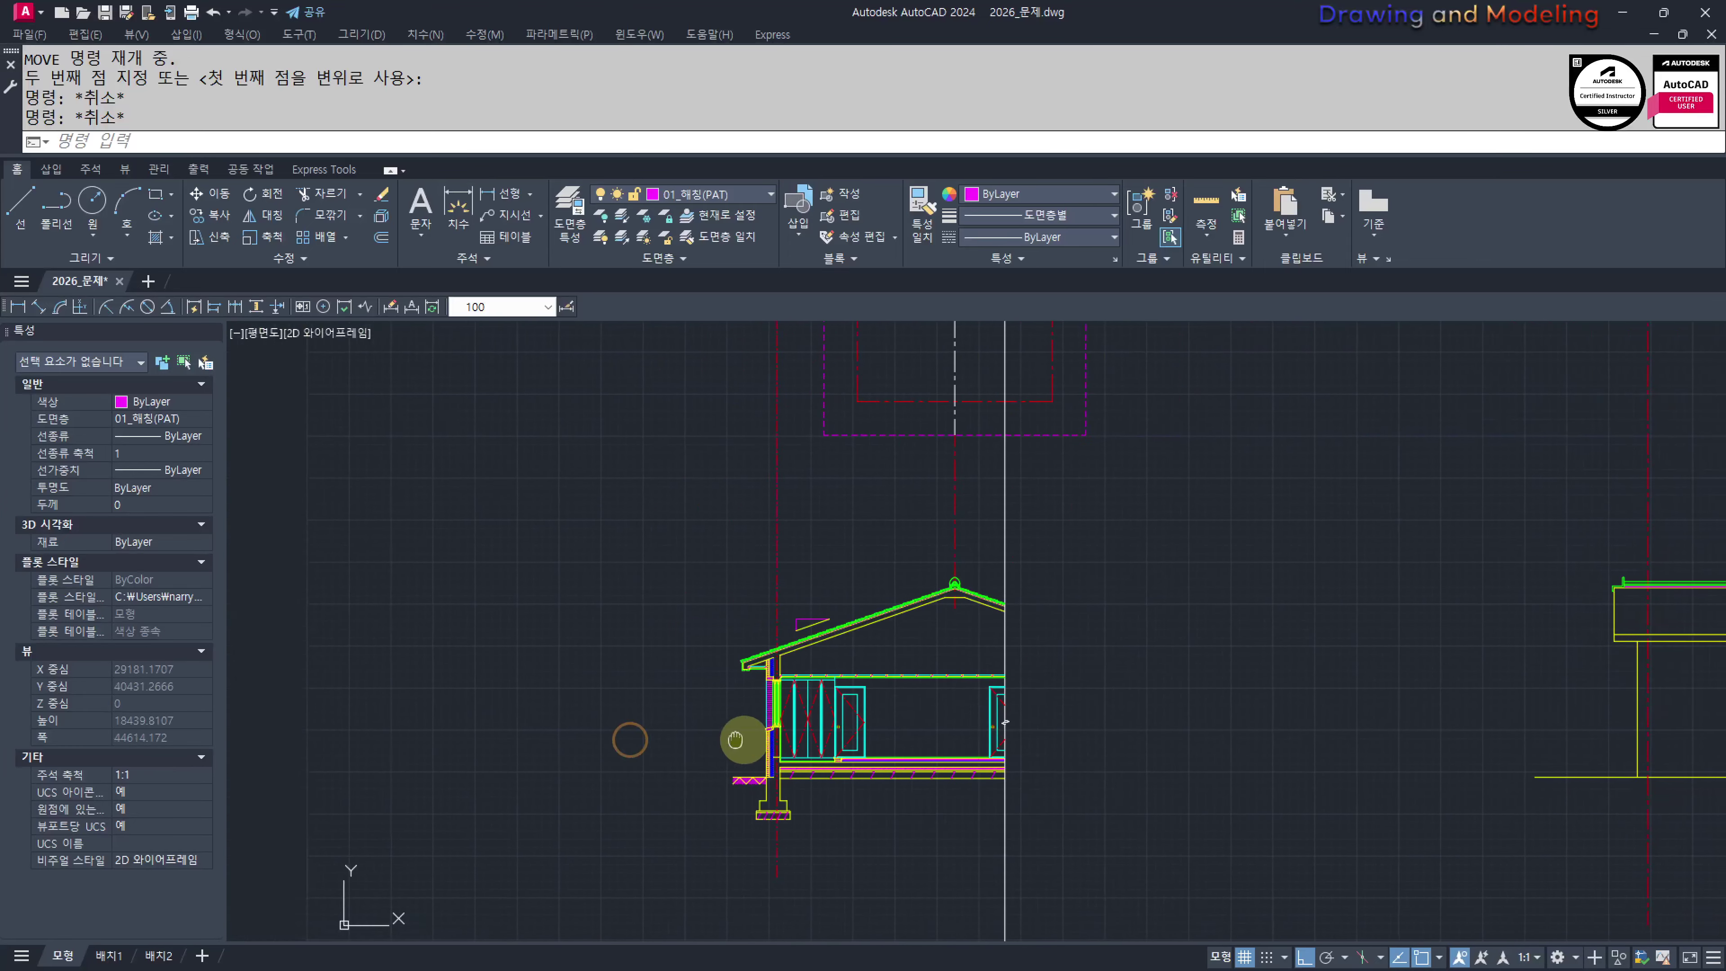
scroll(1186, 617, up, 5)
scroll(1186, 760, up, 3)
scroll(1017, 761, up, 2)
text(l)
key(Return)
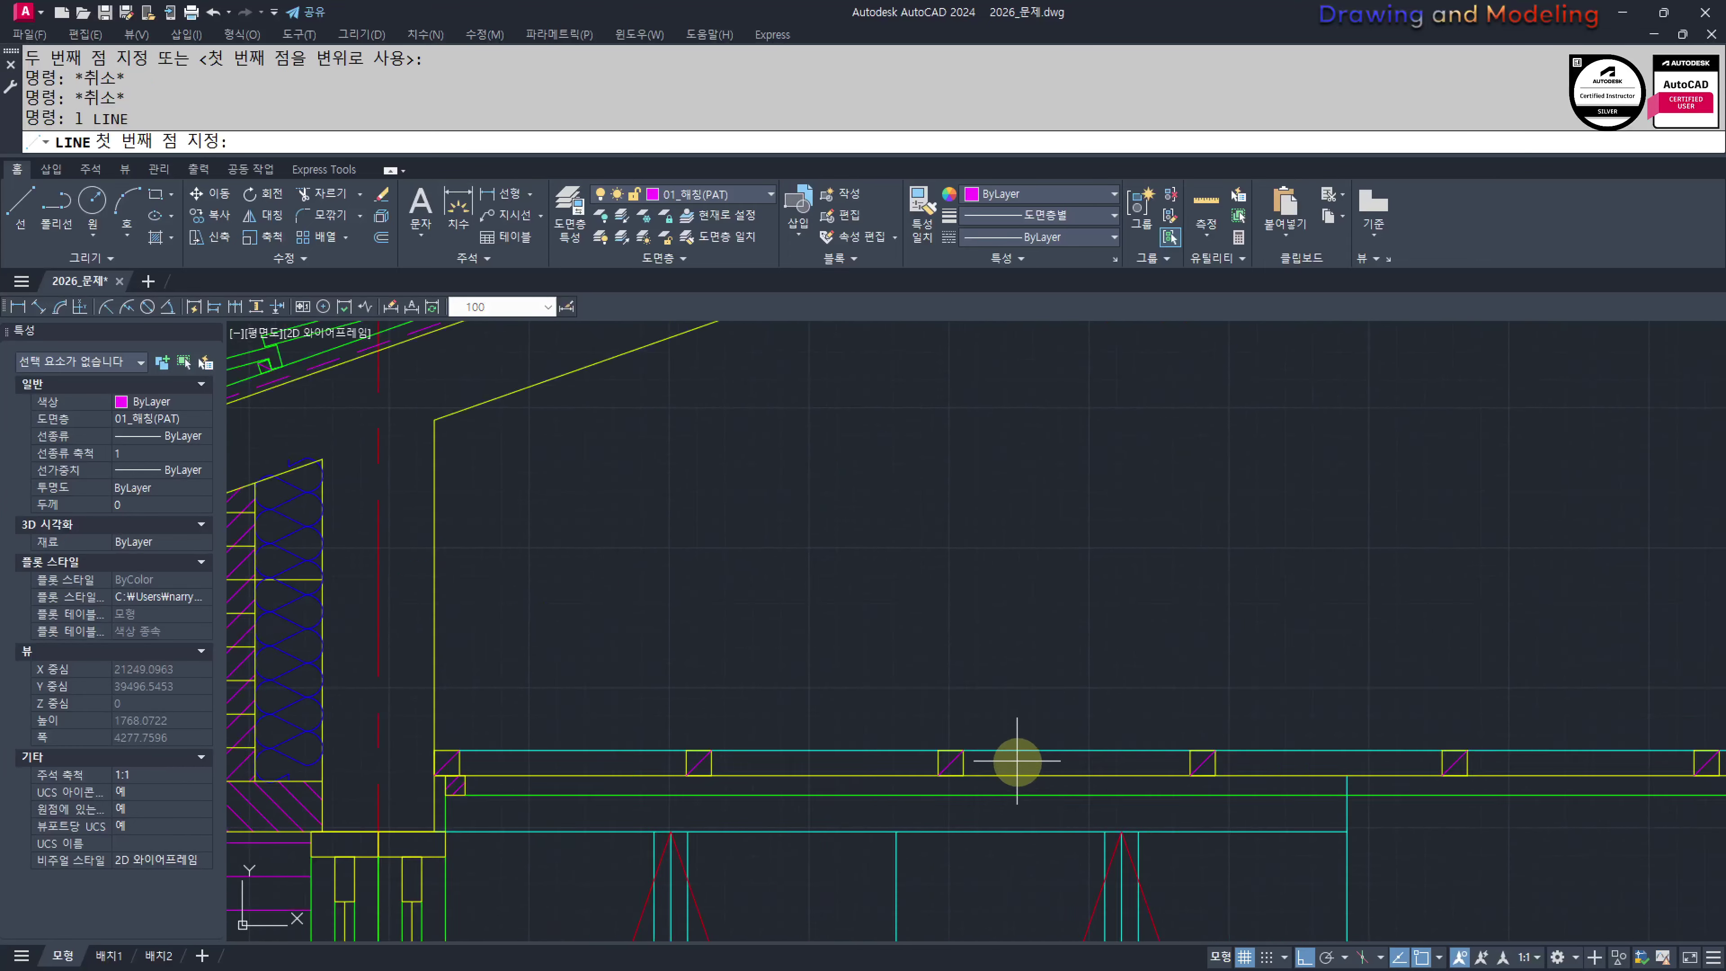
scroll(1017, 761, up, 2)
click(944, 751)
click(944, 586)
key(Escape)
key(Escape)
middle_drag(1001, 648, 1017, 669)
Offset the vertical line 45 to its right to form a ceiling hanger
text(o)
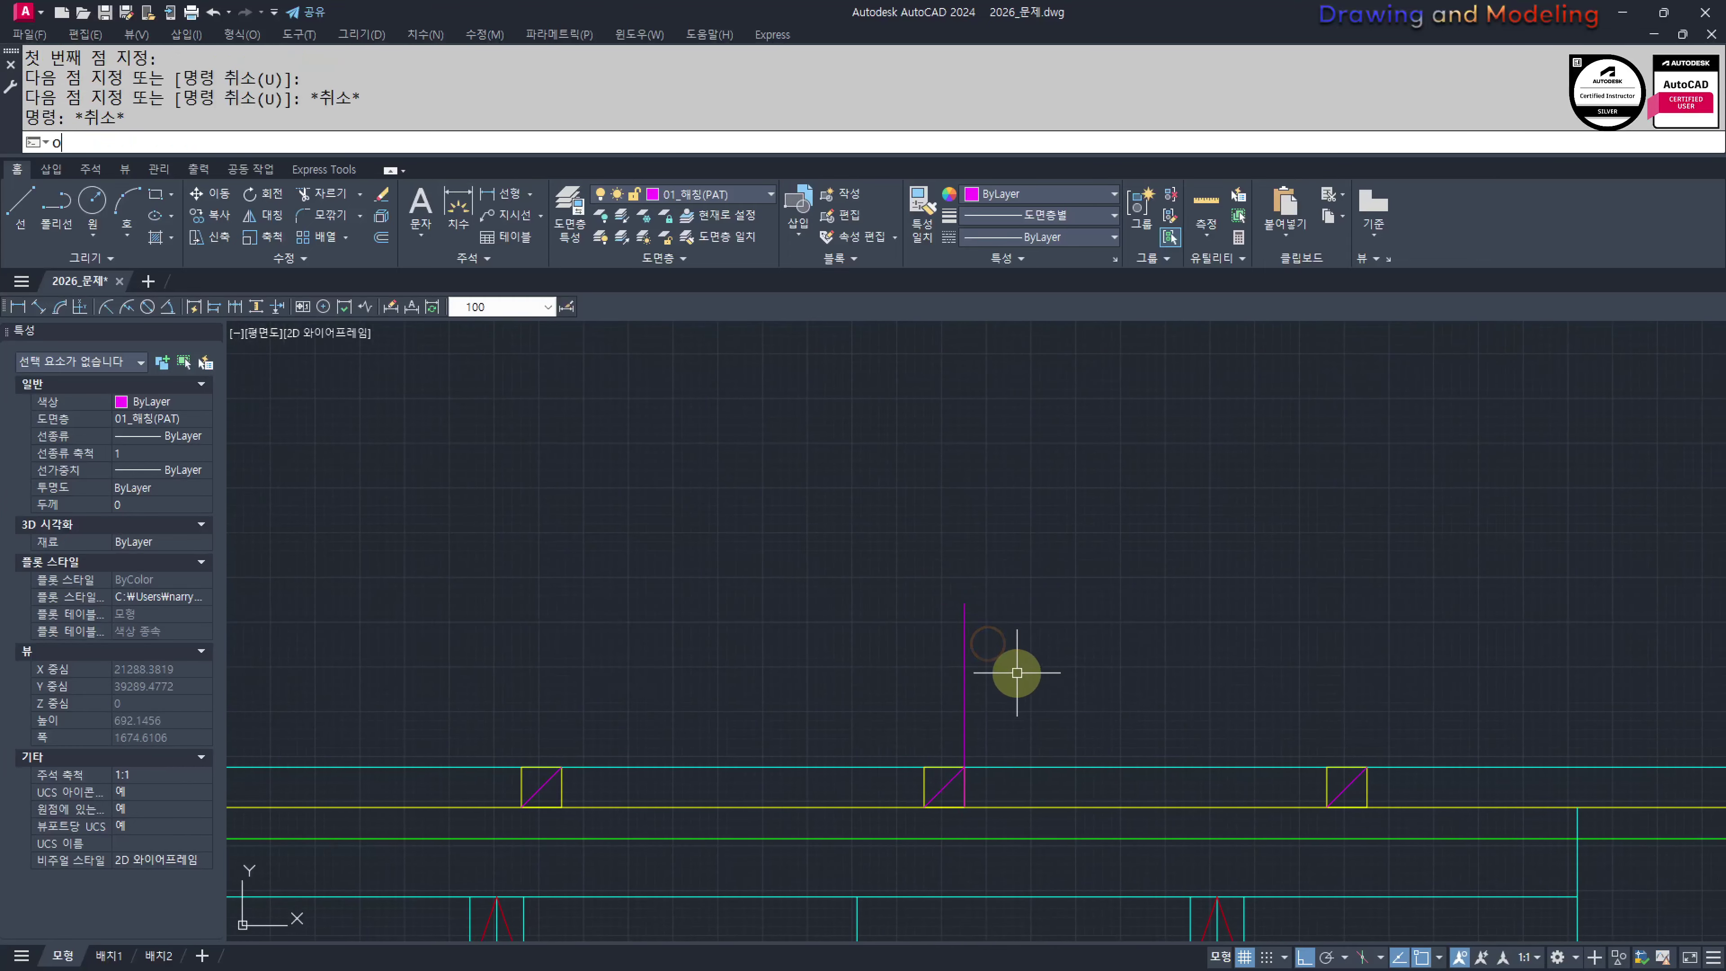
key(Return)
text(45)
key(Return)
click(964, 652)
click(1056, 695)
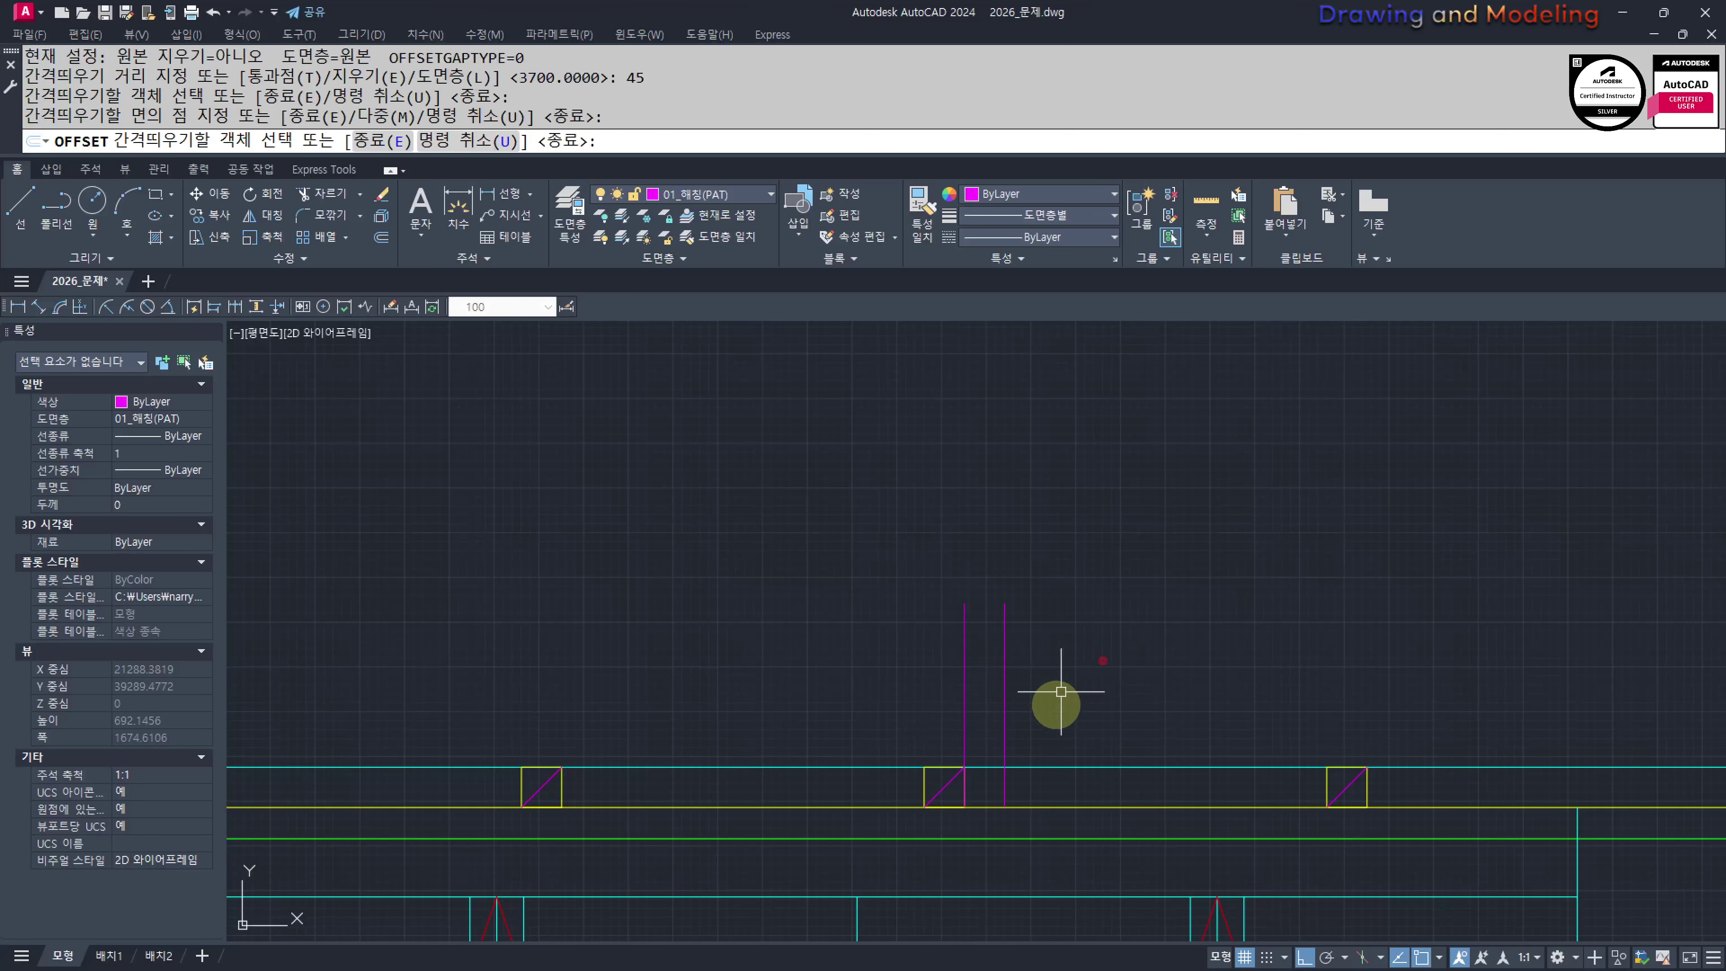
key(Escape)
key(Escape)
Match the properties of the cyan upper ceiling line to both vertical hanger lines
middle_drag(1040, 748, 1159, 765)
text(mm)
key(Return)
click(1145, 787)
click(1196, 702)
click(974, 628)
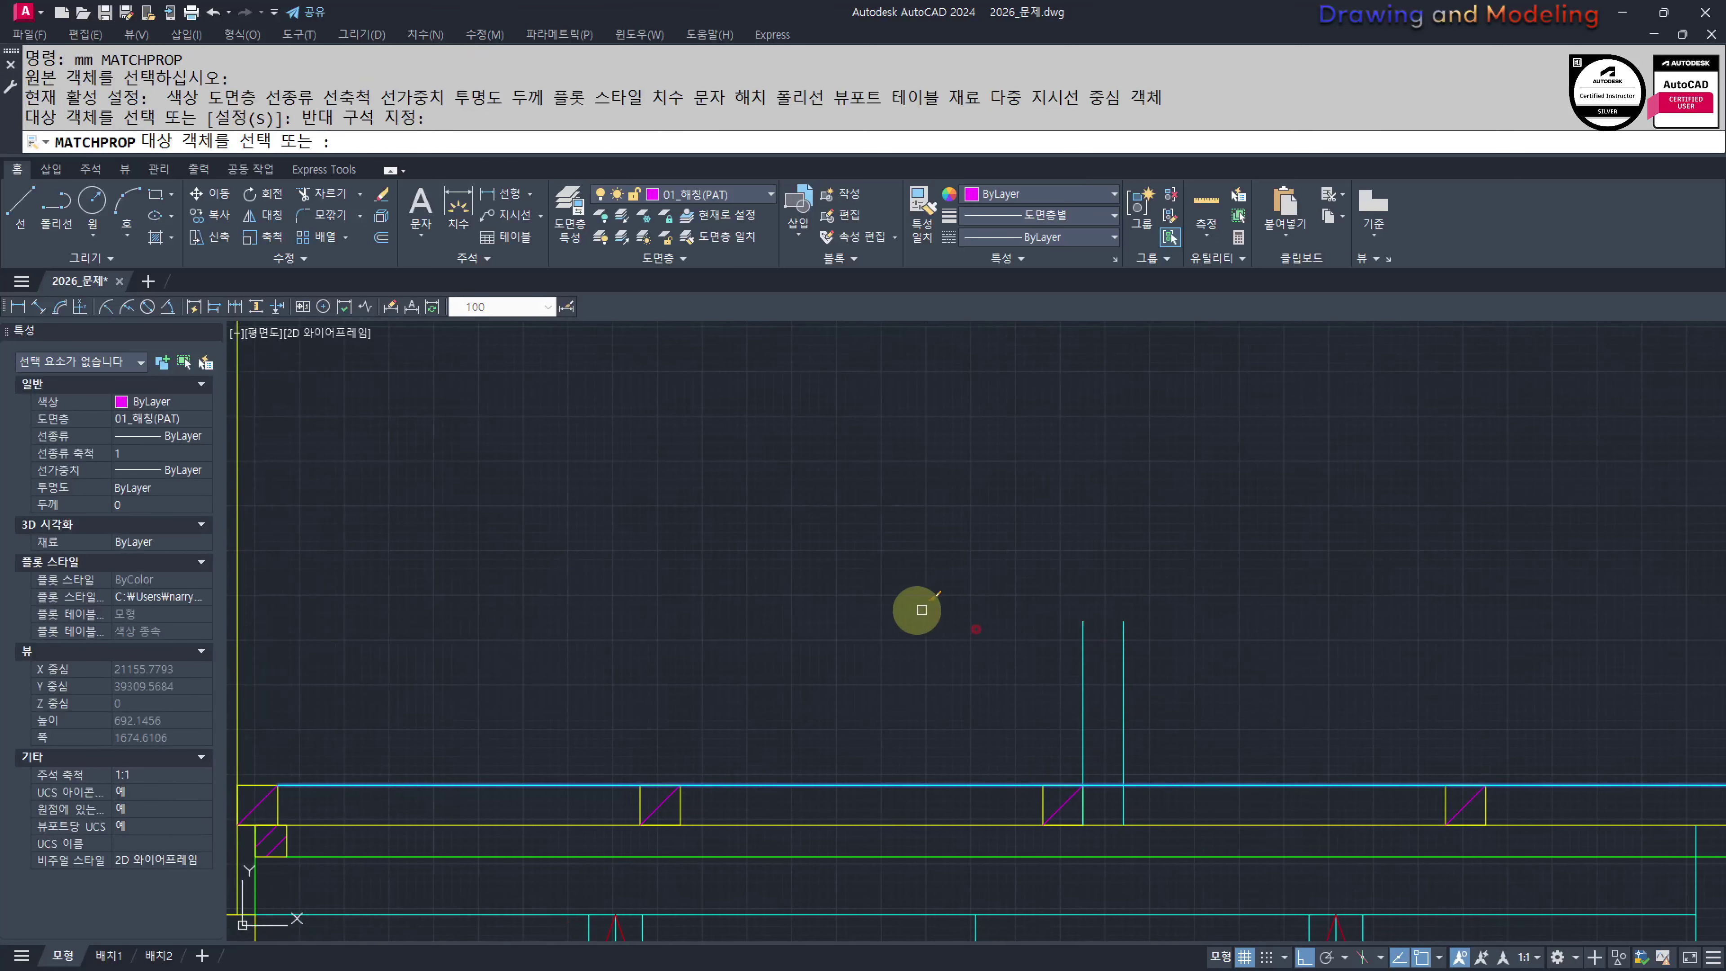
key(Escape)
key(Escape)
click(1209, 605)
click(971, 681)
key(Escape)
key(Escape)
Trim the upper ceiling line between the two hanger lines
scroll(1094, 775, up, 3)
text(tr)
key(space)
click(1119, 800)
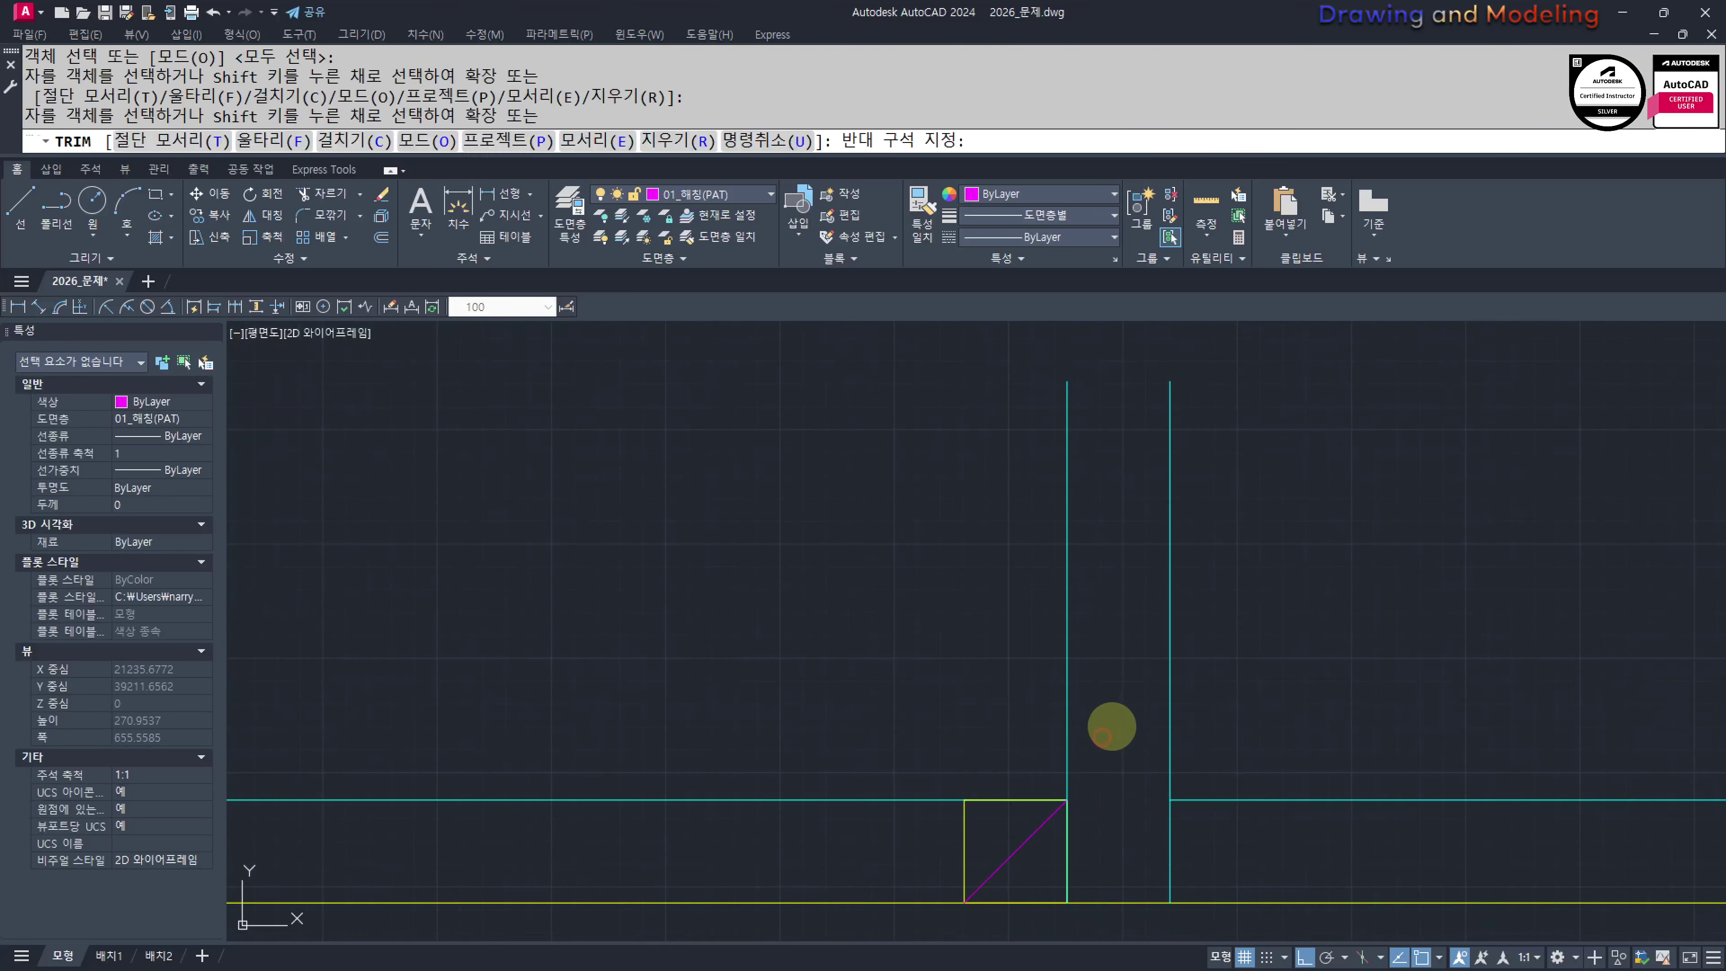
key(Escape)
Array the two hanger lines along the upper ceiling line at a spacing of 900
scroll(1112, 729, down, 4)
click(1175, 717)
click(1021, 675)
scroll(903, 738, down, 4)
text(aq)
middle_drag(1151, 723, 1042, 725)
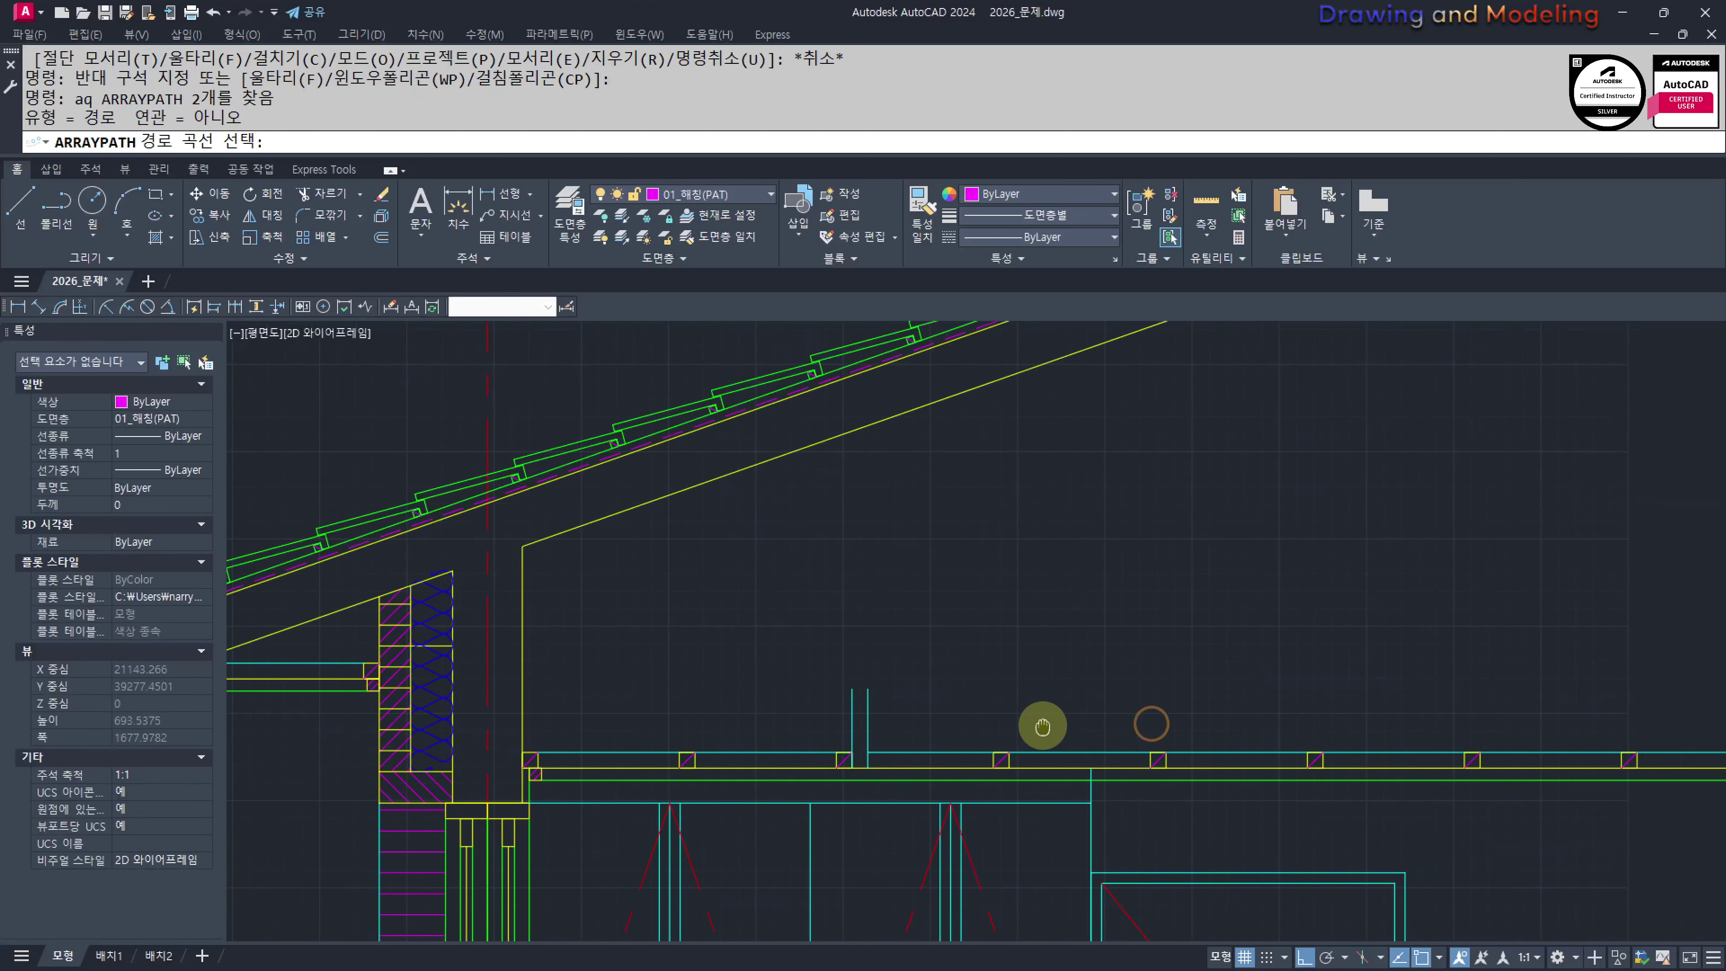
click(1036, 750)
scroll(1083, 653, down, 4)
text(i)
key(Return)
text(900)
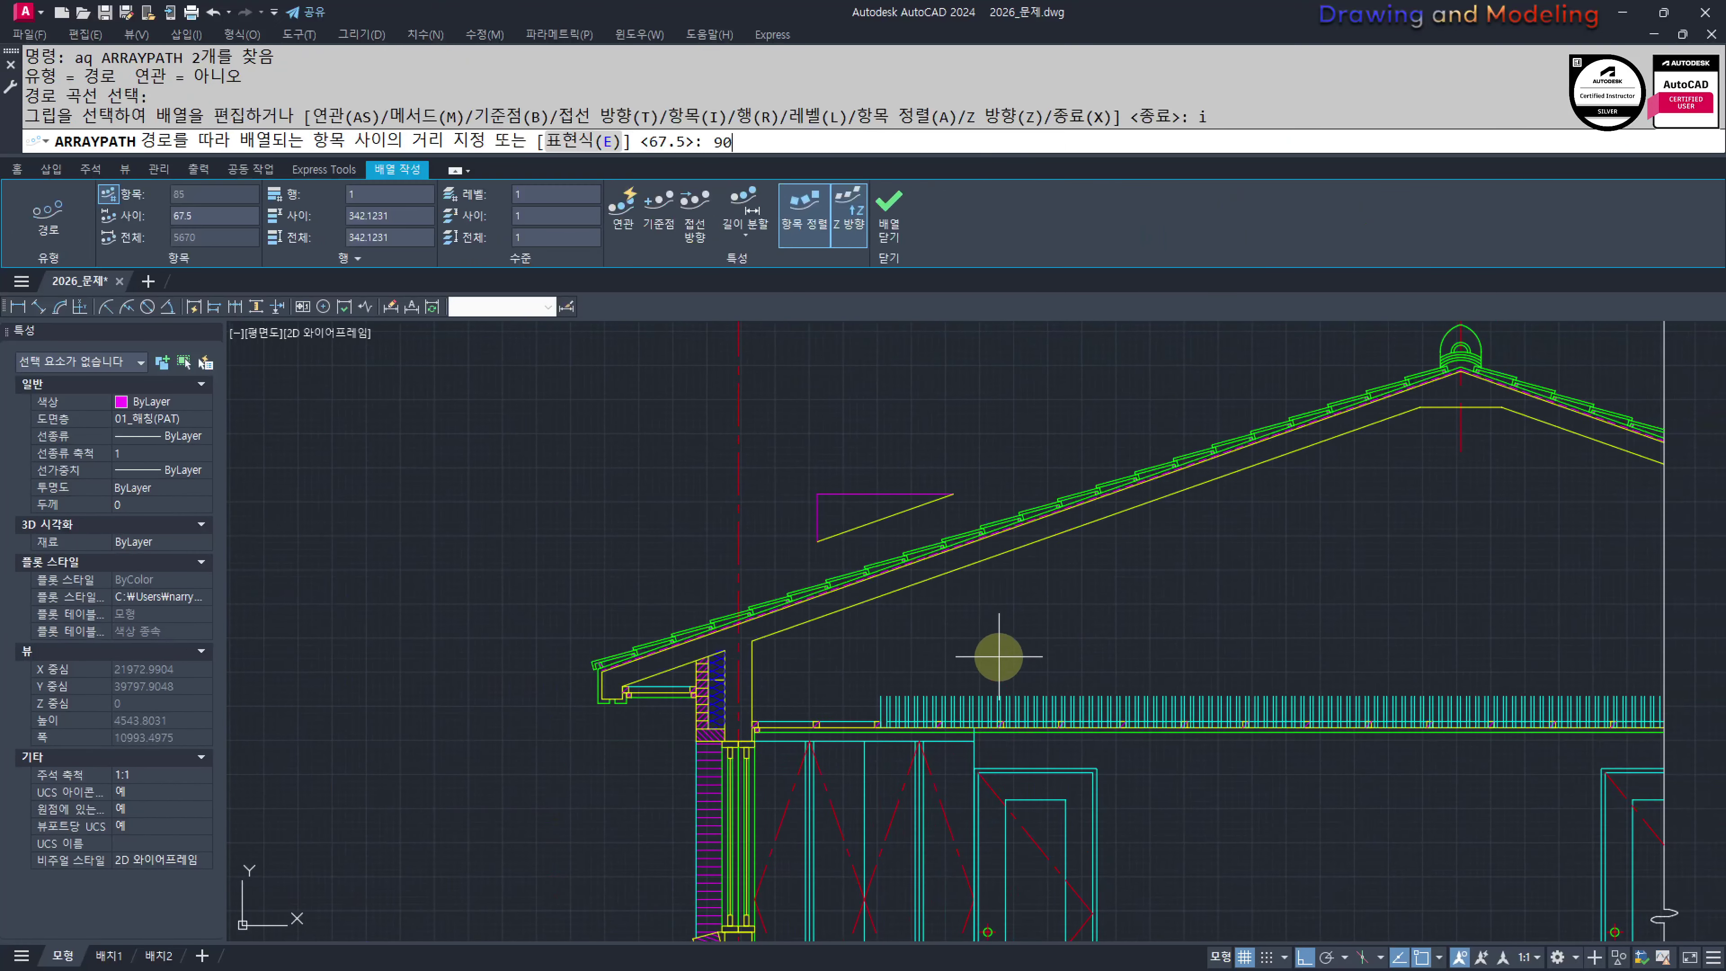
key(Return)
scroll(1087, 700, down, 4)
scroll(1067, 736, up, 4)
key(Escape)
key(Escape)
key(Escape)
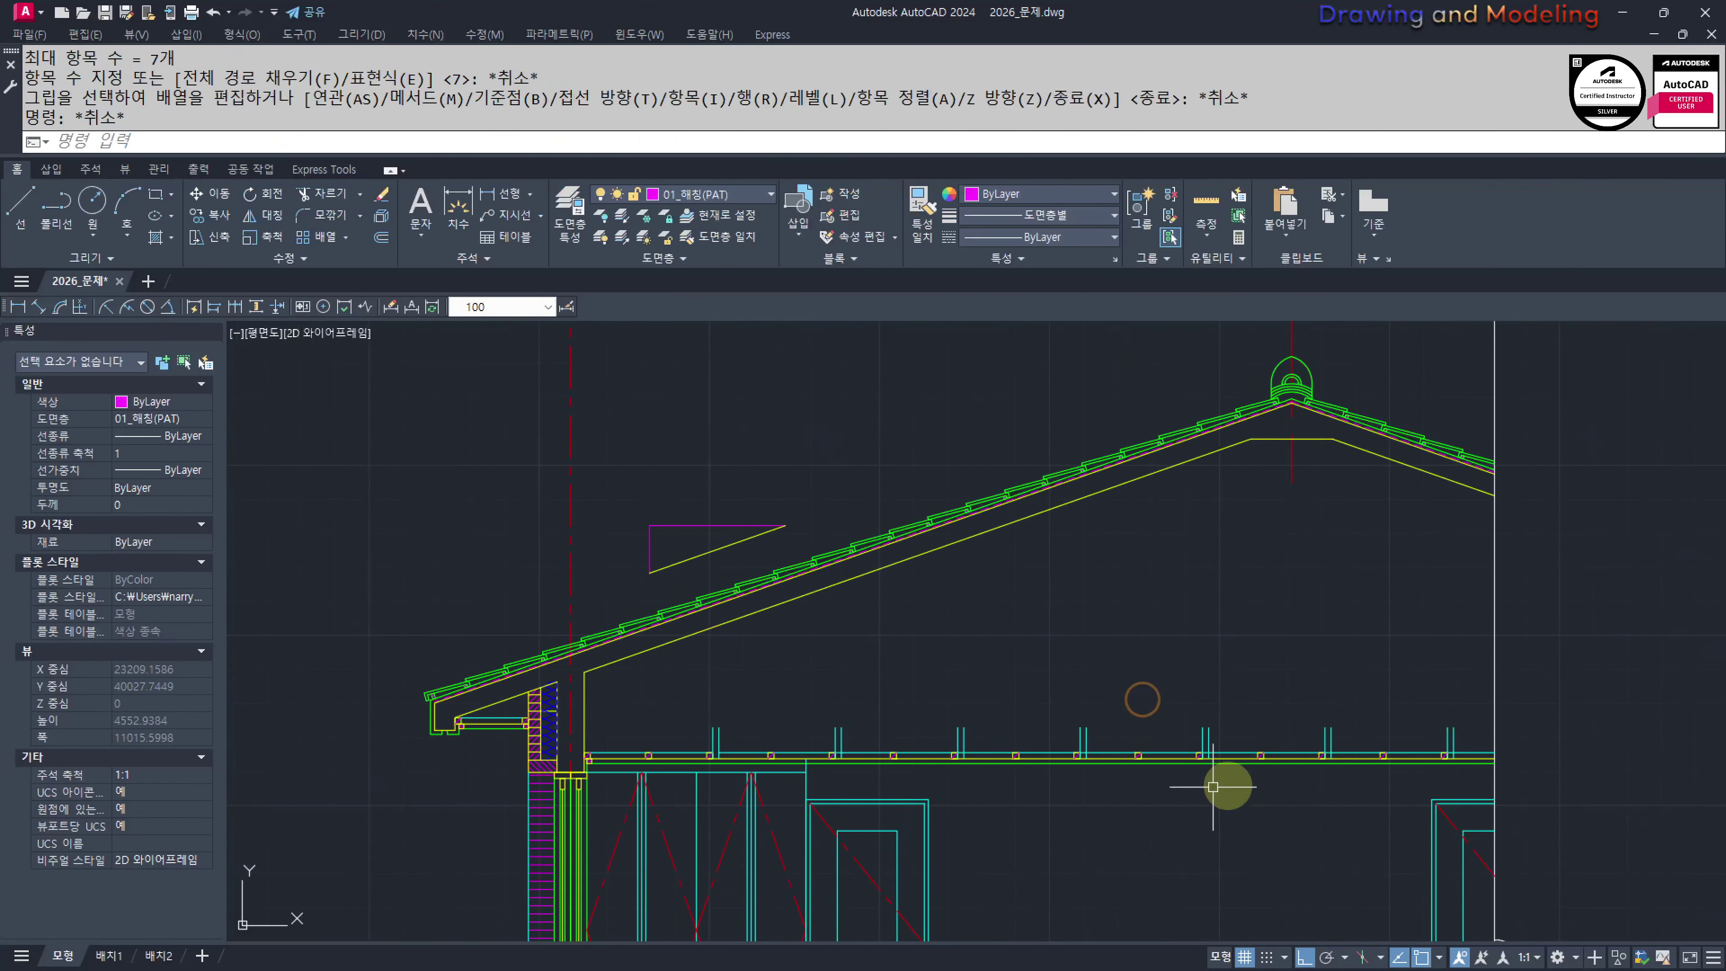
Extend all hanger lines up to the underside of the roof slab
text(ex)
key(Return)
key(Return)
click(1481, 709)
click(656, 740)
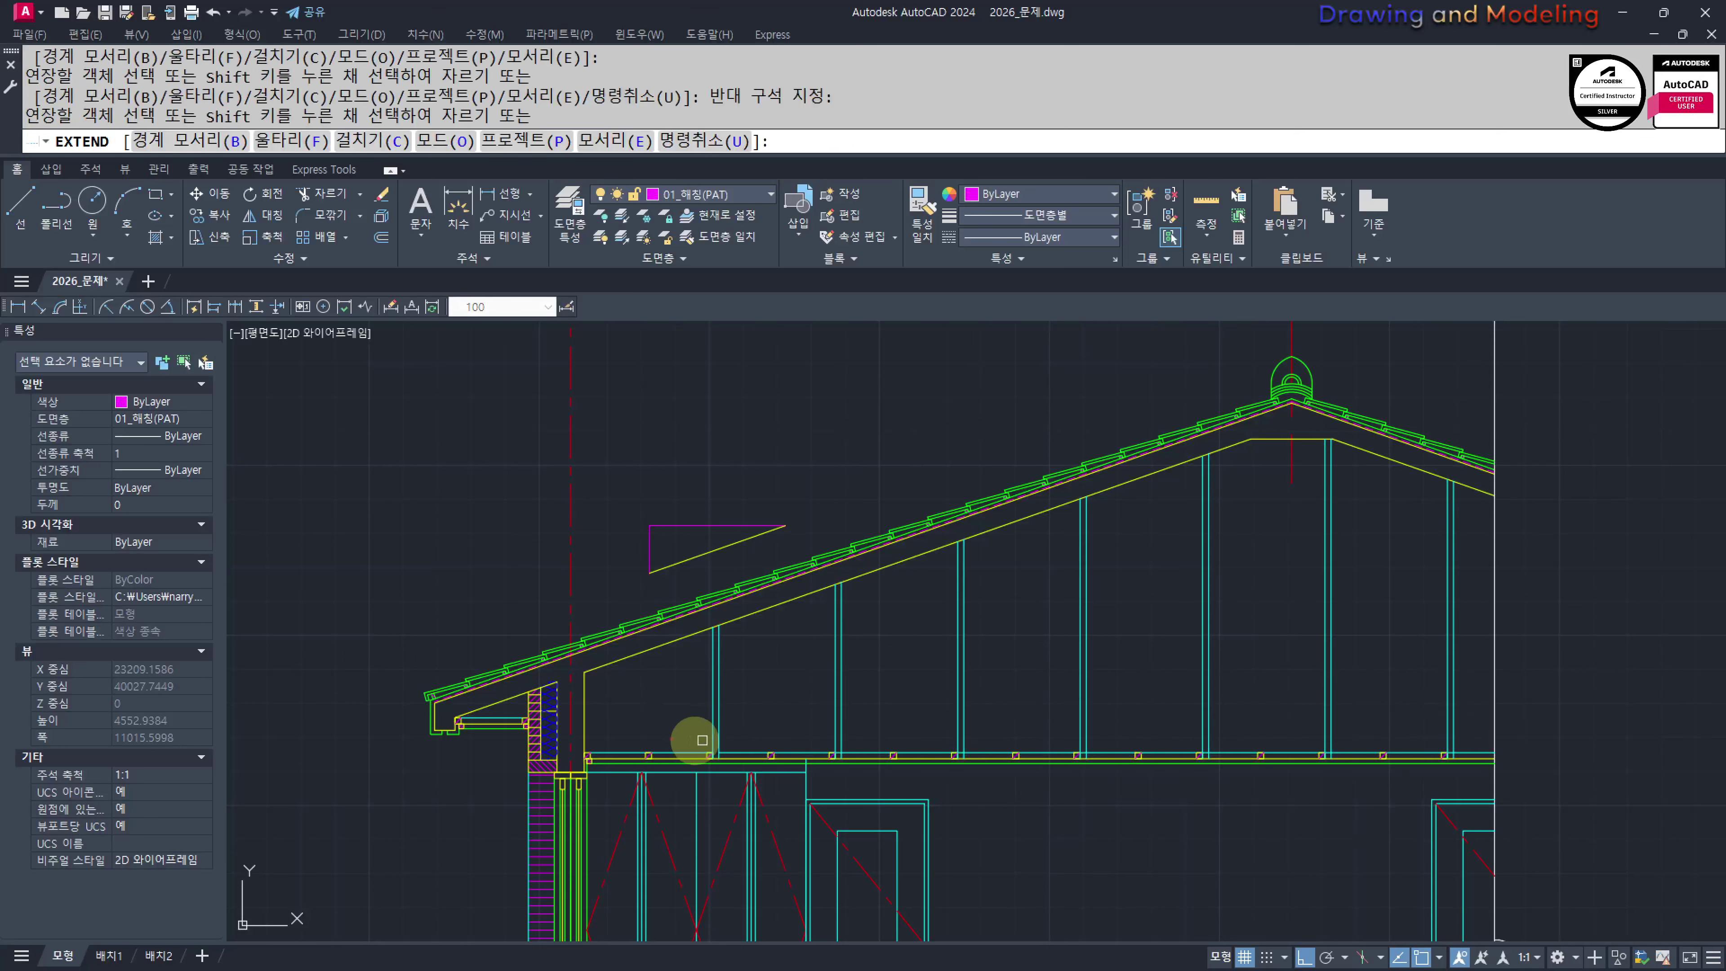
key(Escape)
key(Escape)
Trim the upper ceiling line between the lines of each remaining hanger
scroll(817, 754, up, 6)
text(tr)
key(space)
scroll(880, 739, up, 2)
key(space)
click(963, 740)
scroll(965, 735, down, 3)
middle_drag(1334, 761, 1071, 745)
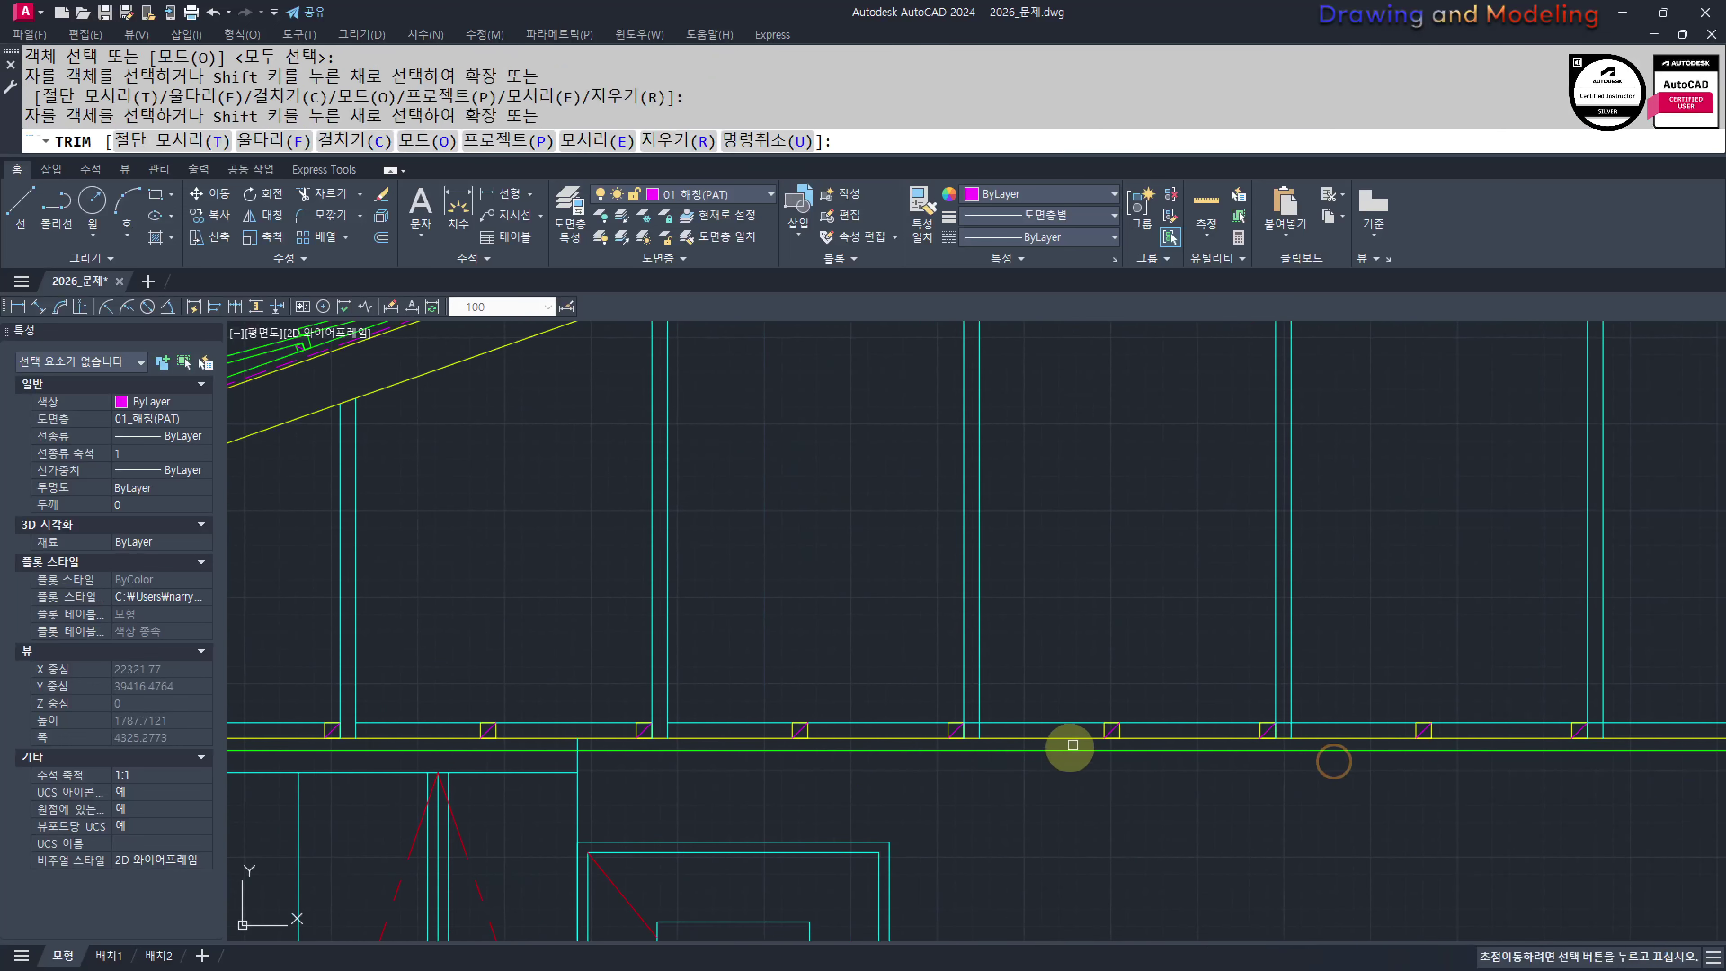
scroll(1013, 738, up, 2)
click(905, 737)
middle_drag(1568, 758, 1000, 767)
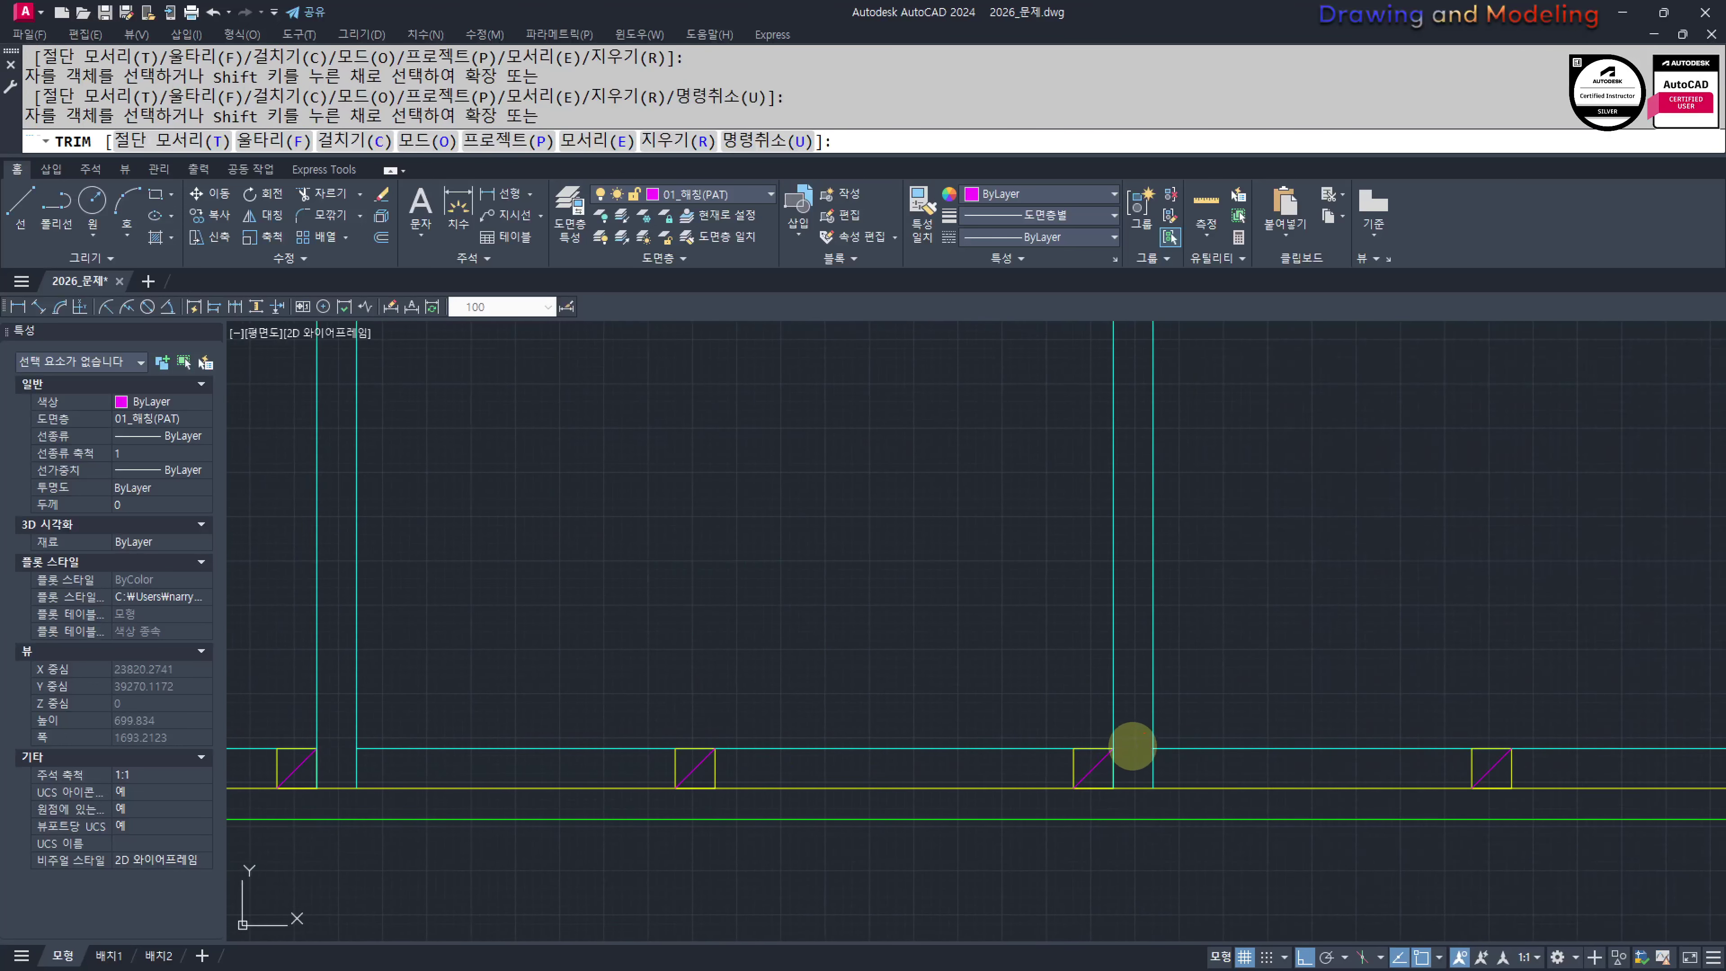
scroll(1133, 746, down, 4)
middle_drag(1367, 763, 1069, 757)
scroll(1060, 757, up, 4)
click(1079, 756)
click(1098, 759)
scroll(1177, 756, down, 4)
middle_drag(1459, 770, 1081, 740)
scroll(1125, 766, up, 4)
double_click(1140, 730)
scroll(1140, 731, down, 4)
click(1069, 757)
middle_drag(1478, 766, 986, 770)
scroll(1155, 758, up, 4)
key(Escape)
key(Escape)
scroll(928, 656, down, 4)
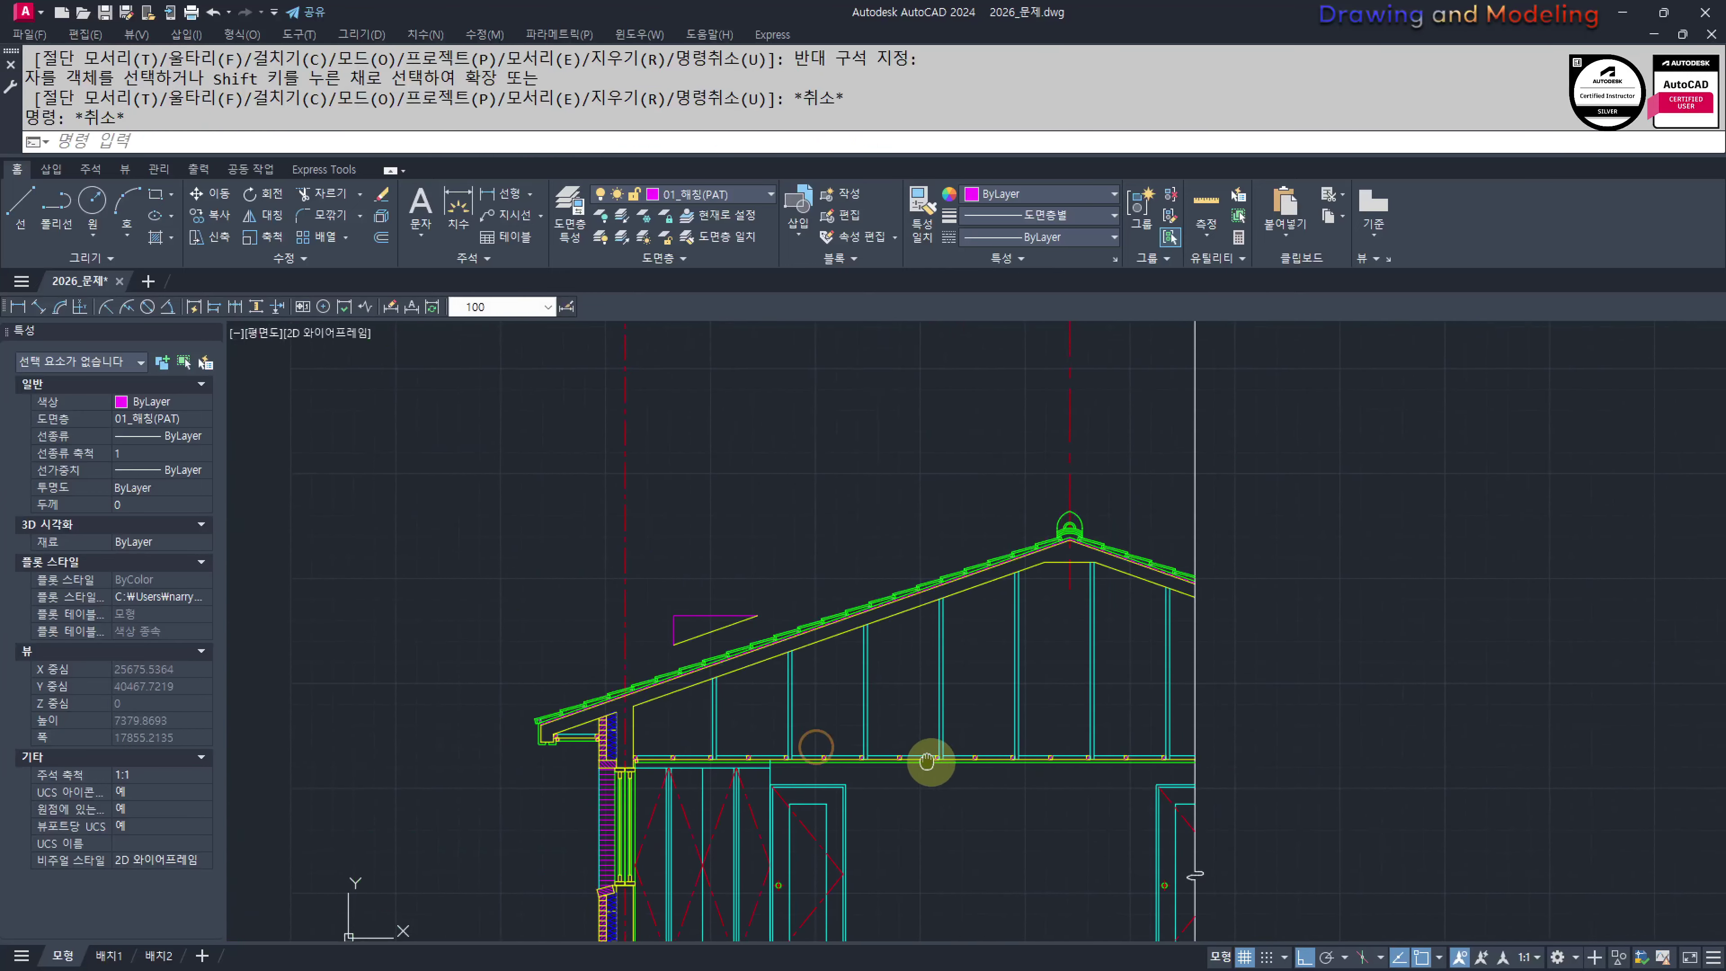
scroll(888, 721, up, 3)
click(897, 613)
click(1136, 813)
middle_drag(941, 725, 1014, 799)
text(cc)
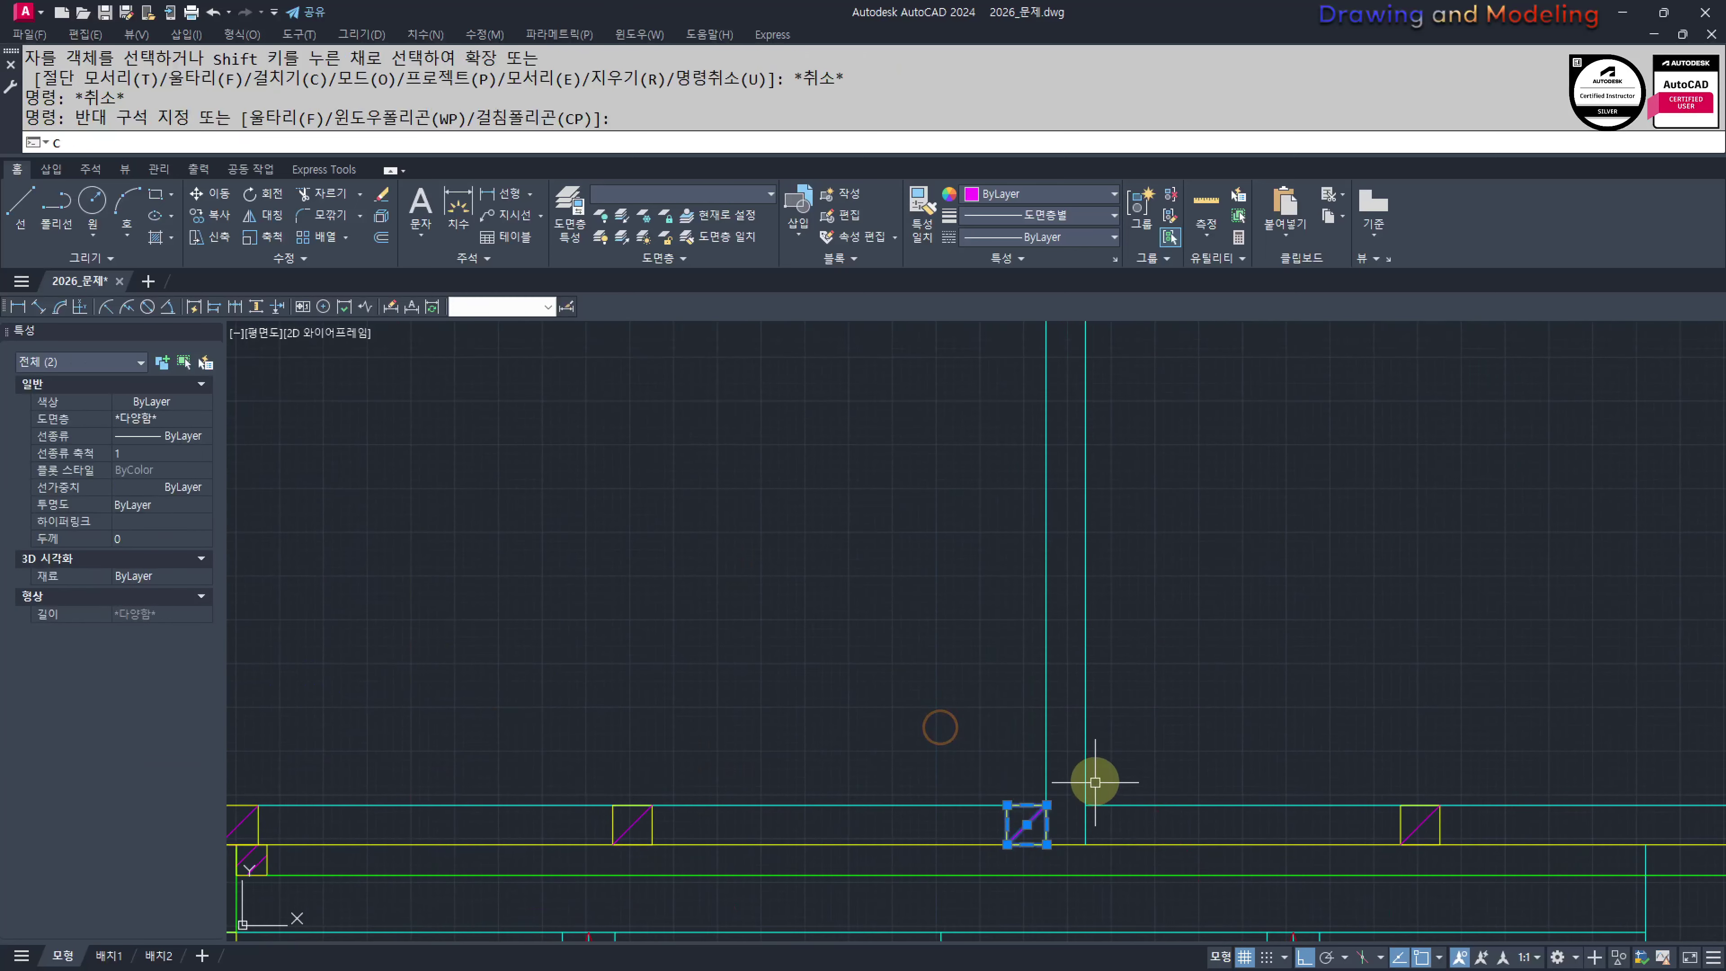
key(space)
click(1028, 823)
key(Escape)
key(Escape)
Copy the timber square and its diagonal beside the first hanger up to where the hanger meets the roof underside
key(space)
click(920, 748)
click(1096, 885)
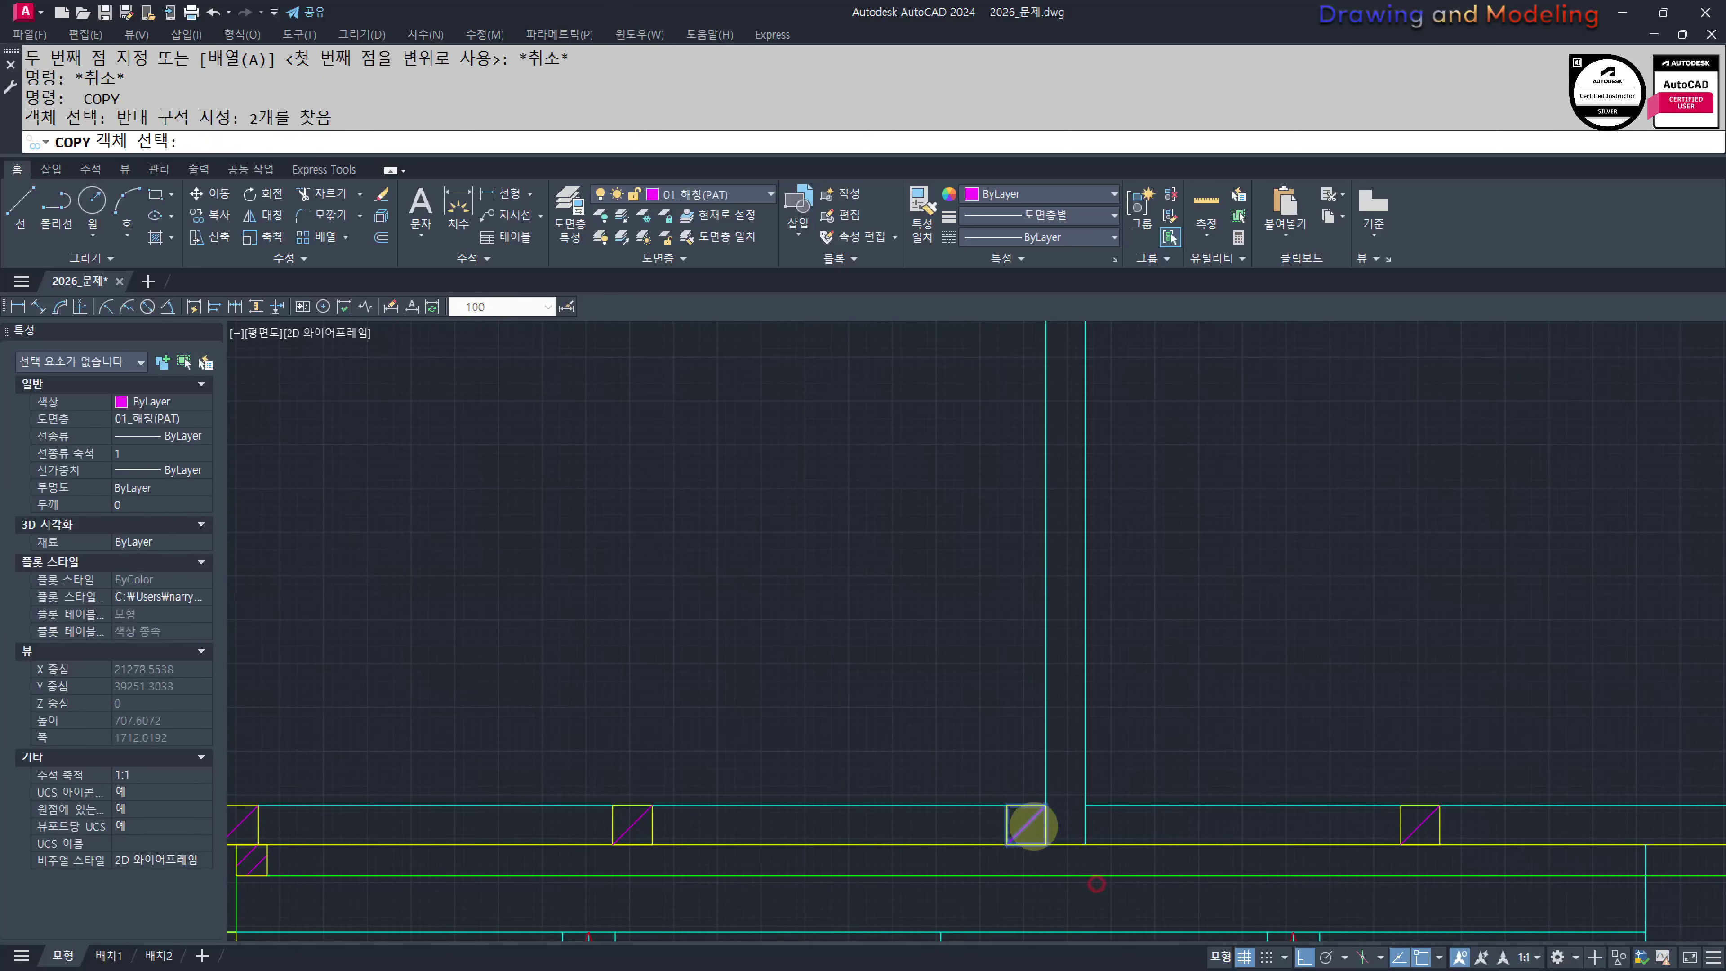
key(space)
scroll(1037, 822, up, 3)
middle_drag(1046, 391, 1059, 617)
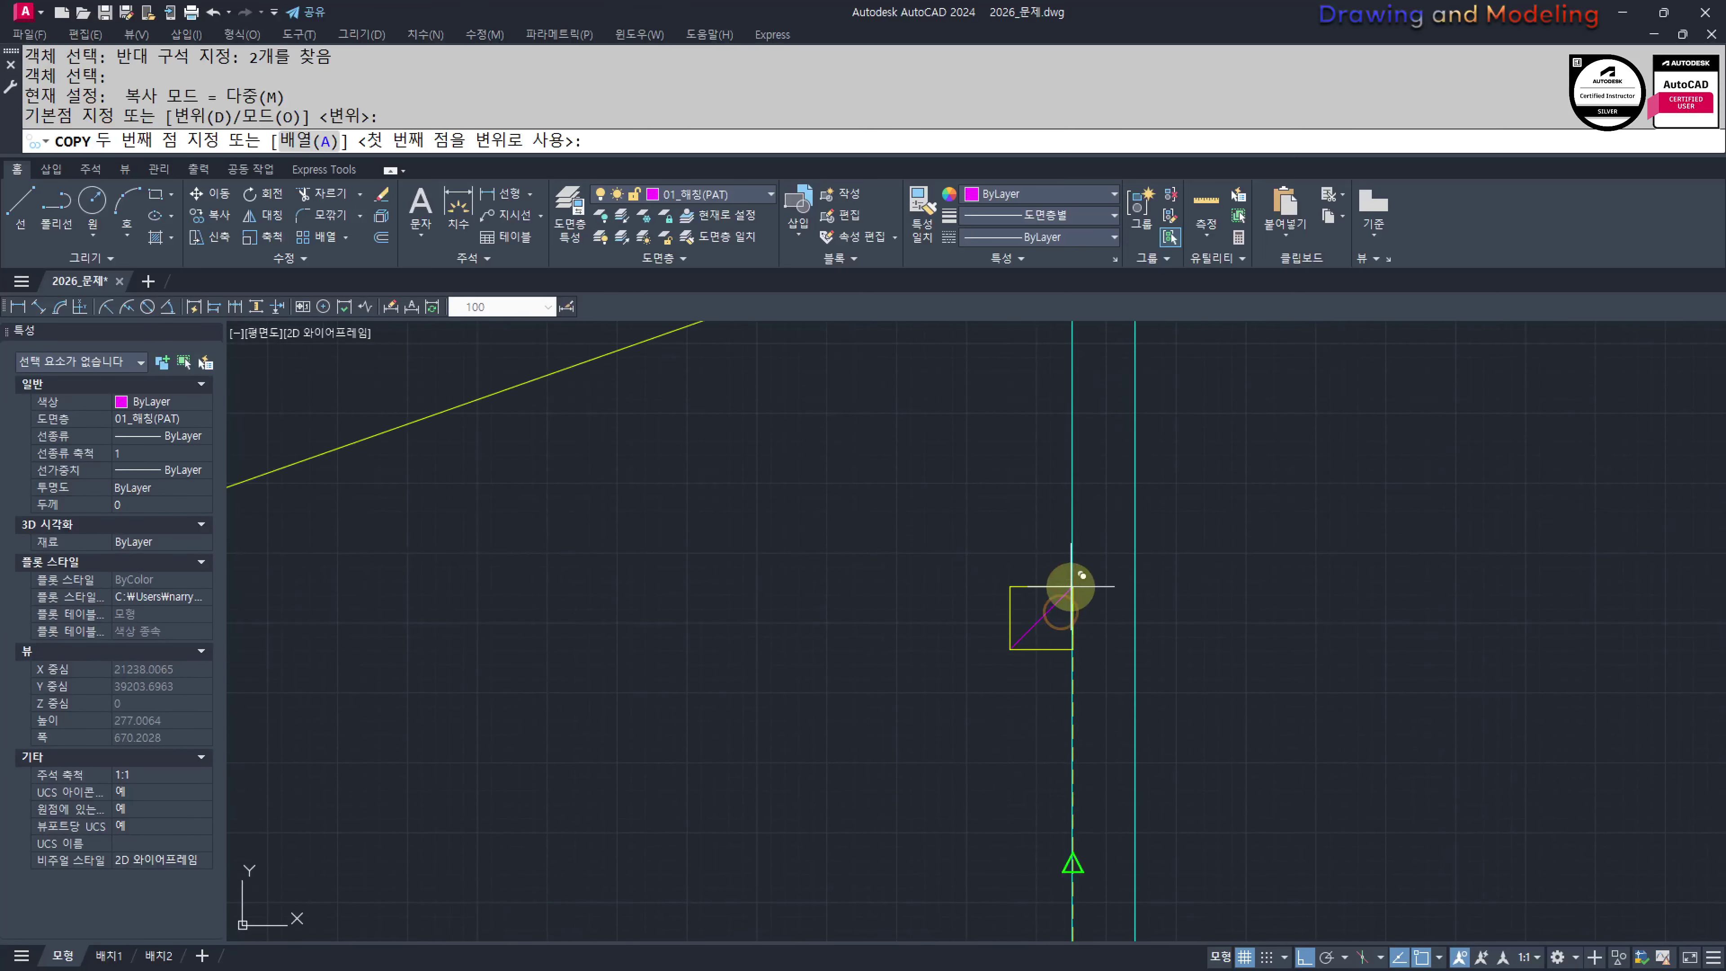
middle_drag(1065, 353, 1035, 680)
scroll(1022, 612, up, 2)
click(1056, 488)
key(Escape)
key(Escape)
Move the copied timber square and its diagonal so the square's upper-left corner meets the sloping roof underside
click(895, 432)
click(1136, 660)
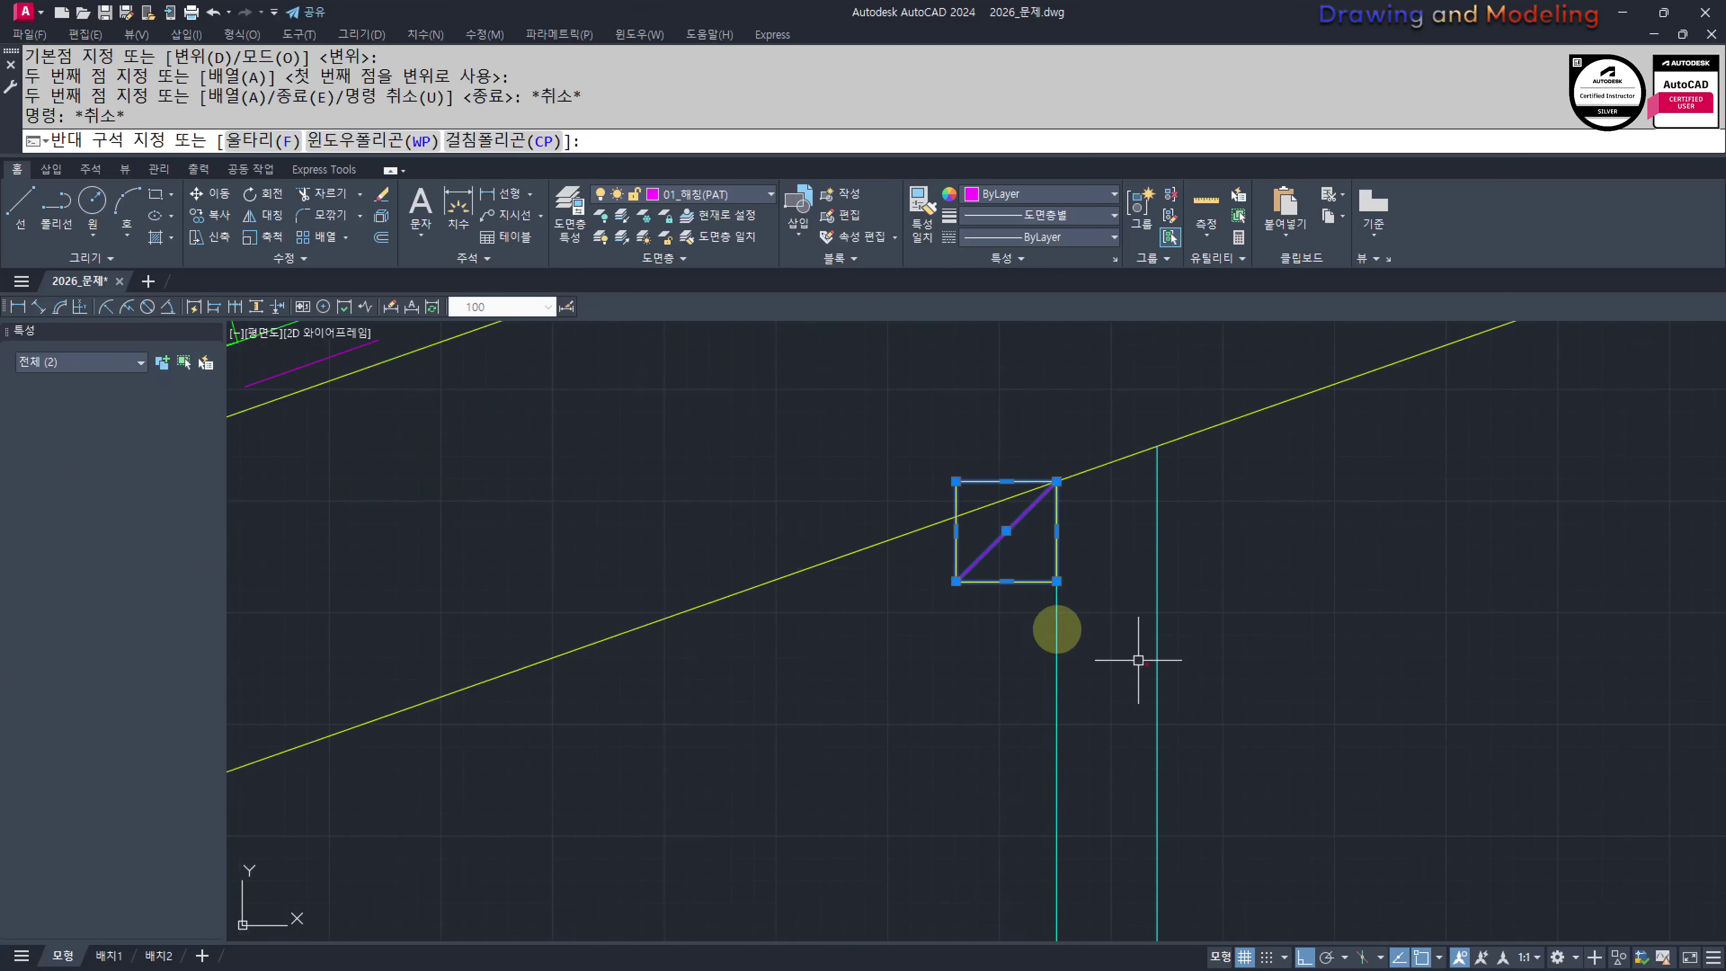
middle_drag(912, 567, 1036, 771)
text(m)
key(space)
scroll(1084, 726, up, 2)
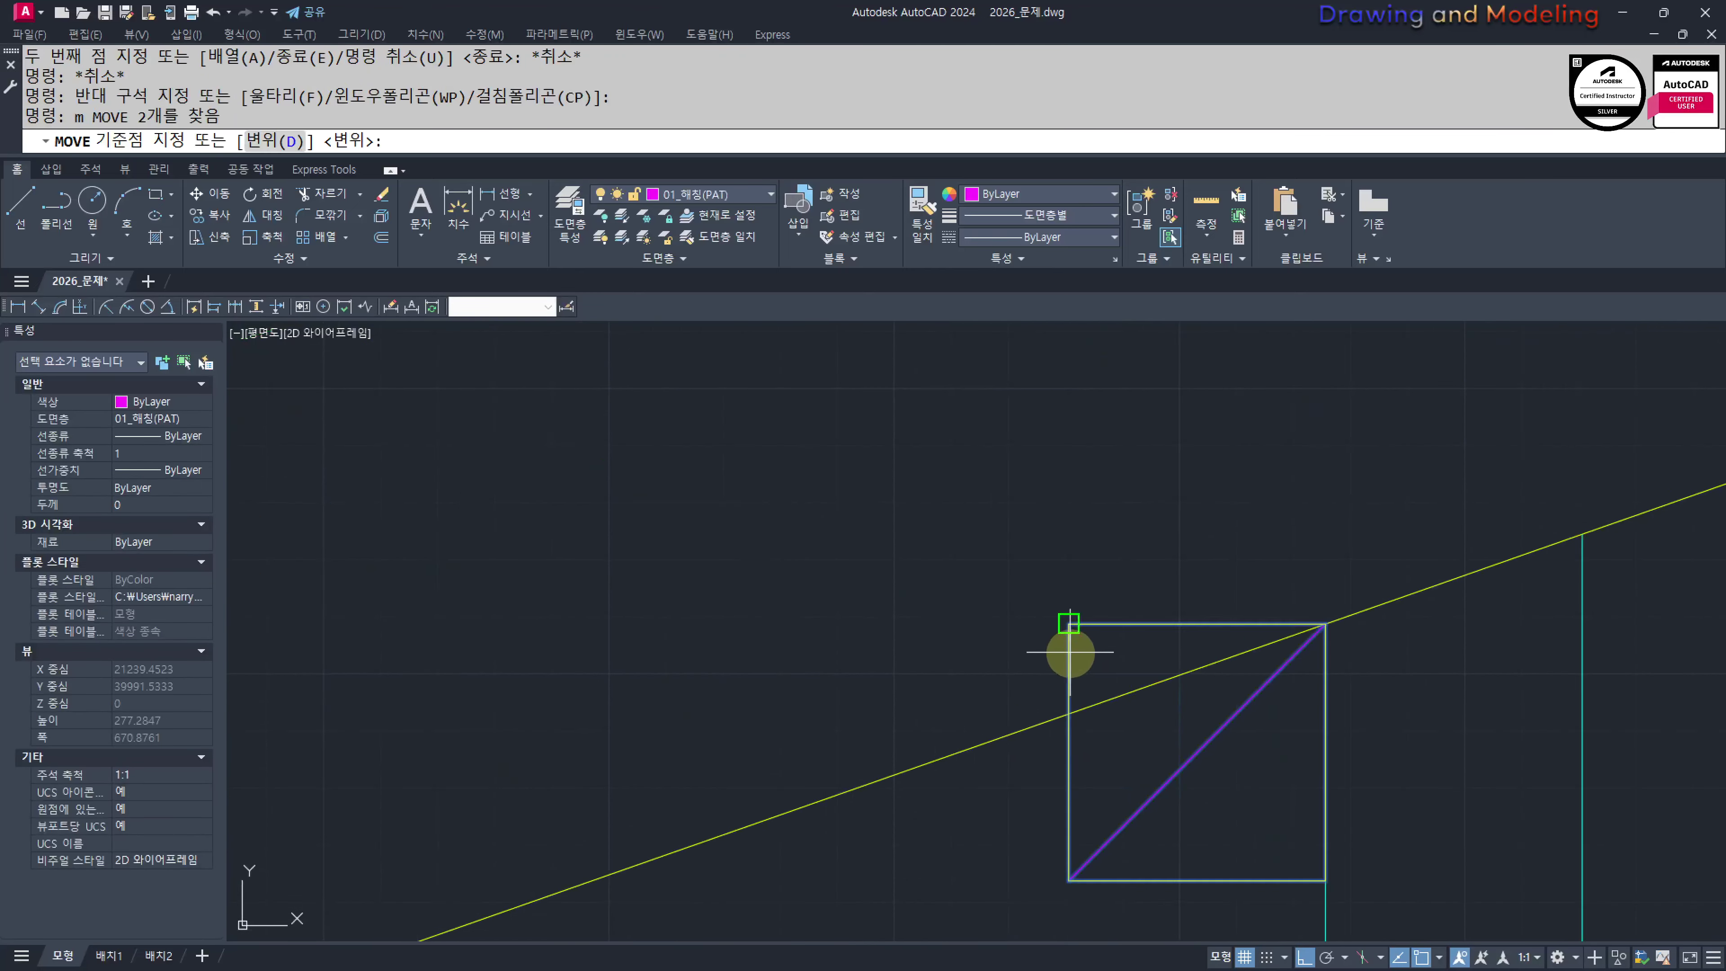
click(1068, 623)
key(Escape)
key(Escape)
scroll(1094, 718, down, 3)
Draw a vertical line from the midpoint of the timber square's bottom edge up past the roof underside
text(1)
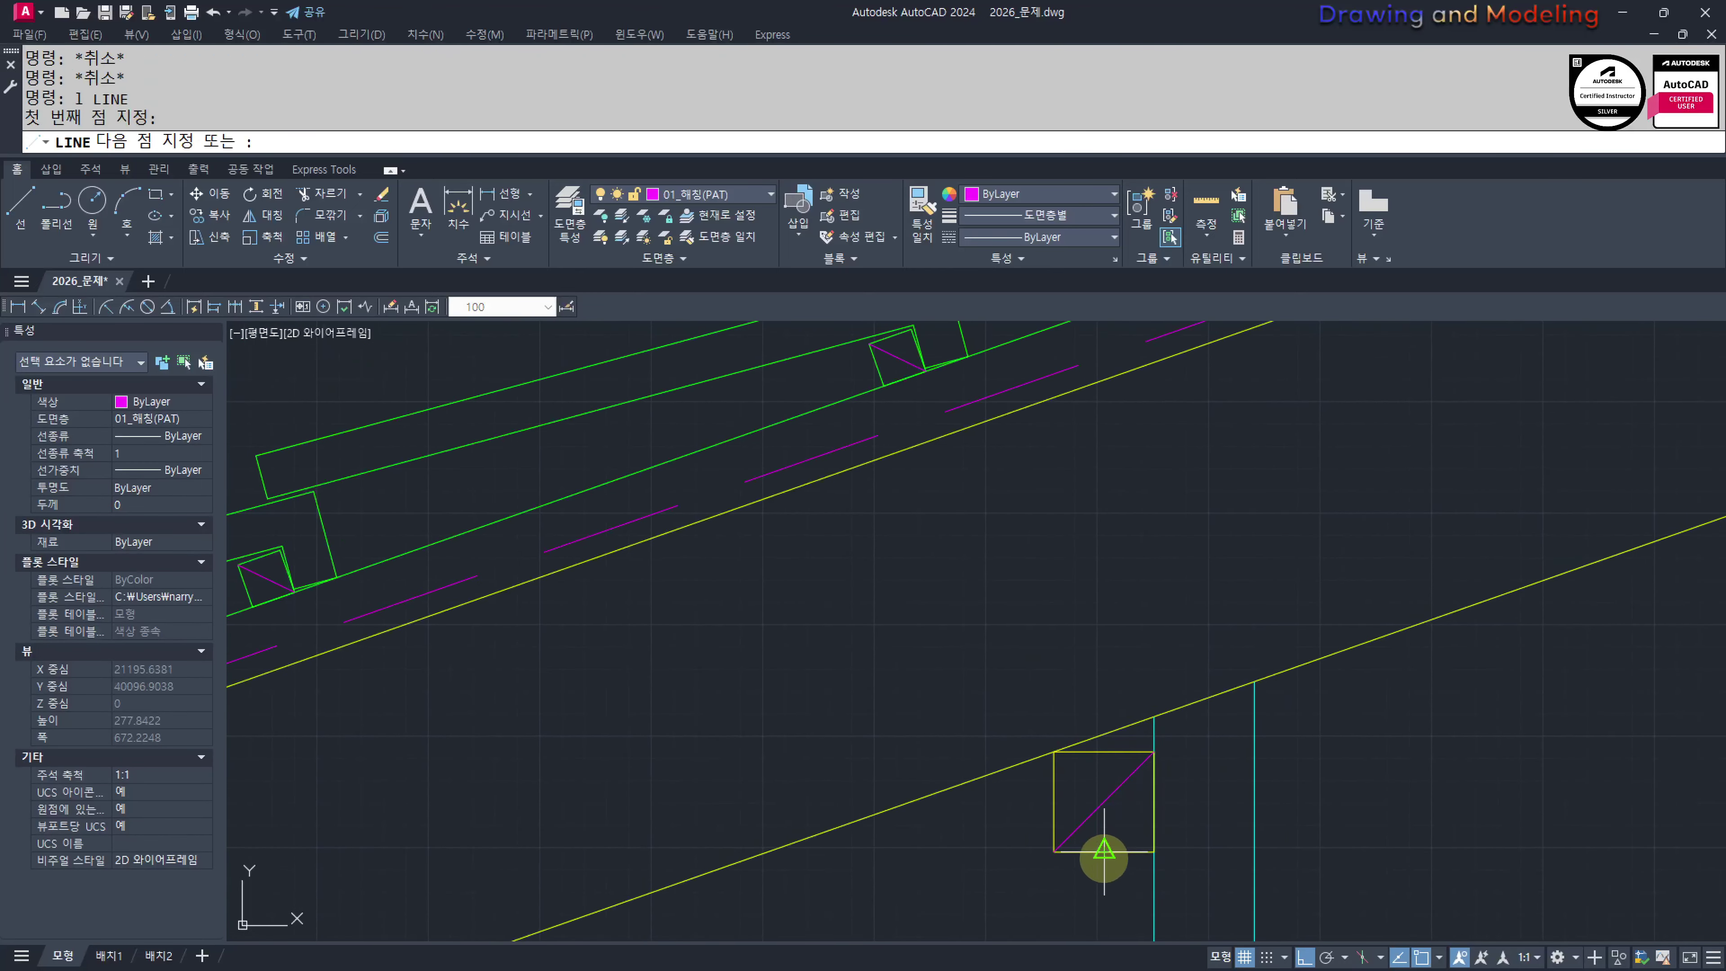
click(1093, 501)
key(Escape)
key(Escape)
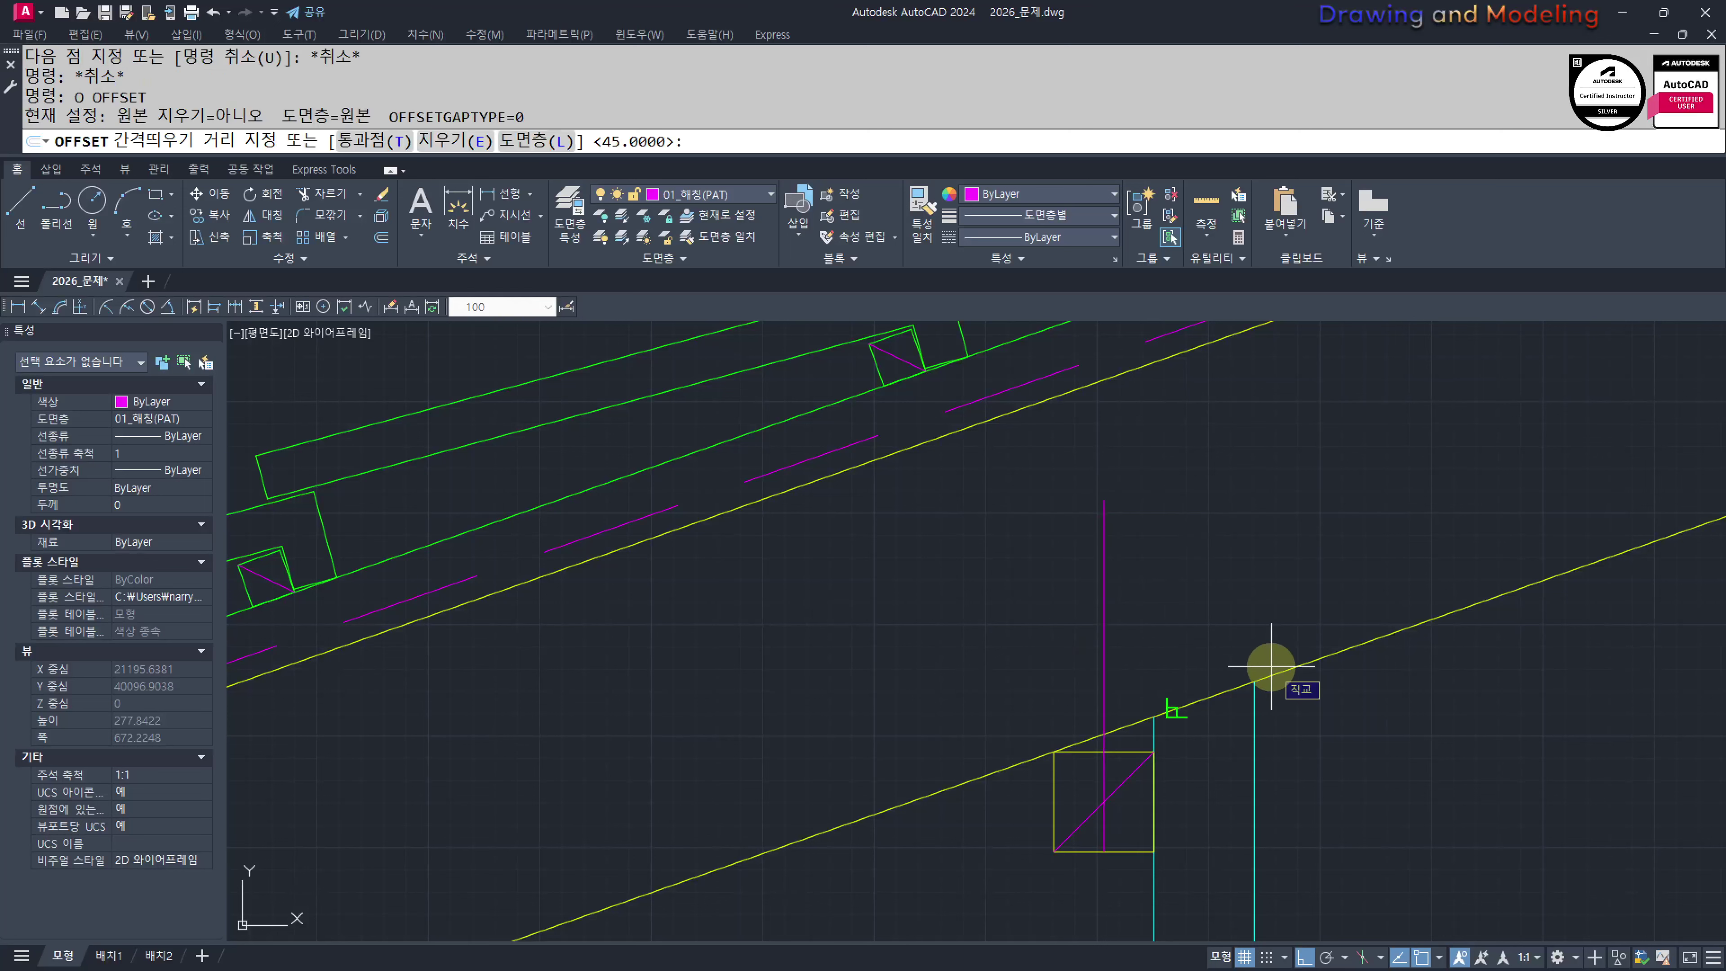
Offset the roof underside line 50 upward and the new vertical line 50 to its right
key(BackSpace)
text(50)
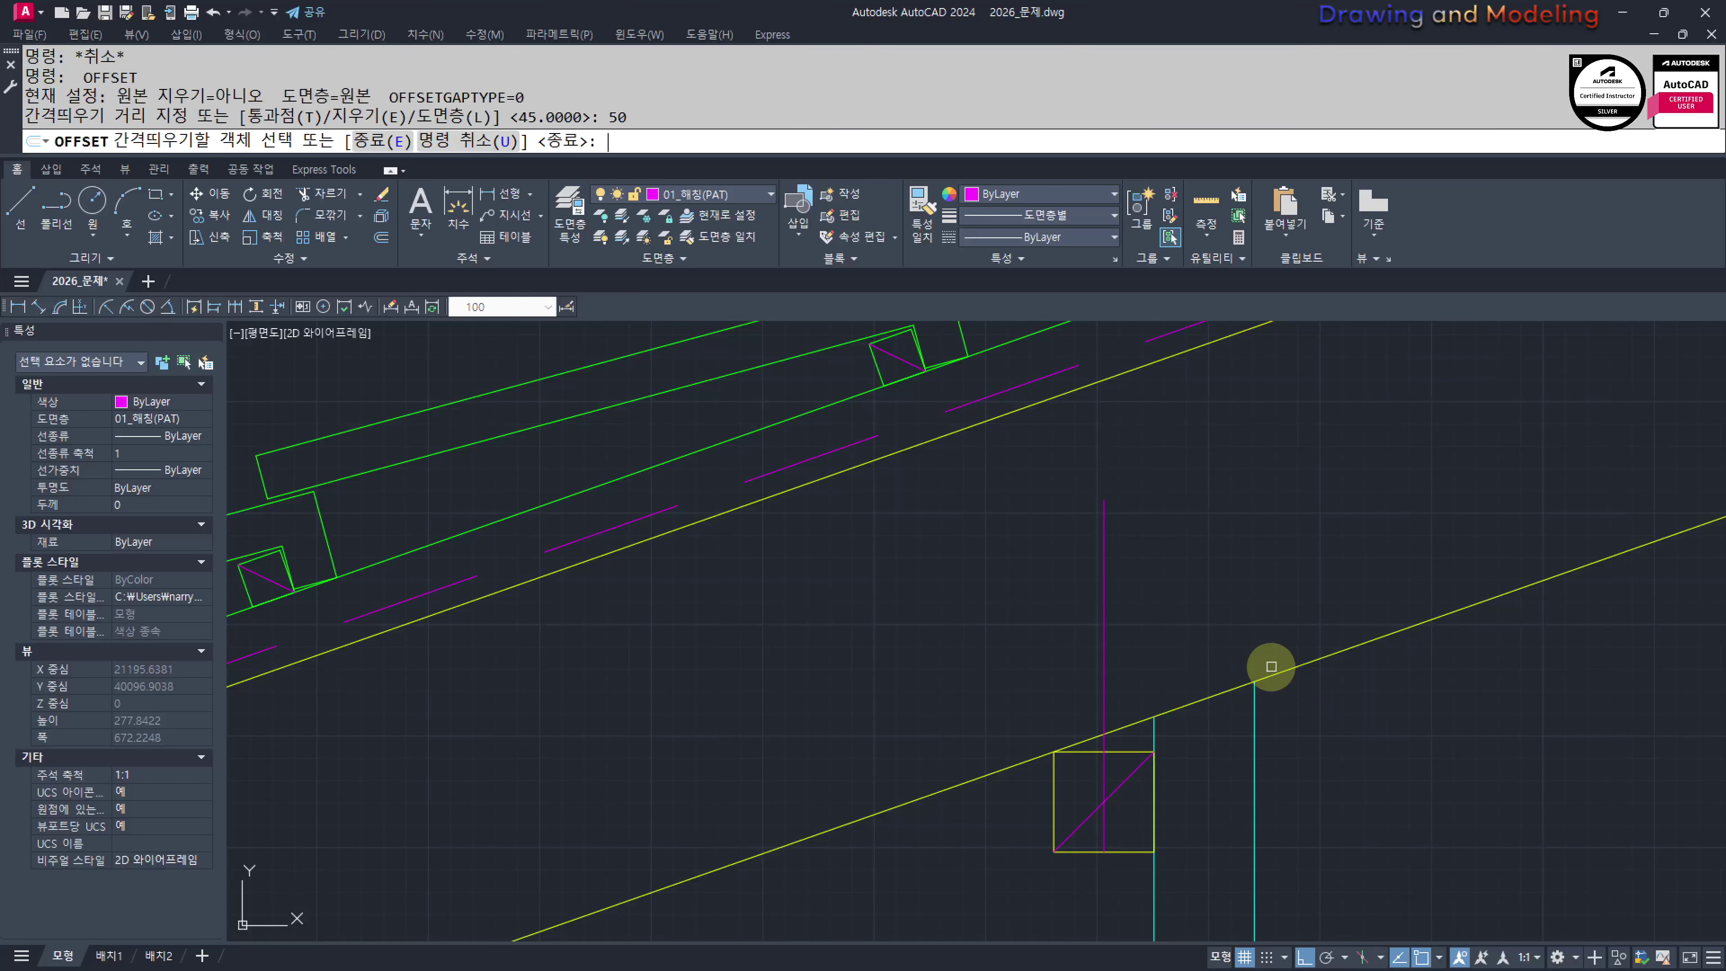
click(1270, 666)
click(1111, 643)
key(Escape)
key(Escape)
middle_drag(1196, 676, 1248, 705)
key(Return)
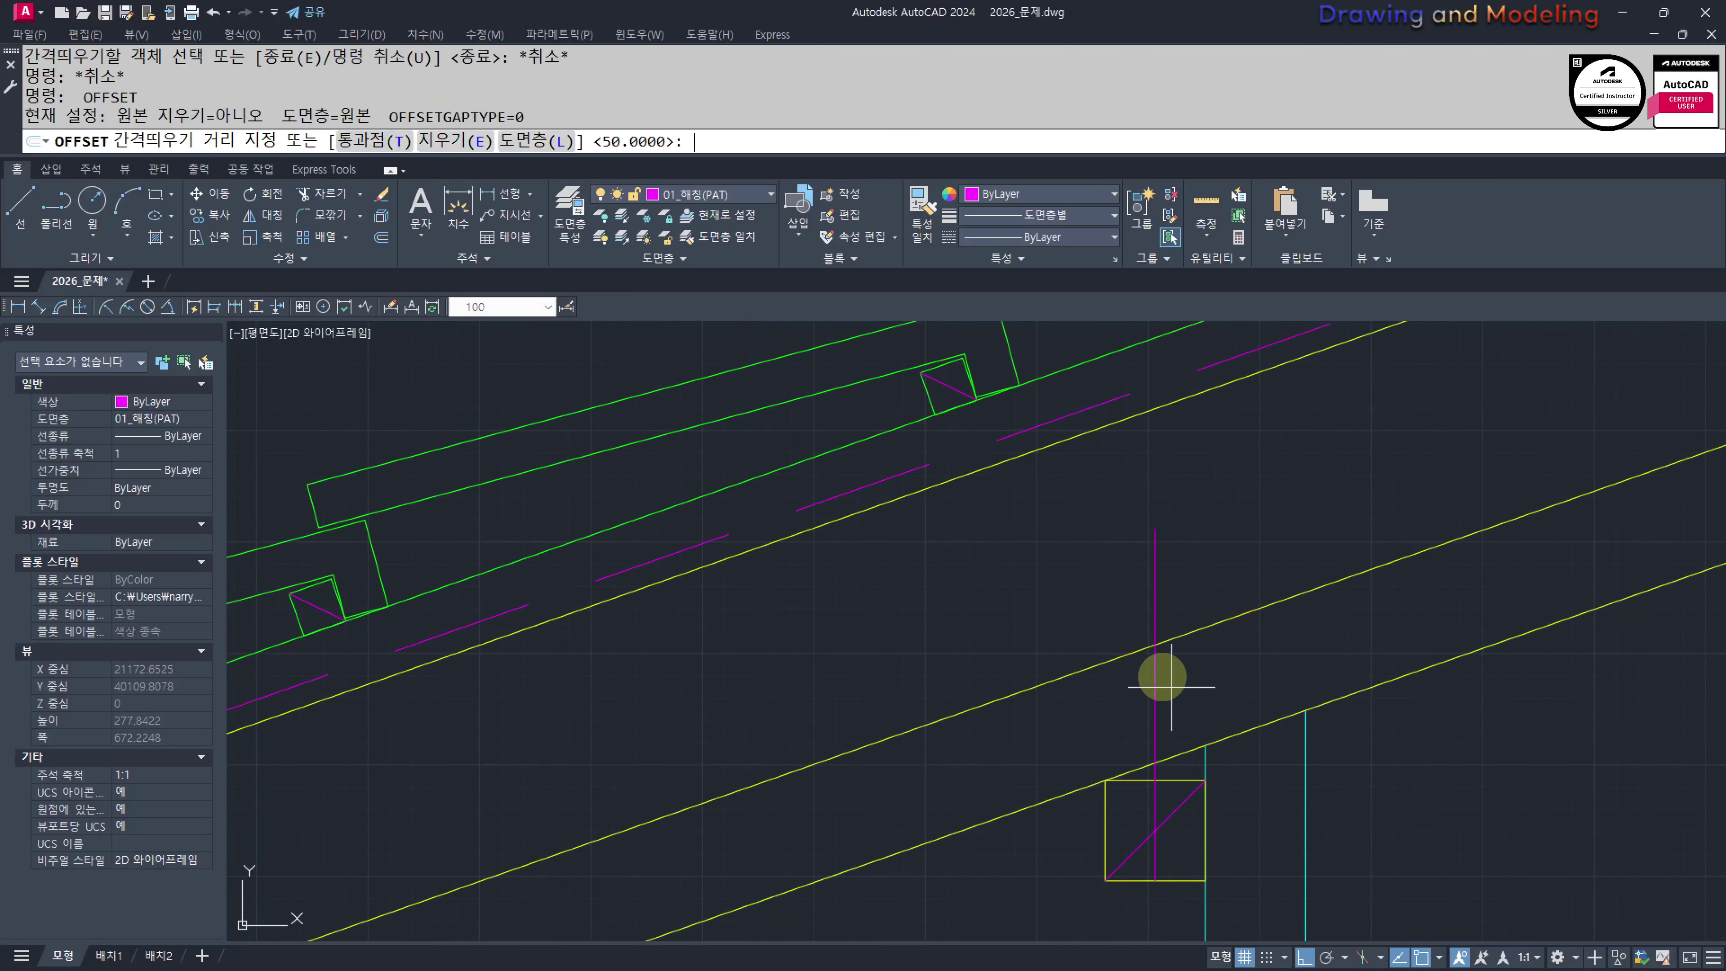
click(1263, 674)
key(Escape)
key(Escape)
Trim the offset lines into a vertical anchor with a short sloping hook, and erase the leftover right vertical line
text(tr)
key(Return)
click(1316, 662)
click(1094, 582)
key(Return)
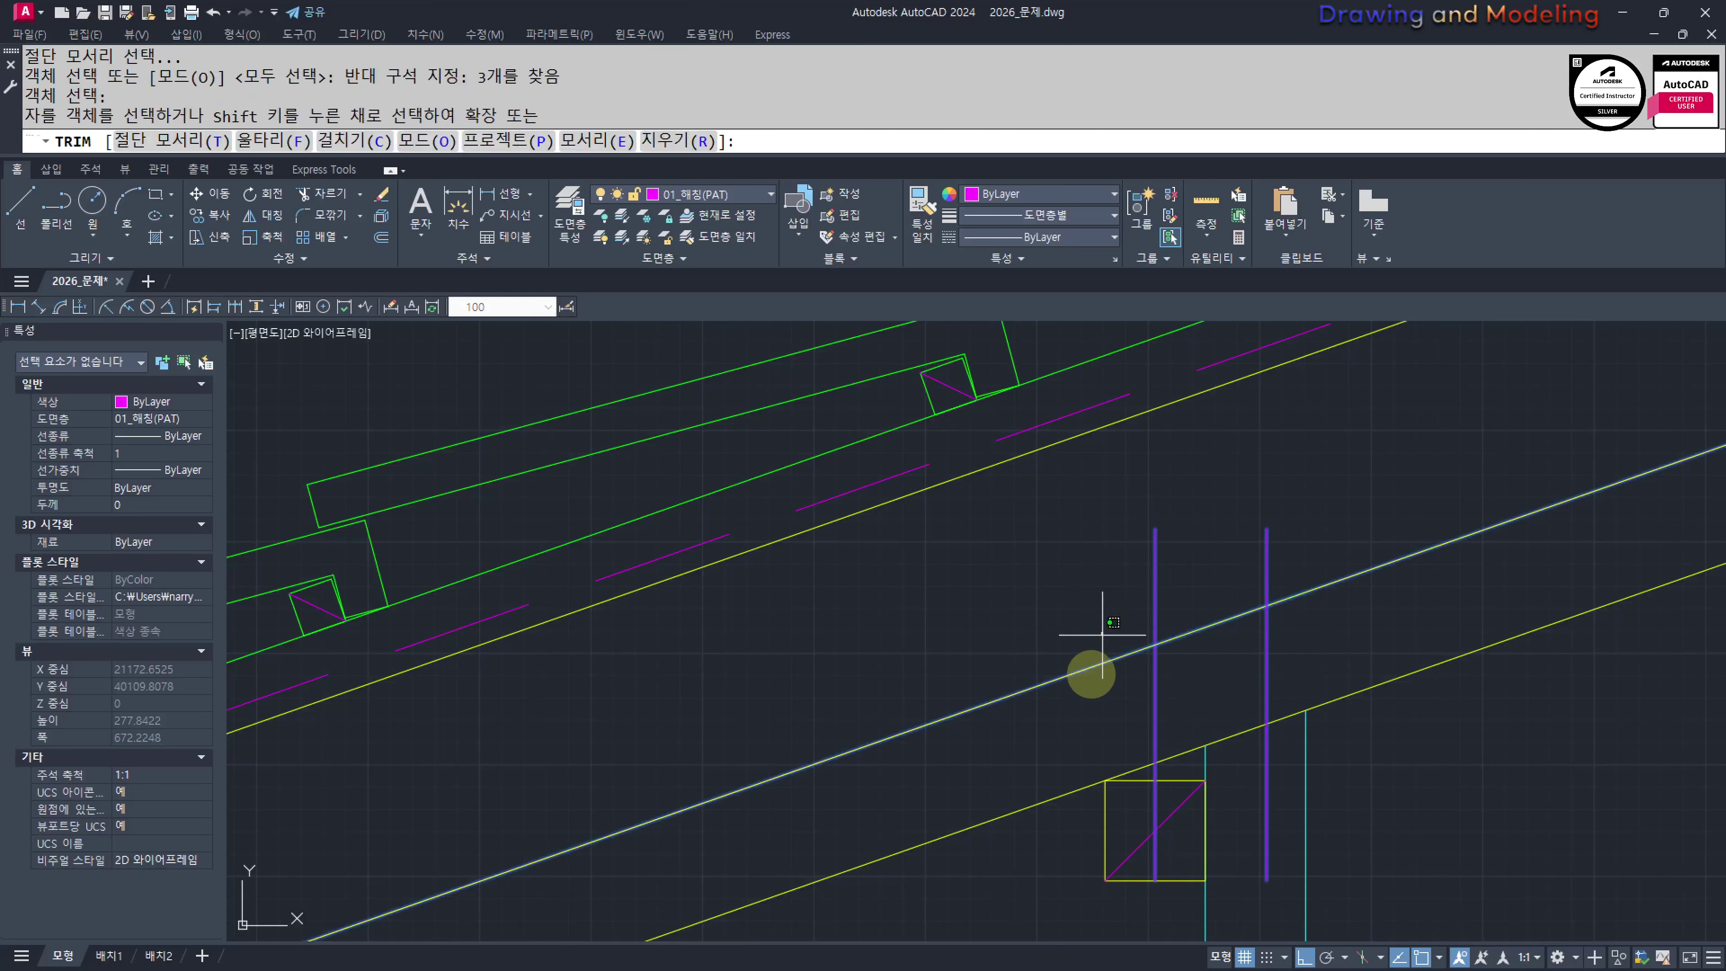
click(1090, 668)
click(1422, 536)
click(1380, 630)
key(Escape)
key(Escape)
click(1313, 555)
click(1236, 536)
text(e)
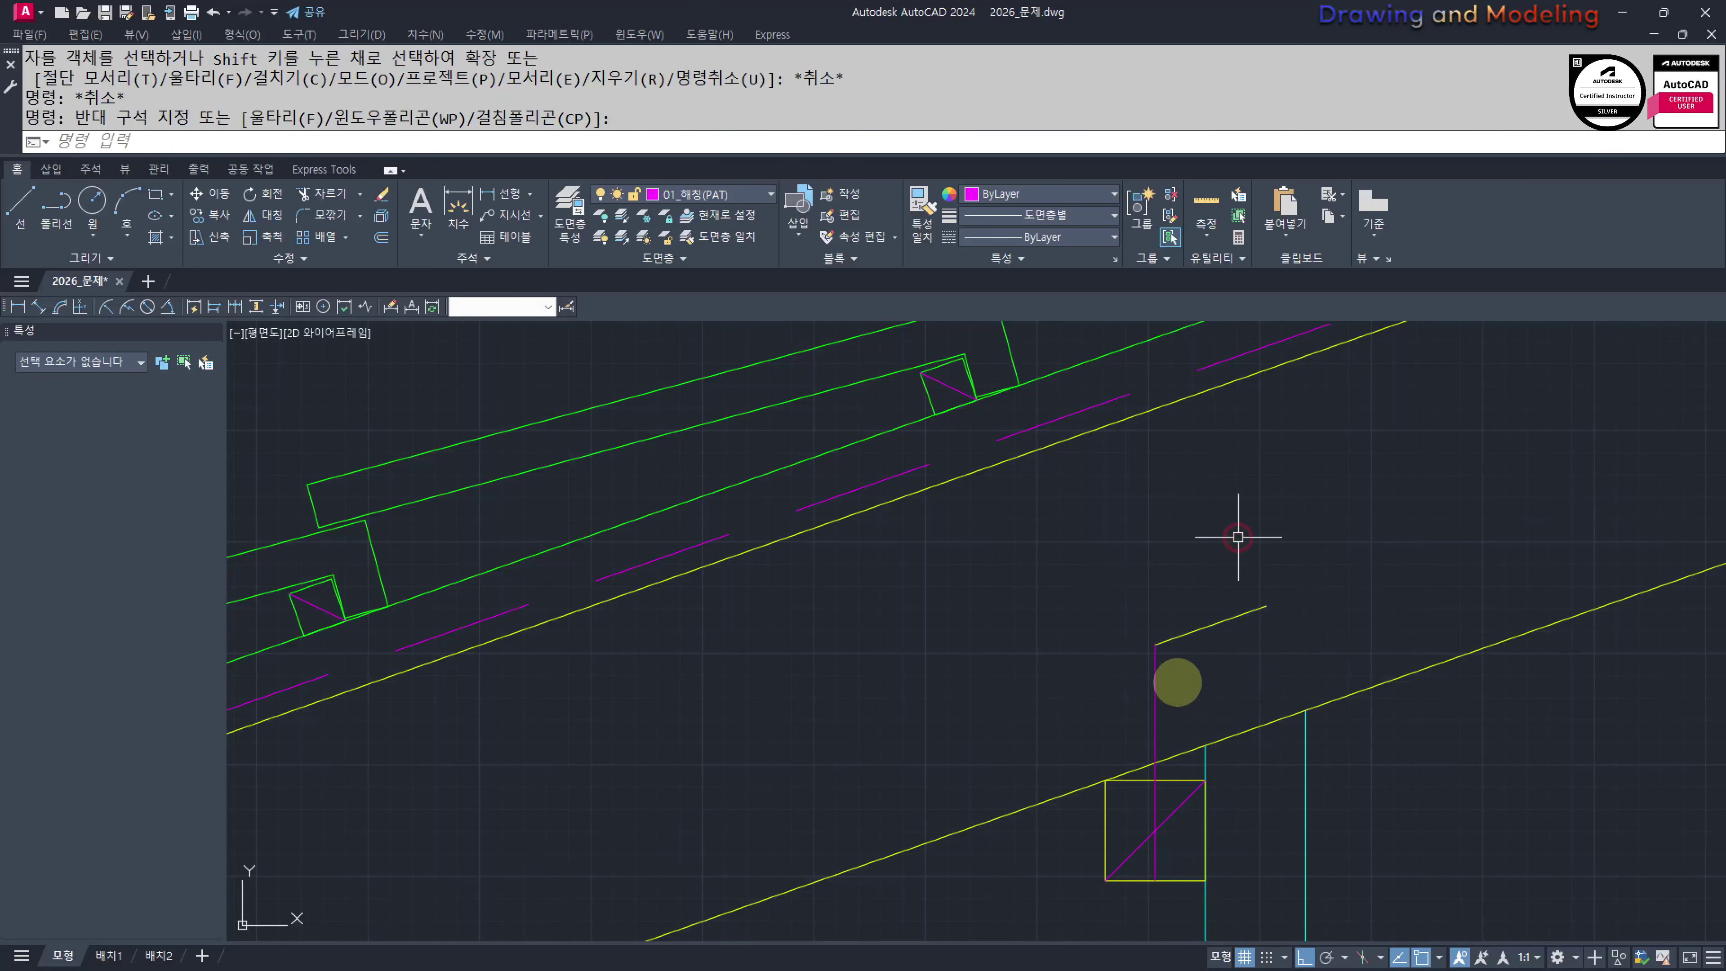
Match the sloping hook segment's properties to the magenta vertical anchor line
middle_drag(1172, 685, 1200, 635)
text(m,mma)
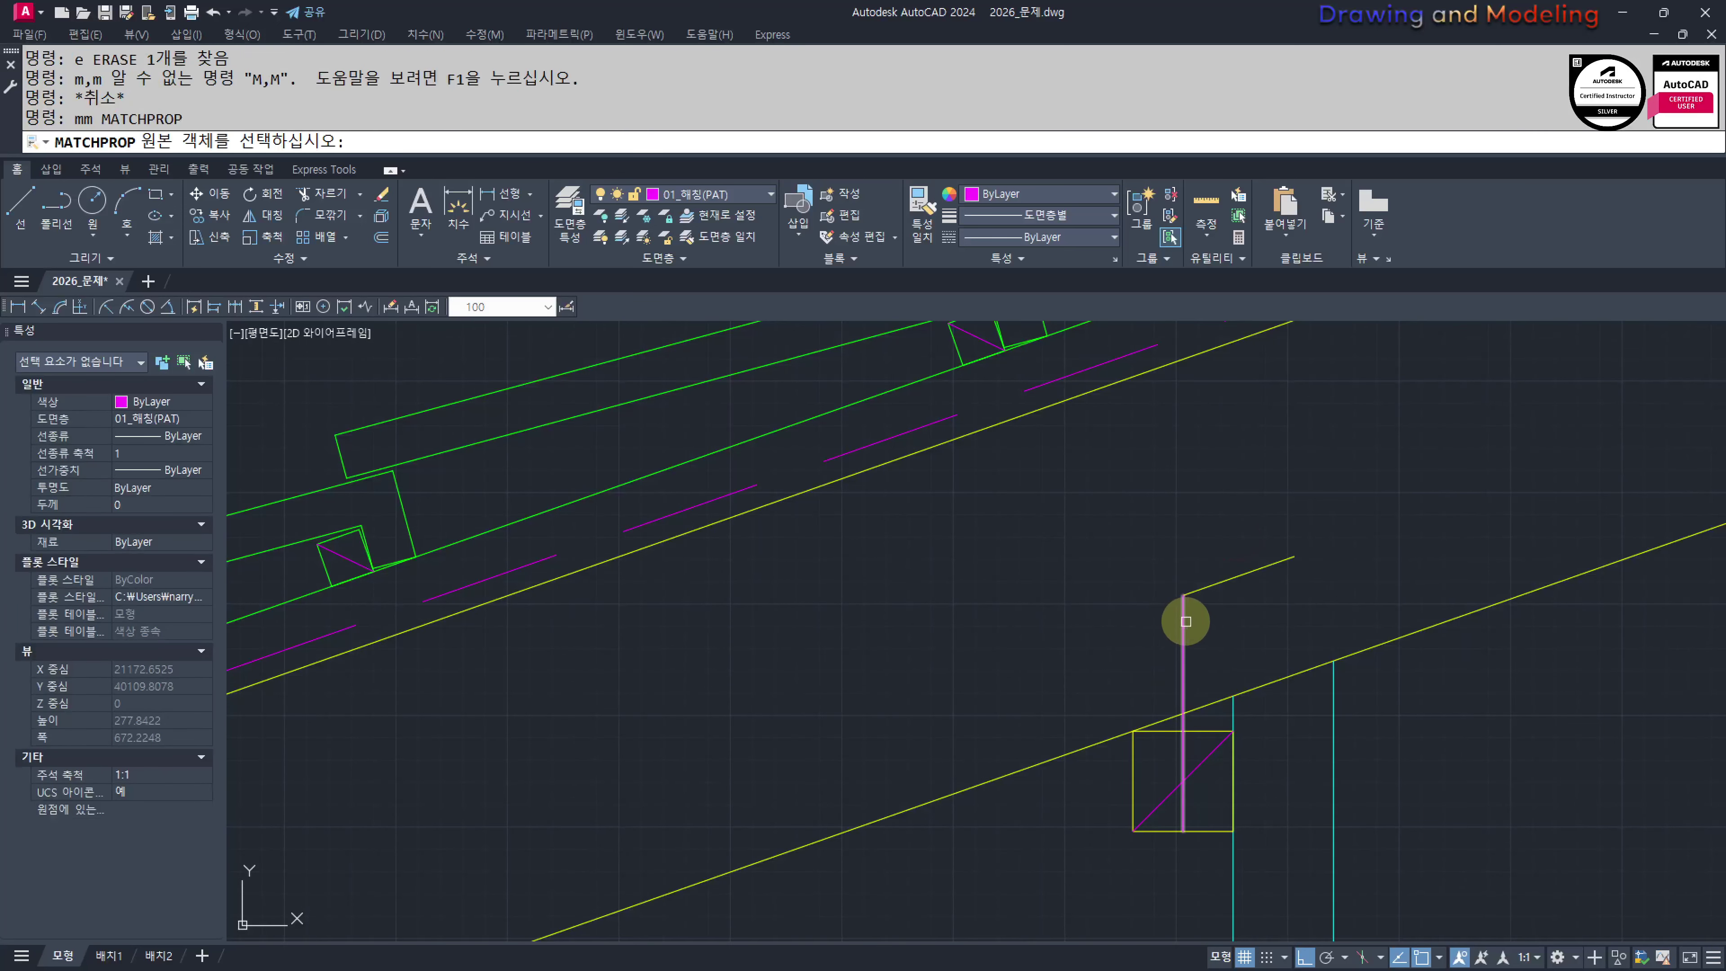
click(1183, 621)
click(1237, 617)
click(1157, 560)
key(Escape)
key(Escape)
Rotate a copy of the vertical anchor line by -90 degrees about the centre of the timber square
click(1221, 632)
click(1177, 635)
middle_drag(1180, 665, 1150, 610)
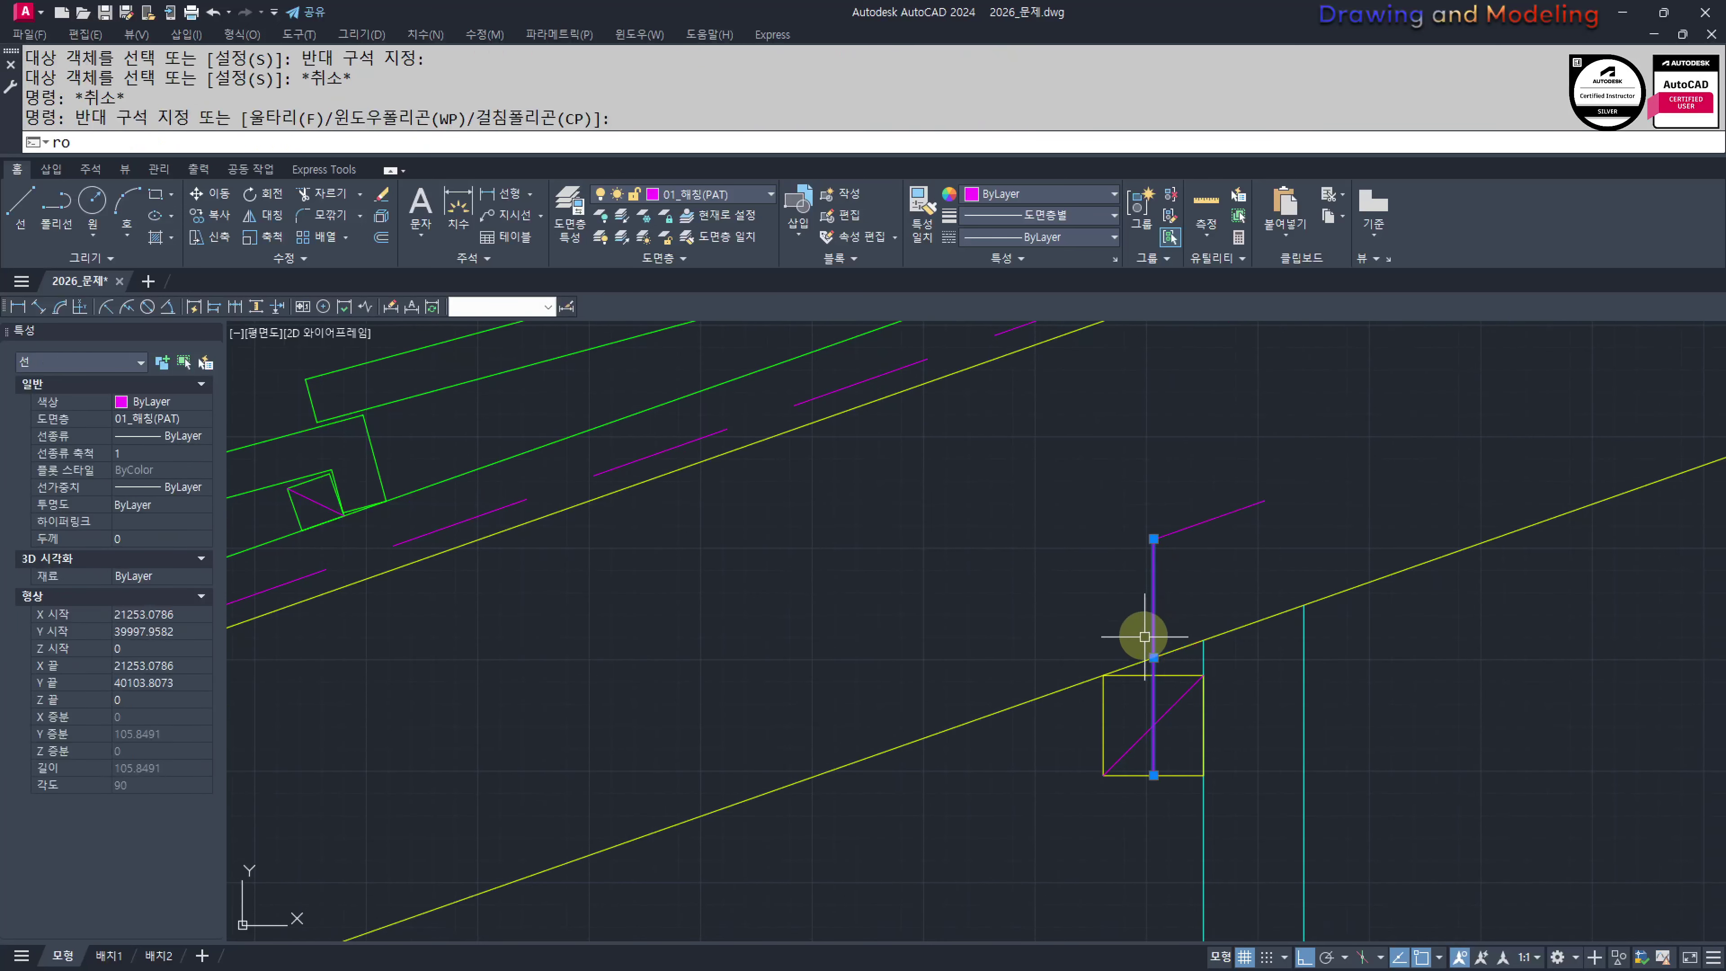
text(ro)
key(Return)
click(1154, 725)
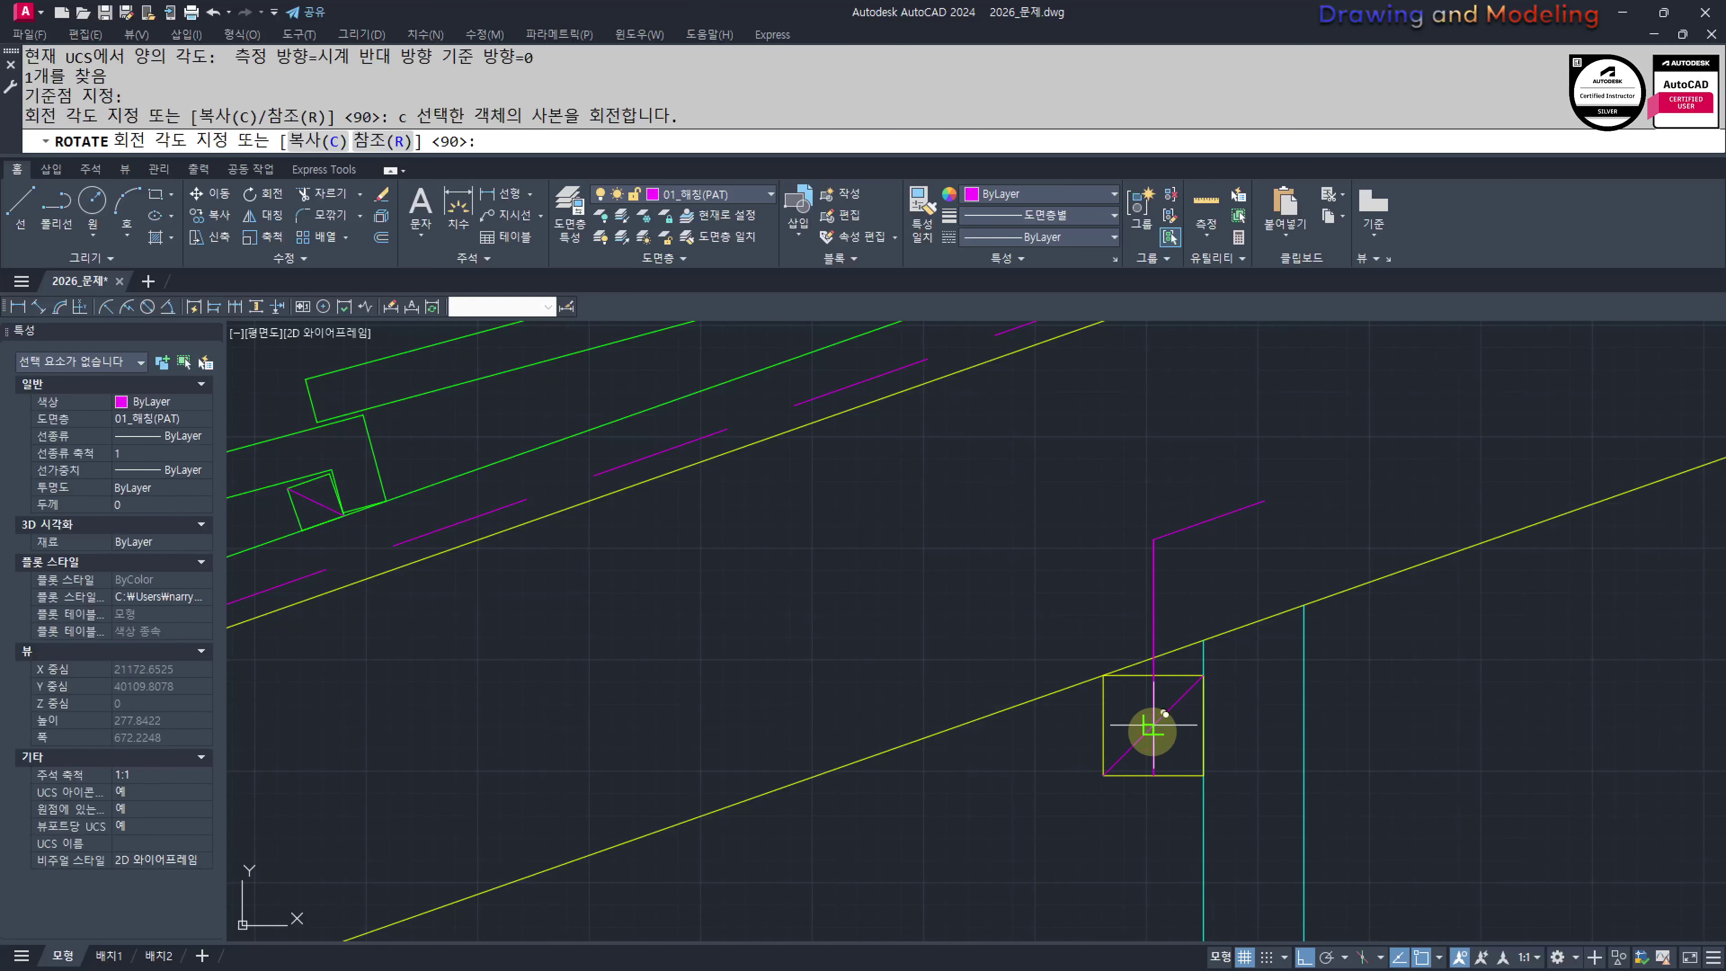
key(space)
key(Escape)
key(Escape)
middle_drag(1153, 768, 1195, 766)
Stretch the vertical anchor line's lower end 20 downward and the horizontal line's left end 20 outward
scroll(1195, 768, up, 2)
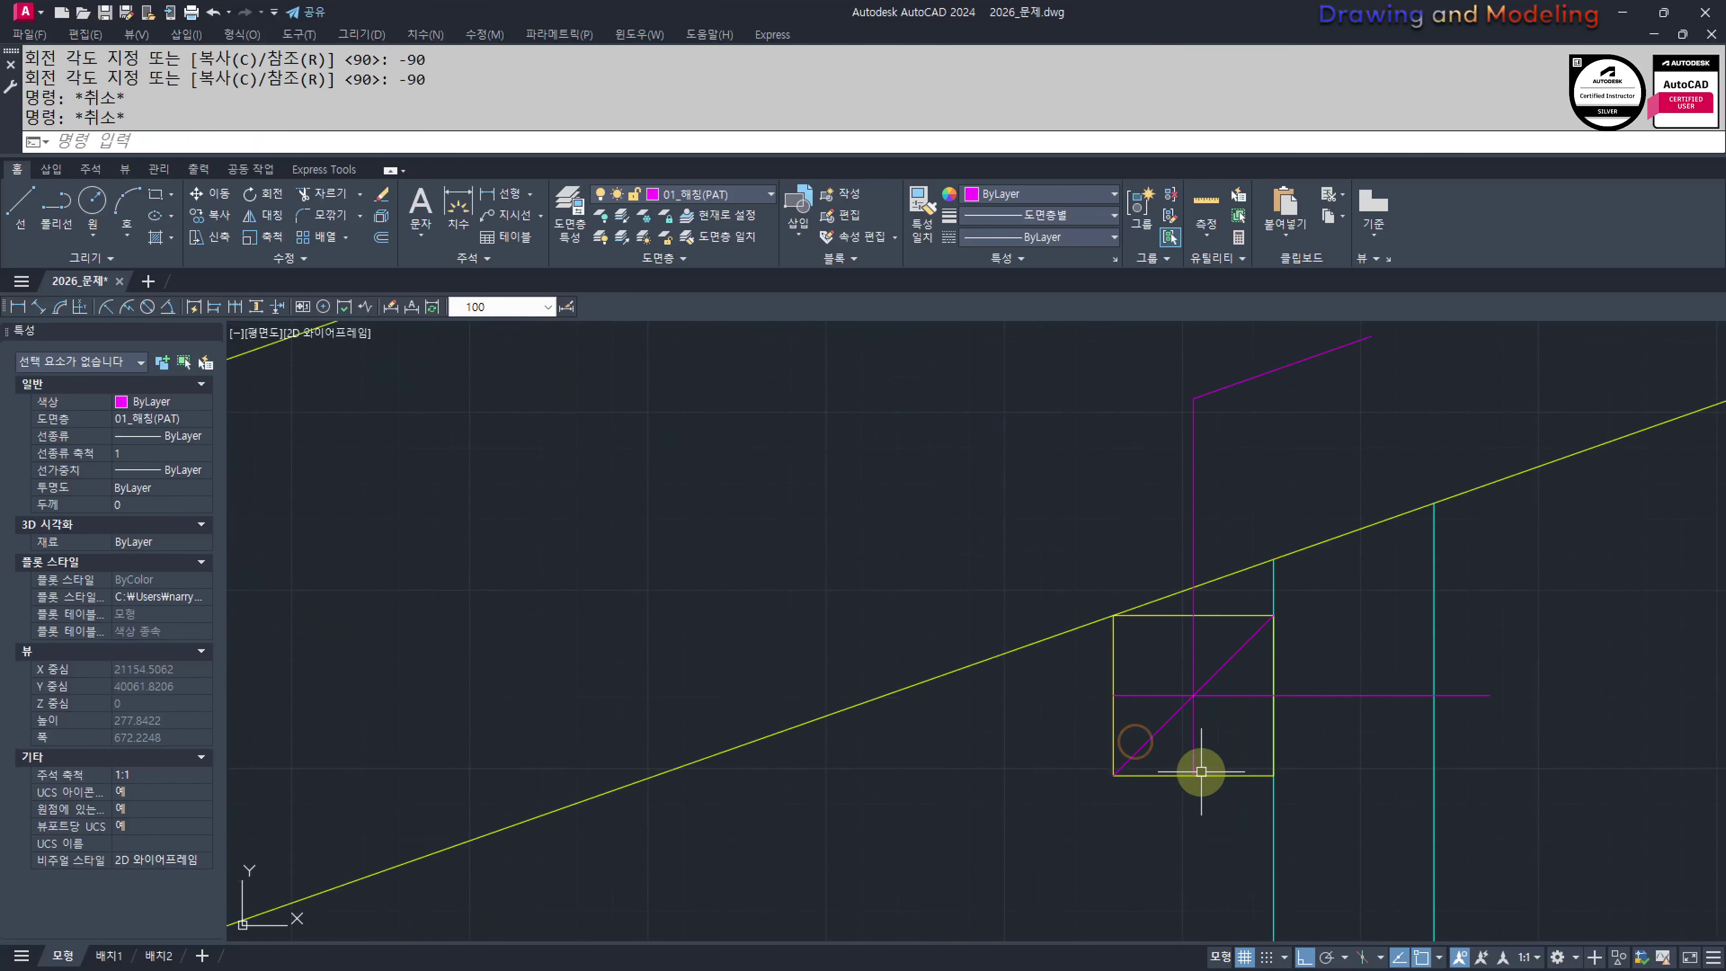
text(s)
click(1199, 768)
click(1160, 808)
key(space)
click(1159, 822)
text(20)
key(Return)
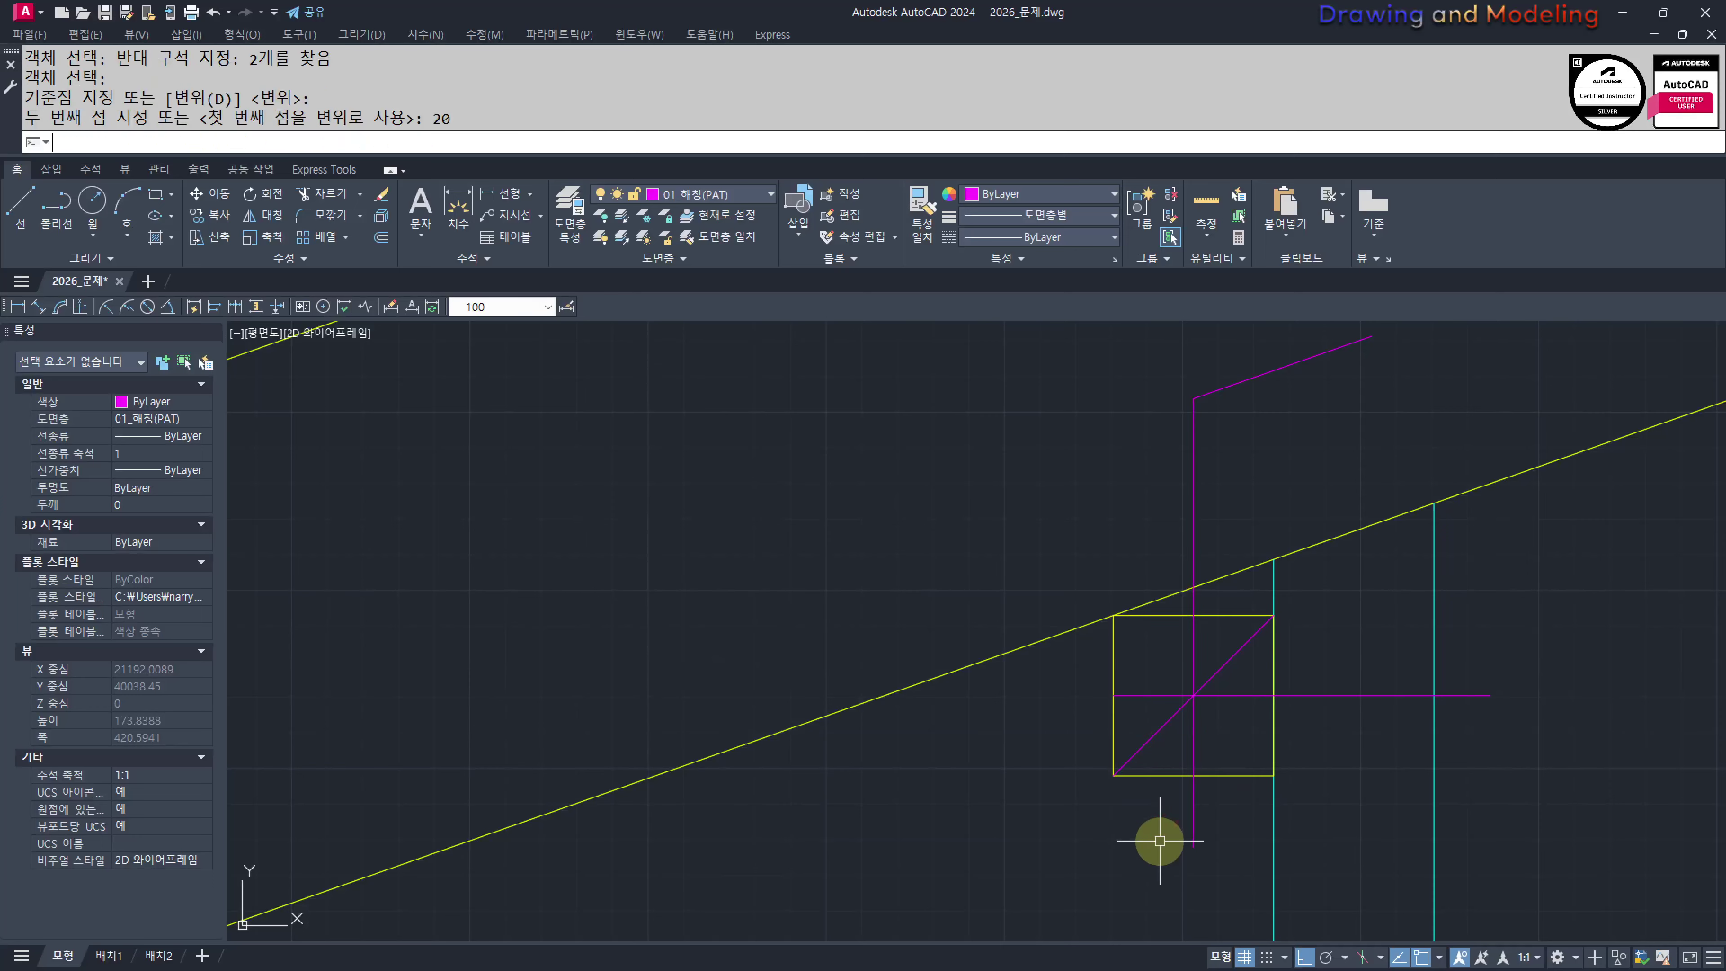
key(Return)
click(1138, 702)
click(1094, 687)
key(Return)
click(1065, 753)
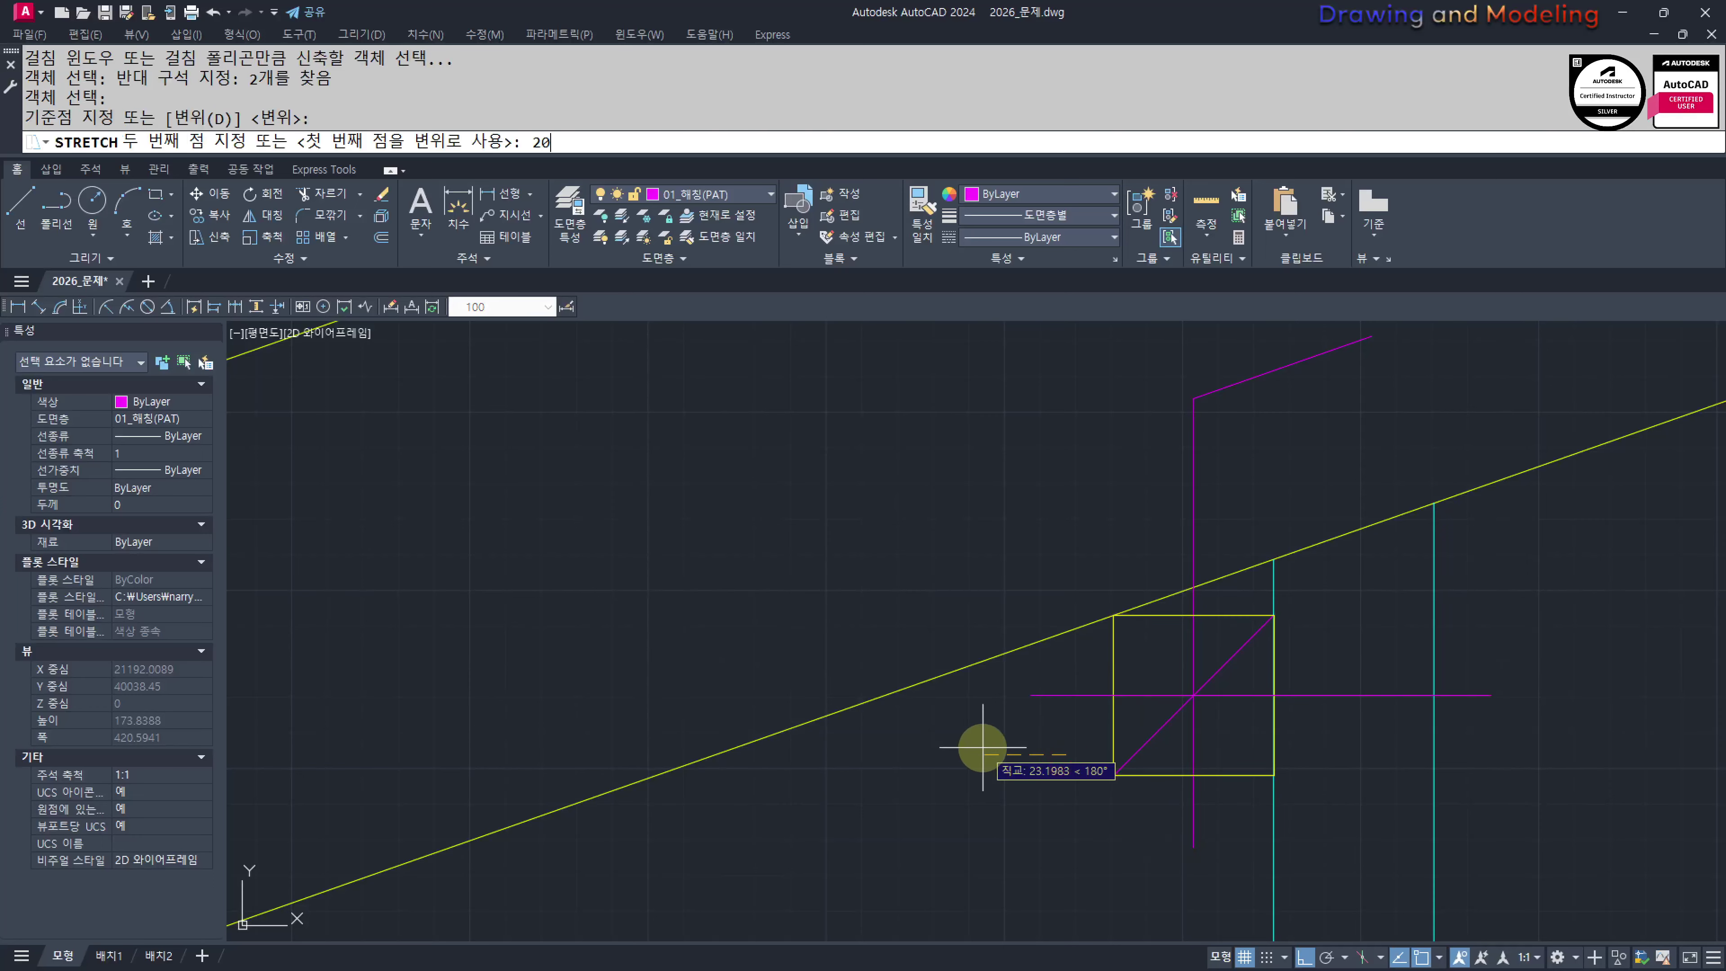
key(Return)
key(Escape)
key(Escape)
scroll(1197, 728, down, 4)
middle_drag(1198, 728, 1025, 737)
click(951, 786)
click(1148, 629)
scroll(1184, 754, down, 2)
middle_drag(1184, 753, 820, 743)
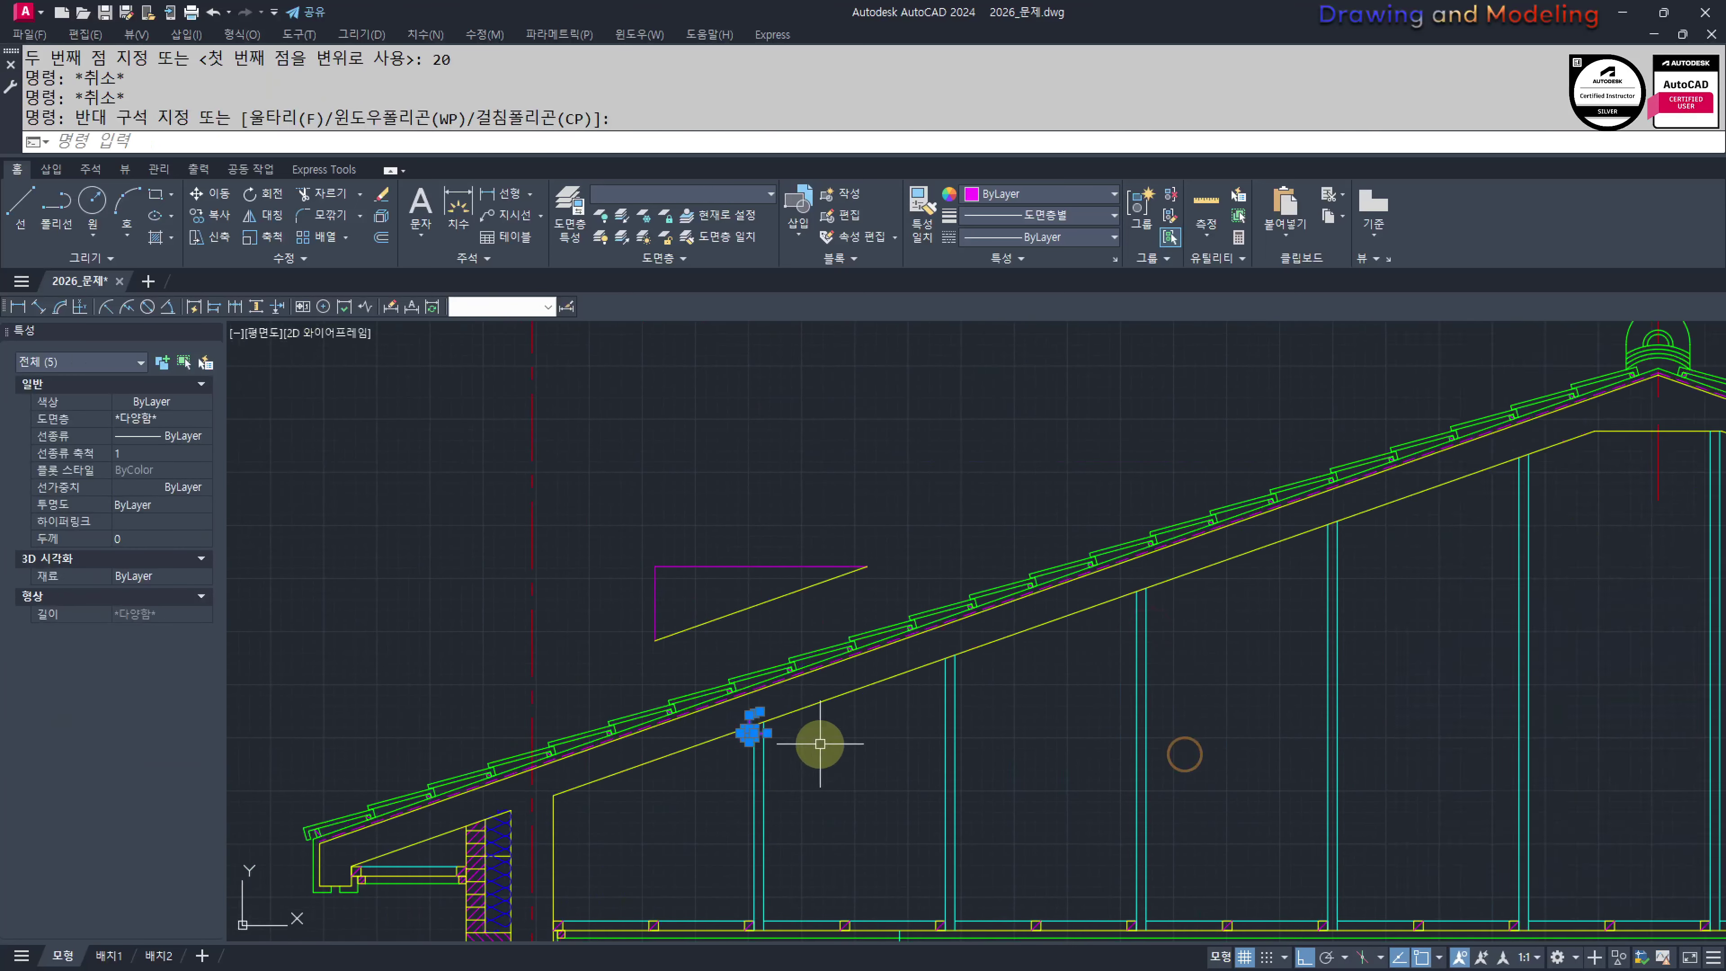
scroll(820, 742, down, 4)
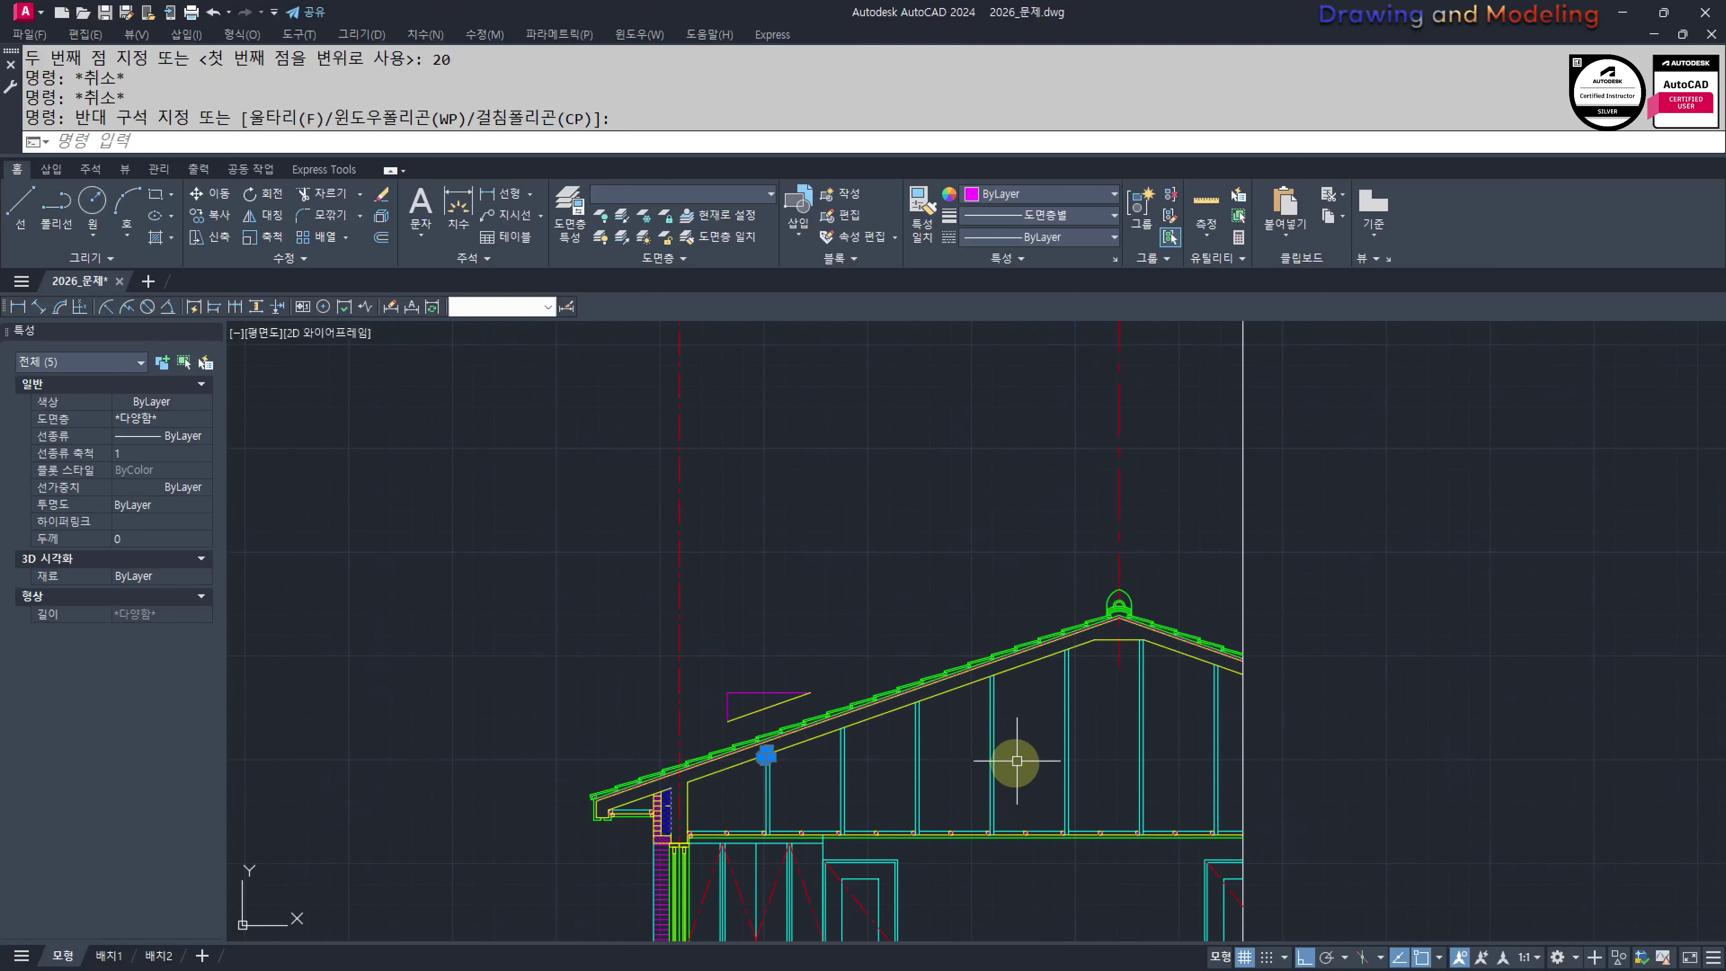
middle_drag(715, 760, 851, 778)
scroll(877, 763, up, 6)
text(aq)
key(space)
middle_drag(1001, 794, 1033, 781)
scroll(993, 807, up, 4)
key(Escape)
key(Escape)
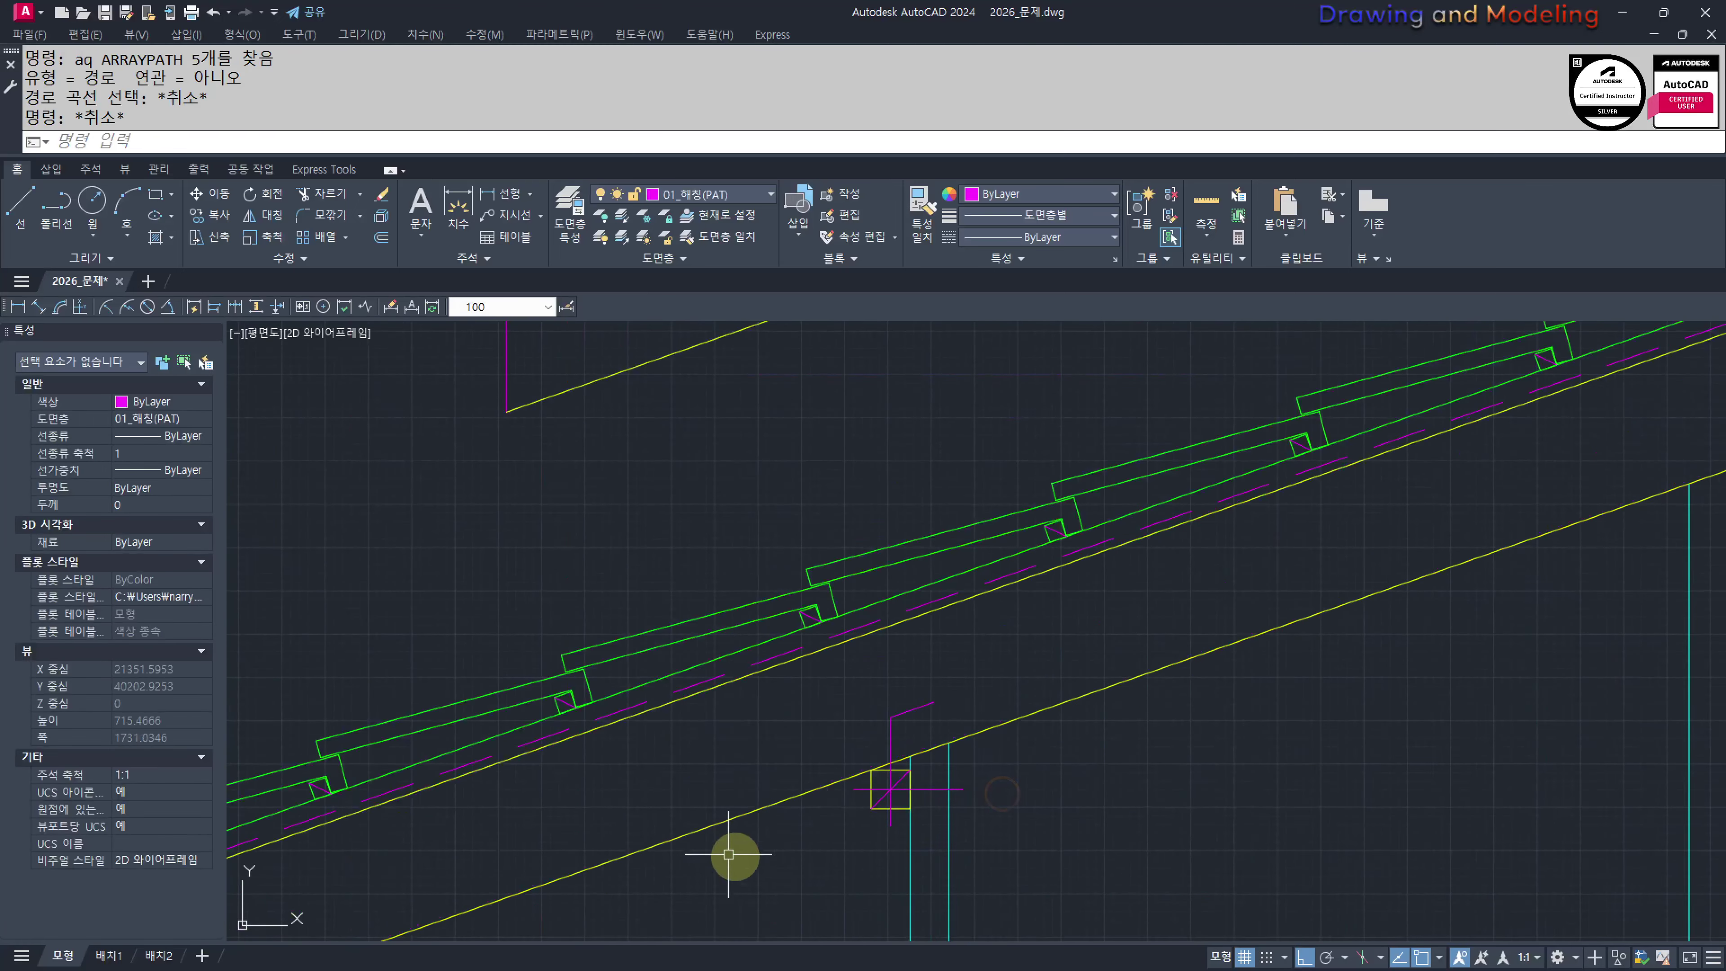
click(718, 854)
click(1013, 669)
text(c)
key(space)
text(c)
key(Escape)
key(Escape)
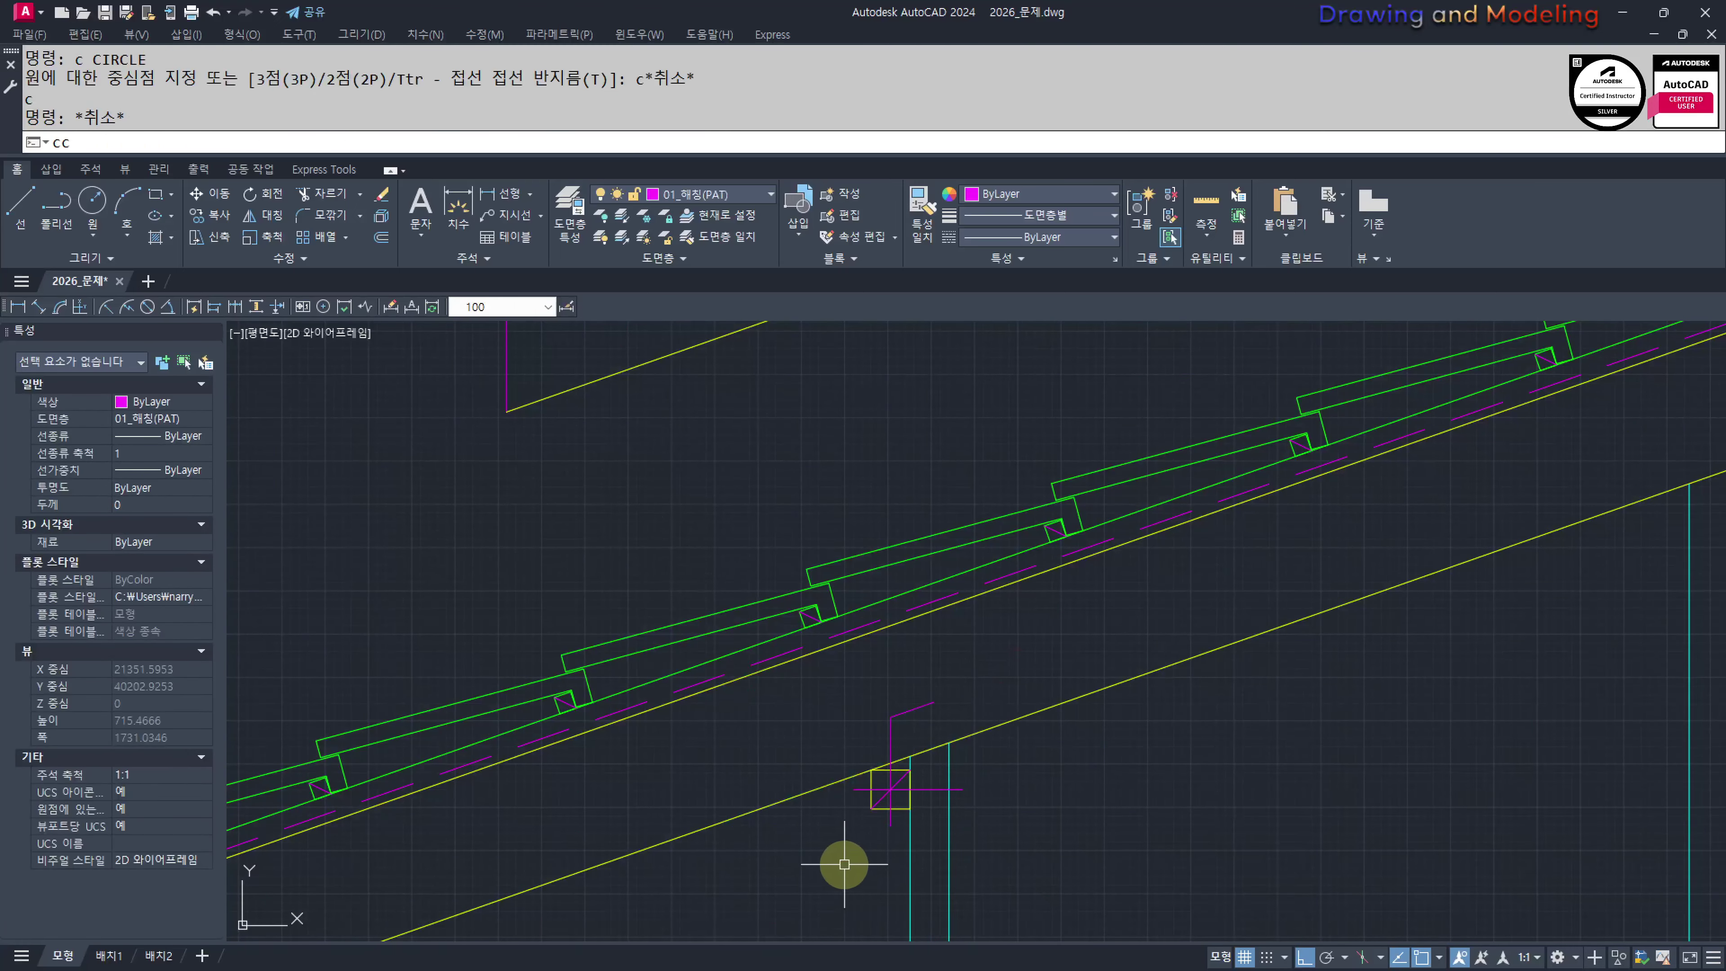
Copy the square timber section with its magenta marks as a 5-item array, spaced from the first post's top to the next post's top
text(cc)
key(Return)
click(843, 839)
click(1022, 666)
key(Return)
scroll(955, 743, up, 2)
click(908, 751)
scroll(917, 789, down, 4)
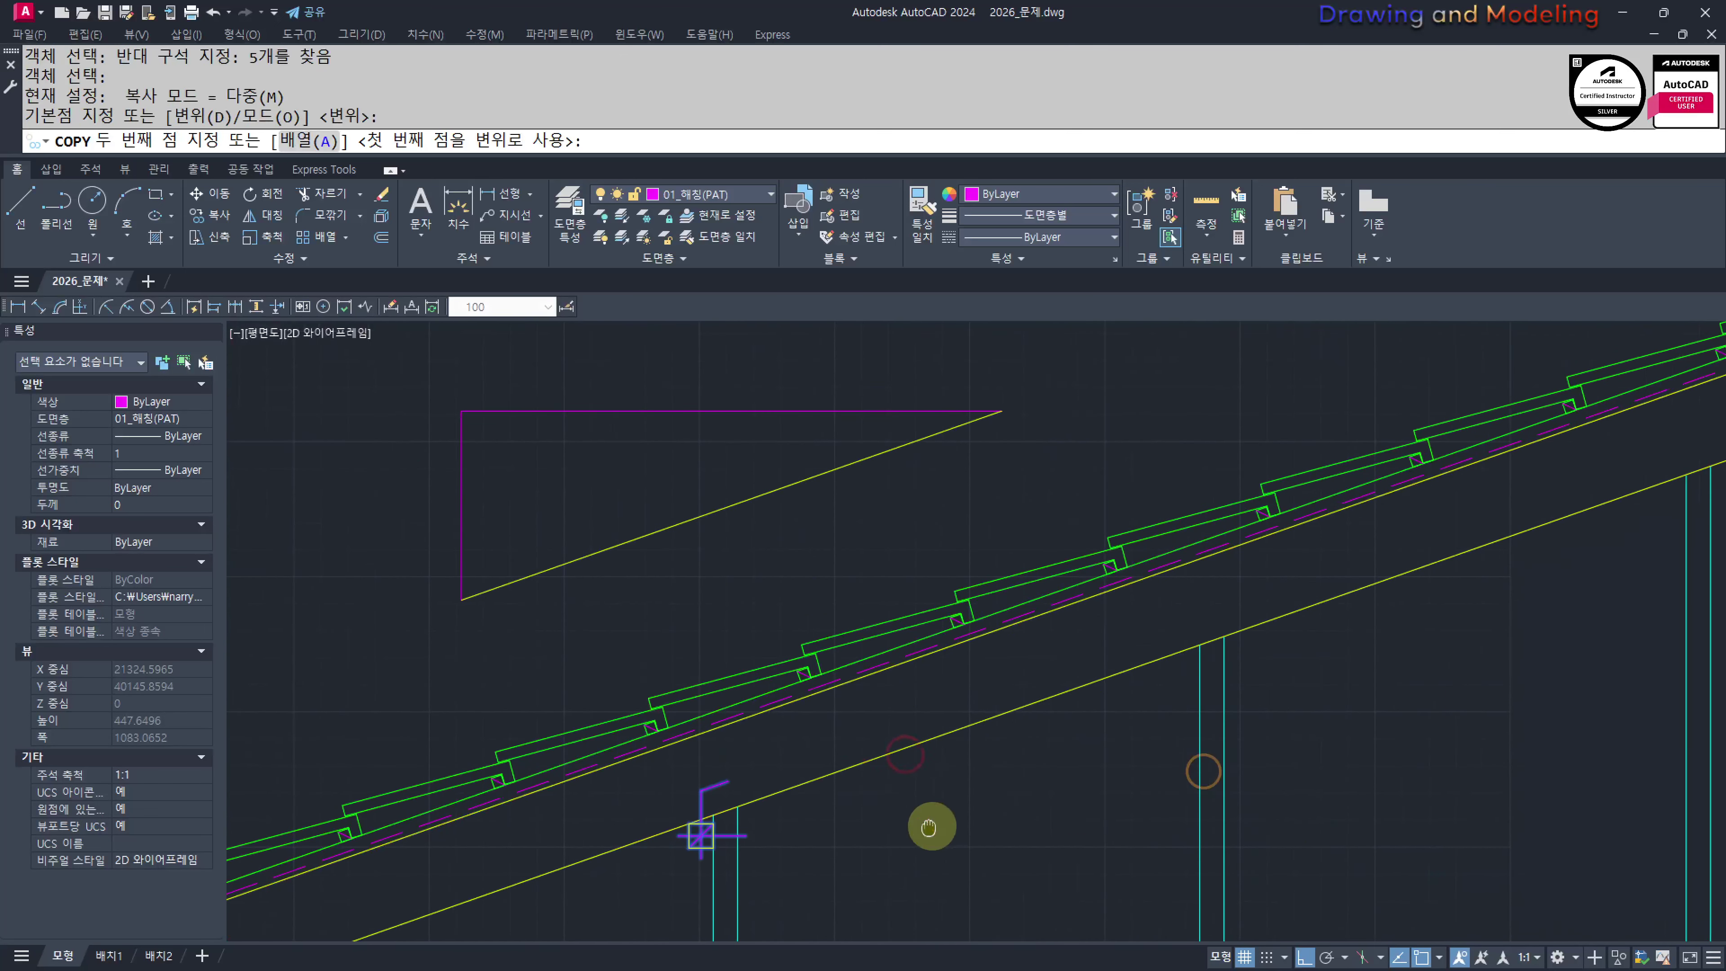
text(a)
key(Return)
middle_drag(1085, 783, 1015, 850)
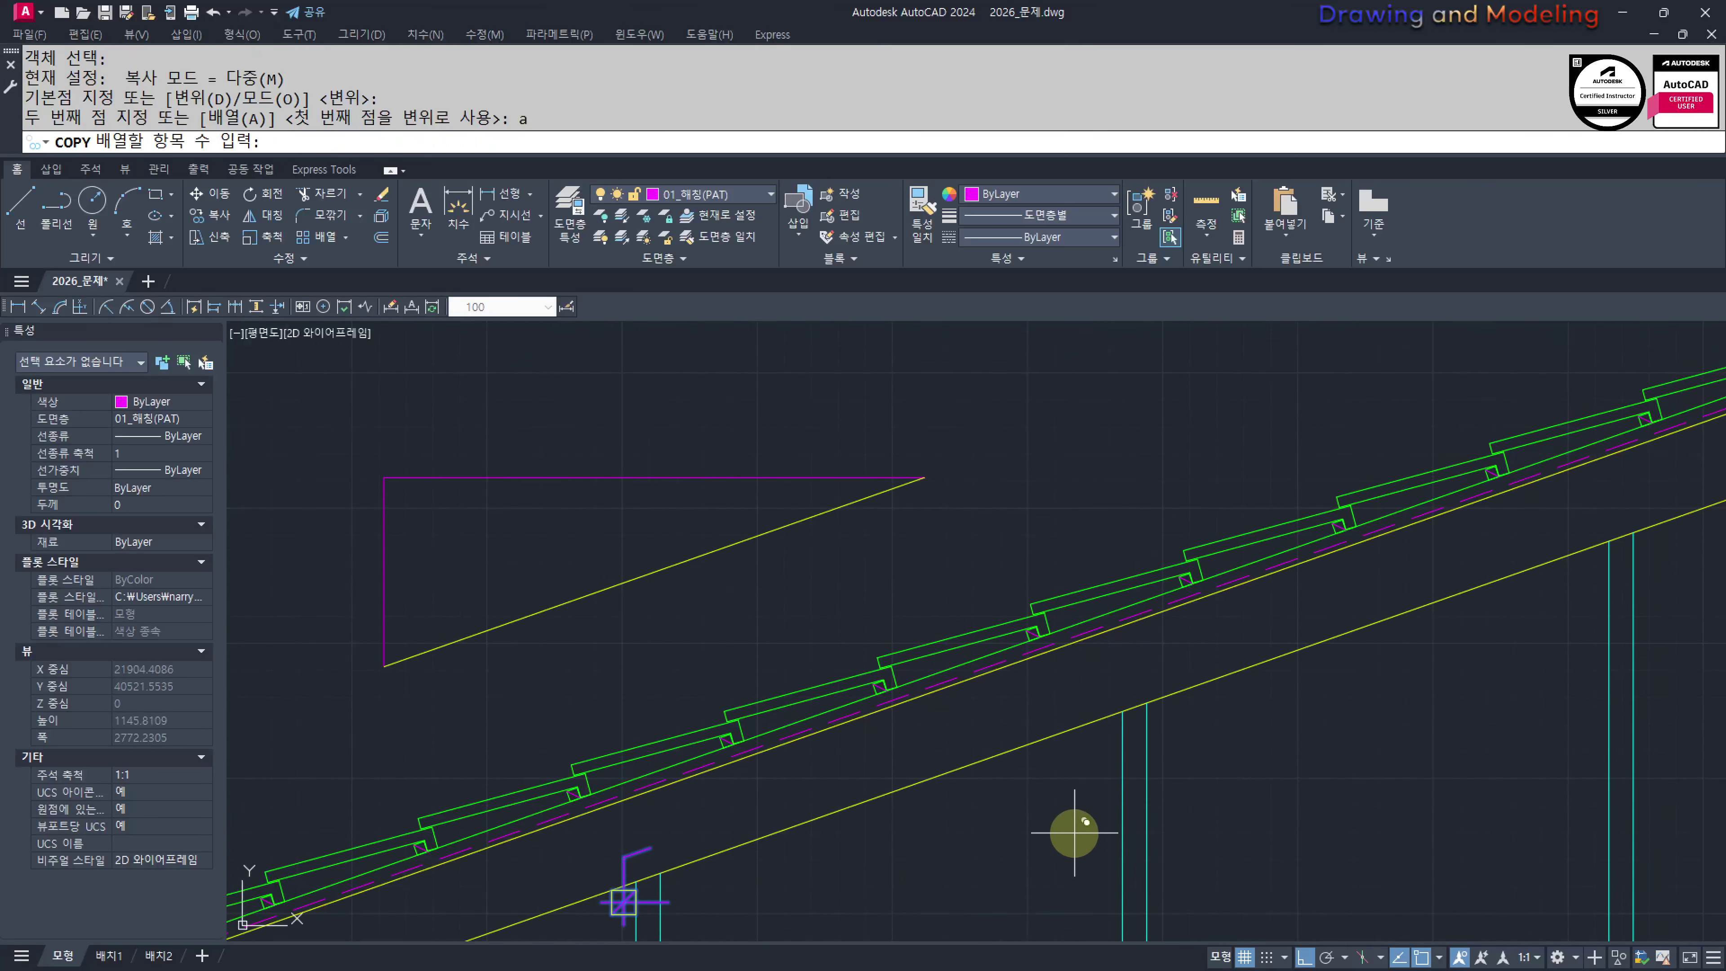
text(5)
key(Return)
scroll(1118, 716, up, 3)
click(1129, 699)
key(Escape)
scroll(1130, 699, down, 6)
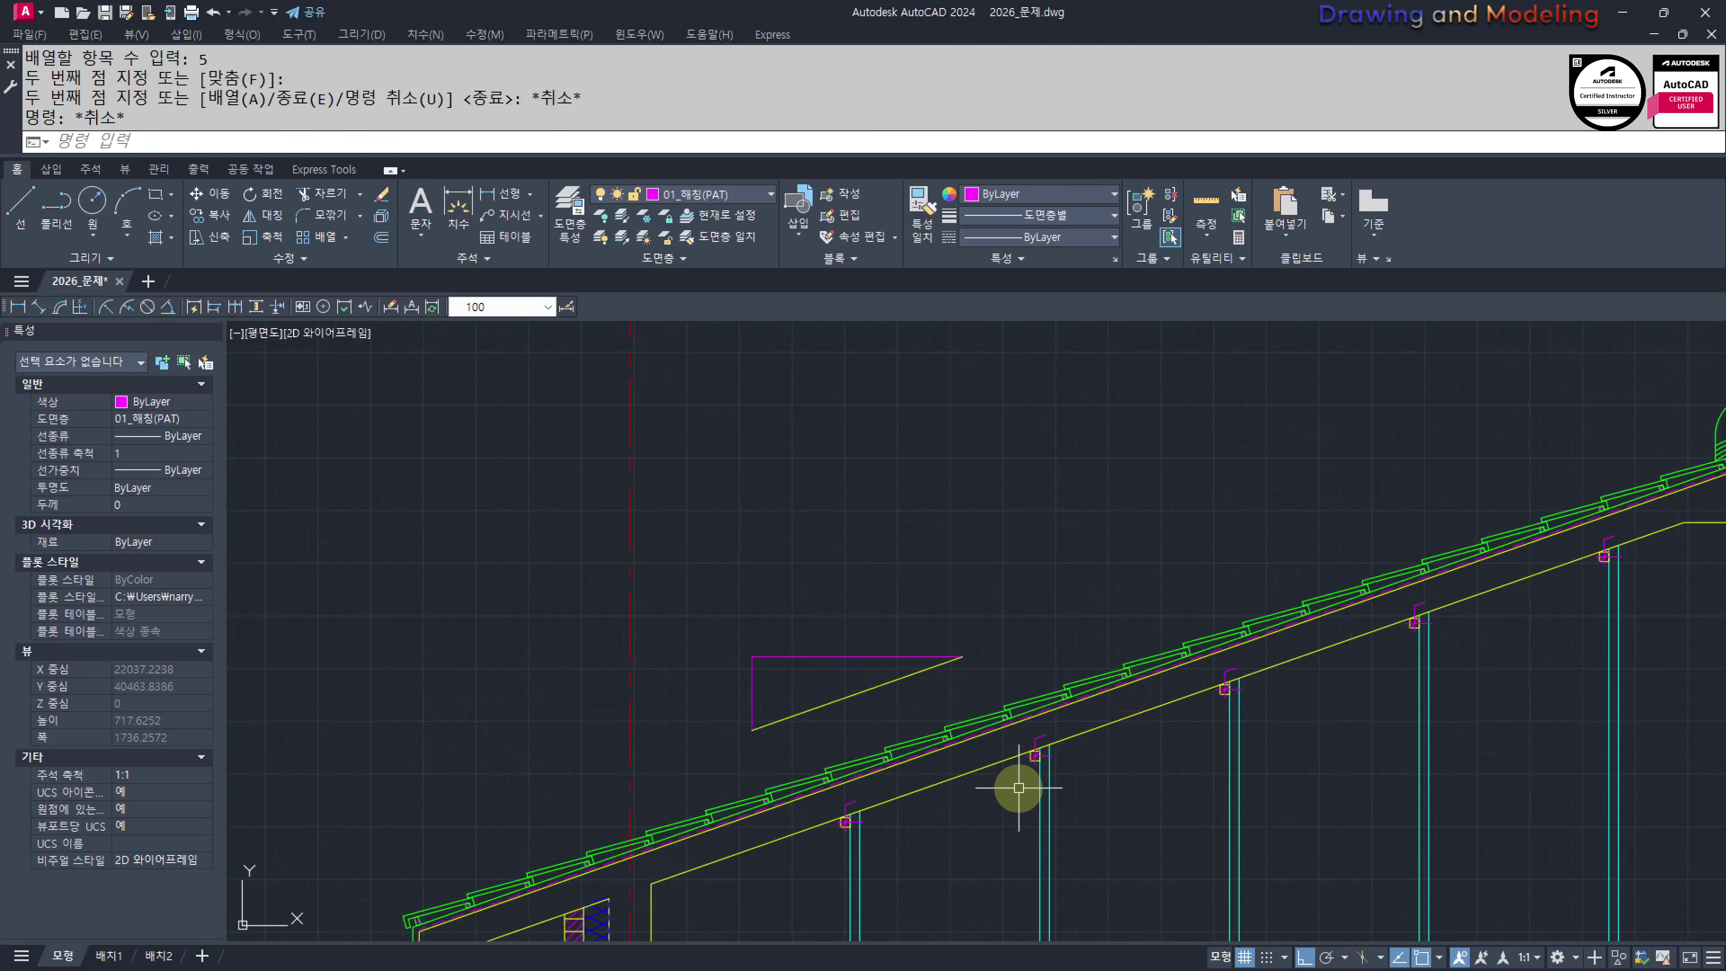
Move the two lines of the rightmost post so its right line meets the left edge of the adjacent ceiling joist square
middle_drag(1445, 666, 1180, 612)
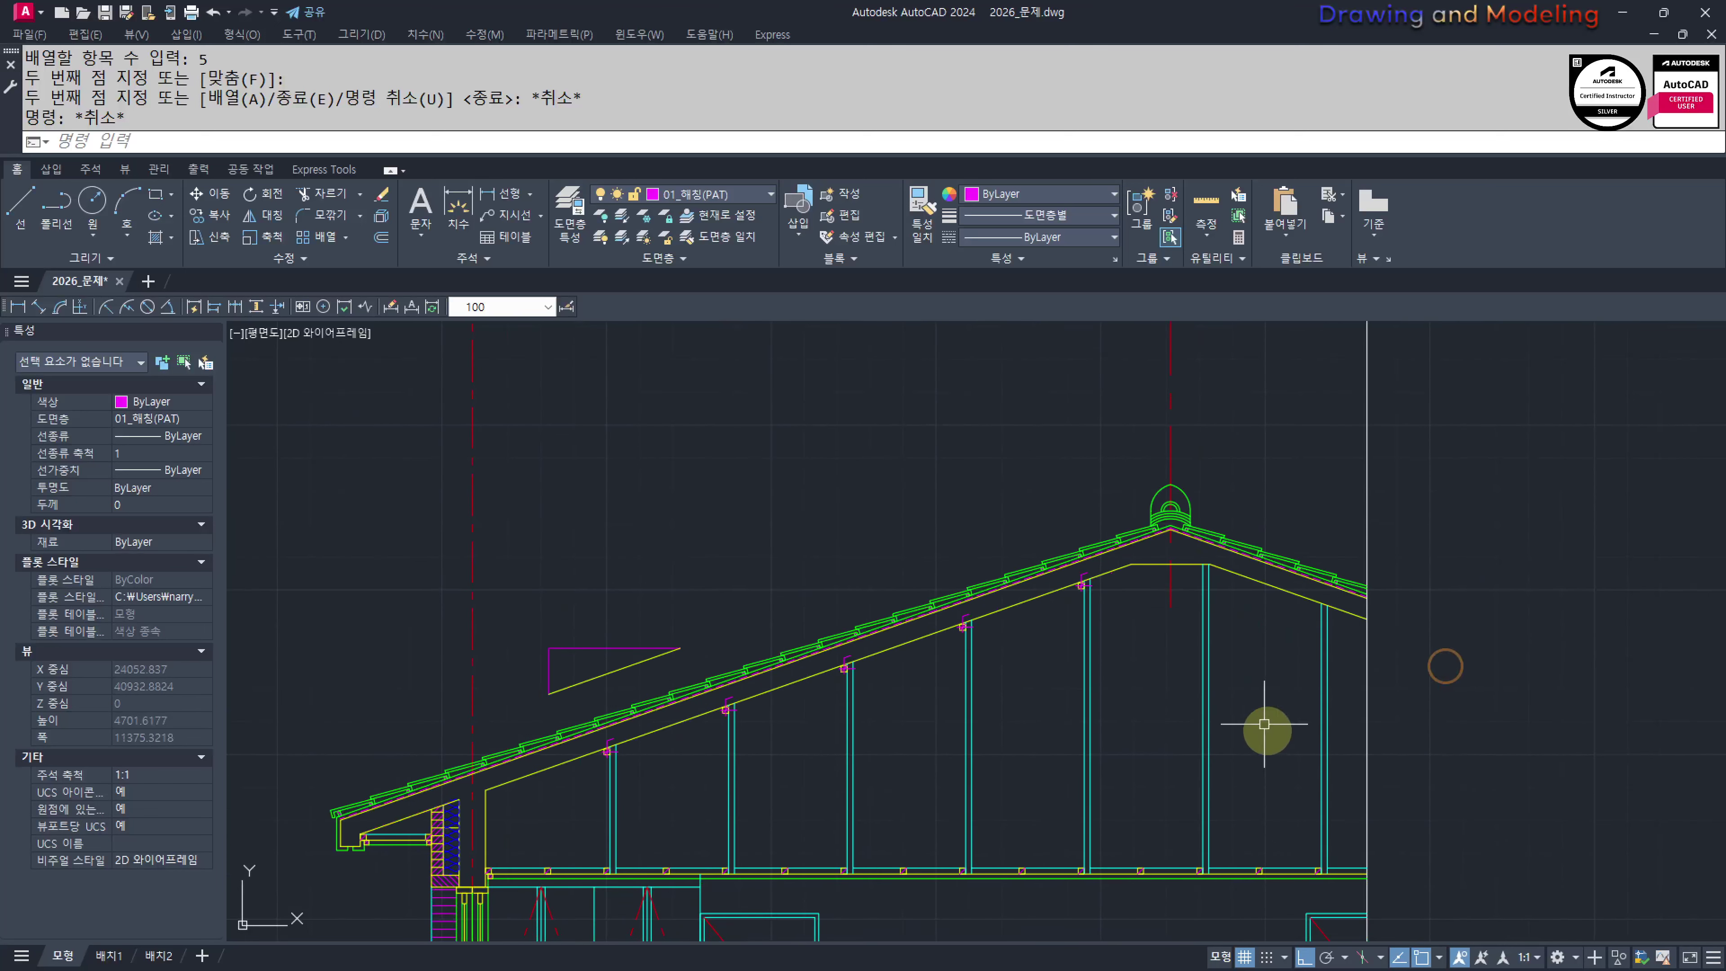
click(1366, 780)
click(1299, 801)
key(Escape)
key(Escape)
click(1334, 781)
click(1286, 781)
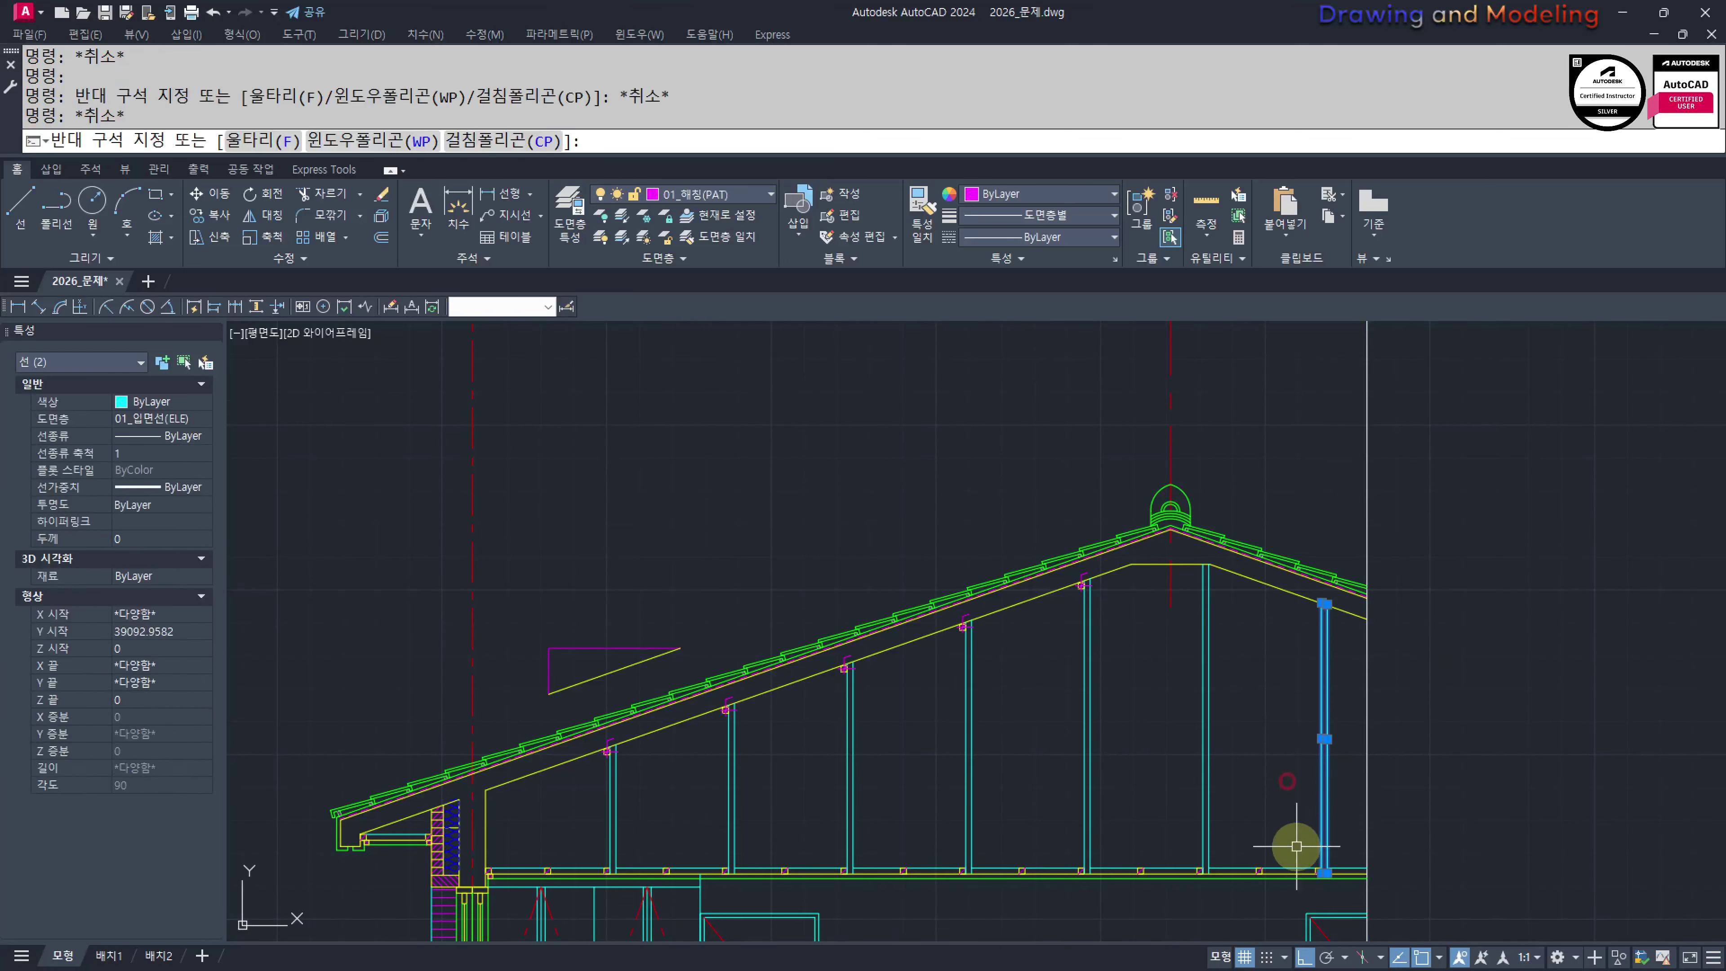
middle_drag(1291, 843, 1267, 742)
scroll(1314, 769, up, 4)
scroll(1321, 769, up, 3)
text(m)
key(Return)
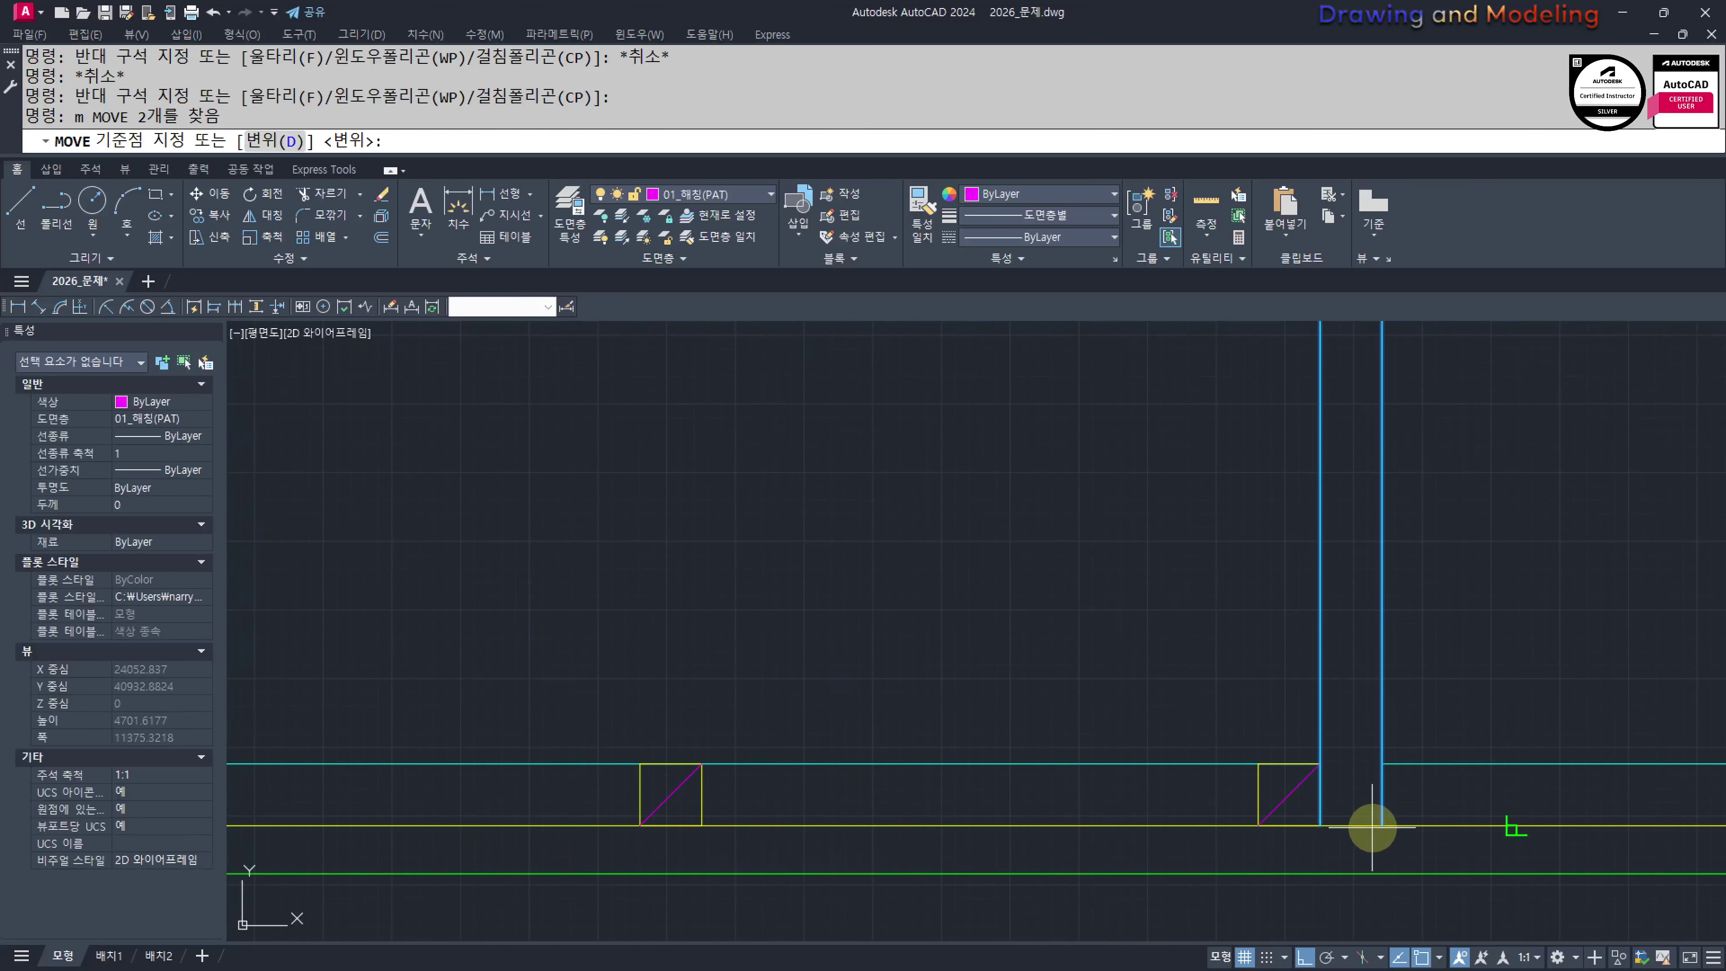
click(1382, 825)
click(1257, 825)
key(Escape)
key(Escape)
Extend the shortened horizontal cyan line back to the ceiling joist square beside the moved post
scroll(1338, 791, up, 2)
text(ex)
key(Return)
key(Return)
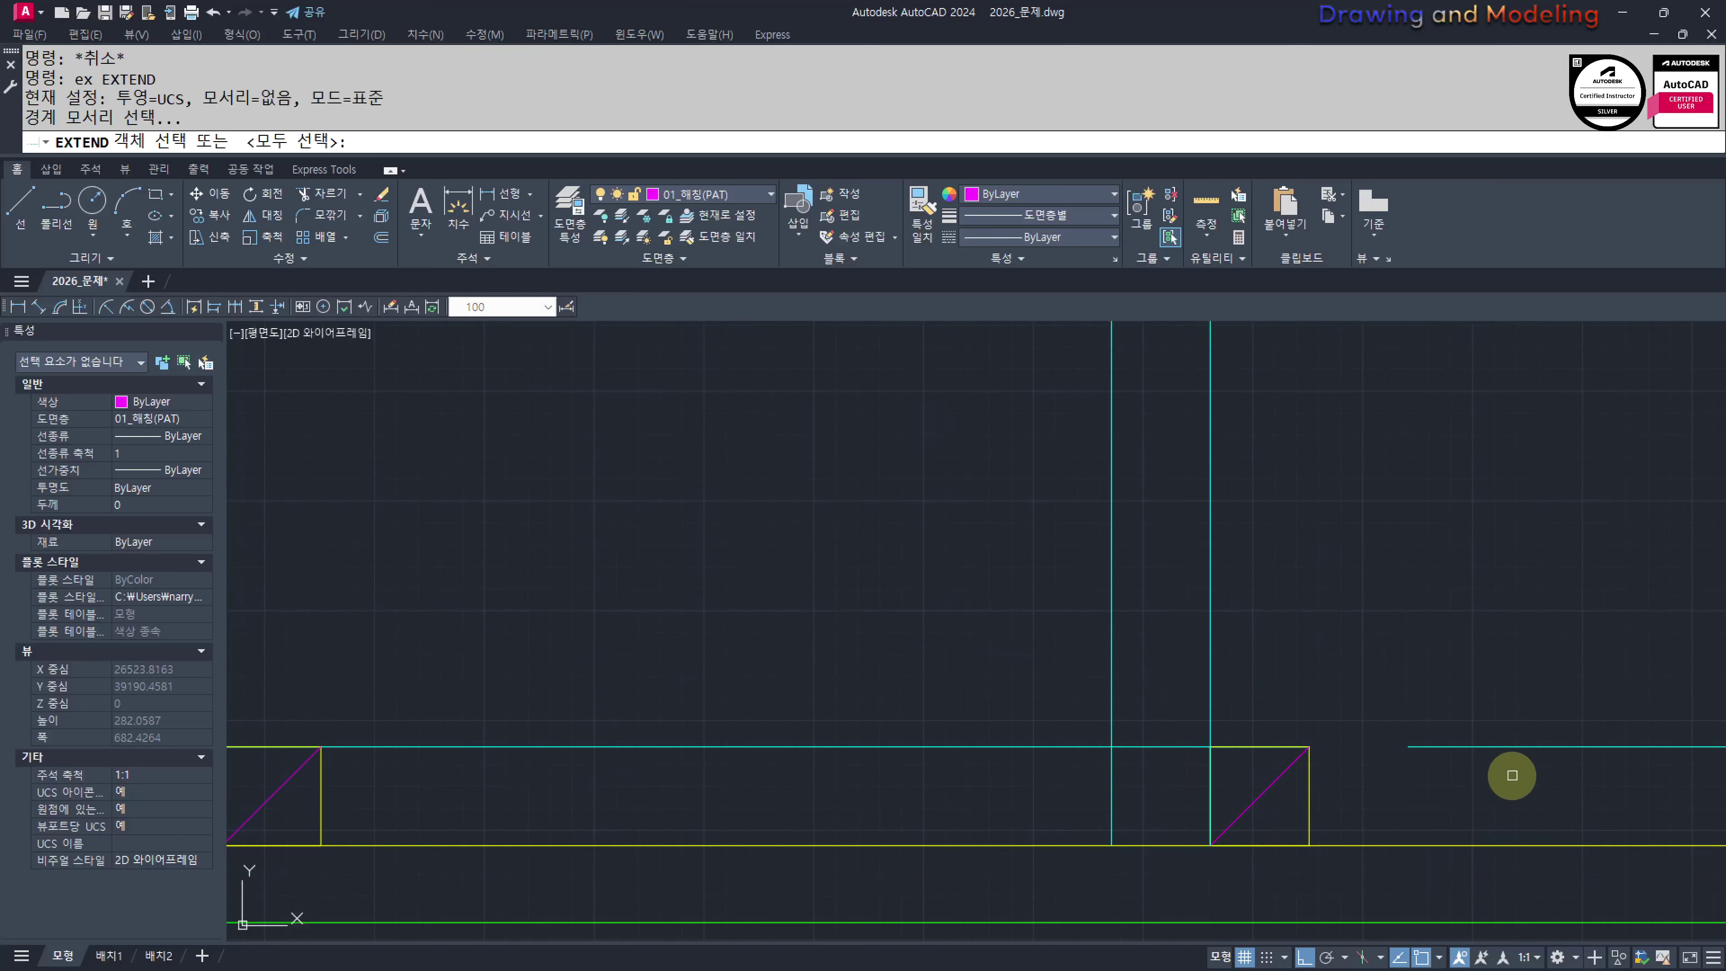
click(1513, 780)
click(1398, 707)
key(Escape)
key(Escape)
Trim the horizontal cyan line where it crosses the base of the moved post
click(1171, 713)
click(1133, 769)
key(Escape)
key(Escape)
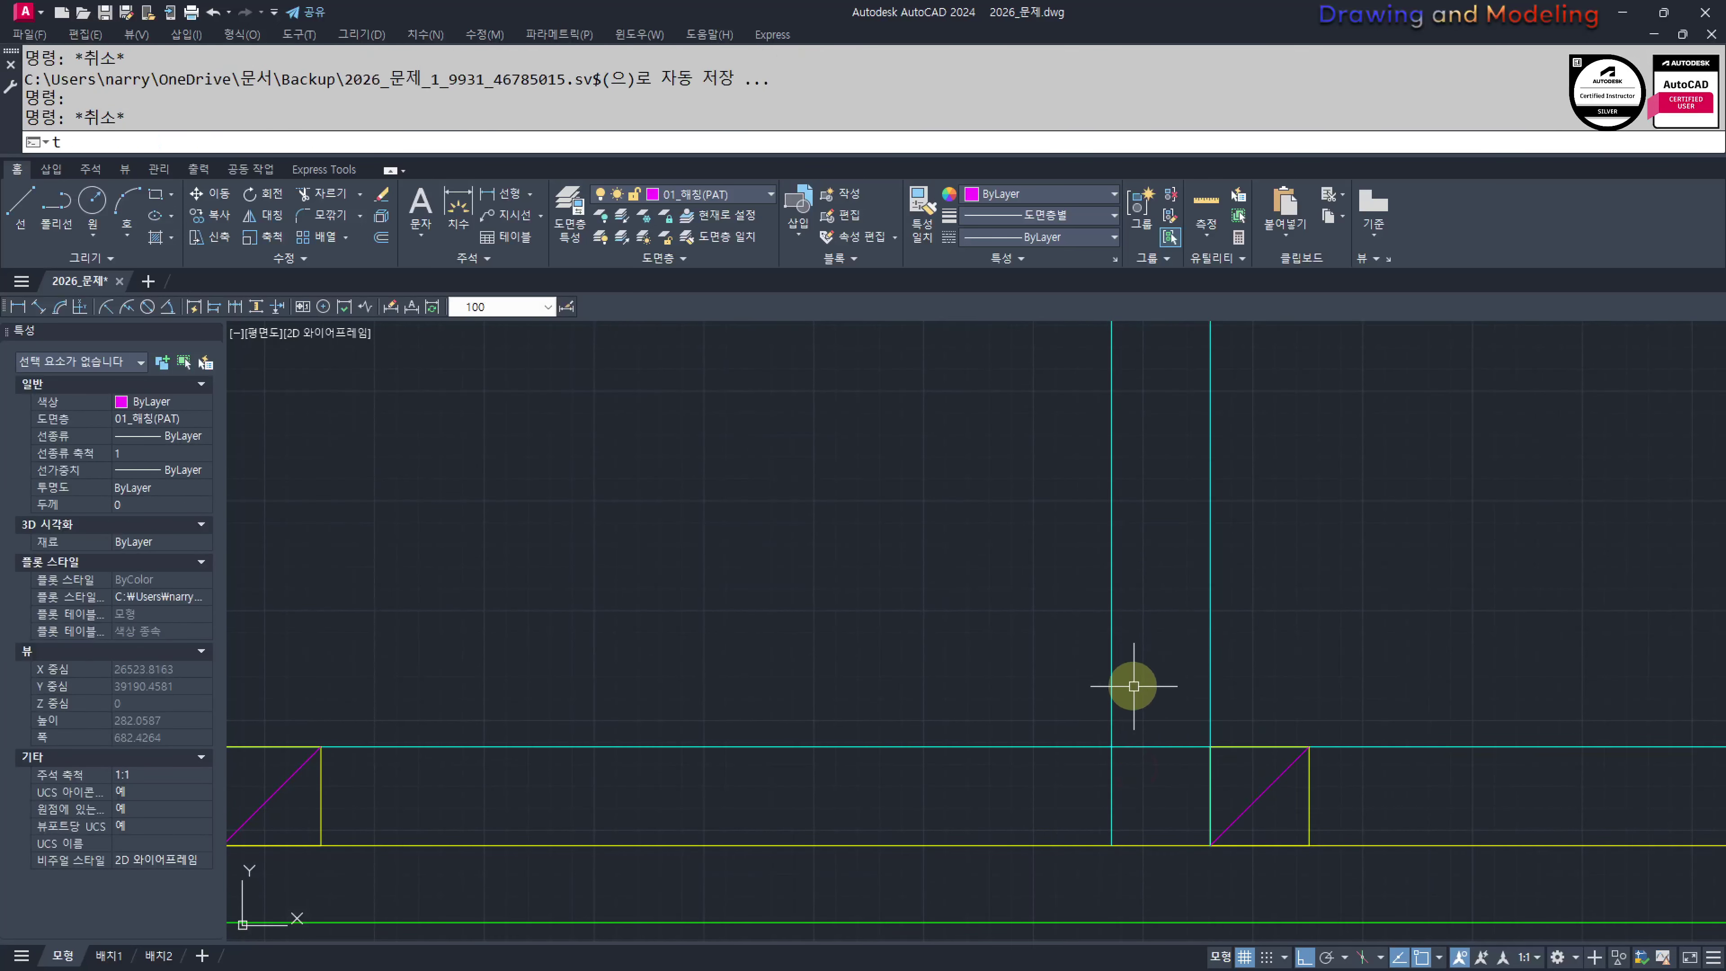
text(tr)
key(Return)
click(1132, 685)
click(1078, 702)
key(Return)
key(Escape)
key(Escape)
text(e)
key(Escape)
key(Escape)
scroll(1310, 770, down, 7)
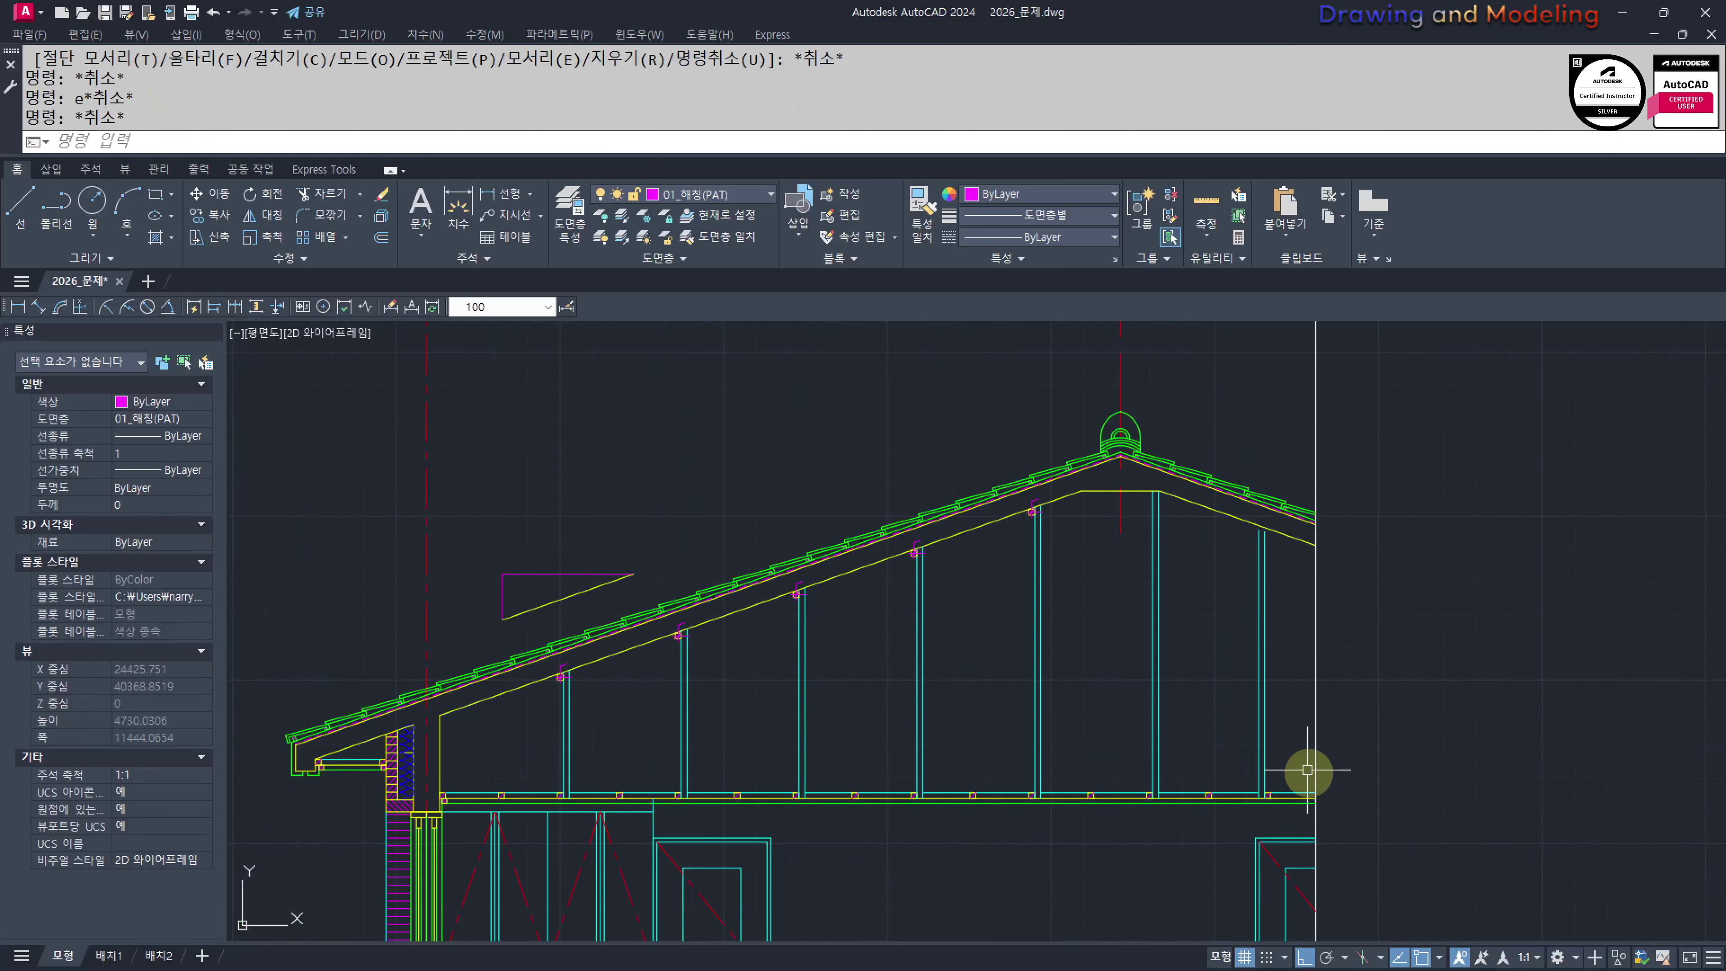
scroll(1121, 644, up, 3)
middle_drag(1168, 597, 913, 654)
text(eex)
key(Return)
key(Return)
click(1507, 709)
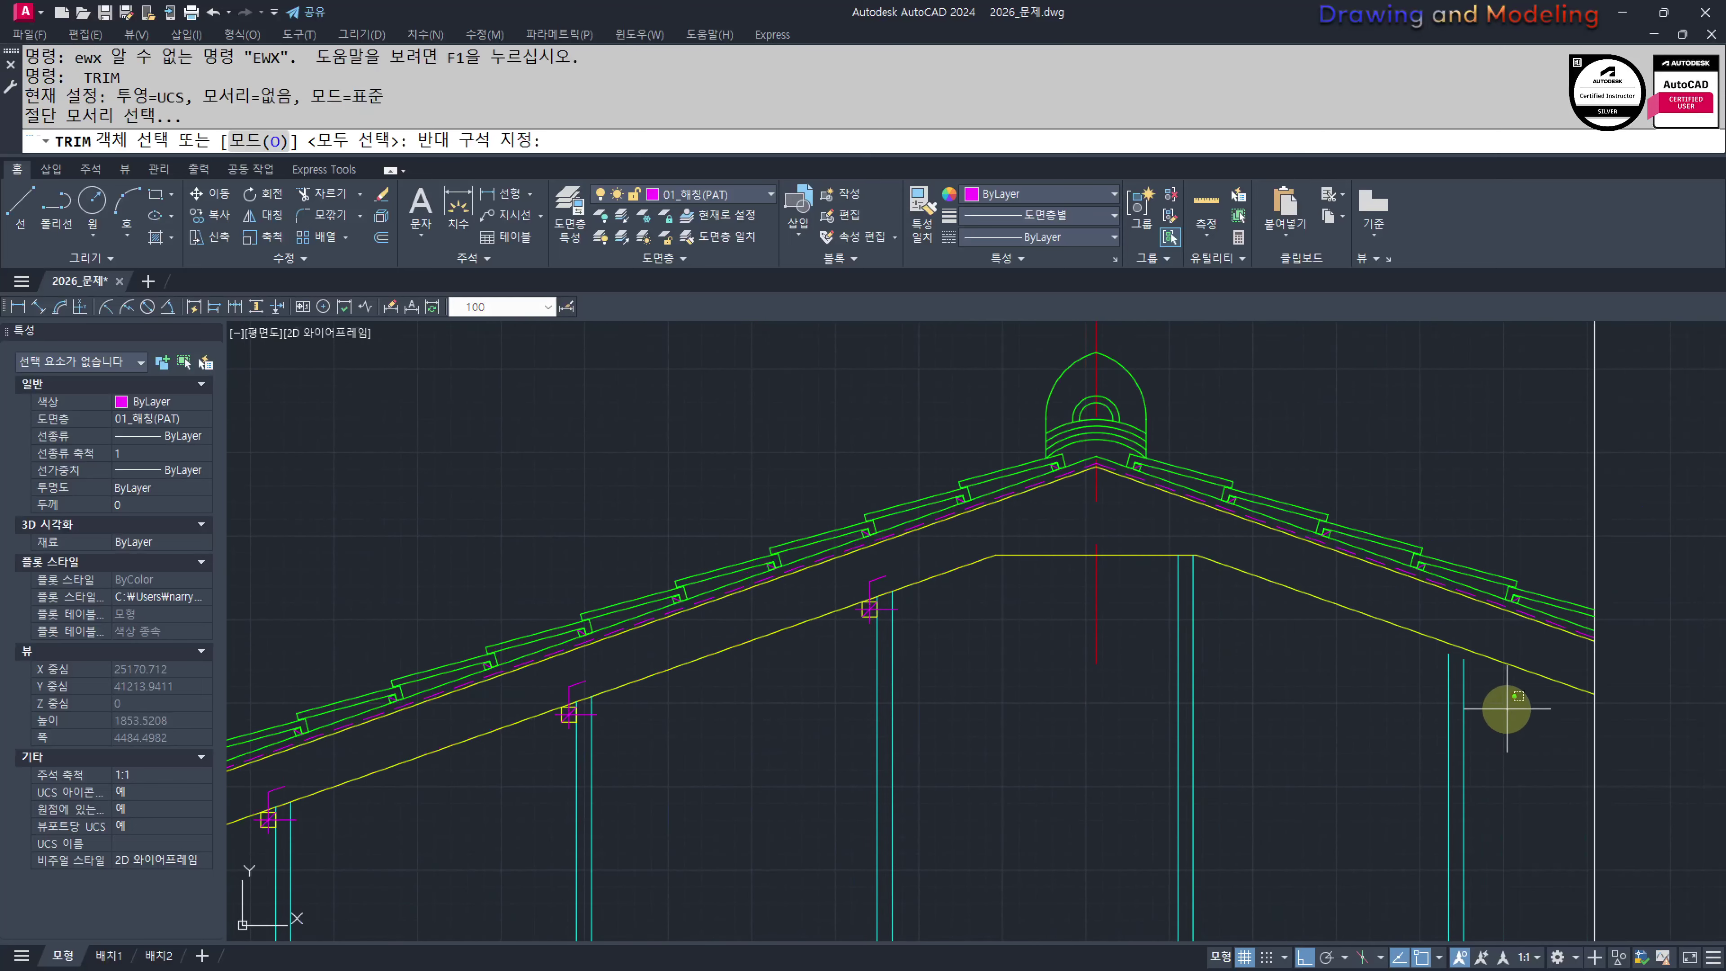
click(1371, 760)
key(Escape)
key(Escape)
Extend both lines of the moved post up to the sloping rafter line beyond the ridge
text(ex)
key(Return)
key(Return)
click(1492, 708)
click(1375, 753)
key(Escape)
key(Escape)
Copy the square timber section with its magenta marks from the last post before the ridge to the top of the post just past it
middle_drag(1029, 659, 1125, 799)
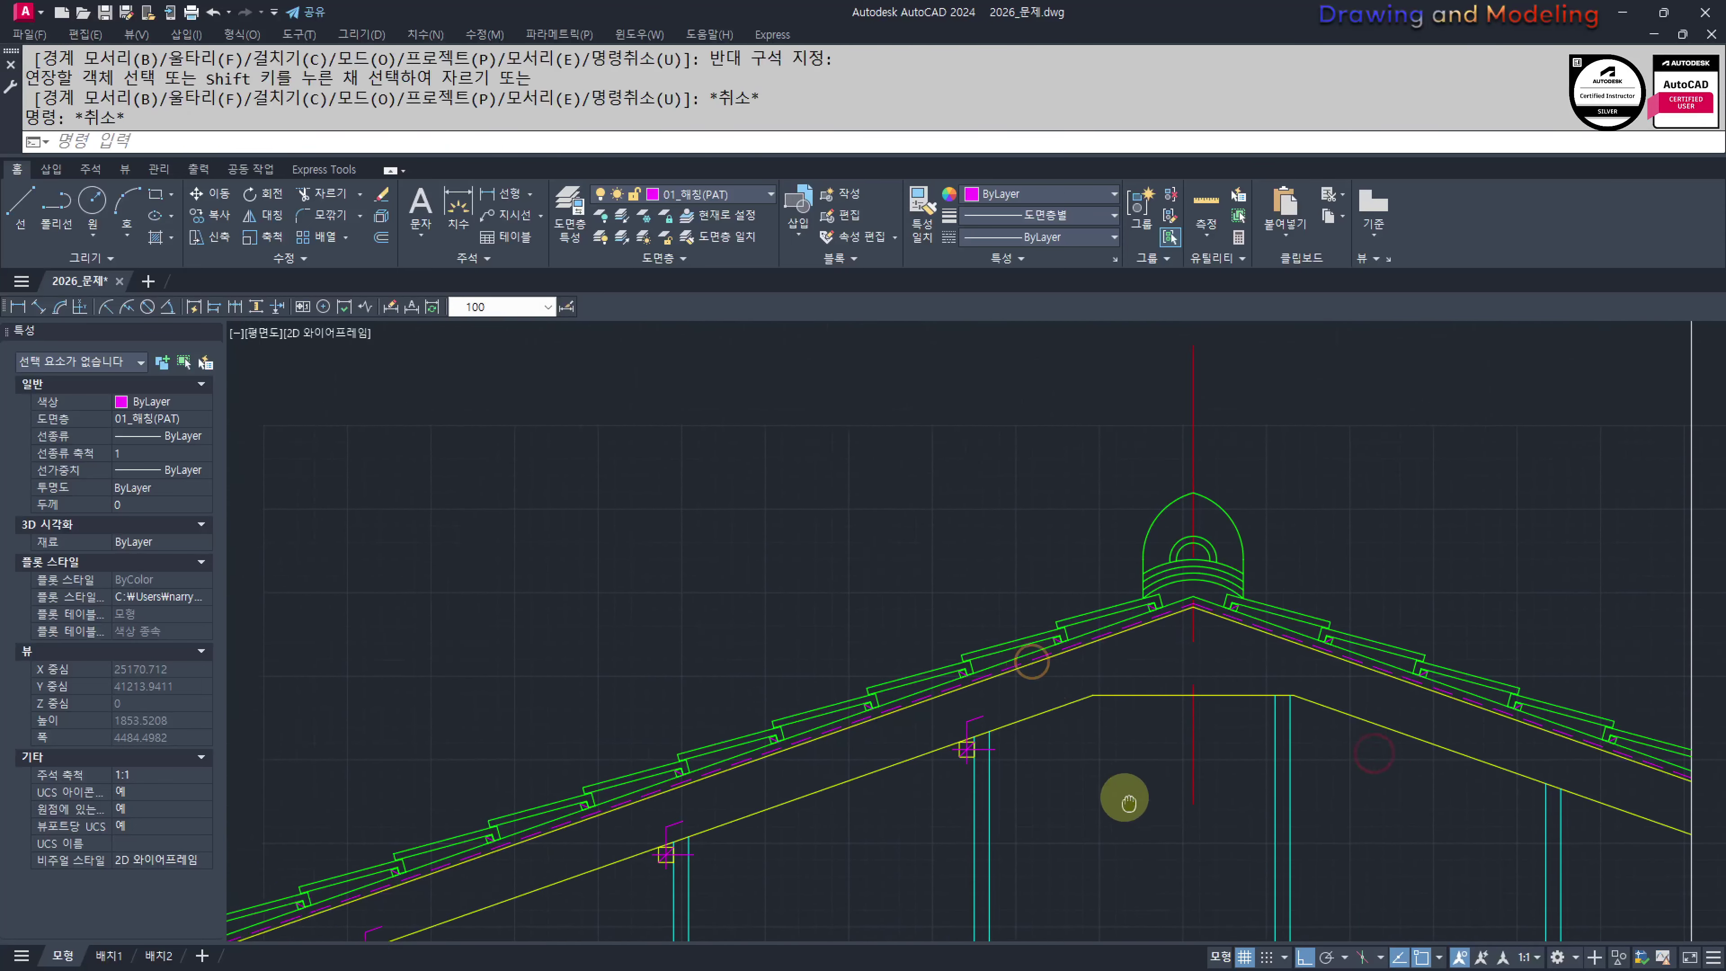
scroll(988, 760, up, 4)
click(864, 821)
click(1067, 622)
scroll(963, 727, up, 4)
text(cc)
key(Return)
click(991, 687)
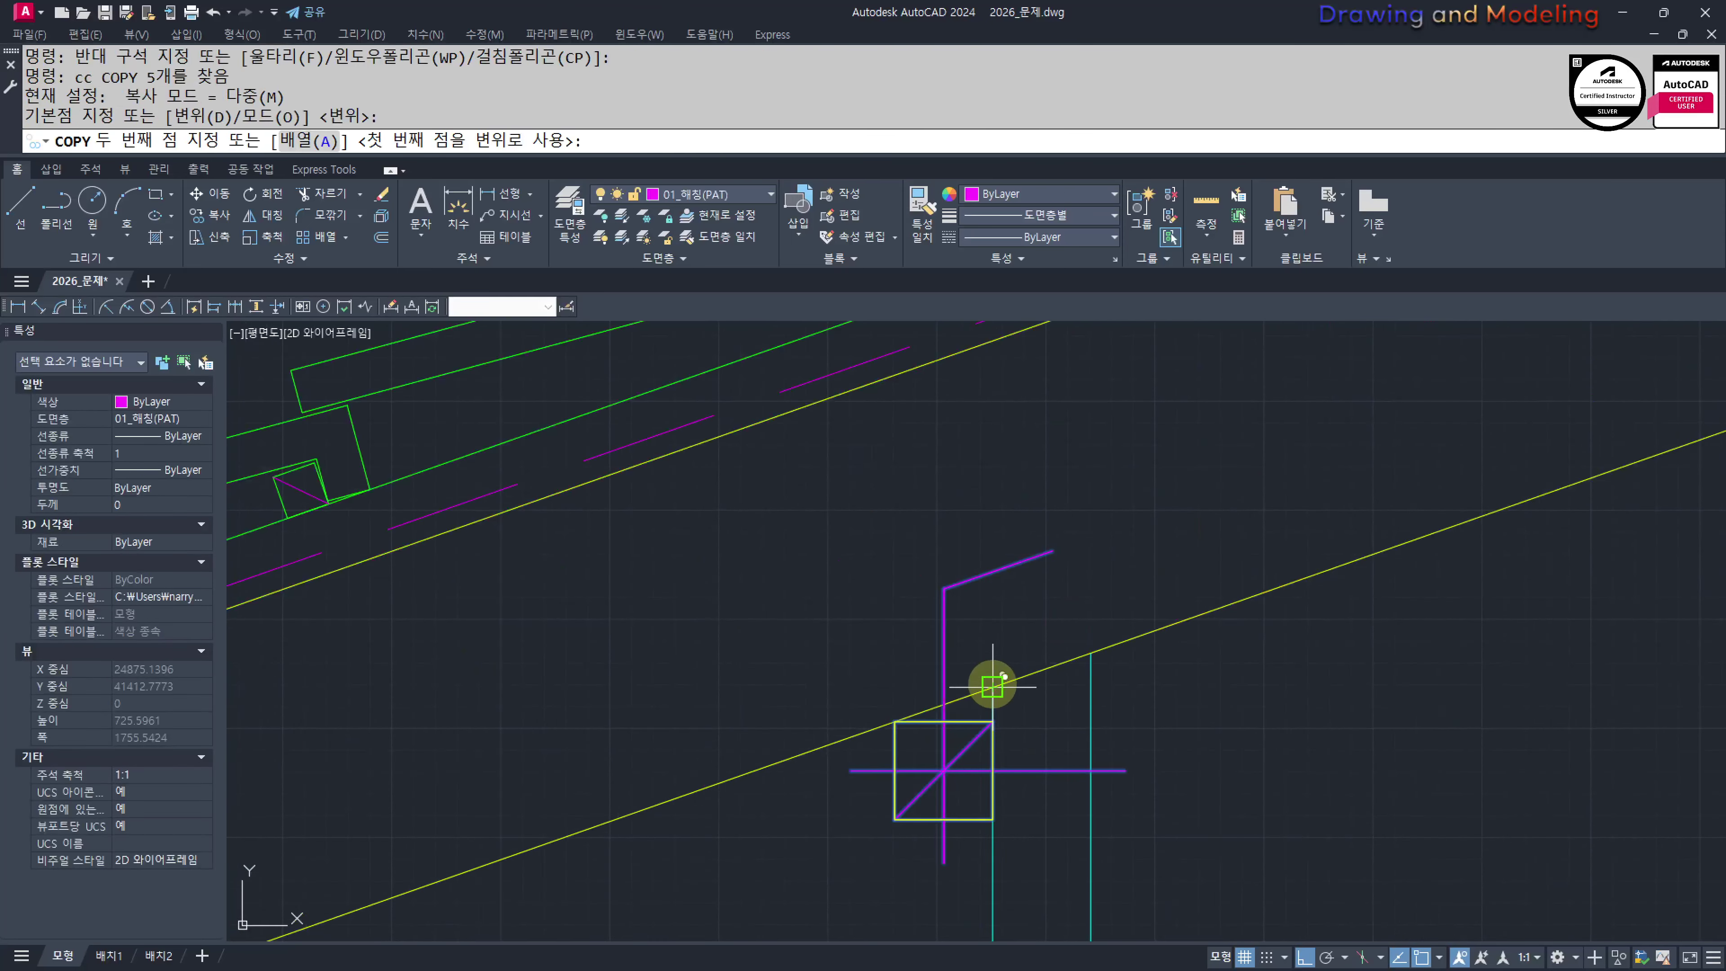
scroll(990, 686, down, 4)
middle_drag(1615, 676, 1325, 728)
scroll(1470, 678, up, 4)
click(1457, 562)
key(Escape)
Move the copied timber section up from its top corner so the square meets the horizontal line below the ridge
middle_drag(1409, 644, 1329, 729)
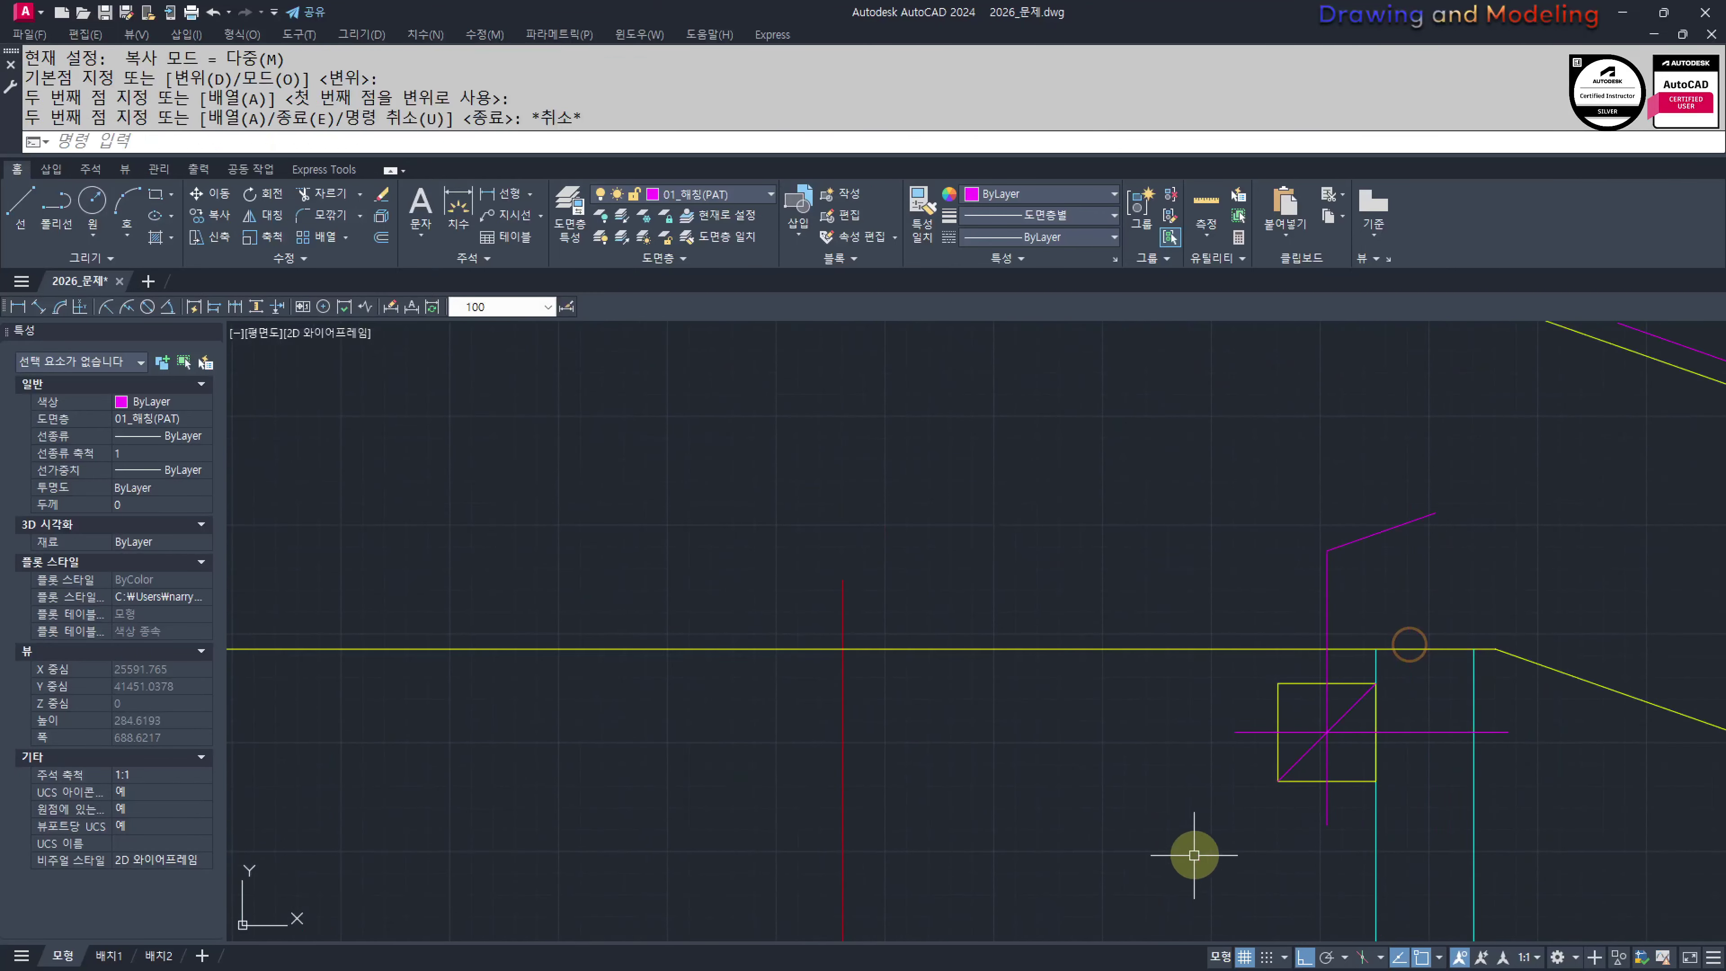
click(1194, 856)
click(1580, 473)
middle_drag(1417, 612, 1388, 649)
text(m)
key(Return)
key(Return)
scroll(1324, 766, up, 4)
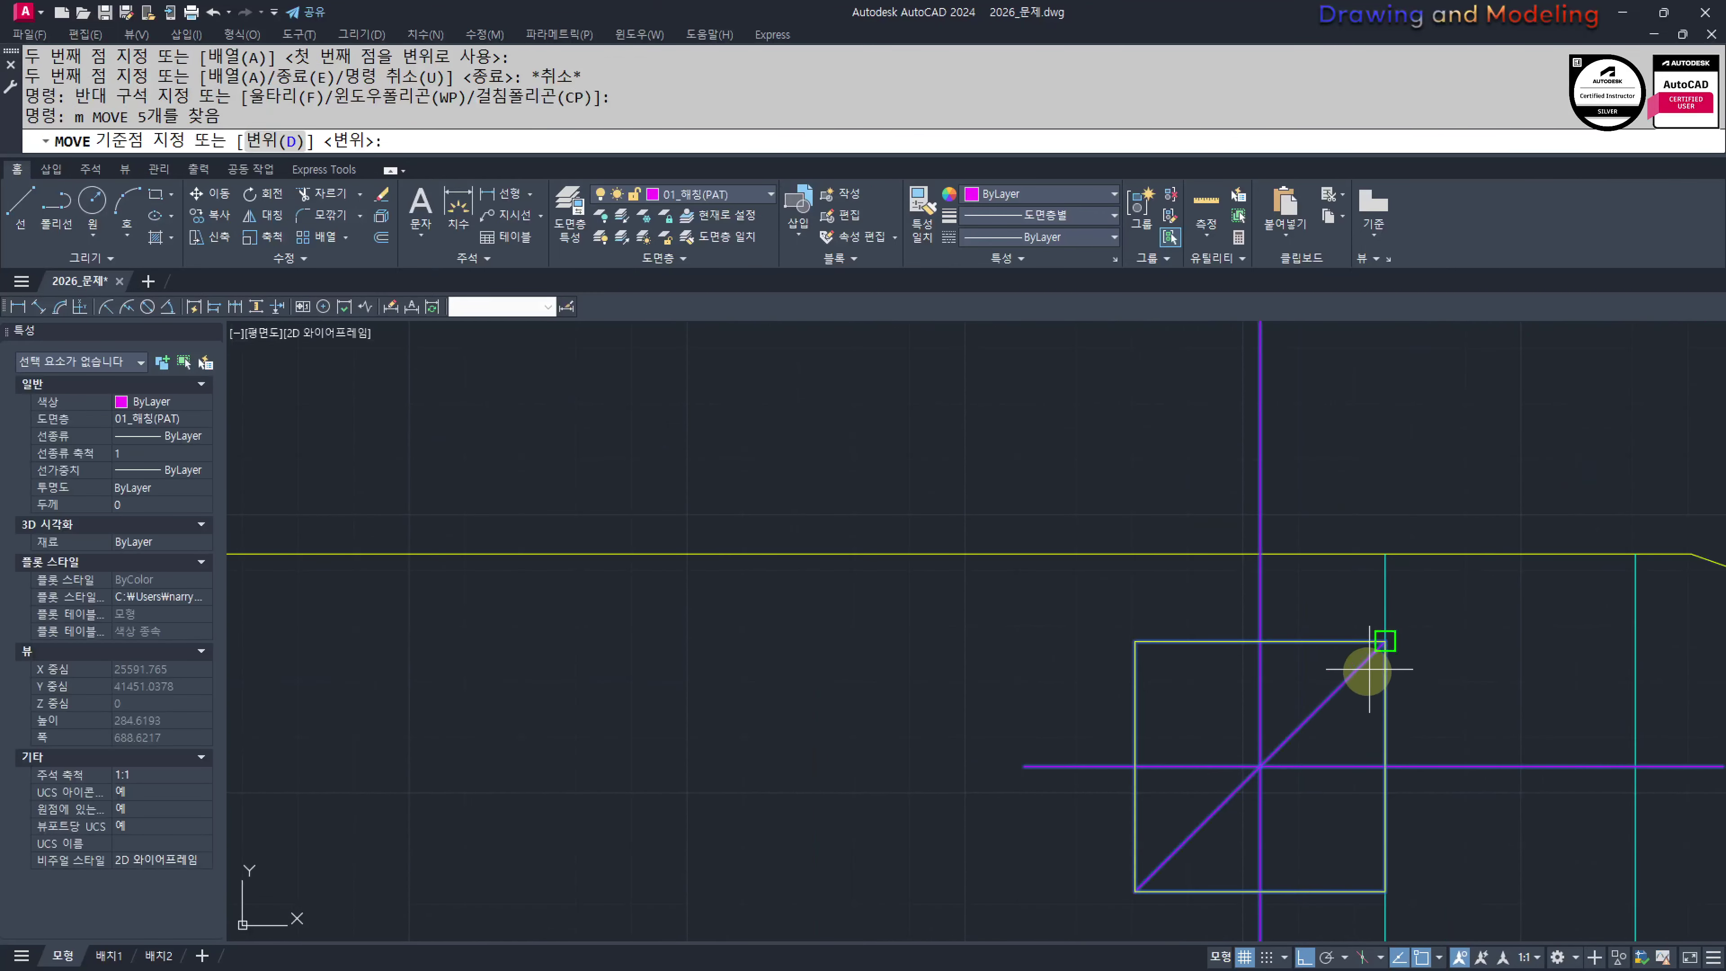
click(1387, 570)
key(Escape)
key(Escape)
scroll(1117, 731, down, 5)
middle_drag(1118, 731, 1180, 653)
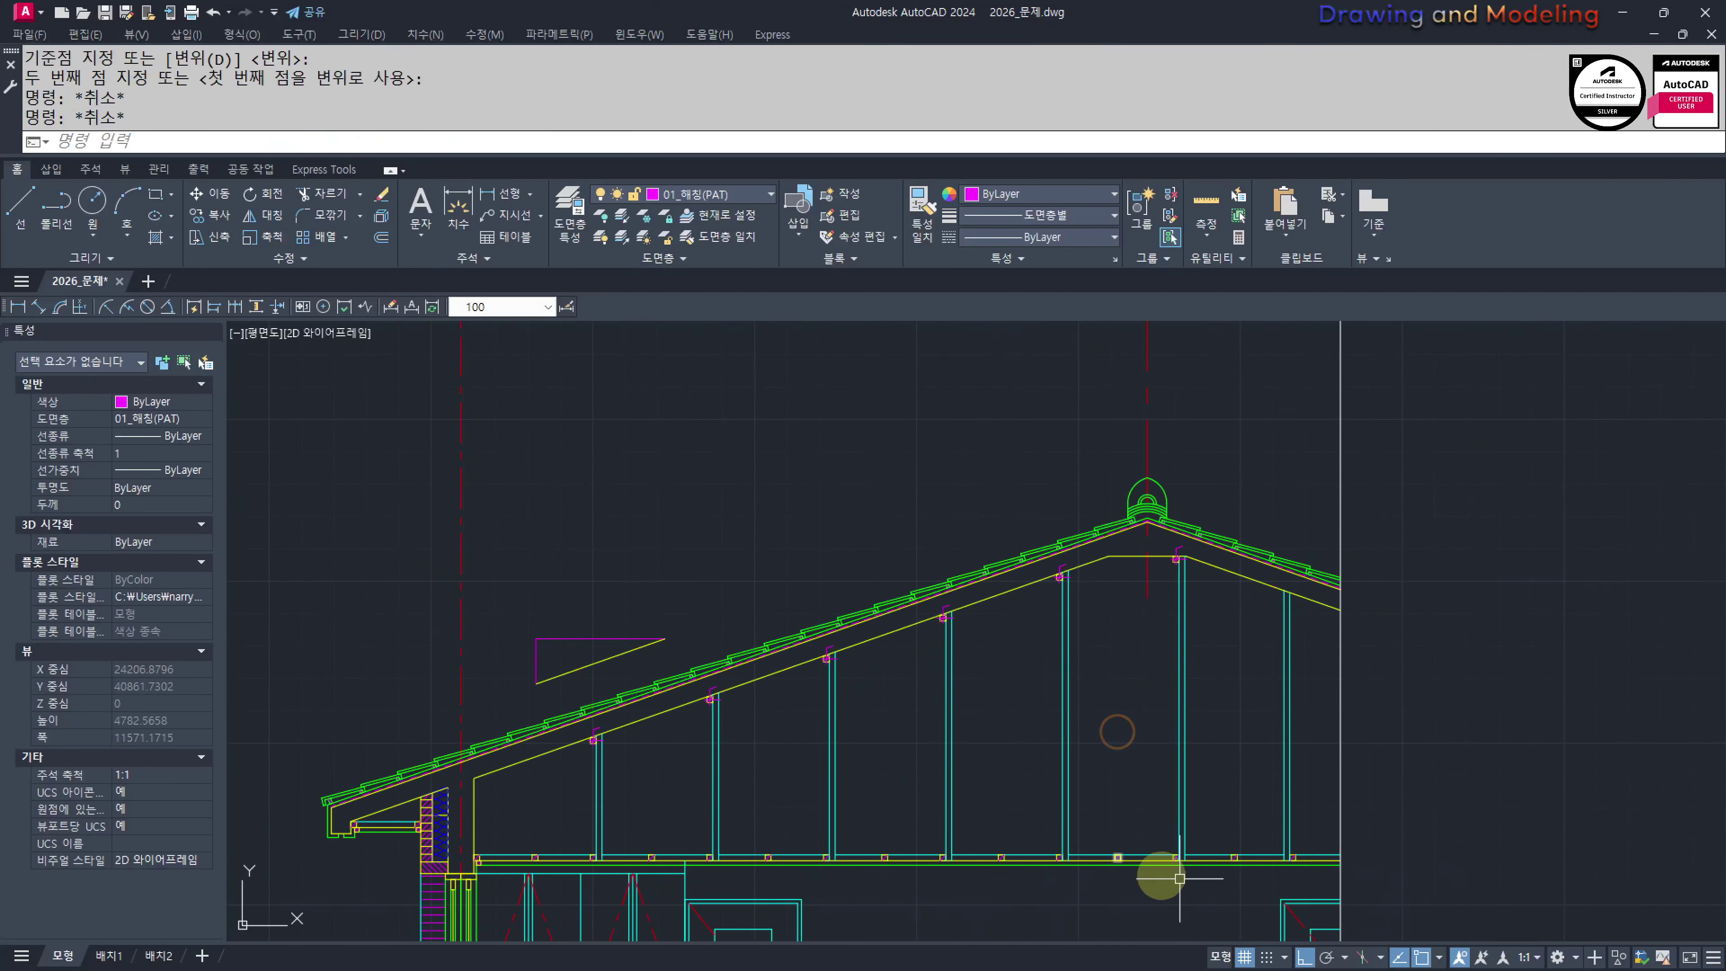
middle_drag(1042, 571, 1120, 690)
scroll(1120, 693, up, 4)
click(1141, 765)
click(1311, 622)
scroll(1188, 698, up, 4)
text(c)
key(space)
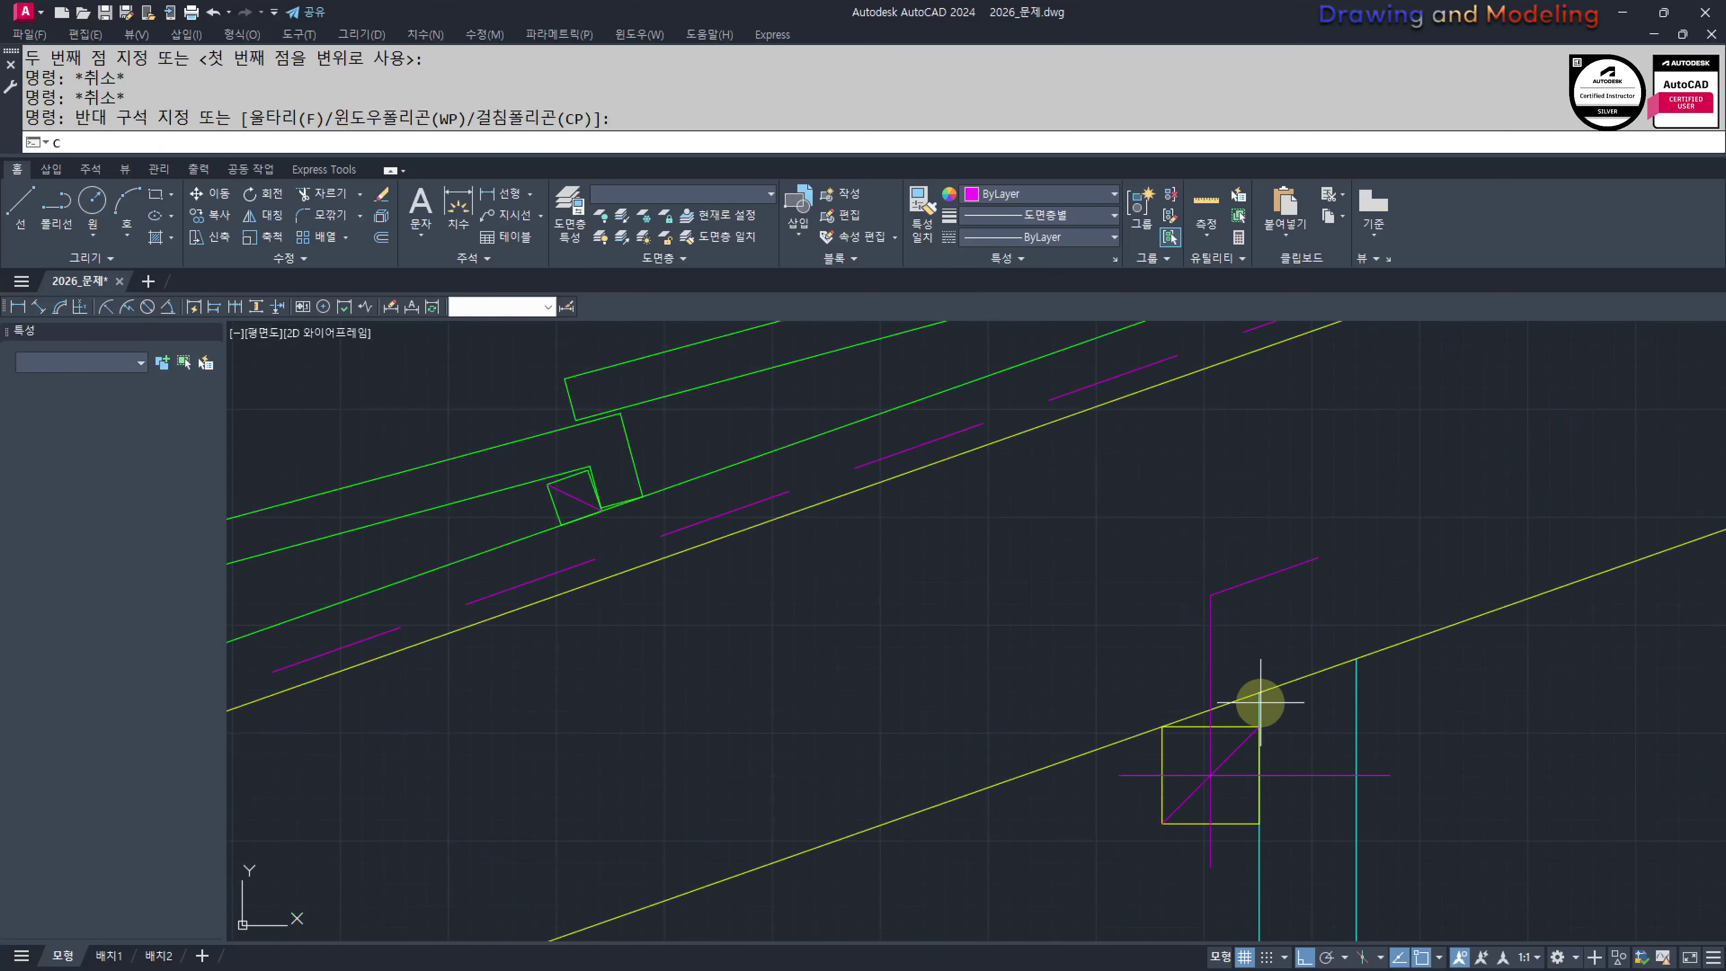
click(1260, 701)
scroll(1155, 685, down, 5)
scroll(978, 821, up, 3)
key(Escape)
key(Escape)
scroll(1263, 644, up, 2)
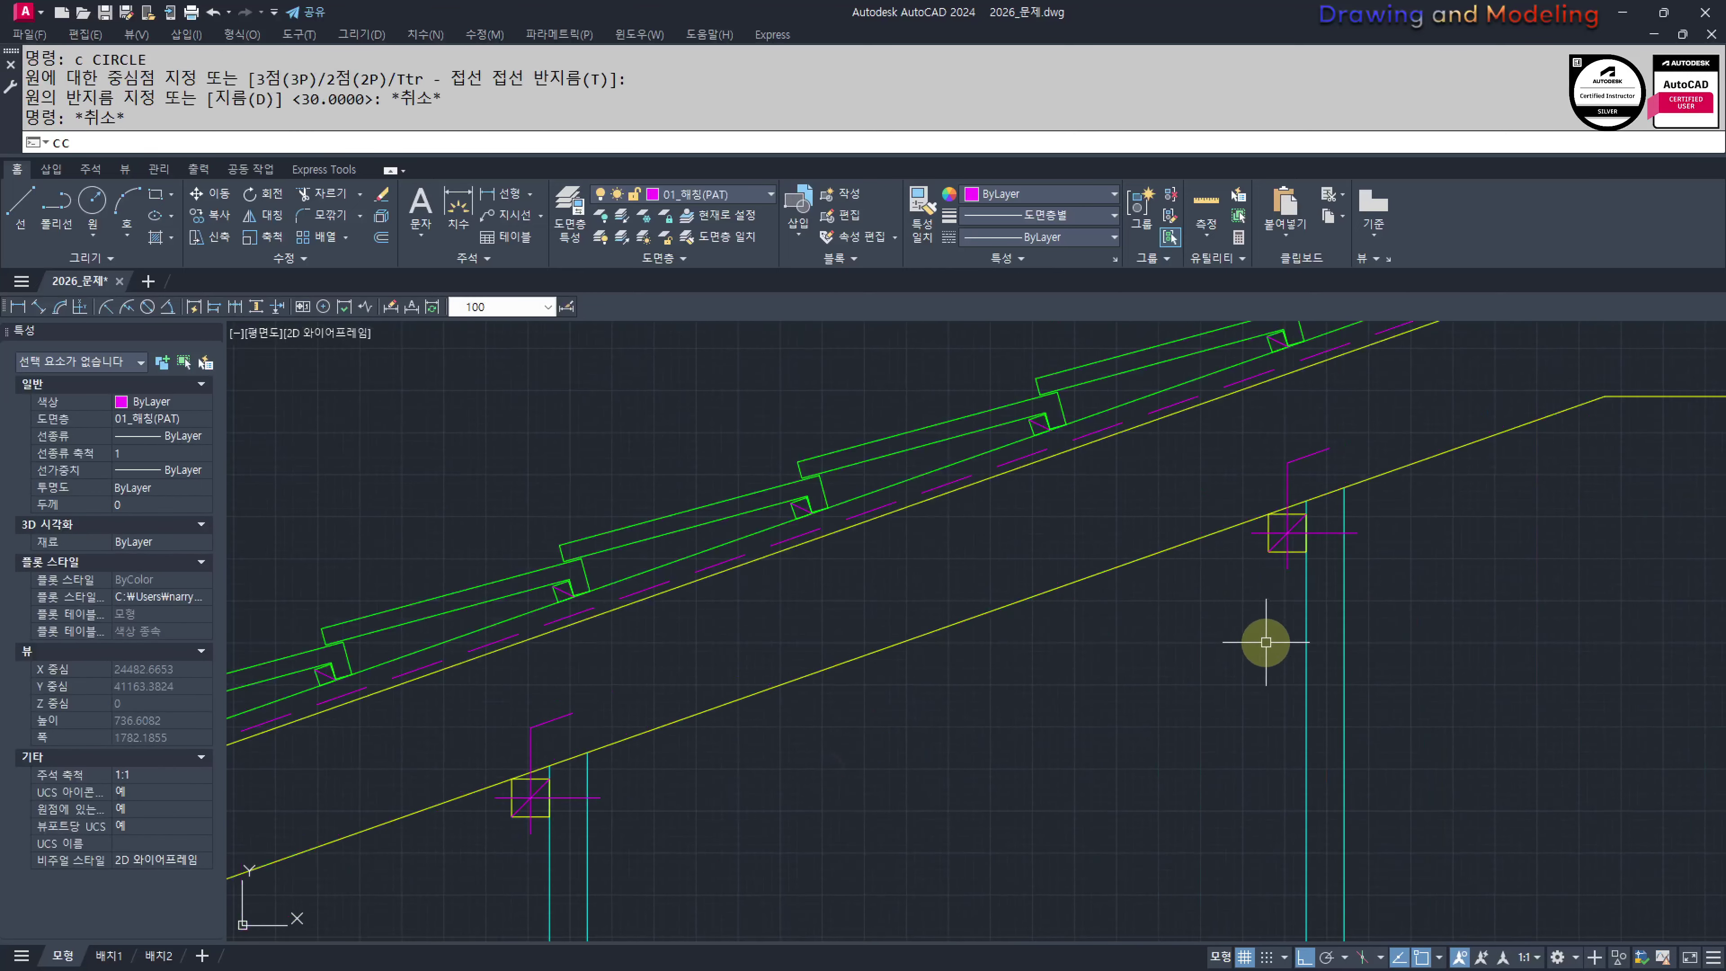
Copy the timber section and its marks from the post before the ridge to the top of the rightmost post's right line
scroll(1263, 643, down, 1)
text(cc)
key(space)
click(1146, 824)
click(1364, 609)
scroll(1258, 726, up, 5)
key(space)
click(1206, 633)
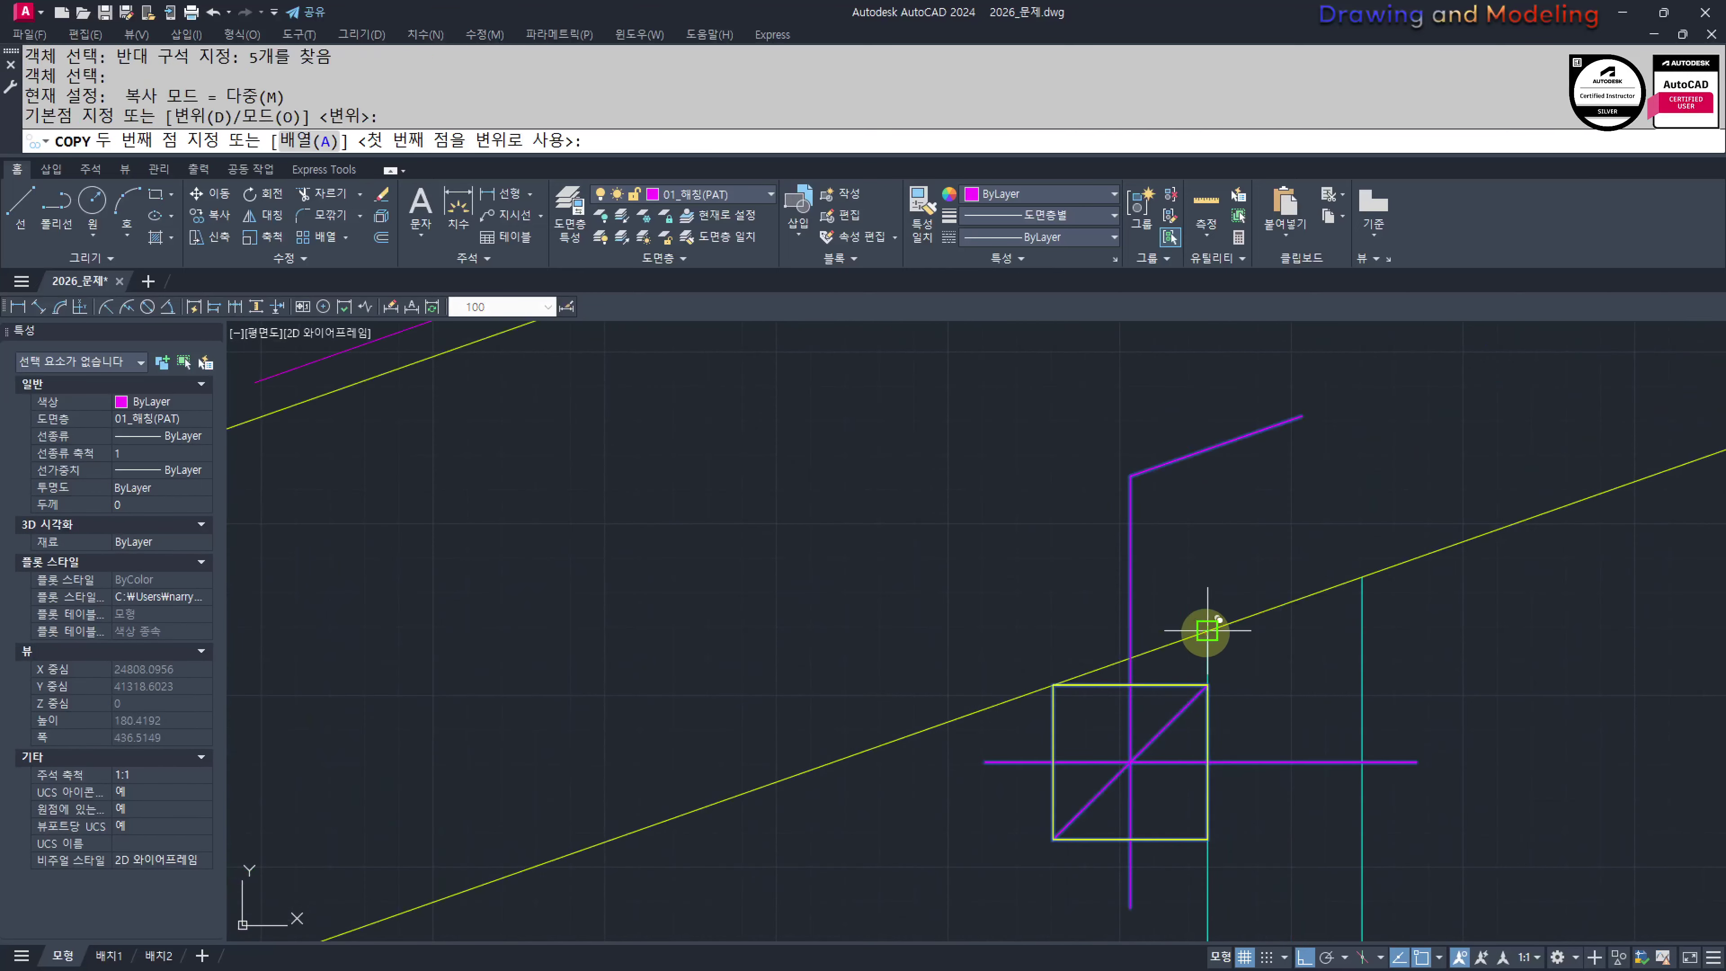
scroll(840, 707, down, 9)
middle_drag(1322, 786, 1009, 726)
scroll(1009, 726, up, 8)
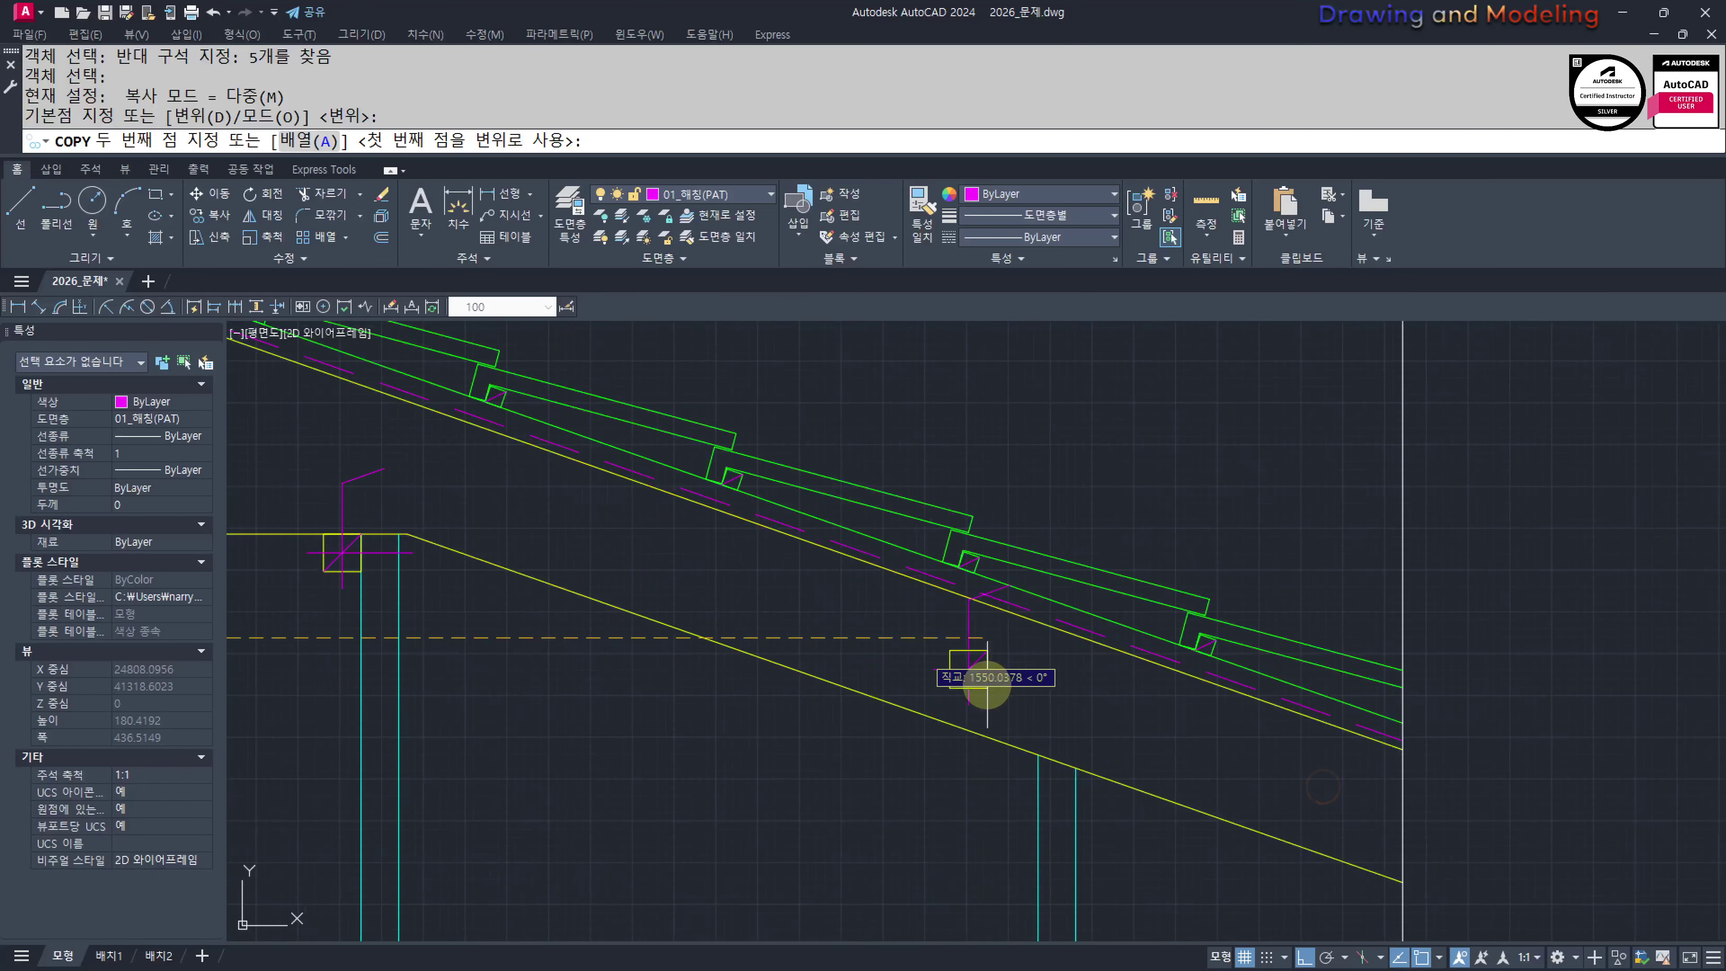
click(1095, 782)
key(Escape)
key(Escape)
Mirror the copied timber section about the rightmost post's right line and erase the source objects
middle_drag(911, 933, 1008, 871)
click(990, 905)
click(1274, 608)
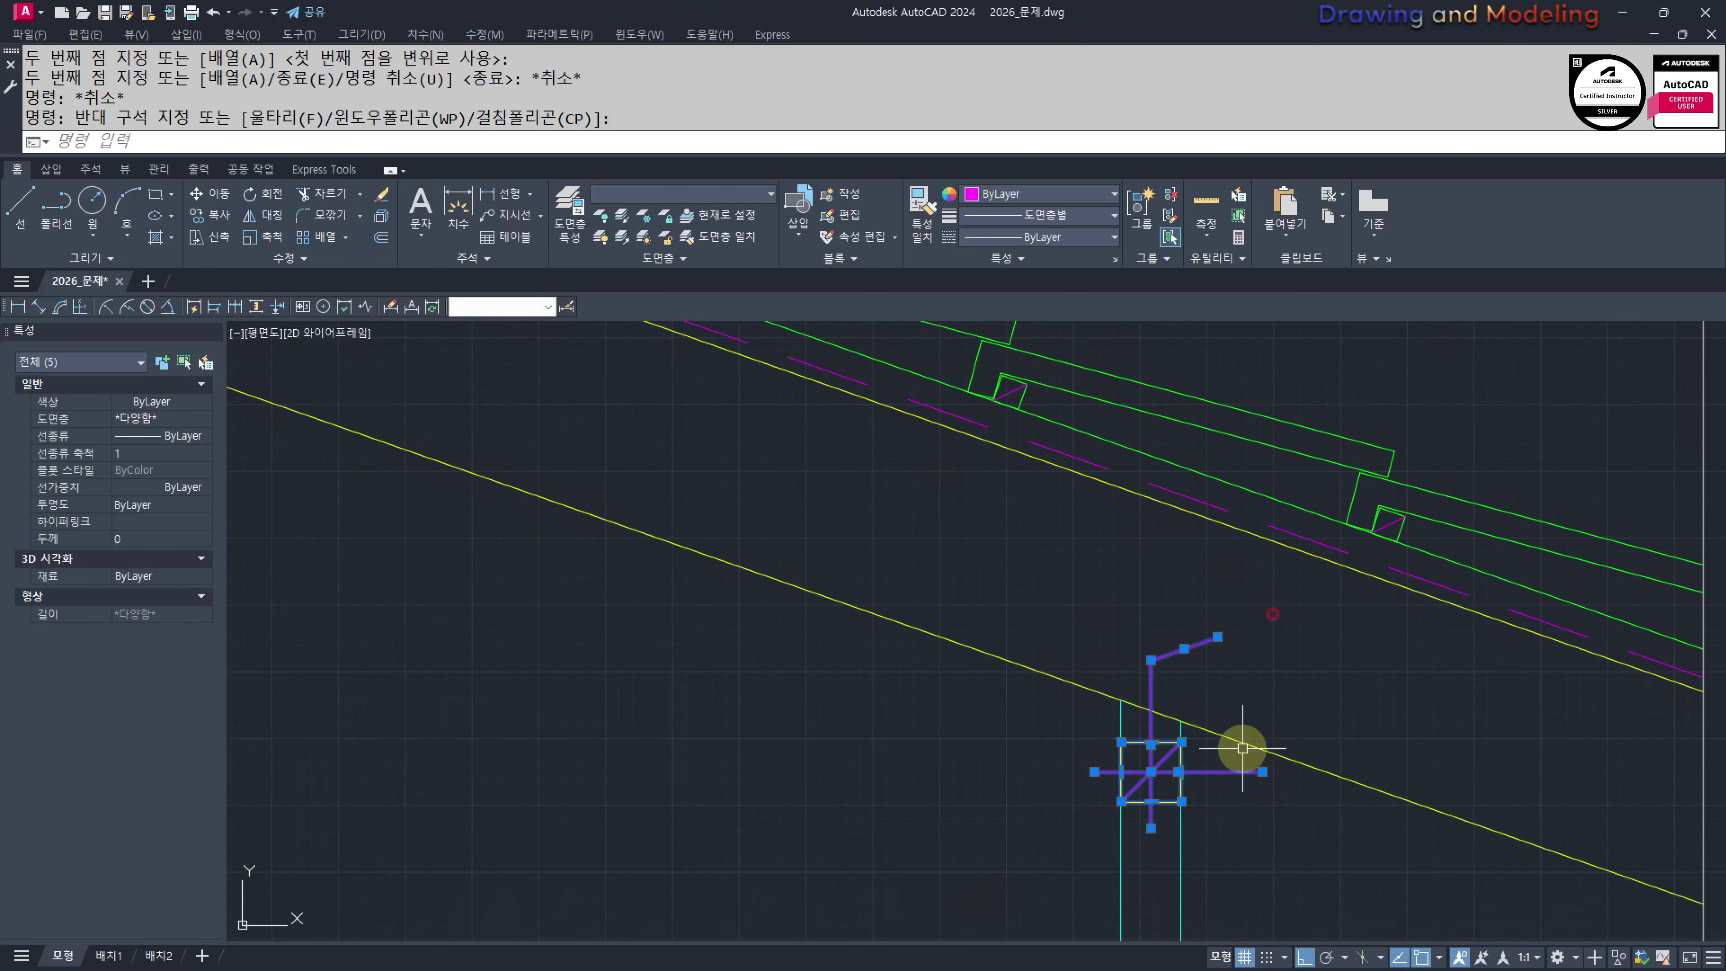
text(mi)
key(Return)
click(1173, 718)
click(1145, 526)
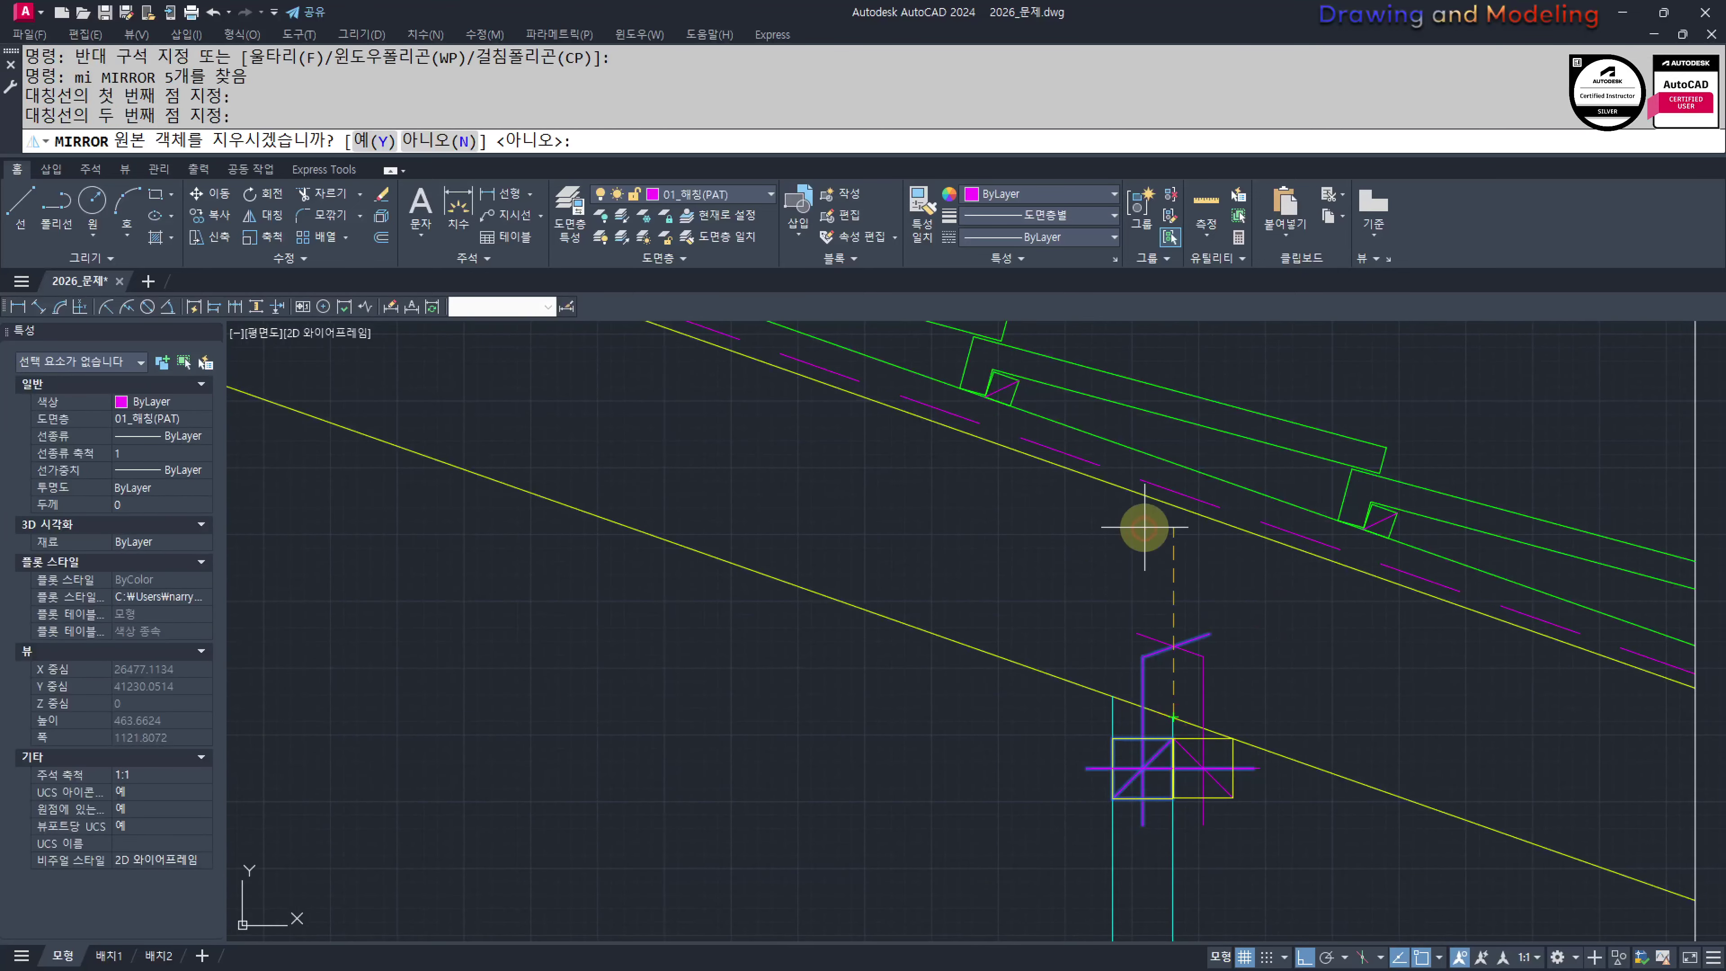
text(y)
key(Return)
key(Escape)
Replace the mirrored square's diagonal with a line from its lower-left corner to its upper-right corner
scroll(1172, 766, up, 4)
middle_drag(1172, 766, 1167, 686)
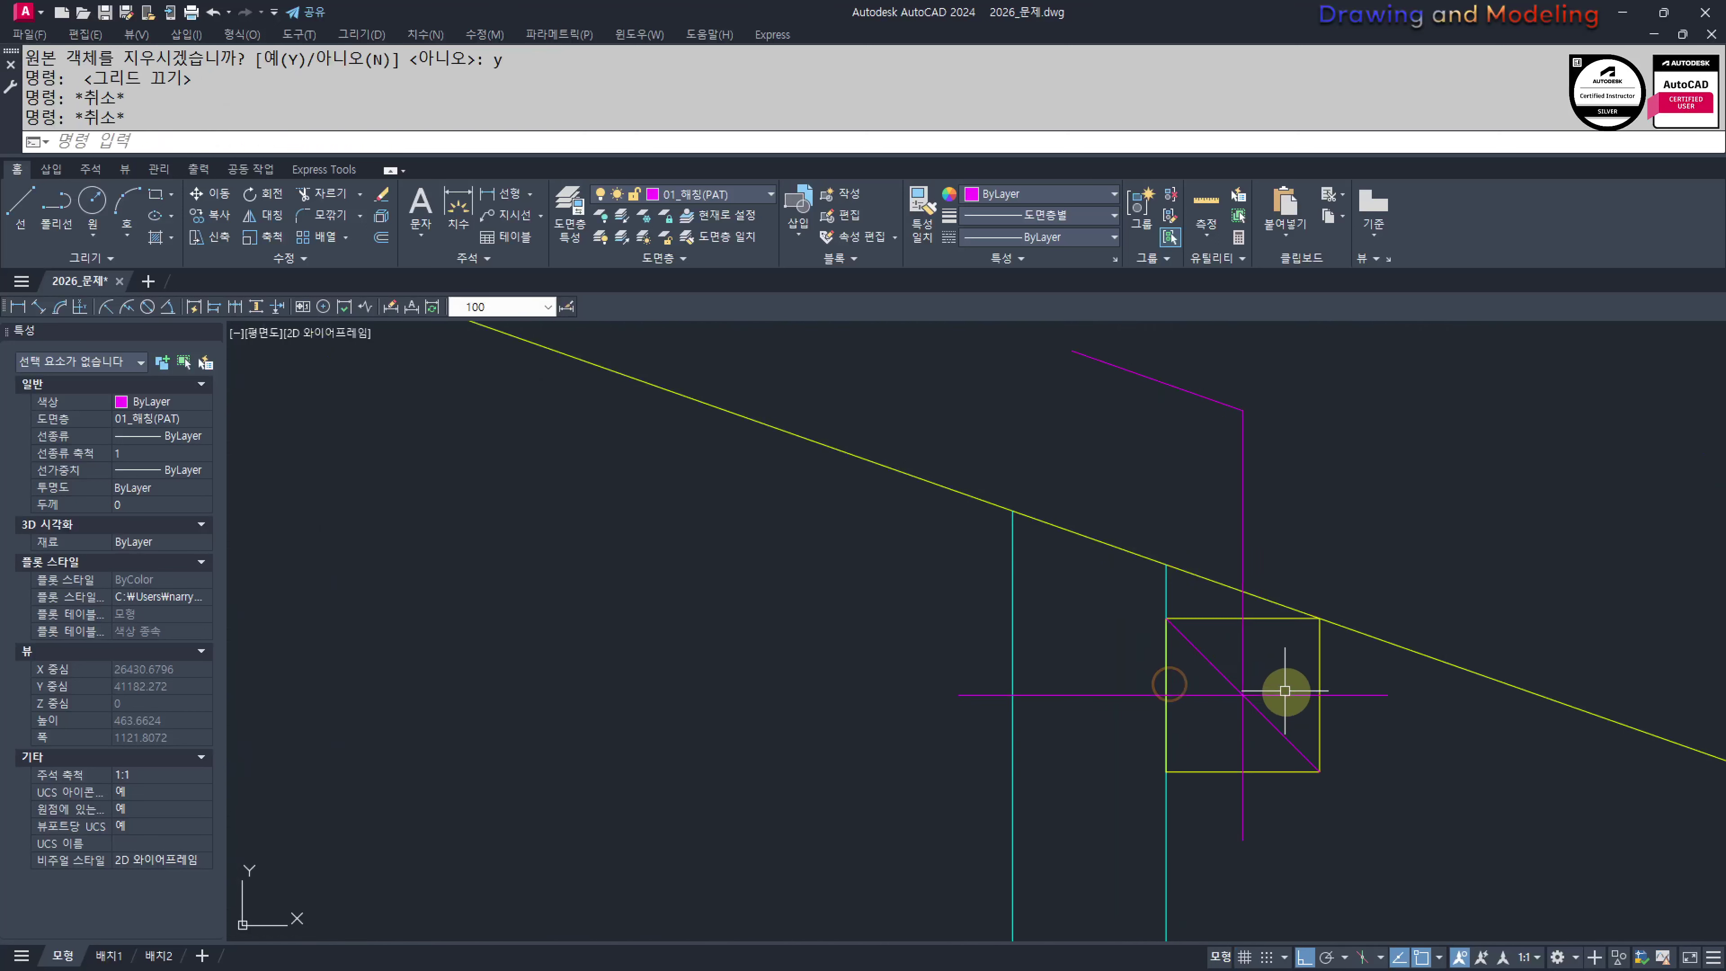
scroll(1308, 726, down, 6)
scroll(1273, 716, up, 6)
click(1417, 785)
text(e)
click(1378, 782)
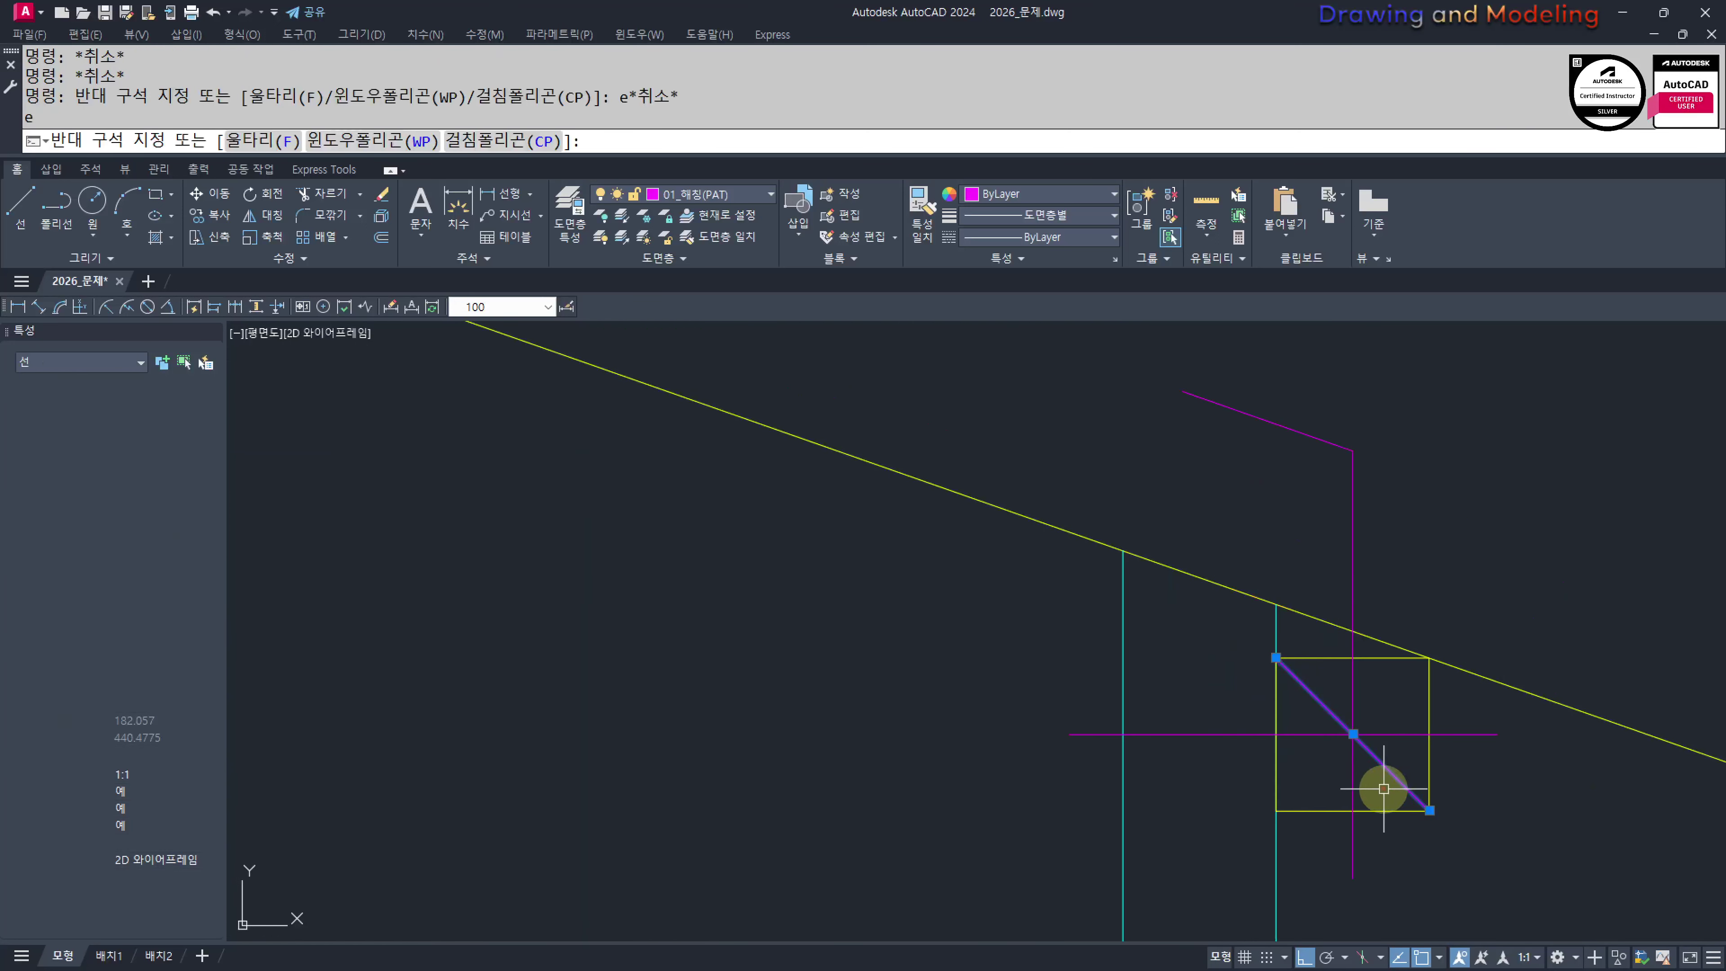
key(Return)
middle_drag(1375, 789, 1286, 780)
text(l)
key(Return)
click(1189, 803)
click(1338, 648)
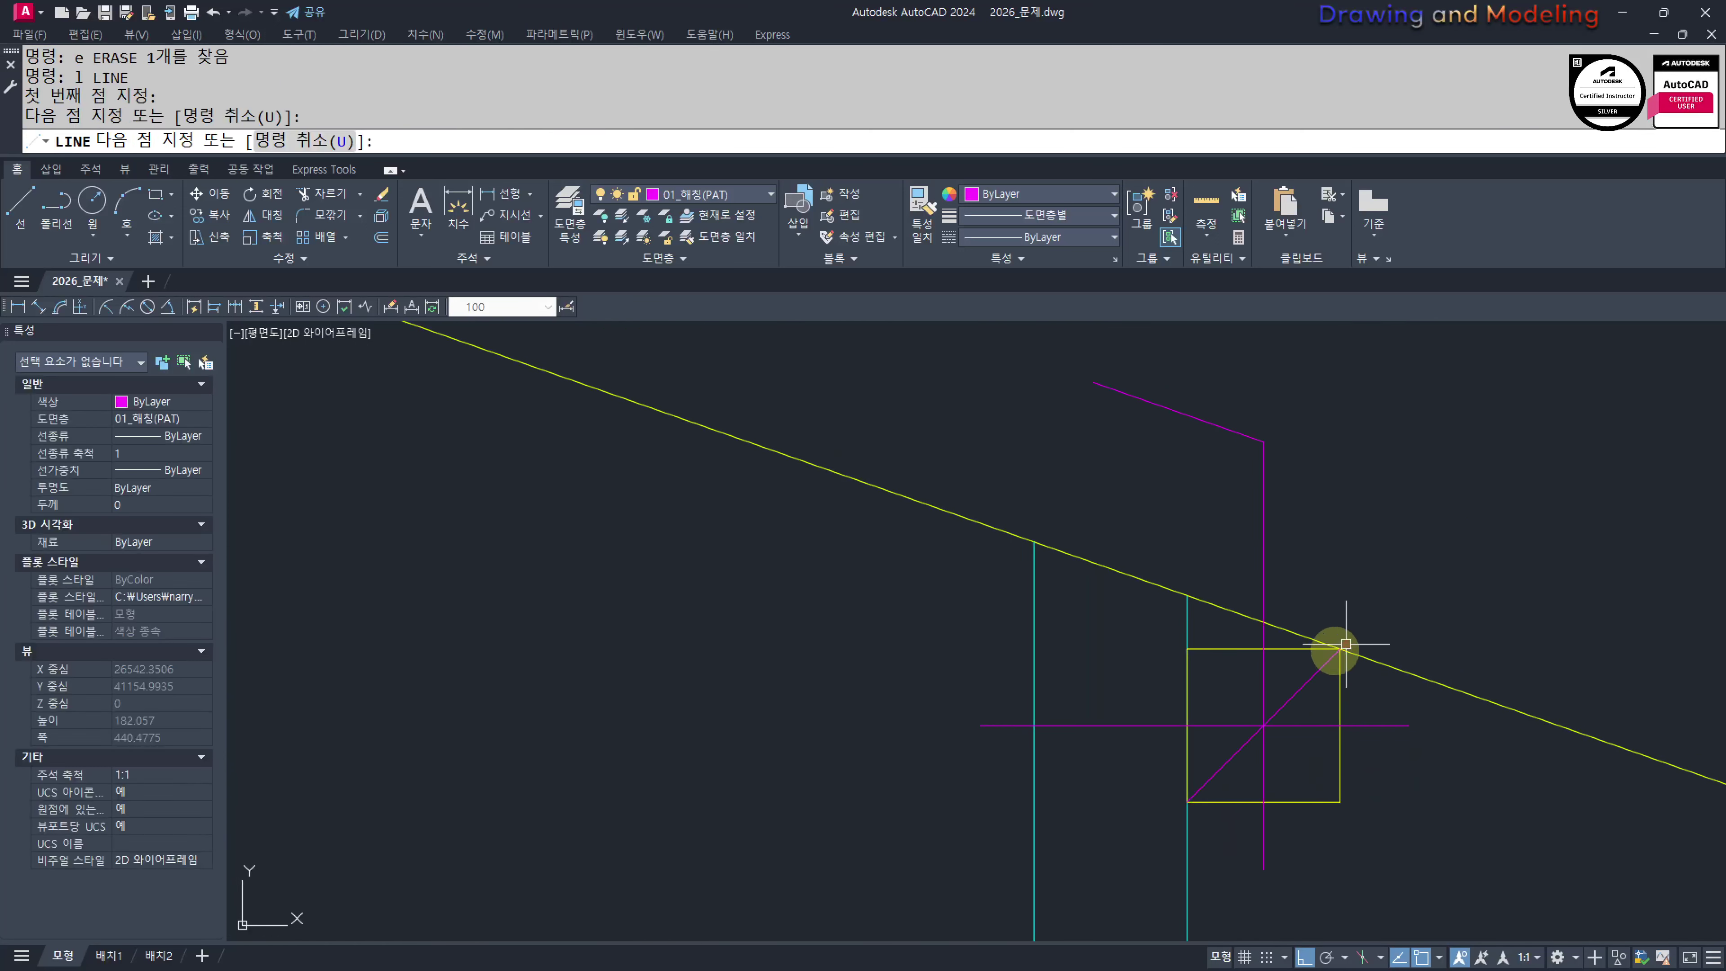
Examine the finished roof framing and the rest of the building section down to the foundation
key(Escape)
key(Escape)
scroll(1125, 661, down, 6)
middle_drag(978, 736, 1207, 591)
scroll(1332, 768, down, 1)
middle_drag(1156, 763, 1267, 681)
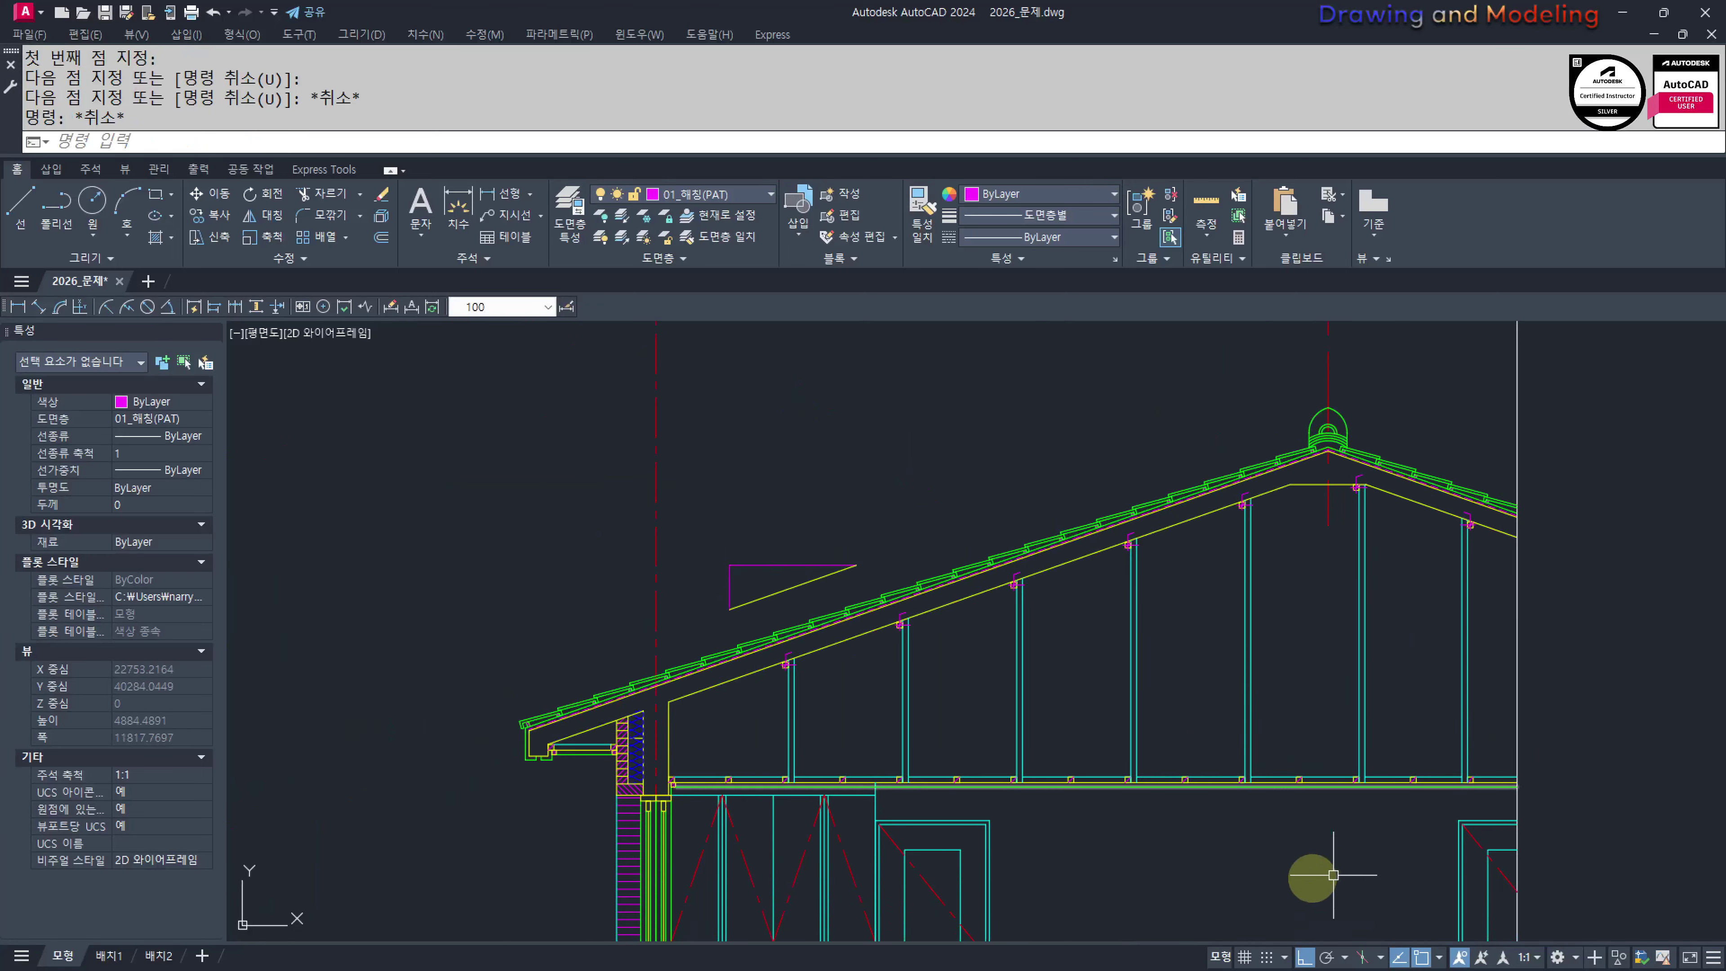
middle_drag(1203, 840, 1288, 793)
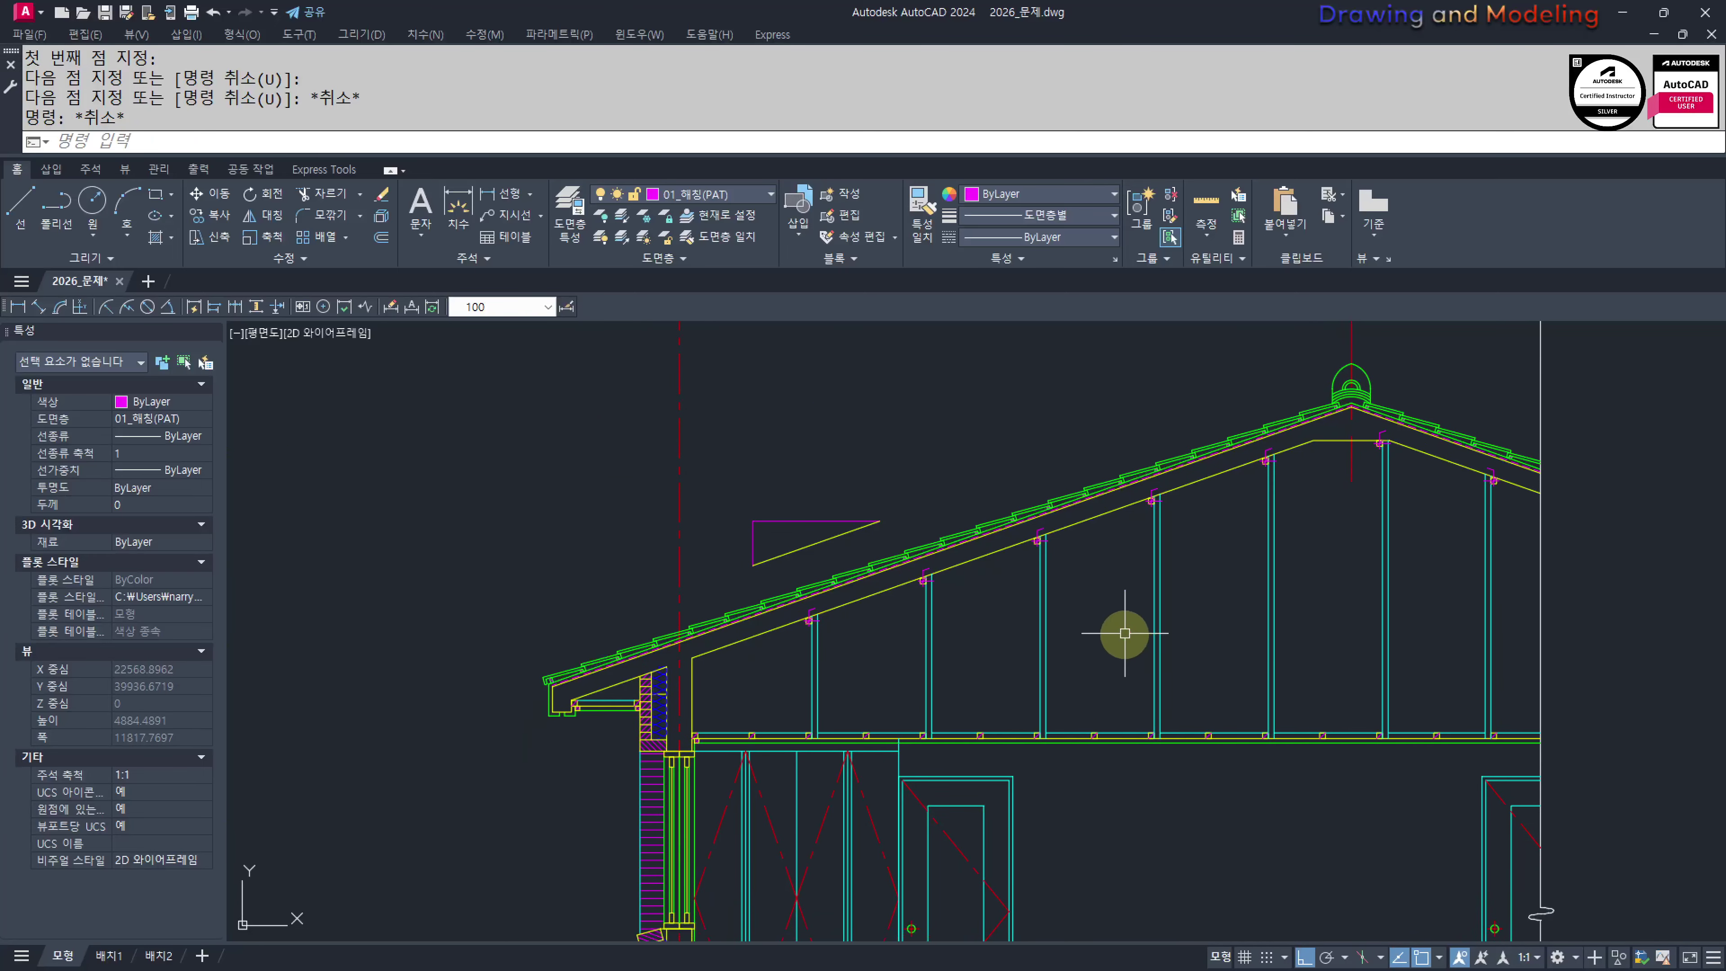
scroll(1124, 633, down, 4)
scroll(1105, 764, up, 3)
middle_drag(1156, 674, 1144, 732)
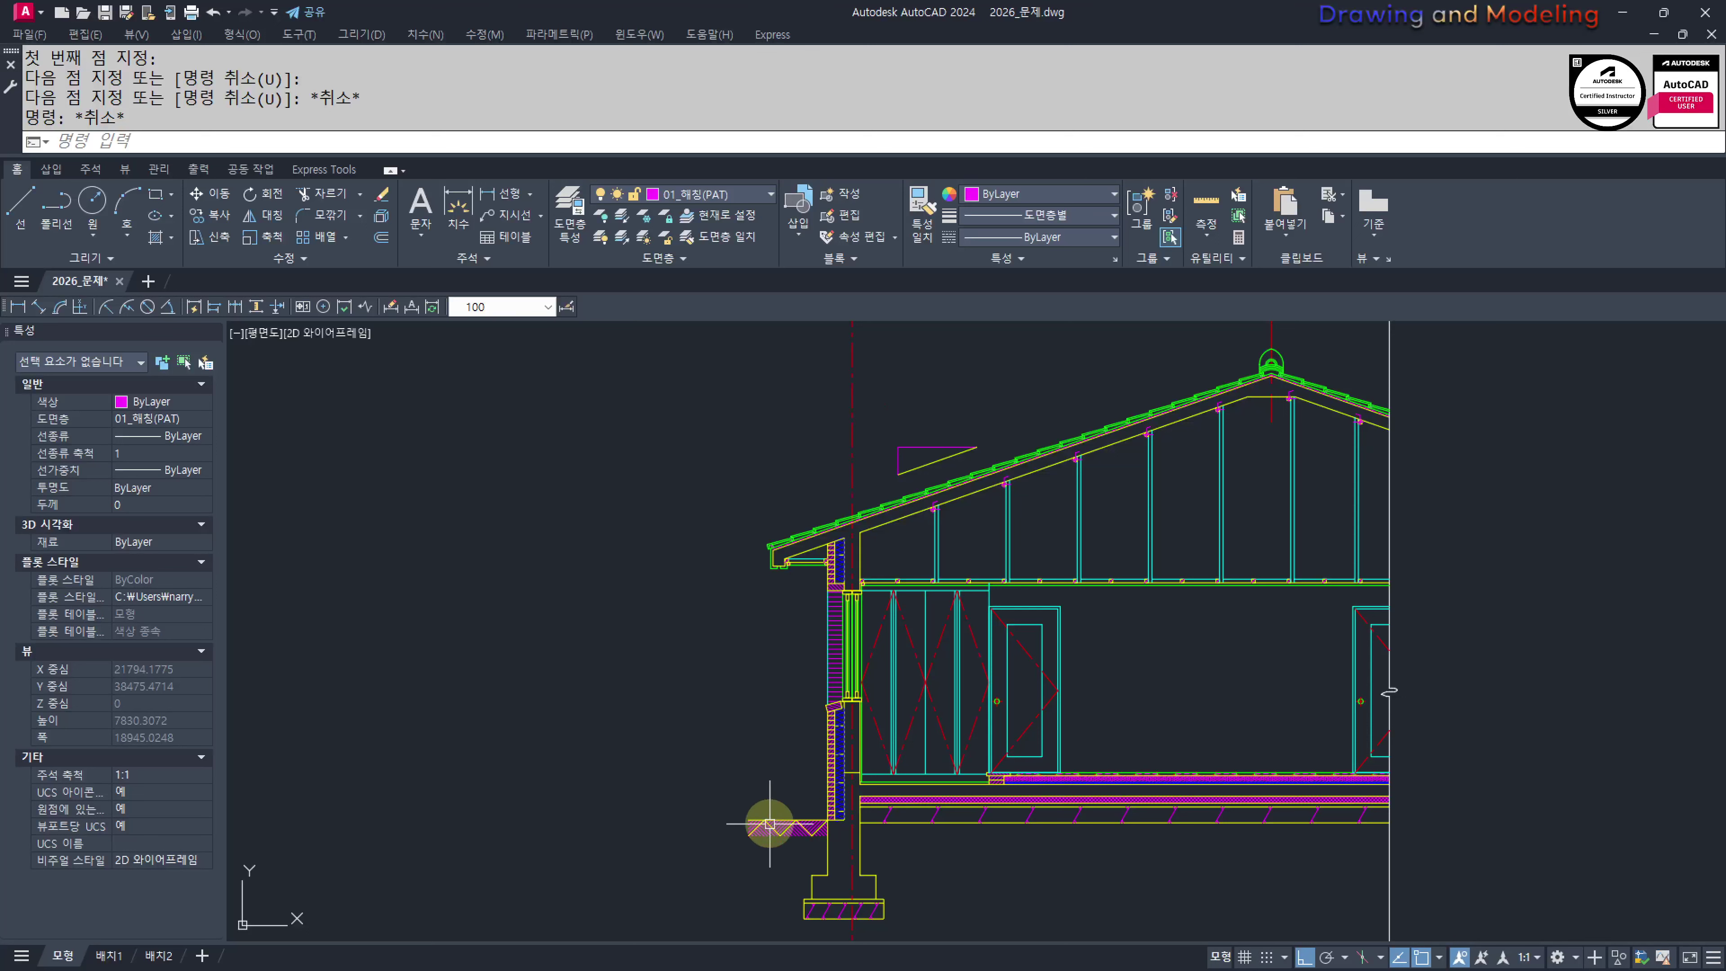
middle_drag(847, 823, 1090, 777)
middle_drag(1268, 829, 1216, 857)
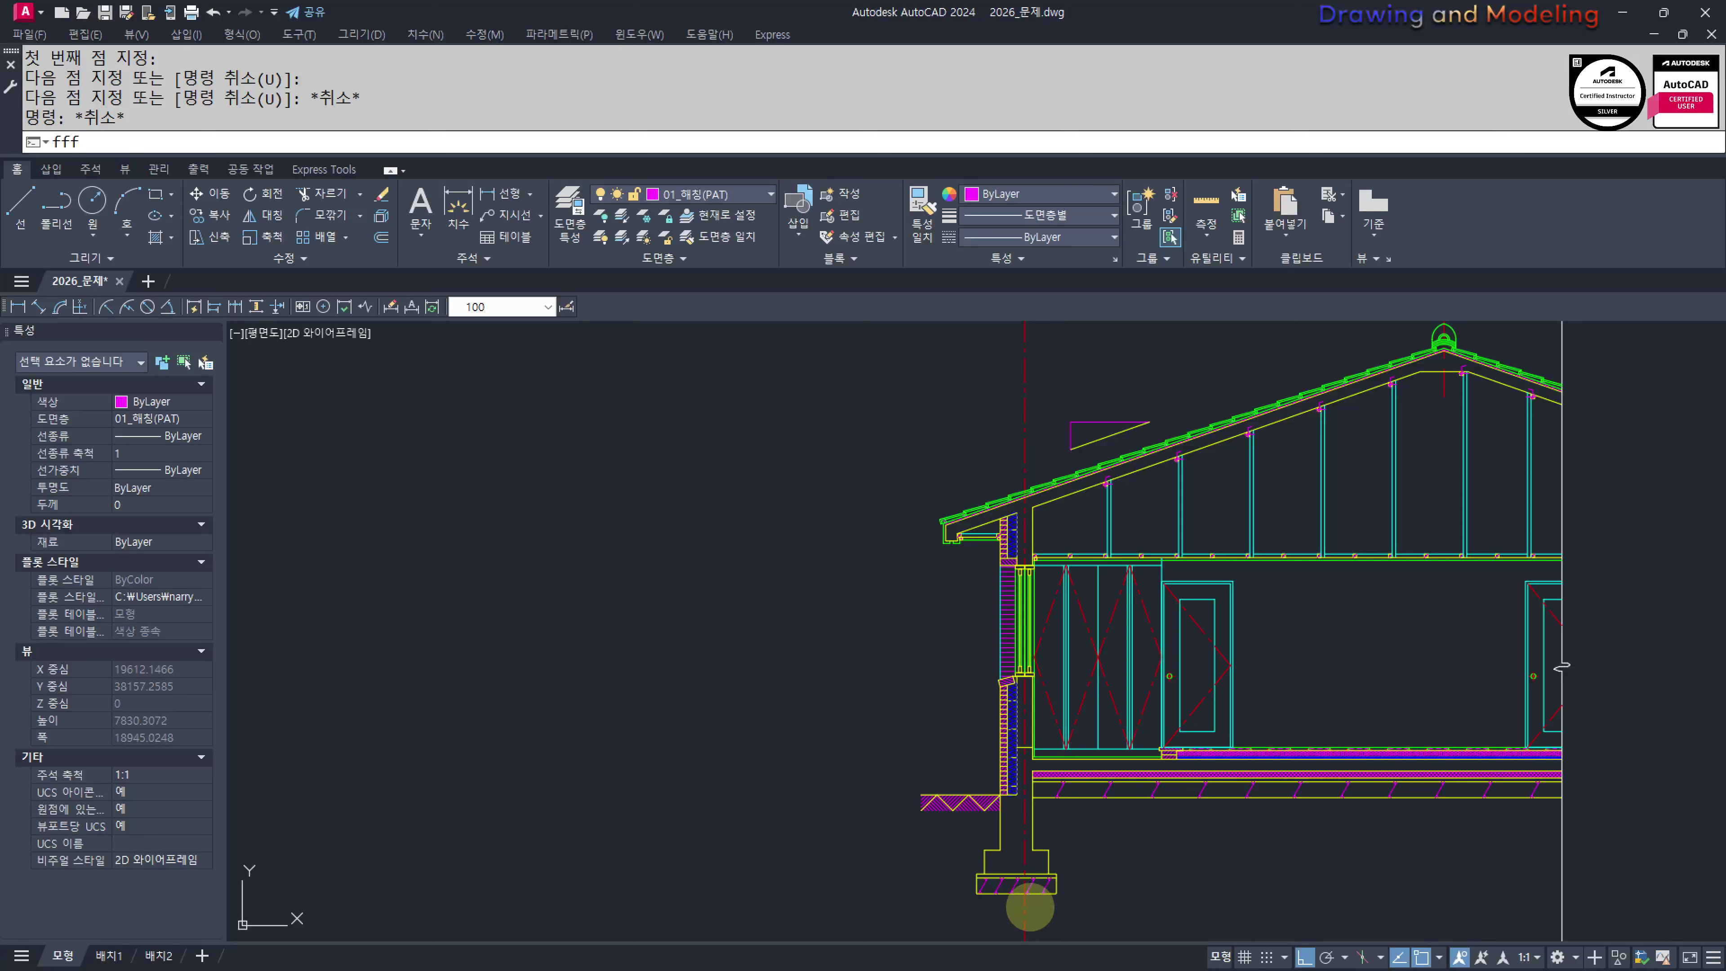
Turn off the centre line layer 01_중심선(CEN) by selecting the vertical centre line below the footing
key(Return)
key(Escape)
key(Escape)
text(ff)
key(Return)
click(1025, 911)
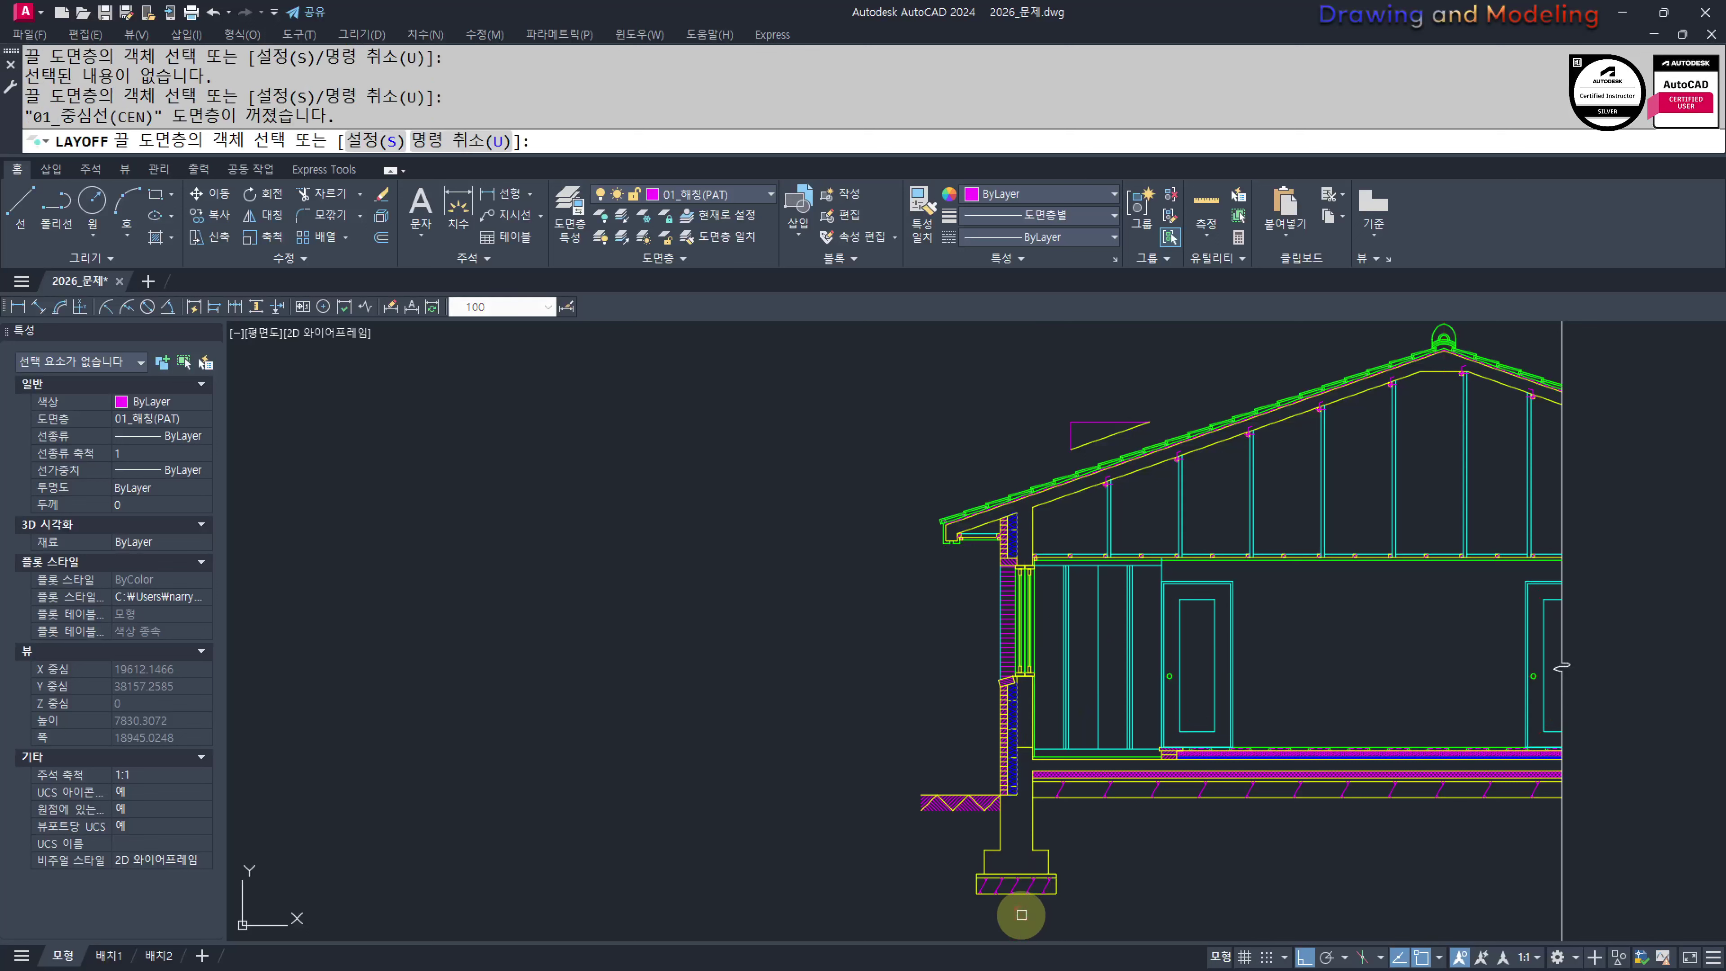
key(Escape)
key(Escape)
middle_drag(1304, 869, 1314, 881)
text(hh)
key(Return)
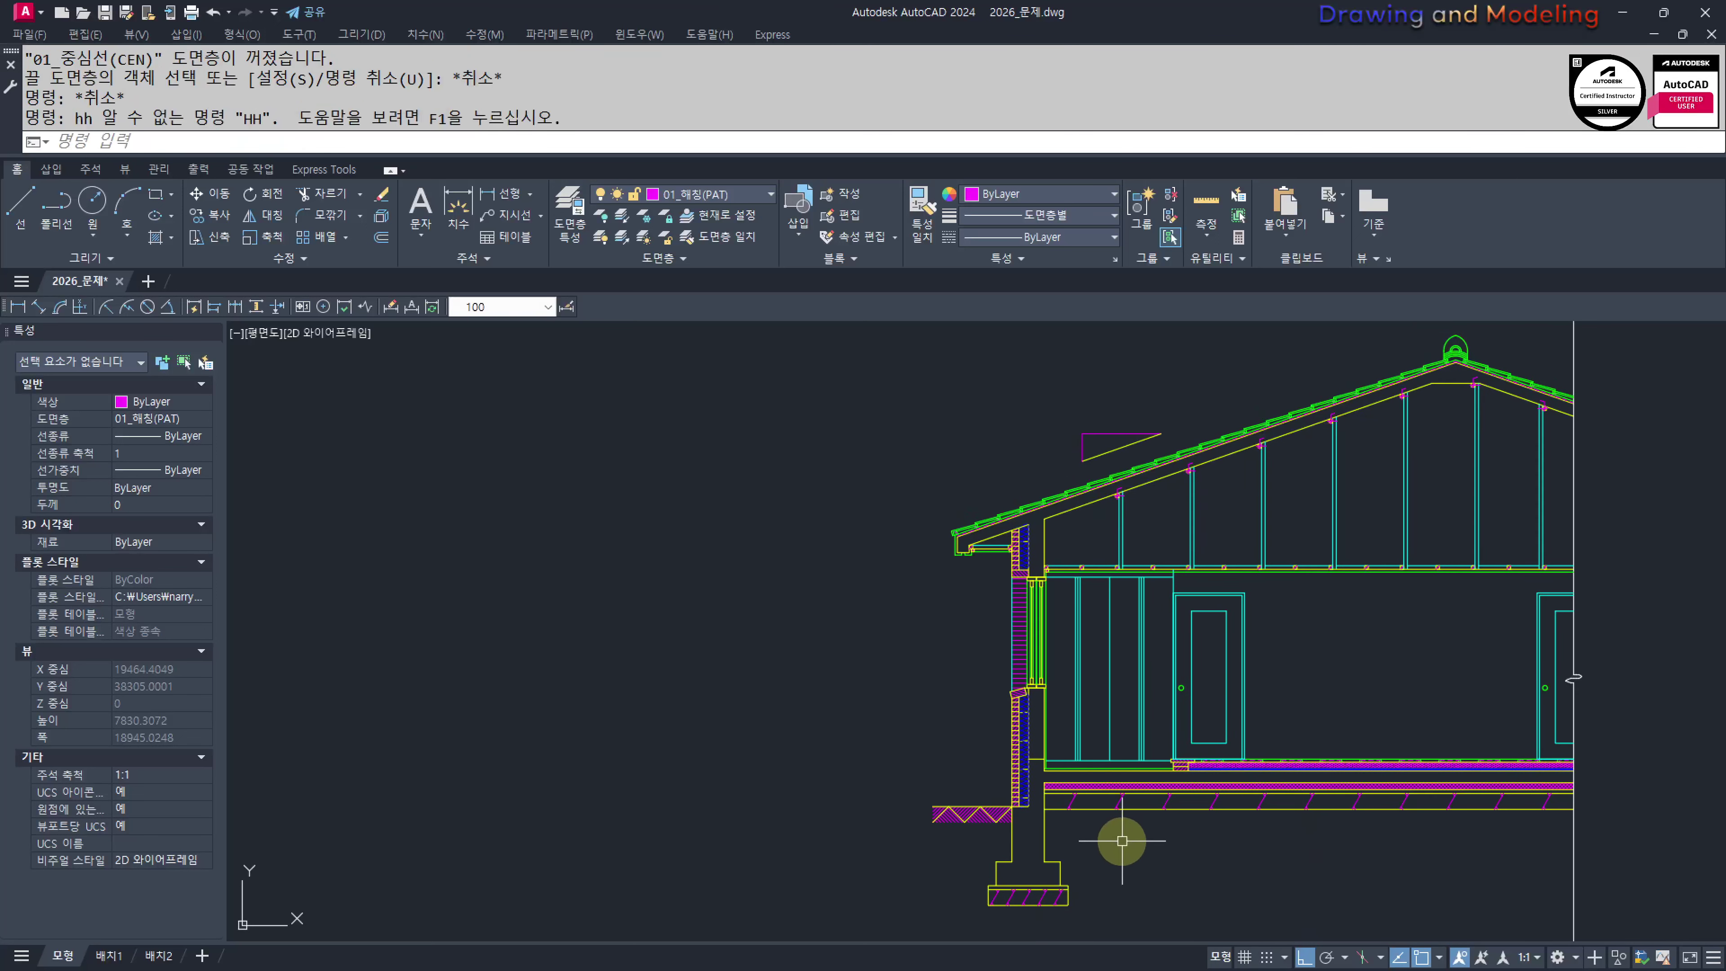
click(1029, 839)
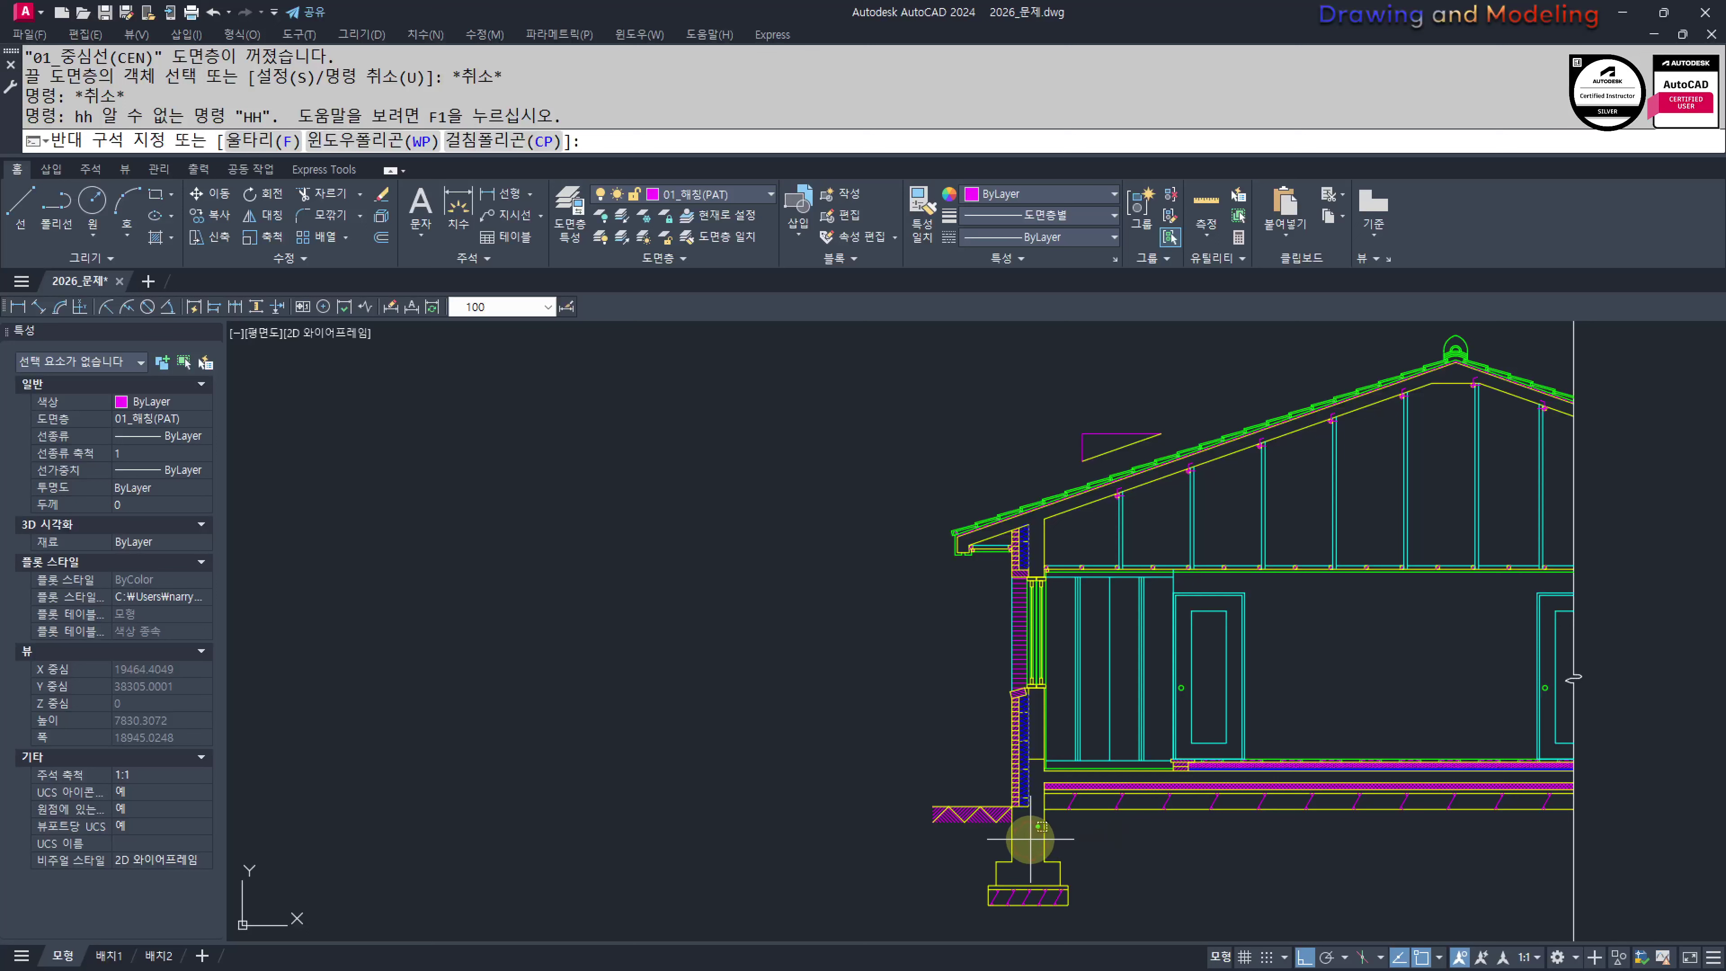
key(Escape)
text(1)
key(Escape)
key(Escape)
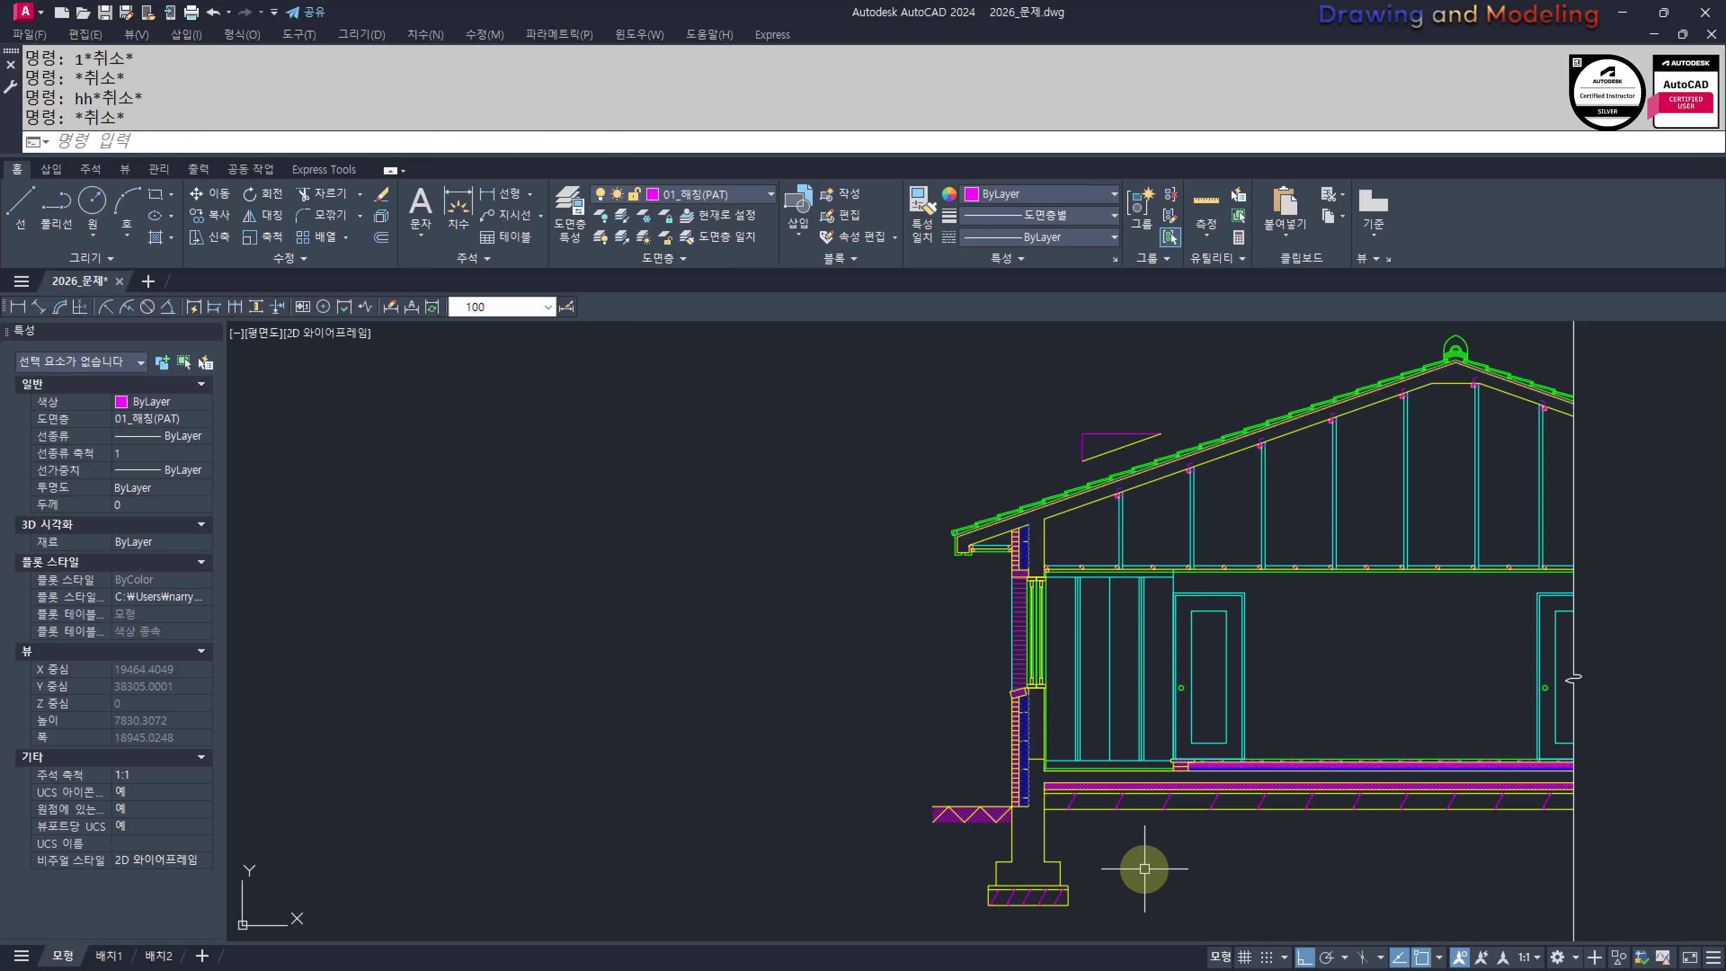
Hatch the foundation with its floor slab and the concrete roof slab with the AR-CONC pattern at scale 1
text(h)
key(Return)
click(1022, 842)
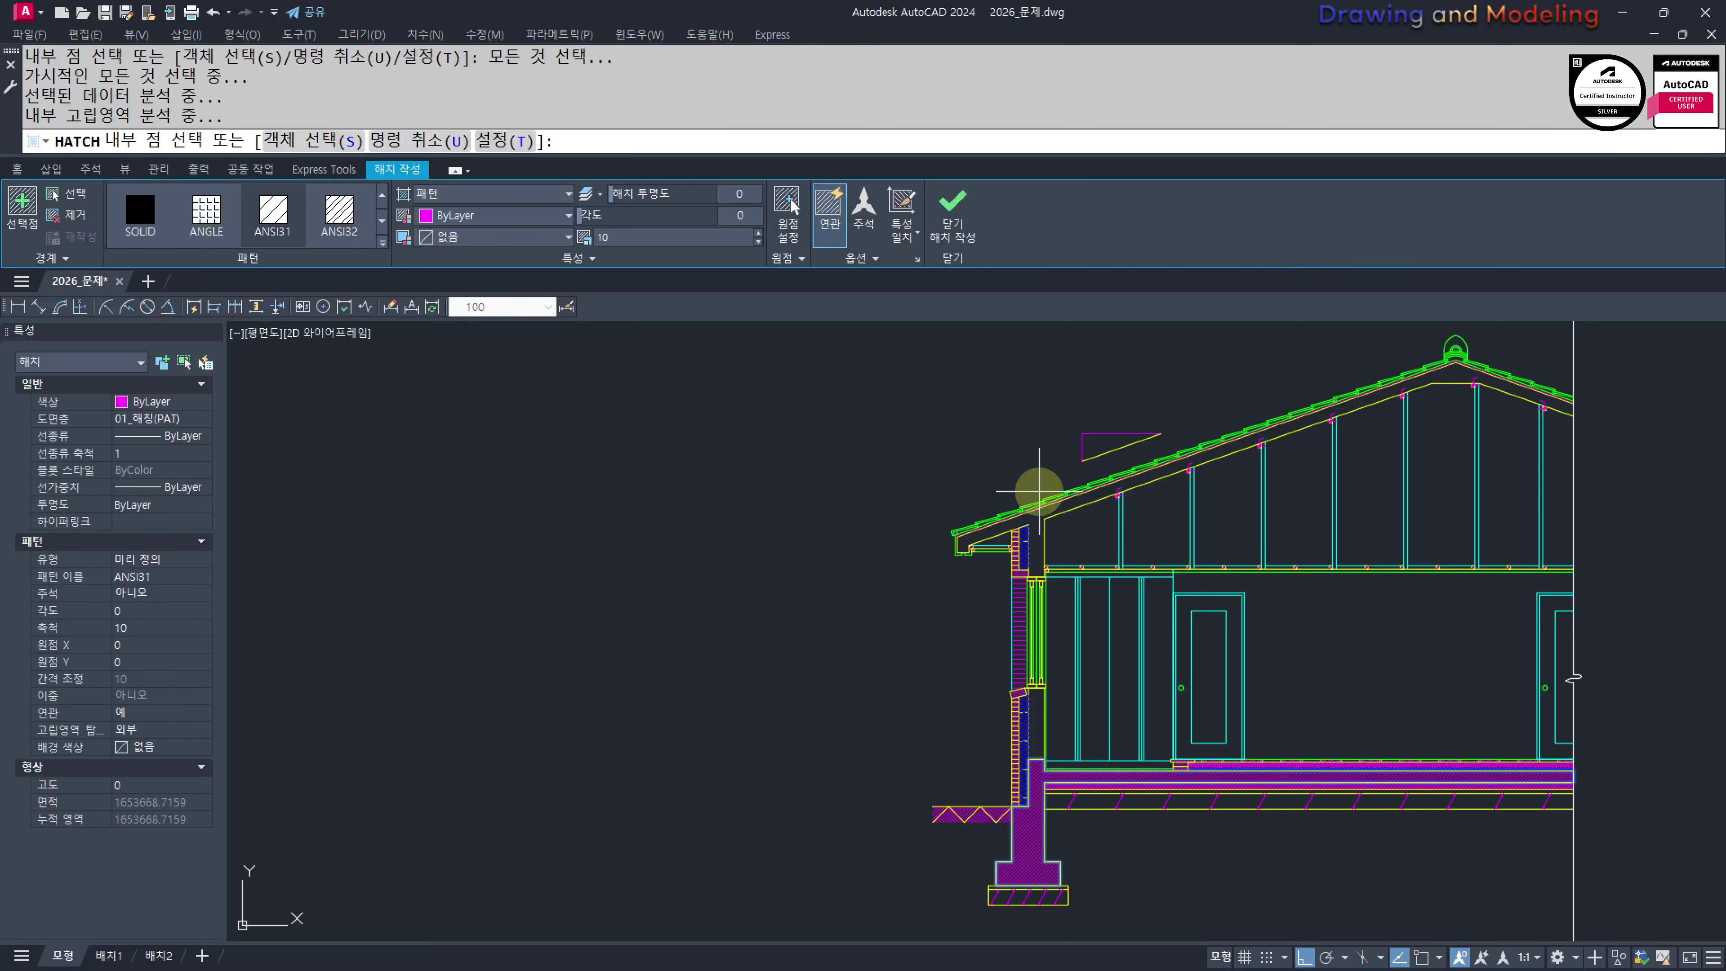
click(1035, 516)
scroll(285, 214, down, 3)
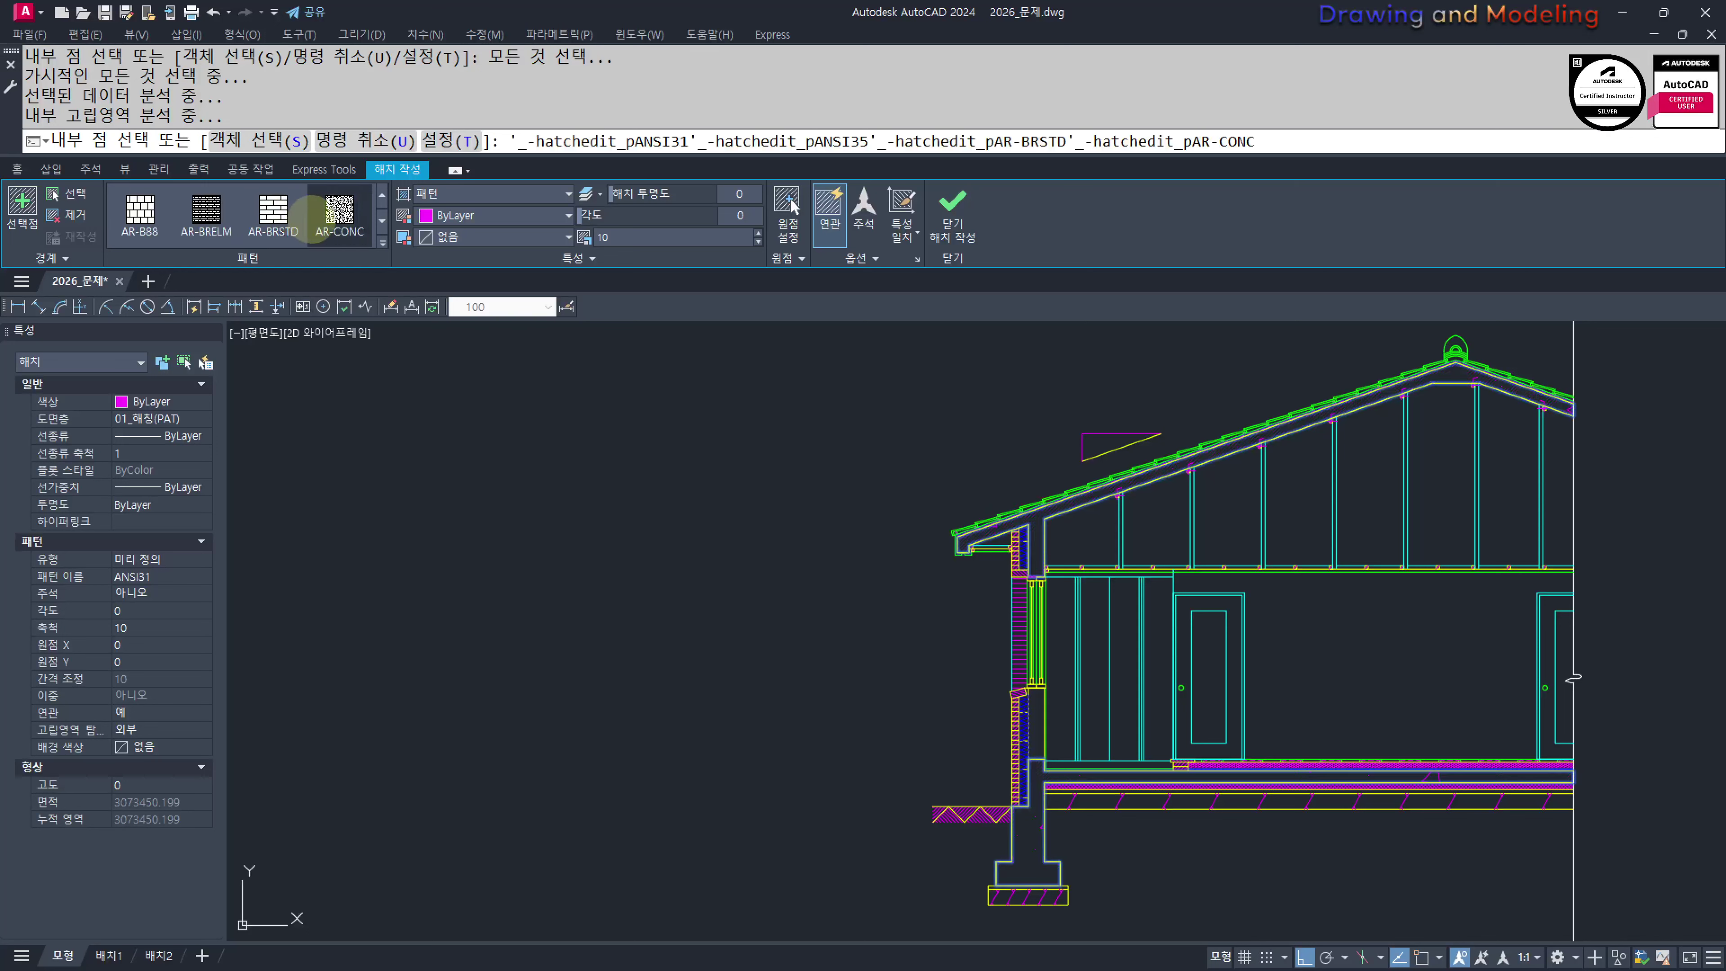
click(326, 208)
click(657, 237)
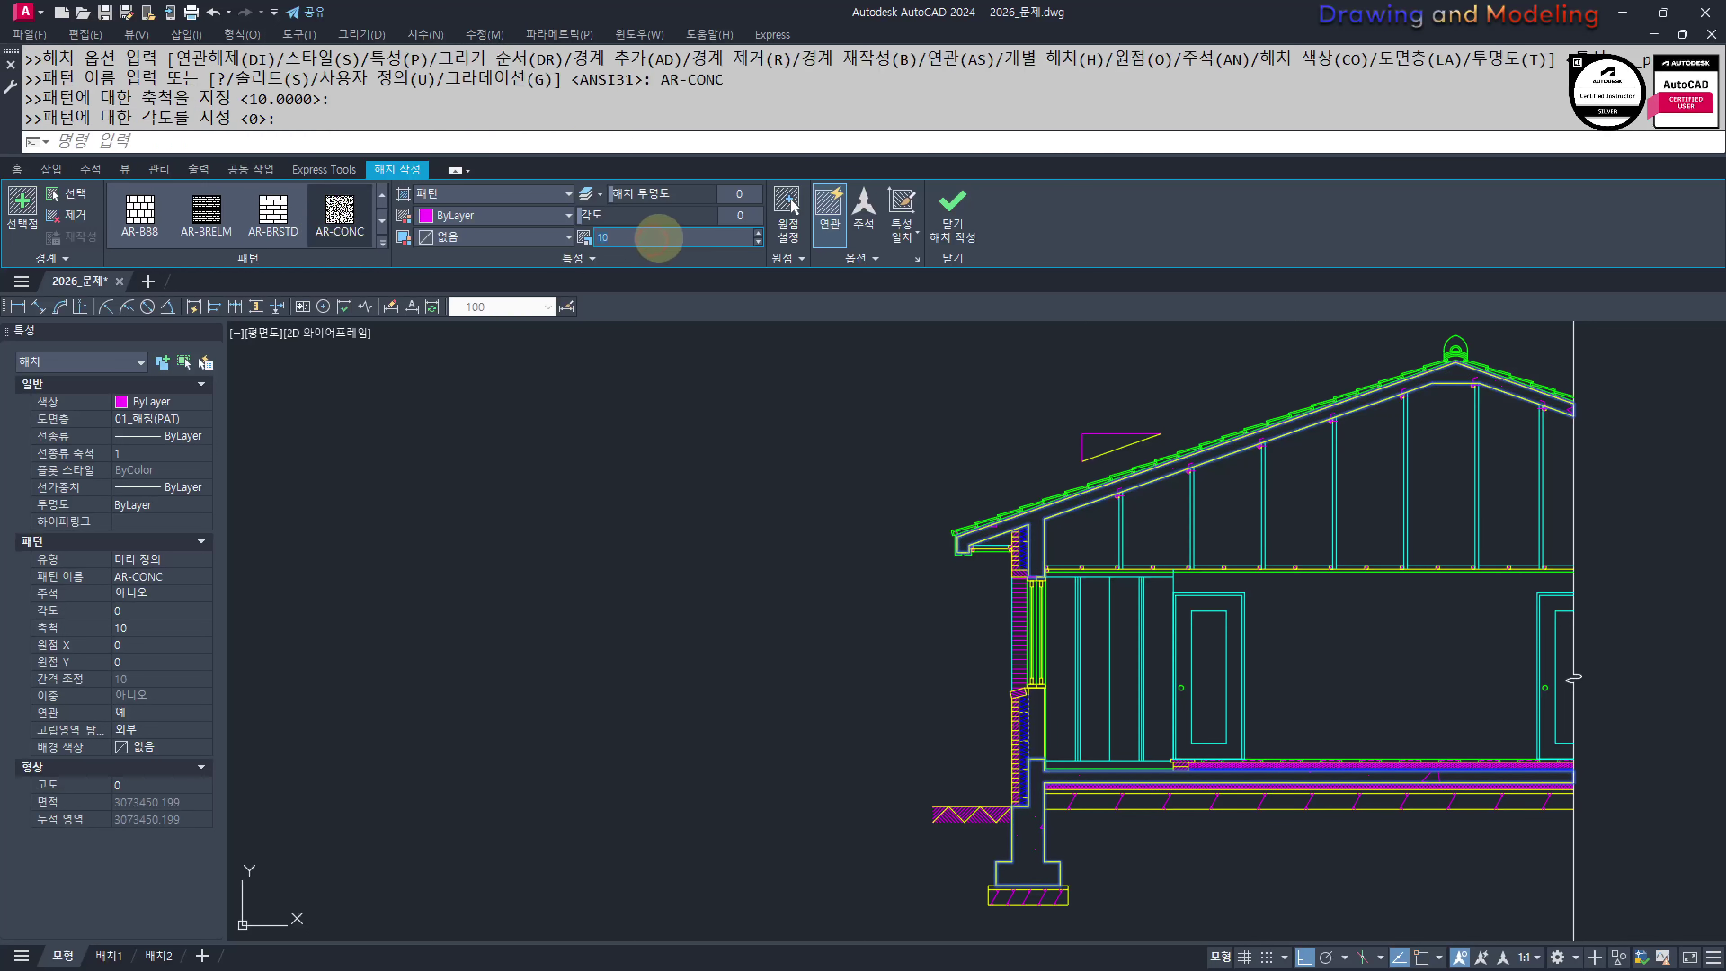
key(Return)
key(Escape)
key(Escape)
Add a second hatch to the same foundation, floor slab and roof slab regions with JIS_RC_18 at scale 30
key(space)
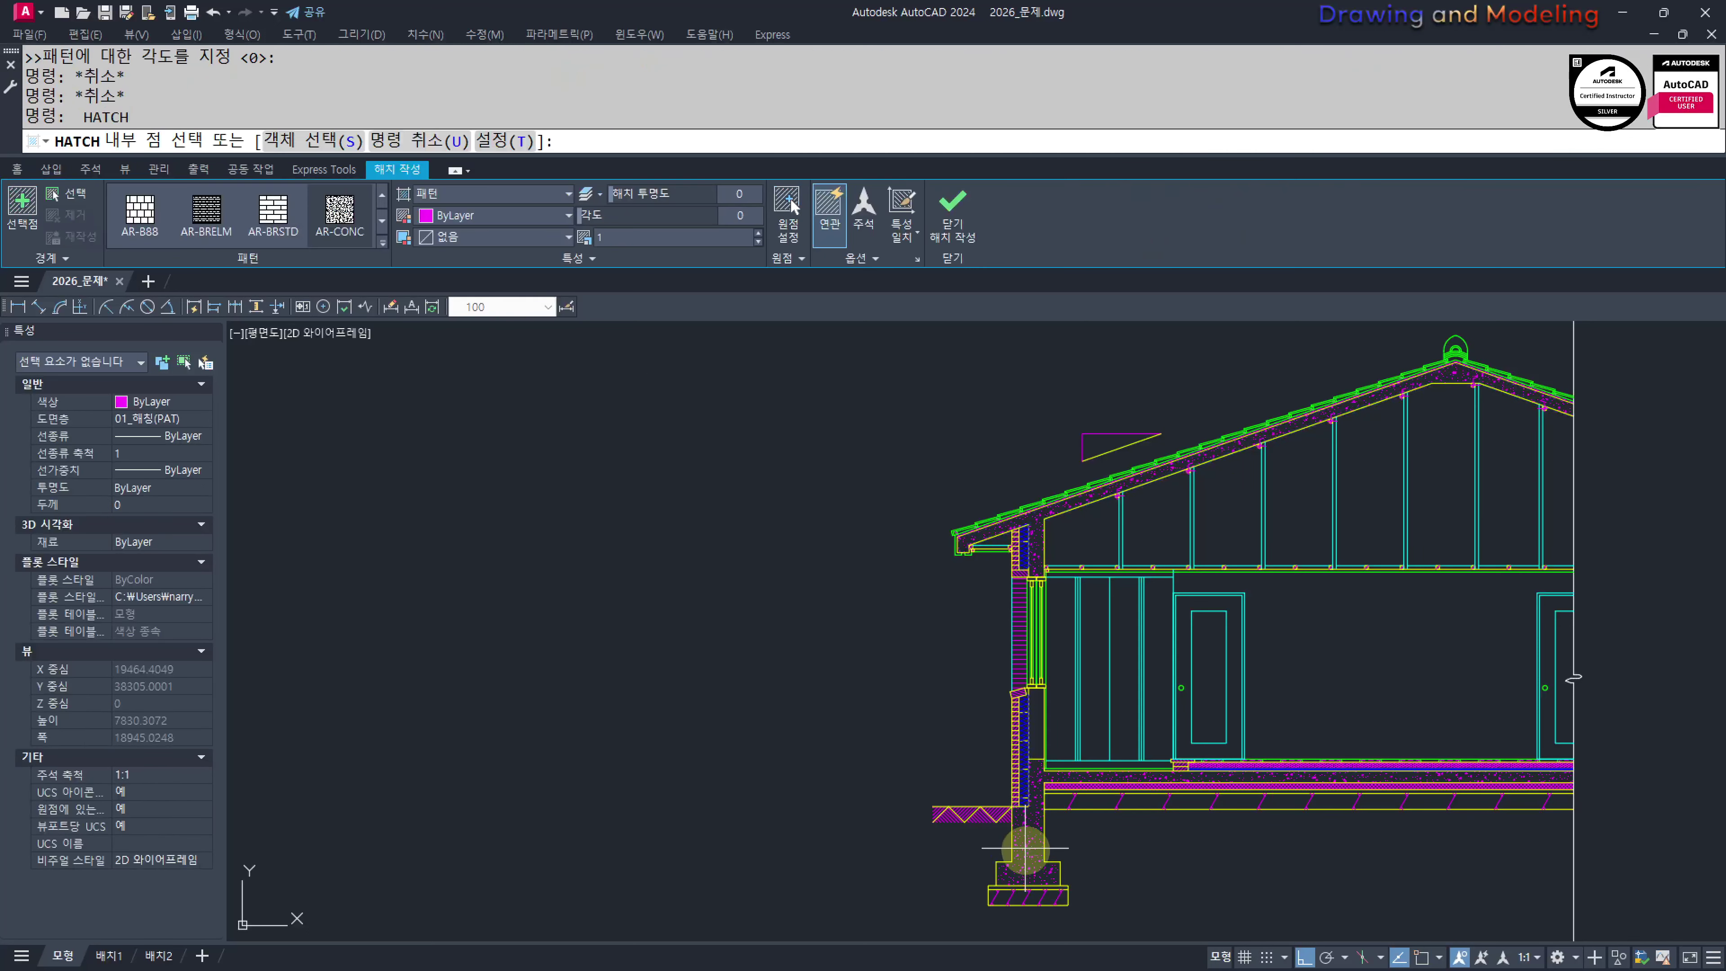
click(1023, 833)
click(1034, 519)
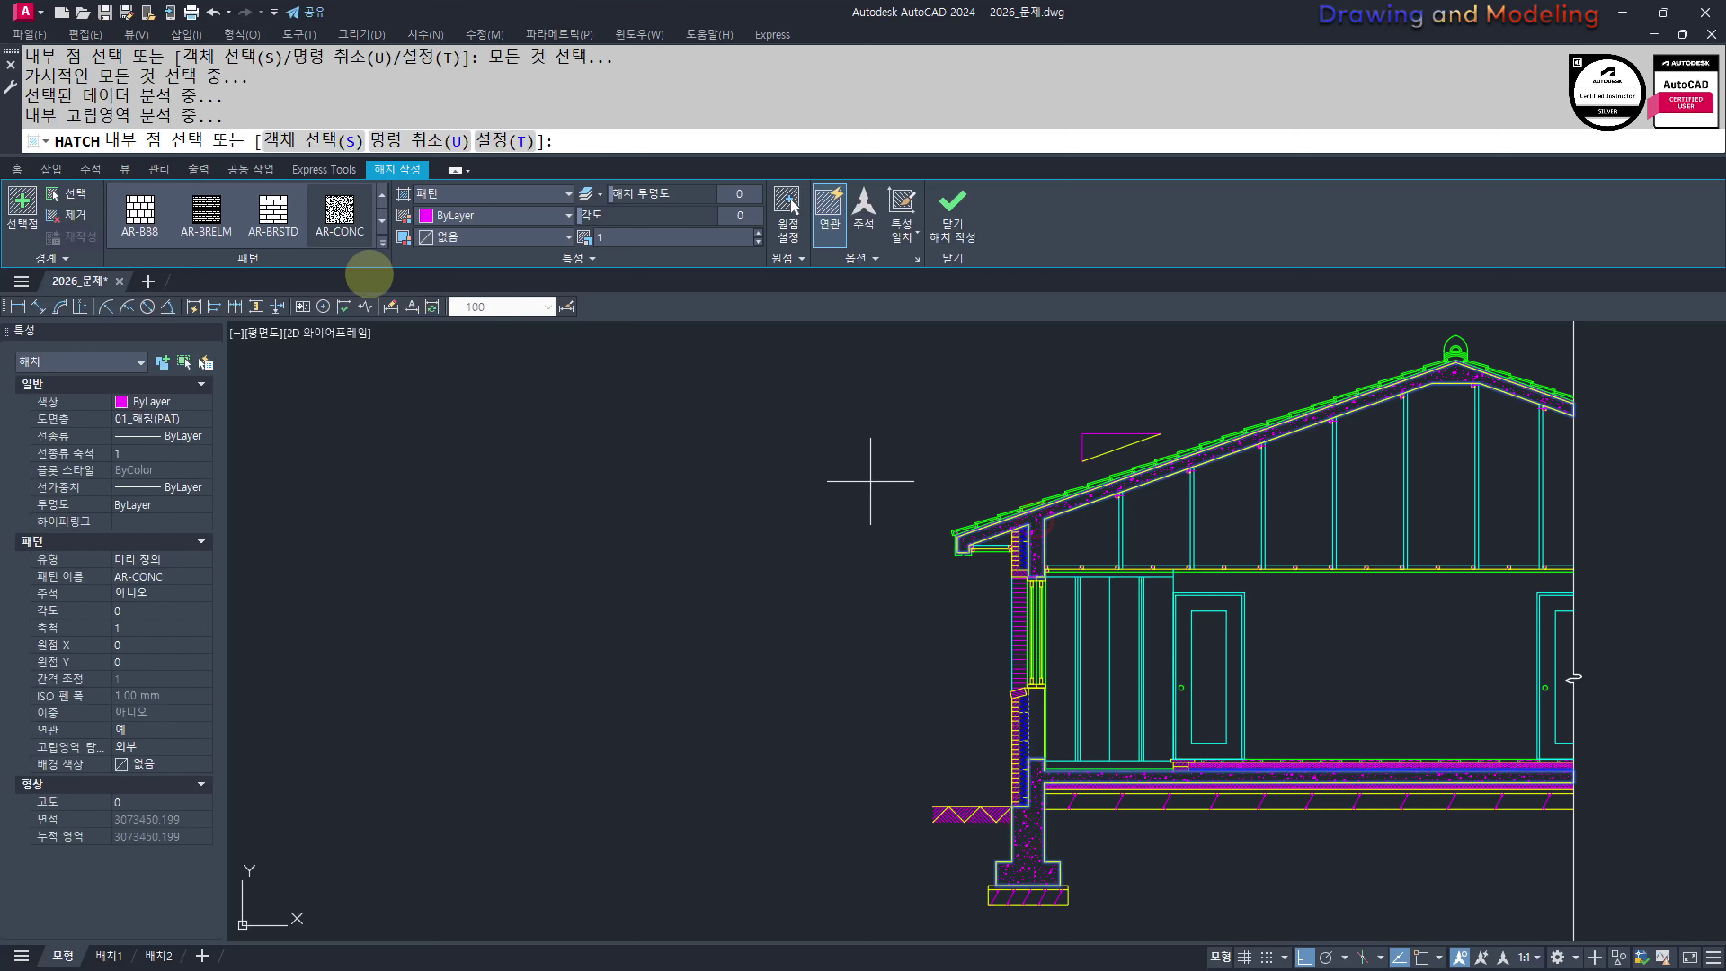
click(382, 243)
scroll(309, 340, down, 5)
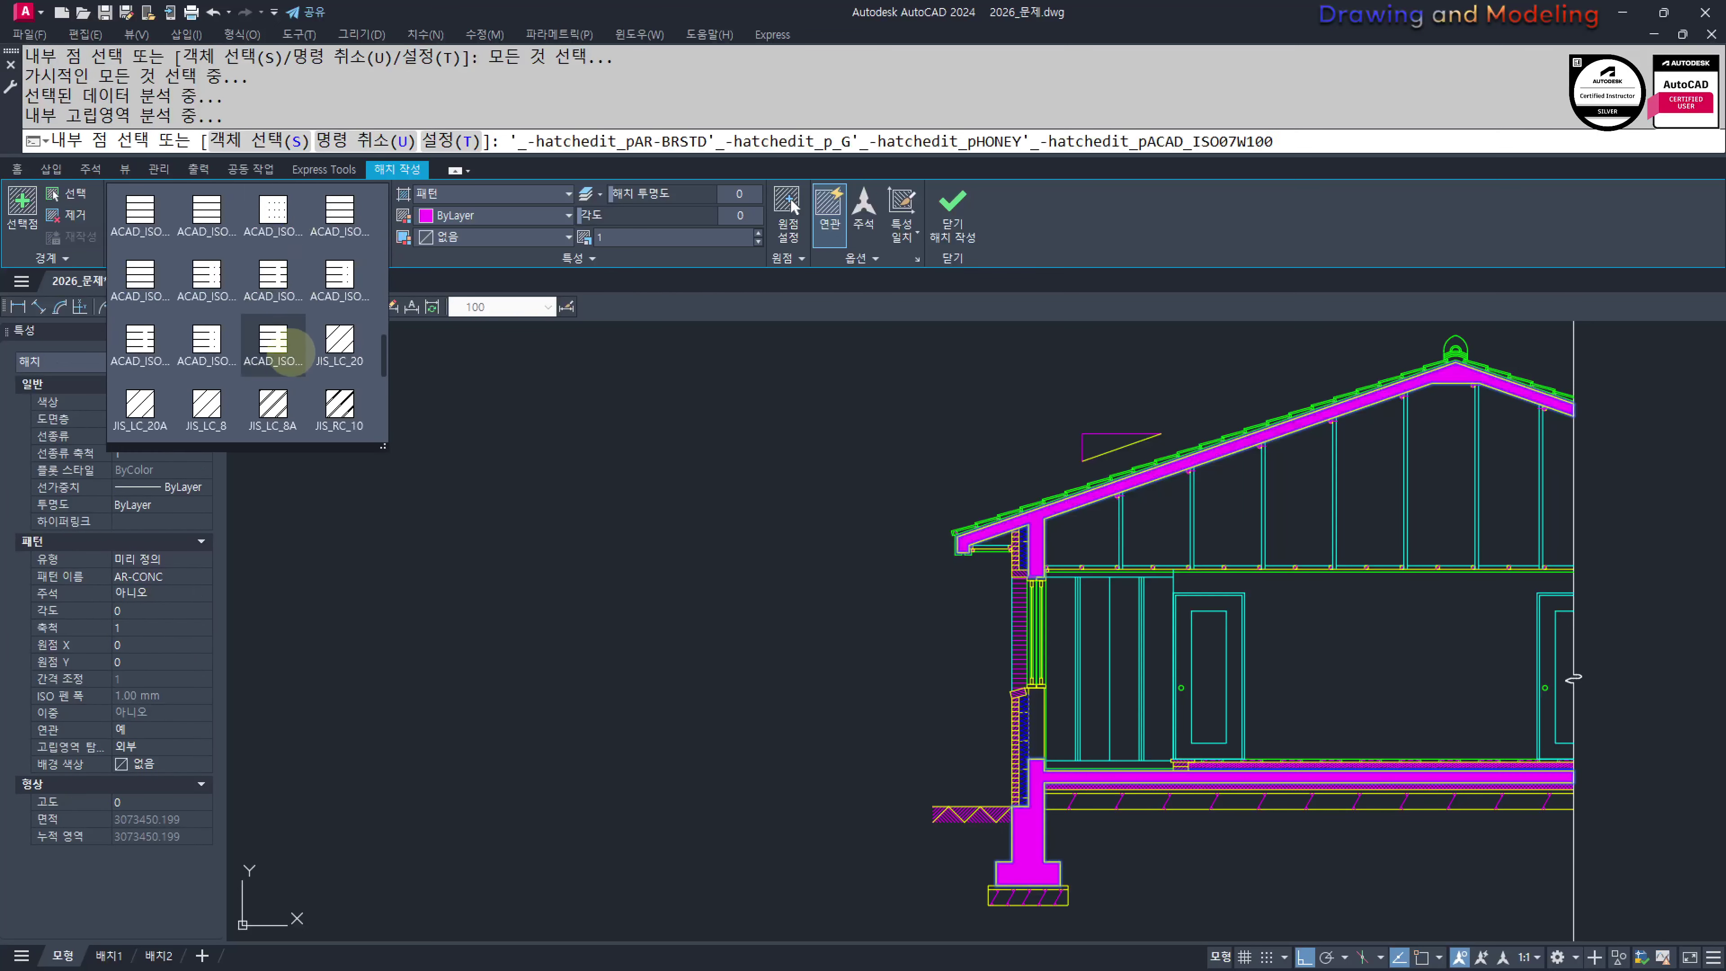
scroll(242, 340, down, 1)
click(207, 280)
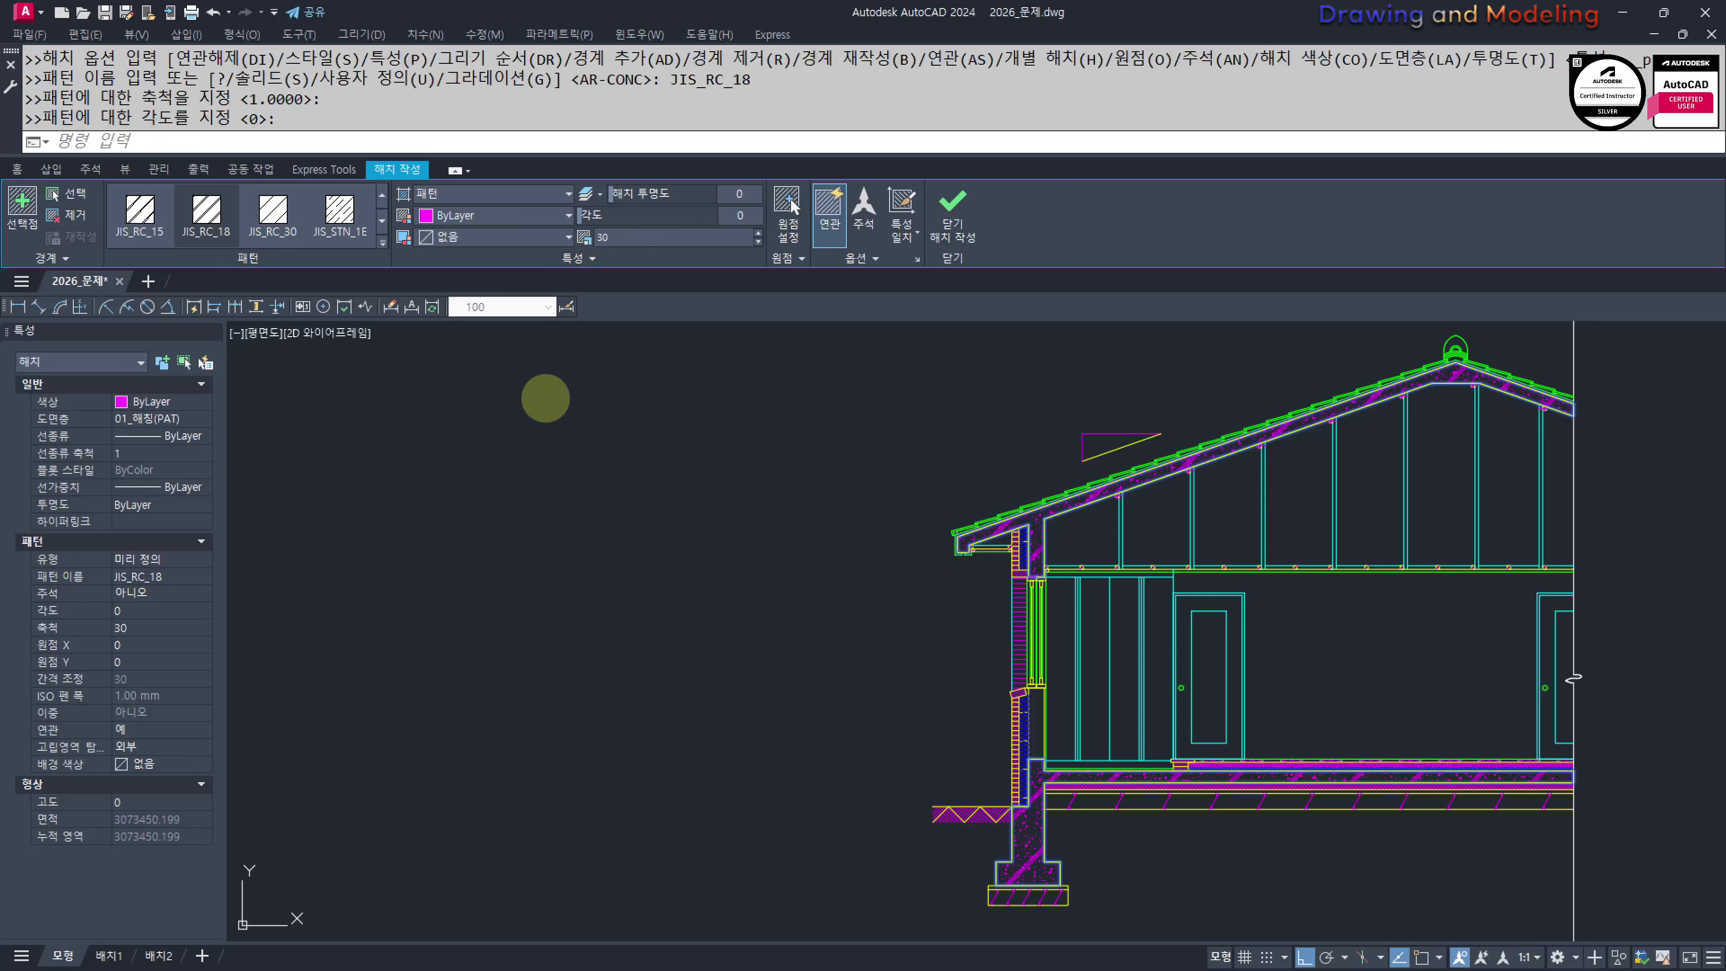
key(Escape)
key(Escape)
key(Escape)
Hatch the inner wall section below the window with the current JIS_RC_18 pattern
middle_drag(761, 679, 716, 696)
scroll(1195, 879, up, 3)
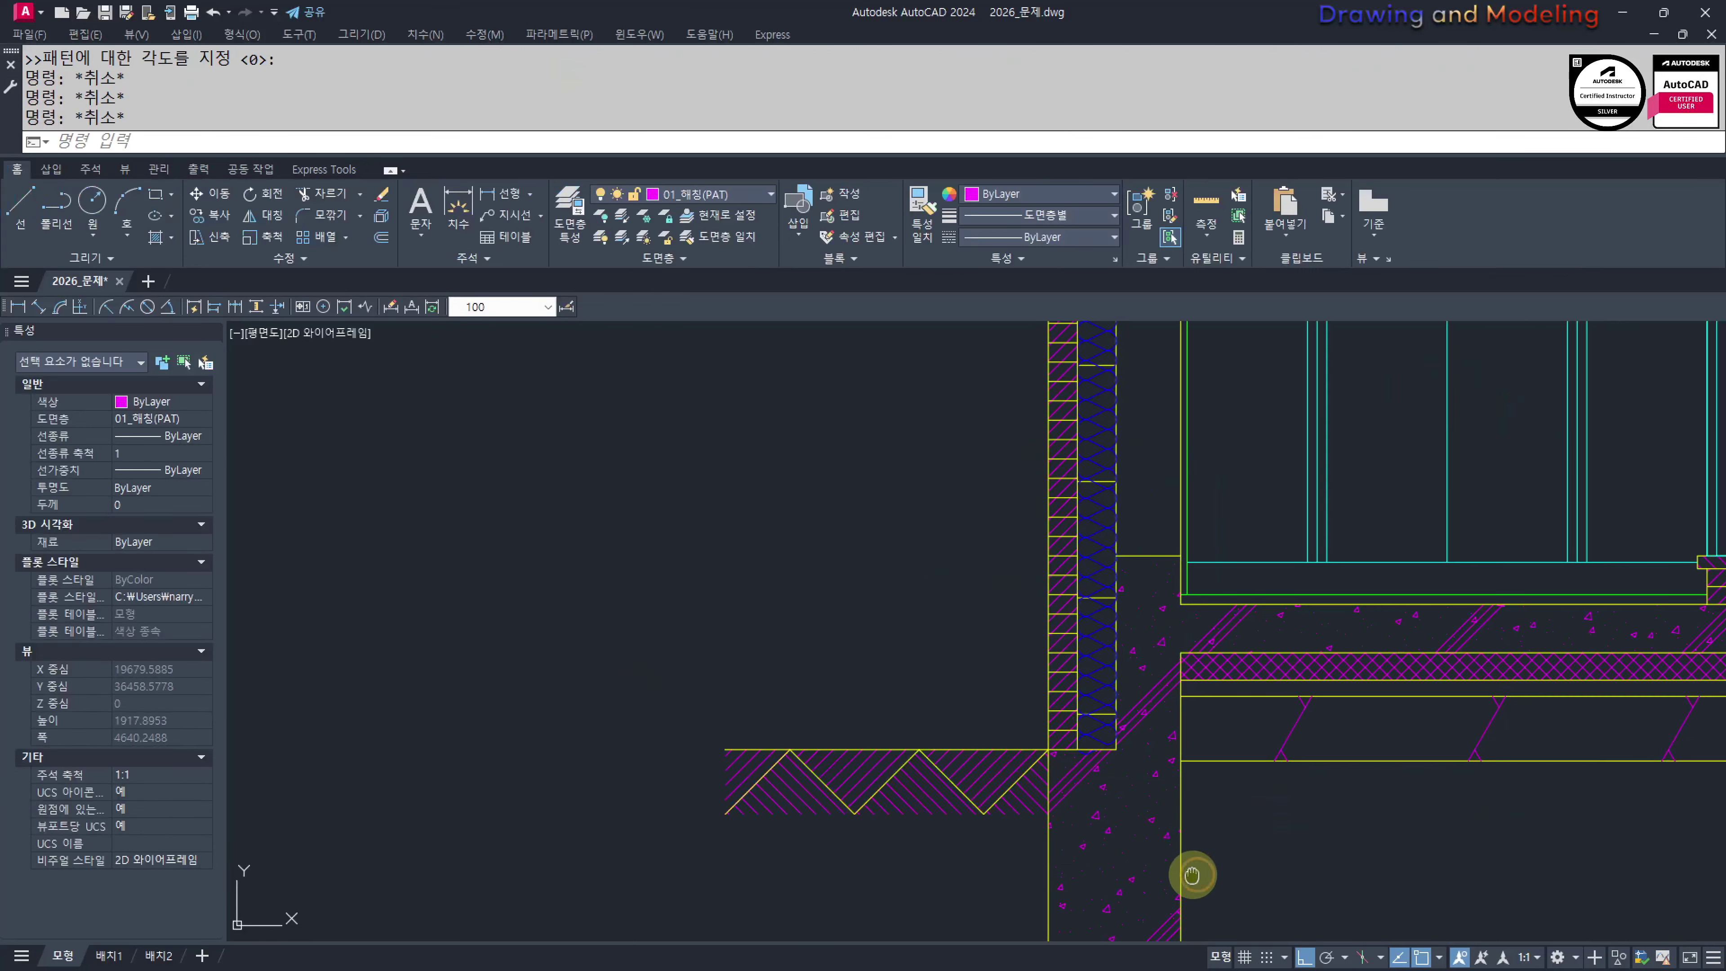
scroll(1356, 910, up, 1)
scroll(1337, 798, down, 4)
middle_drag(1124, 843, 934, 809)
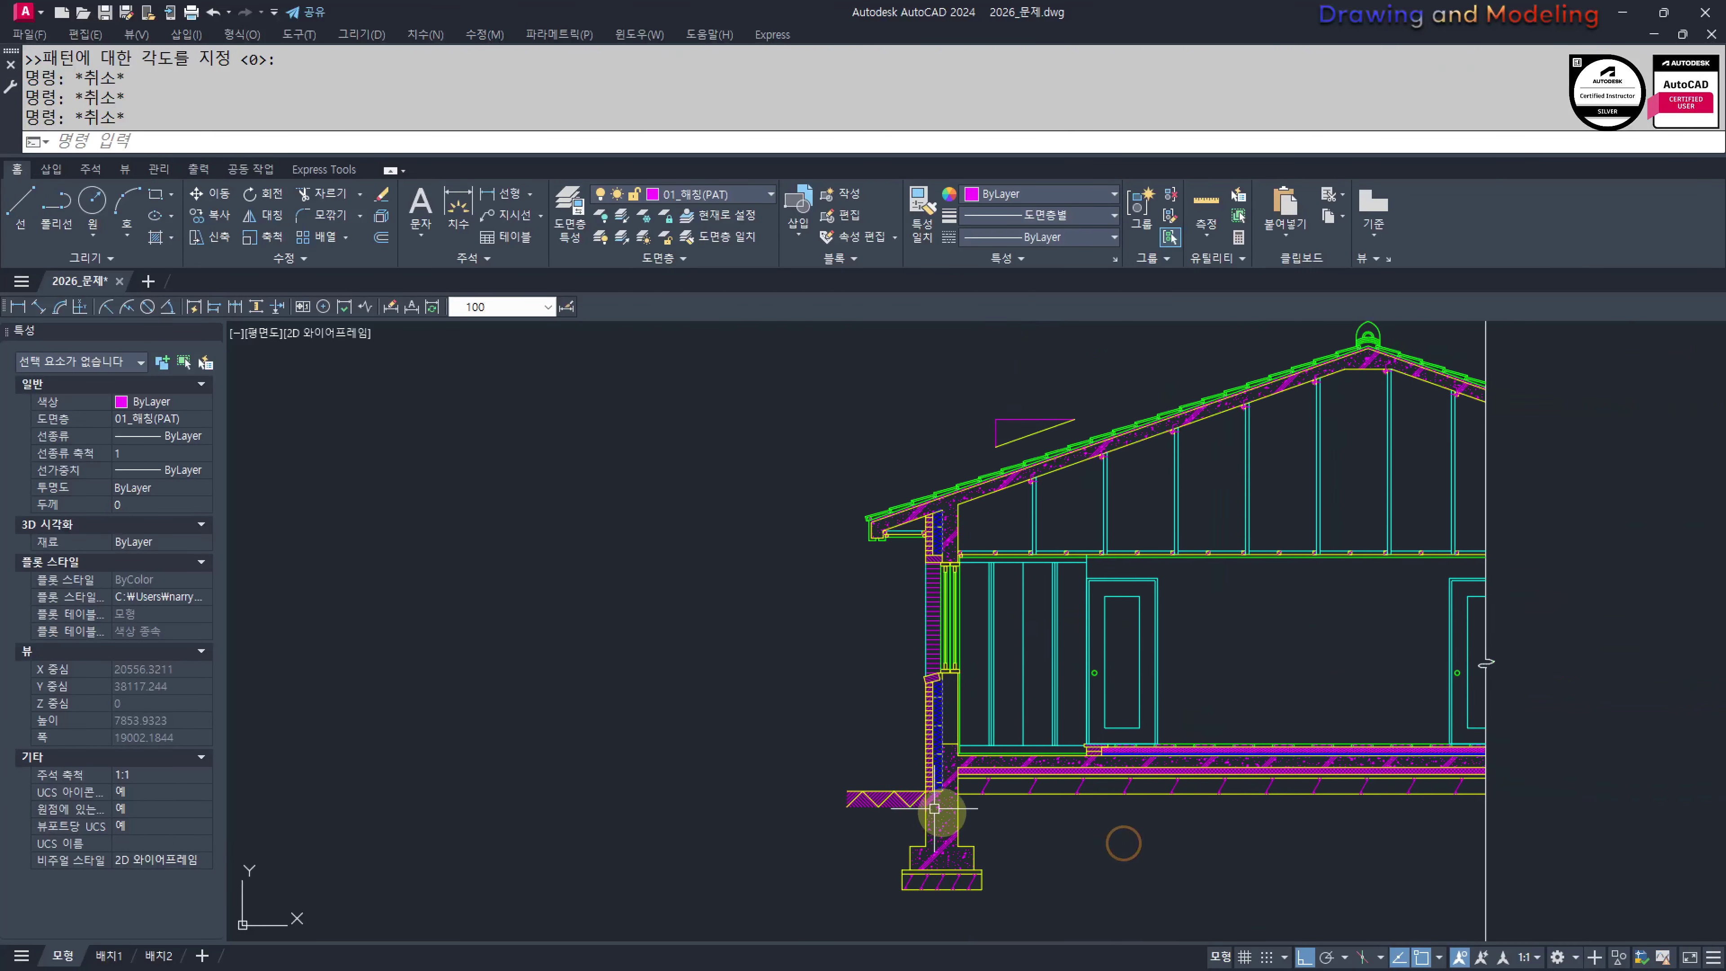
scroll(911, 724, up, 6)
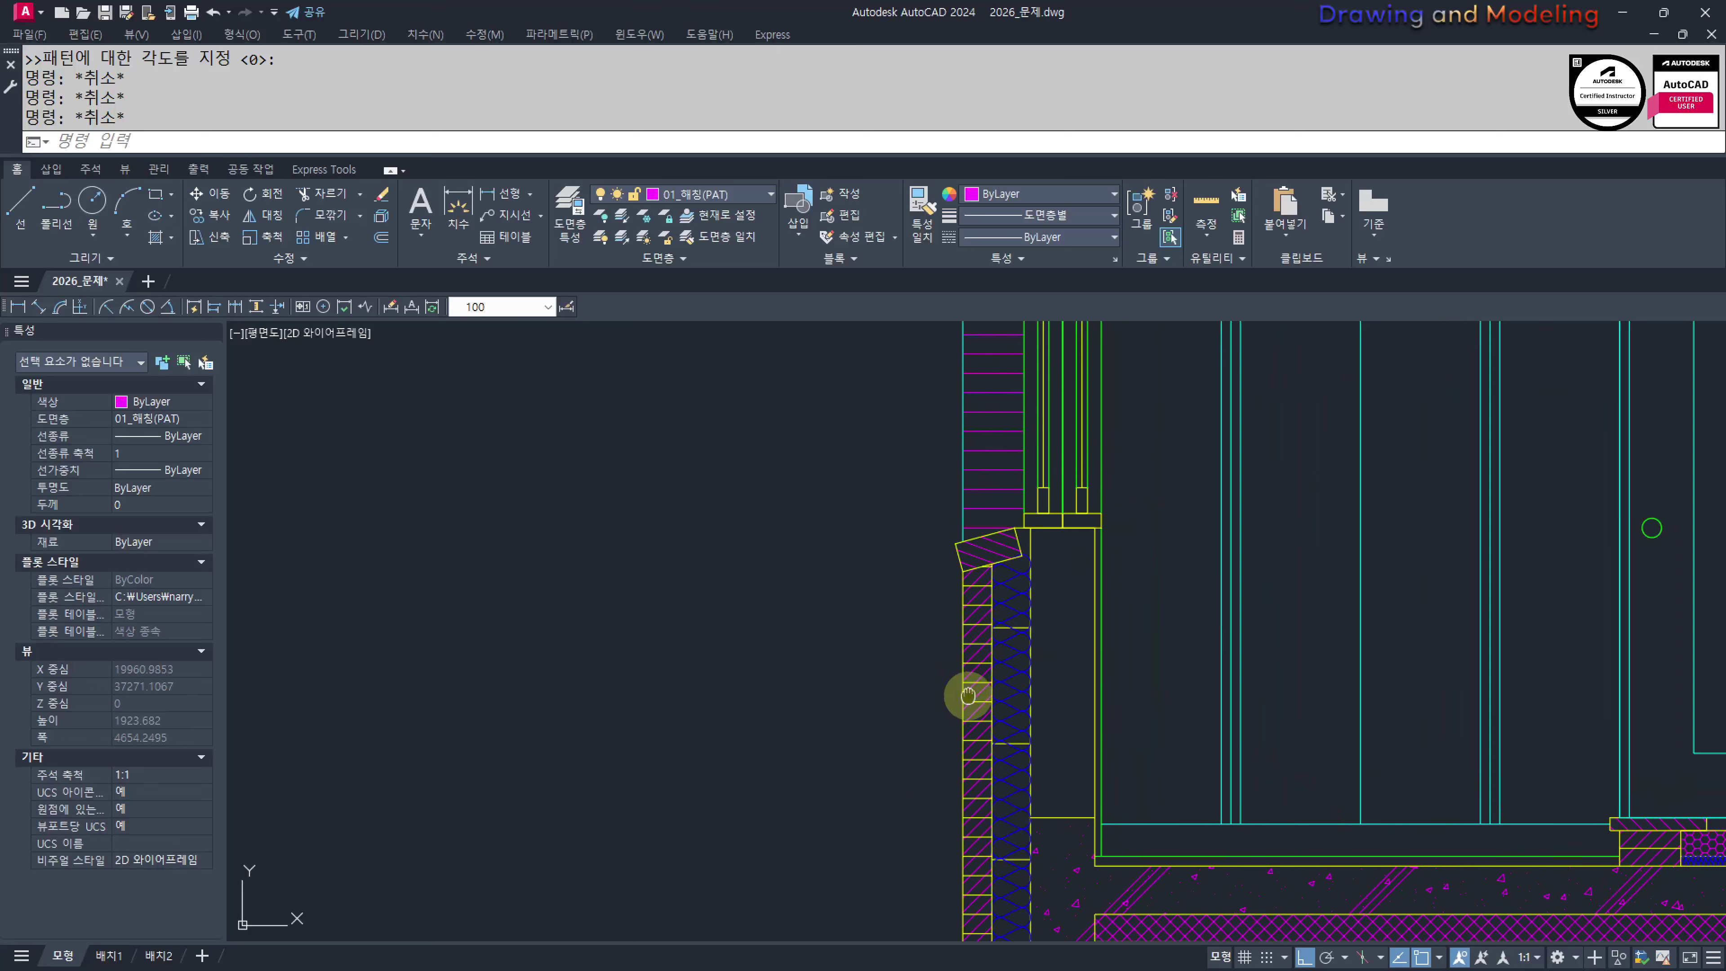
middle_drag(967, 694, 1041, 695)
key(Escape)
text(h)
key(Return)
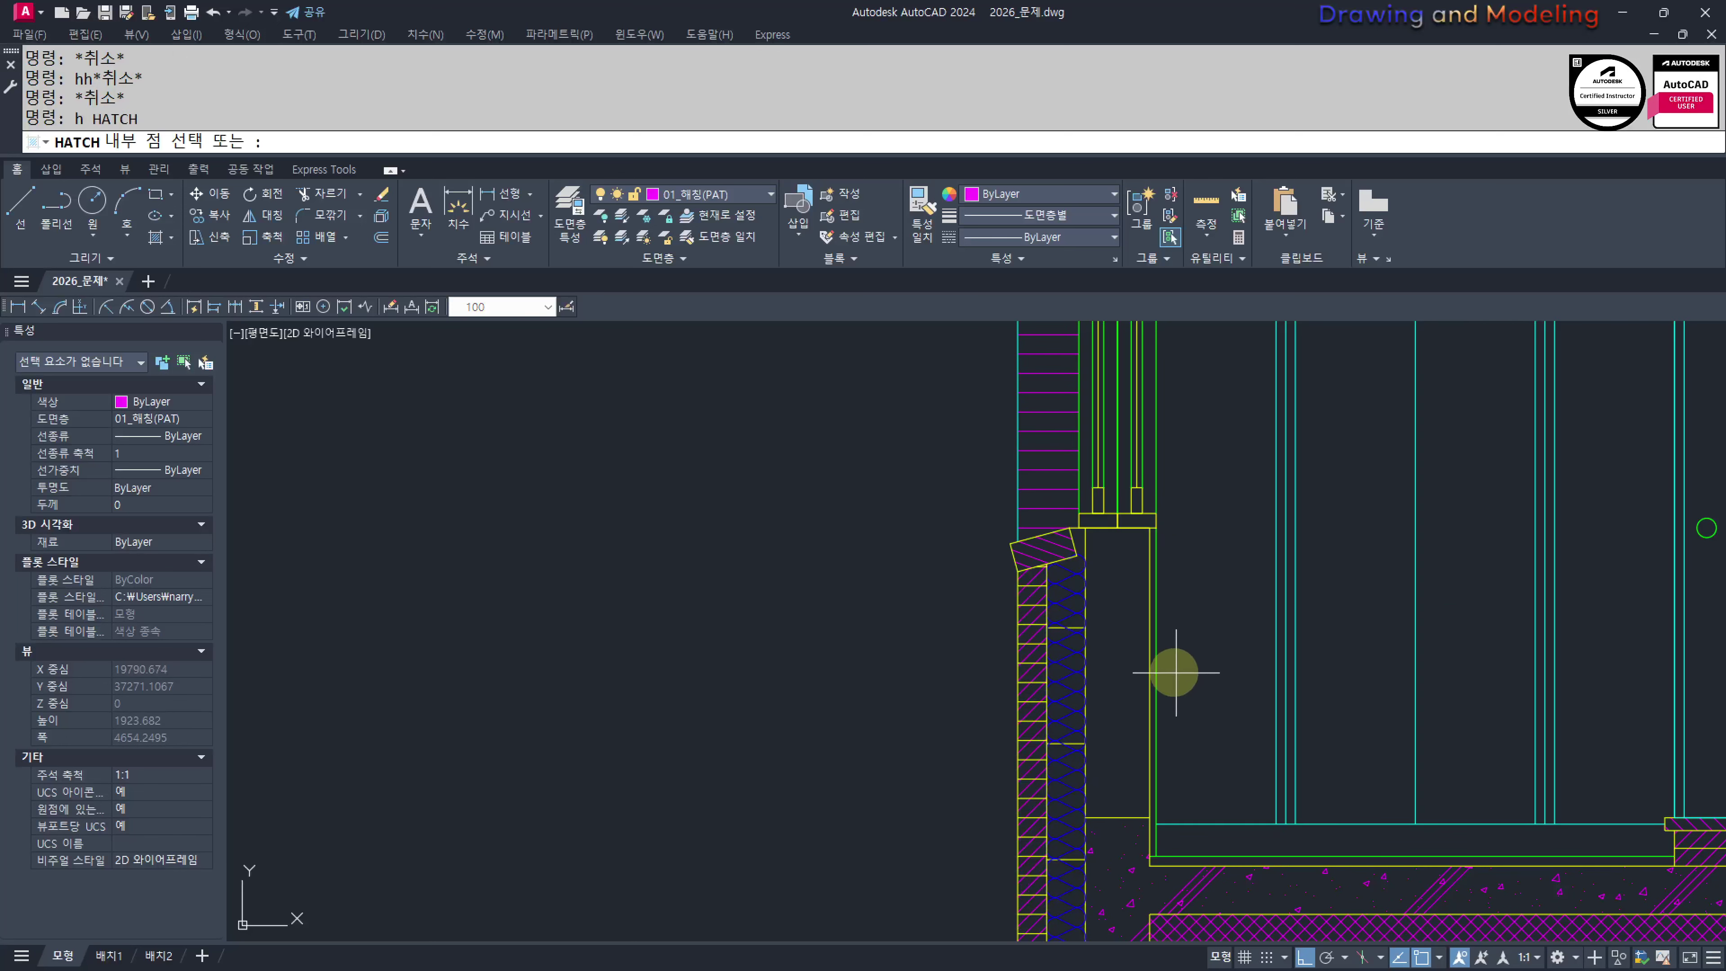
click(1131, 659)
key(Escape)
Change the inner wall section's hatch to the ANSI31 pattern and reduce its scale
click(1117, 710)
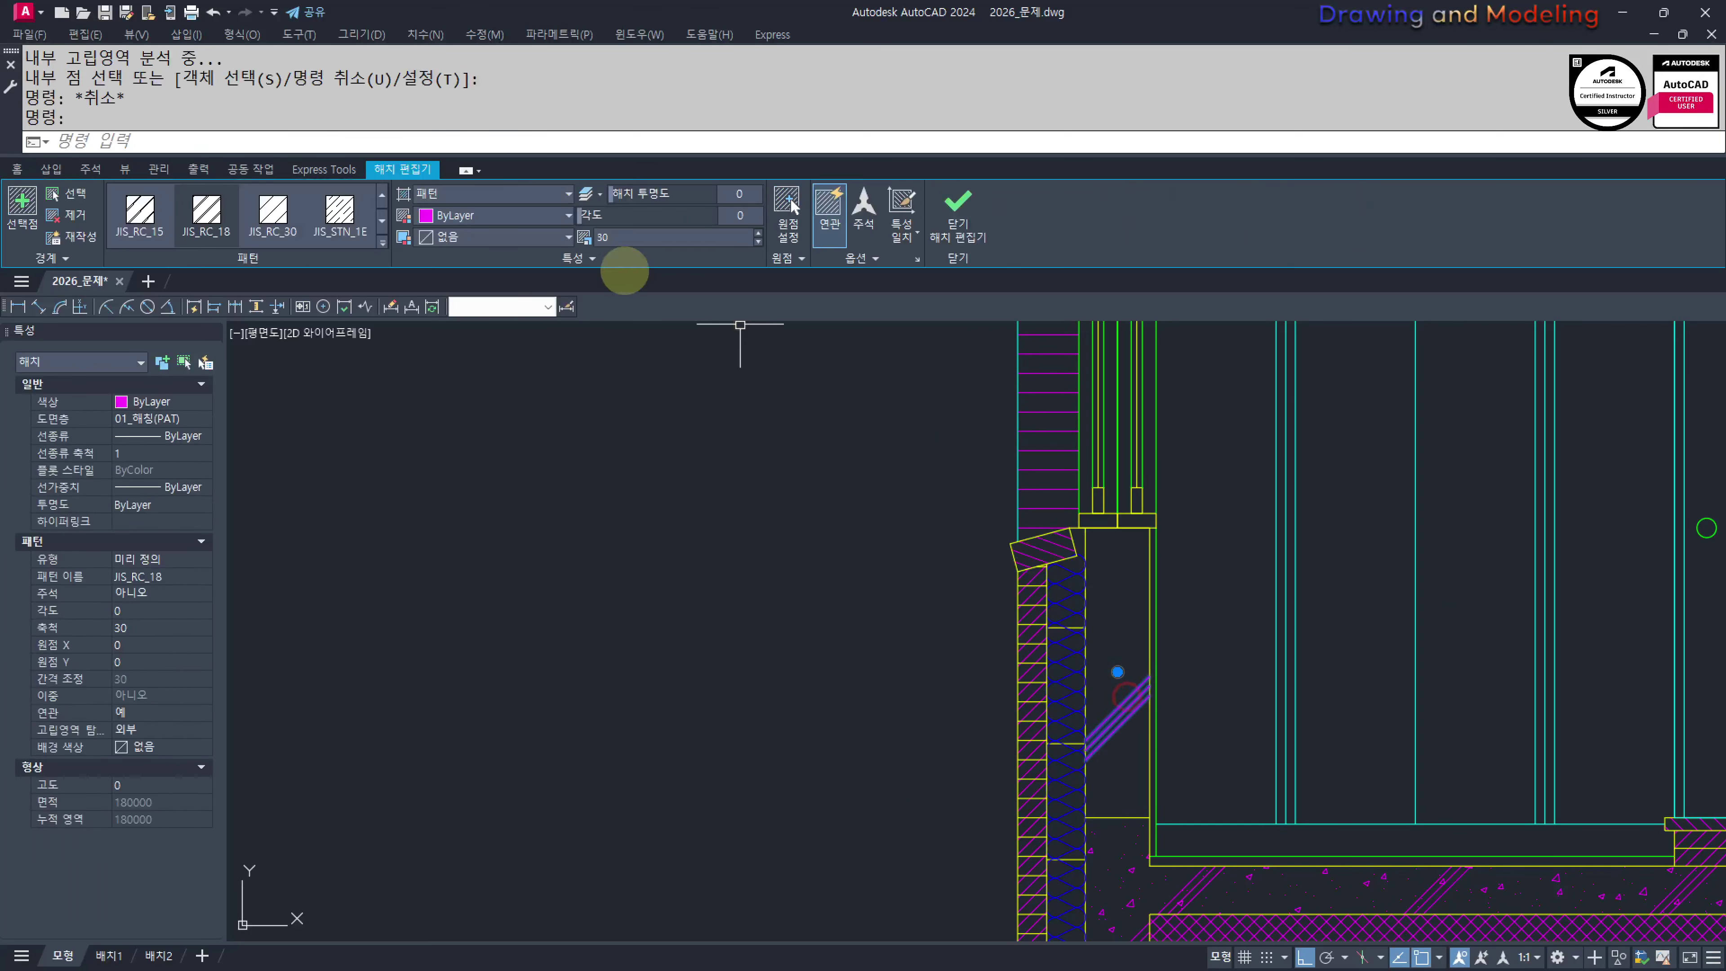
click(459, 195)
click(446, 214)
click(227, 219)
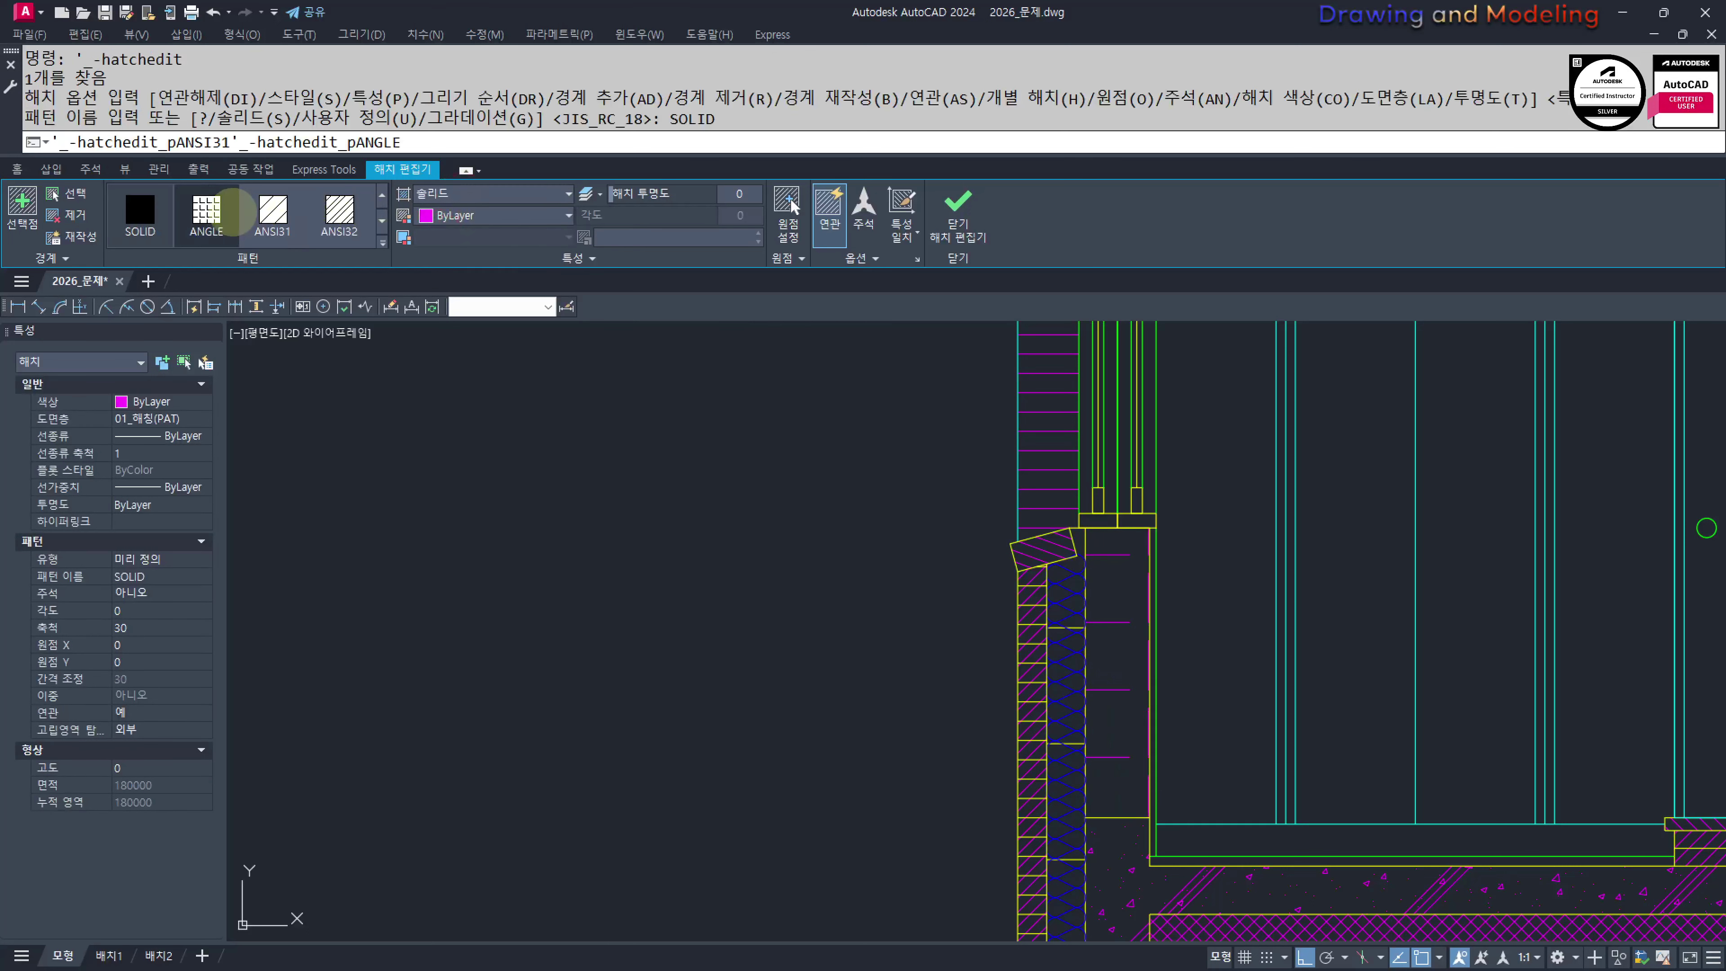
click(276, 219)
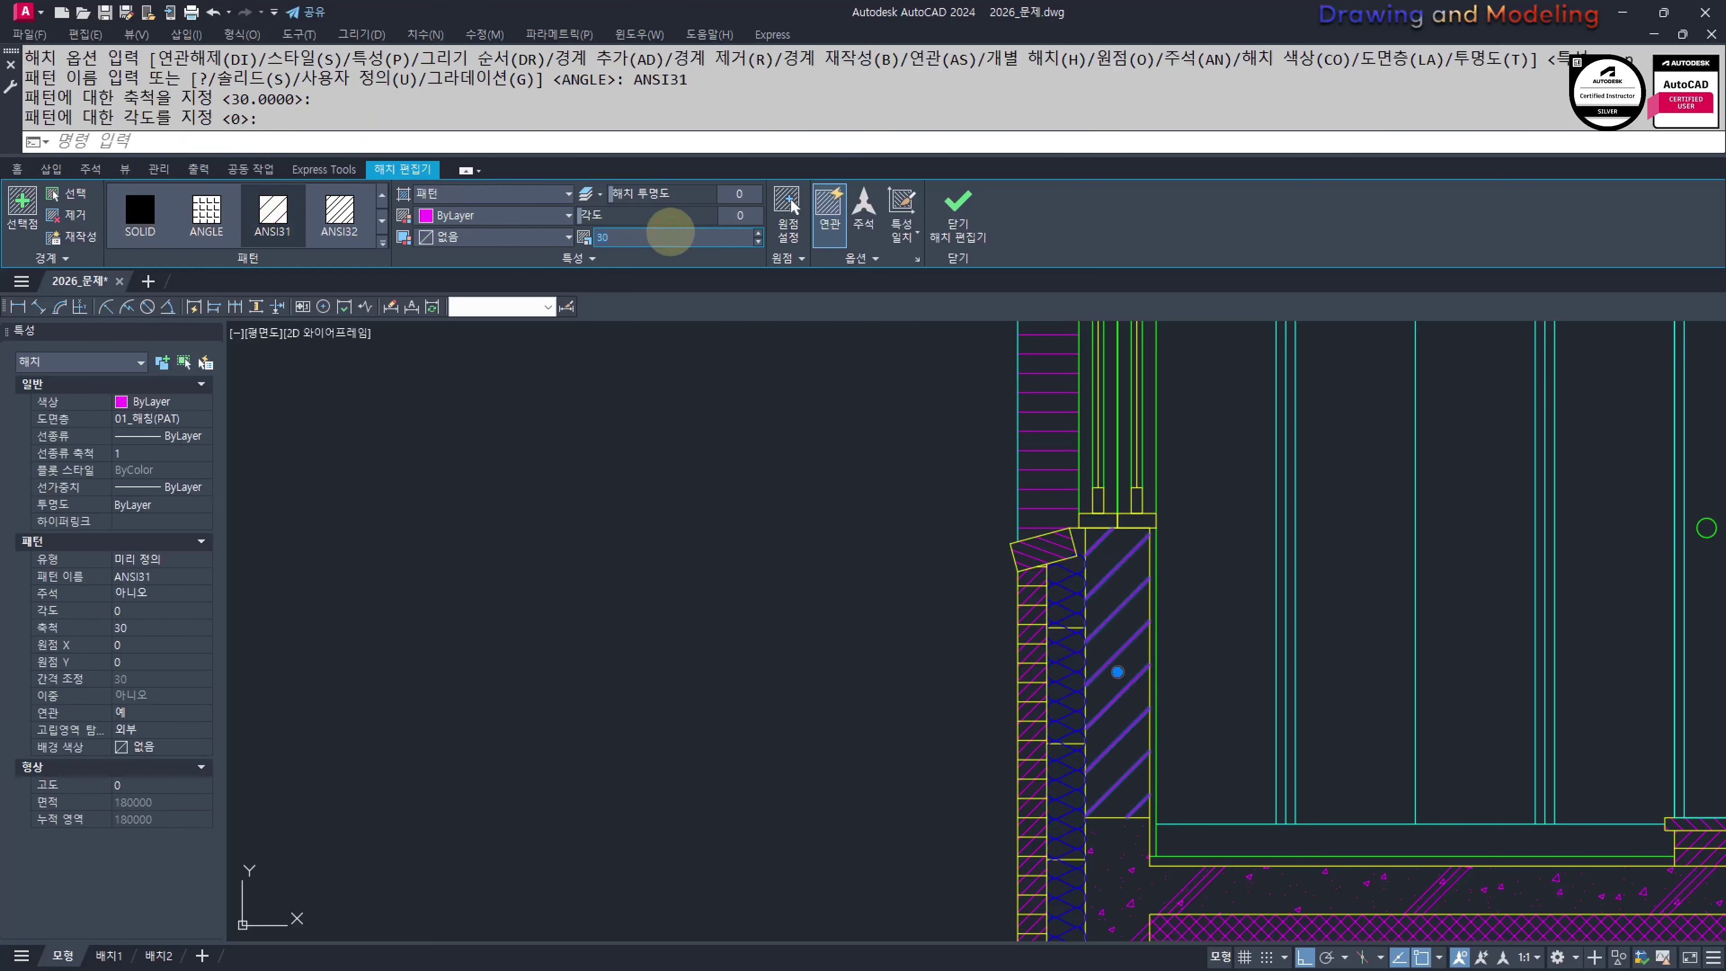
key(Escape)
key(Escape)
key(Escape)
Add a second hatch over the same inner wall section below the window
click(565, 306)
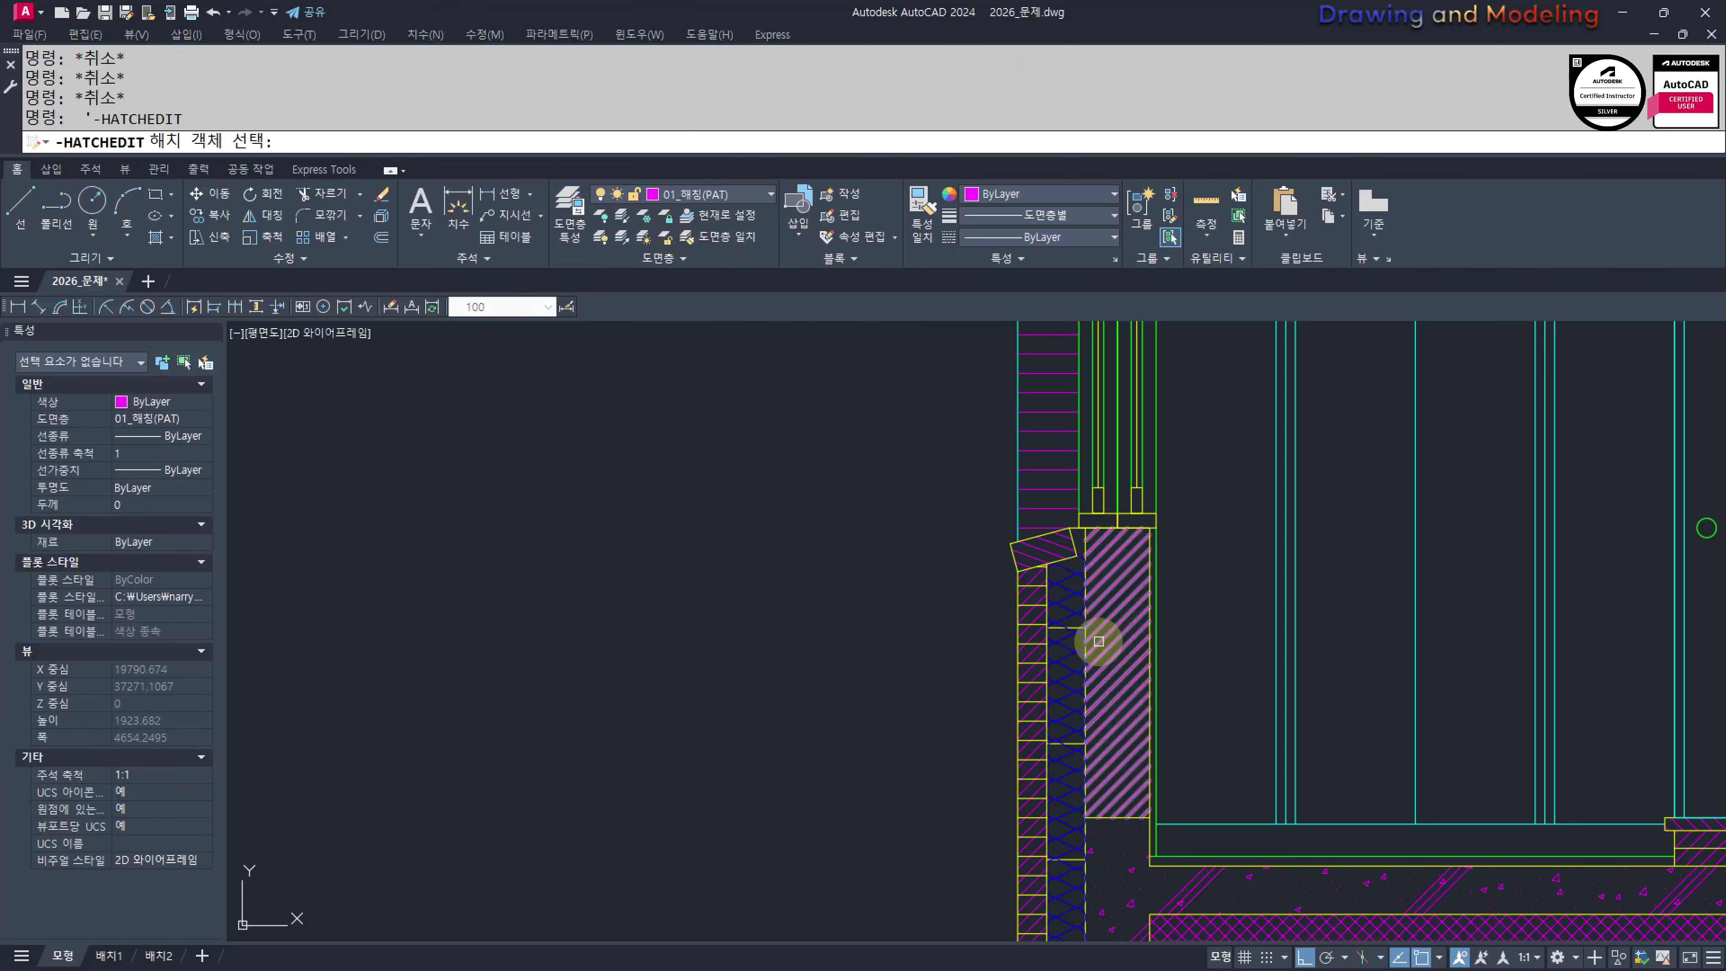
key(Escape)
key(Escape)
text(h)
key(space)
click(1128, 614)
key(space)
key(Escape)
key(Escape)
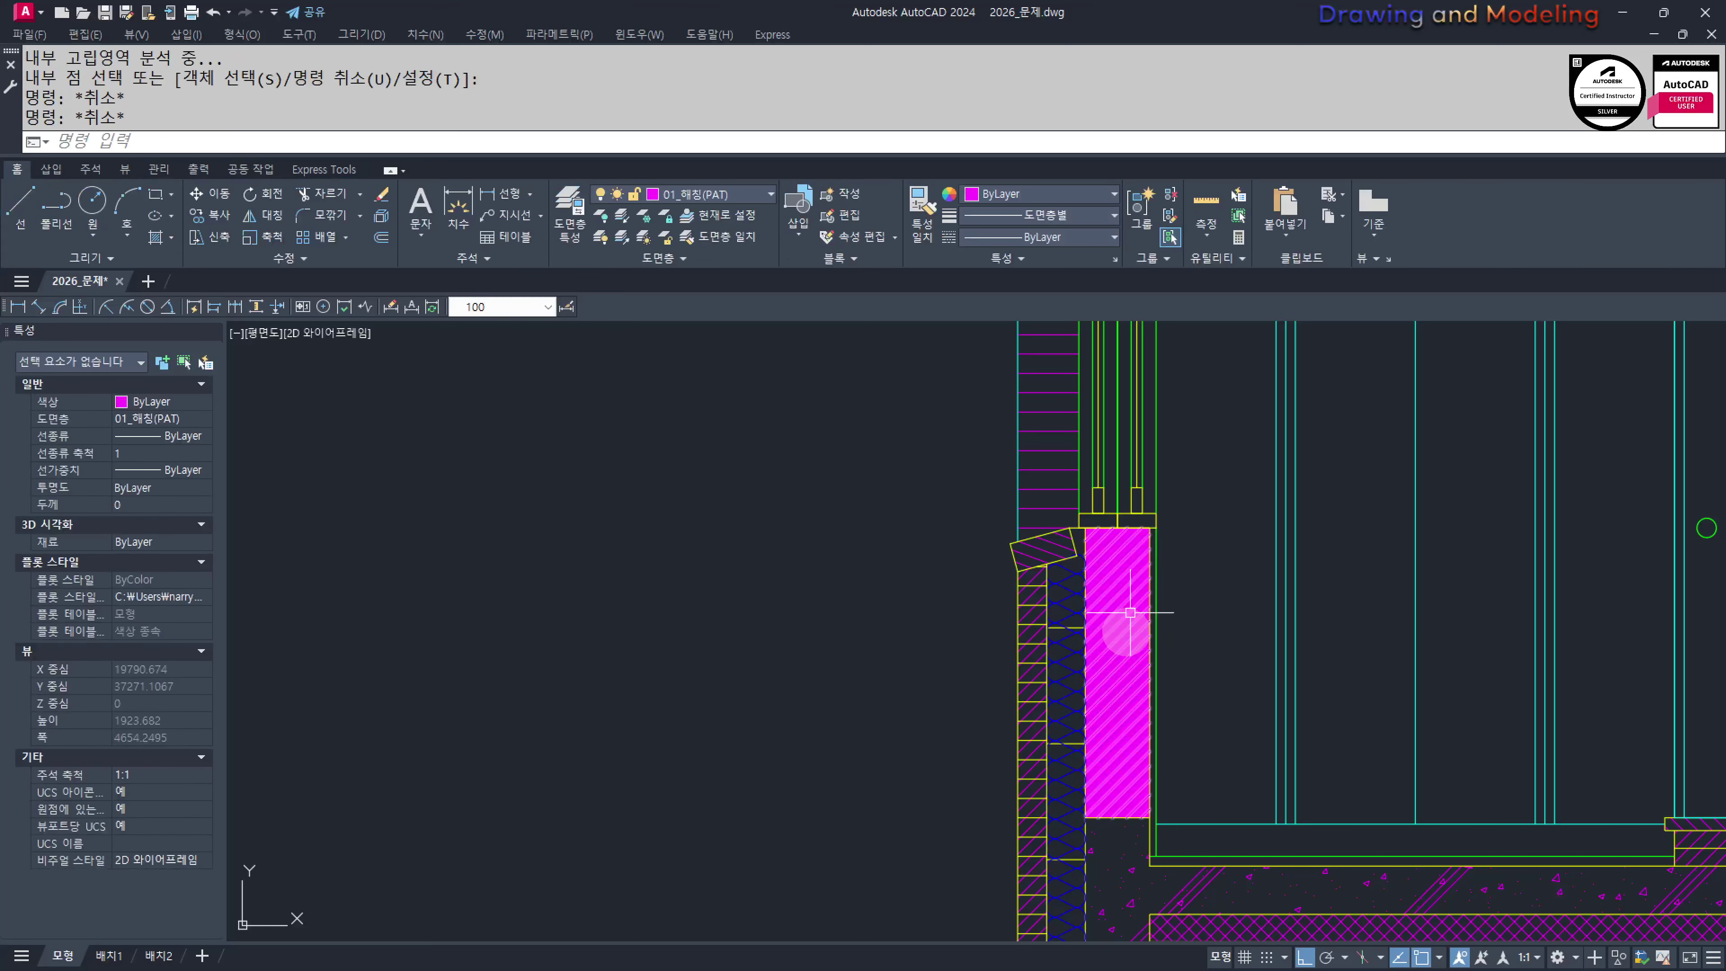
Change the second wall hatch to a user-defined line pattern with a spacing of 60
click(1128, 624)
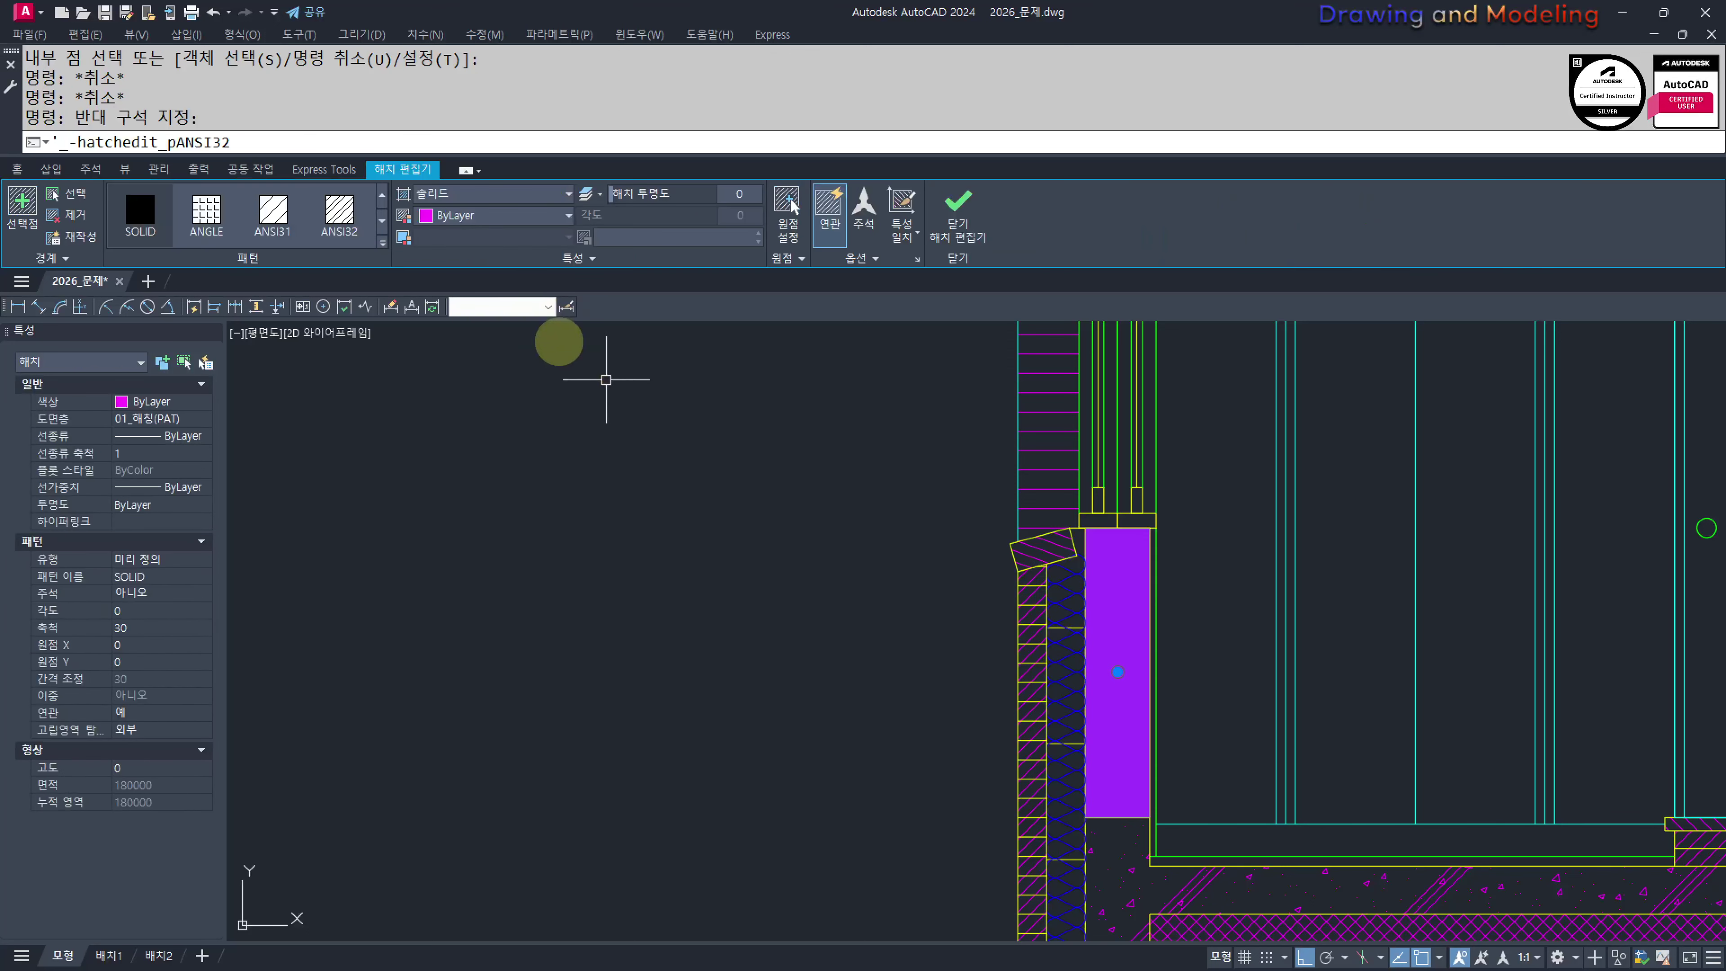
click(466, 194)
click(447, 270)
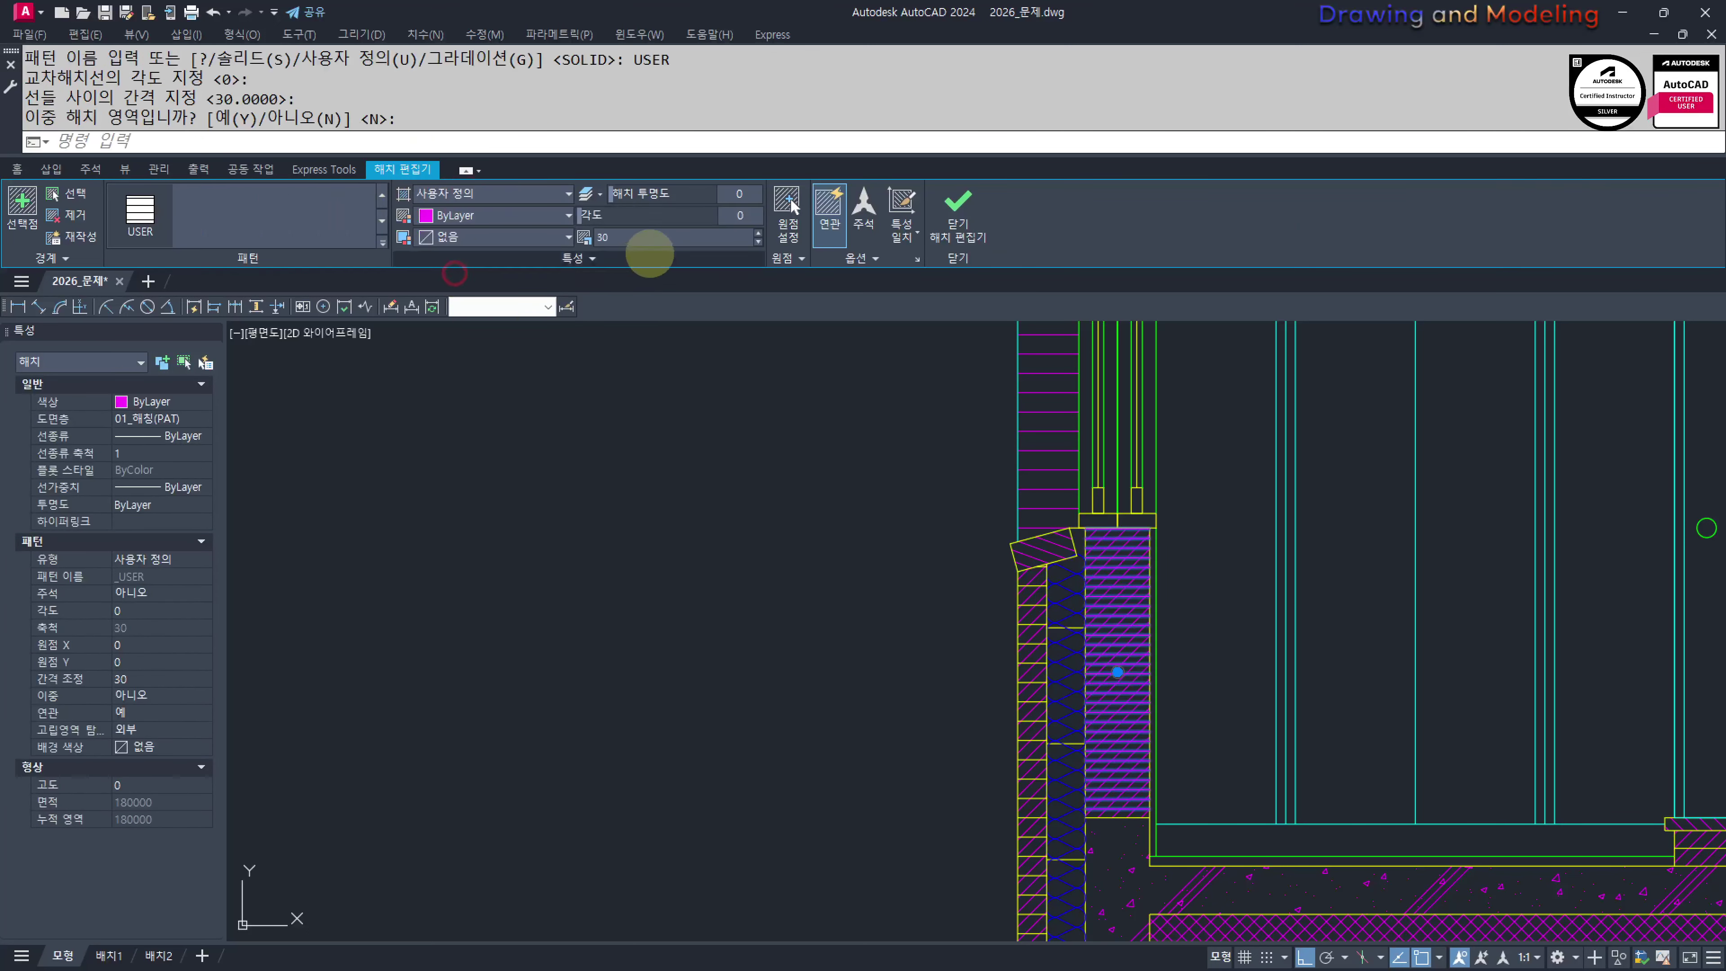
text(60)
key(Return)
text(3DO)
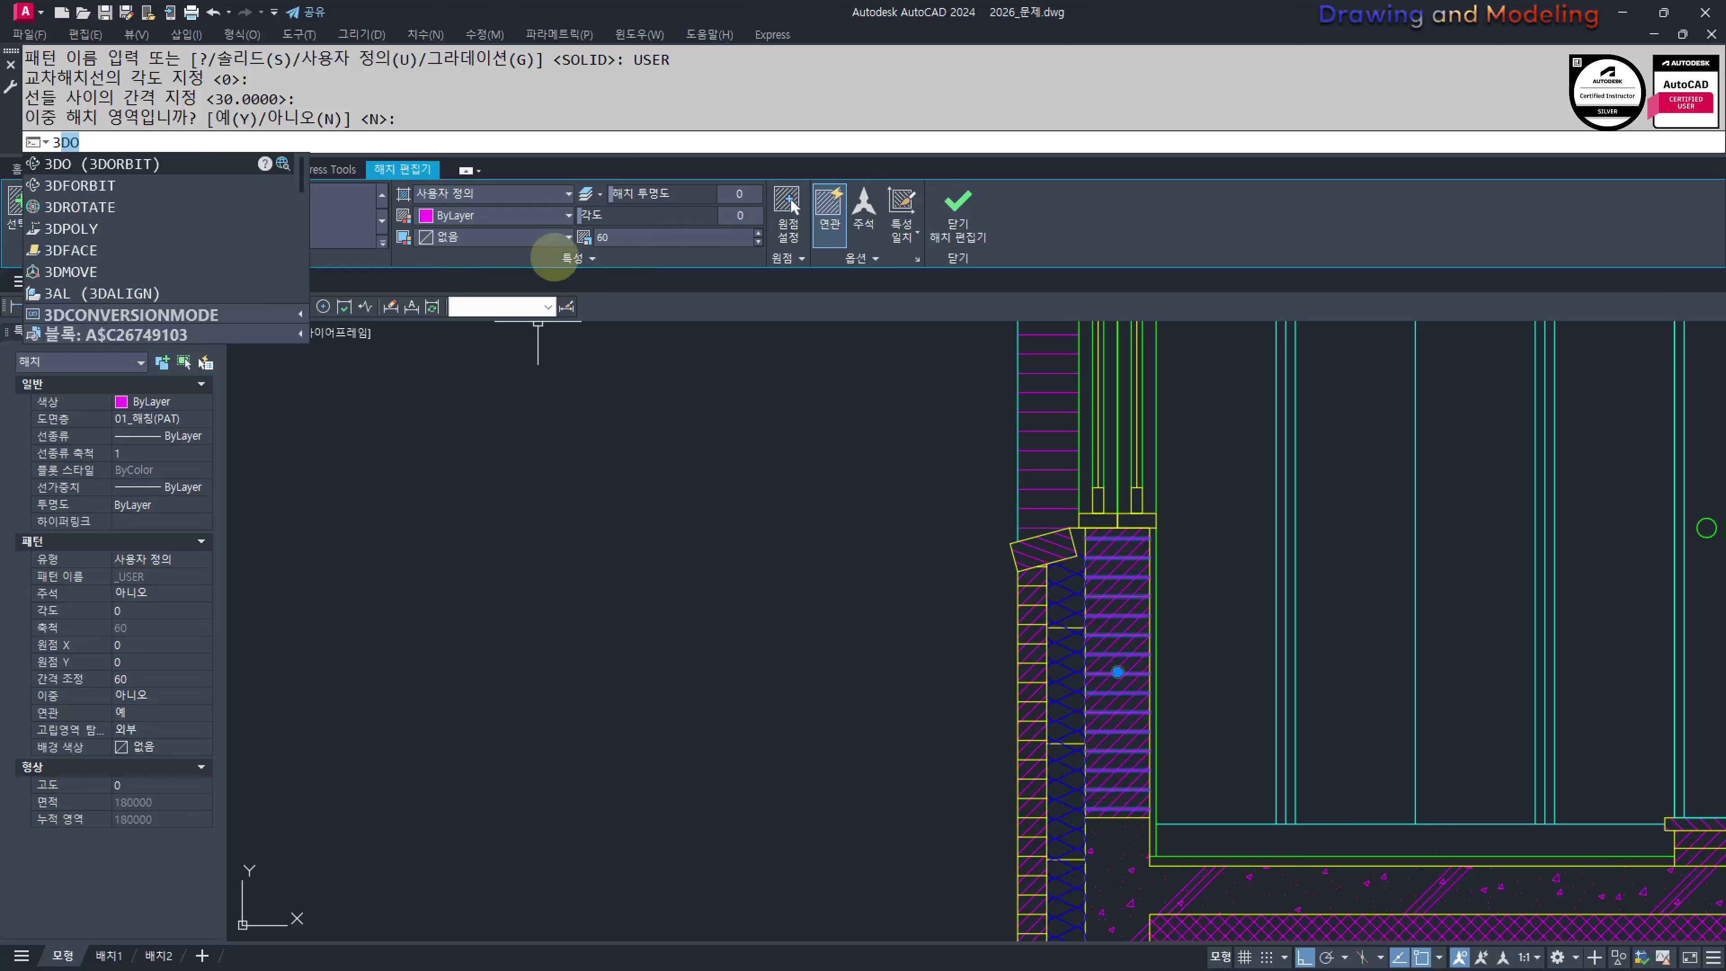
Set the origin of the user-defined wall hatch on the inner wall section's bottom edge
click(790, 204)
scroll(1028, 763, up, 4)
click(1008, 771)
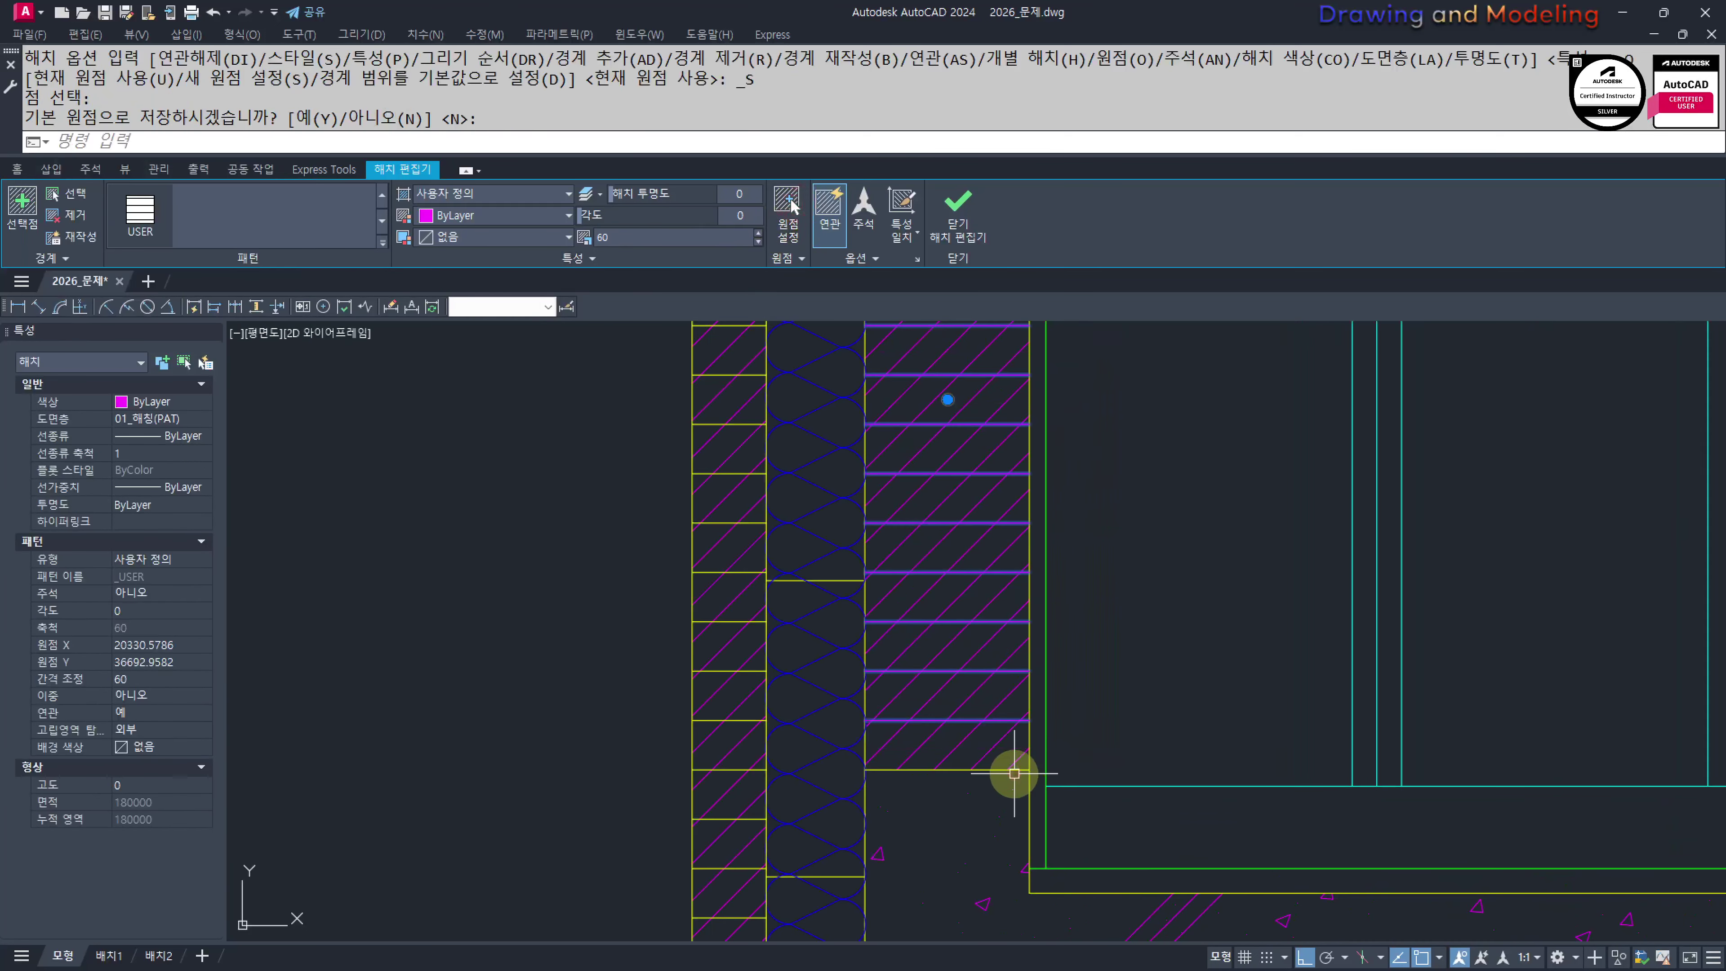
key(Escape)
key(Escape)
Match the horizontal wall hatch's properties to the yellow line at the bottom of the inner wall section
scroll(985, 762, up, 2)
text(mm)
key(Return)
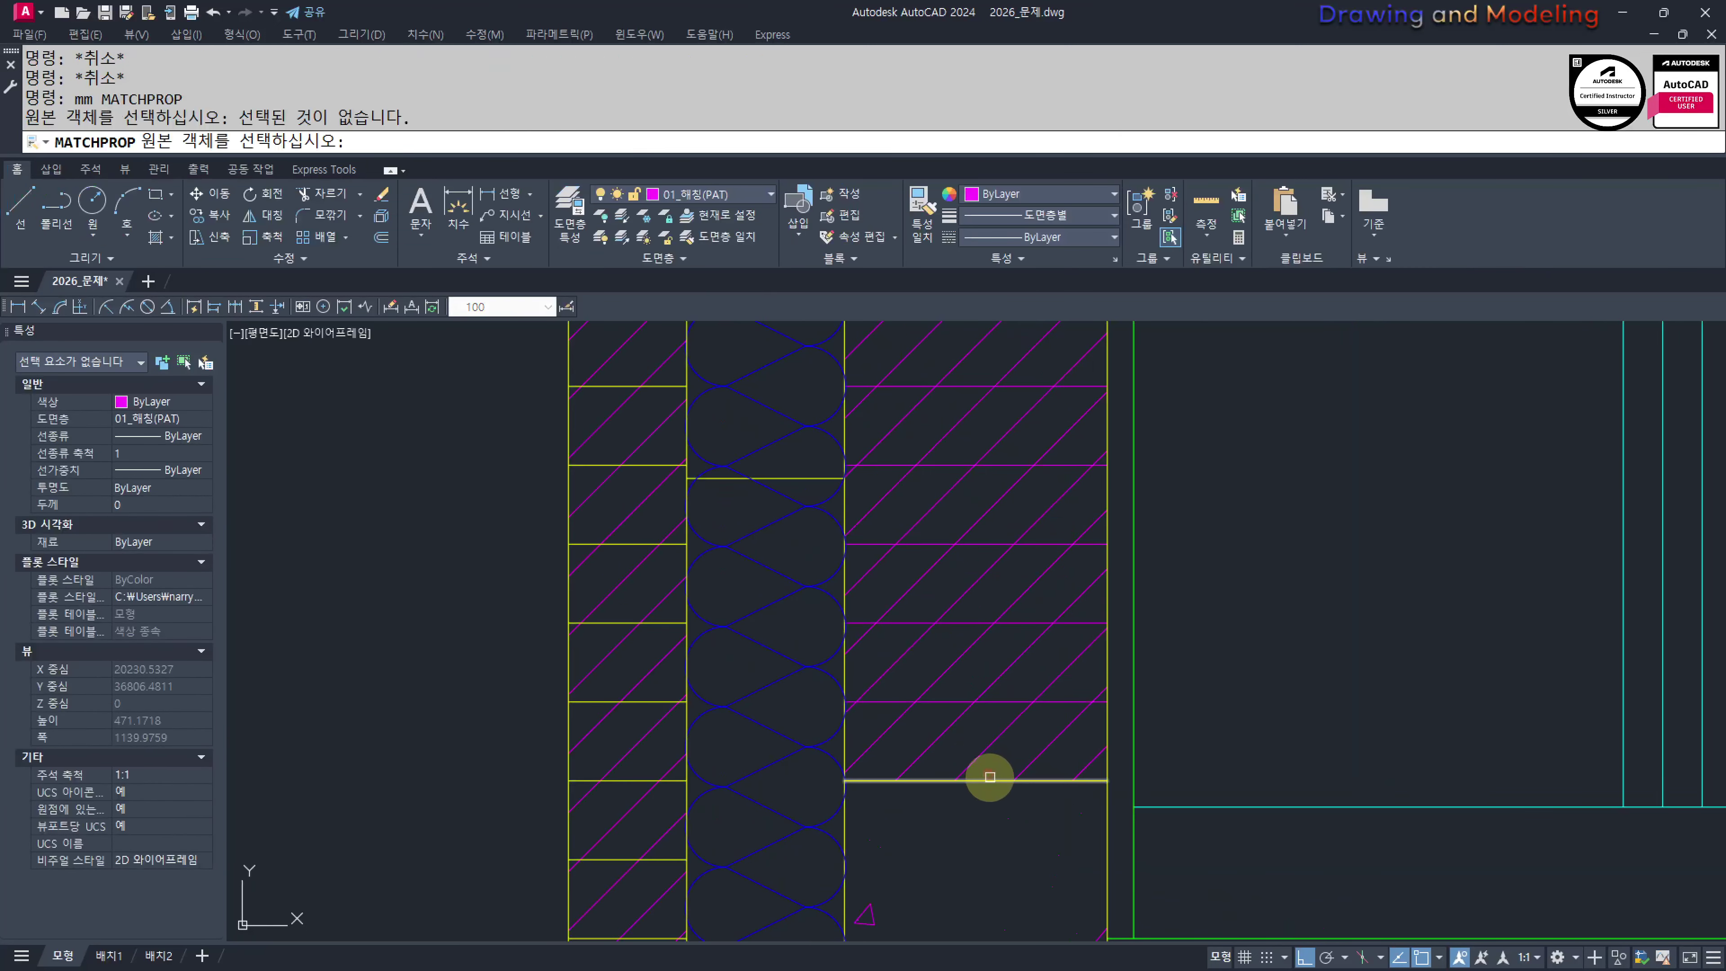
click(990, 779)
key(Escape)
key(Escape)
Set the origin of the insulation's yellow joint-line hatch at the insulation's lower-left corner
scroll(912, 693, down, 7)
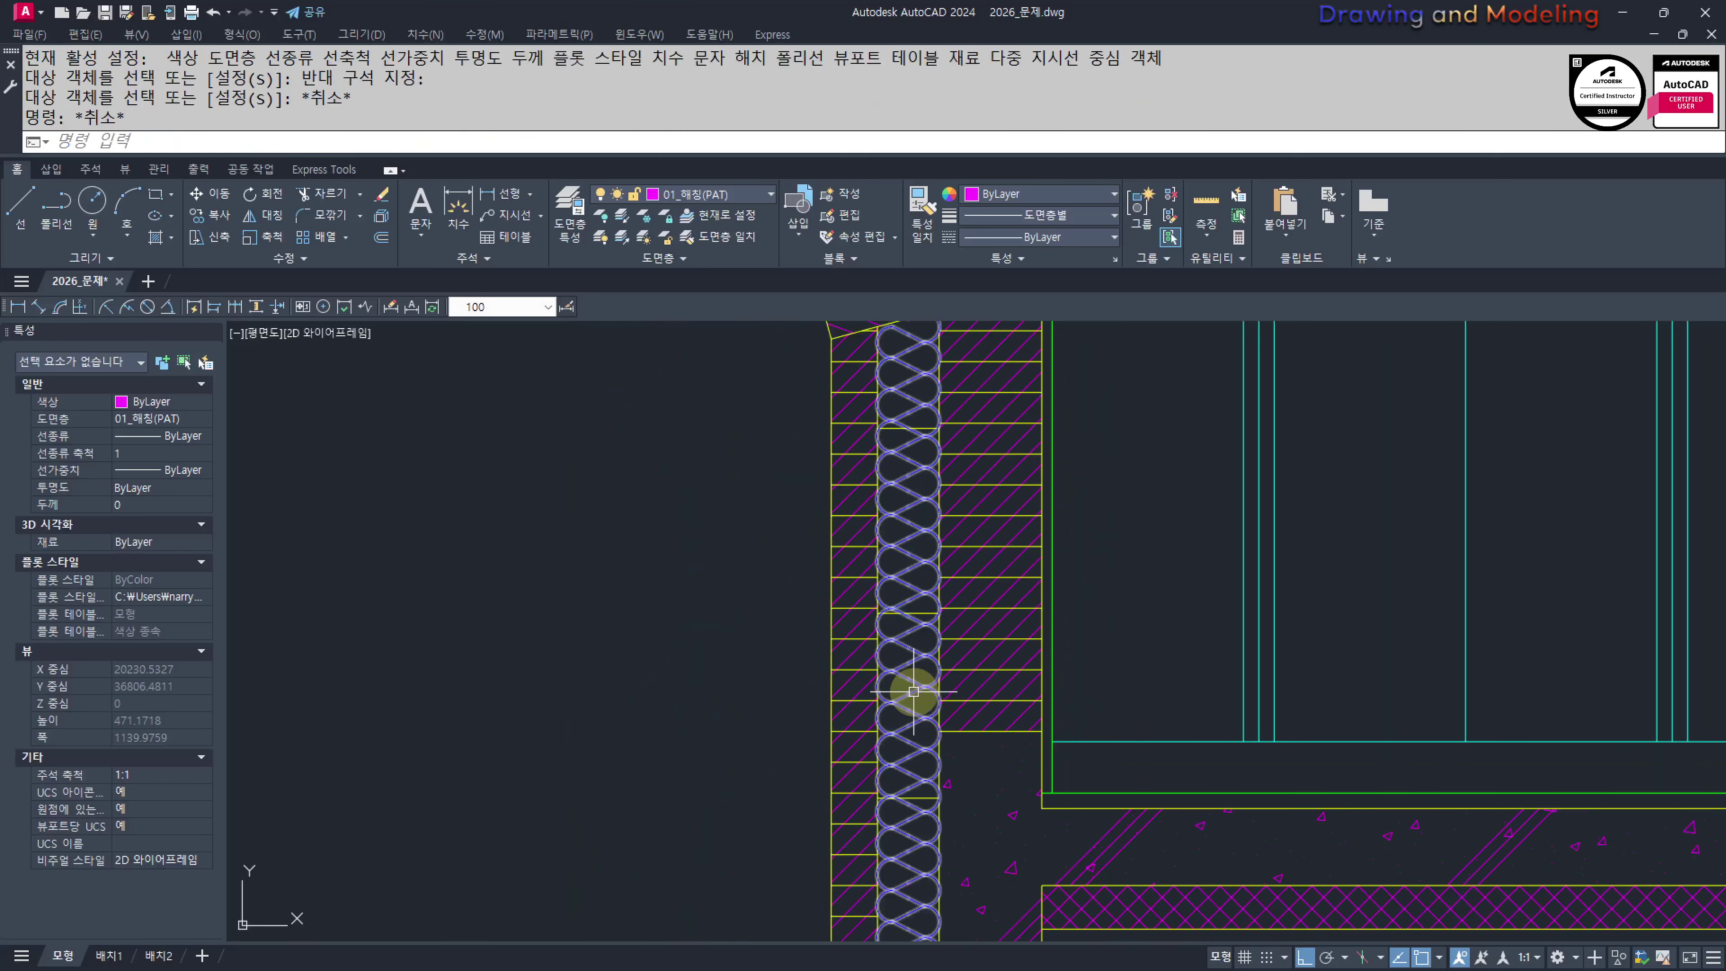
scroll(815, 707, up, 5)
scroll(878, 717, up, 2)
scroll(890, 639, down, 8)
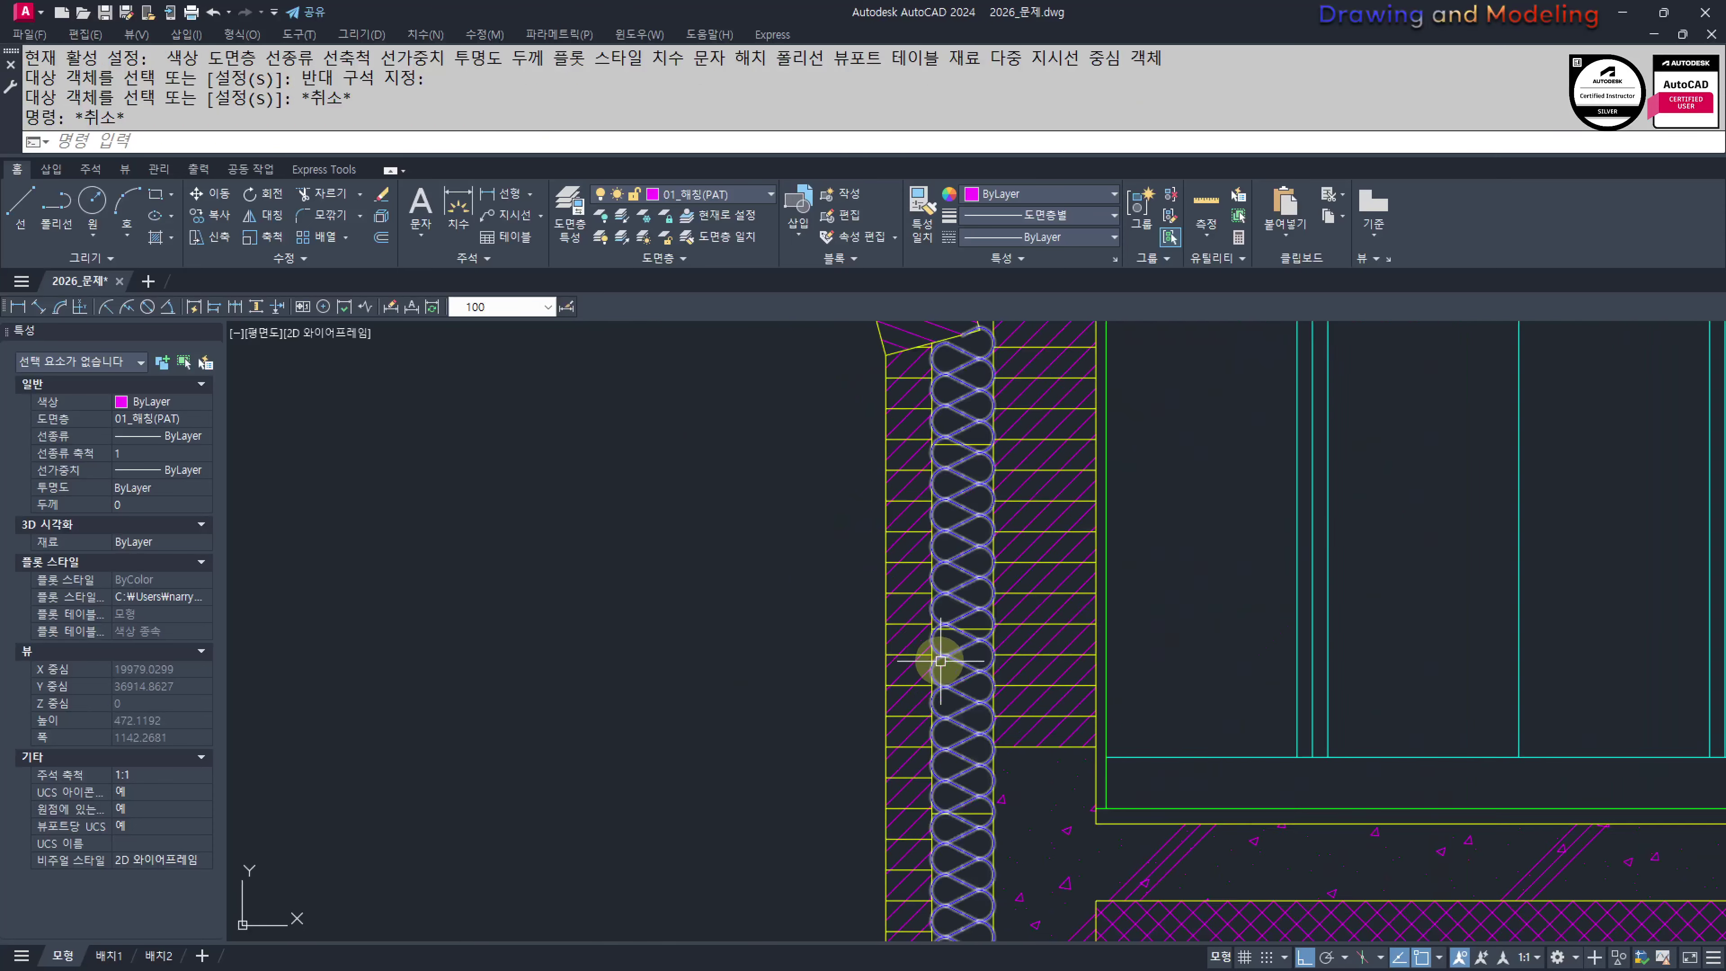
scroll(975, 716, up, 10)
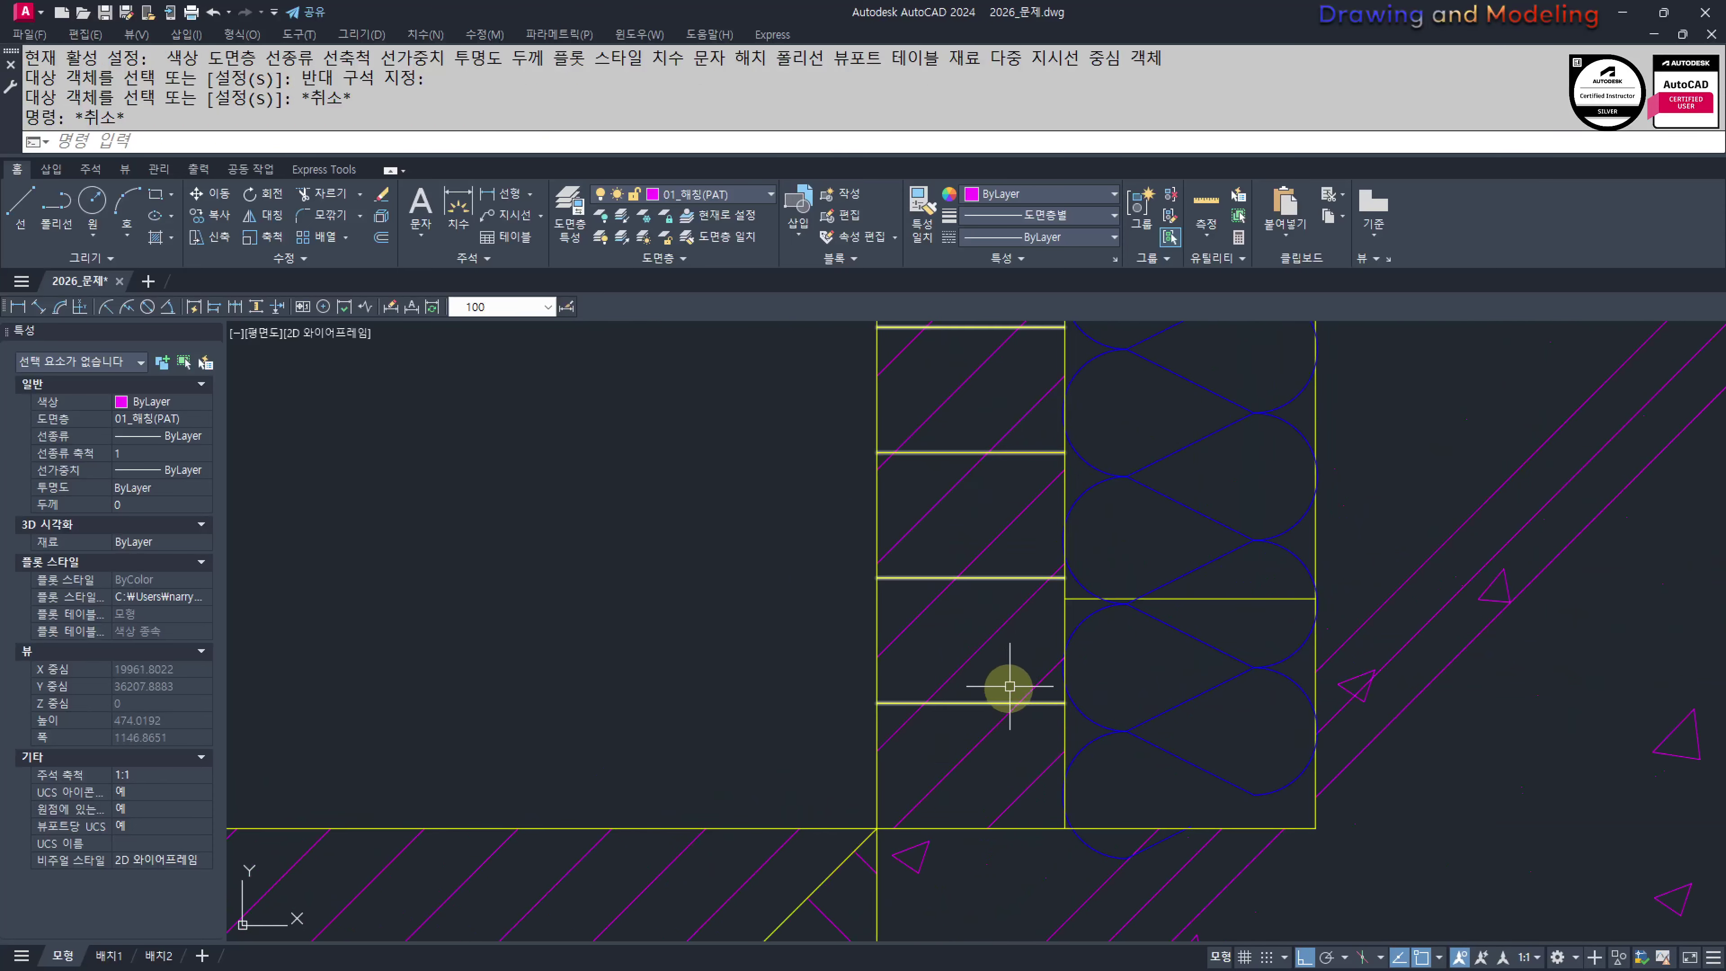
click(1219, 599)
click(788, 202)
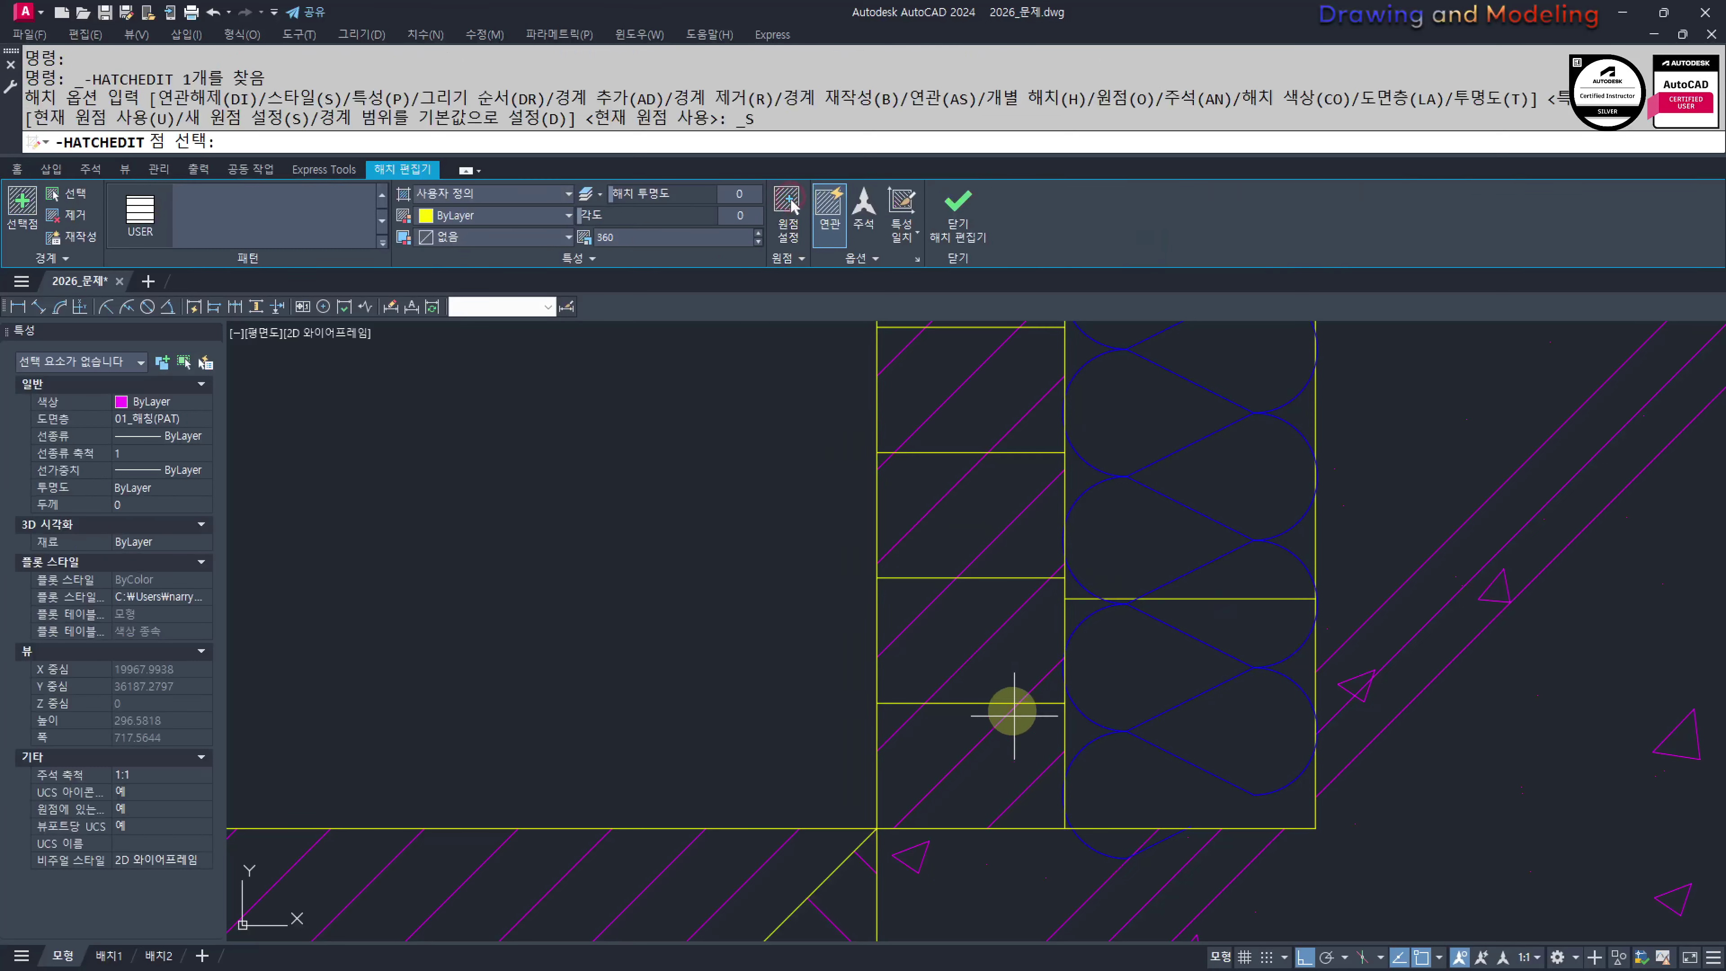
click(1064, 827)
key(Escape)
key(Escape)
key(Escape)
key(Escape)
scroll(1149, 703, down, 4)
middle_drag(1047, 663, 998, 722)
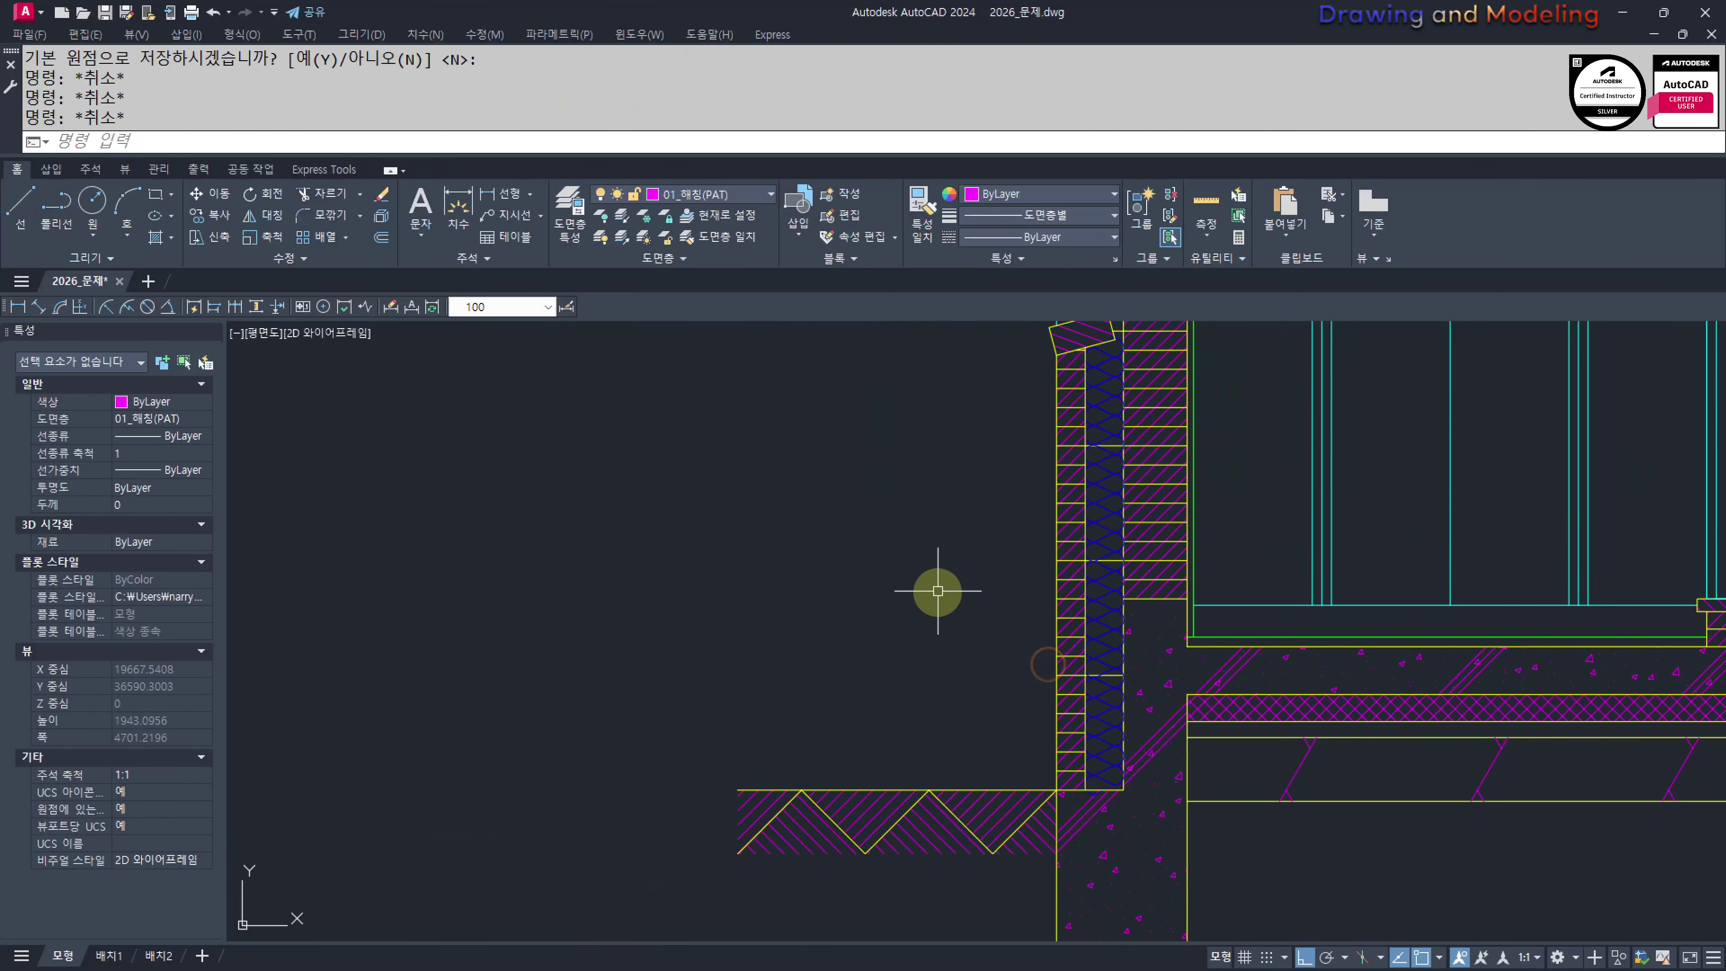
scroll(978, 566, up, 2)
middle_drag(1064, 599, 965, 650)
scroll(1047, 597, down, 4)
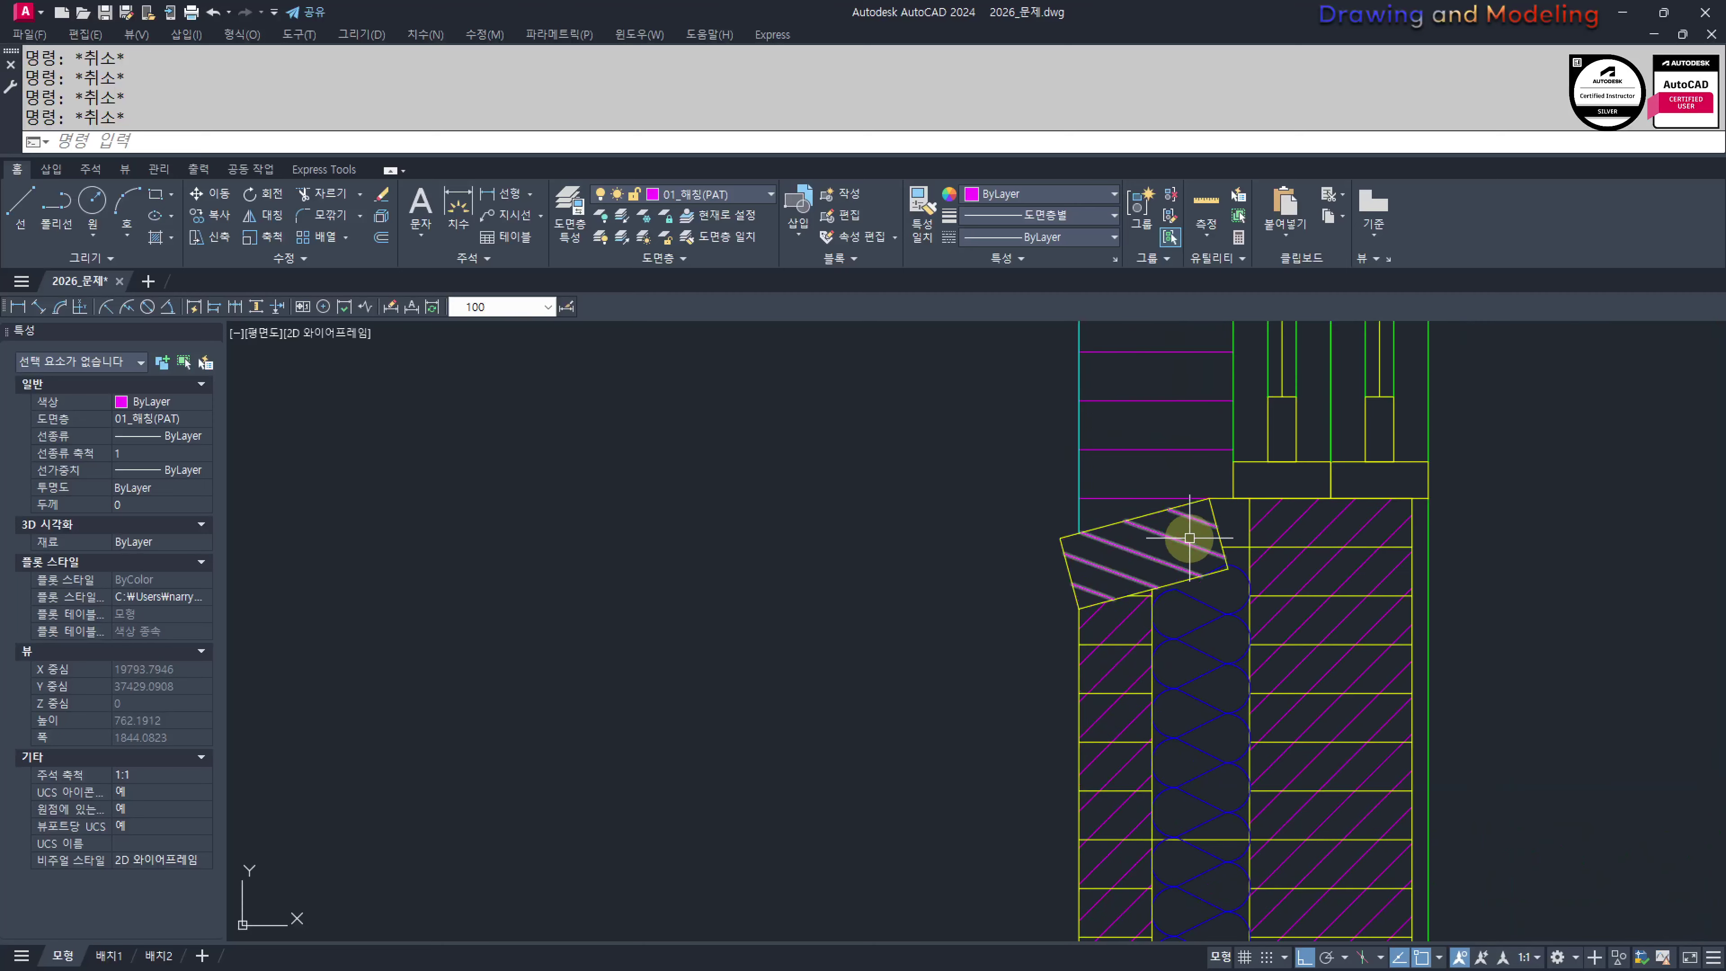
Review the hatched building section from the roof down to the foundation
scroll(899, 570, down, 2)
scroll(755, 531, down, 1)
mouse_move(755, 540)
middle_down()
mouse_move(763, 663)
mouse_move(792, 671)
mouse_move(677, 679)
mouse_move(739, 722)
middle_up()
scroll(871, 813, up, 2)
scroll(764, 660, down, 3)
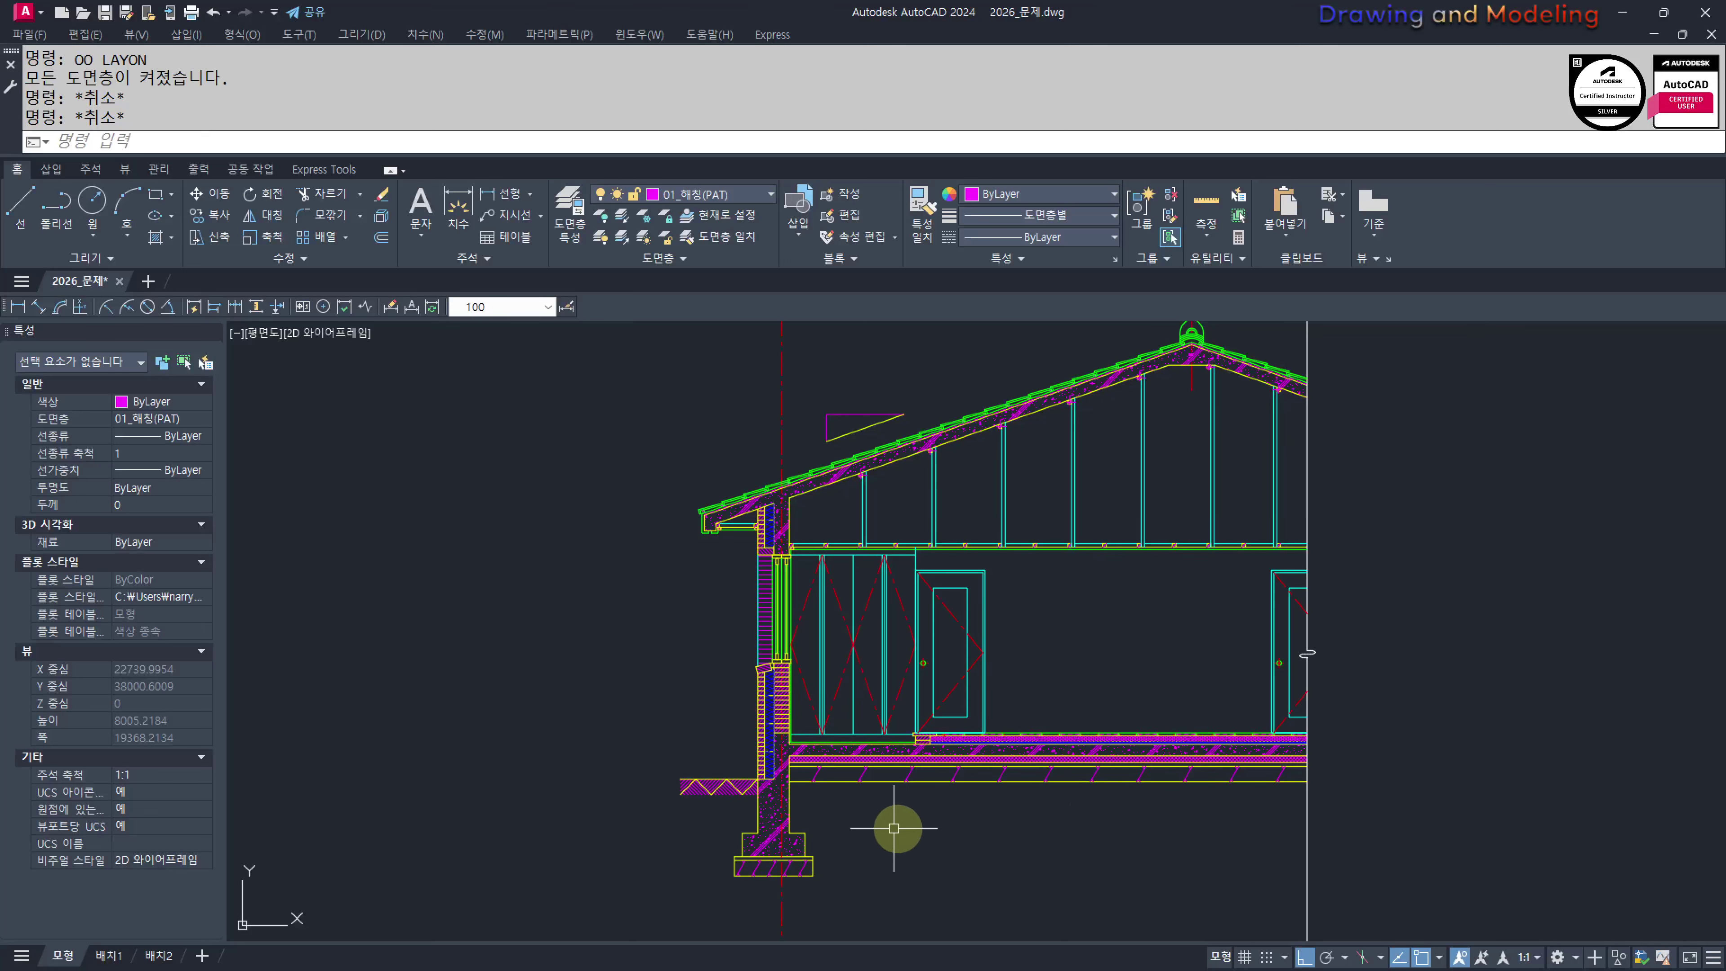
mouse_move(870, 833)
middle_down()
mouse_move(870, 866)
mouse_move(851, 854)
middle_up()
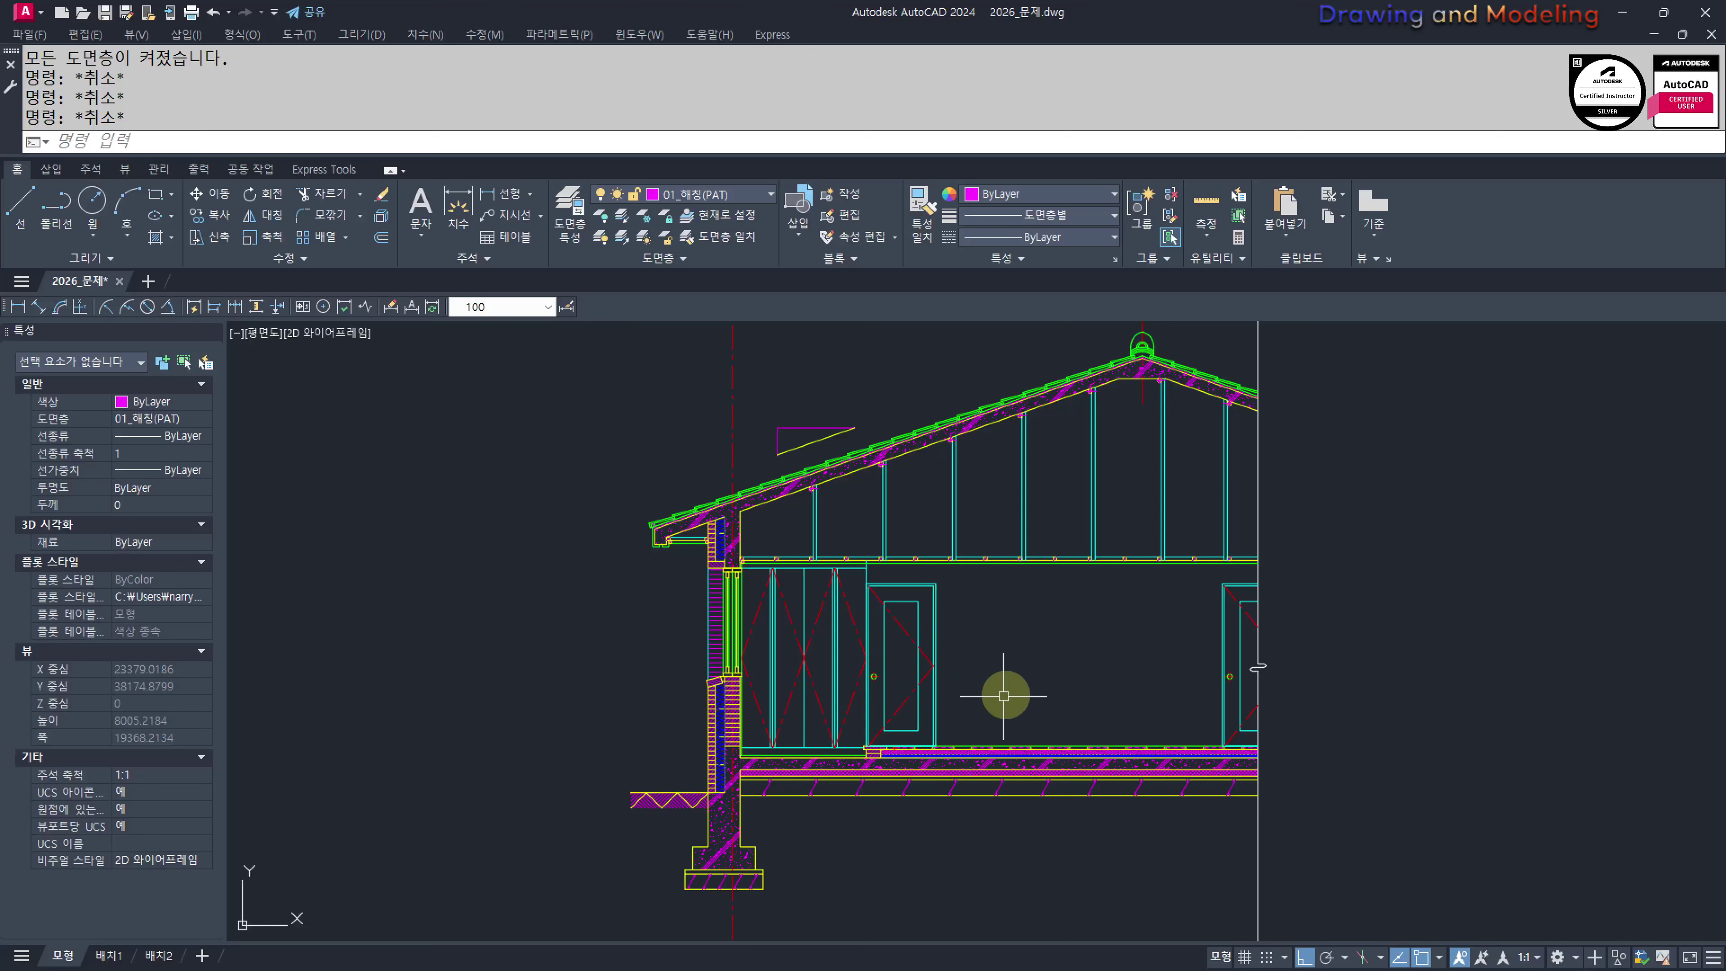
middle_drag(629, 724, 788, 707)
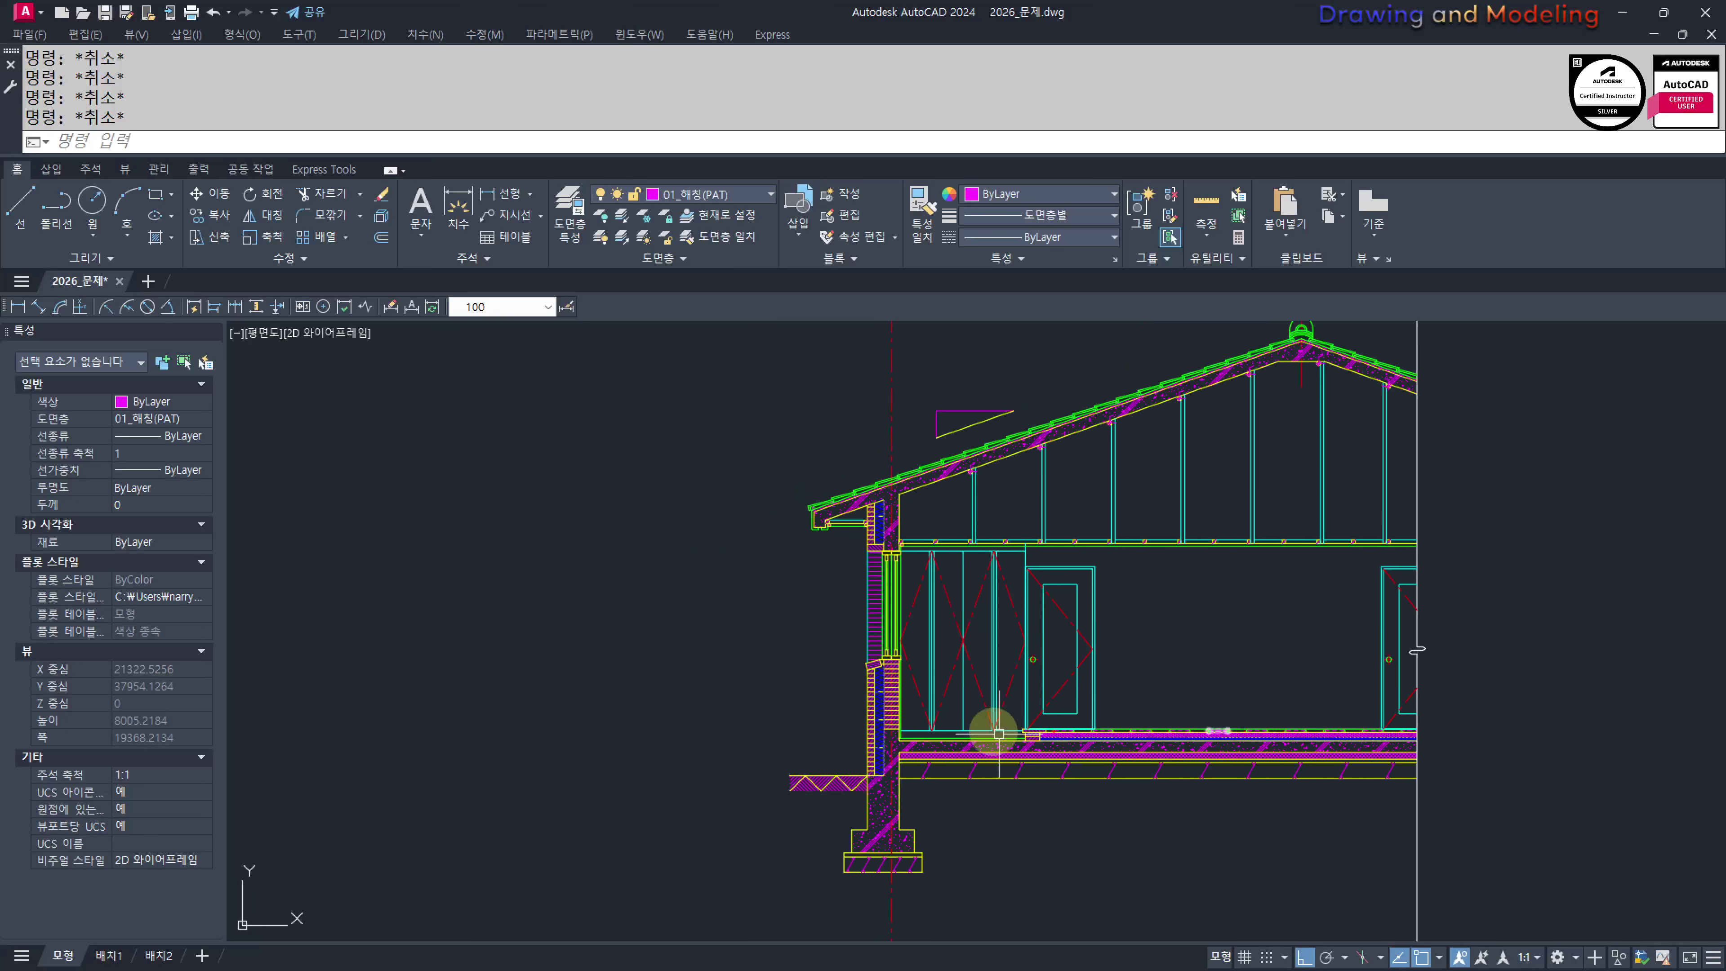
Move the elevation outline together with its roof plan and grid lines horizontally closer to the building section
scroll(788, 677, down, 2)
middle_drag(1247, 674, 680, 721)
middle_drag(1096, 733, 953, 722)
scroll(954, 722, down, 1)
scroll(1305, 812, down, 1)
middle_drag(1306, 812, 1306, 824)
click(1382, 836)
click(987, 403)
middle_drag(1058, 623, 1101, 585)
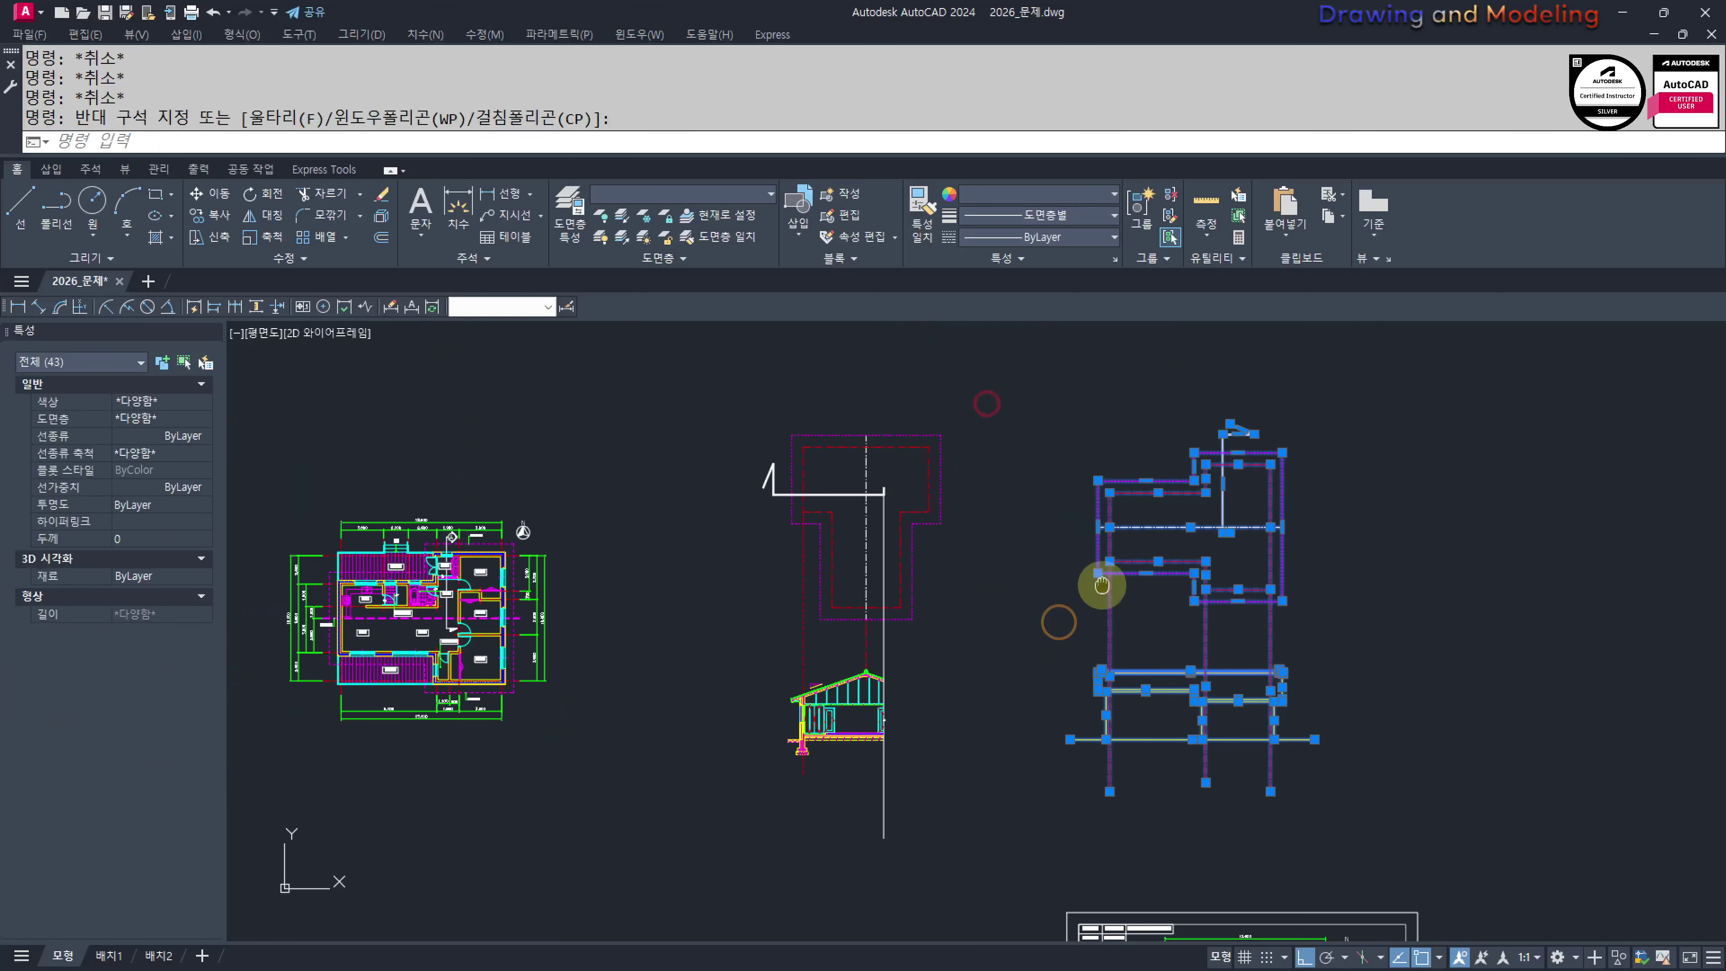
text(m)
key(space)
click(1125, 834)
key(Escape)
key(Escape)
scroll(795, 714, up, 6)
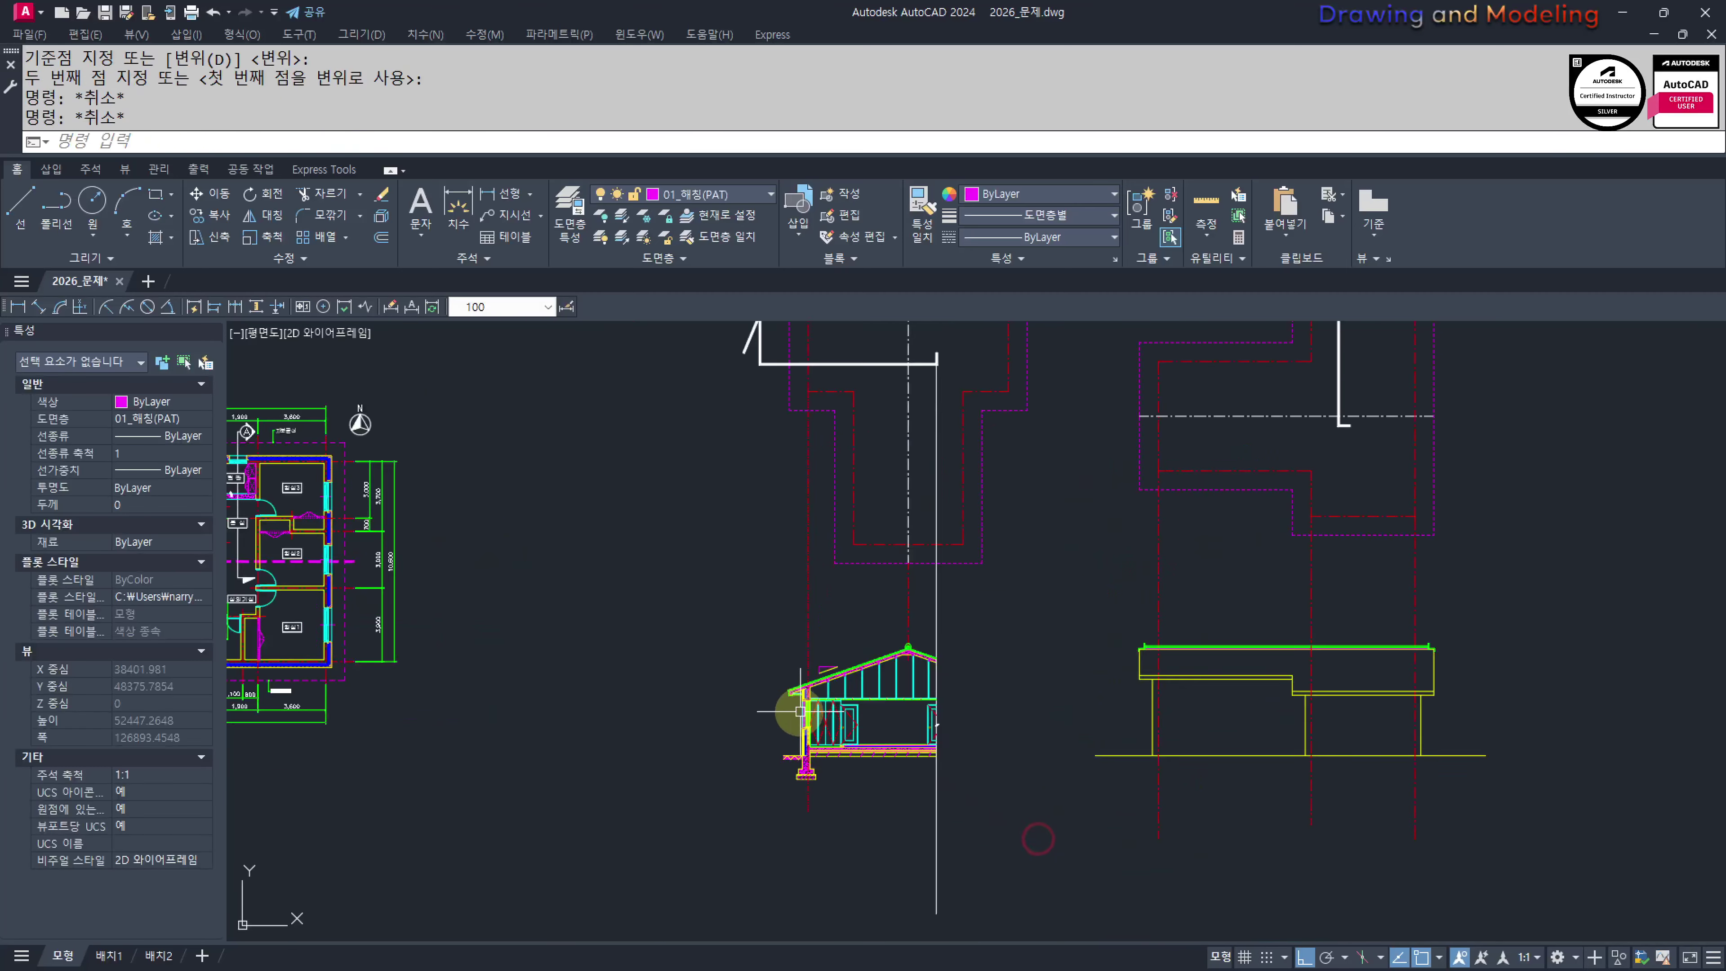
Draw a horizontal construction line through the section's finished floor level at the break line, extending across the elevation
scroll(735, 737, down, 2)
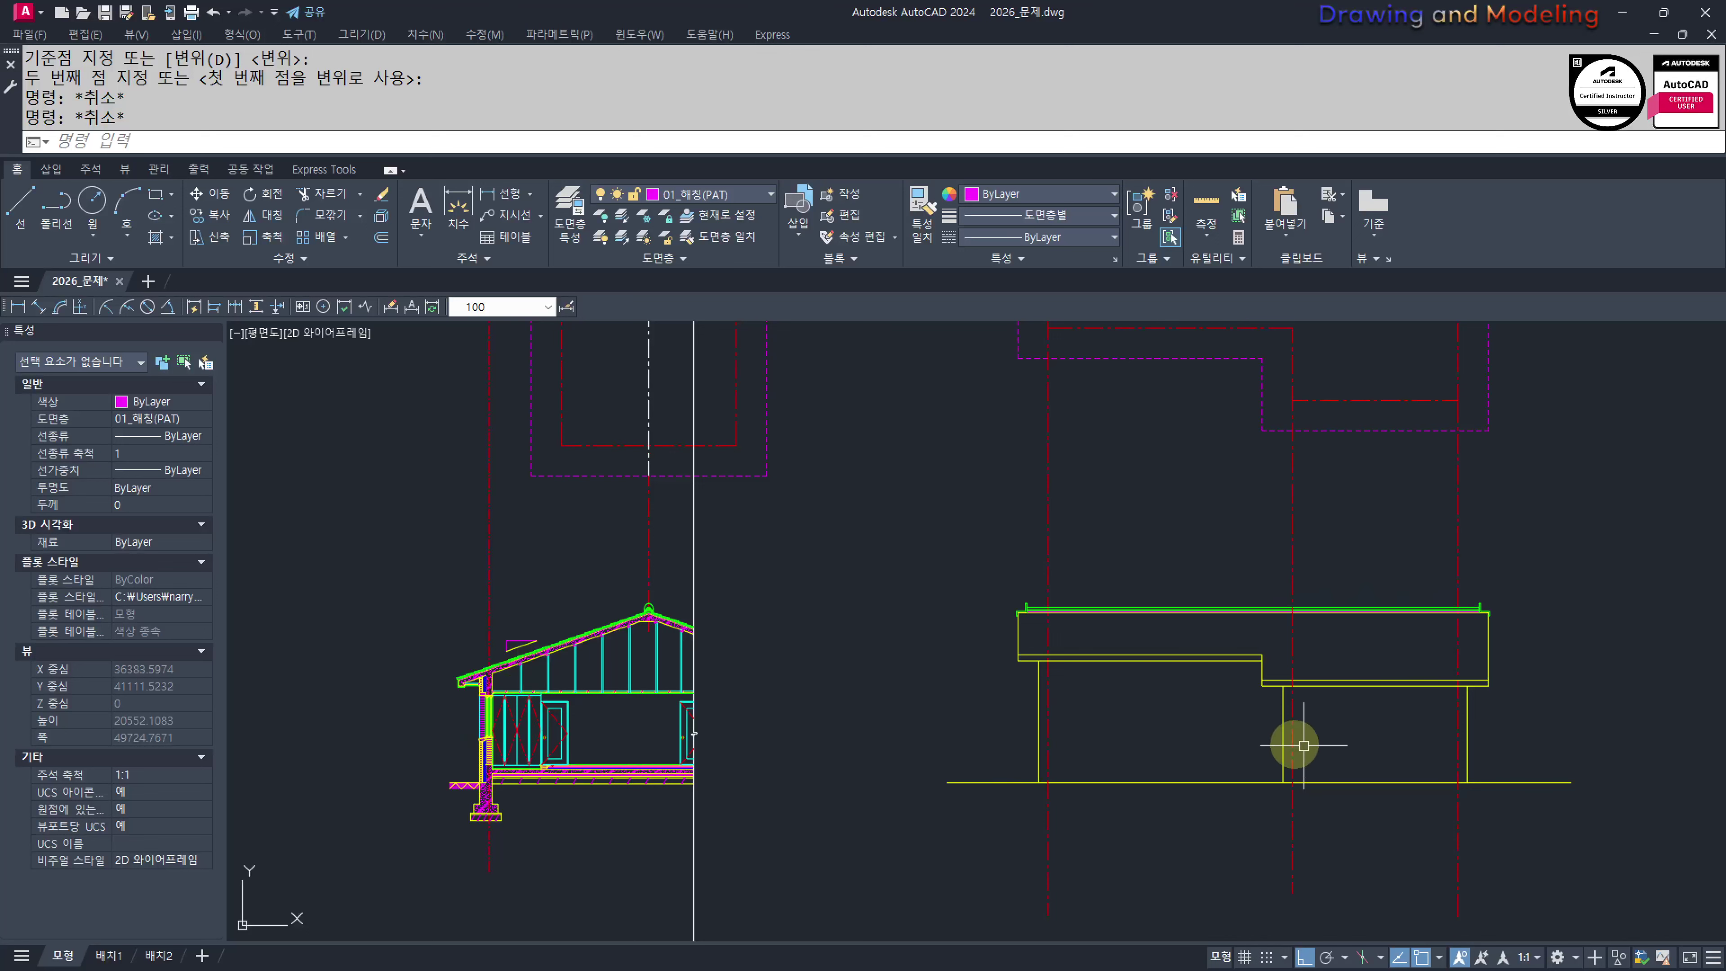
middle_drag(847, 743, 1002, 739)
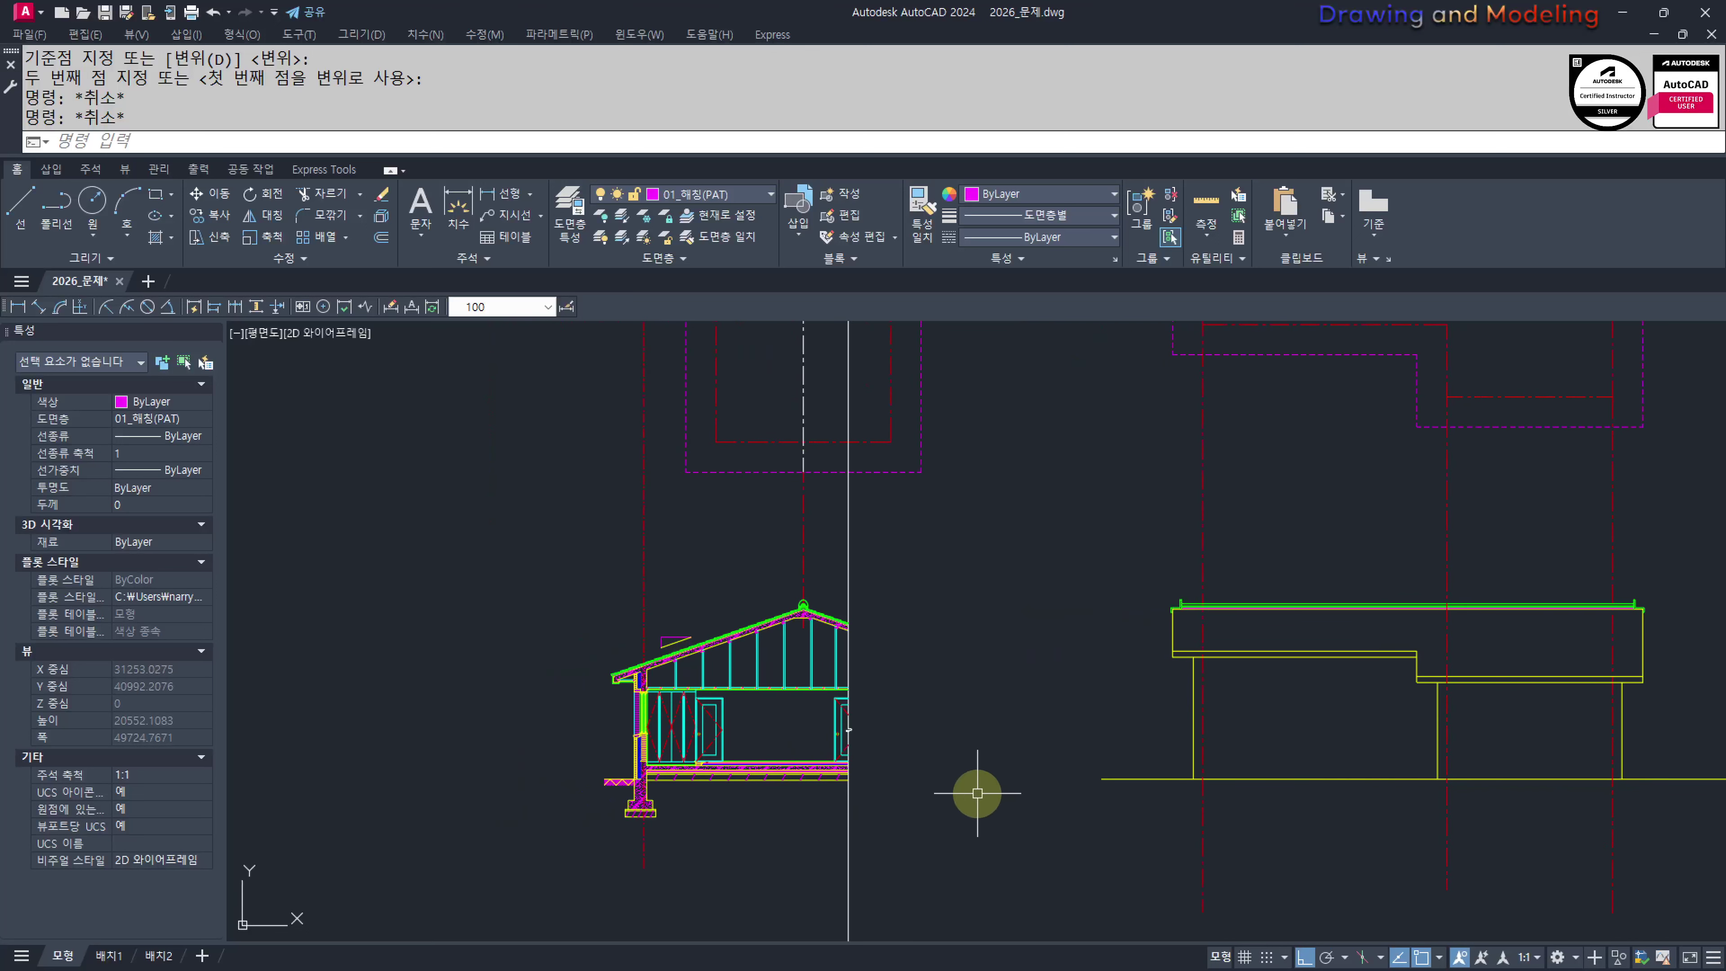
middle_drag(938, 775, 994, 771)
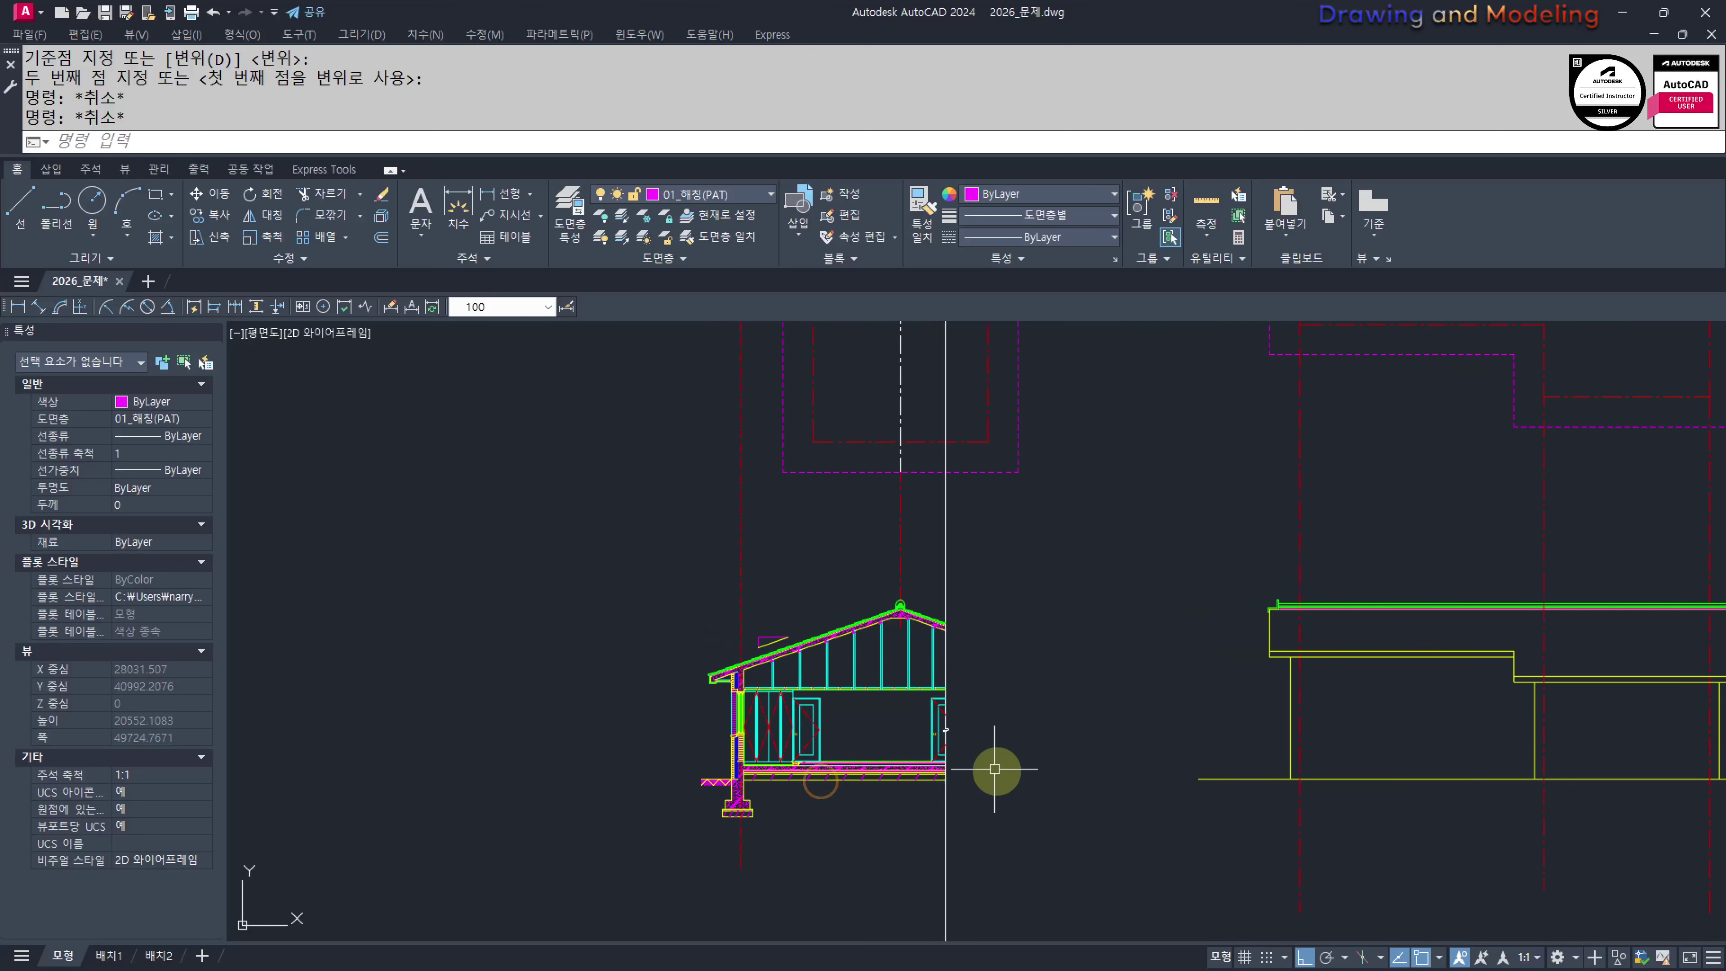
scroll(994, 762, up, 2)
text(xl)
key(Return)
text(h)
key(Return)
scroll(893, 771, up, 3)
scroll(893, 772, up, 1)
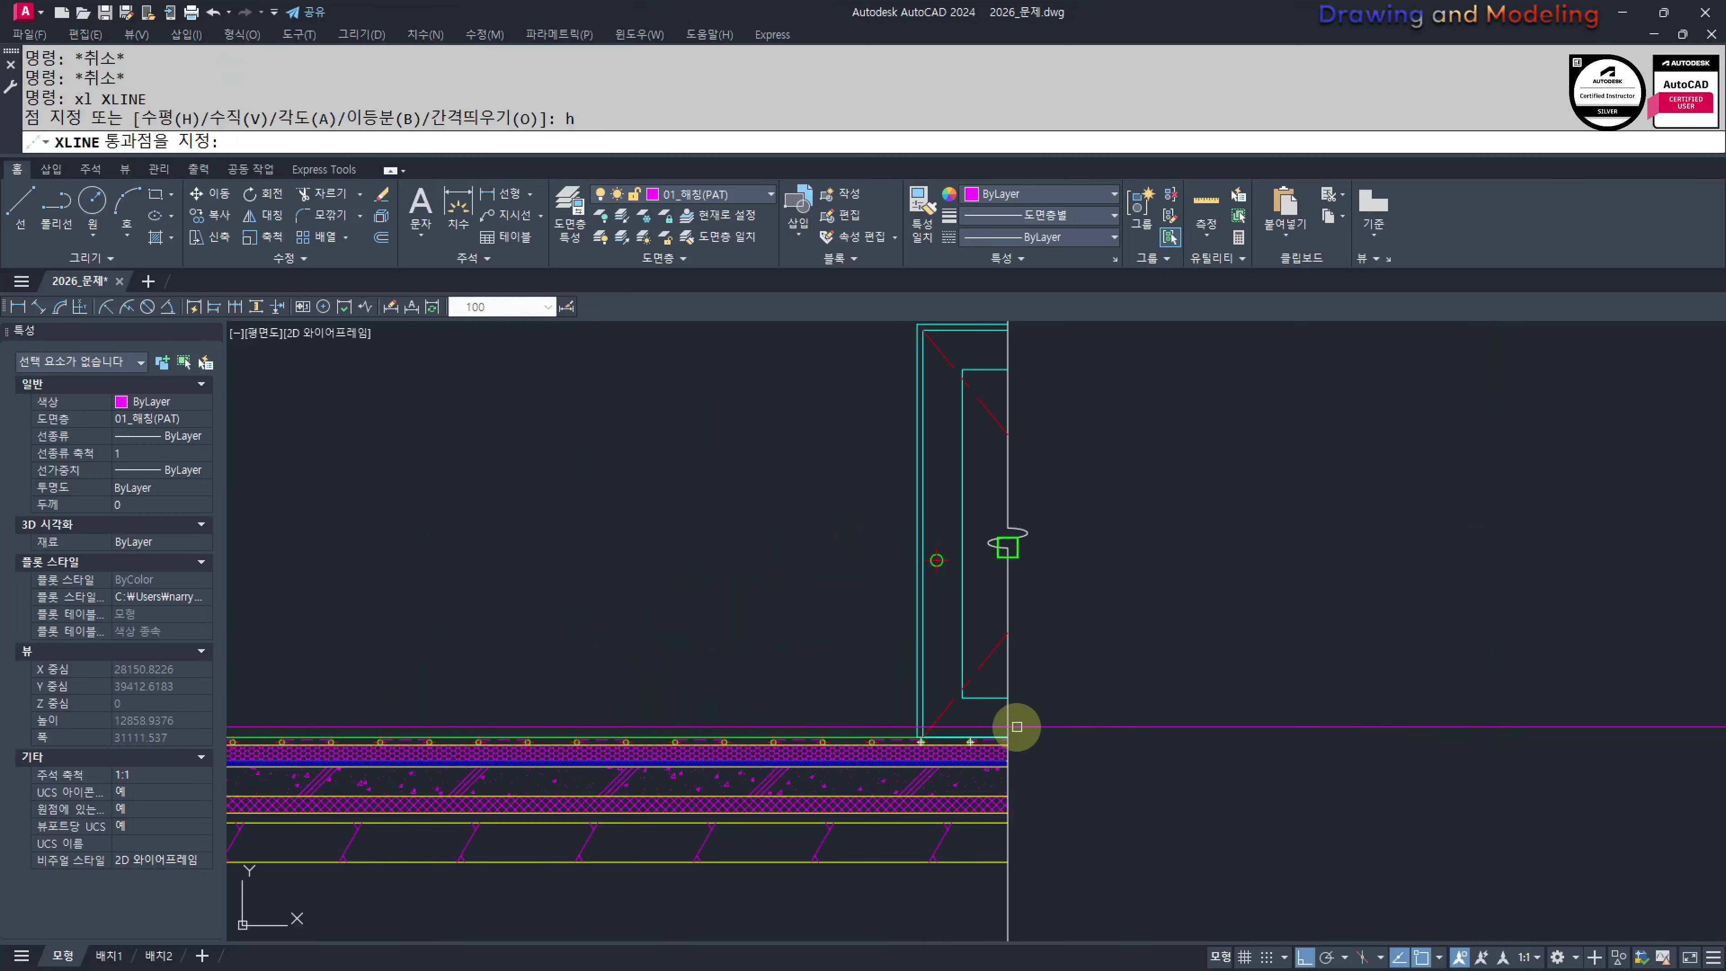
click(1009, 734)
key(Escape)
key(Escape)
On the floor plan, dimension the distance from the left grid line to the near edge of the dining room's terrace window
scroll(1196, 758, down, 6)
scroll(921, 659, down, 2)
middle_drag(768, 671, 805, 681)
scroll(962, 723, up, 4)
mouse_move(620, 655)
middle_down()
mouse_move(919, 805)
mouse_move(968, 861)
middle_up()
scroll(720, 663, up, 2)
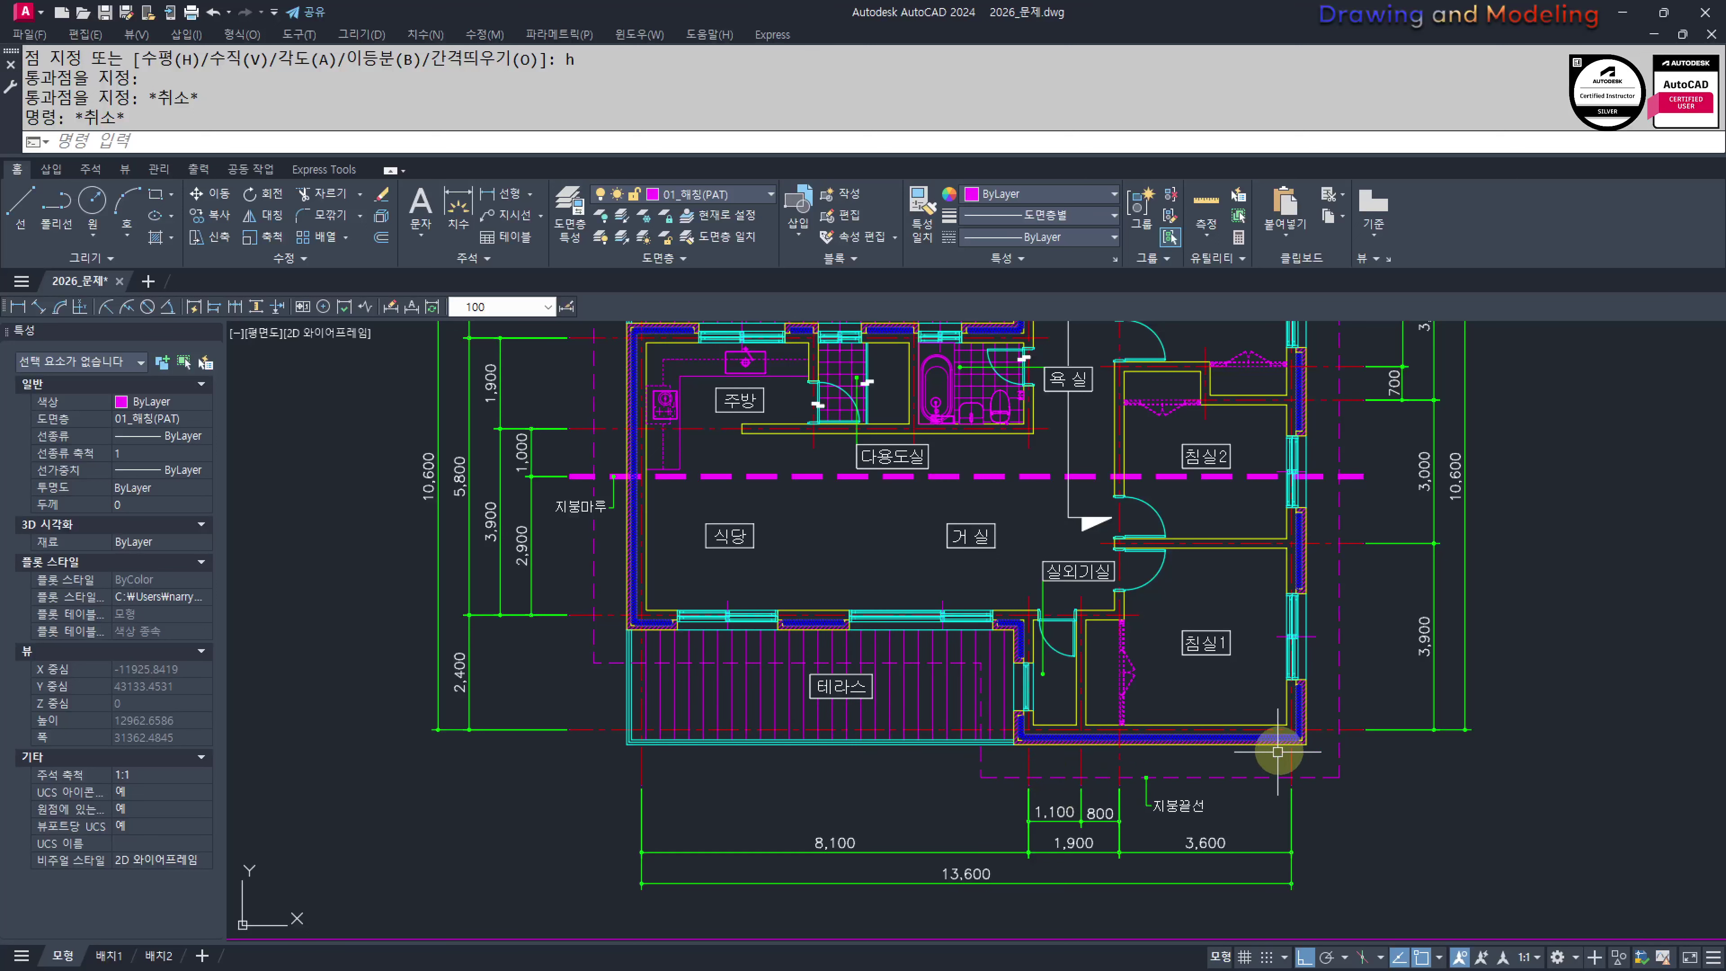
scroll(1049, 695, down, 3)
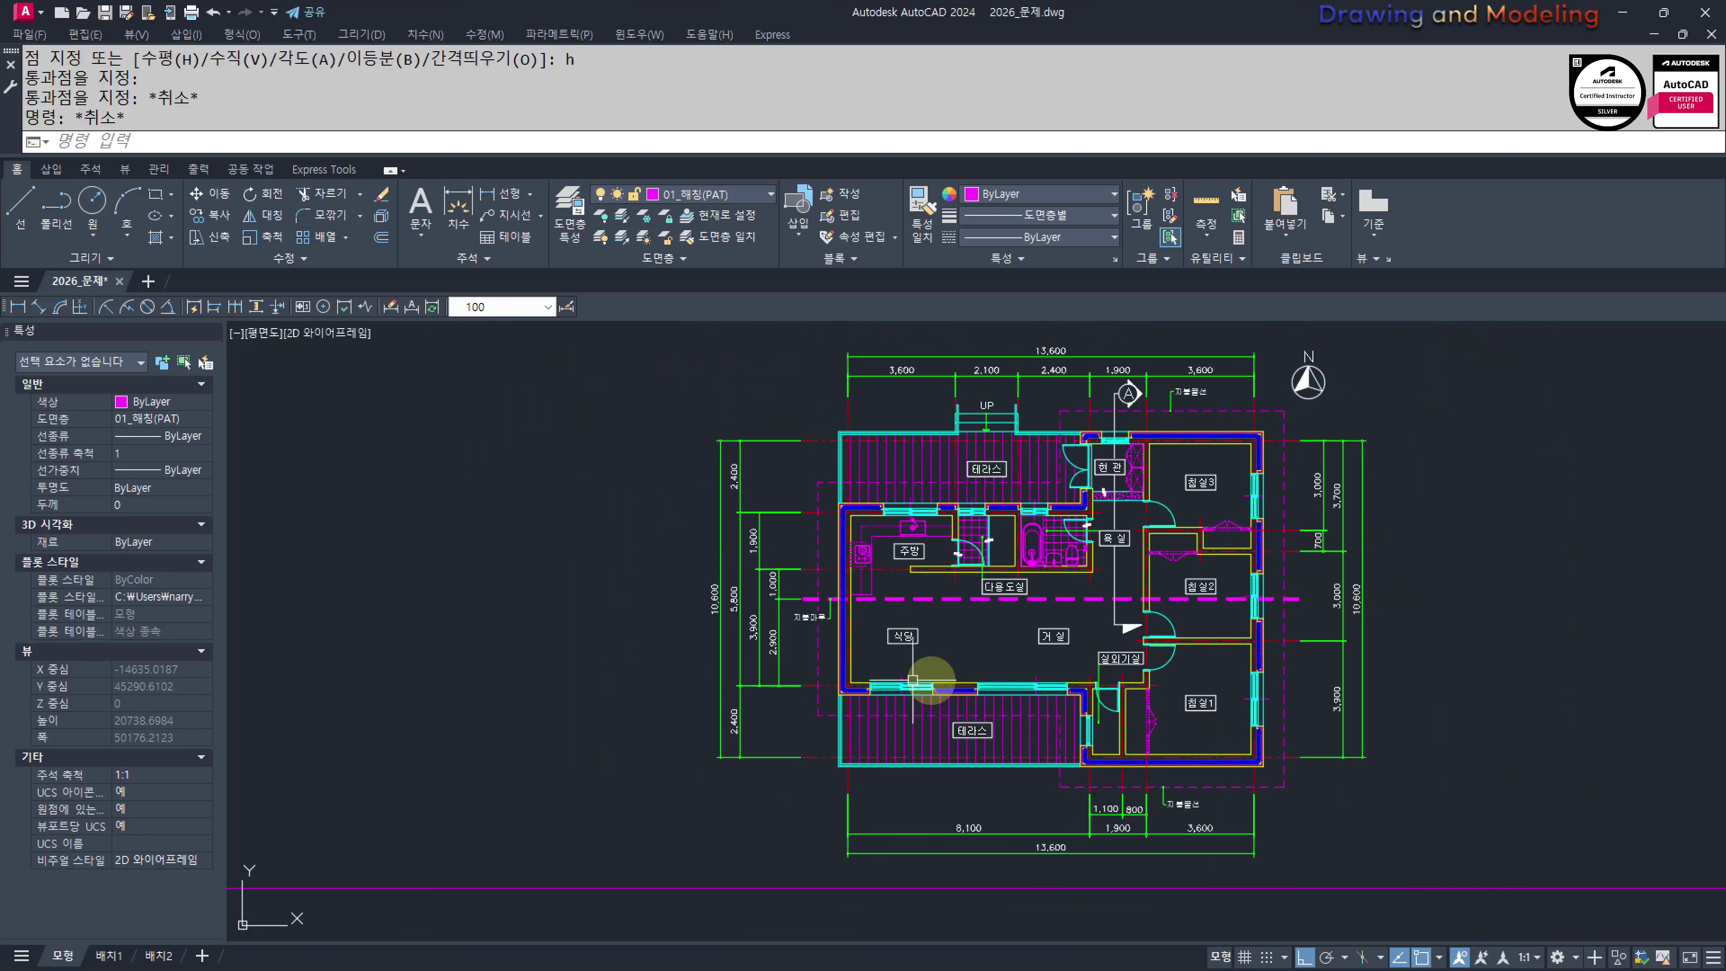
scroll(995, 650, up, 4)
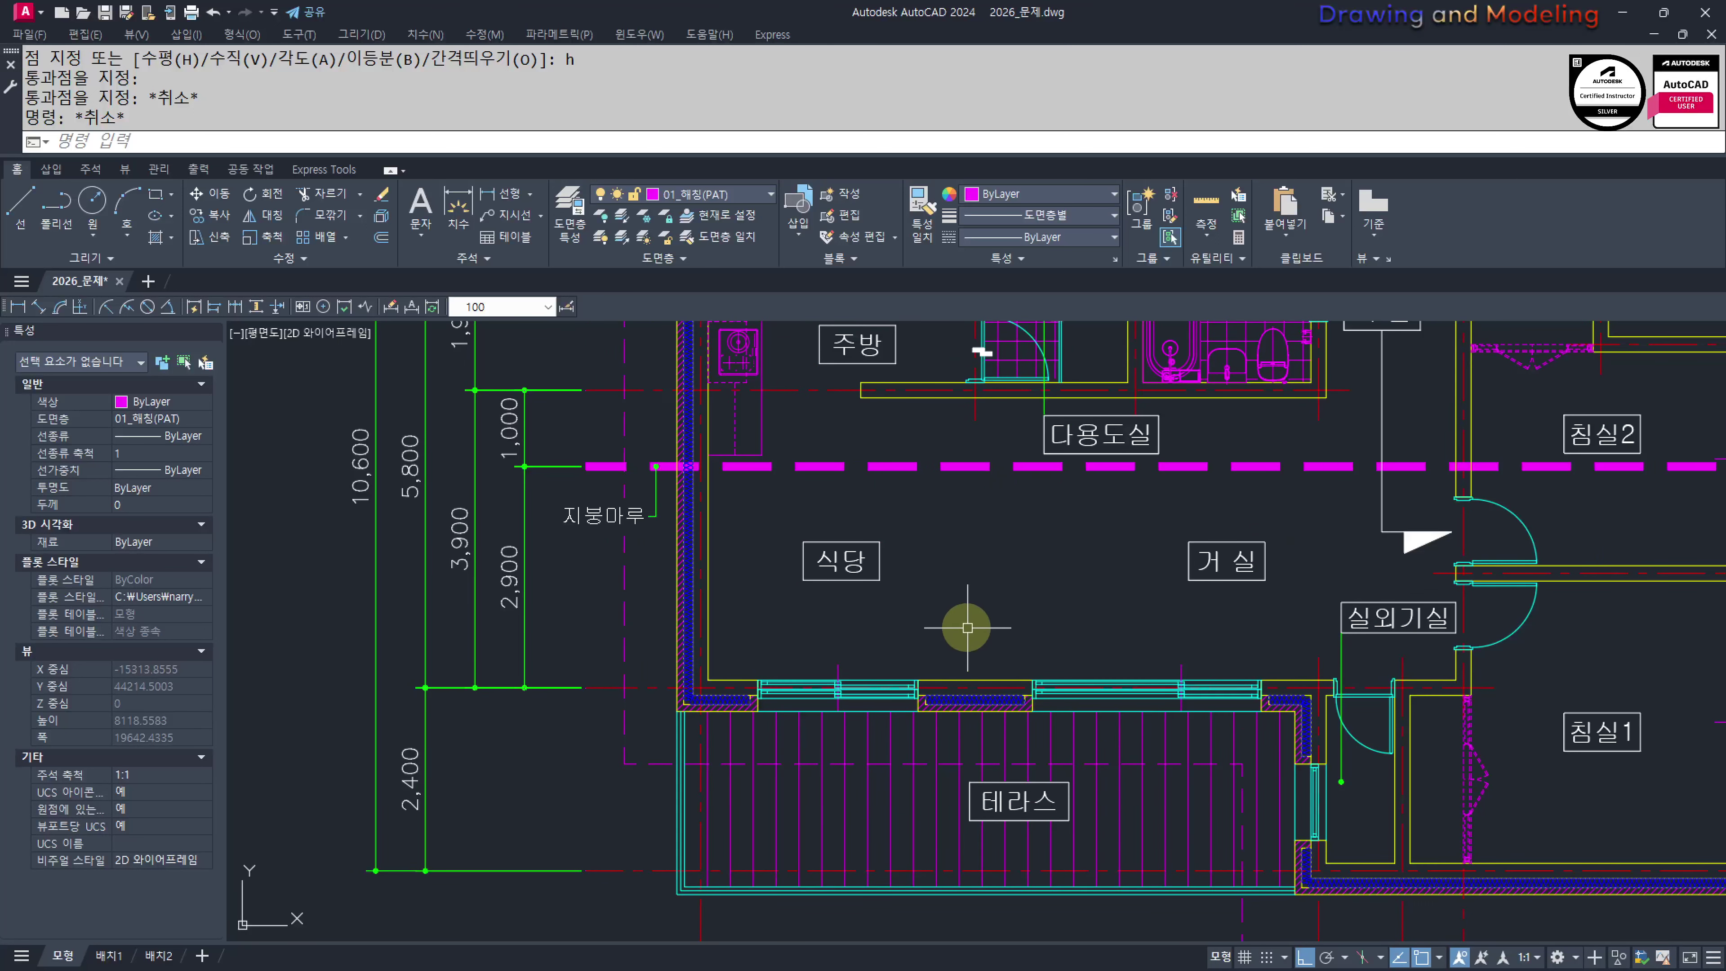
scroll(648, 644, up, 4)
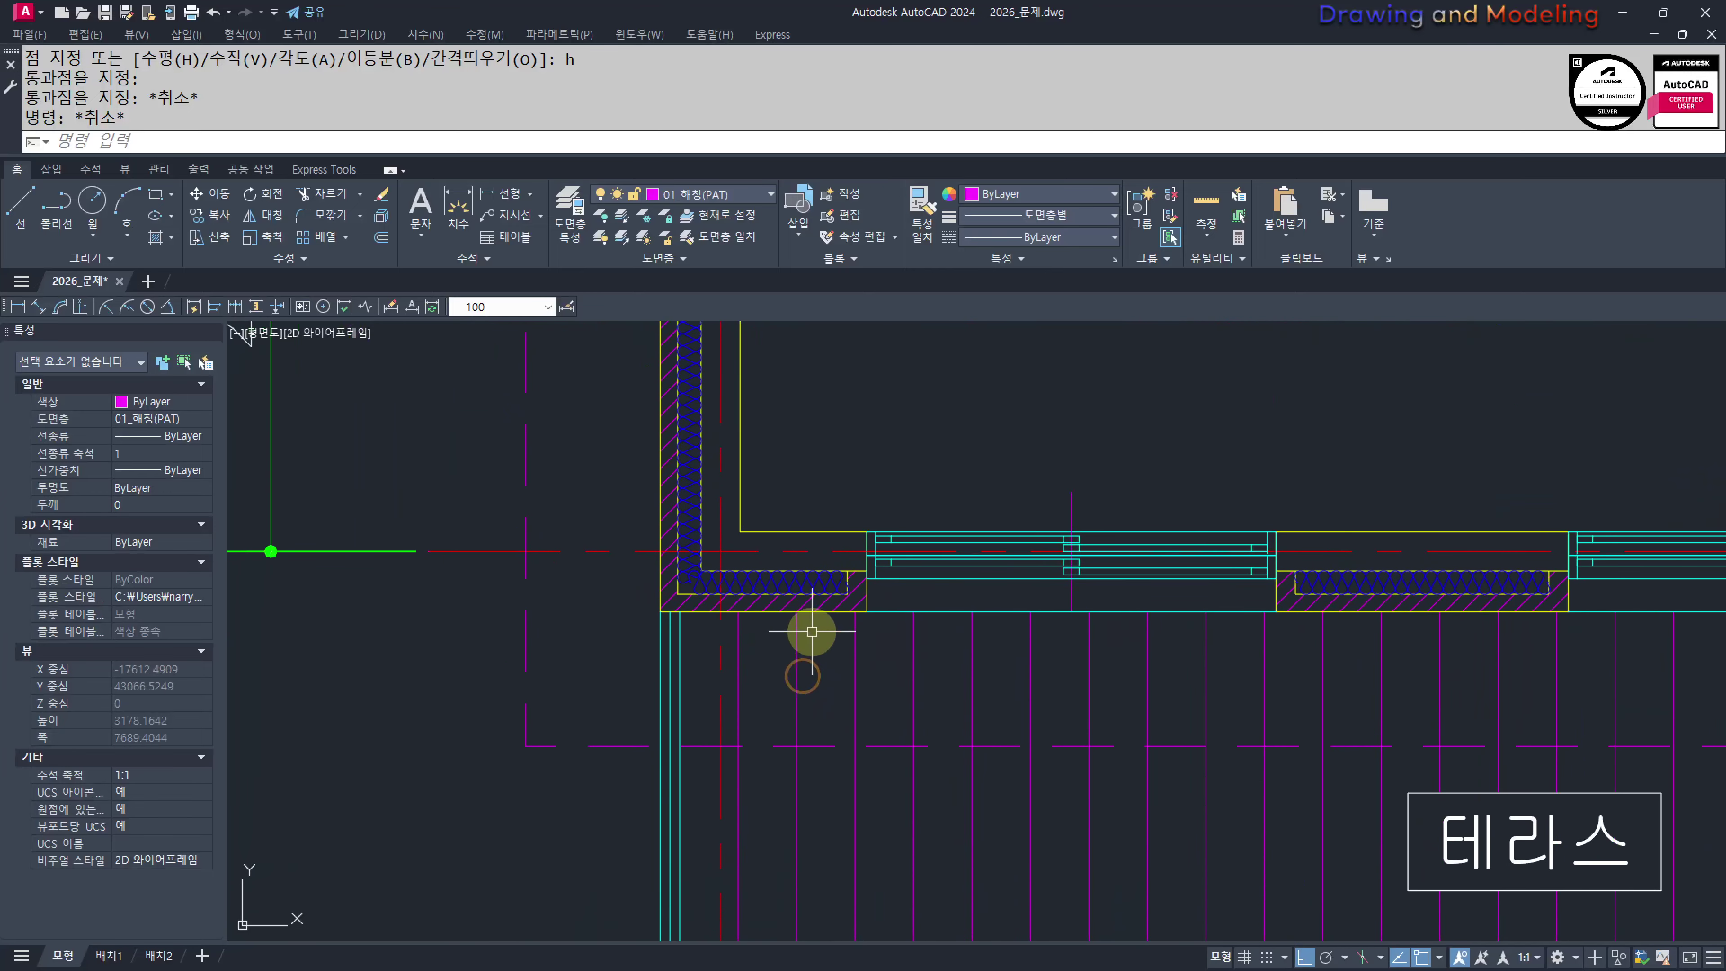
text(li)
key(Return)
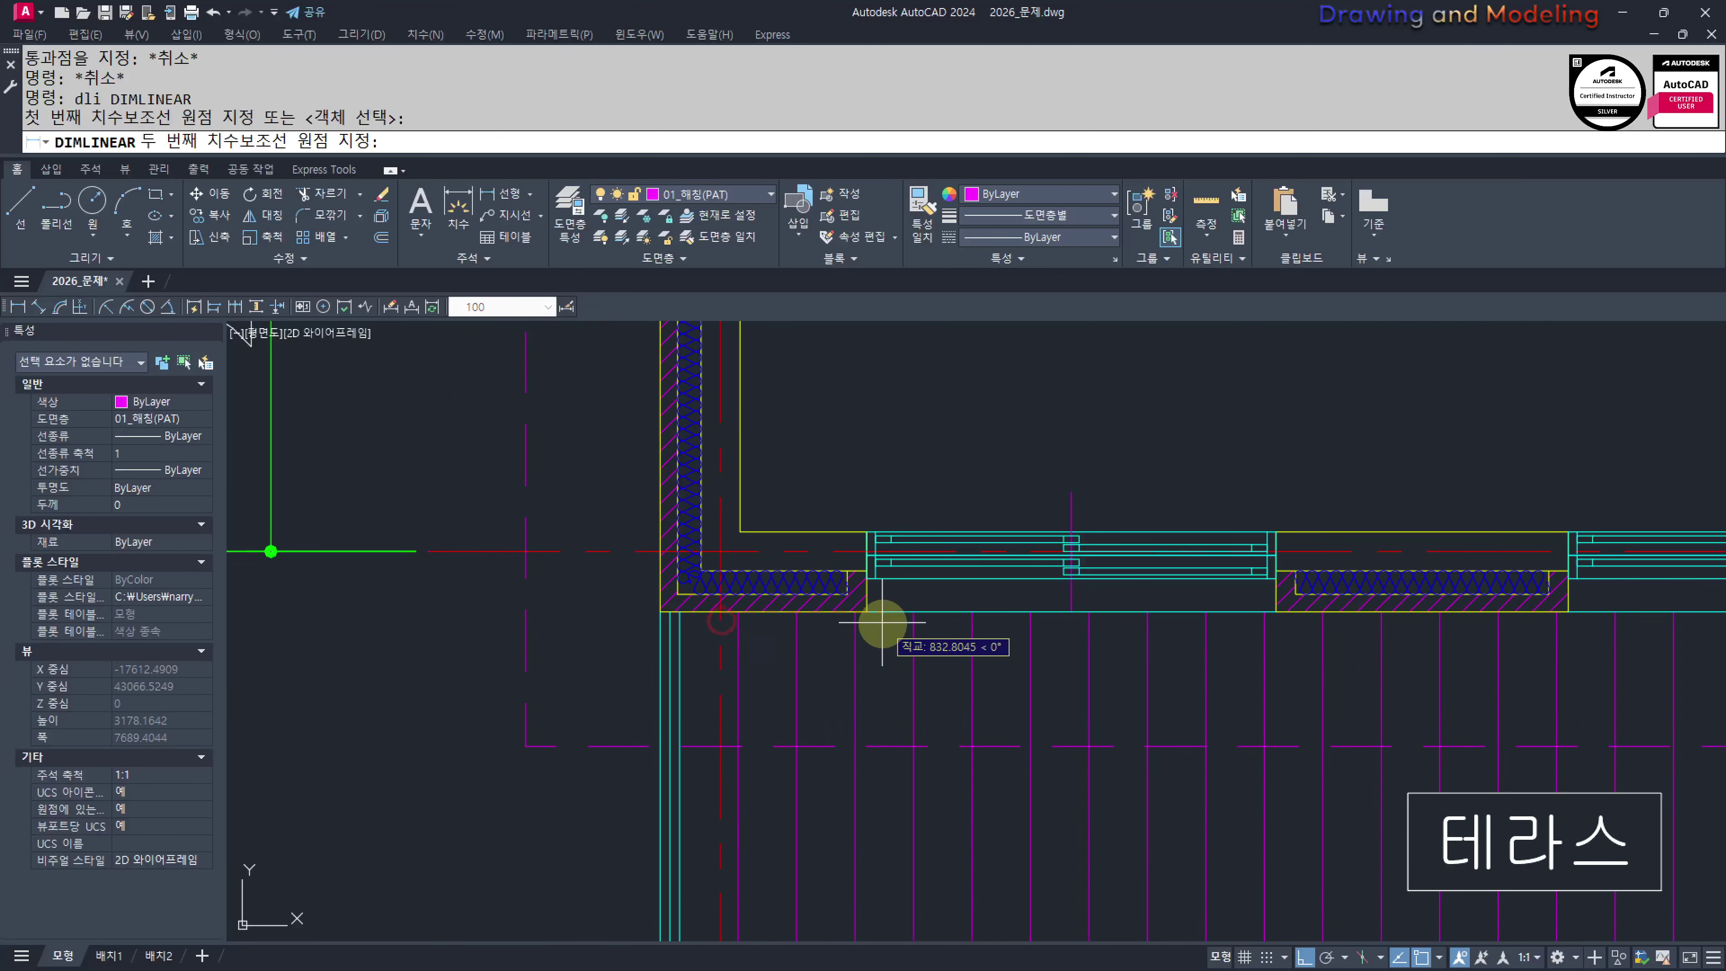
click(866, 610)
click(820, 716)
key(Escape)
key(Escape)
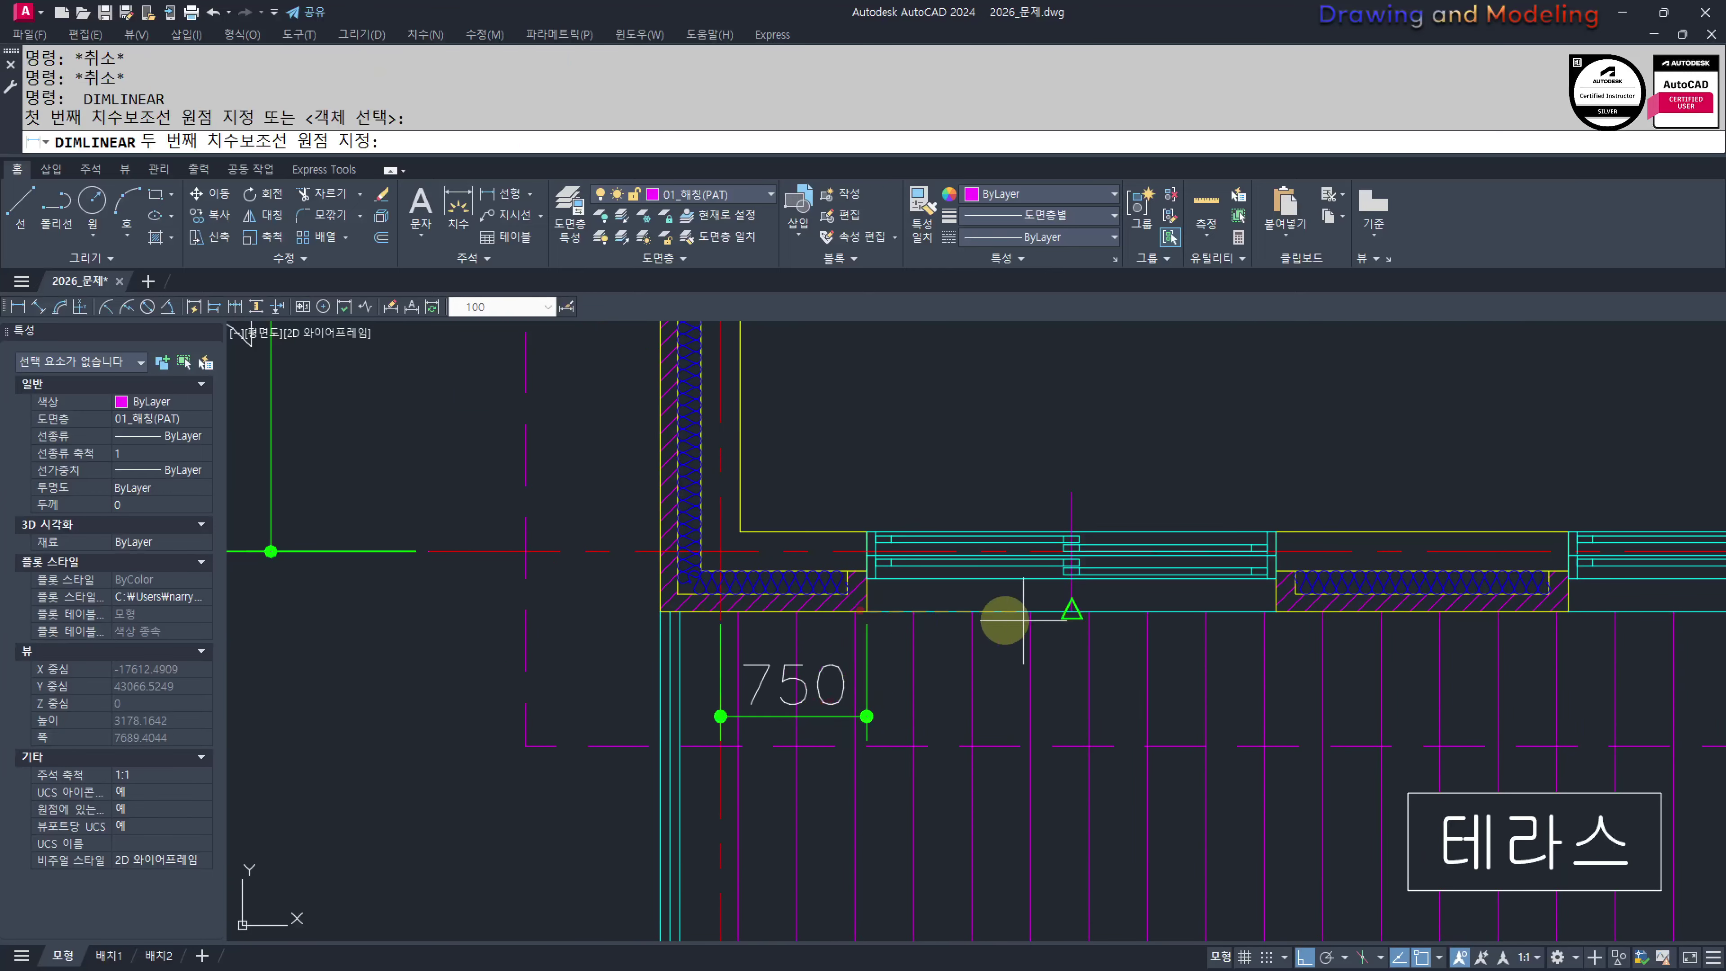
Dimension the dining room window's width and the wall between it and the living room window, in line with the first dimension
click(1276, 611)
click(793, 716)
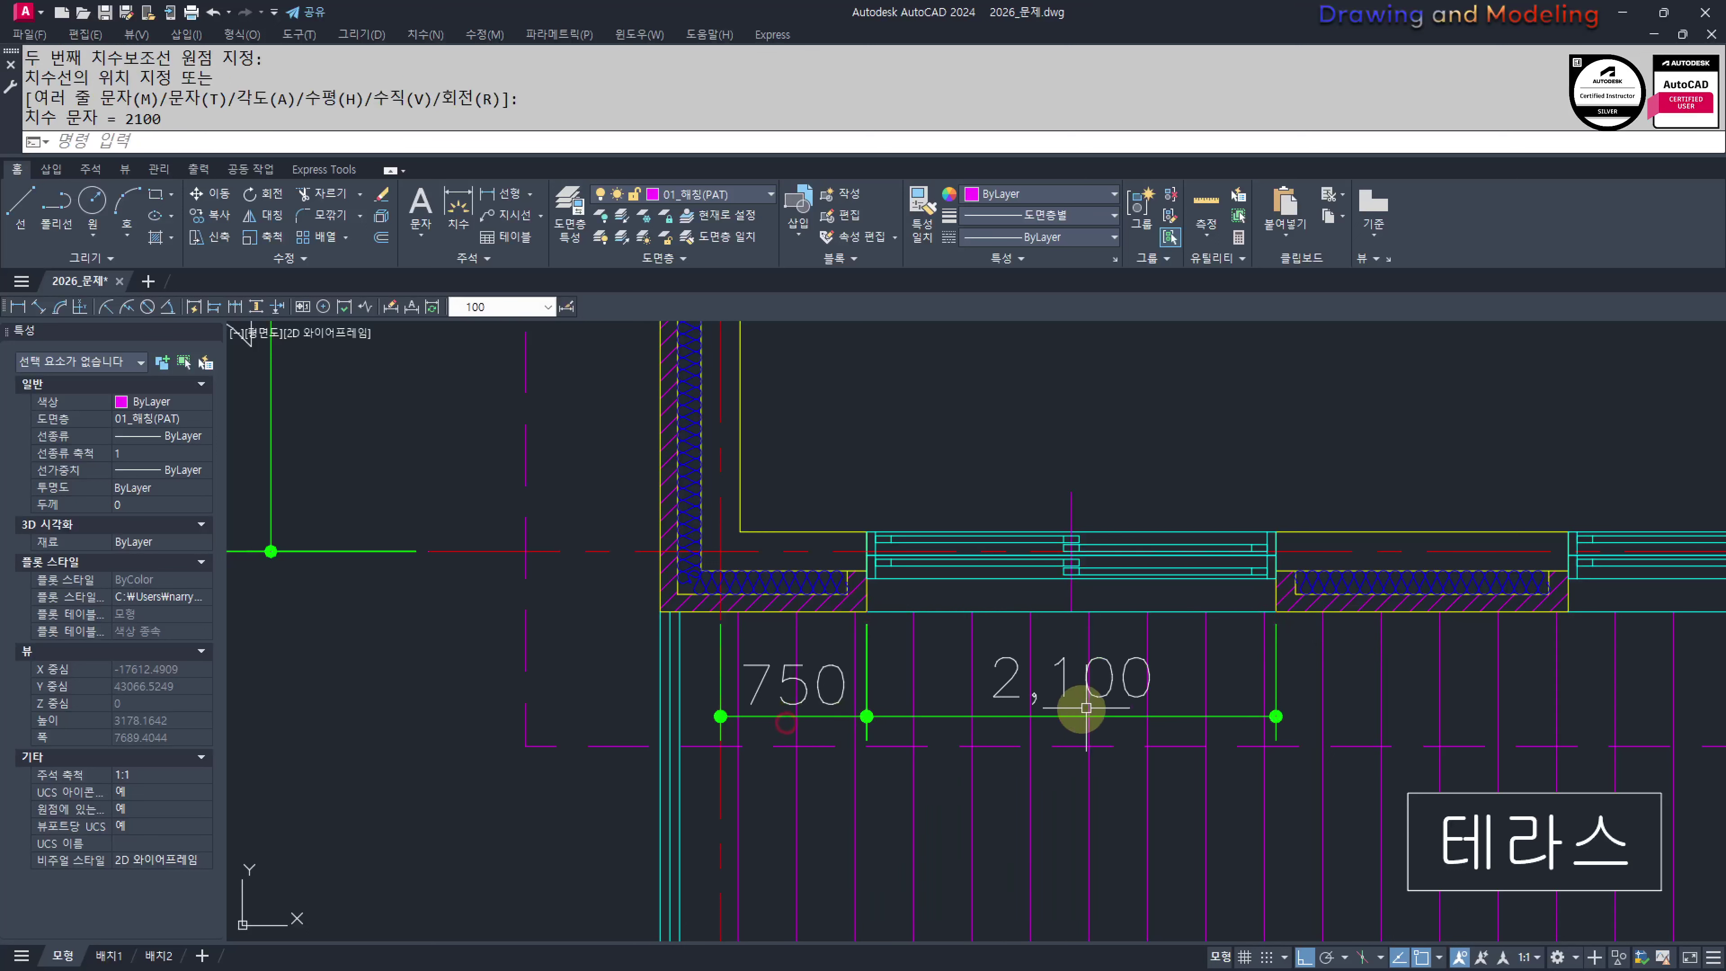
key(Escape)
key(Escape)
key(Return)
middle_drag(1411, 693, 1000, 679)
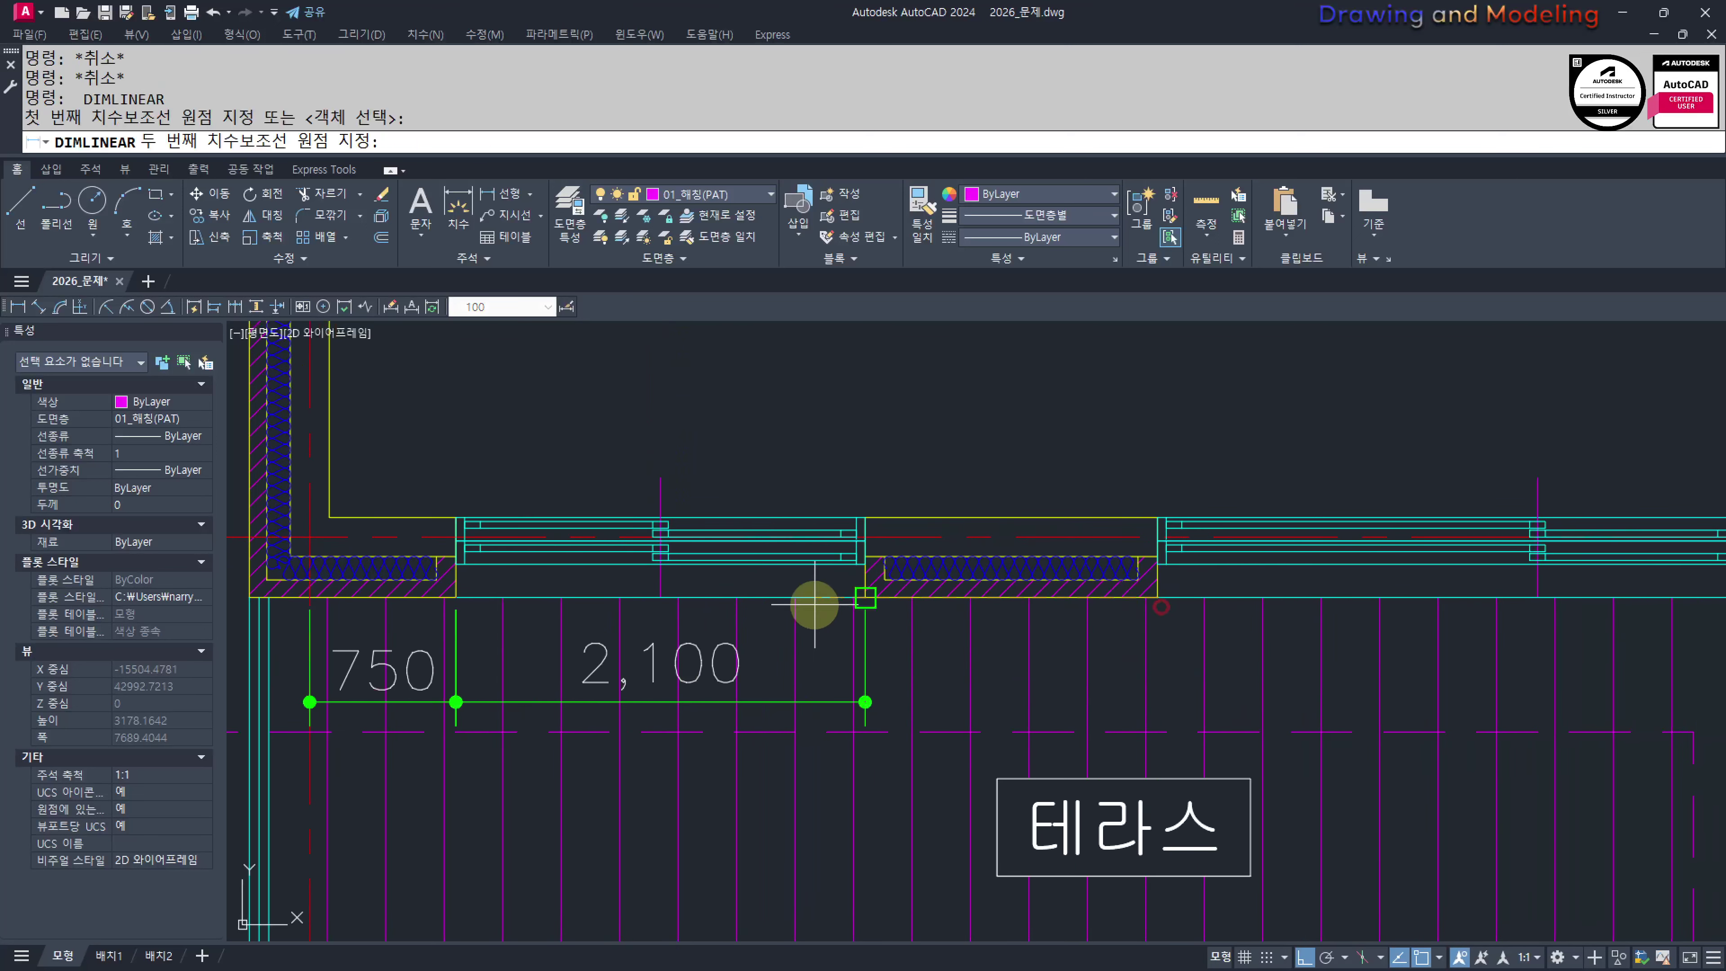
click(1157, 597)
click(800, 703)
key(Escape)
key(Escape)
Dimension the living room terrace window's width, continuing the row of dimensions below the wall
key(Return)
middle_drag(1260, 705, 1023, 686)
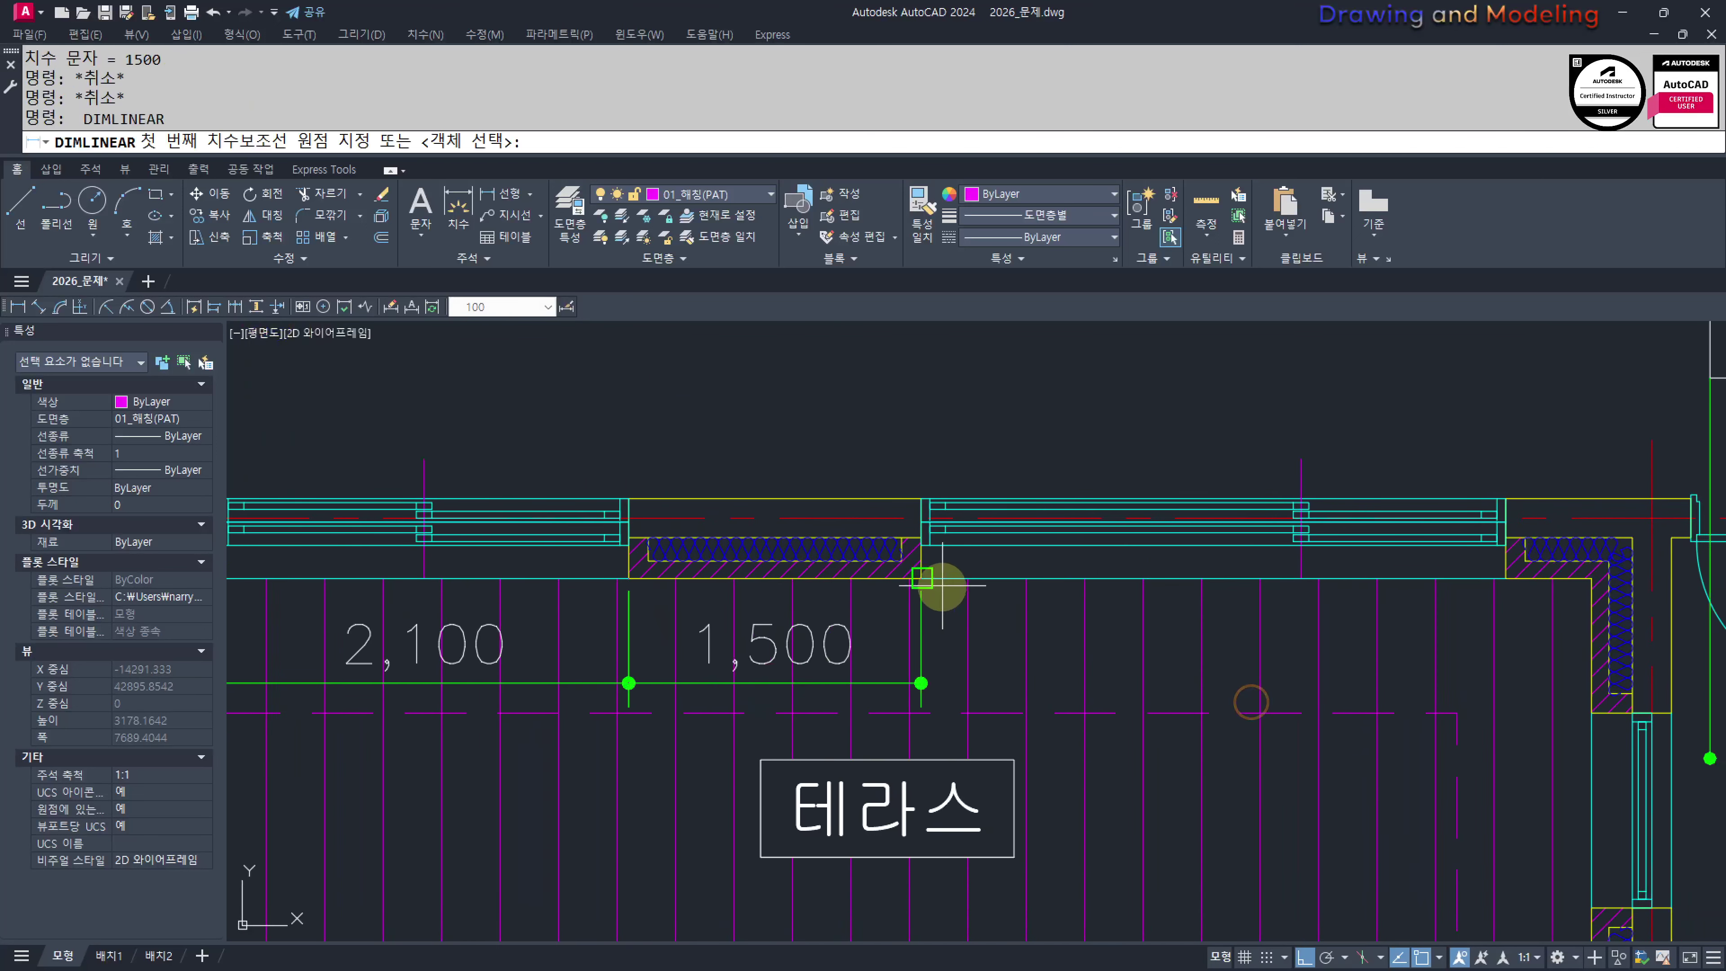
click(1505, 578)
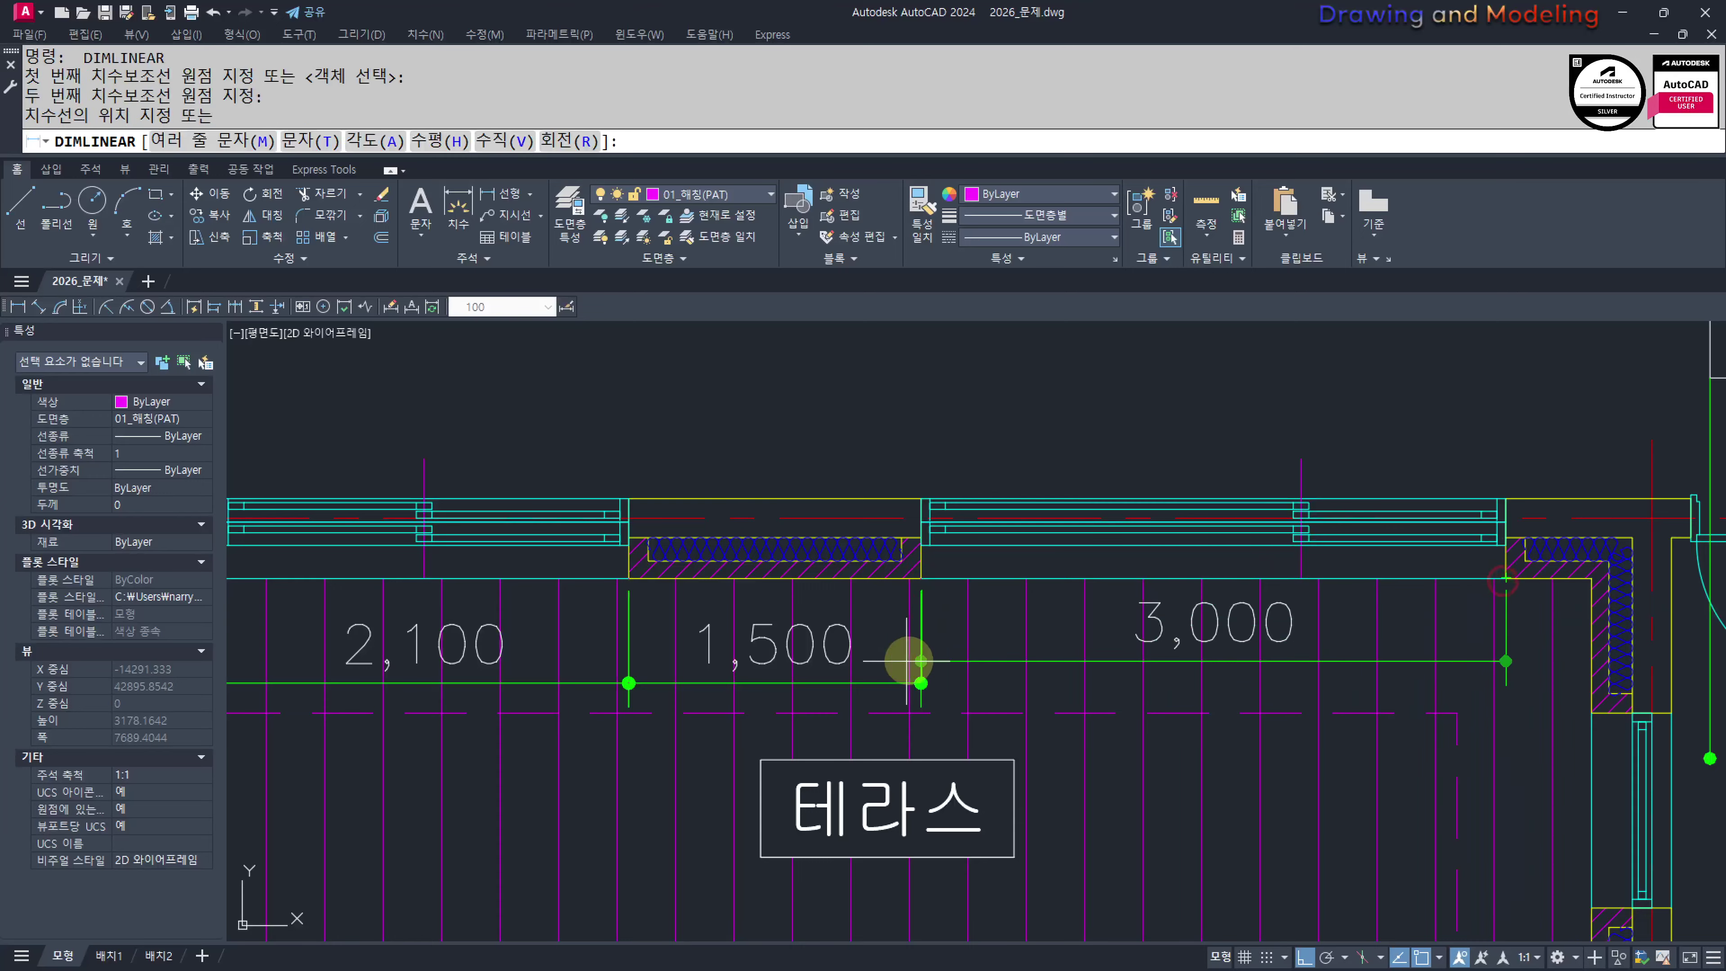
click(871, 678)
key(Escape)
key(Escape)
scroll(707, 657, down, 3)
scroll(879, 675, up, 3)
scroll(855, 663, down, 3)
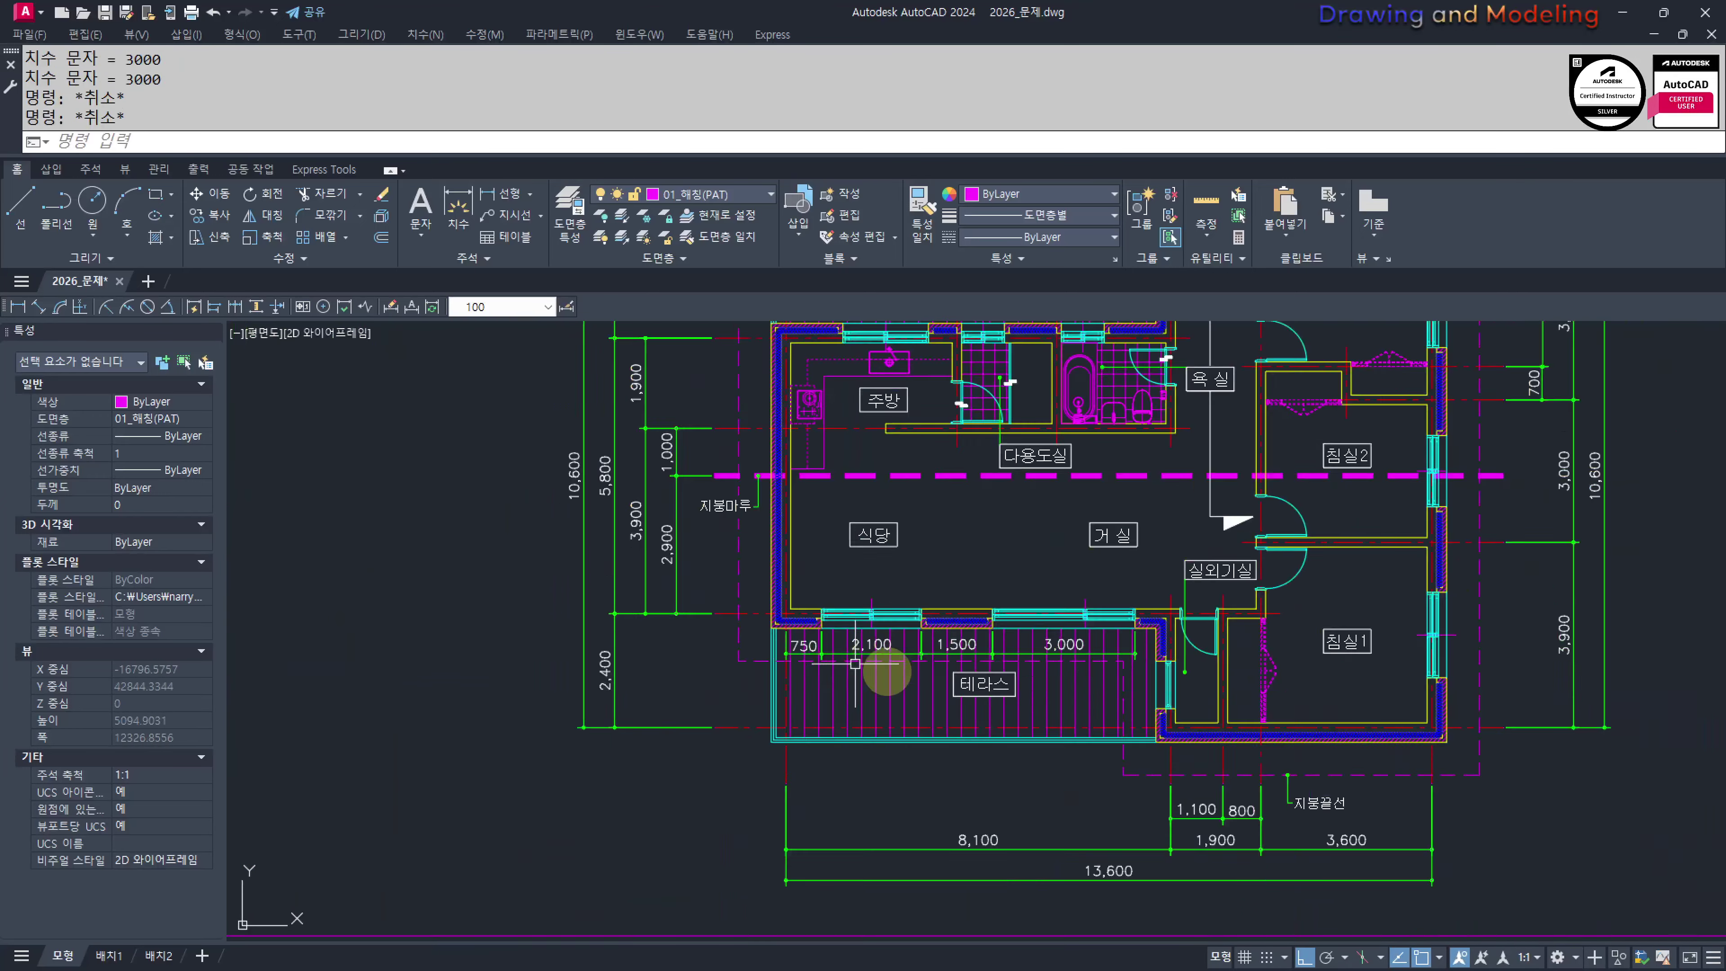
Offset the elevation's leftmost grid line 750 to the right to mark the first window's left edge
middle_drag(1324, 683, 302, 583)
scroll(302, 583, down, 2)
middle_drag(1279, 697, 562, 679)
scroll(941, 682, up, 4)
middle_drag(922, 683, 809, 683)
text(o)
key(Return)
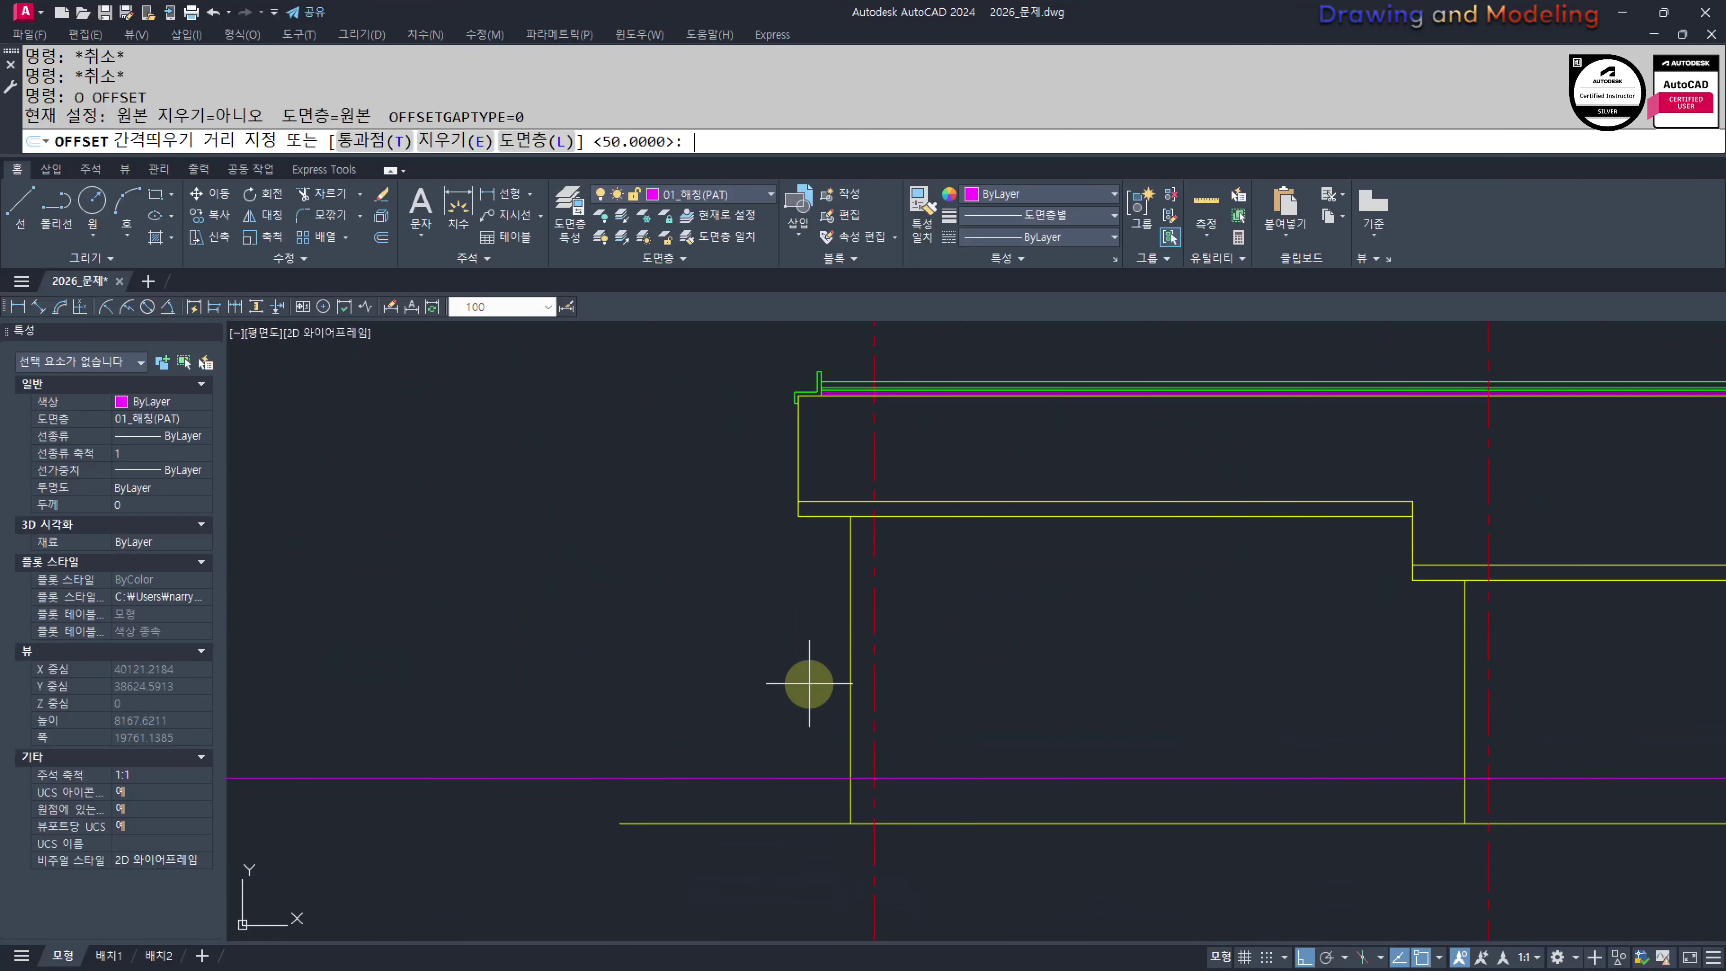
text(750)
key(Return)
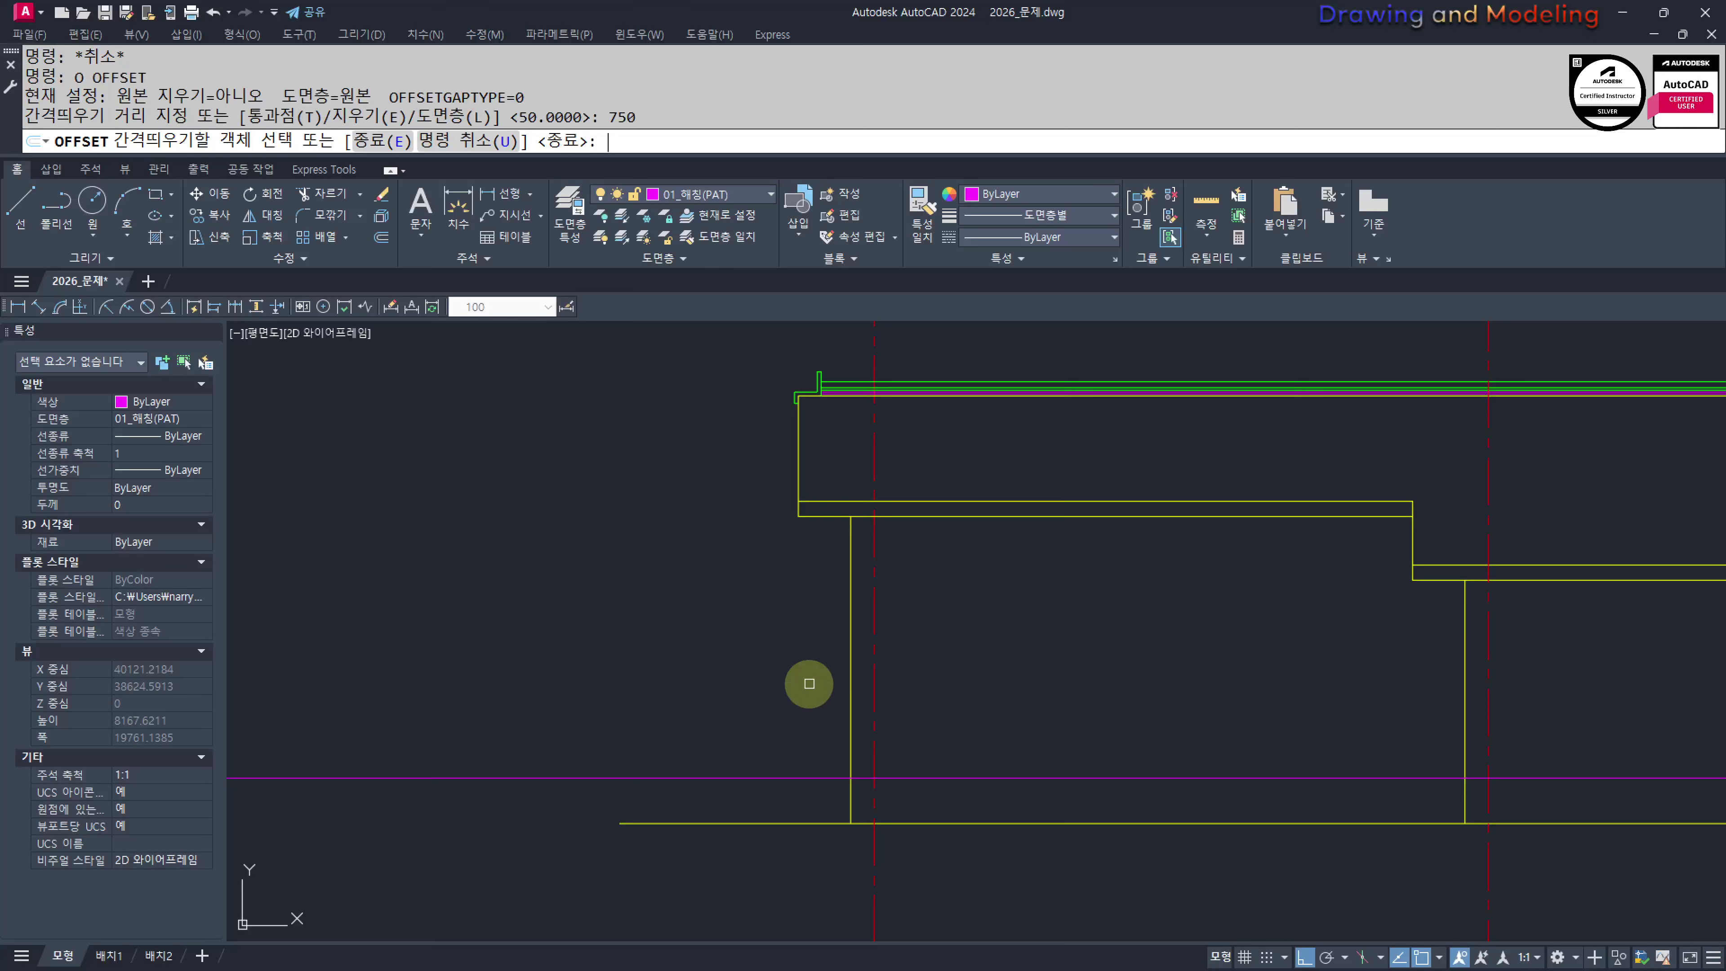
click(872, 672)
click(1015, 668)
key(Escape)
key(Escape)
Offset the first window's left guide line 2100 to the right to mark its other edge
key(Return)
text(2100)
key(Return)
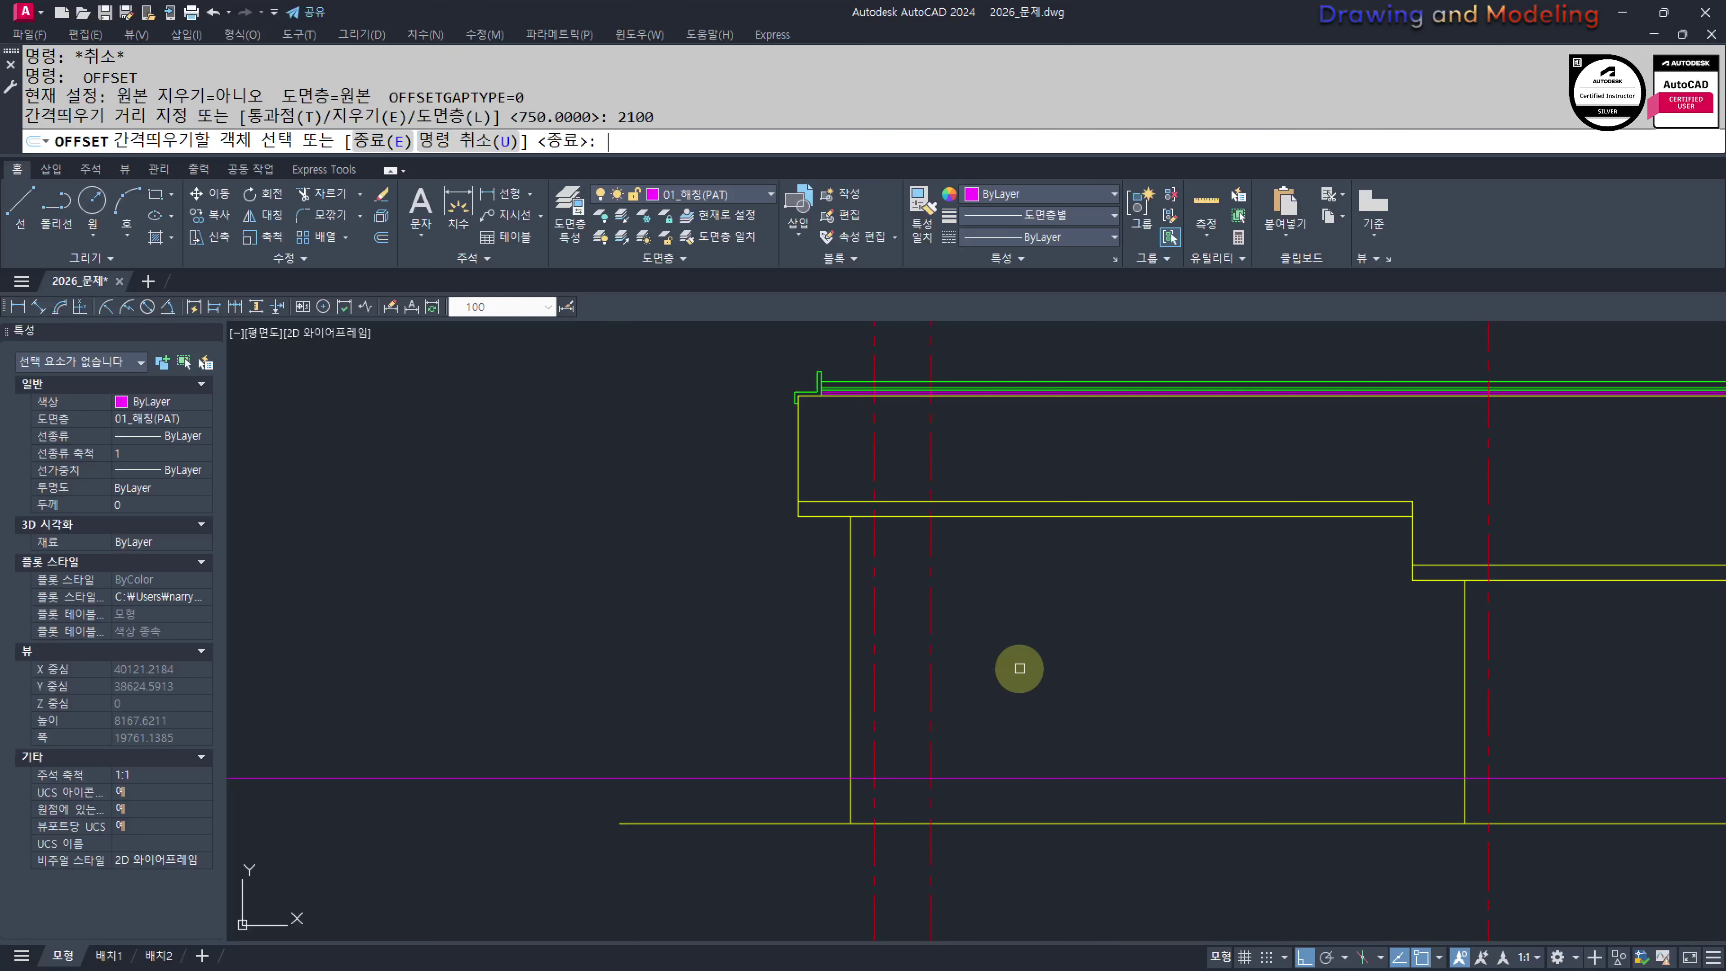
click(937, 652)
click(1063, 651)
key(Escape)
key(Escape)
Offset the first window's right guide line 1500 to the right to mark the start of the second window
key(Return)
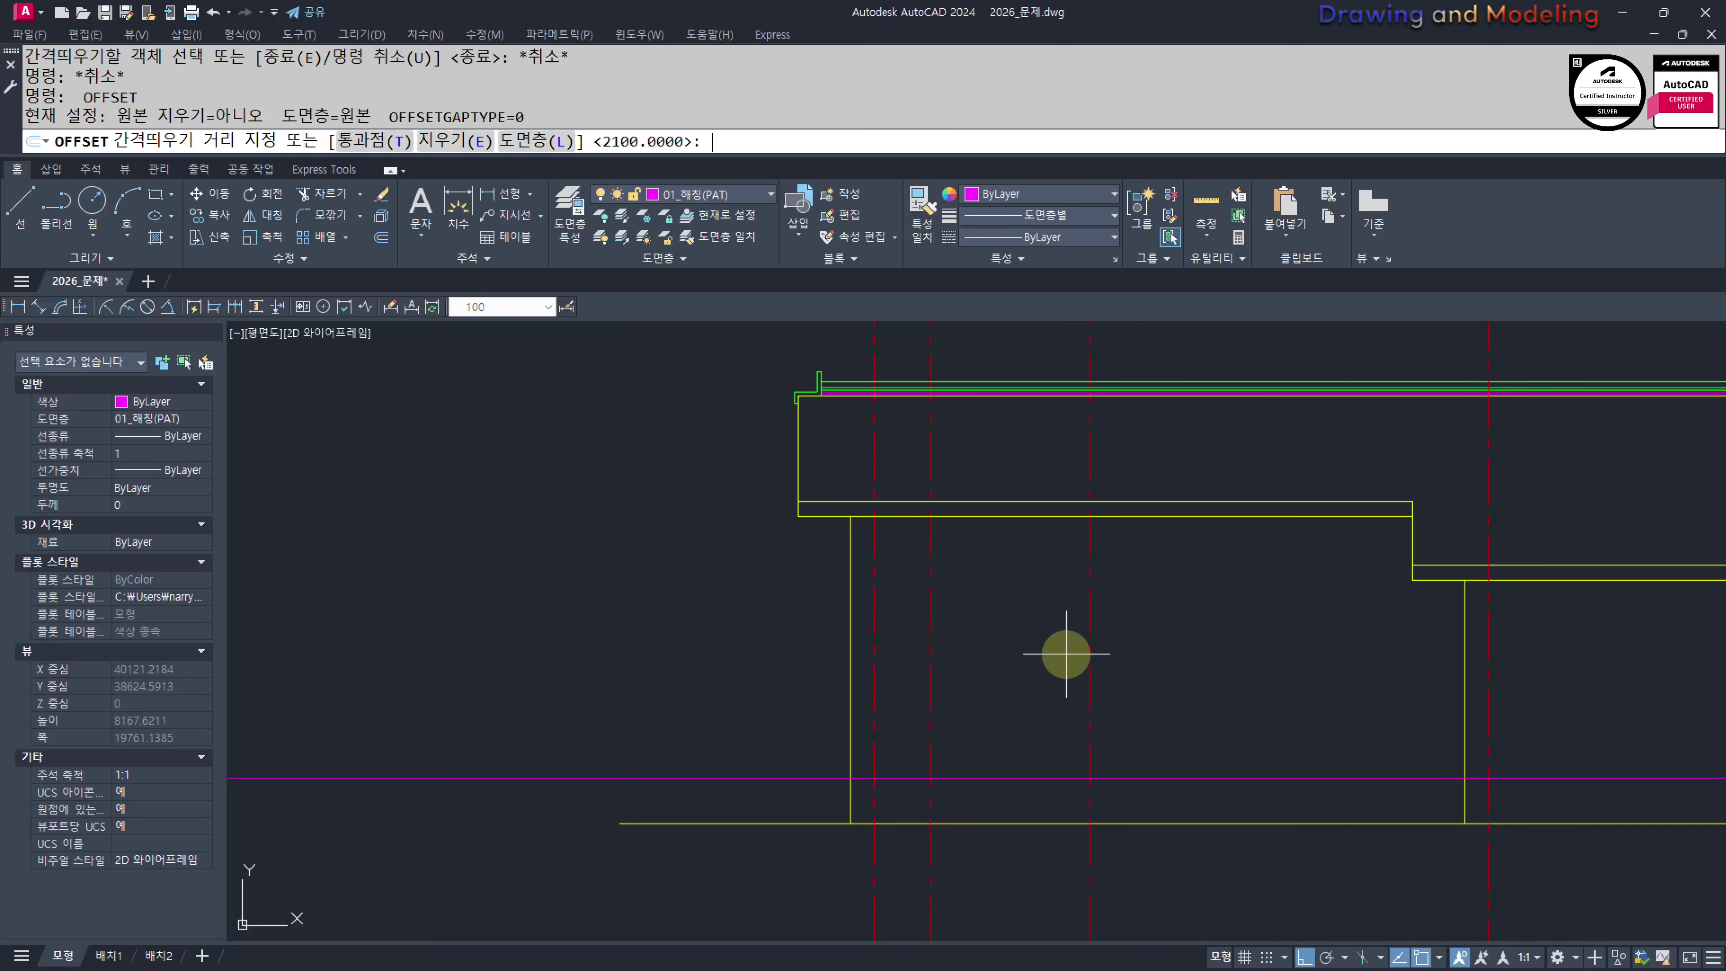
text(1500)
key(Return)
click(1092, 644)
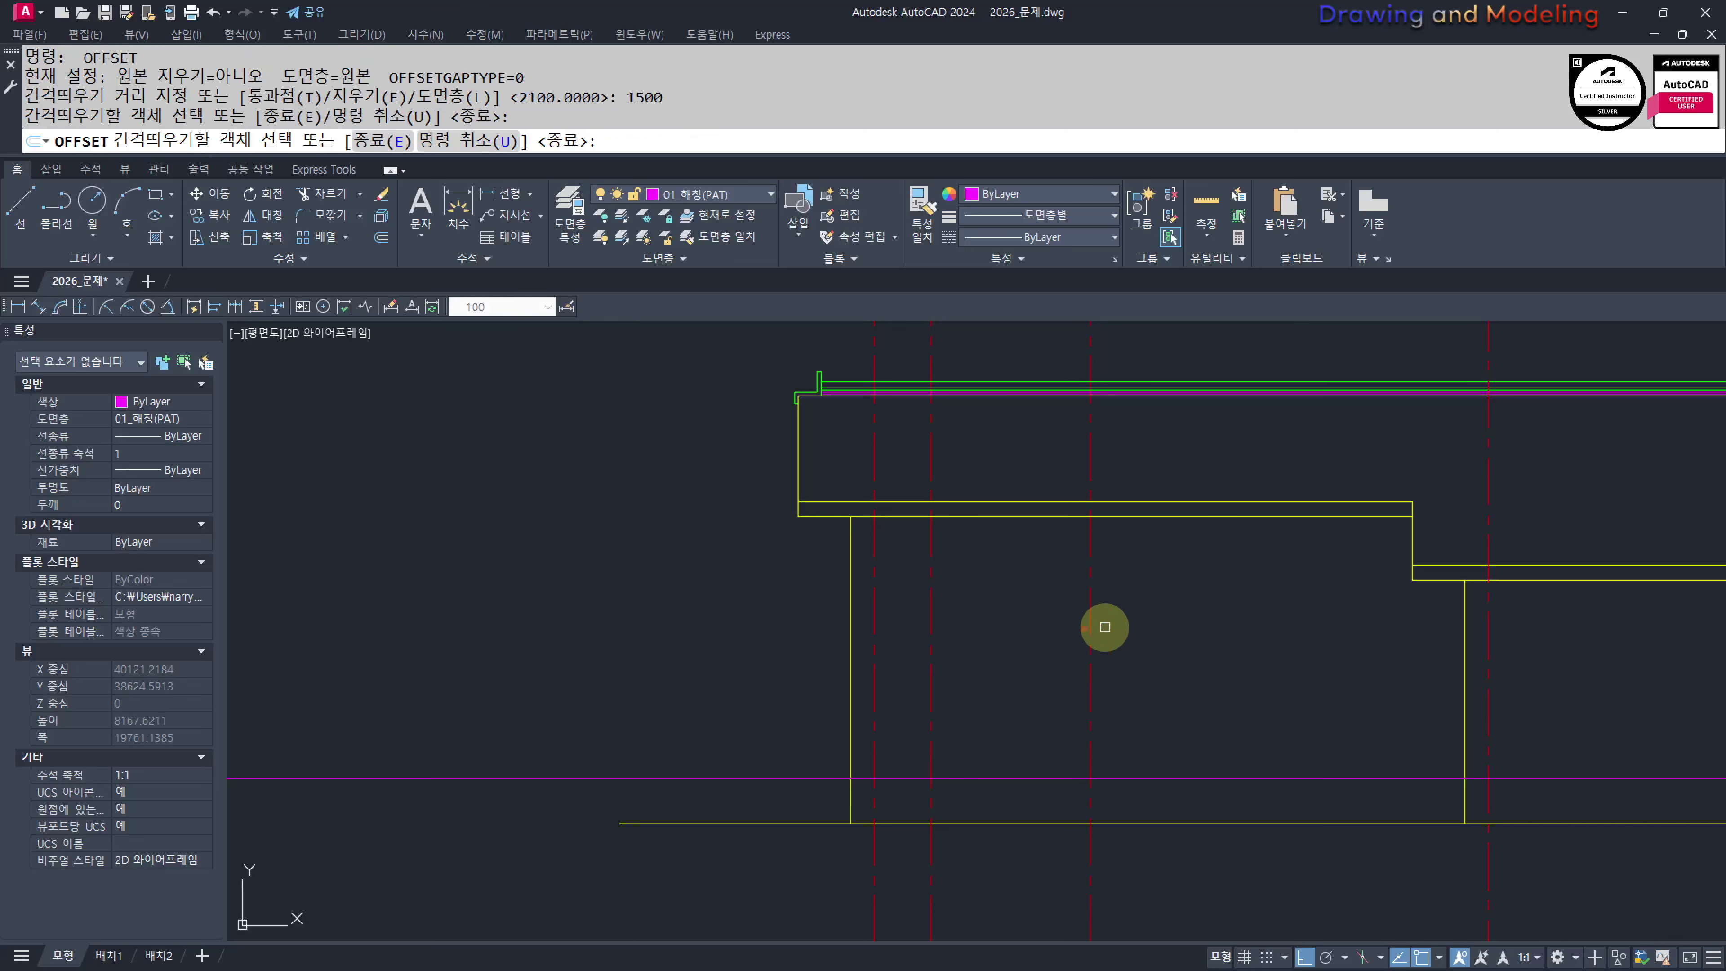
click(1229, 620)
key(Escape)
key(Escape)
Offset the second window's left guide line 3000 to the right to mark its other edge
key(Return)
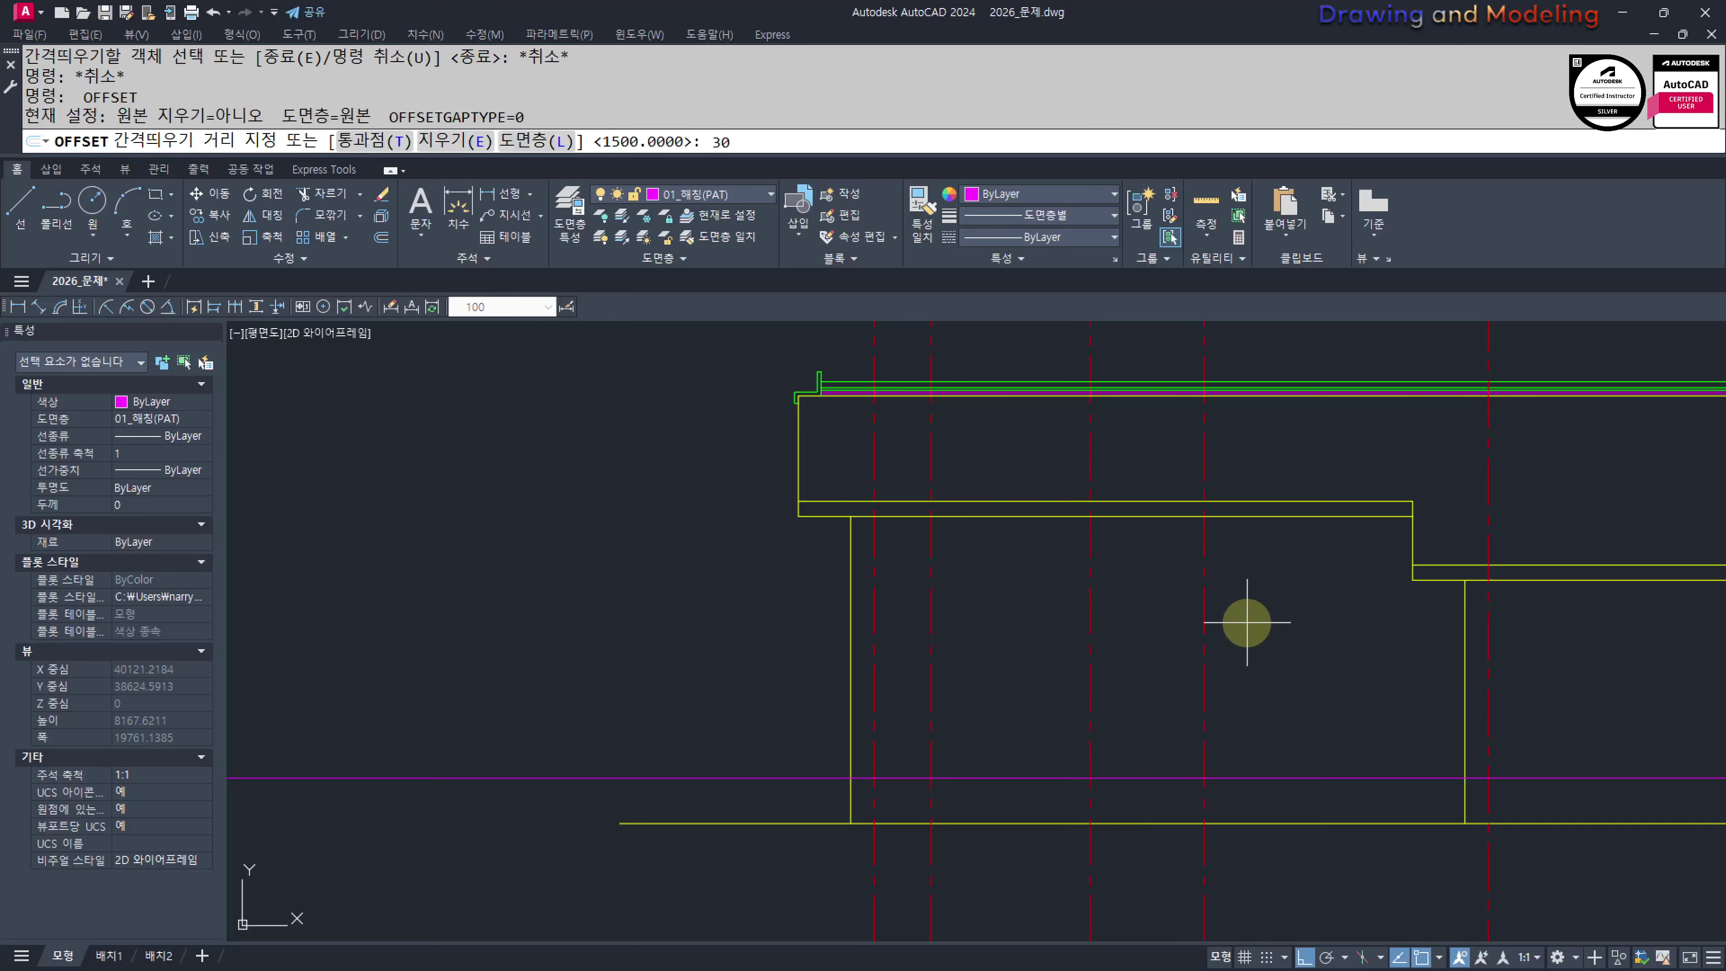
text(3000)
key(Return)
click(1205, 631)
click(1348, 640)
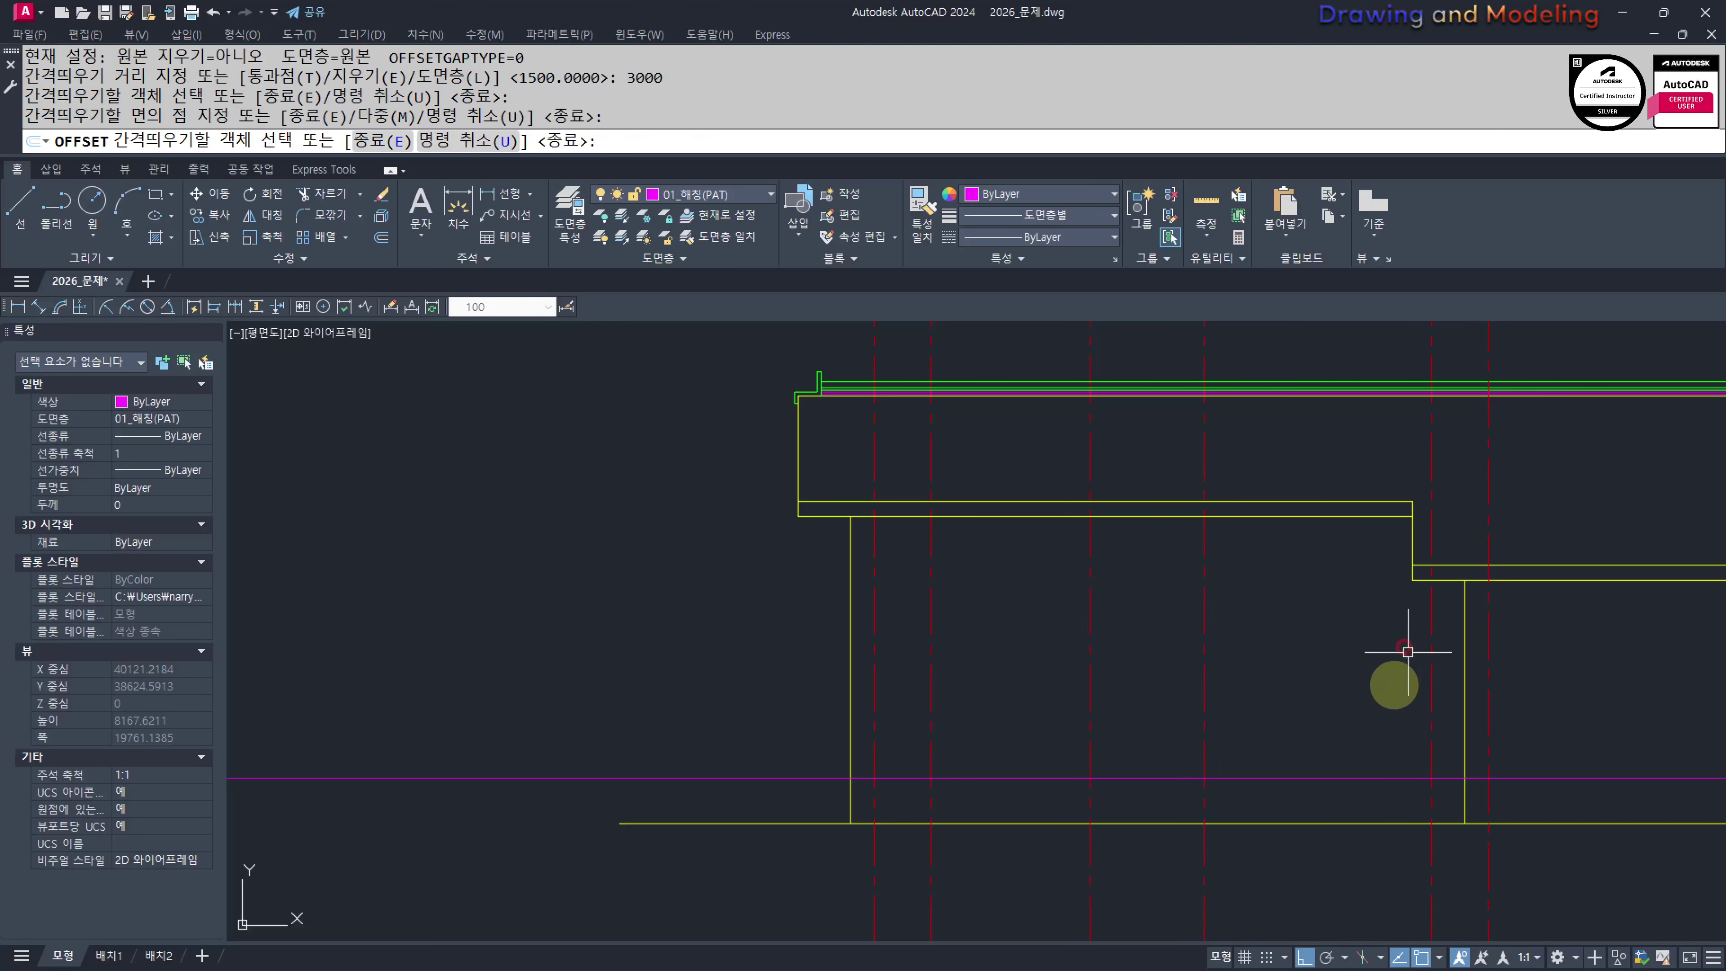
key(Escape)
key(Escape)
Draw a horizontal construction line at the section's window head level, extending across the elevation
scroll(1353, 667, down, 3)
middle_drag(868, 644, 1032, 649)
scroll(1598, 675, up, 4)
scroll(1499, 663, up, 5)
scroll(1186, 678, down, 6)
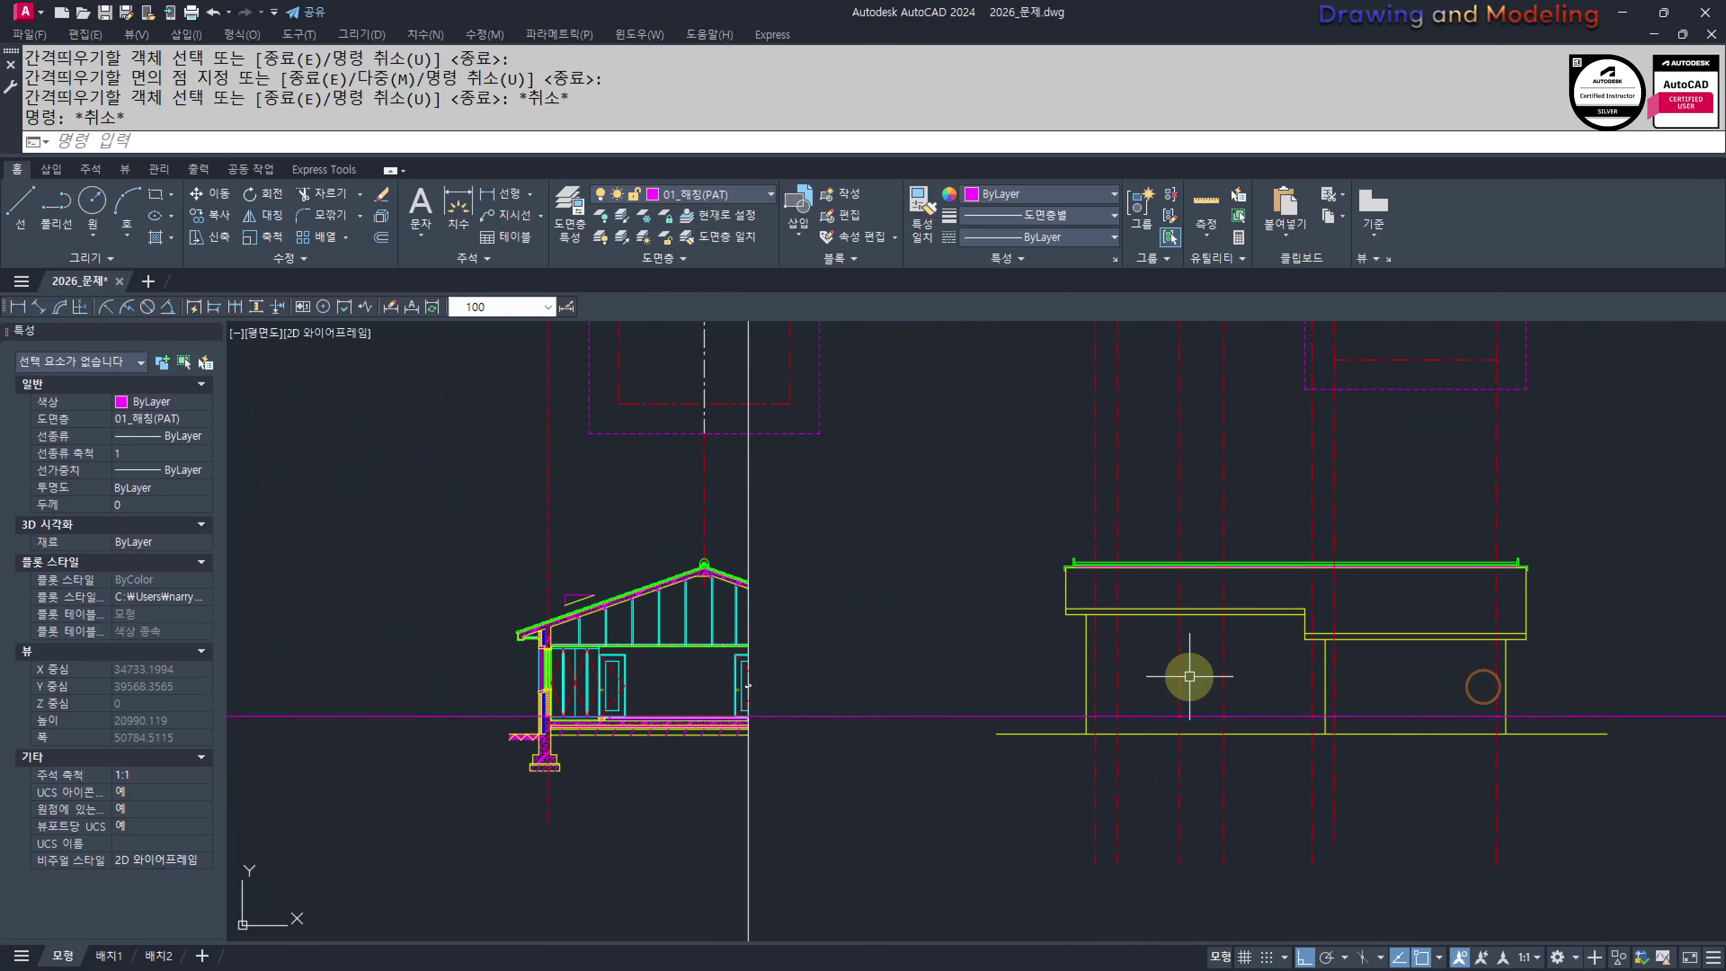
scroll(1212, 689, up, 4)
scroll(1291, 707, down, 8)
scroll(1093, 714, up, 6)
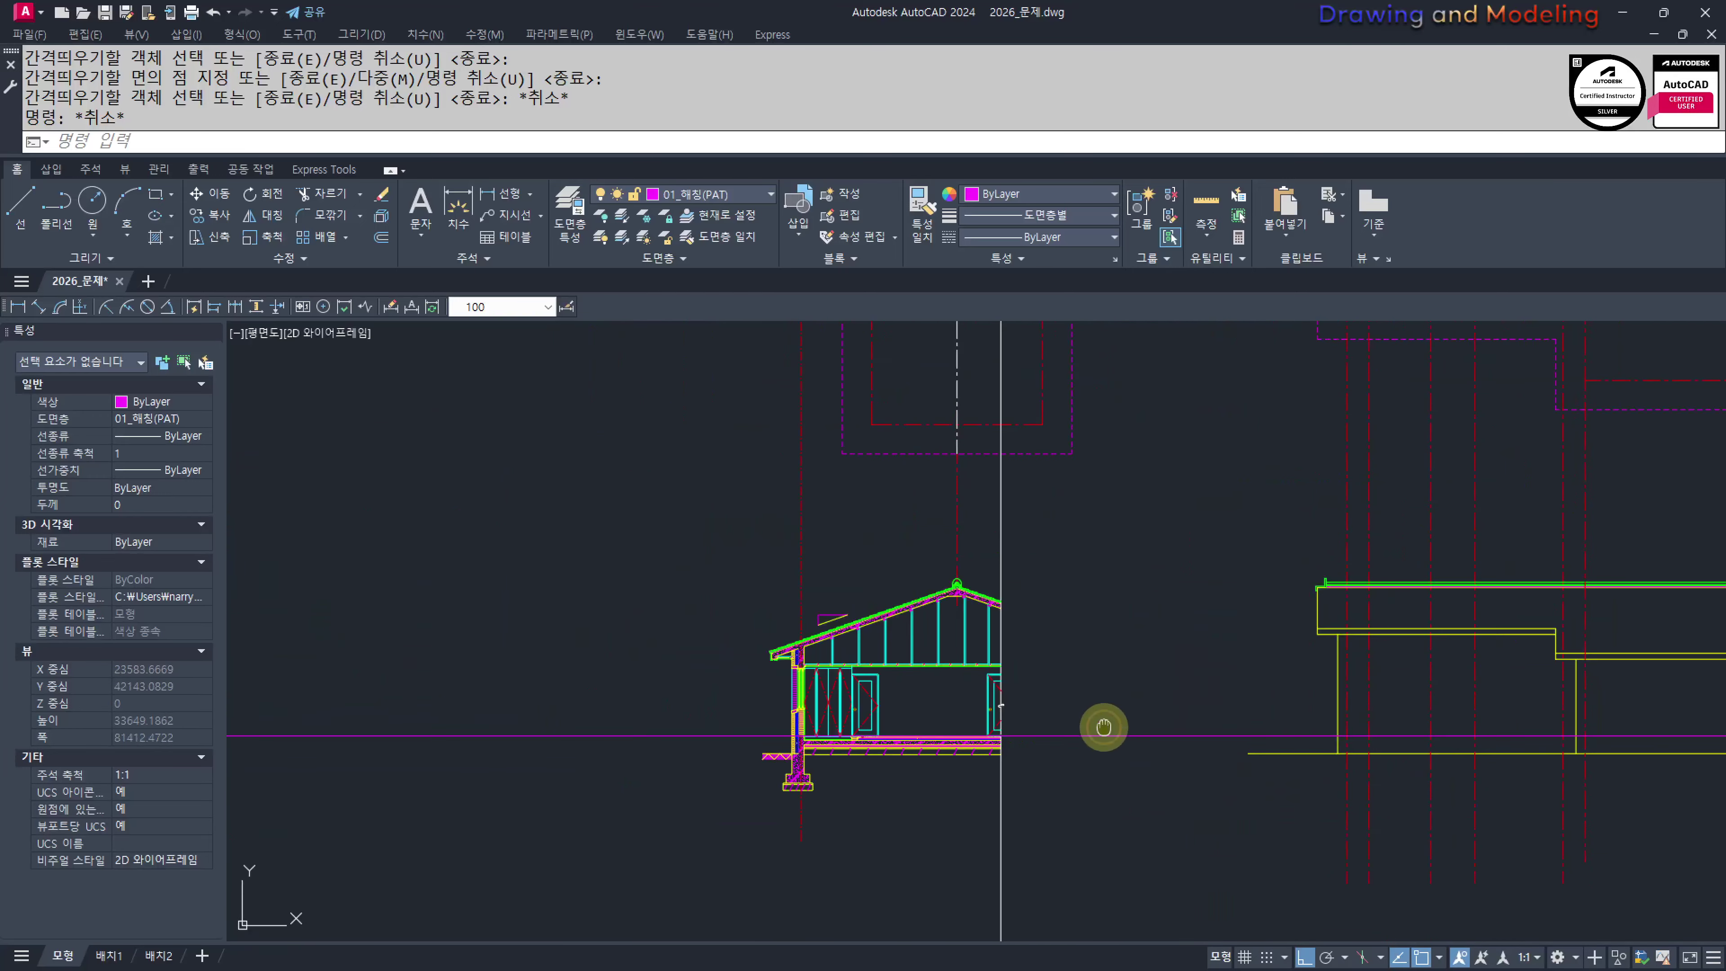
text(xl)
key(Return)
text(h)
key(Return)
scroll(802, 673, up, 5)
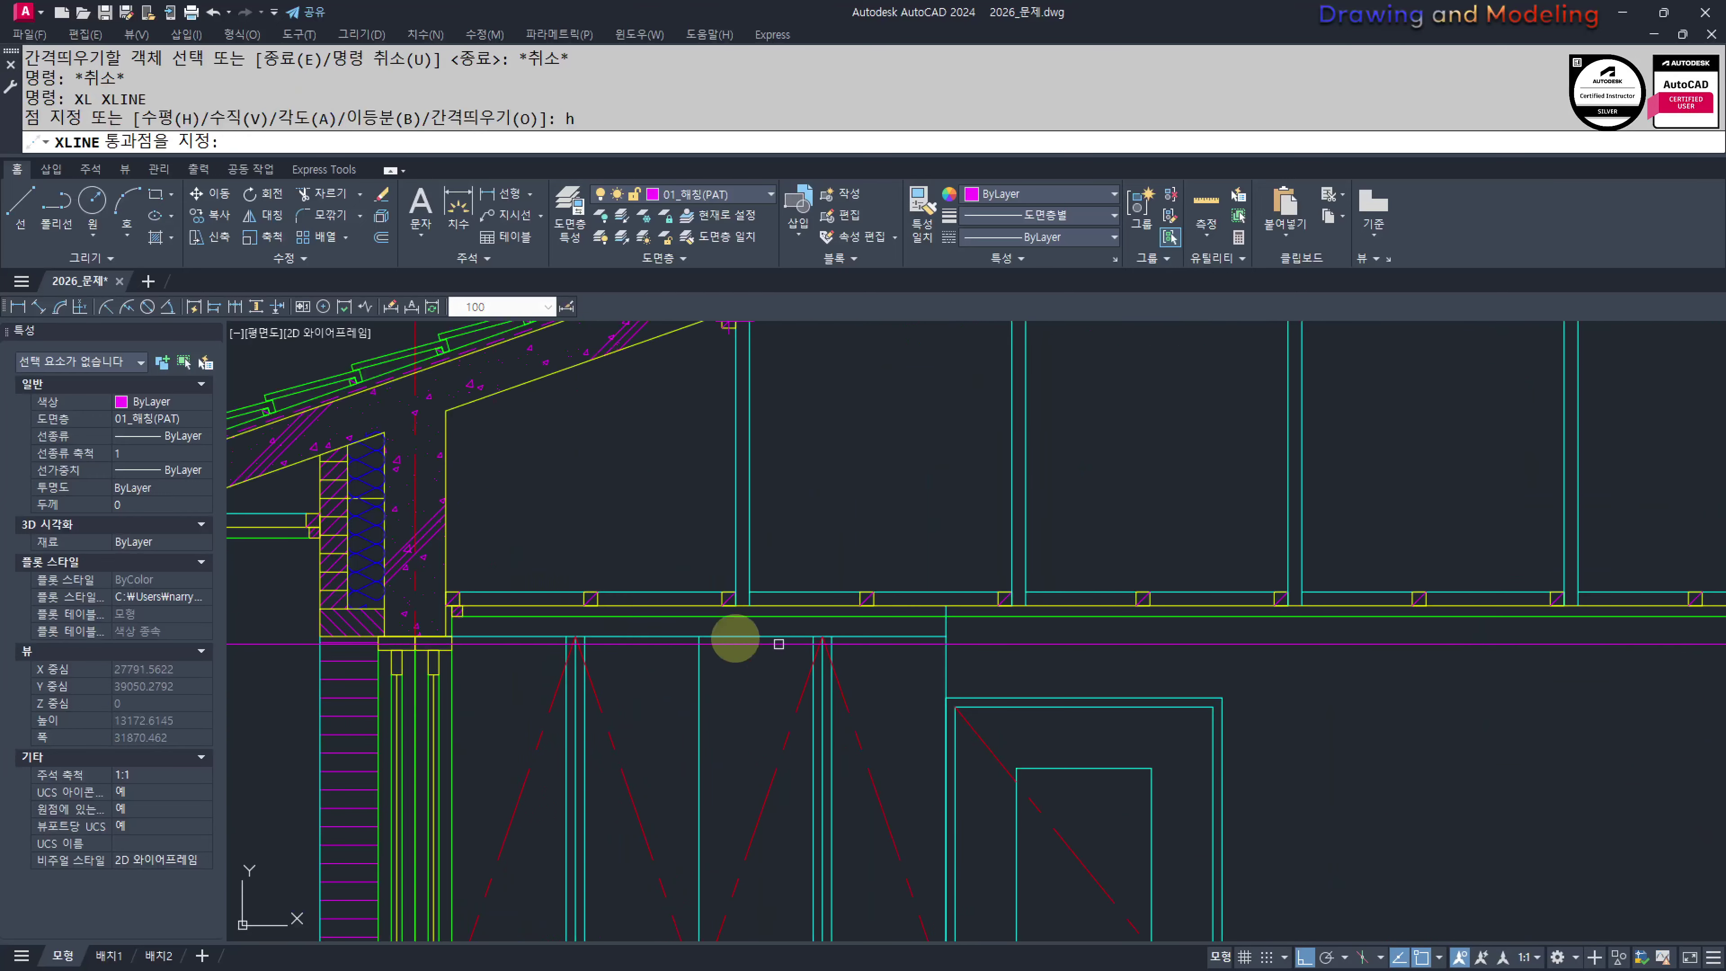
scroll(439, 620, down, 8)
key(Escape)
key(Escape)
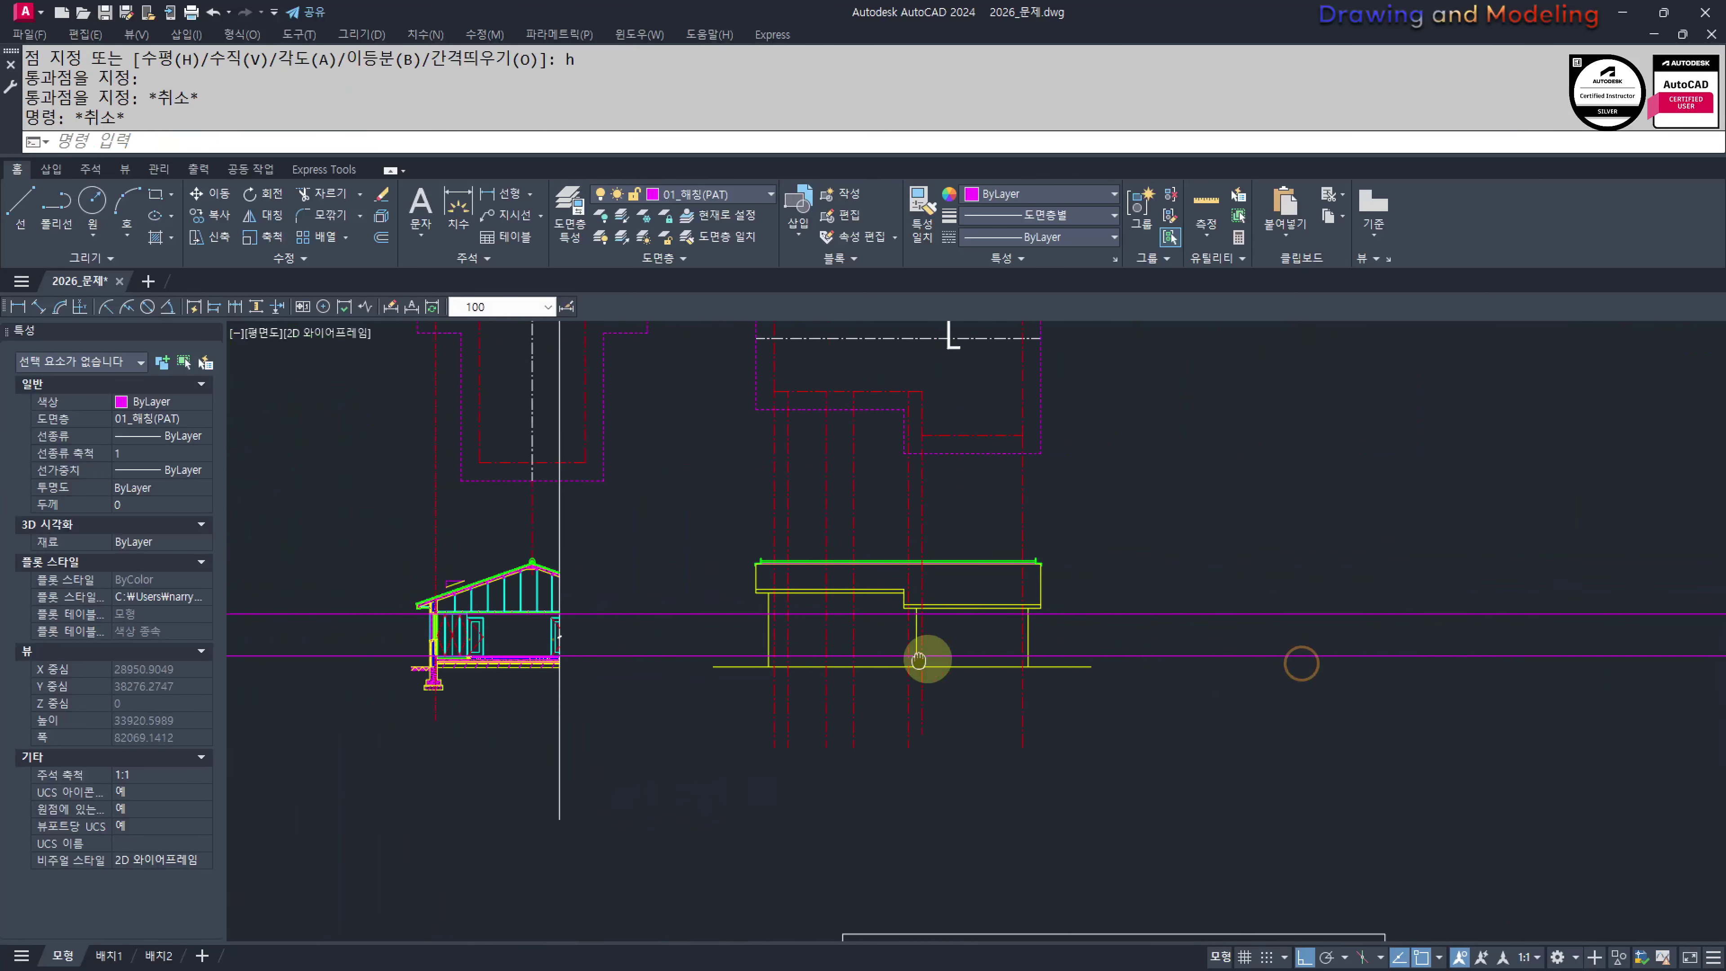
Draw the second window's rectangle between its 3000-wide guide lines, from the floor line up to the window head line
scroll(761, 696, up, 6)
scroll(762, 696, up, 6)
text(rec)
key(Return)
click(800, 818)
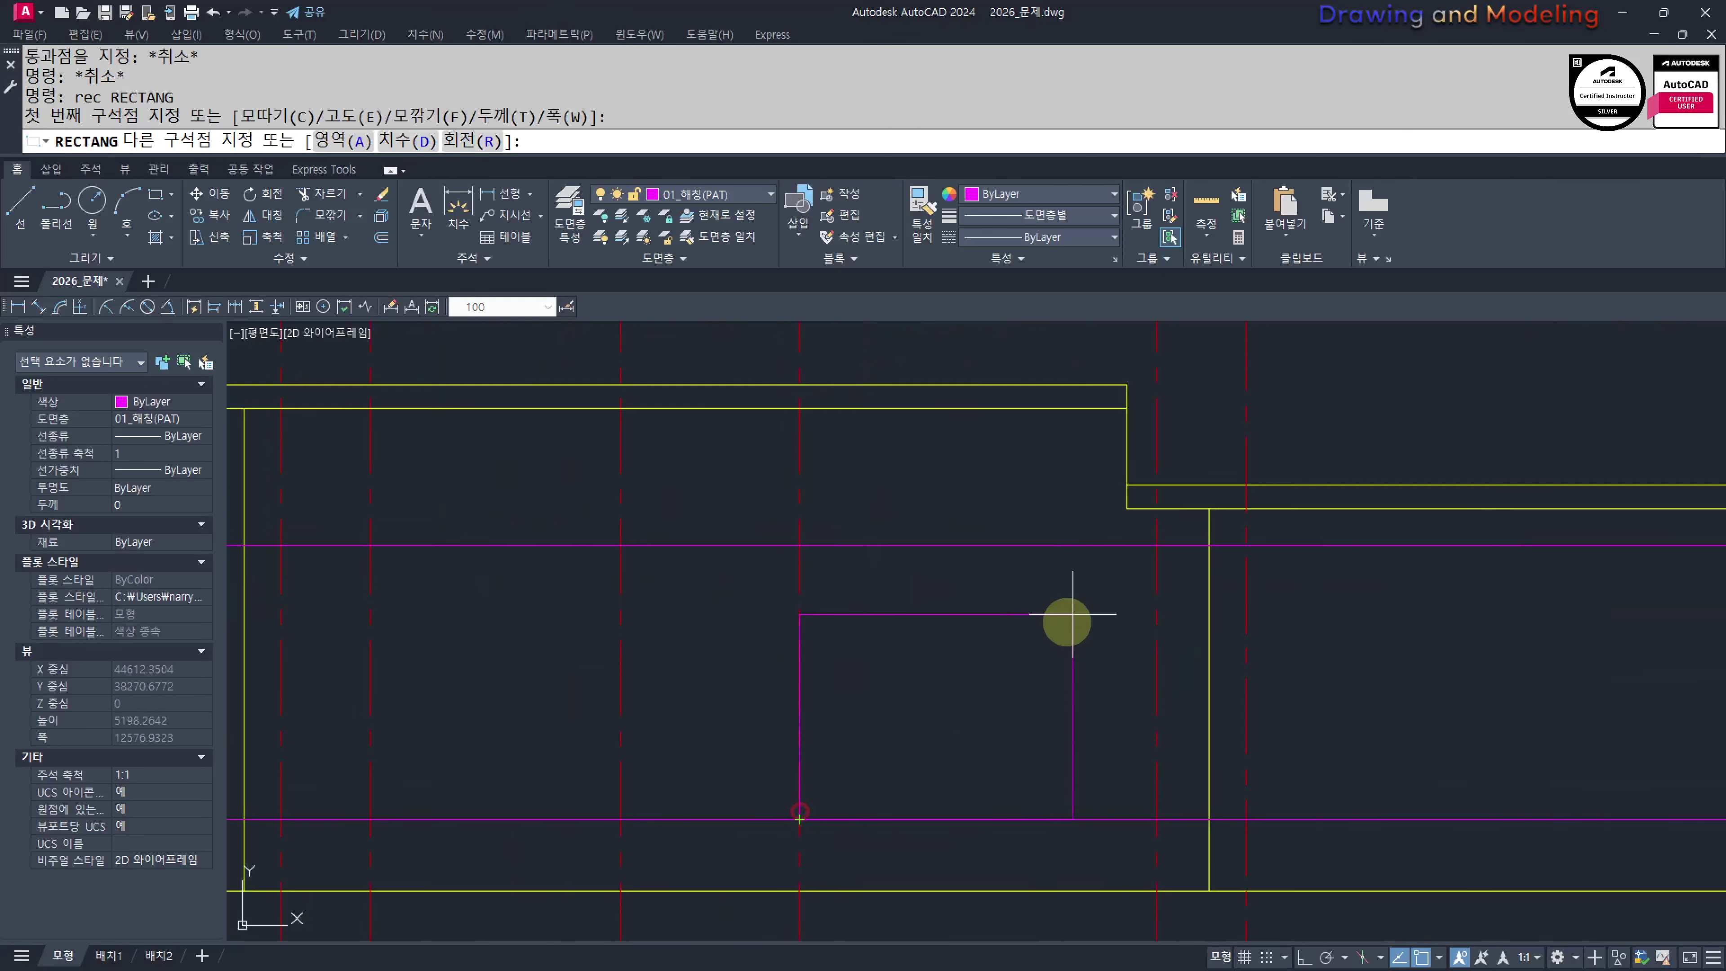
click(1157, 545)
key(Escape)
key(Escape)
Offset the floor-level construction line 900 upward to mark the first window's sill
middle_drag(678, 680, 1075, 693)
text(o)
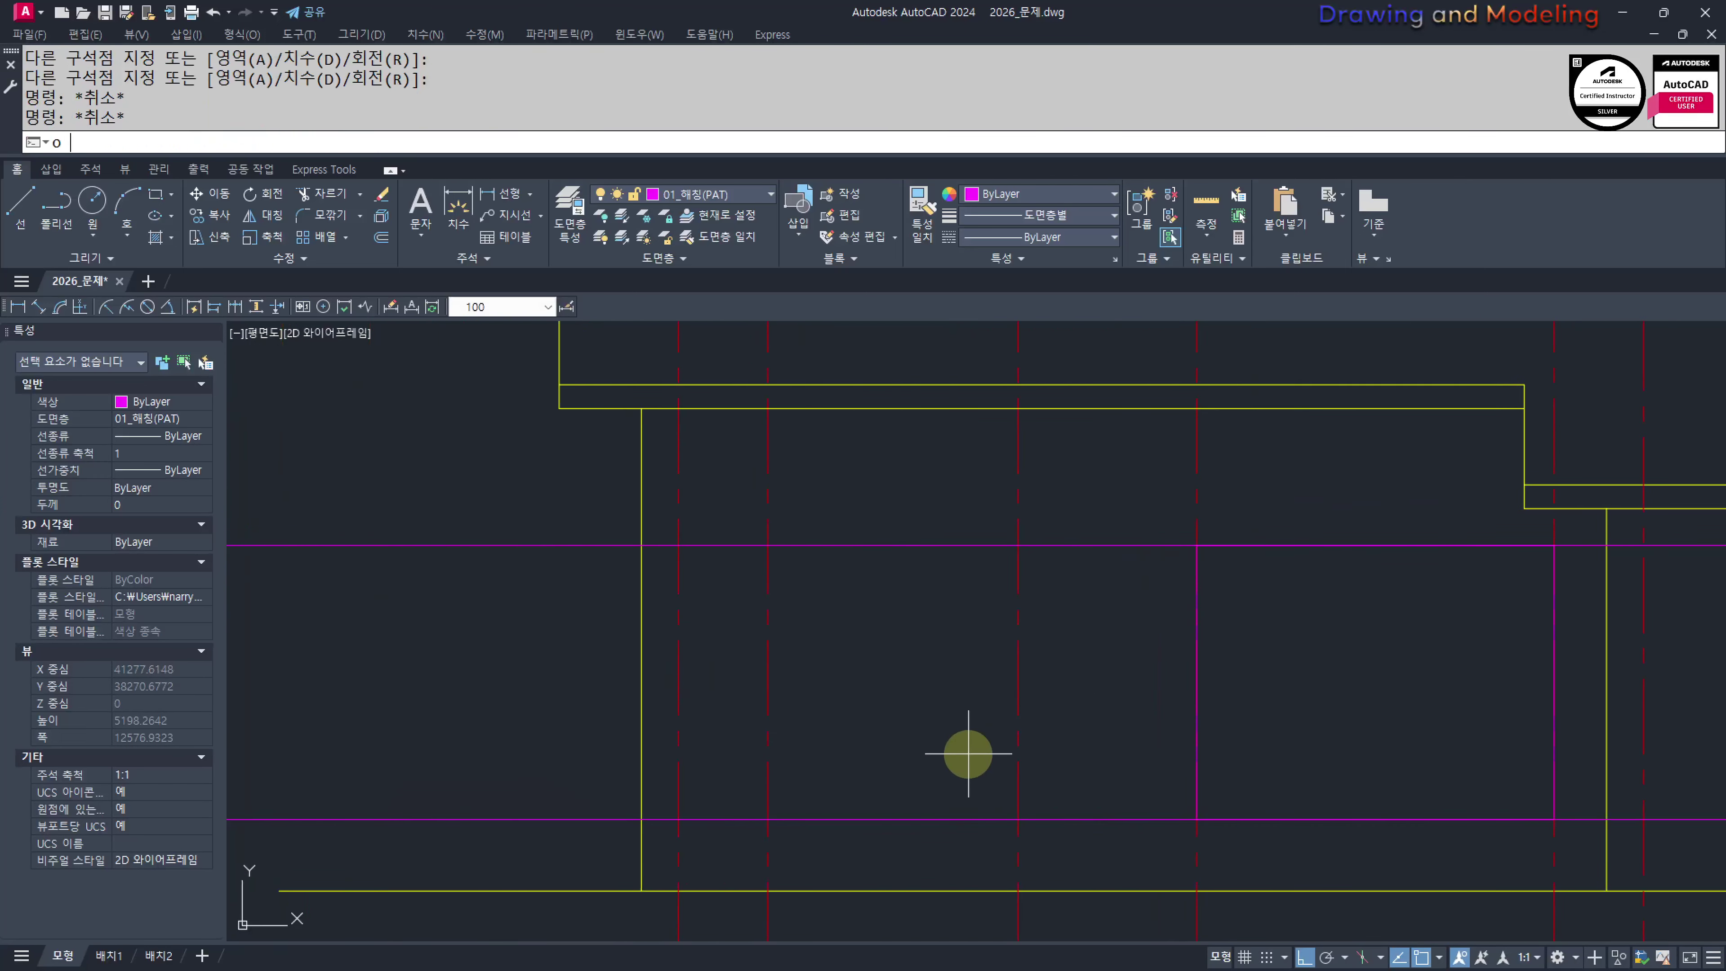
key(Return)
text(900)
key(Return)
click(740, 819)
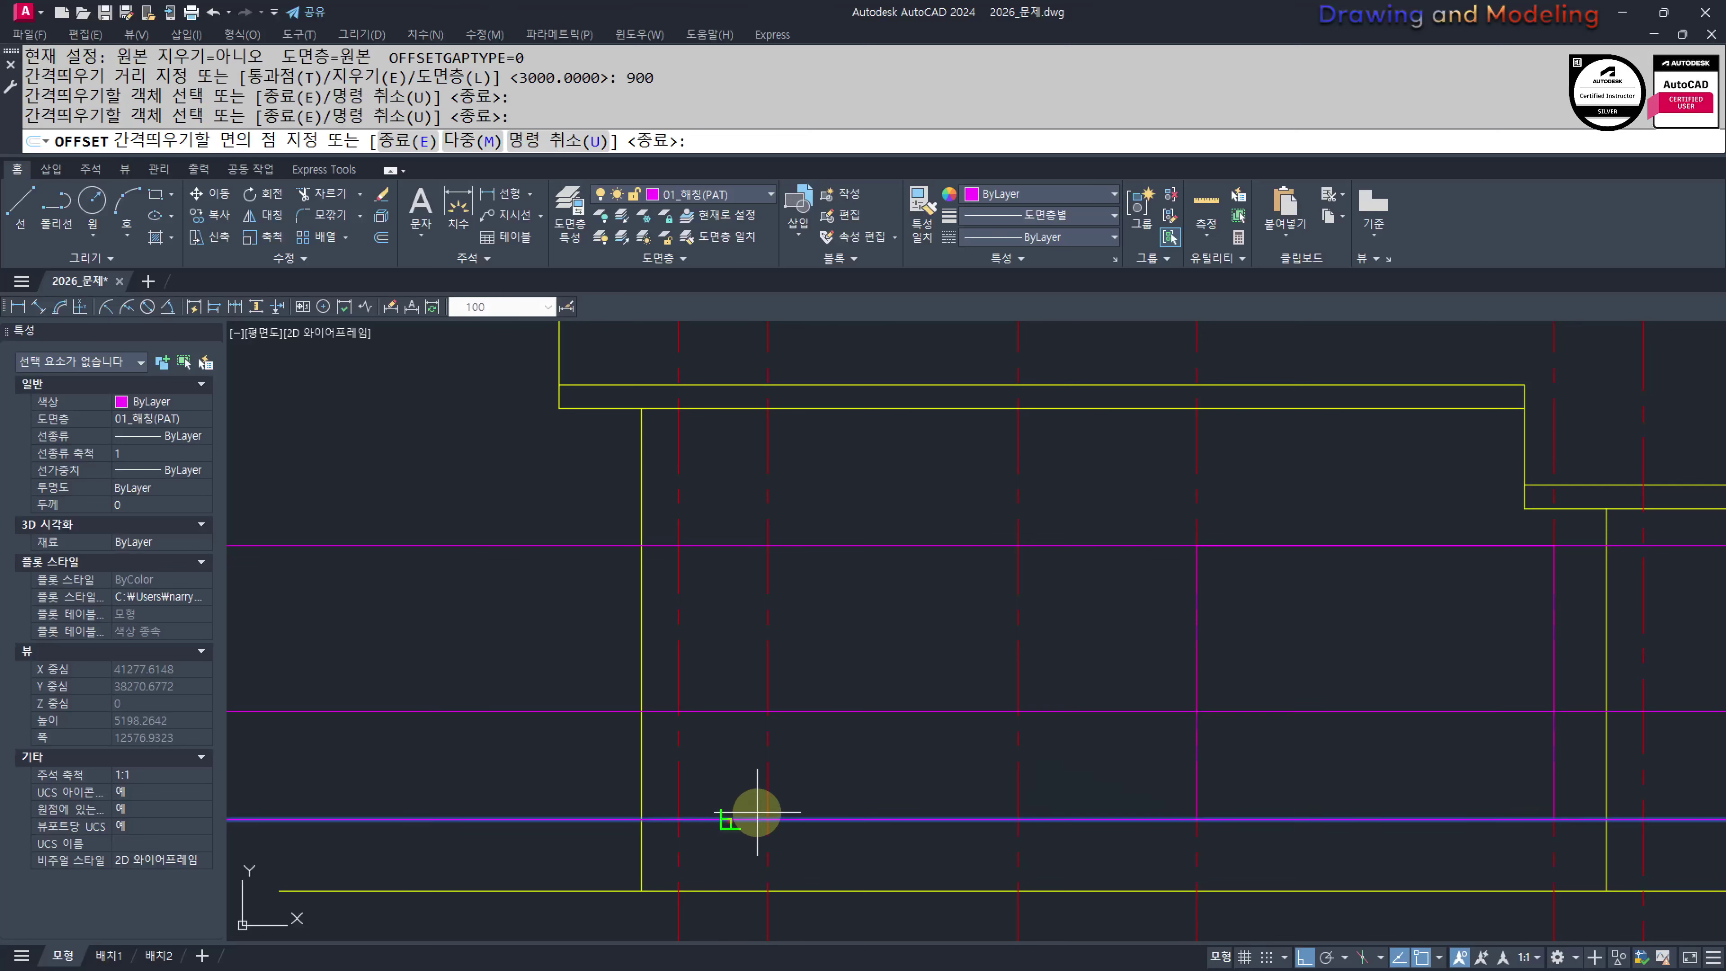
click(847, 721)
key(Escape)
key(Escape)
Draw the first window's rectangle between its two vertical guide lines, from the sill line up to the window head line
middle_drag(785, 711, 820, 744)
text(rec)
key(Return)
click(803, 745)
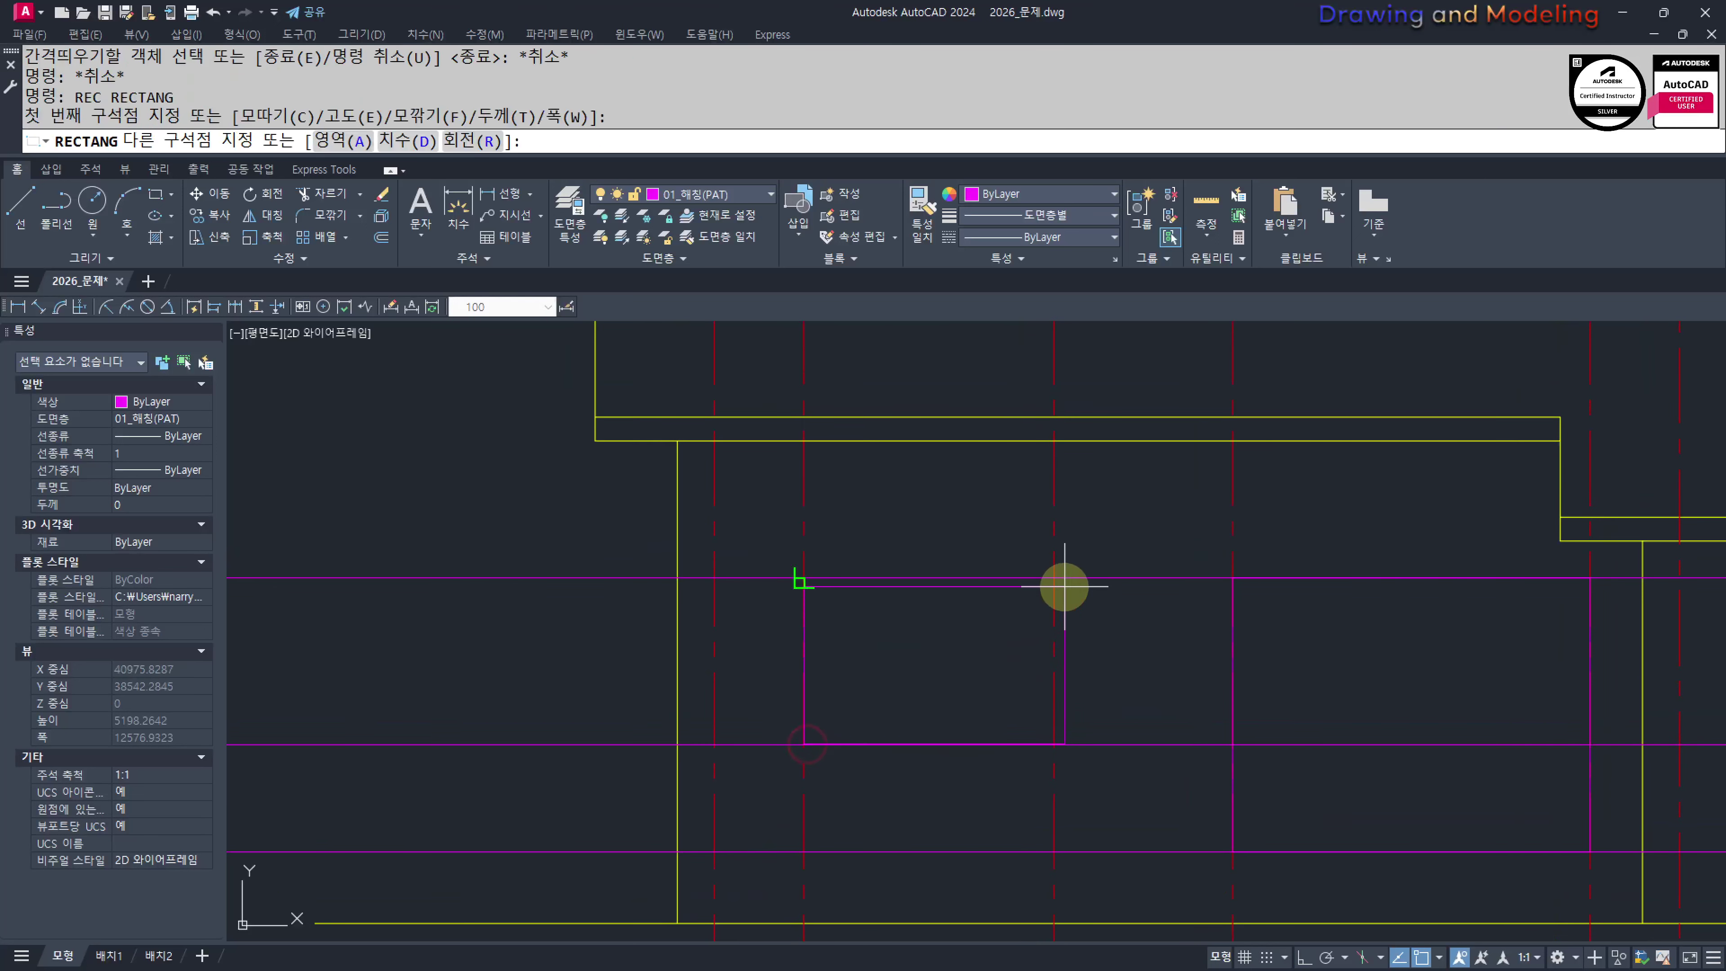
key(Escape)
key(Escape)
Erase the three horizontal construction lines at the window head, sill and floor levels
click(565, 520)
click(481, 773)
text(e)
key(Return)
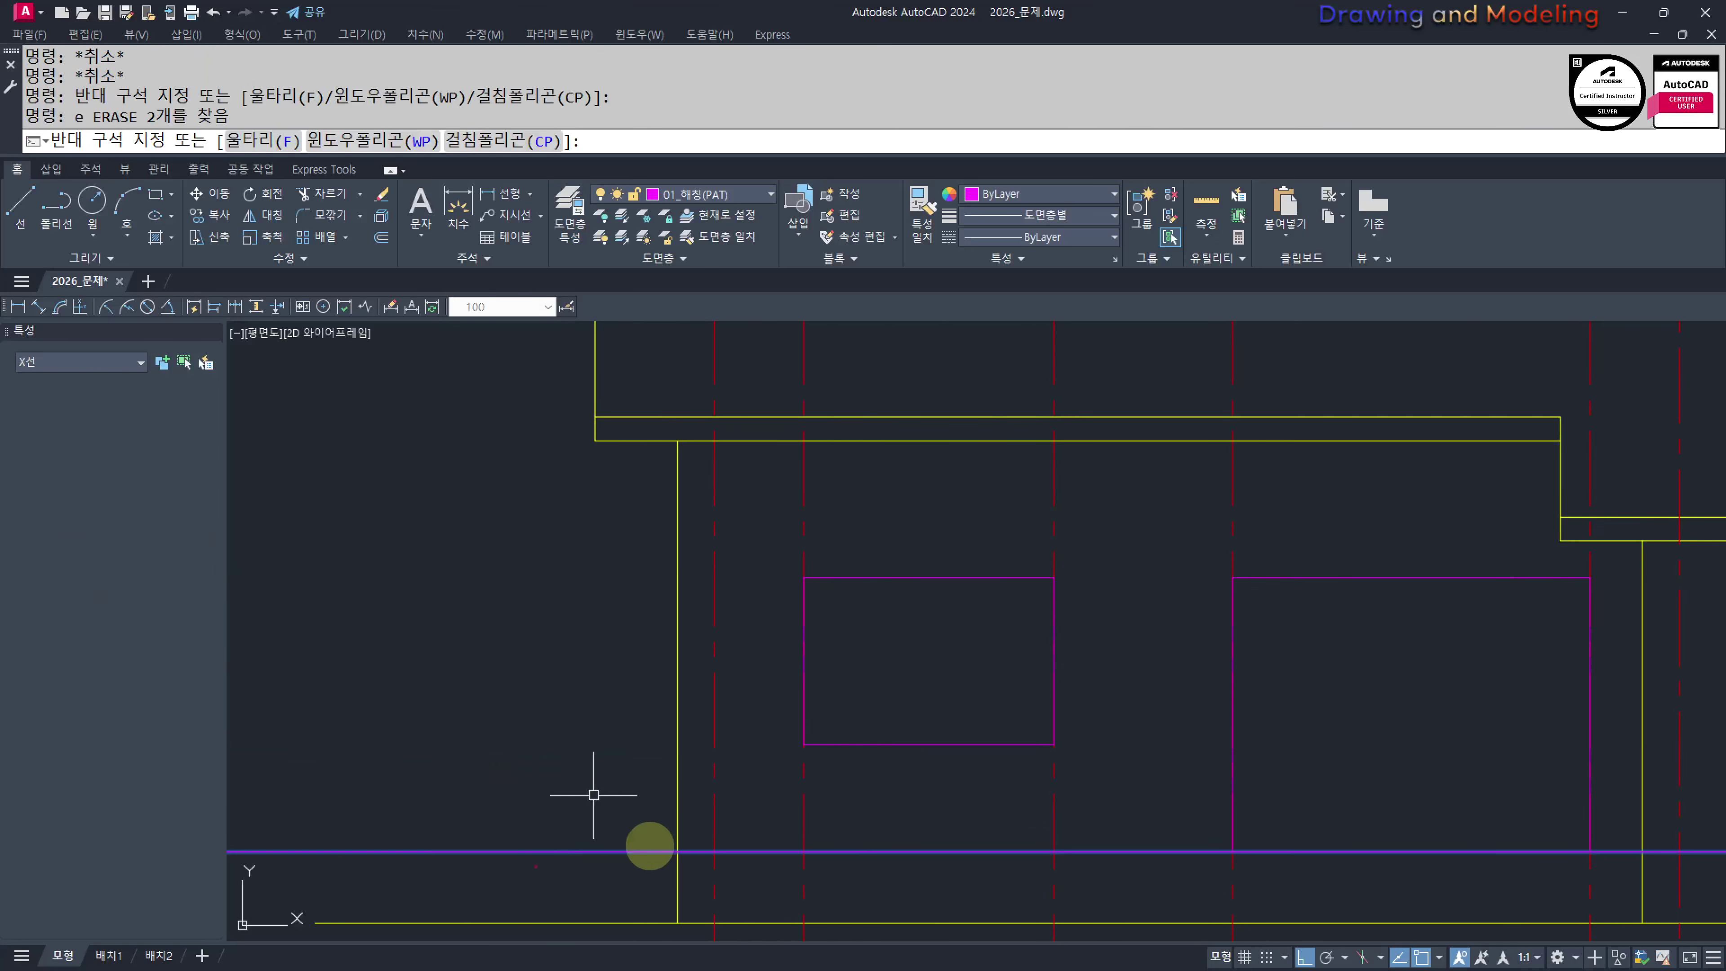
key(Escape)
key(Escape)
Stretch the first window's bottom edge down to line up with the bottom of the second window
scroll(963, 751, down, 5)
scroll(810, 654, up, 6)
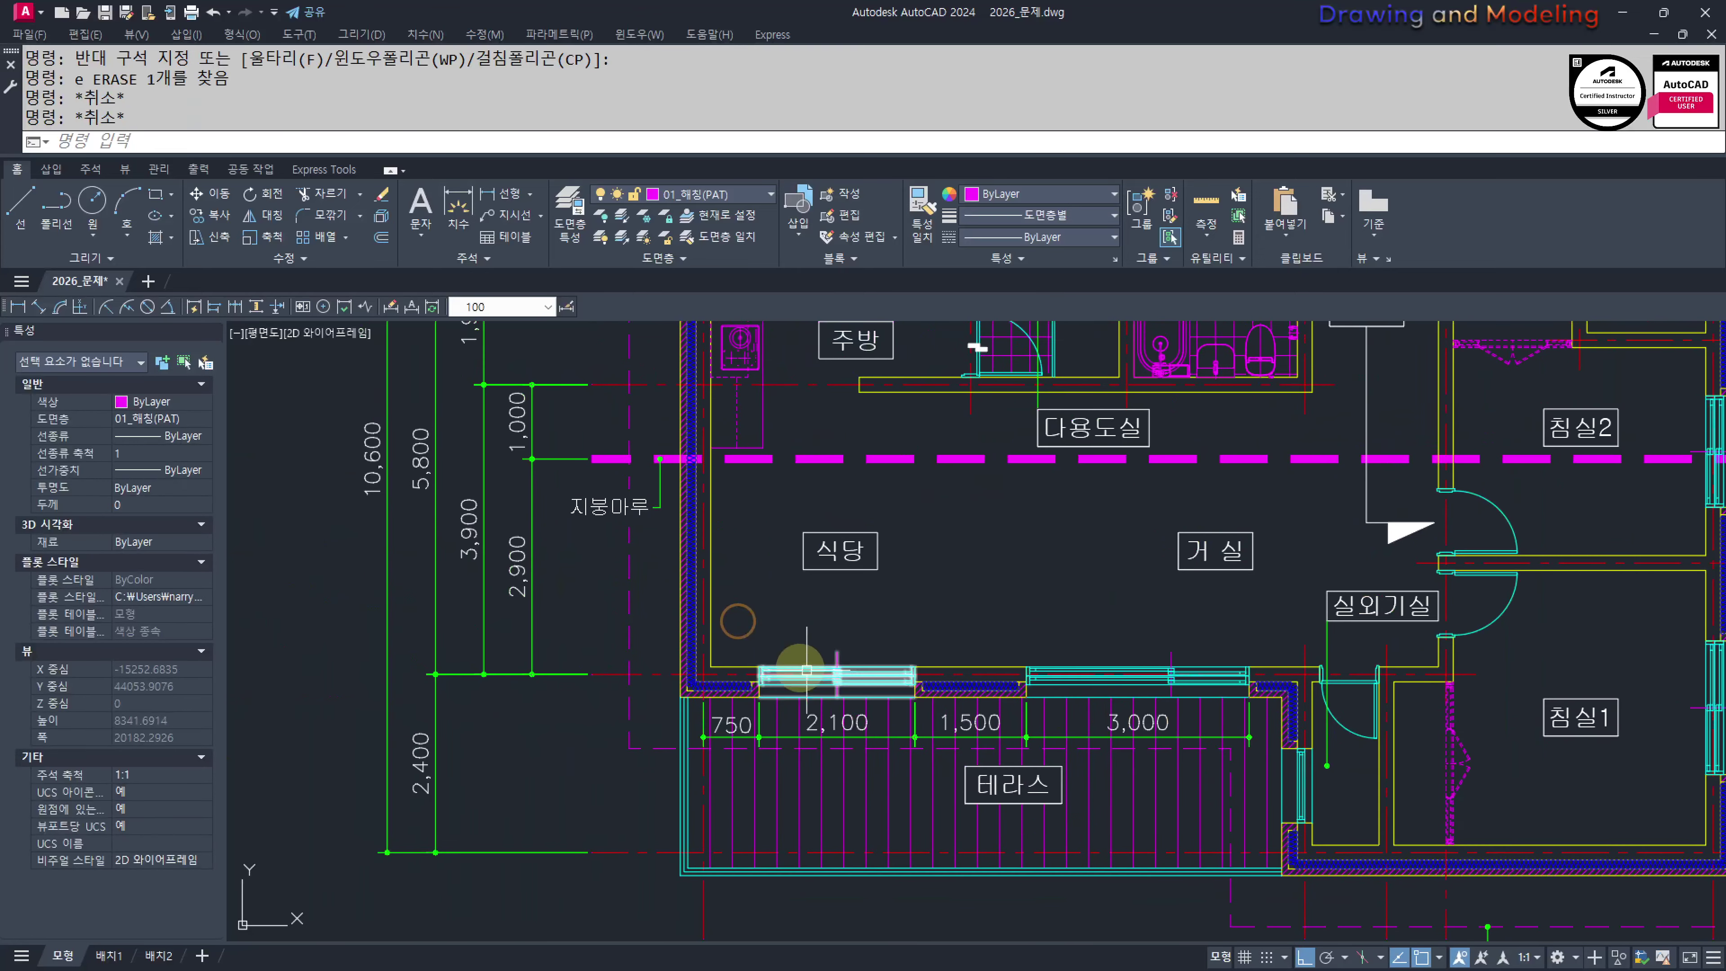
scroll(927, 616, down, 6)
middle_drag(1256, 697, 658, 620)
scroll(1375, 666, up, 6)
middle_drag(1344, 713, 1191, 689)
scroll(1214, 689, up, 2)
text(s)
key(Return)
click(1271, 681)
click(939, 616)
key(Return)
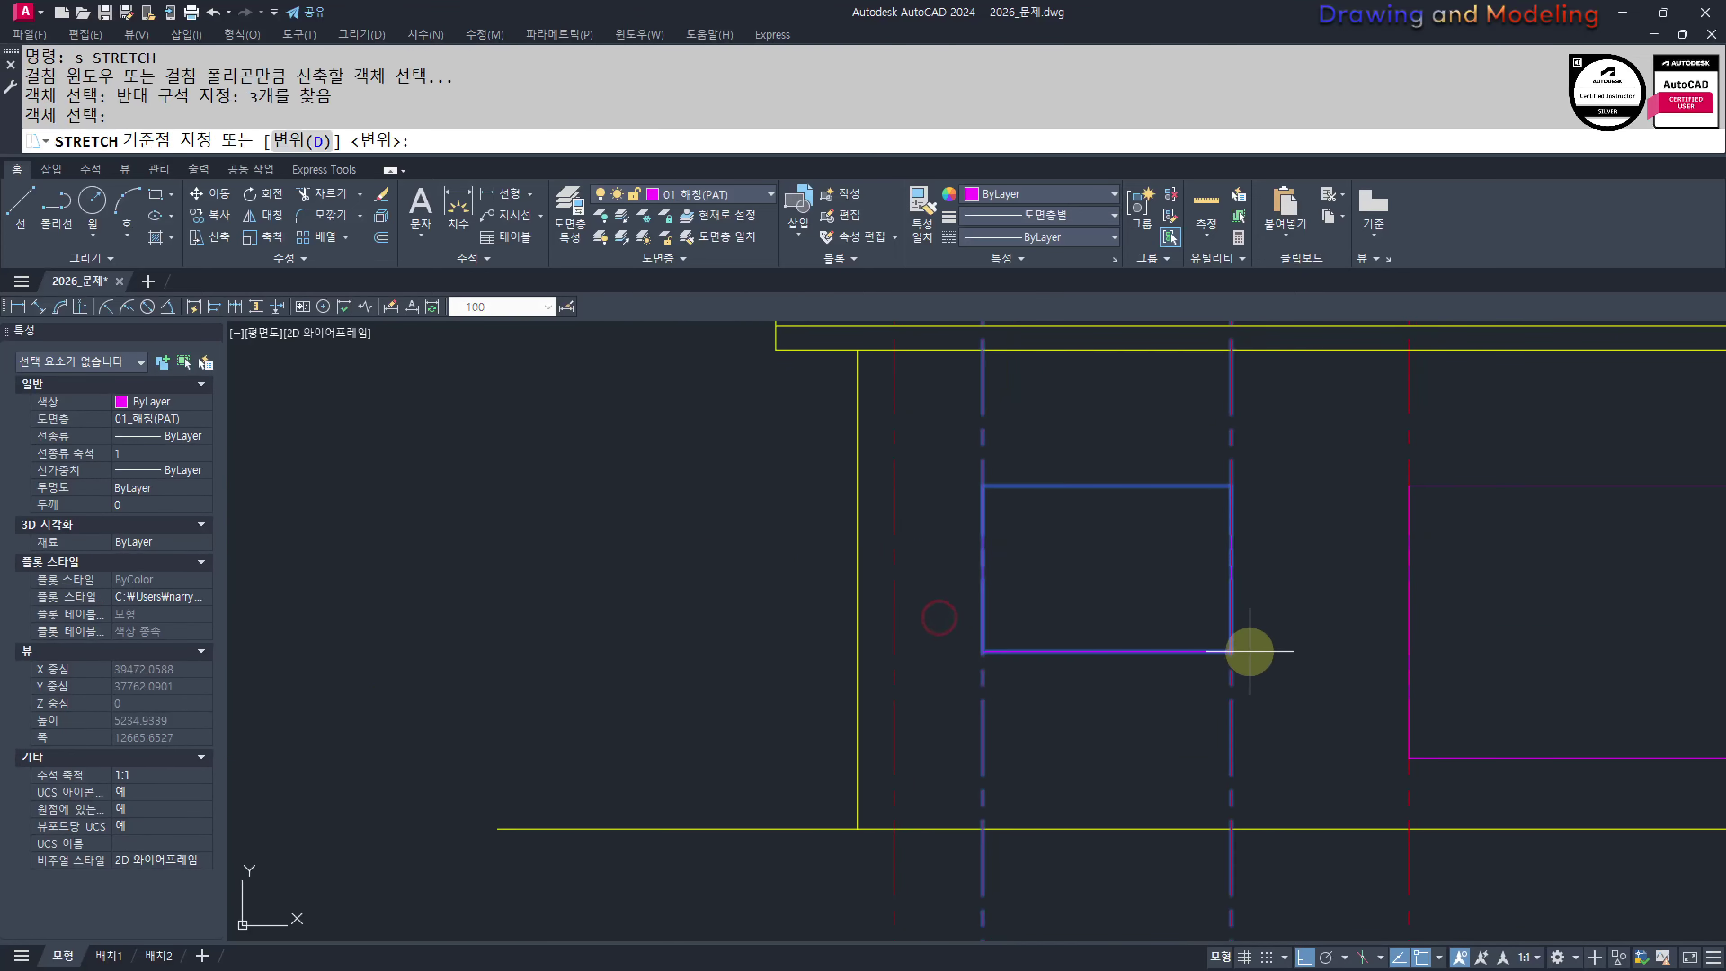
click(1231, 651)
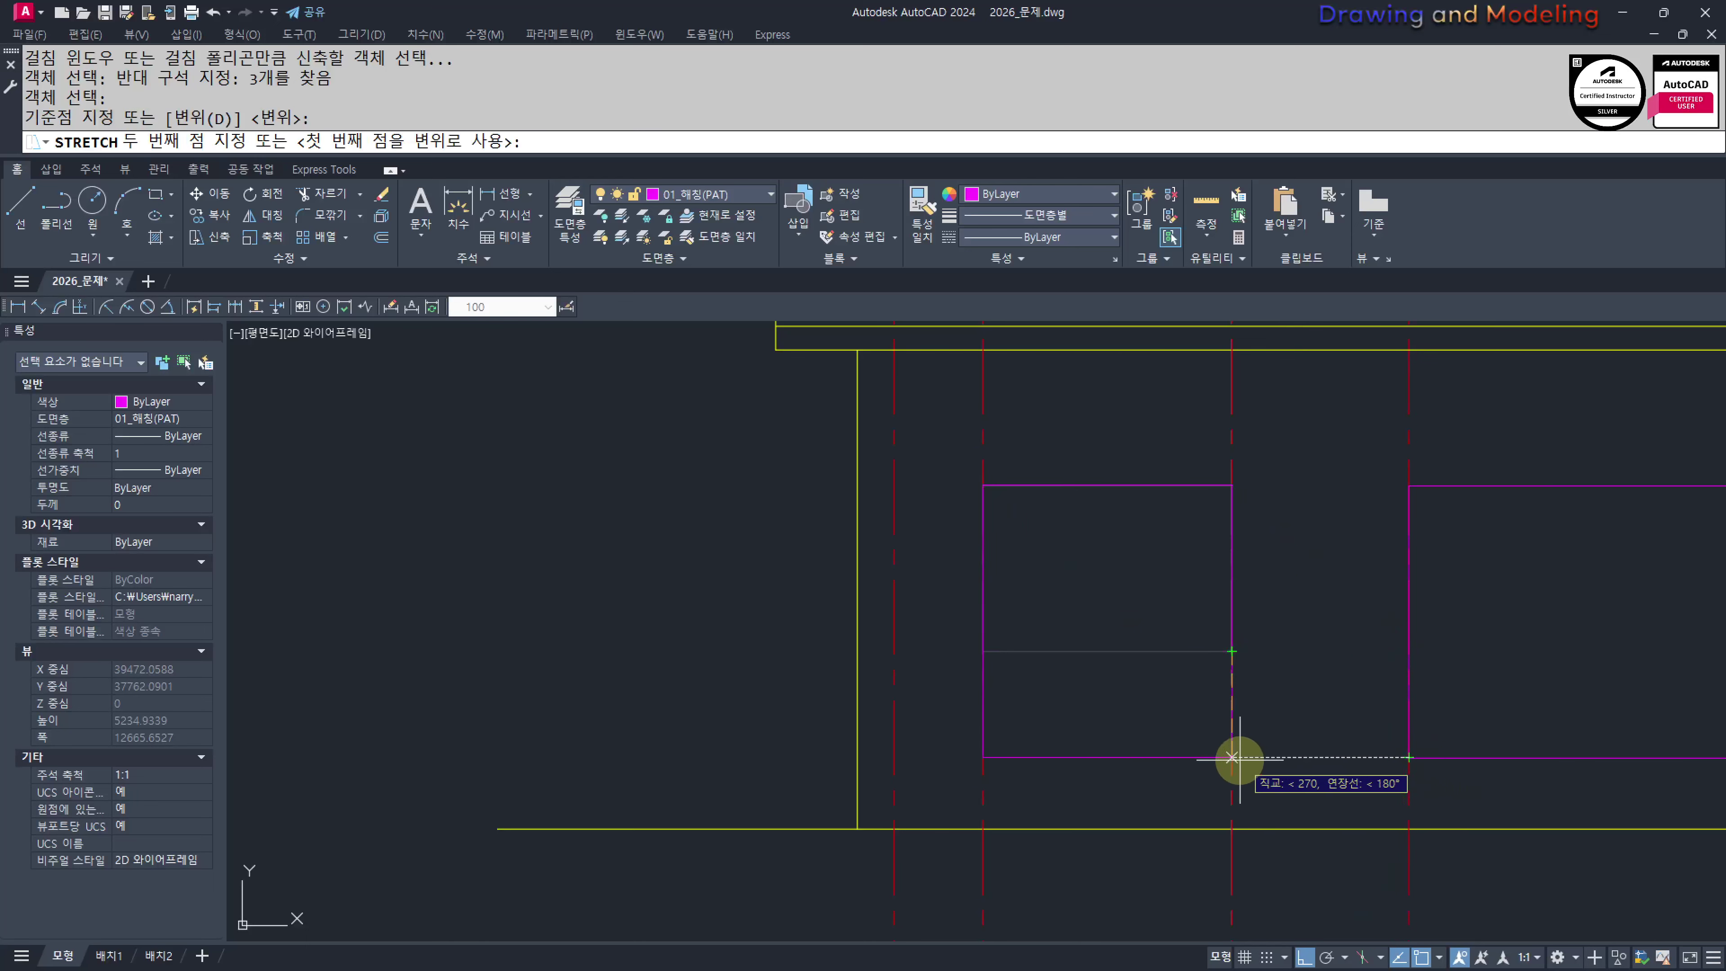
key(Escape)
key(Escape)
Erase the three vertical guide lines at the first window's two sides and the second window's left side
scroll(1251, 704, down, 4)
scroll(1170, 607, up, 3)
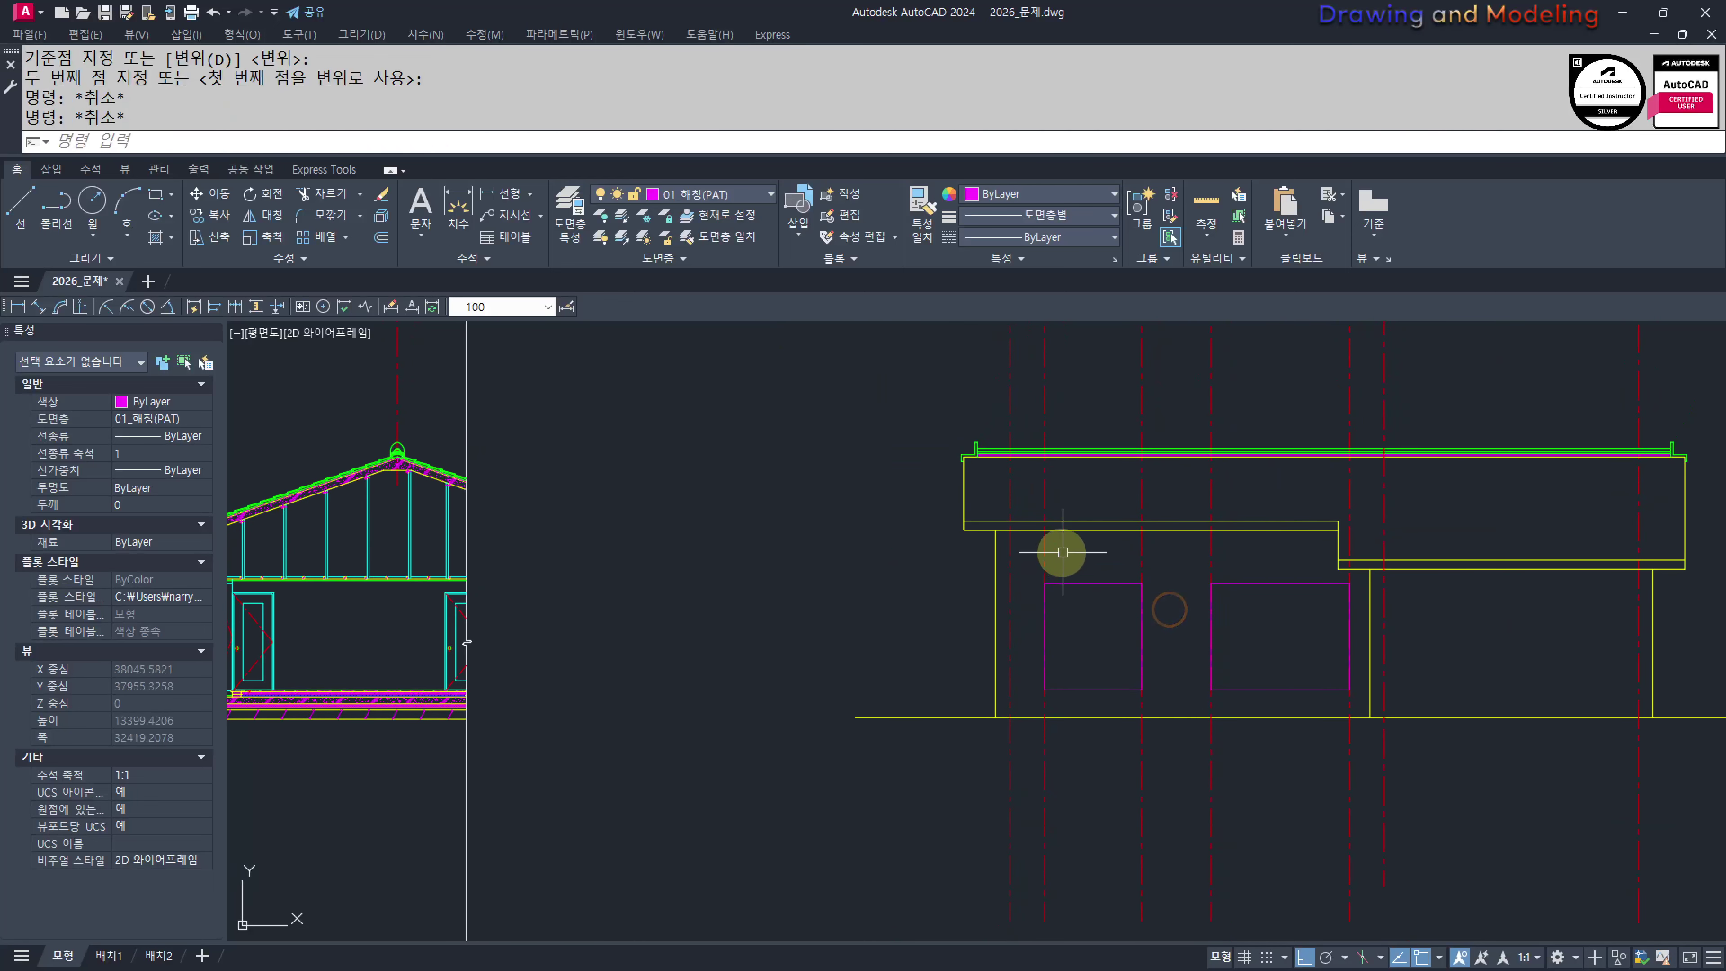
click(1379, 559)
click(1016, 560)
text(e)
key(Return)
key(Escape)
middle_drag(1302, 722, 1186, 696)
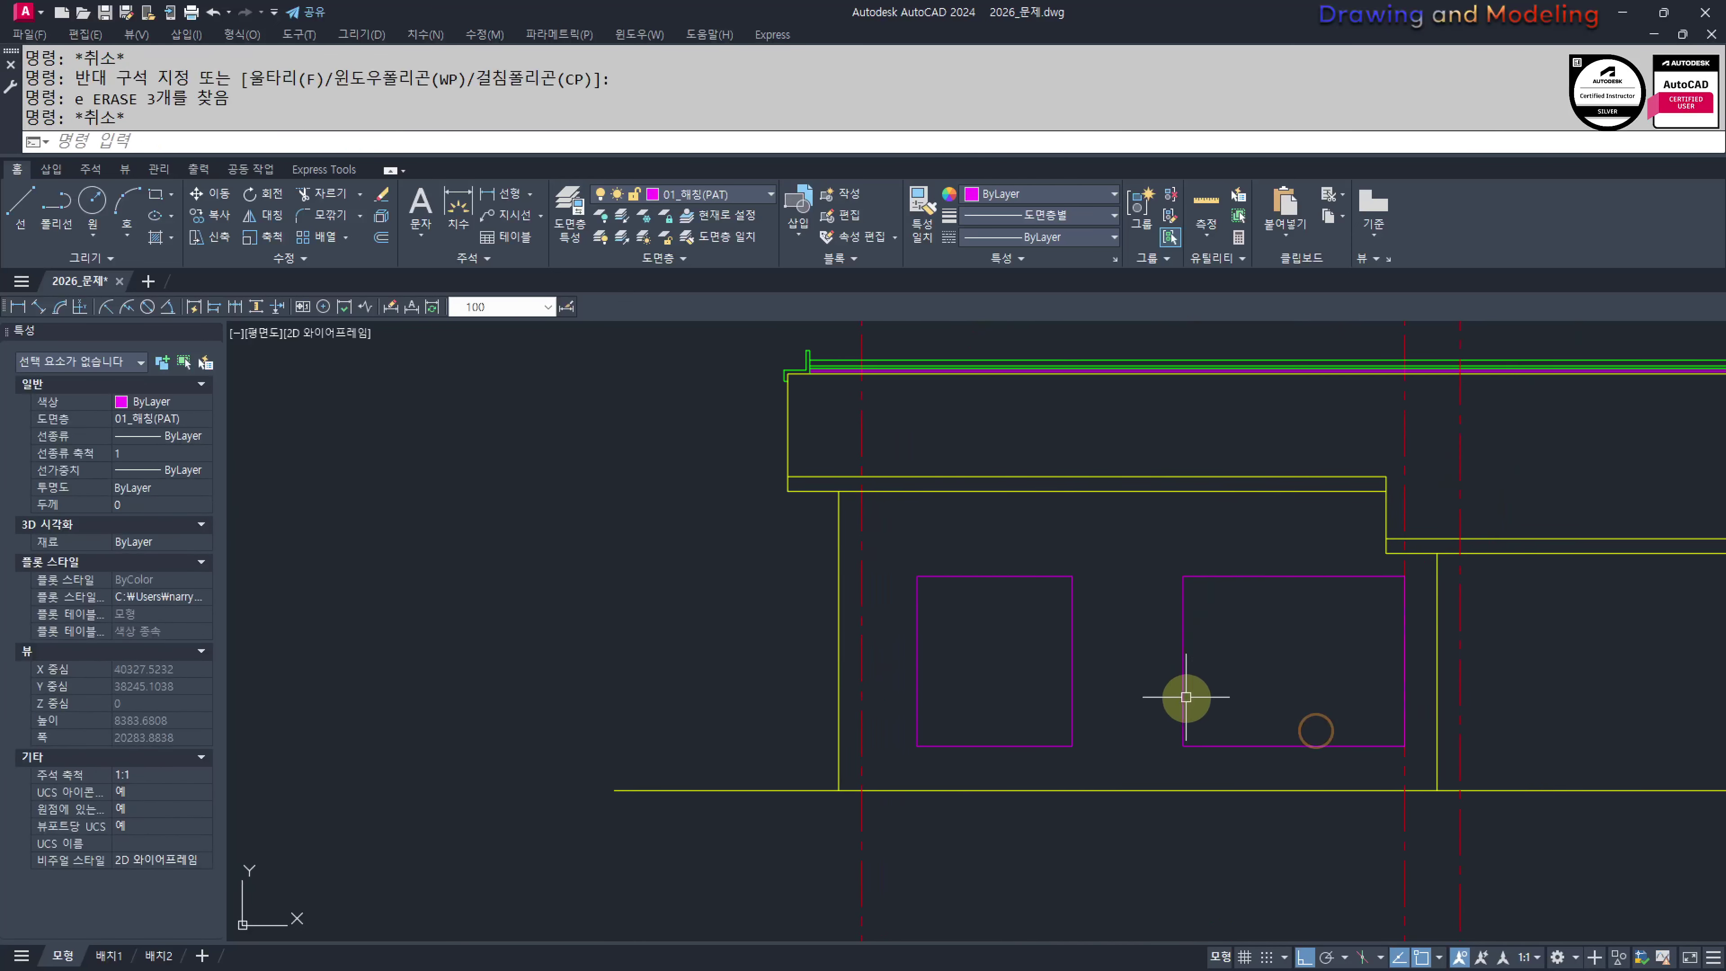
Match the properties of the green roof line onto both window rectangles
text(mm)
key(Return)
click(938, 361)
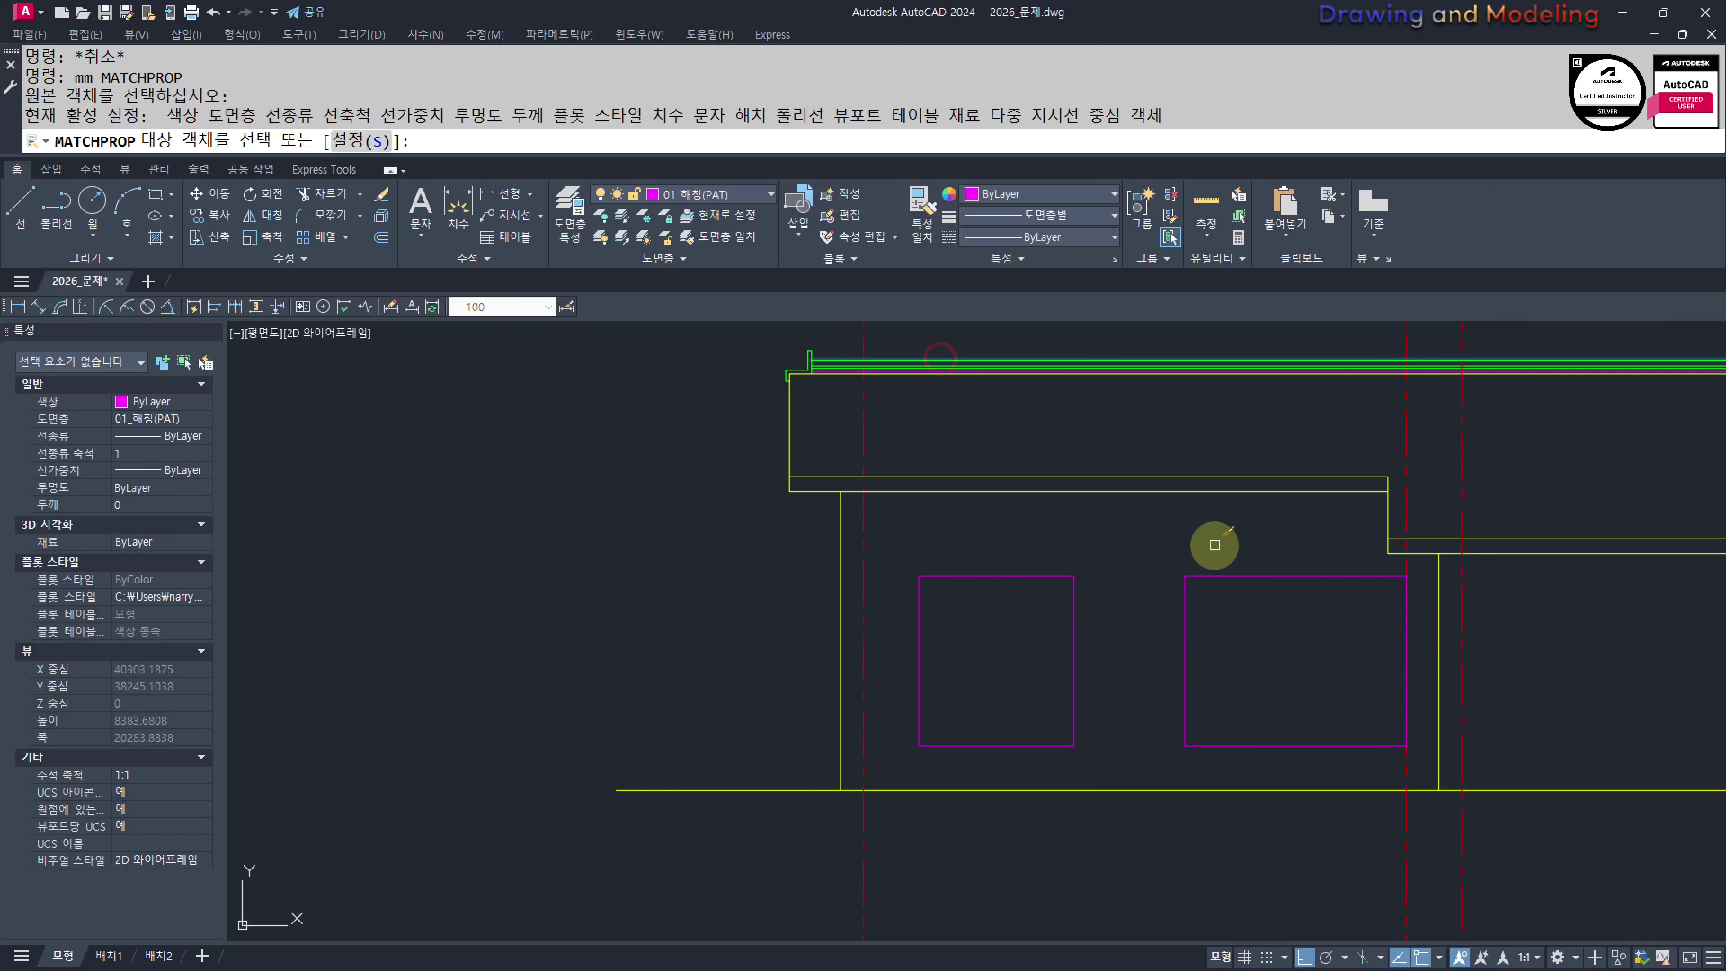
click(1213, 551)
click(1049, 624)
key(Escape)
key(Escape)
key(Escape)
scroll(1020, 682, up, 3)
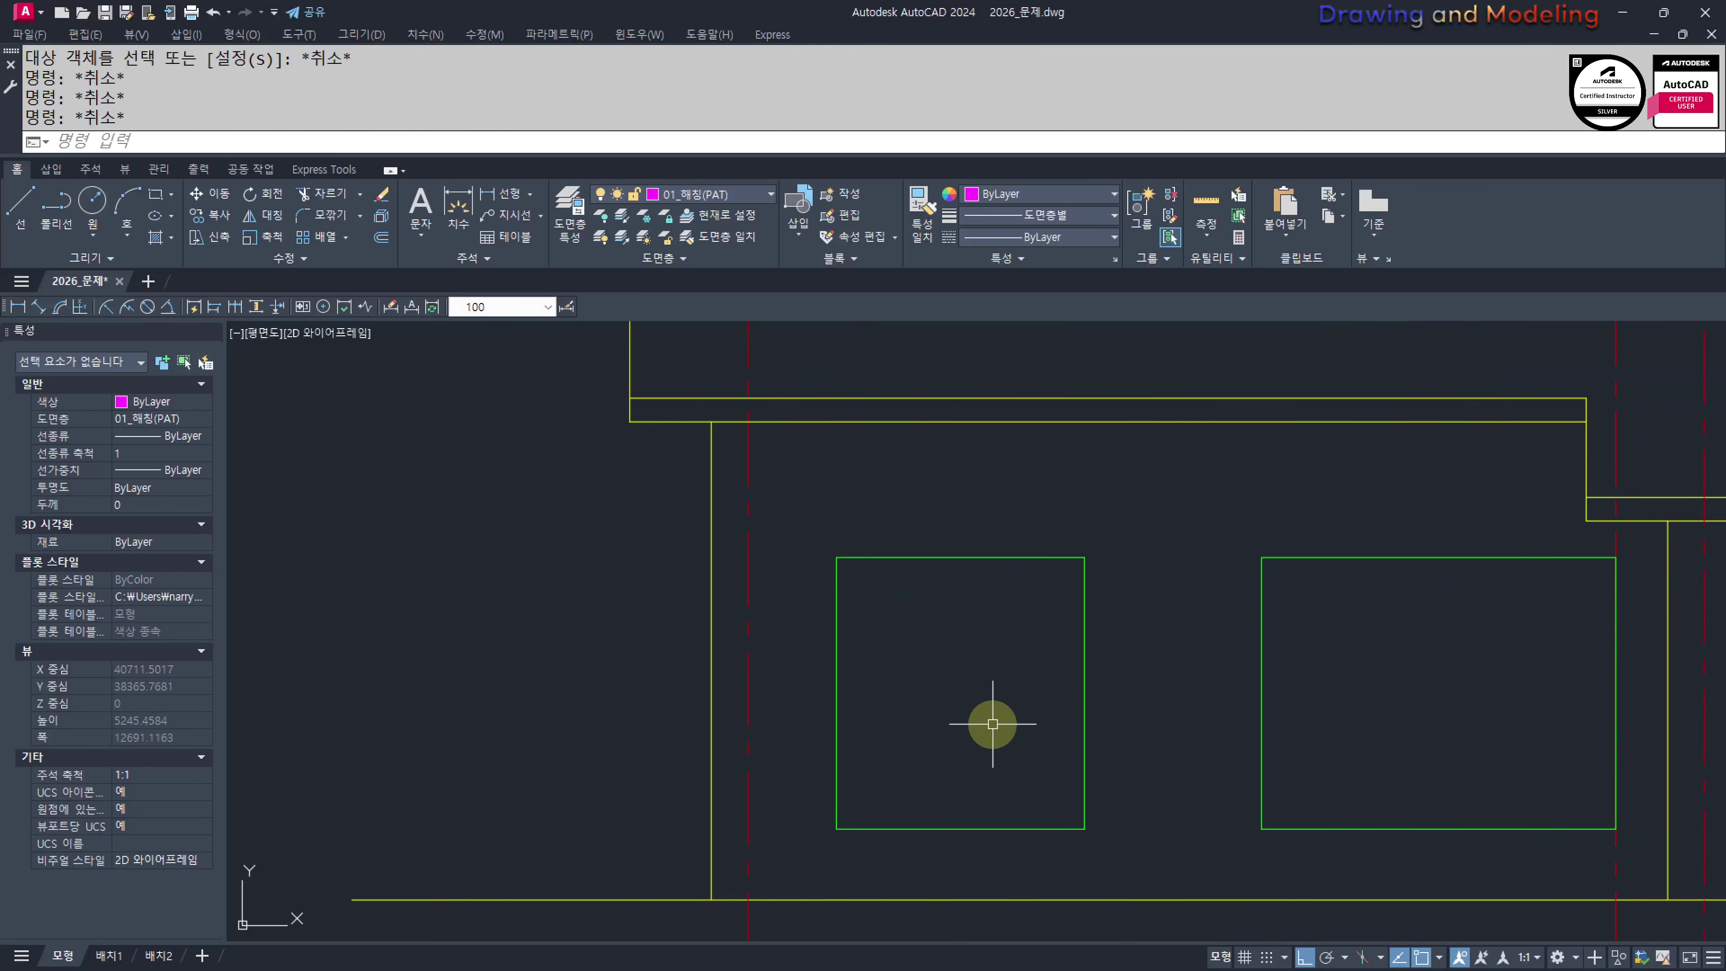
Offset the first window's outline 45 inward to form its frame
text(o)
key(Return)
text(45)
key(Return)
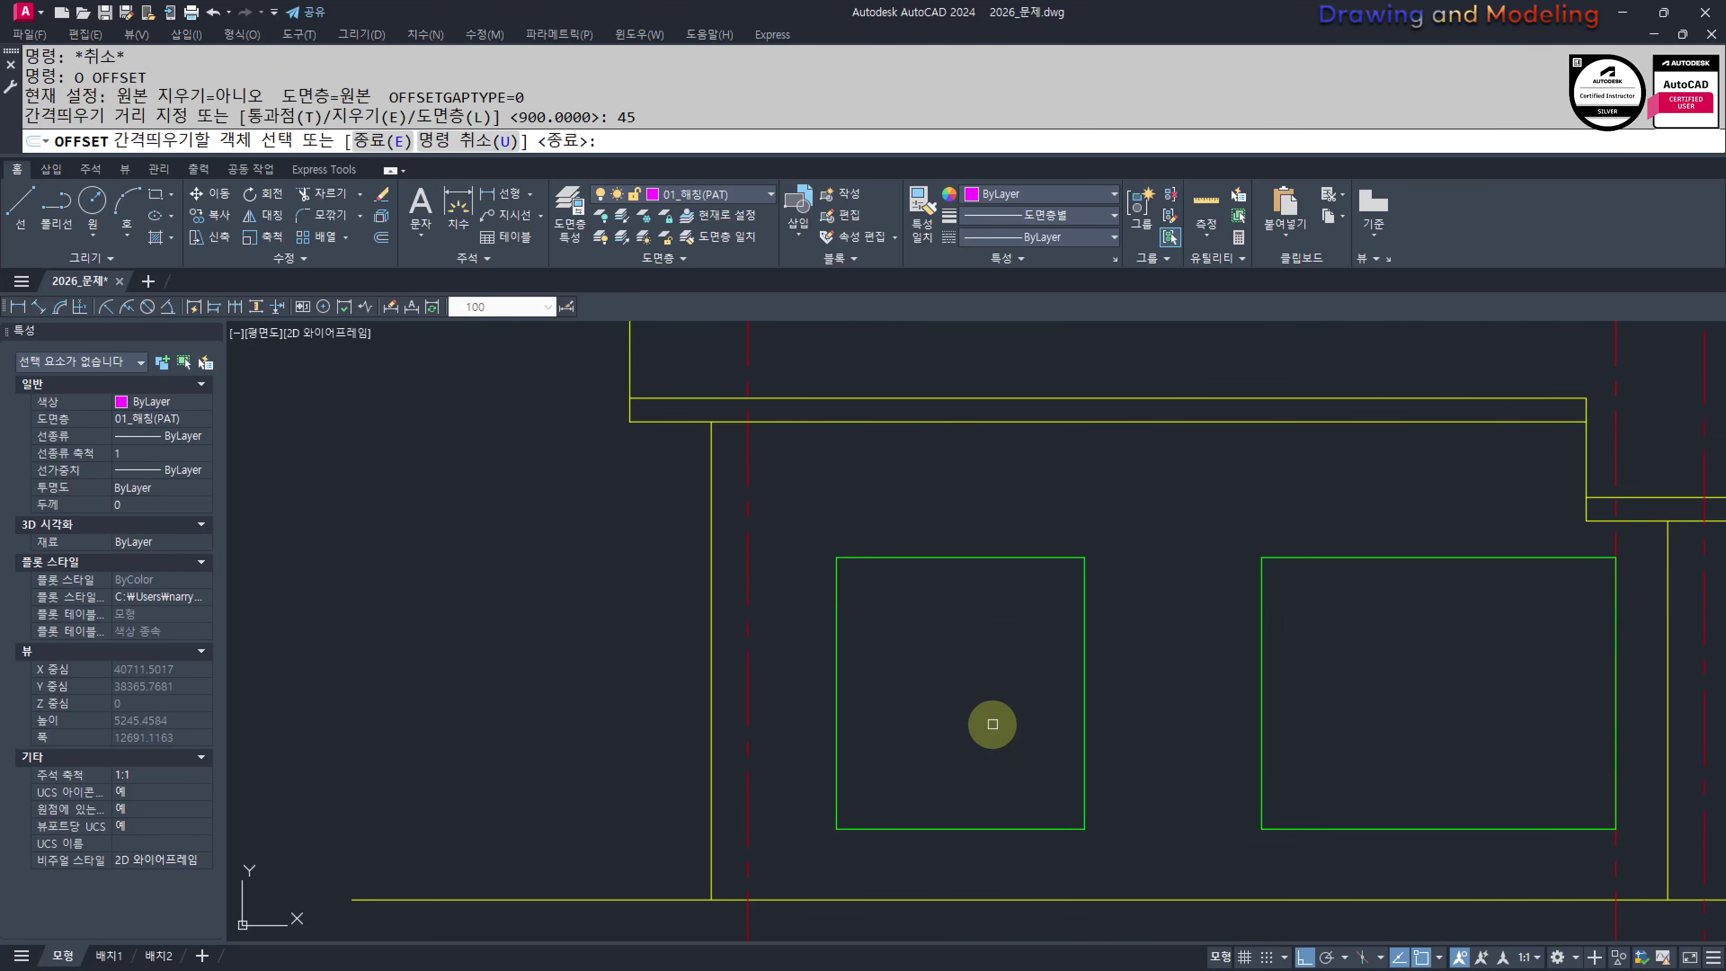
click(1035, 557)
click(1018, 652)
key(Escape)
key(Escape)
middle_drag(936, 674, 1008, 687)
middle_drag(1367, 701, 1163, 687)
middle_drag(984, 643, 1097, 657)
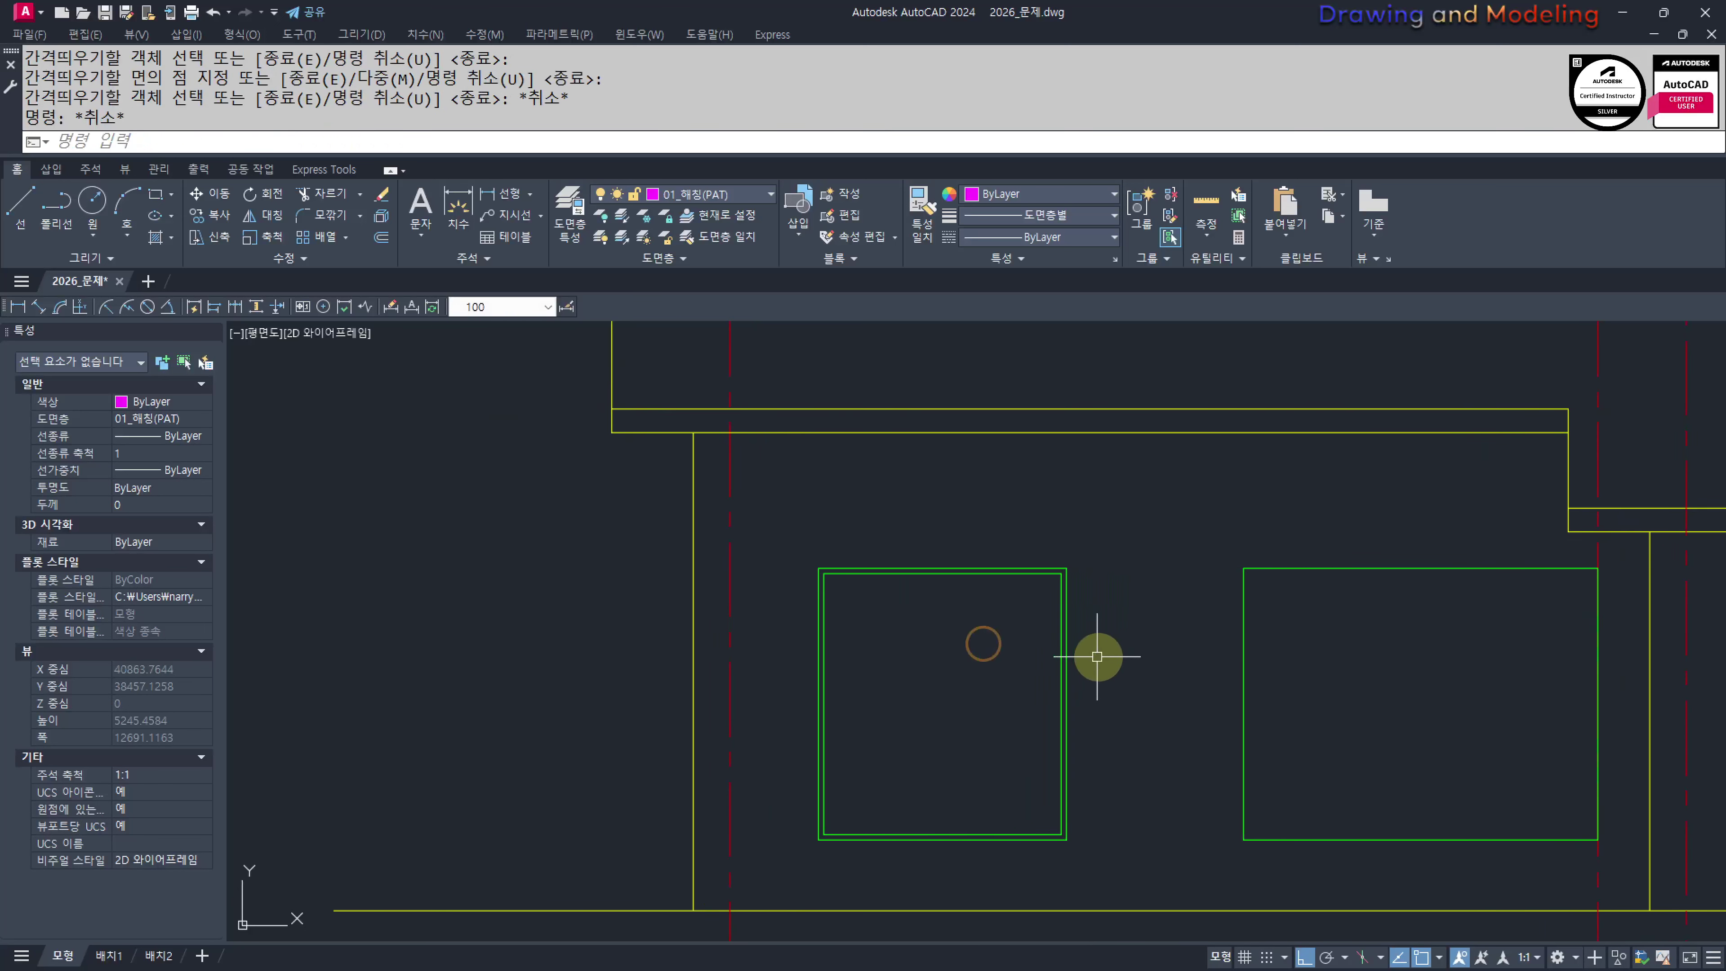
key(Escape)
key(Escape)
Draw a sash rectangle from the inner frame's lower-left corner to the midpoint of its top edge
scroll(969, 607, up, 2)
middle_drag(969, 607, 1127, 581)
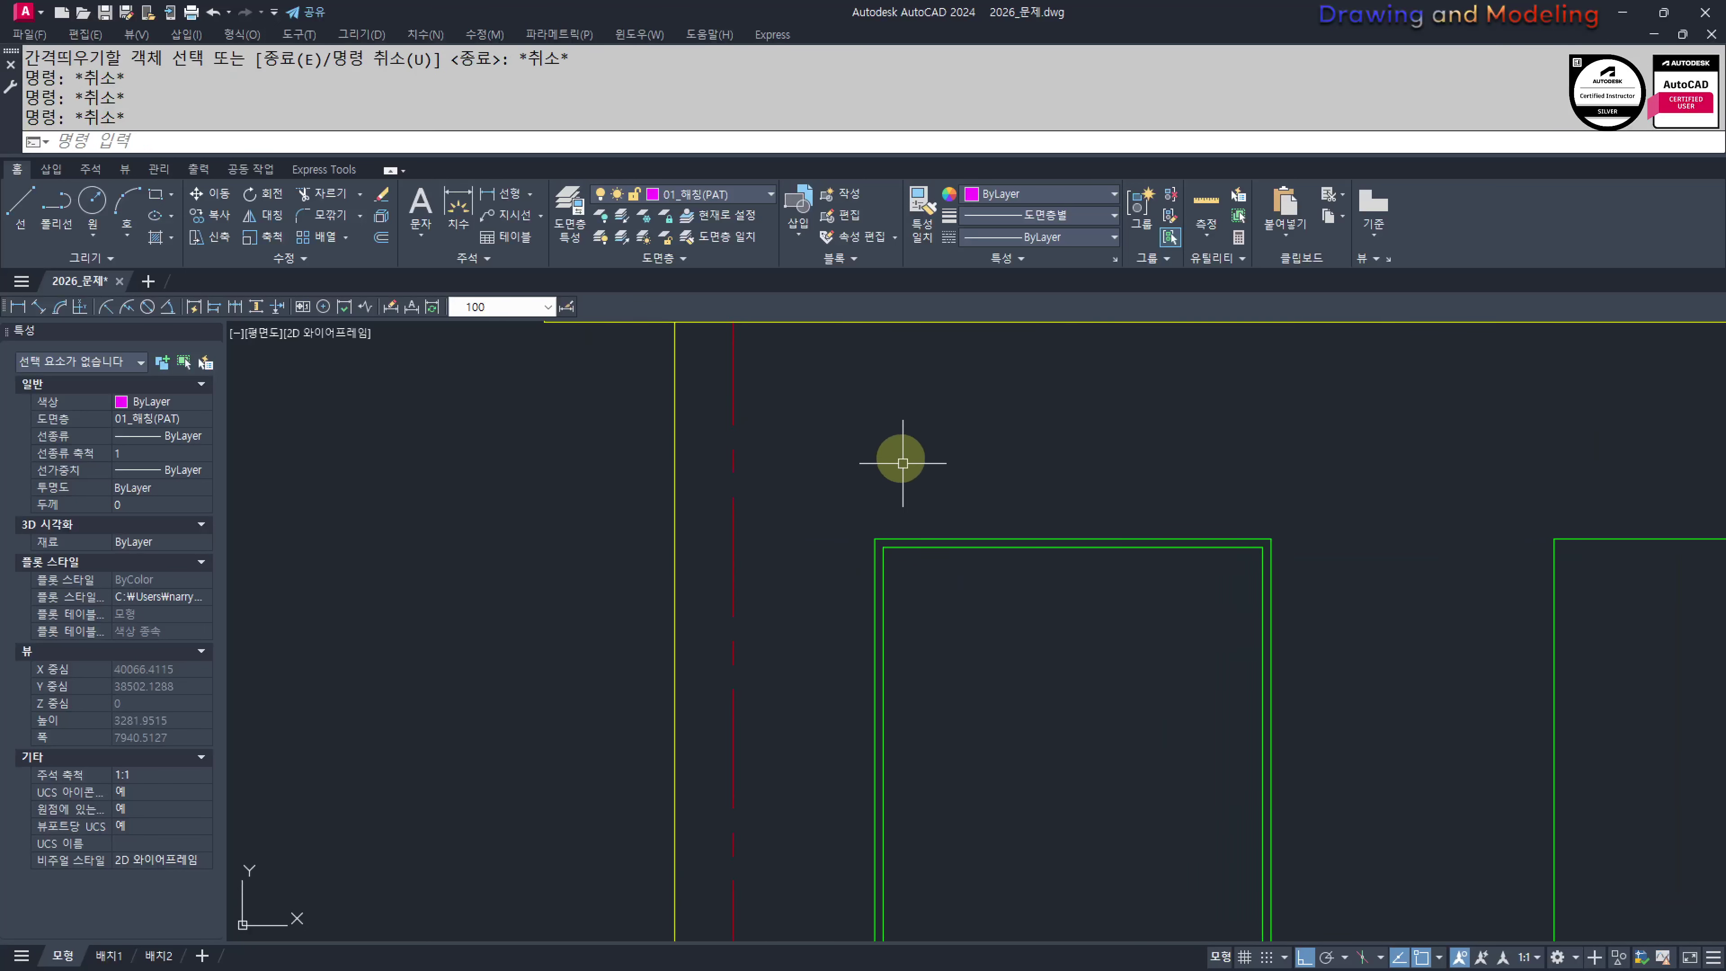
text(rec)
key(Return)
middle_drag(1032, 719, 1189, 744)
click(976, 795)
key(Escape)
key(Escape)
key(Return)
click(982, 895)
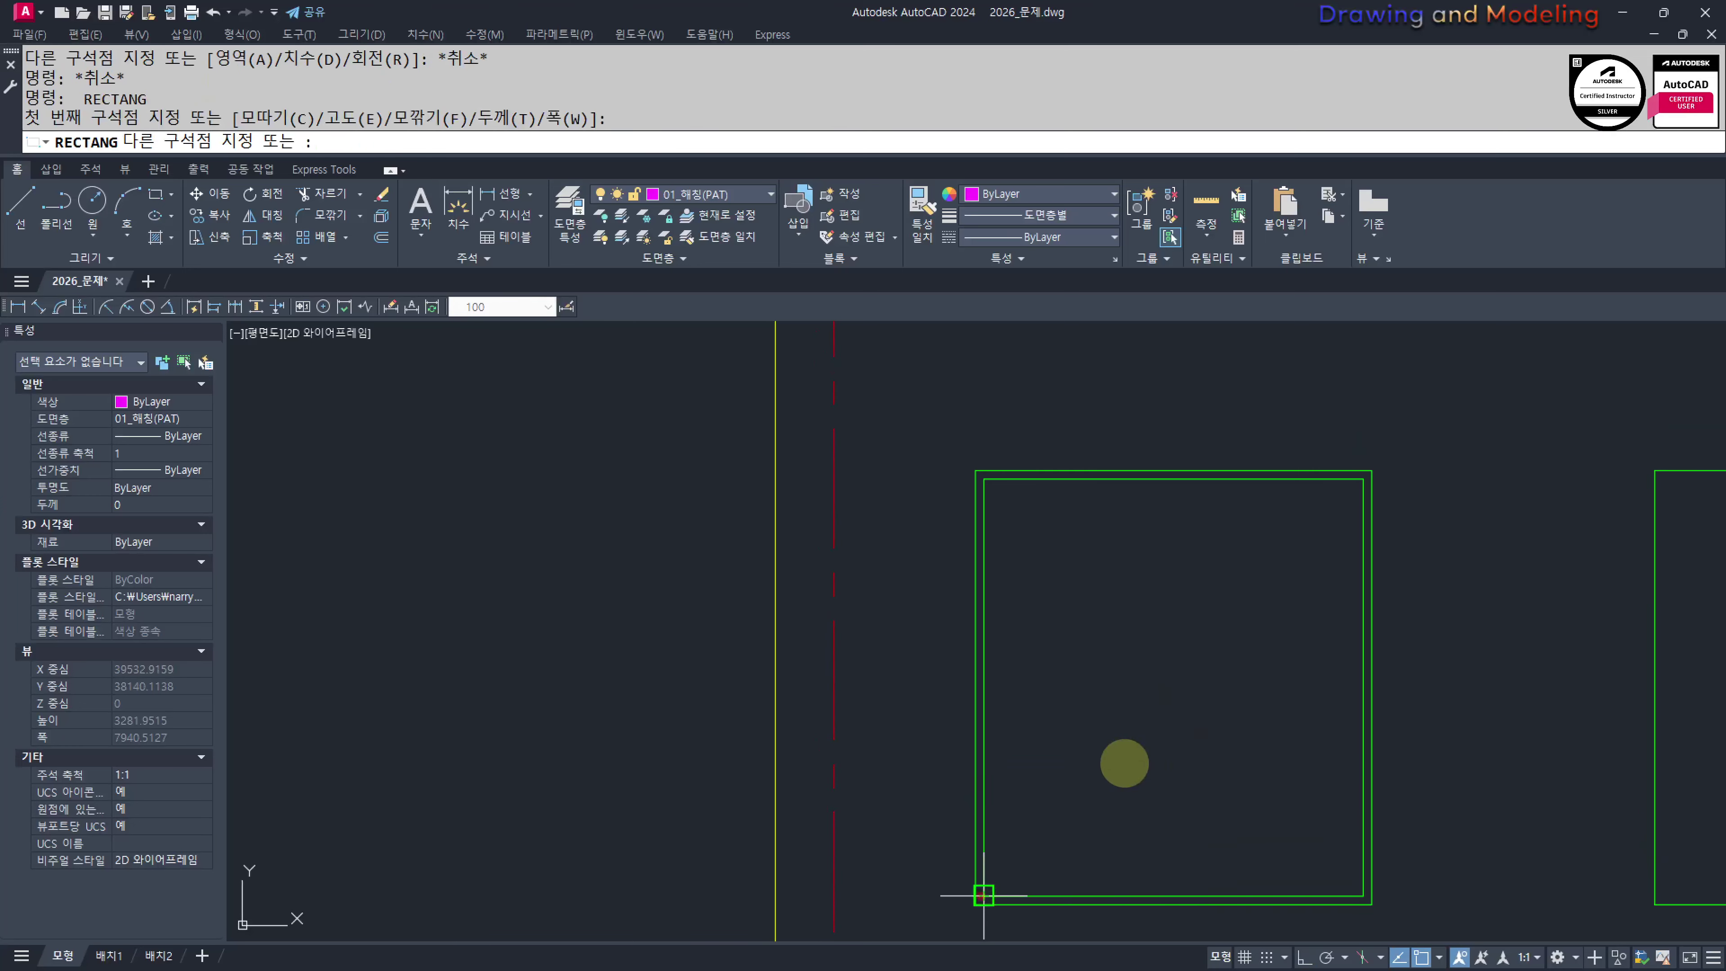
click(1182, 481)
key(Escape)
key(Escape)
Offset the sash rectangle 80 inward
text(o)
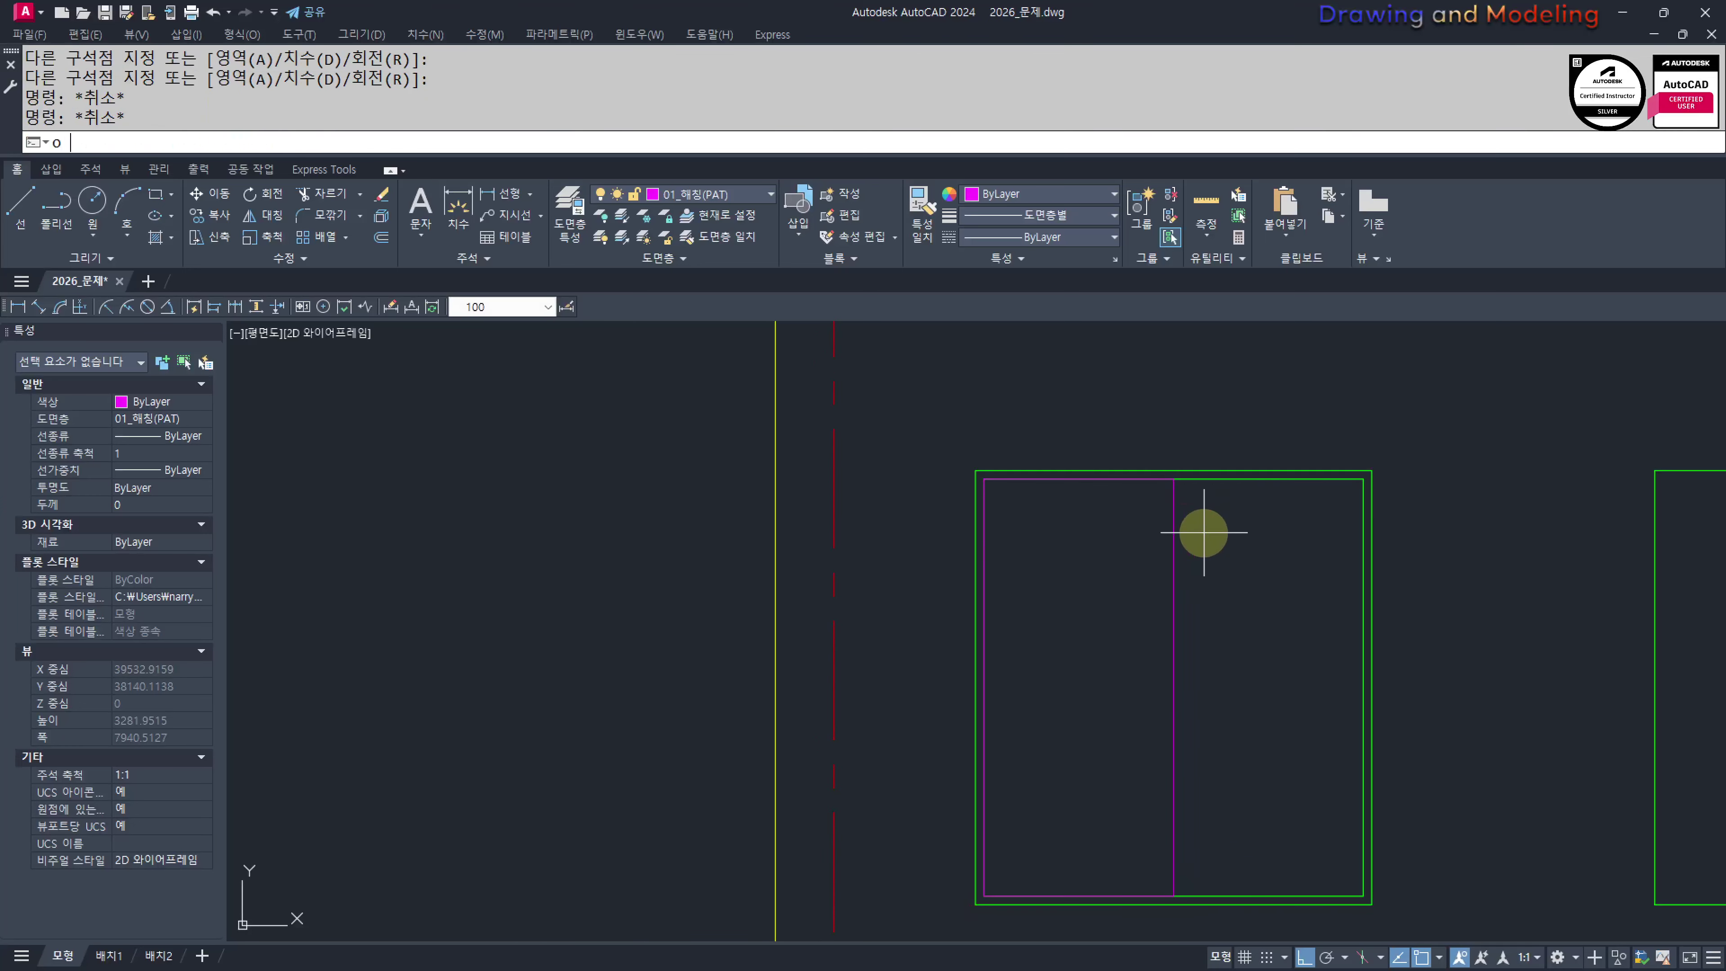
key(Return)
text(80)
key(Return)
click(1174, 530)
click(1099, 577)
key(Escape)
key(Escape)
Offset the sash's inner rectangle another 20 inward
key(Return)
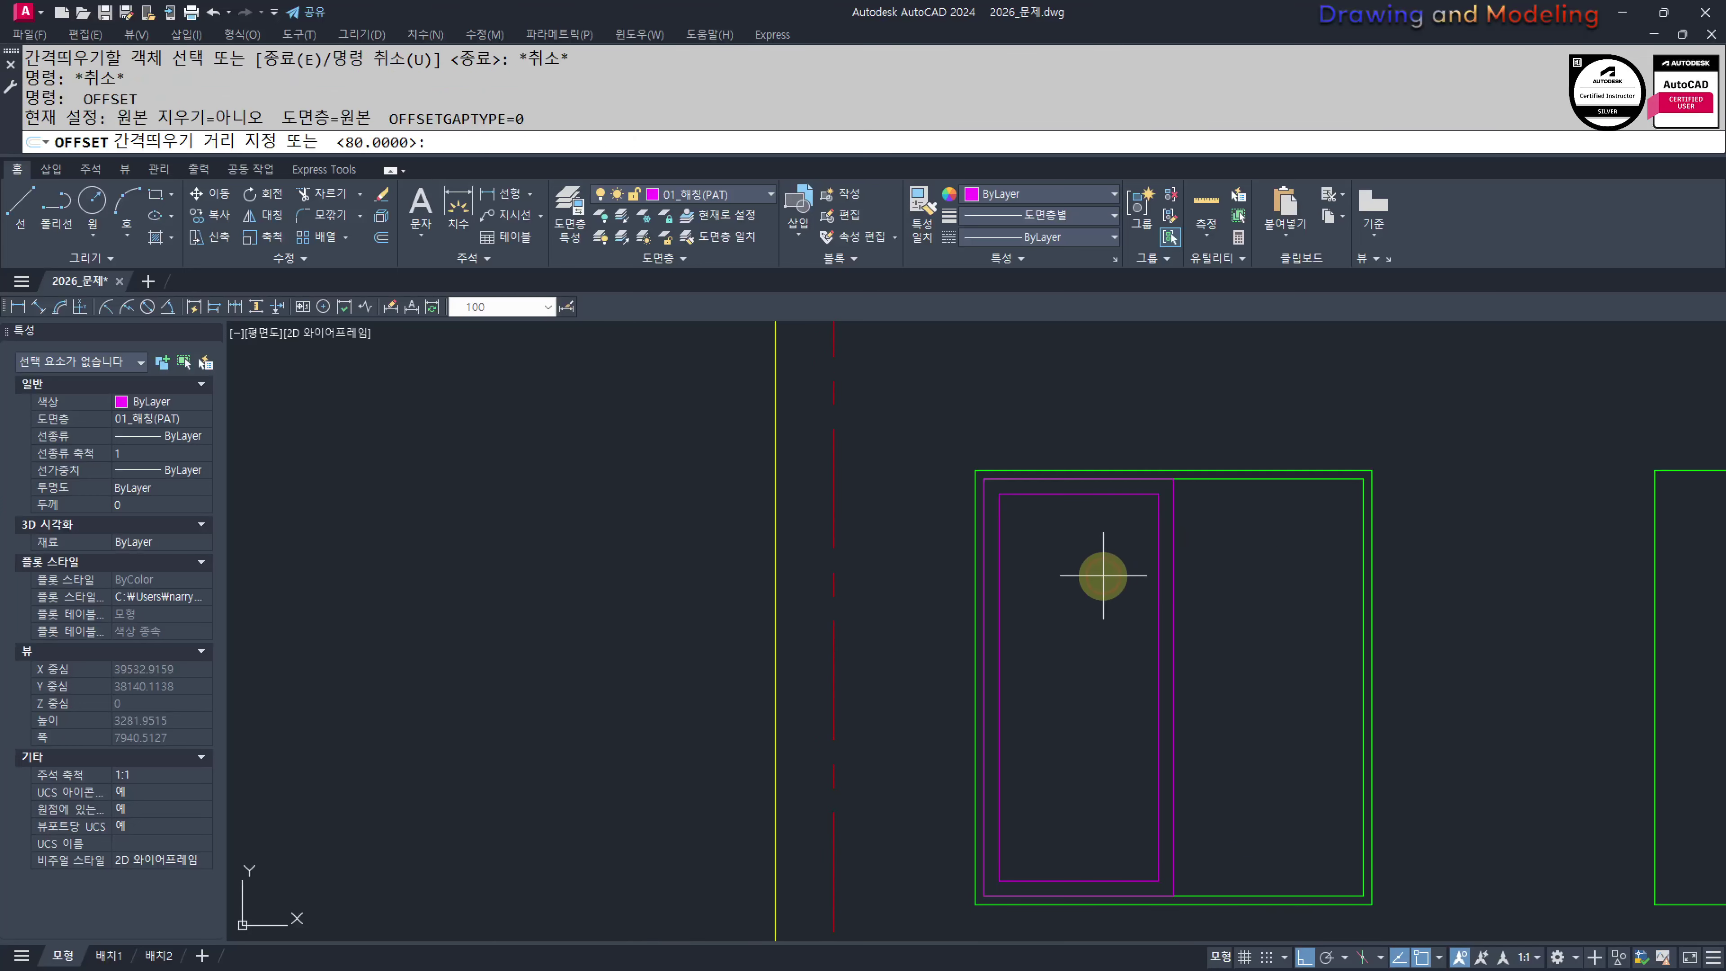
text(20)
key(Return)
click(1157, 523)
click(1117, 551)
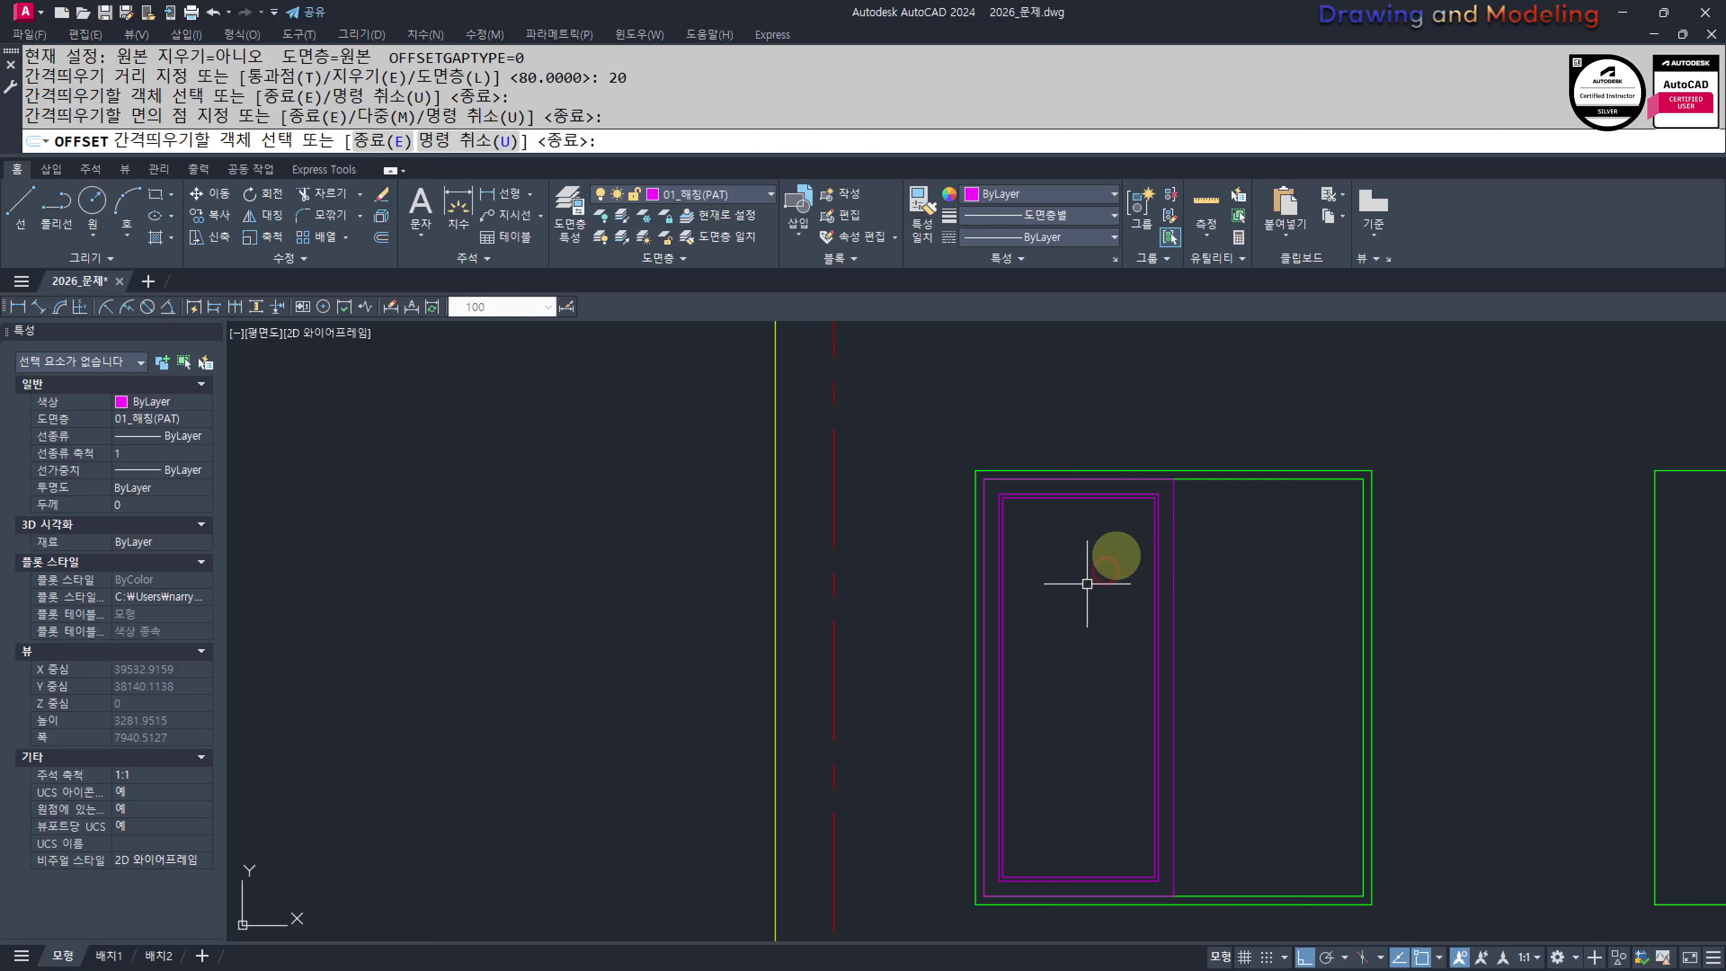
key(Escape)
Match the green window frame's properties onto the two outer sash rectangles, leaving out the innermost one
scroll(1162, 503, up, 5)
text(mm)
key(Return)
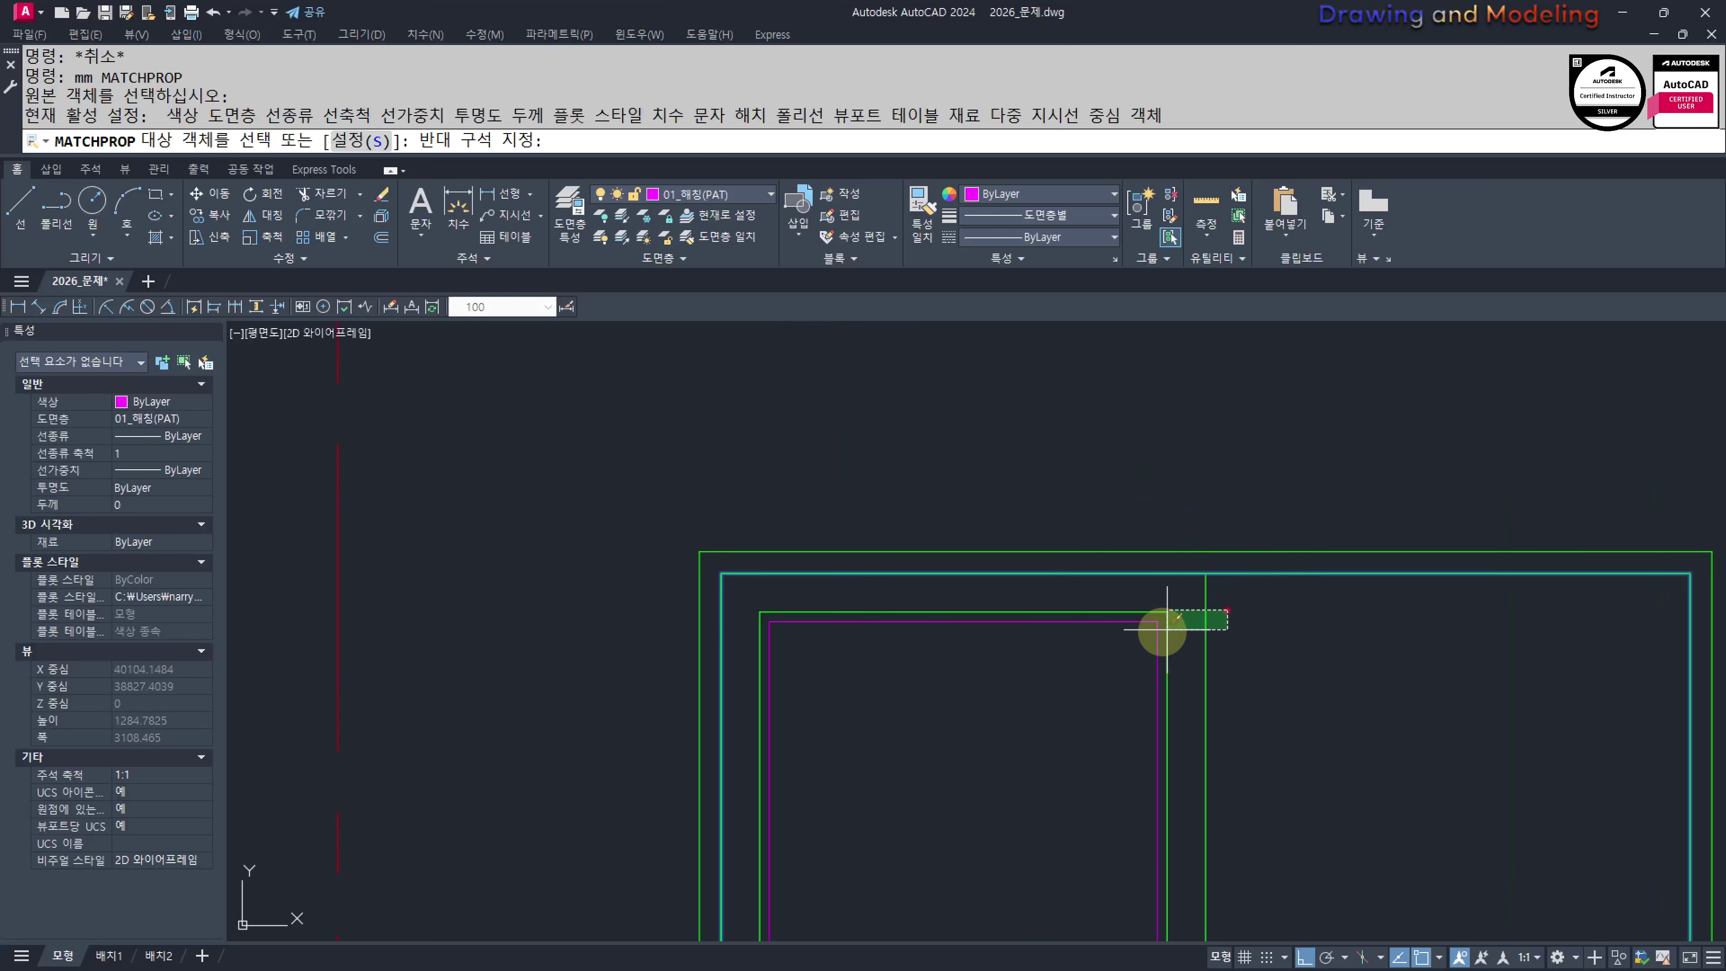
key(Escape)
Stretch the left sash's right side 40 to the right, past the window's centre
scroll(1141, 653, down, 5)
text(s)
key(Return)
click(1171, 382)
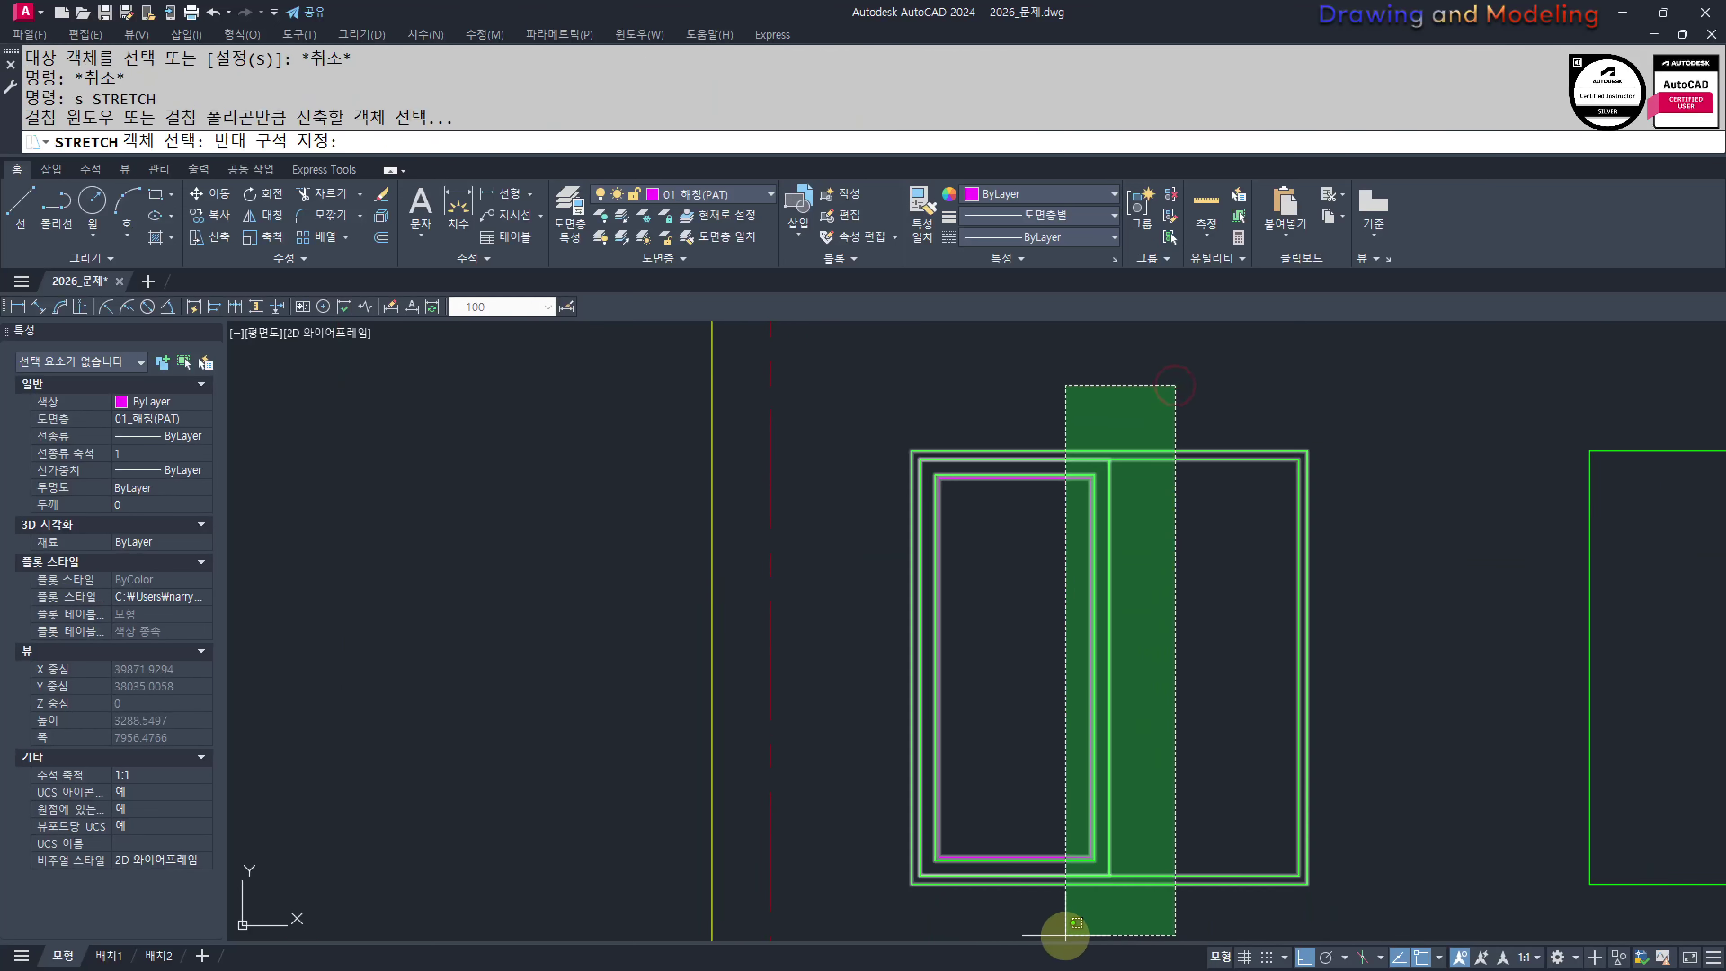
click(1059, 924)
key(Return)
click(1214, 630)
text(40)
key(Return)
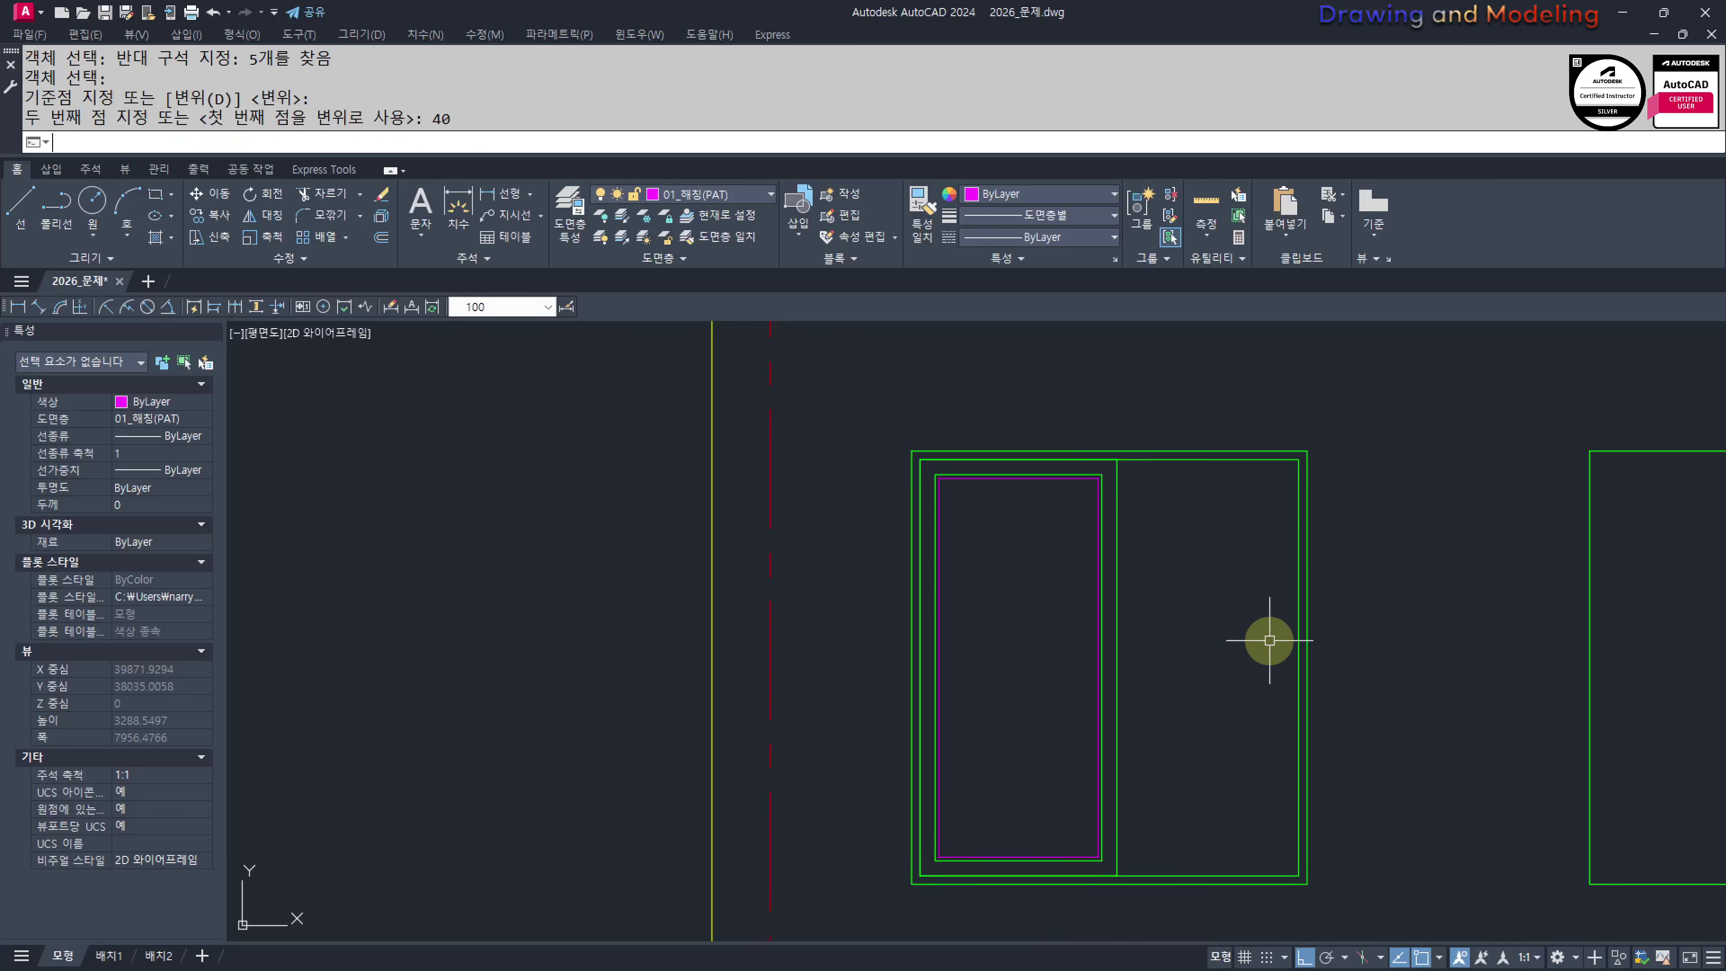
Mirror the two inner sash rectangles about the window's vertical centre line into the right half, keeping the originals
key(Escape)
key(Escape)
scroll(1257, 628, up, 2)
text(mi)
key(Return)
click(1179, 563)
click(1076, 658)
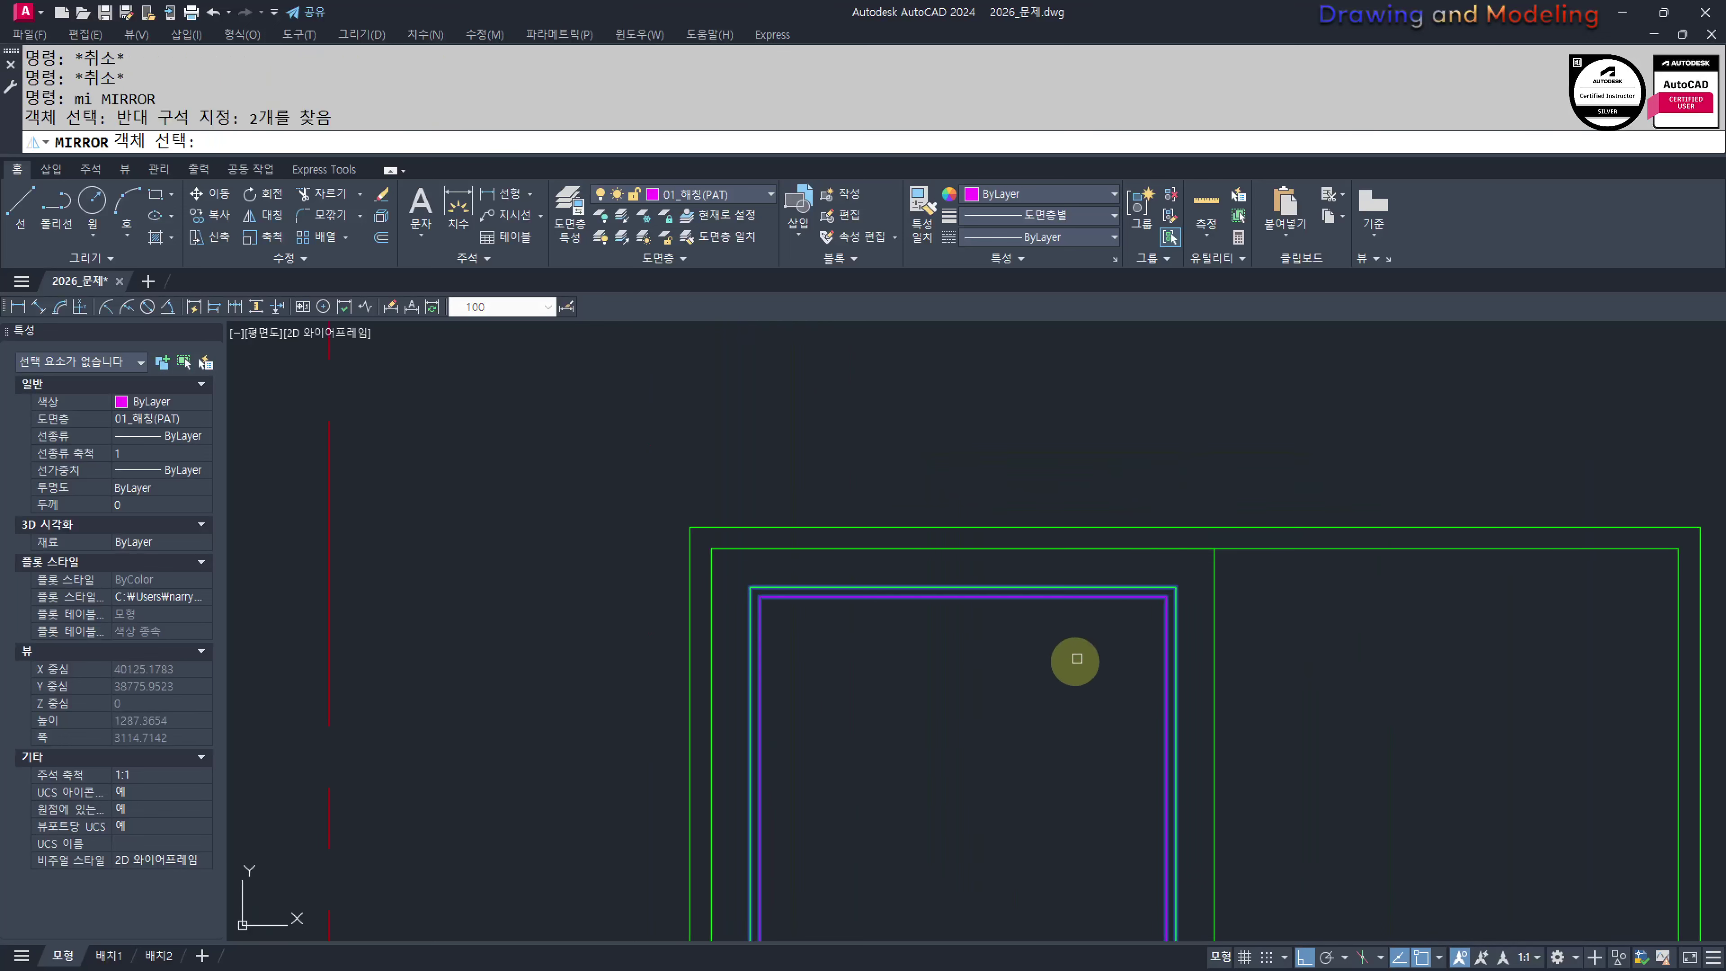
click(1197, 454)
key(Return)
key(Escape)
key(Escape)
scroll(1198, 454, down, 4)
middle_drag(1301, 513, 1237, 555)
middle_drag(1251, 562, 1094, 535)
click(1065, 453)
click(874, 680)
middle_drag(1114, 680, 1061, 672)
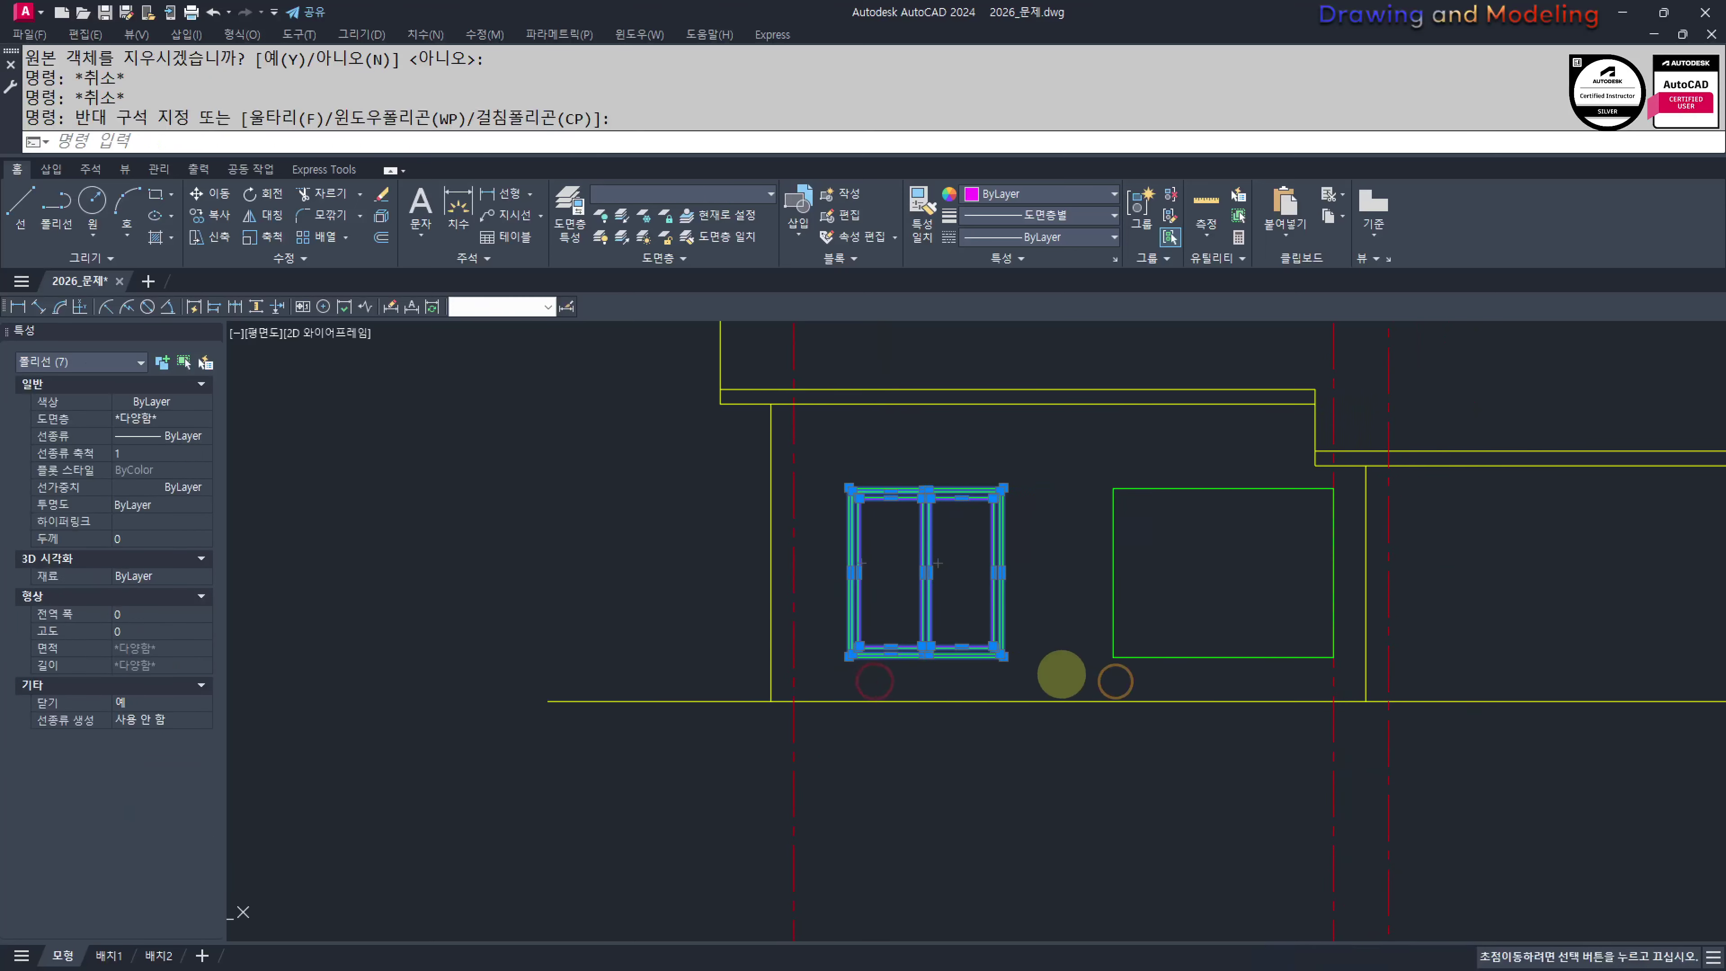
text(c)
key(Return)
scroll(1010, 663, up, 4)
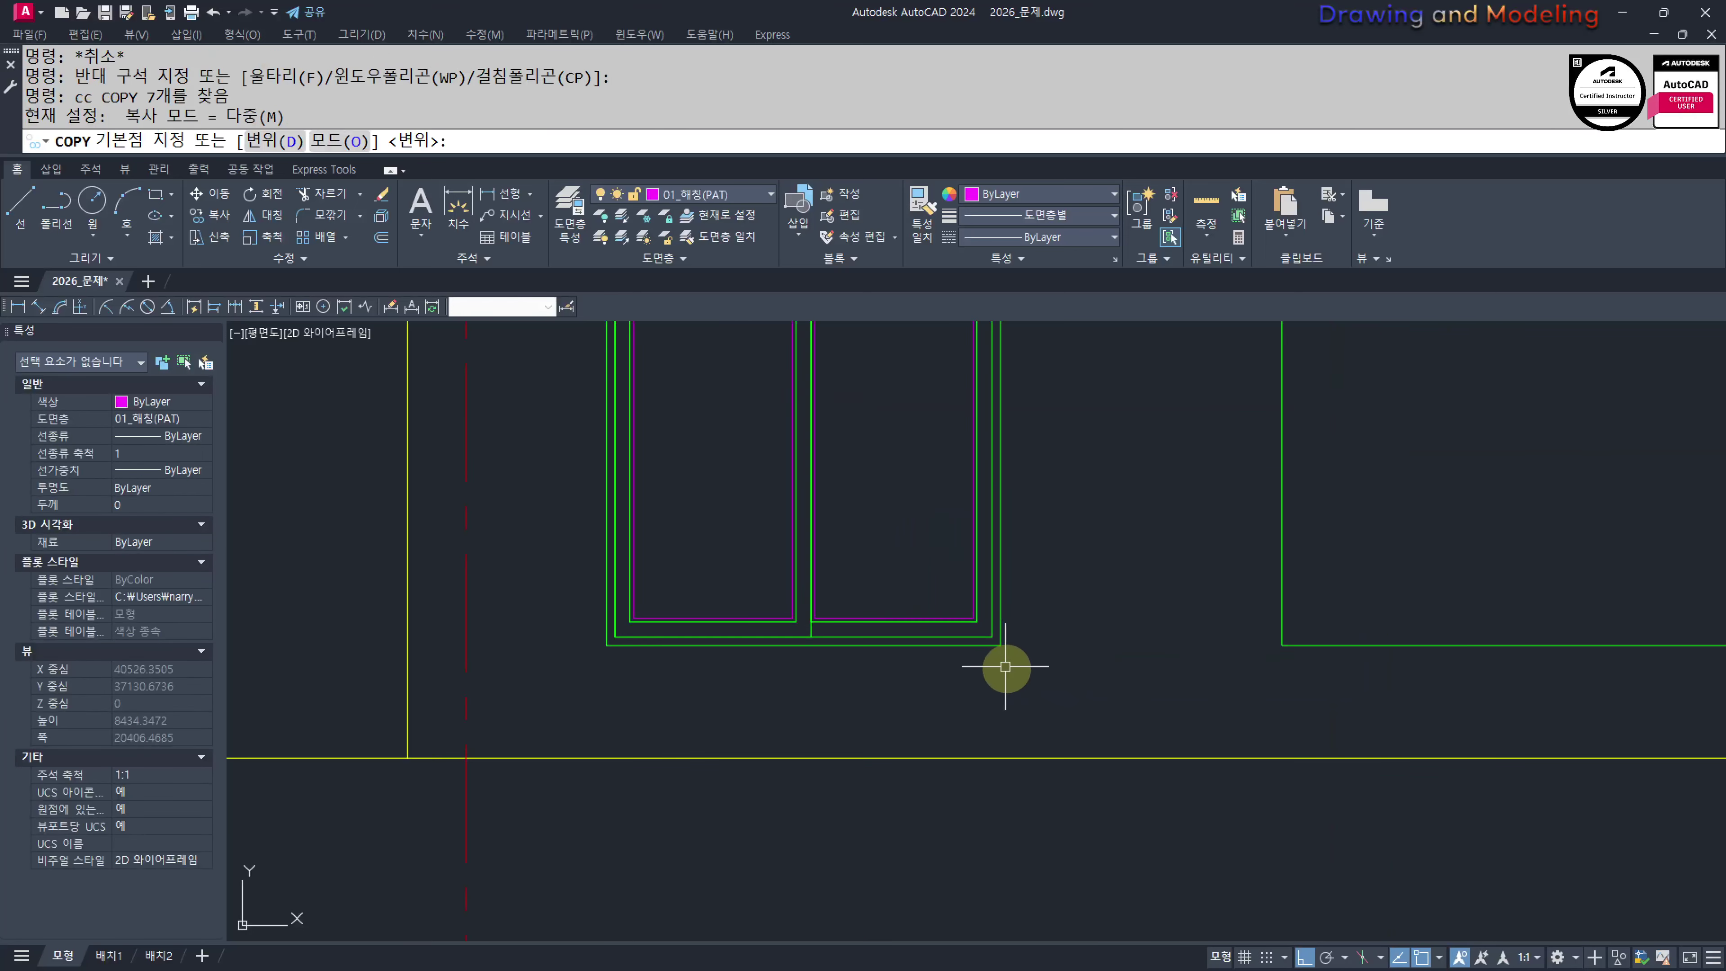
key(Escape)
key(Escape)
Copy the complete first window from its lower-right corner to the lower-right corner of the second window's rectangle
text(cc)
key(Return)
scroll(1019, 687, down, 4)
click(1057, 686)
click(743, 350)
key(Return)
scroll(1012, 670, up, 4)
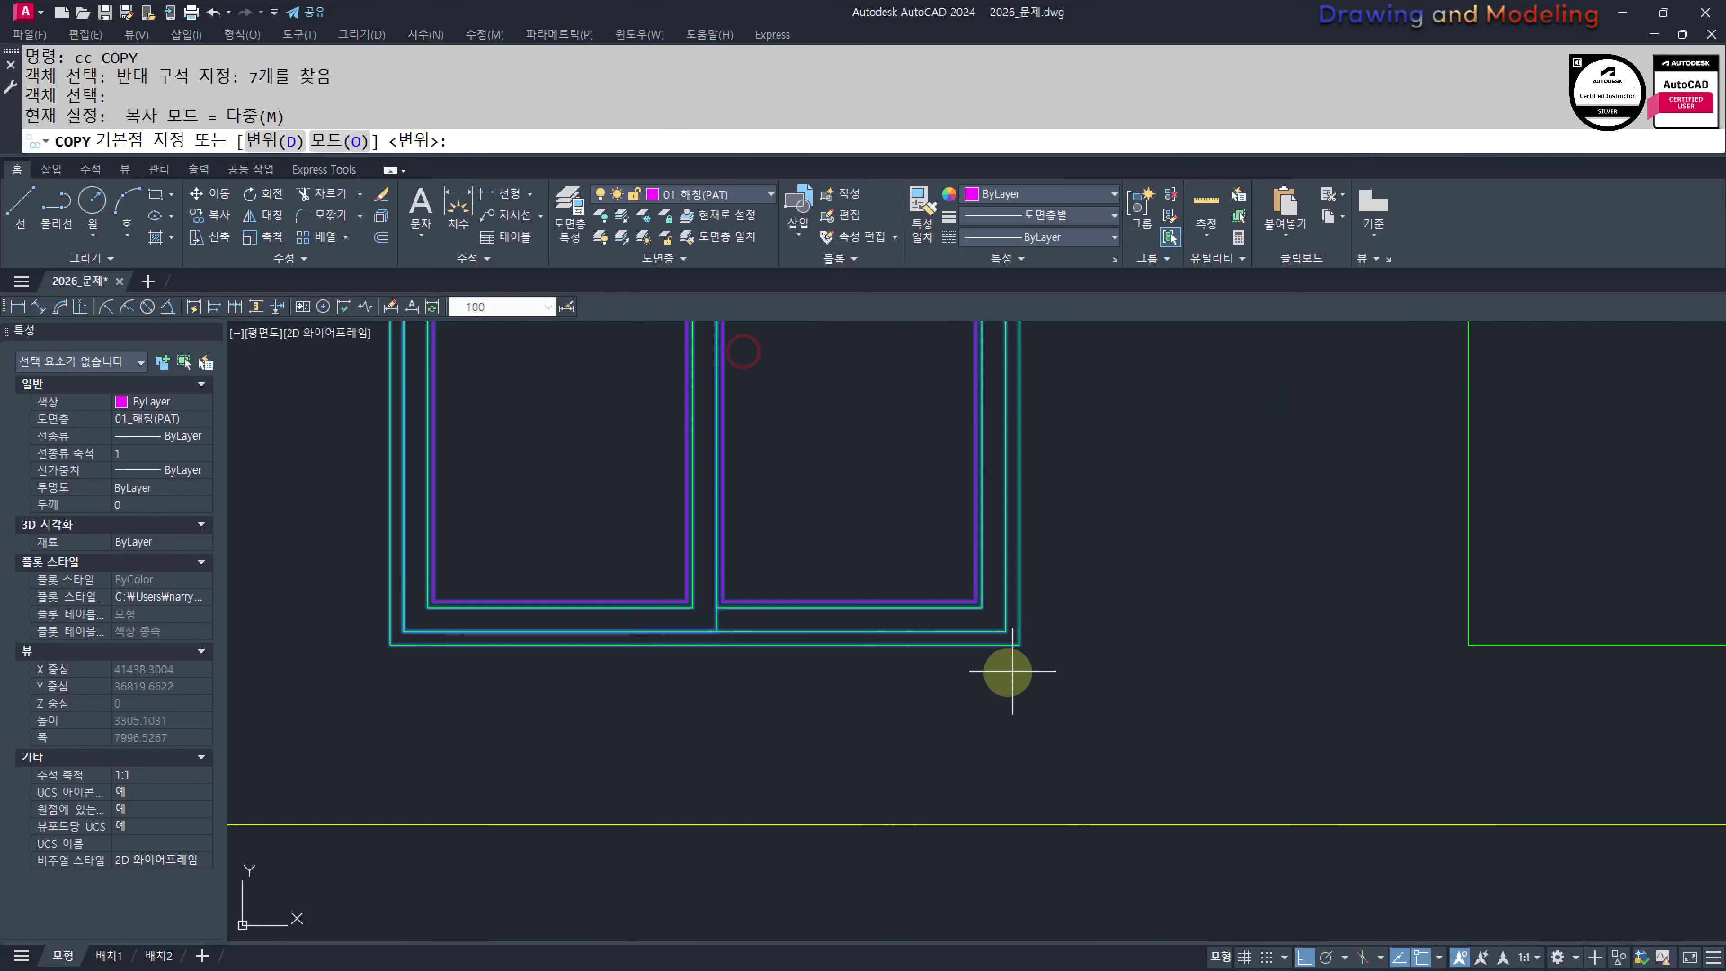
click(1017, 644)
scroll(1108, 673, down, 4)
middle_drag(1371, 698, 924, 695)
click(1162, 666)
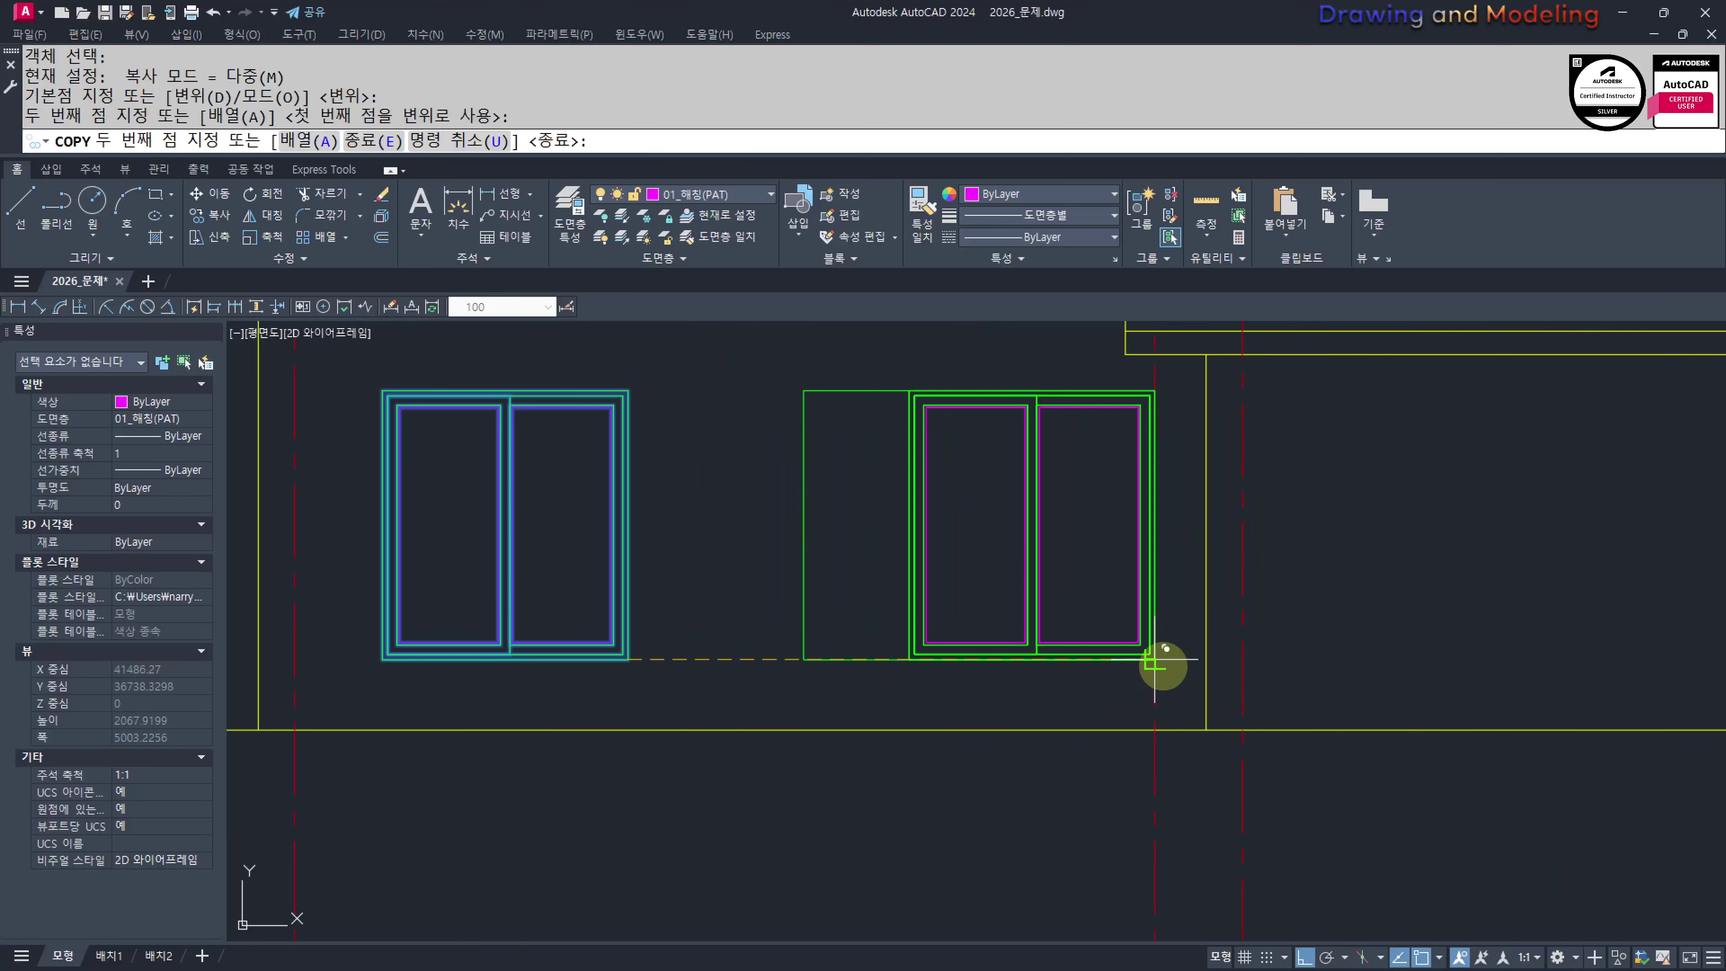
key(Escape)
key(Escape)
Copy the guide line at the second window's right side to the left edge of its plain rectangle
middle_drag(855, 640, 1001, 708)
key(Return)
click(1313, 744)
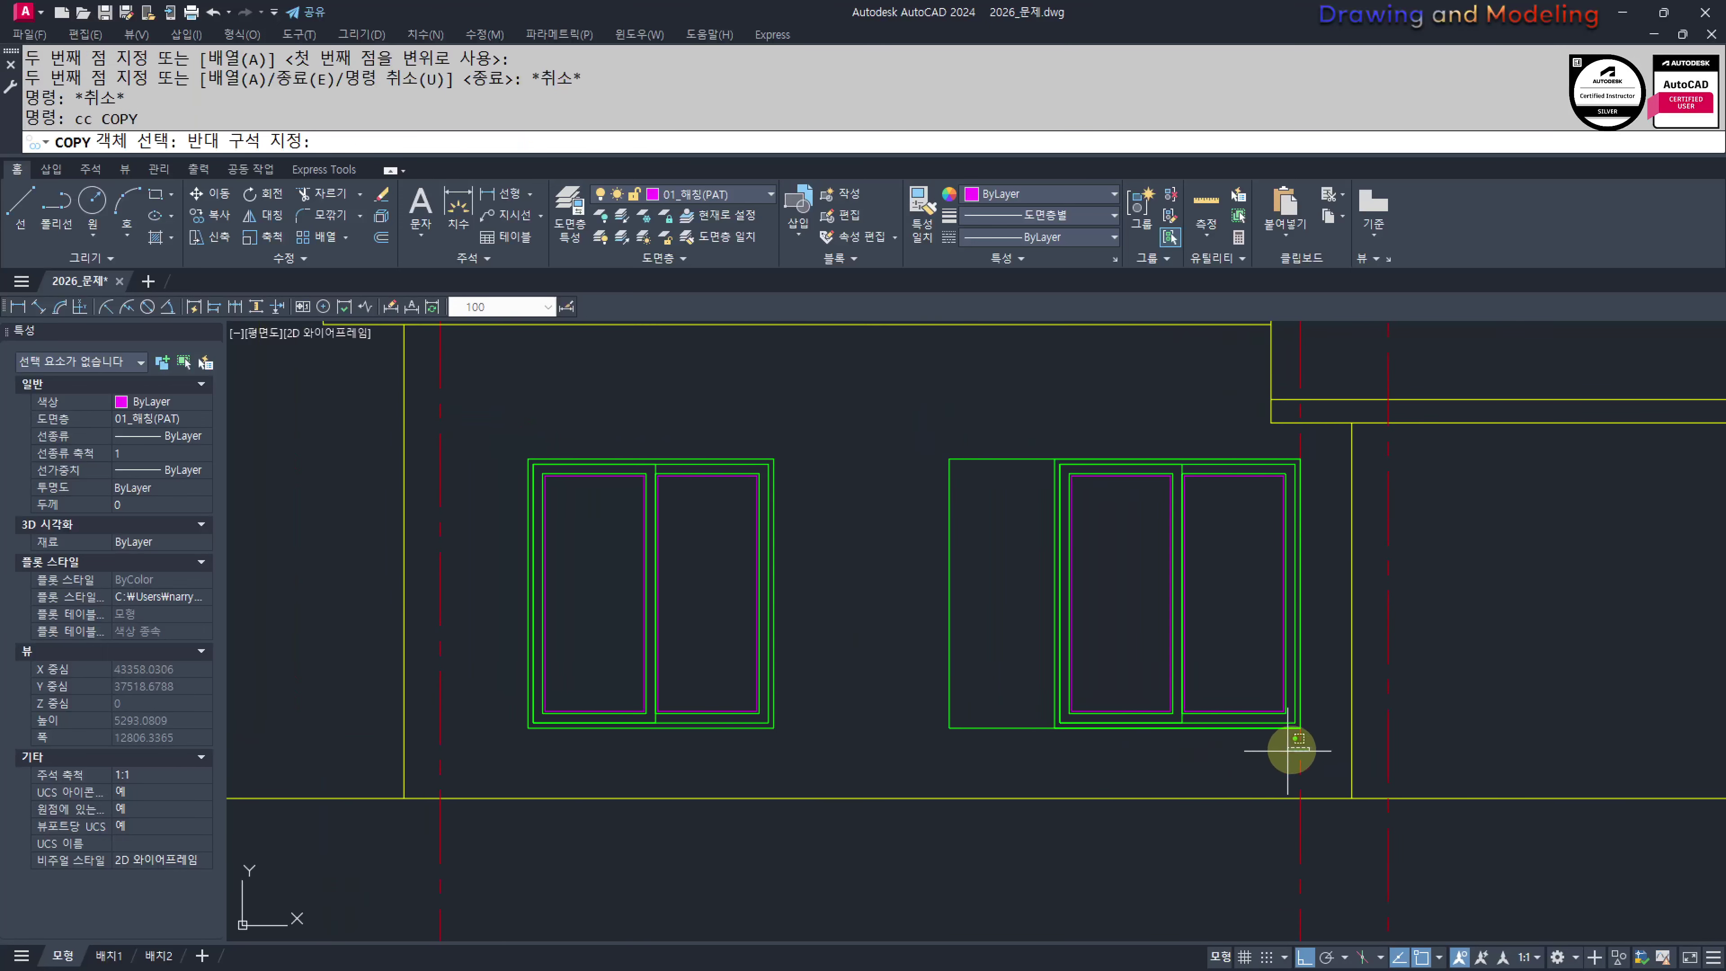
click(1257, 767)
key(Return)
click(1300, 727)
click(949, 727)
key(Escape)
key(Escape)
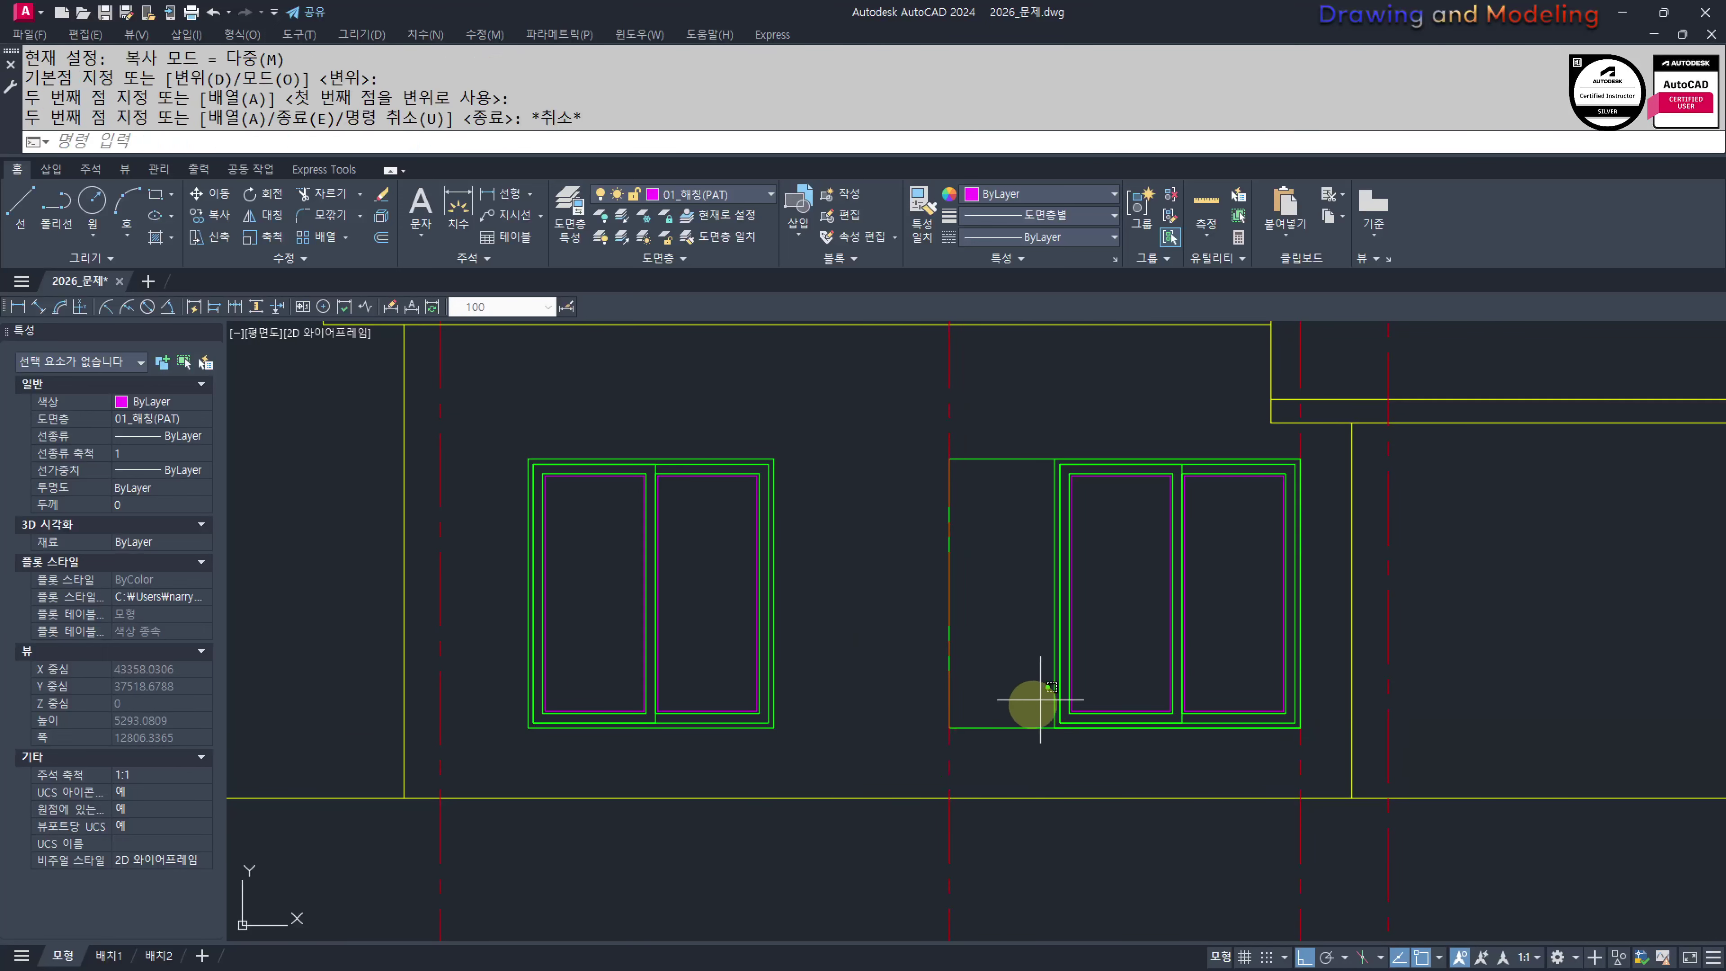
Erase the second window's plain rectangle and stretch the copied window's left side out to the guide line
click(1038, 703)
click(1017, 742)
text(e s)
click(1087, 802)
click(999, 483)
key(space)
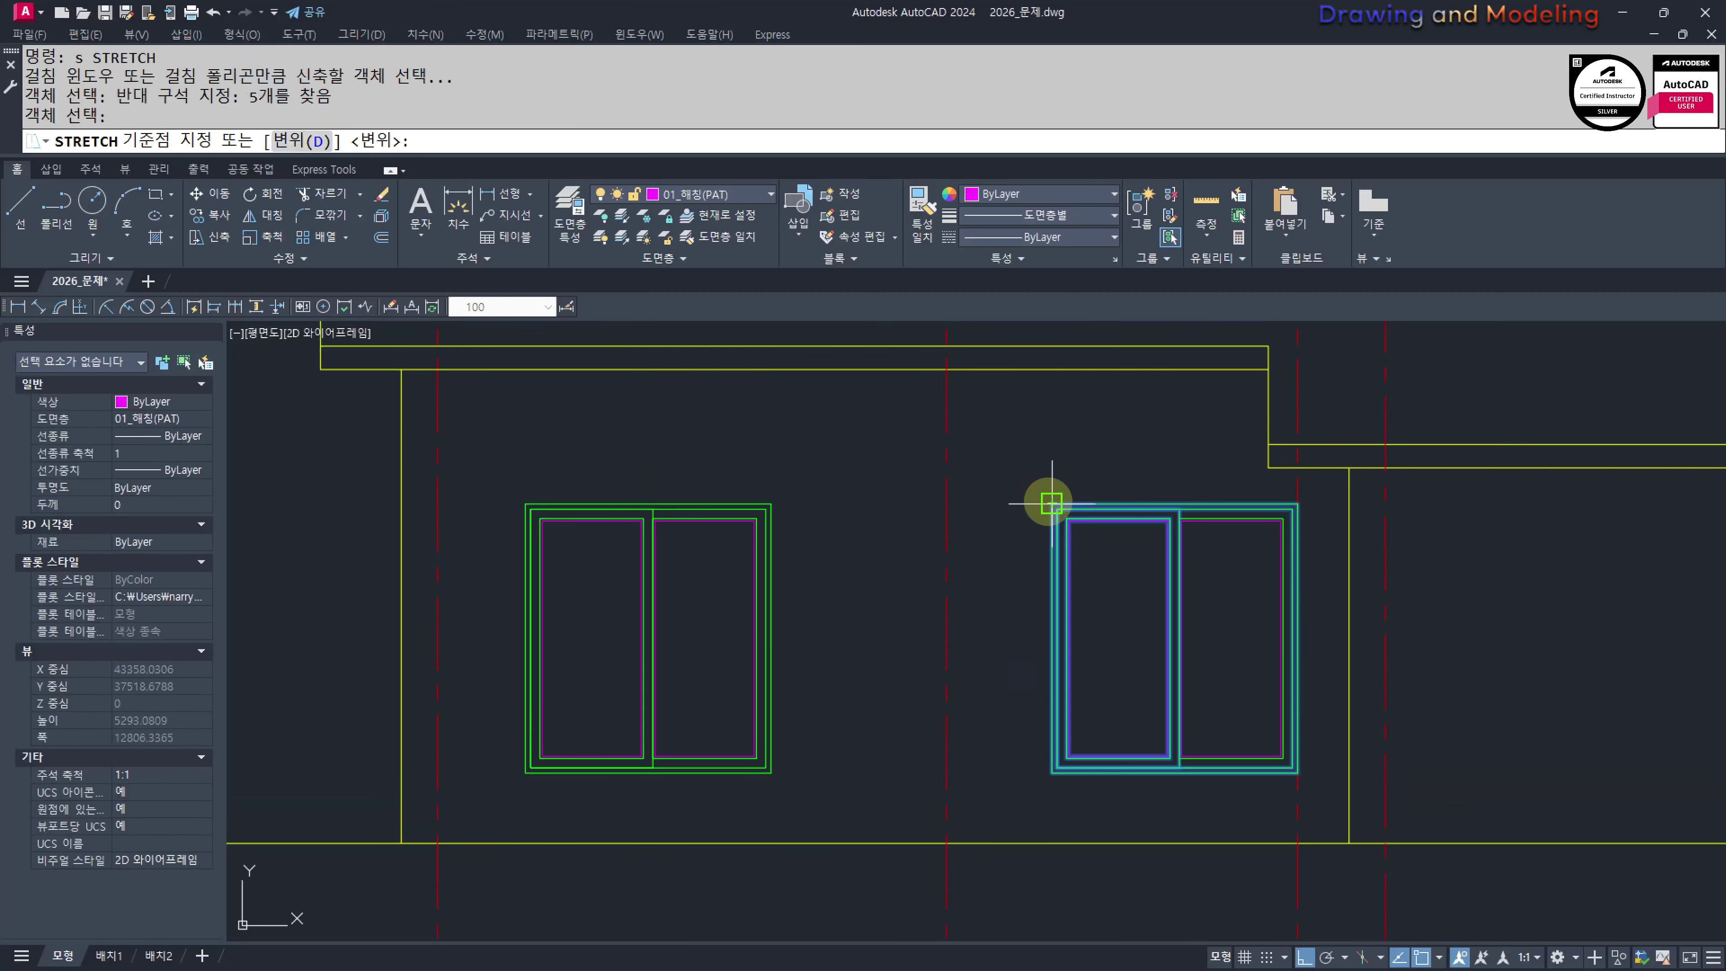
click(1051, 504)
click(947, 504)
key(Escape)
Erase the temporary guide line at the second window's left edge
click(986, 431)
click(907, 454)
text(e)
key(Escape)
key(Escape)
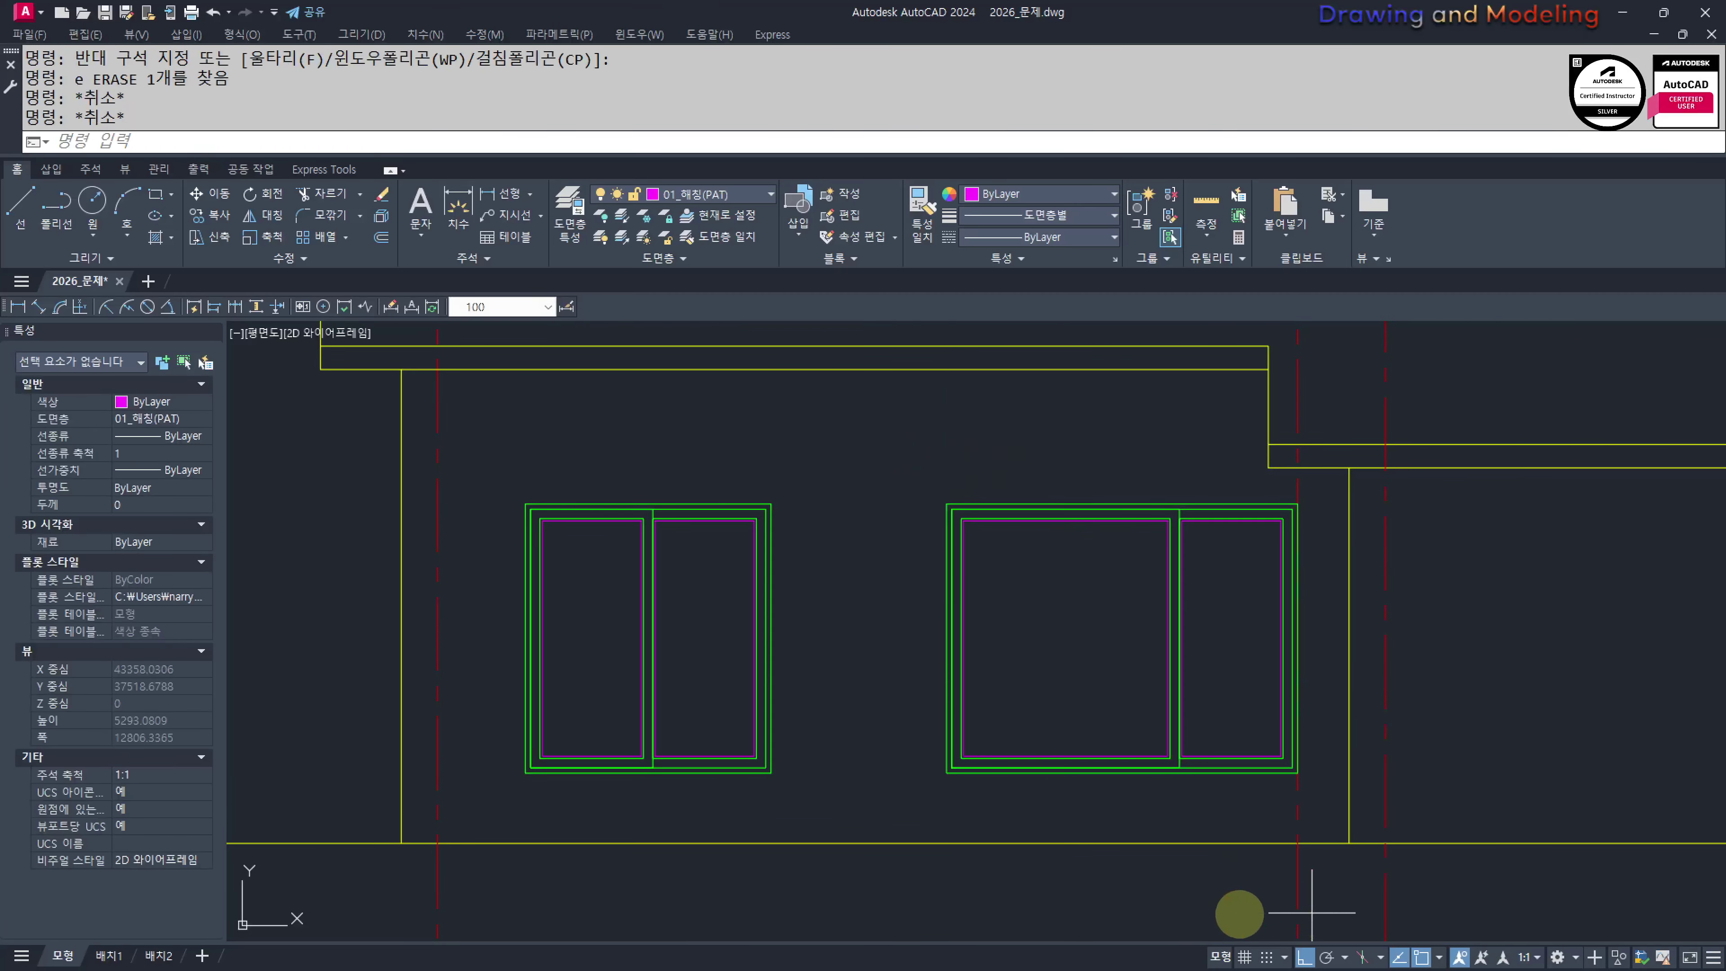
Erase the temporary guide line at the second window's right edge
click(1312, 913)
click(1214, 914)
text(e)
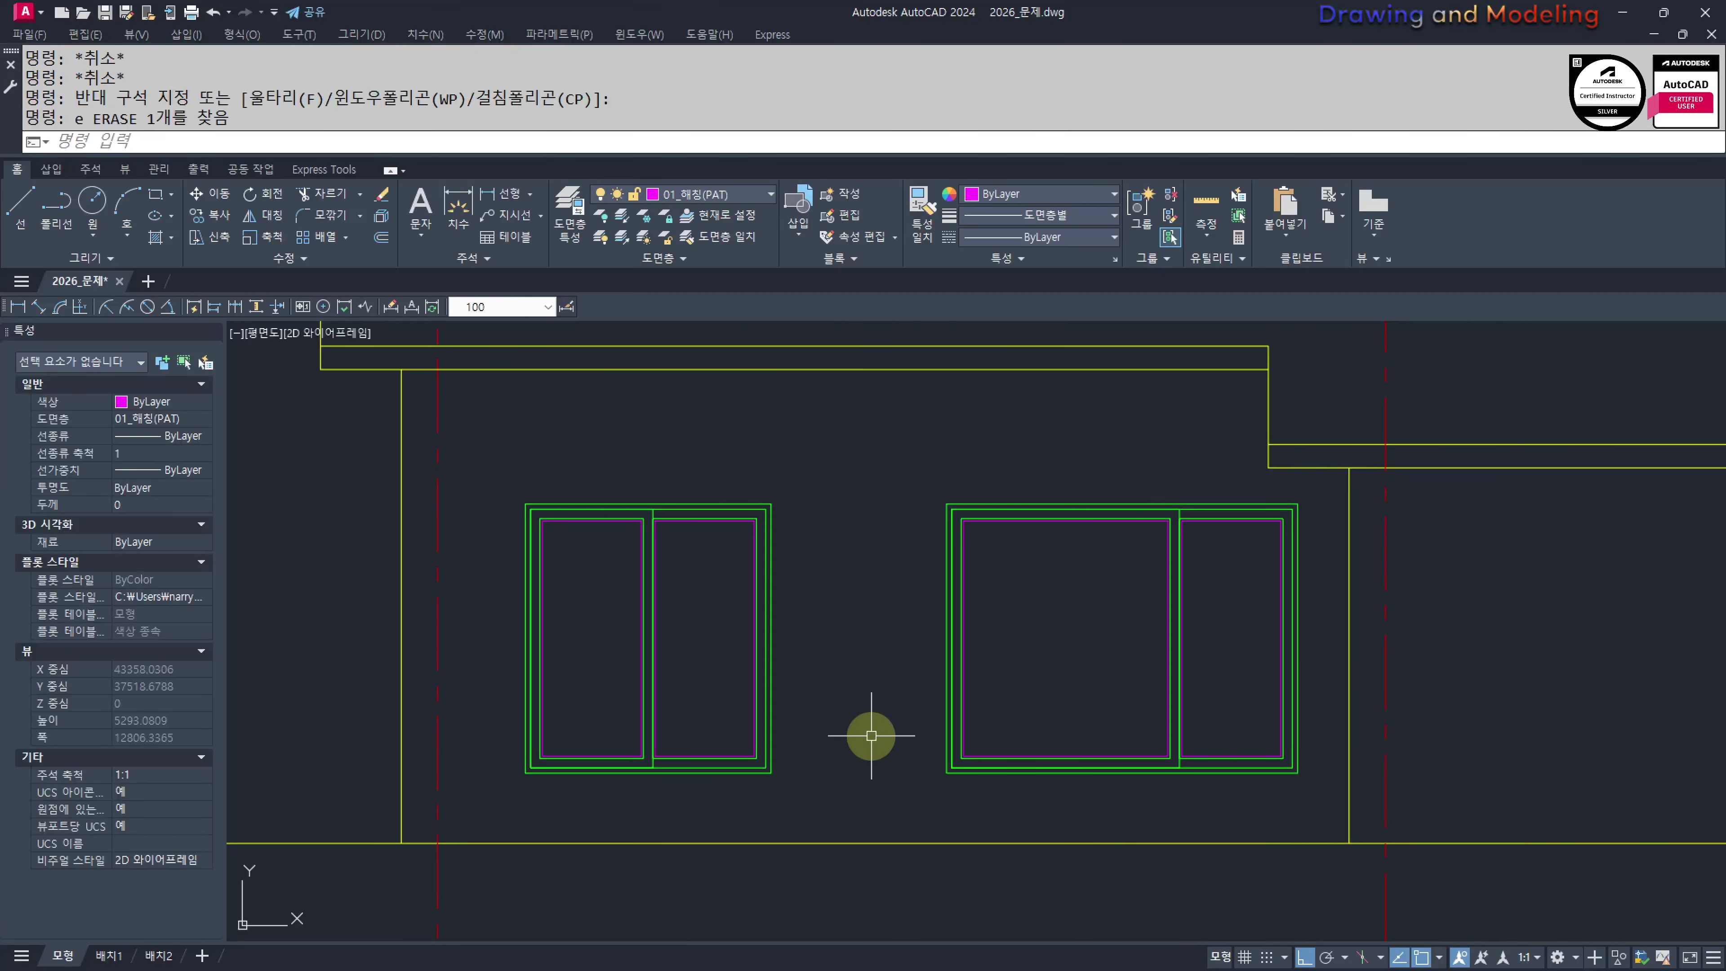
Draw a horizontal construction line through the top of the concrete floor slab at the wall's inner face in the section
scroll(870, 728, down, 6)
middle_drag(516, 705, 1385, 727)
middle_drag(731, 740, 1294, 820)
middle_drag(717, 603, 898, 671)
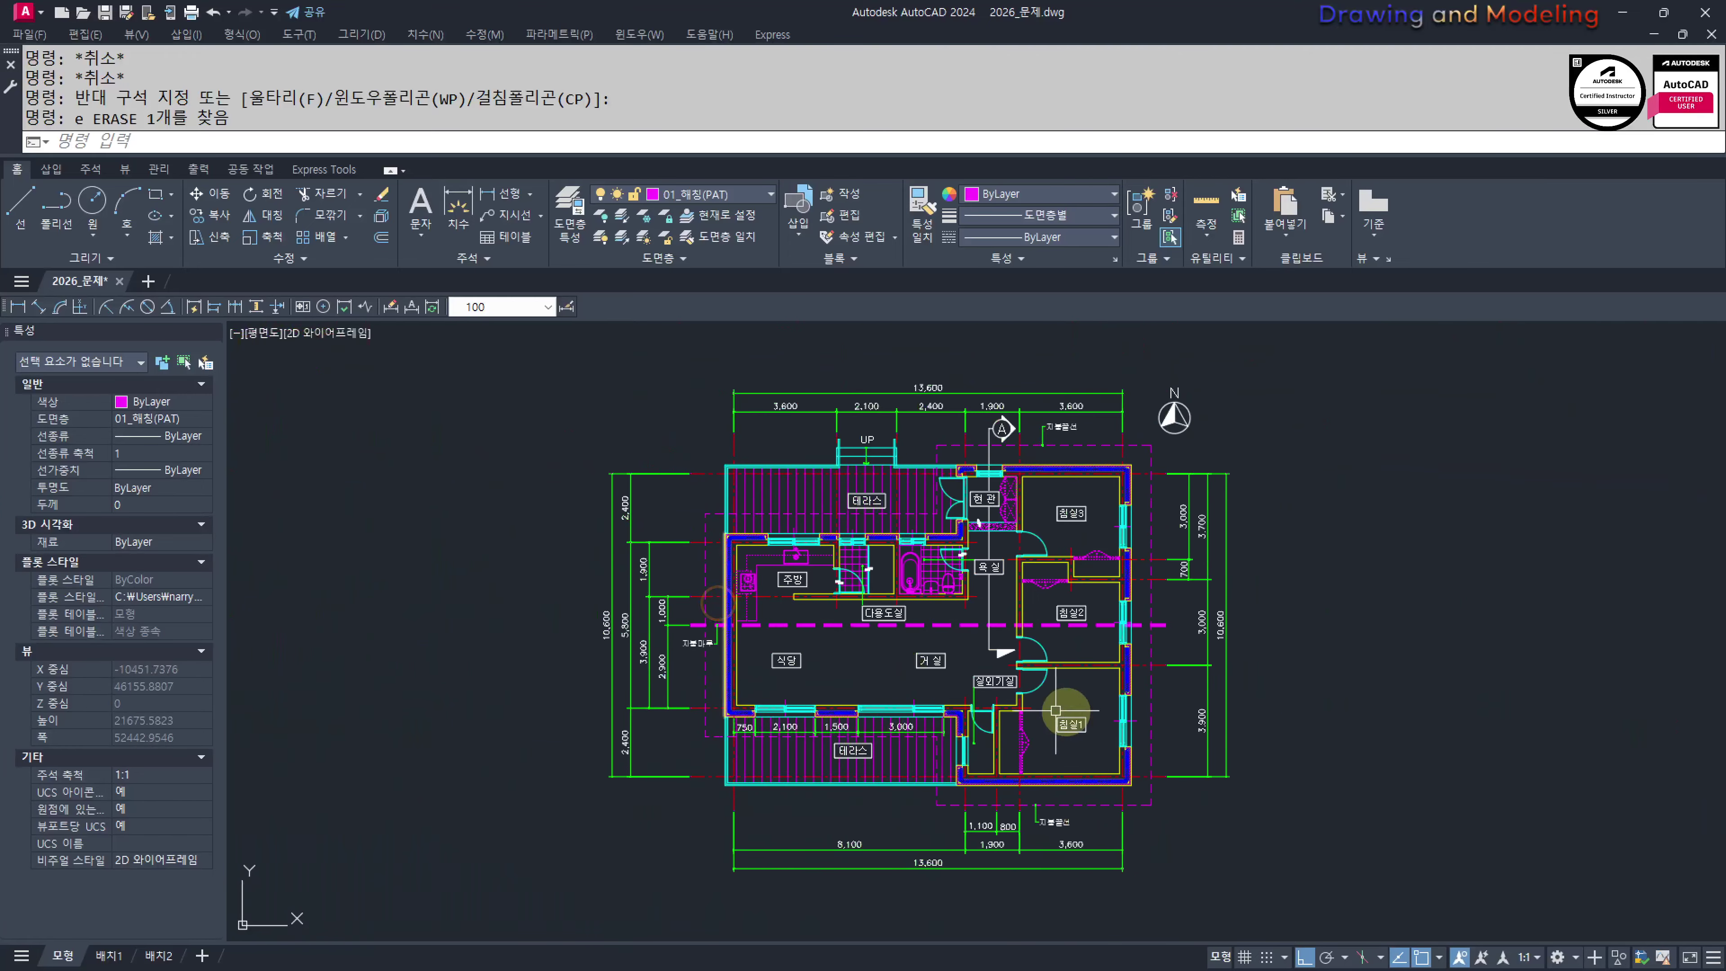
mouse_move(988, 761)
middle_down()
mouse_move(946, 725)
mouse_move(960, 669)
middle_up()
scroll(670, 680, up, 4)
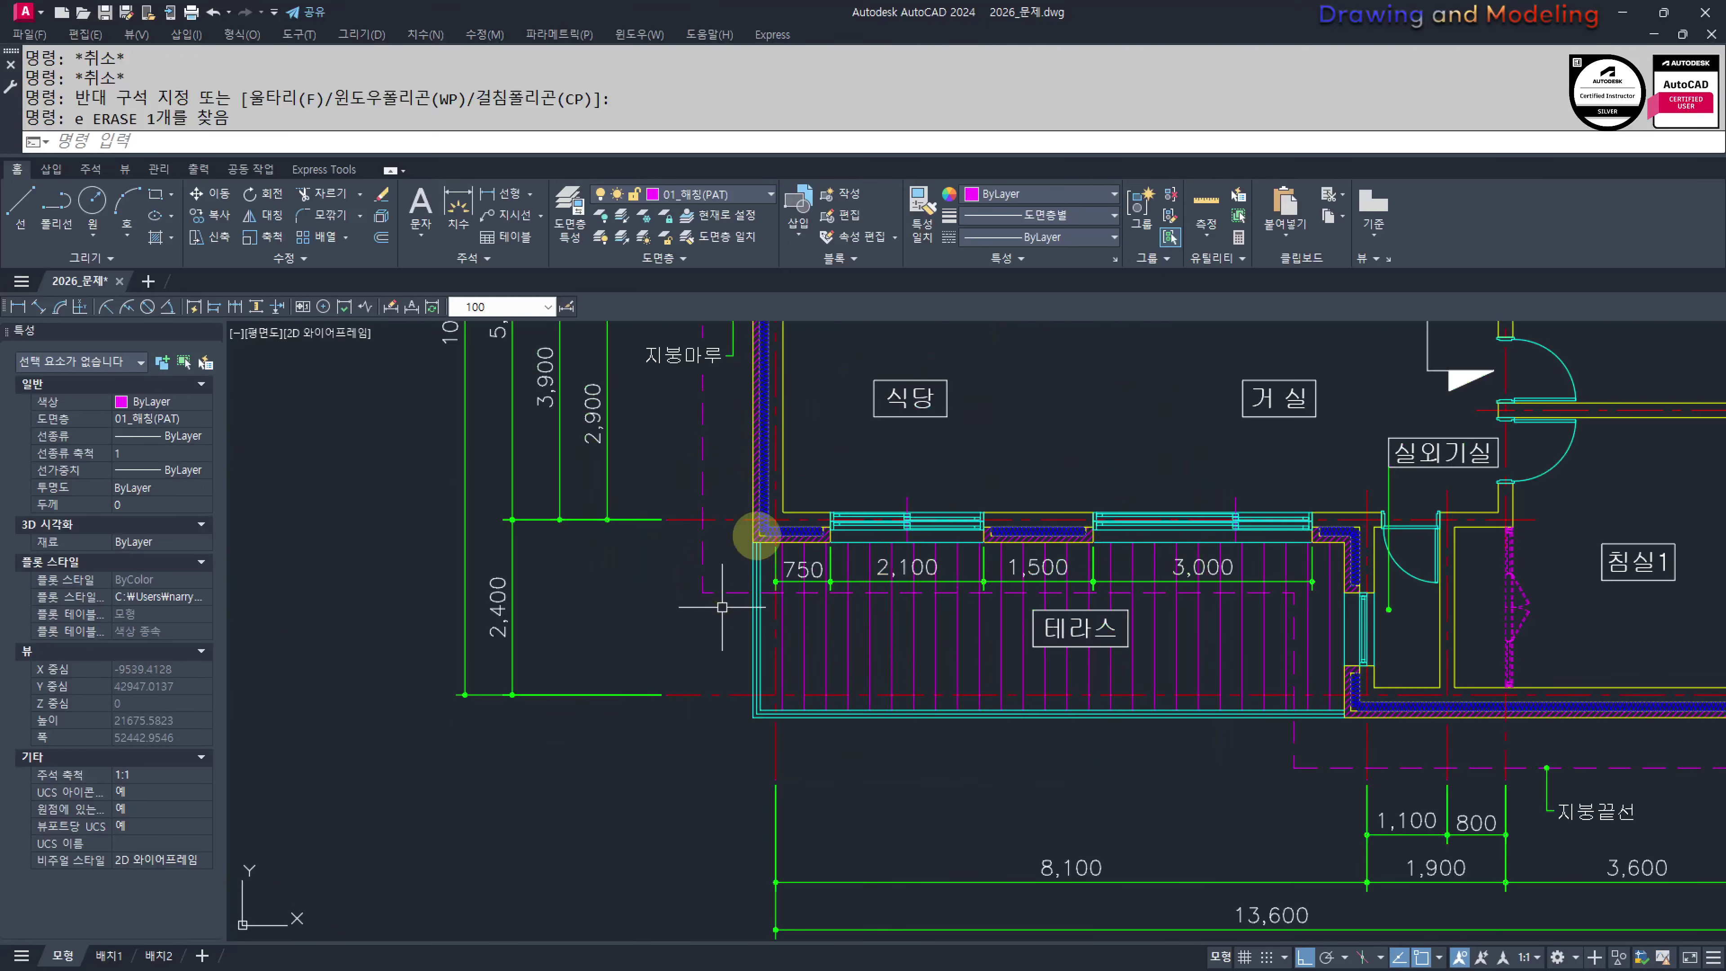
scroll(847, 696, down, 4)
middle_drag(1379, 761, 856, 675)
middle_drag(1171, 732, 958, 672)
middle_drag(1136, 685, 940, 676)
scroll(934, 652, up, 6)
middle_drag(1317, 760, 1117, 757)
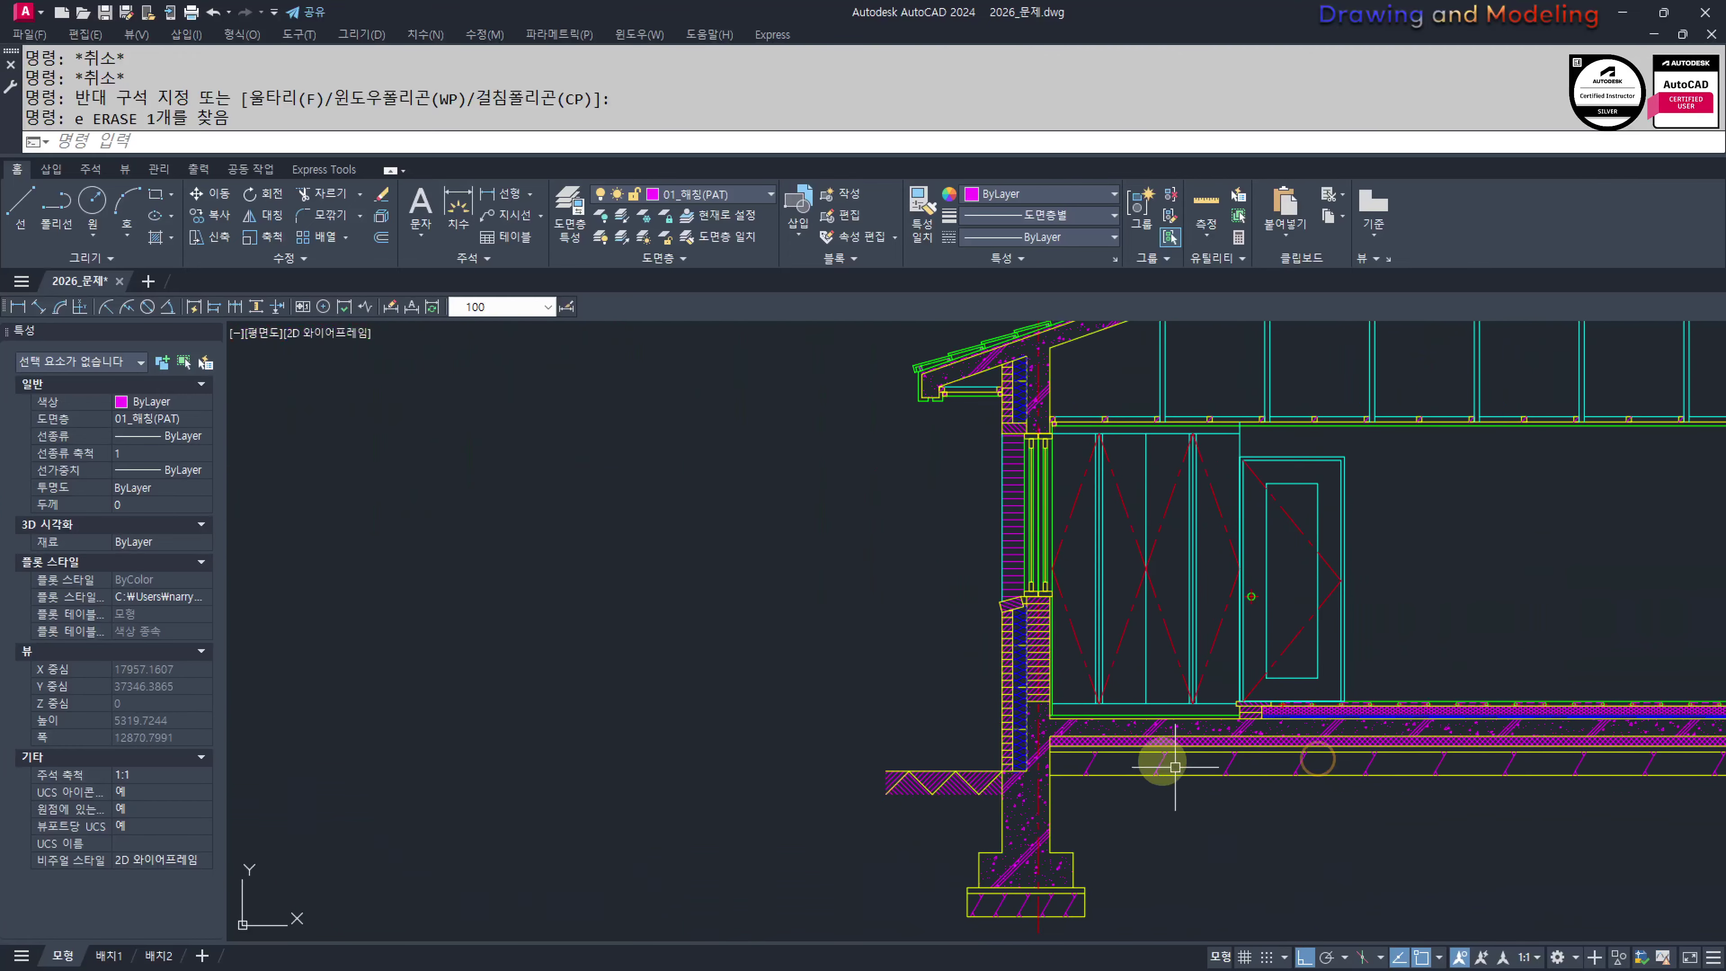
middle_drag(1242, 796, 832, 717)
scroll(835, 661, up, 5)
scroll(798, 647, up, 1)
text(xl)
key(Return)
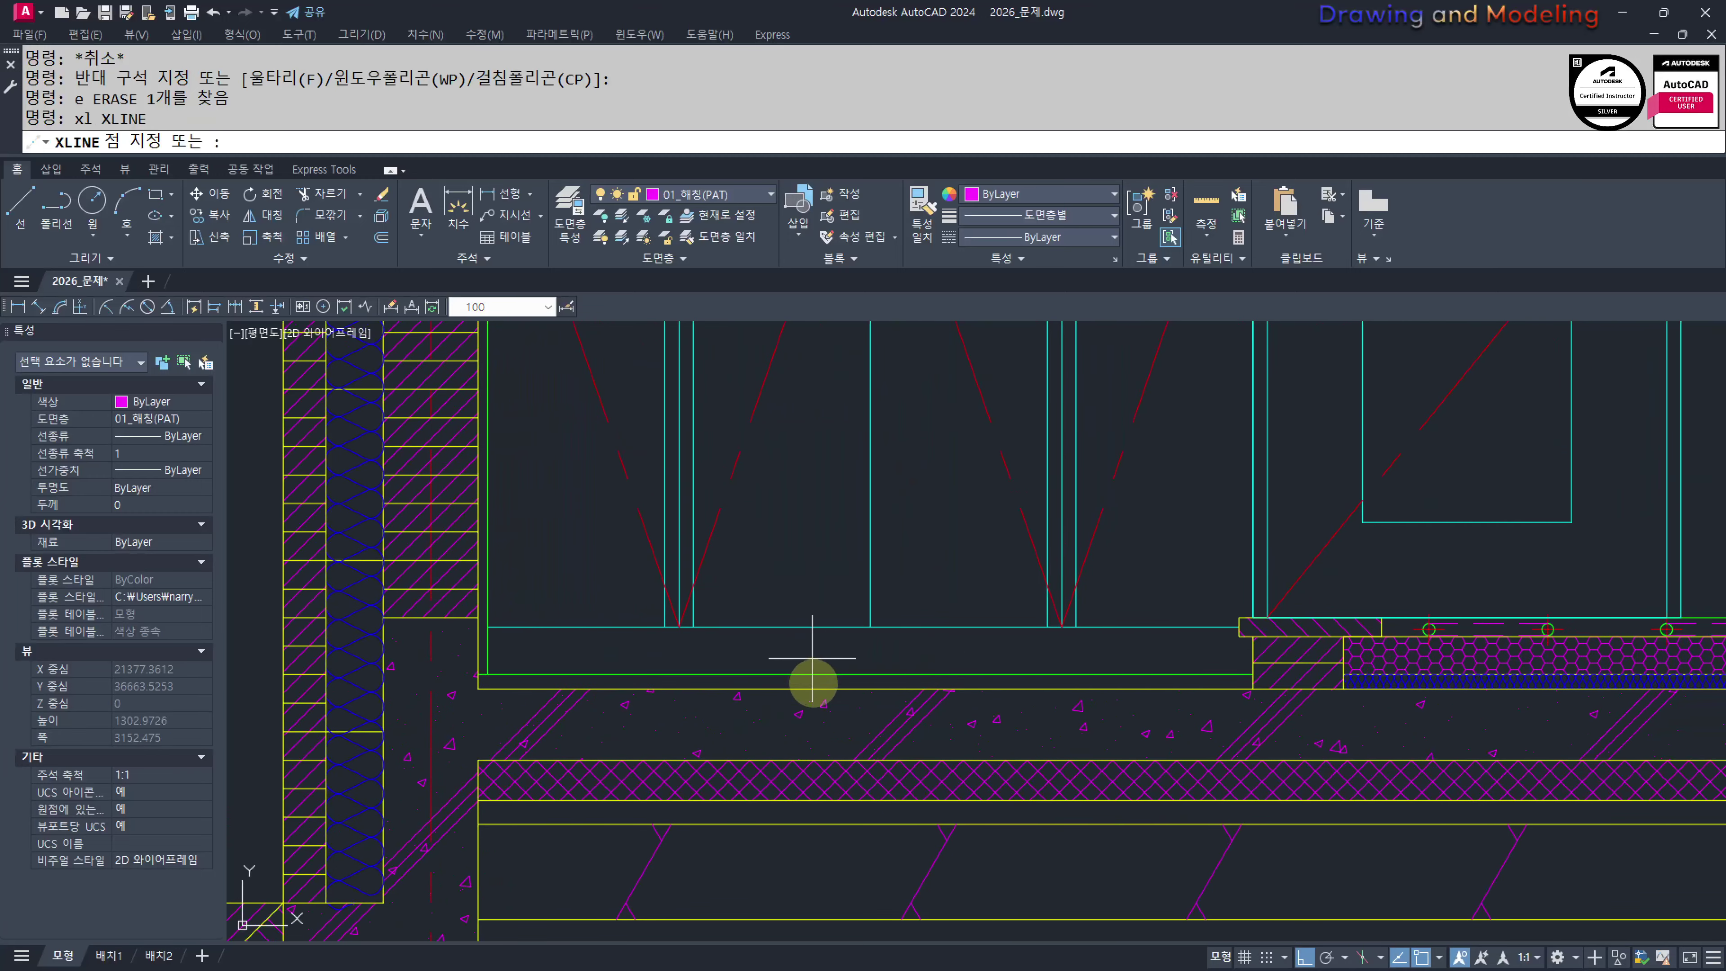
text(h)
key(Return)
scroll(634, 664, up, 3)
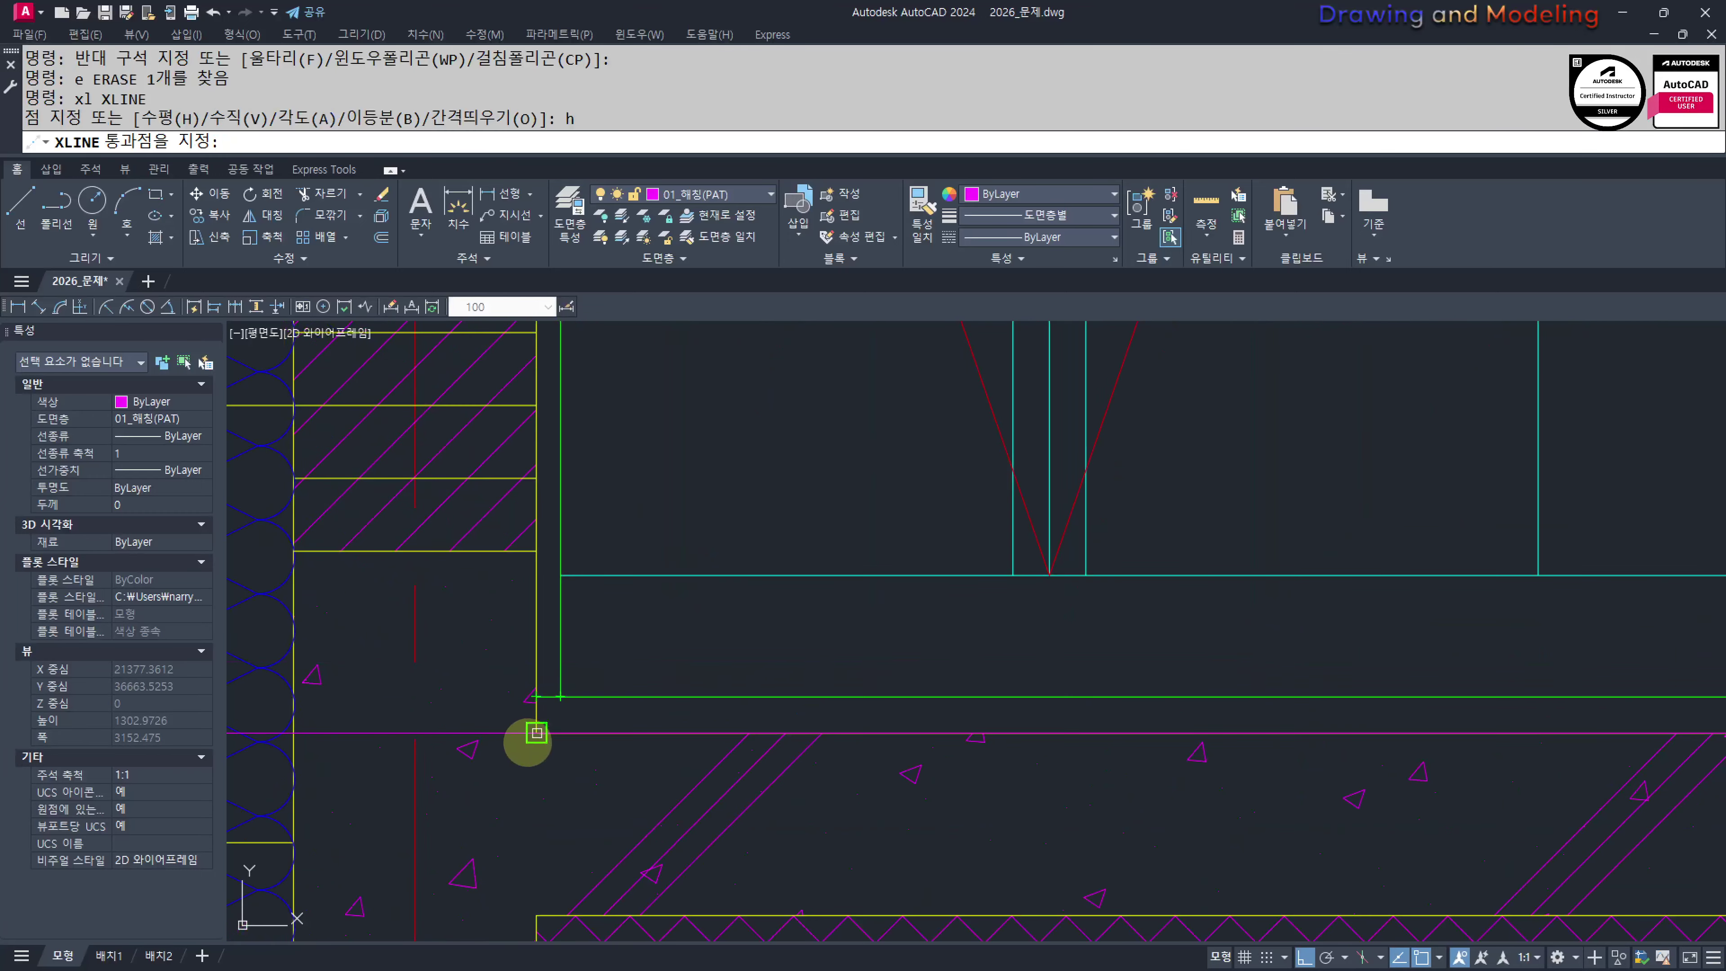
click(536, 732)
key(Escape)
key(Escape)
Match the construction line's properties to the yellow wall line in the elevation
scroll(782, 735, down, 5)
middle_drag(1387, 736, 767, 675)
middle_drag(1282, 769, 533, 738)
middle_drag(1253, 734, 1006, 738)
scroll(1161, 691, up, 2)
text(mm)
key(Return)
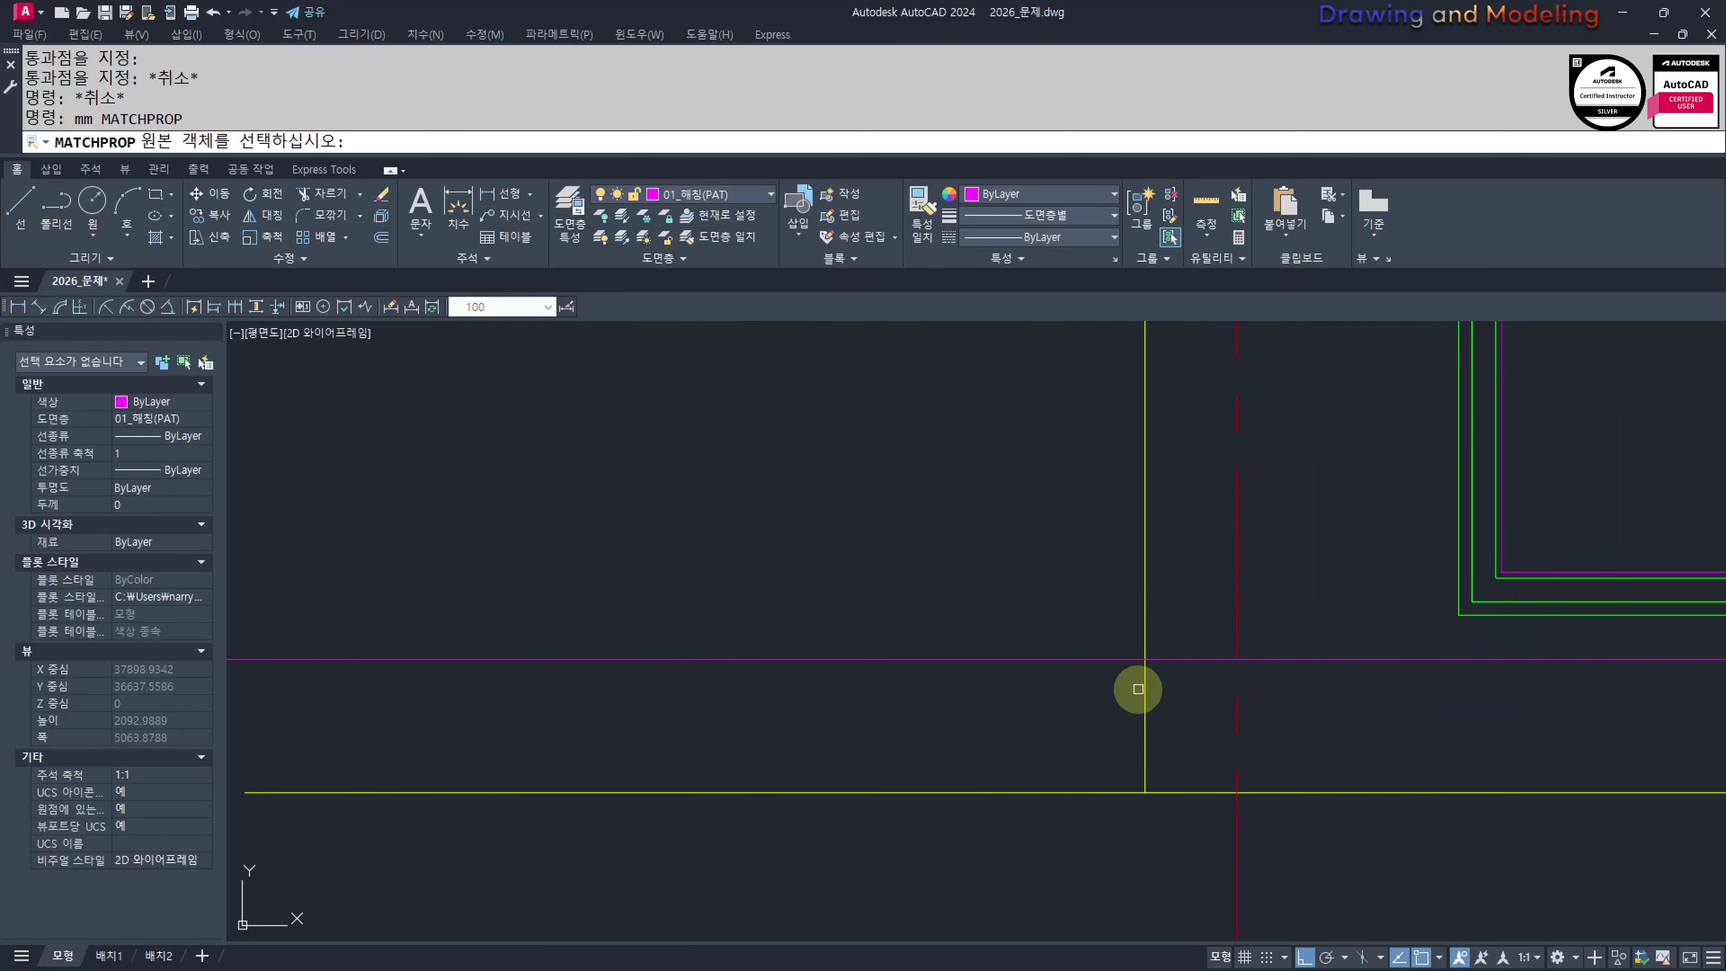
click(1140, 681)
click(1083, 642)
click(1017, 697)
key(Escape)
key(Escape)
Trim the floor-level line beyond the outer wall lines on both sides of the two-window wall
text(tr)
scroll(1144, 672, up, 2)
key(Return)
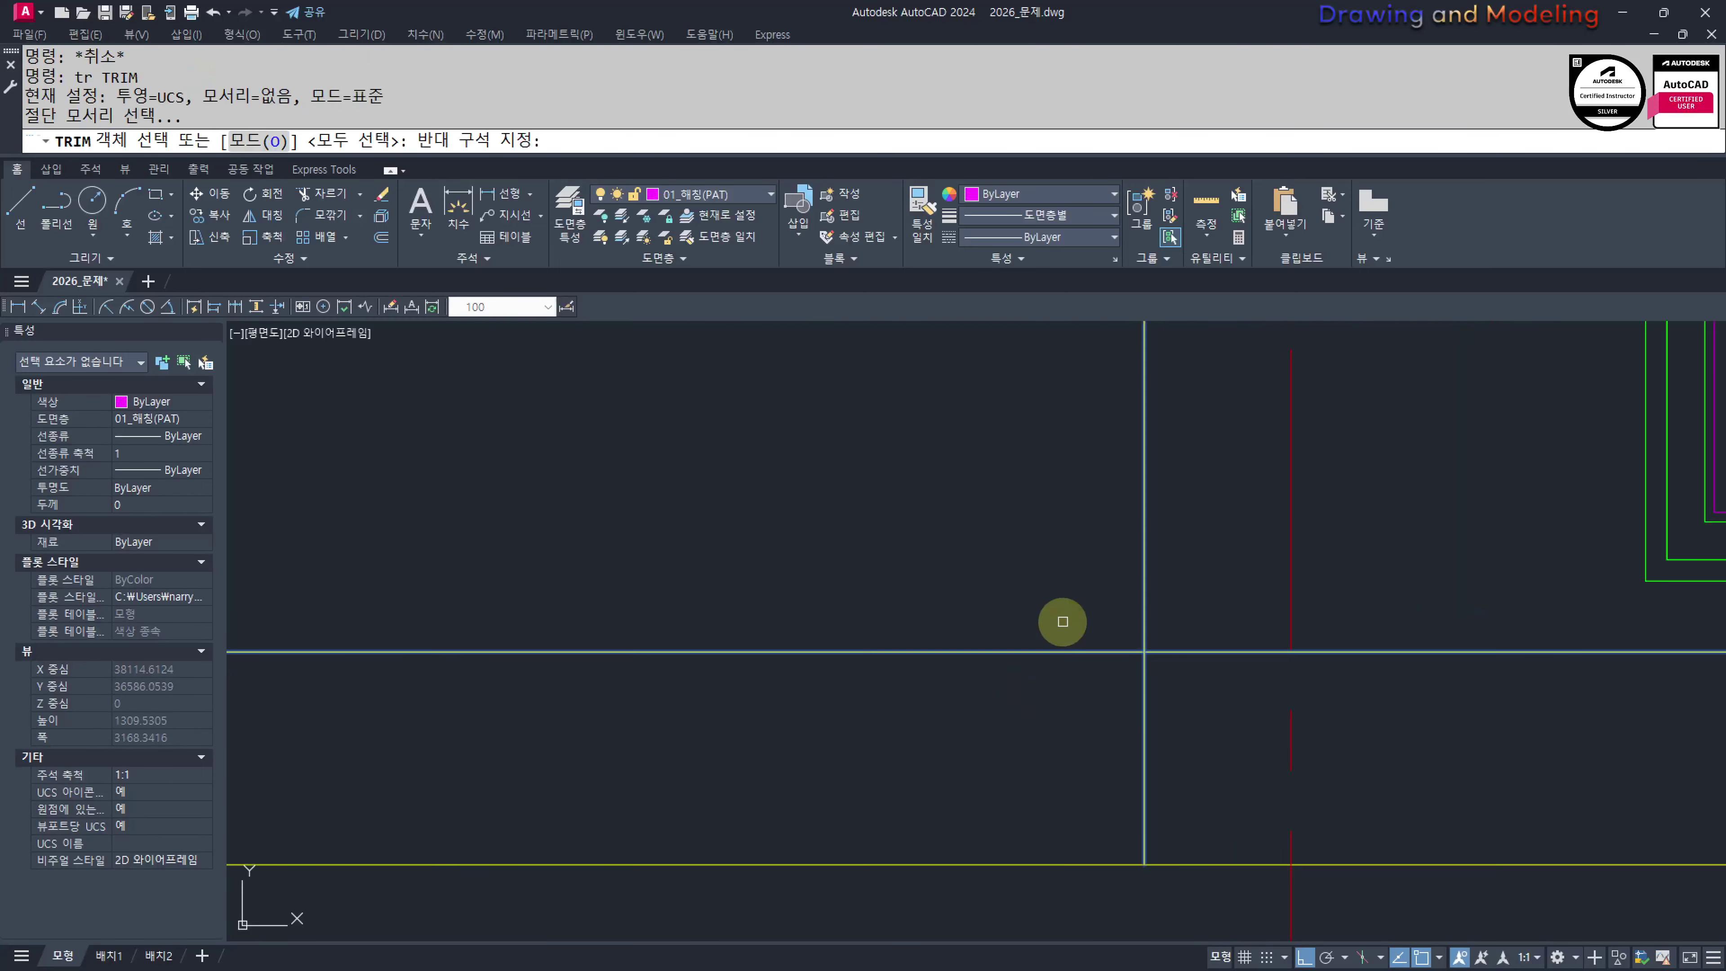
click(1052, 651)
key(Escape)
scroll(1117, 681, down, 4)
middle_drag(1664, 708, 1105, 693)
scroll(1062, 671, up, 2)
text(tr)
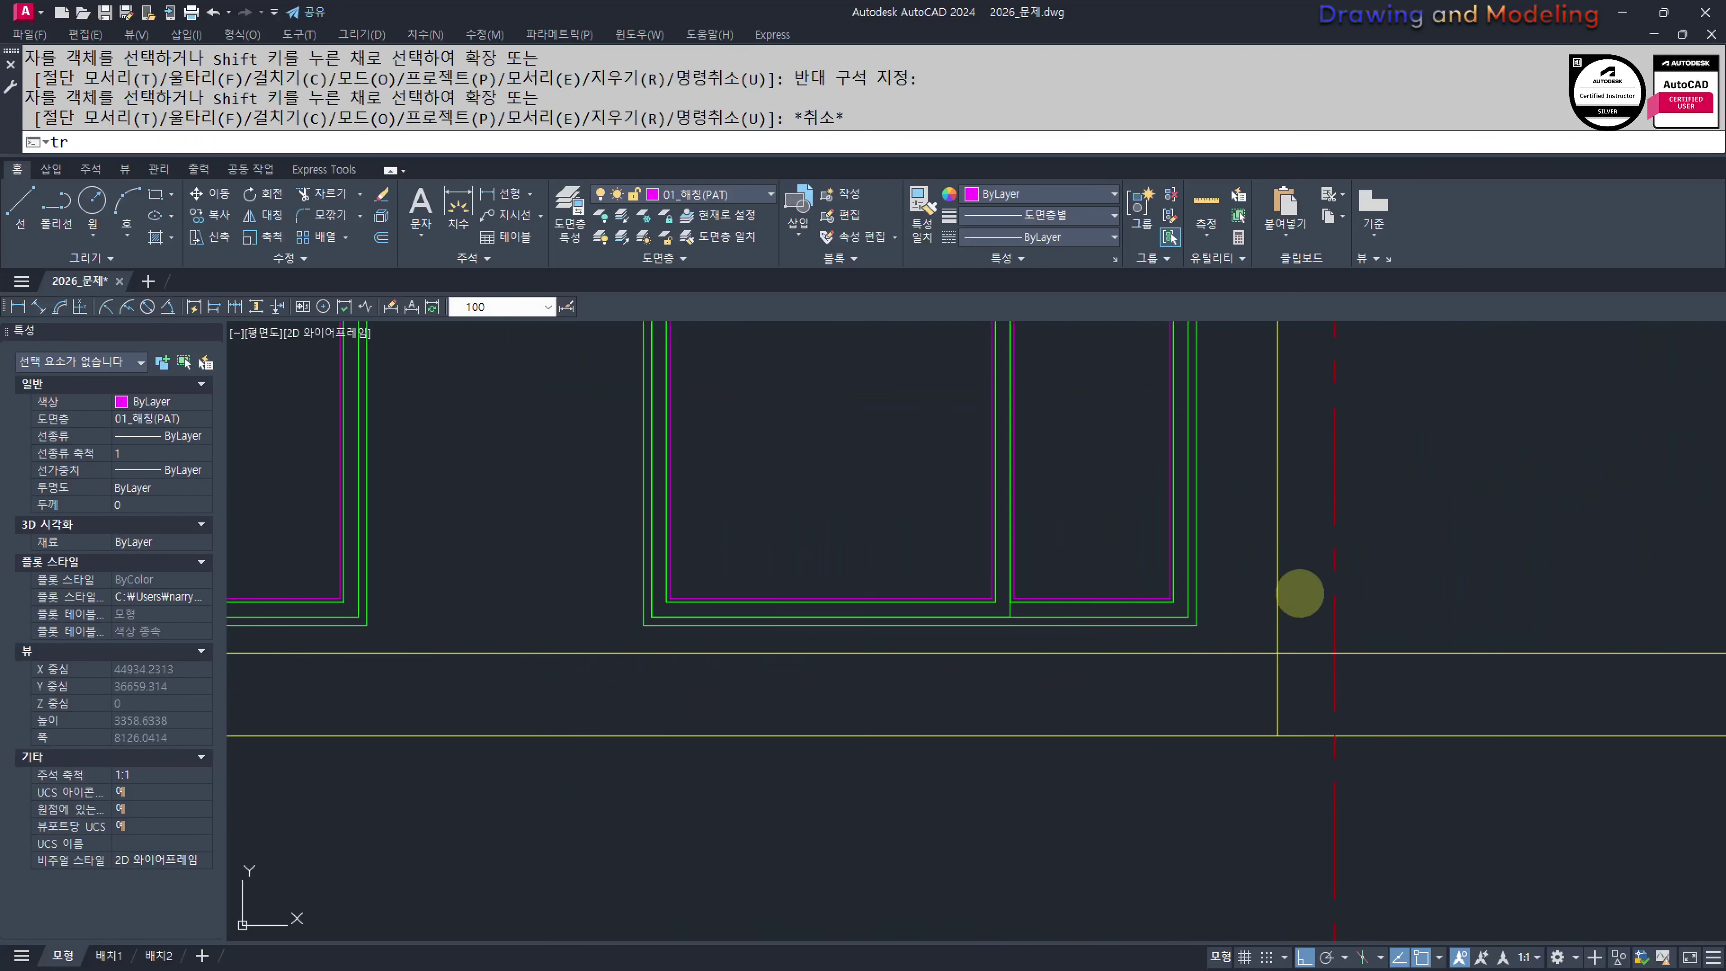
key(Return)
drag(1299, 594, 1241, 608)
key(Return)
drag(1552, 604, 1483, 709)
key(Escape)
key(Escape)
Draw a 2100 by 90 rectangle on top of the first window, starting at its upper-left corner
scroll(1035, 647, down, 3)
middle_drag(944, 654, 1135, 706)
scroll(1026, 669, up, 1)
middle_drag(1059, 660, 951, 687)
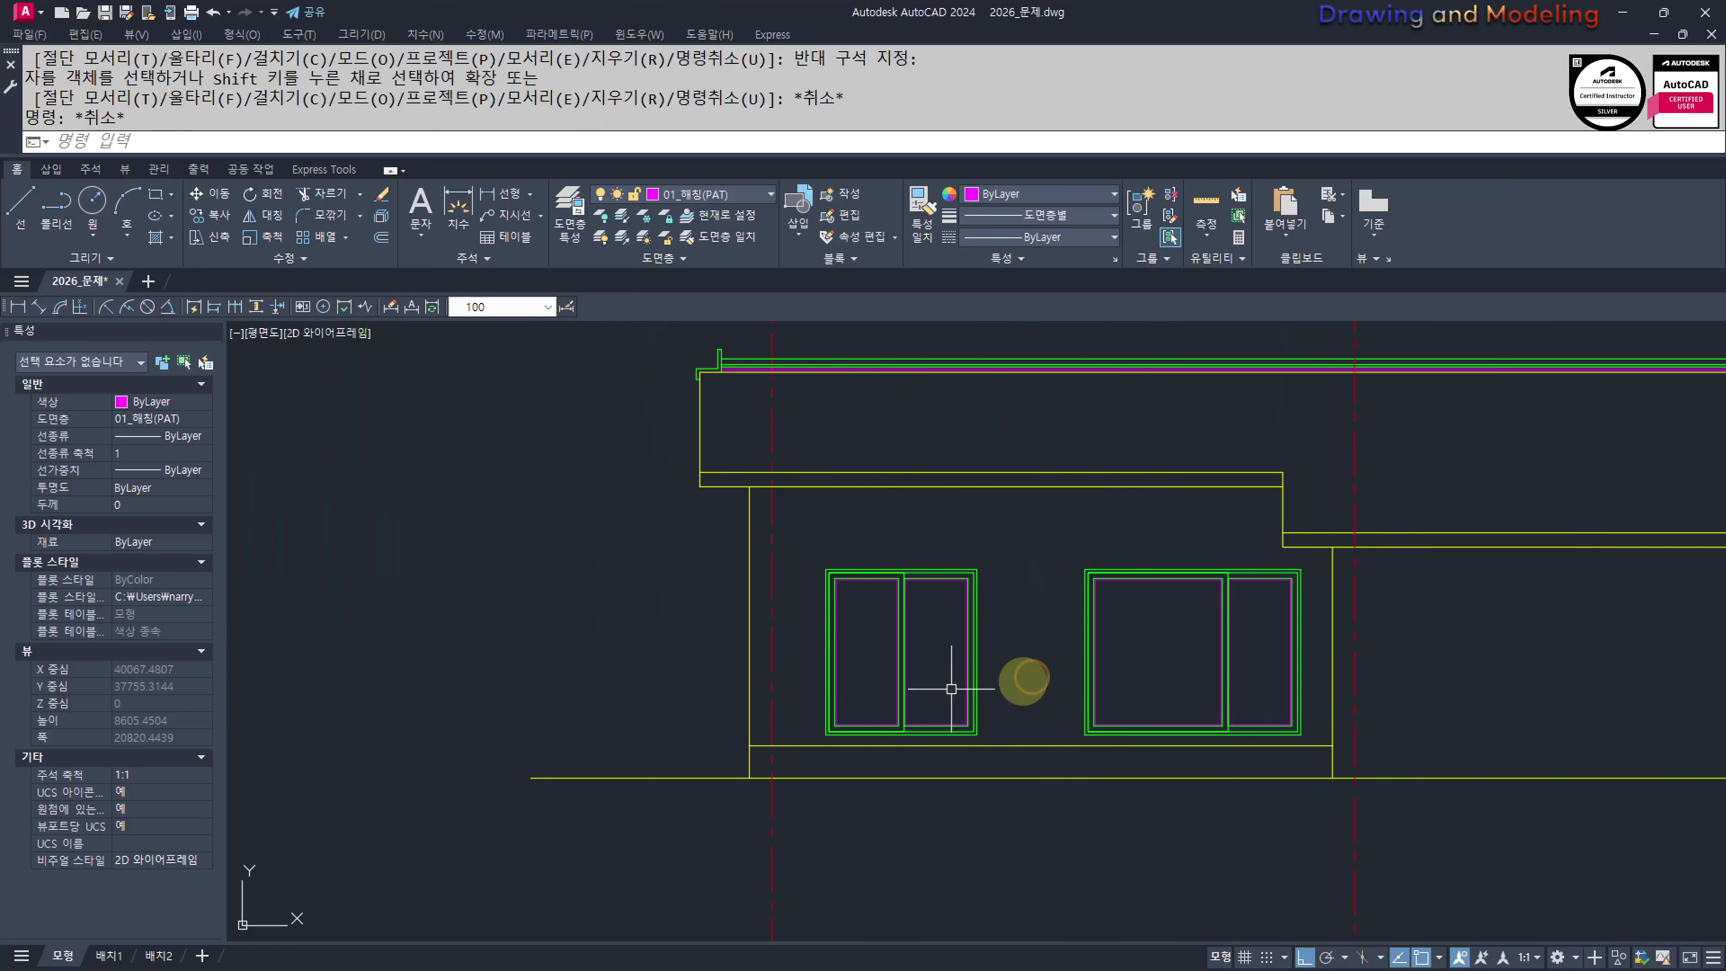
scroll(1226, 683, up, 1)
scroll(821, 598, up, 2)
text(rec)
key(Return)
scroll(781, 578, up, 2)
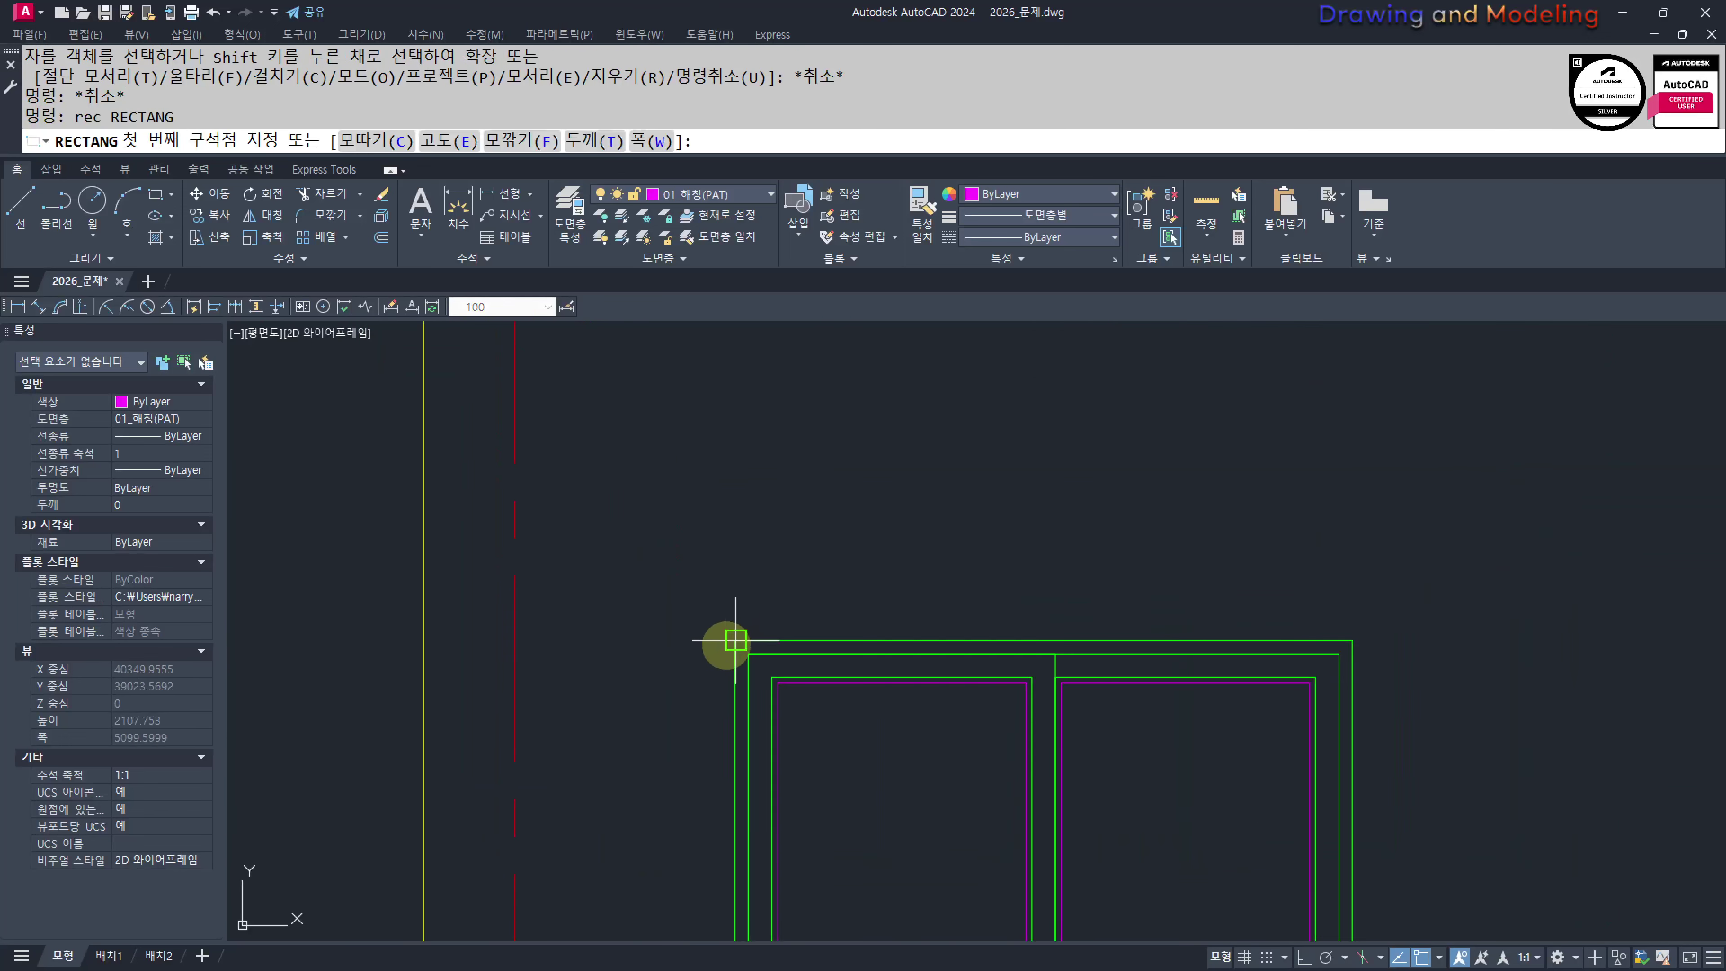
click(735, 640)
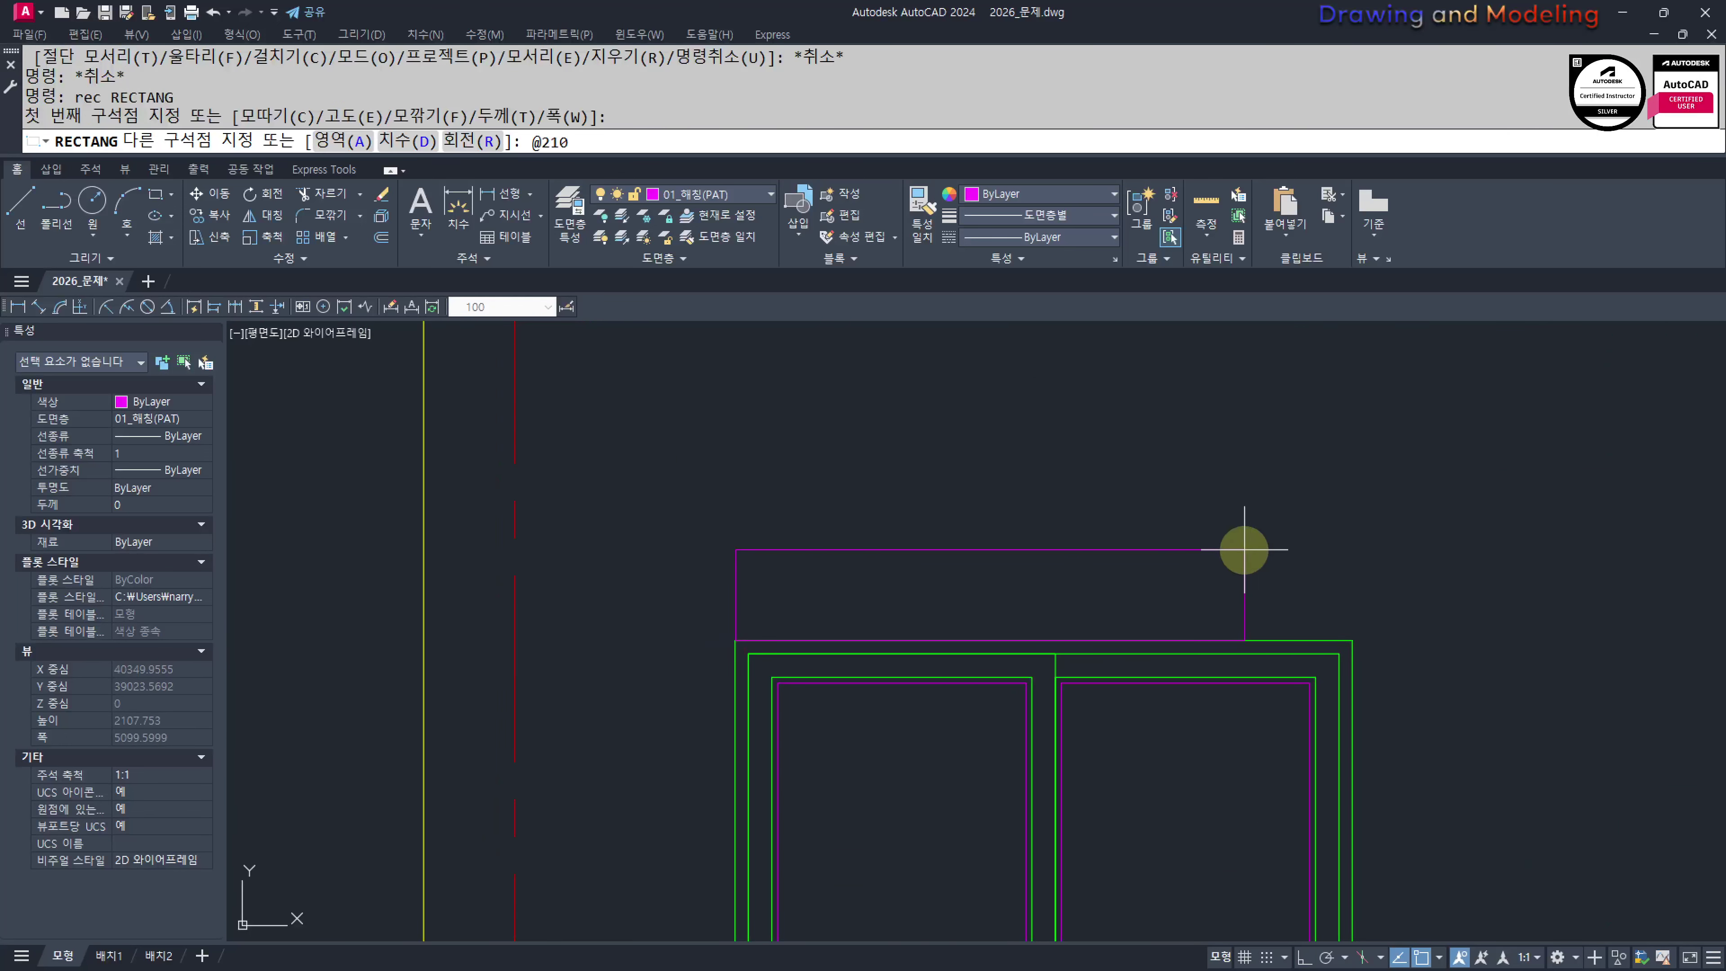
text(@2100,90)
key(Return)
key(Escape)
key(Escape)
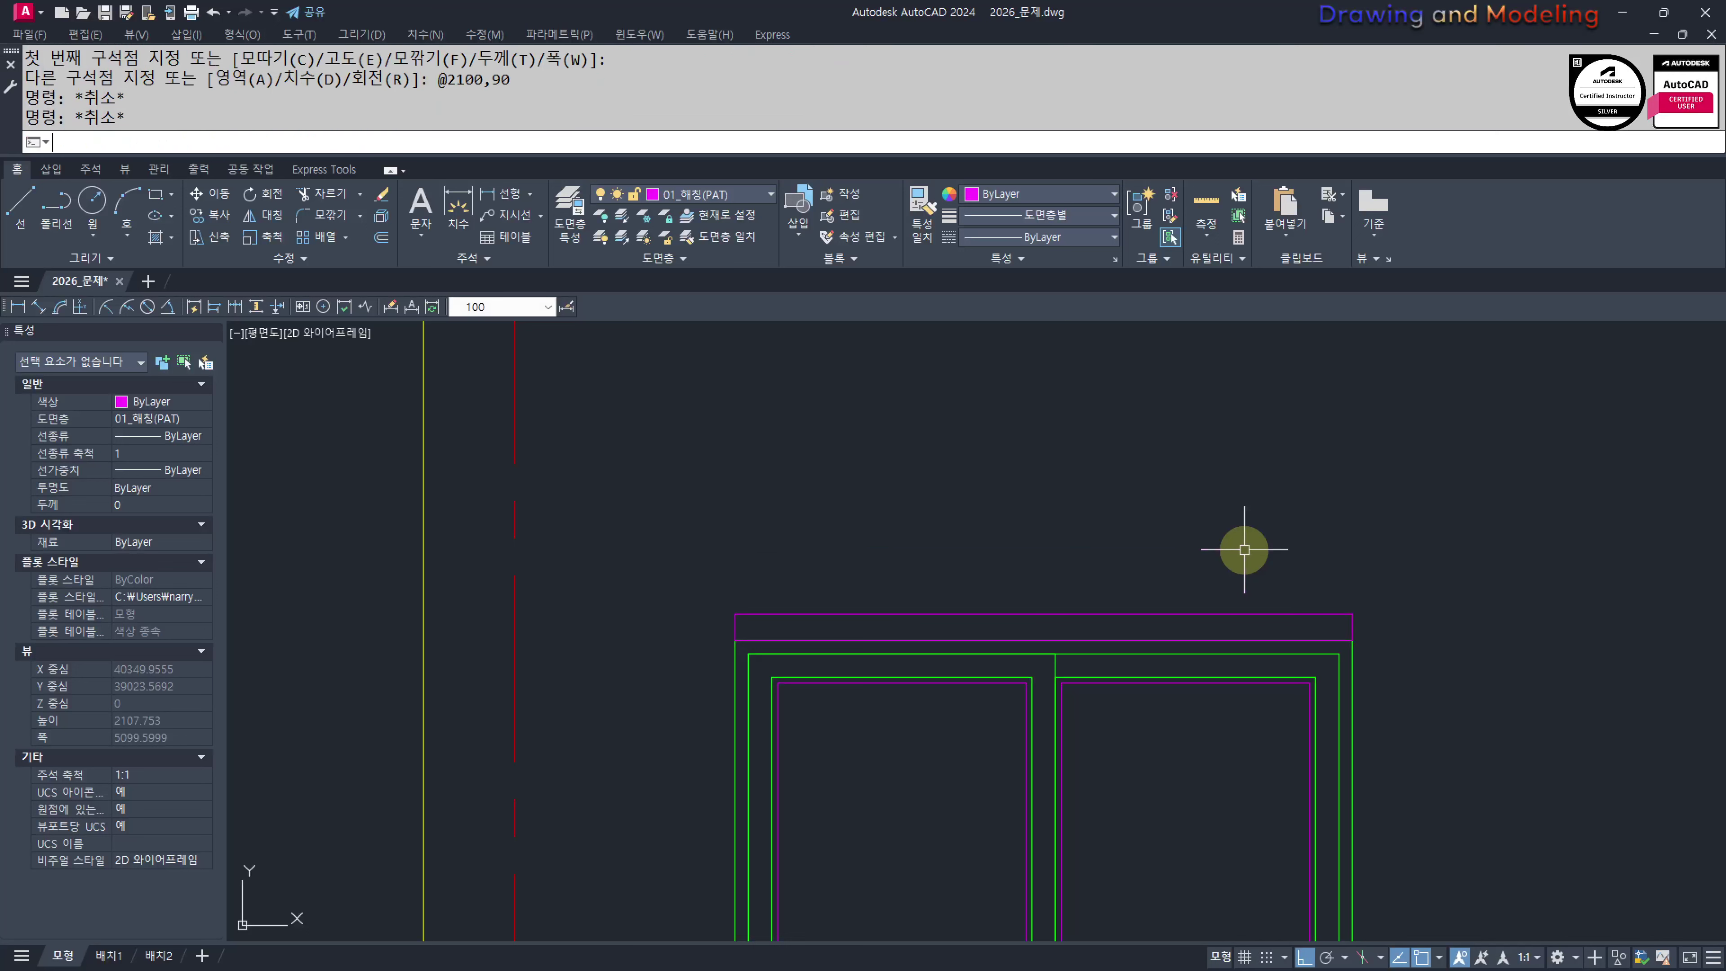
Hatch the rectangle above the first window with a user-defined pattern at a spacing of 60
scroll(1244, 551, up, 3)
text(h)
key(Return)
click(1099, 657)
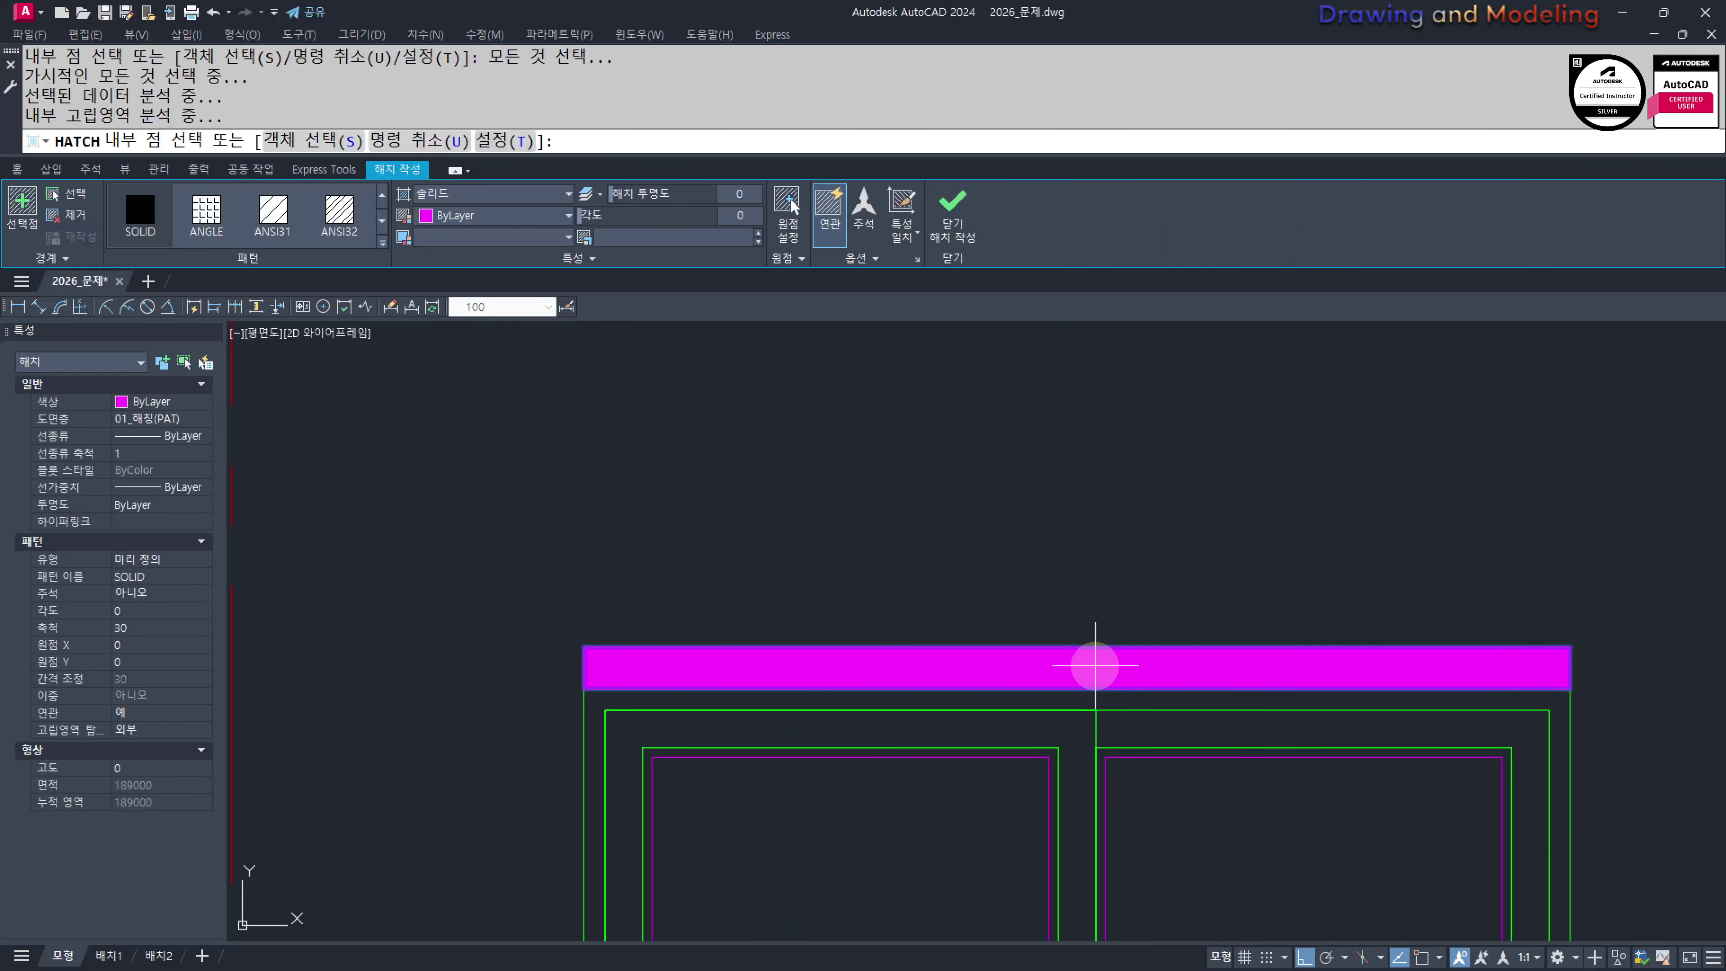
click(1080, 670)
click(464, 194)
click(447, 270)
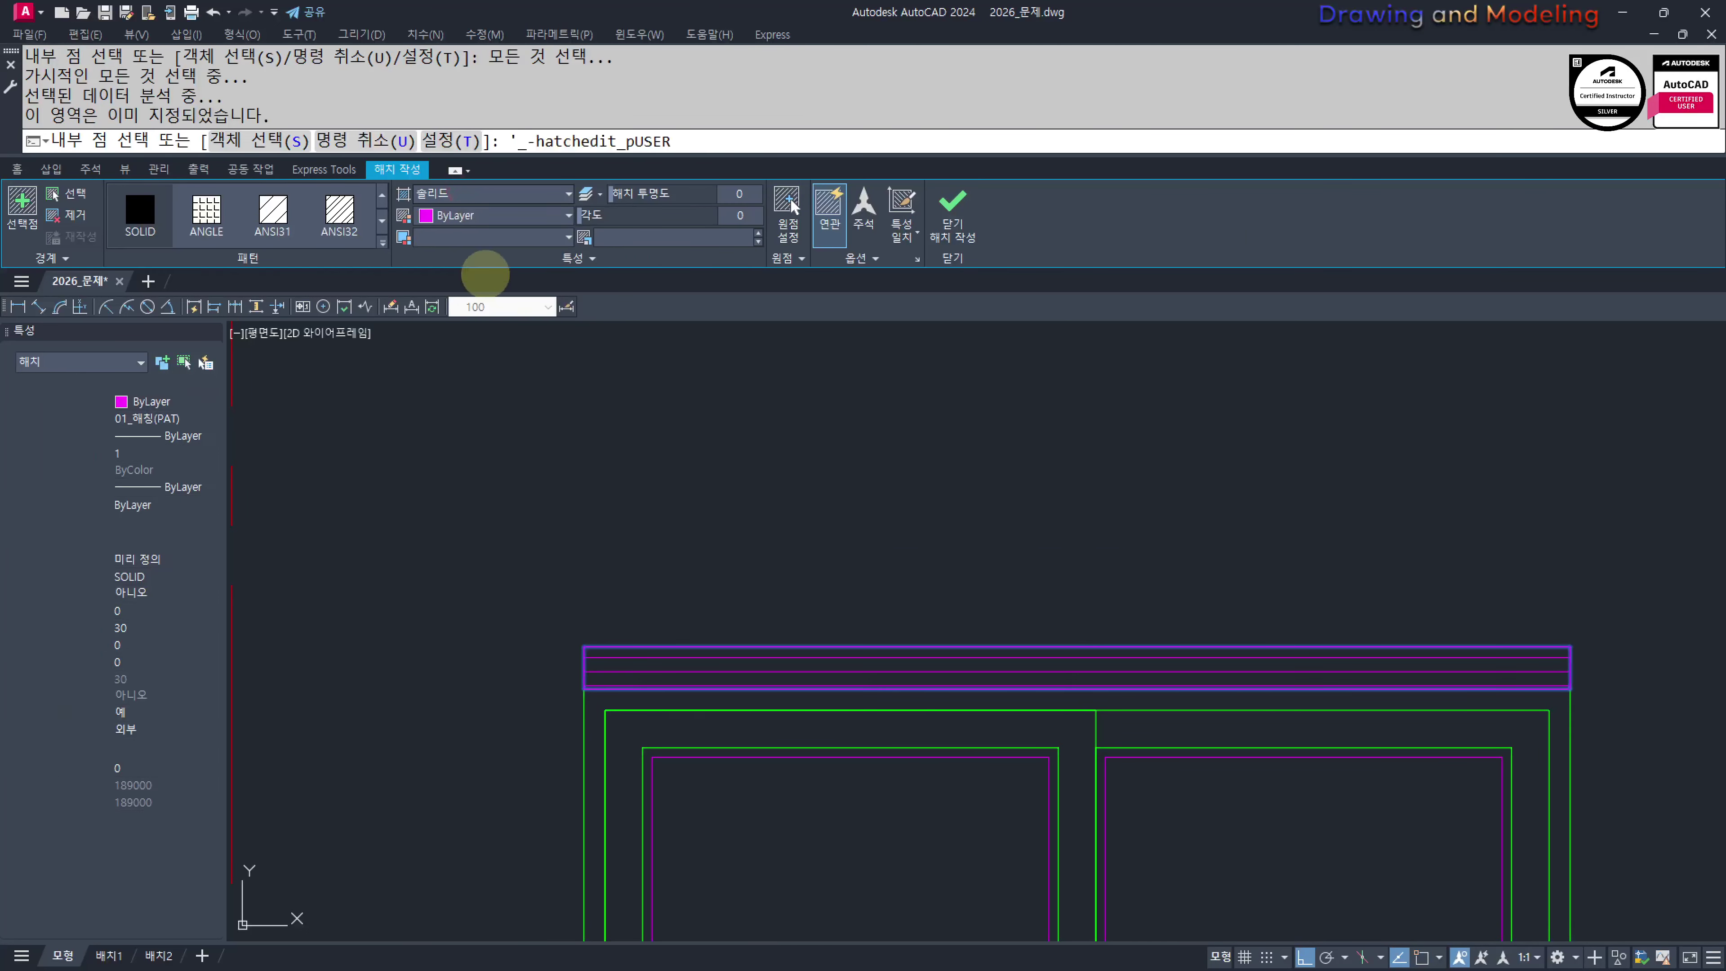
click(605, 237)
text(90)
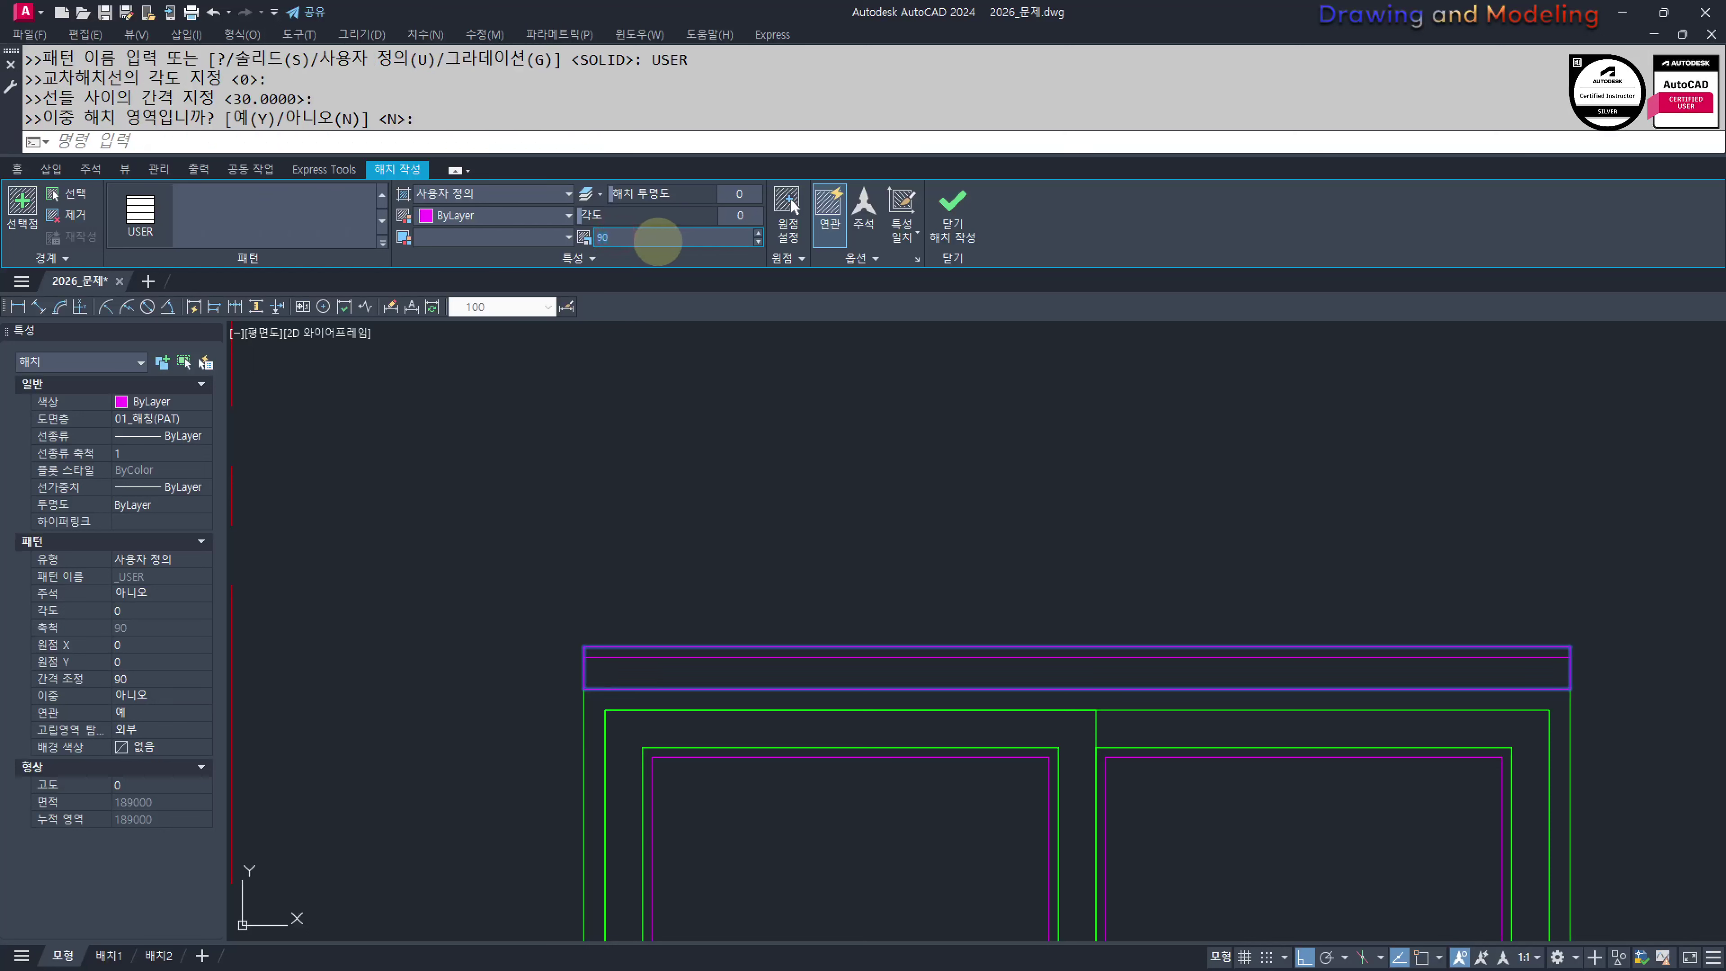
double_click(672, 237)
text(60)
key(Return)
Set the hatch angle to 90 and place the hatch origin at the rectangle's left corner
click(733, 216)
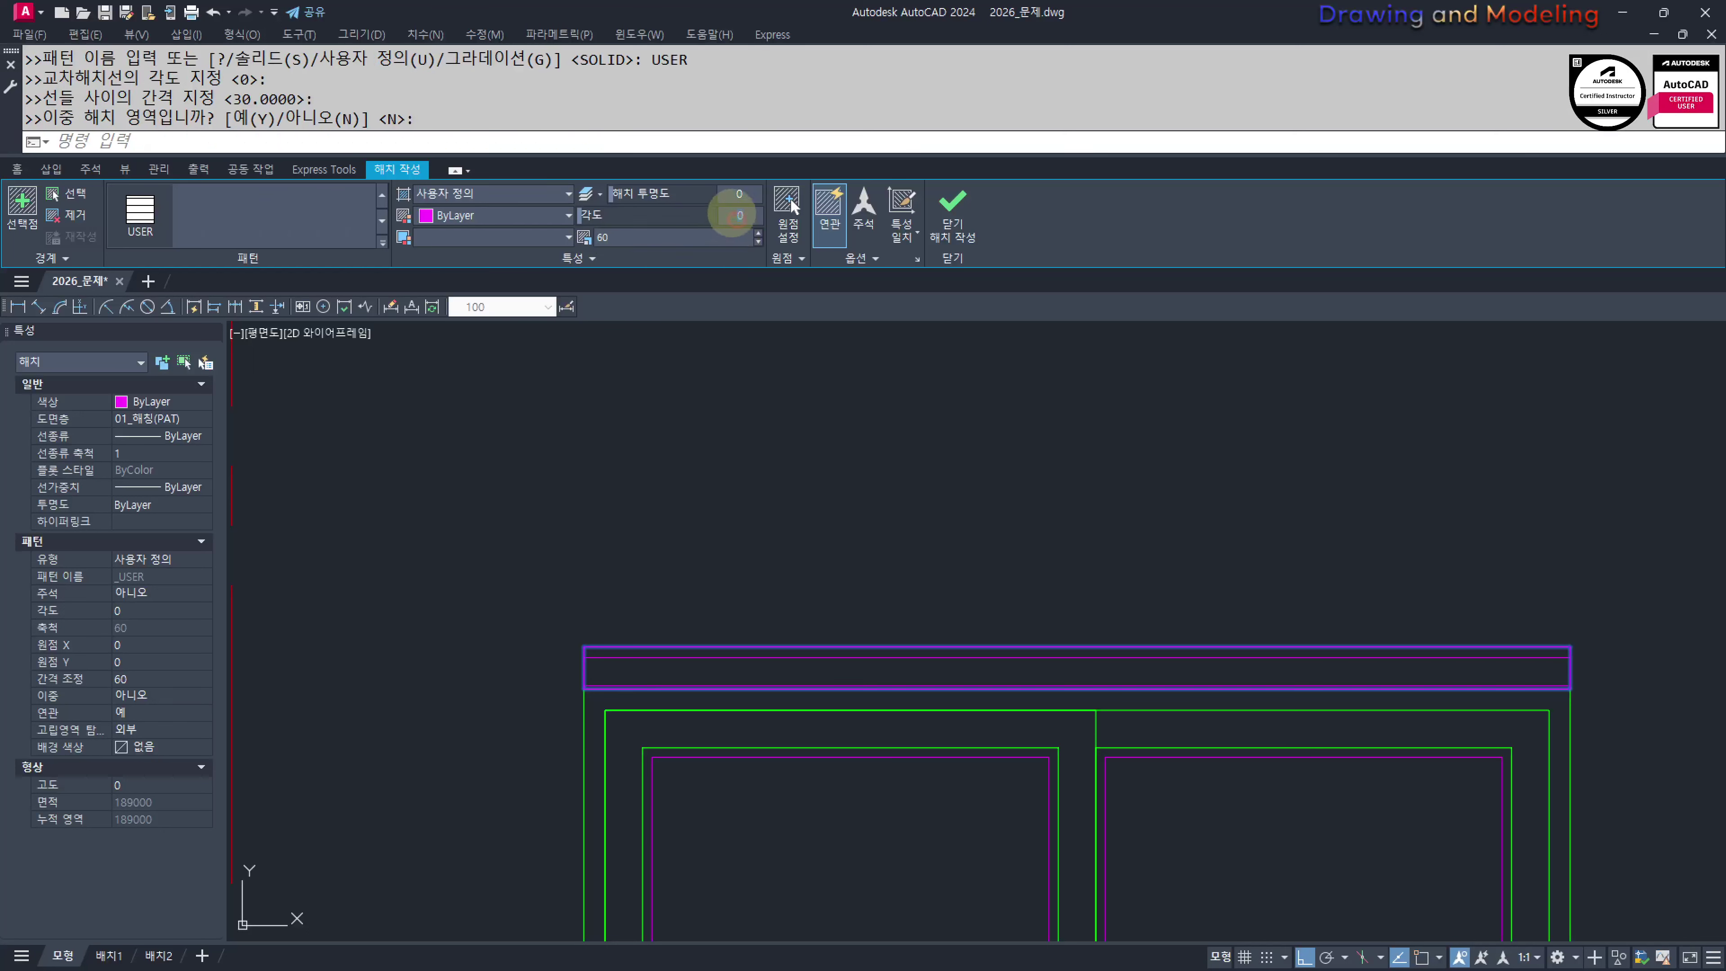
text(90)
key(Return)
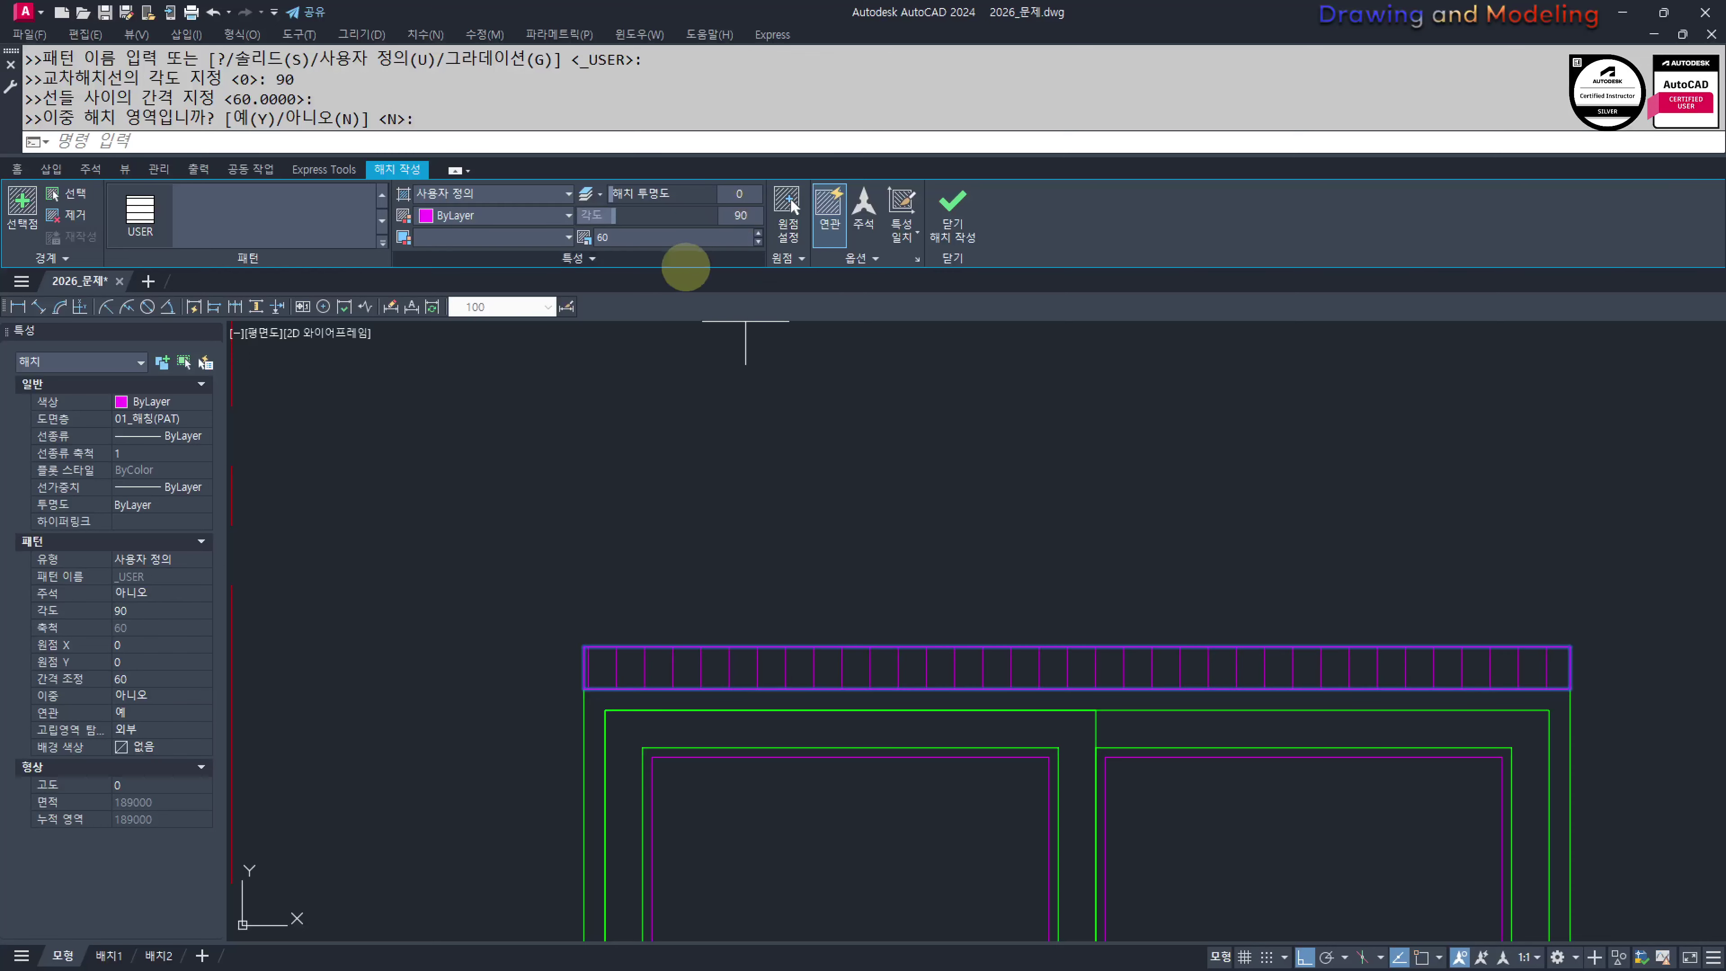
click(790, 199)
key(Escape)
key(Escape)
key(Escape)
key(Escape)
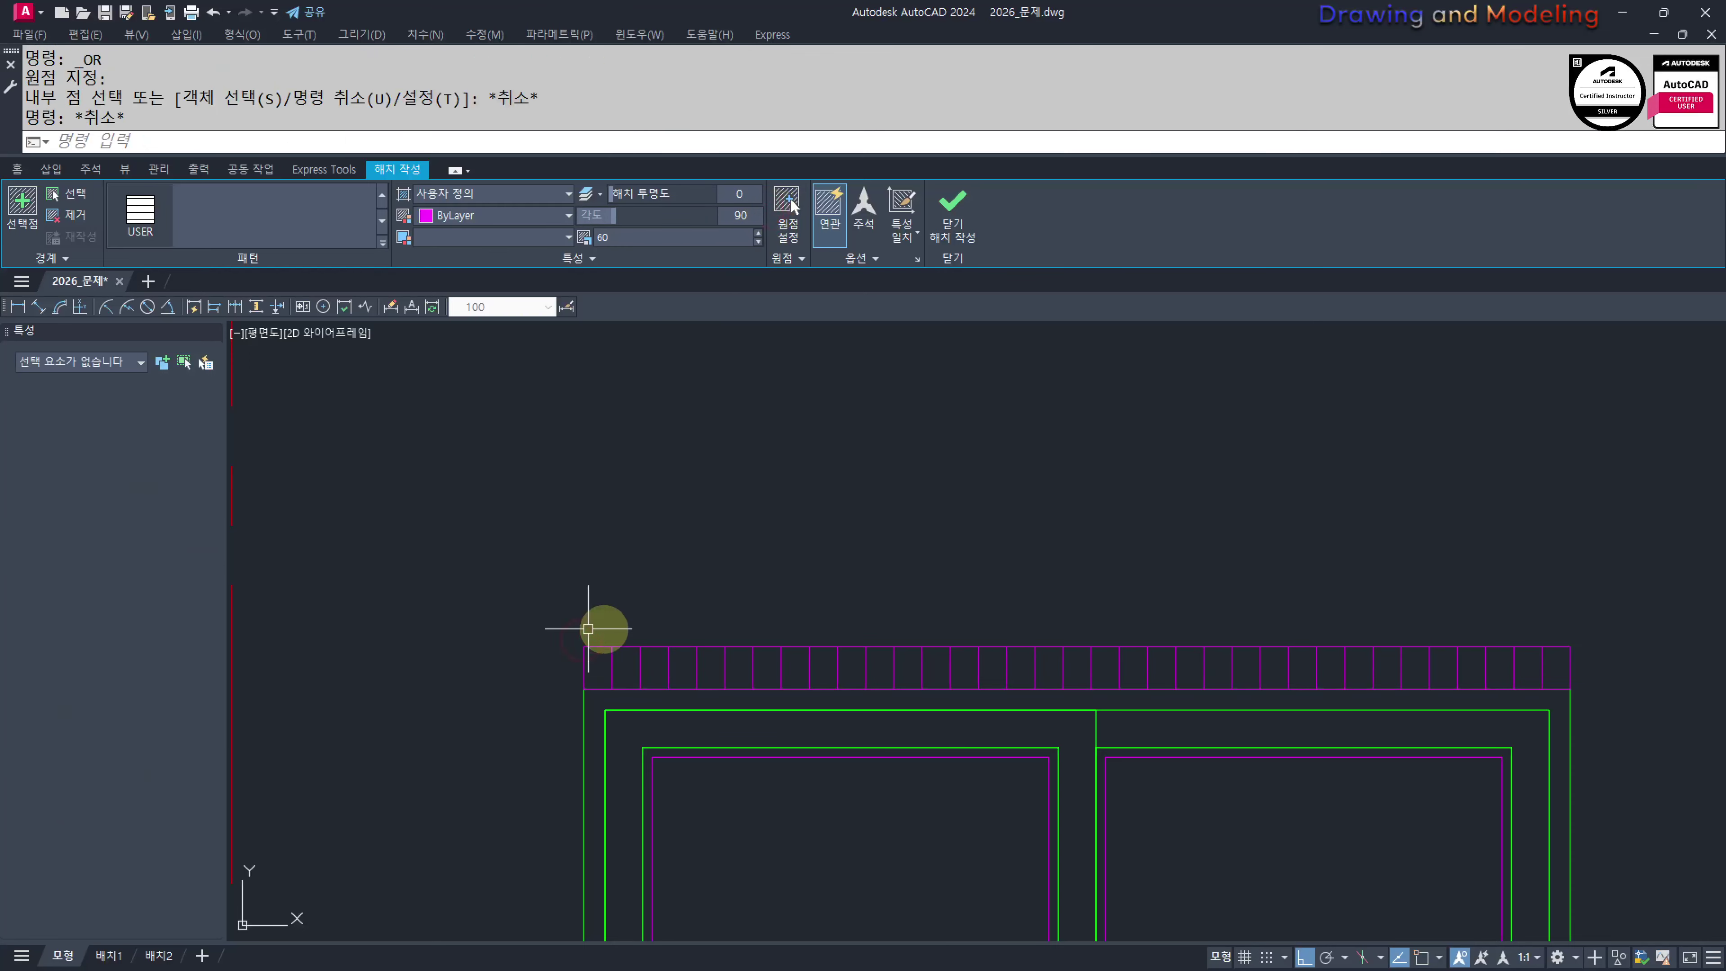
click(735, 611)
click(588, 660)
middle_drag(627, 683, 801, 635)
text(c)
key(Return)
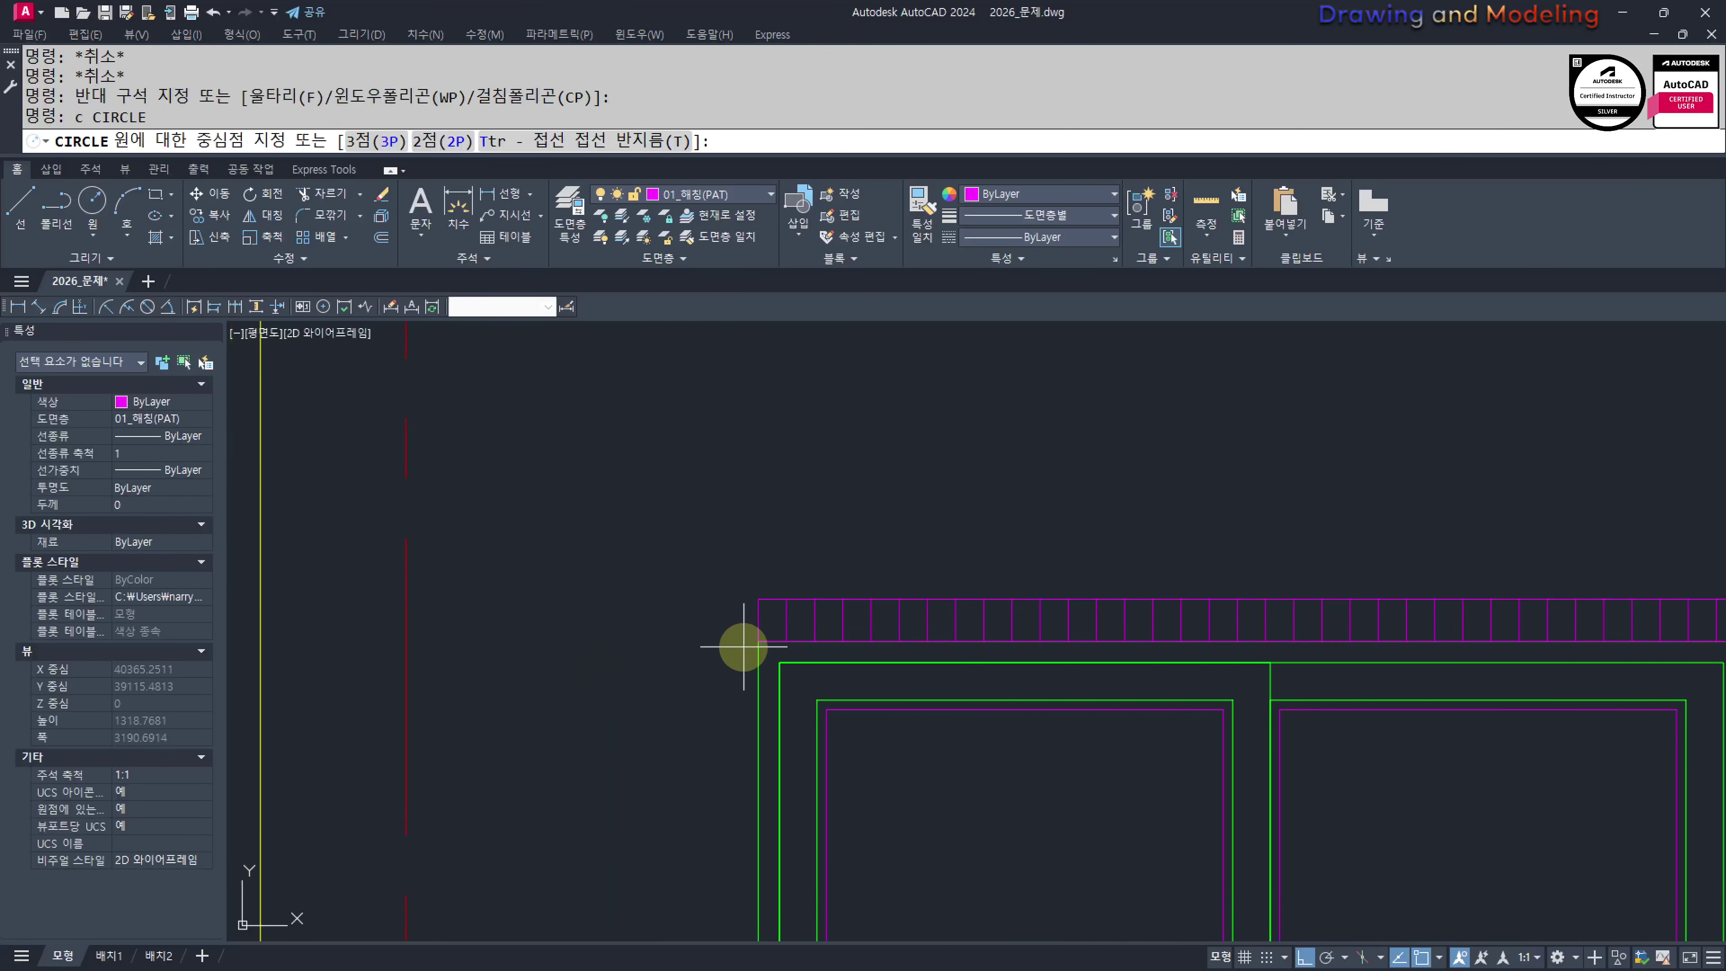
click(758, 640)
scroll(758, 640, down, 3)
middle_drag(1082, 694, 933, 697)
key(Escape)
key(Escape)
Copy the hatched band from the first window's upper-left corner to the second window's upper-left corner
scroll(574, 641, up, 2)
click(732, 559)
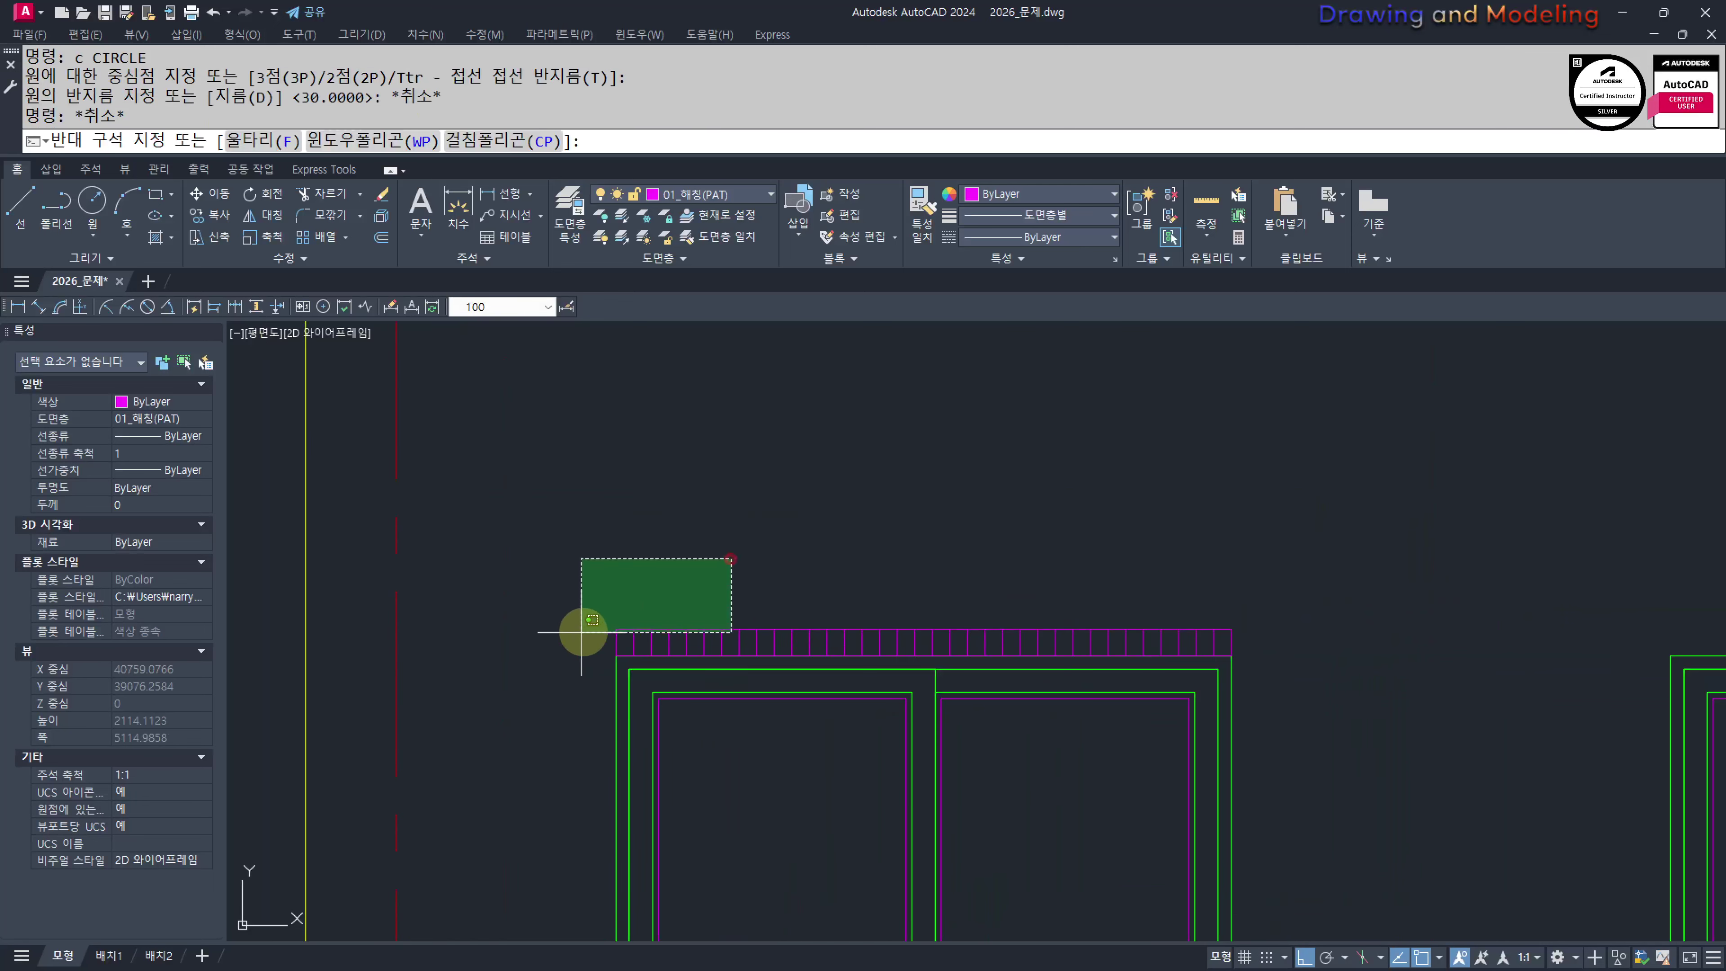
click(571, 641)
text(ㅊㅊ)
key(Return)
scroll(598, 657, up, 4)
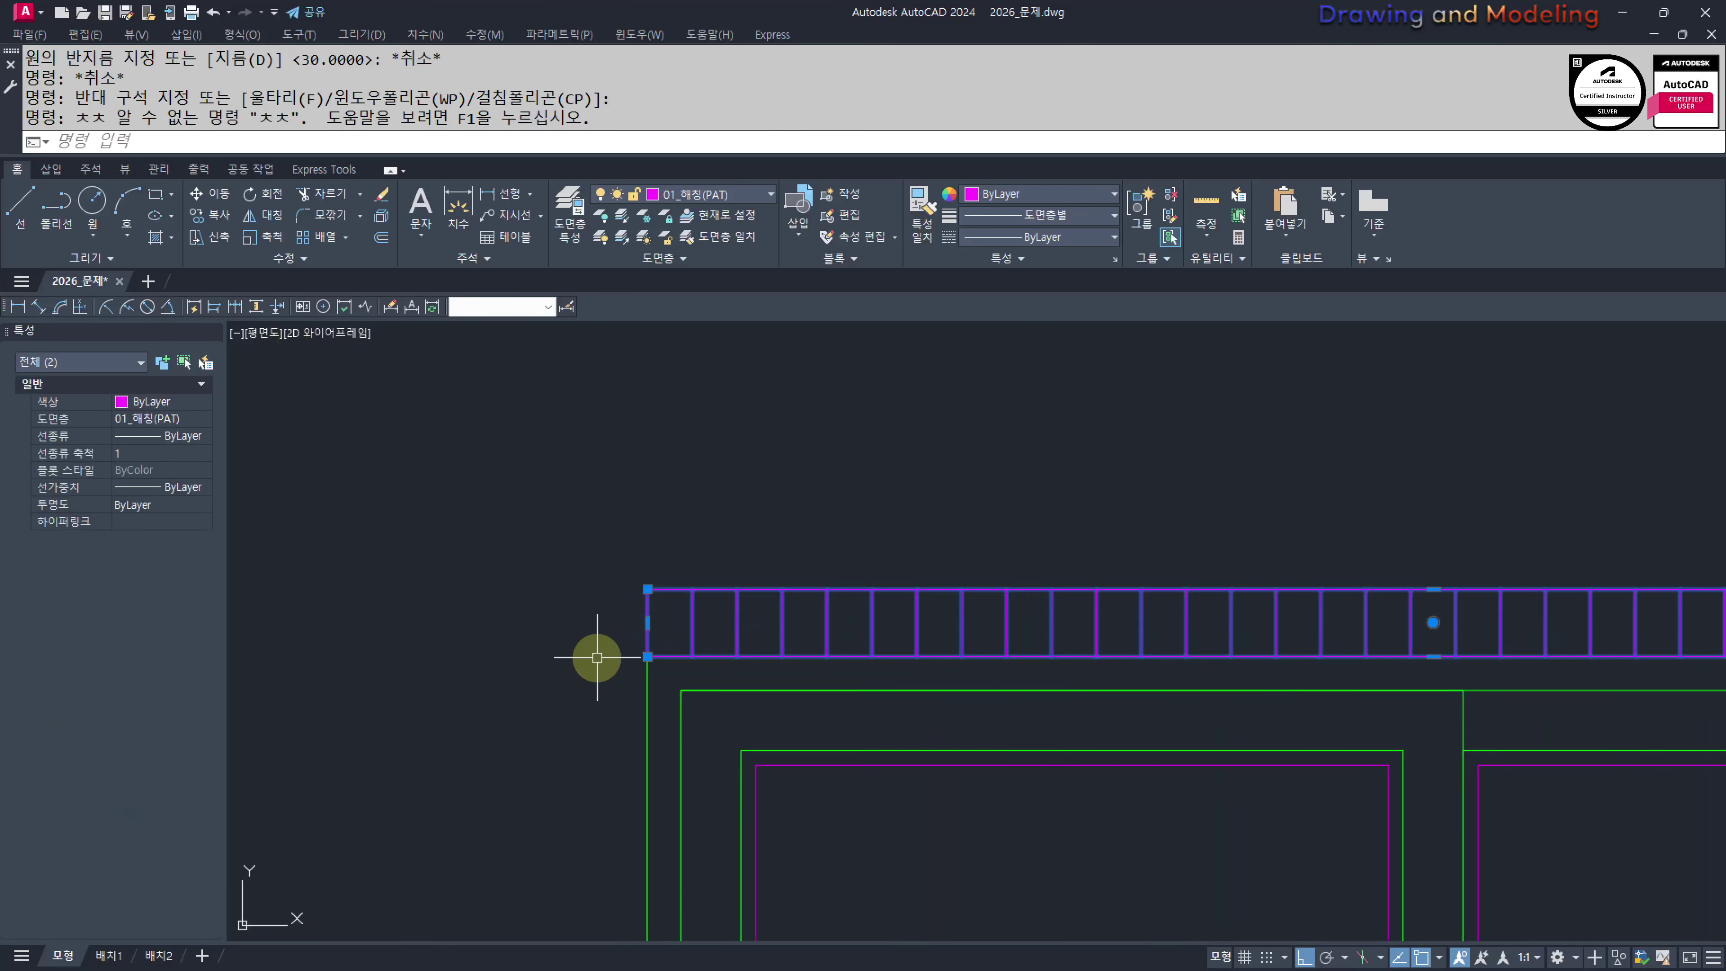
key(Return)
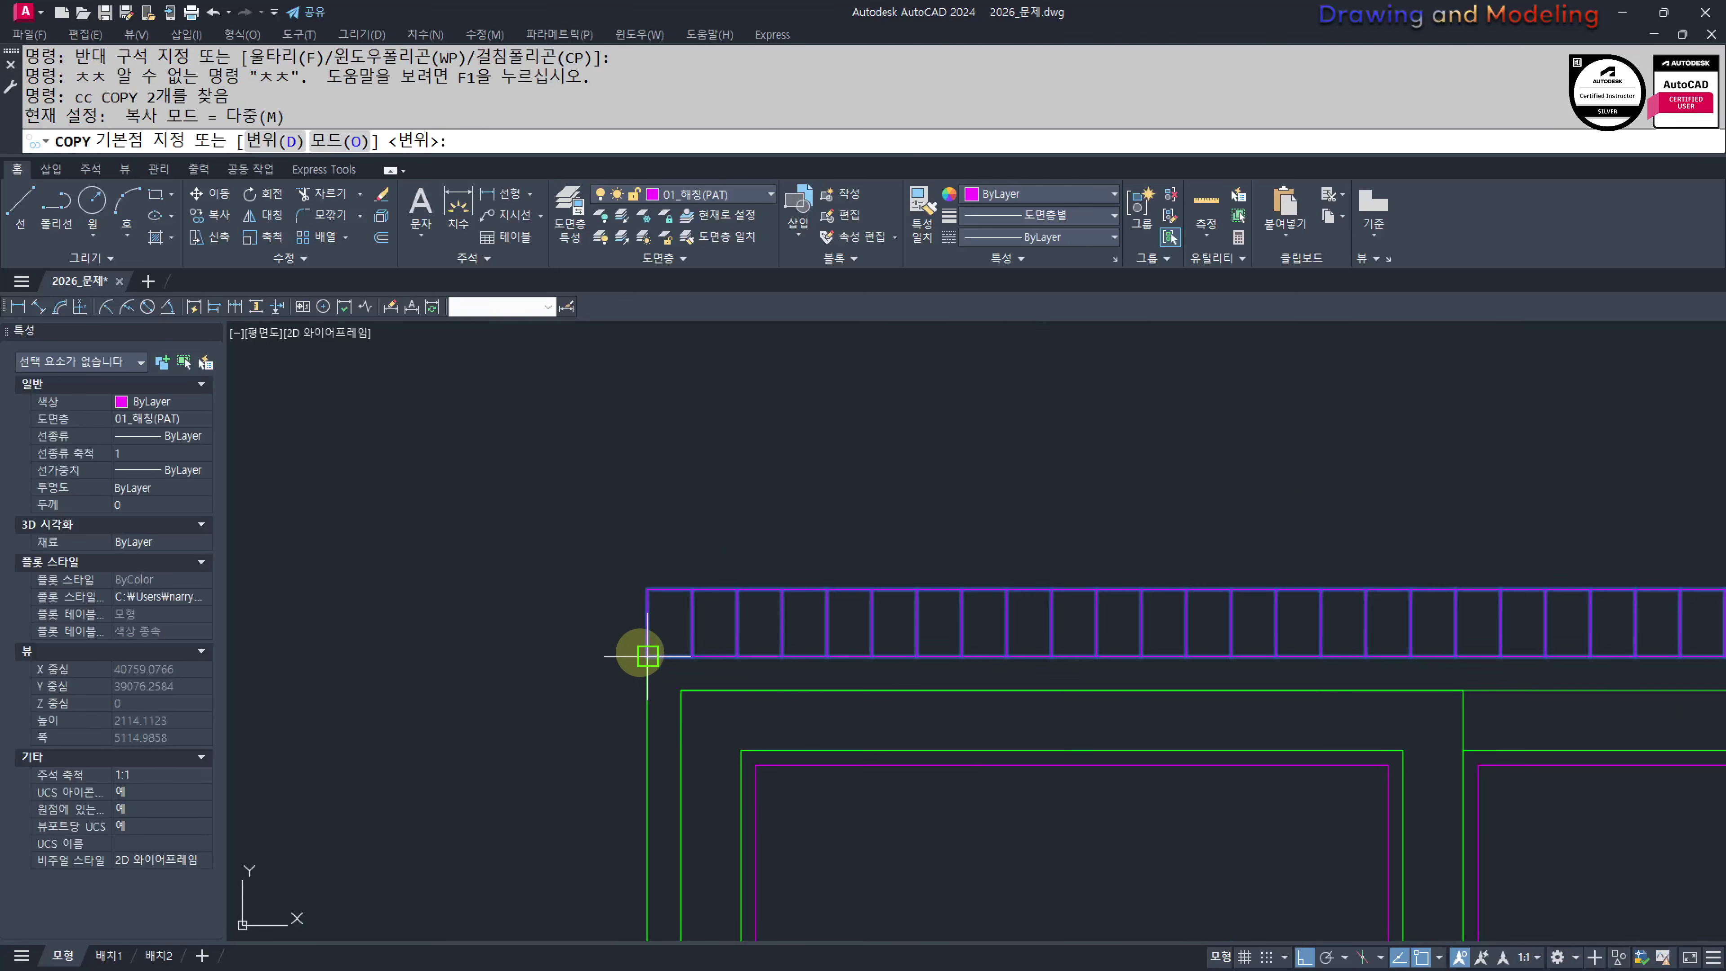
click(645, 655)
scroll(647, 655, down, 4)
middle_drag(1155, 670, 1010, 651)
scroll(1222, 639, up, 4)
click(920, 630)
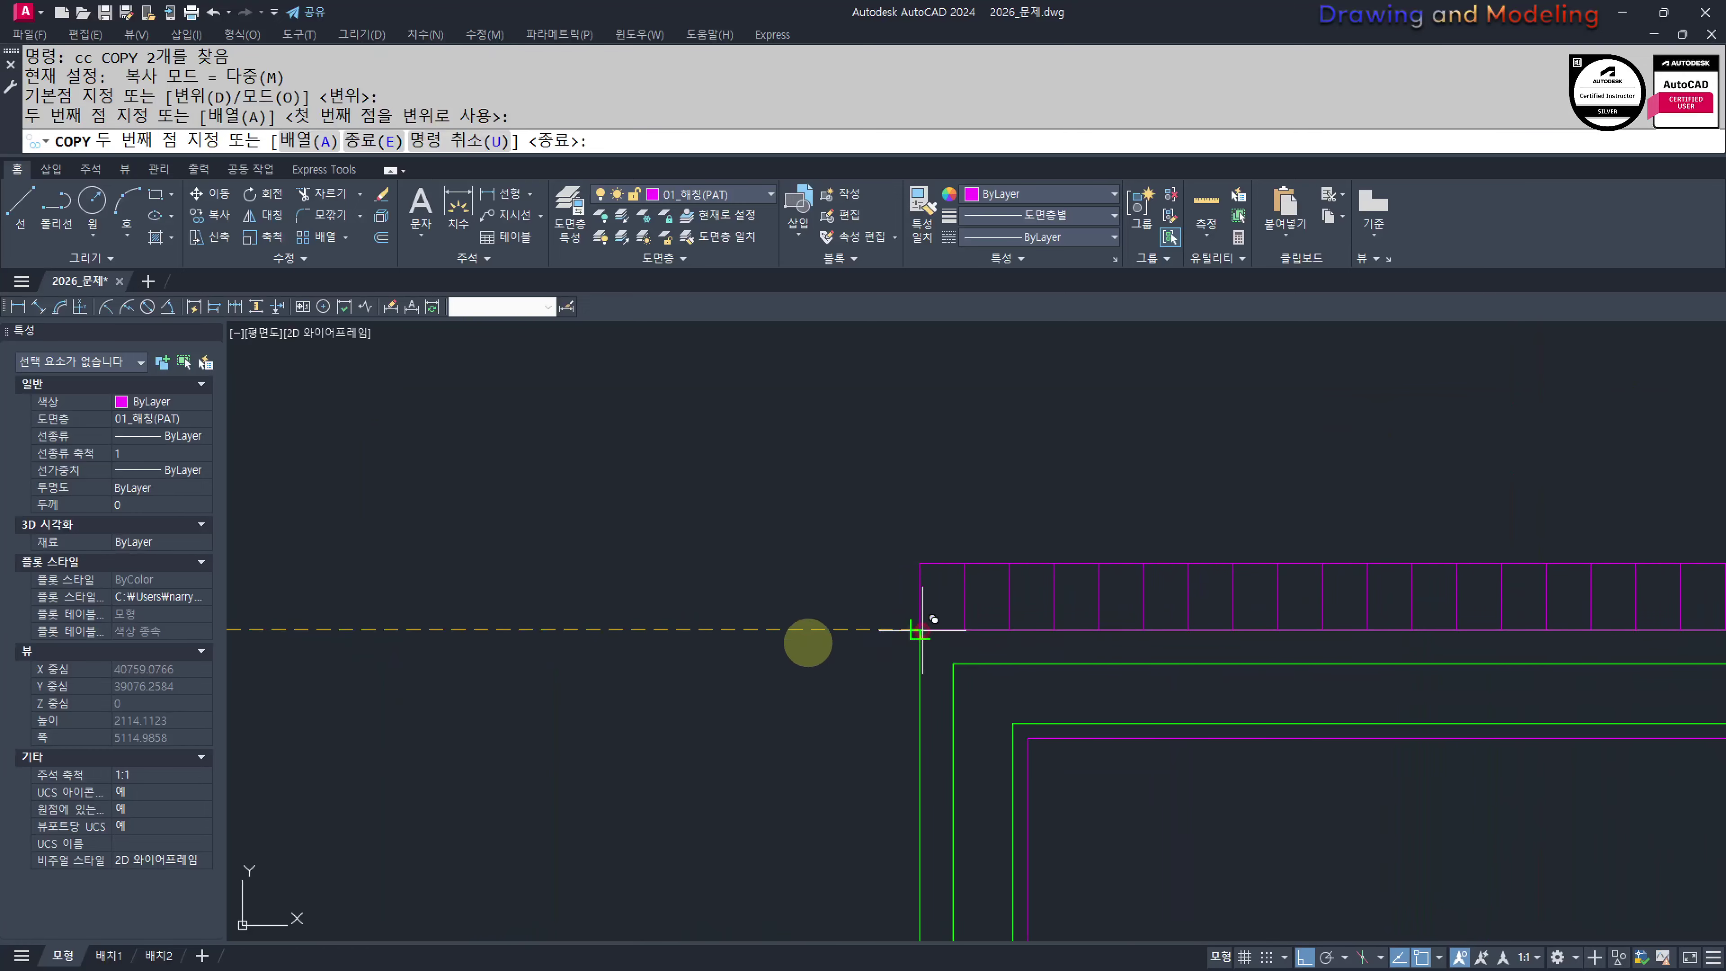
key(Escape)
key(Escape)
scroll(808, 643, down, 4)
middle_drag(1494, 649, 870, 655)
scroll(871, 655, up, 4)
text(s)
click(805, 471)
click(745, 655)
key(Return)
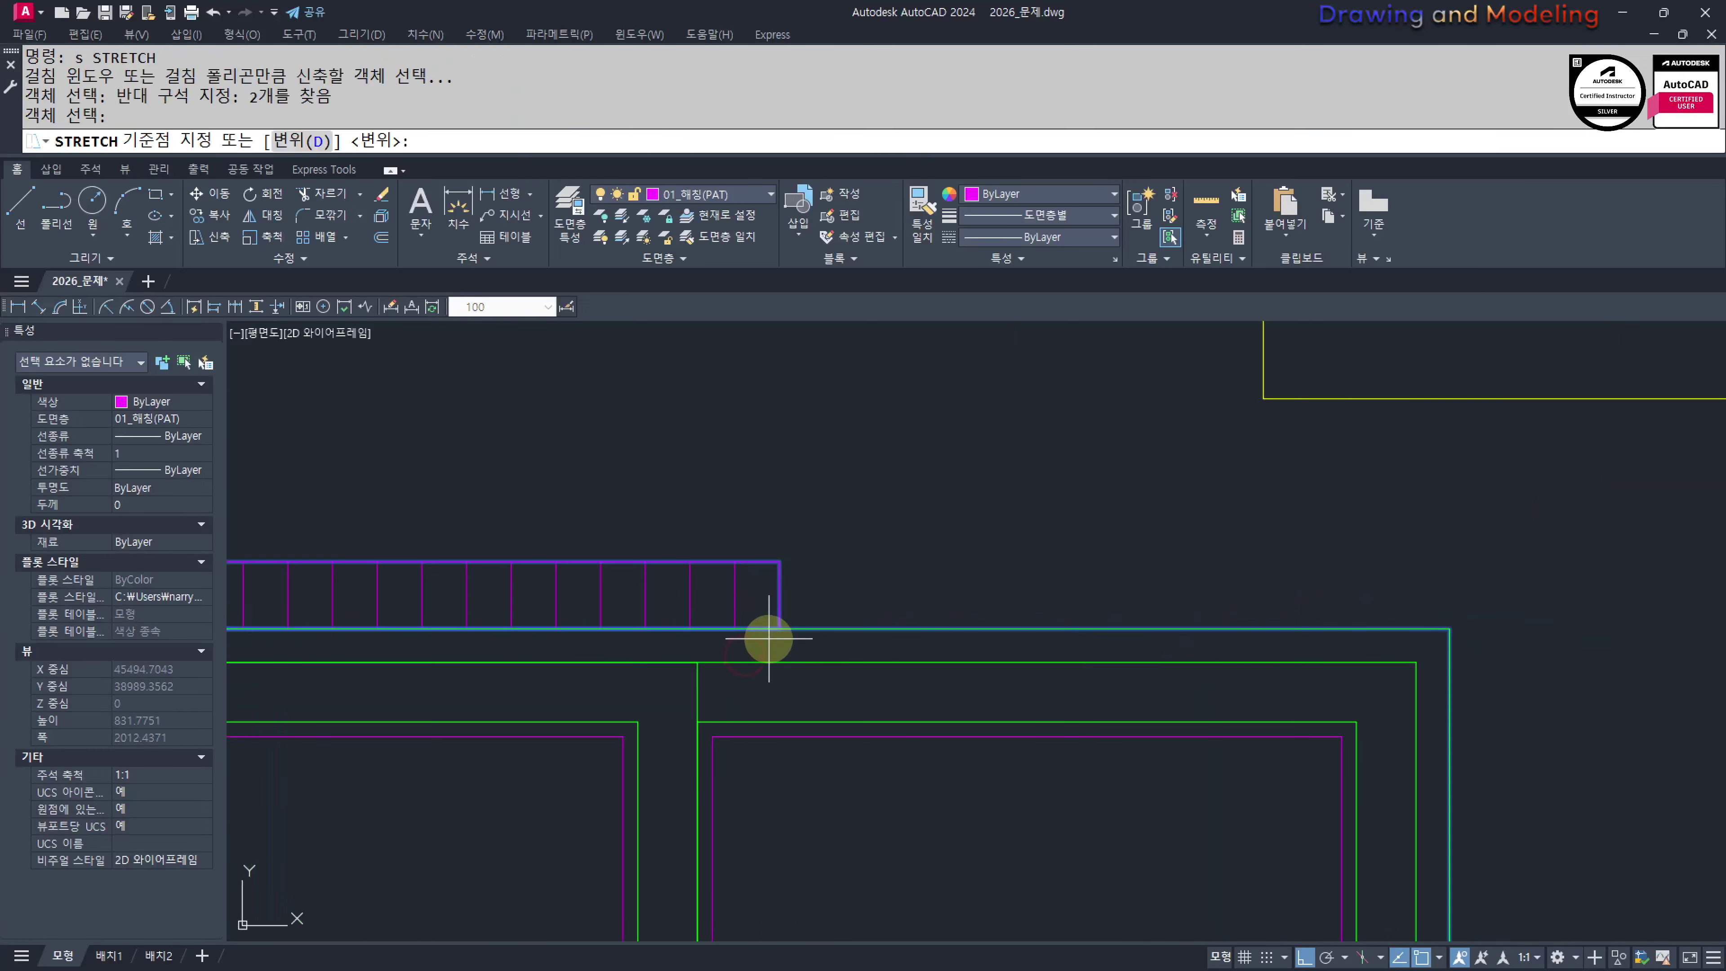
click(770, 640)
key(Escape)
Stretch the copied hatched band's right end to the second window's upper-right corner
text(s)
key(Return)
click(817, 512)
click(761, 649)
key(Return)
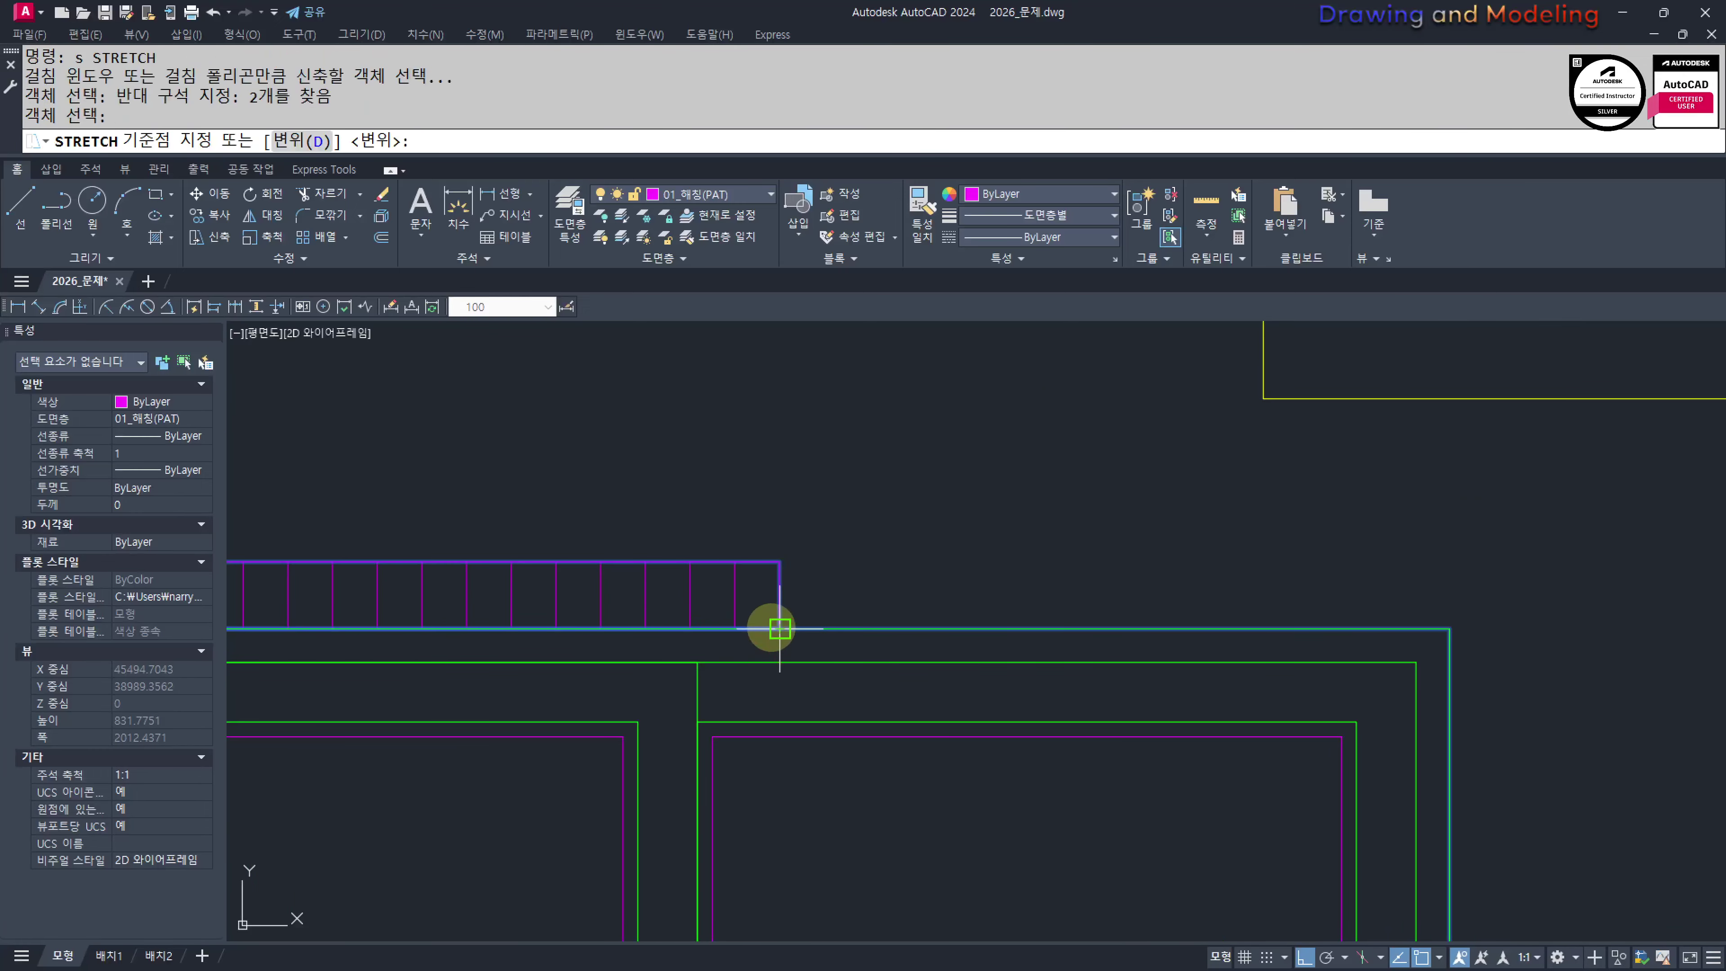
click(772, 627)
click(1449, 629)
key(Escape)
key(Escape)
scroll(934, 523, down, 4)
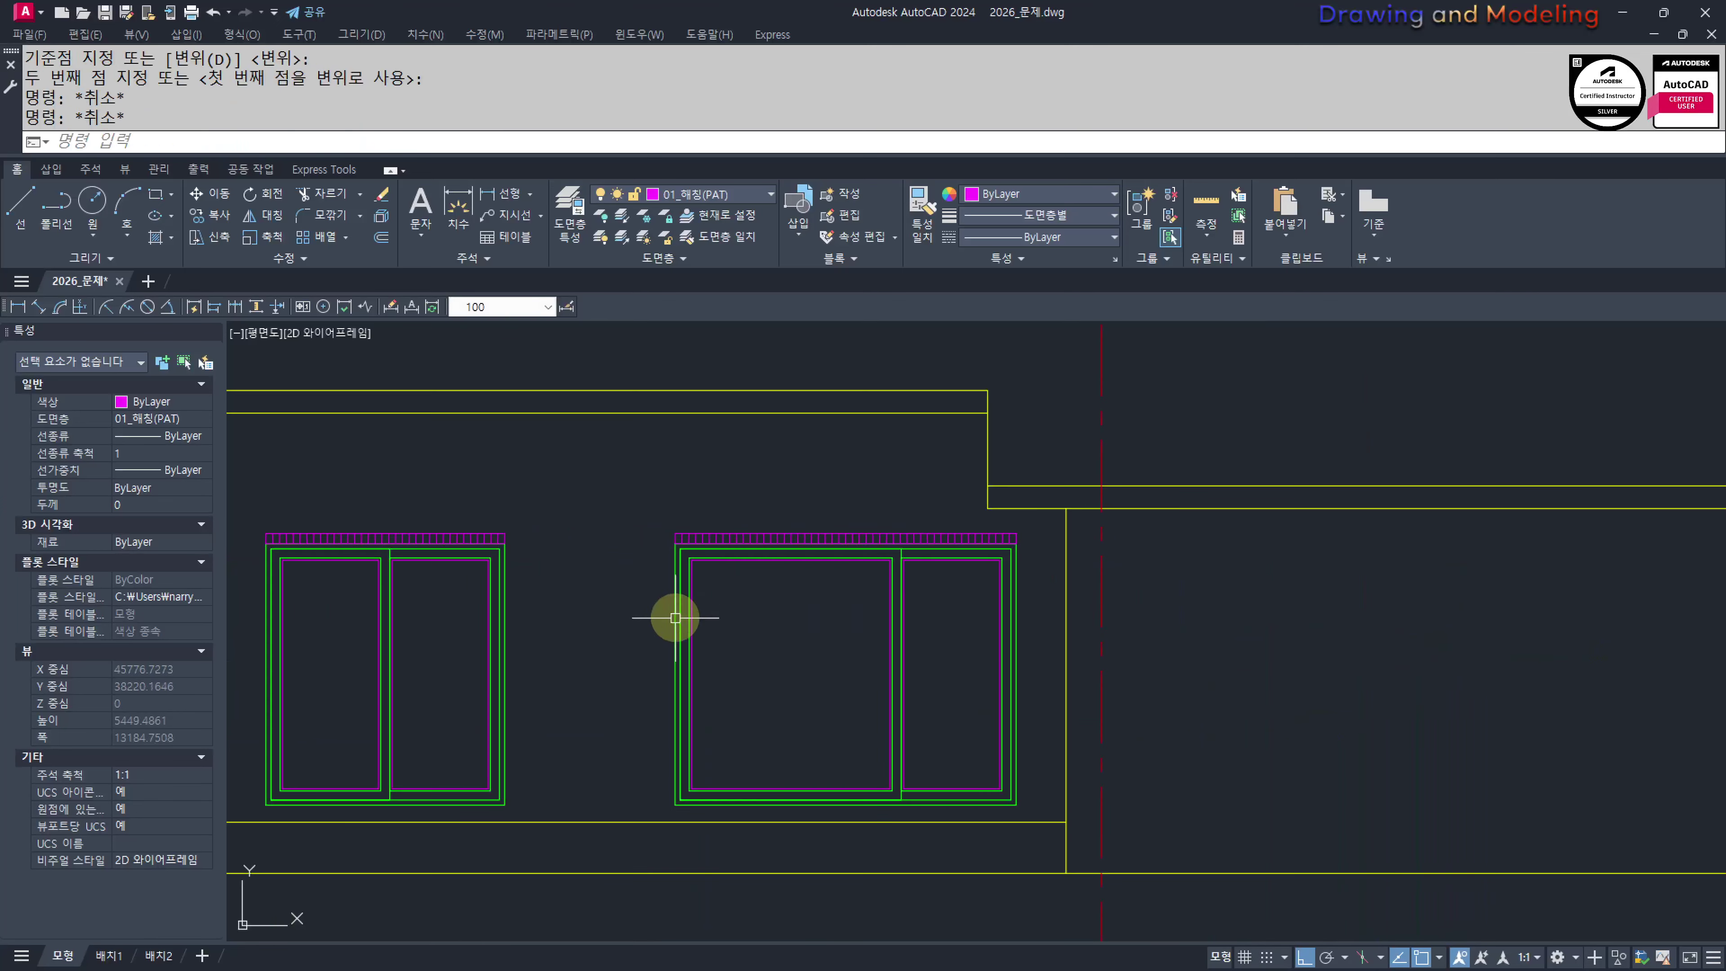
Draw a short and a longer vertical line side by side in the upper part of the first window's left sash
middle_drag(674, 617, 1005, 583)
middle_drag(871, 678, 1017, 652)
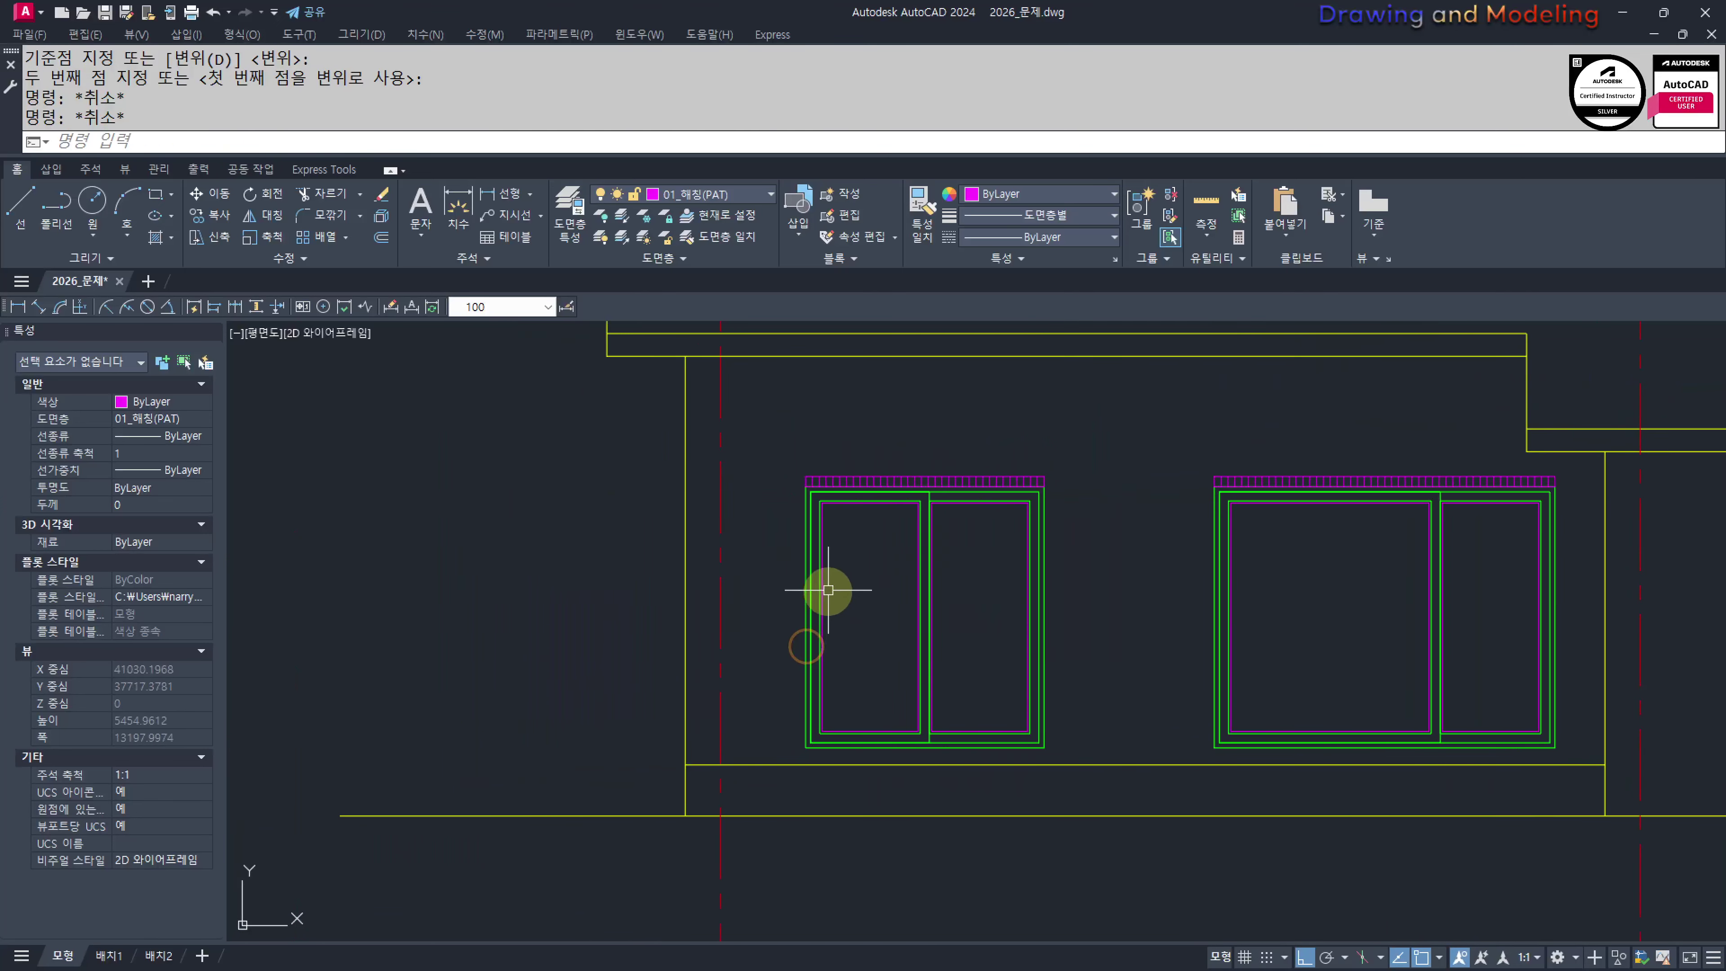
middle_drag(829, 587, 855, 598)
scroll(856, 598, up, 2)
text(l)
key(space)
scroll(861, 554, up, 3)
click(898, 471)
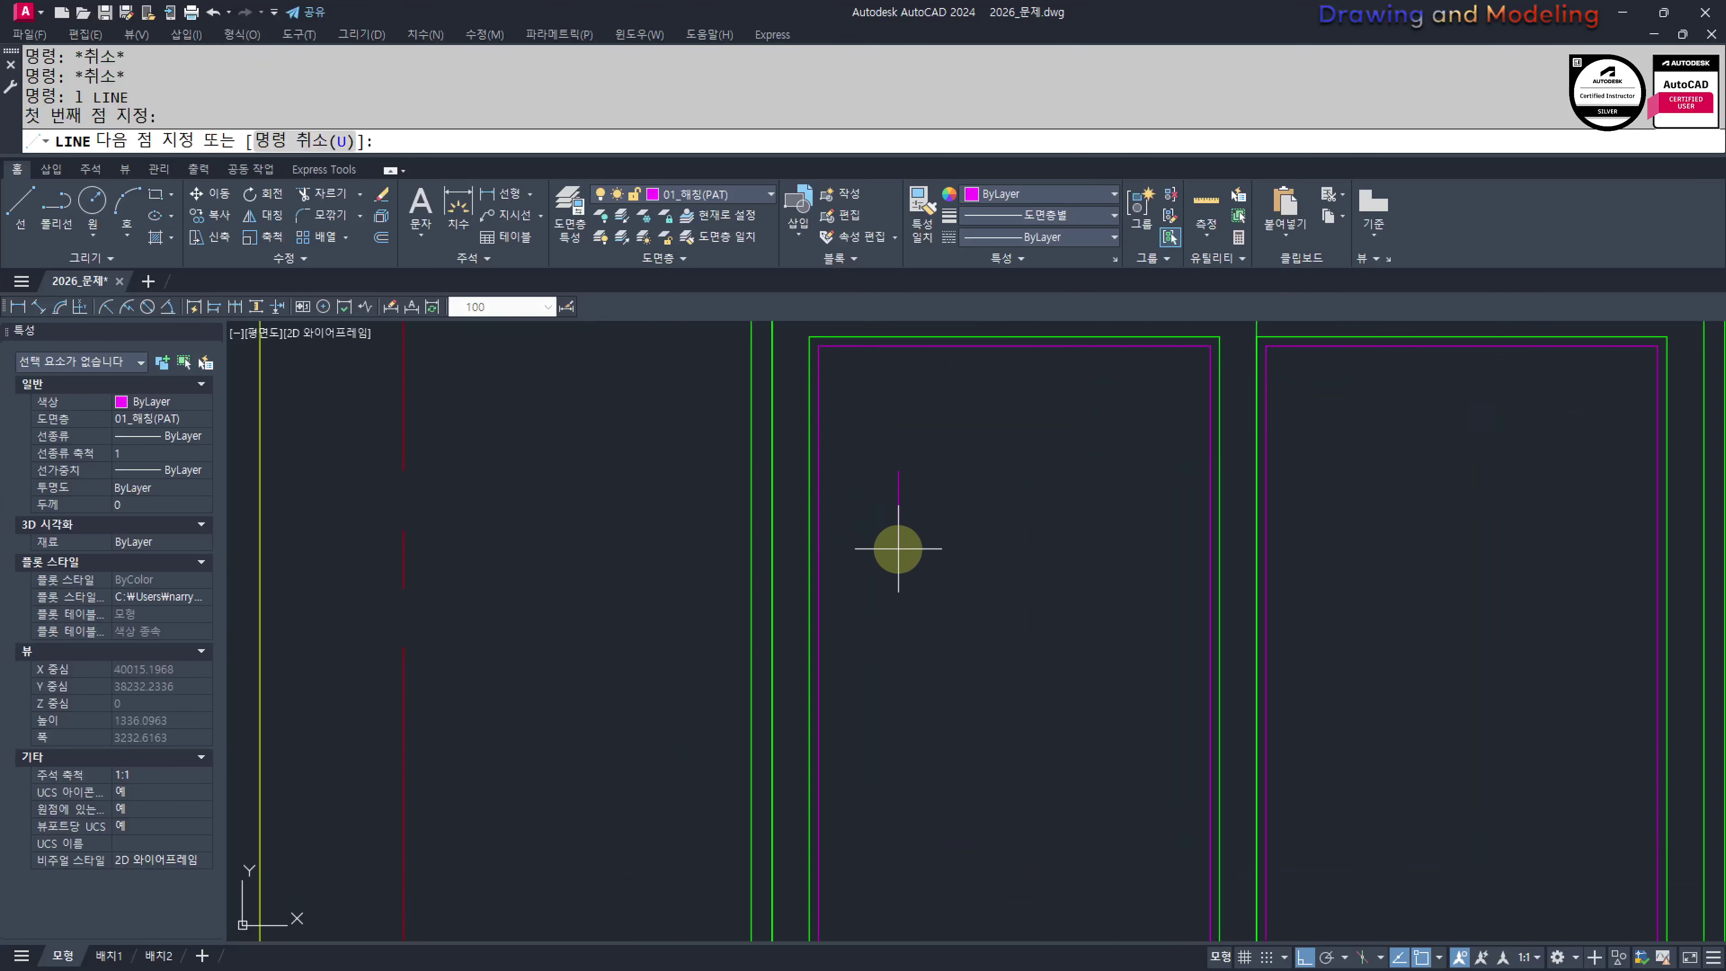
click(898, 549)
key(Escape)
key(Escape)
key(space)
click(916, 432)
click(900, 611)
key(Escape)
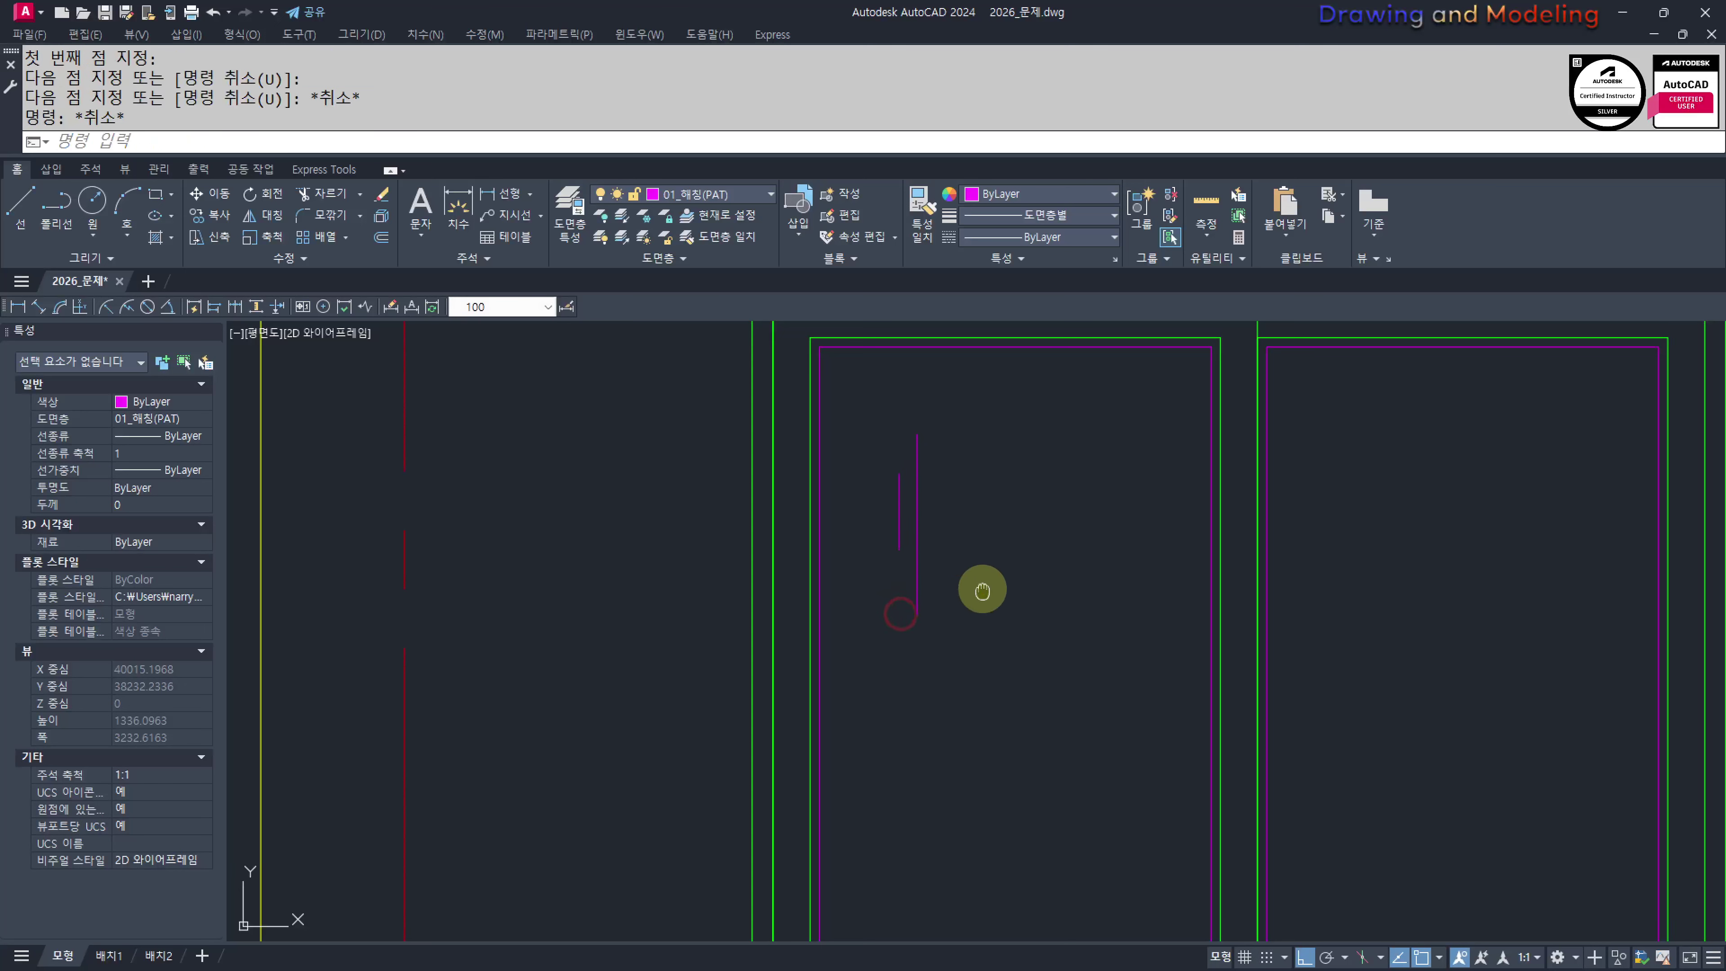
Rotate both short vertical lines by -30 degrees about the longer line's midpoint
middle_drag(919, 554, 943, 586)
text(ro)
key(space)
click(905, 547)
click(955, 554)
key(space)
click(940, 552)
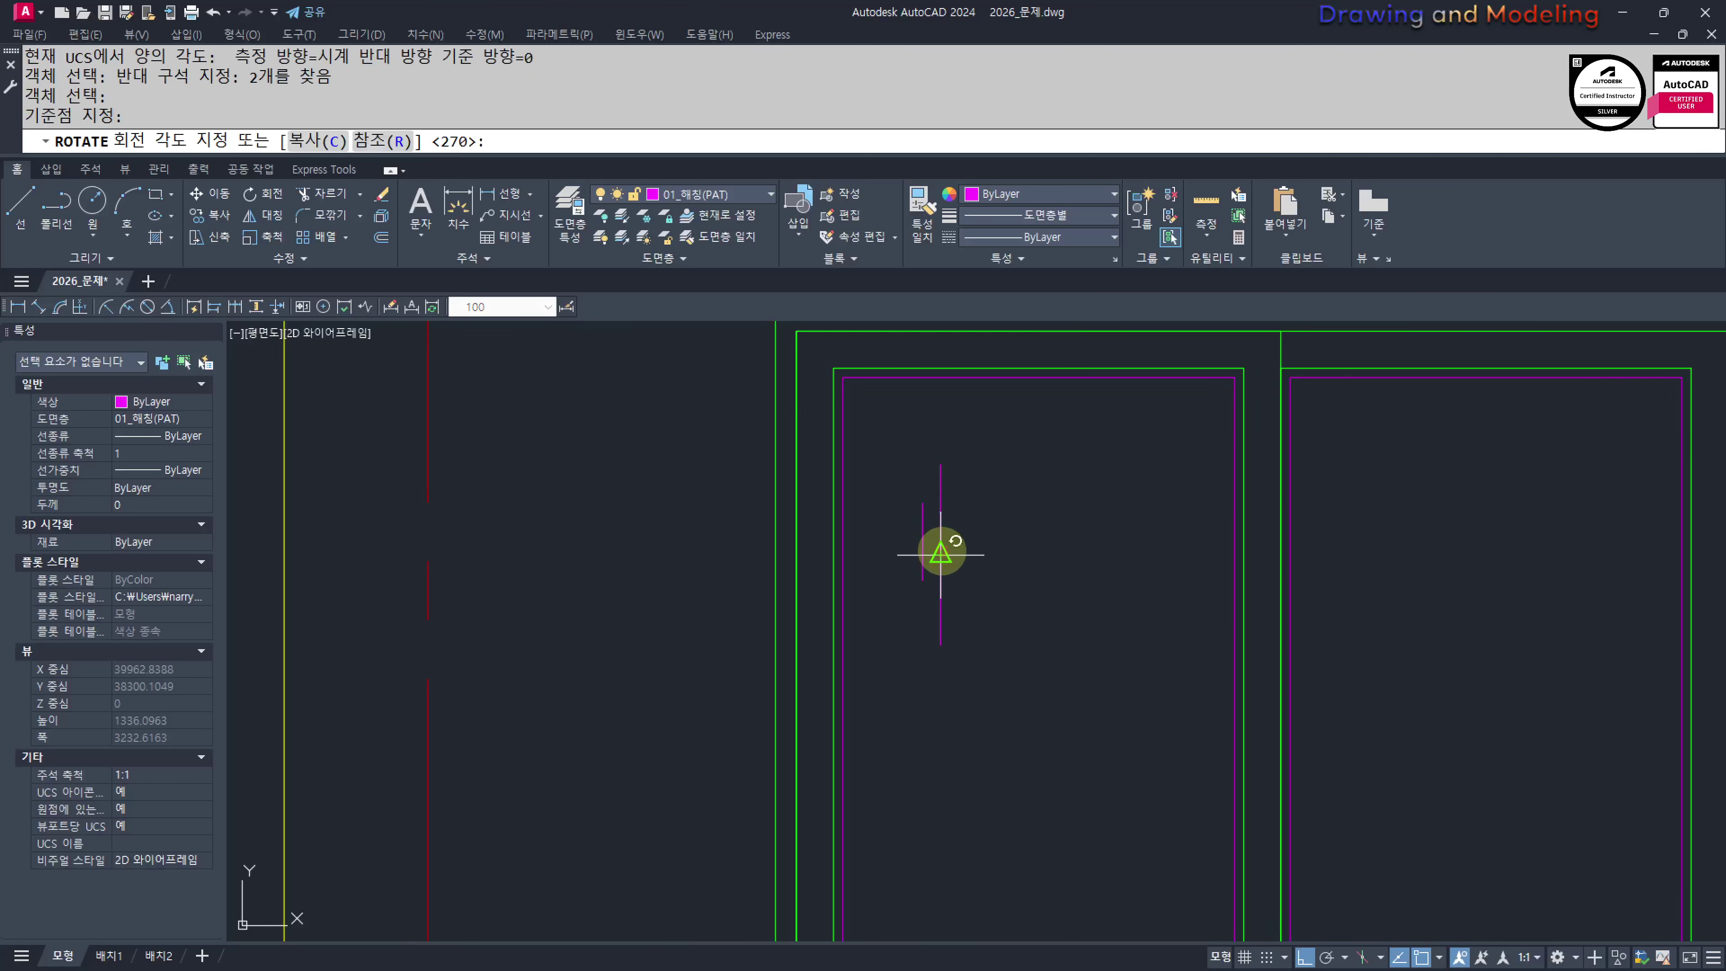
key(Escape)
key(Escape)
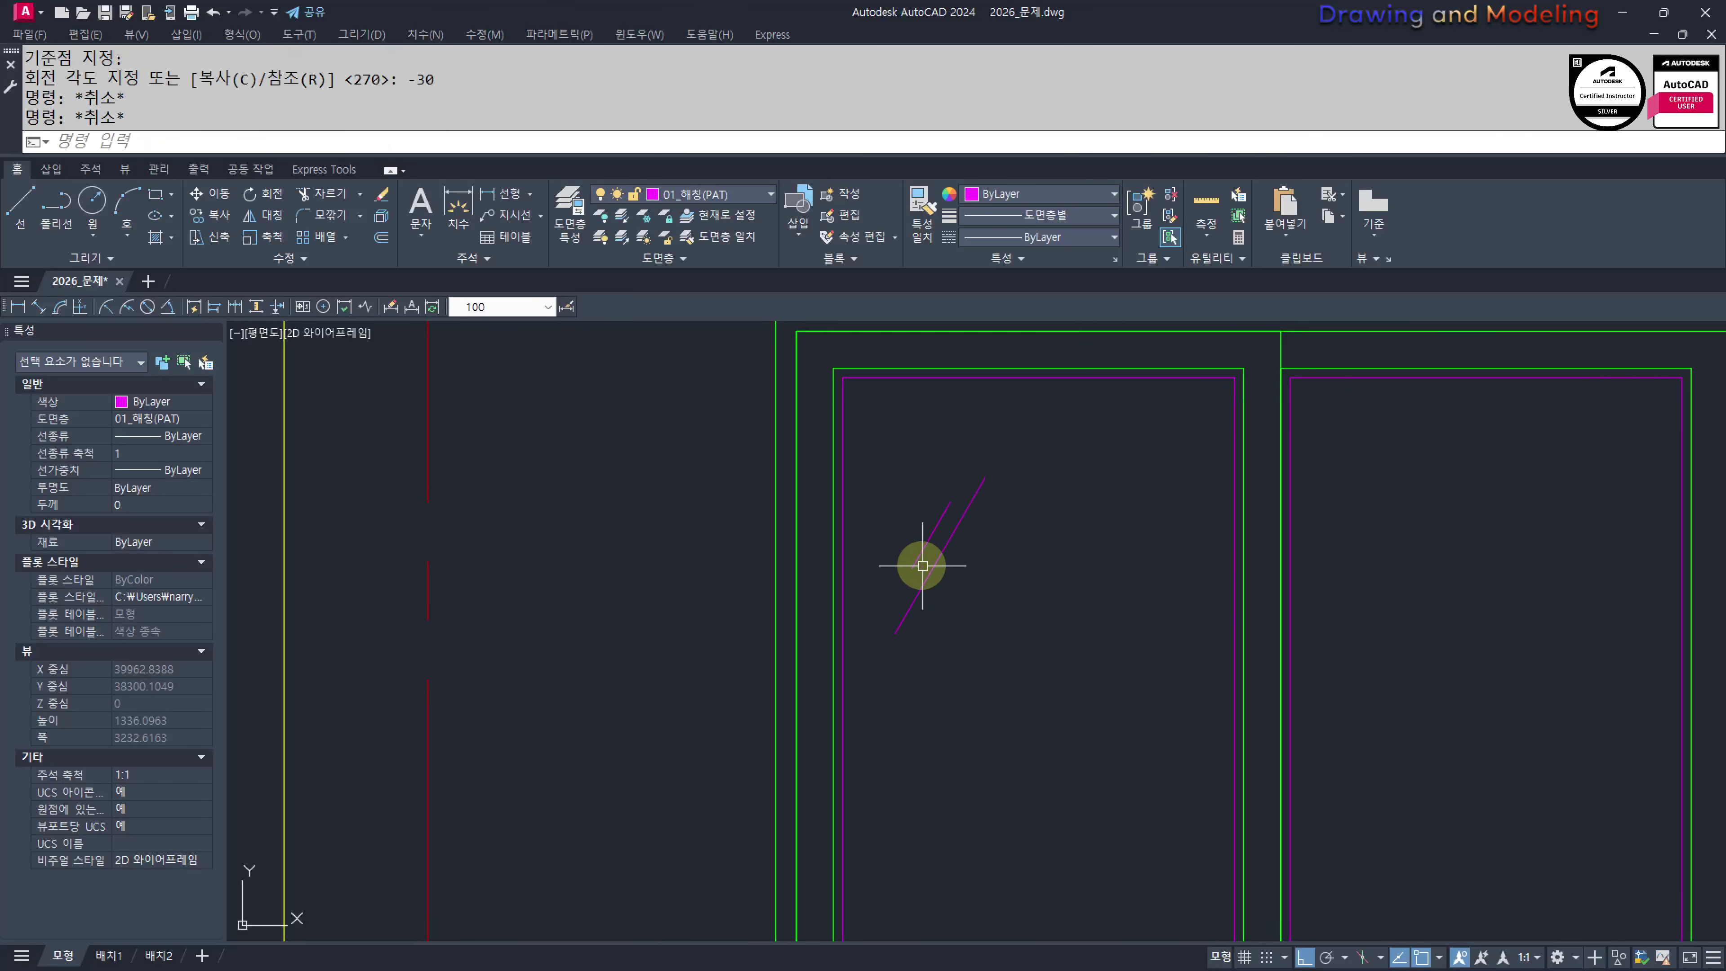
Copy the slanted glass mark into the lower part of the first window's left sash
key(space)
click(931, 534)
scroll(994, 587, down, 2)
middle_drag(1033, 630, 976, 477)
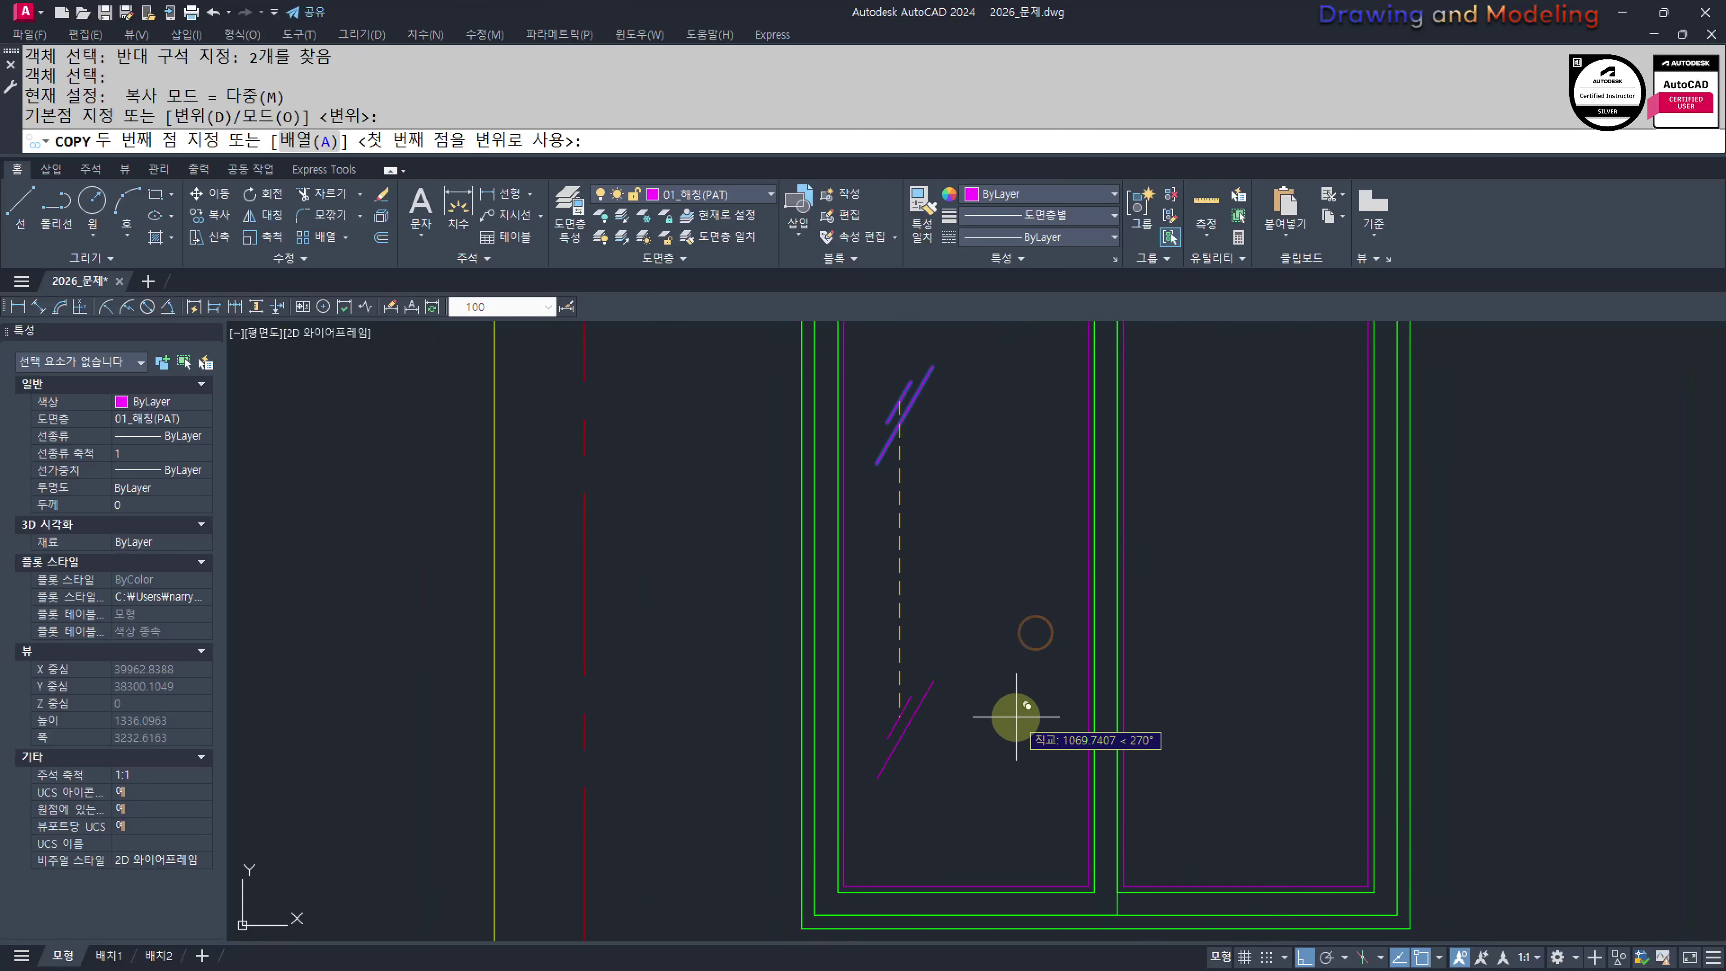
shift+click(1013, 744)
Copy the glass mark into the upper and lower parts of the first window's right sash
middle_drag(1219, 533, 1130, 614)
scroll(1129, 614, down, 1)
click(1114, 526)
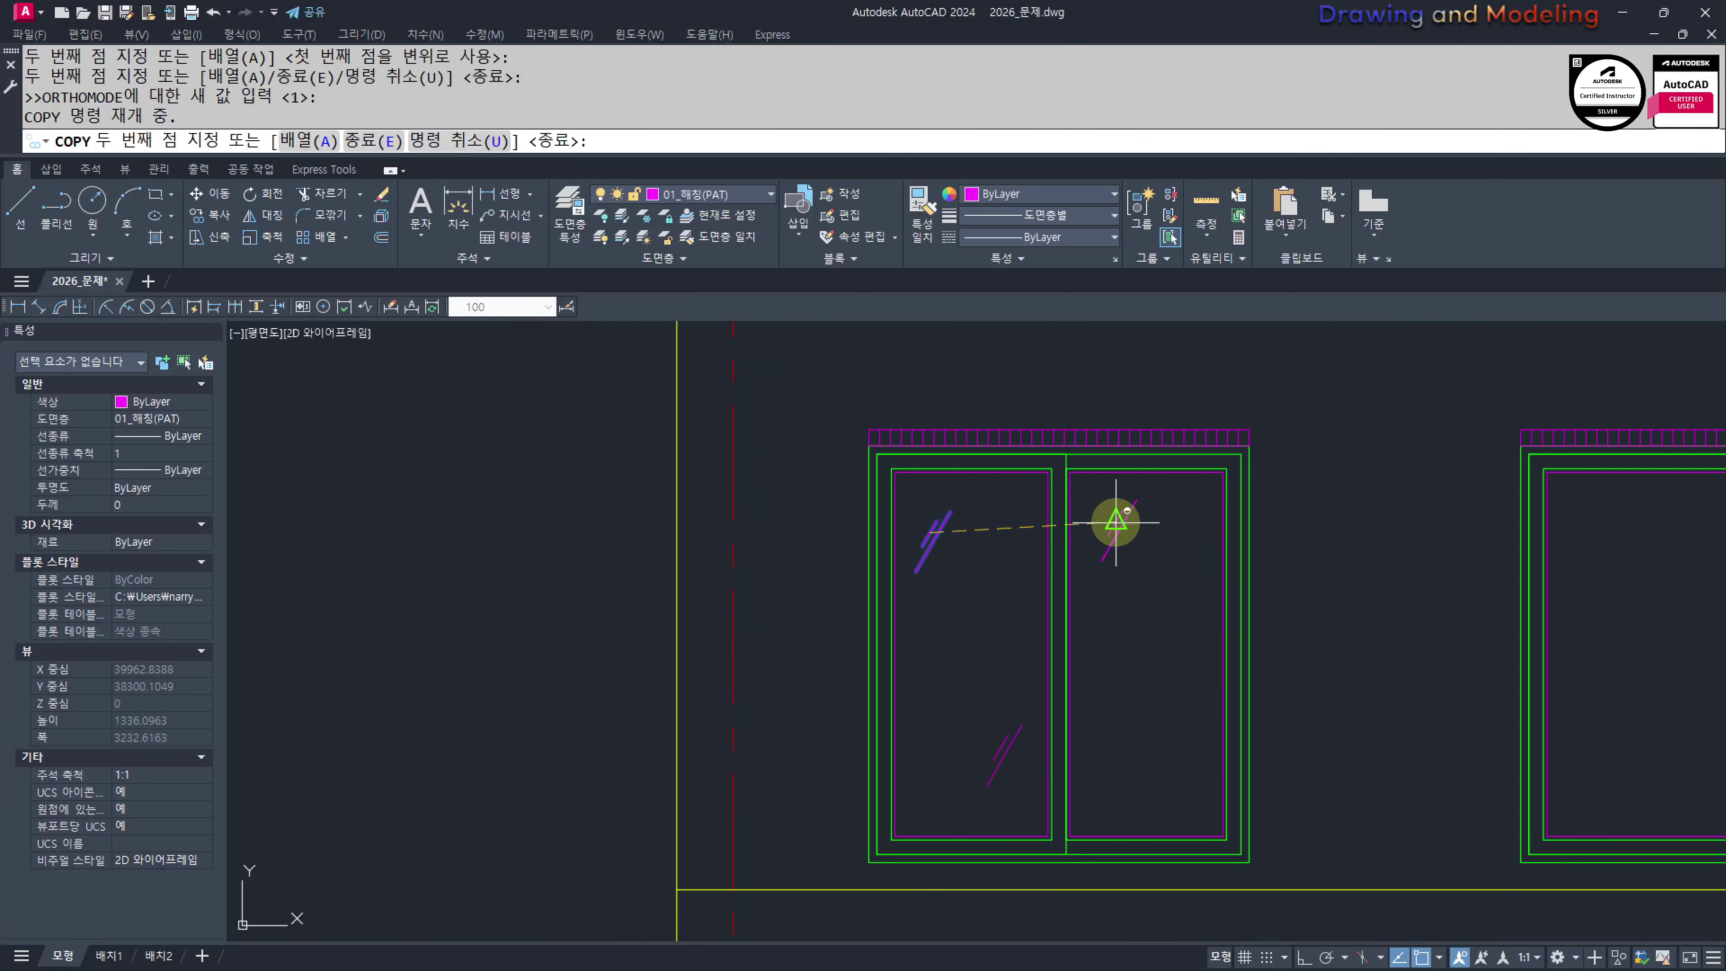
click(1169, 768)
key(space)
key(Escape)
key(Escape)
Copy the glass mark from the first window's right sash into the upper-left and lower-right areas of the second window's left sash
middle_drag(1508, 679, 1265, 686)
scroll(867, 558, up, 3)
text(co)
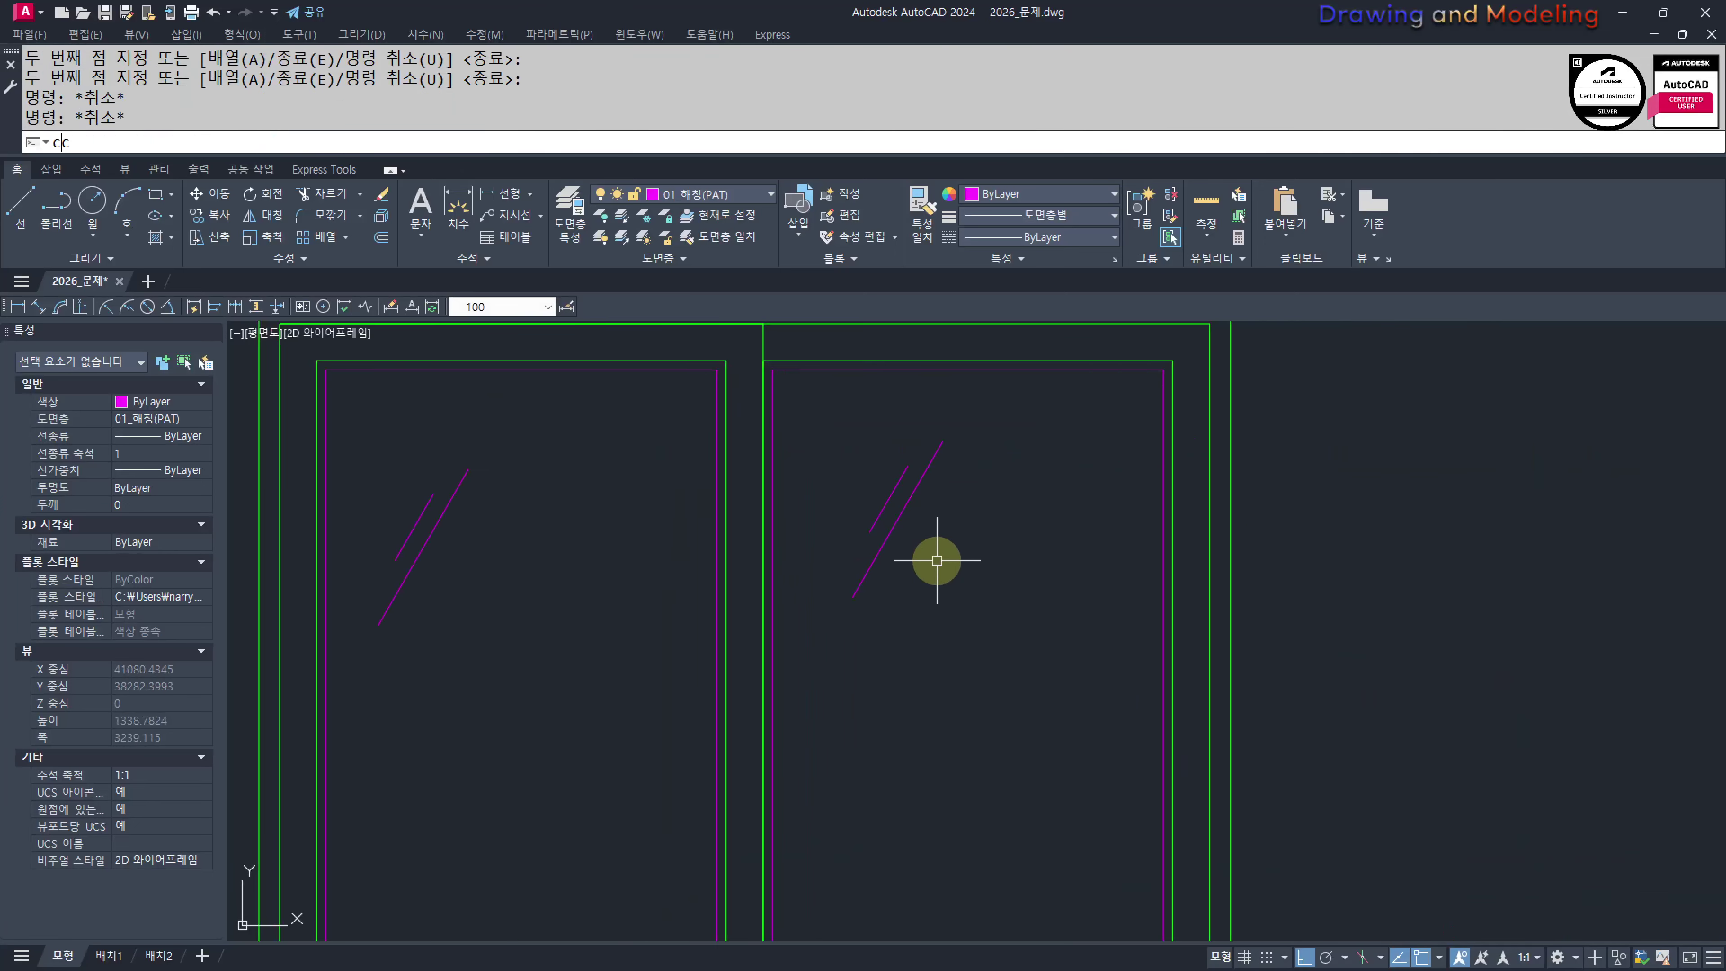
drag(936, 559, 857, 486)
key(space)
click(879, 510)
scroll(1070, 592, down, 3)
middle_drag(1167, 598, 634, 575)
shift+click(947, 523)
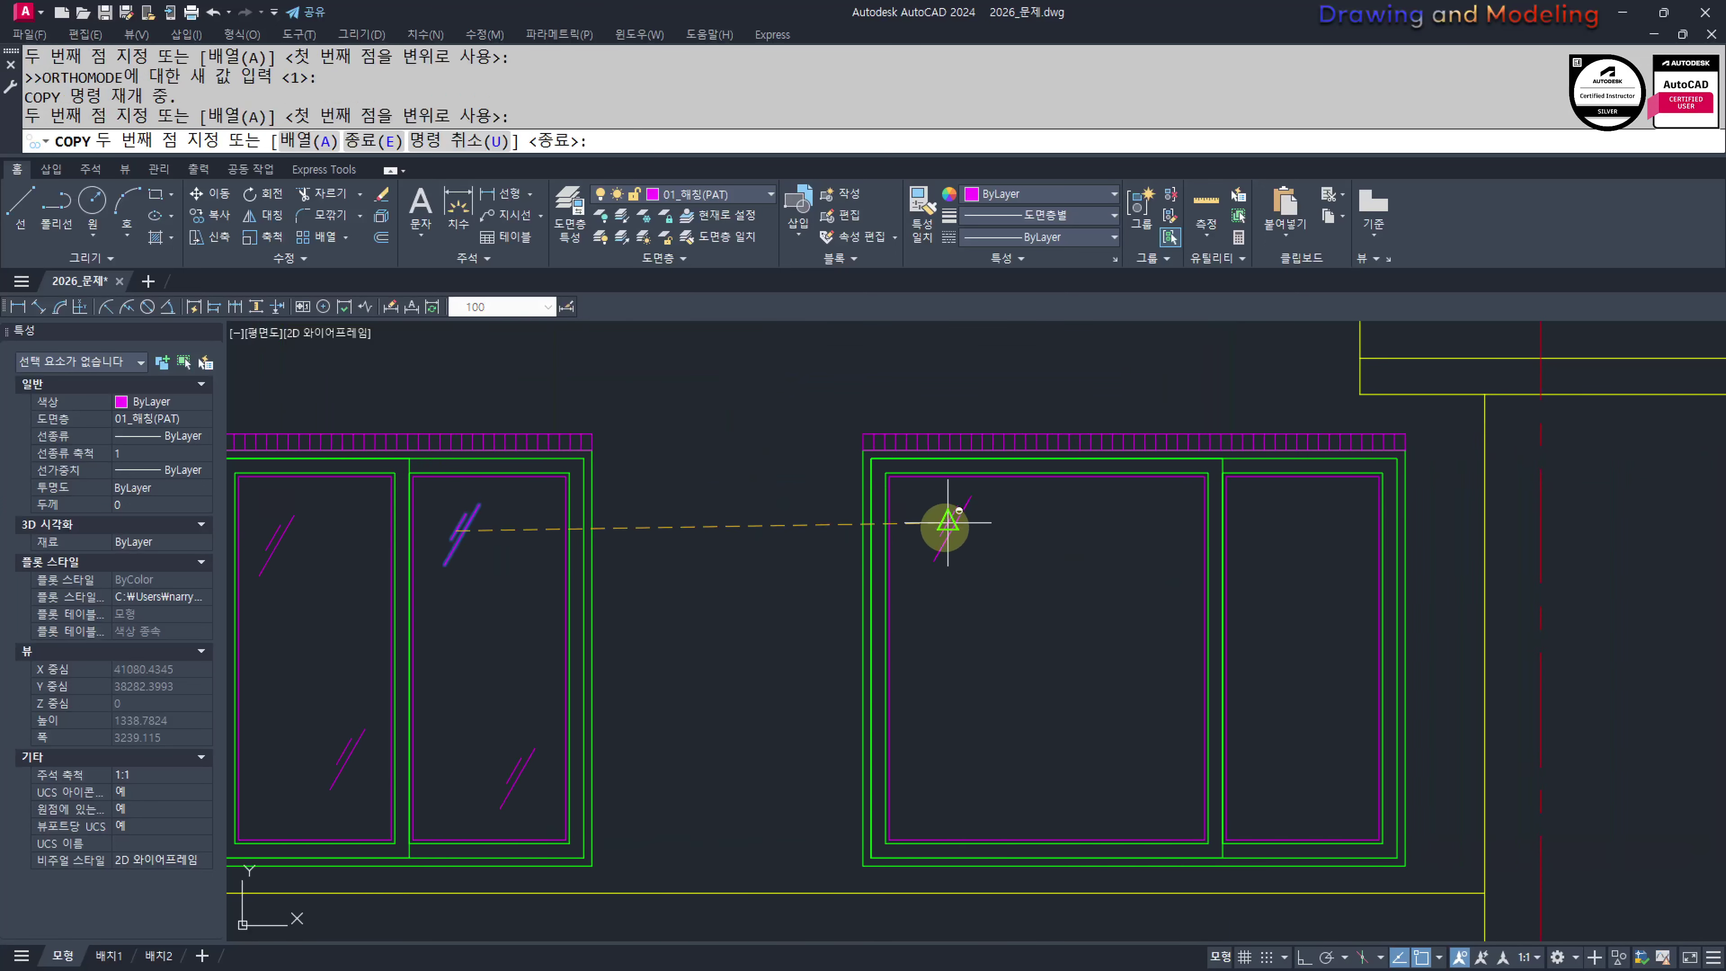
click(1115, 760)
Copy the glass mark into the upper and lower parts of the second window's right sash
click(1291, 540)
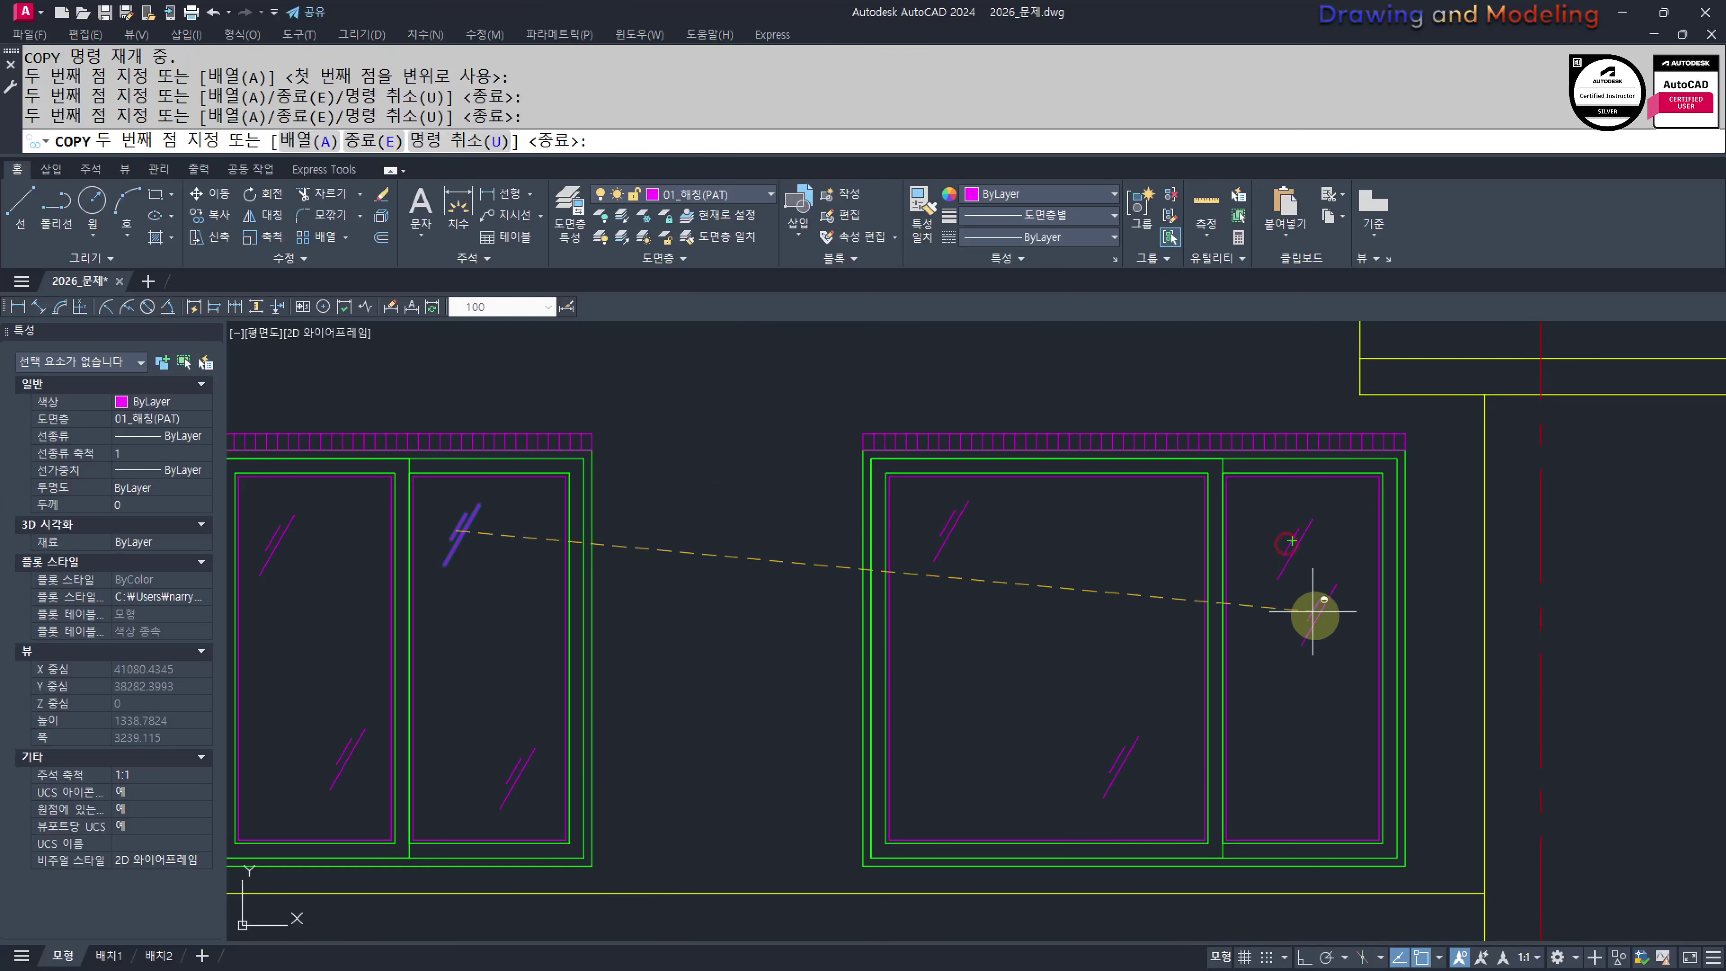
key(Escape)
key(Escape)
Move the upper glass mark in the second window's right sash horizontally to the left
drag(1307, 585, 1221, 501)
key(Escape)
key(Escape)
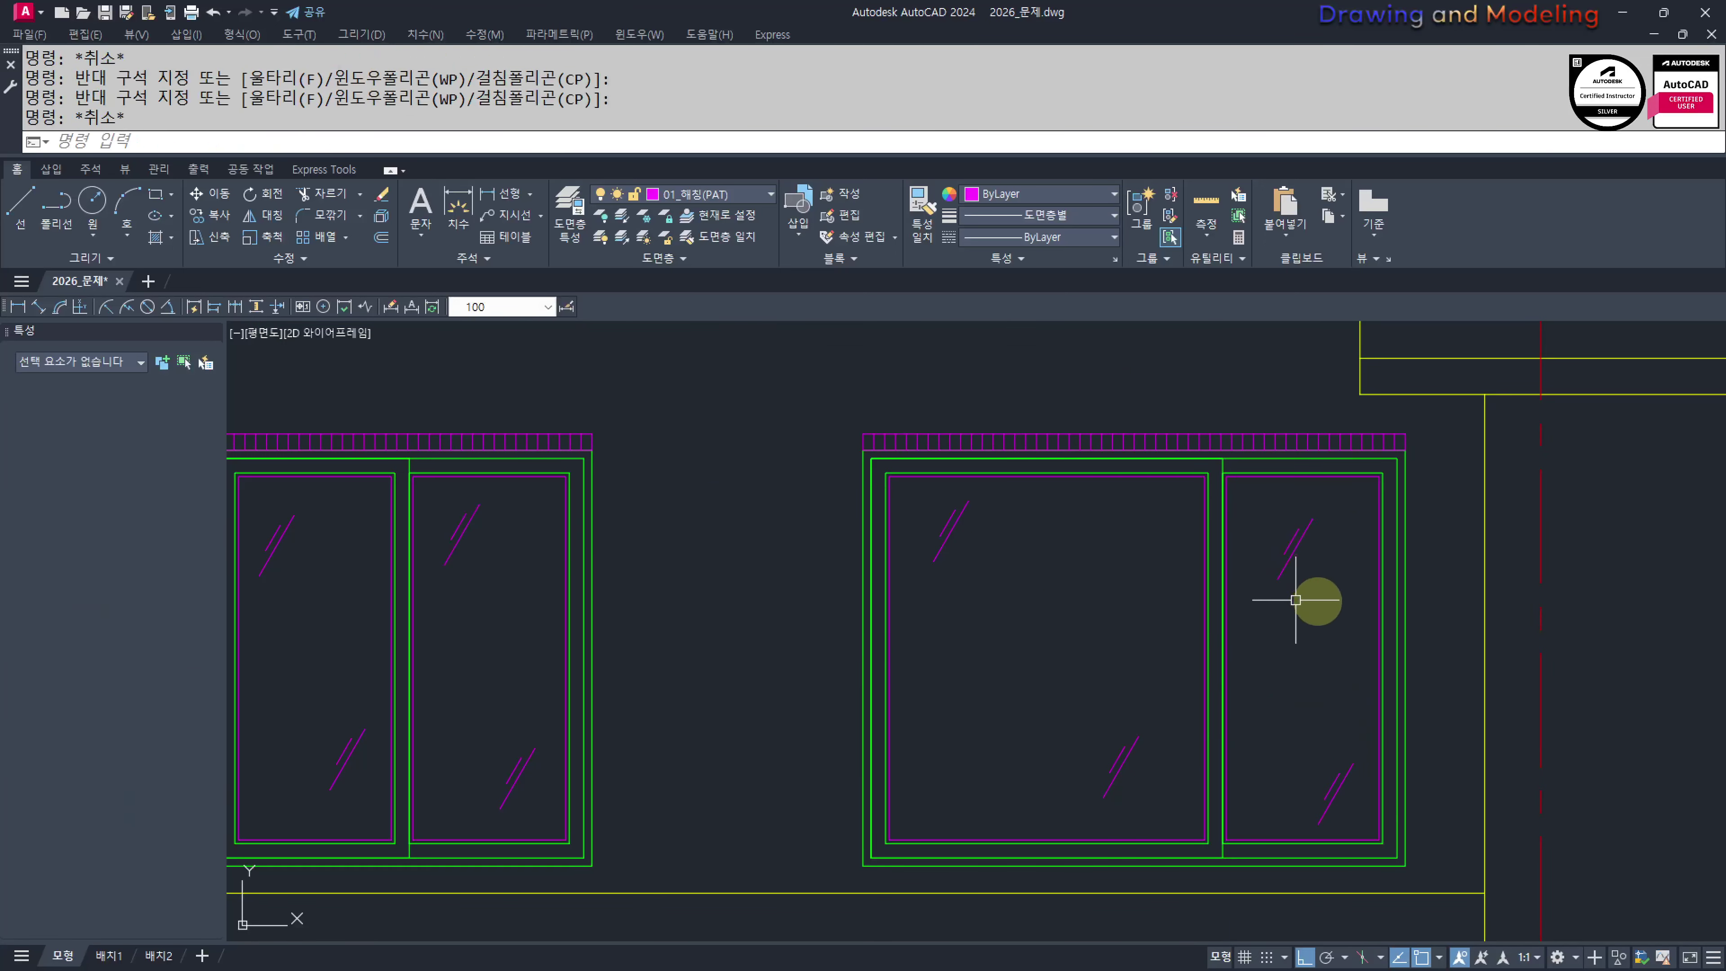
drag(1321, 597, 1276, 511)
scroll(1329, 595, up, 3)
middle_drag(1322, 599, 1322, 627)
text(m)
key(Return)
click(1337, 665)
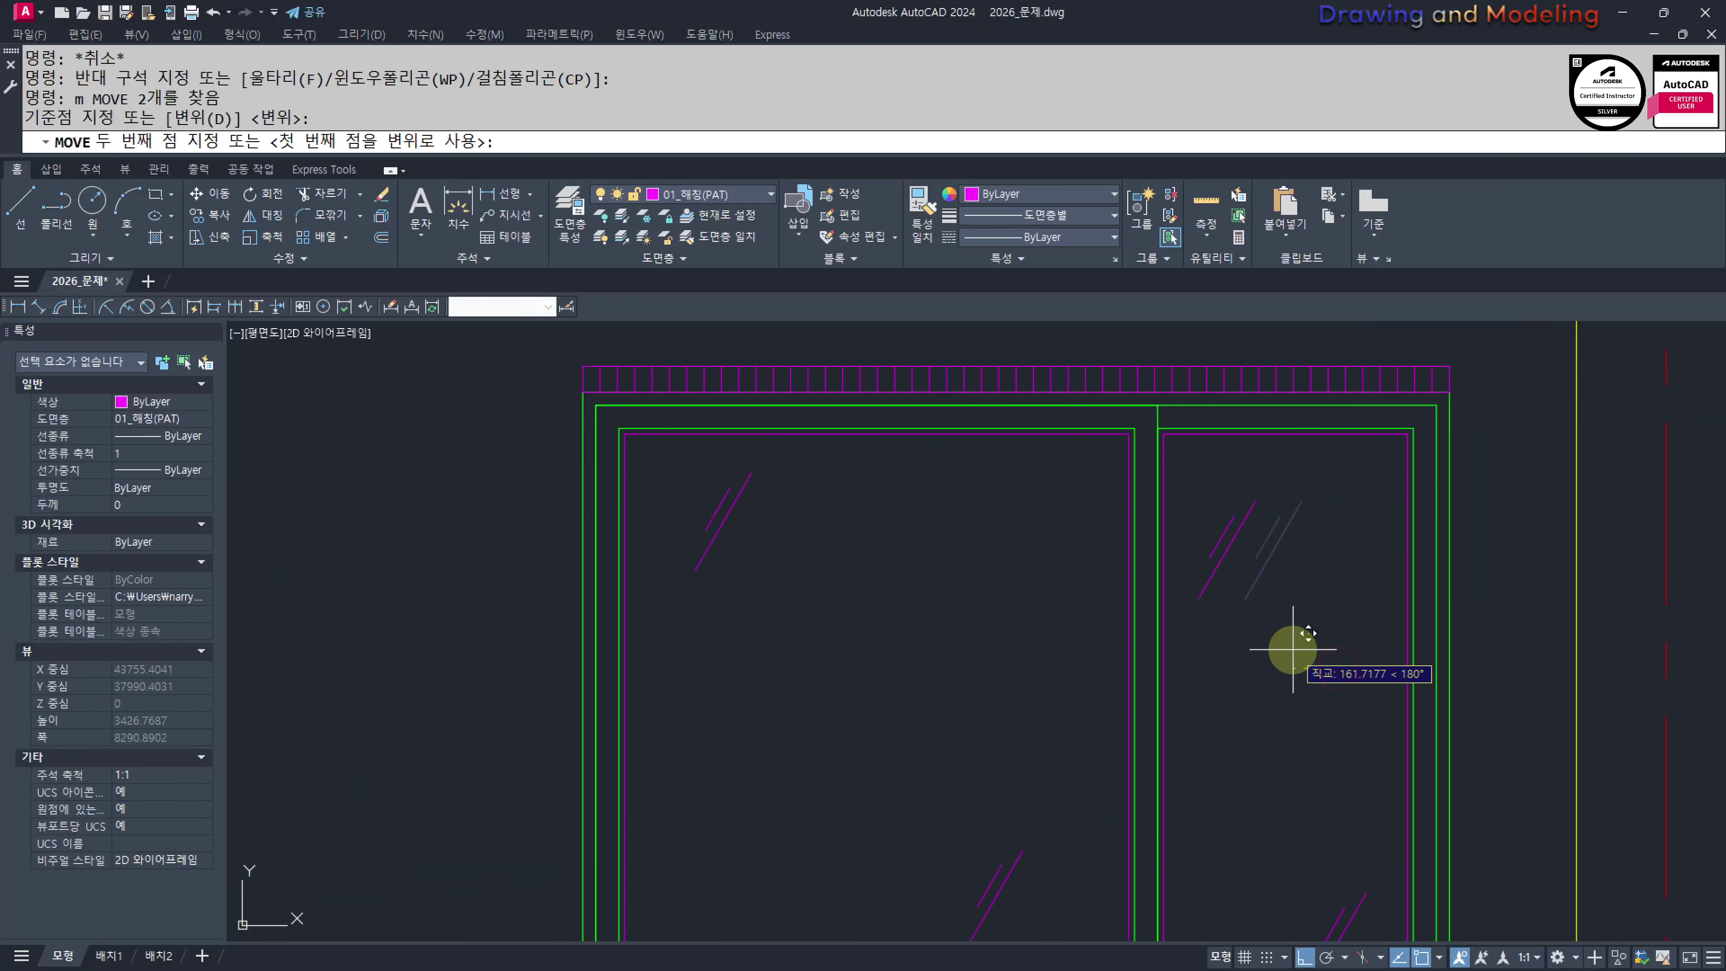
Move the upper glass mark in the first window's right sash about 72 mm to the left
scroll(871, 623, up, 4)
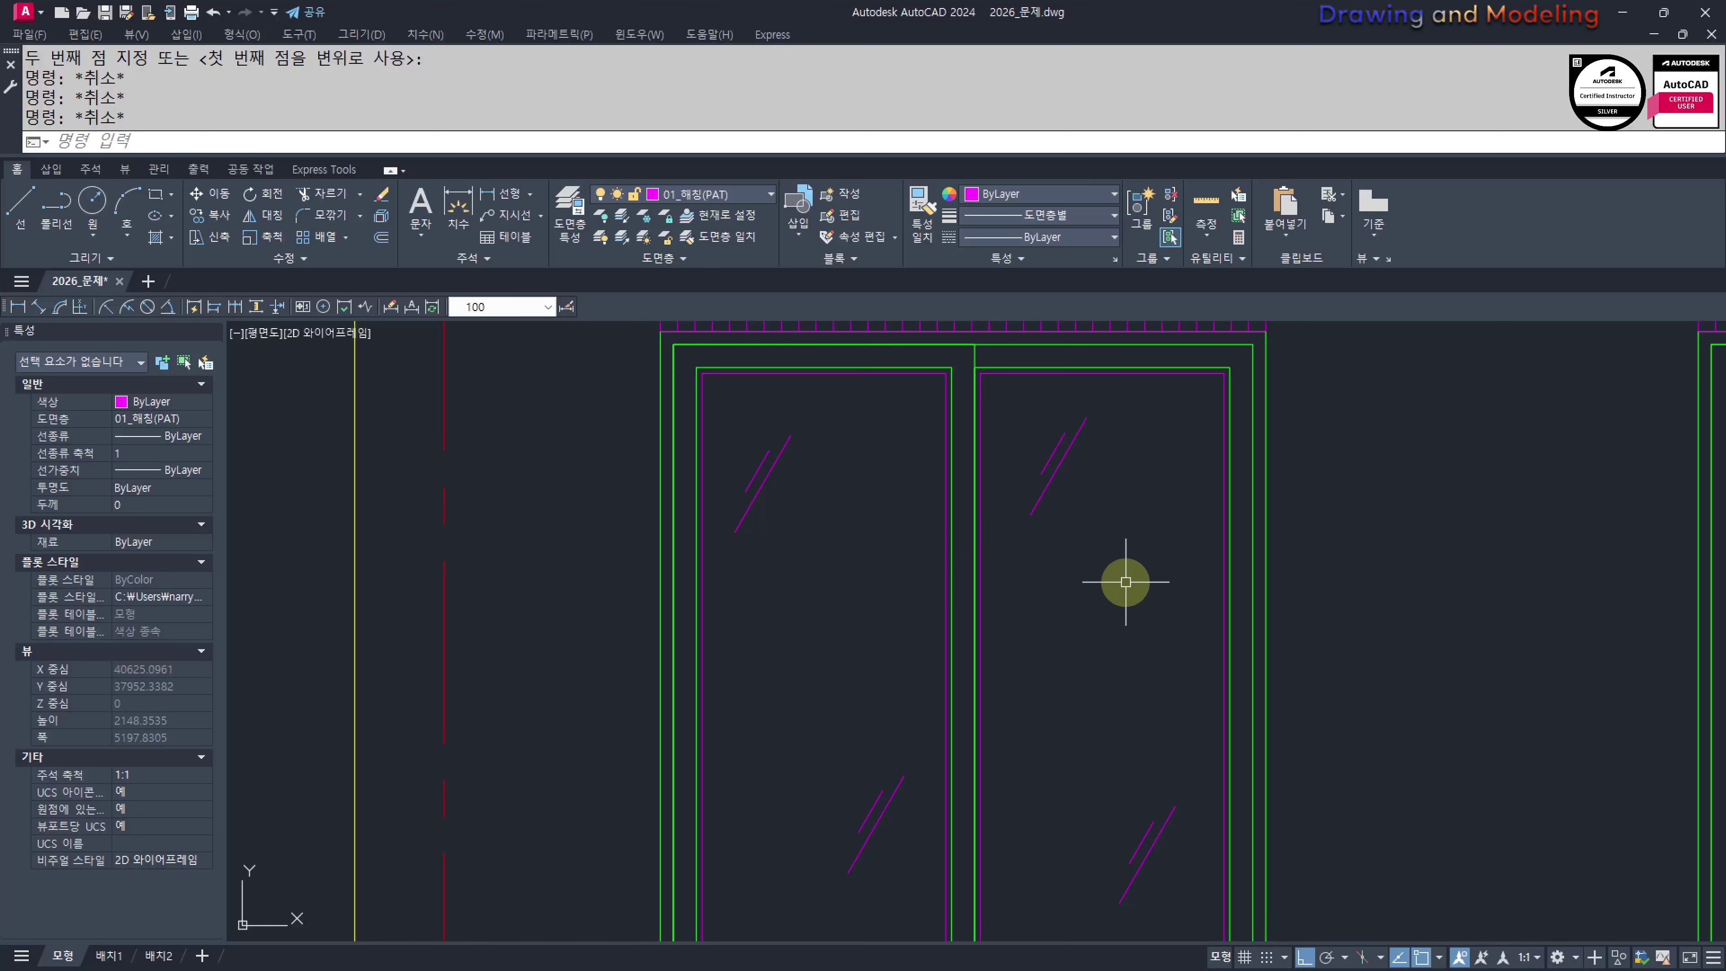
mouse_move(1077, 561)
middle_down()
mouse_move(1121, 589)
mouse_move(1138, 574)
middle_up()
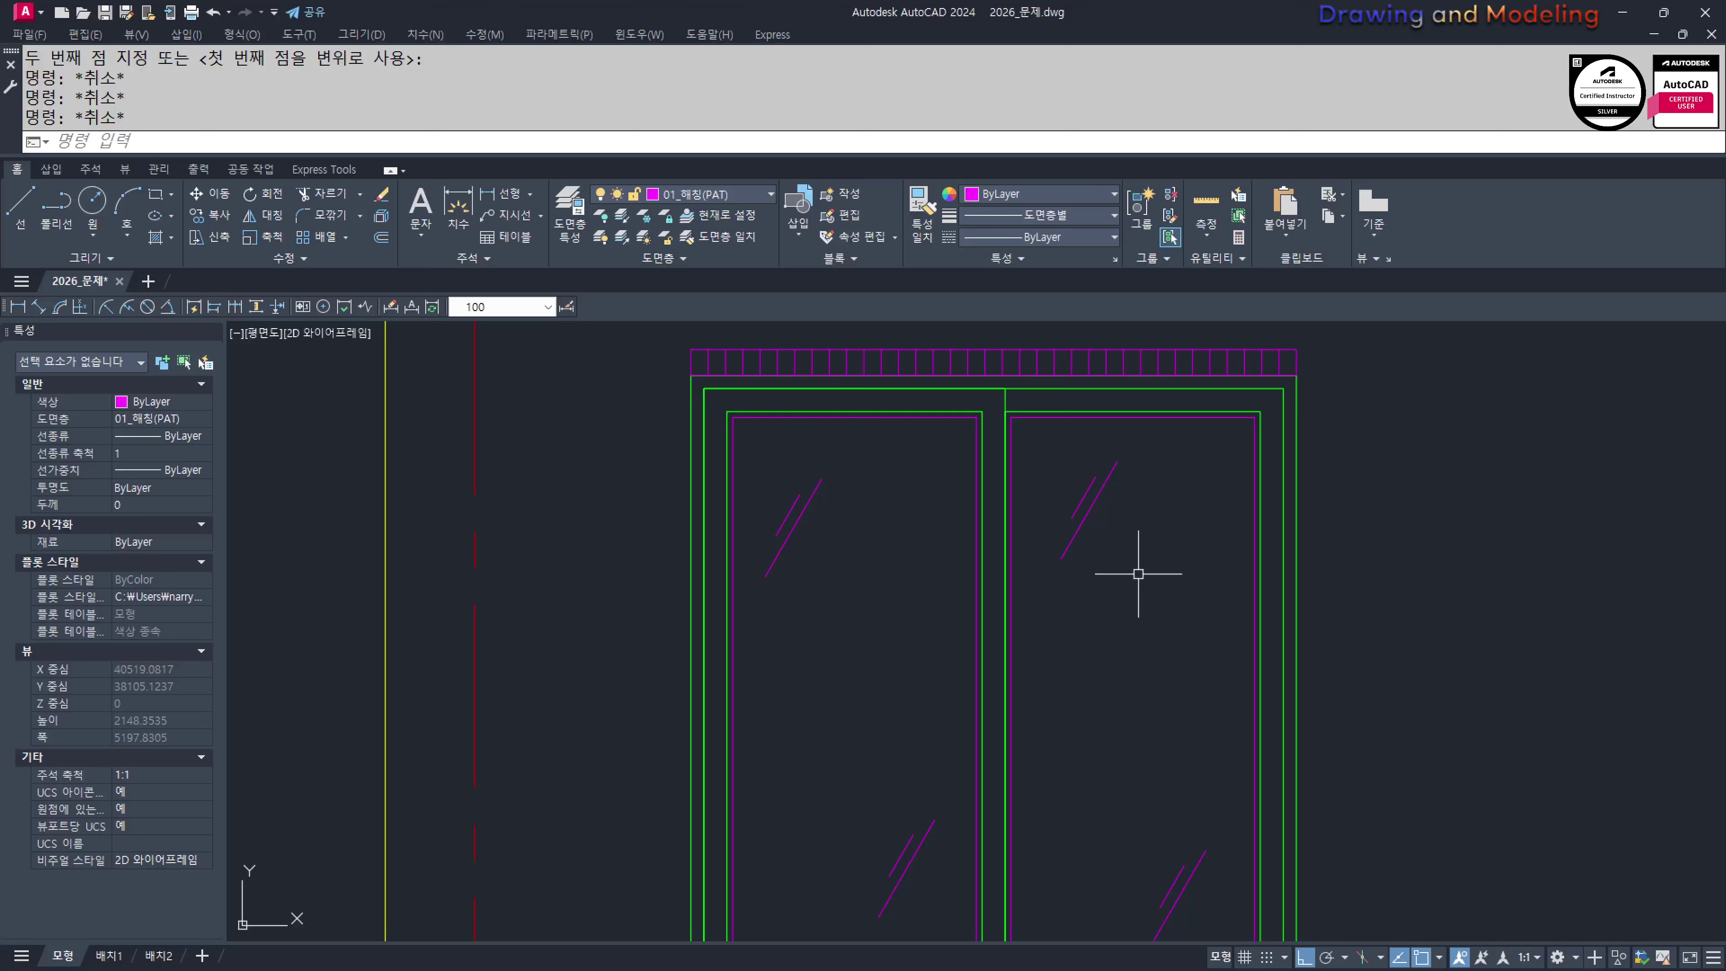
mouse_move(902, 557)
middle_down()
mouse_move(950, 563)
mouse_move(936, 565)
mouse_move(1021, 621)
middle_up()
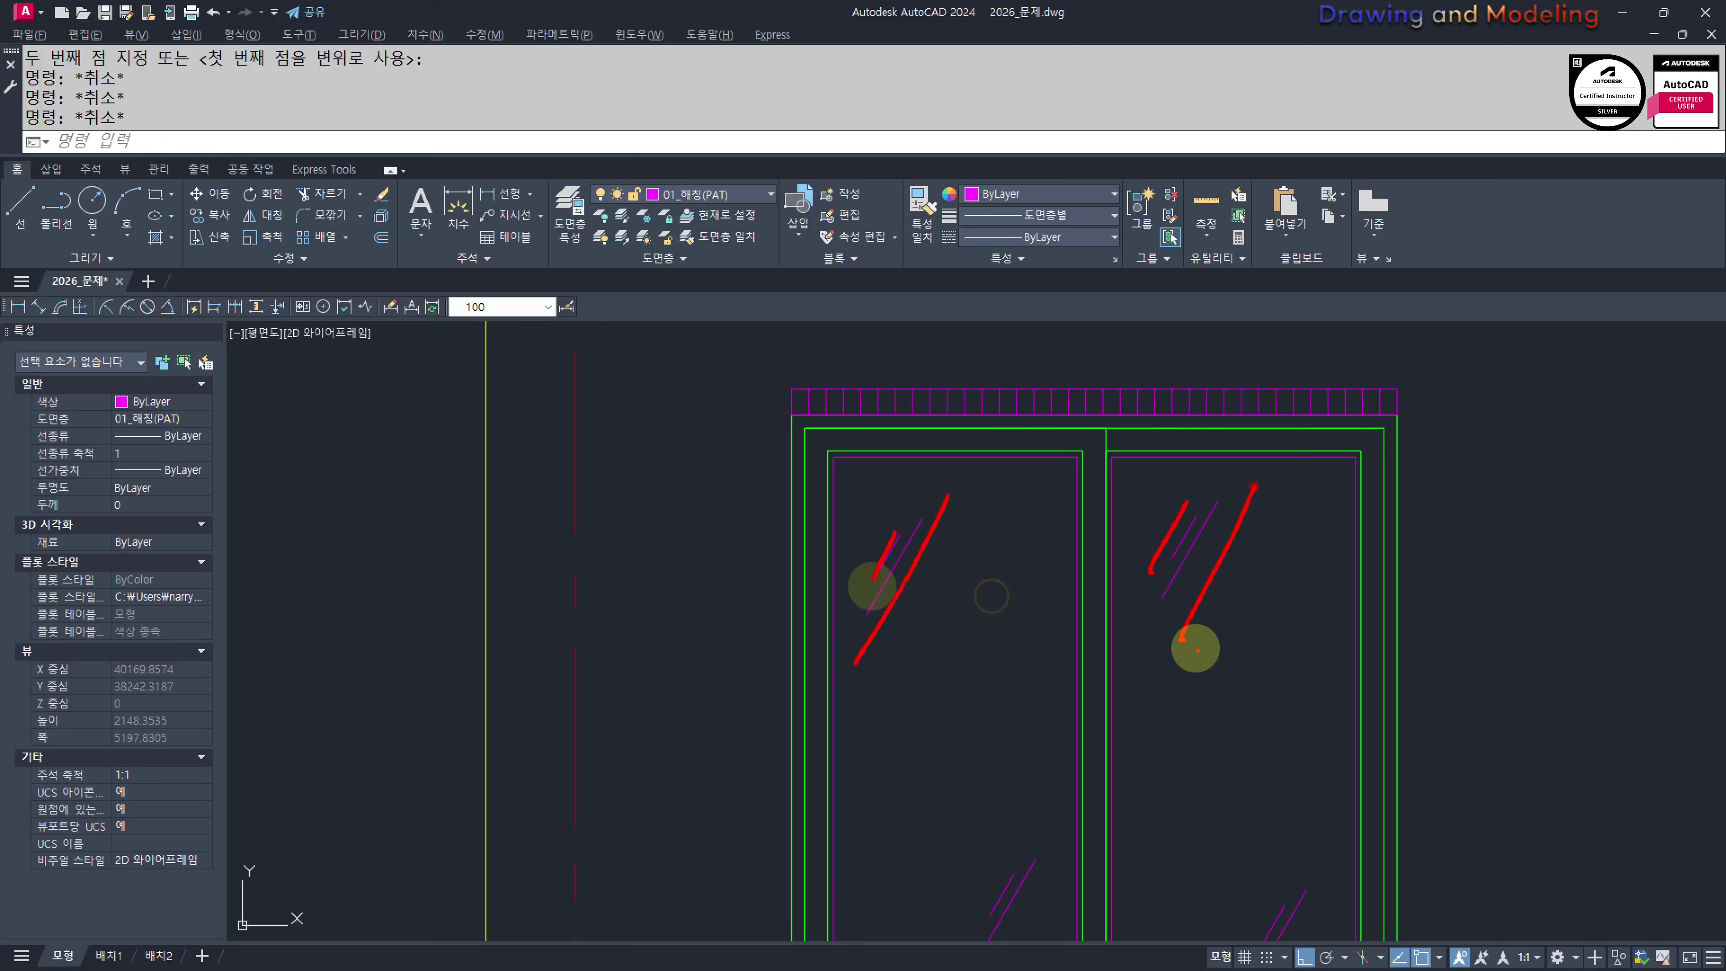
click(1244, 578)
click(1169, 507)
text(m)
key(Return)
click(1278, 655)
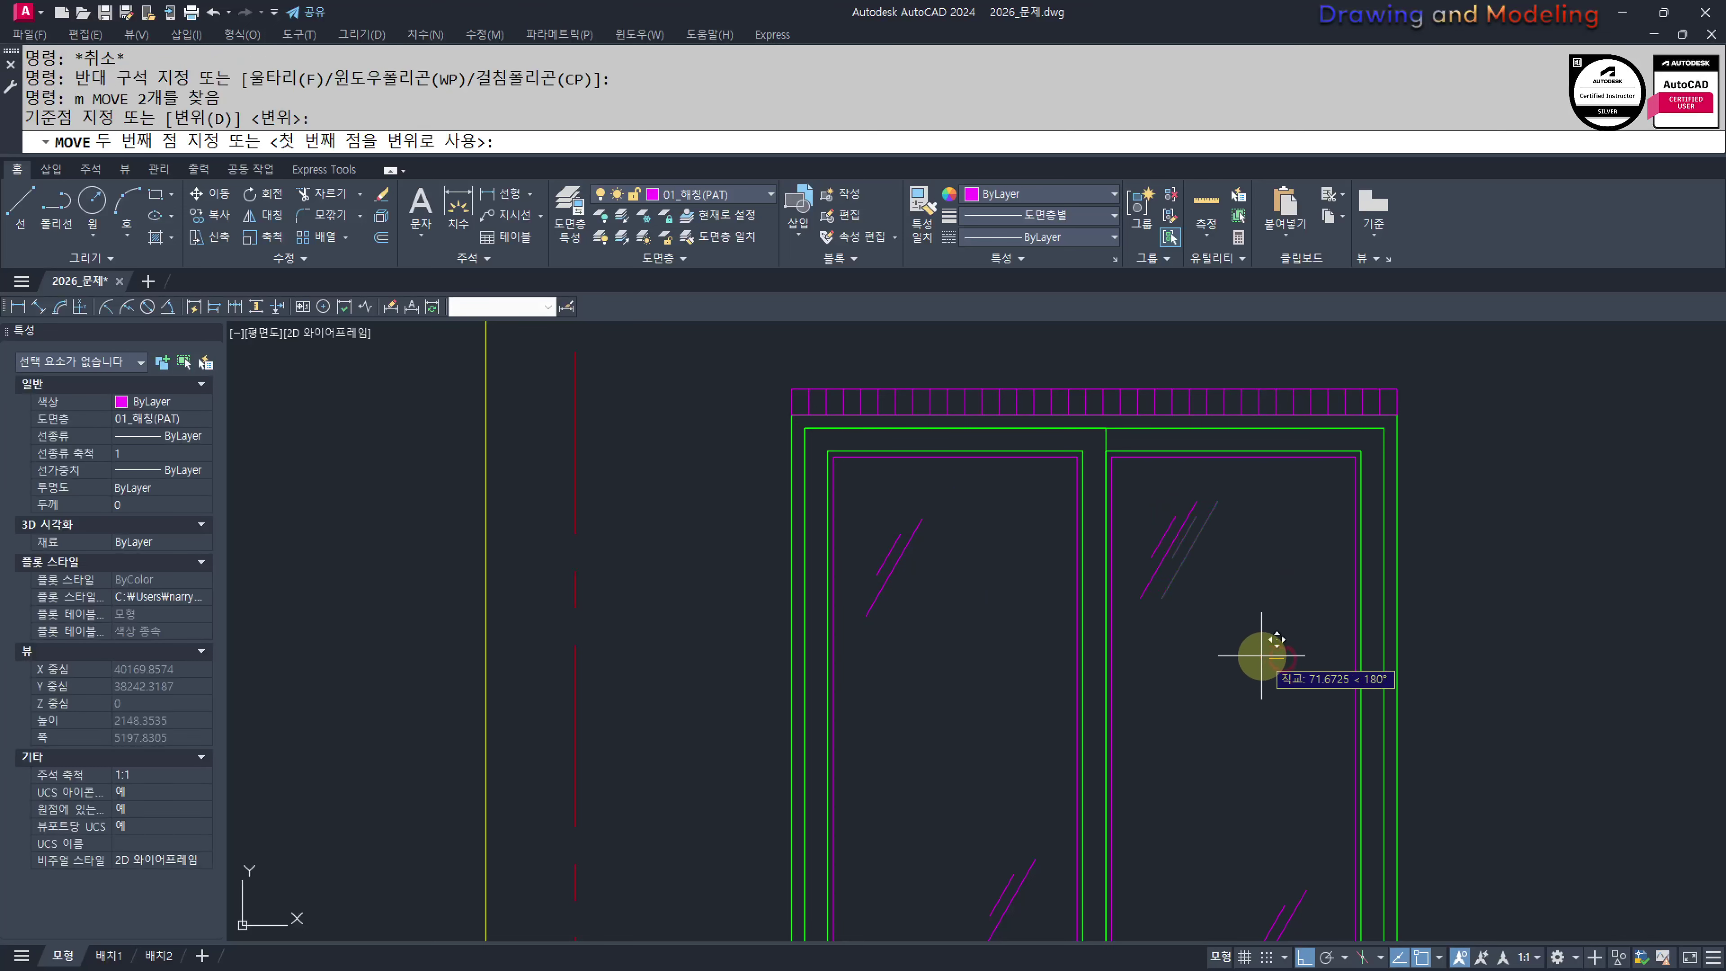
click(1260, 656)
key(Escape)
key(Escape)
Move the lower glass mark in the second window's left sash slightly down and to the left
scroll(1098, 582, down, 3)
middle_drag(1121, 632, 878, 592)
scroll(1268, 689, up, 2)
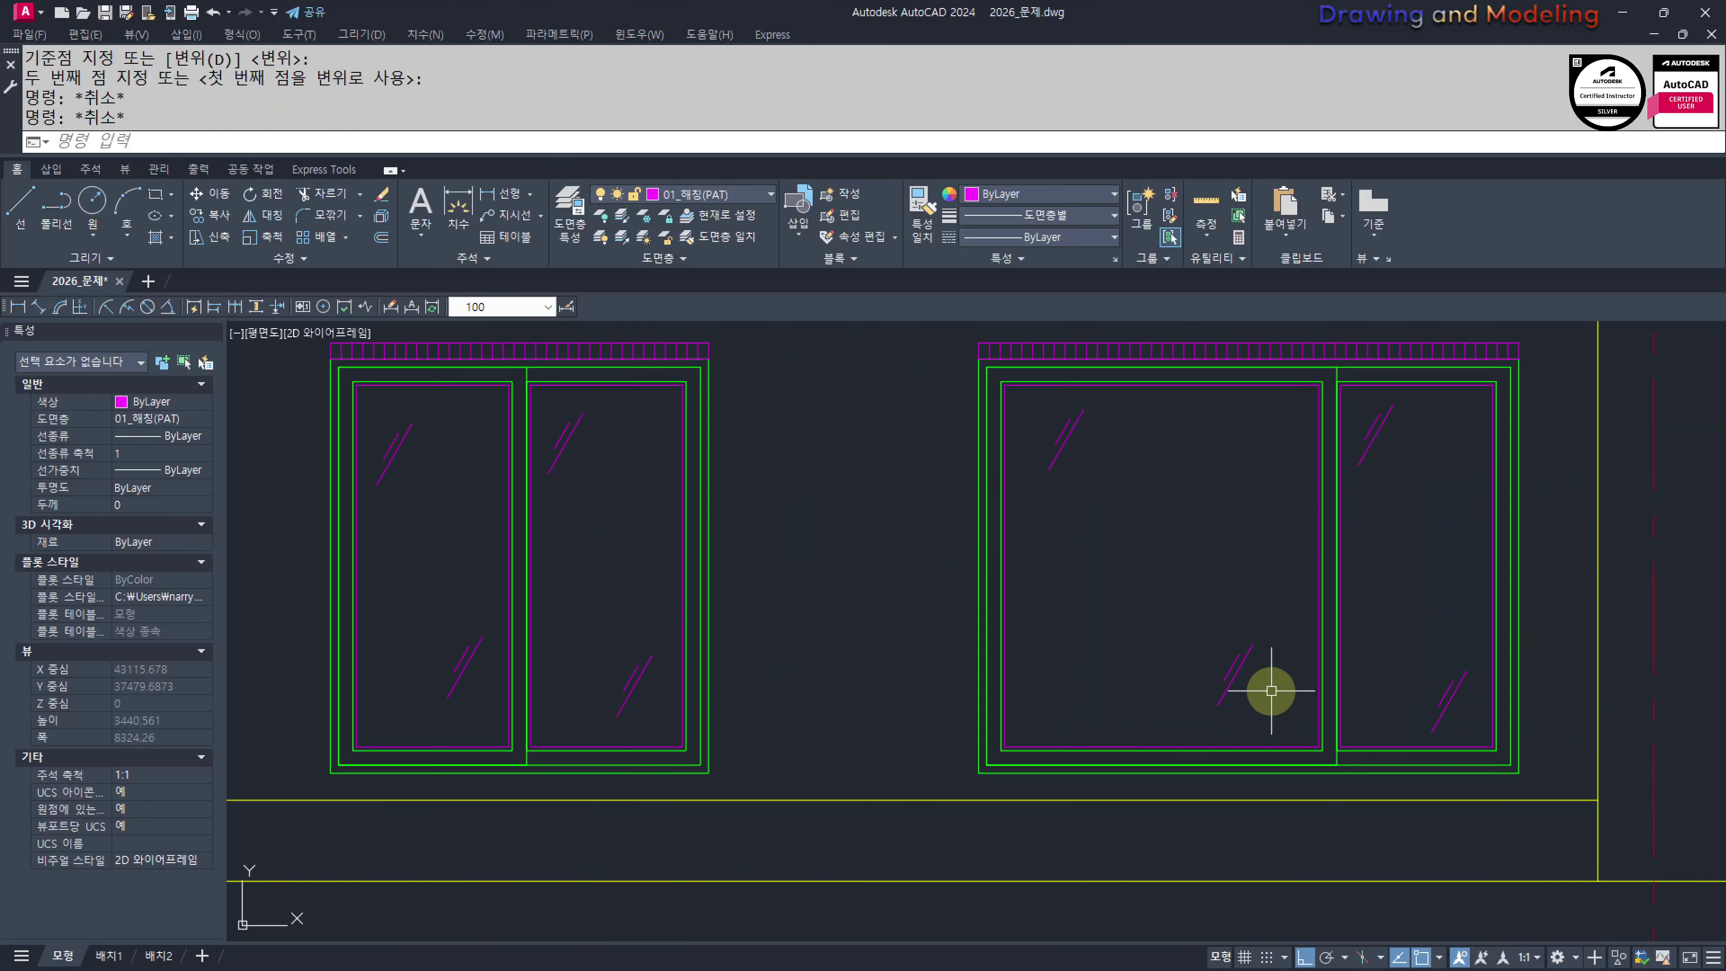
click(1271, 691)
click(1205, 601)
middle_drag(1206, 597, 1200, 608)
text(m)
key(Return)
click(1221, 546)
key(F8)
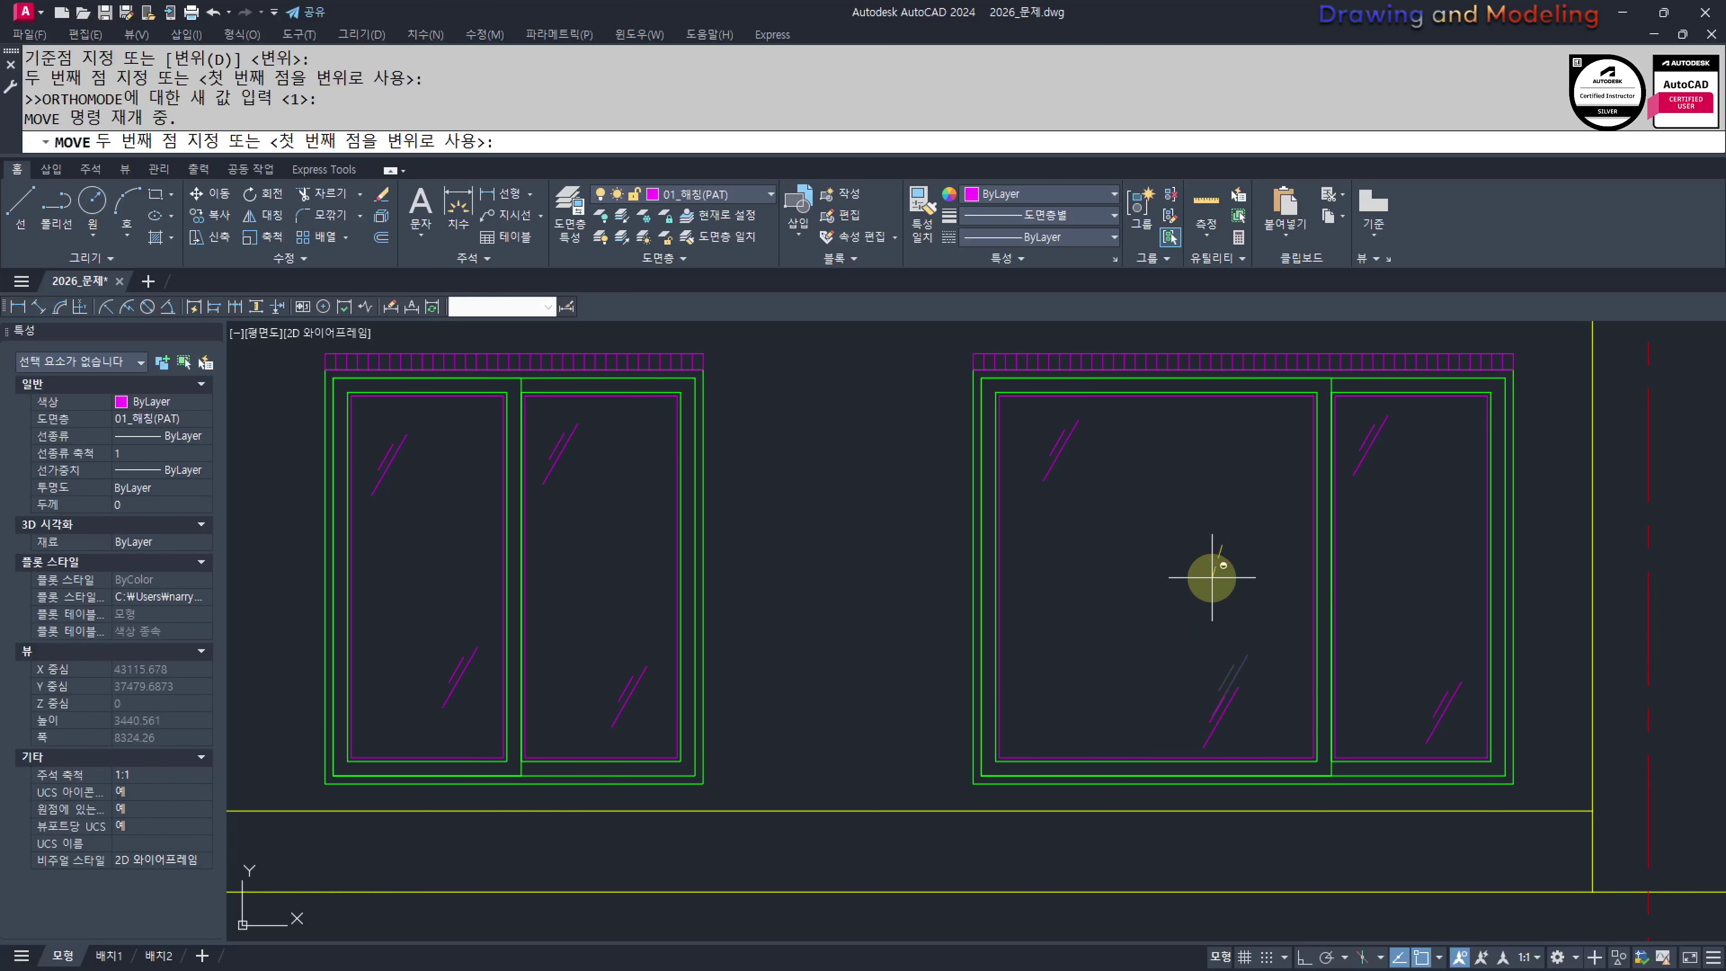
shift+click(1230, 570)
key(Escape)
key(Escape)
Examine the footing, ground line and floor slab in the section, and compare them with the base of the elevation
scroll(1009, 611, down, 1)
middle_drag(1000, 618, 1216, 625)
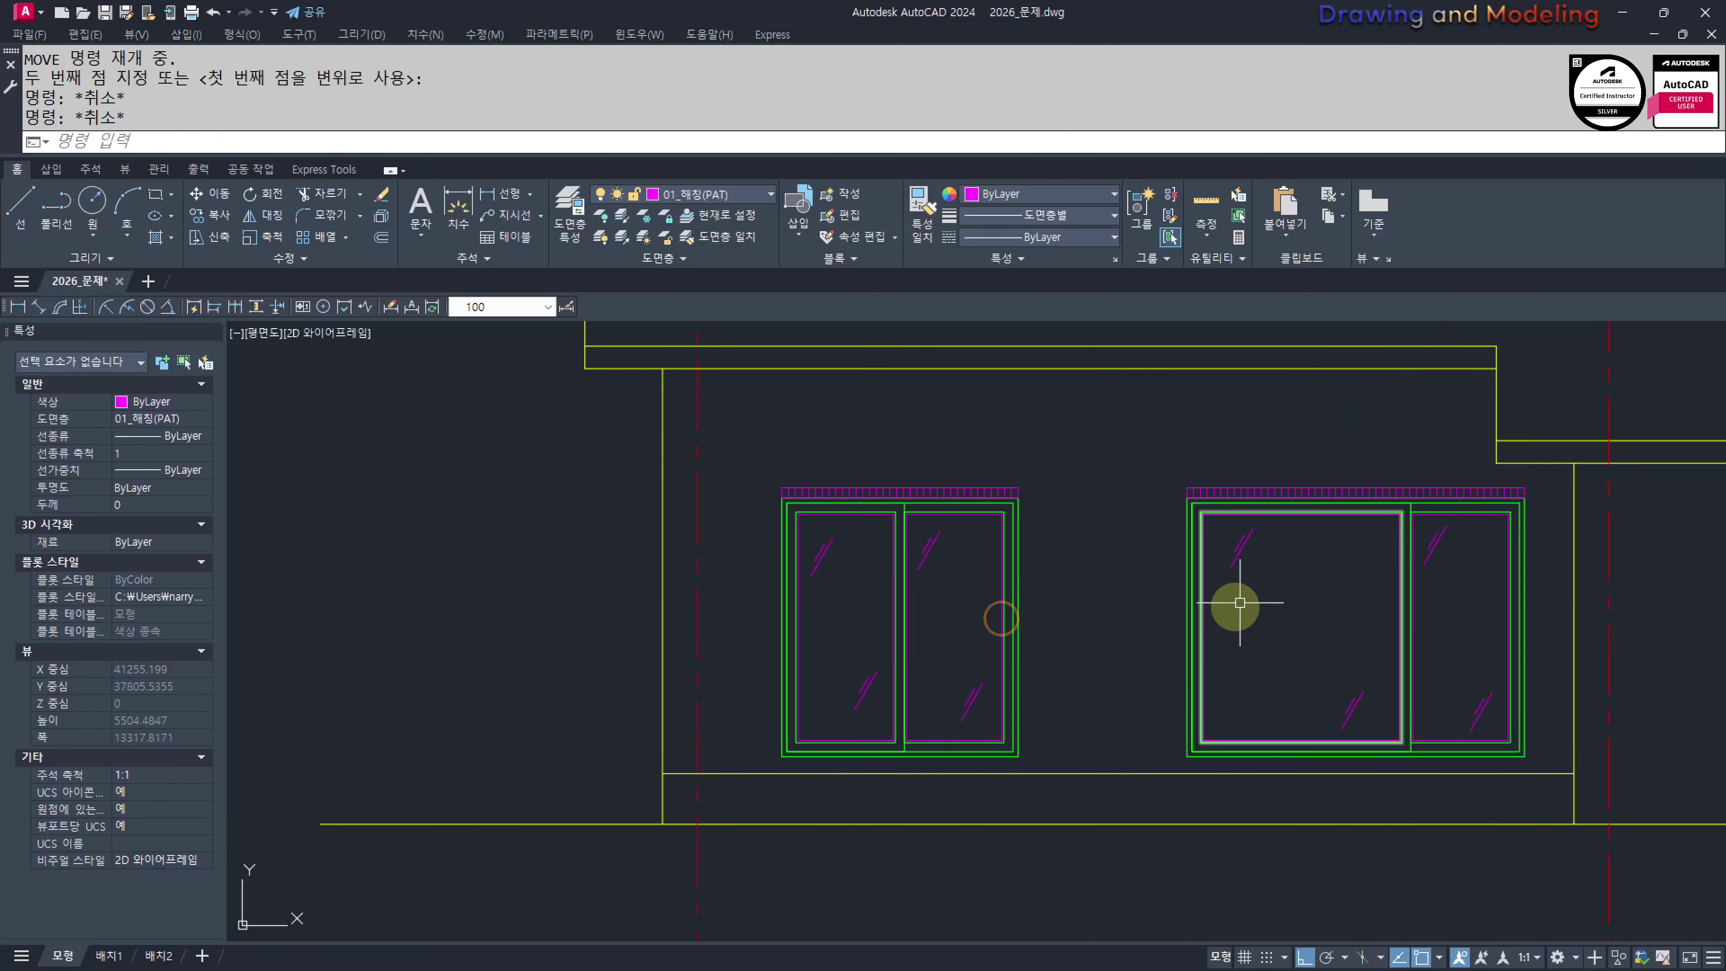
scroll(1161, 610, down, 4)
middle_drag(815, 647, 1002, 742)
scroll(1150, 724, up, 8)
scroll(973, 711, down, 3)
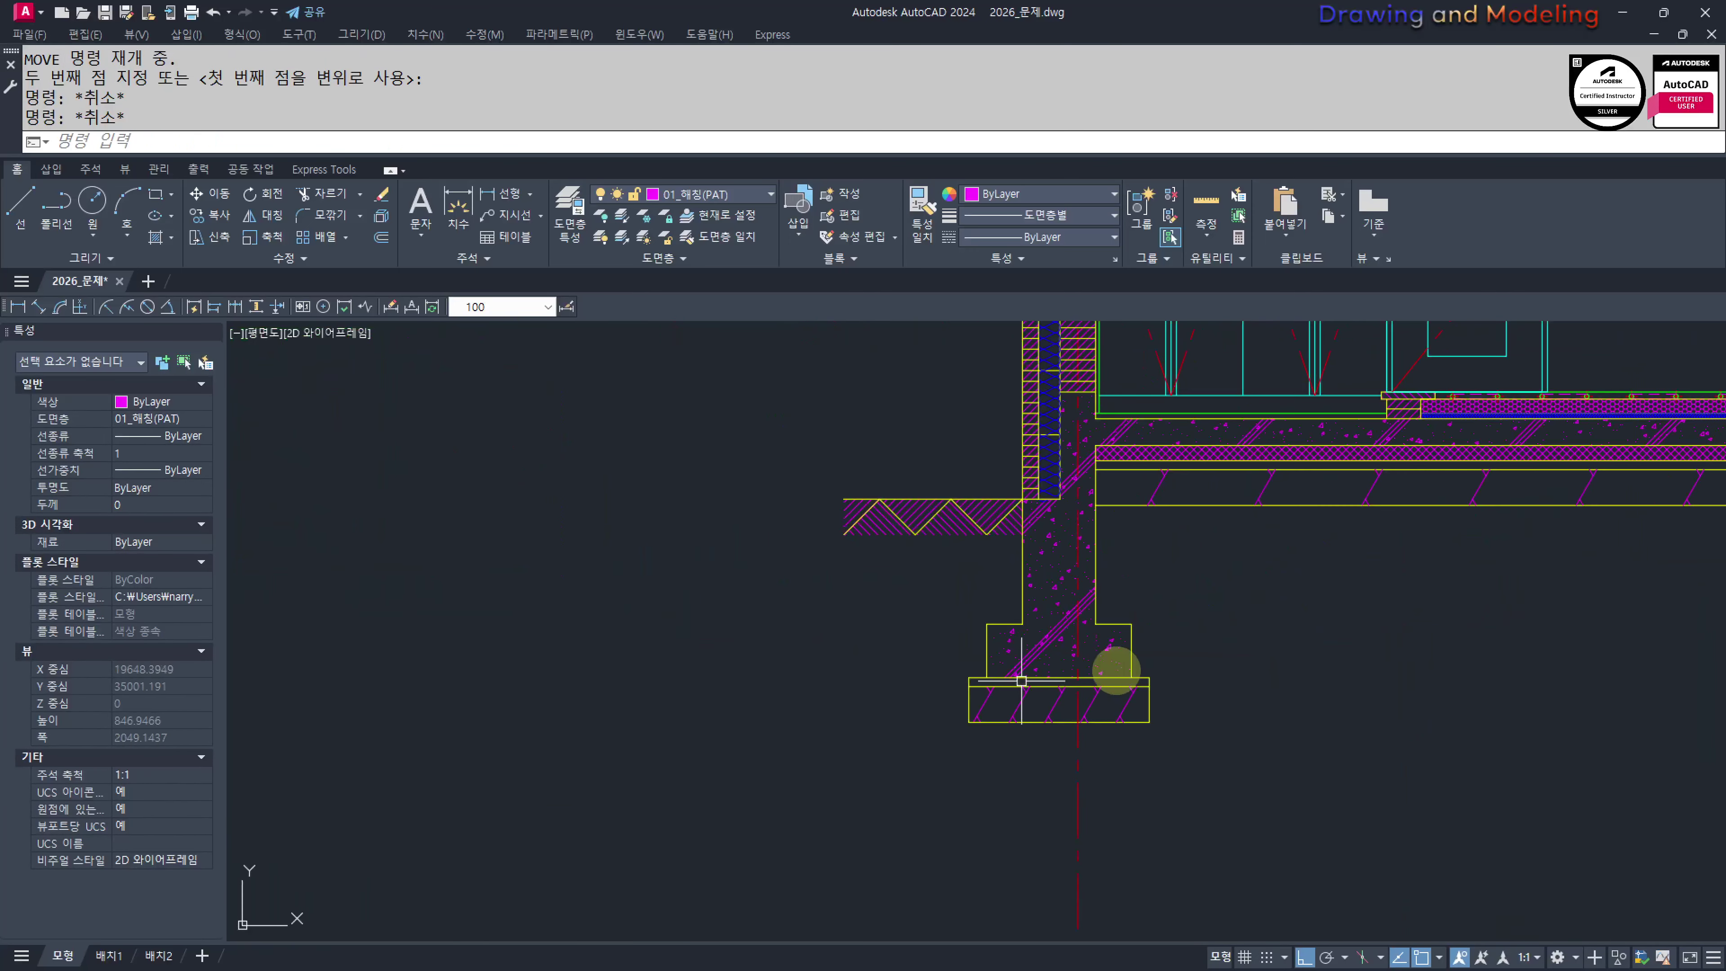
middle_drag(1157, 675, 849, 748)
scroll(845, 552, up, 6)
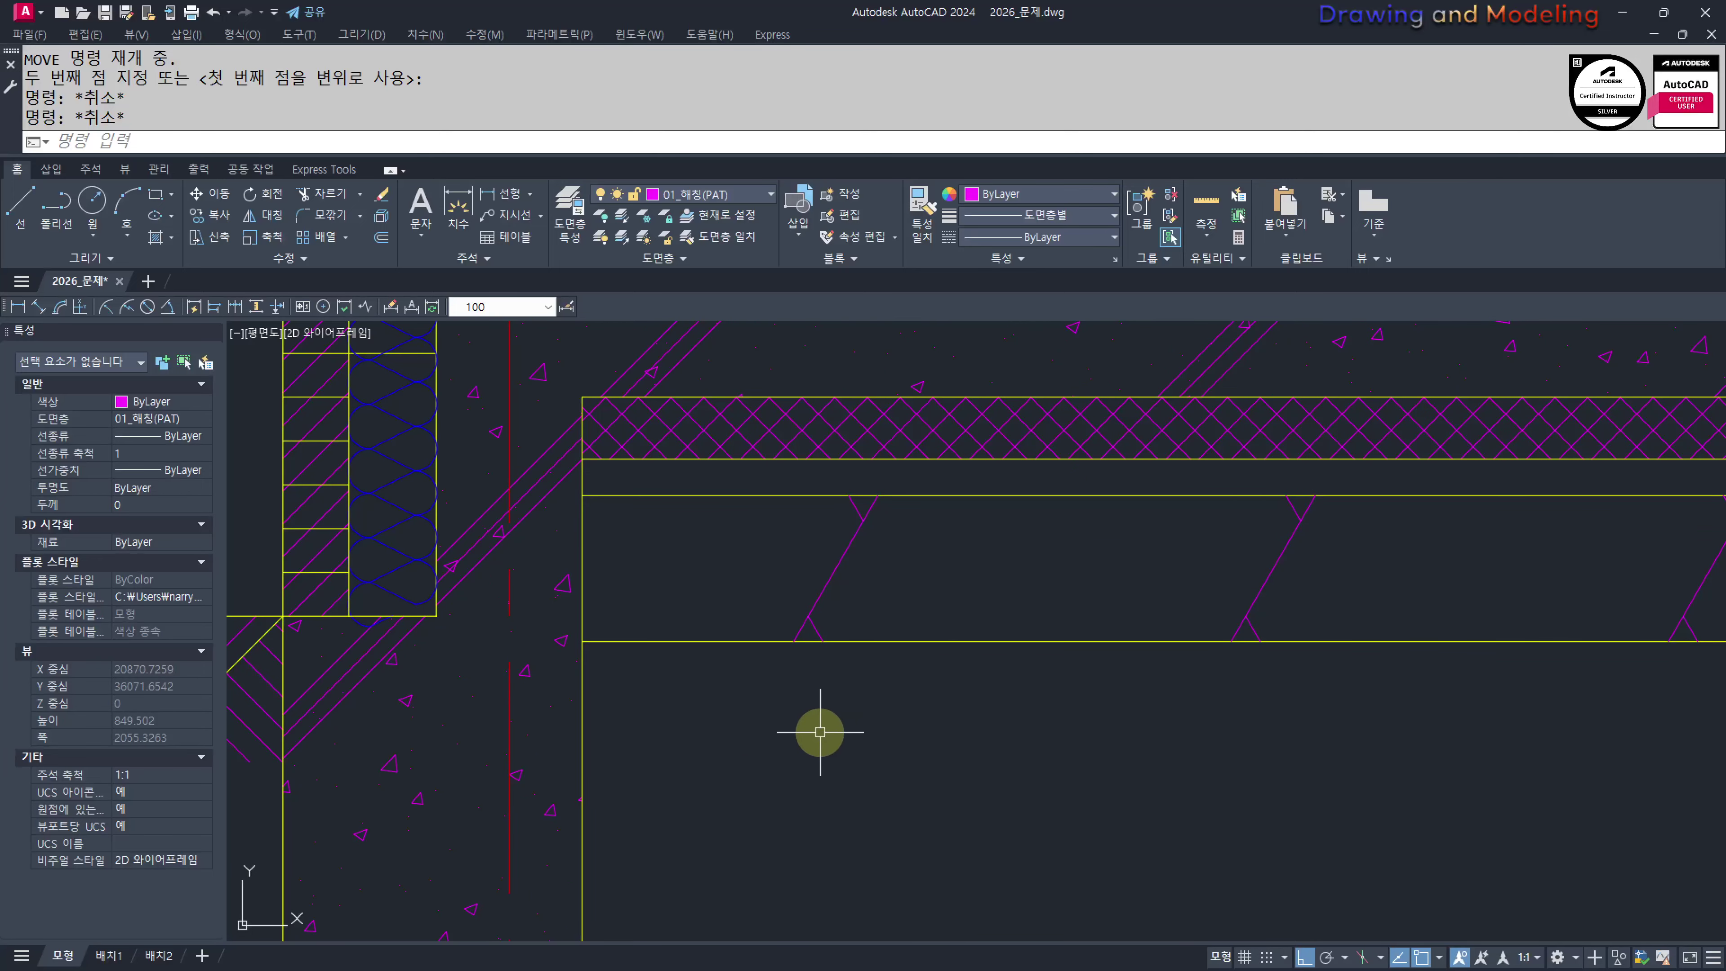
scroll(842, 711, down, 10)
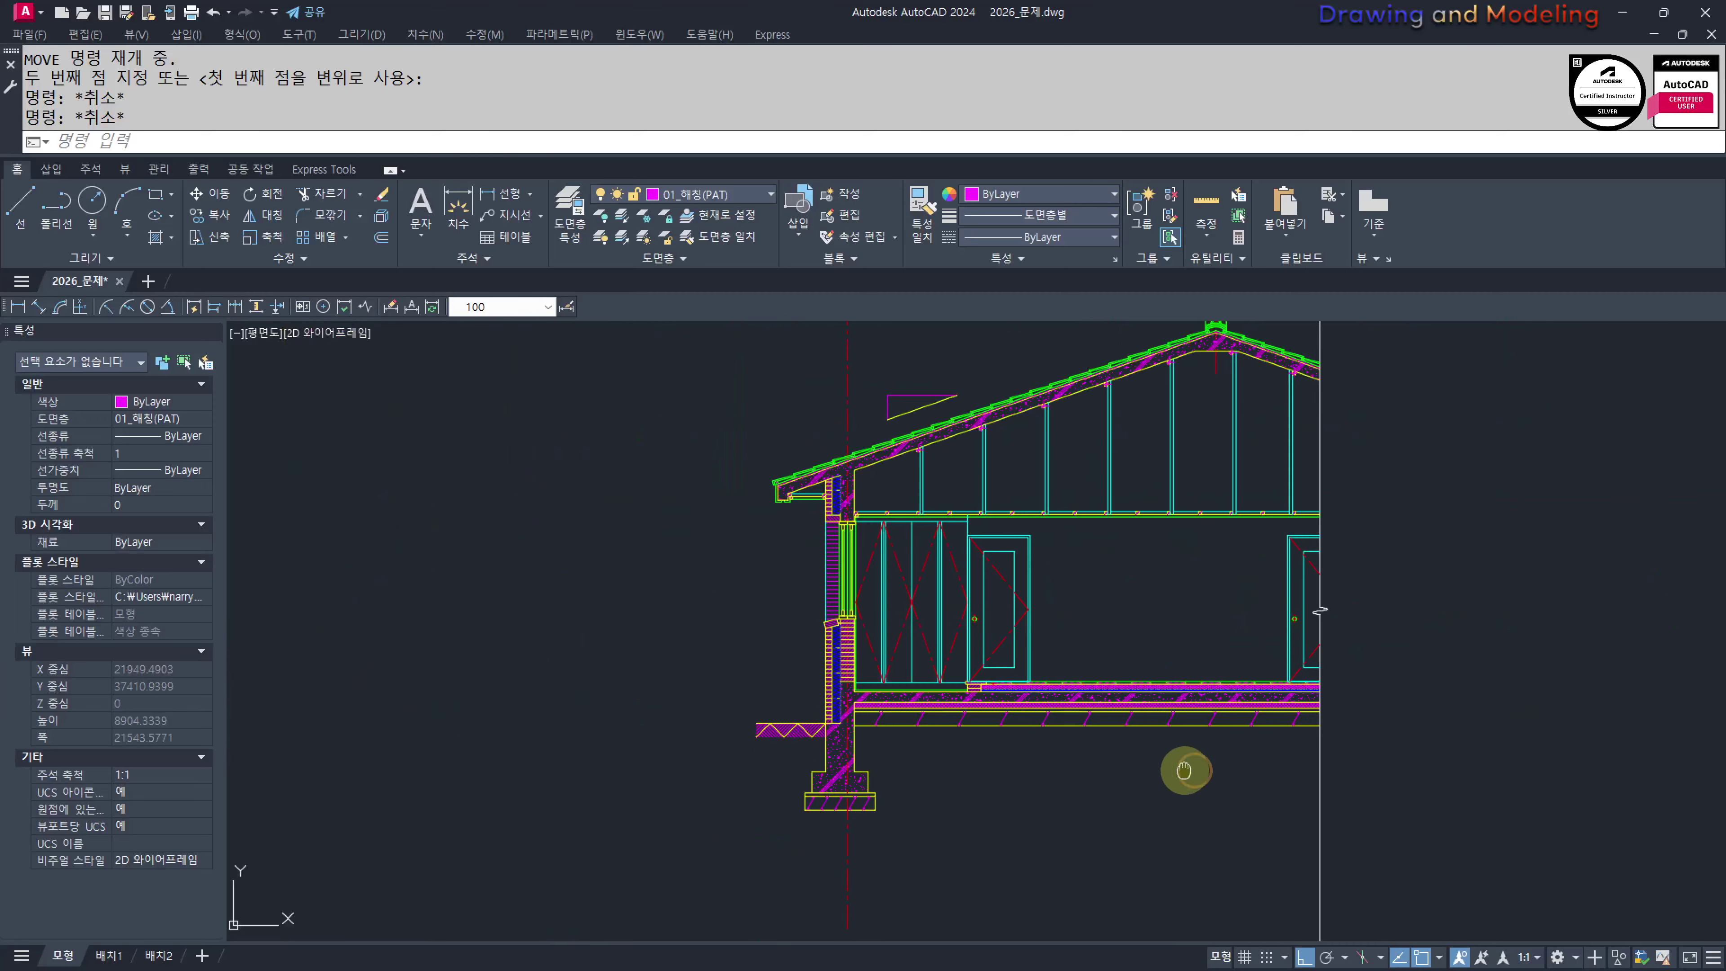
middle_drag(1194, 770, 692, 766)
scroll(485, 752, up, 12)
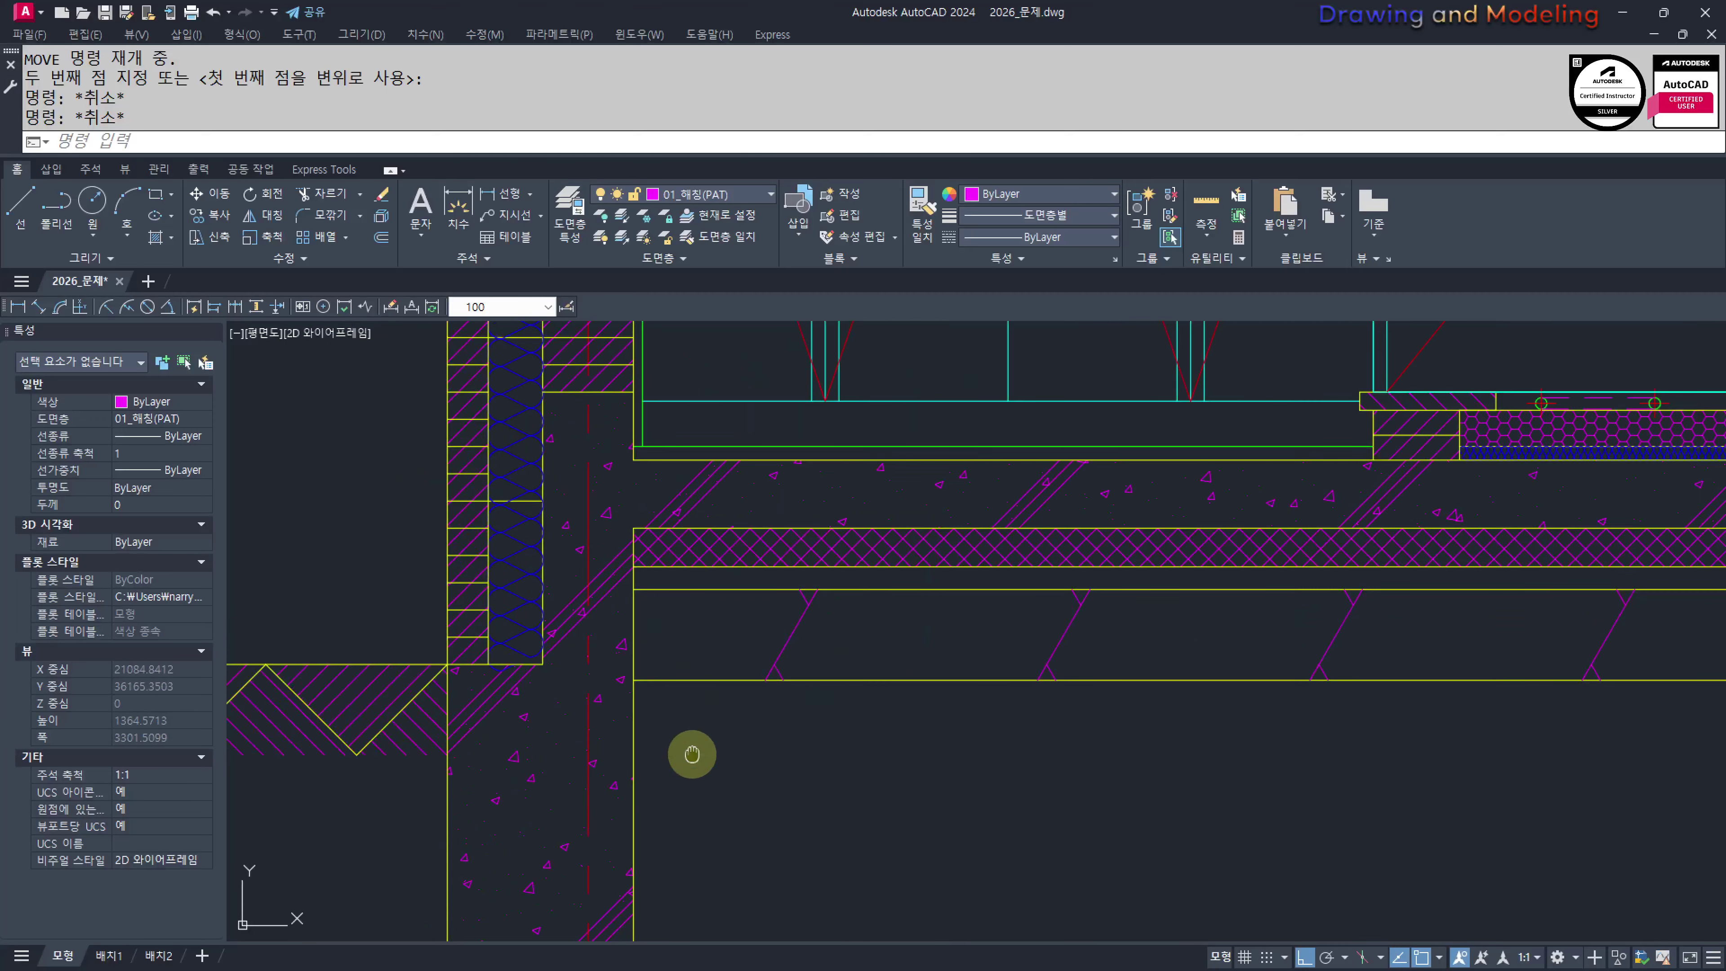
scroll(841, 686, down, 10)
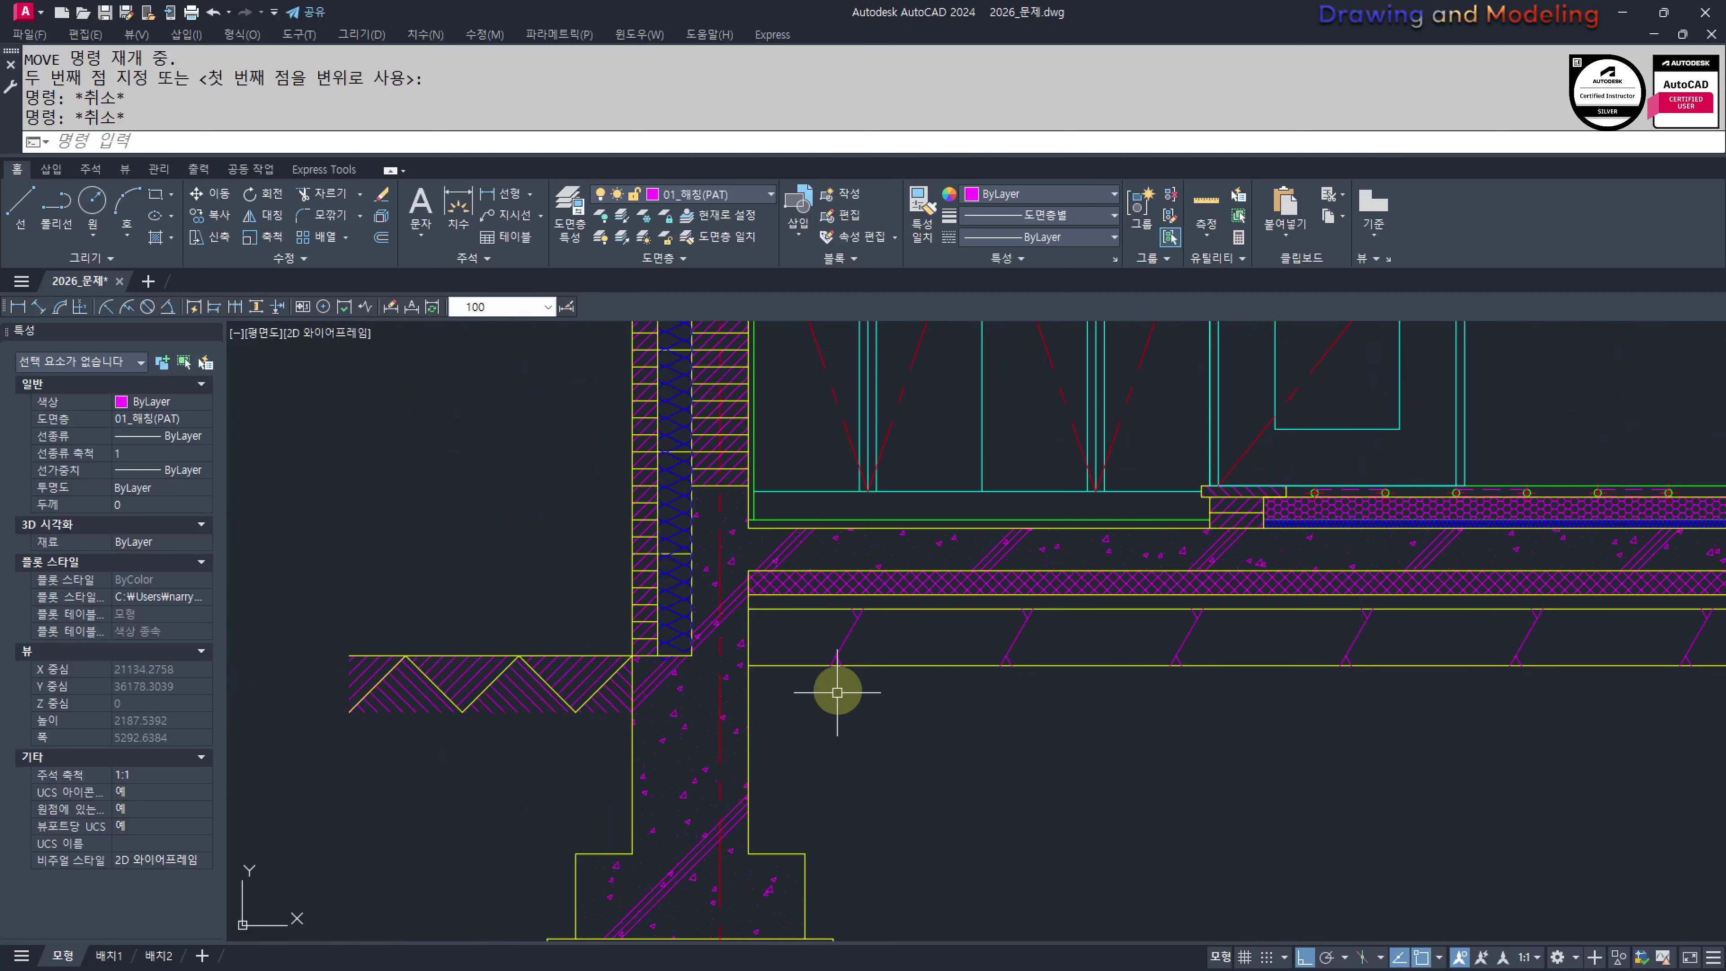
middle_drag(1310, 667, 1266, 675)
scroll(1406, 691, down, 4)
mouse_move(1514, 706)
middle_down()
mouse_move(1299, 715)
mouse_move(1010, 694)
middle_up()
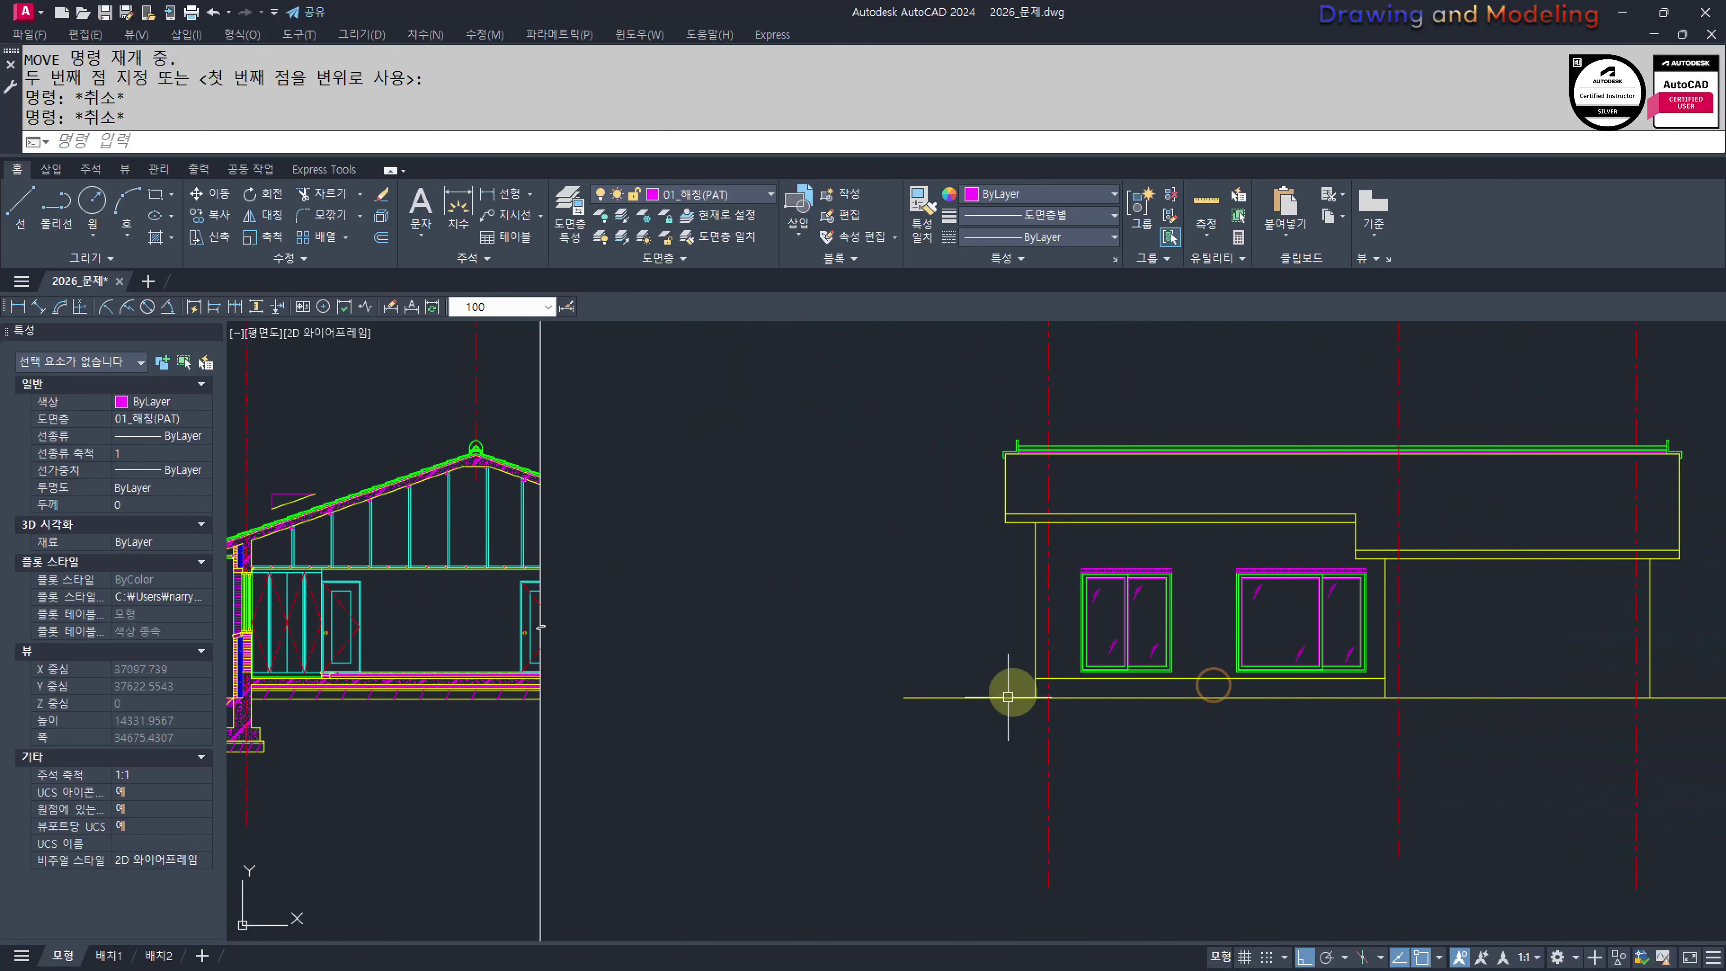
scroll(1058, 543, up, 6)
scroll(1104, 632, down, 6)
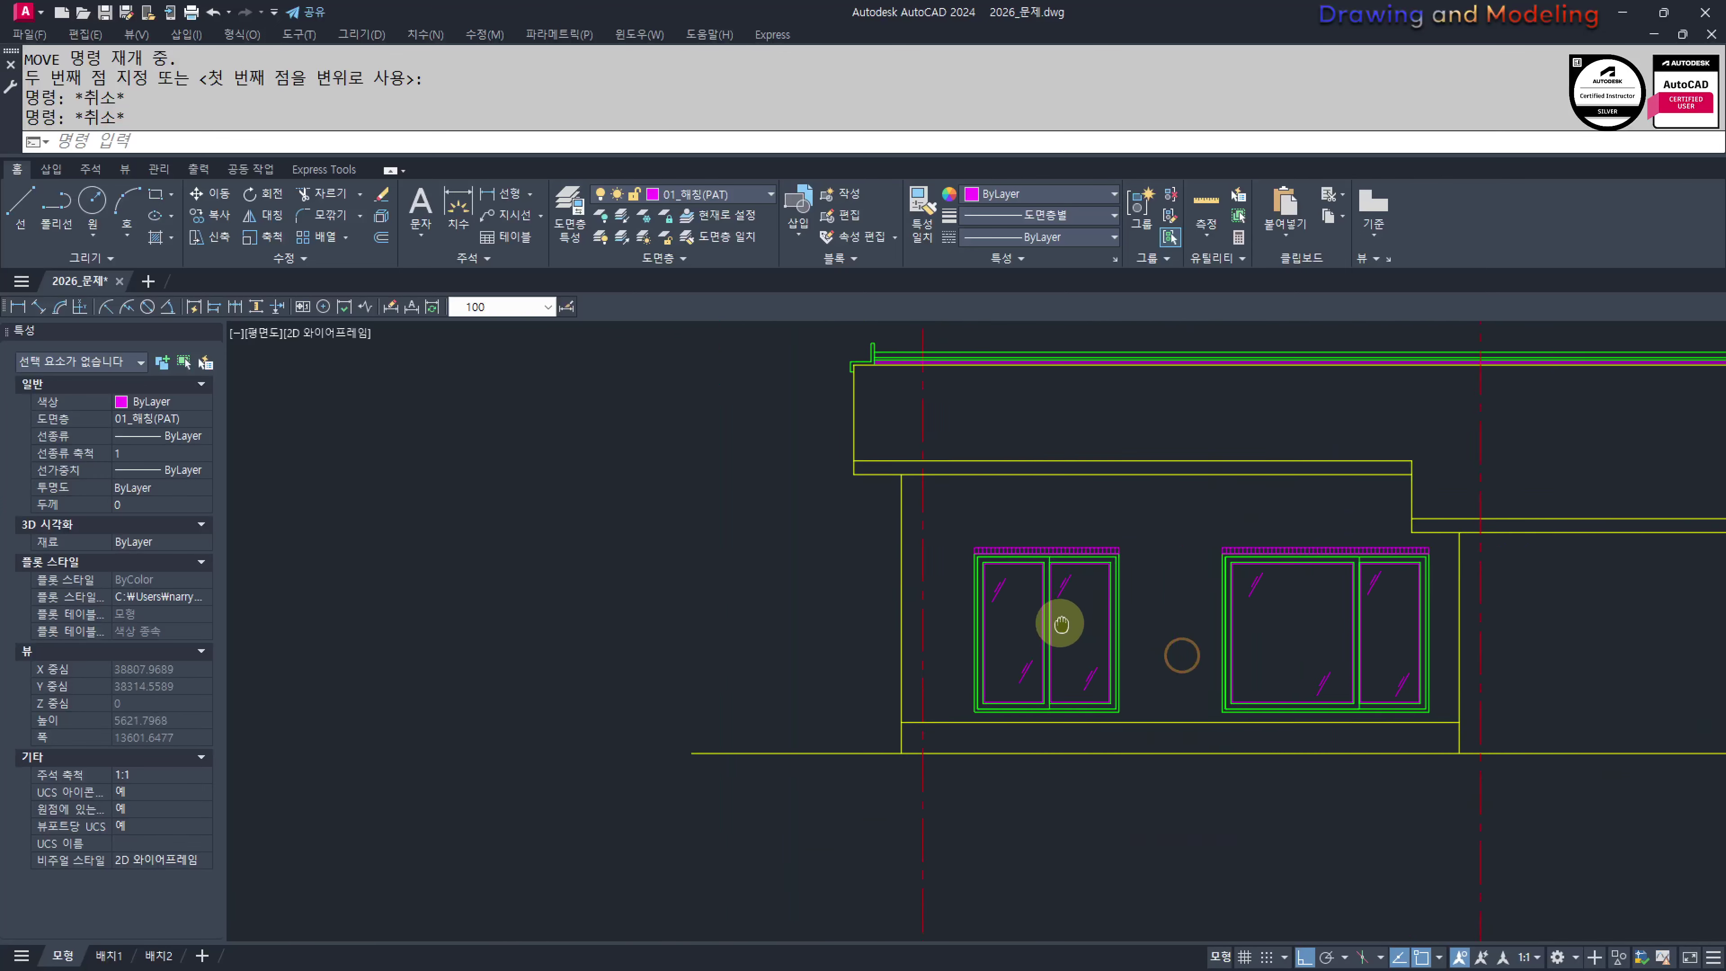
Change the horizontal floor-level line below the windows to the 01_입면선(ELE) layer
scroll(1031, 671, up, 2)
click(1058, 721)
click(978, 633)
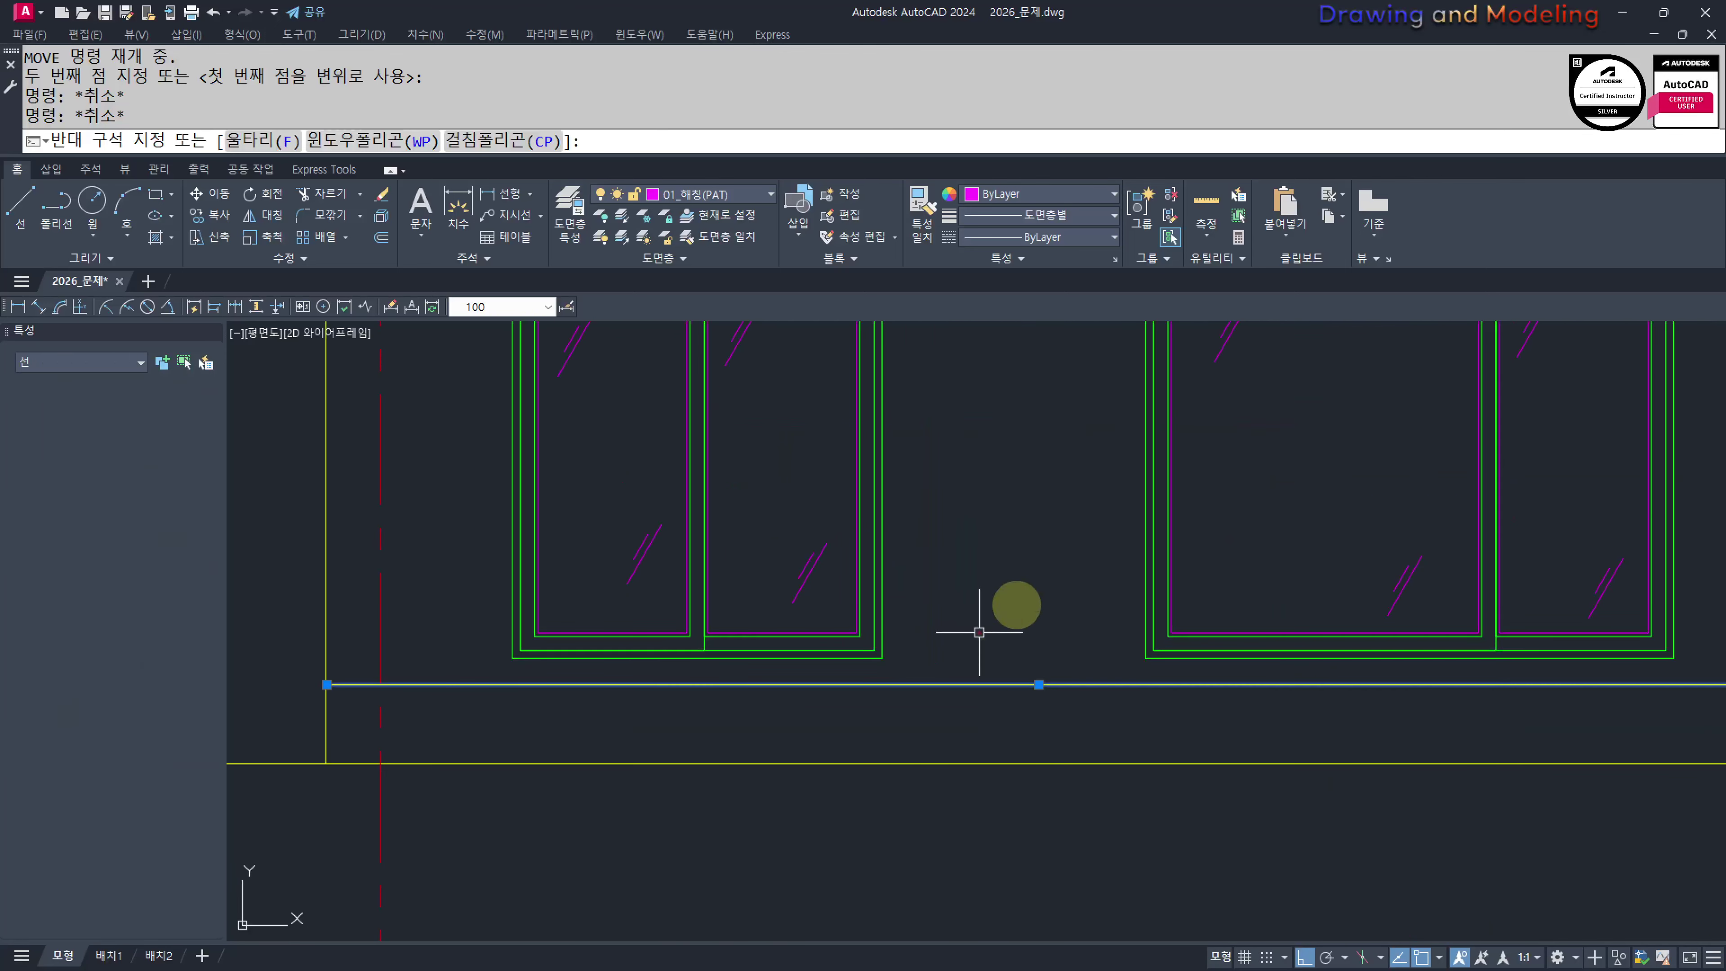
scroll(990, 588, down, 1)
middle_drag(999, 483, 995, 619)
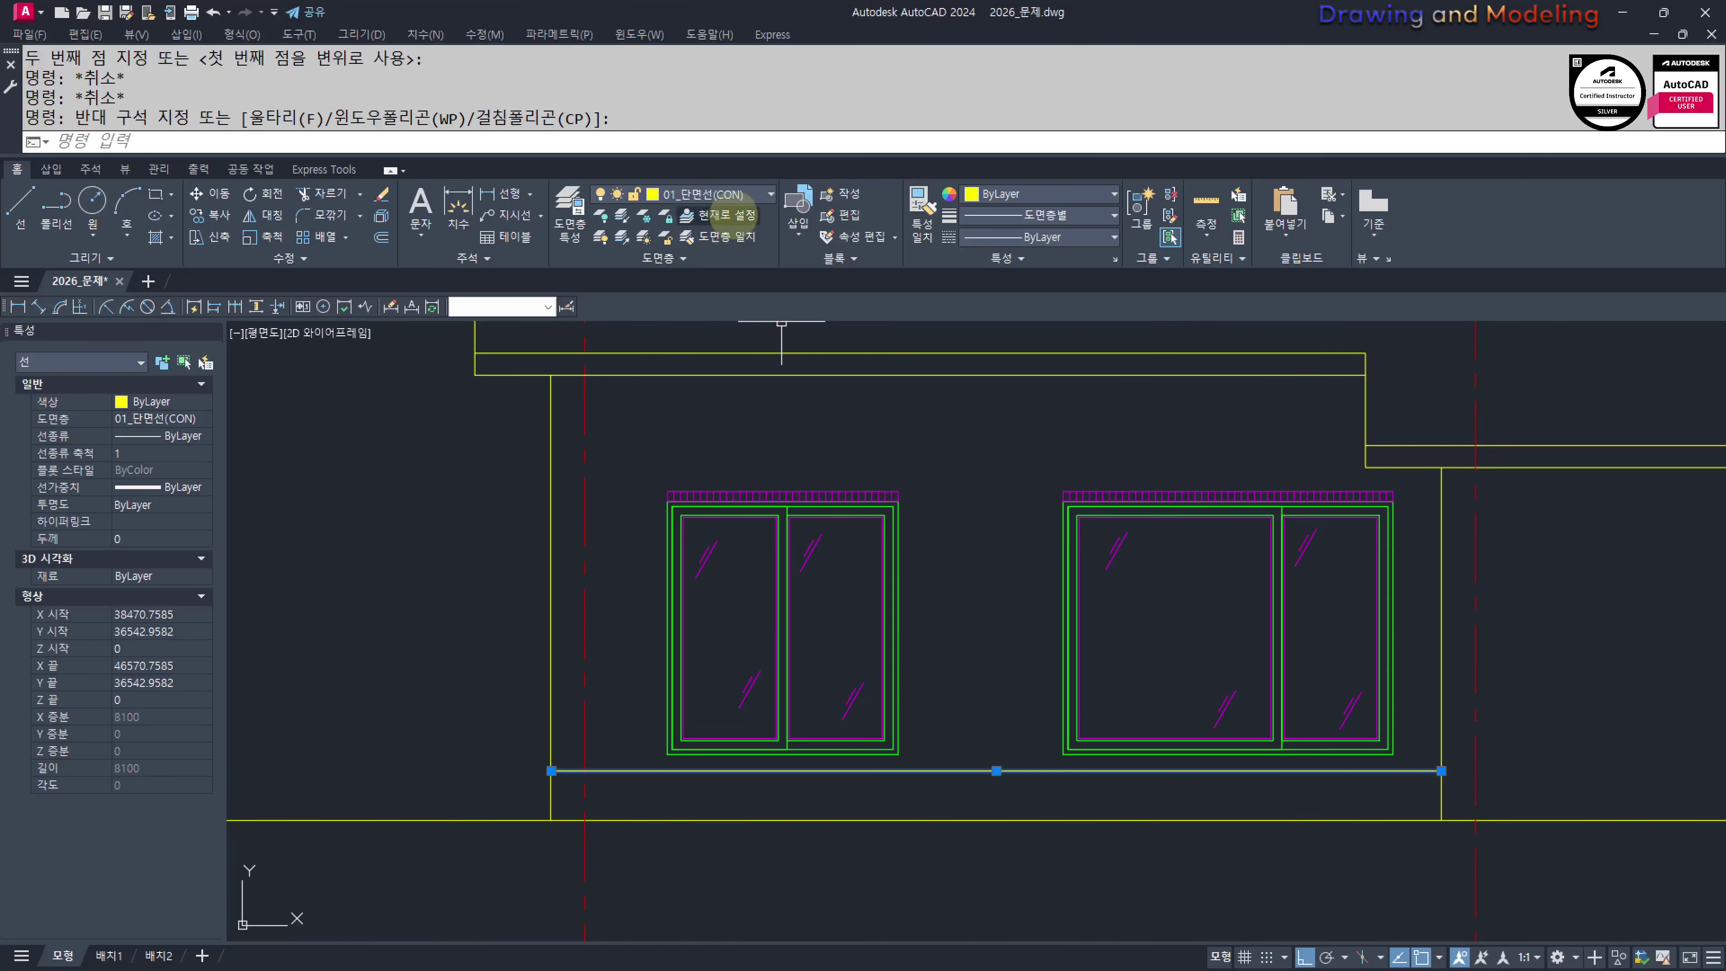
click(747, 194)
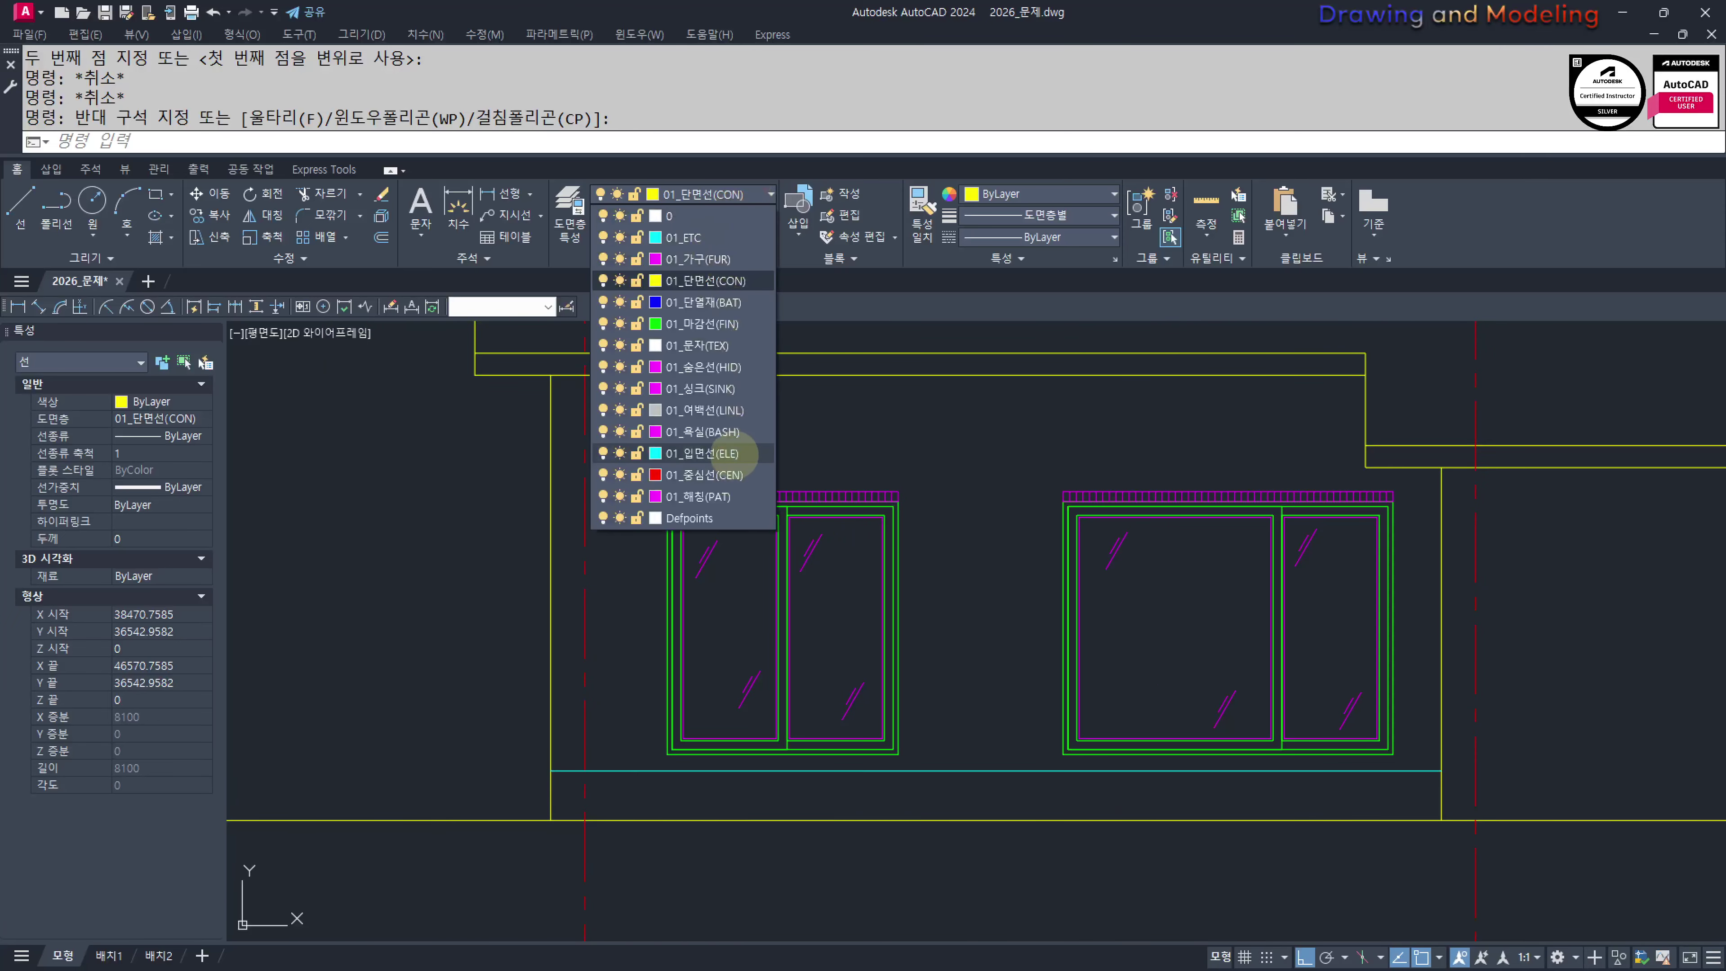
click(734, 454)
click(994, 693)
key(Escape)
key(Escape)
Examine the terrace in the floor plan and check the properties of its inner edge line
scroll(979, 754, up, 2)
middle_drag(960, 724, 890, 721)
scroll(796, 727, down, 2)
middle_drag(747, 718, 836, 734)
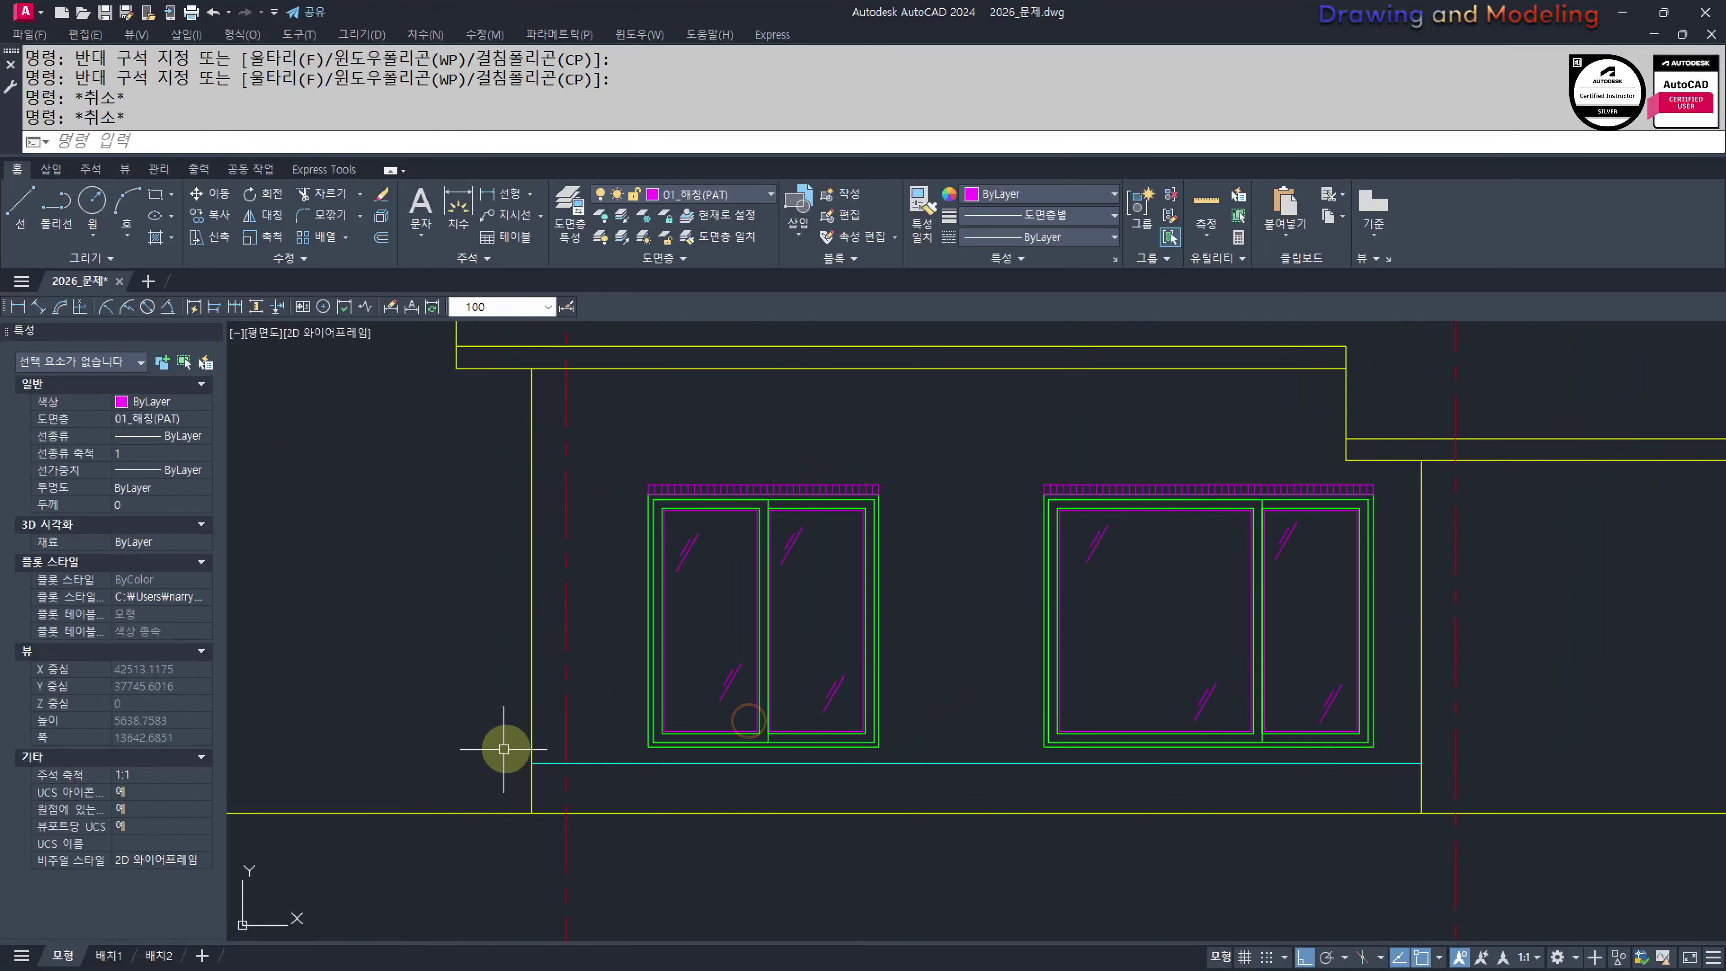
scroll(992, 765, down, 1)
scroll(1224, 693, down, 2)
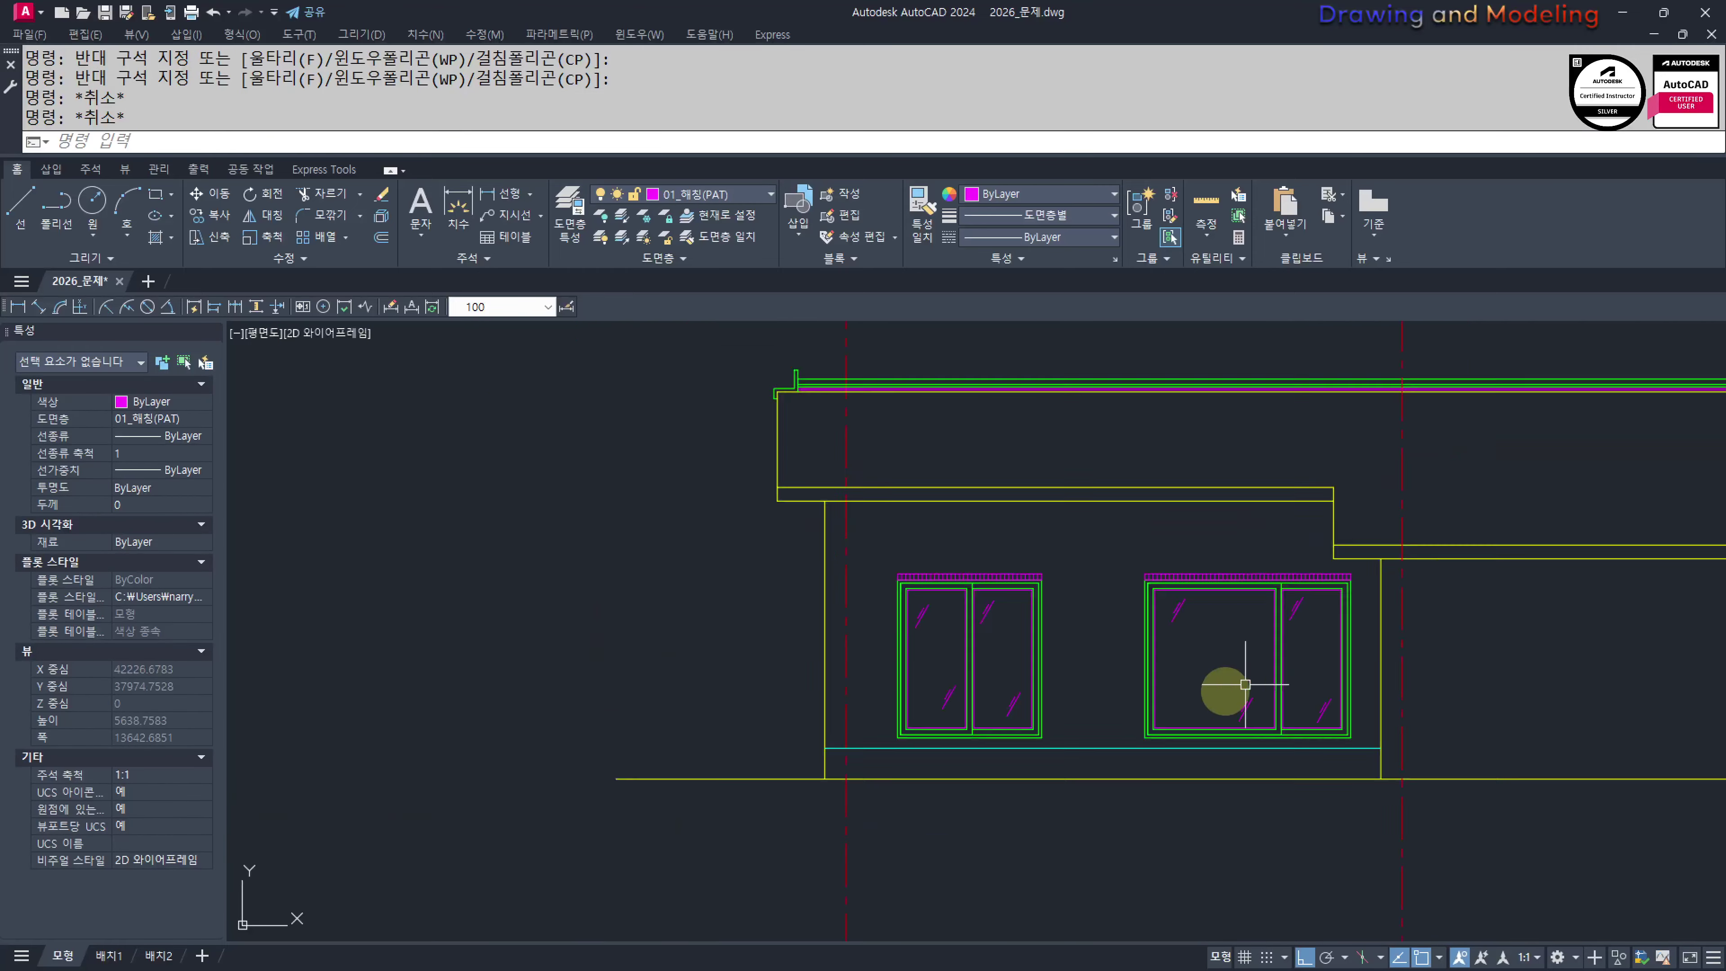
scroll(656, 626, down, 3)
scroll(656, 625, up, 10)
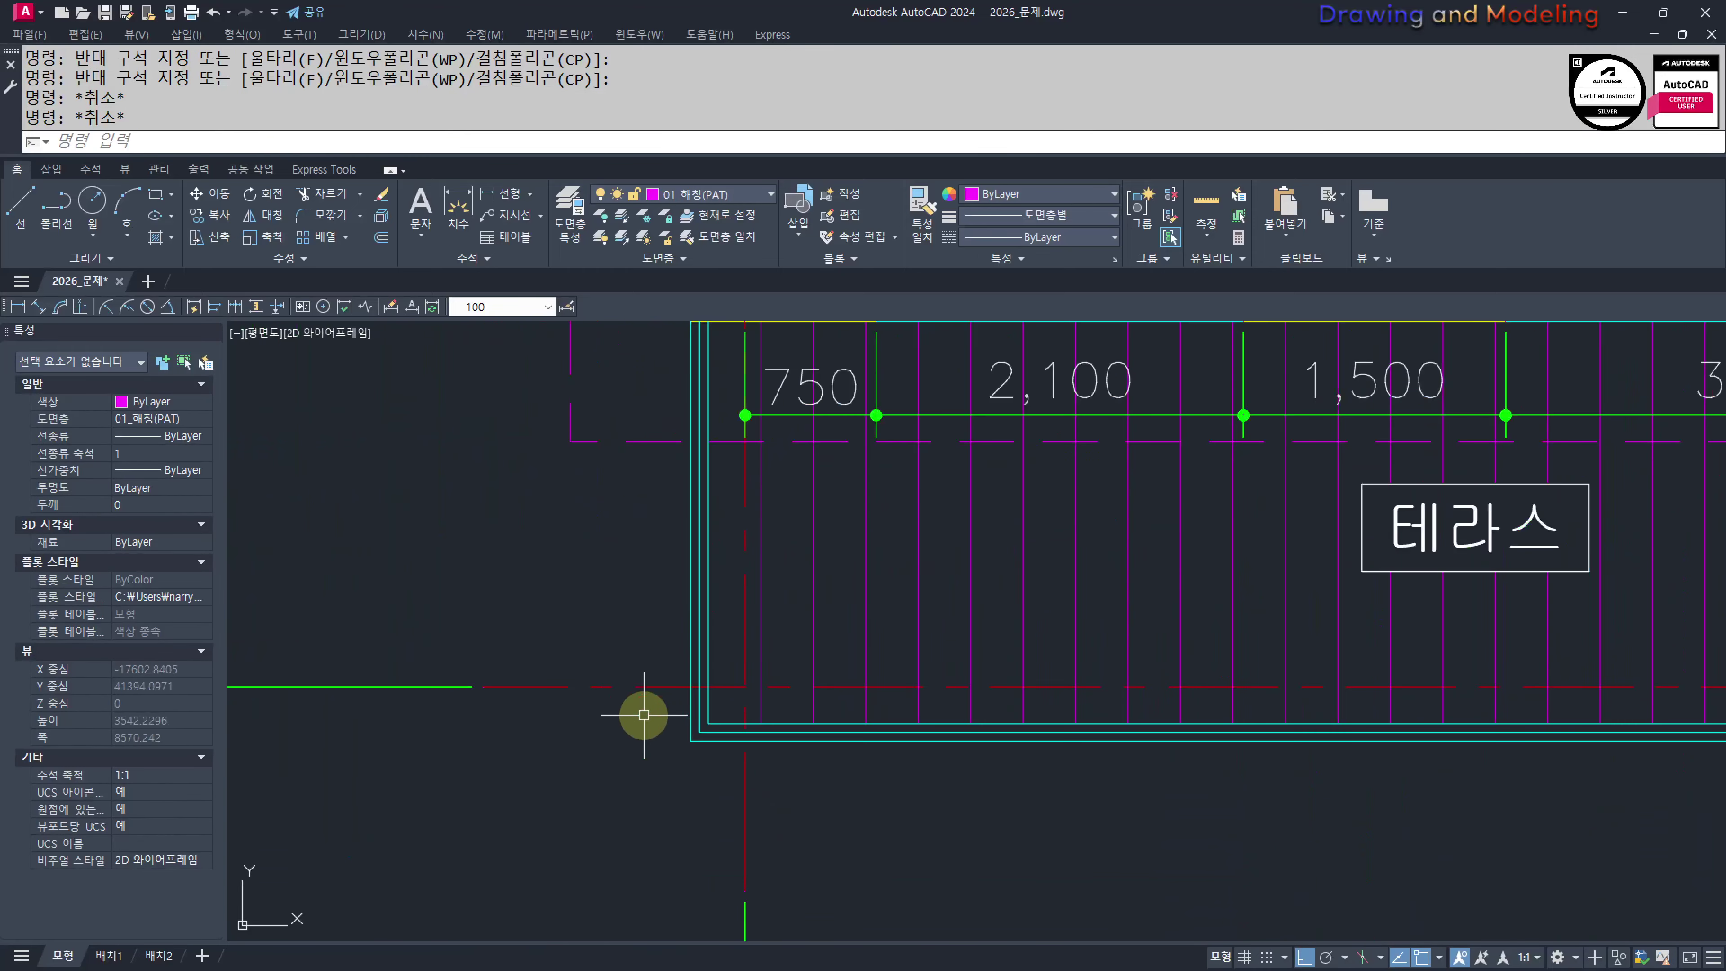
click(706, 723)
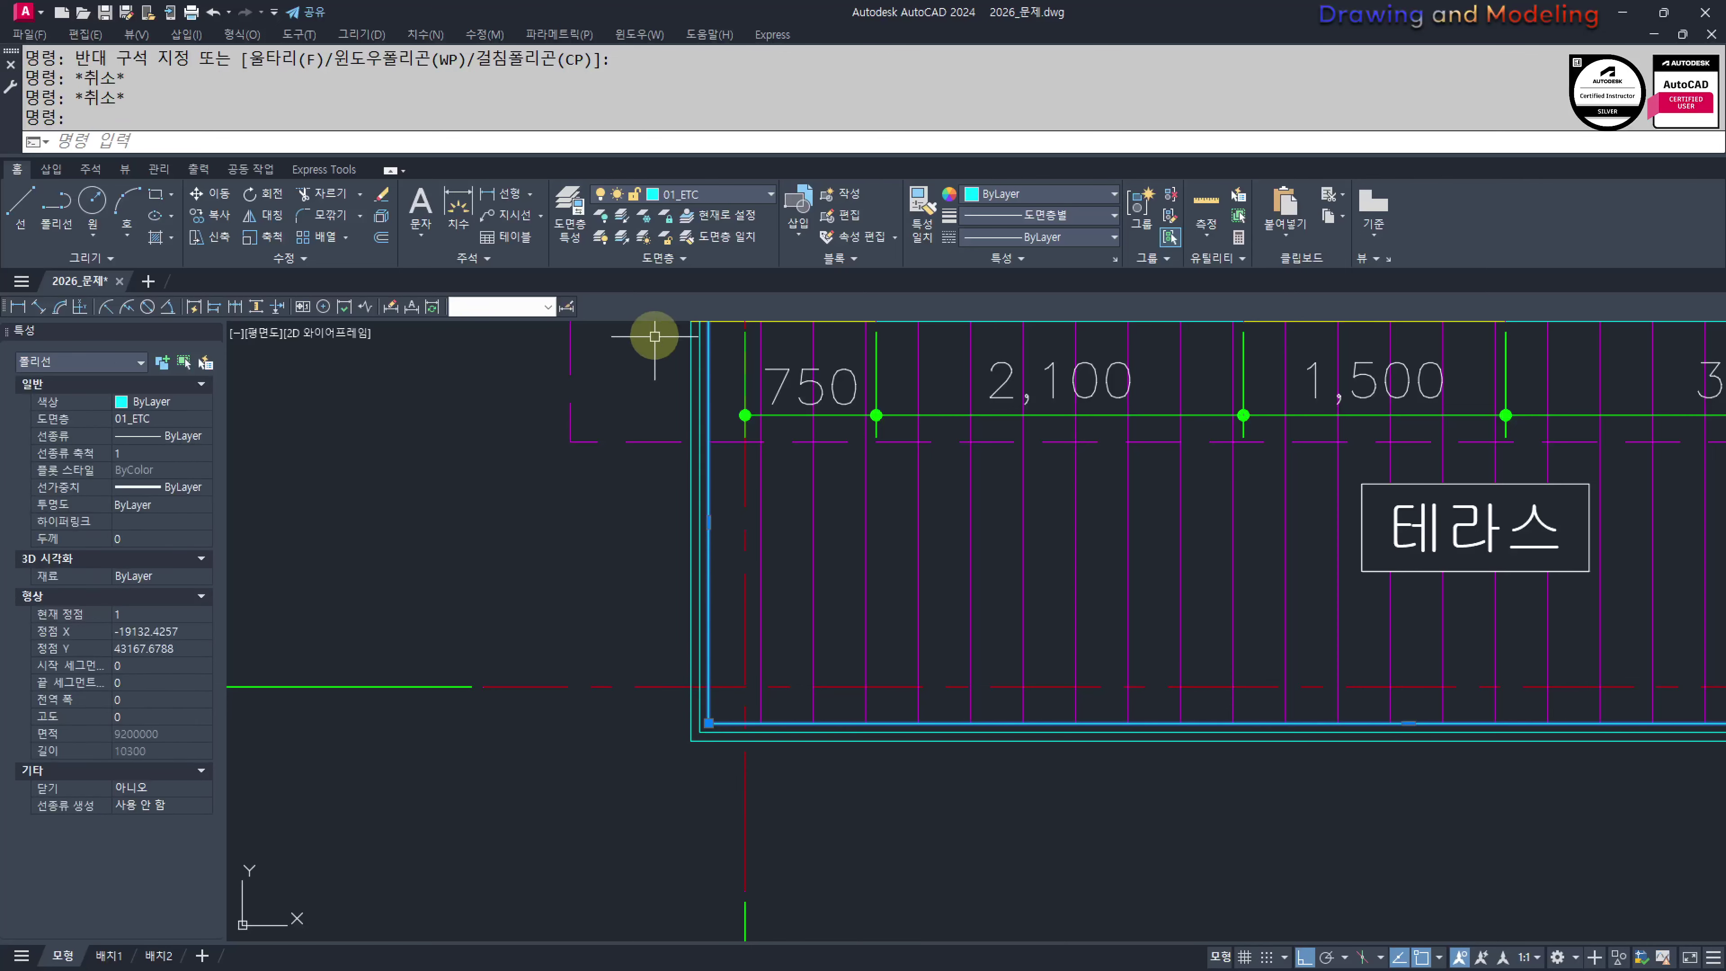
key(Escape)
scroll(897, 721, down, 4)
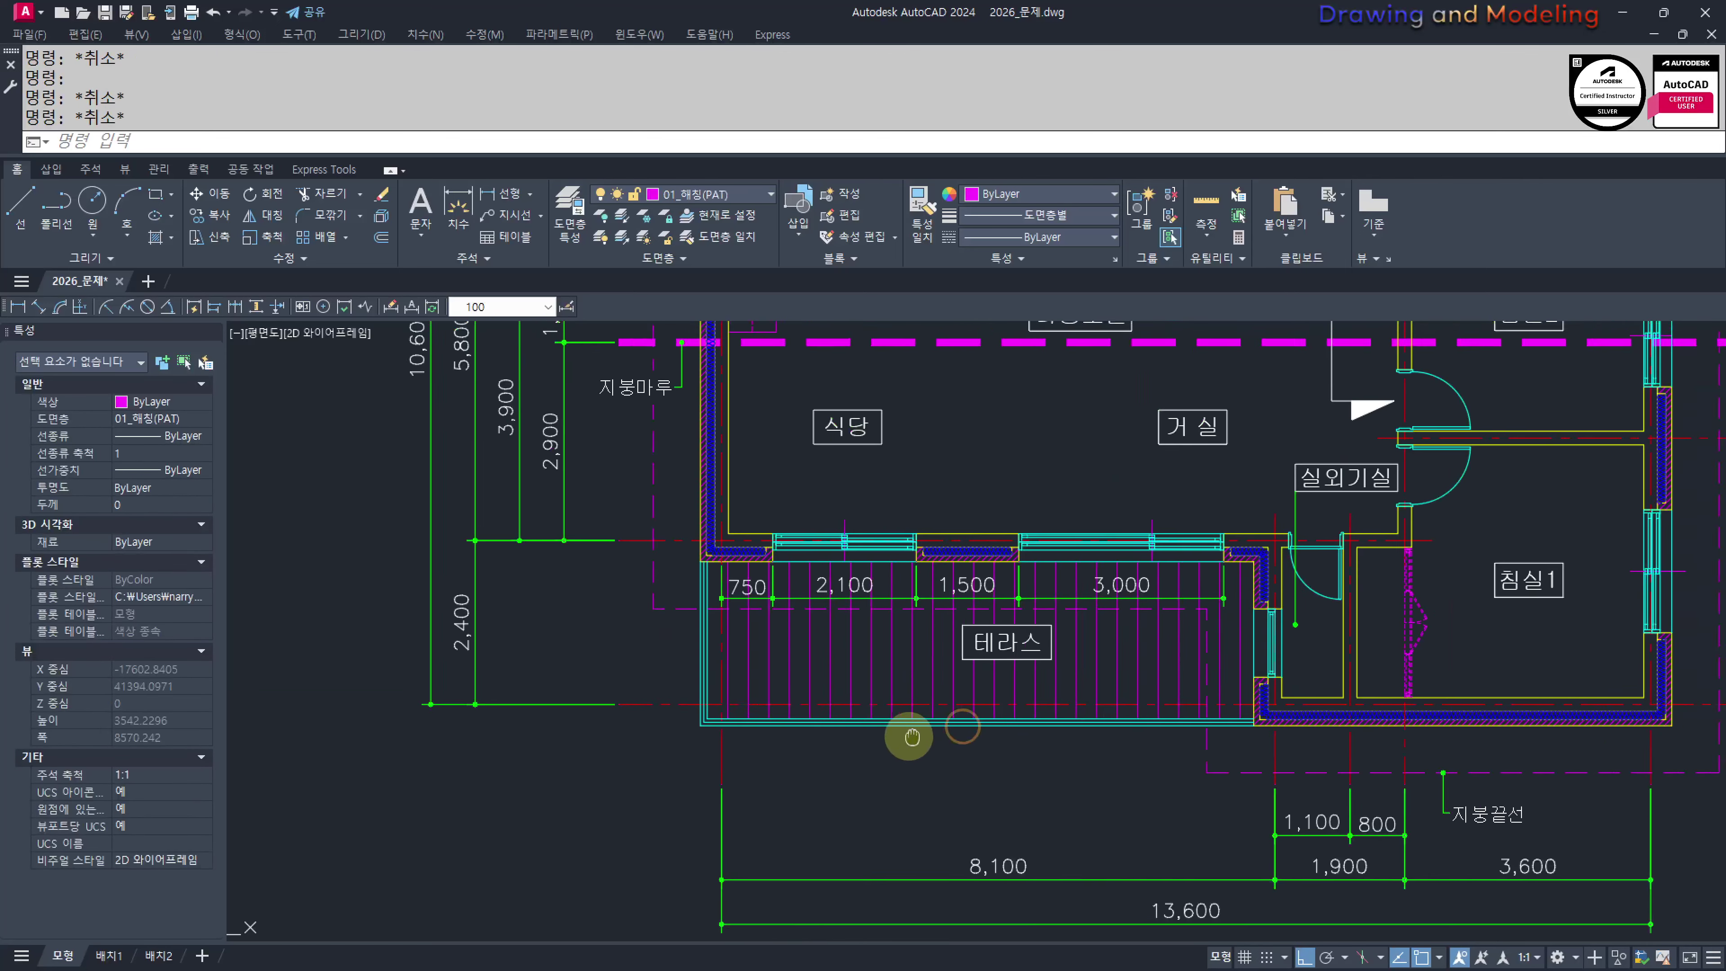
scroll(561, 635, up, 2)
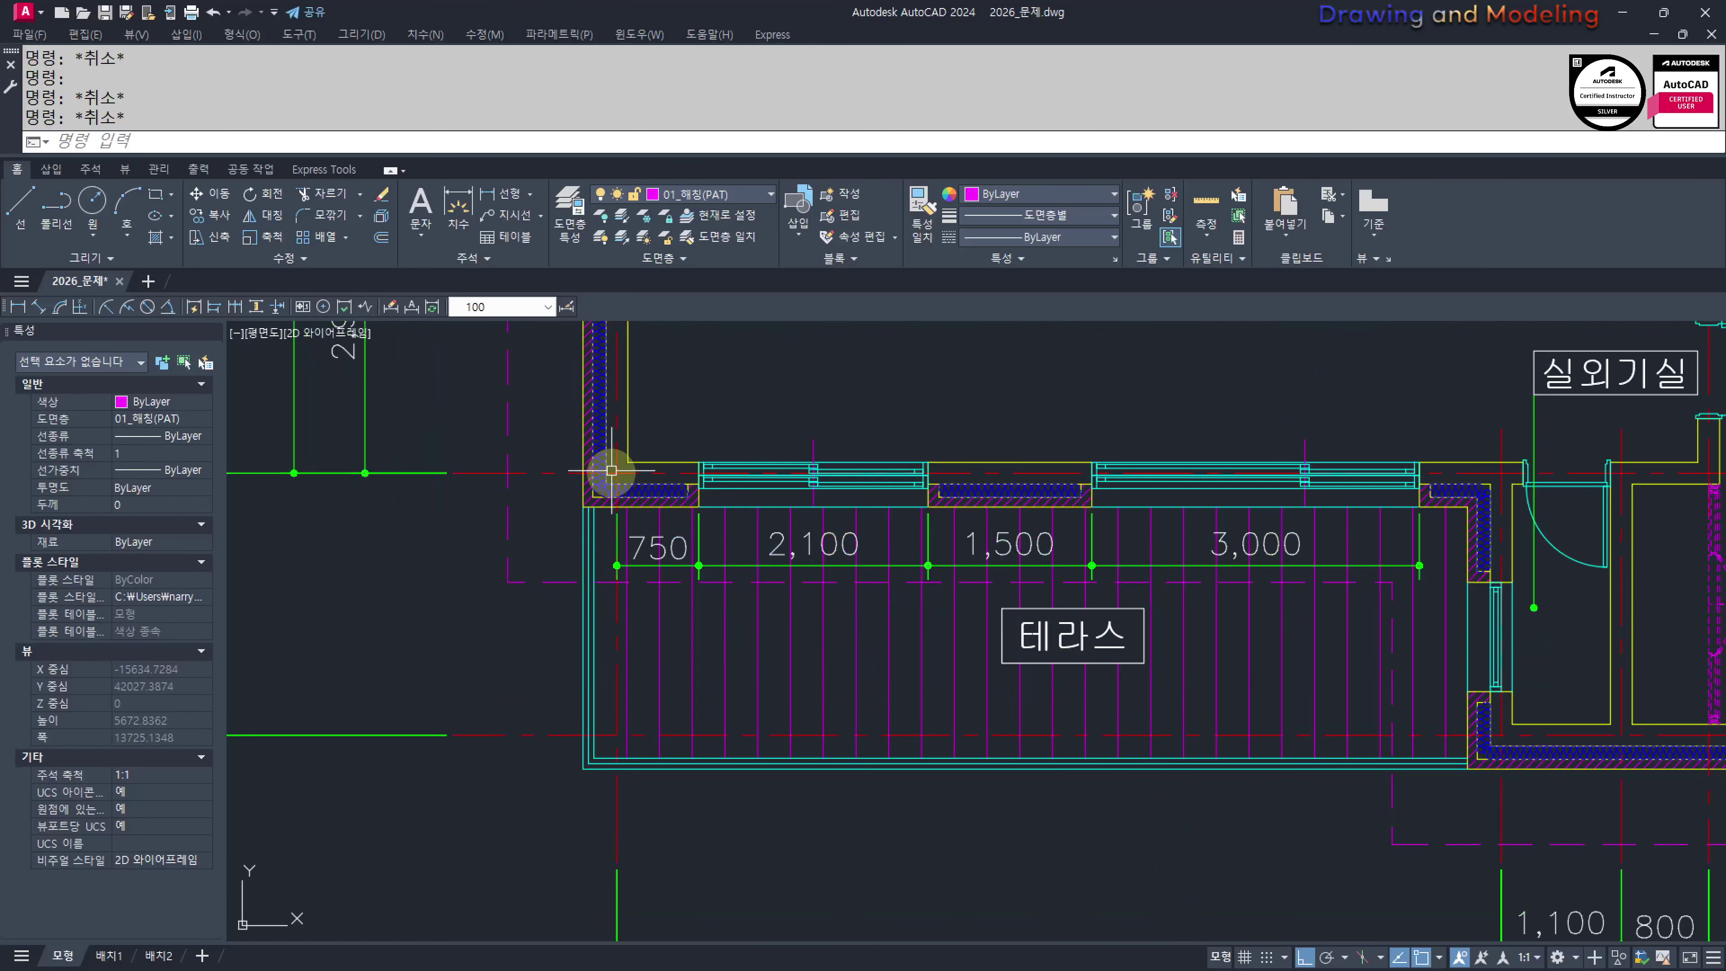
scroll(553, 782, up, 10)
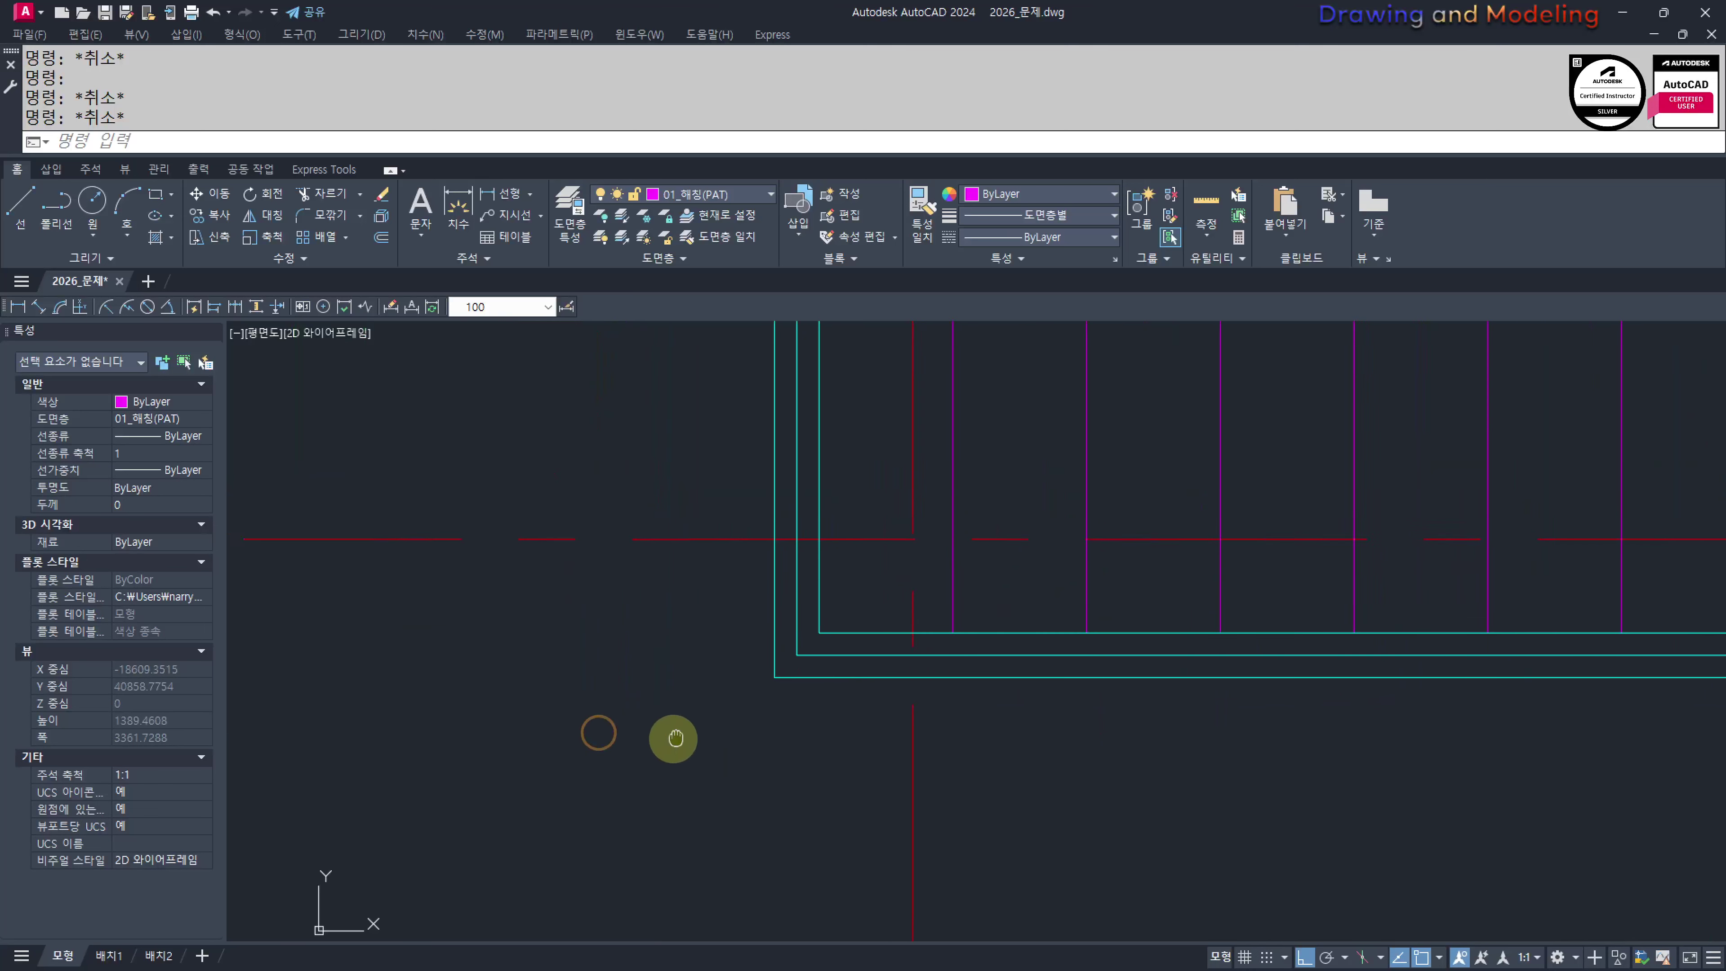
Inspect the layers of the nested terrace outlines at the terrace's lower-left corner in the floor plan
click(1018, 671)
click(993, 707)
click(1029, 543)
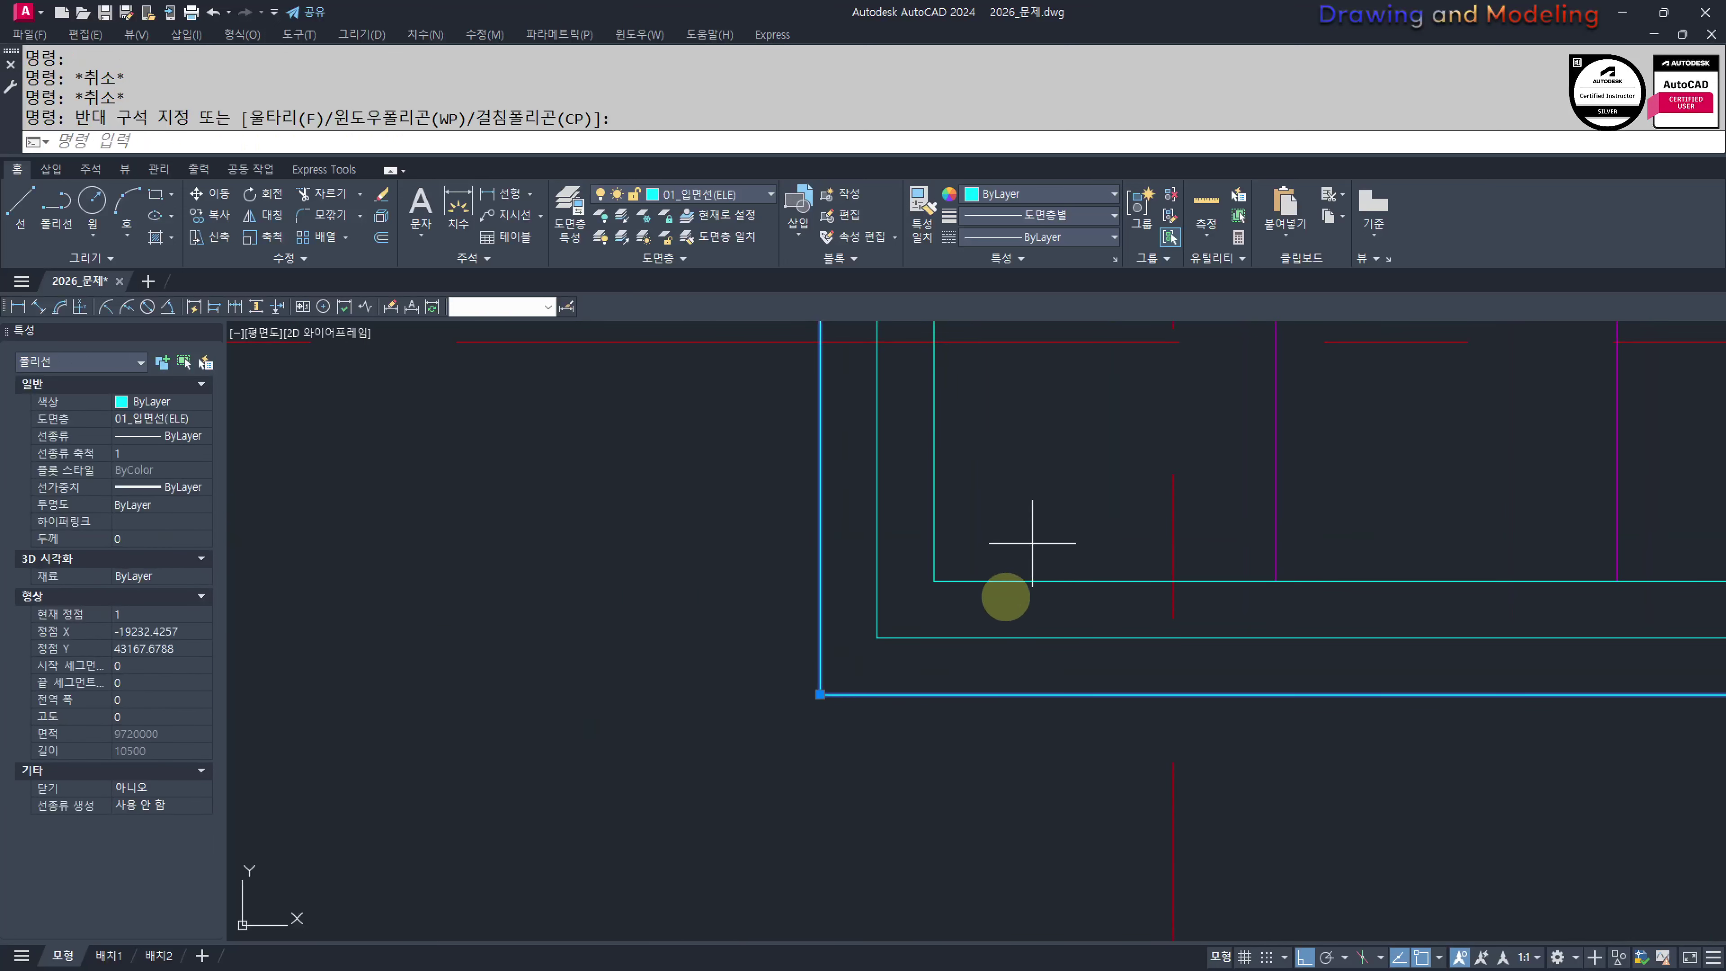
click(996, 606)
key(Escape)
key(Escape)
click(1062, 537)
click(1012, 615)
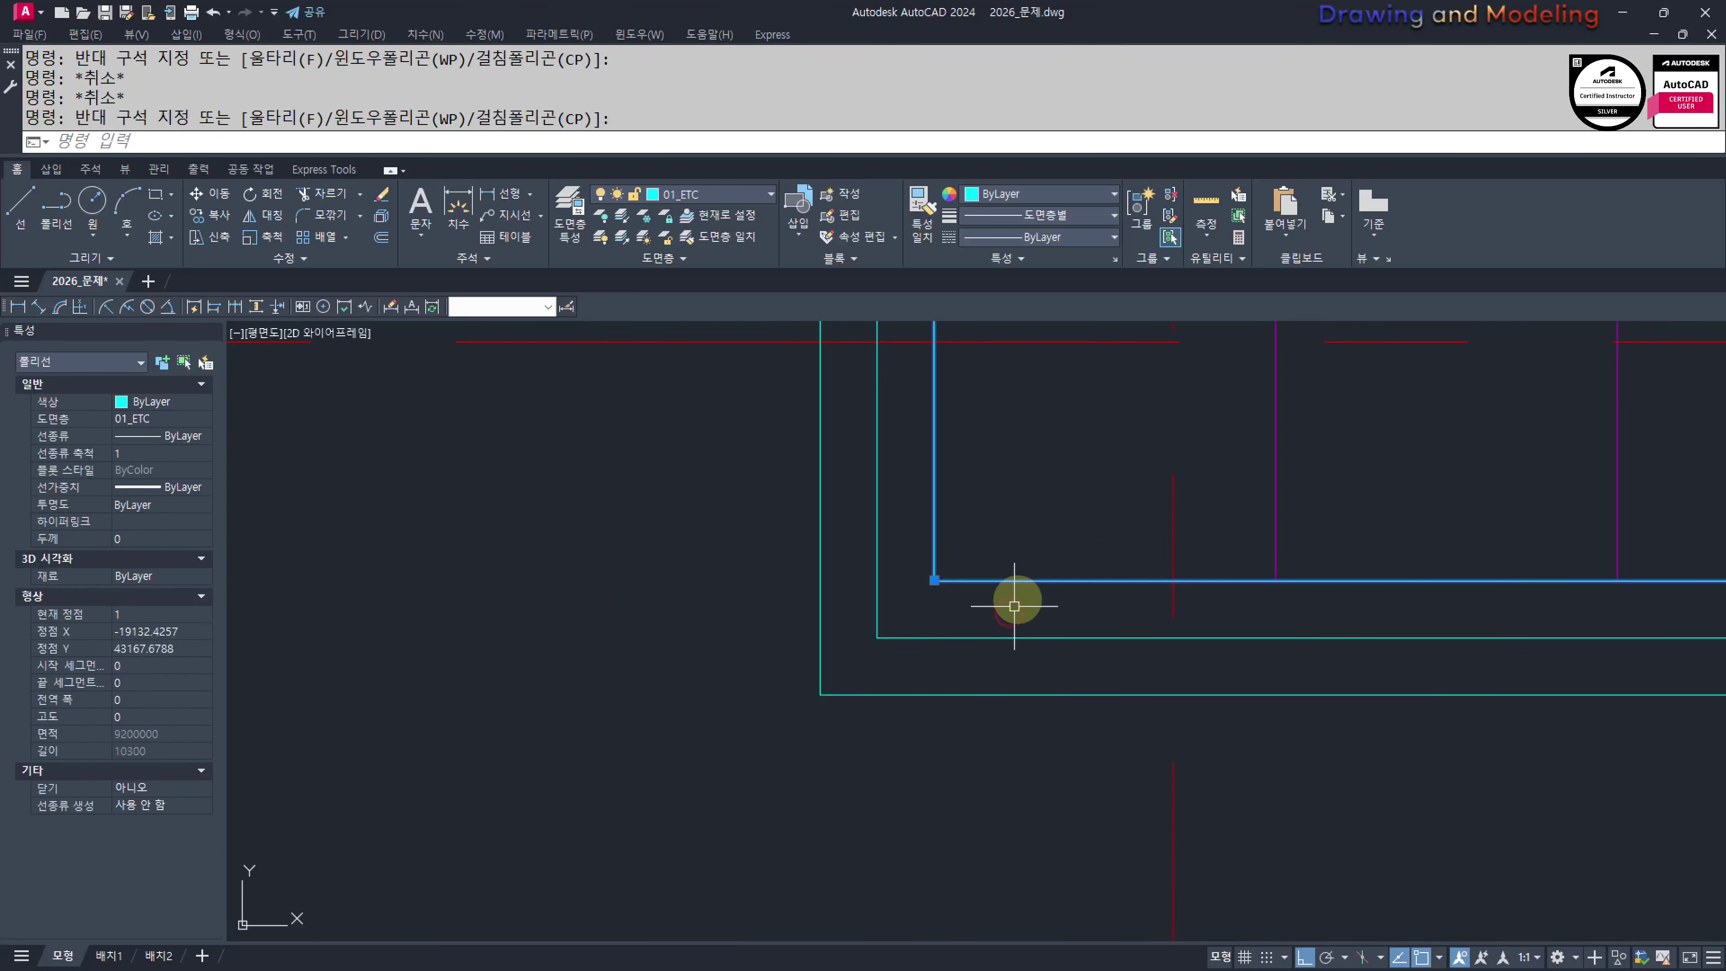
key(Escape)
click(964, 666)
click(921, 740)
key(Escape)
key(Escape)
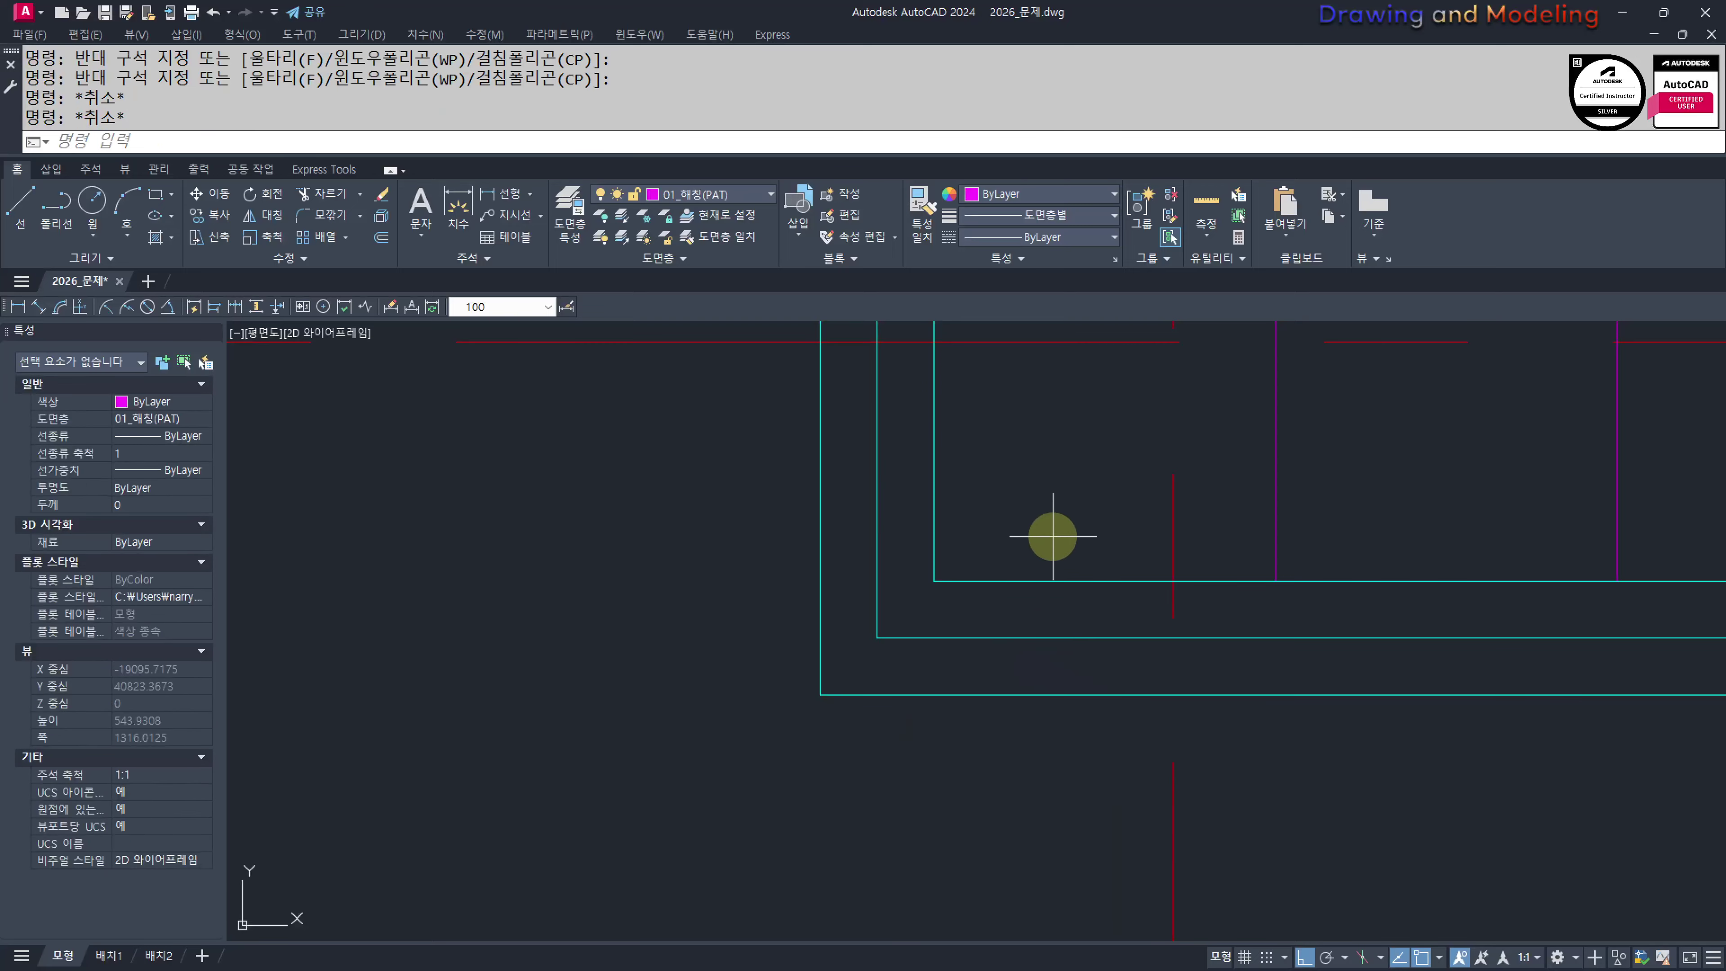
click(1052, 536)
click(967, 662)
click(1096, 628)
click(1012, 713)
key(Escape)
scroll(774, 624, down, 4)
scroll(767, 734, down, 2)
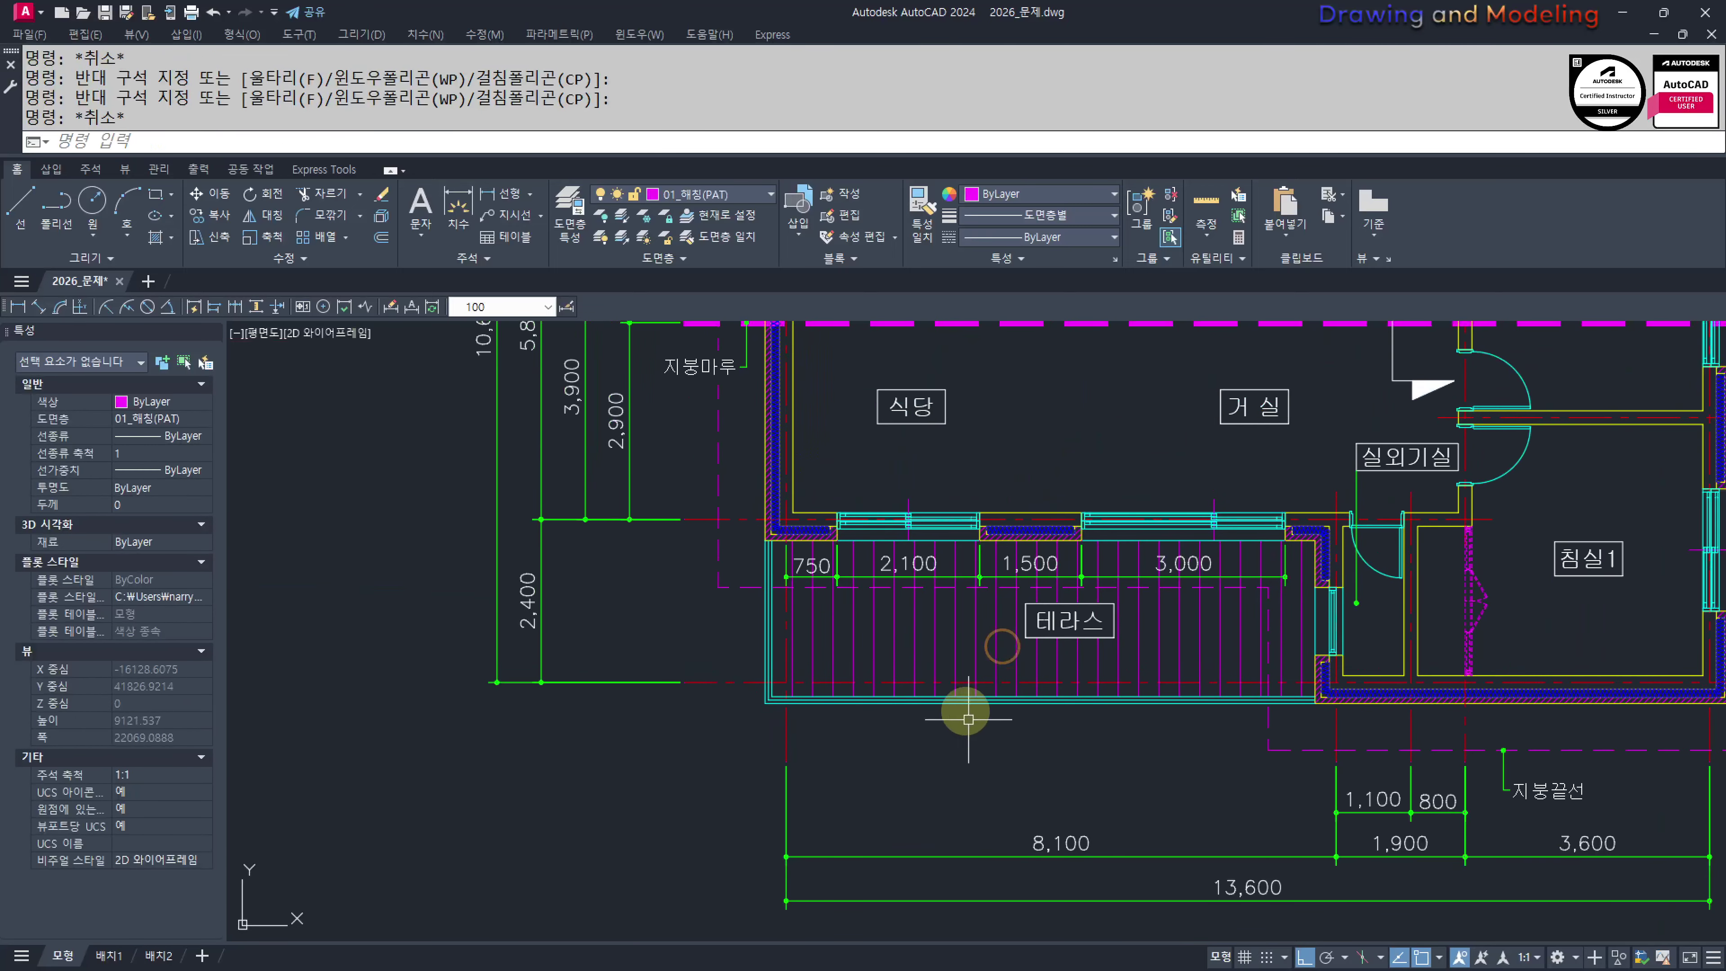
Erase the 750 dimension at the terrace's upper edge in the floor plan
scroll(773, 575, up, 2)
scroll(961, 569, up, 1)
scroll(949, 571, up, 2)
click(794, 500)
click(755, 560)
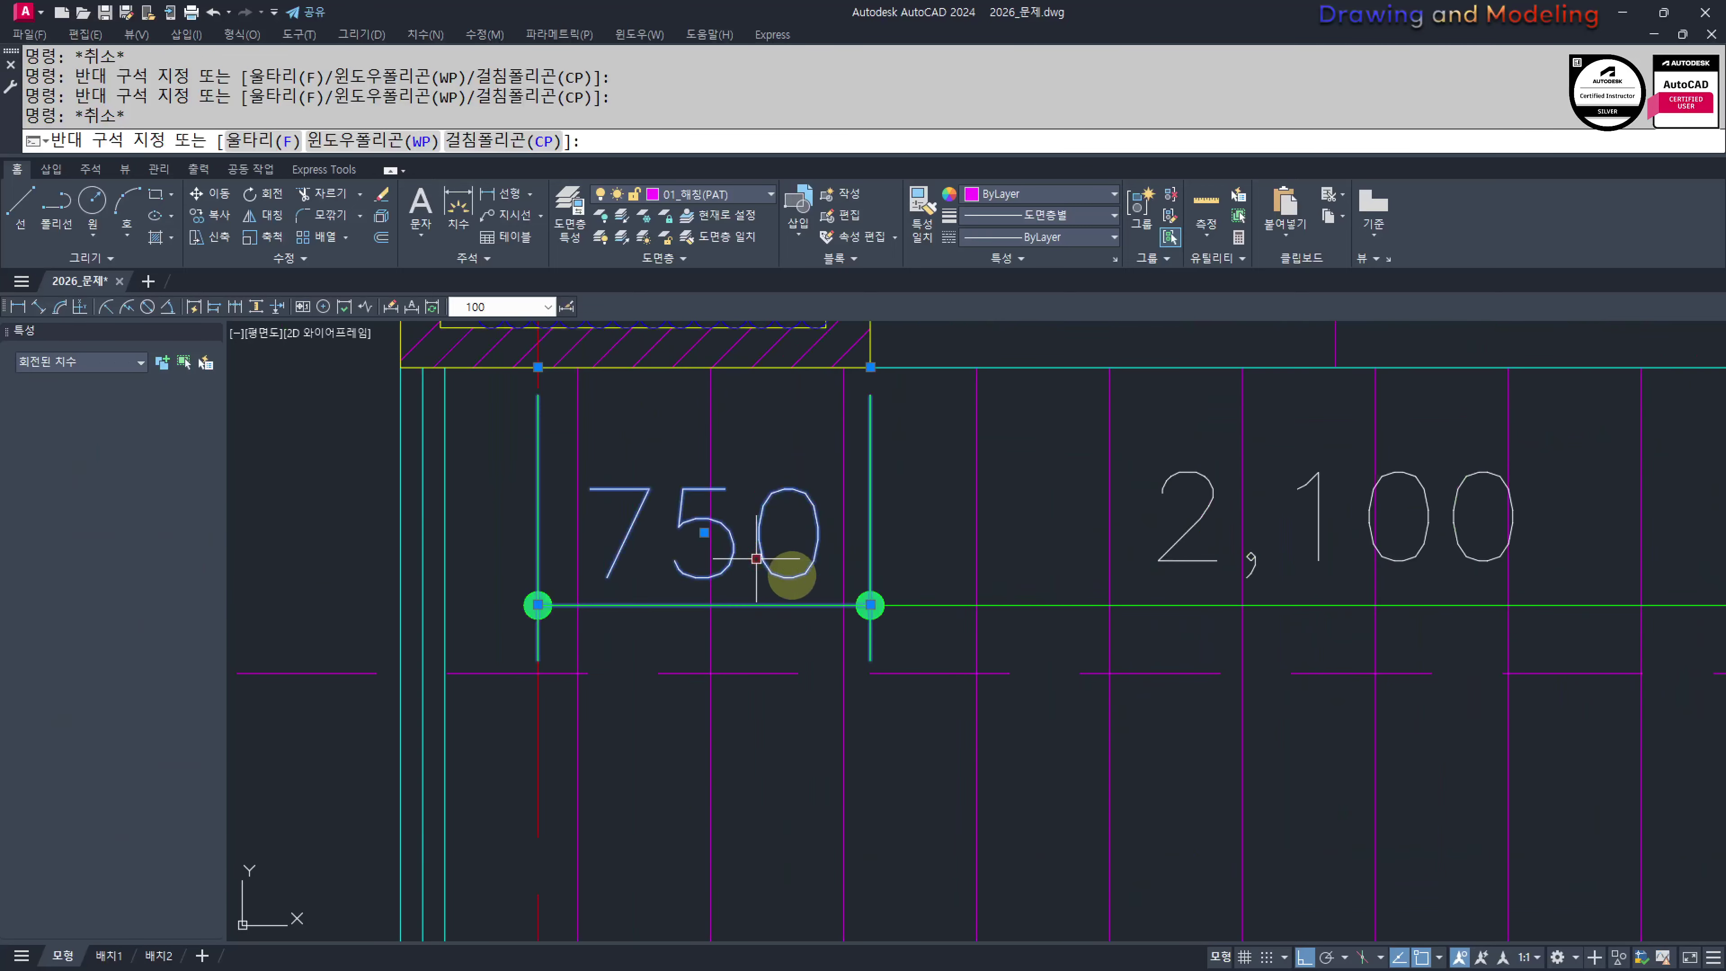
text(e)
key(space)
click(922, 562)
click(885, 630)
click(1432, 578)
click(1394, 644)
key(Escape)
scroll(1290, 629, down, 2)
scroll(1205, 603, up, 2)
key(space)
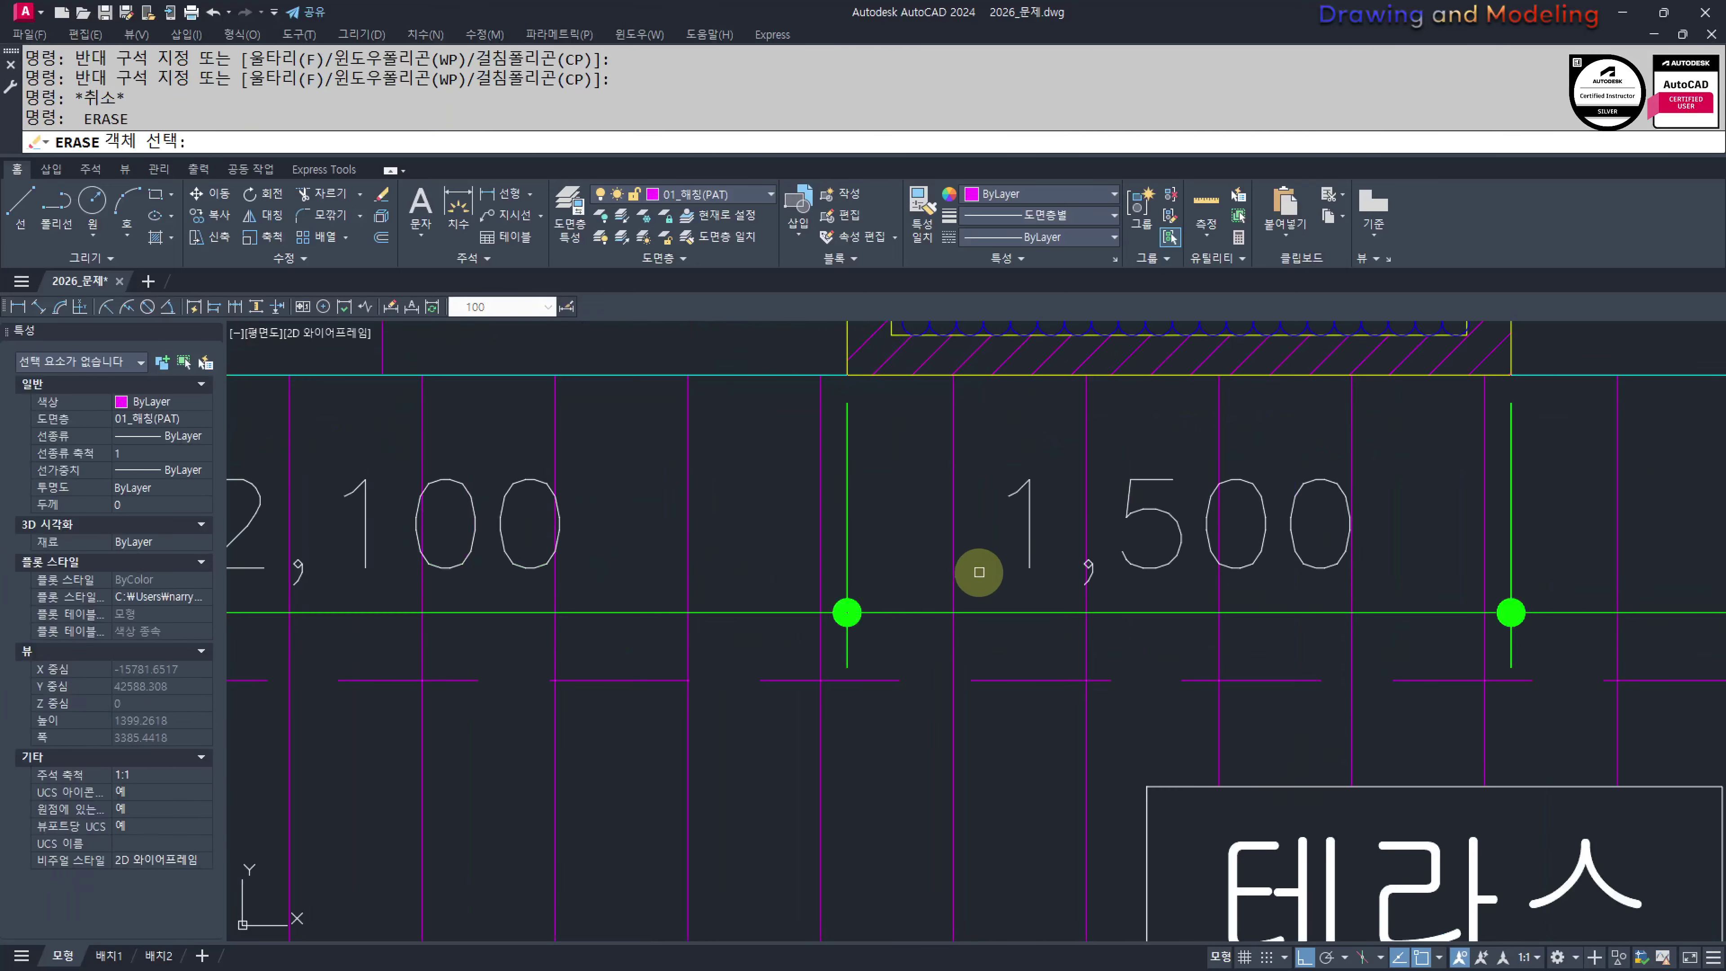
right_click(890, 571)
click(888, 589)
click(909, 575)
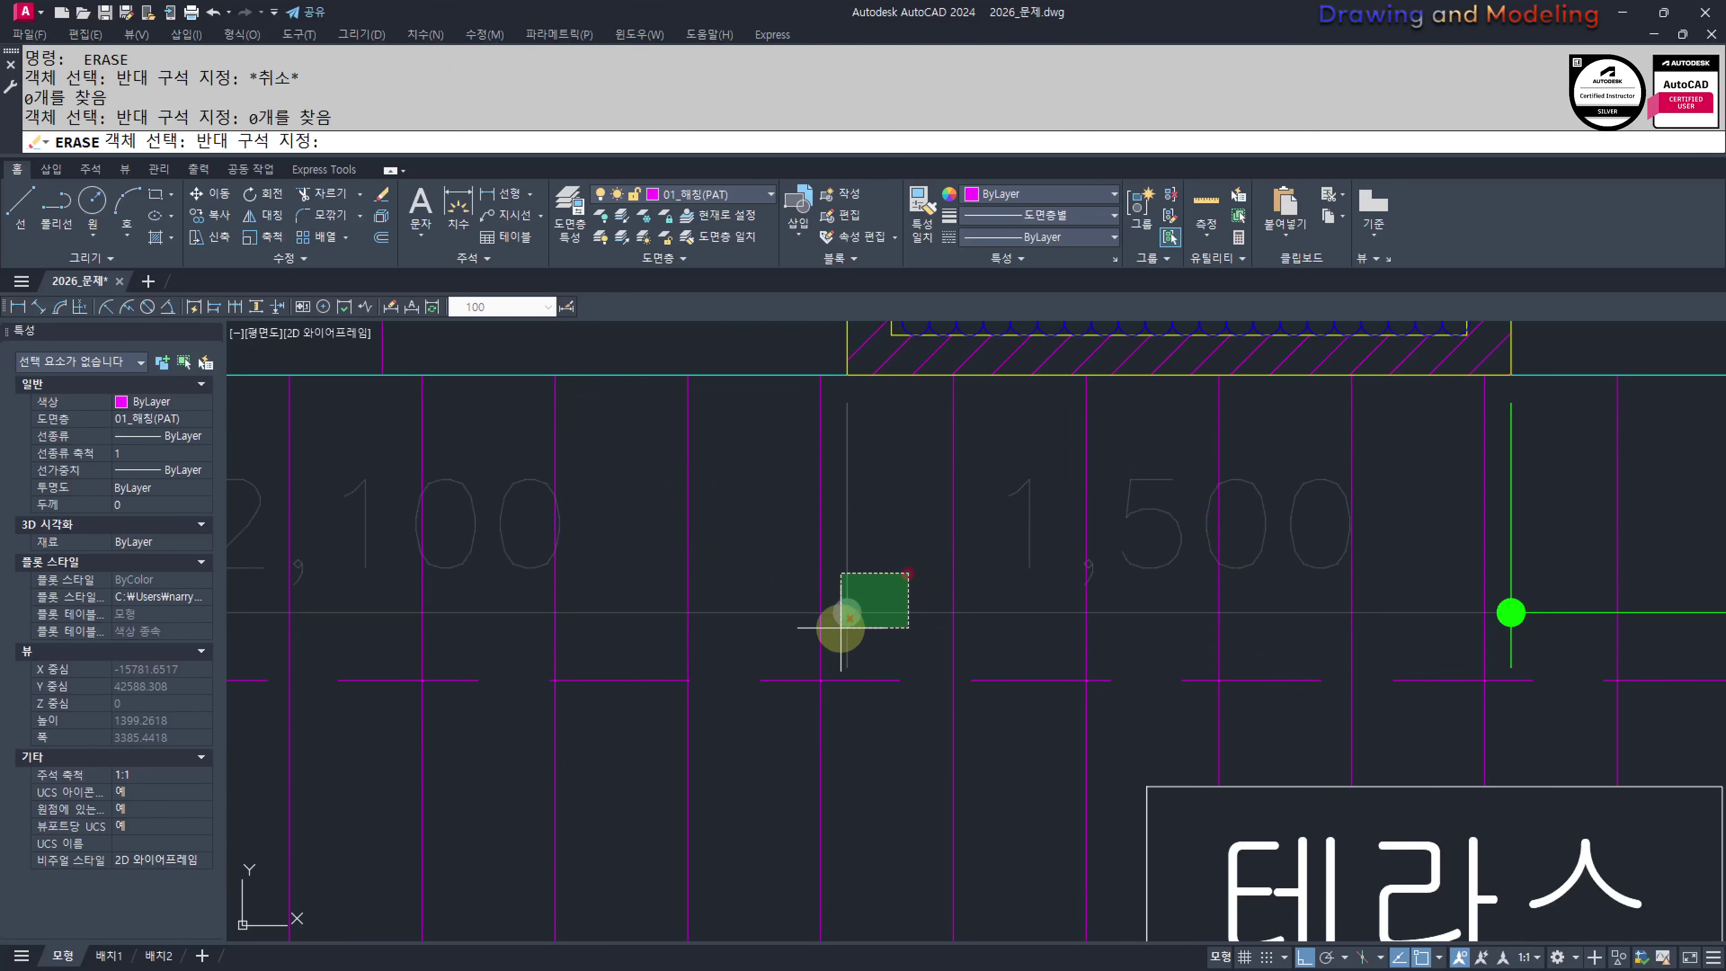
click(840, 627)
text(e)
key(space)
scroll(766, 593, down, 4)
key(Escape)
key(Escape)
scroll(893, 605, up, 2)
scroll(607, 601, up, 1)
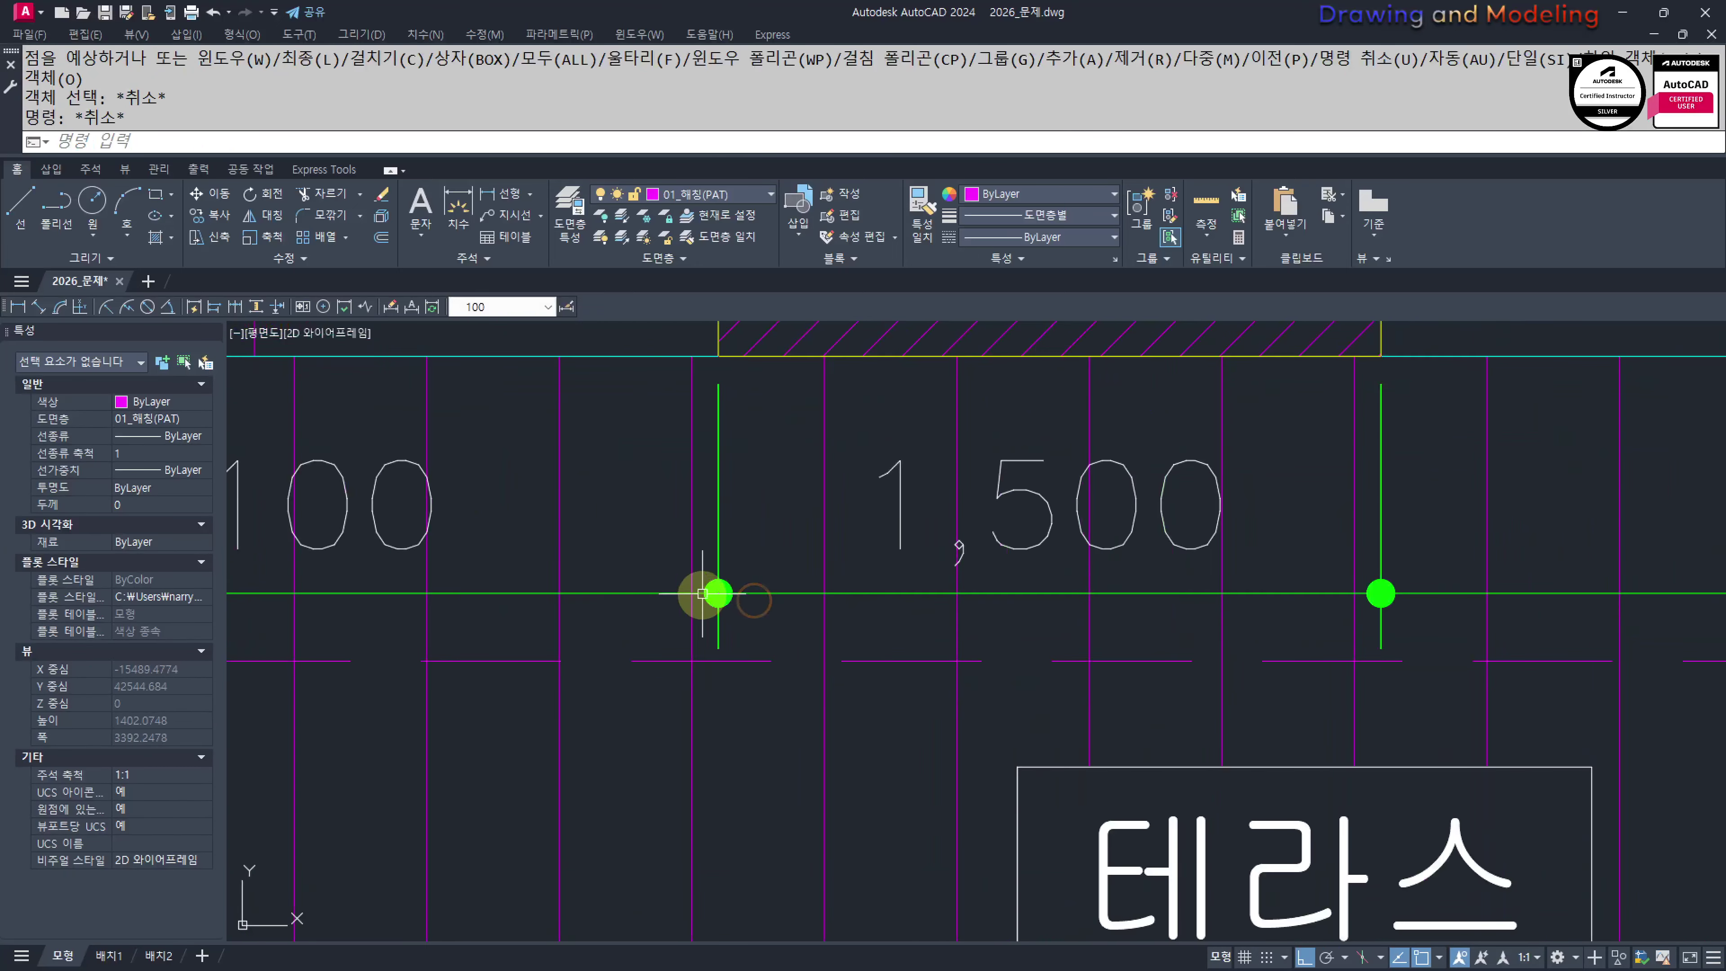
scroll(701, 594, up, 2)
key(Escape)
key(Escape)
click(800, 551)
click(725, 646)
key(Escape)
key(space)
text(ㄷ)
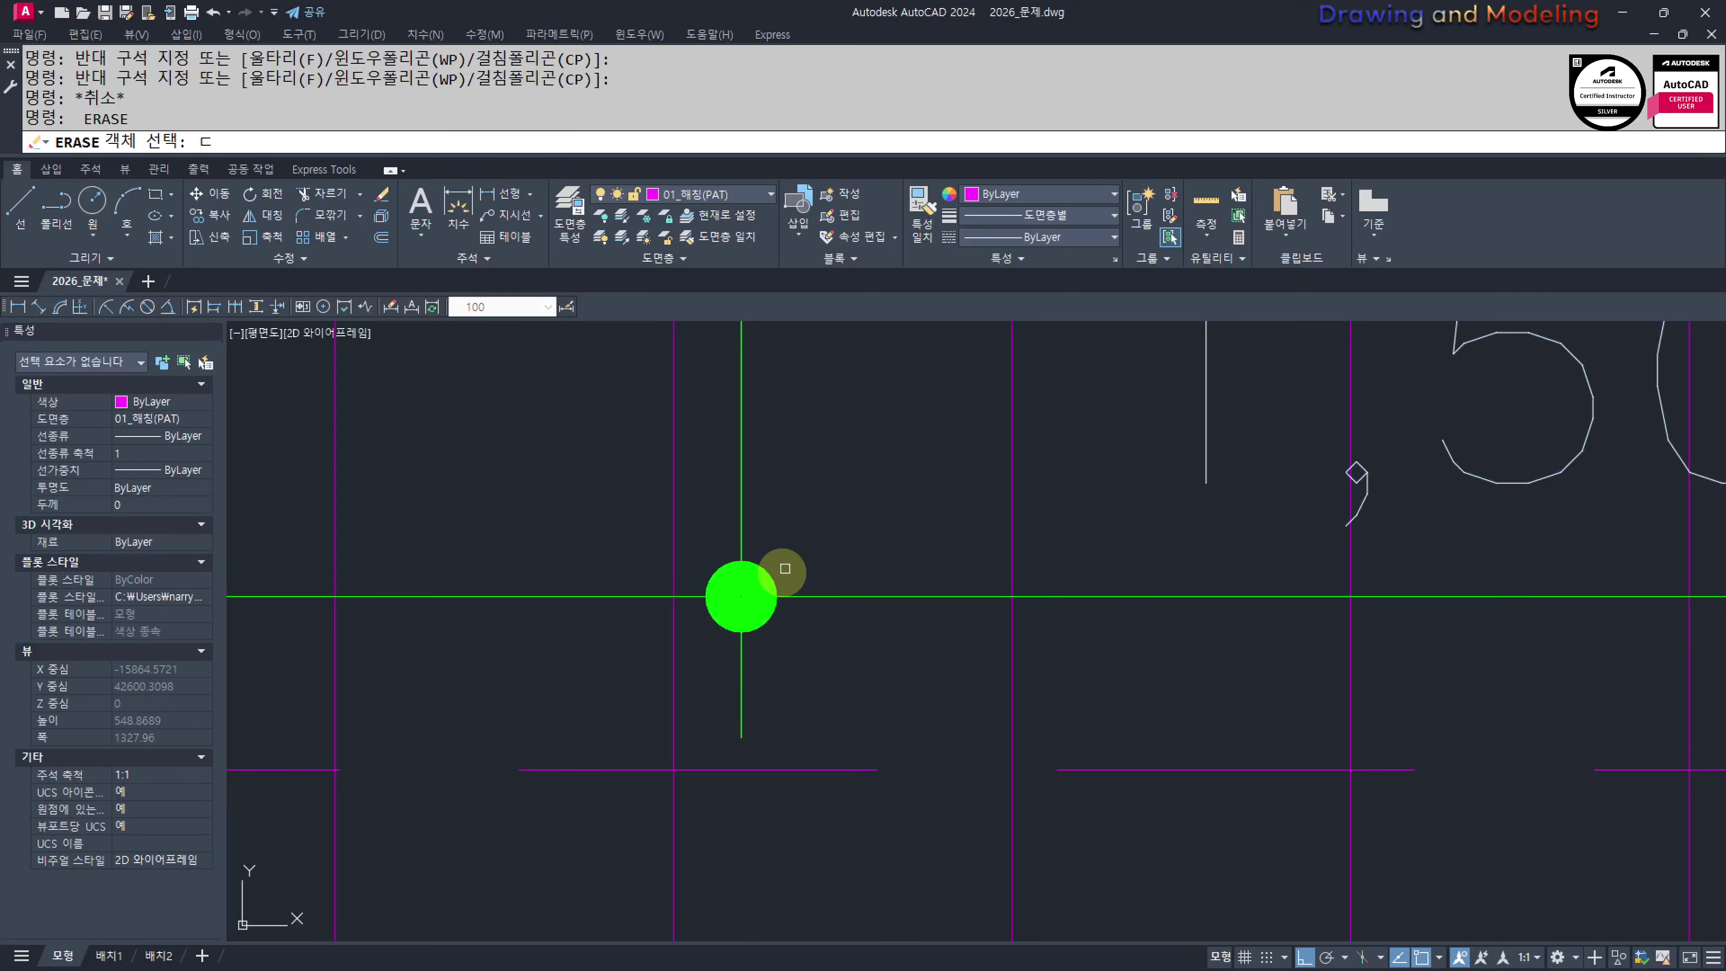
key(Escape)
key(Escape)
Erase the 2,100, 1,500 and 3,000 dimensions along the terrace's upper edge in the floor plan
click(797, 514)
click(719, 640)
text(e)
key(space)
key(Escape)
key(Escape)
scroll(873, 602, down, 3)
mouse_move(1076, 619)
middle_down()
mouse_move(711, 636)
mouse_move(846, 558)
mouse_move(701, 628)
middle_up()
scroll(889, 624, up, 2)
click(988, 569)
click(947, 631)
text(e)
key(space)
key(Escape)
key(Escape)
Offset the floor-level line below the elevation windows upward by 900
scroll(837, 564, down, 6)
scroll(816, 601, up, 2)
scroll(383, 655, down, 3)
middle_drag(1152, 671, 558, 611)
scroll(811, 772, up, 2)
key(Escape)
key(Escape)
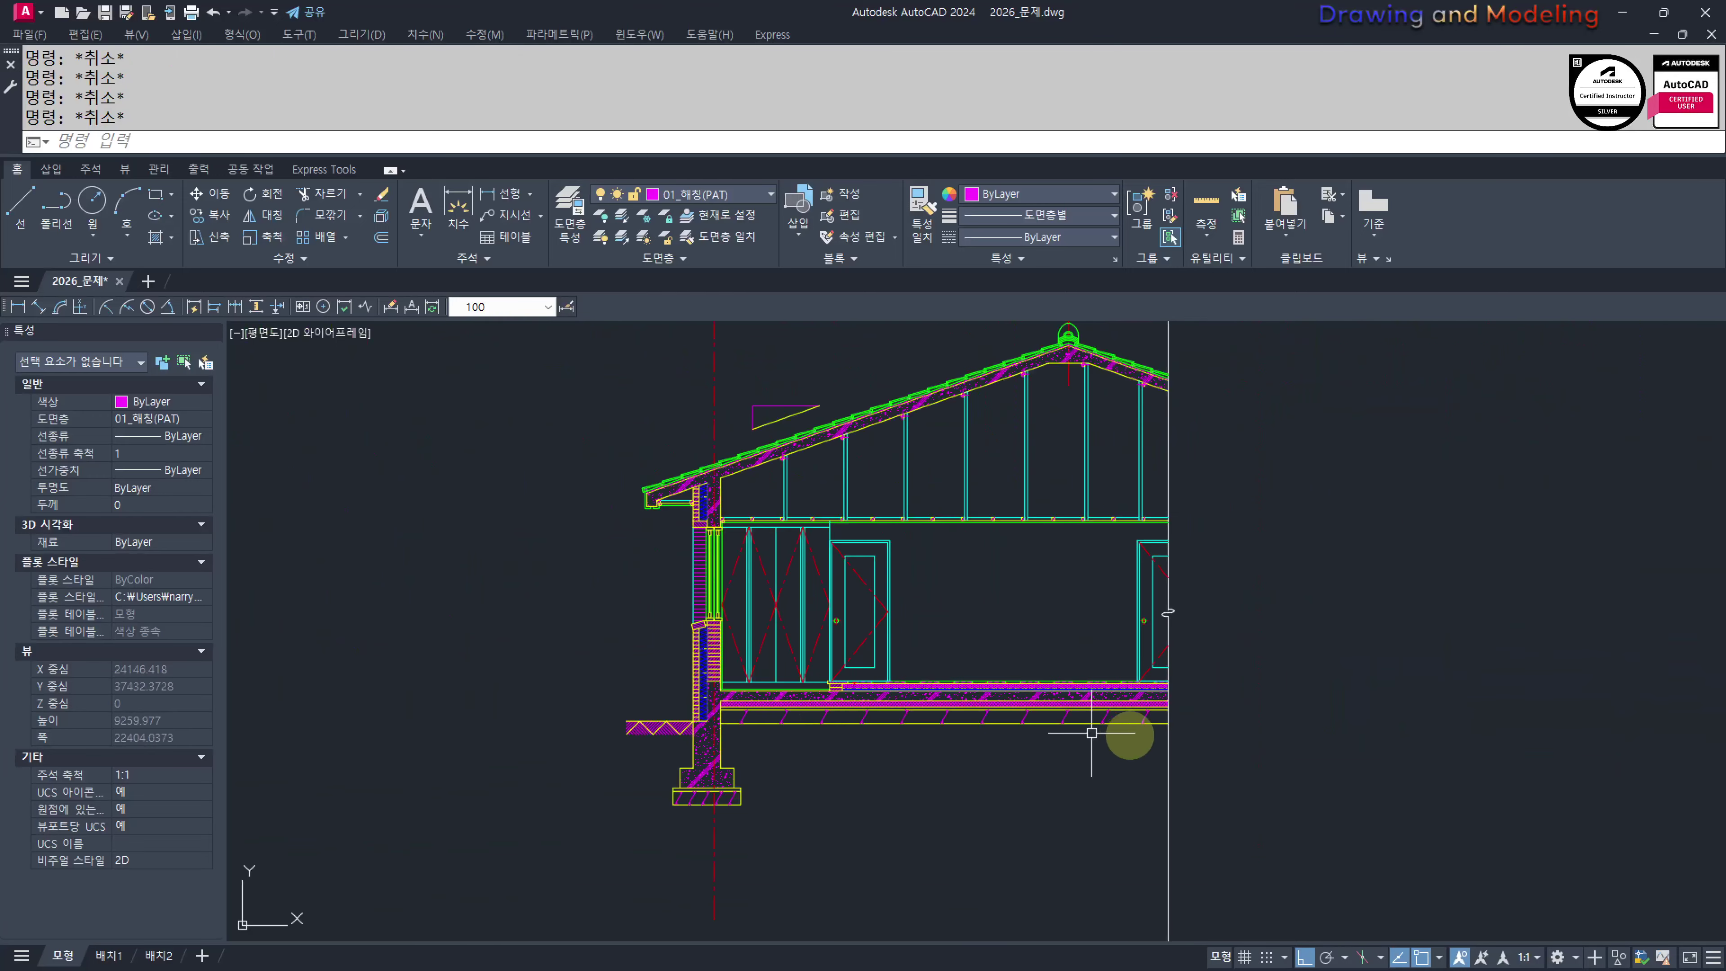
middle_drag(1154, 737, 532, 710)
middle_drag(1120, 763, 563, 764)
scroll(876, 767, up, 2)
middle_drag(886, 751, 795, 825)
text(o)
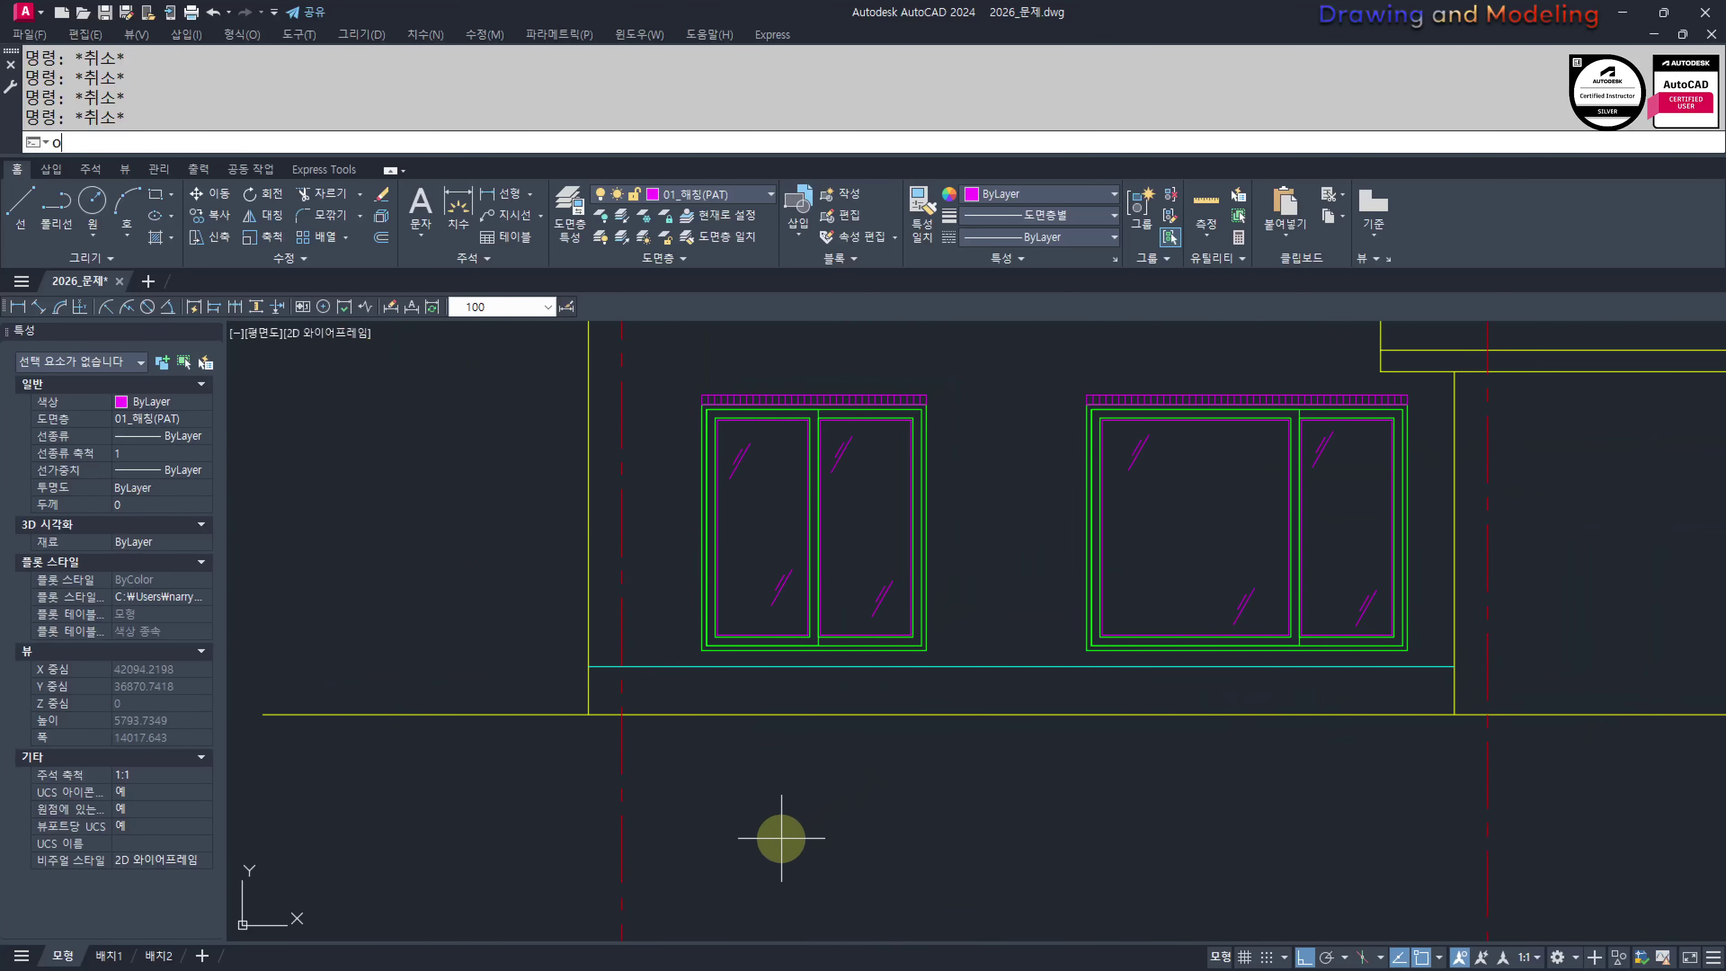
key(Return)
text(900)
key(Return)
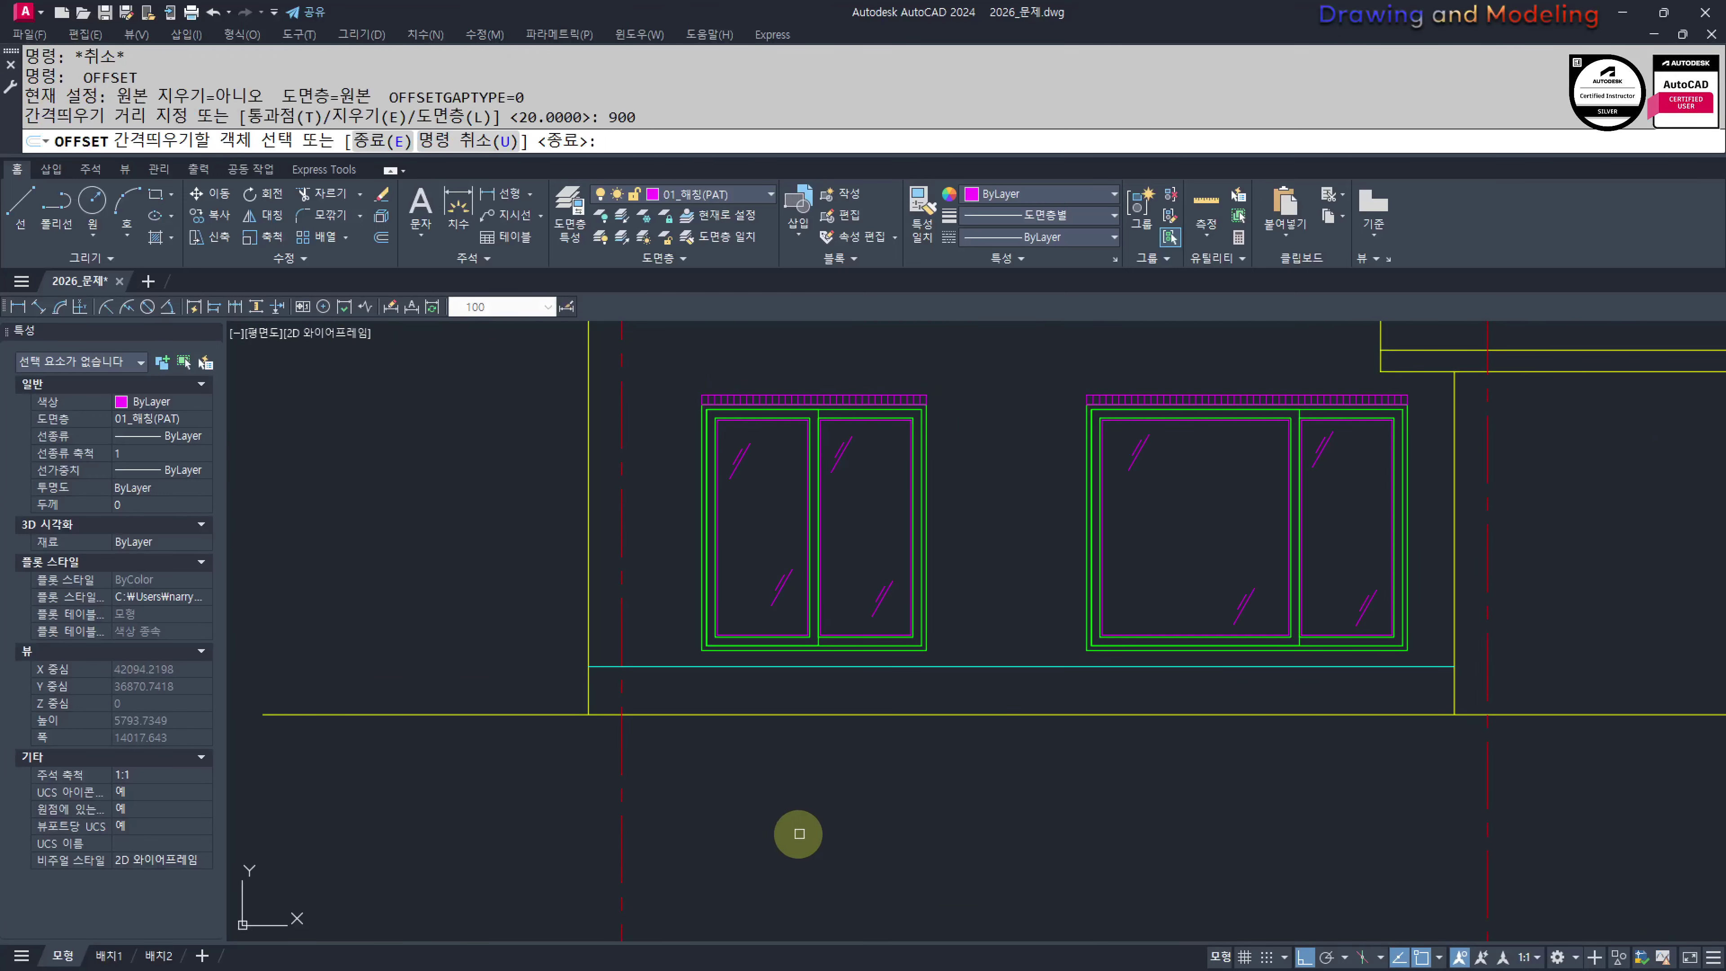
click(694, 670)
click(656, 610)
key(Escape)
key(Escape)
Change the original floor-level line below the windows to layer 0
middle_drag(1081, 658, 1064, 663)
scroll(1048, 613, up, 2)
middle_drag(1047, 614, 1044, 621)
middle_drag(658, 551, 739, 574)
scroll(611, 578, down, 2)
middle_drag(497, 552, 475, 584)
middle_drag(867, 690, 909, 698)
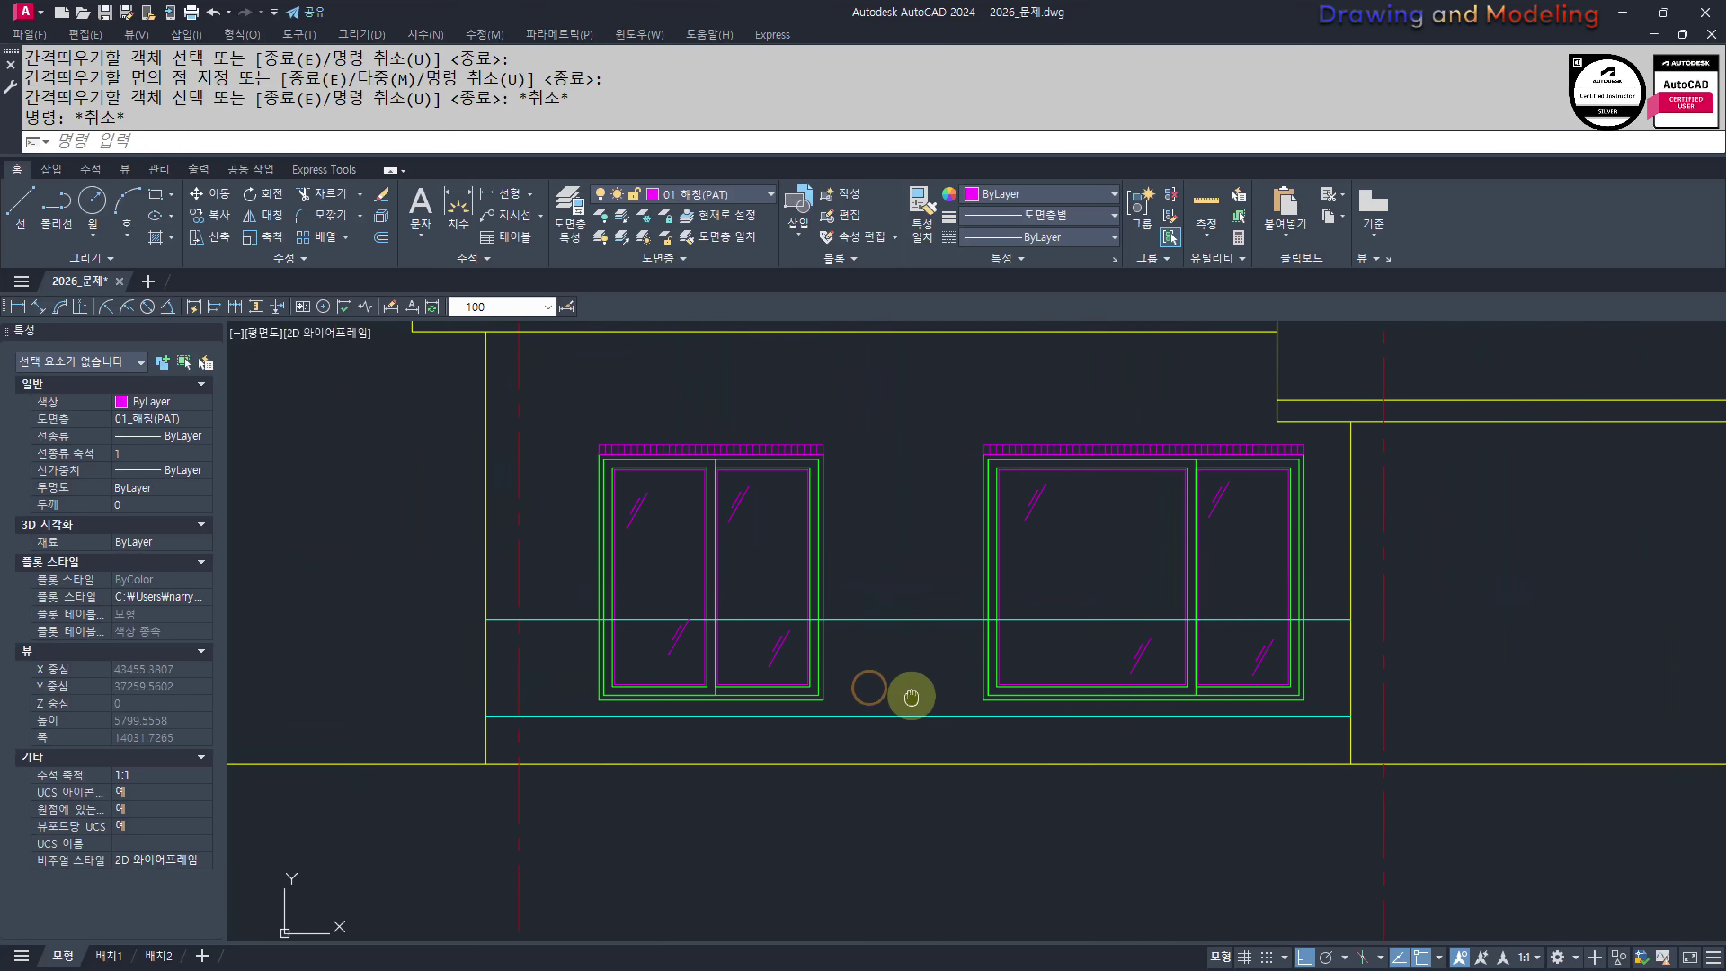
drag(872, 687, 871, 742)
click(943, 693)
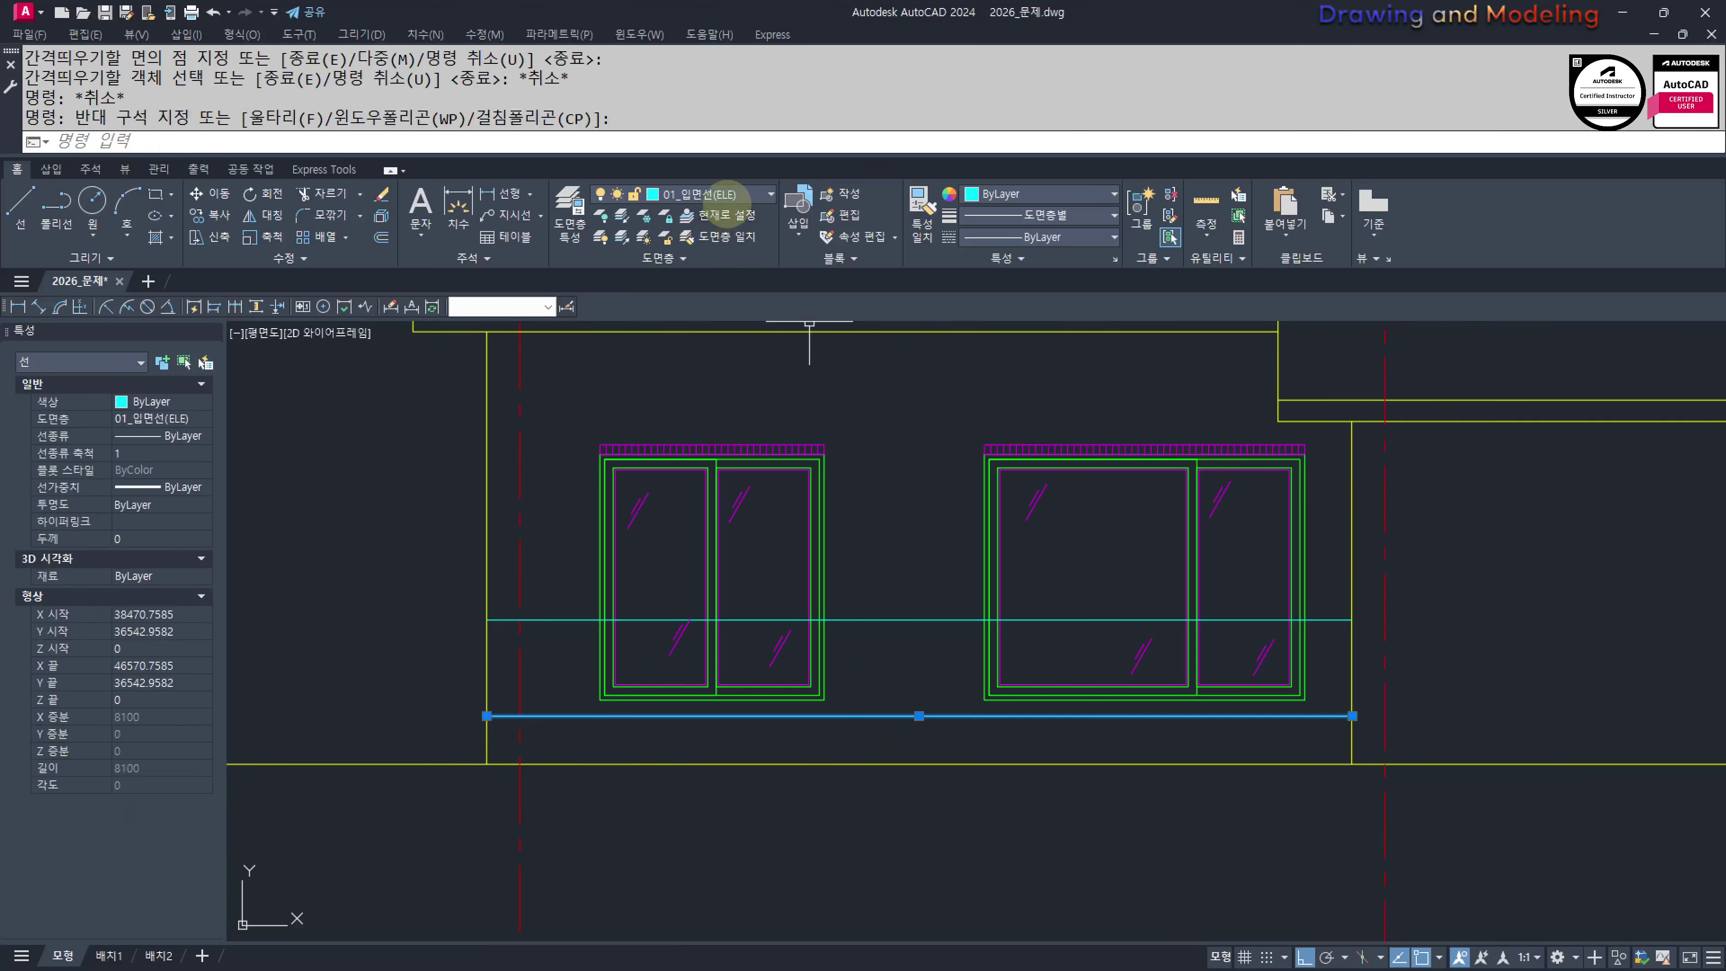
click(726, 194)
click(652, 215)
key(Escape)
key(Escape)
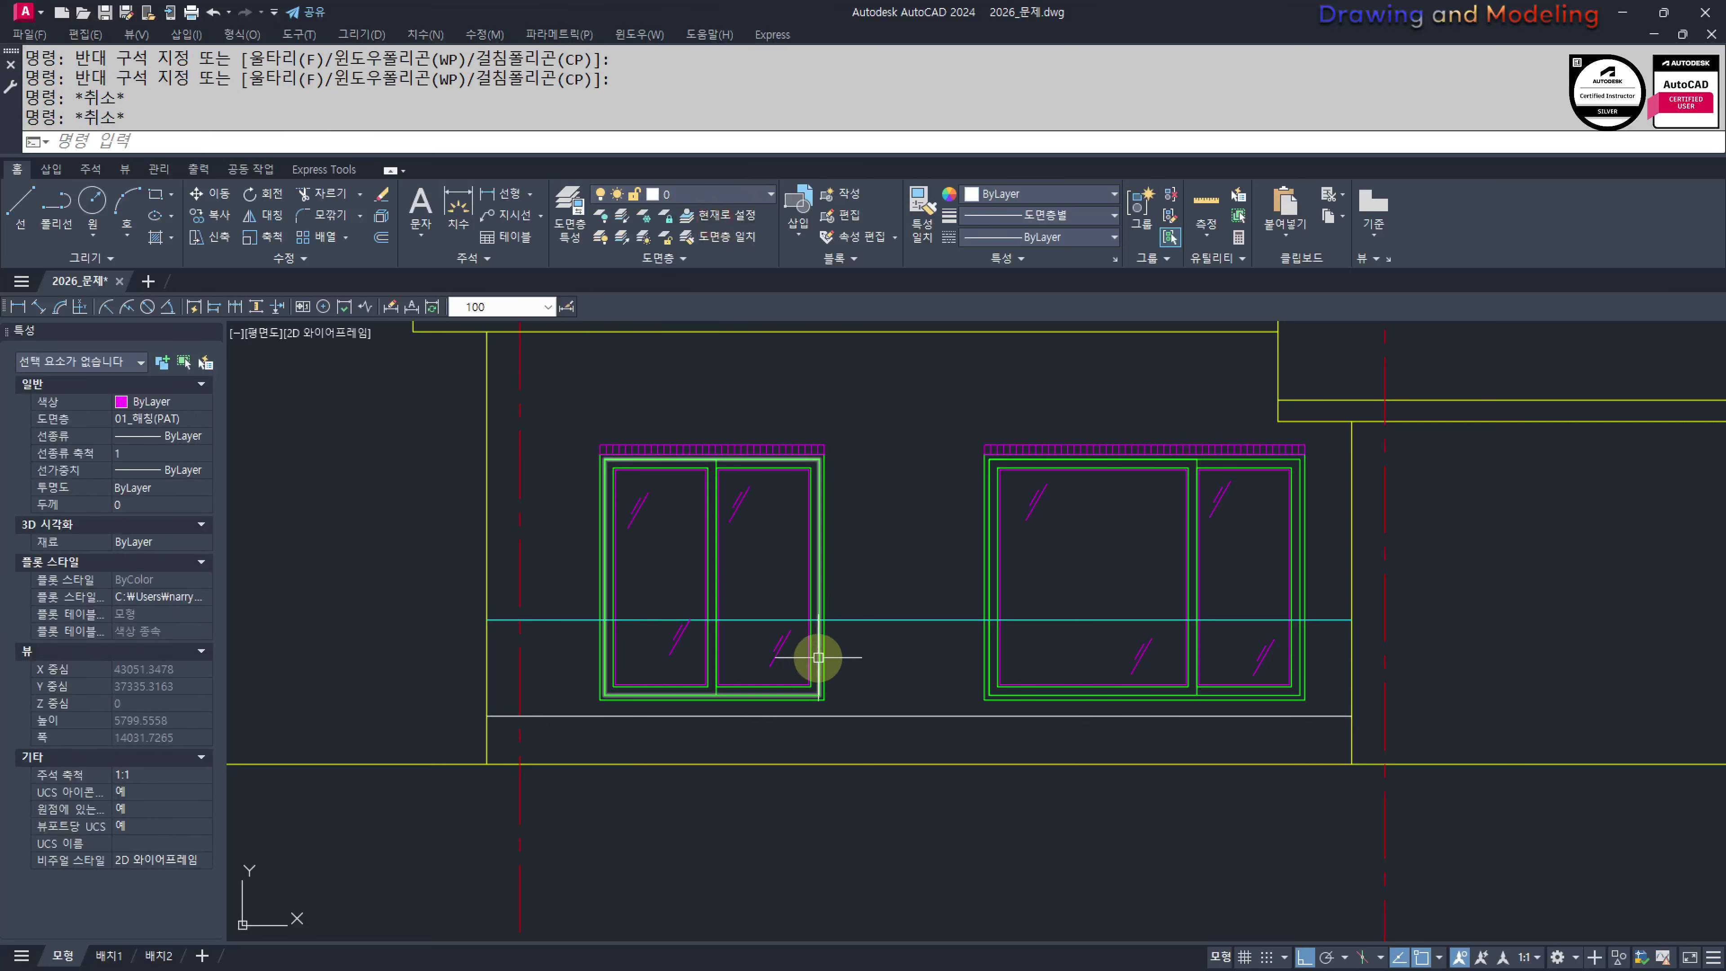
drag(902, 687, 866, 748)
key(Escape)
key(Escape)
Offset the horizontal line crossing the elevation windows downward by 80
middle_drag(859, 656, 907, 658)
scroll(882, 664, up, 3)
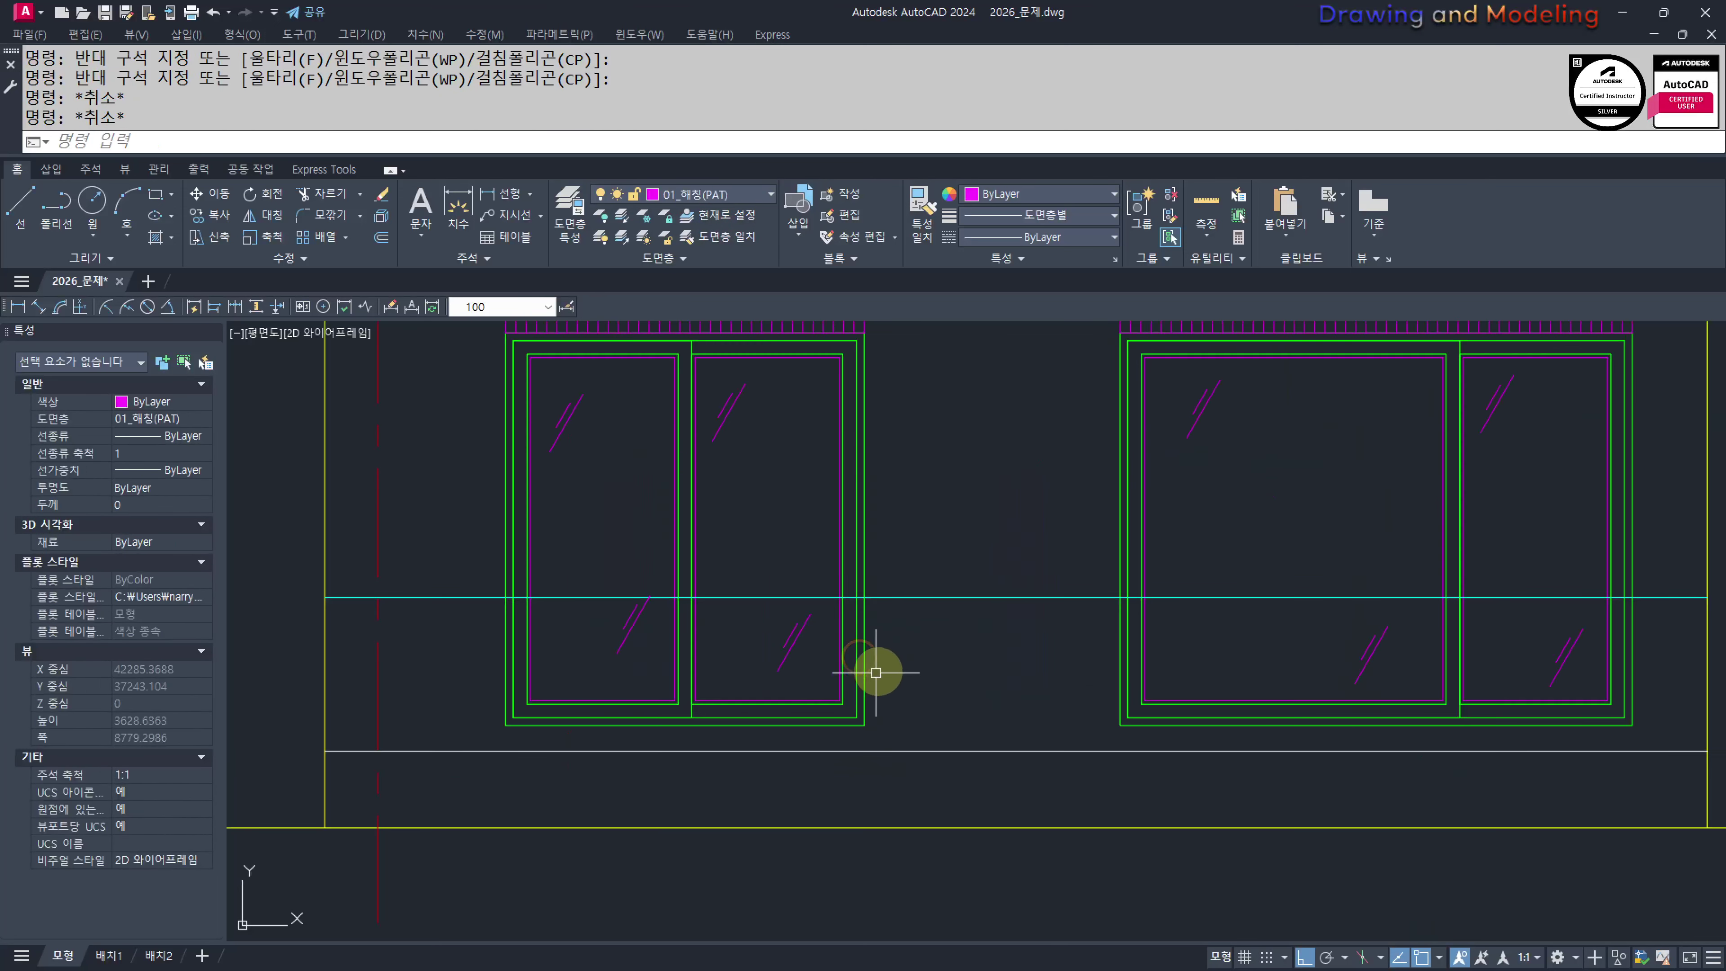
scroll(876, 672, down, 2)
middle_drag(589, 605, 693, 628)
text(o)
key(Return)
text(80)
key(Return)
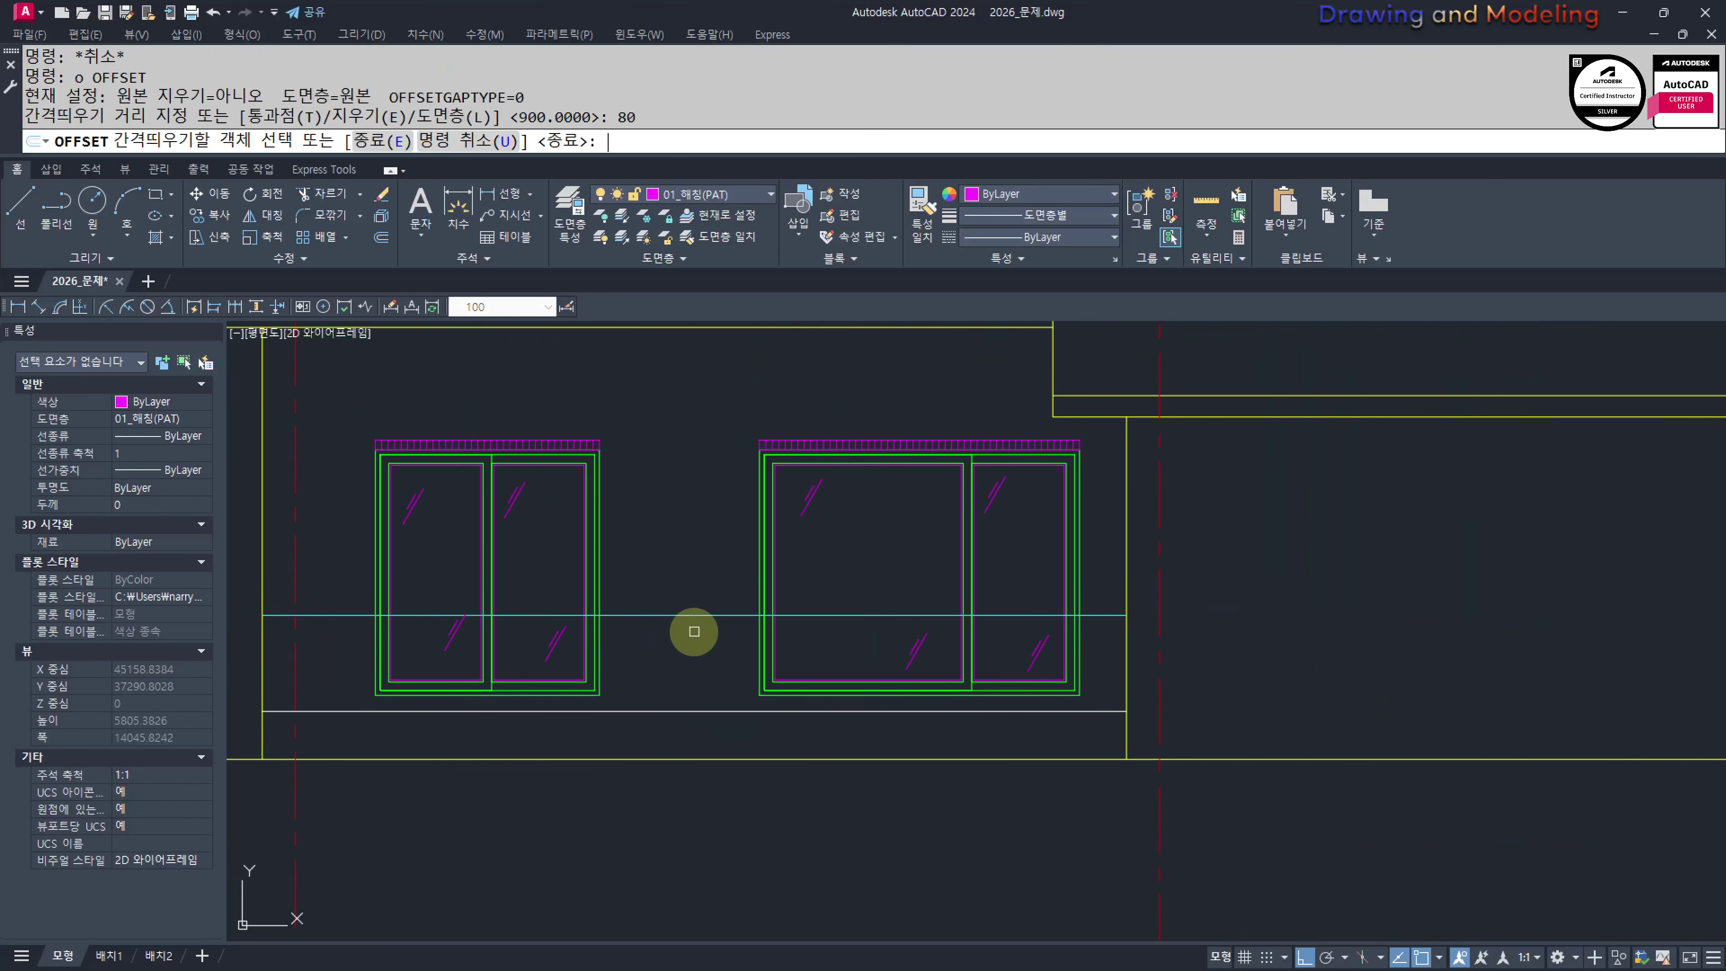
click(726, 618)
click(722, 633)
key(Escape)
key(Escape)
Close both ends of the narrow horizontal band across the windows with short vertical lines
scroll(462, 636, up, 3)
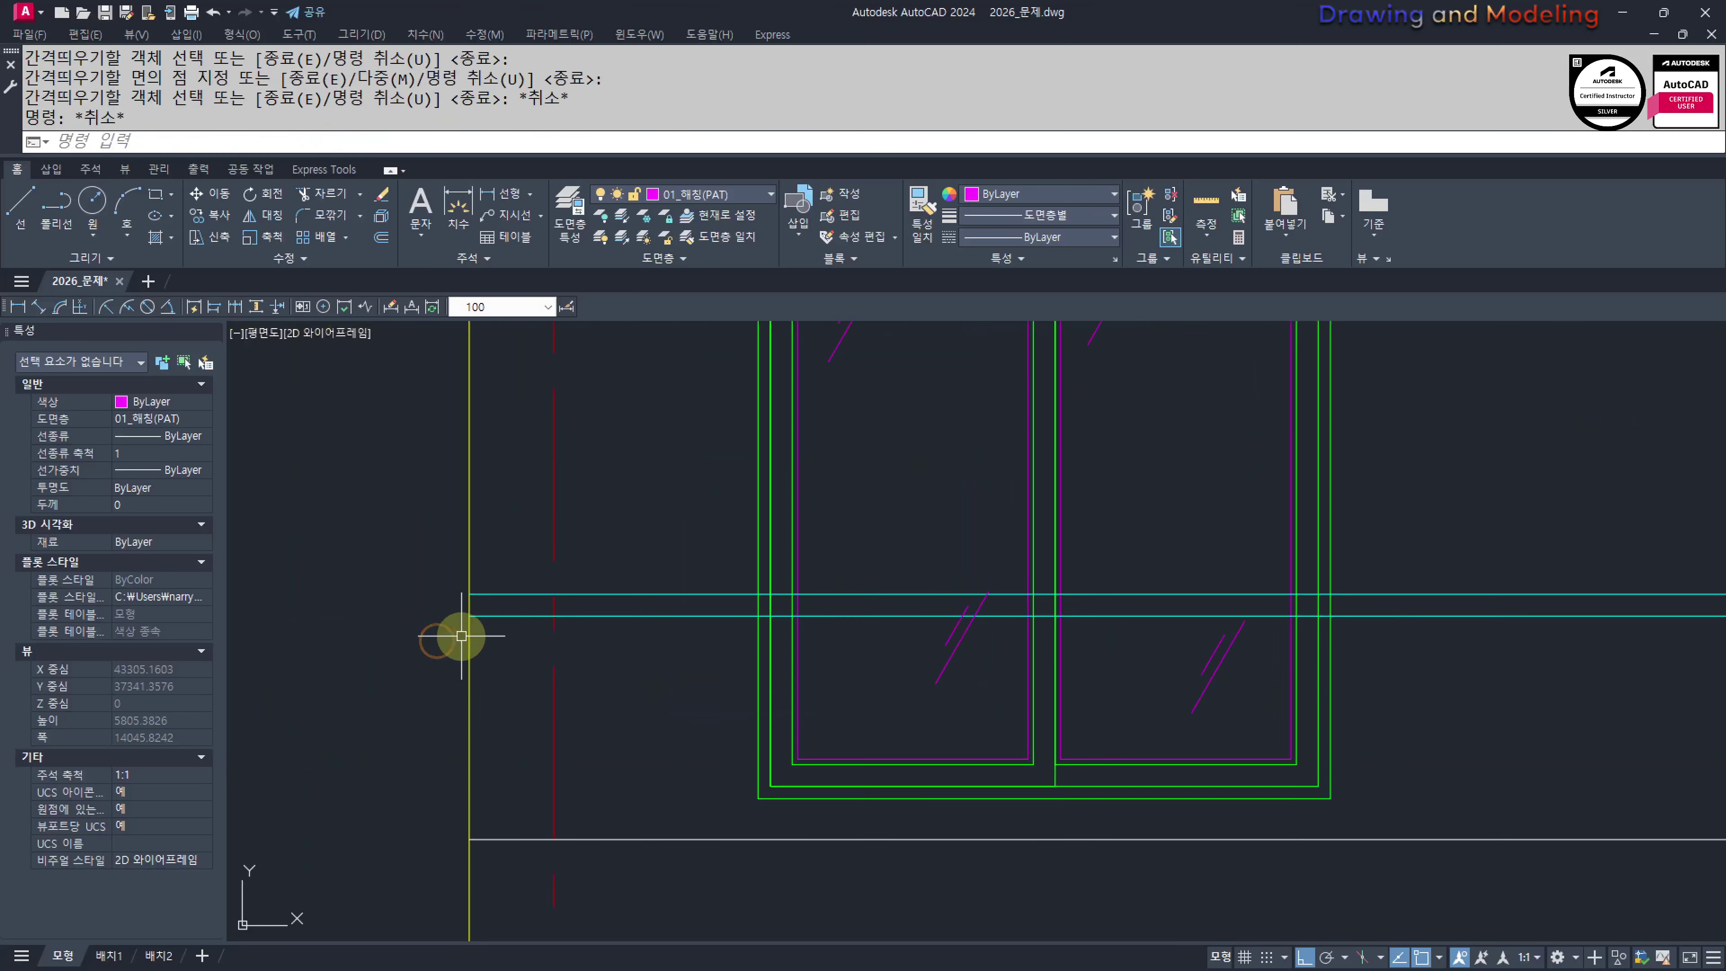
middle_drag(462, 635, 528, 640)
text(l)
key(Return)
click(424, 559)
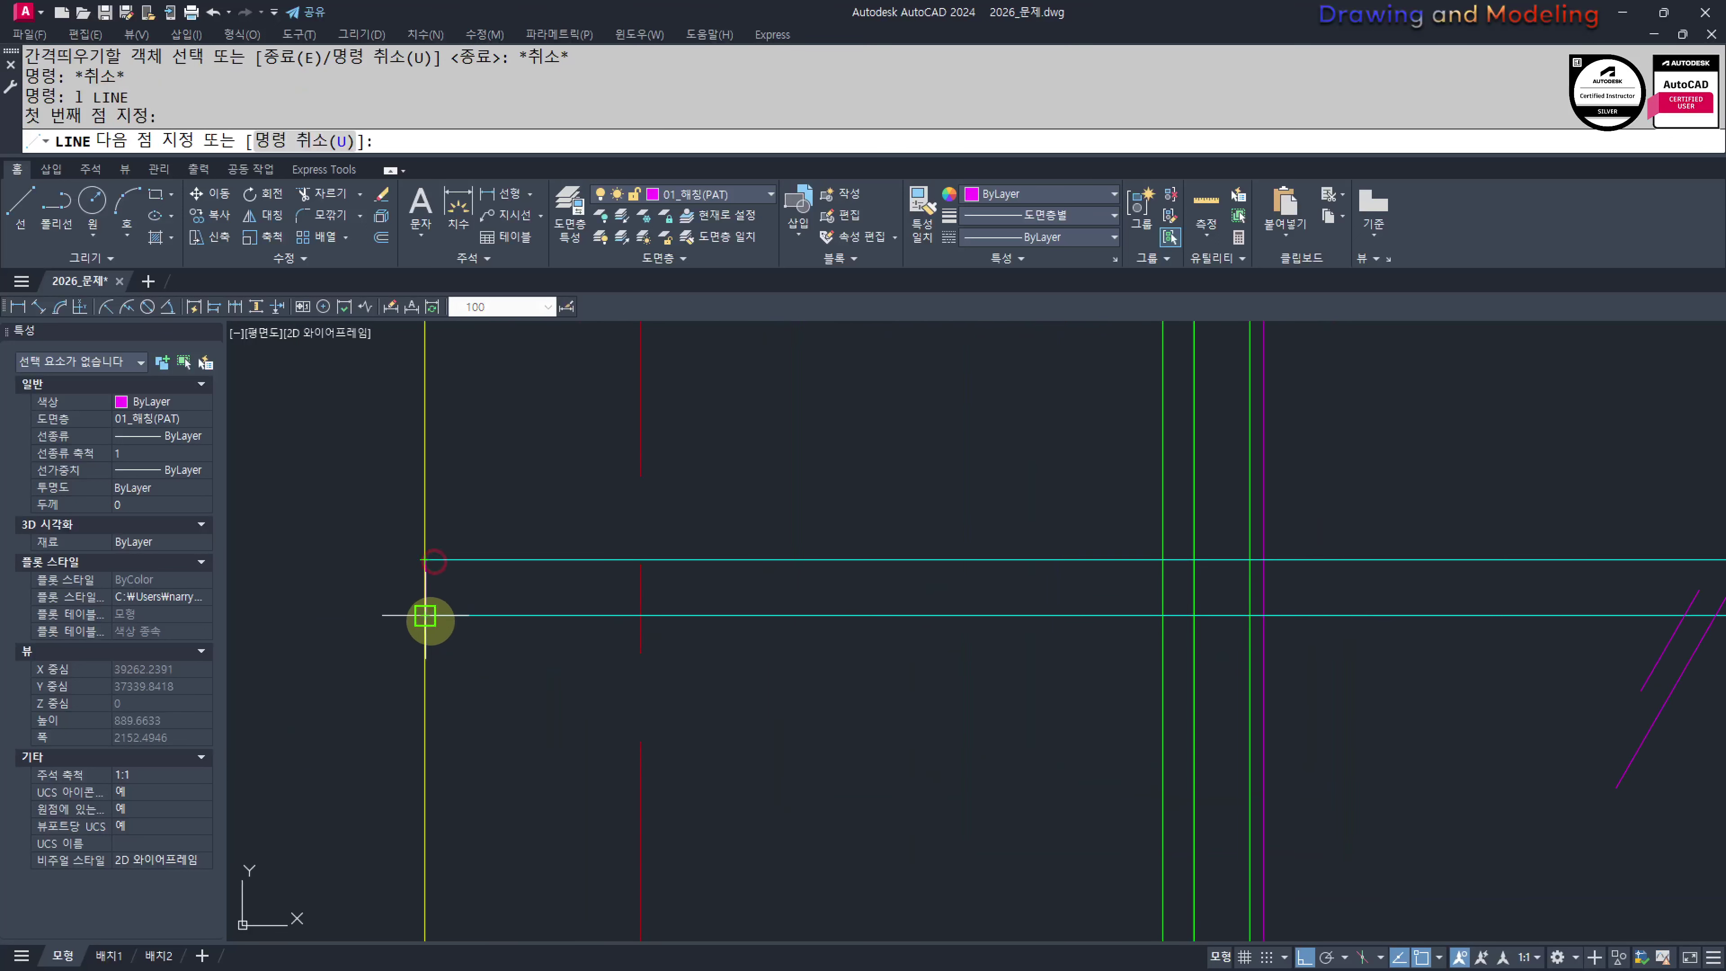
key(Escape)
key(Escape)
scroll(415, 586, down, 4)
middle_drag(1144, 697, 777, 636)
scroll(778, 584, up, 3)
key(space)
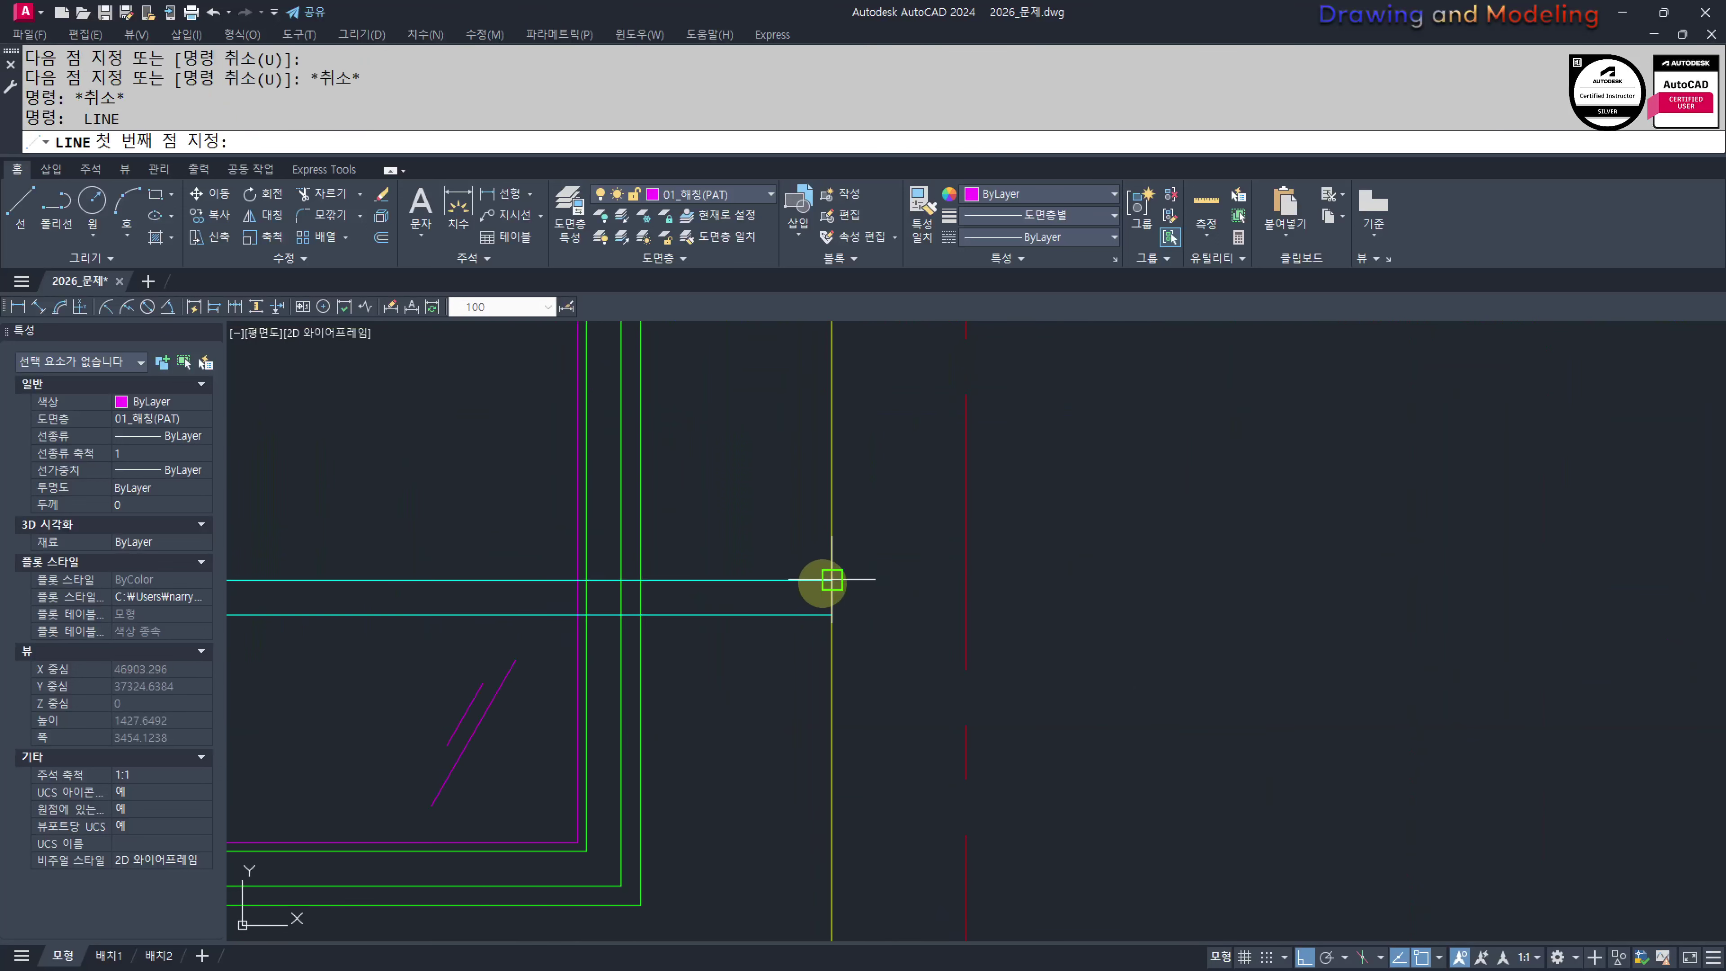
click(831, 579)
key(Escape)
key(Escape)
Join the four lines of the narrow horizontal band into one closed polyline
scroll(832, 579, down, 3)
click(322, 590)
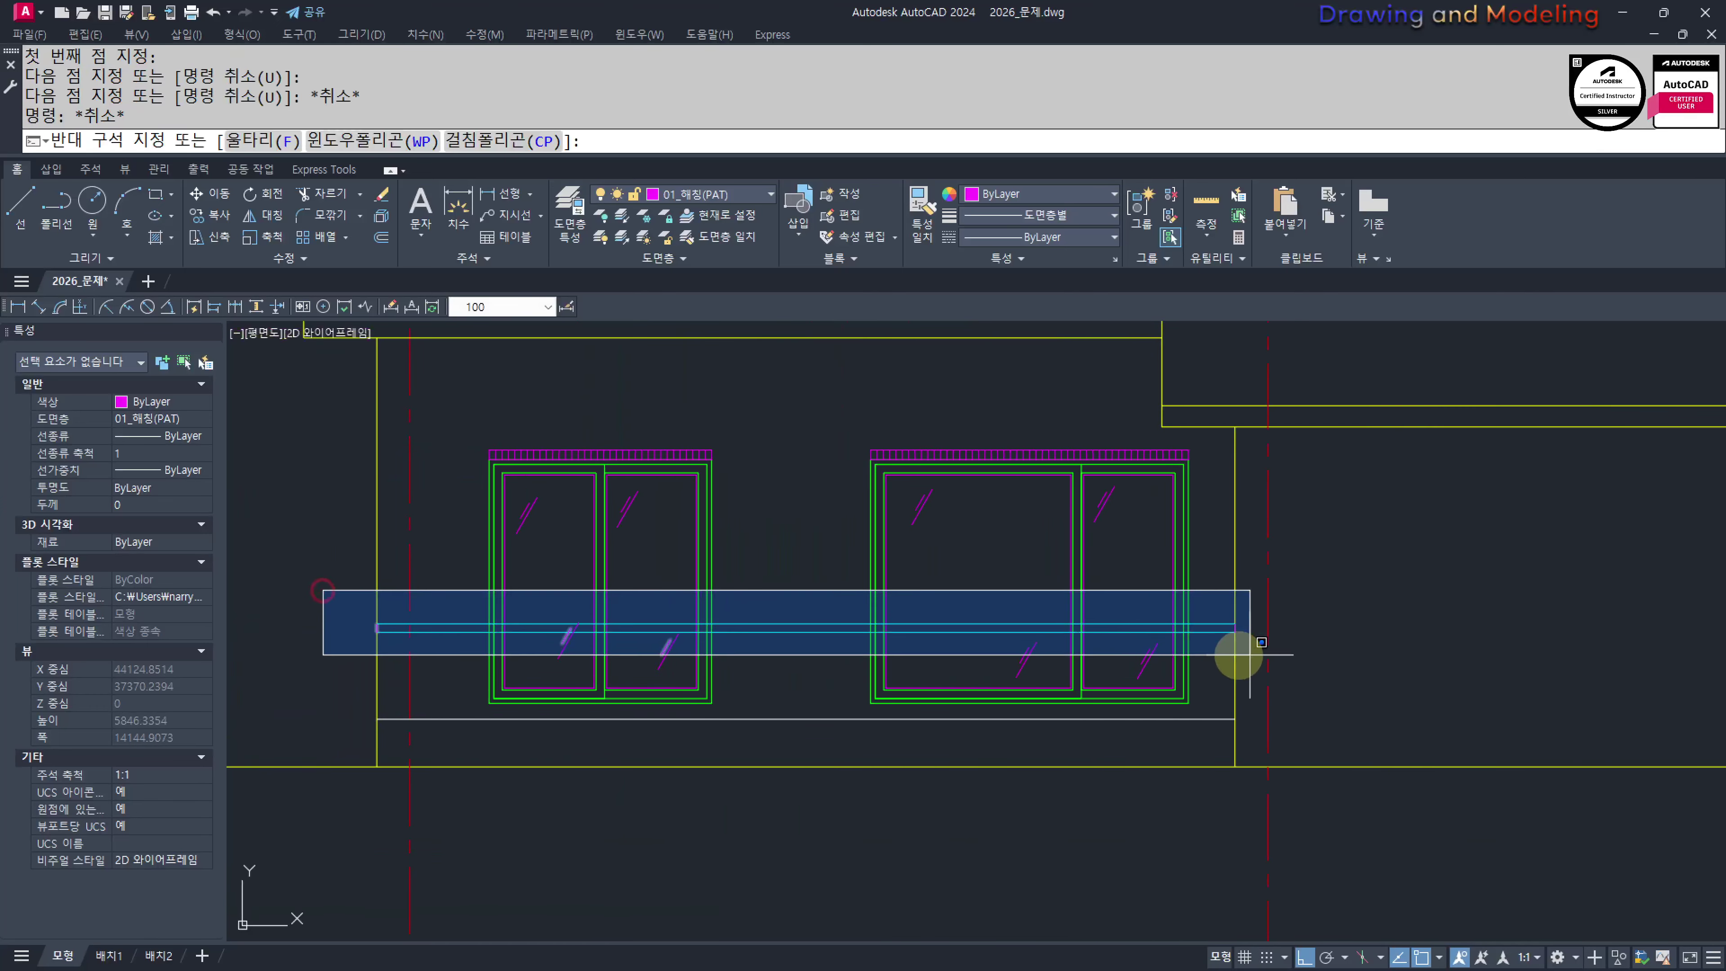
click(1317, 661)
key(Escape)
key(Escape)
click(312, 586)
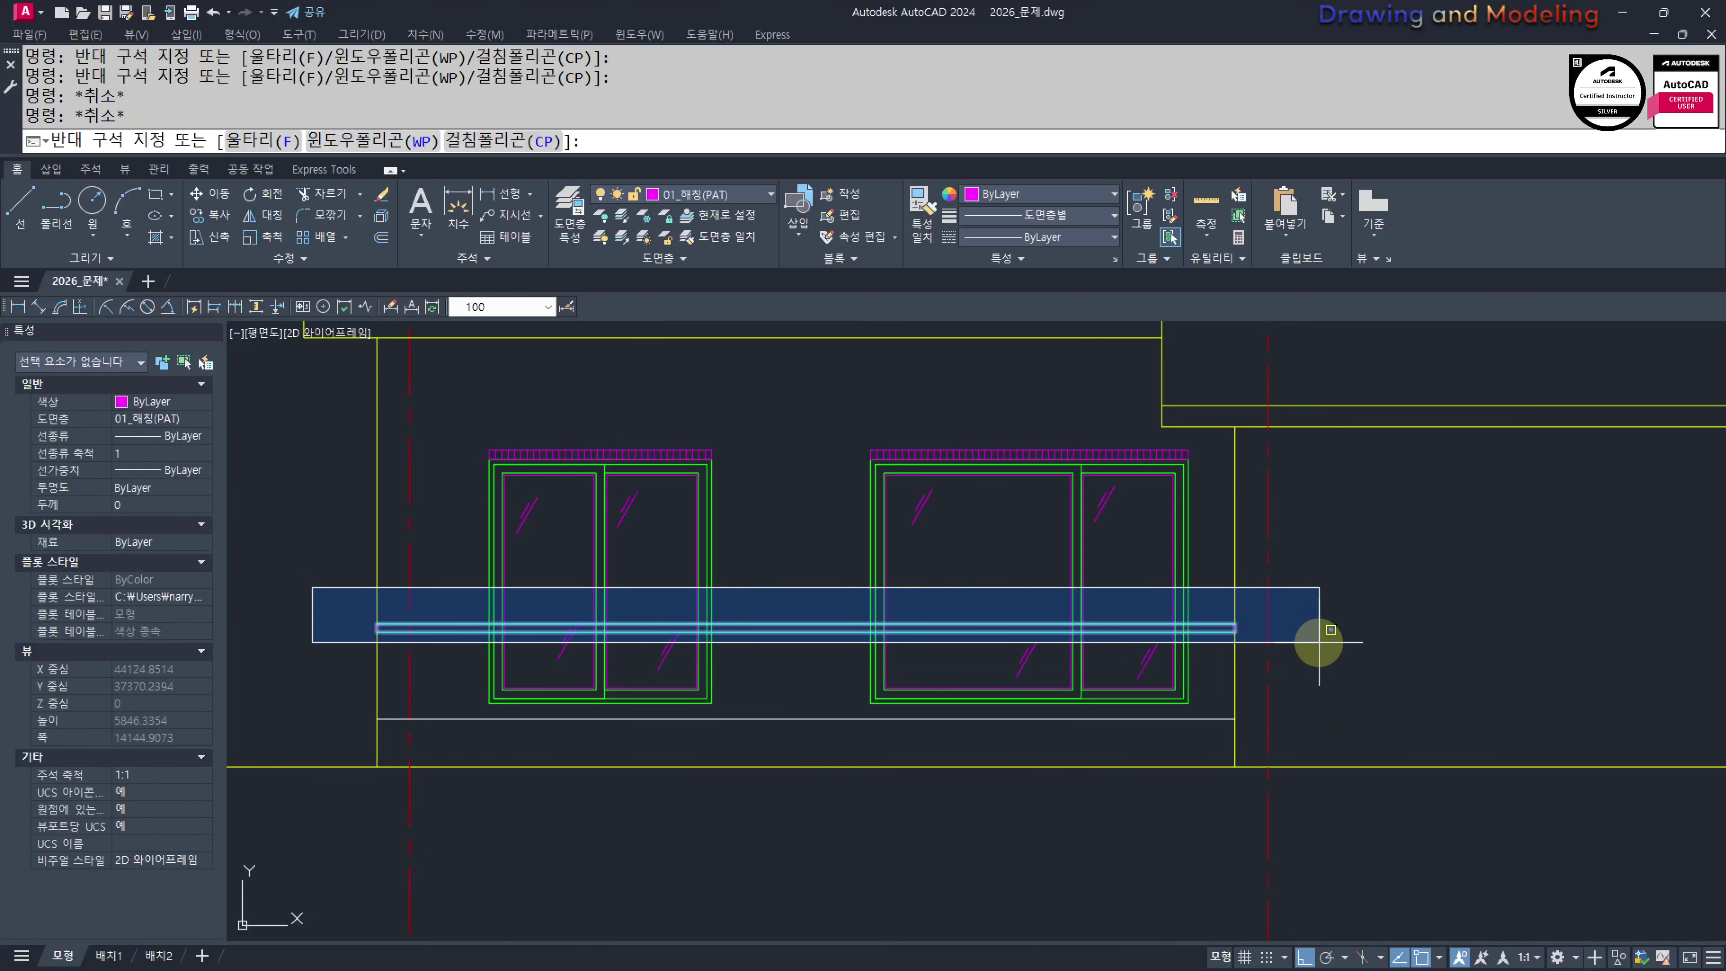
click(1317, 641)
middle_drag(698, 650, 737, 650)
key(Return)
Change the joined horizontal band to the 01_입면선(ELE) layer
click(843, 575)
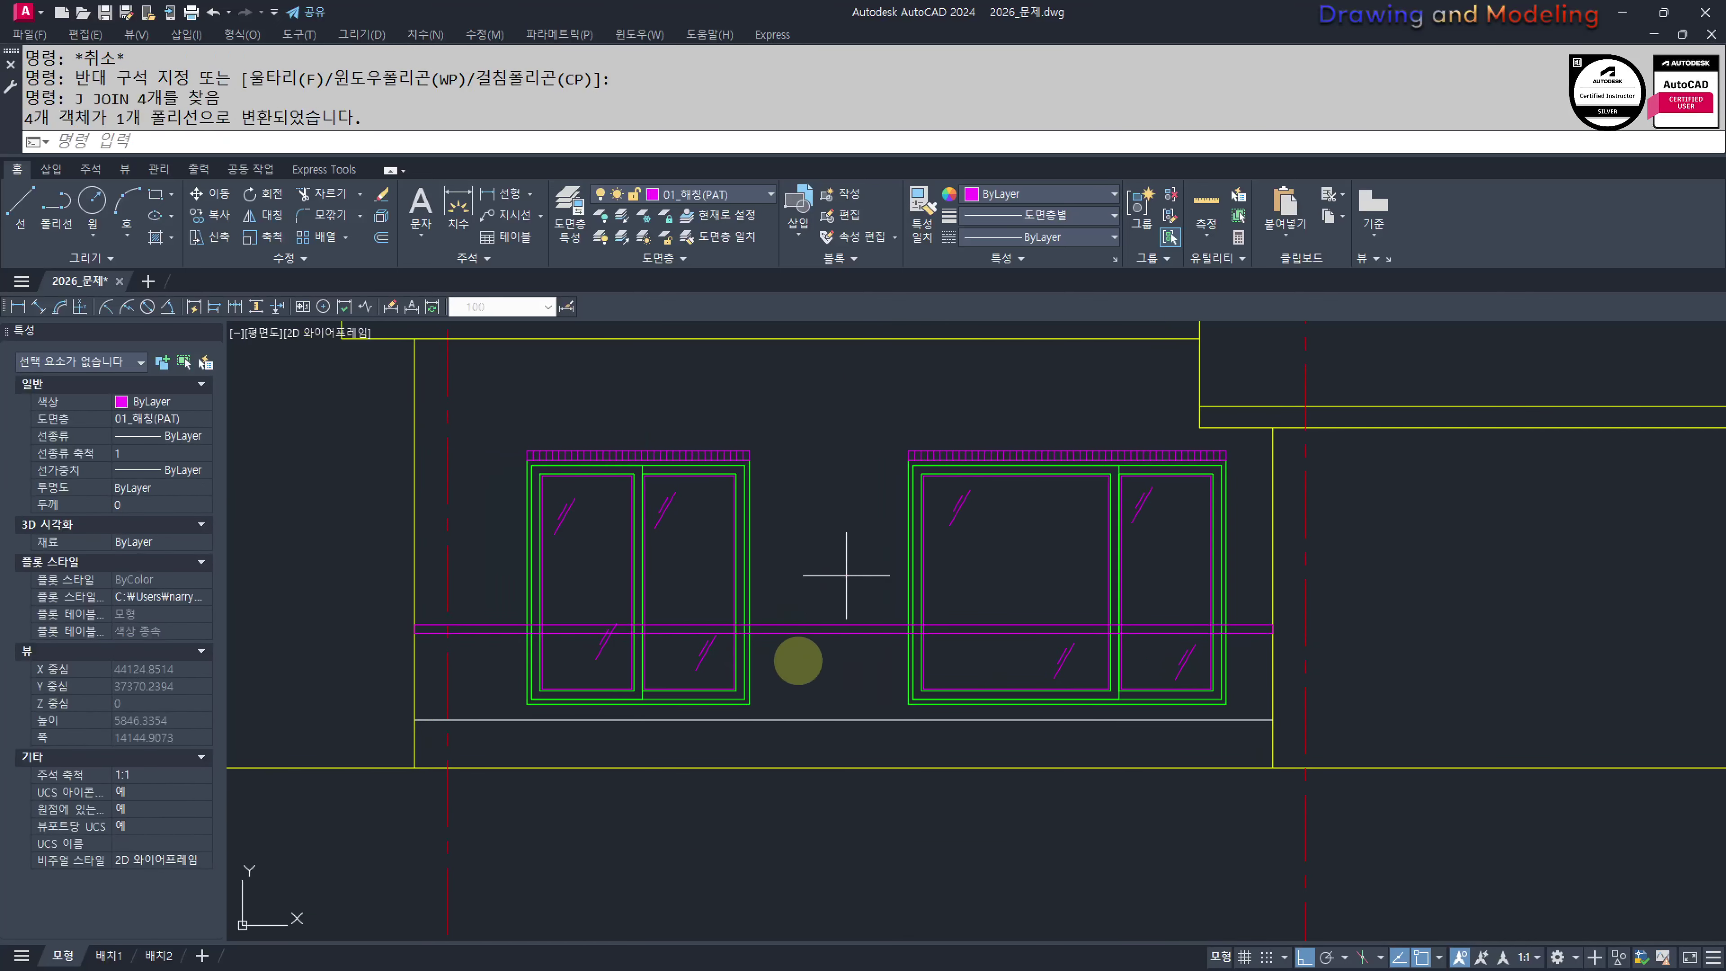
click(794, 667)
key(Escape)
key(Escape)
click(815, 660)
click(808, 593)
click(808, 594)
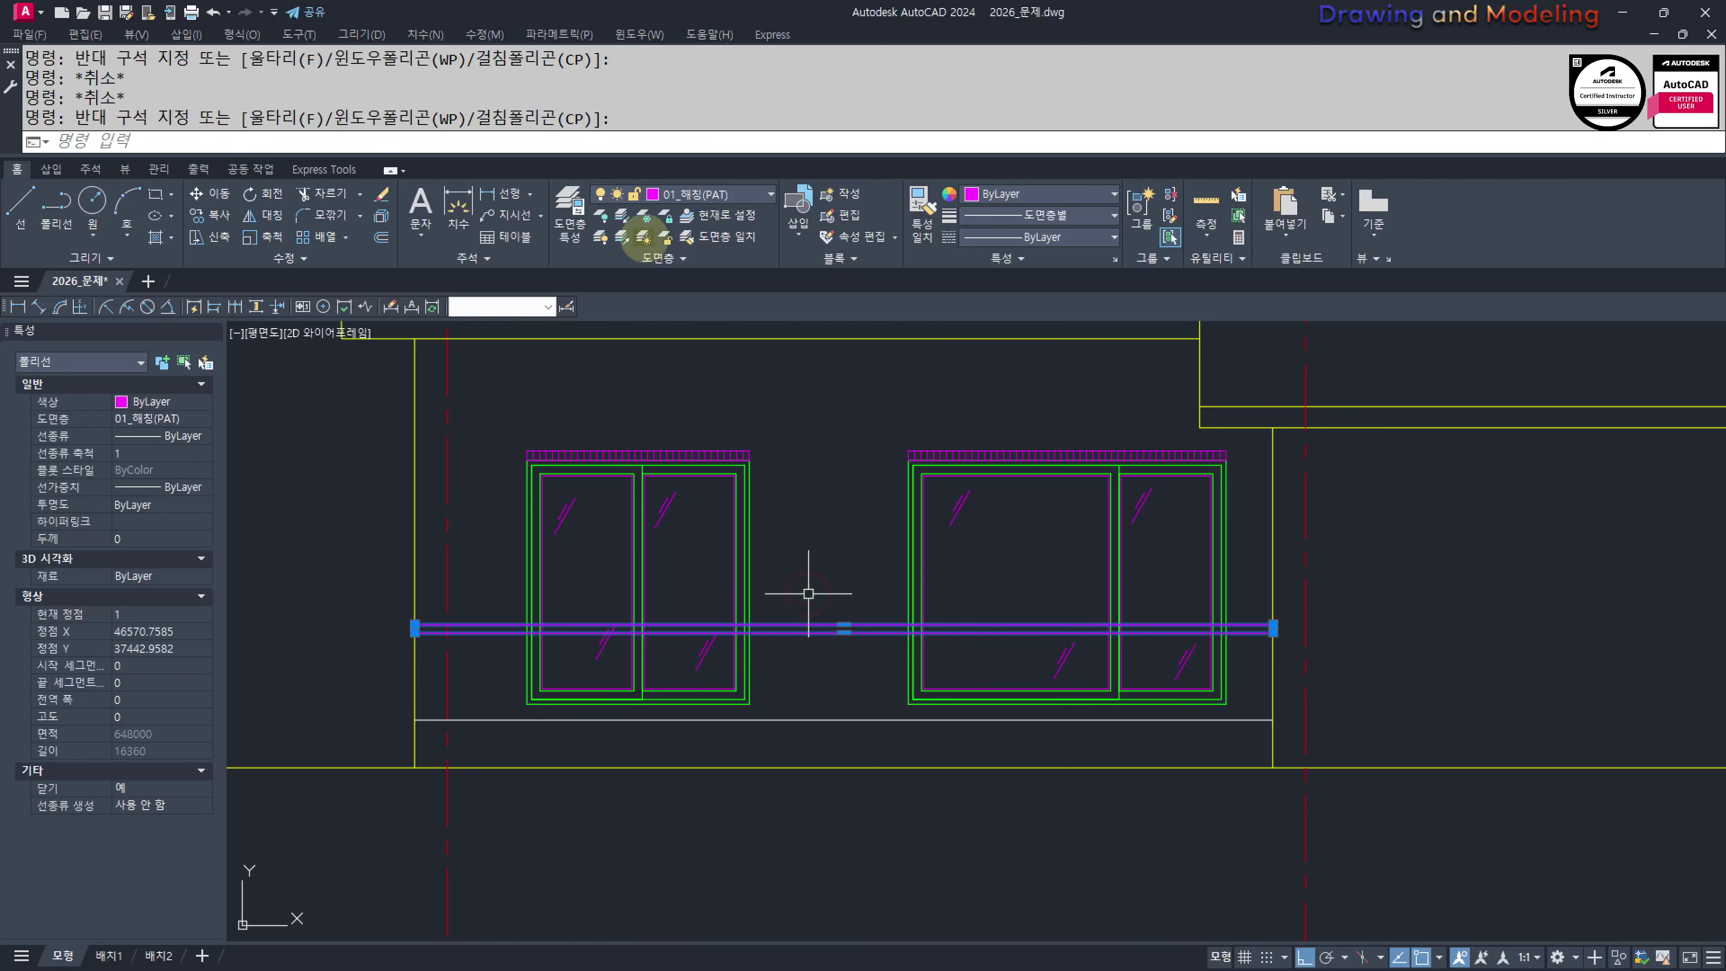
click(699, 194)
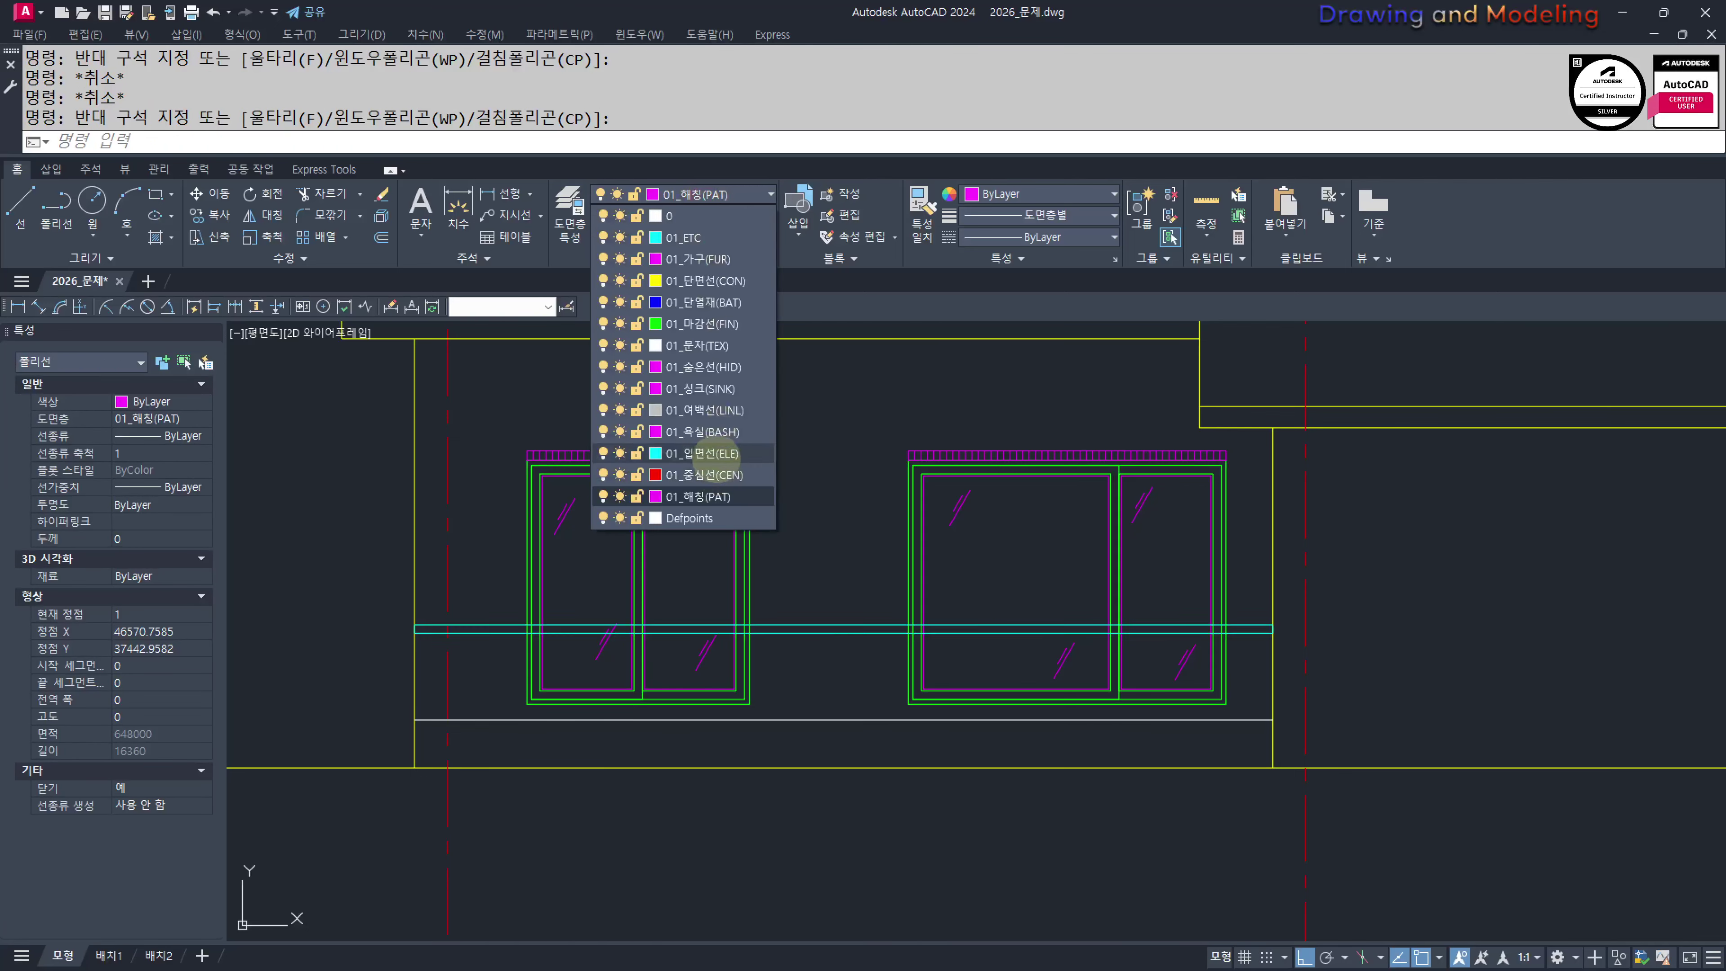
key(Escape)
key(Escape)
Explode the joined horizontal band across the windows and check its selection near the left end
click(835, 598)
click(785, 679)
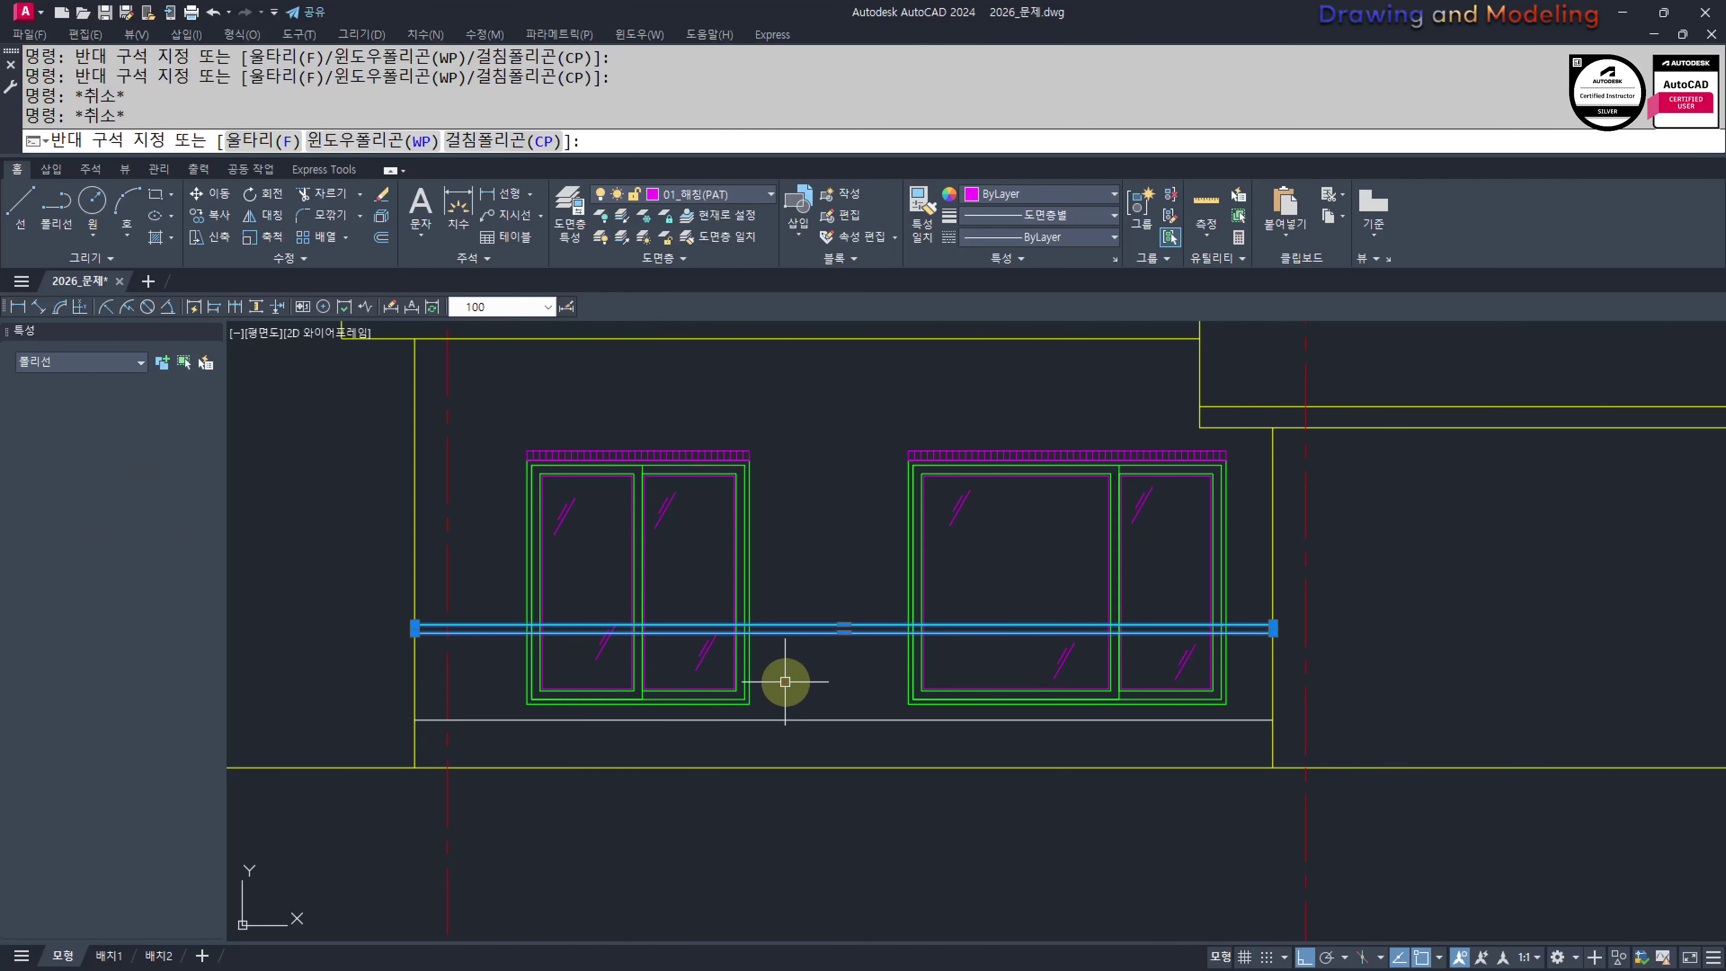
key(Escape)
key(Escape)
click(821, 602)
click(817, 642)
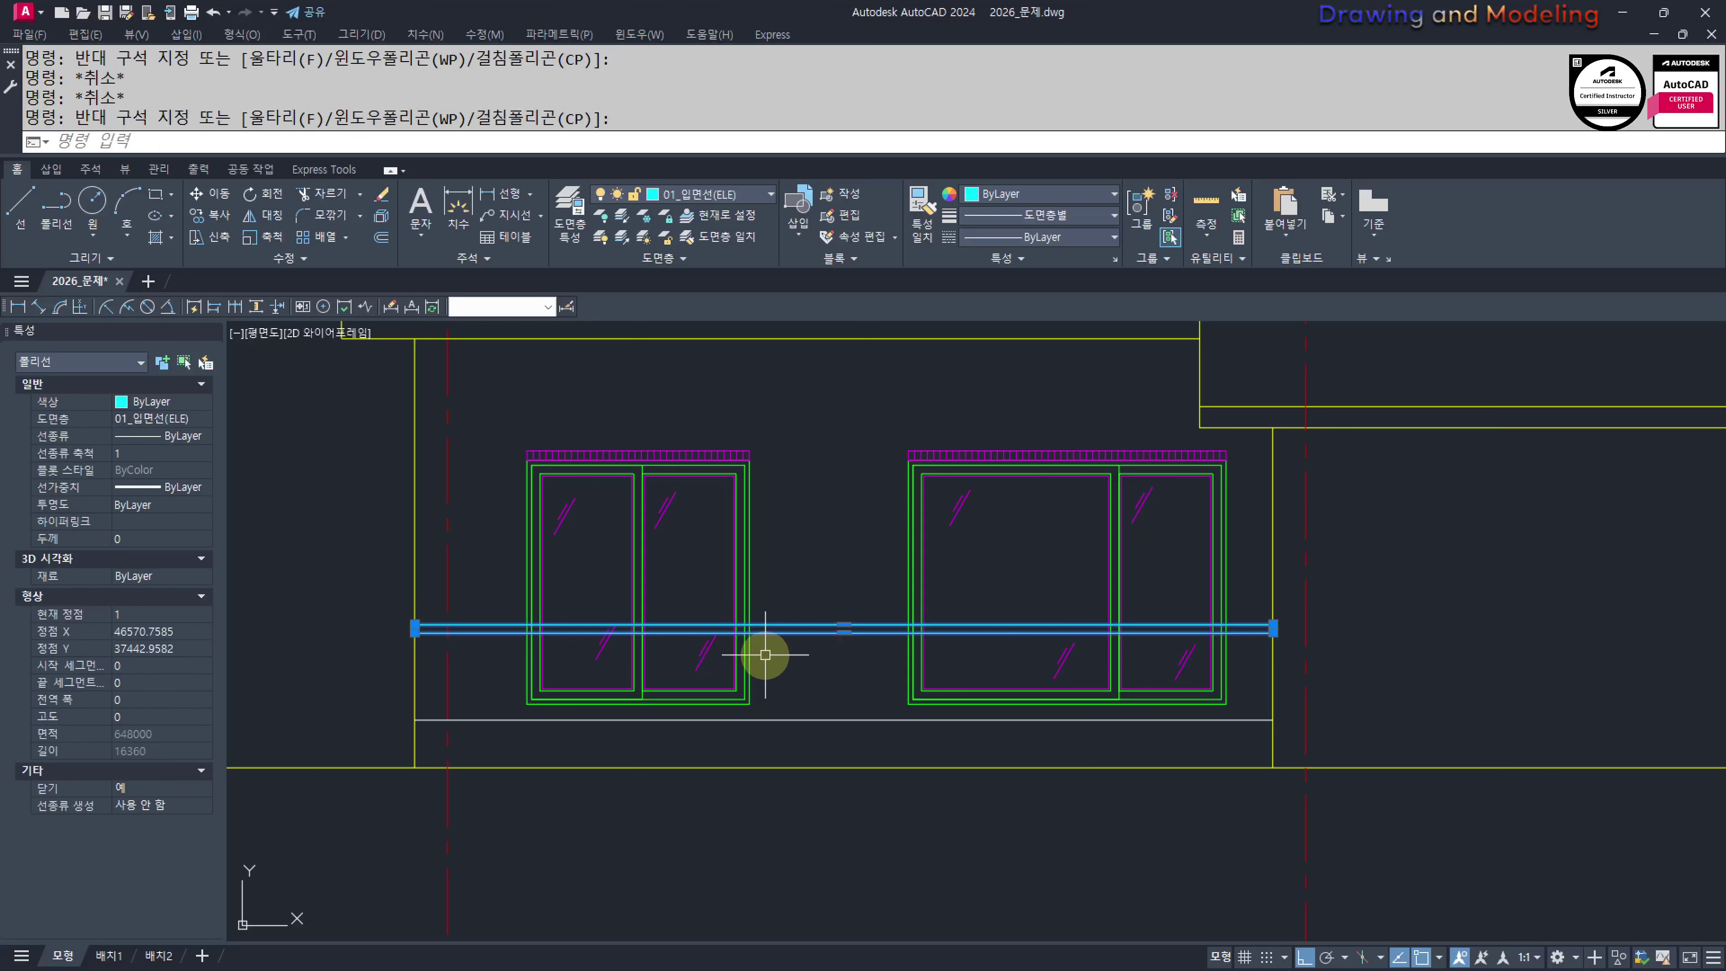
text(x)
key(space)
key(Escape)
click(508, 602)
click(488, 640)
key(Escape)
key(Escape)
key(Escape)
click(464, 605)
key(Escape)
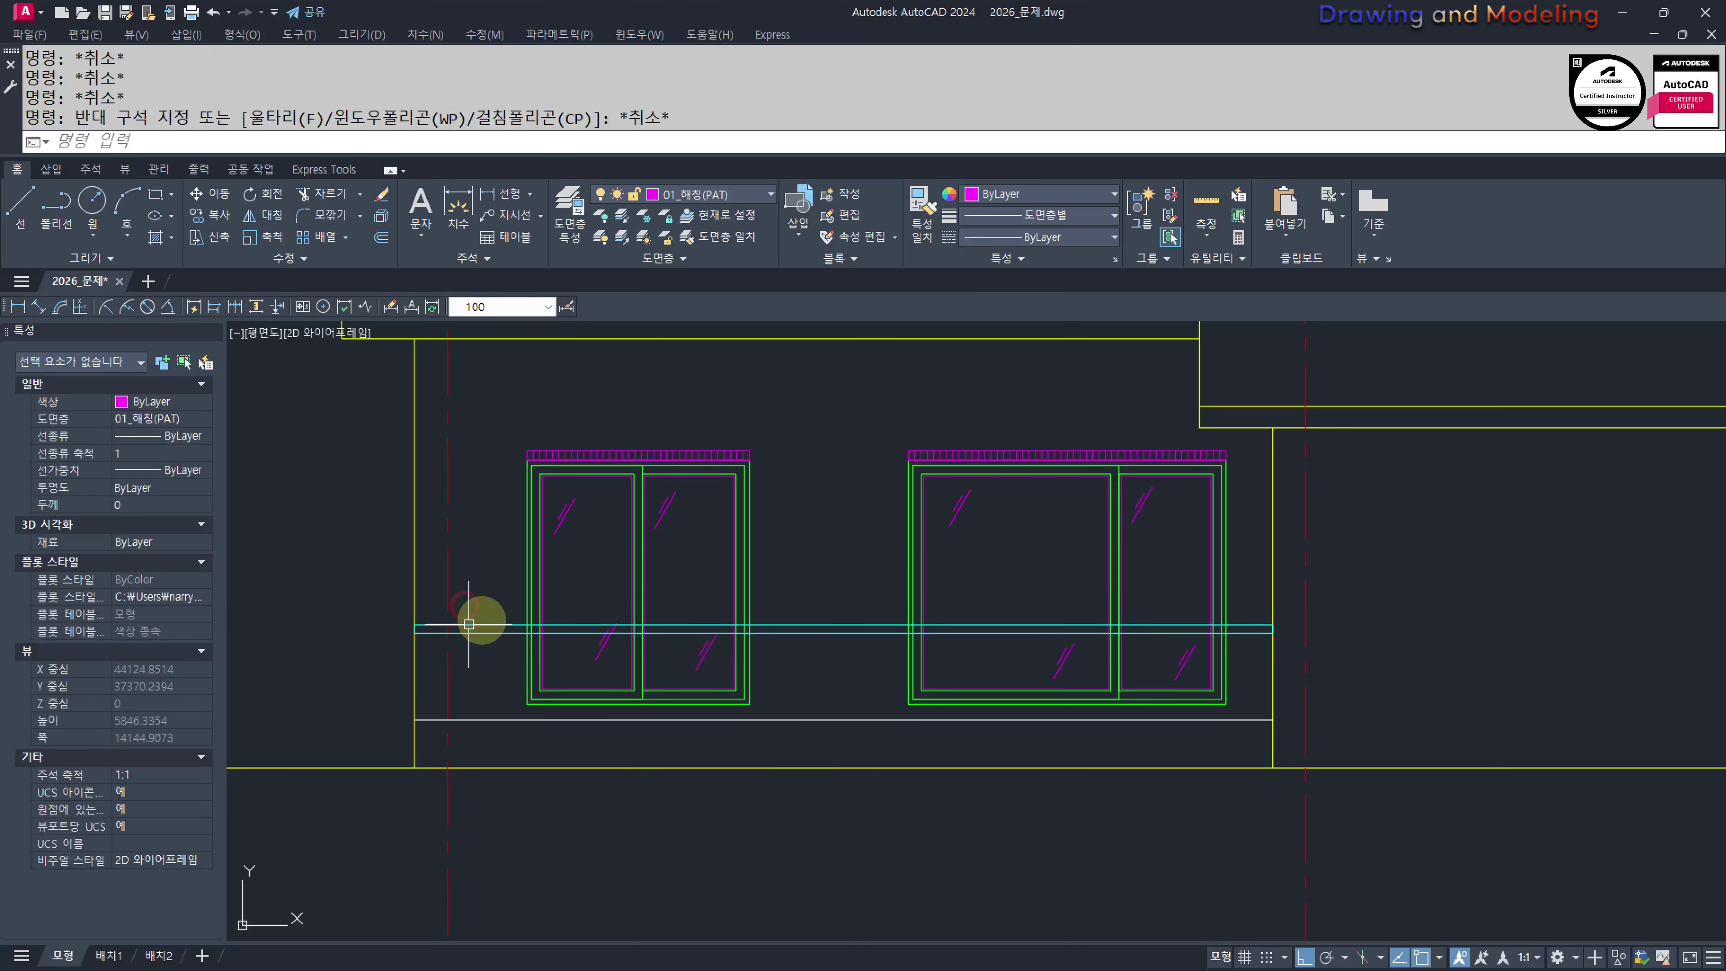
text(s)
key(Return)
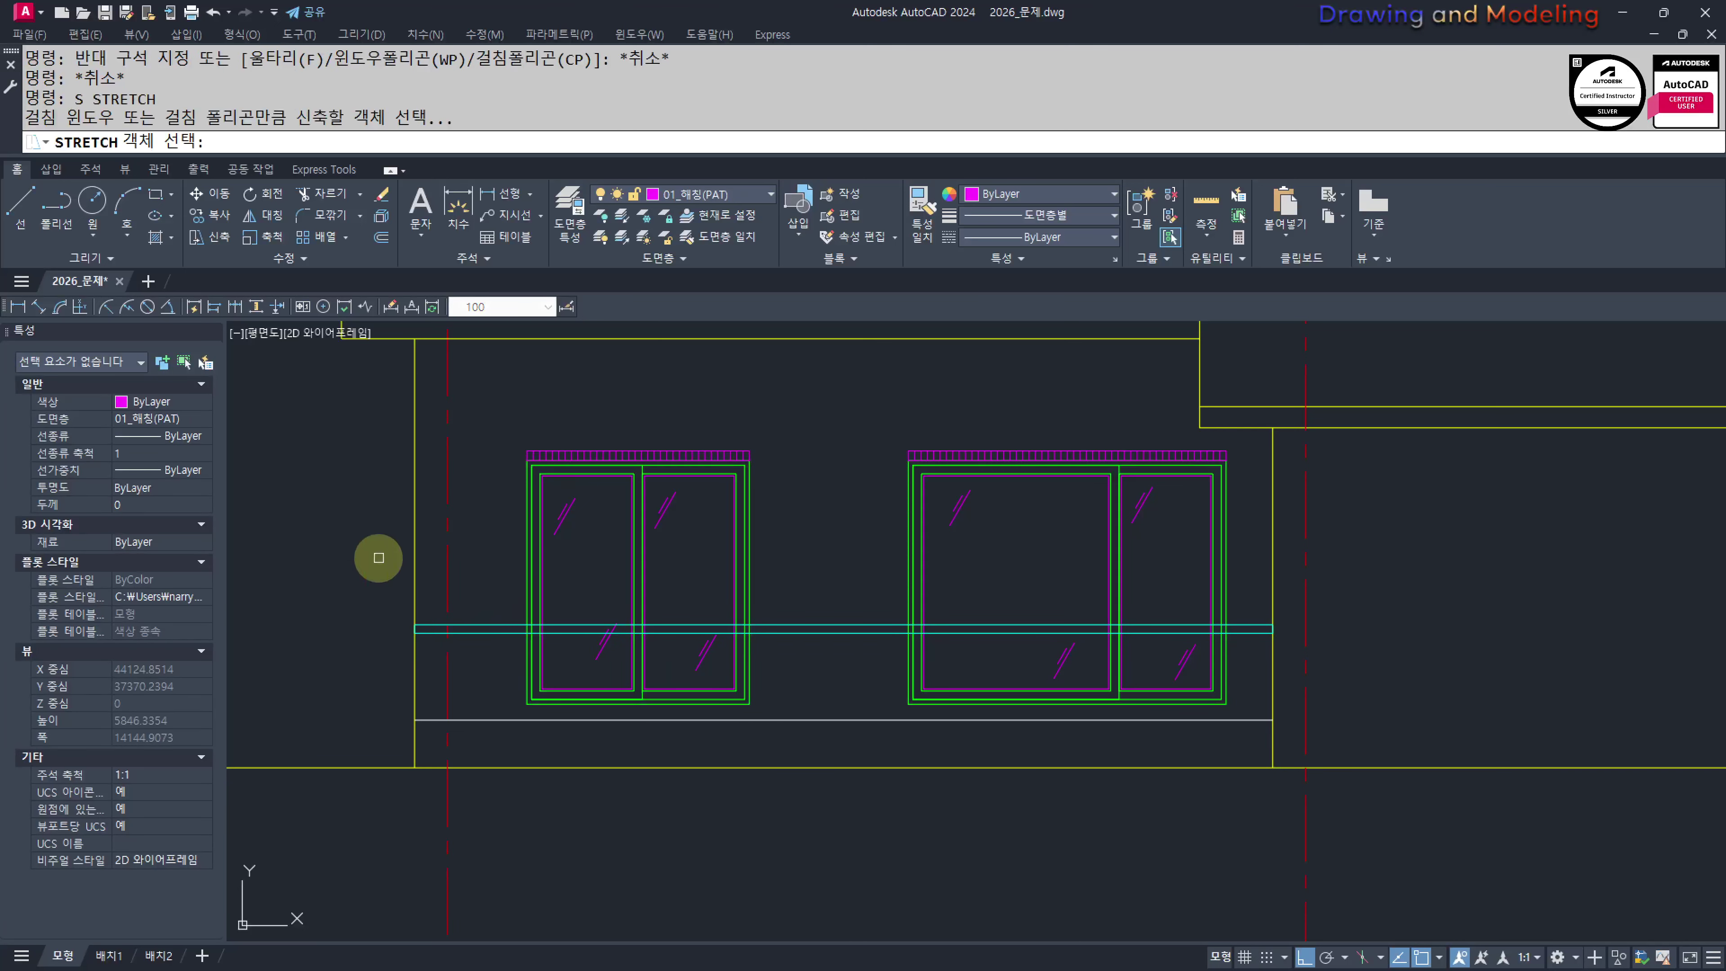
text(c)
key(Return)
click(343, 544)
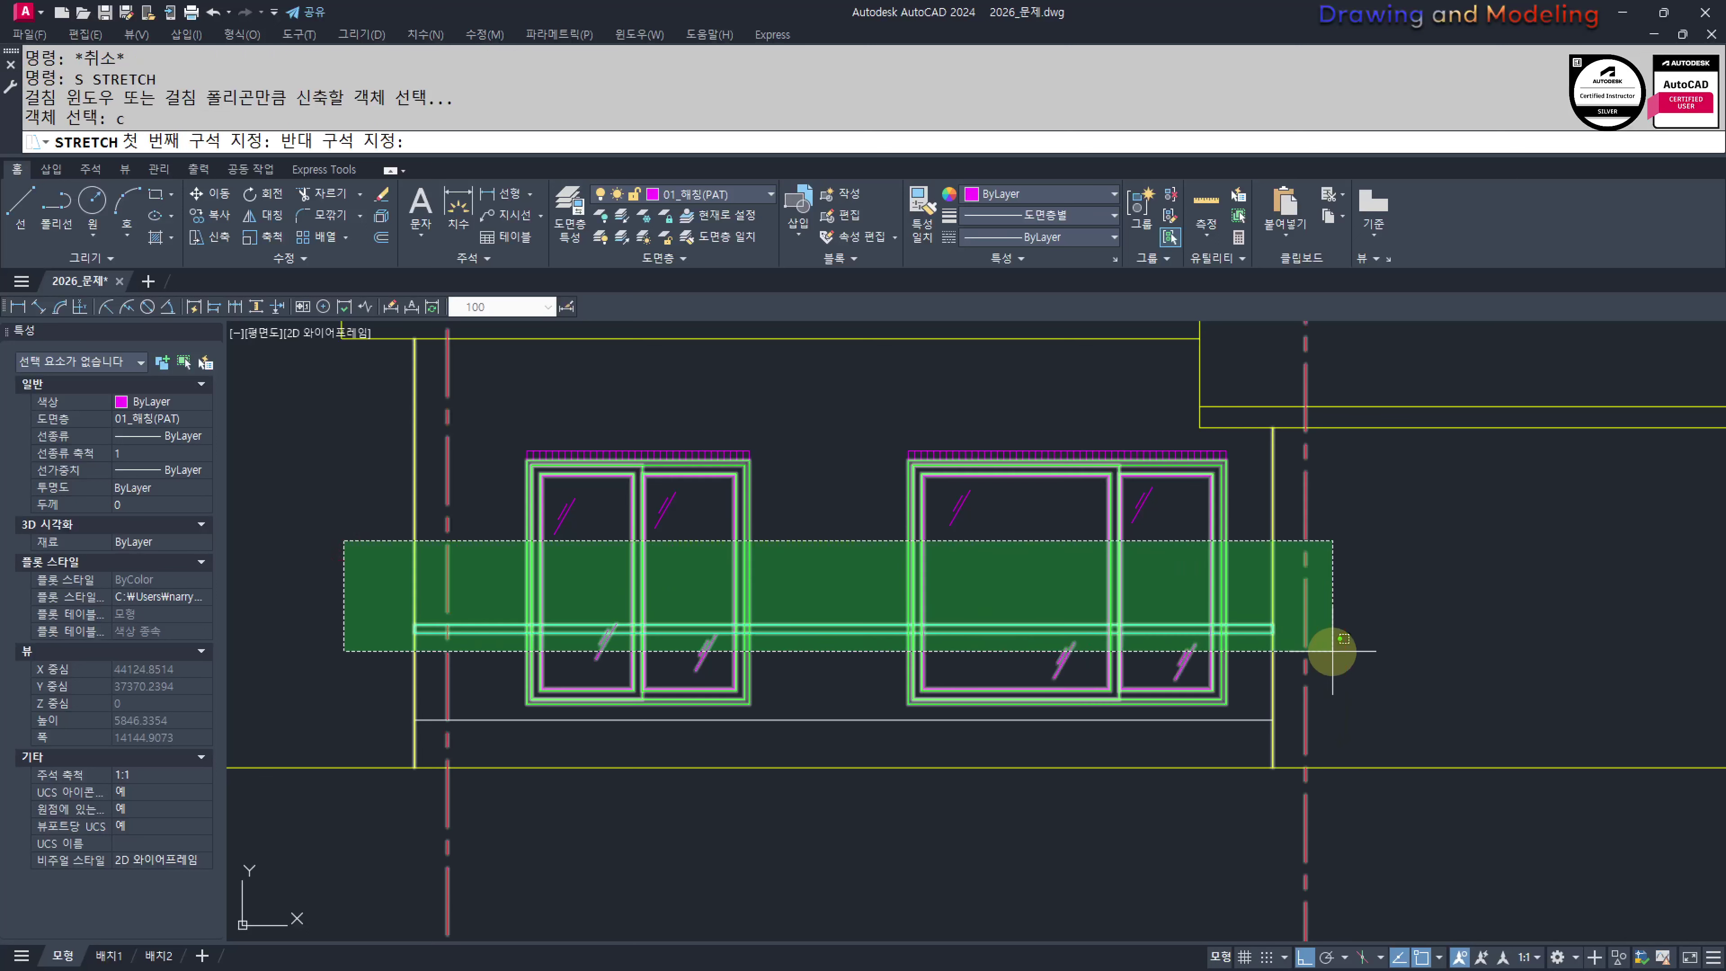
click(1331, 651)
key(Escape)
key(Escape)
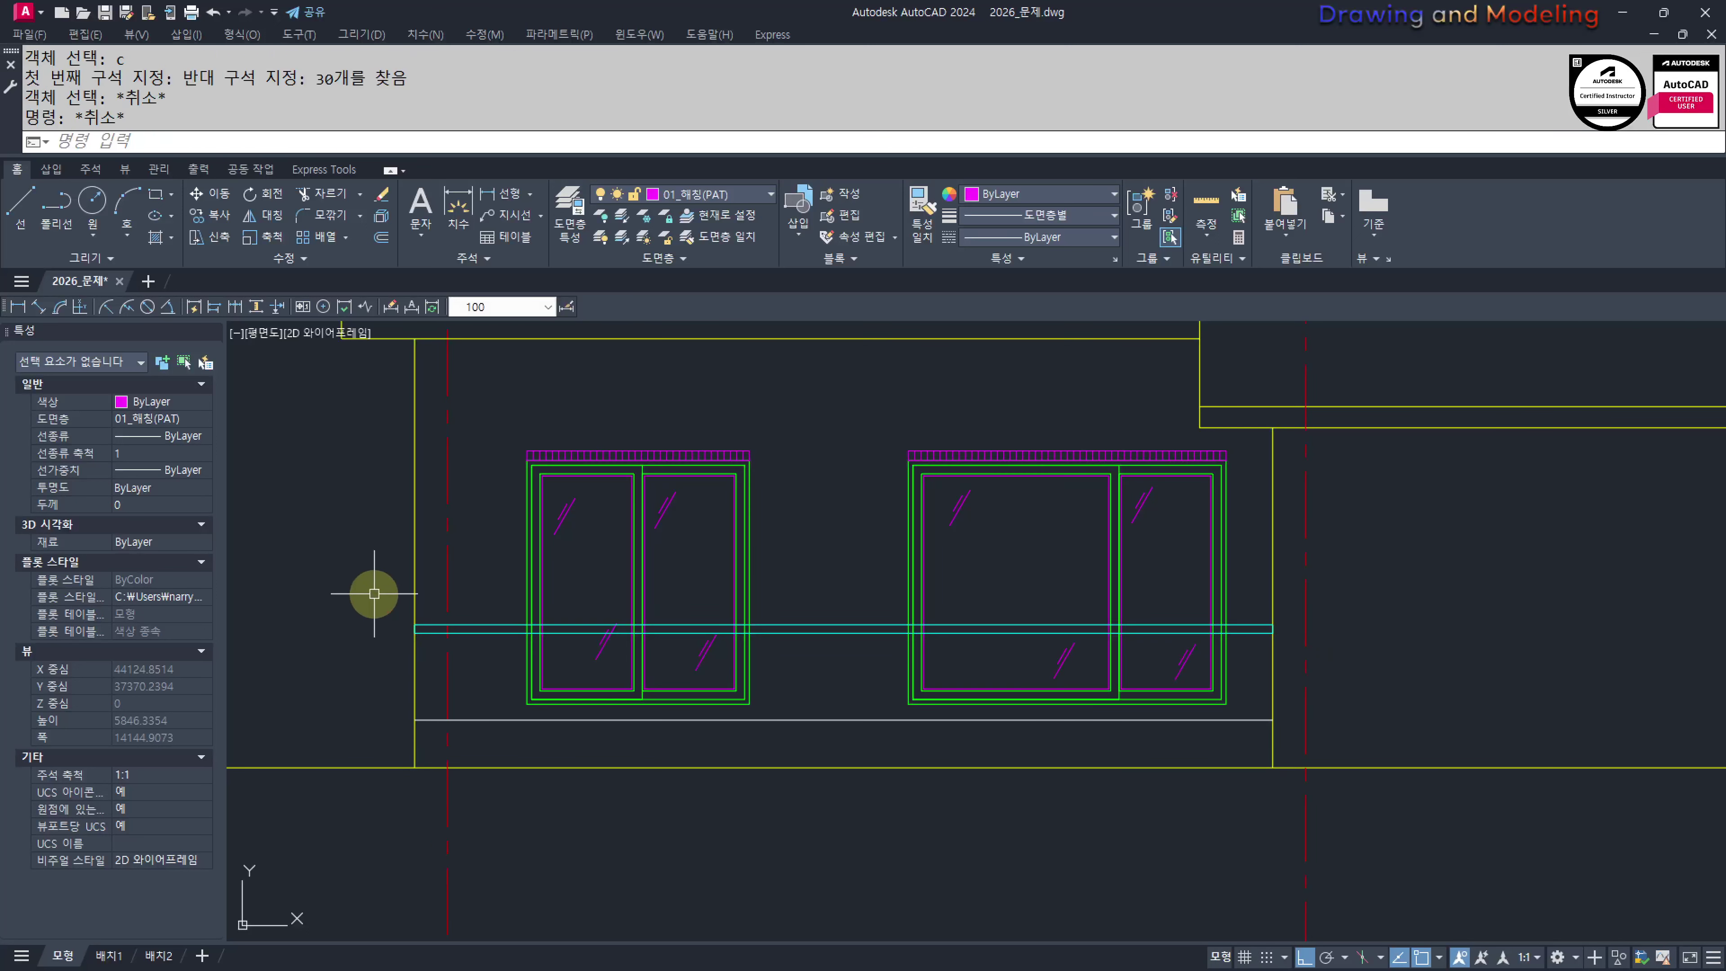
text(s)
key(Return)
text(c)
key(Return)
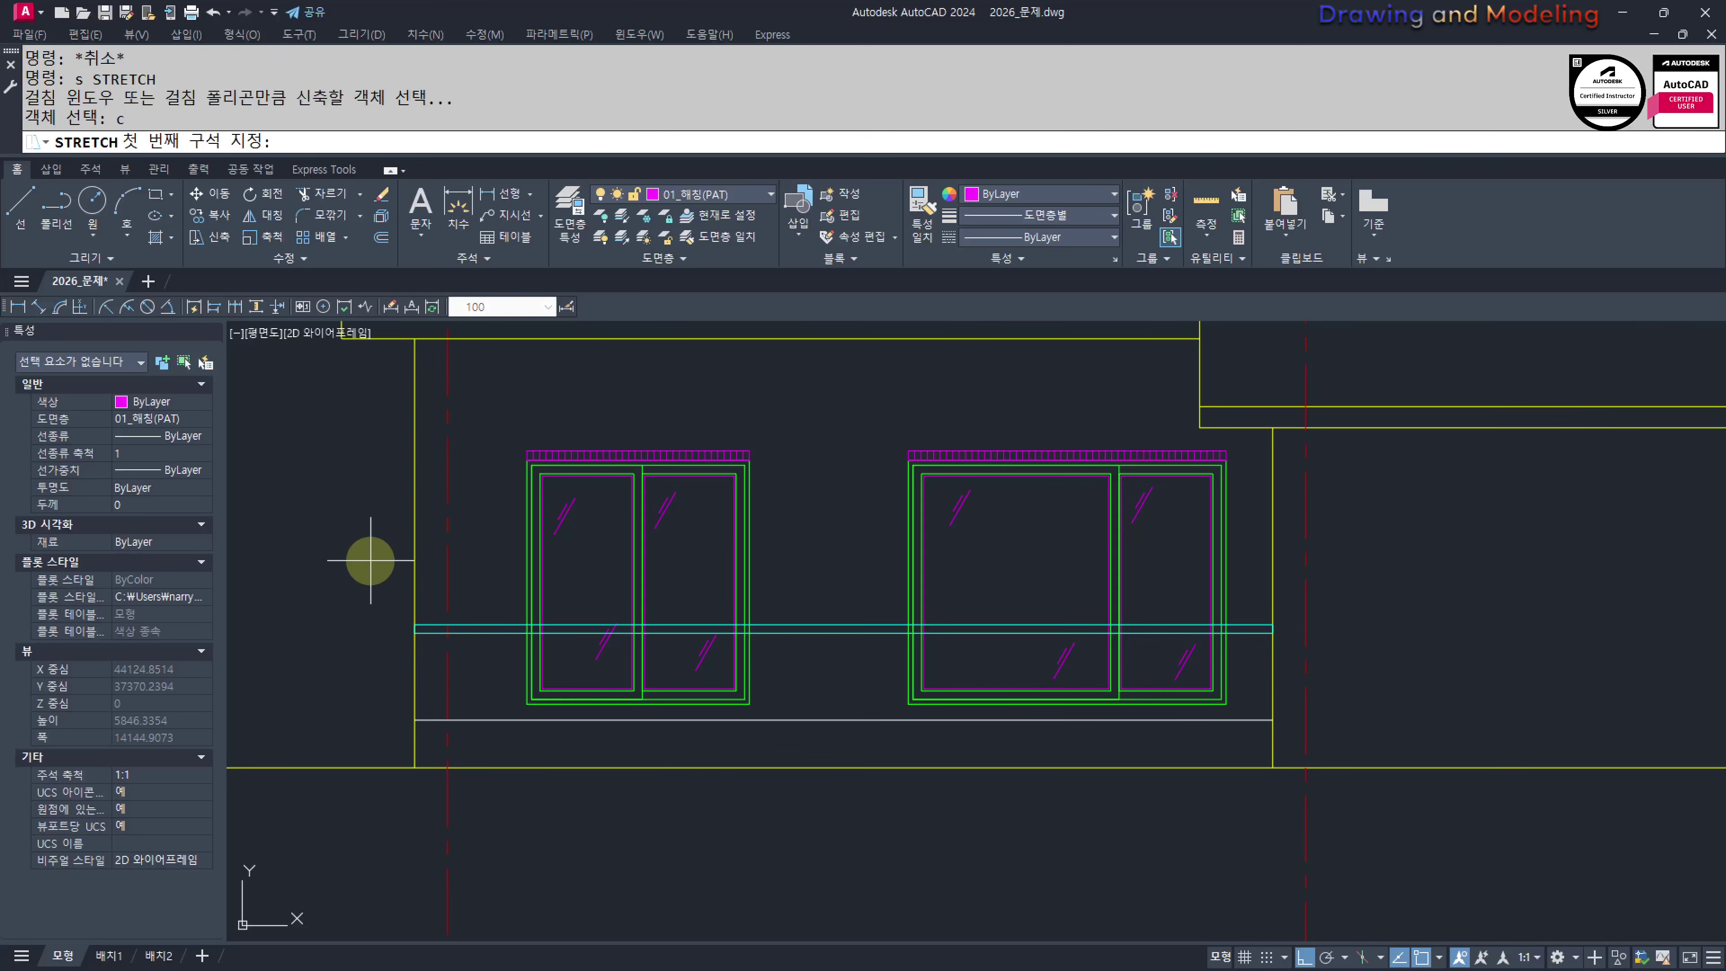
click(492, 429)
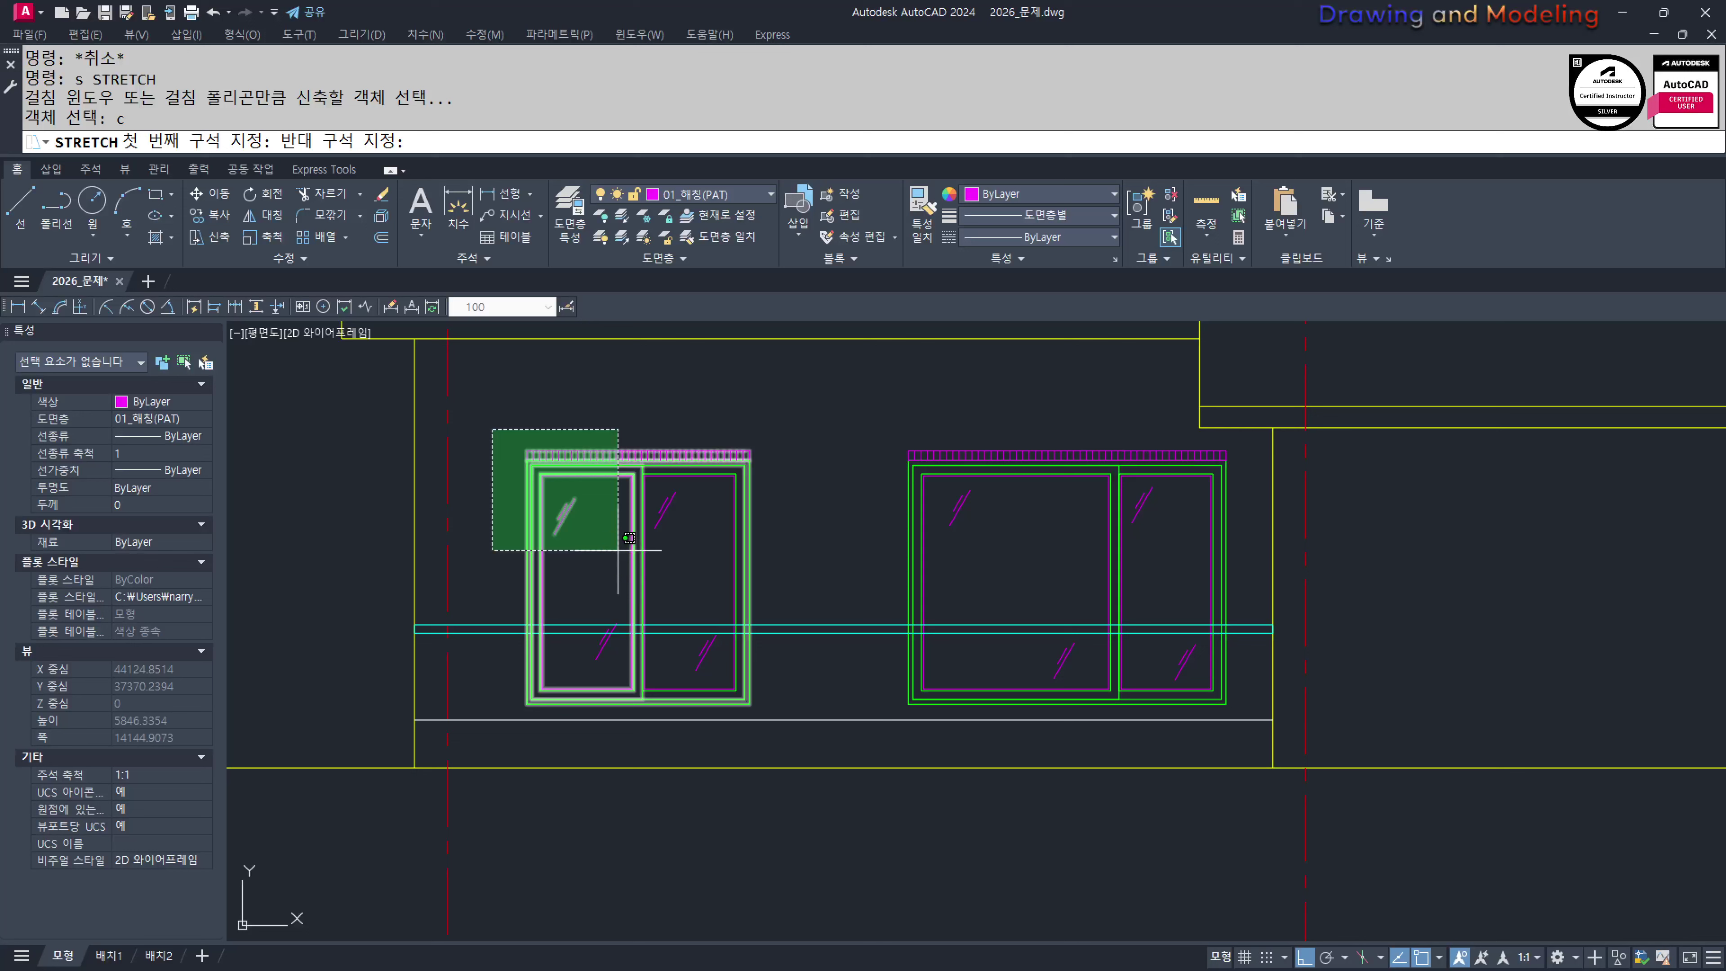
key(Escape)
key(Escape)
key(Escape)
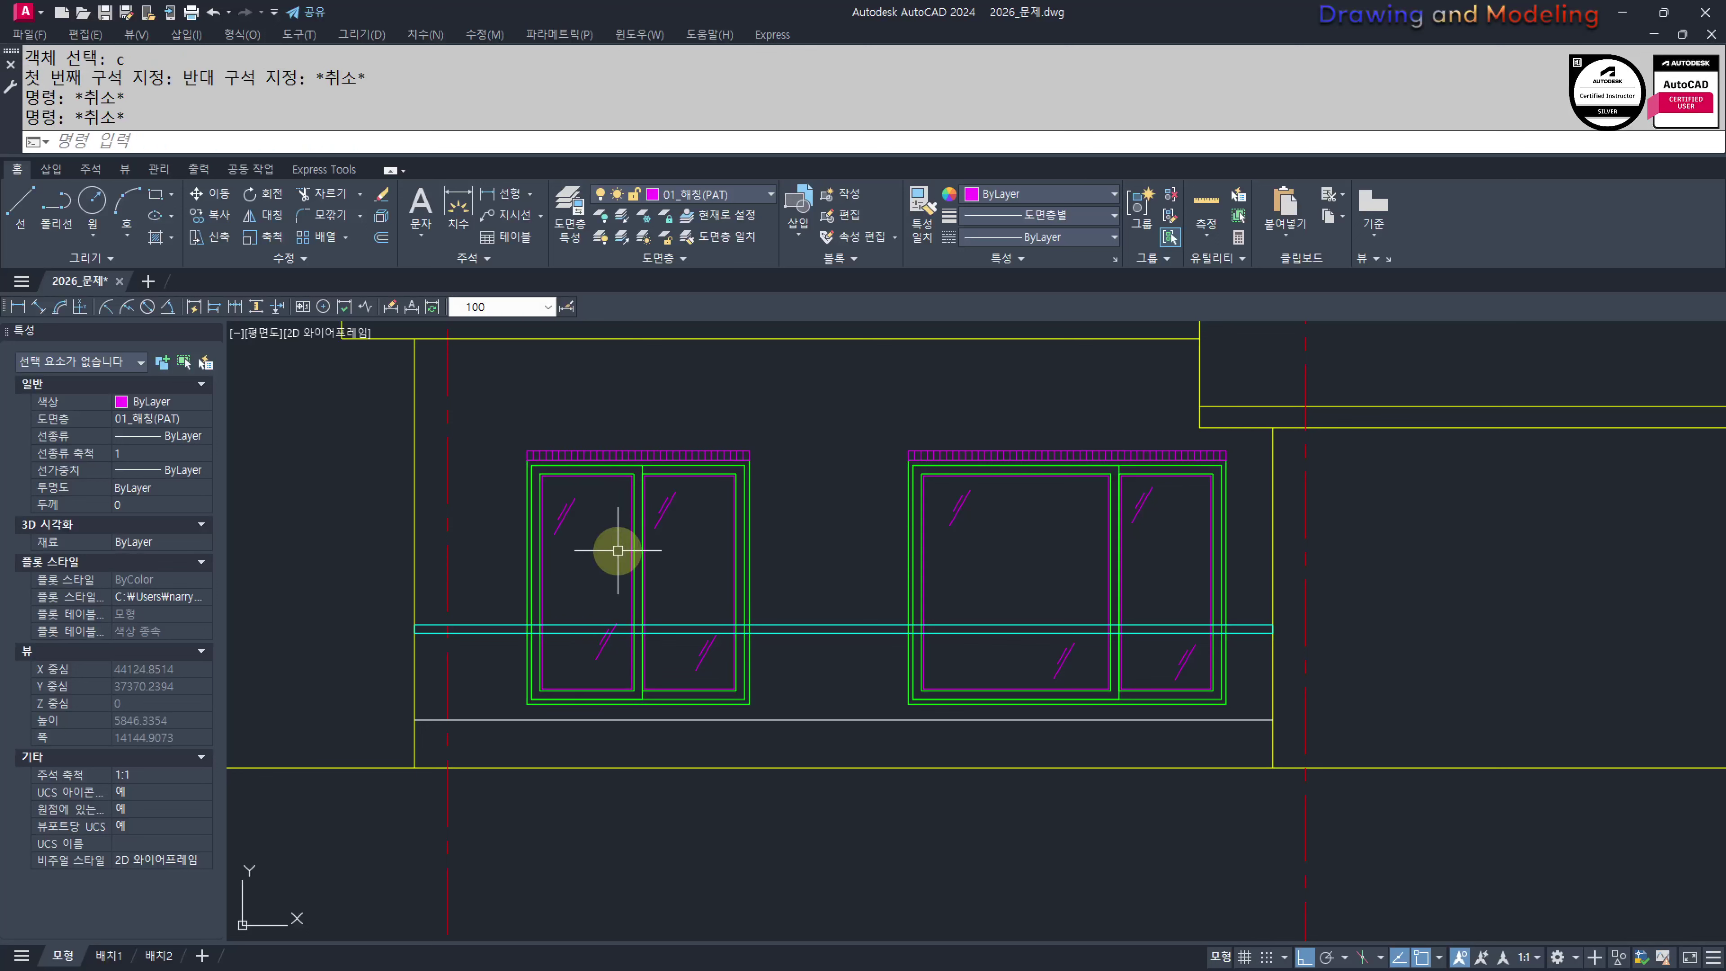
text(s)
key(Return)
text(c)
key(Return)
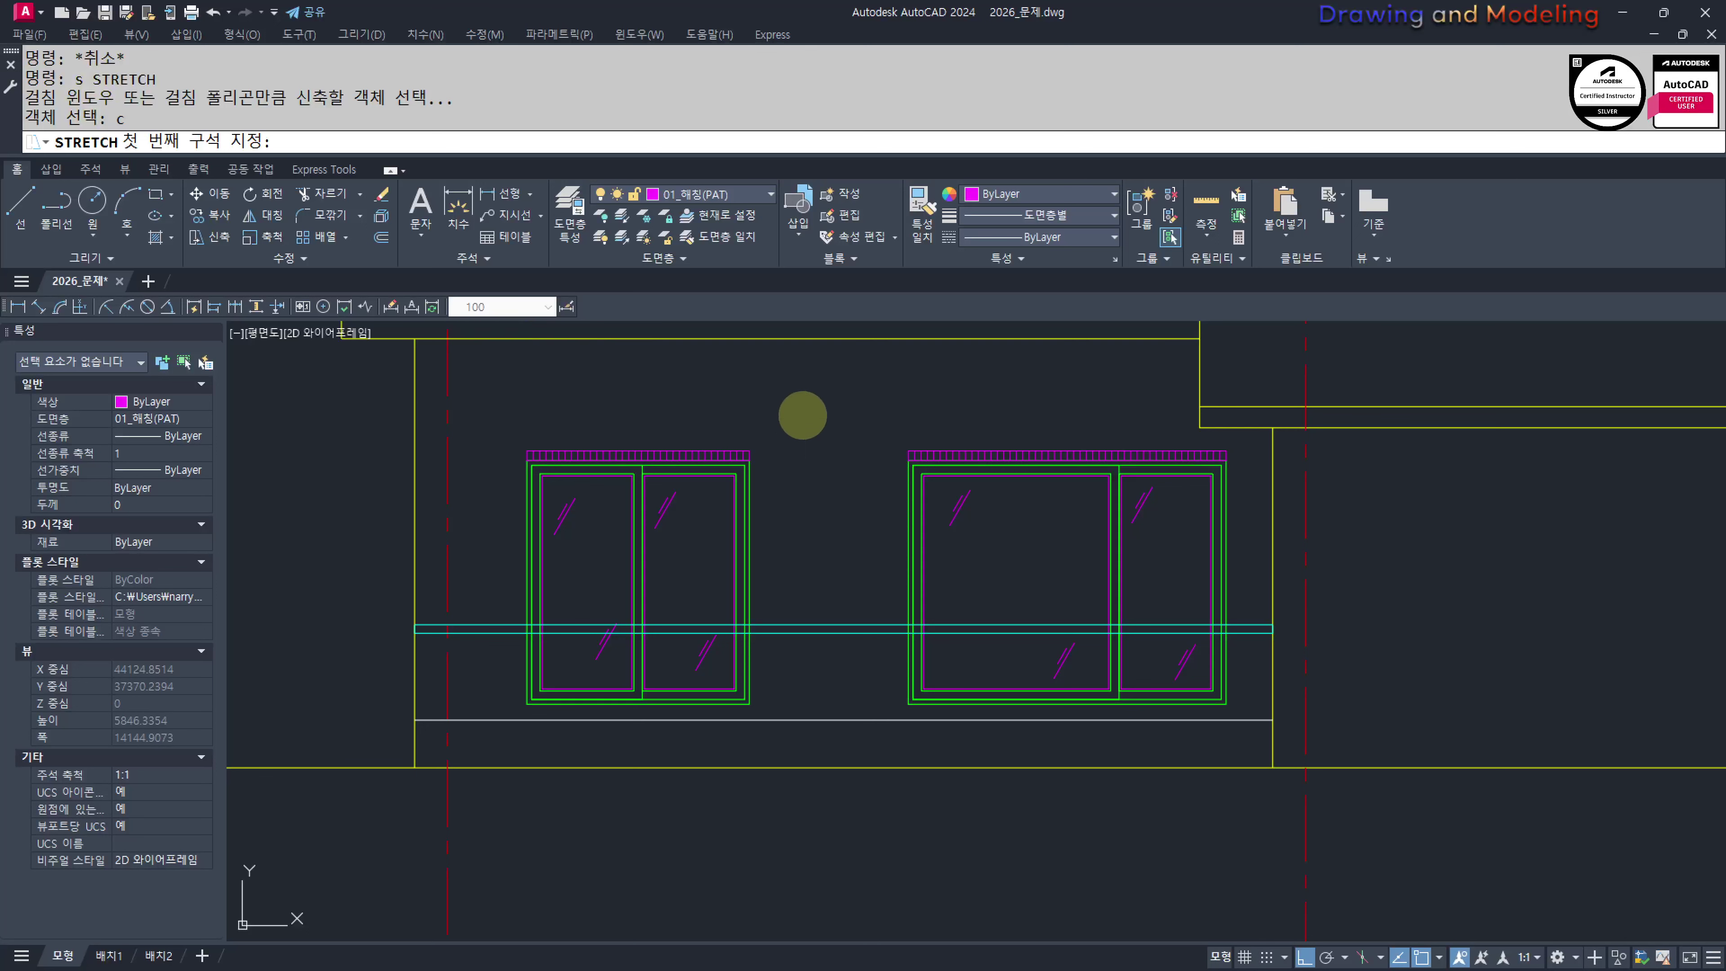
key(Escape)
key(Escape)
text(s)
key(Return)
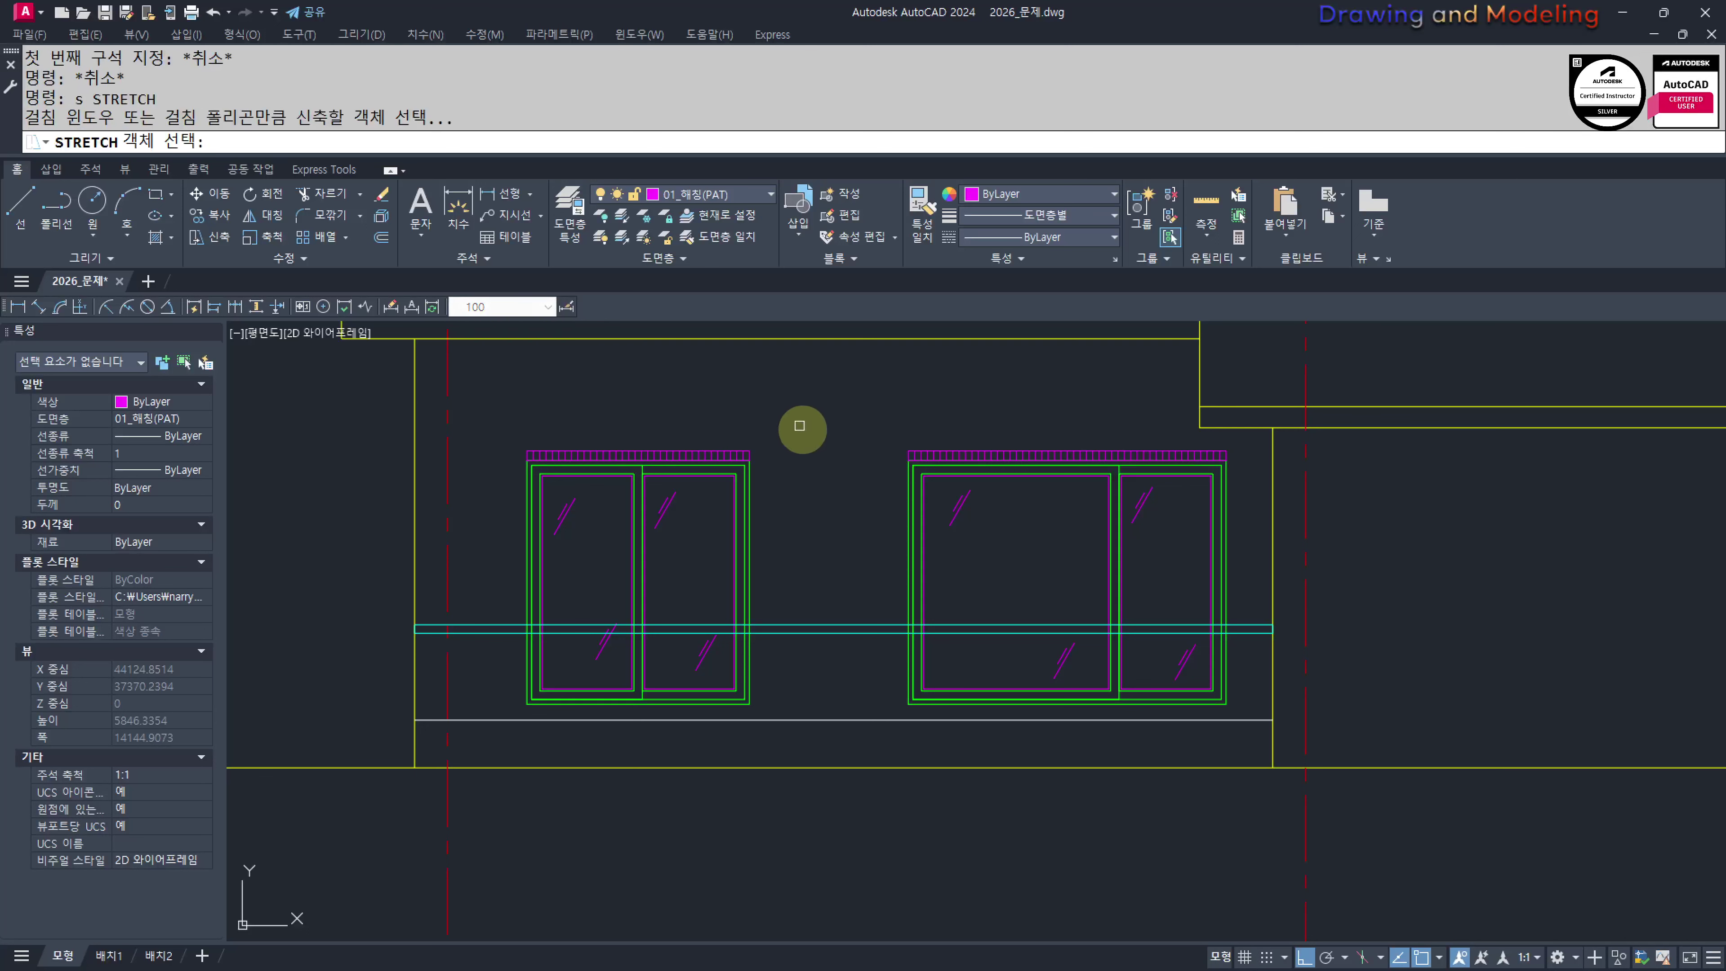
click(784, 381)
click(724, 416)
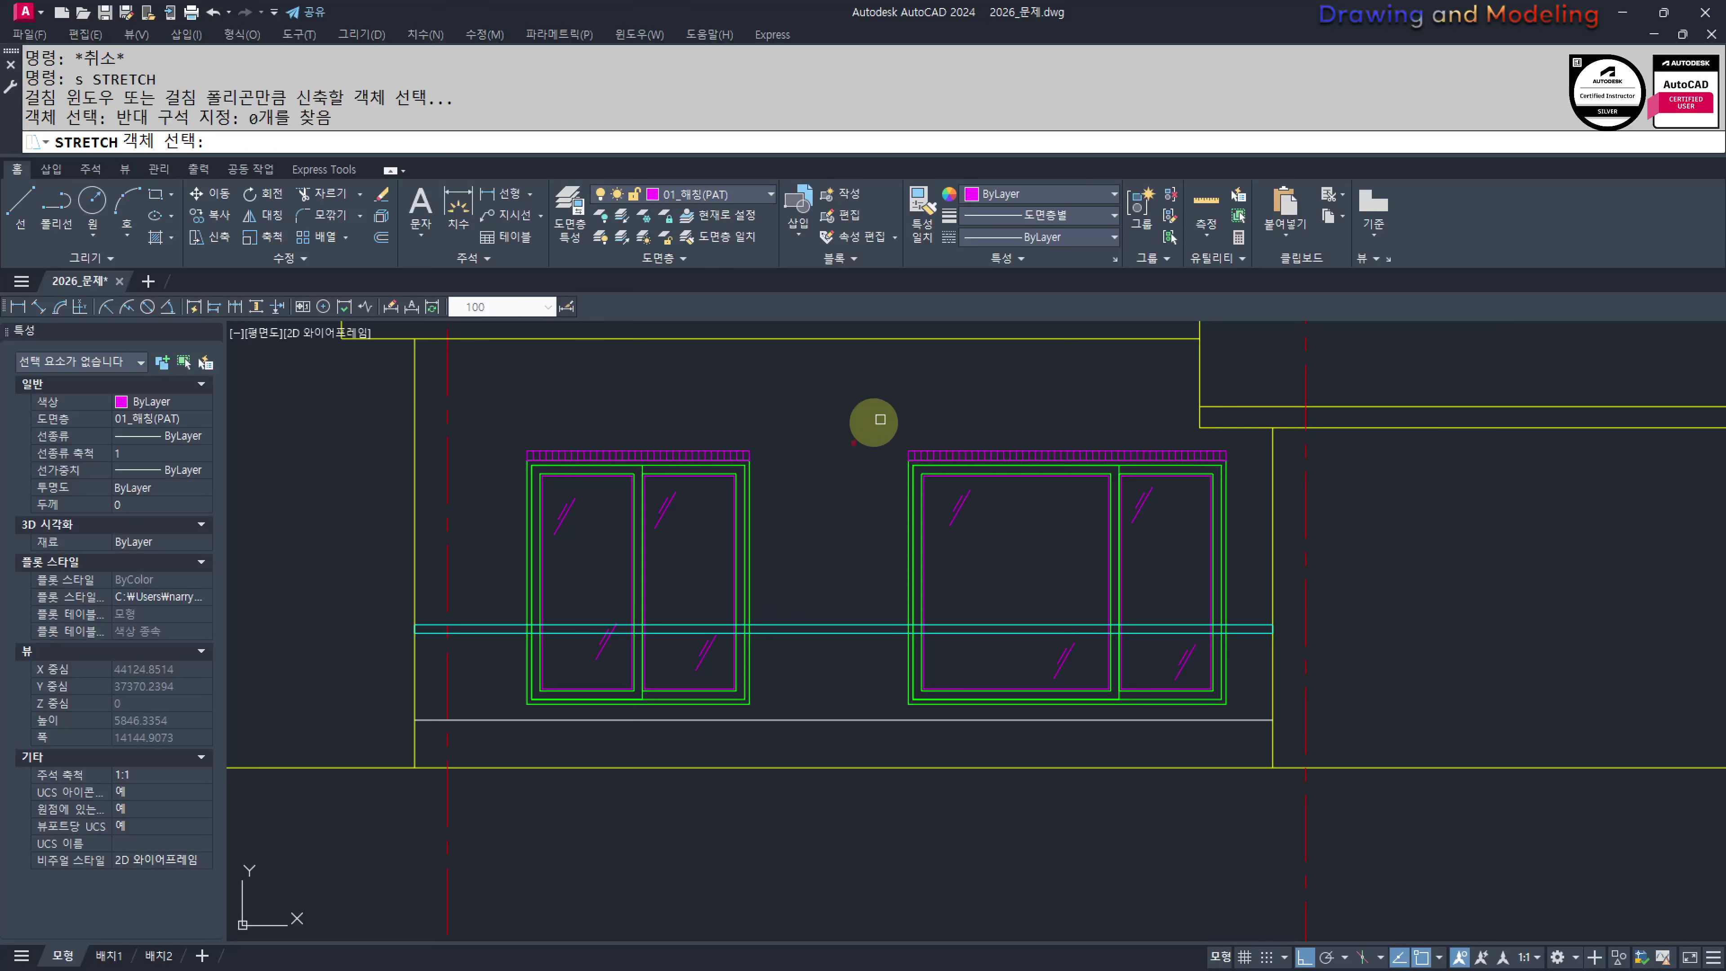
click(892, 387)
click(819, 412)
click(813, 370)
click(879, 392)
click(878, 373)
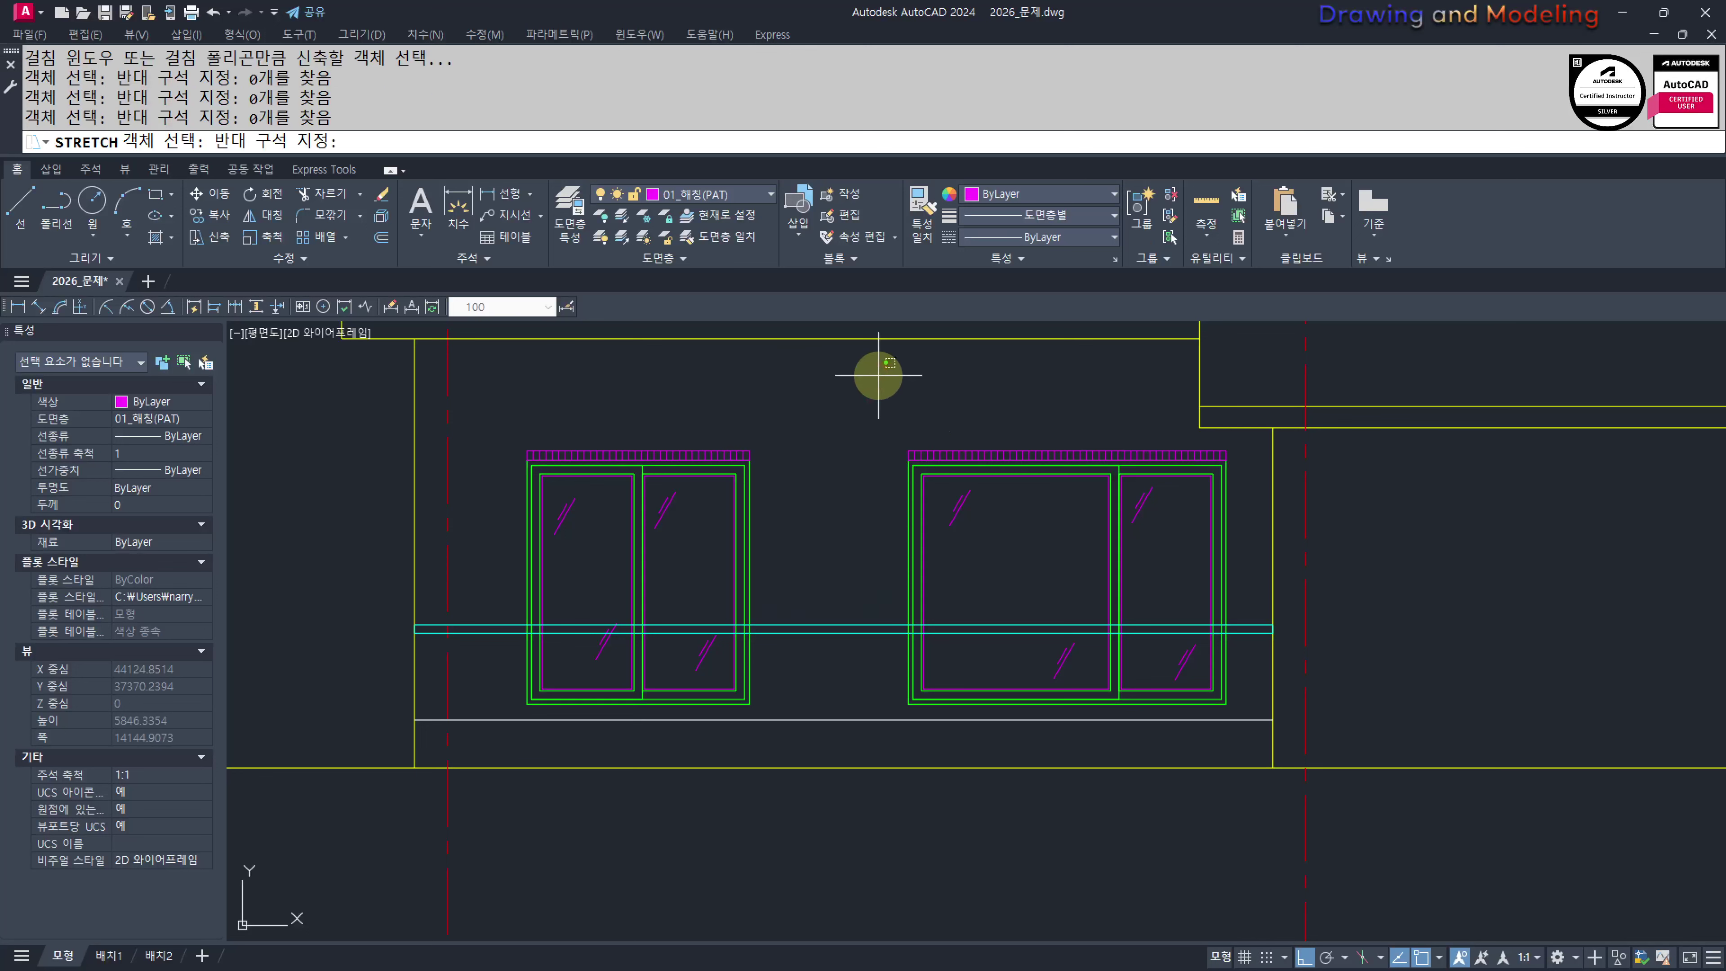
click(808, 410)
key(Escape)
key(Escape)
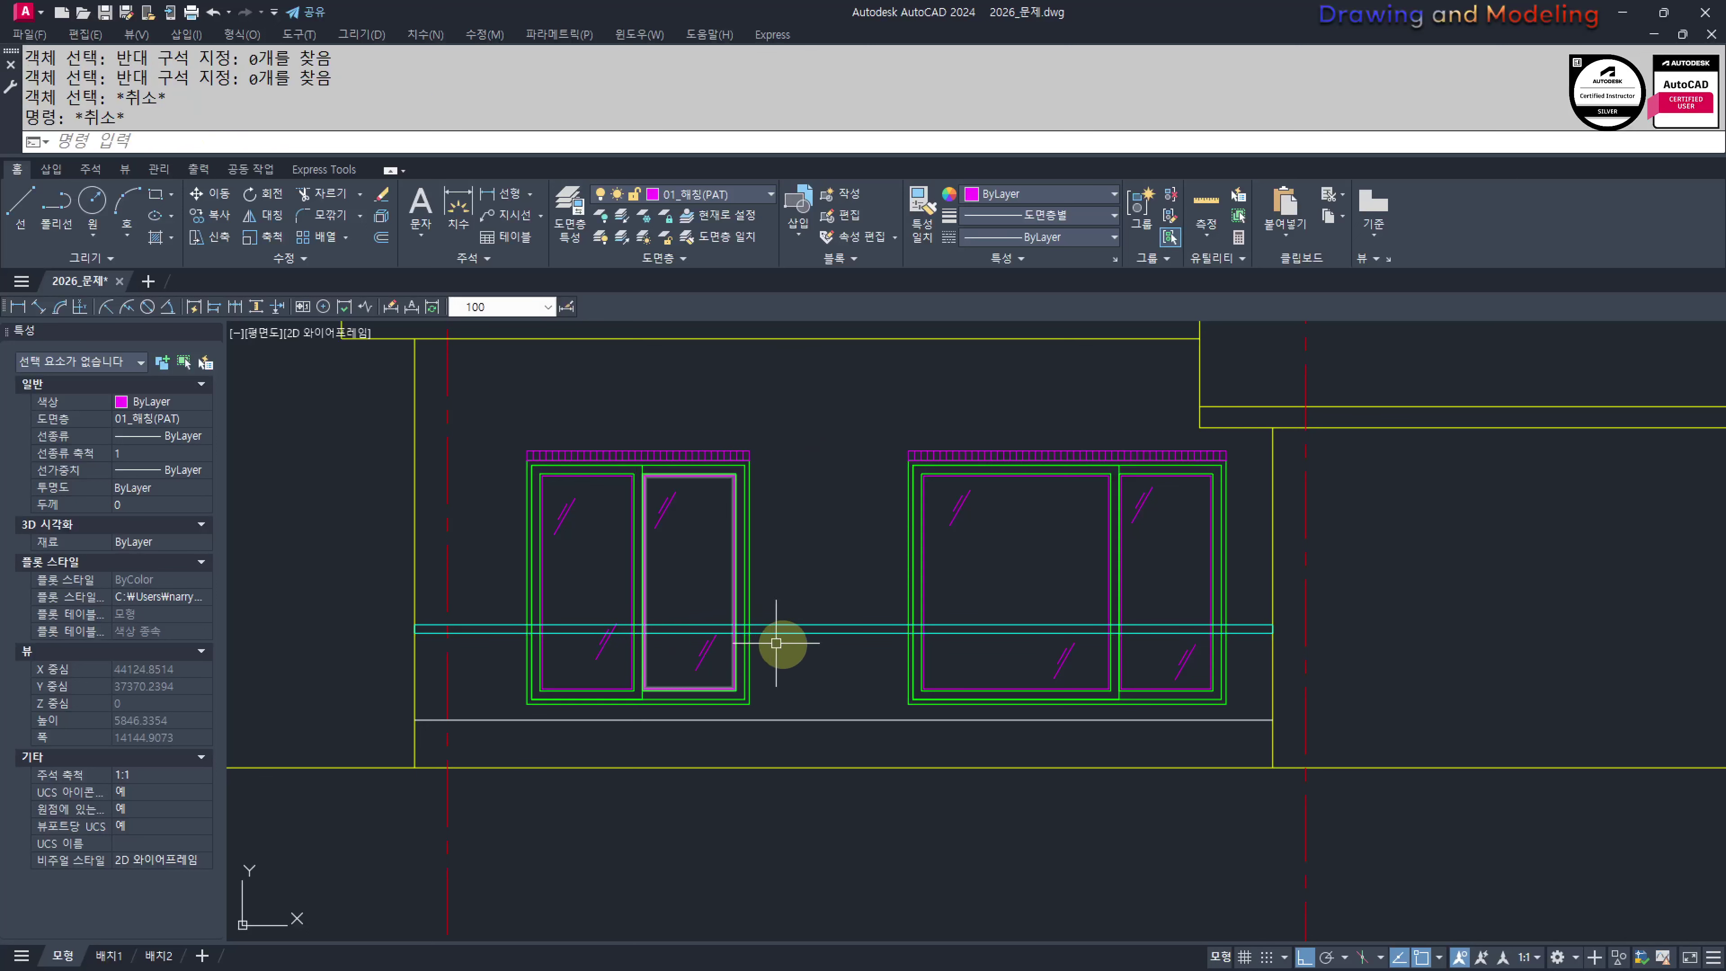
text(s)
key(Return)
click(381, 589)
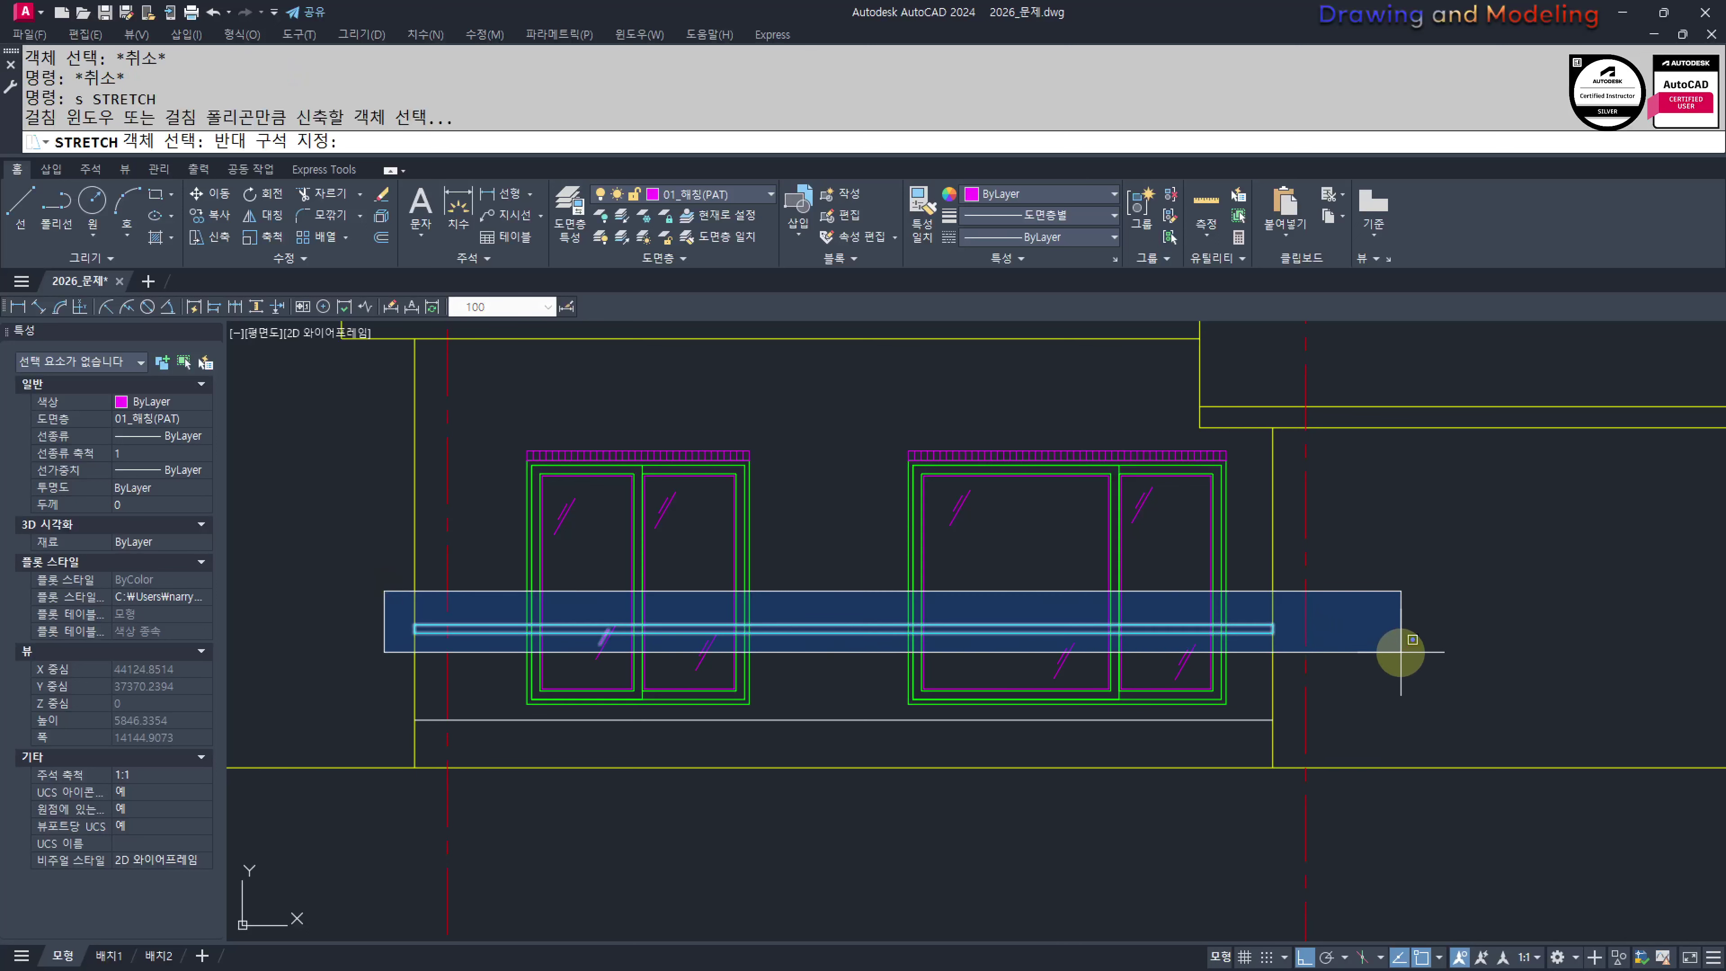
click(1402, 640)
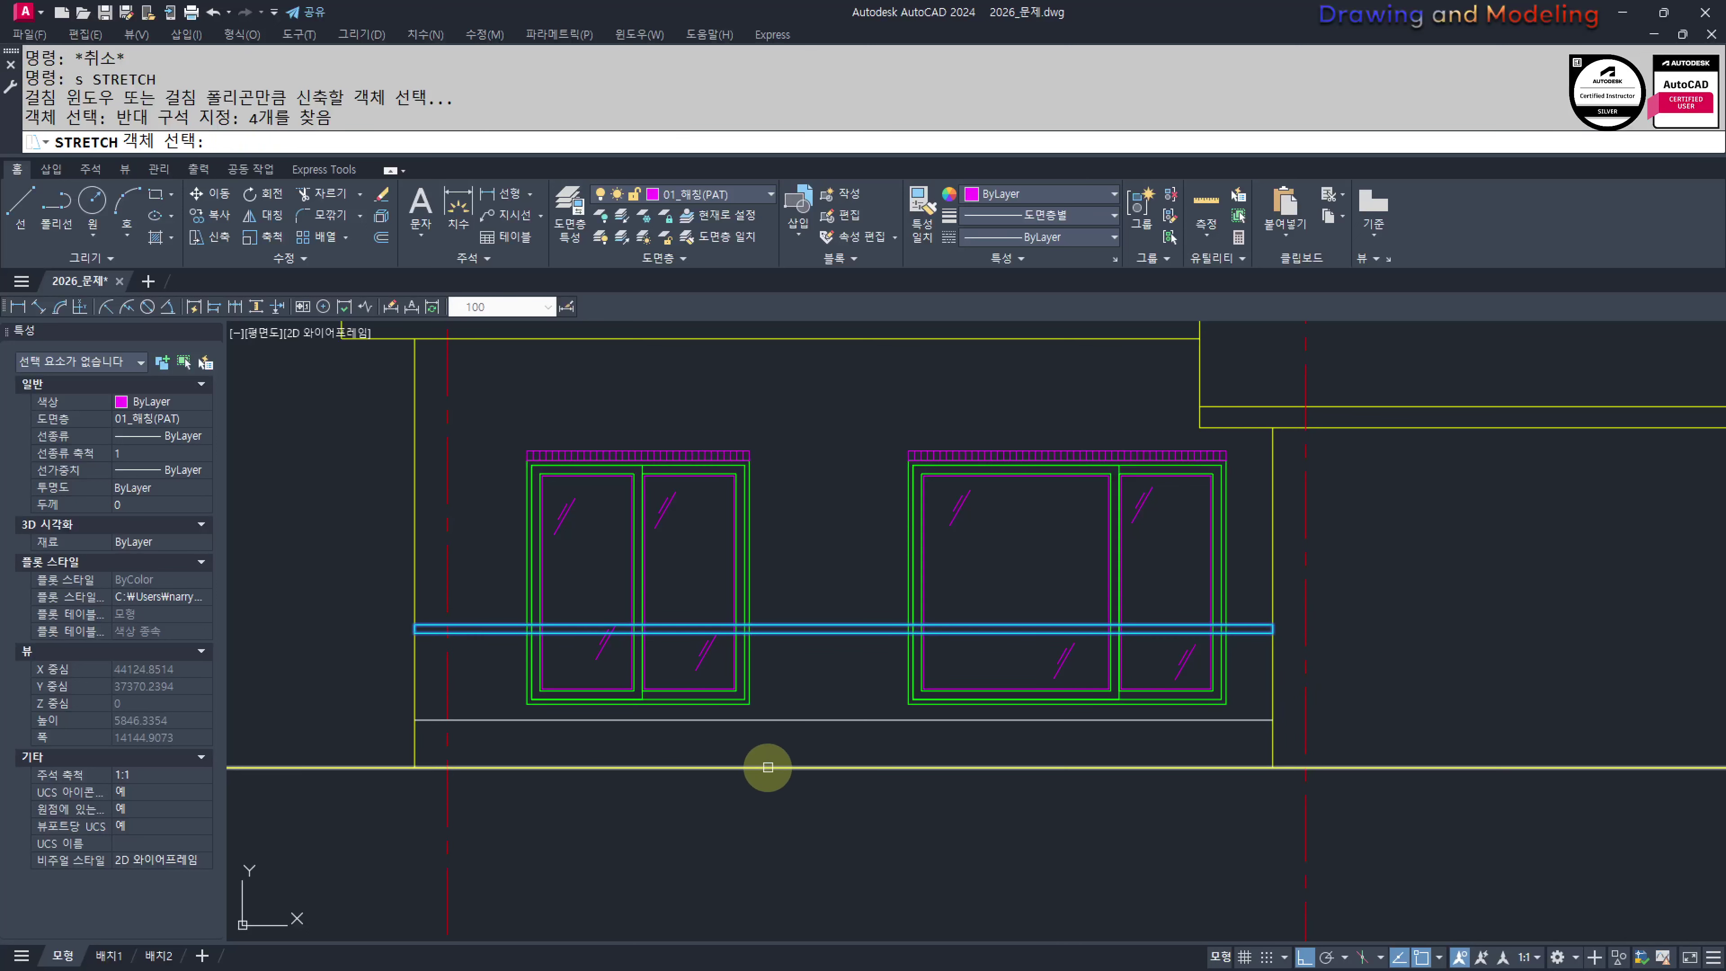
text(j)
key(Return)
click(828, 570)
click(776, 648)
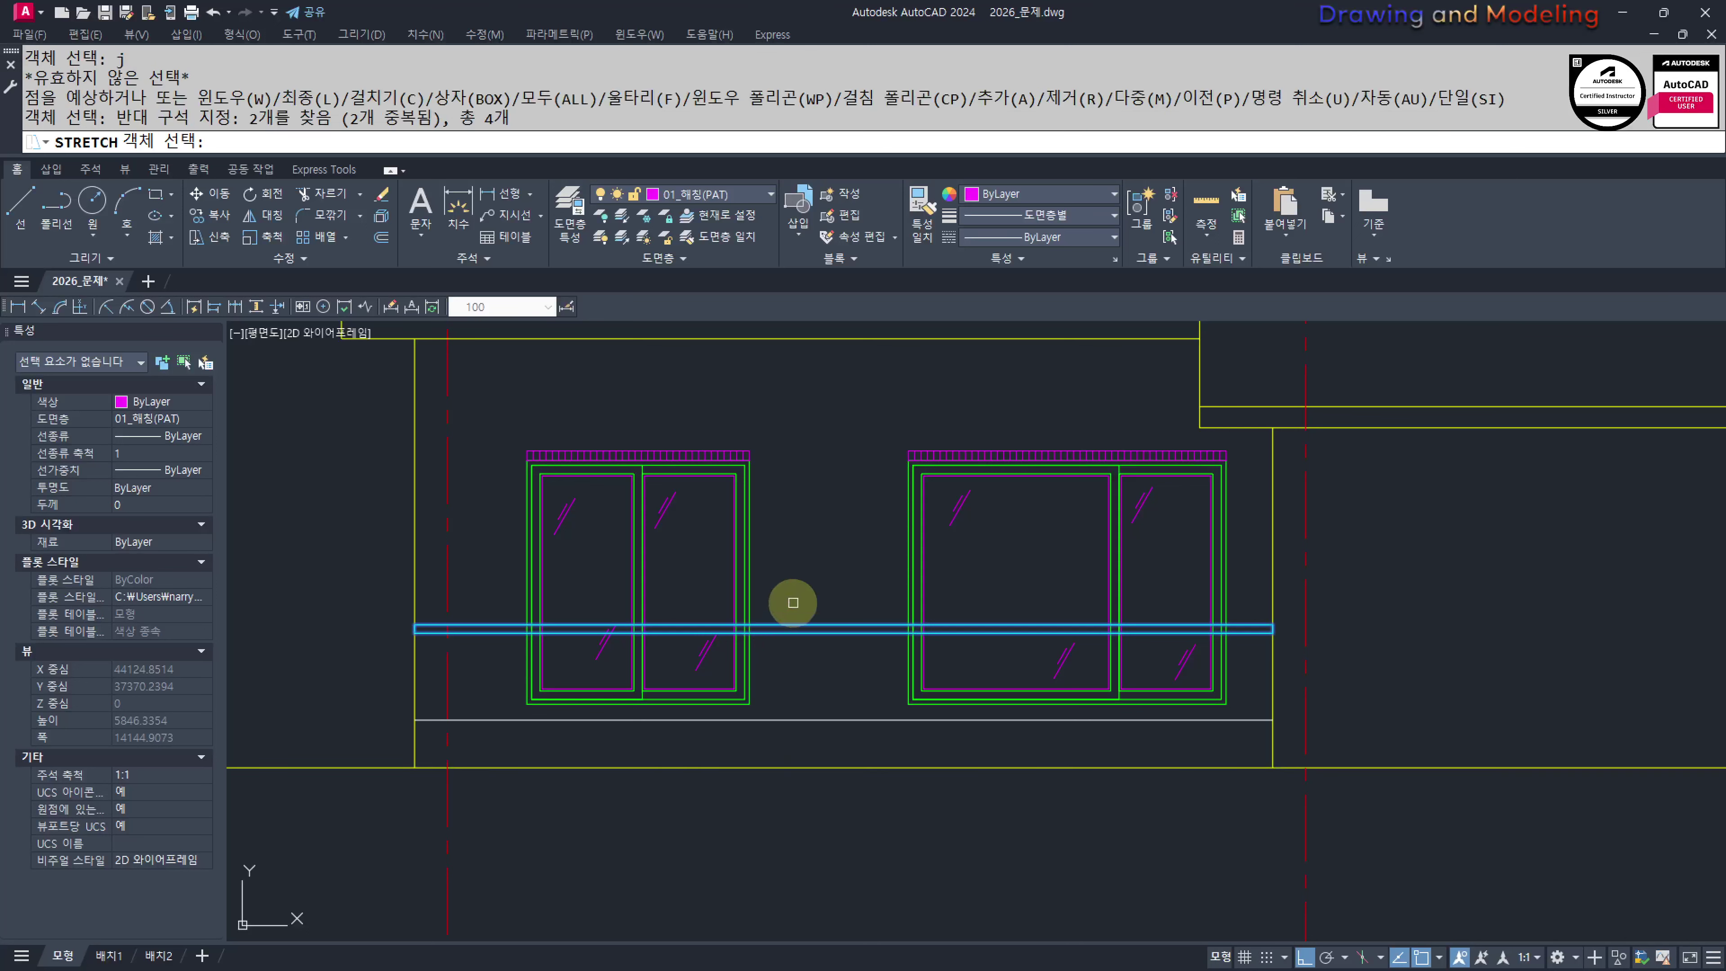
text(jh)
key(Return)
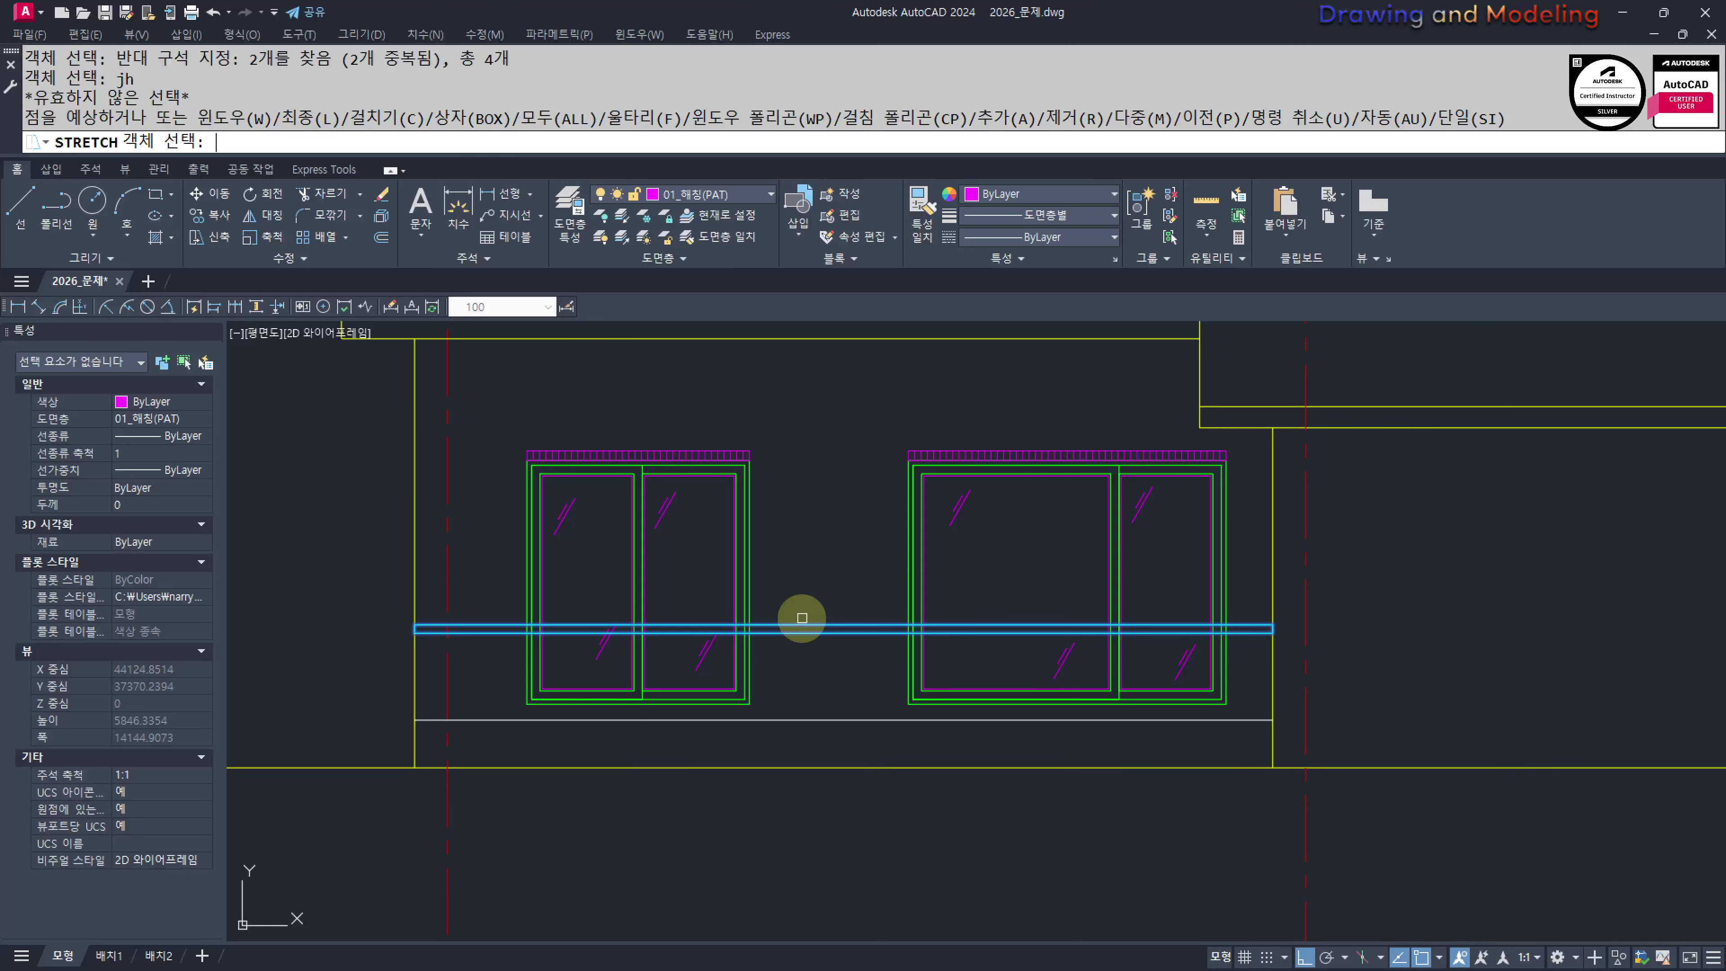
key(Return)
key(Escape)
key(Escape)
key(Escape)
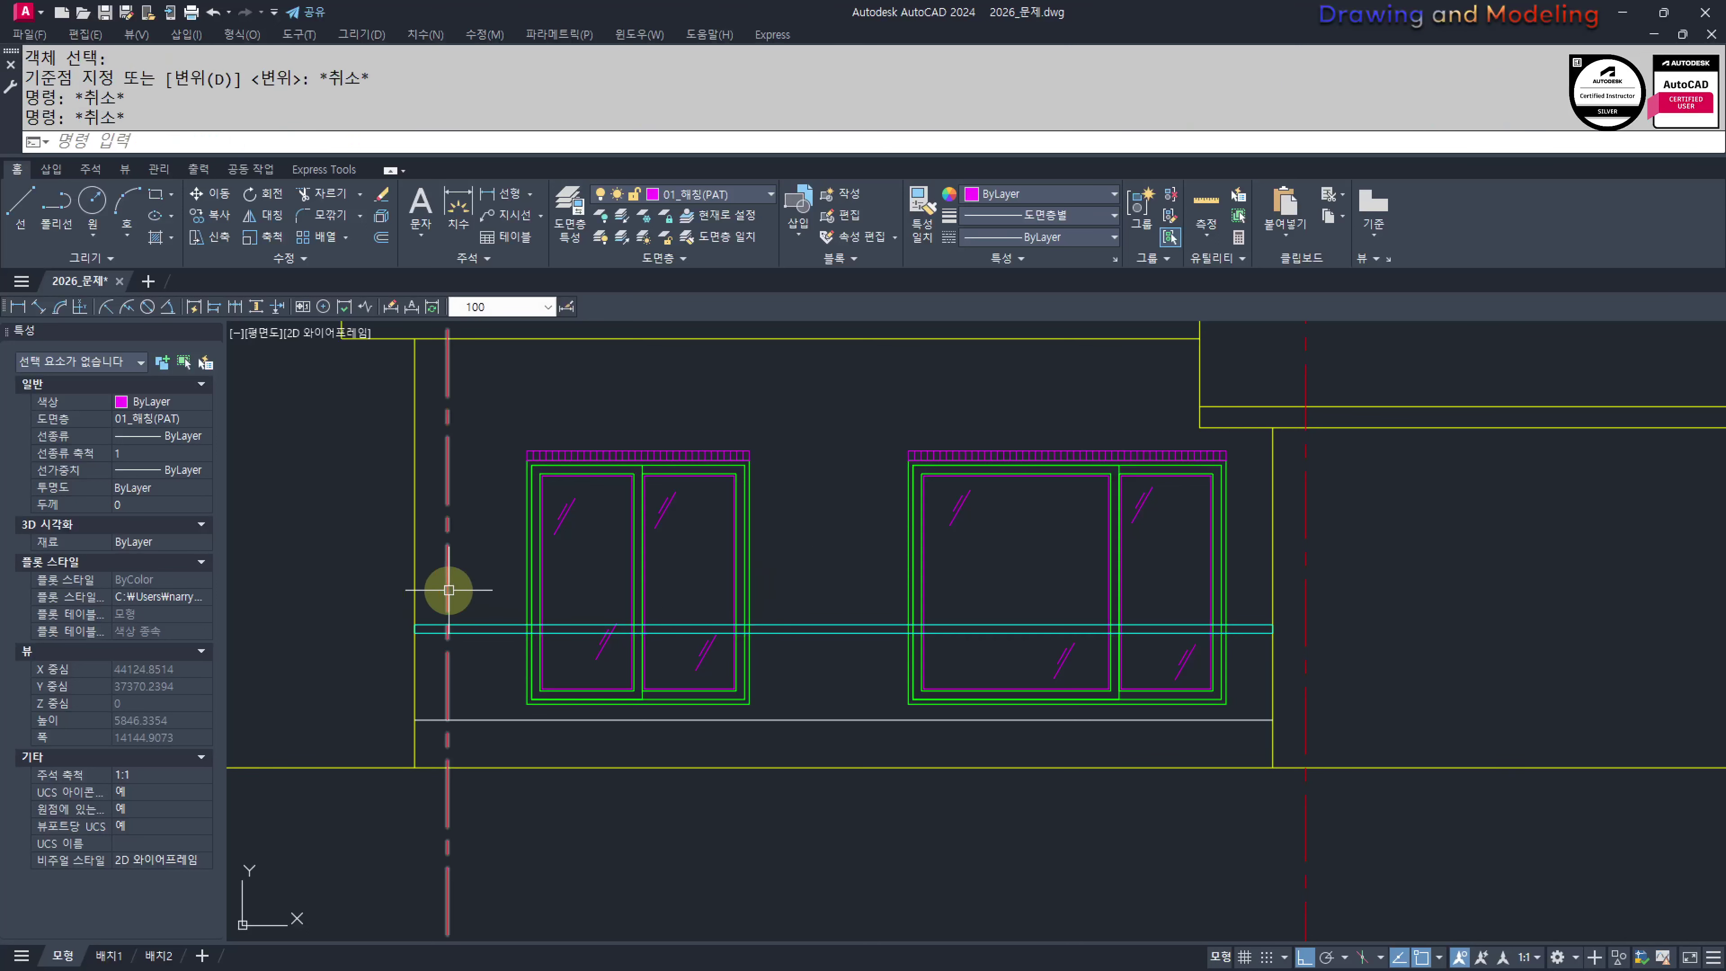
Join the four lines of the narrow horizontal band across the windows into one closed polyline
click(342, 593)
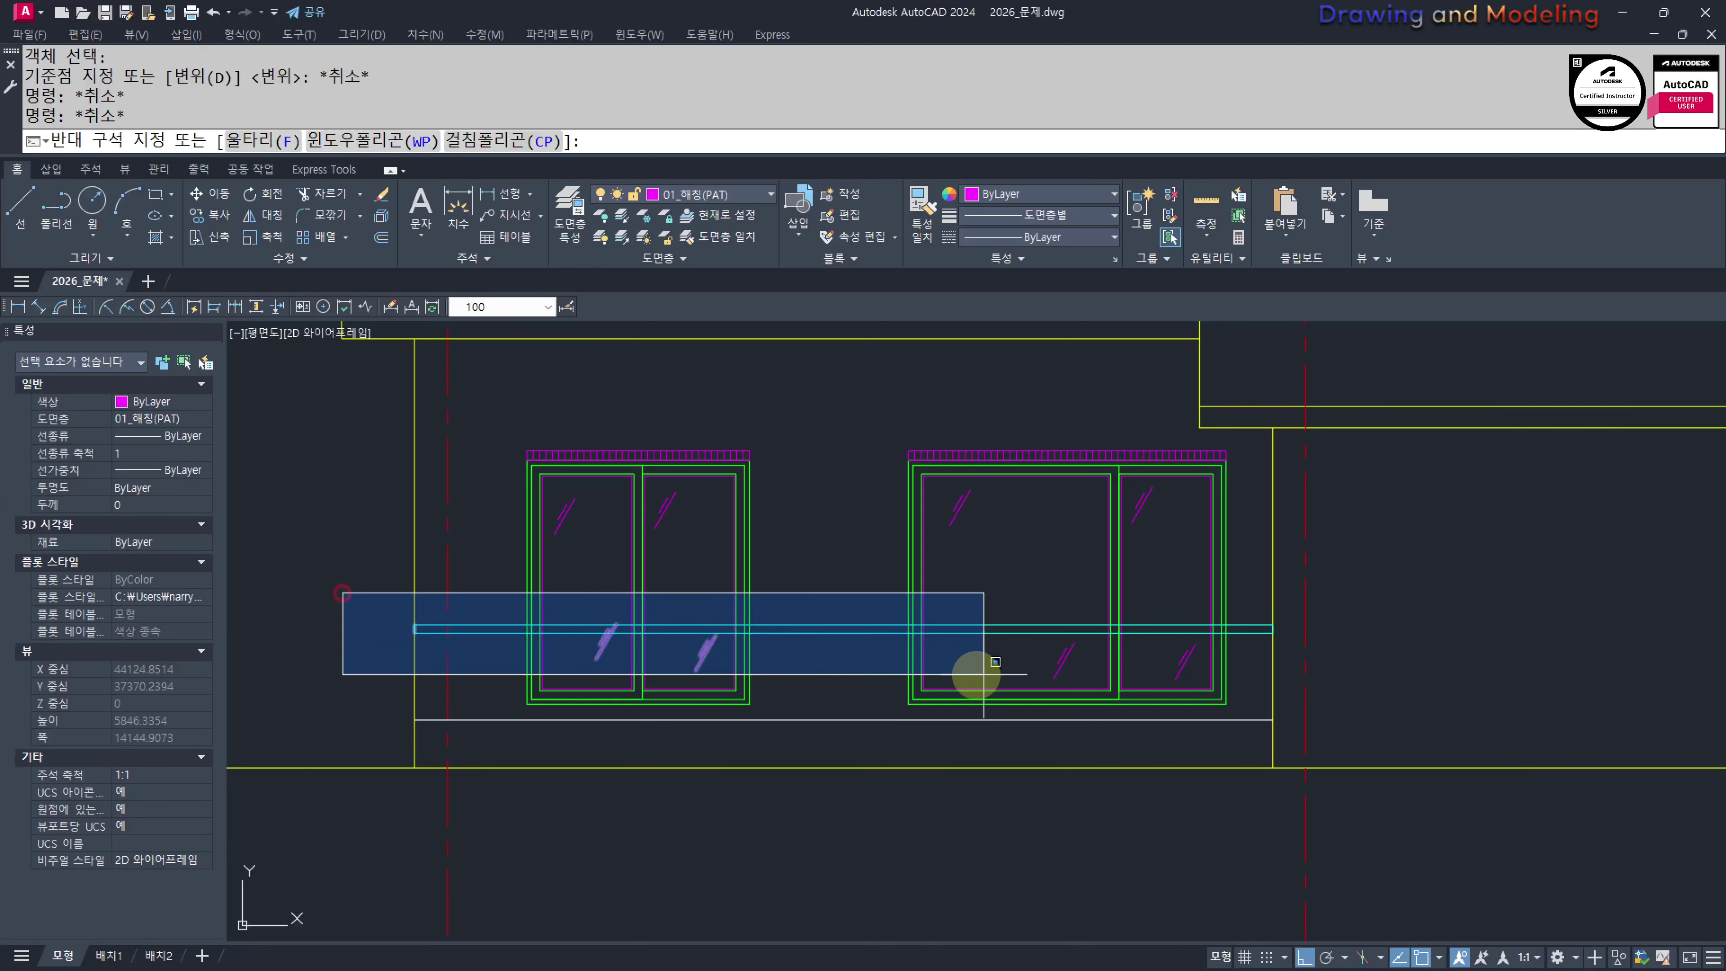
click(1340, 639)
text(j)
key(Return)
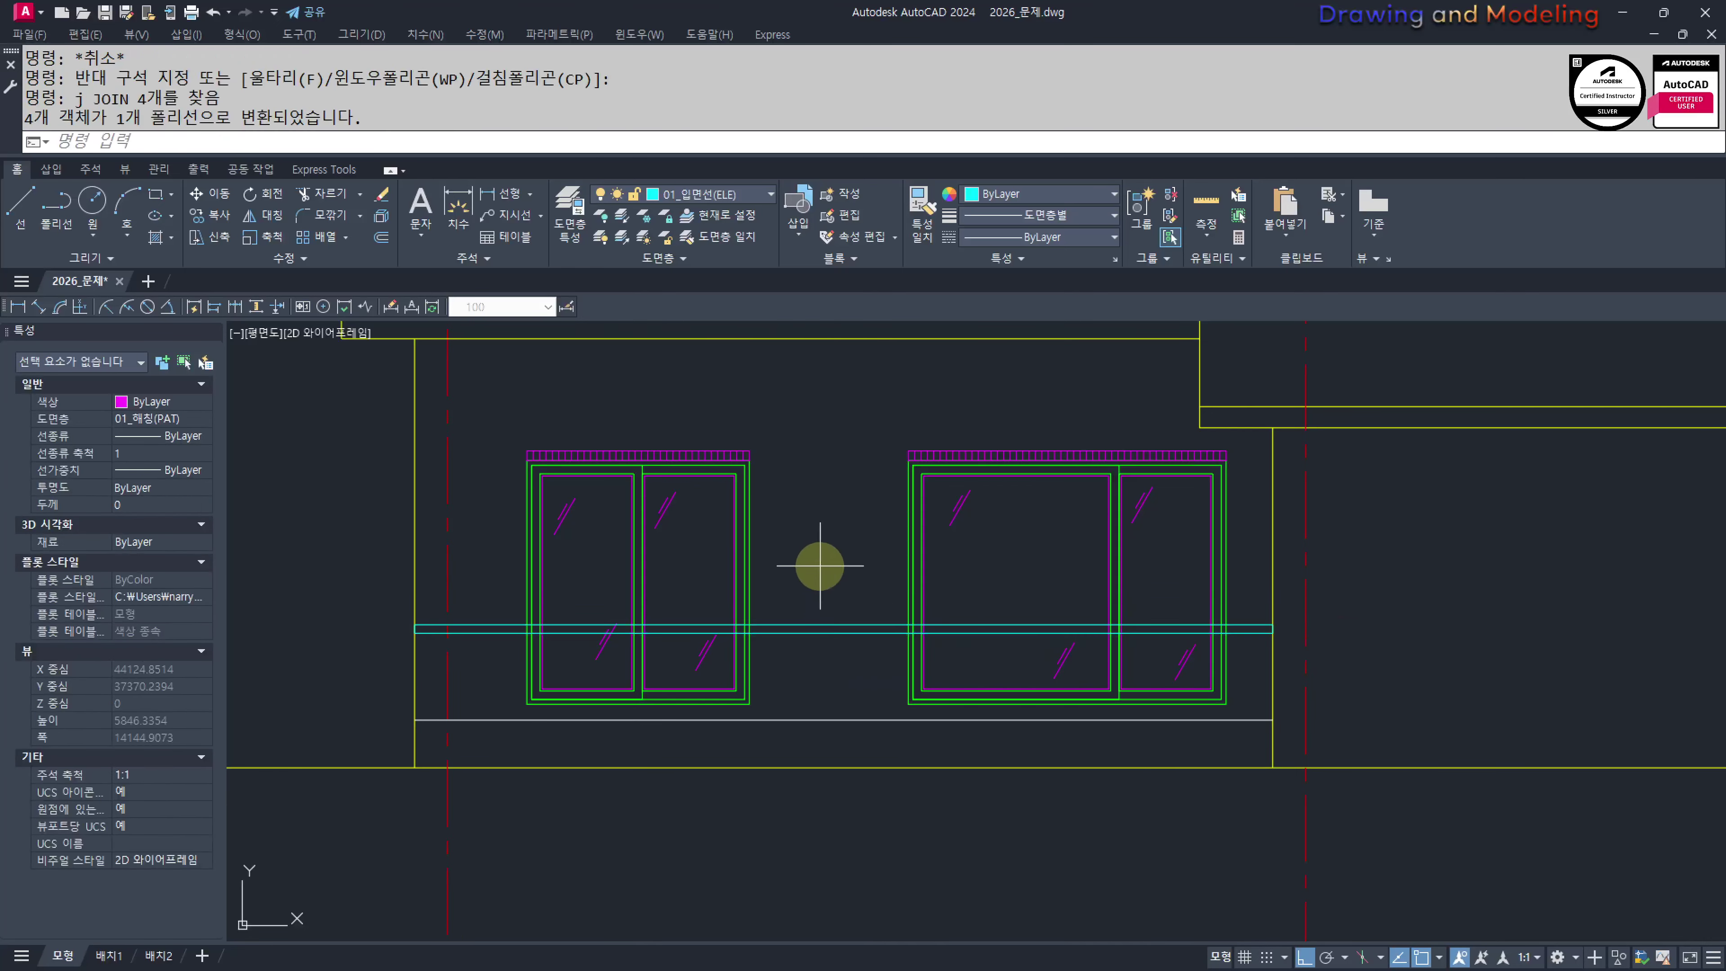
Examine the joined horizontal band as a single polyline by selecting it near its left end and between the windows
click(820, 567)
click(700, 648)
key(Escape)
key(Escape)
scroll(486, 632, up, 4)
click(501, 579)
click(454, 666)
key(Escape)
key(Escape)
scroll(400, 639, down, 4)
middle_drag(413, 655, 336, 705)
scroll(485, 697, up, 2)
middle_drag(359, 707, 425, 730)
scroll(425, 730, down, 2)
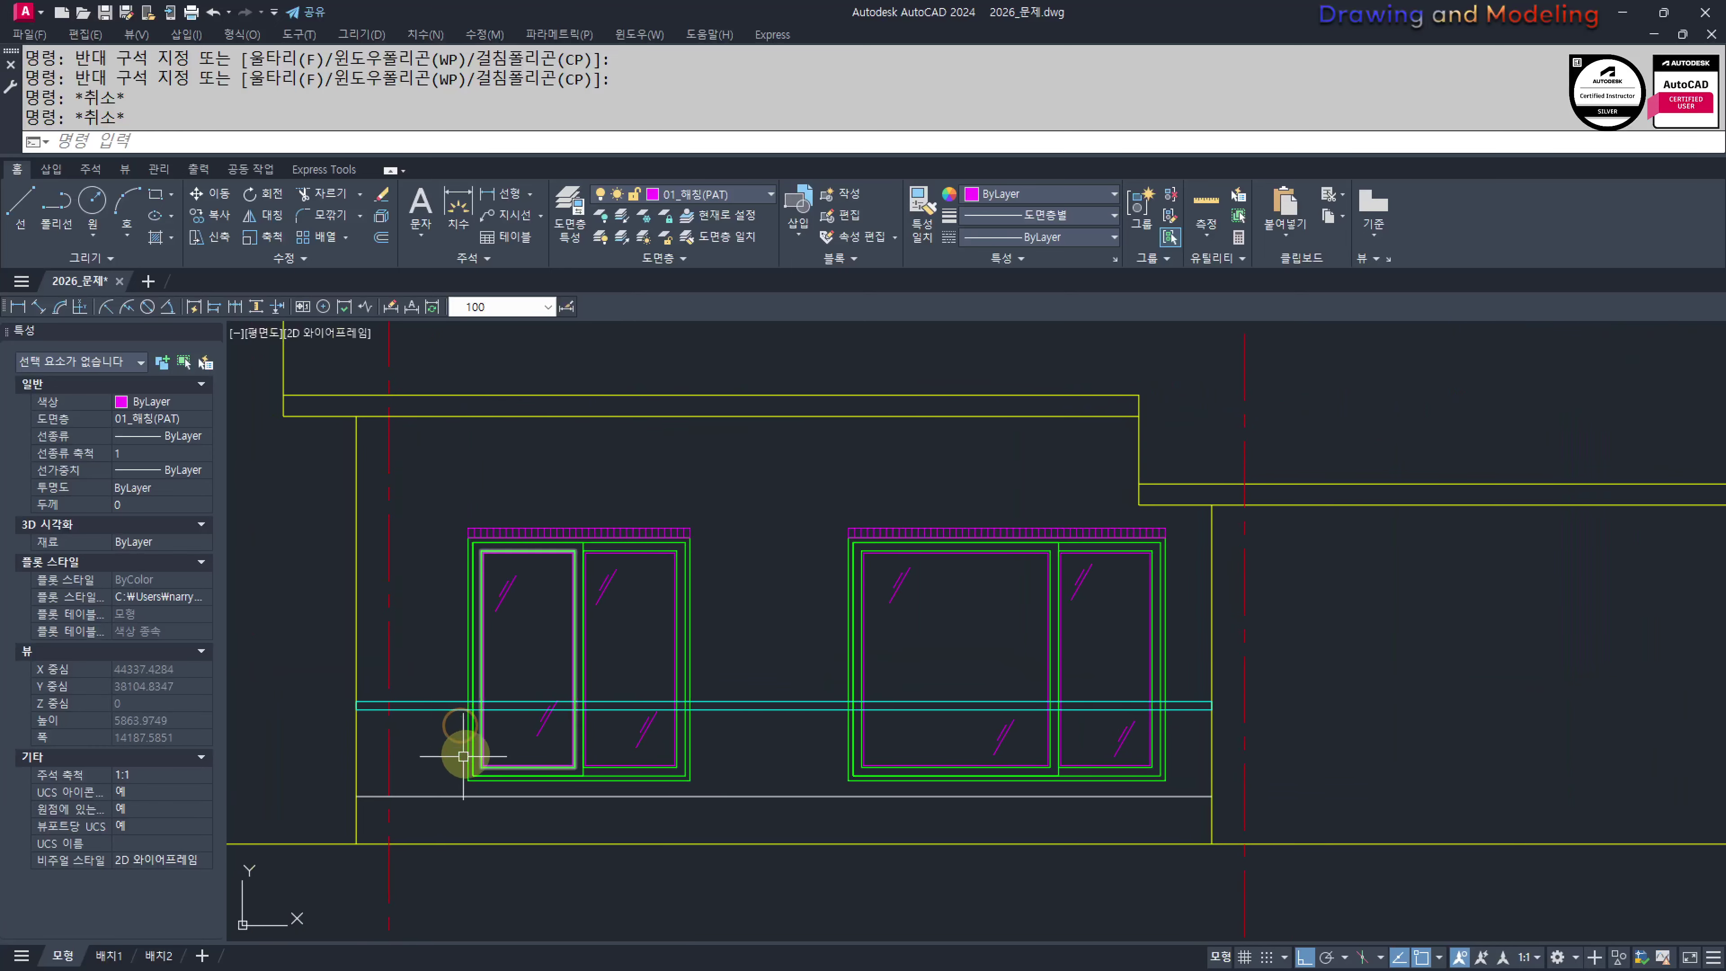
click(415, 718)
click(387, 721)
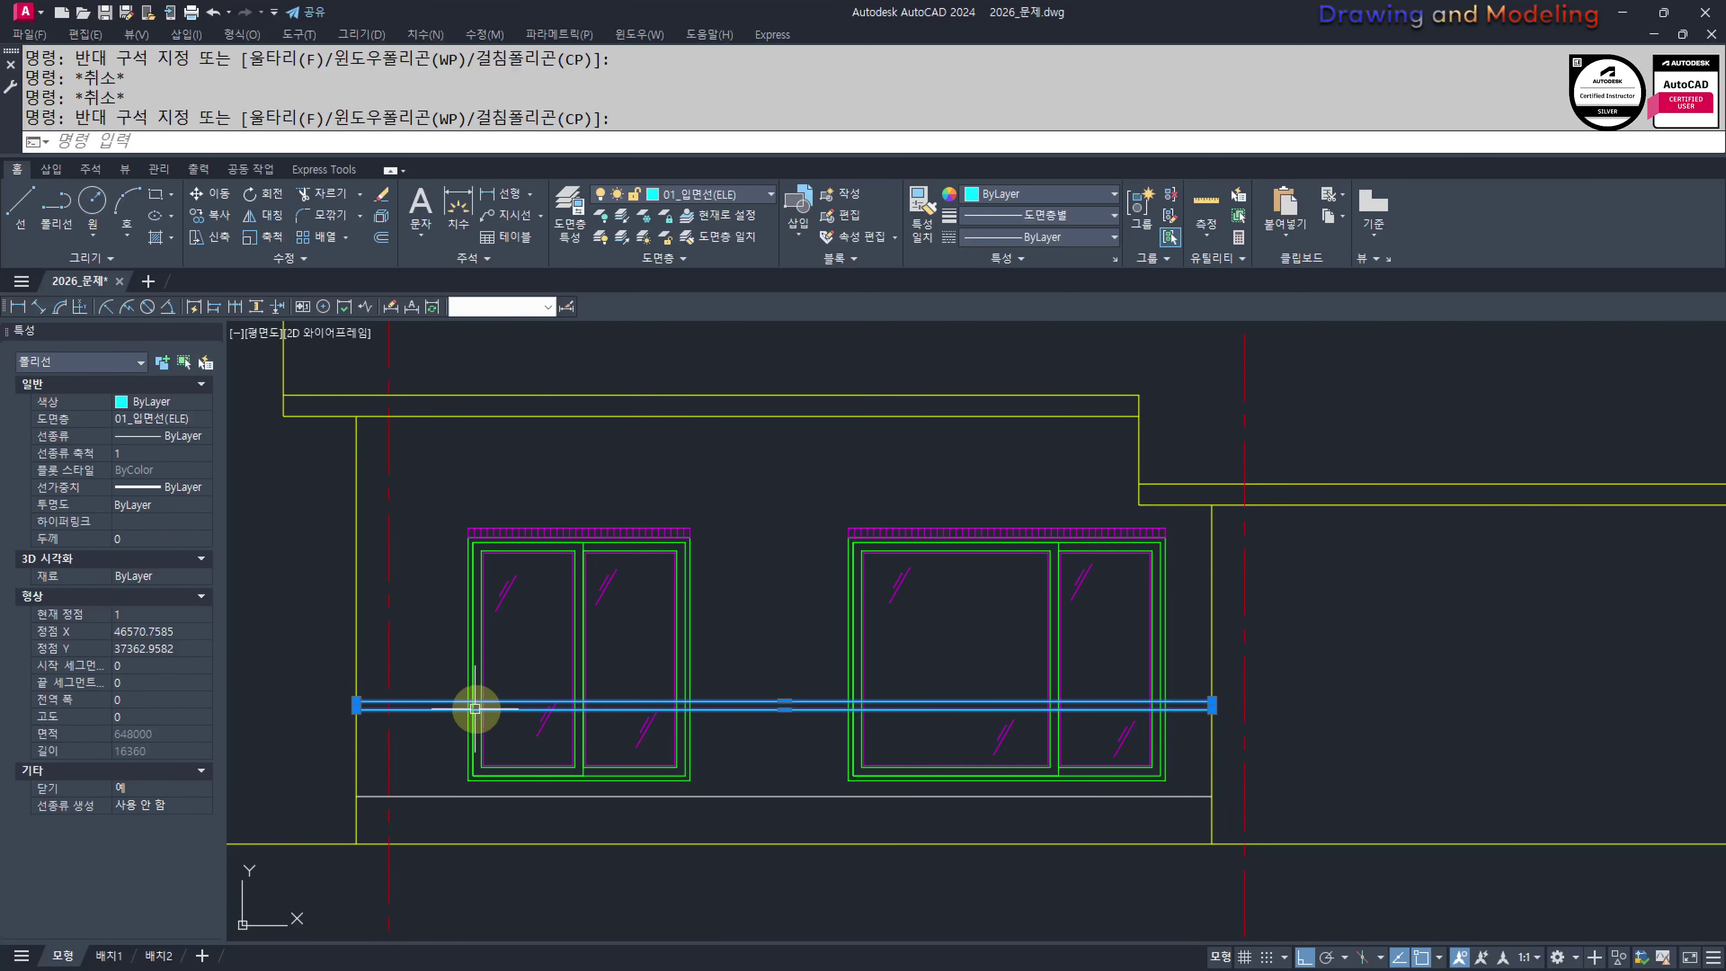
middle_drag(450, 732, 520, 732)
scroll(689, 715, up, 2)
key(Escape)
key(Escape)
click(972, 754)
click(921, 648)
scroll(759, 685, down, 2)
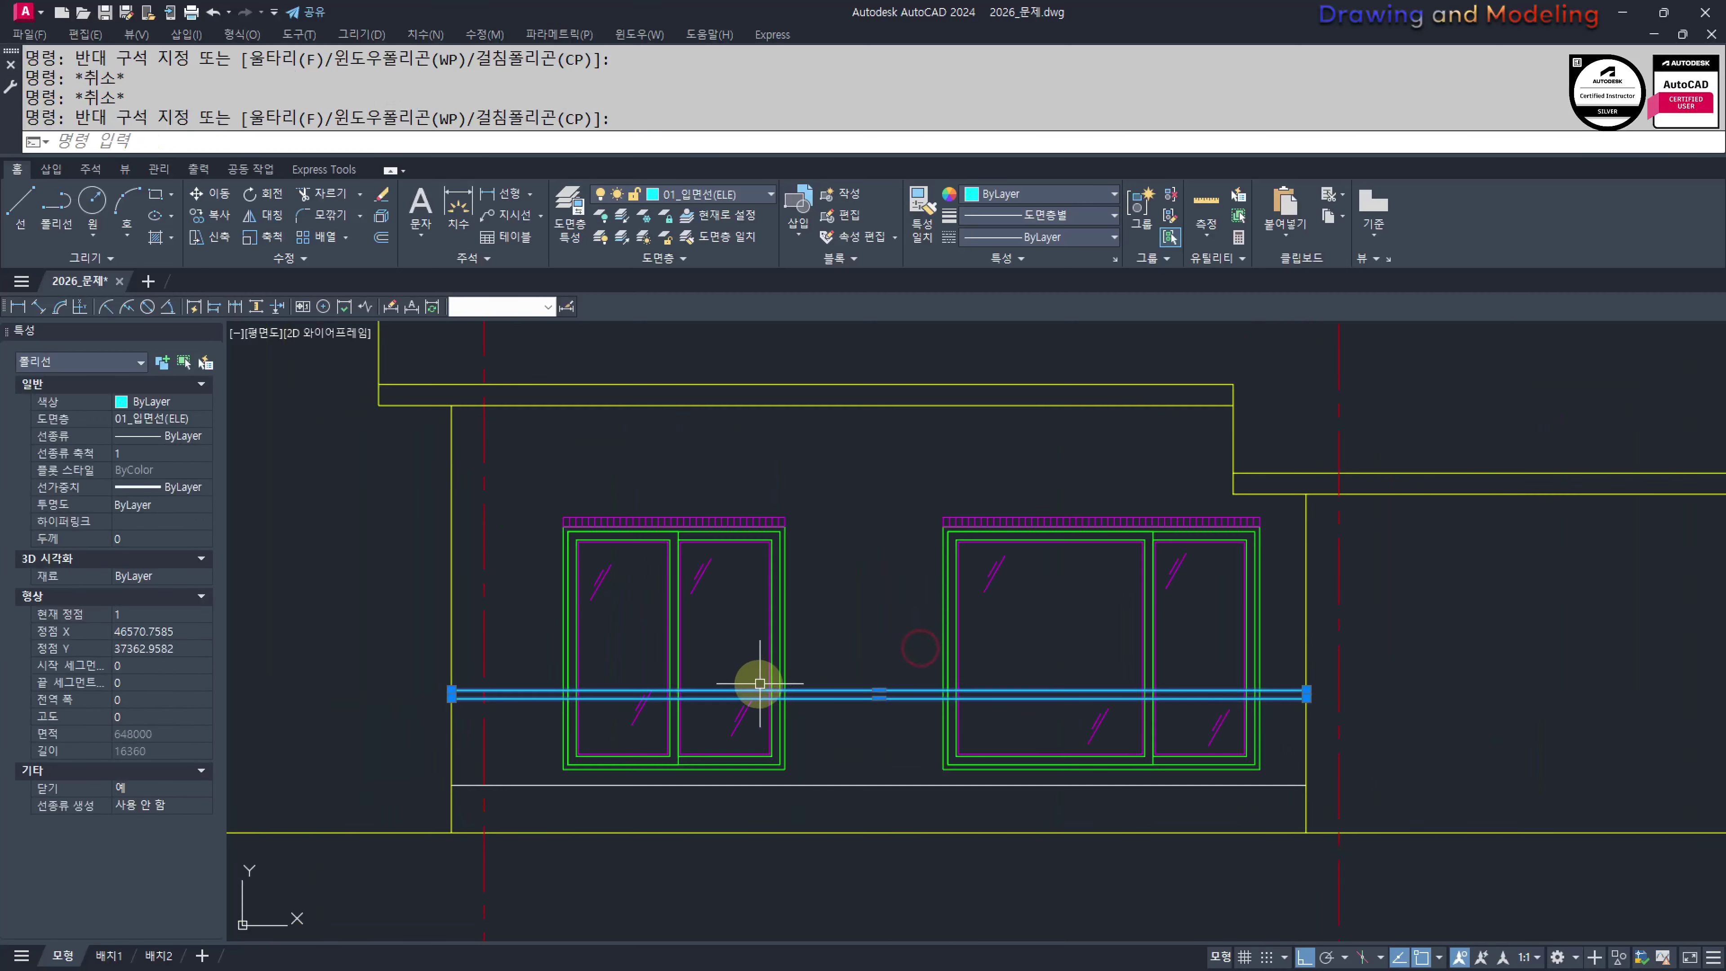
key(Escape)
key(Escape)
Create a wipeout from the closed polyline of the horizontal band, keeping the polyline
text(w)
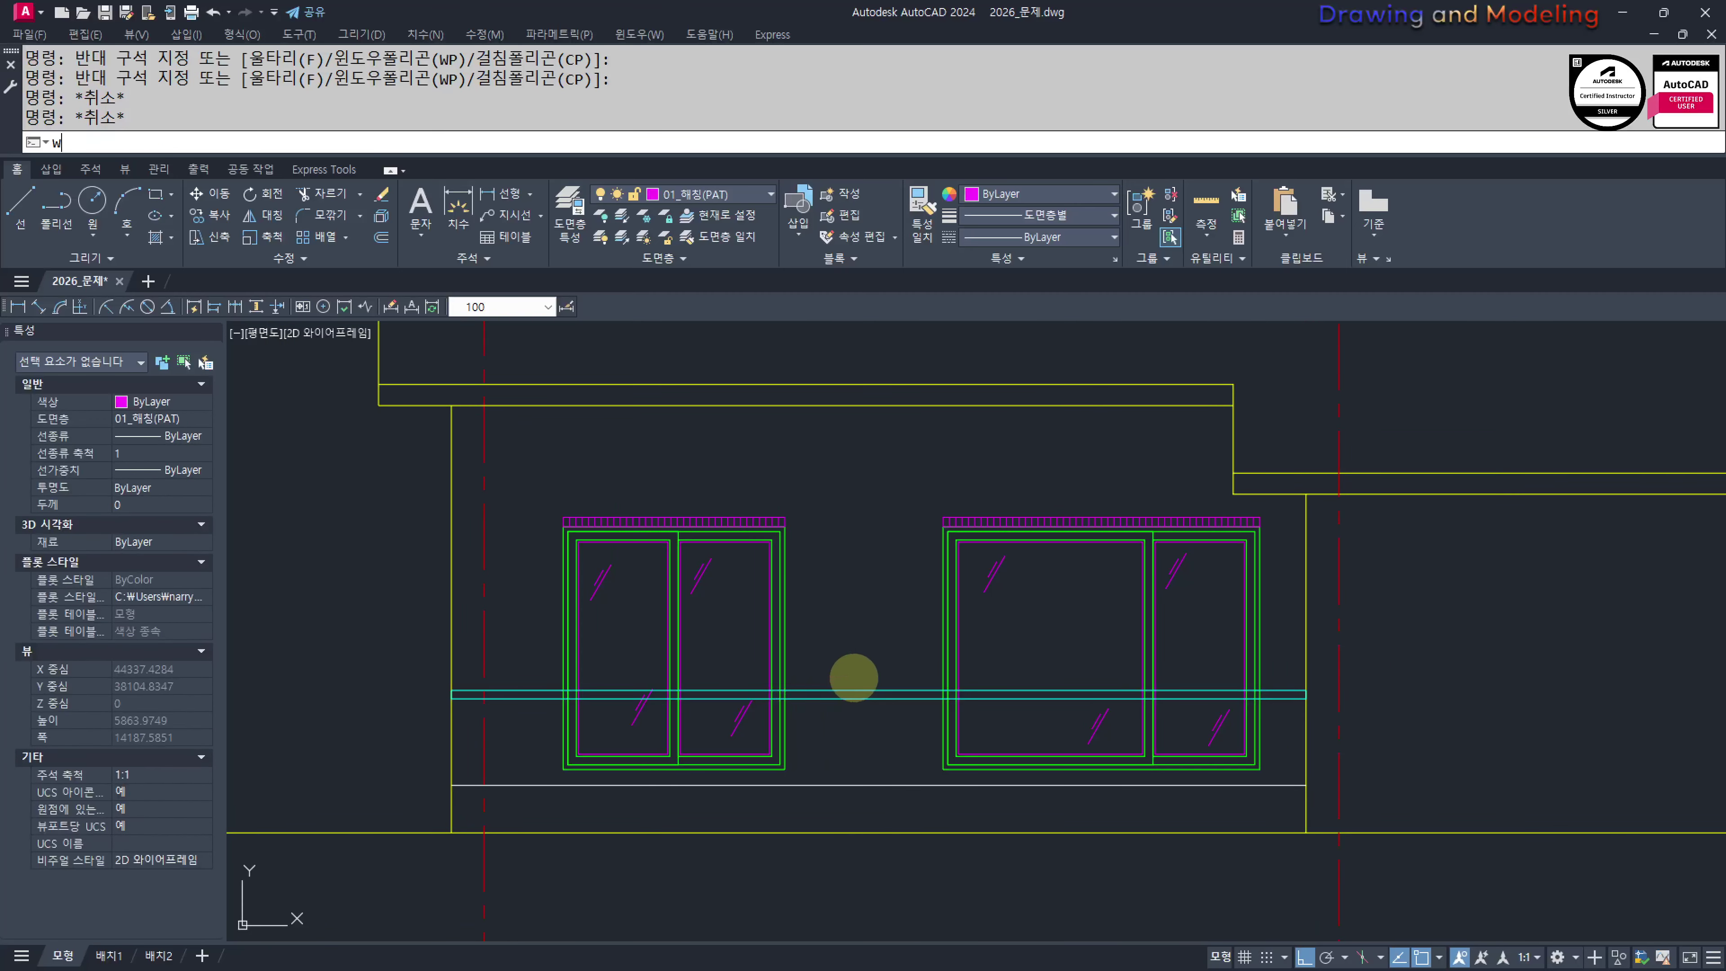
text(ipeout)
key(Return)
click(858, 679)
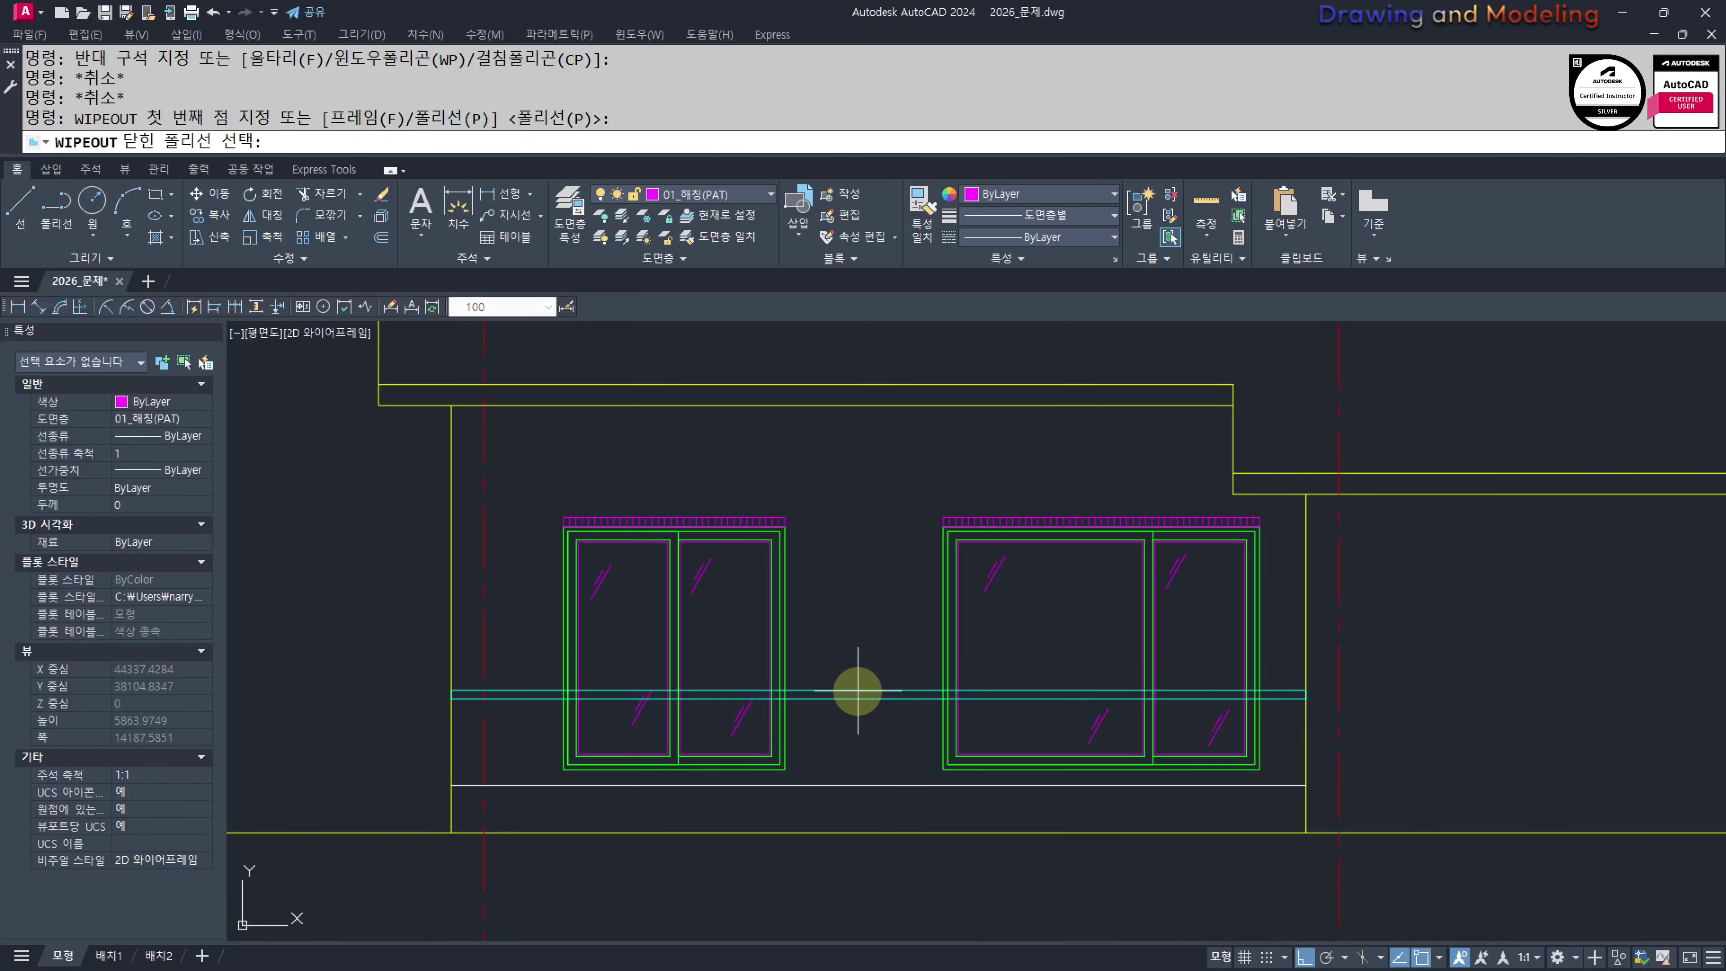
key(Escape)
key(Escape)
text(mm)
key(Return)
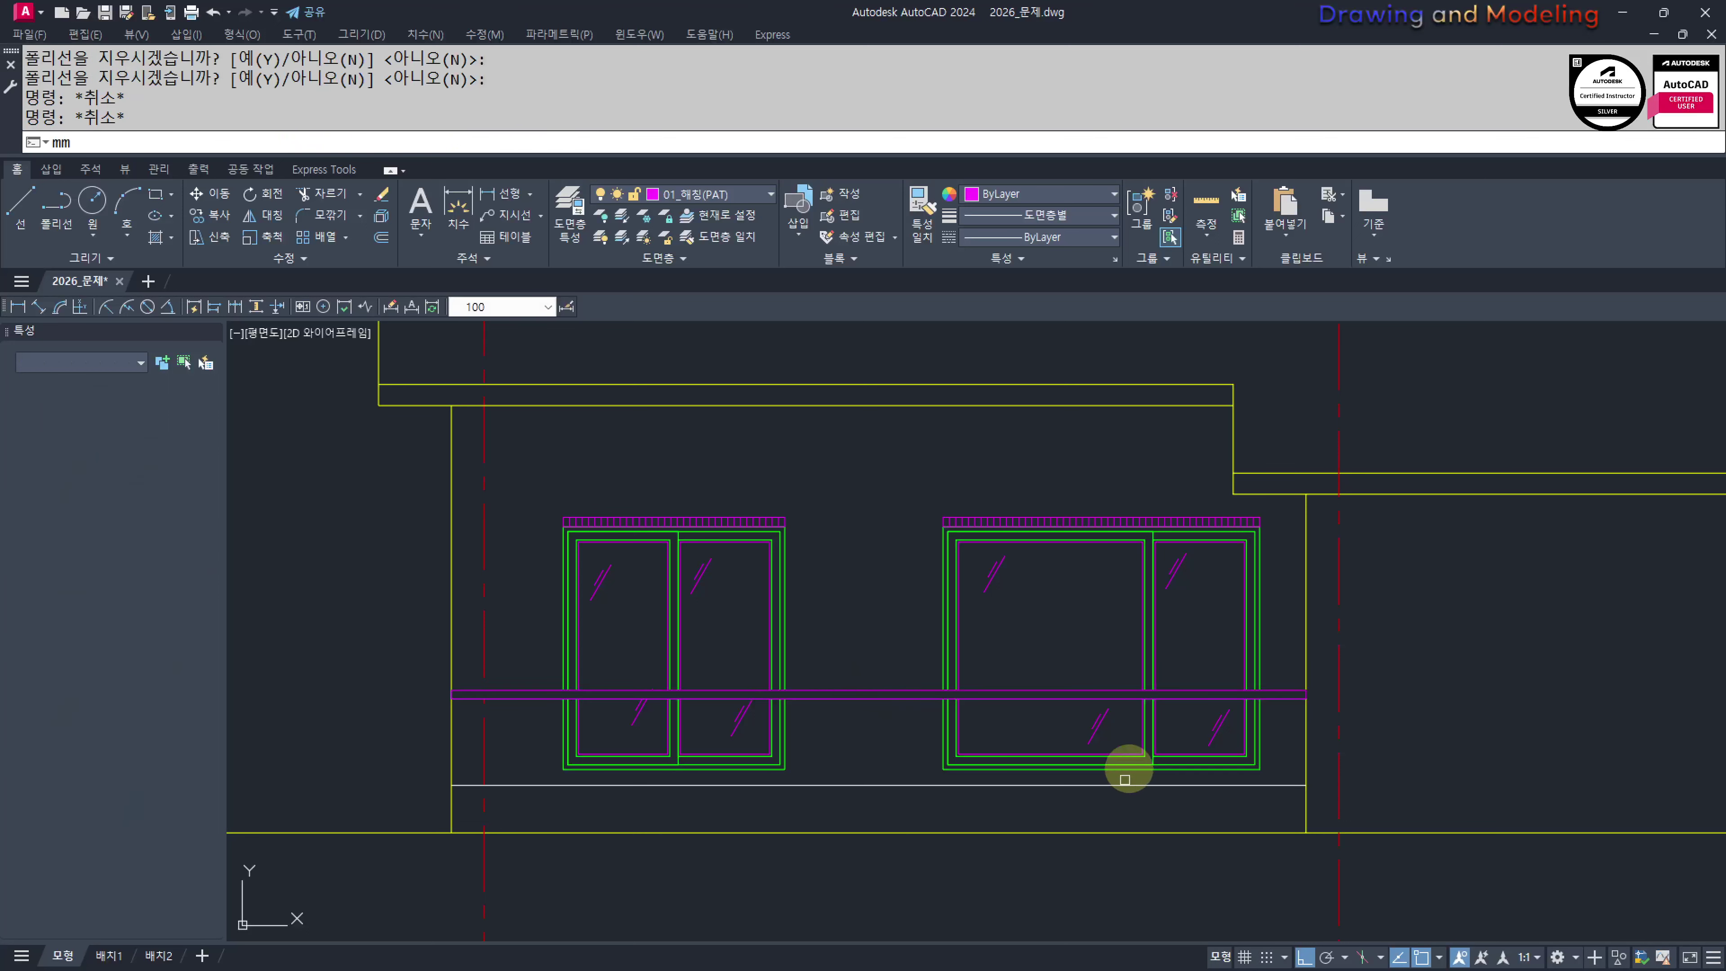
key(Escape)
key(Escape)
Change the horizontal band's polyline and its wipeout to the 01_입면선(ELE) layer
click(905, 635)
click(871, 723)
click(720, 193)
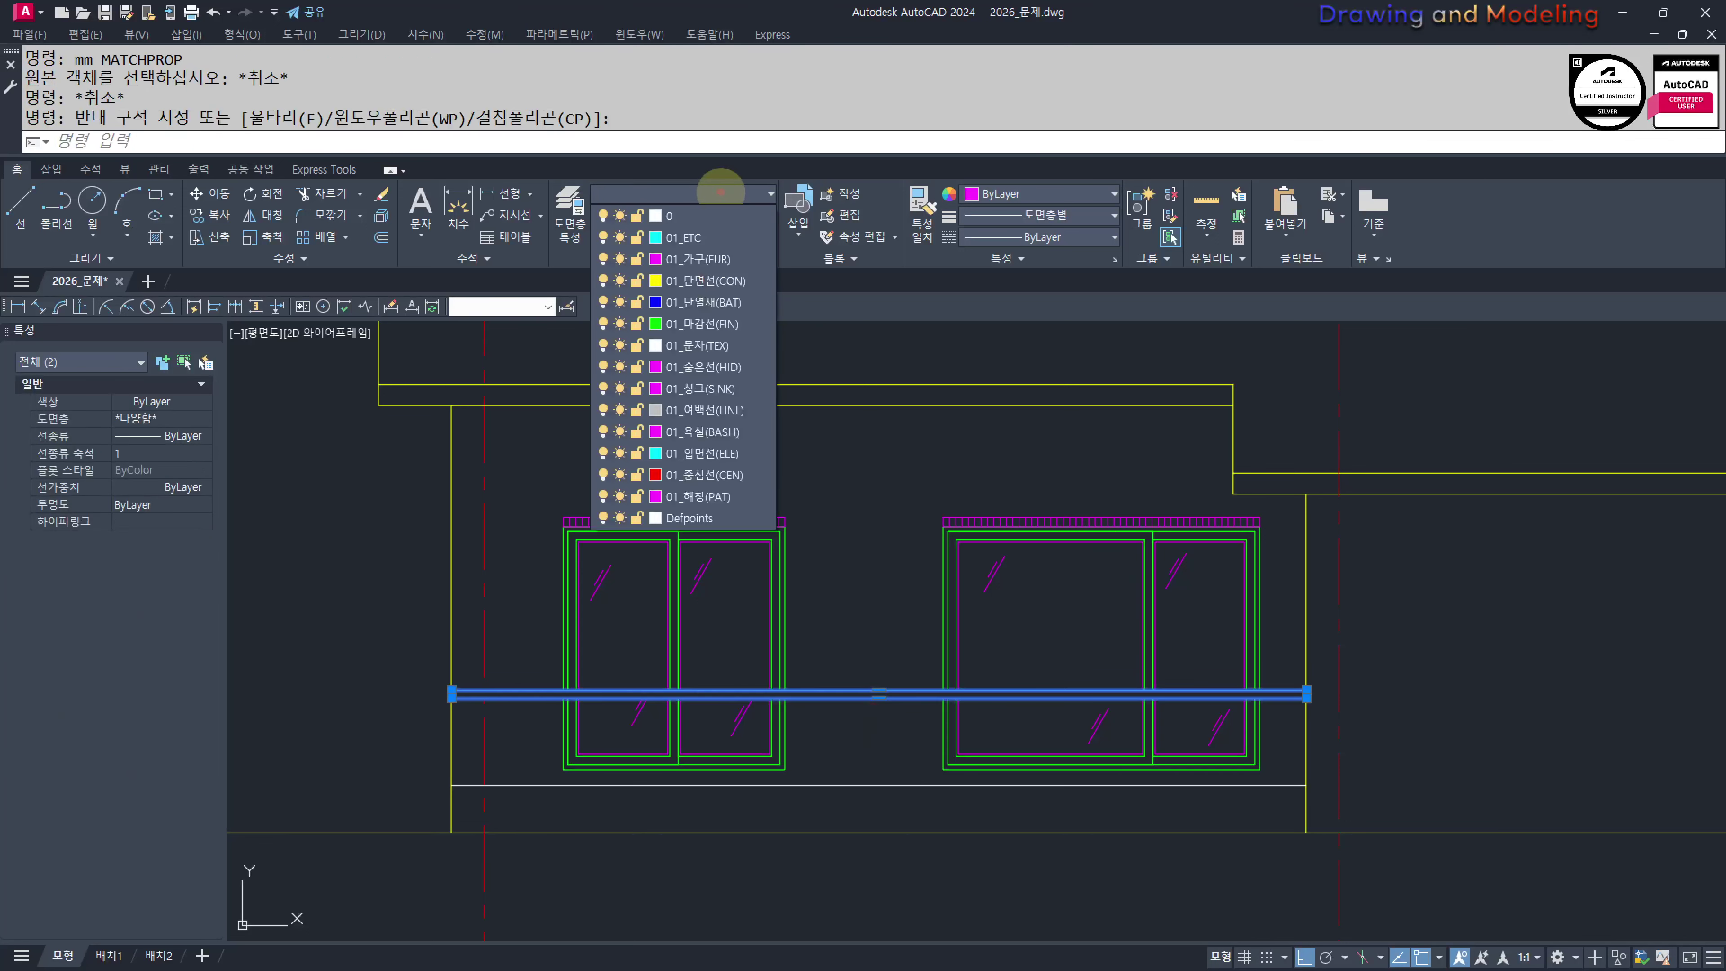
click(700, 453)
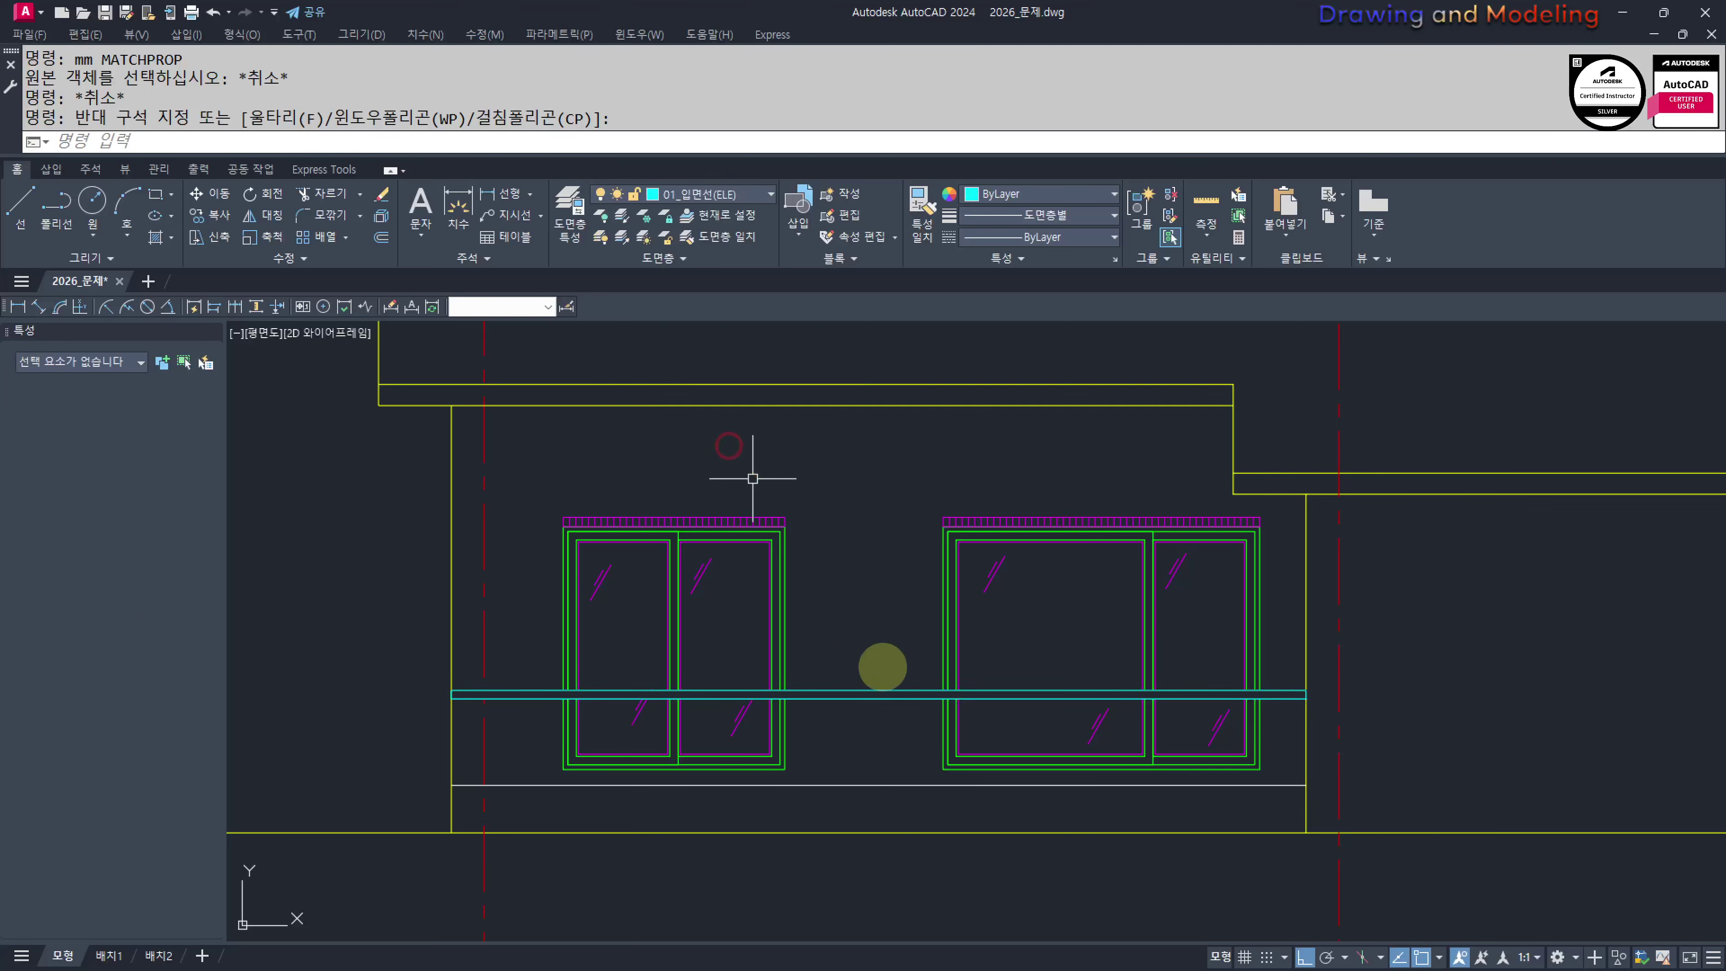
key(Escape)
key(Escape)
click(892, 654)
click(878, 743)
key(Escape)
key(Escape)
scroll(691, 705, up, 3)
middle_drag(454, 744, 778, 694)
text(l)
key(Return)
scroll(815, 646, up, 2)
key(Escape)
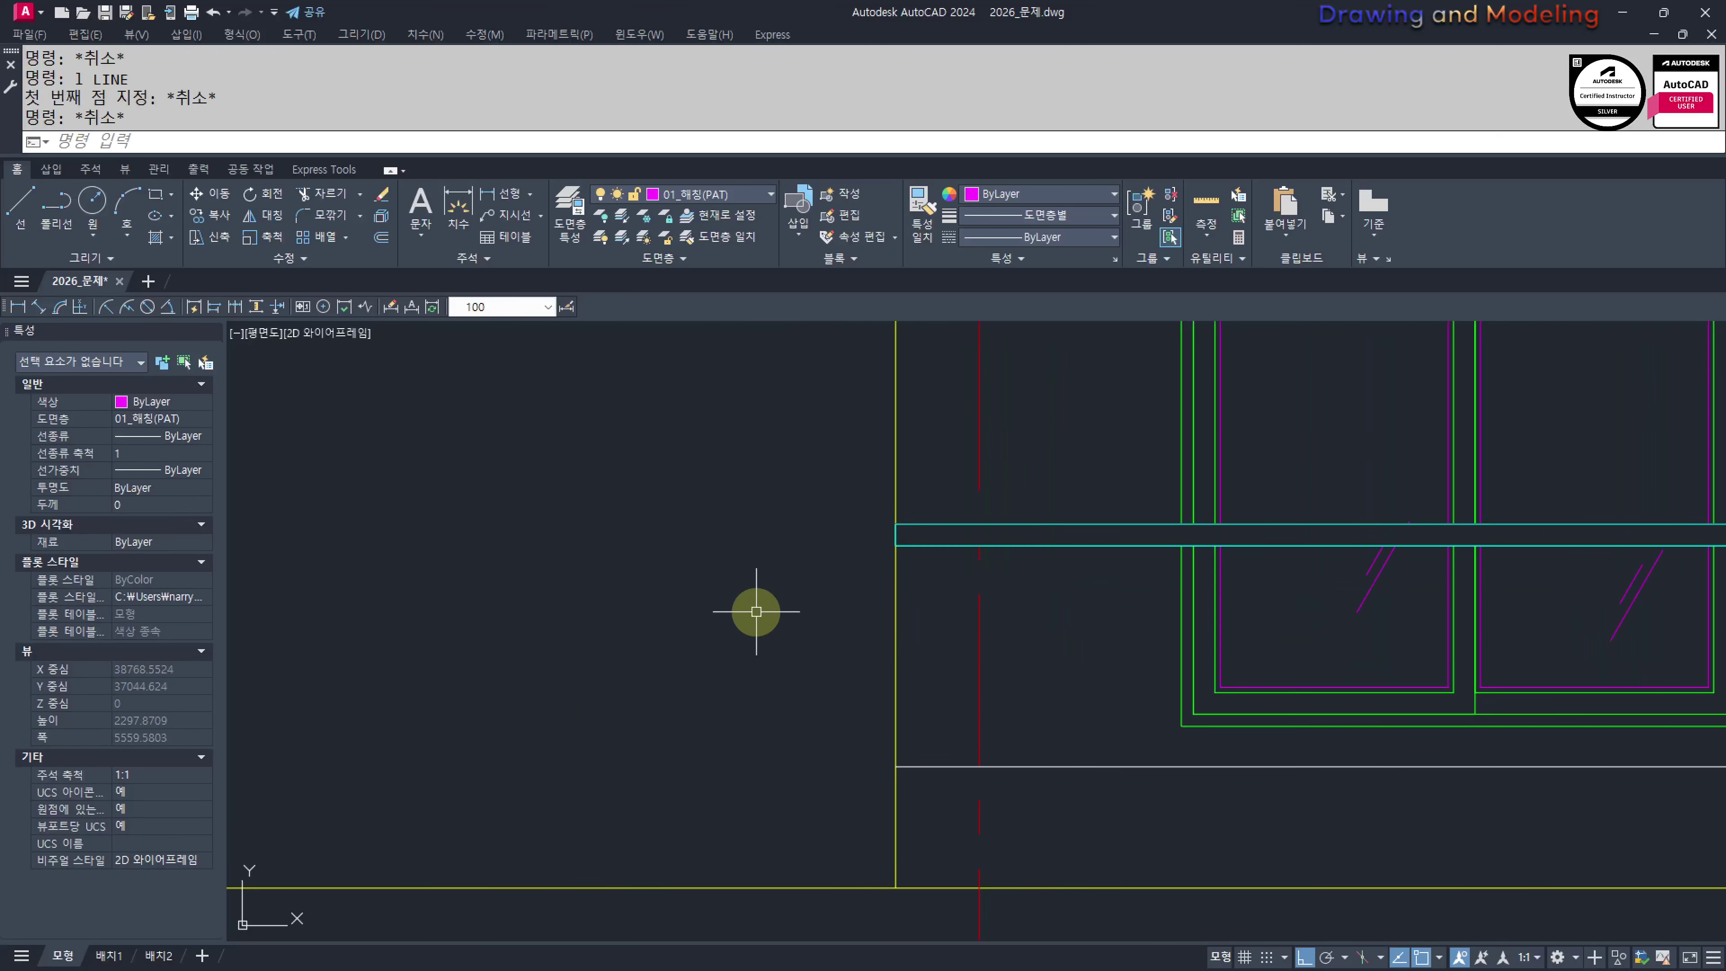
Offset the left wall line 50 inward, towards the windows
text(o)
key(Return)
text(50)
key(Return)
click(892, 570)
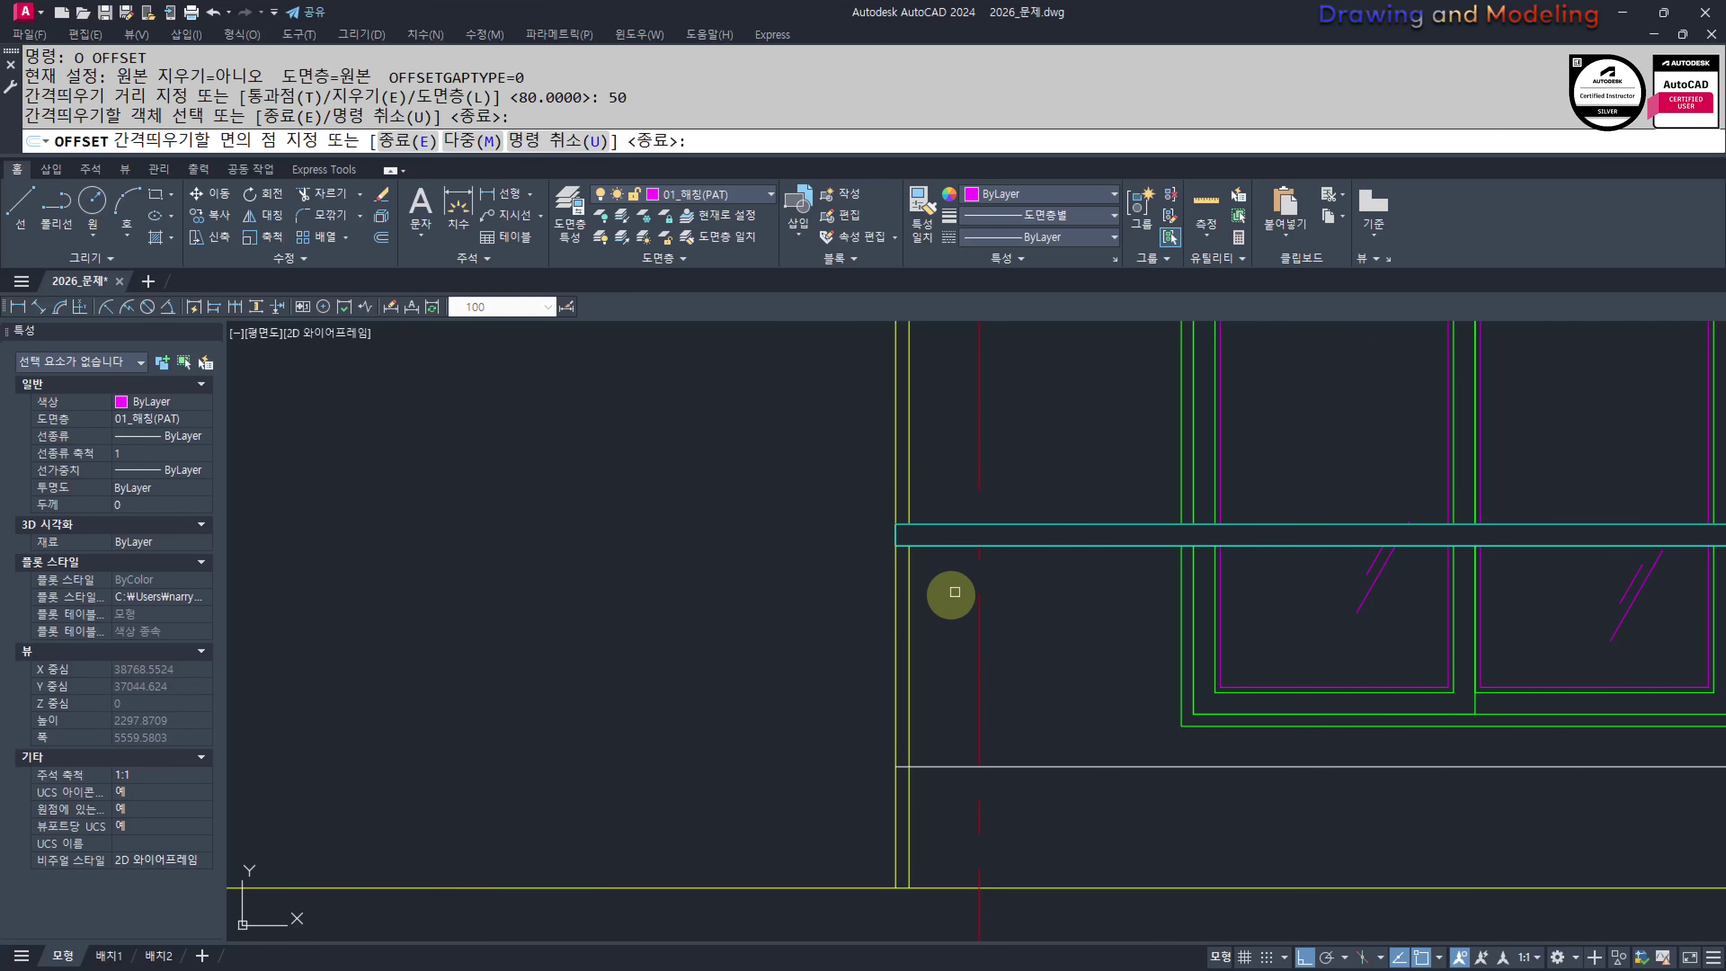
click(942, 598)
key(Escape)
key(Escape)
Offset the new inner vertical line 15 to each side
scroll(943, 622, up, 2)
text(o)
key(Return)
text(15)
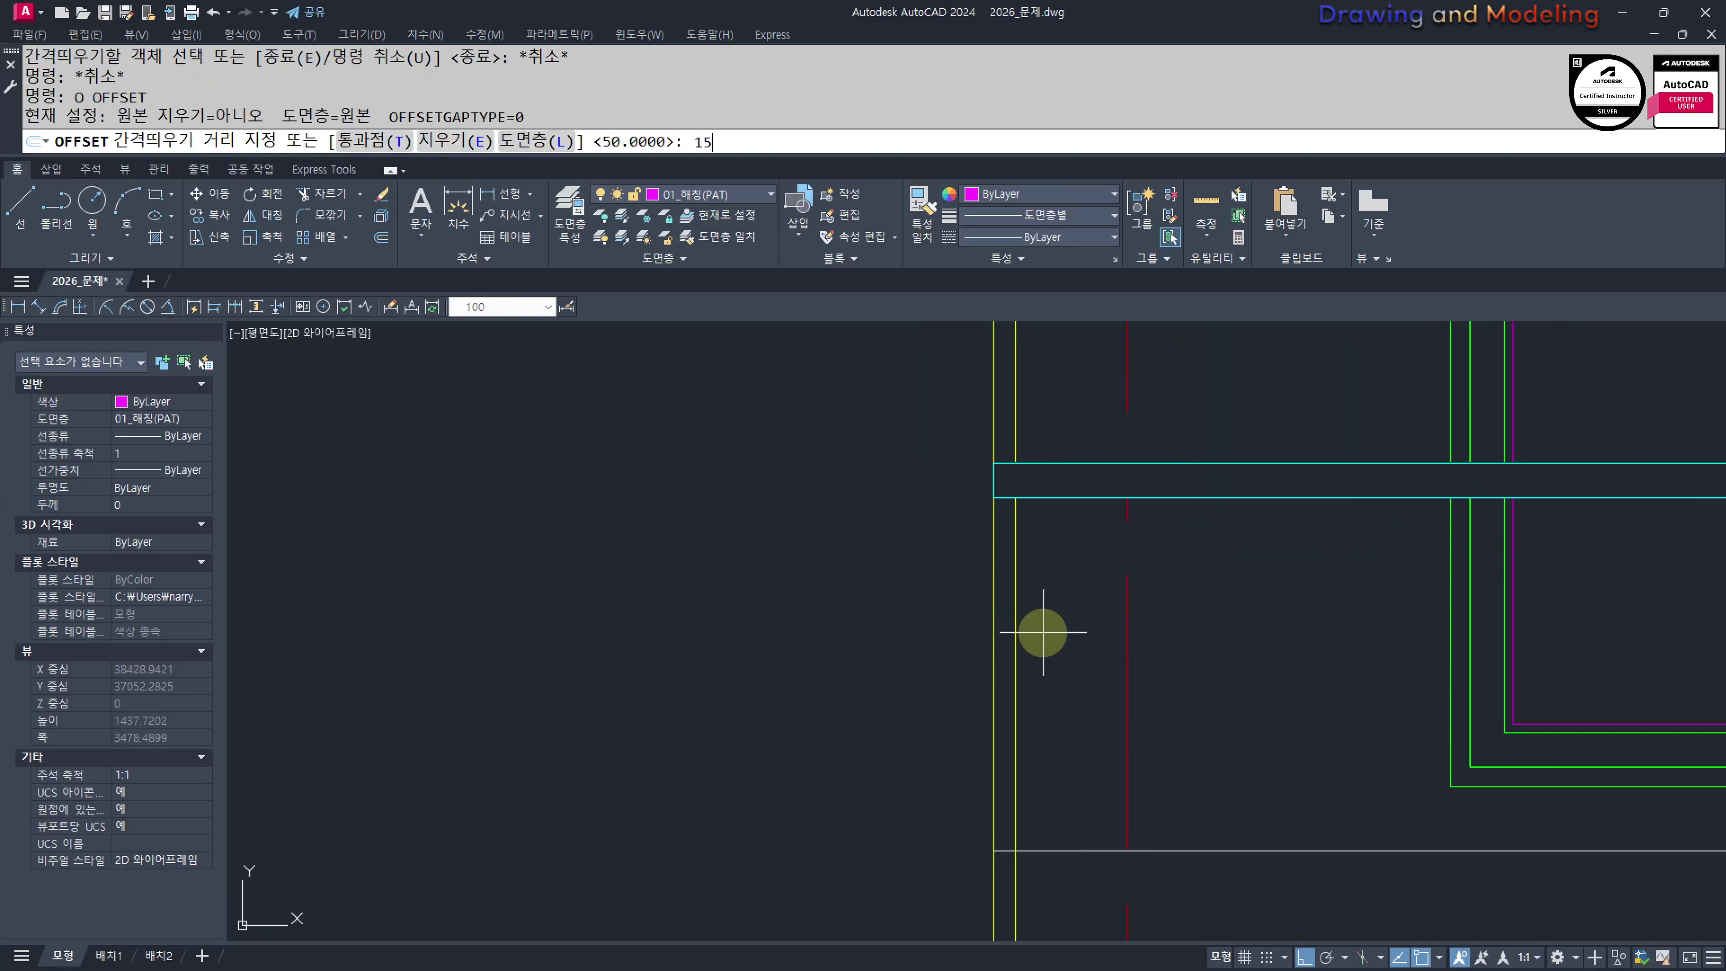
key(Return)
click(1014, 592)
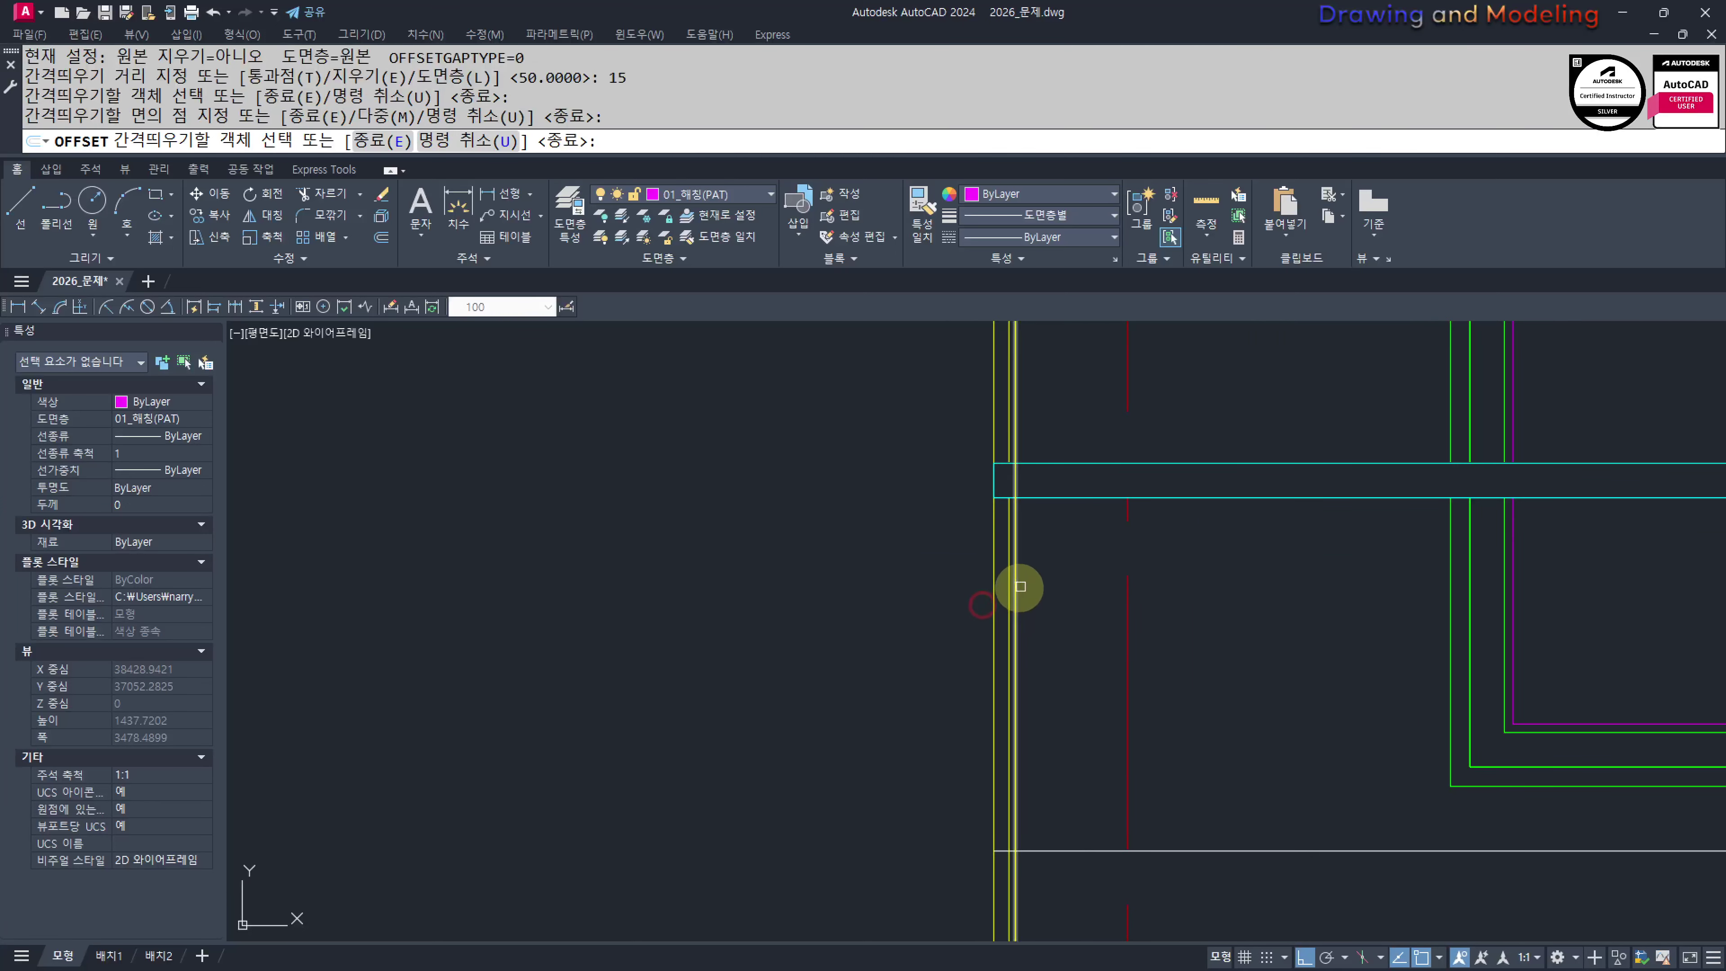
click(1006, 589)
key(Escape)
key(Escape)
Erase the middle one of the three inner vertical lines beside the left wall line
scroll(1053, 524, up, 4)
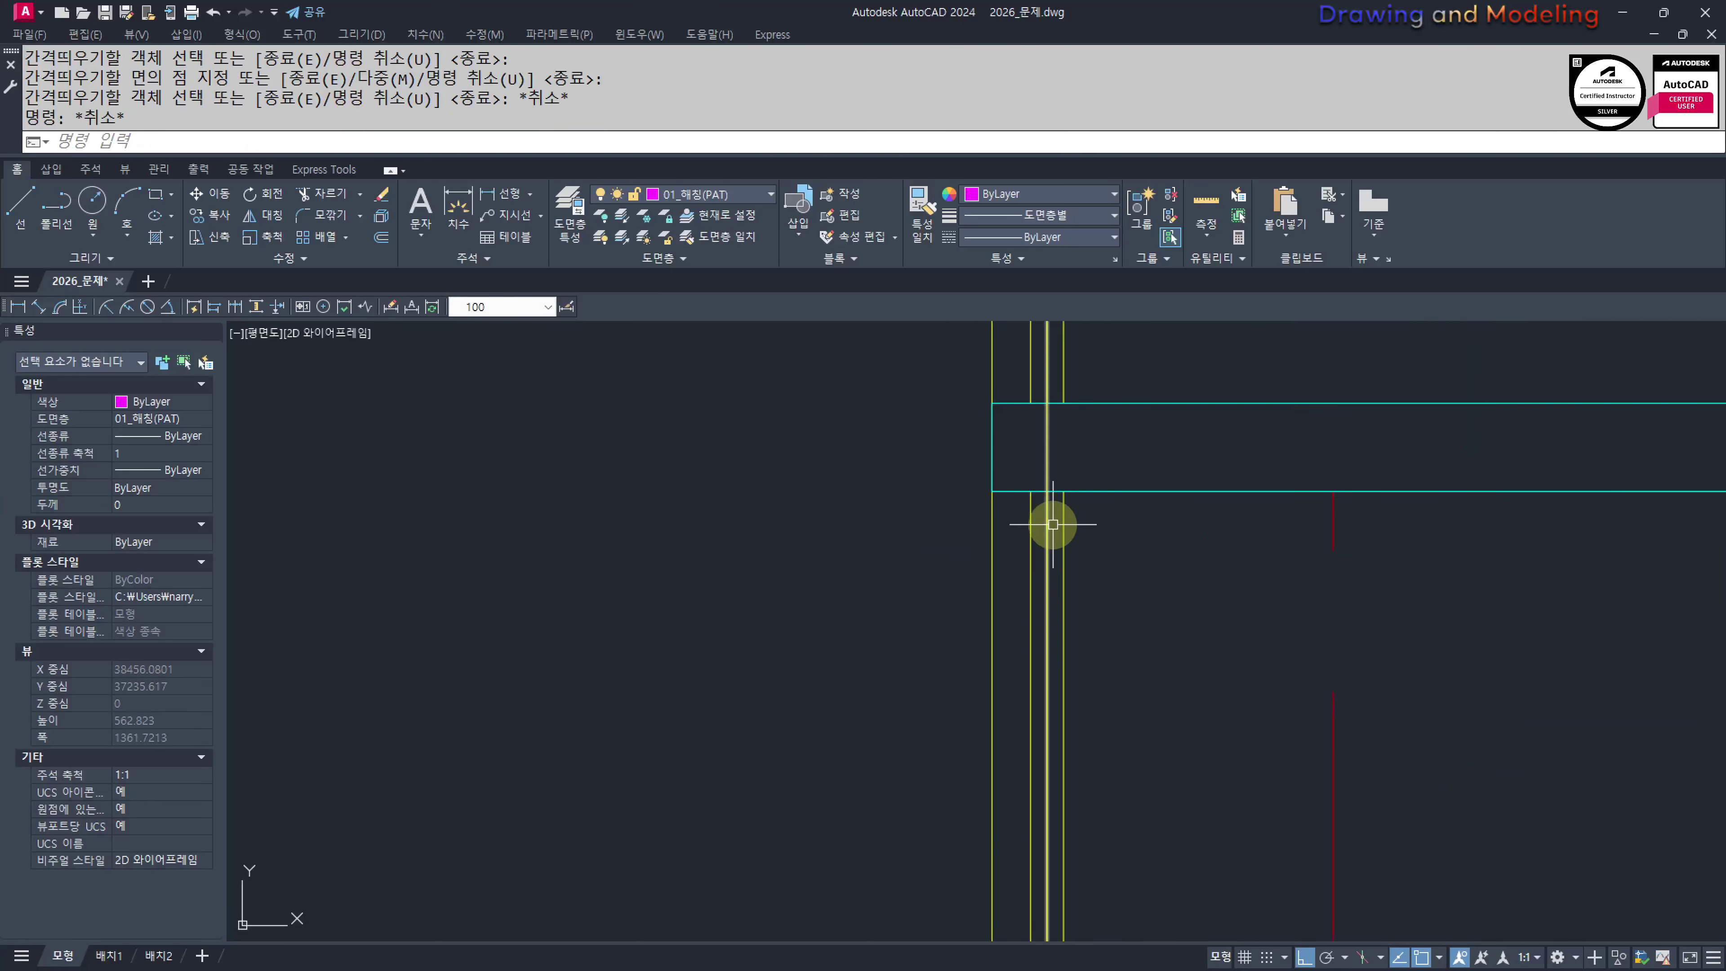
click(1052, 523)
text(e)
key(Escape)
key(Escape)
click(1047, 514)
key(e)
key(space)
key(Escape)
key(Escape)
scroll(1067, 554, down, 3)
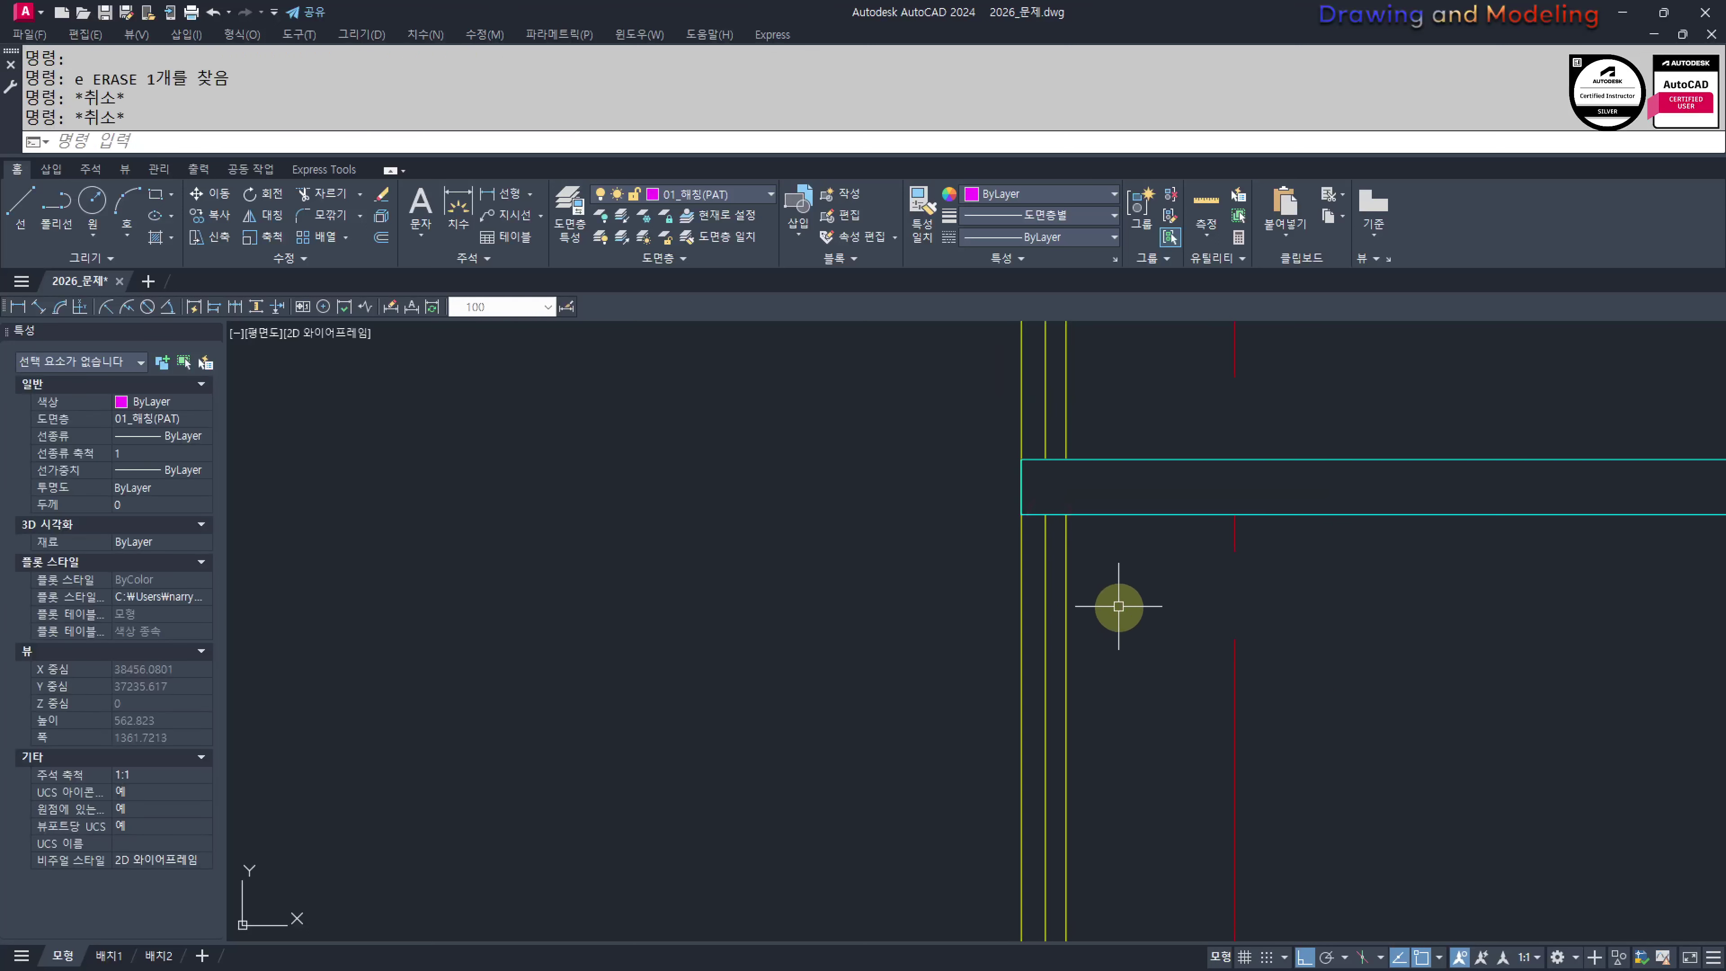
Draw a rectangle between the two inner vertical lines, from the white floor-level line up to the top rail's underside
middle_drag(1114, 654, 1165, 587)
text(rec)
key(space)
scroll(1142, 829, up, 2)
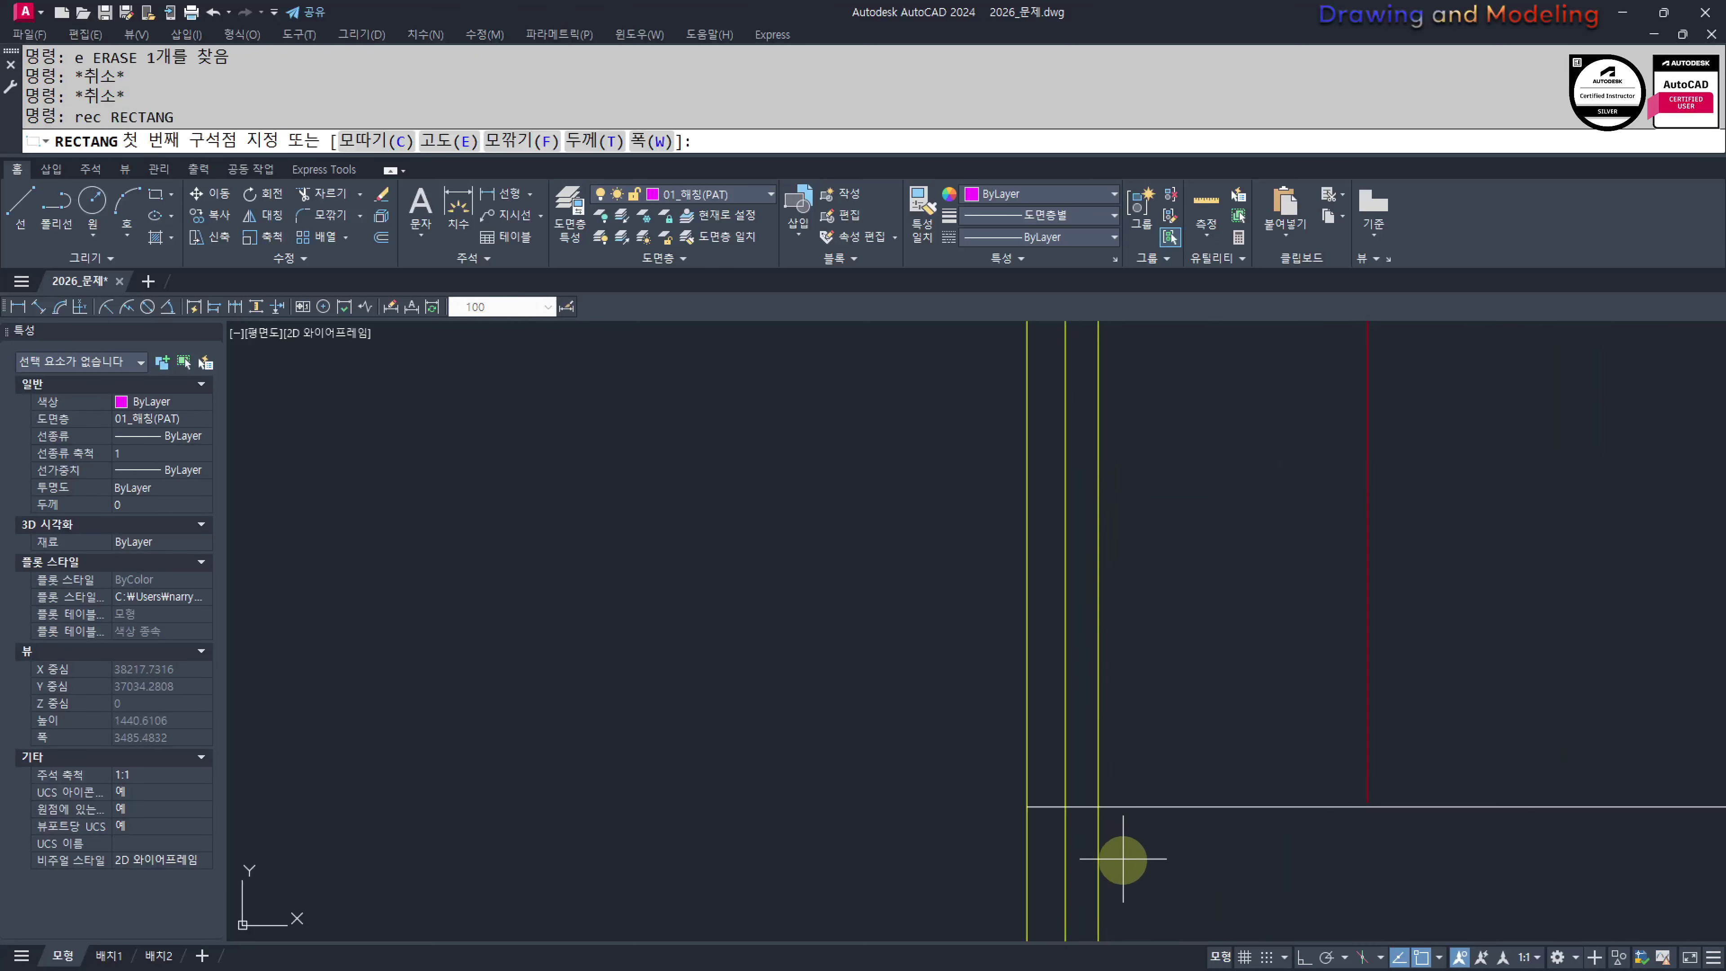
click(1064, 806)
scroll(1082, 605, up, 3)
click(1167, 429)
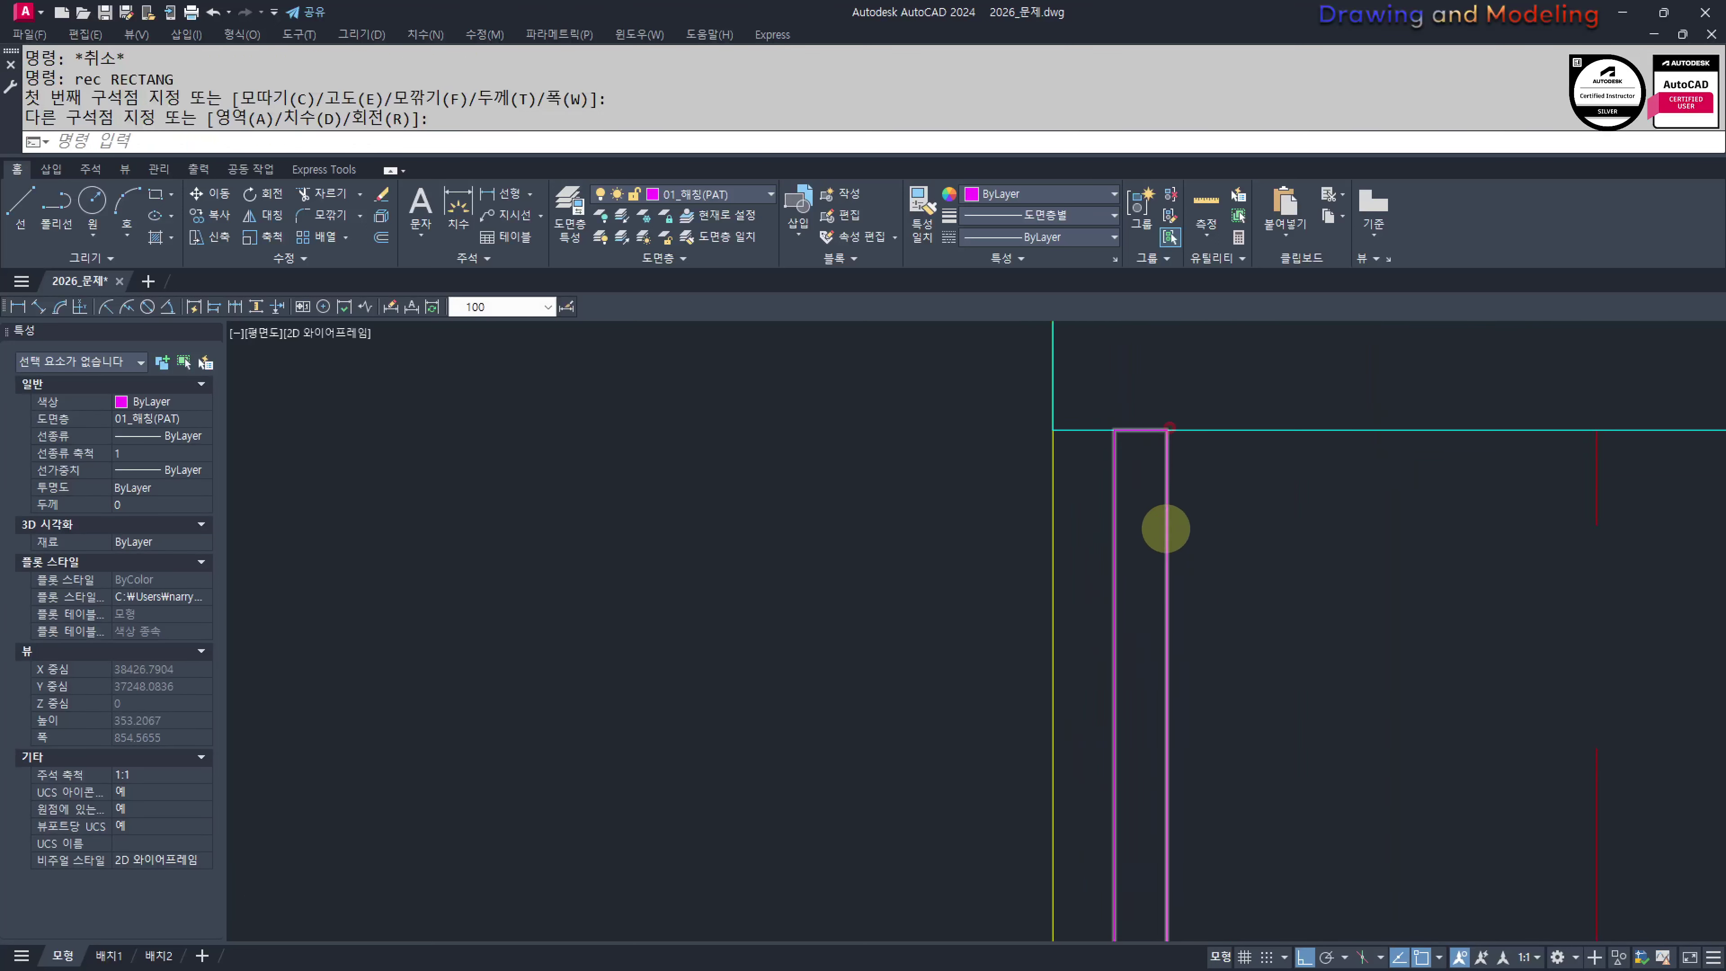
key(Escape)
Erase the two vertical guide lines along the new rectangle
scroll(1166, 528, down, 2)
middle_drag(1171, 518, 1173, 701)
click(1191, 538)
click(1136, 539)
text(e)
middle_drag(1248, 752, 1203, 606)
Match the top rail's properties onto the new vertical post rectangle
text(m)
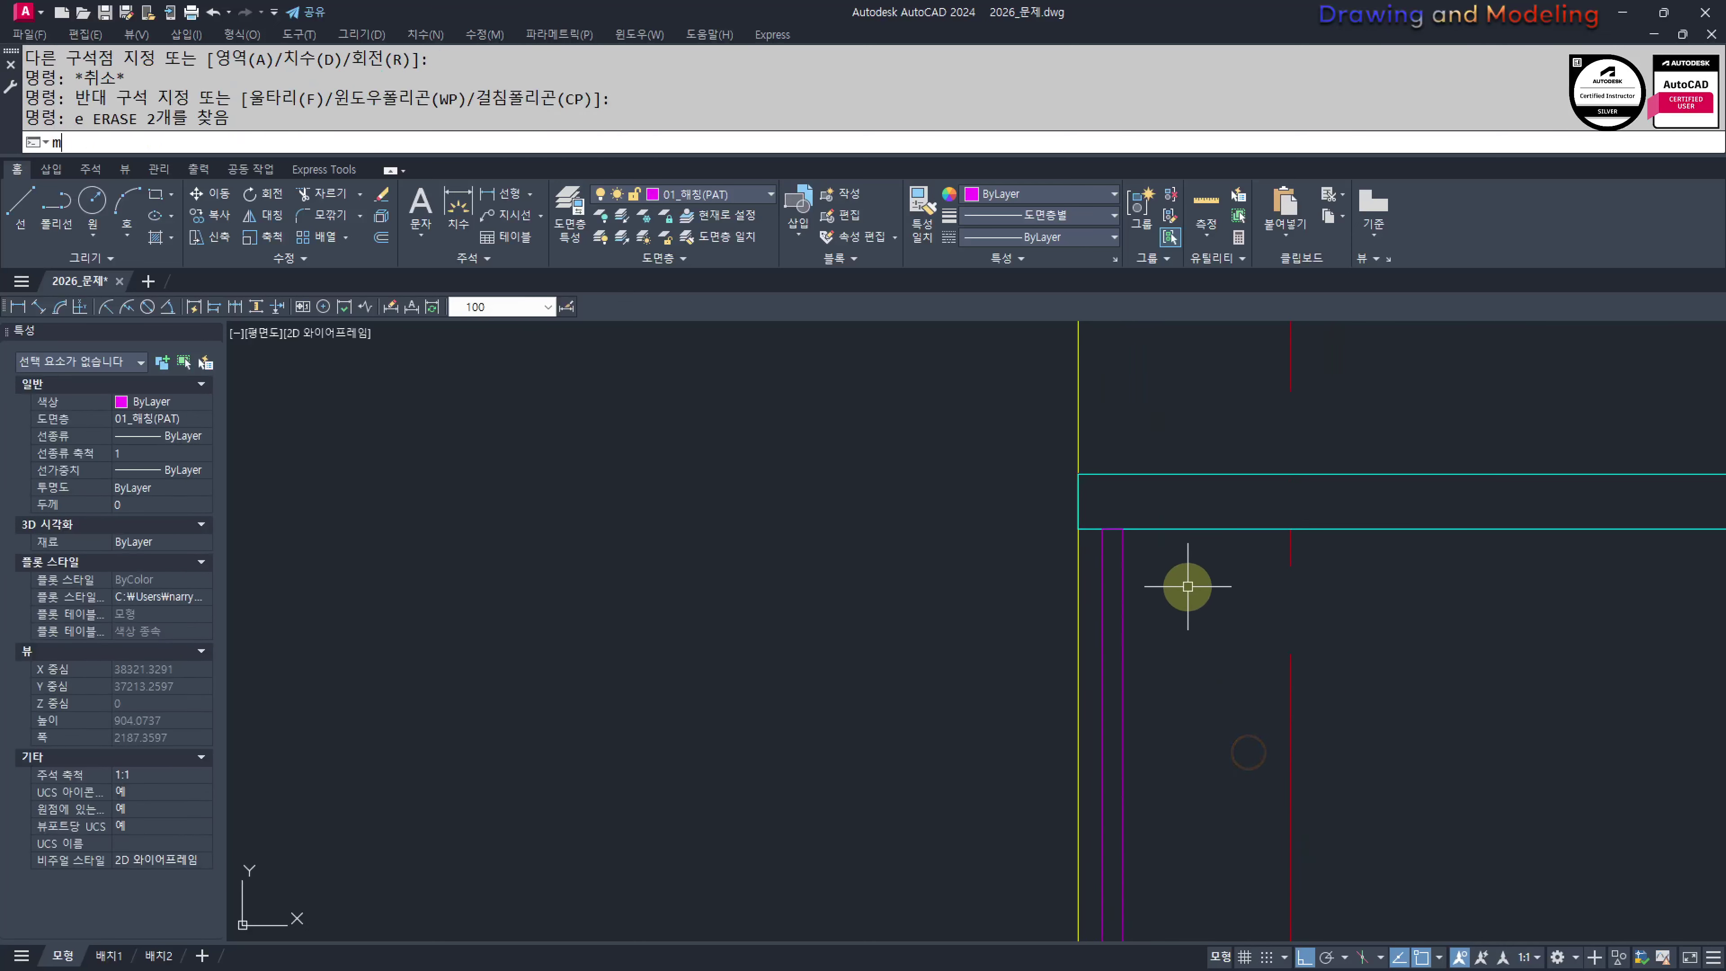
text(a)
key(space)
click(1150, 527)
click(1159, 556)
click(1095, 603)
key(Escape)
key(Escape)
Create a wipeout mask from the vertical post rectangle under the top rail, keeping the rectangle's outline
scroll(1209, 689, down, 2)
middle_drag(1235, 692, 1229, 537)
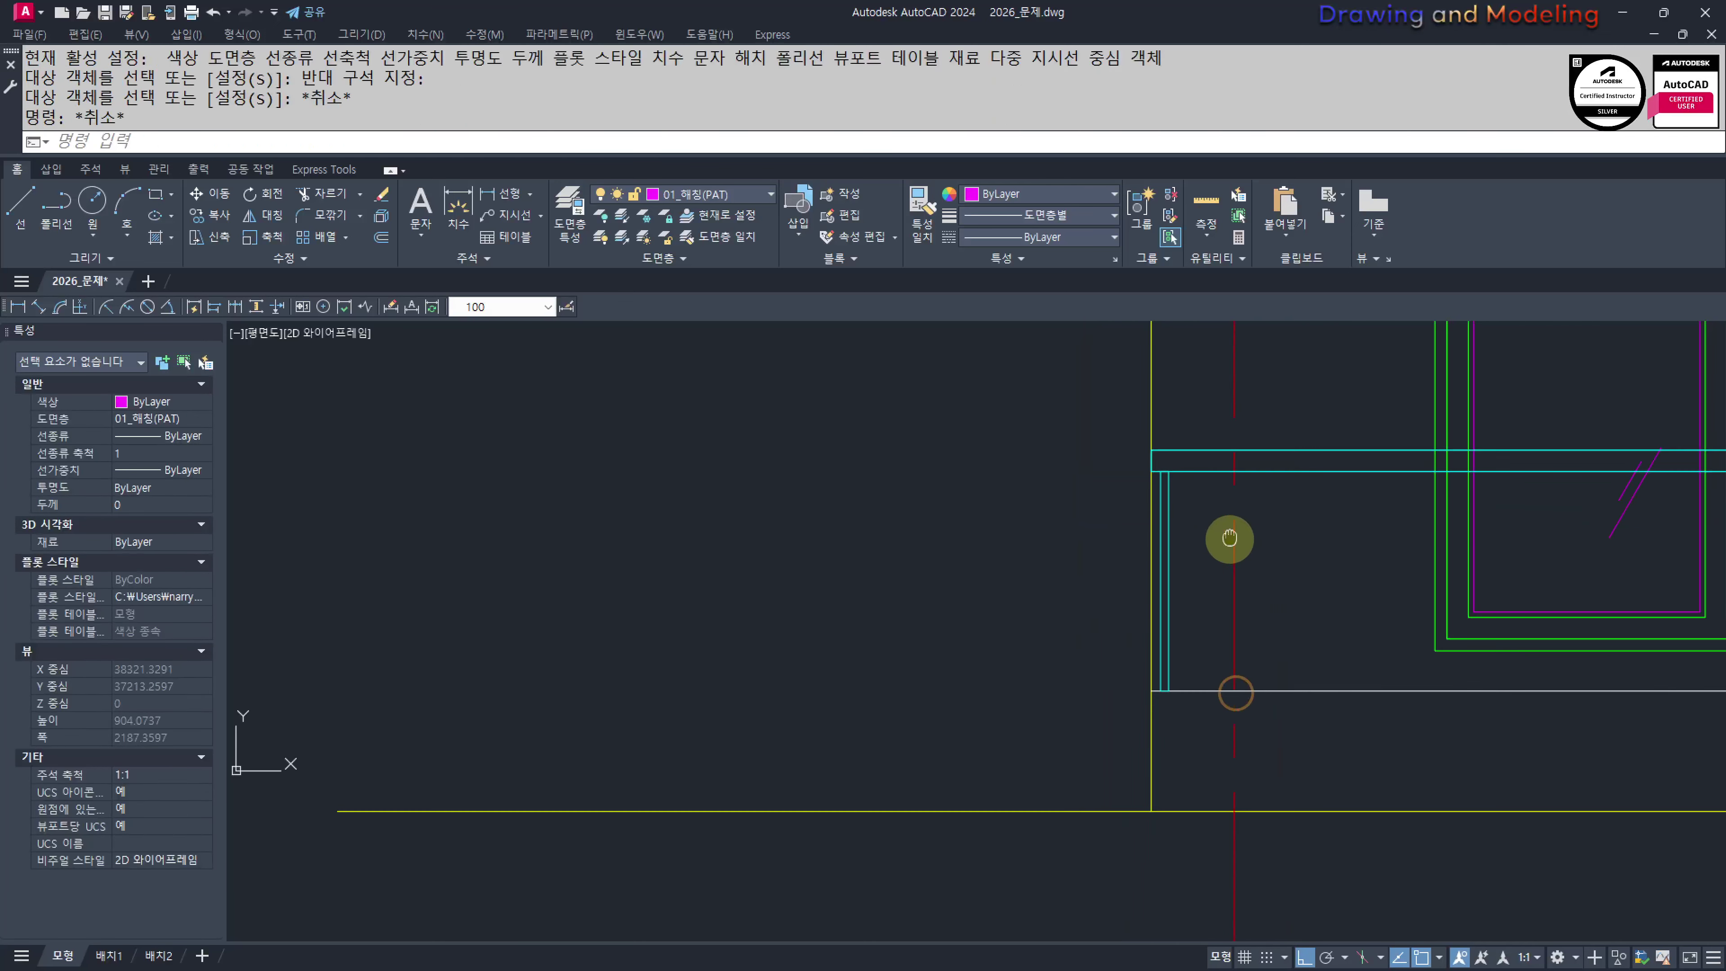
scroll(1229, 538, up, 2)
click(1159, 583)
key(Escape)
key(Escape)
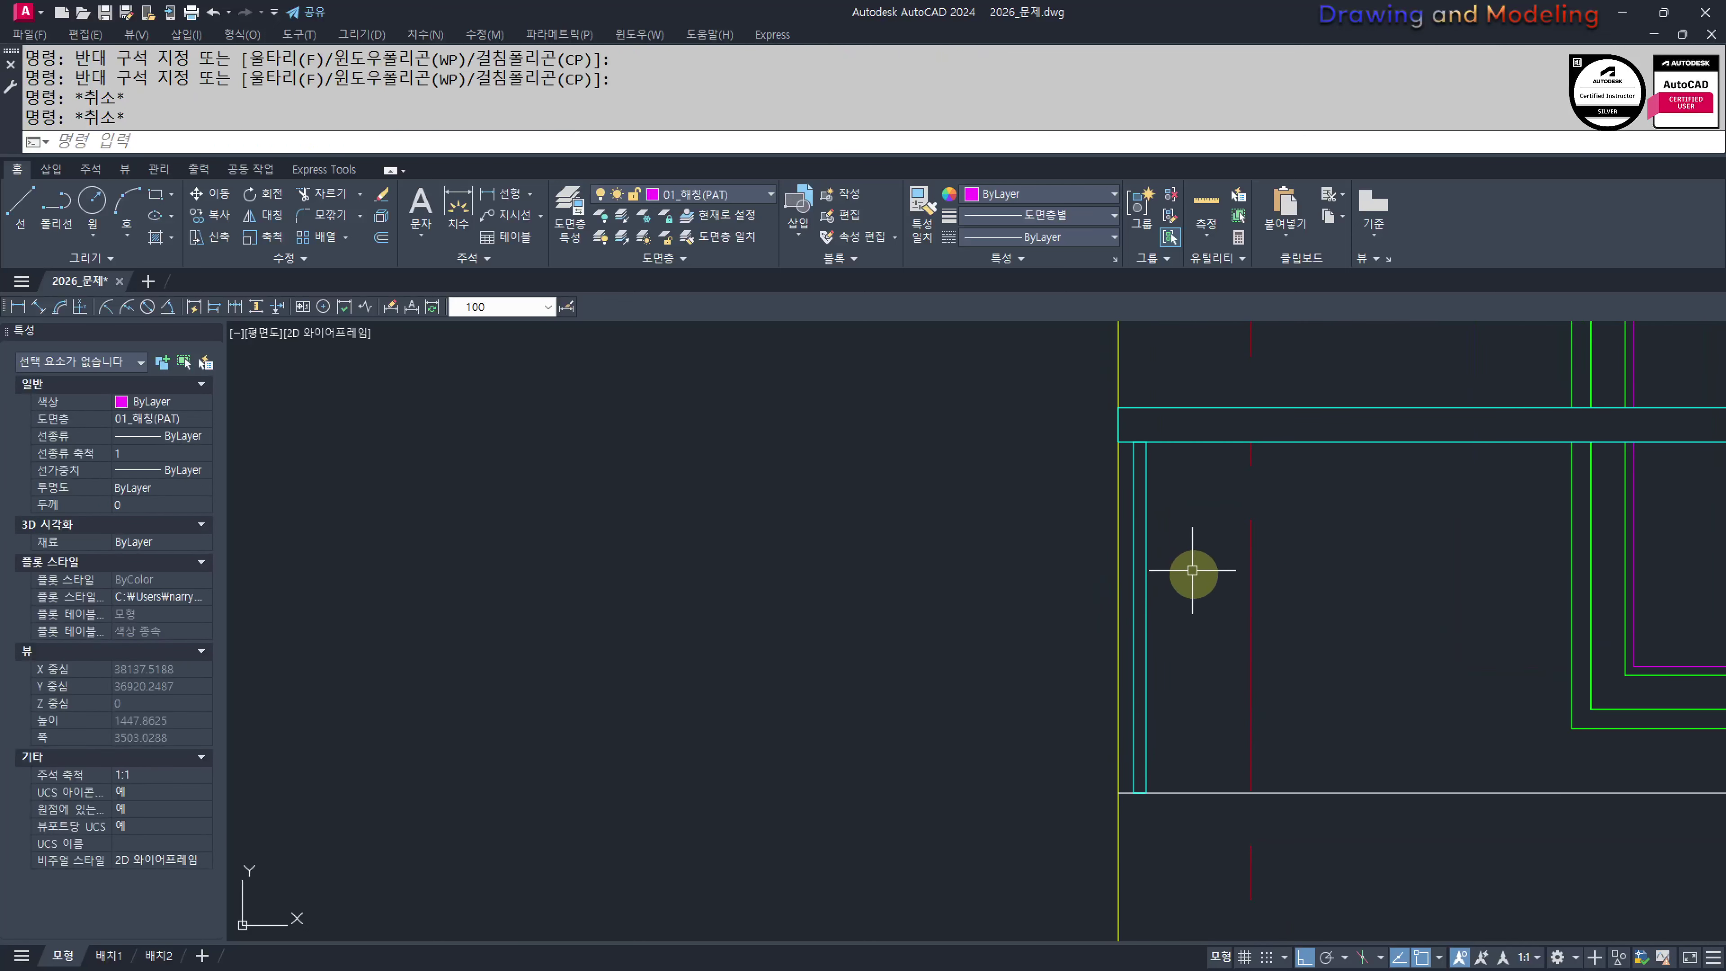
click(1190, 571)
click(1140, 593)
key(Escape)
key(Escape)
text(wipeout)
key(Return)
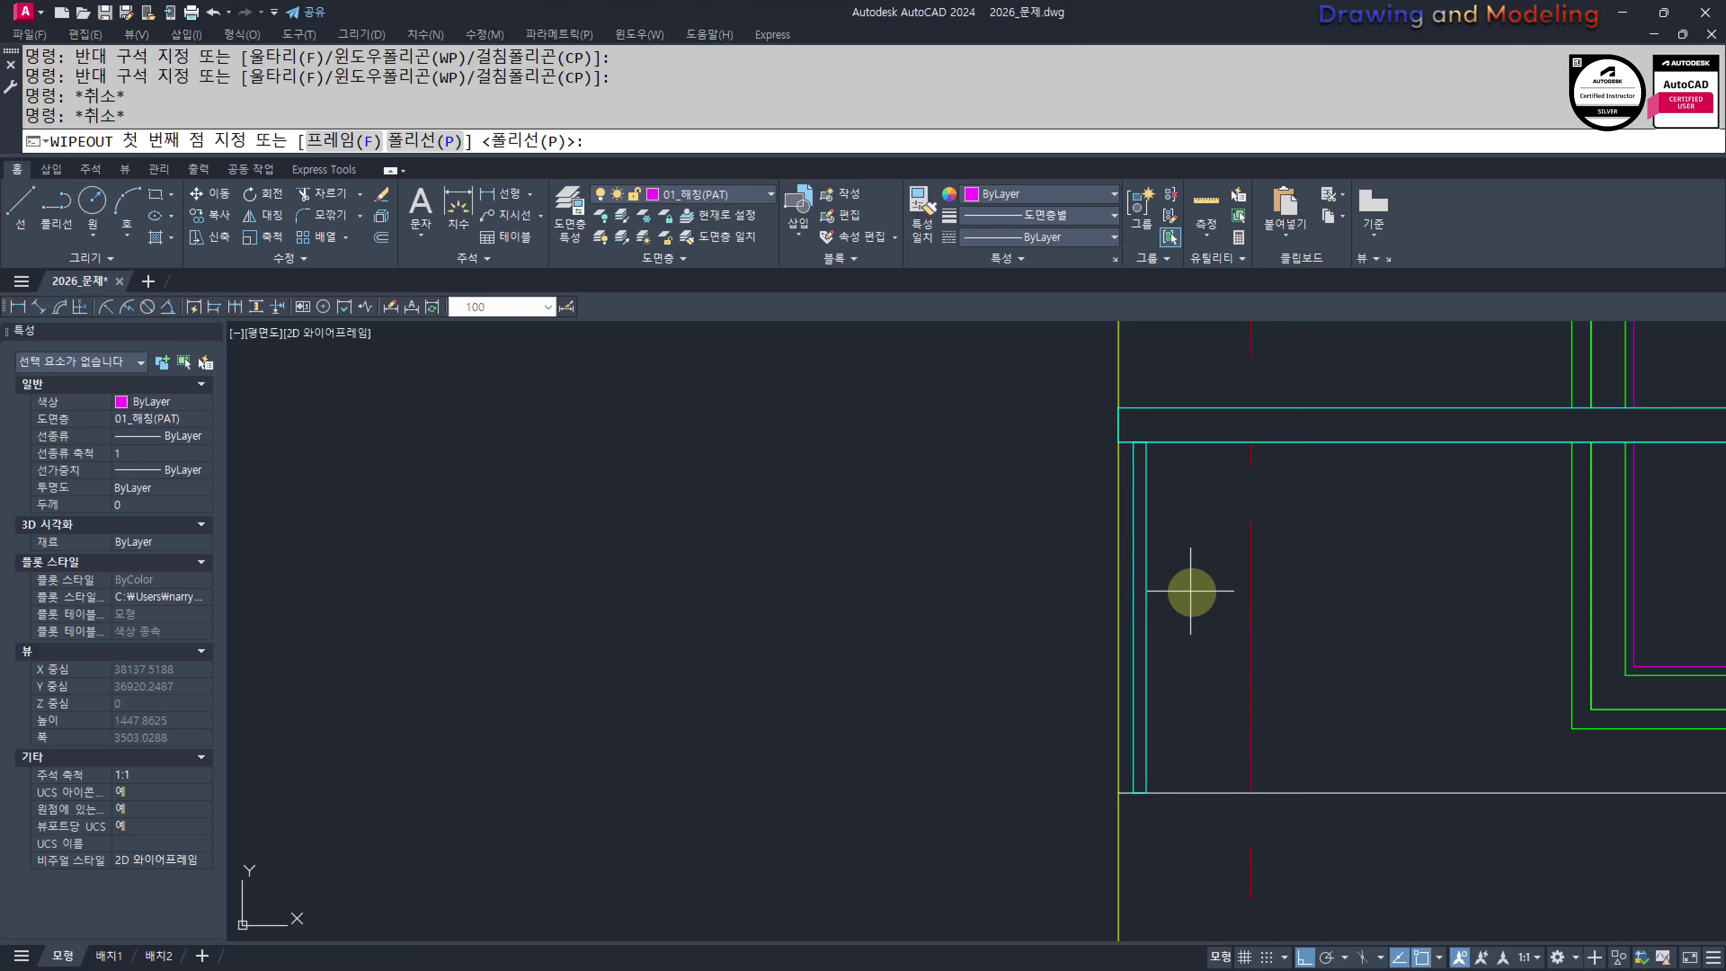
key(Return)
click(1147, 558)
key(Return)
key(Escape)
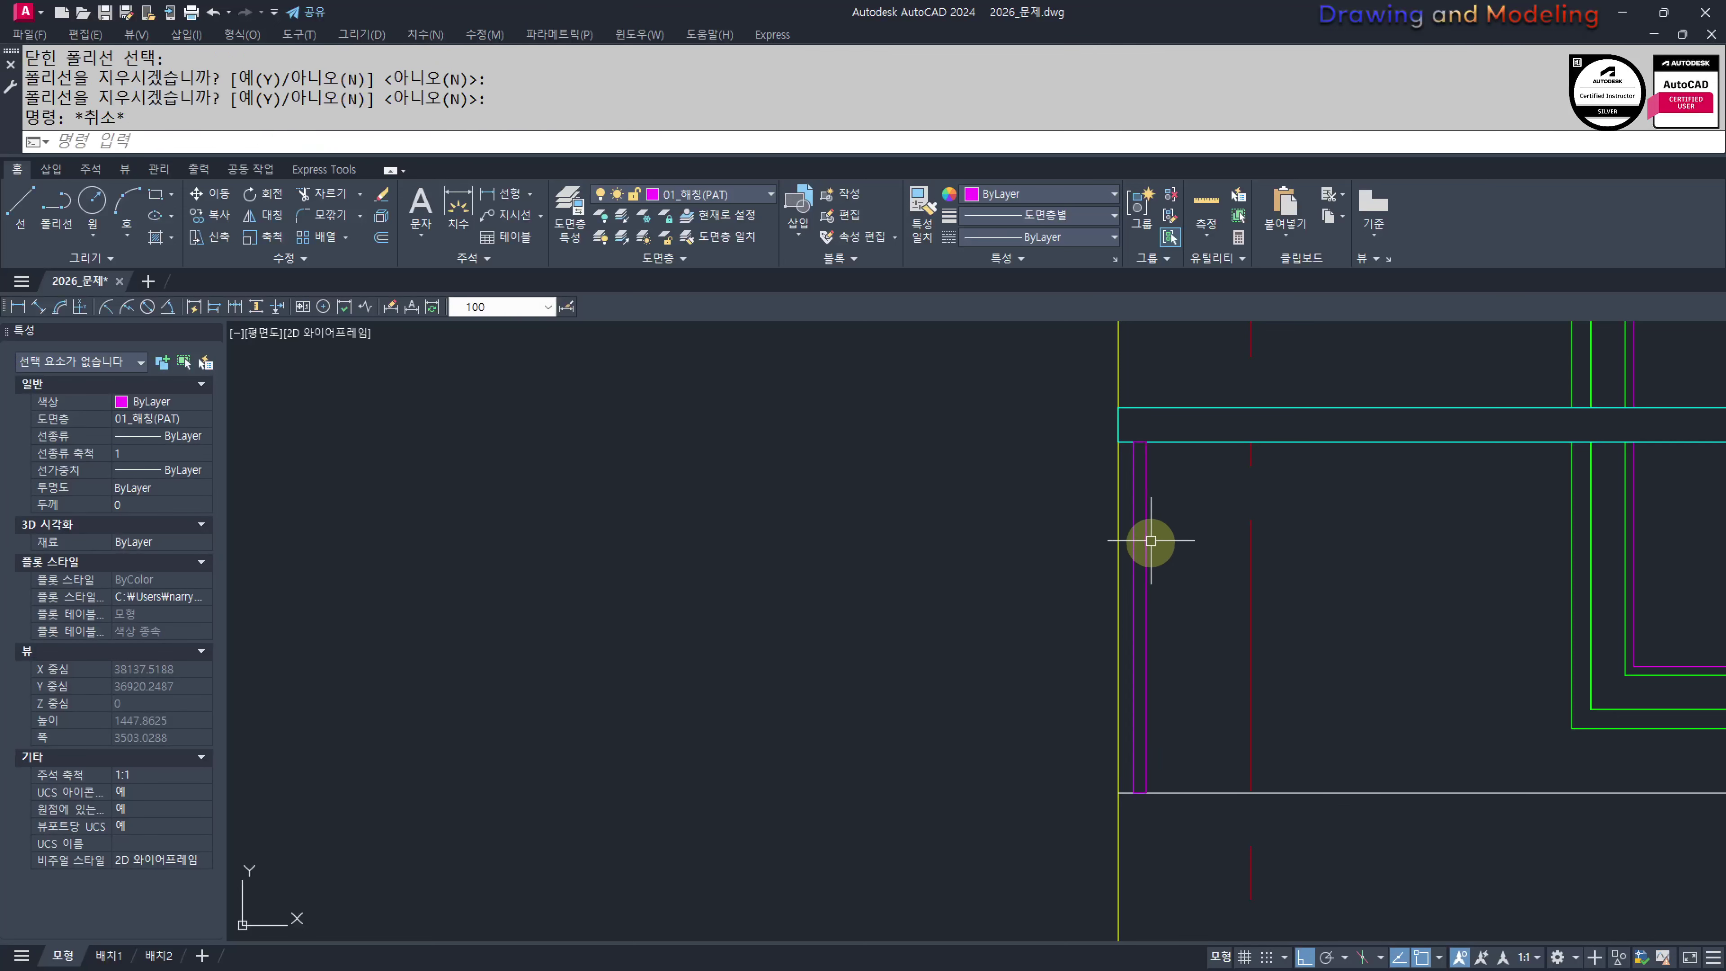
key(Escape)
Match the top rail's properties onto the vertical post's new wipeout mask
middle_drag(1197, 539, 1217, 566)
text(mm)
key(Return)
click(1188, 471)
click(1187, 503)
click(1144, 541)
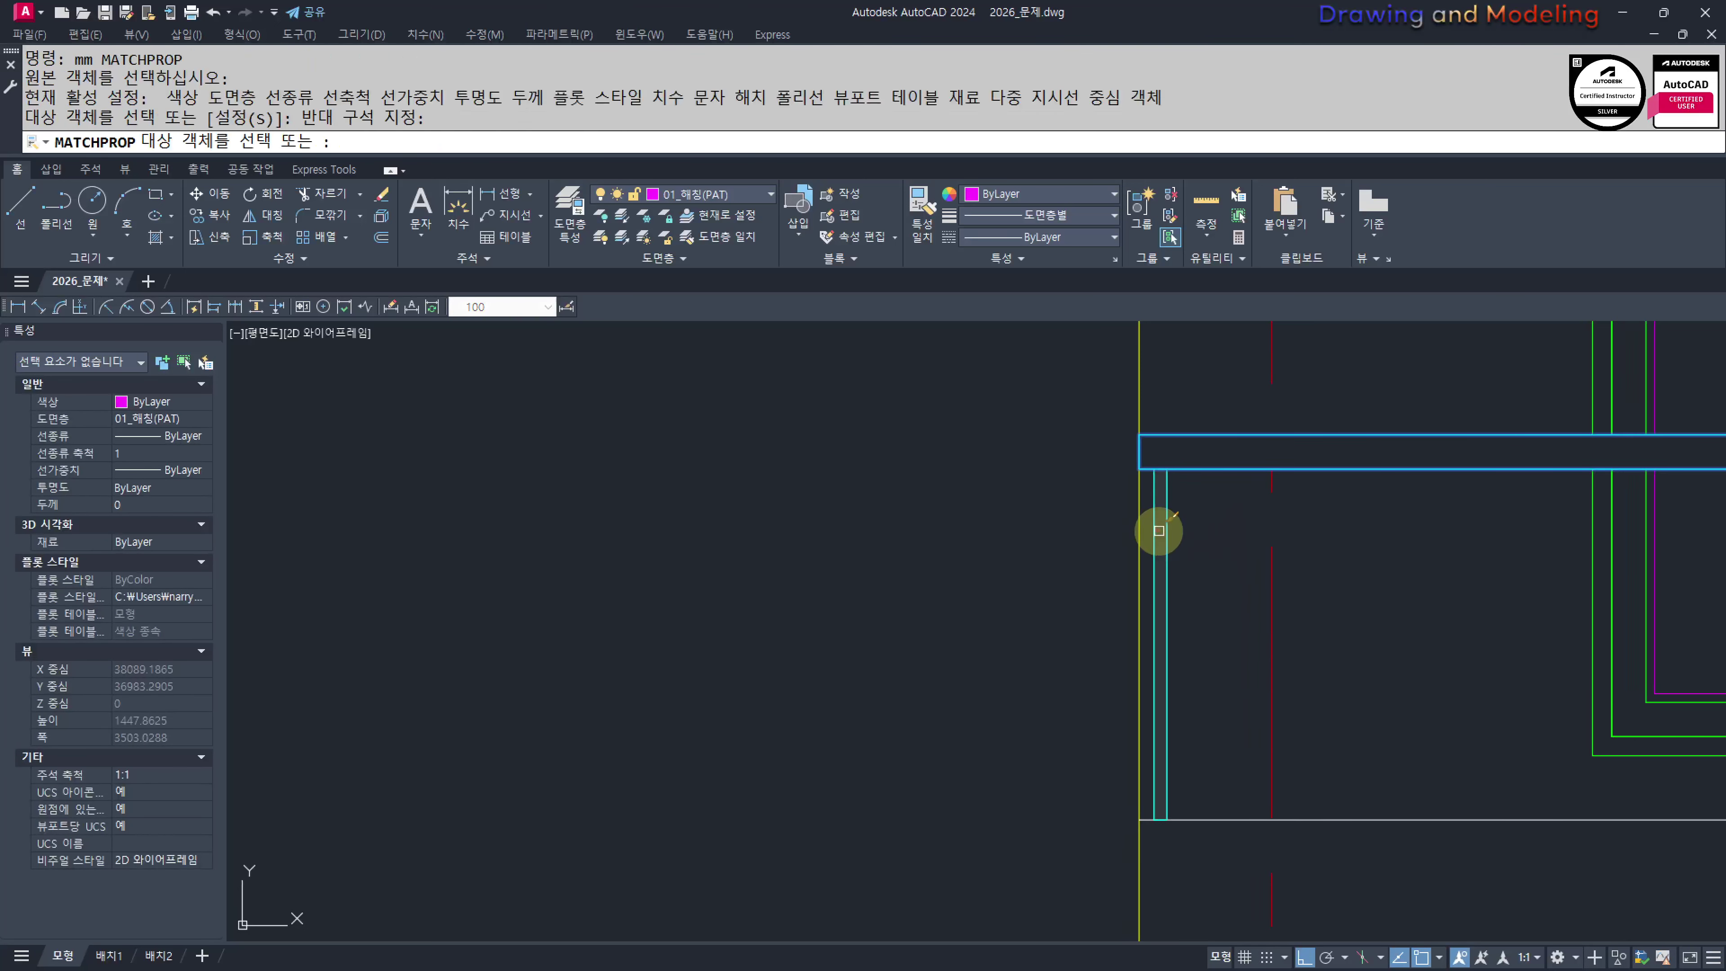
key(Escape)
key(Escape)
scroll(1124, 560, down, 2)
click(1039, 441)
click(1176, 738)
scroll(1229, 727, down, 4)
middle_drag(1253, 687, 1060, 646)
text(q)
key(Return)
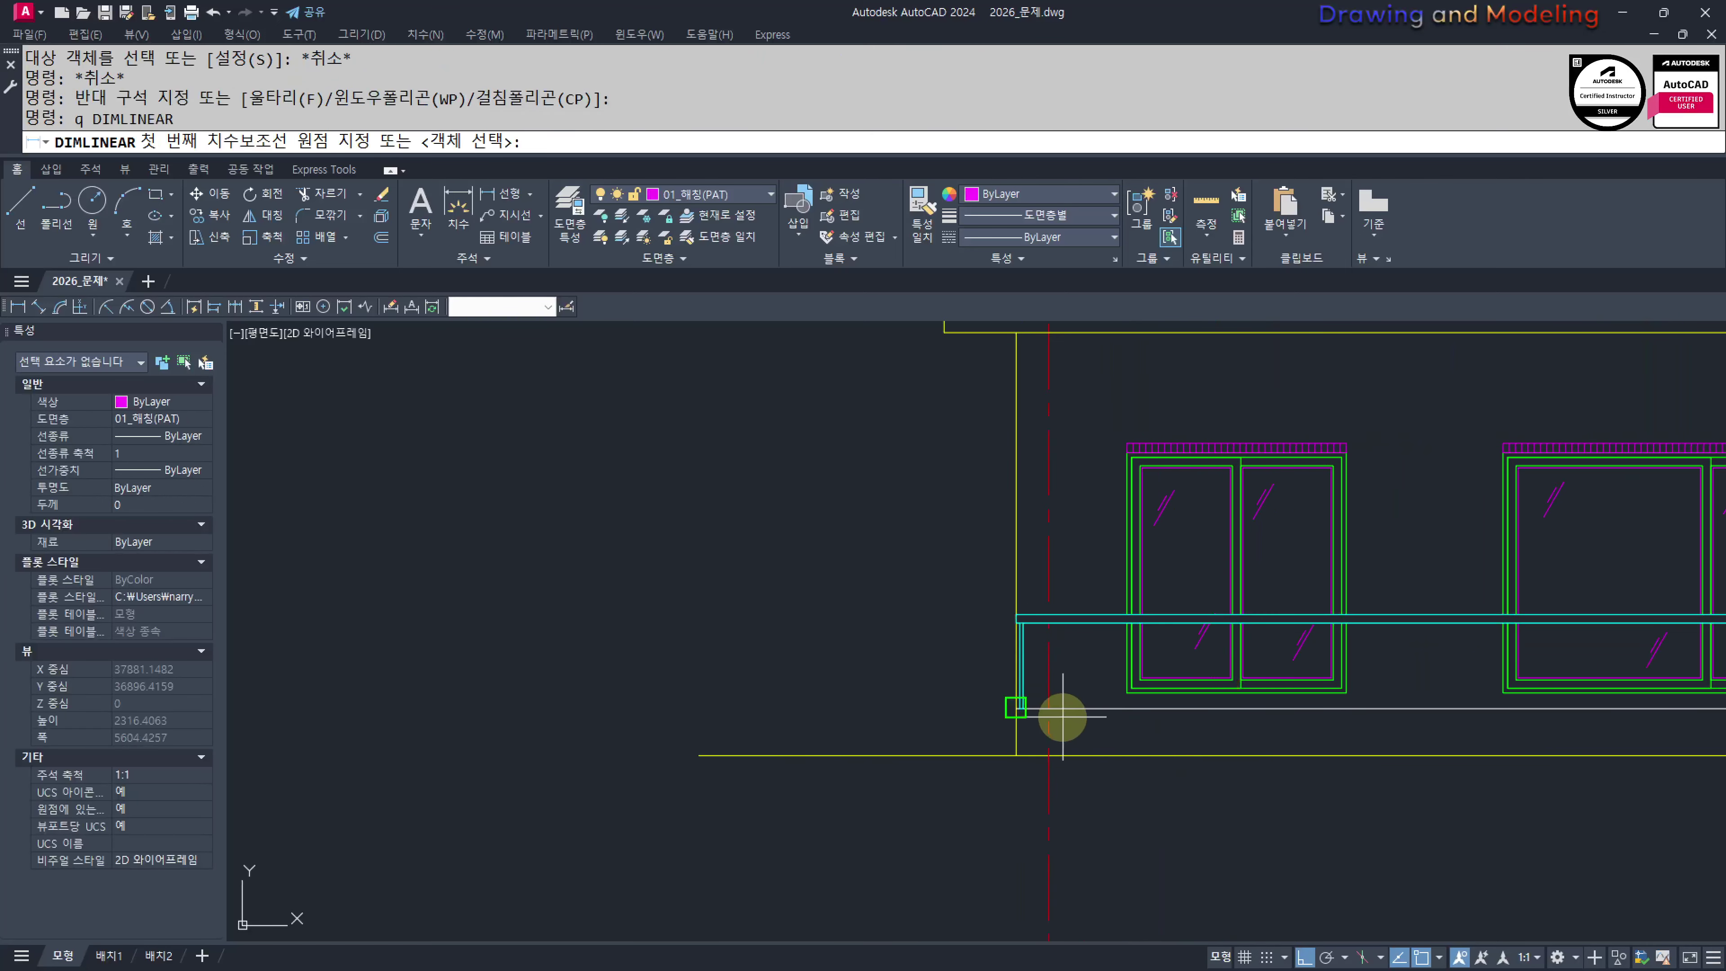
key(Escape)
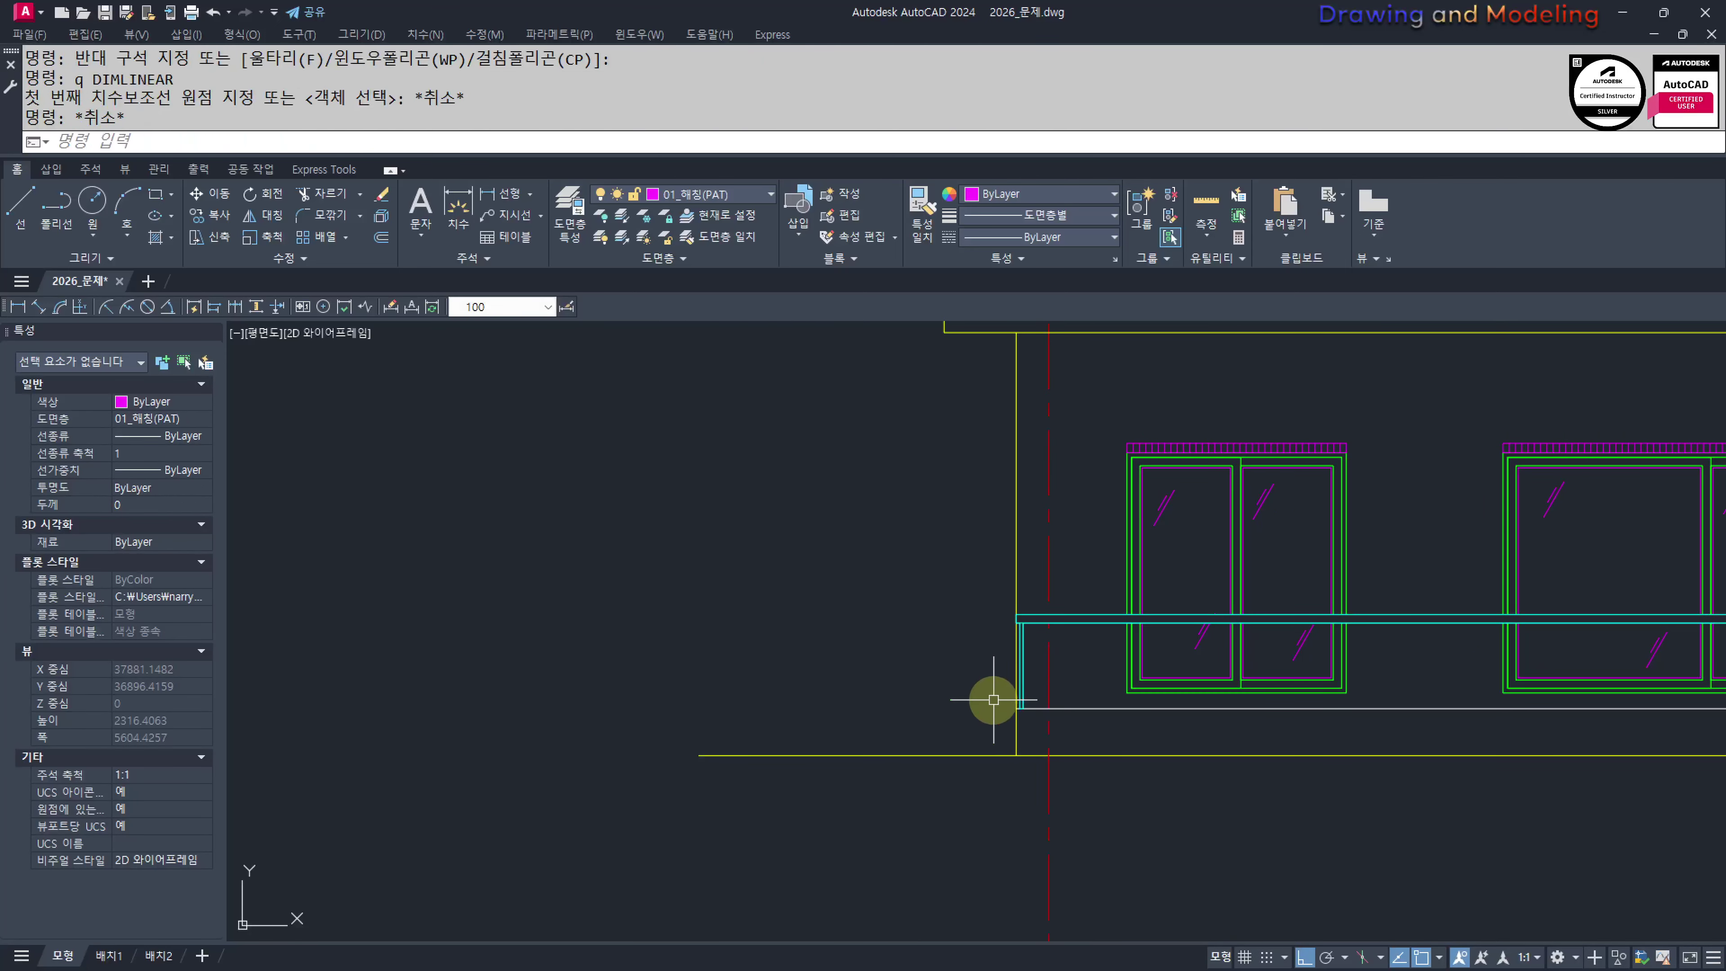
Start a path array of the vertical post and its mask, using the white floor-level line as the path
text(aq)
key(Return)
click(976, 711)
click(1029, 588)
key(Return)
click(1075, 707)
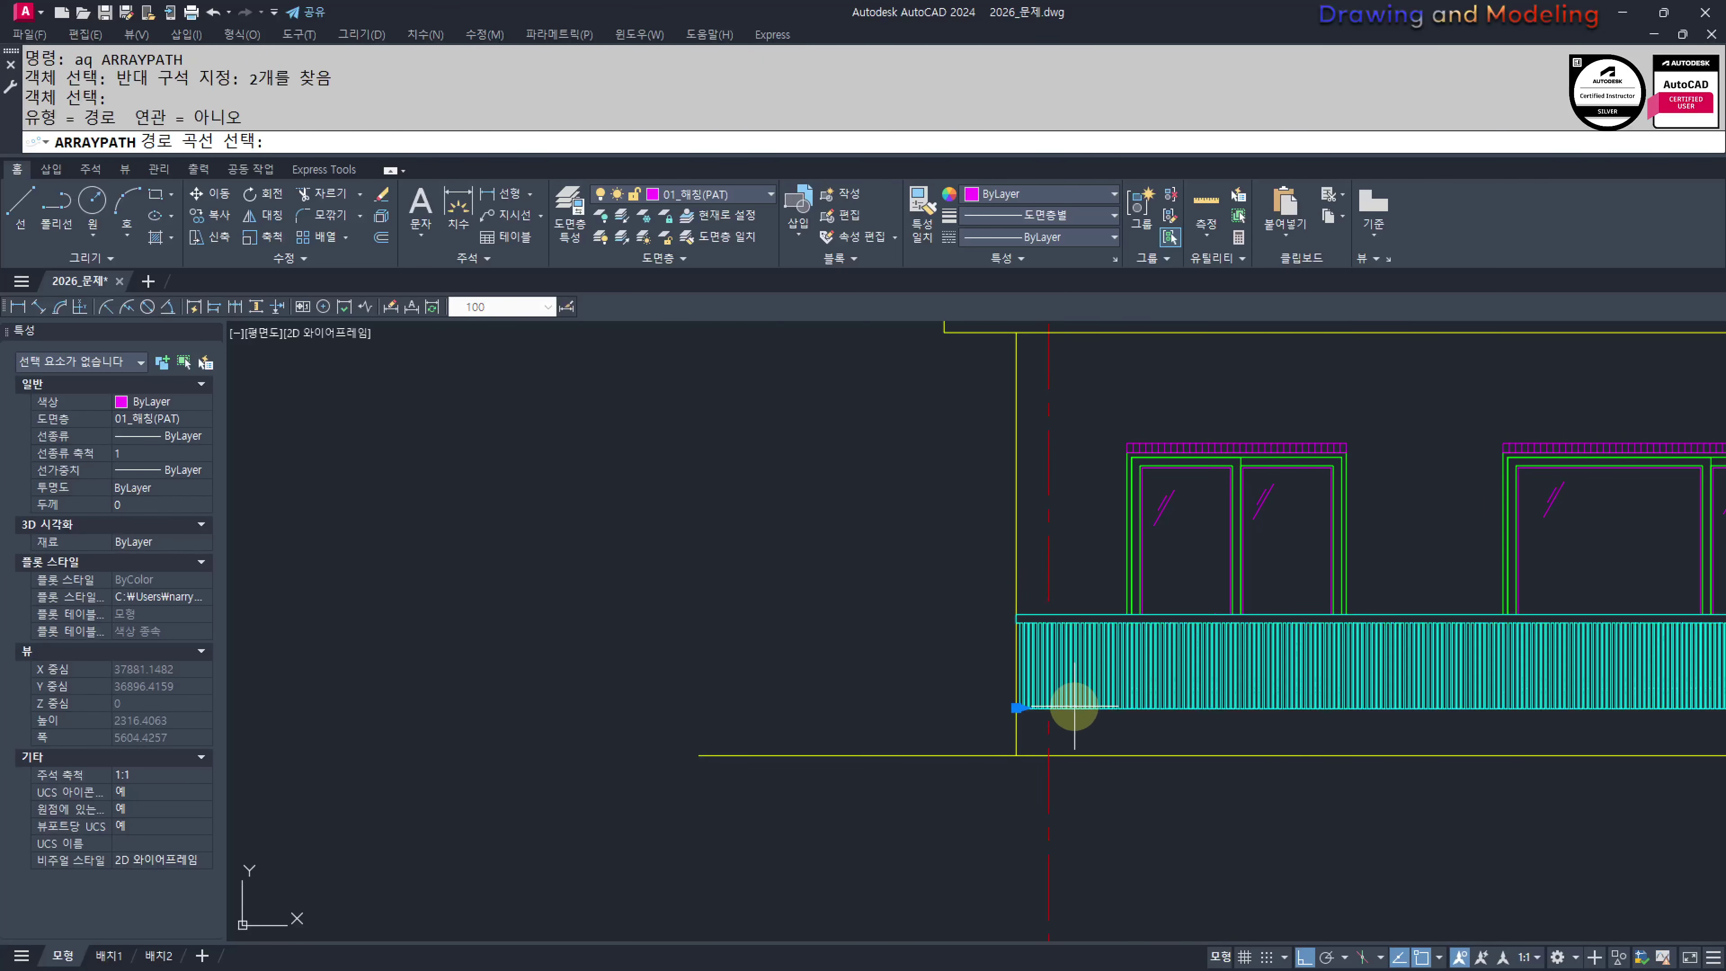
Set the post array's item spacing to 300 and accept the maximum item count
scroll(956, 775, down, 2)
middle_drag(948, 775, 867, 777)
text(i)
key(Return)
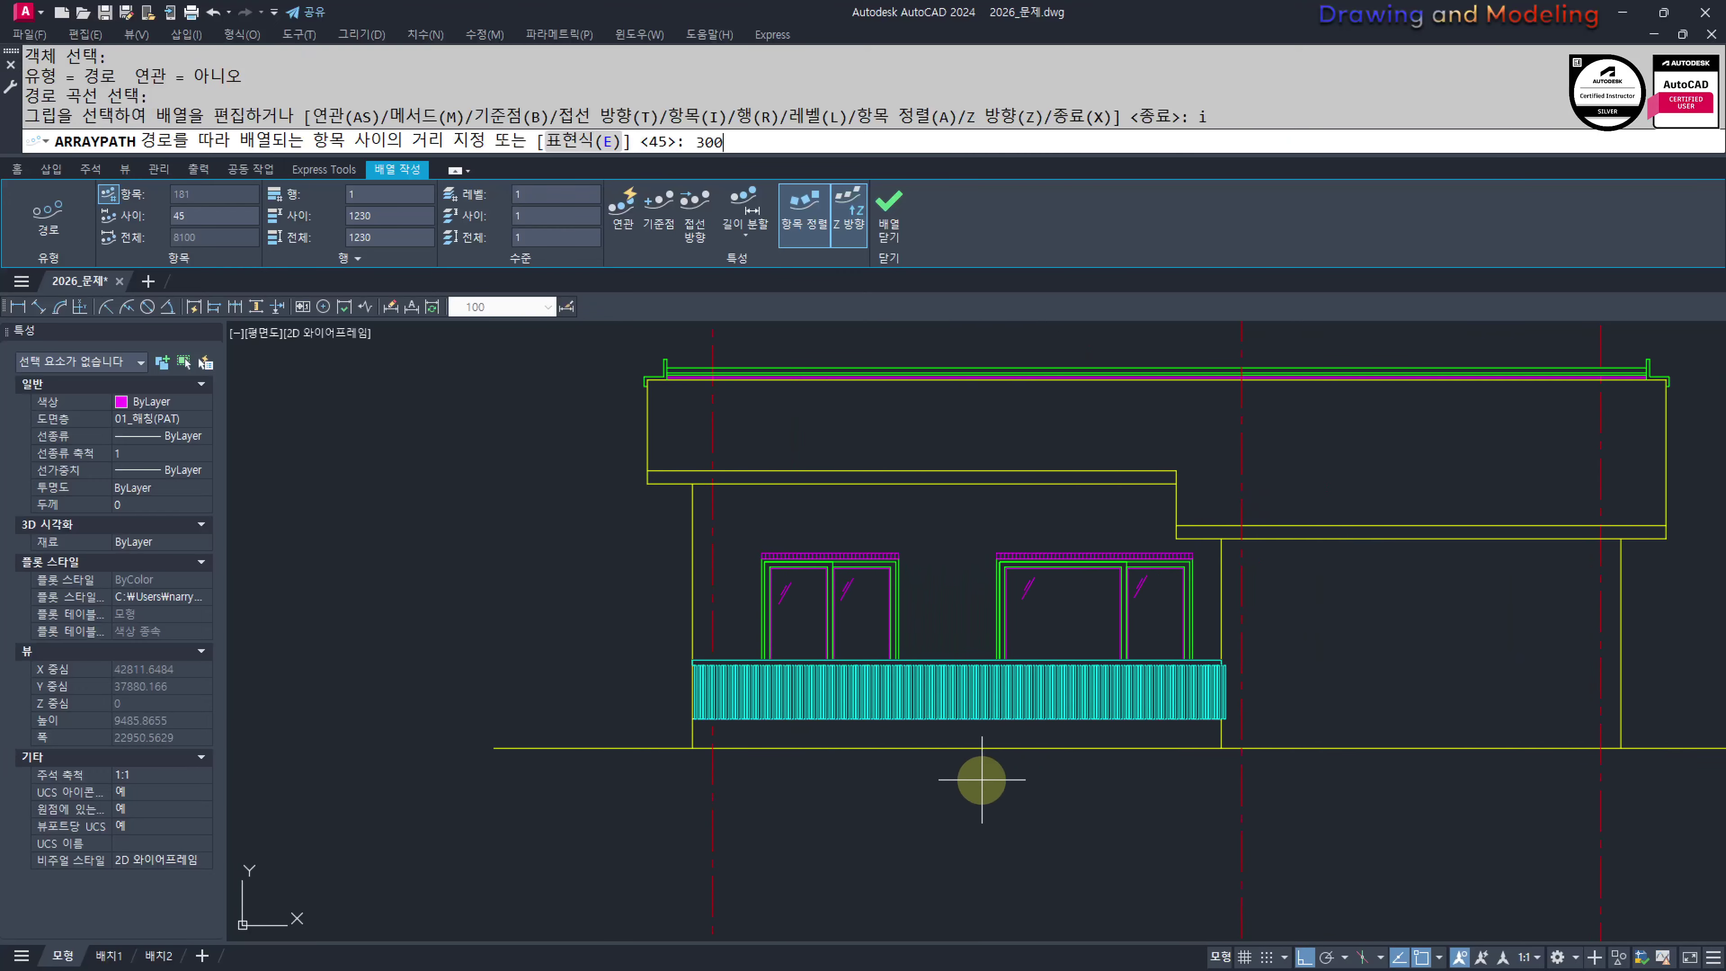
text(300)
key(Return)
scroll(982, 774, up, 3)
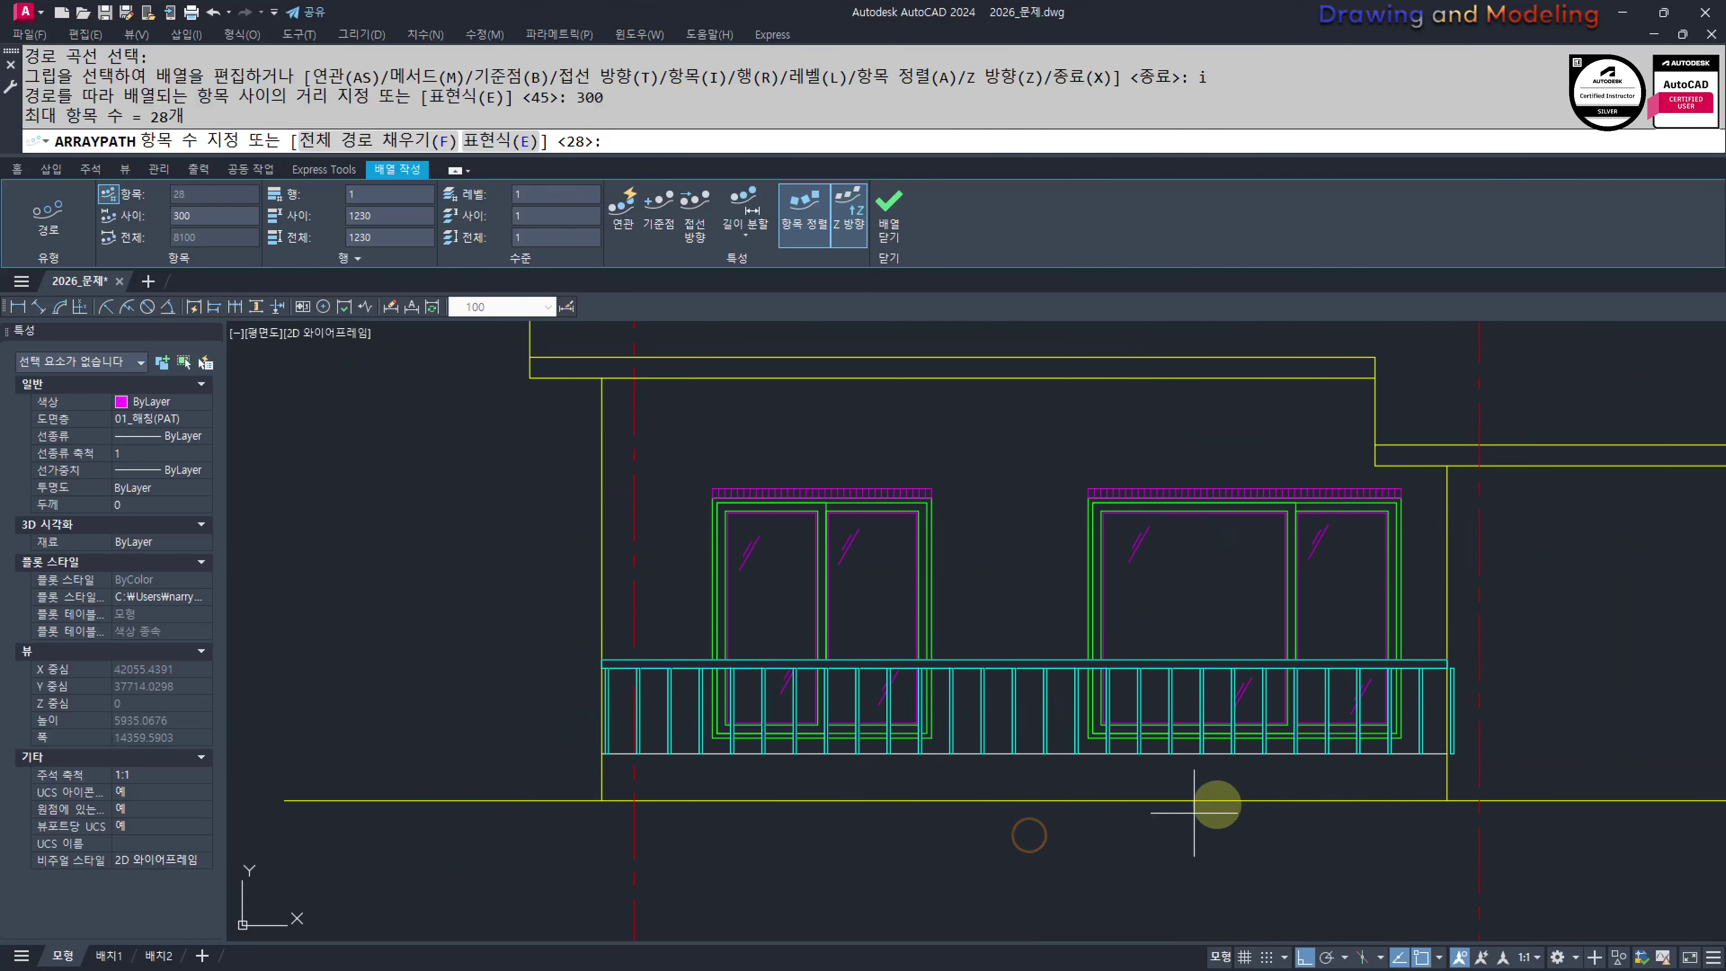
key(Return)
Try an item spacing of 280 for the post array along the floor-level line
text(i)
key(Return)
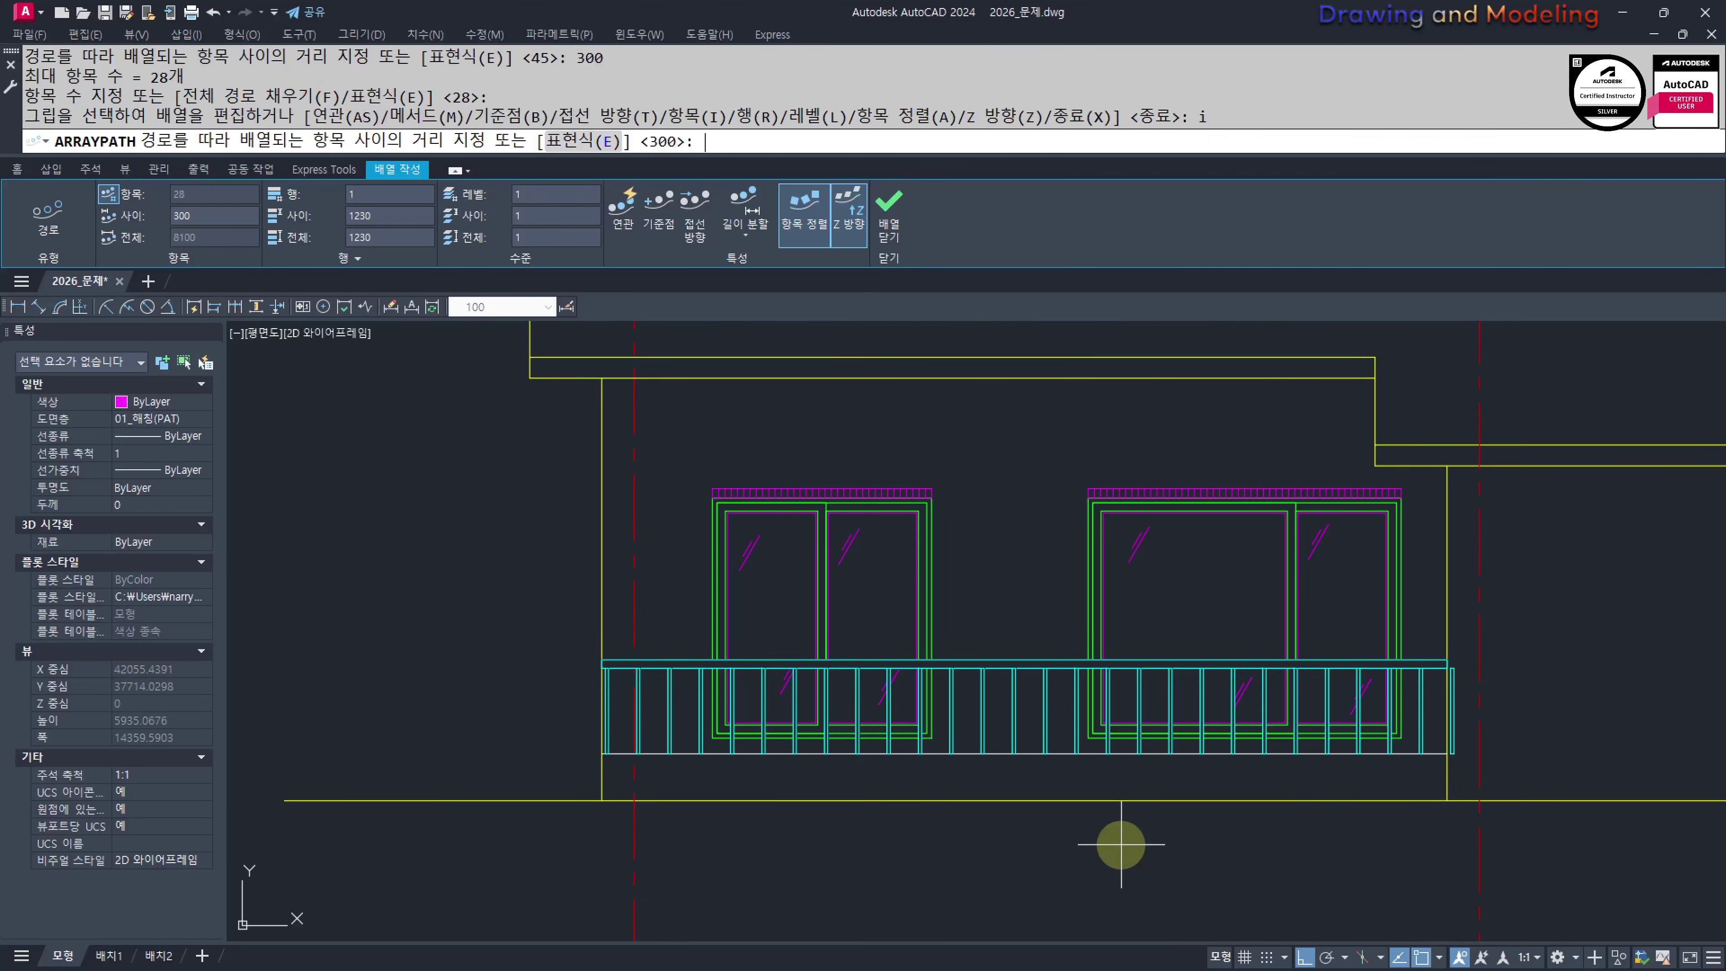
text(280)
key(Return)
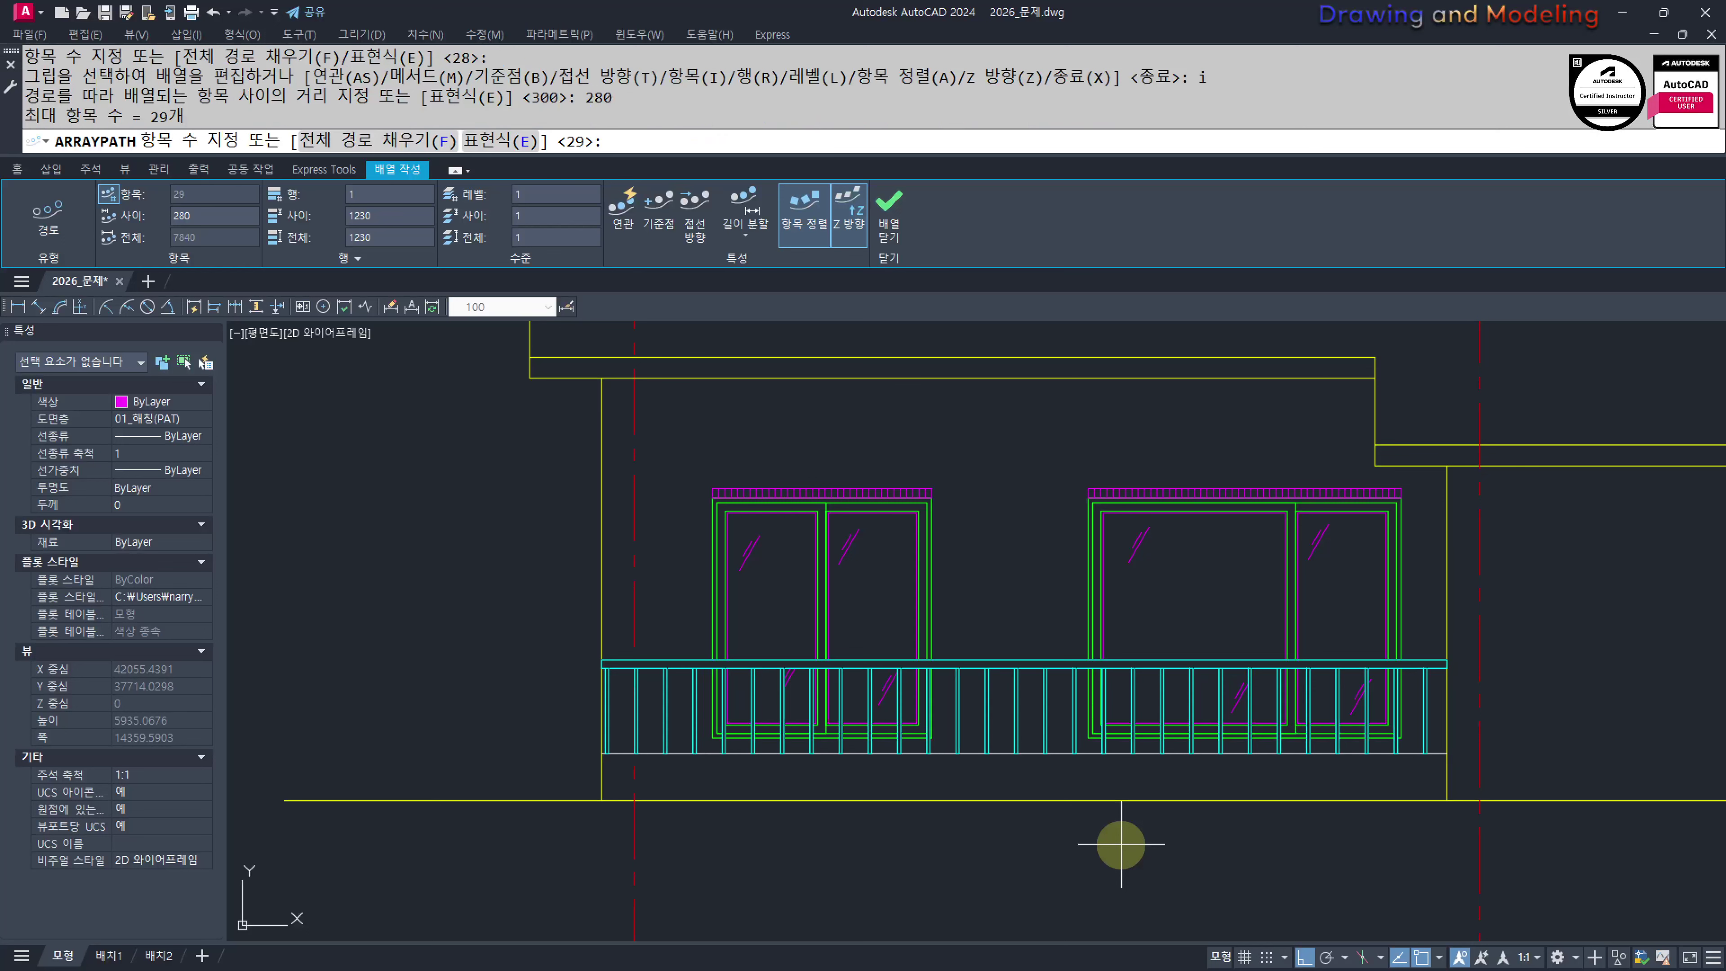
key(Return)
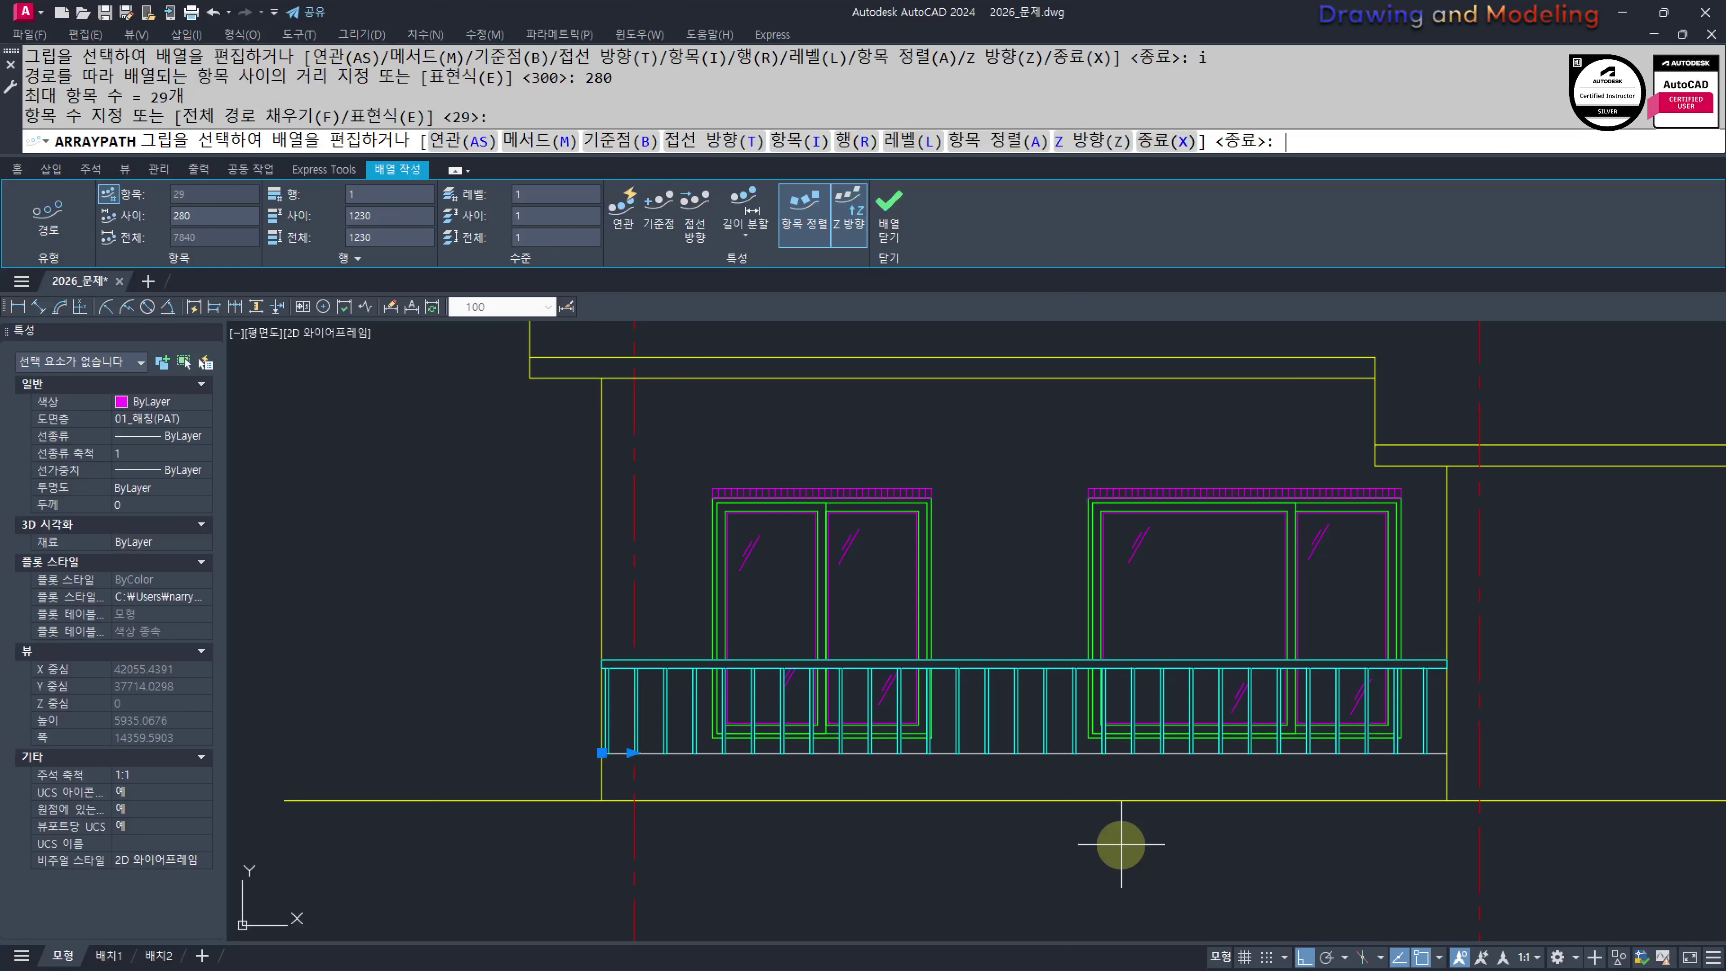
Try an item spacing of 270 for the post array with the maximum item count
text(i)
key(Return)
text(270)
key(Return)
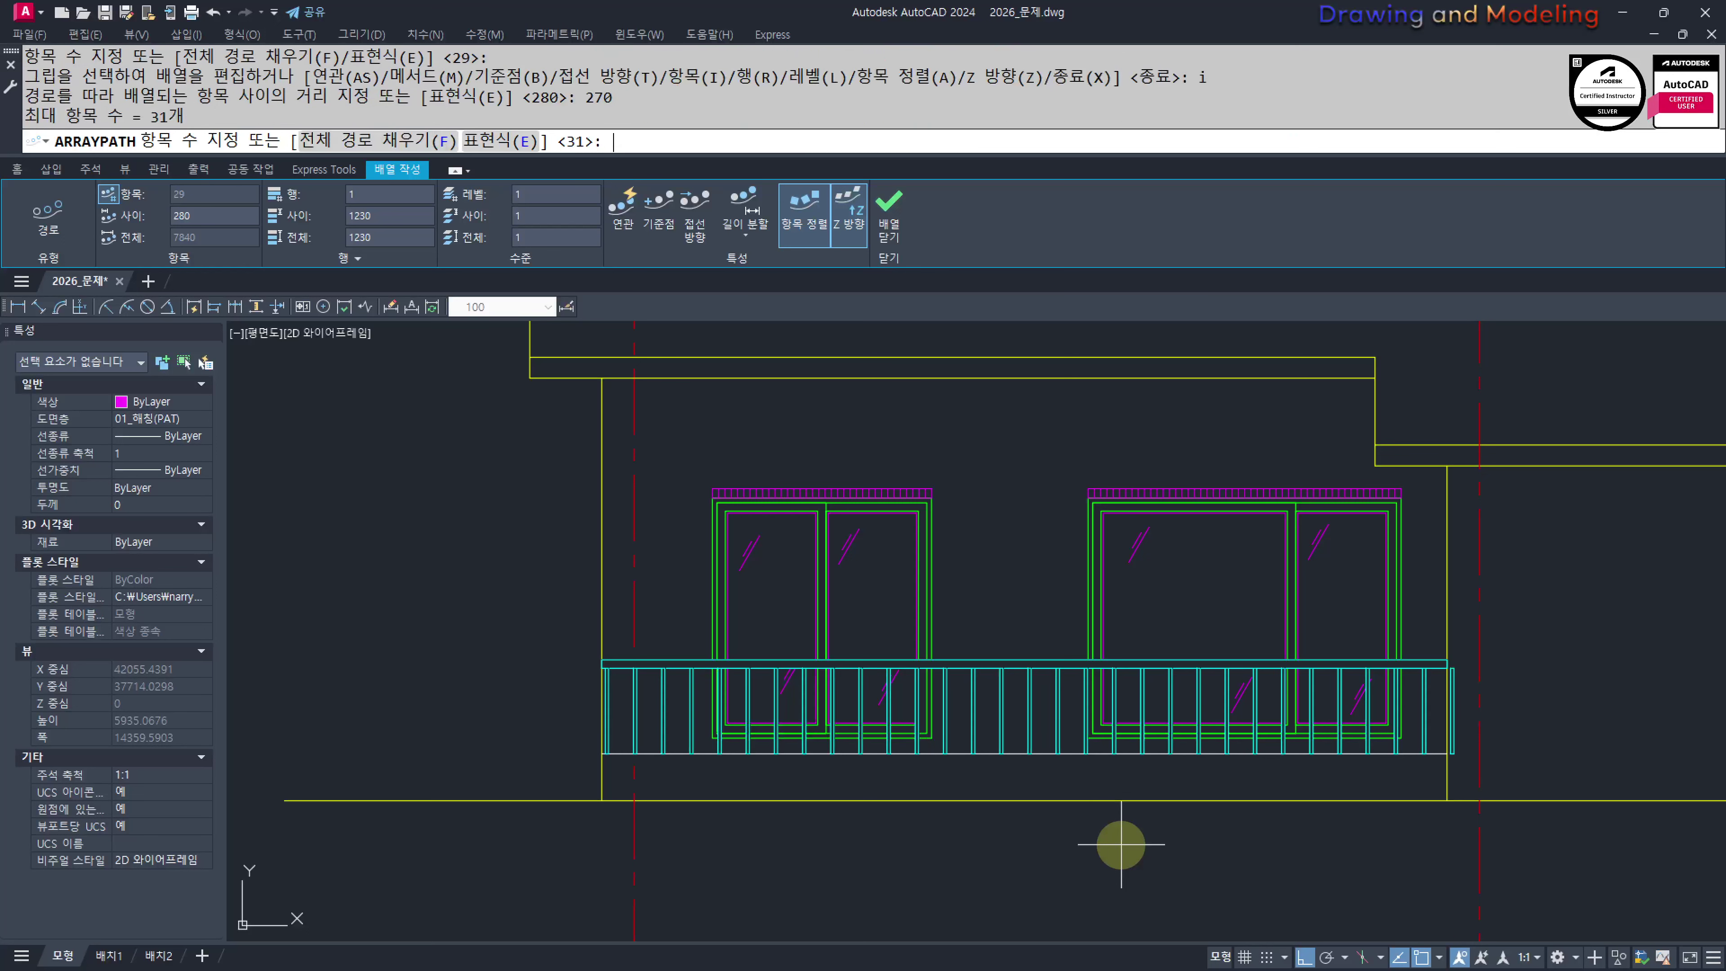
key(Return)
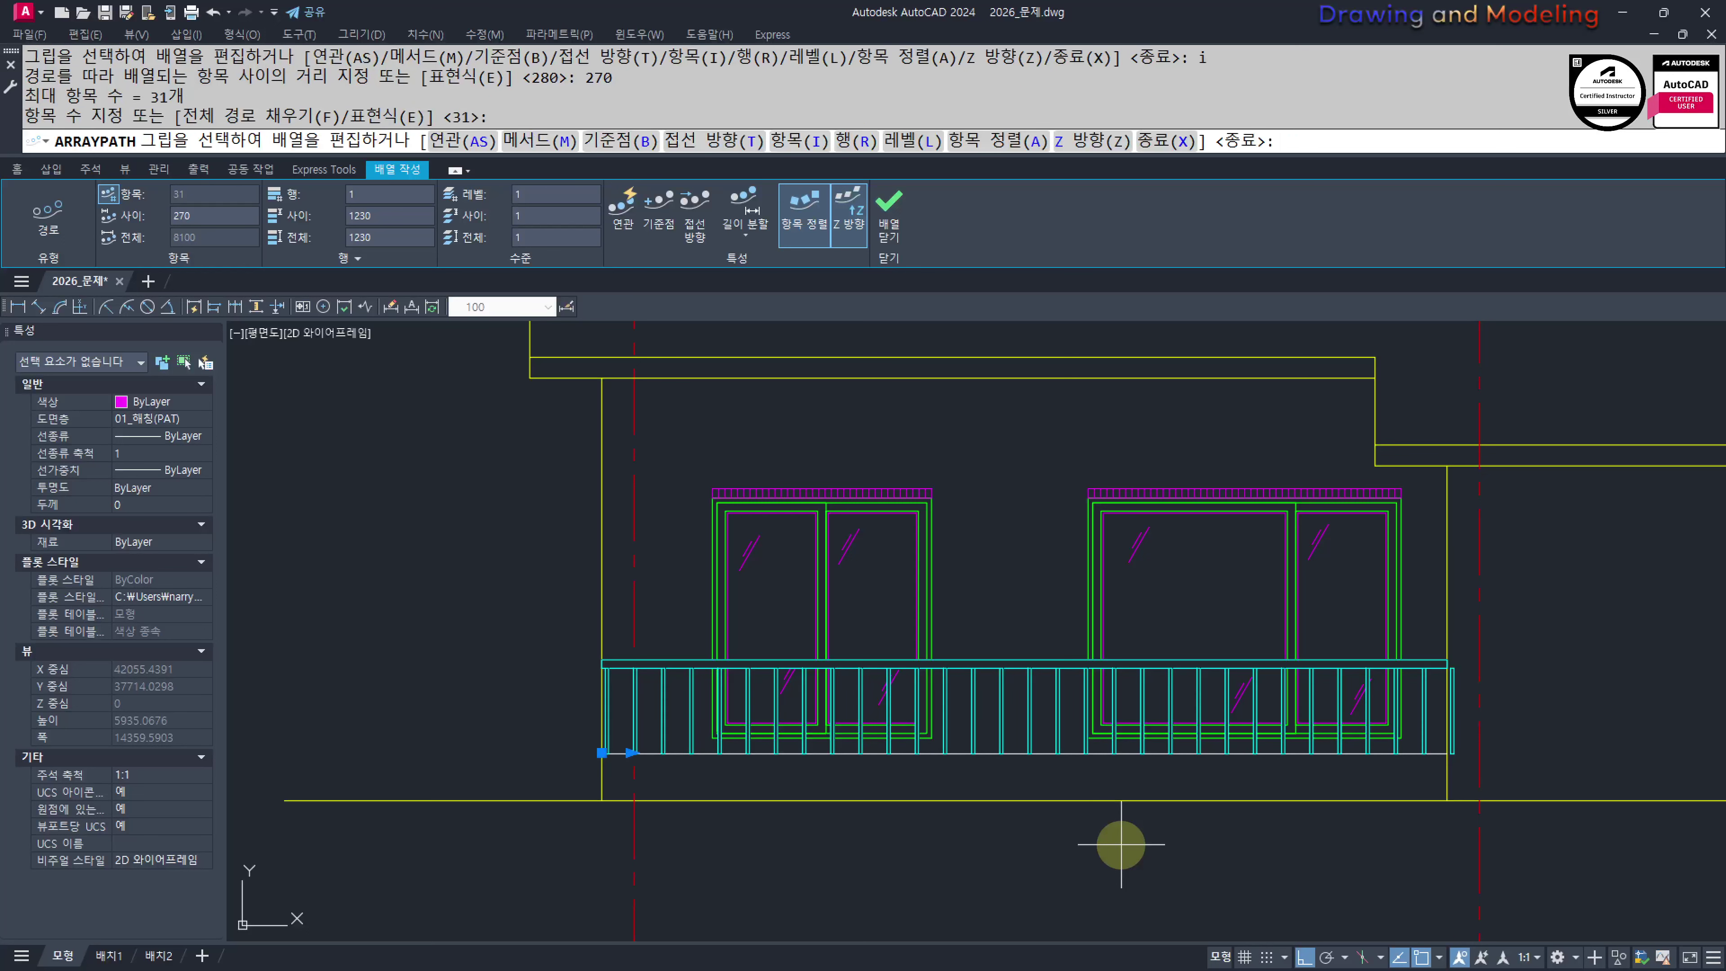
Try an item spacing of 290 for the railing's post array
text(i)
key(Return)
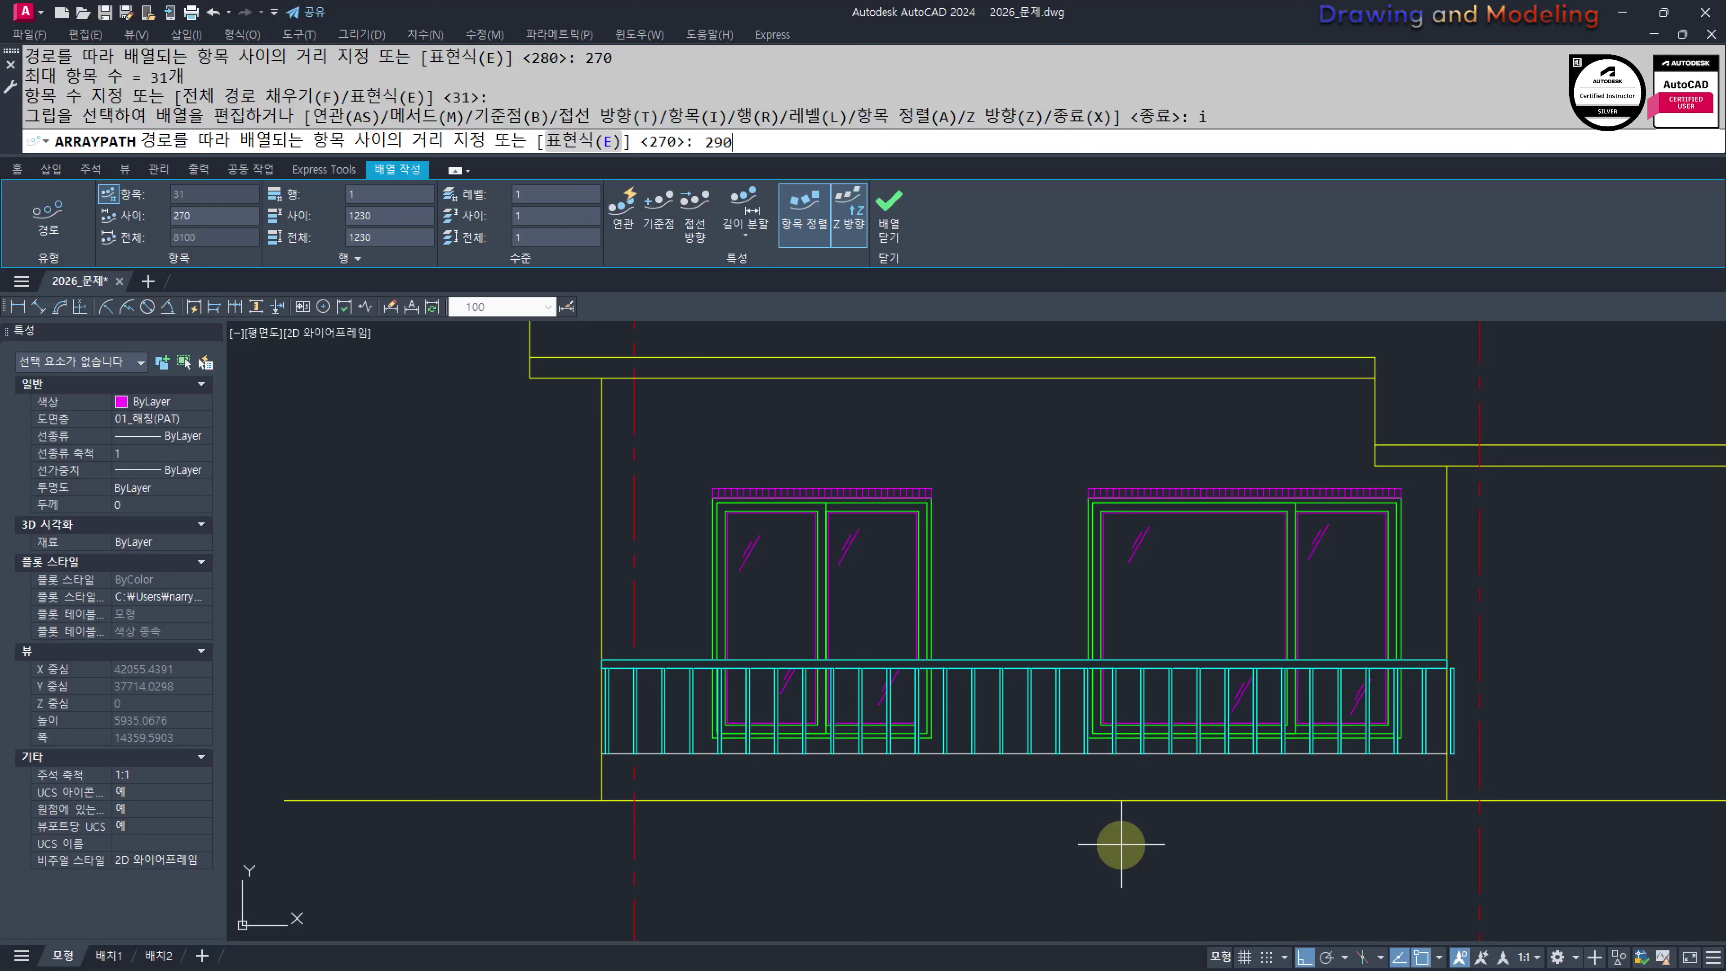
text(290)
key(Return)
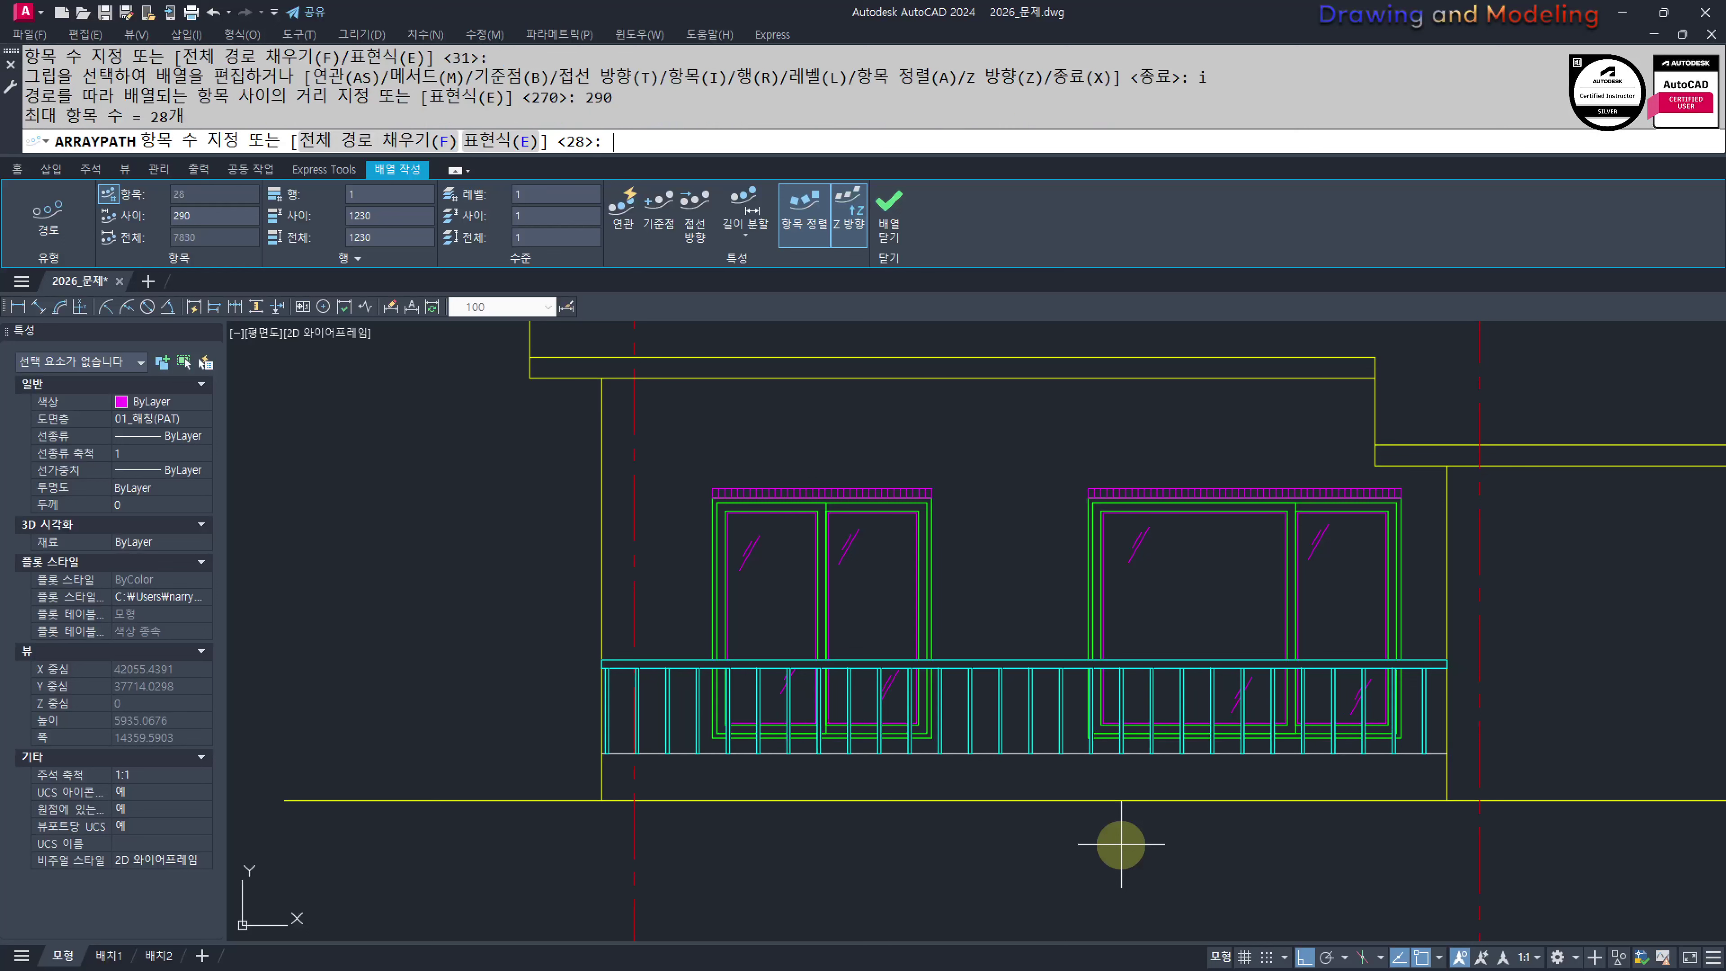
key(Return)
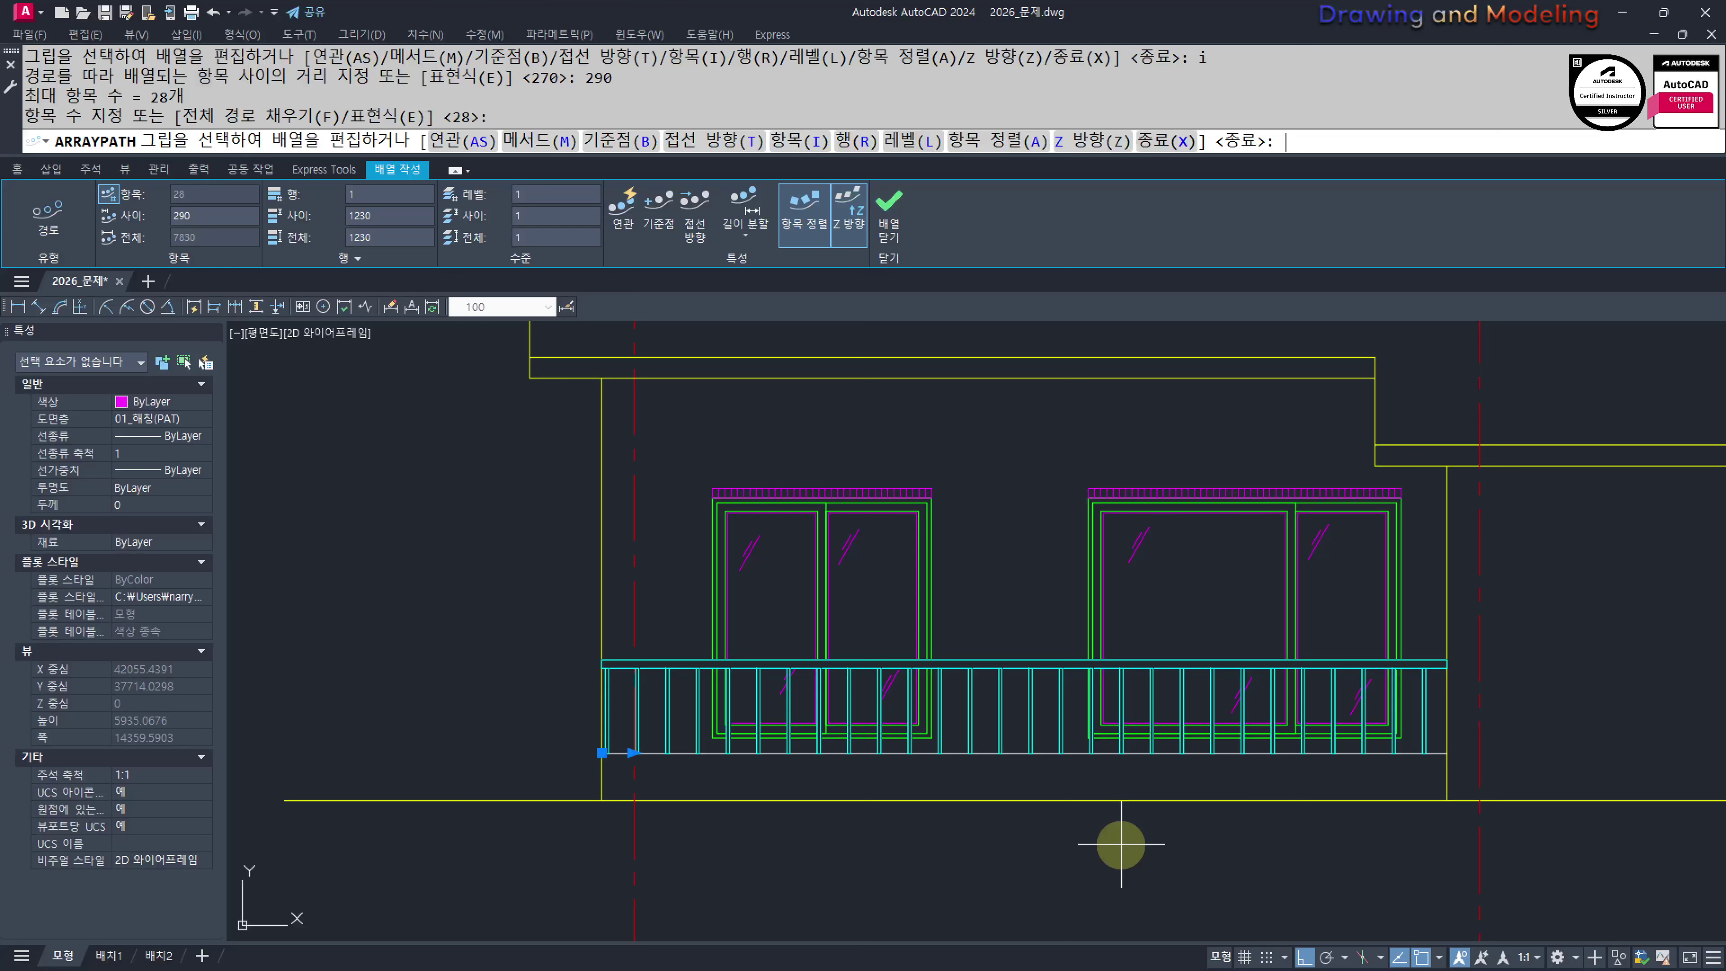
Change the post array's item spacing to 260, keeping the maximum item count
text(i)
key(Return)
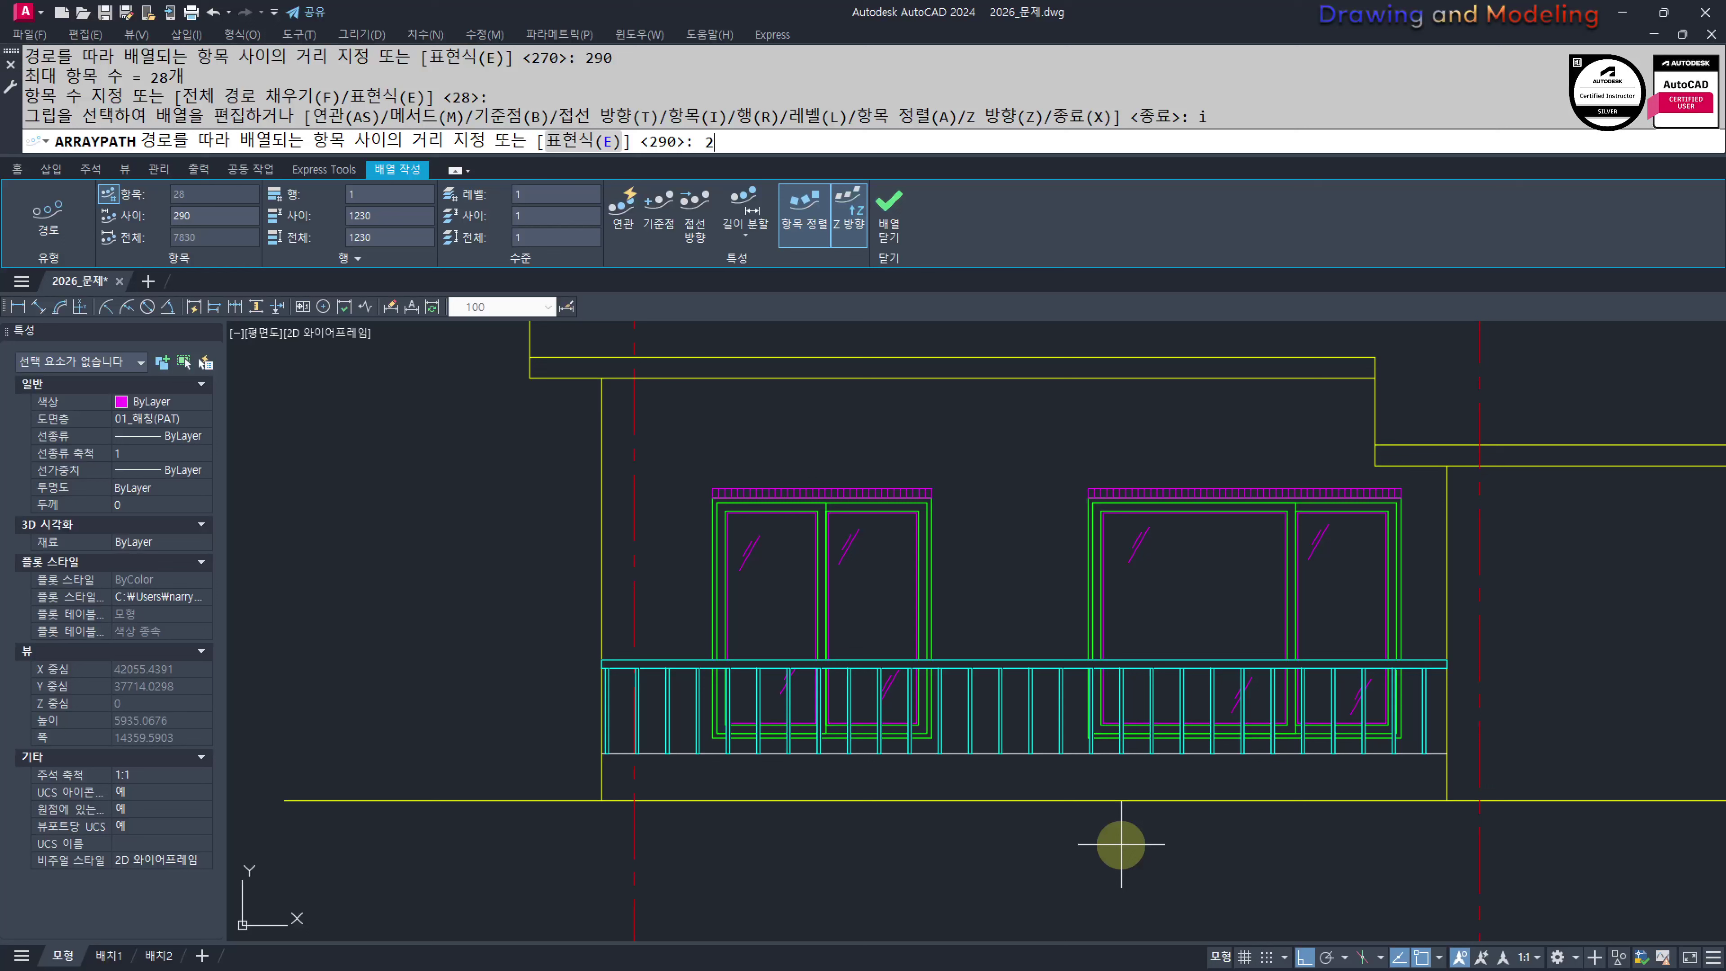
key(Return)
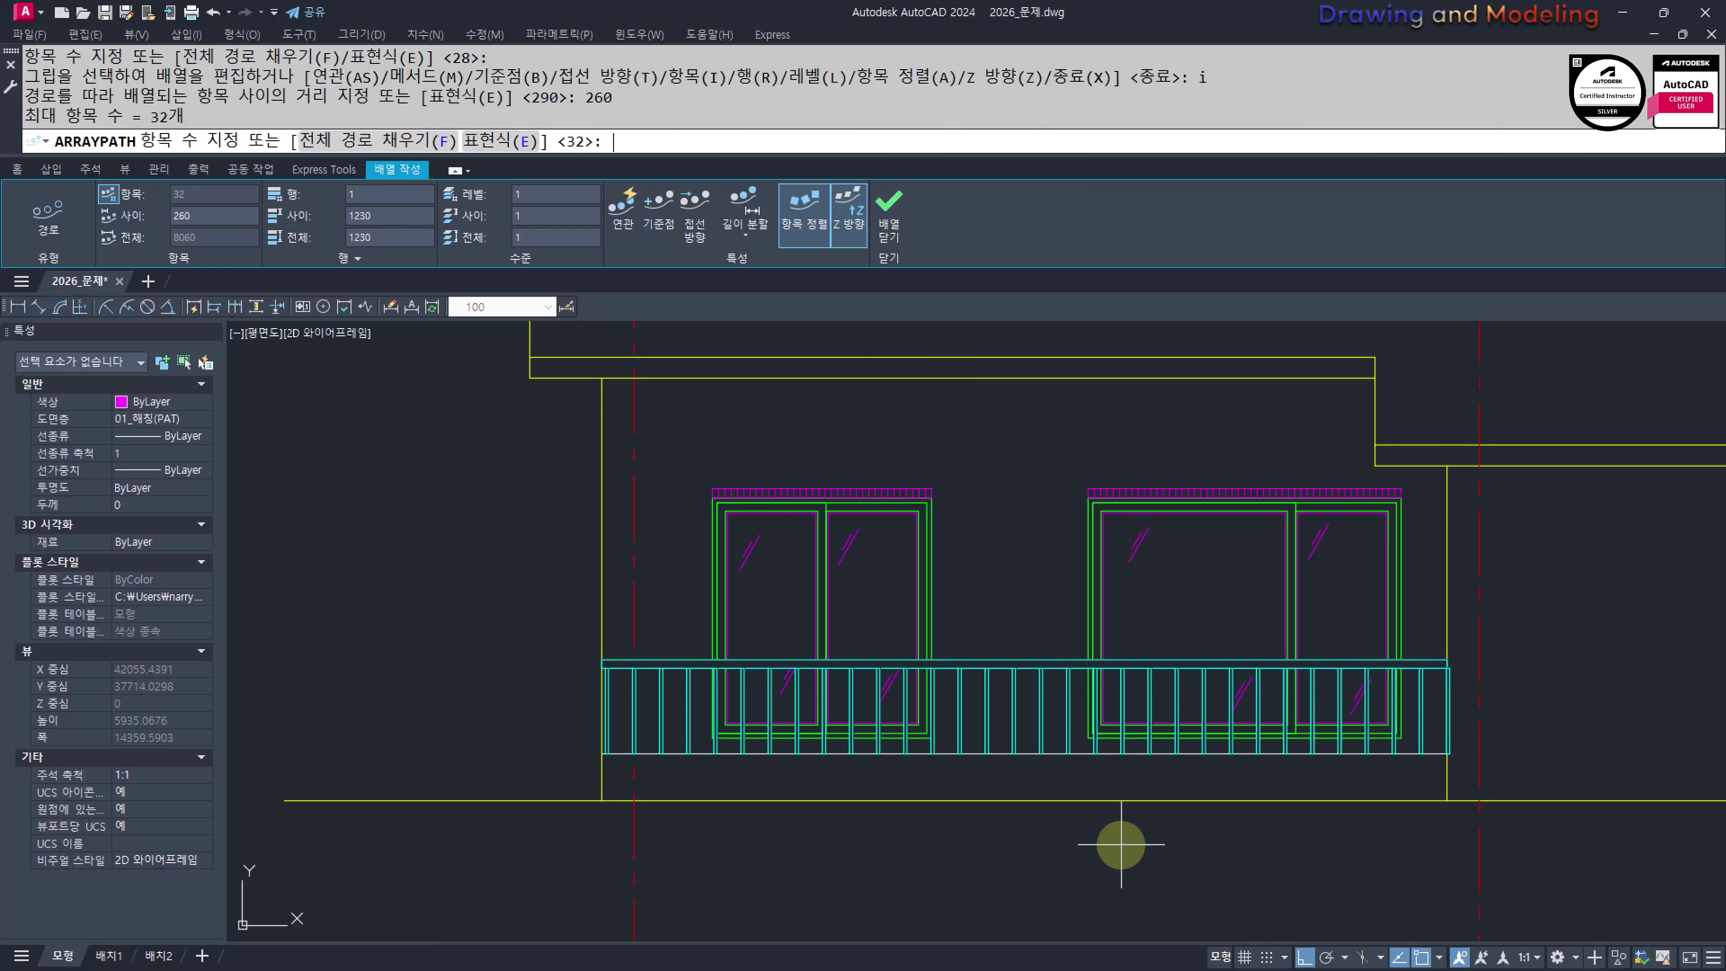
key(Return)
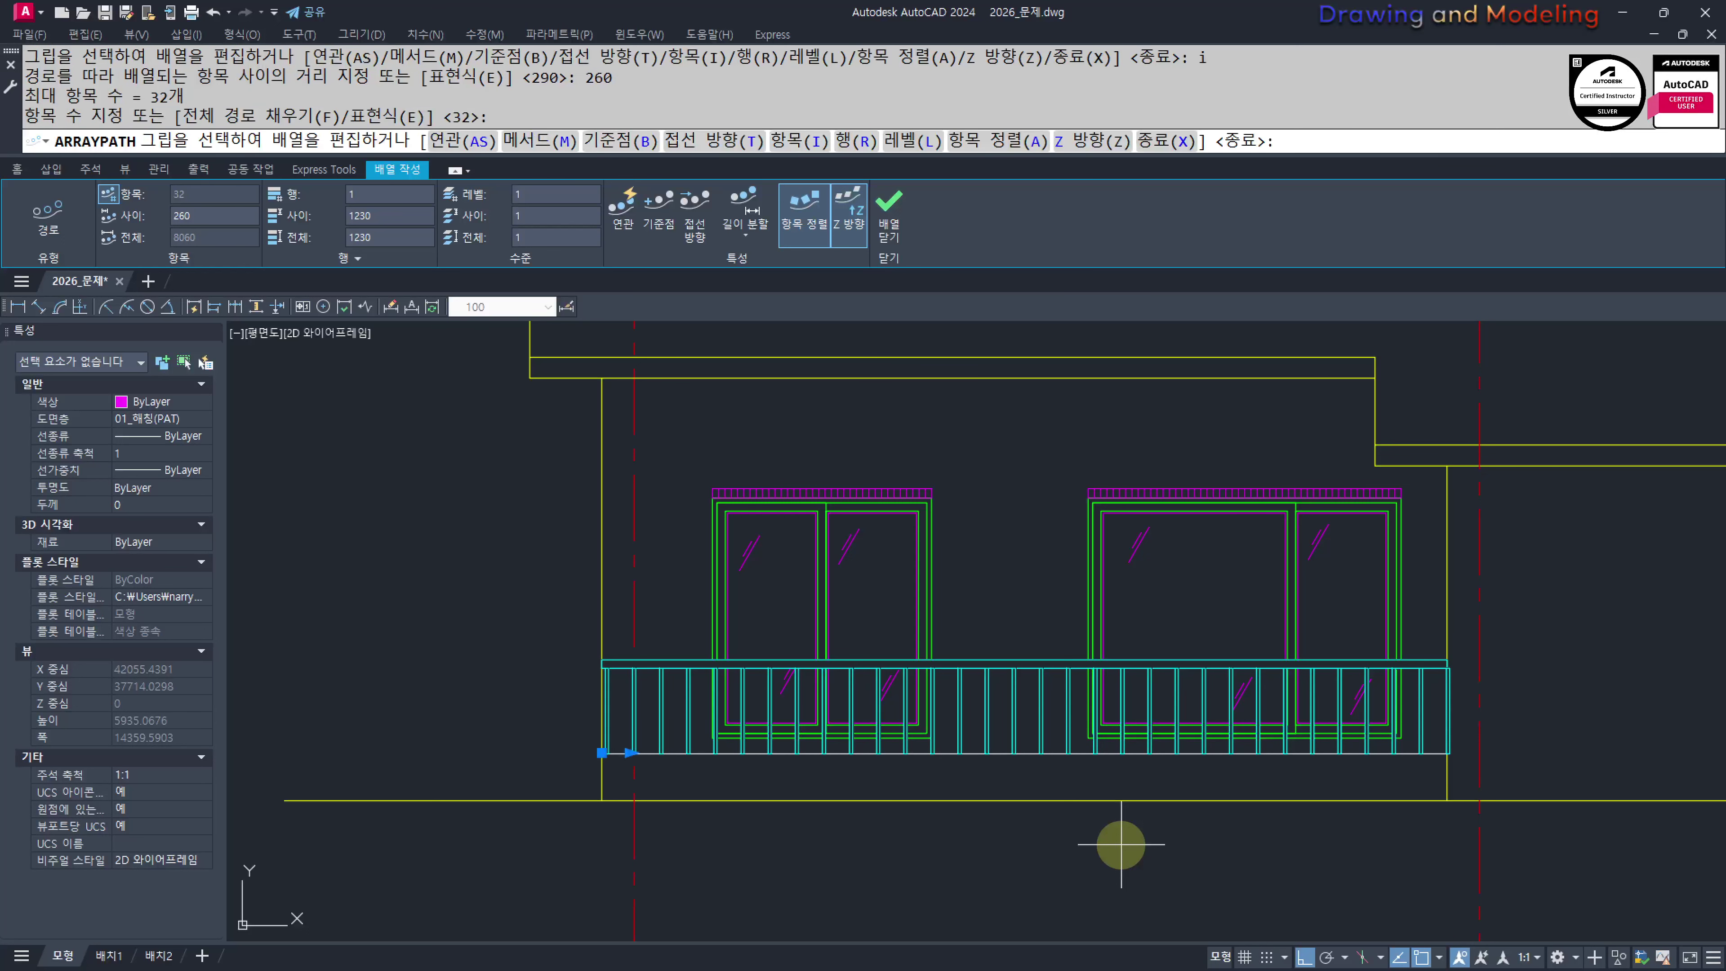
Set the post array's item spacing to 250 with the maximum item count and finish the array
key(Return)
text(250)
key(Return)
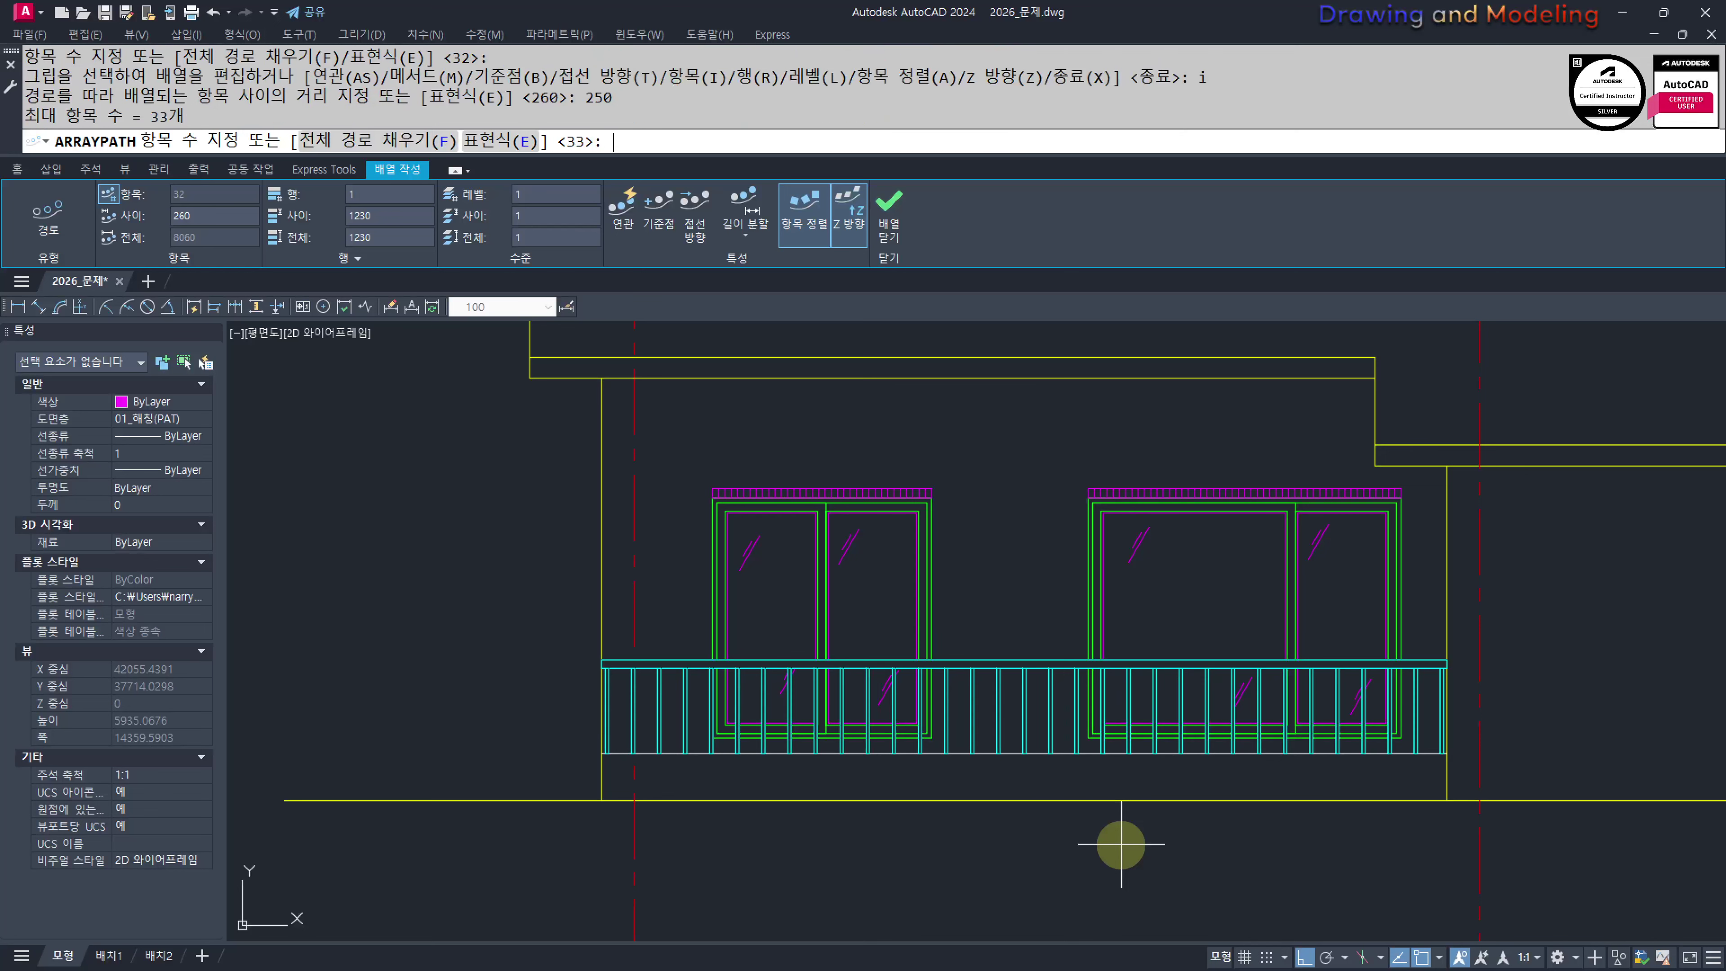
key(Return)
key(Escape)
key(Escape)
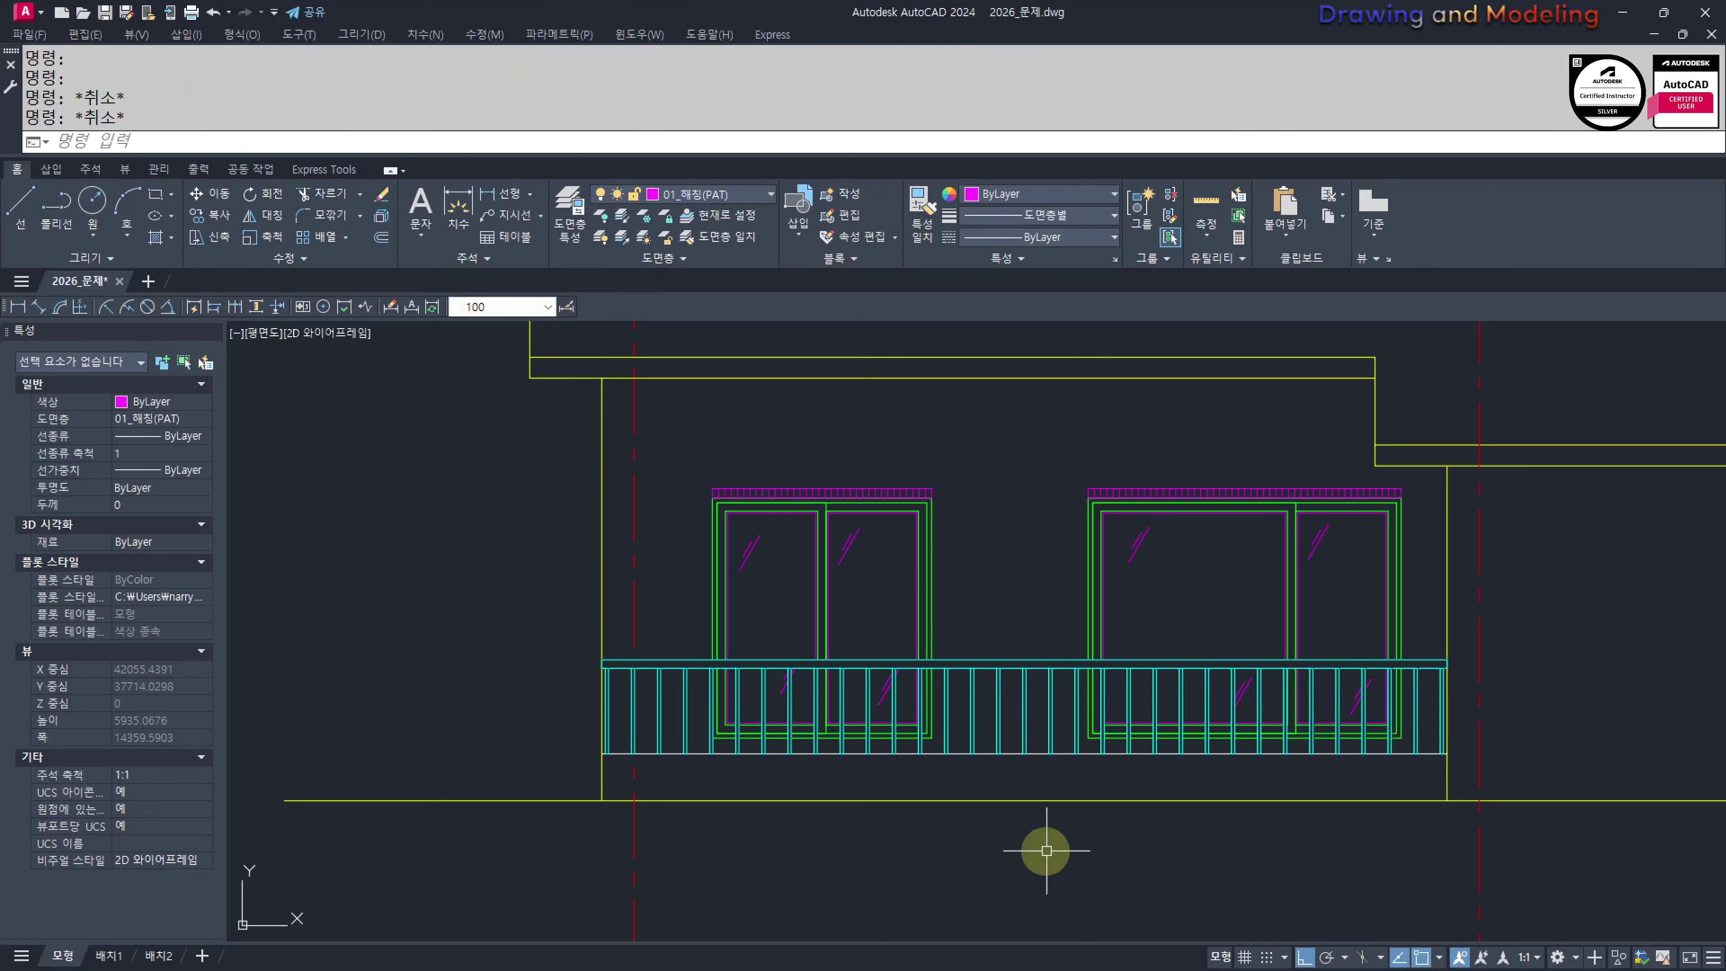
Examine the arrayed railing posts along the terrace, including where the last post meets the right wall line
scroll(706, 707, up, 4)
middle_drag(1365, 731, 686, 734)
scroll(1270, 745, down, 3)
middle_drag(1271, 747, 783, 741)
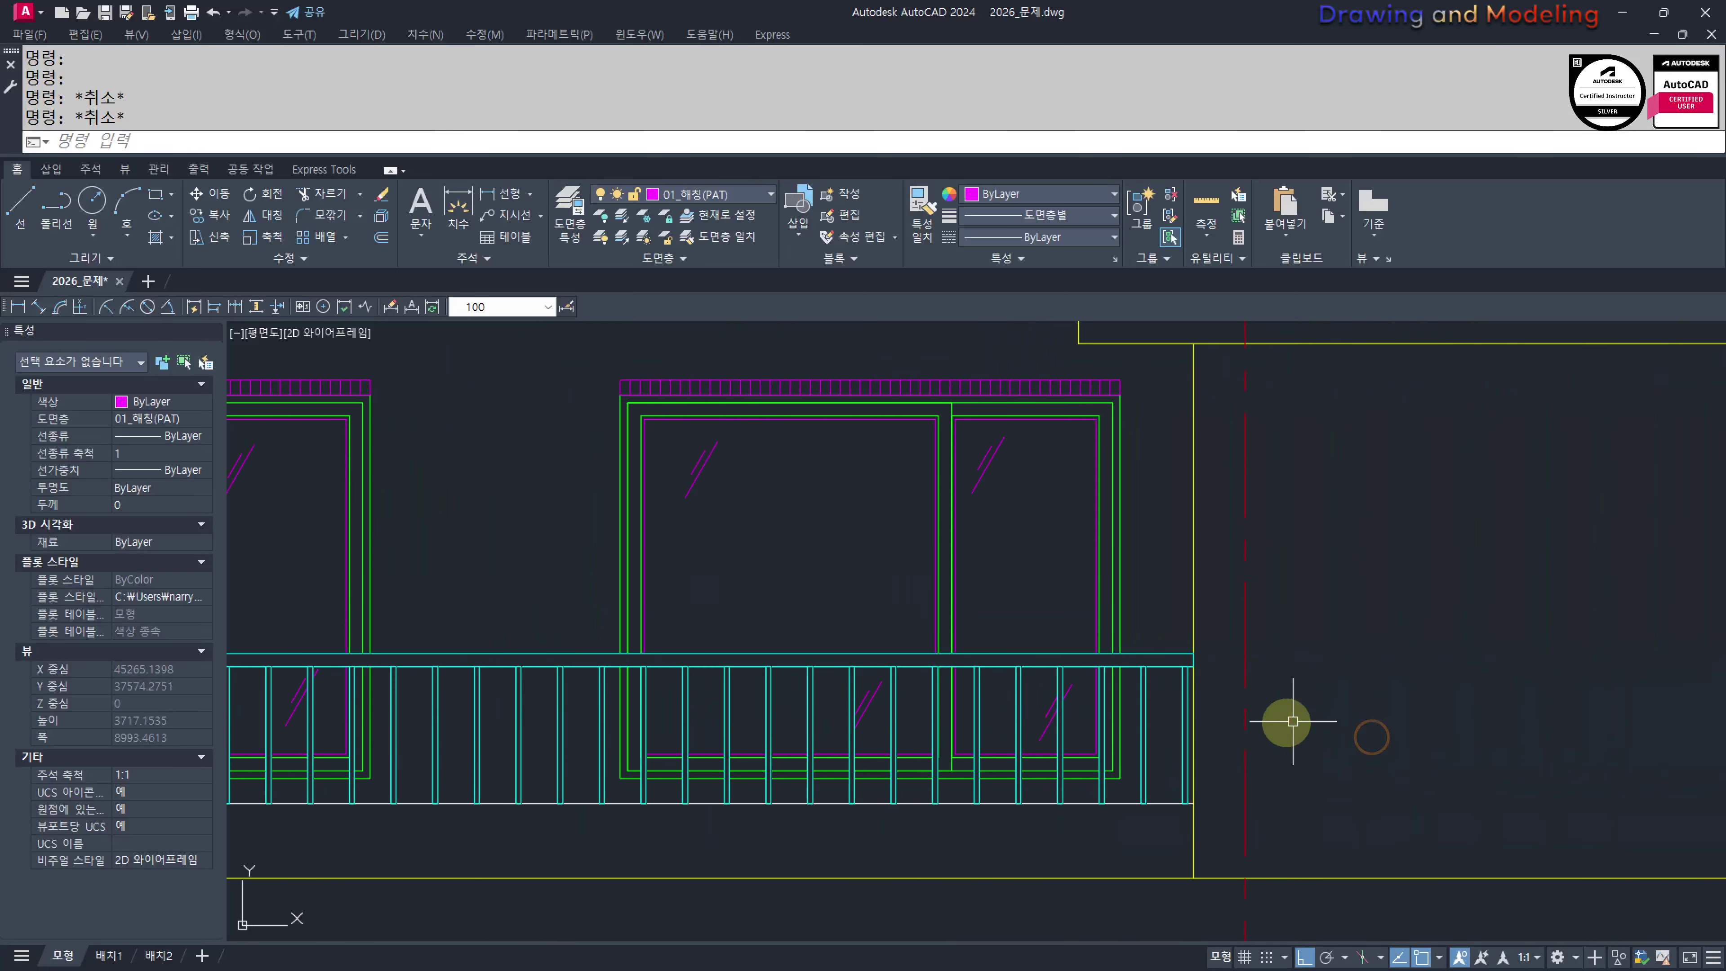
scroll(1074, 757, up, 3)
scroll(1262, 638, down, 6)
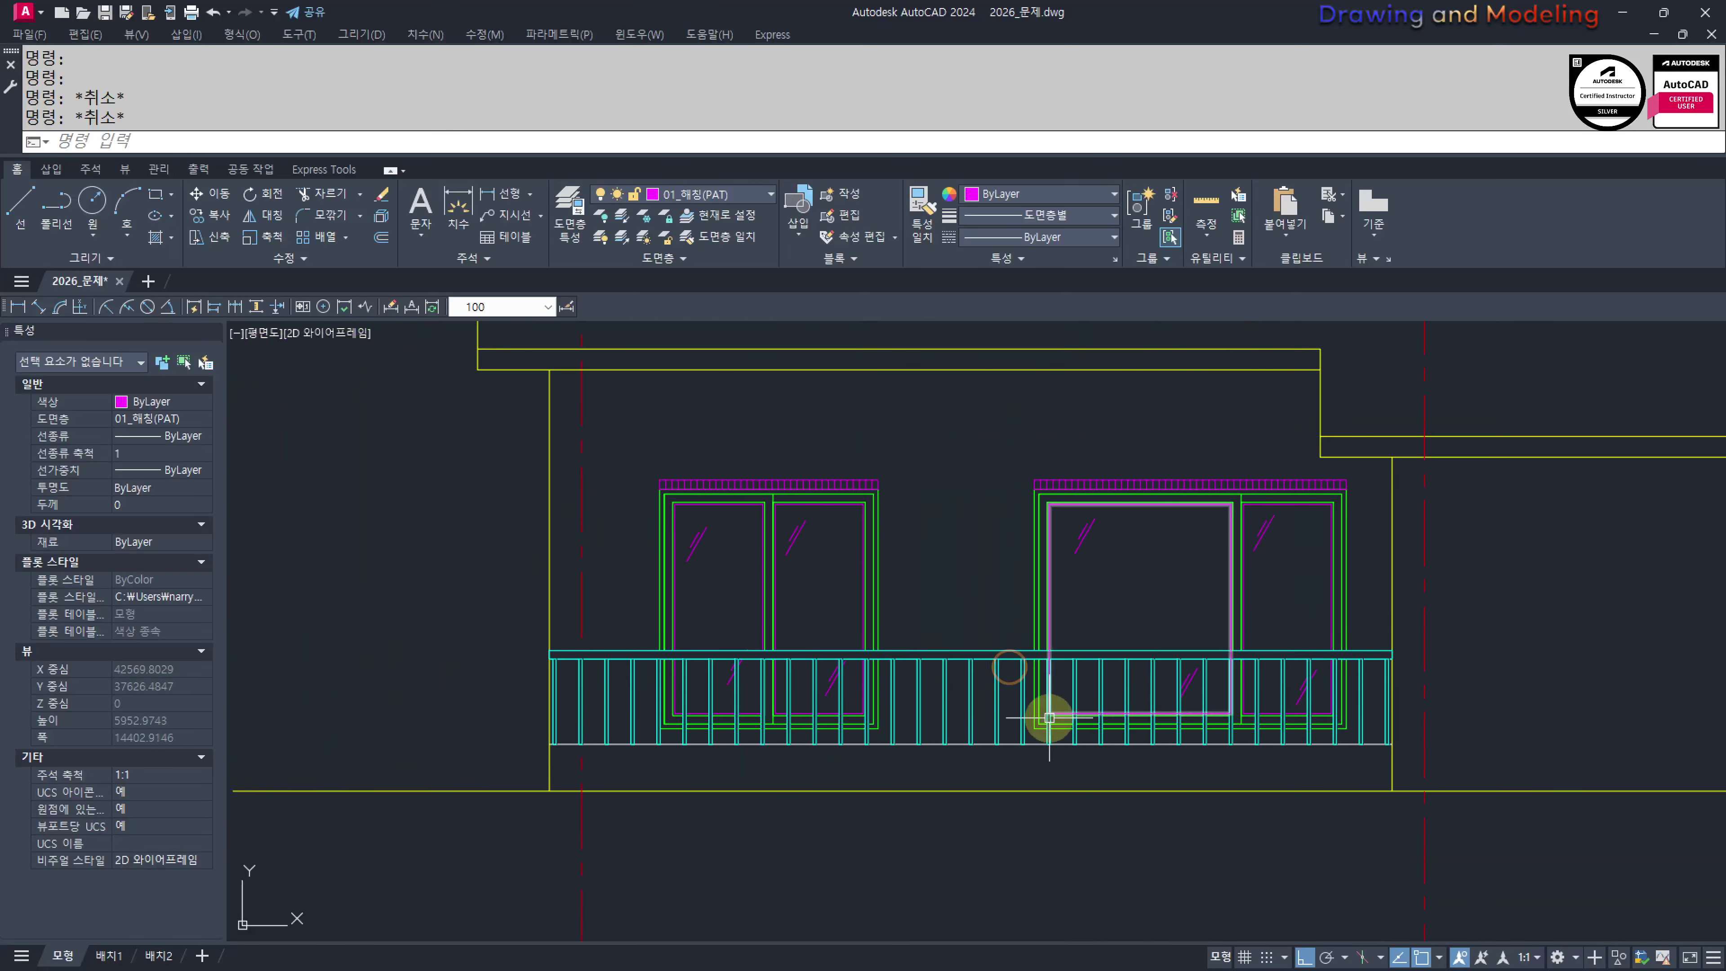
scroll(991, 768, up, 4)
scroll(998, 741, down, 2)
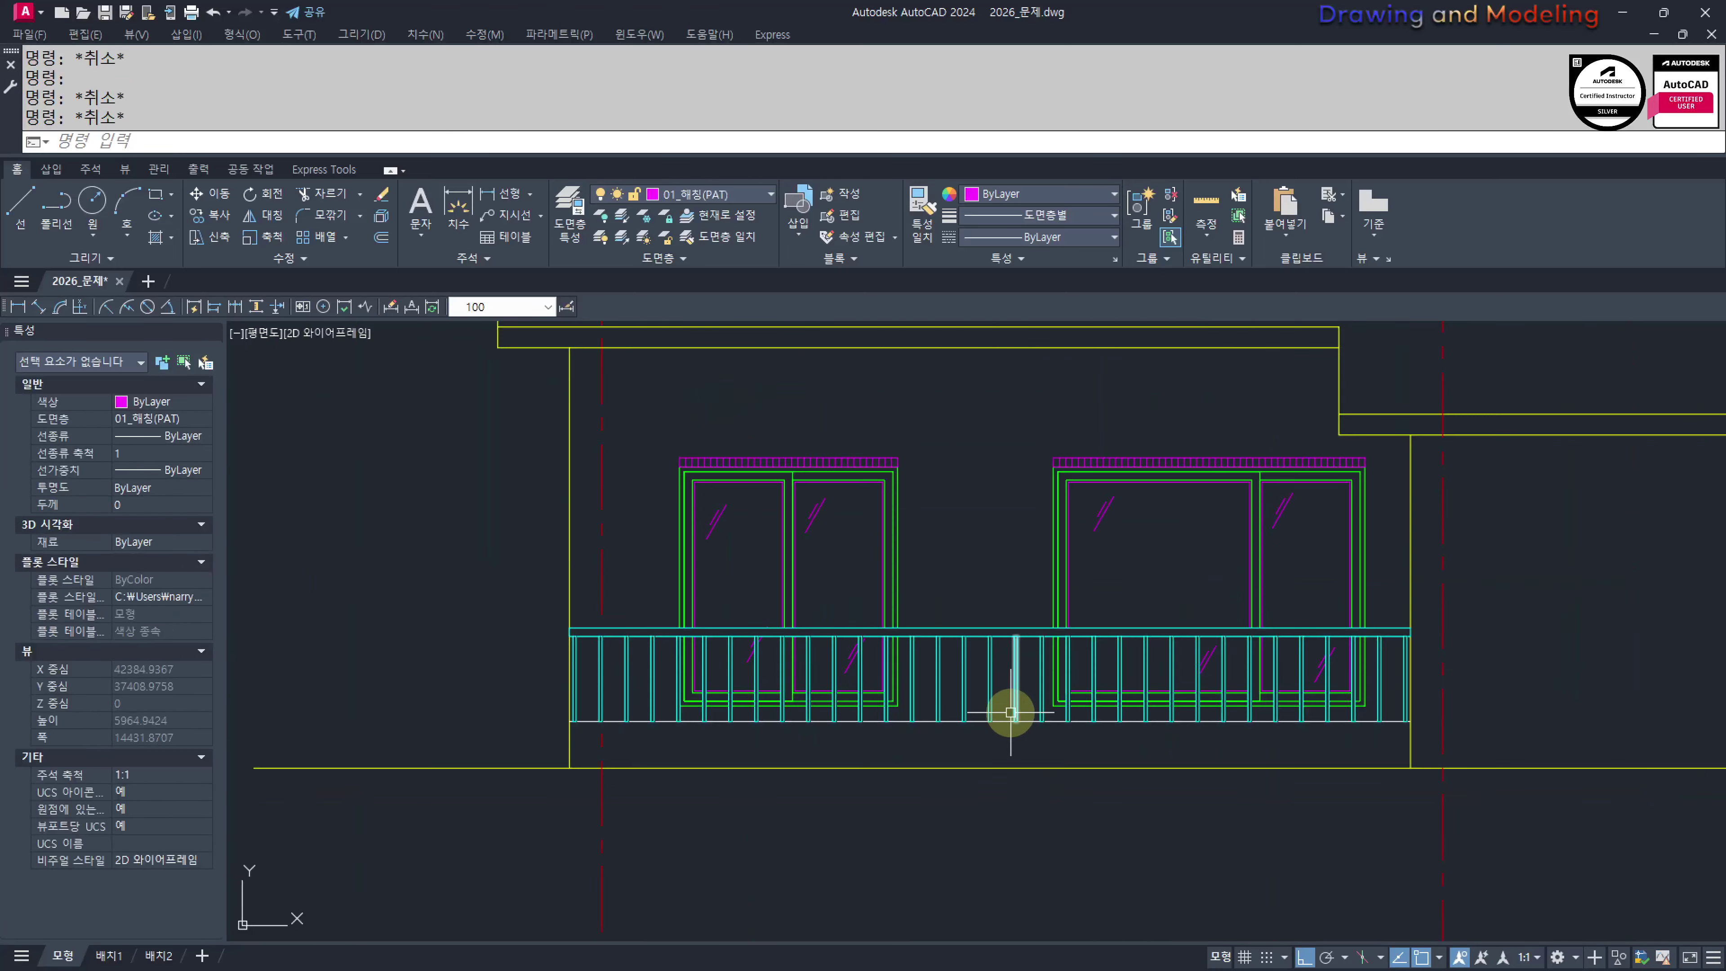
Turn off the railing's layer 01_입면선(ELE) and the centre-line layer 01_중심선(CEN) by picking their objects
text(ff)
key(Return)
click(1003, 719)
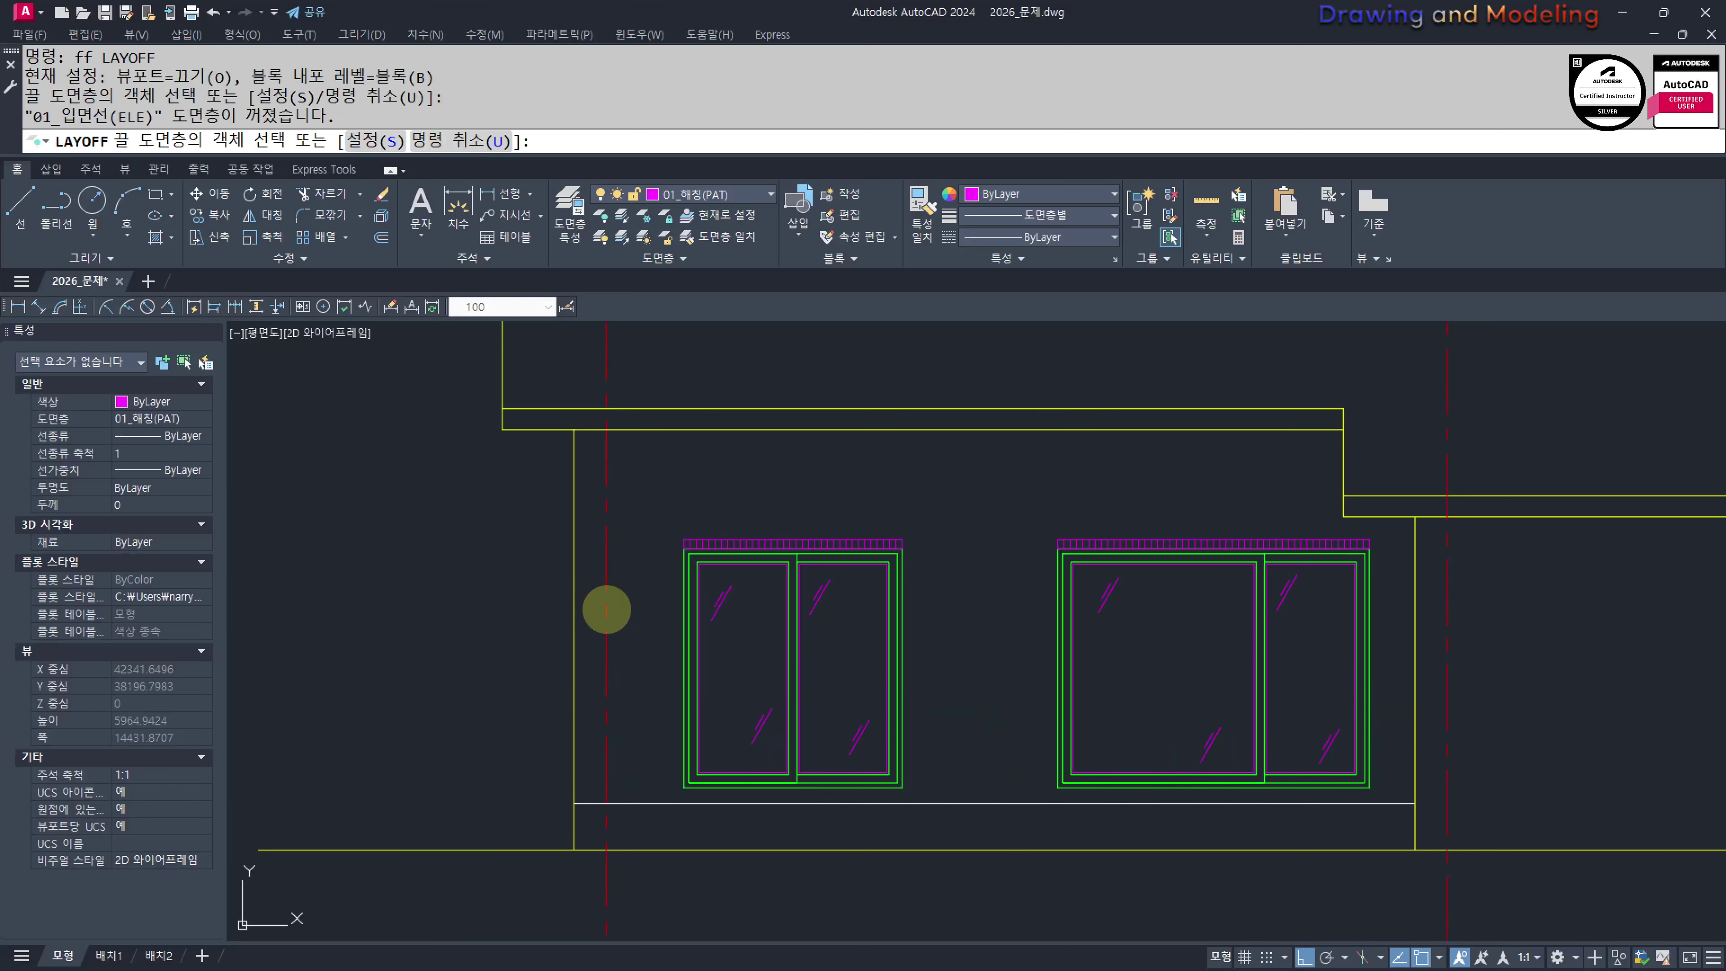
click(607, 609)
scroll(770, 713, down, 3)
key(Escape)
key(Escape)
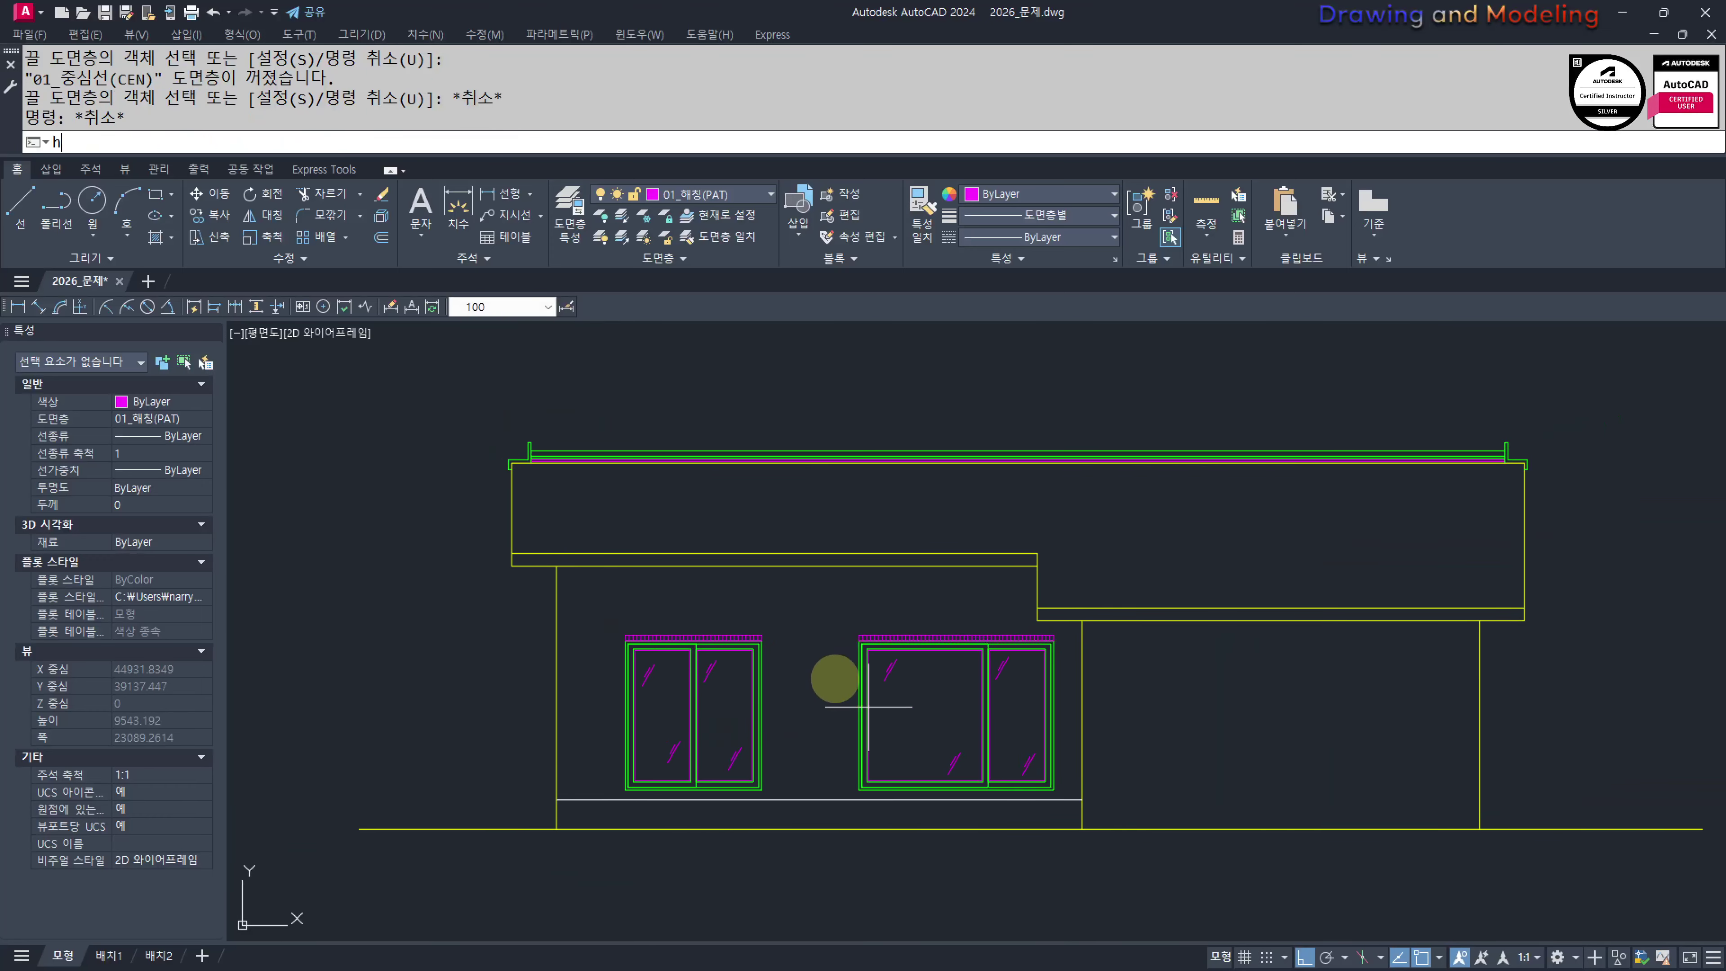
Start a hatch filling the wall area around the two windows and the plain right-hand wall area
text(h)
key(Return)
click(815, 652)
click(1162, 741)
scroll(771, 816, up, 4)
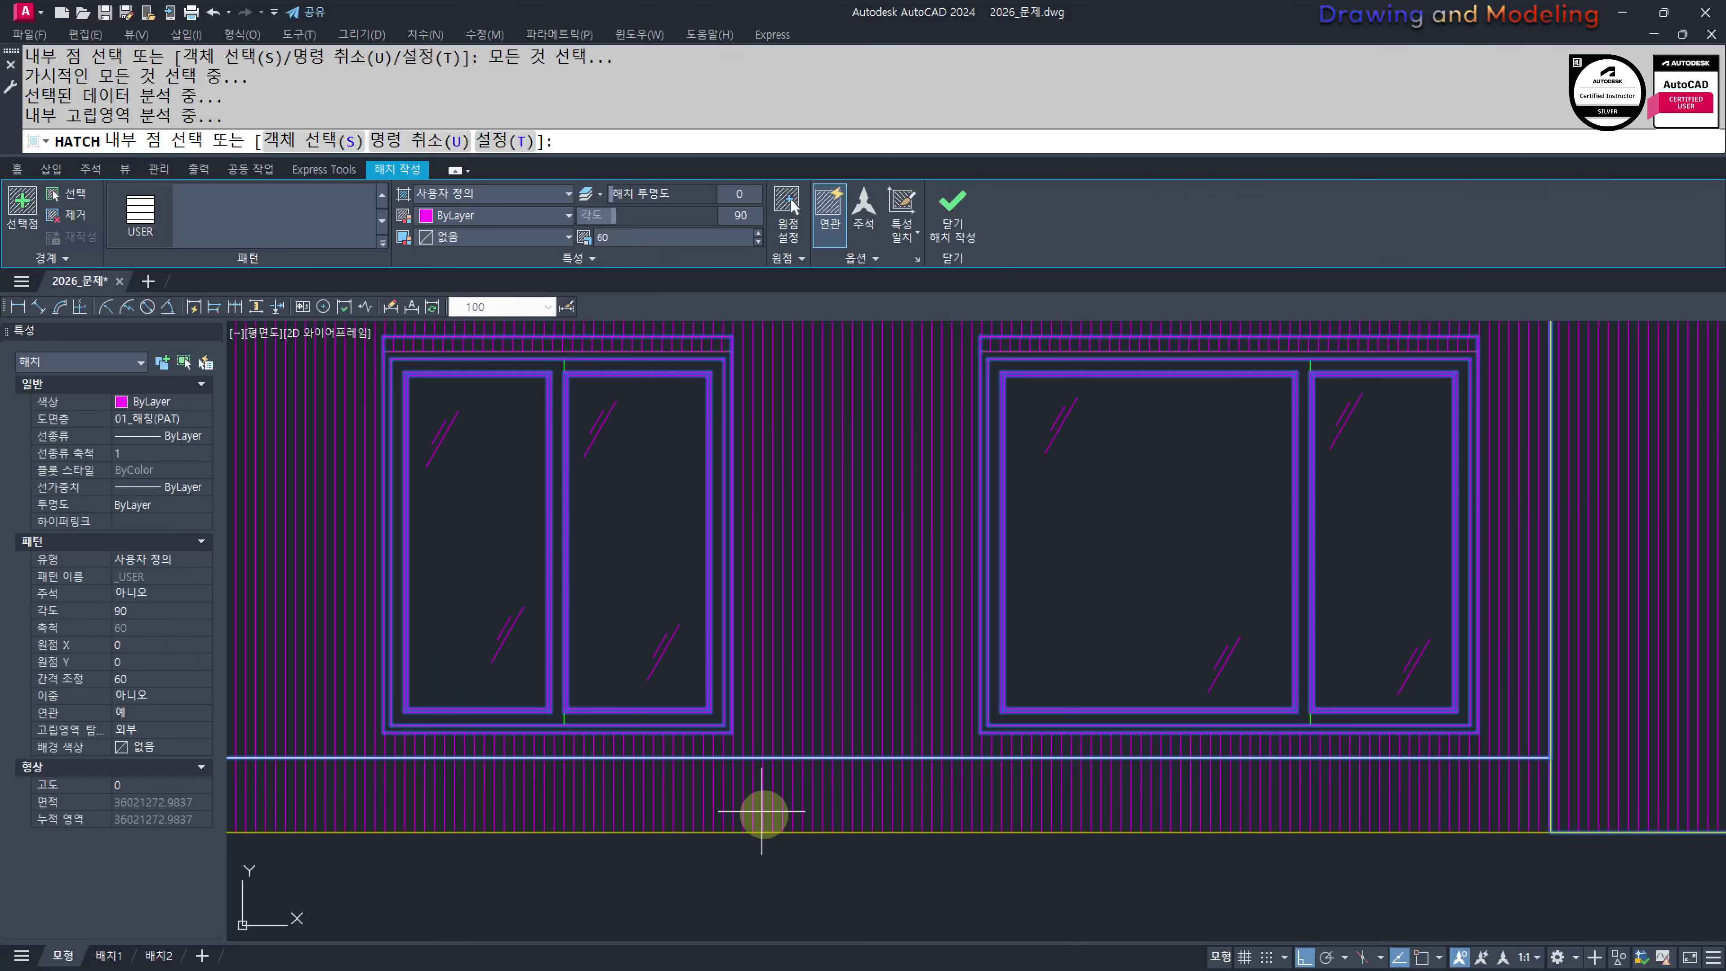
scroll(840, 760, down, 4)
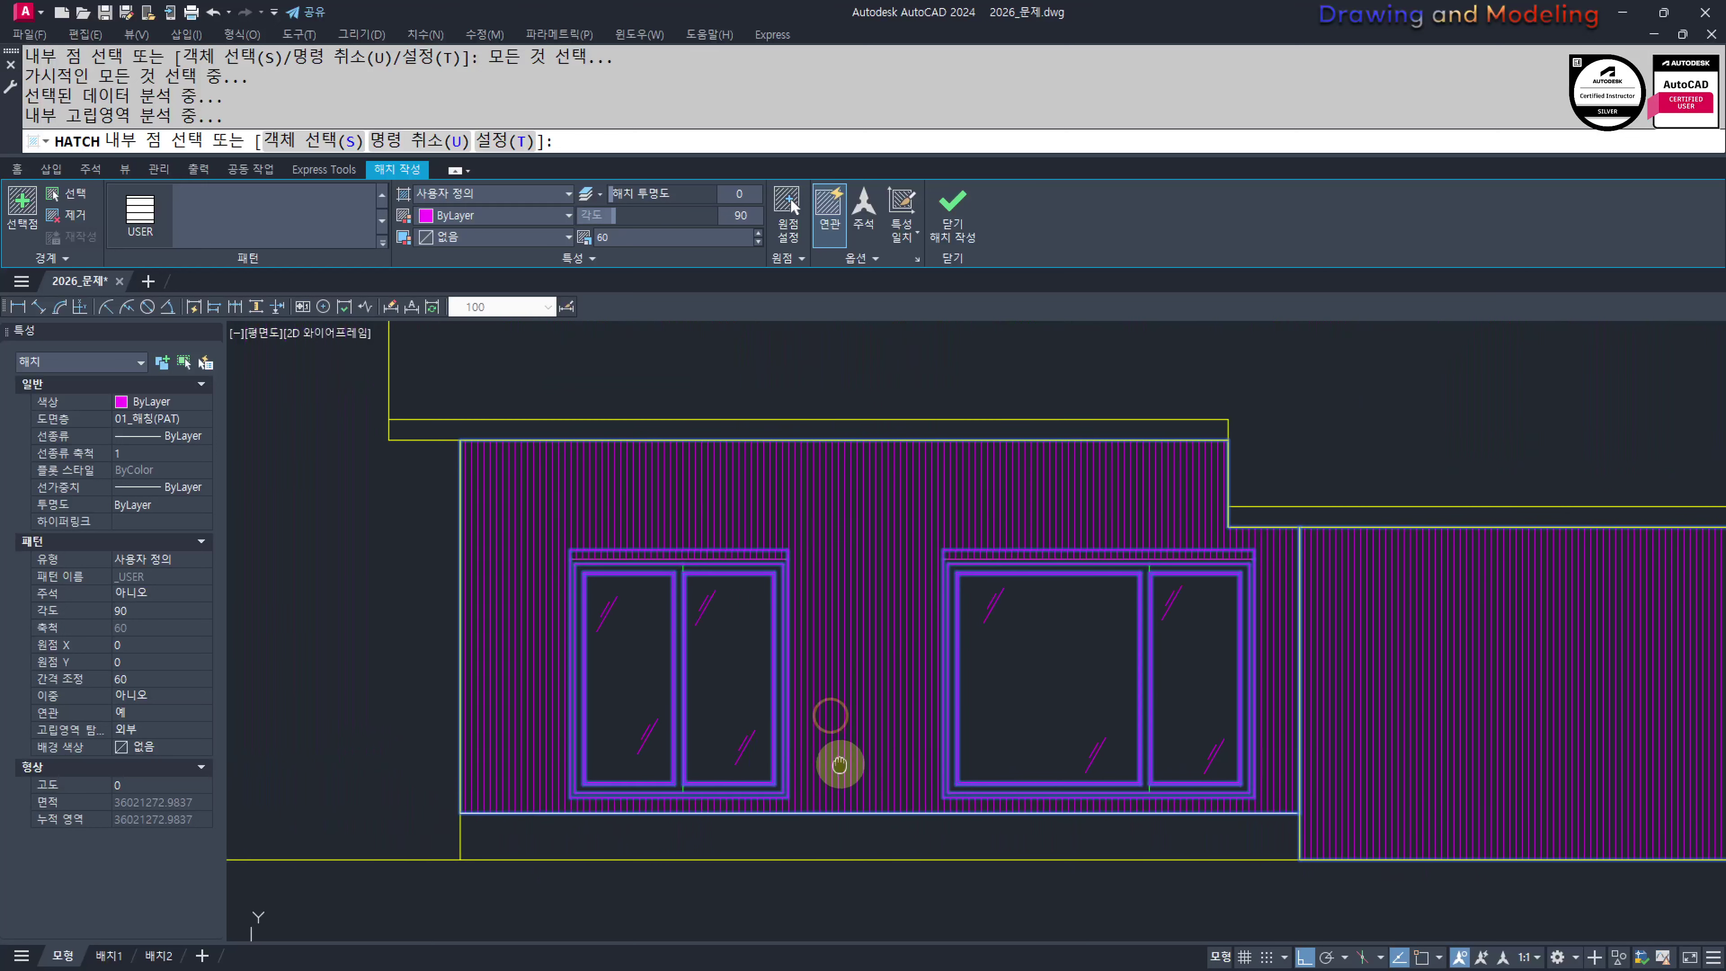
scroll(849, 636, up, 2)
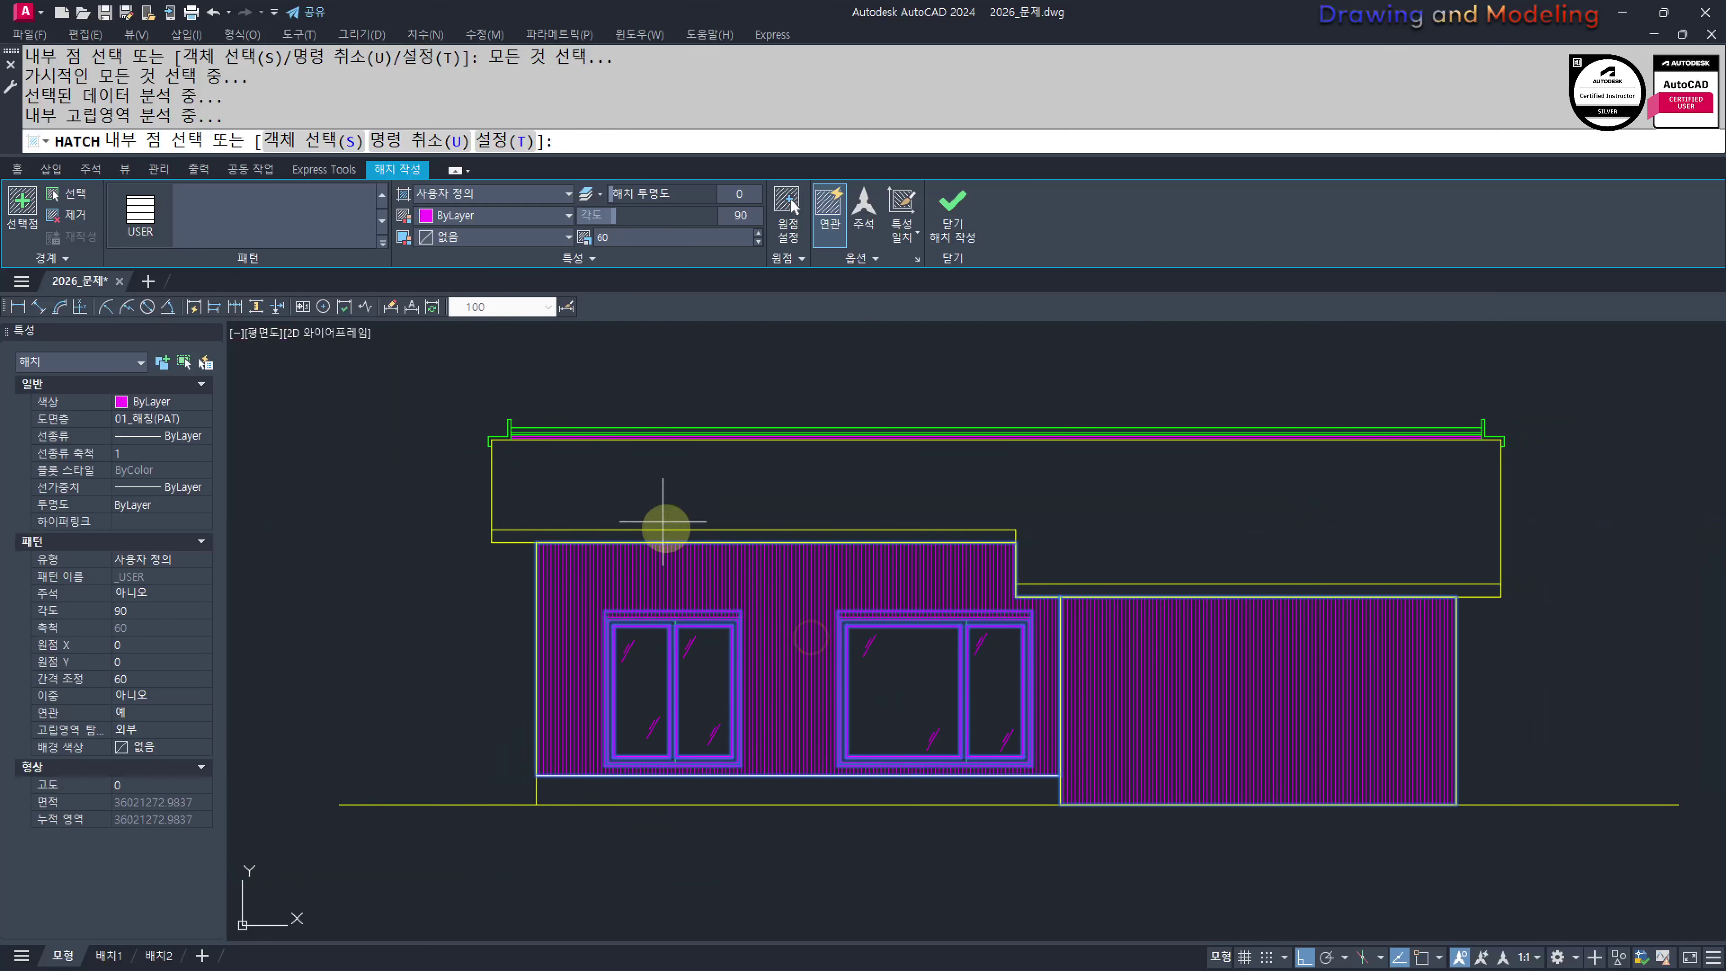
Change the wall hatch to the predefined AR-BRSTD brick pattern with a scale of 1
click(449, 194)
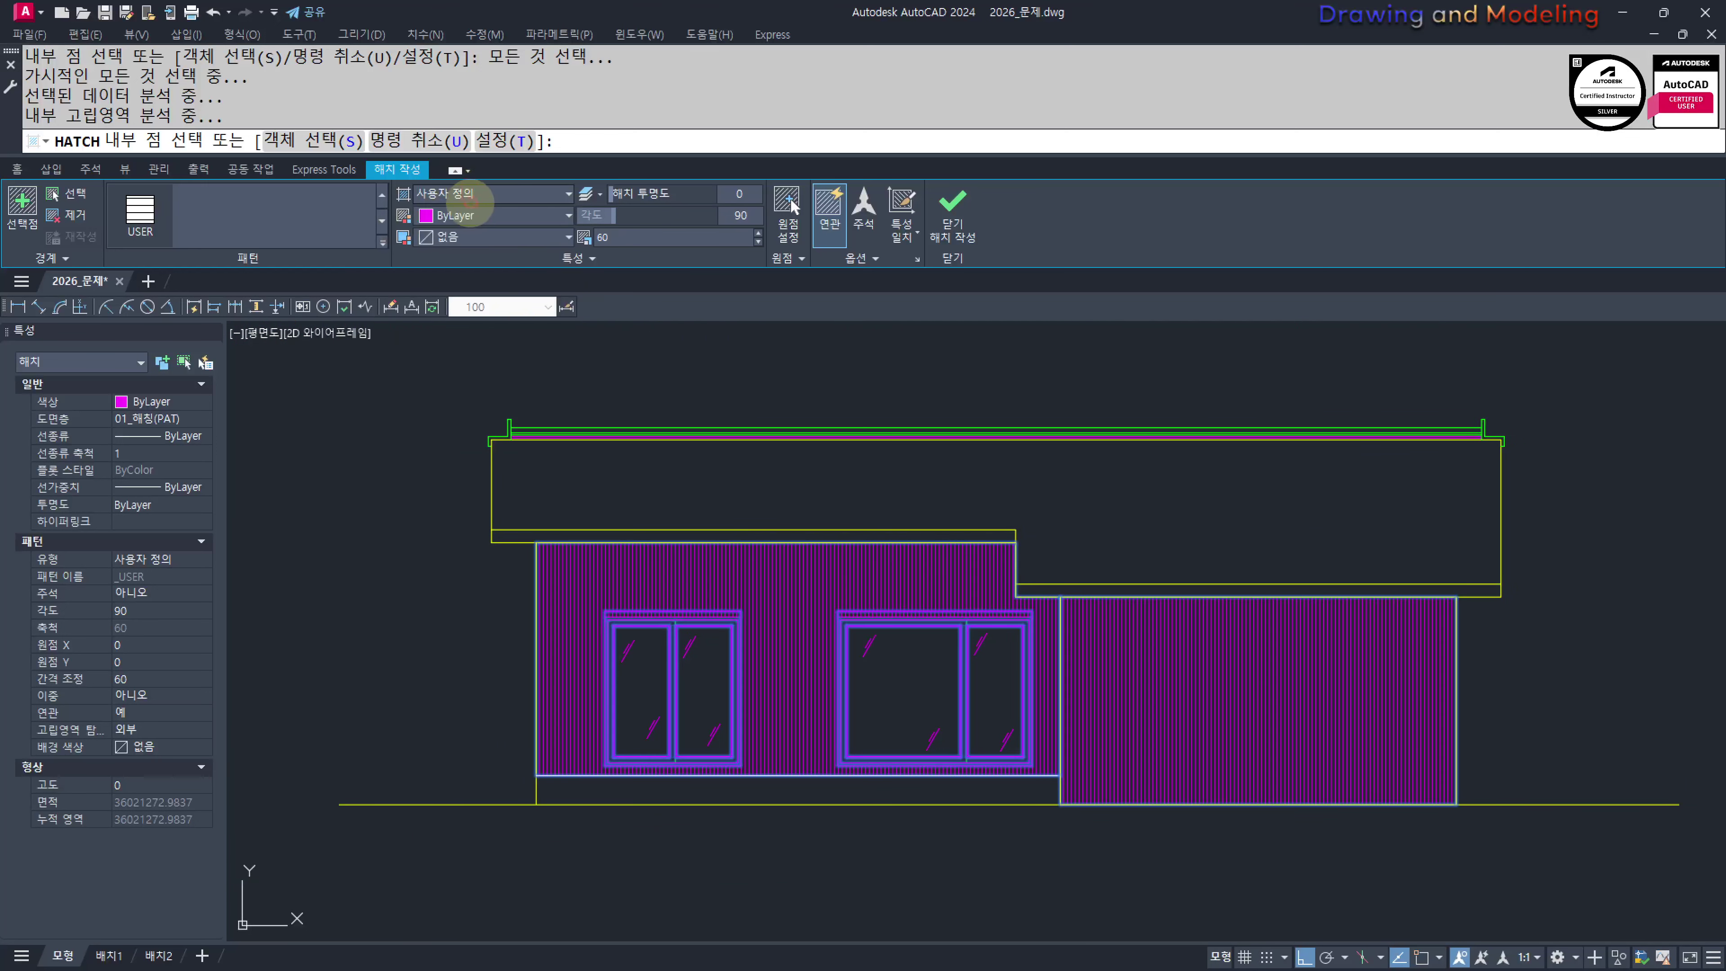
click(460, 211)
scroll(326, 219, down, 3)
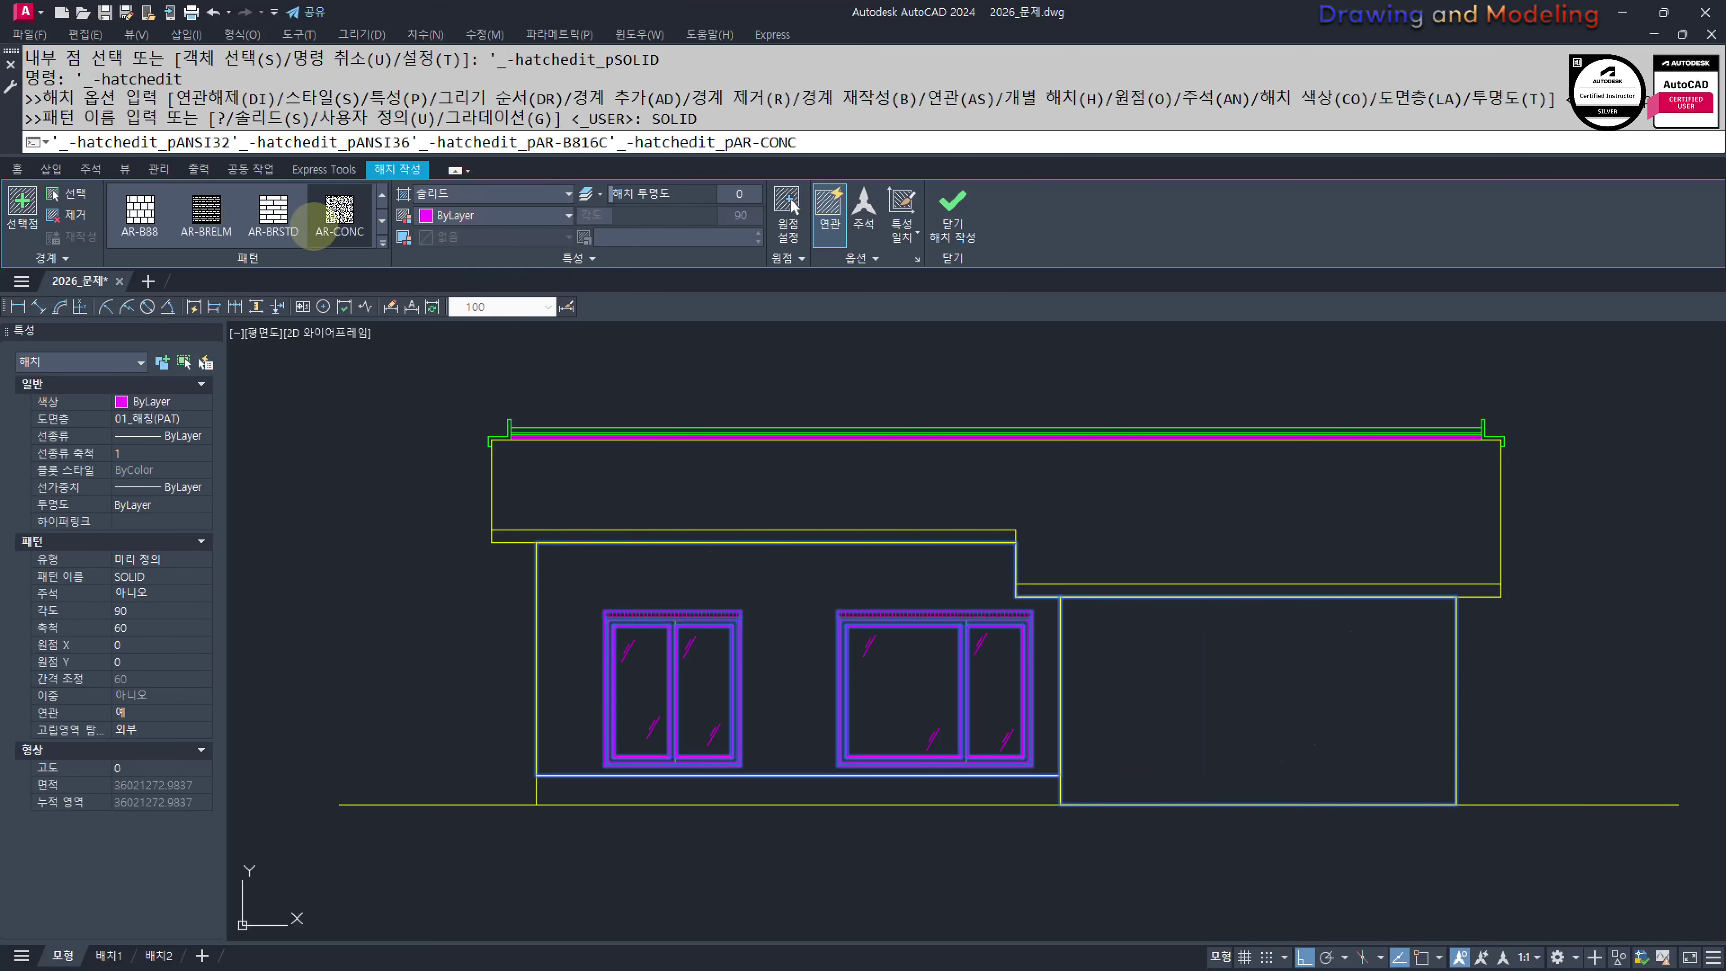
click(270, 215)
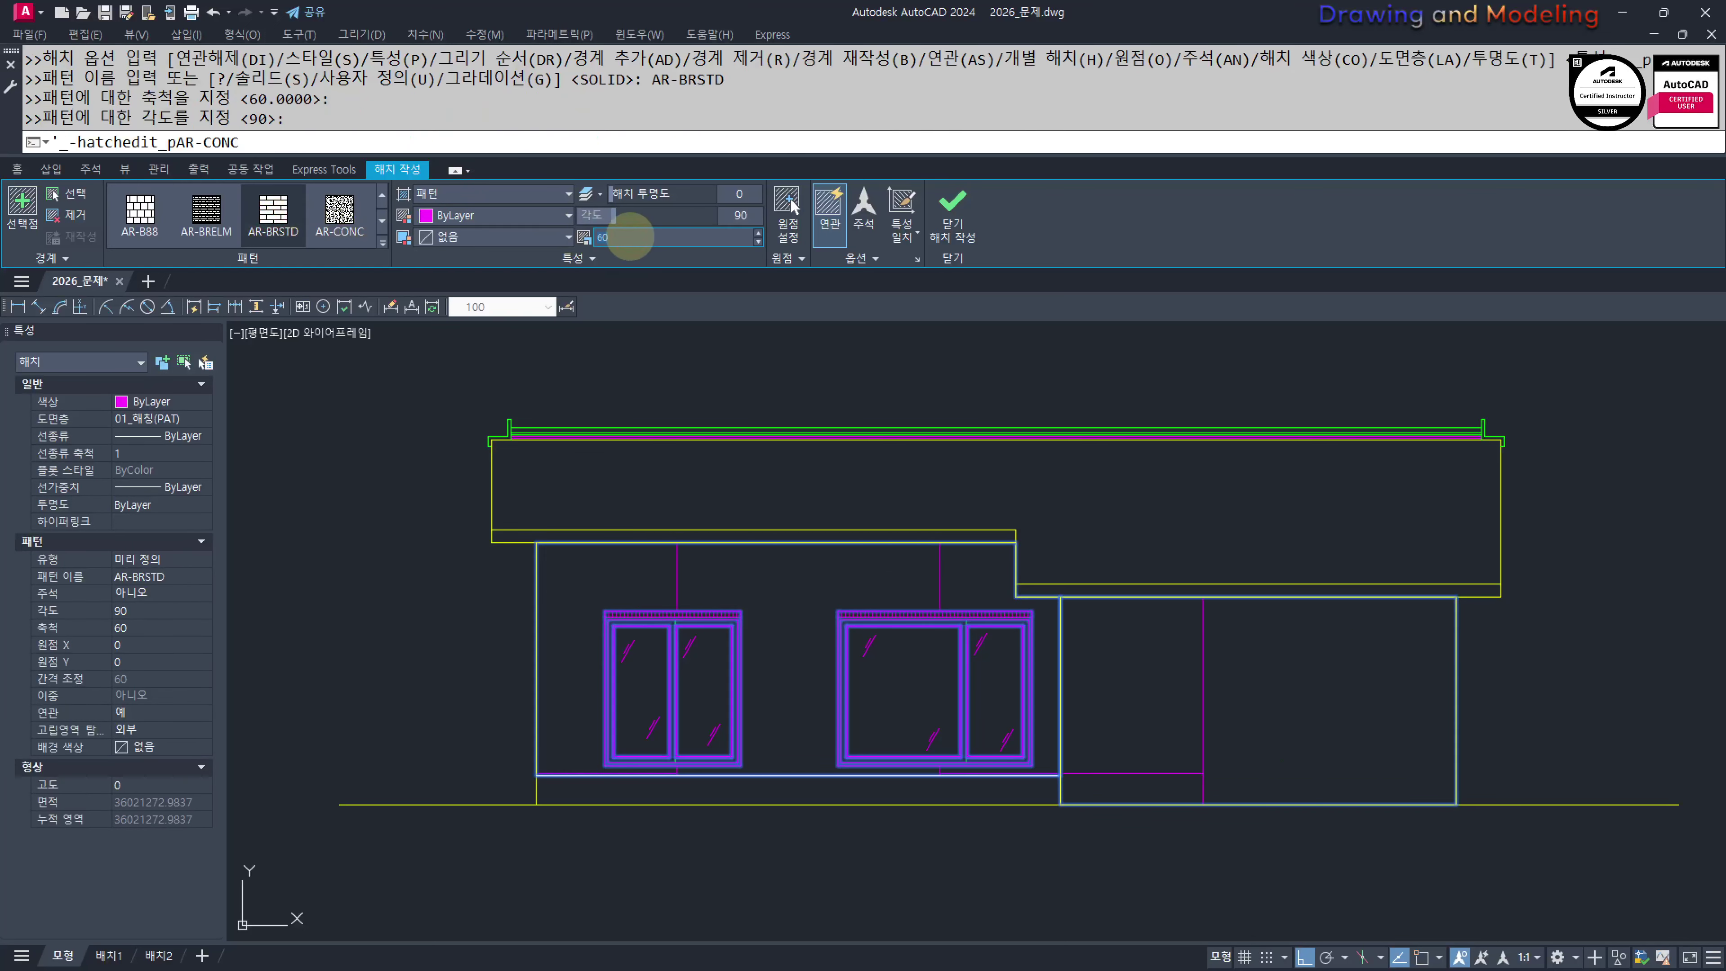
text(1)
key(Return)
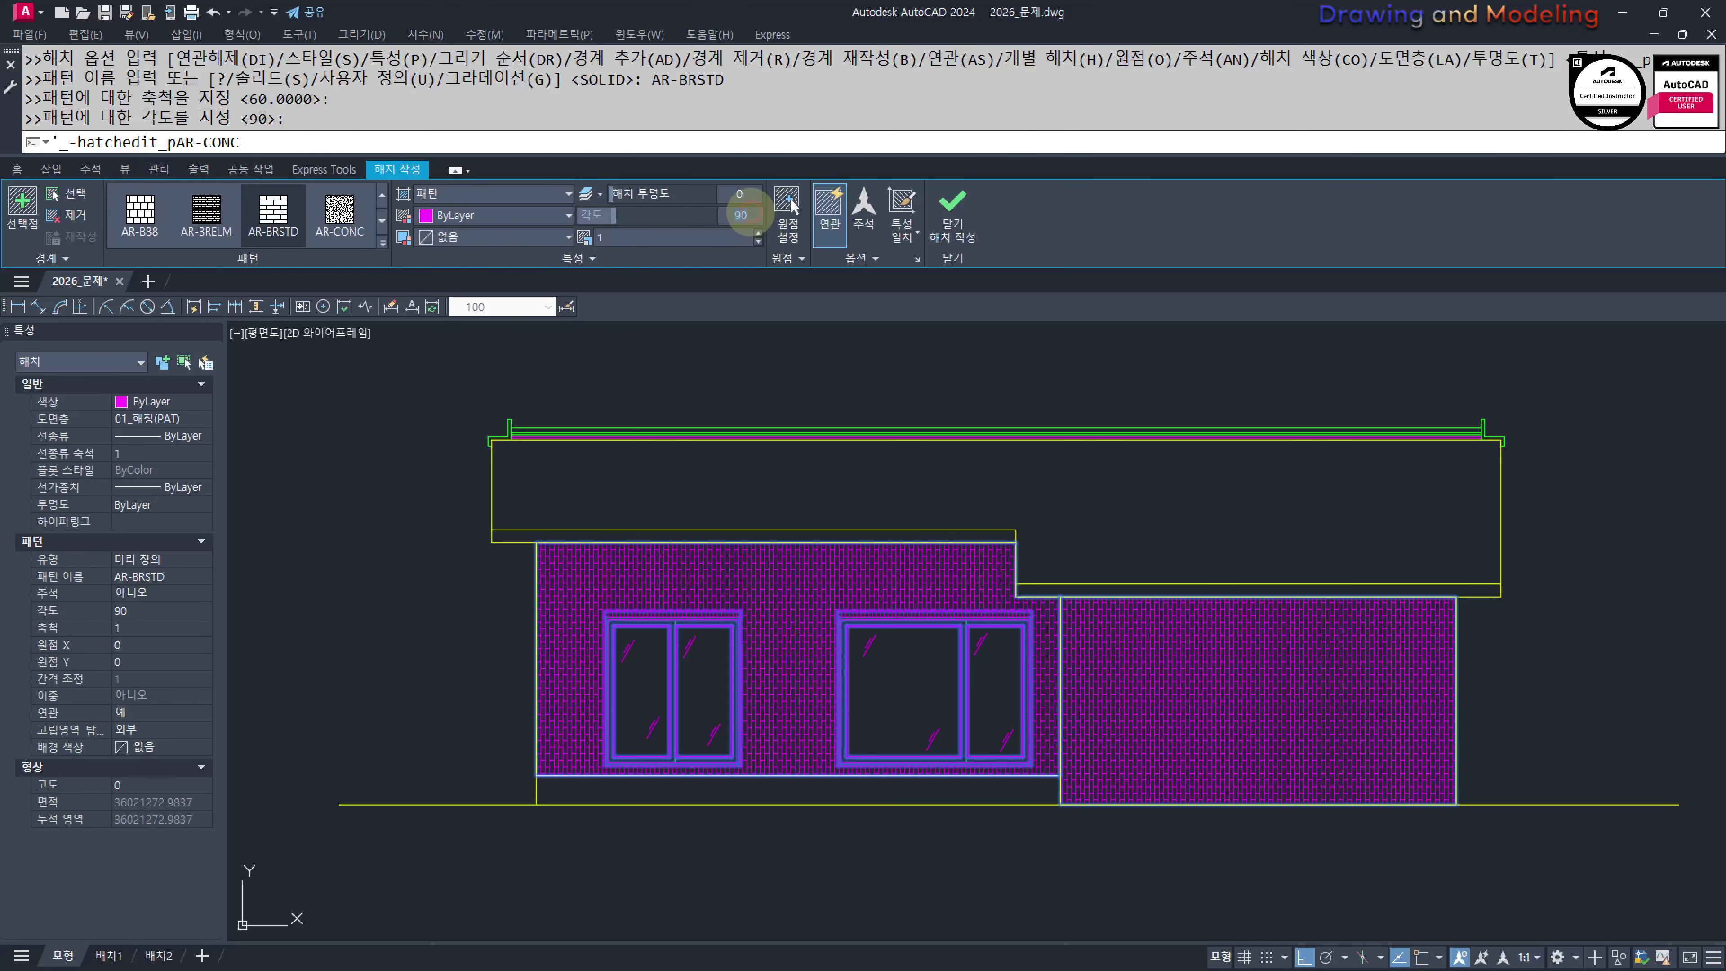
Set the brick wall hatch's angle to 0 and finish the hatch
text(0)
key(Return)
scroll(883, 605, up, 3)
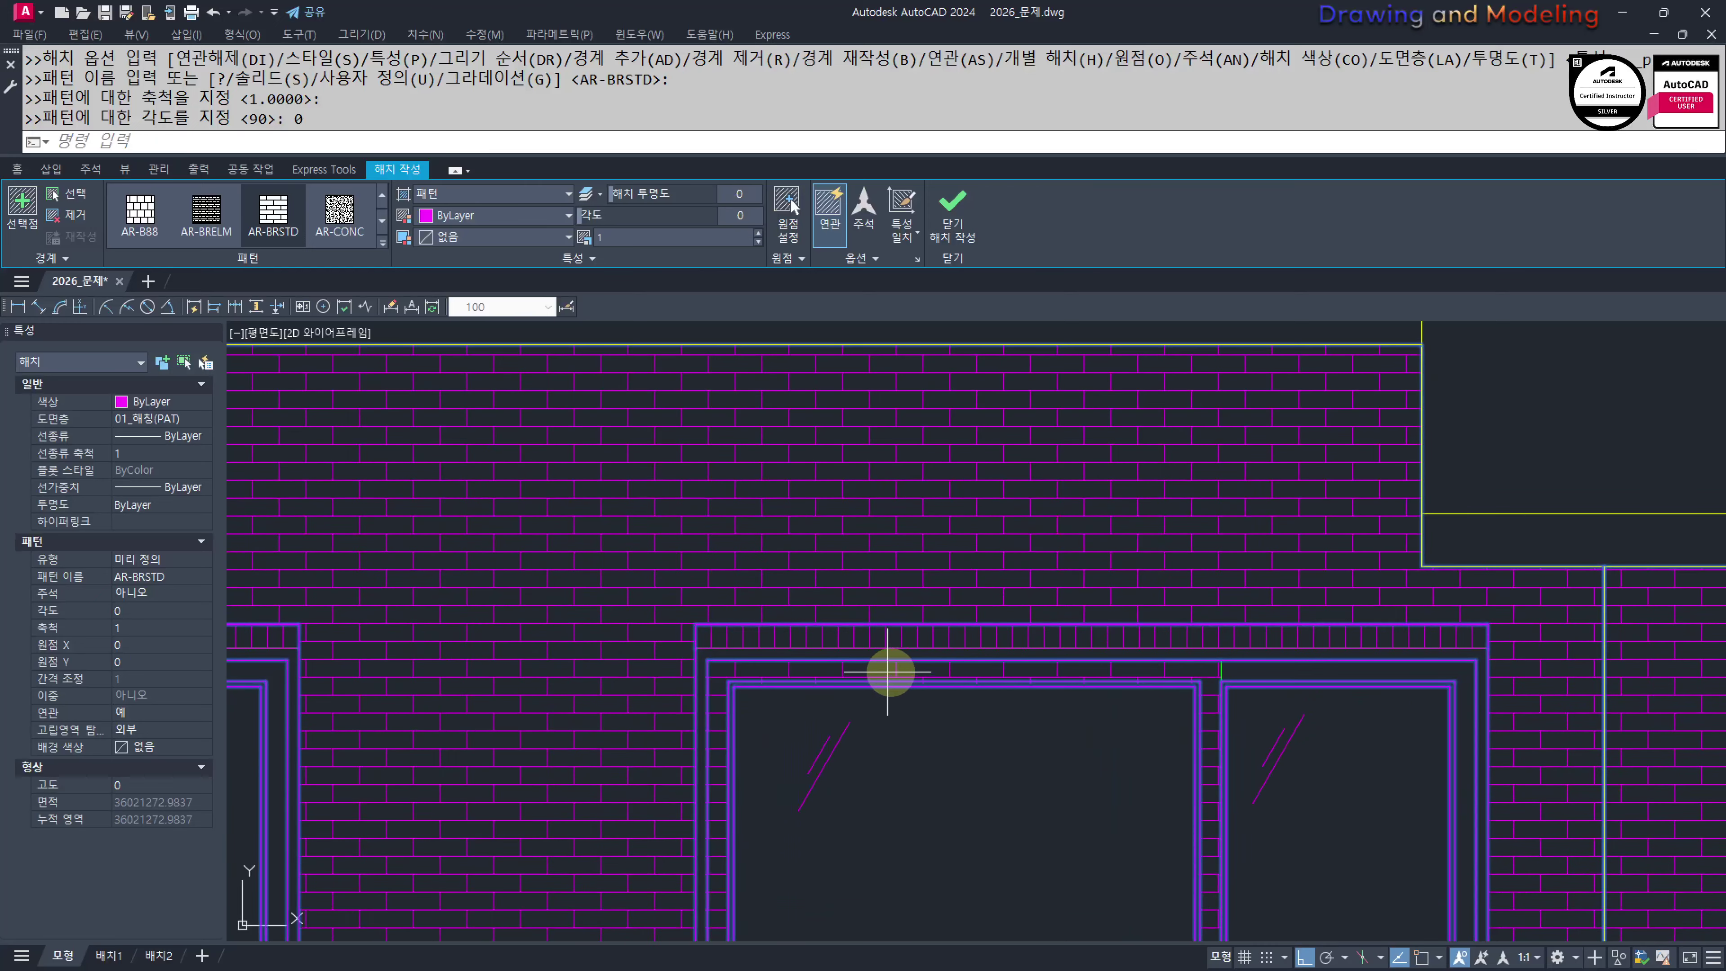
scroll(692, 656, down, 1)
middle_drag(458, 683, 939, 683)
scroll(719, 678, up, 2)
scroll(799, 629, down, 3)
scroll(833, 664, down, 5)
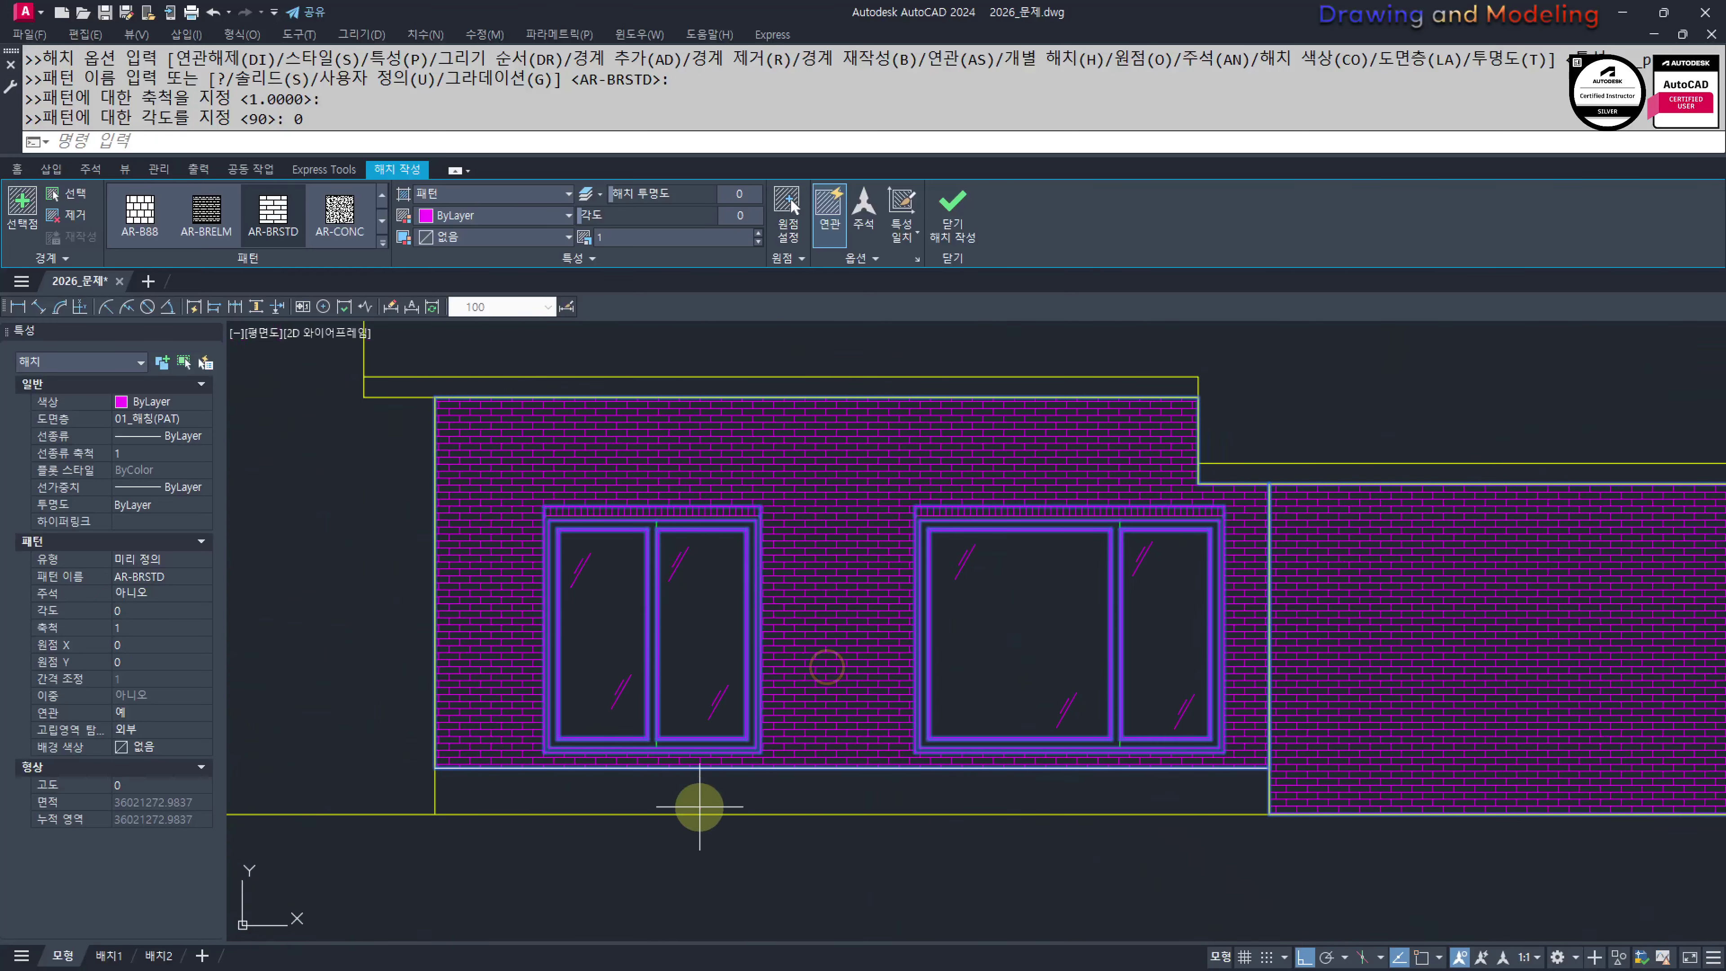
key(Return)
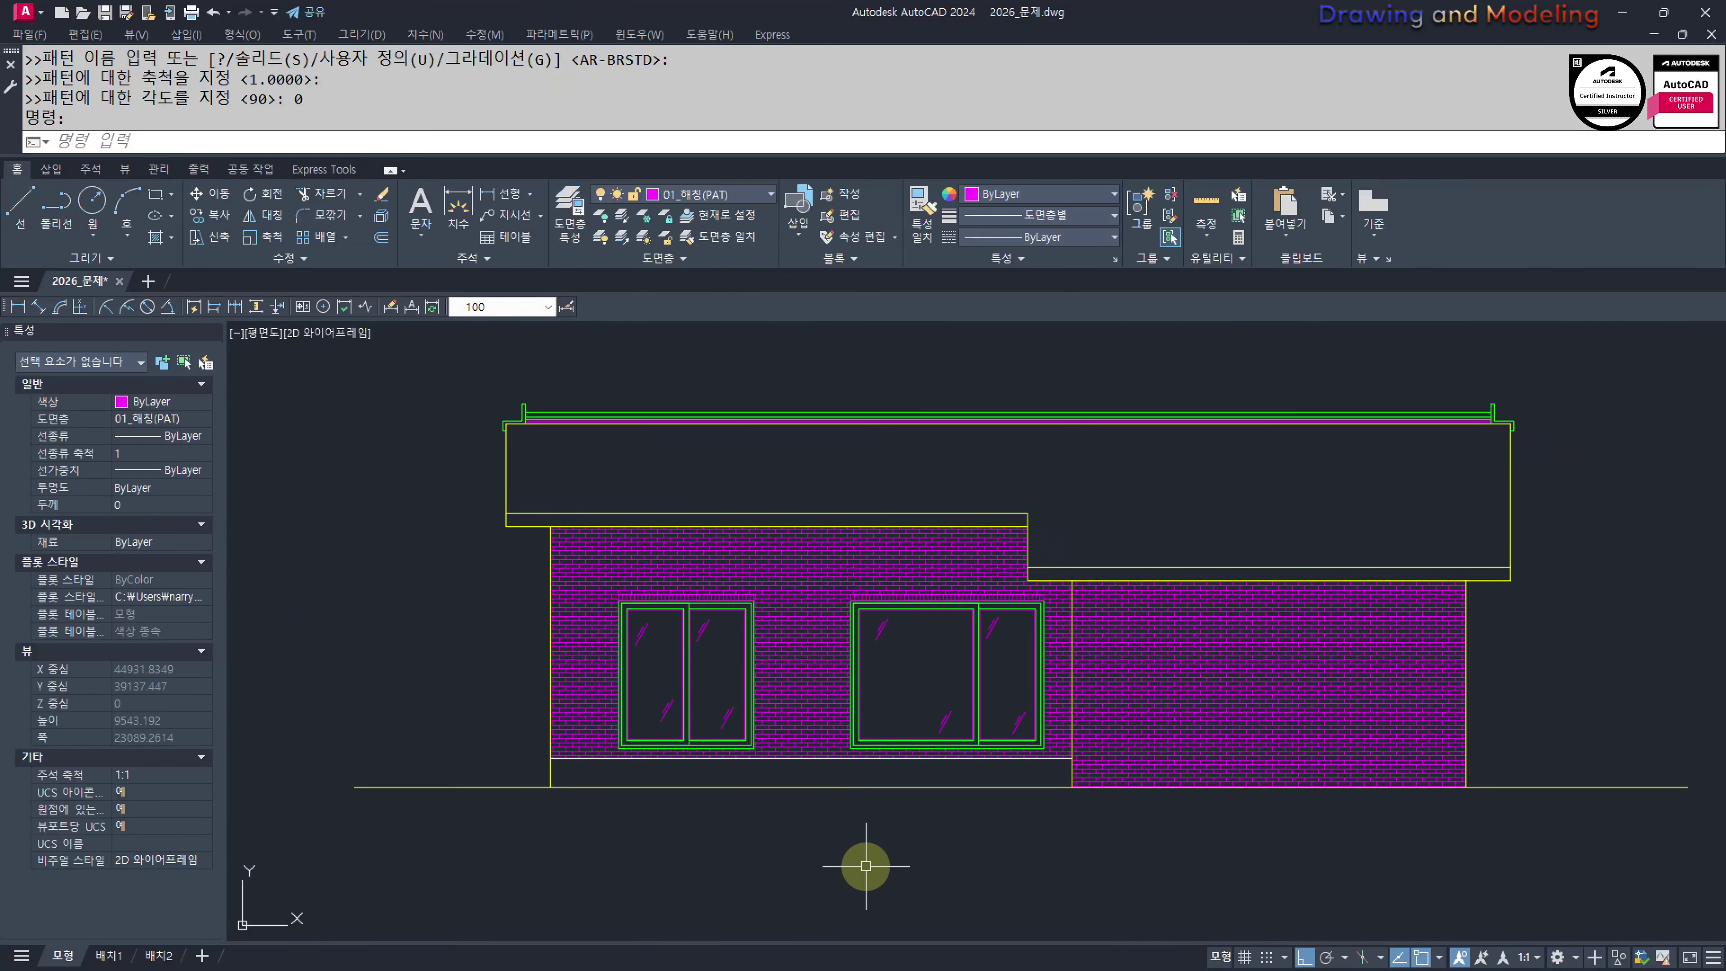
scroll(757, 759, up, 3)
scroll(870, 721, down, 3)
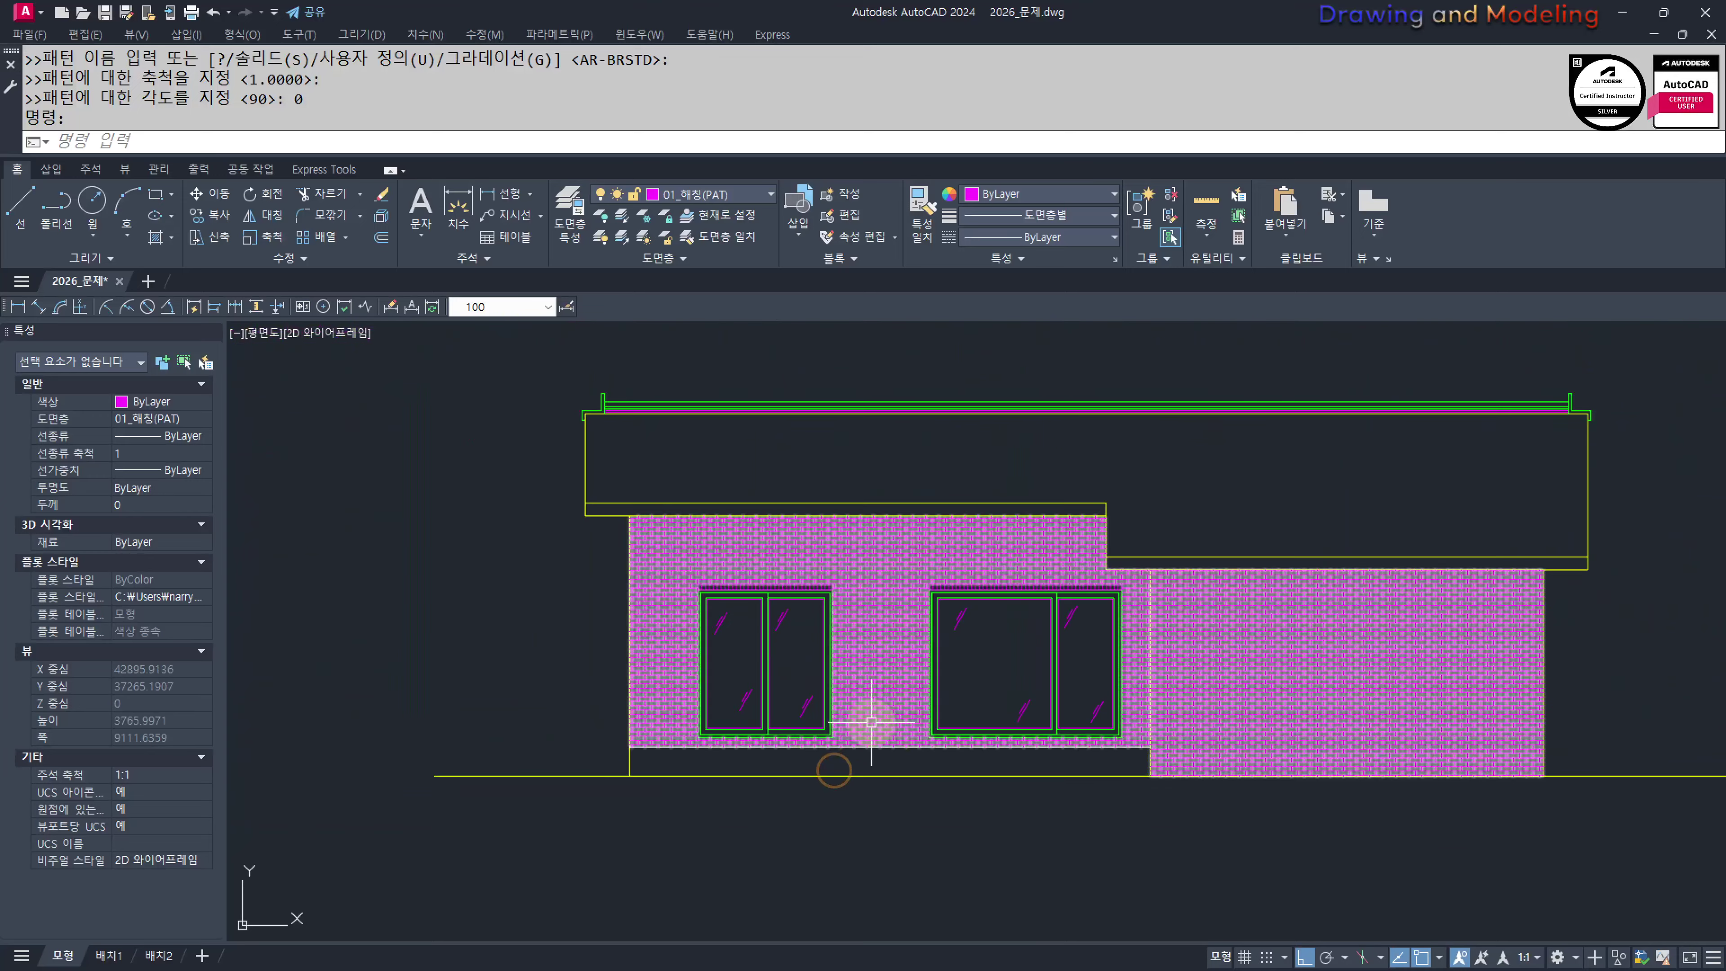
middle_drag(870, 721, 879, 744)
key(Escape)
key(Escape)
Start a hatch filling the large roof surface and the narrow ridge strip above it
text(h)
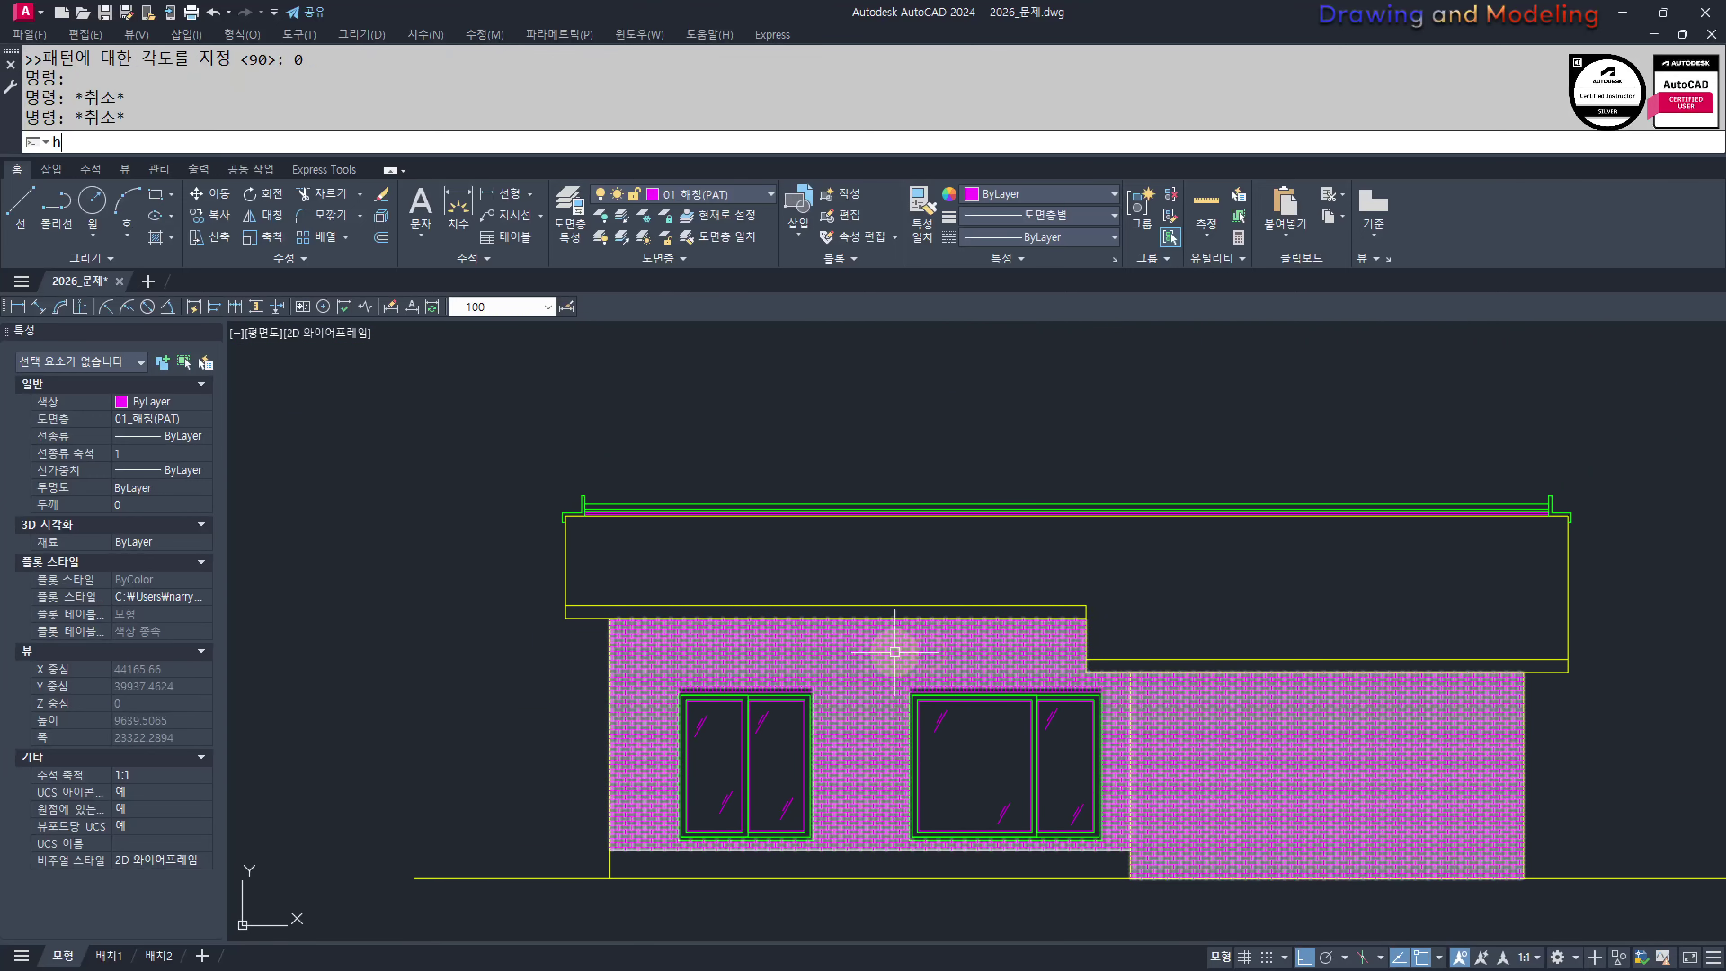
key(Return)
click(1113, 538)
scroll(1124, 505, up, 2)
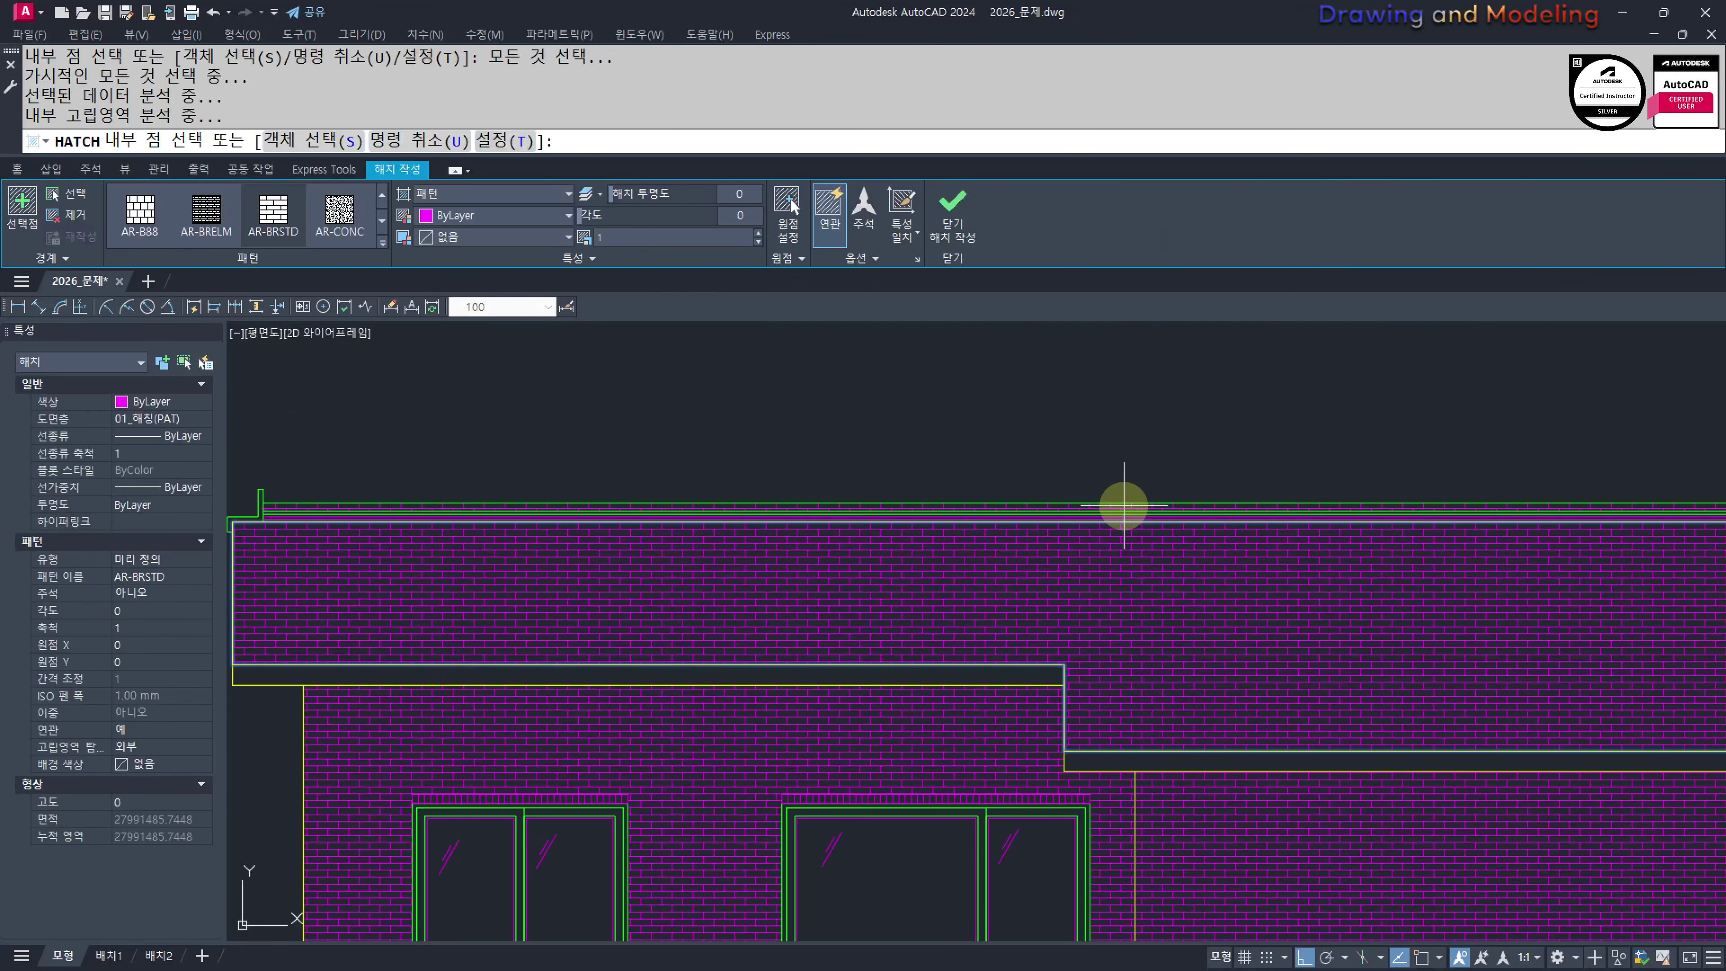
click(1124, 505)
scroll(1029, 541, down, 2)
Change the roof hatch to a user-defined line pattern with a spacing of 300 and an angle of 90
click(475, 194)
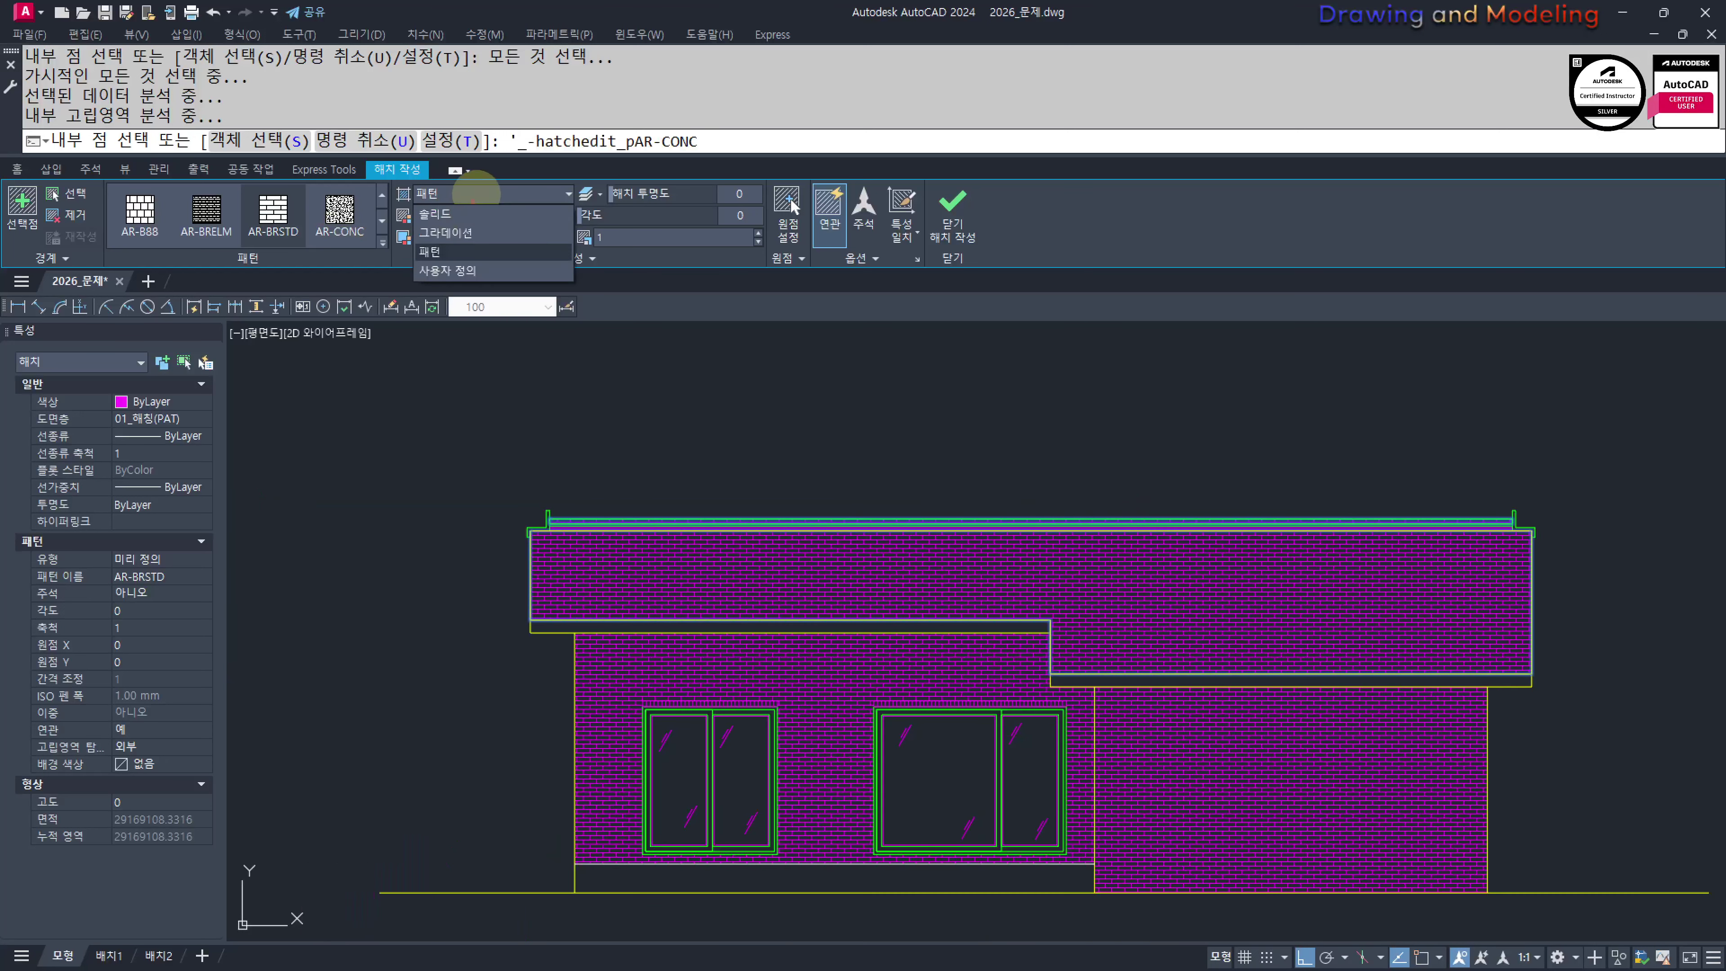
click(469, 269)
click(636, 237)
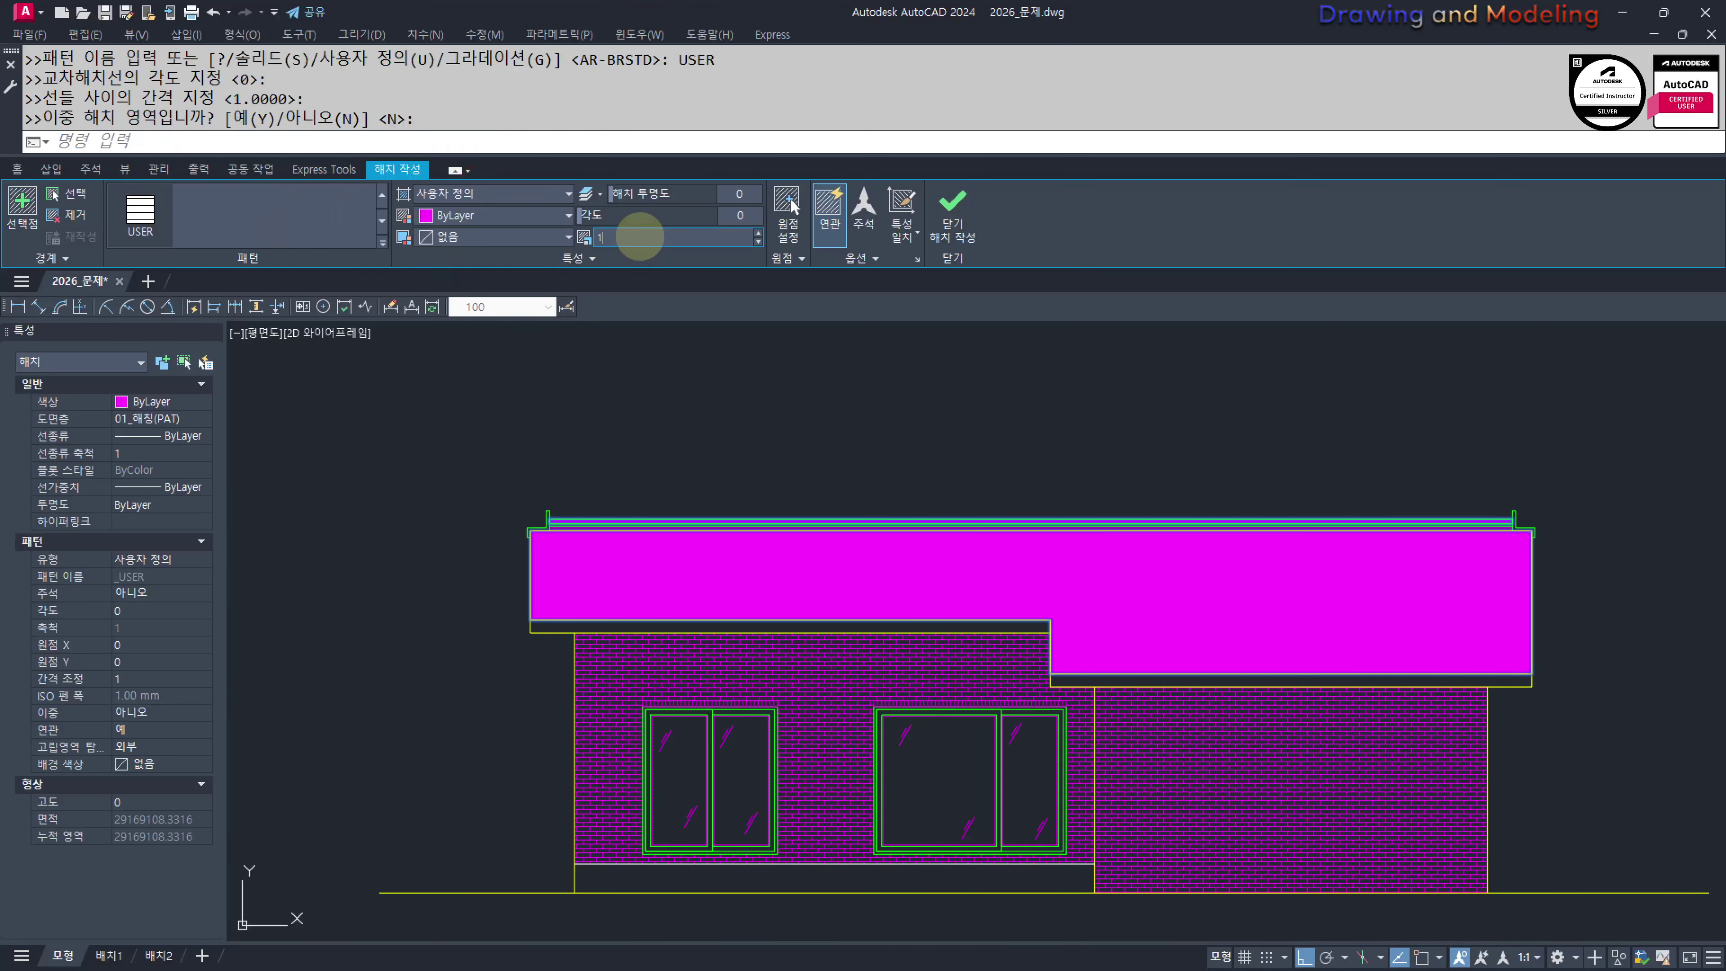
key(Return)
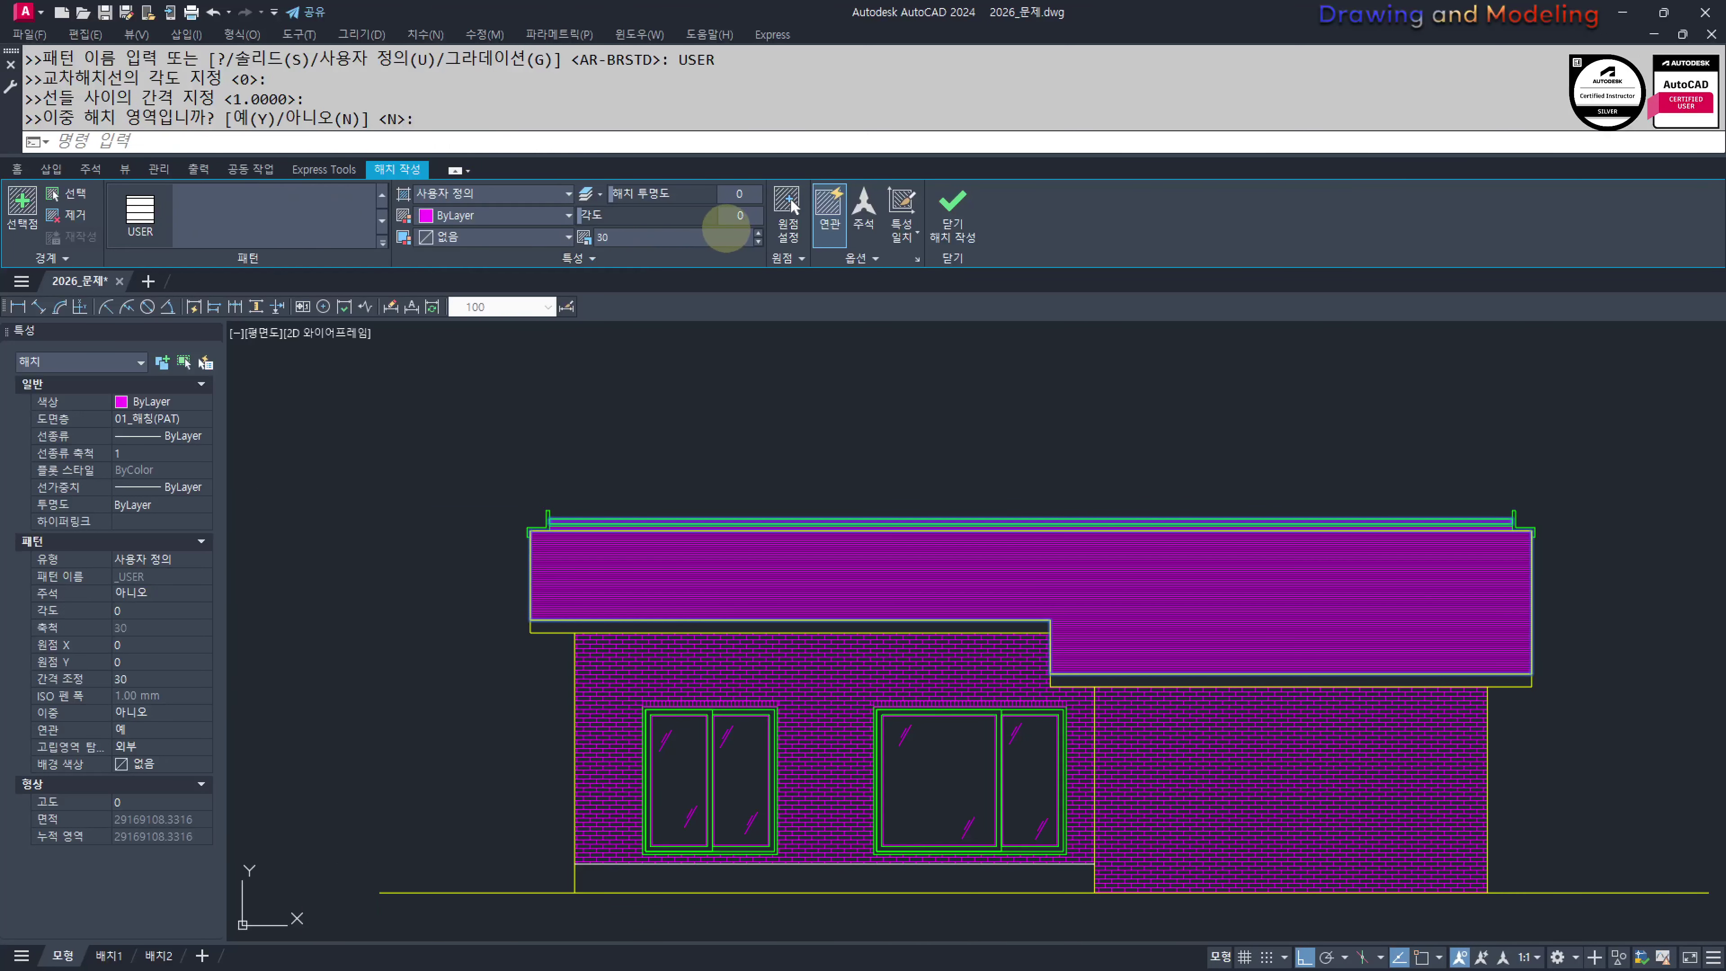
text(0)
key(Return)
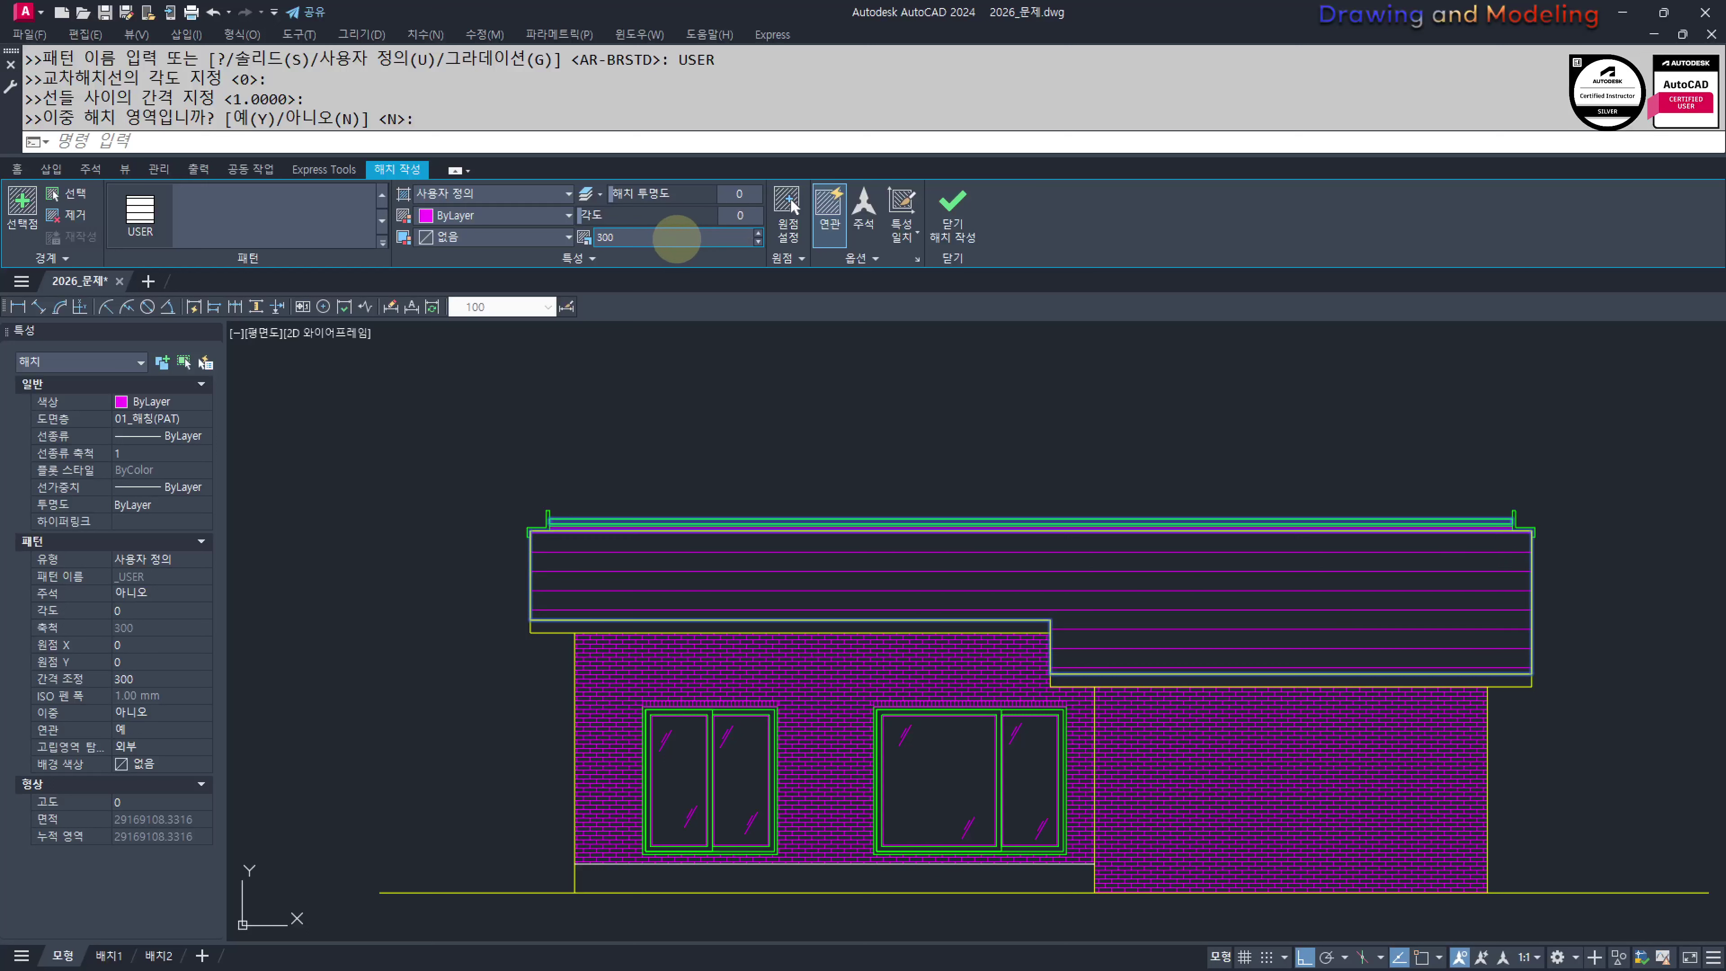
click(722, 216)
text(90)
key(Return)
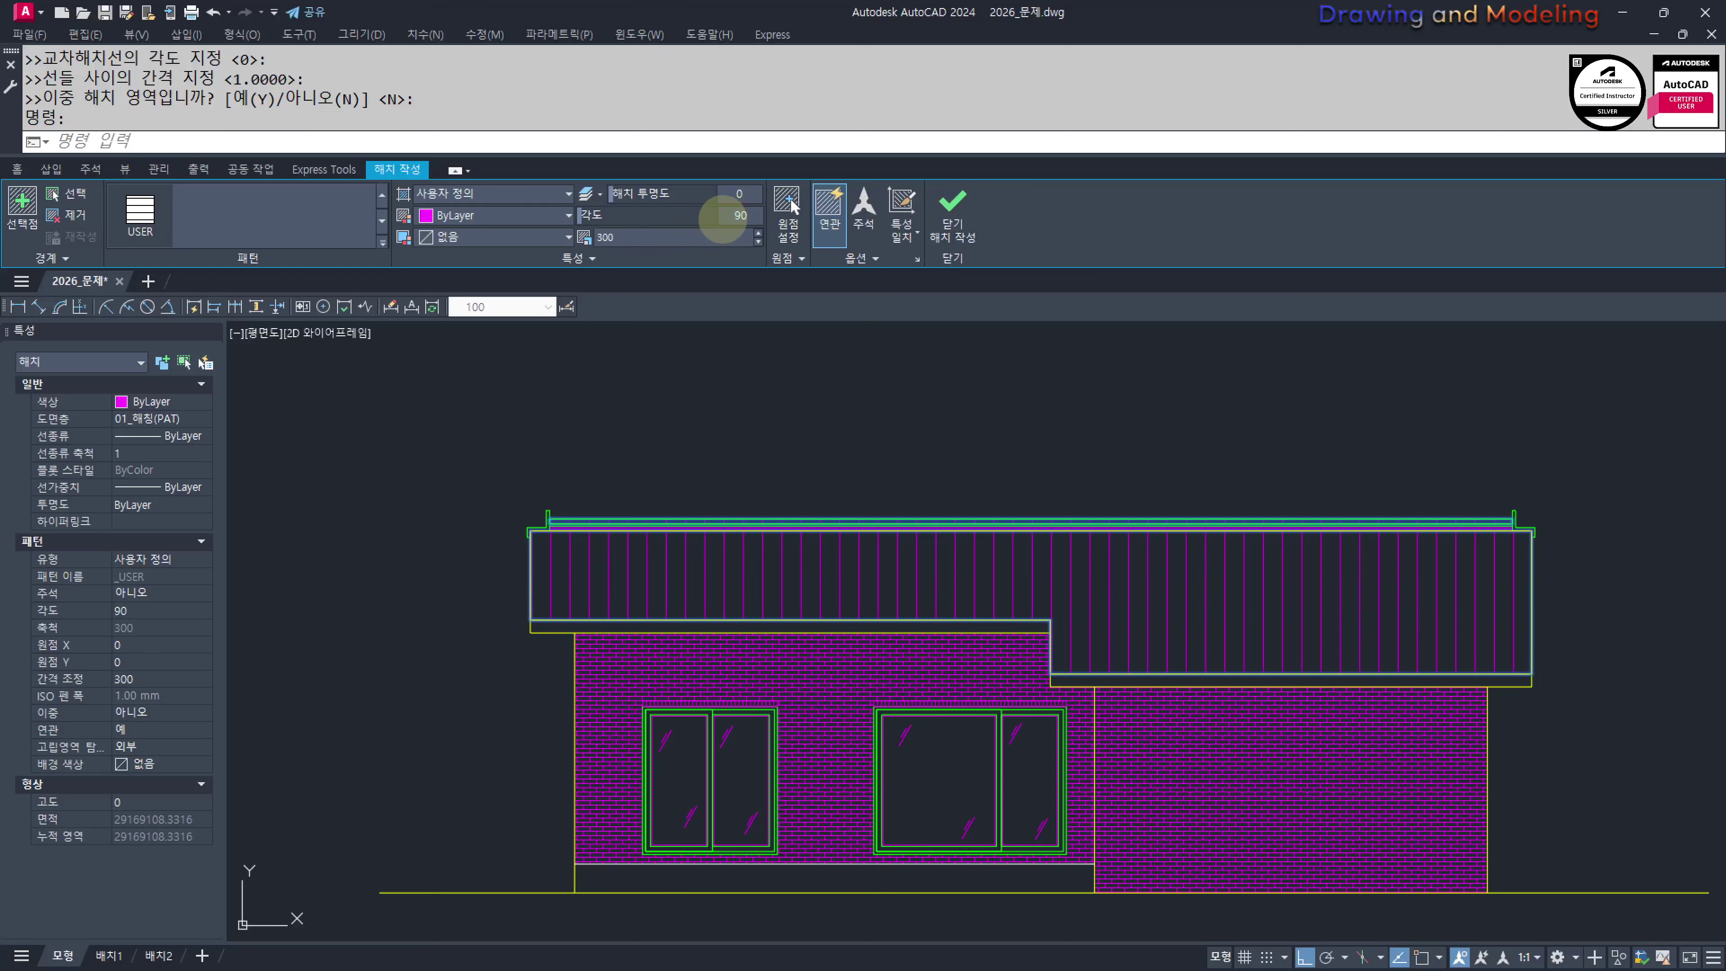
Set the roof hatch's origin at the inner corner where the eaves line steps down, and finish the hatch
click(793, 206)
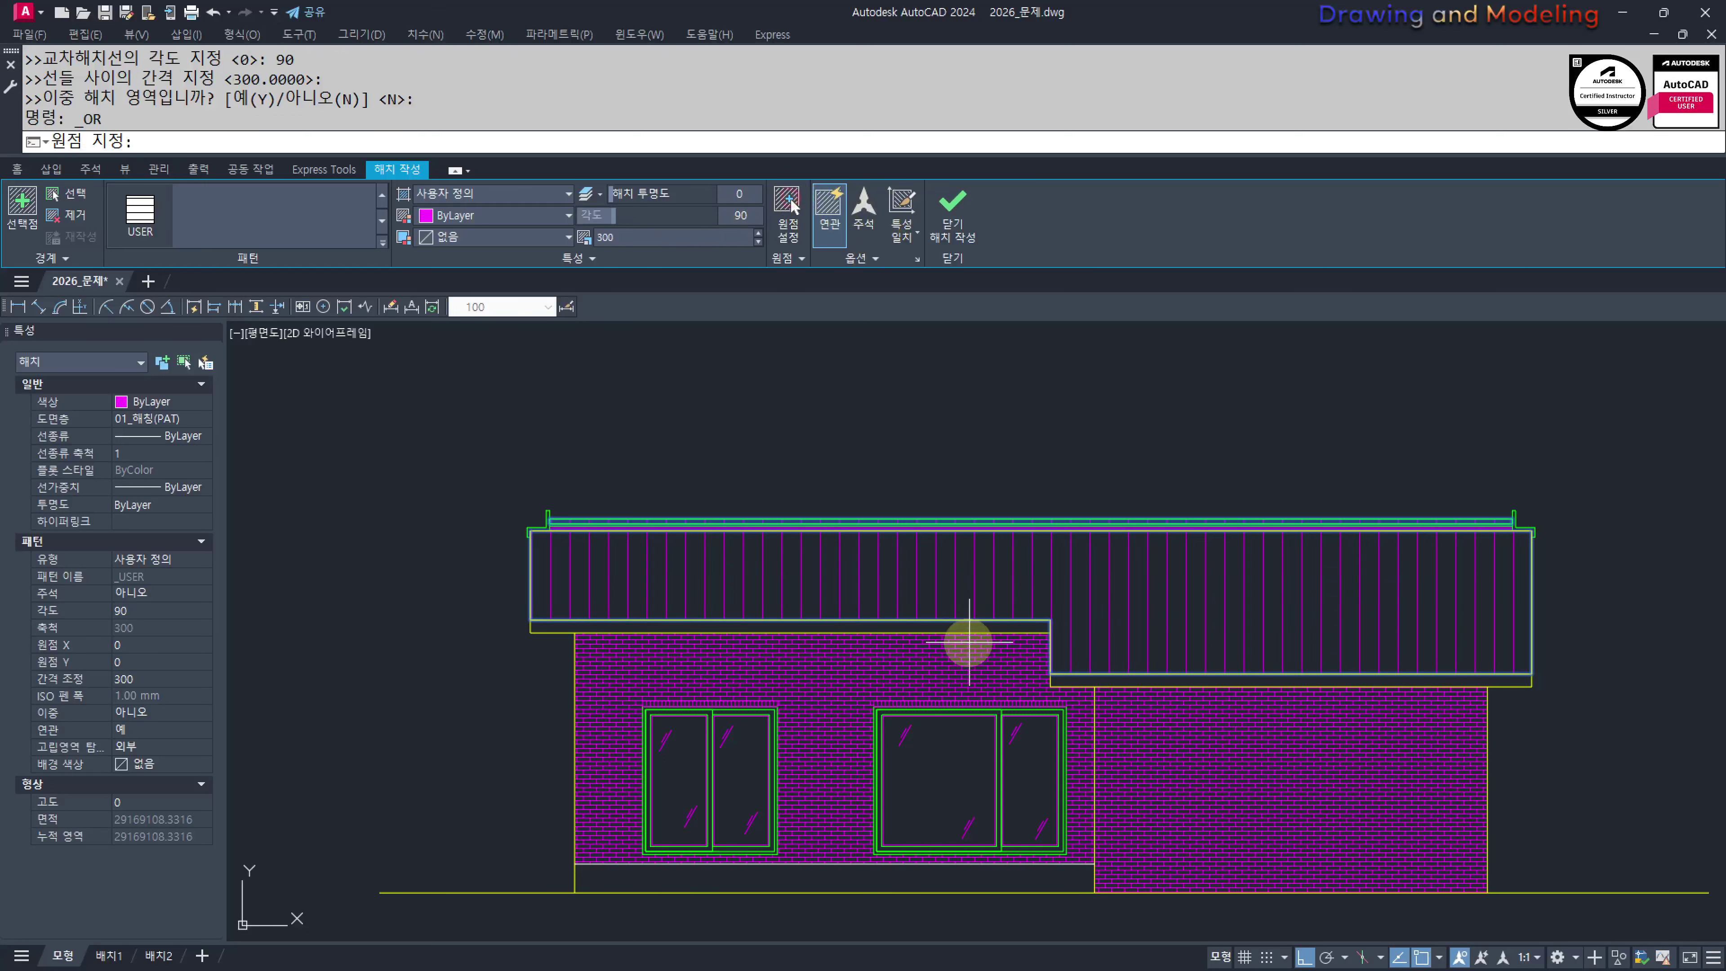
click(1050, 620)
key(Escape)
key(Escape)
text(cc)
key(space)
click(1088, 578)
click(1045, 574)
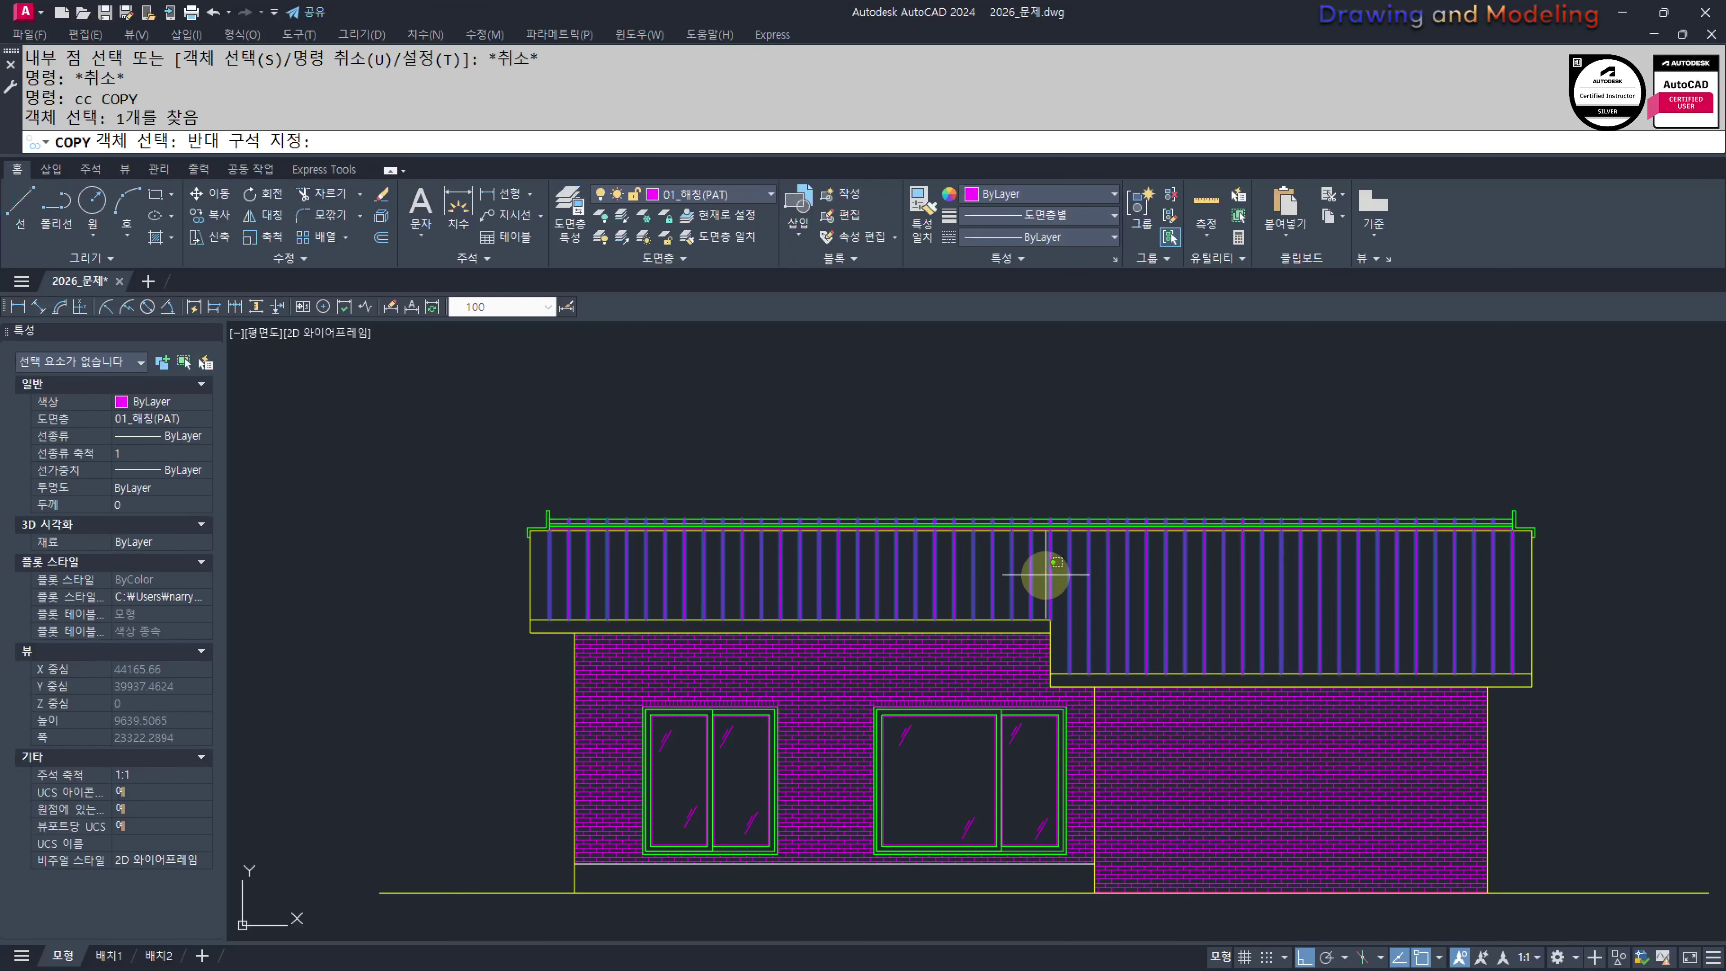
click(1046, 574)
click(901, 426)
key(space)
click(785, 385)
key(Escape)
key(Escape)
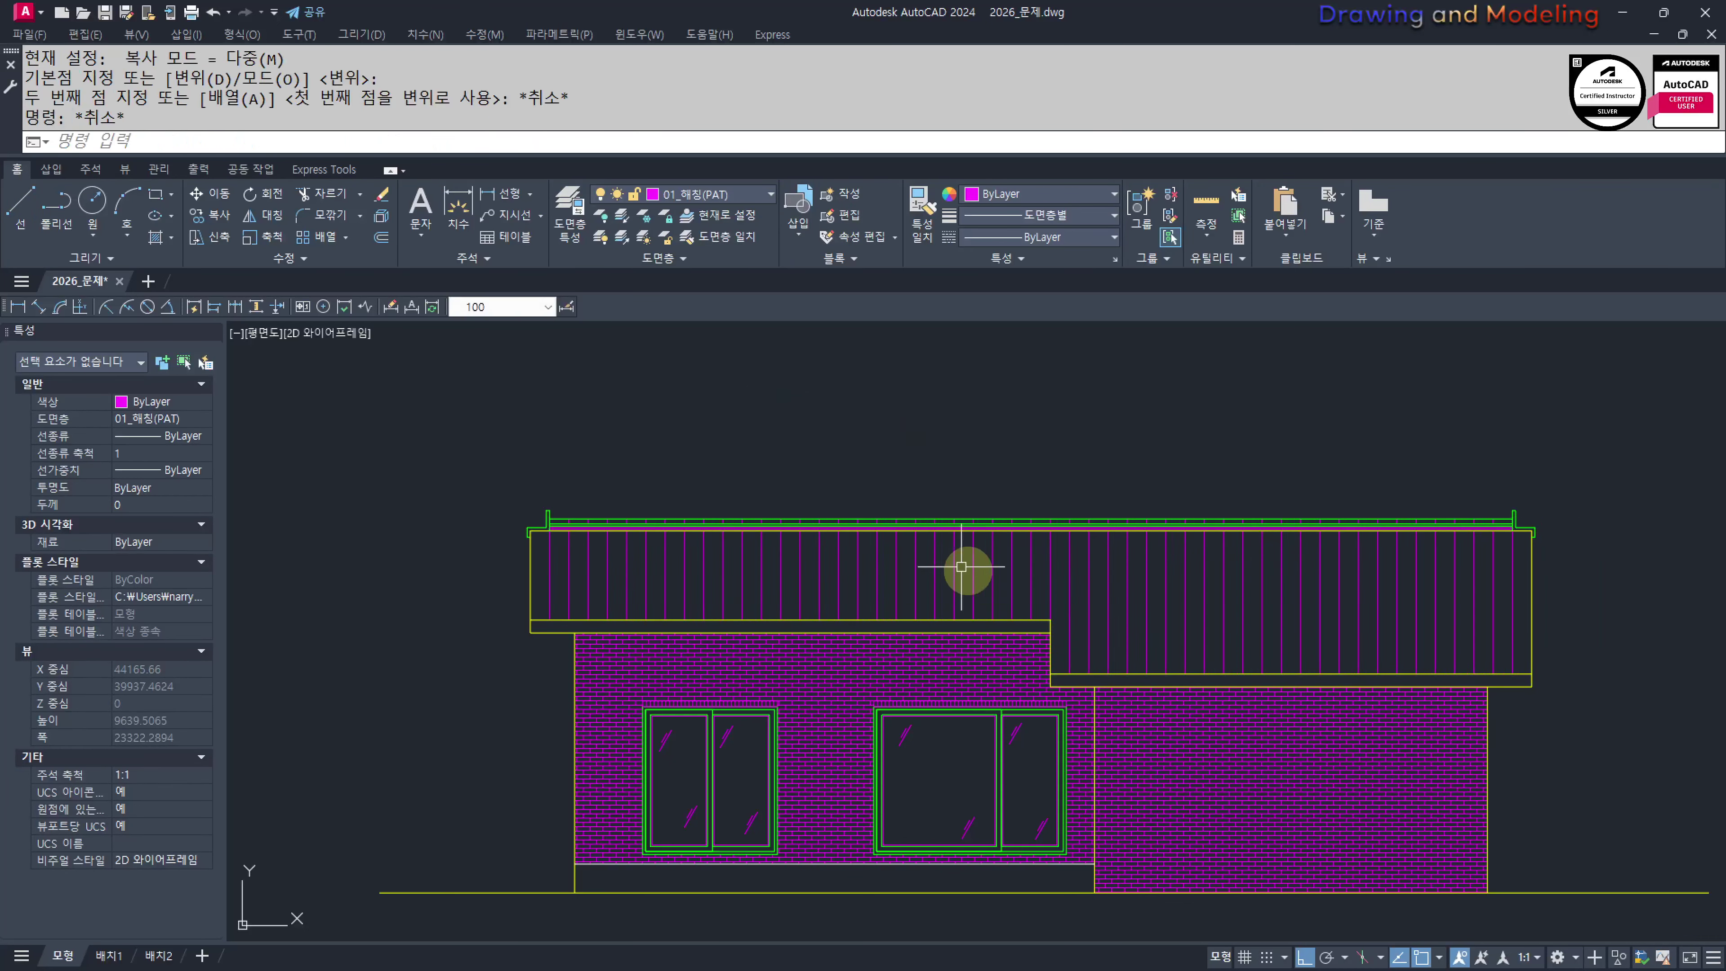
Copy the roof hatch 50 horizontally to the left to double the vertical roof lines
key(space)
click(1014, 582)
click(1011, 581)
key(space)
click(981, 437)
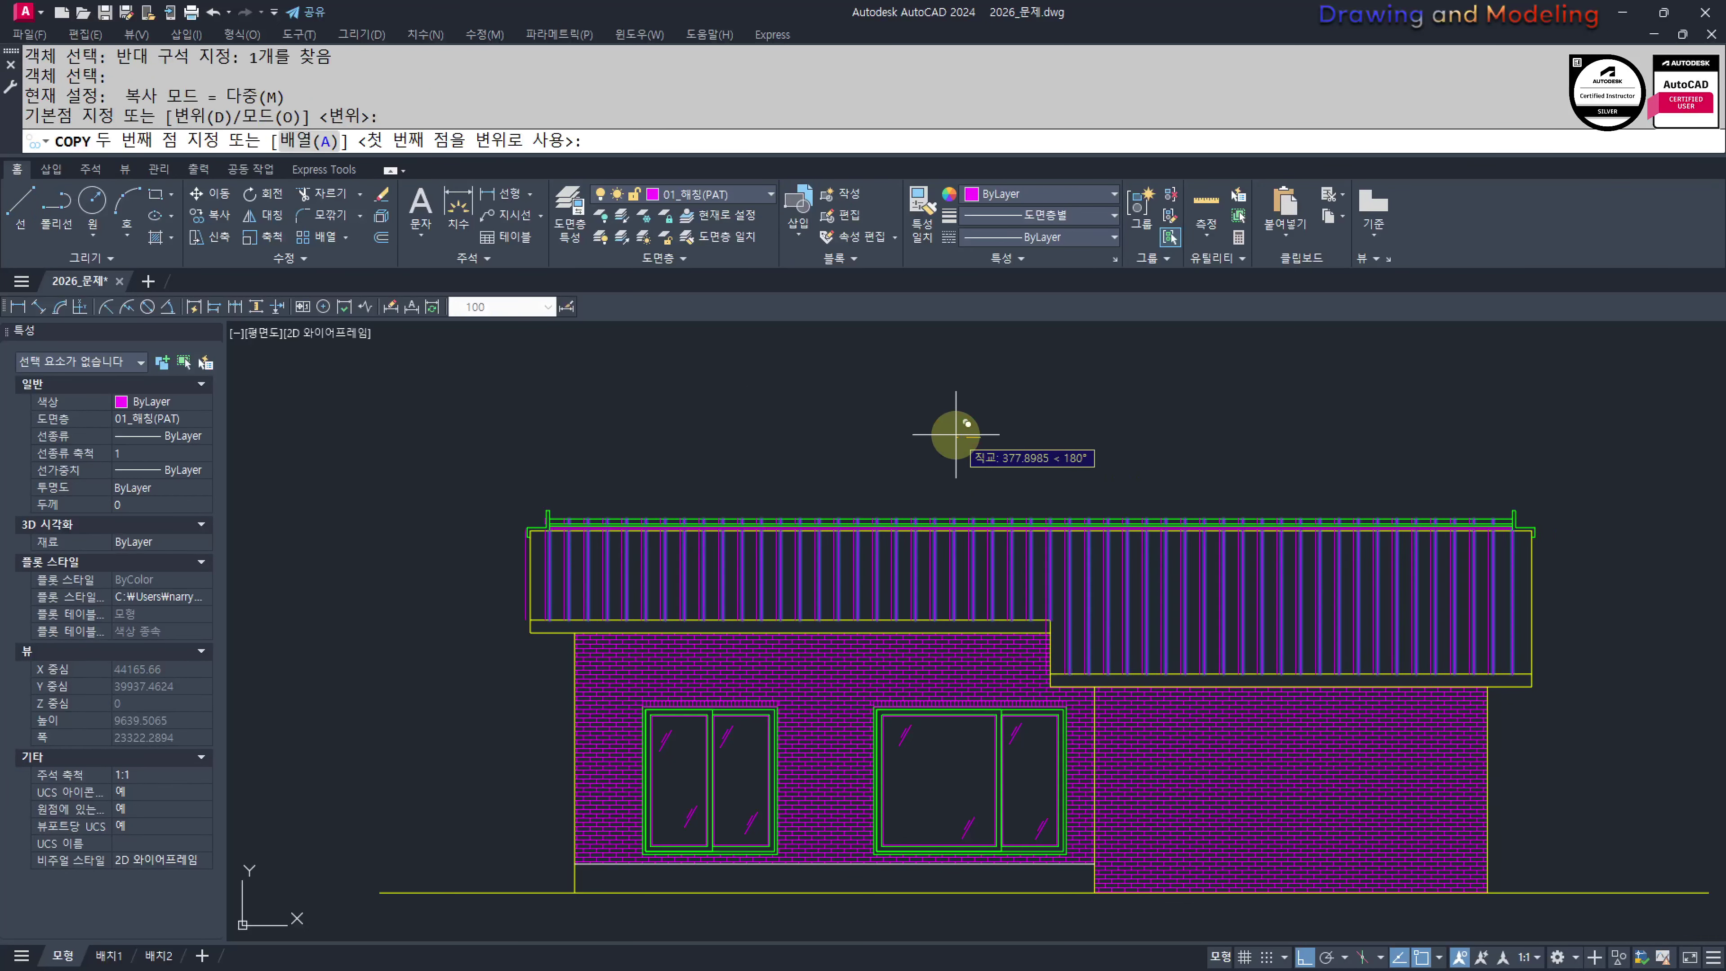
text(50)
key(Return)
key(Escape)
key(Escape)
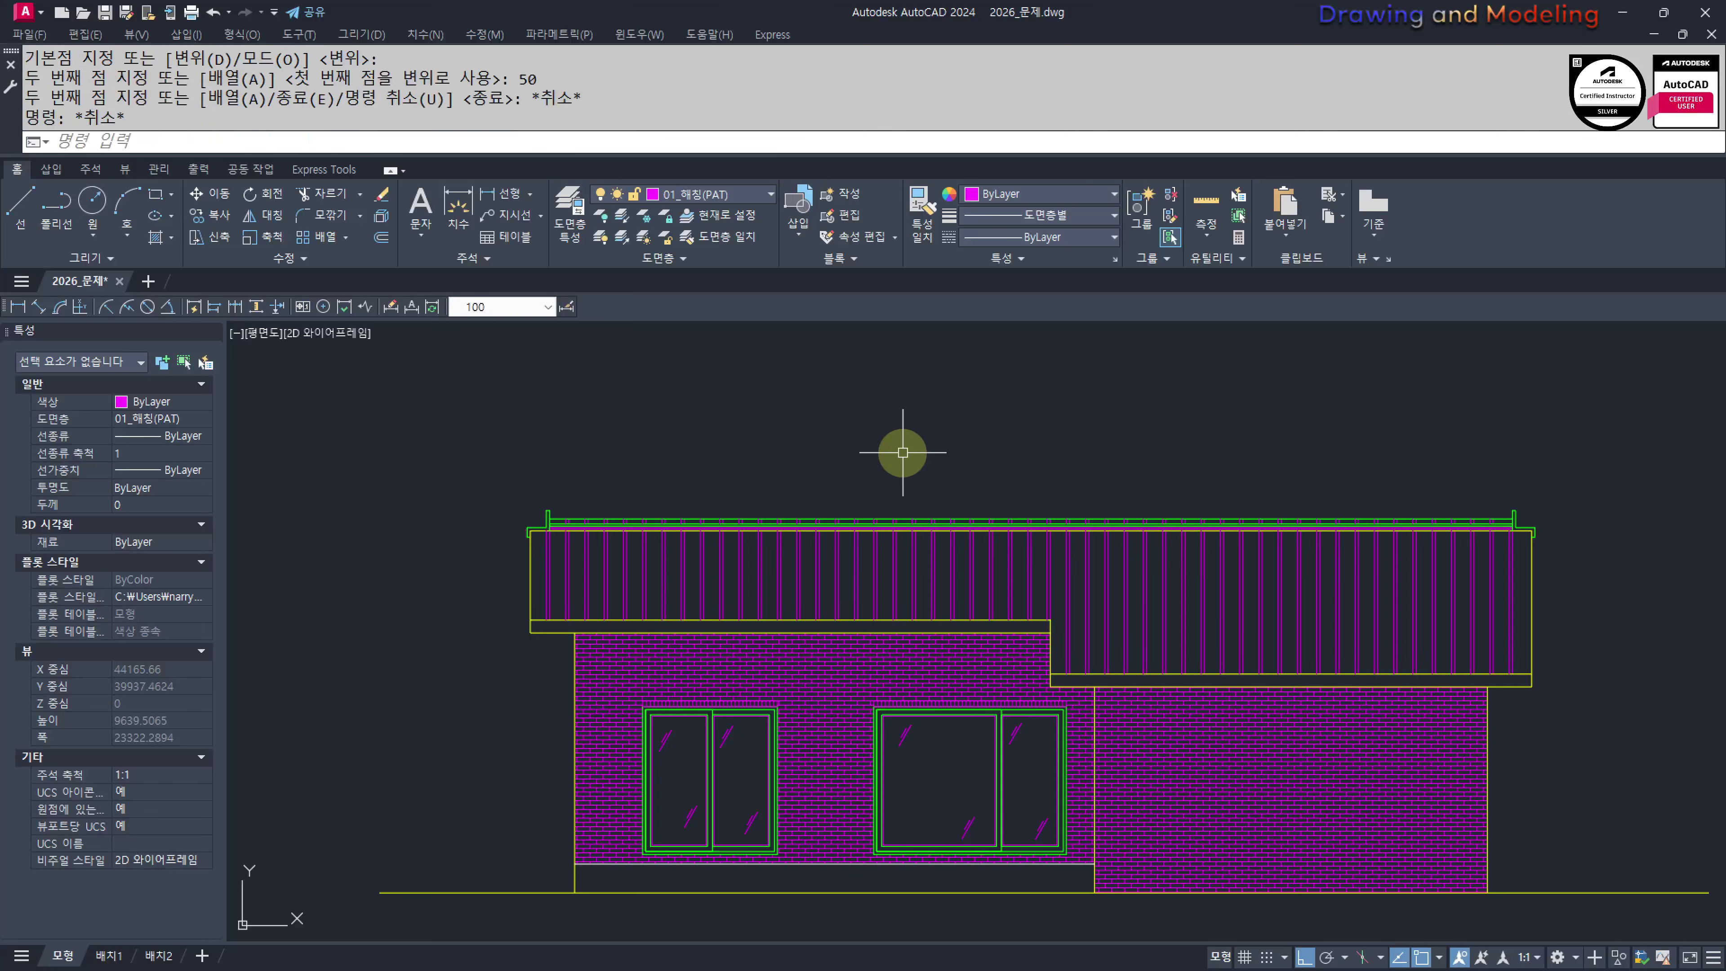
scroll(516, 449, up, 6)
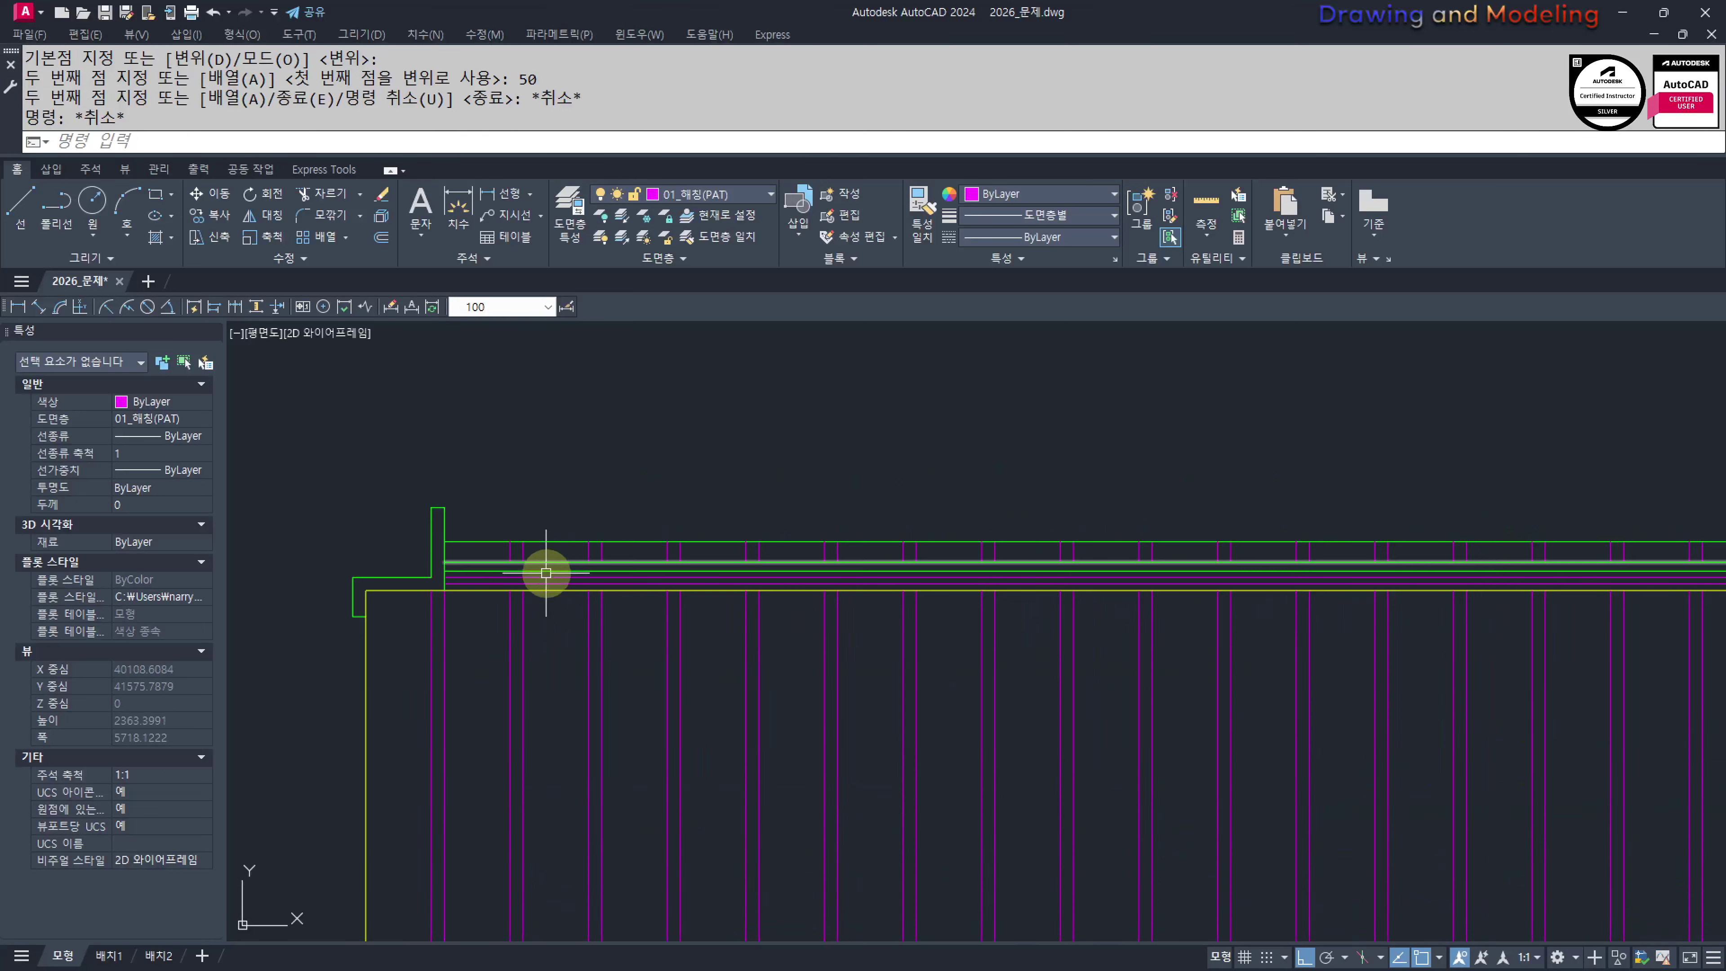
scroll(575, 532, down, 6)
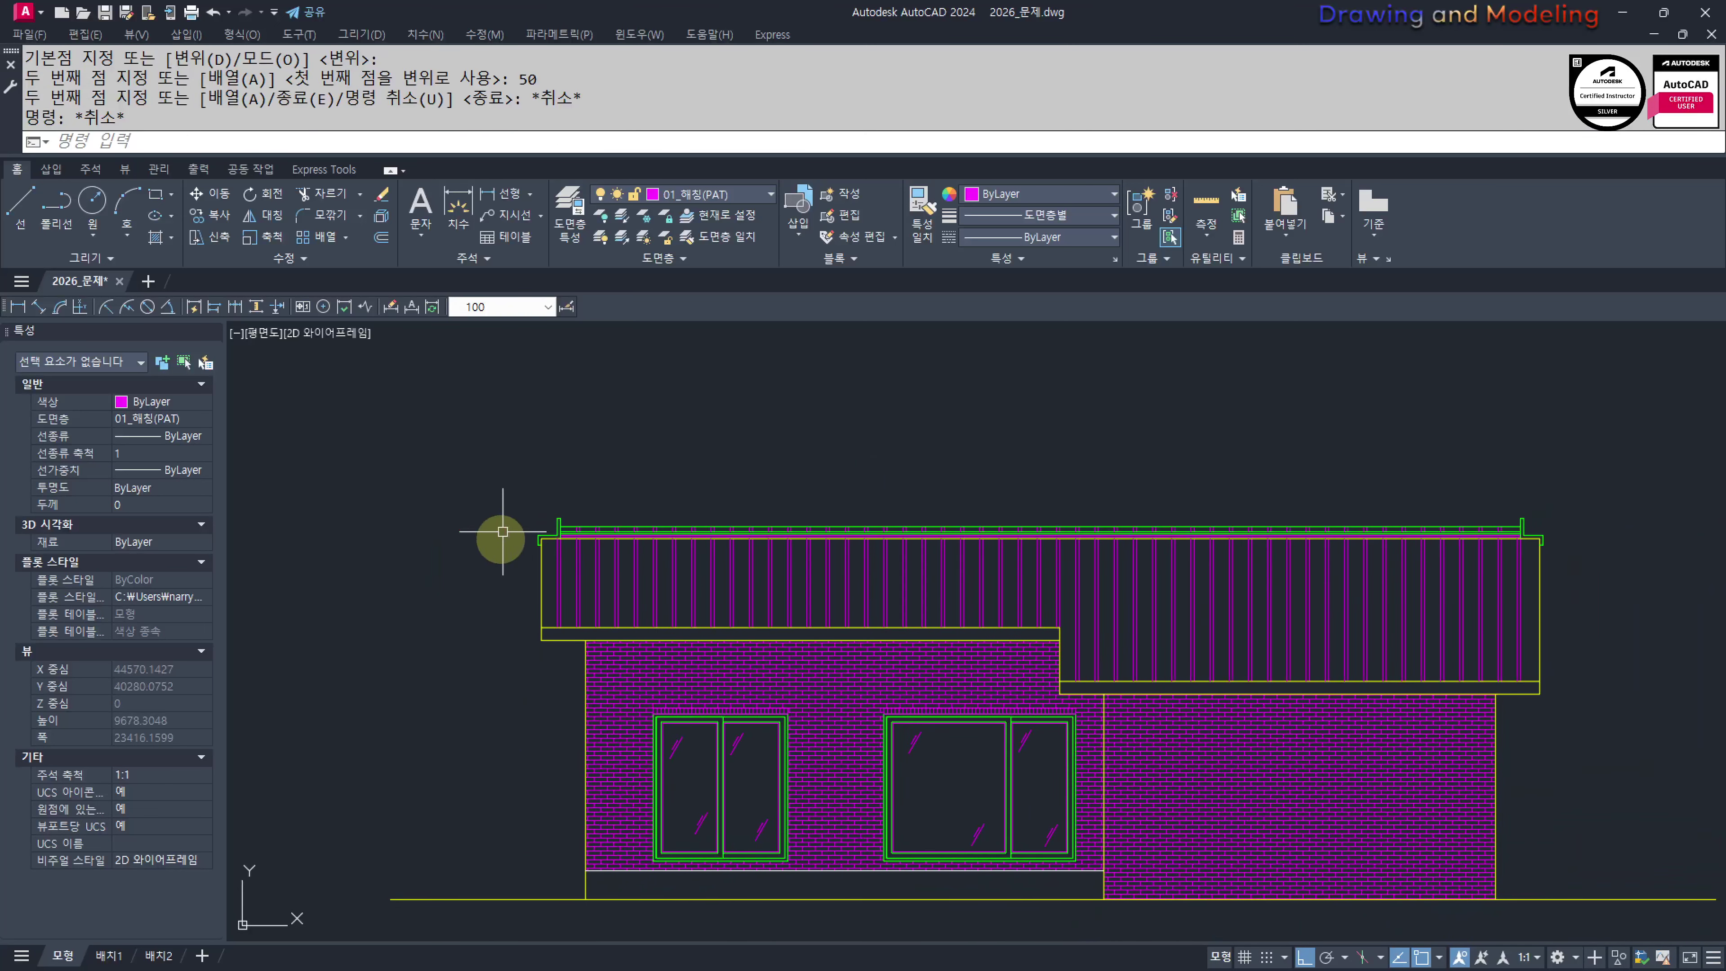
scroll(1043, 461, down, 2)
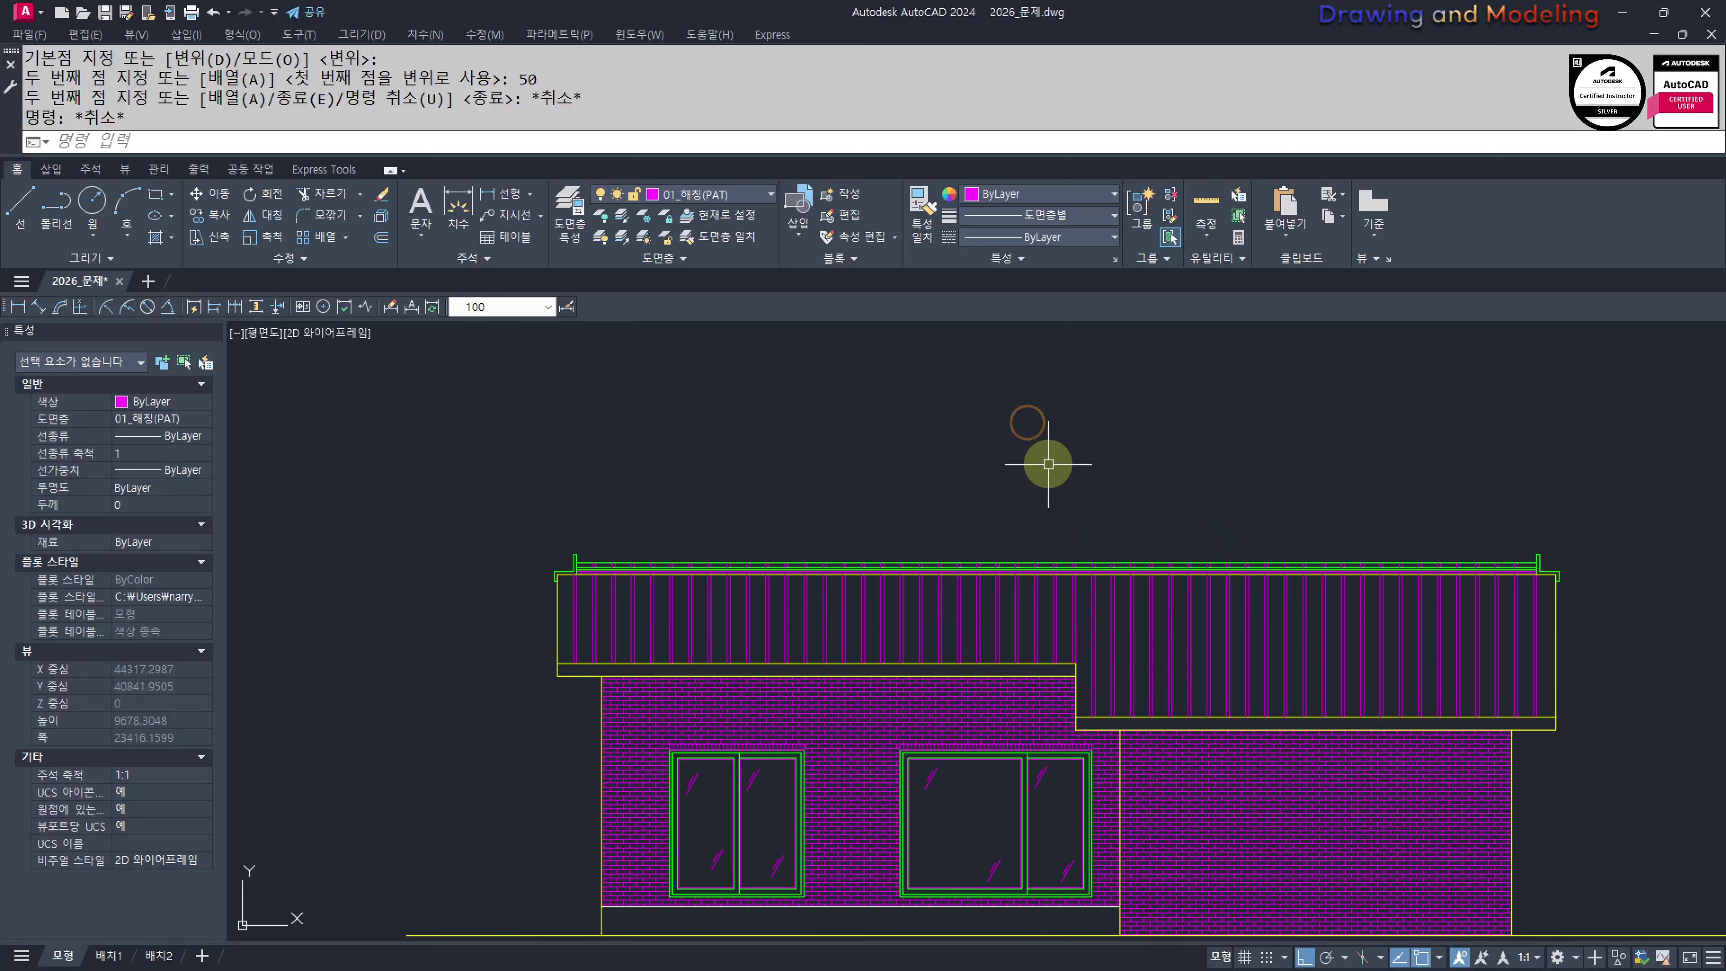
scroll(1035, 453, up, 1)
Turn on all layers of the drawing
scroll(1010, 454, down, 3)
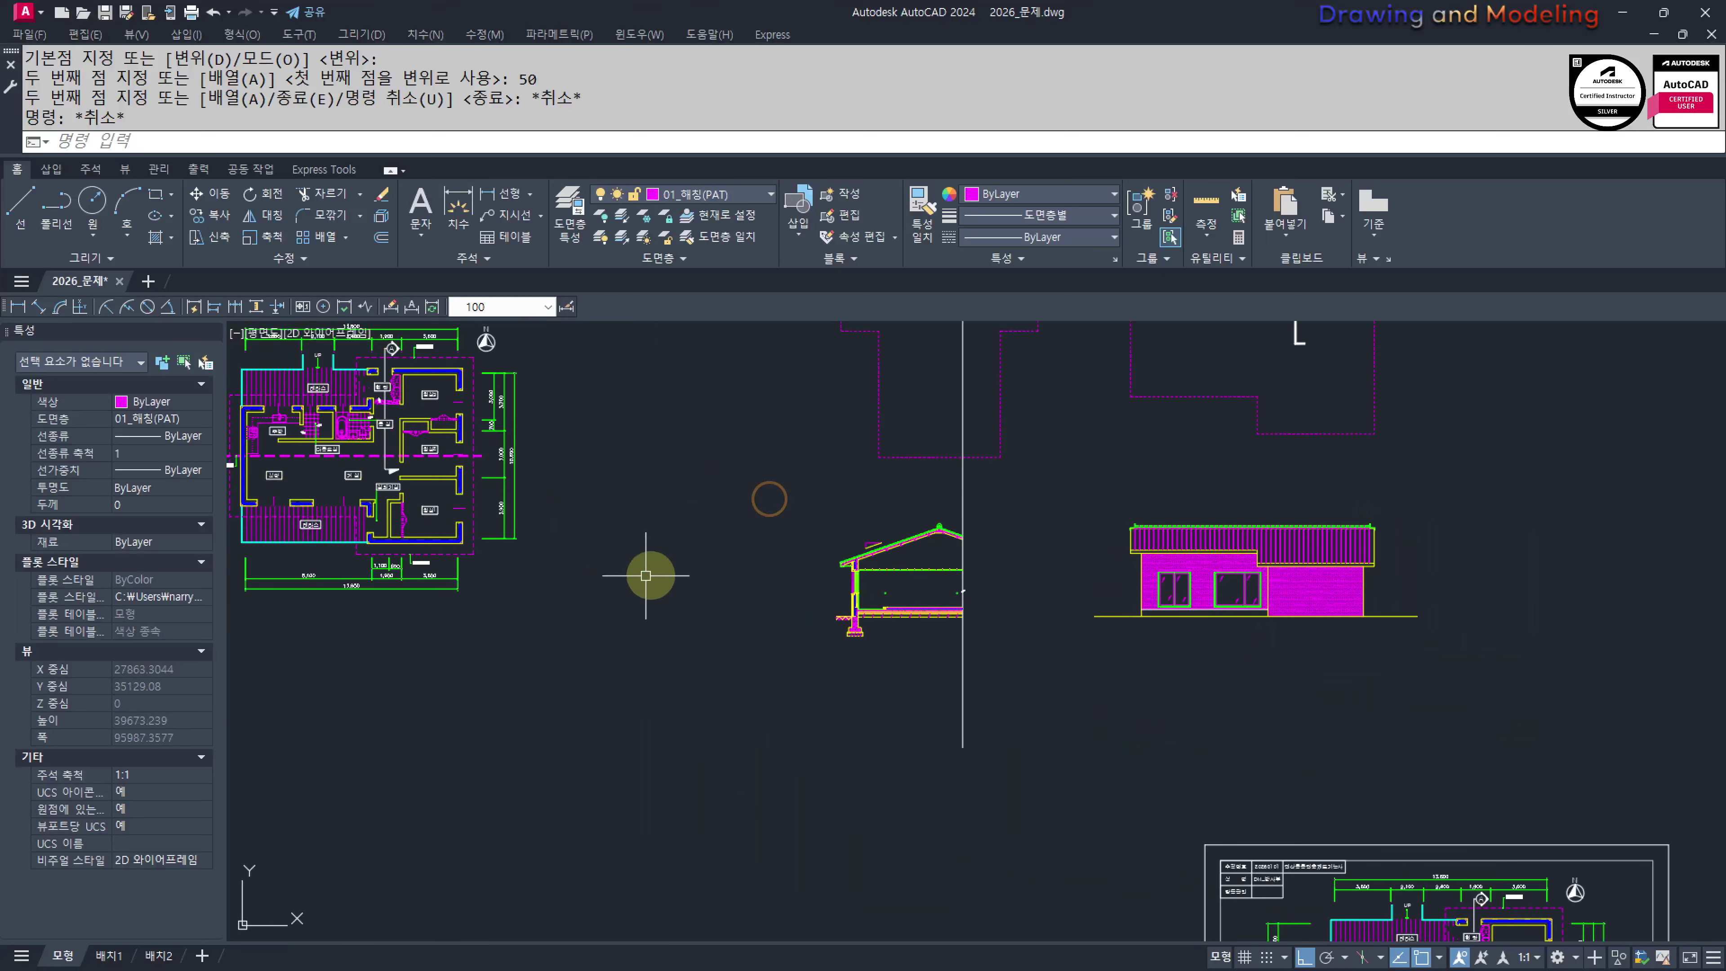
scroll(817, 547, up, 5)
scroll(818, 547, down, 4)
middle_drag(582, 558, 1005, 646)
middle_drag(604, 605, 930, 802)
middle_drag(740, 571, 786, 648)
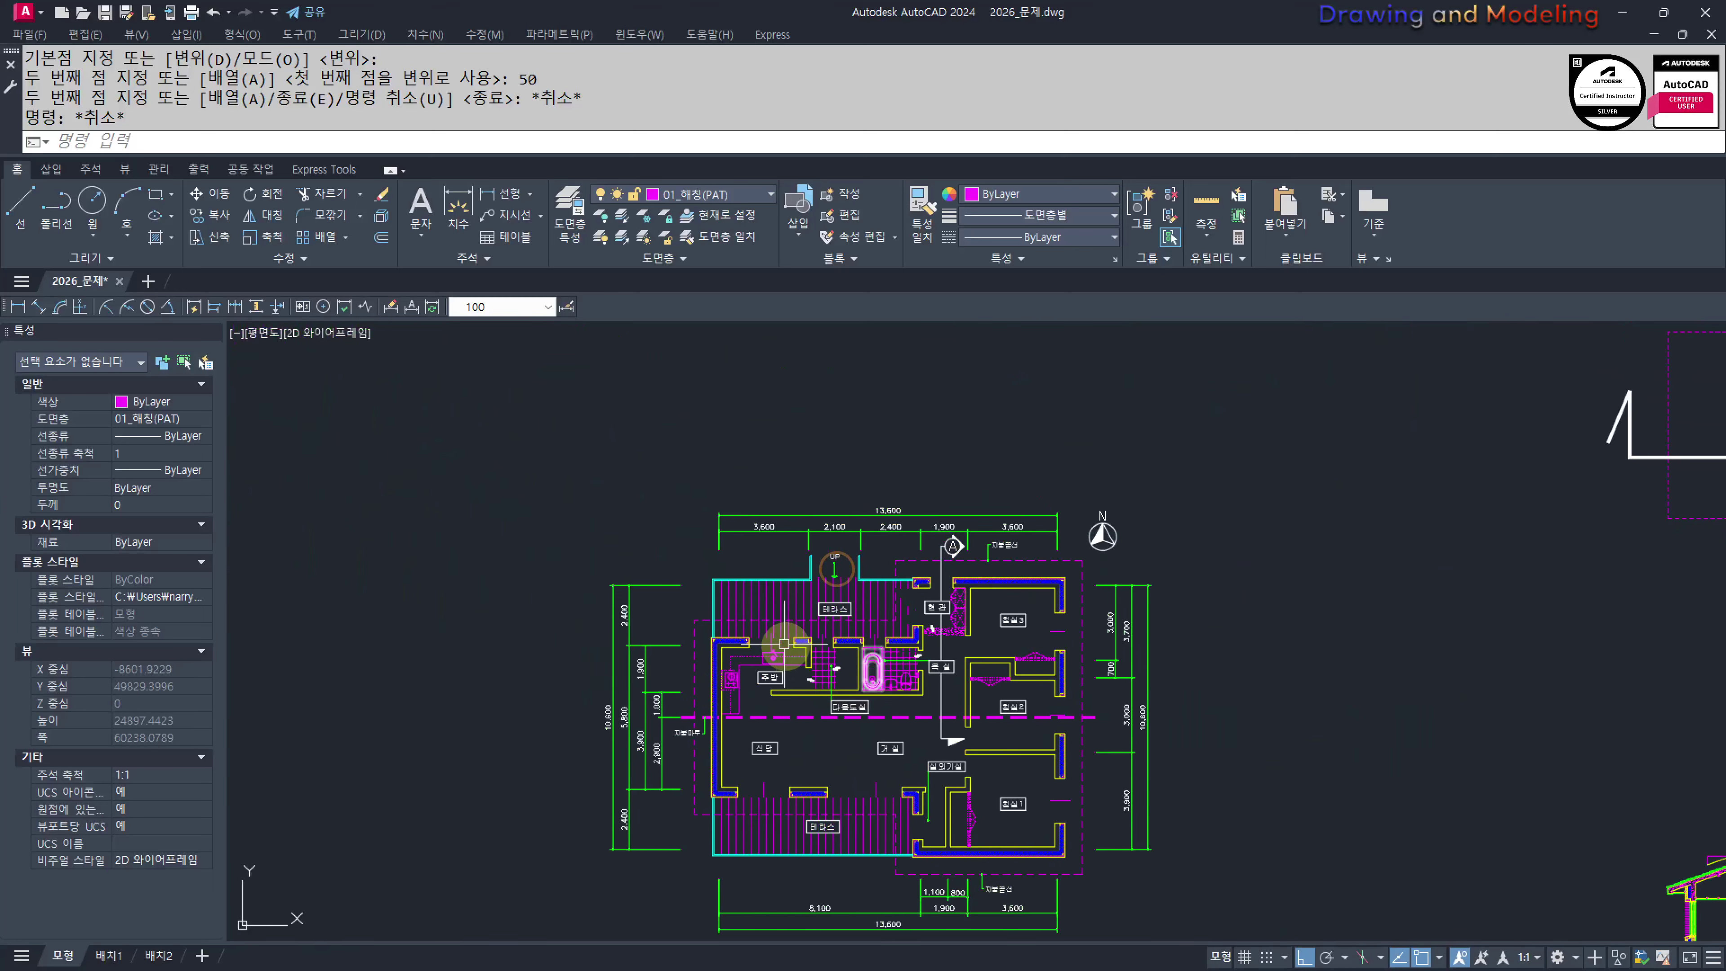
scroll(777, 636, up, 4)
scroll(959, 608, down, 4)
key(Return)
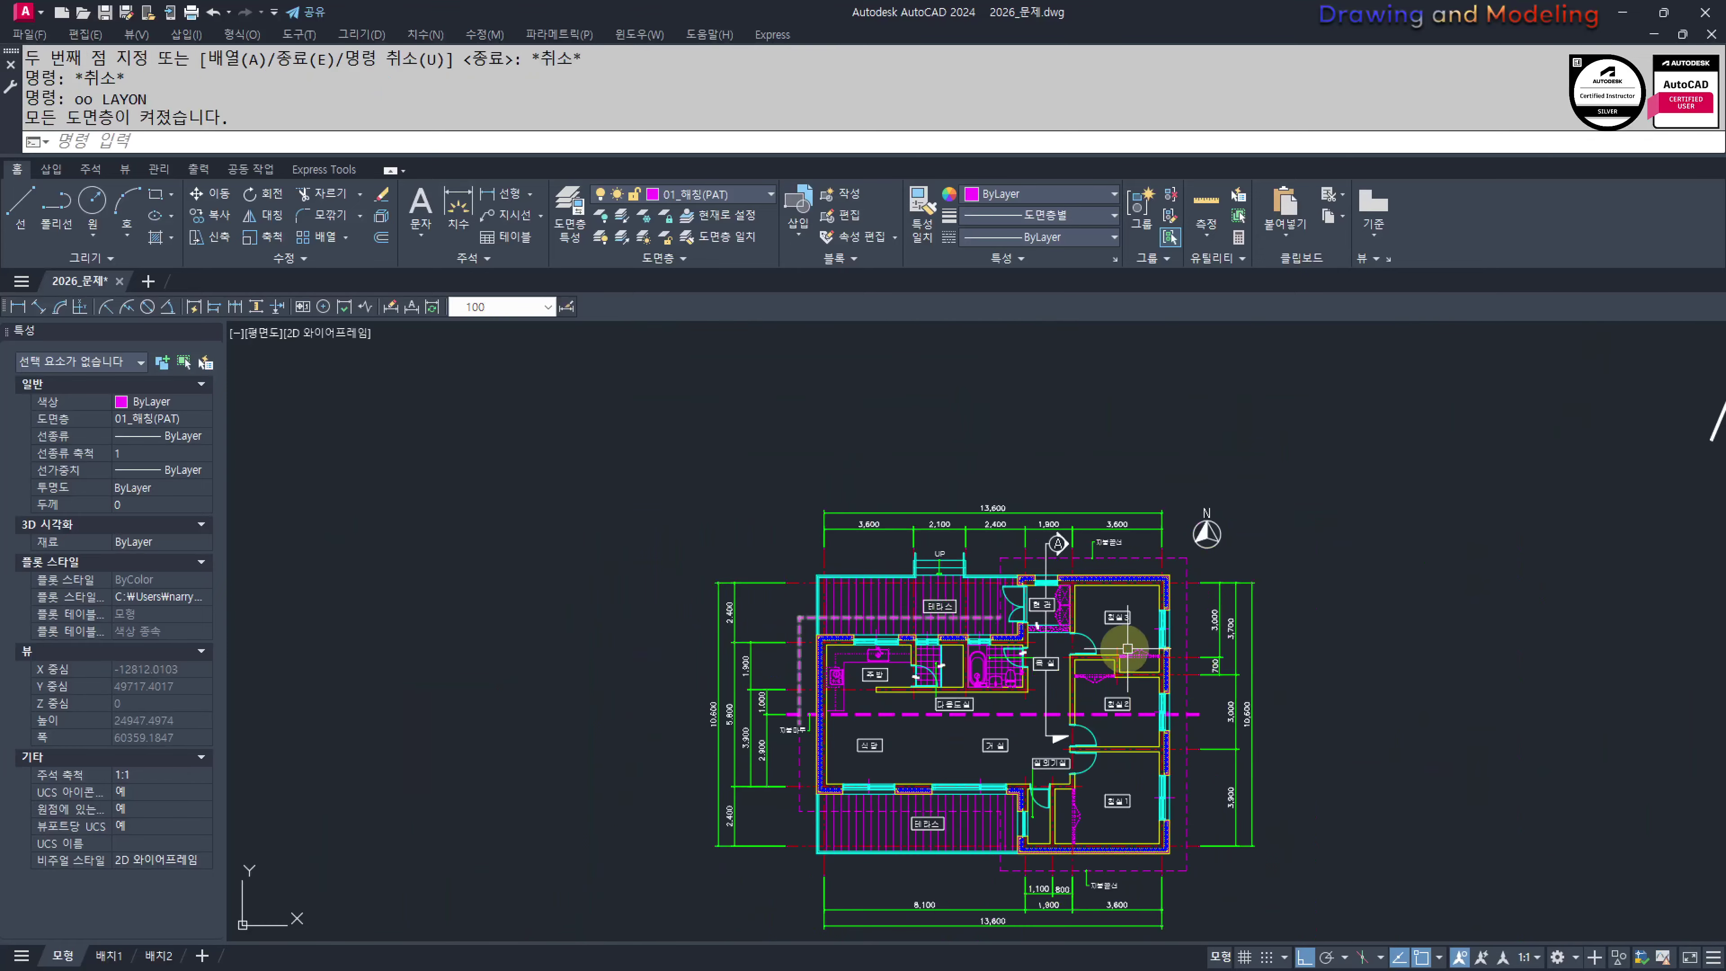
key(Escape)
key(Escape)
key(Escape)
Examine the floor plan's north wall from the terrace and entrance to the outer corner of bedroom 3 (침실3)
scroll(1039, 554, up, 6)
middle_drag(1033, 551, 936, 570)
scroll(941, 554, down, 4)
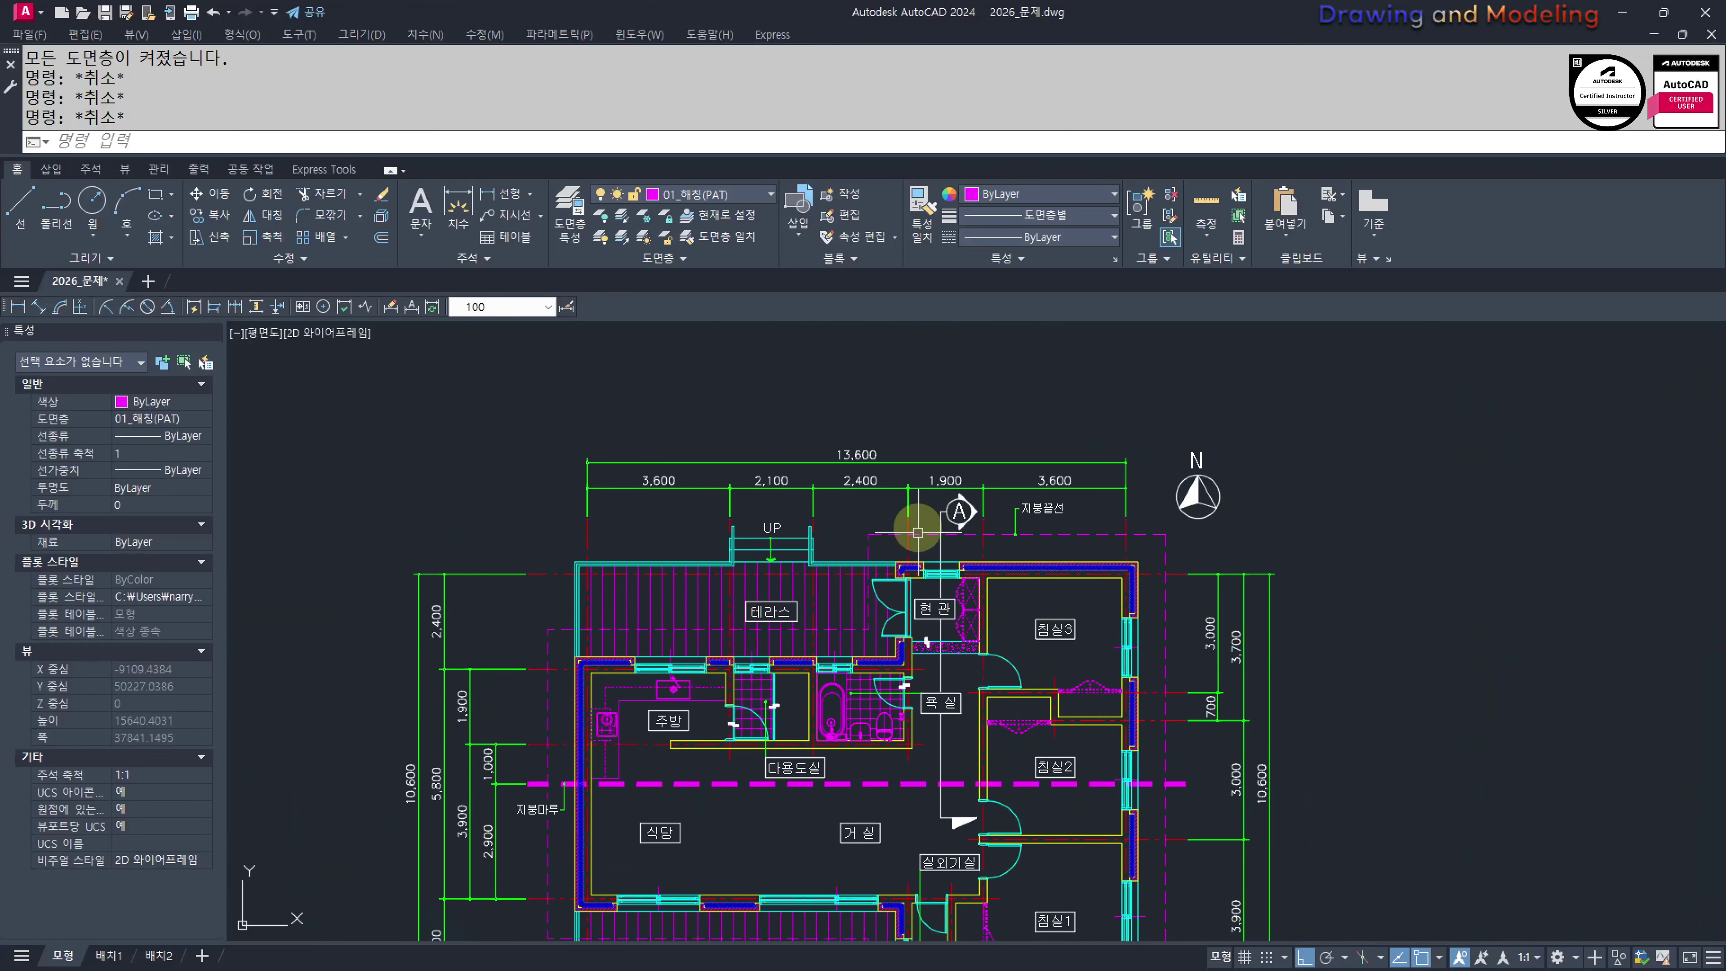
scroll(918, 531, up, 4)
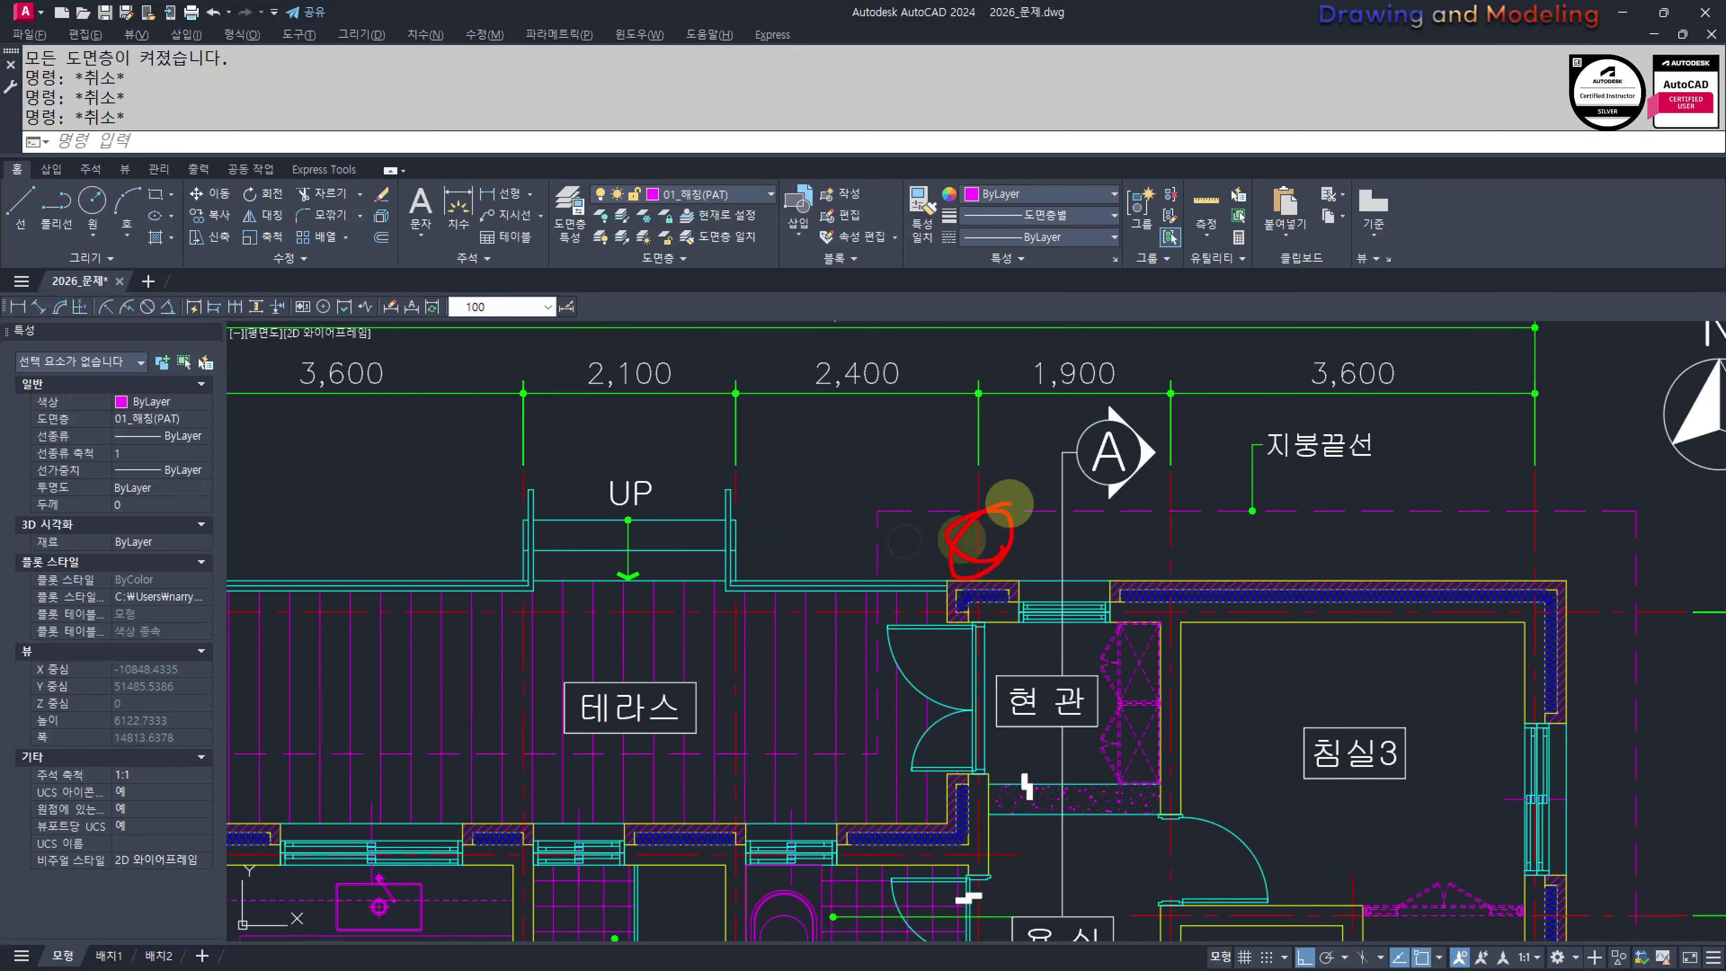
key(Escape)
middle_drag(1231, 580, 908, 580)
key(ctrl+2)
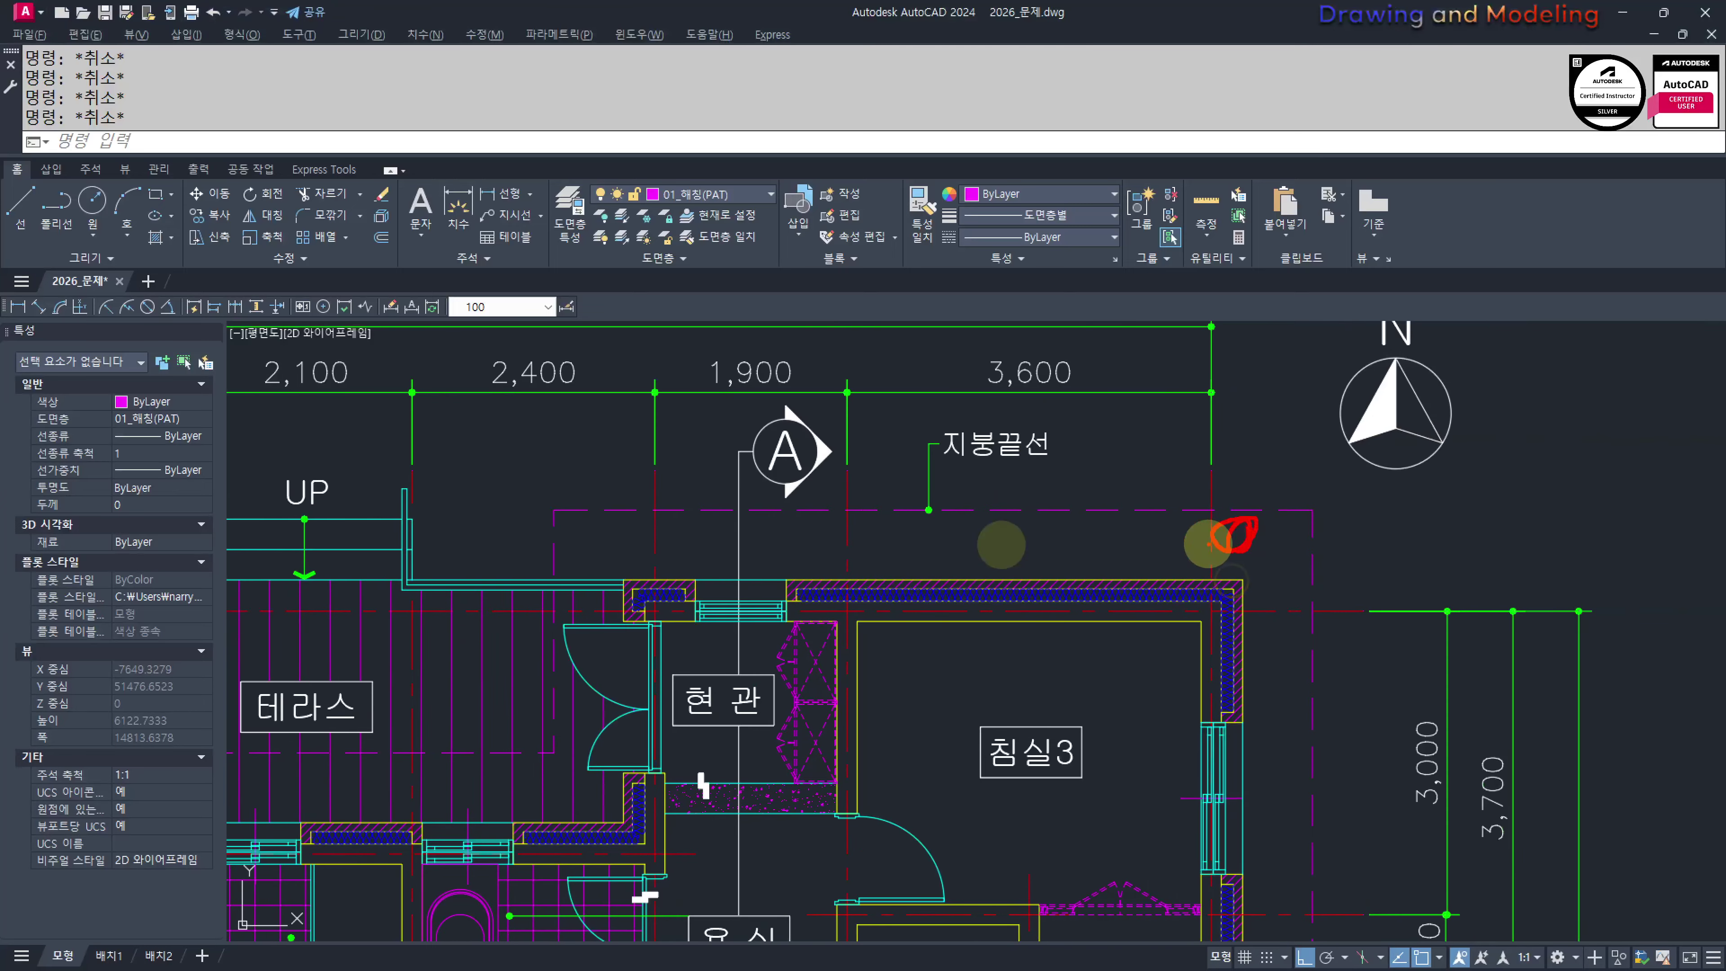
Examine the section's eaves and roof and compare them with the elevation and its terrace railing
scroll(1197, 537, down, 9)
middle_drag(1209, 598, 948, 514)
middle_drag(1198, 609, 1051, 582)
scroll(941, 578, up, 9)
middle_drag(1433, 612, 774, 598)
middle_drag(1159, 648, 869, 525)
scroll(869, 542, up, 4)
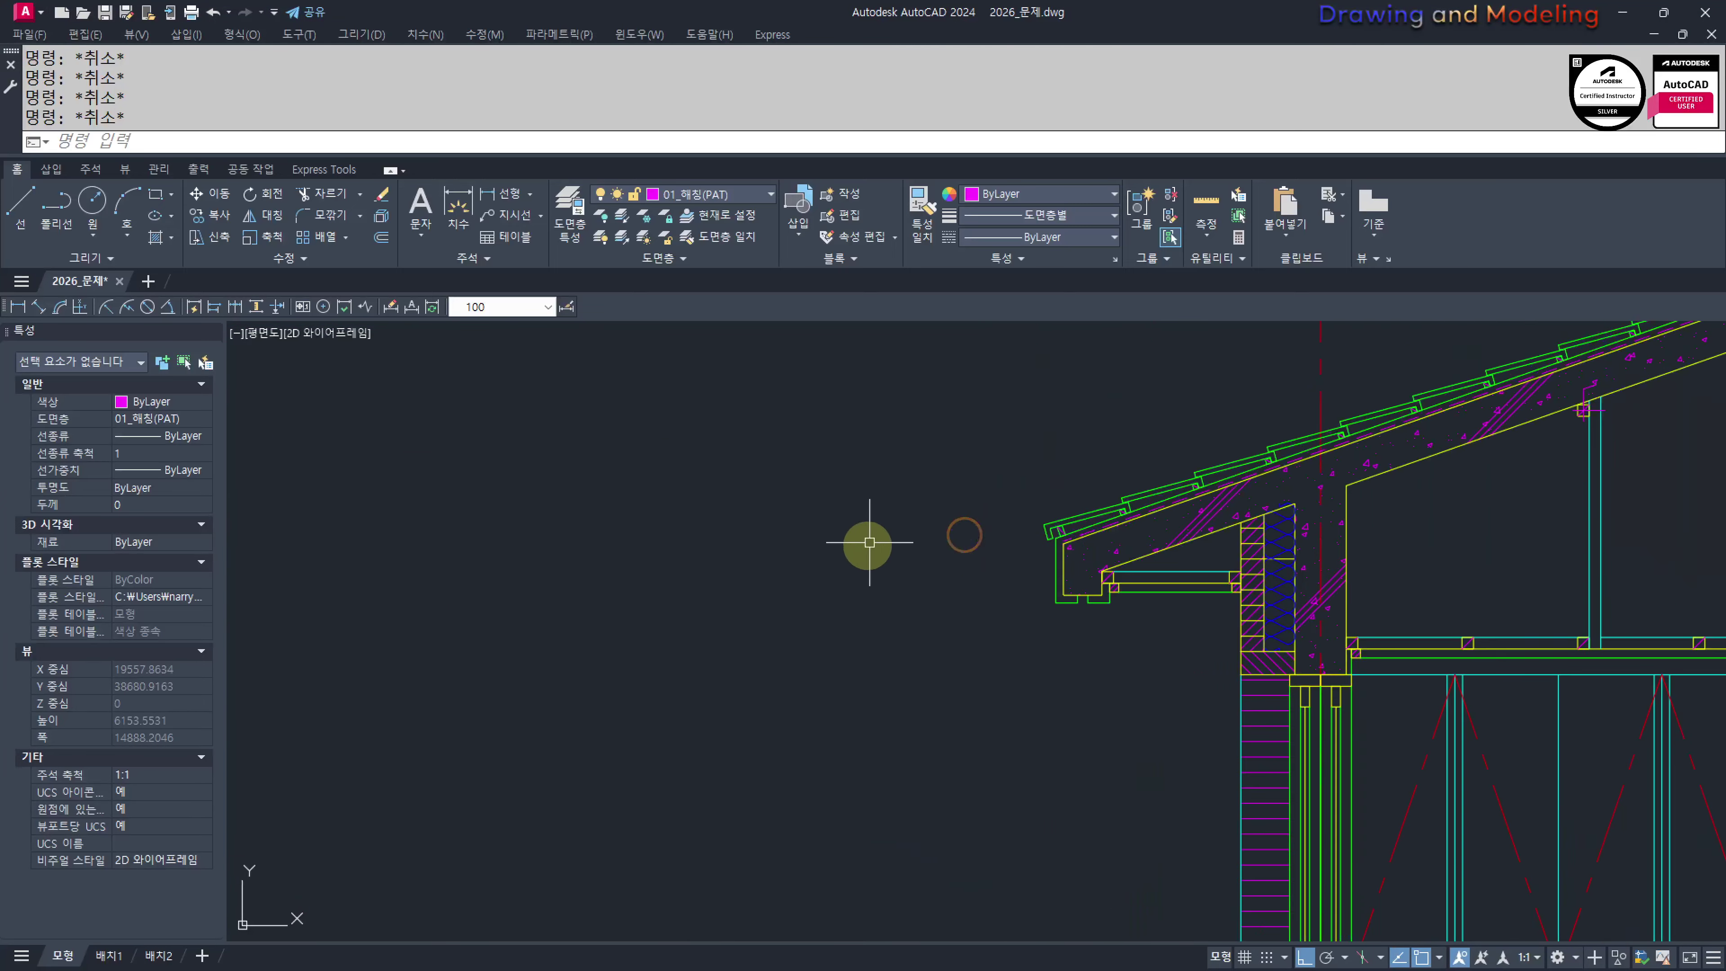
scroll(1197, 648, down, 4)
middle_drag(1356, 681, 871, 686)
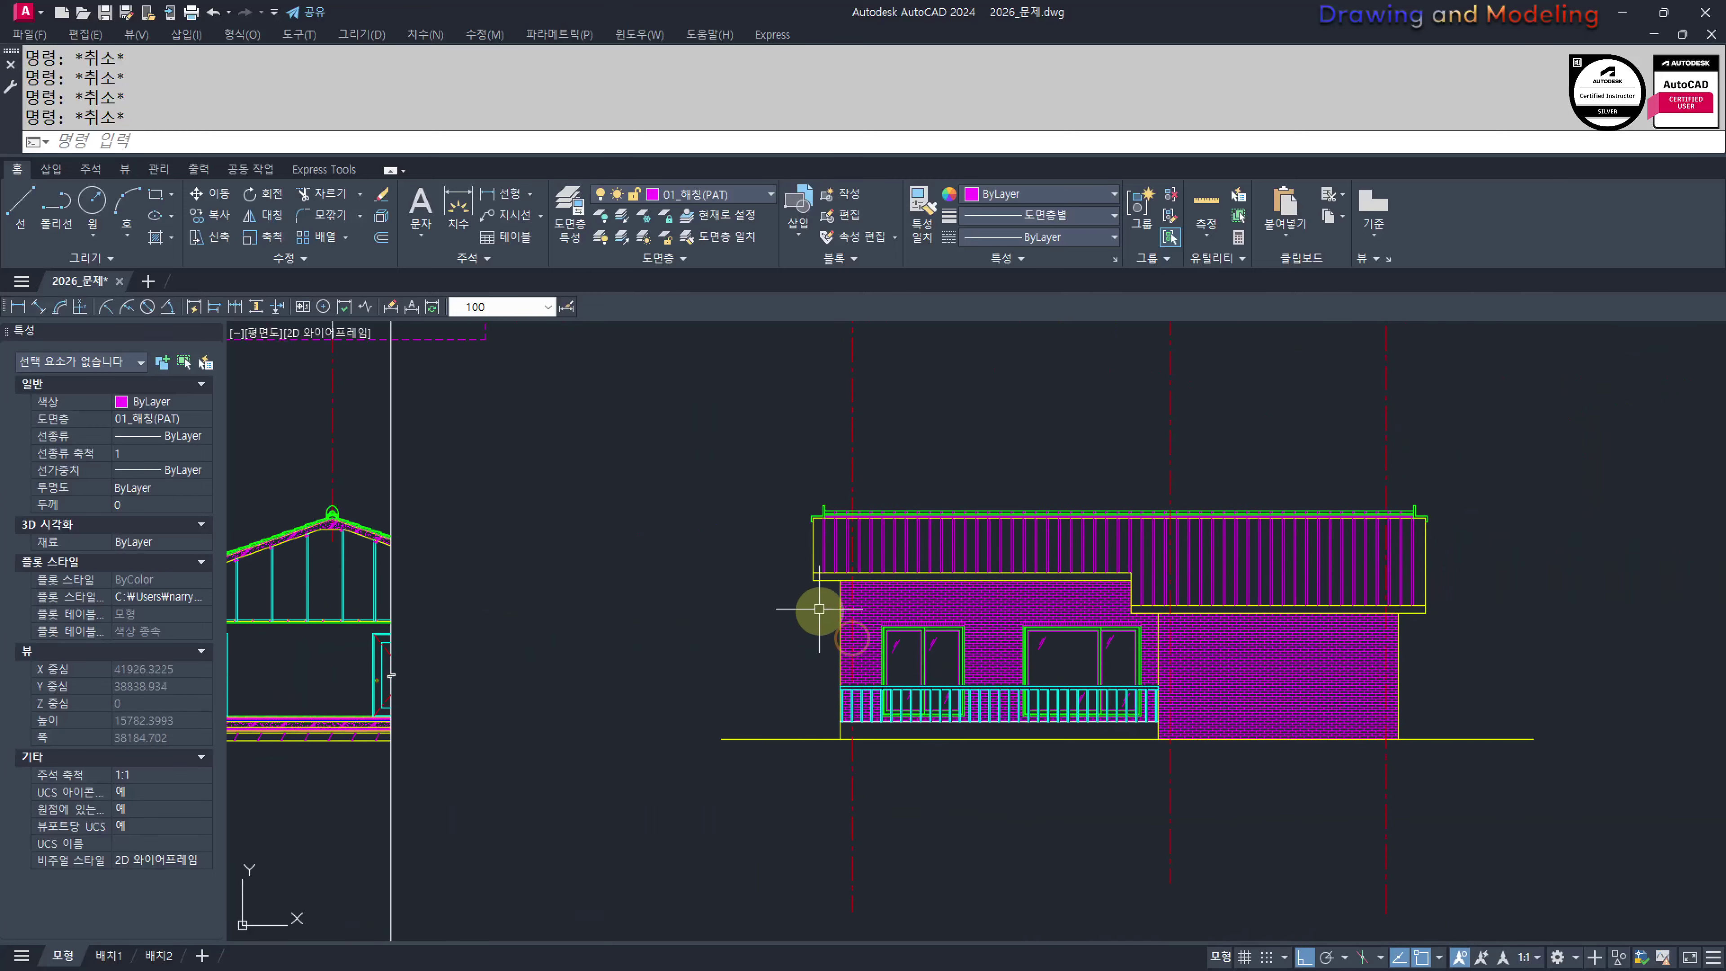
scroll(813, 605, down, 4)
middle_drag(689, 607, 1103, 610)
scroll(810, 599, up, 6)
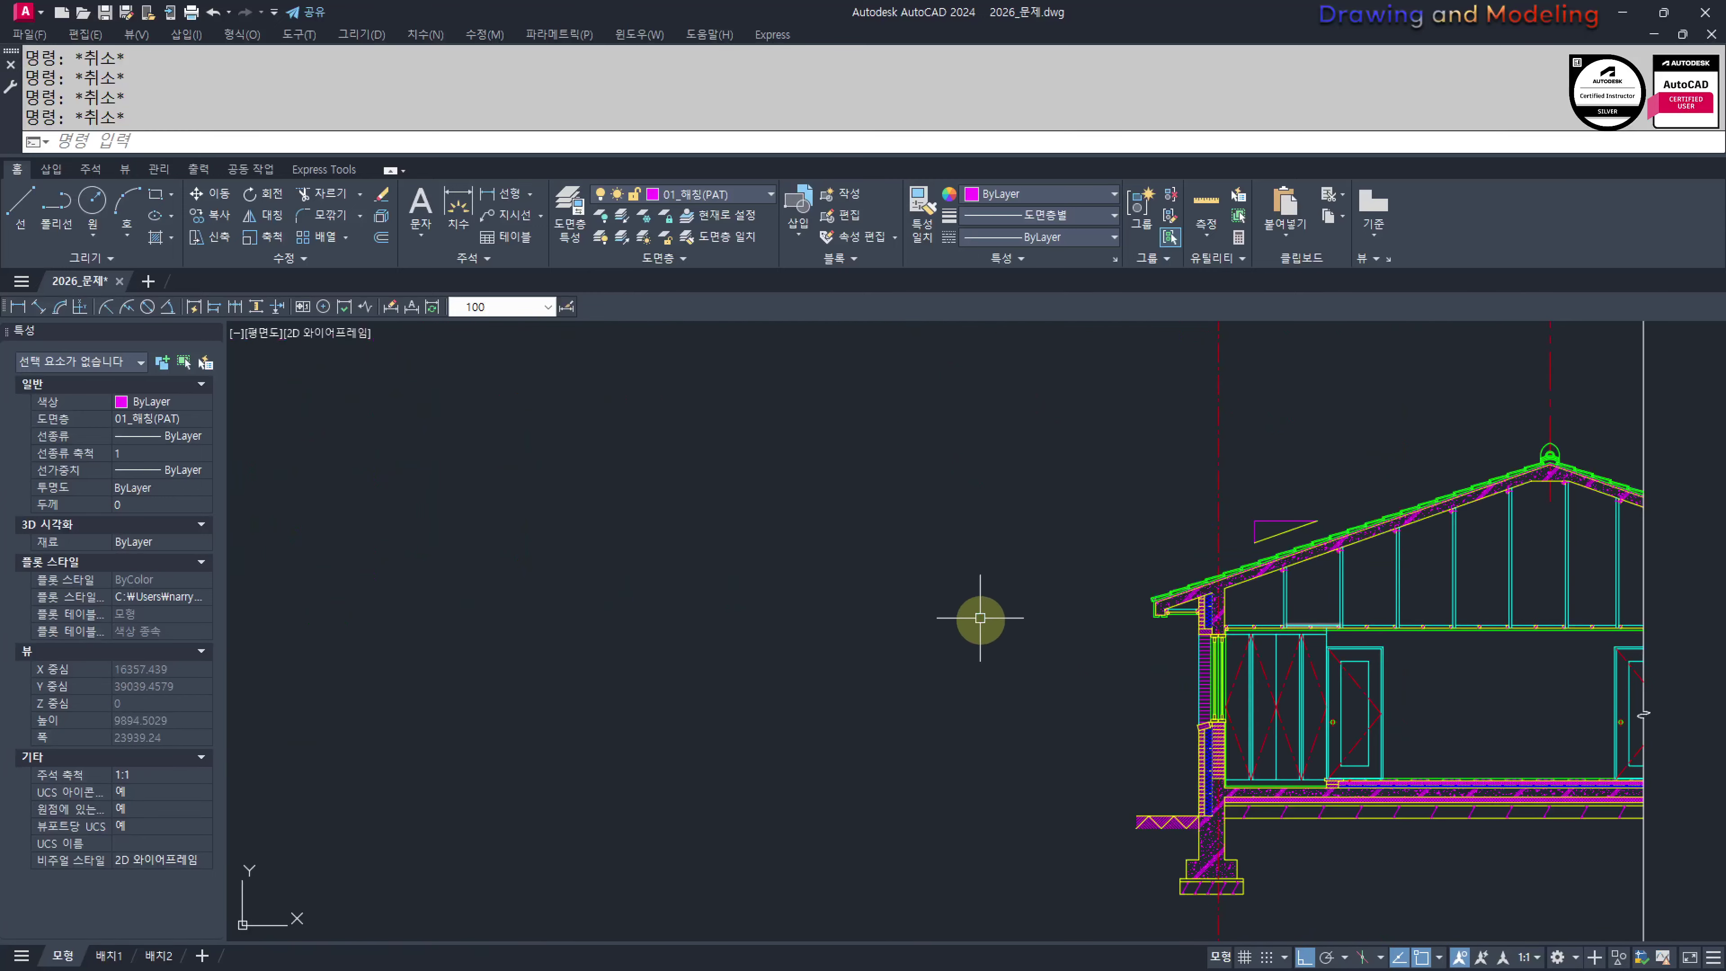
scroll(1189, 642, down, 4)
middle_drag(1264, 651, 663, 640)
scroll(1124, 669, up, 4)
scroll(1111, 668, down, 2)
middle_drag(1111, 659, 925, 670)
scroll(813, 728, up, 2)
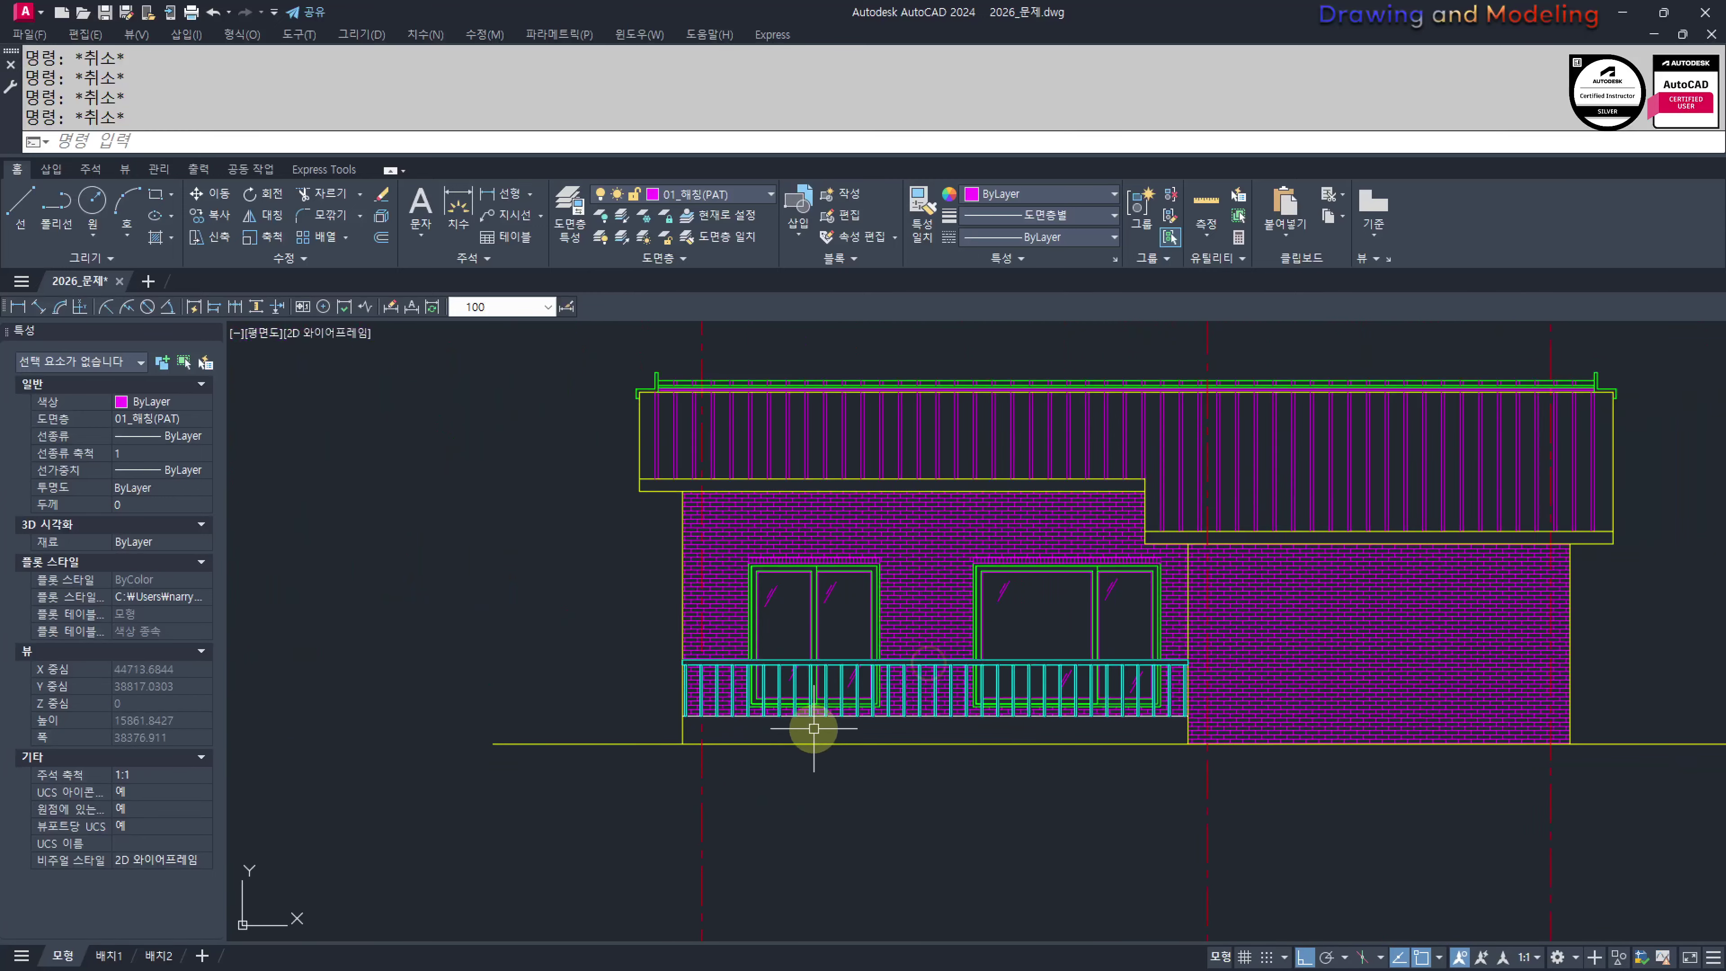
Draw a rectangle enclosing the whole elevation with clearance on all sides
scroll(814, 728, down, 3)
scroll(867, 645, up, 1)
click(558, 456)
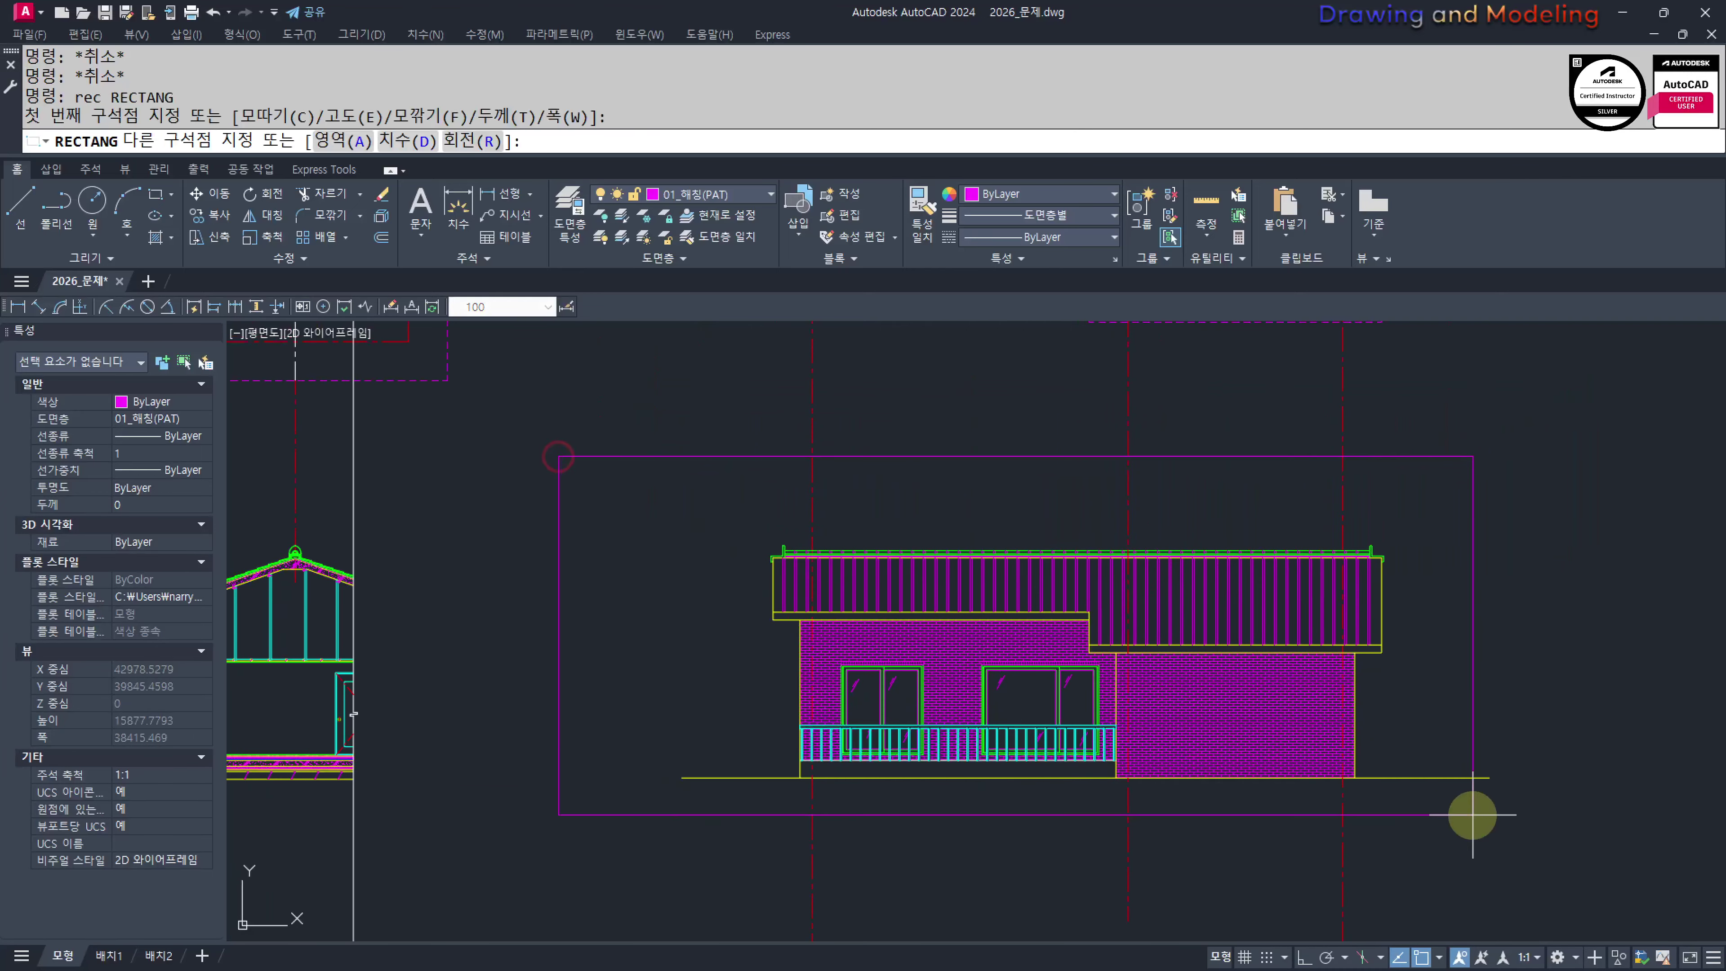
click(1529, 847)
Trim the centre lines above and below the elevation, using the enclosing rectangle as the cutting edge
text(tr)
key(space)
click(1571, 878)
click(1468, 836)
key(space)
click(1442, 883)
click(666, 883)
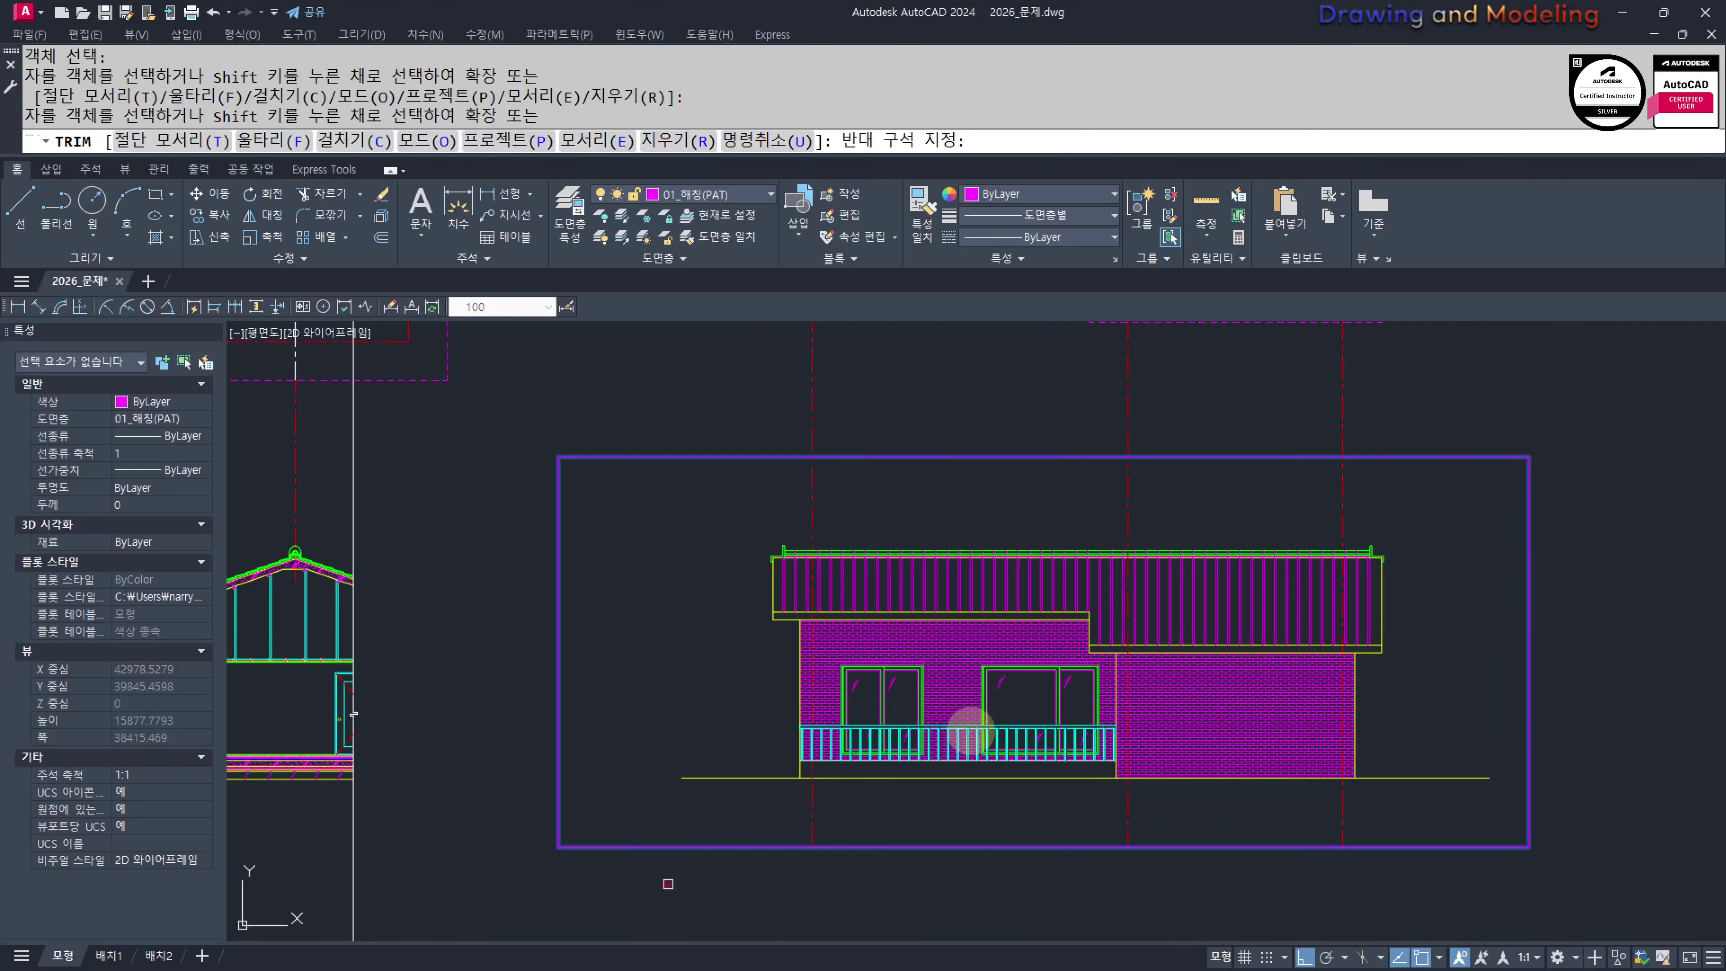
click(739, 407)
click(1526, 384)
key(Escape)
key(Escape)
Stretch the left side of the enclosing rectangle inward, closer to the elevation
middle_drag(598, 603, 678, 594)
text(s)
key(Return)
click(705, 392)
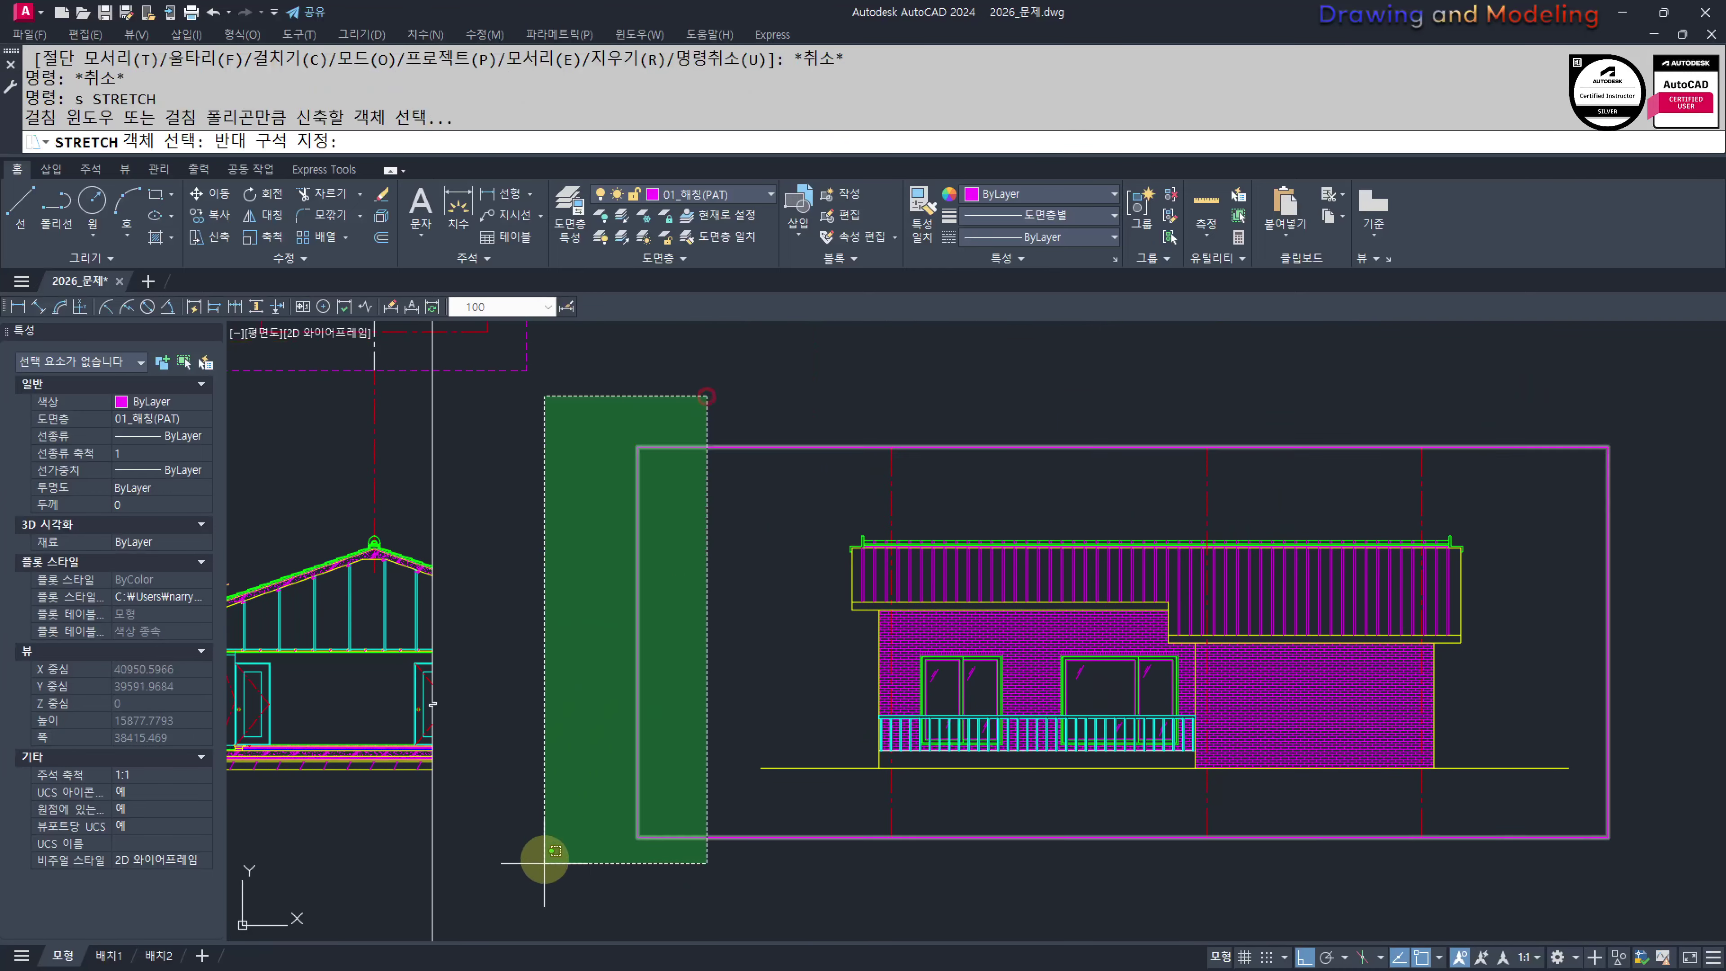
click(542, 865)
key(Return)
click(616, 892)
click(727, 881)
Stretch the right side of the enclosing rectangle slightly inward, just beyond the end of the ground line
key(Return)
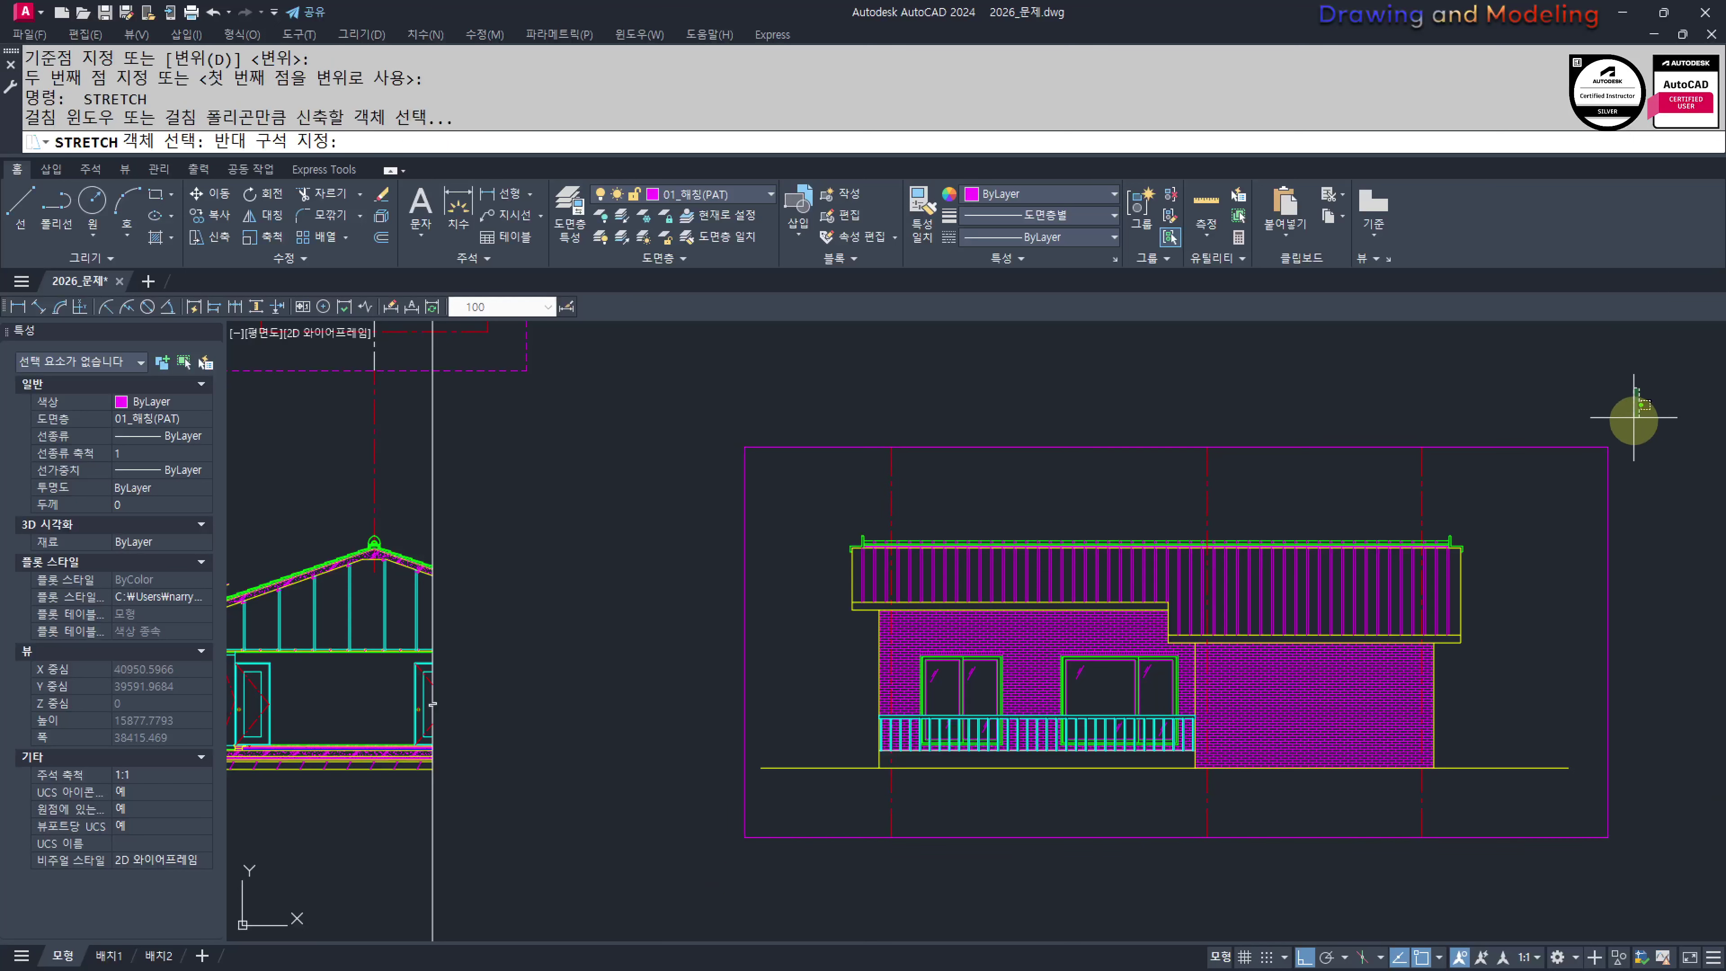
click(1577, 887)
key(Return)
click(1607, 837)
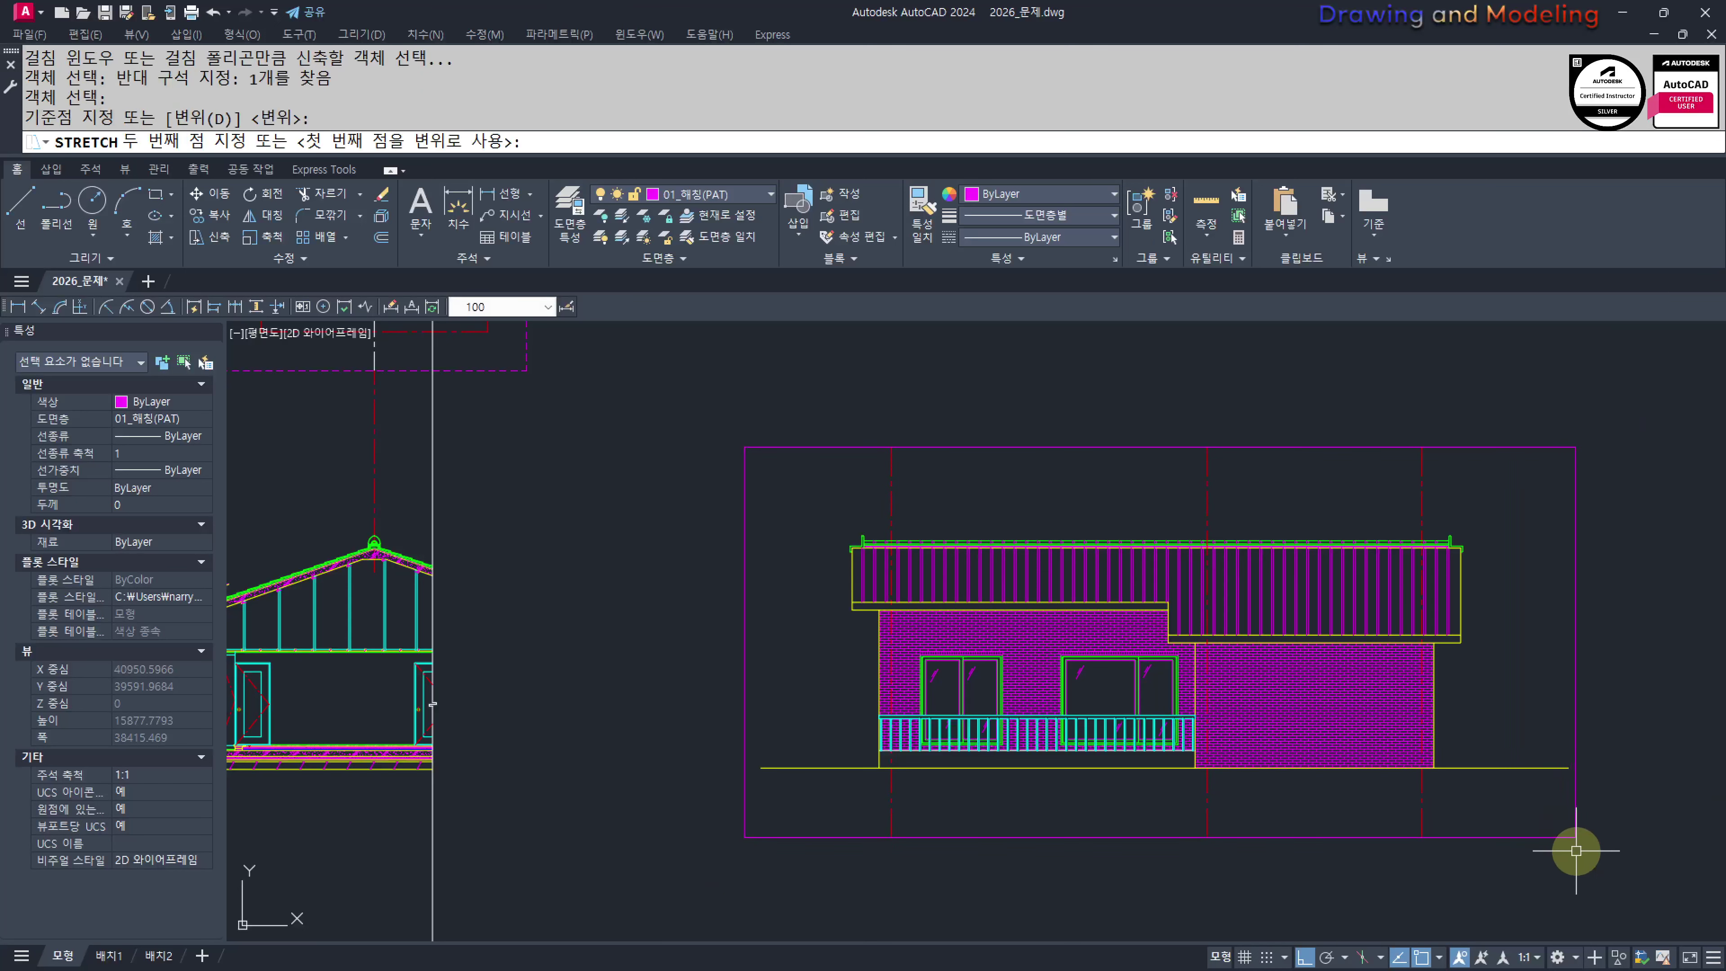
click(1576, 850)
key(Escape)
key(Escape)
middle_drag(928, 728, 1122, 720)
scroll(1121, 720, down, 2)
middle_drag(883, 680, 972, 692)
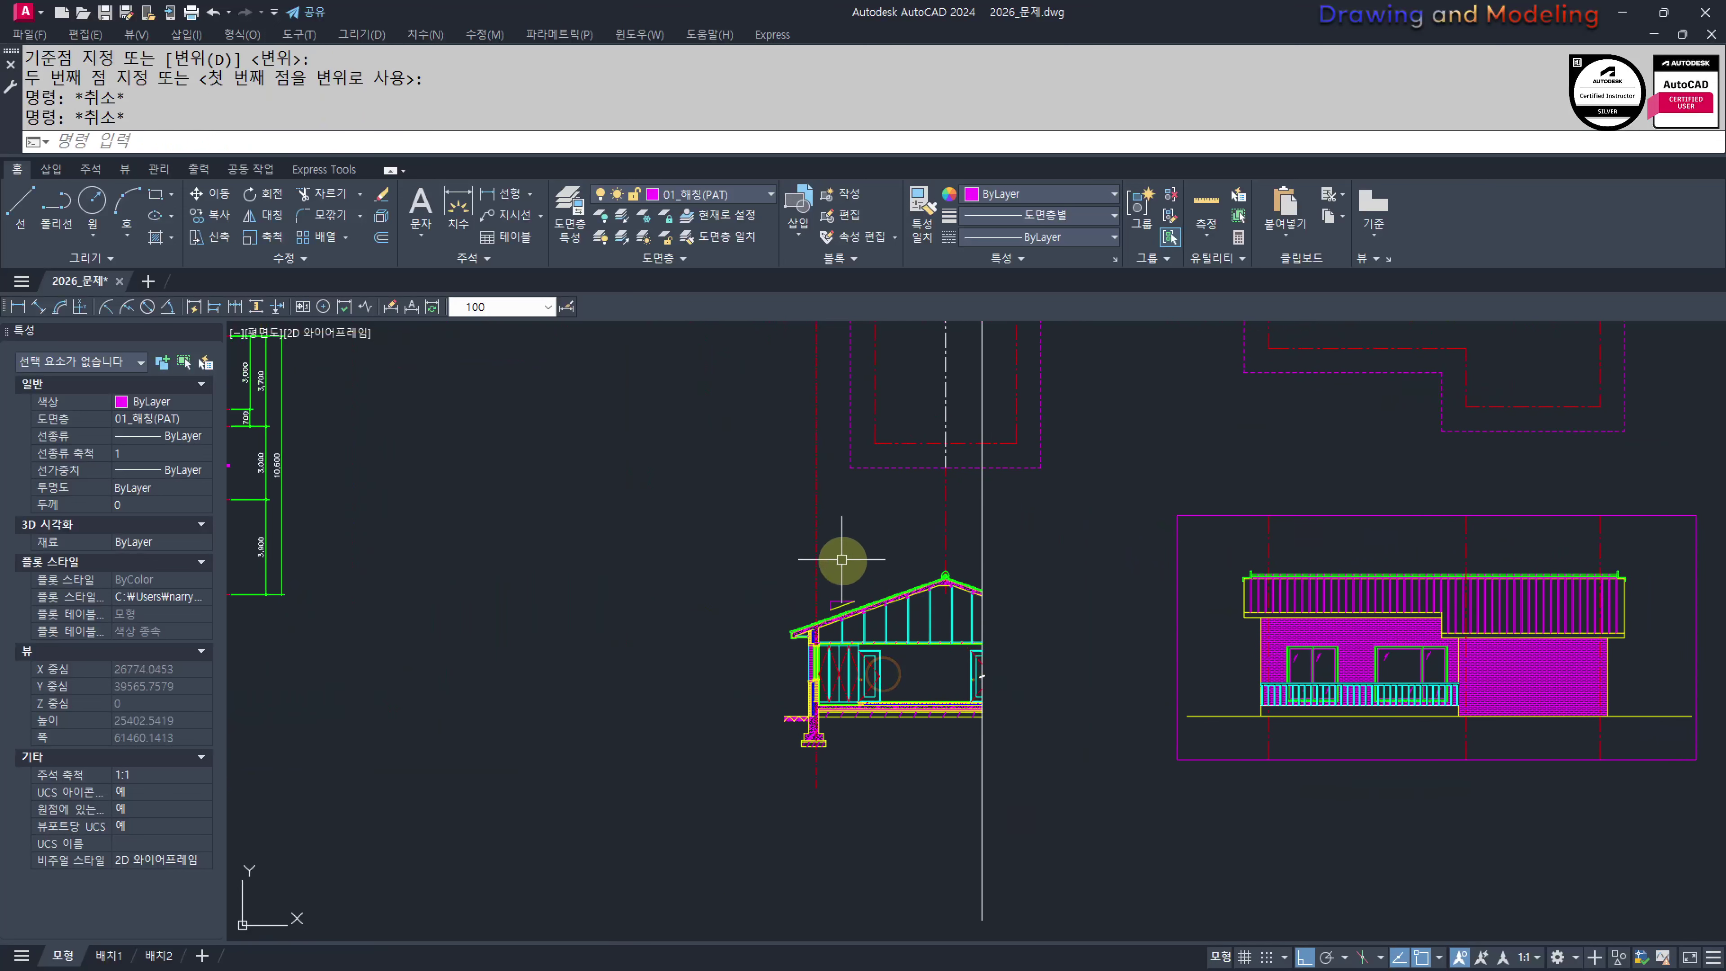
Draw a rectangle enclosing the whole building section with clearance on all sides
text(rec)
key(Return)
click(741, 508)
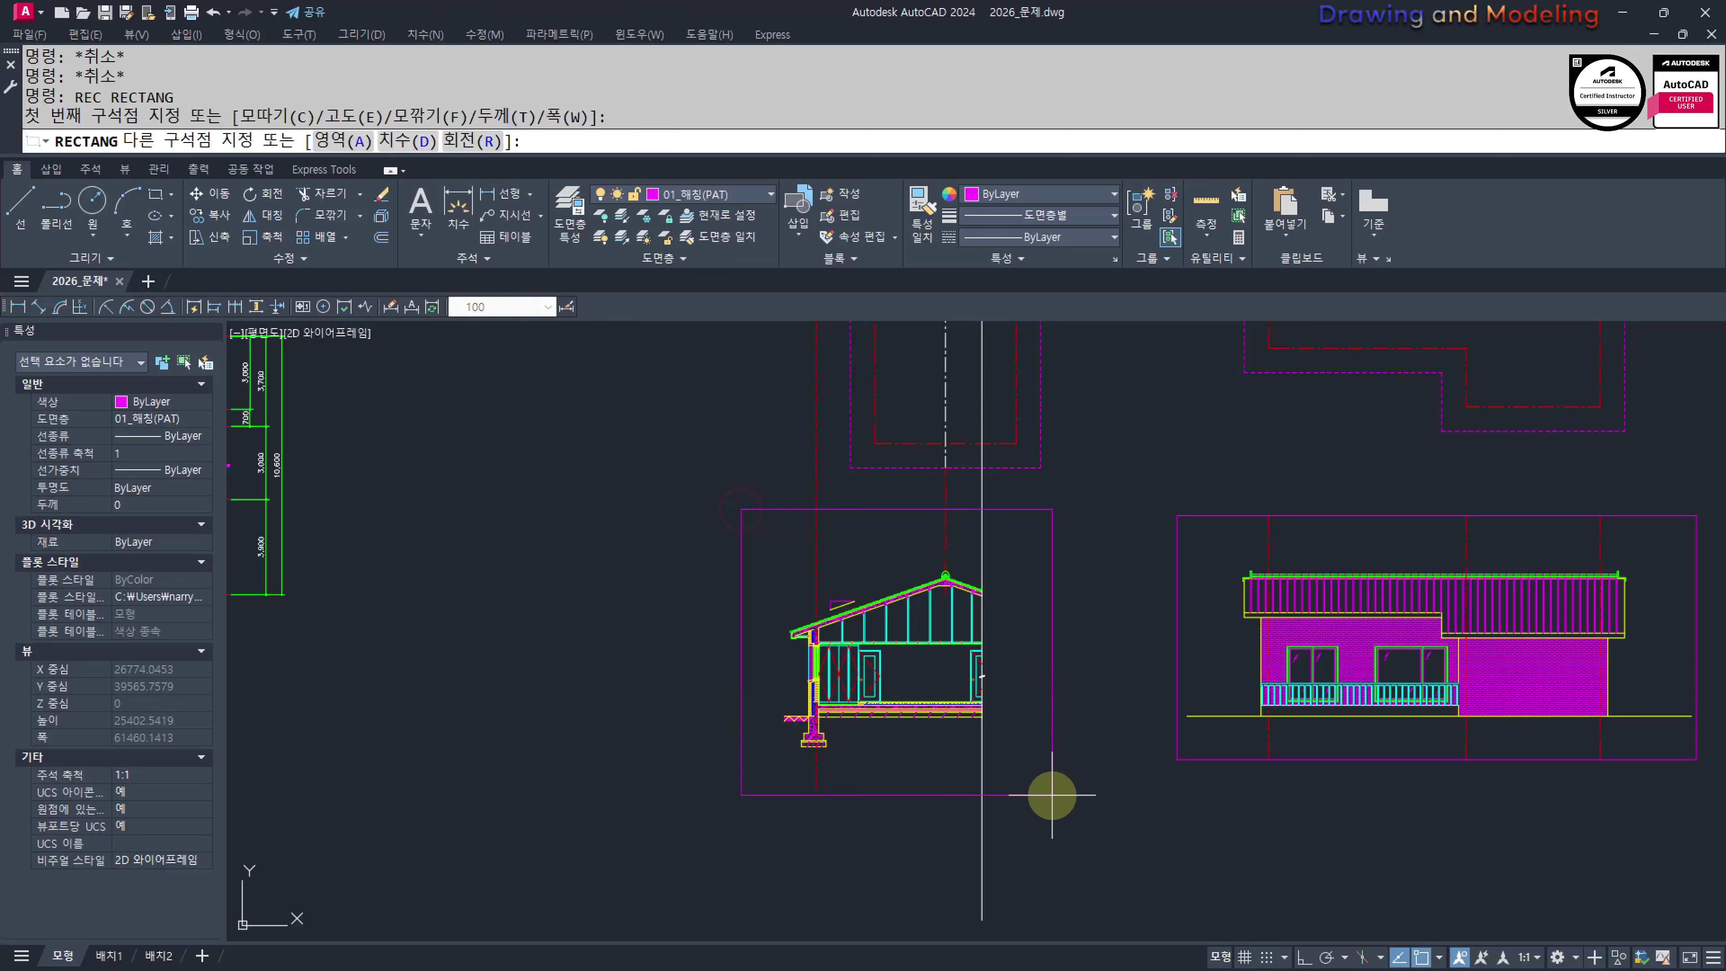
click(1050, 764)
text(tr)
key(Return)
click(1029, 811)
click(734, 785)
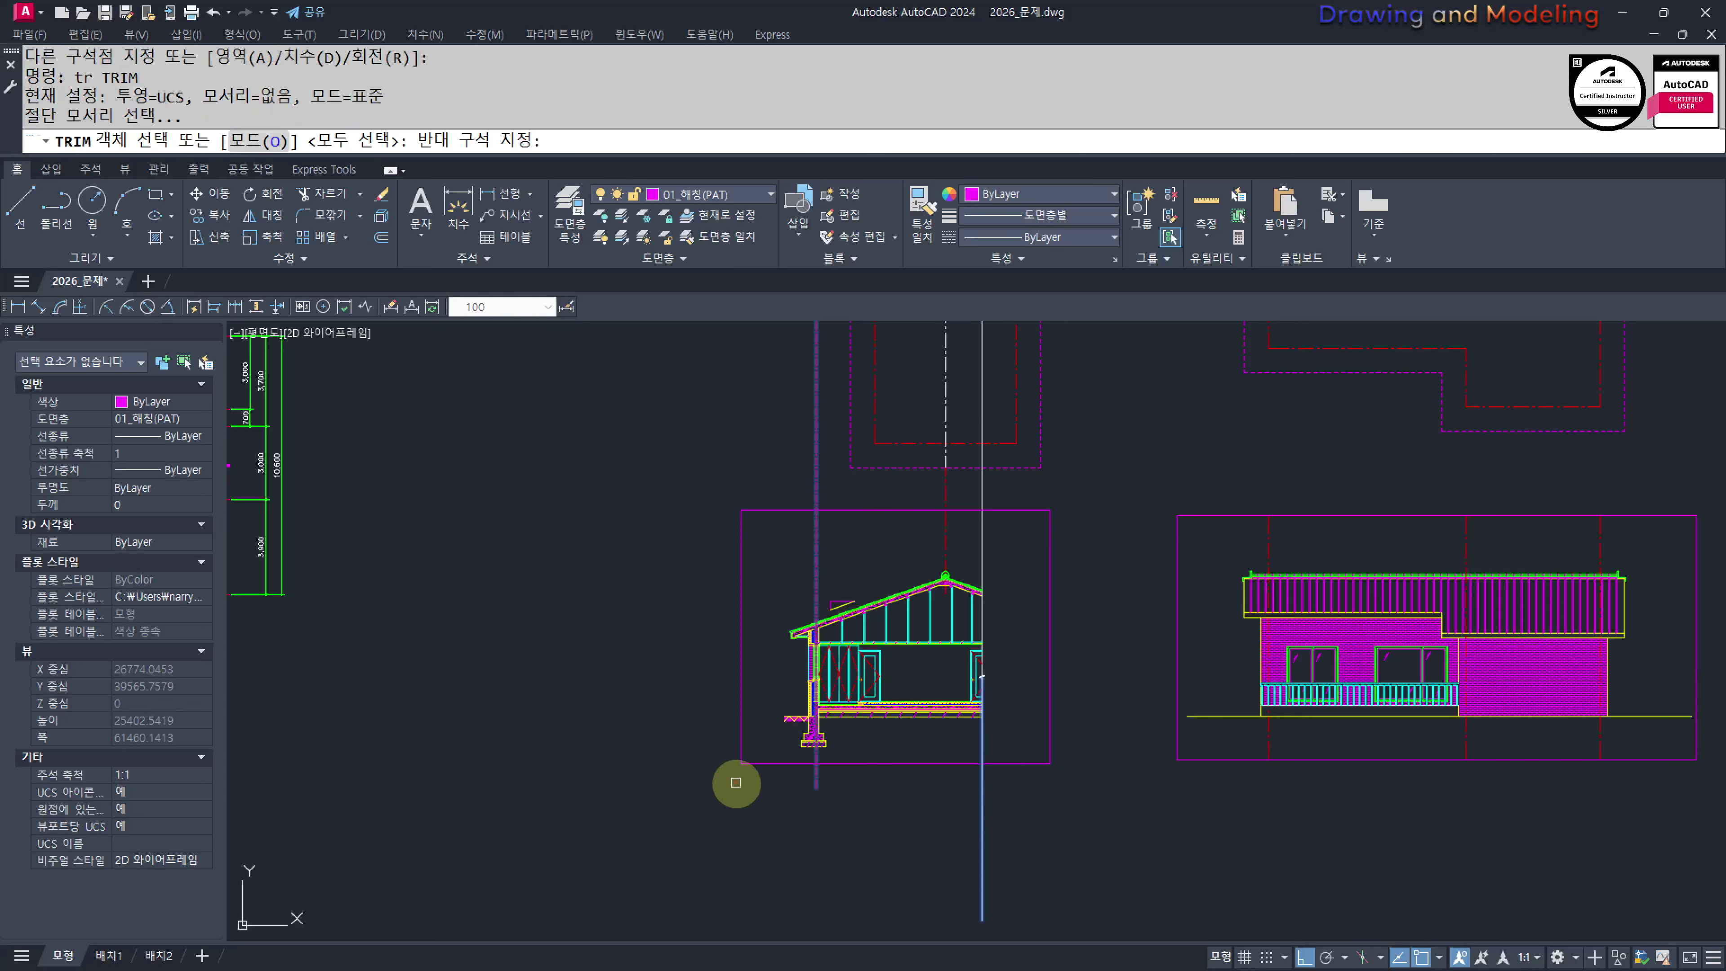
key(Escape)
Trim the centre lines and the vertical section end line beyond the section's enclosing rectangle, using the rectangle as the cutting edge
key(Return)
click(906, 788)
click(873, 744)
key(Return)
click(1075, 810)
click(779, 783)
click(1036, 504)
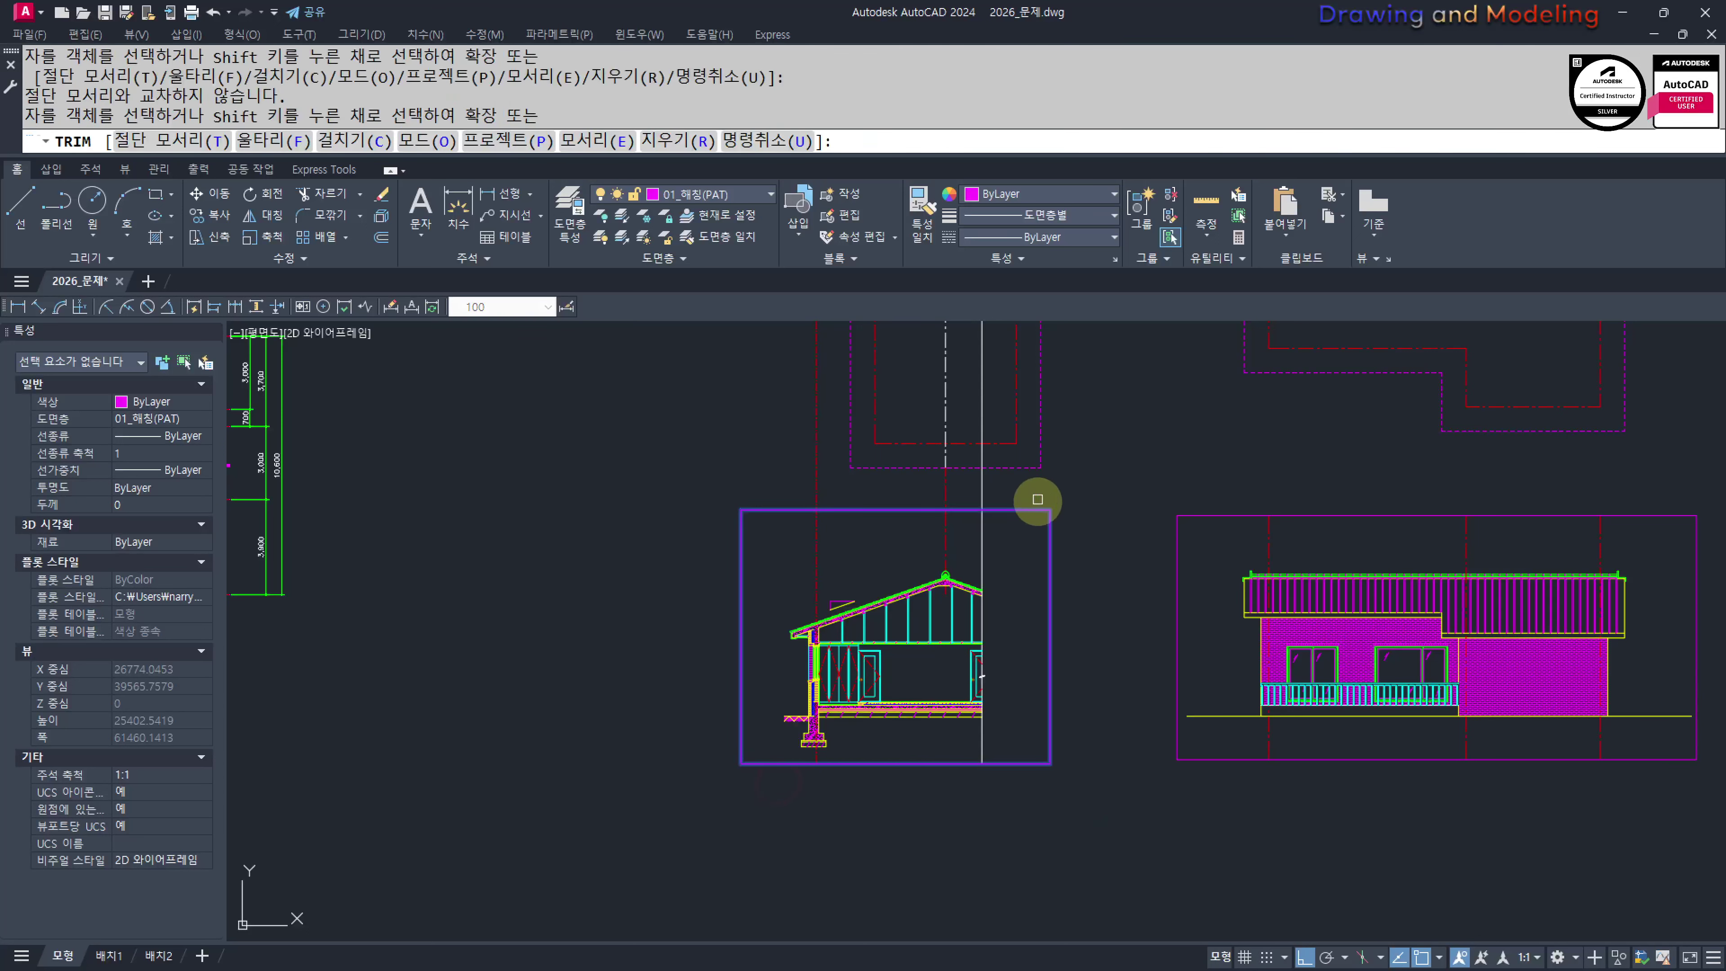
click(1038, 493)
key(Escape)
key(Escape)
Match the properties of the white vertical line in the section to the enclosing rectangles of both the section and the elevation
scroll(836, 609, up, 4)
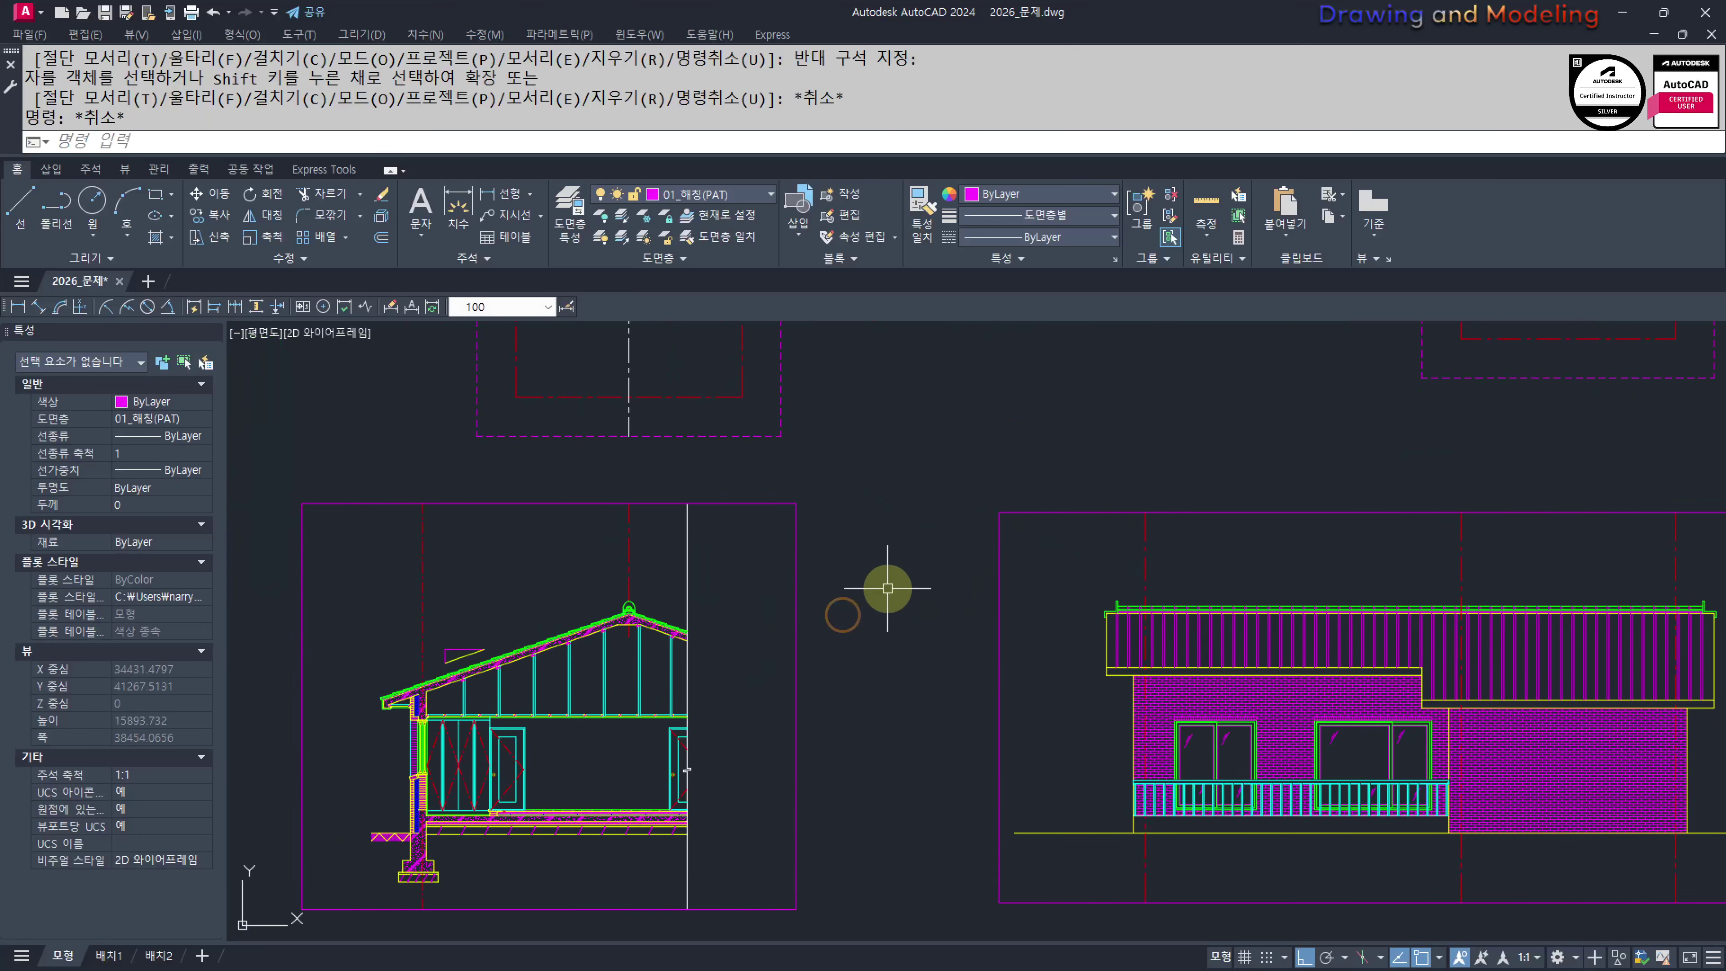
text(mm)
key(Return)
click(722, 540)
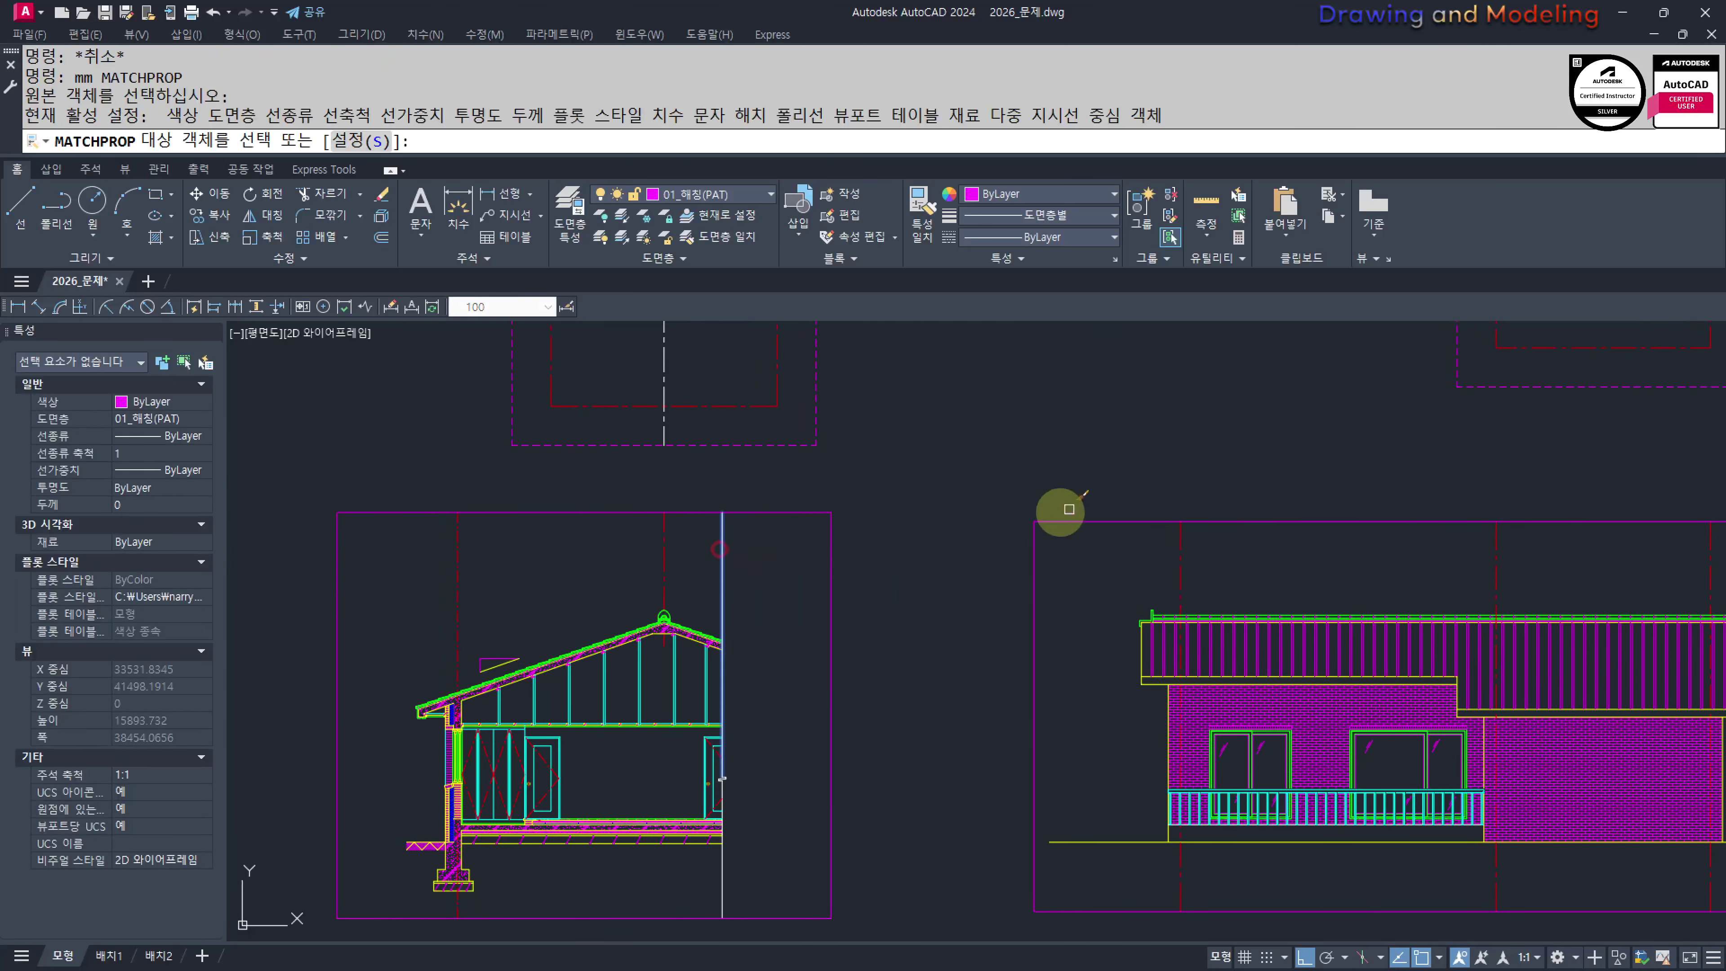
click(1039, 521)
key(Escape)
key(Escape)
Stretch the top side of the section's enclosing rectangle slightly down, level with the top of the elevation's rectangle
scroll(876, 564, down, 4)
scroll(774, 594, up, 4)
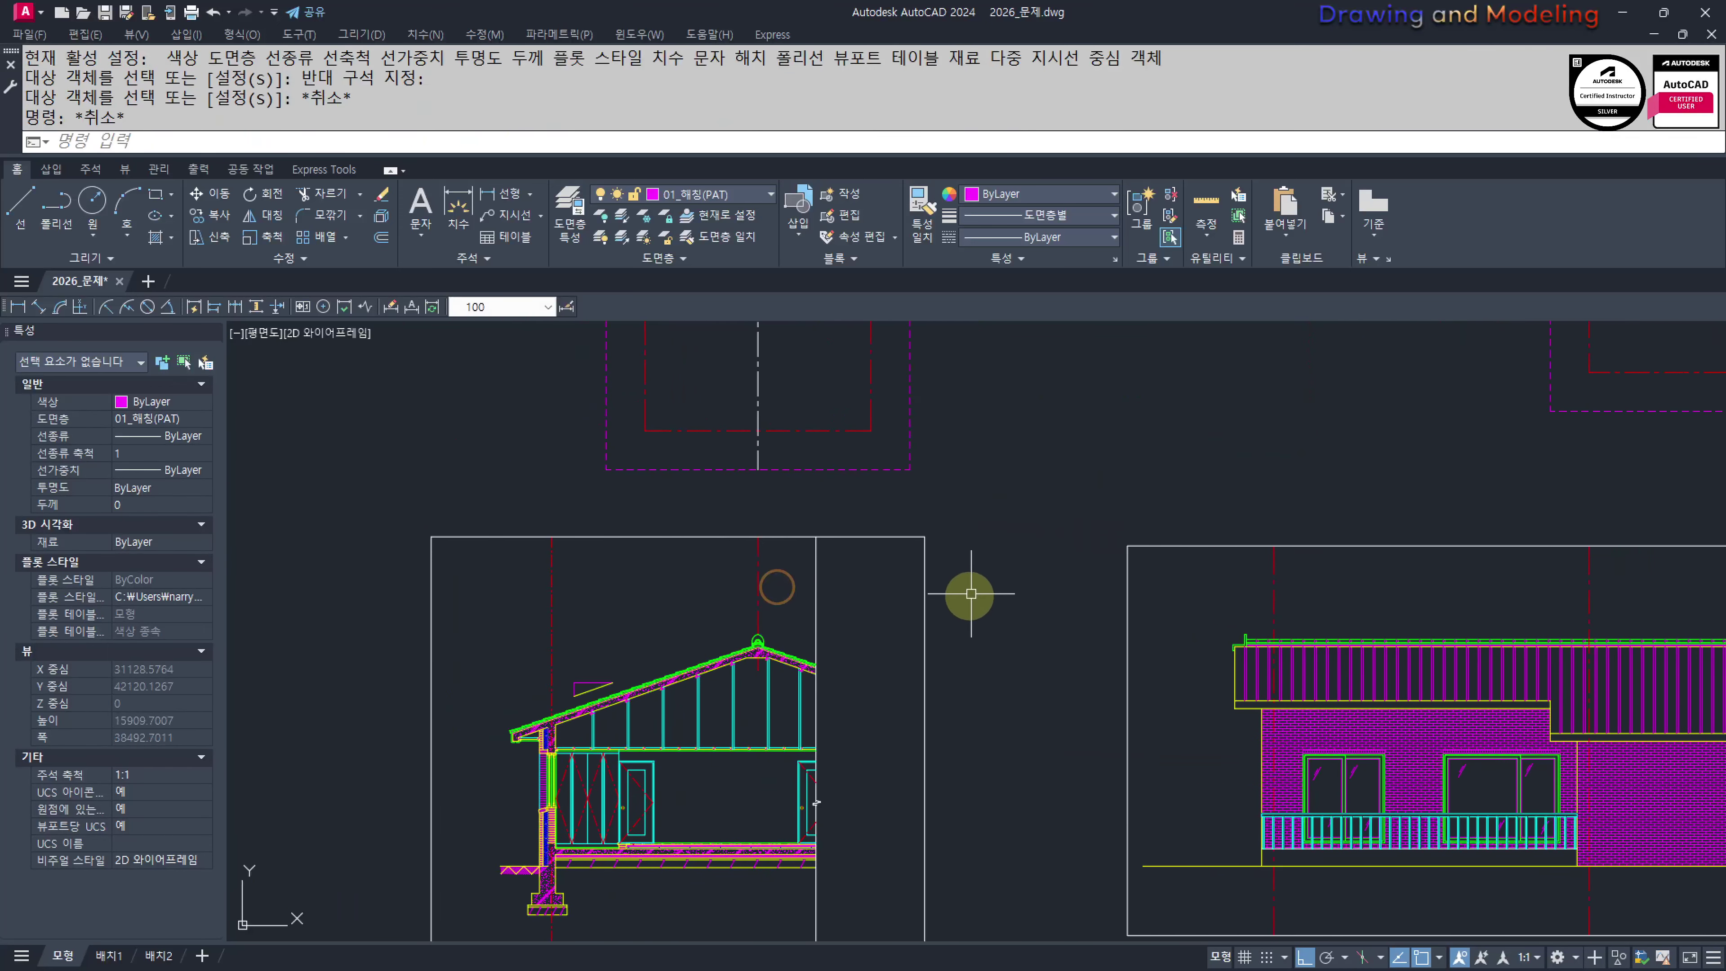
text(s)
key(Return)
click(988, 555)
click(313, 519)
key(Return)
click(1066, 490)
key(Escape)
key(Escape)
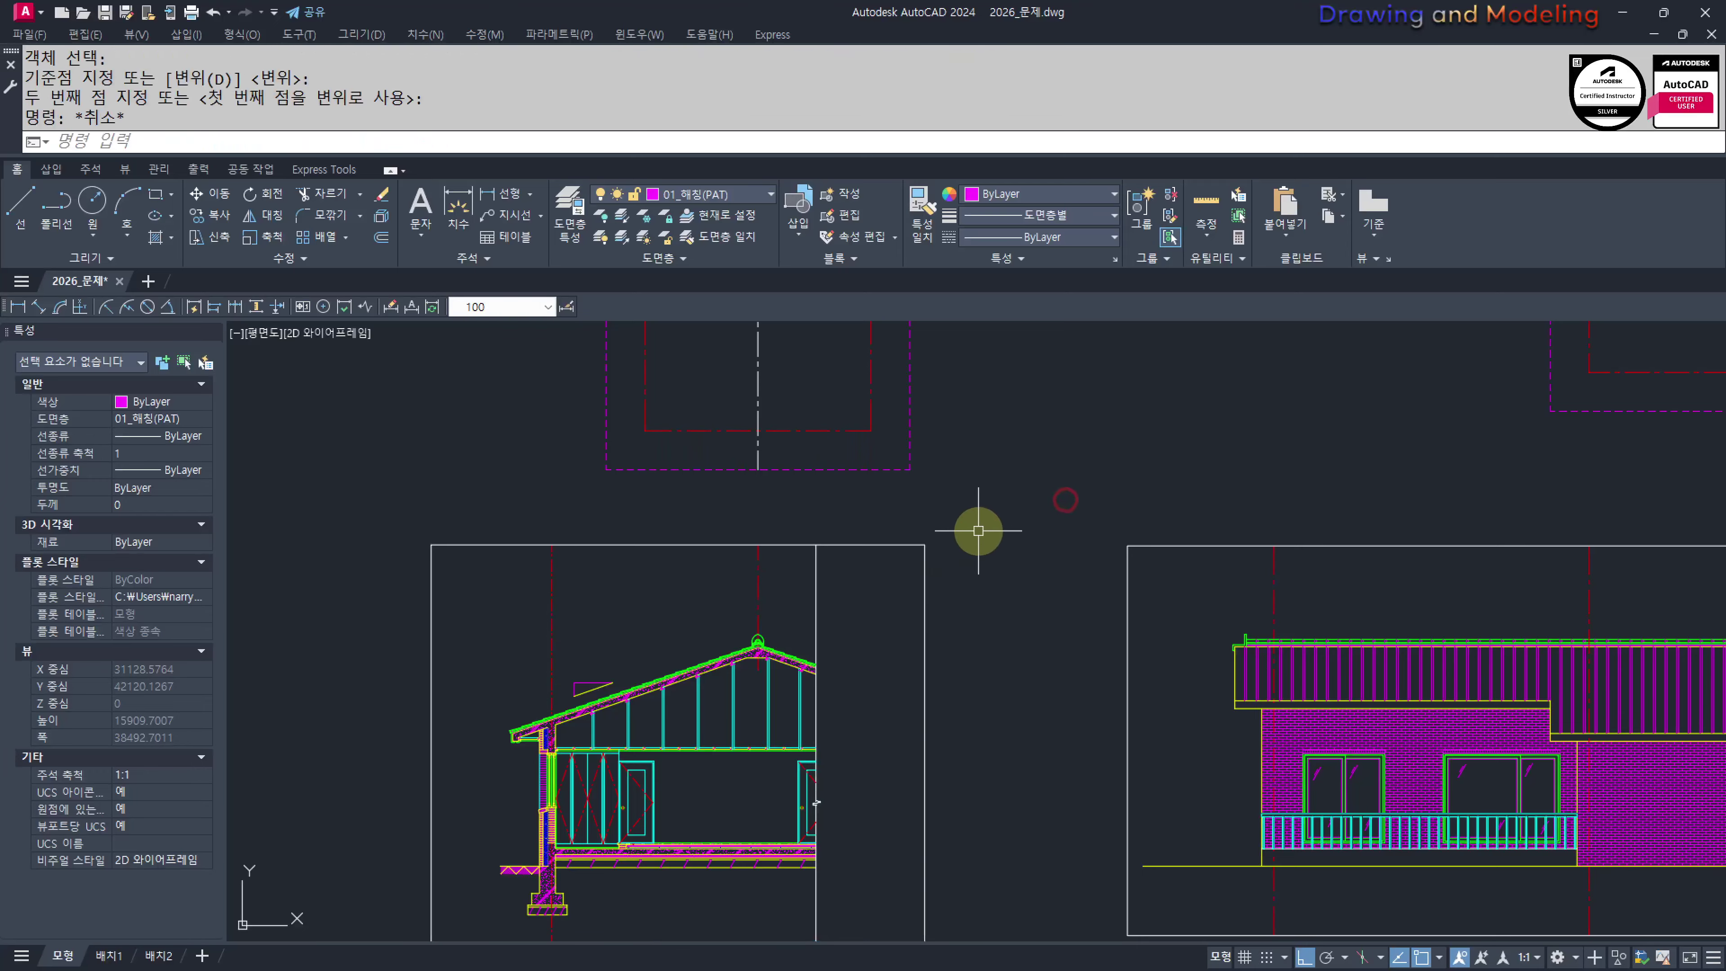
Match the properties of a railing baluster to the horizontal line along the bottom of the elevation's railing
scroll(901, 590, down, 3)
scroll(939, 634, up, 3)
middle_drag(938, 635, 684, 575)
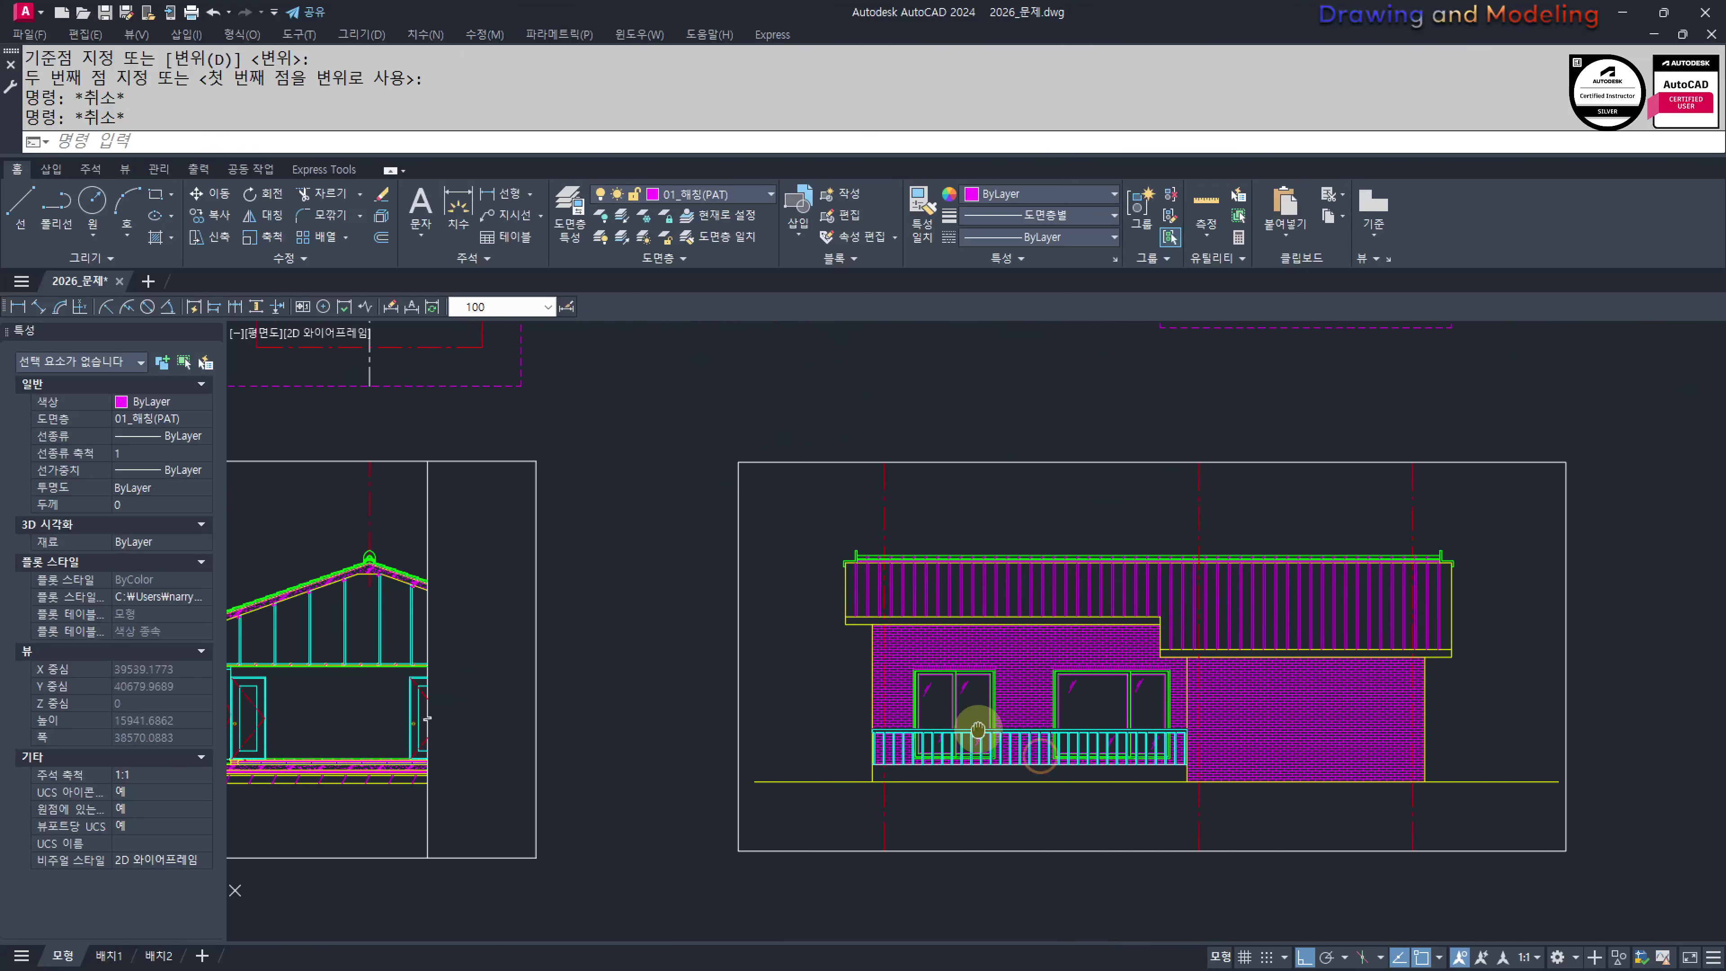
scroll(1063, 802, up, 4)
scroll(1287, 710, up, 5)
scroll(1267, 779, down, 4)
key(Escape)
key(Escape)
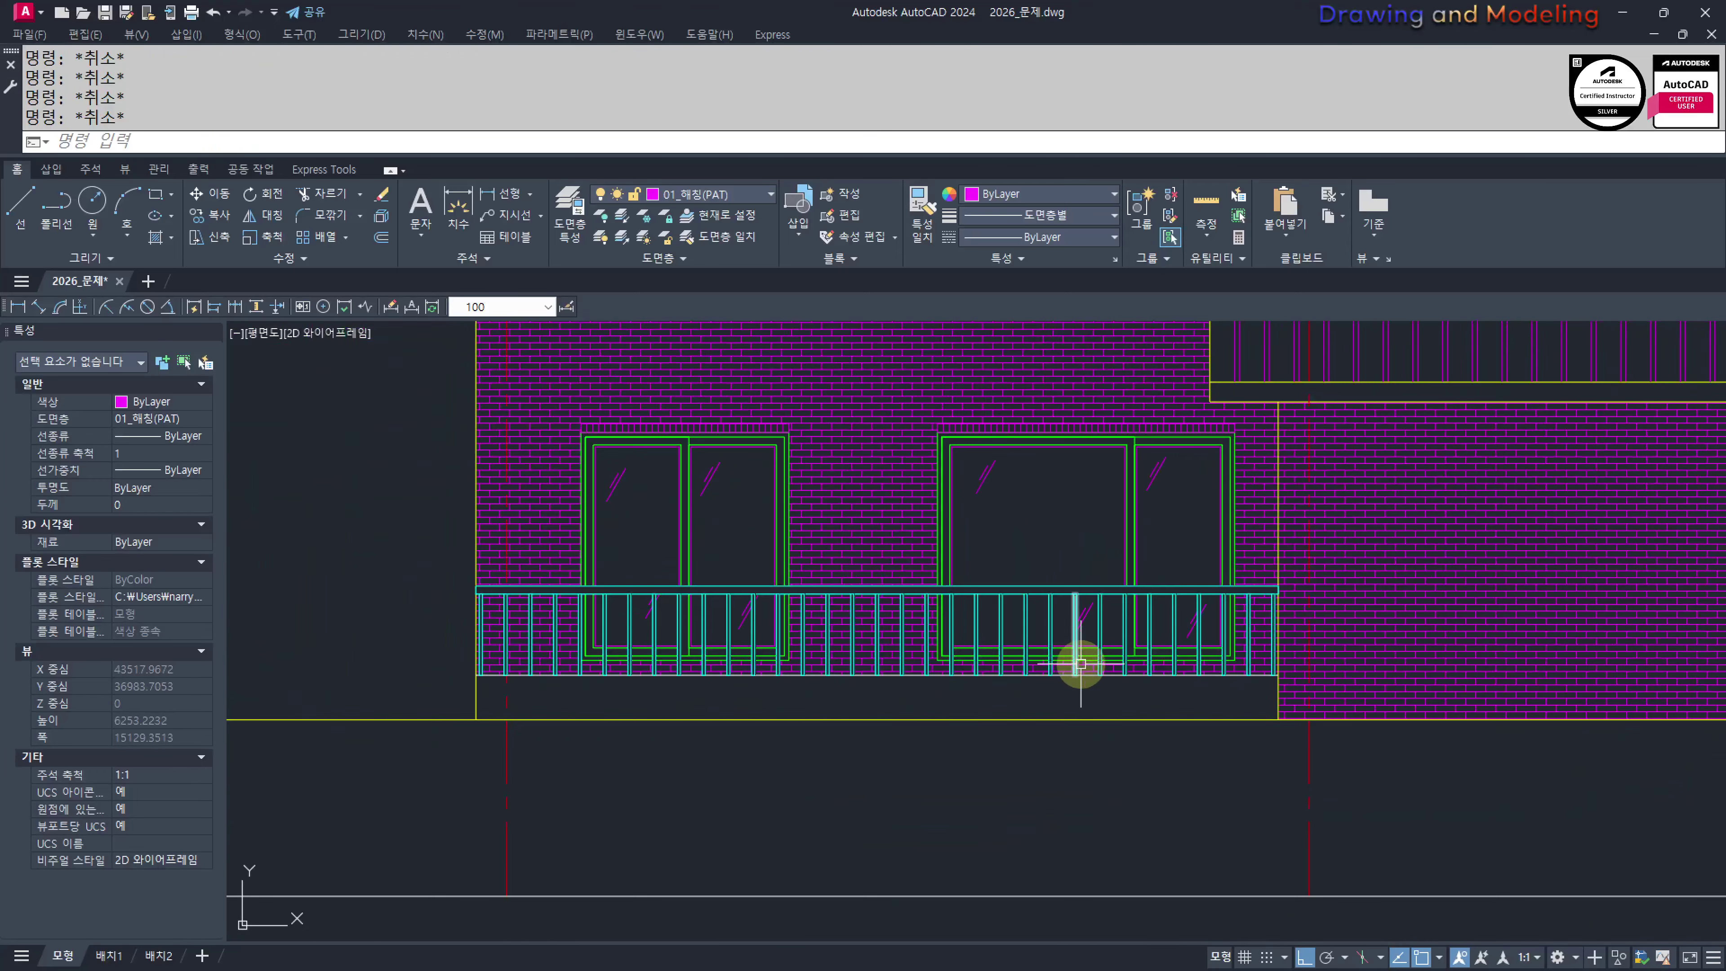
scroll(1079, 663, up, 4)
text(mm)
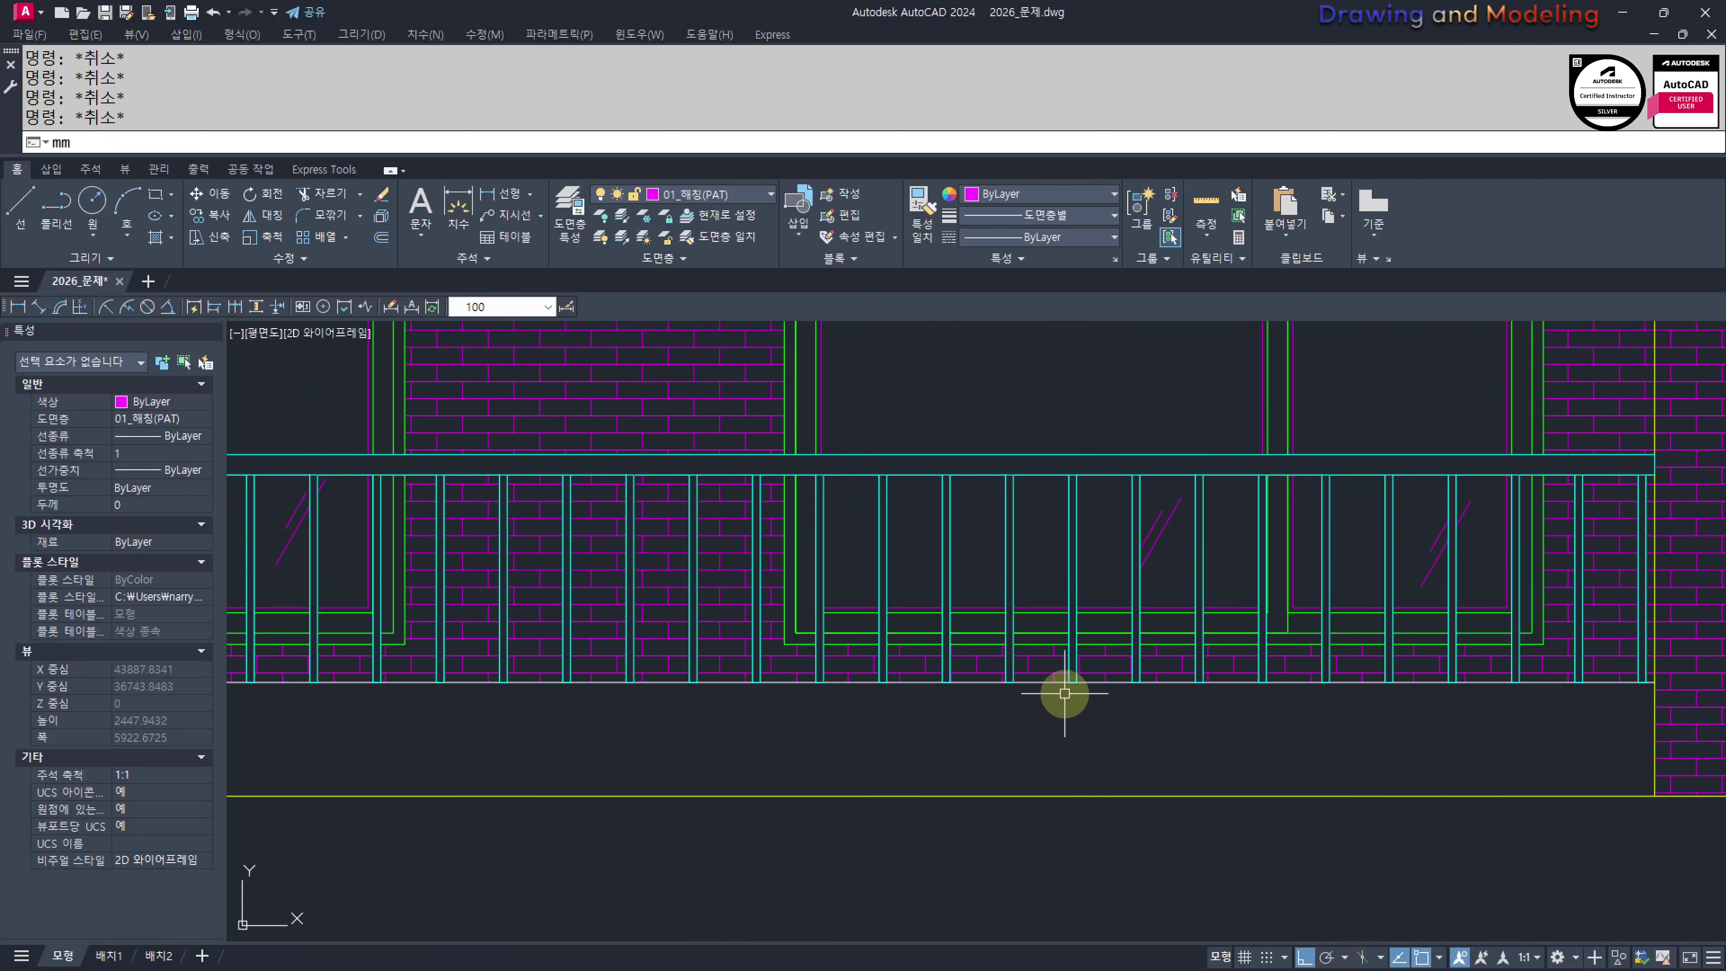
key(Return)
scroll(1067, 701, up, 2)
click(1072, 642)
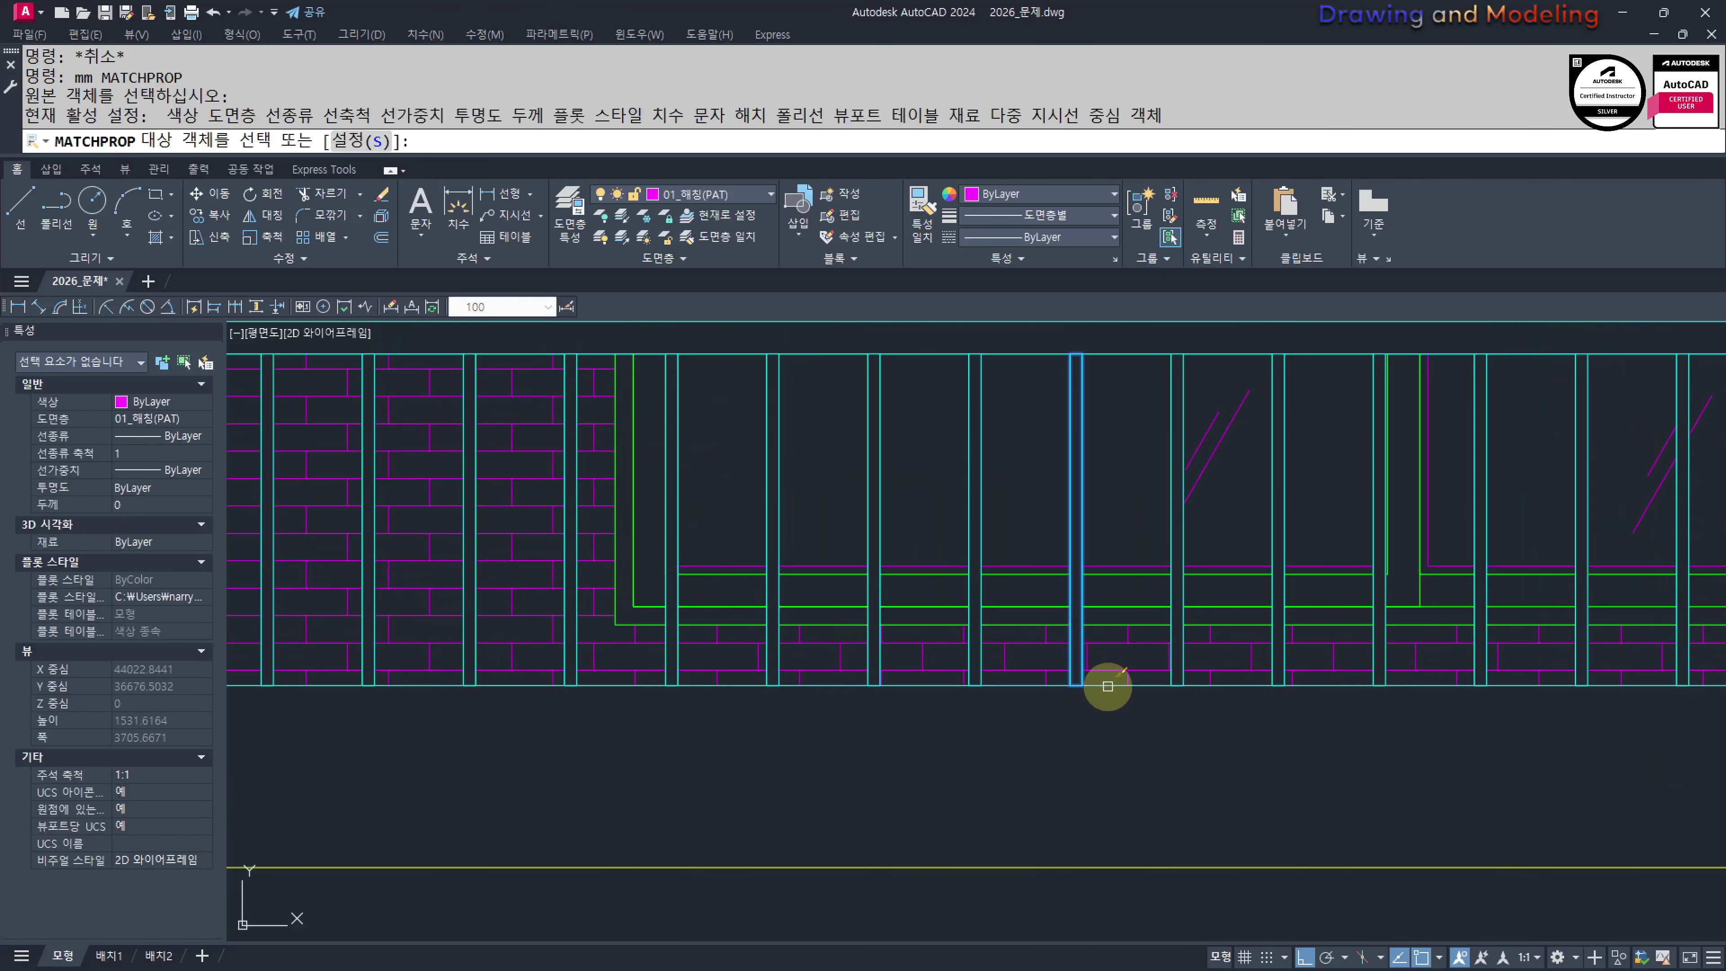
click(1106, 687)
key(Escape)
Examine the railing, windows and brick wall of the elevation, both close up and as a whole
scroll(1103, 744, down, 2)
scroll(1144, 691, down, 4)
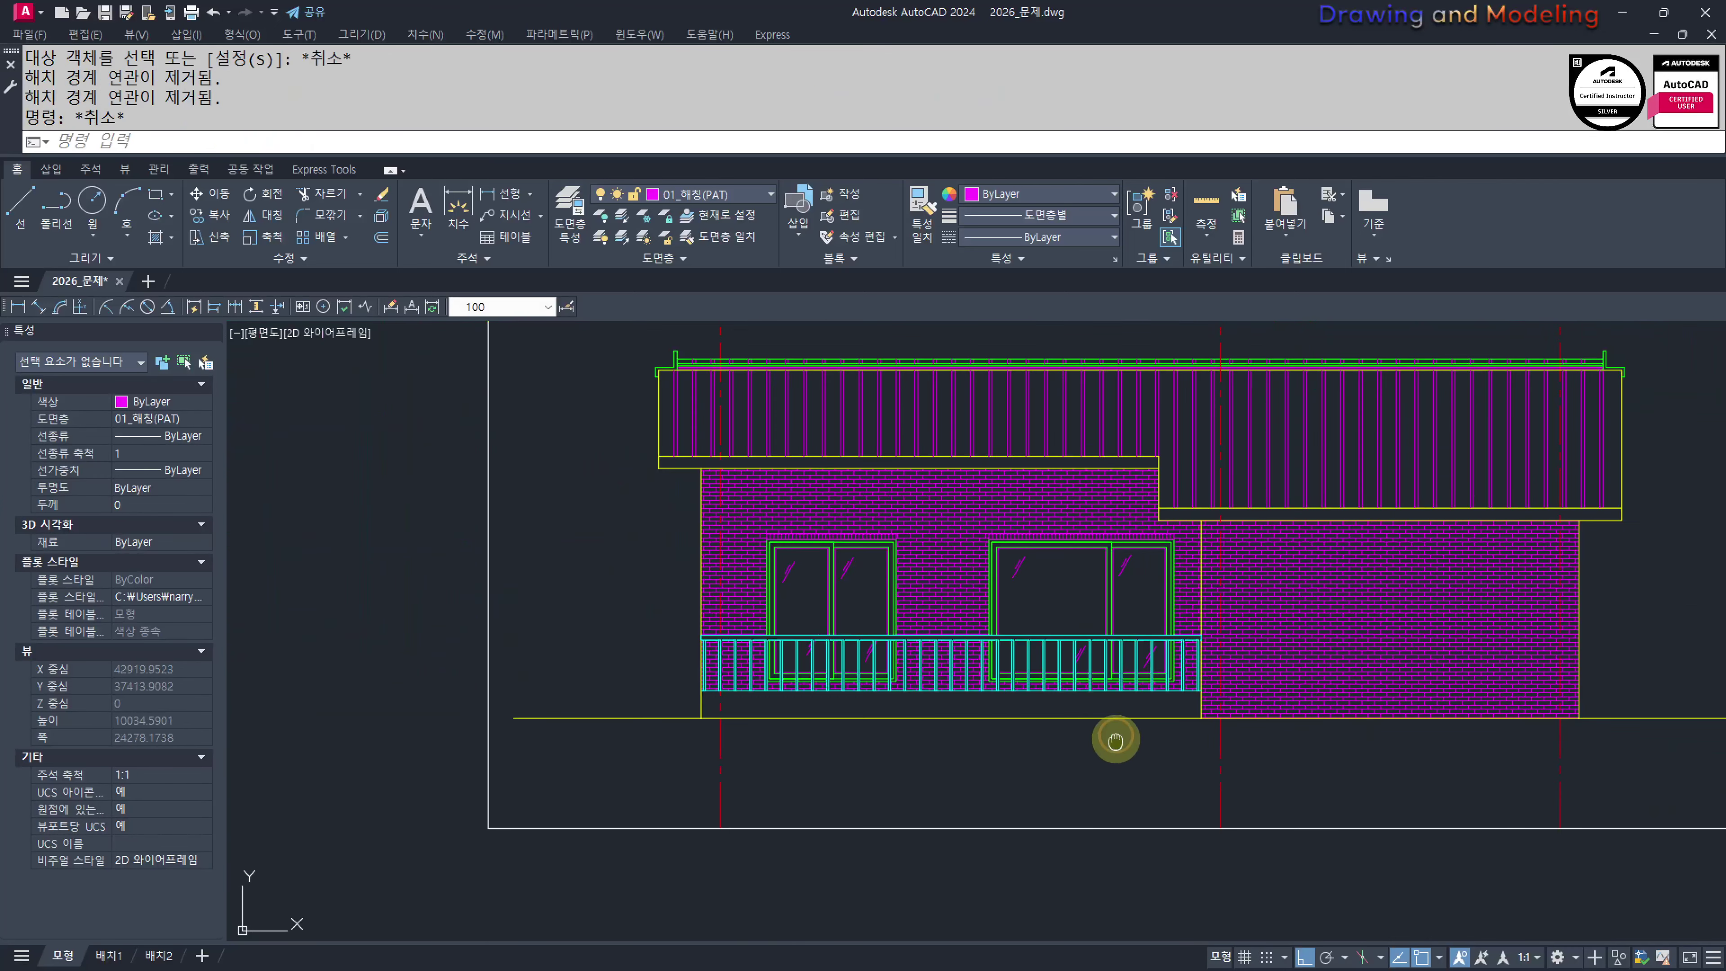
scroll(731, 702, up, 3)
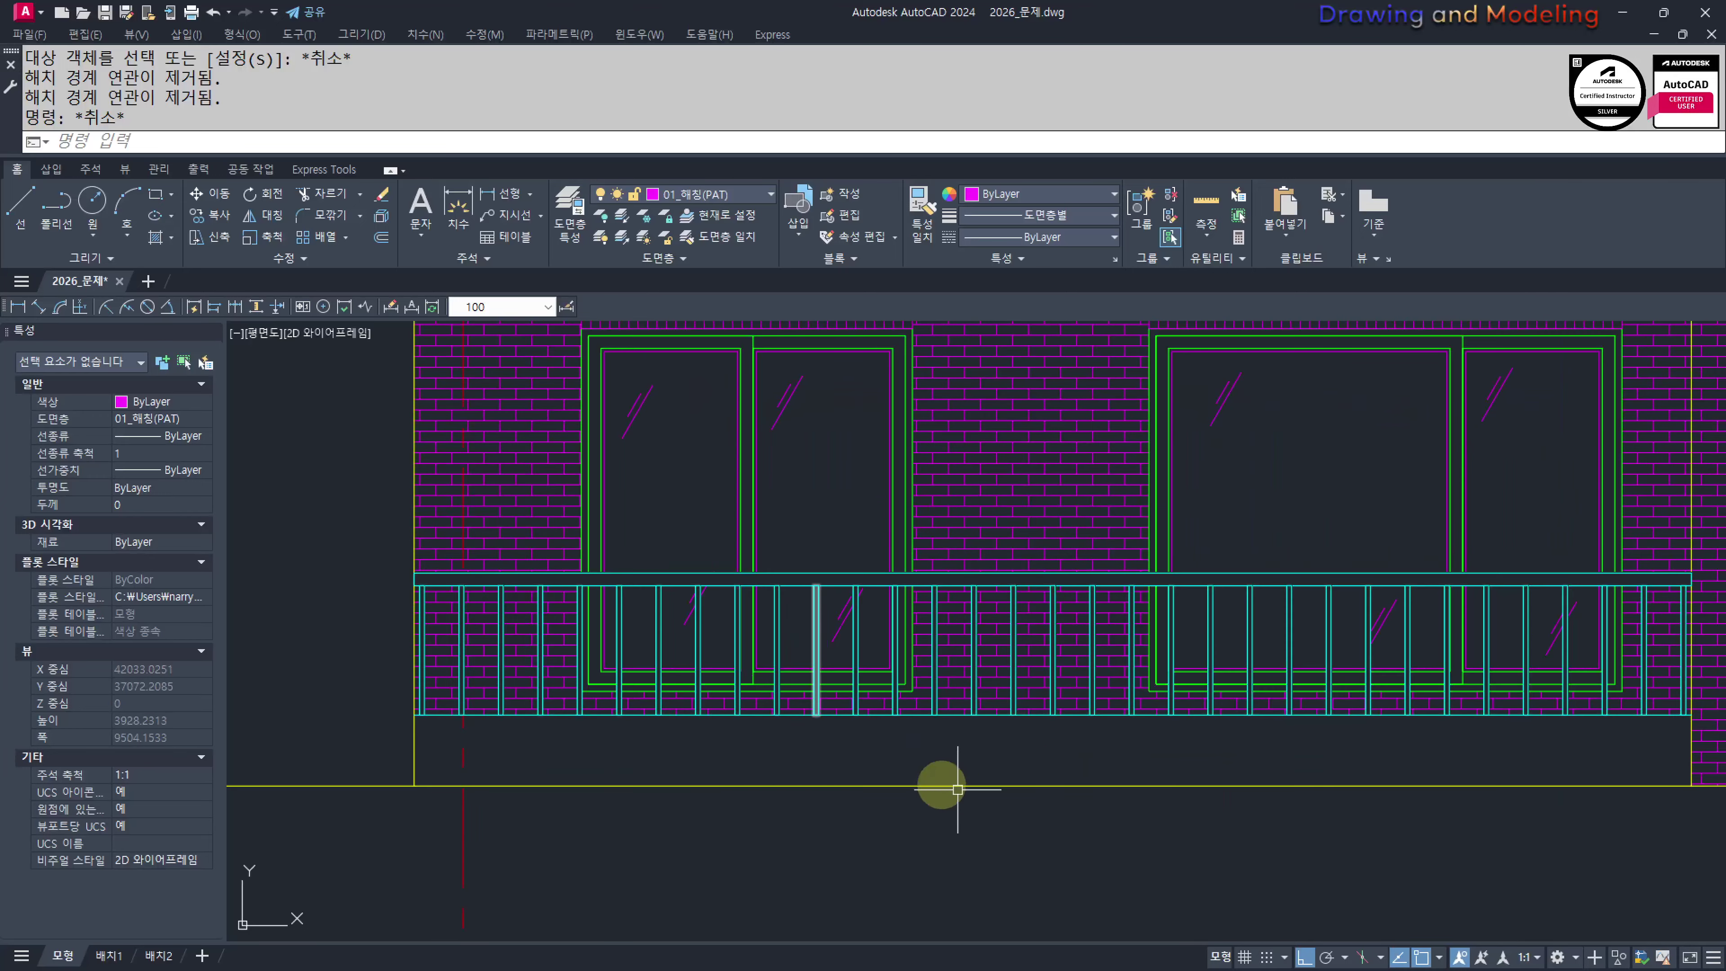
scroll(883, 792, down, 4)
scroll(1046, 765, up, 4)
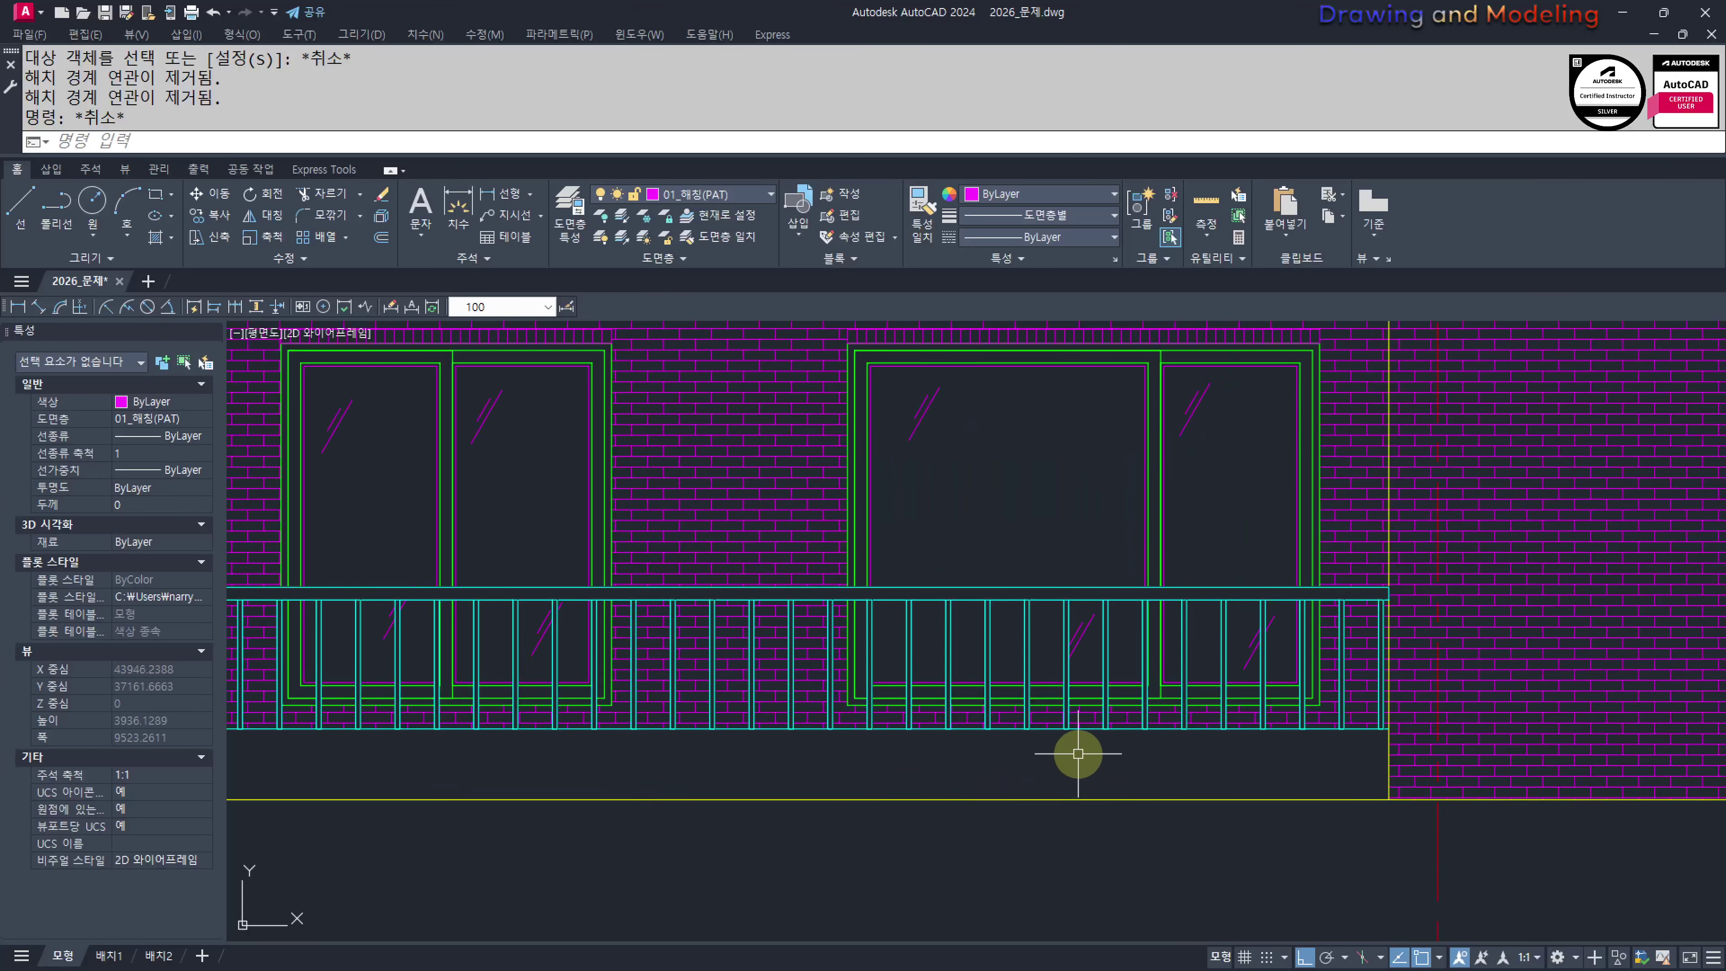
scroll(790, 829, down, 6)
scroll(990, 876, down, 1)
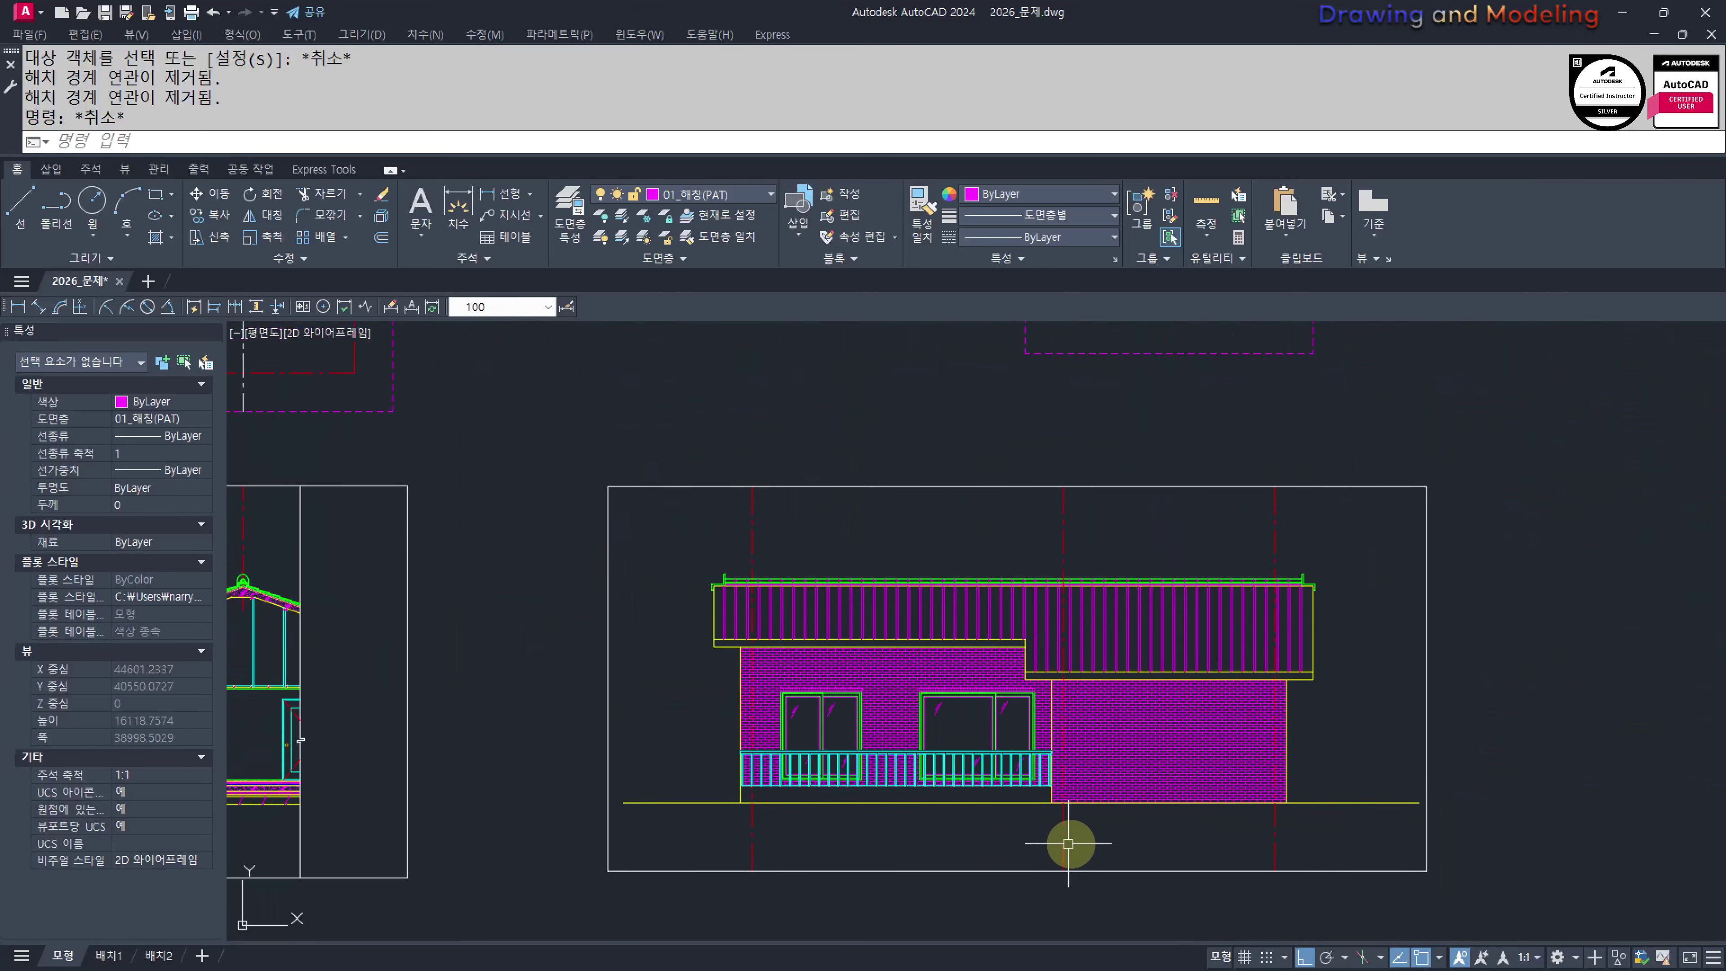
scroll(747, 673, down, 4)
Measure the horizontal roof overhang from the elevation's left centre line to the left roof edge with a linear dimension, without placing it
scroll(903, 667, up, 6)
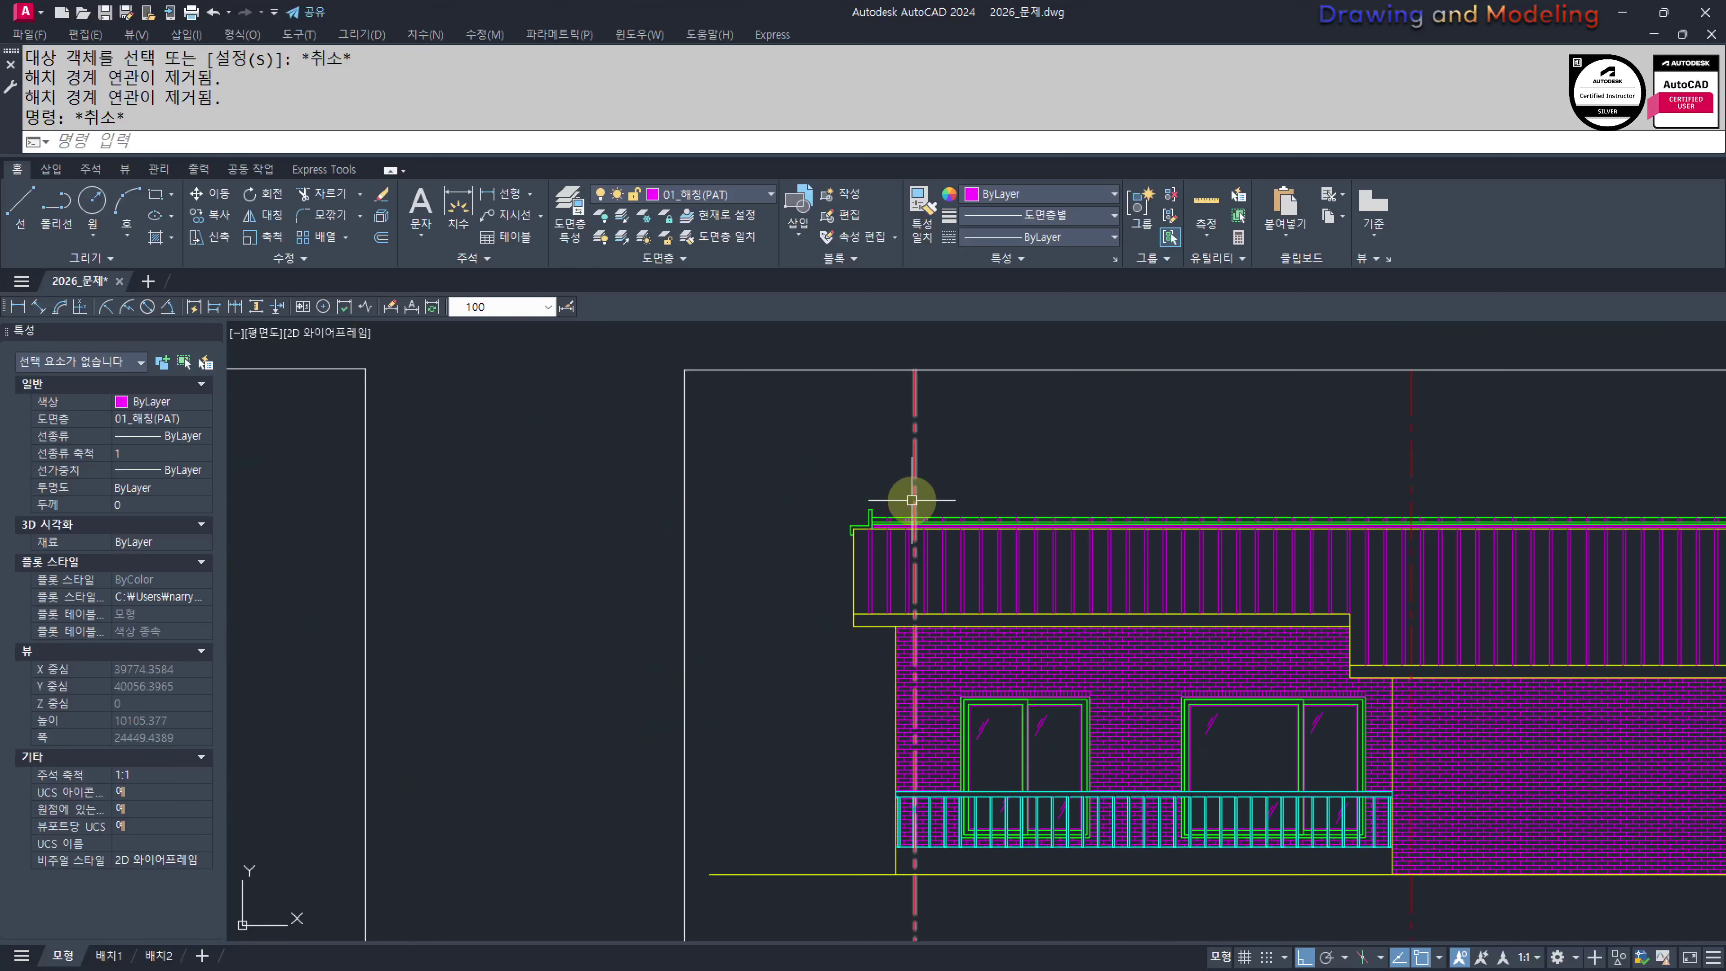
middle_drag(909, 494, 905, 585)
text(DLI)
key(Return)
scroll(951, 597, up, 4)
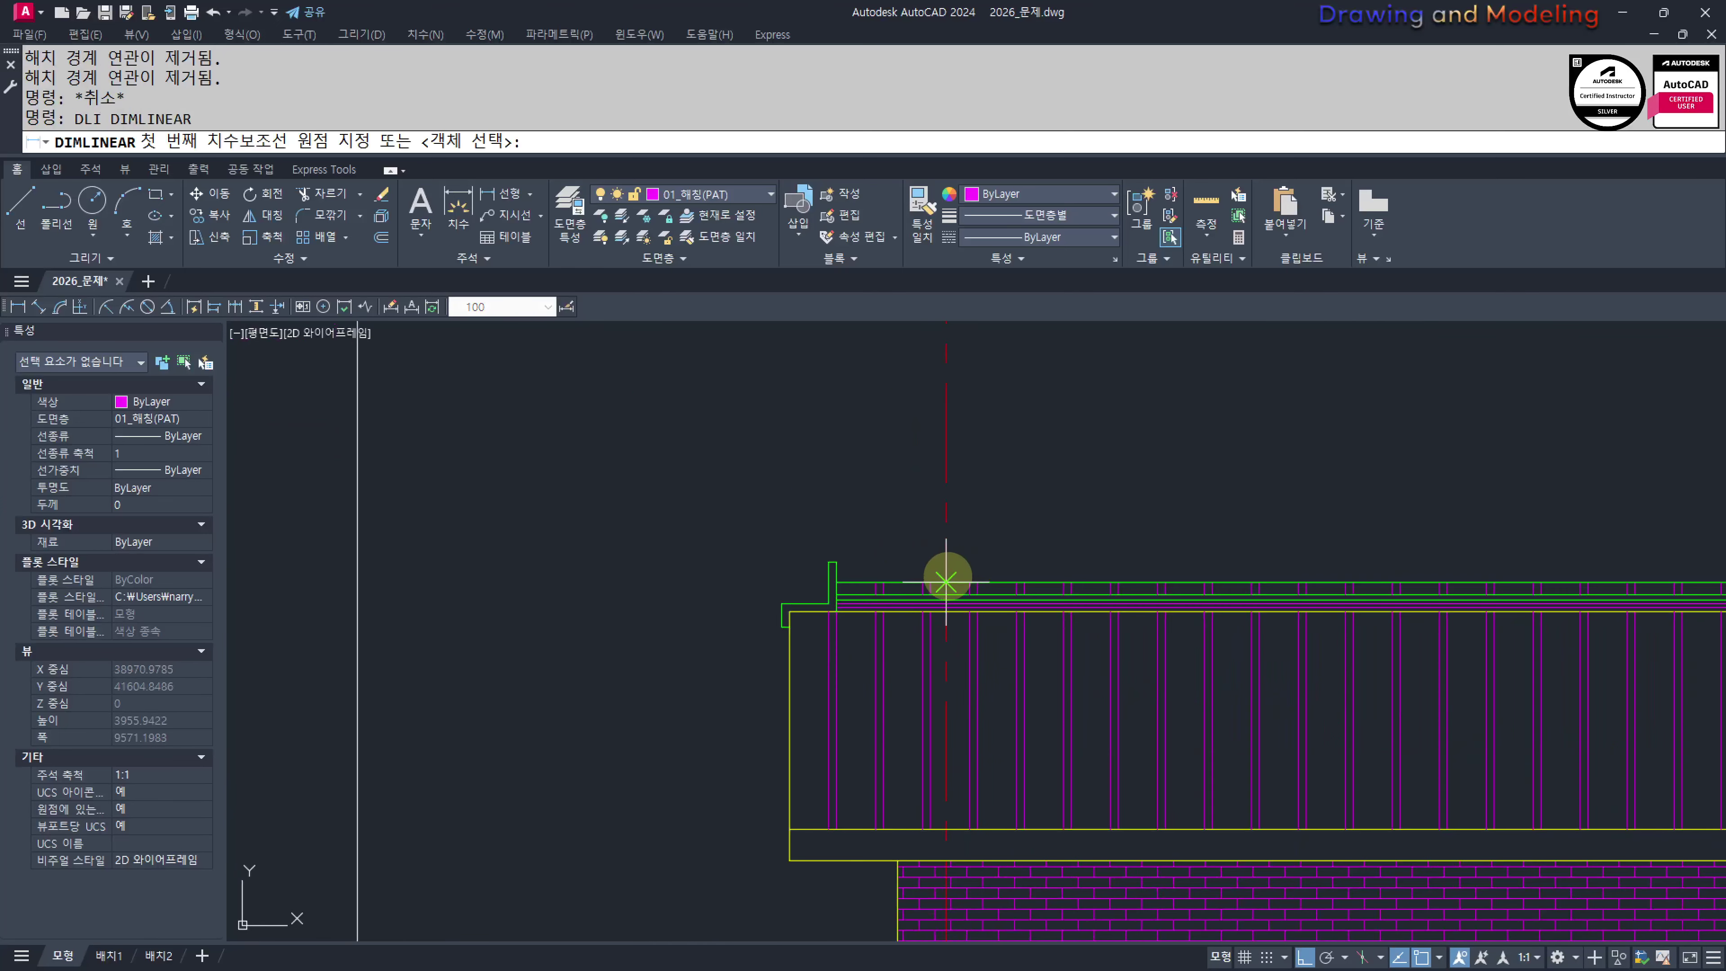
click(945, 582)
click(789, 610)
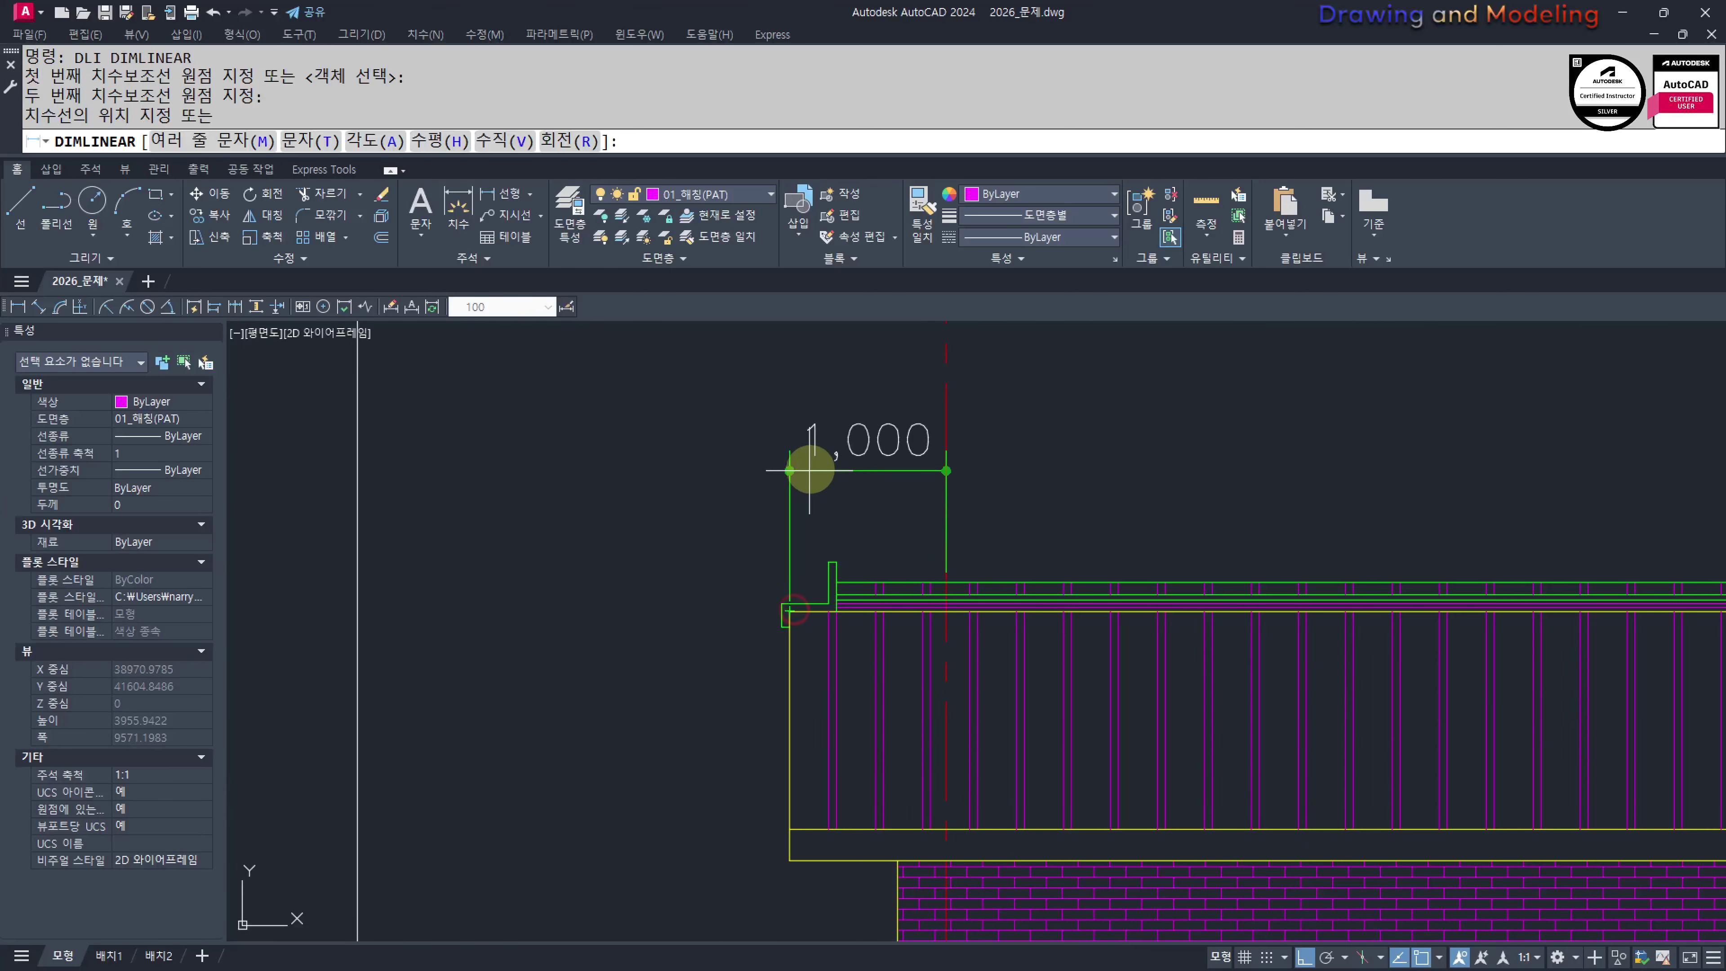
key(Escape)
key(Escape)
Measure the horizontal roof overhang from the elevation's right centre line to the right roof edge with a linear dimension, without placing it
scroll(809, 476, down, 5)
scroll(883, 584, up, 4)
scroll(855, 529, up, 4)
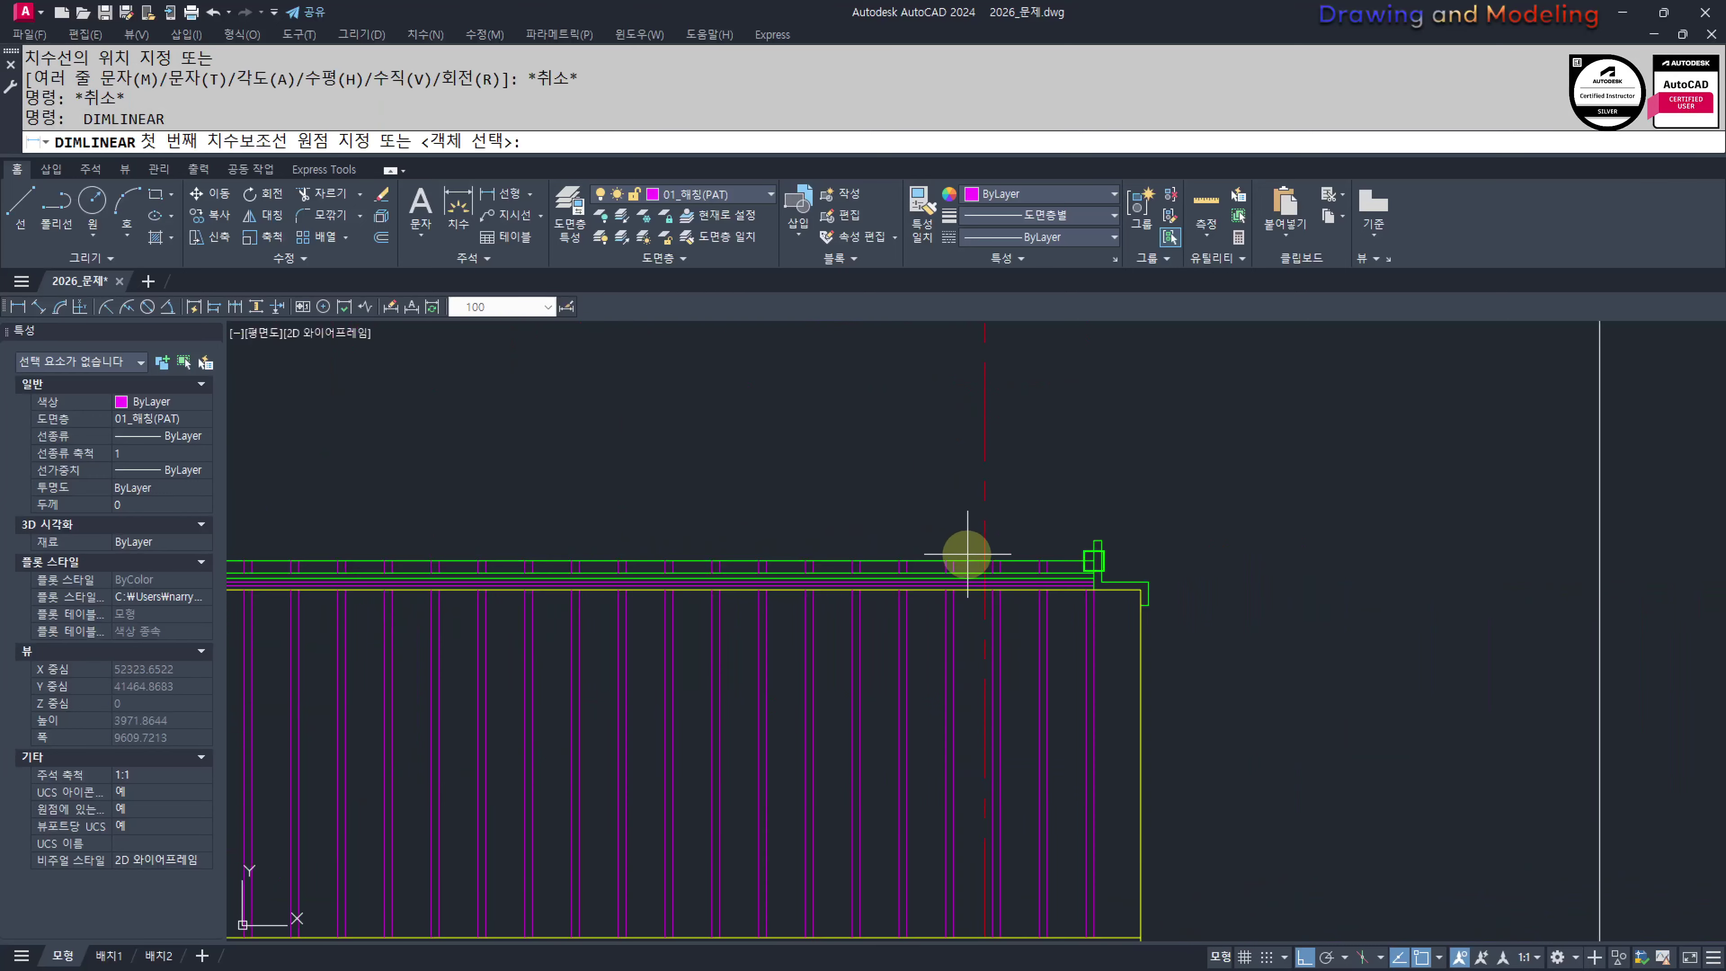
key(Return)
click(984, 560)
click(1140, 588)
scroll(1121, 544, down, 3)
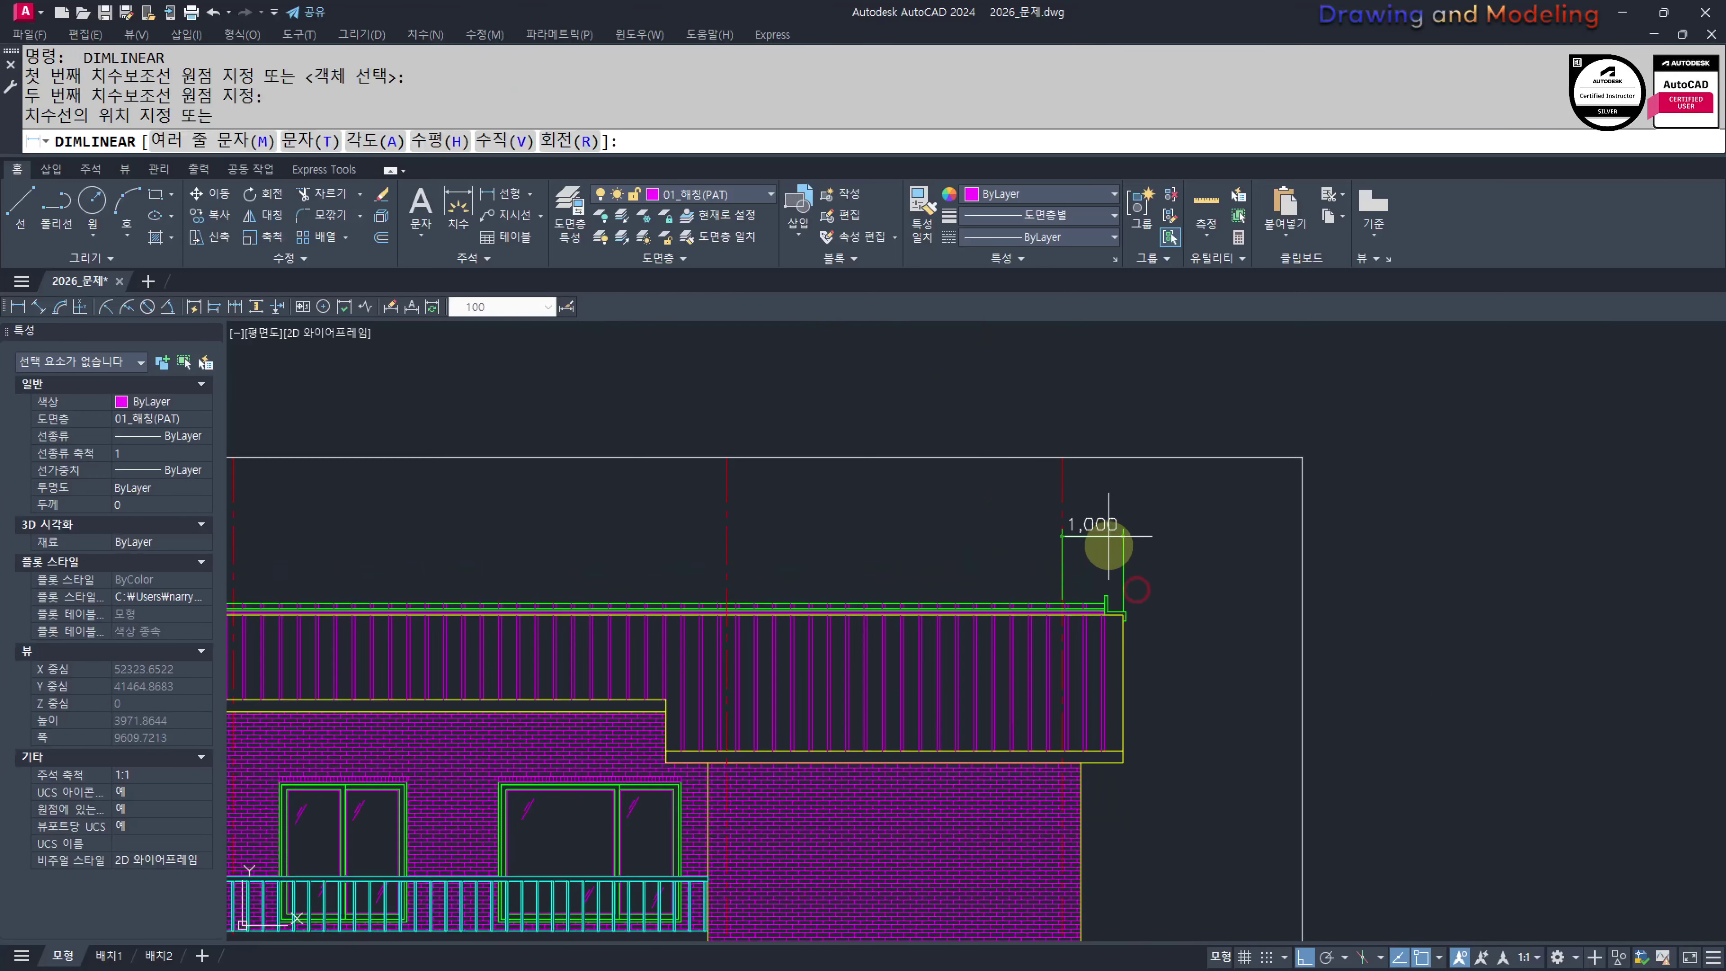
key(Escape)
key(Escape)
scroll(1136, 540, down, 4)
scroll(802, 733, up, 2)
scroll(802, 732, down, 5)
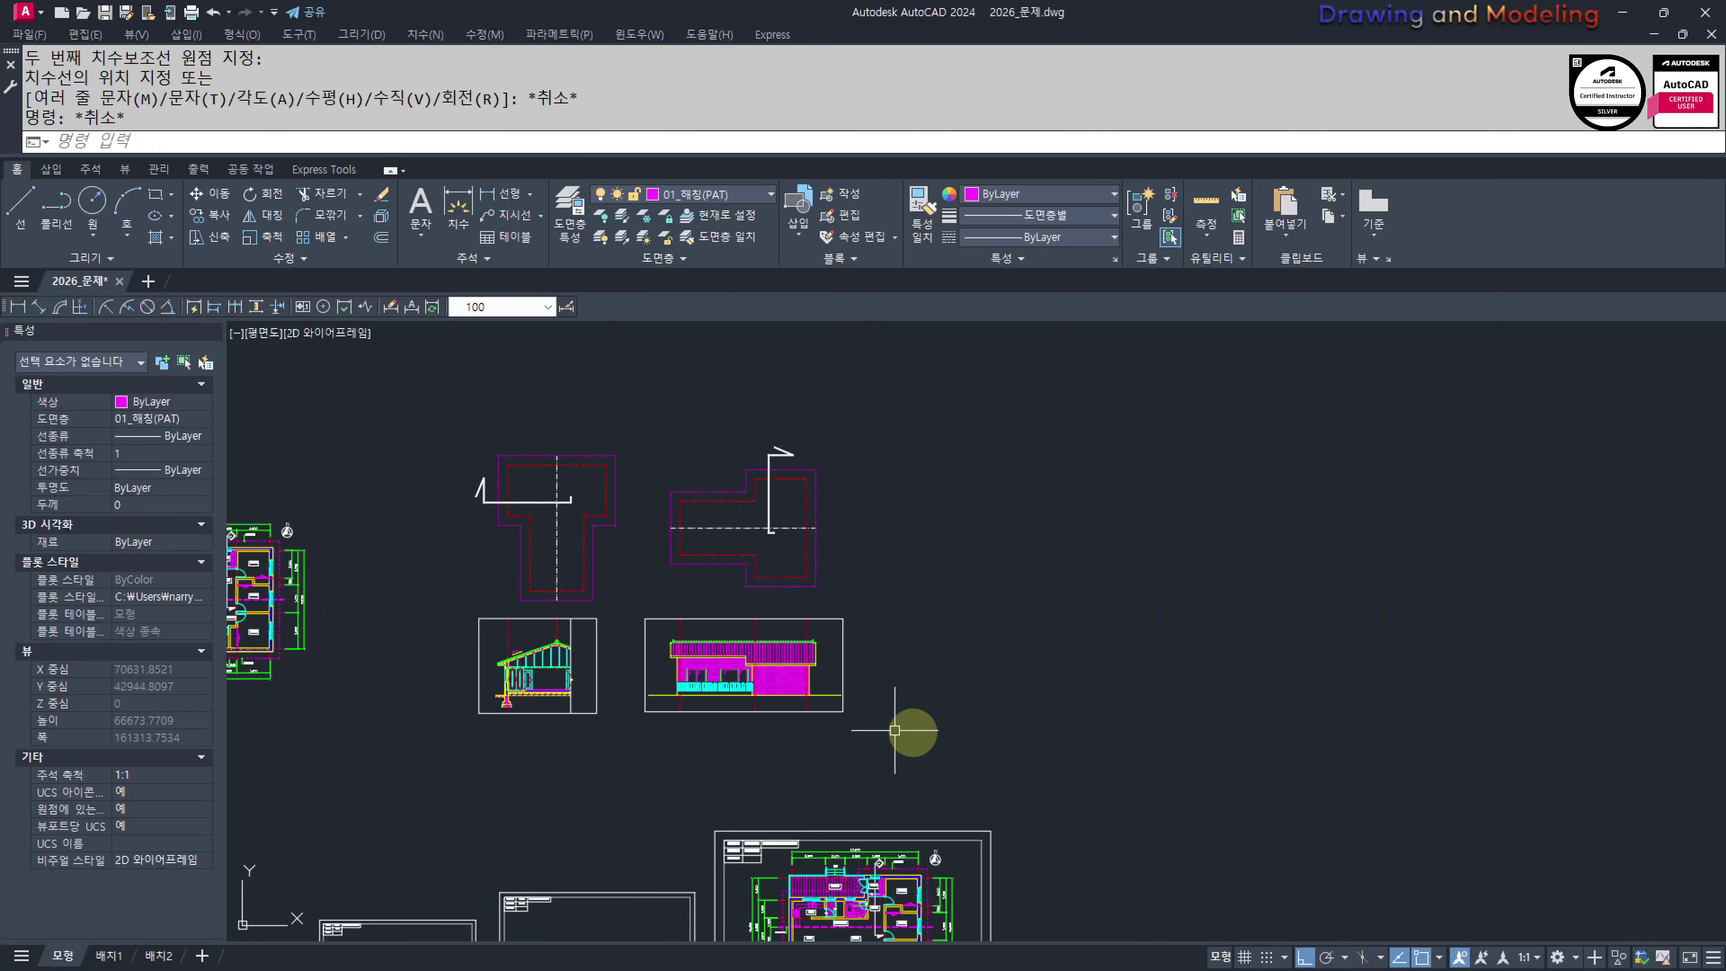
scroll(585, 698, up, 4)
mouse_move(1063, 700)
middle_down()
mouse_move(828, 720)
mouse_move(910, 761)
middle_up()
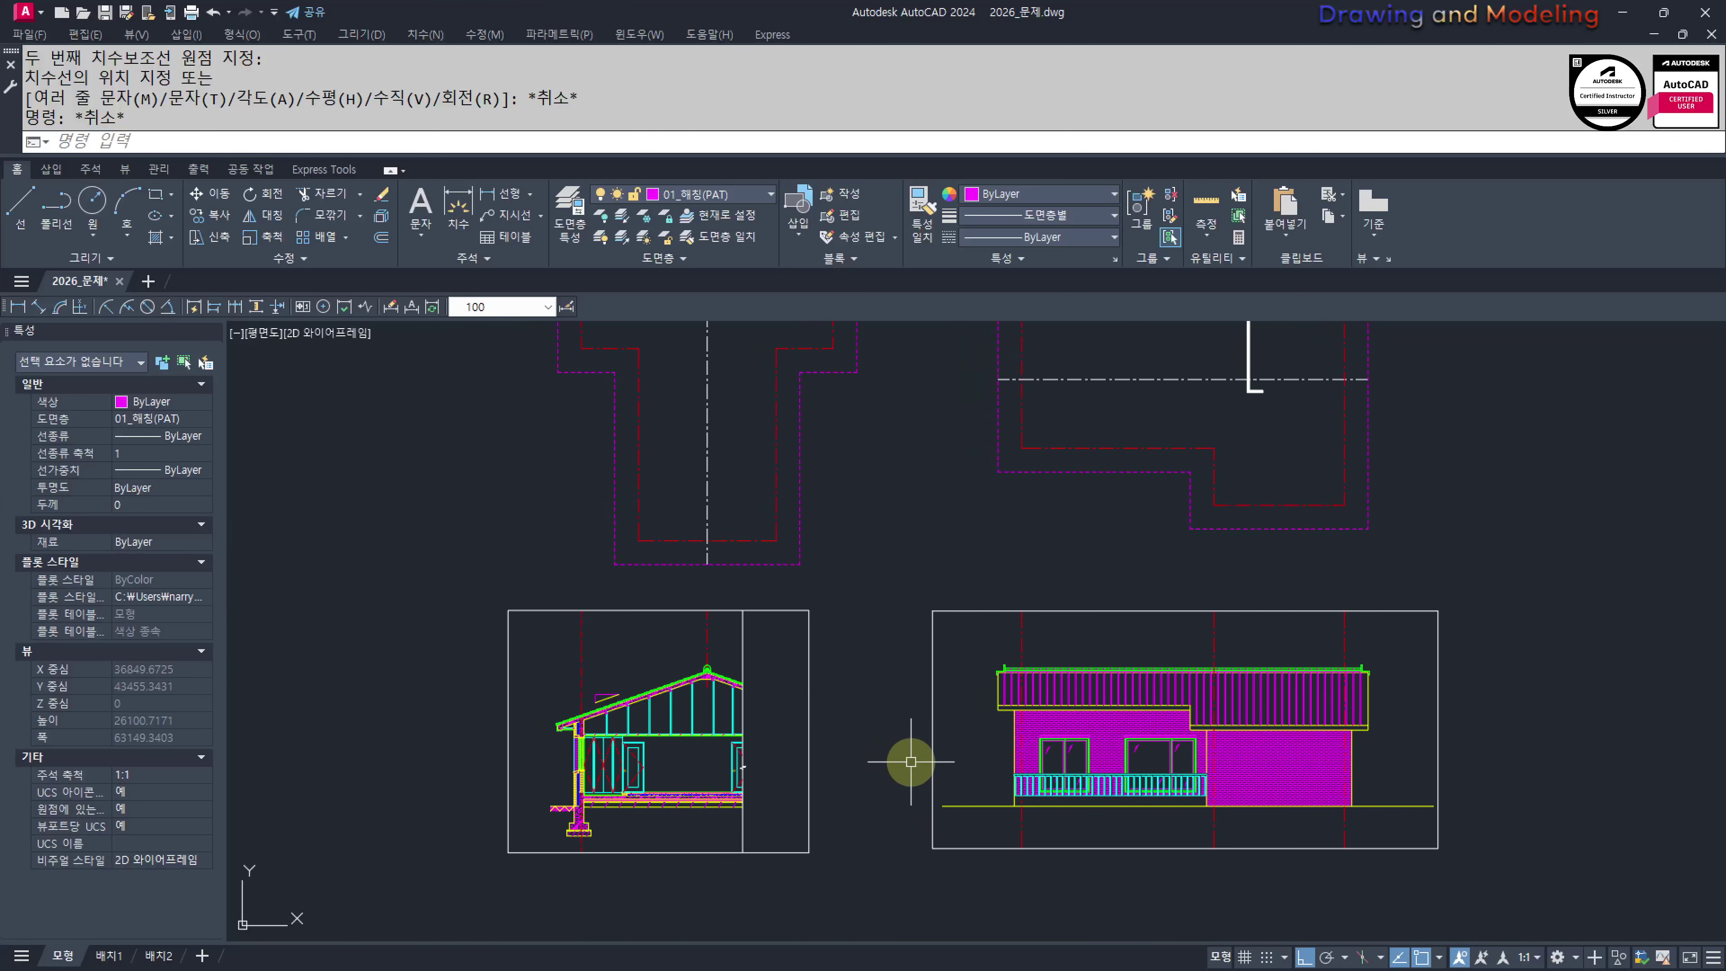